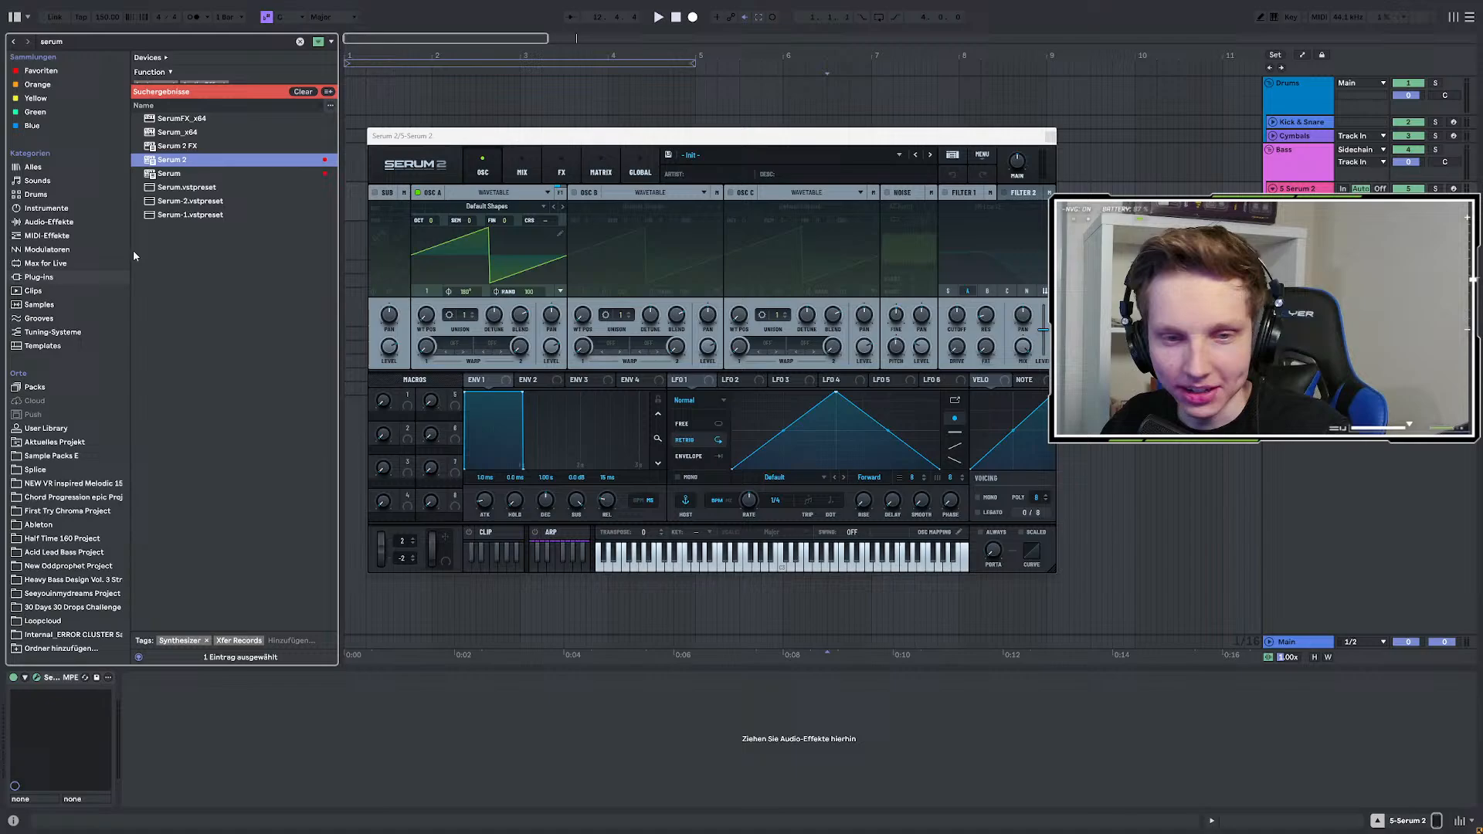
Load the SYN Generative Plucks preset from the BassTi Serum 2 Presets folder into Serum 2 and audition it.
left_click_drag(130, 263, 161, 278)
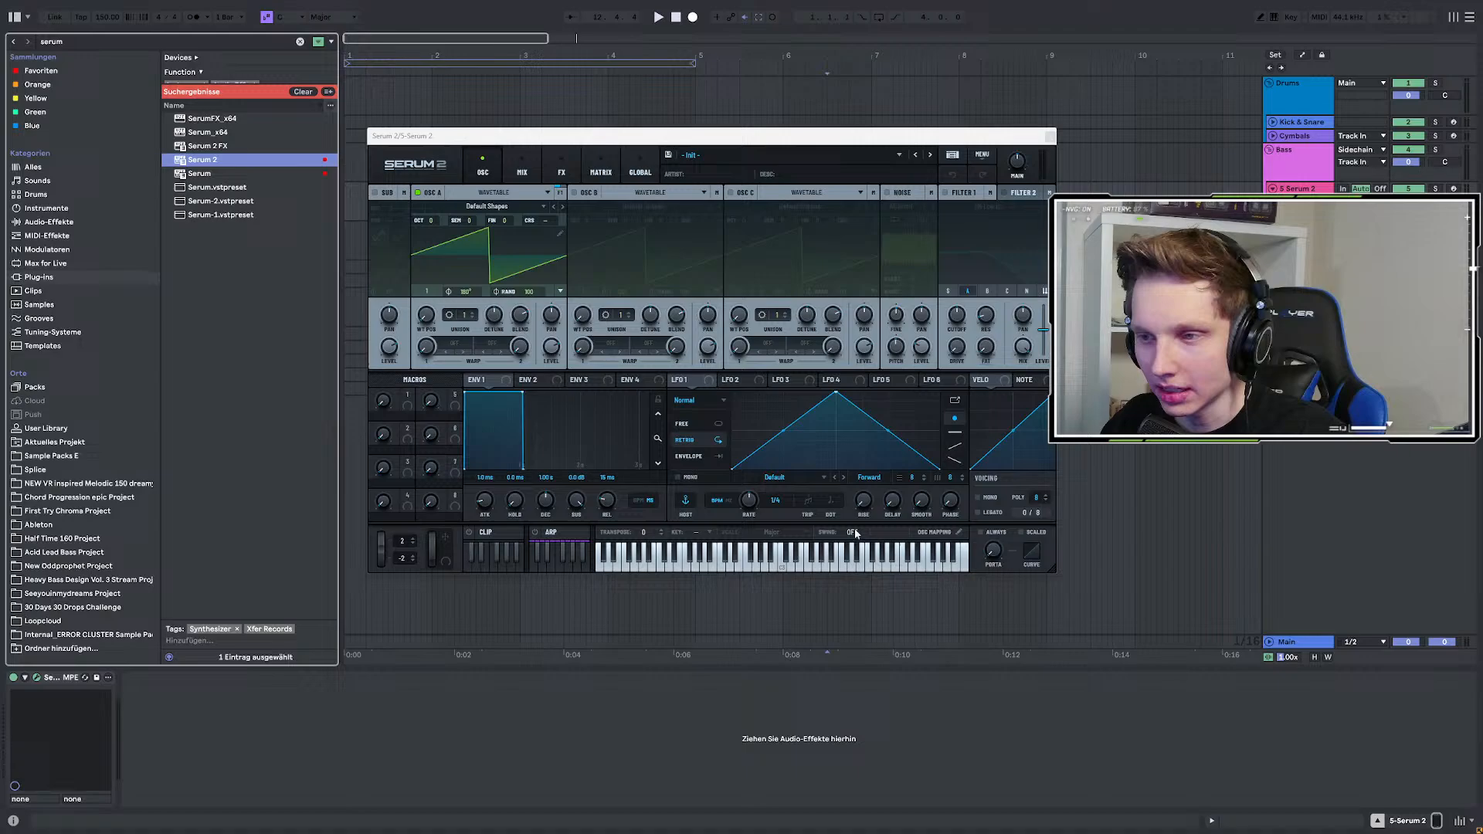
left_click(673, 558)
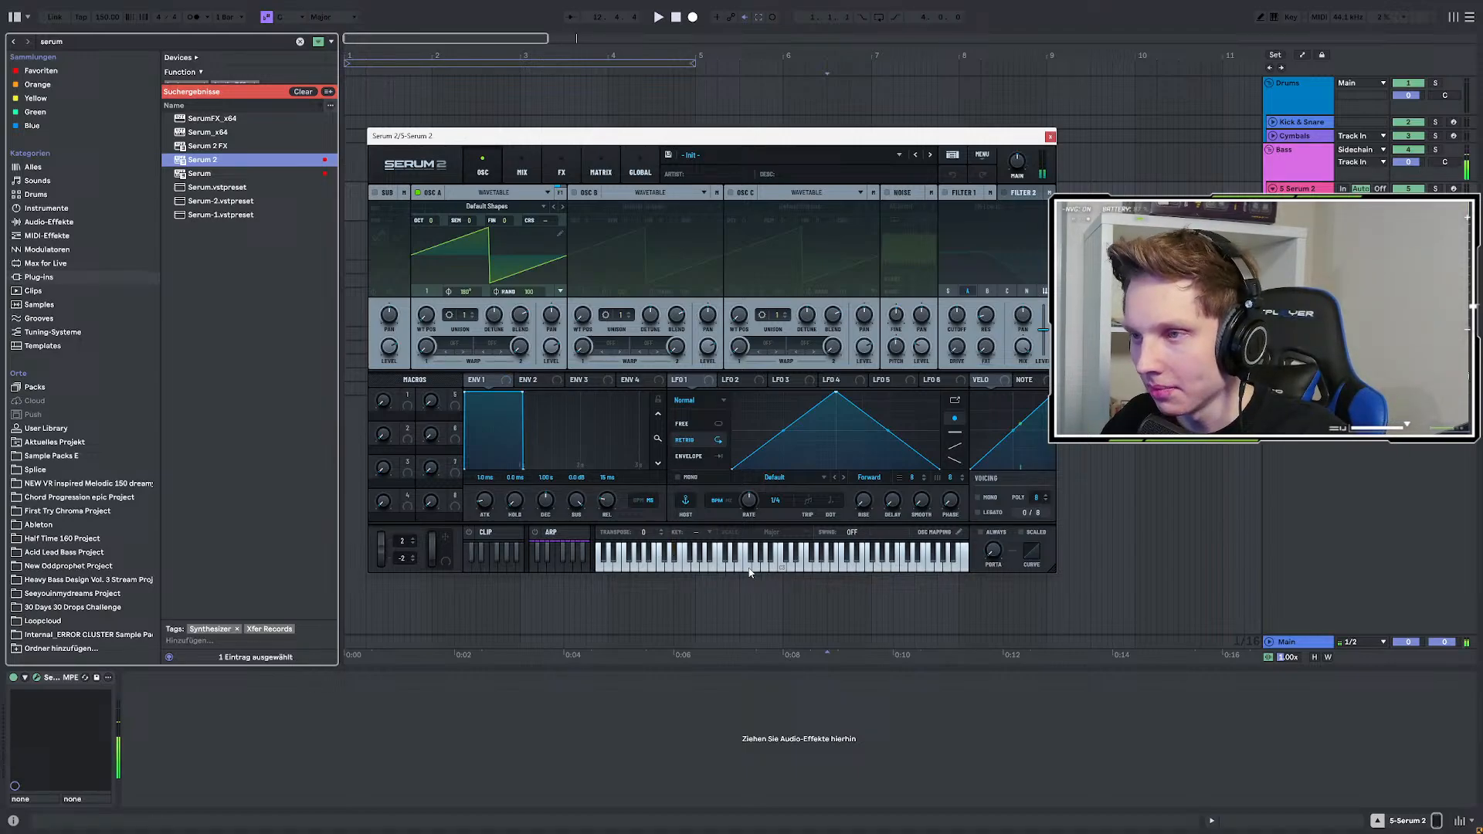
left_click(703, 155)
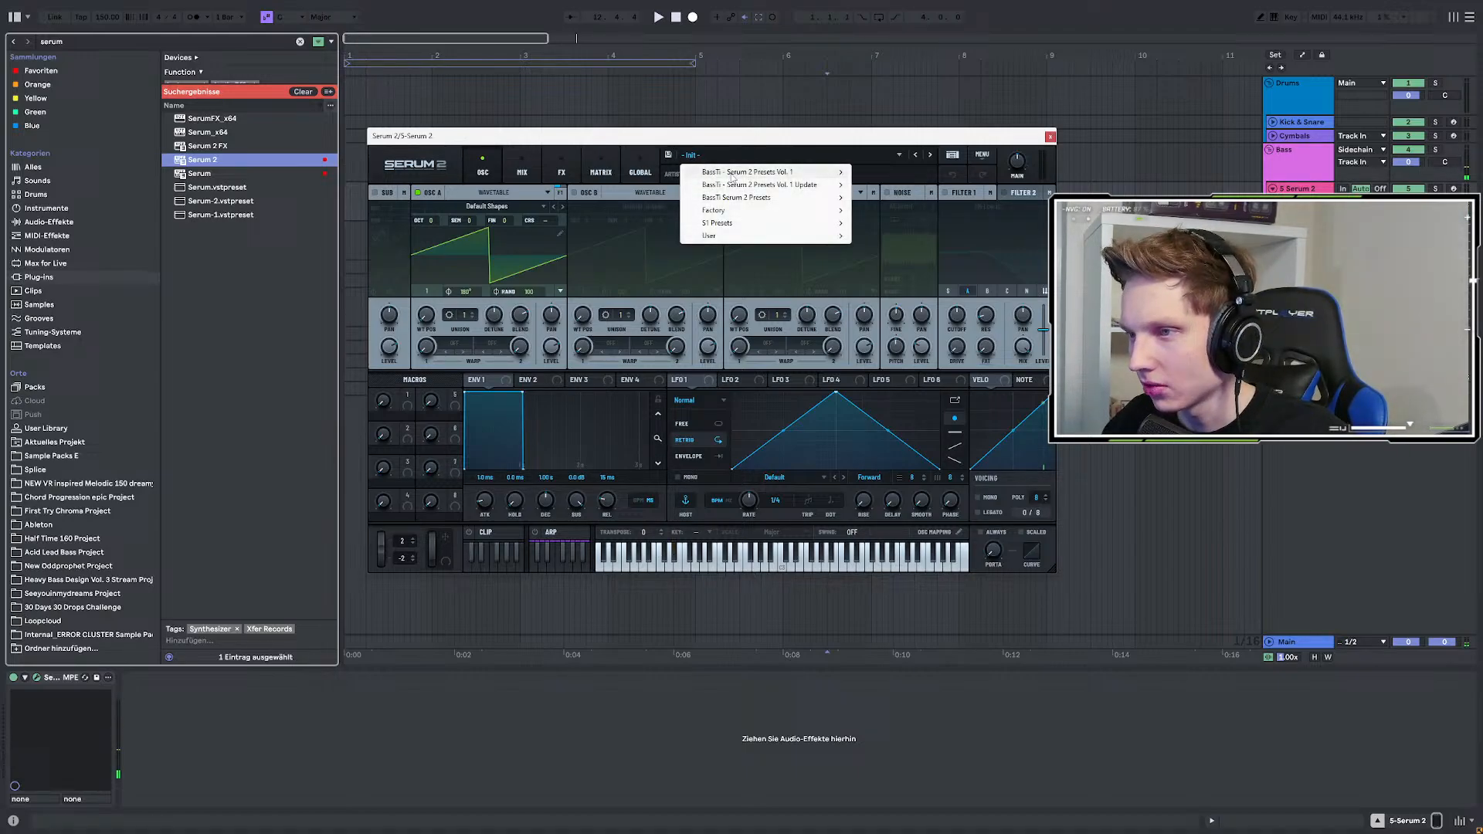
mouse_move(755, 203)
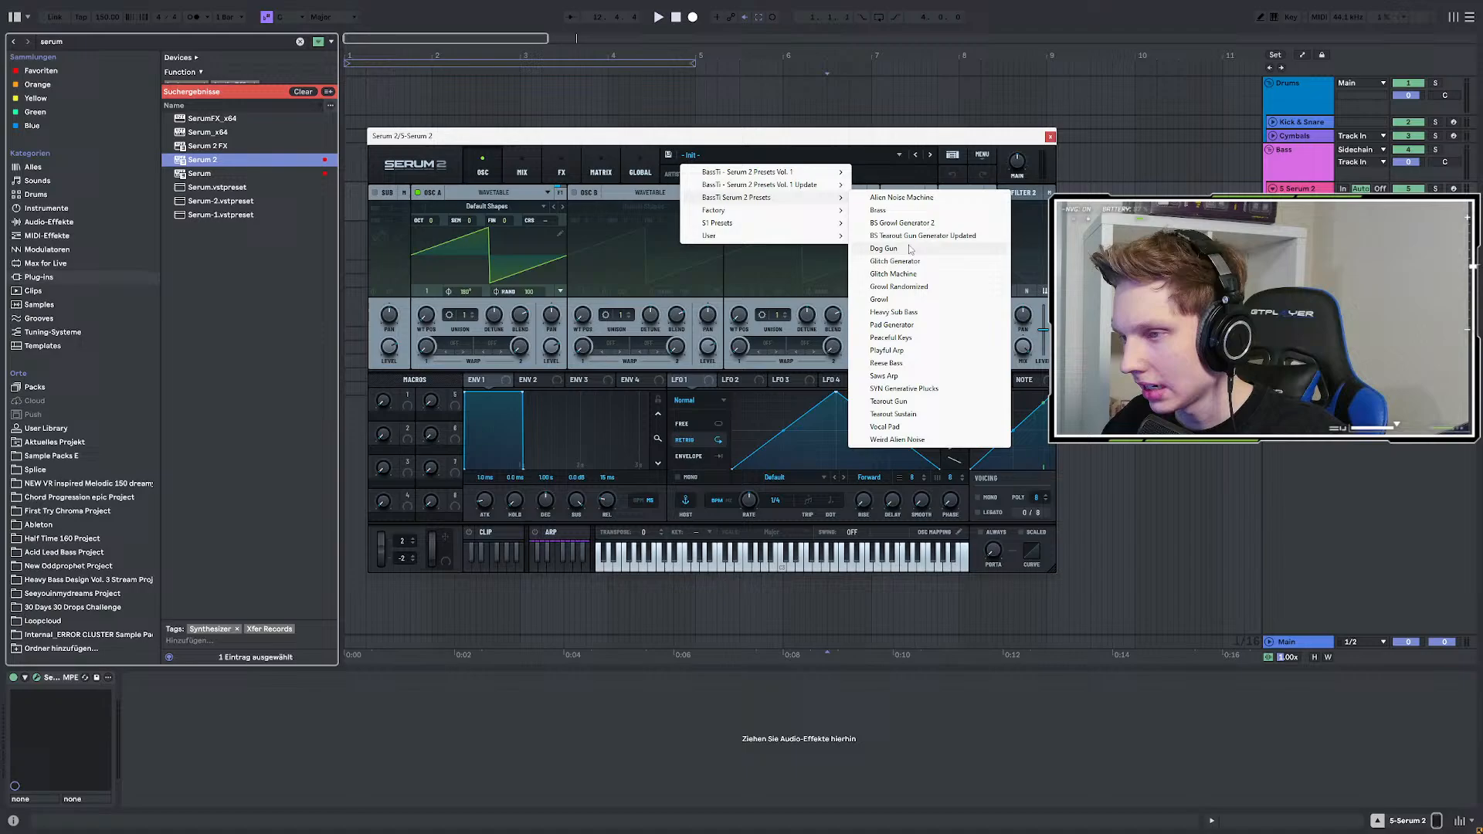
left_click(902, 388)
left_click(720, 560)
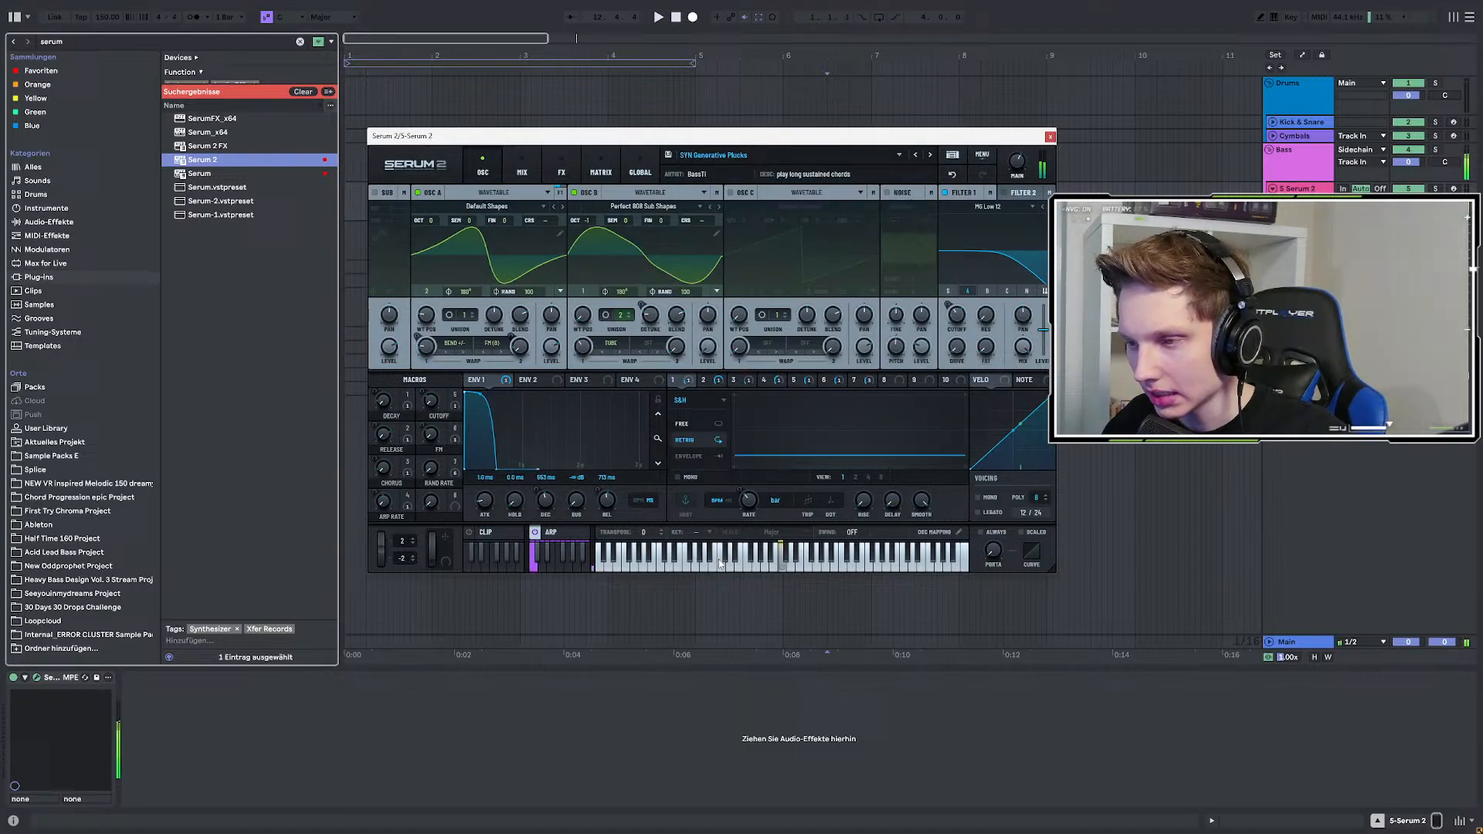
left_click(1050, 137)
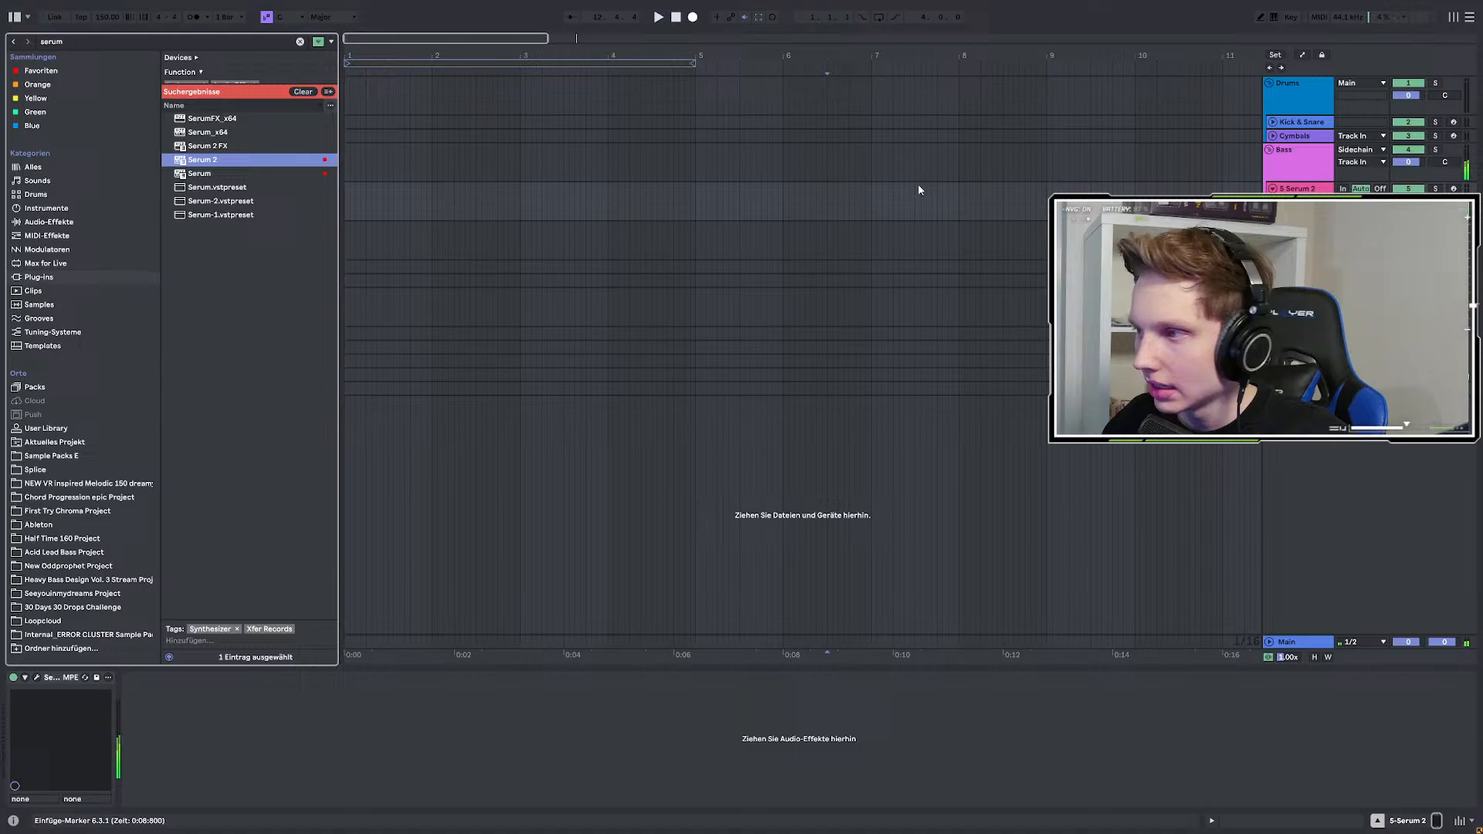
Insert an empty four-bar MIDI clip on the Serum 2 track from bar 5 to bar 9.
scroll(664, 196, "down", 3)
left_click(649, 198)
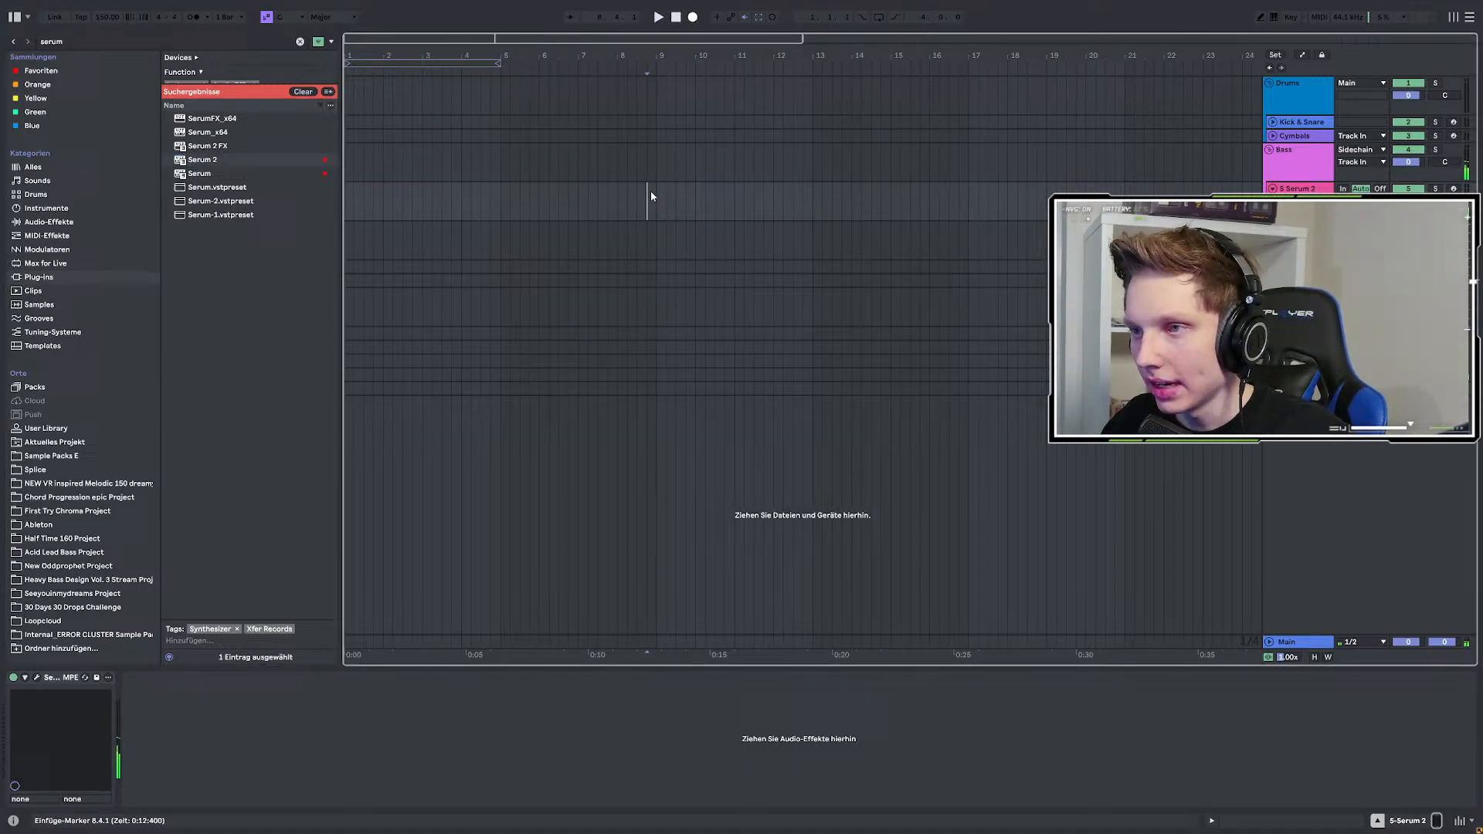
left_click_drag(498, 199, 656, 203)
right_click(607, 201)
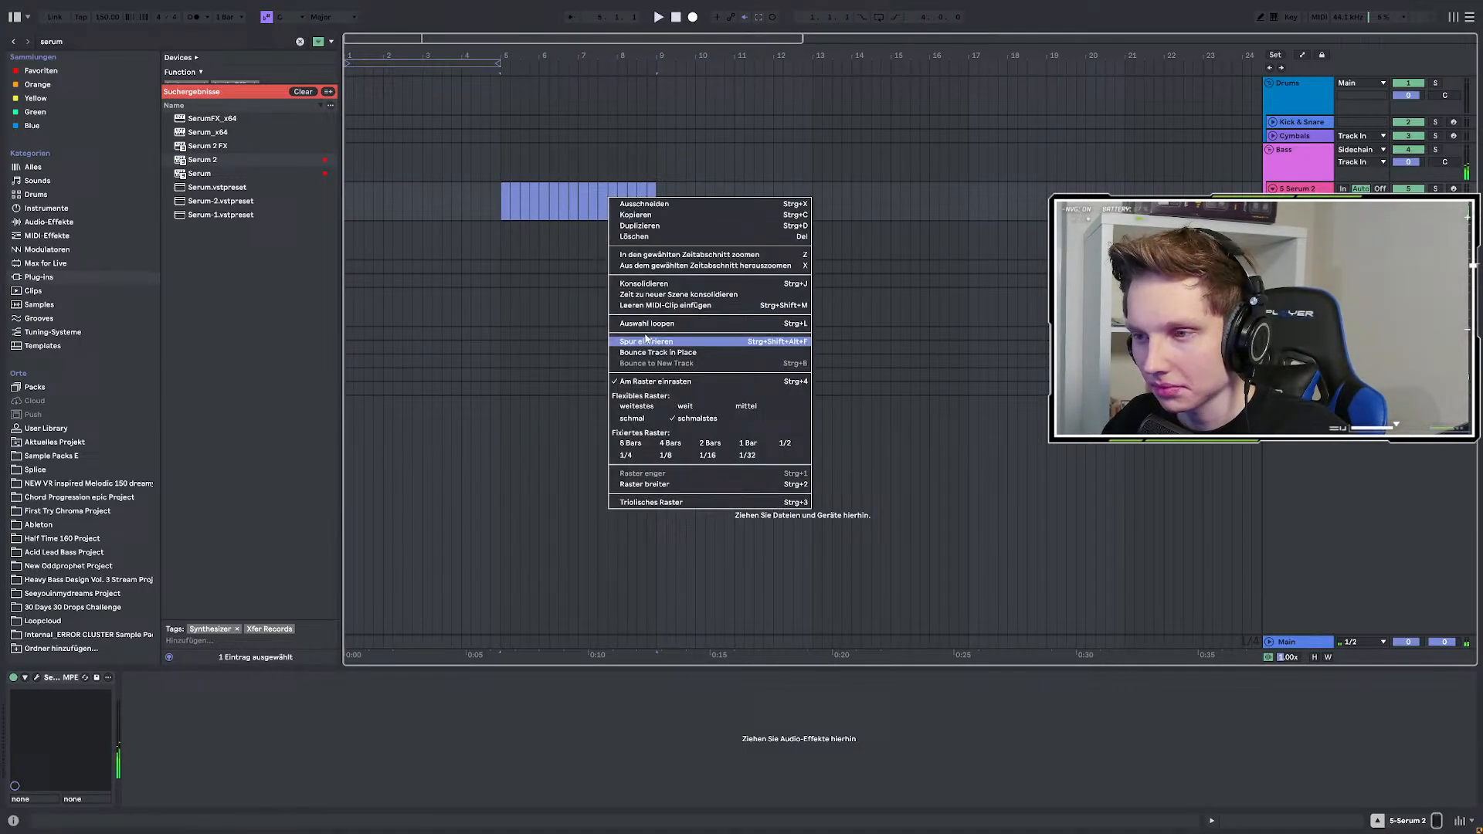
left_click(614, 306)
Write a sustained four-bar chord of D#3, G#3 and C#4 in the new clip and play it back.
left_click(160, 543)
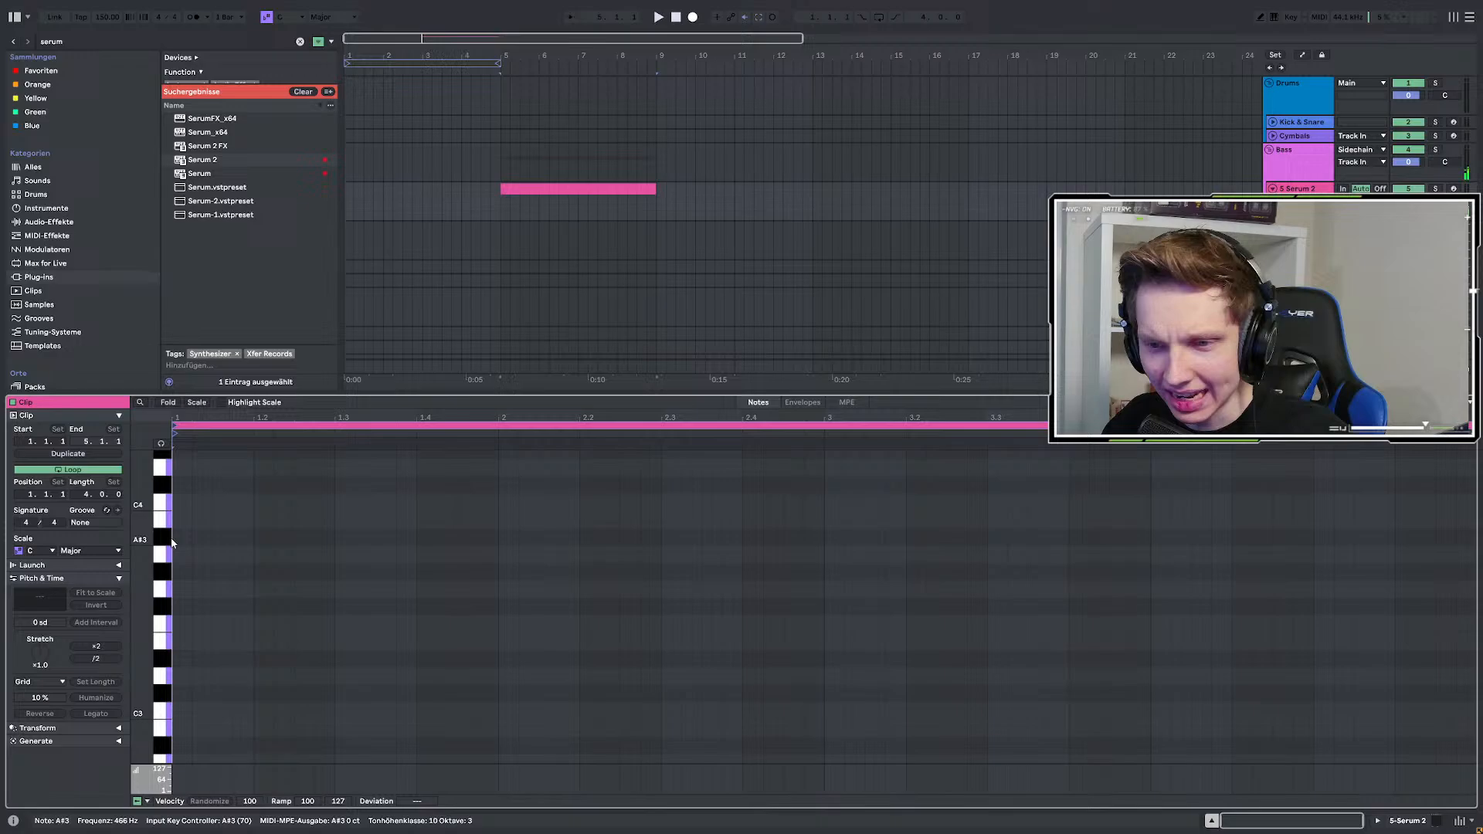
double_click(184, 538)
left_click_drag(190, 537, 1475, 537)
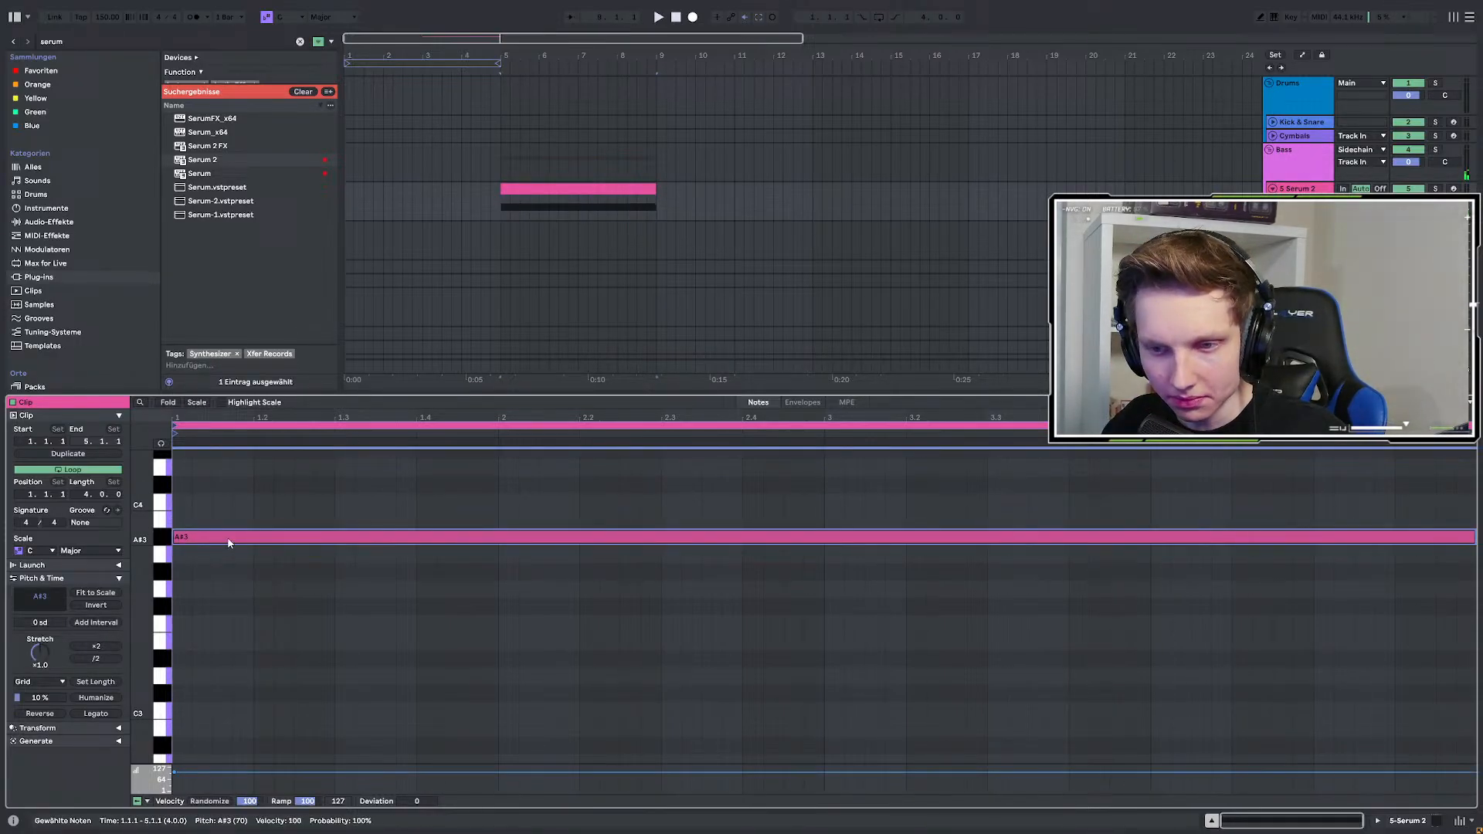
left_click_drag(223, 538, 218, 661)
key("space")
key("space")
left_click_drag(216, 535, 214, 494)
key("space")
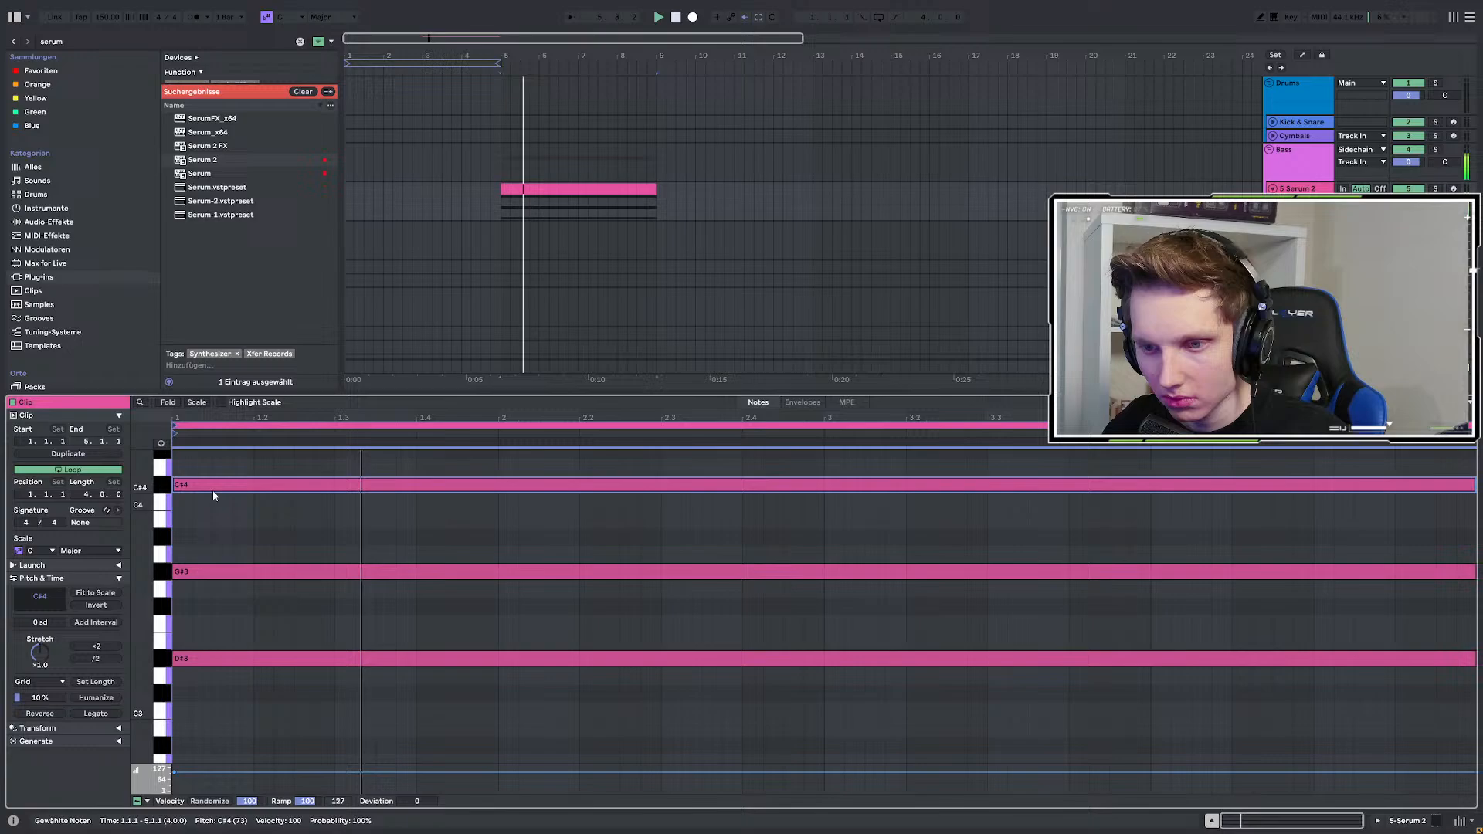
Reopen the Serum 2 device window and listen to the chord while toggling the arpeggiator.
left_click(559, 207)
double_click(1297, 188)
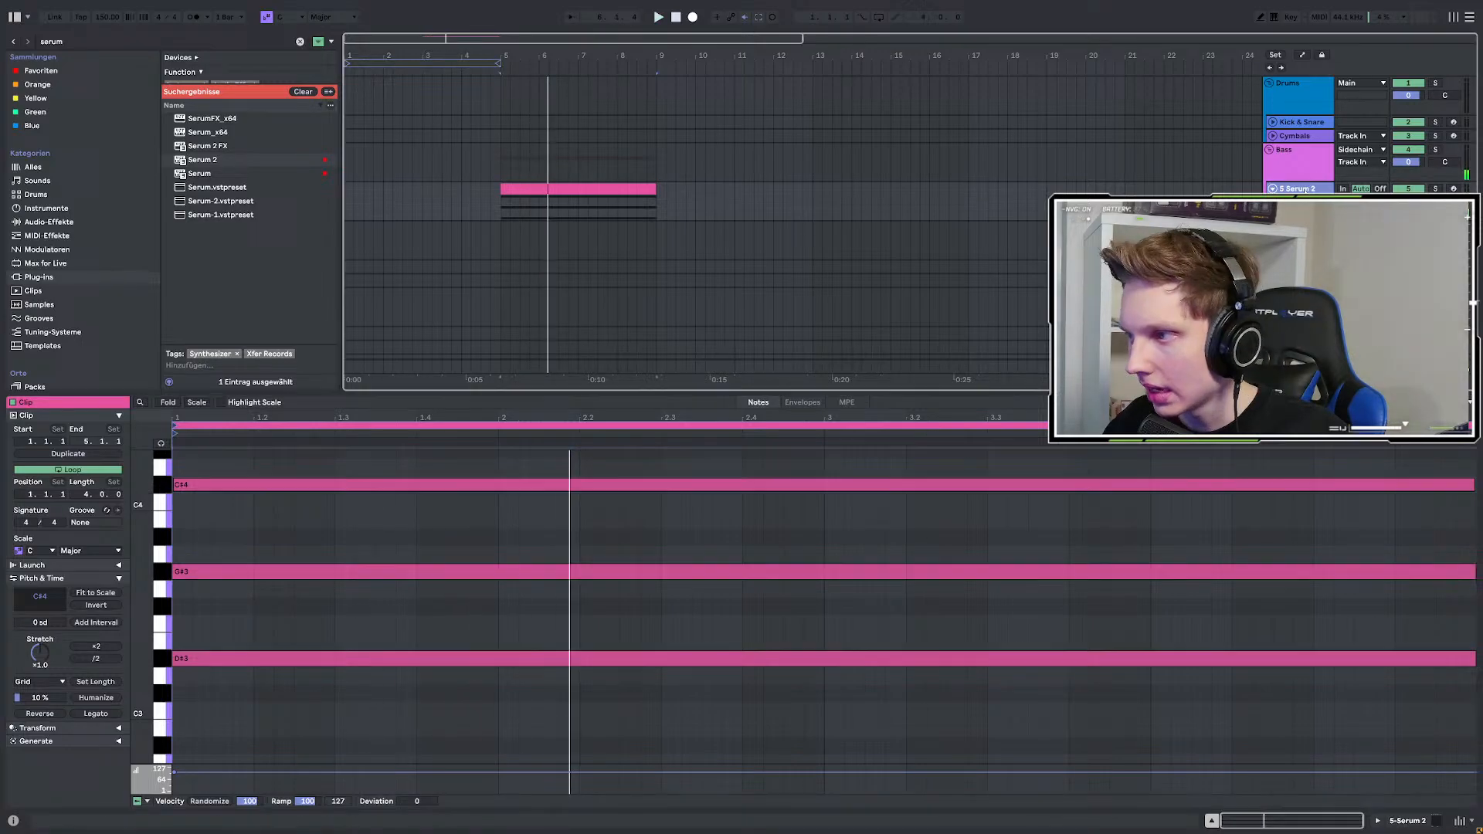
left_click(36, 677)
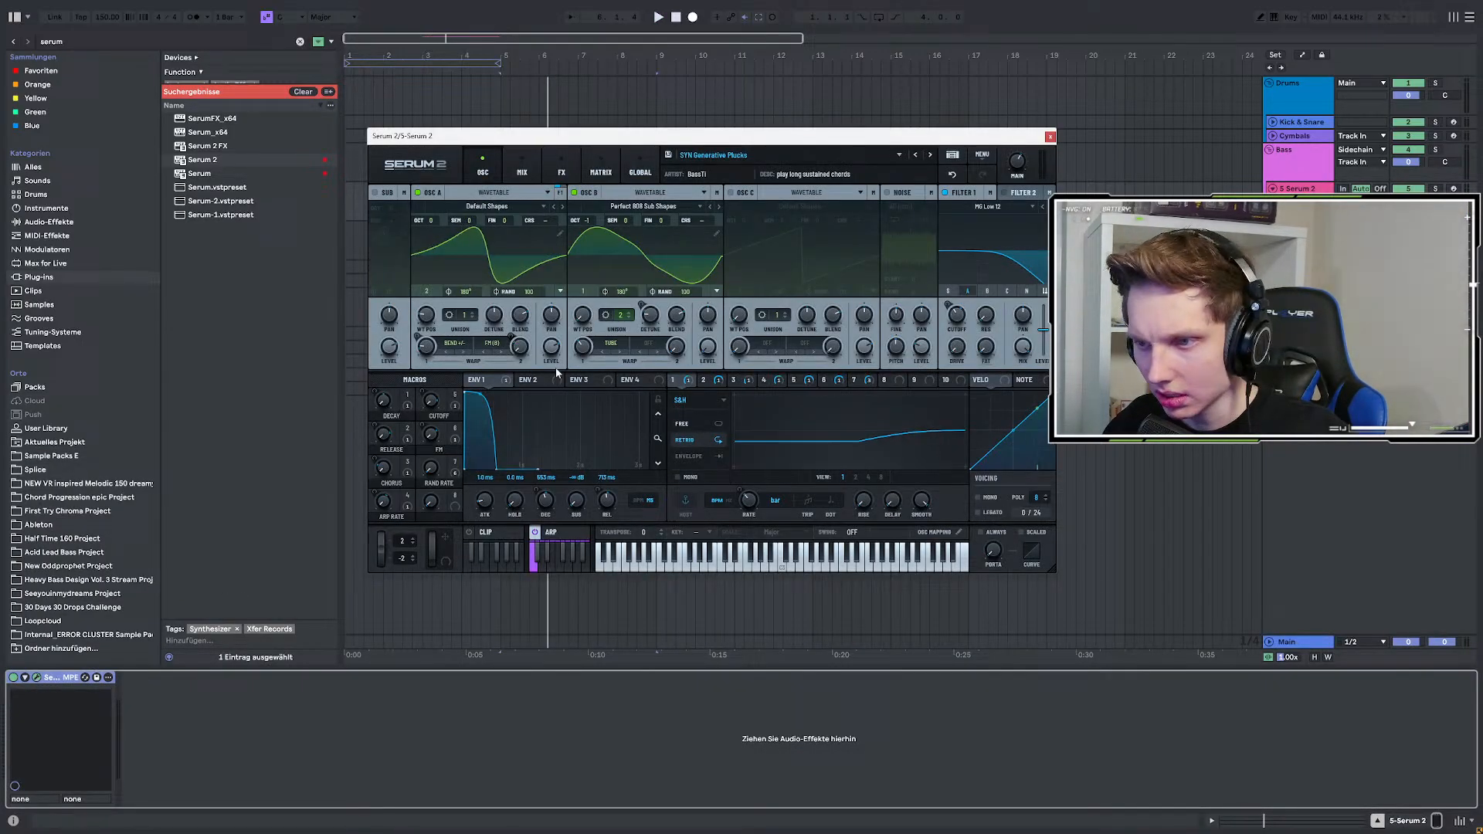
left_click(535, 533)
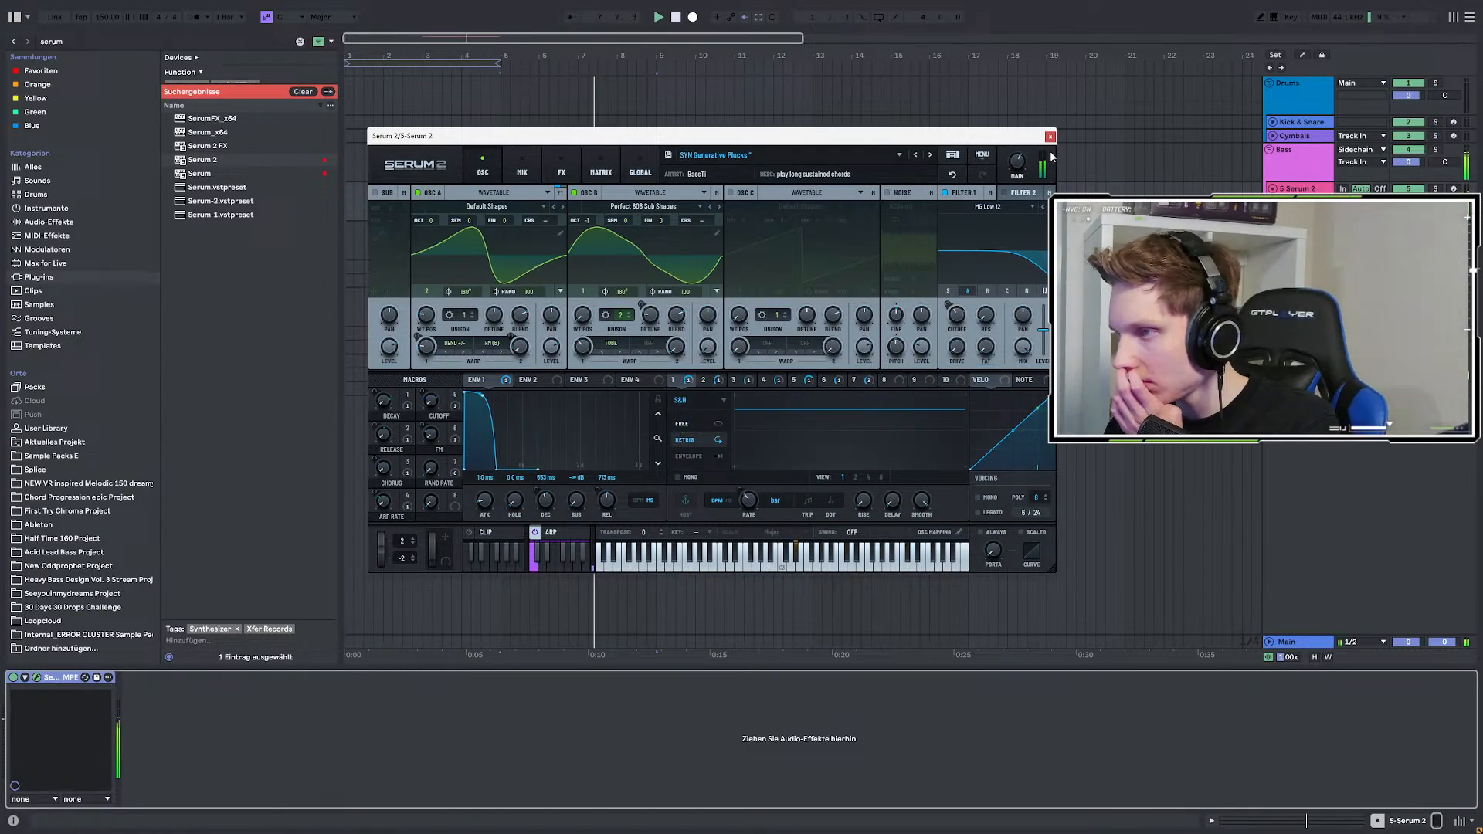
left_click(998, 5)
key("space")
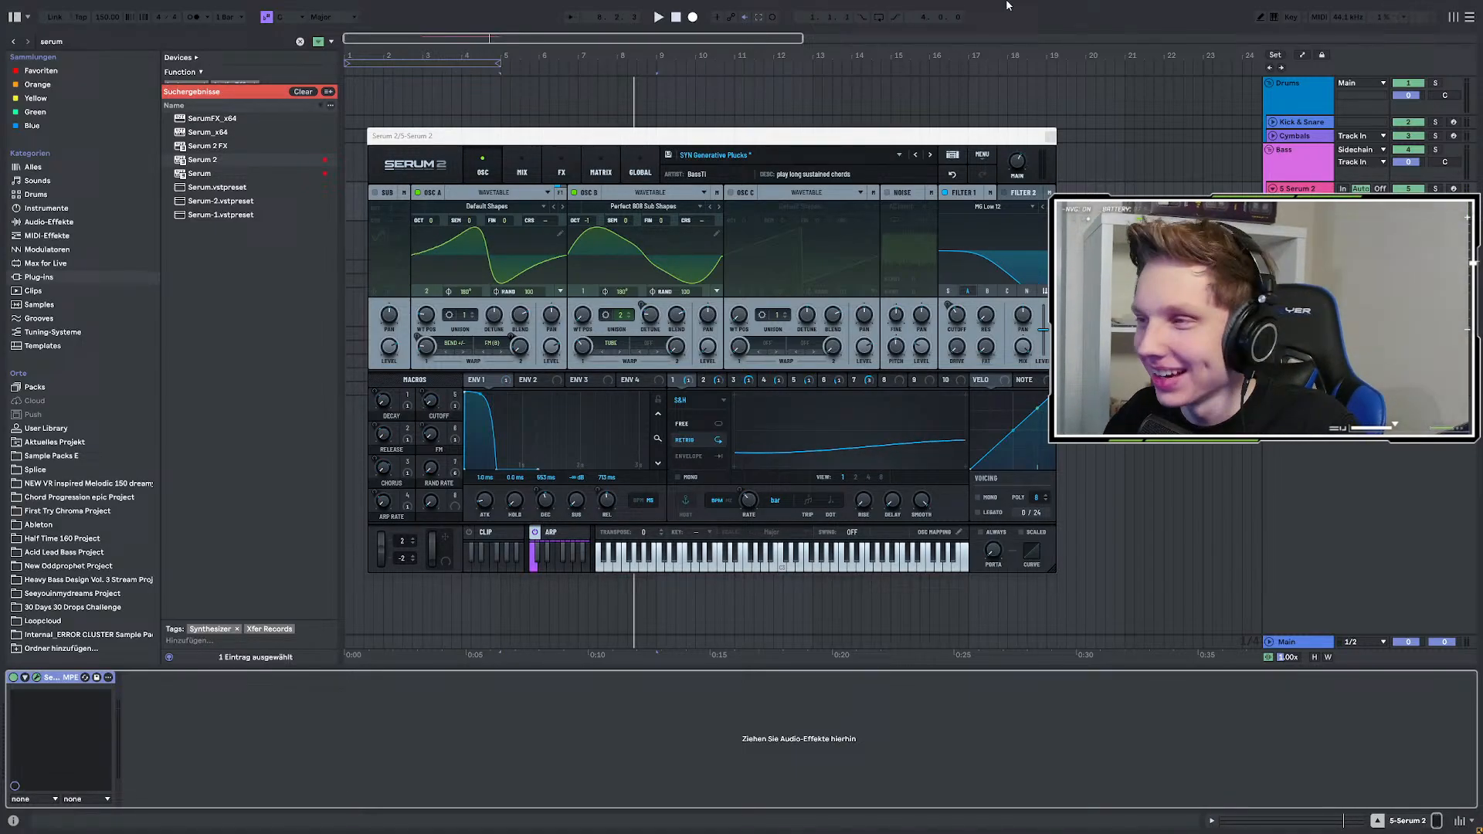
key("space")
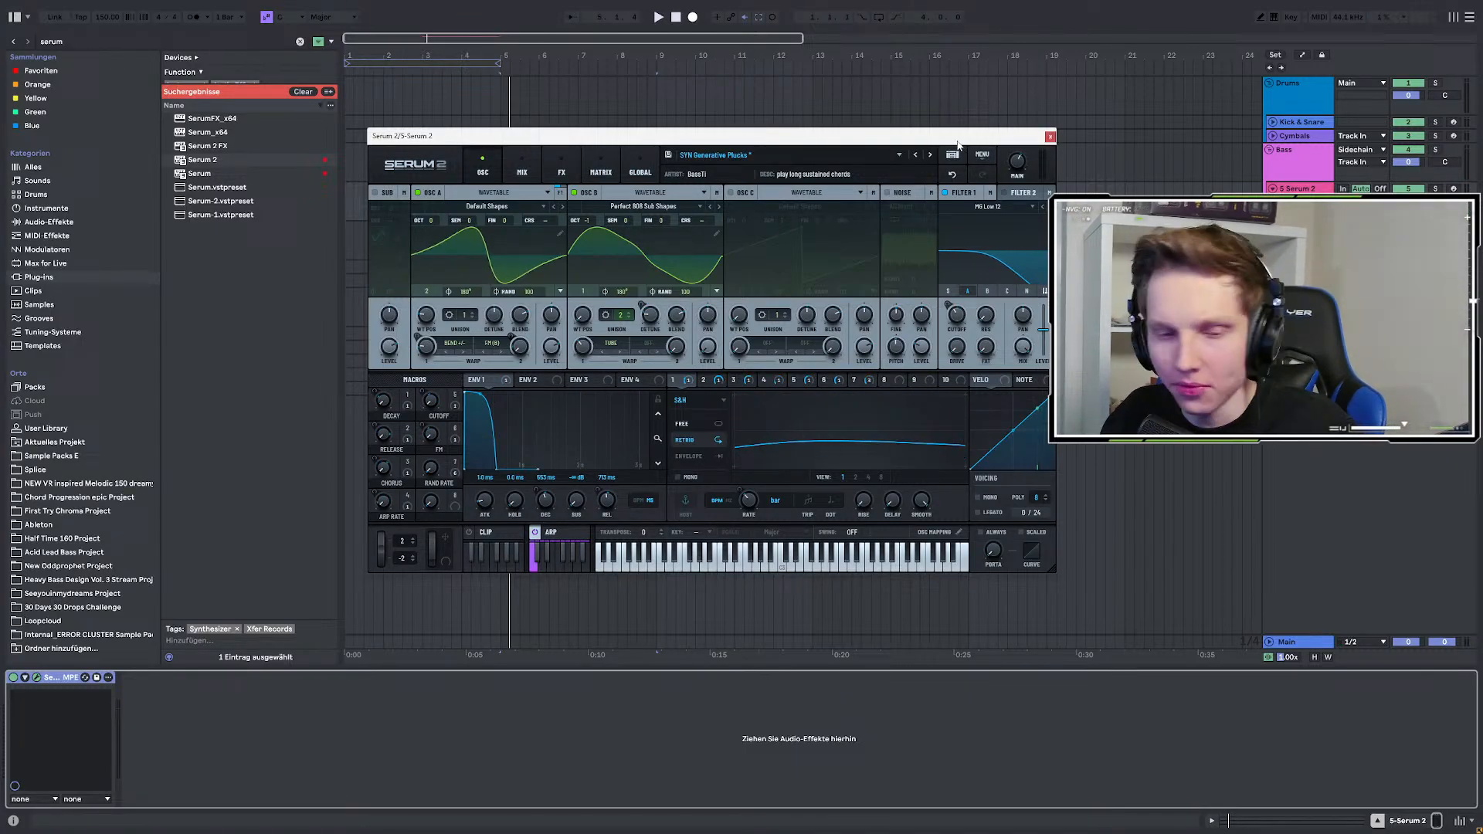
Look through Serum 2's BassTi preset folders without loading one, then close the synth window.
left_click_drag(957, 144, 950, 163)
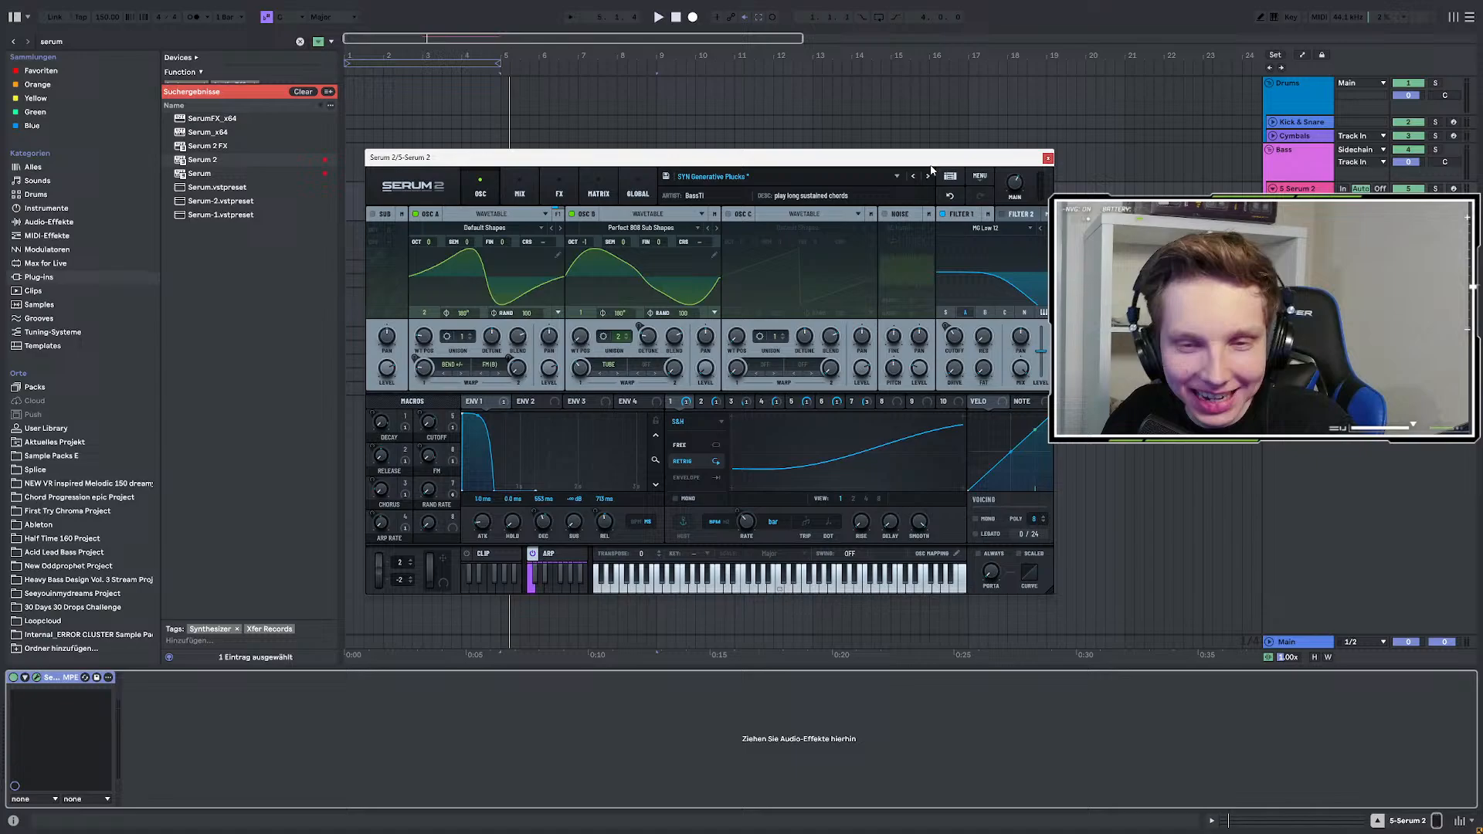
left_click(730, 176)
mouse_move(745, 197)
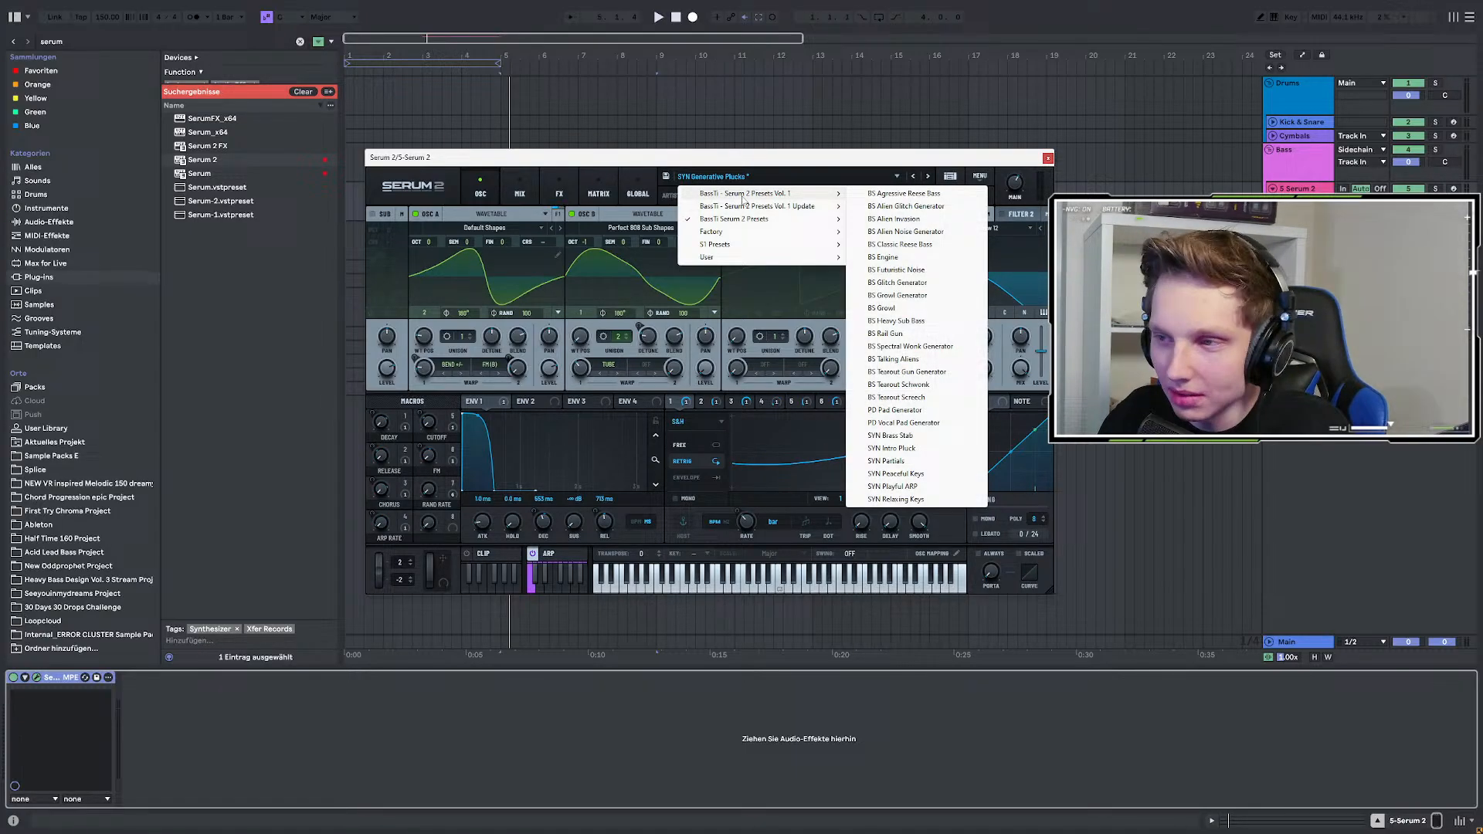
left_click_drag(709, 162, 657, 179)
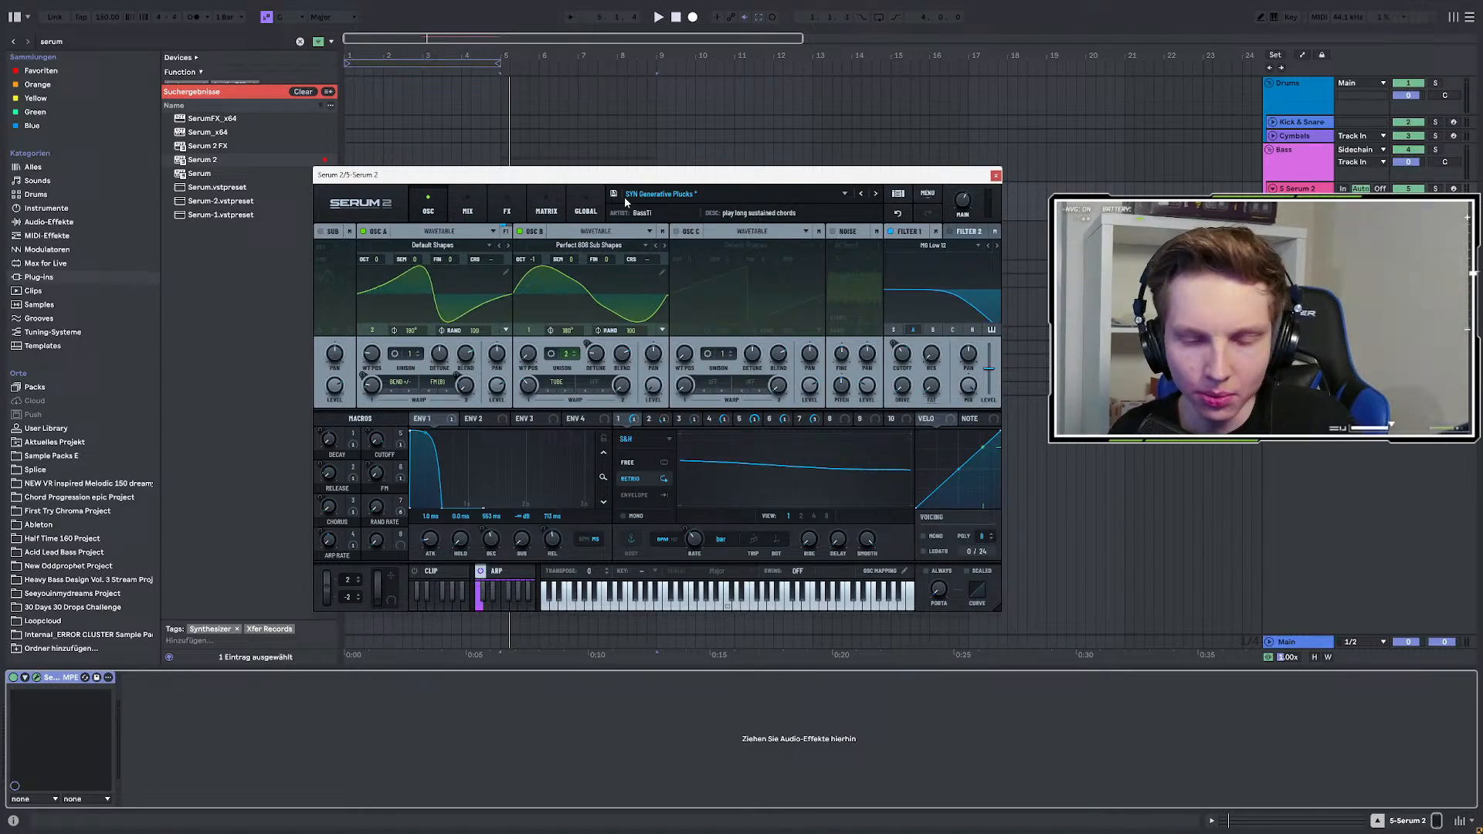
left_click(996, 176)
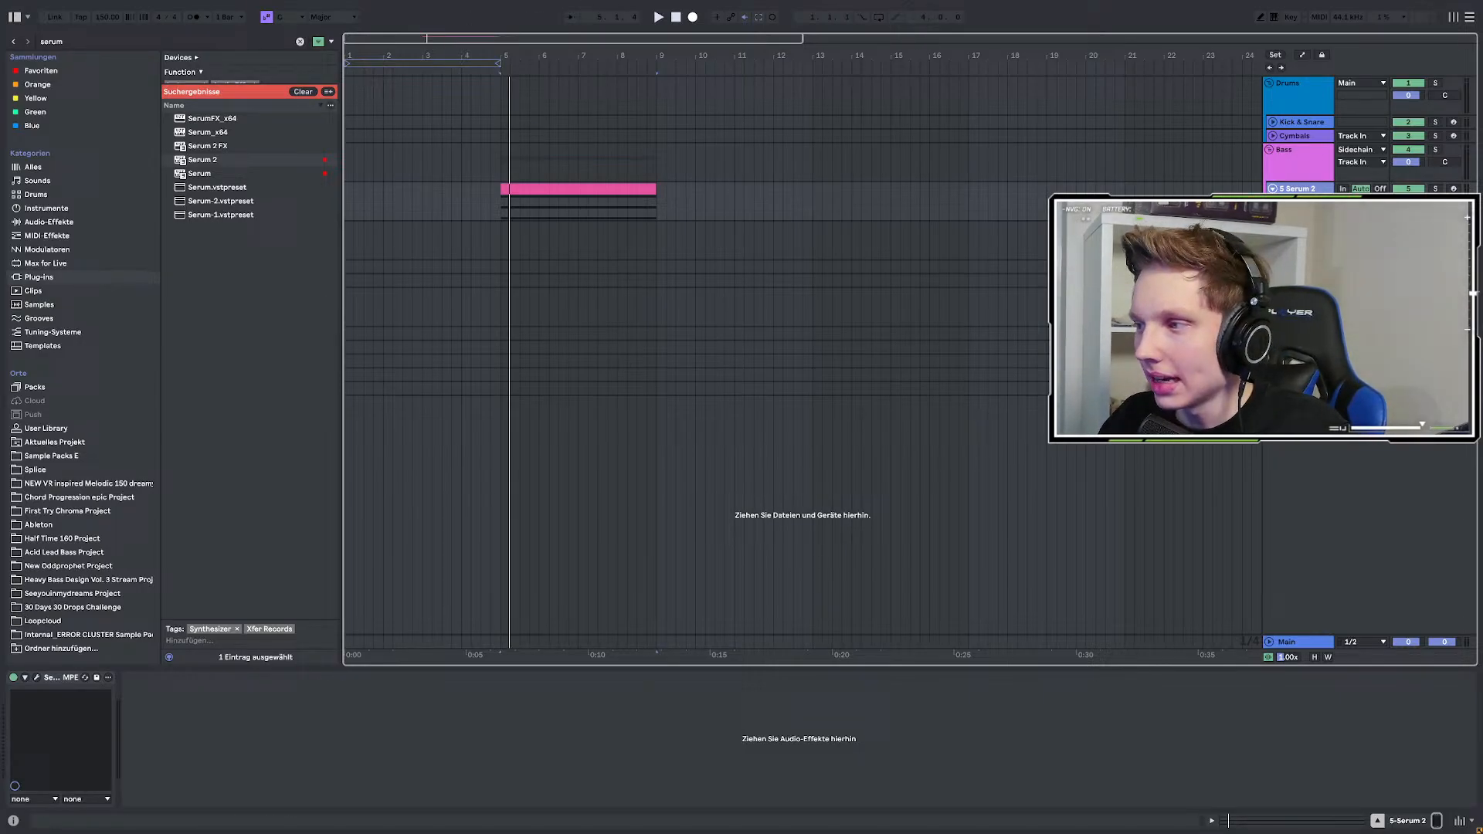
Add a new MIDI track, search the plug-ins for Current and load it on that track.
key("ctrl+shift+t")
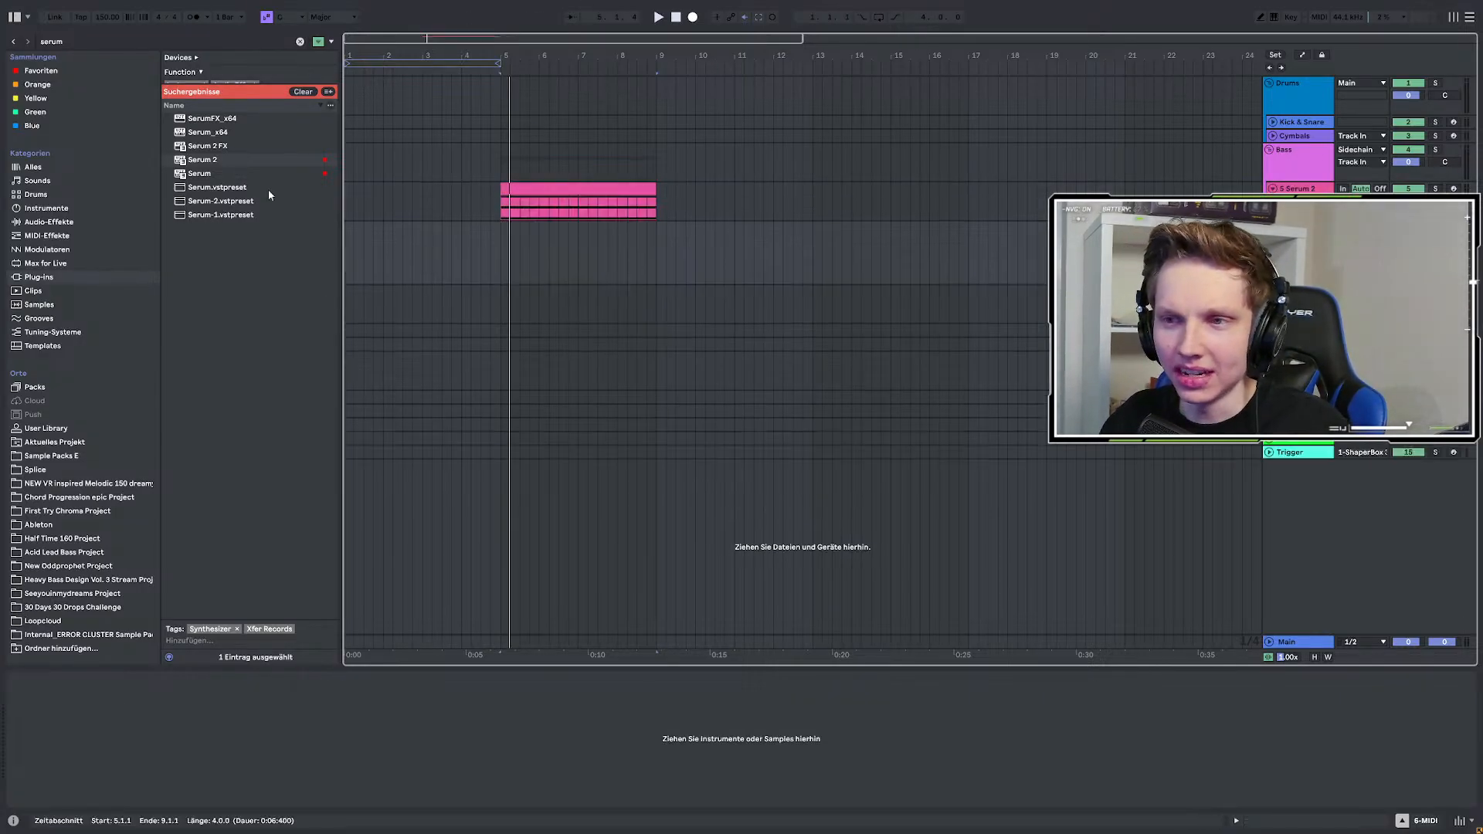
left_click(86, 42)
type("curren")
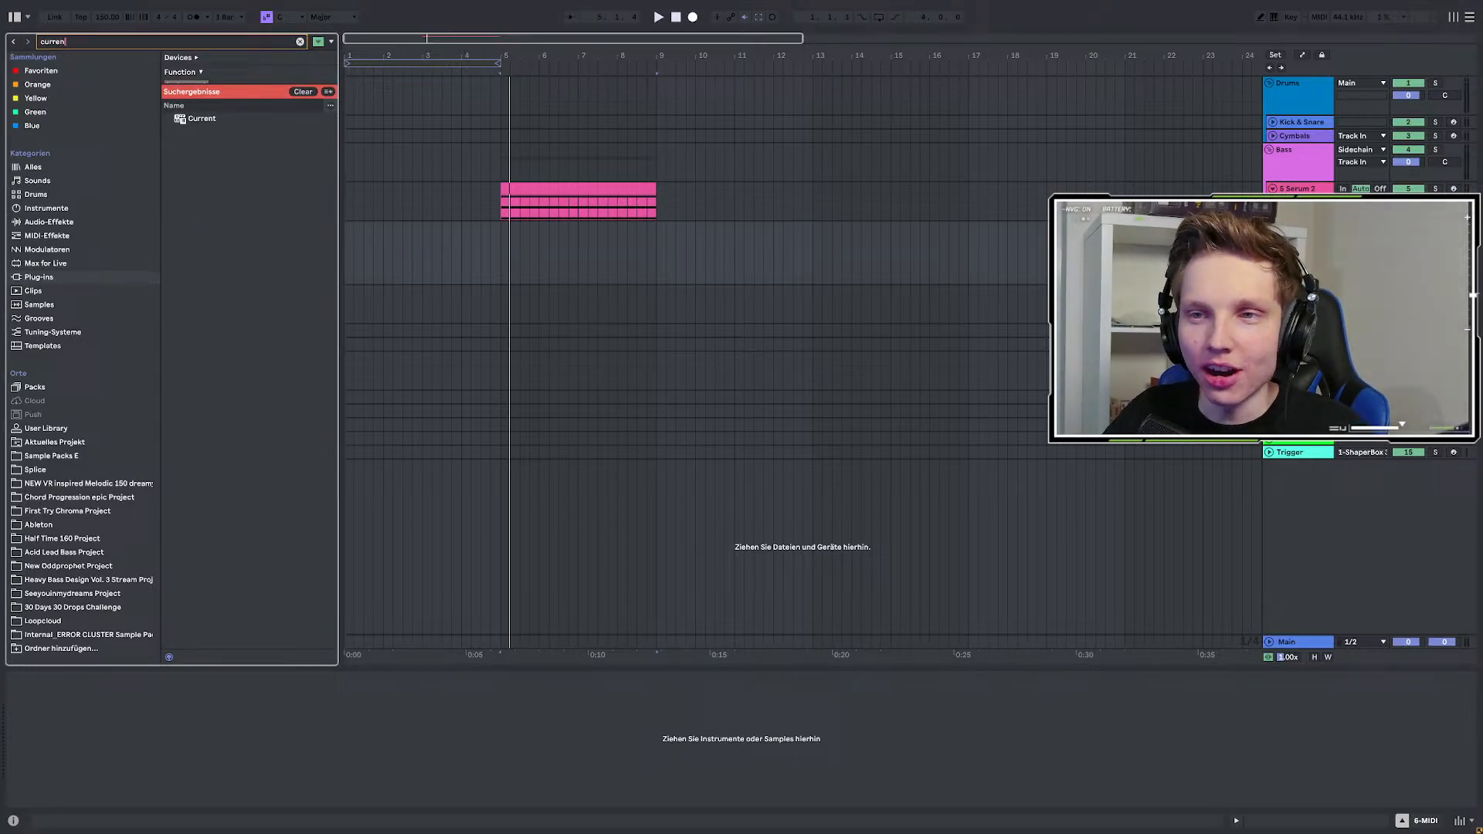
left_click(189, 121)
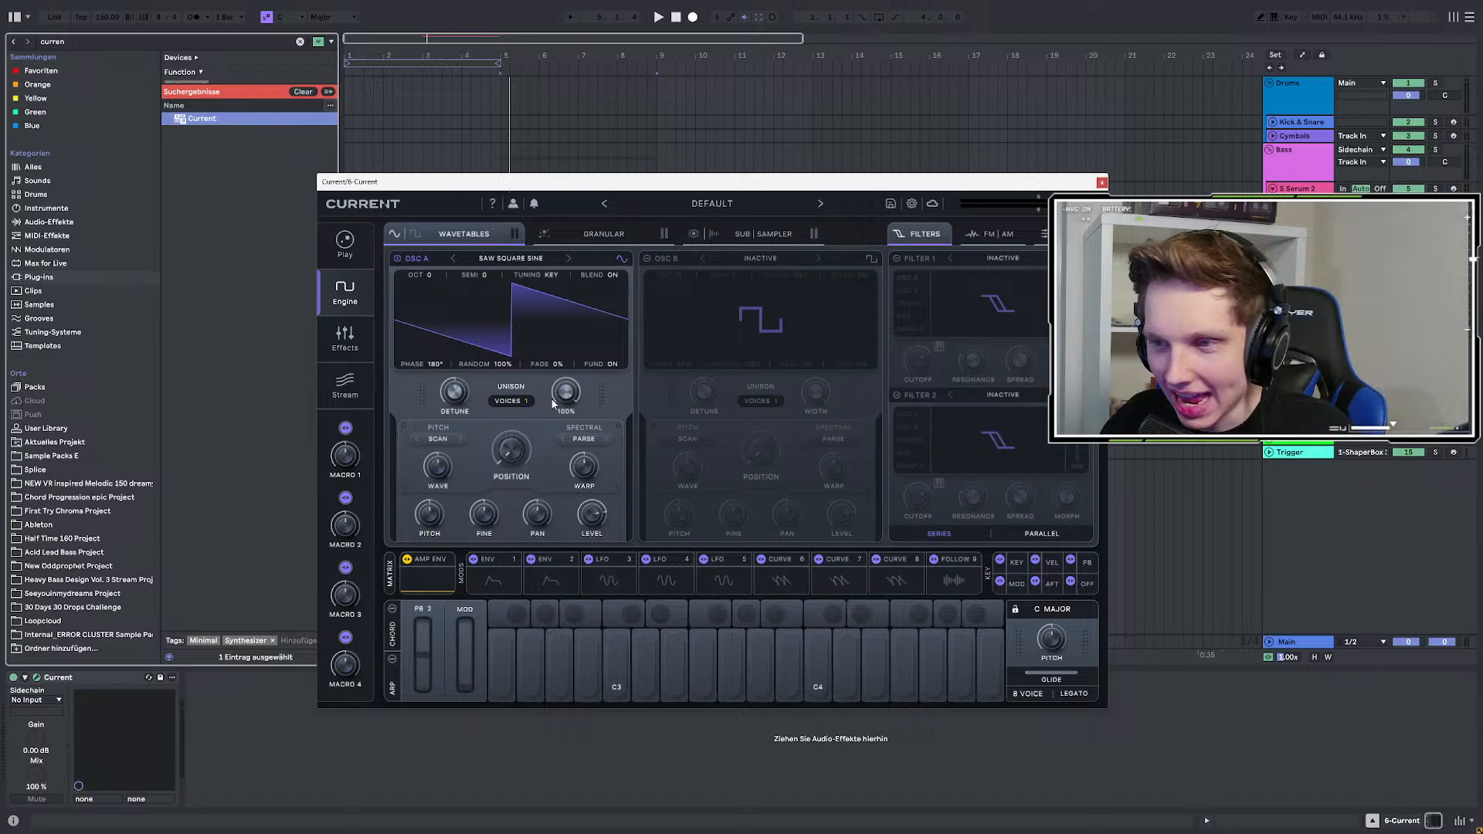
left_click_drag(703, 190, 610, 167)
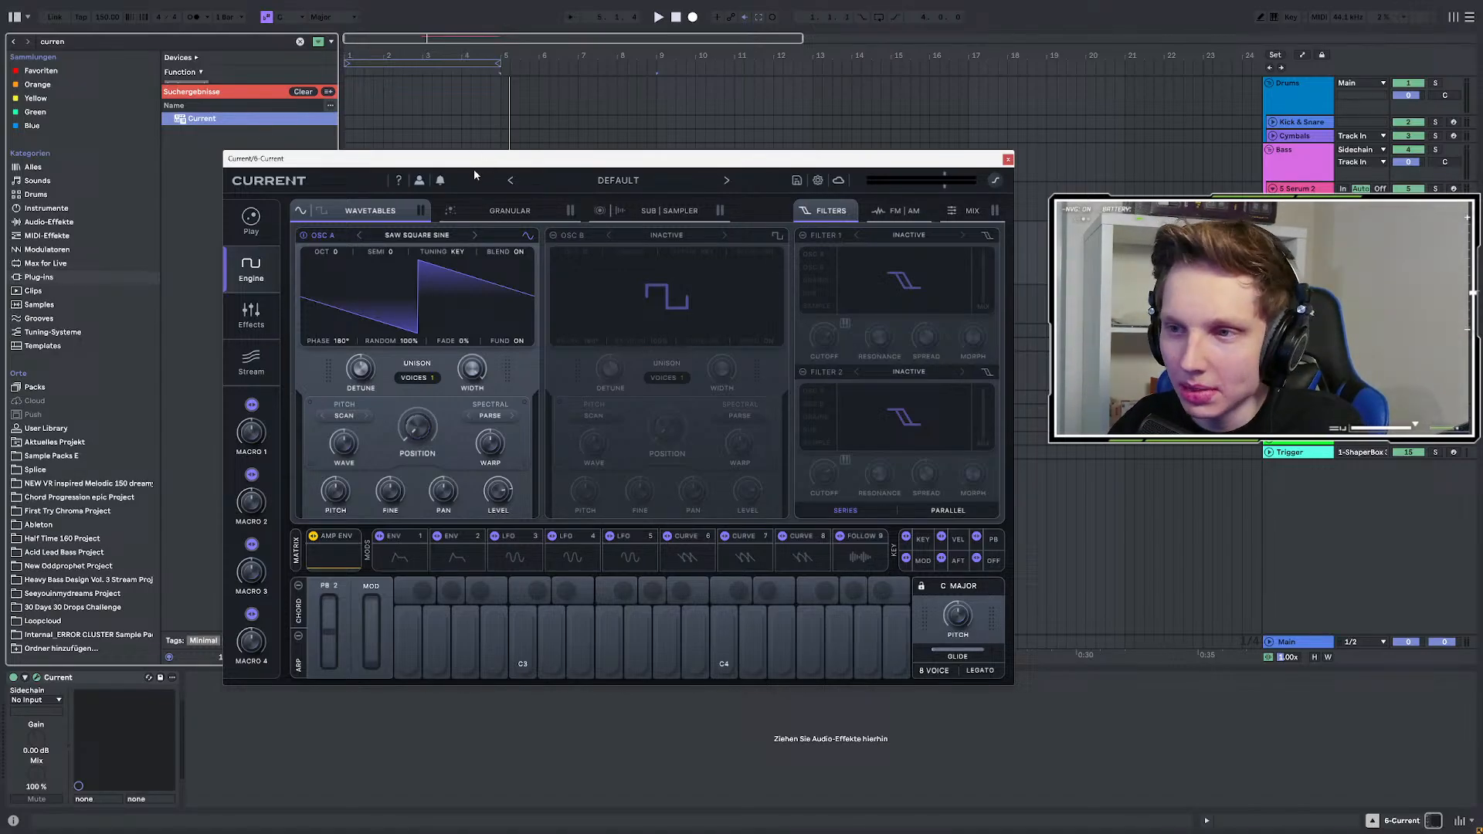
Examine Current's sub and sampler page, wavetable page and user presets, then close its window.
left_click(669, 210)
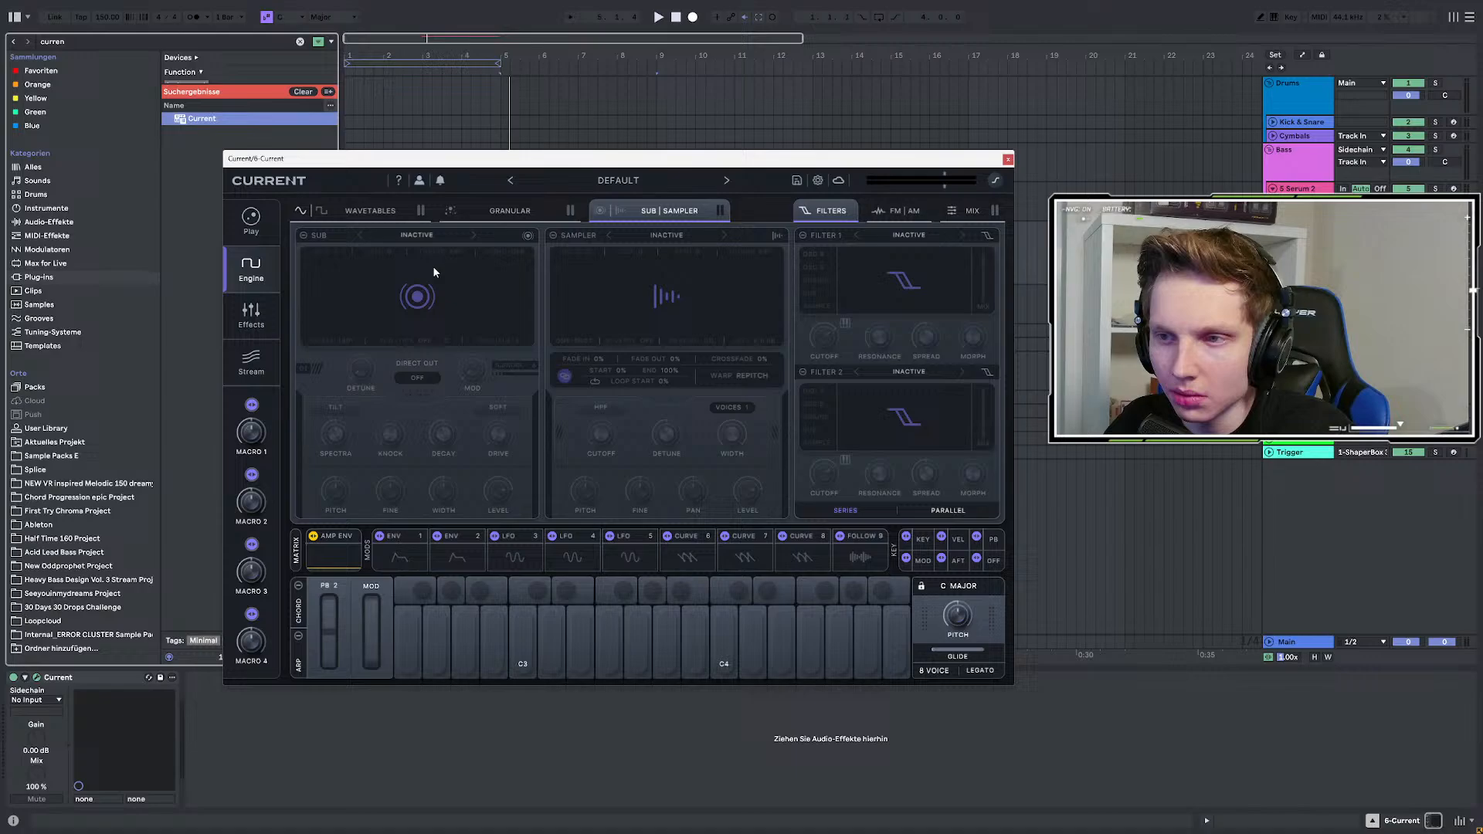
left_click(375, 213)
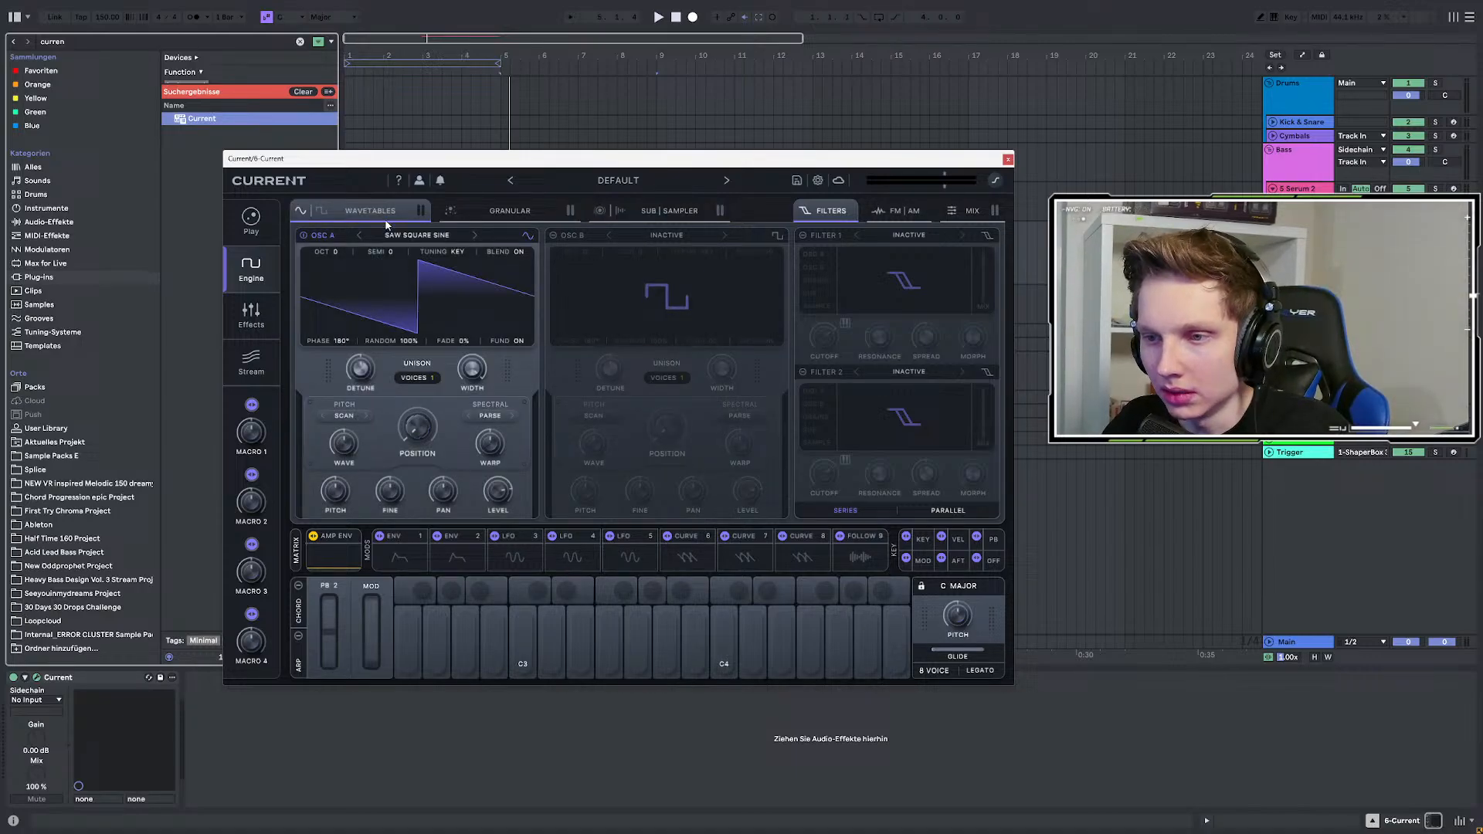
left_click_drag(519, 163, 474, 179)
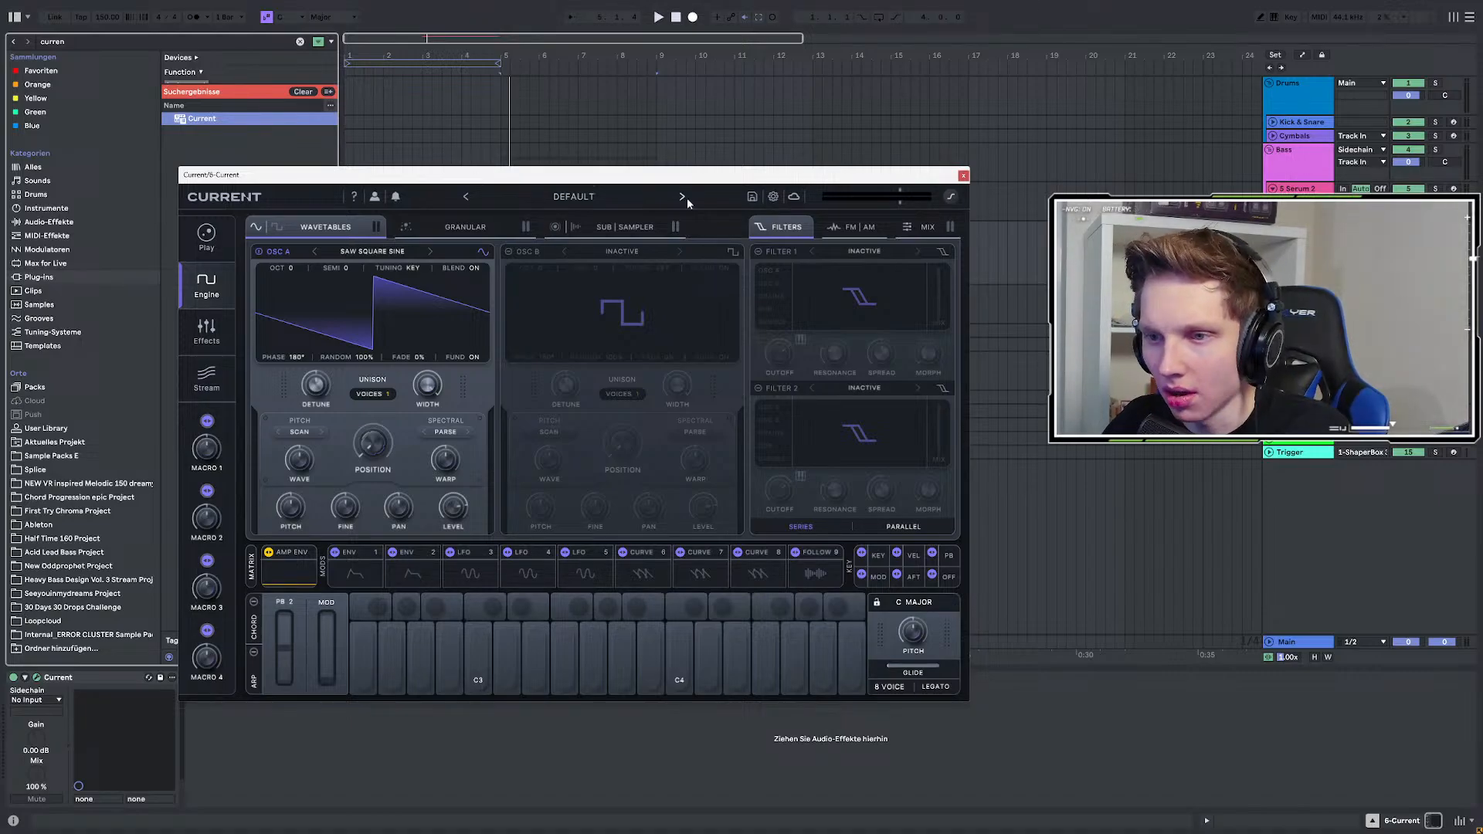
left_click_drag(498, 179, 447, 142)
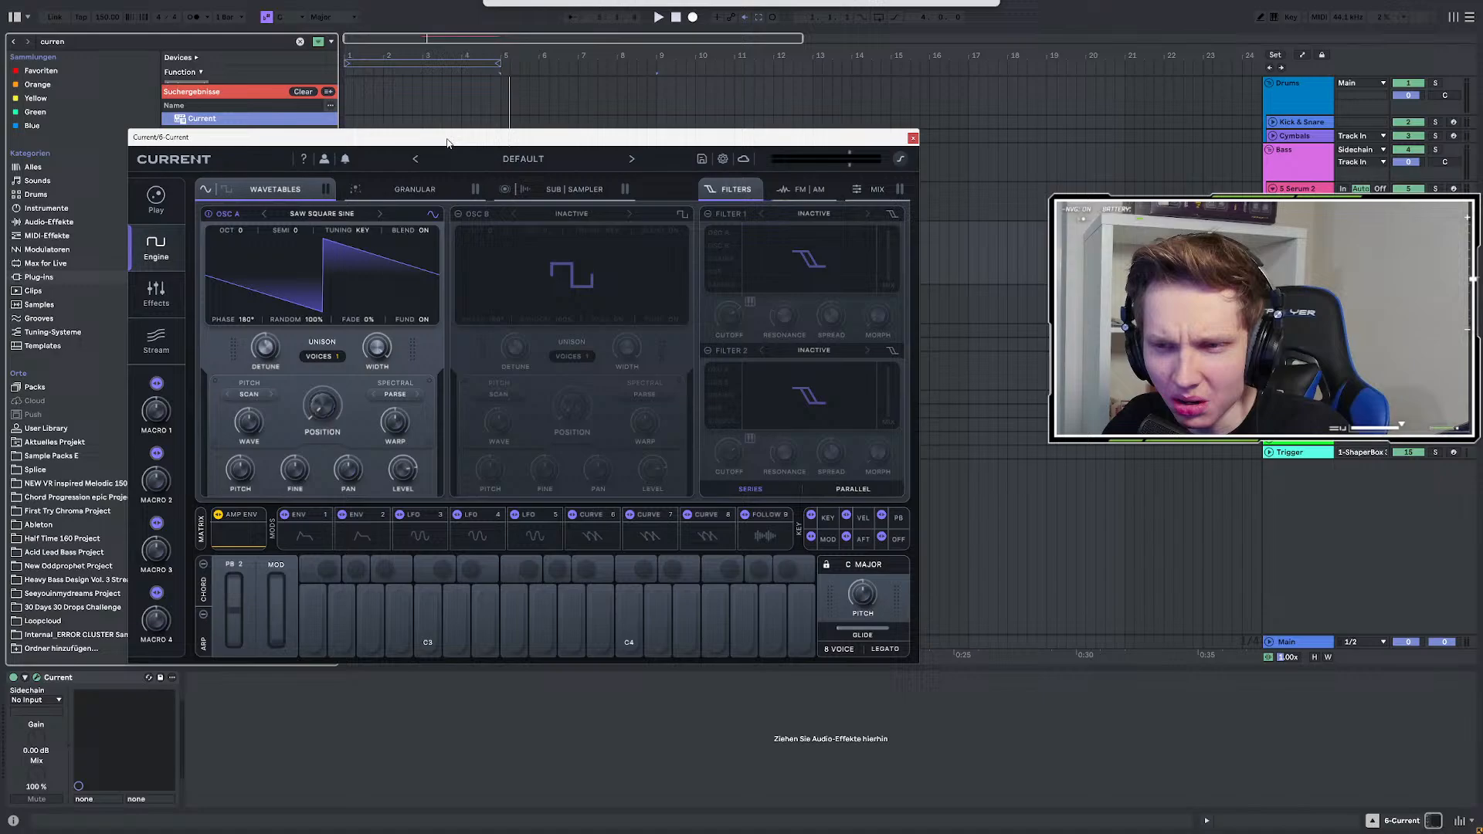
left_click_drag(447, 142, 439, 149)
left_click(541, 162)
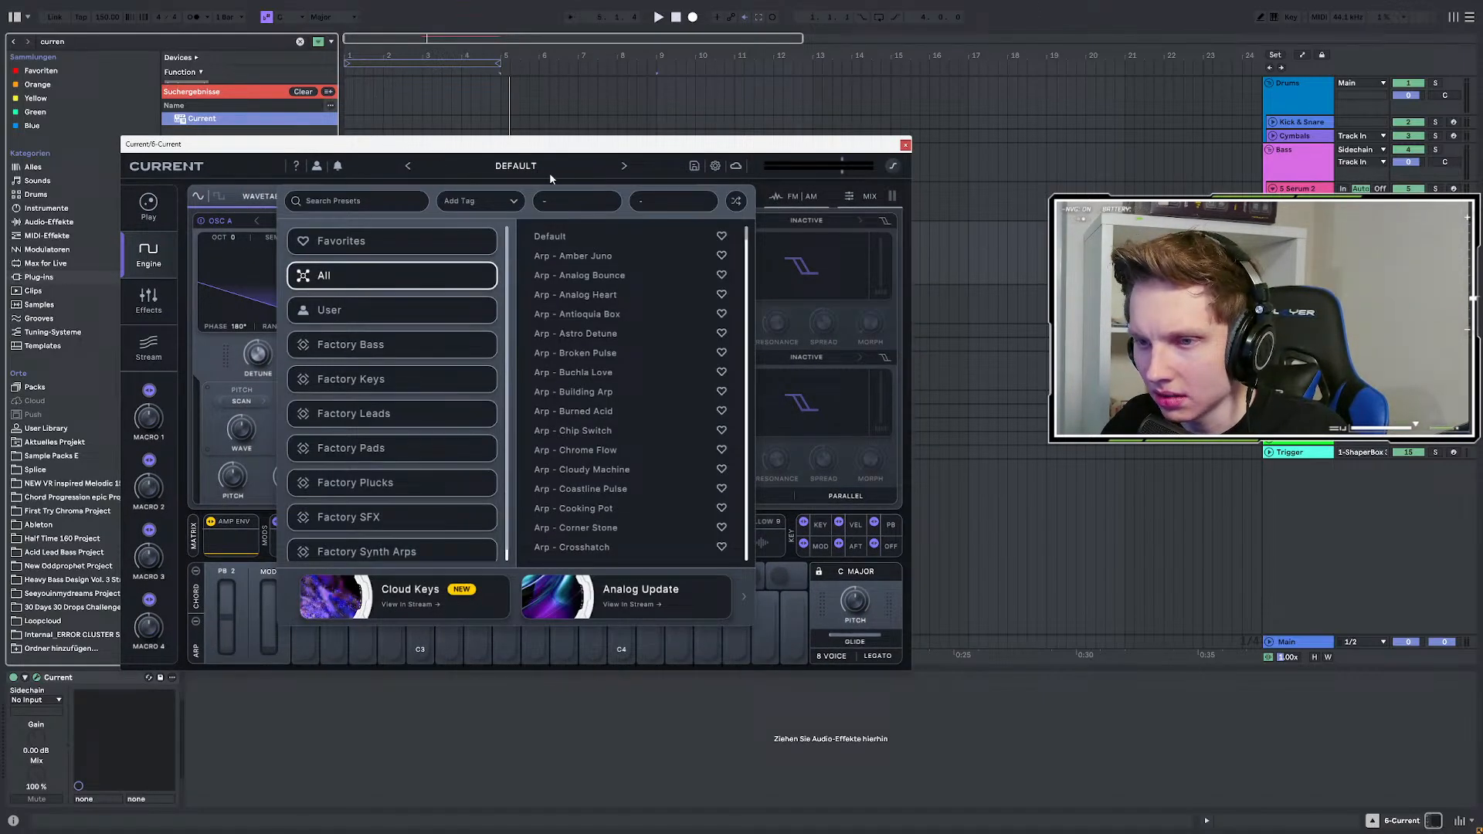
left_click(363, 309)
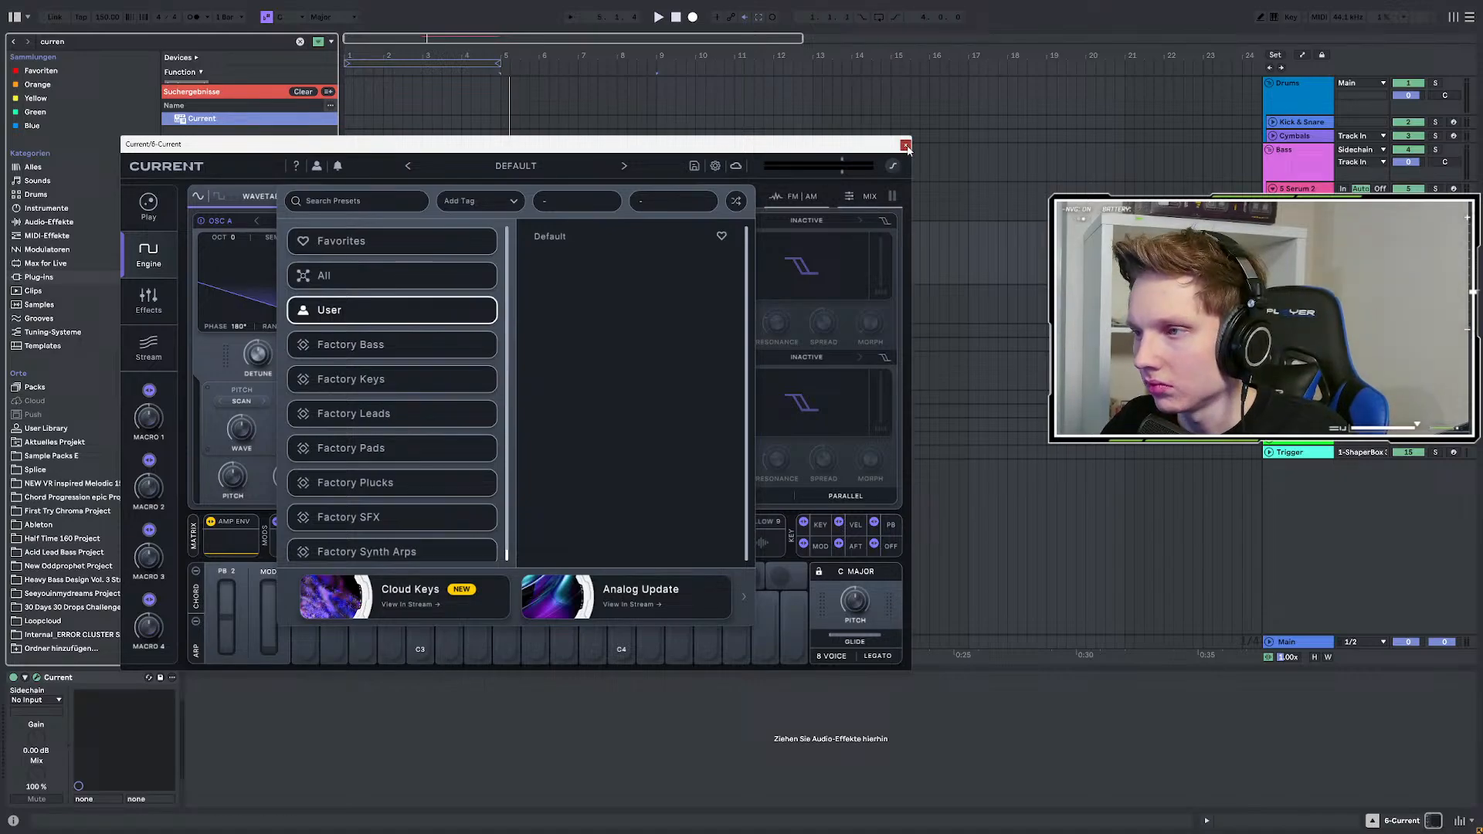
left_click(903, 144)
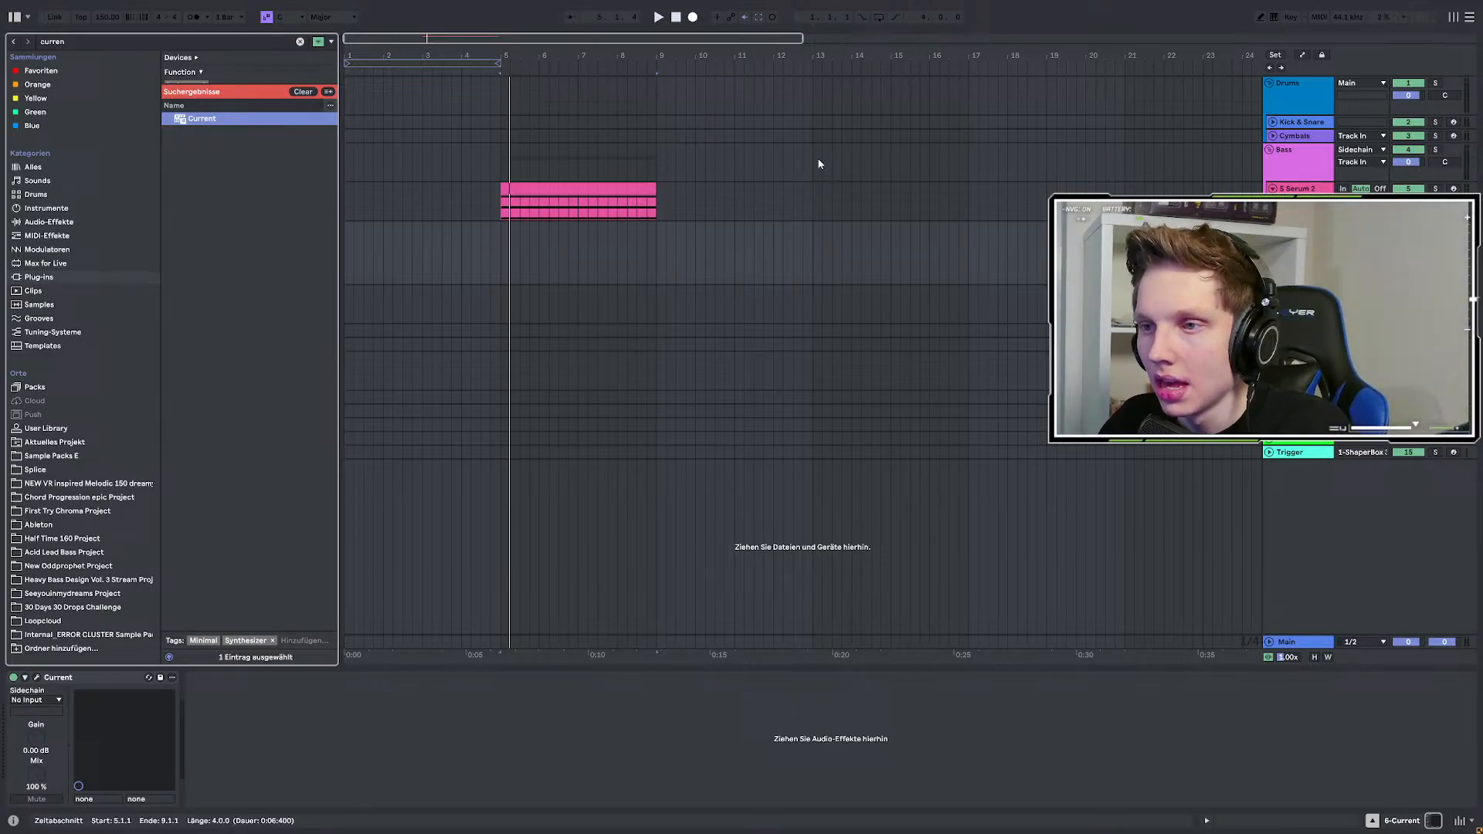
Reopen Serum 2 on its track, place its window below the chord clip and play the clip from bar 5.
left_click(501, 209)
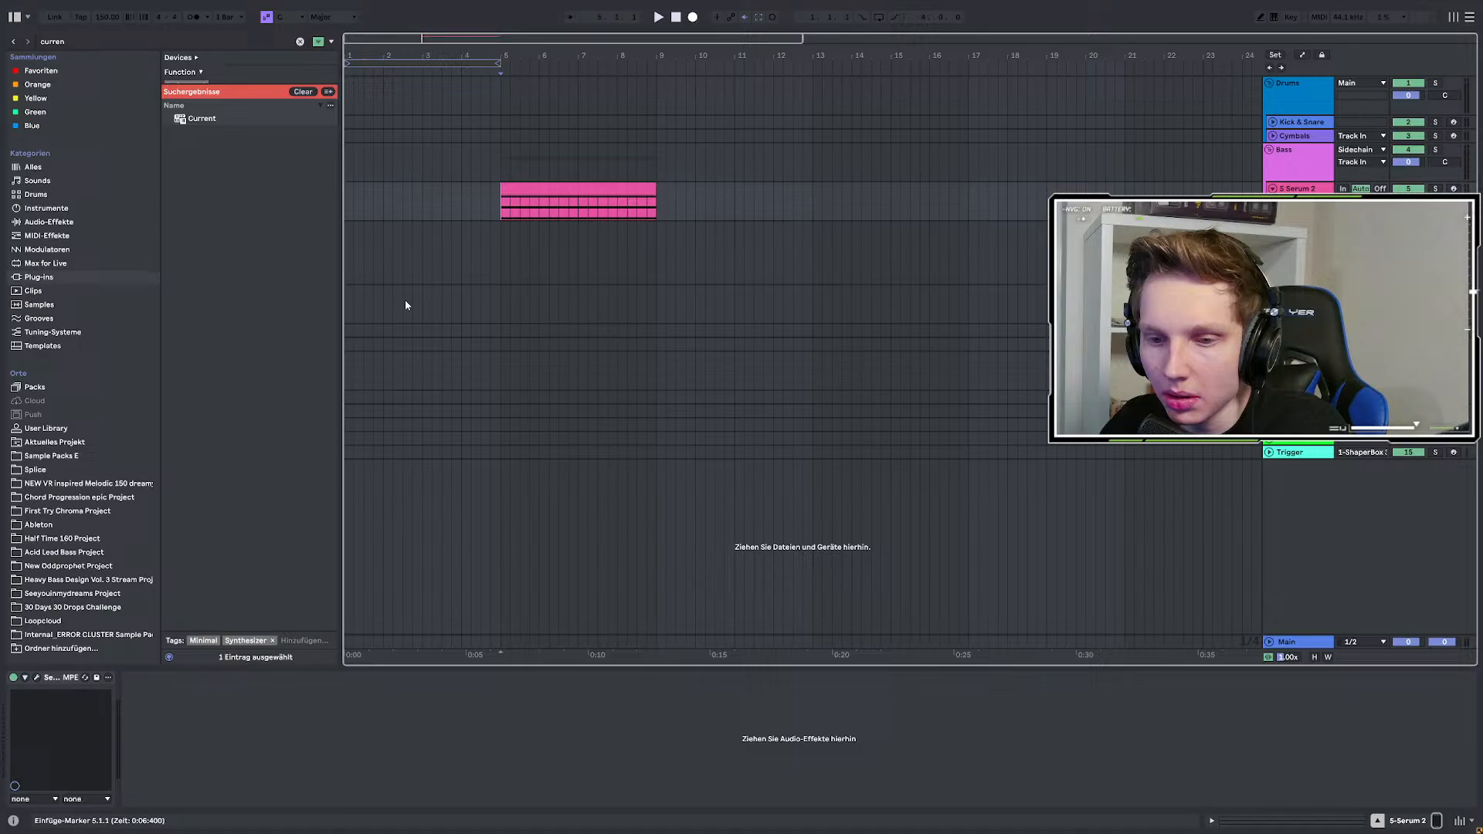
left_click(37, 679)
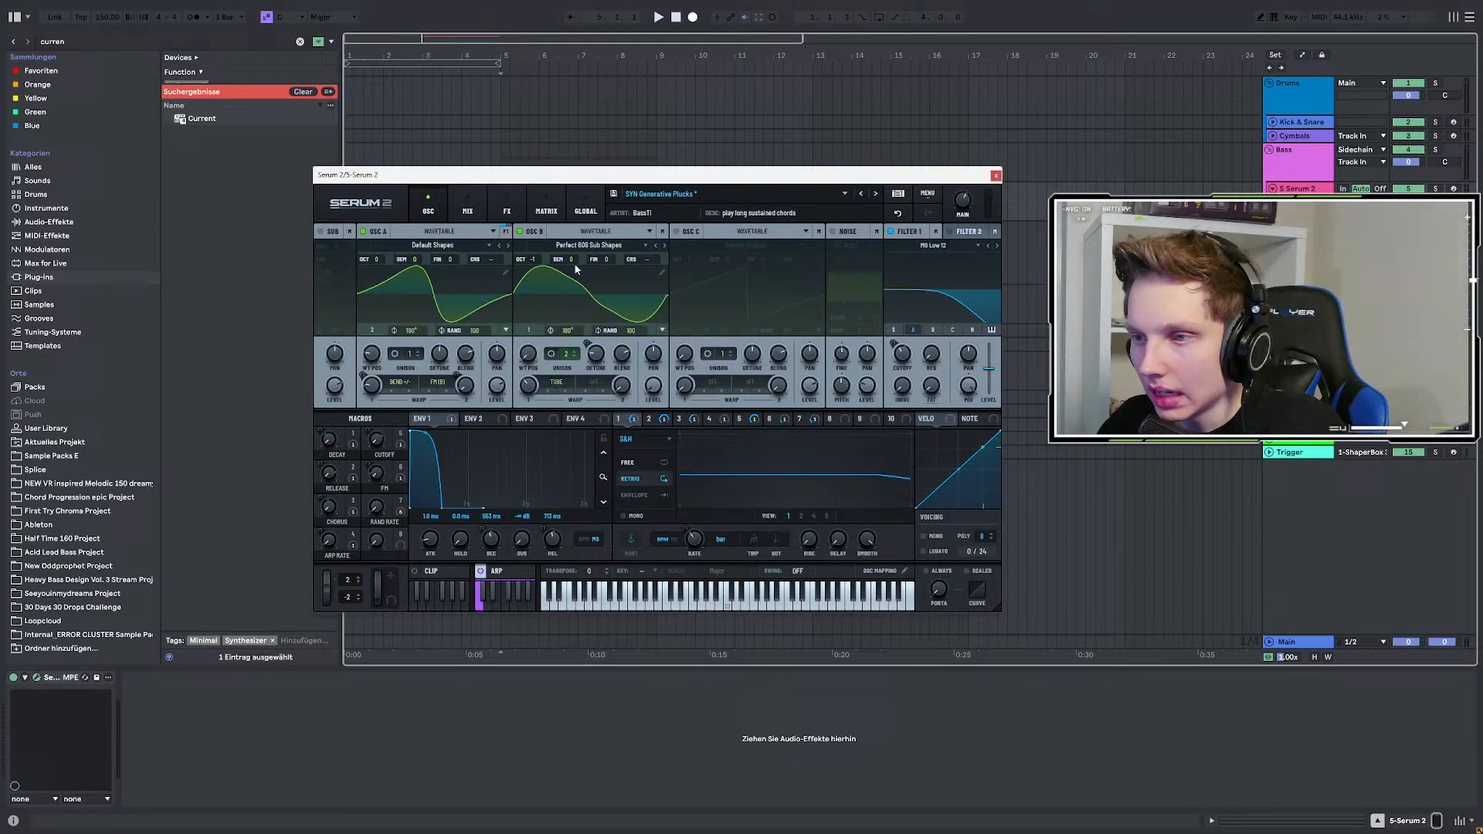
left_click_drag(558, 174, 554, 245)
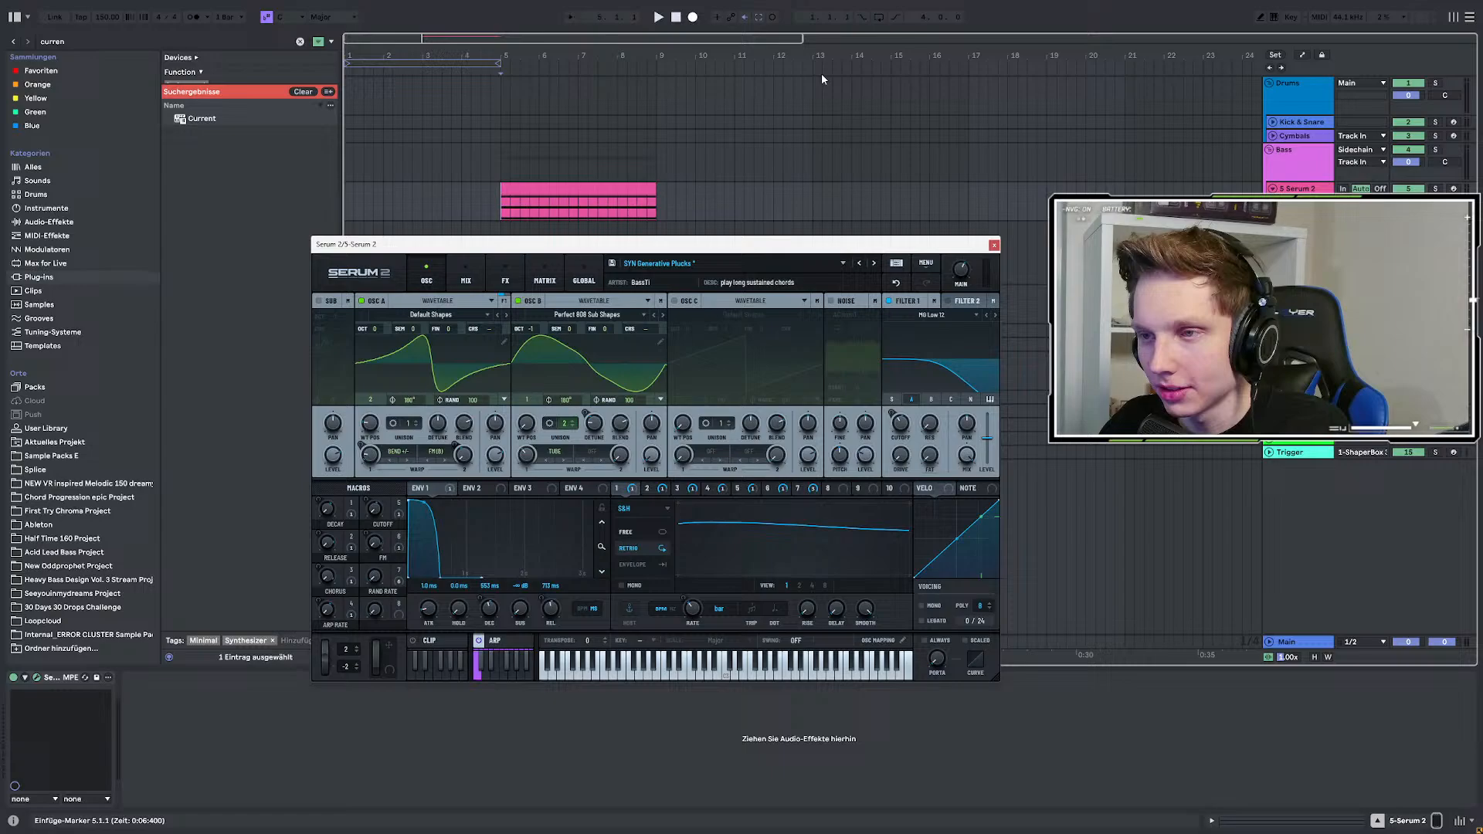
key("space")
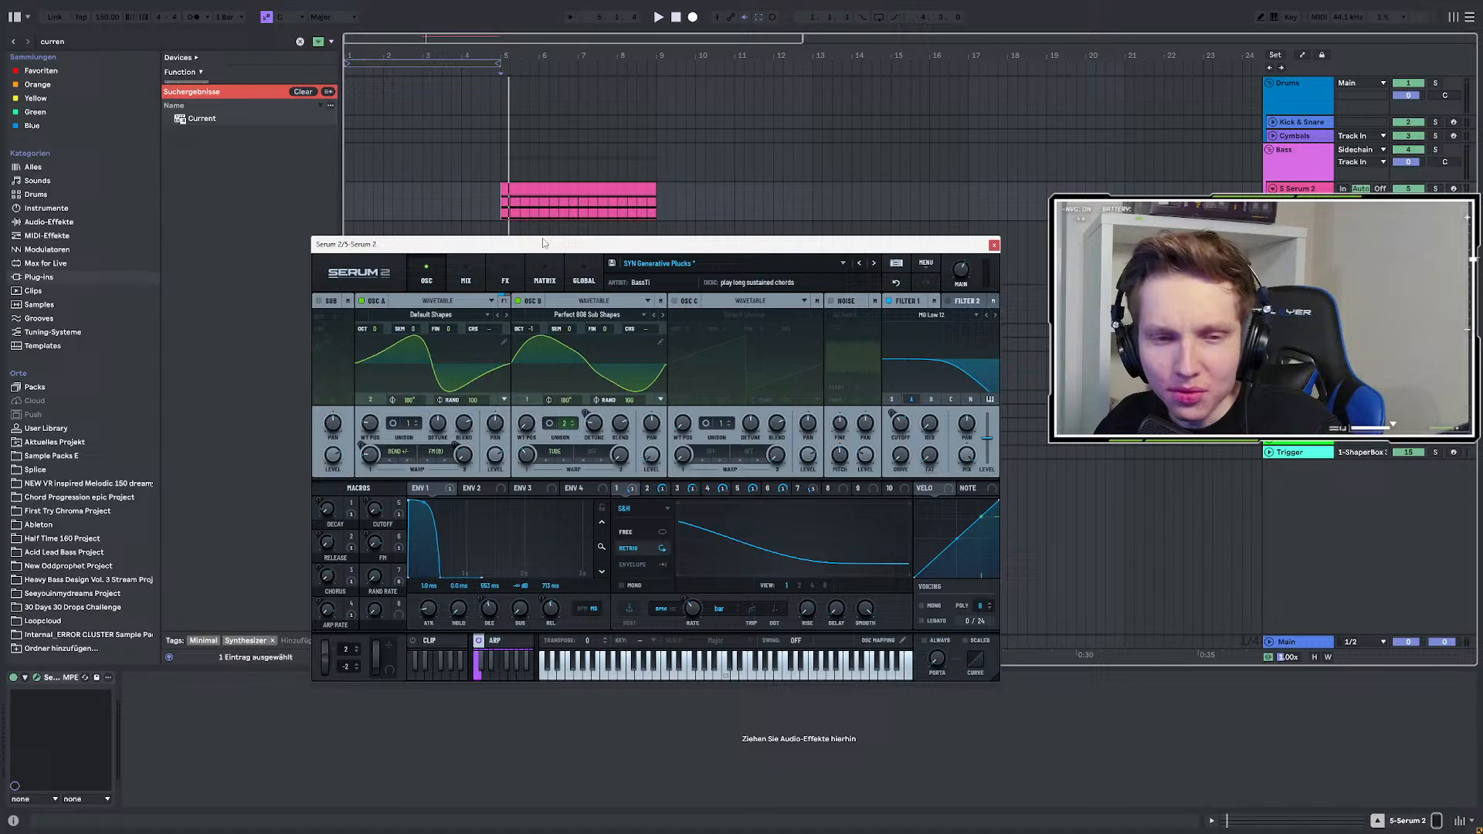
left_click_drag(543, 243, 596, 239)
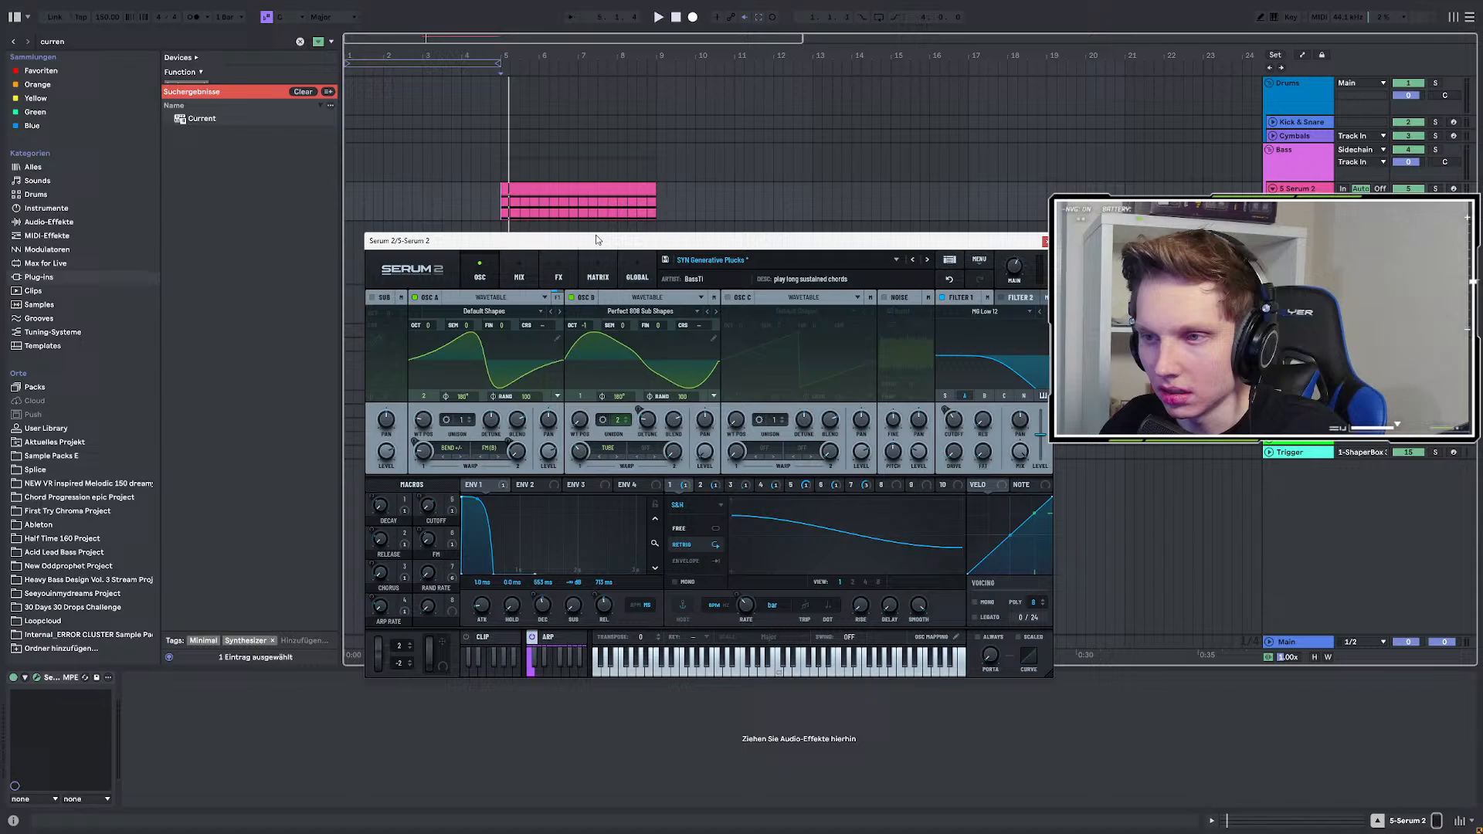
left_click_drag(500, 234, 504, 235)
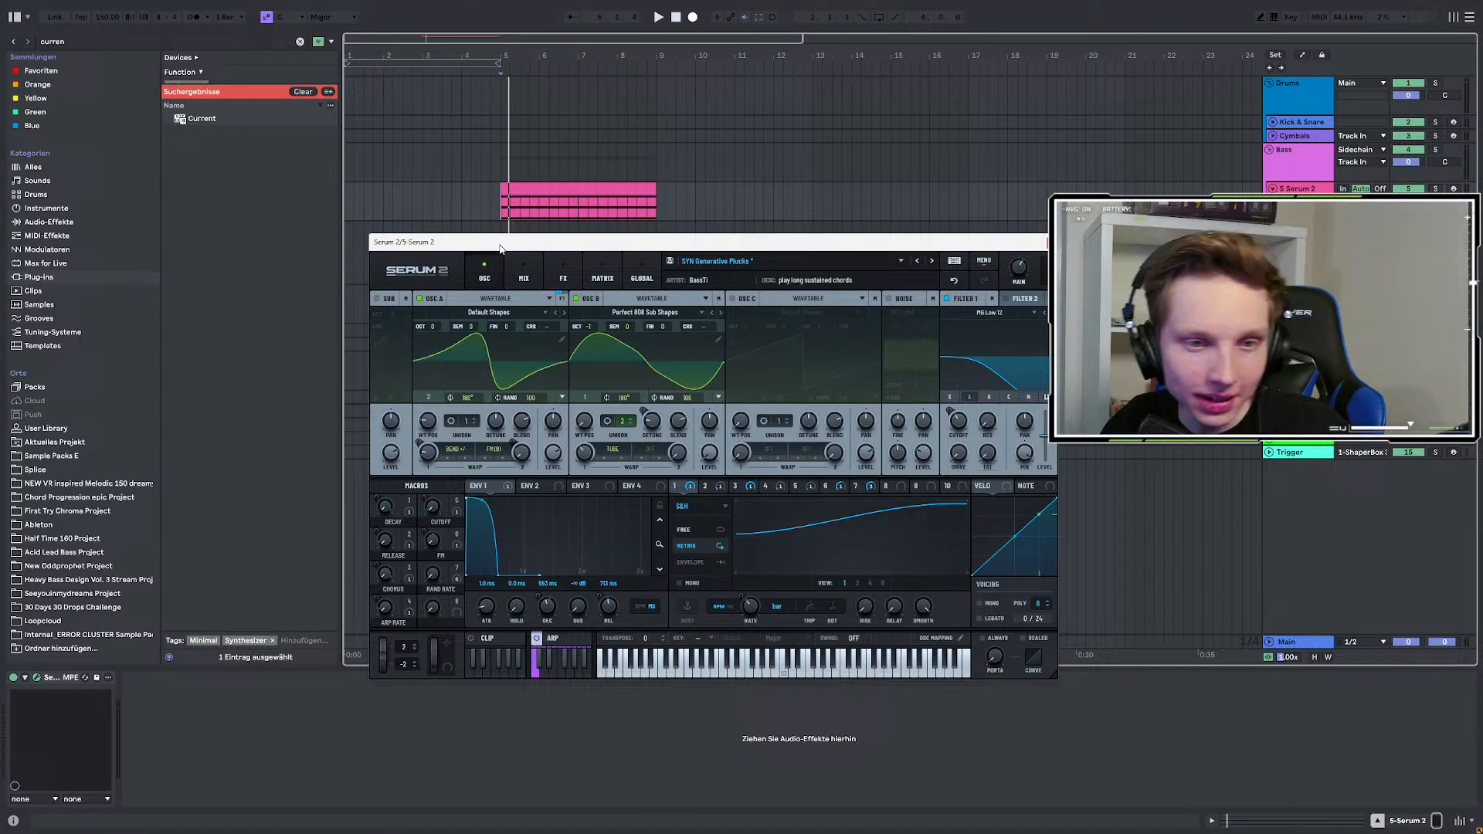
left_click_drag(499, 245, 496, 244)
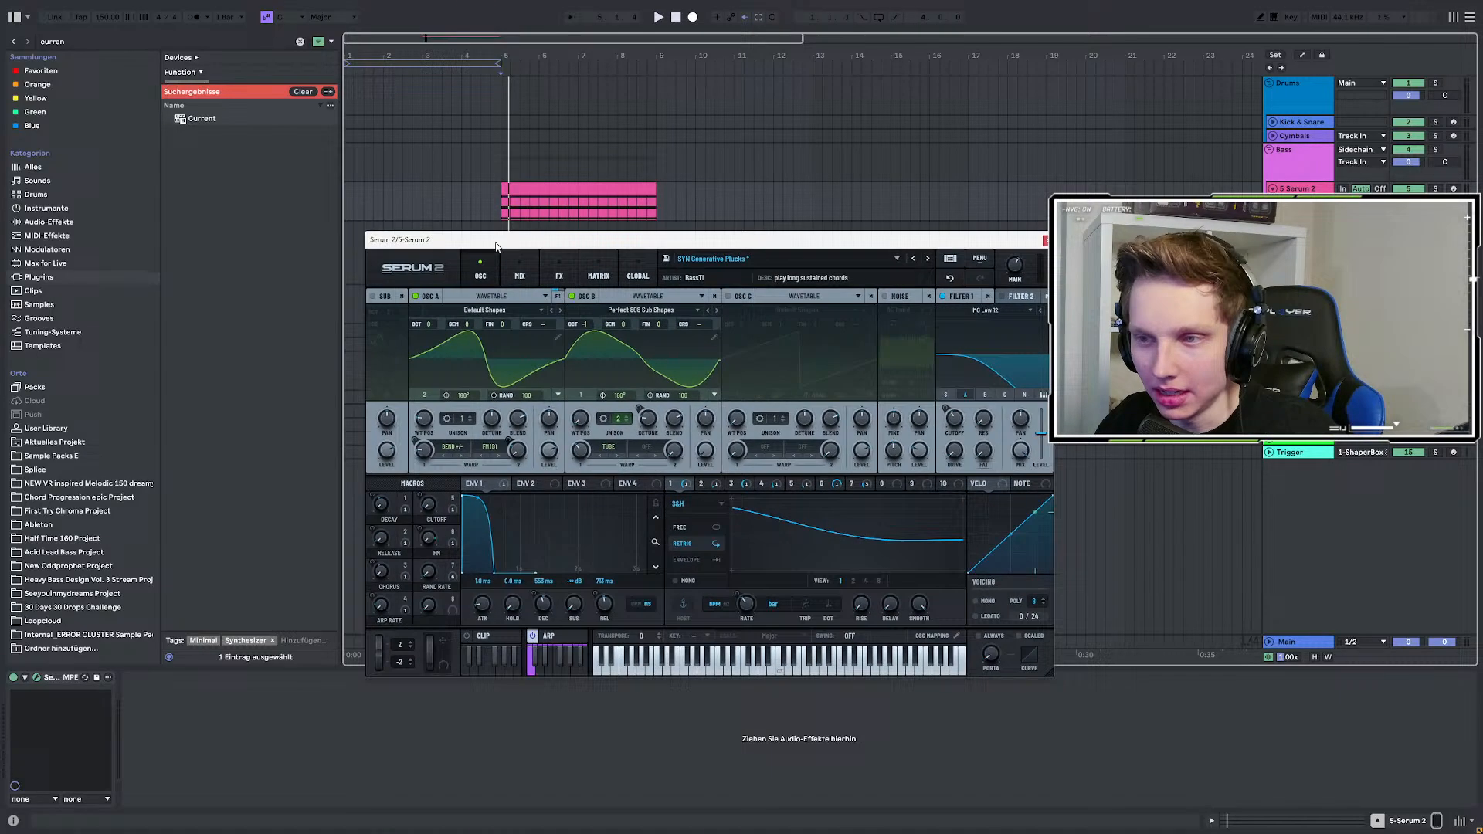
left_click(516, 199)
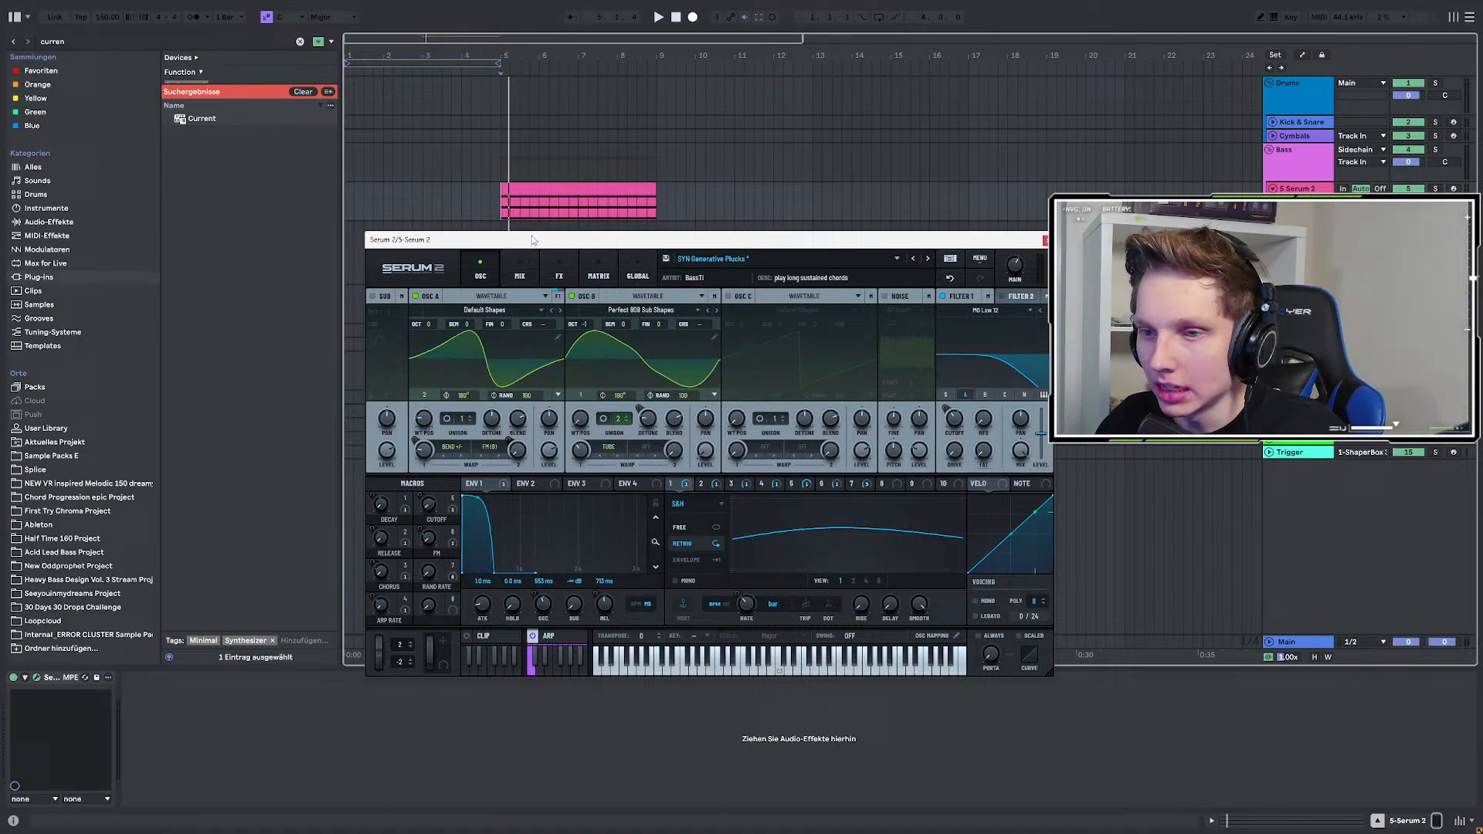
mouse_move(489, 244)
left_mouse_down()
mouse_move(456, 296)
mouse_move(512, 237)
mouse_move(488, 251)
left_mouse_up()
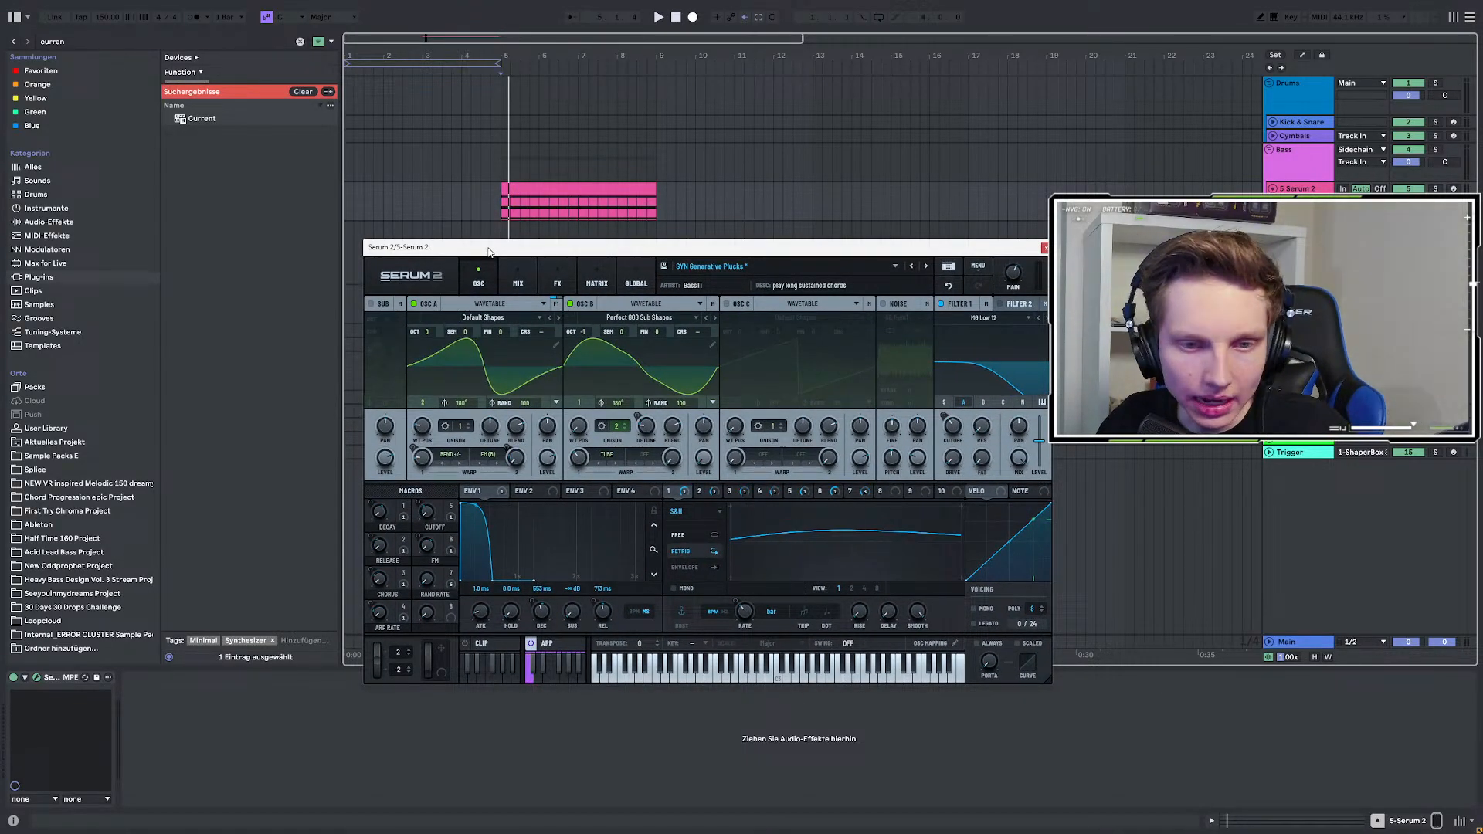
left_click_drag(488, 251, 499, 251)
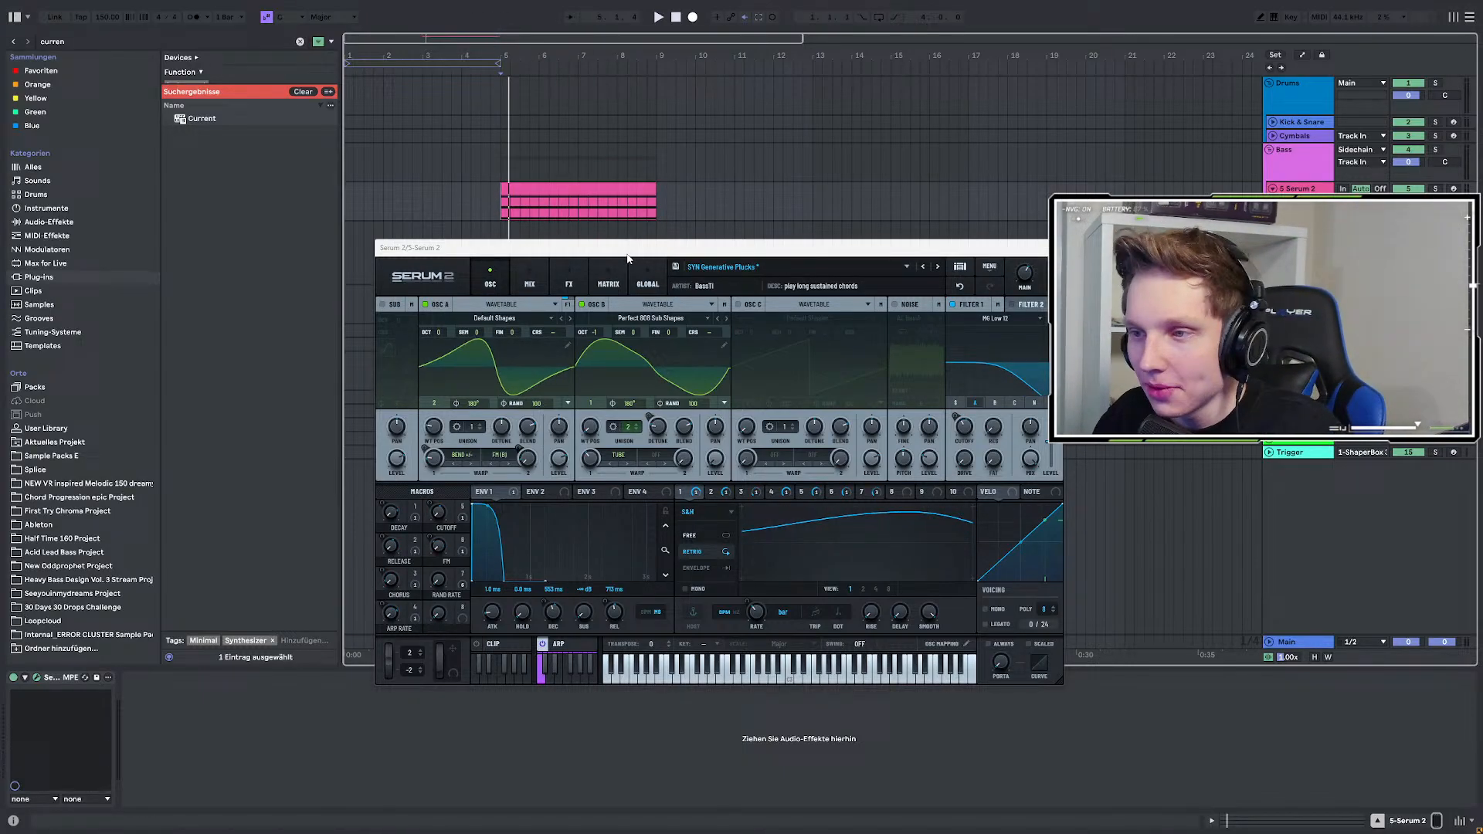
left_click_drag(615, 249, 577, 159)
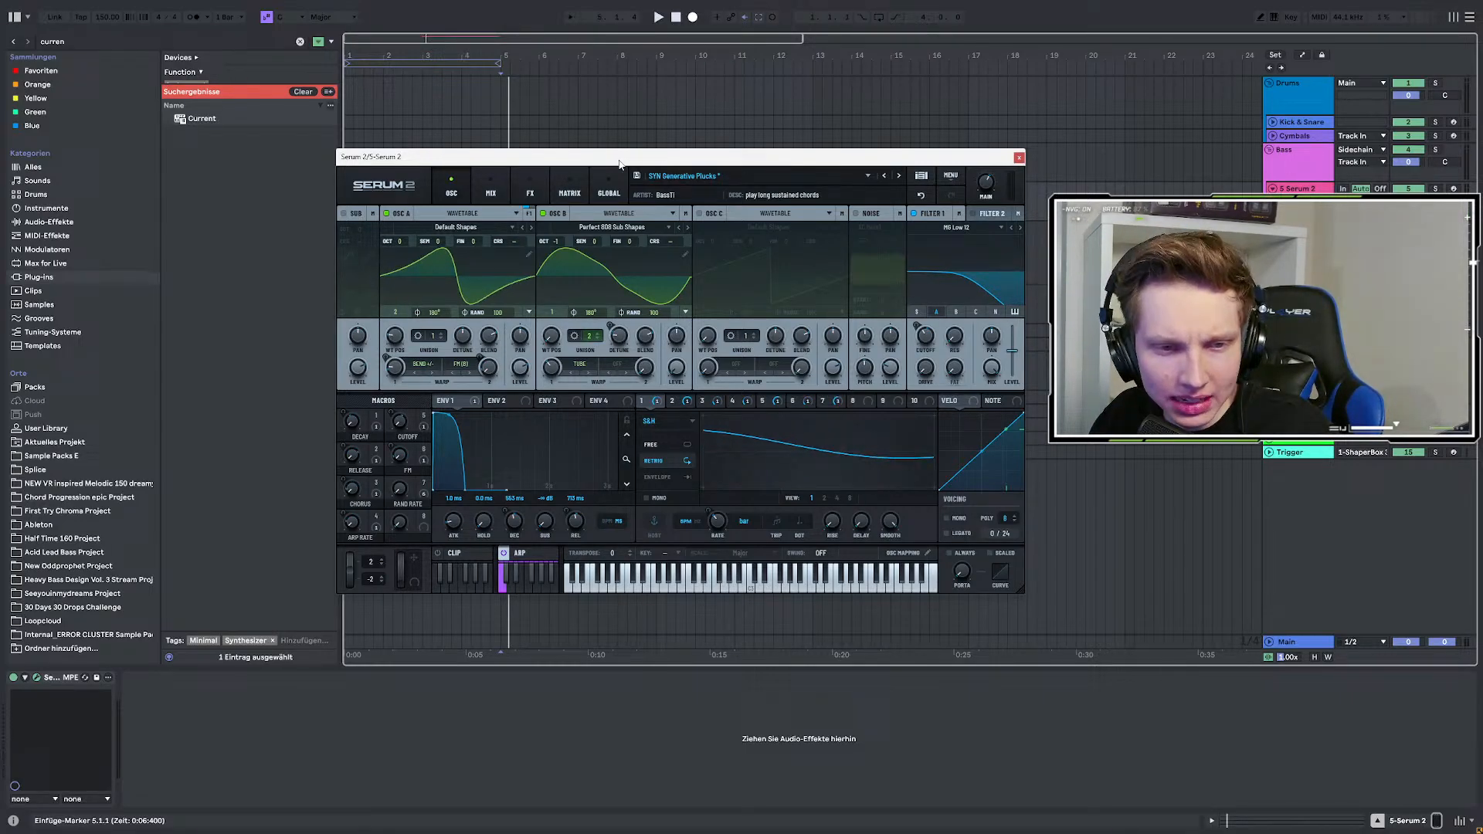
Open the chord clip's notes, close the Serum 2 window and enlarge the note editor.
key("space")
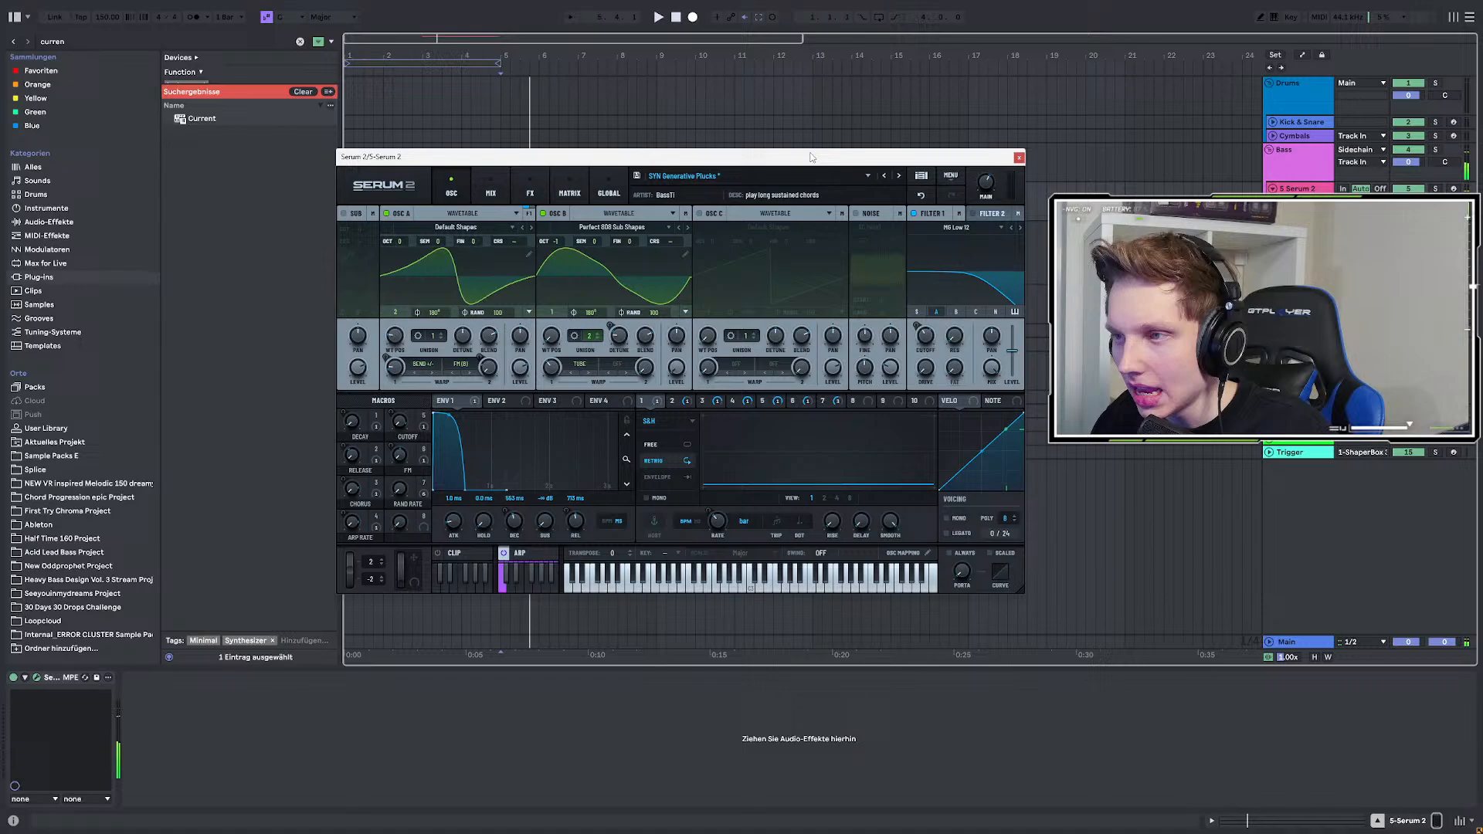
left_click_drag(575, 157, 545, 372)
double_click(544, 189)
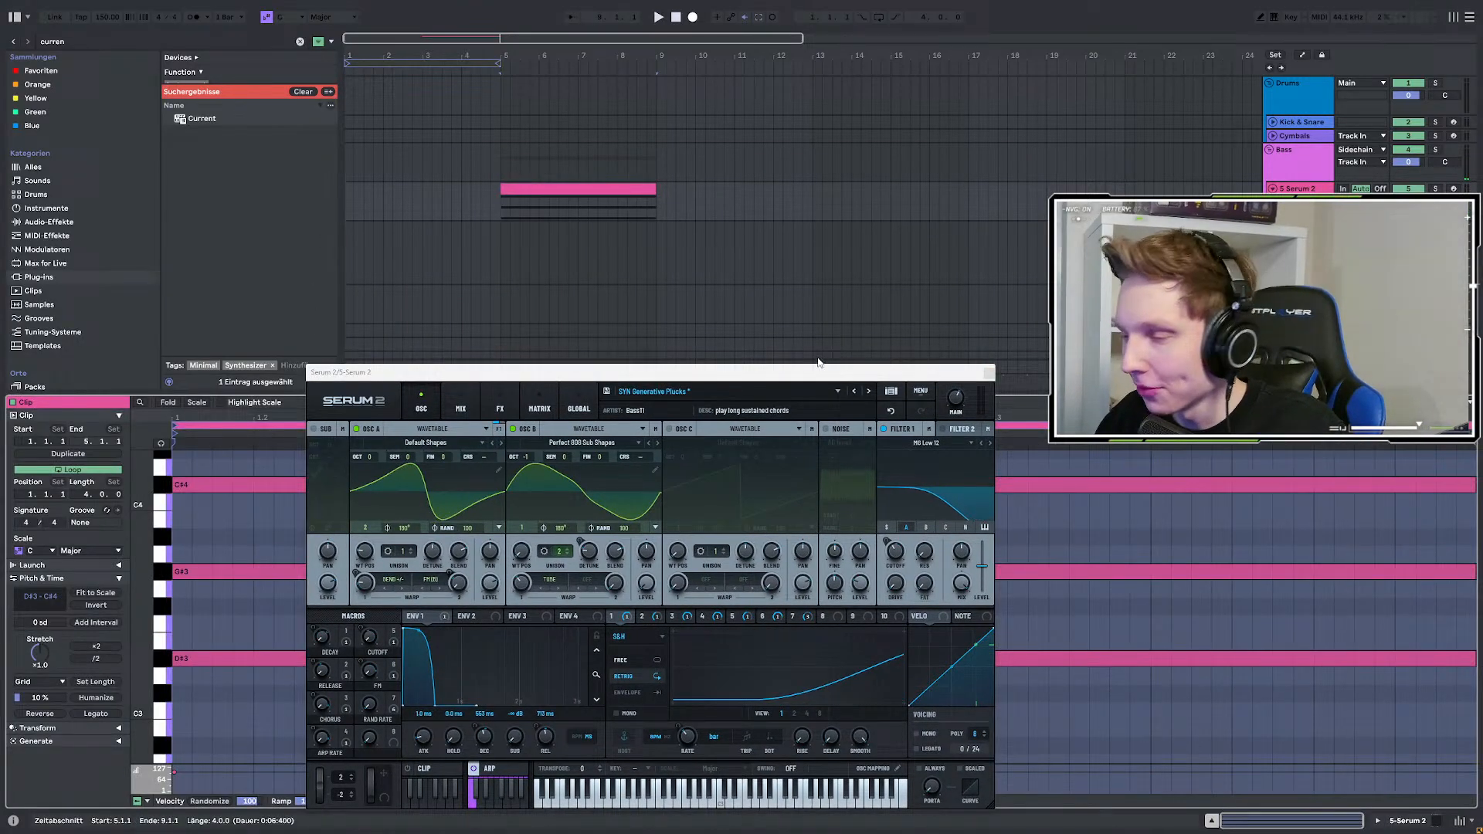
left_click(989, 374)
key("space")
key("space")
left_click_drag(486, 396, 549, 207)
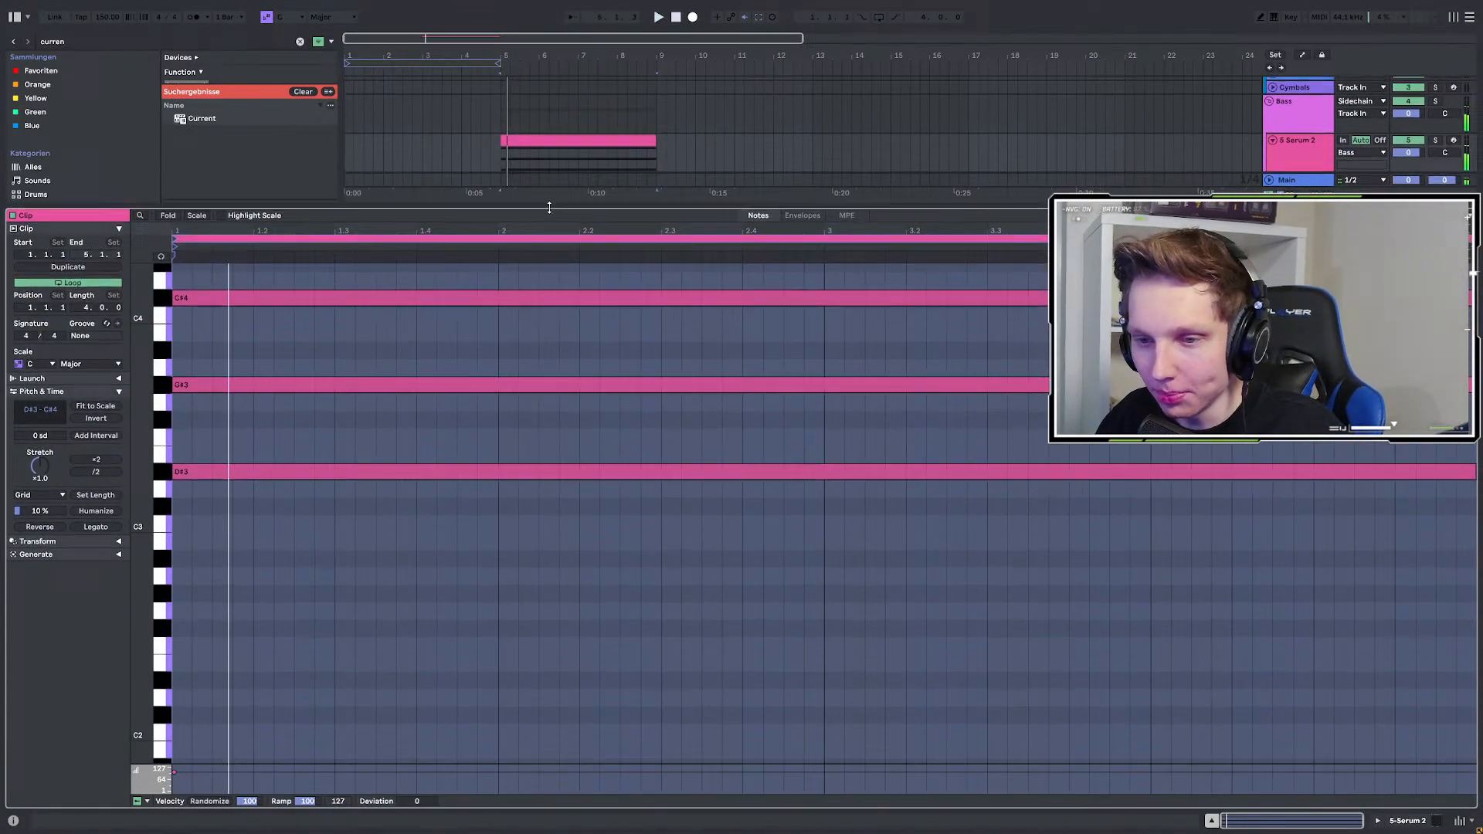
Try the chord's G#3 note an octave lower during playback and return it to G#3.
scroll(276, 404, "up", 2)
left_click(224, 461)
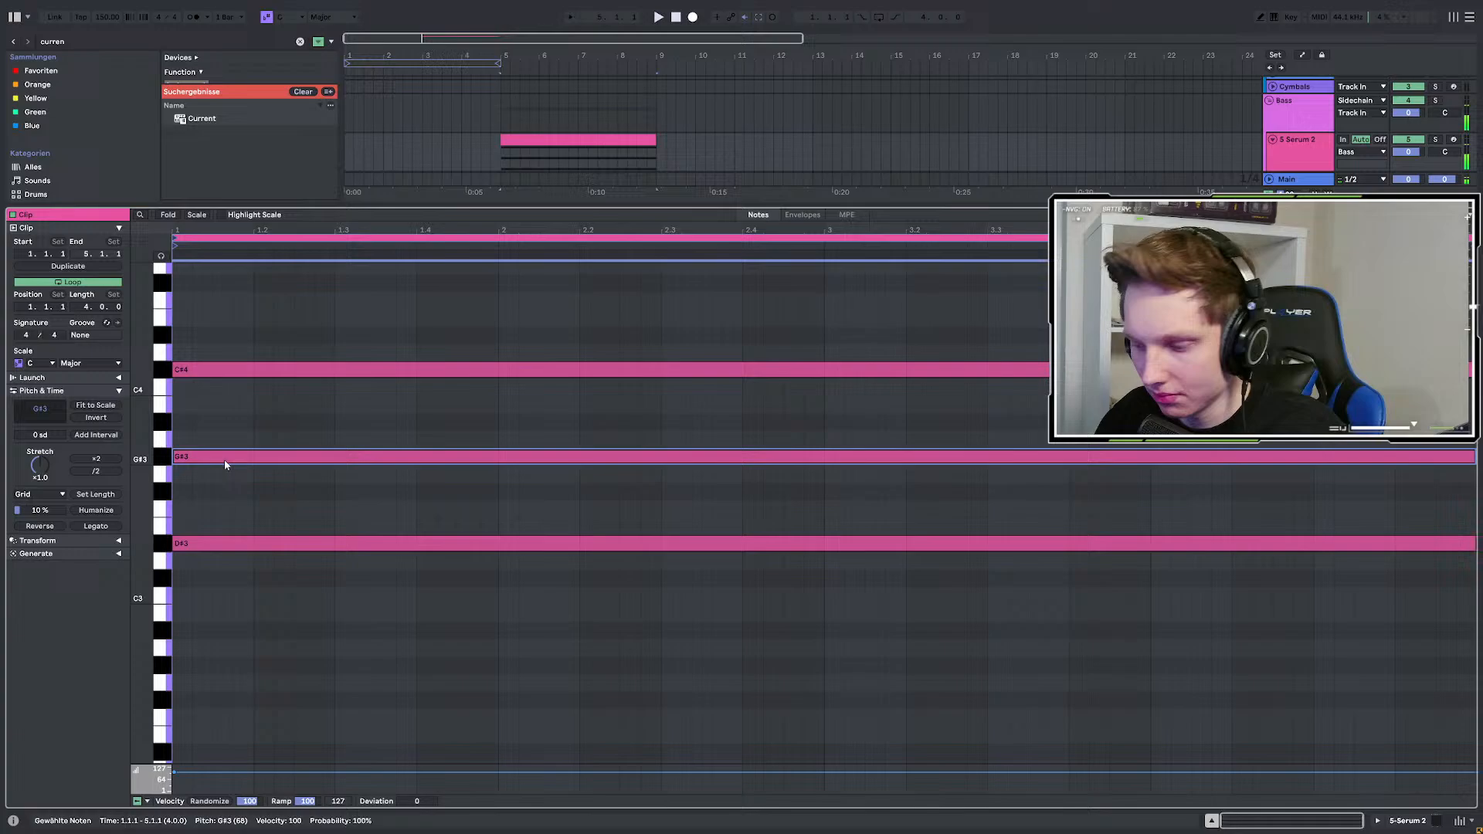
key("shift+Down")
scroll(284, 434, "down", 2)
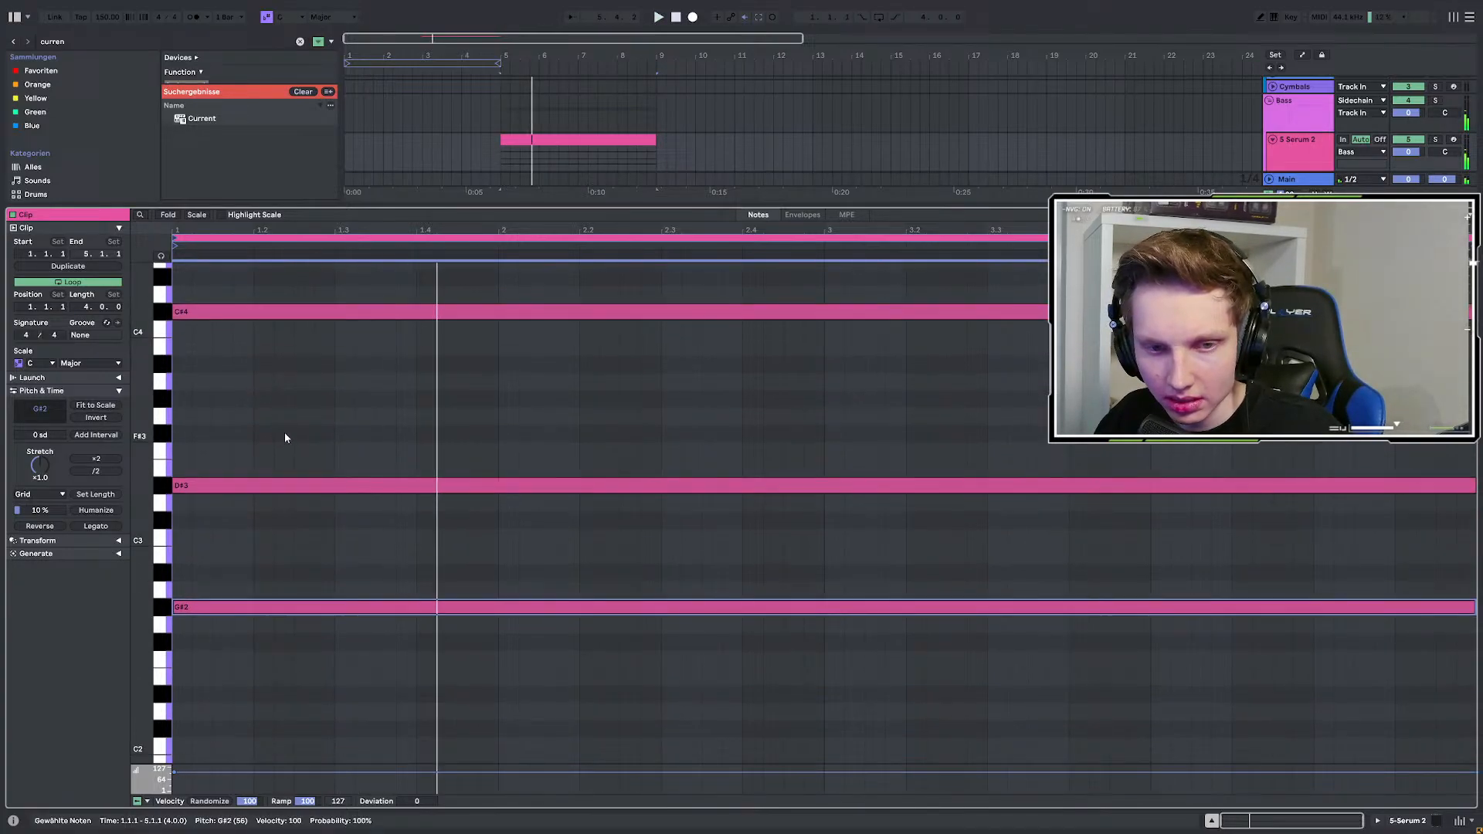
left_click(276, 486)
scroll(229, 404, "down", 3)
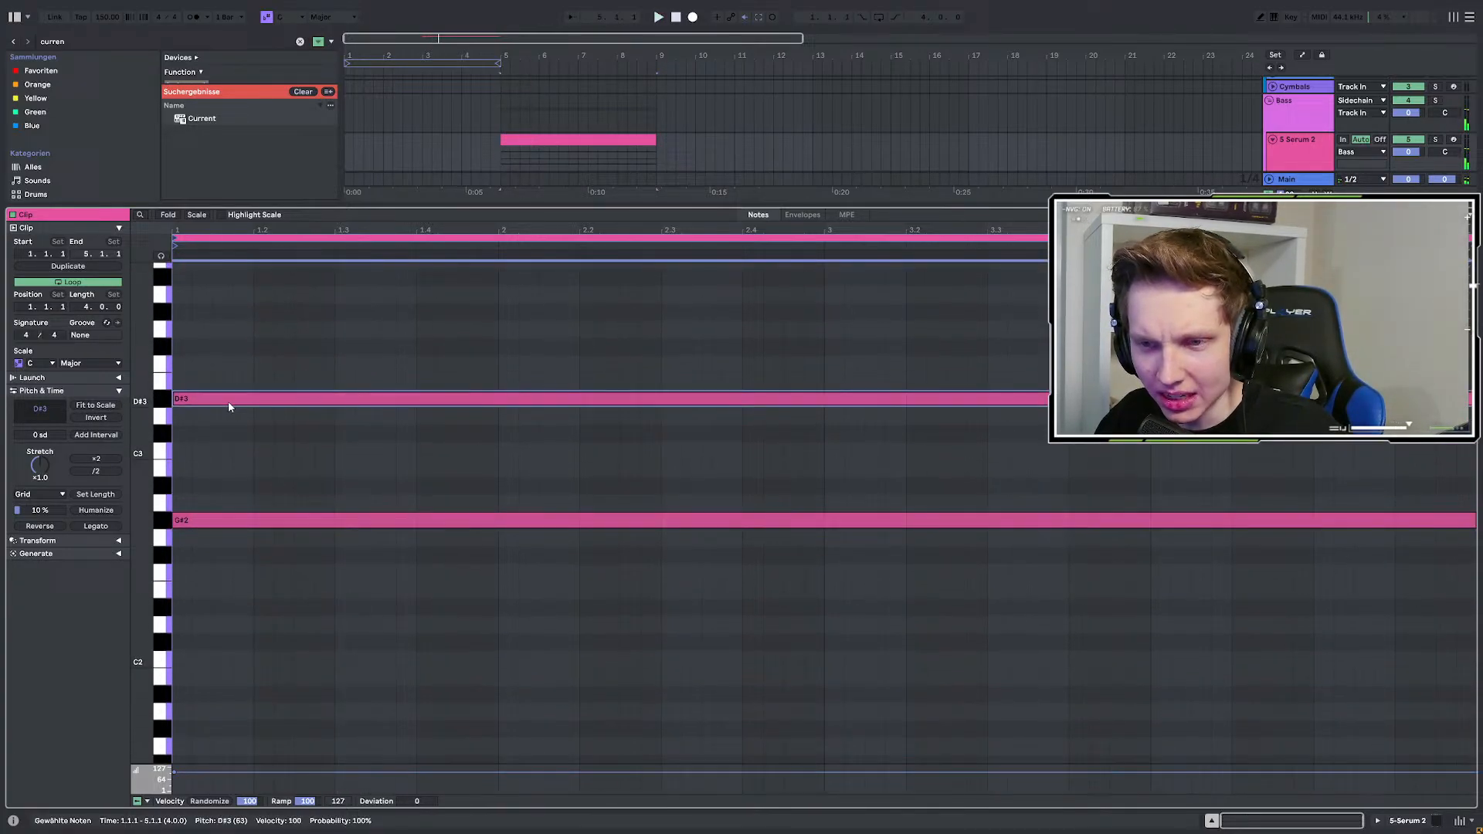
scroll(241, 386, "up", 2)
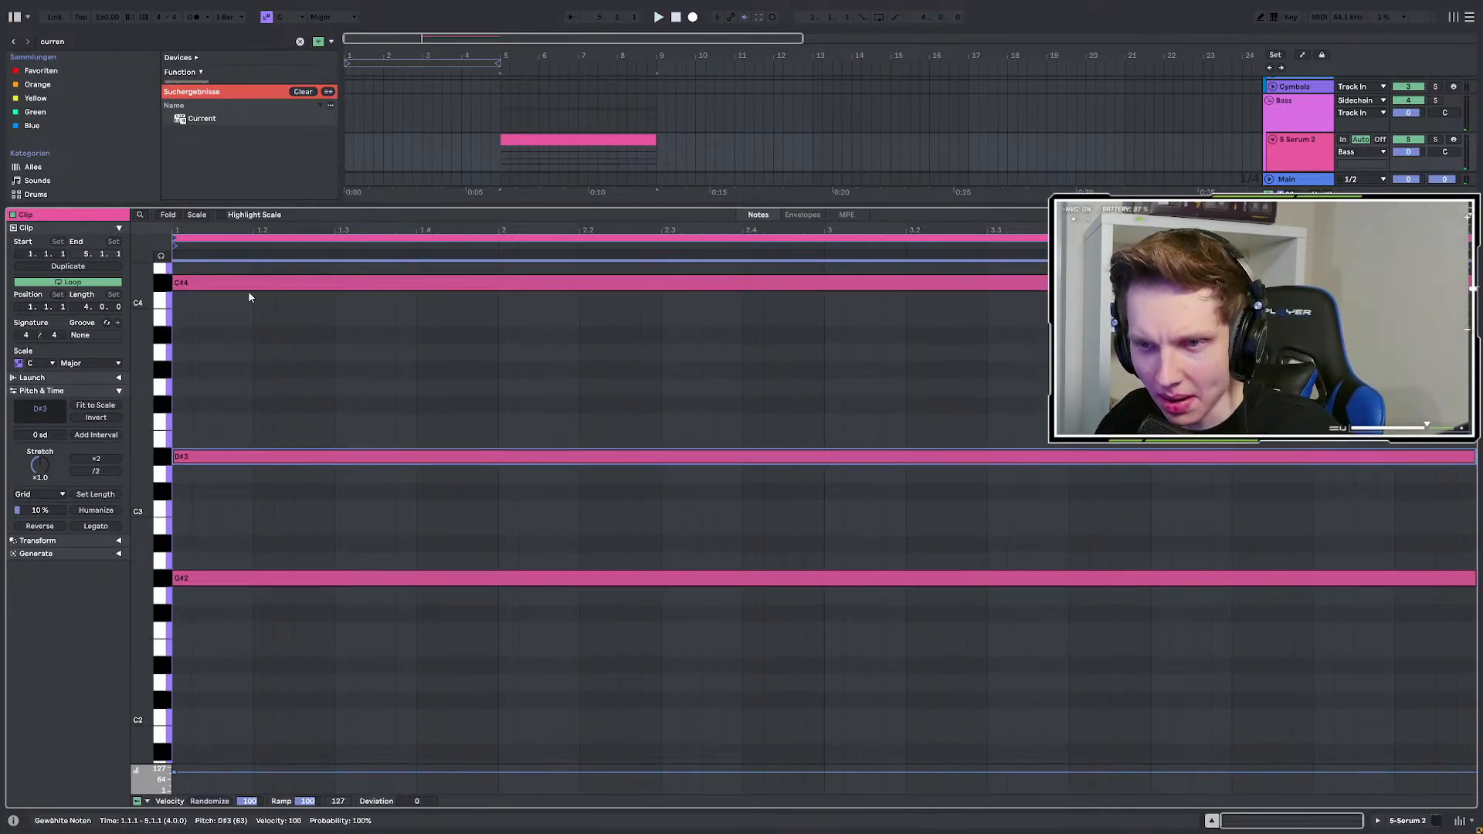
left_click(229, 582)
key("space")
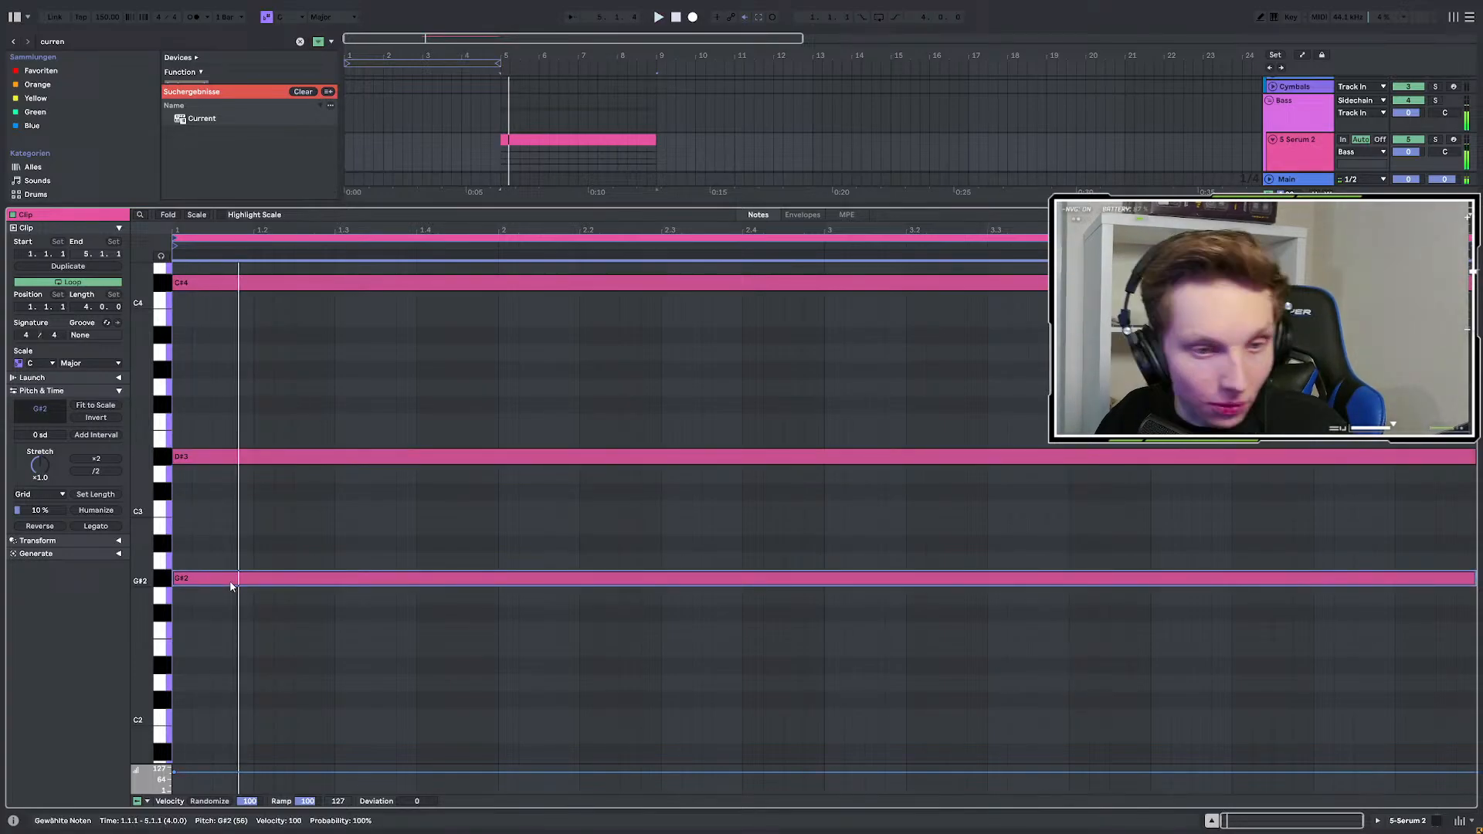
key("shift+Up")
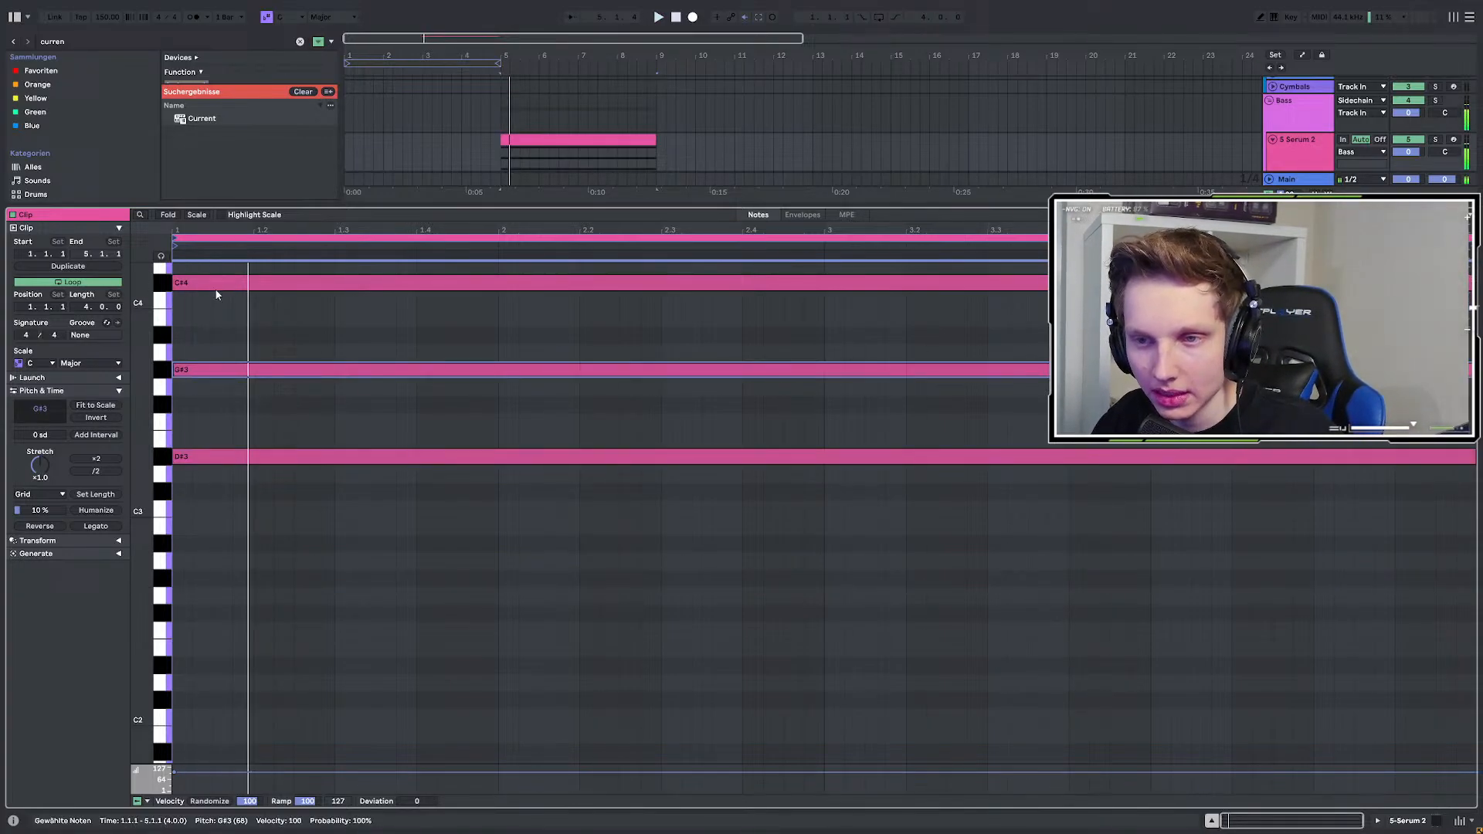
Duplicate the chord's sustained C#4 note to A#3 and F#4, playing the clip after each addition.
key("space")
left_click_drag(219, 289, 219, 332)
key("space")
scroll(222, 343, "up", 2)
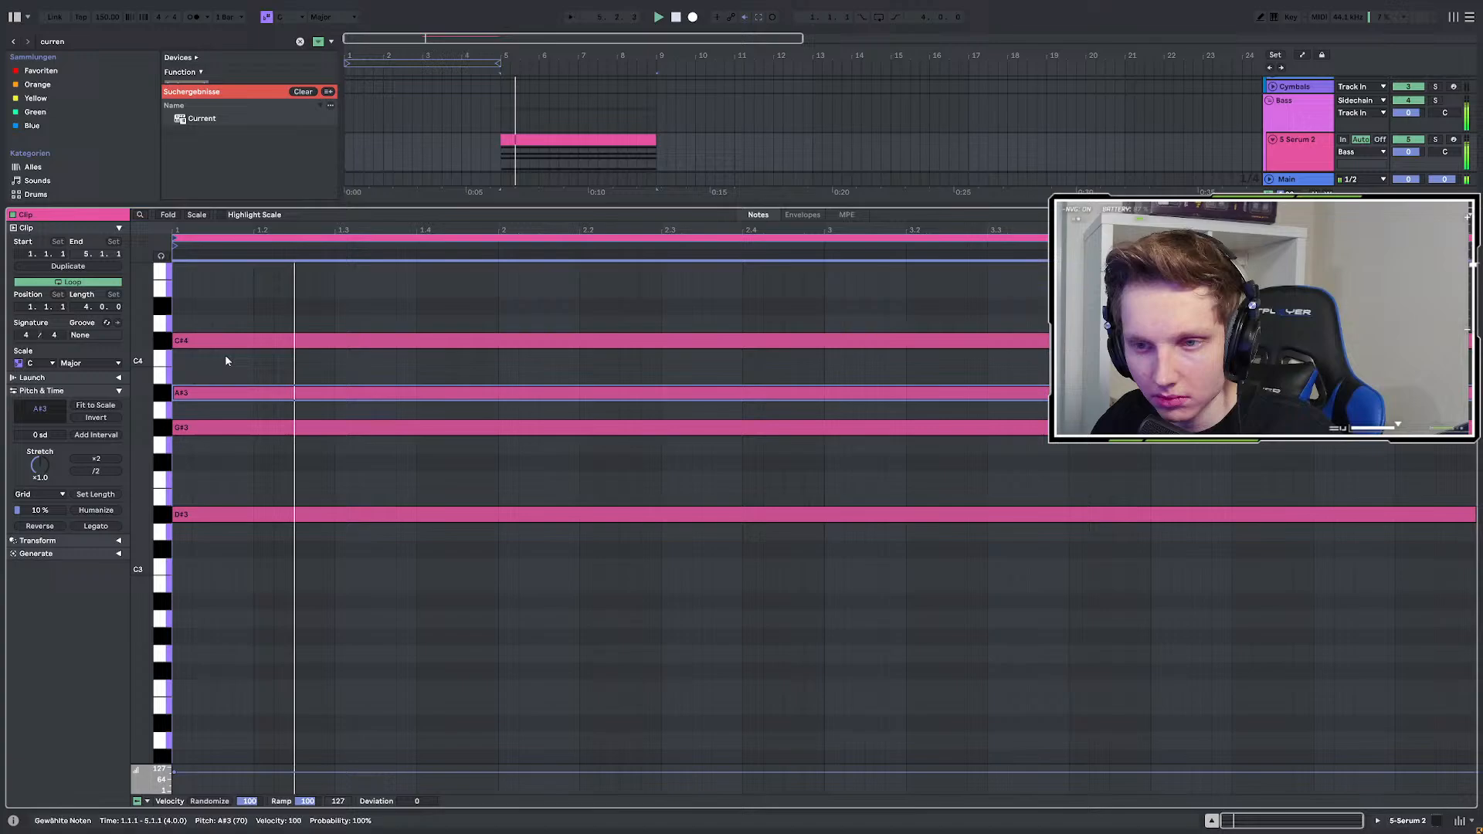
scroll(202, 429, "up", 3)
key("space")
left_click_drag(207, 415, 221, 331)
key("space")
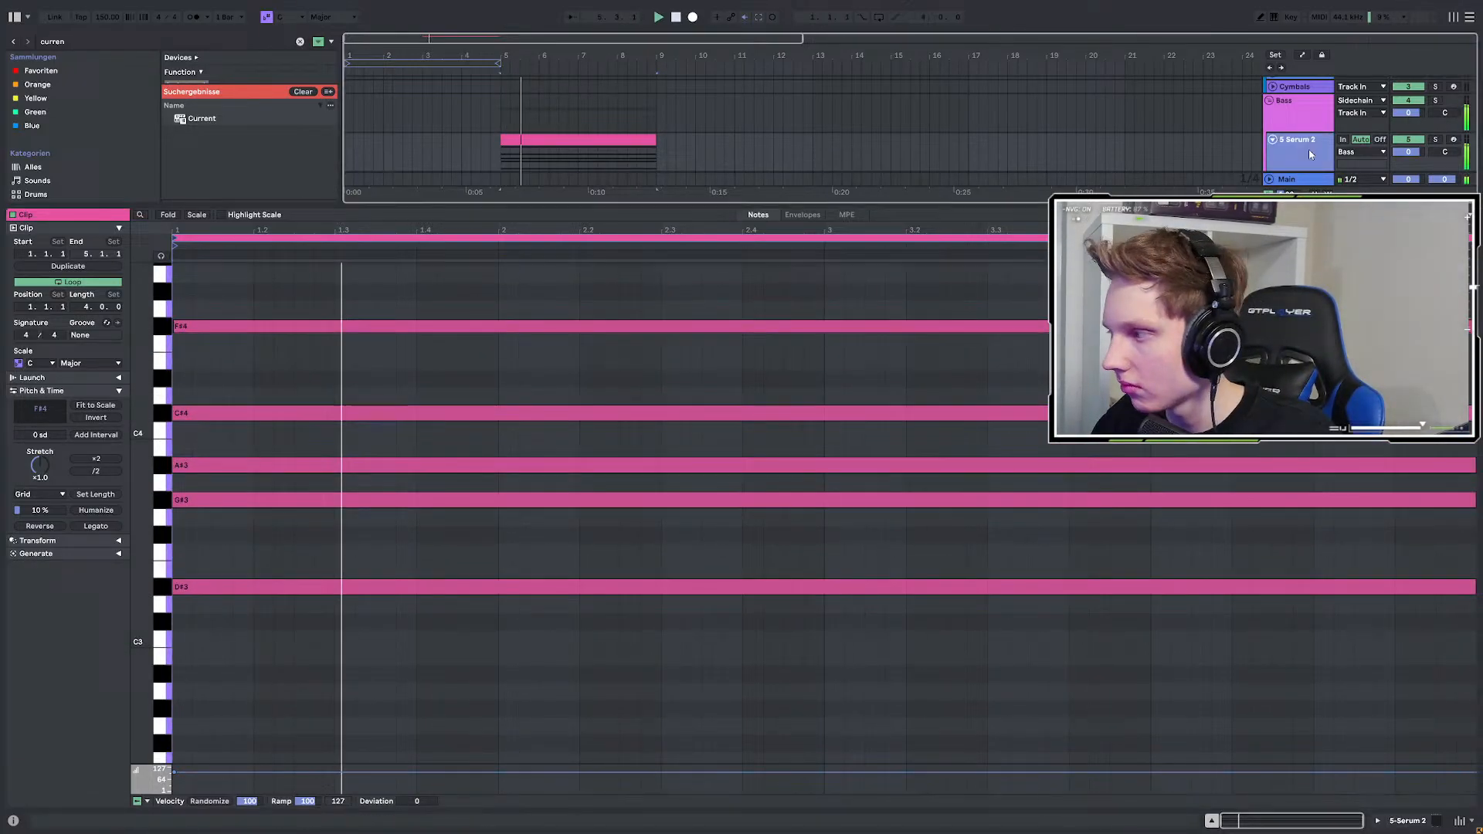
Reopen Serum 2 on its track and examine LFOs 2 through 7 while the chord plays.
double_click(1281, 149)
left_click(36, 677)
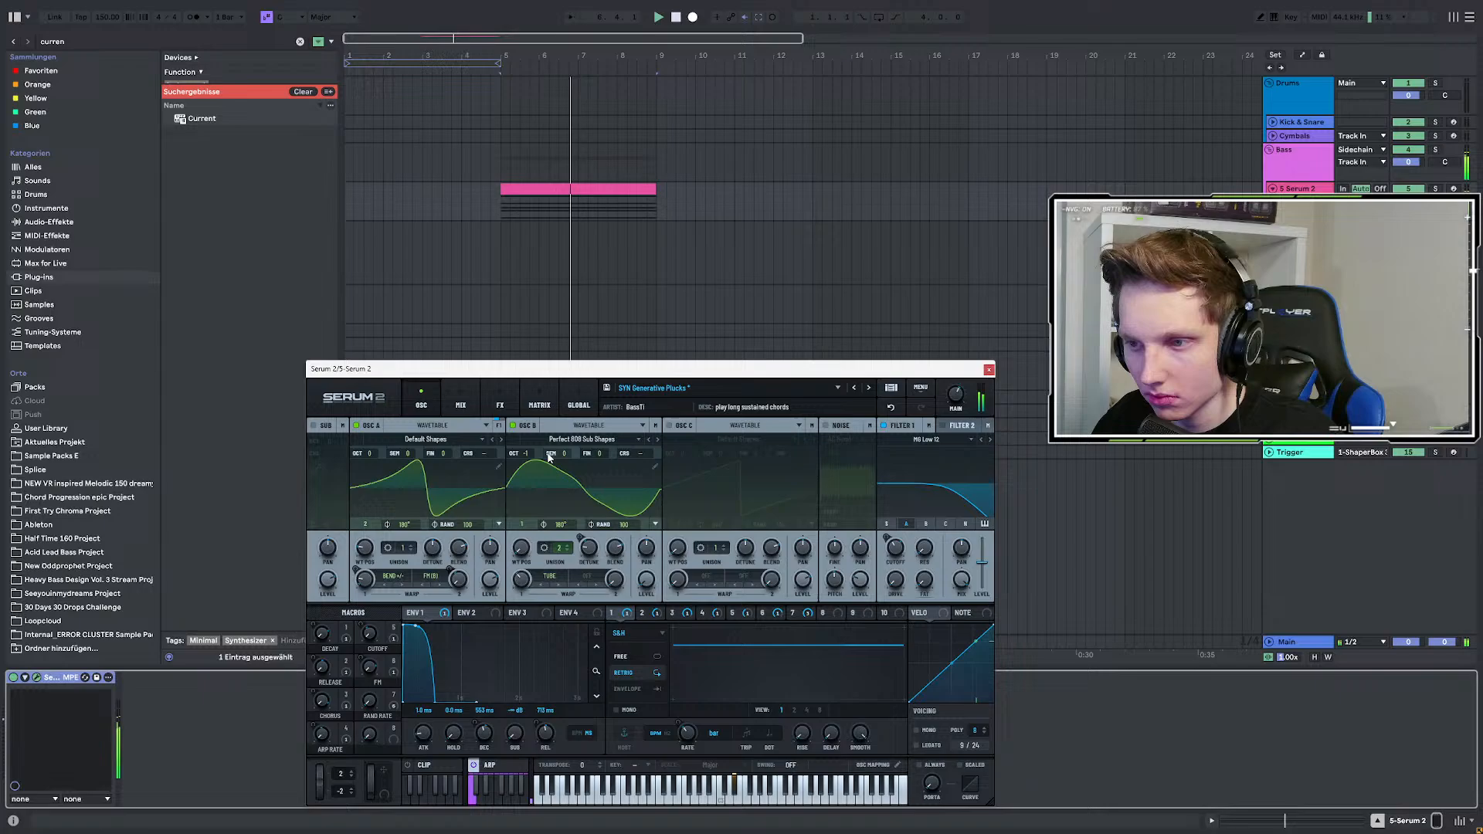
left_click_drag(543, 371, 502, 126)
left_click(631, 367)
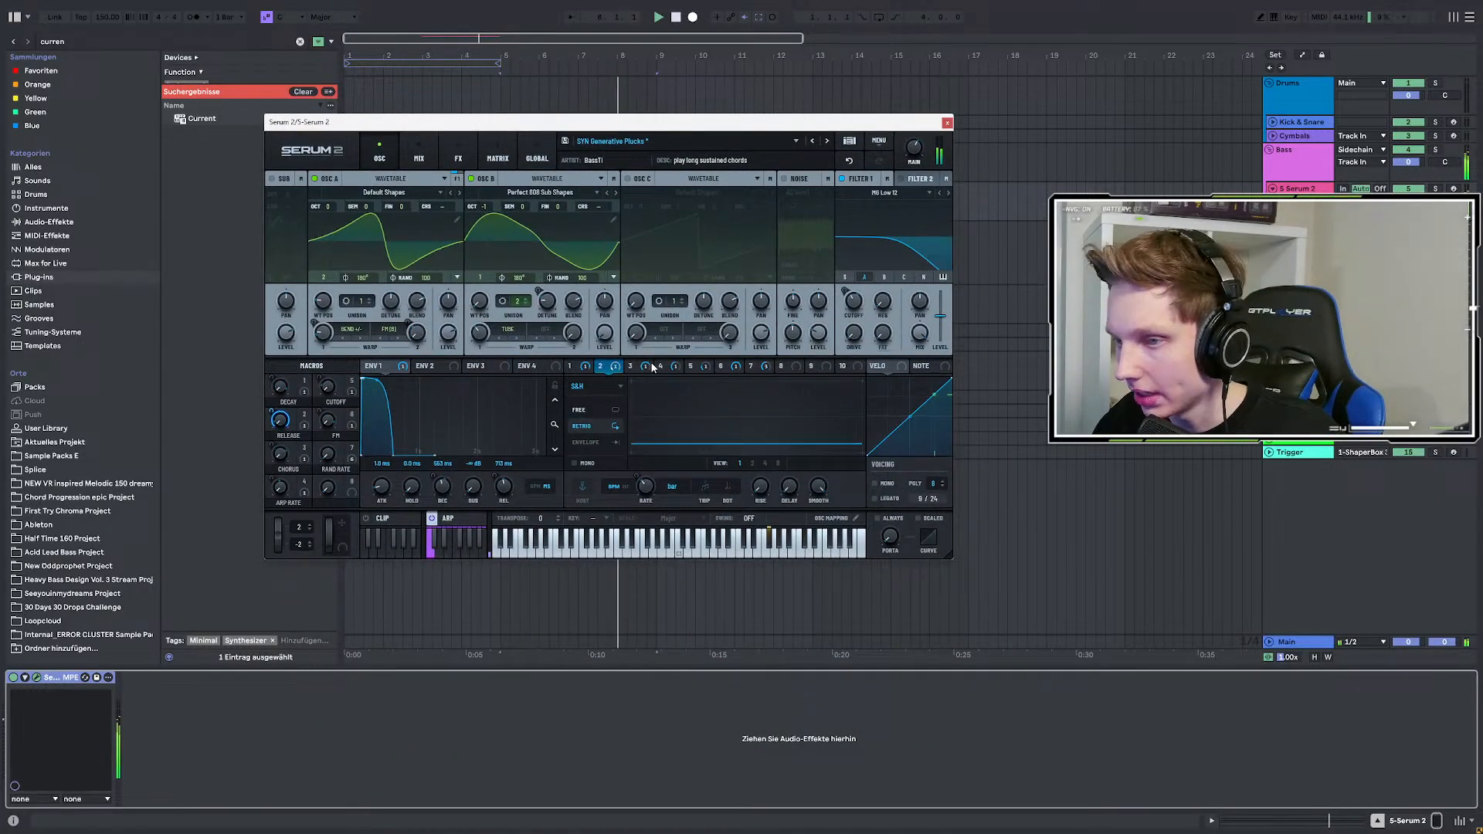
left_click(660, 366)
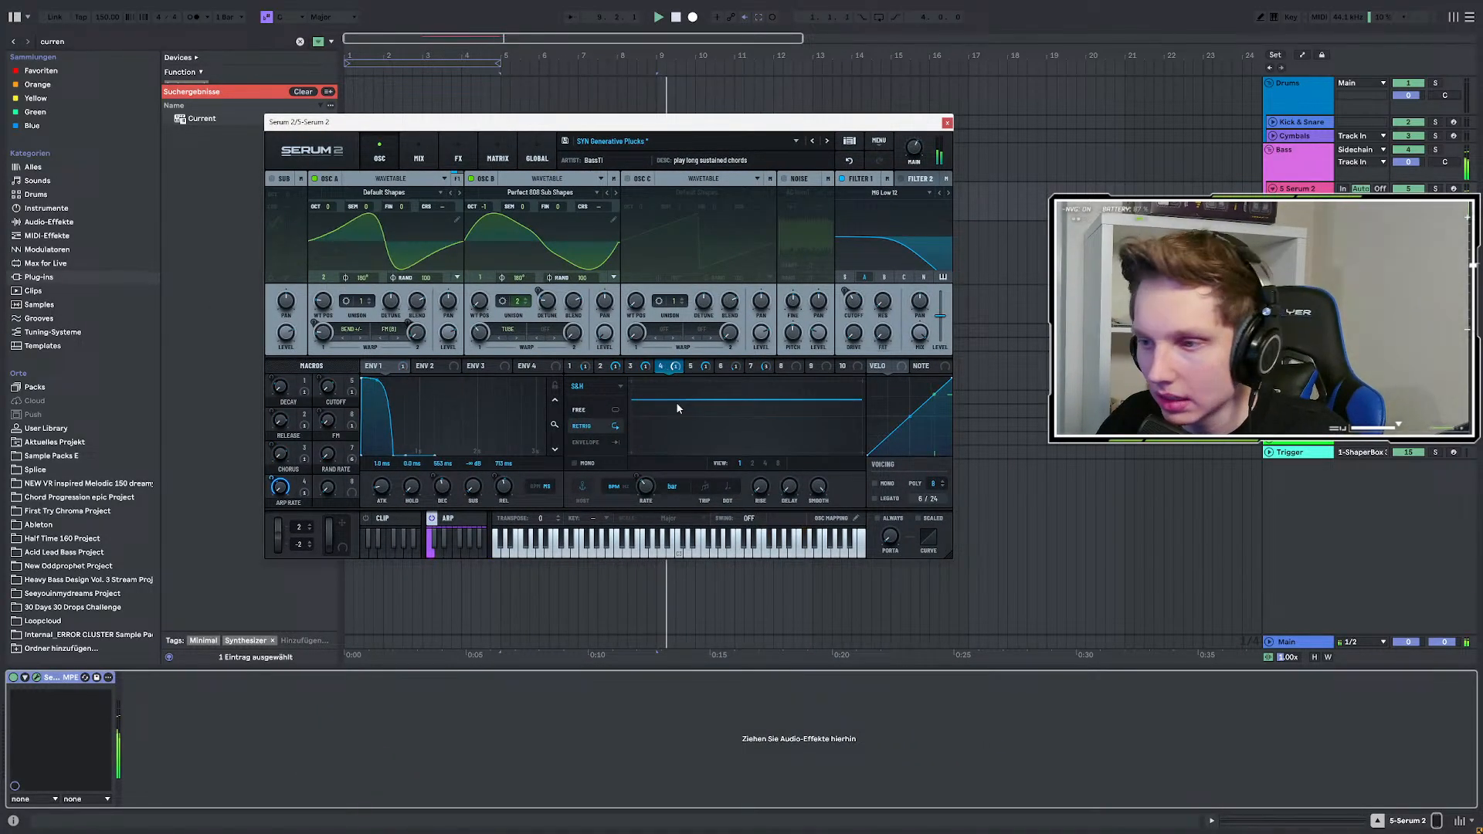
left_click(690, 366)
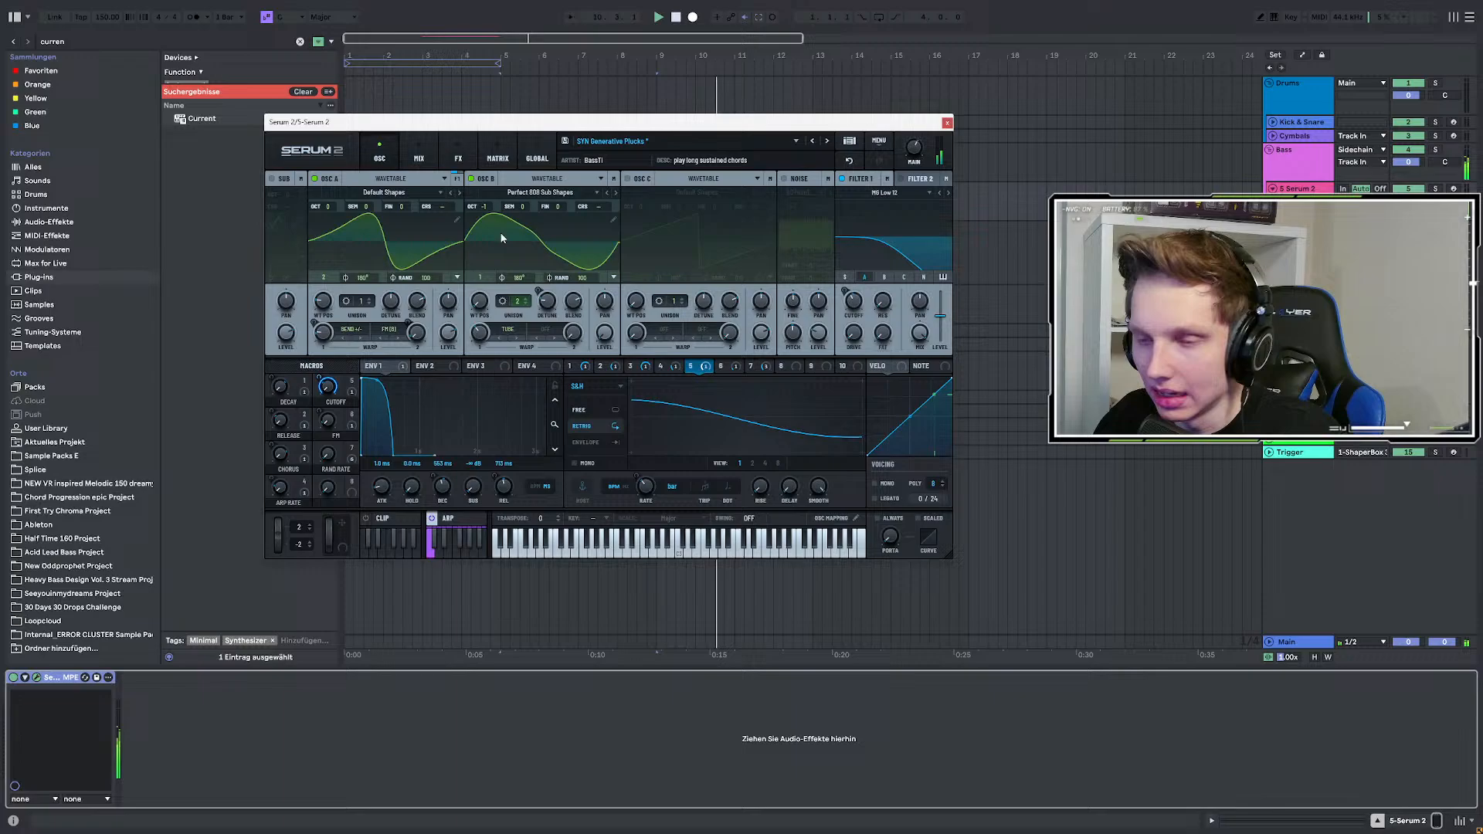
left_click(720, 367)
left_click(750, 366)
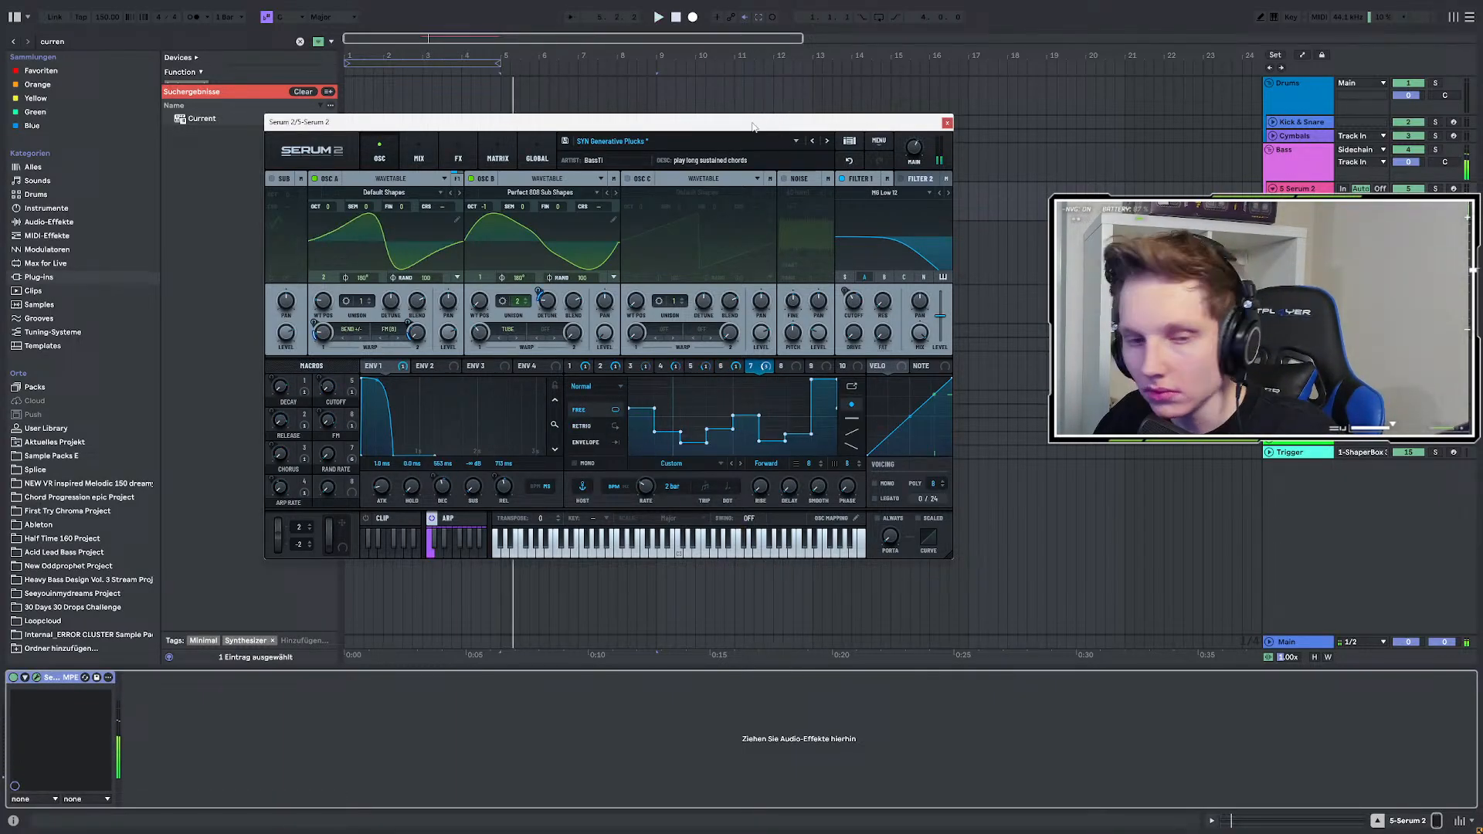
Place the Serum 2 window below the chord clip and slightly narrow the browser.
left_click_drag(752, 123, 759, 192)
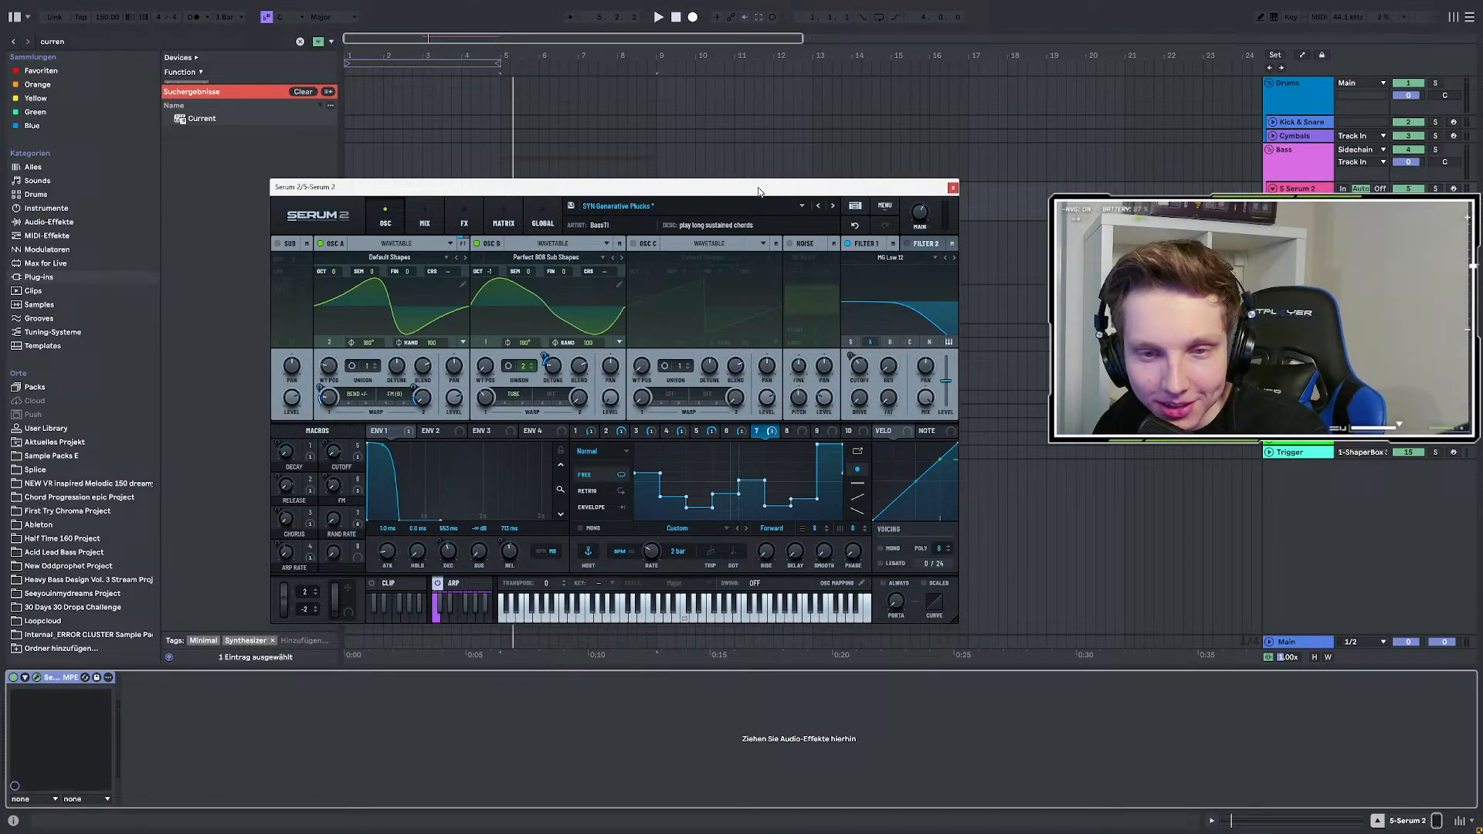
left_click_drag(758, 191, 839, 257)
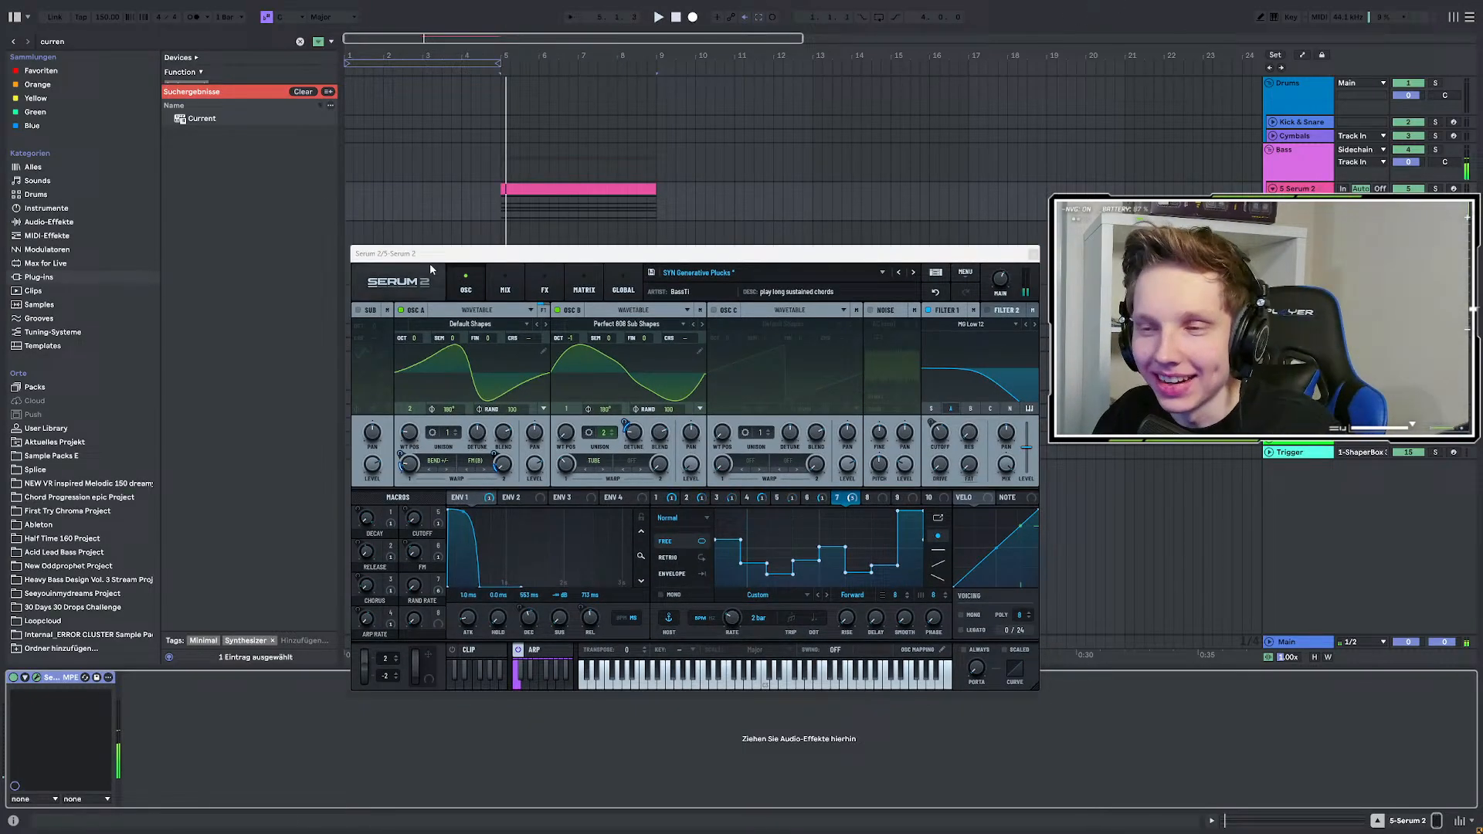
mouse_move(340, 230)
left_mouse_down()
mouse_move(249, 230)
mouse_move(426, 230)
mouse_move(320, 230)
left_mouse_up()
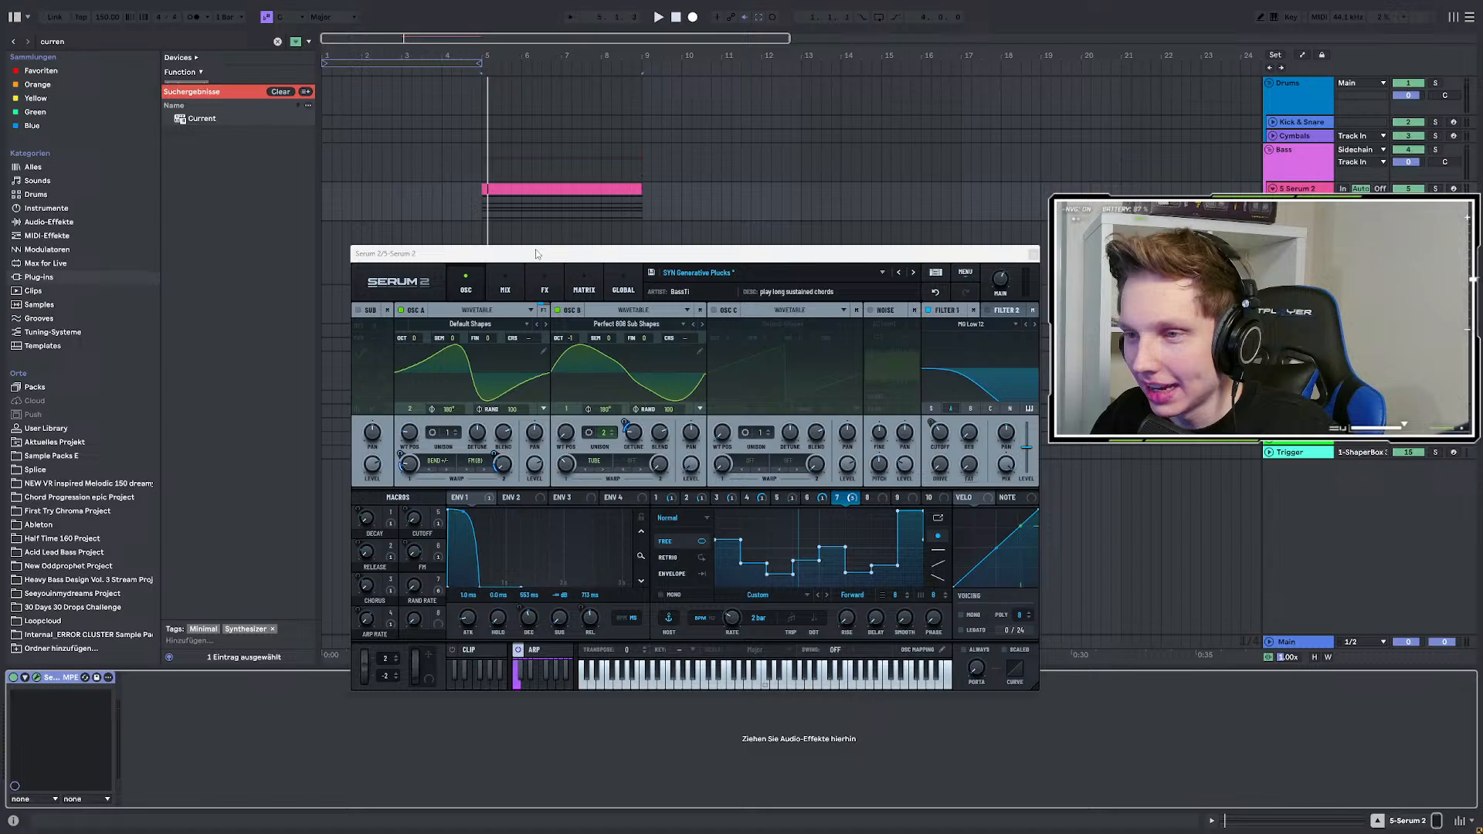
left_click_drag(535, 248, 526, 297)
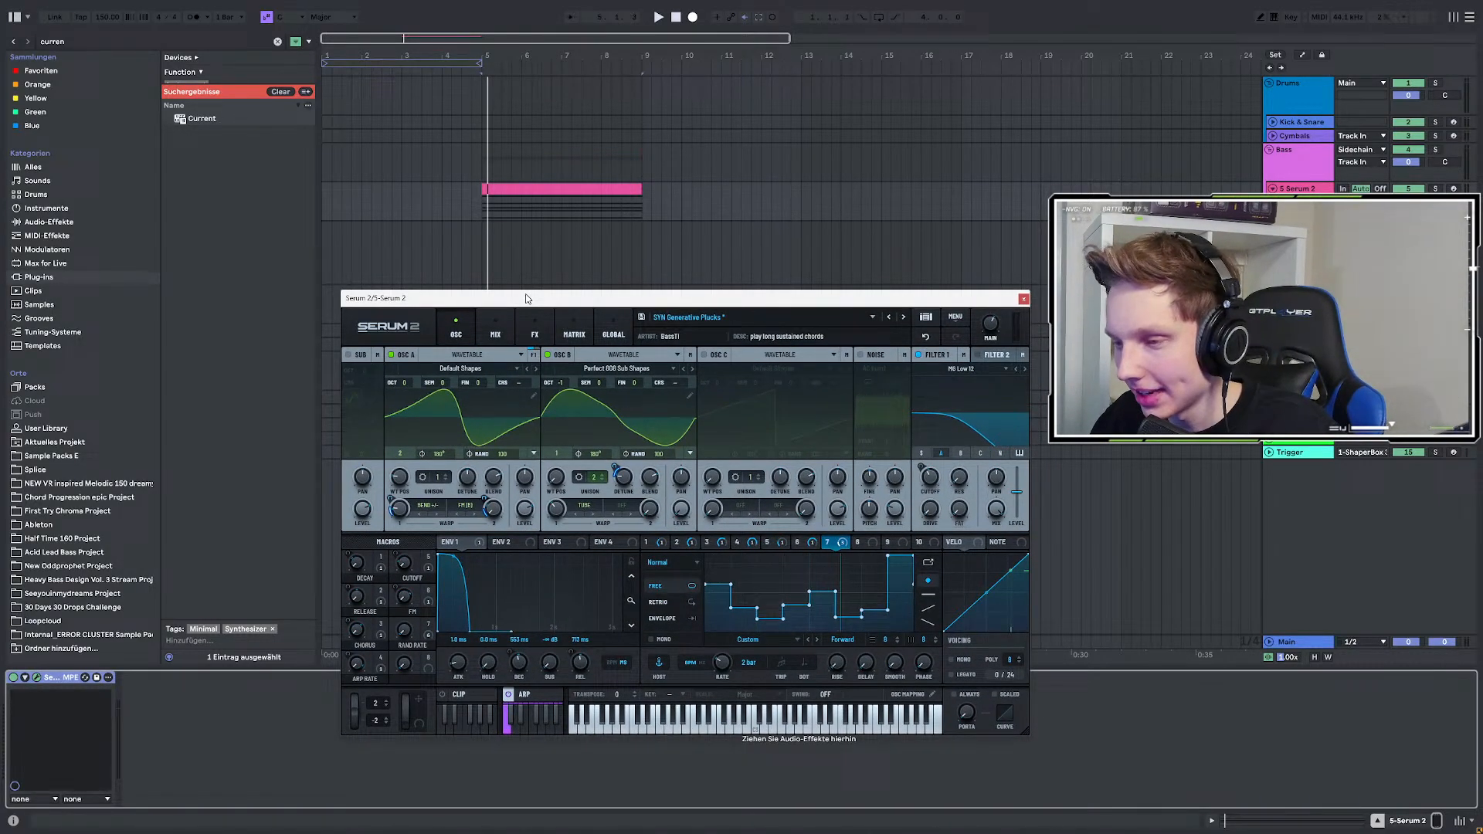
left_click_drag(526, 299, 484, 262)
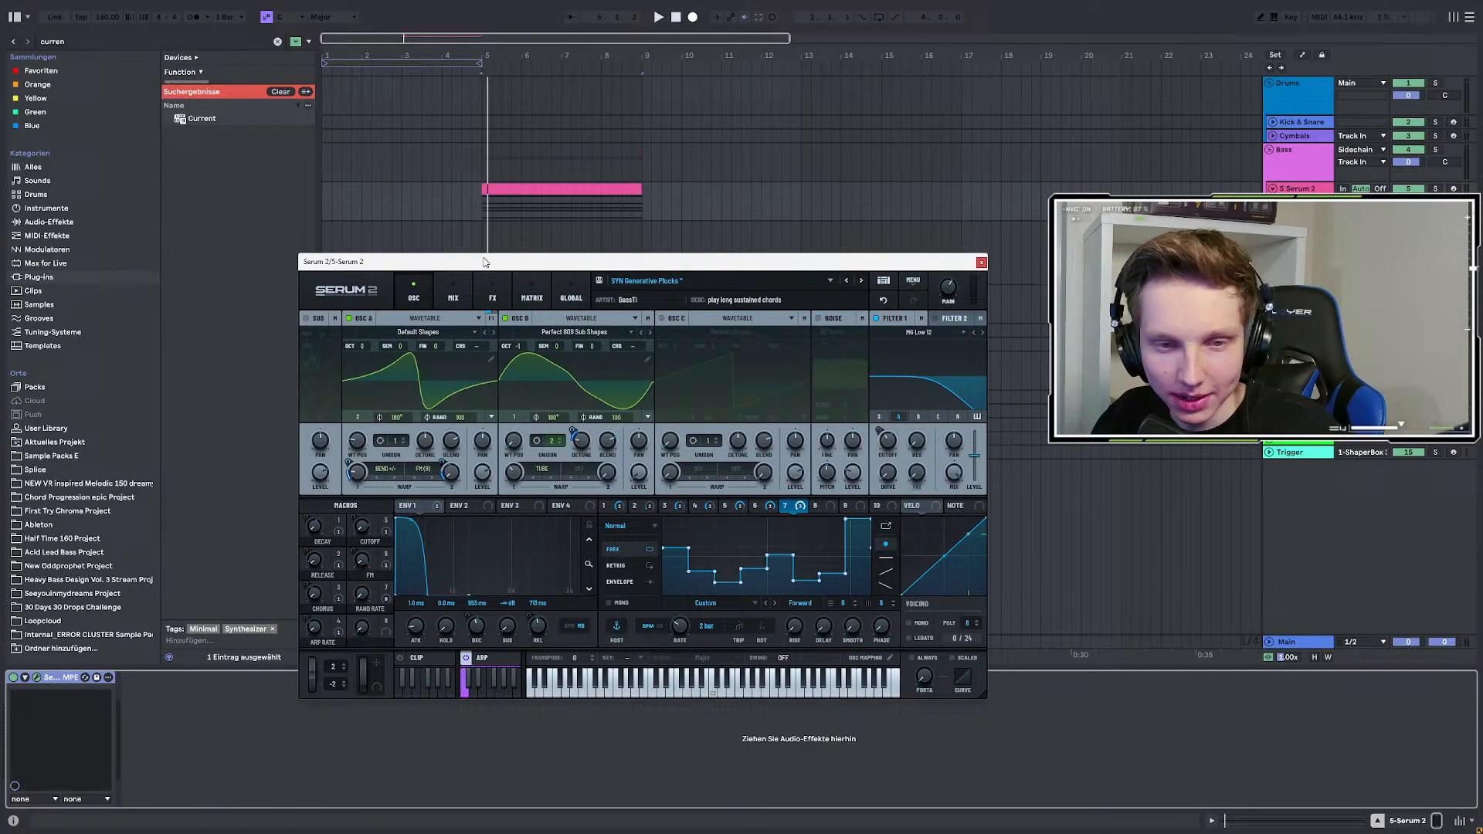
Play the chord briefly and open its clip in the note editor.
key("space")
key("space")
double_click(549, 188)
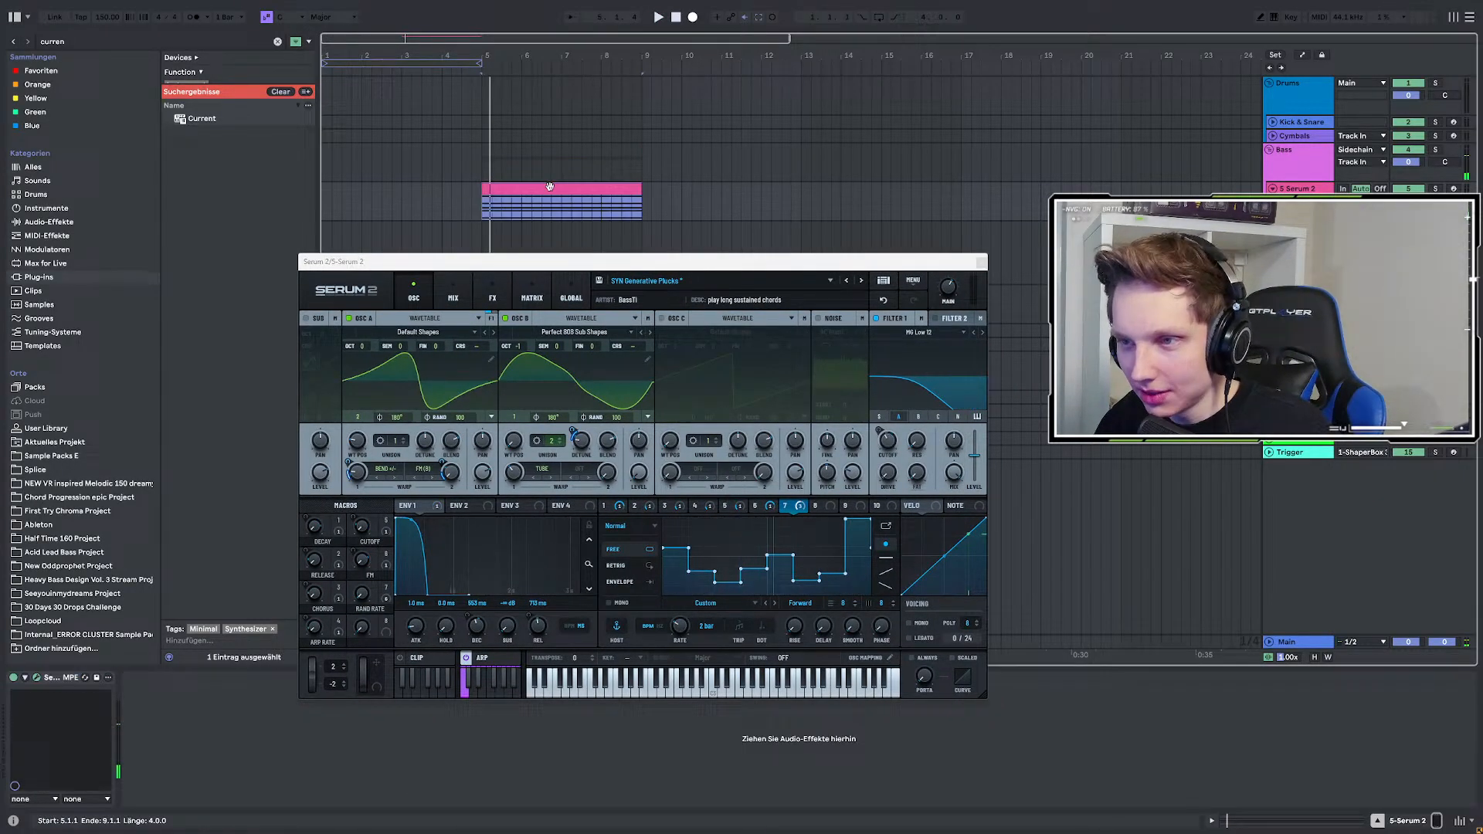
Try all of the chord's notes an octave lower during playback and return them to their original octave.
left_click(194, 637)
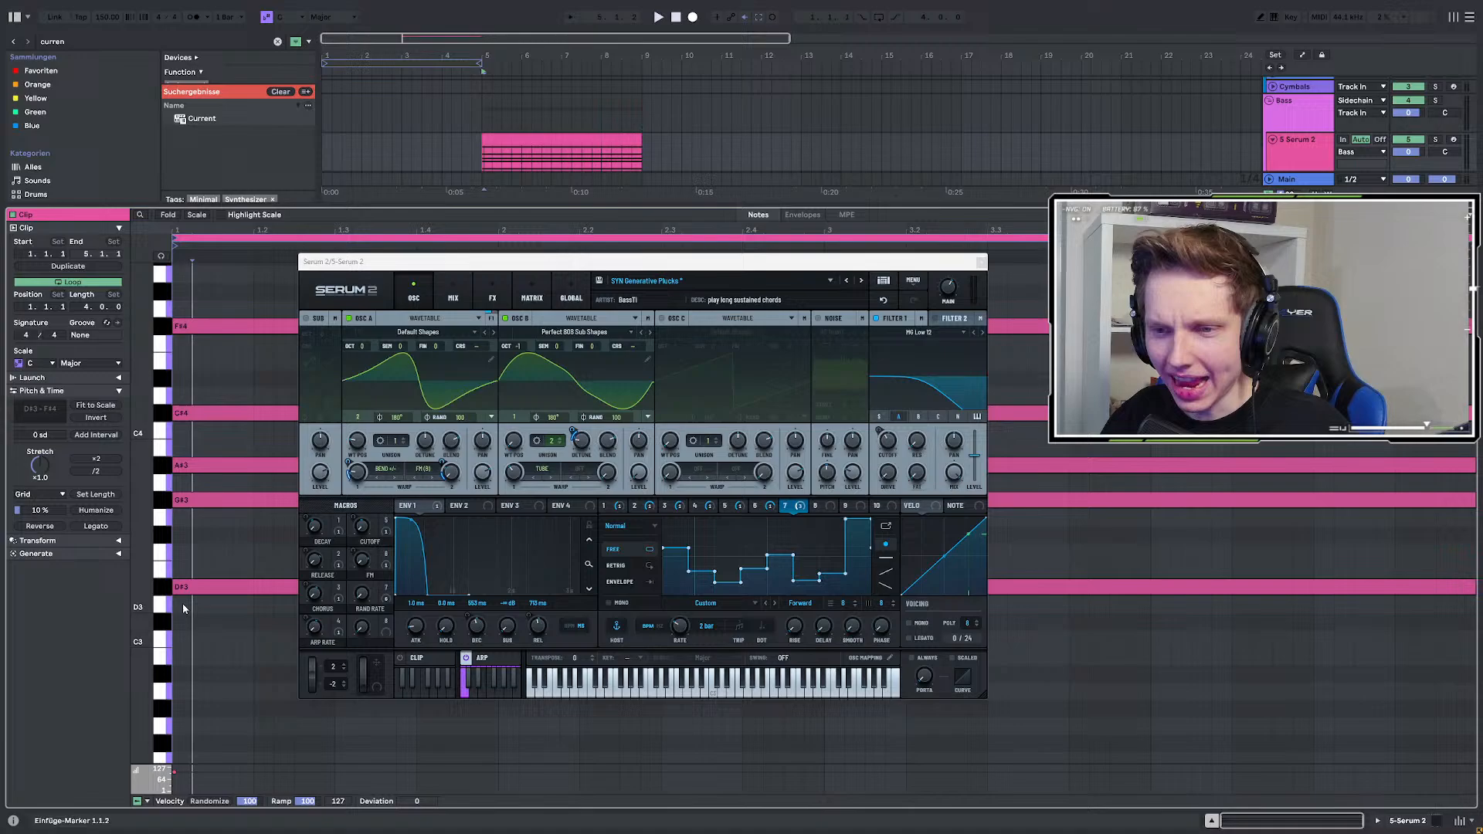
key("ctrl+a")
key("shift+Down")
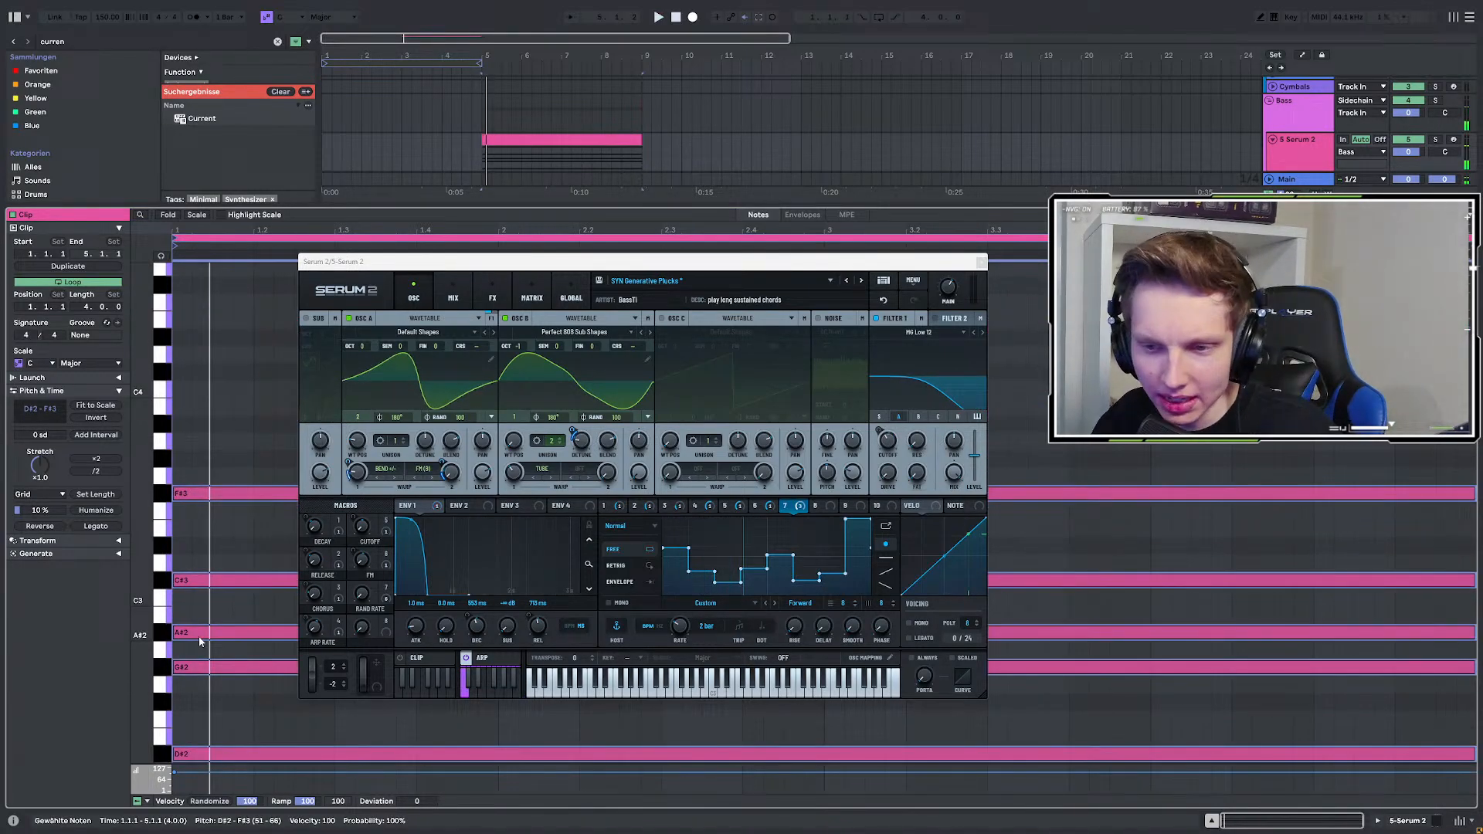
key("space")
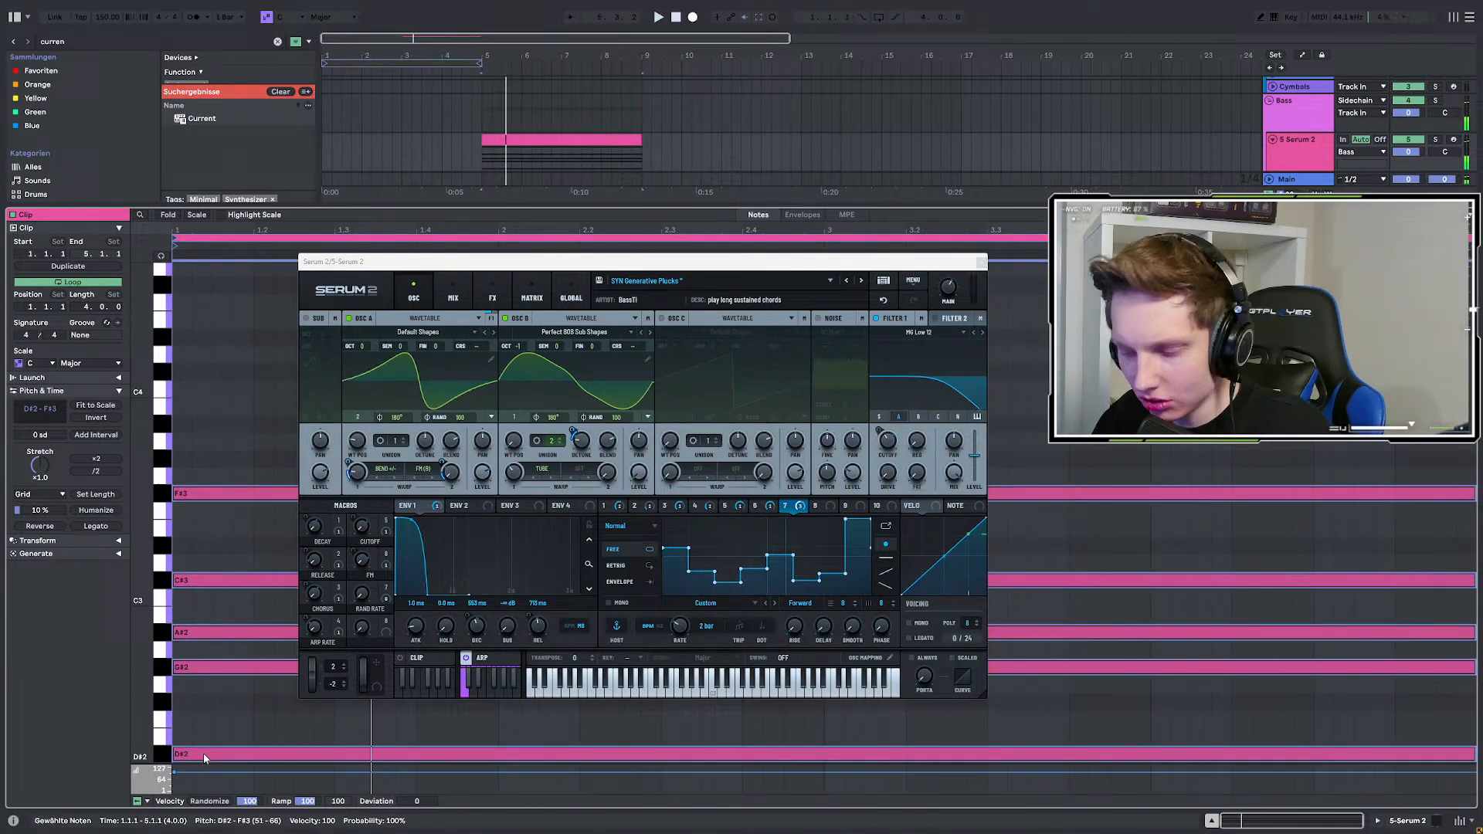
key("shift+Up")
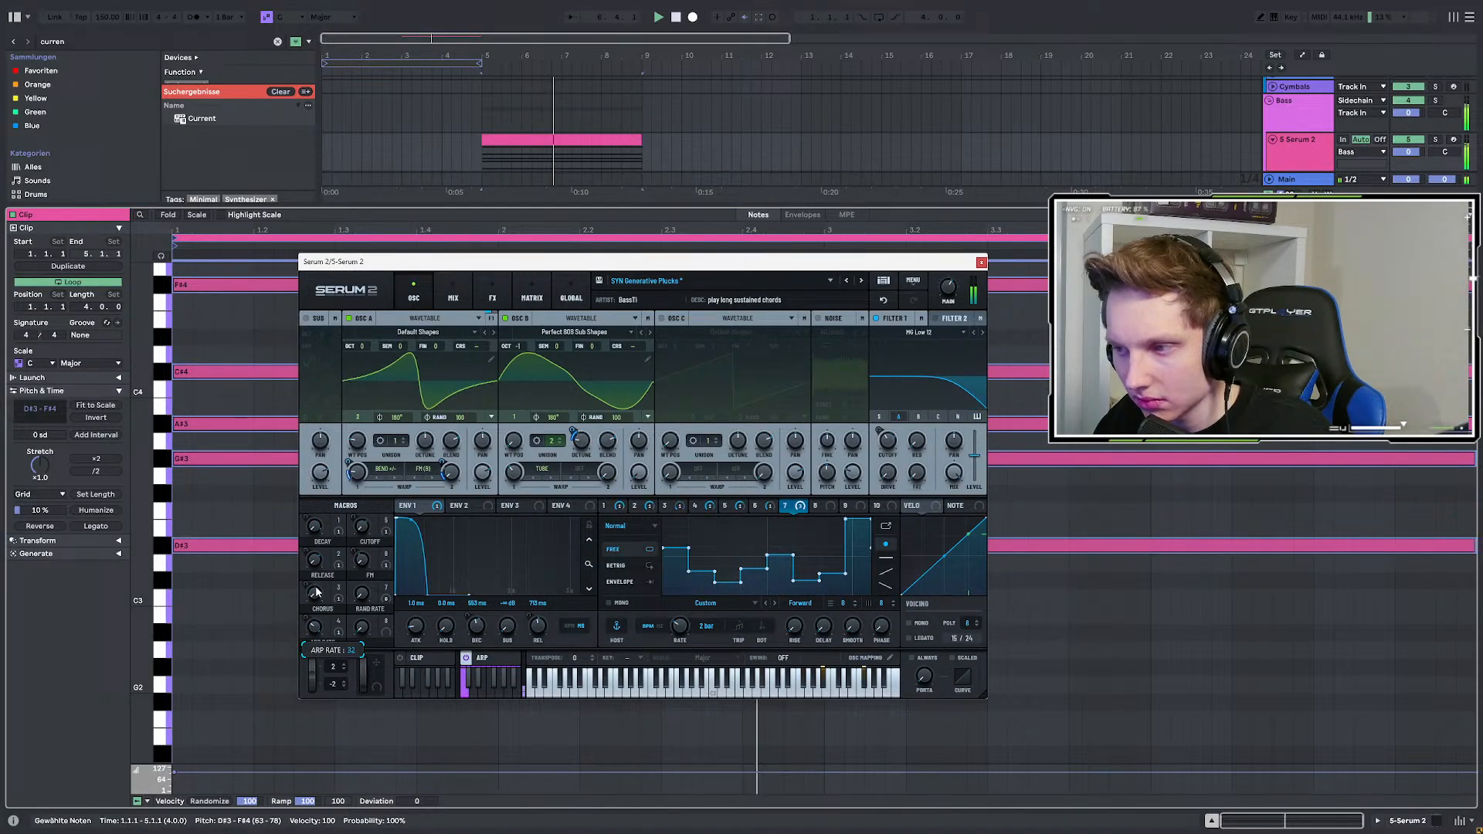
Nudge the Chorus macro during playback, check its assigned modulations and replay the chord briefly.
left_click_drag(316, 592, 315, 596)
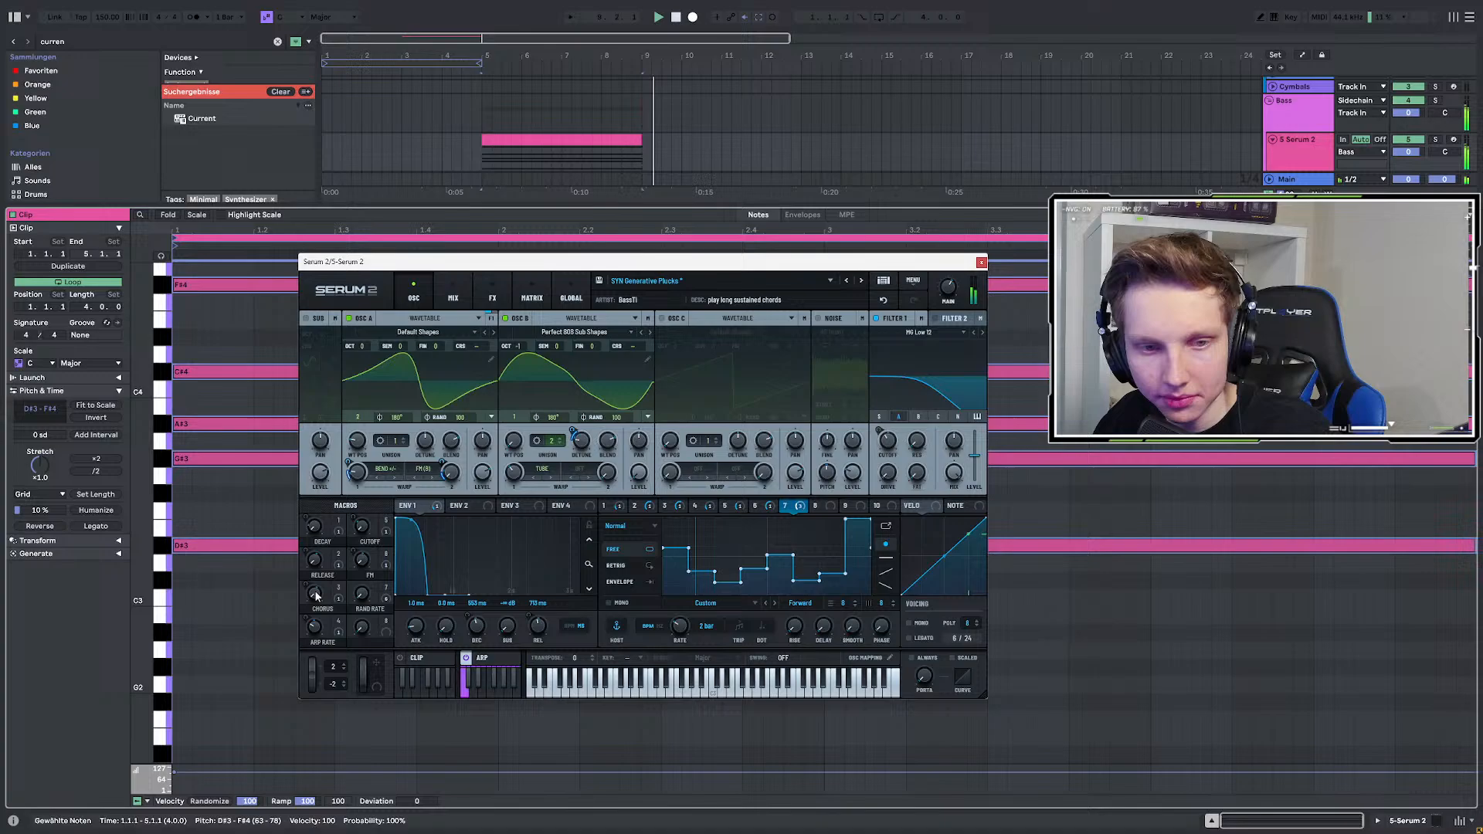
right_click(315, 597)
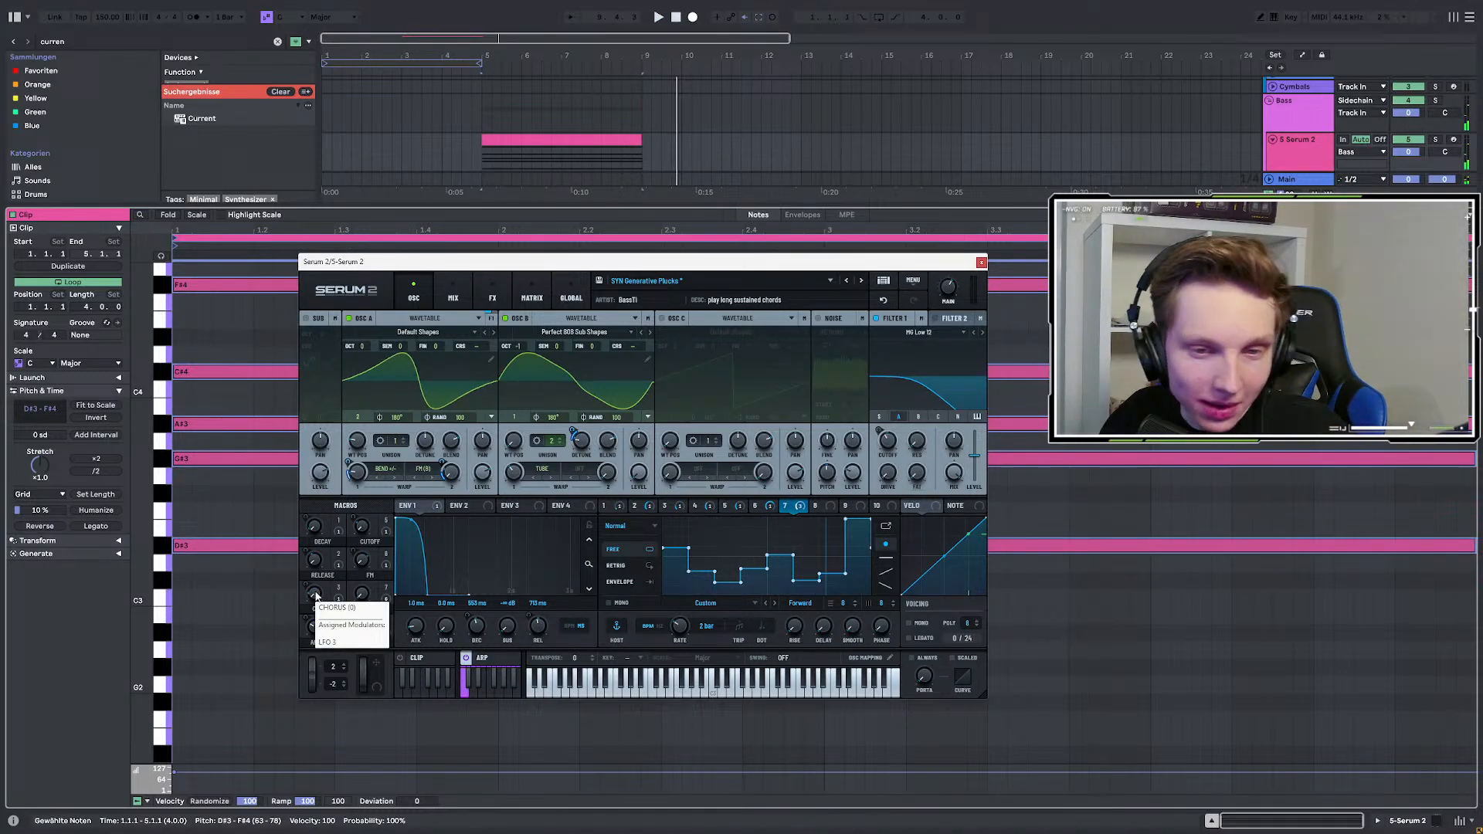
key("space")
key("space")
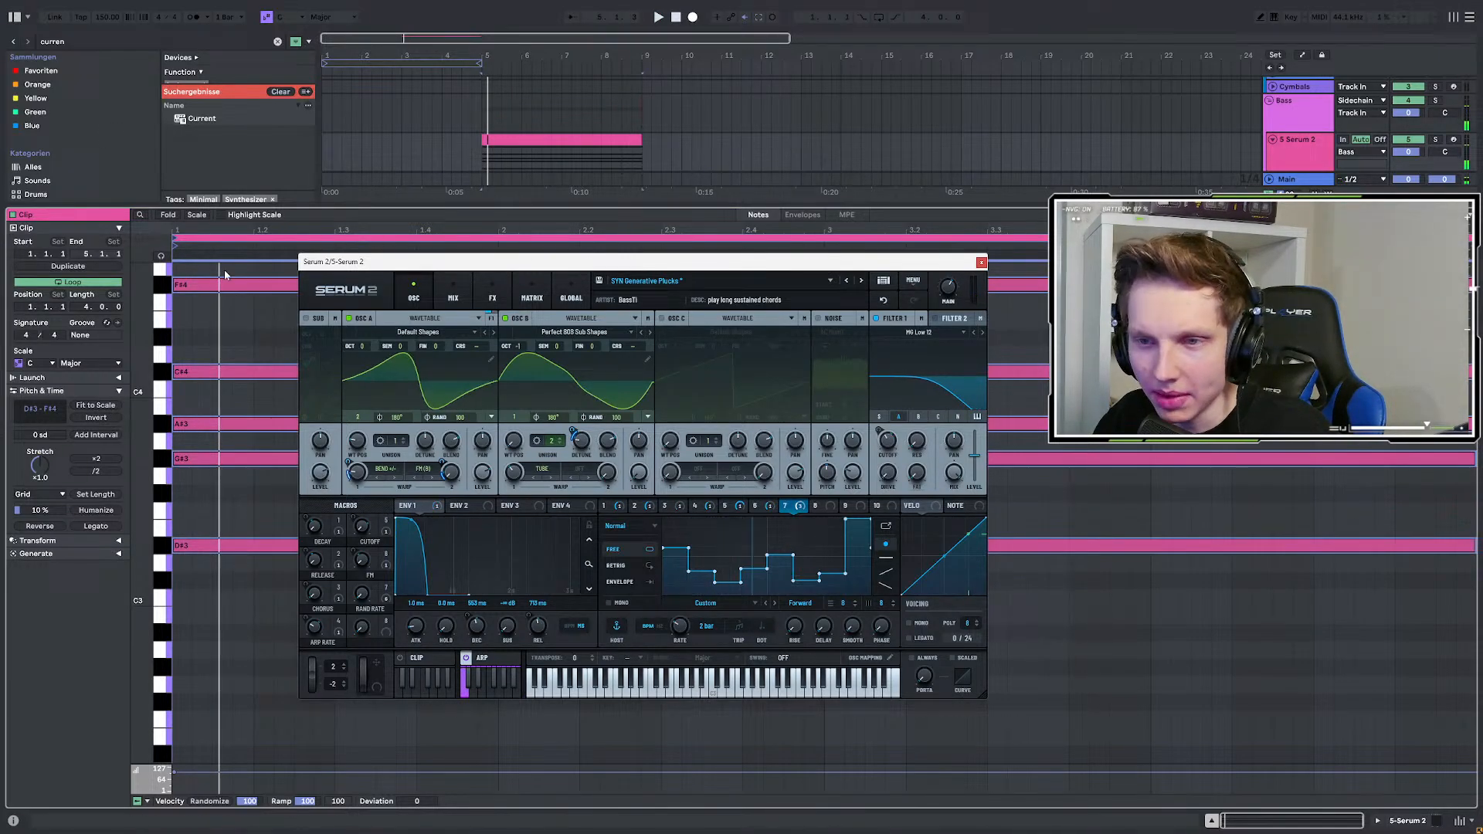
scroll(183, 432, "up", 2)
key("space")
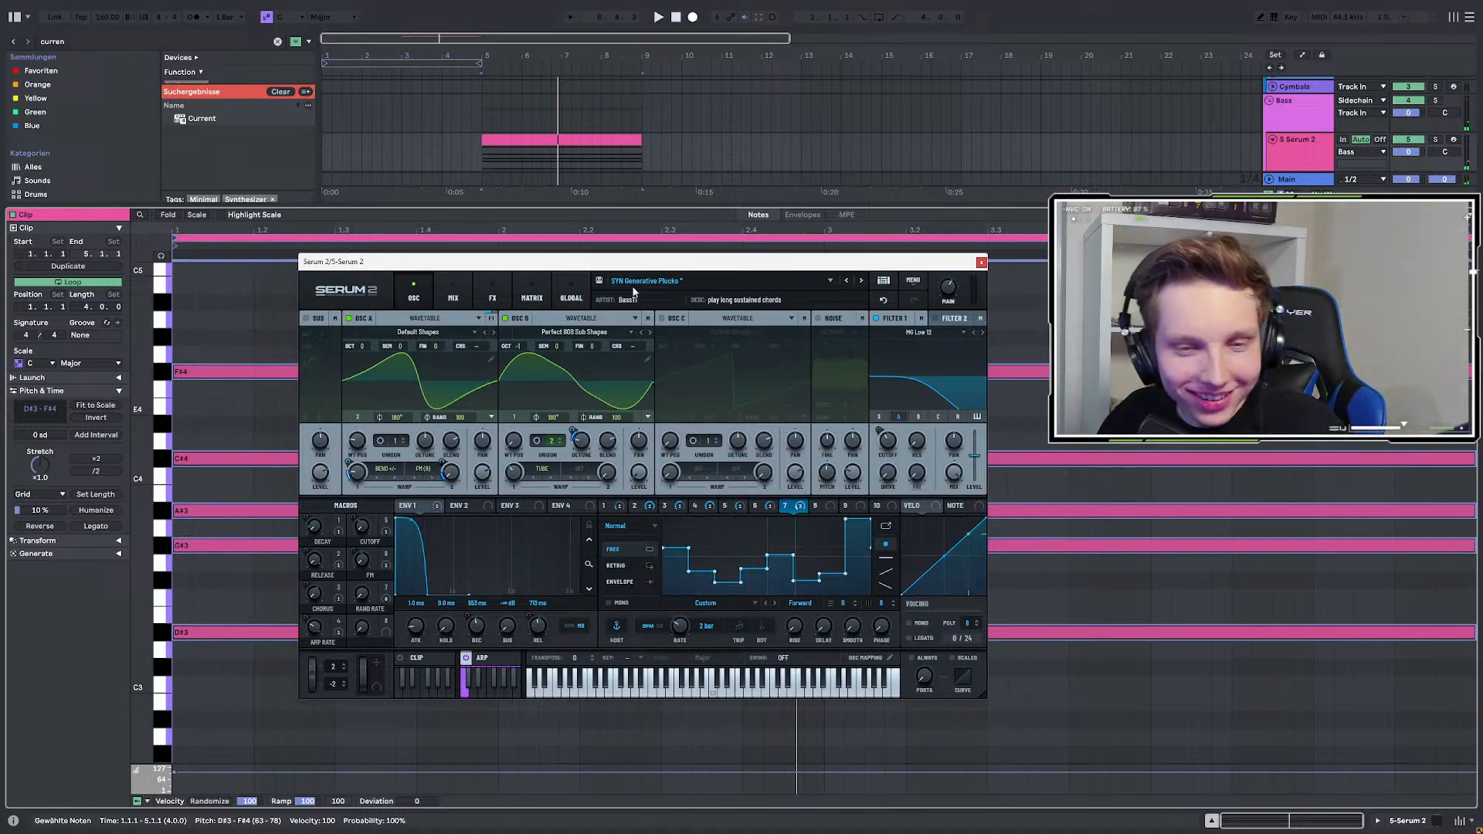
Show the Serum 2 track's device instead of the note editor and move its plug-in window below the chord clip.
scroll(525, 156, "down", 3)
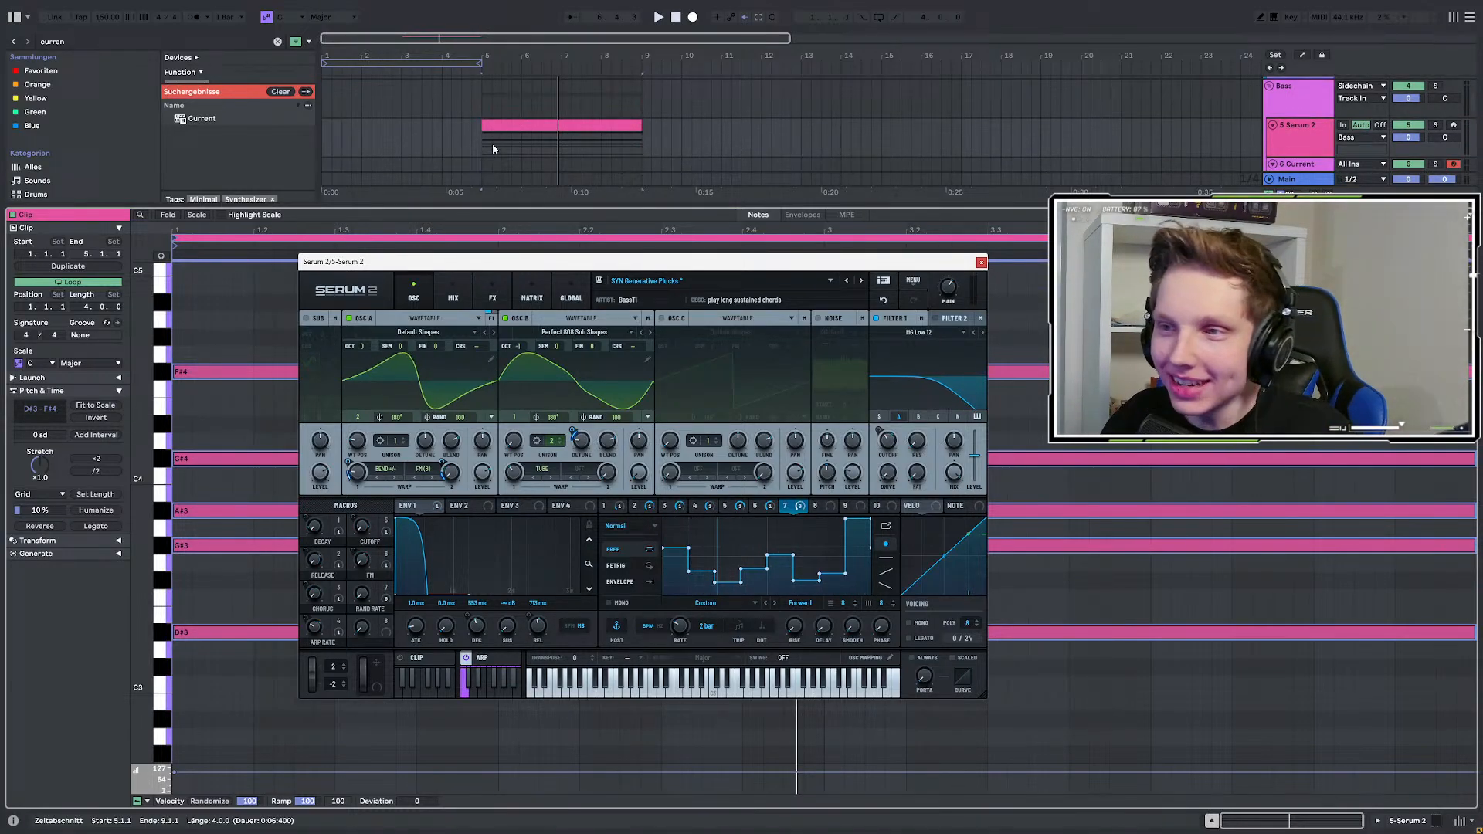
left_click(1273, 97)
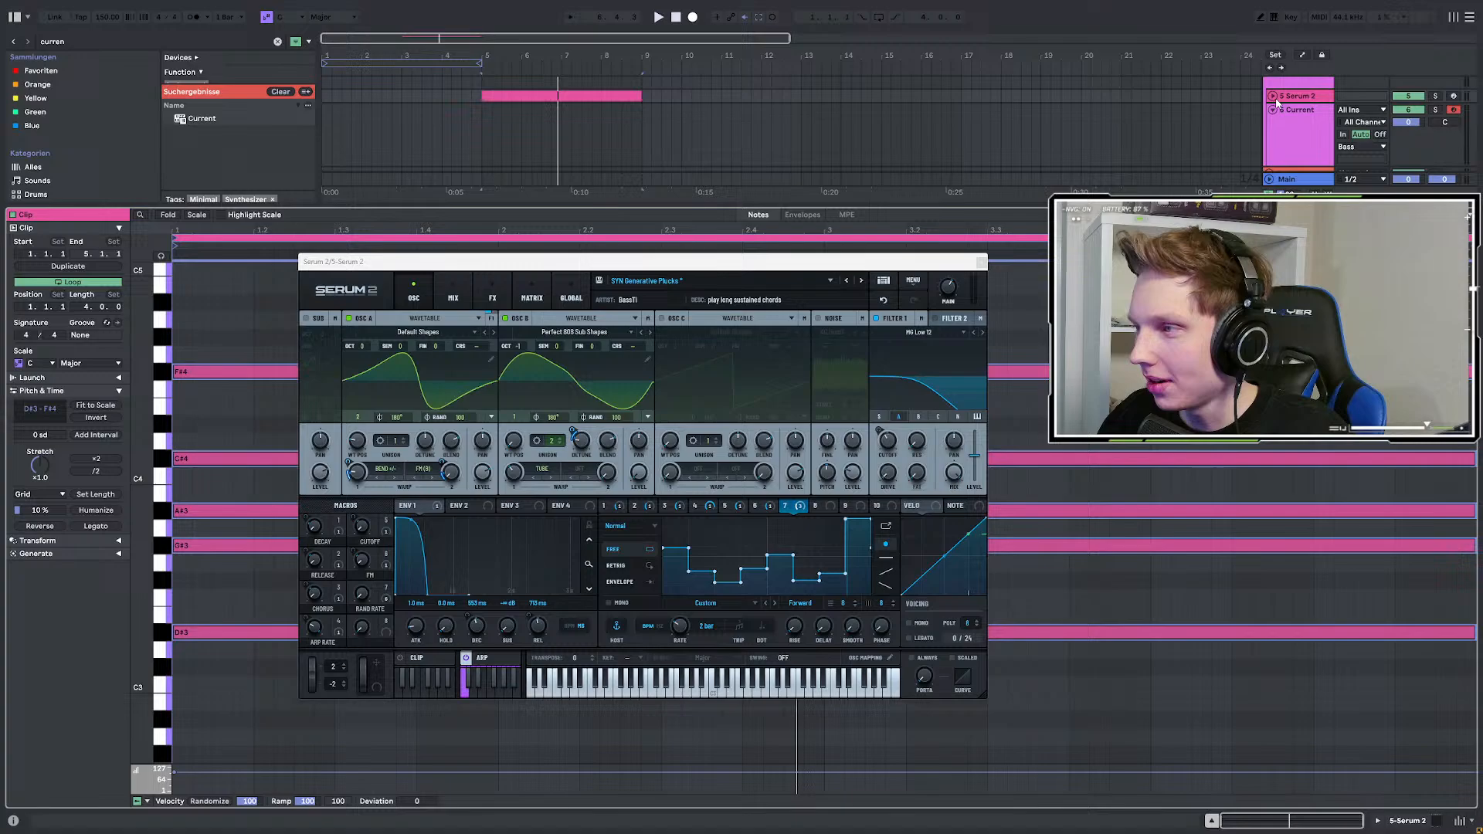
left_click(1274, 97)
double_click(1288, 107)
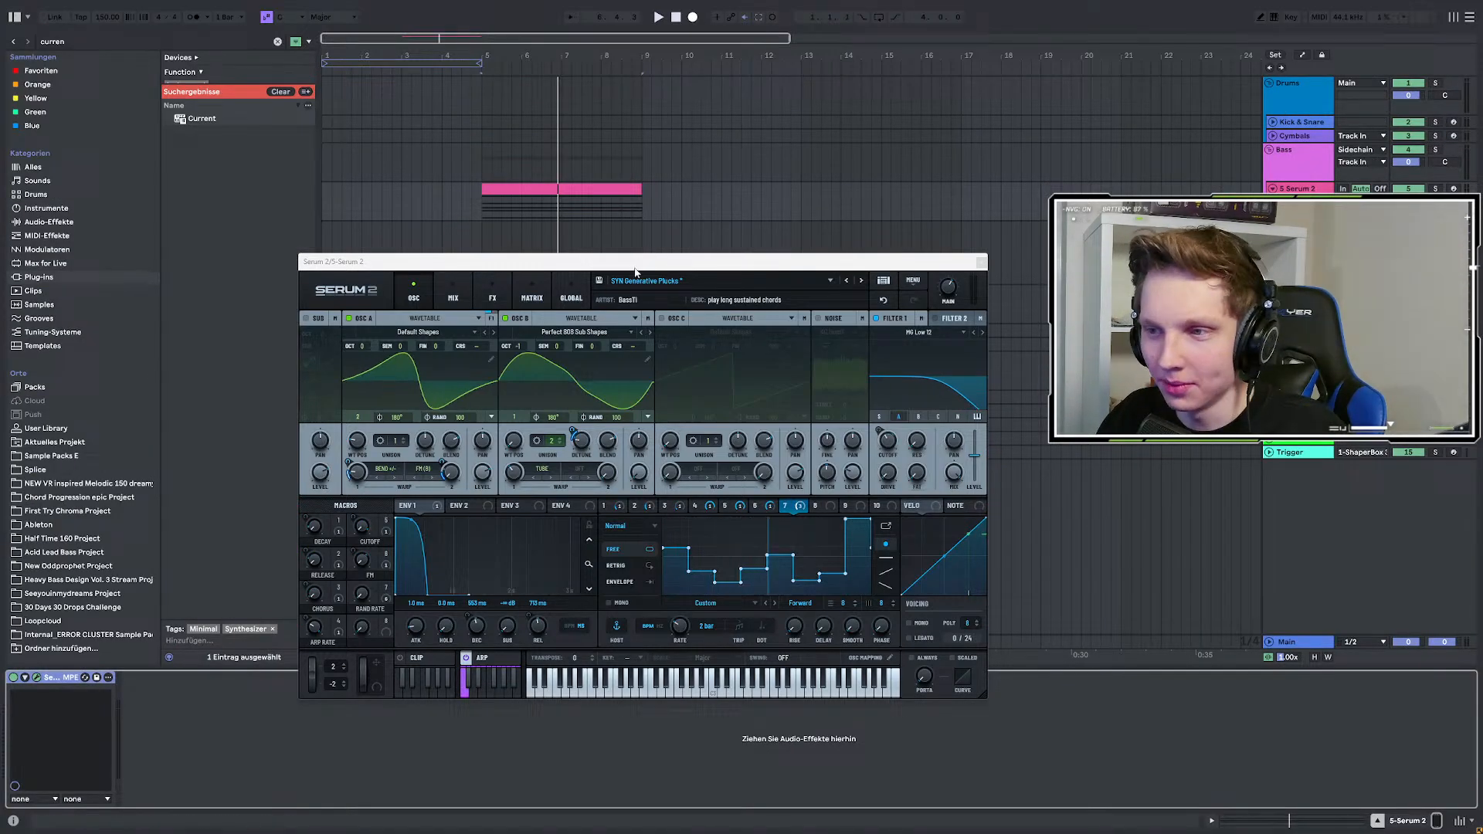
left_click_drag(635, 272, 685, 321)
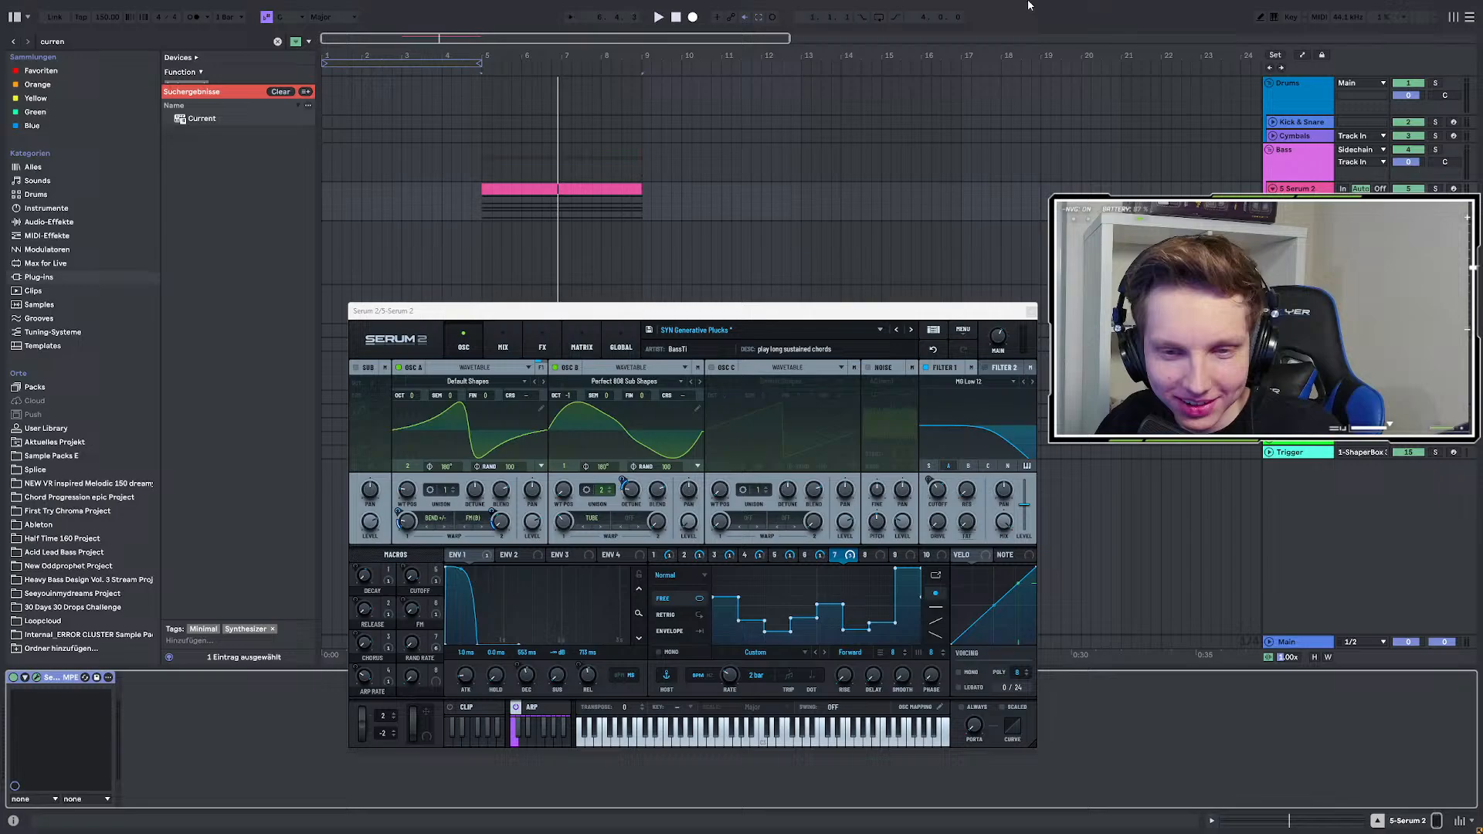
Start and stop playback of the sustained chord repeatedly to audition the generative pluck preset.
key("space")
key("space")
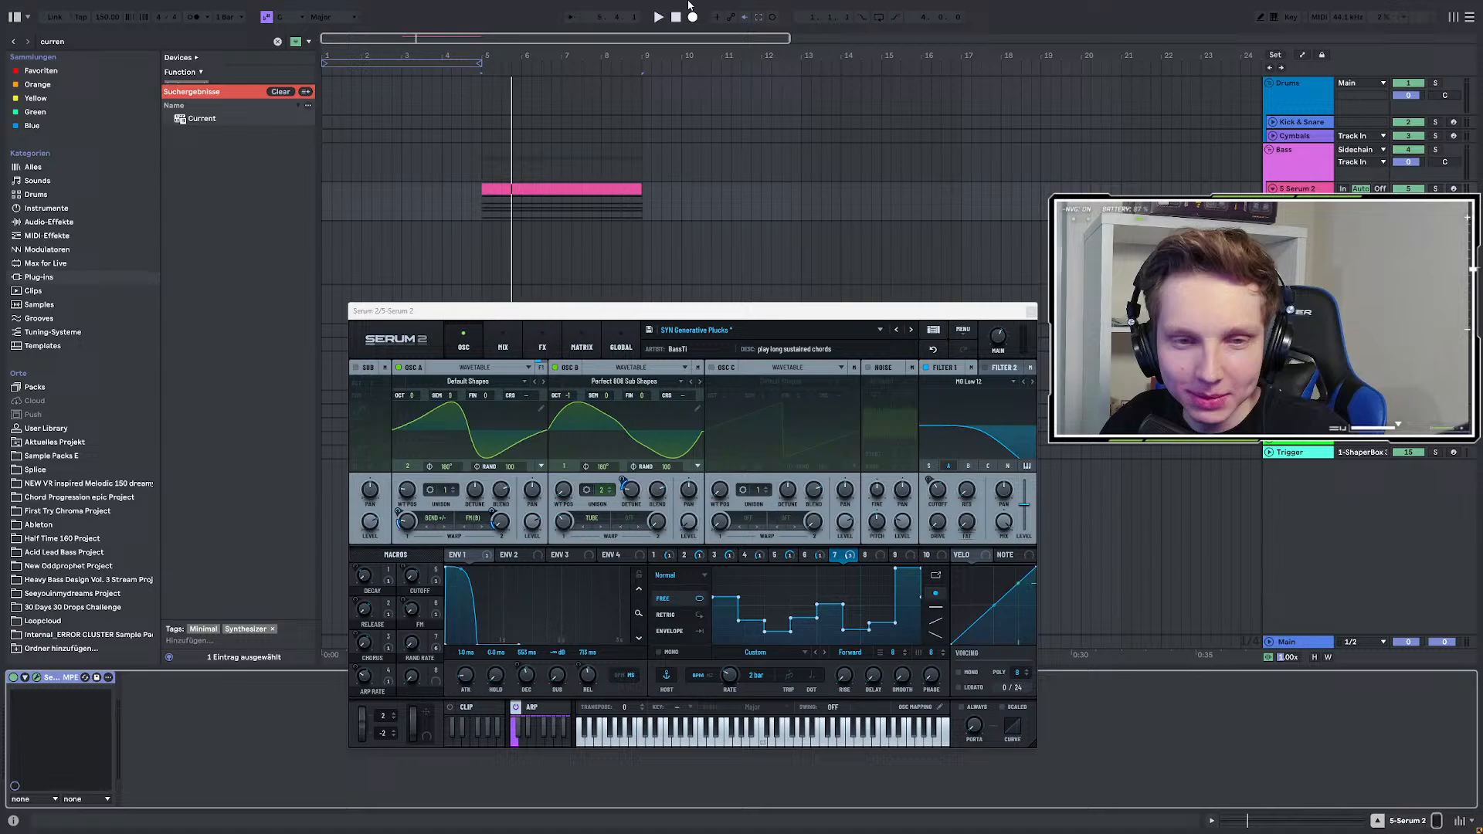
key("space")
key("space")
key("space")
key("space")
key("space")
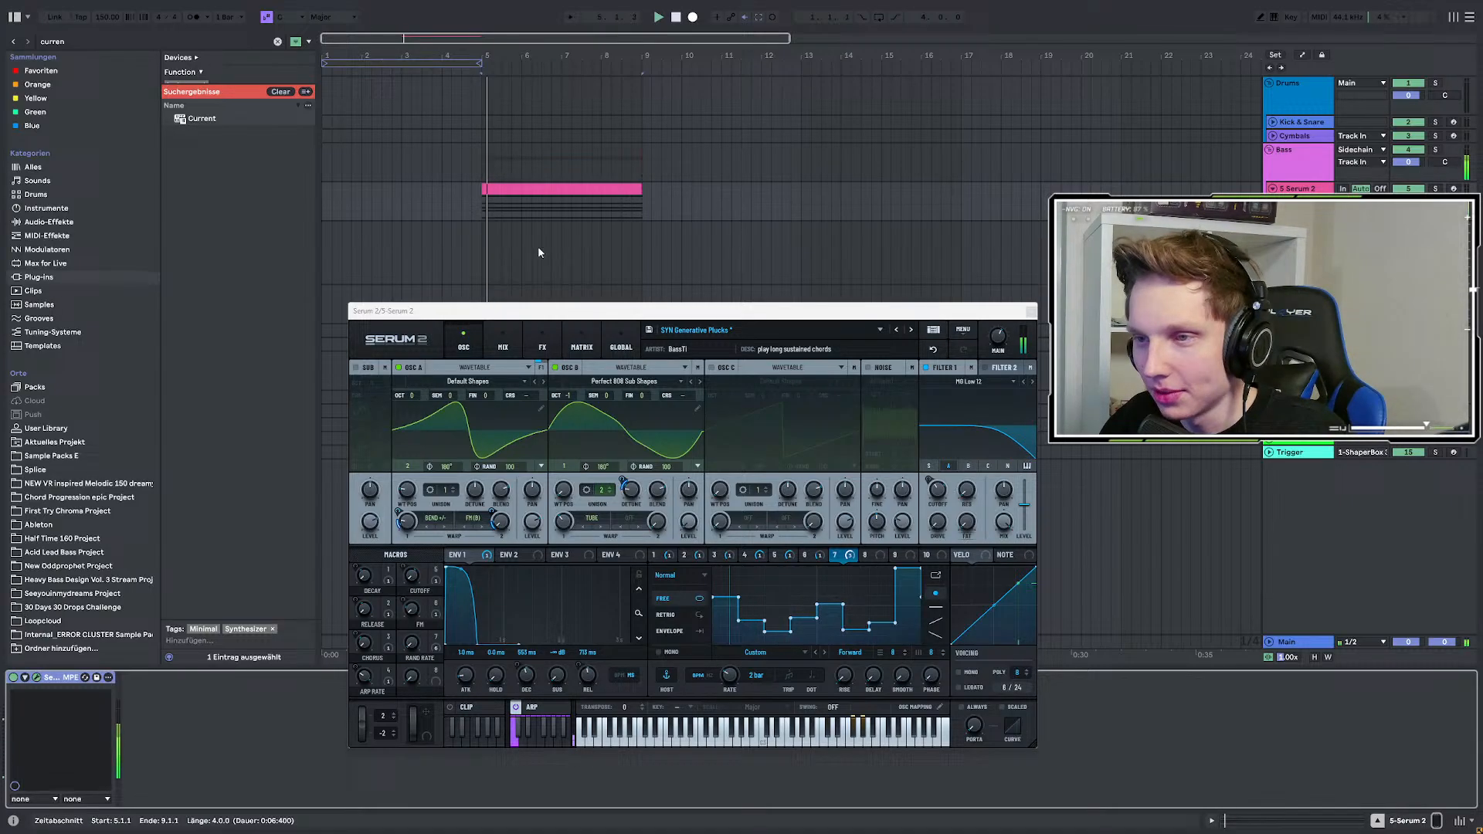
Insert a new MIDI track beneath the Serum 2 track and lower the Serum 2 window to uncover it.
left_click(1297, 199)
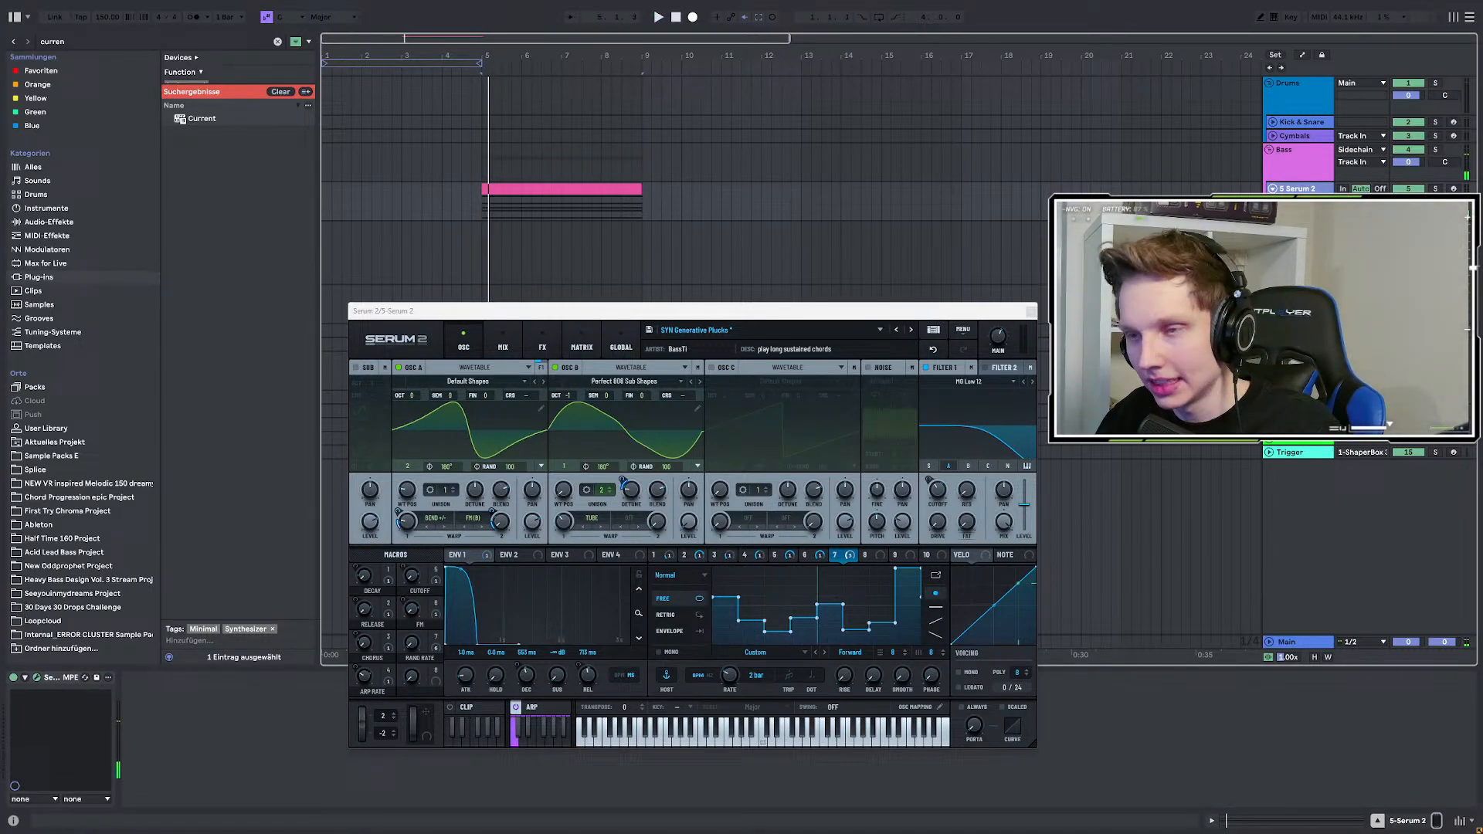
key("ctrl+shift+t")
left_click(697, 316)
left_click_drag(696, 316, 666, 380)
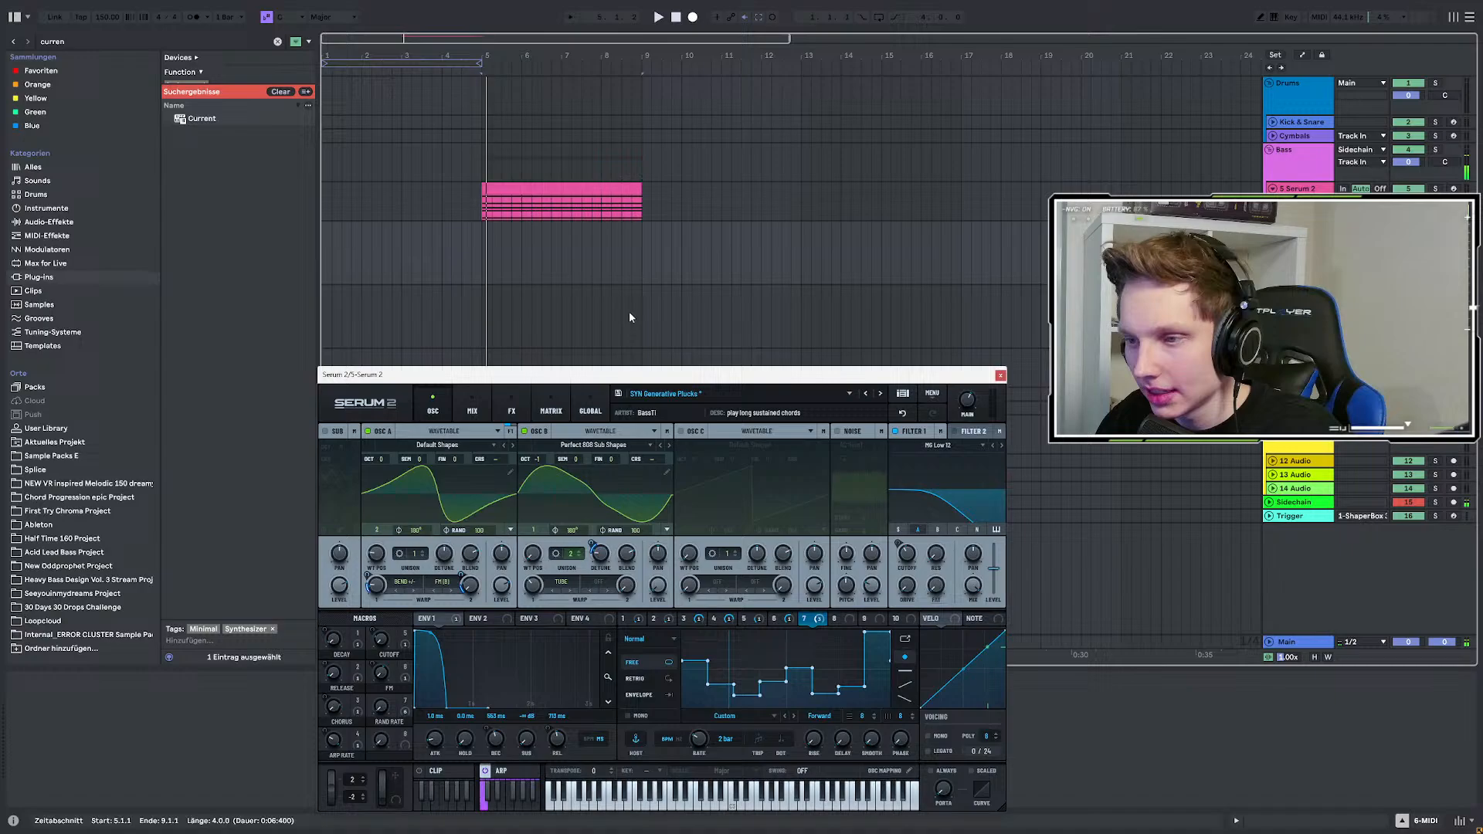
Create an empty four-bar MIDI clip on the new track directly beneath the chord clip, starting at bar 5.
left_click_drag(470, 232, 643, 242)
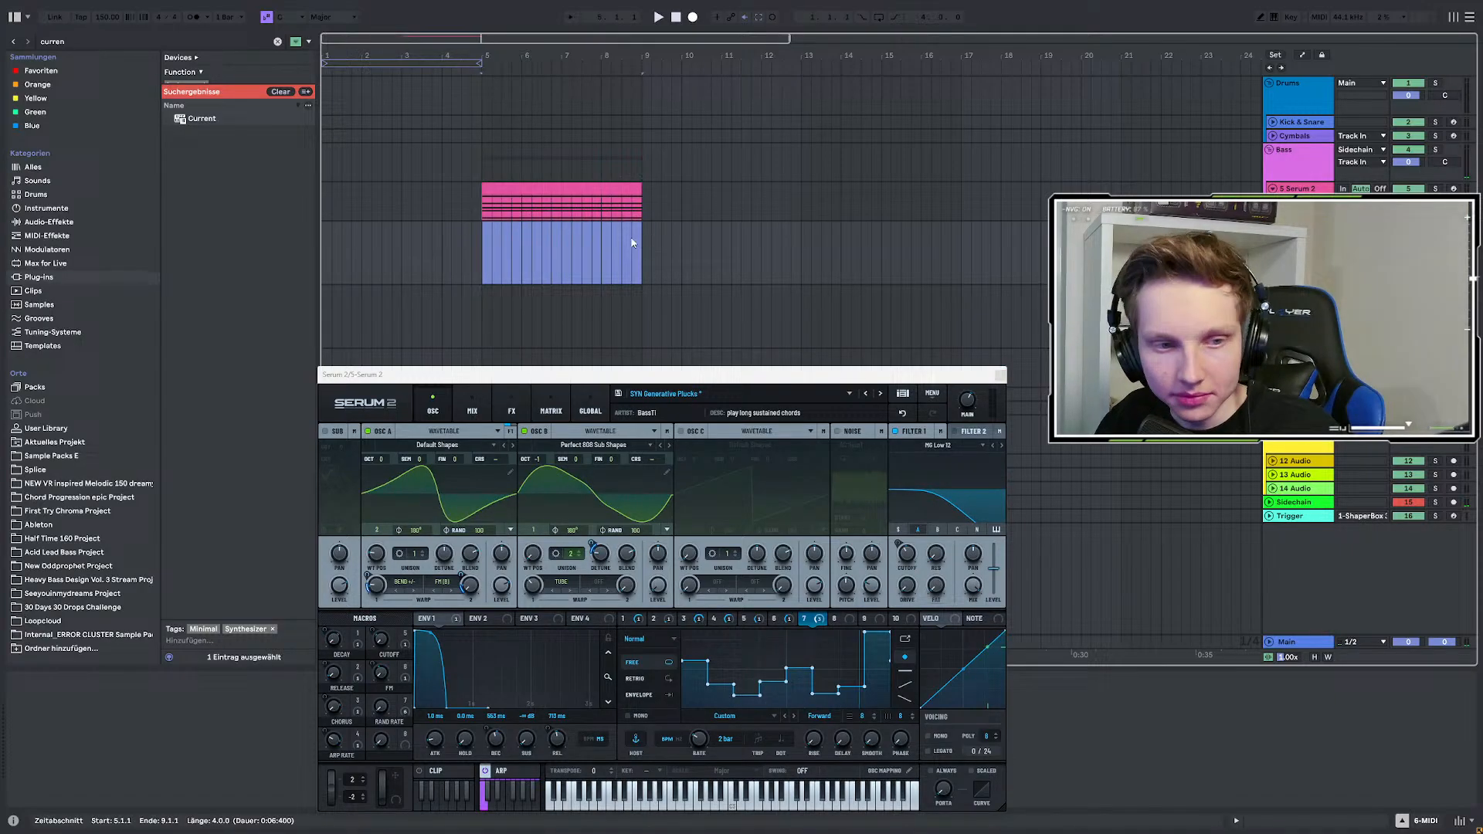
right_click(521, 248)
left_click(587, 355)
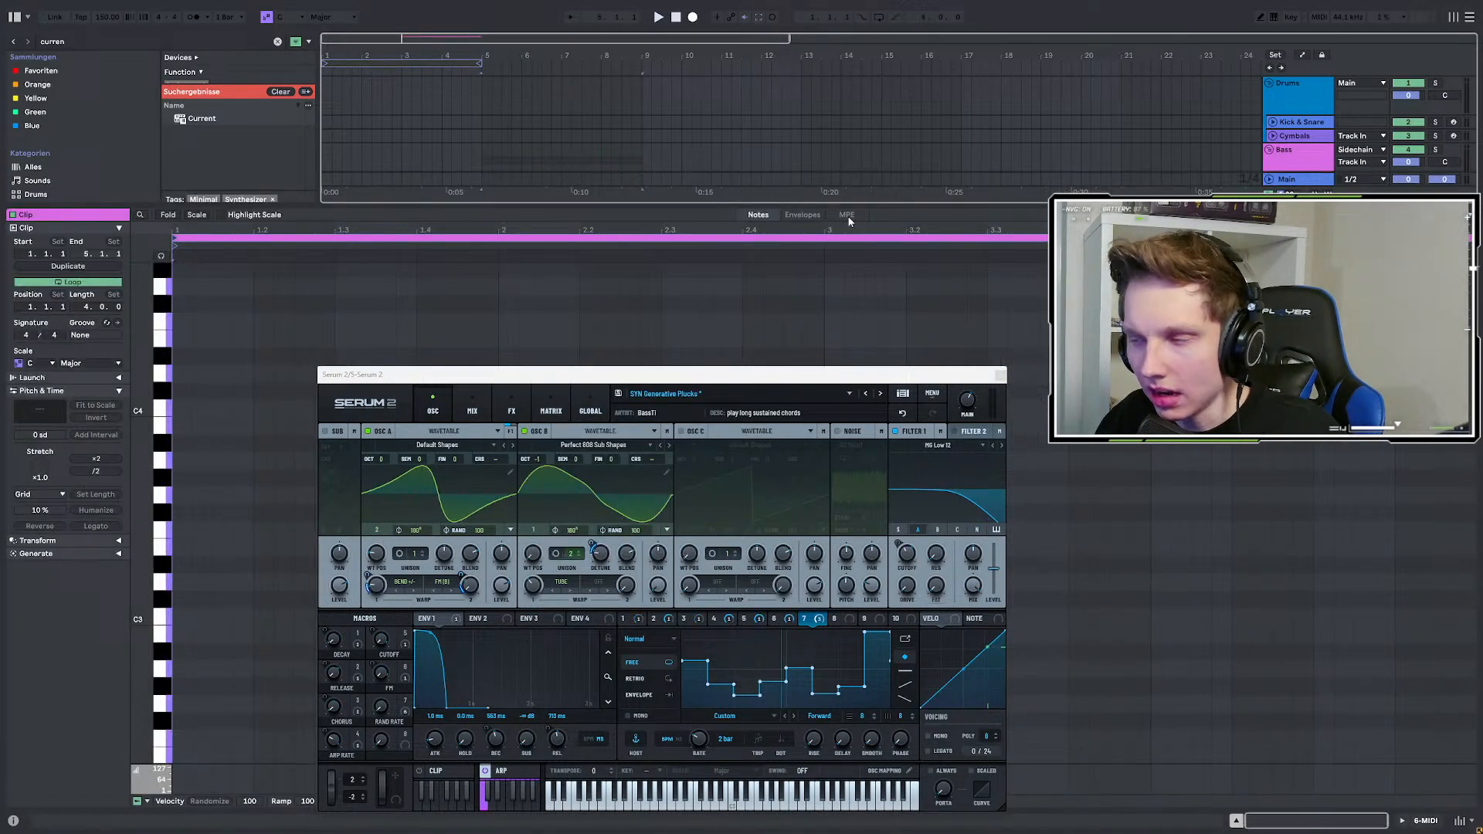
left_click_drag(201, 118, 230, 719)
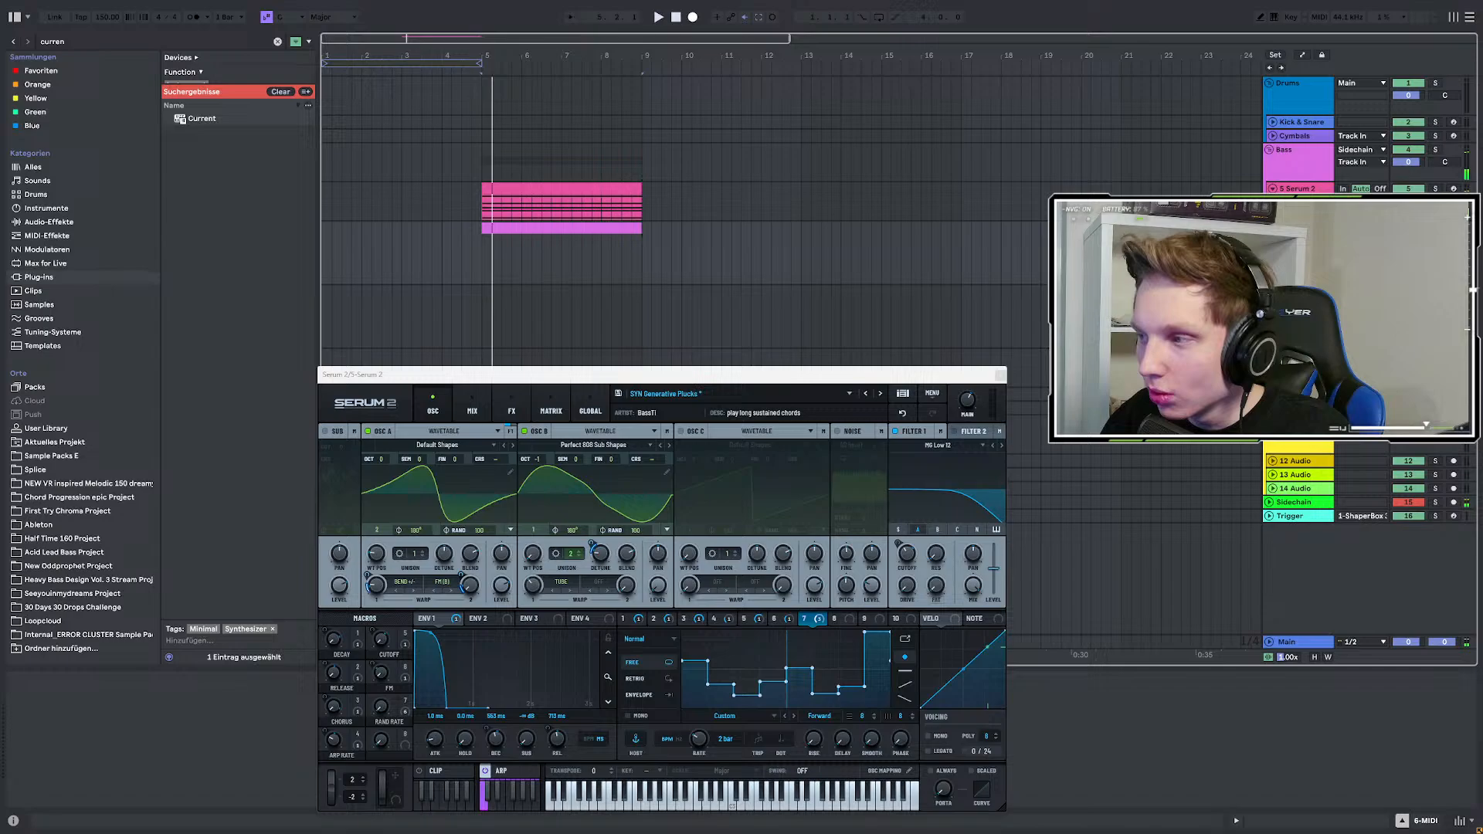
left_click(89, 678)
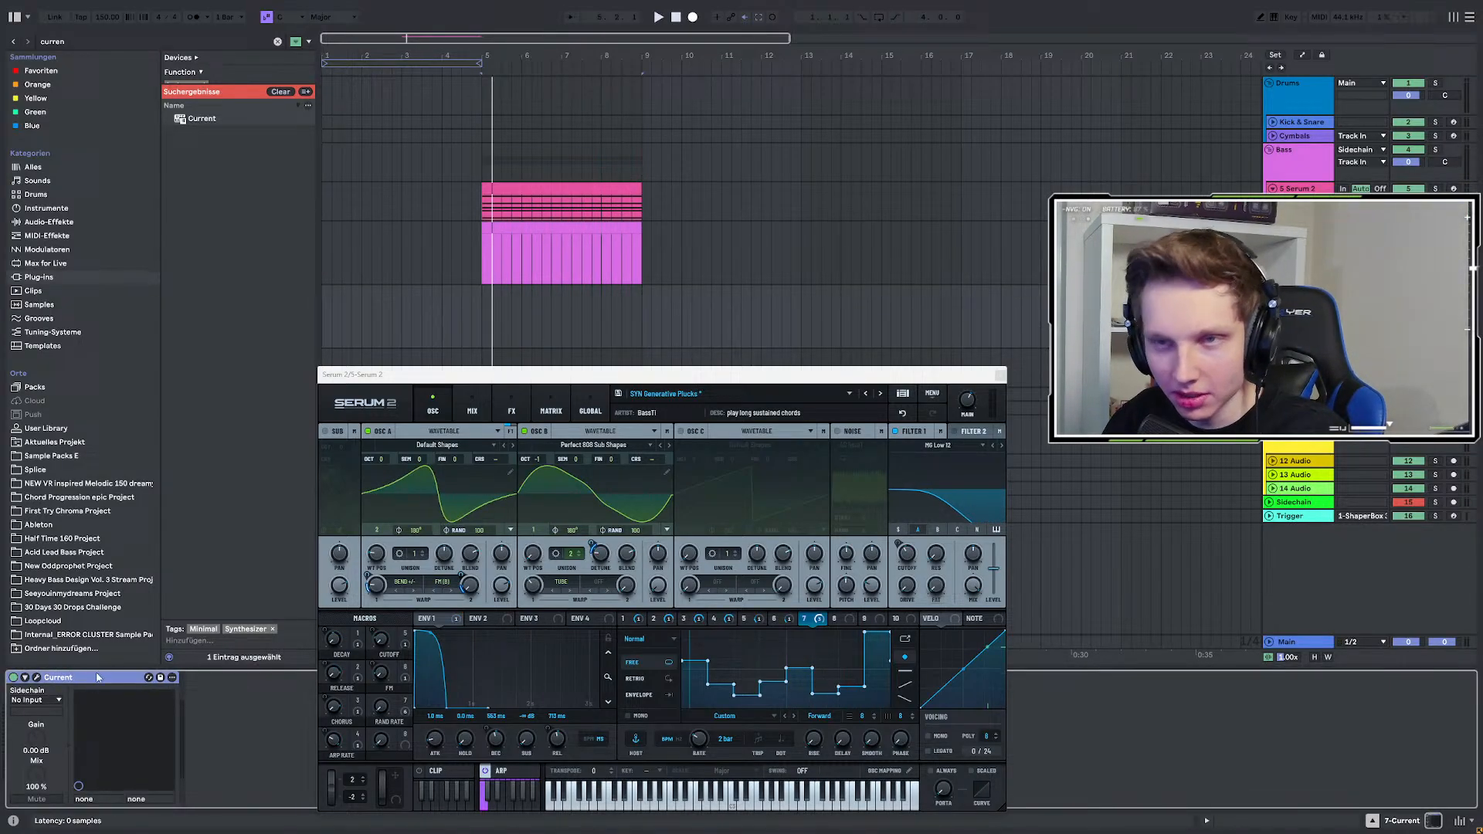
key("Delete")
Search the browser for "synth", load Synthesizer V Studio 2 Plugin on the new track and start its account login.
left_click(114, 41)
type("synz")
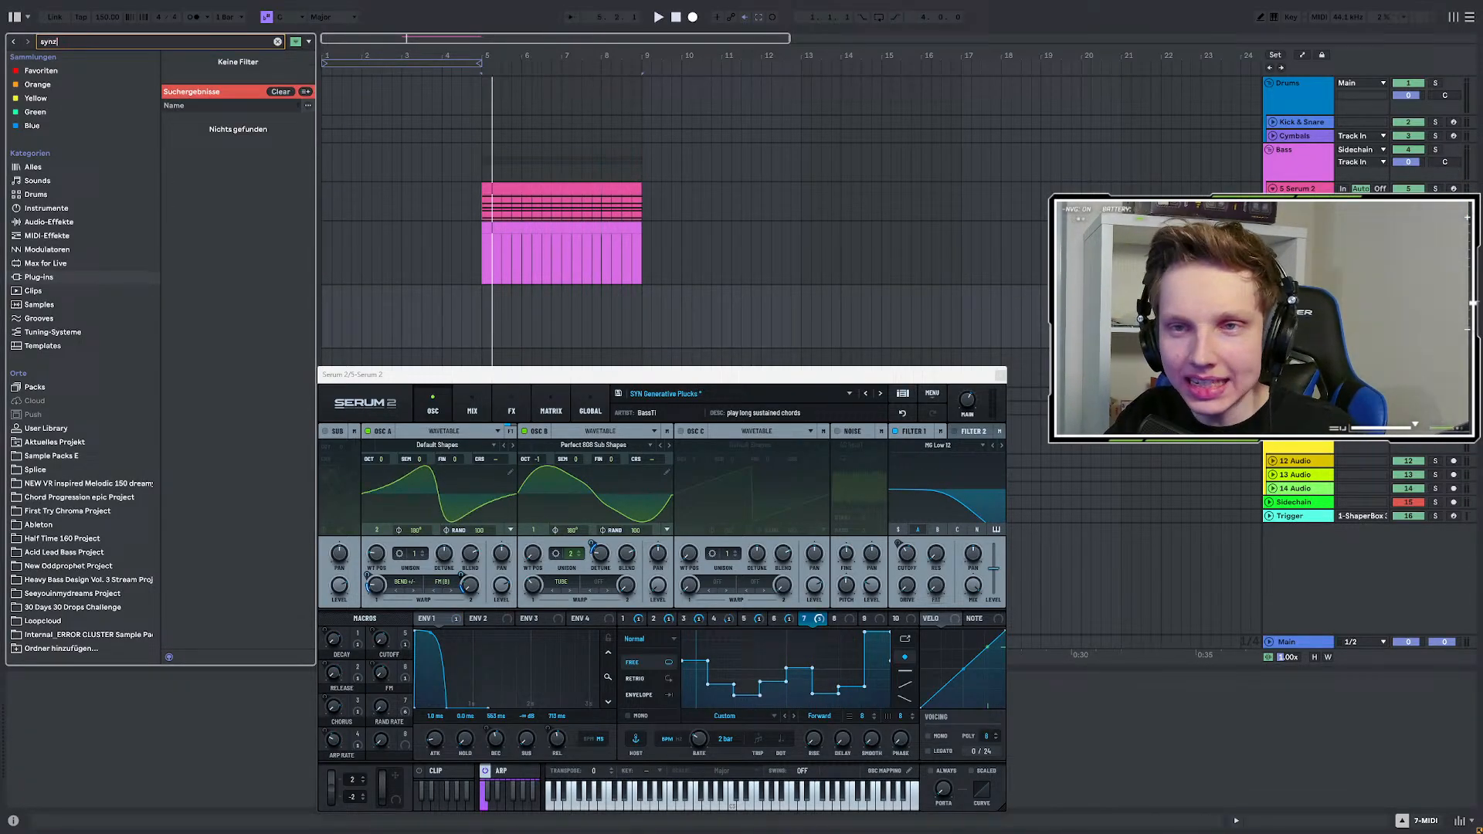
key("BackSpace")
type("th")
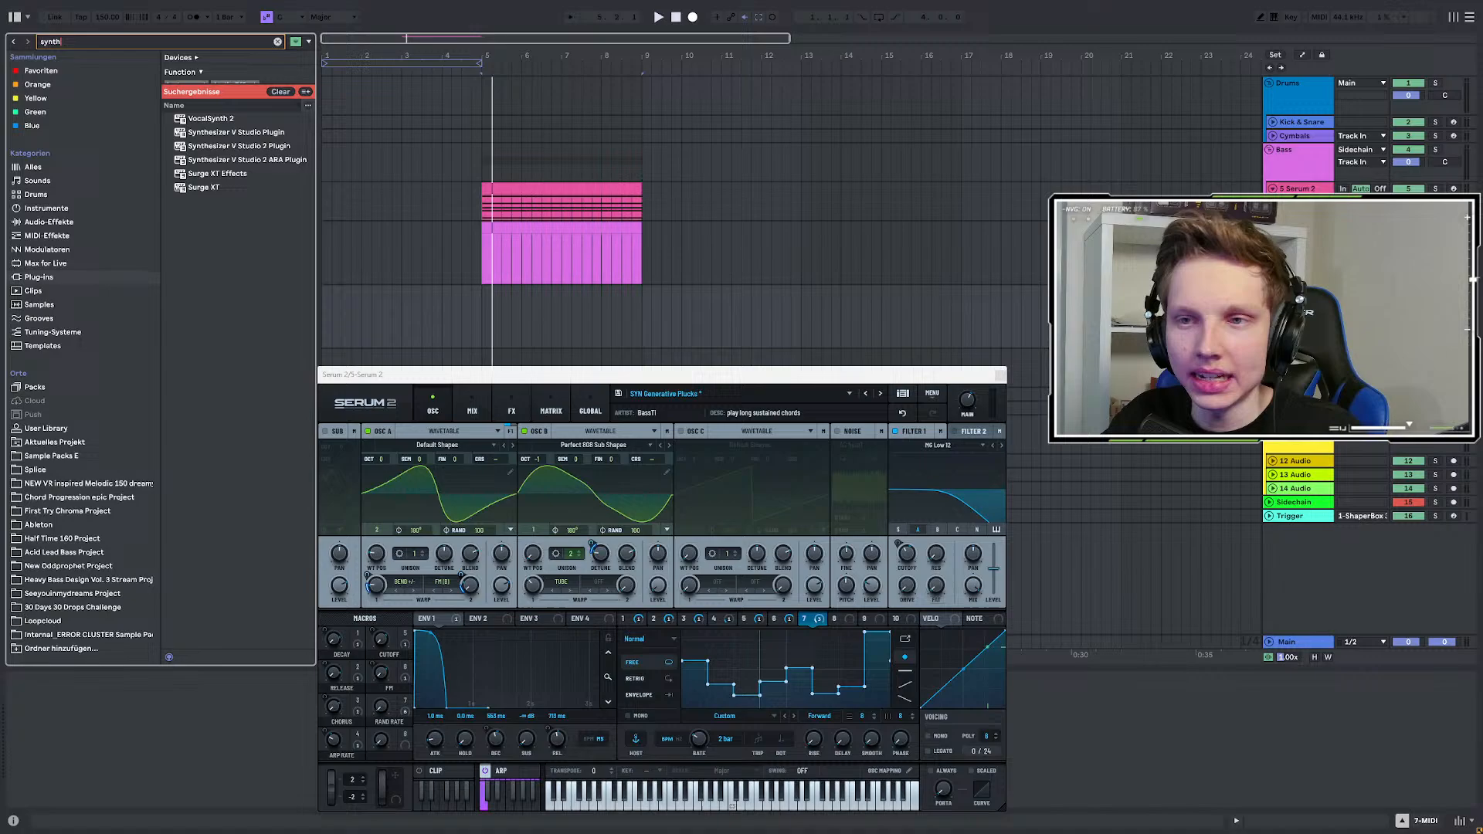
left_click(254, 146)
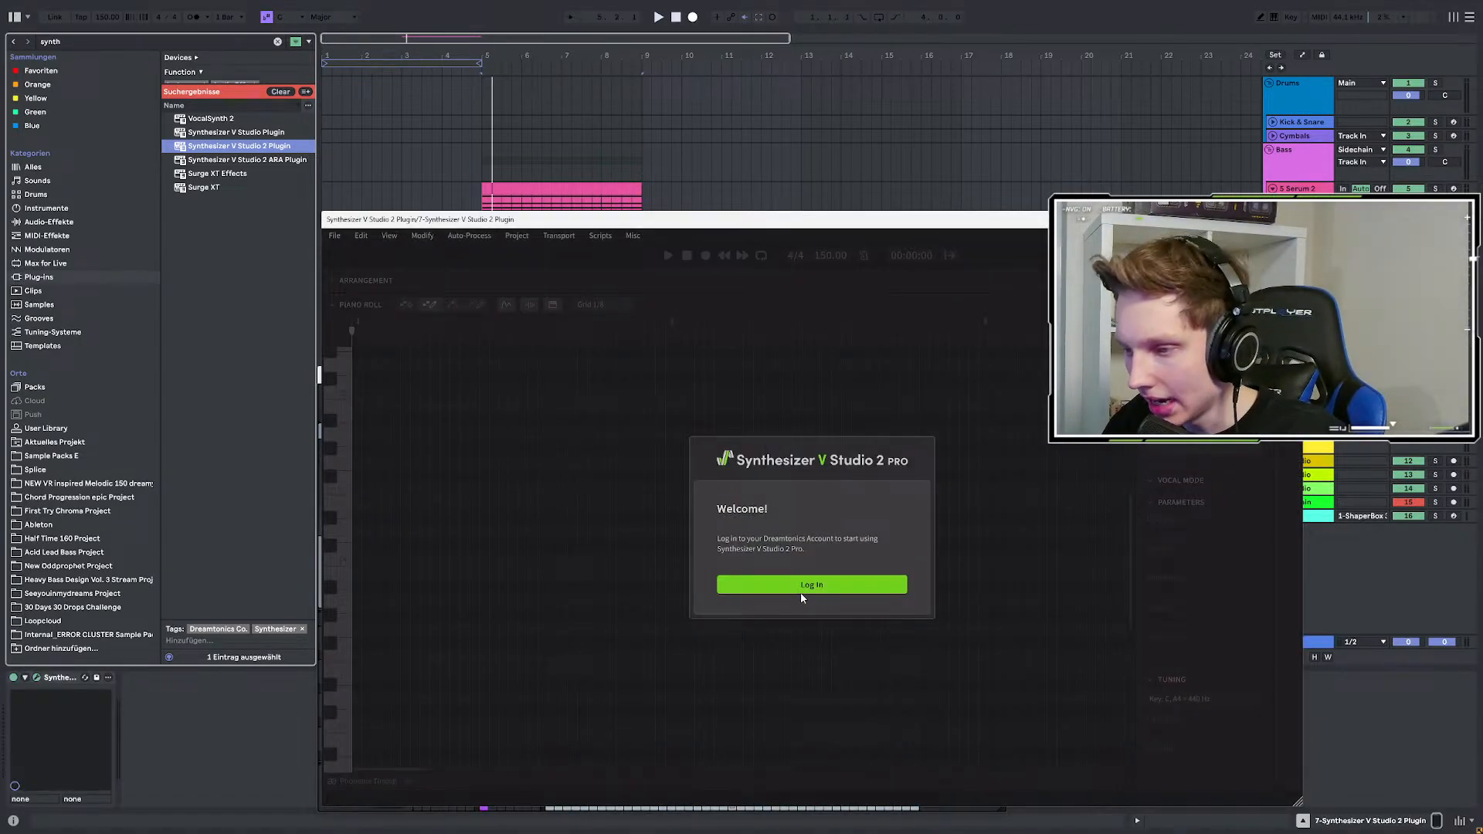
left_click(803, 586)
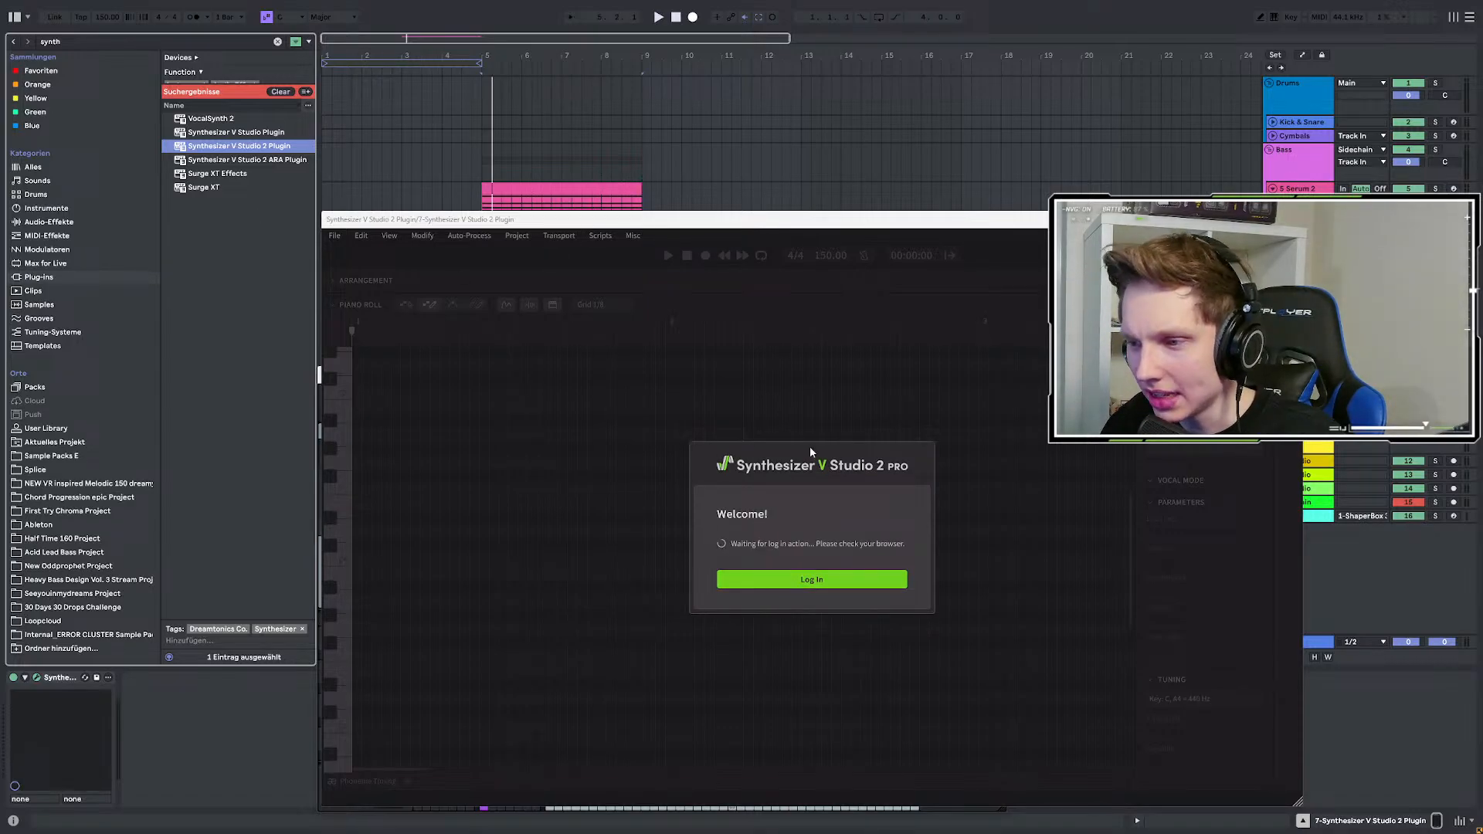
Narrow the browser, close the Serum 2 window and place the Synthesizer V Studio 2 window over the arrangement.
mouse_move(595, 224)
left_mouse_down()
mouse_move(428, 114)
mouse_move(654, 191)
mouse_move(531, 160)
mouse_move(493, 334)
mouse_move(579, 207)
left_mouse_up()
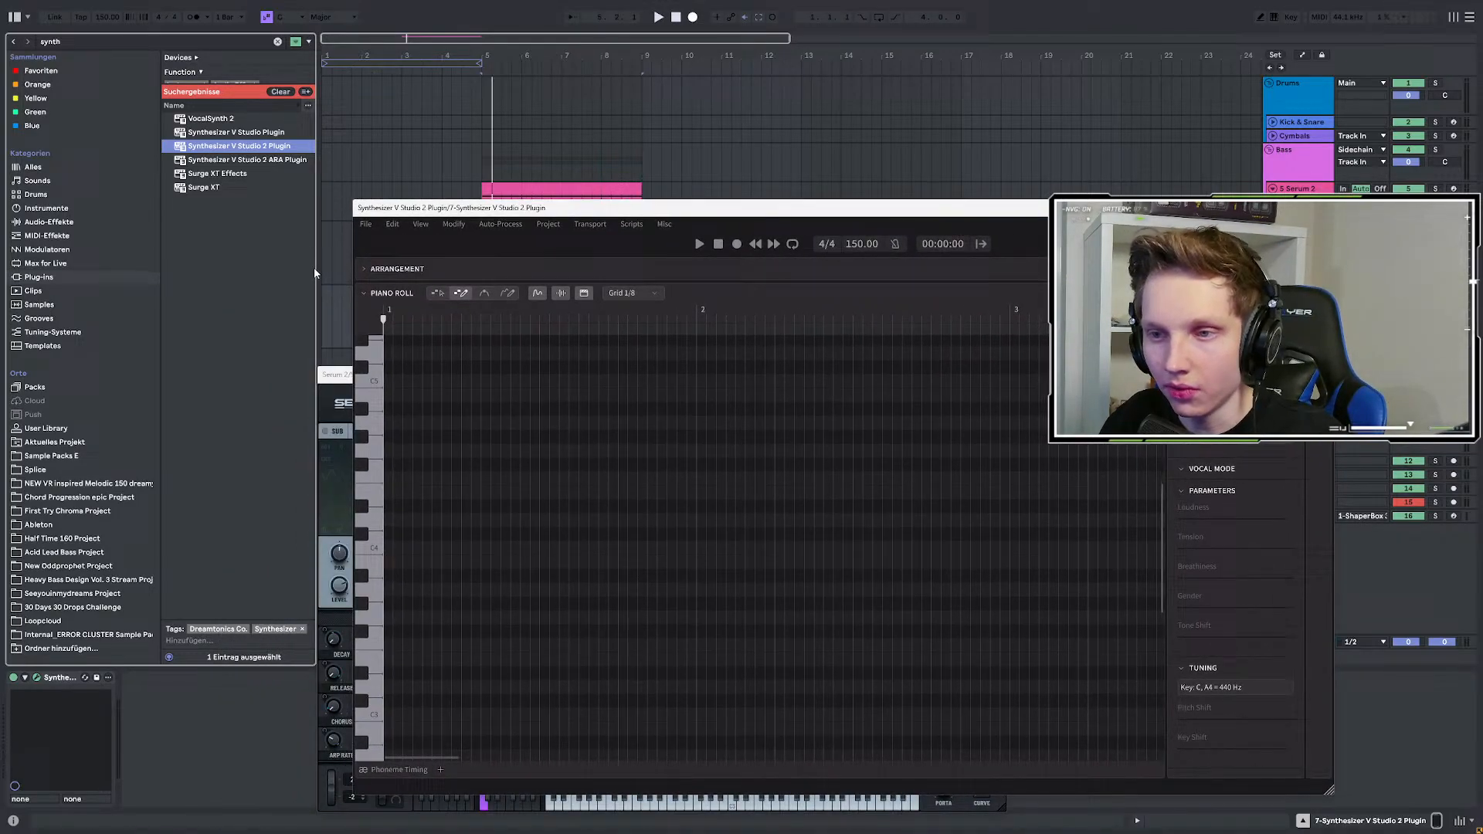
left_click_drag(314, 268, 265, 268)
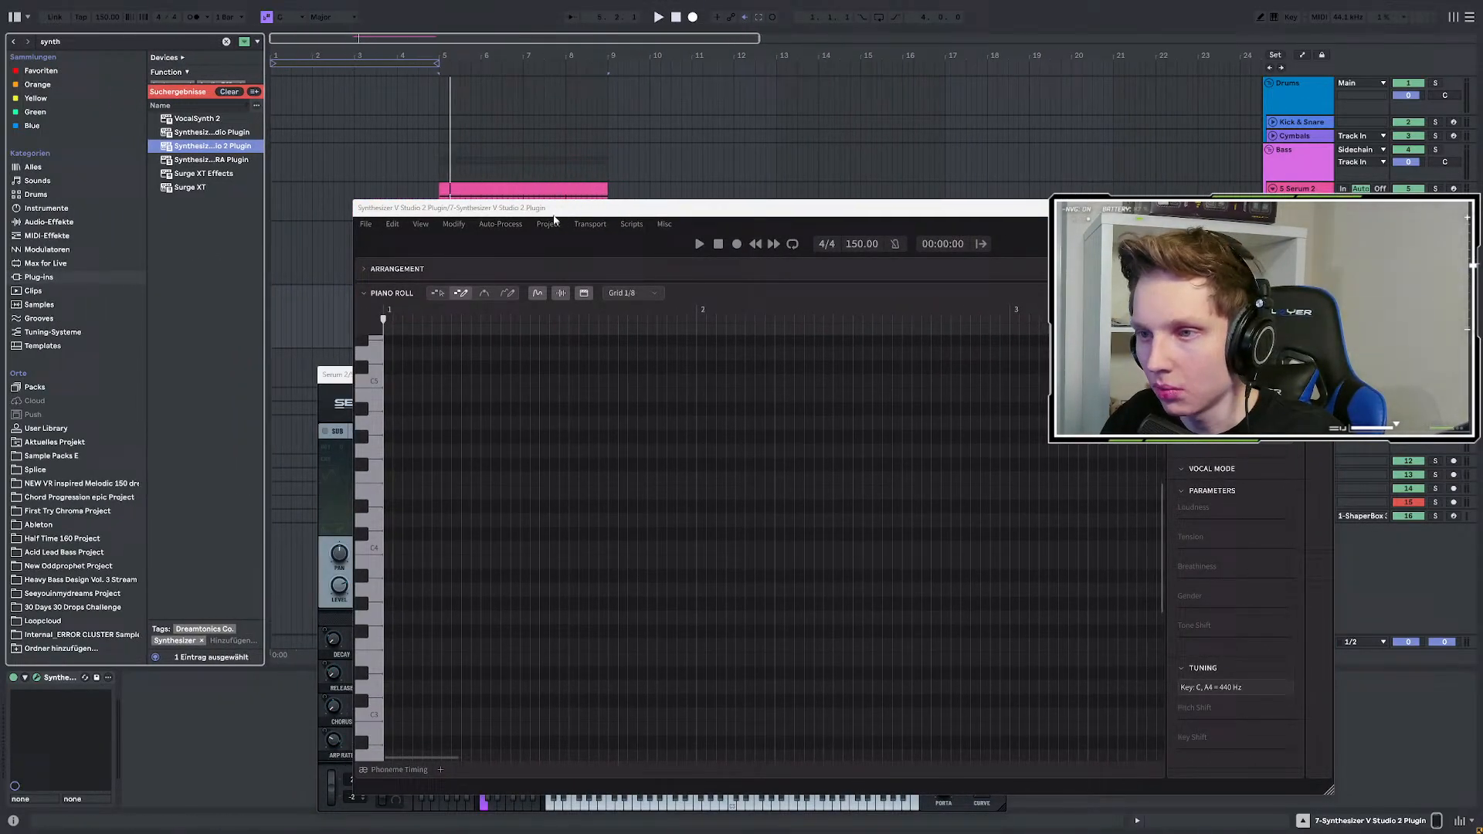
left_click_drag(554, 221, 393, 137)
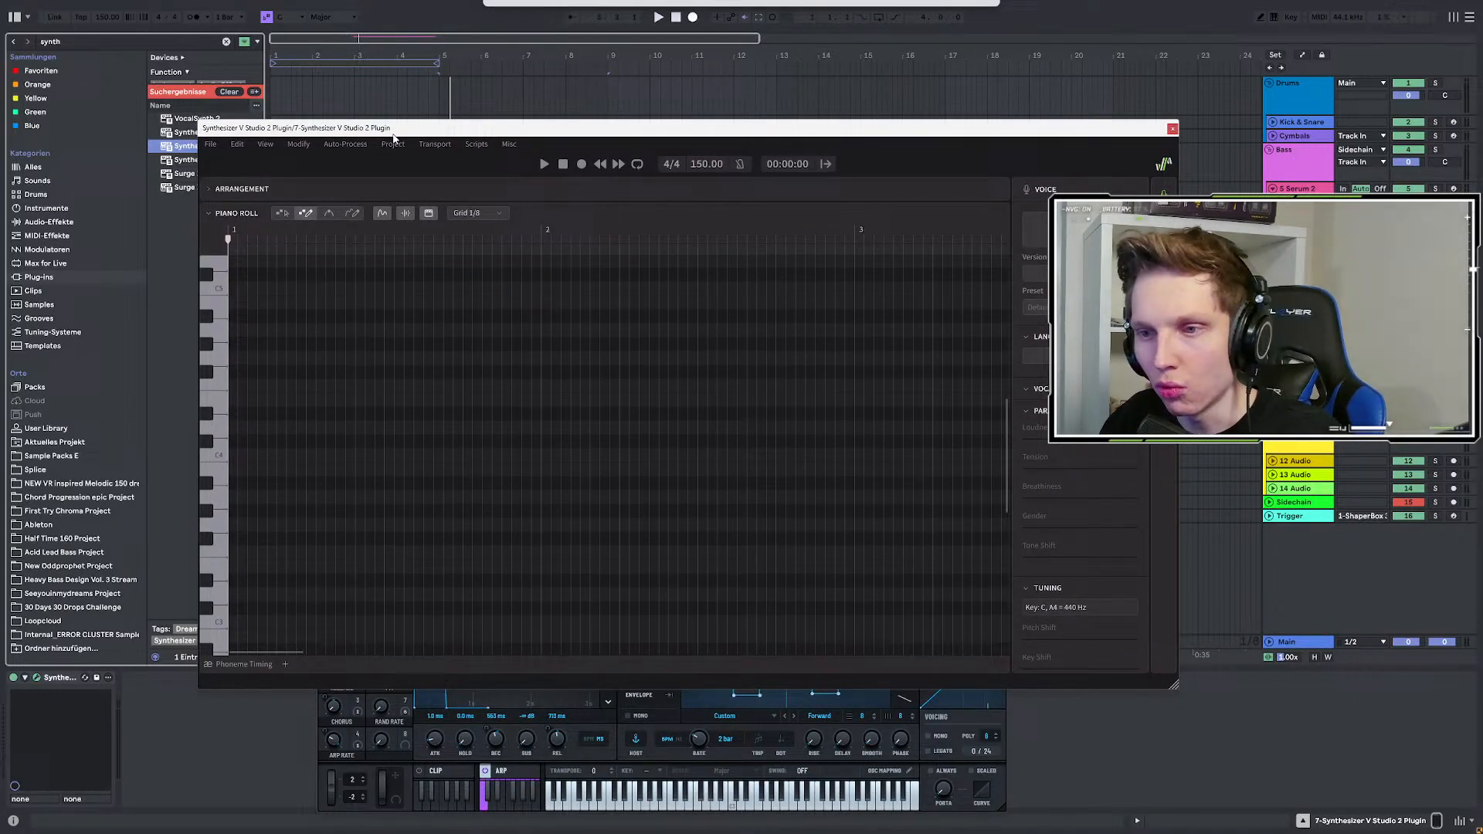
left_click(919, 754)
left_click_drag(866, 374, 814, 246)
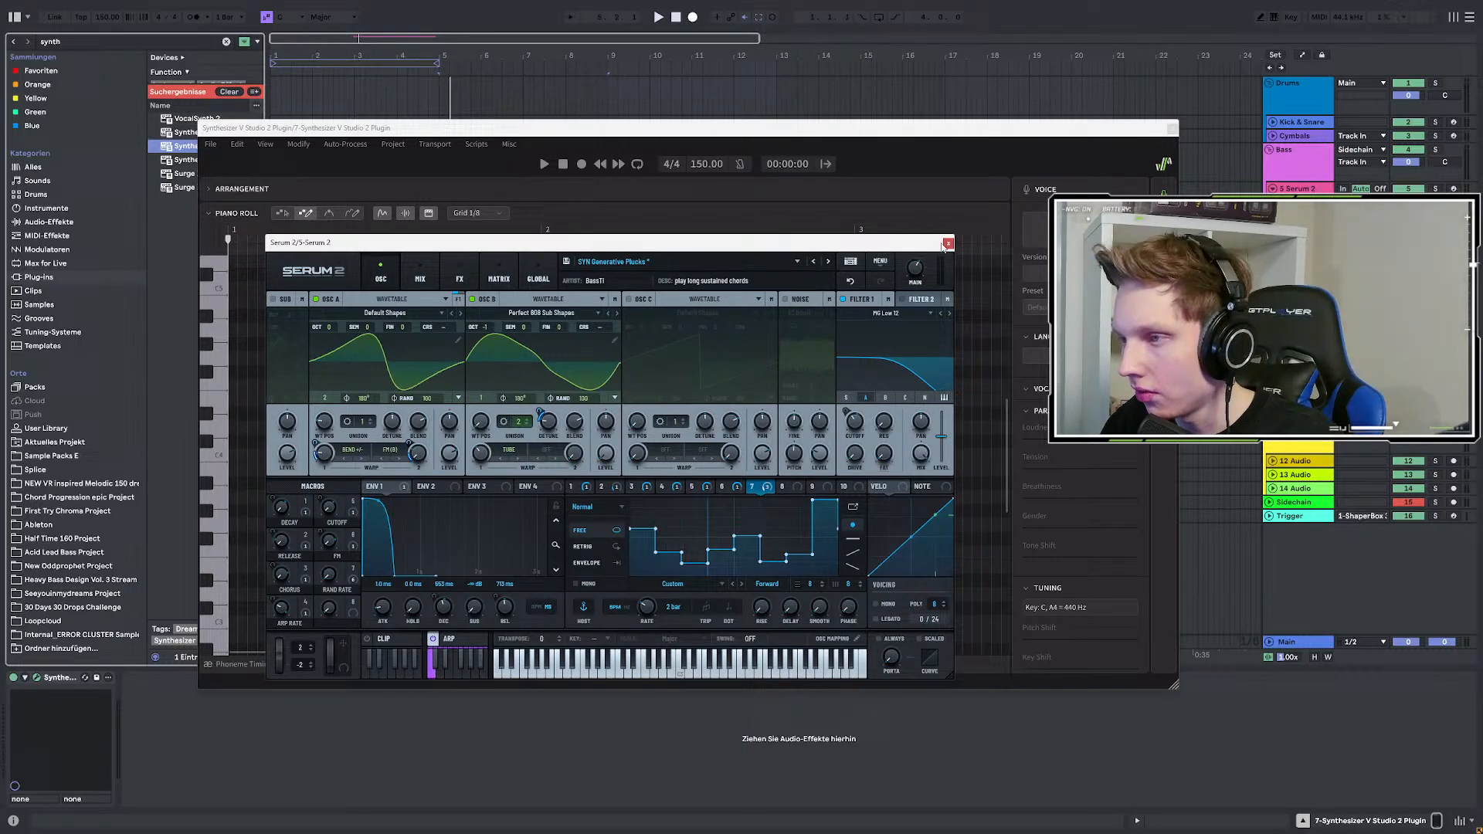
left_click(948, 244)
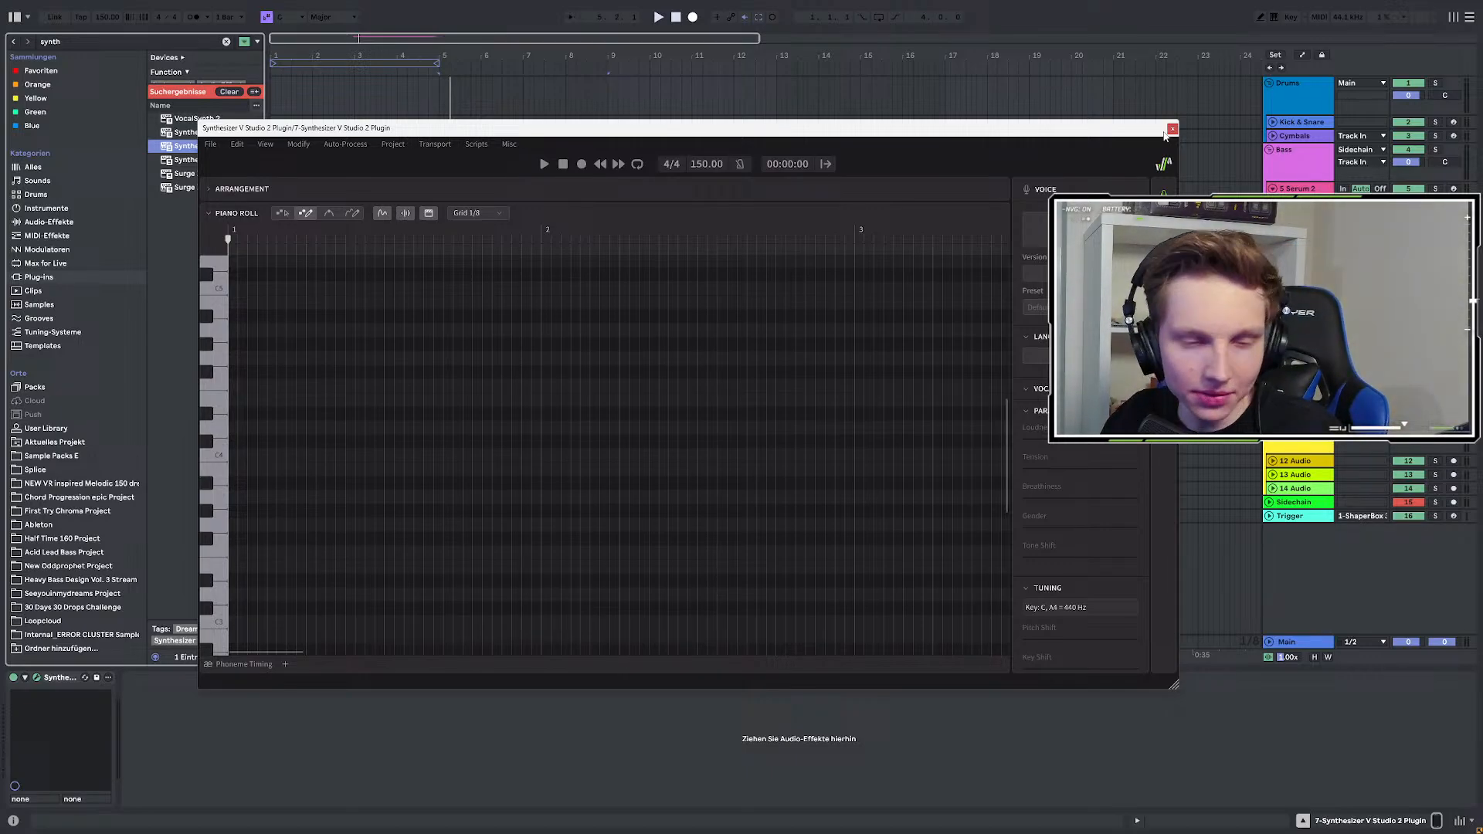
left_click_drag(1165, 136, 1235, 142)
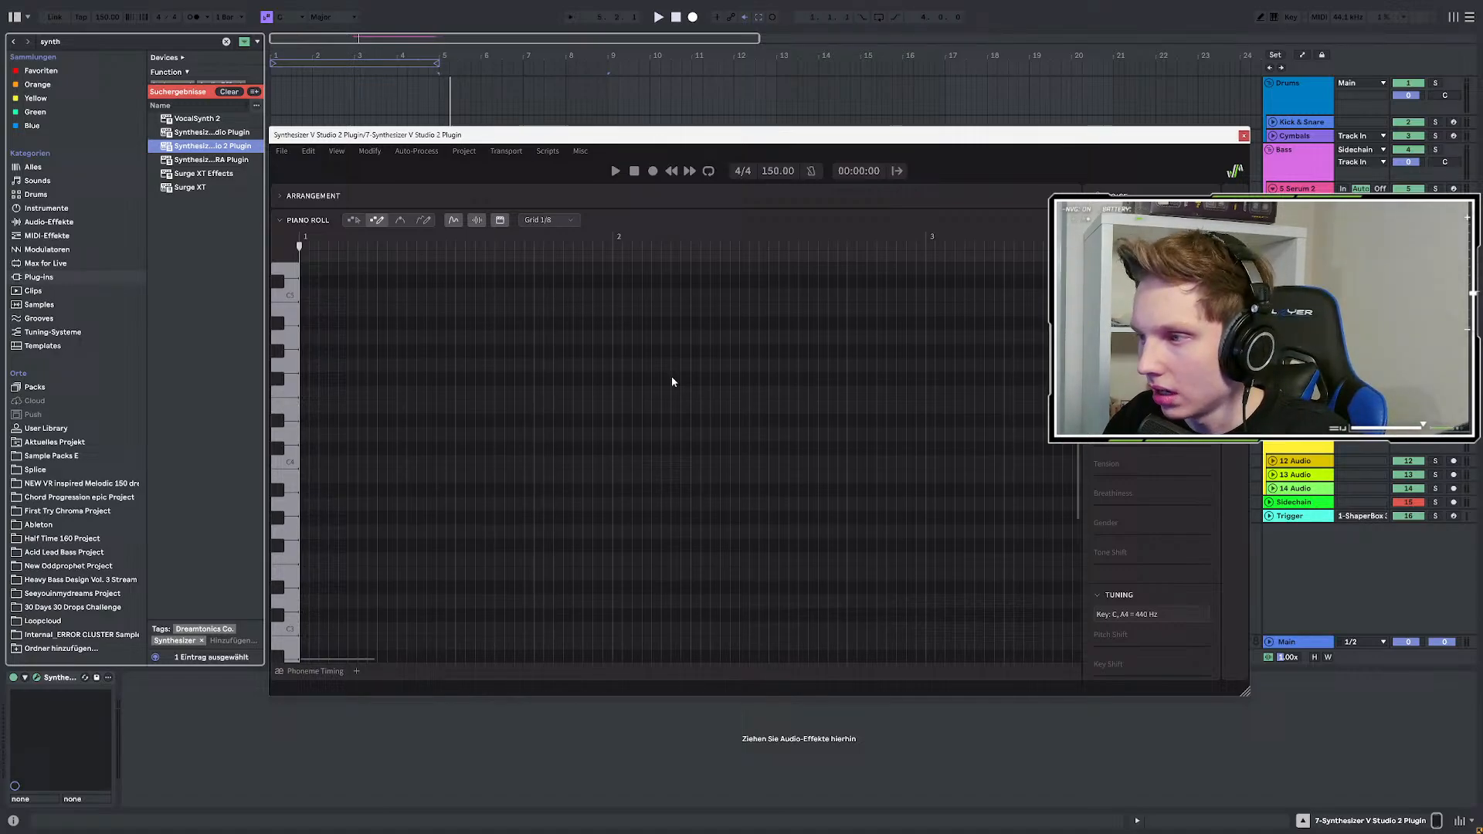
Draw a short note near bar 4 in the vocal piano roll, lower it four semitones and set its lyric to "See".
scroll(541, 408, "down", 5)
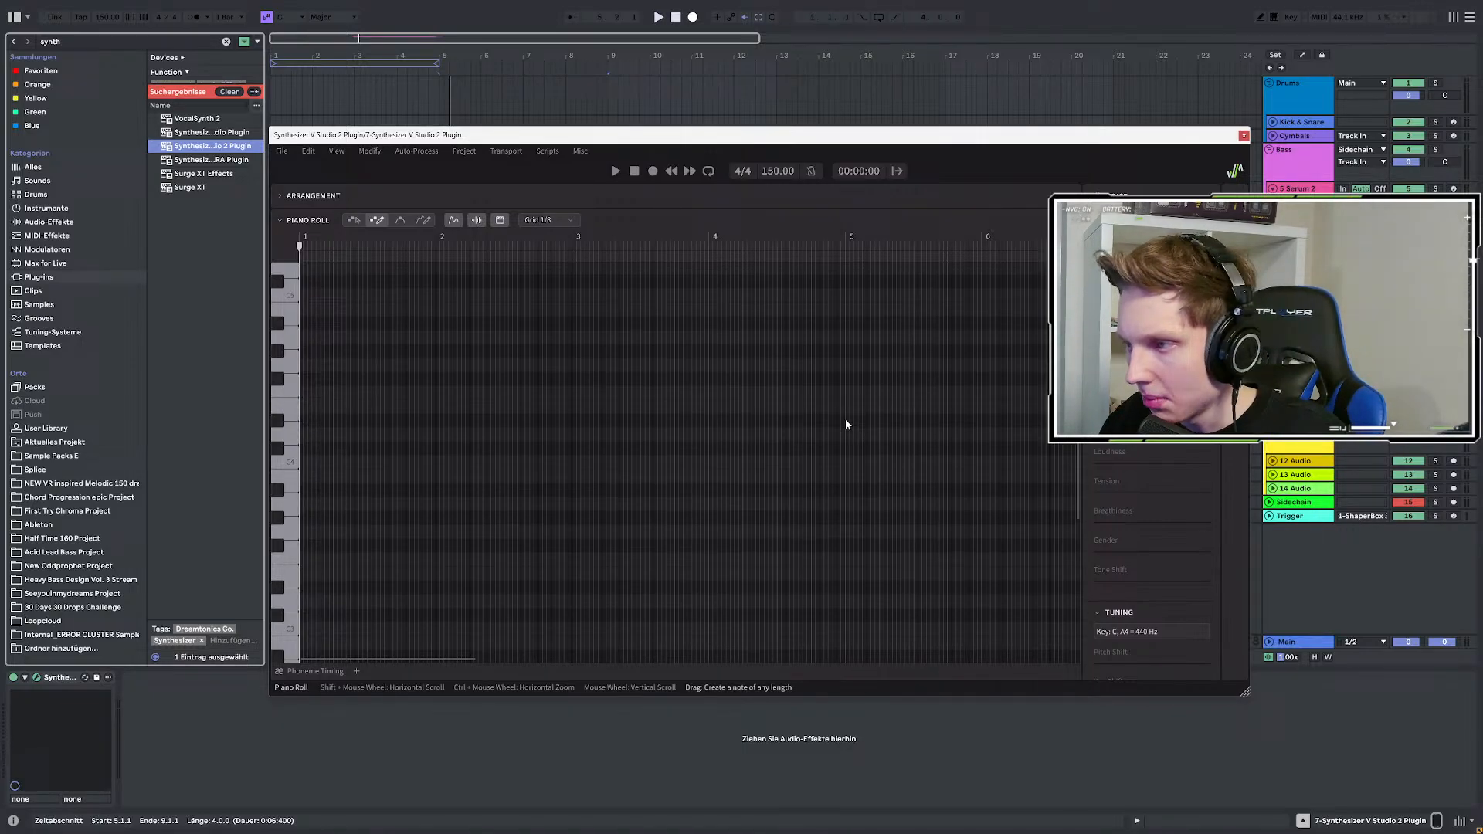
left_click_drag(751, 136, 621, 141)
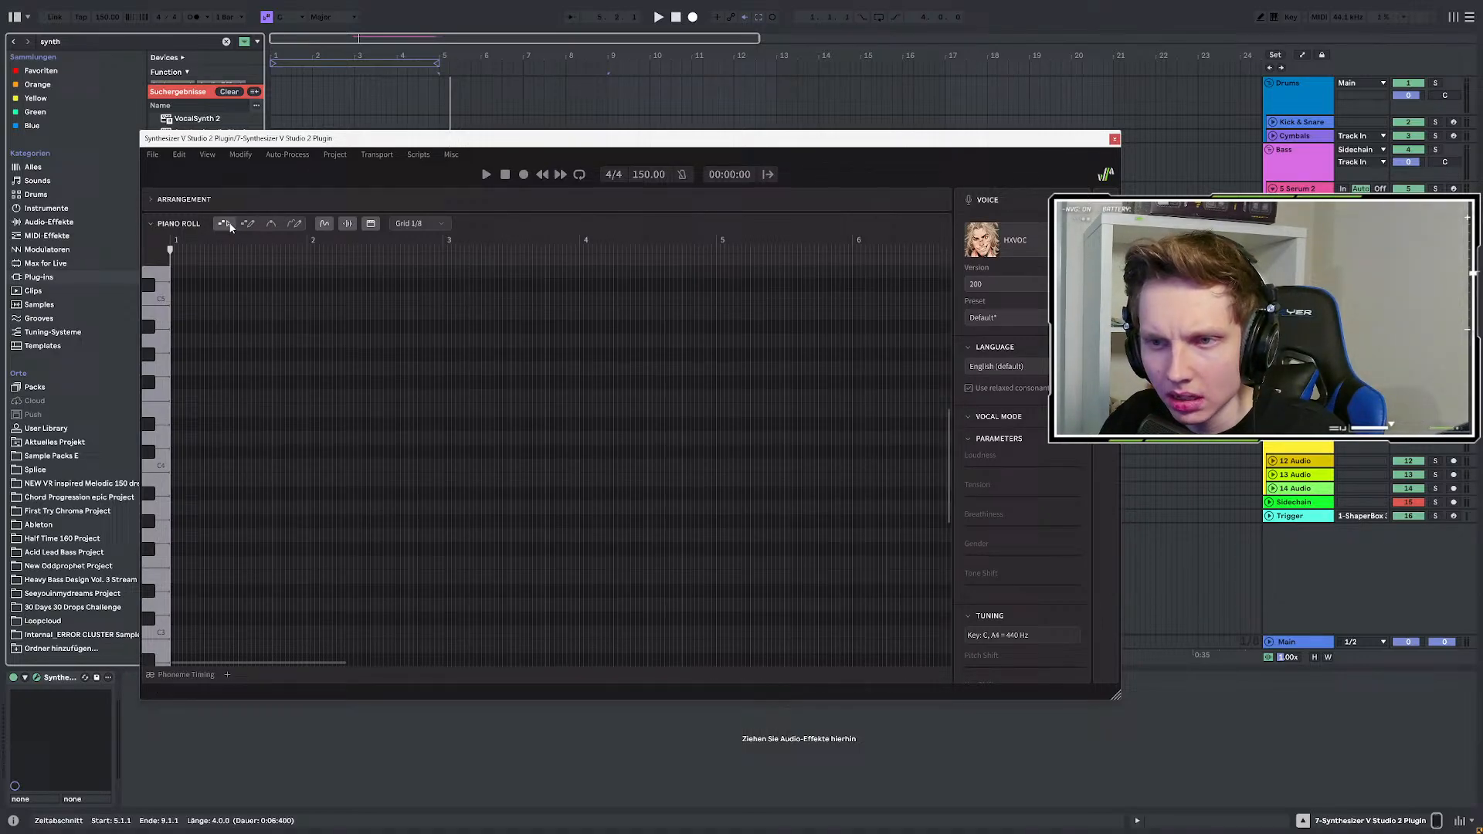
left_click(563, 379)
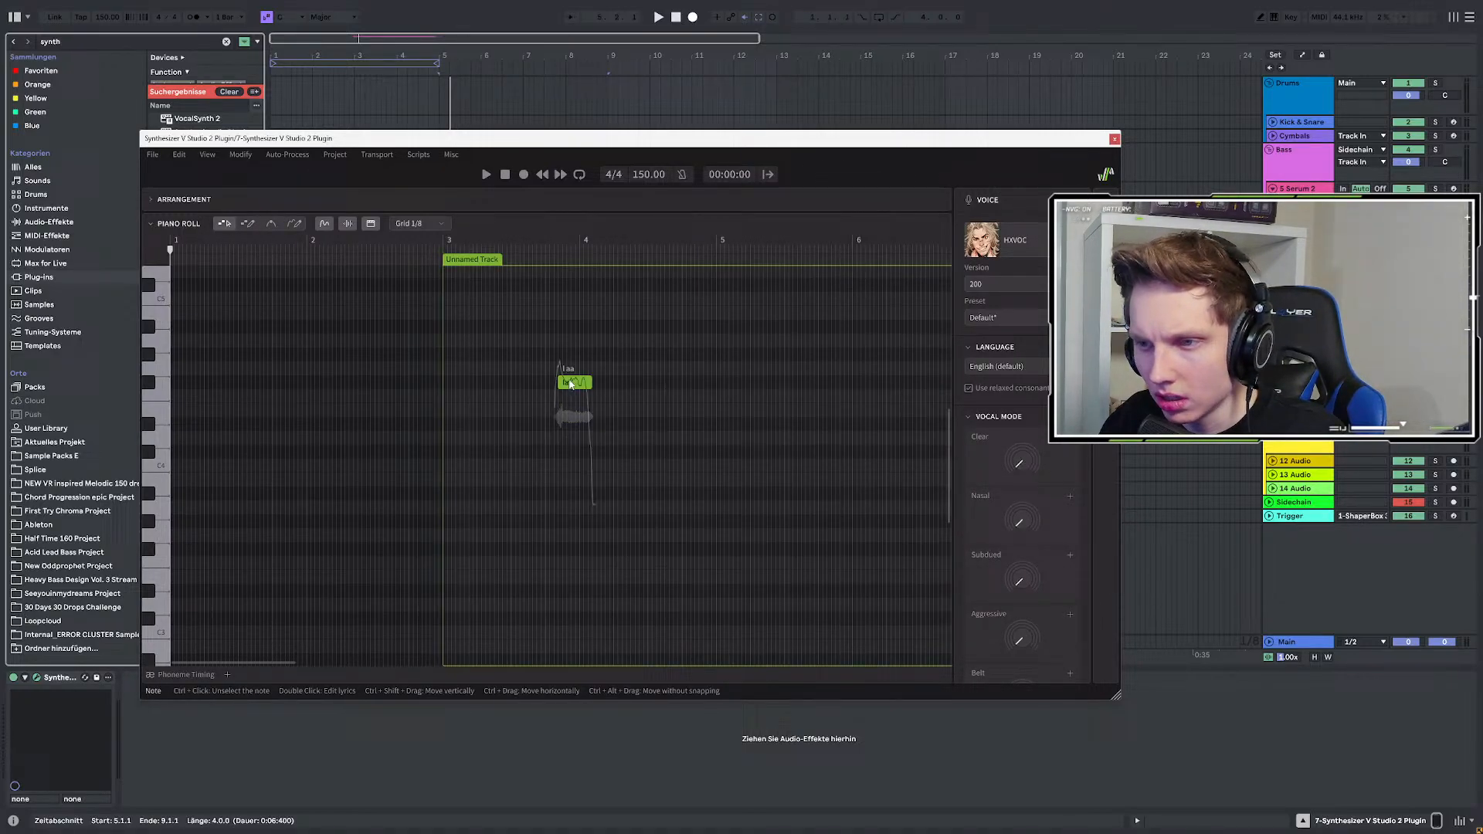
left_click_drag(575, 382, 598, 438)
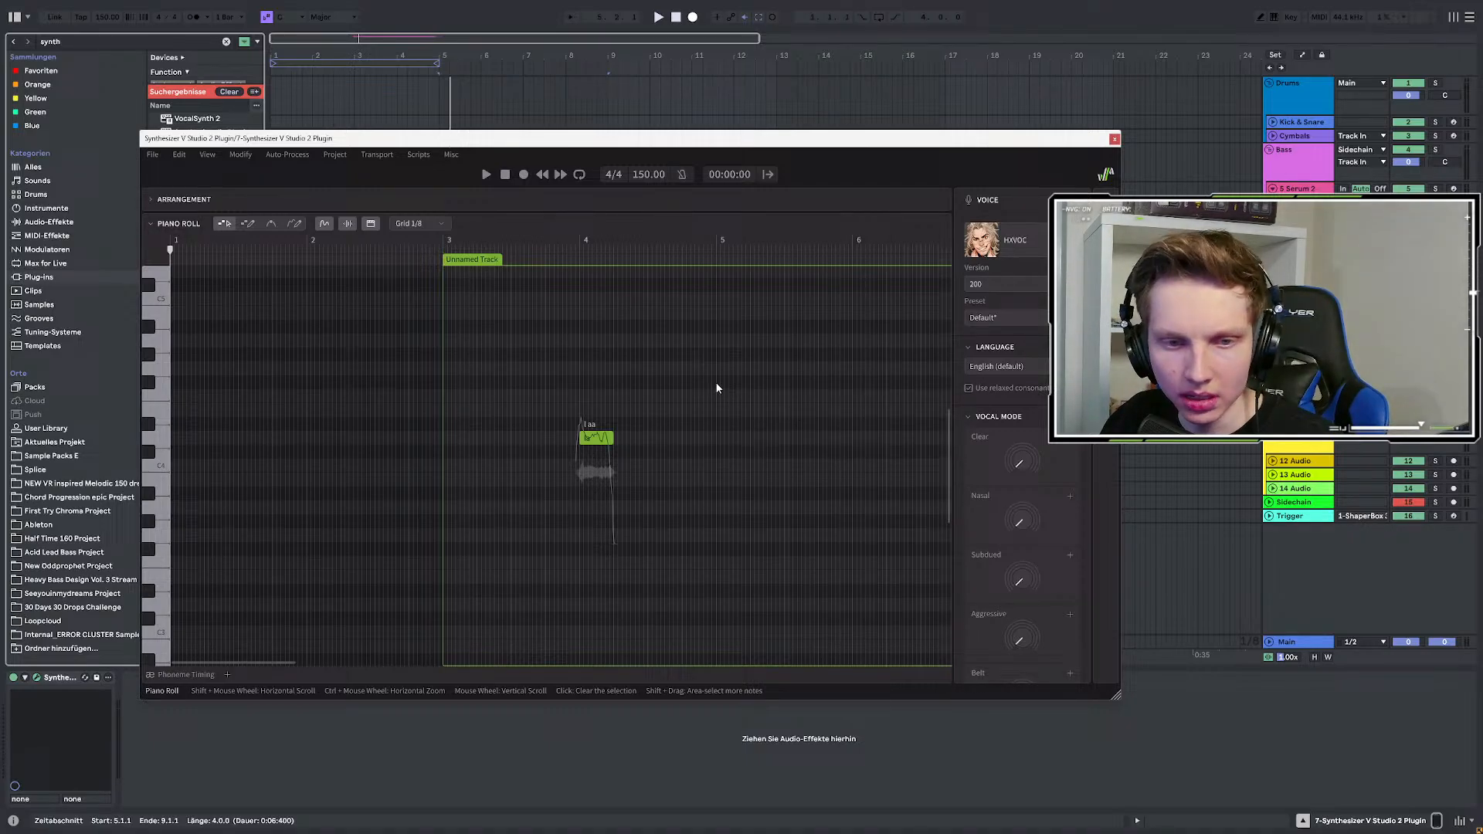
double_click(594, 438)
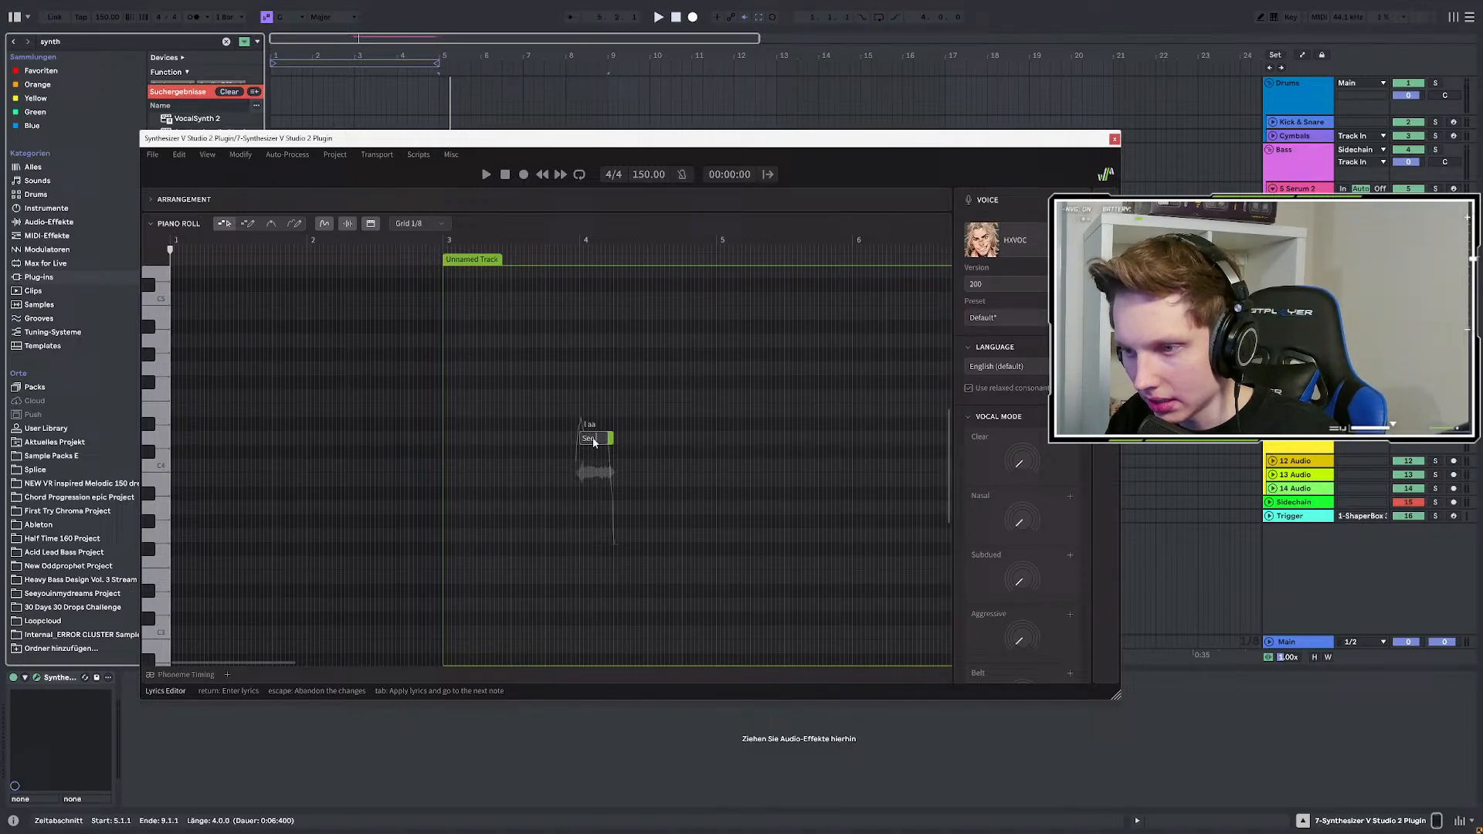
key("Return")
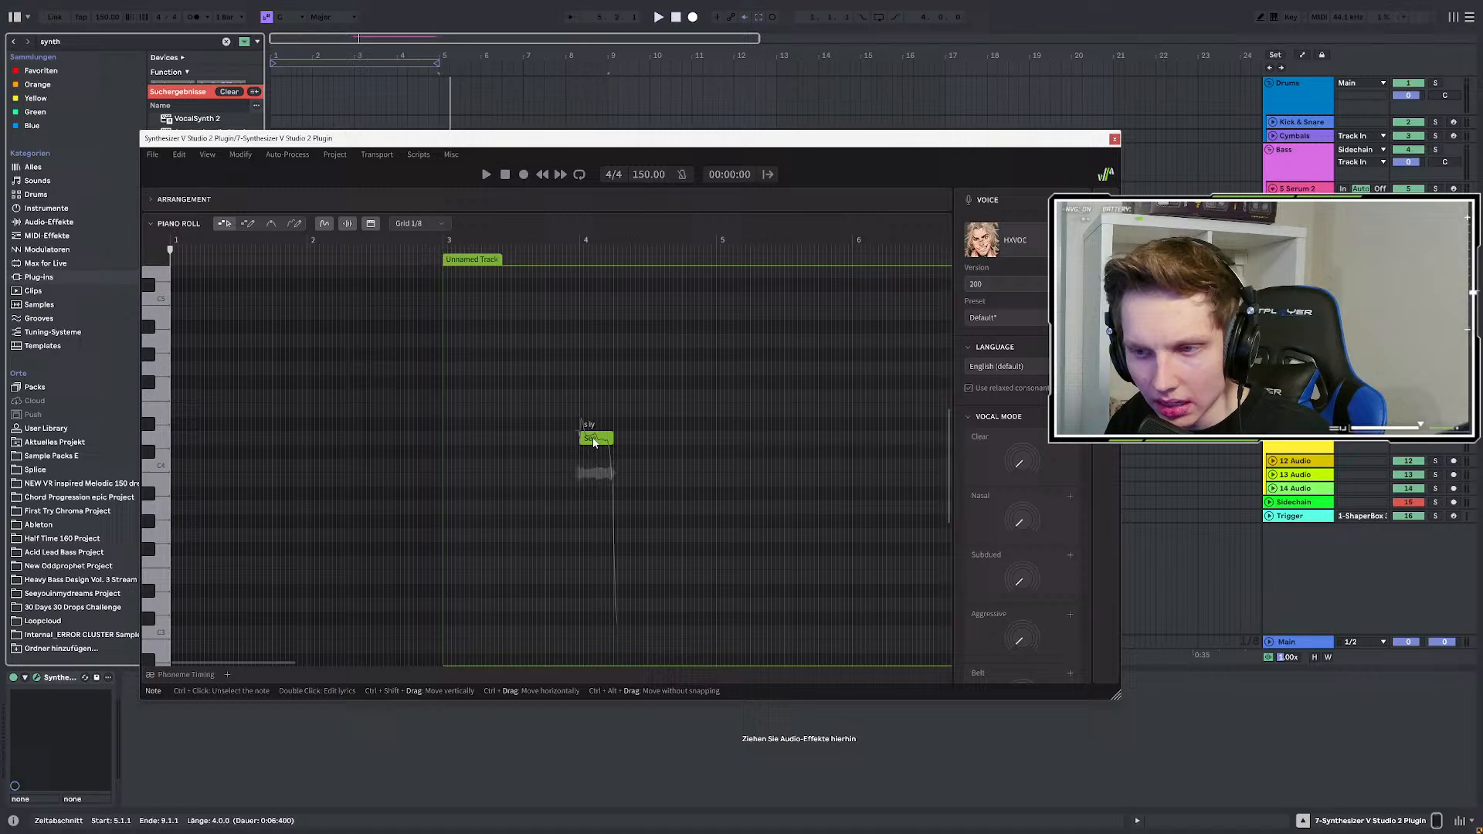
Move the "See" note to bar 5, two semitones higher, and add a lower note right after it with the lyric "you".
left_click_drag(594, 442, 733, 418)
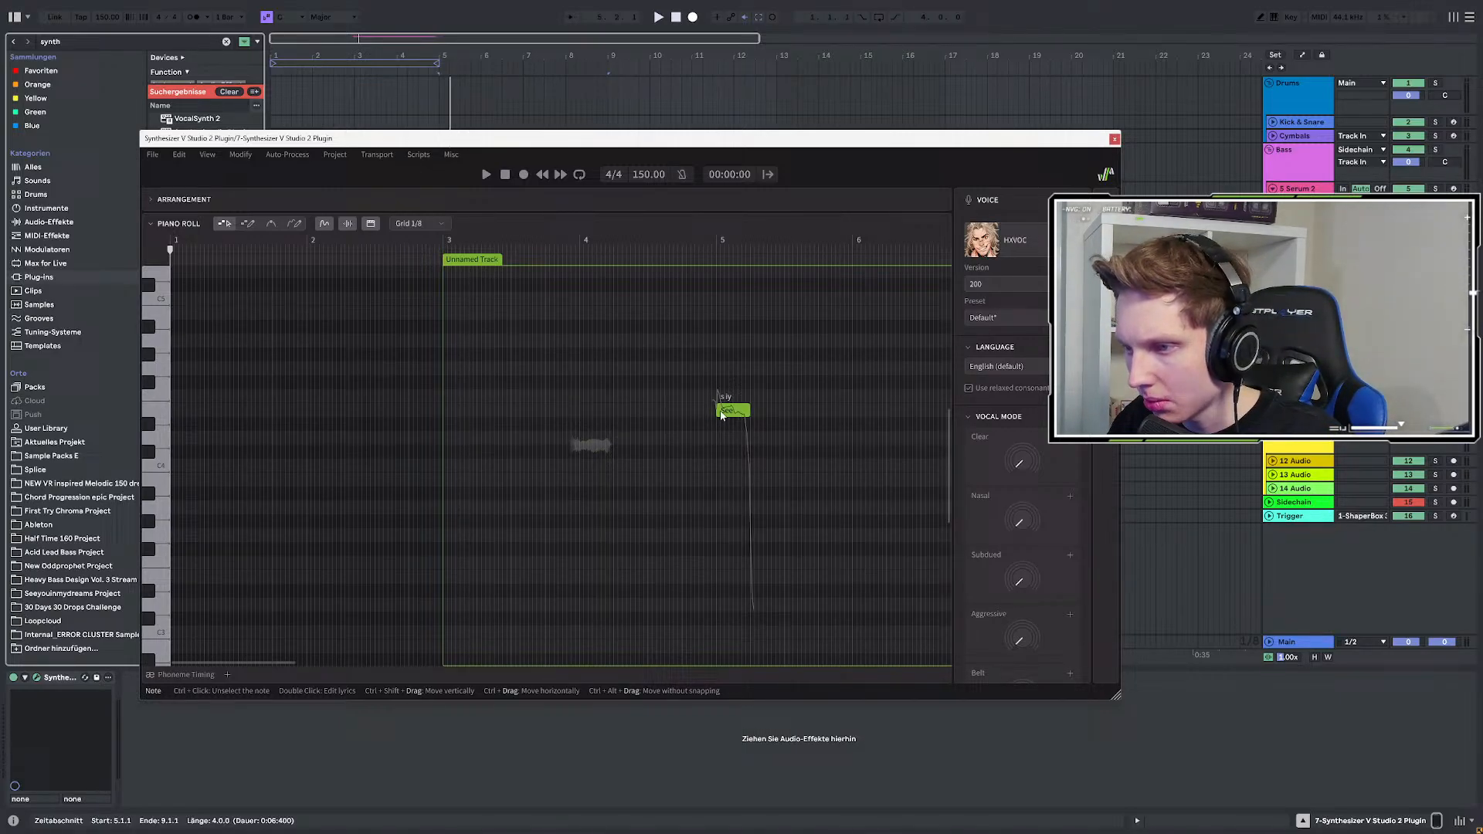
left_click(747, 412)
left_click(776, 433)
double_click(752, 442)
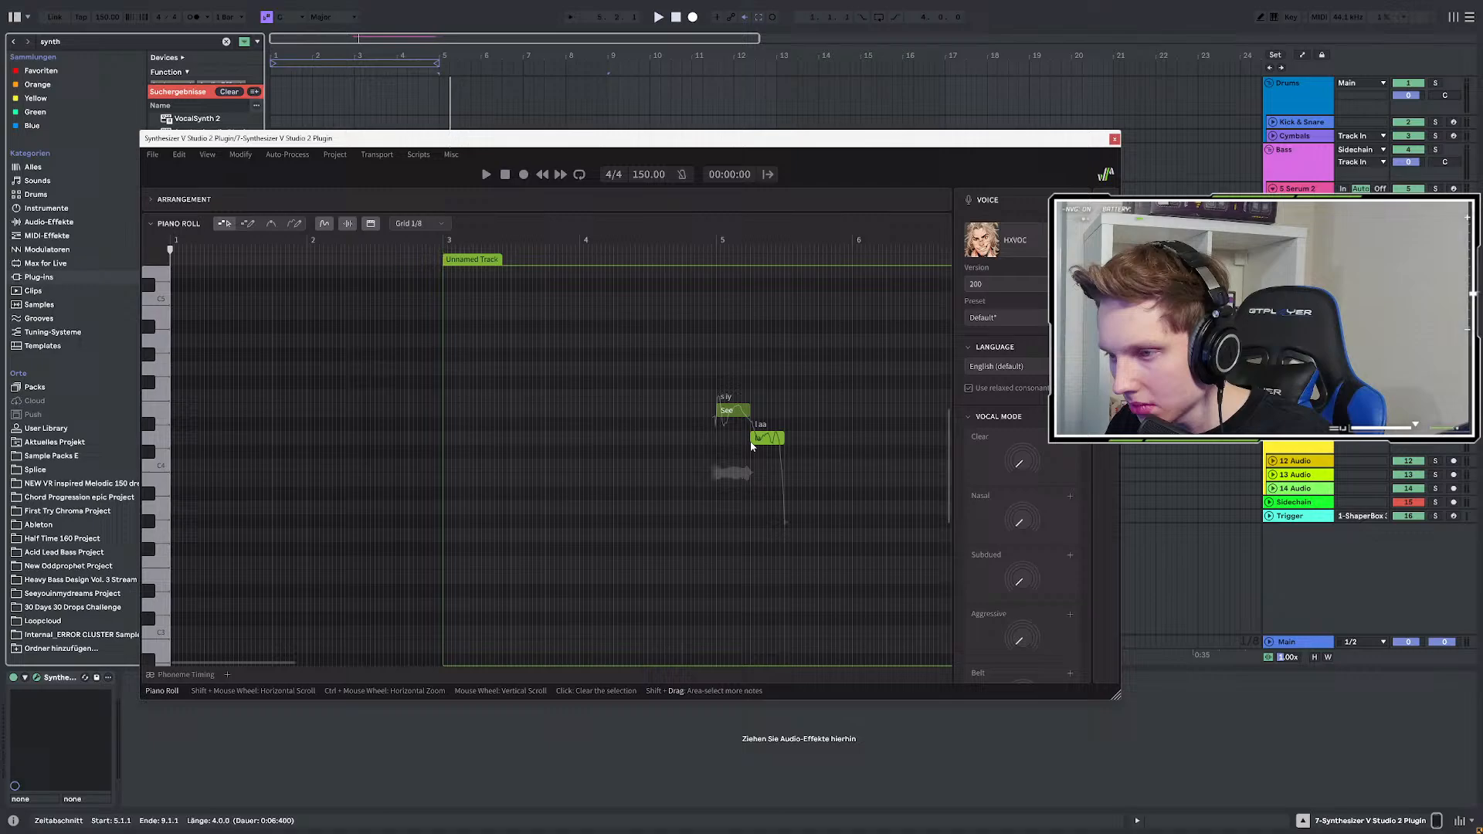
double_click(756, 440)
type("you")
key("Return")
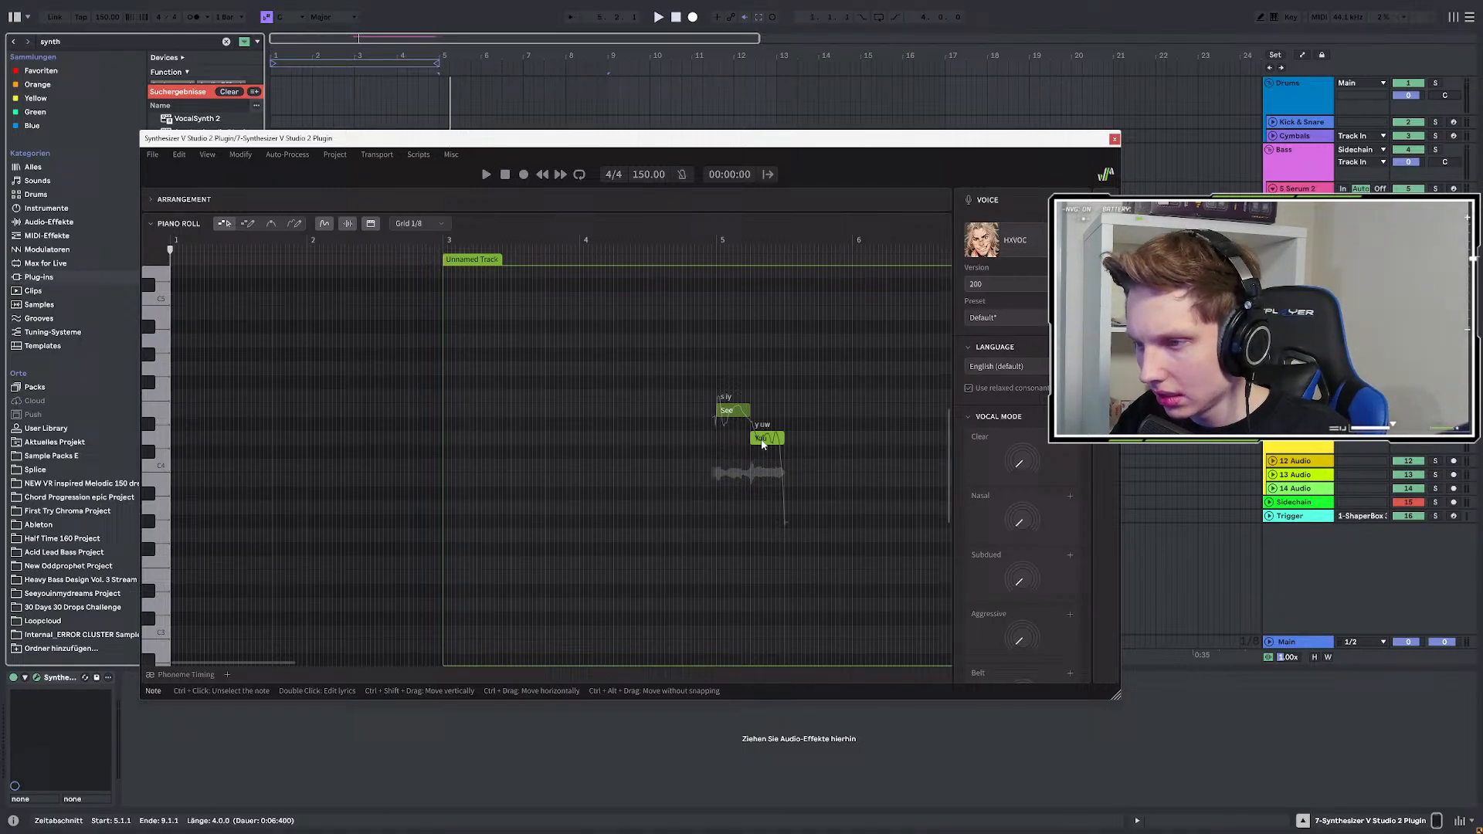
Add a higher note right after "You" in the vocal piano roll, set its lyric to "In" and raise it one semitone.
left_click(789, 370)
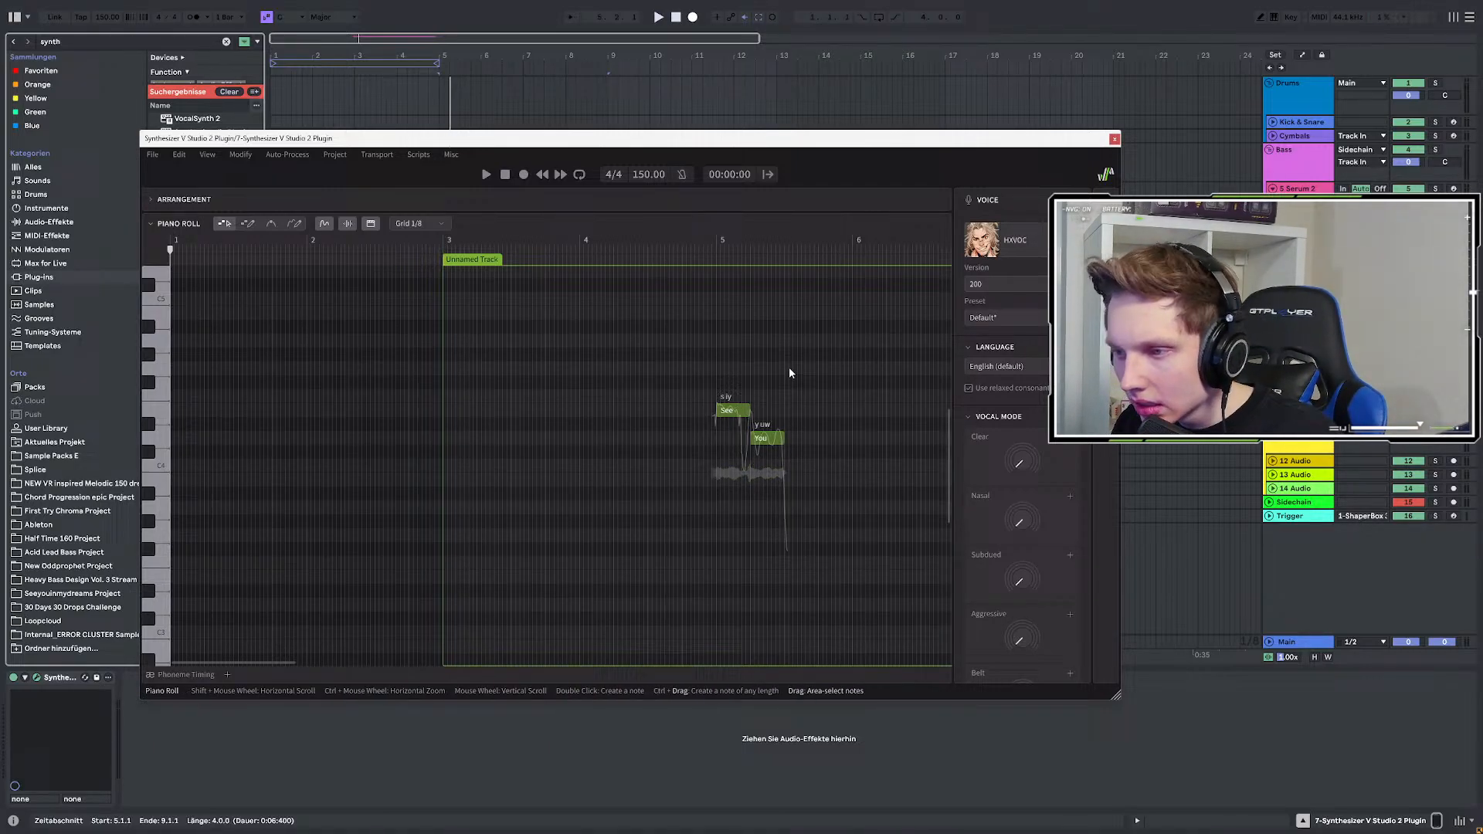
double_click(789, 370)
double_click(804, 367)
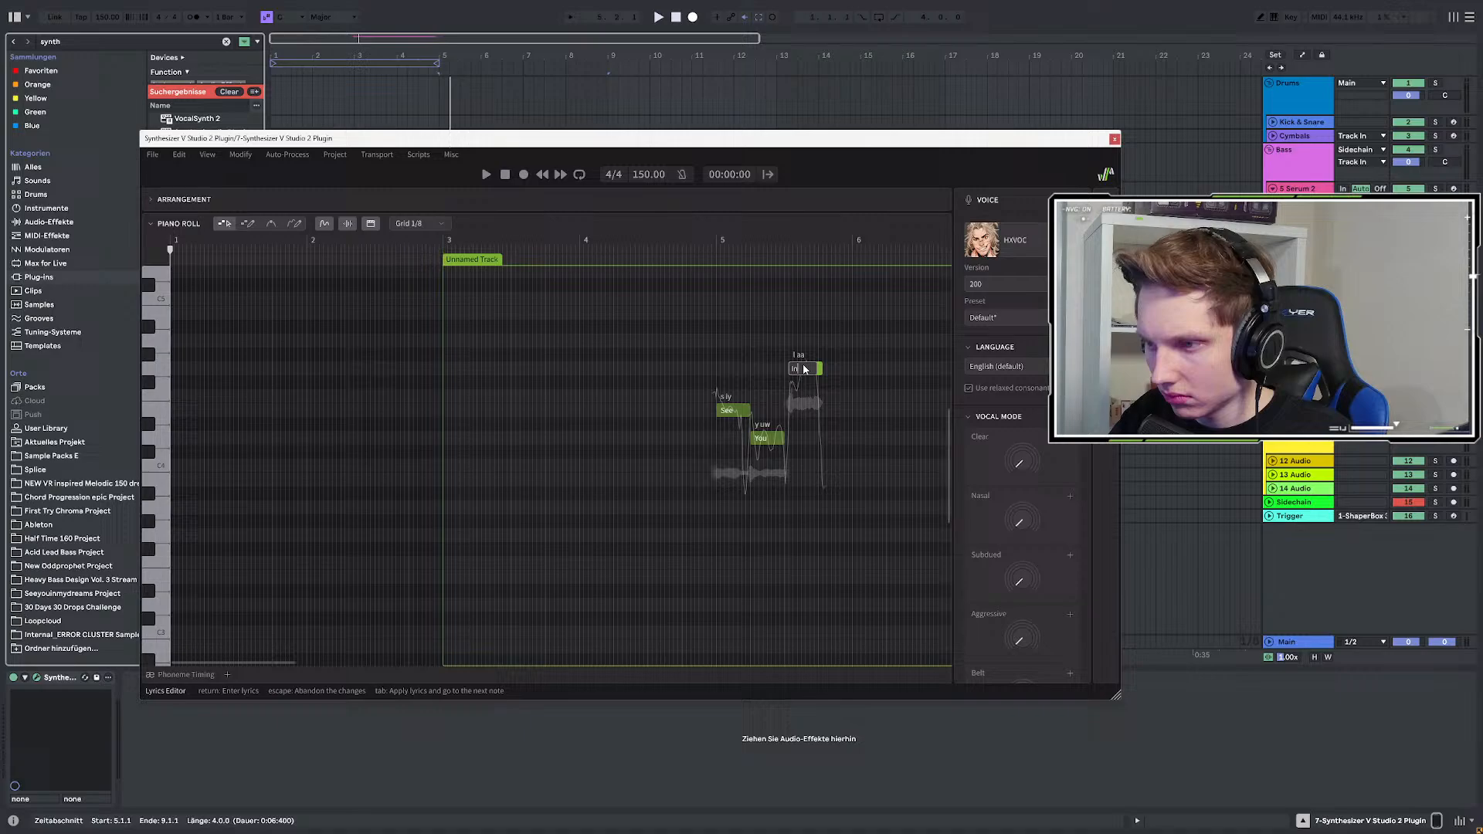
type("In")
key("Return")
mouse_move(804, 369)
left_mouse_down()
mouse_move(805, 391)
mouse_move(807, 355)
left_mouse_up()
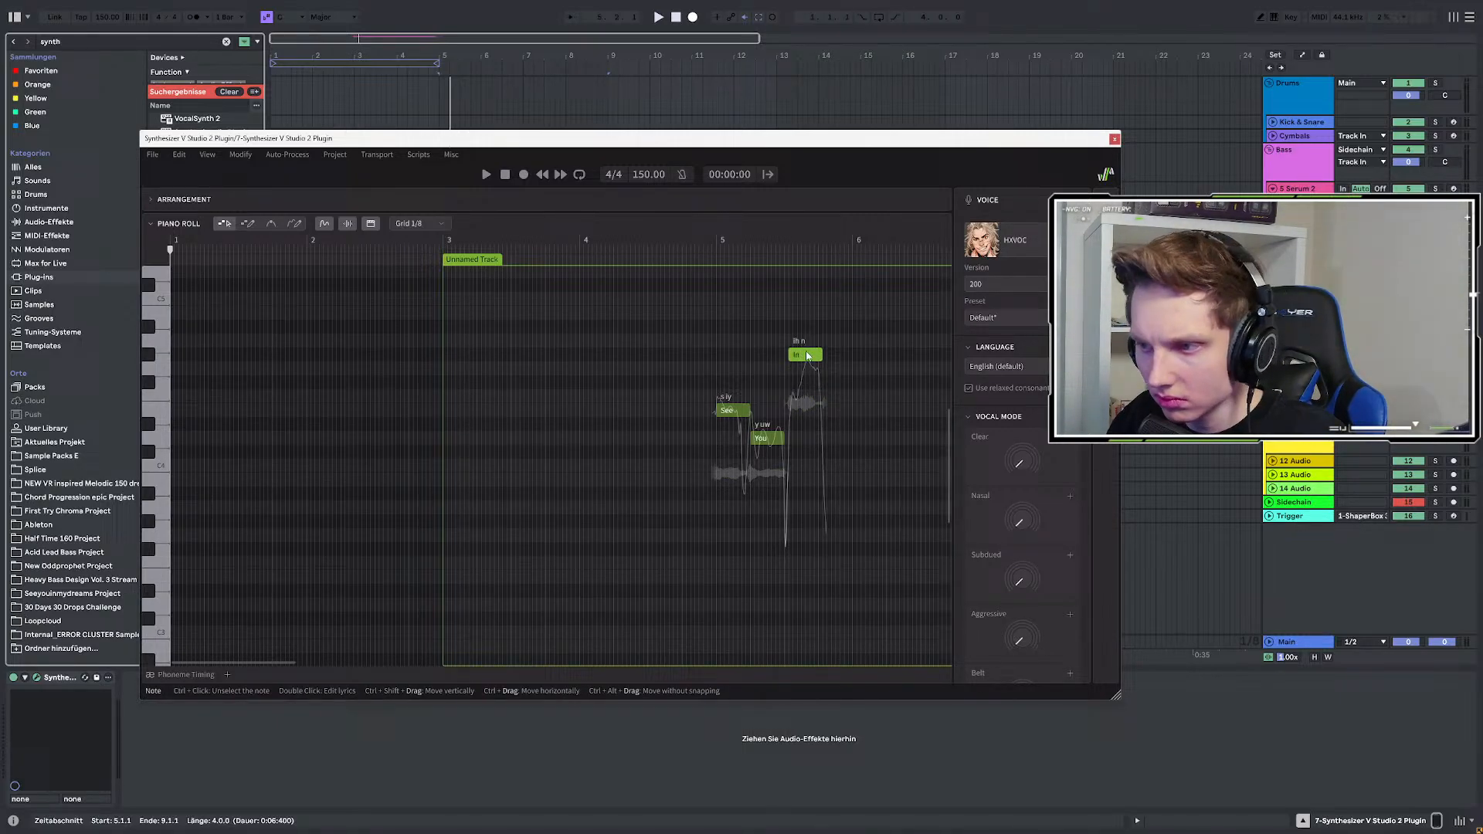
Move the Synthesizer V Studio 2 window below the arrangement's clips and audition the playback.
key("space")
key("space")
left_click_drag(635, 138, 645, 370)
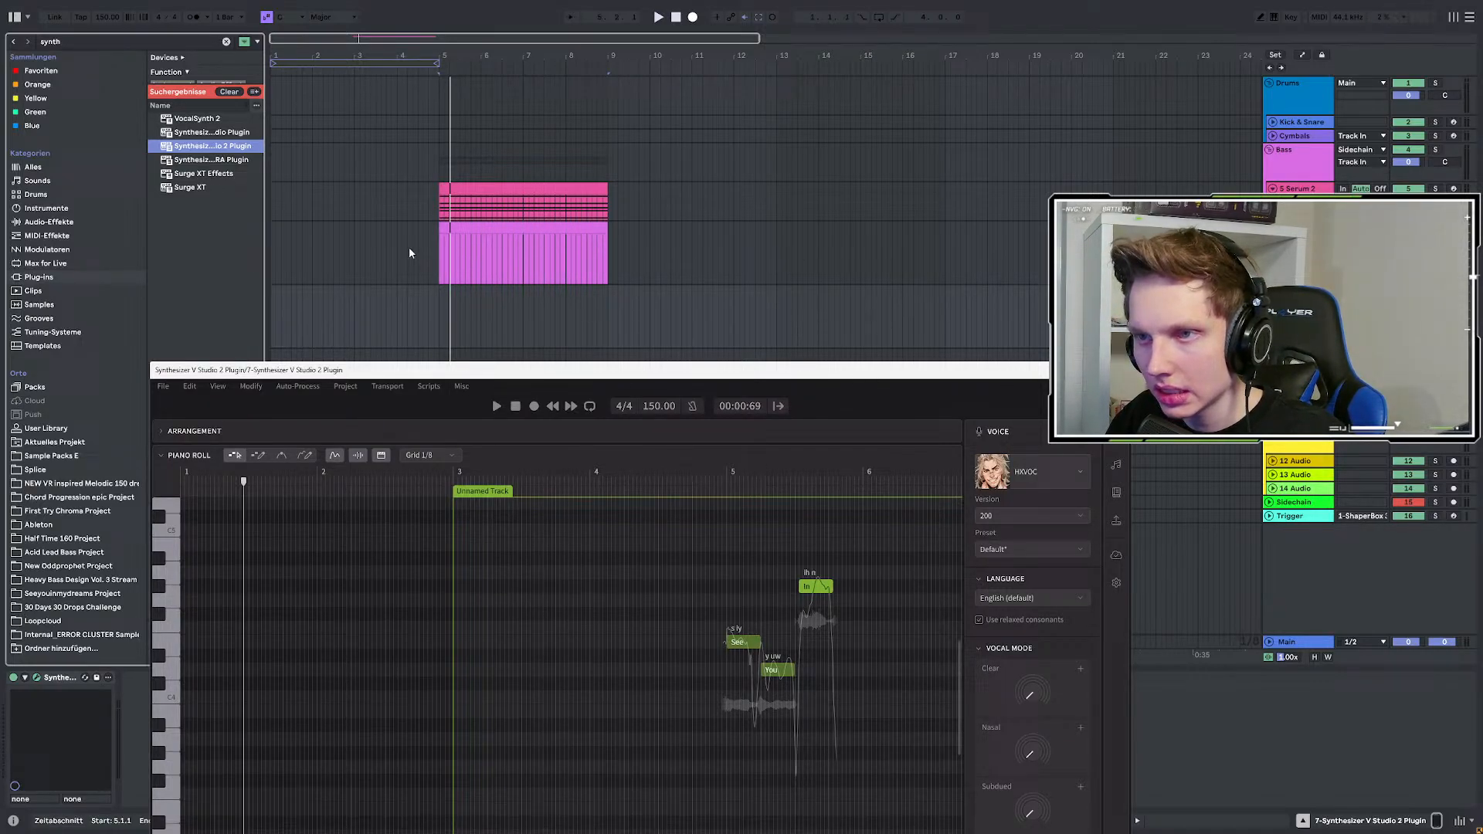
key("space")
key("space")
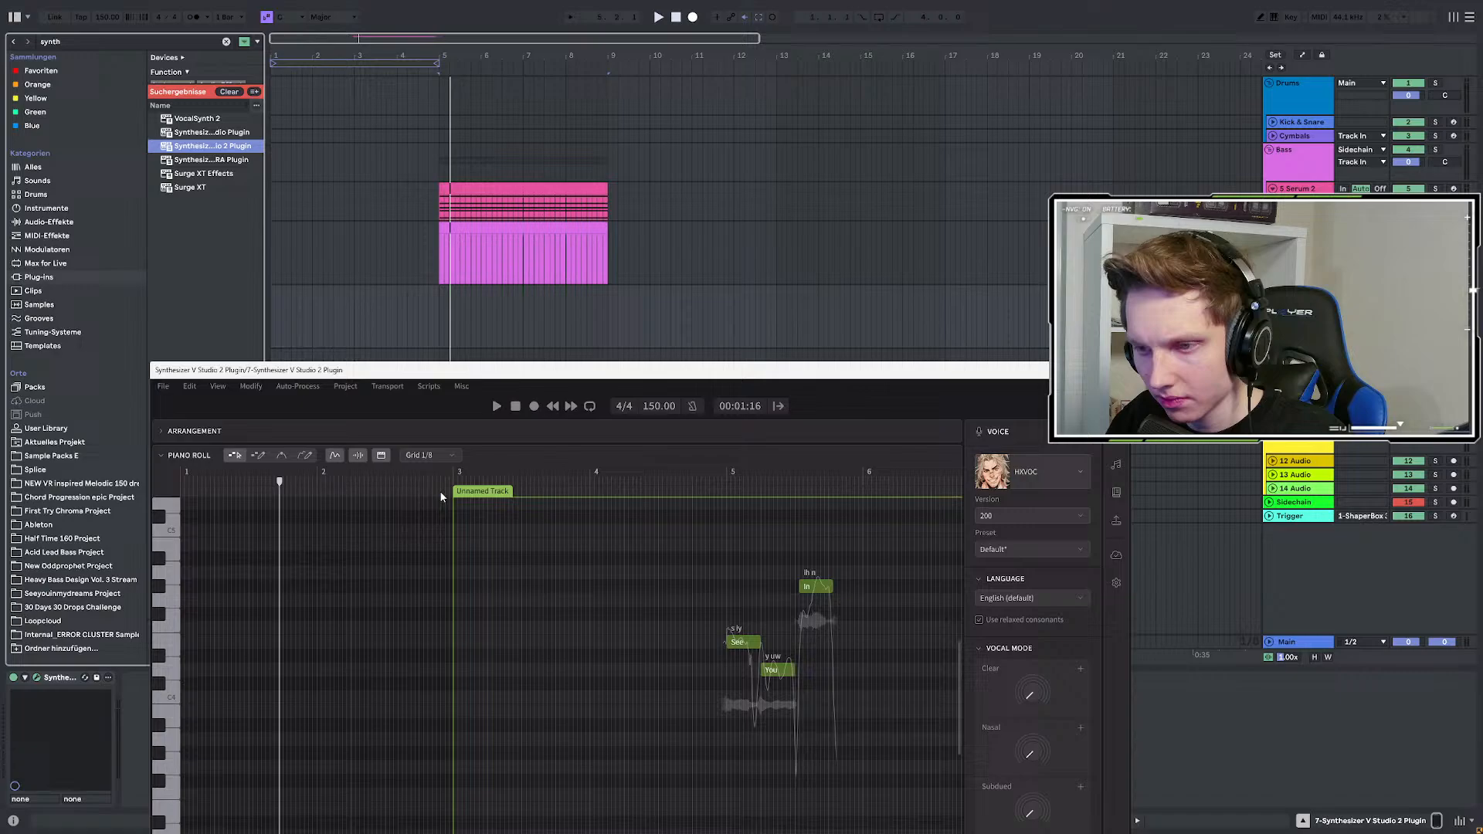
Try the other piano roll editing tools one after another and play the vocal track briefly again.
left_click(259, 456)
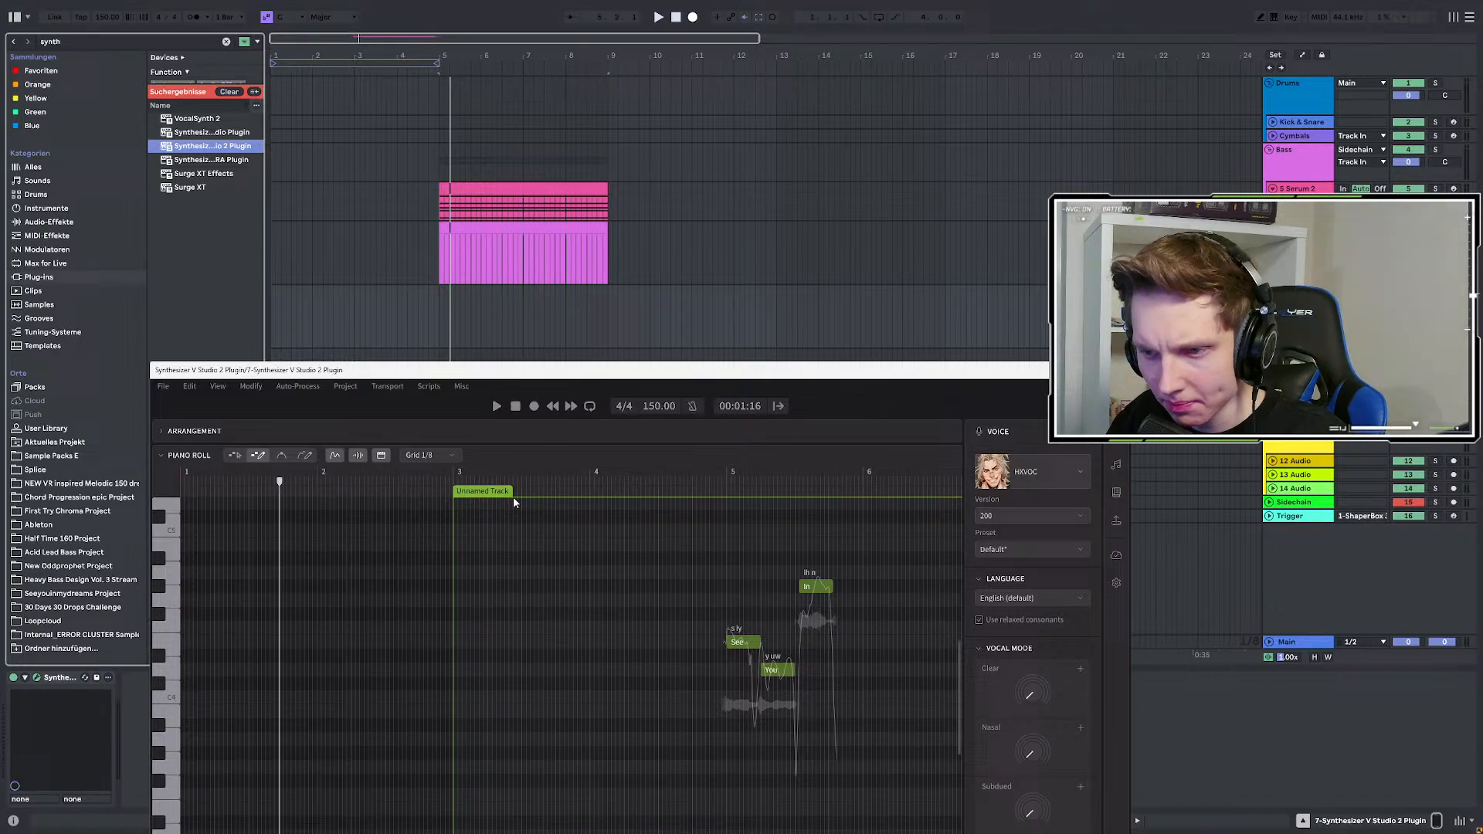
left_click(277, 454)
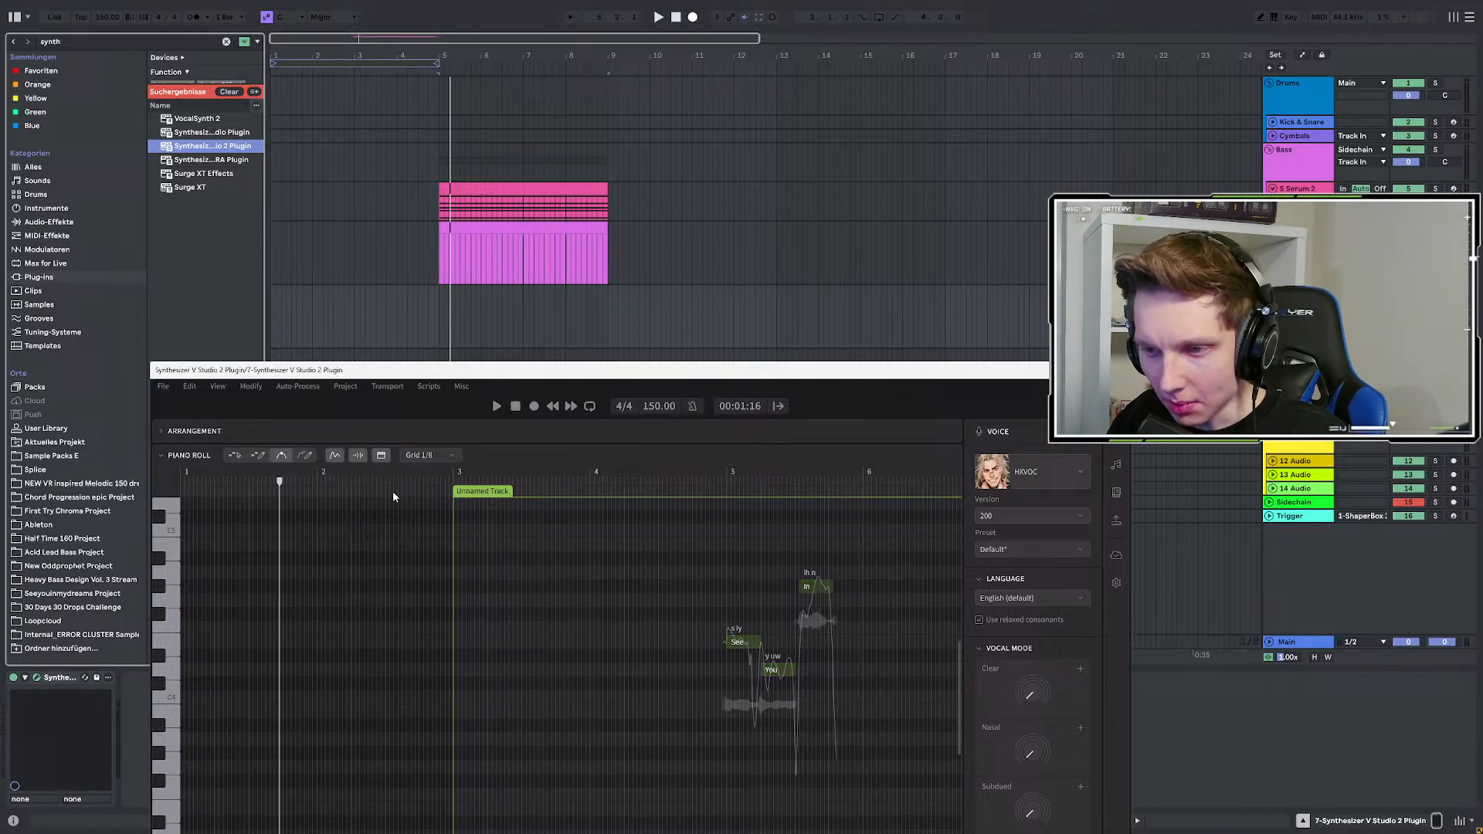
left_click(311, 456)
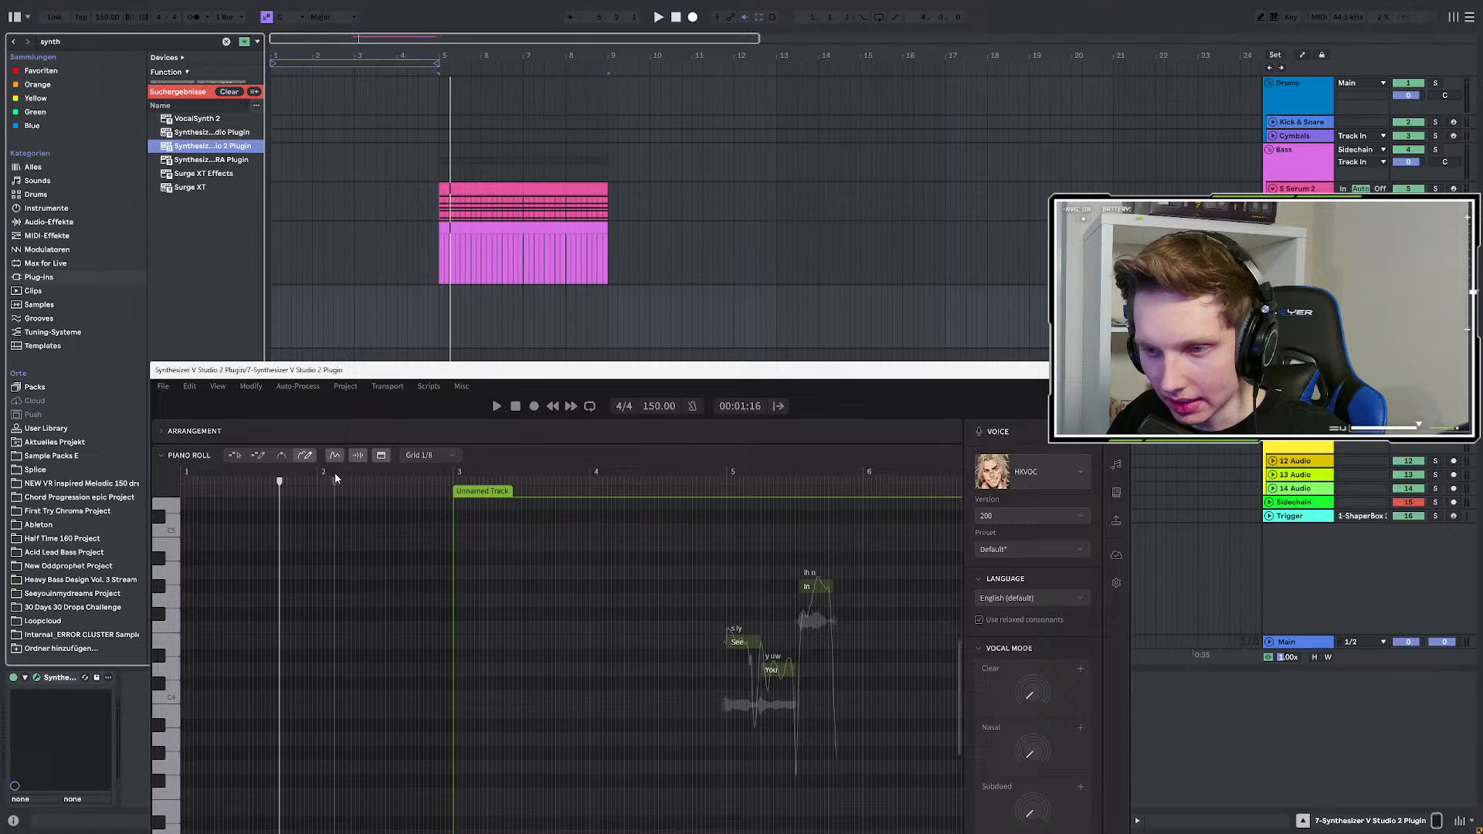
key("space")
key("space")
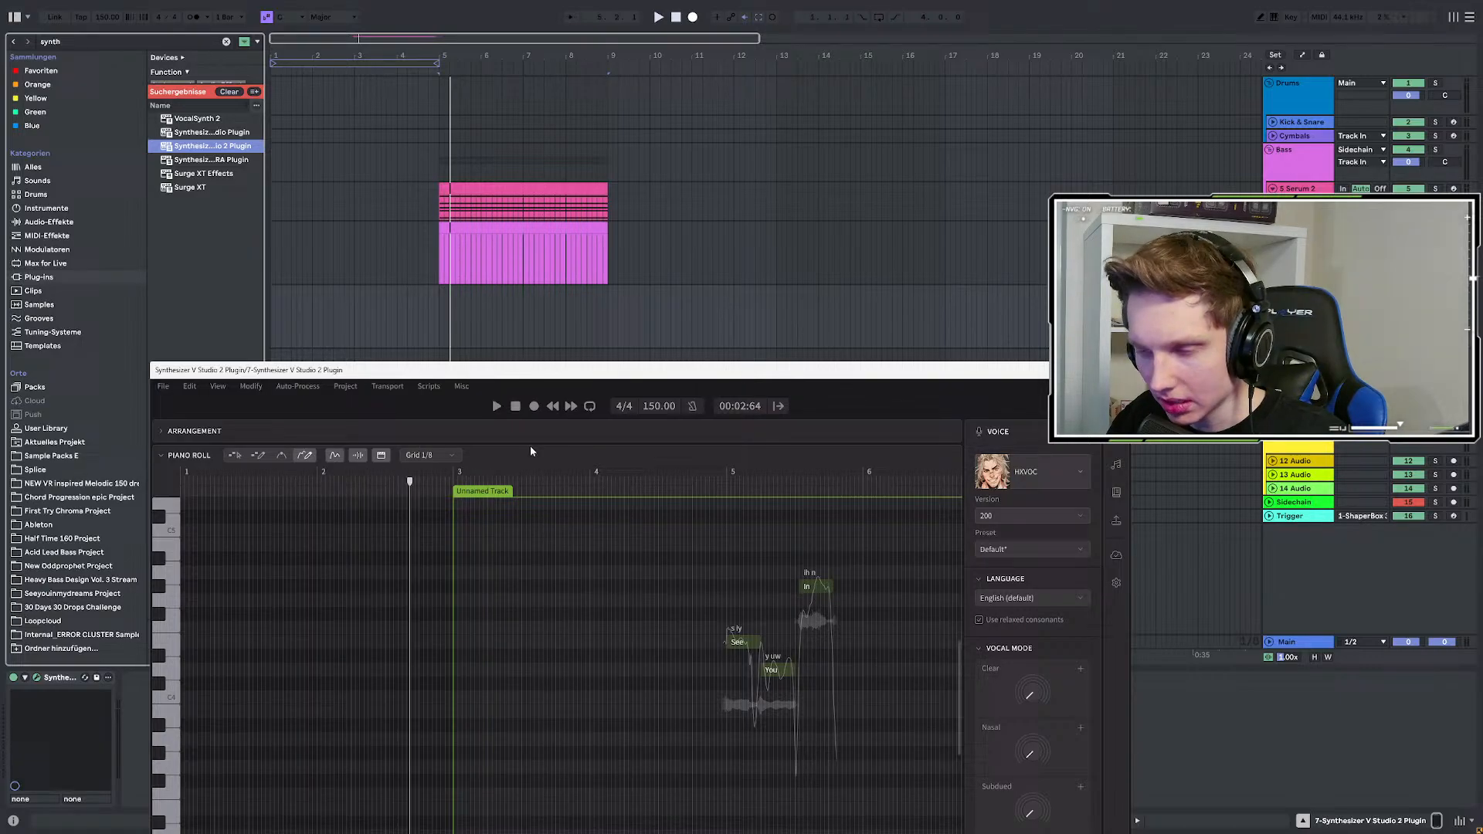
Delete the Synthesizer V device from the track, widen the browser and load Synthesizer V Studio 2 Plugin anew.
left_click_drag(600, 372, 603, 371)
left_click(36, 677)
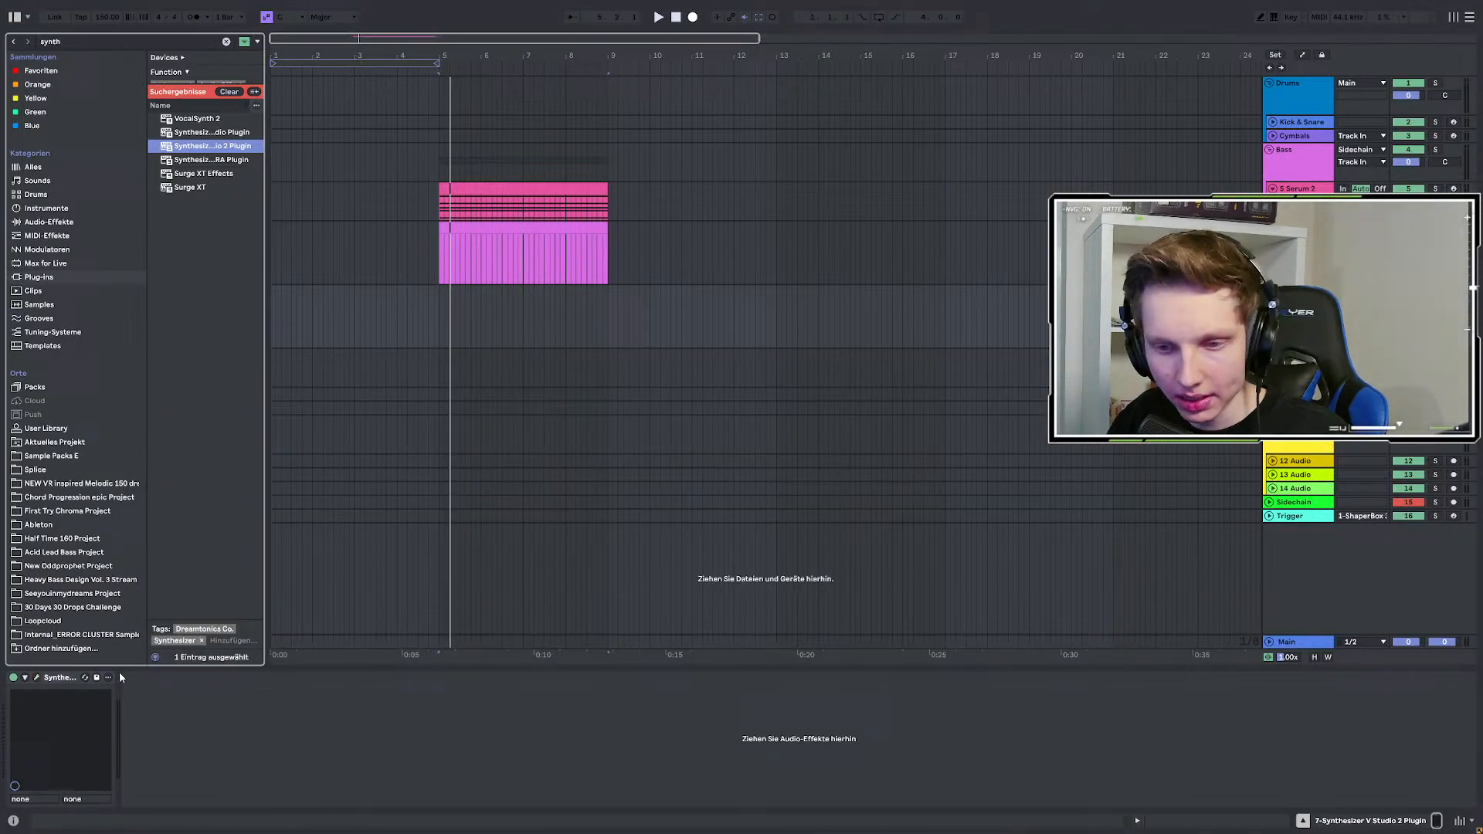
left_click(63, 679)
key("Delete")
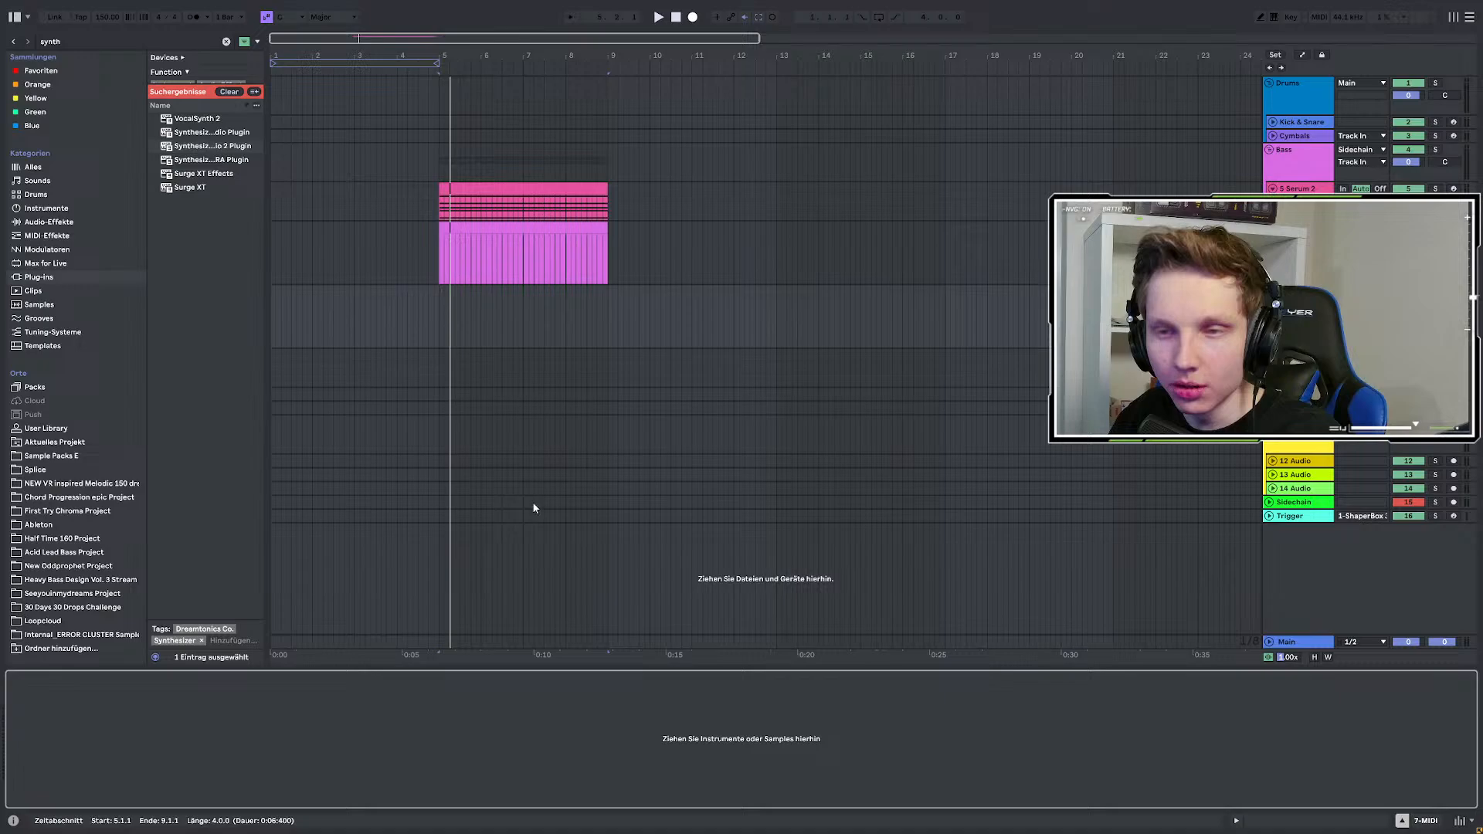
left_click_drag(267, 194, 448, 193)
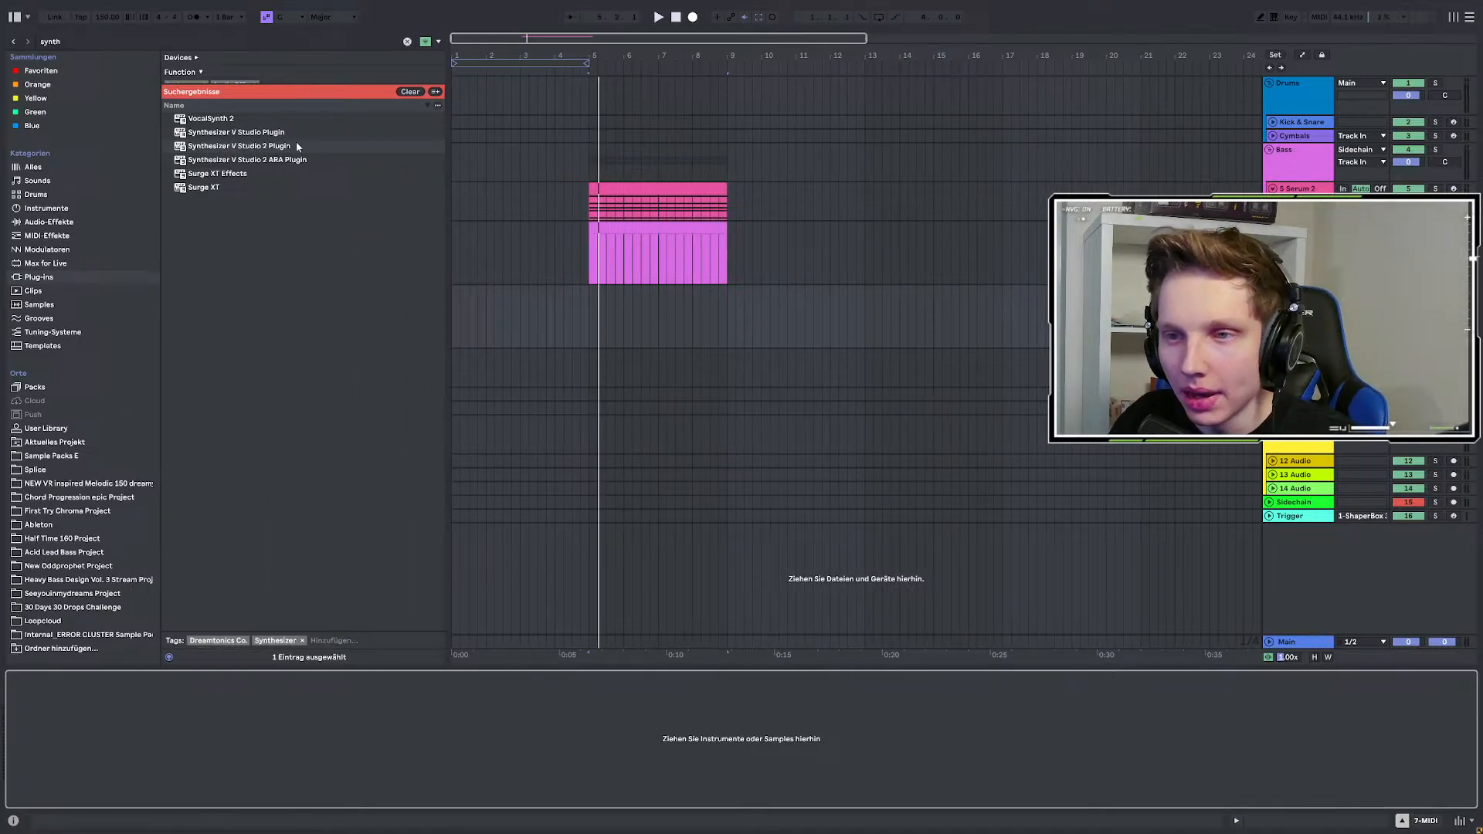
left_click(258, 148)
key("Return")
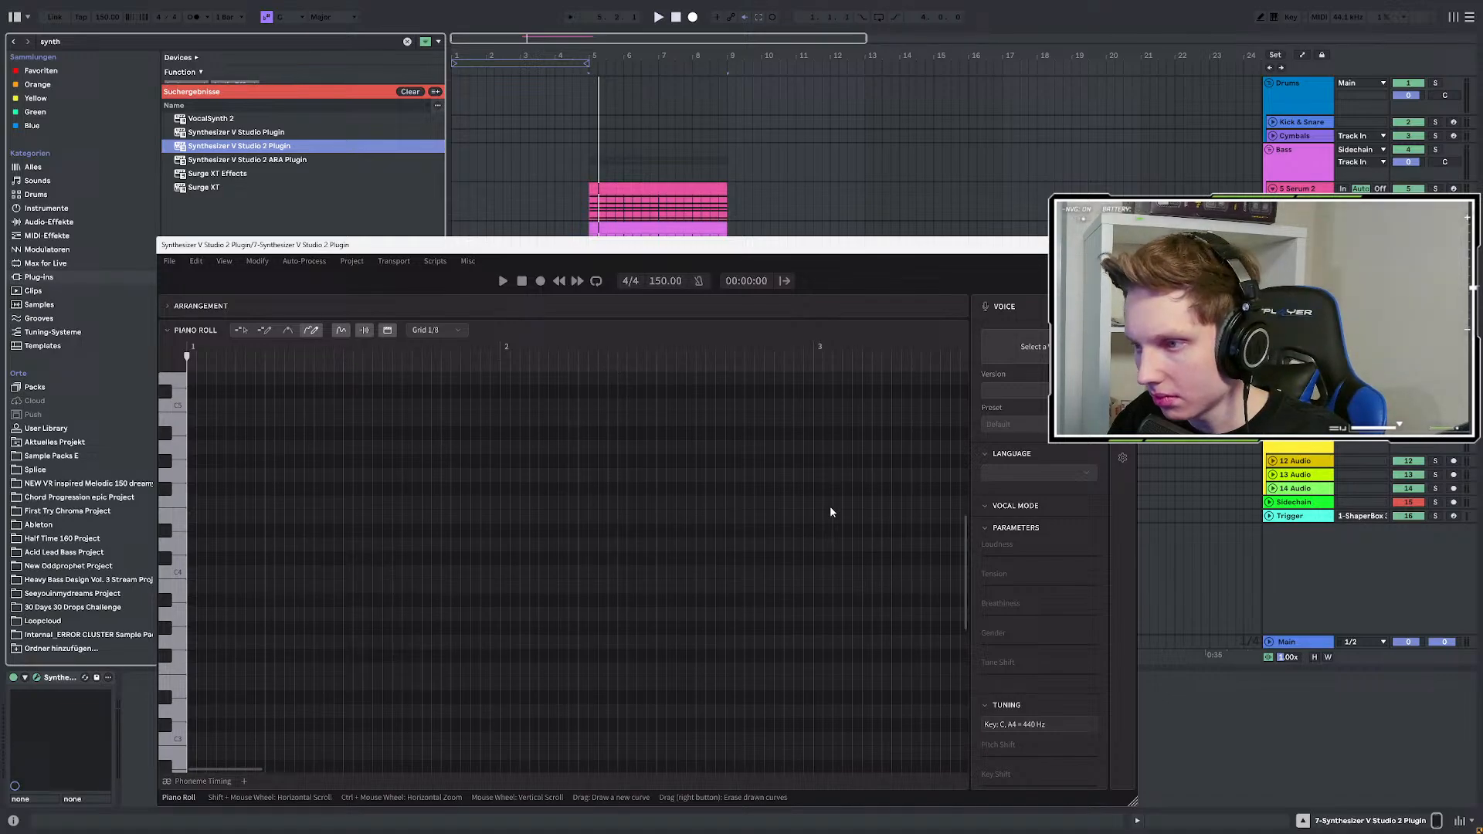
scroll(599, 519, "down", 2)
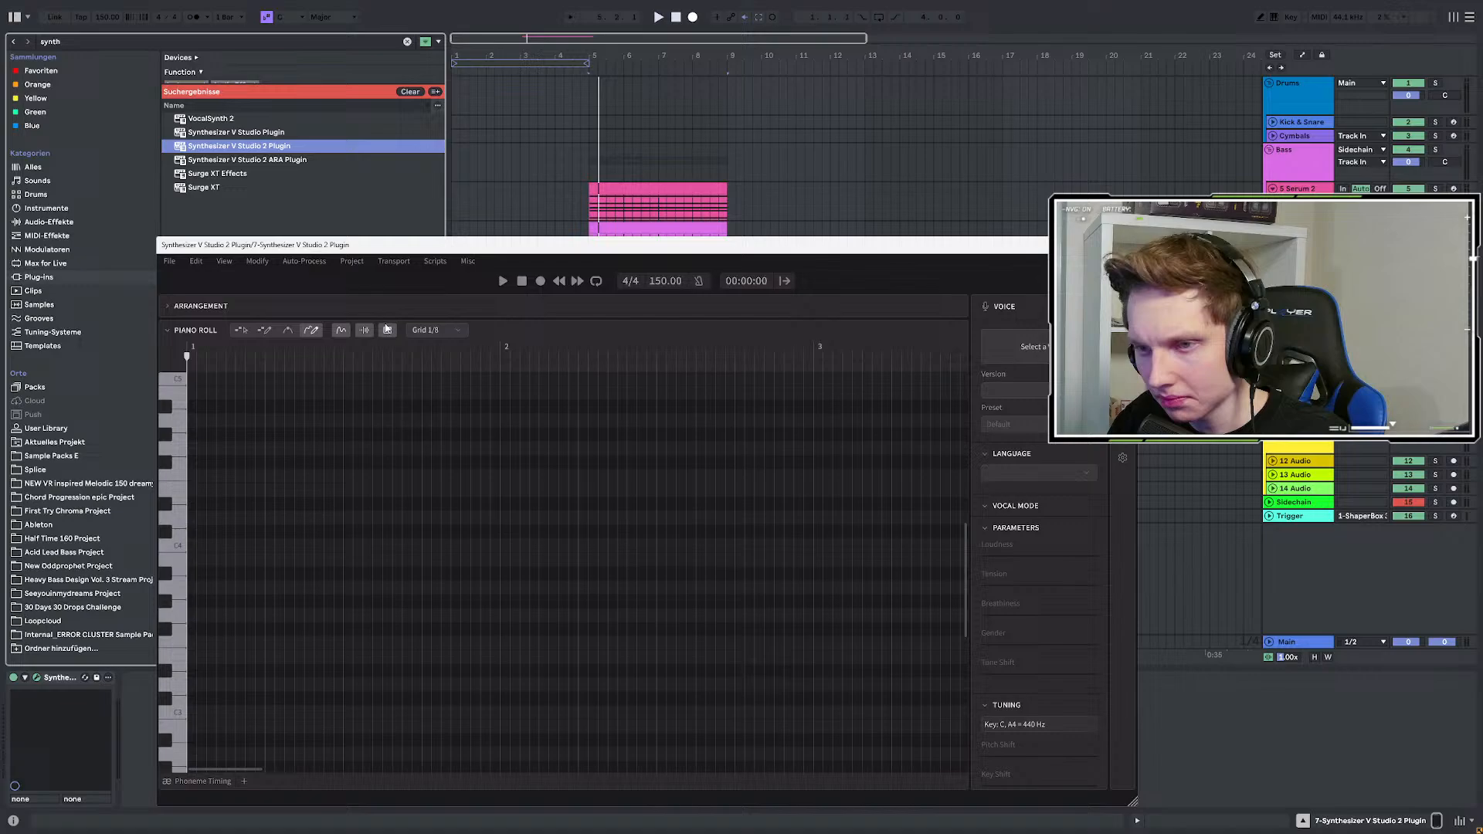
double_click(896, 448)
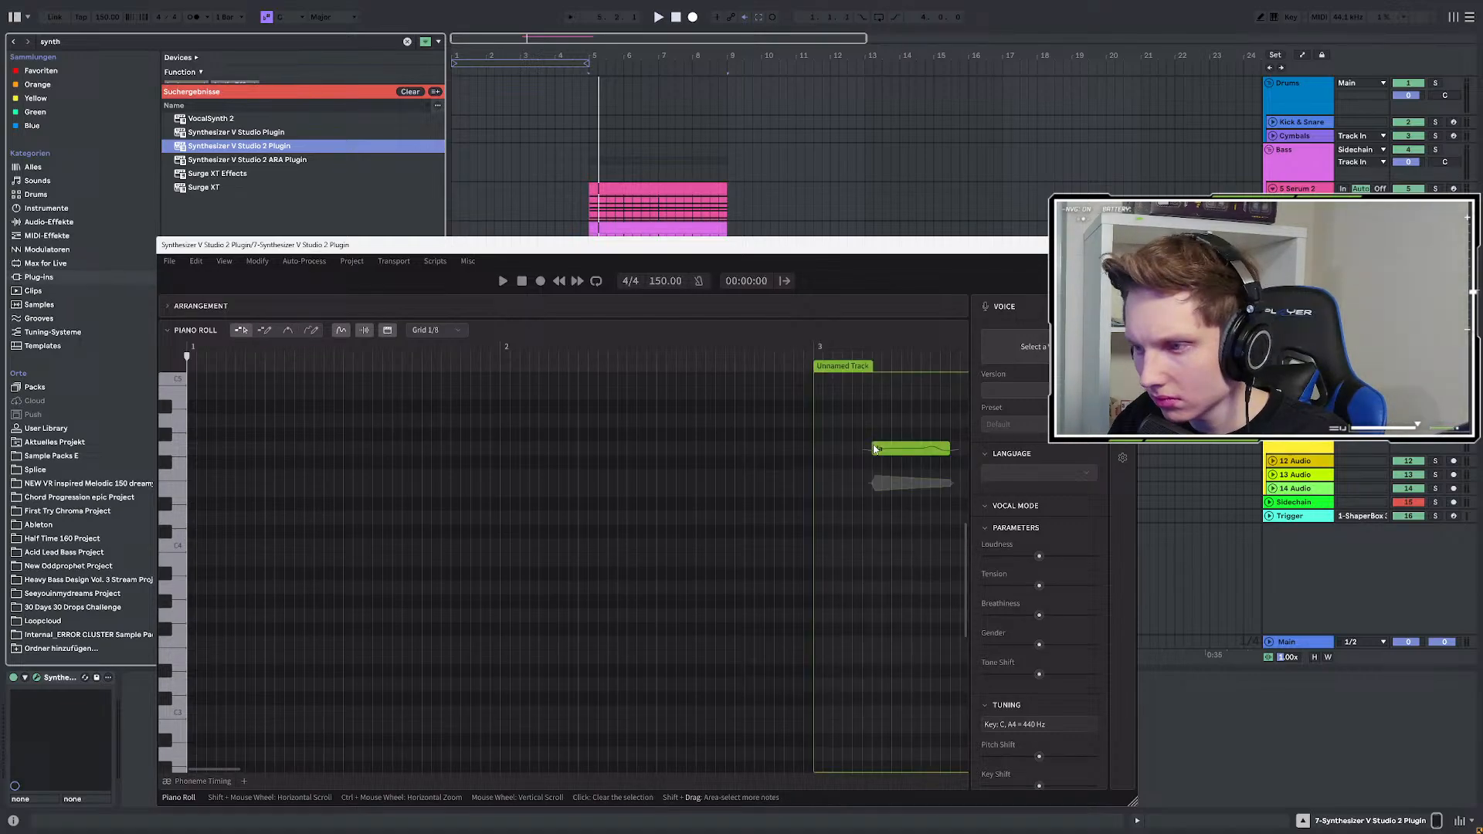
left_click_drag(901, 443, 717, 434)
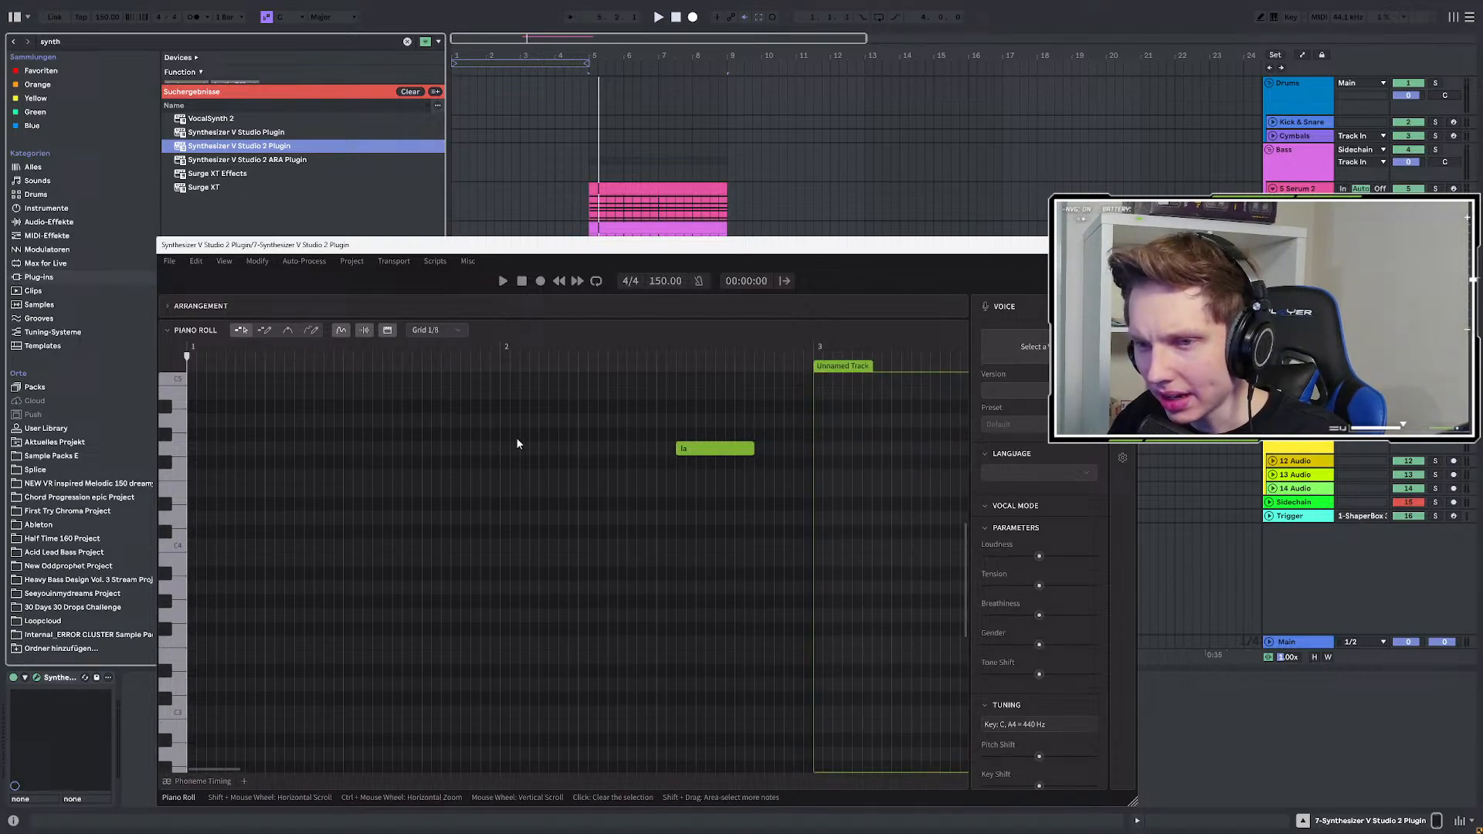
key("Delete")
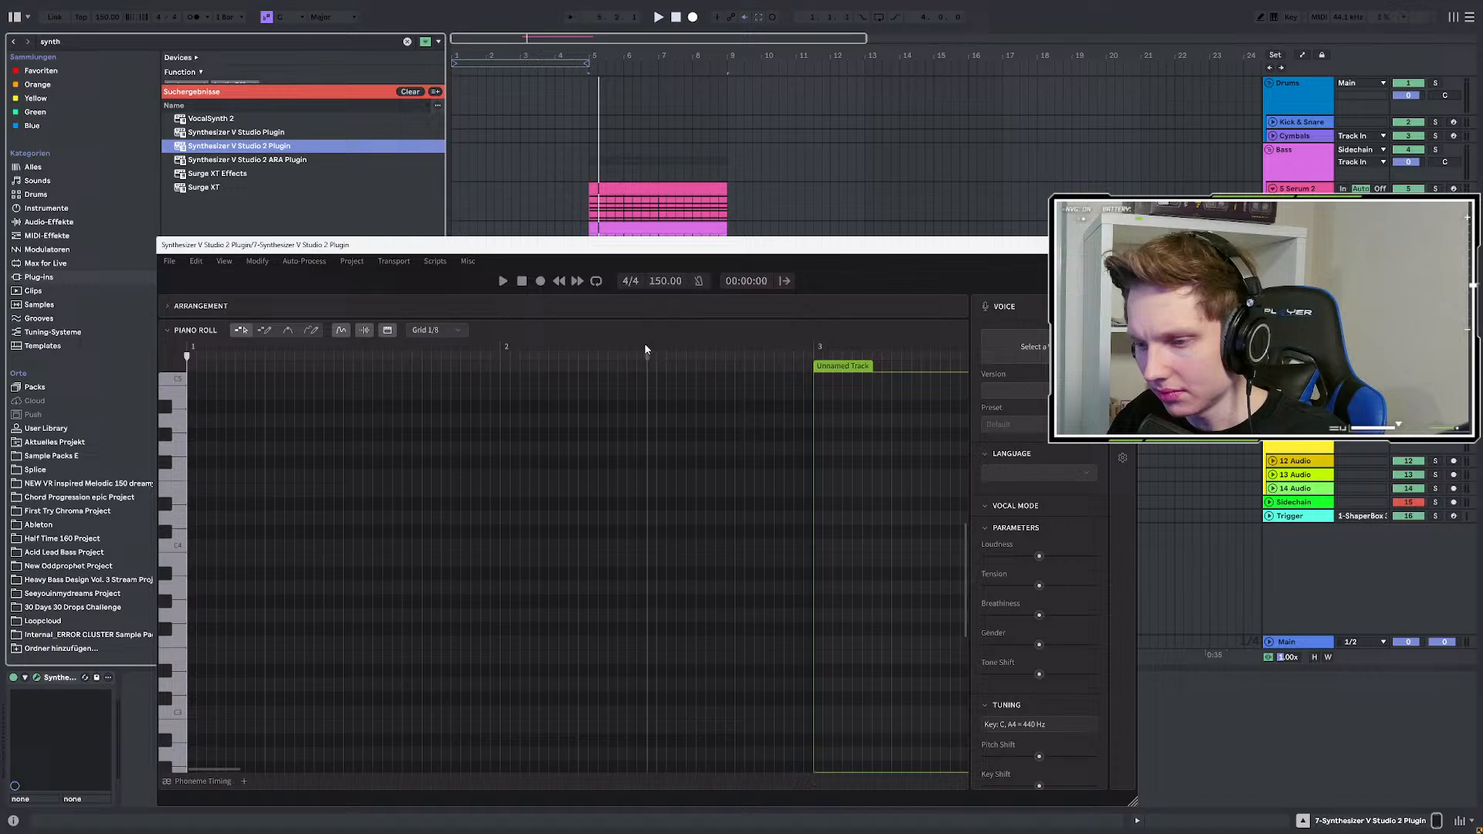
Replace the Synthesizer V device on the track with a fresh instance of Synthesizer V Studio 2 Plugin.
left_click(65, 678)
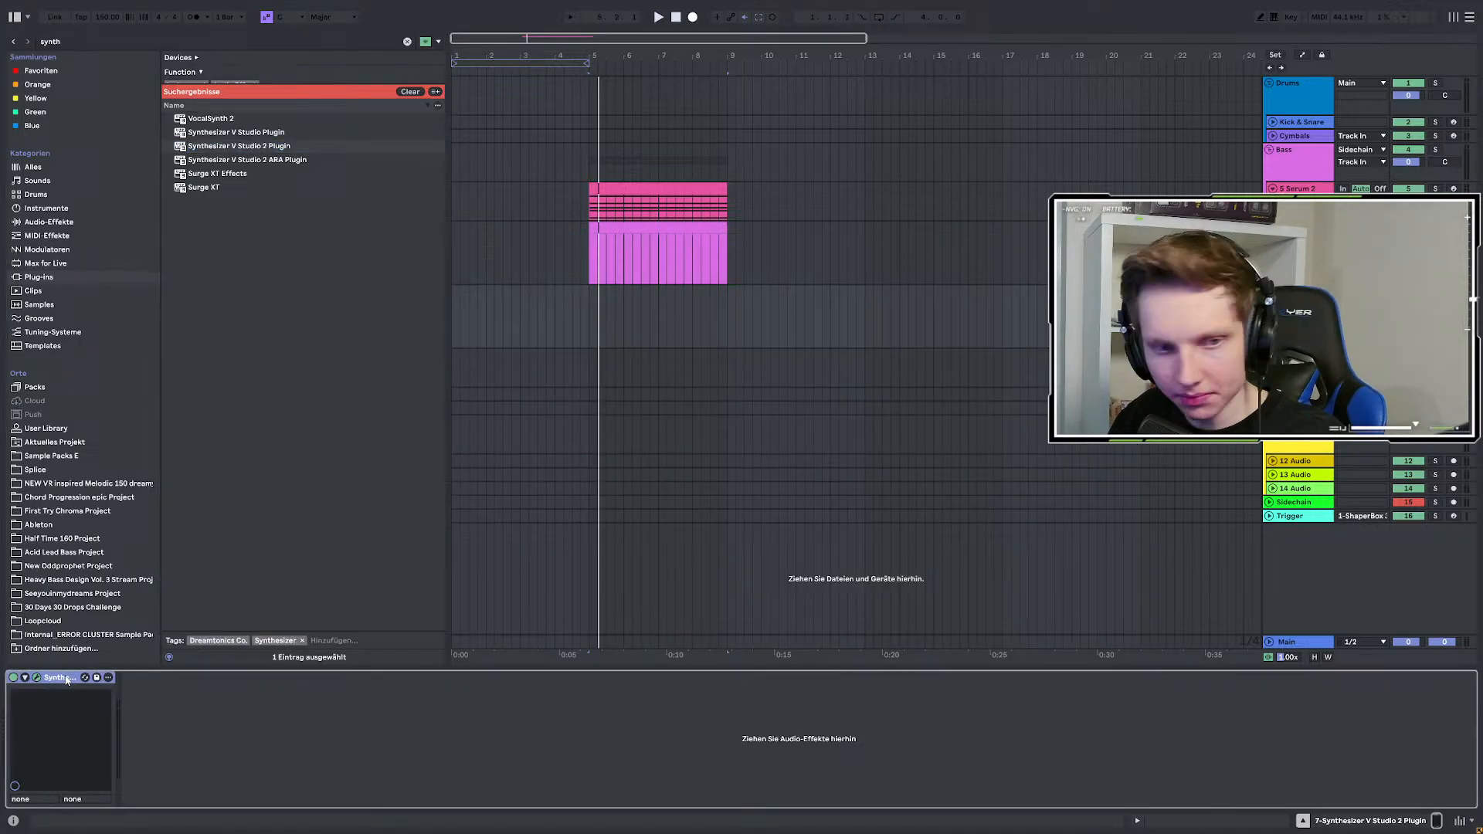
key("Delete")
left_click(272, 146)
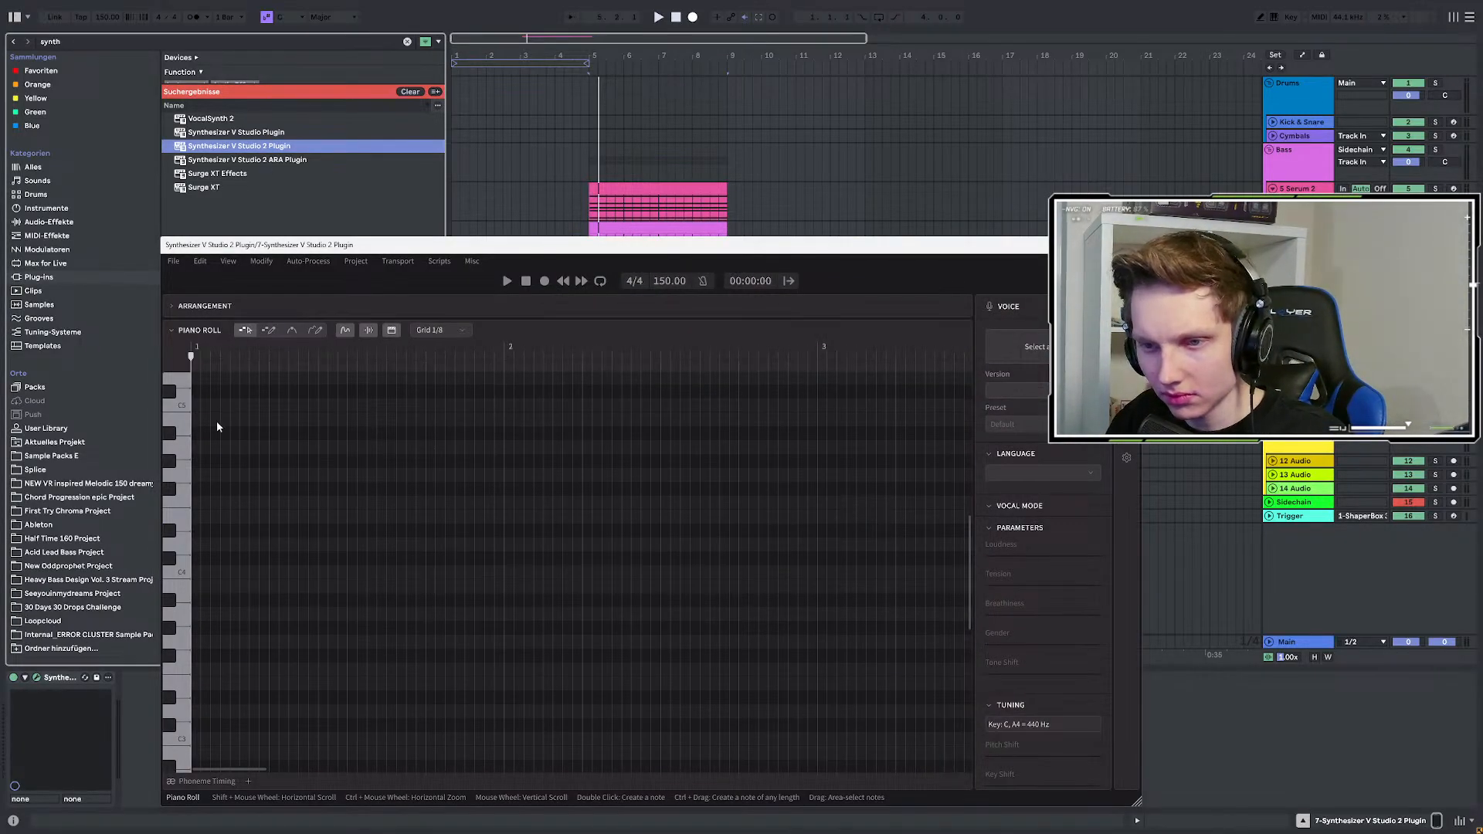
Draw a note in the vocal piano roll, move it to the start of bar 5 and set its lyric to "See".
double_click(217, 423)
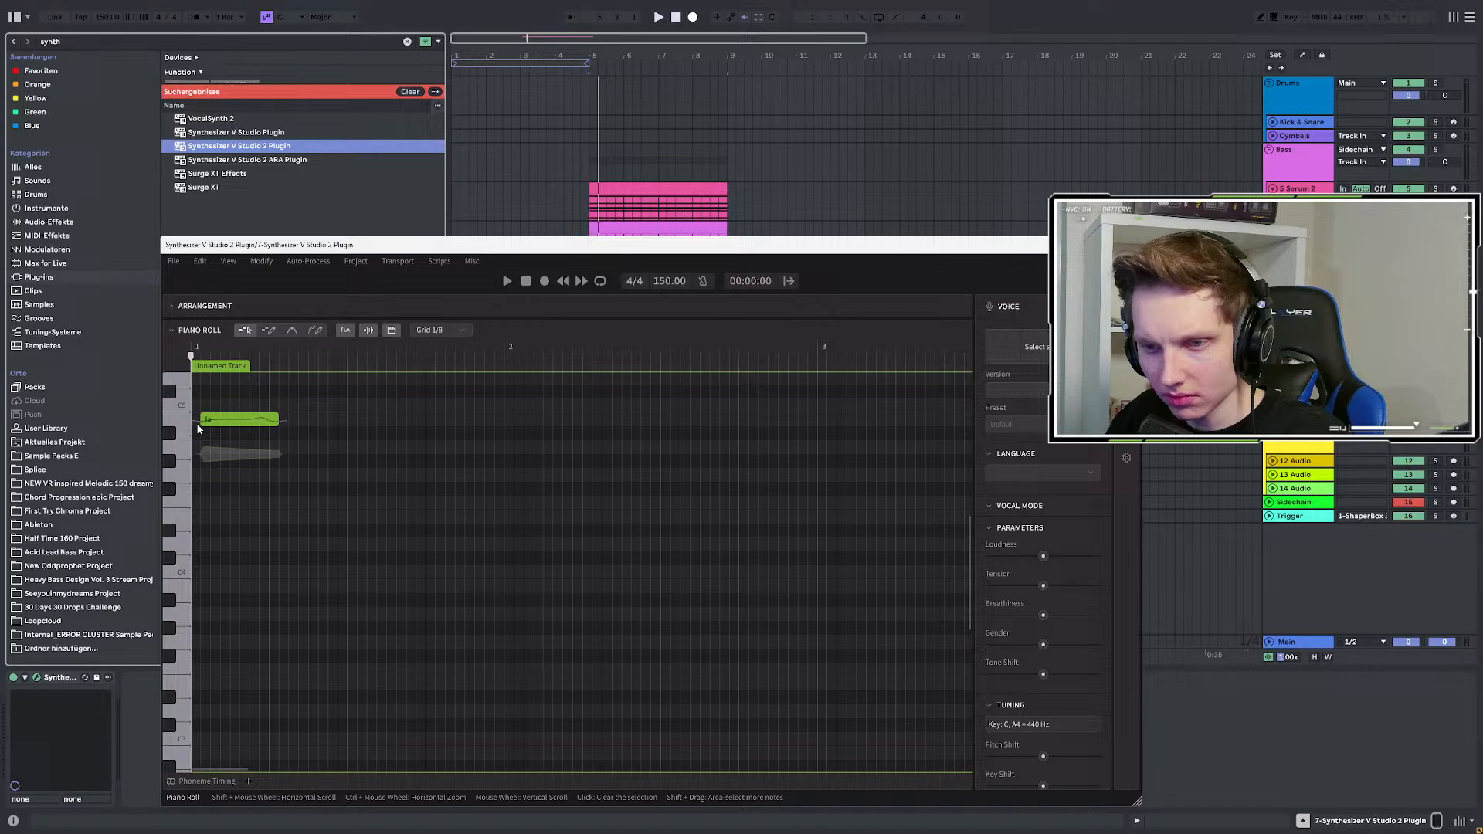
left_click_drag(217, 423, 885, 518)
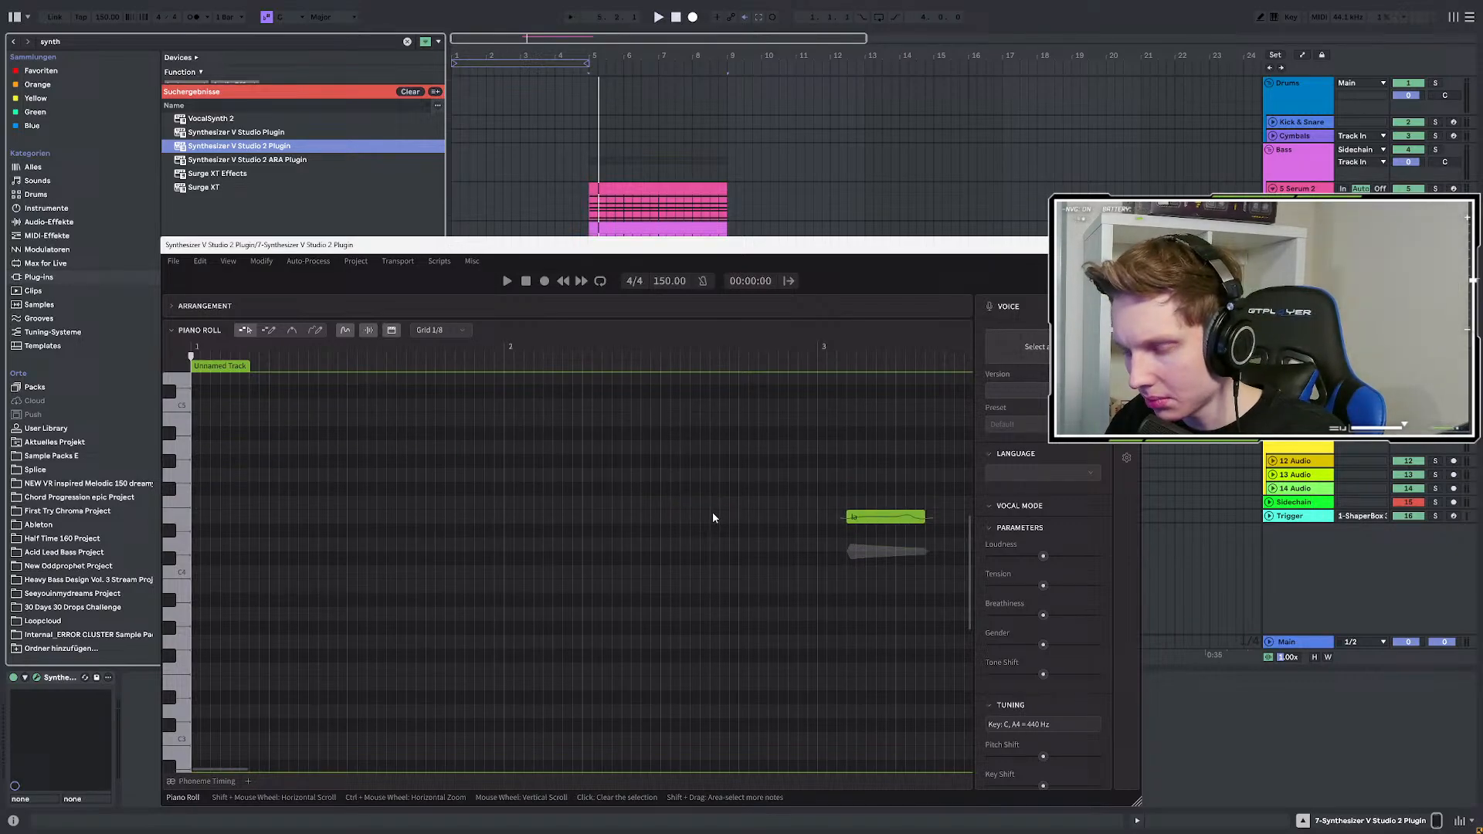
scroll(712, 516, "down", 4)
left_click_drag(579, 519, 875, 541)
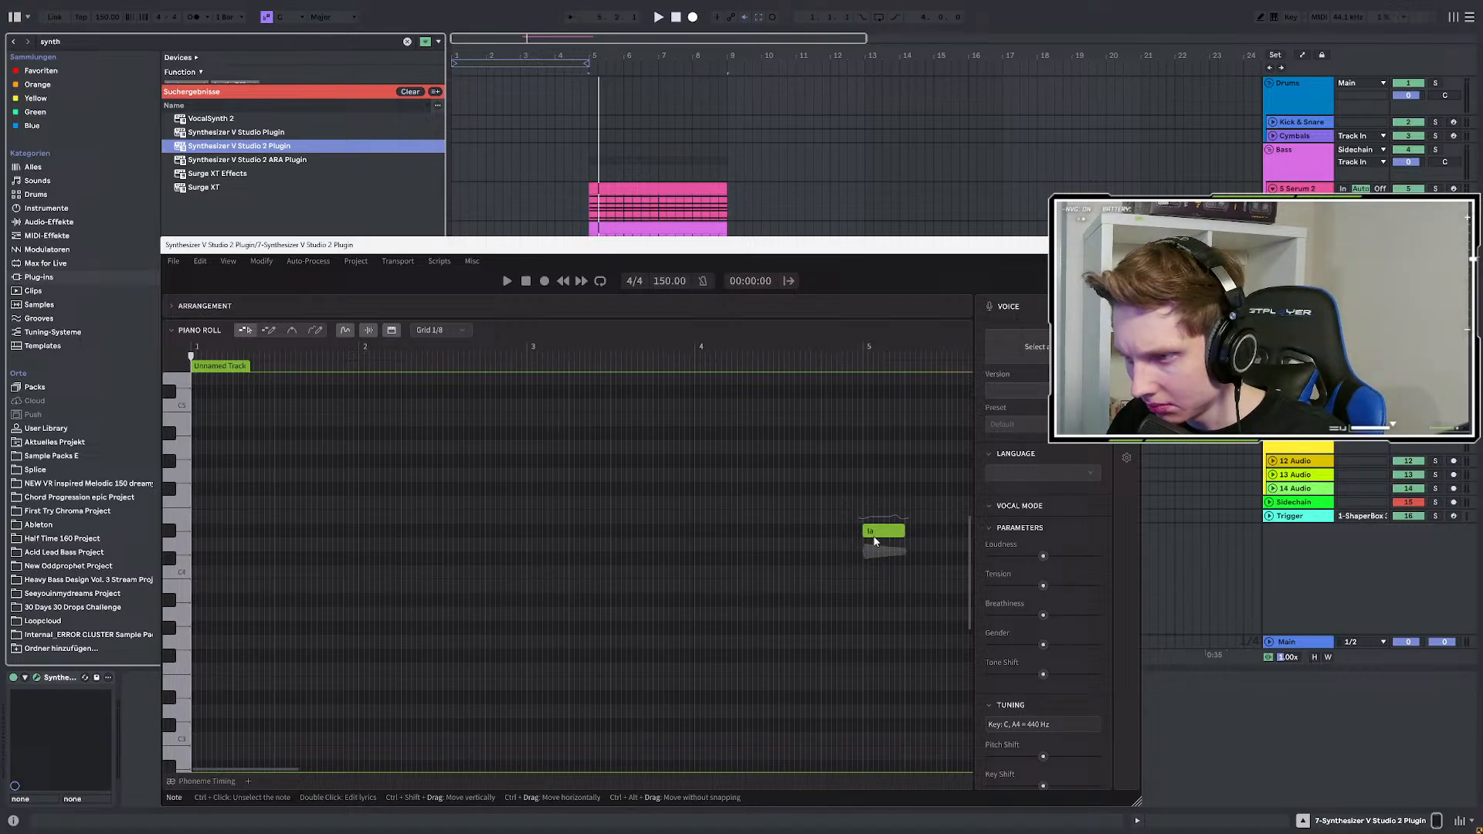
double_click(876, 538)
type("See")
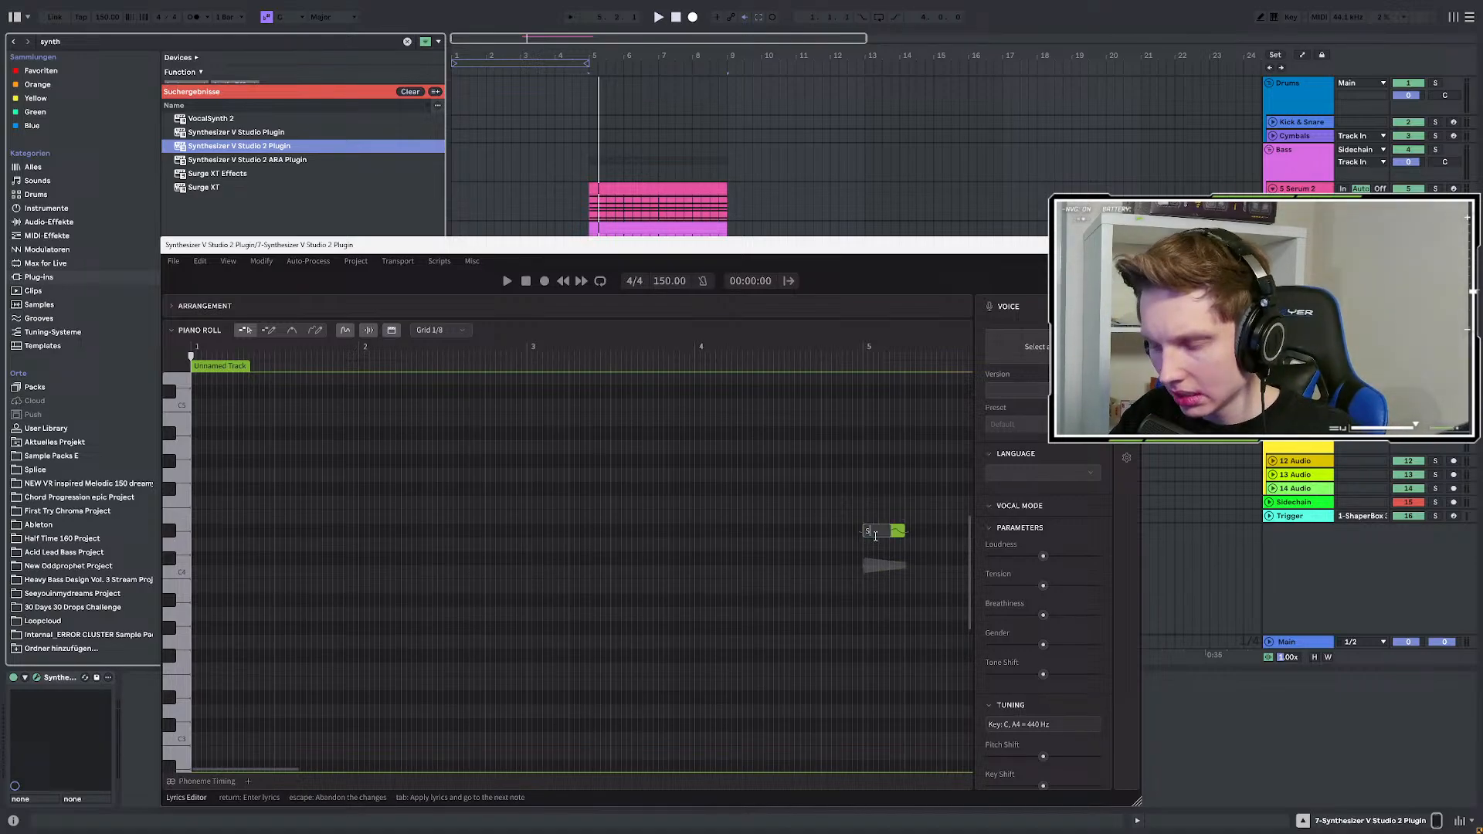
key("Return")
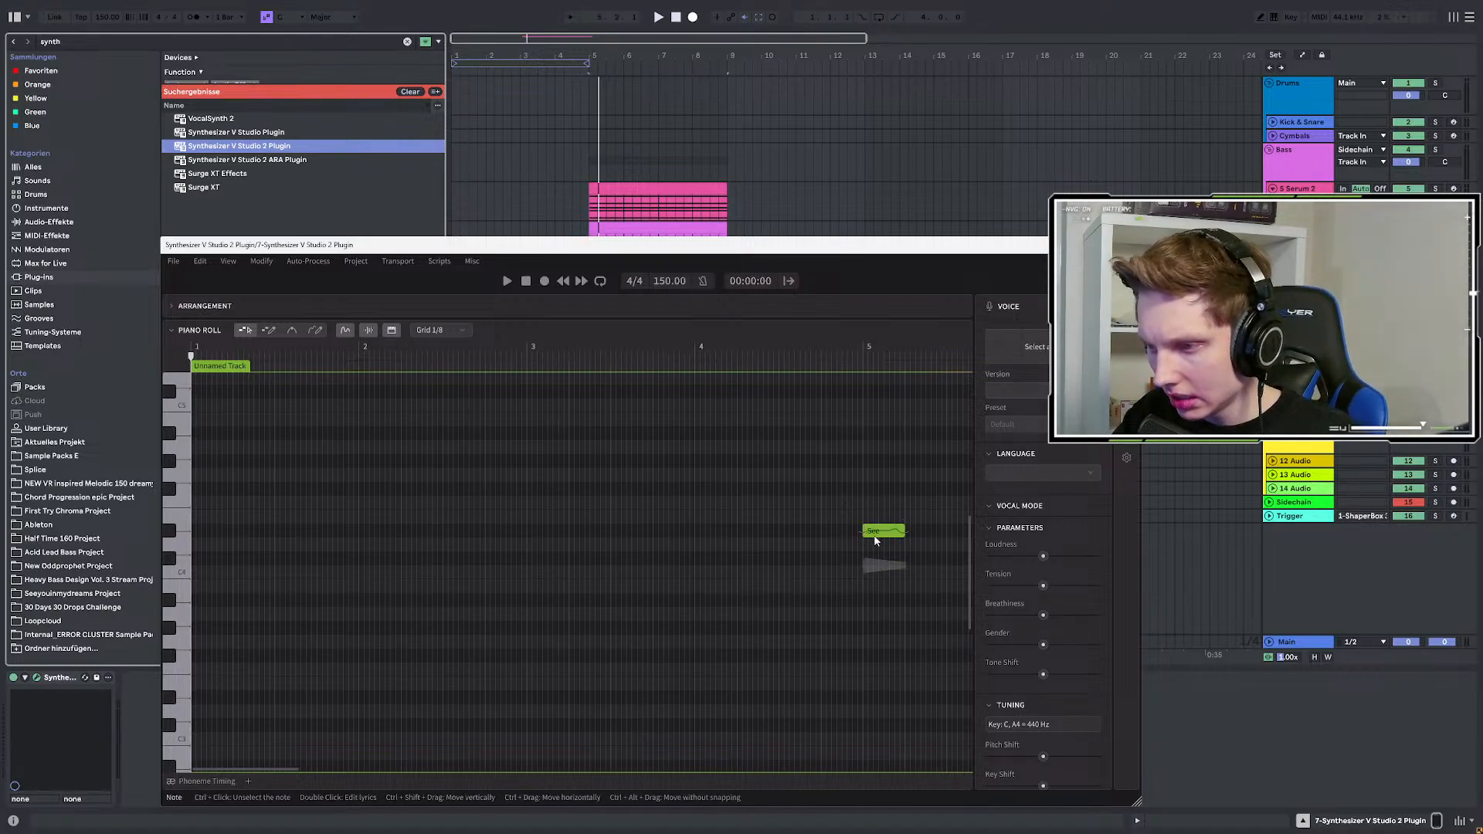
Add a note two semitones lower directly after "See" and set its lyric to "You".
double_click(910, 559)
double_click(912, 559)
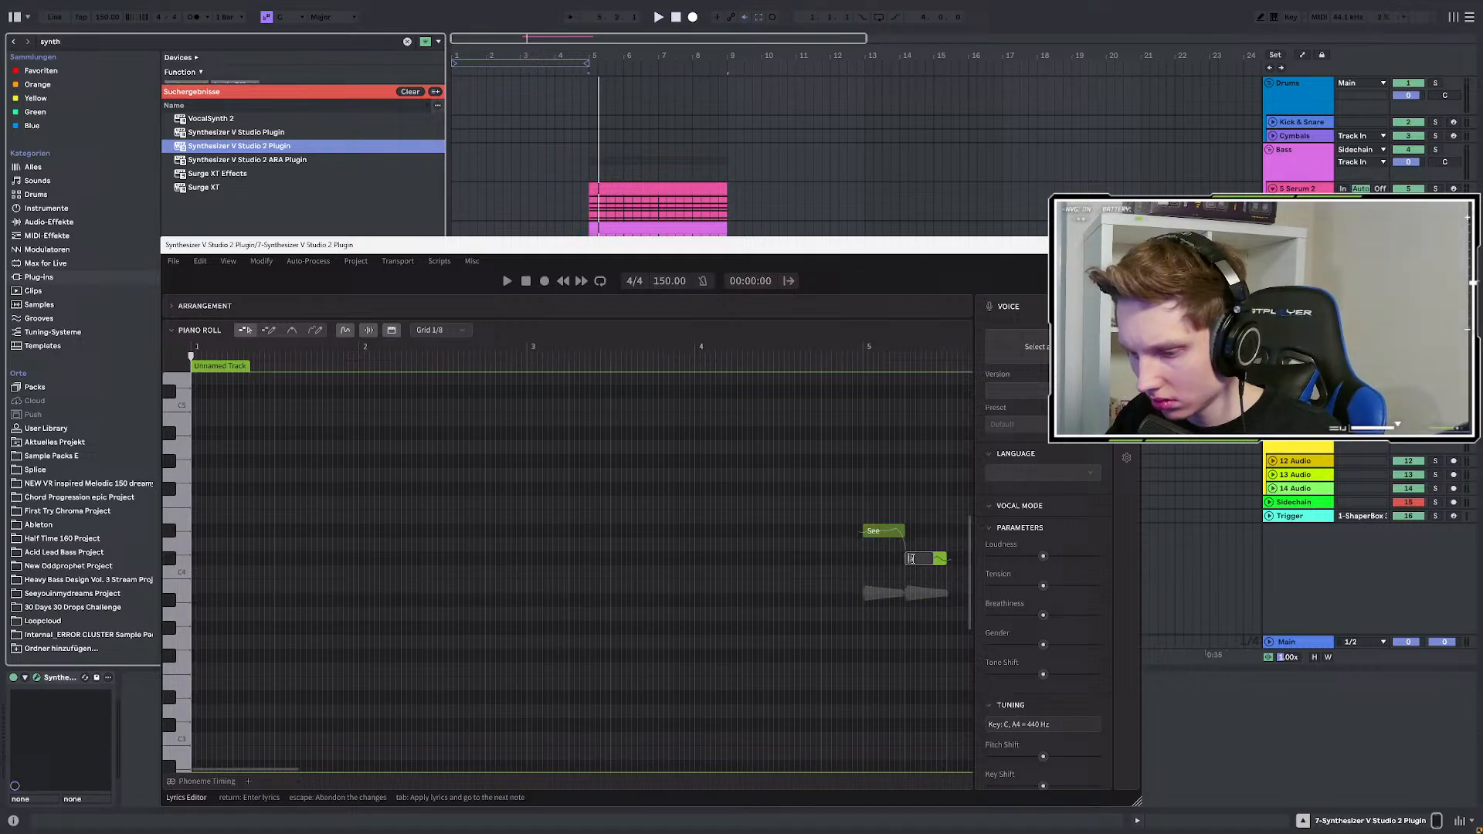
type("You")
key("Return")
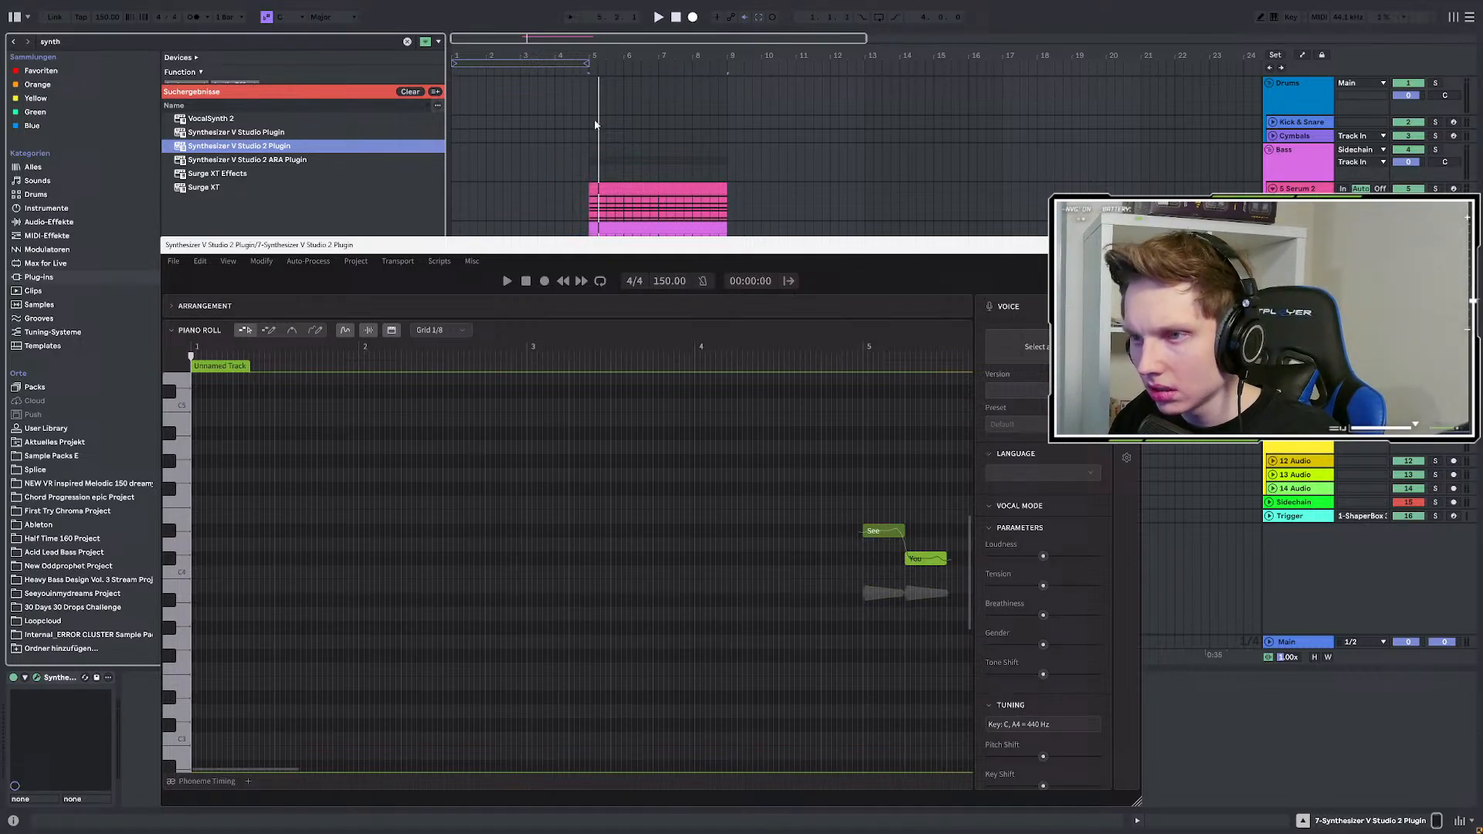
Play the arrangement from bar 5 to check the vocal notes and assign the HXVOC voice to them.
left_click(590, 231)
key("space")
key("space")
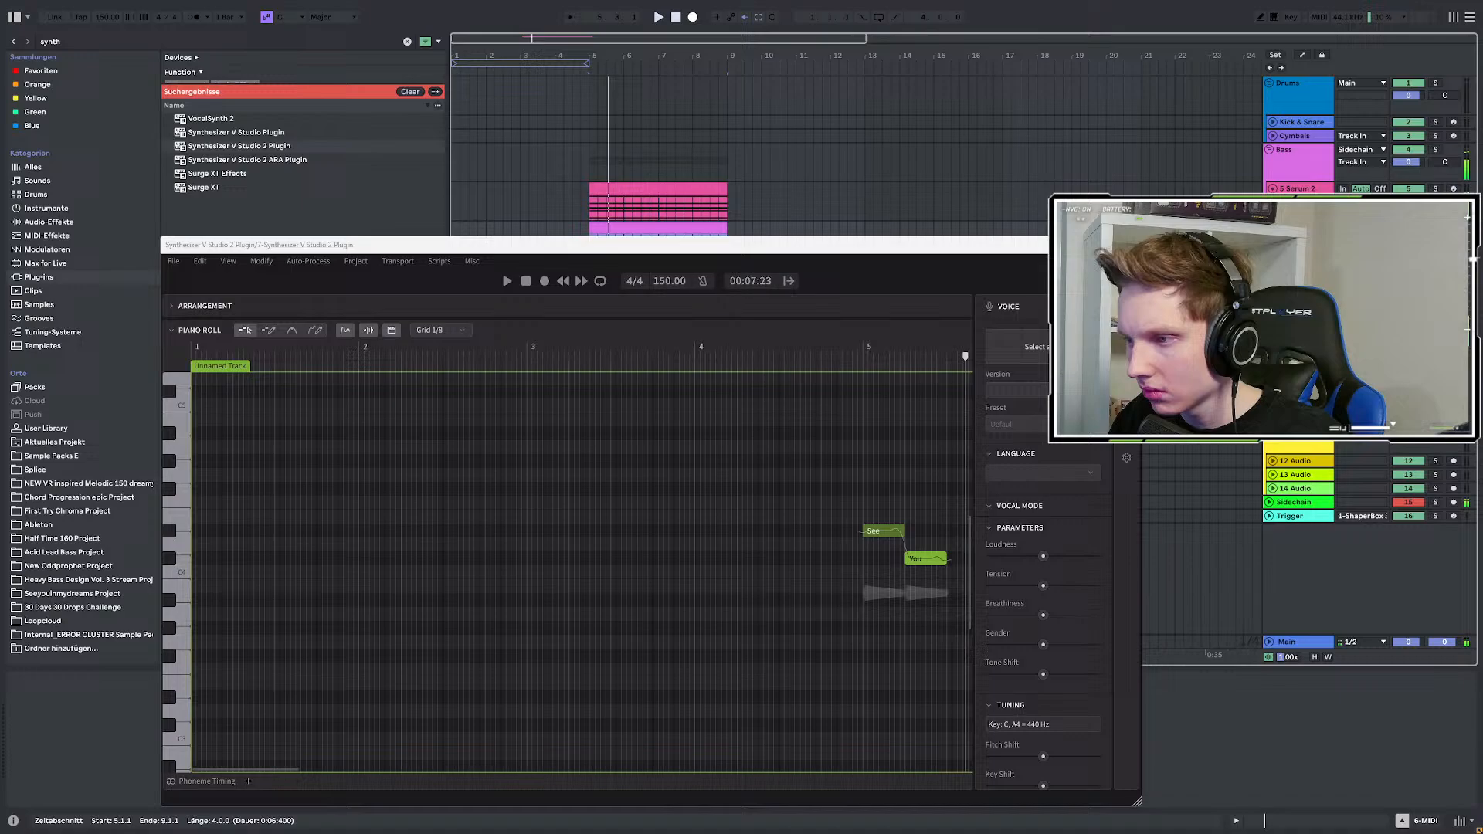
left_click(1059, 347)
left_click(1021, 374)
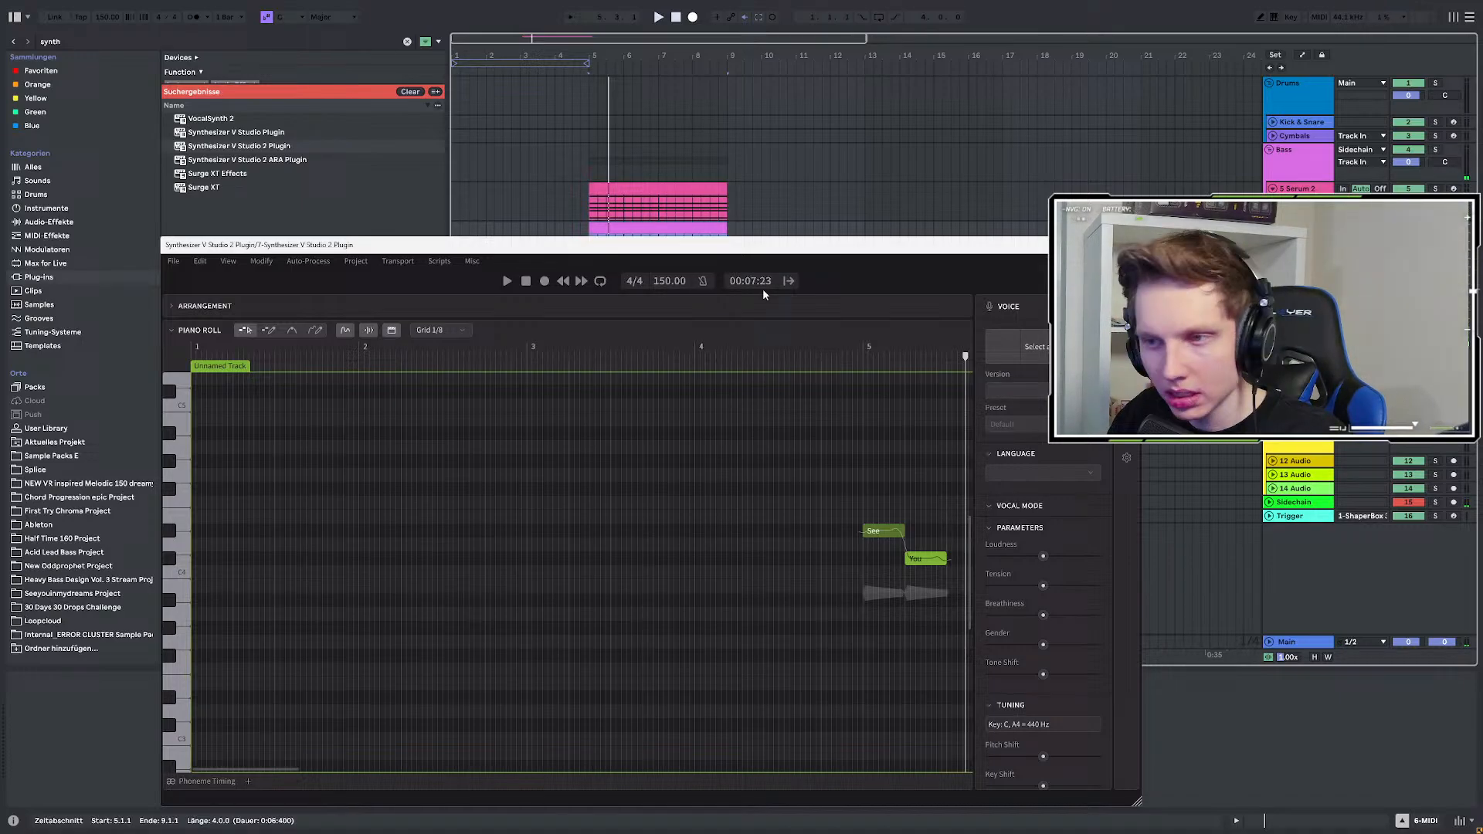
Replay the arrangement from bar 5 to hear the "See You" vocal with the assigned voice.
key("space")
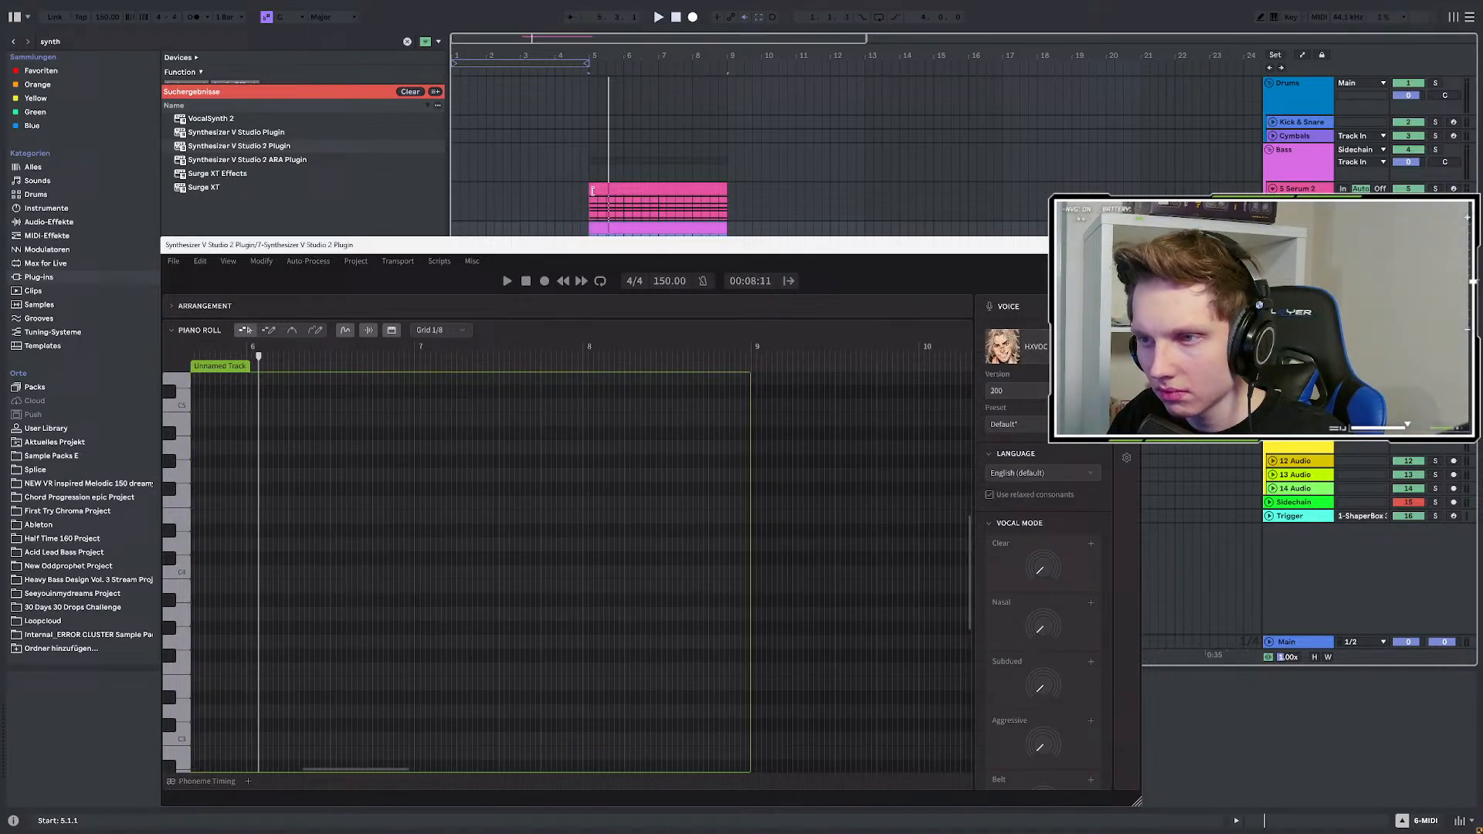
key("space")
left_click(591, 227)
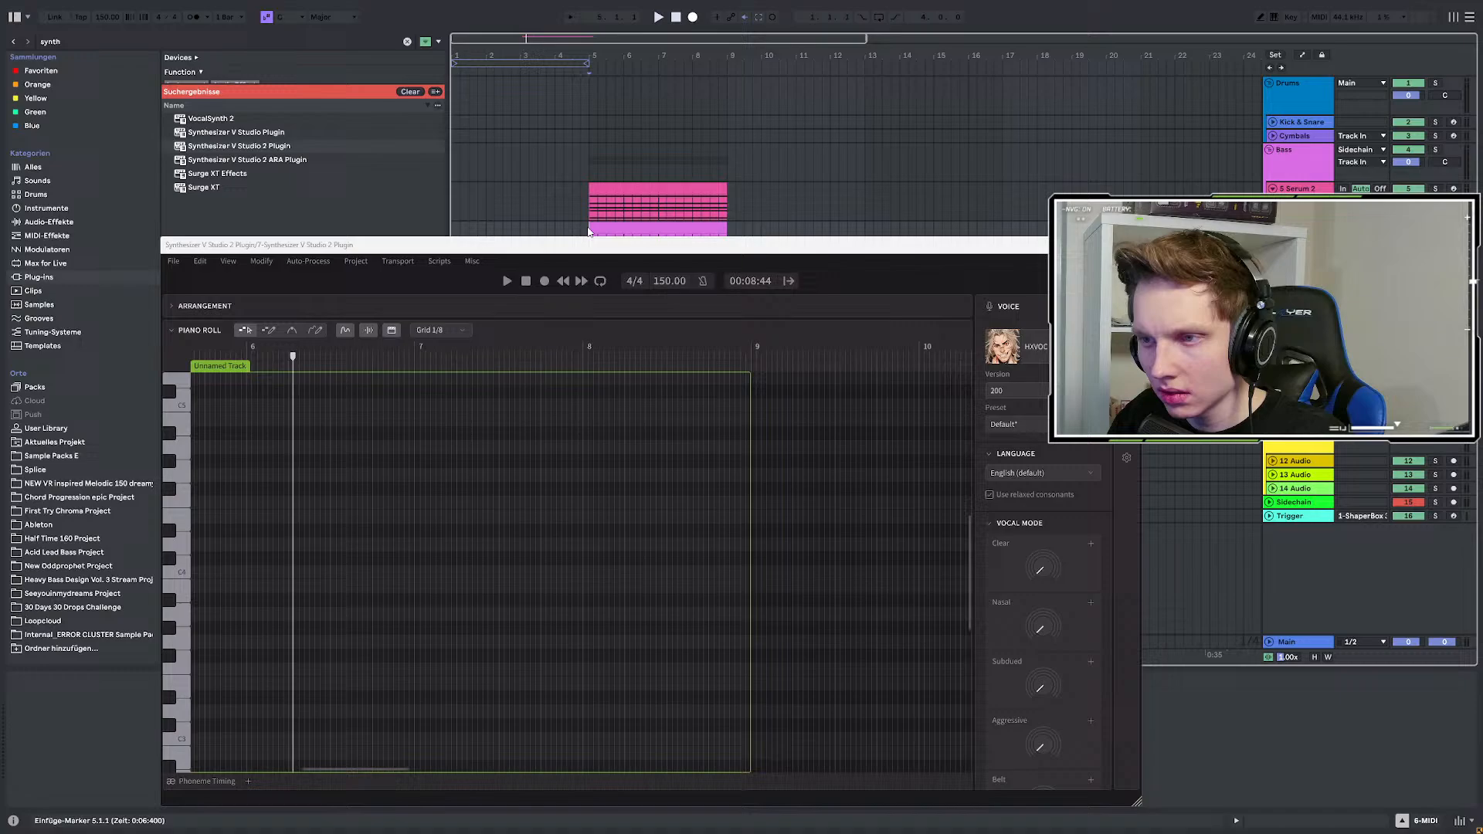
key("space")
key("space")
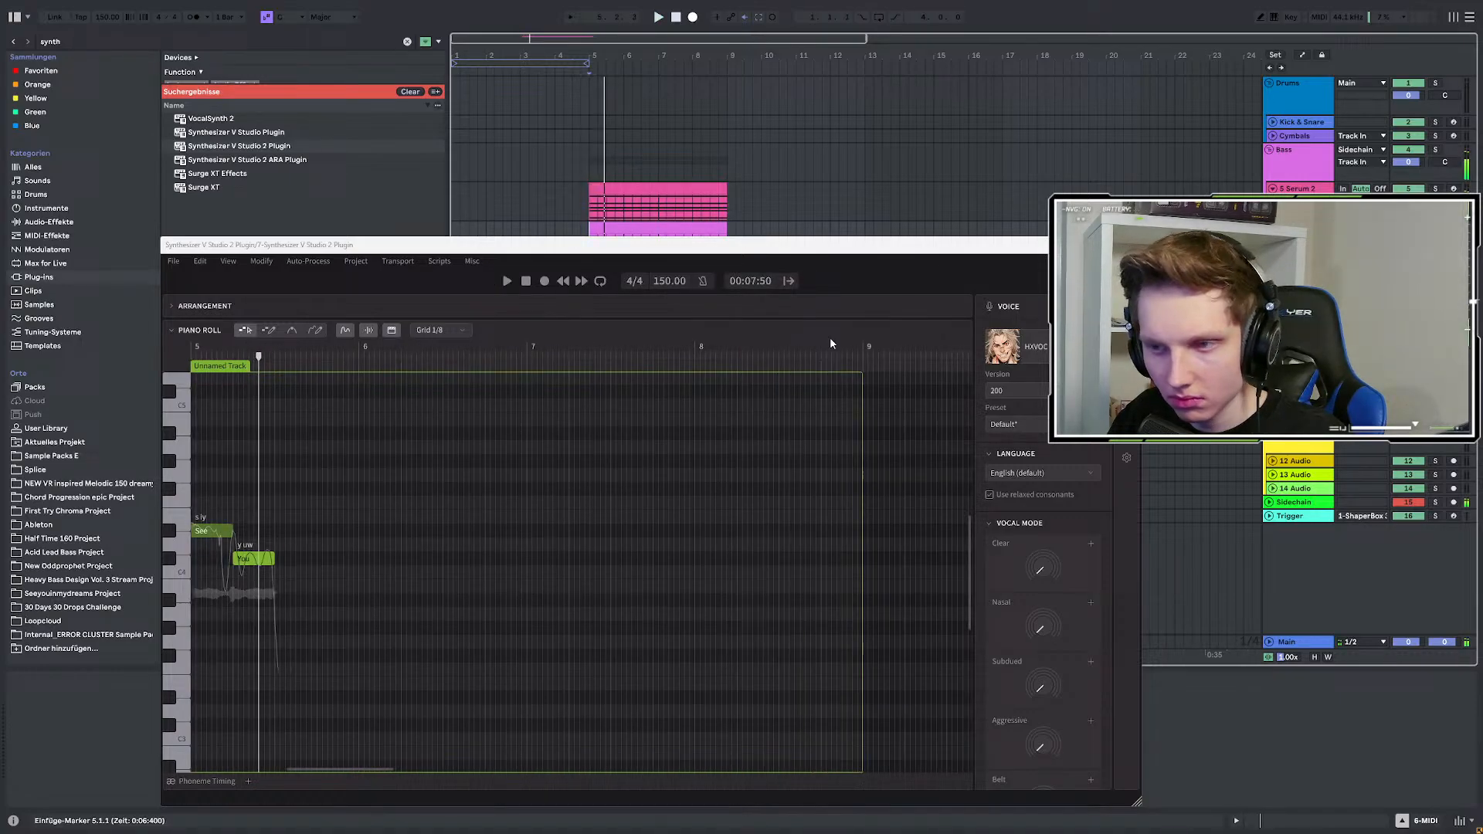
Shift the "See" and "You" notes together slightly later in bar 5 and play from bar 5 to check their timing.
left_click_drag(294, 510, 156, 622)
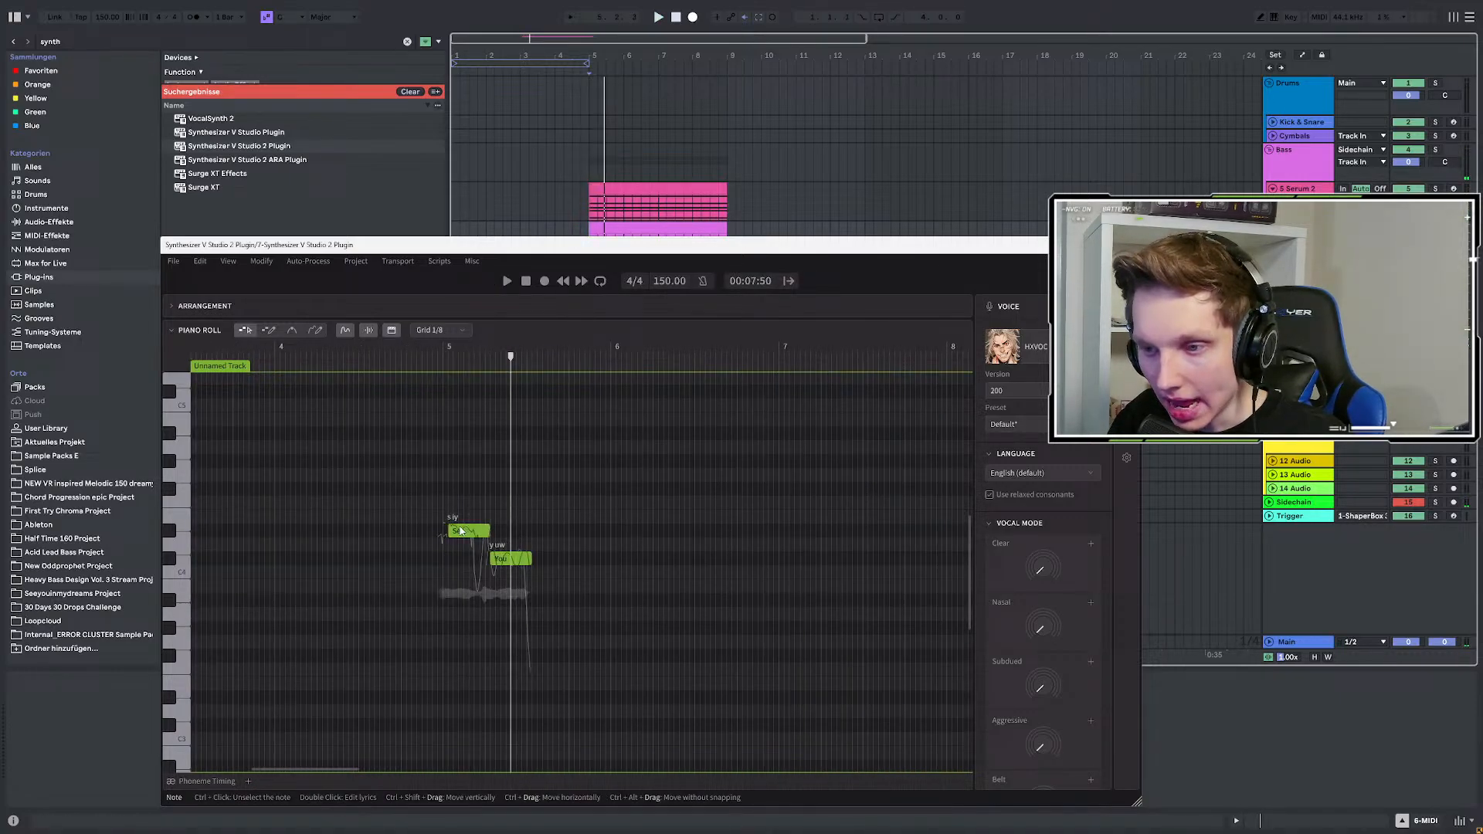
left_click_drag(456, 532, 477, 533)
key("space")
key("space")
left_click(620, 226)
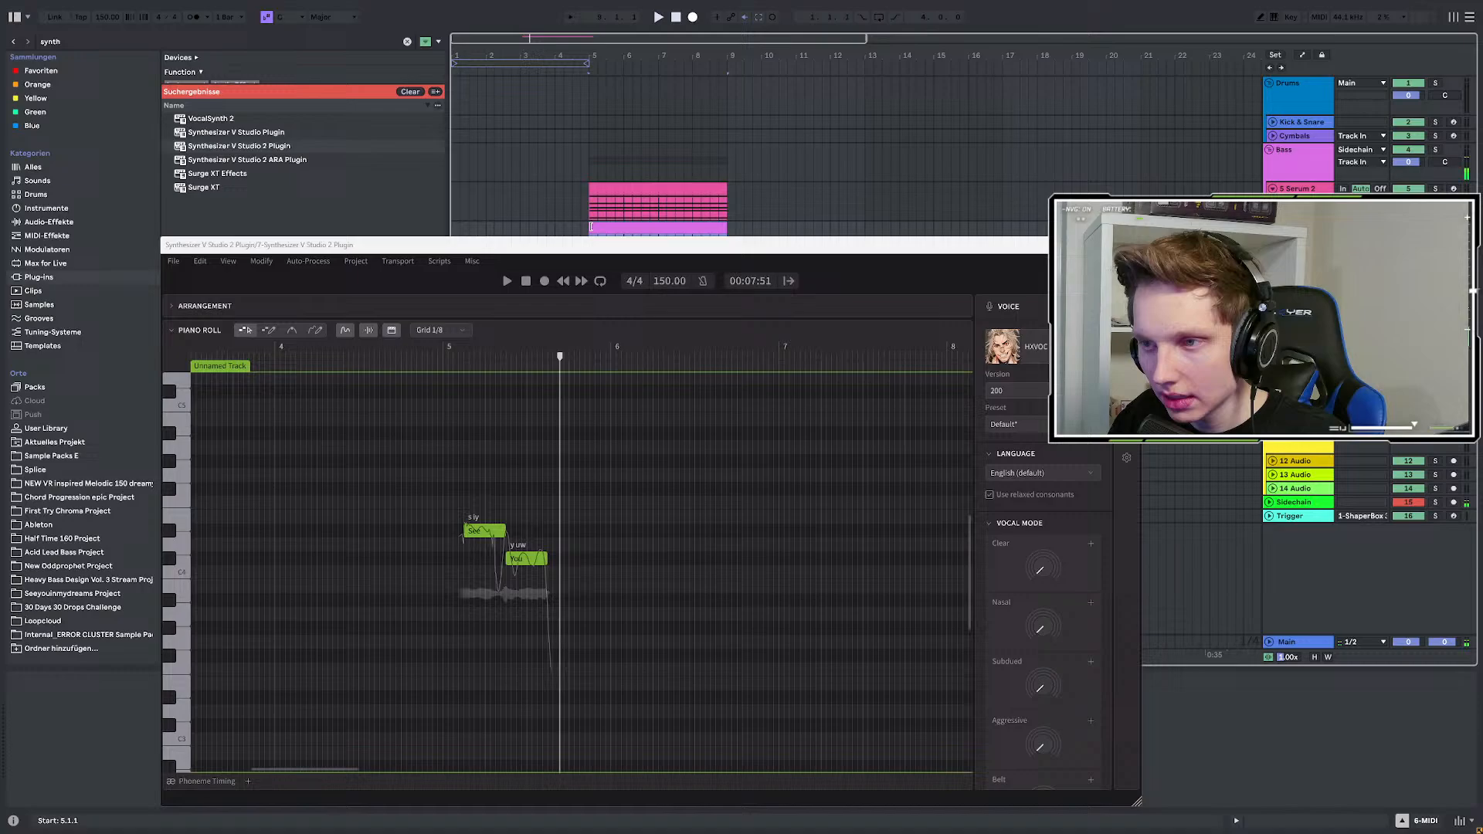
key("space")
key("space")
left_click(557, 554)
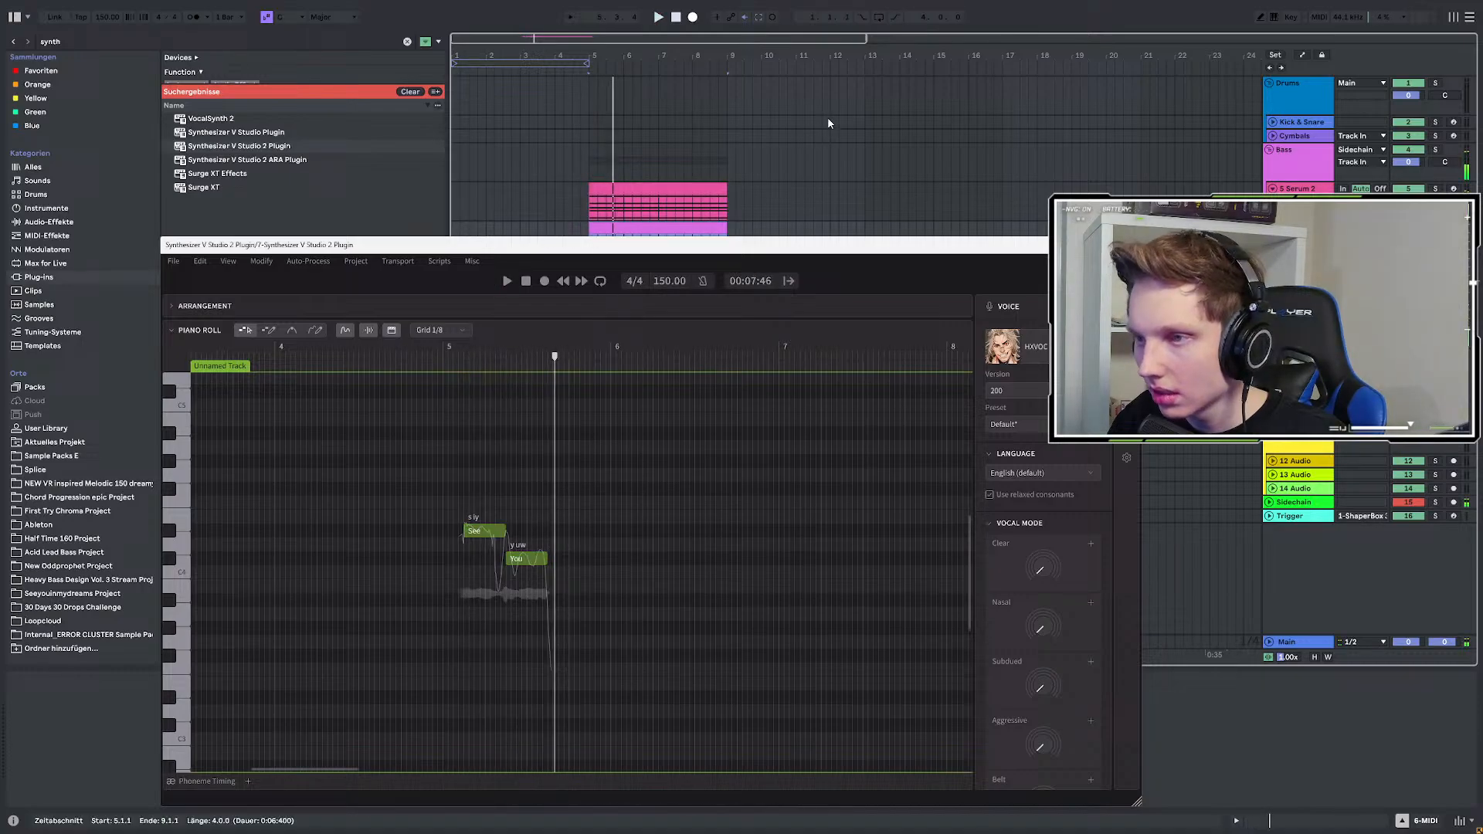
Select the Synthesizer V track and switch the vocal's voice to SOLARIA for playback.
left_click(1298, 263)
key("space")
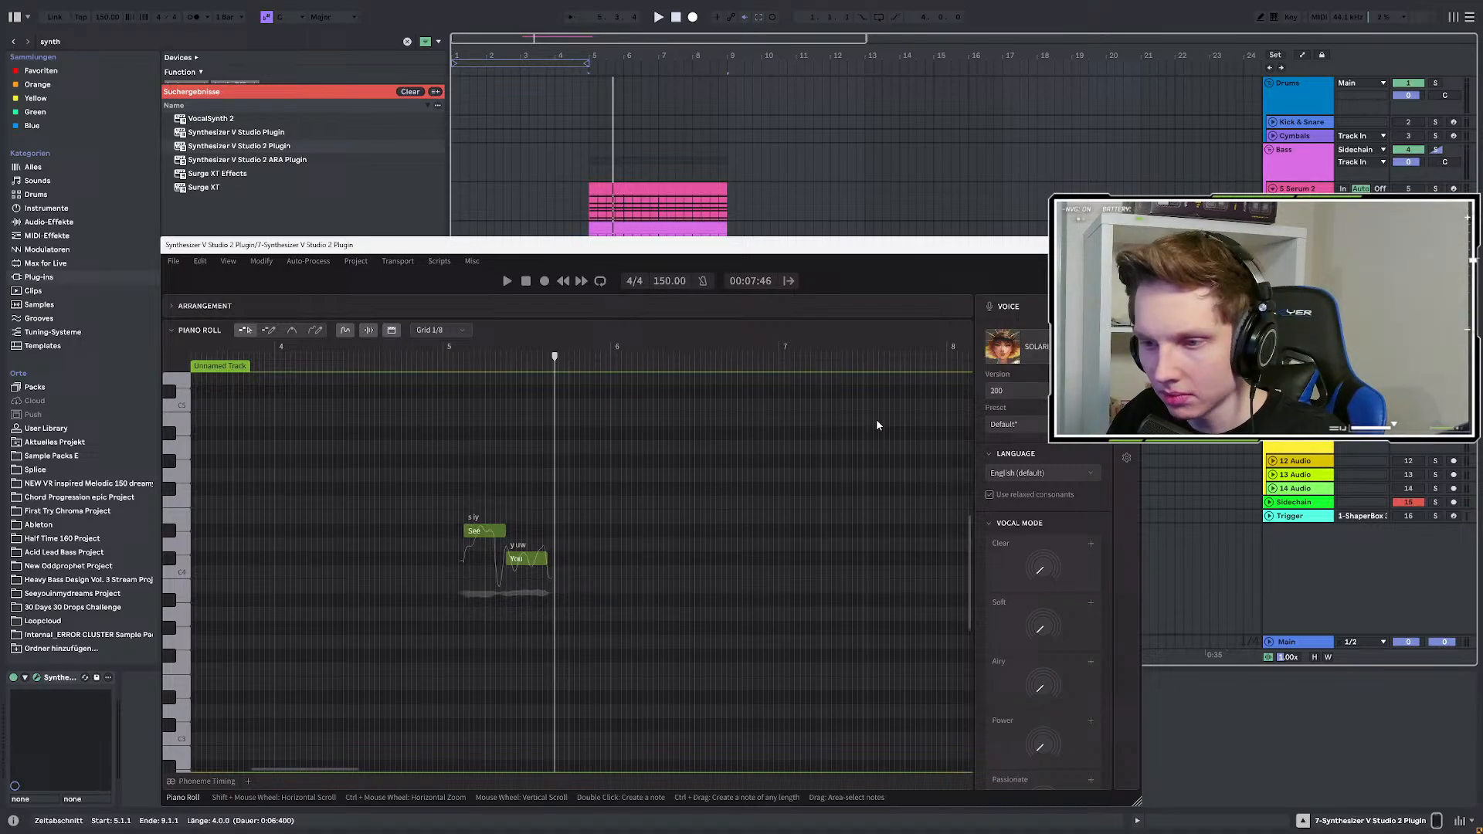
Raise the Clear, Soft, Airy and Power vocal modes of the SOLARIA II voice while playing the vocal from bar 5.
left_click(587, 236)
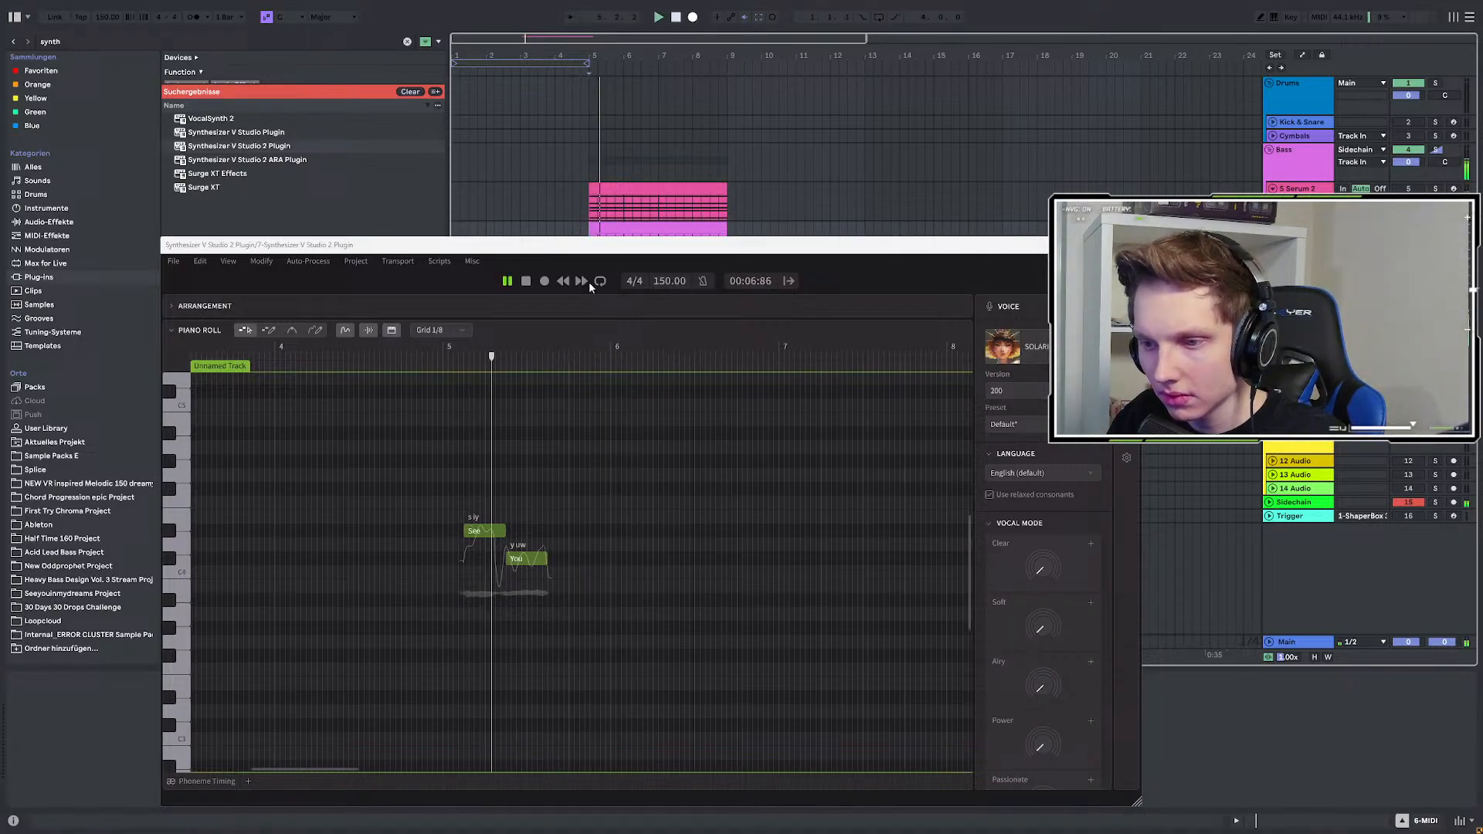
left_click_drag(909, 249, 891, 163)
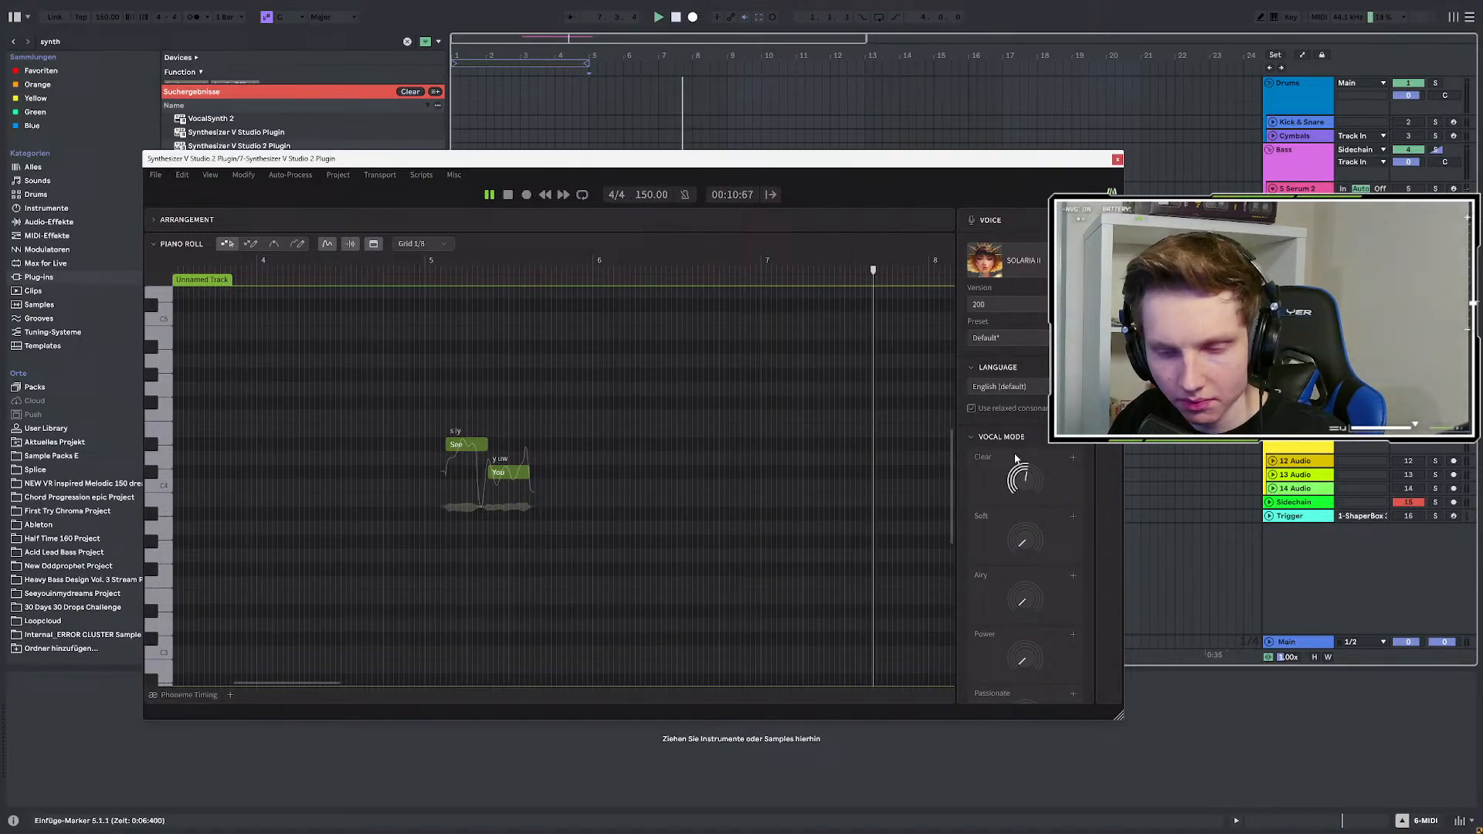
left_click(603, 115)
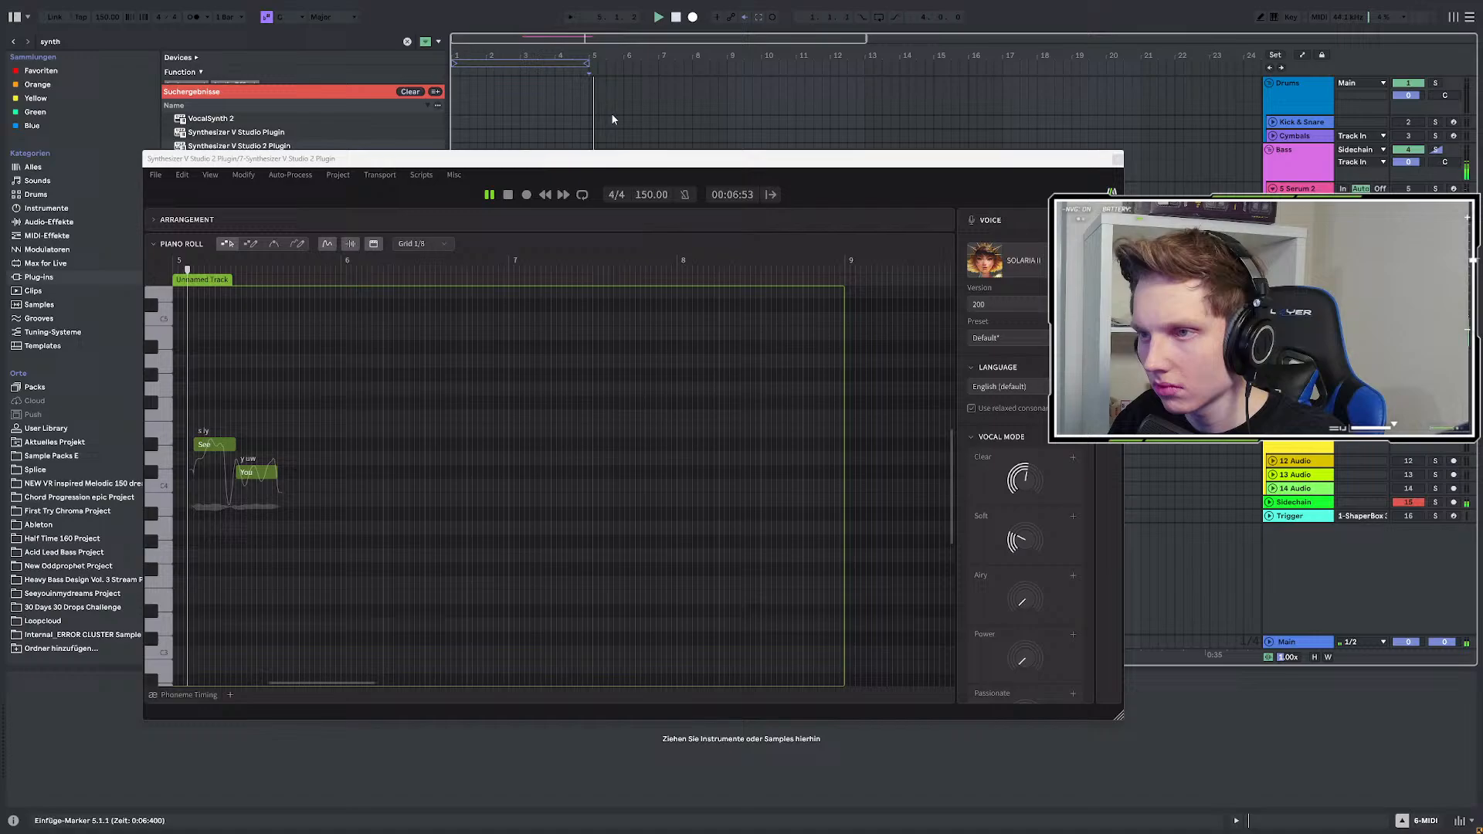
left_click_drag(1032, 602, 1020, 568)
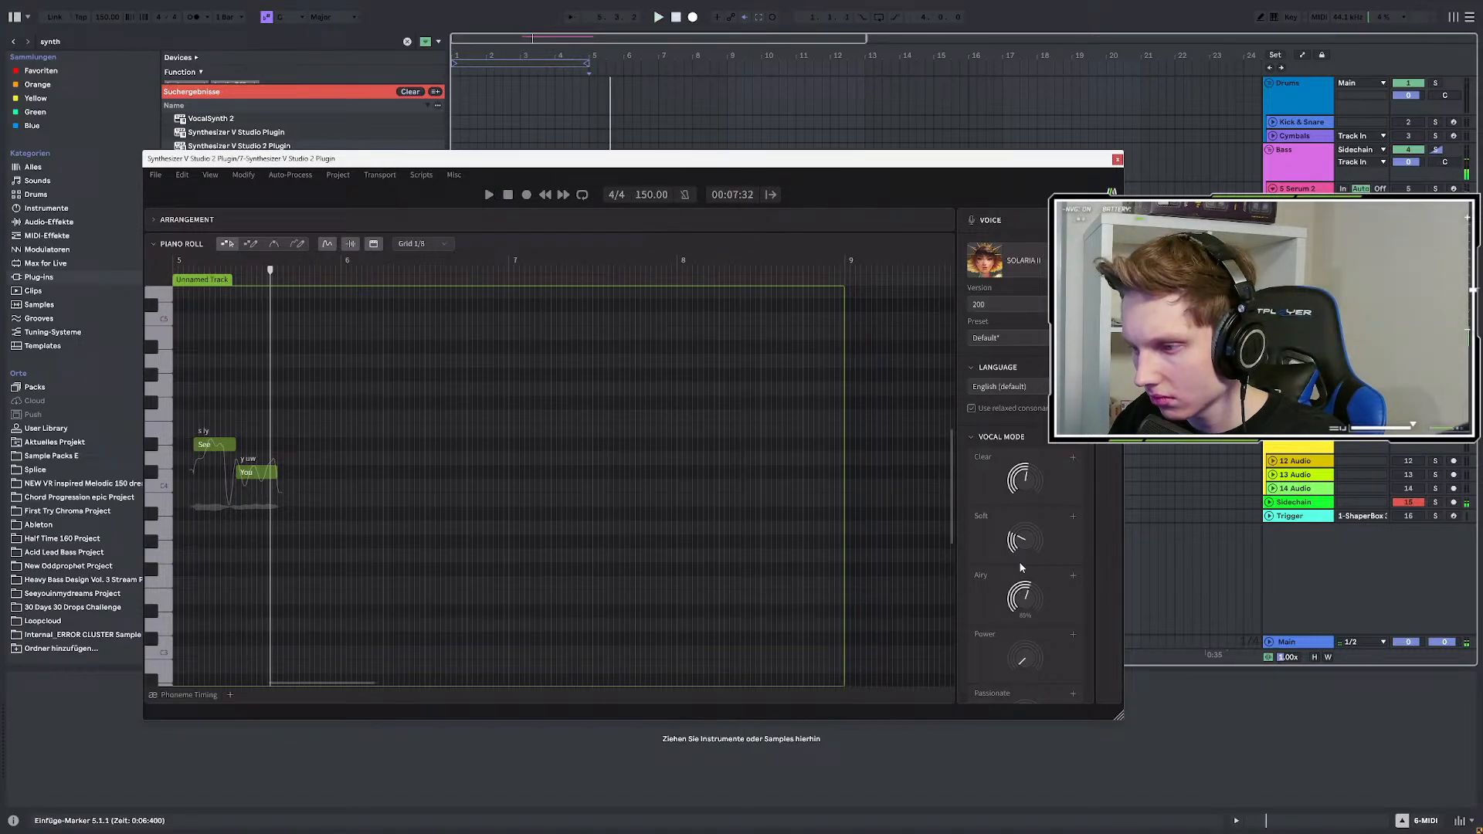
left_click_drag(1017, 664, 1017, 635)
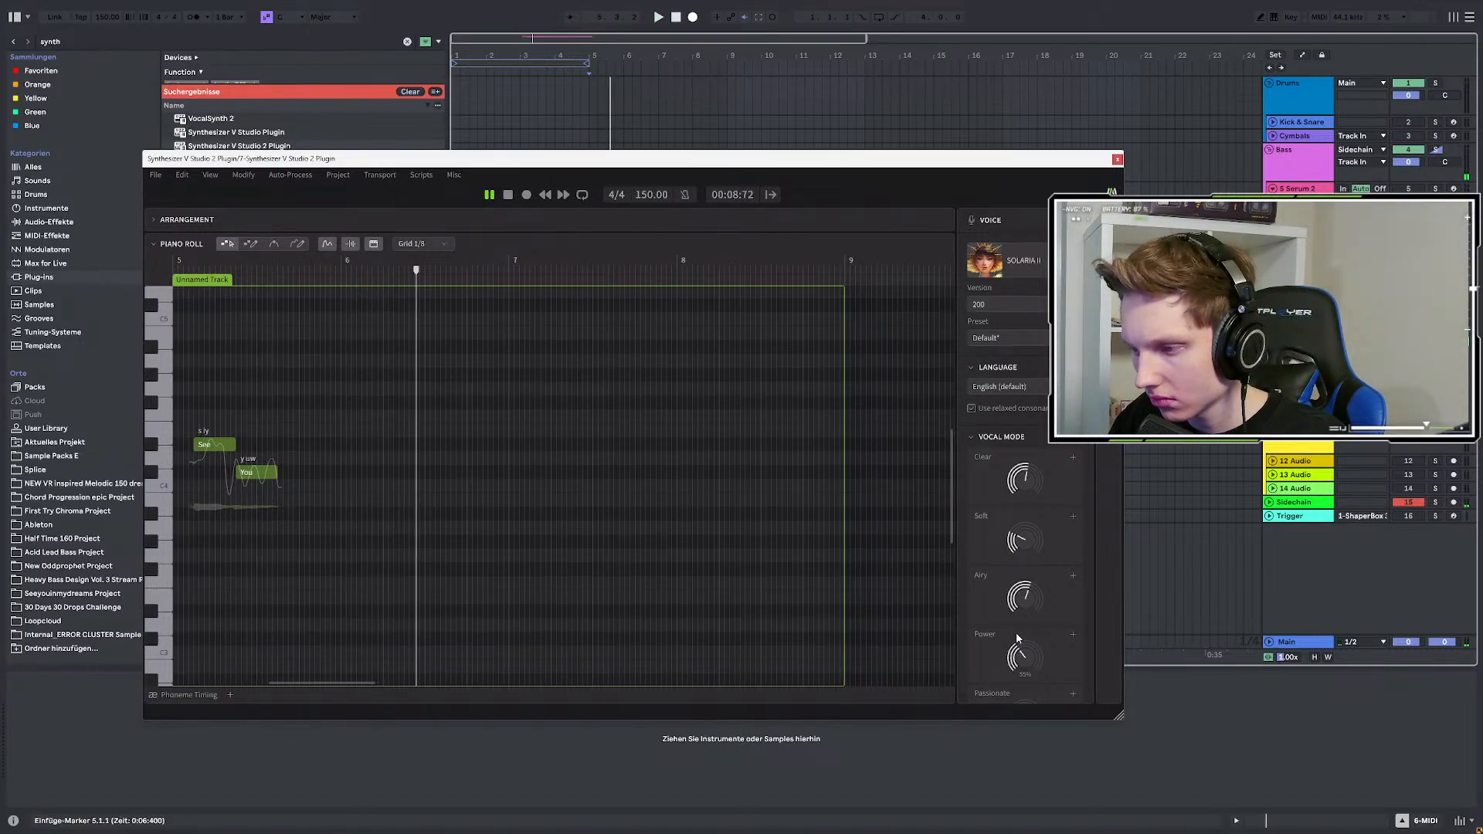
left_click(844, 7)
key("space")
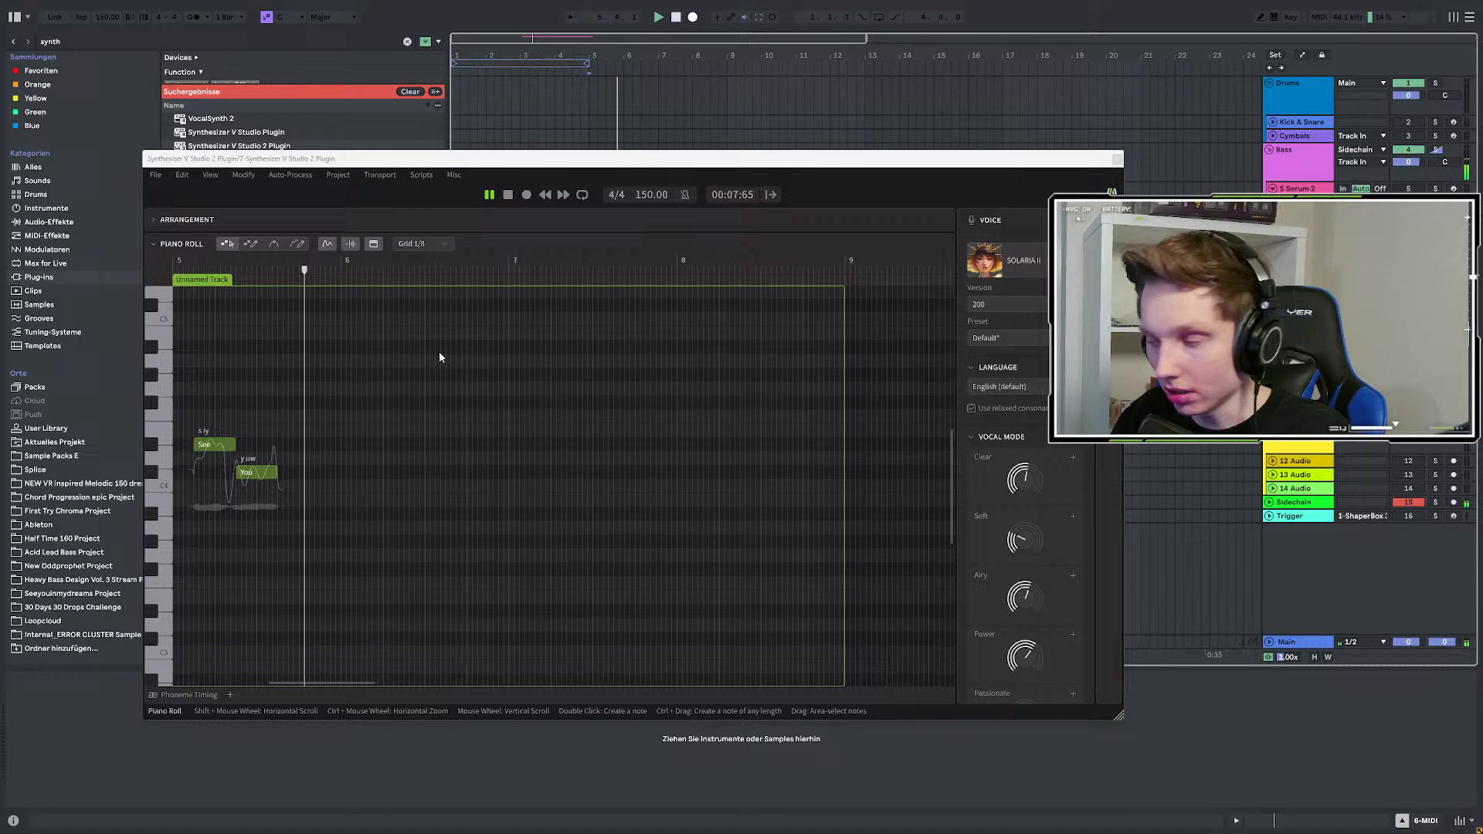
key("space")
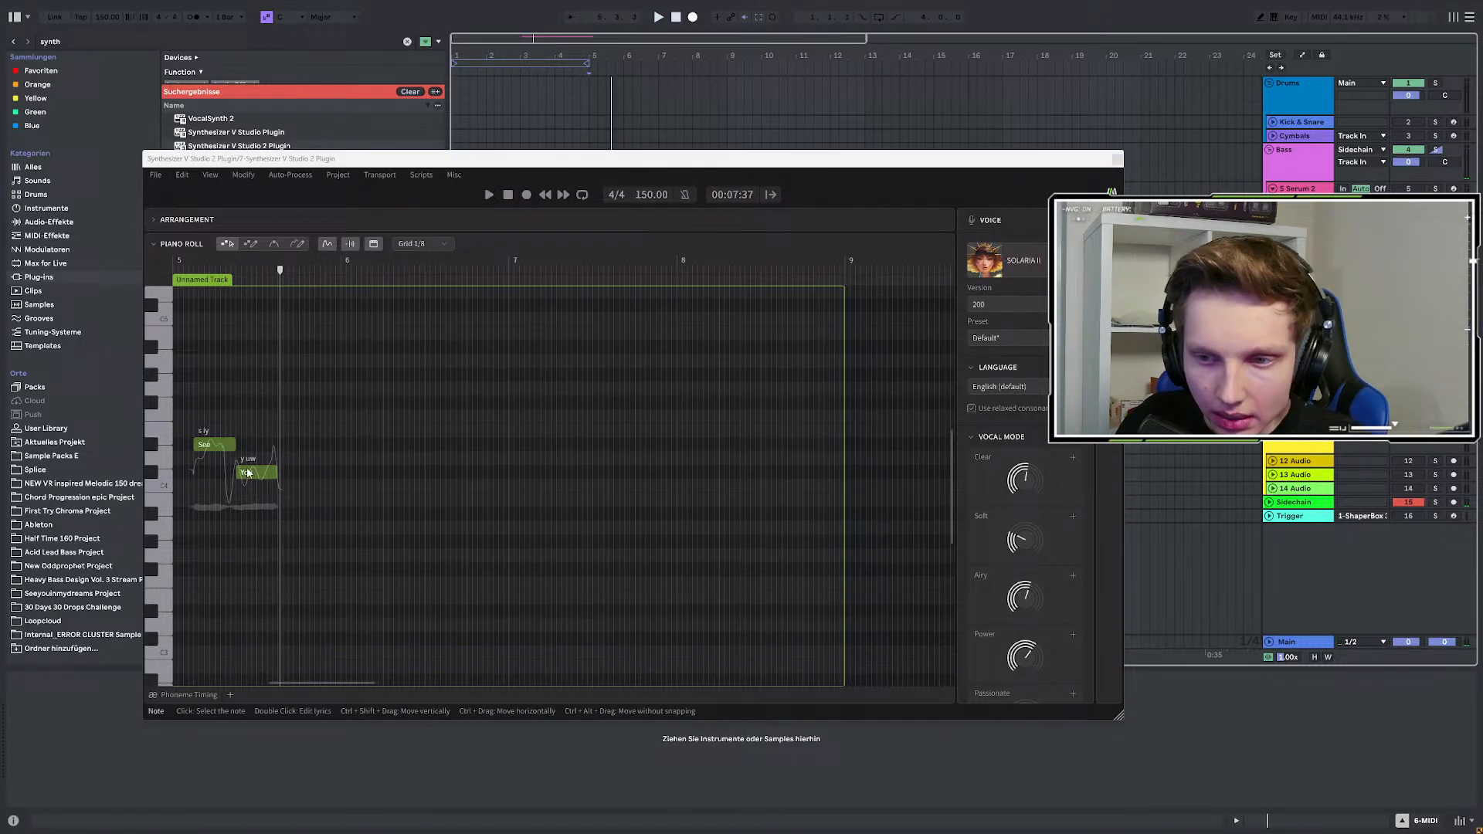
Add a short note with the lyric "in" directly after "You", pitched above the "See" note.
double_click(288, 403)
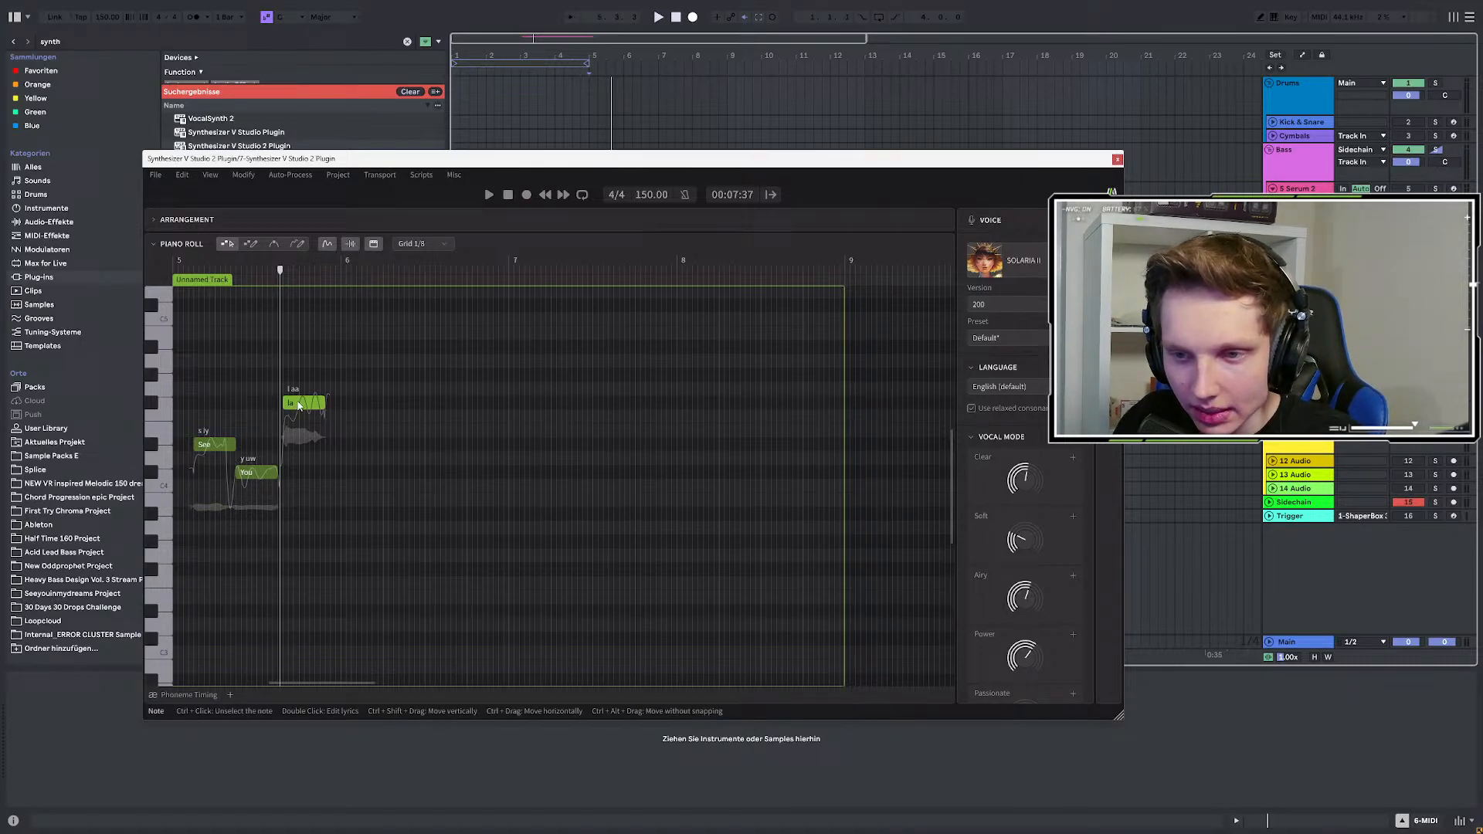
double_click(297, 403)
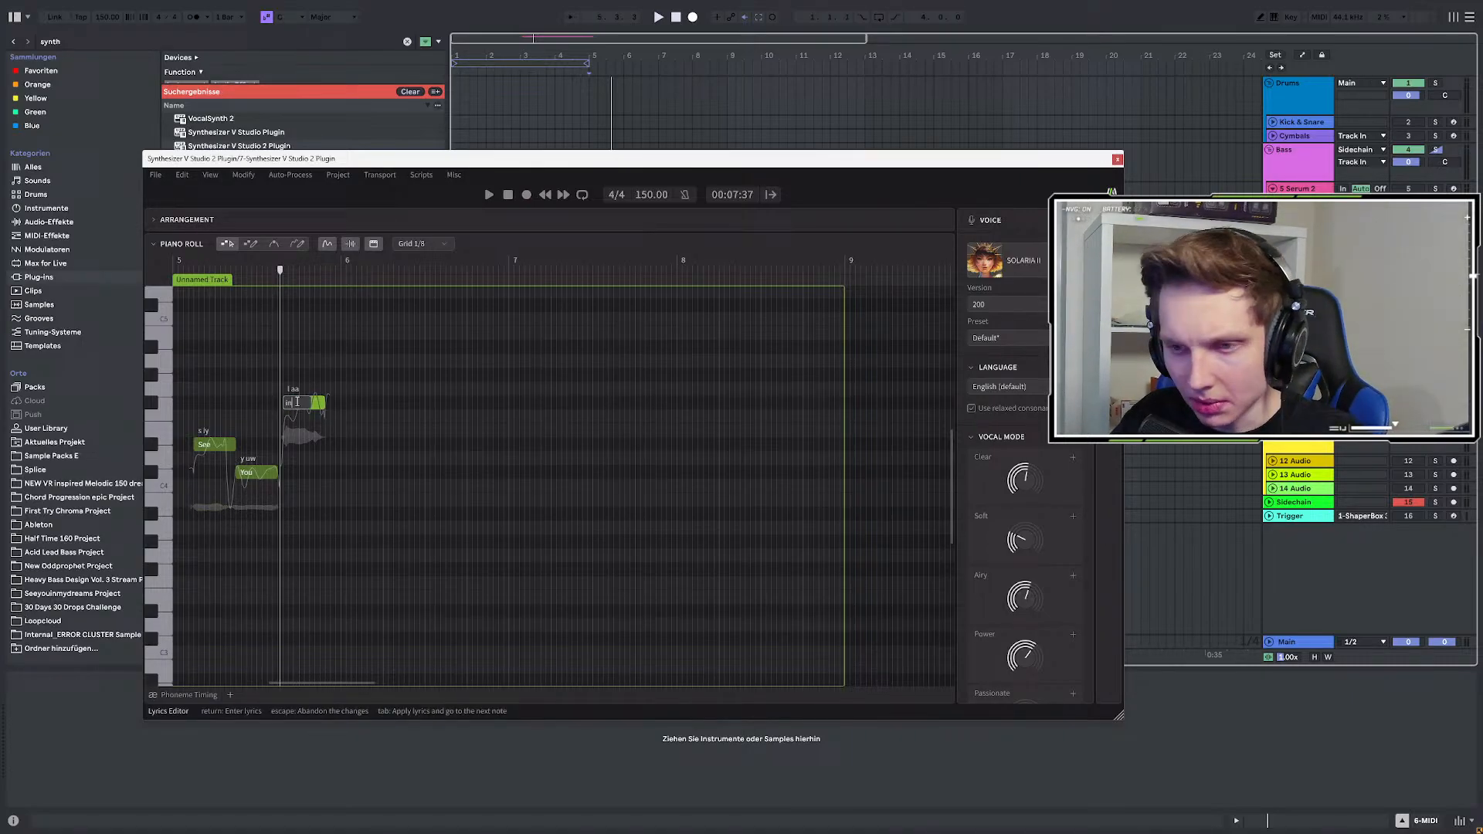
type("in")
key("Return")
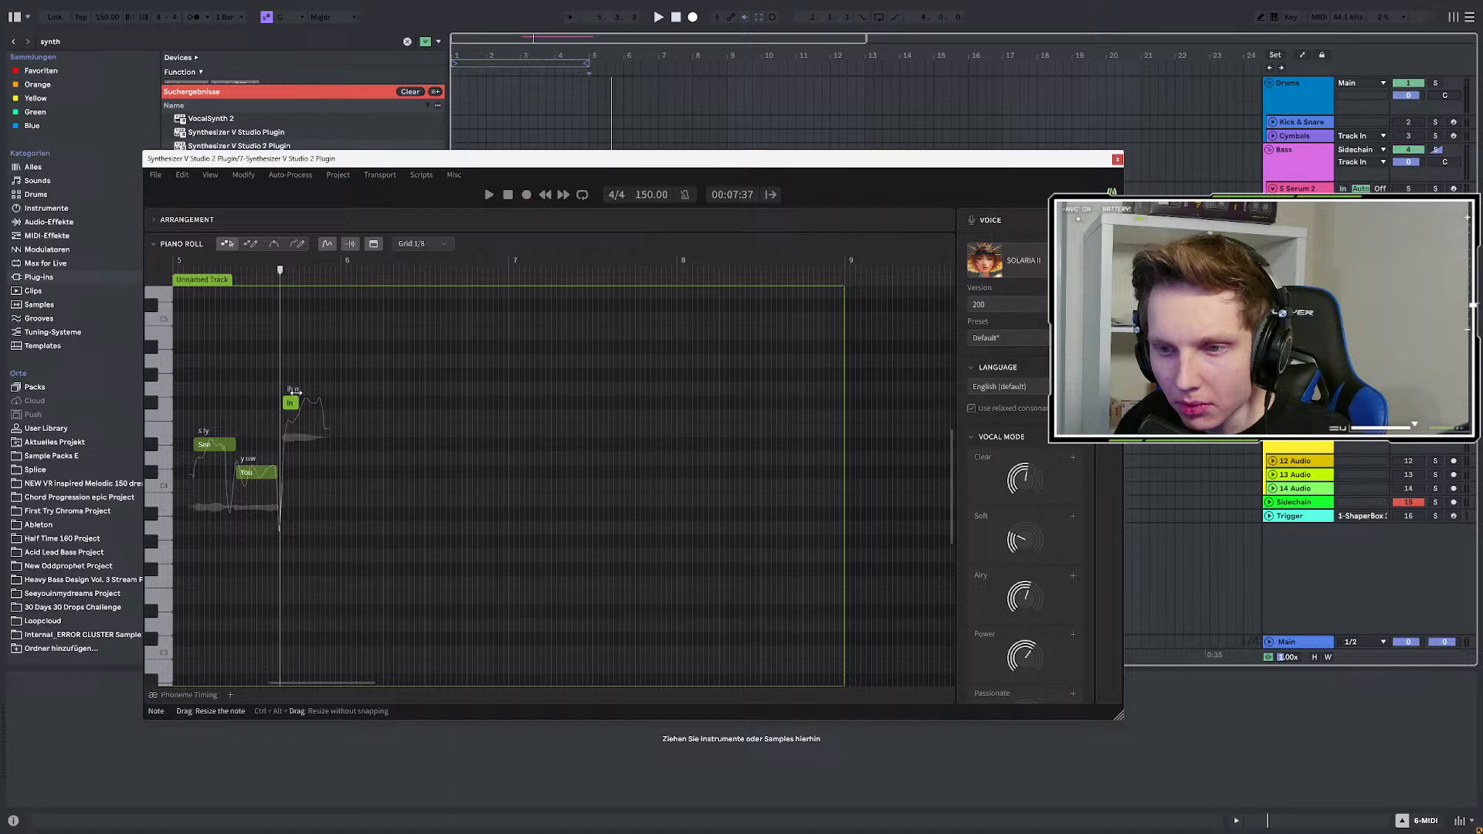
left_click_drag(292, 411, 287, 407)
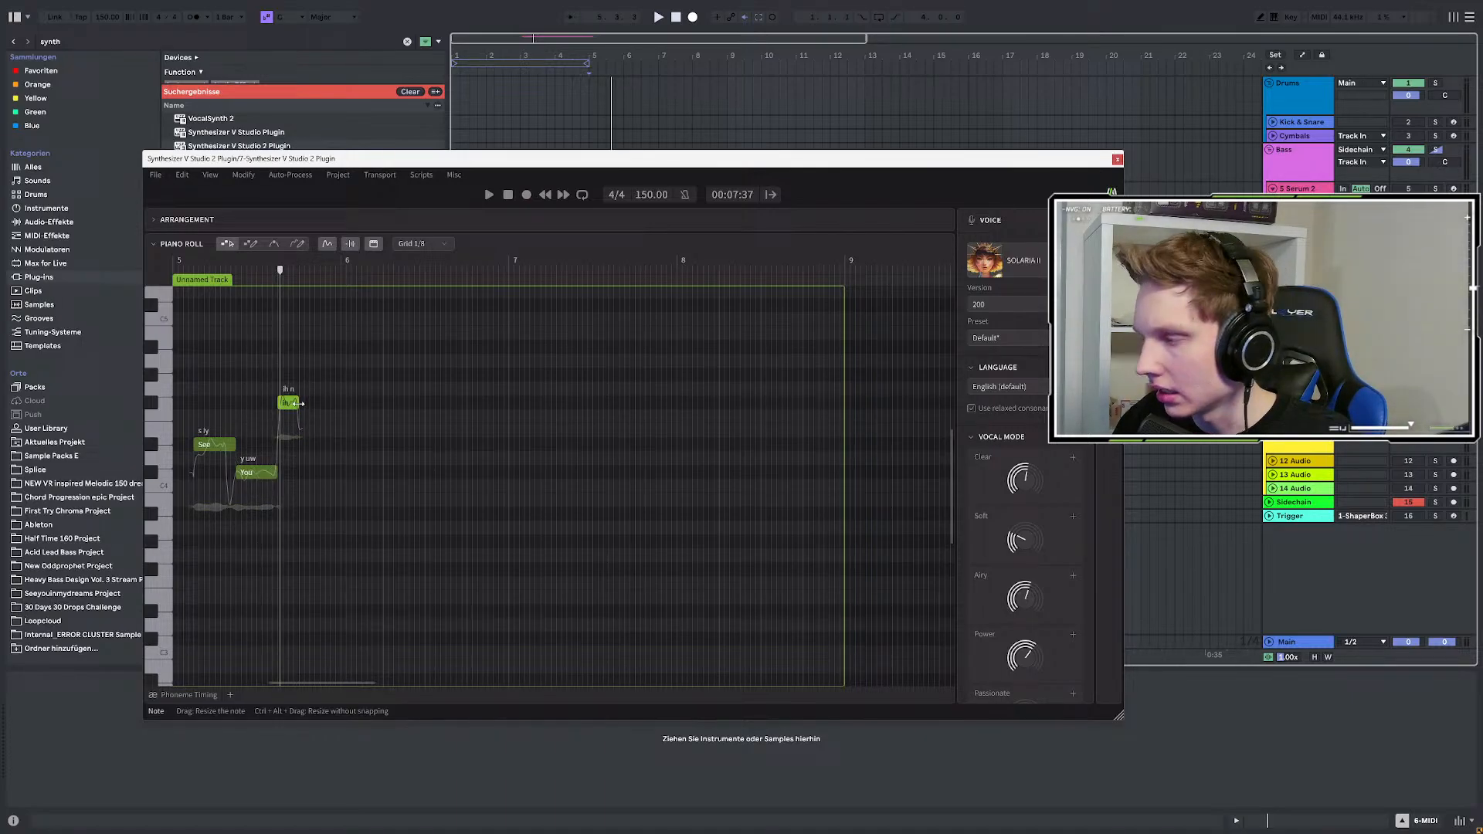
key("space")
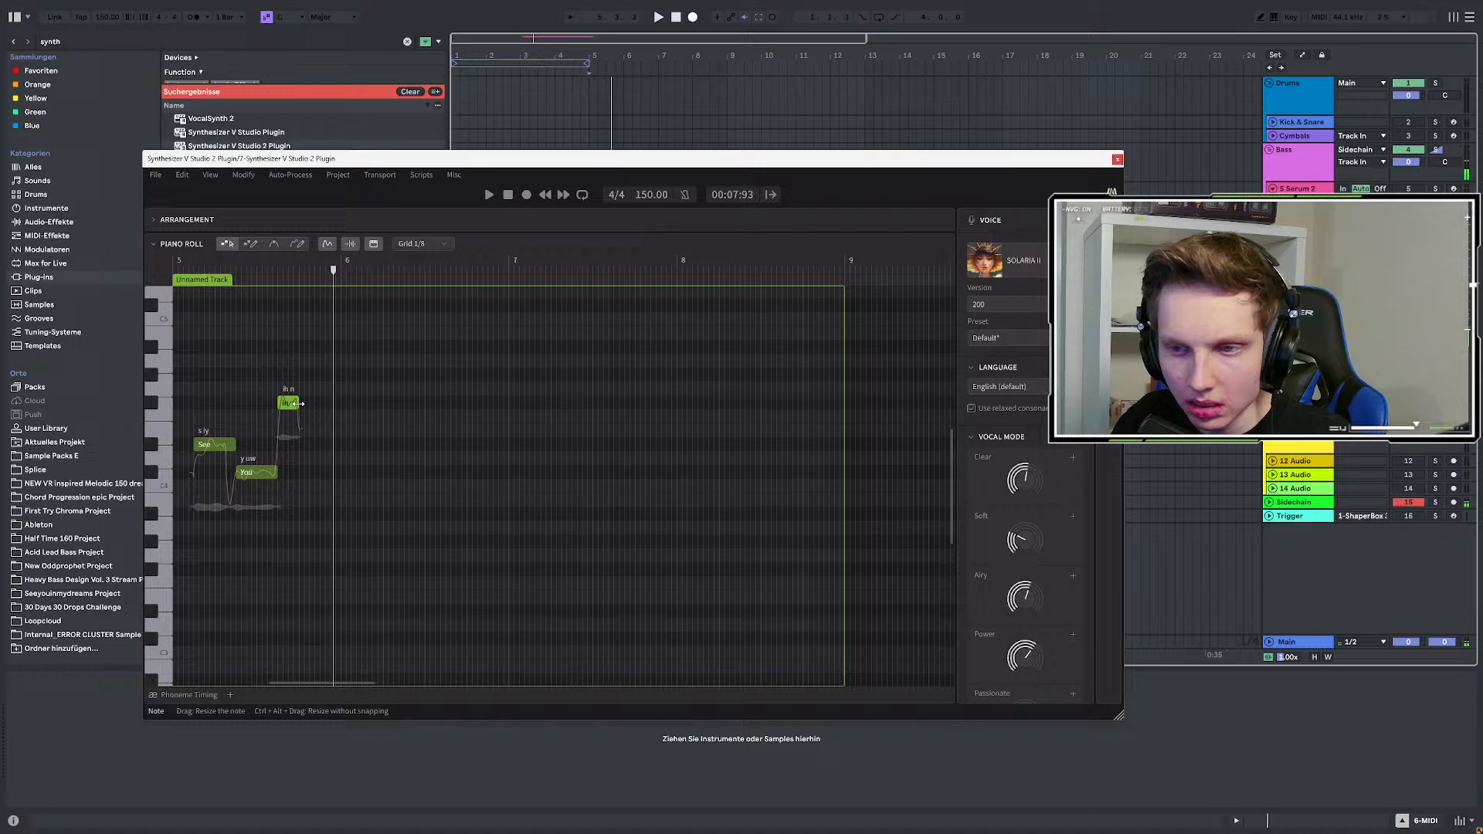
Add a short note with the lyric "my" directly after "in", at the same pitch as the "See" note.
left_click_drag(300, 444, 341, 444)
double_click(309, 446)
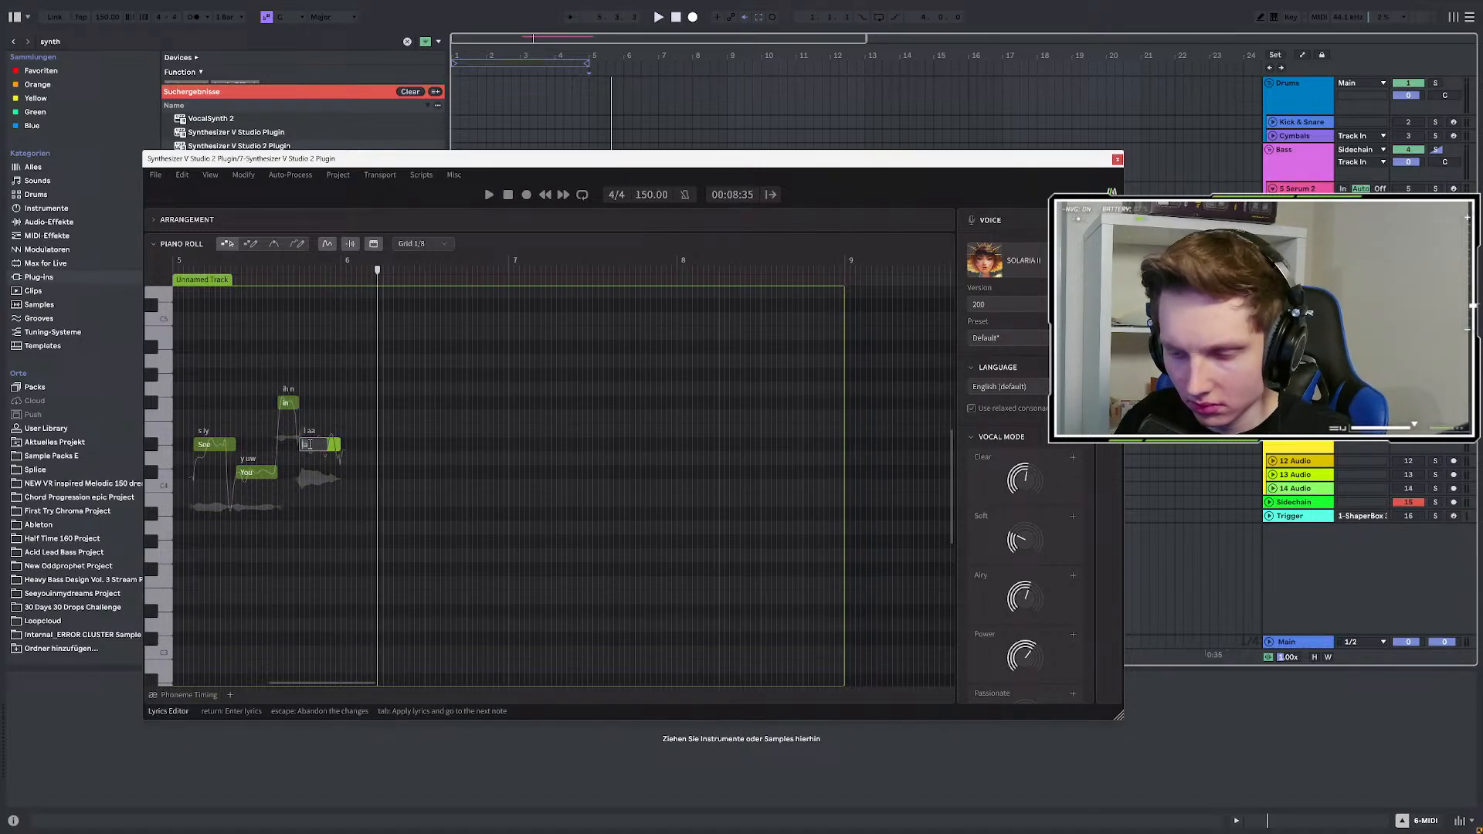
key("Return")
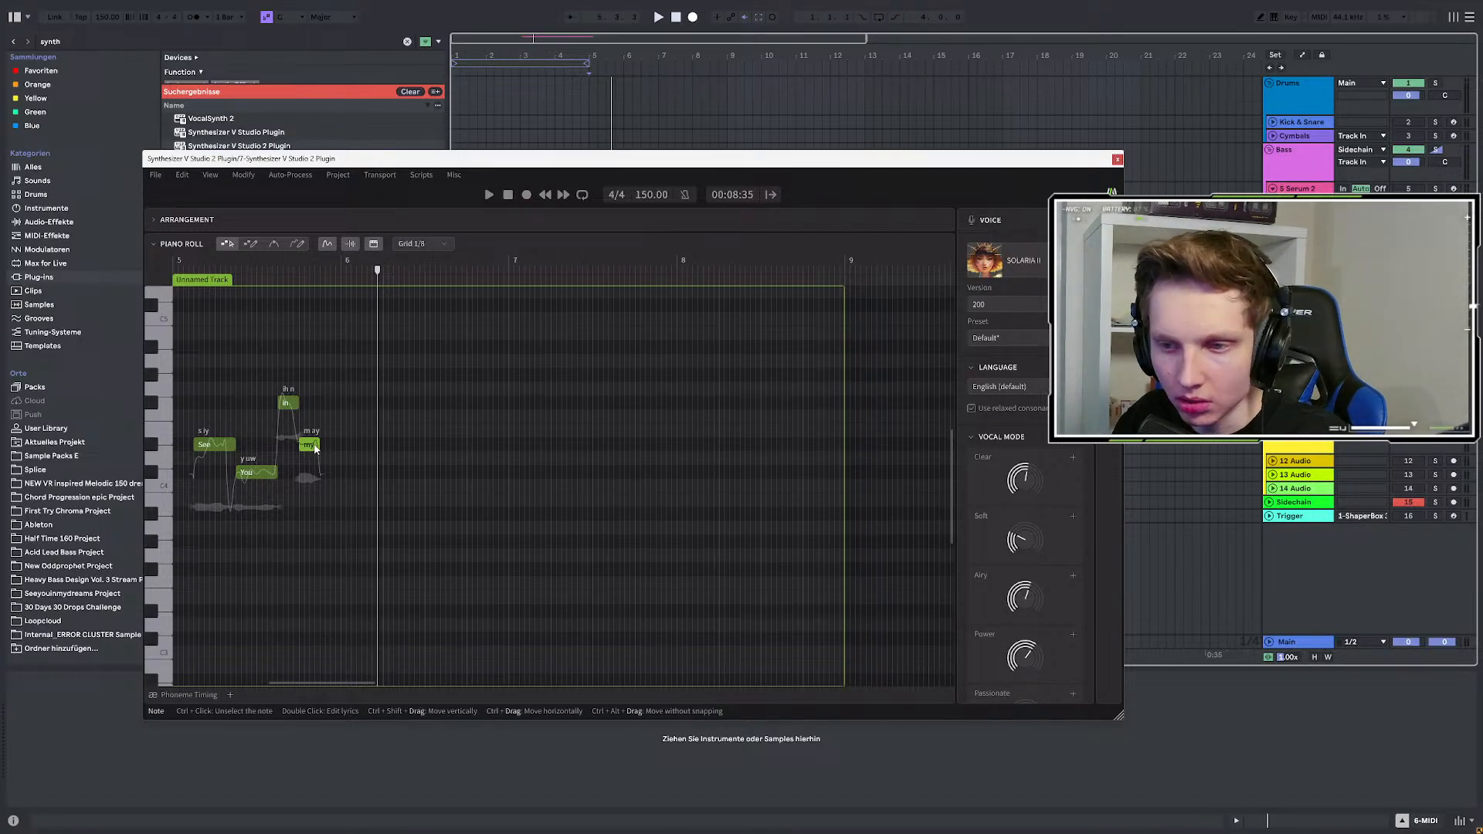
left_click_drag(433, 161, 476, 369)
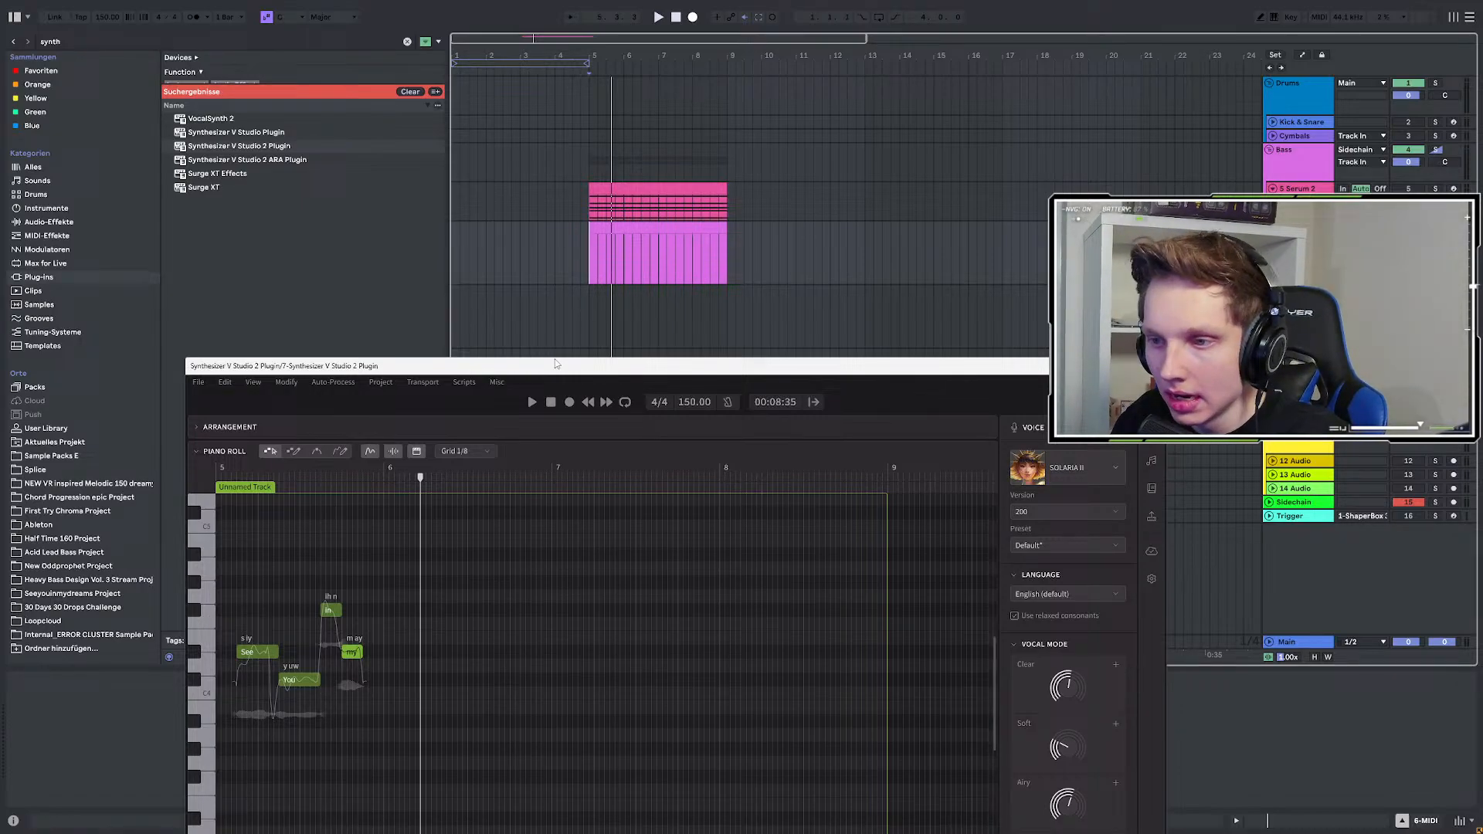
left_click_drag(556, 363, 607, 169)
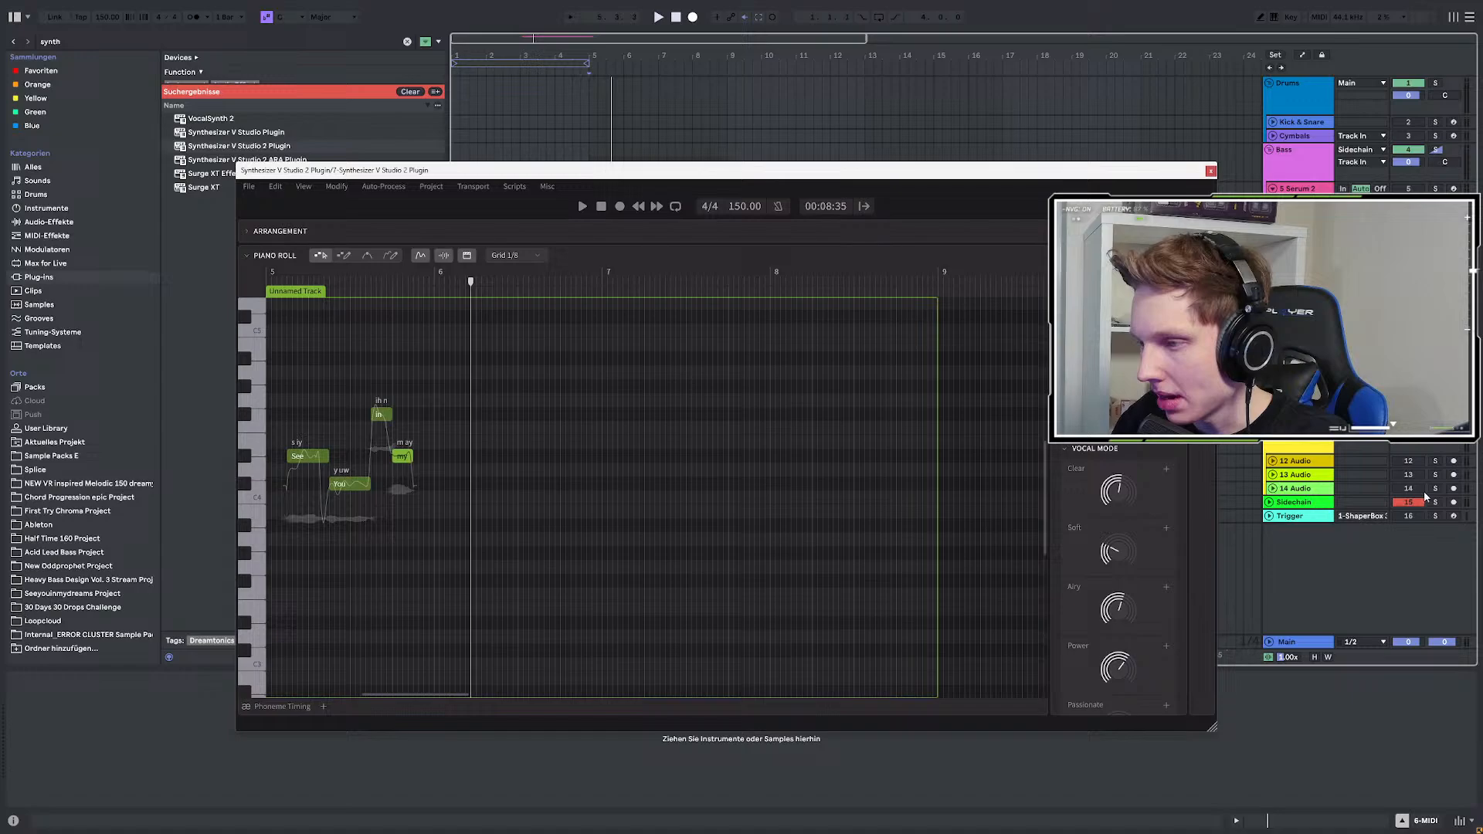
Add a note with the lyric "dreams" directly after "my" at the same pitch, and play the phrase.
double_click(424, 457)
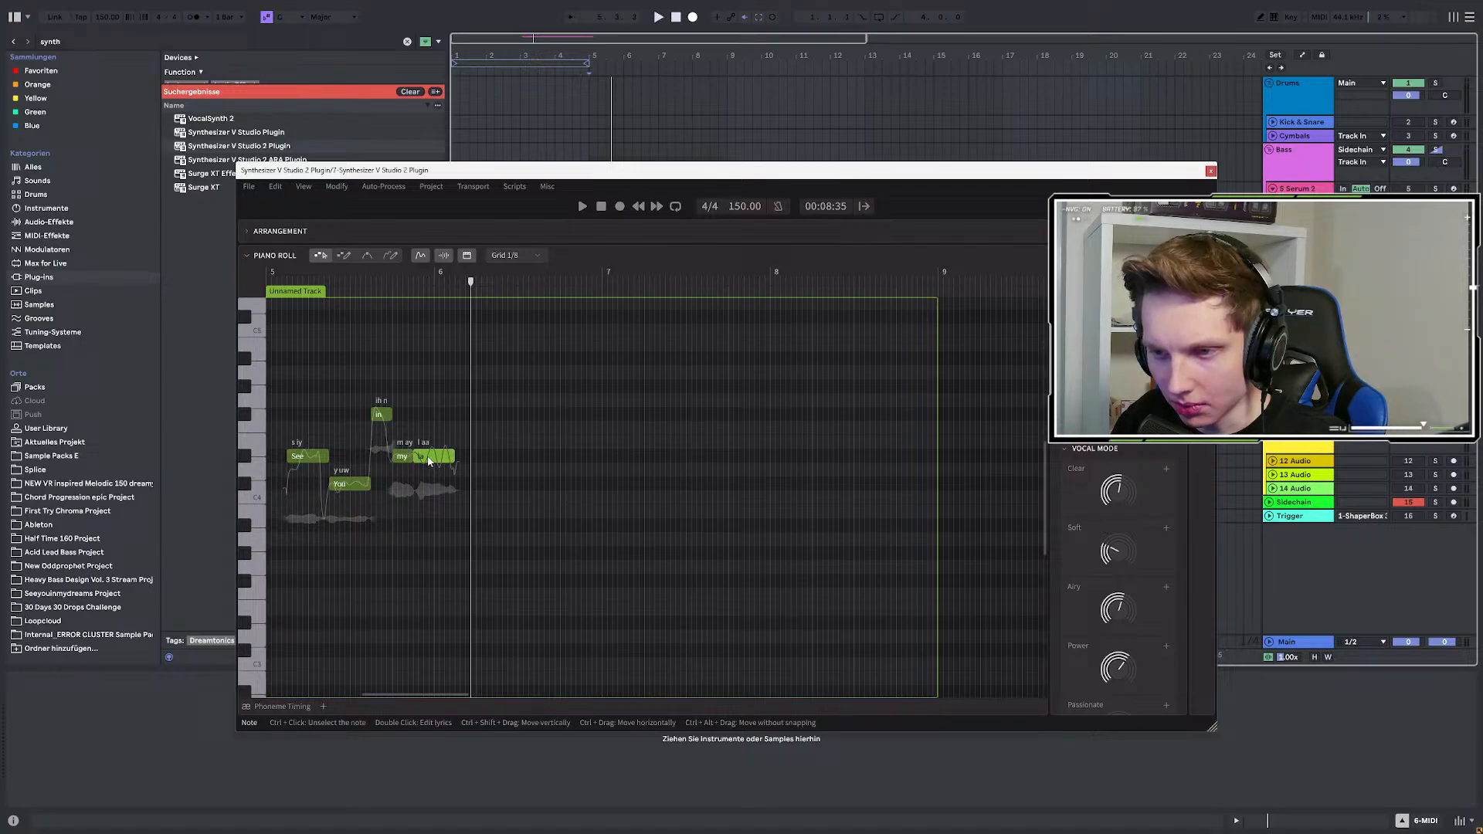
double_click(428, 457)
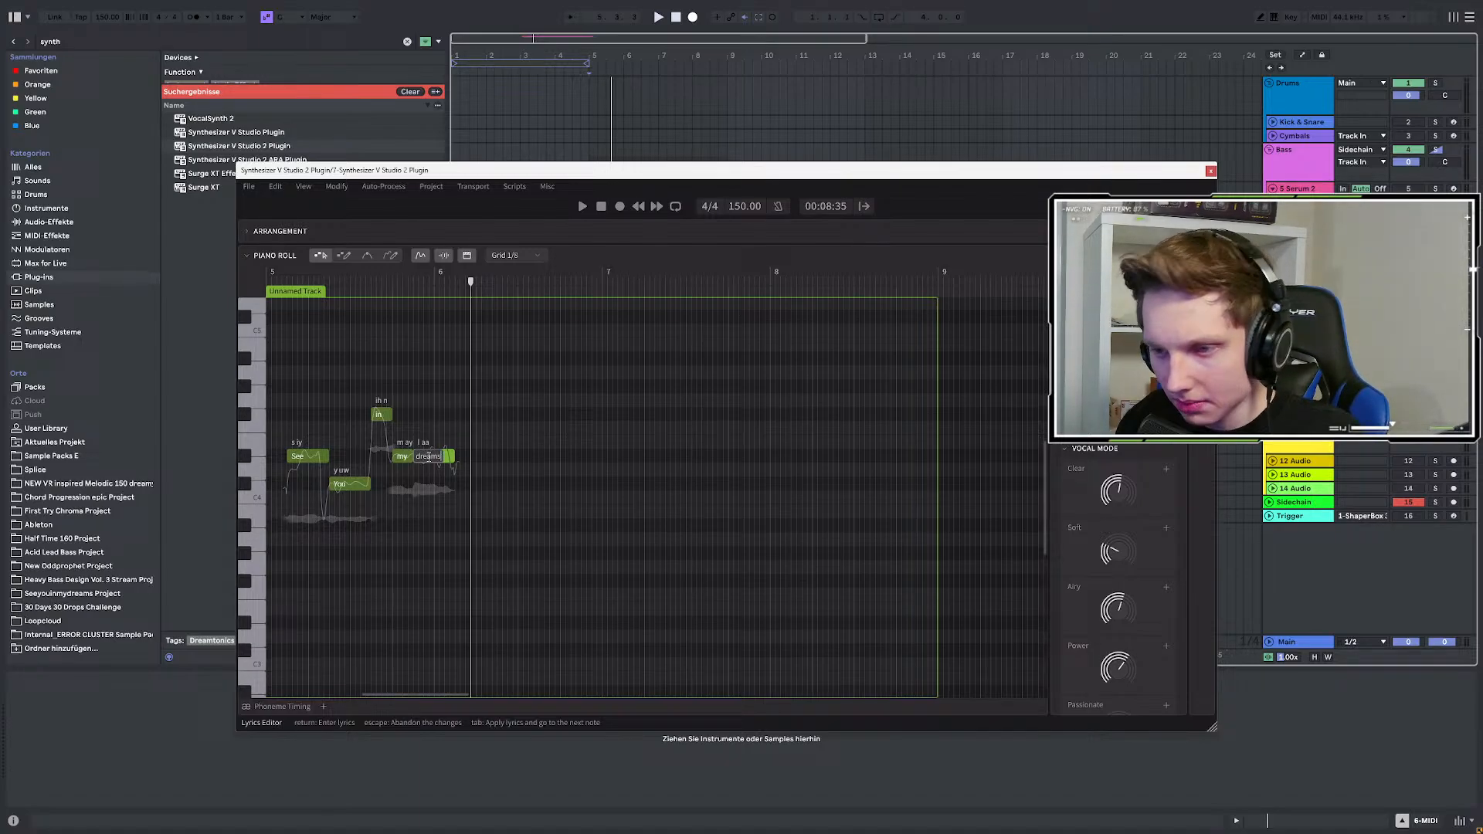
key("Return")
key("space")
key("space")
key("space")
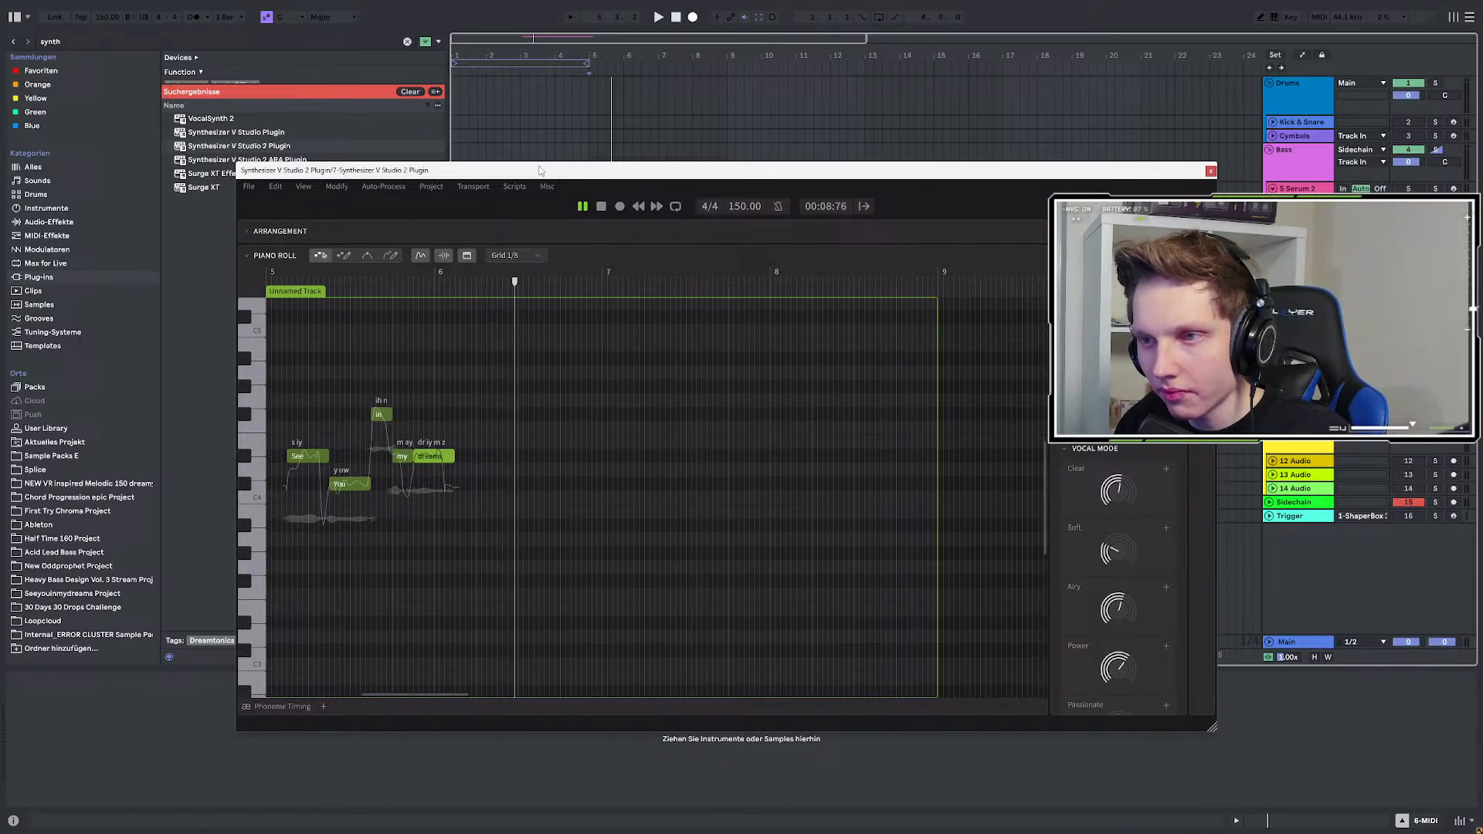
Replay the arrangement from bar 5 several times to check the timing of the "See You in my dreams" phrase.
left_click_drag(540, 167, 543, 373)
key("space")
key("space")
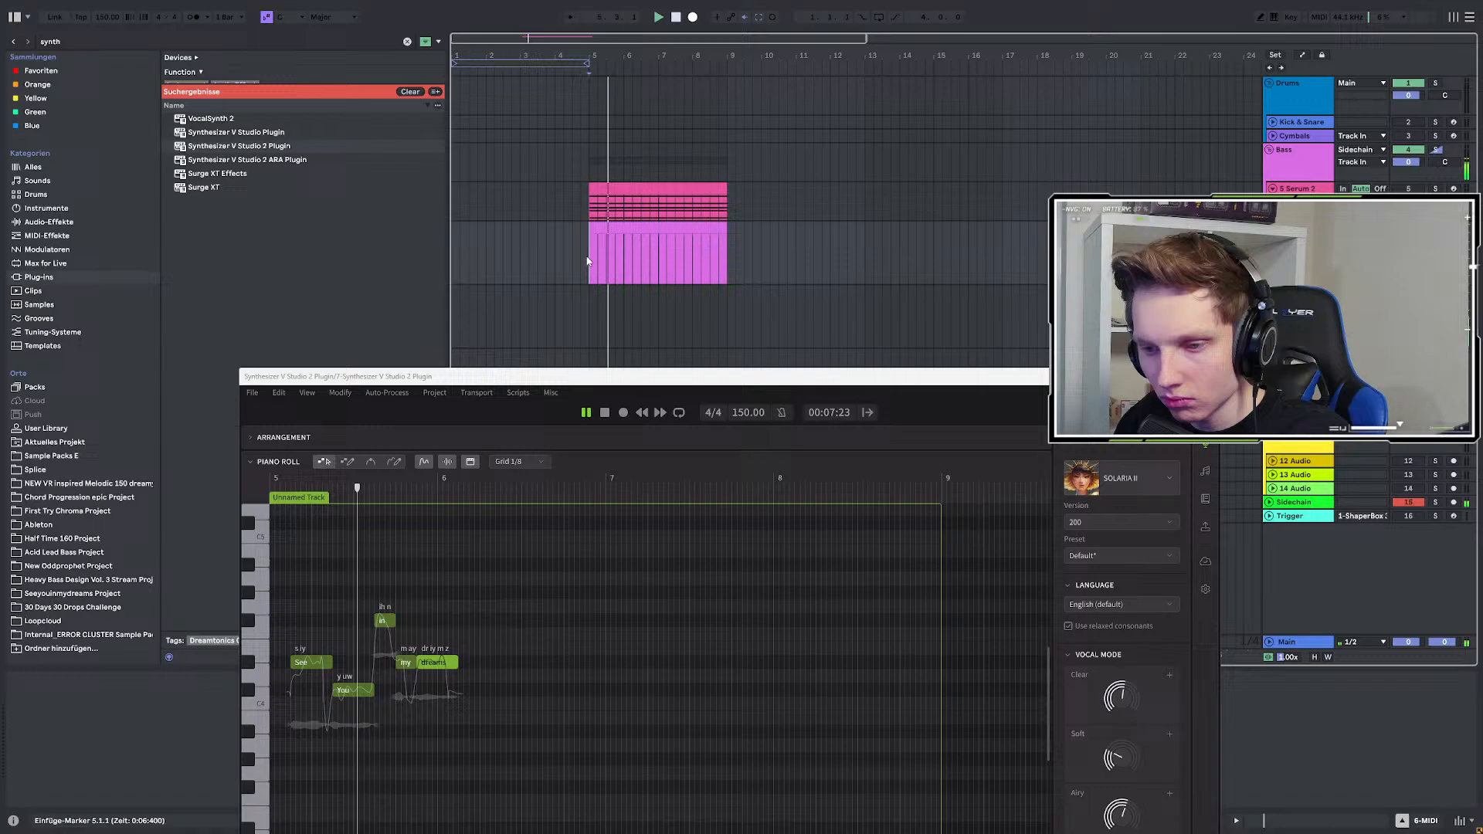
key("space")
key("space")
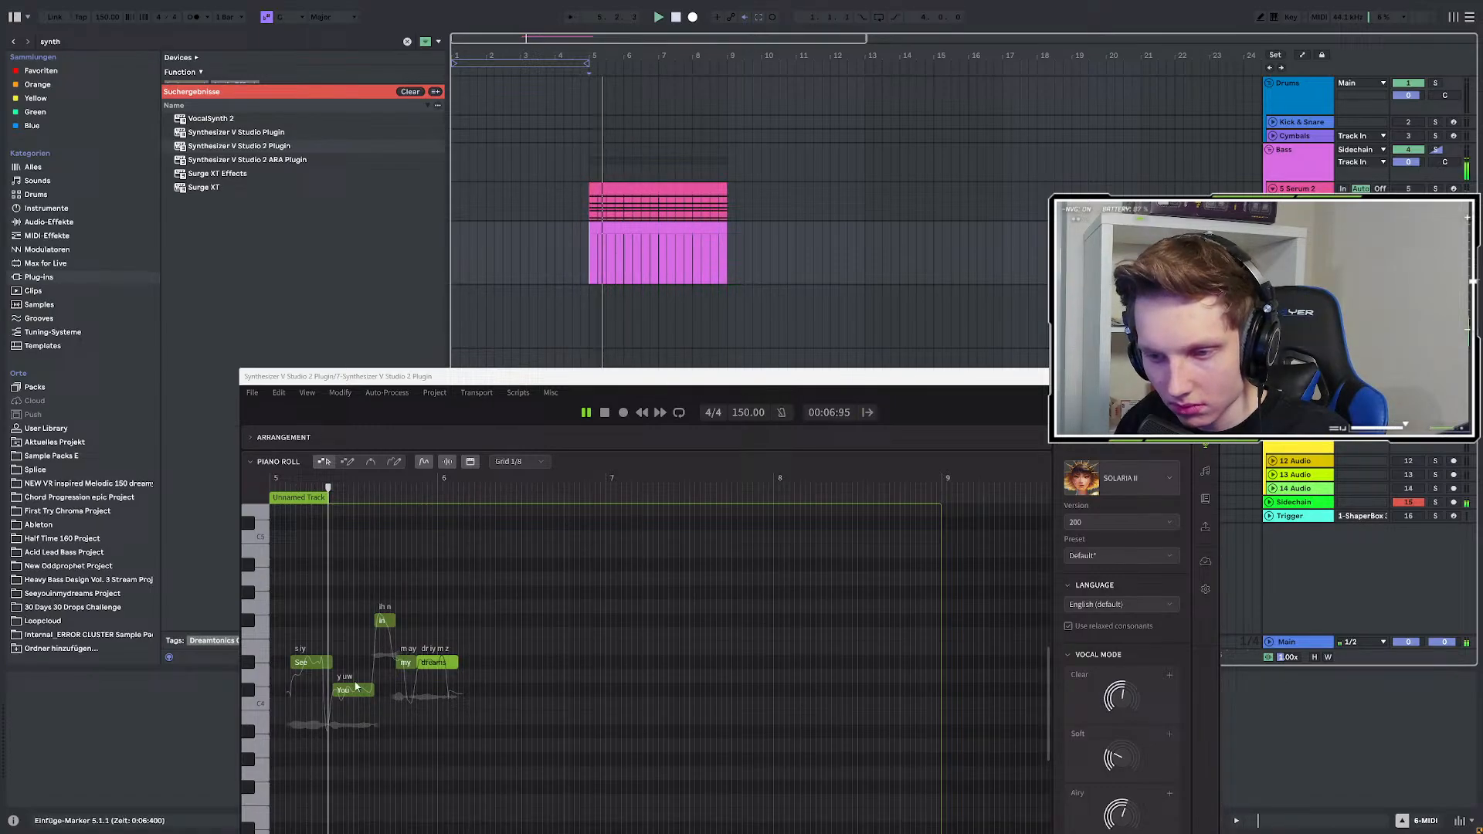
key("space")
key("space")
key("space")
key("space")
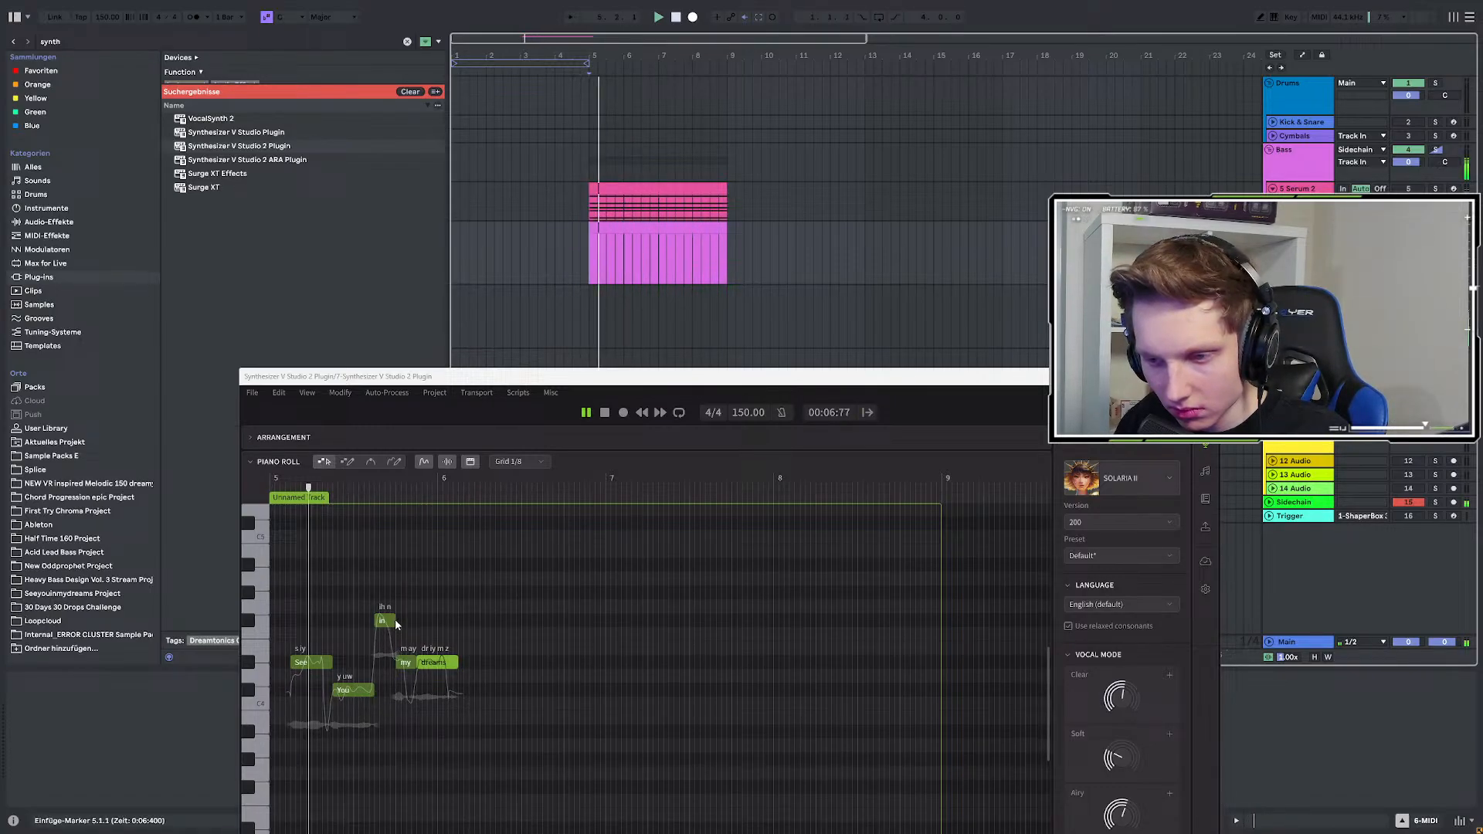
Lengthen the "in" note, shift "my" and "dreams" later to follow it, and play the phrase from bar 5 before closing the plugin.
key("space")
left_click_drag(433, 666, 417, 623)
key("space")
key("space")
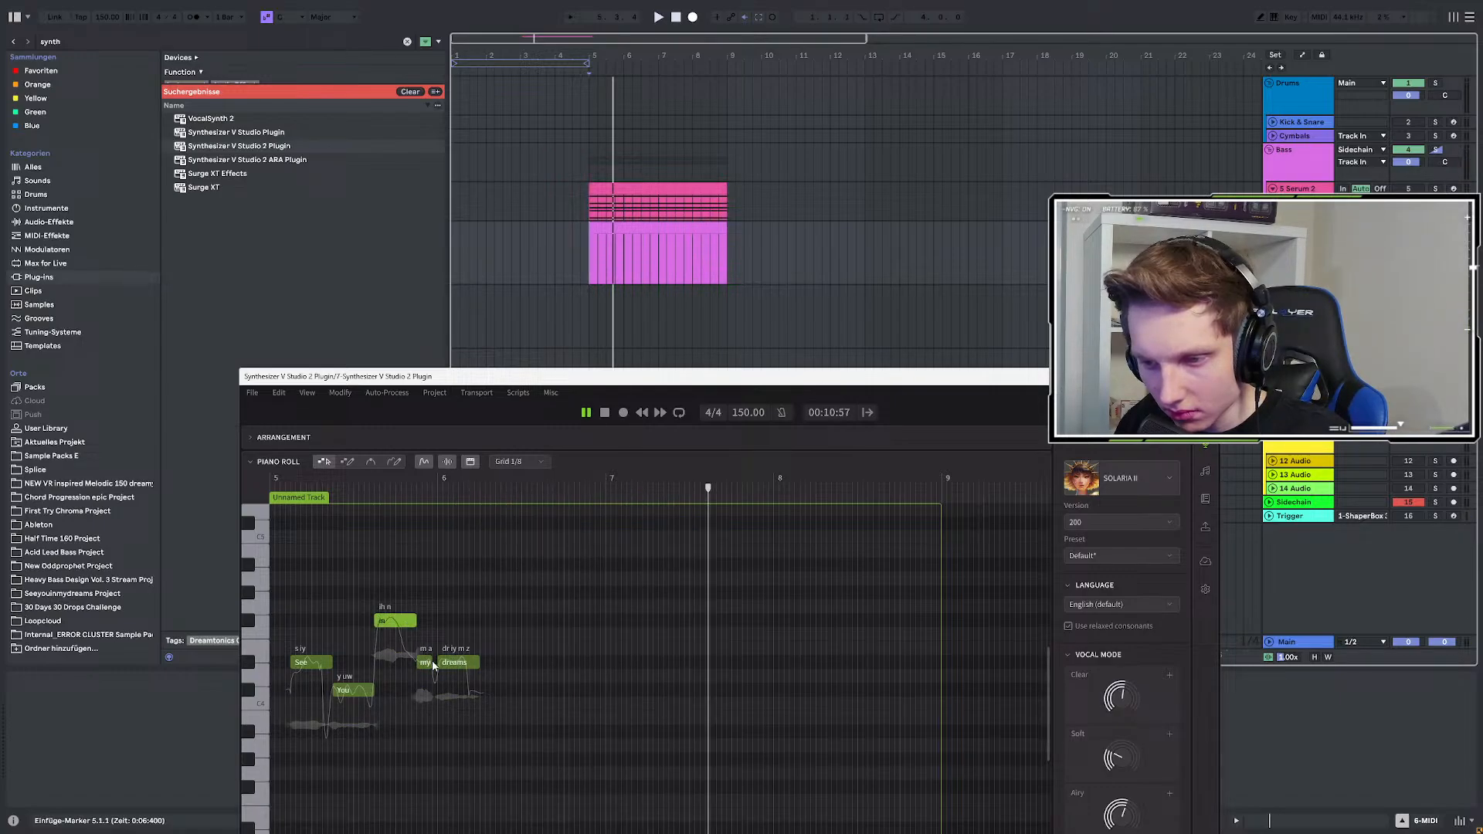
left_click(589, 251)
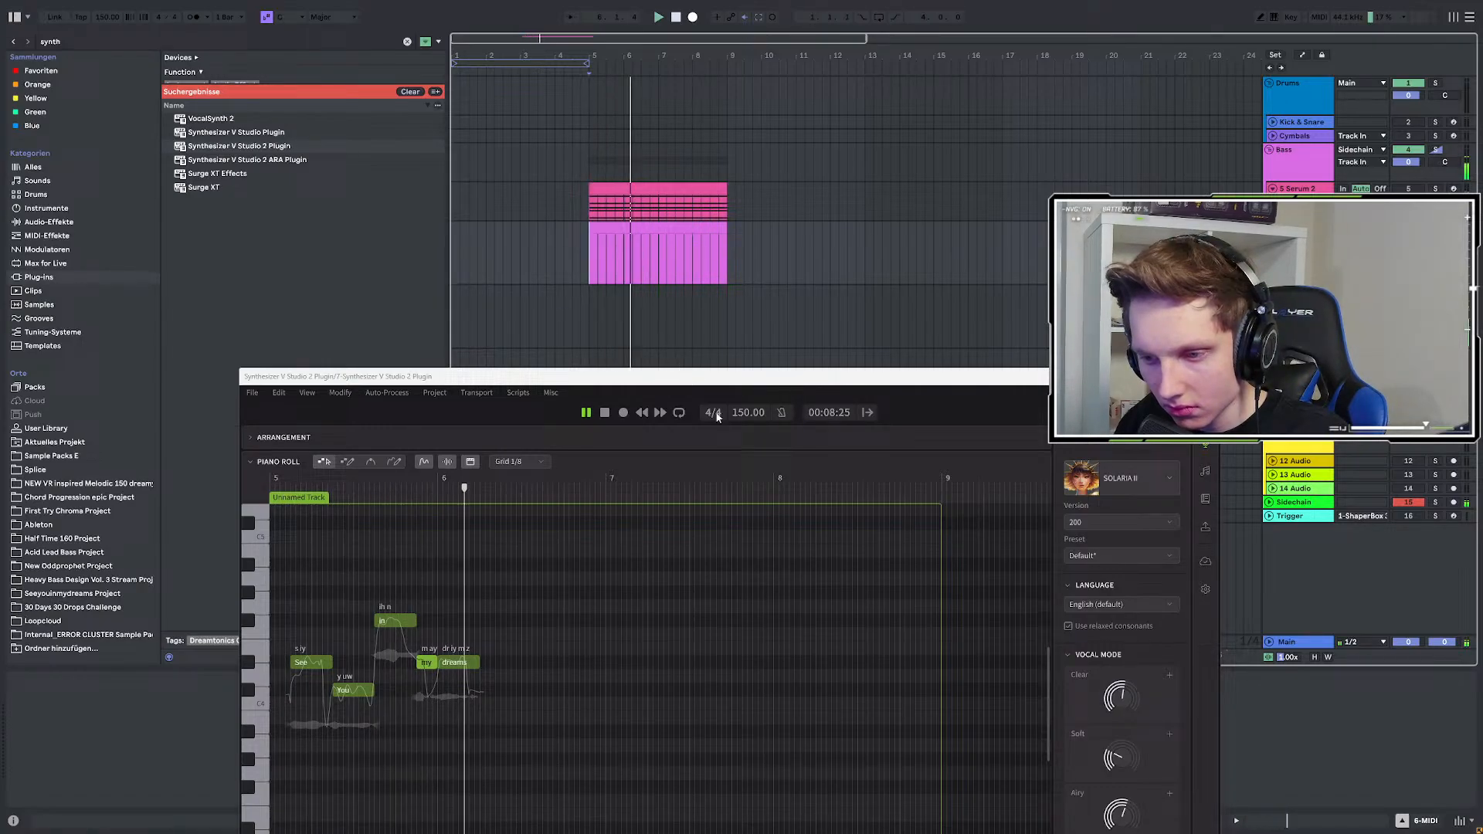
key("space")
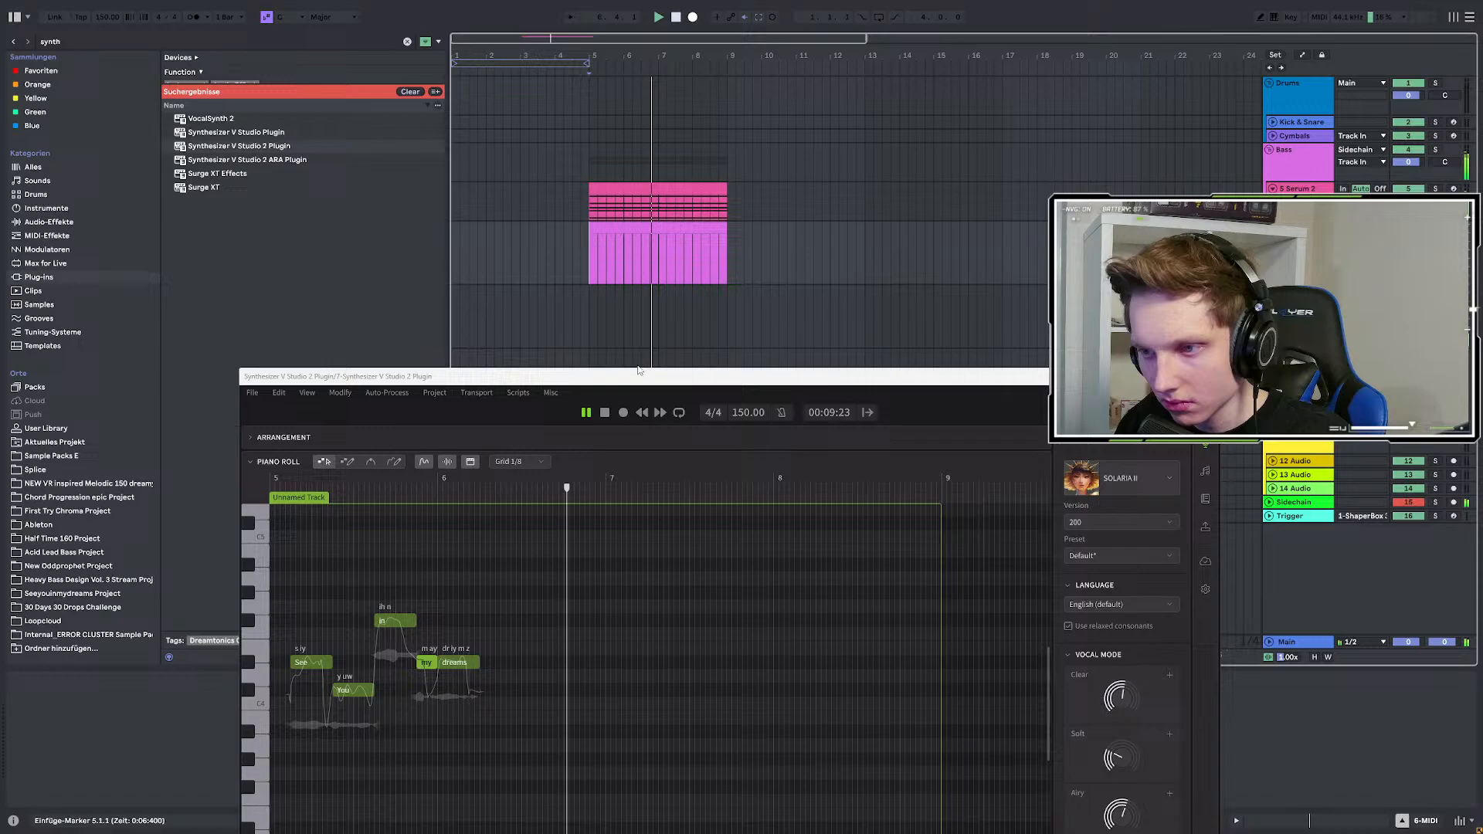
left_click(1205, 376)
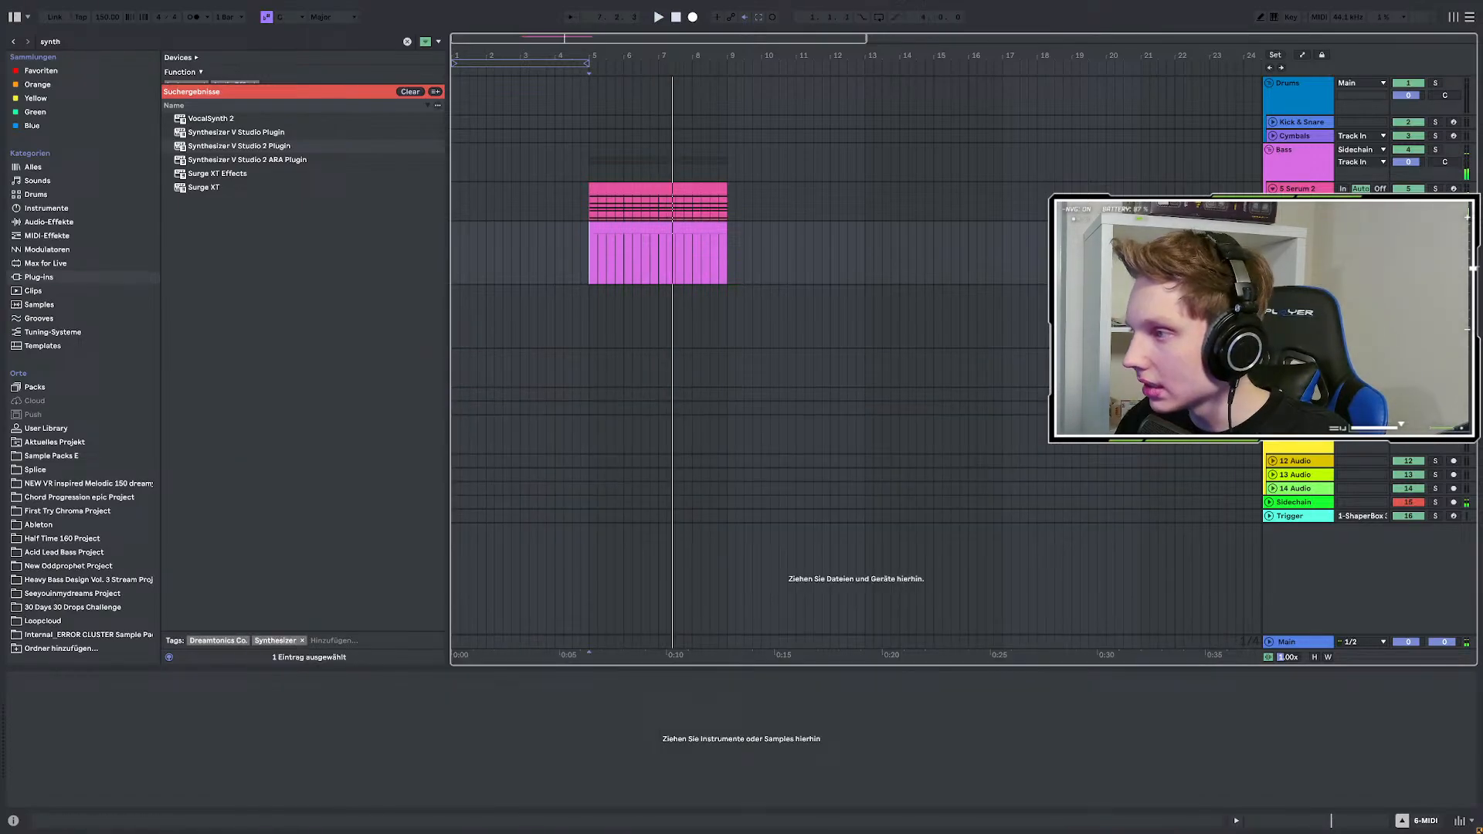
key("space")
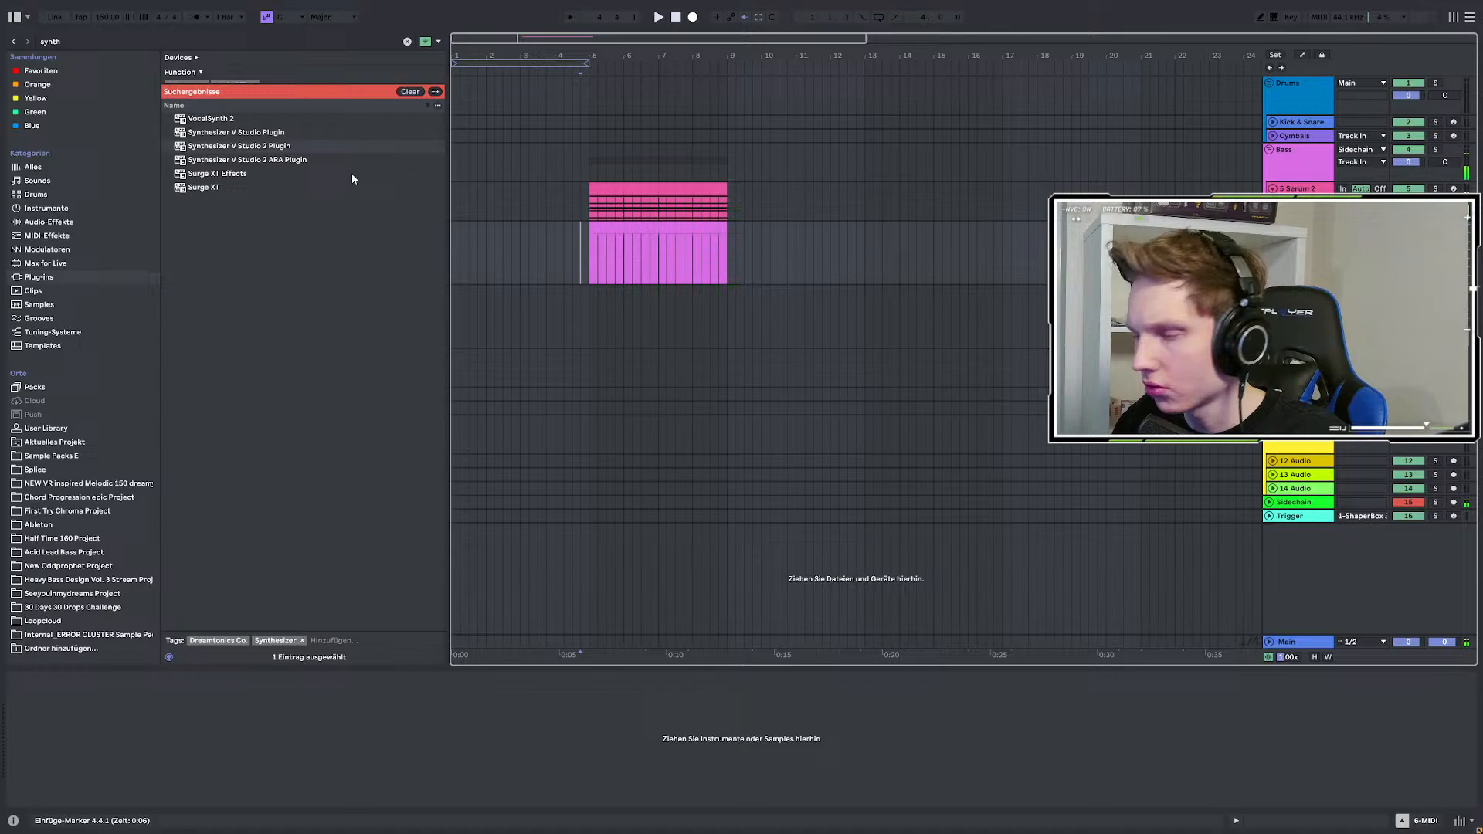
key("space")
Search the browser favorites for "ser" and load Serum 2 onto MIDI track 6.
key("ctrl+f")
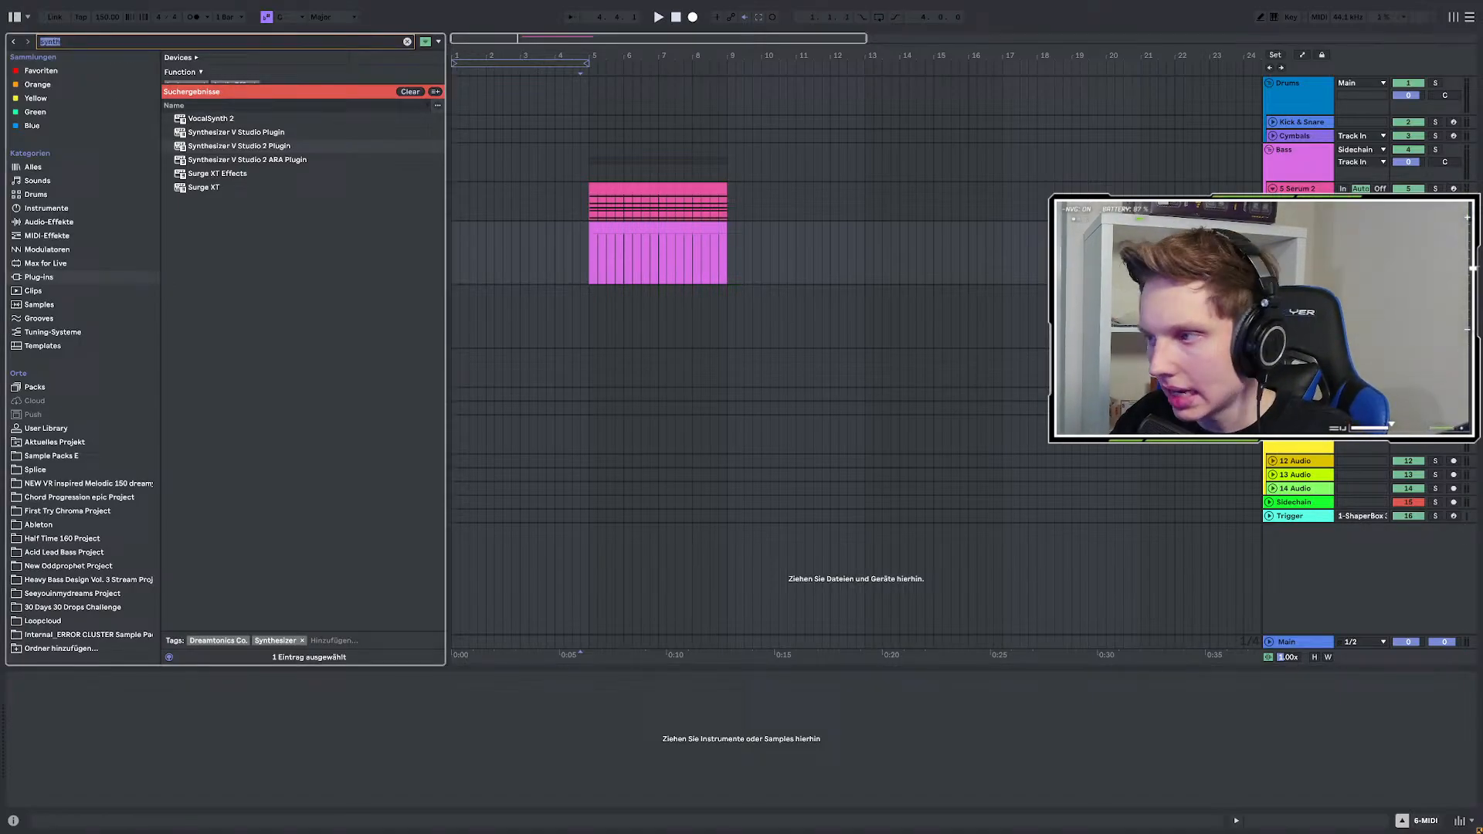
type("ser")
left_click(75, 72)
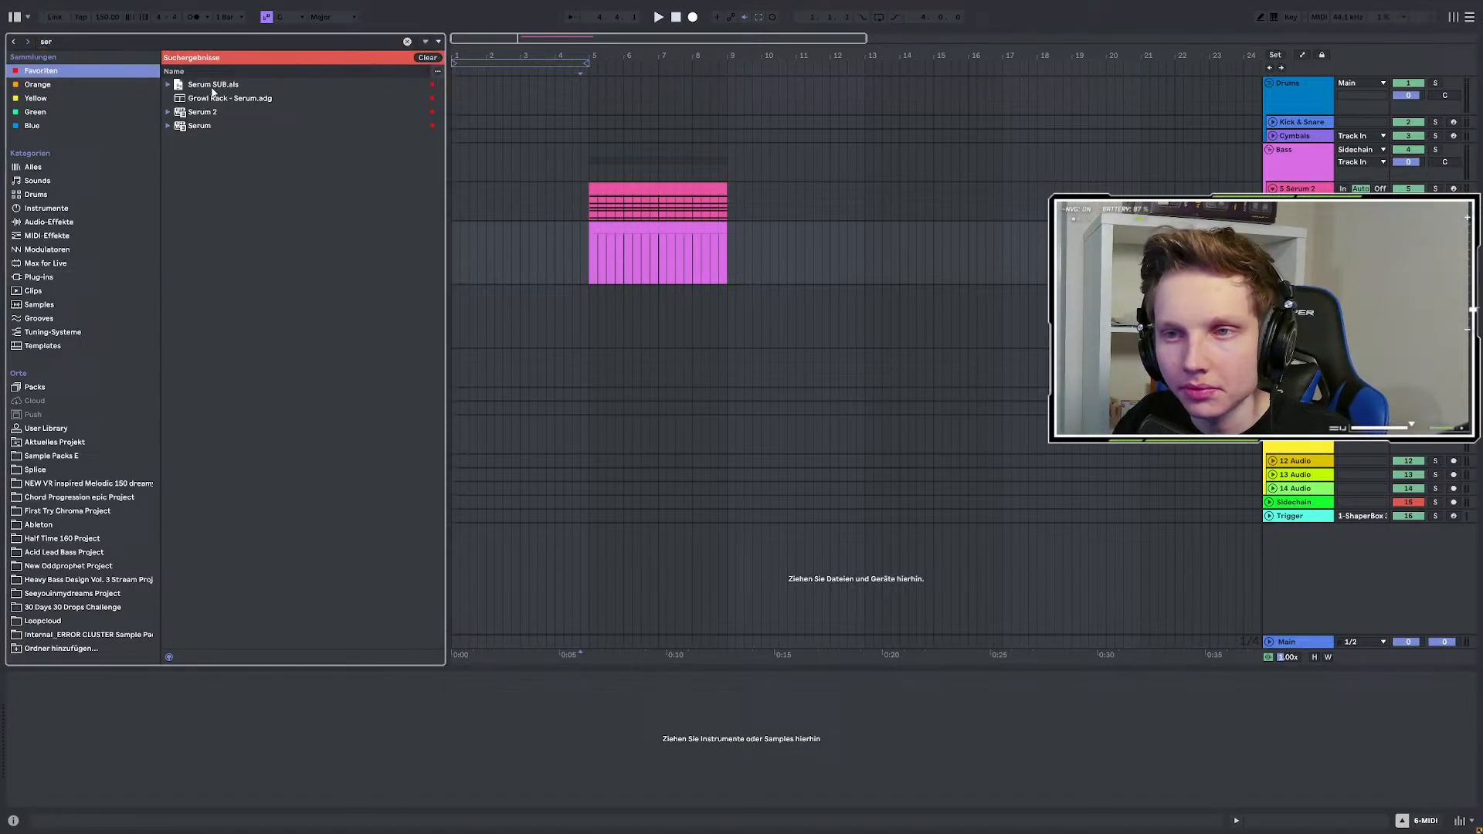
left_click(224, 125)
left_click(228, 113)
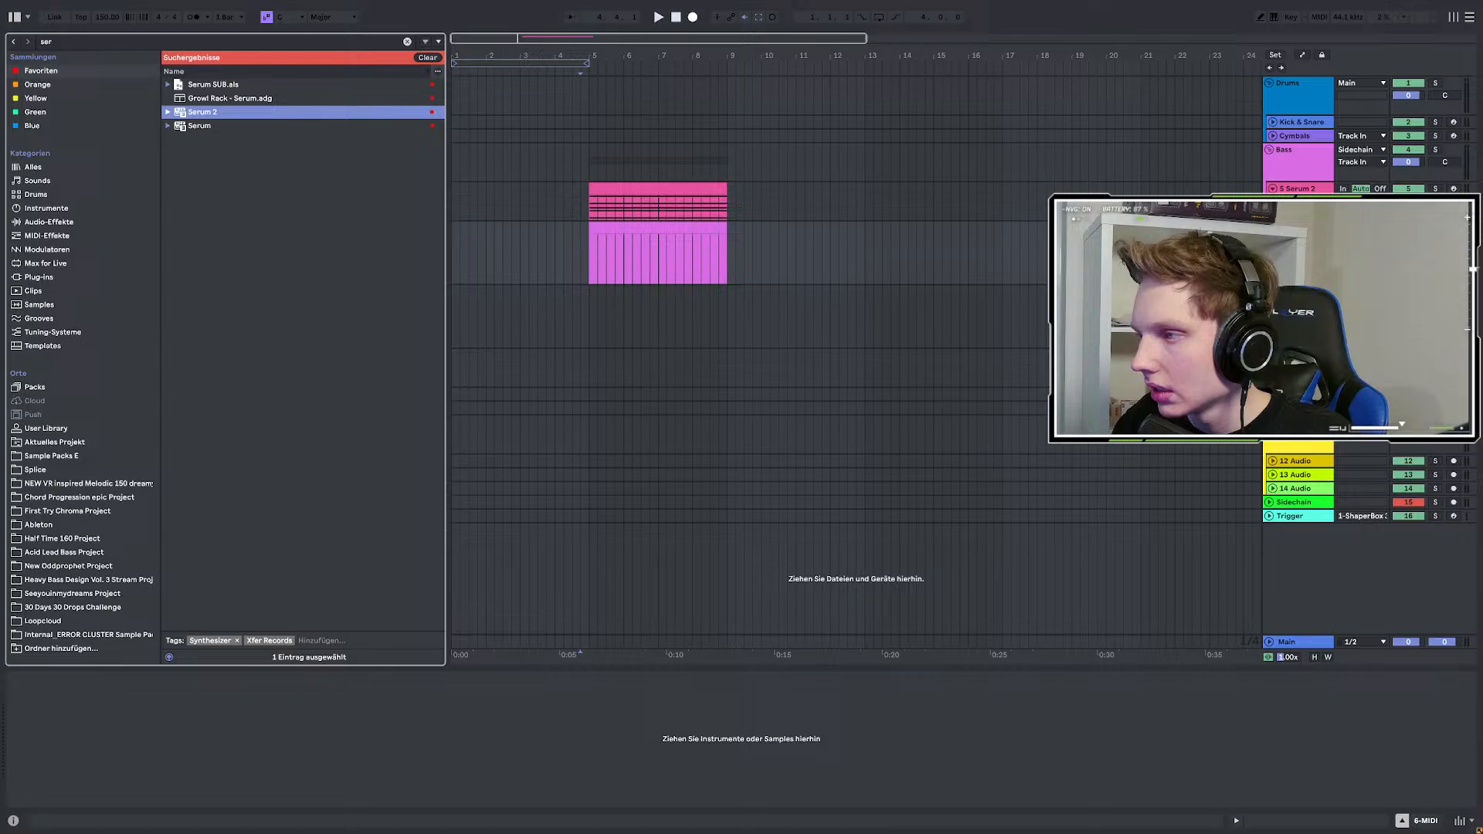
left_click(1408, 227)
key("space")
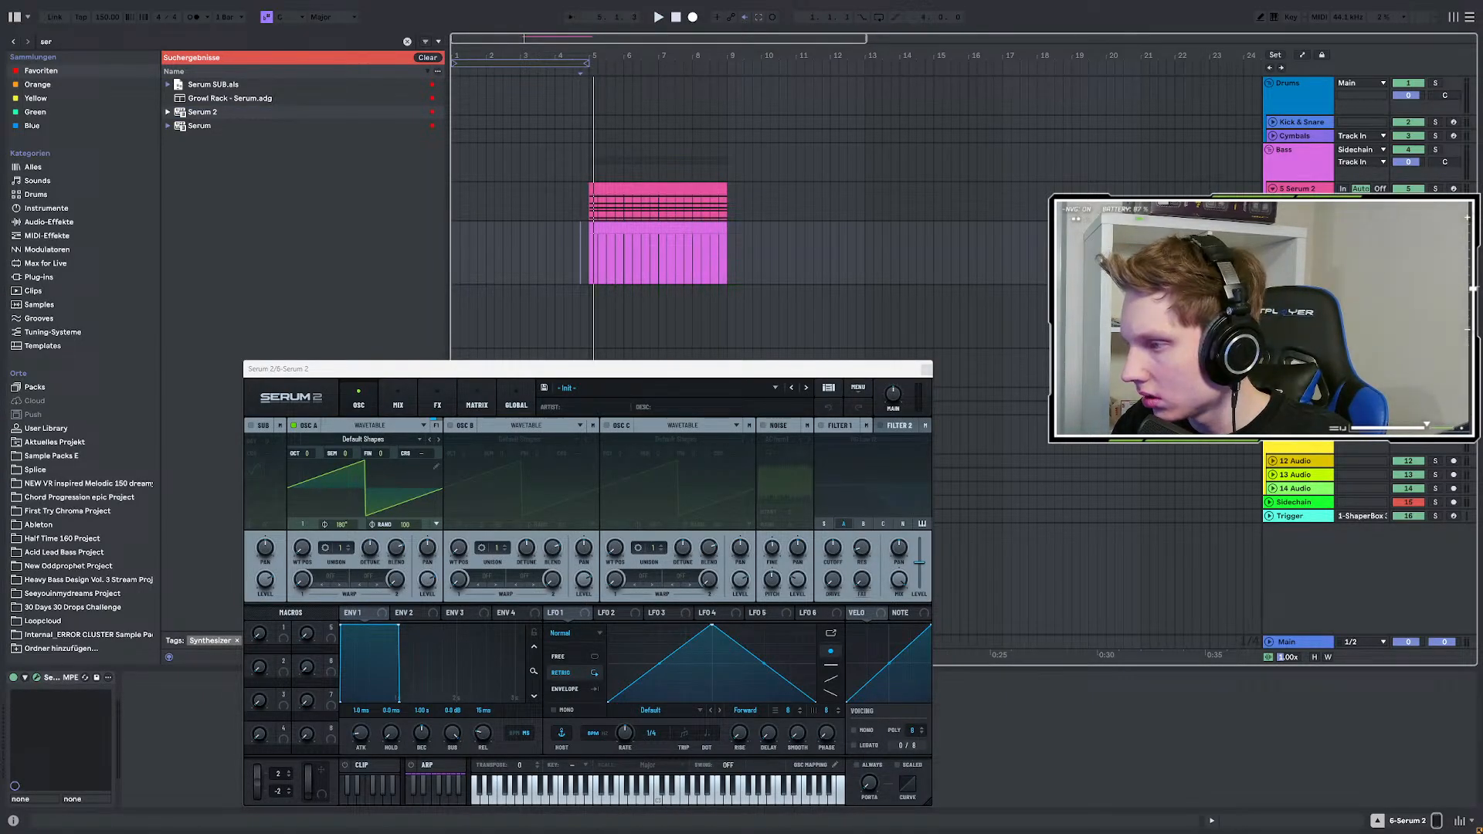
Solo the 5 Serum 2 track during playback and open the MIDI clip of the 6 Serum 2 track for note editing.
left_click(1273, 394)
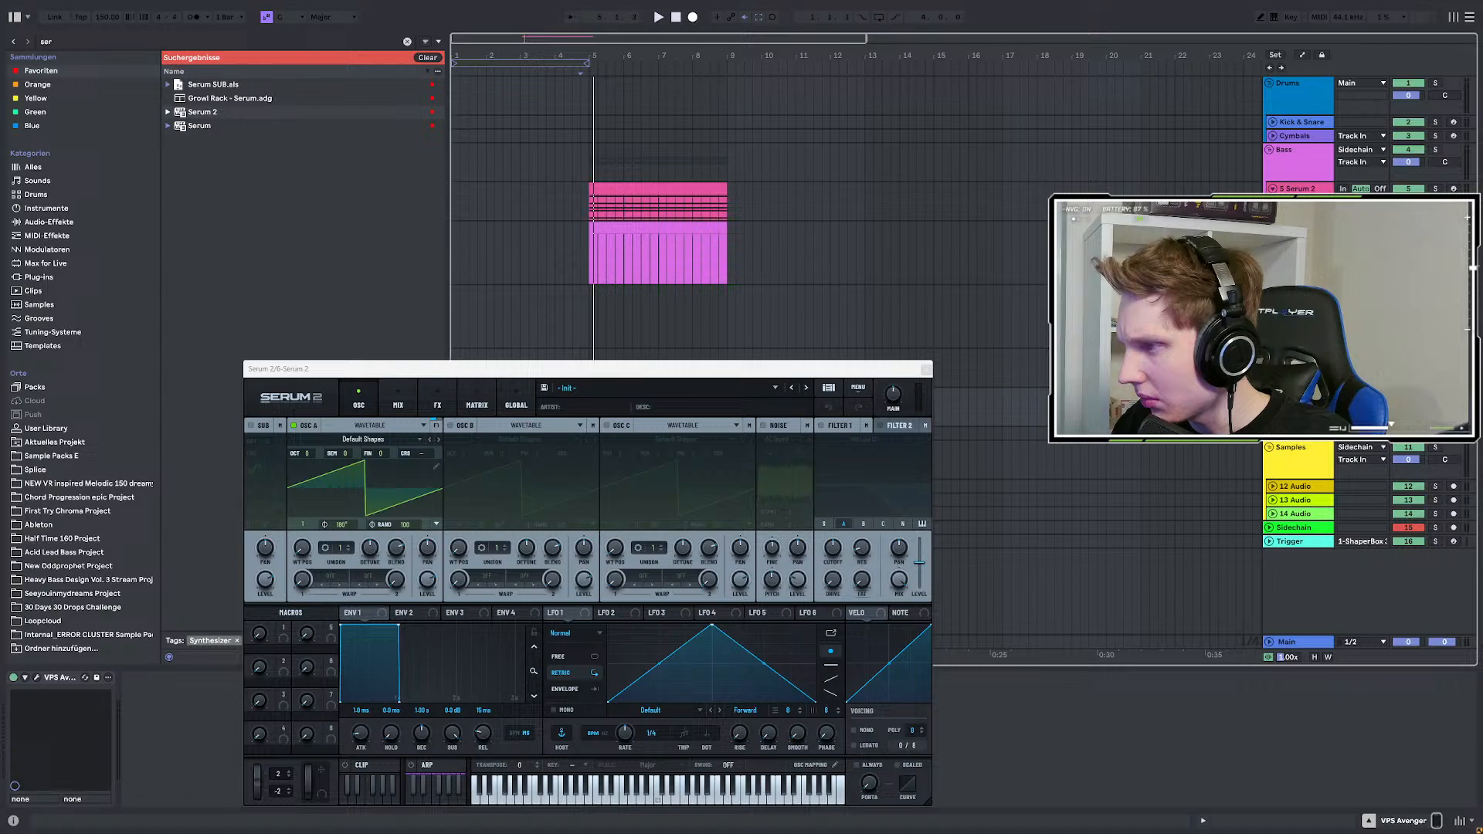
left_click(1272, 394)
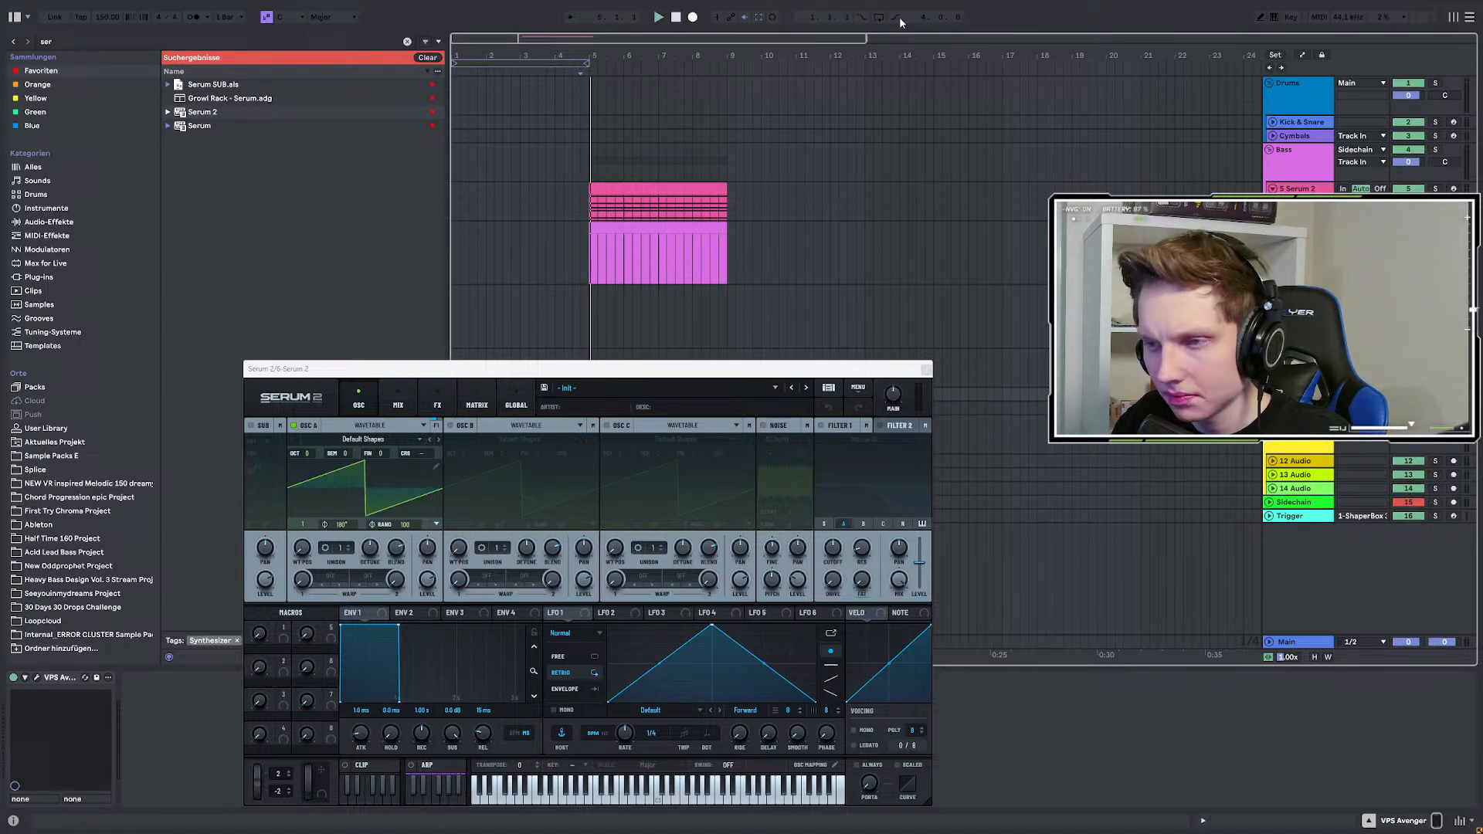
left_click(1435, 189)
key("space")
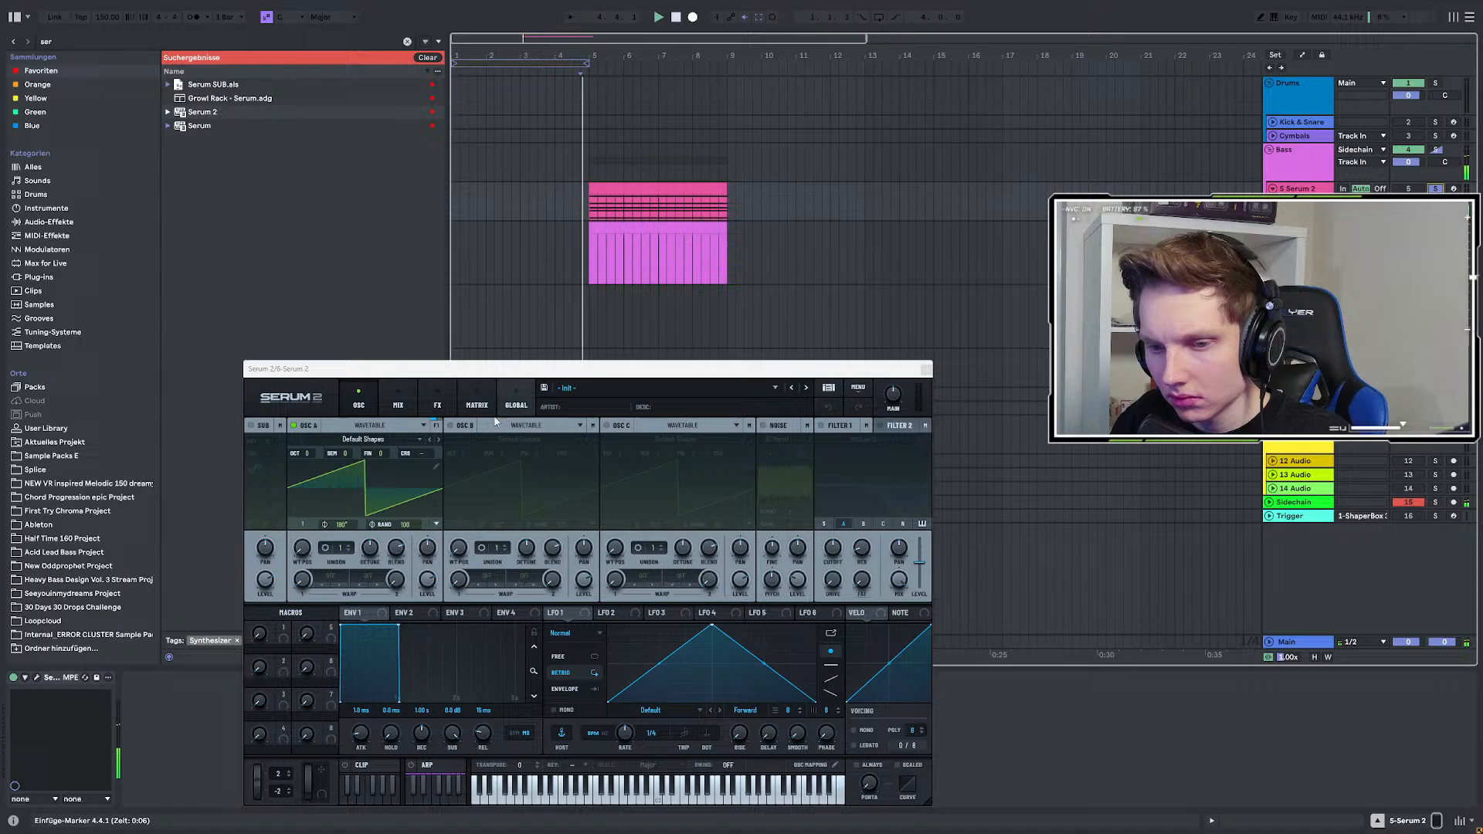
double_click(617, 230)
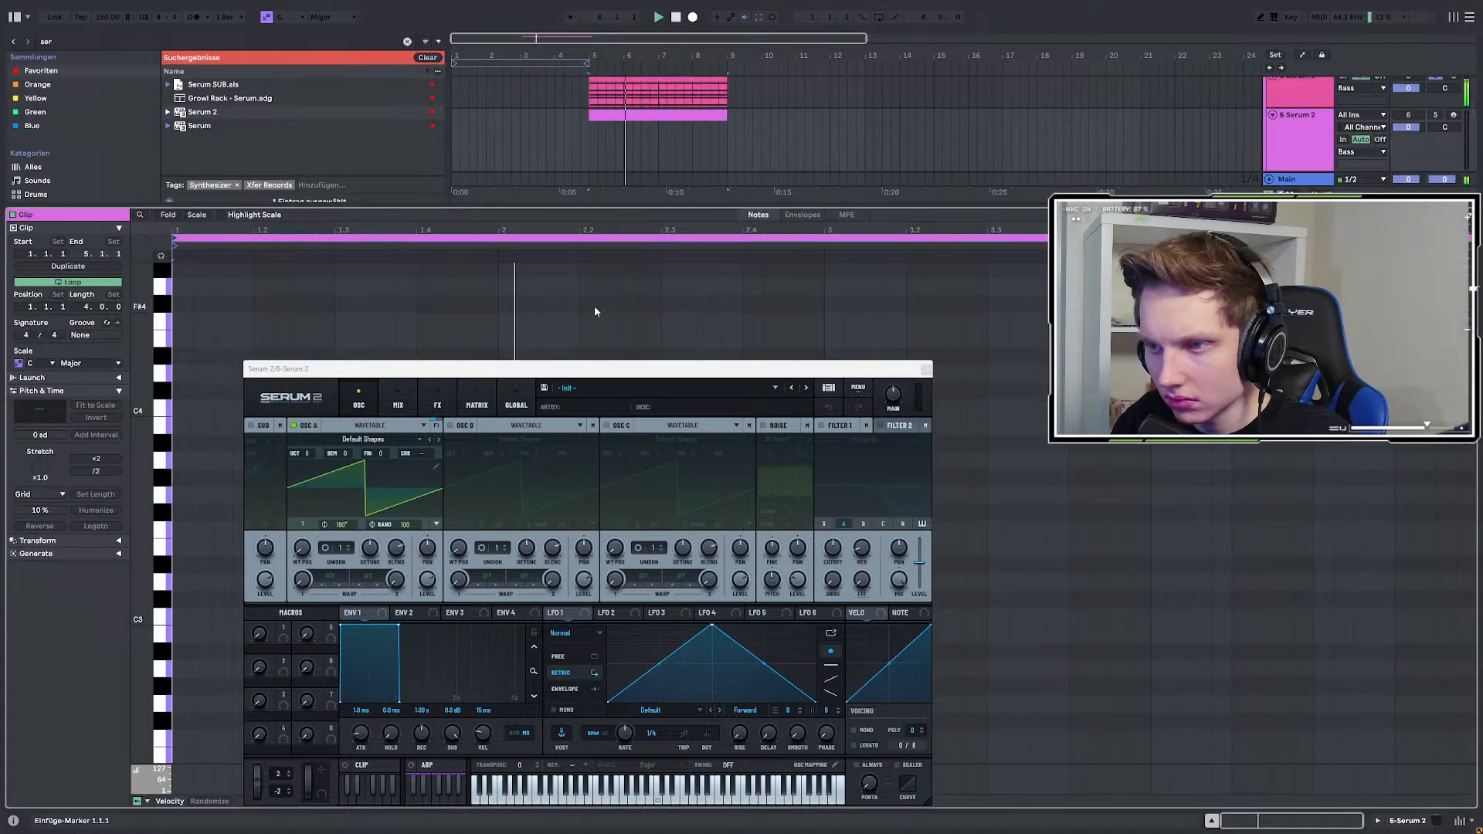
Play the arrangement from bar 5 and solo the 6 Serum 2 track.
key("space")
key("space")
key("space")
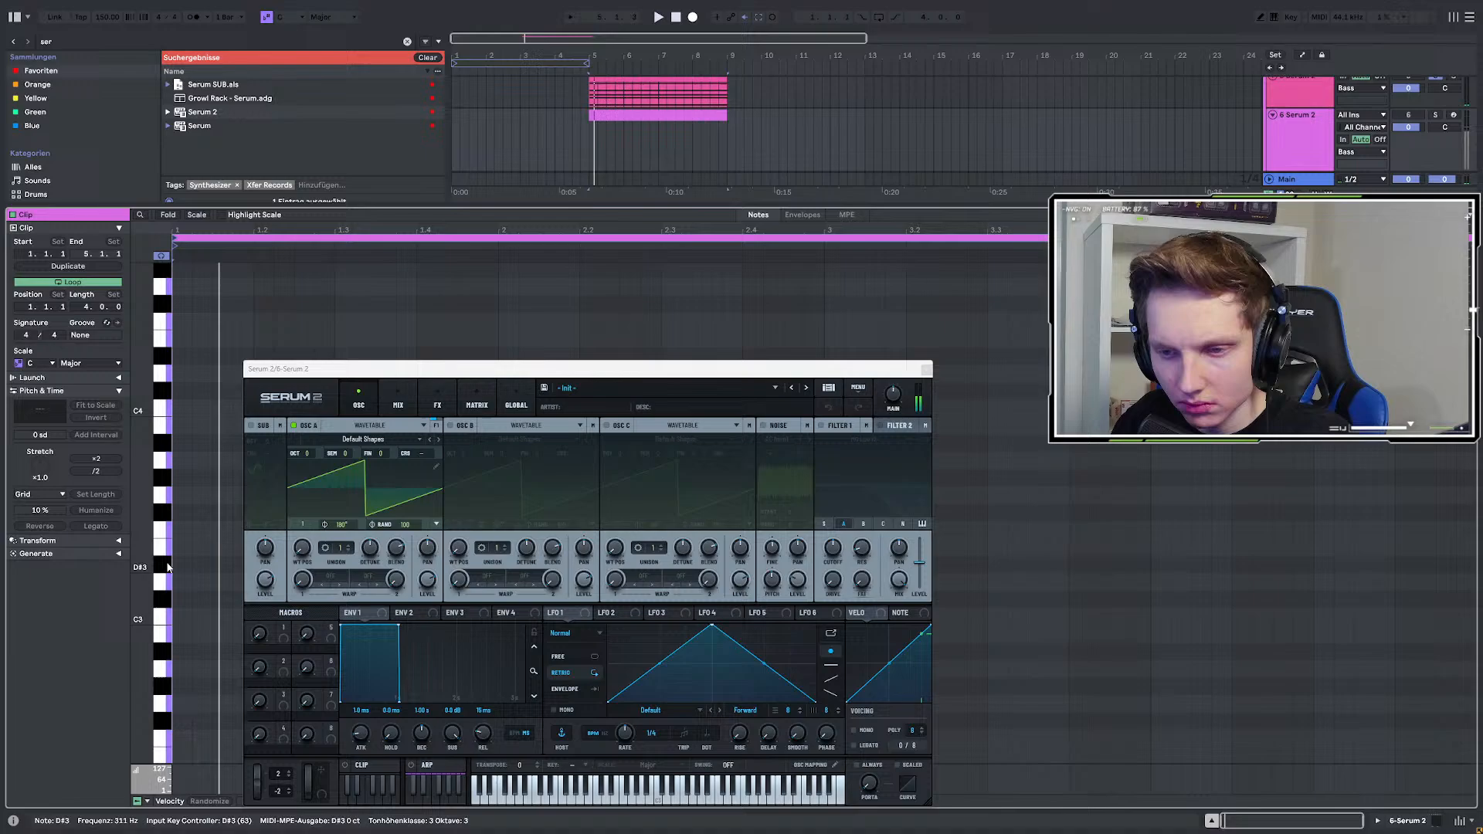
left_click(1309, 133)
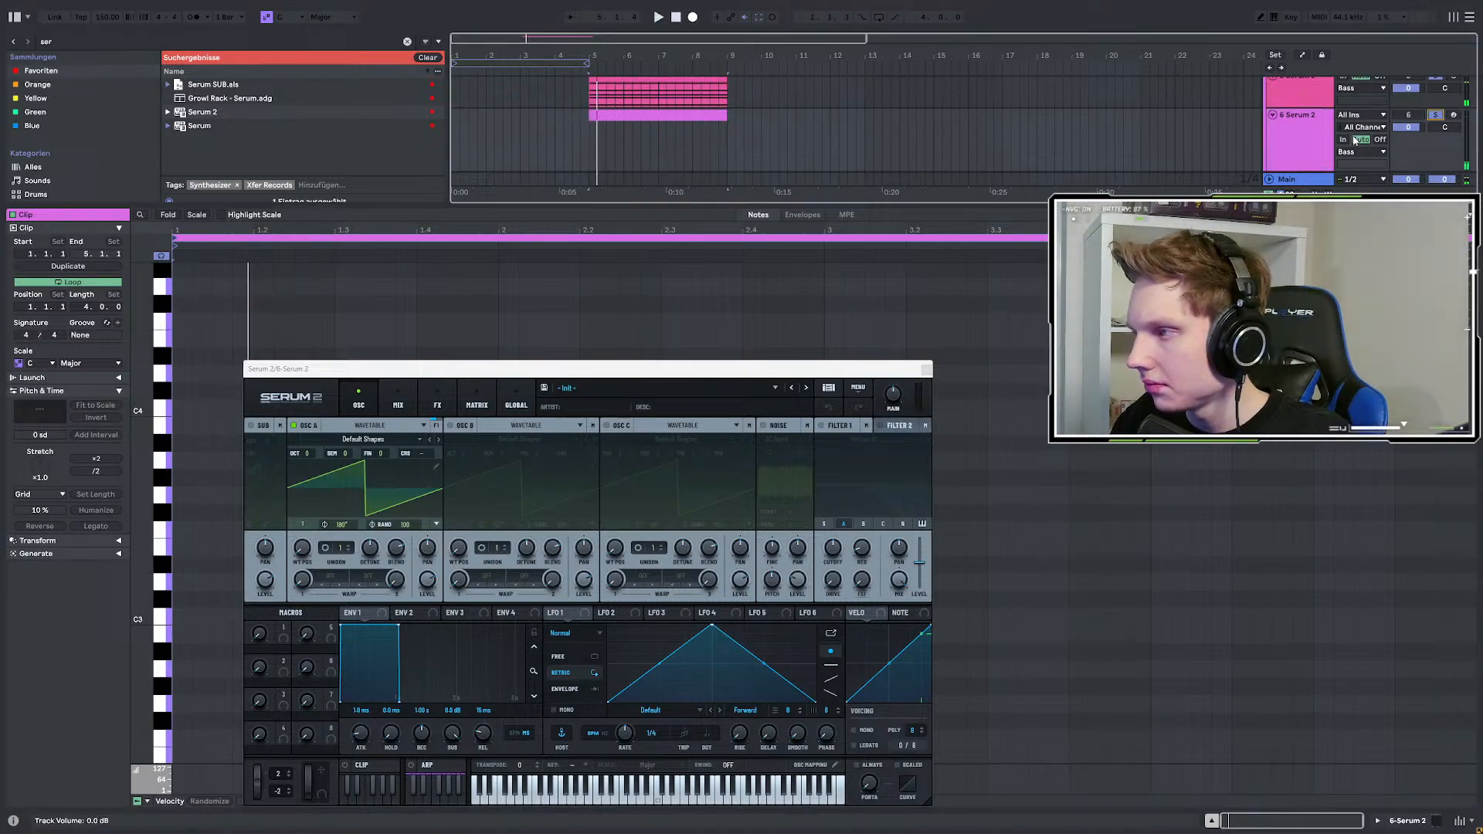
Add a D#3 note at the start of the 6 Serum 2 clip, lower it to D#1 and lengthen it to one bar.
double_click(177, 564)
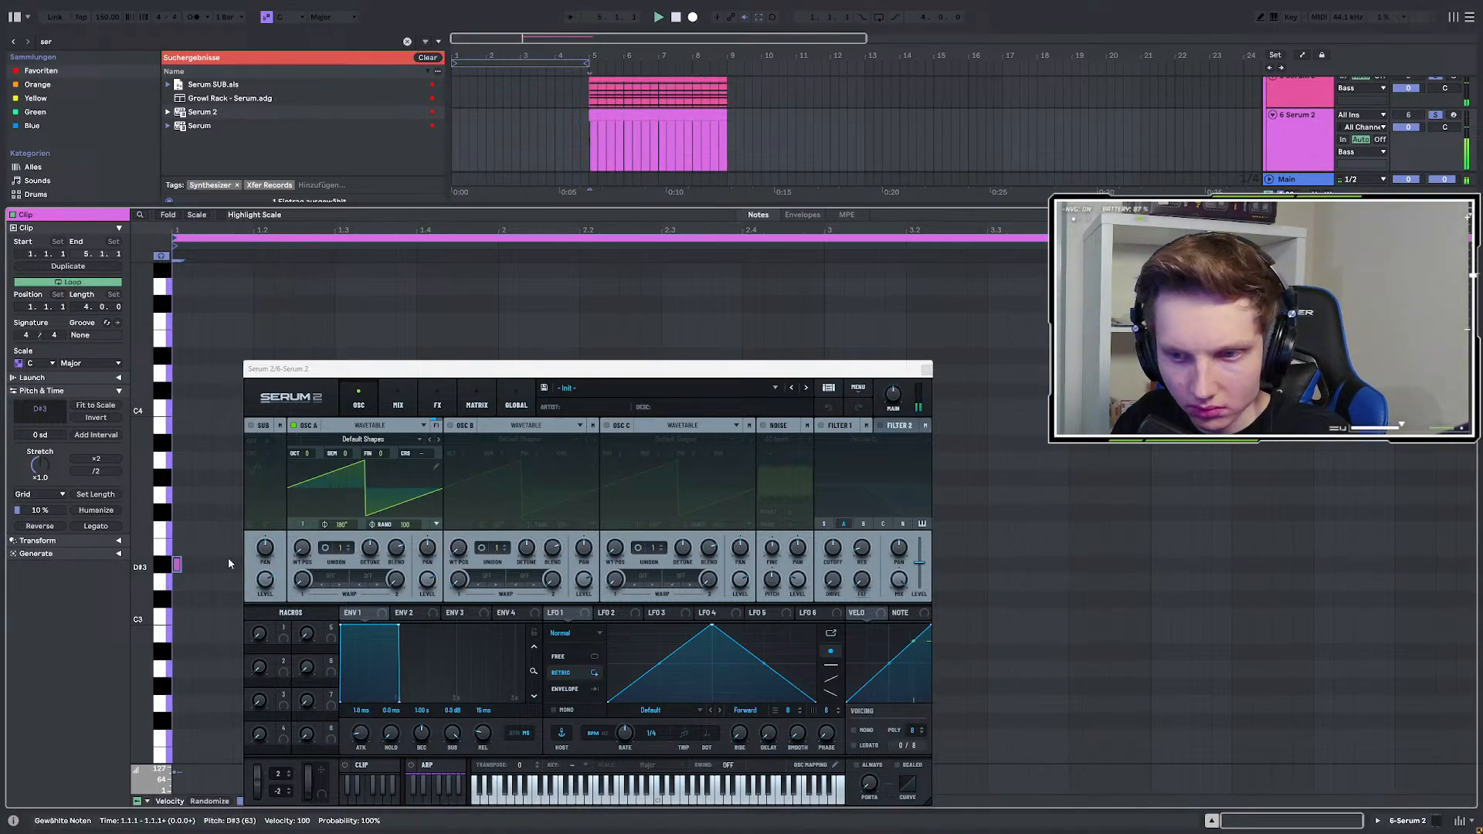
key("space")
key("space")
left_click_drag(180, 566, 448, 568)
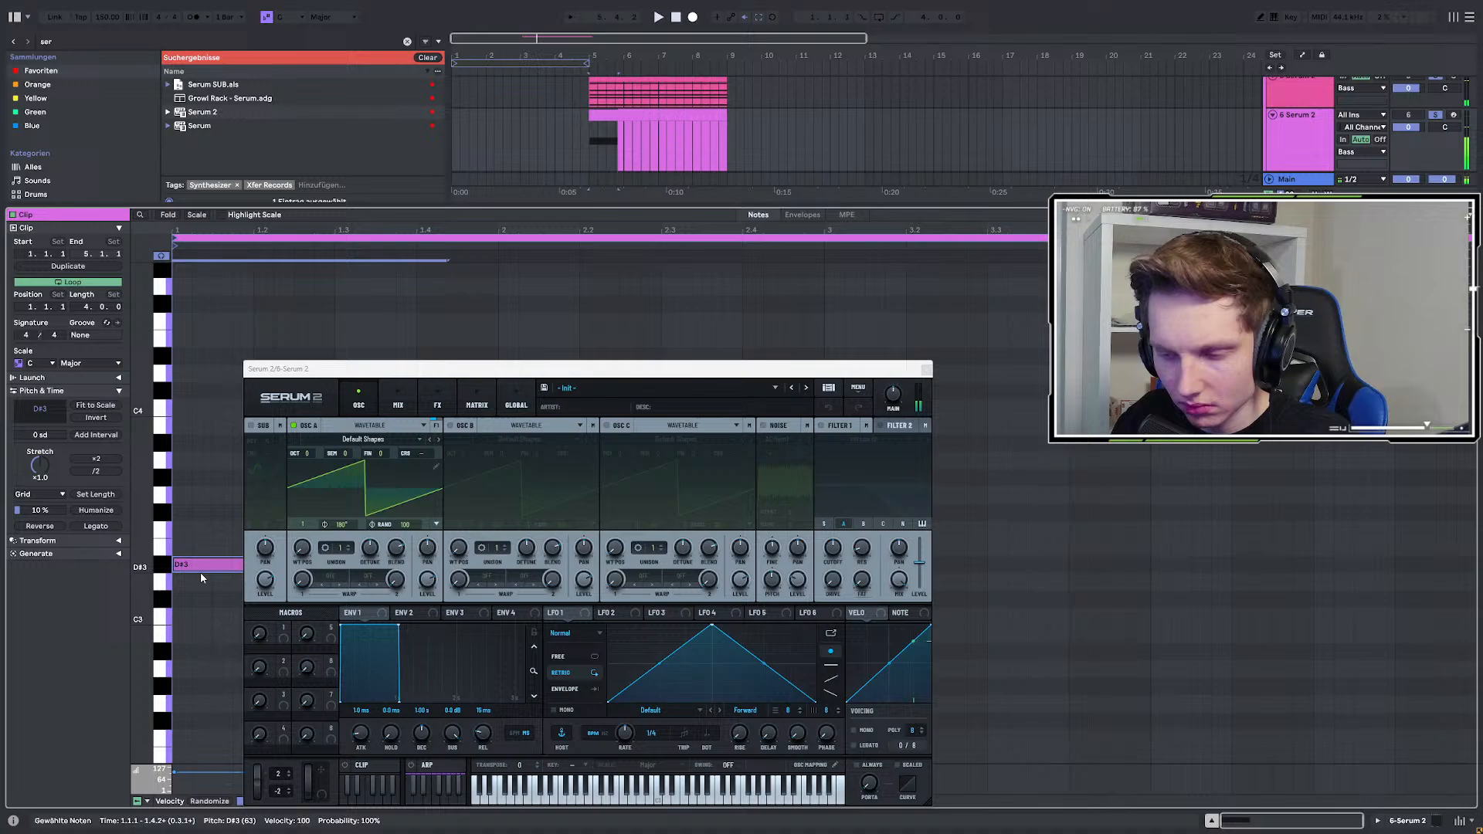
key("shift+Down")
key("space")
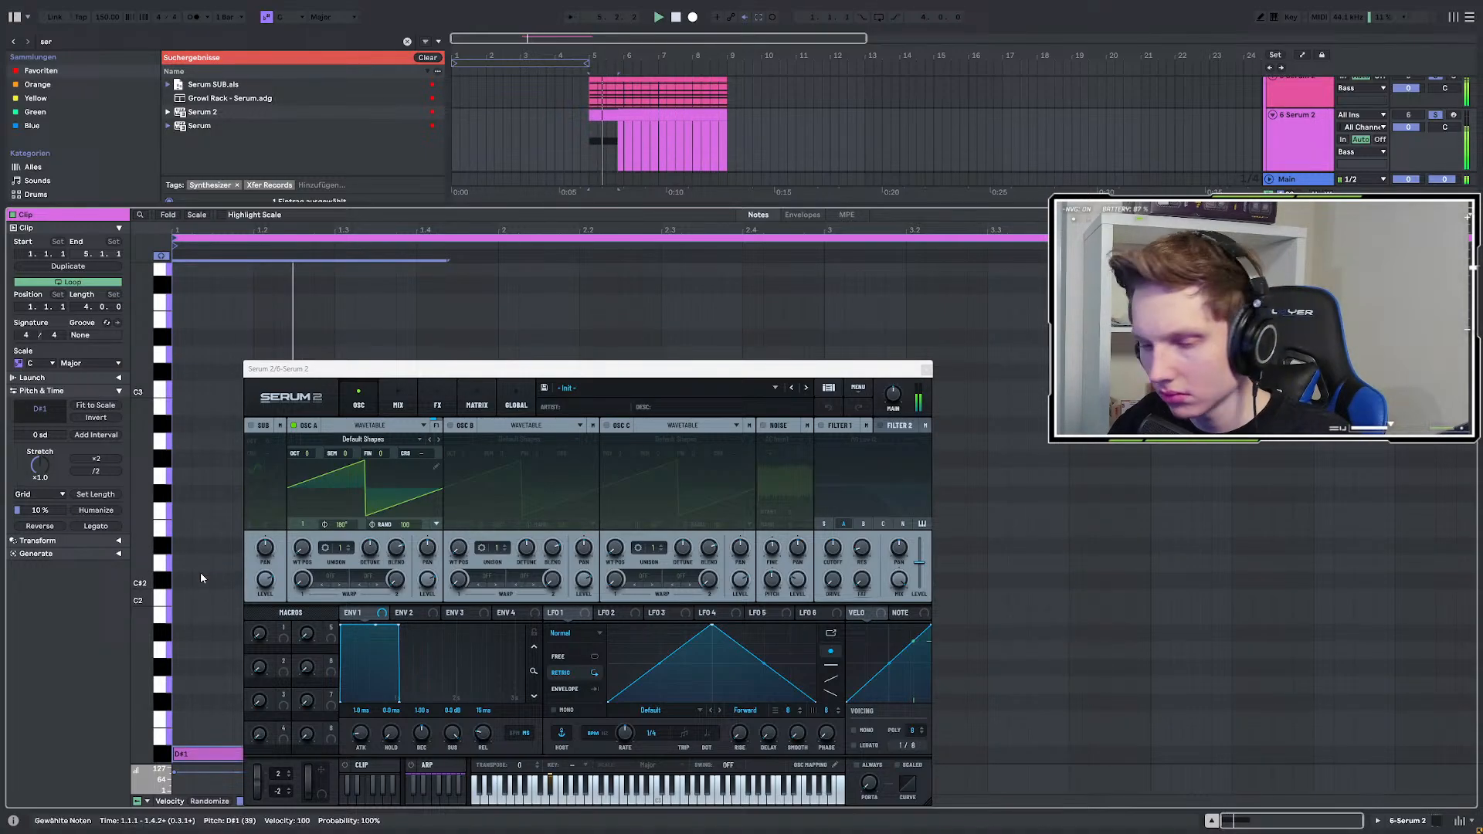
left_click_drag(474, 374, 784, 198)
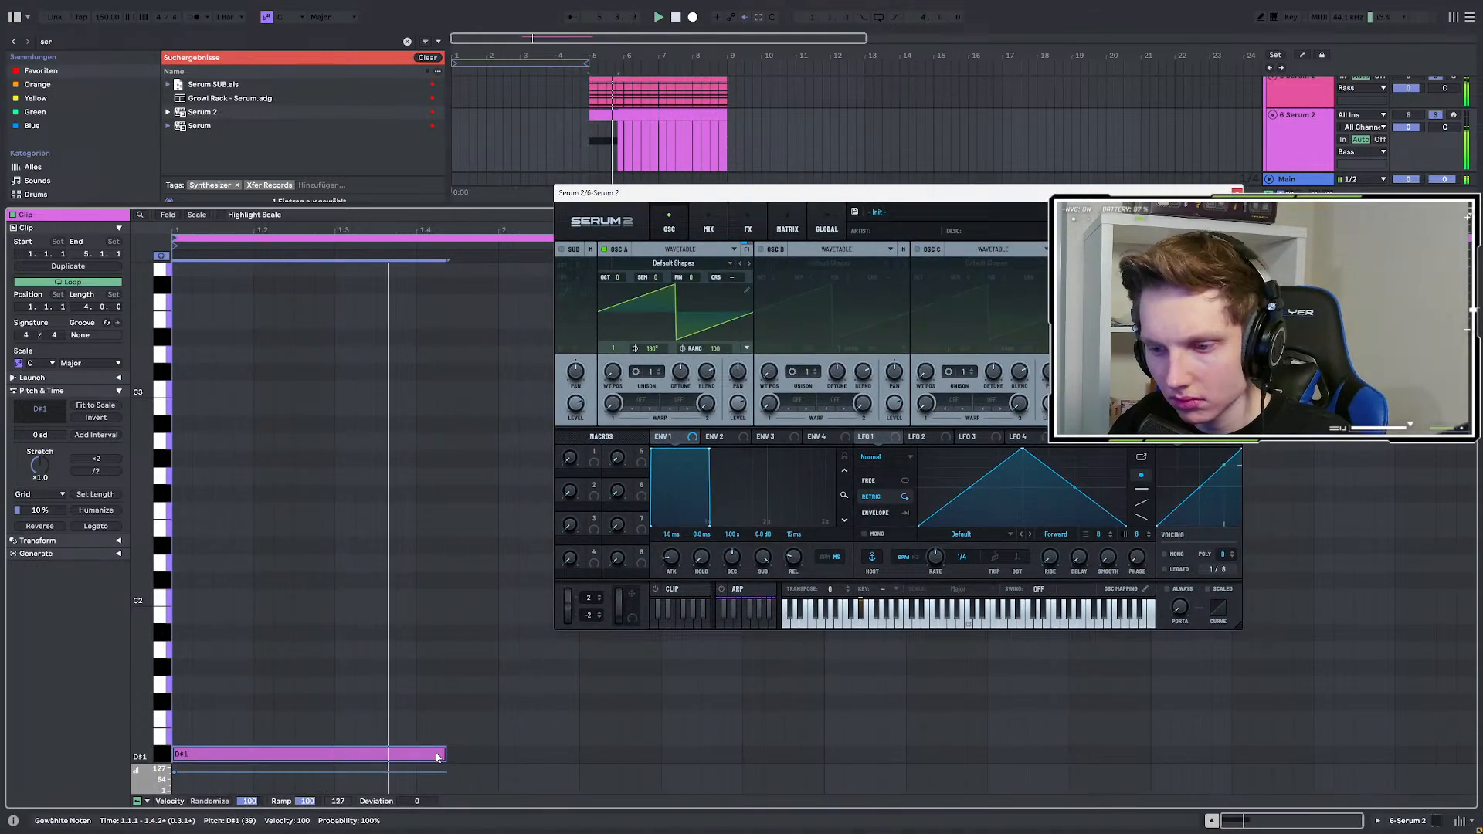
left_click_drag(444, 753, 498, 753)
Load the BS Moving Neuro preset from the Serum 2 Presets Vol. 1 Update folder and audition it with the note lowered to D#0.
left_click(898, 207)
mouse_move(926, 229)
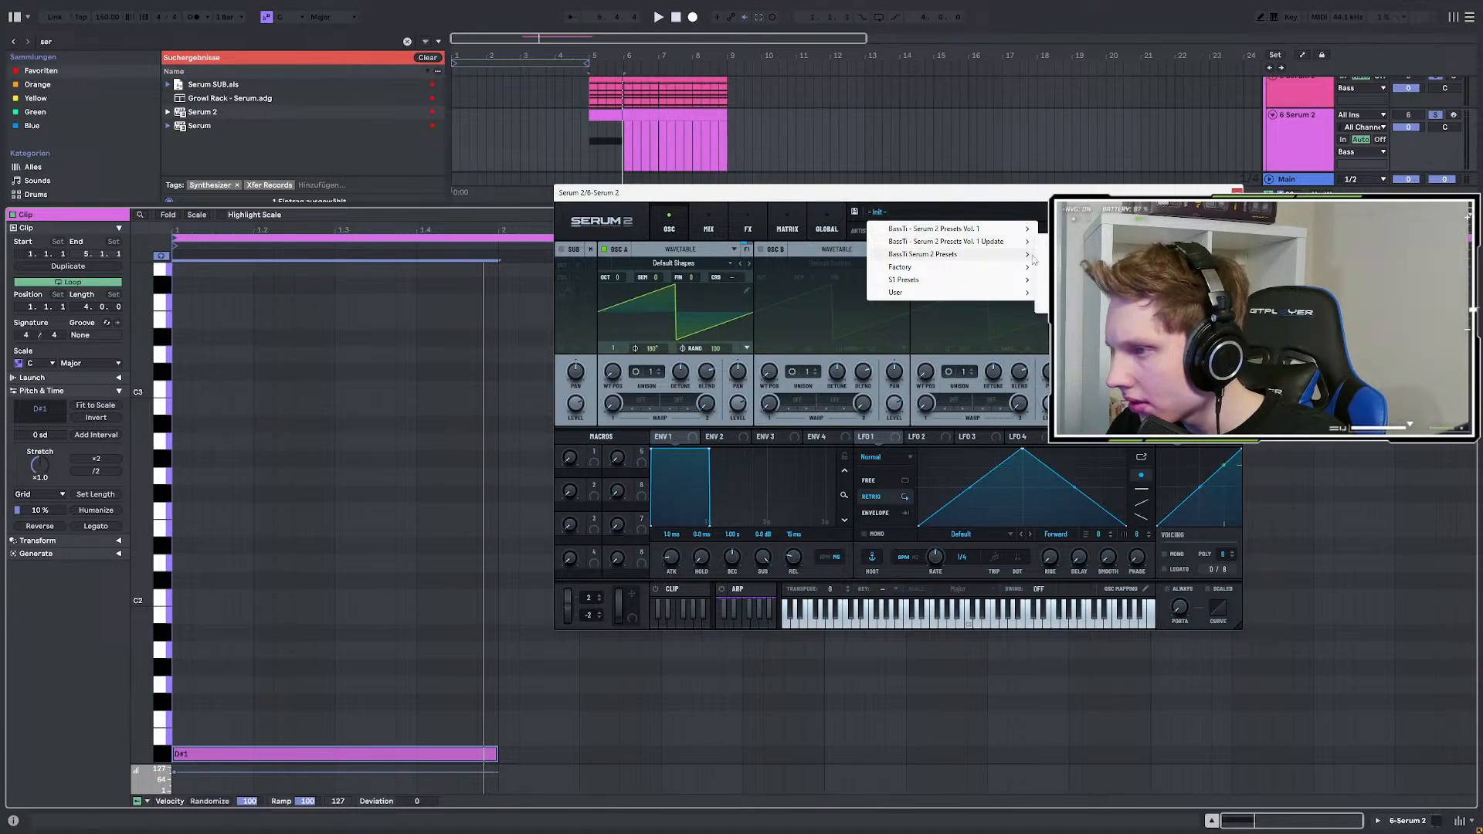
left_click(1120, 267)
key("space")
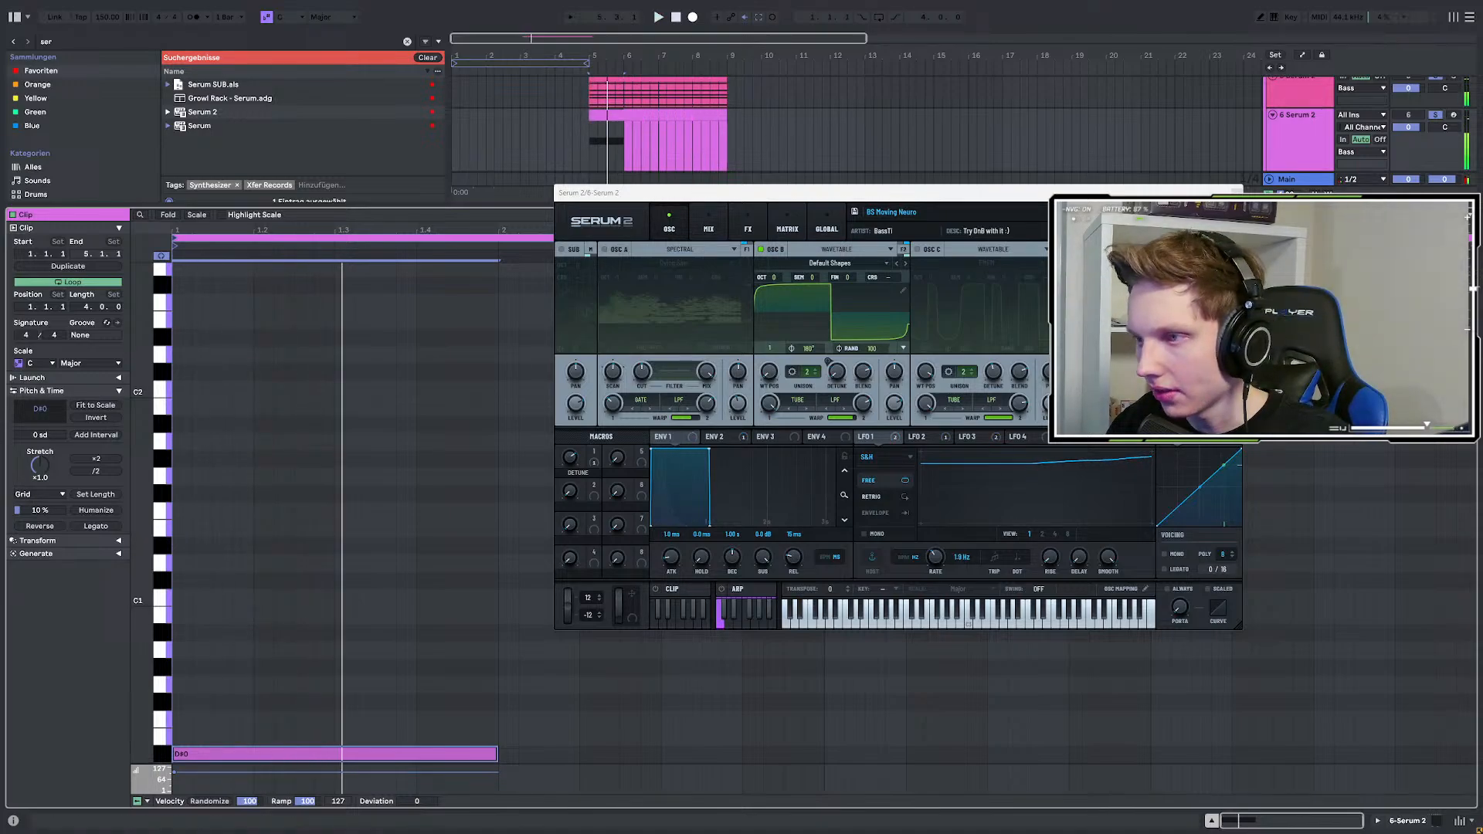
Load the BS Classic Reese Bass preset into Serum 2 and lengthen the D#0 note to two bars during playback.
left_click(892, 212)
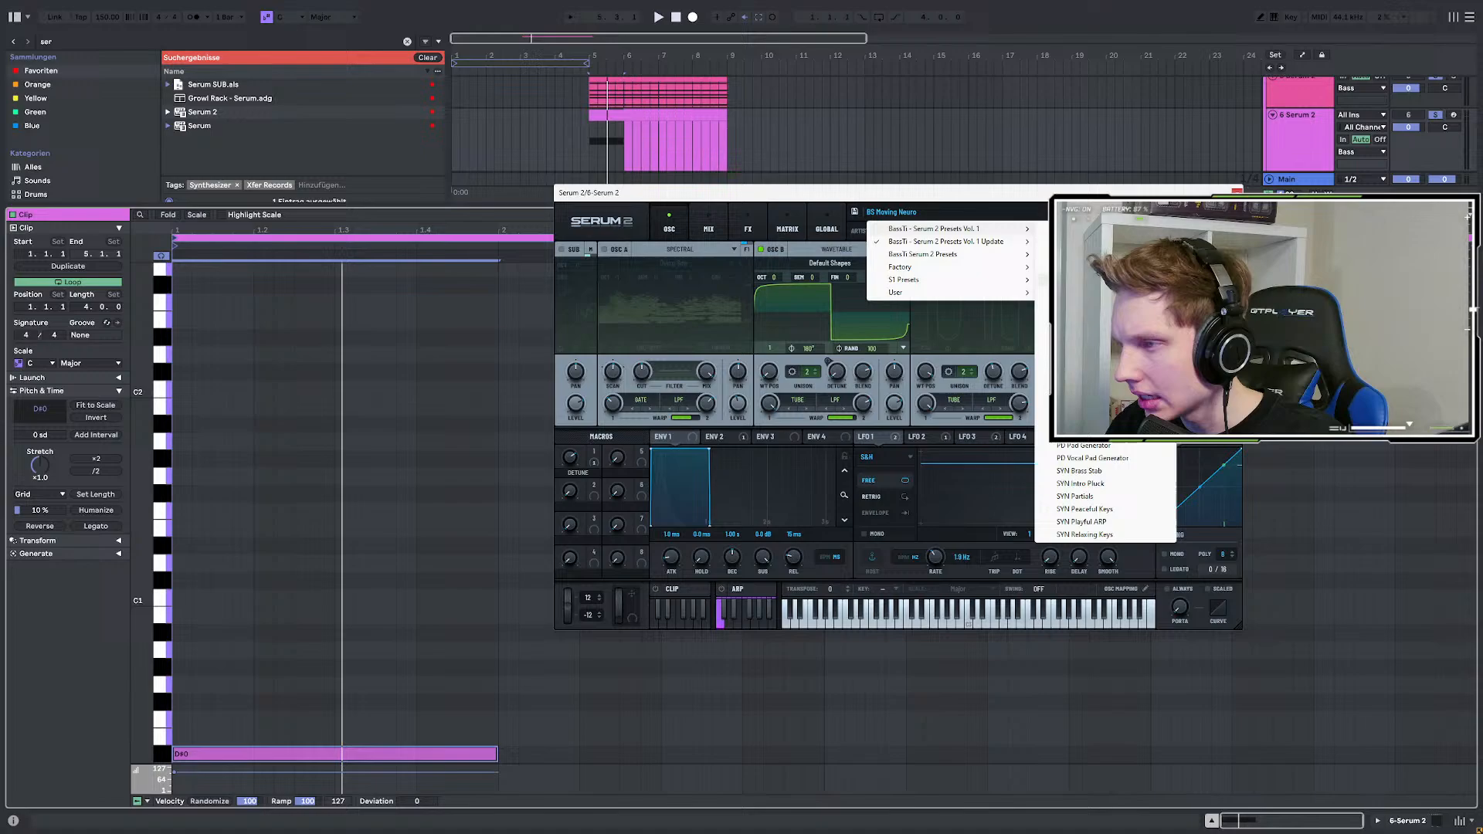
left_click(1089, 254)
key("space")
left_click_drag(889, 192, 653, 189)
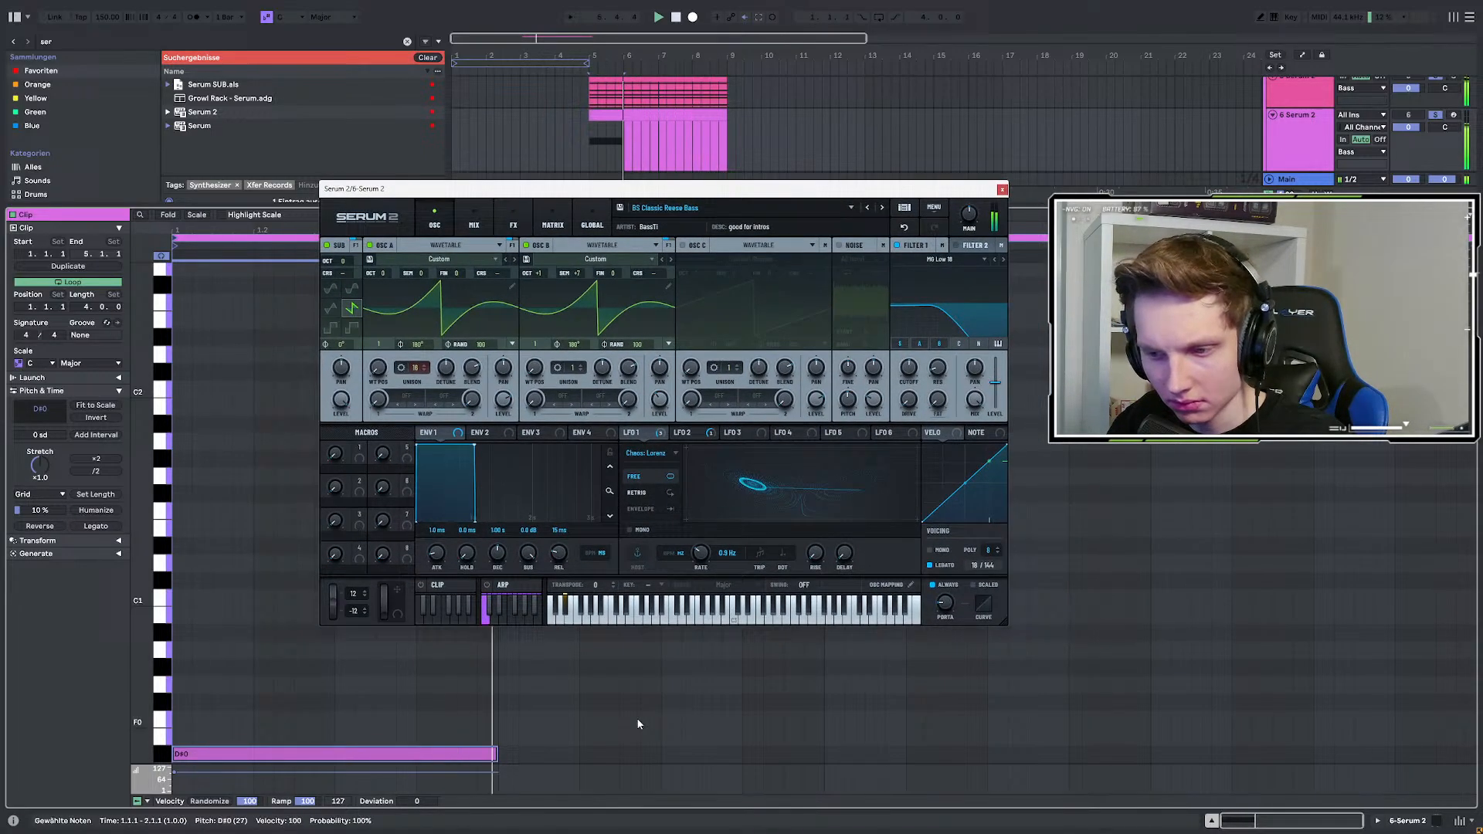
left_click_drag(495, 754, 848, 736)
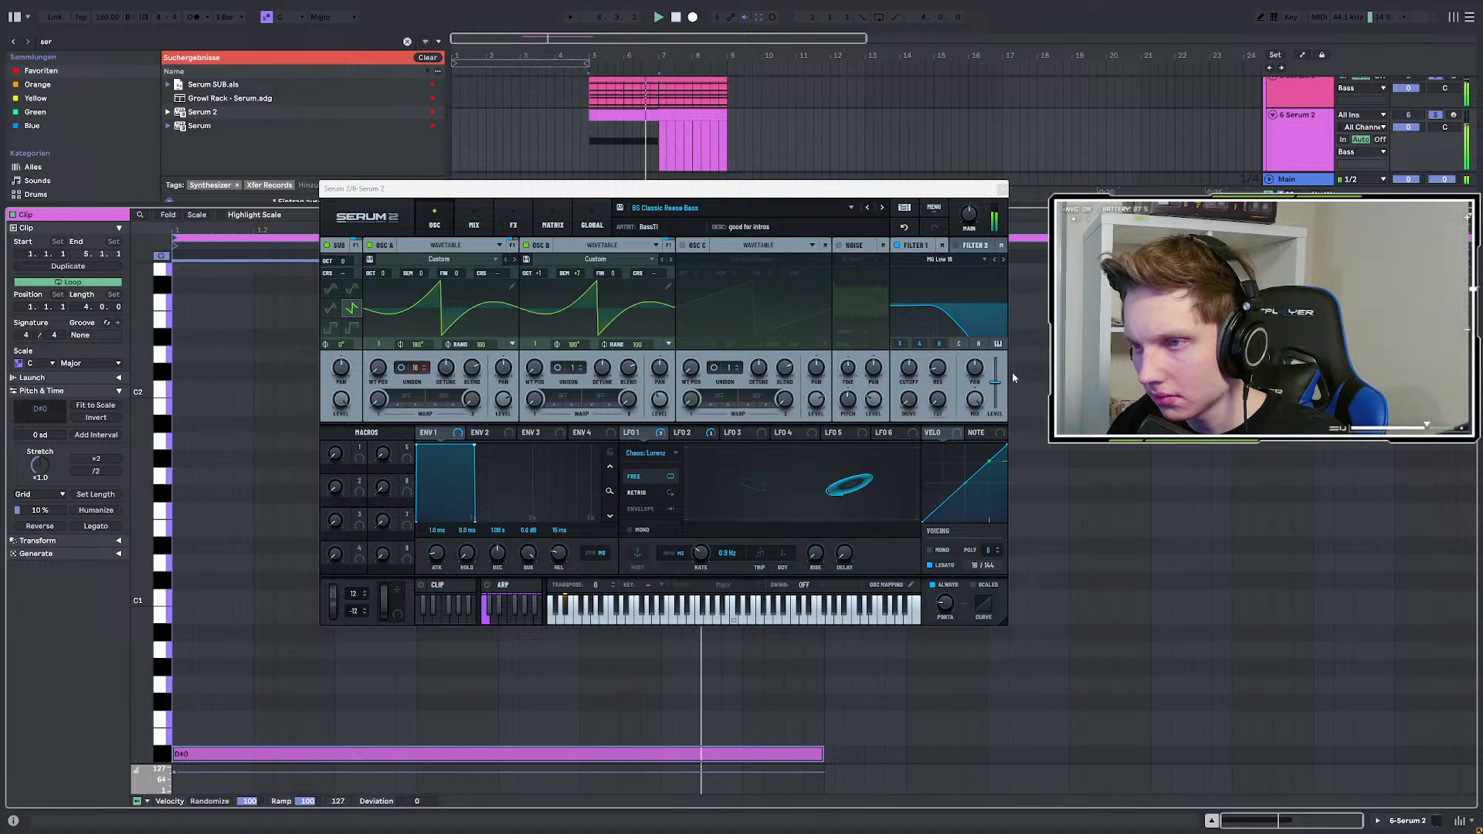
Close the Serum 2 window and replay the bass note together with the chords from bar 5.
left_click(1002, 190)
key("space")
key("space")
double_click(1297, 146)
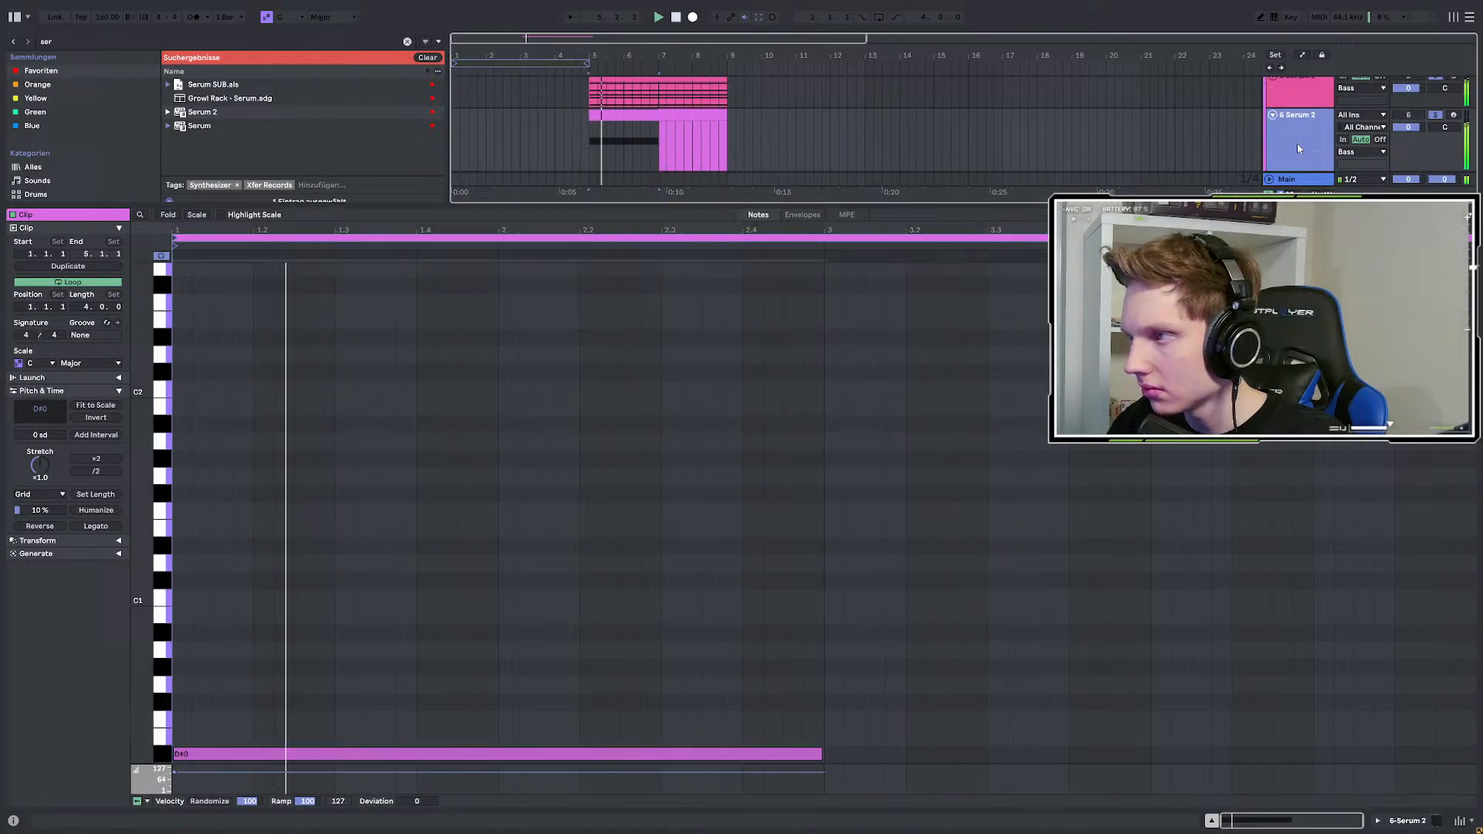
left_click(1299, 198)
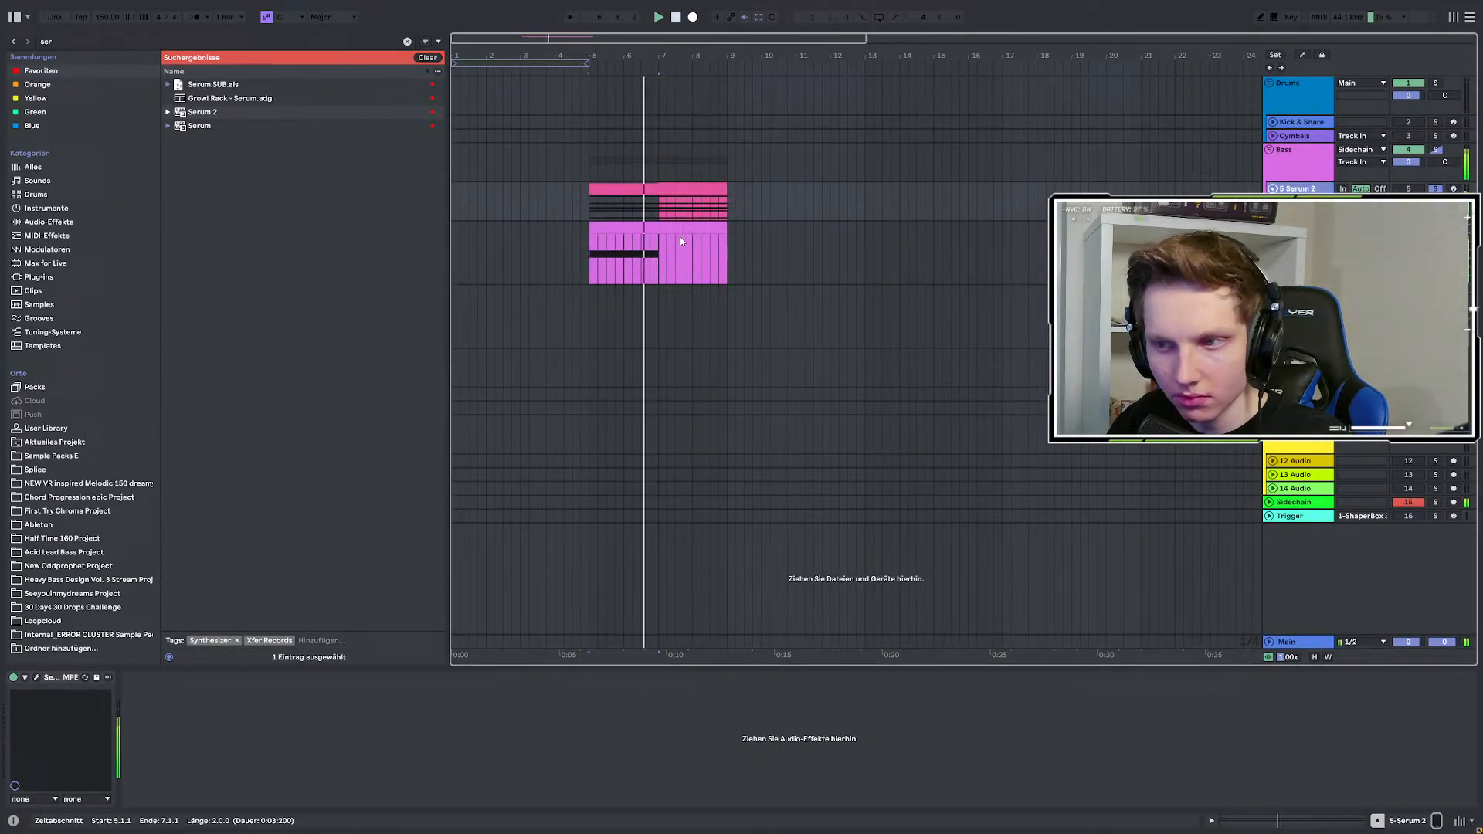
Duplicate the two-bar D#0 note to bar 3 of the clip as C#0 and play the transition.
double_click(642, 230)
left_click(513, 752)
scroll(515, 695, "down", 4)
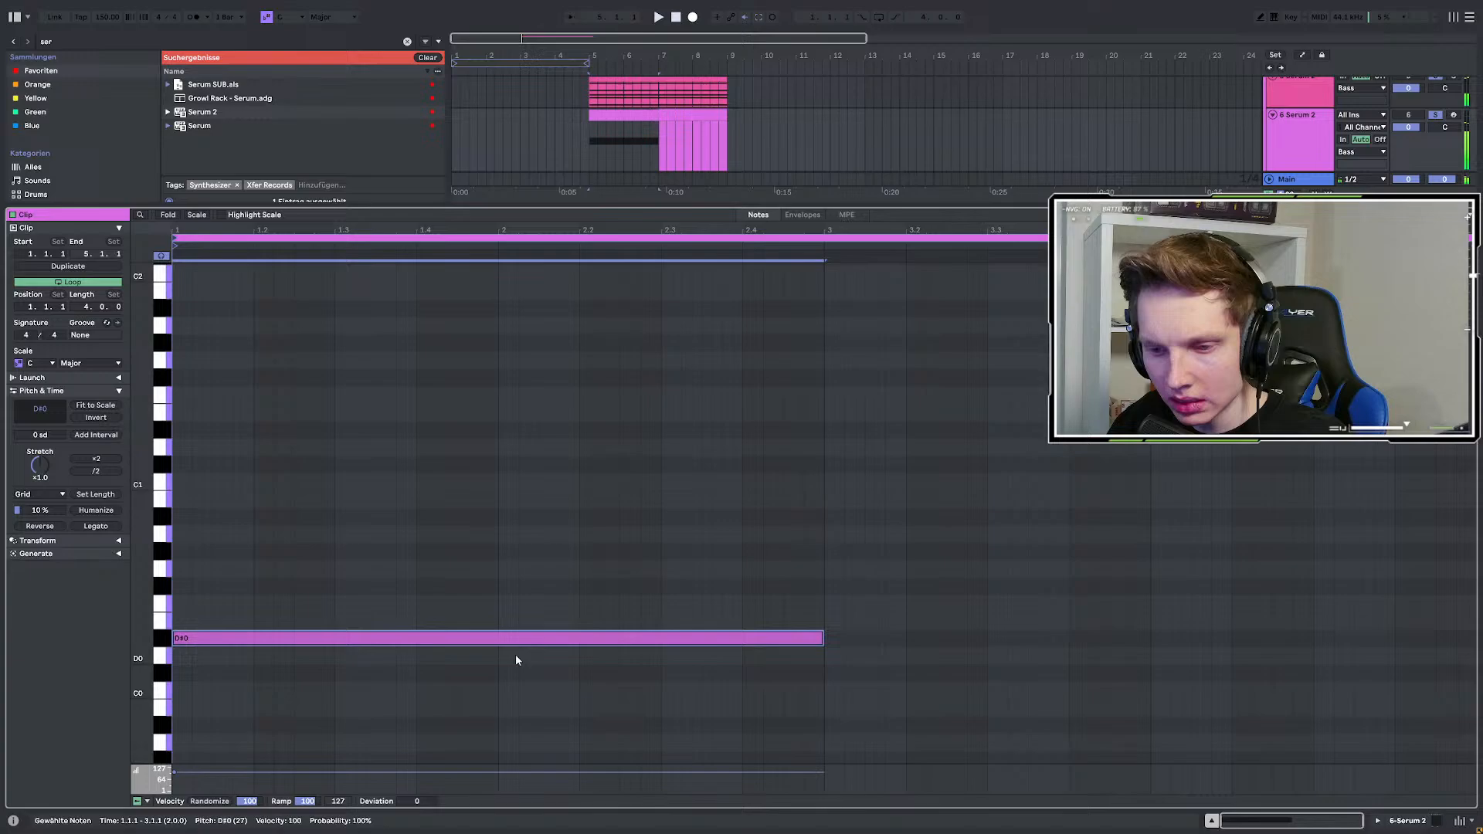
mouse_move(229, 612)
left_mouse_down()
mouse_move(875, 630)
mouse_move(877, 652)
left_mouse_up()
key("space")
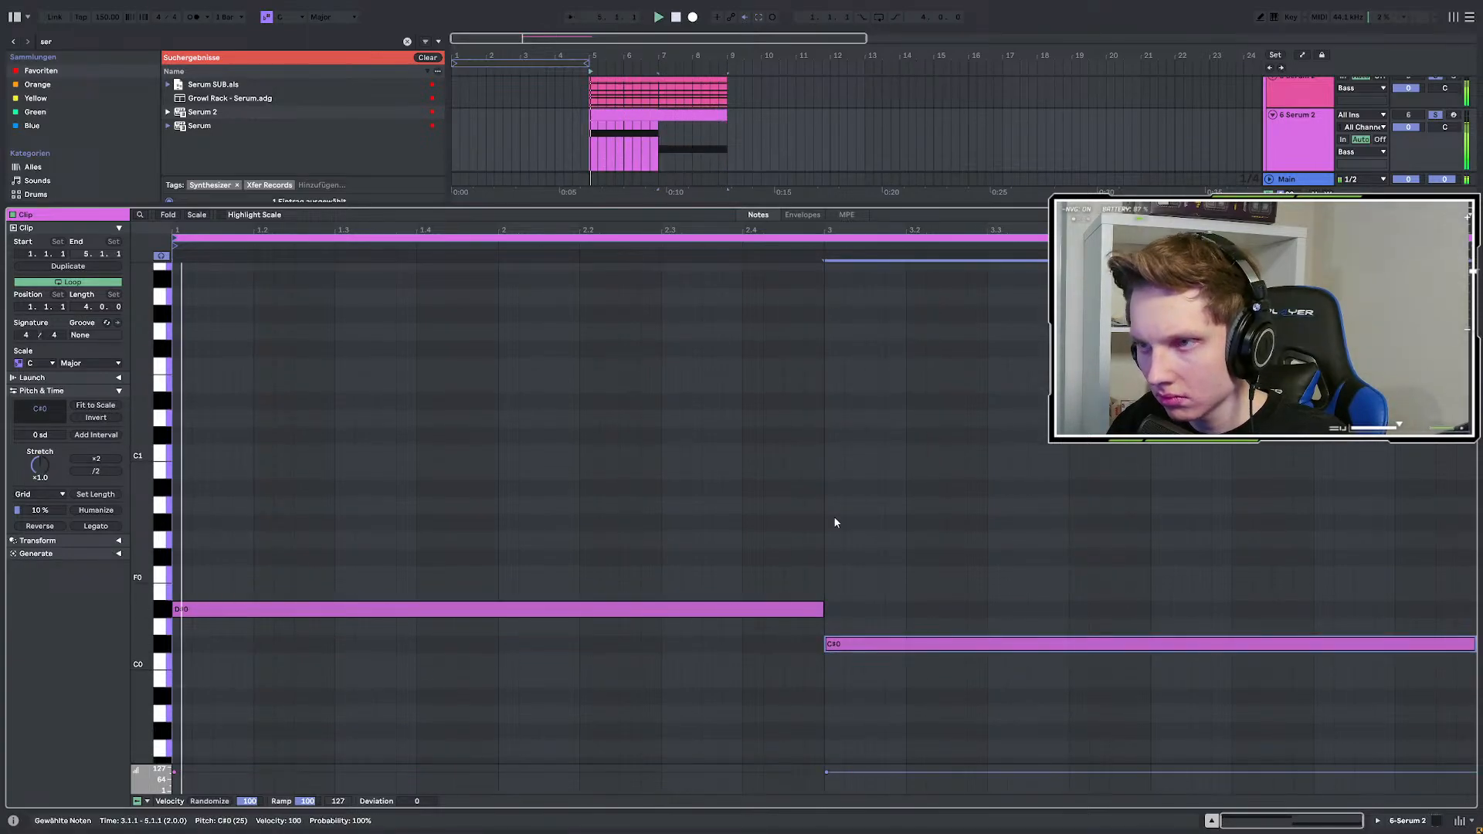
left_click(659, 148)
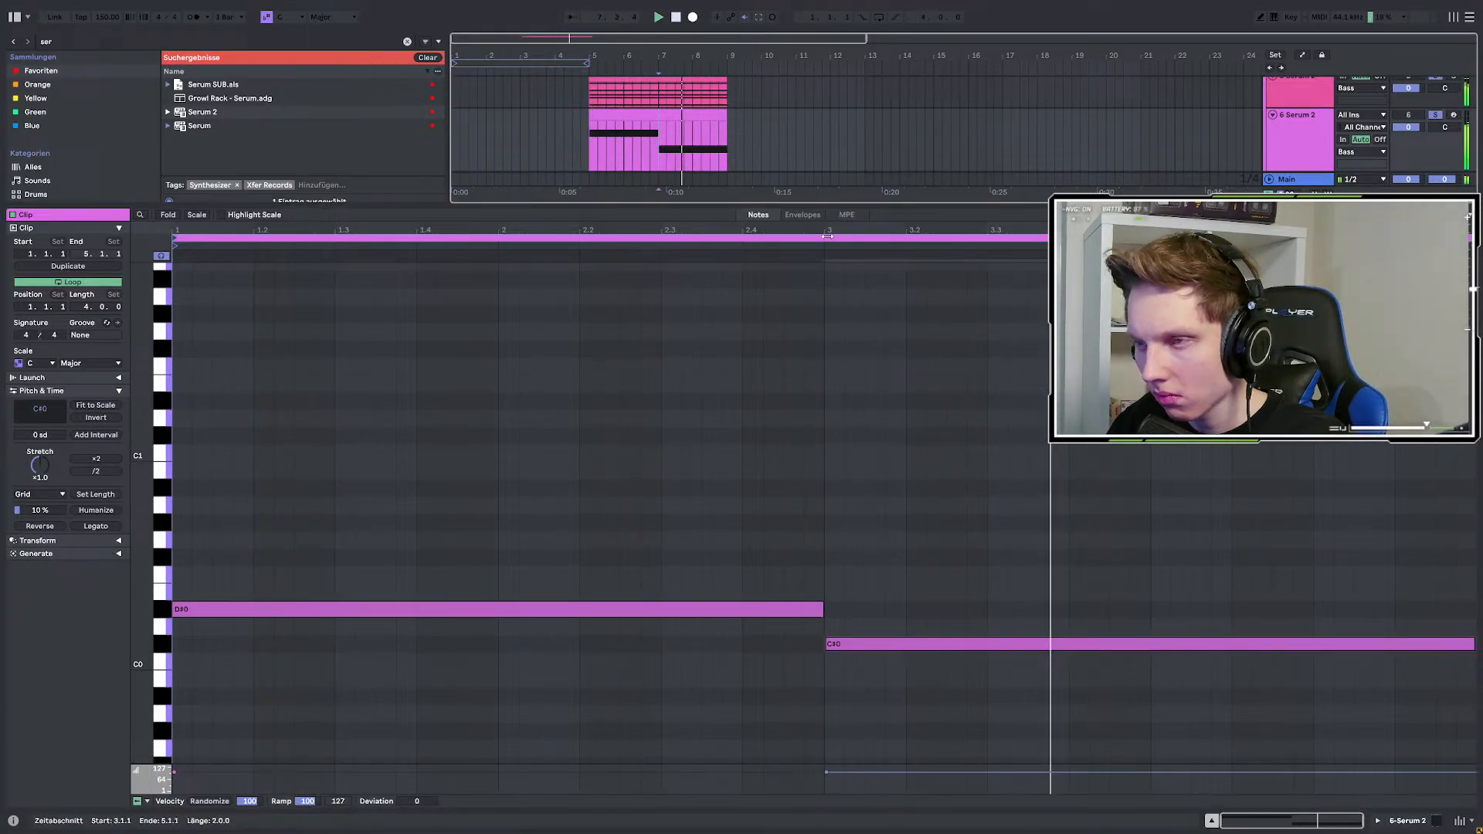
Extend the 5 Serum 2 clip to 8 bars, consolidate it and join its chord notes into continuous eight-bar notes.
scroll(686, 130, "down", 3)
scroll(684, 129, "up", 1)
left_click_drag(566, 118, 634, 122)
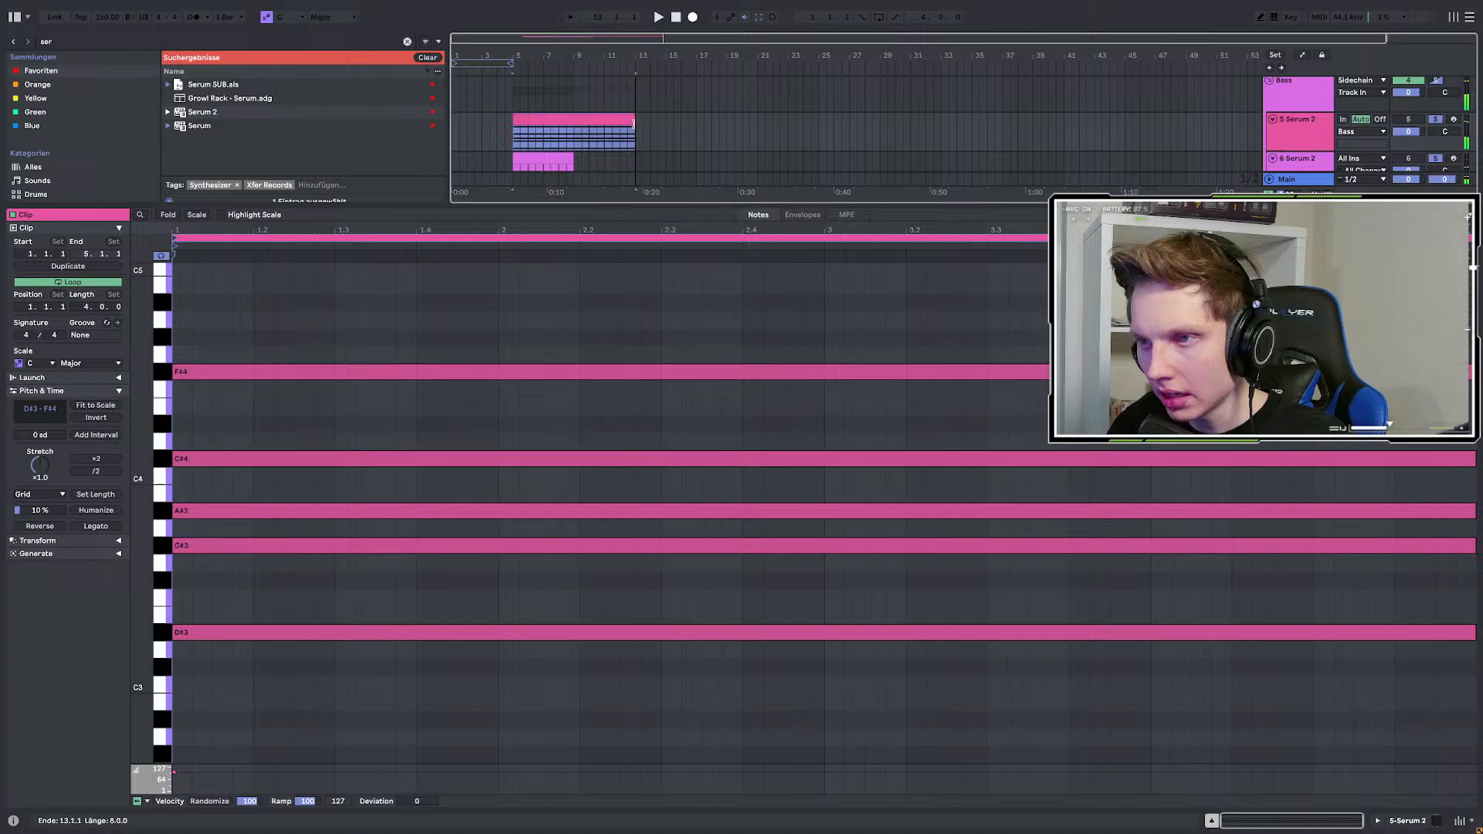
key("ctrl+j")
left_click(682, 344)
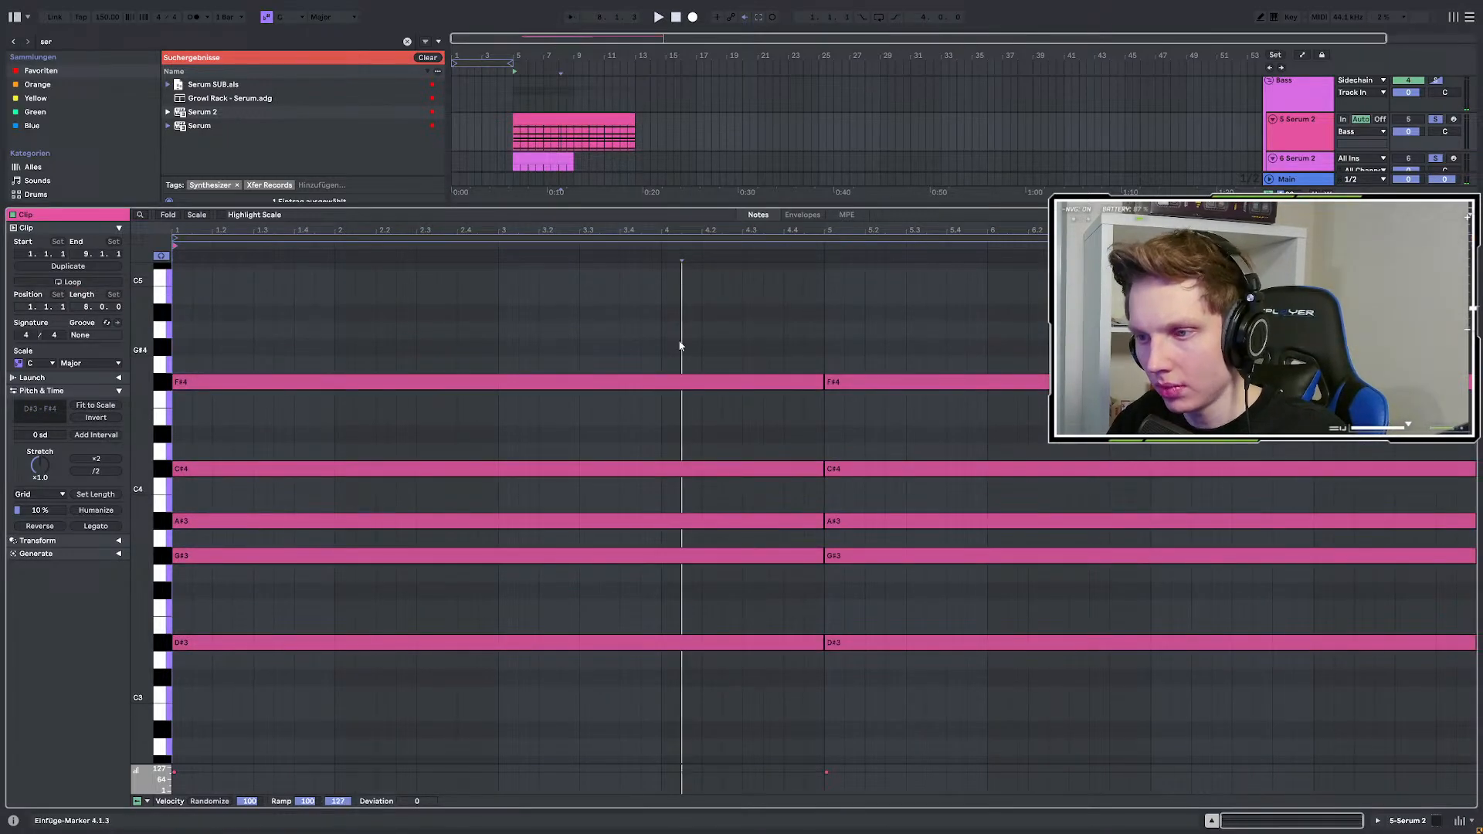
key("ctrl+a")
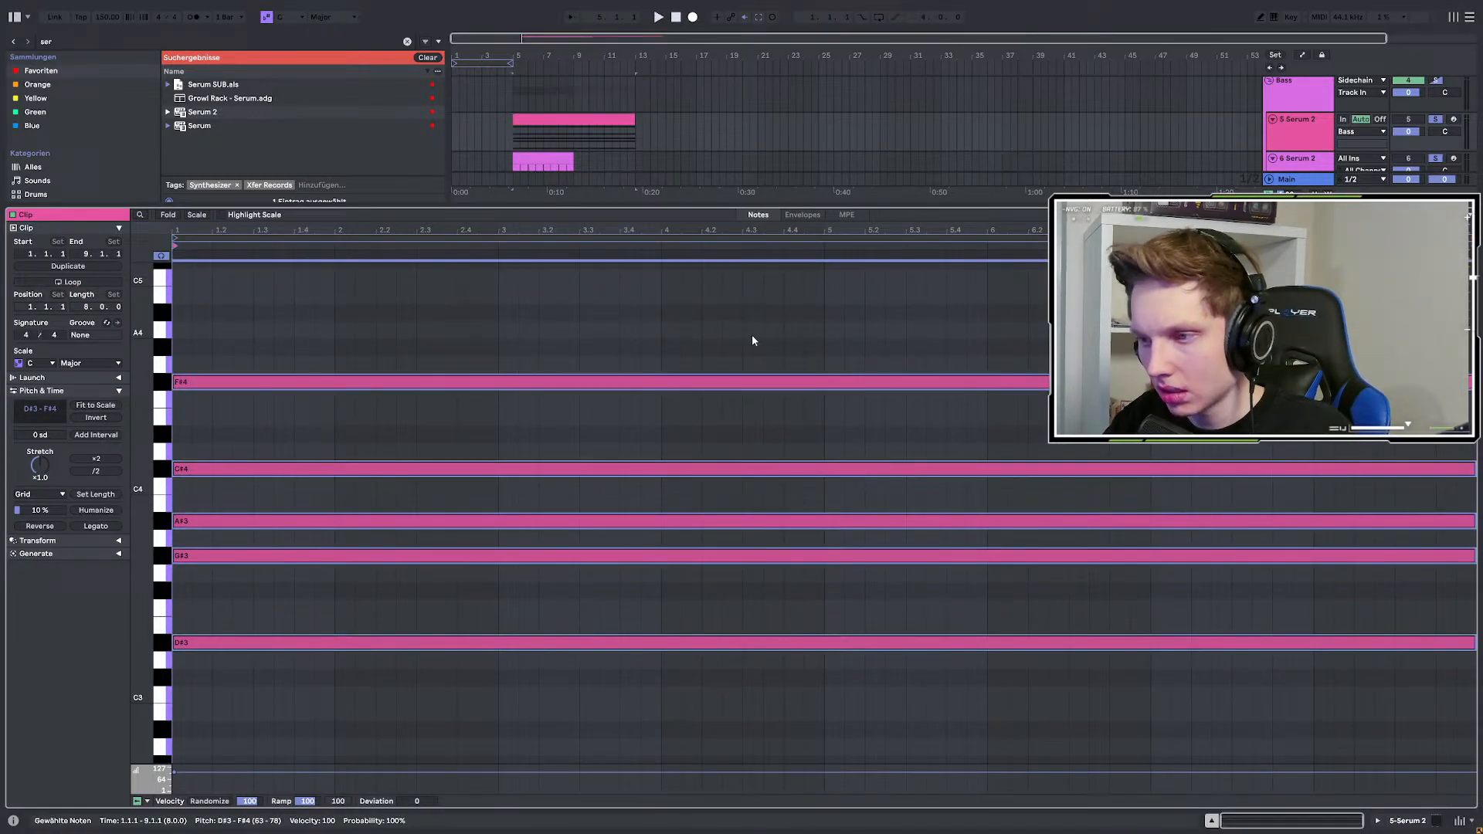
Inspect the Serum 2 plugin on the 5 Serum 2 track during playback, then close it.
key("shift+Tab")
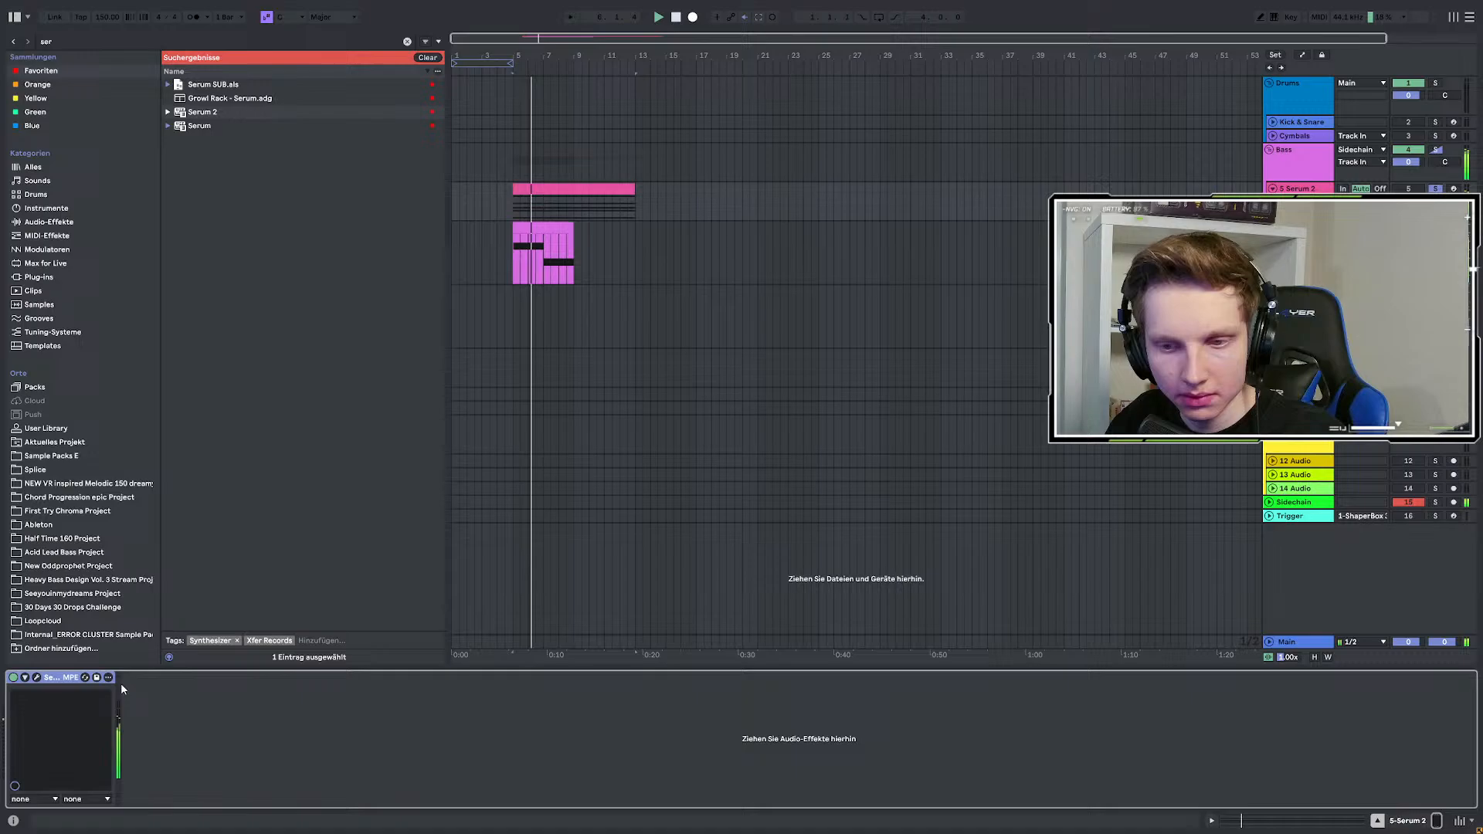
left_click(36, 677)
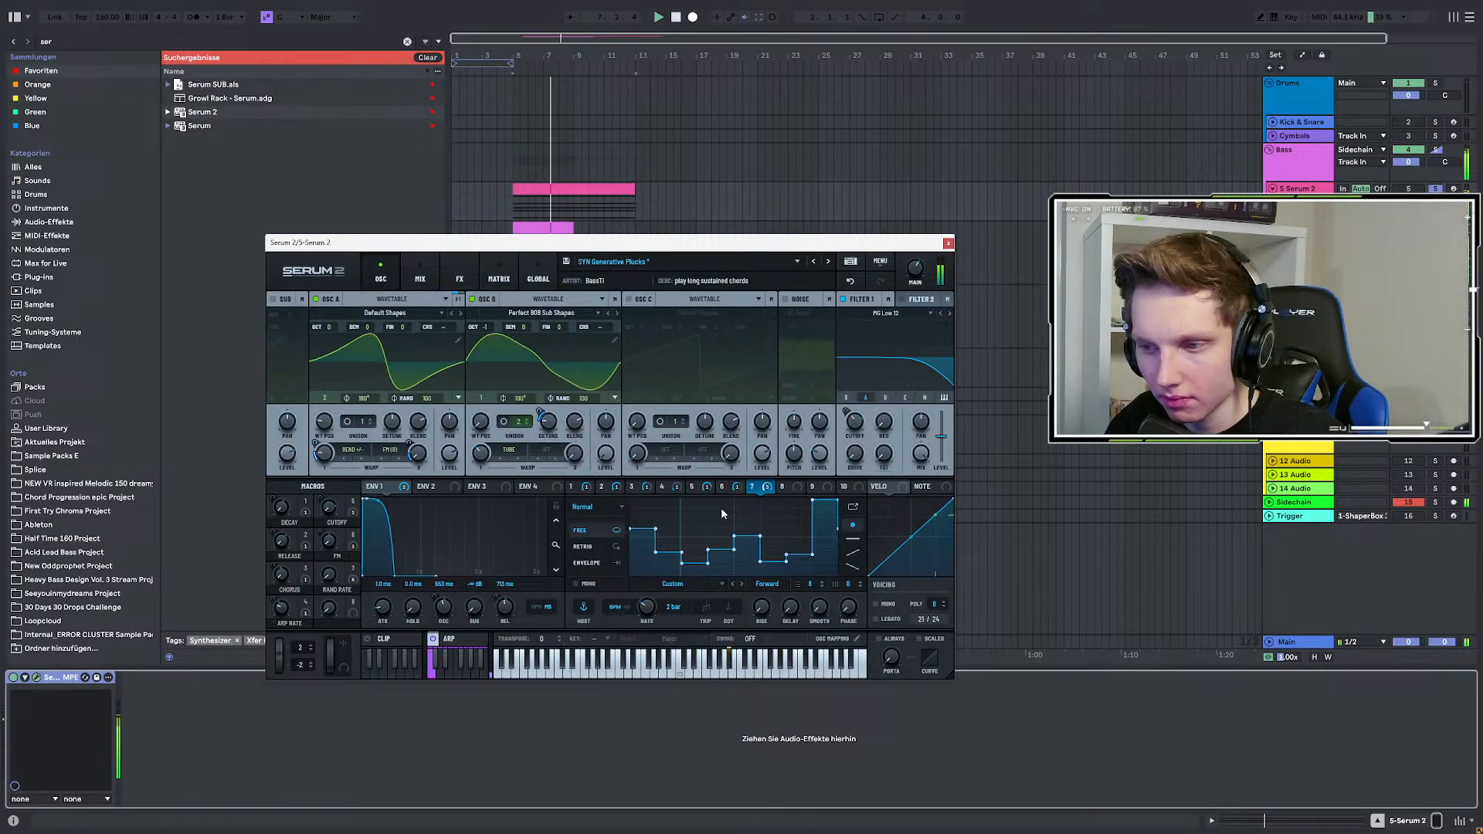
left_click(947, 243)
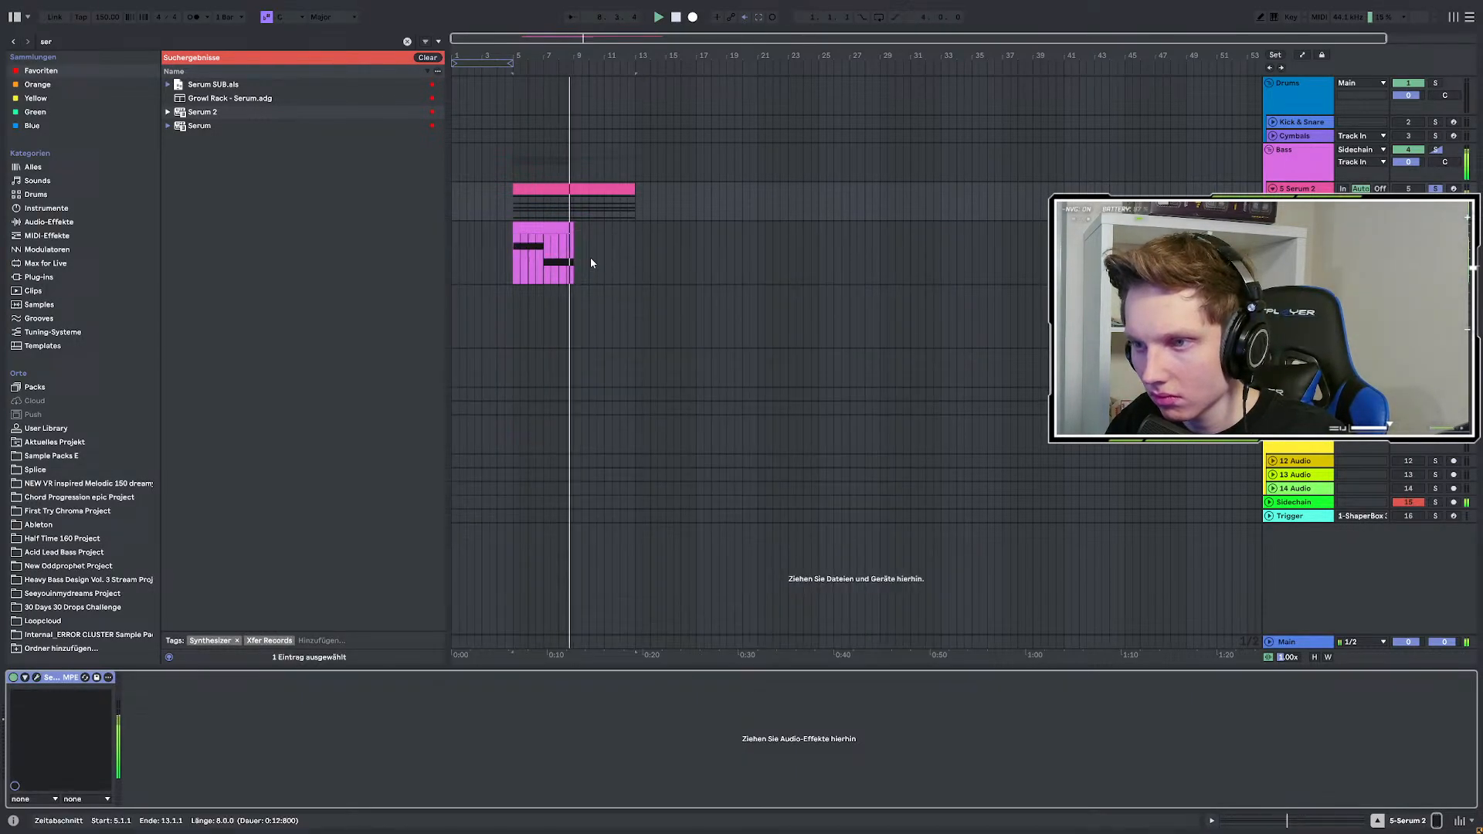
Extend the 6 Serum 2 bass clip to 8 bars, repeating its notes, and open it for note editing.
left_click_drag(573, 228, 636, 228)
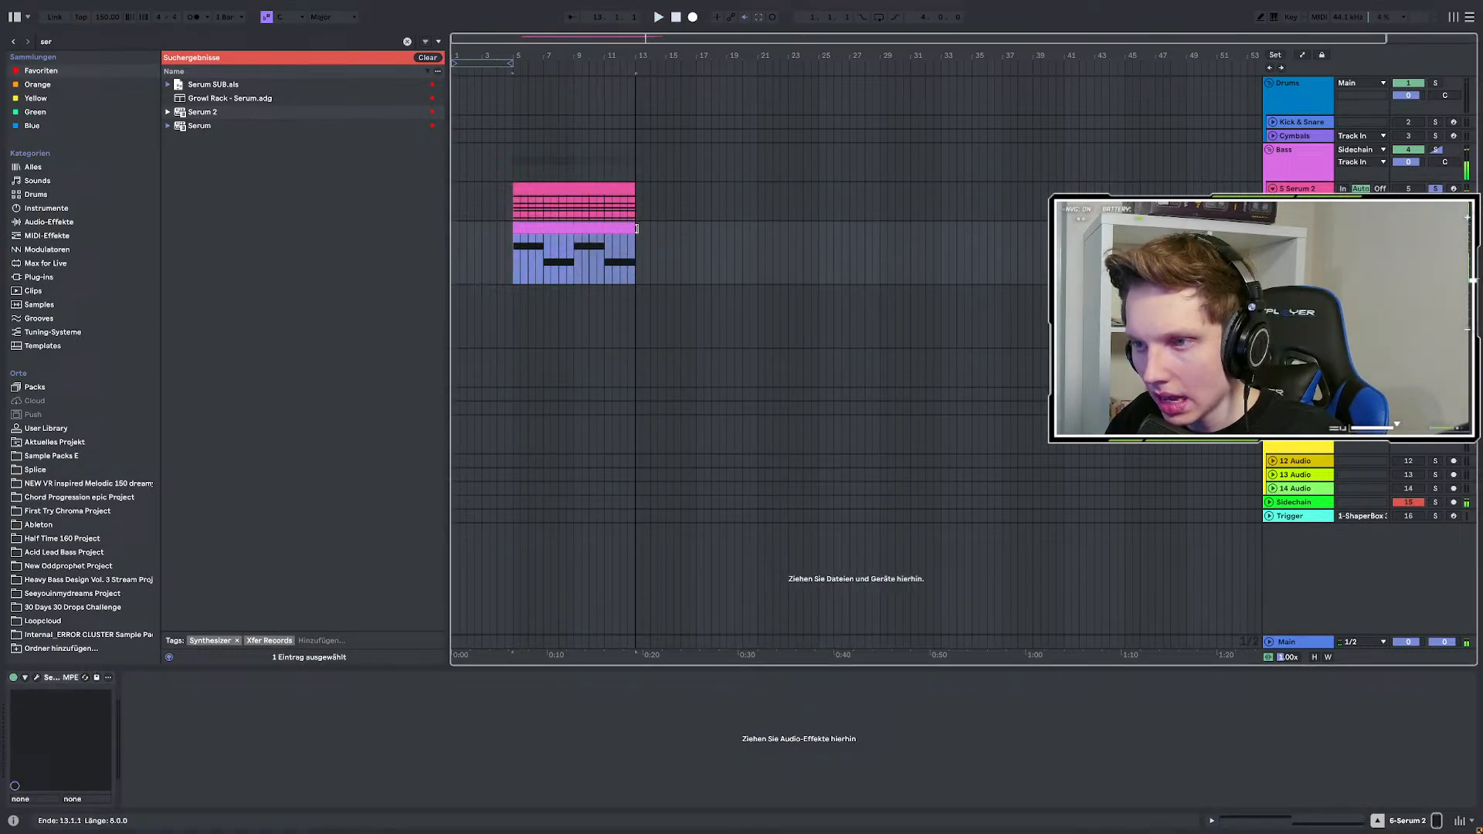
double_click(571, 226)
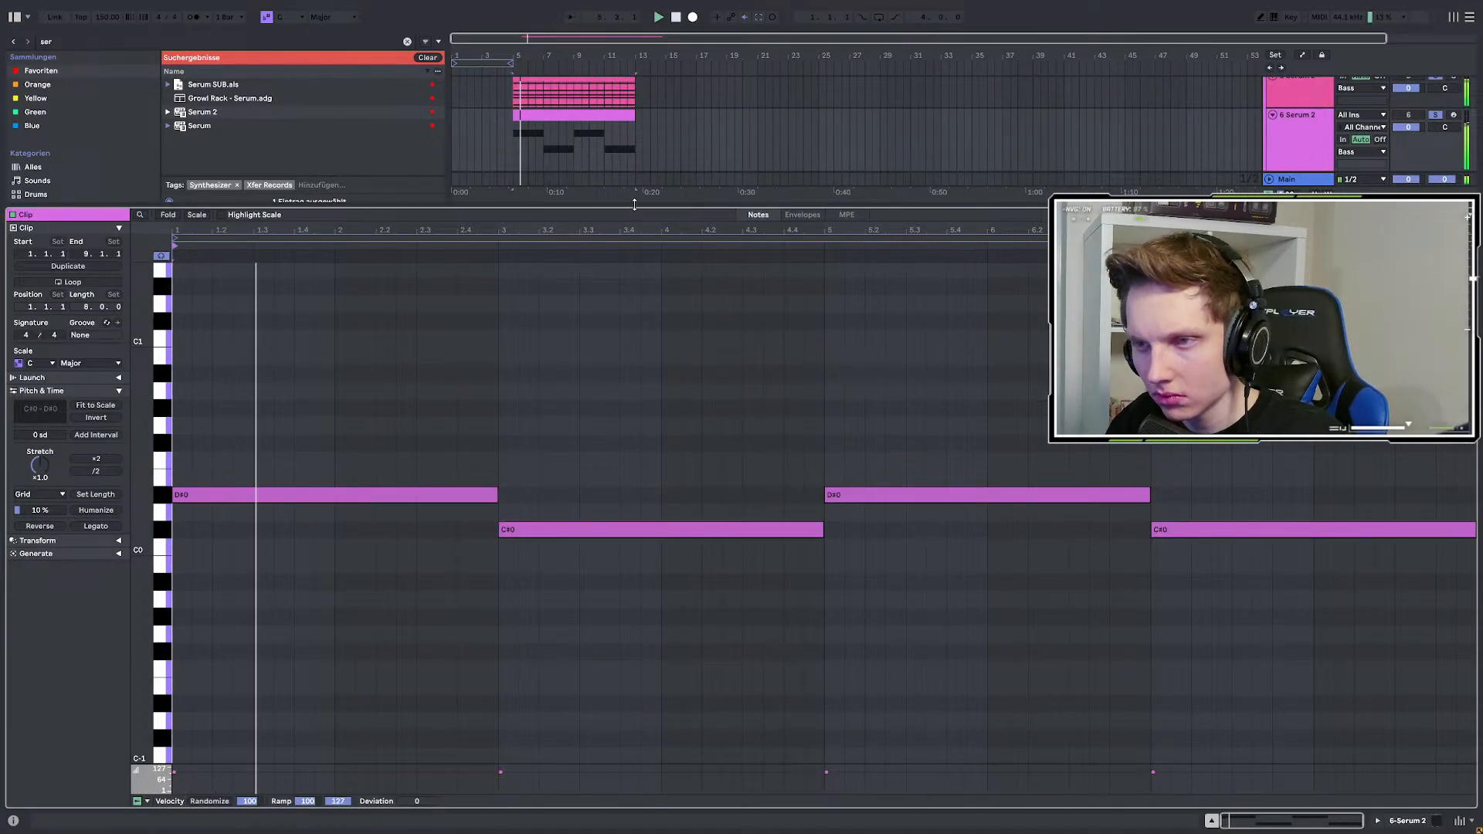
Search the browser for "eq", add EQ Eight to the 6 Serum 2 track and cut about 9.78 dB around 446 Hz.
double_click(1305, 142)
left_click(68, 43)
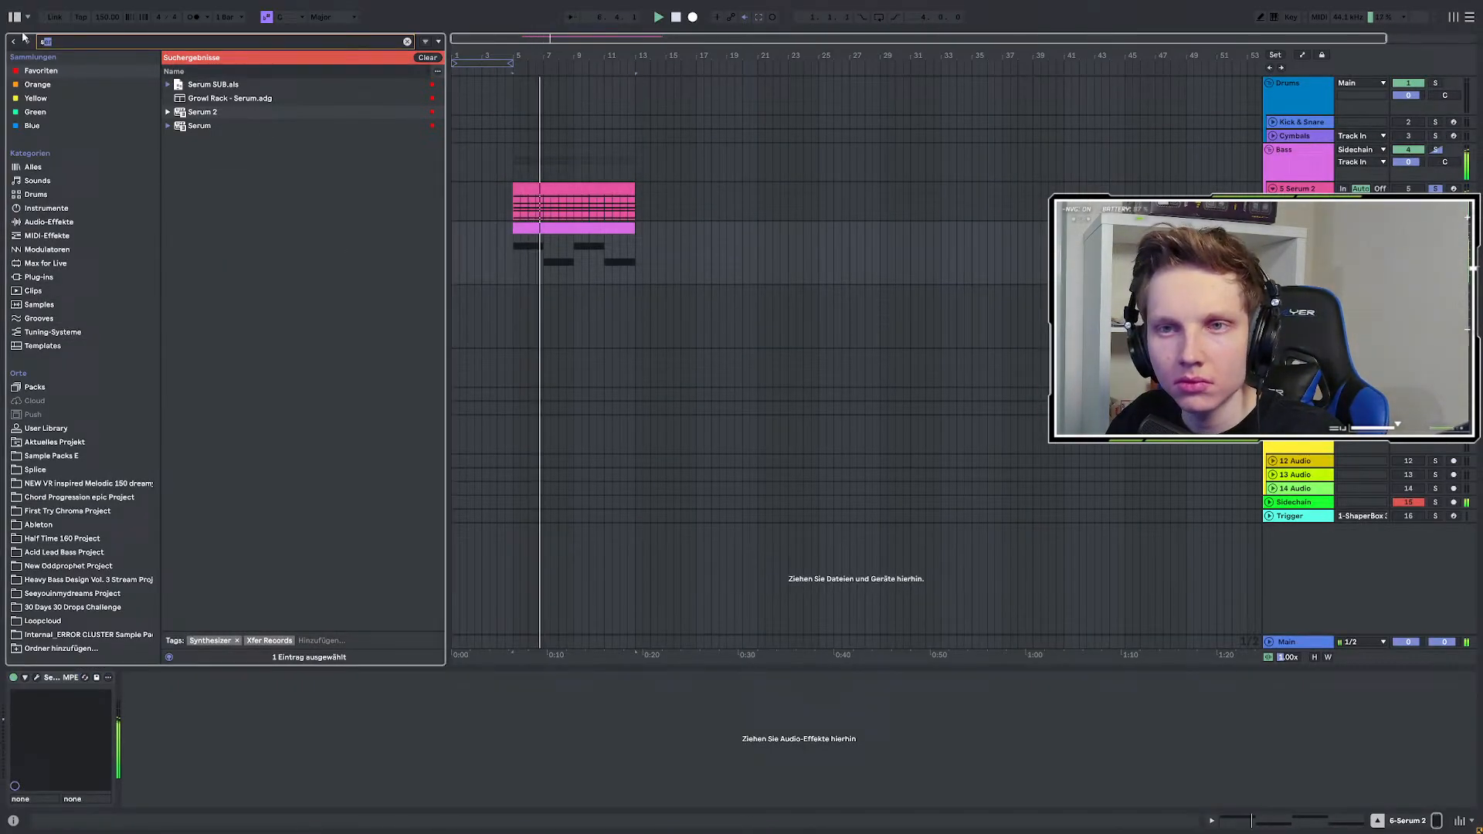
type("eq")
double_click(232, 85)
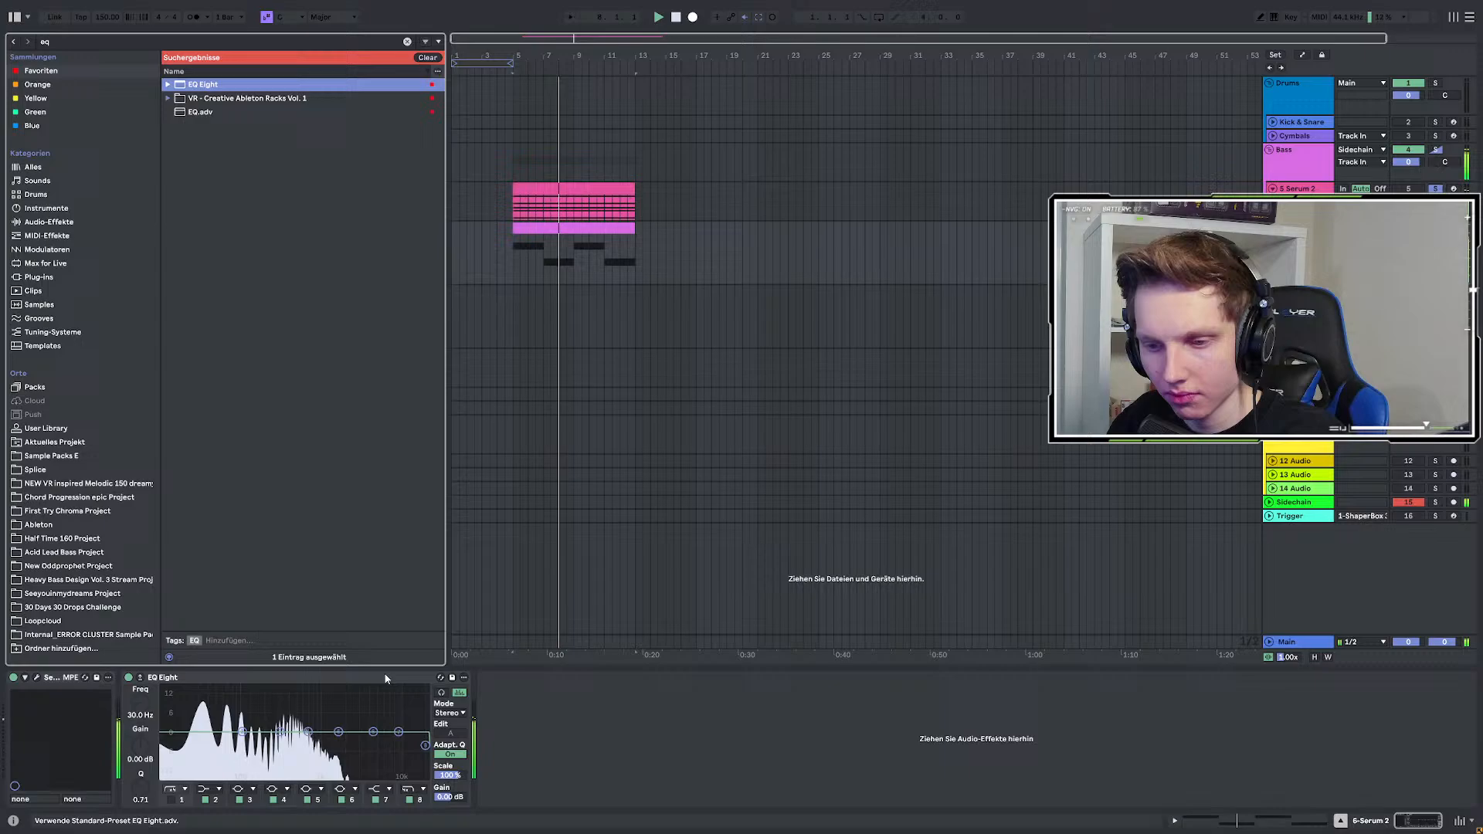
left_click_drag(309, 732, 292, 760)
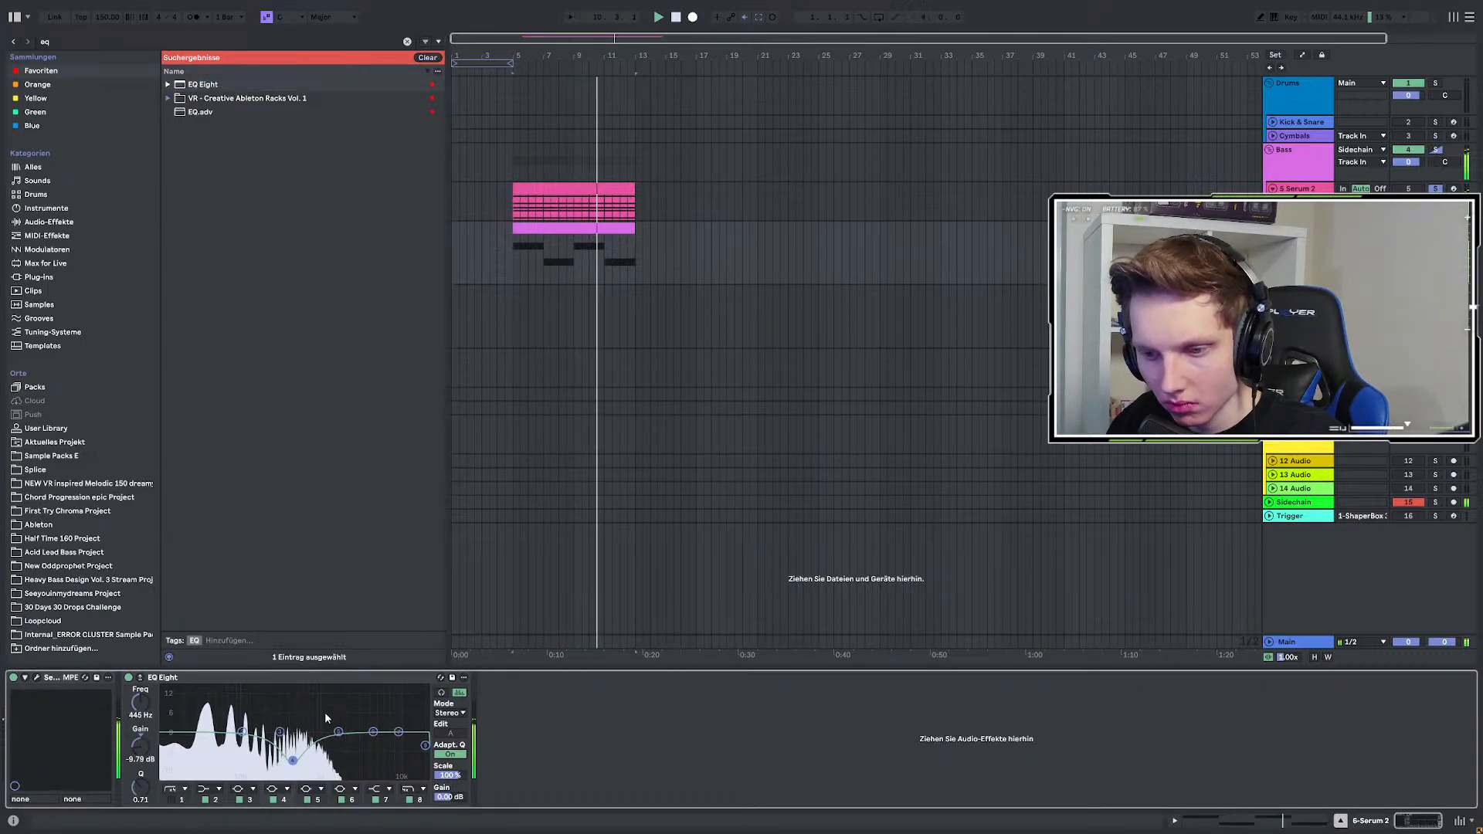
Raise the third bass note, at bar 5 of the clip, to F#0 and replay the arrangement to check it.
left_click(578, 246)
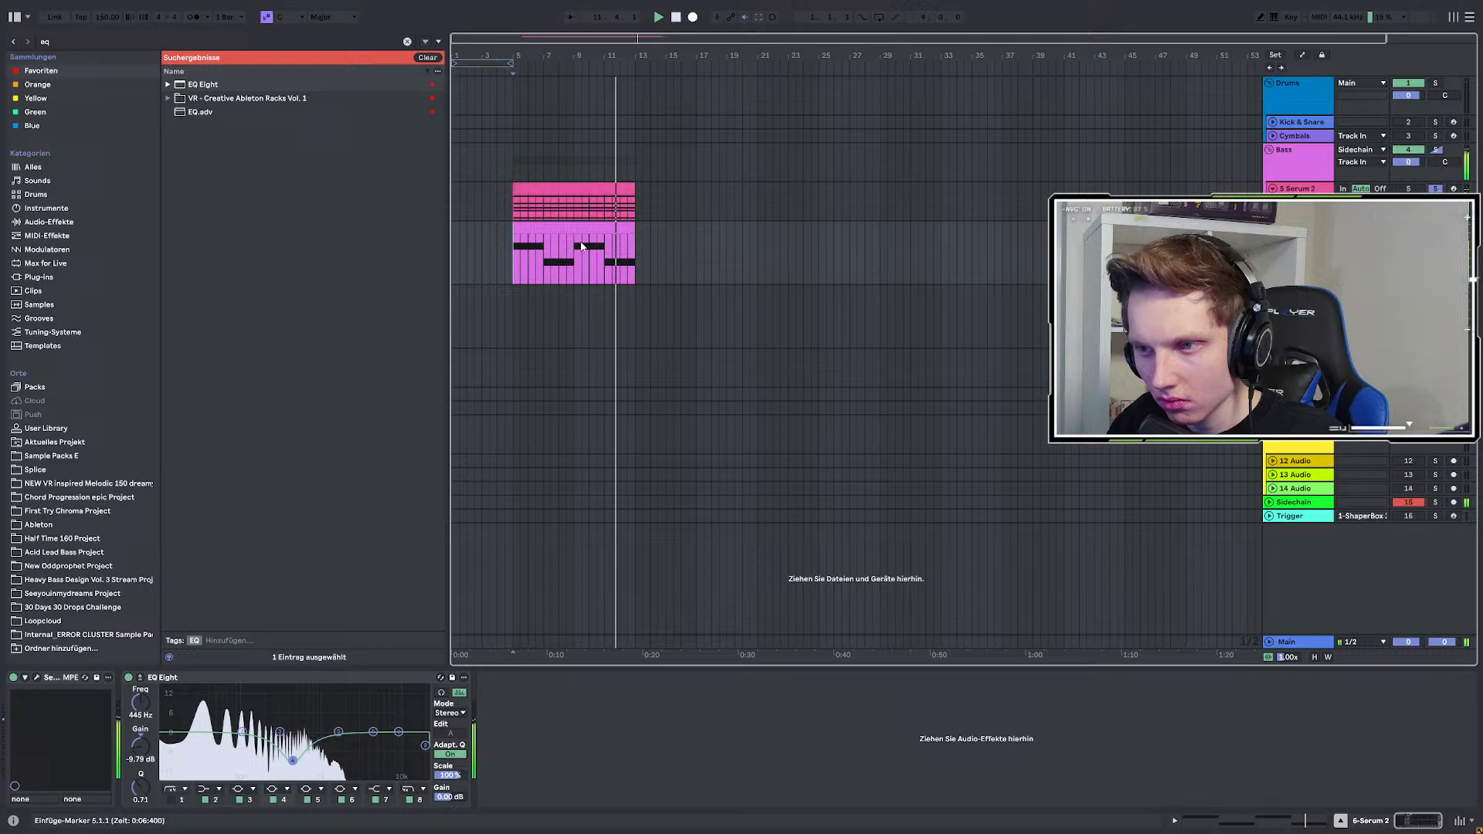
double_click(575, 246)
left_click_drag(876, 494, 877, 446)
key("space")
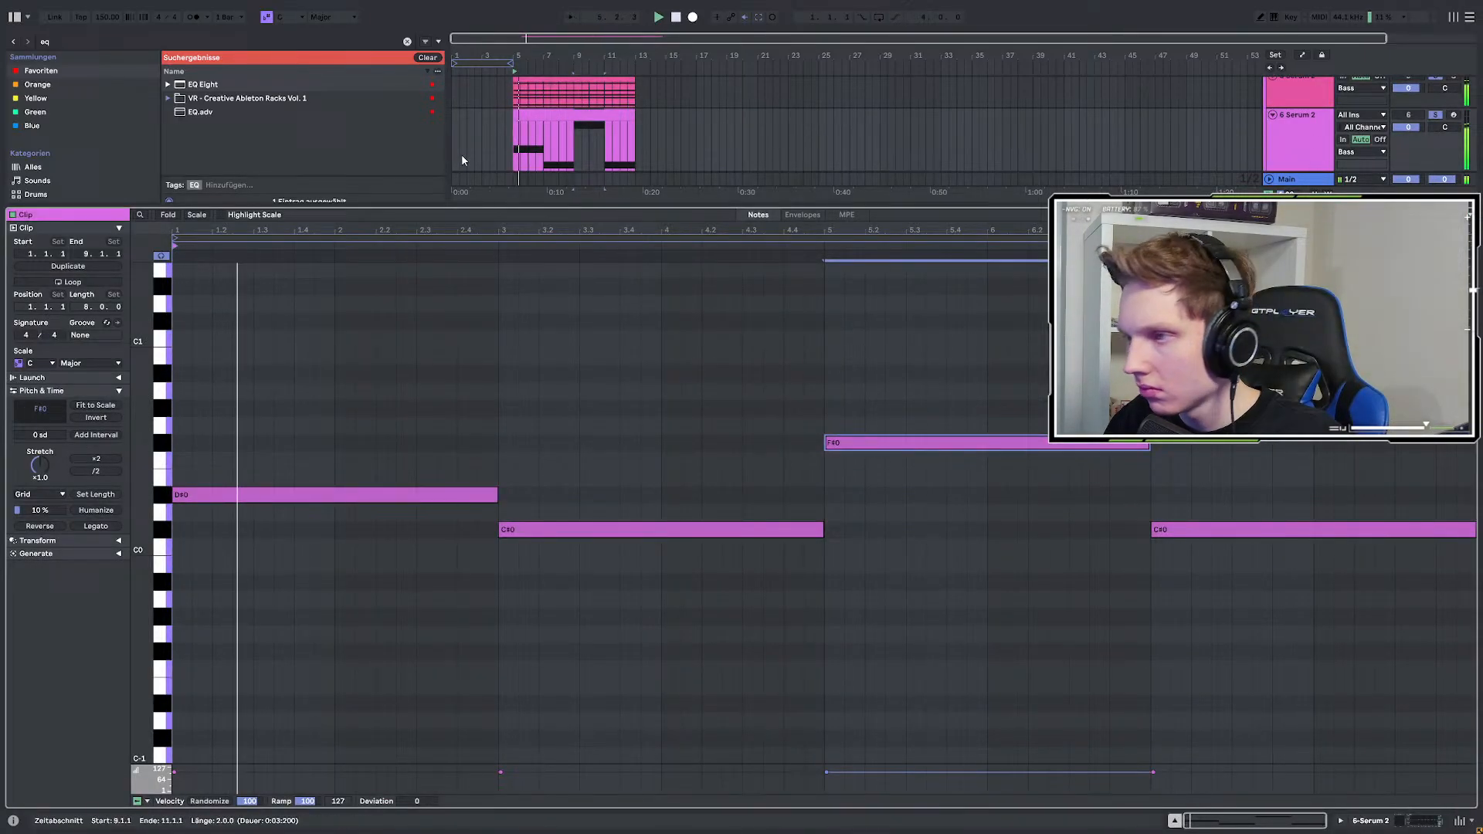
left_click(544, 138)
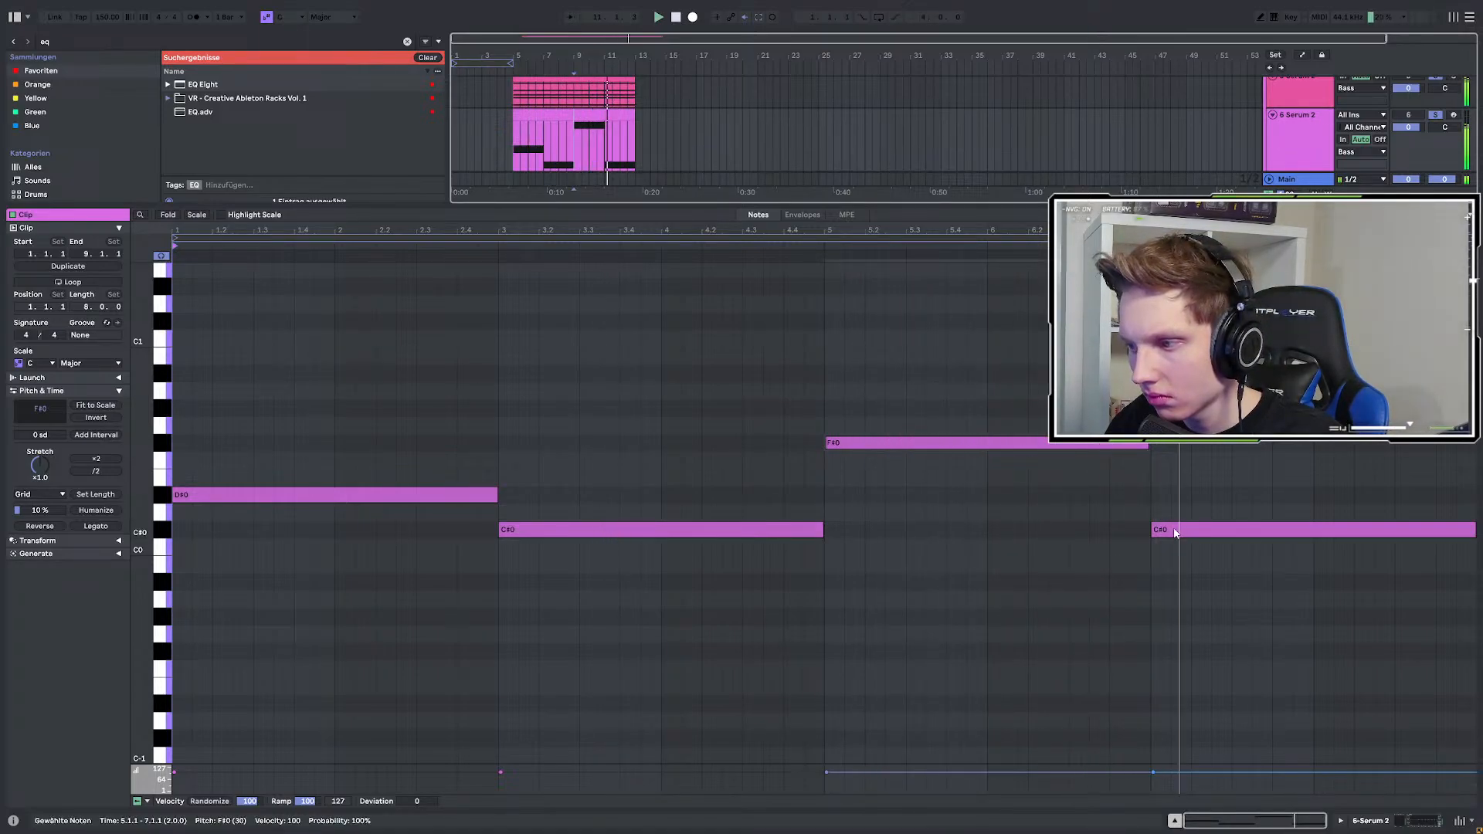
left_click(522, 129)
key("space")
key("space")
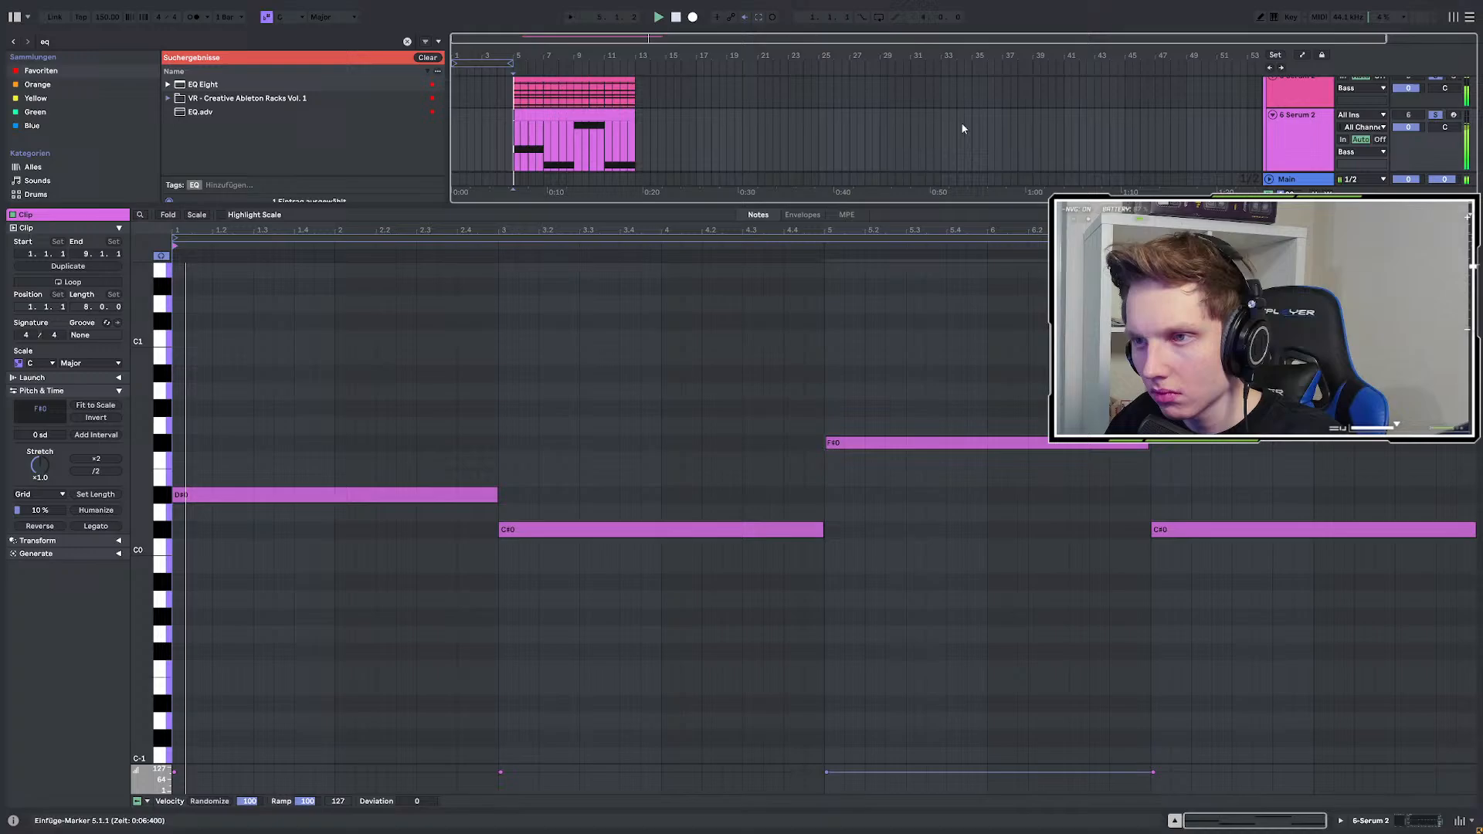
Search the browser for "limit", load LIMITER.adv onto the 5 Serum 2 track and adjust it.
double_click(1284, 98)
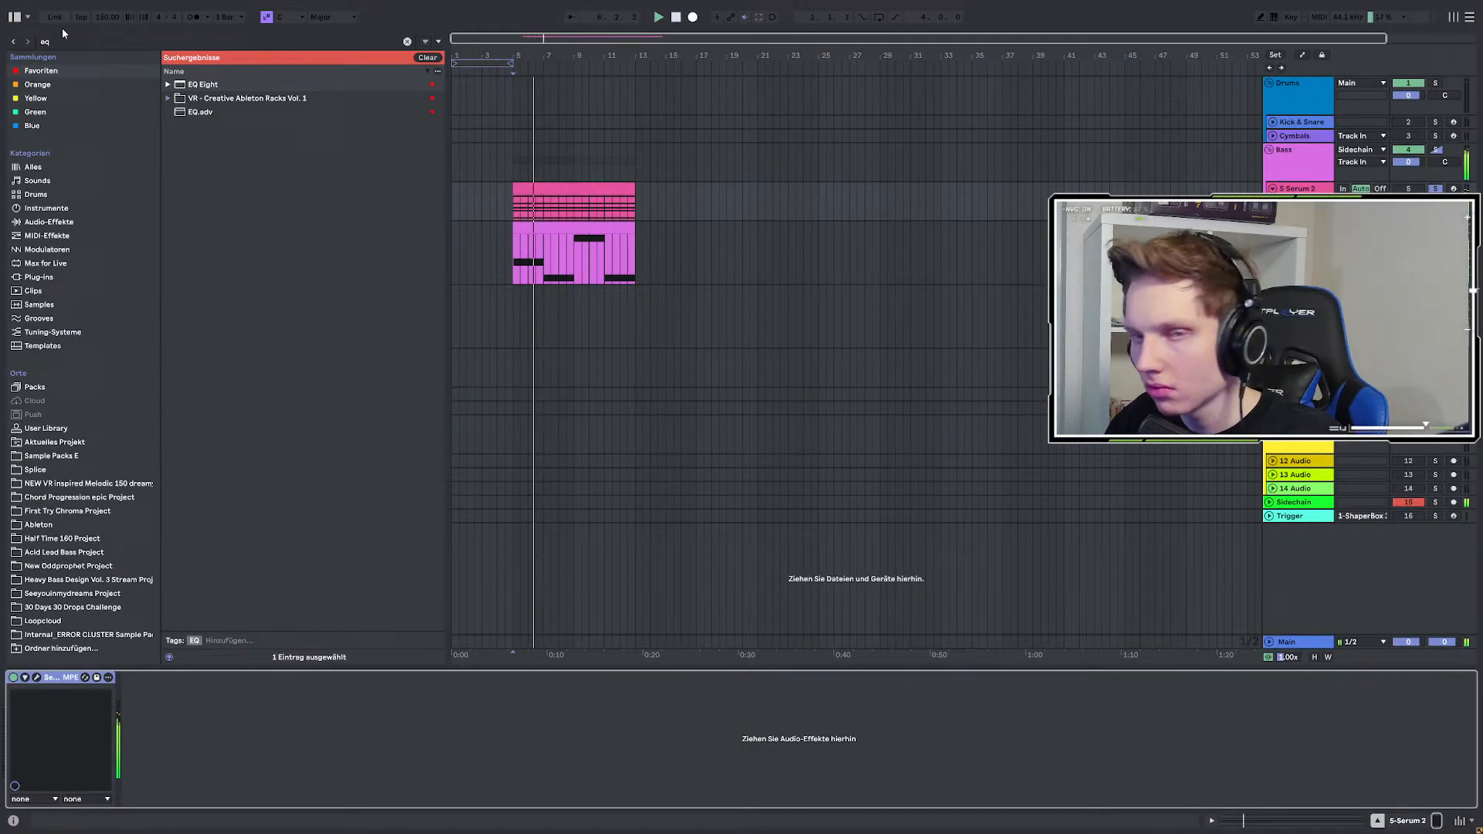
key("ctrl+f")
type("limit")
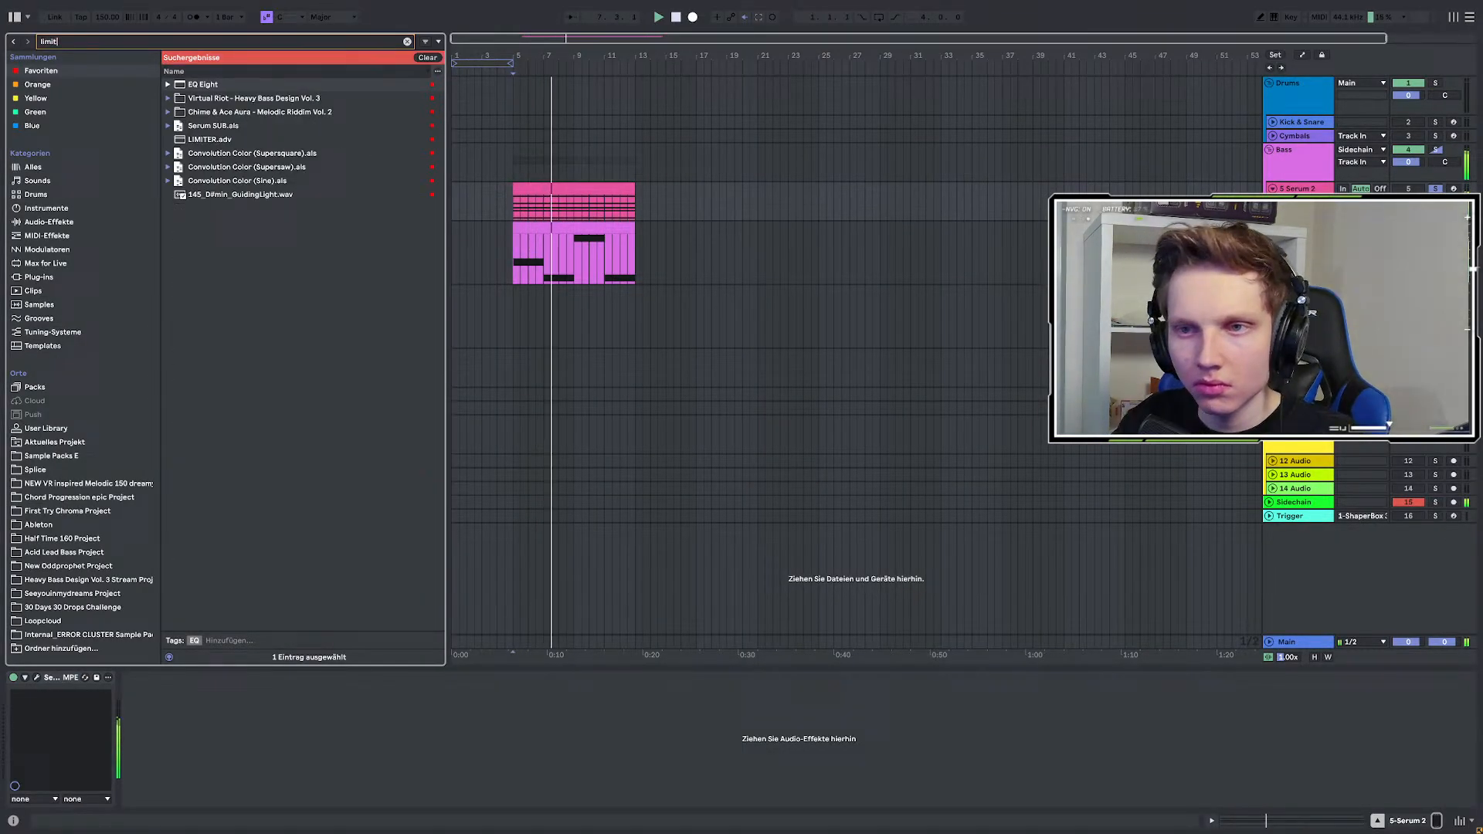
left_click(206, 85)
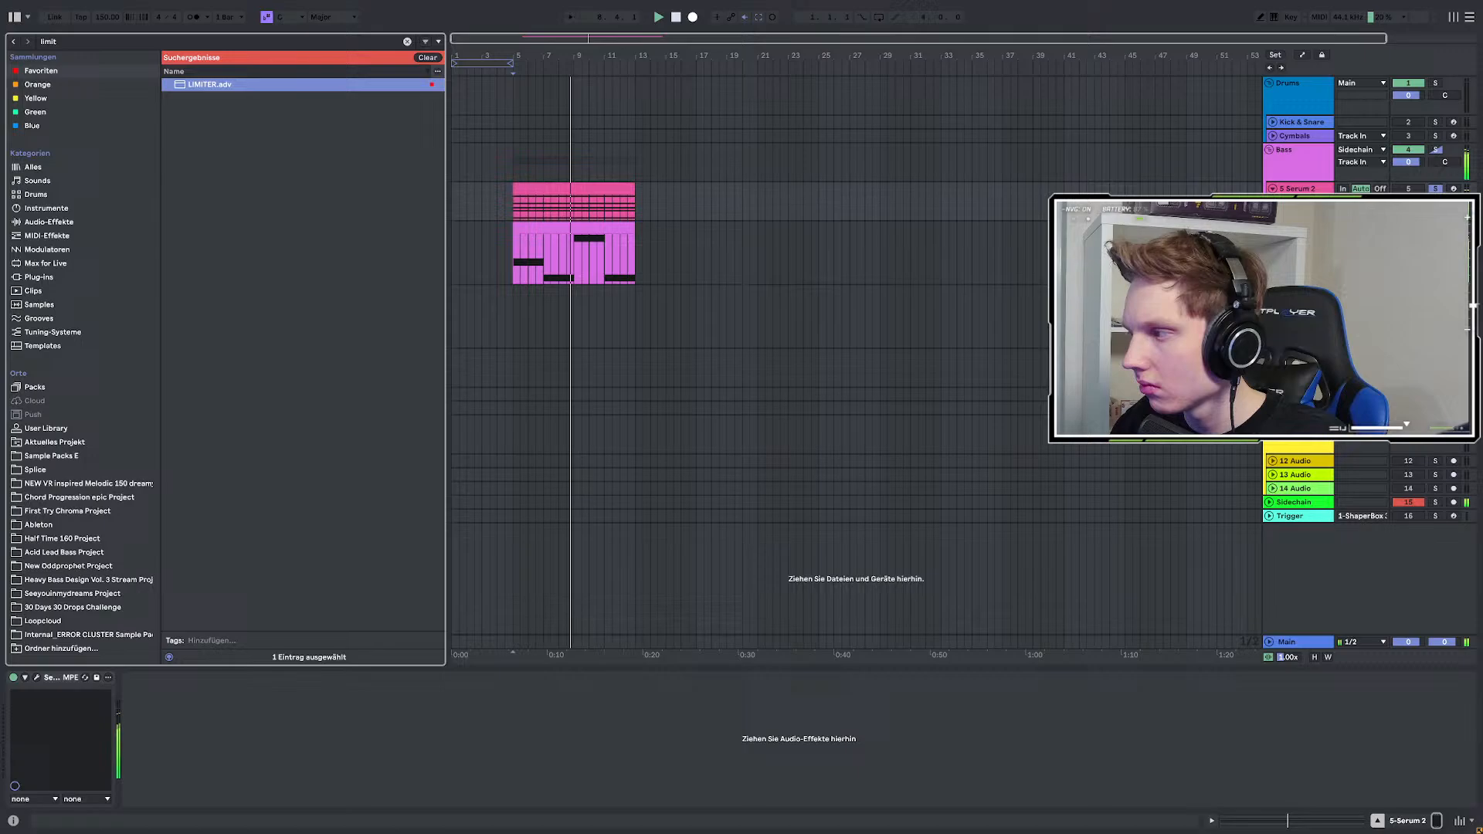
key("Return")
left_click_drag(145, 778, 145, 819)
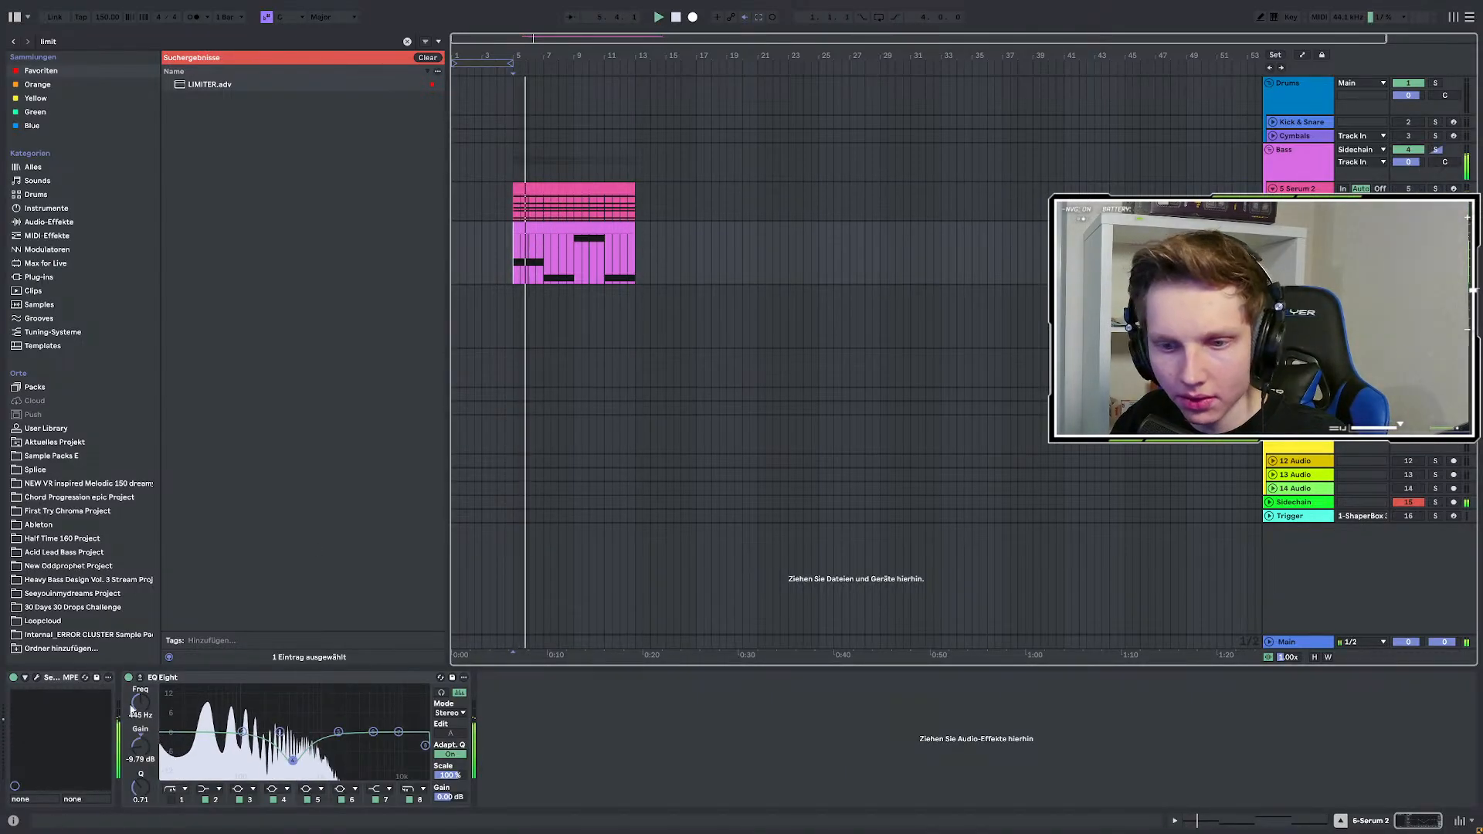
Raise the unison of oscillators A and B to 16 voices in the 6 Serum 2 bass patch and check its effects chain during playback.
left_click(36, 678)
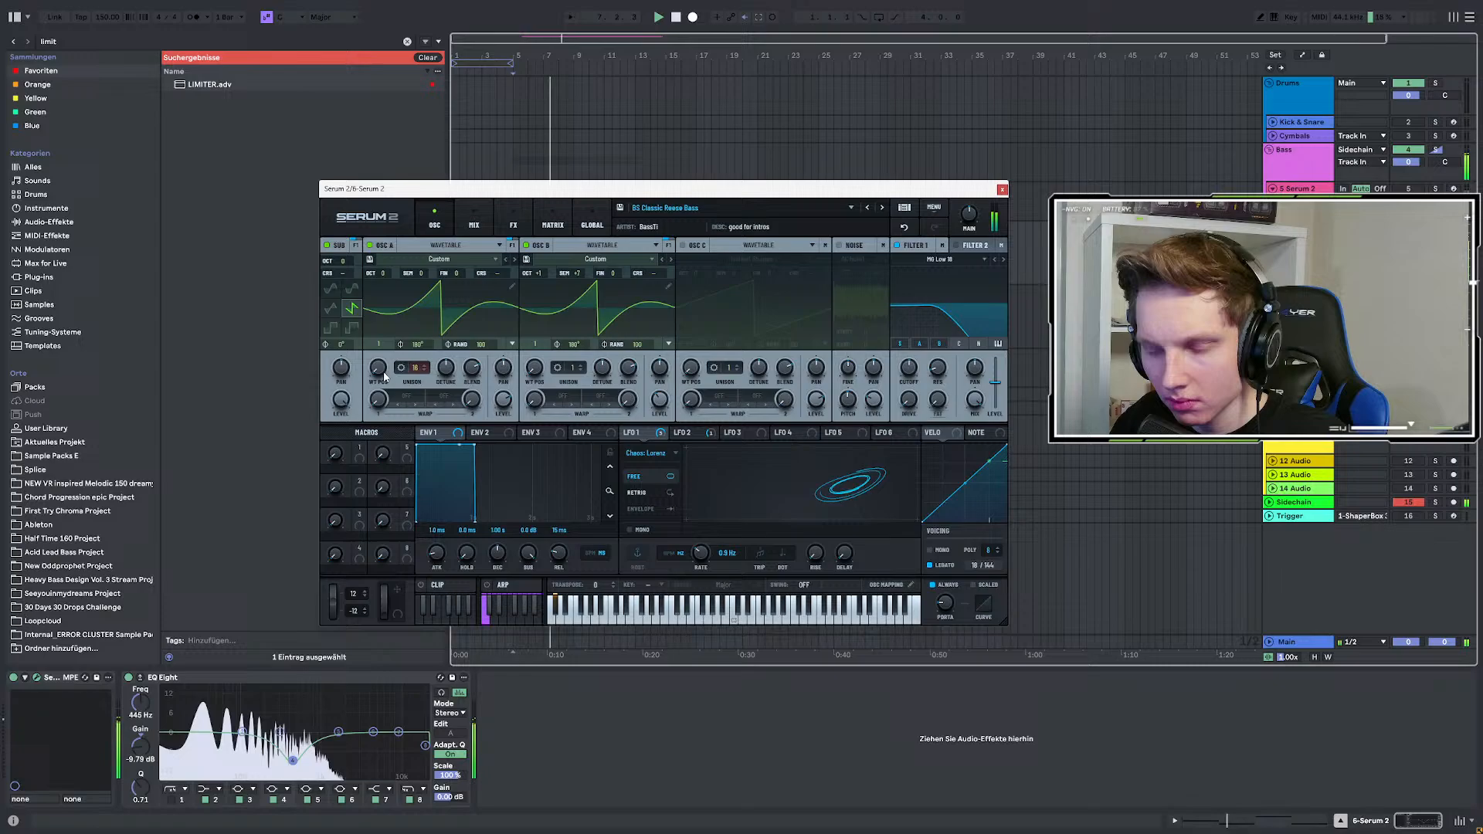
left_click_drag(445, 369, 443, 373)
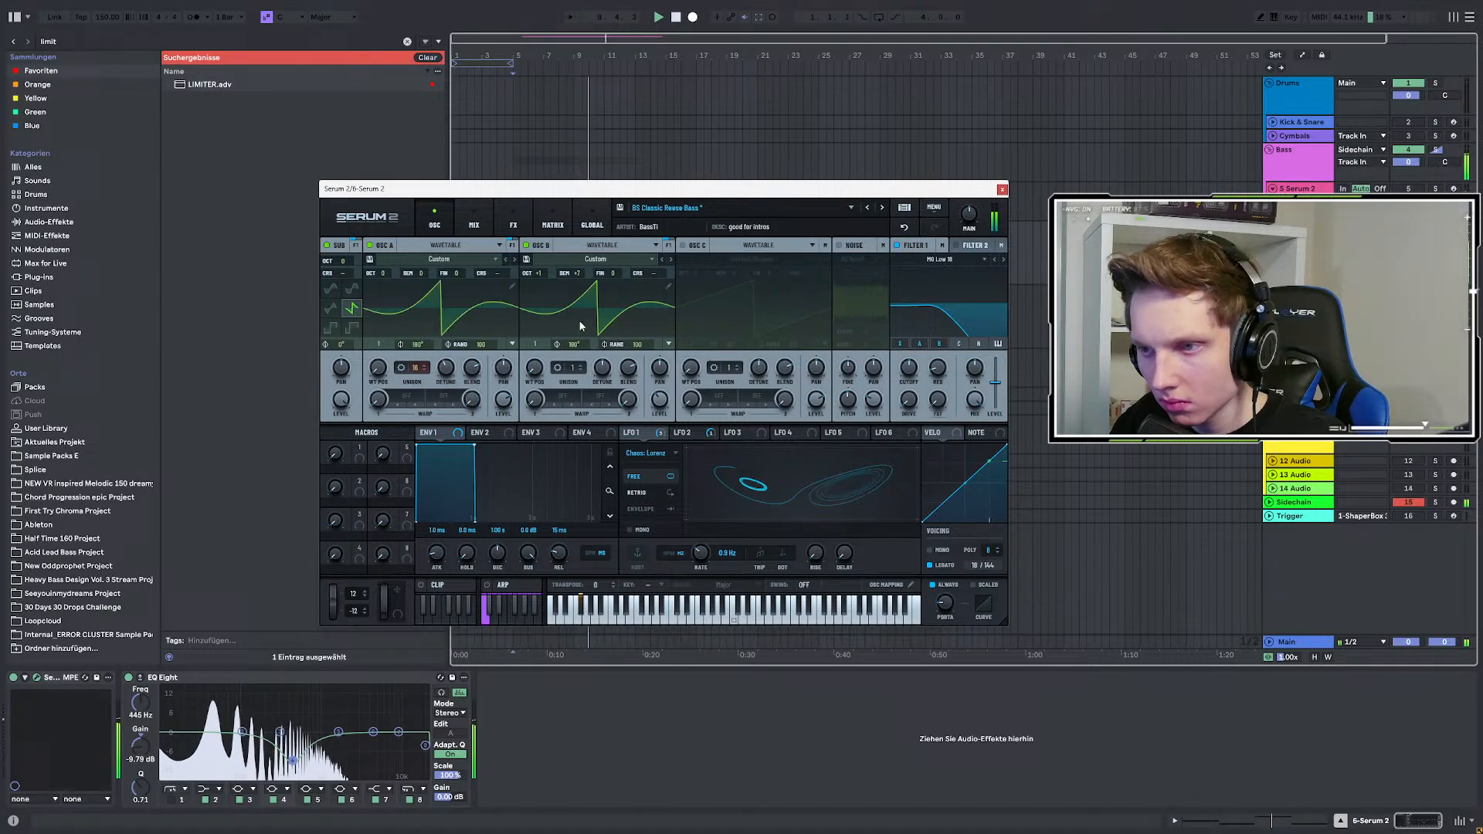
left_click_drag(570, 368, 599, 291)
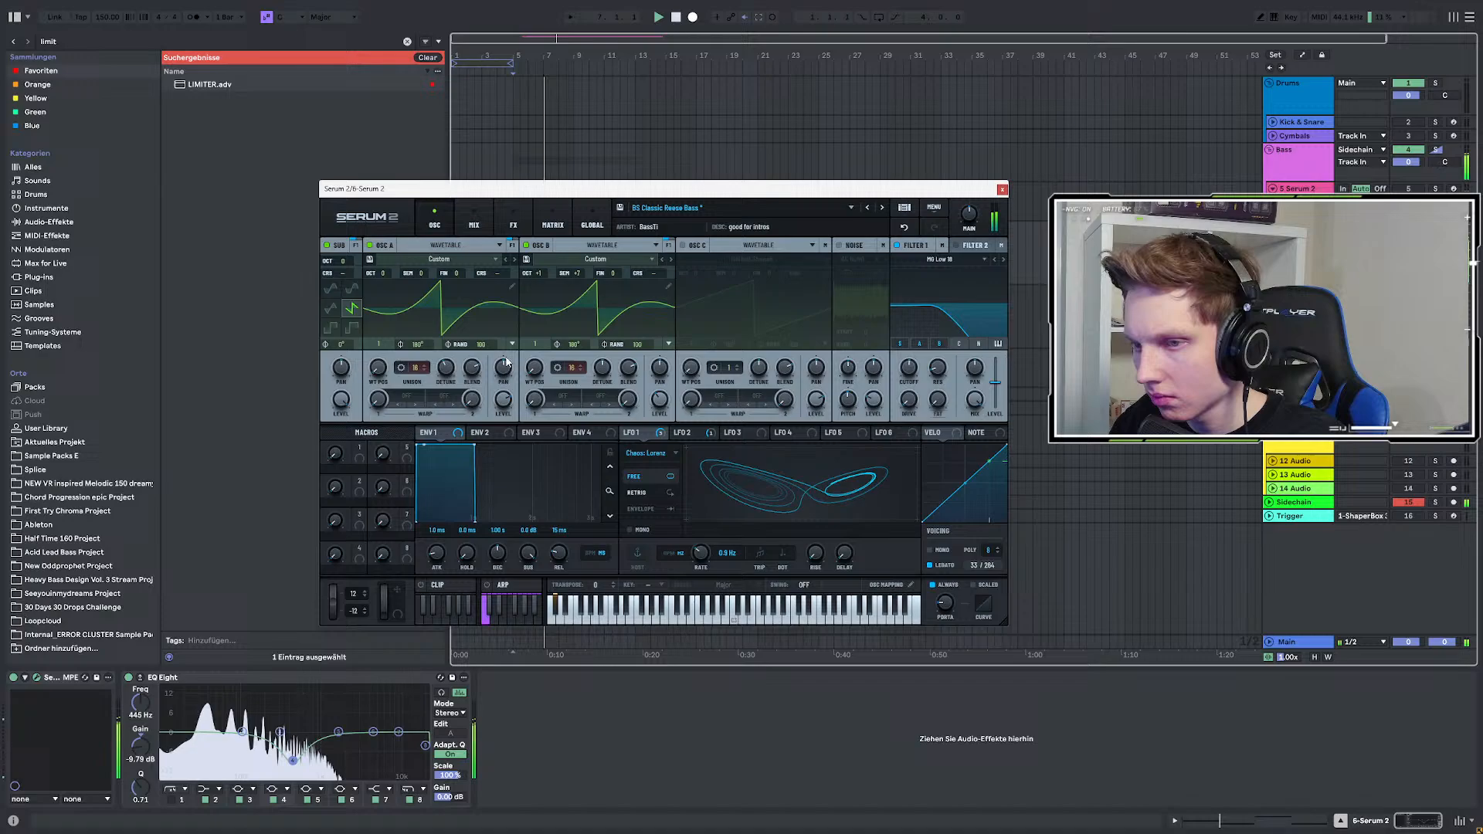
mouse_move(445, 370)
left_mouse_down()
mouse_move(448, 350)
mouse_move(435, 386)
left_mouse_up()
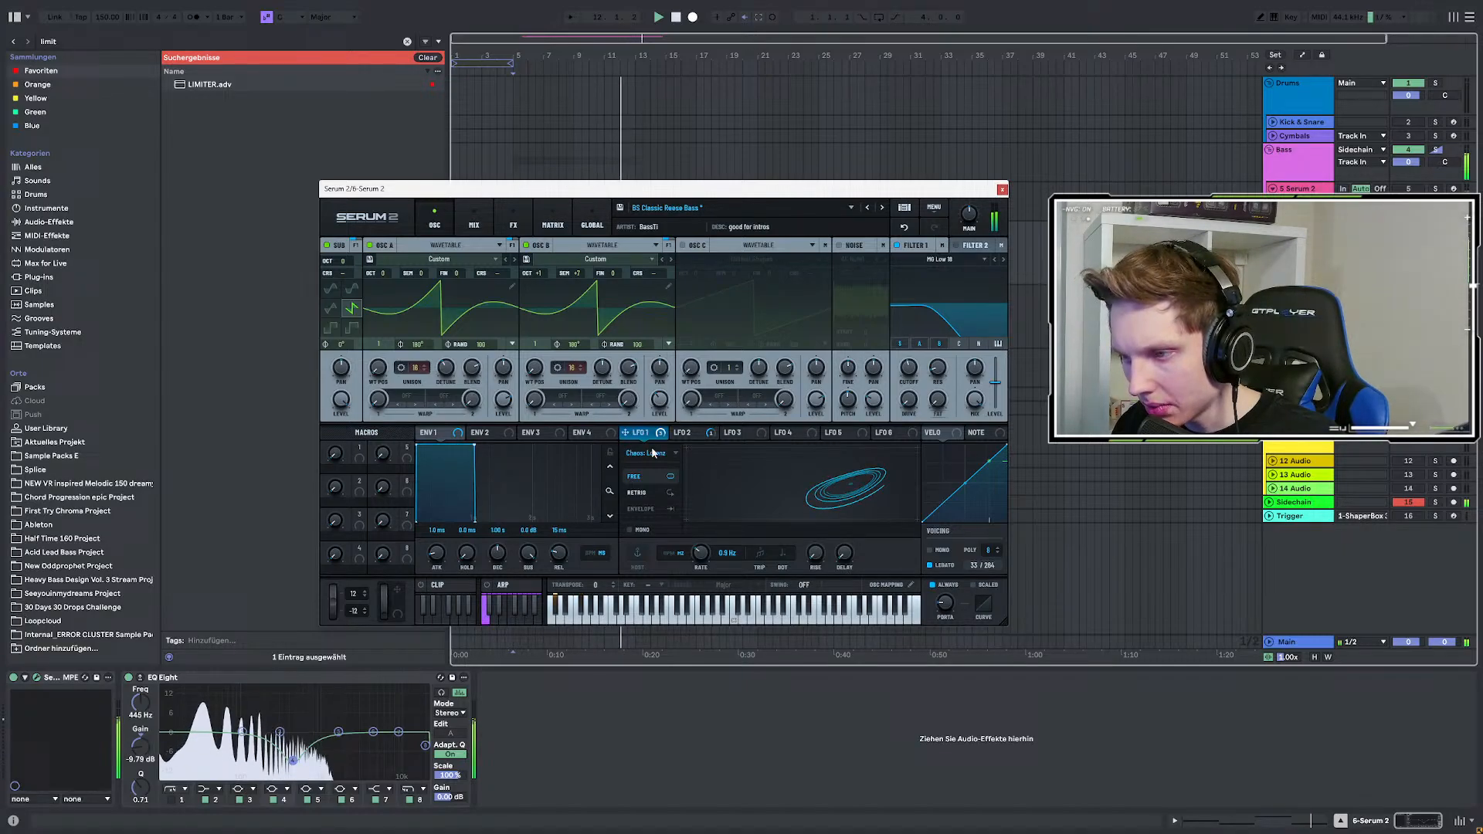
left_click(516, 217)
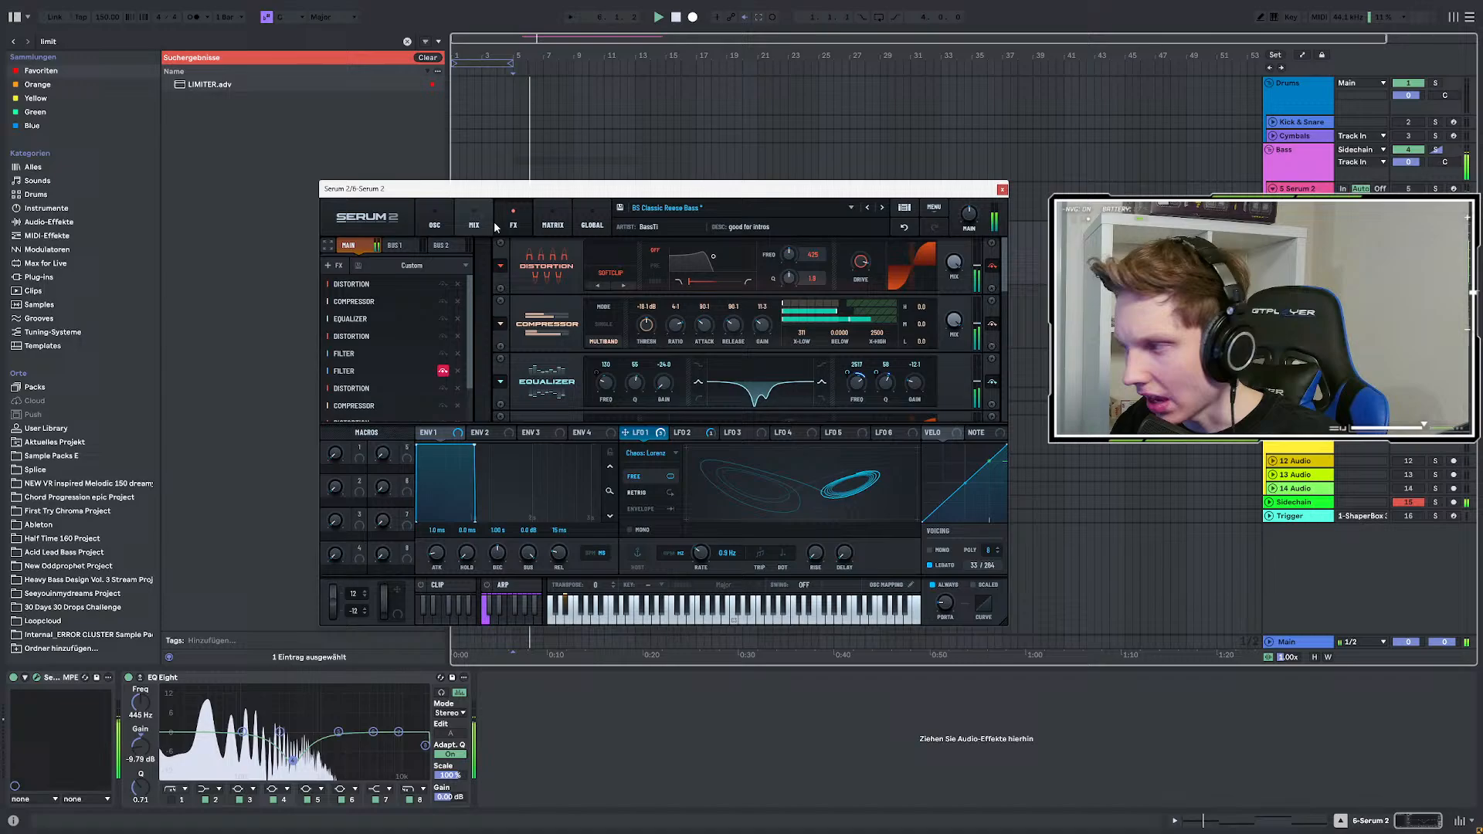
key("space")
key("space")
left_click(1001, 189)
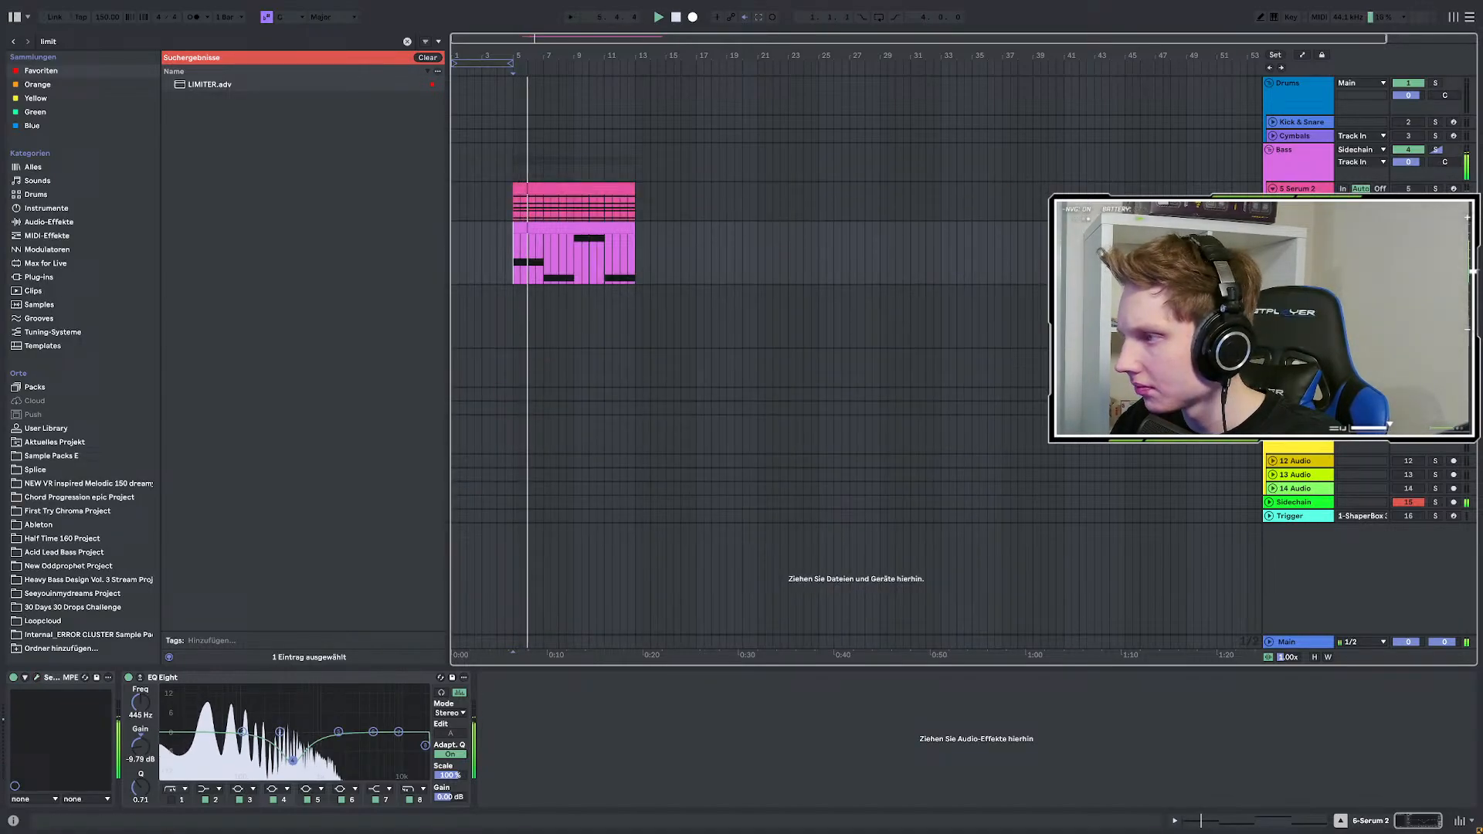
Search the browser for "auto", add Auto Filter to the 6 Serum 2 track and lower its low-pass frequency to 293 Hz.
left_click(130, 42)
type("auto")
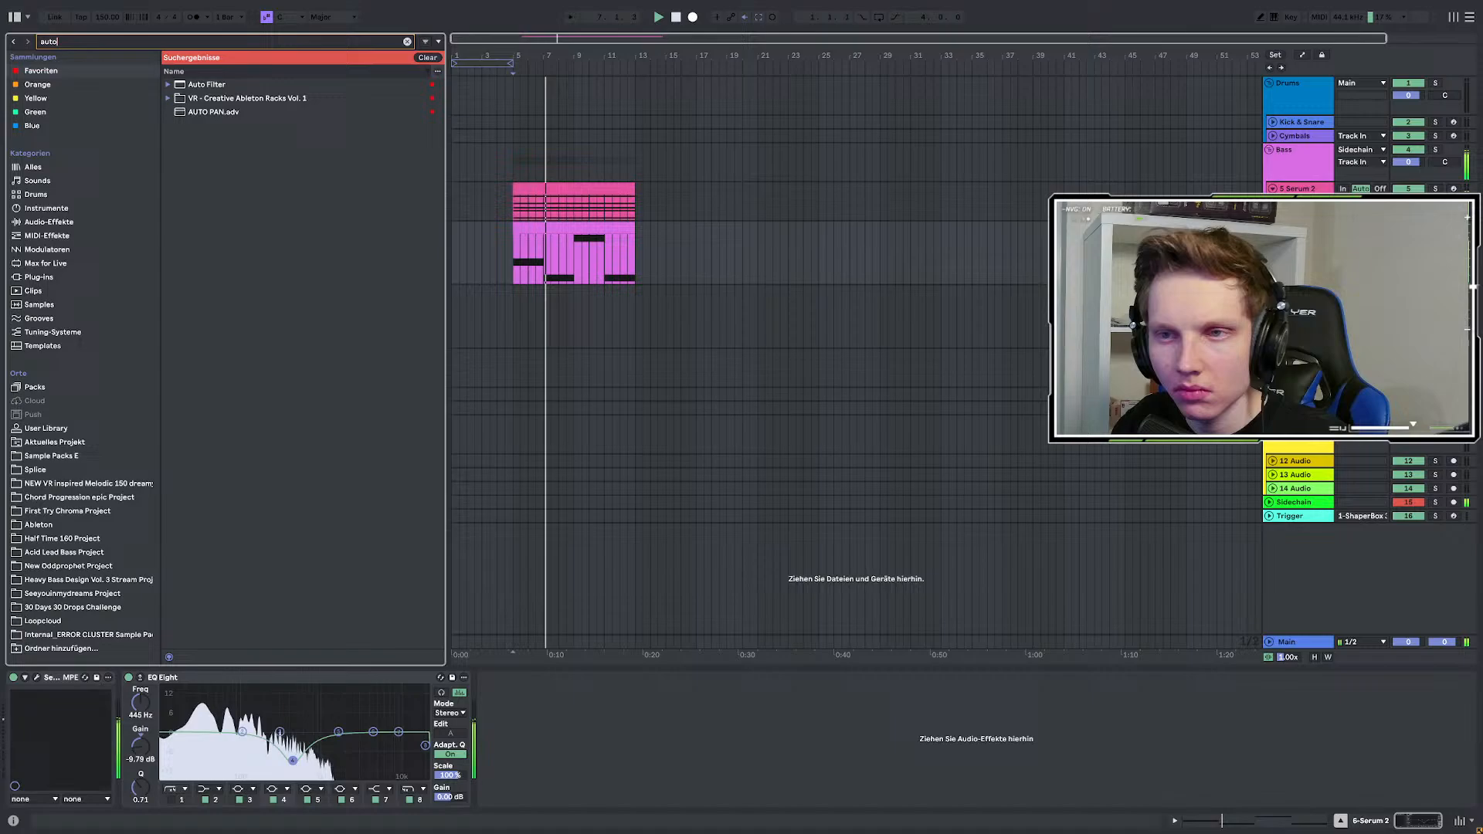
double_click(232, 85)
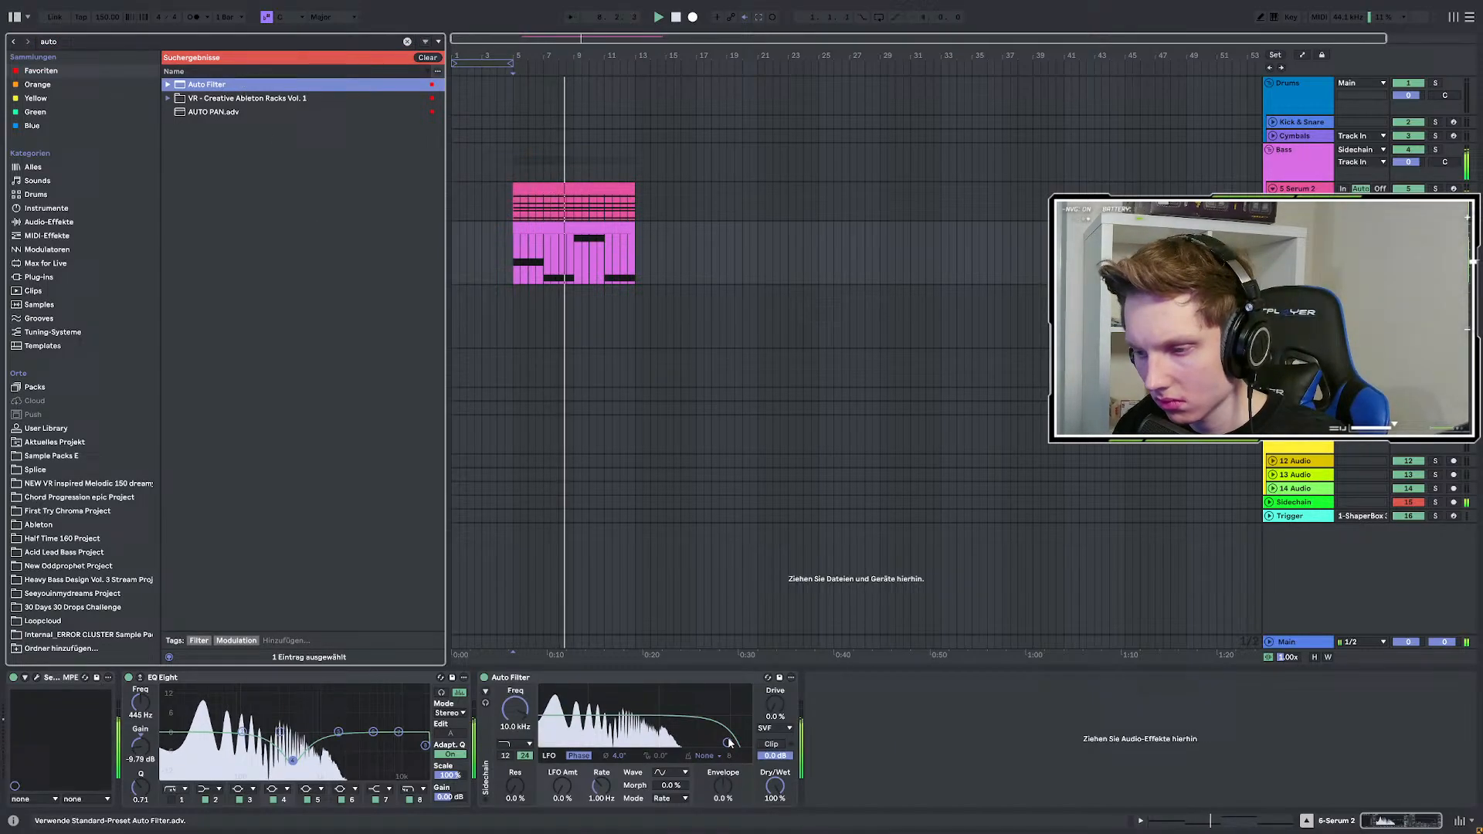
left_click_drag(728, 743, 622, 743)
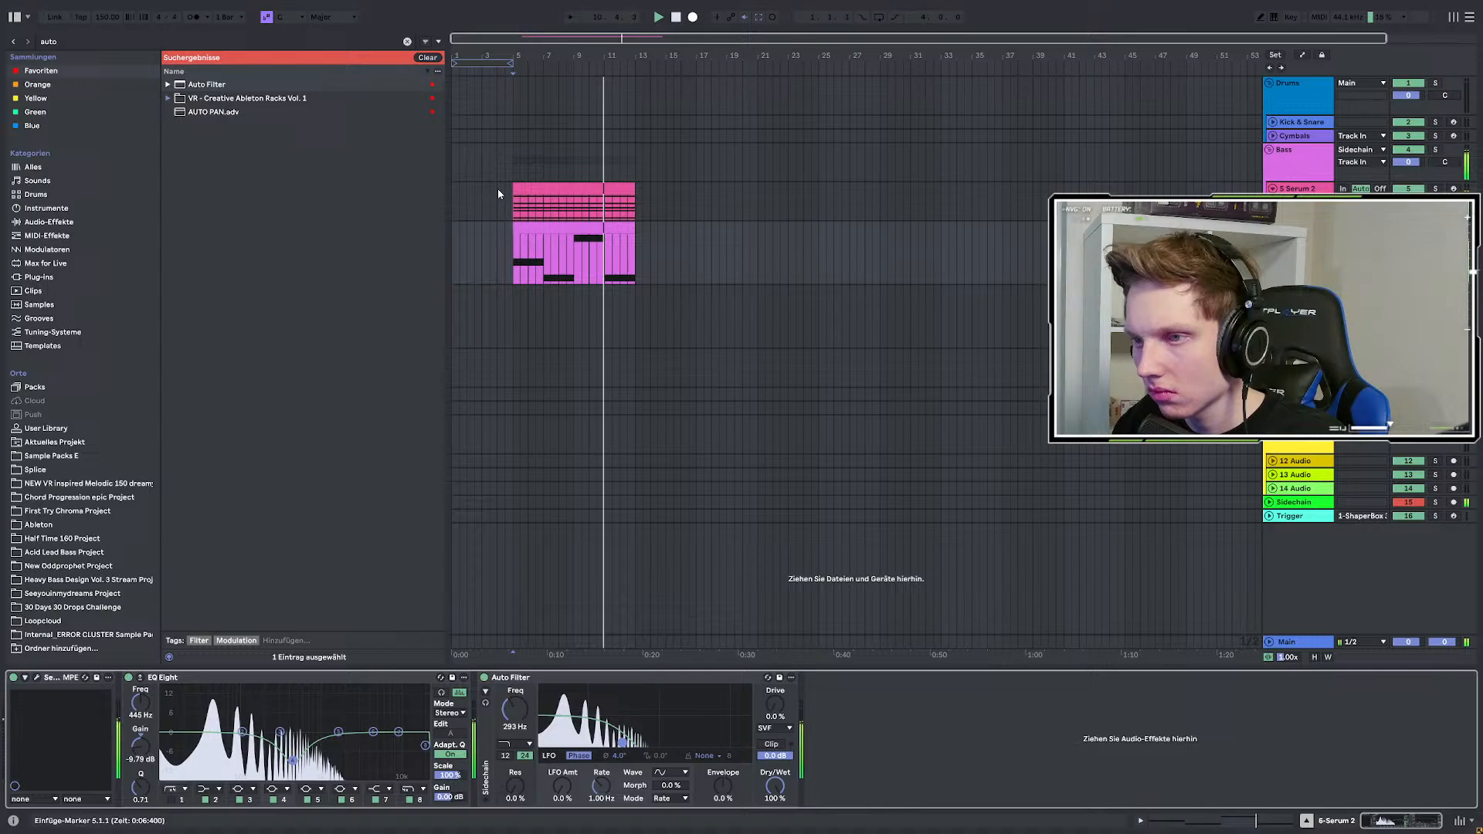
Solo the 5 Serum 2 pluck track and play its clip from bar 5.
scroll(506, 220, "up", 2)
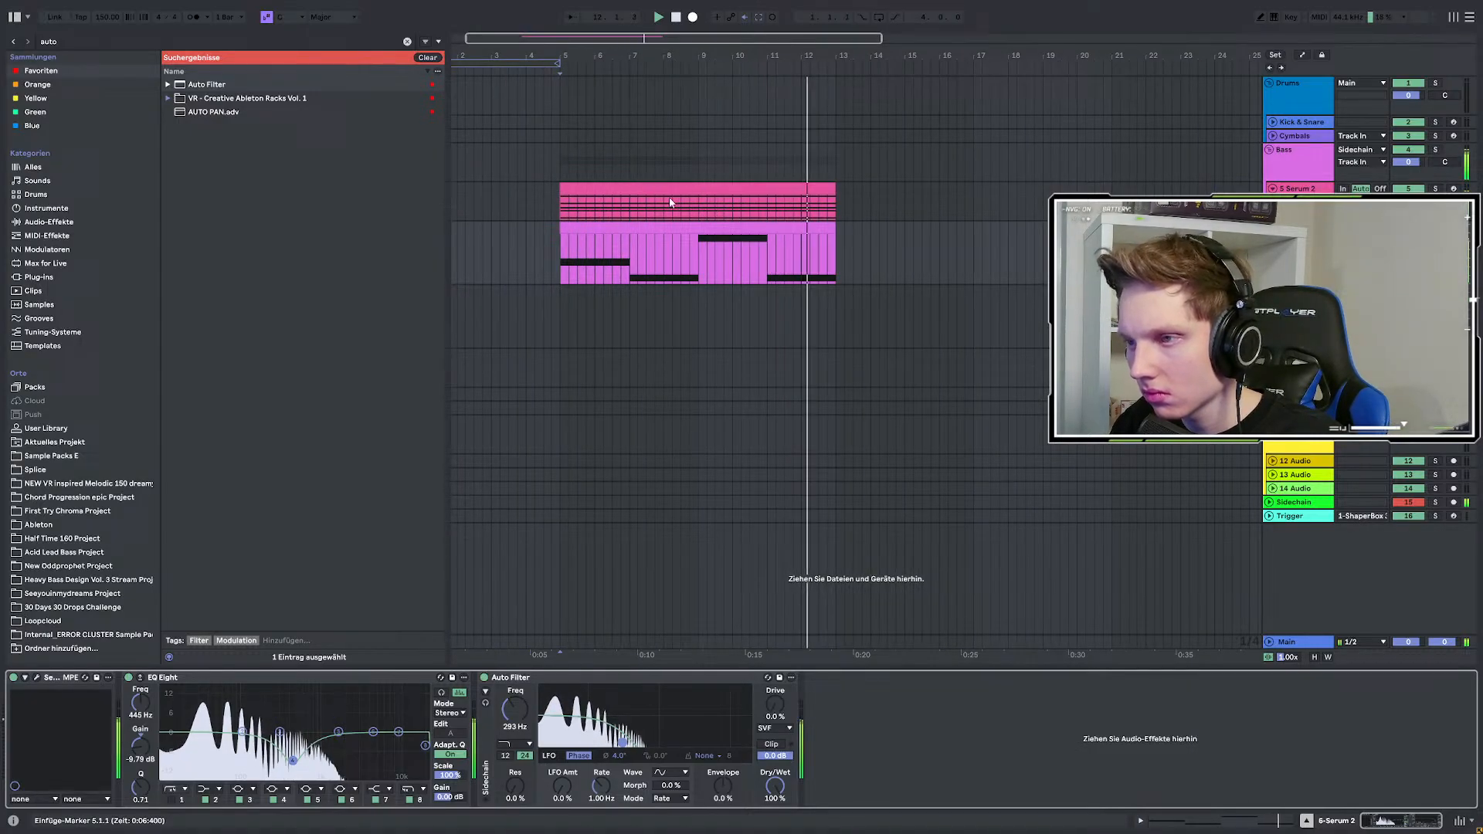
left_click(562, 209)
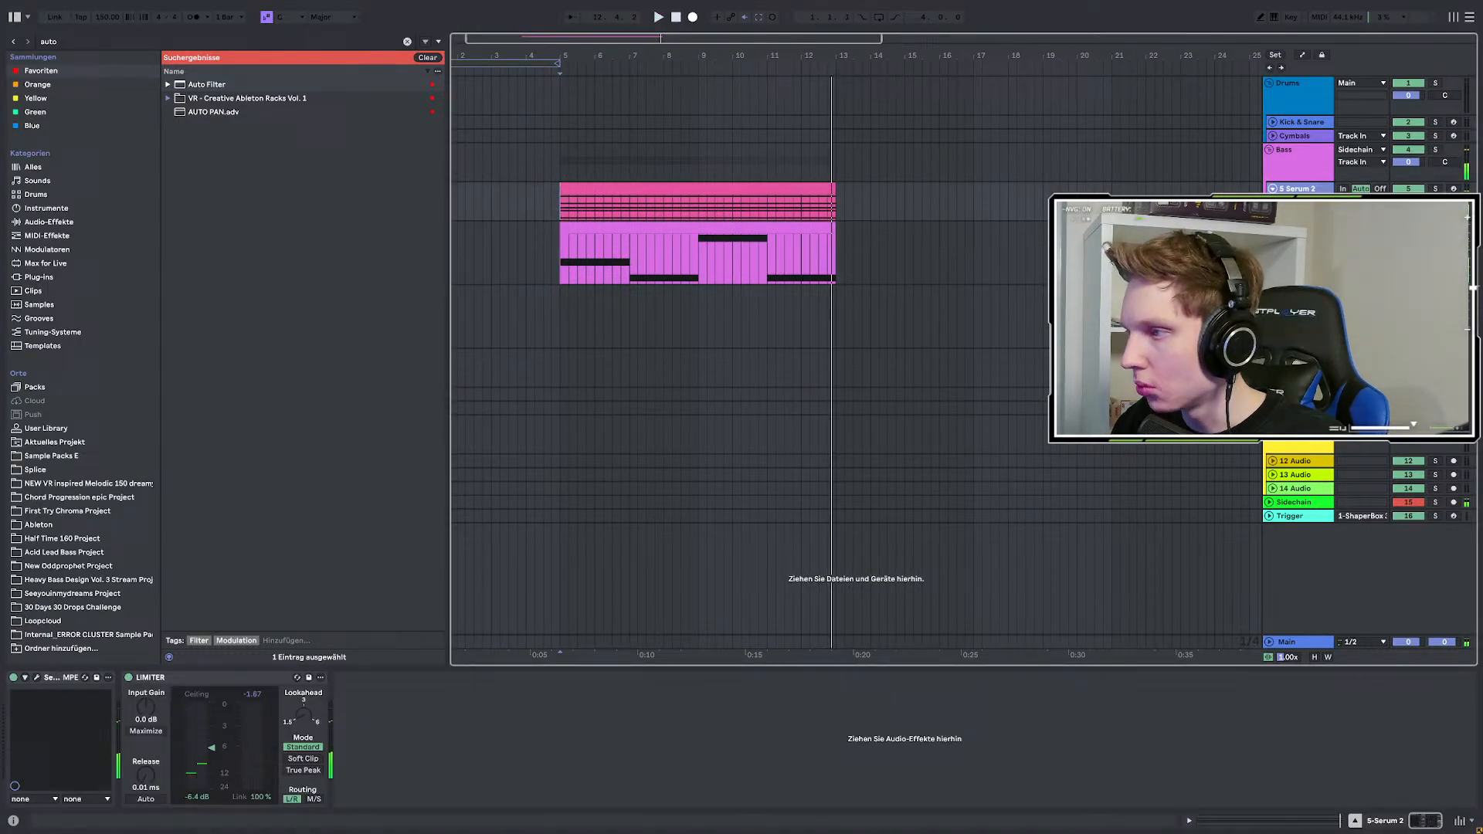
left_click(1435, 149)
key("space")
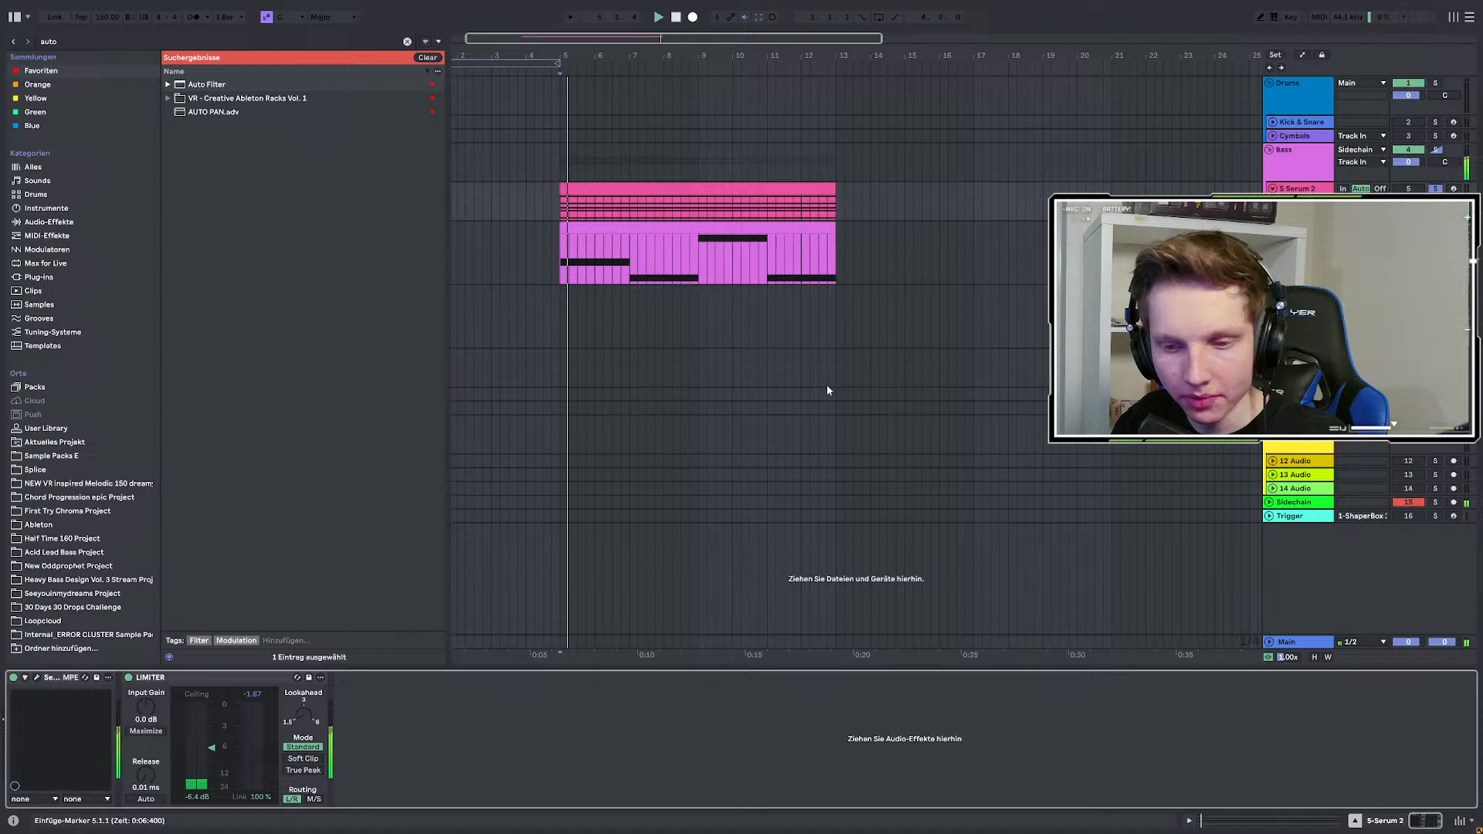
Assign Macro 8 to the filter 1 cutoff in the 5 Serum 2 pluck patch and sweep the macro during playback to test it.
left_click(36, 678)
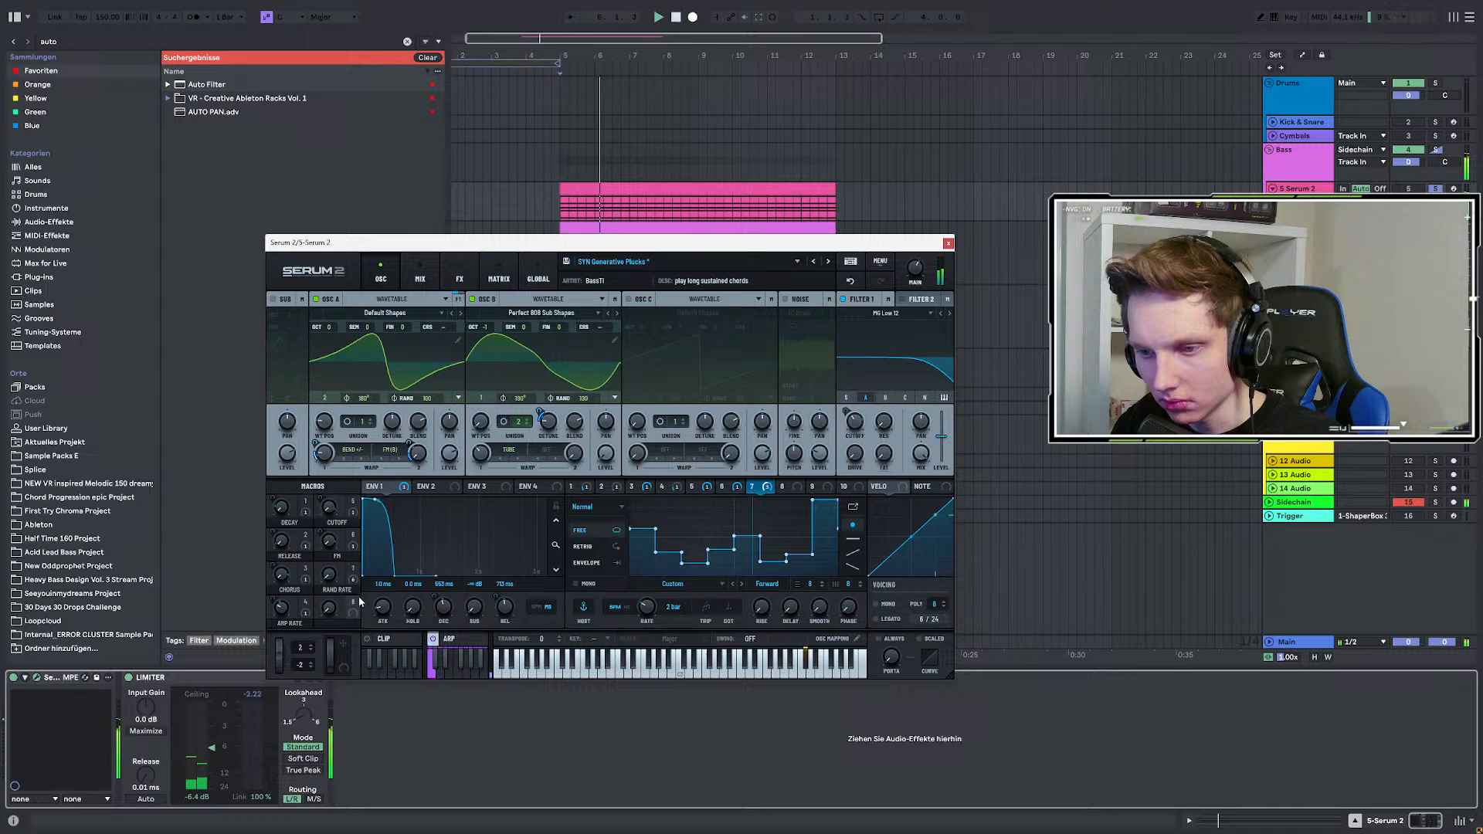
left_click_drag(1052, 451, 828, 480)
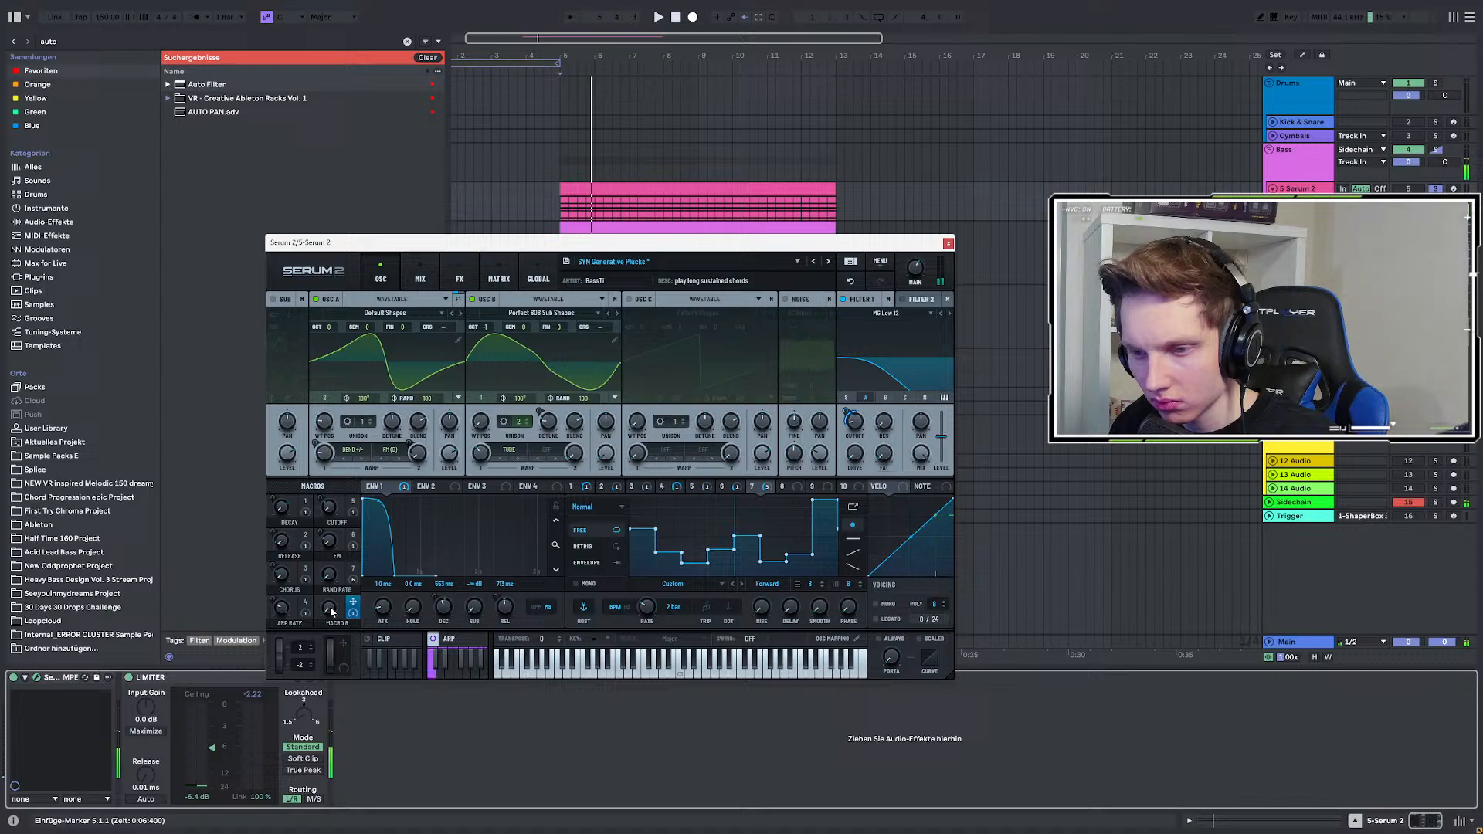
left_click_drag(330, 611, 344, 559)
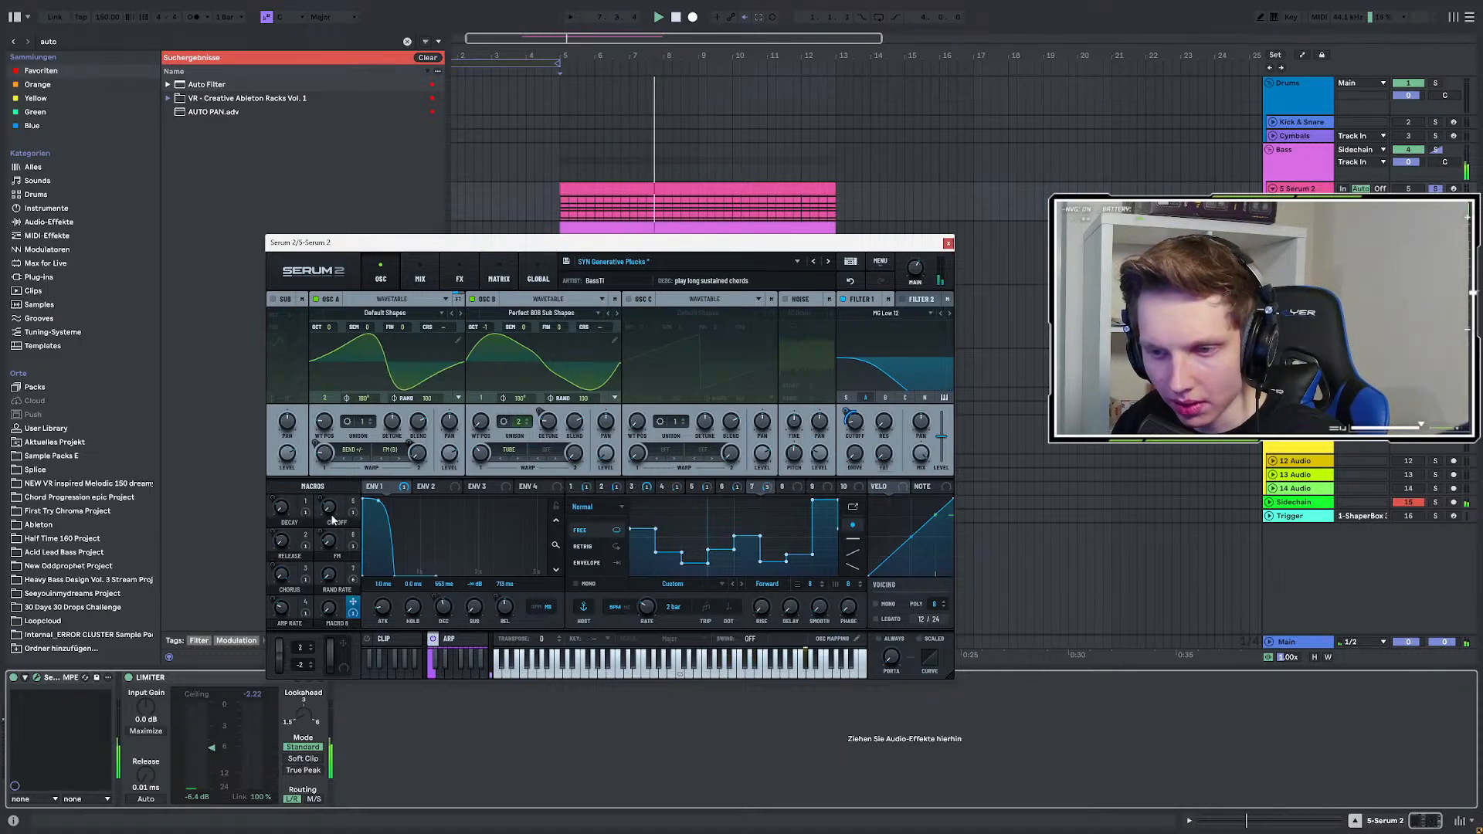
key("space")
key("space")
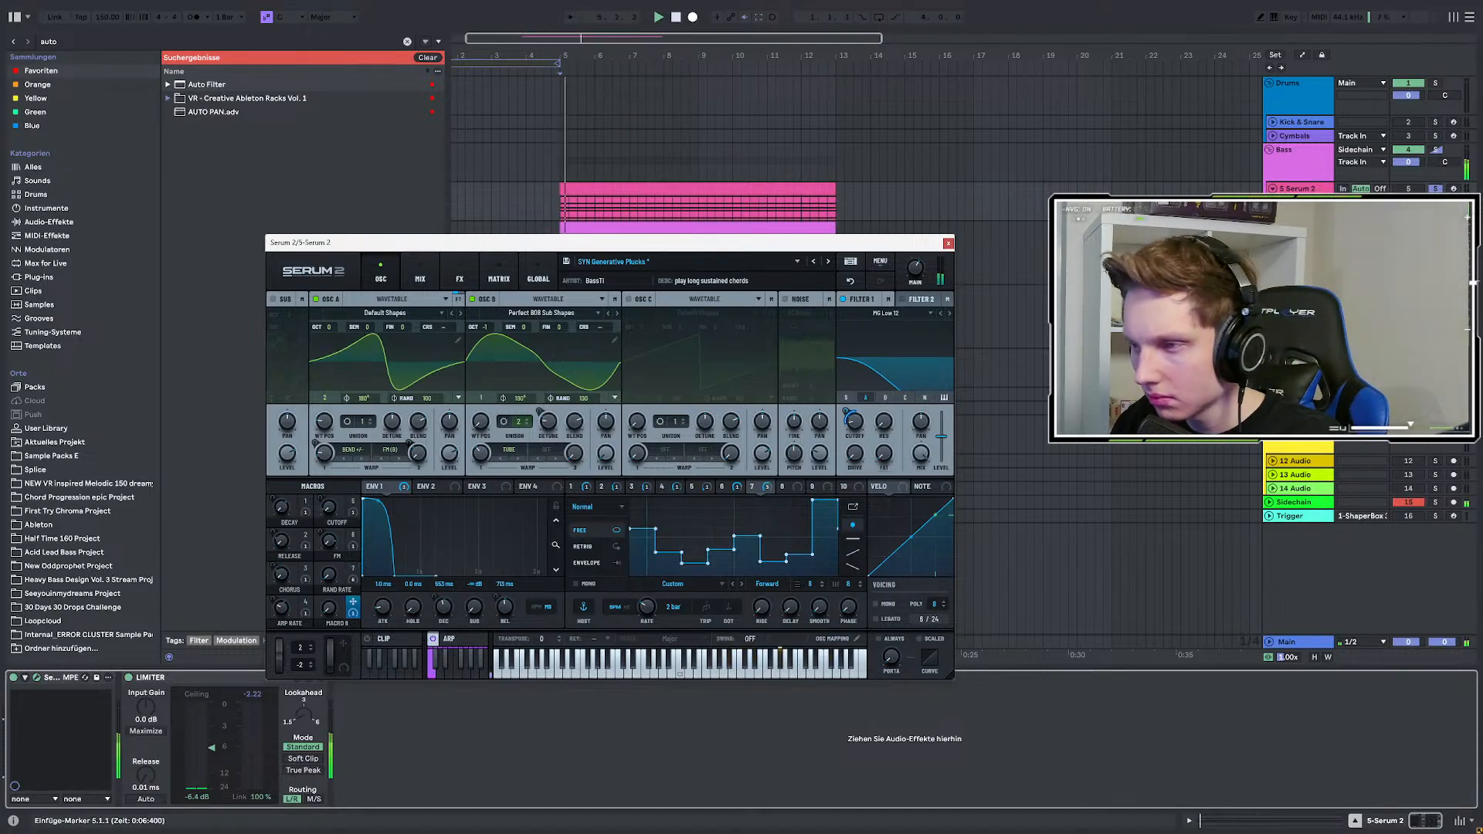
left_click(948, 245)
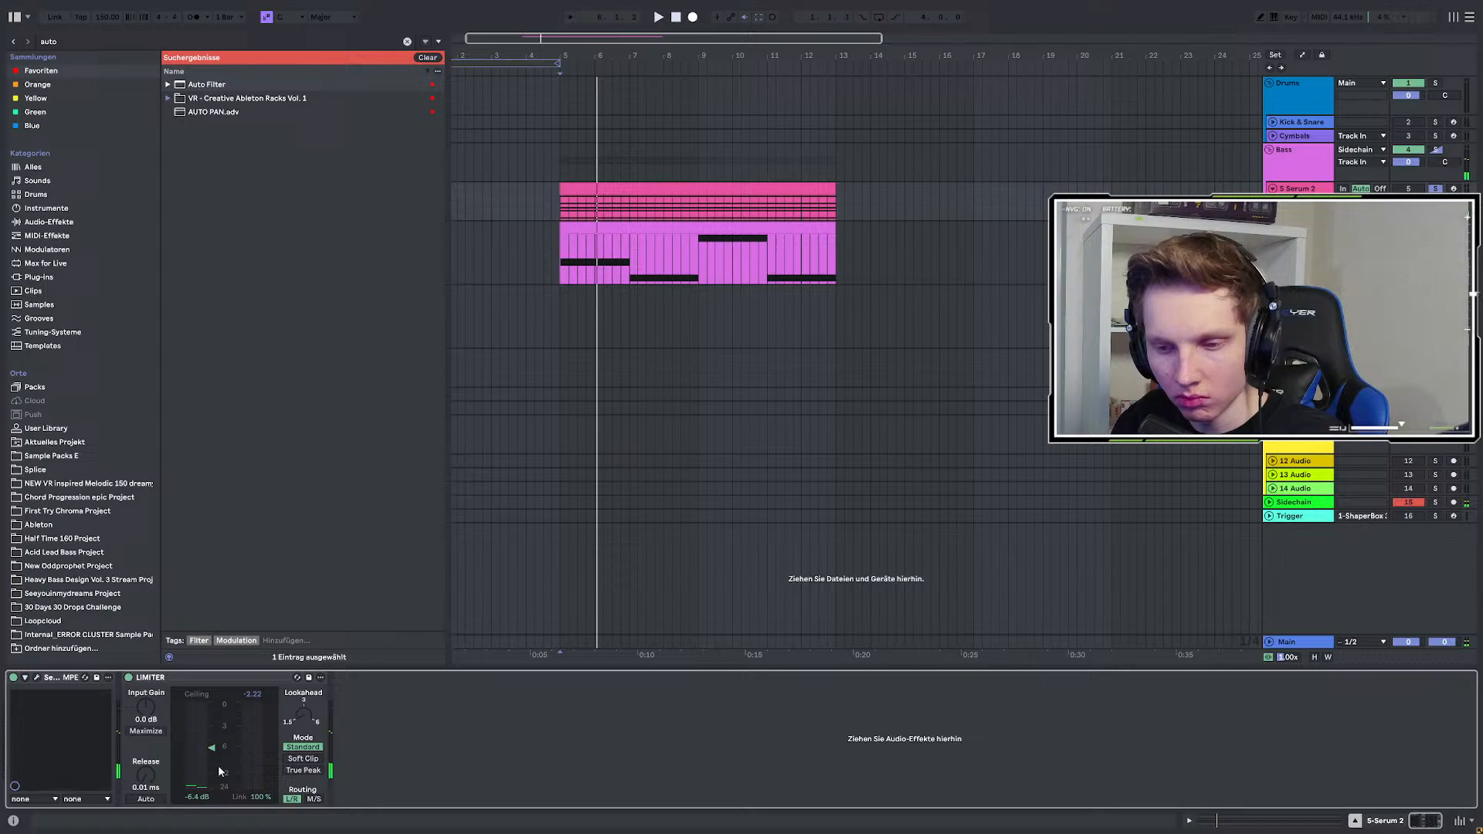
Automate Macro 8 on the 5 Serum 2 track from 0 at bar 5 up to 100 at bar 13, and unsolo the track.
left_click(37, 678)
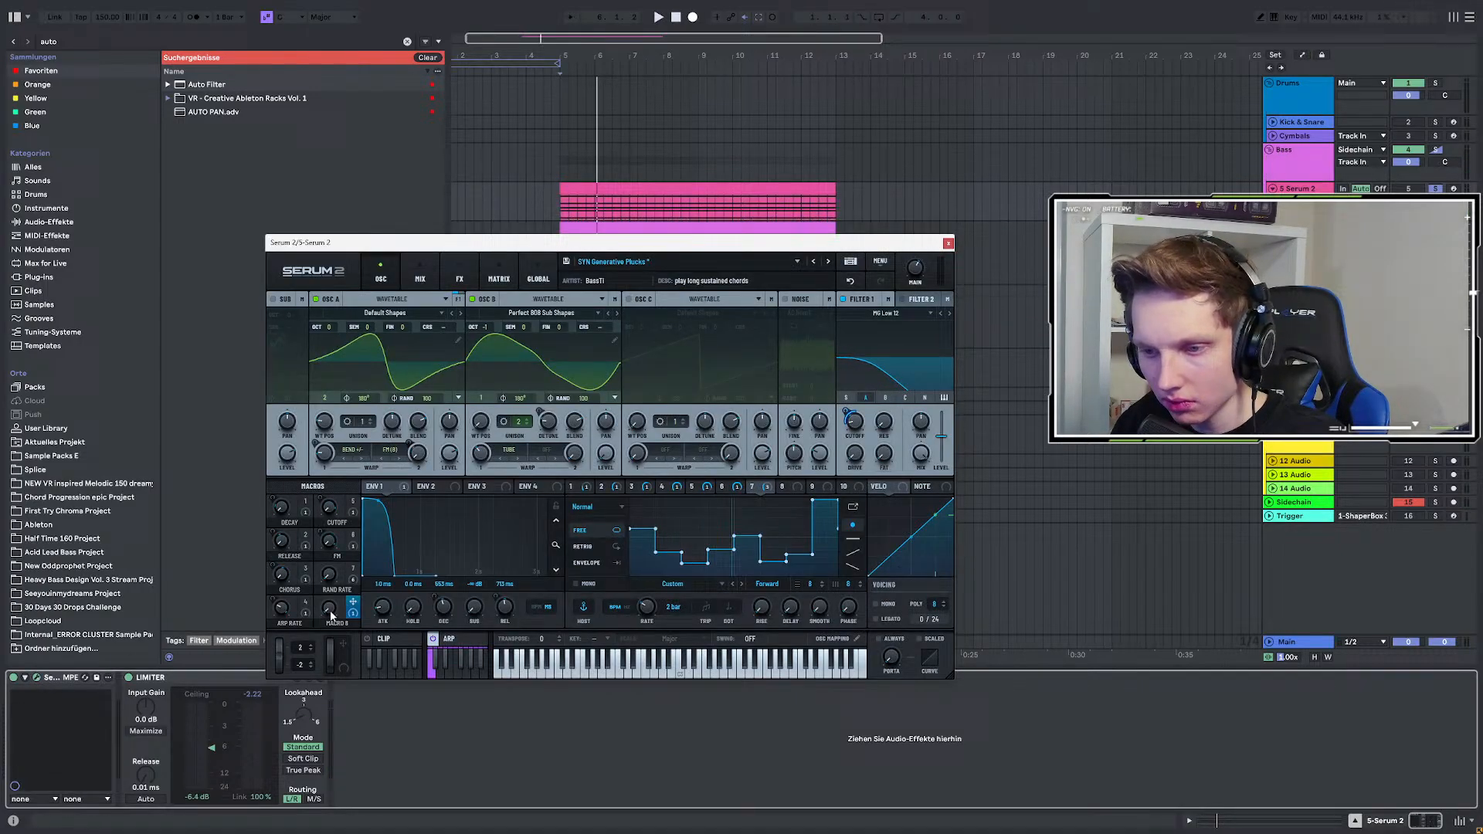
left_click(331, 615)
left_click_drag(656, 244, 637, 345)
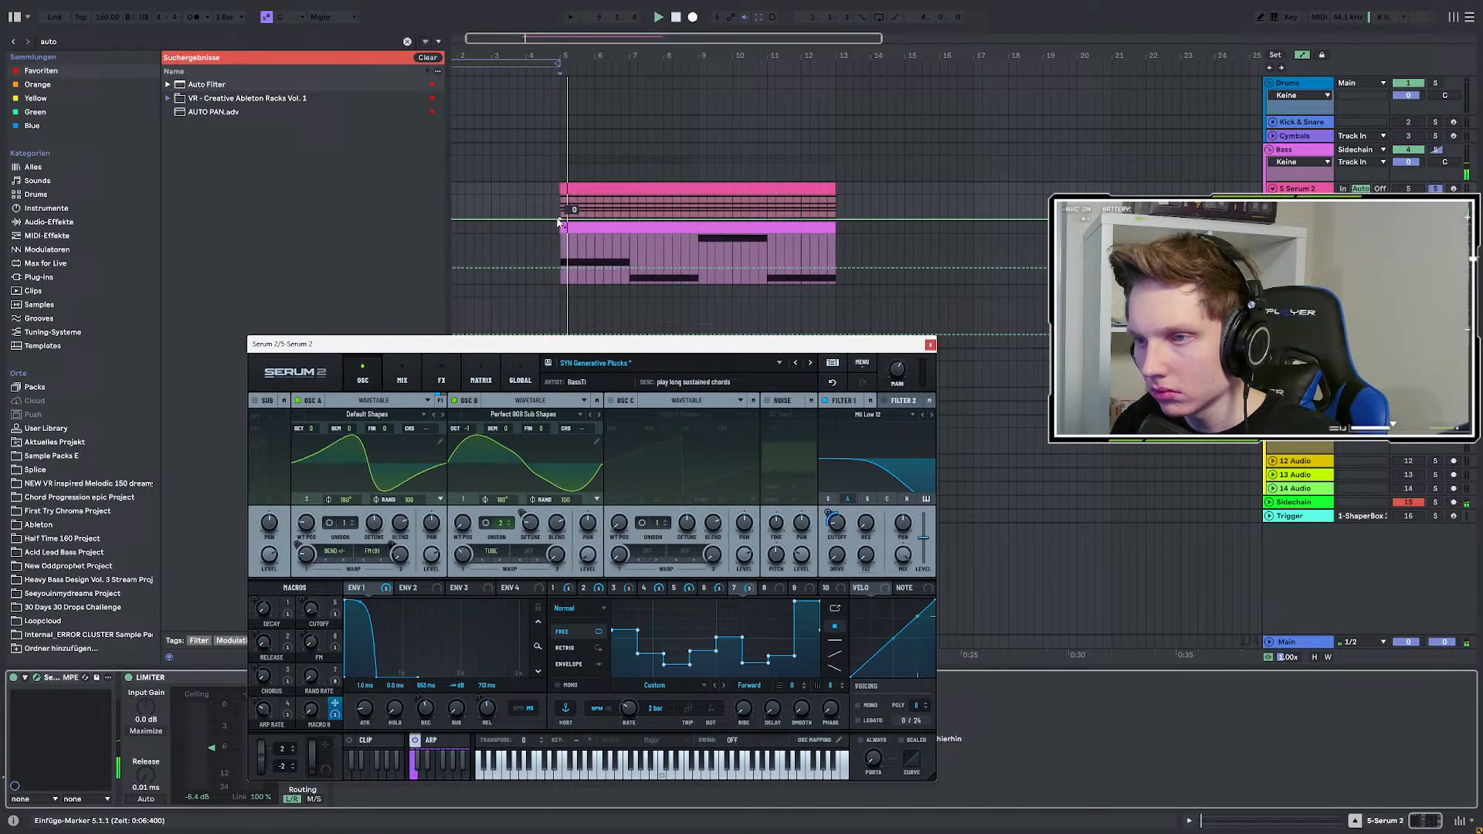
left_click(562, 218)
left_click_drag(840, 223, 837, 196)
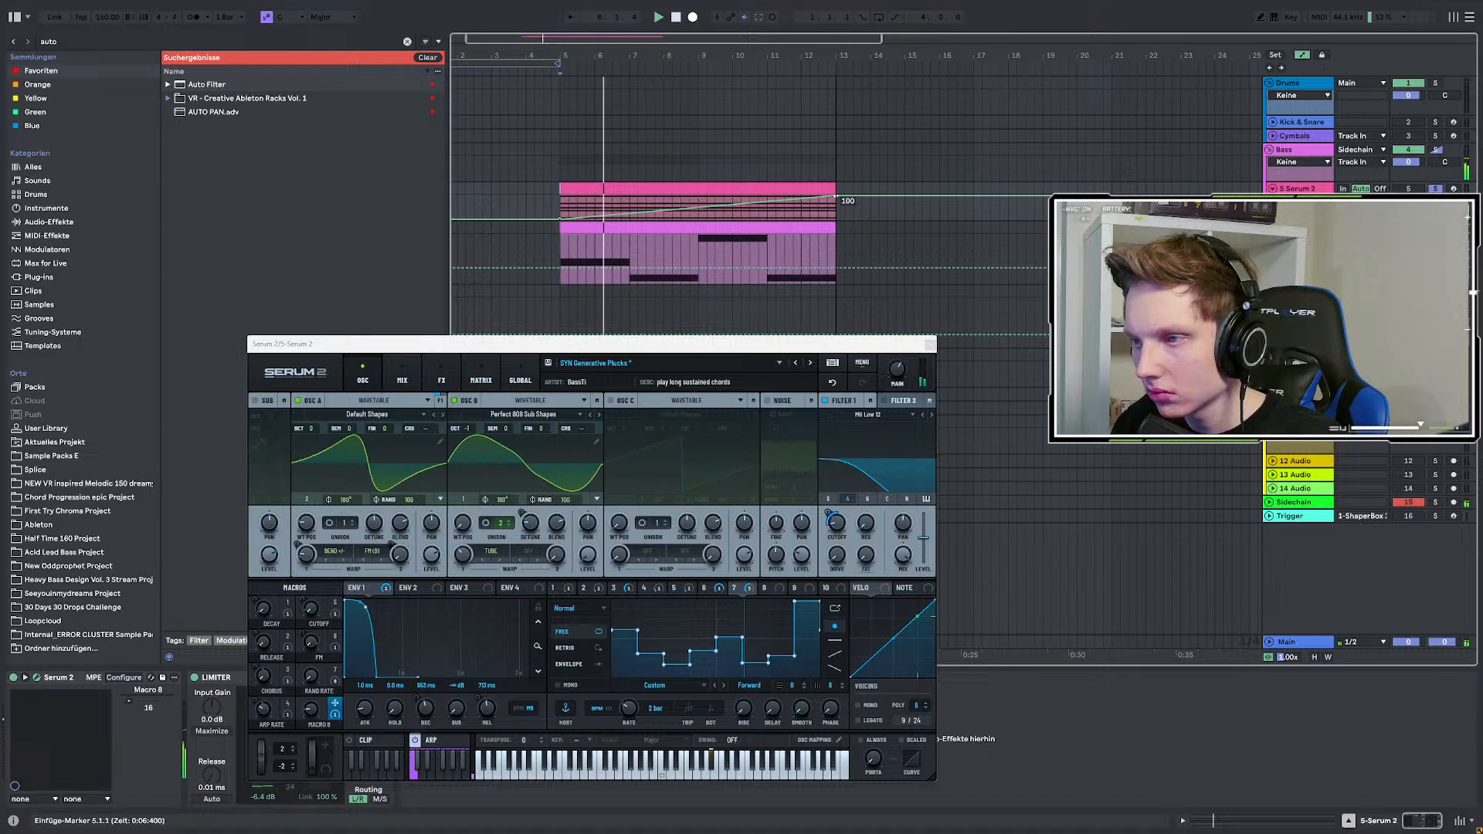
scroll(861, 324, "down", 3)
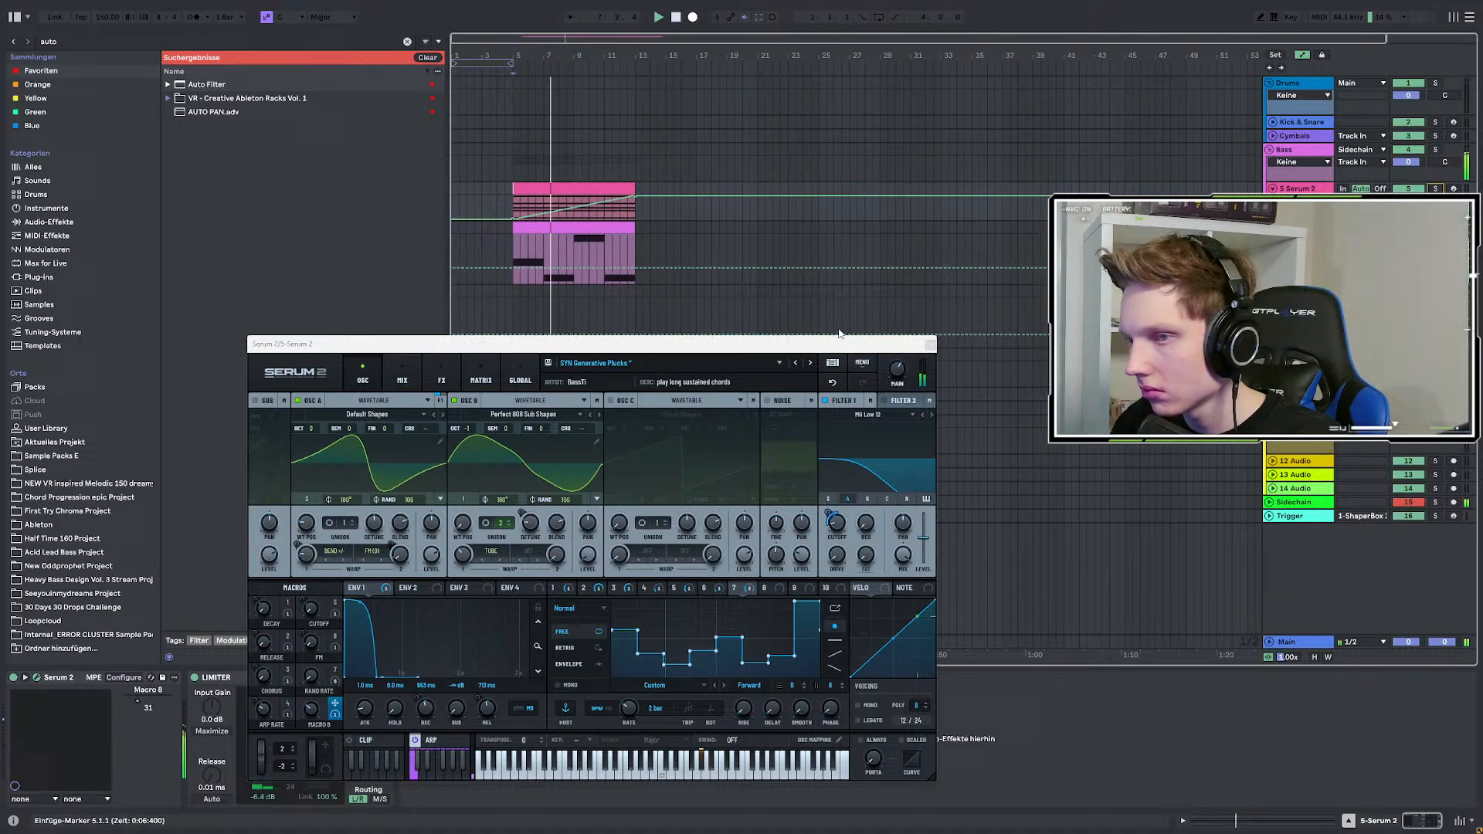
key("a")
key("s")
left_click(931, 344)
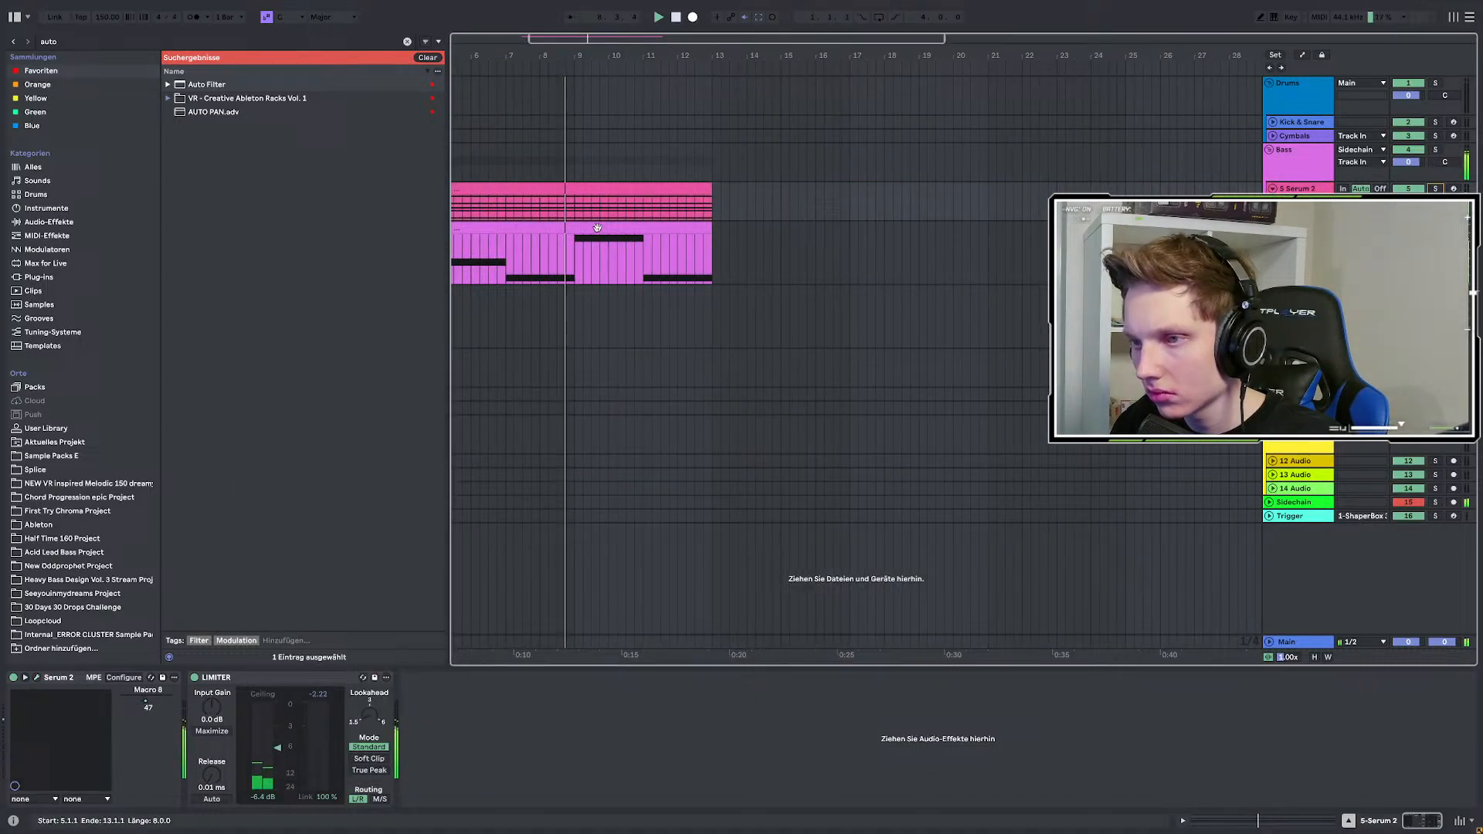
Extend the 5 Serum 2 clip to 16 bars, ending at bar 21, and open it for note editing.
key("a")
left_click_drag(637, 189, 757, 190)
key("a")
double_click(682, 186)
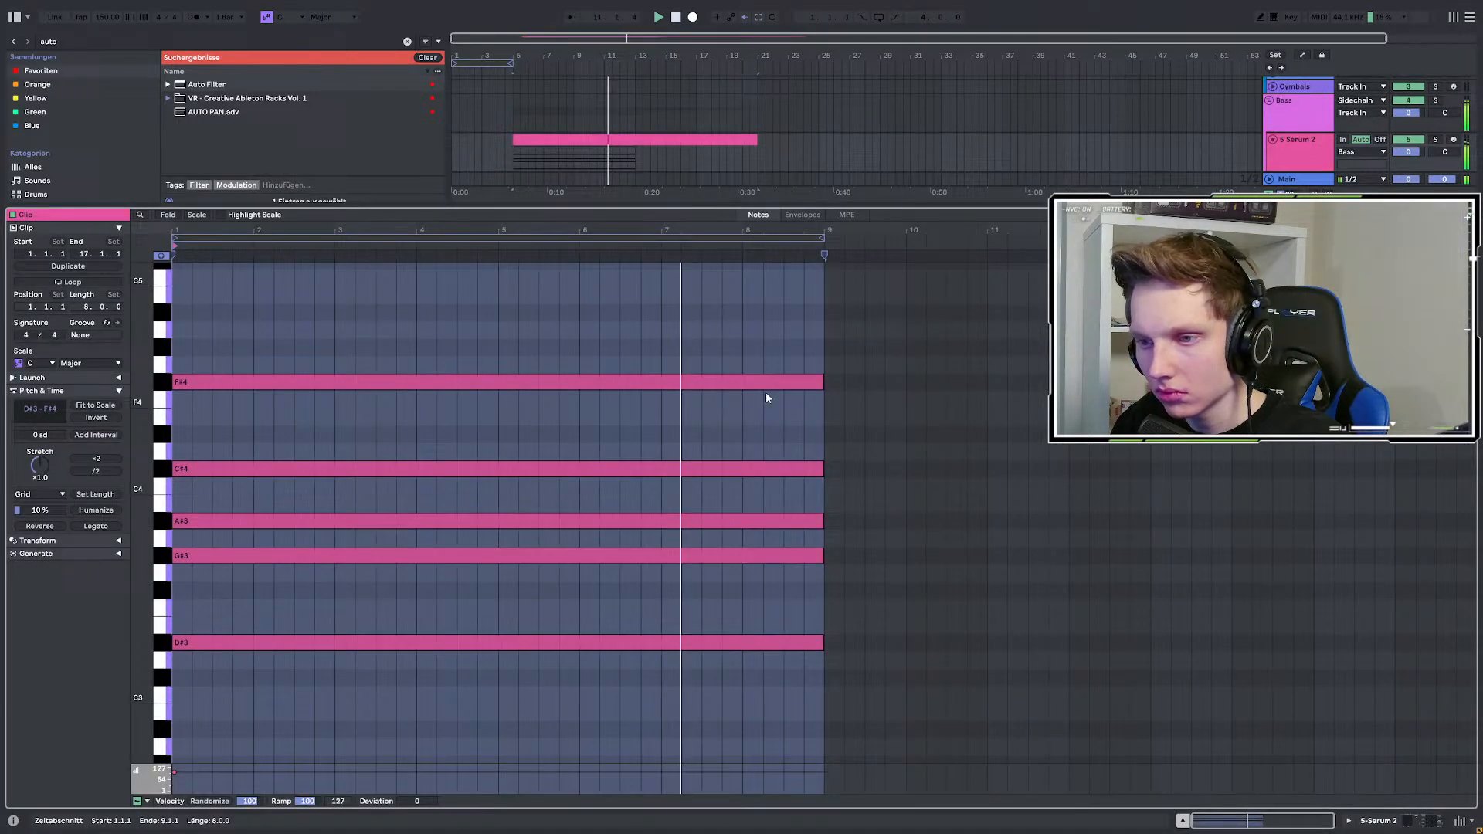
Lengthen all sustained chord notes in the 5 Serum 2 clip to fill its 16 bars, and return to the track's devices.
left_click_drag(924, 325, 580, 722)
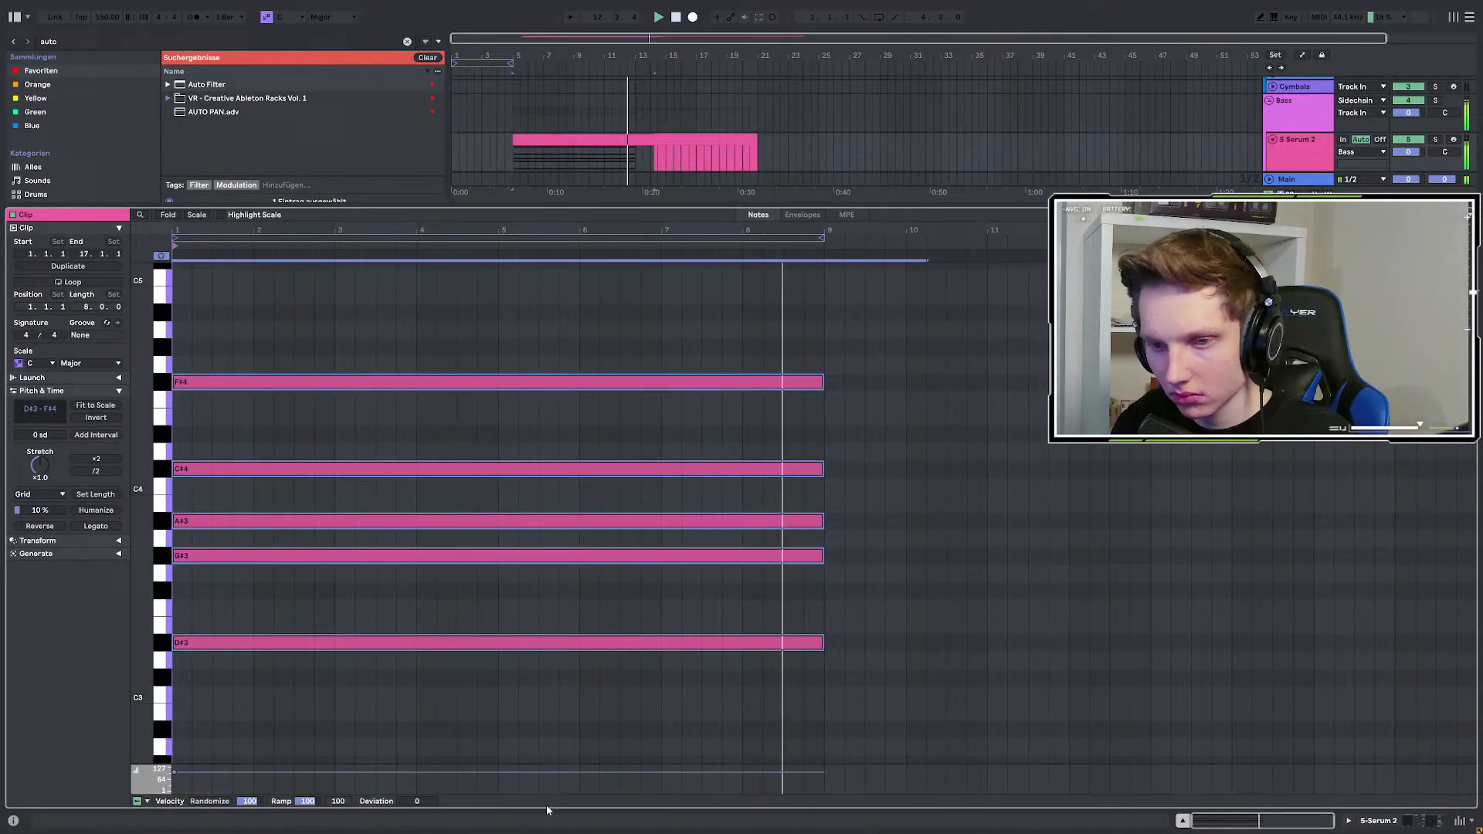
left_click(116, 528)
key("space")
key("space")
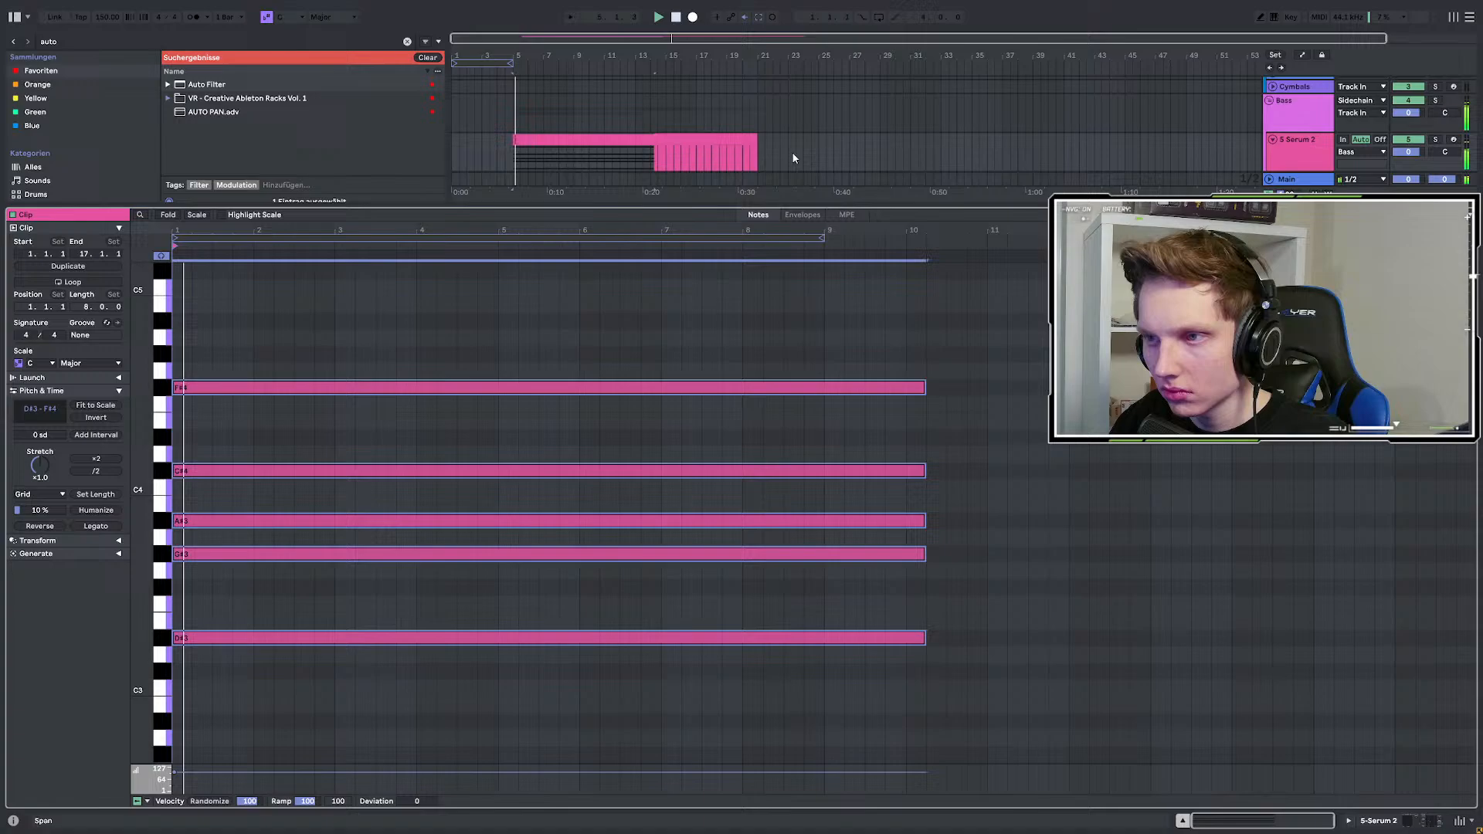
left_click_drag(656, 311, 773, 664)
left_click_drag(928, 379, 1457, 382)
left_click(1300, 152)
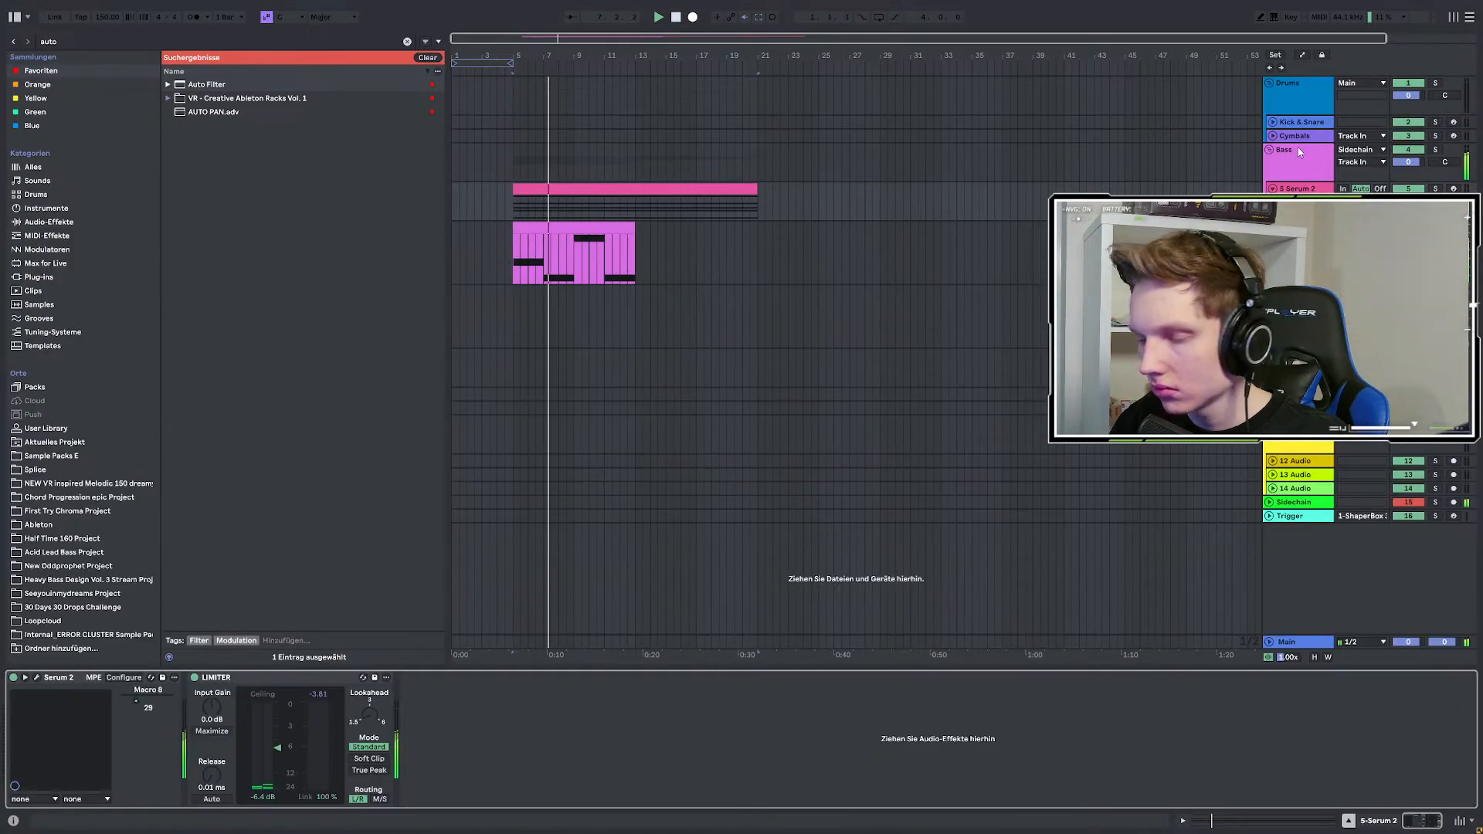
Show the Macro 8 automation of 5 Serum 2, reshape its ramp to peak around bar 9, and replay from bar 5.
right_click(154, 699)
left_click(201, 591)
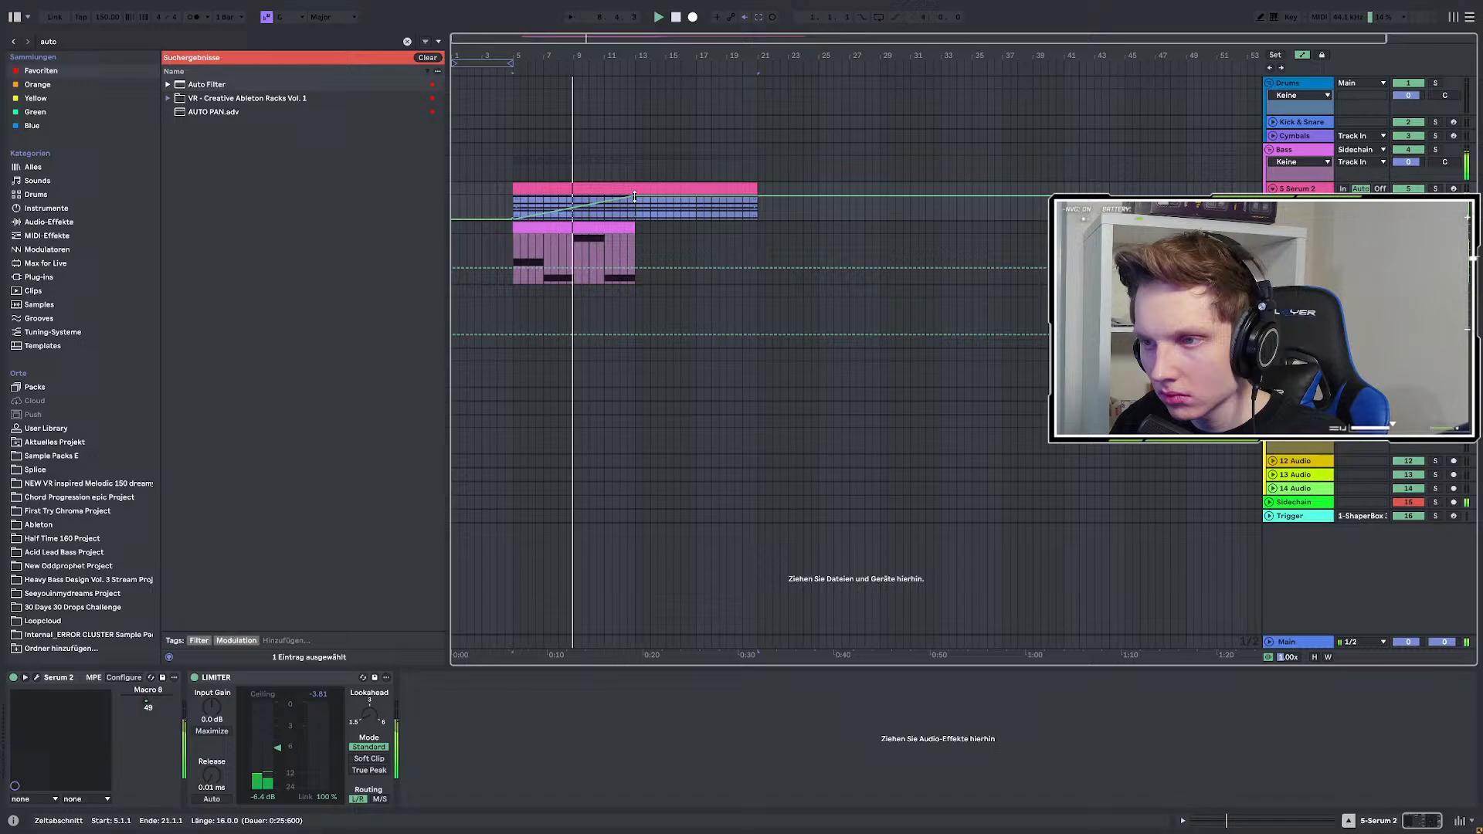
mouse_move(634, 196)
left_mouse_down()
mouse_move(581, 196)
mouse_move(595, 207)
left_mouse_up()
scroll(544, 204, "up", 3)
left_click(476, 211)
key("space")
key("space")
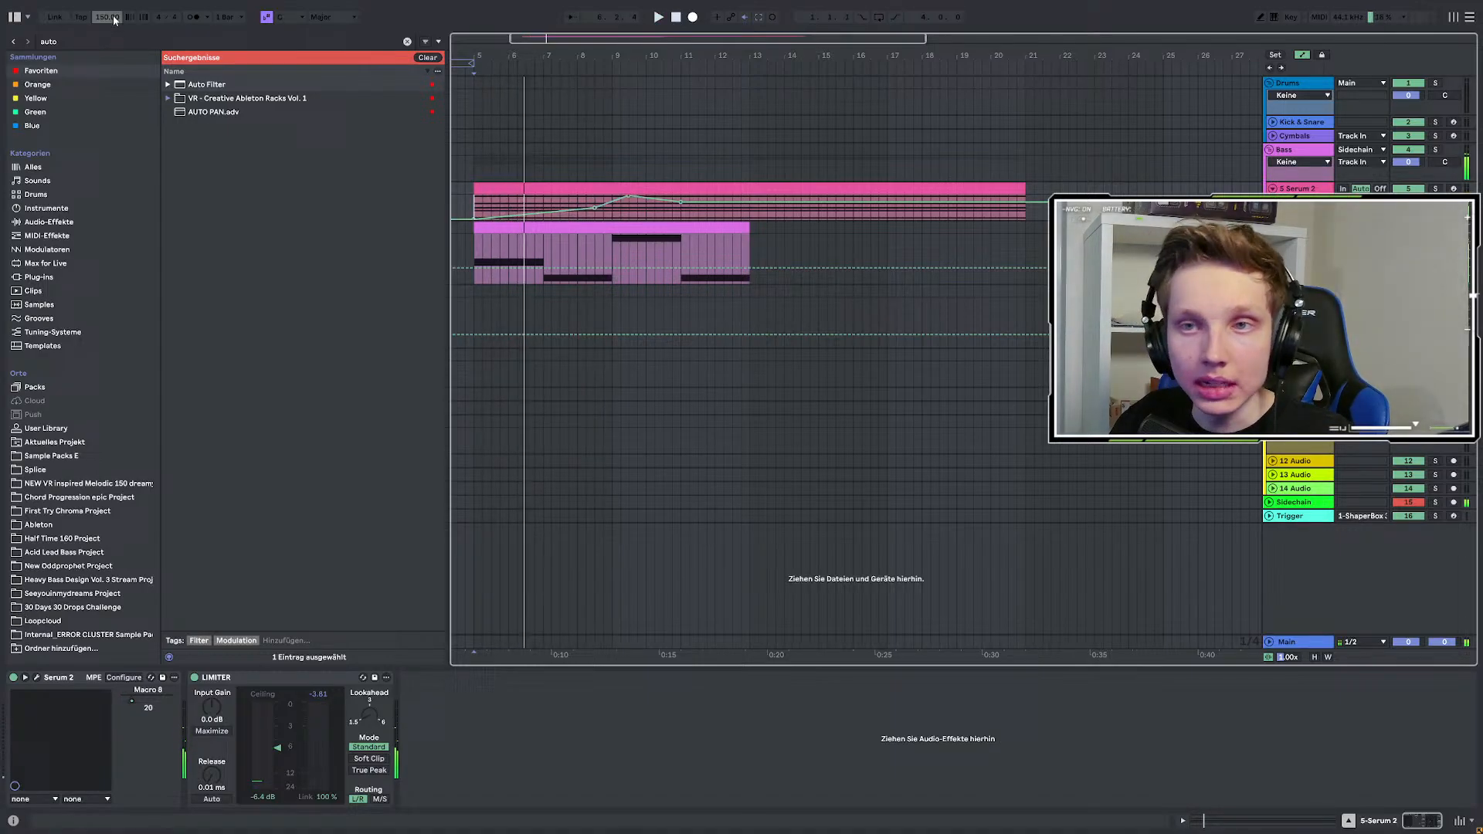
Lower the project tempo to 140 BPM and play the arrangement.
left_click_drag(114, 20, 115, 46)
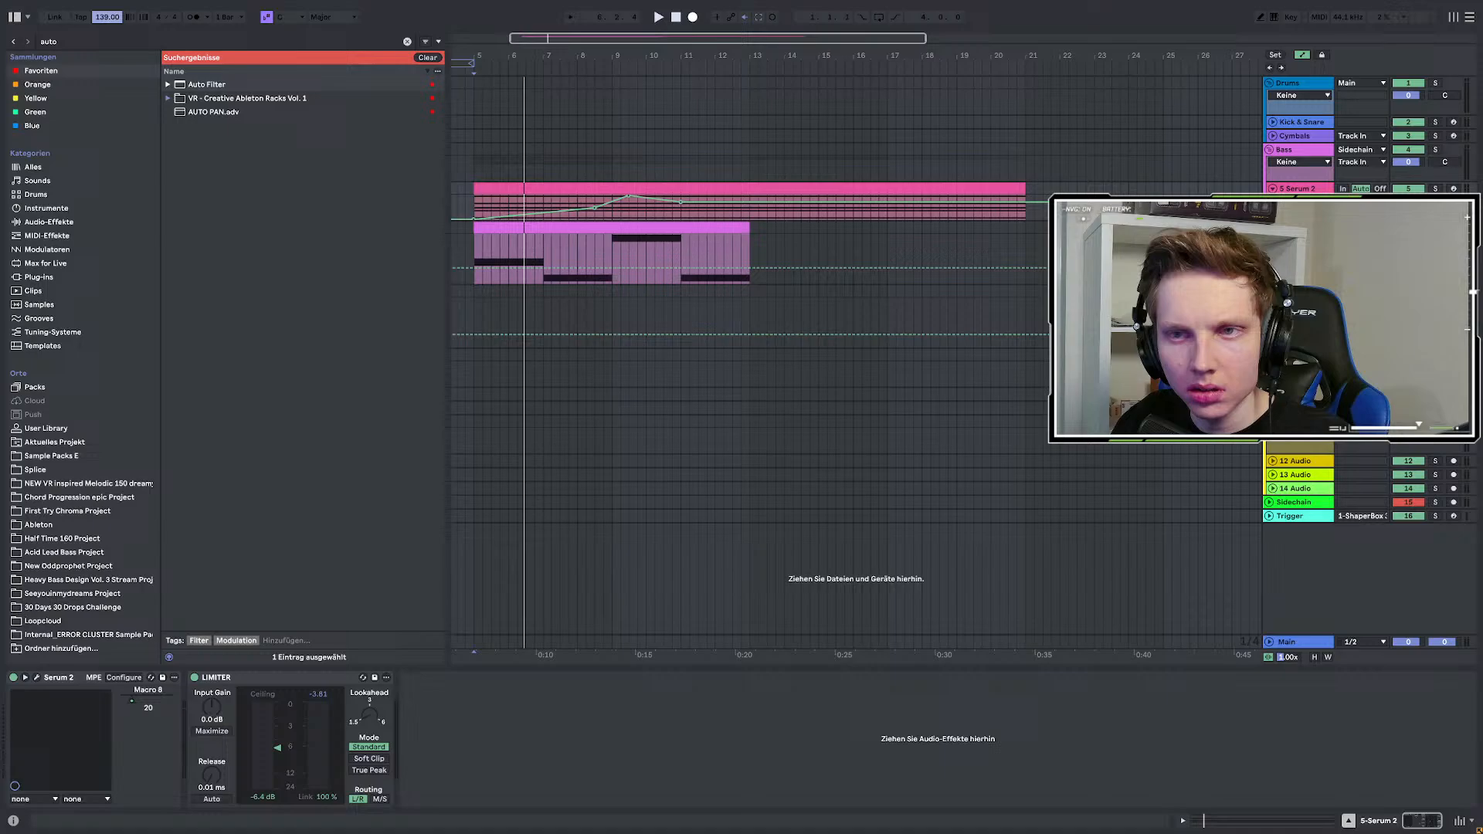
key("space")
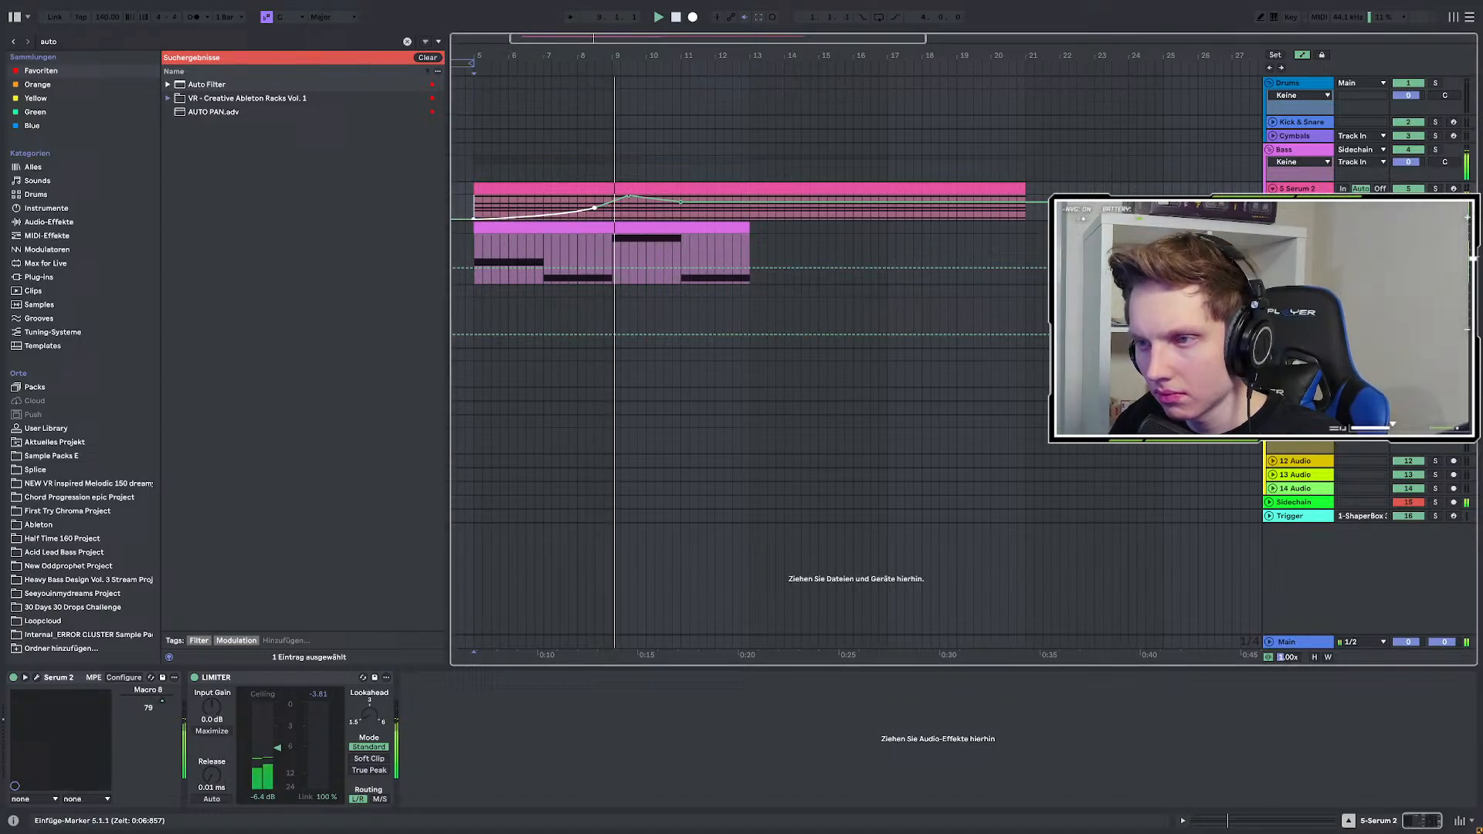
Reshape the Macro 8 automation to peak at 83 at bar 9, drop quickly and hold at 36 by bar 11, then replay it.
left_click_drag(687, 204, 637, 210)
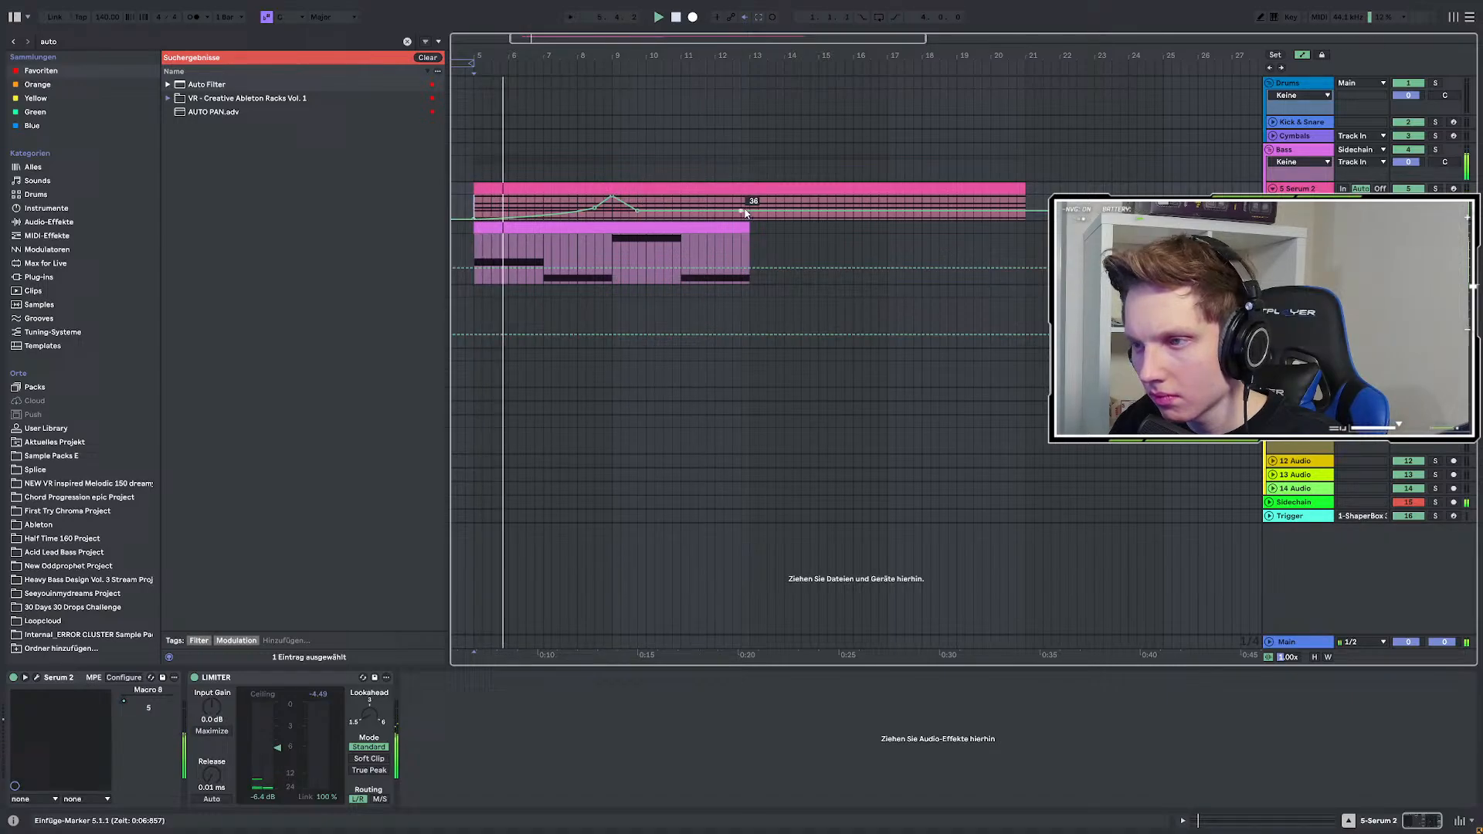
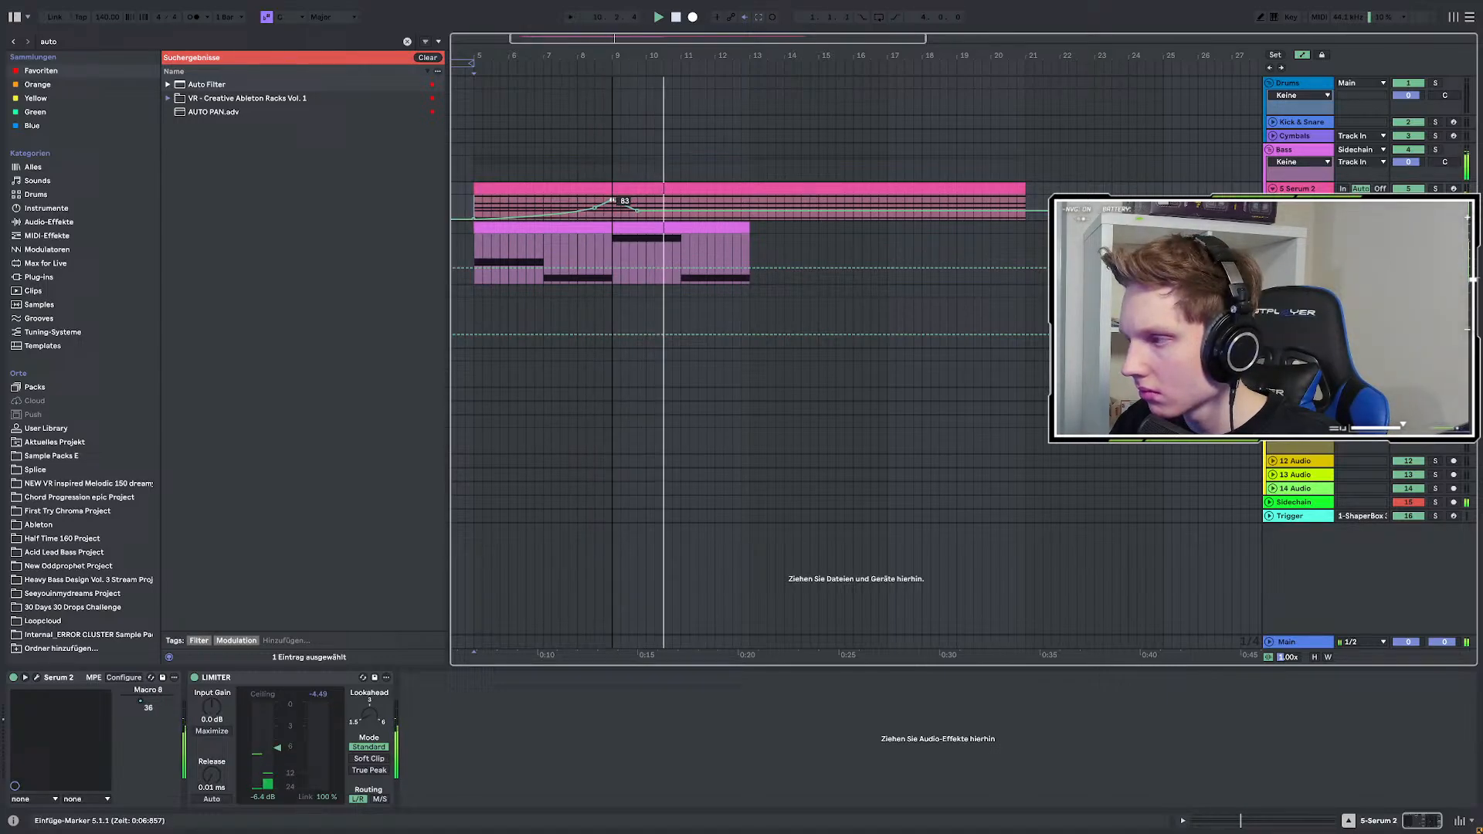
left_click(680, 211)
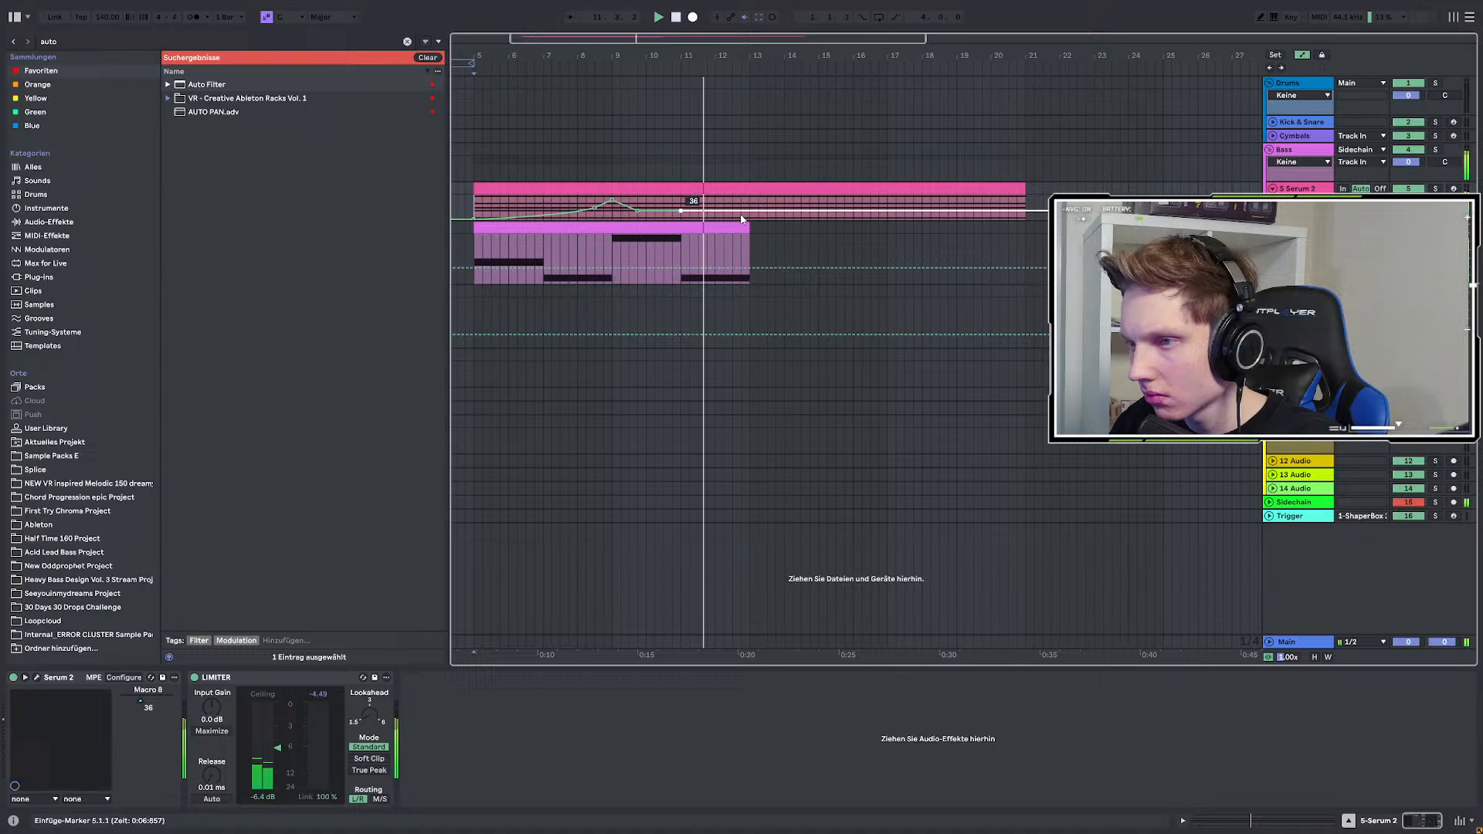
left_click_drag(749, 211, 749, 210)
key("space")
key("space")
Hide the automation and duplicate the 8-bar 6 Serum 2 bass clip so the copy fills bars 13 to 21.
key("a")
left_click(700, 229)
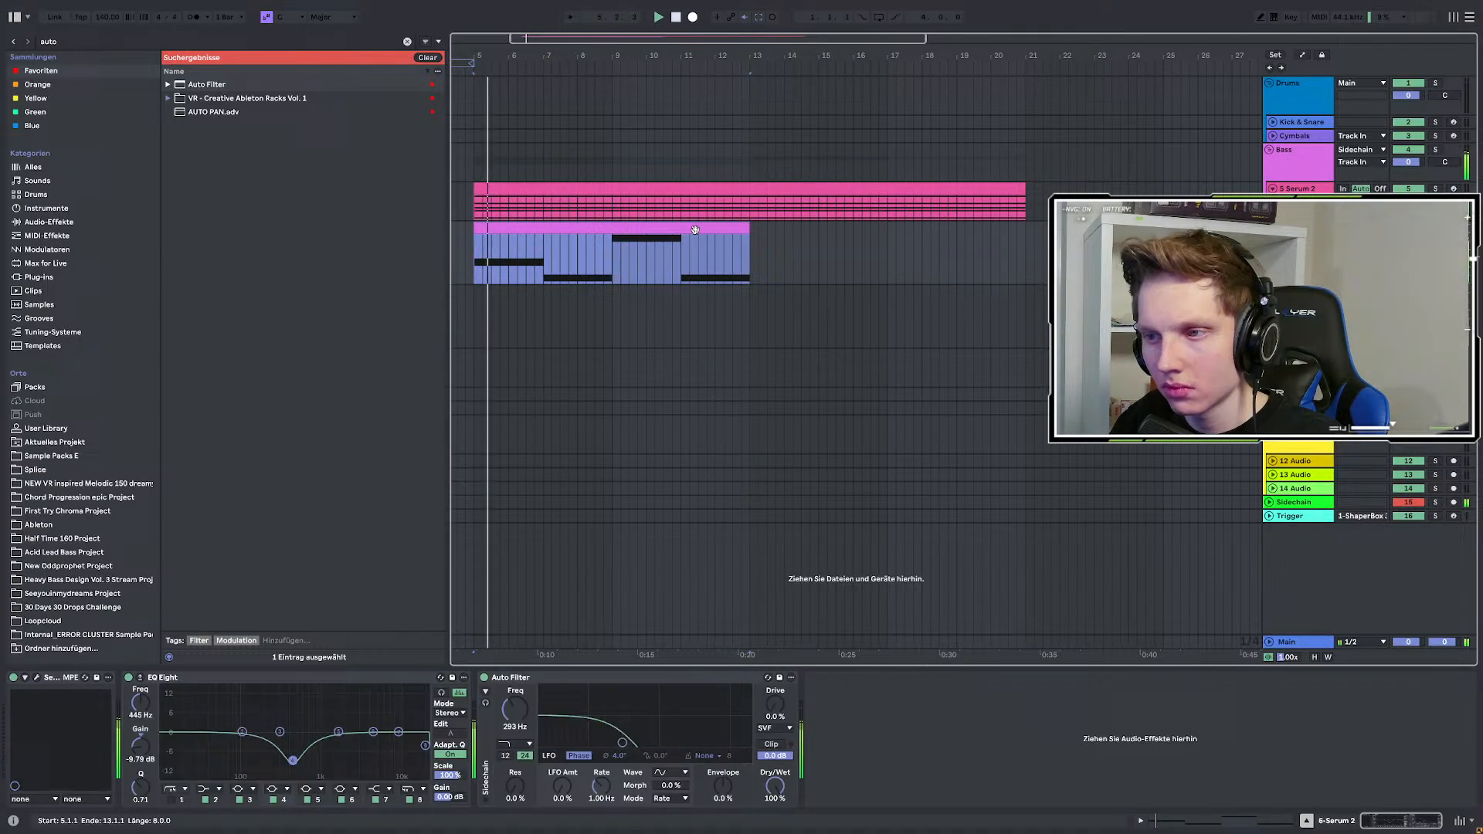
key("ctrl+d")
scroll(700, 230, "down", 3)
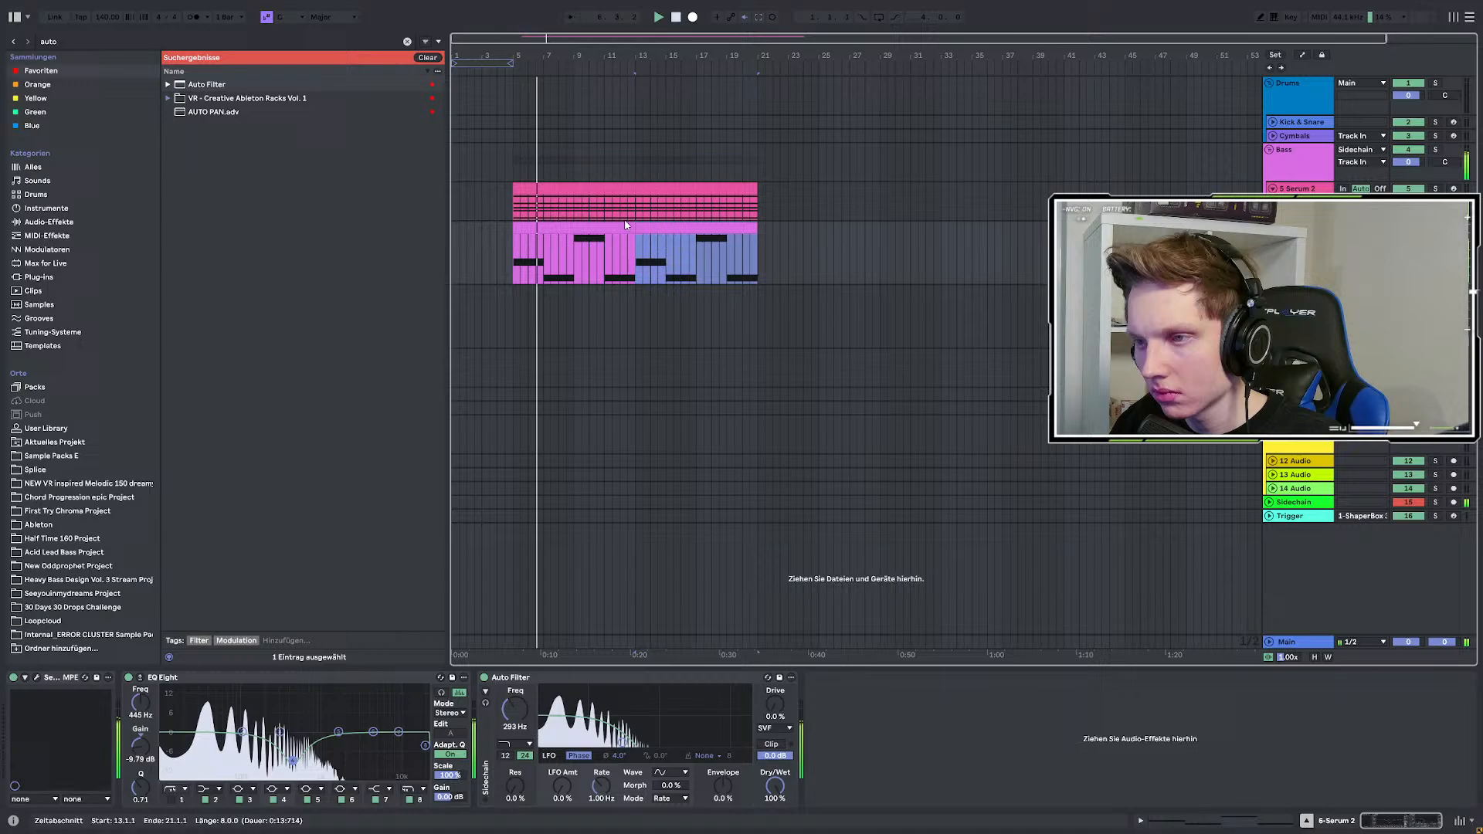
Join the two 6 Serum 2 bass clips into a single 16-bar clip from bar 5 to 21 and check its notes.
left_click(599, 229)
left_click(678, 228, "shift")
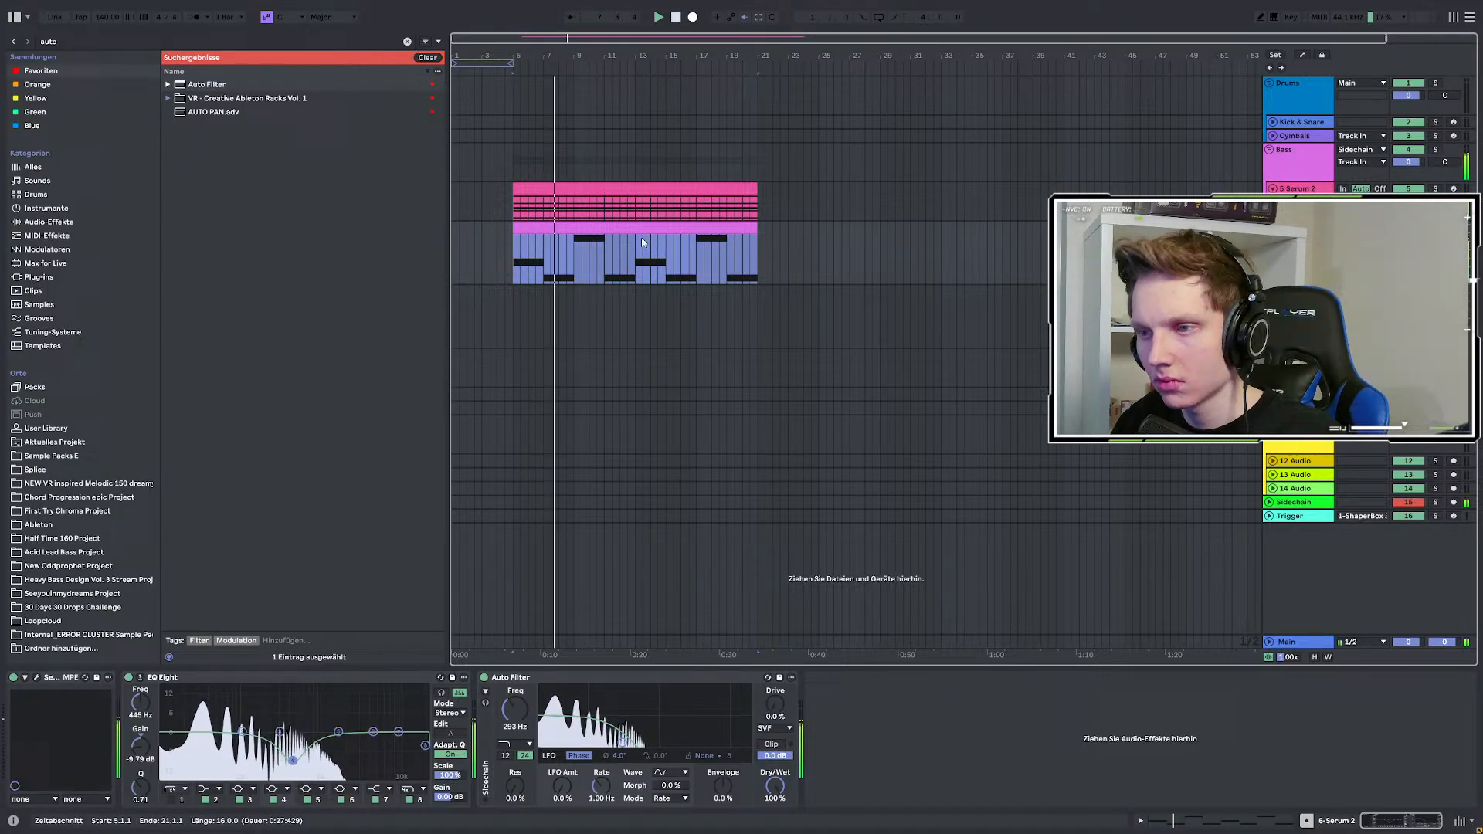
double_click(641, 238)
scroll(270, 510, "up", 2)
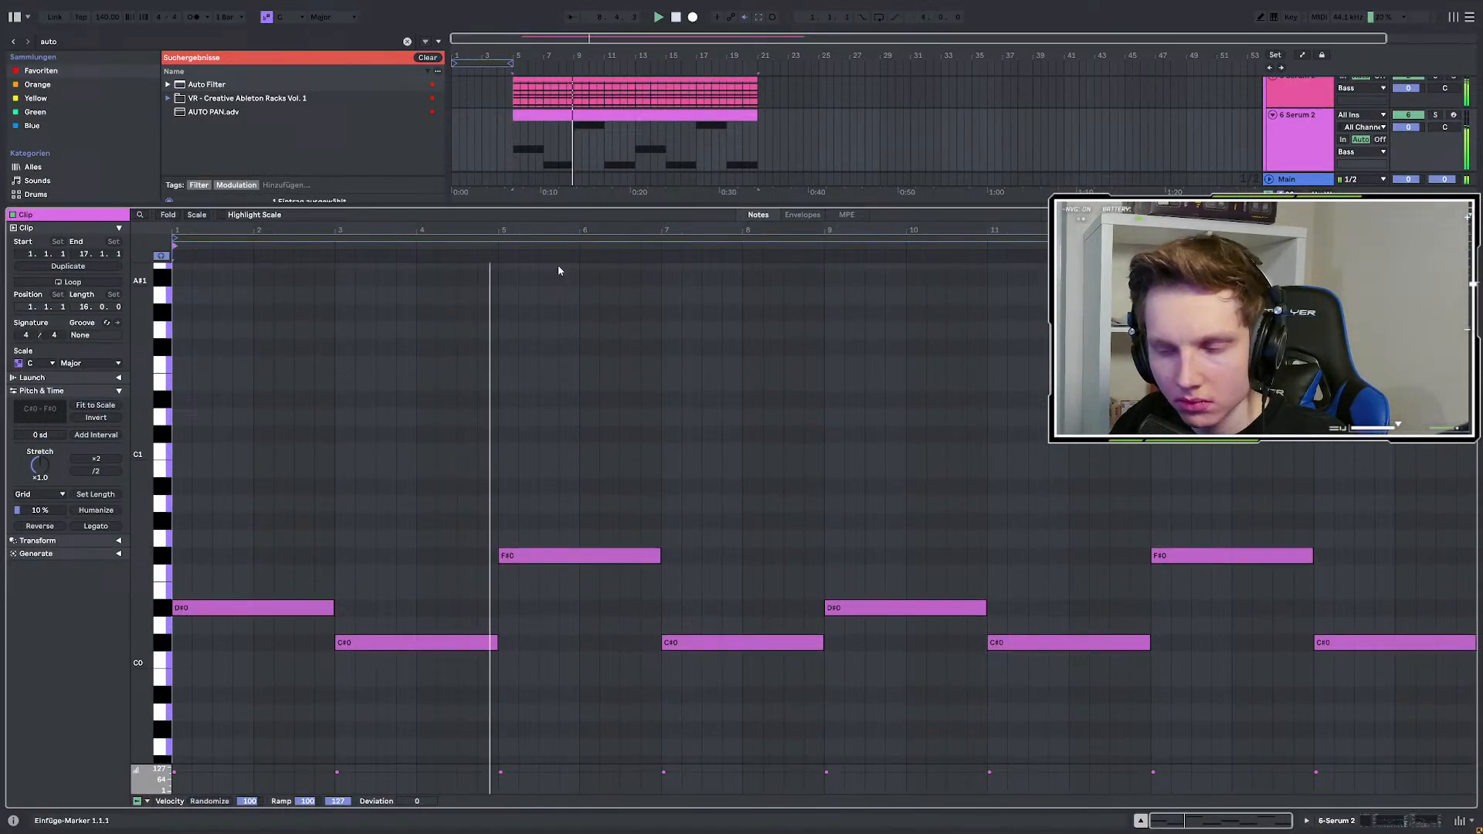
double_click(1282, 142)
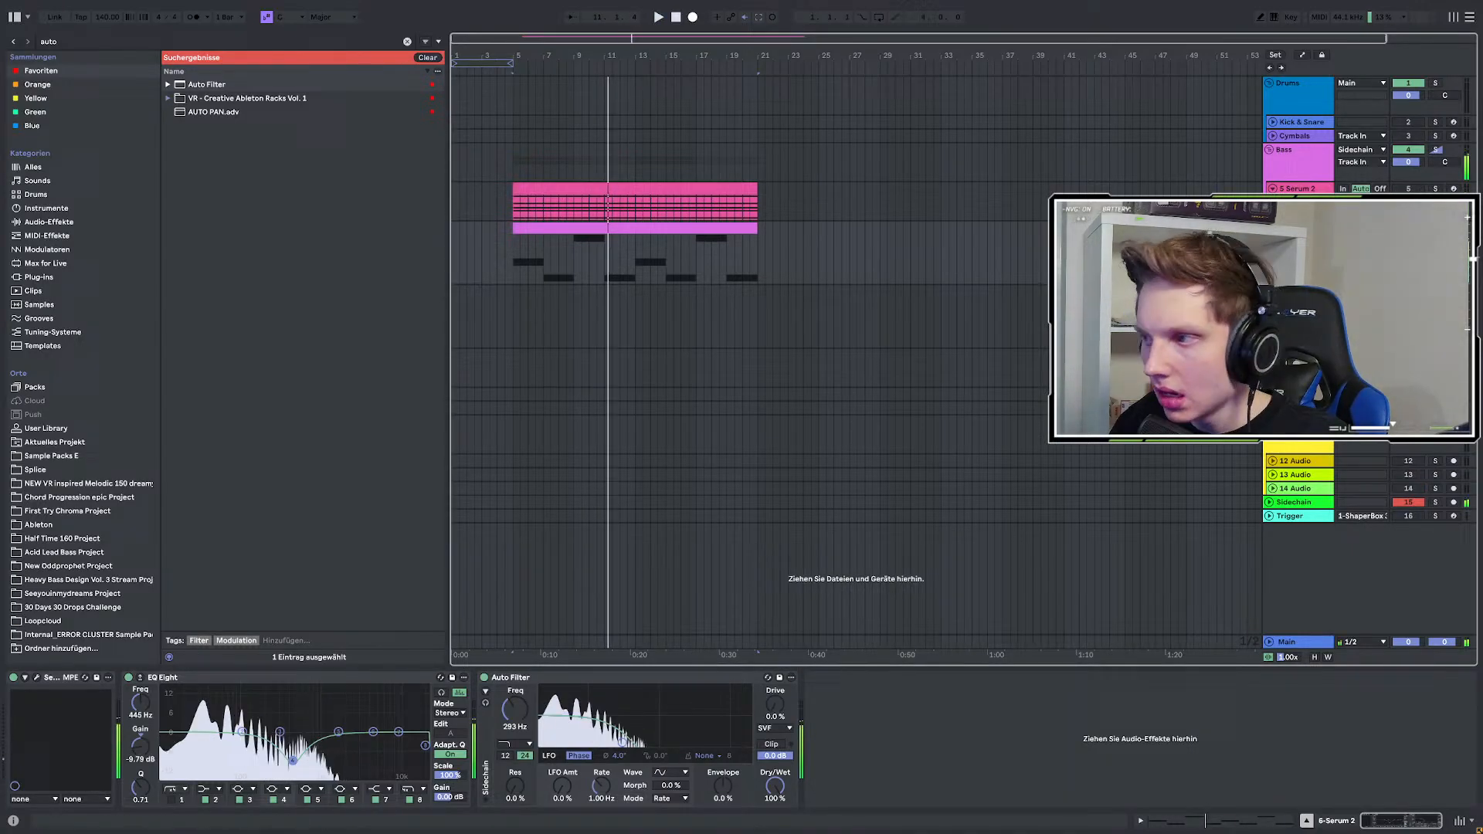
Solo and play 5 Serum 2, open its synth window and expose the ARP RATE macro as an automatable parameter.
key("space")
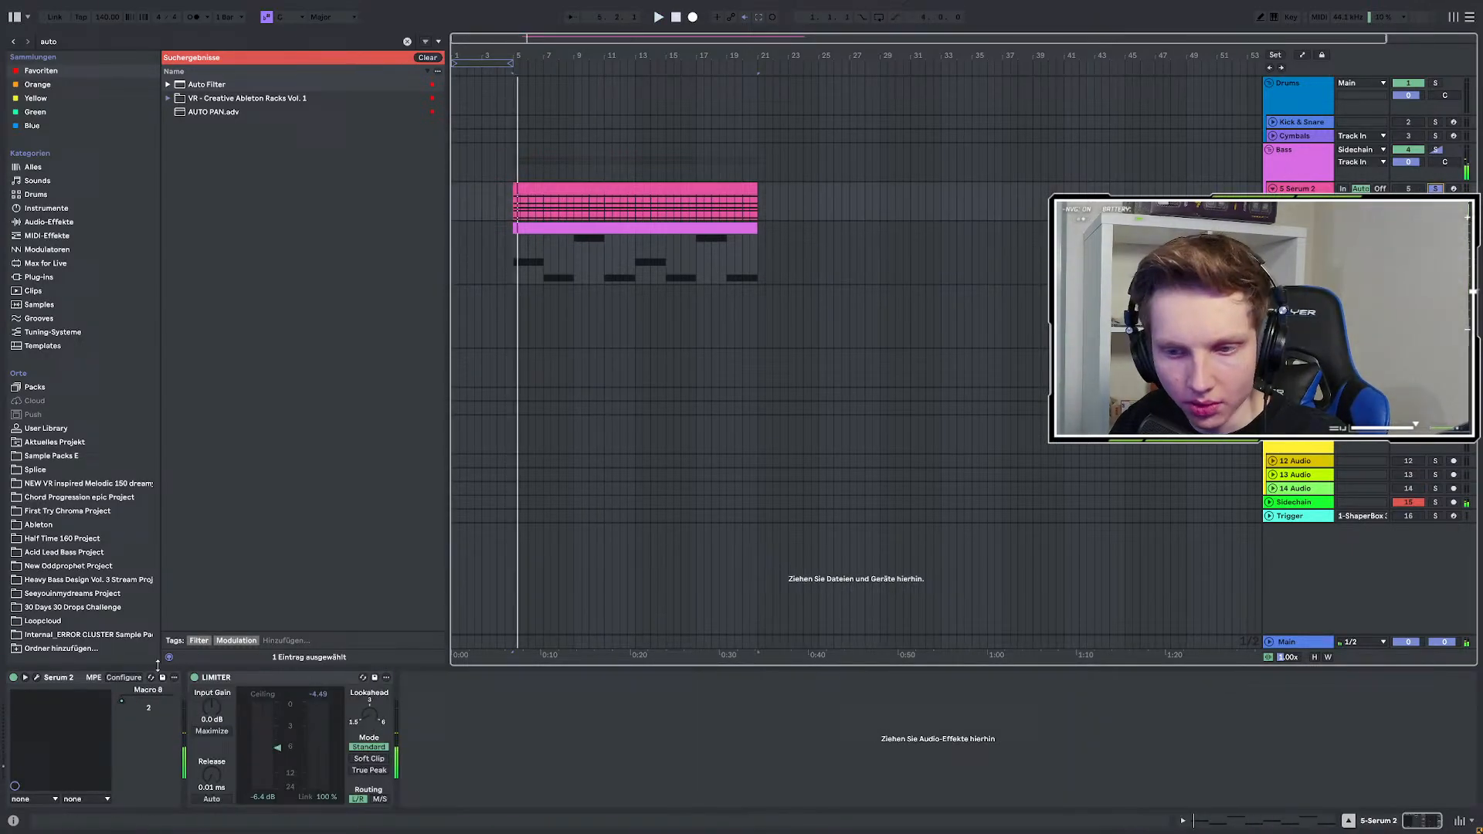
left_click(38, 678)
left_click_drag(436, 345, 834, 332)
key("a")
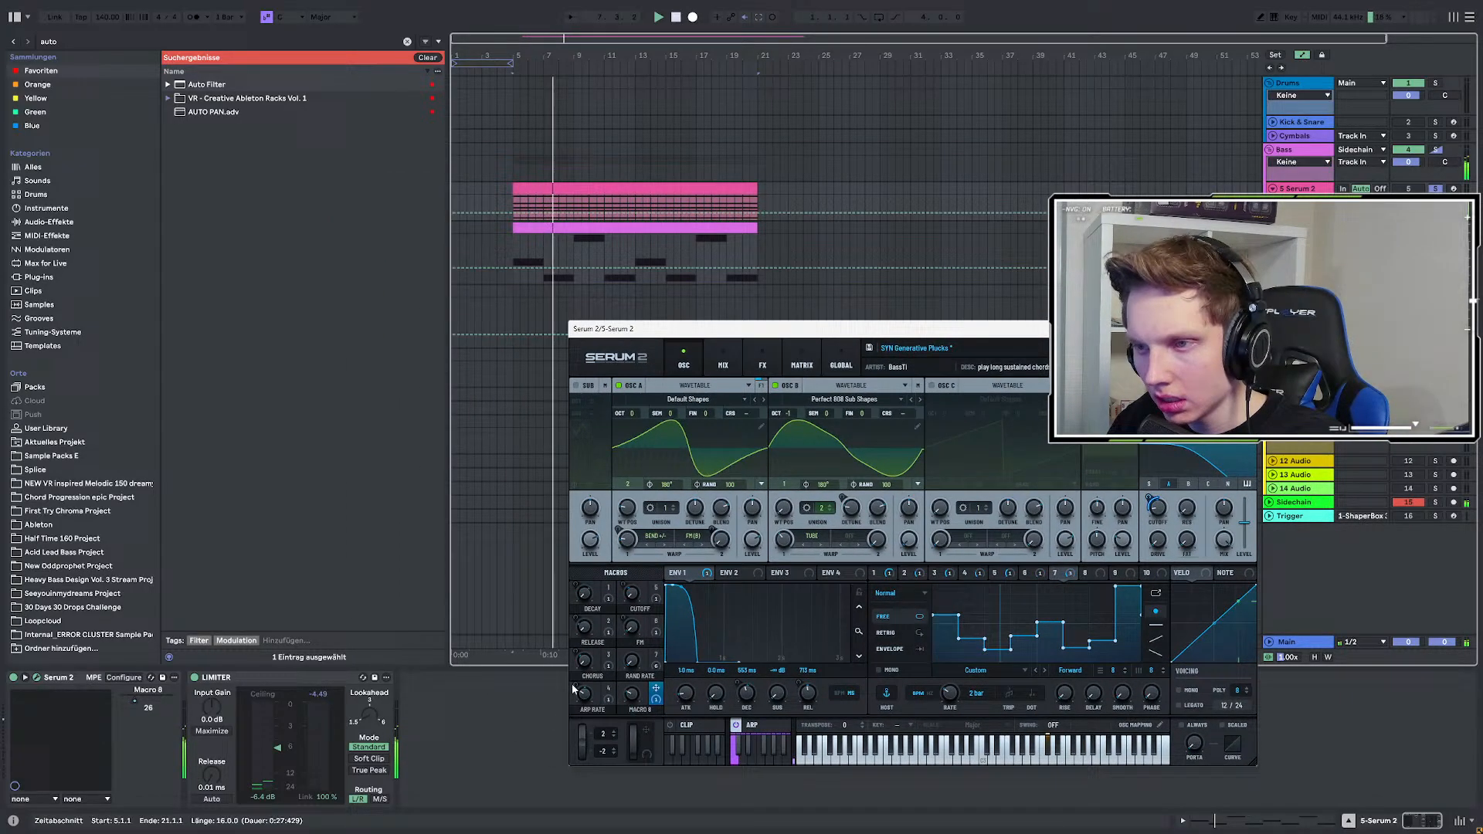
left_click(583, 692)
key("space")
key("space")
Enlarge the 5 Serum 2 lane and automate ARP RATE from 28 at bar 5 to 38 at bar 13, jumping to 73 there.
left_click(513, 212)
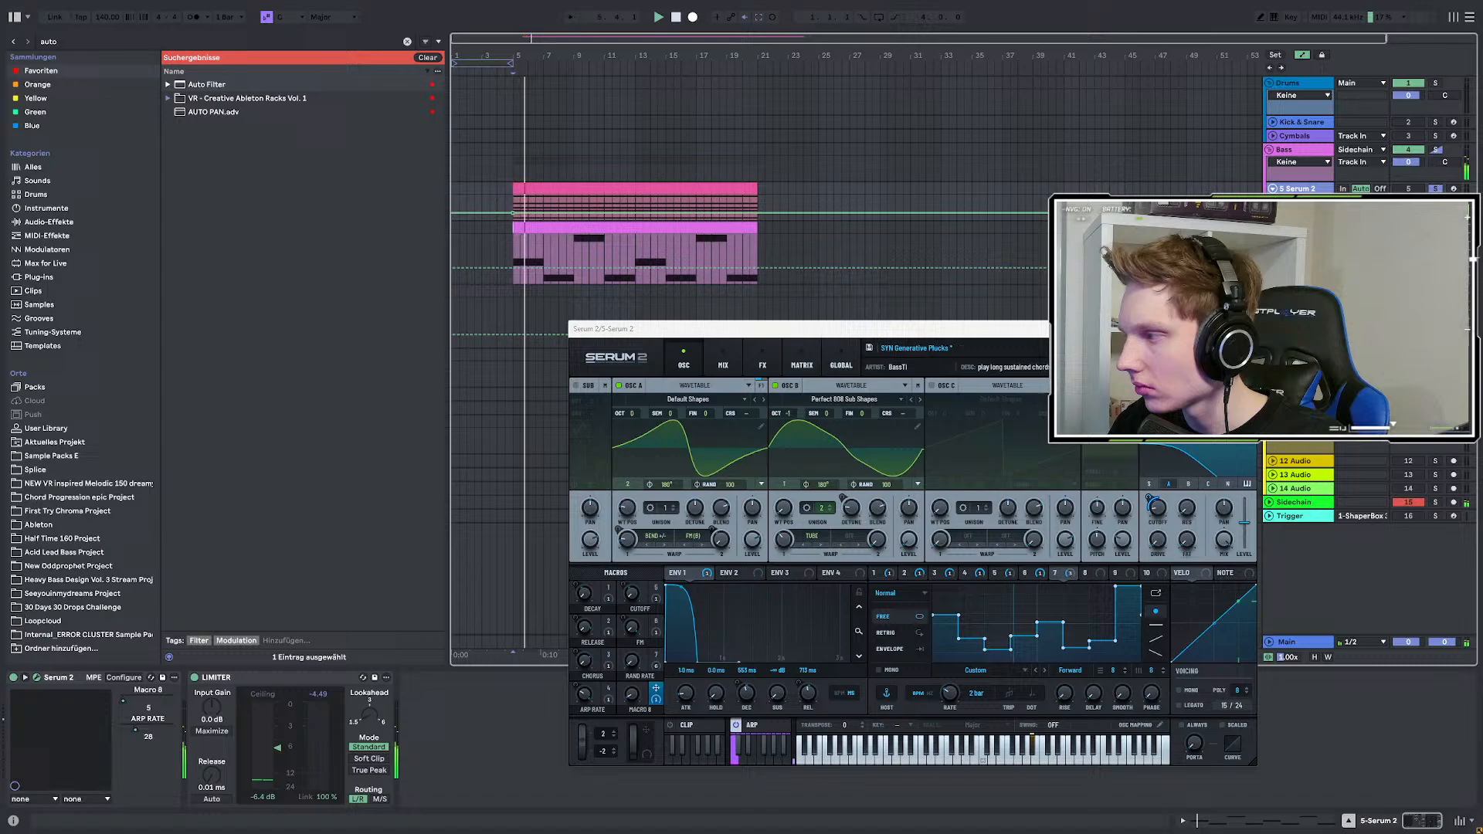
left_click_drag(1300, 221, 1299, 282)
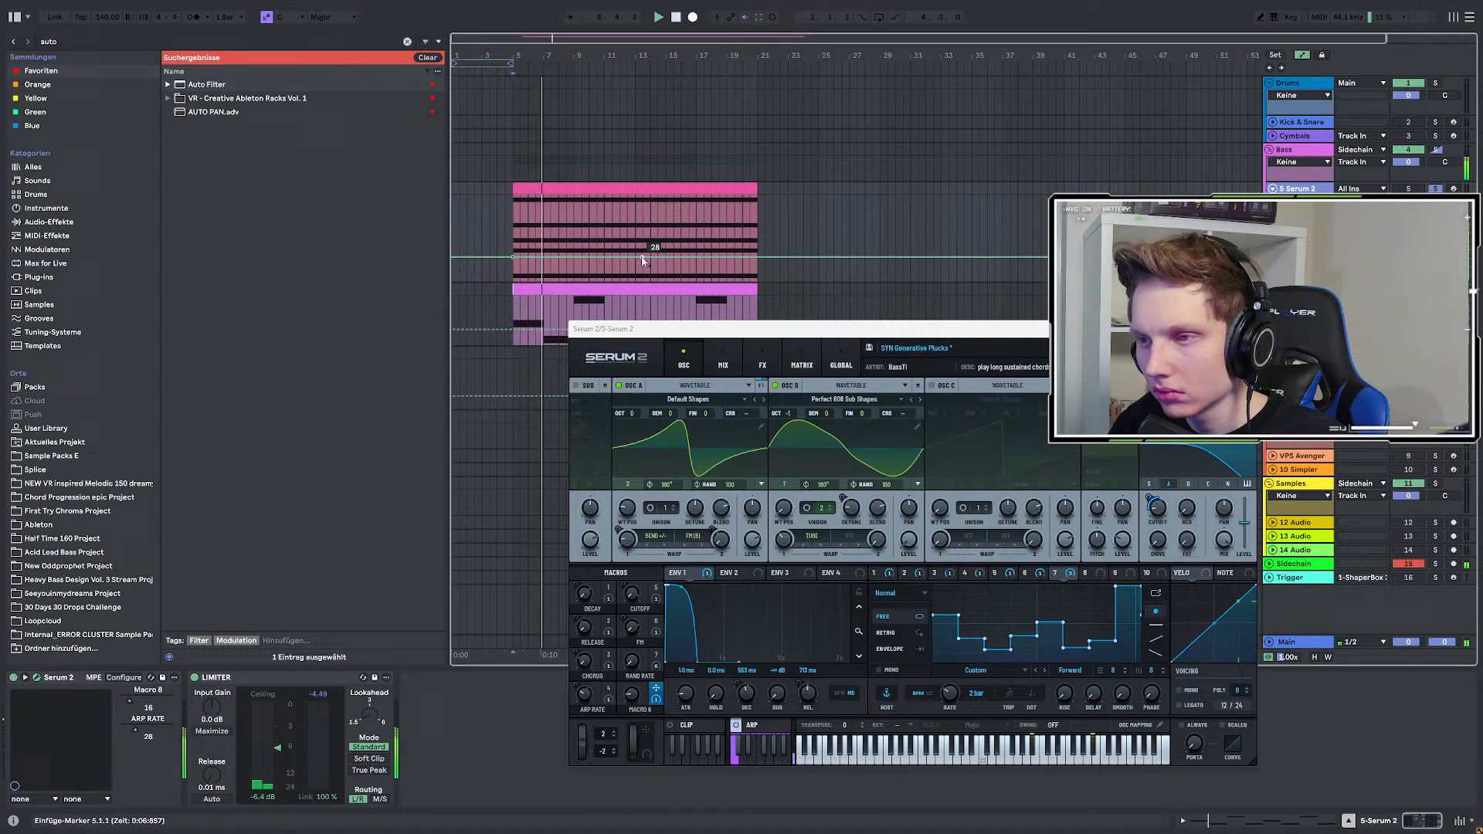
left_click_drag(642, 260, 634, 248)
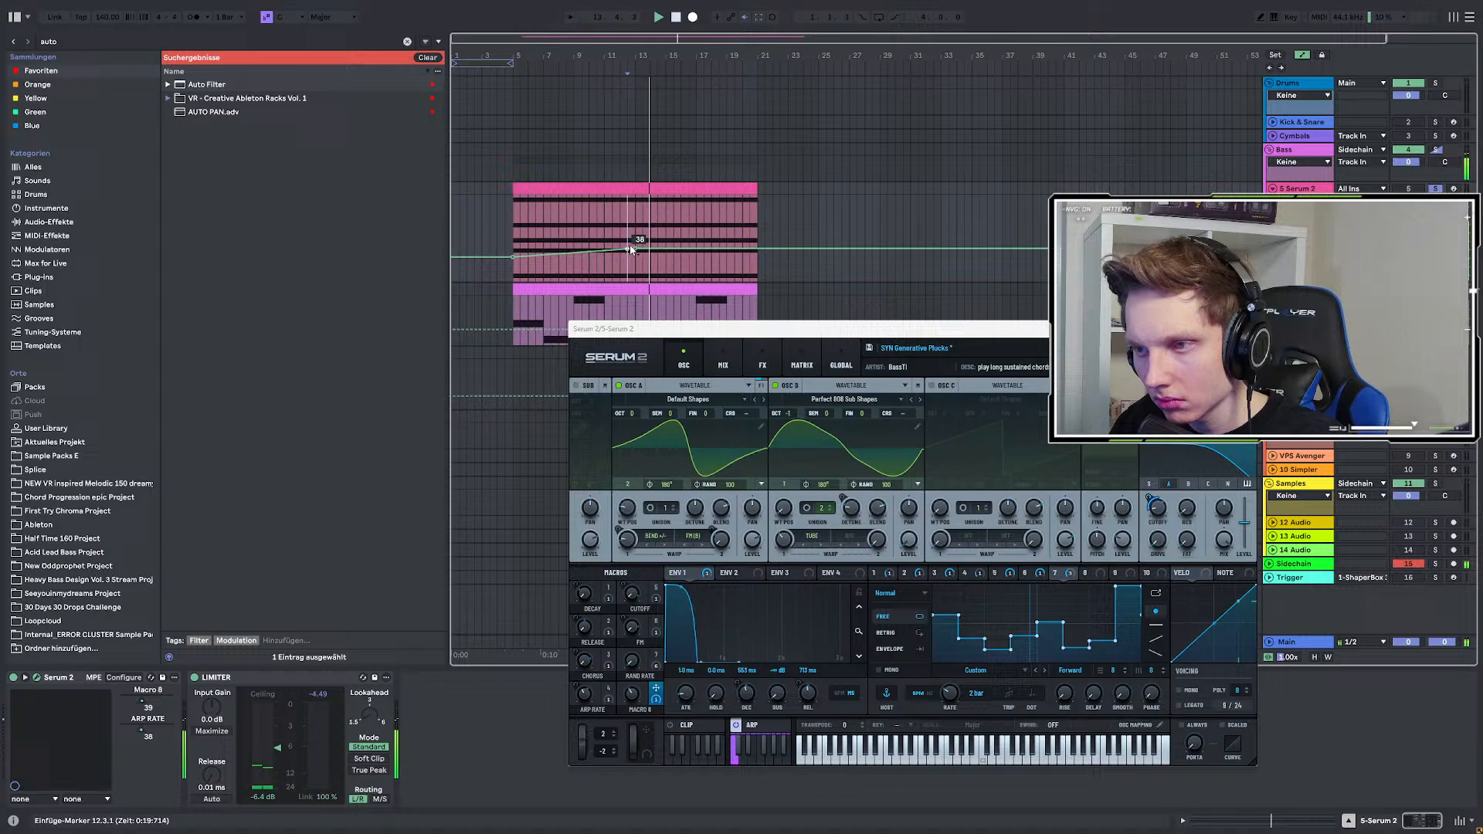
left_click_drag(646, 255, 635, 207)
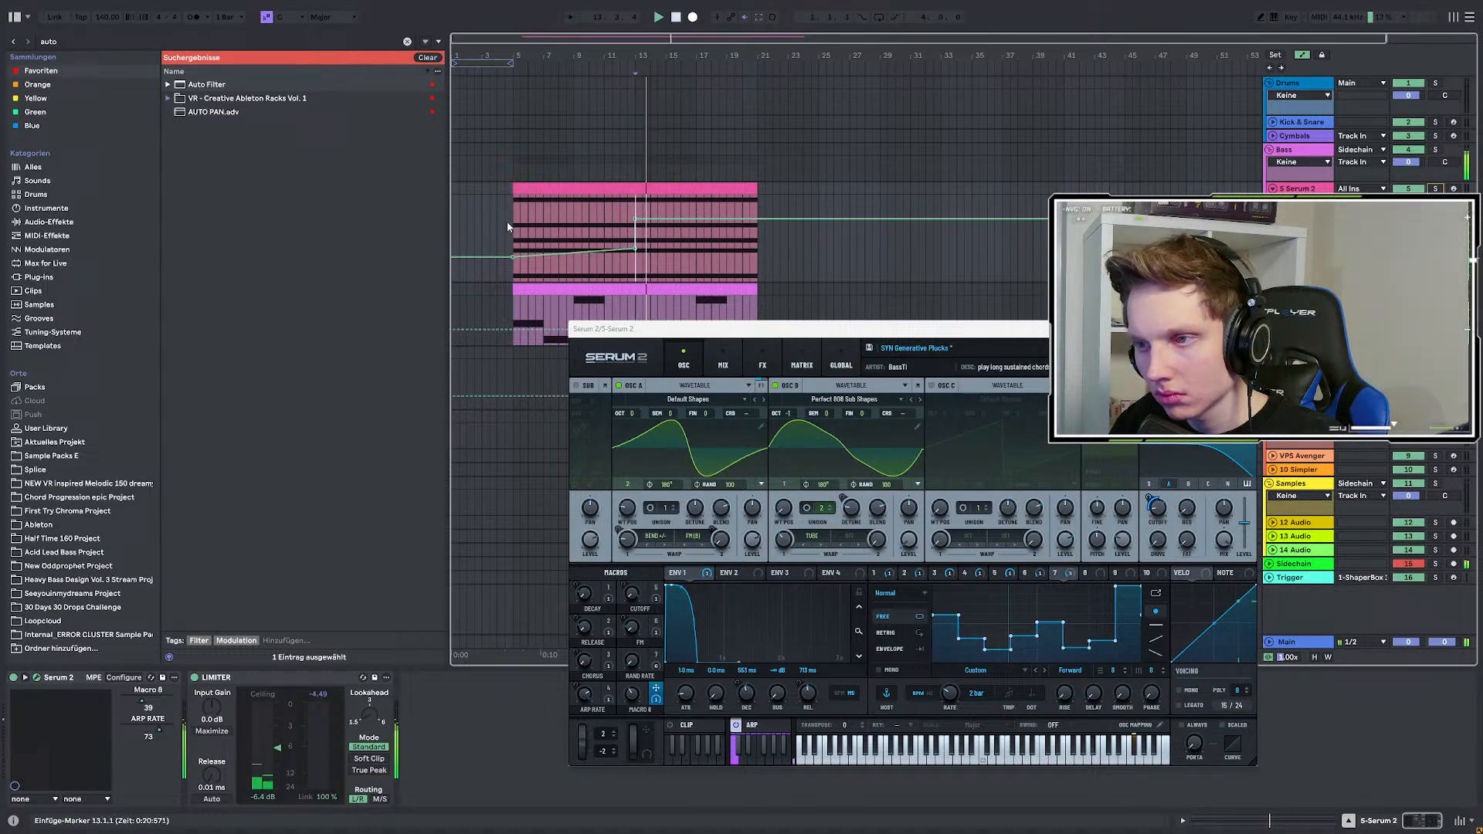
Hide the automation lanes and close the 5 Serum 2 synth window.
key("a")
left_click_drag(674, 330, 474, 436)
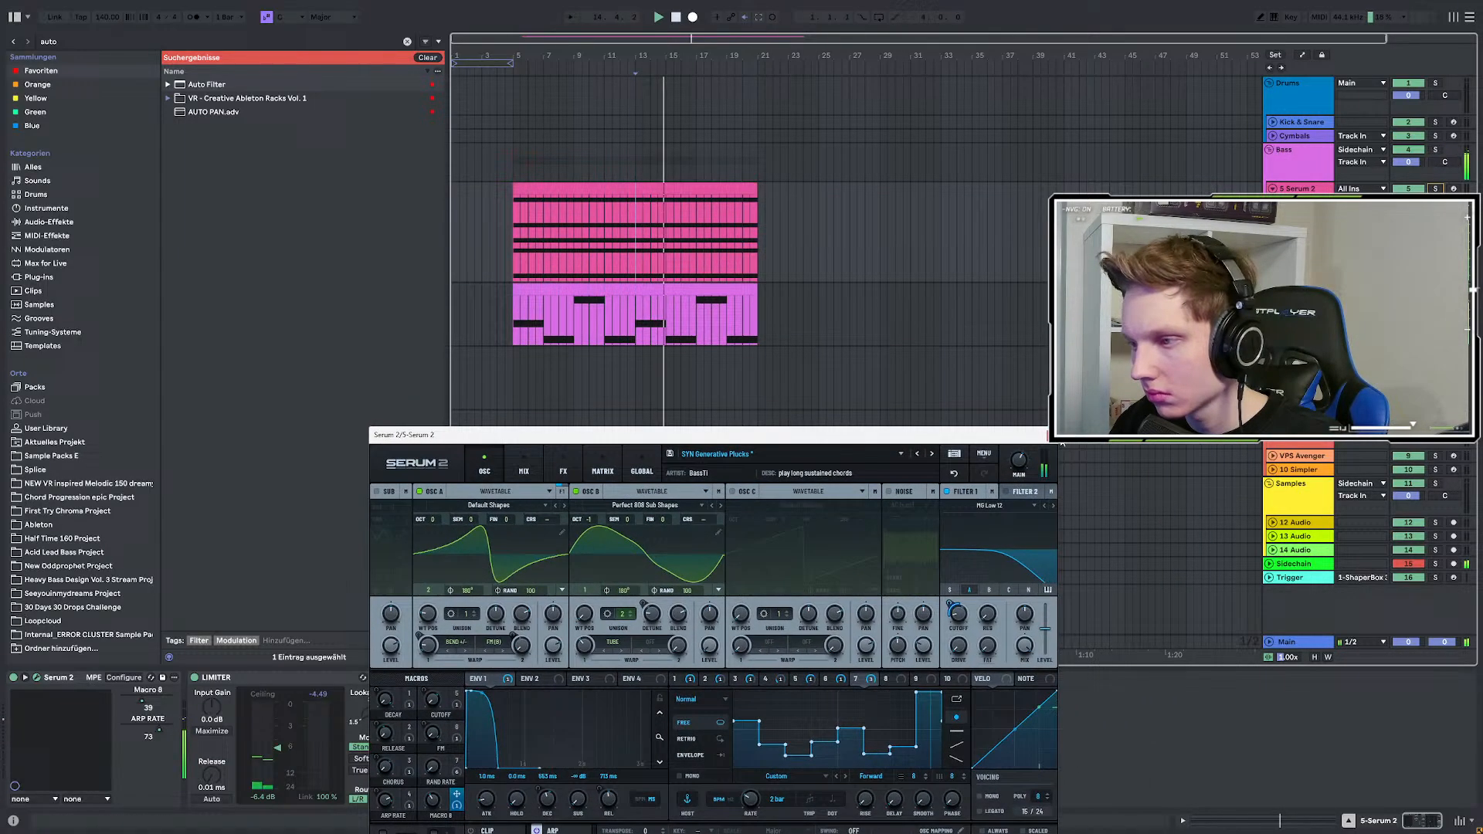
left_click(1055, 436)
Set the Auto Filter on 6 Serum 2 to 15% drive with Clip enabled, checking it during soloed and full playback.
left_click(1299, 289)
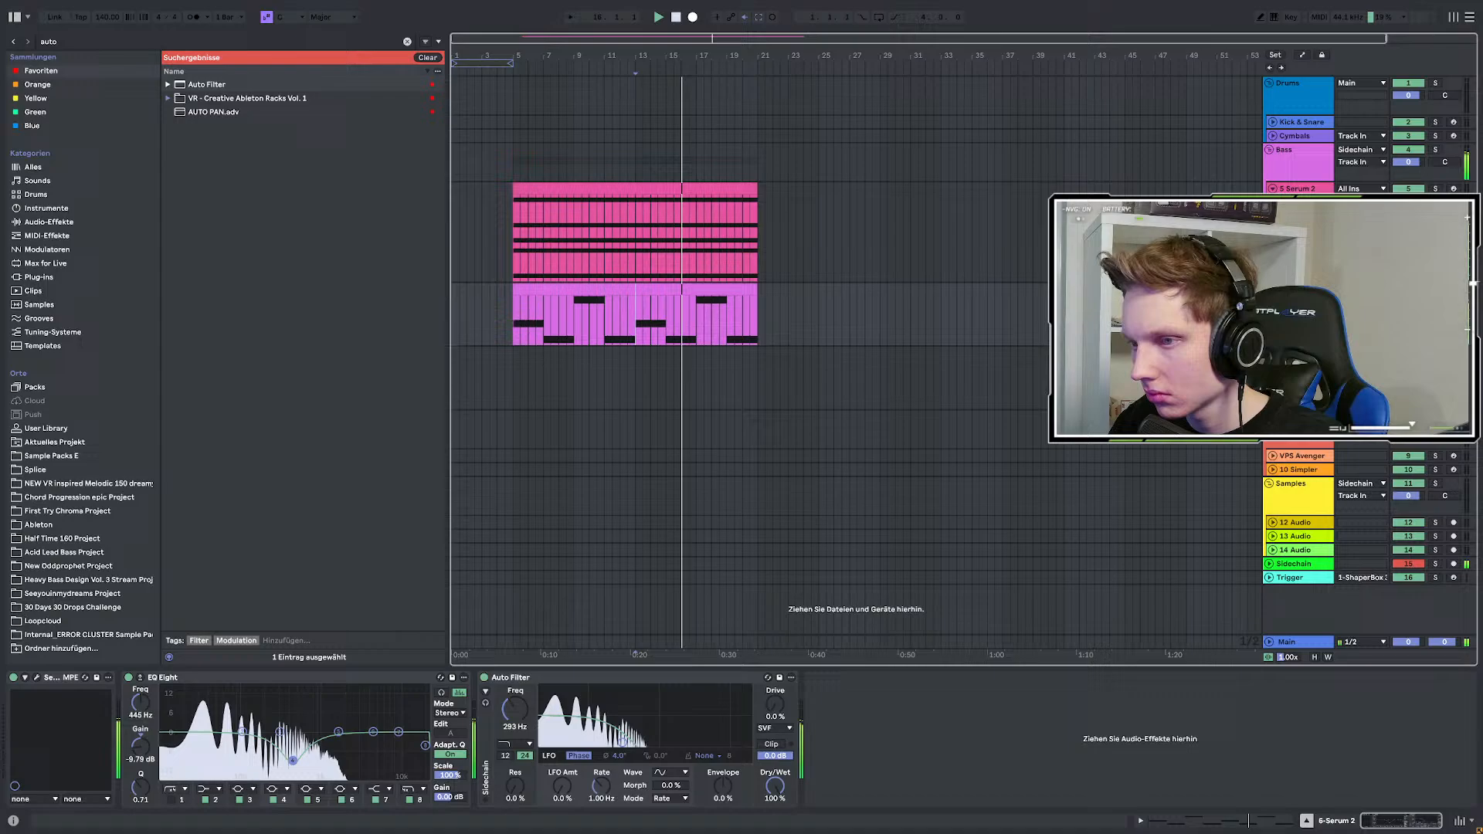
key("s")
key("space")
key("space")
left_click_drag(775, 705, 776, 680)
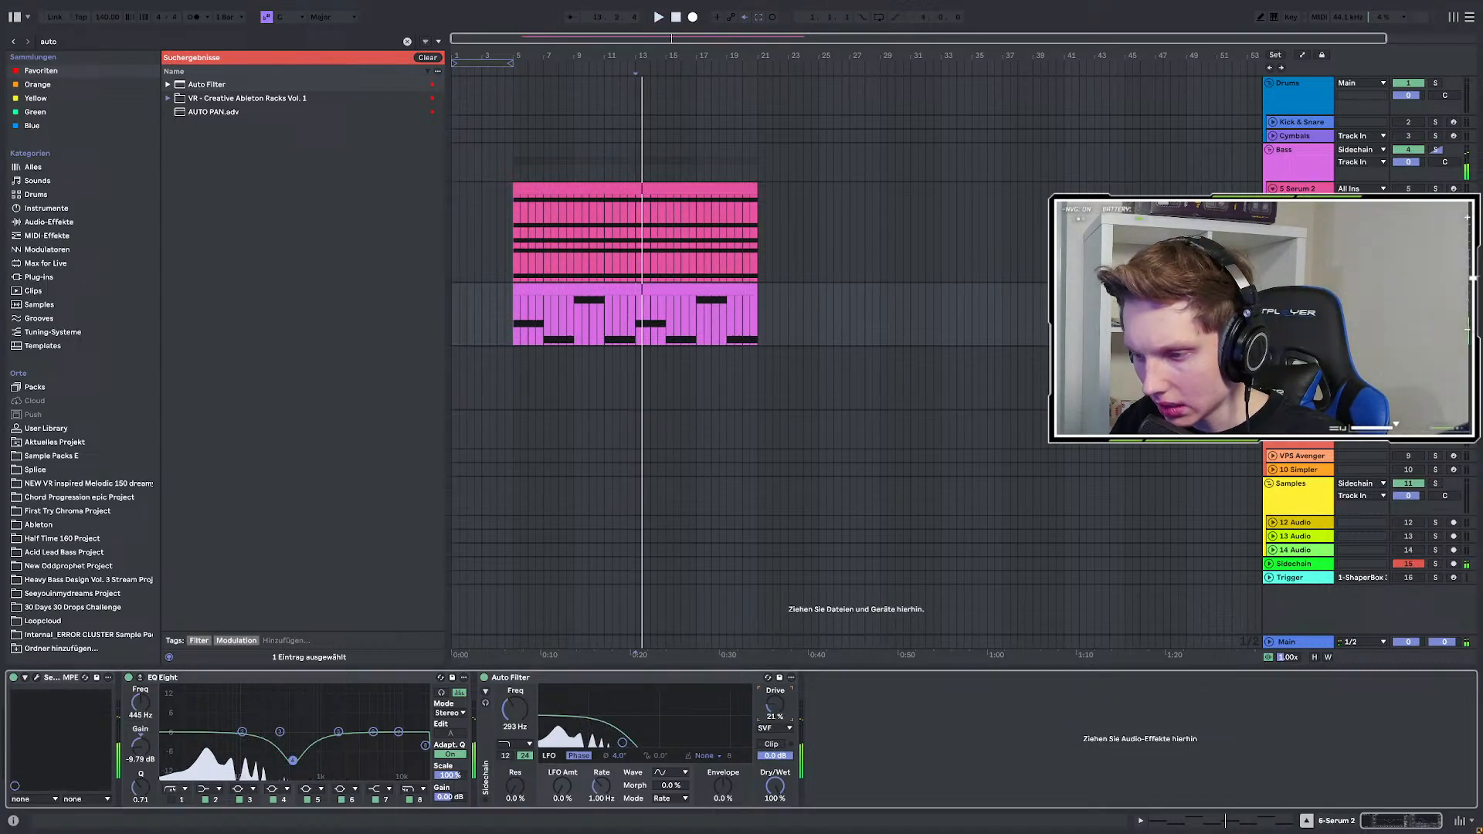
key("space")
left_click(771, 744)
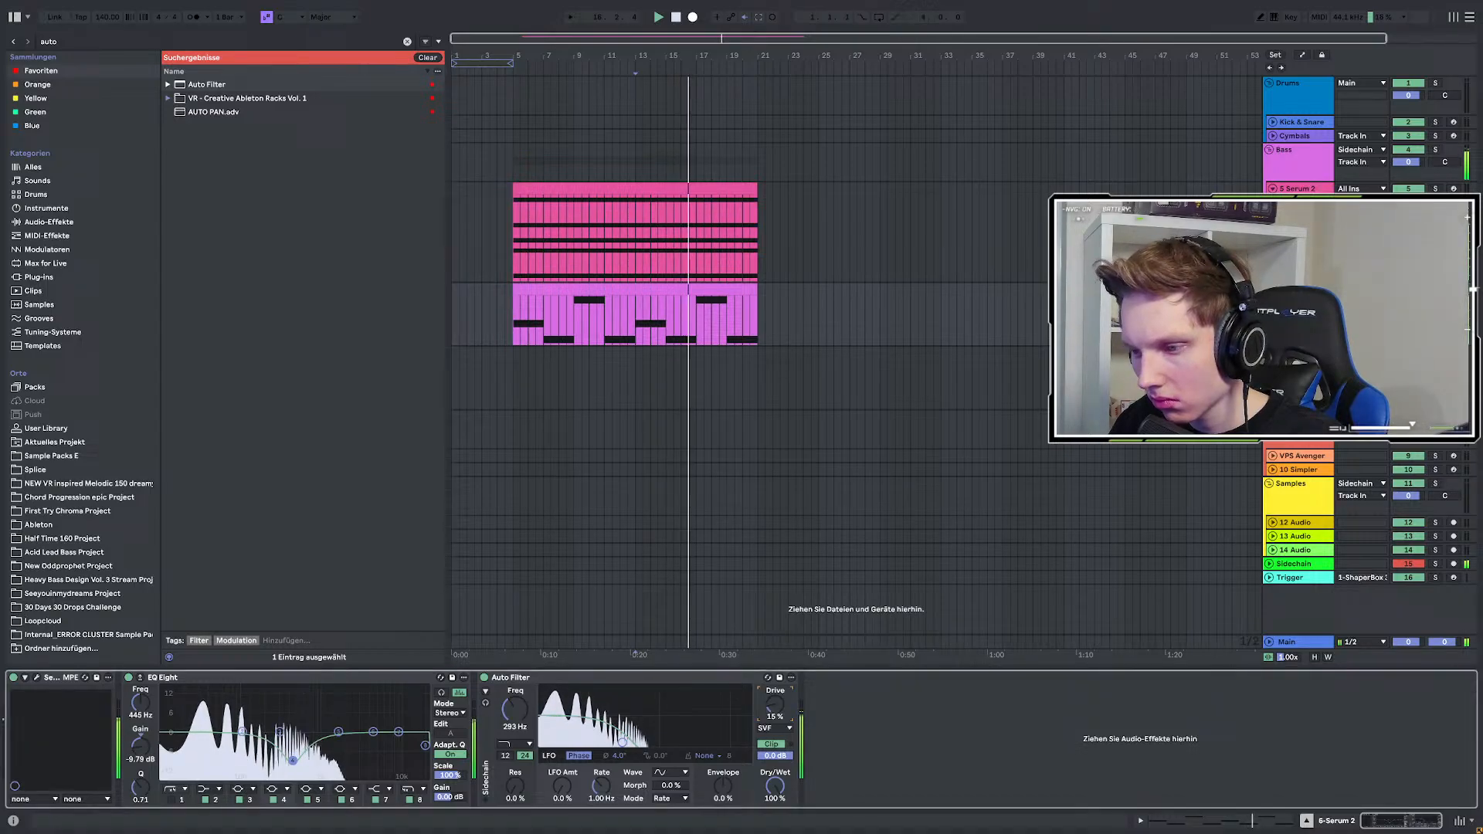
left_click_drag(773, 704, 772, 708)
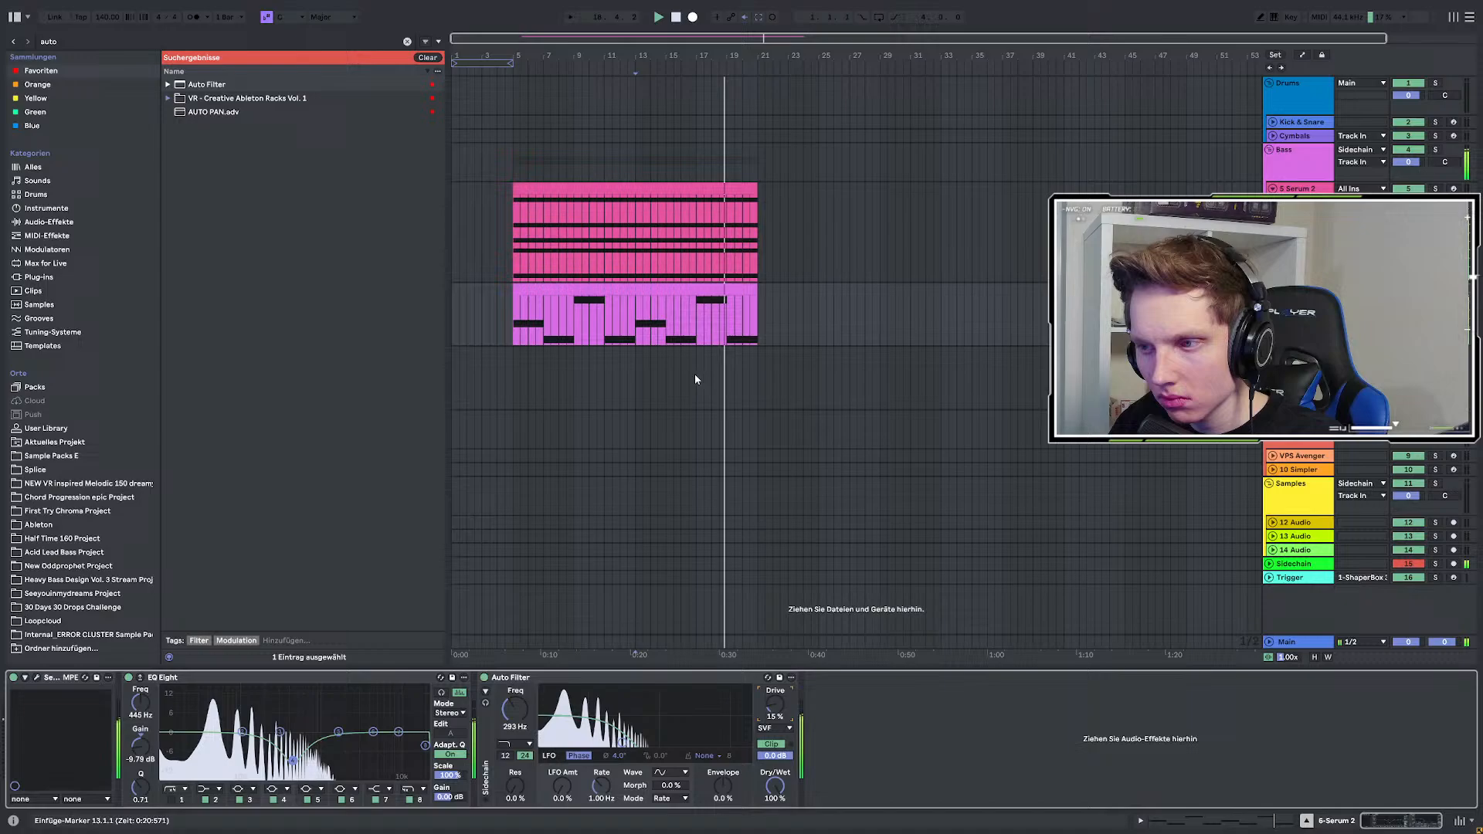
Stop playback and move the 5 Serum 2 and 6 Serum 2 clips together so they start at bar 9.
scroll(721, 373, "down", 1)
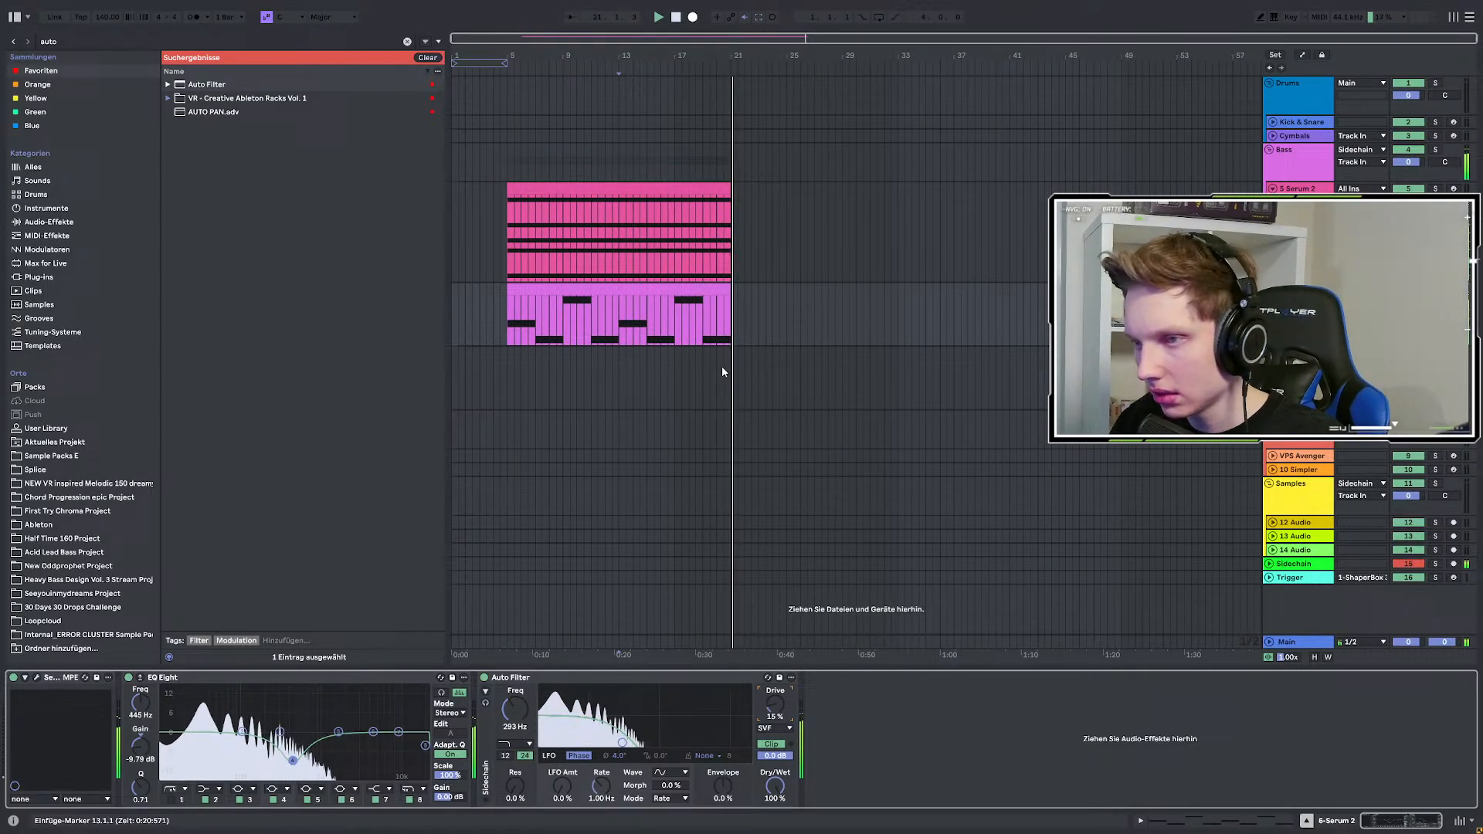
left_click(515, 219)
key("space")
left_click_drag(560, 208, 616, 203)
left_click(648, 338)
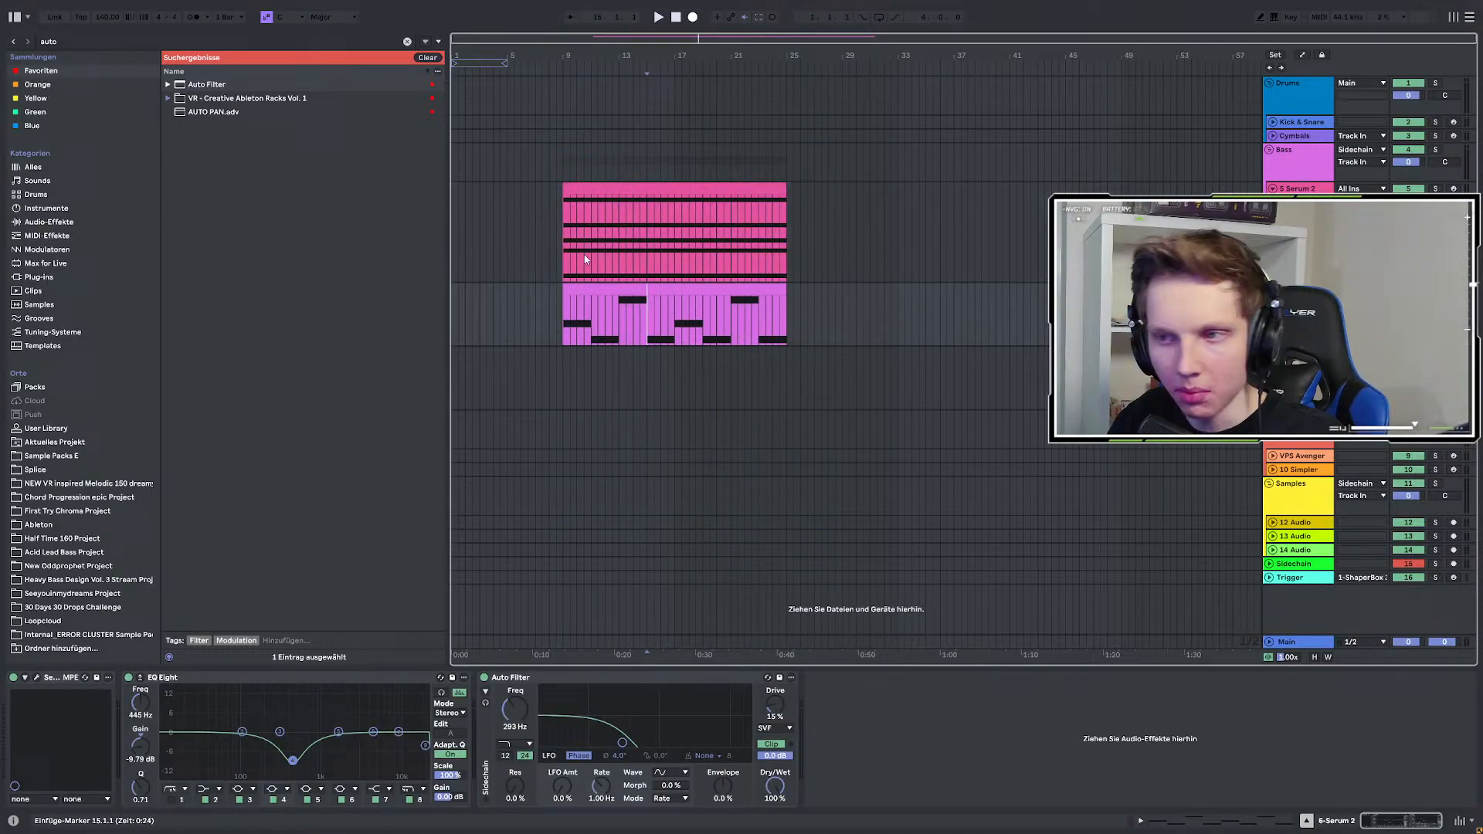
left_click(792, 365)
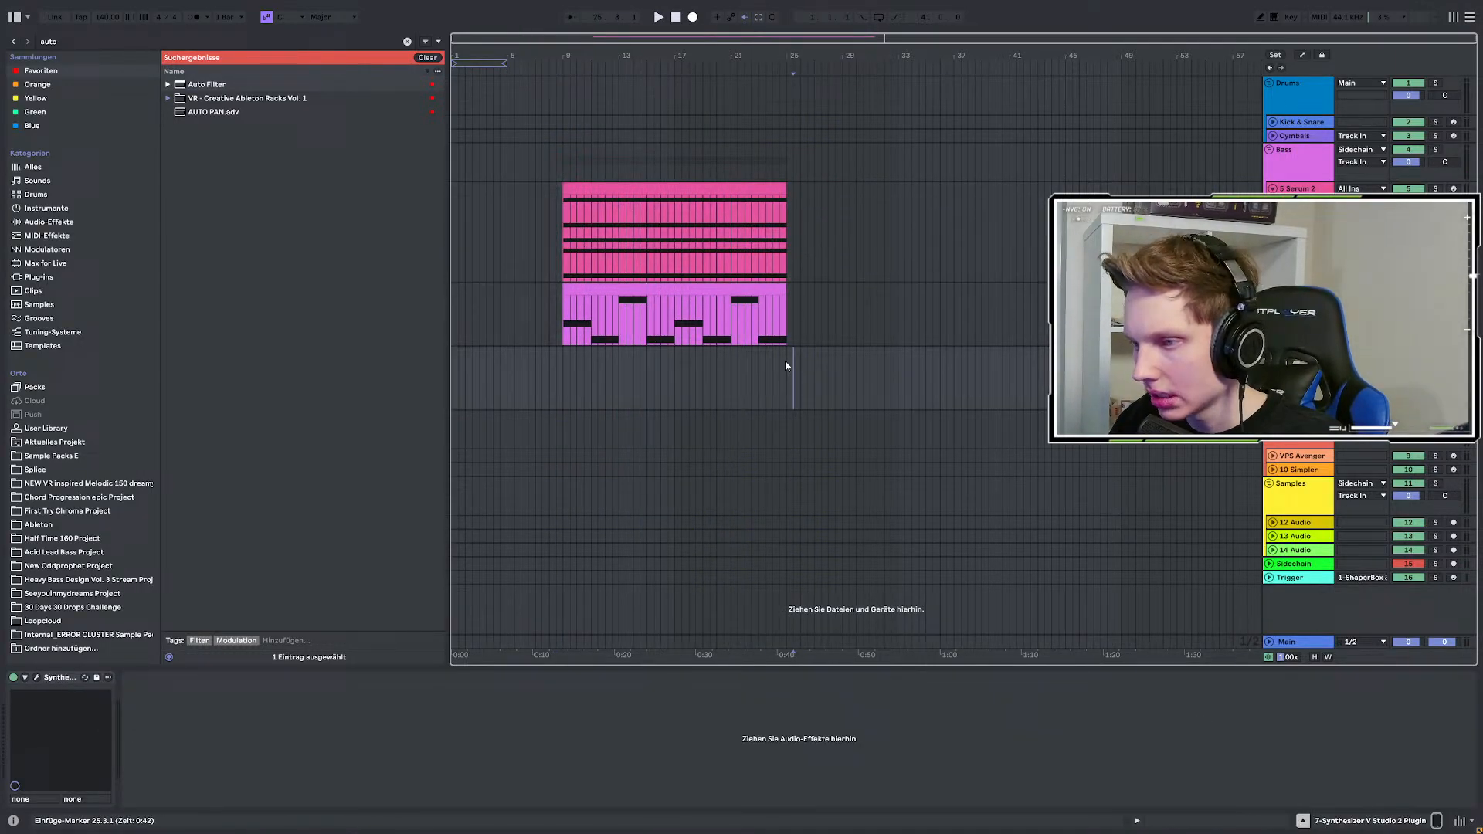
left_click_drag(786, 365, 1008, 379)
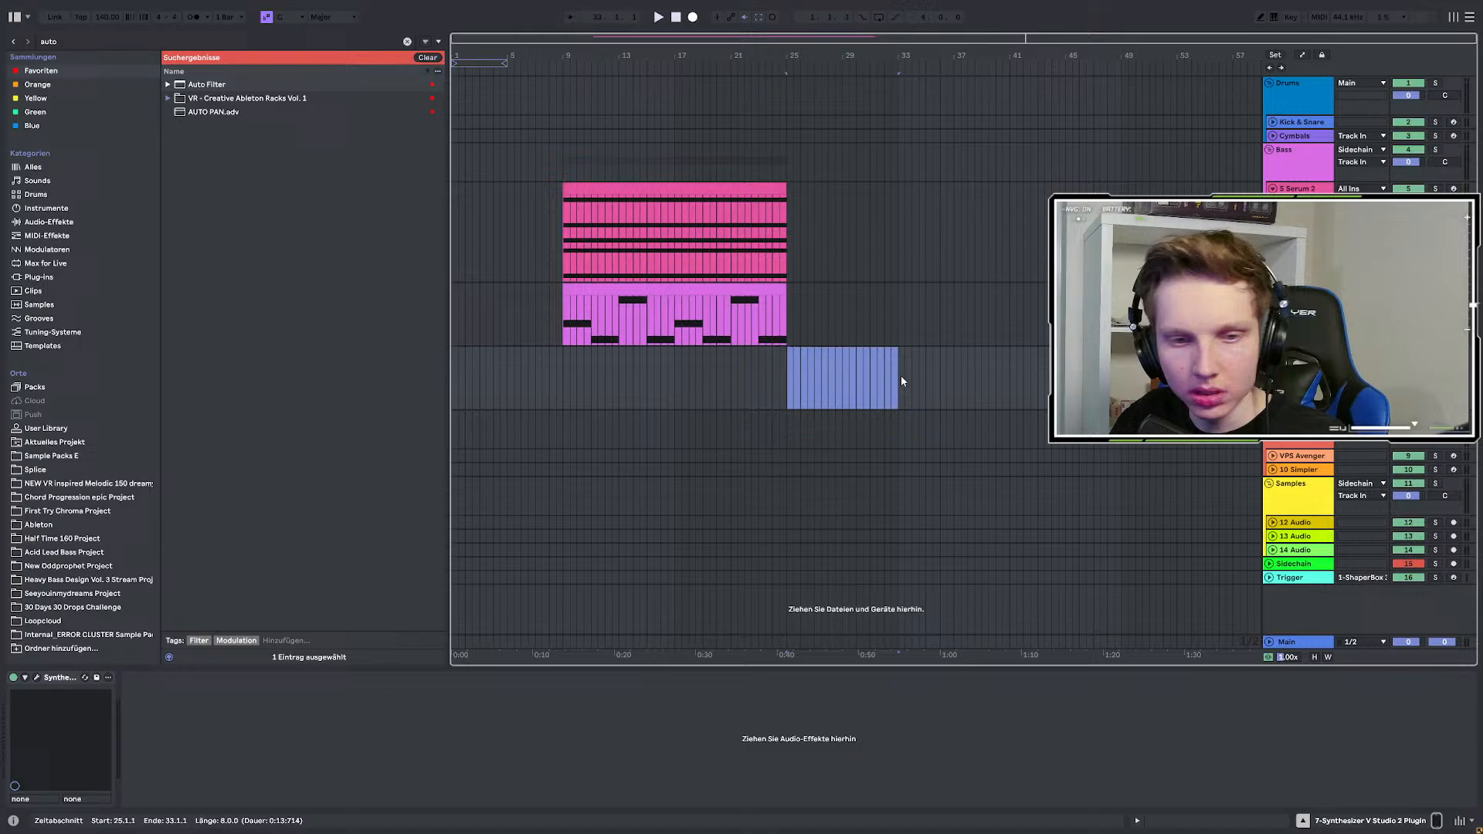
left_click_drag(900, 375, 966, 371)
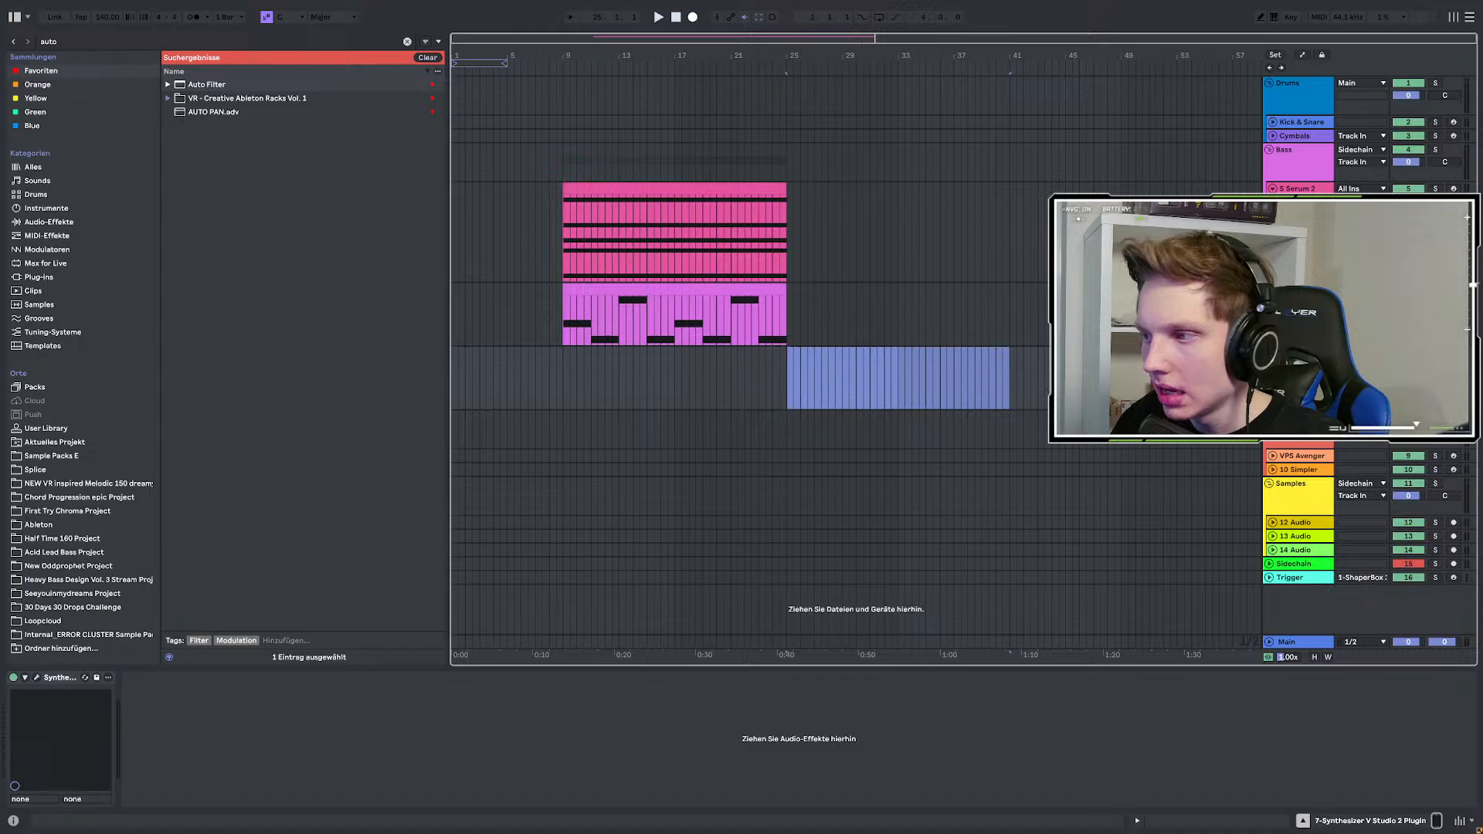
Insert a new MIDI track below 6 Serum 2, load Serum 2 onto it and move its window aside.
left_click(1300, 290)
key("ctrl+shift+t")
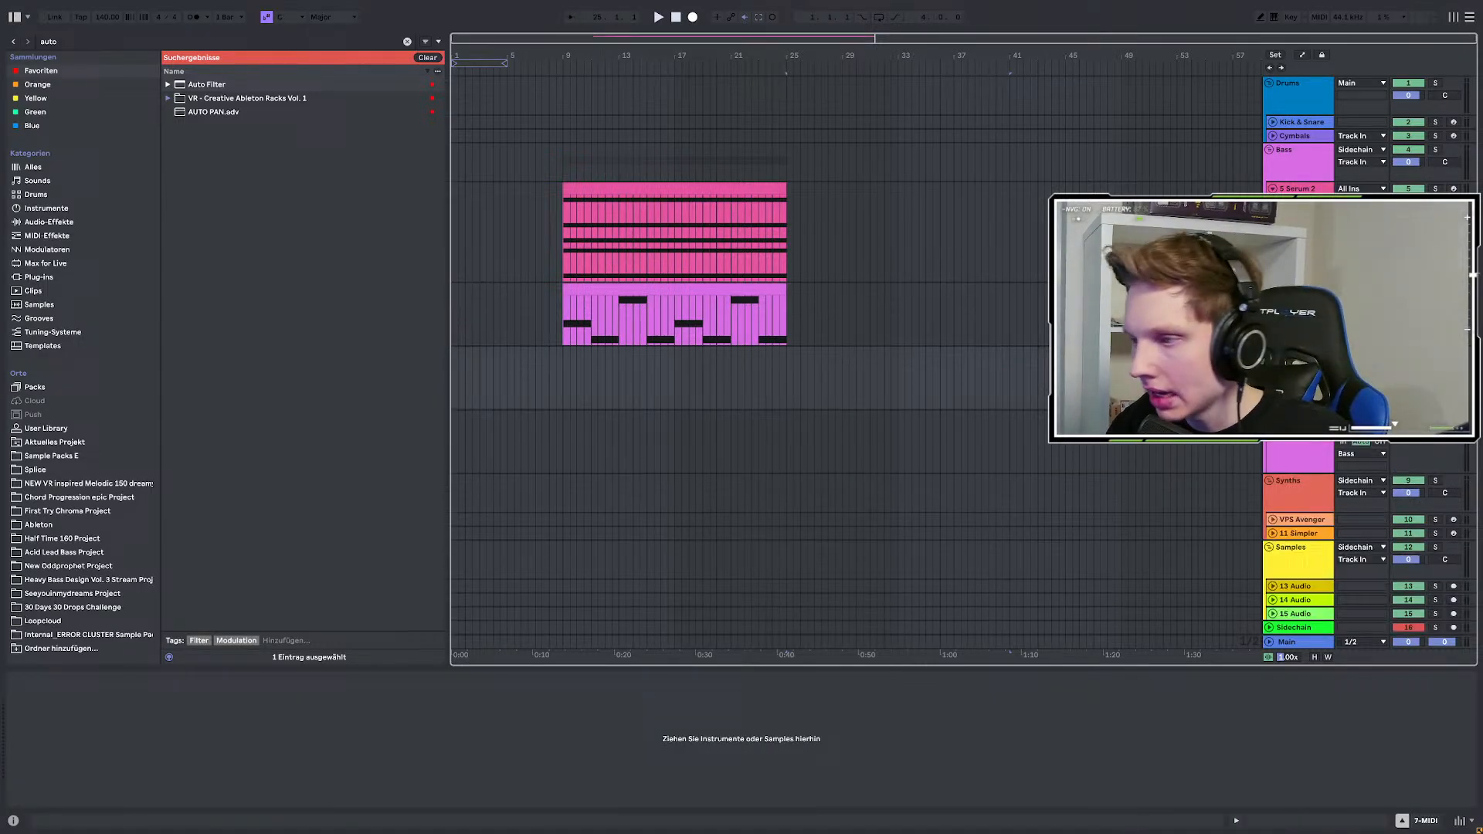
left_click(136, 43)
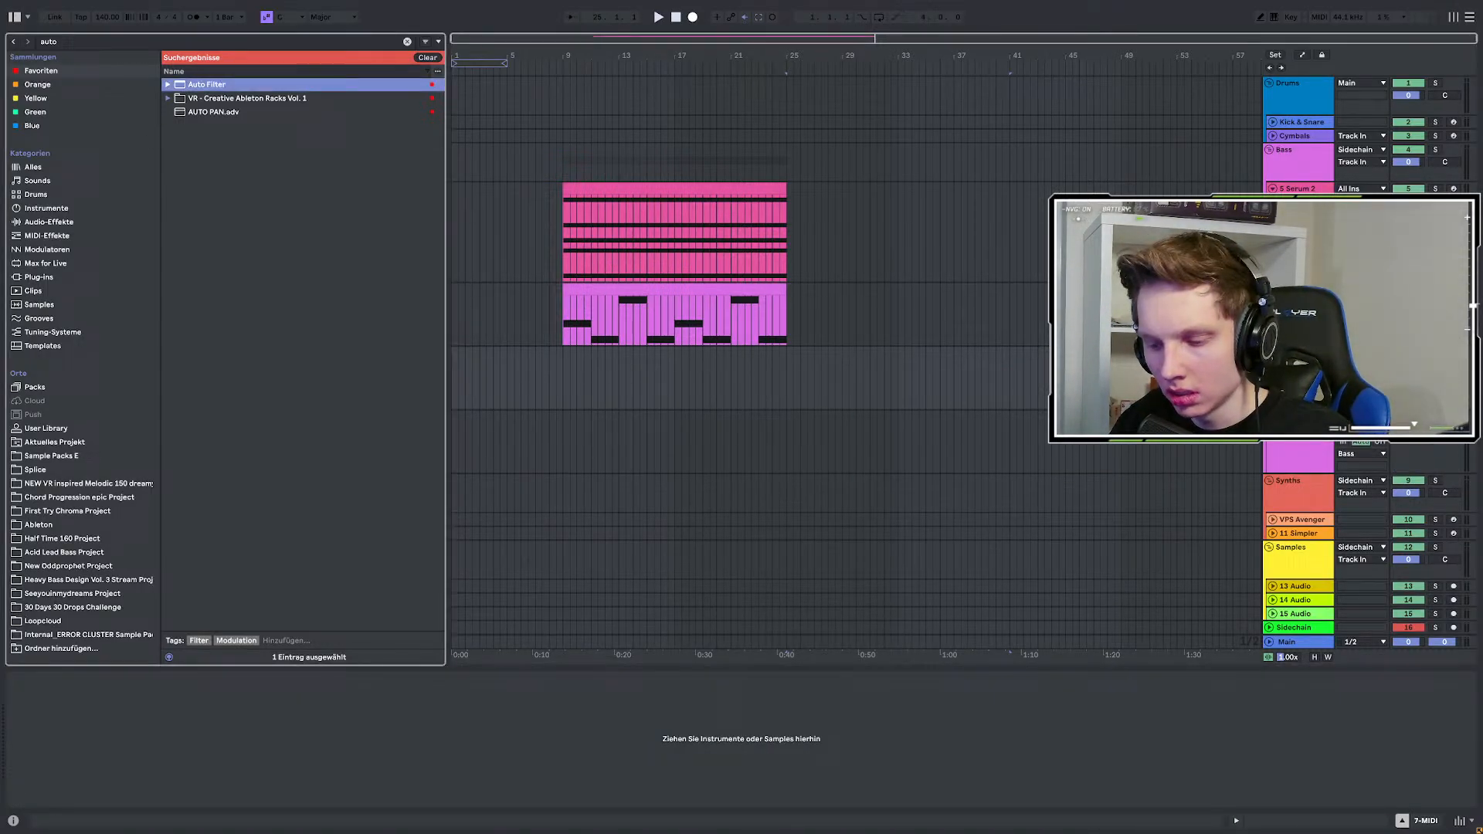
key("ctrl+f")
type("ser")
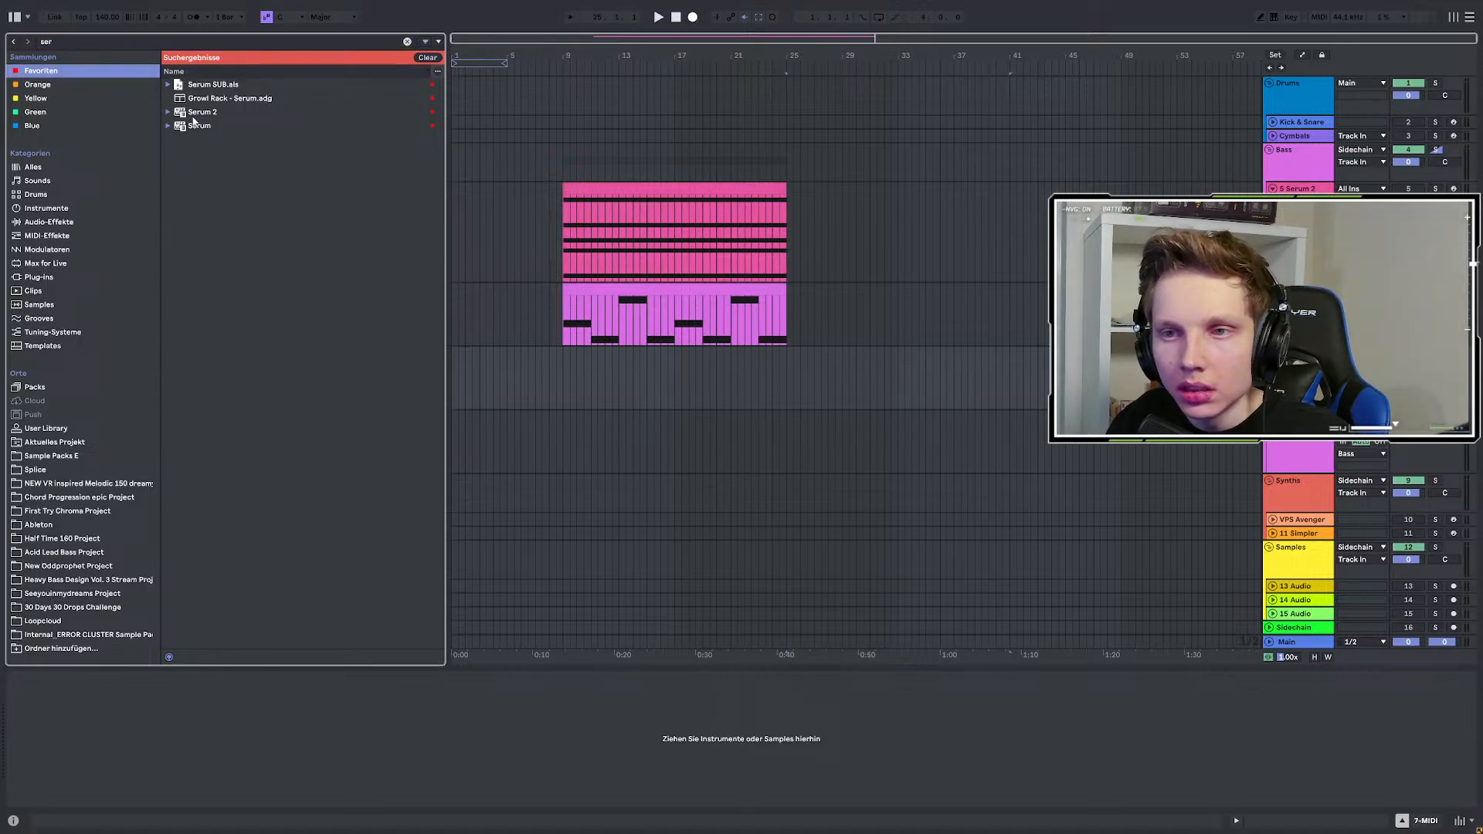
left_click(196, 115)
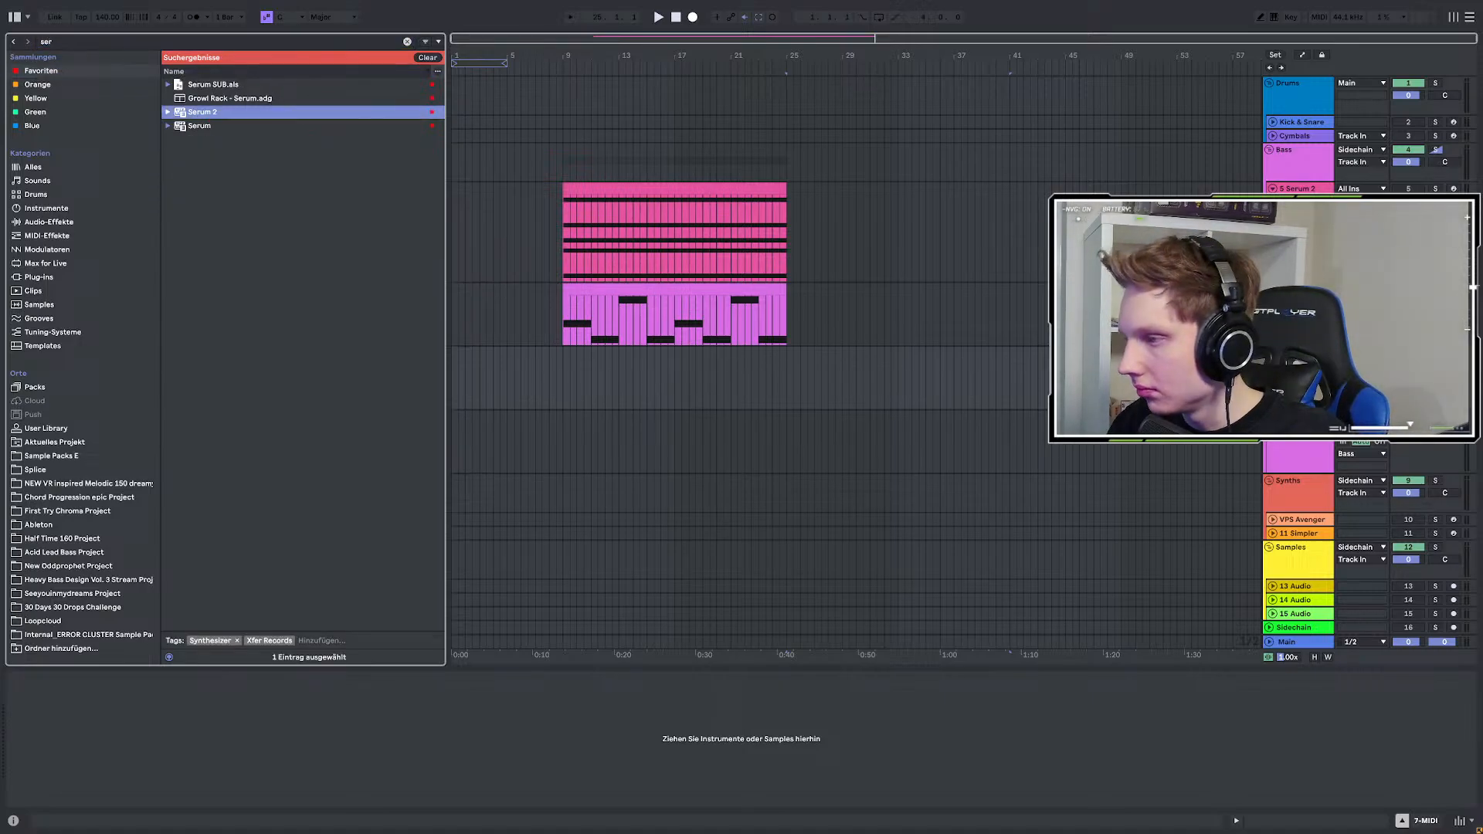
key("Return")
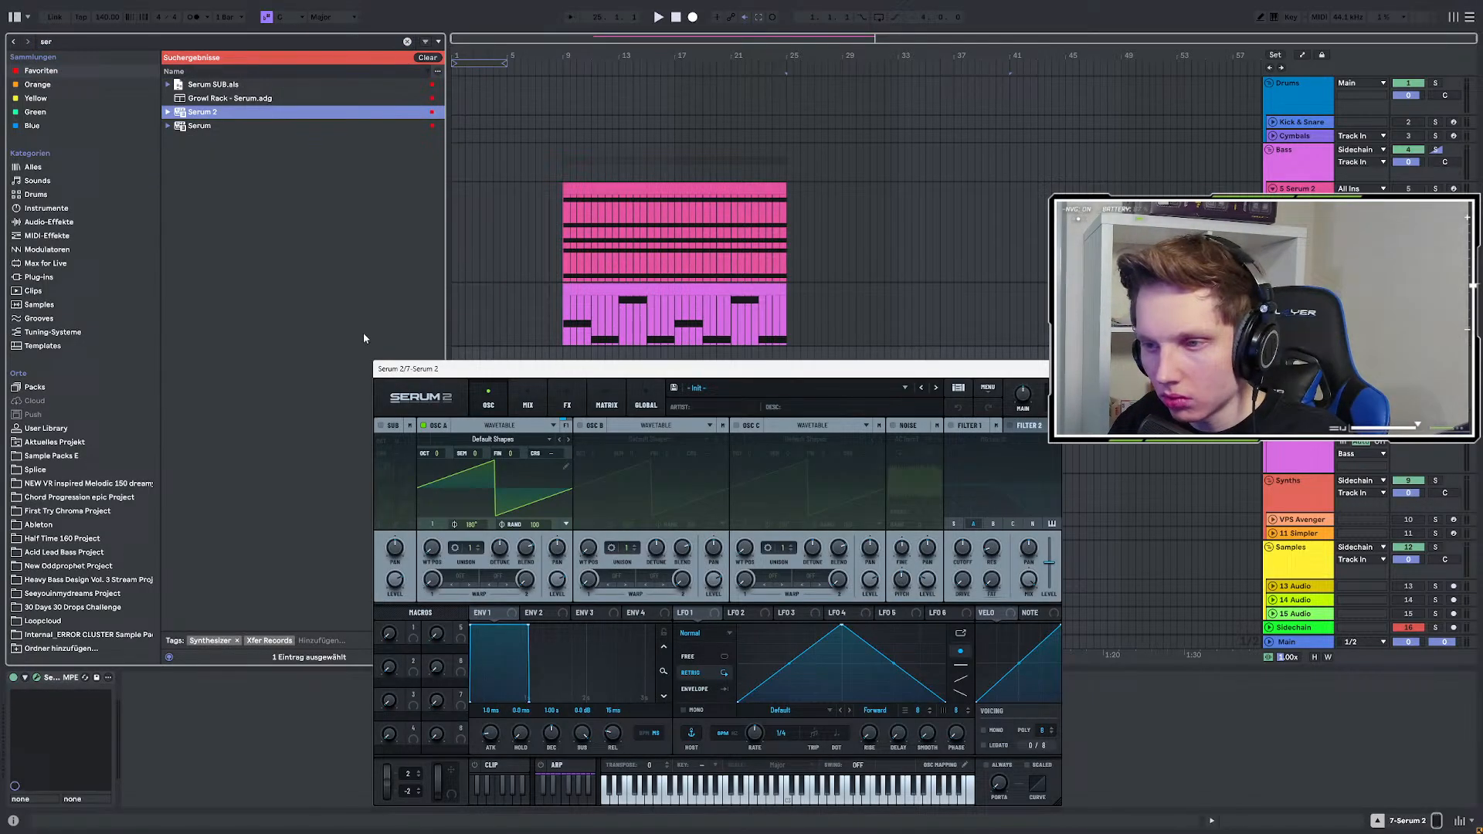
left_click_drag(463, 368, 387, 506)
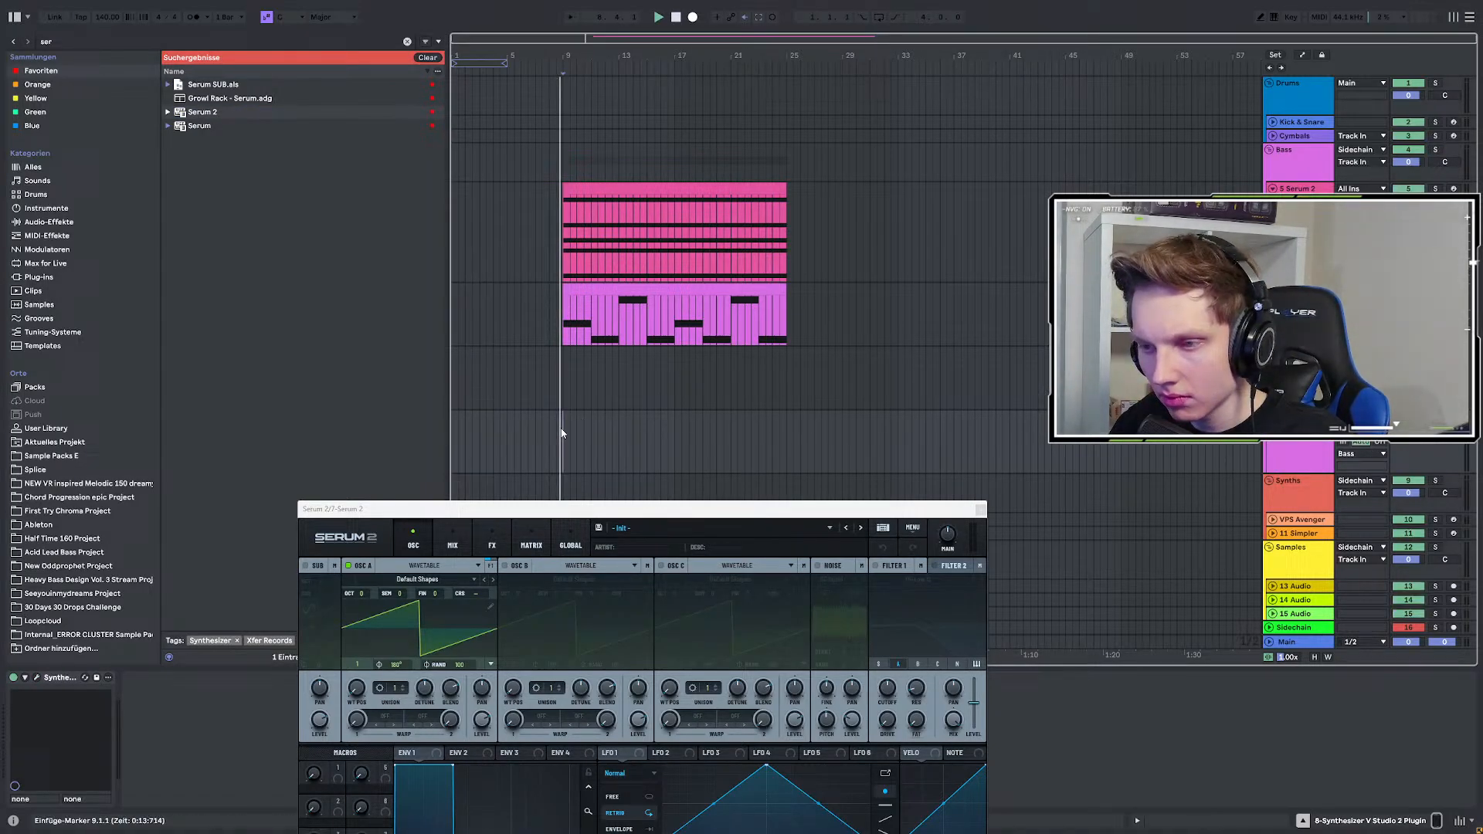
Open Synthesizer V Studio 2 on track 8, play from bar 9 and move the vocal notes from bar 5 to bar 10.
left_click_drag(552, 515, 888, 308)
left_click(45, 677)
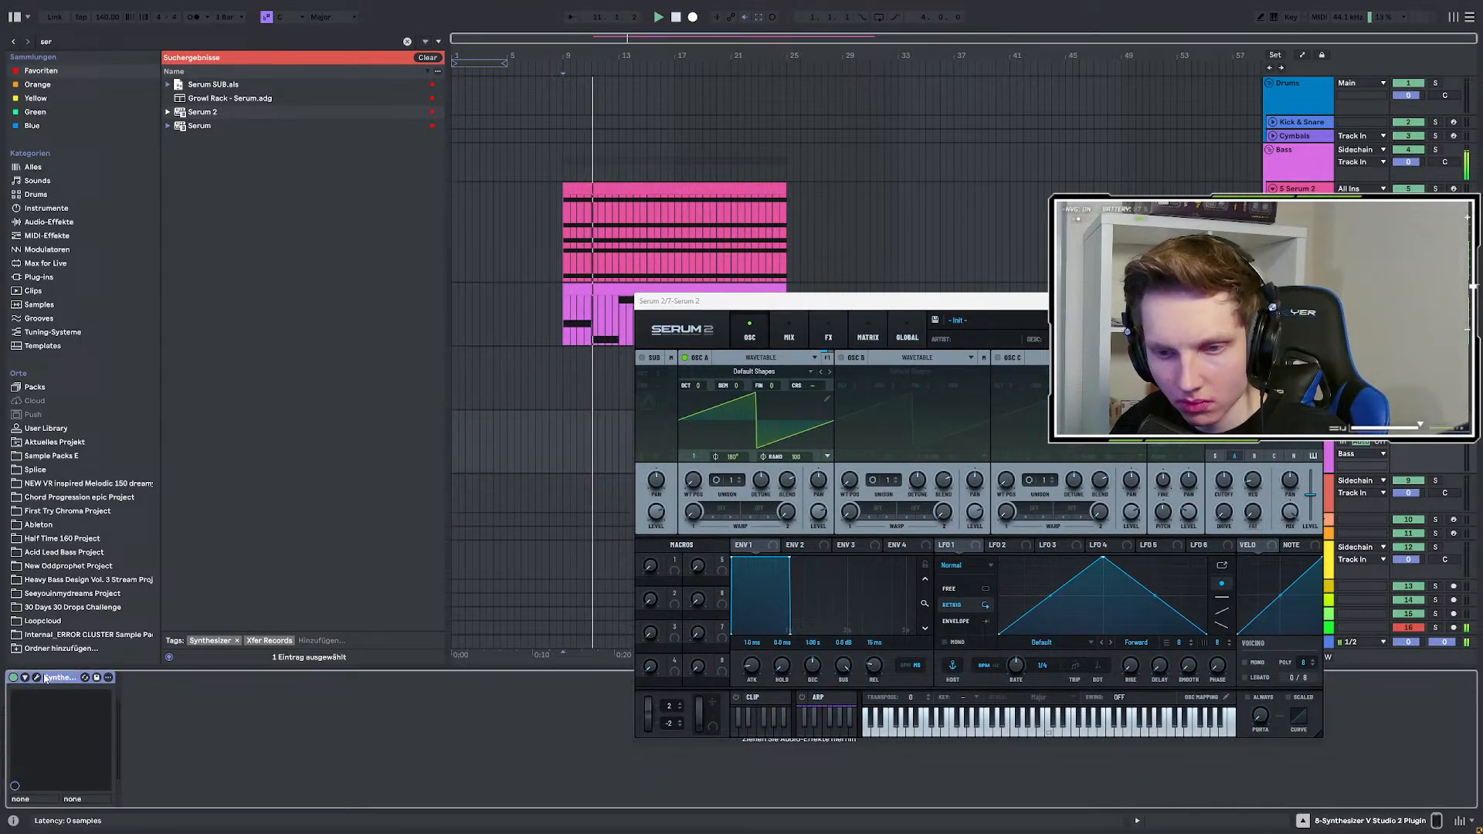
key("space")
key("space")
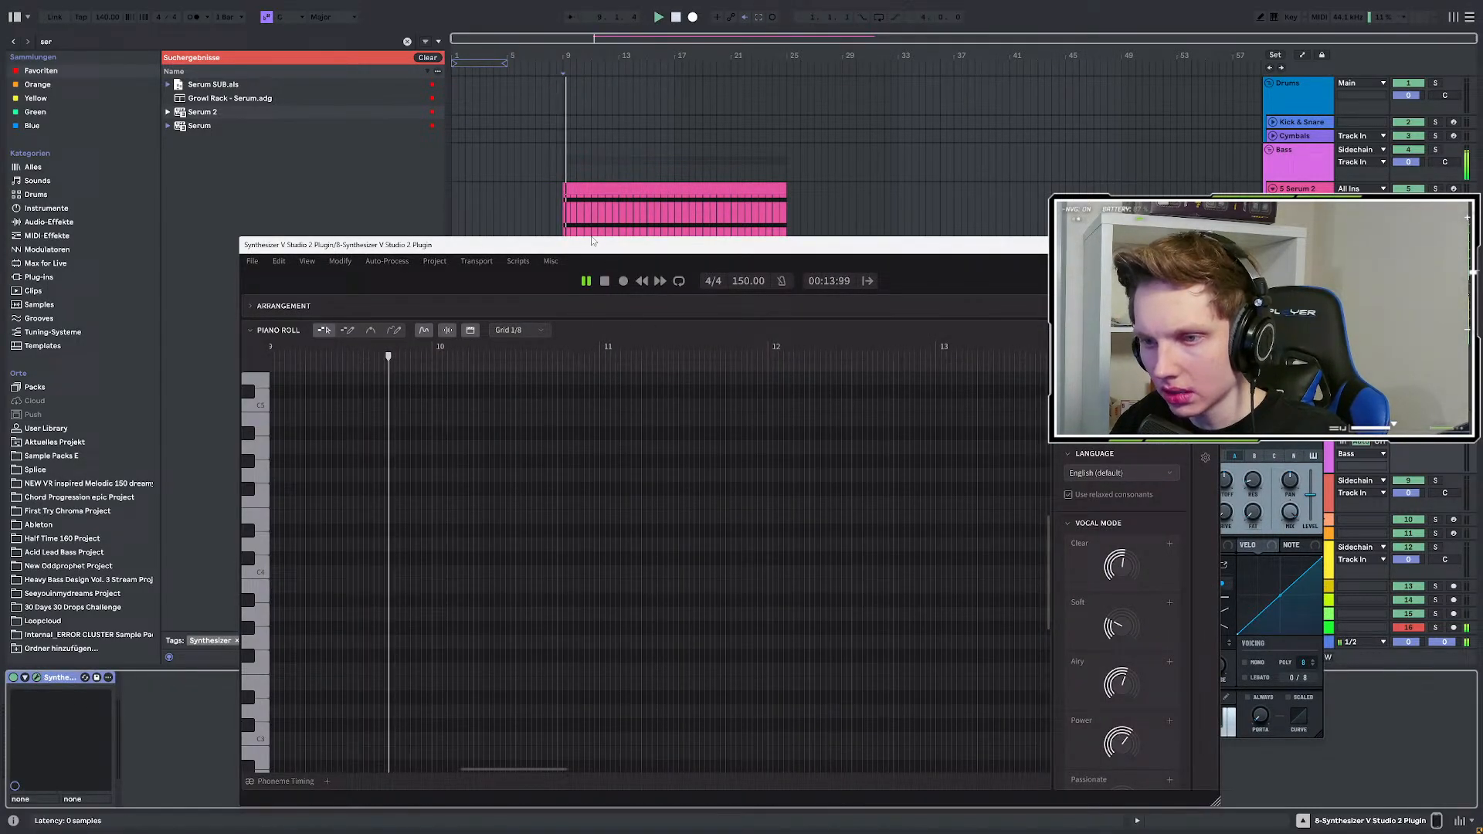
scroll(596, 545, "down", 5)
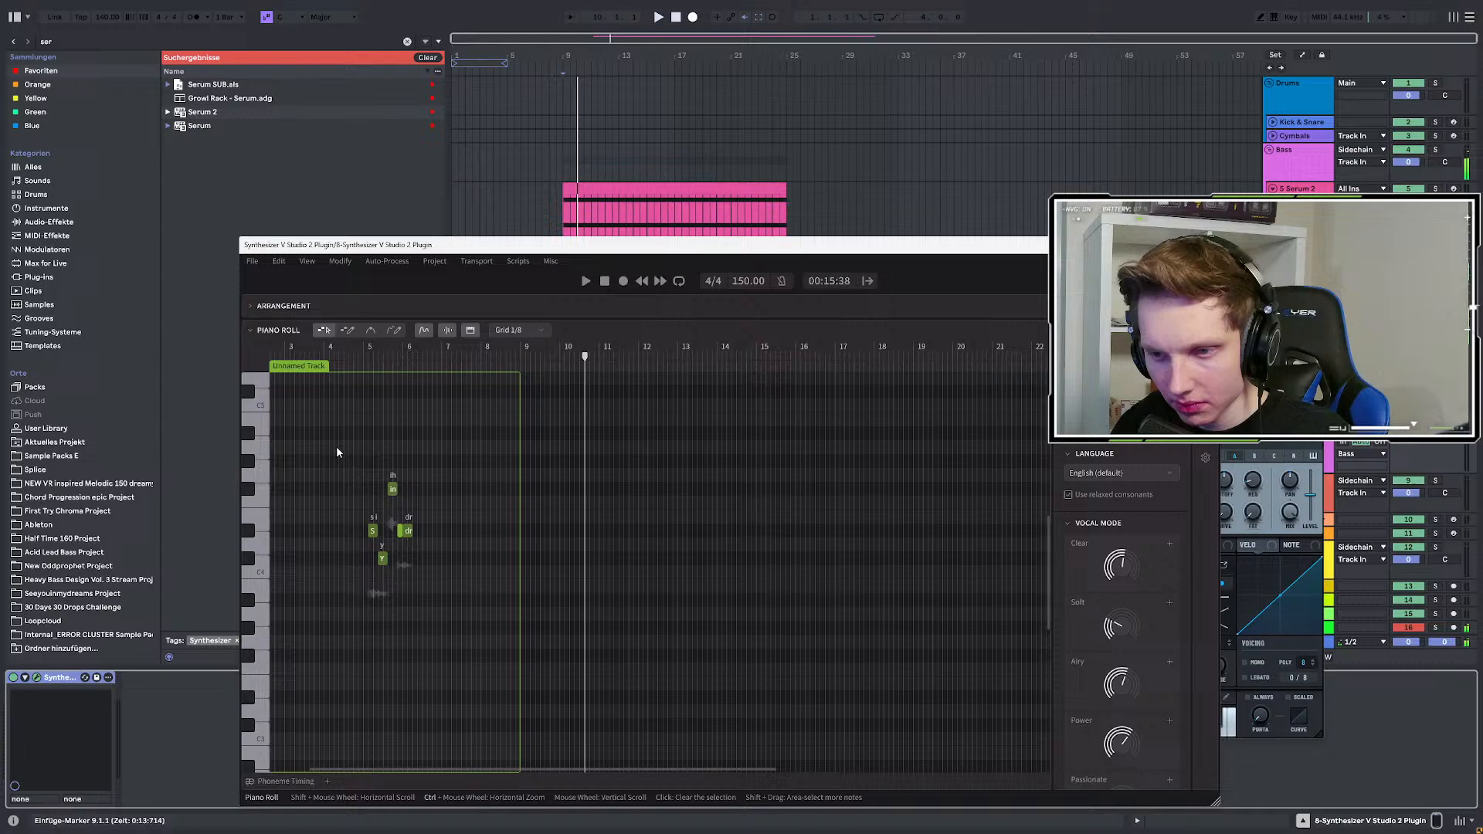
left_click_drag(337, 448, 481, 600)
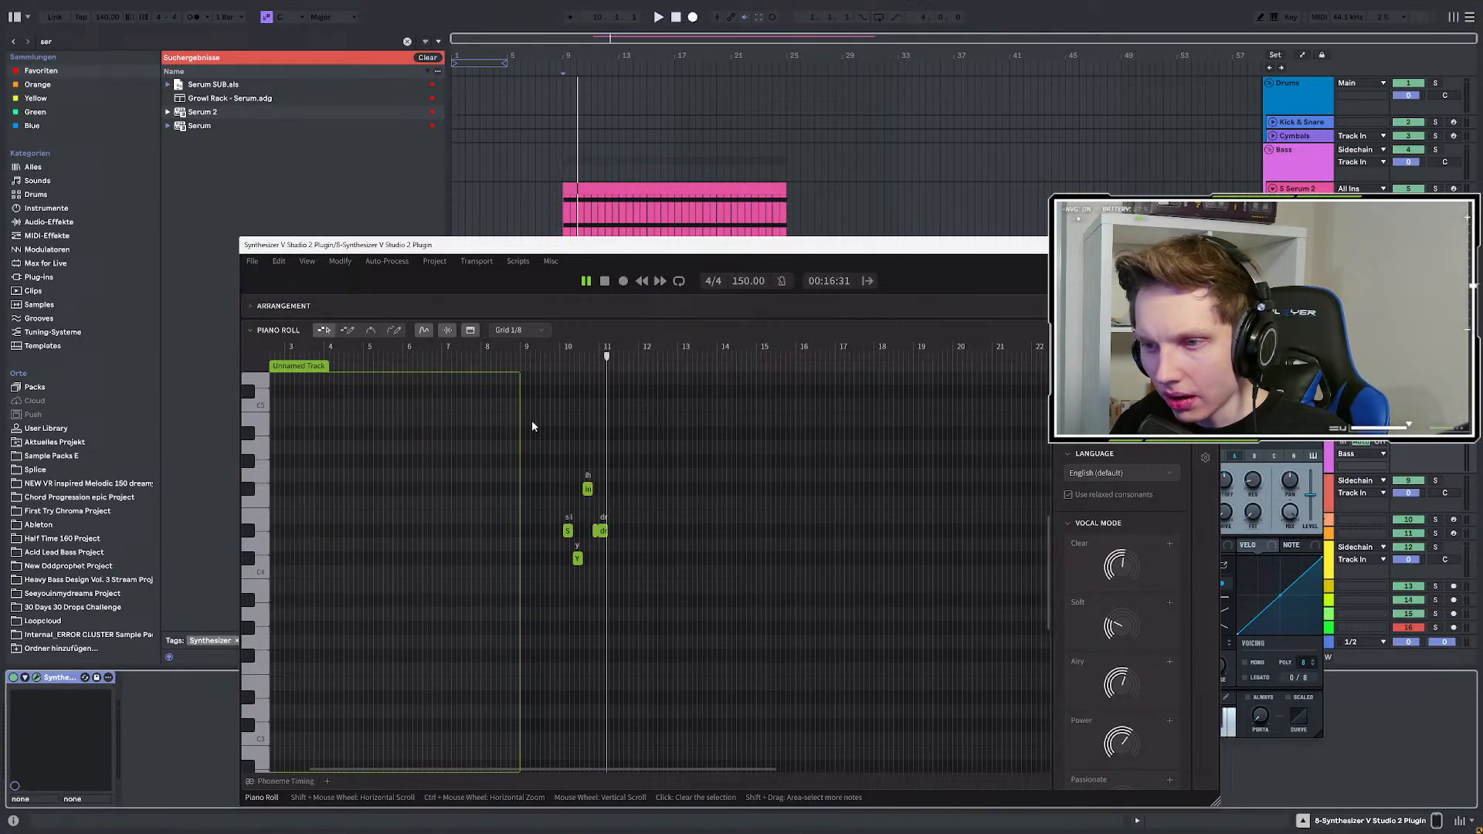
Play back the moved vocal notes, close the plugin windows and replay the arrangement from bar 9.
scroll(533, 432, "down", 4)
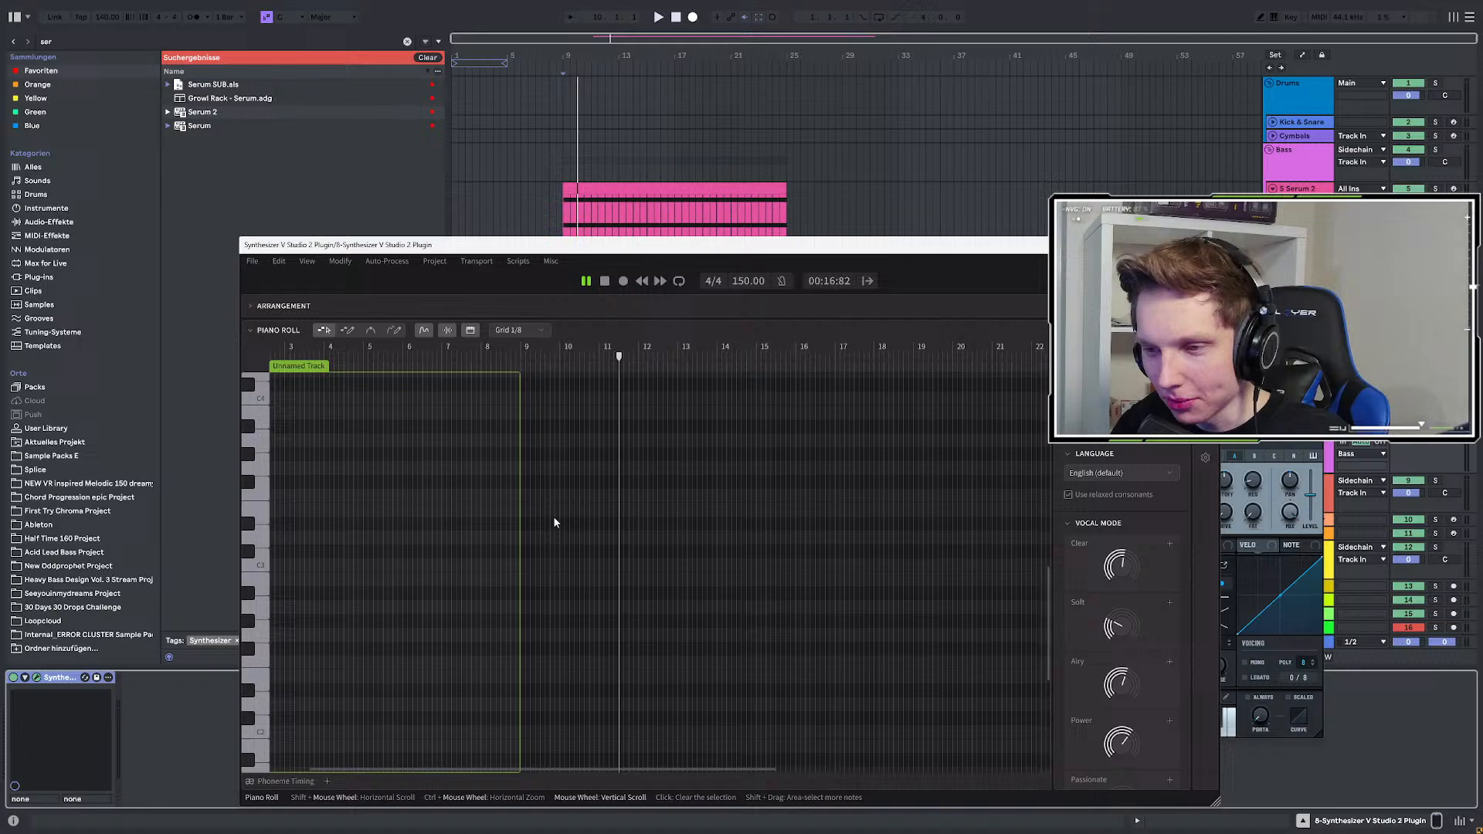
scroll(571, 533, "down", 3)
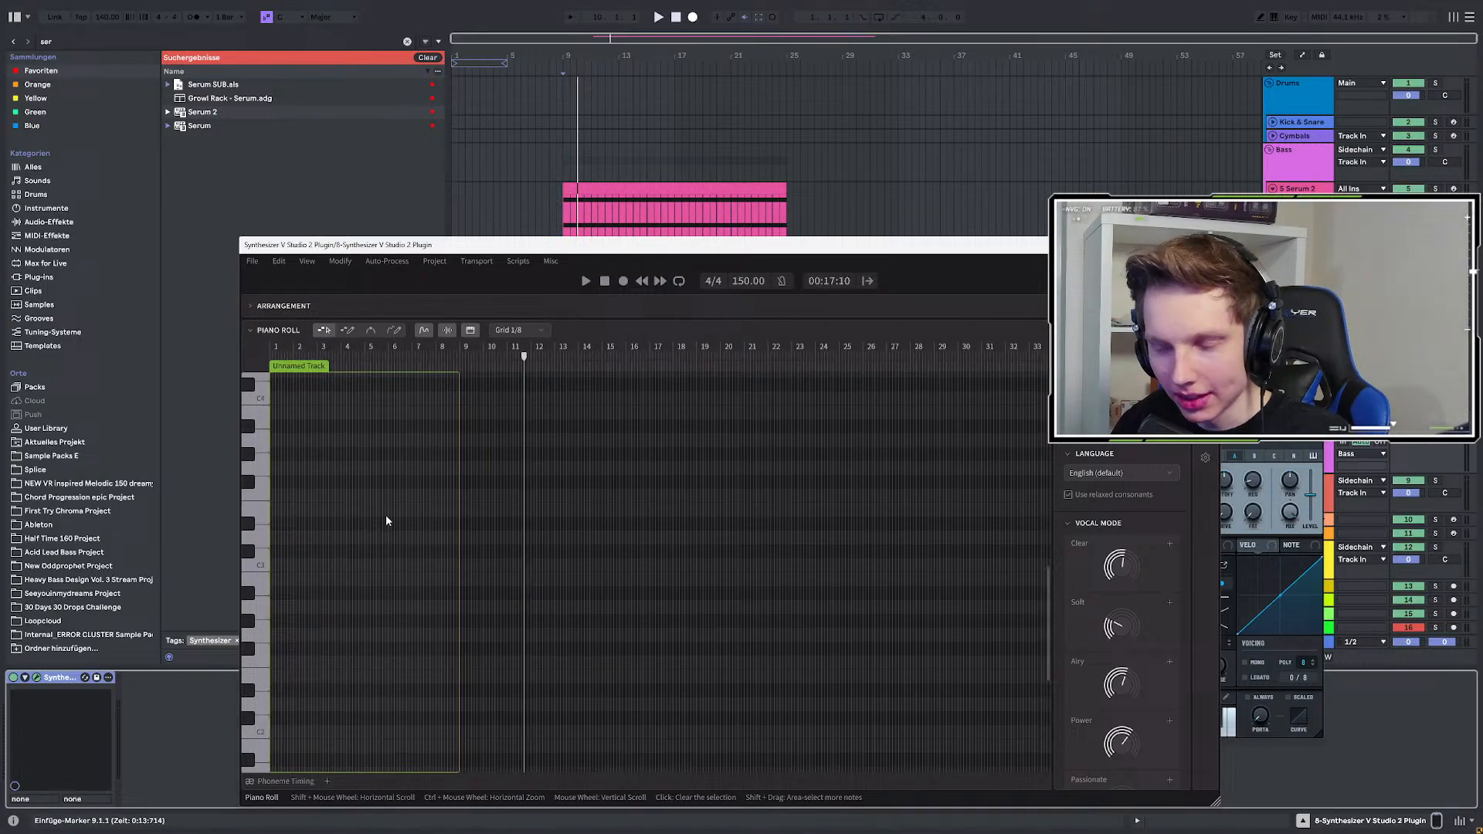
scroll(389, 526, "down", 3)
key("space")
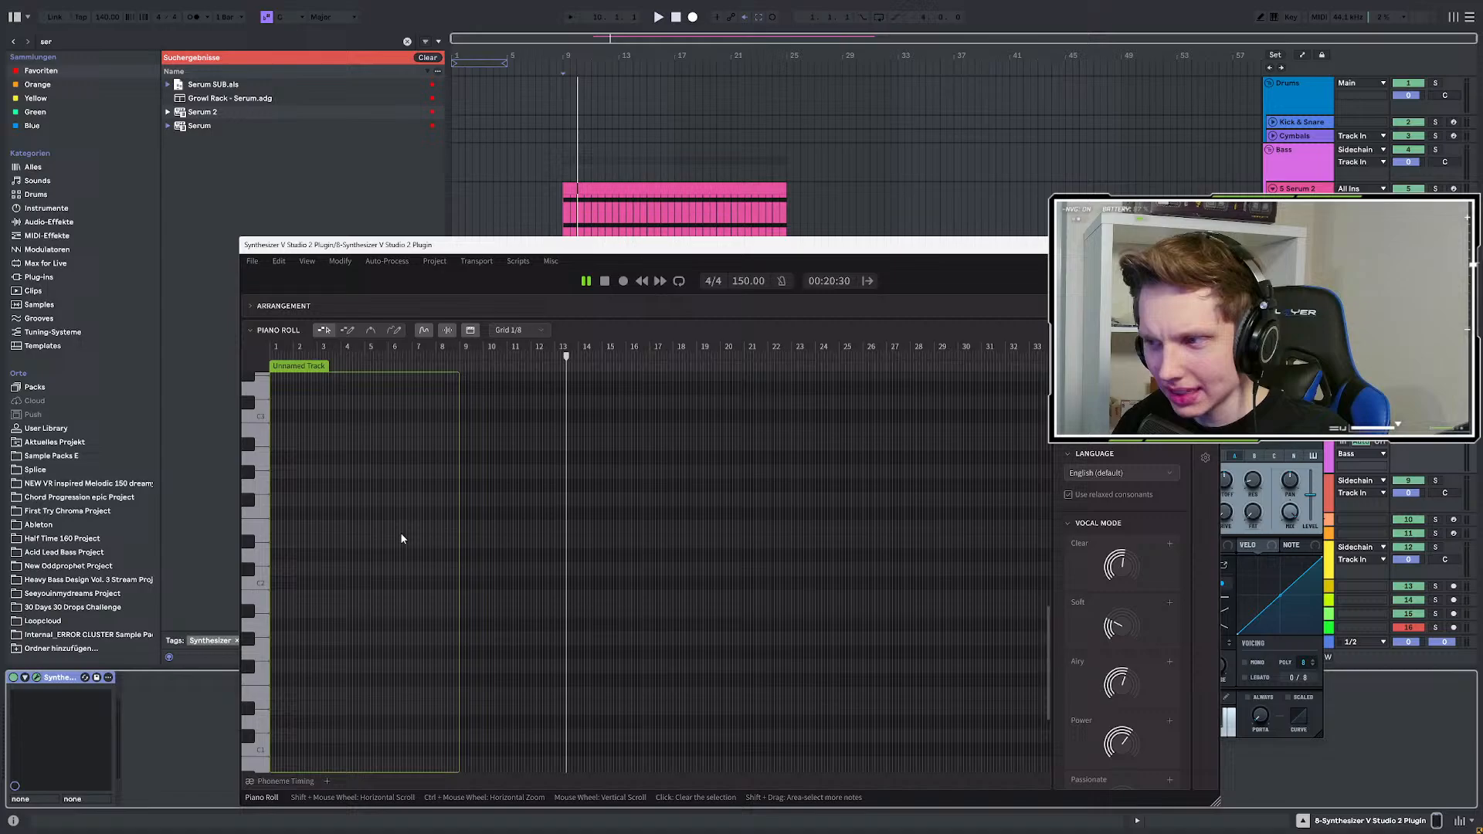
left_click(1208, 245)
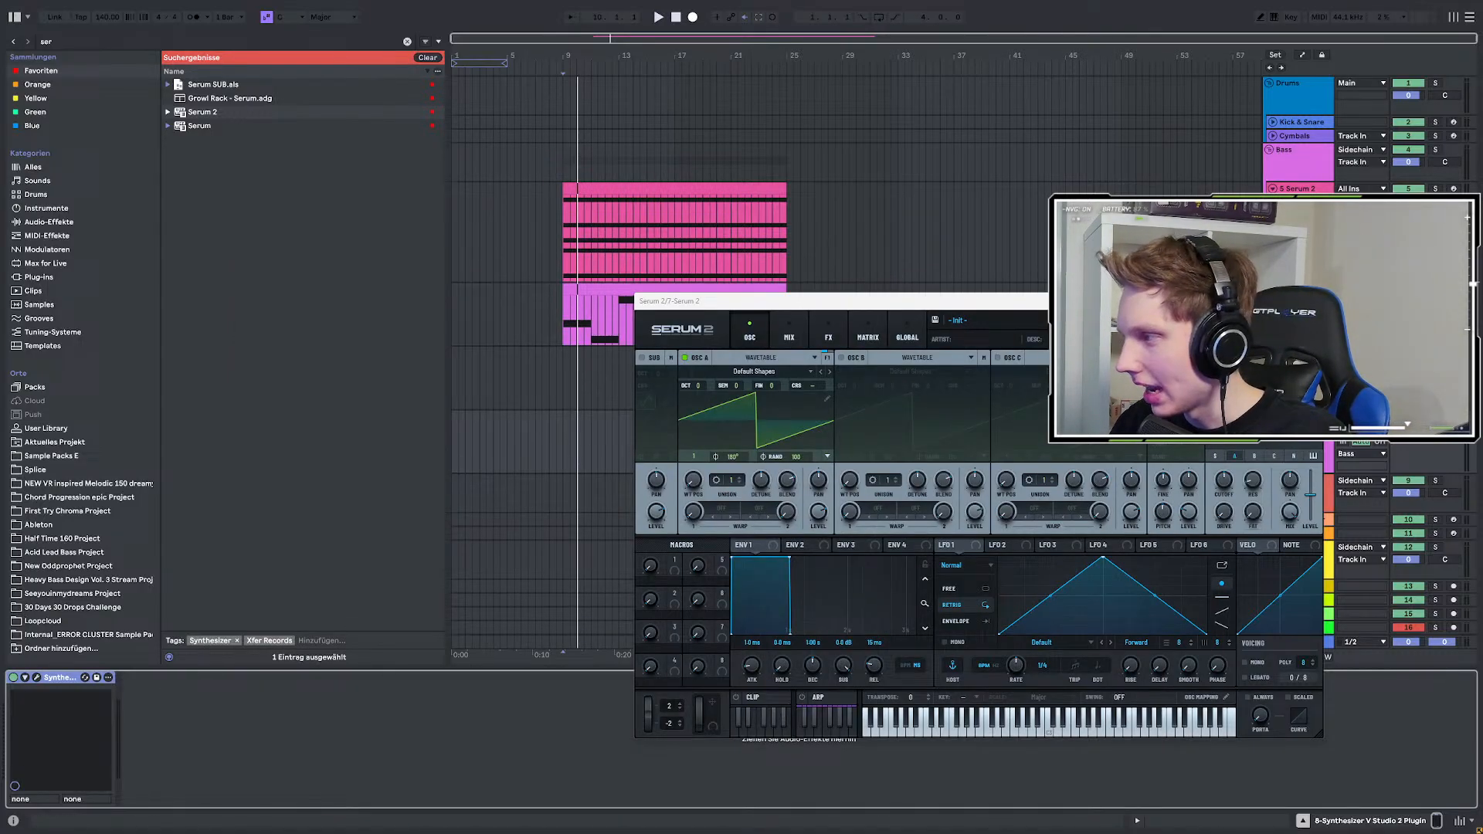
left_click(598, 330)
key("space")
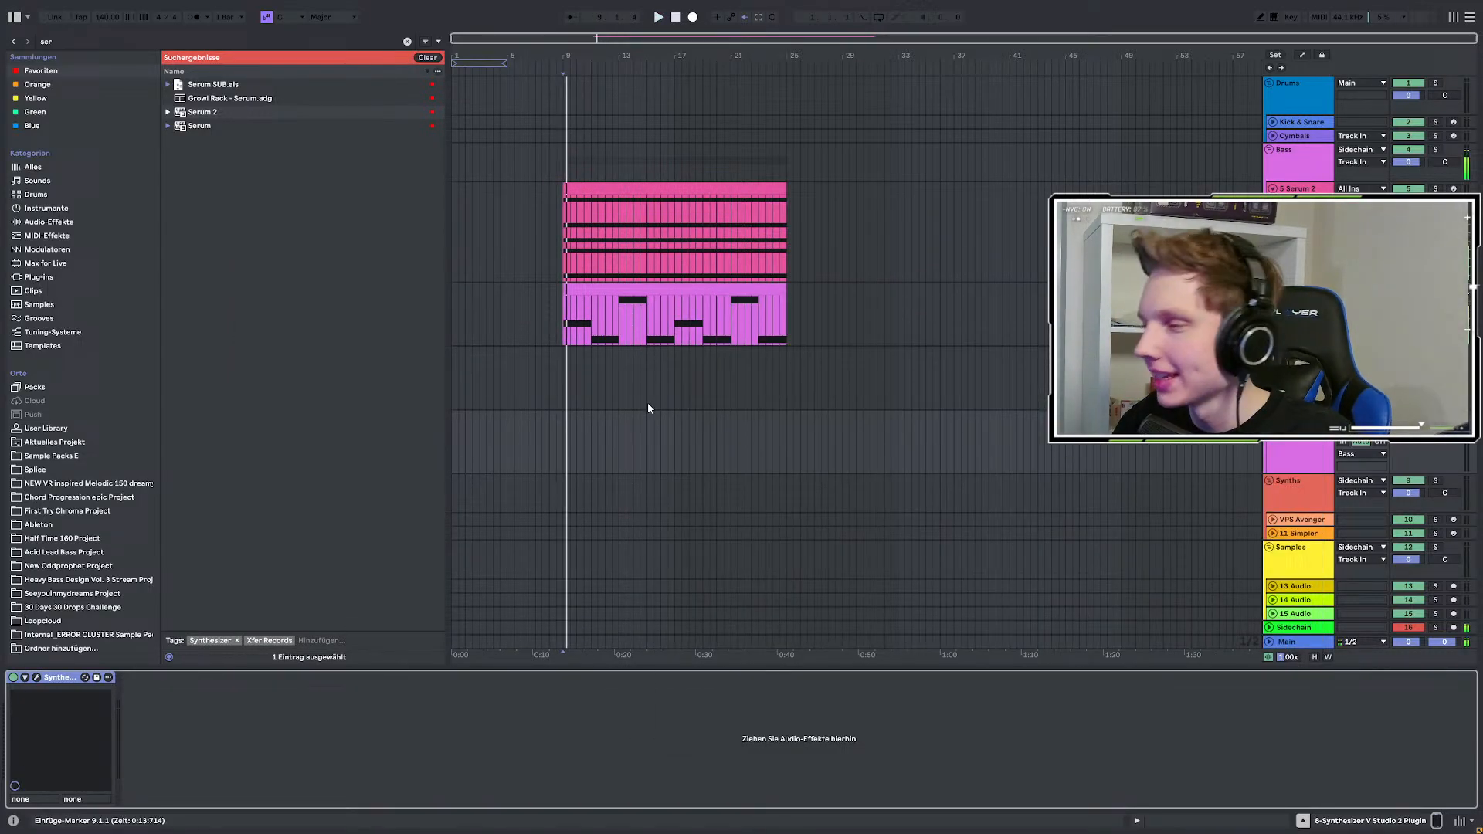
left_click(564, 440)
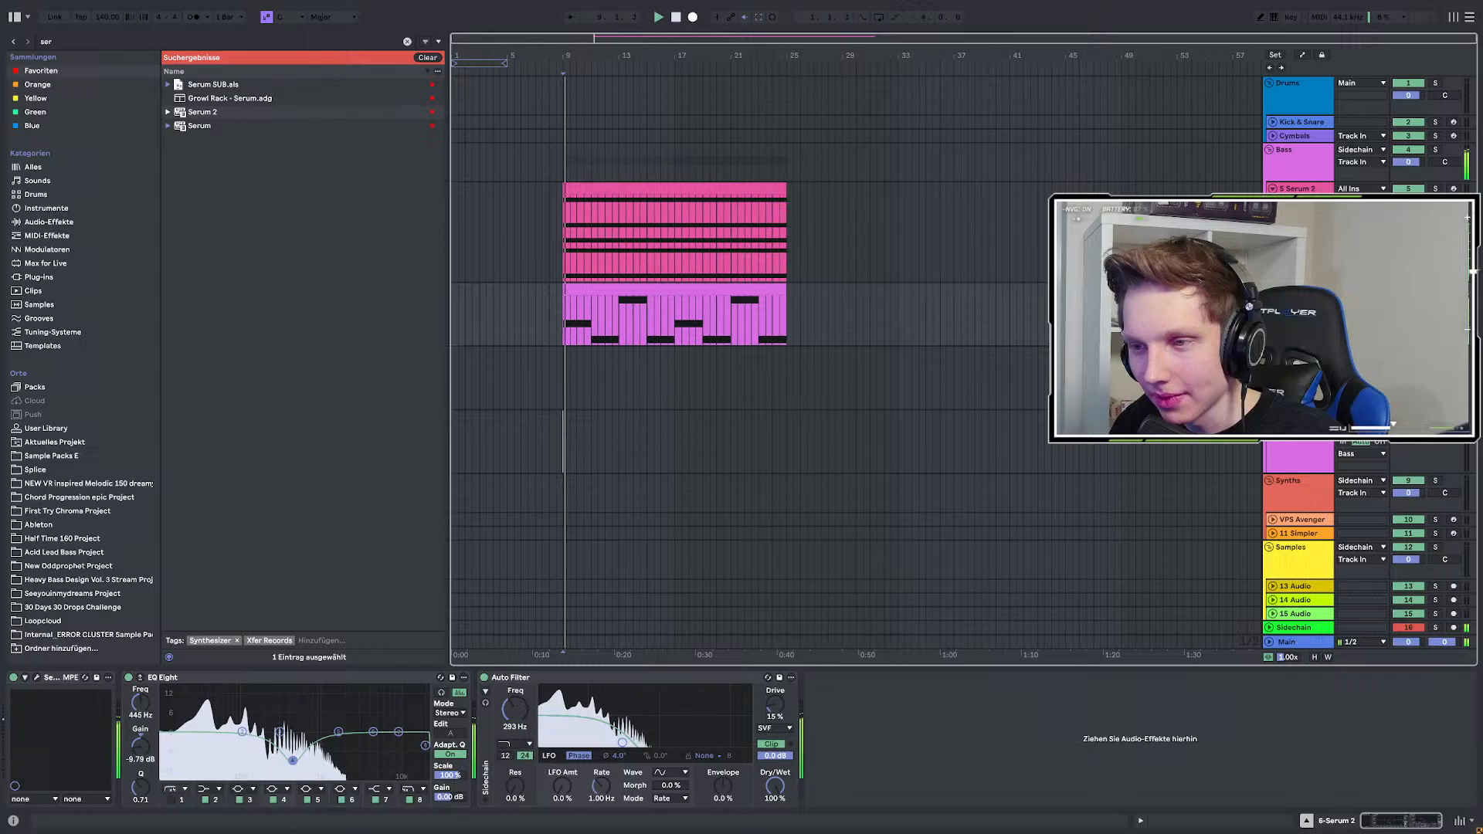
Open the Serum 2 instrument on track 7 while the arrangement plays and reposition its window.
left_click(36, 677)
left_click(35, 683)
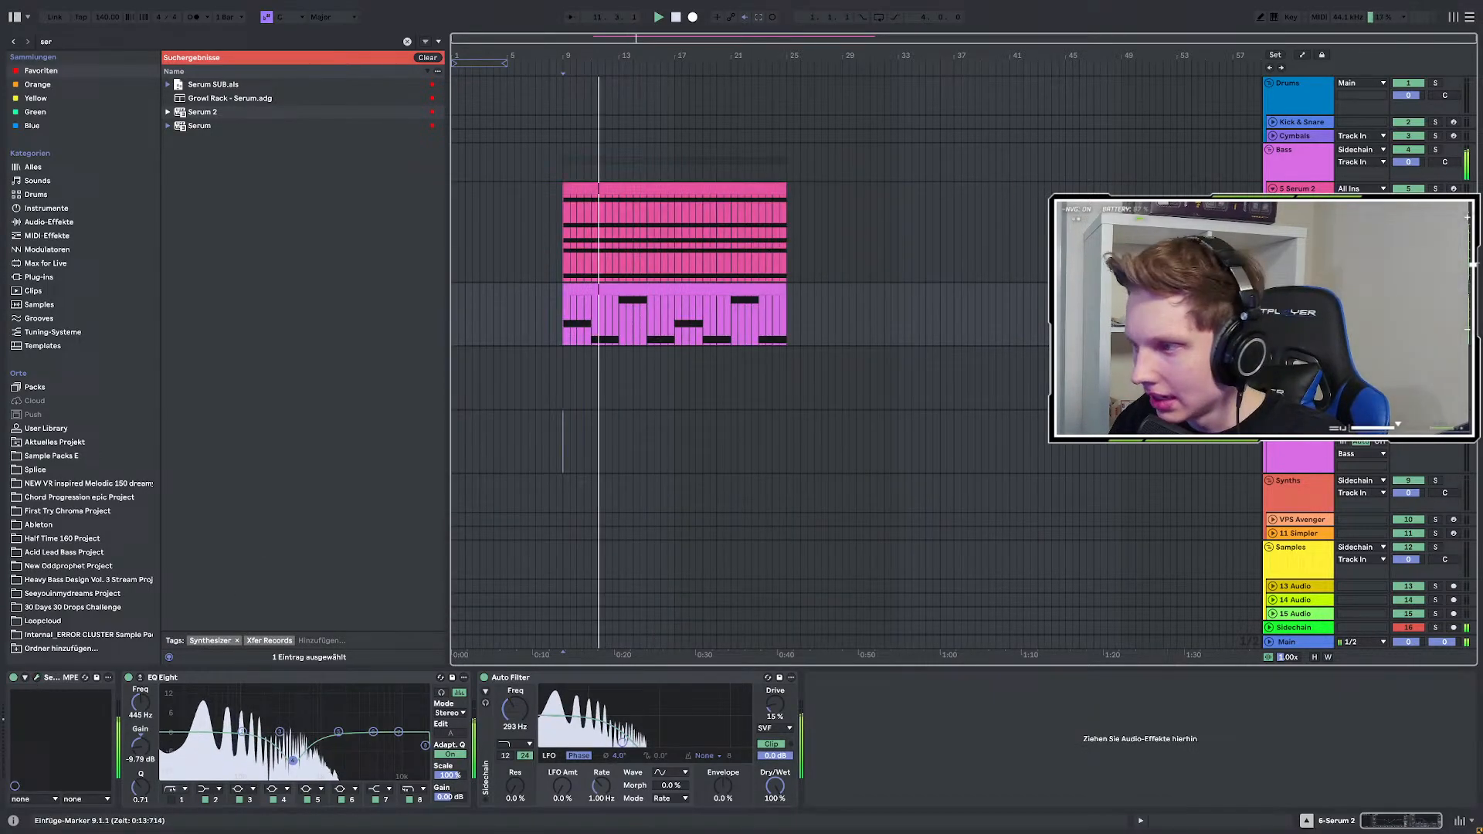
left_click(587, 438)
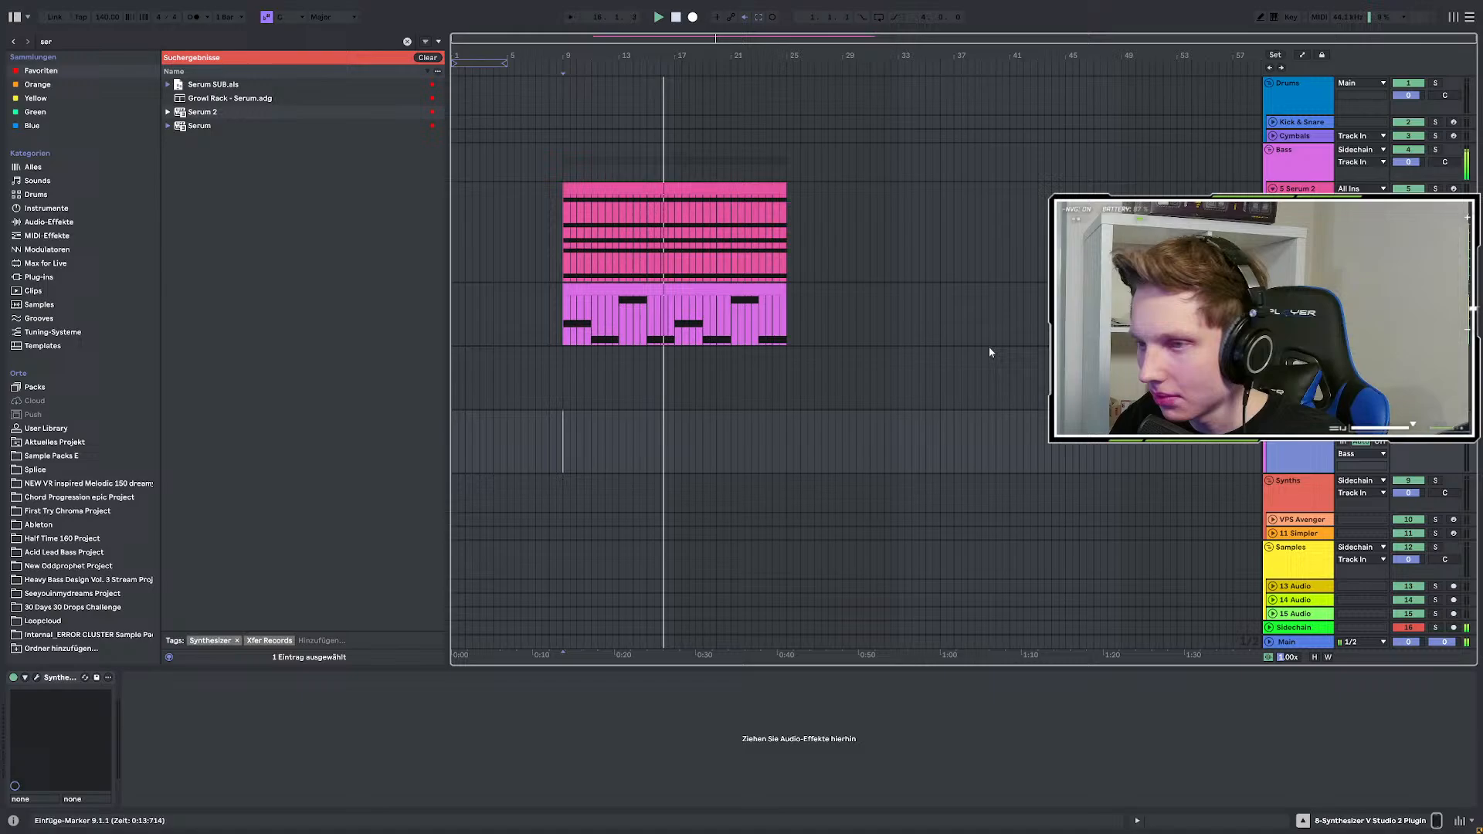
left_click(638, 215)
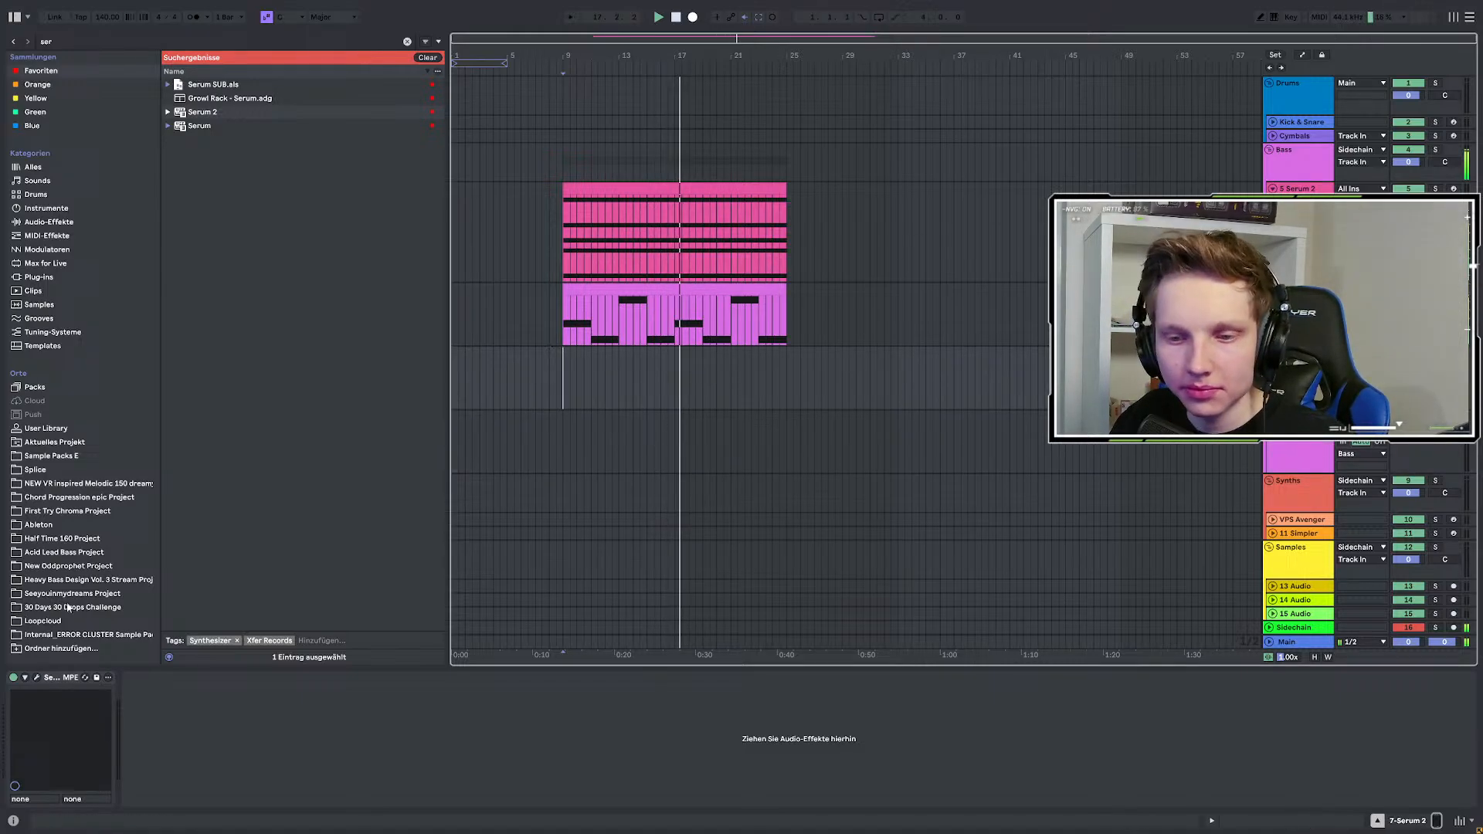
left_click(36, 677)
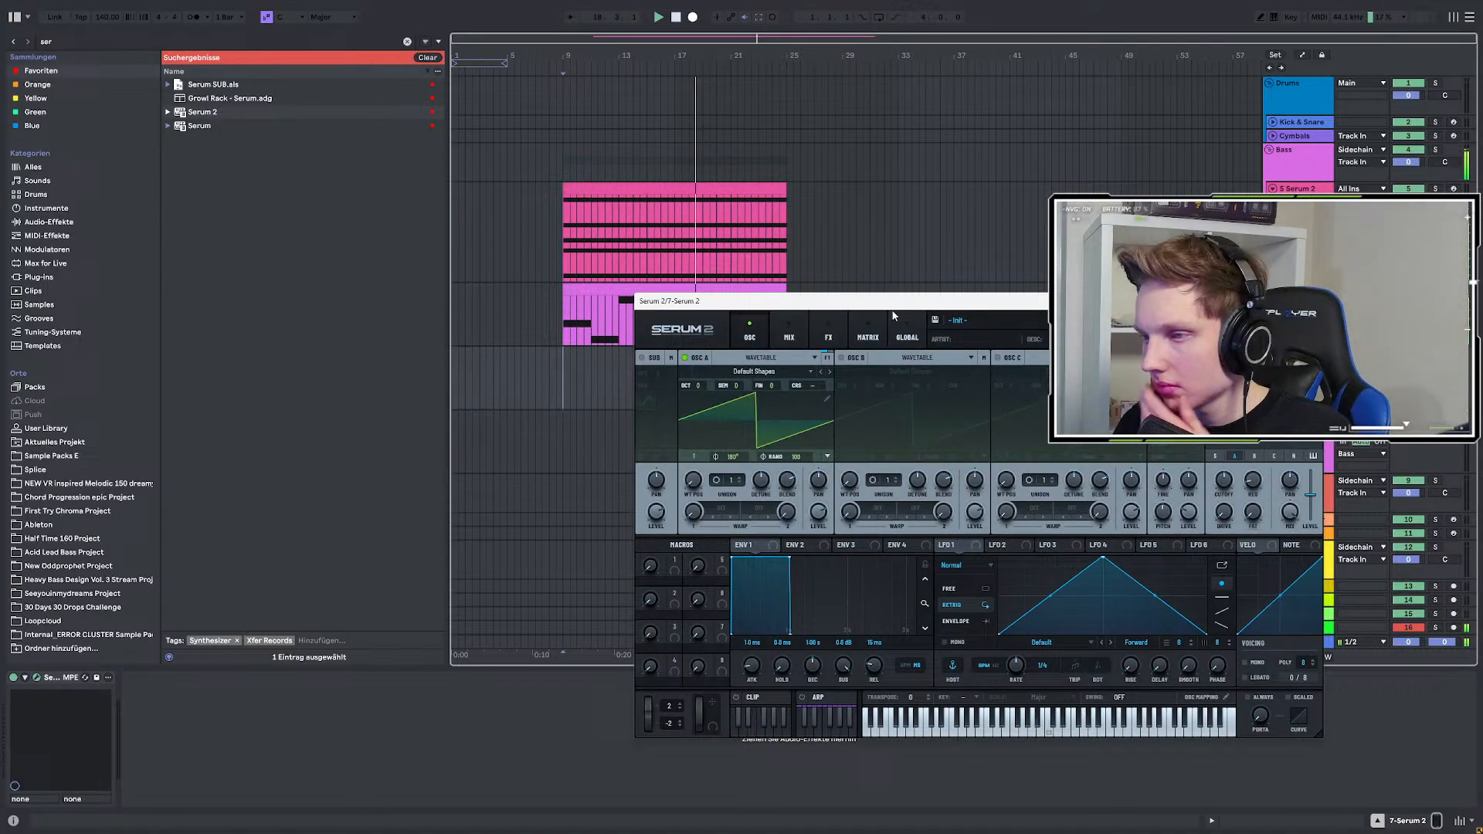
left_click_drag(893, 303, 695, 246)
Browse the BassTi preset packs in track 7's Serum 2 without loading one and stop playback.
left_click(785, 264)
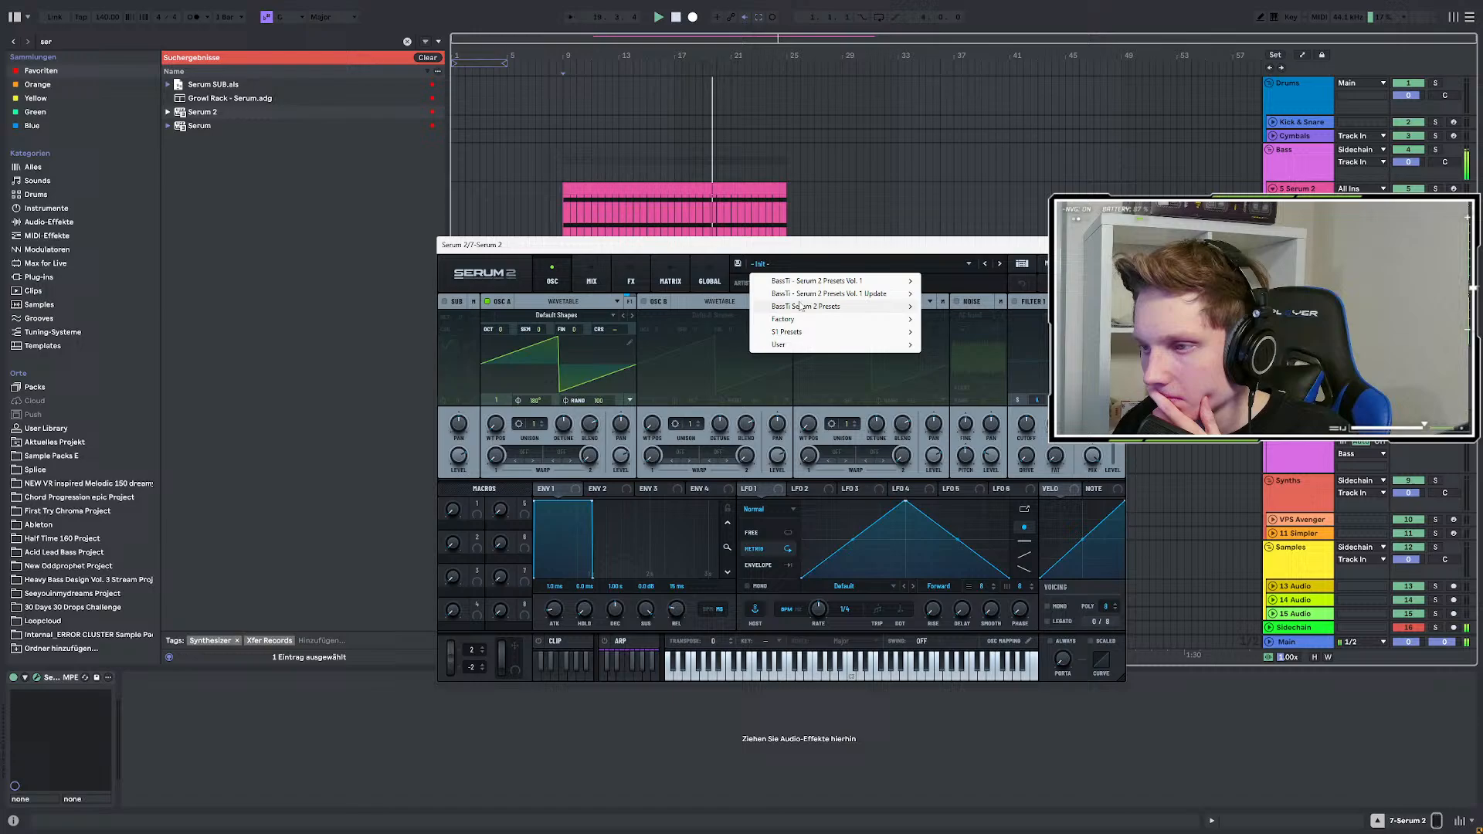
mouse_move(801, 308)
mouse_move(816, 282)
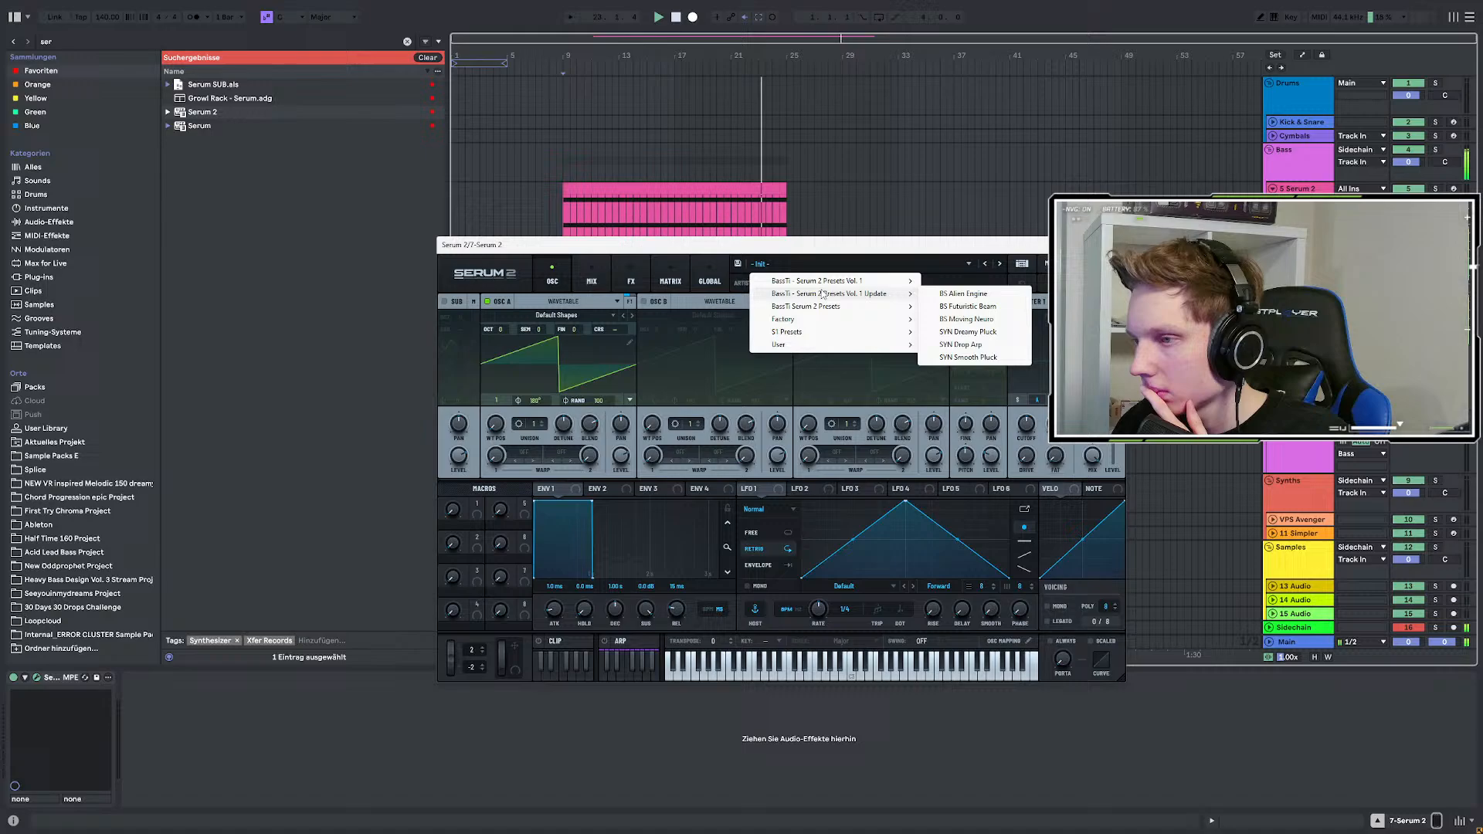
left_click(946, 6)
key("space")
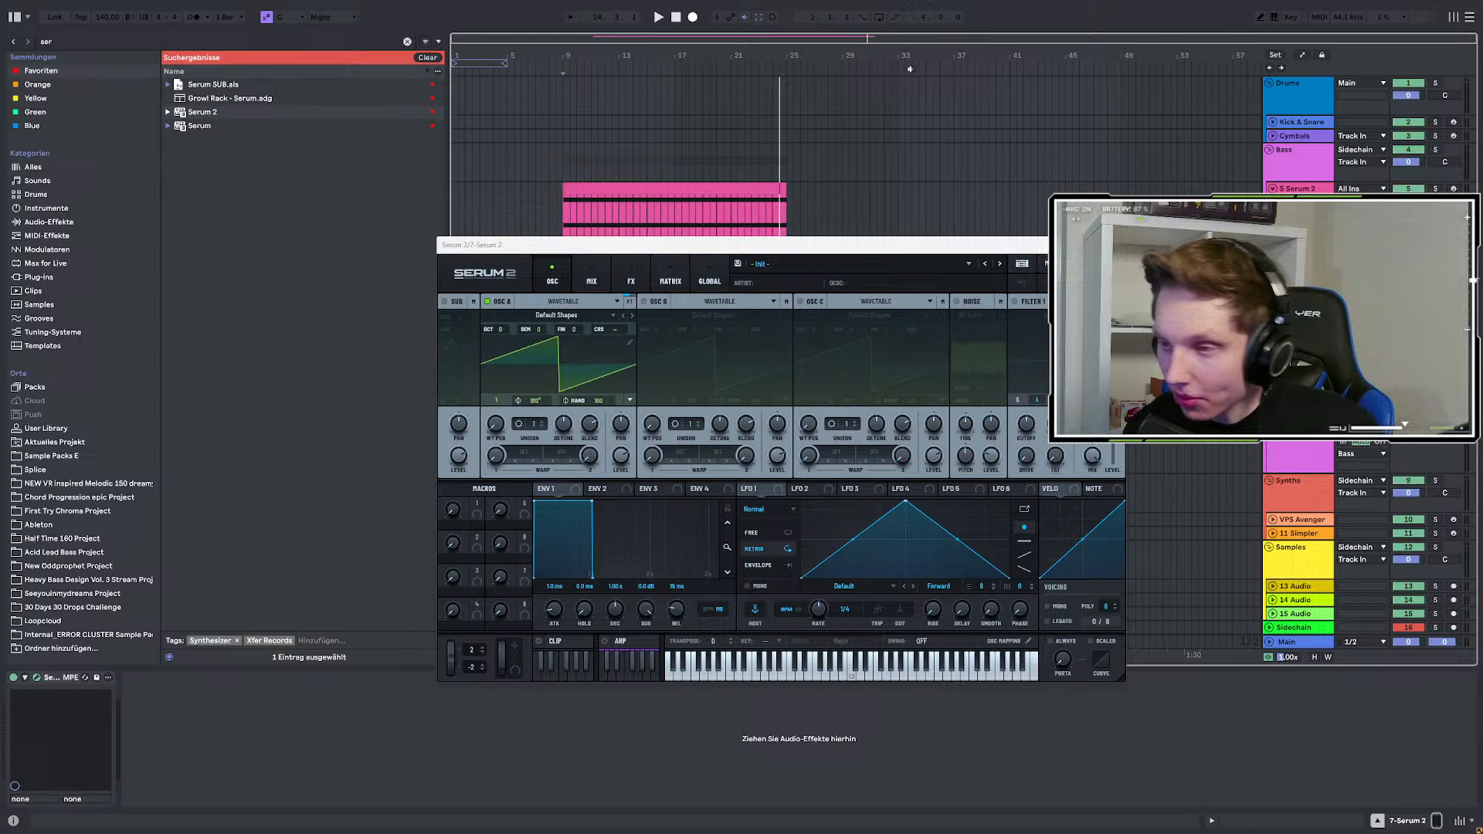
Move track 7's Serum 2 window below the clips, reduce the 5 Serum 2 track's height and replay from bar 9.
key("space")
mouse_move(627, 250)
left_mouse_down()
mouse_move(556, 312)
mouse_move(532, 299)
left_mouse_up()
scroll(622, 217, "down", 1)
left_click(562, 206)
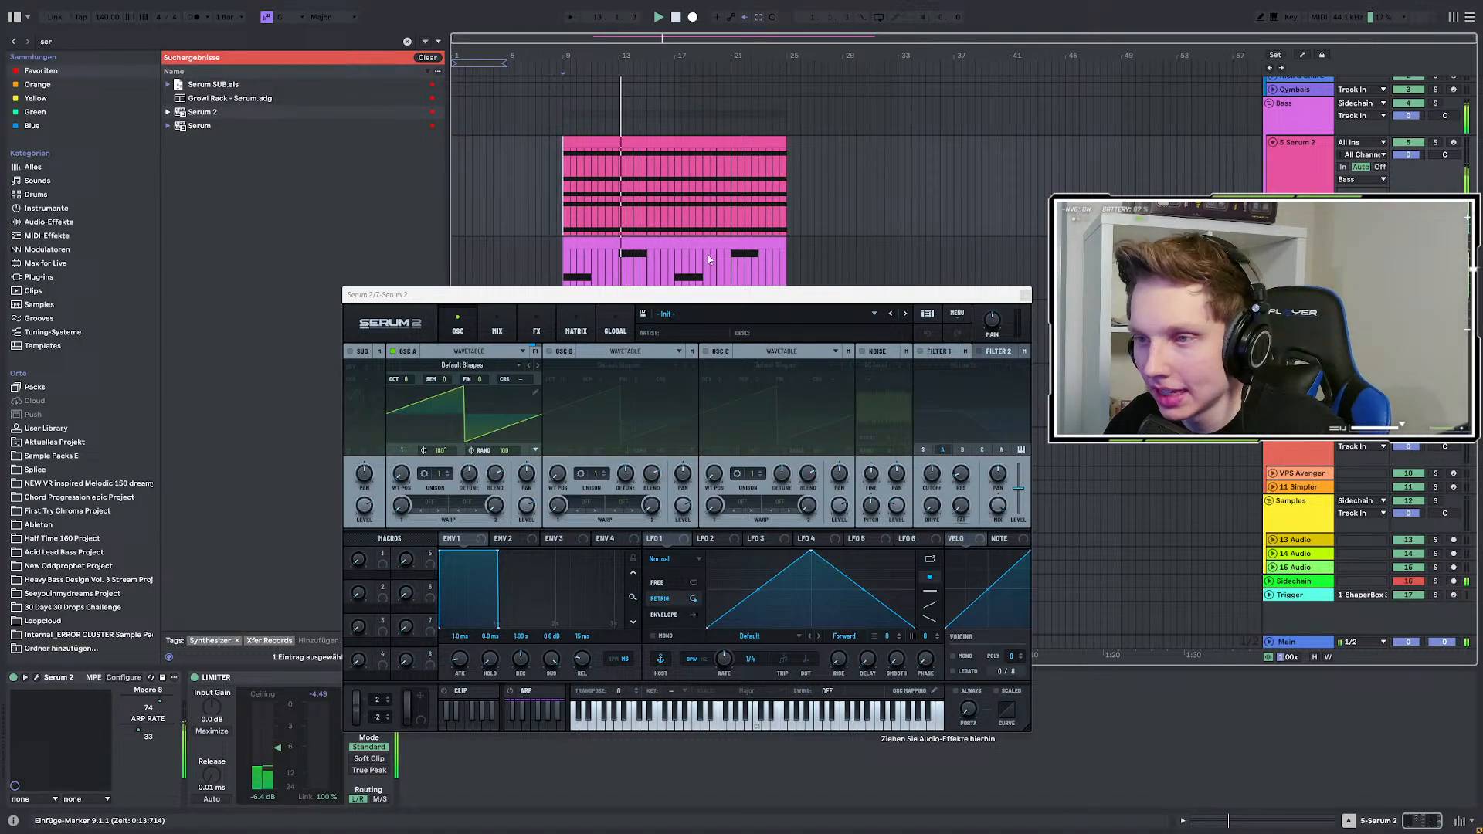
left_click_drag(683, 298, 672, 346)
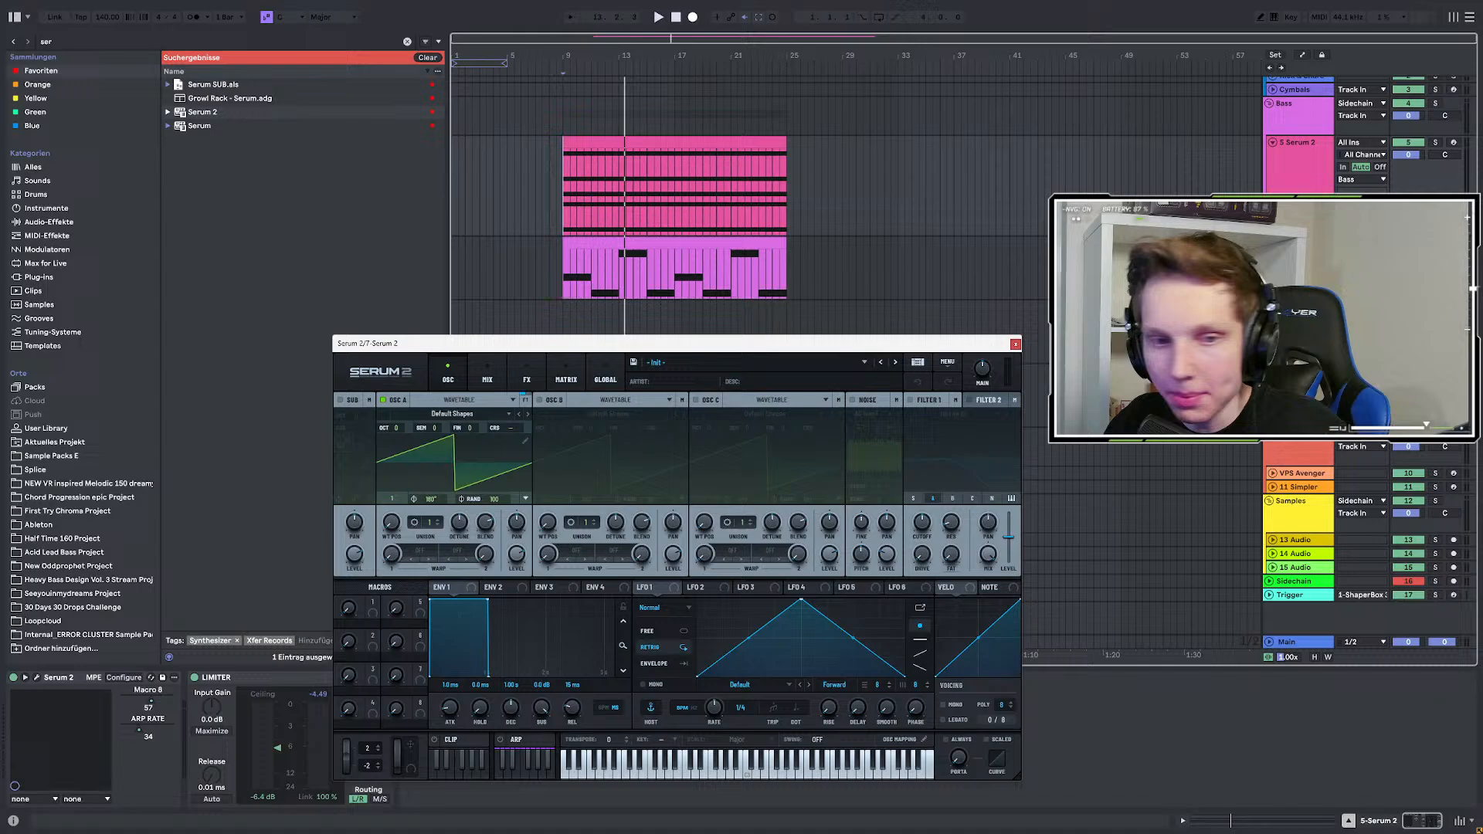
left_click_drag(1286, 232, 1287, 183)
key("space")
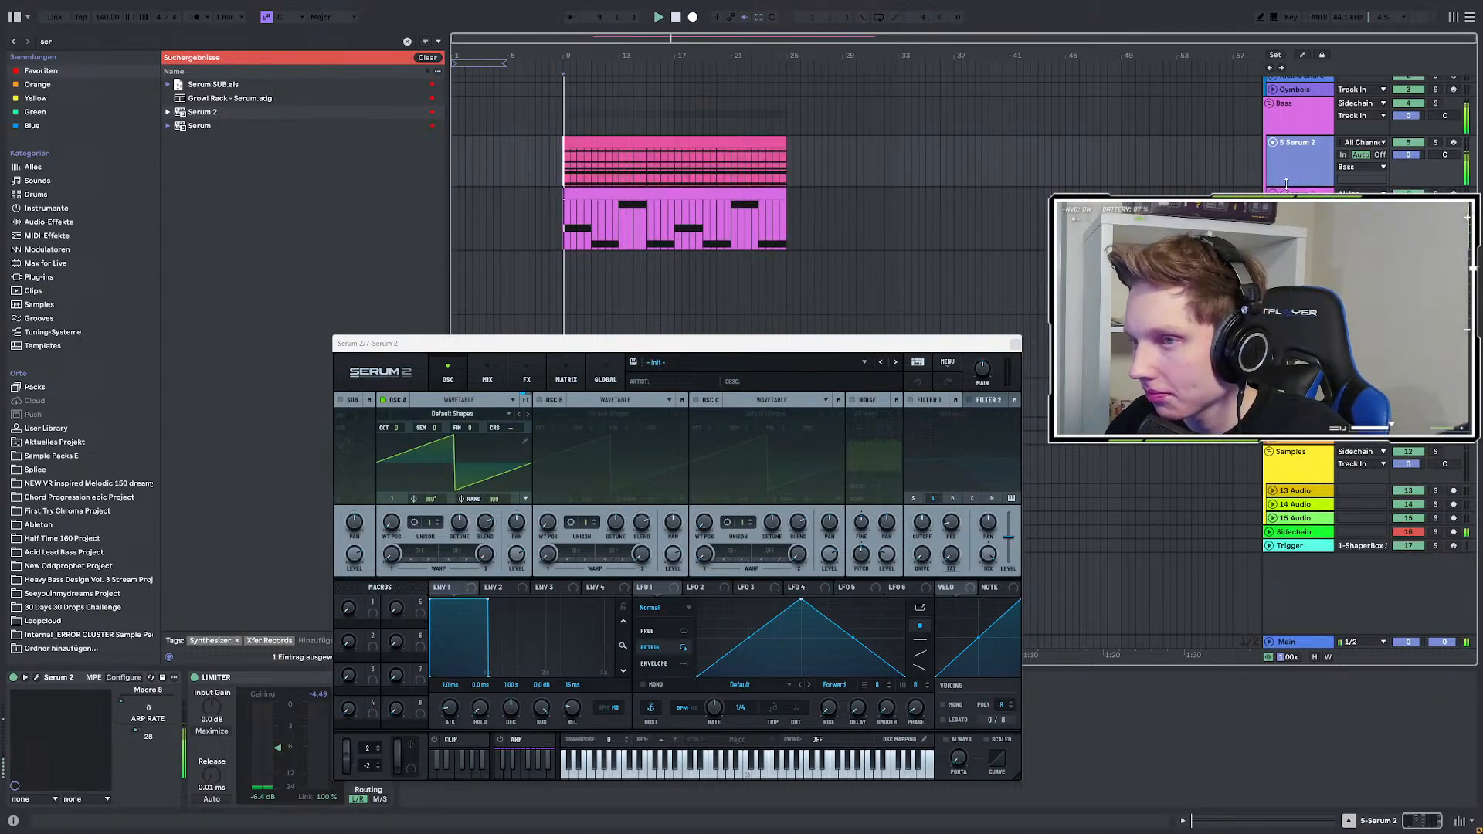
Load the SYN Playful ARP preset from BassTi - Serum 2 Presets Vol. 1 into track 7's Serum 2.
left_click(1294, 264)
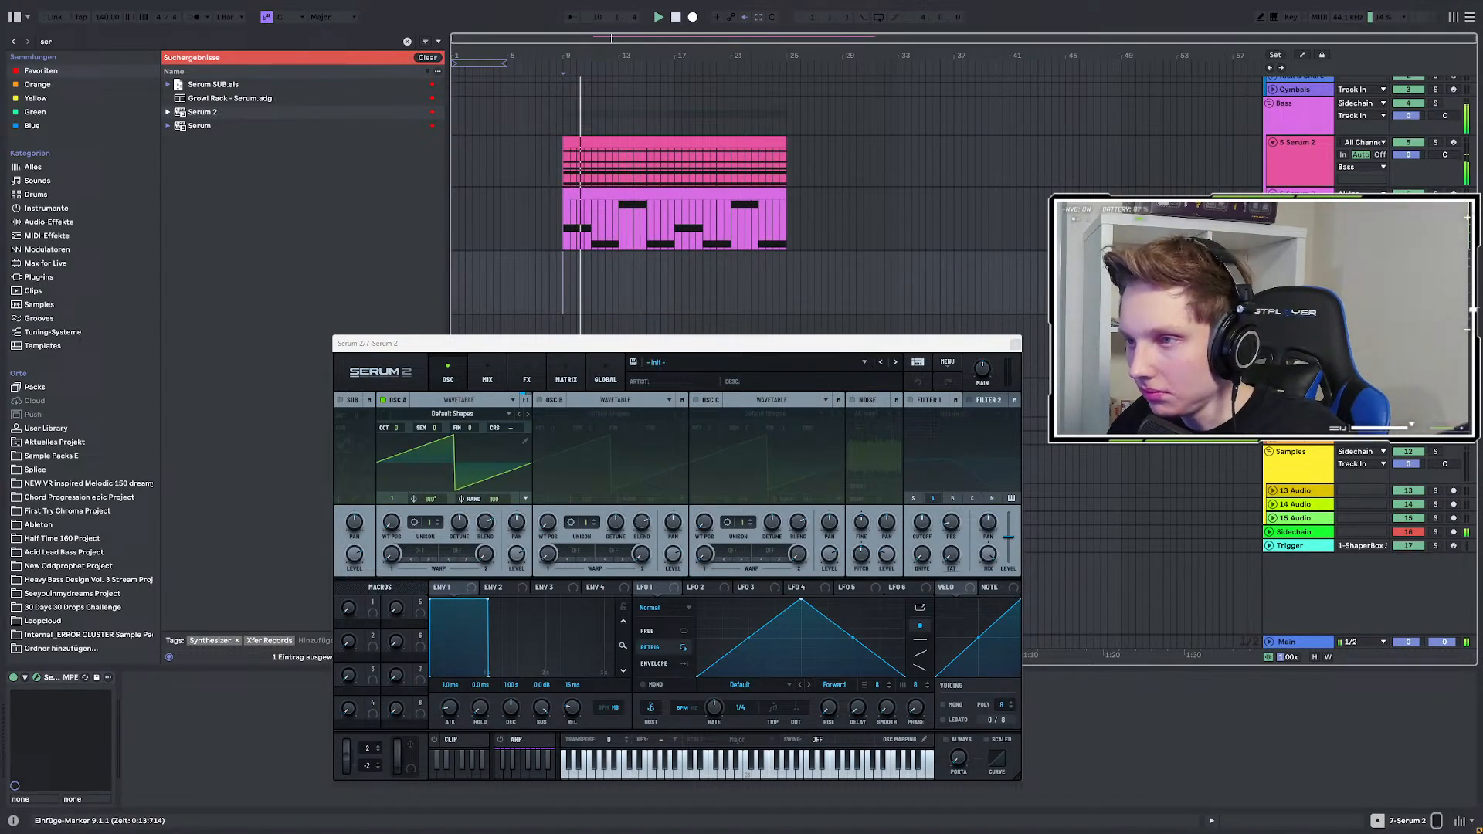
left_click(697, 363)
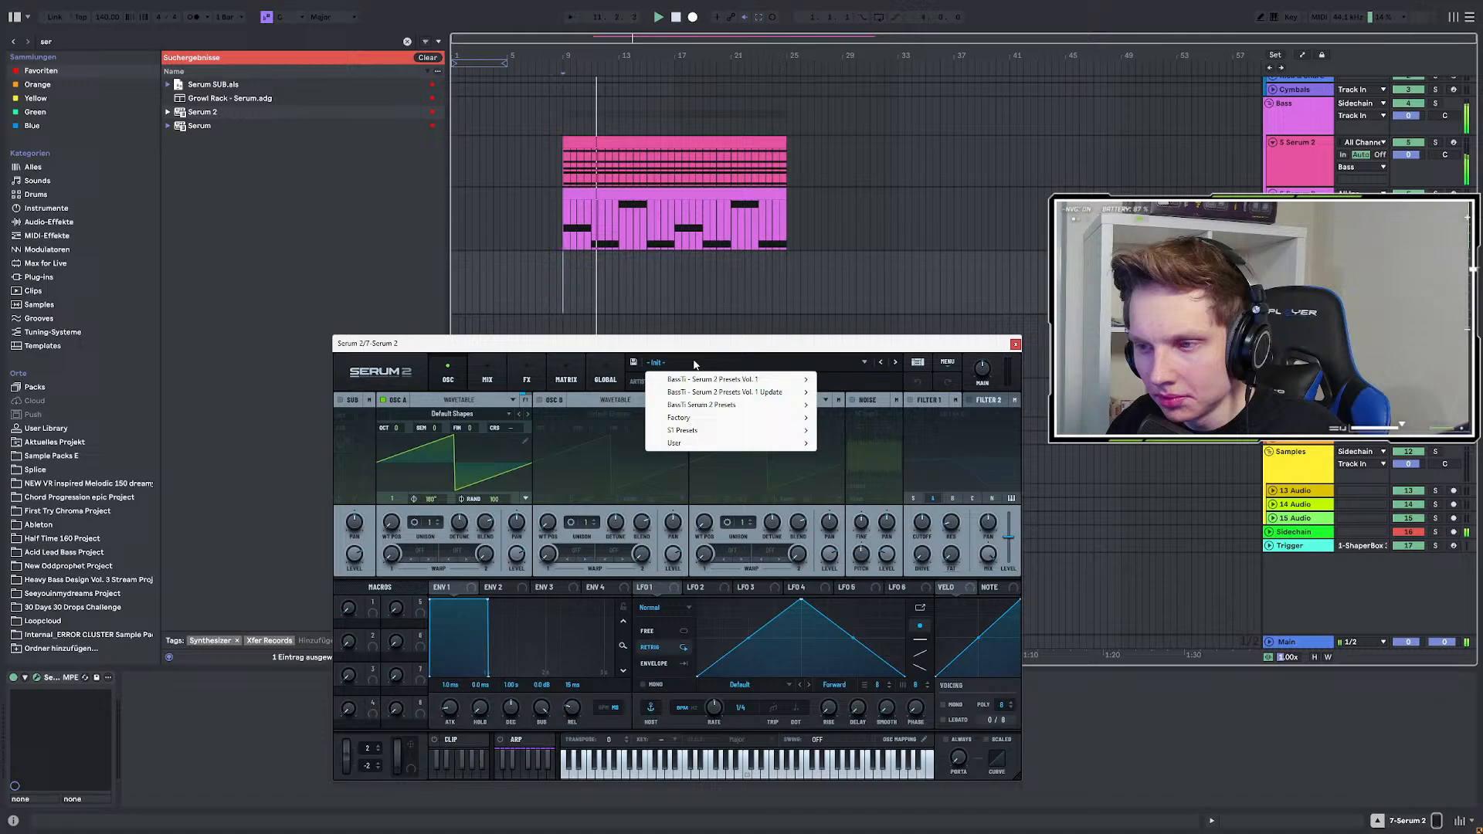
mouse_move(772, 379)
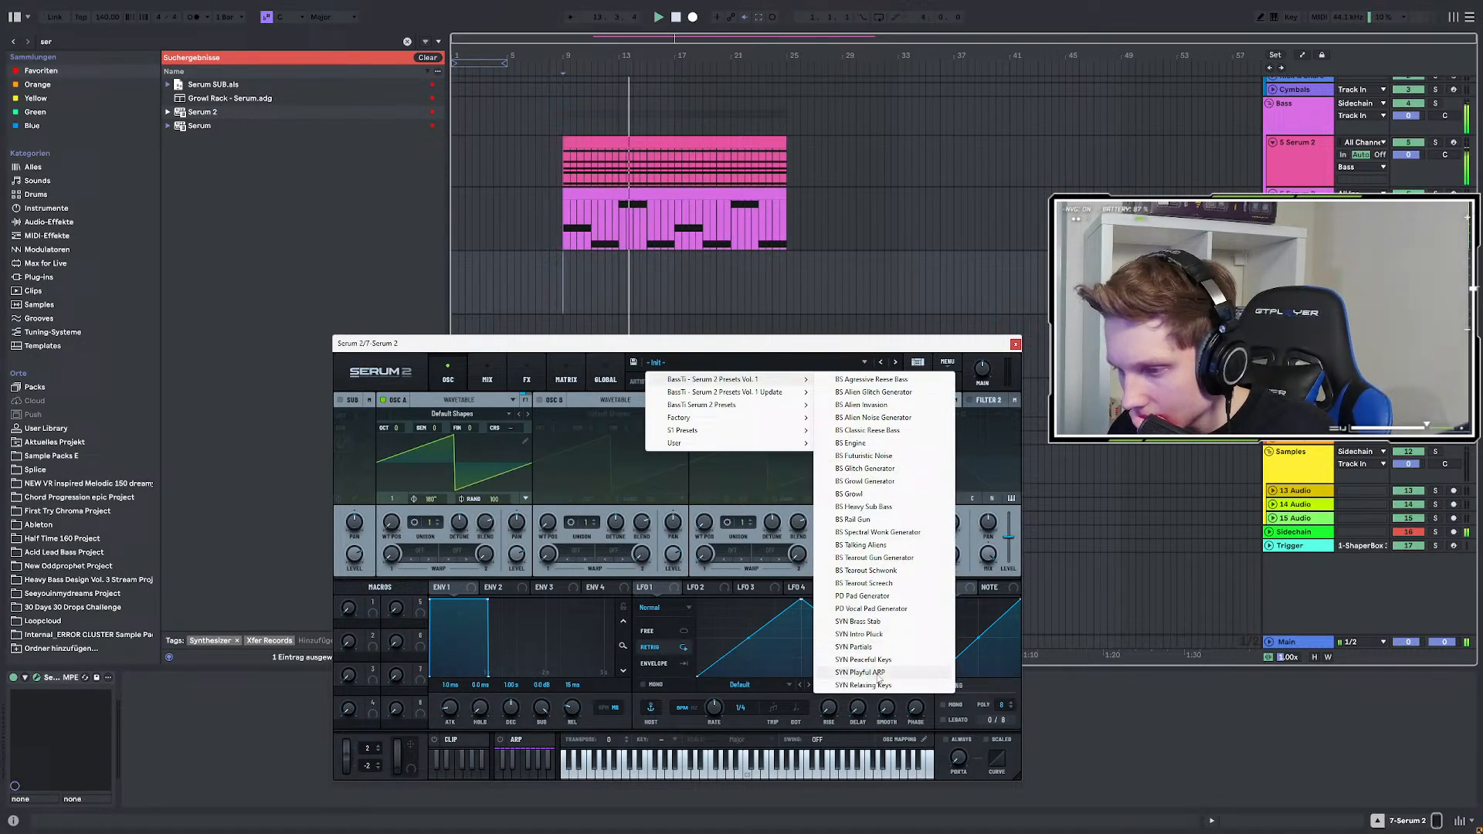
left_click(878, 675)
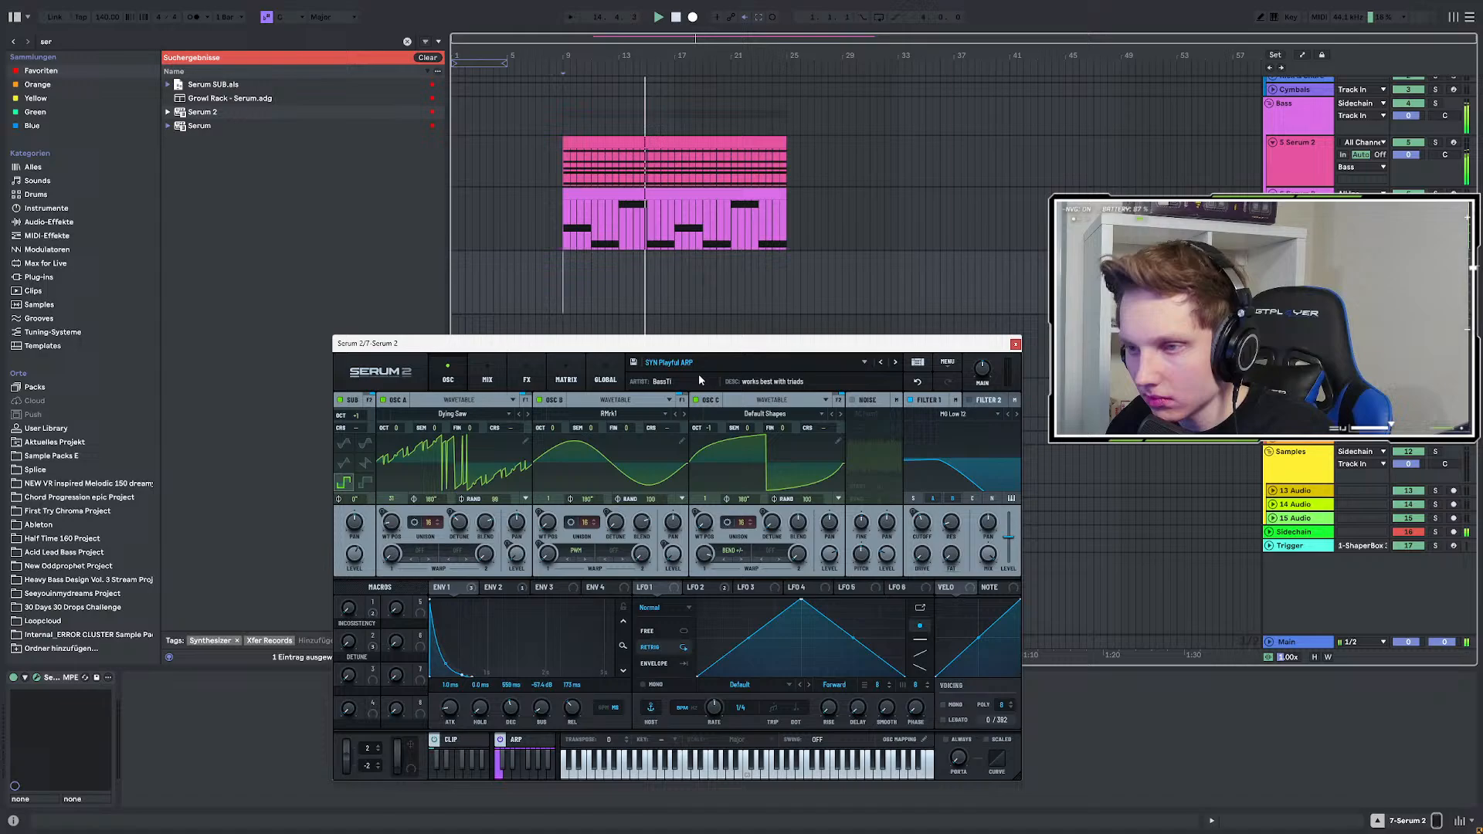
Lower the delay effect's mix in track 5's Serum 2 and close that plugin window.
left_click(1290, 163)
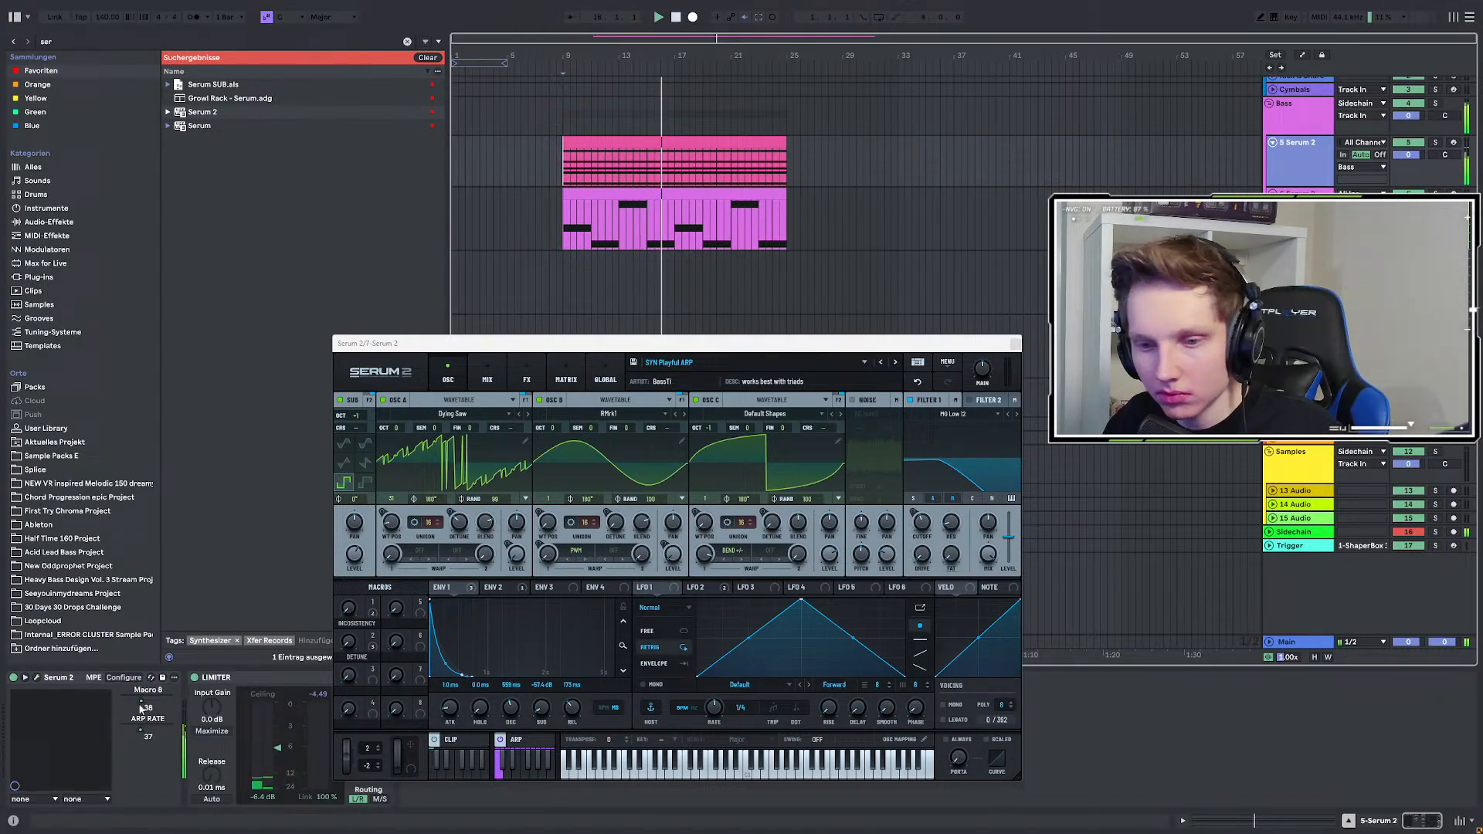
left_click(36, 679)
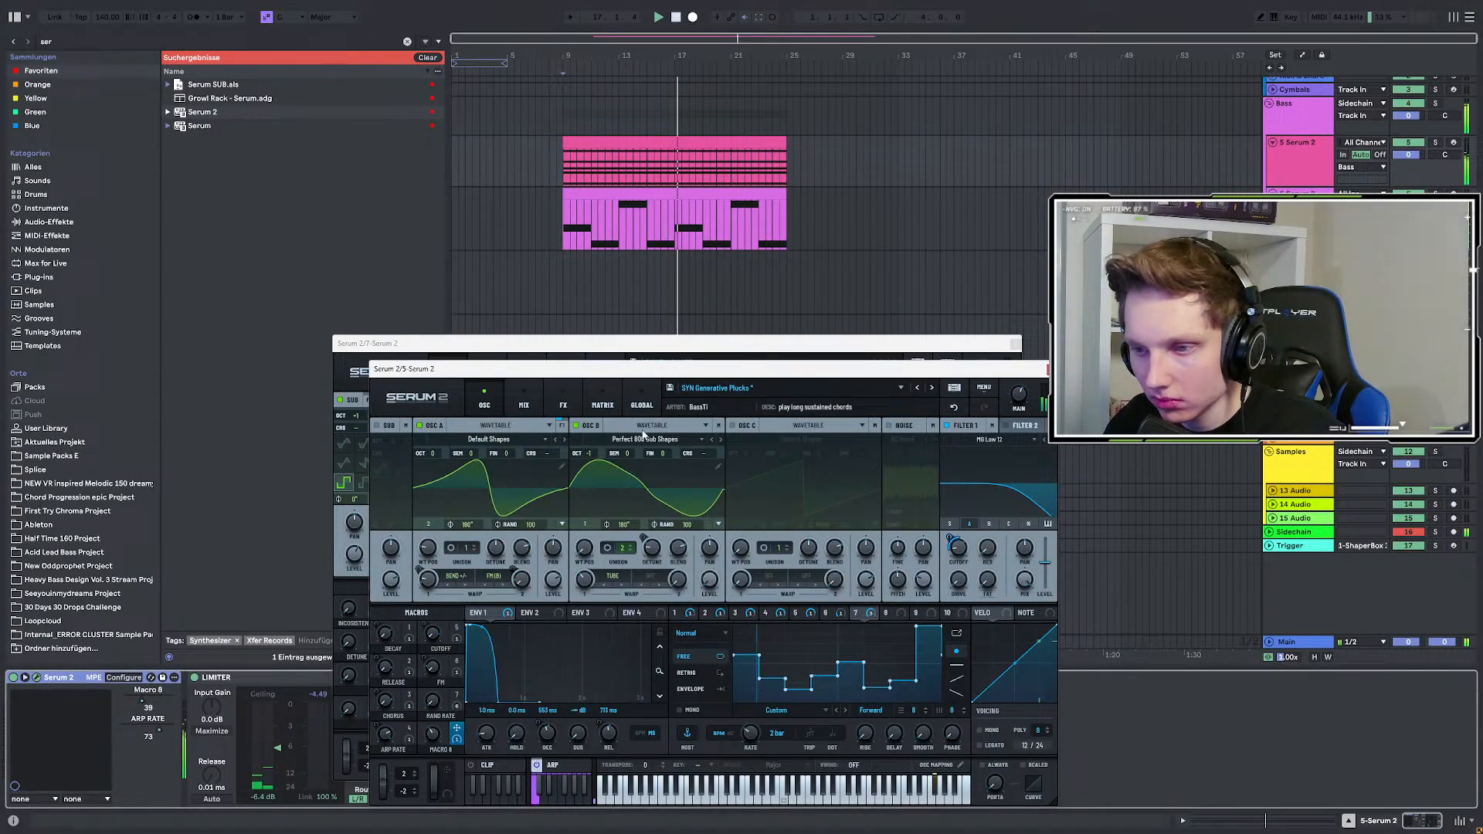
left_click_drag(631, 368, 595, 233)
left_click(526, 264)
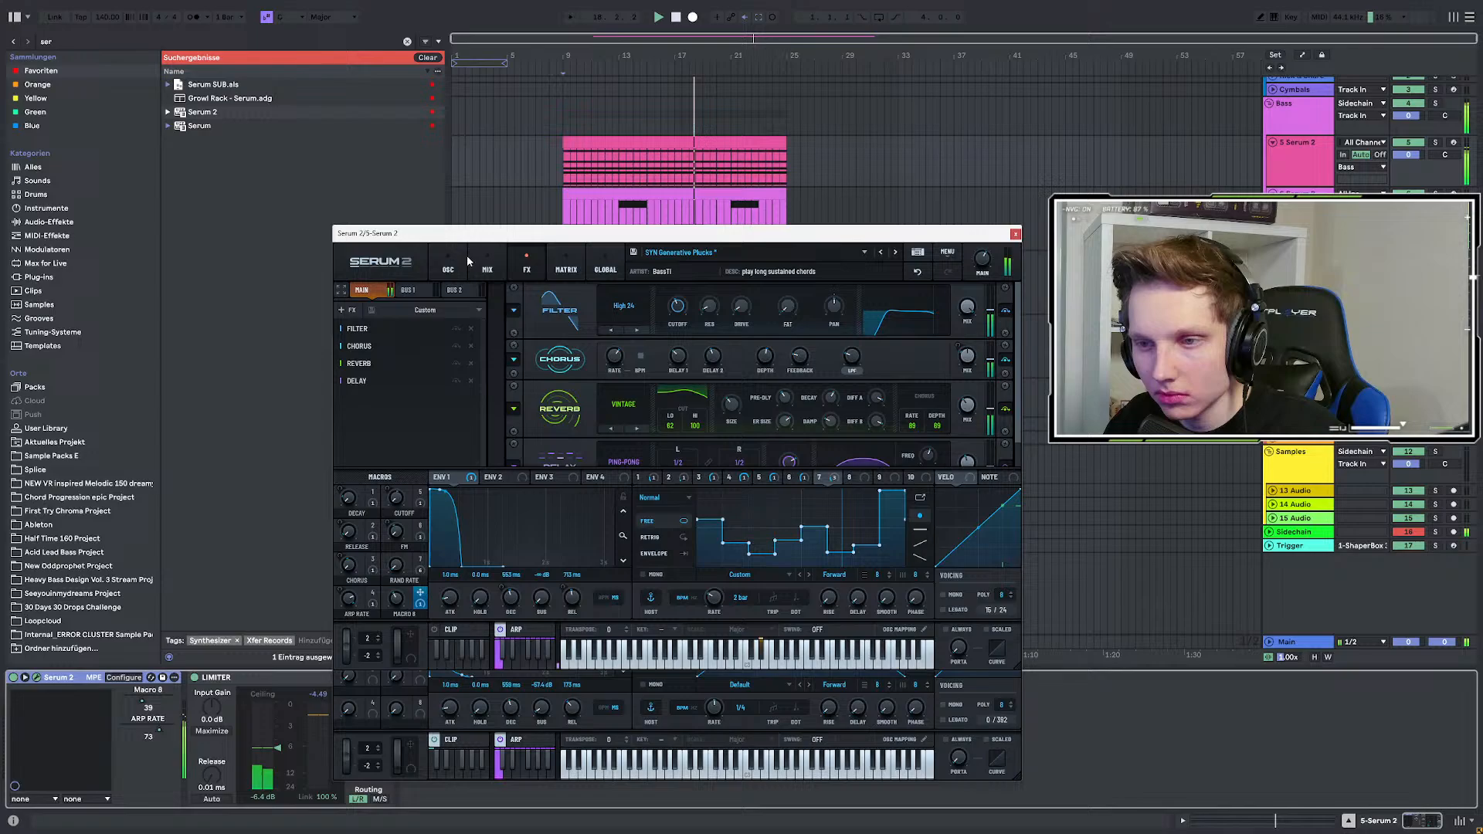
left_click(479, 265)
left_click(527, 263)
left_click(361, 384)
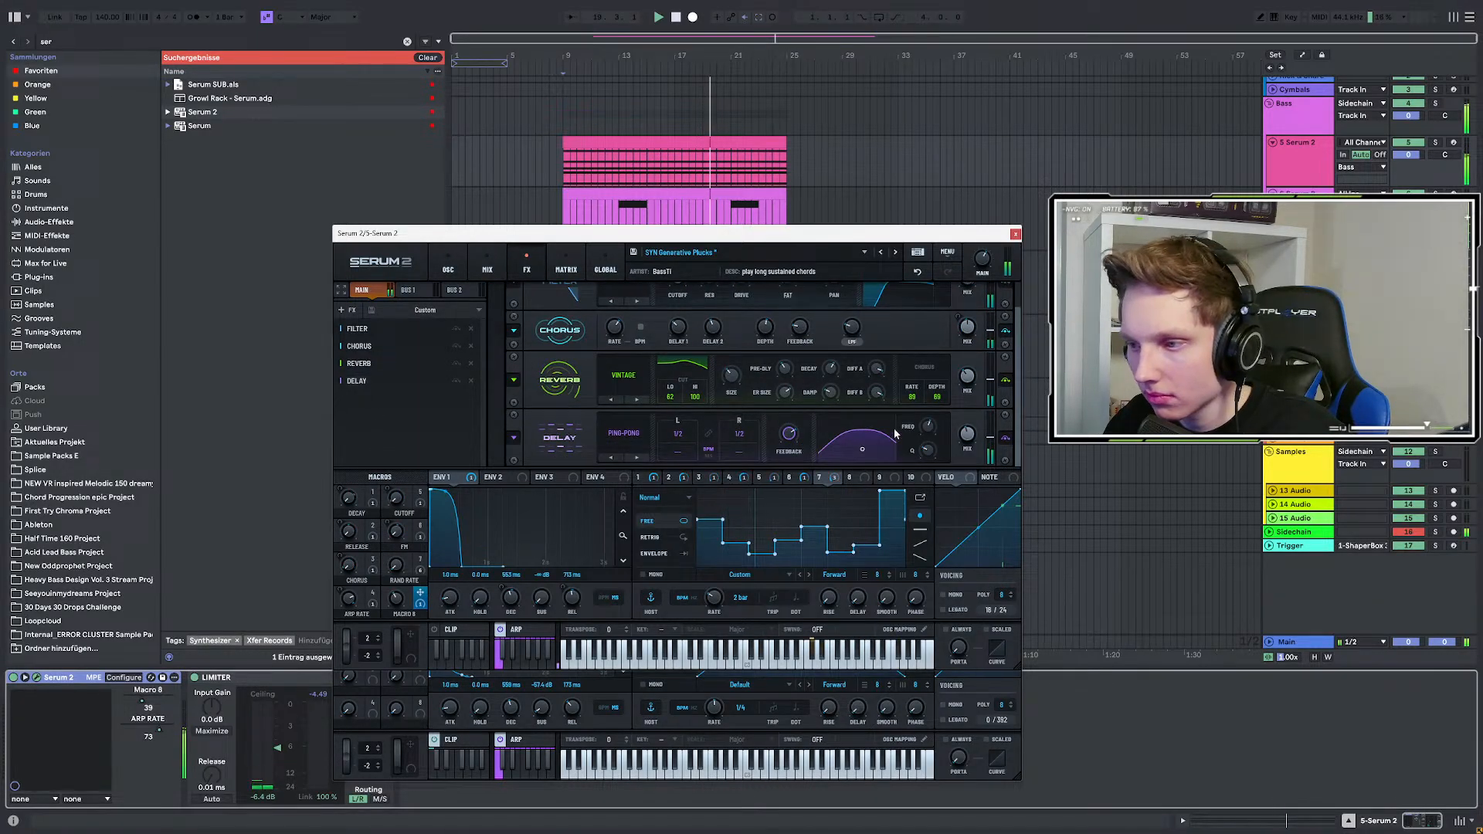
left_click_drag(976, 433, 963, 462)
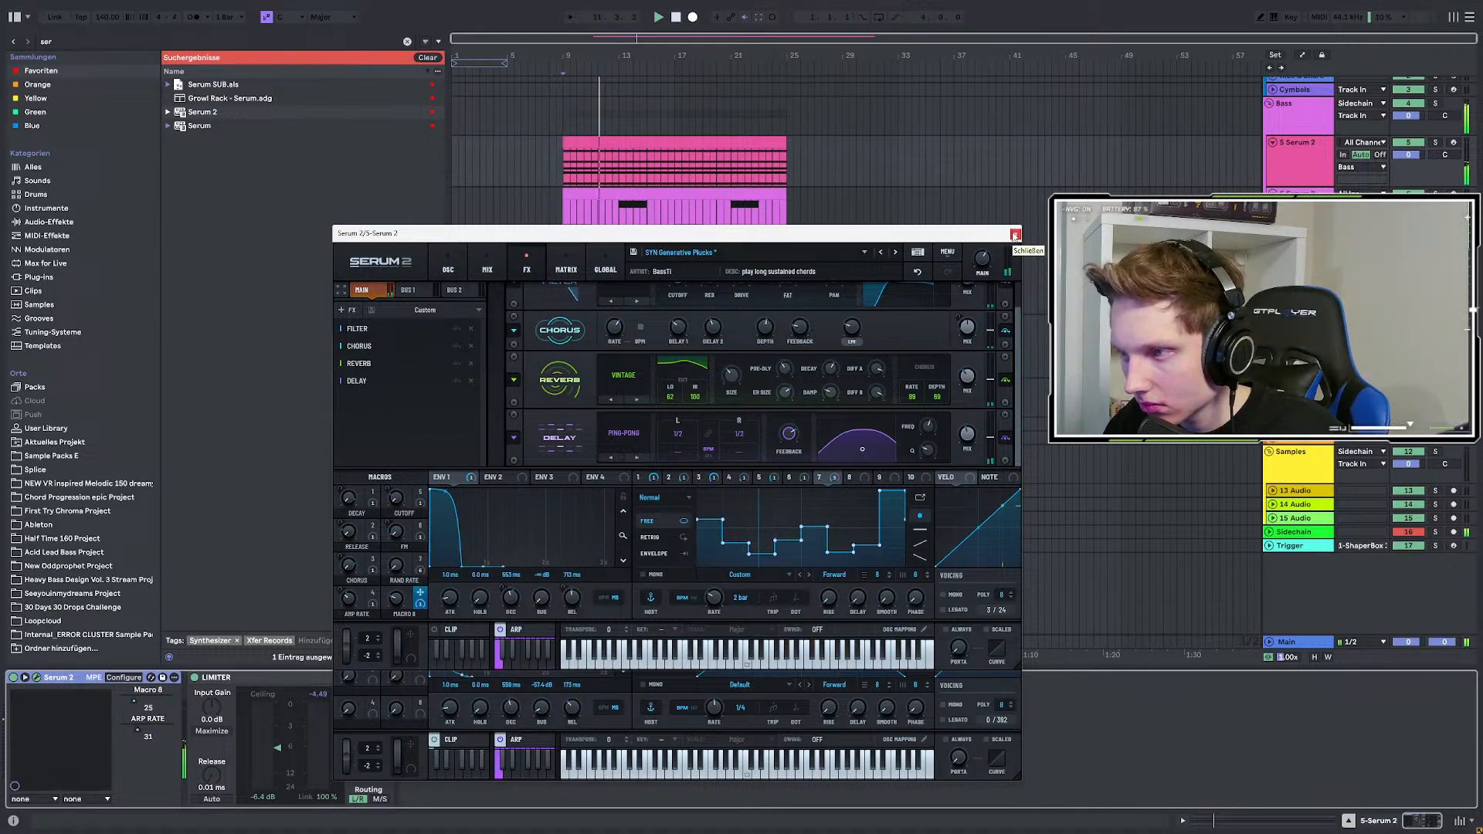
left_click(1015, 235)
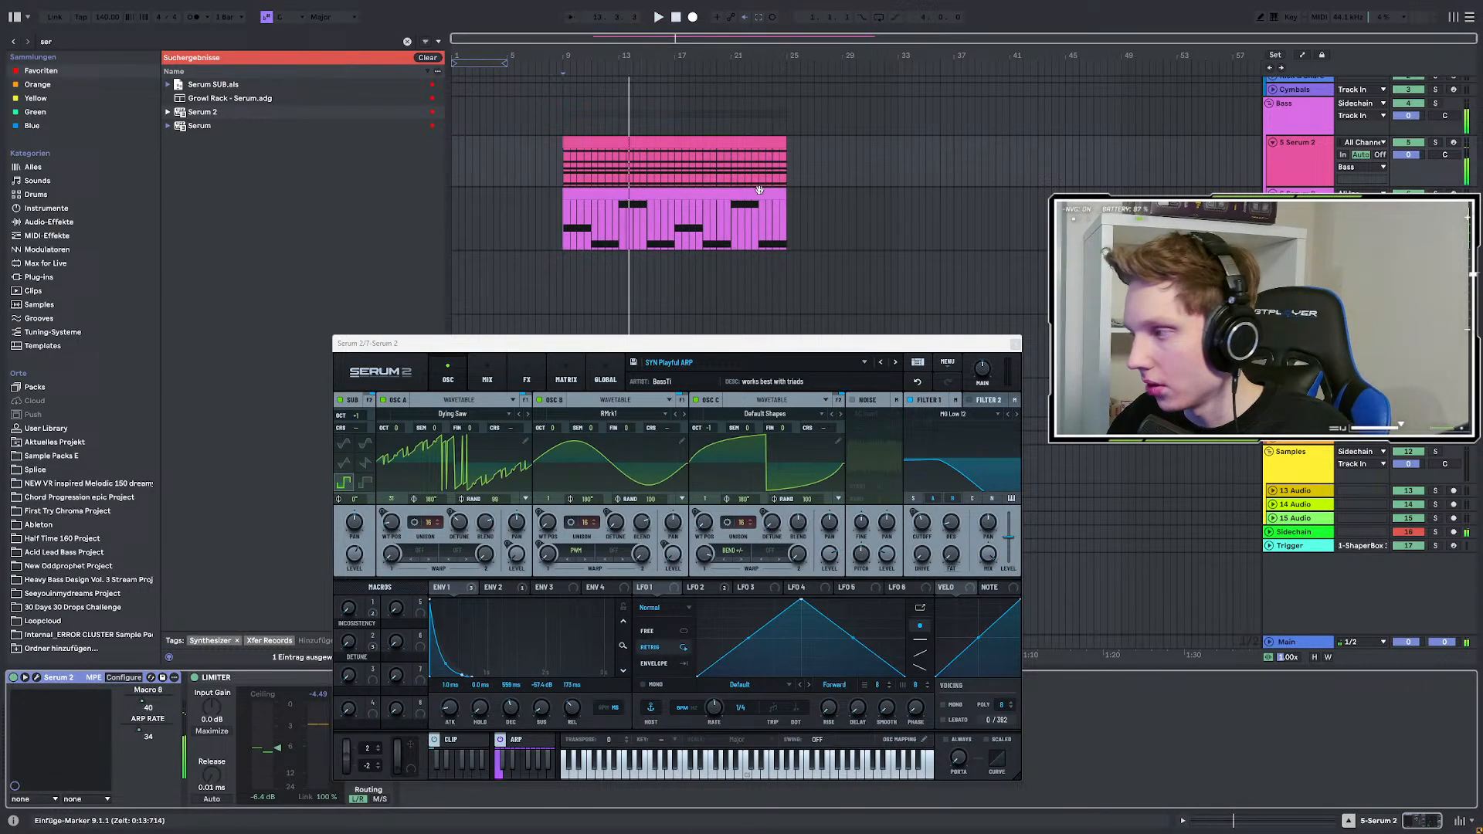
Select the 7 Serum 2 track, replay the arrangement from bar 9 and close its plugin window.
left_click(1297, 262)
key("space")
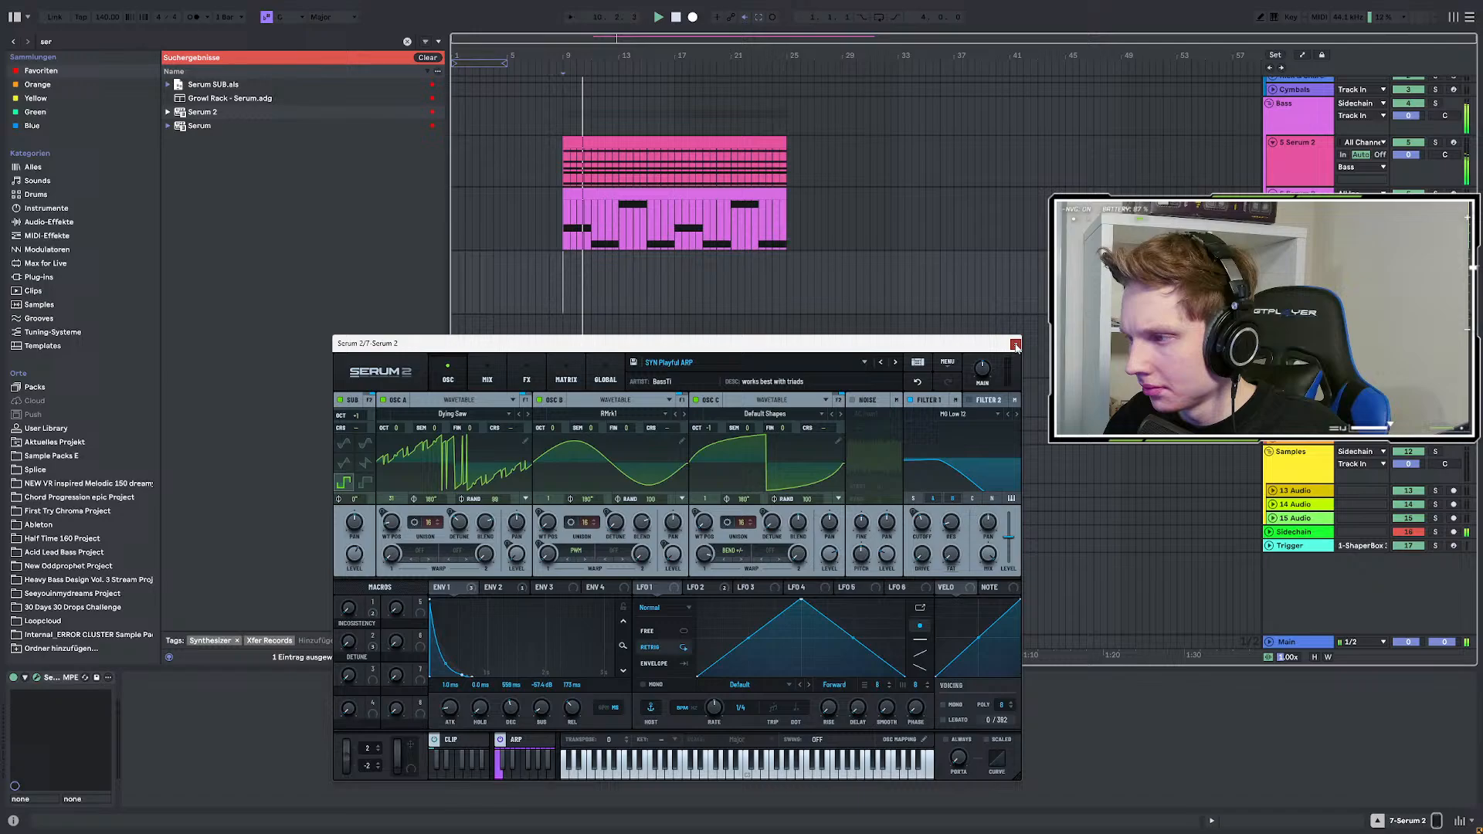
left_click(1015, 344)
Remove the Synthesizer V Studio 2 instrument from track 8.
left_click(1297, 332)
left_click(37, 677)
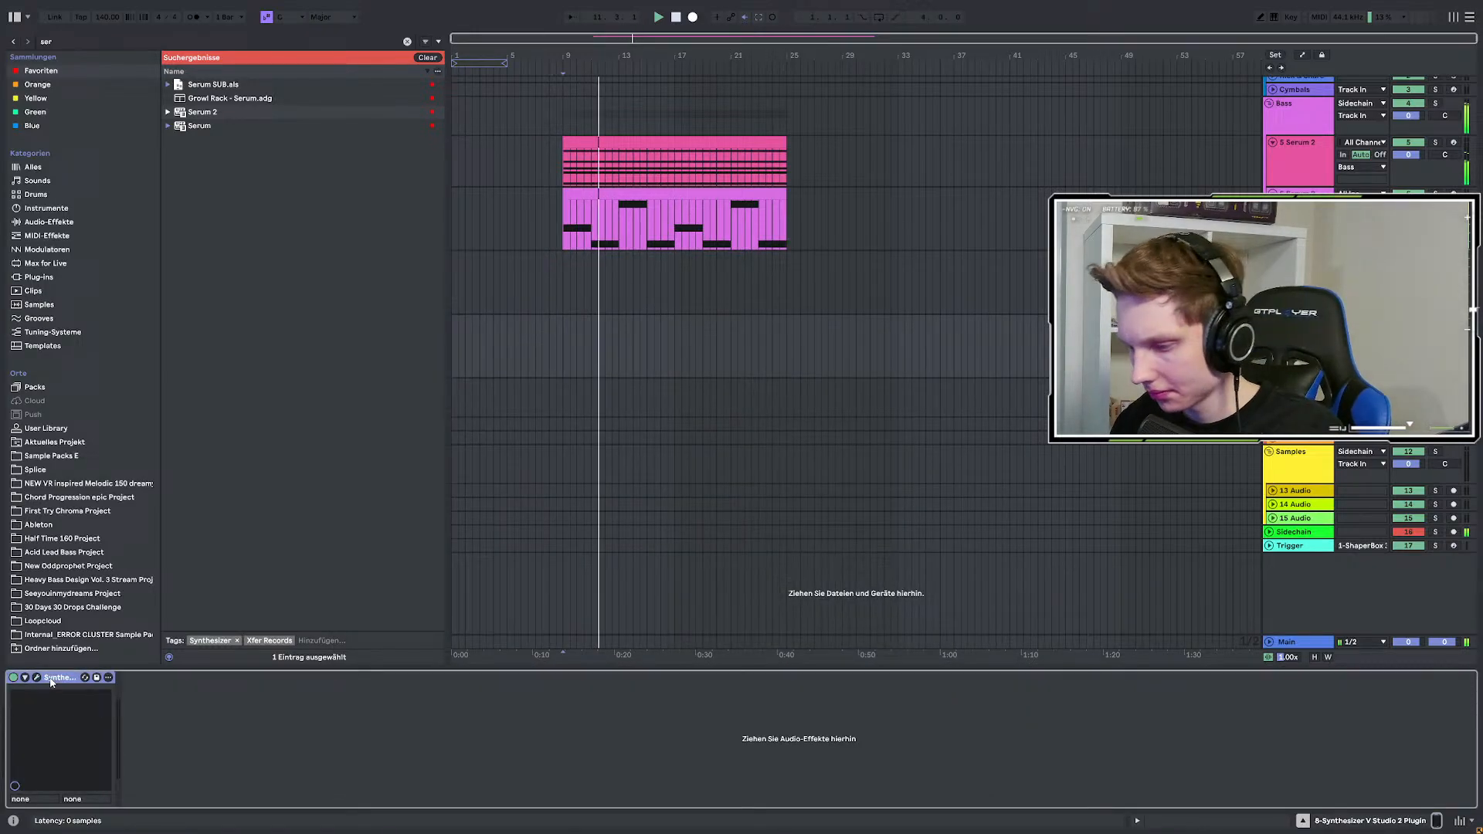
key("Delete")
Search the plug-ins for "synth", load a fresh Synthesizer V Studio 2 Plugin onto track 8 and stop playback.
left_click(58, 42)
type("synth")
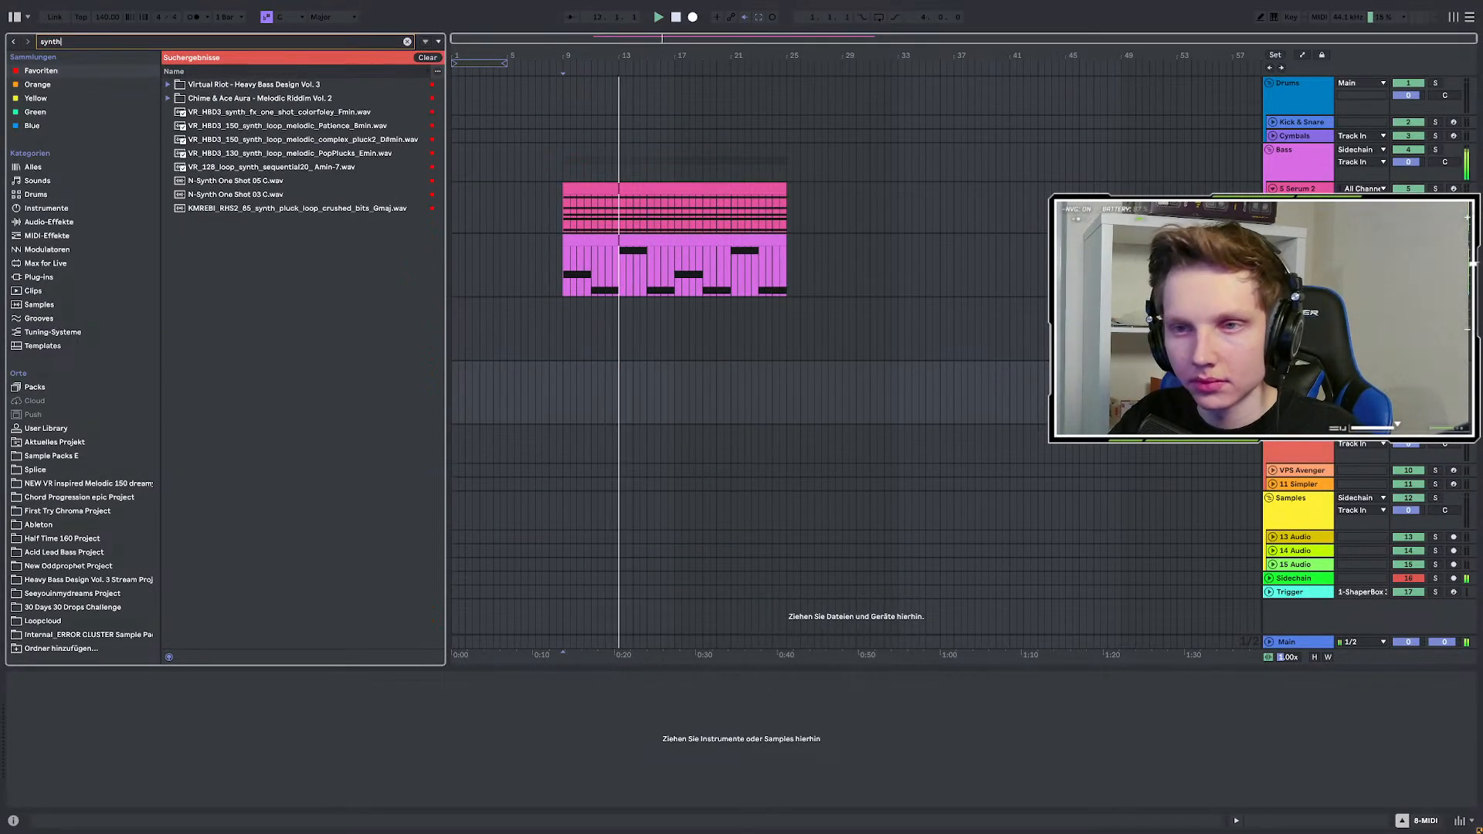
left_click(45, 71)
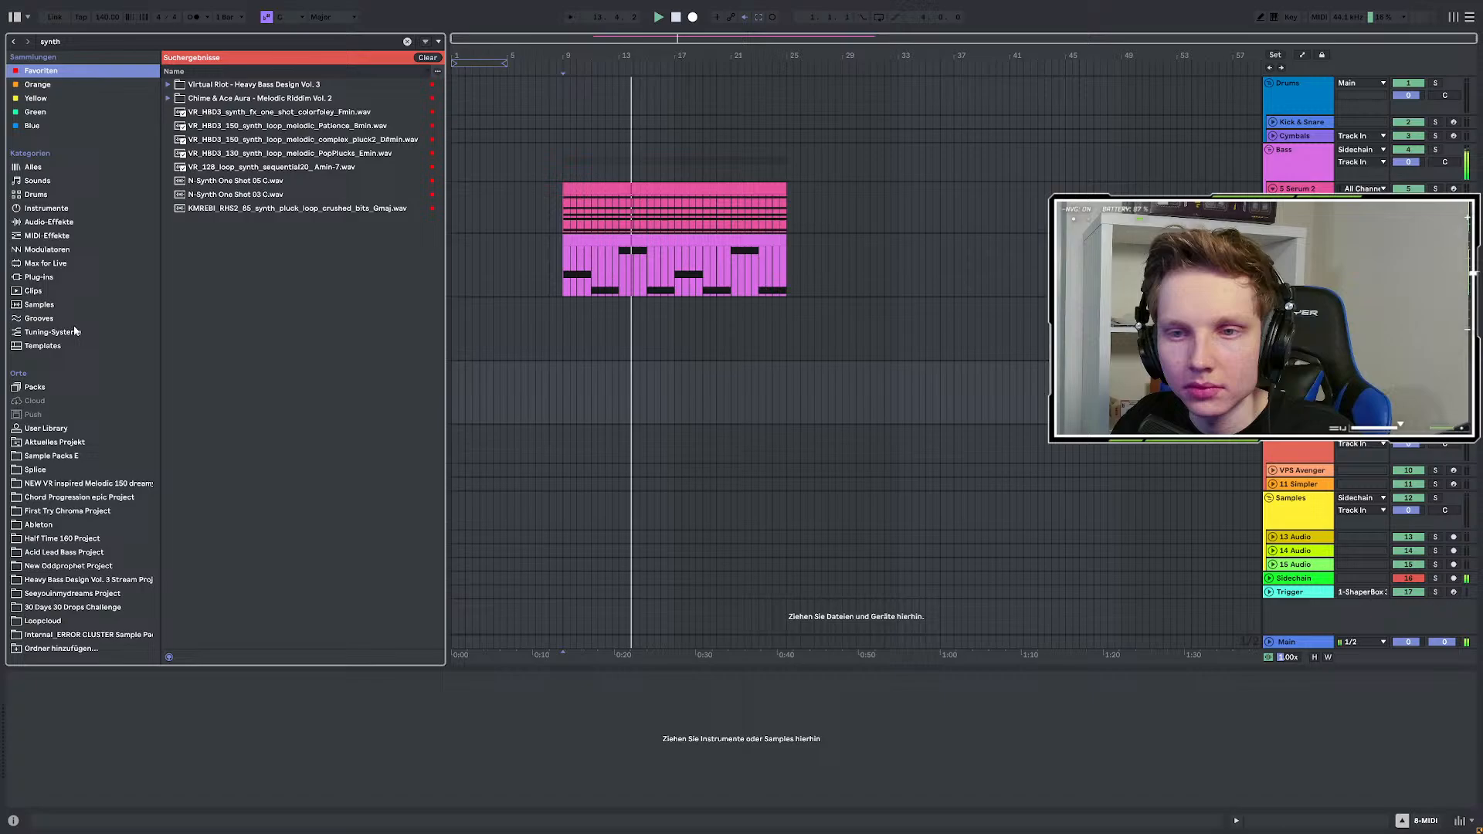
left_click(38, 276)
left_click(244, 146)
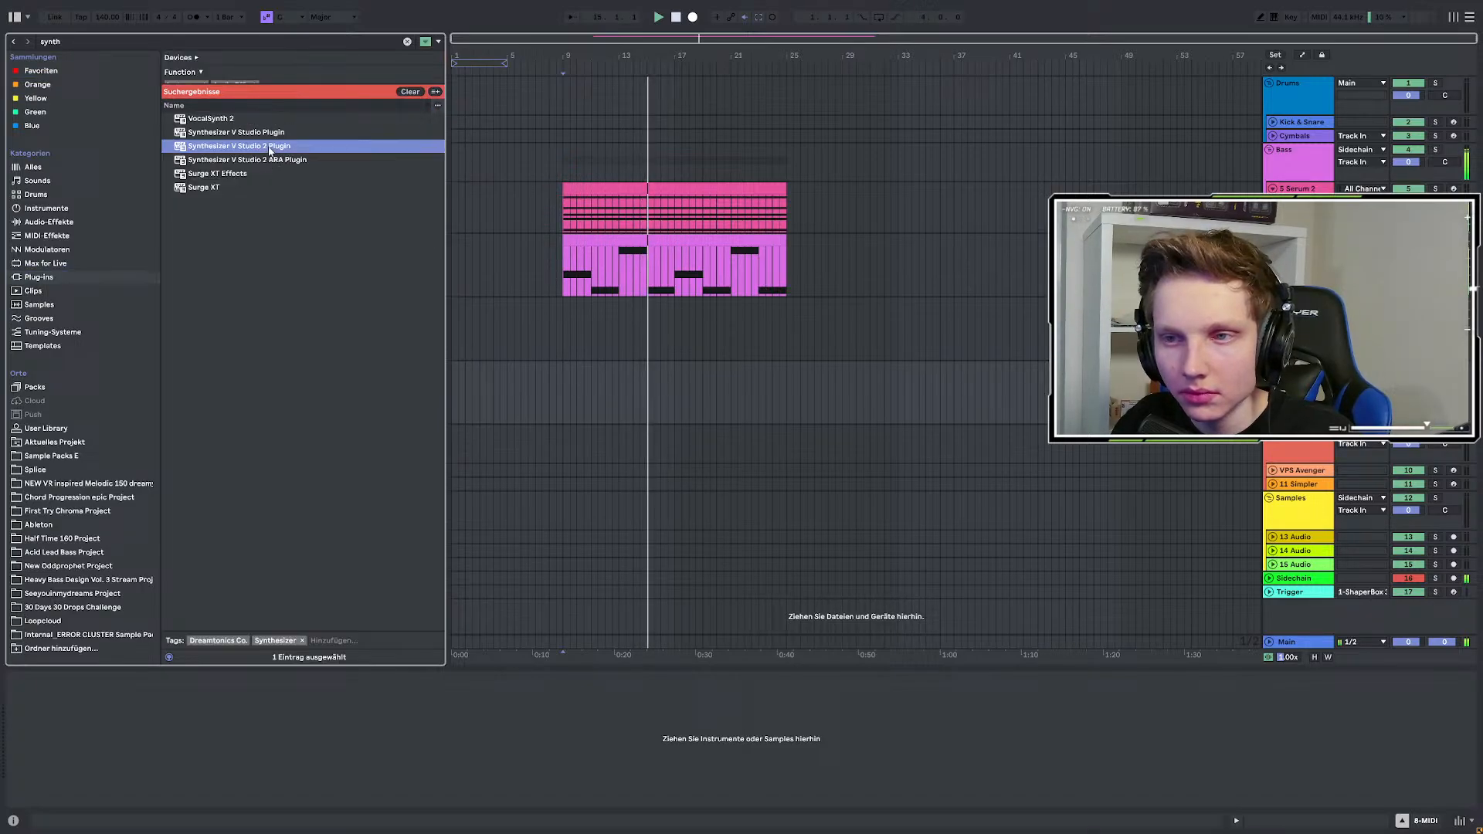
double_click(244, 147)
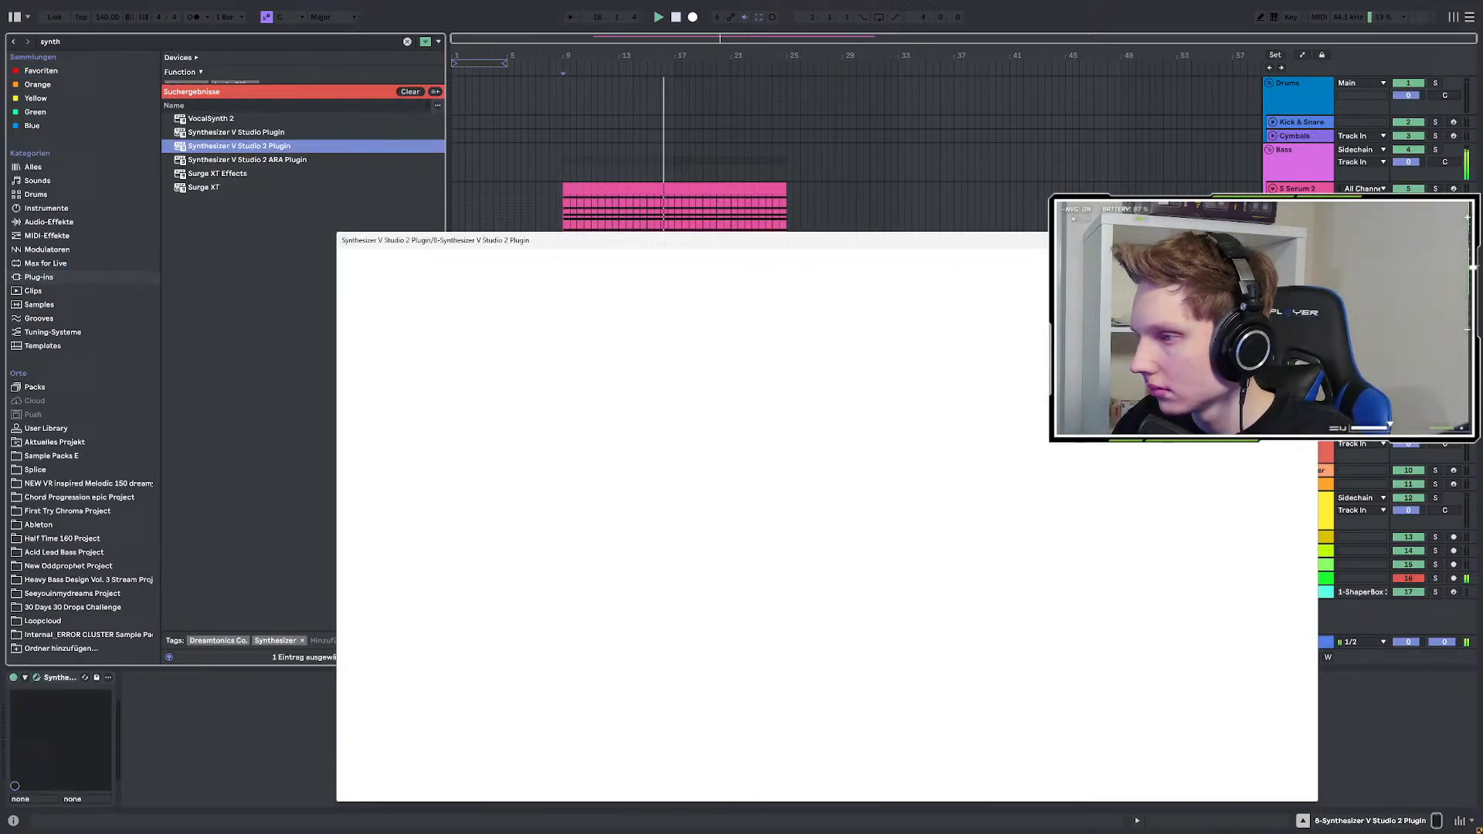
key("space")
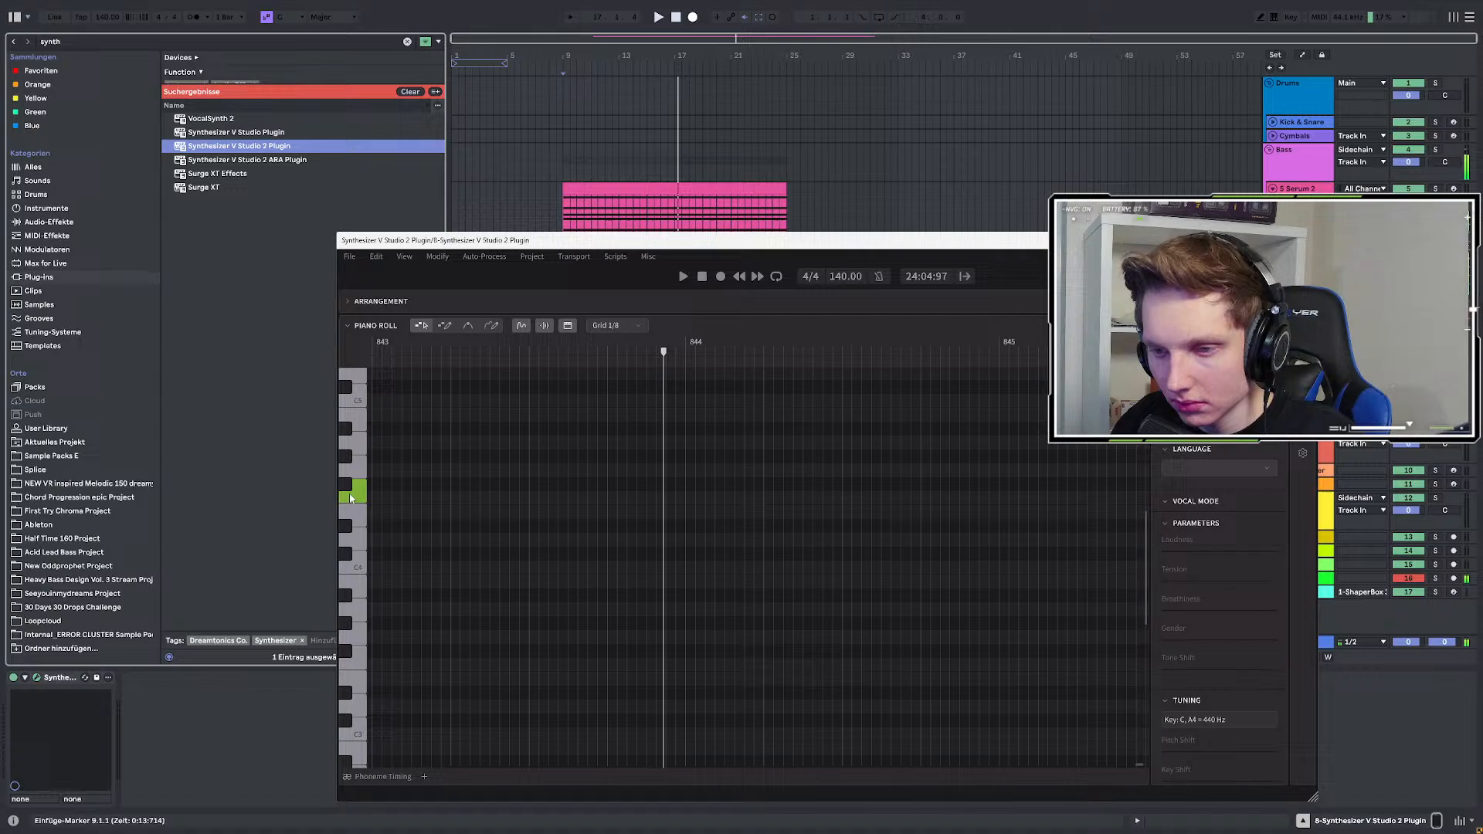
Add an F#4 note about four bars long at bar 1 of the Synthesizer V piano roll and play it back.
scroll(603, 451, "down", 5, "ctrl")
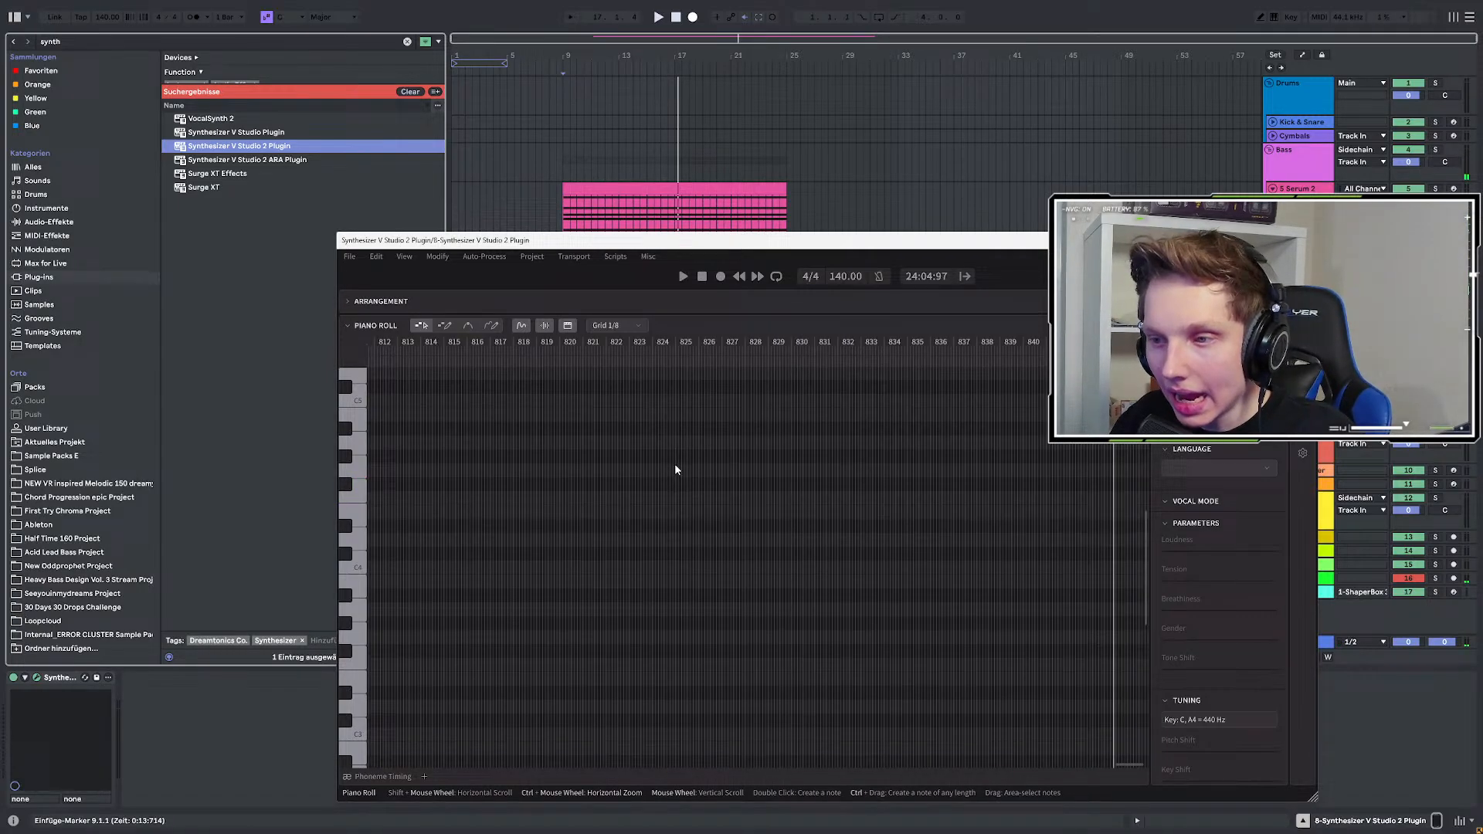
scroll(469, 382, "left", 5)
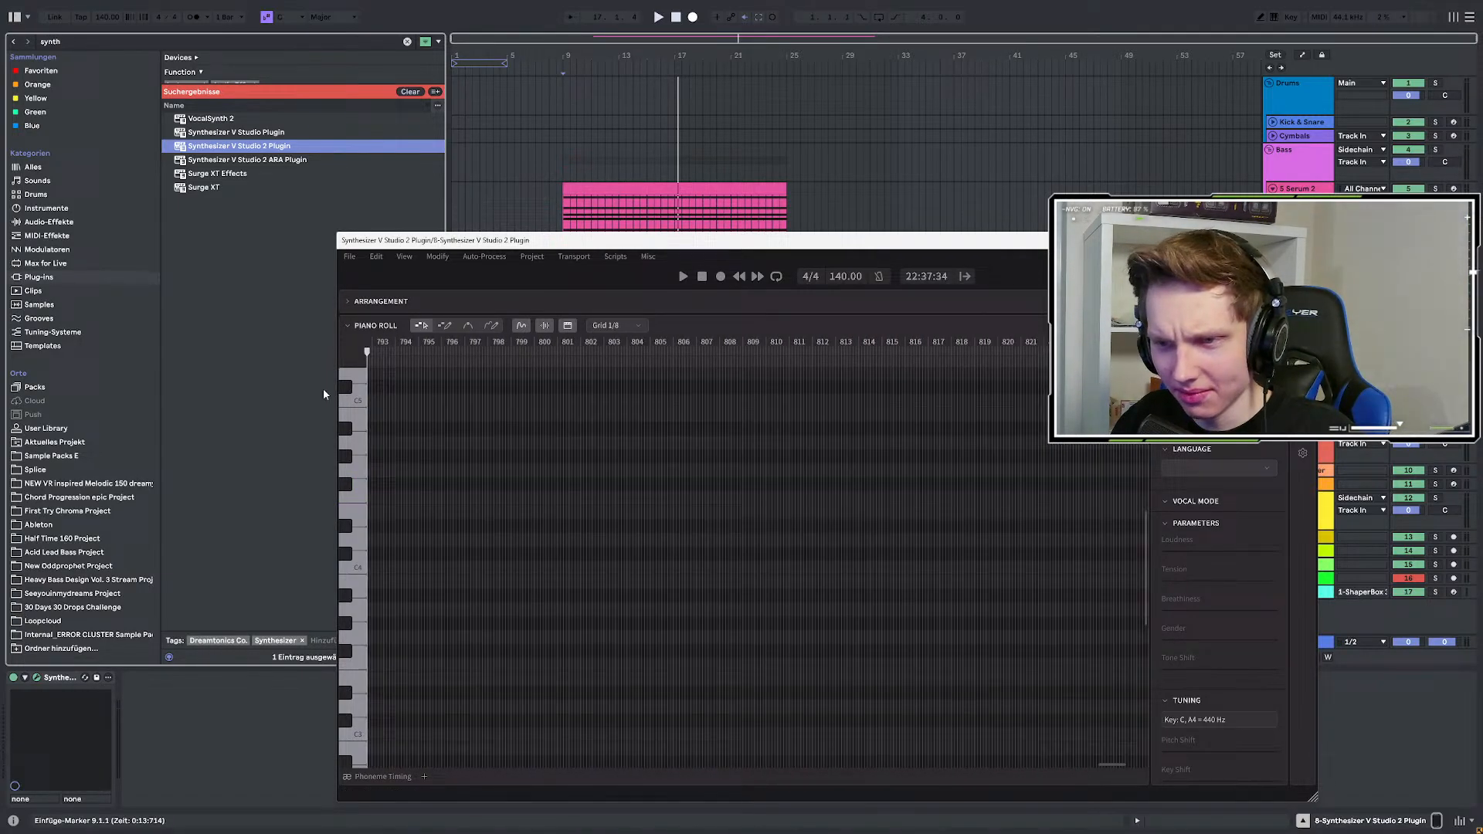
left_click_drag(324, 394, 4, 384)
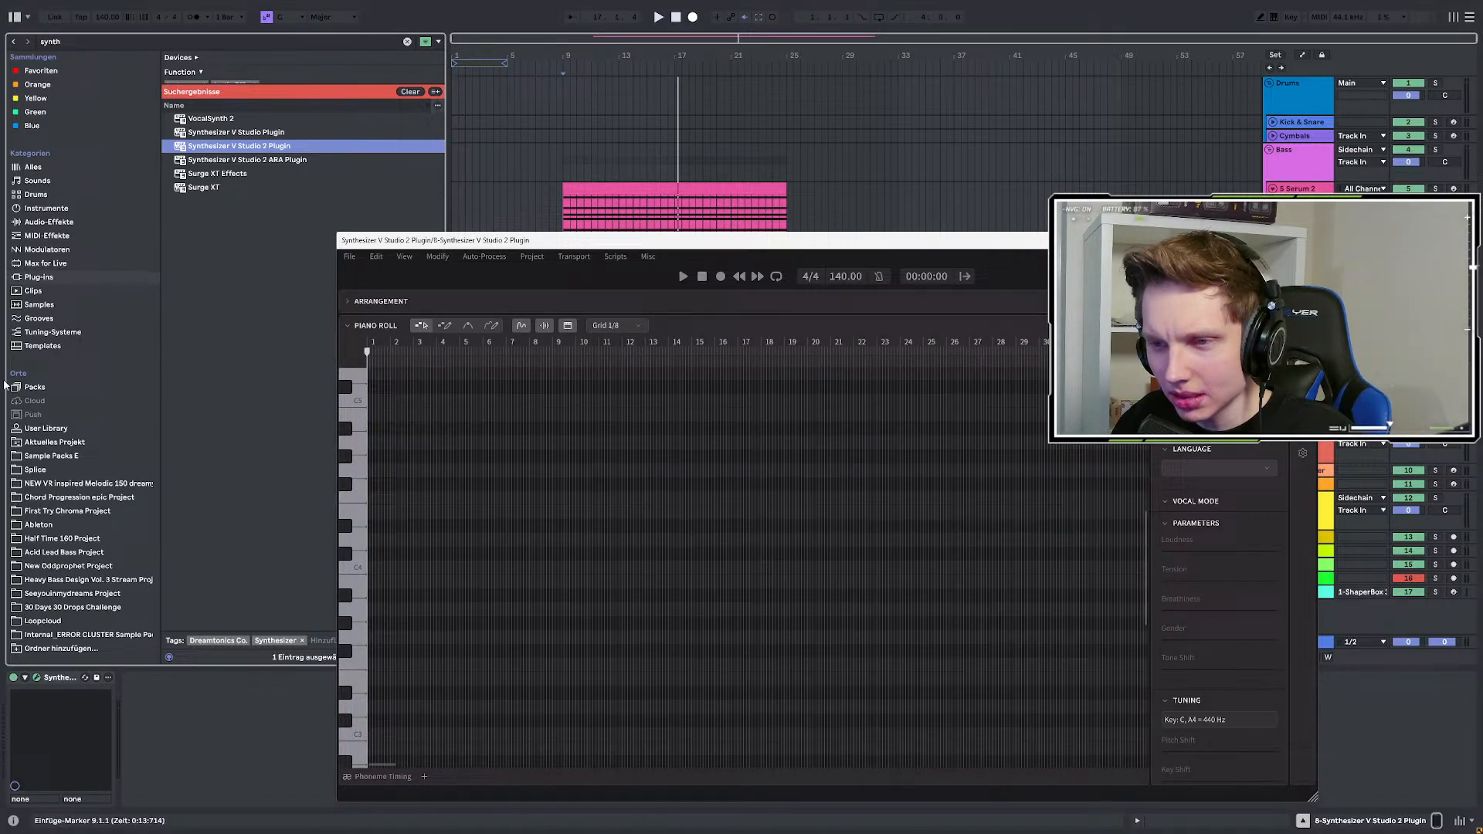
left_click(345, 488)
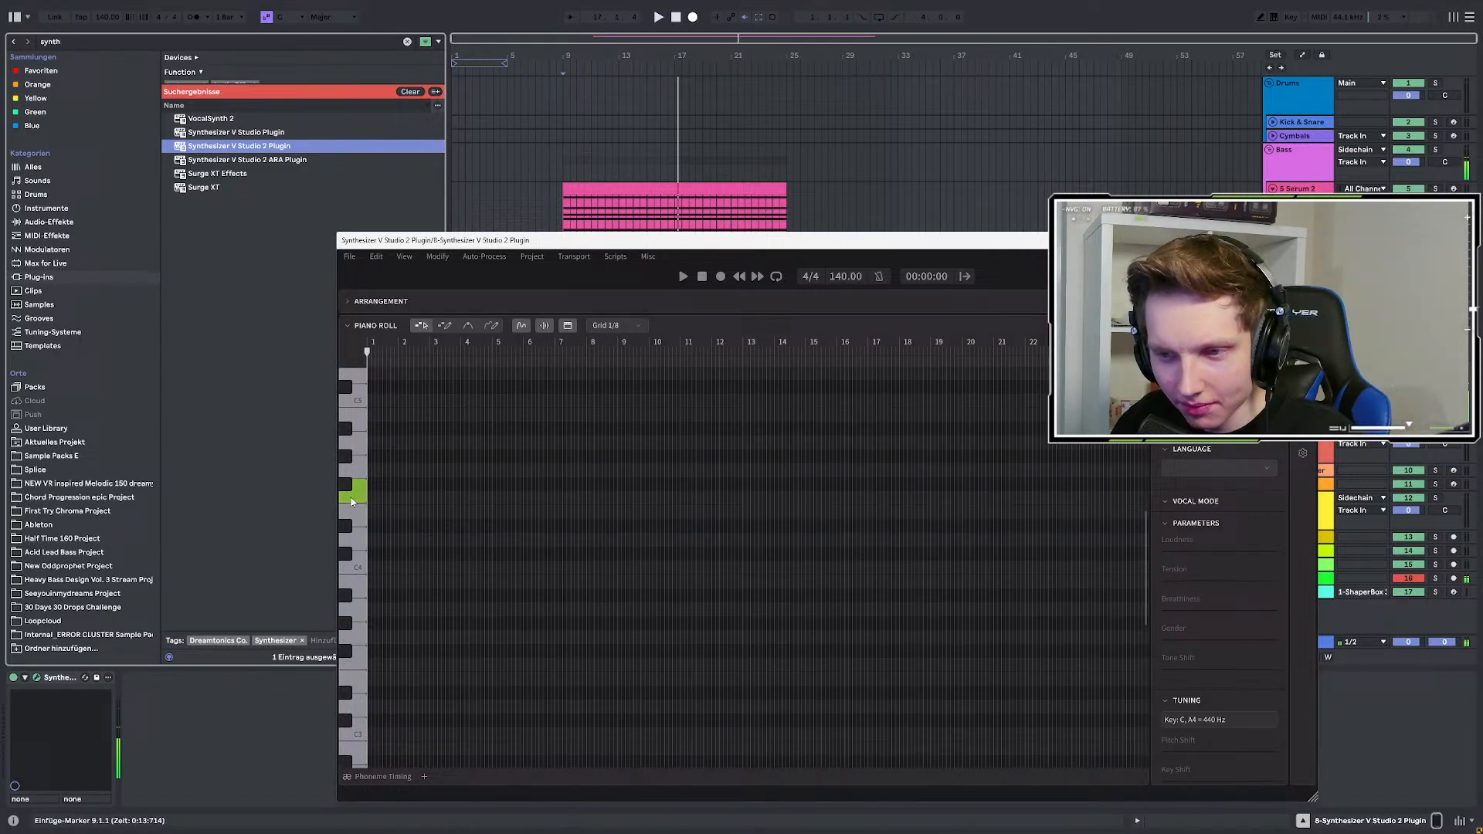
left_click(371, 485)
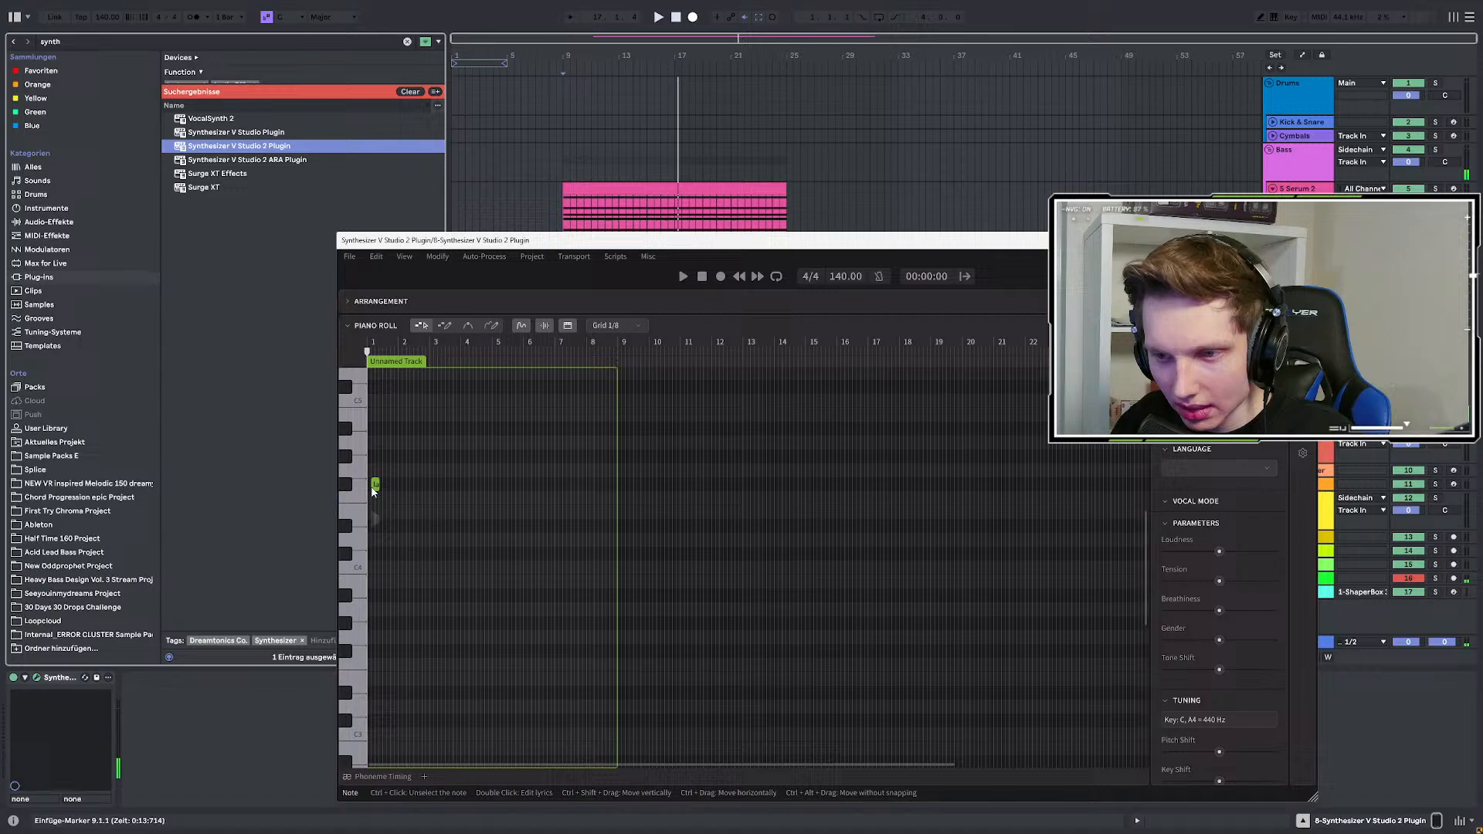
left_click_drag(372, 485, 487, 488)
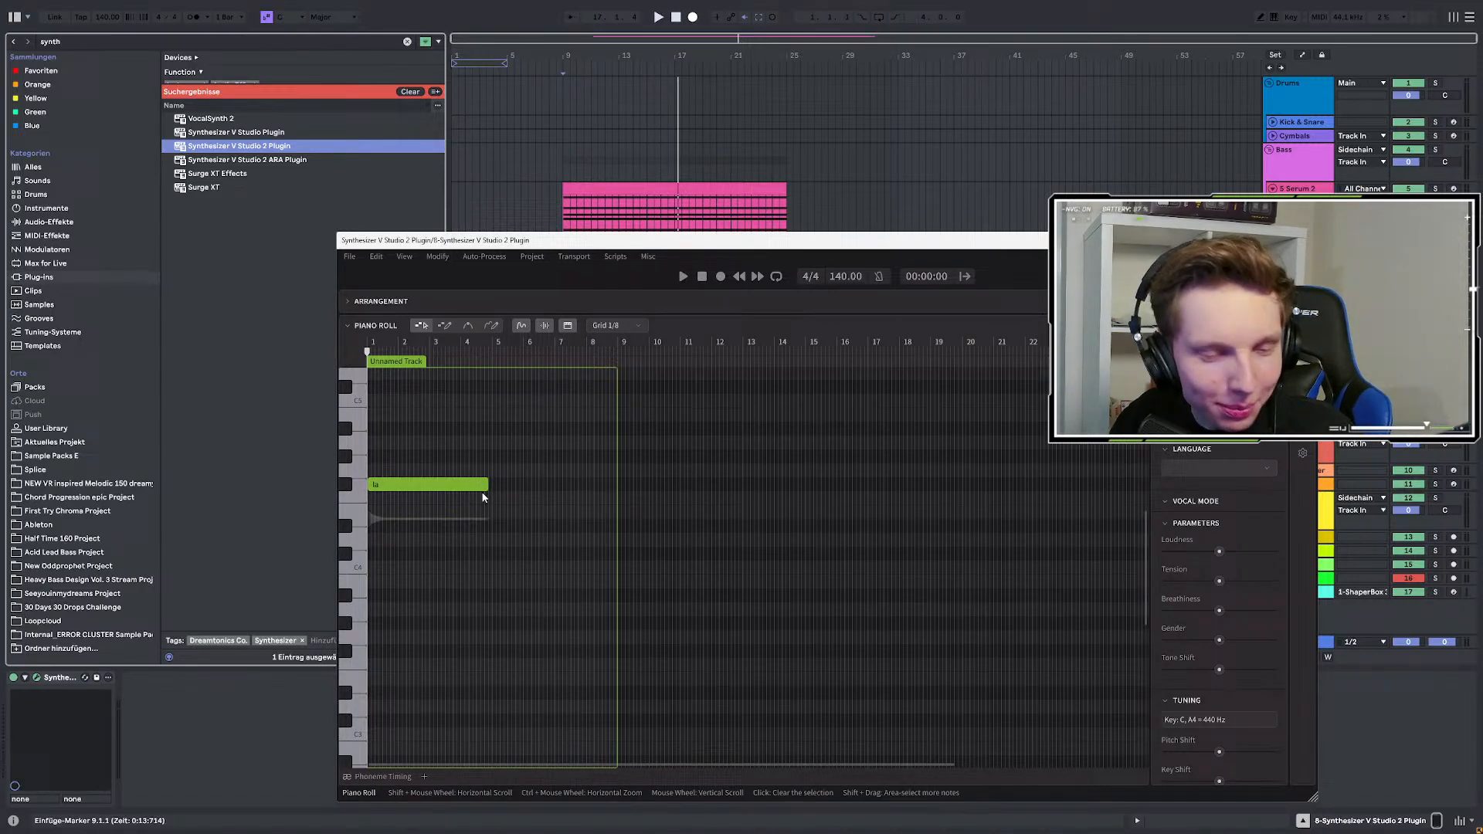
key("space")
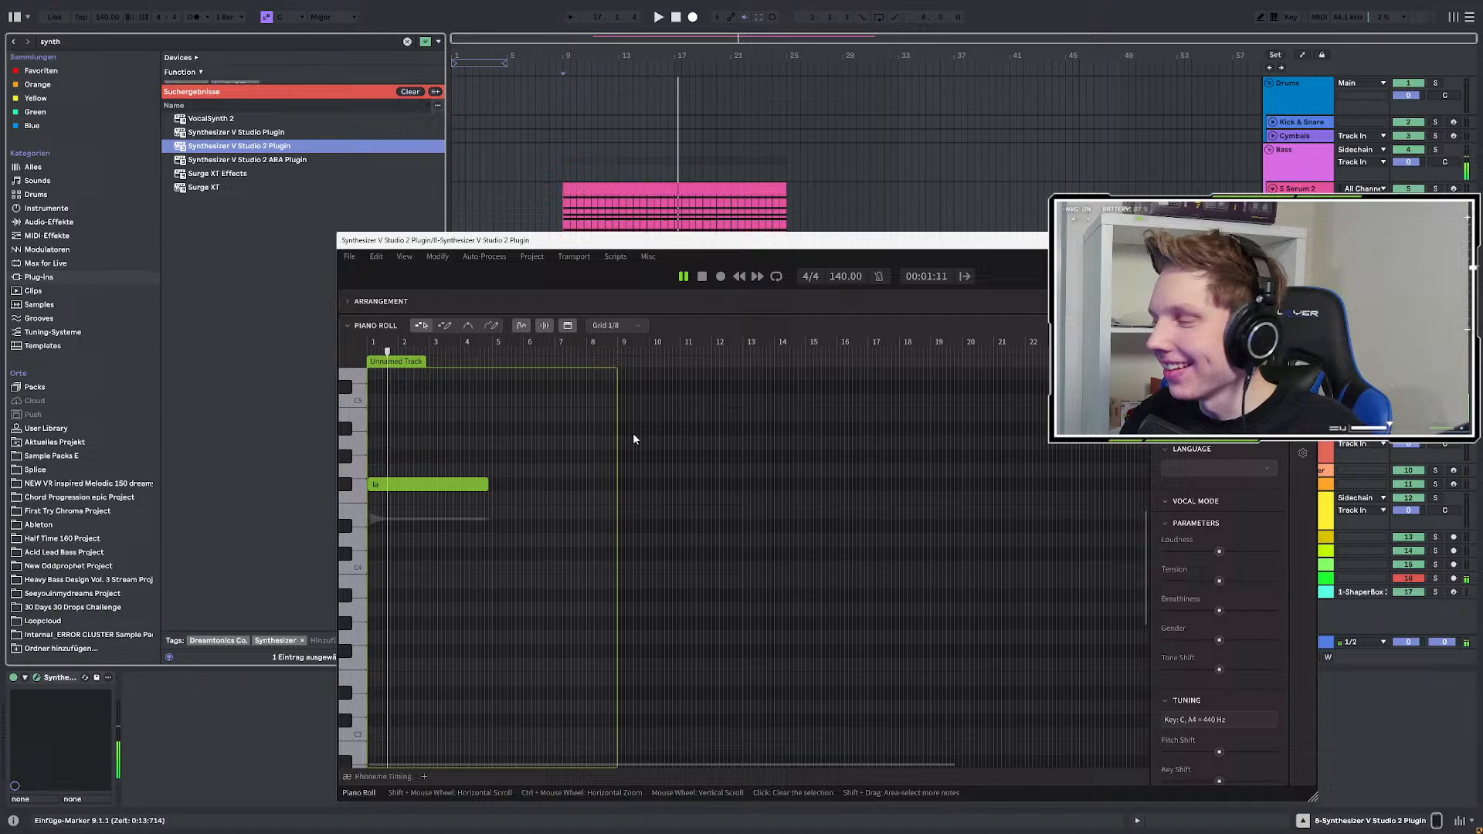
key("space")
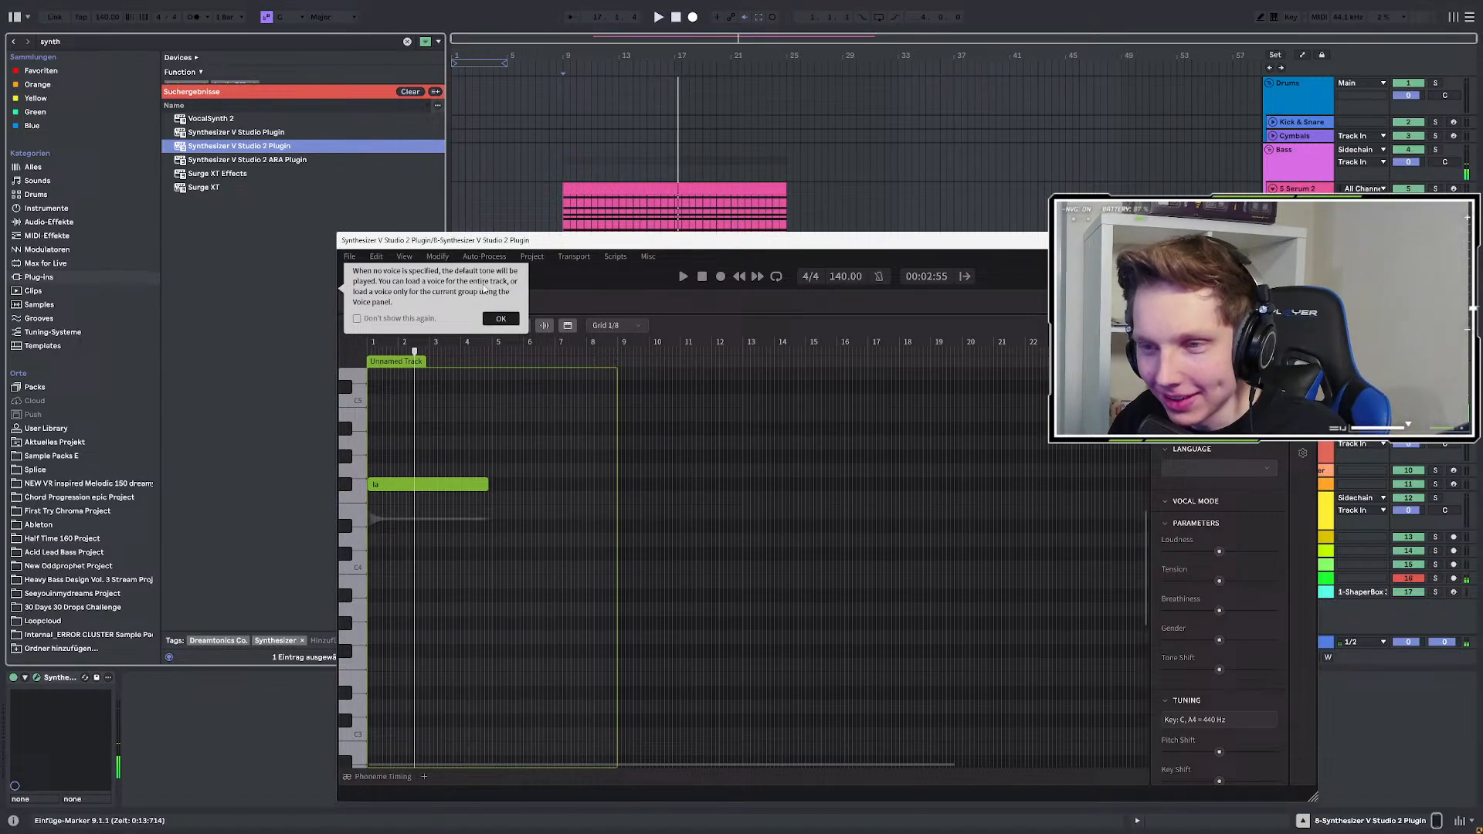
Dismiss the missing-voice notice and load the SOLARIA II voice.
left_click_drag(489, 242, 372, 188)
left_click(383, 264)
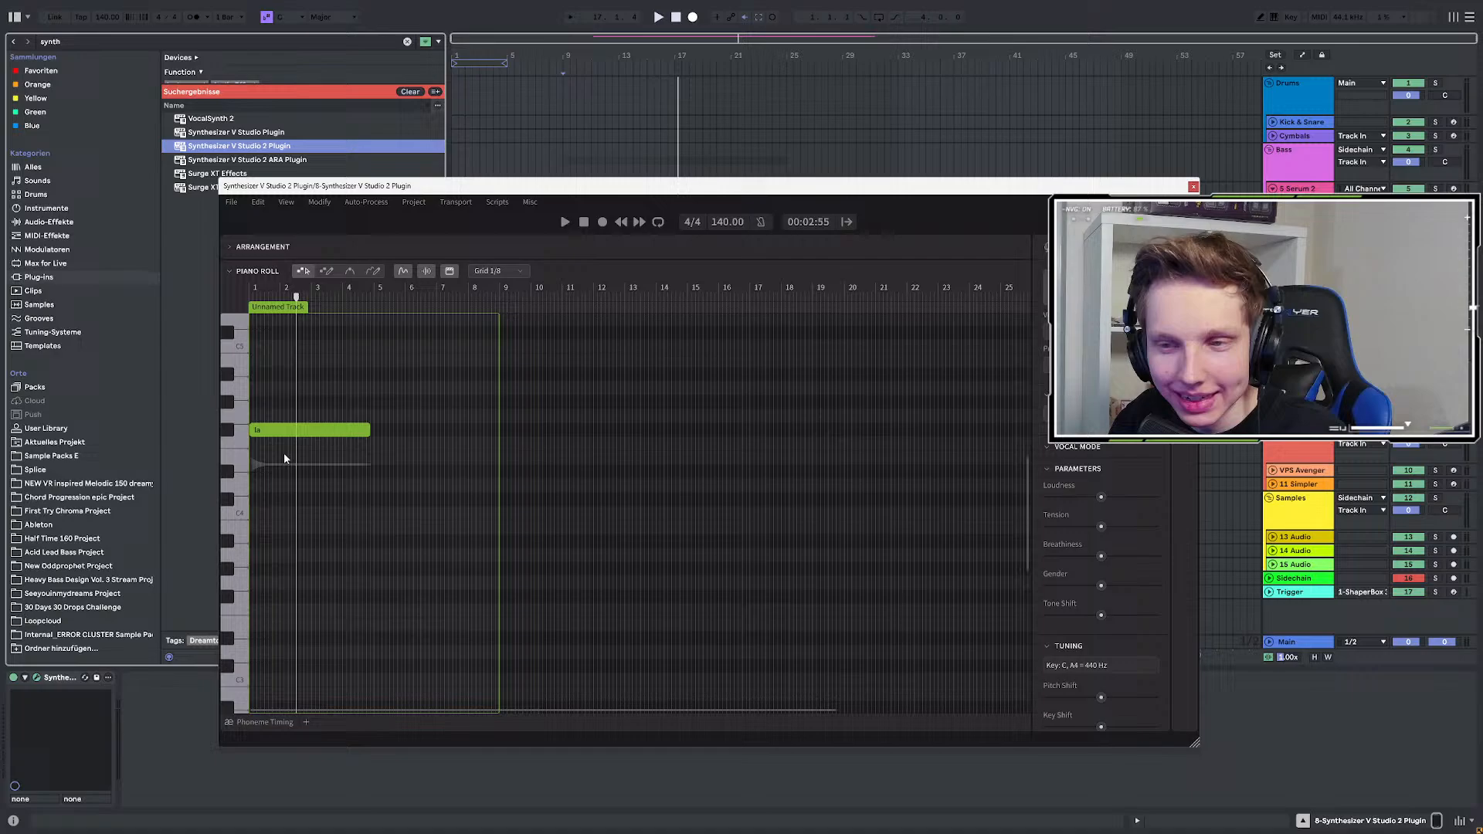
Keep the F#4 note's lyric as "la" and lengthen the note slightly at its end.
double_click(283, 430)
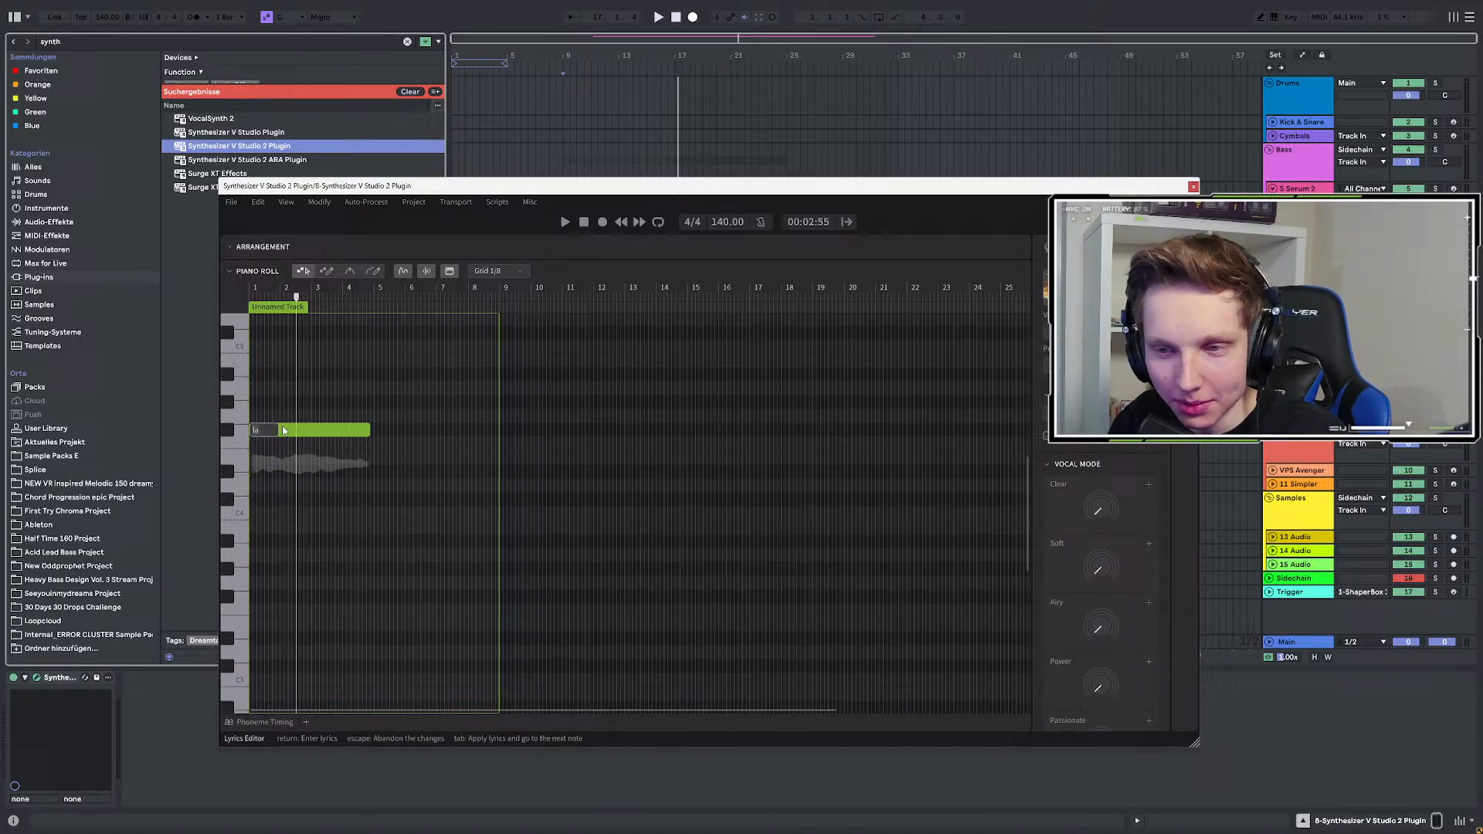
key("Return")
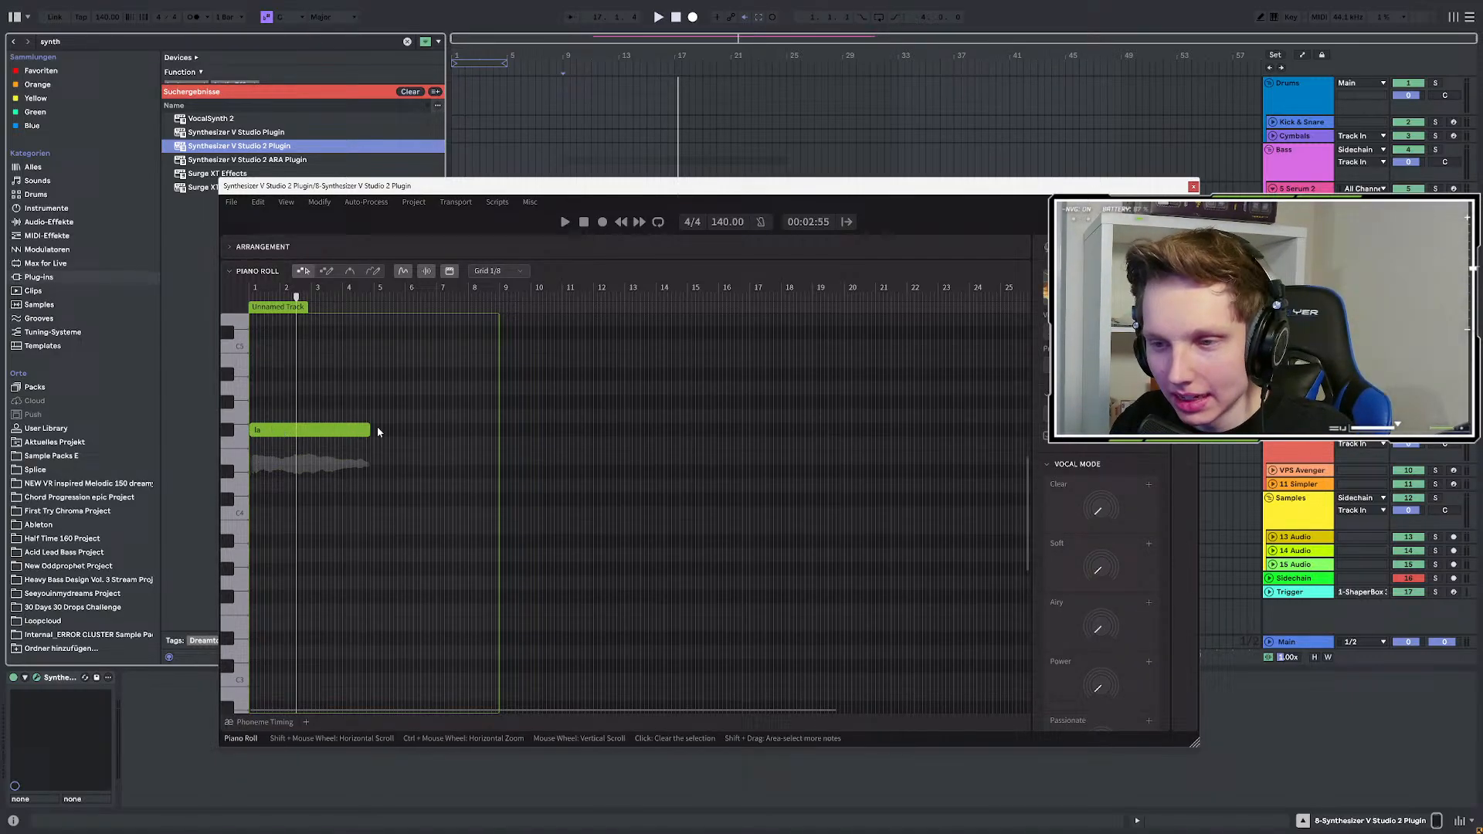
left_click_drag(370, 434, 373, 435)
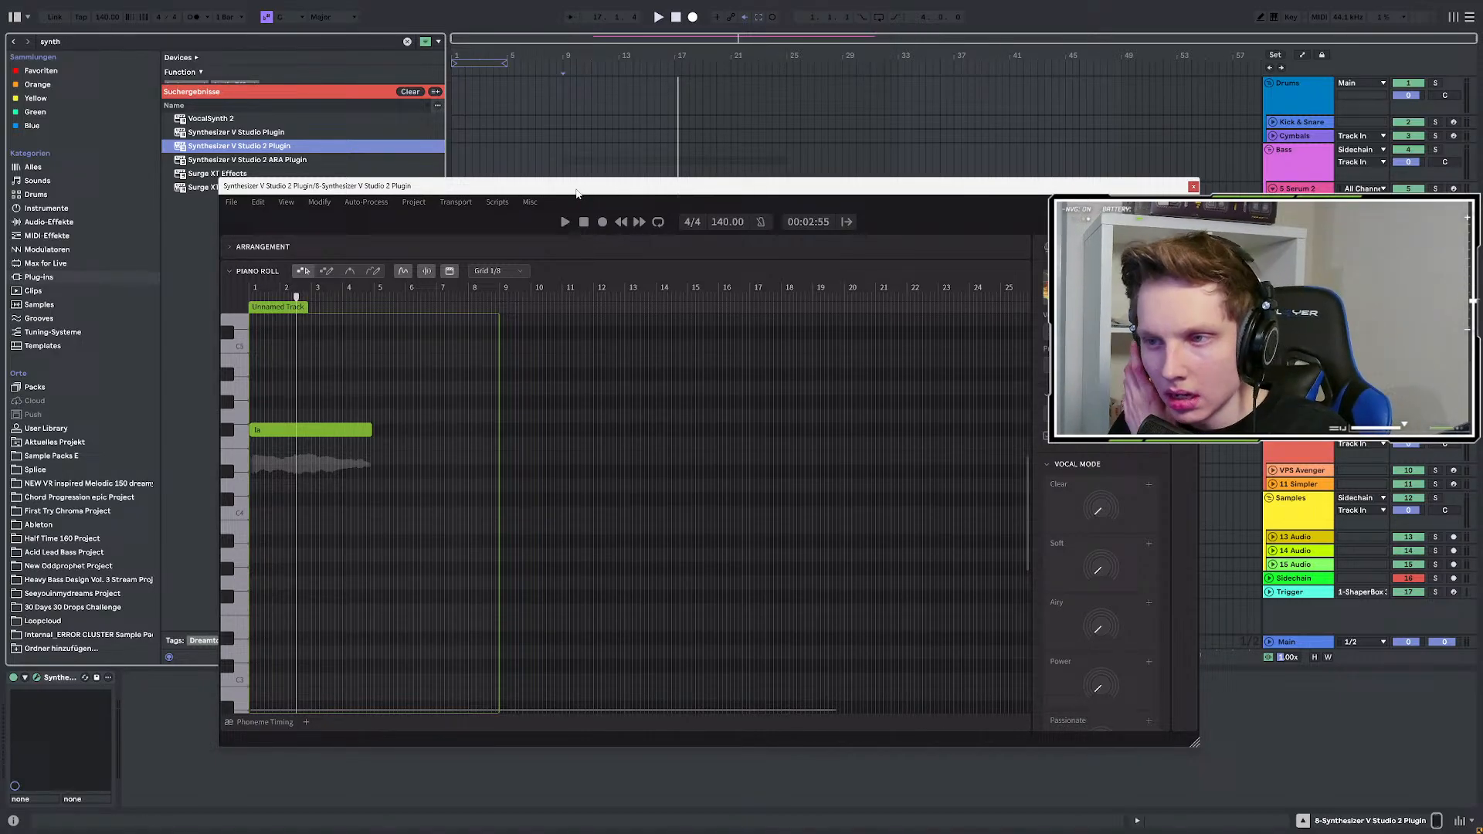
Uncover the arrangement clips and play repeatedly from bar 9 to check where the Synthesizer V playhead starts.
left_click(796, 3)
key("space")
left_click_drag(545, 186, 545, 438)
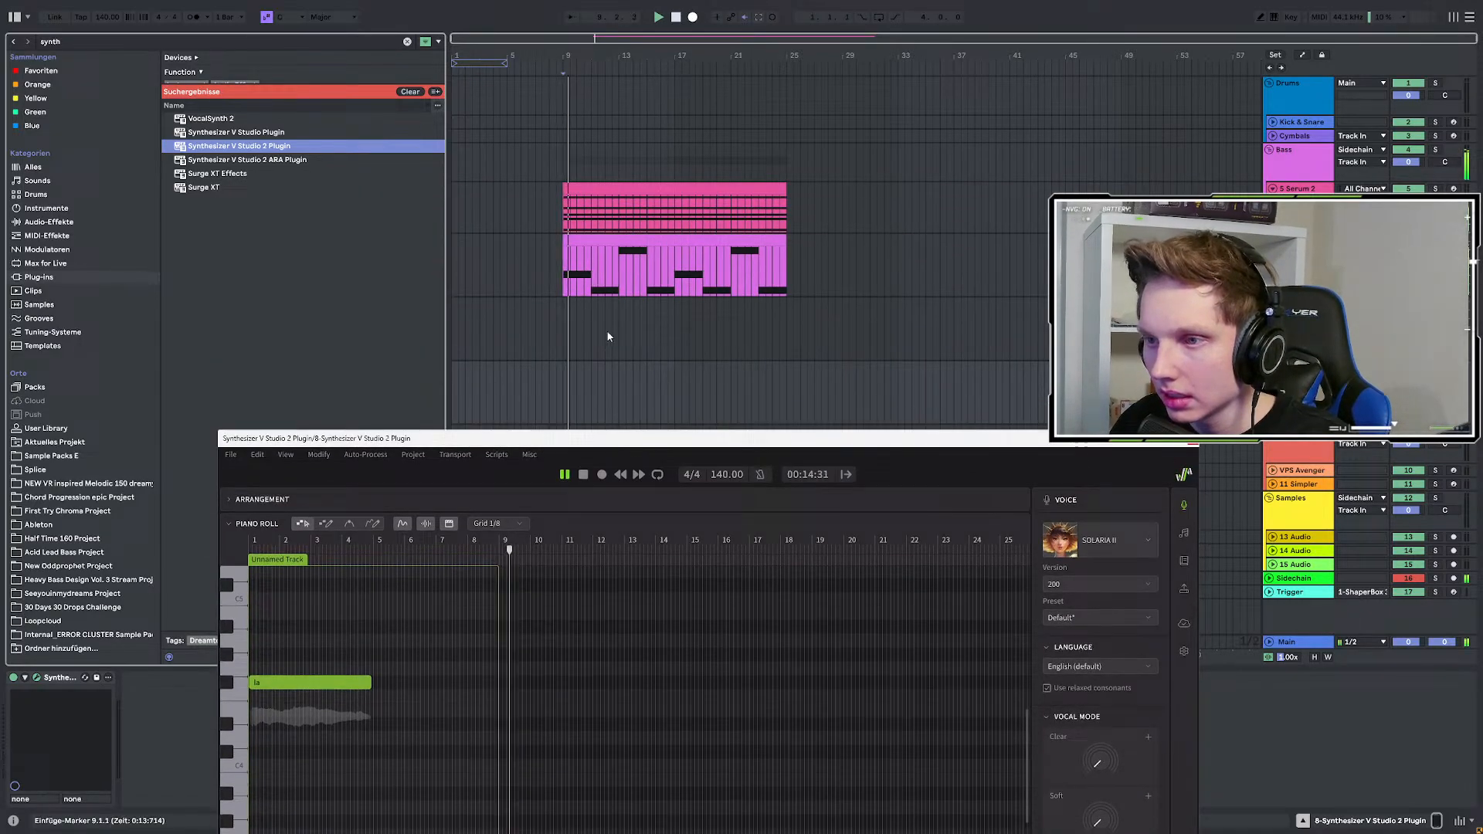
key("space")
left_click(564, 266)
key("space")
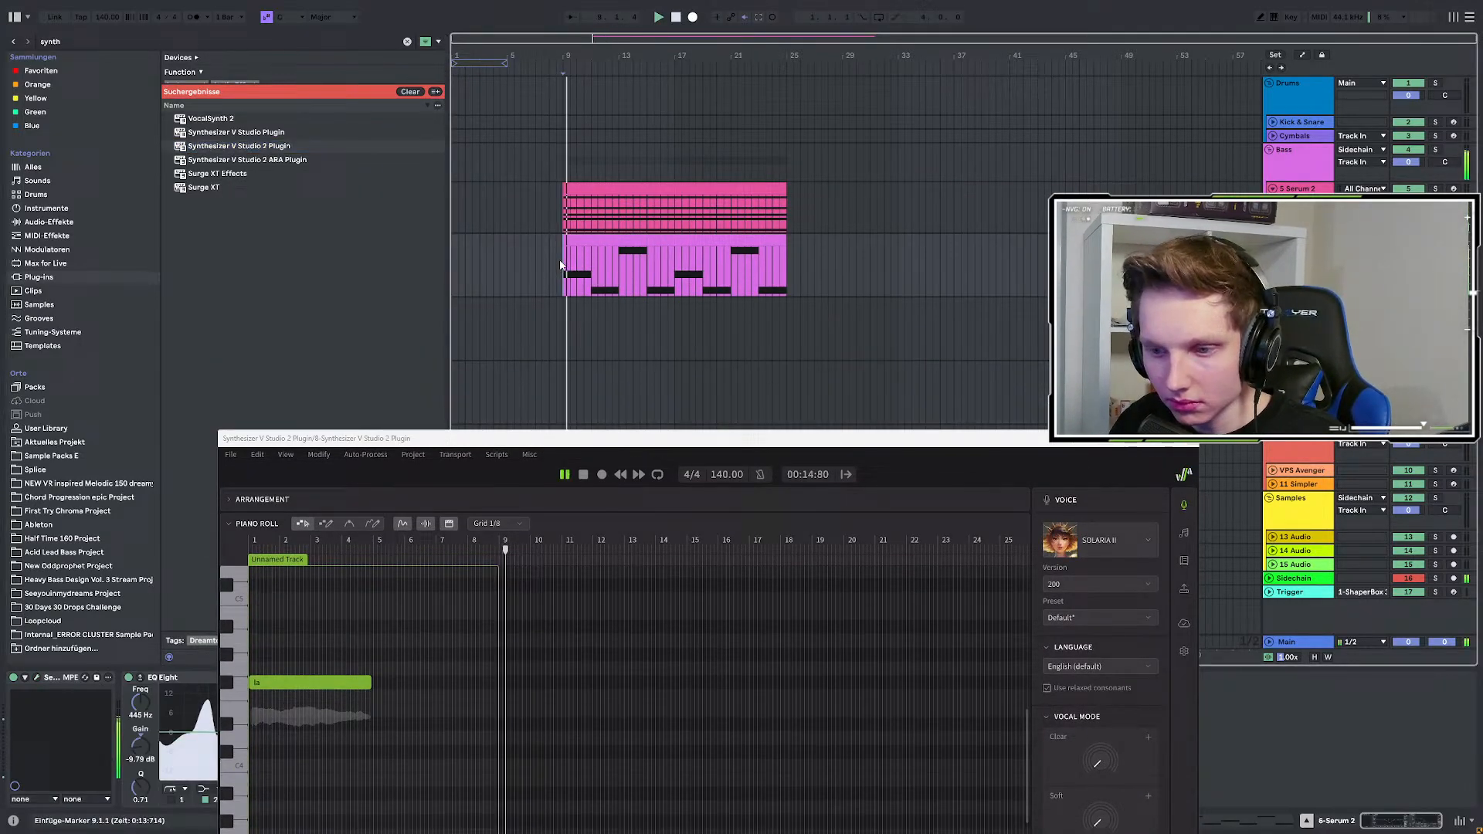
key("space")
key("space")
key("space")
key("space")
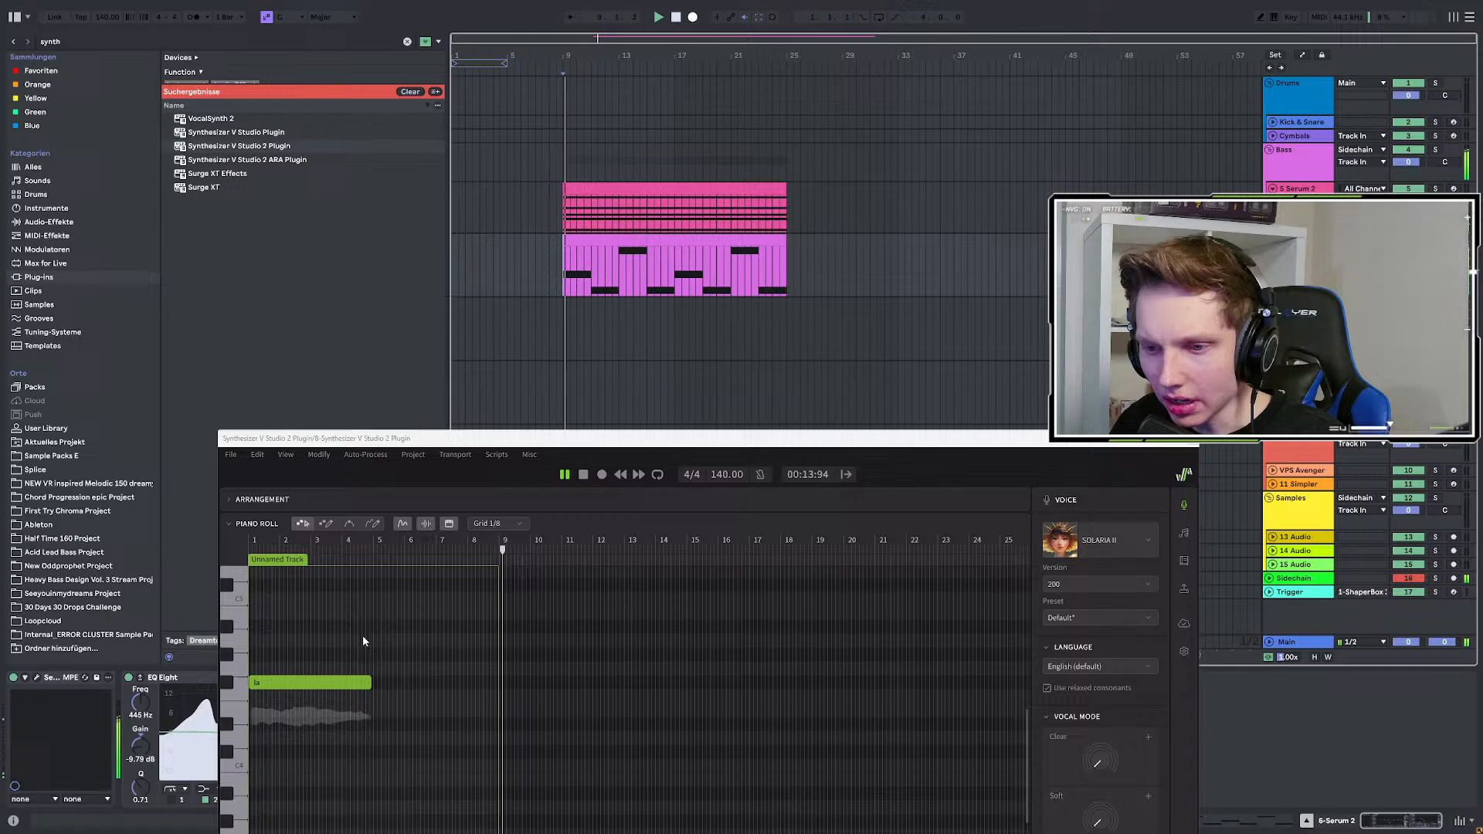
key("space")
Move the "la" note from bar 1 to the playhead at bar 9 in the piano roll.
left_click(312, 690)
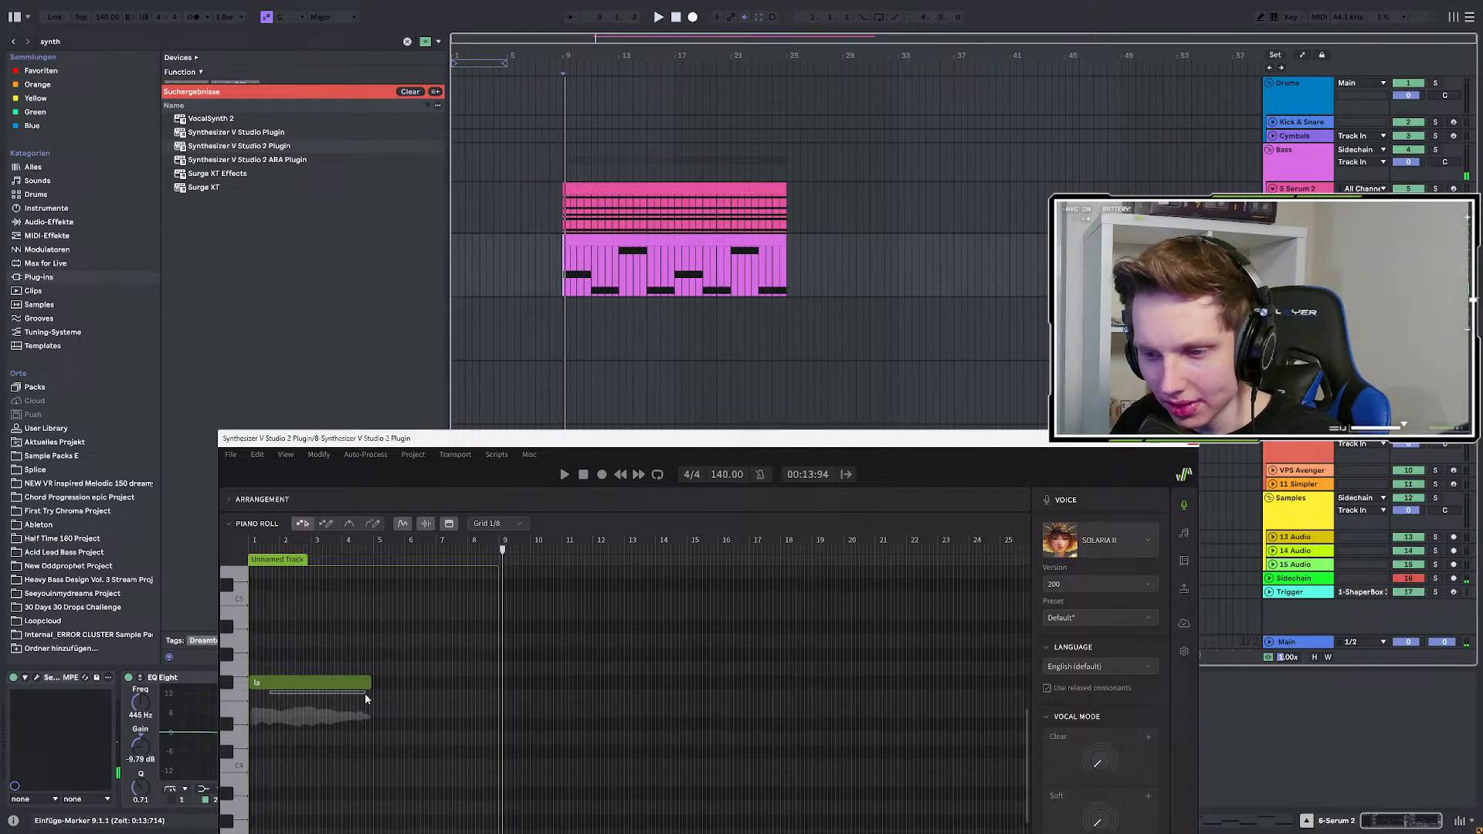
left_click(323, 684)
left_click_drag(324, 684, 567, 692)
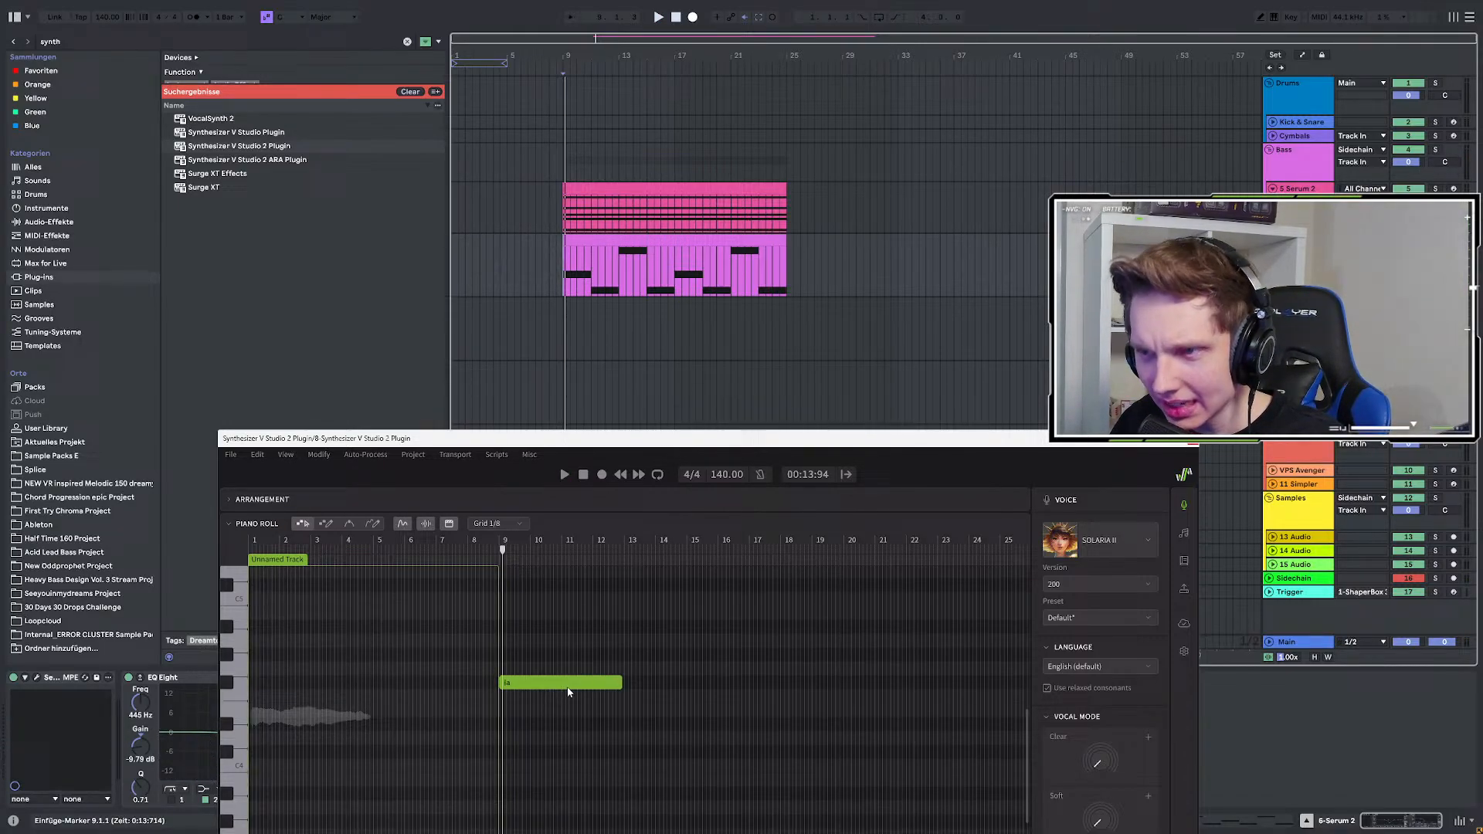
key("Delete")
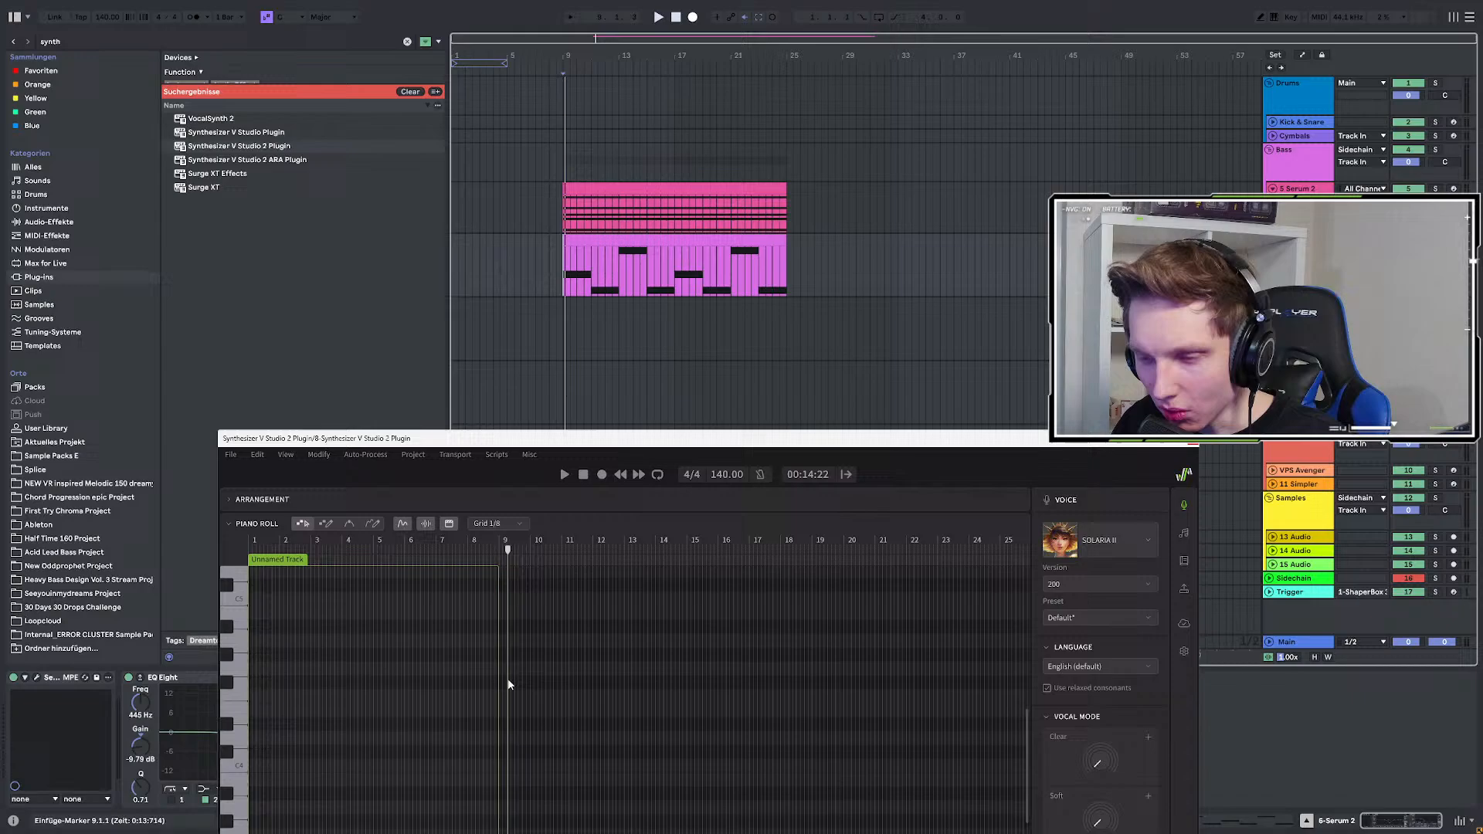
key("space")
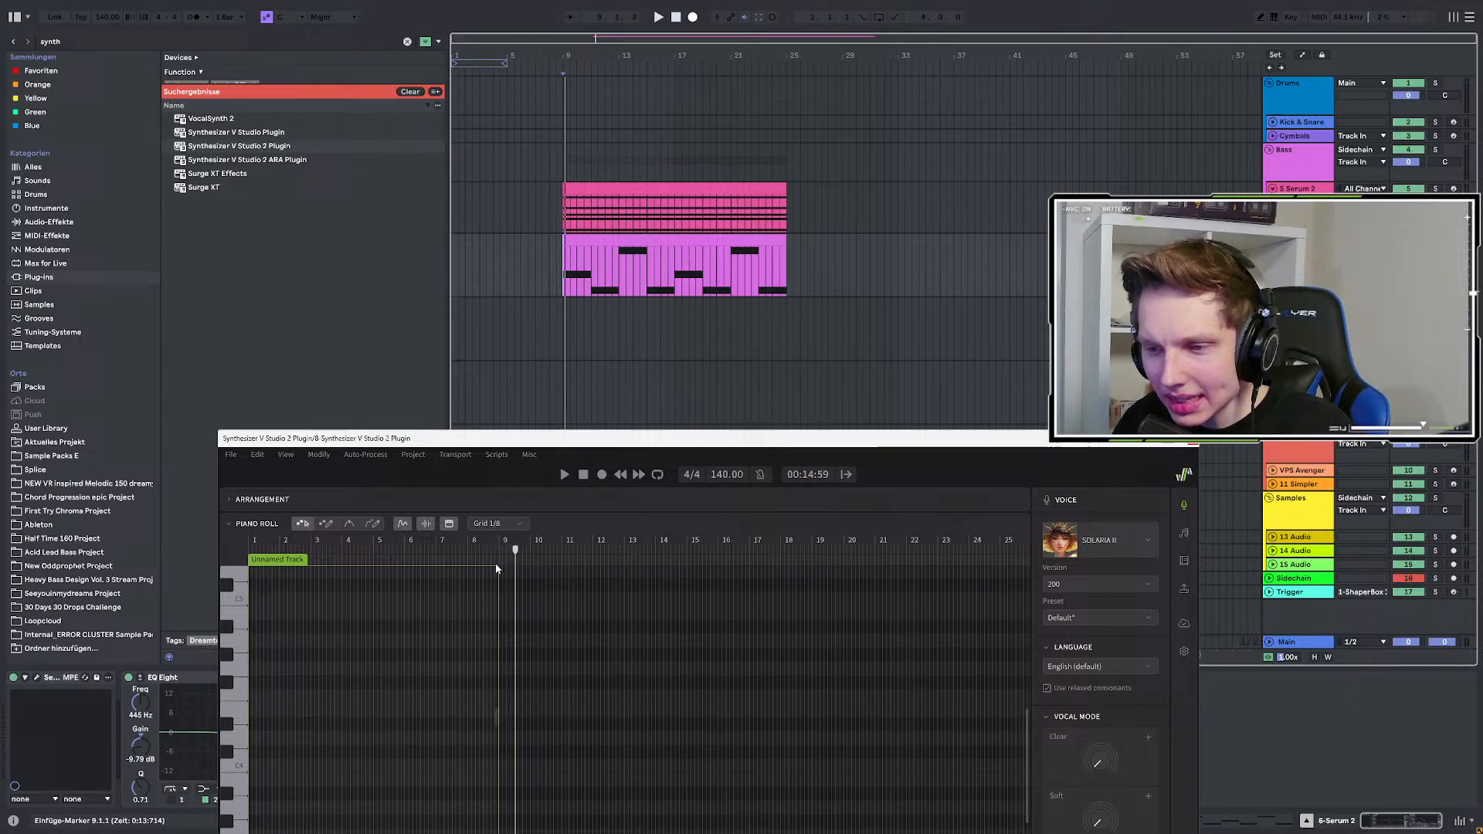
key("ctrl+z")
Shift the "la" note slightly earlier to align its start with bar 9 and play the arrangement.
scroll(506, 707, "up", 3)
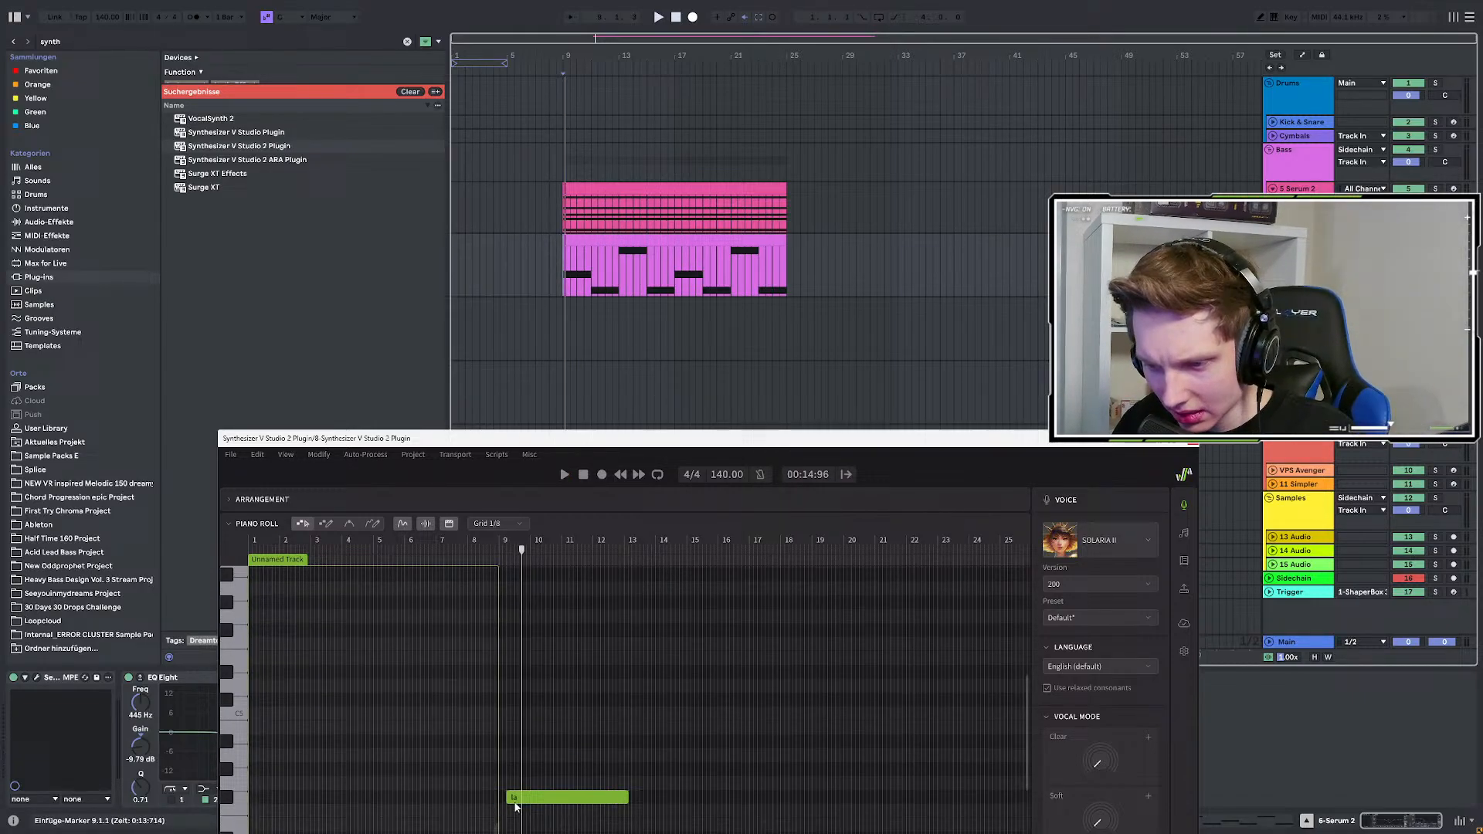
left_click_drag(516, 807, 509, 806)
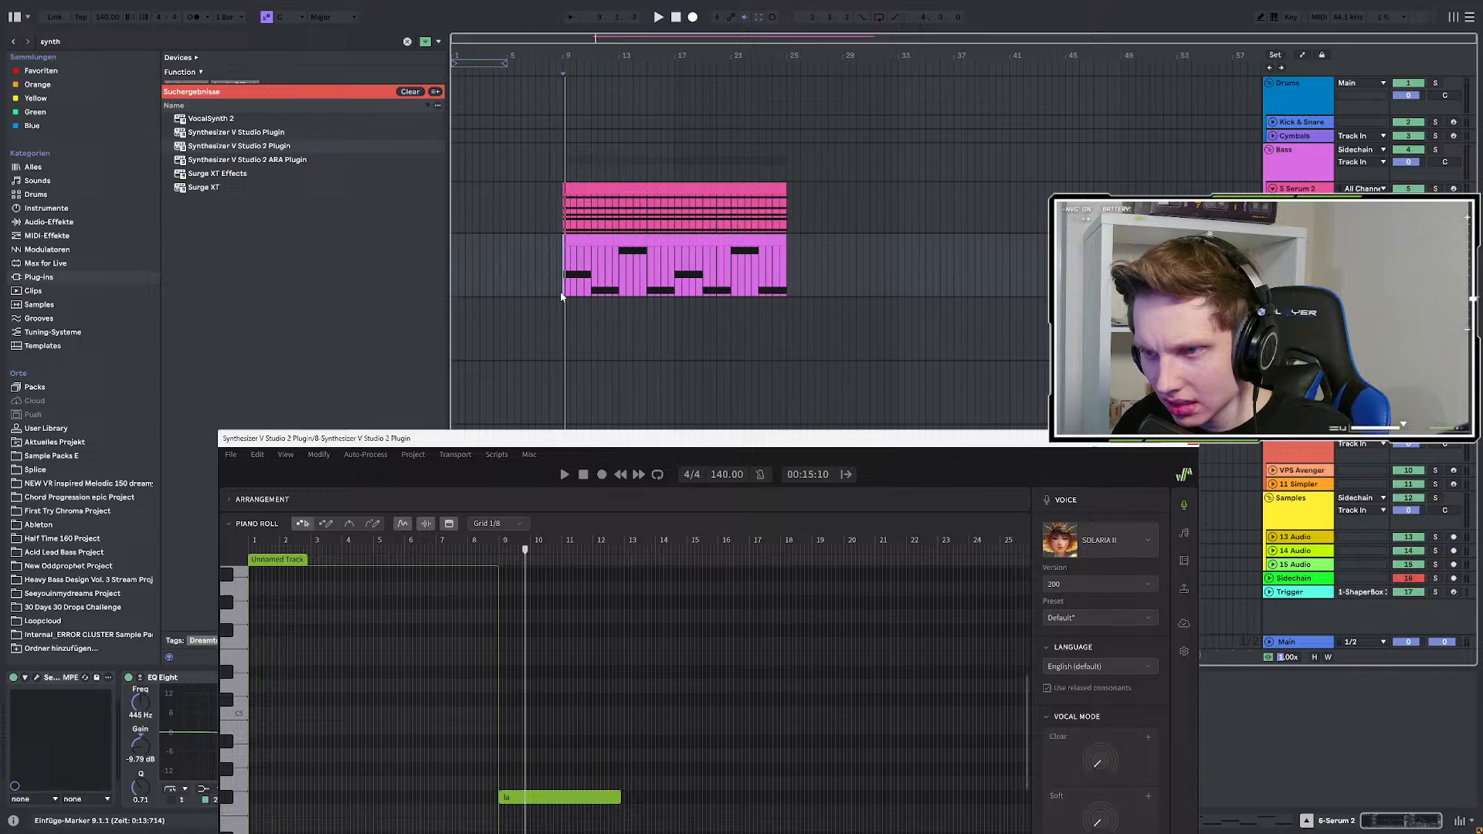
key("space")
key("space")
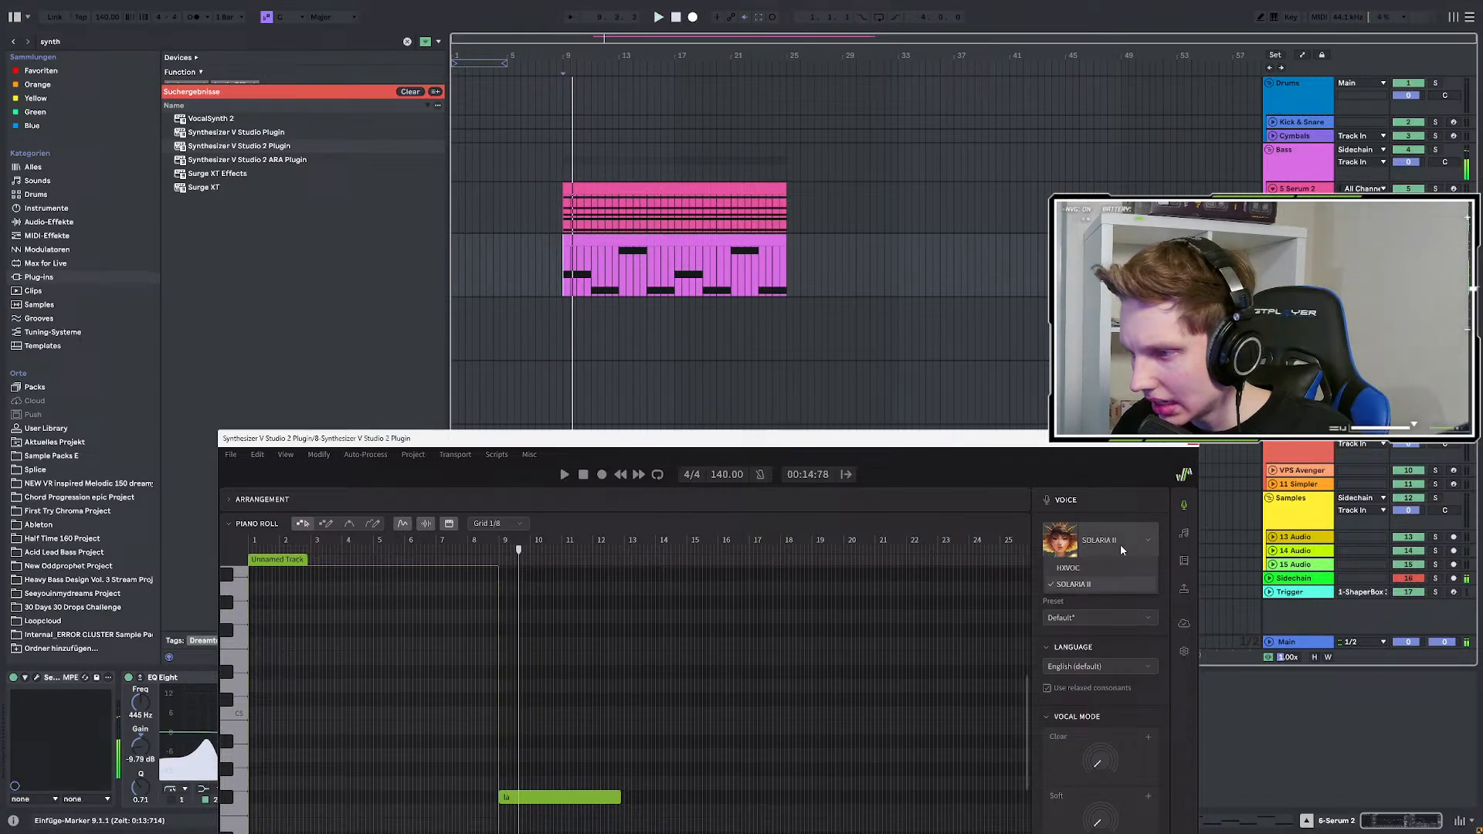
Play again from bar 9 and extend the end of the Unnamed Track group to about bar 24.
left_click_drag(957, 449, 918, 193)
key("space")
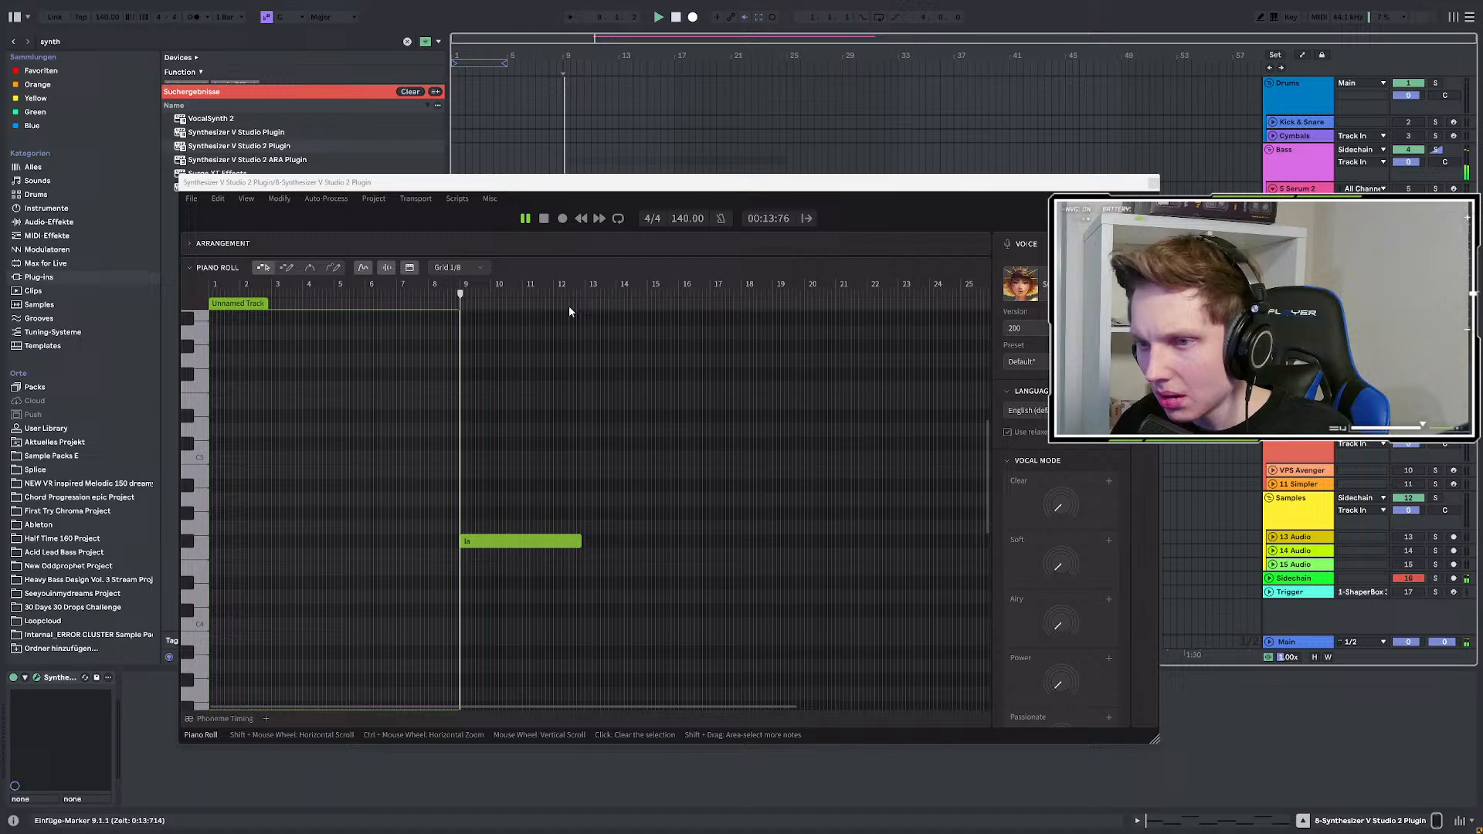
key("space")
scroll(473, 362, "up", 3)
key("space")
key("space")
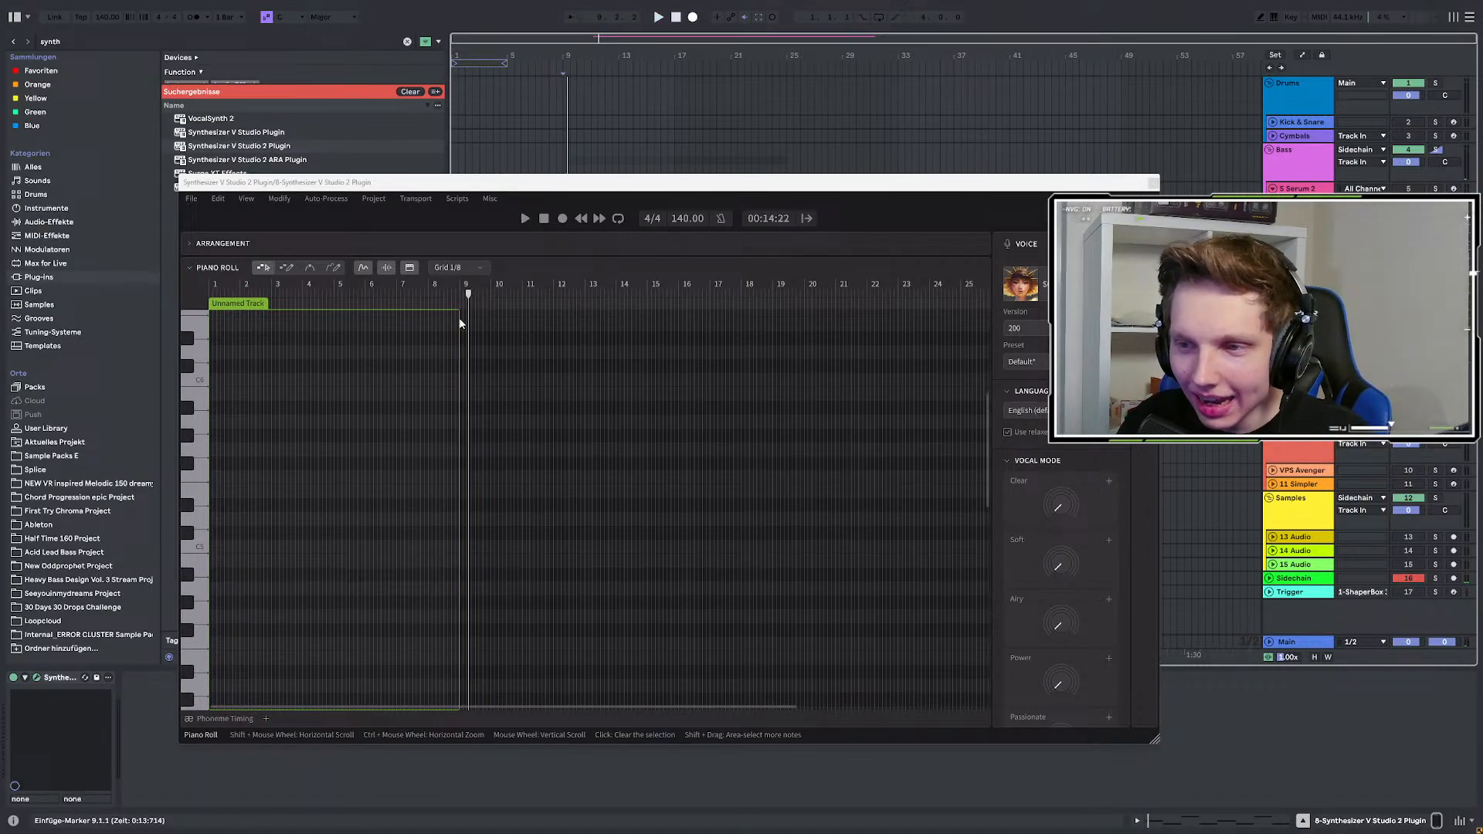
left_click_drag(458, 319, 927, 379)
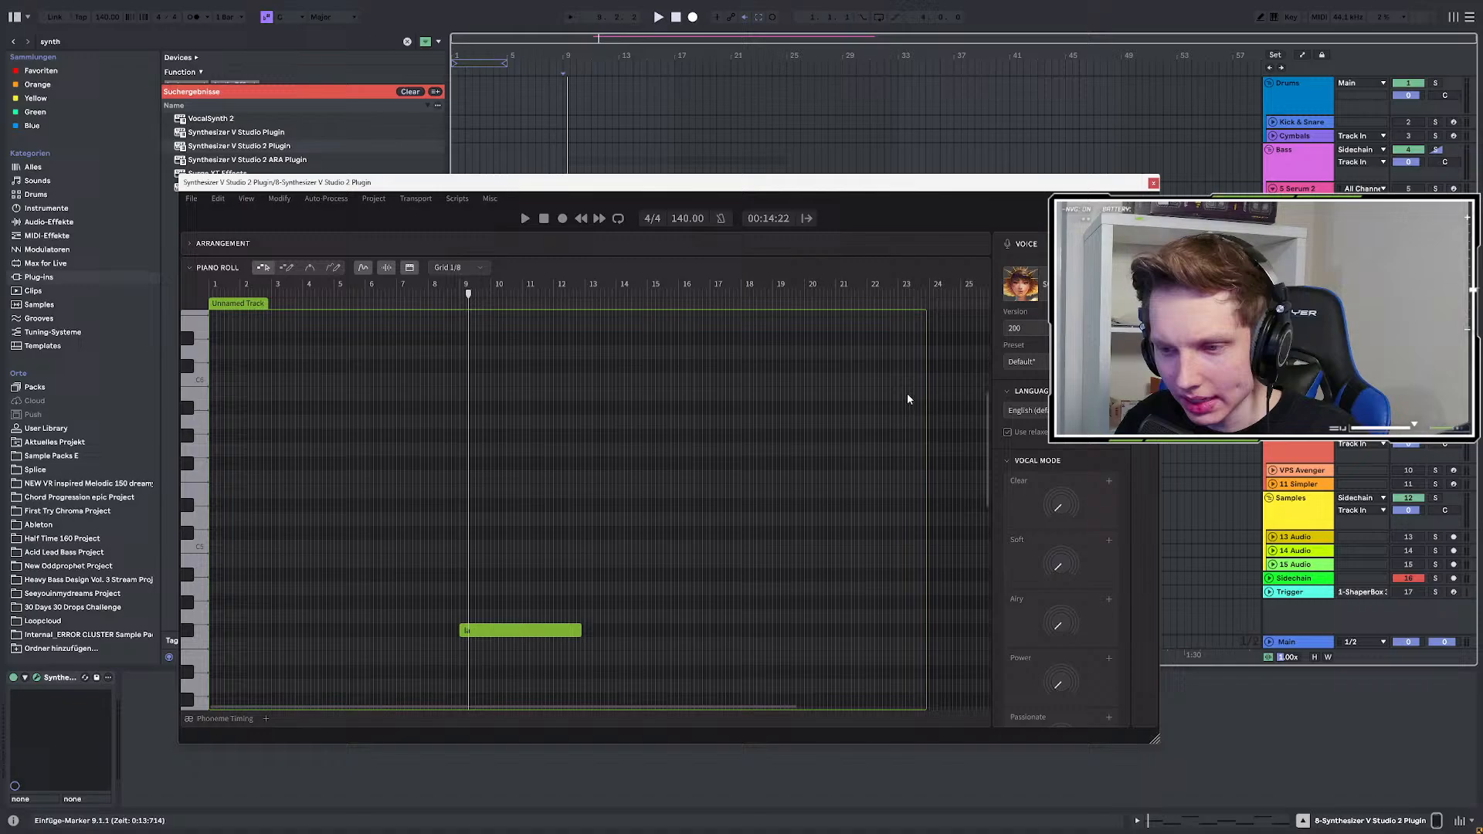
Play the "la" note repeatedly with the arrangement from bar 9 to check how it sounds in time.
key("space")
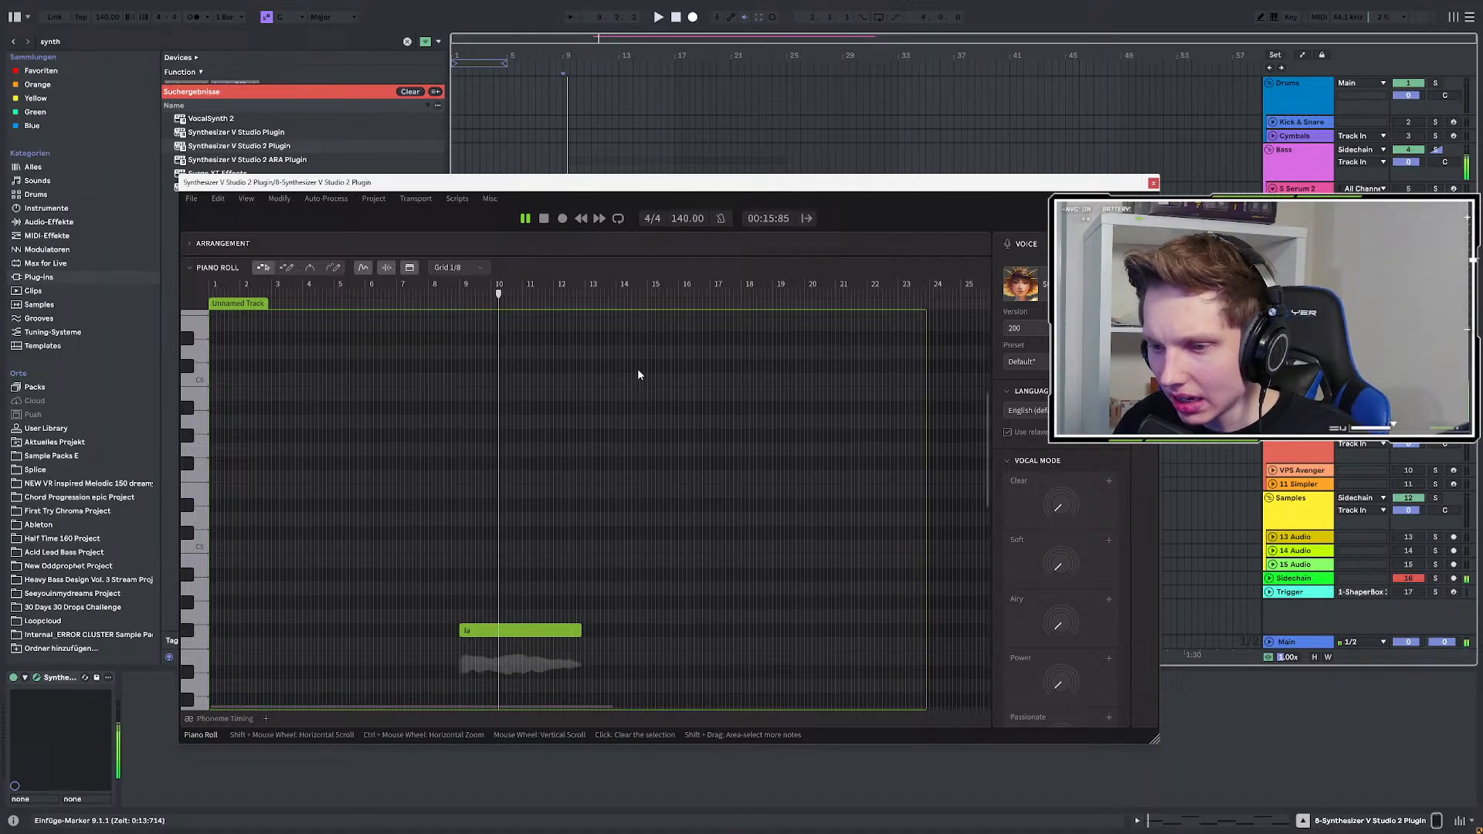
key("space")
key("space")
key("space")
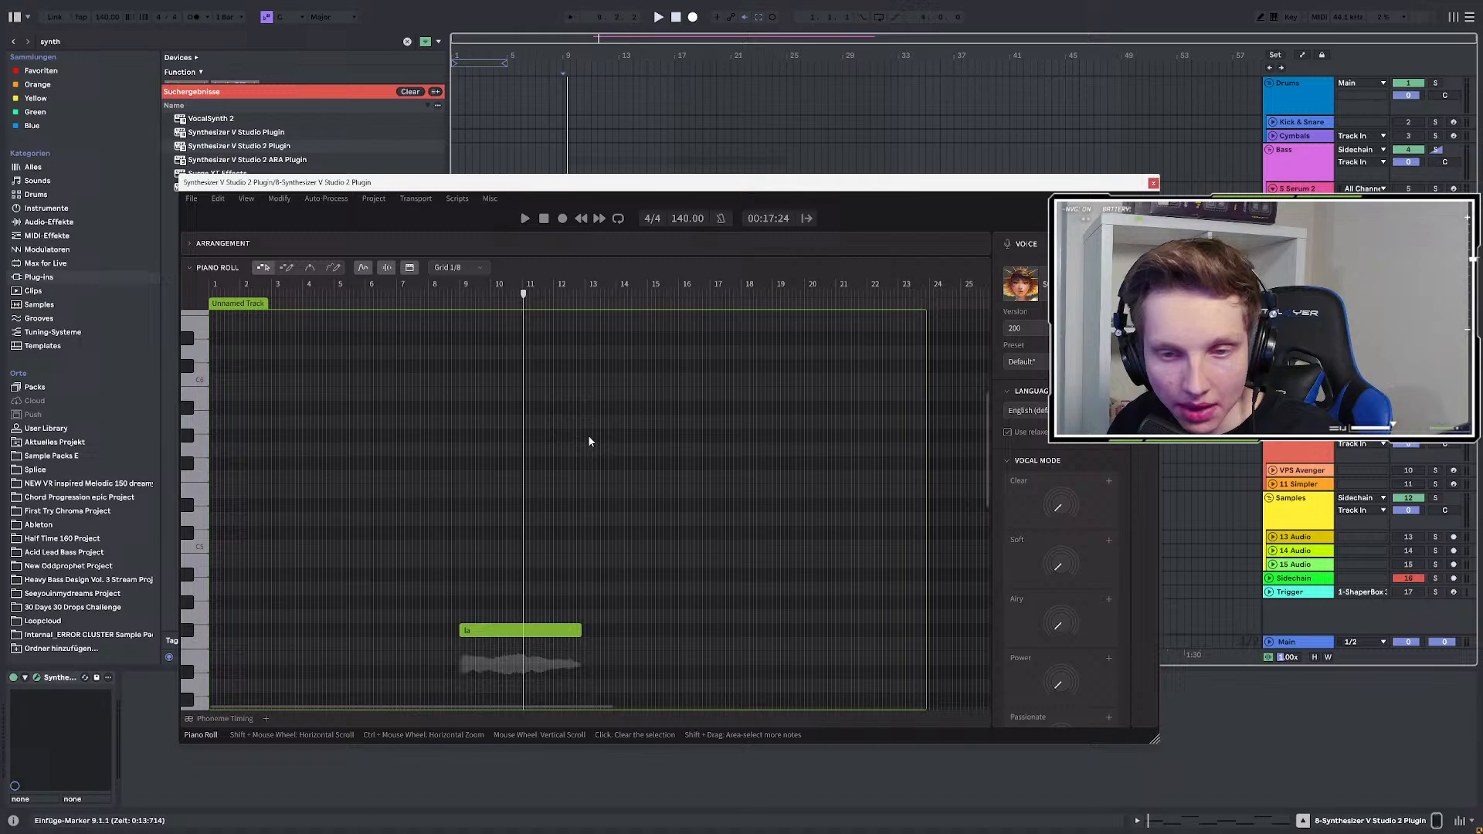
key("space")
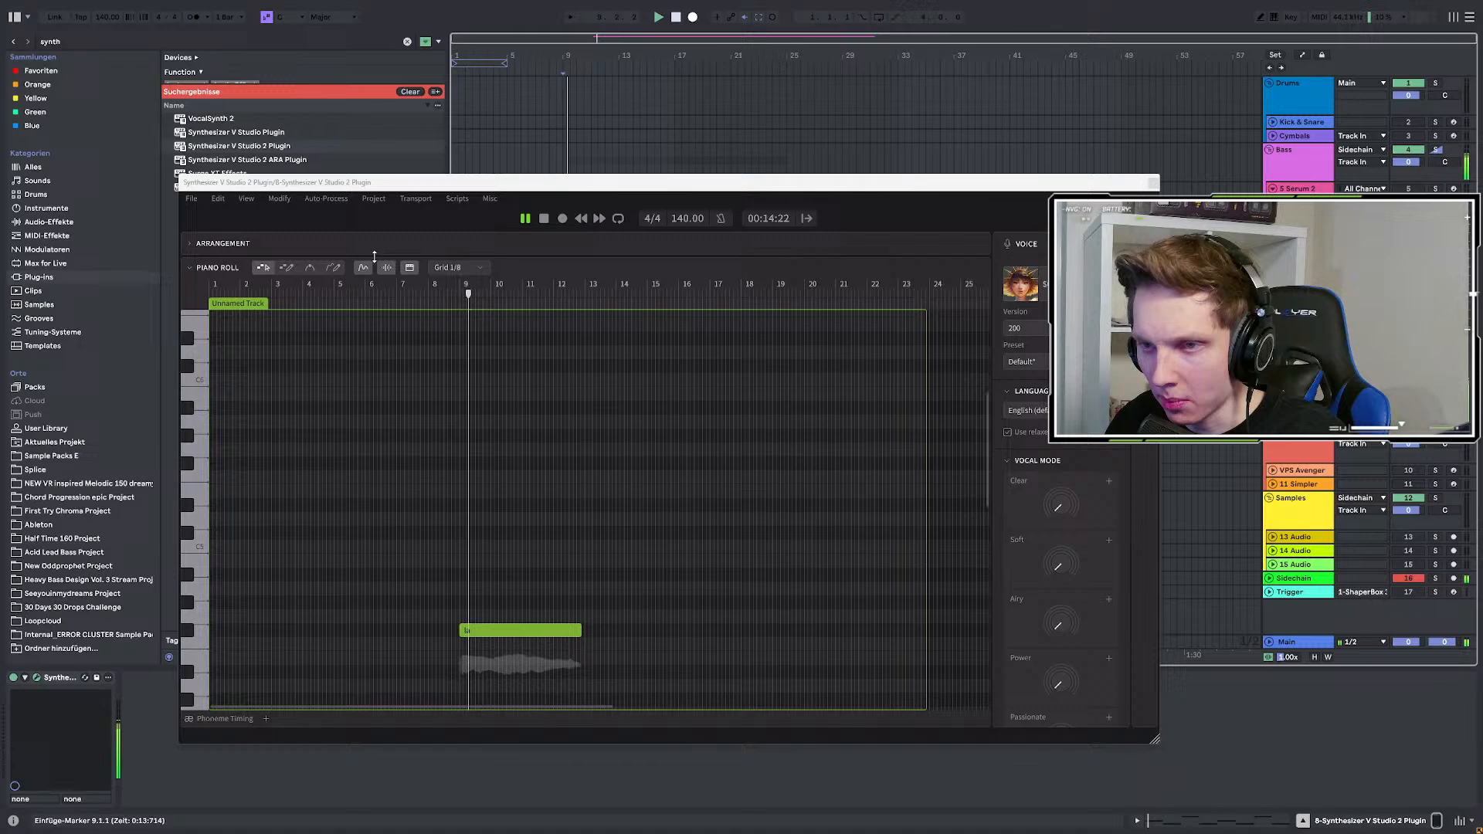
left_click_drag(530, 182, 551, 158)
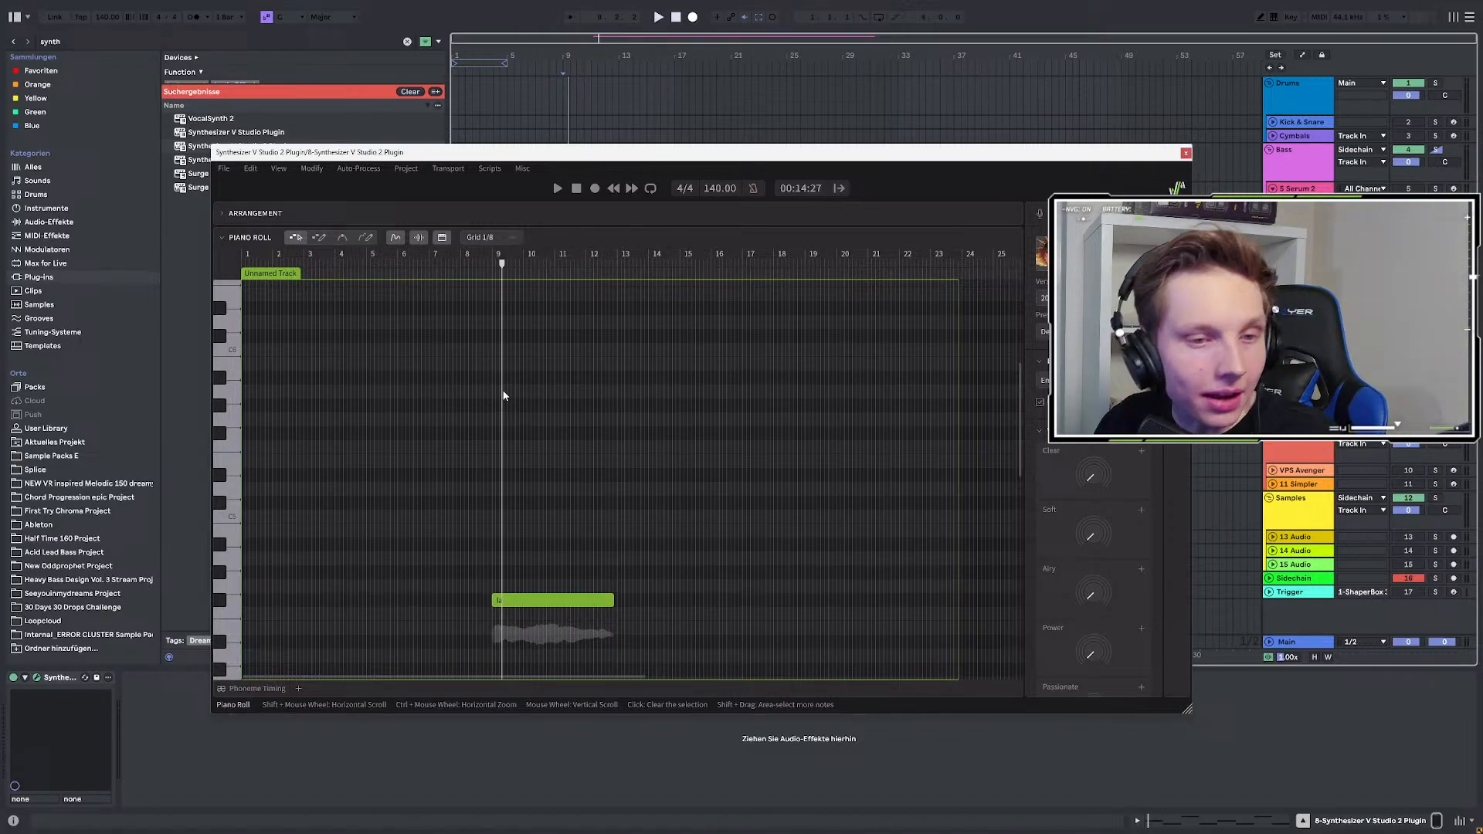
key("space")
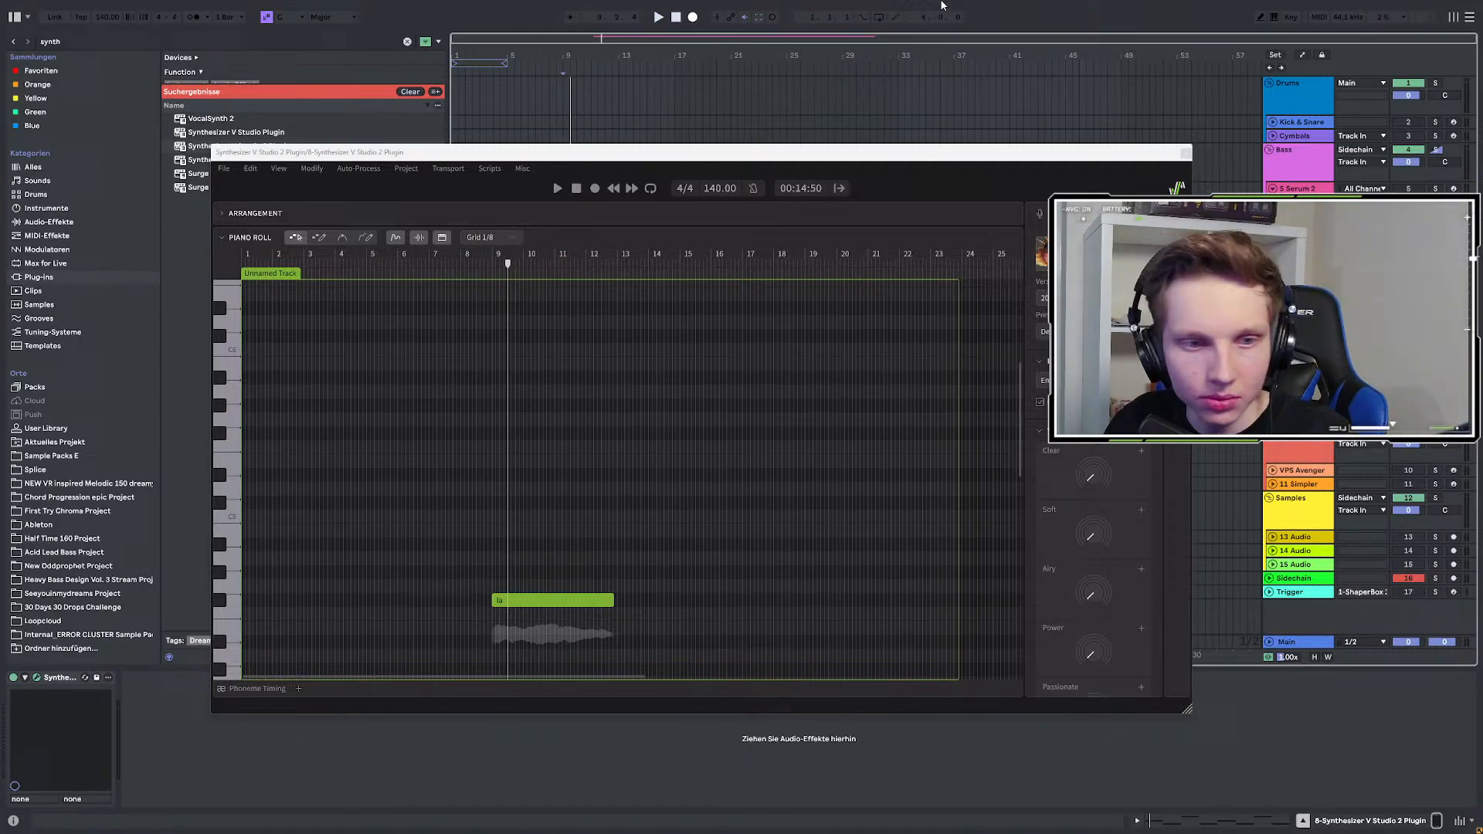
key("space")
key("space")
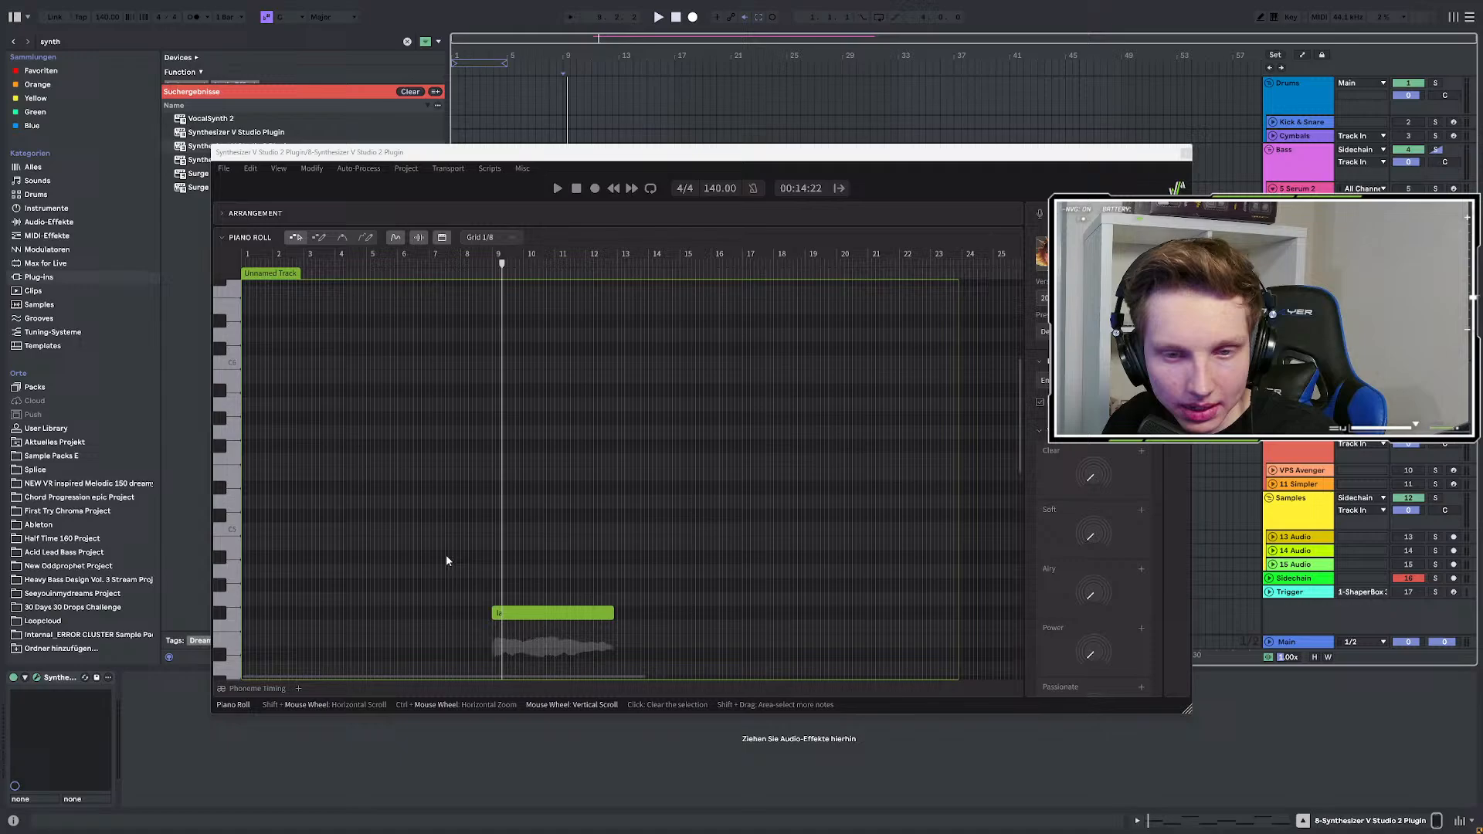
Nudge the "la" note's start around bar 9 and place the plugin playhead just before the note.
scroll(446, 557, "down", 2)
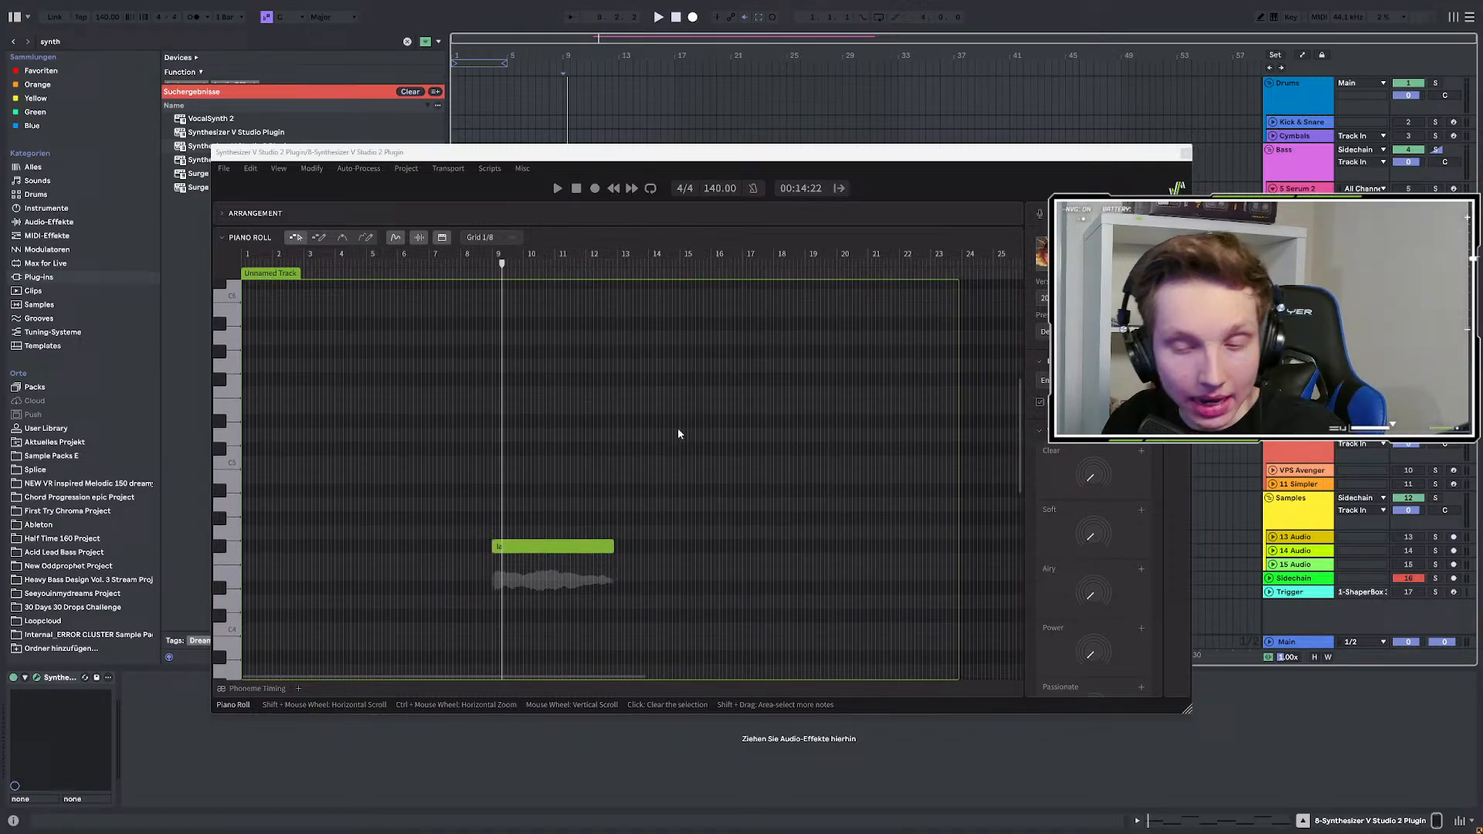
left_click_drag(503, 548, 504, 549)
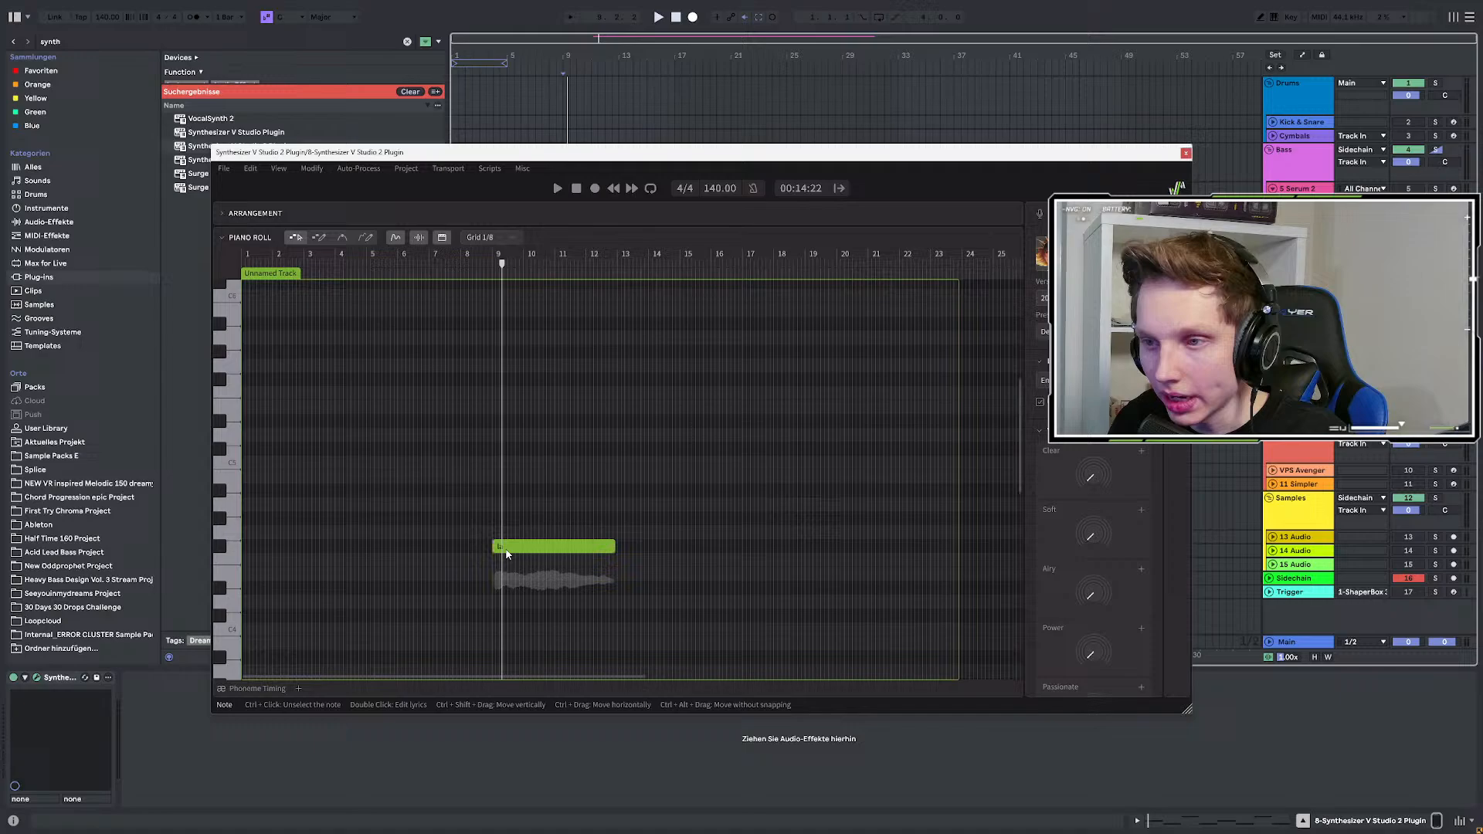
left_click(499, 267)
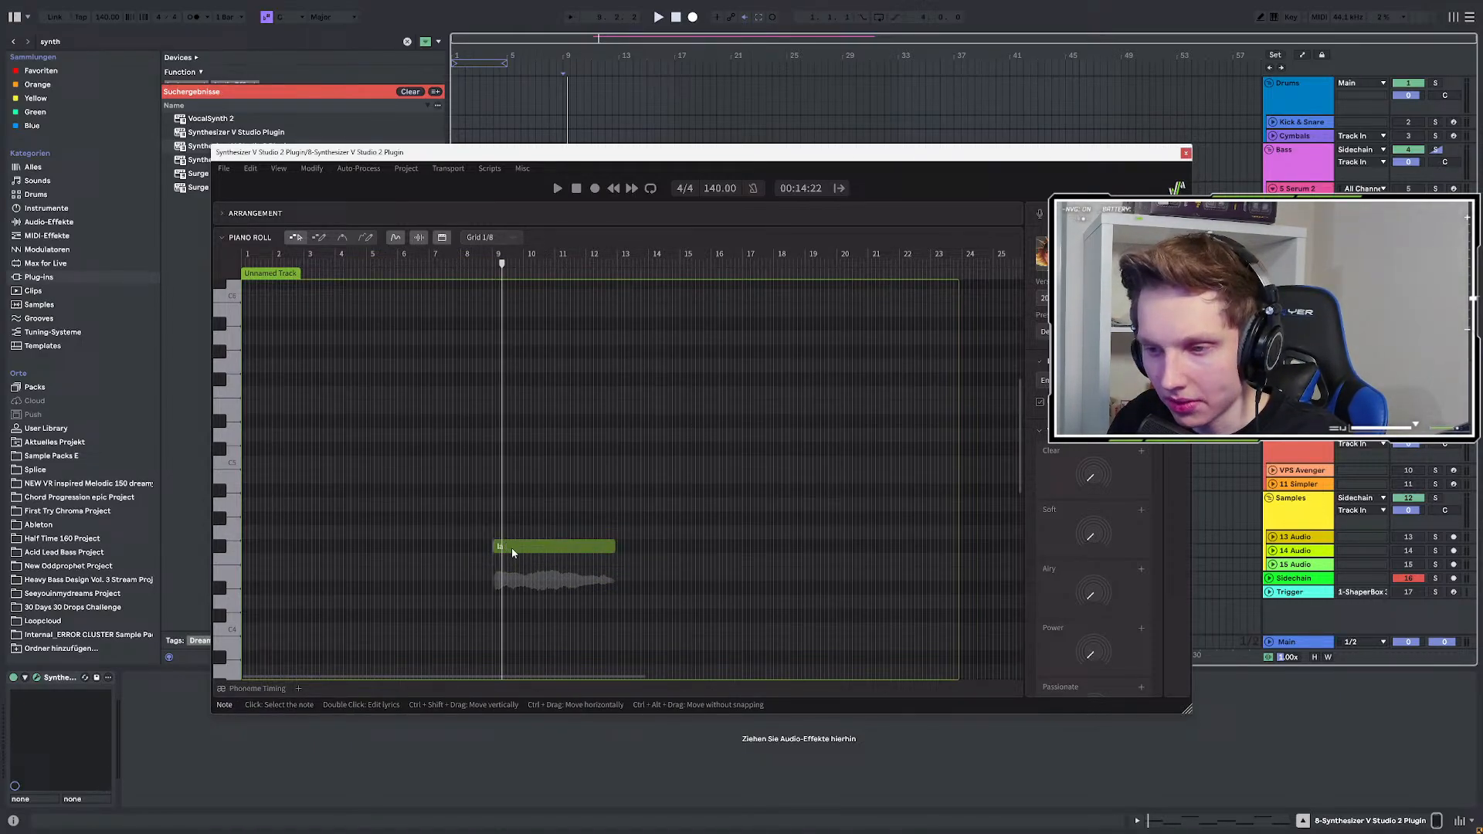
left_click_drag(515, 550, 501, 548)
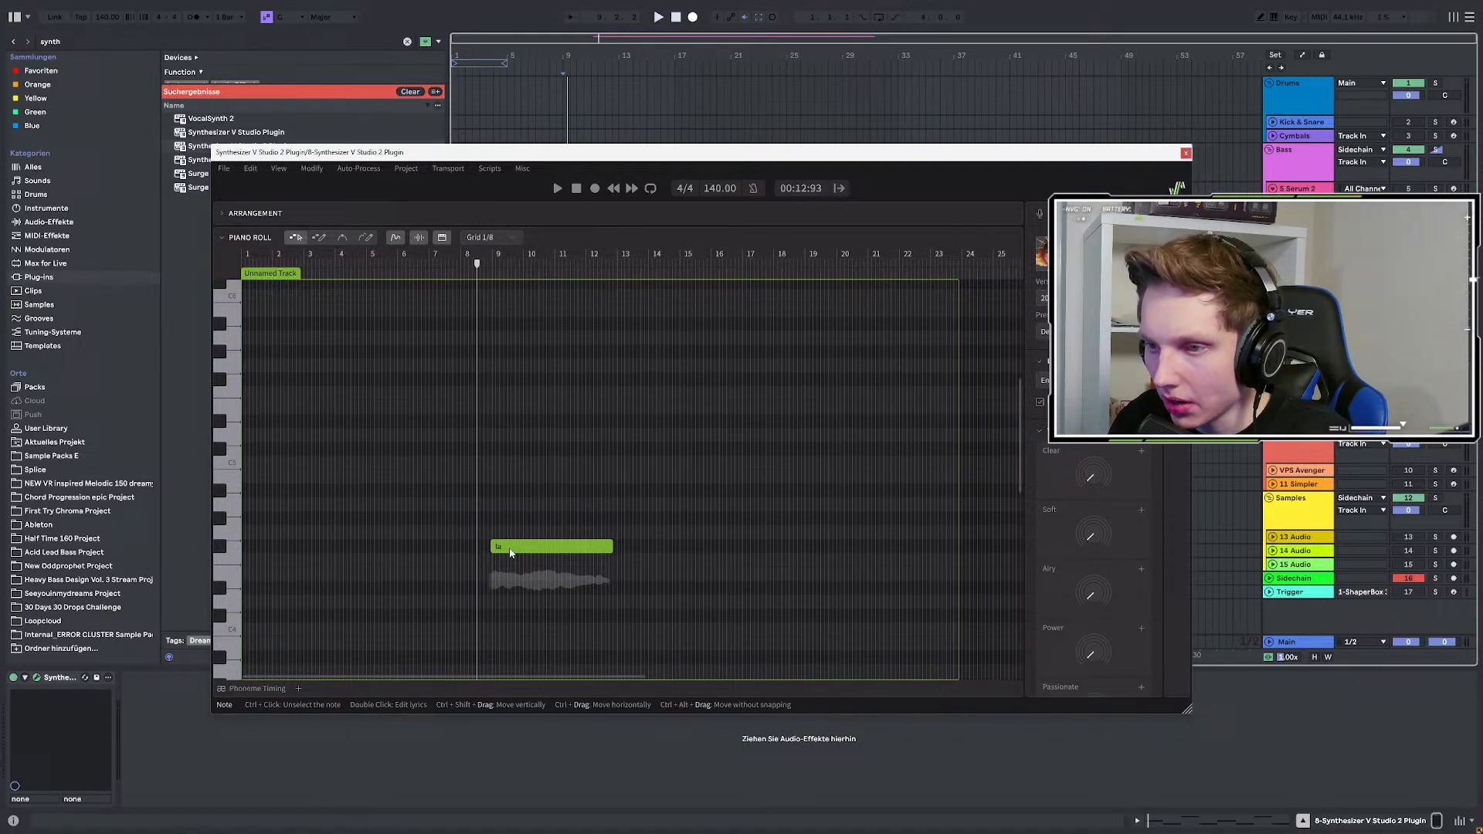
left_click_drag(505, 546, 508, 548)
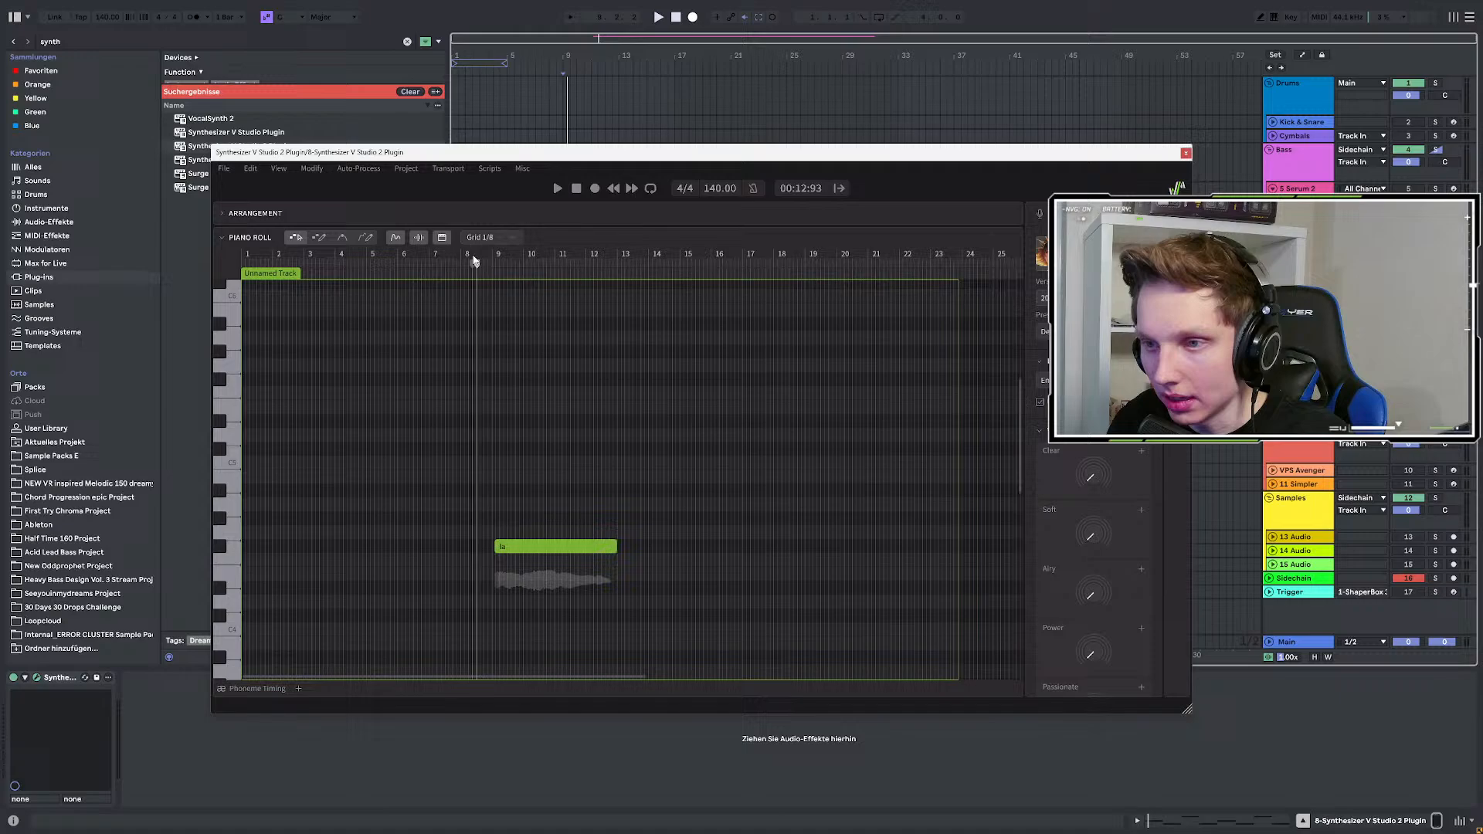
mouse_move(475, 263)
left_mouse_down()
mouse_move(435, 265)
mouse_move(474, 281)
mouse_move(485, 264)
left_mouse_up()
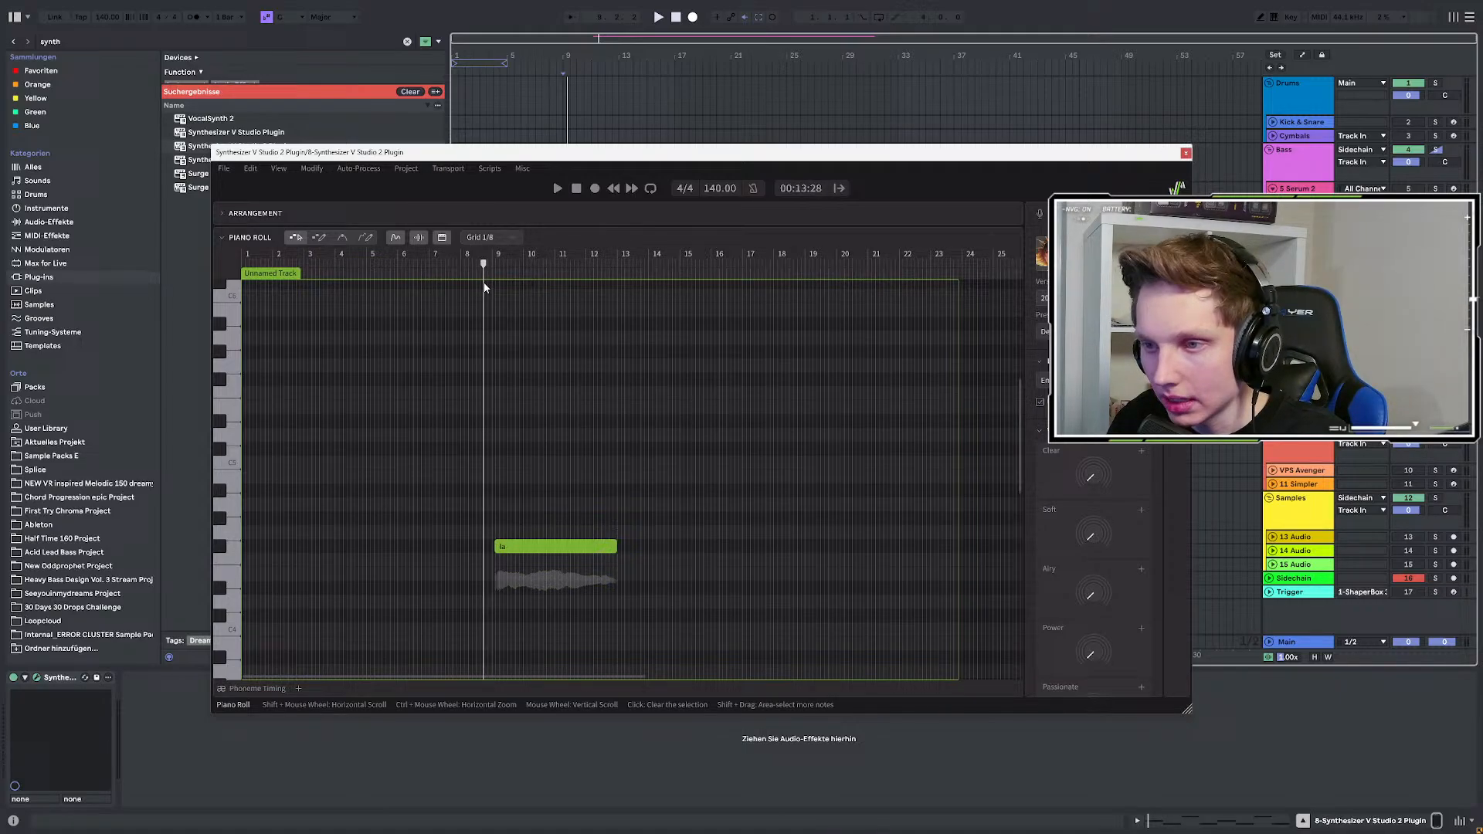
Set the piano roll grid to 1/2 and play the arrangement from bar 9.
scroll(477, 549, "up", 3)
scroll(480, 549, "down", 4)
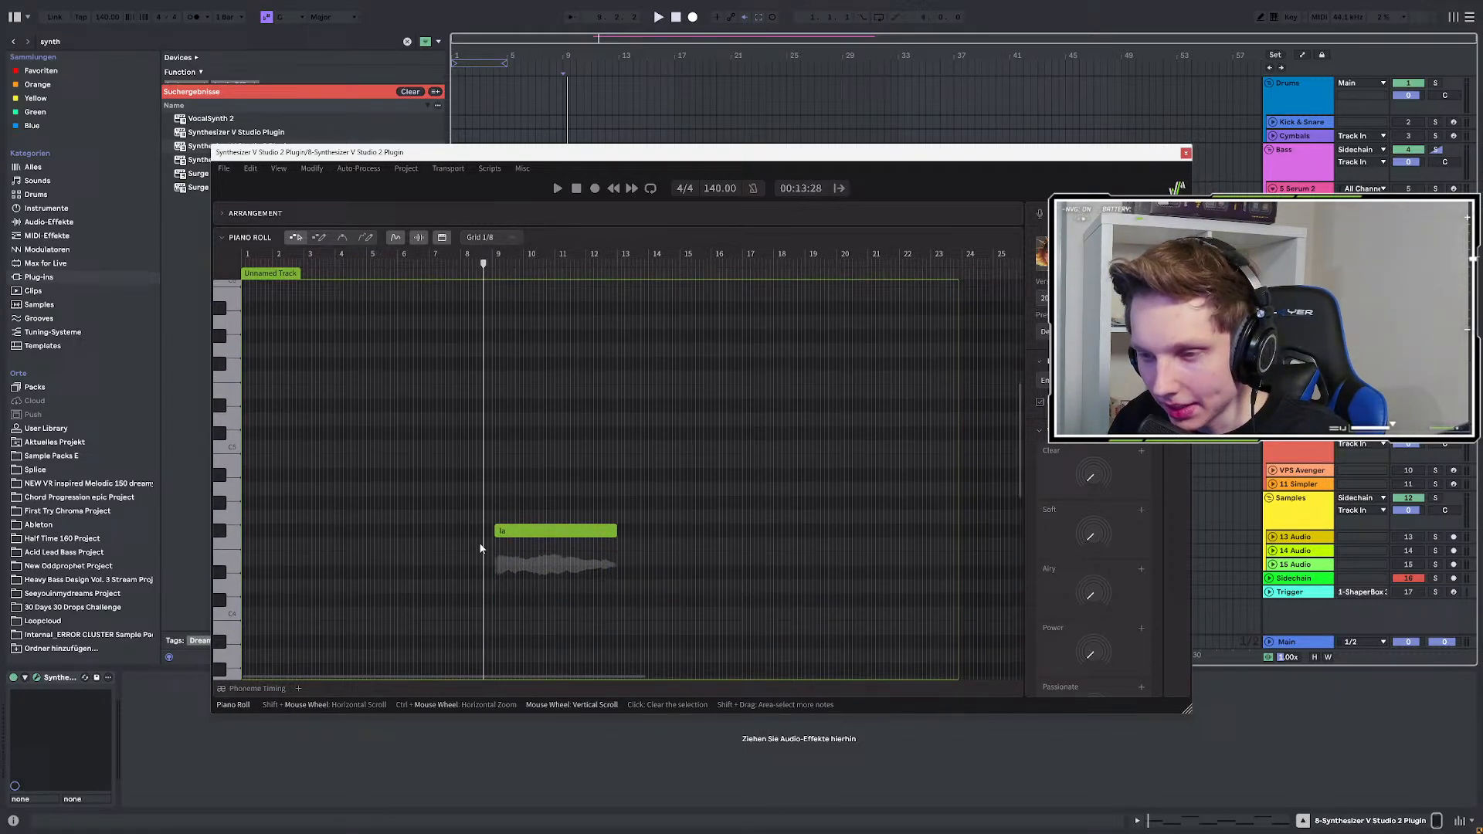
scroll(487, 549, "up", 5)
scroll(508, 549, "up", 3)
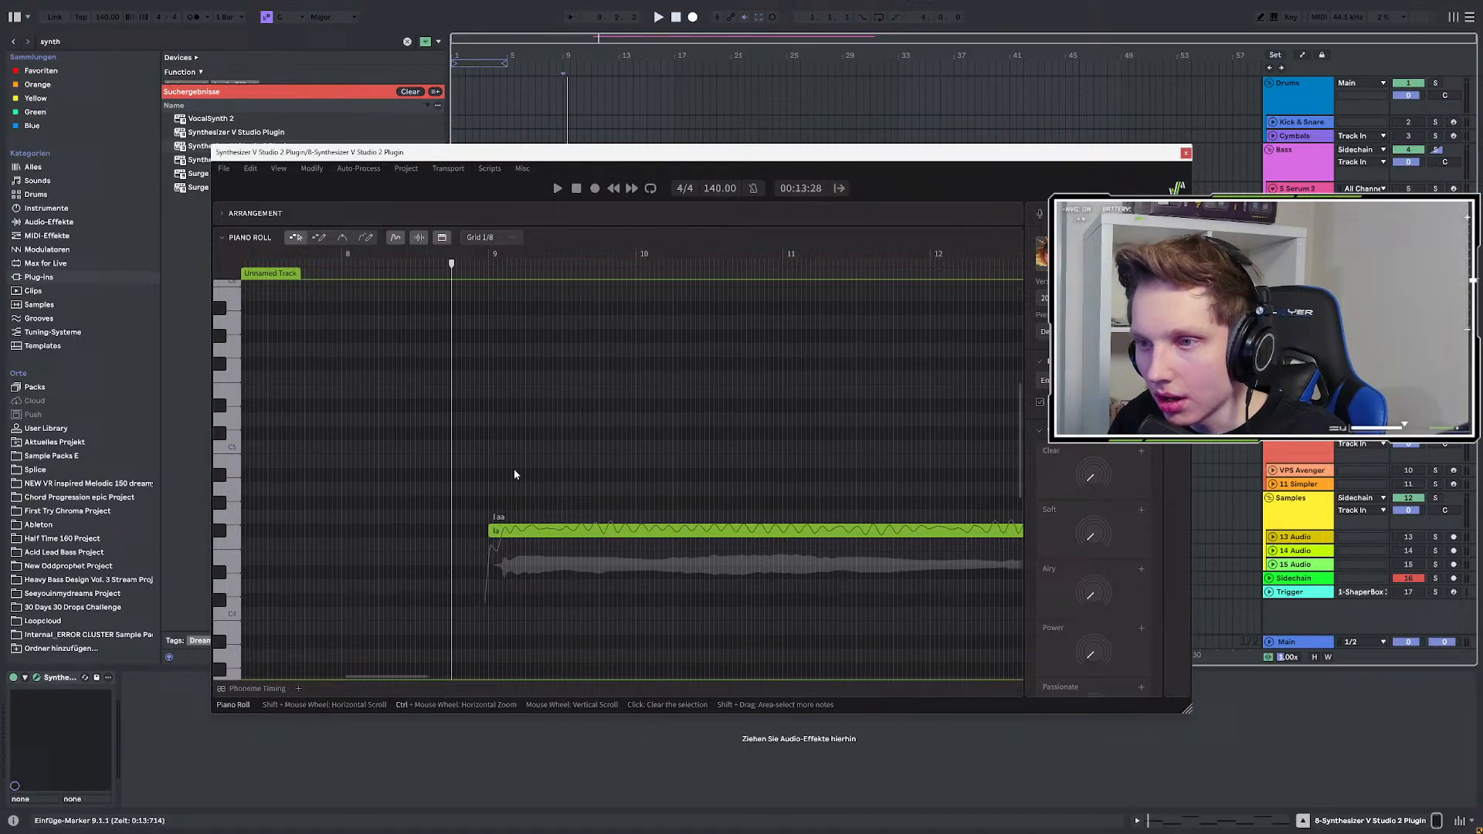
scroll(513, 469, "down", 2)
left_click(500, 244)
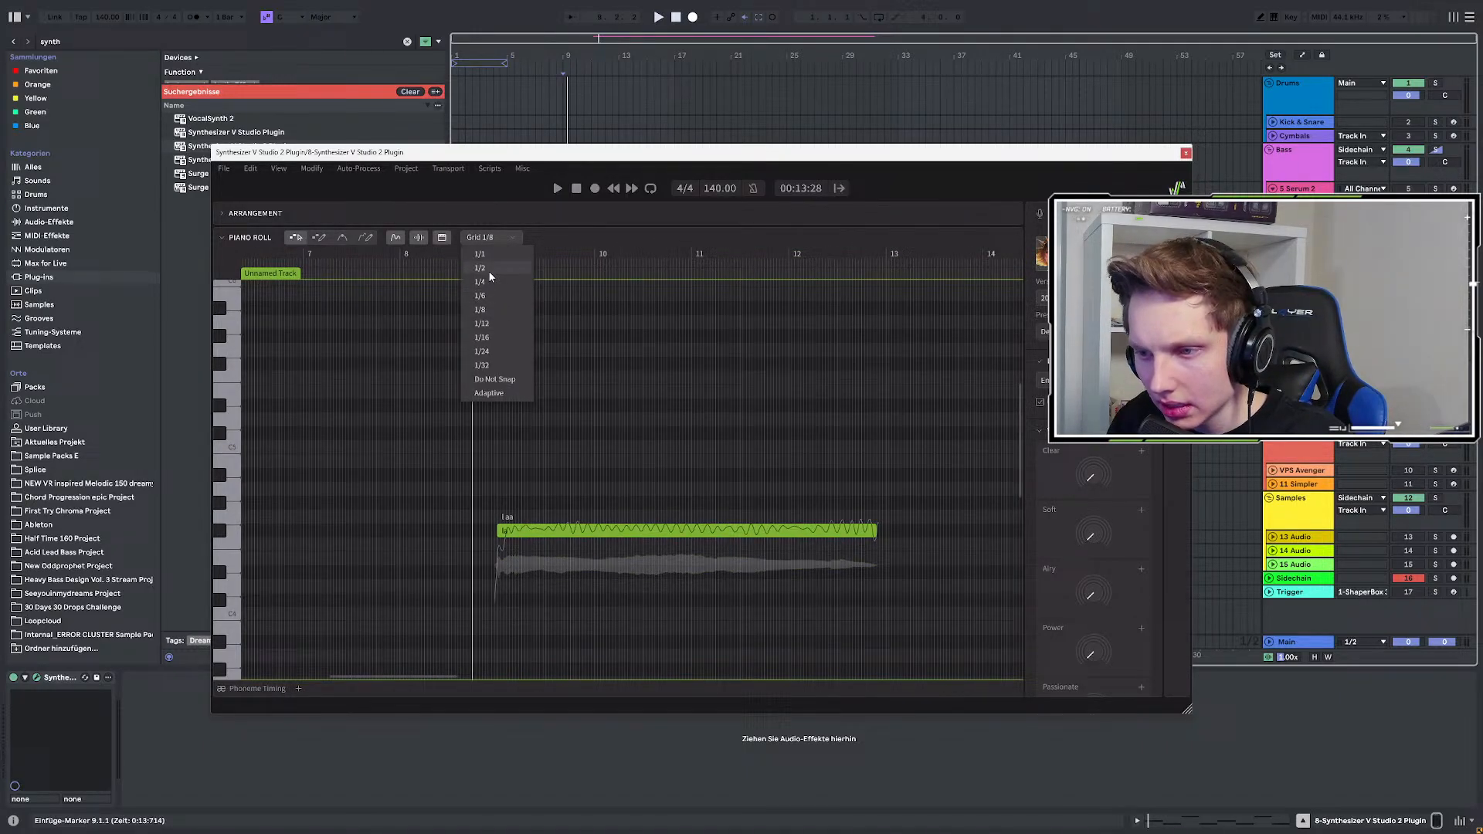
left_click(488, 269)
scroll(518, 540, "down", 1)
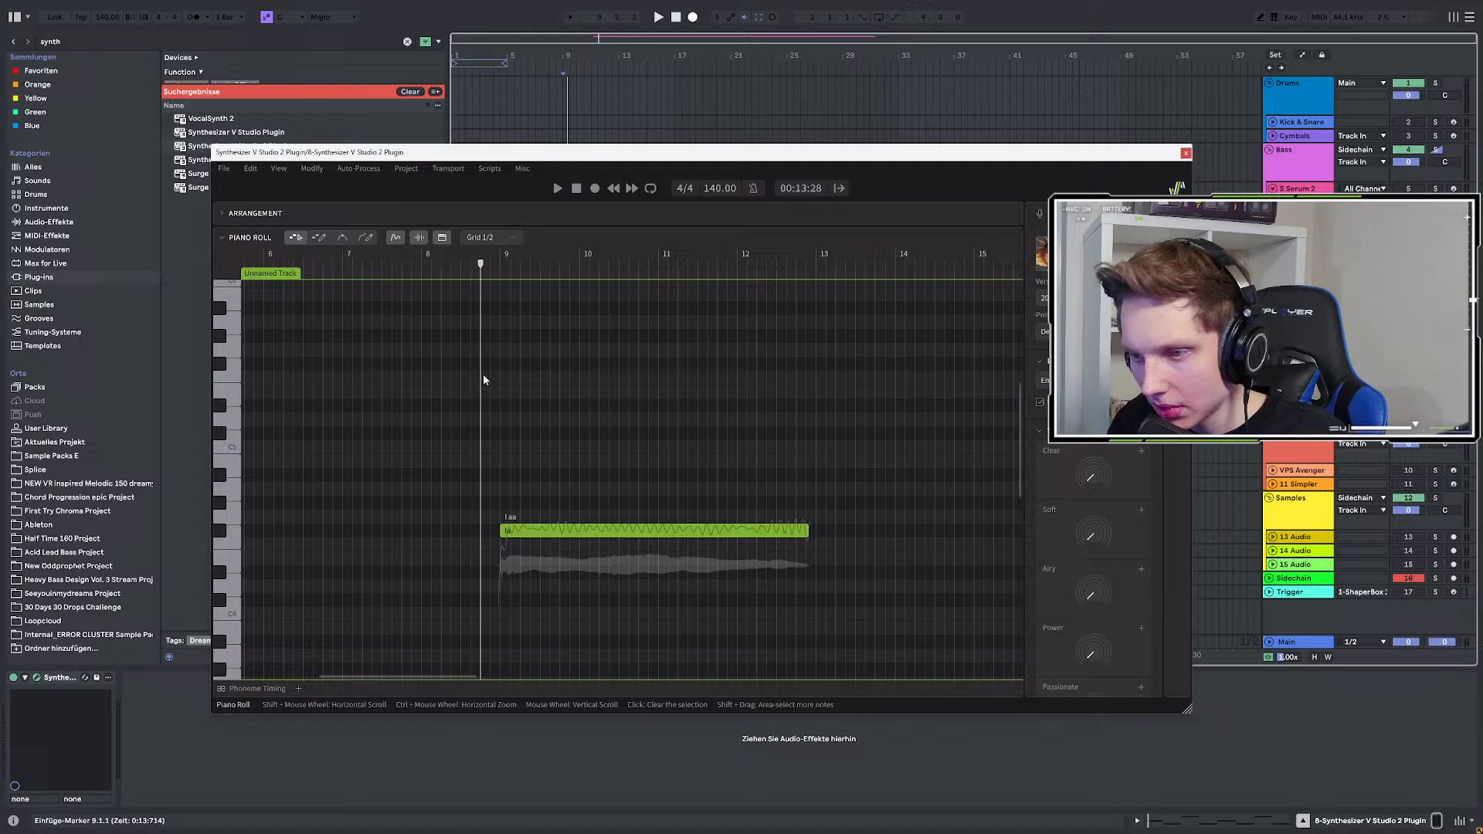
left_click(498, 230)
left_click(582, 241)
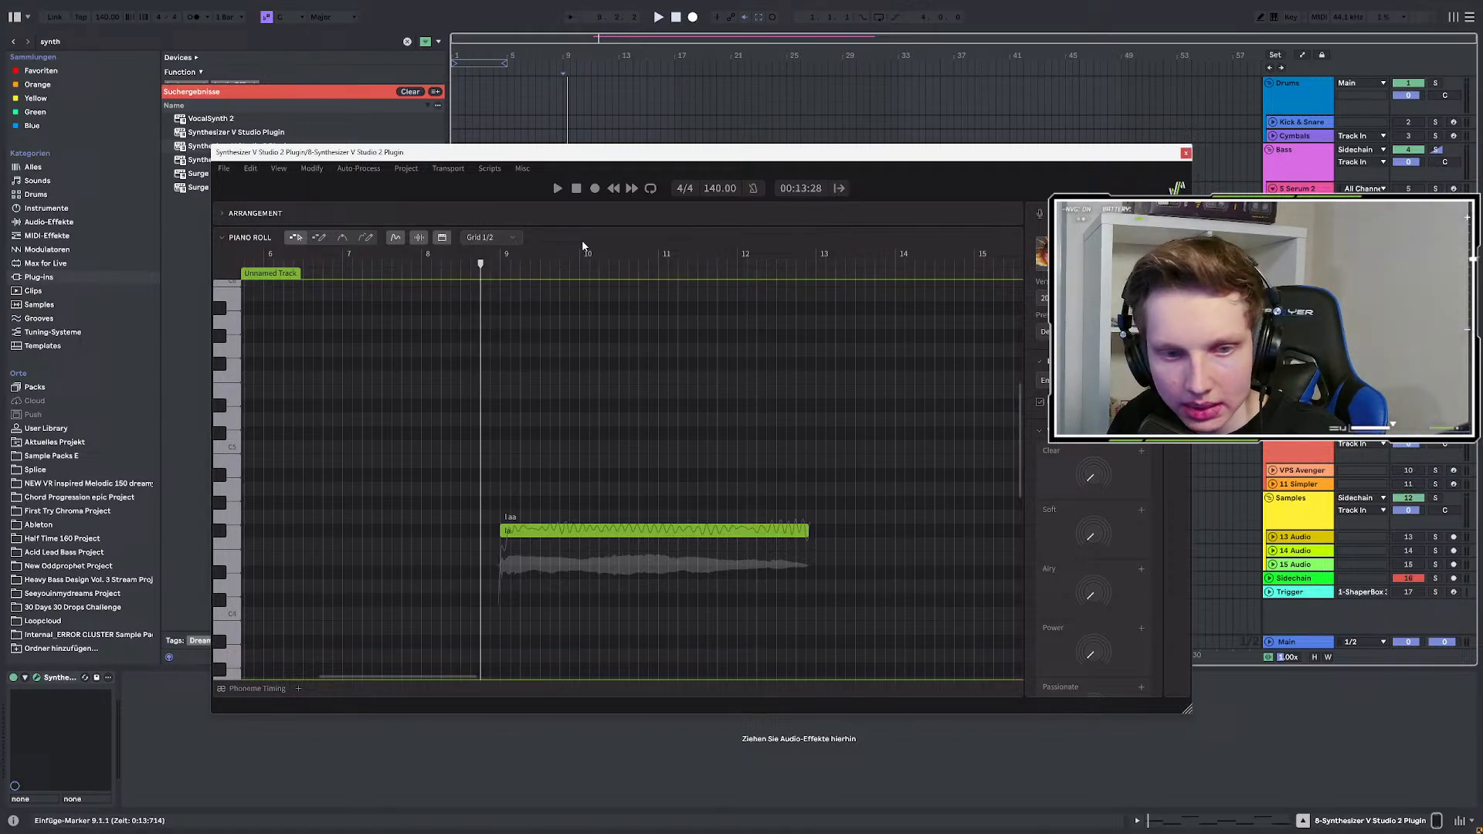
left_click(658, 17)
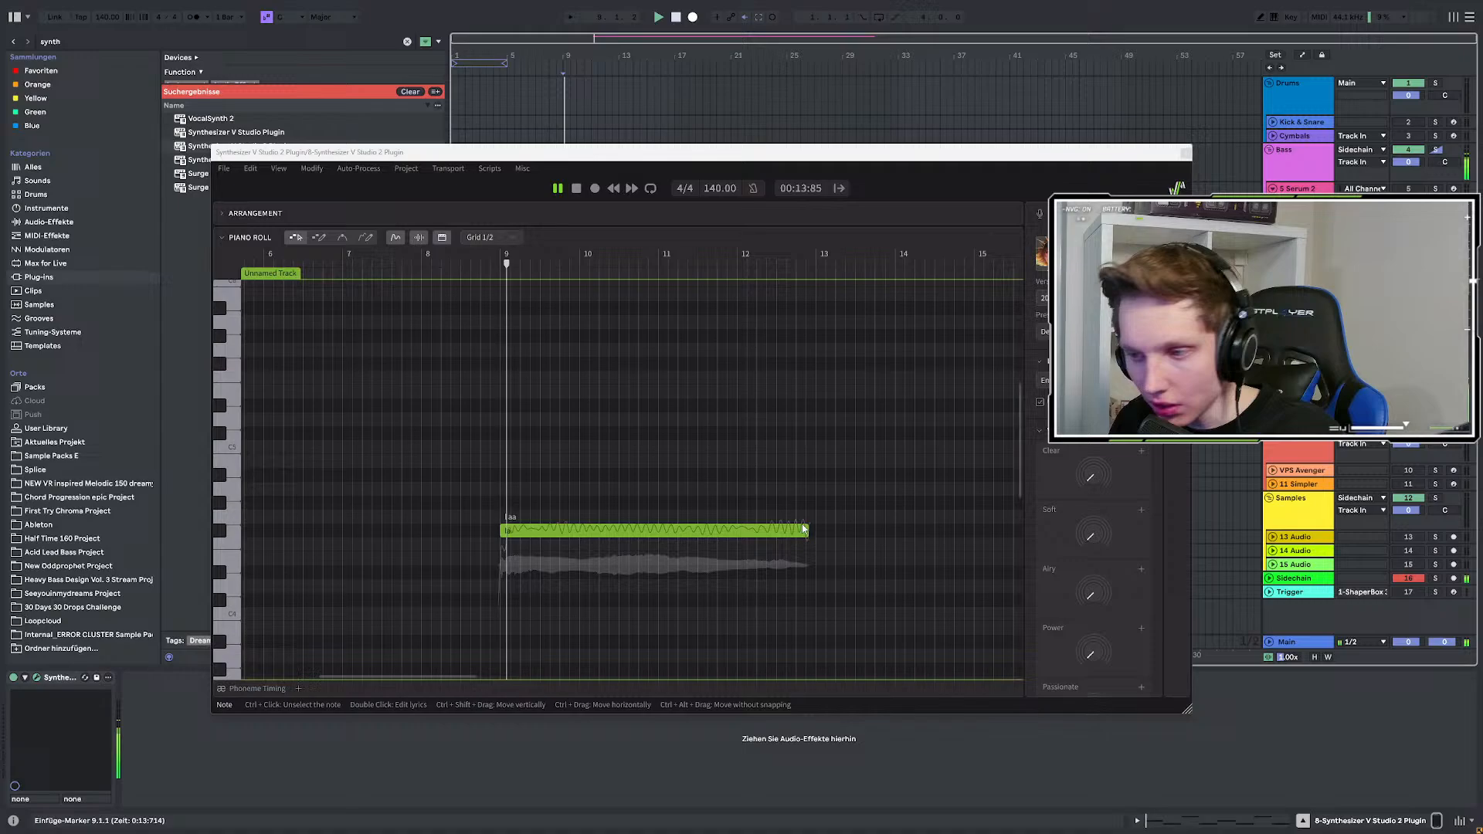
Play the "la" note from bar 9 again and check the editing options available for it.
key("space")
key("space")
key("space")
left_click(666, 531)
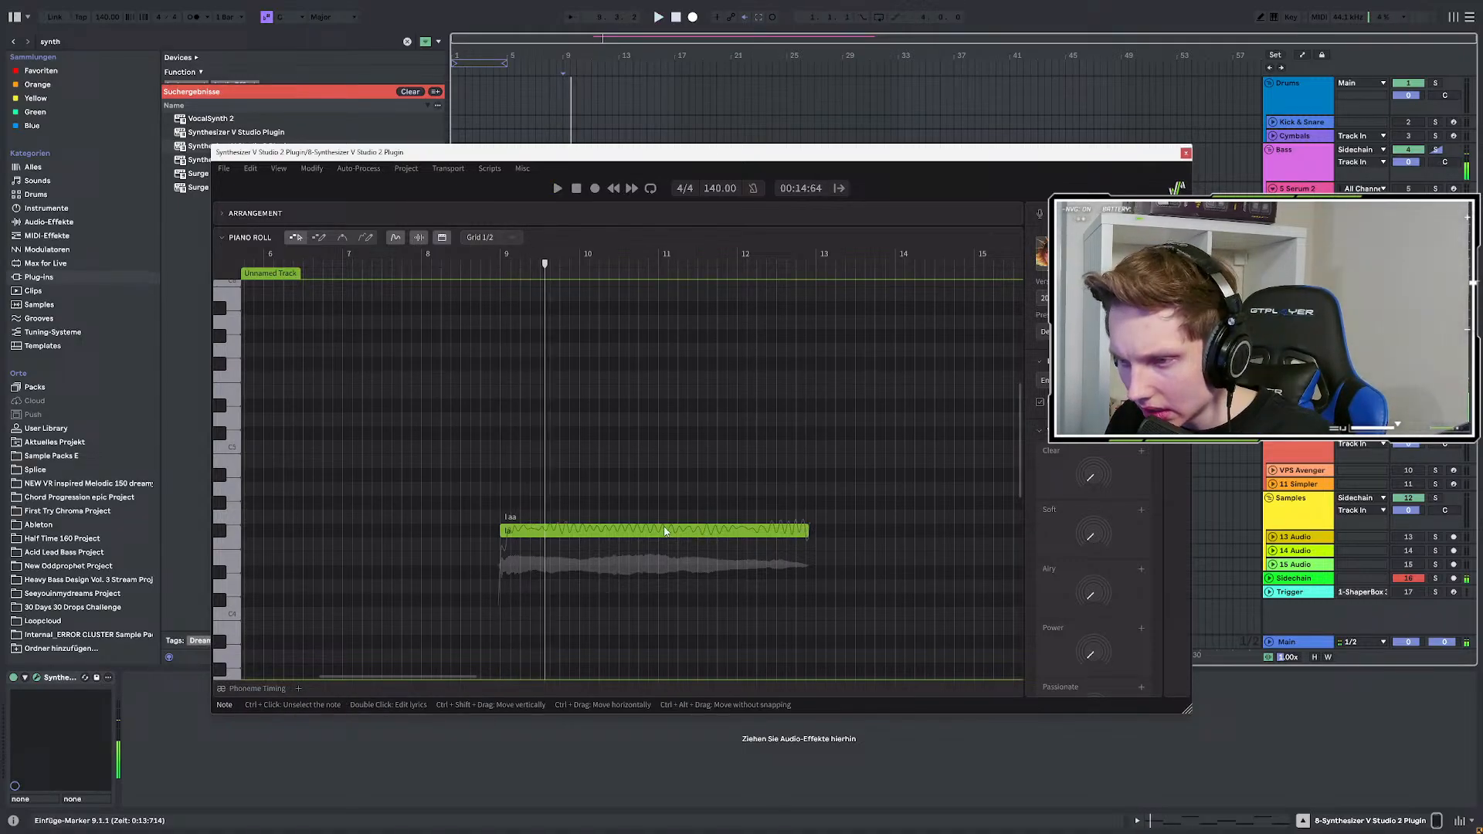
right_click(631, 532)
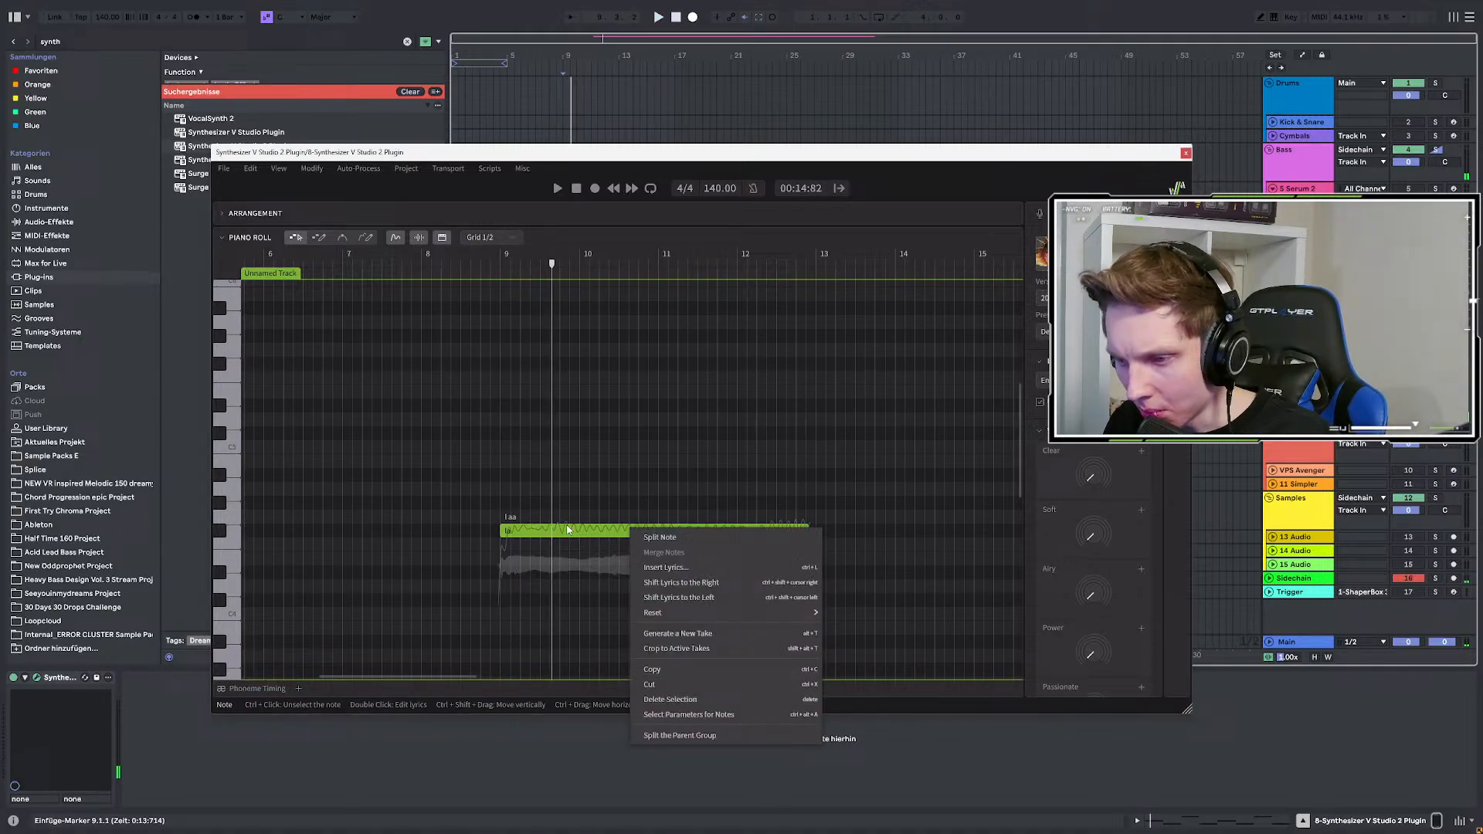
key("Escape")
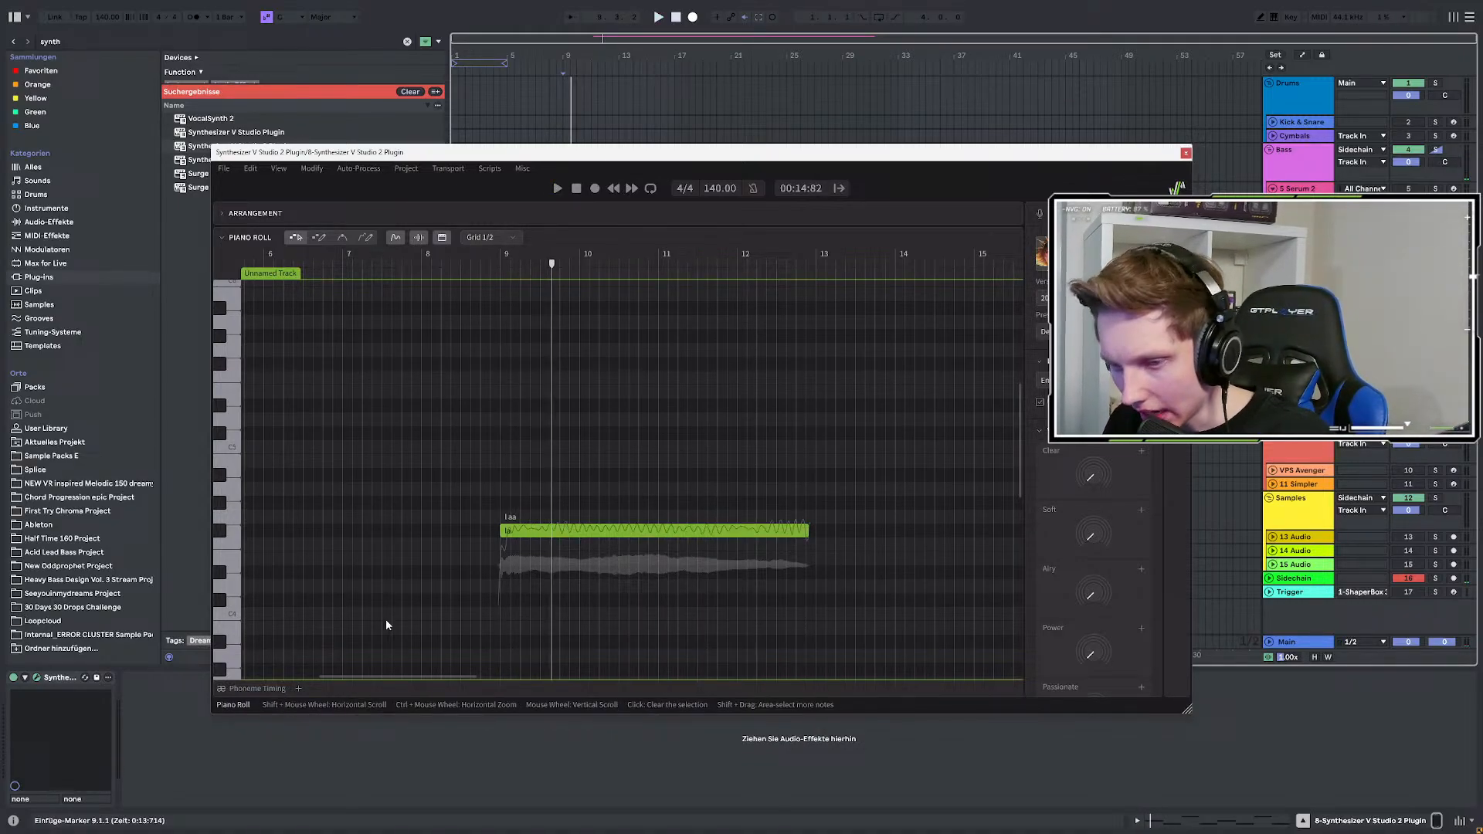
Show the phoneme timing lane and try adjusting the "la" note's "aa" phoneme, playing it to compare.
left_click(258, 689)
left_click(528, 660)
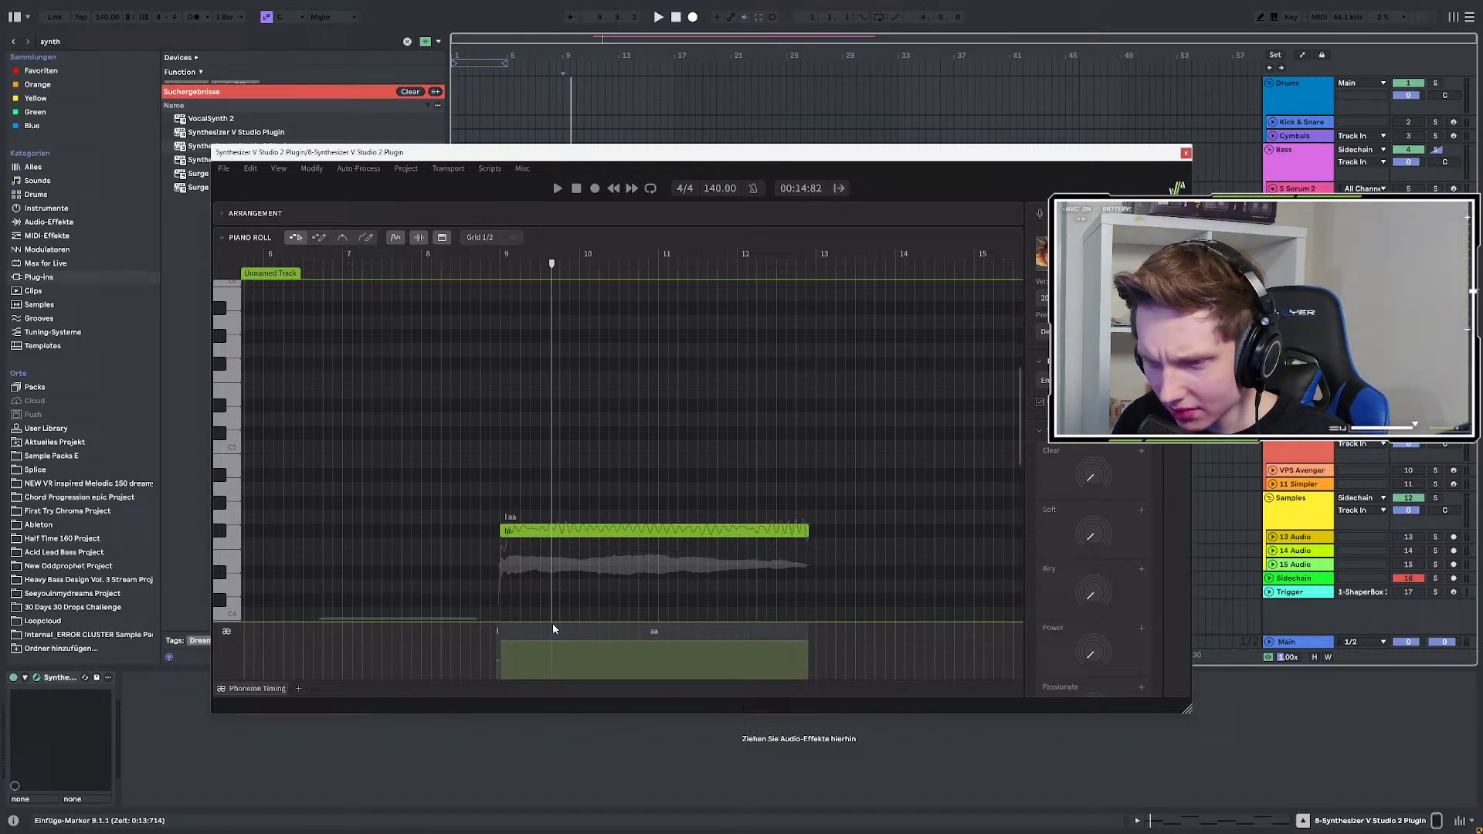
key("space")
left_click_drag(551, 636, 535, 681)
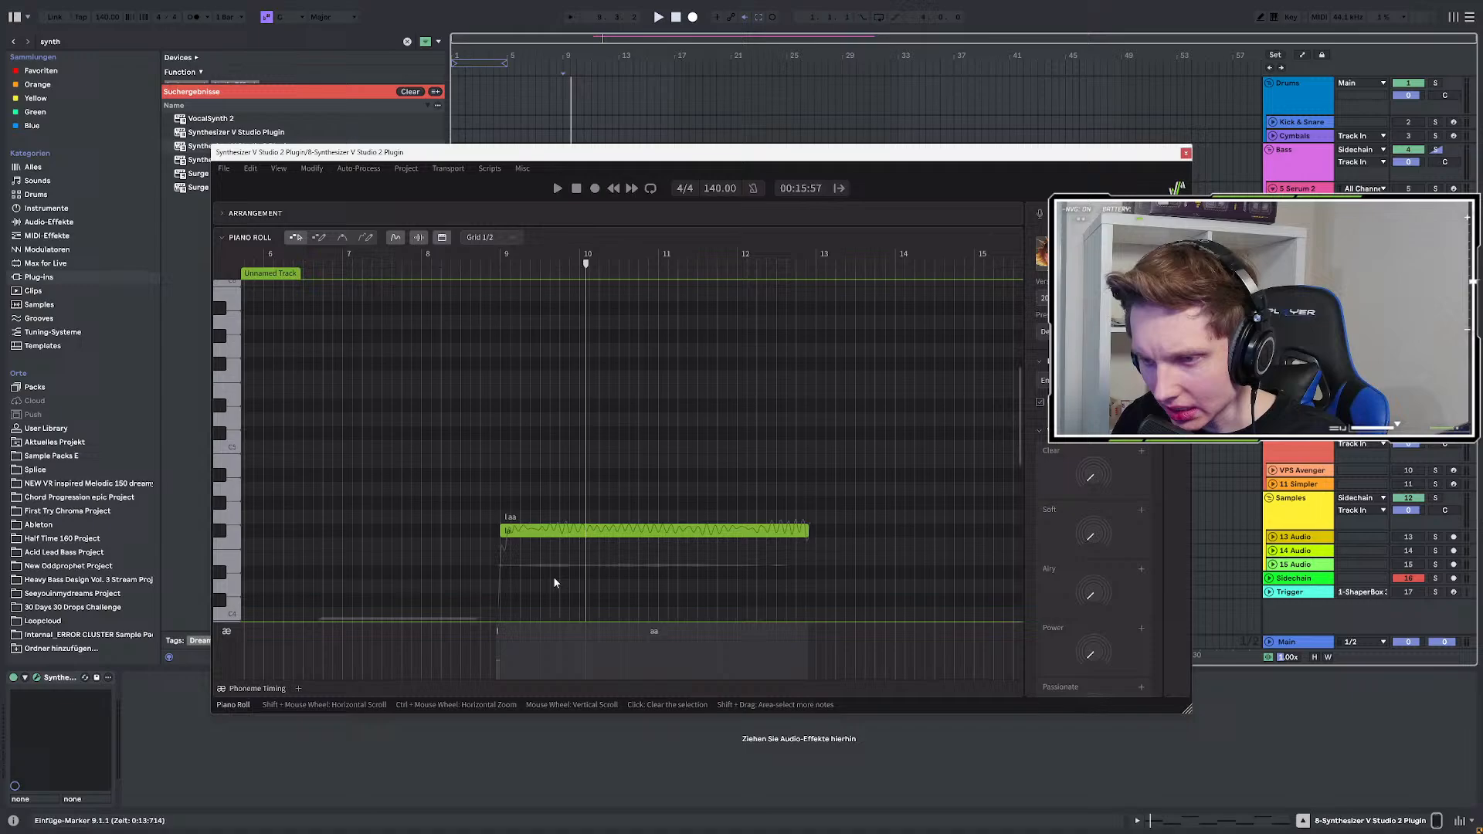
left_click(543, 674)
key("space")
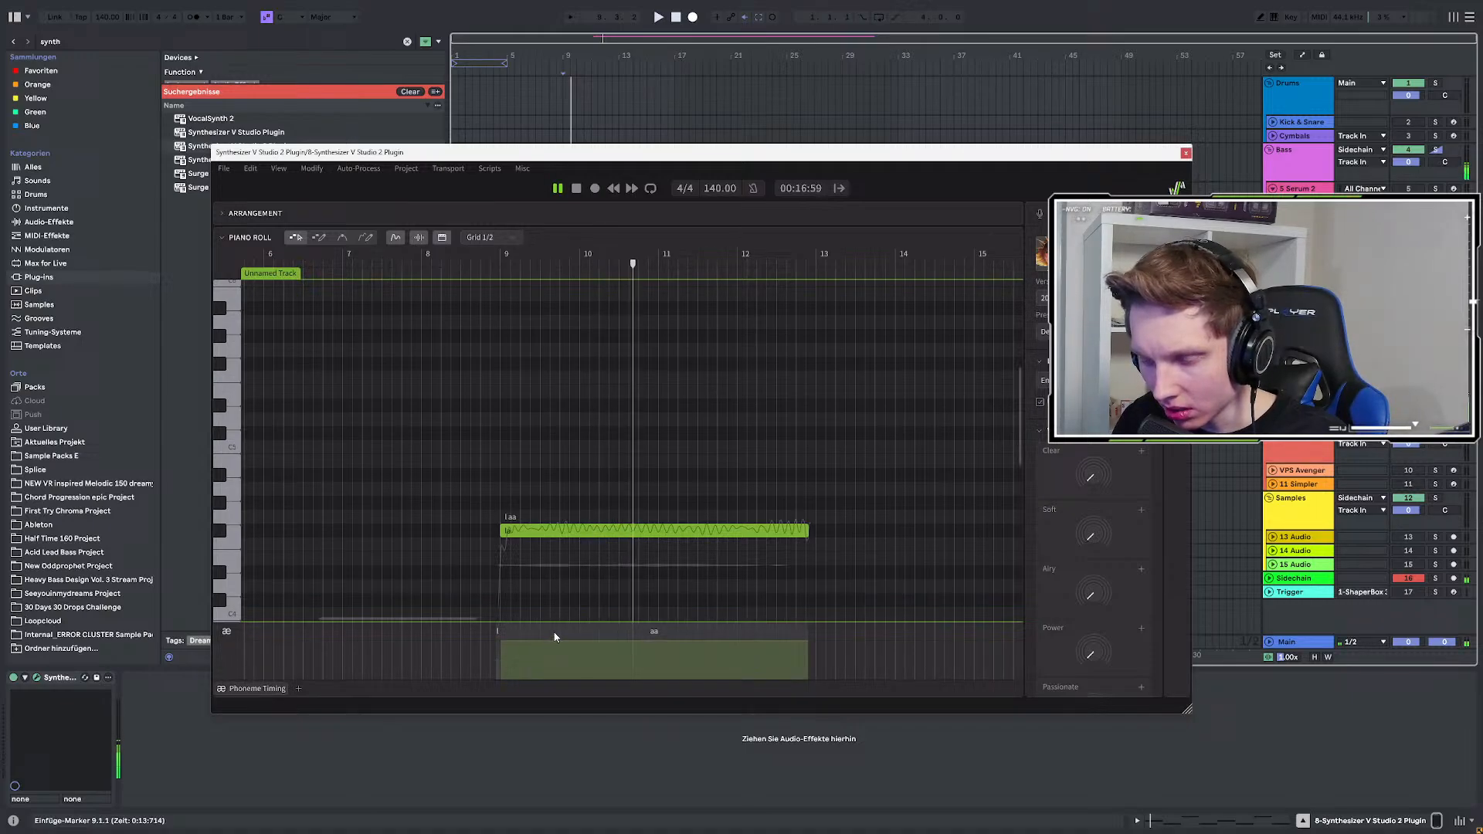
key("space")
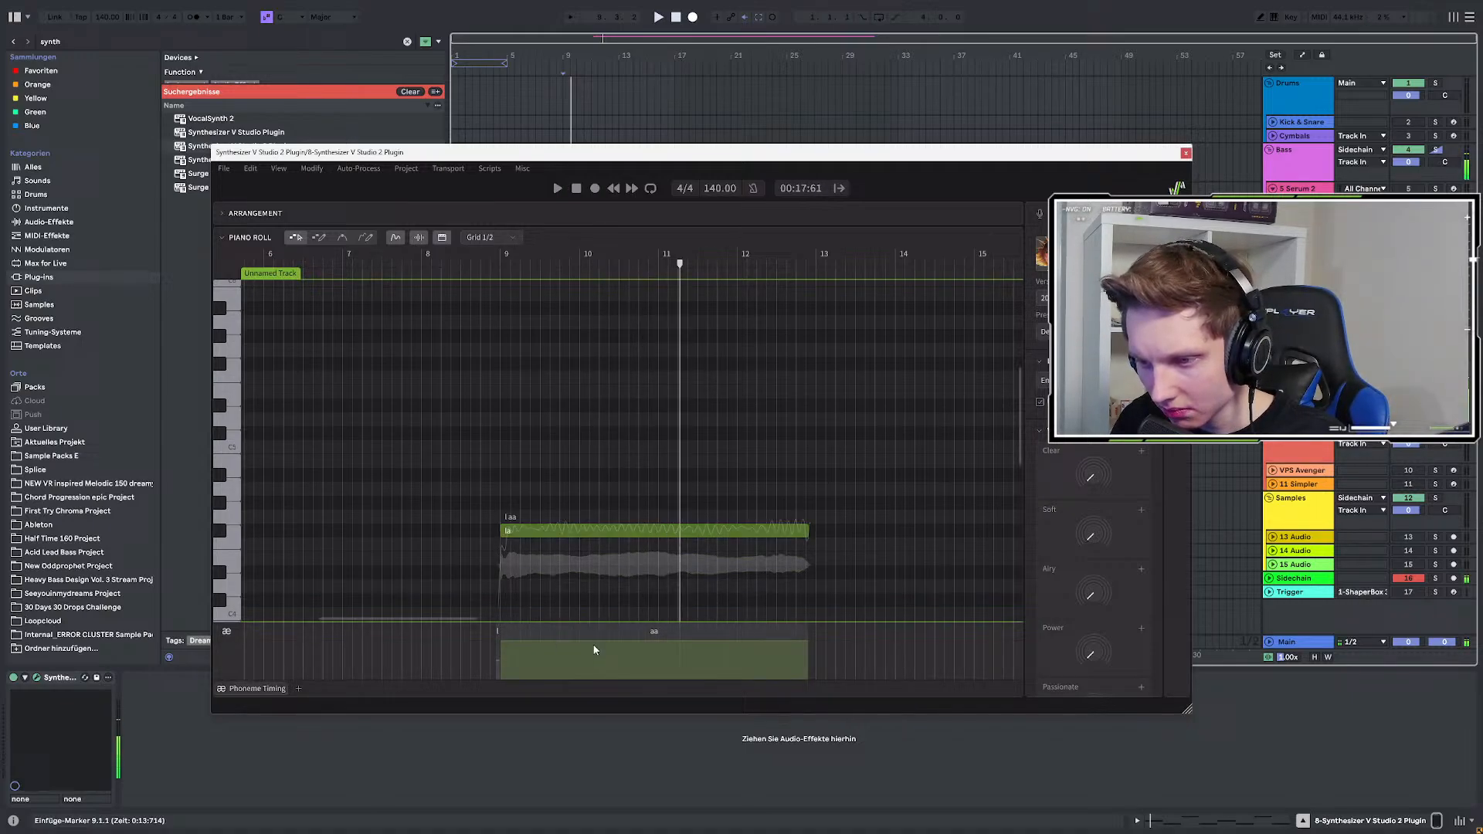
left_click(593, 663)
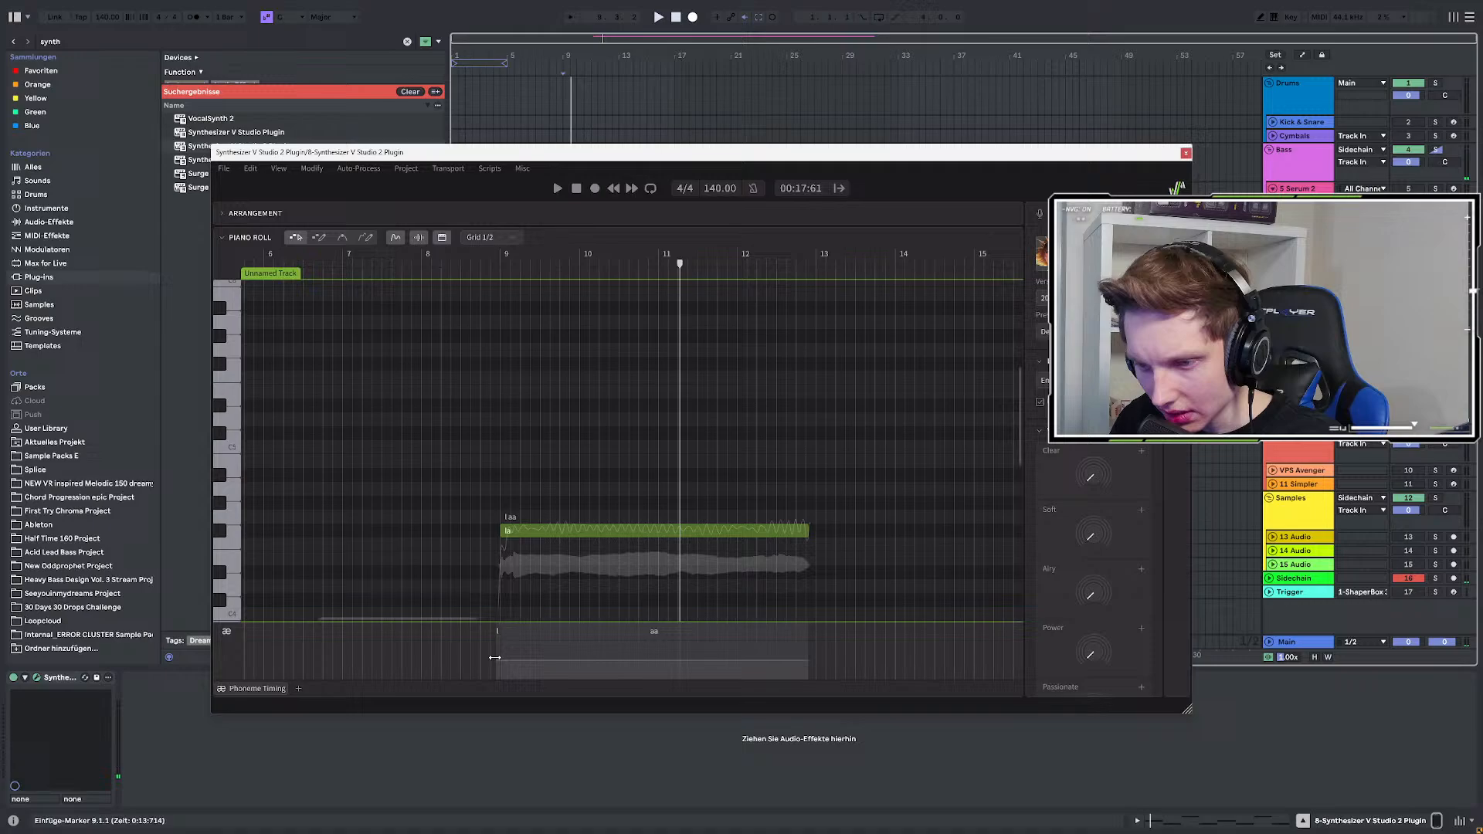
key("space")
key("space")
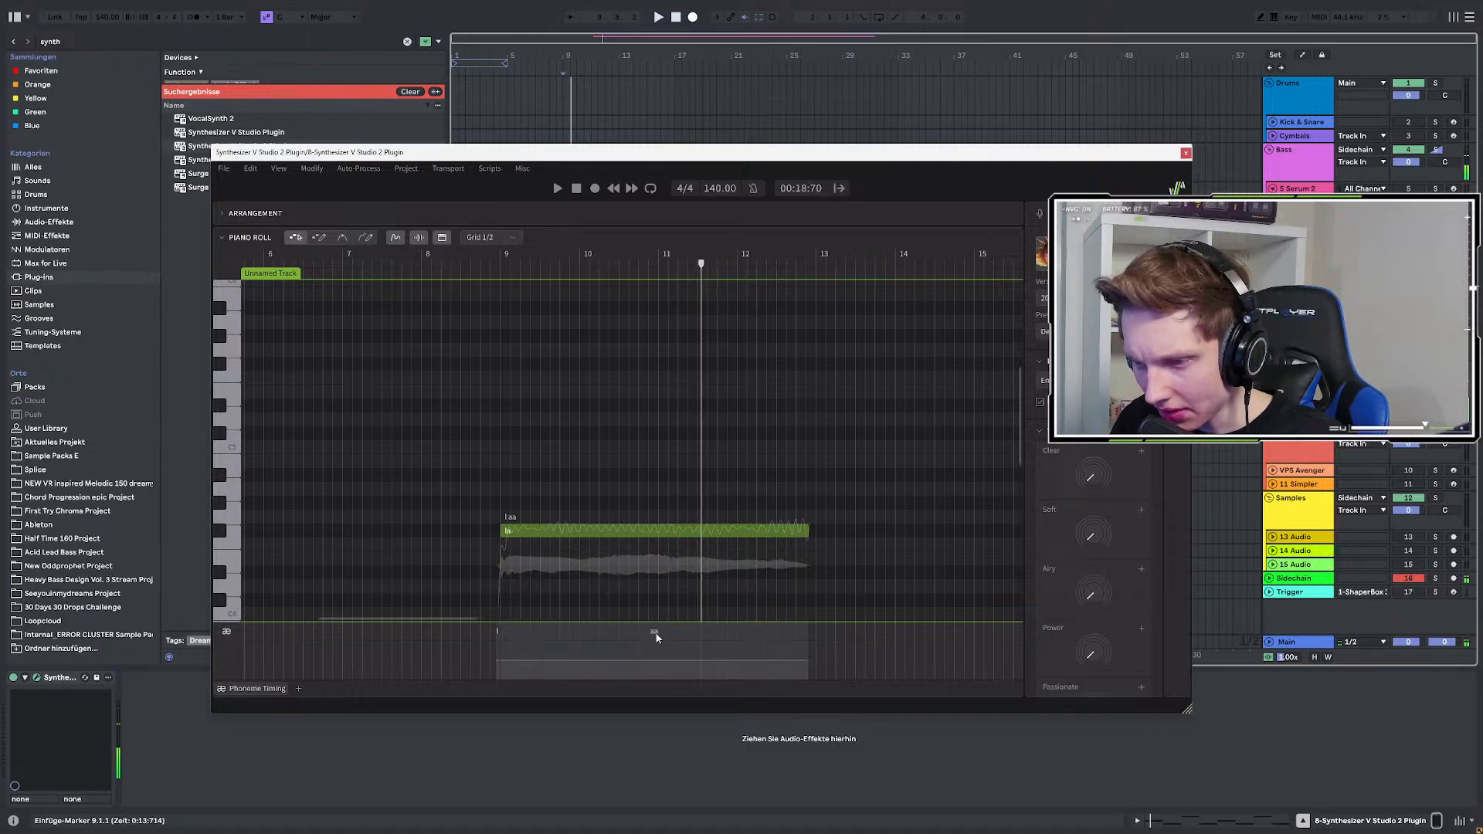
Change the note's lyric to "See" and shorten the note to end about half a bar after bar 9.
left_click(550, 532)
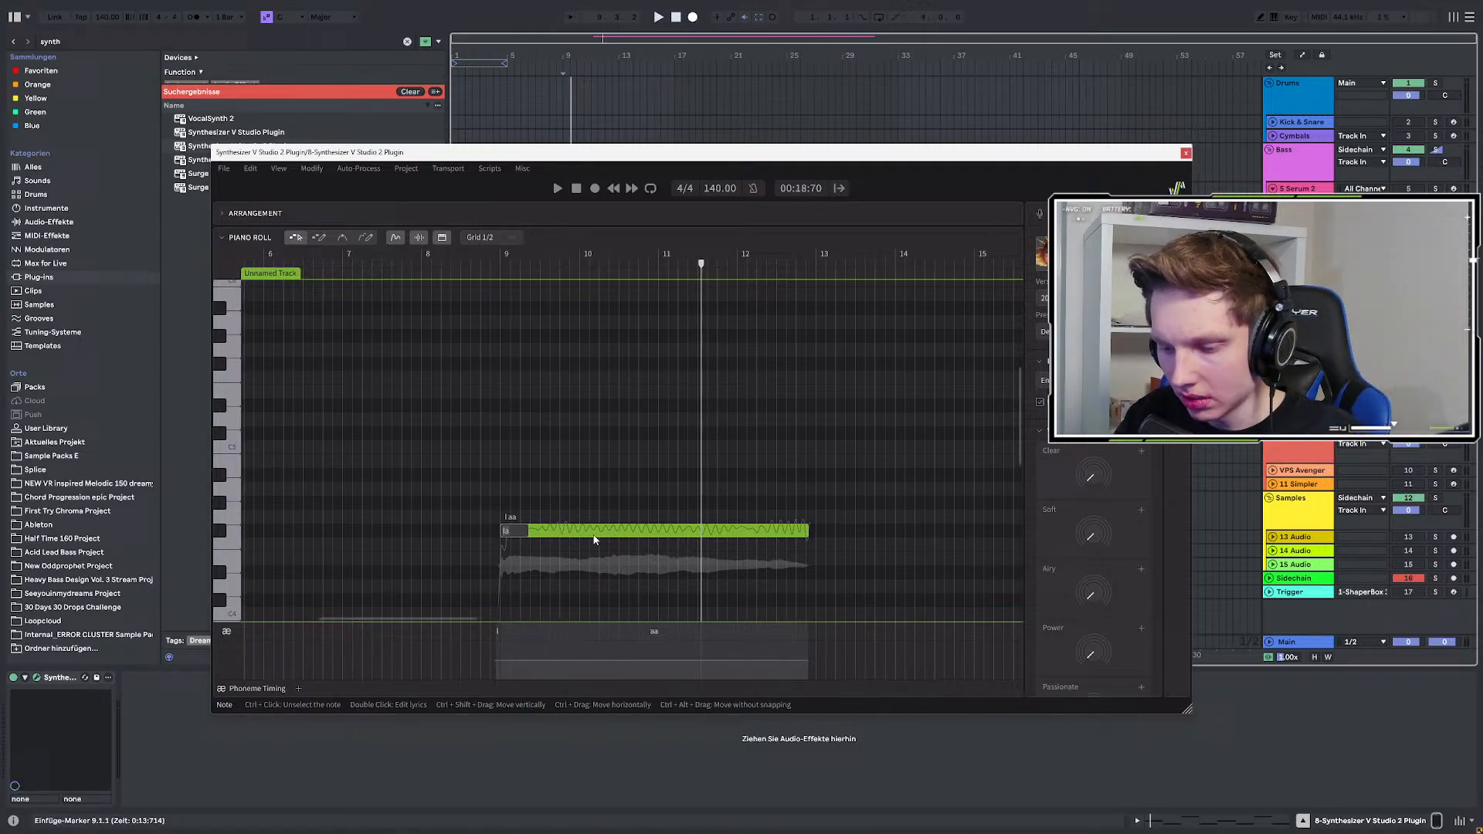
type("See")
key("Return")
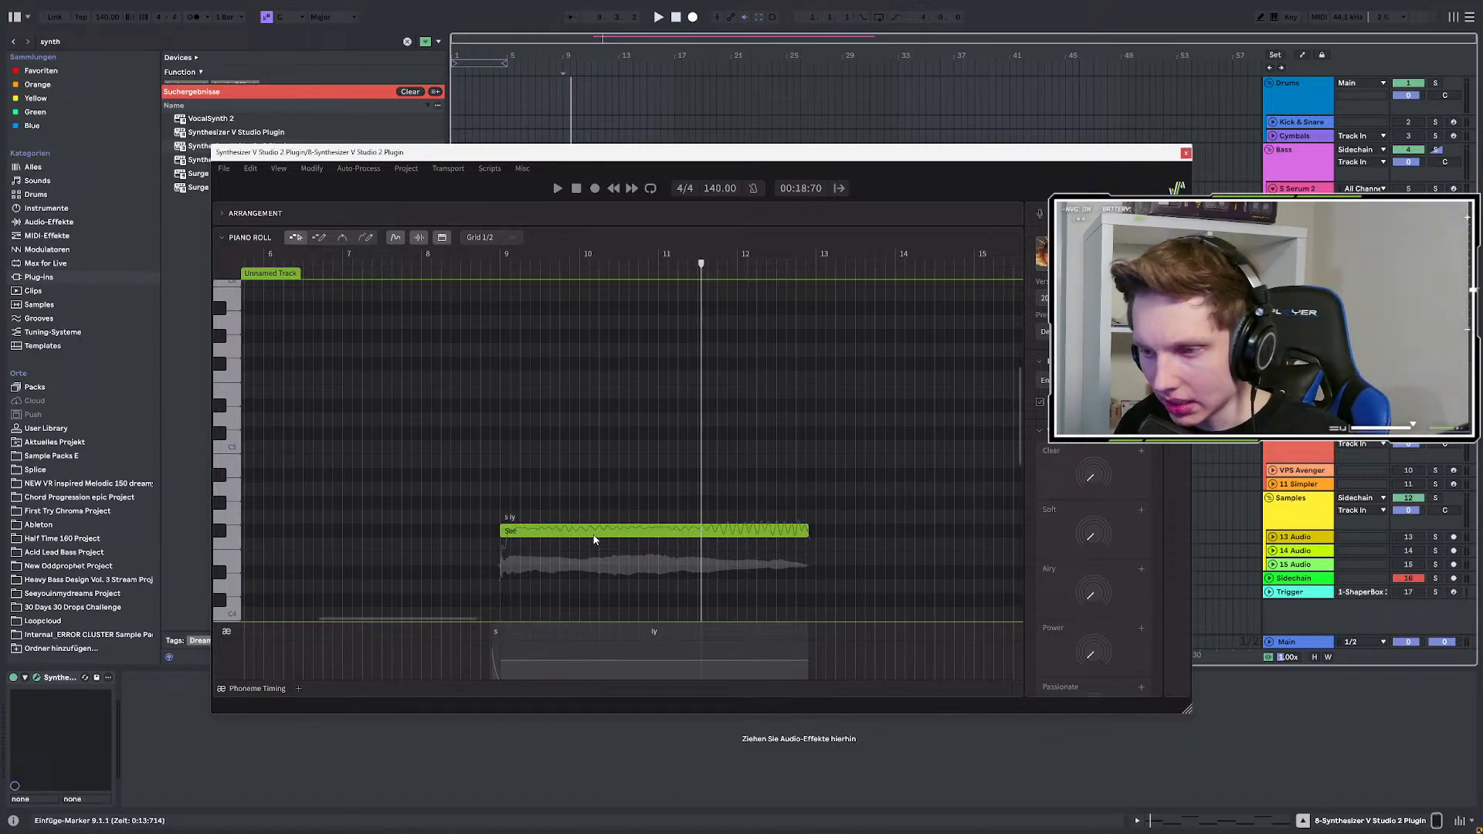
left_click_drag(809, 529, 550, 529)
Play the shortened "See" note repeatedly from bar 9 to check how it sounds.
left_click(563, 121)
key("space")
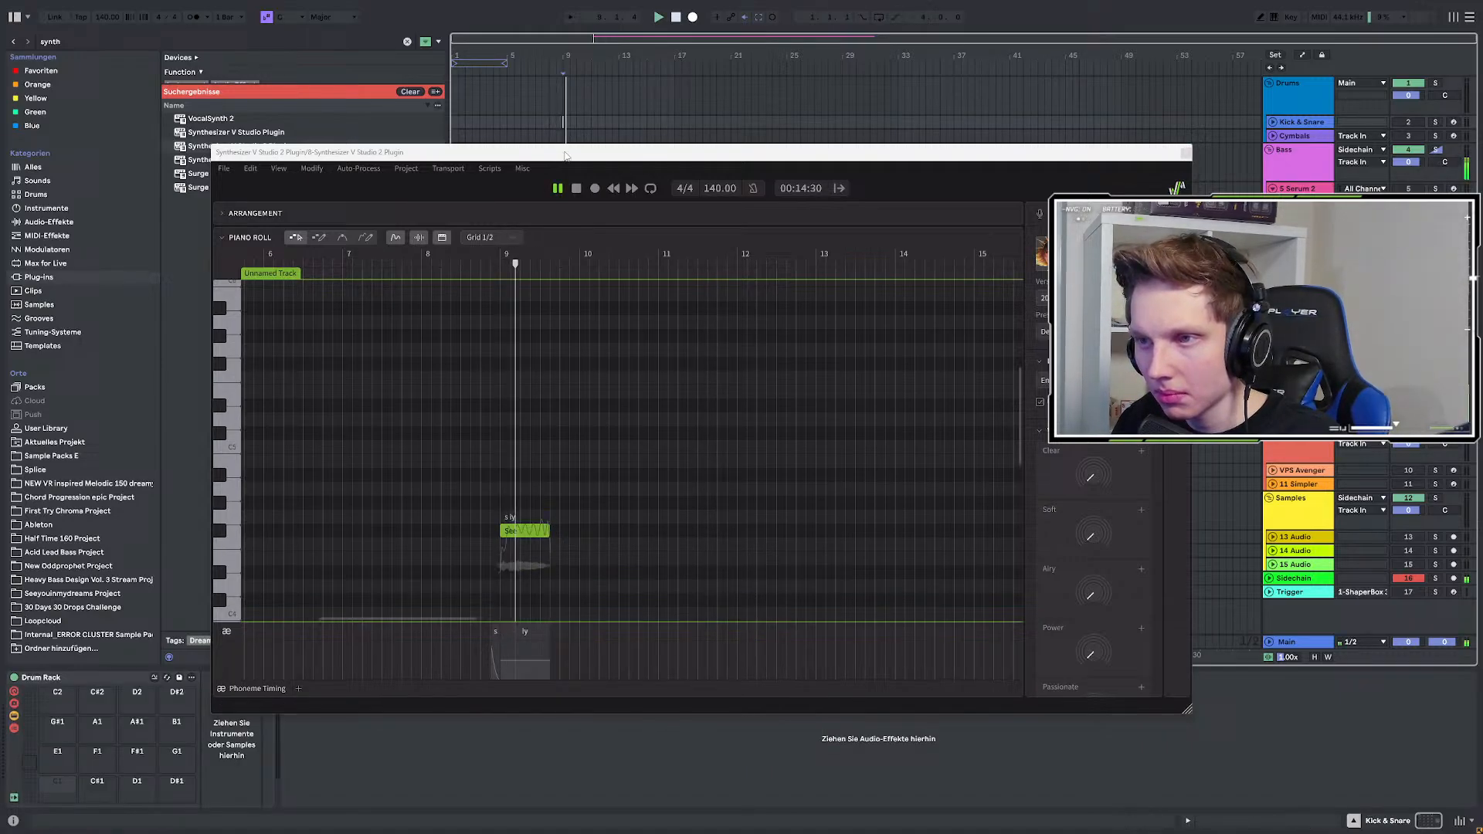
key("space")
key("space")
key("space")
key("space")
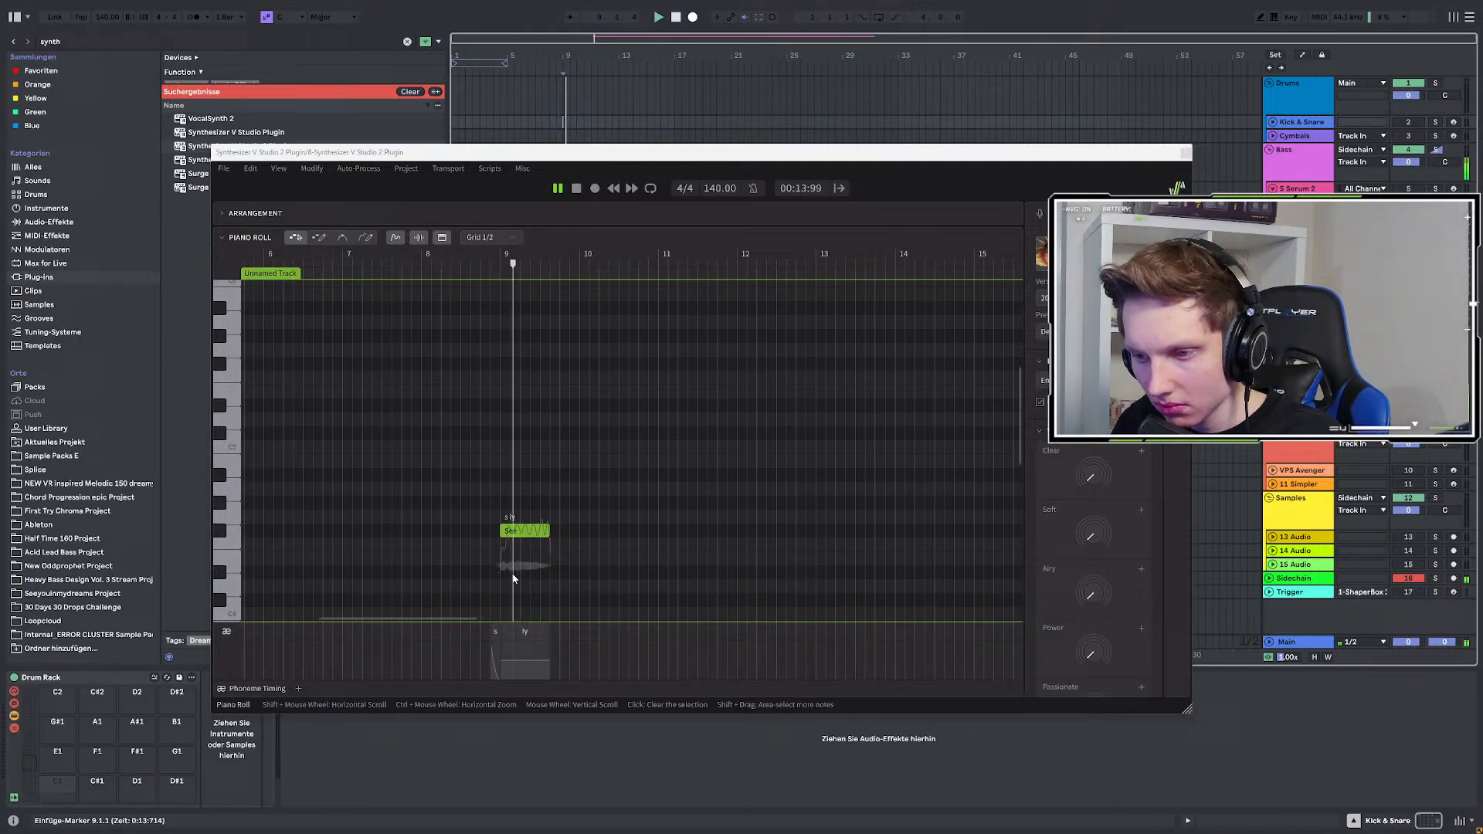
key("space")
Adjust the "s" phoneme of the "See" note and play the arrangement from bar 9 to check it.
left_click_drag(491, 658, 497, 657)
key("space")
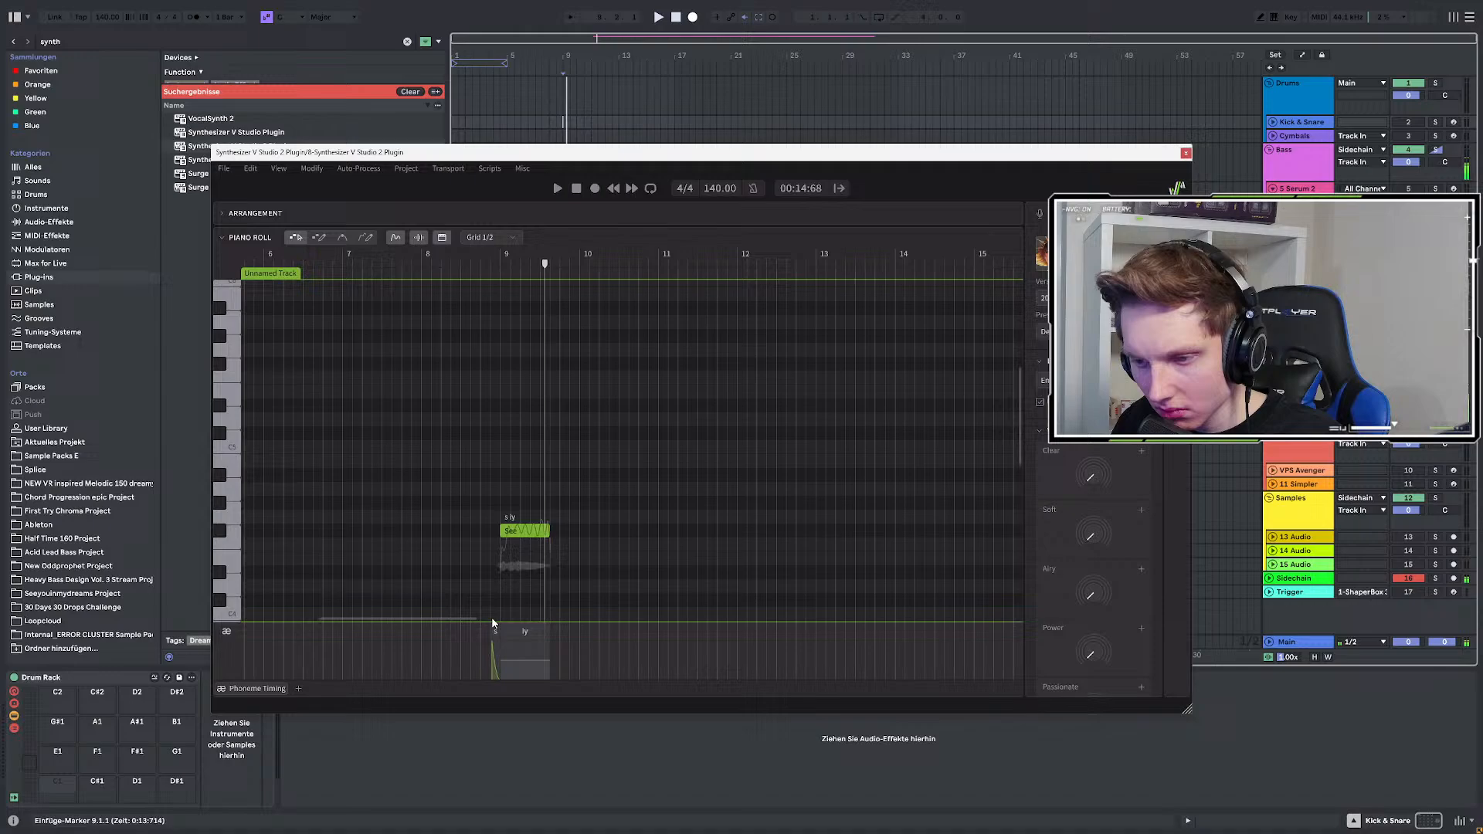
left_click(542, 121)
key("space")
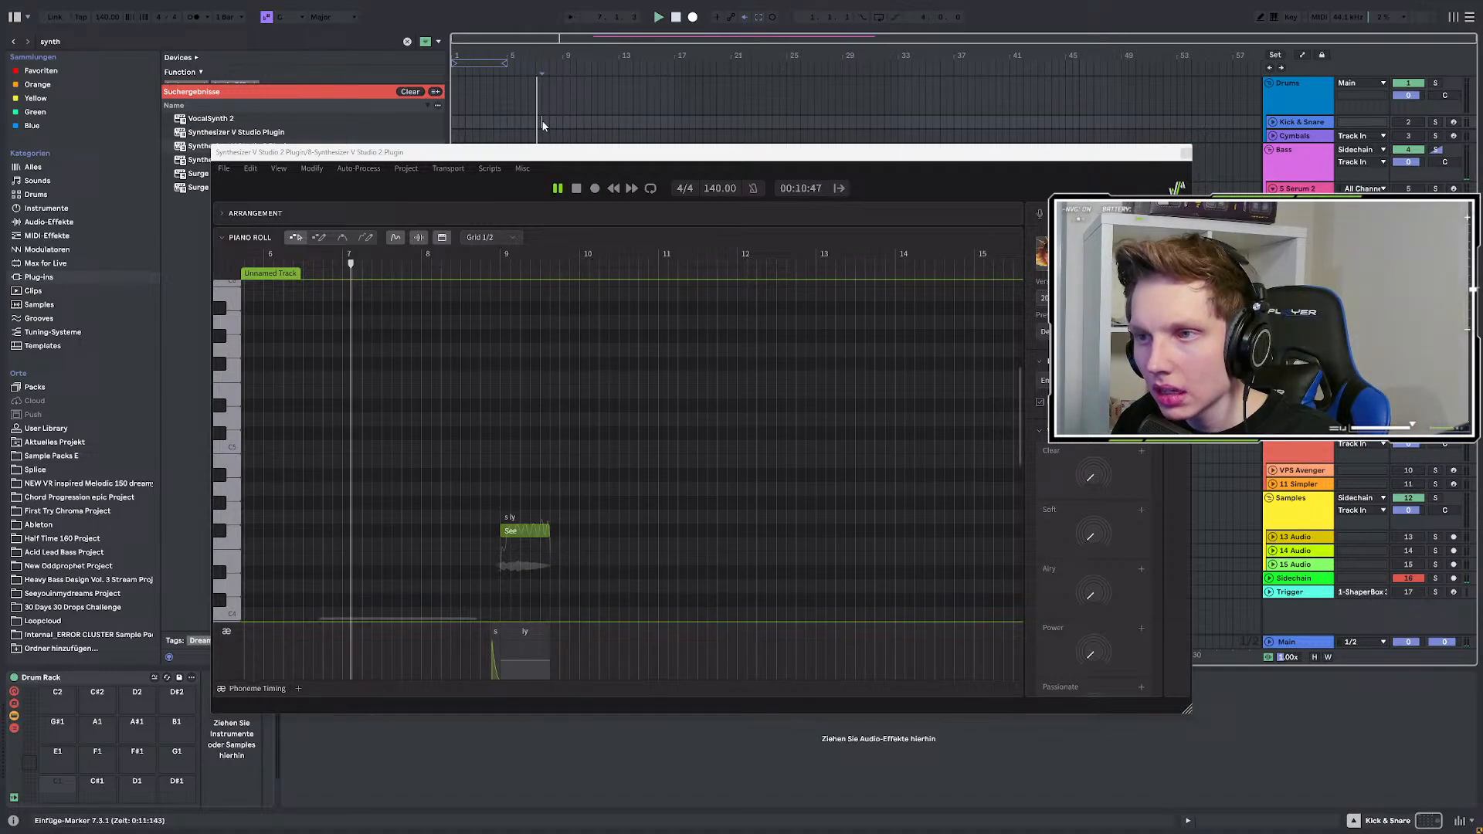
left_click(564, 122)
key("space")
key("space")
key("space")
key("space")
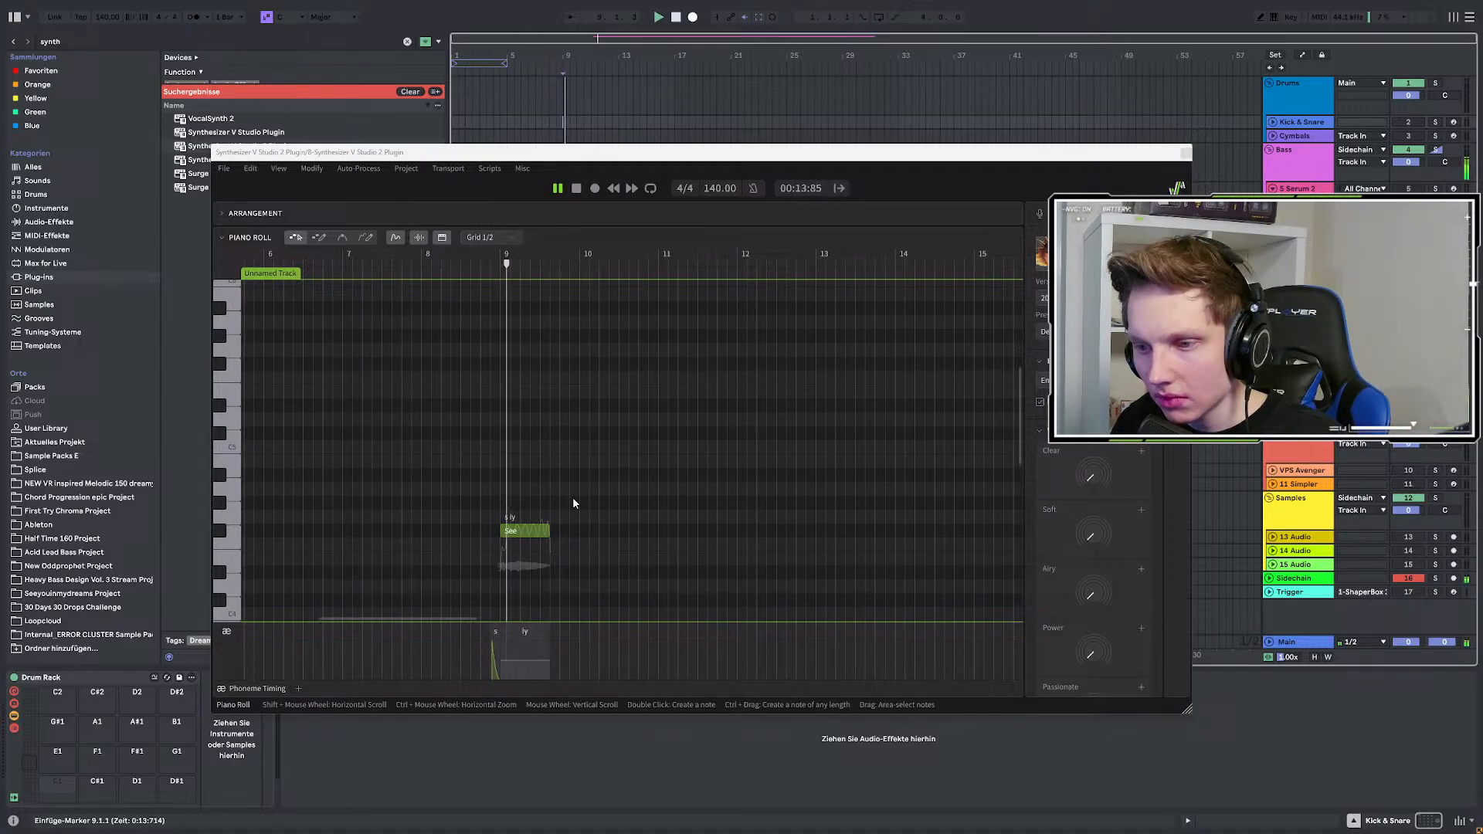
Replay the "See" note from bar 9 and move the plugin window to uncover the Serum 2 clip.
key("space")
key("space")
key("space")
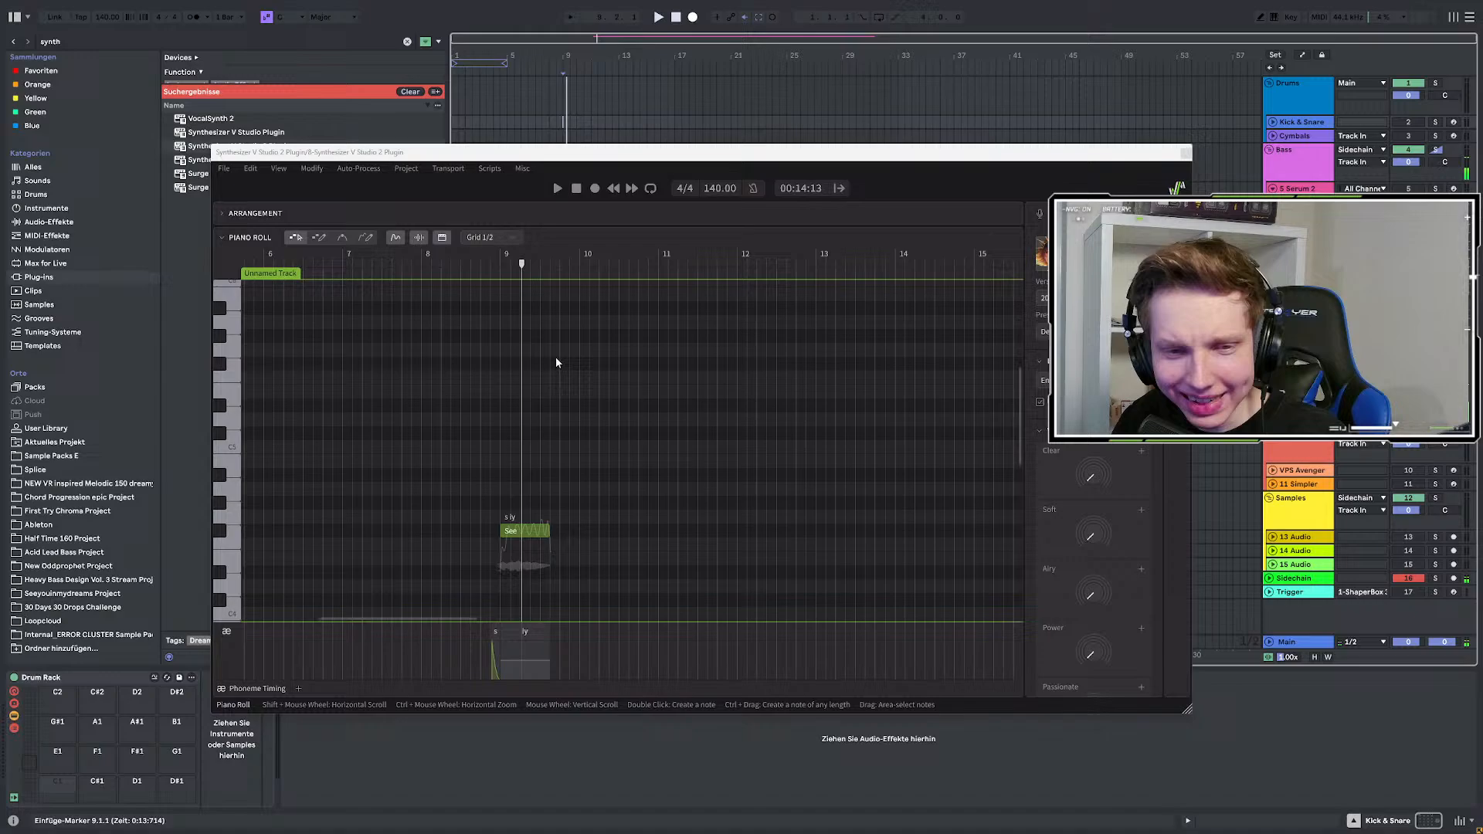
key("space")
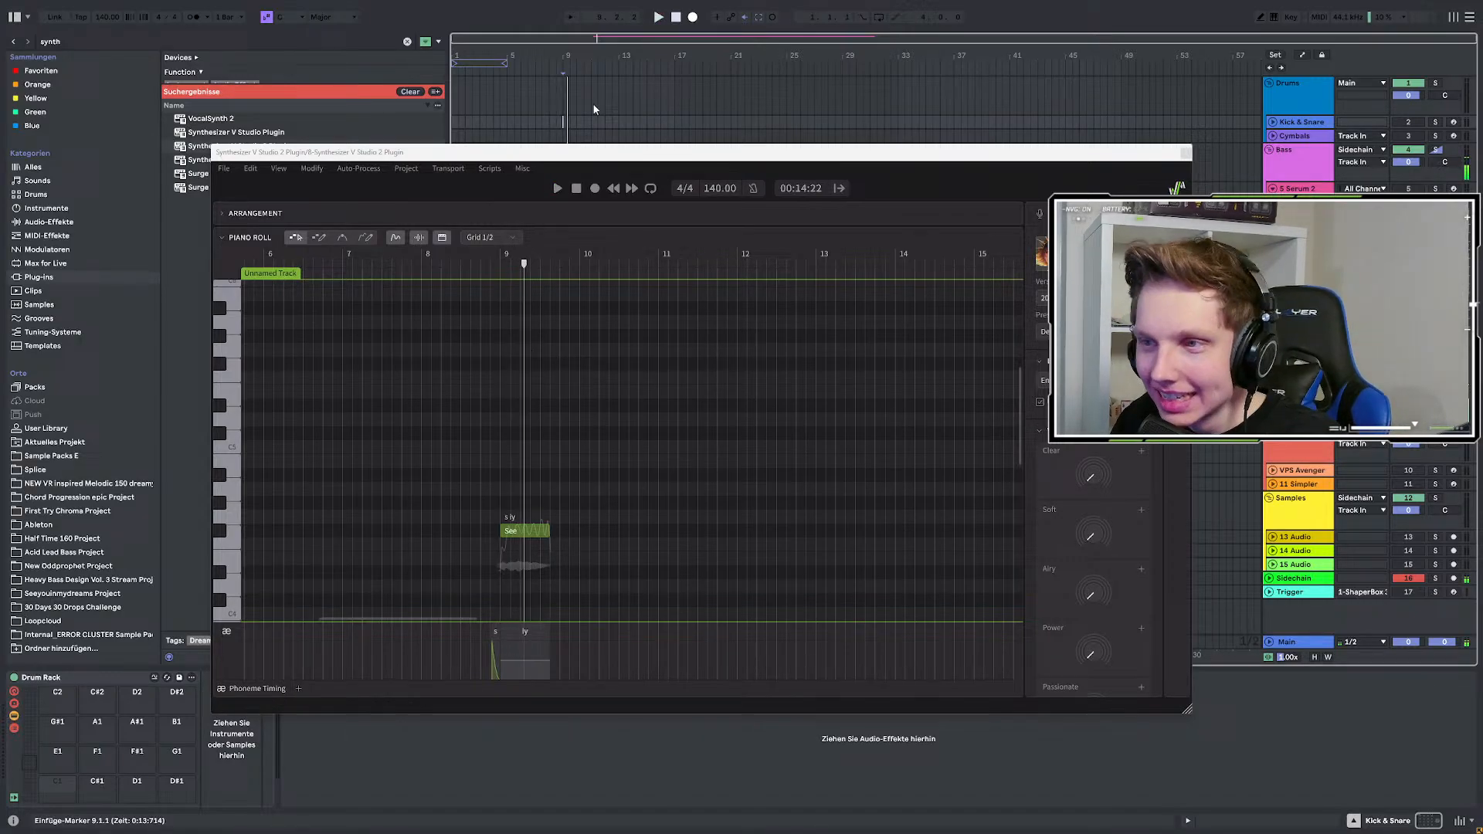
left_click_drag(594, 155, 606, 231)
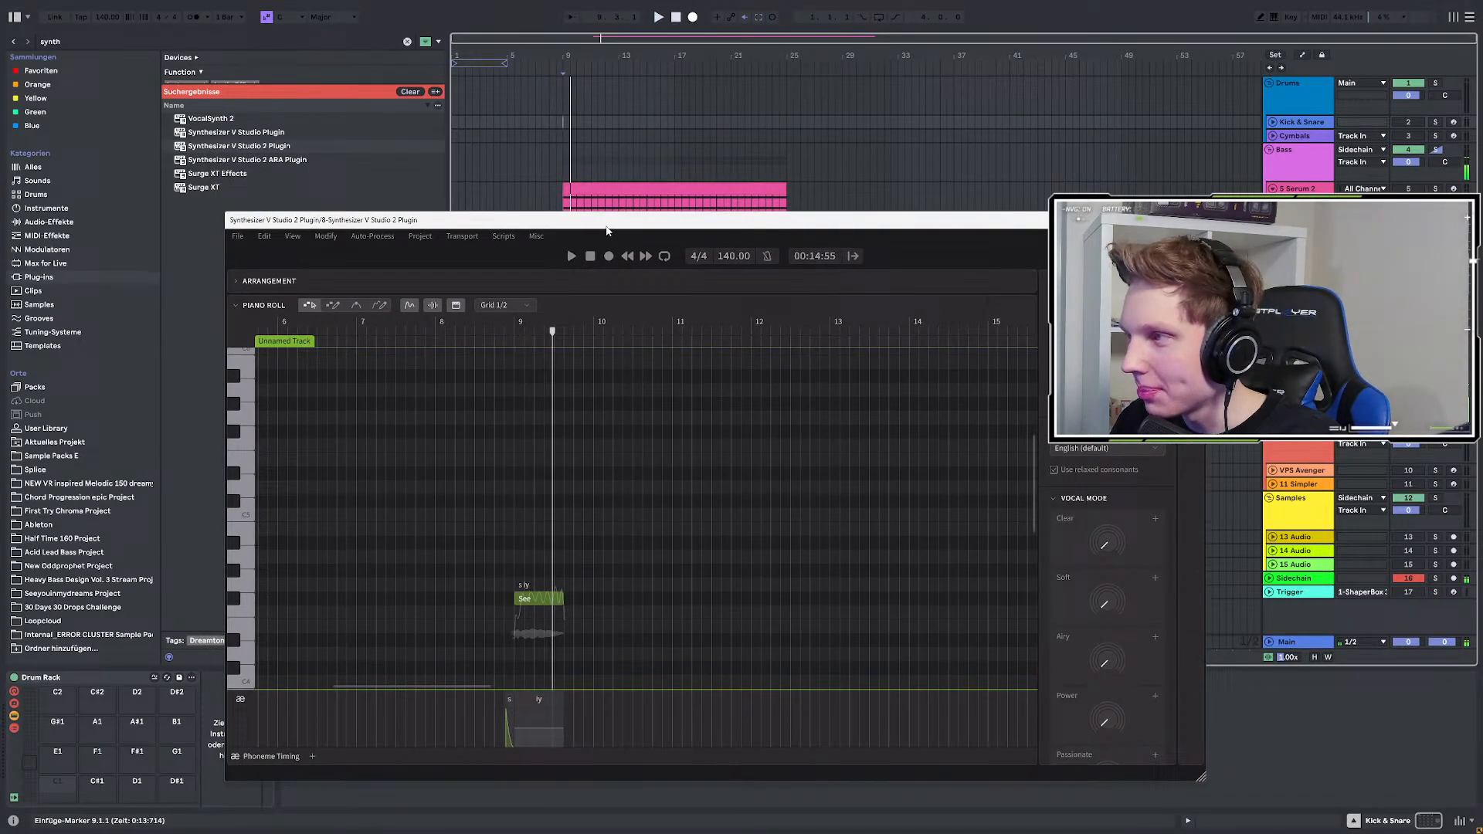
key("space")
key("space")
key("space")
key("space")
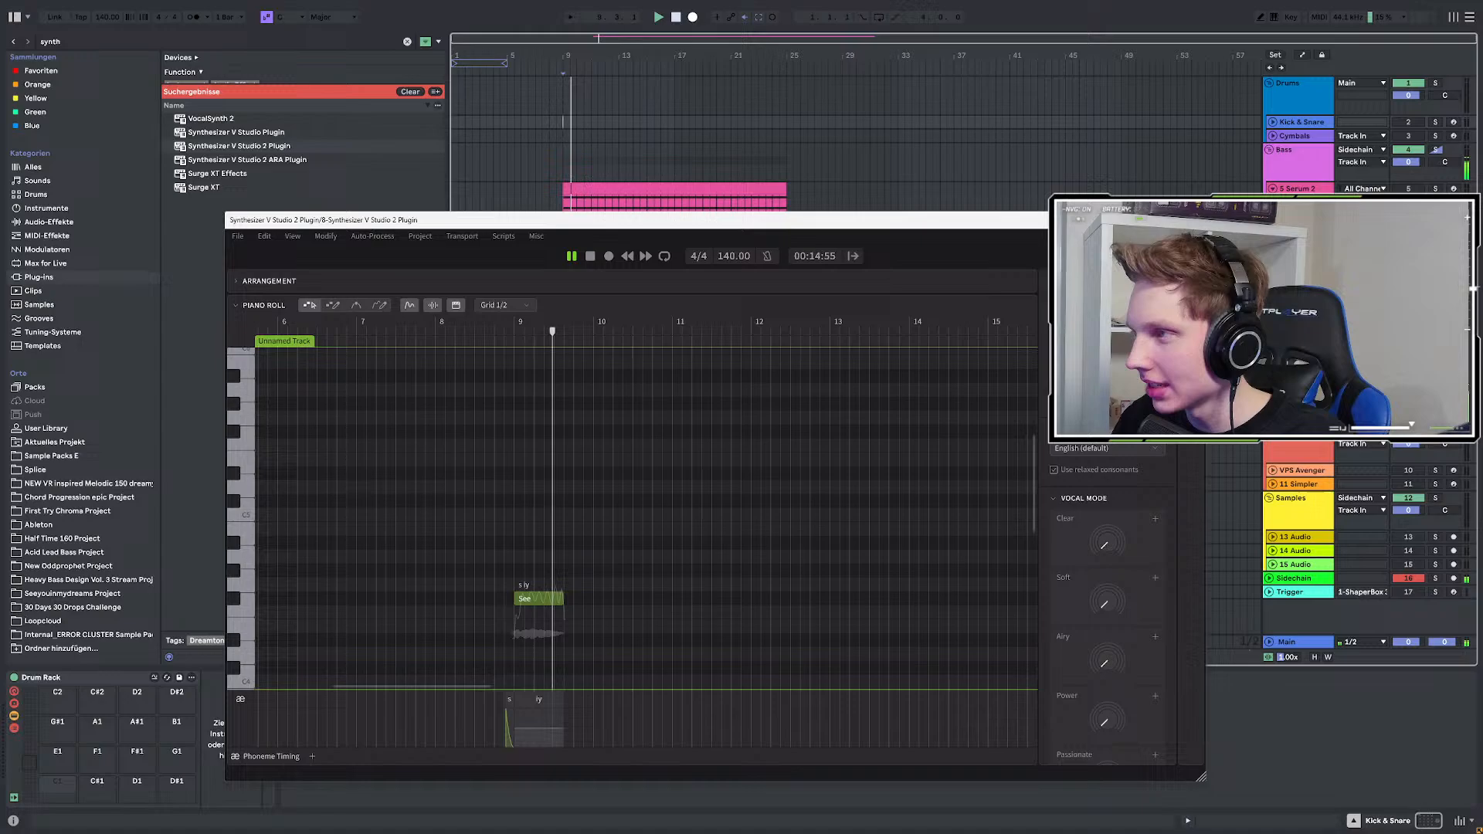
Raise the Airy vocal mode to its maximum, play the "See" note, and reposition the plugin window clear of the arrangement.
key("space")
key("space")
key("space")
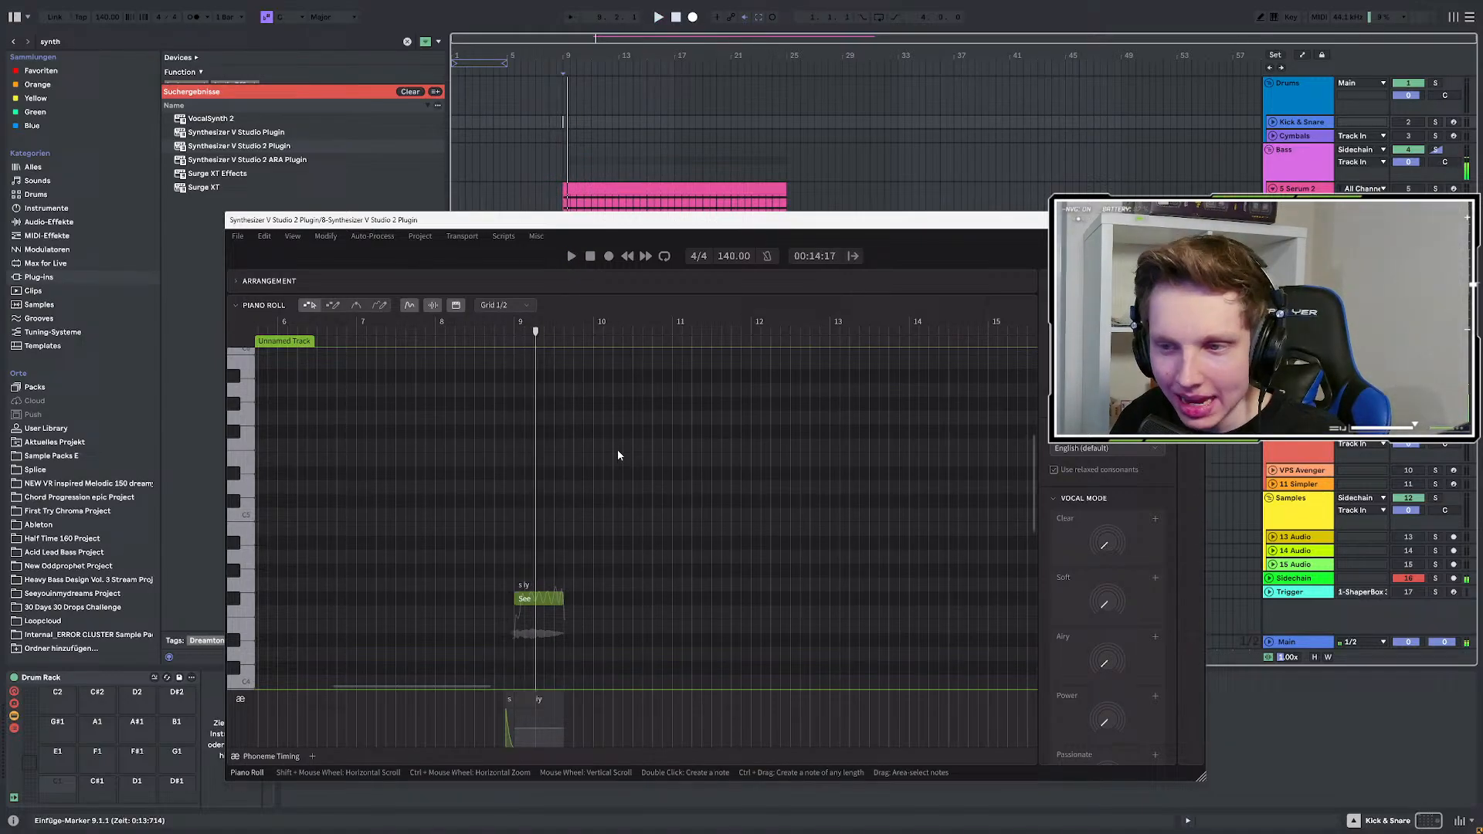
key("space")
key("space")
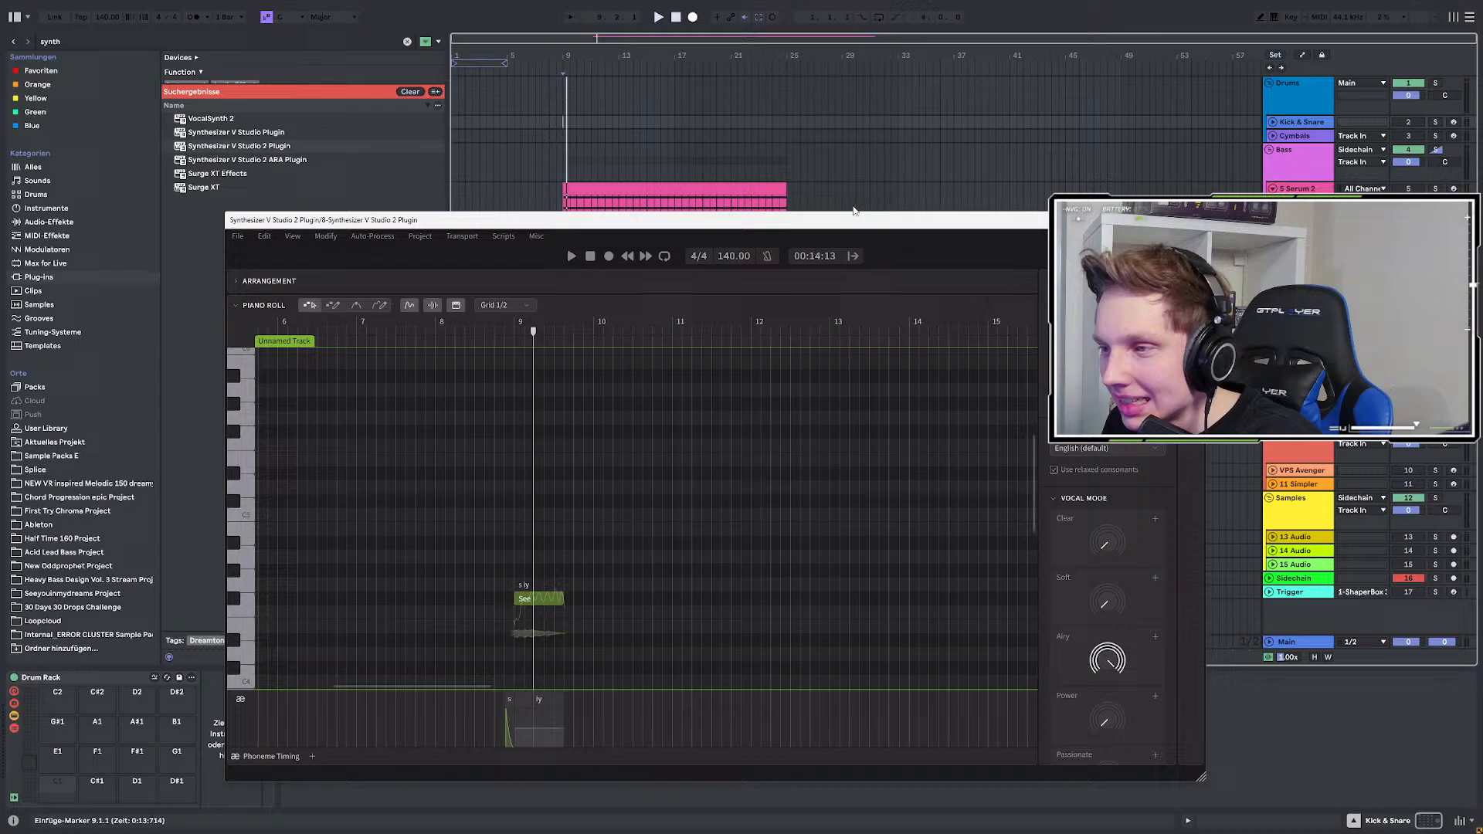
left_click_drag(839, 226, 784, 174)
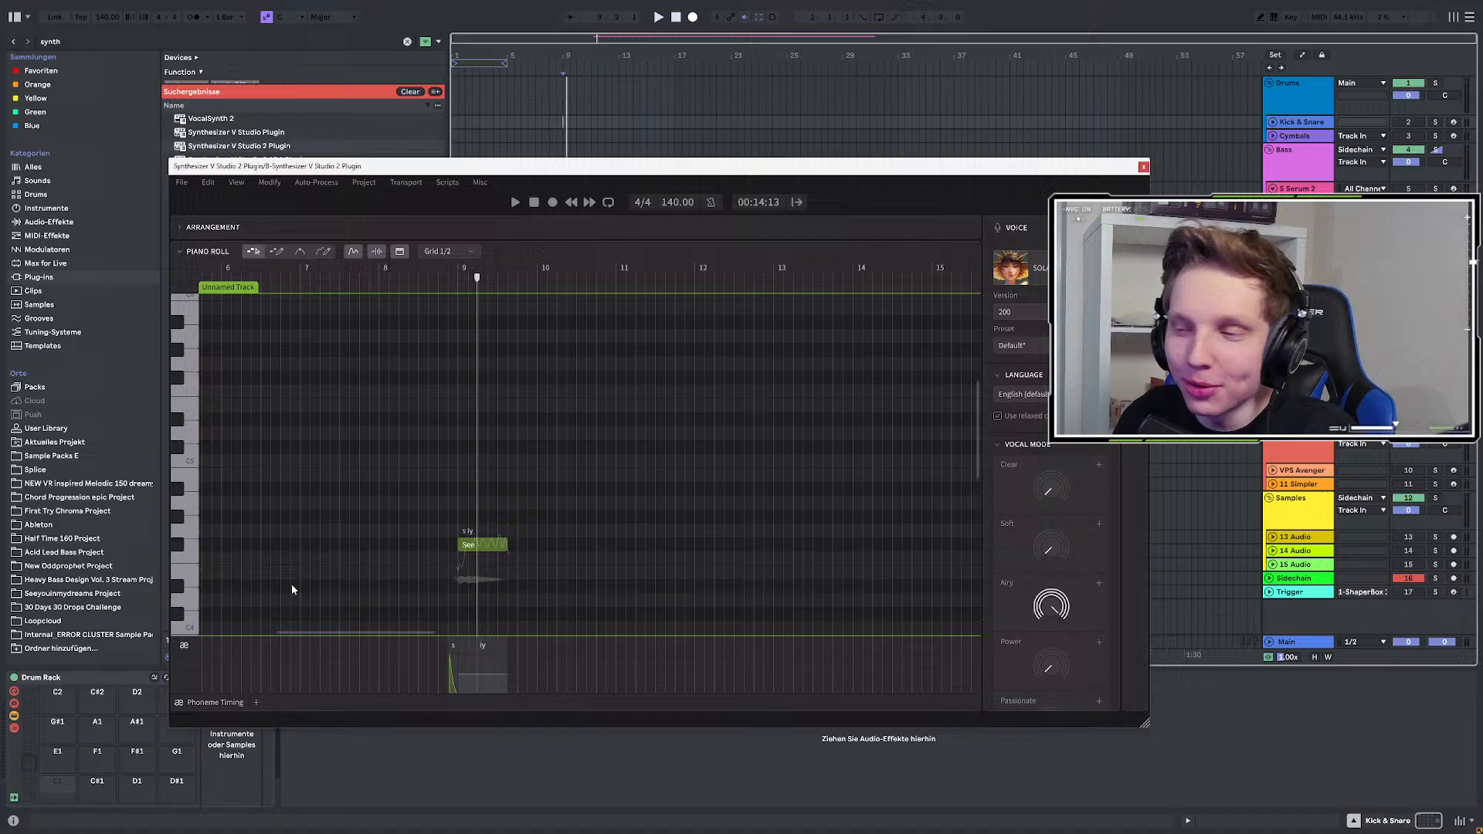
left_click_drag(618, 177, 653, 257)
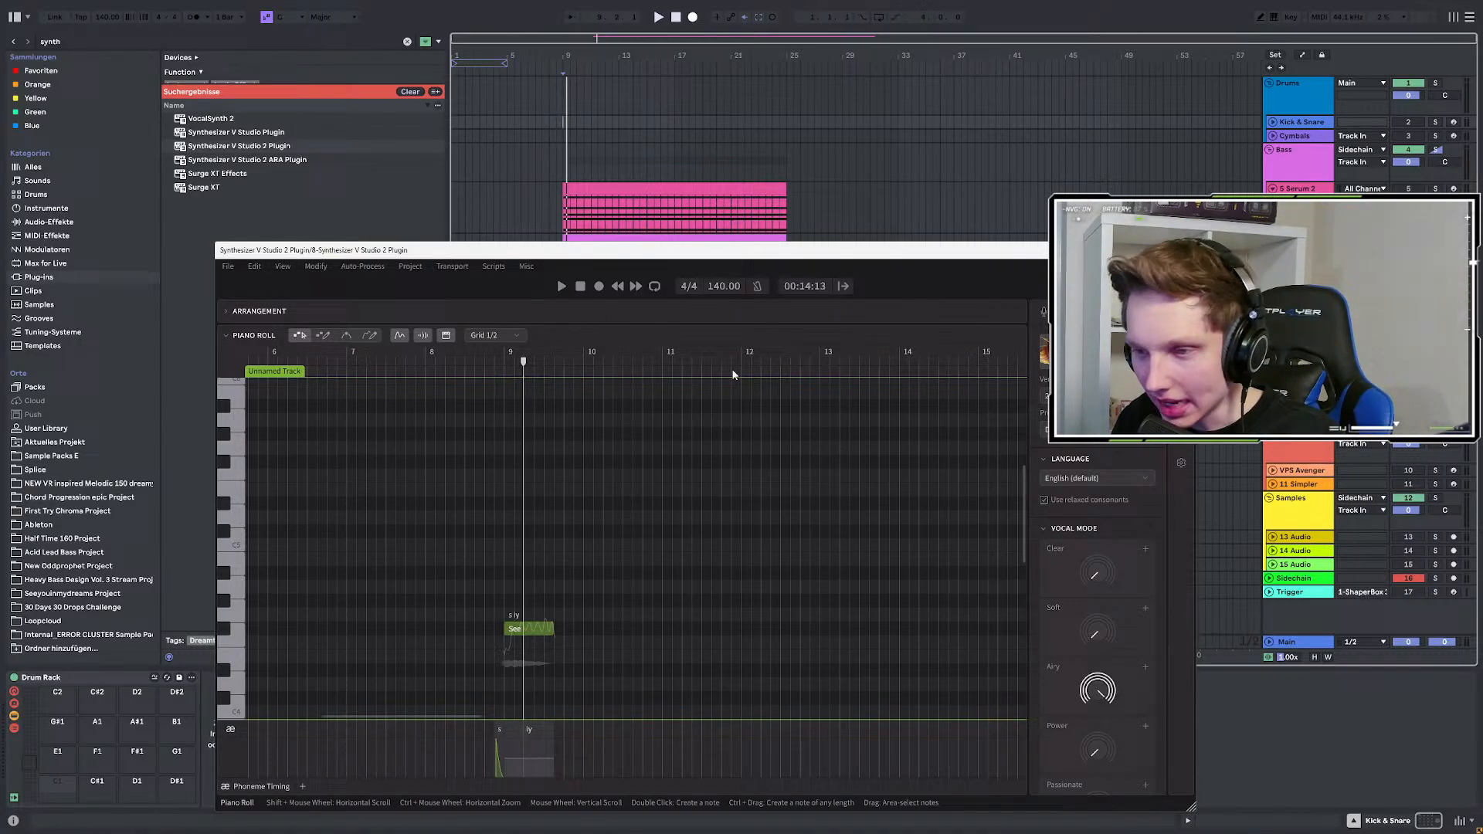
scroll(573, 545, "down", 4)
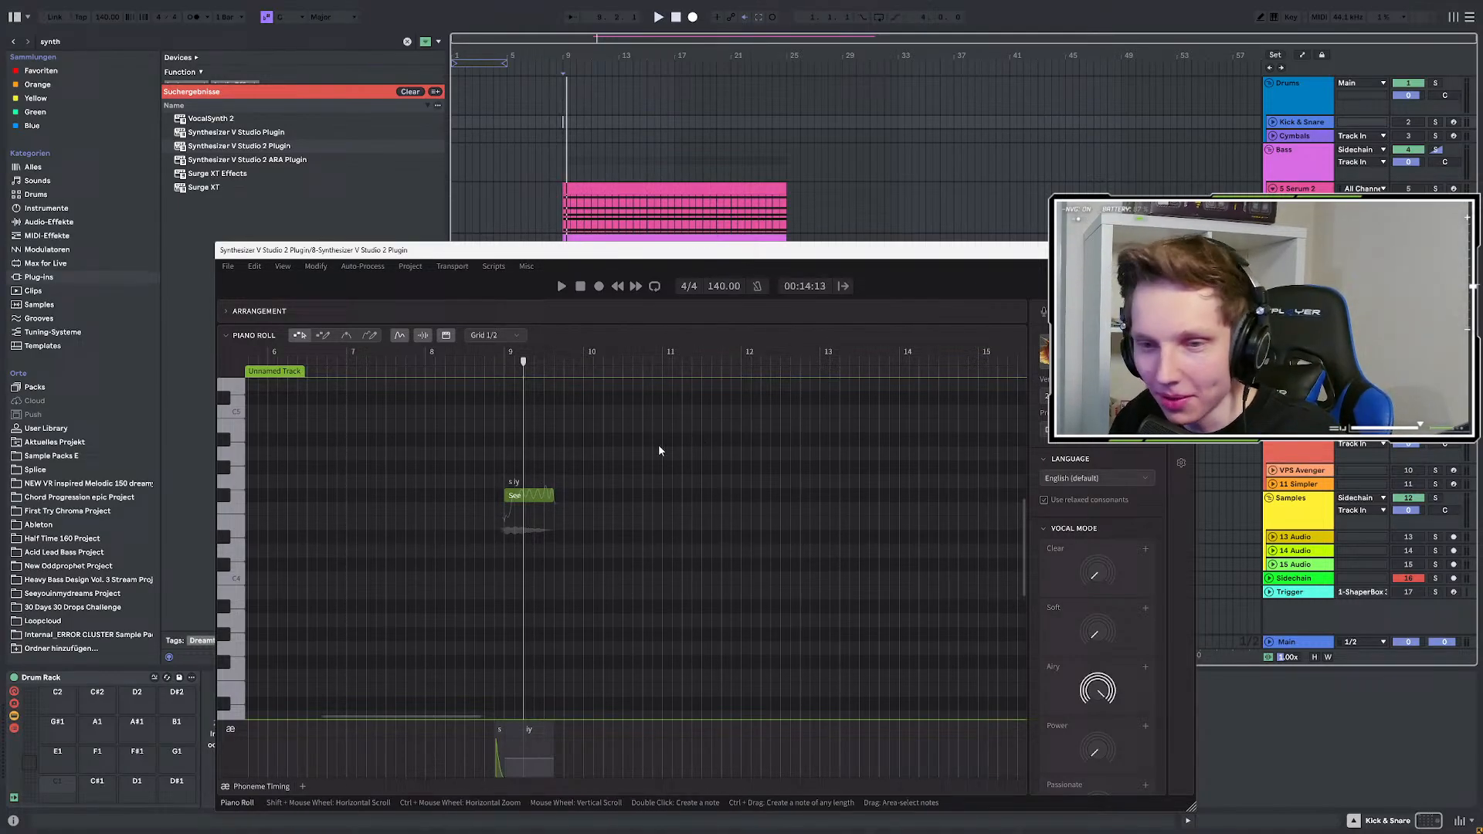
scroll(506, 536, "up", 2)
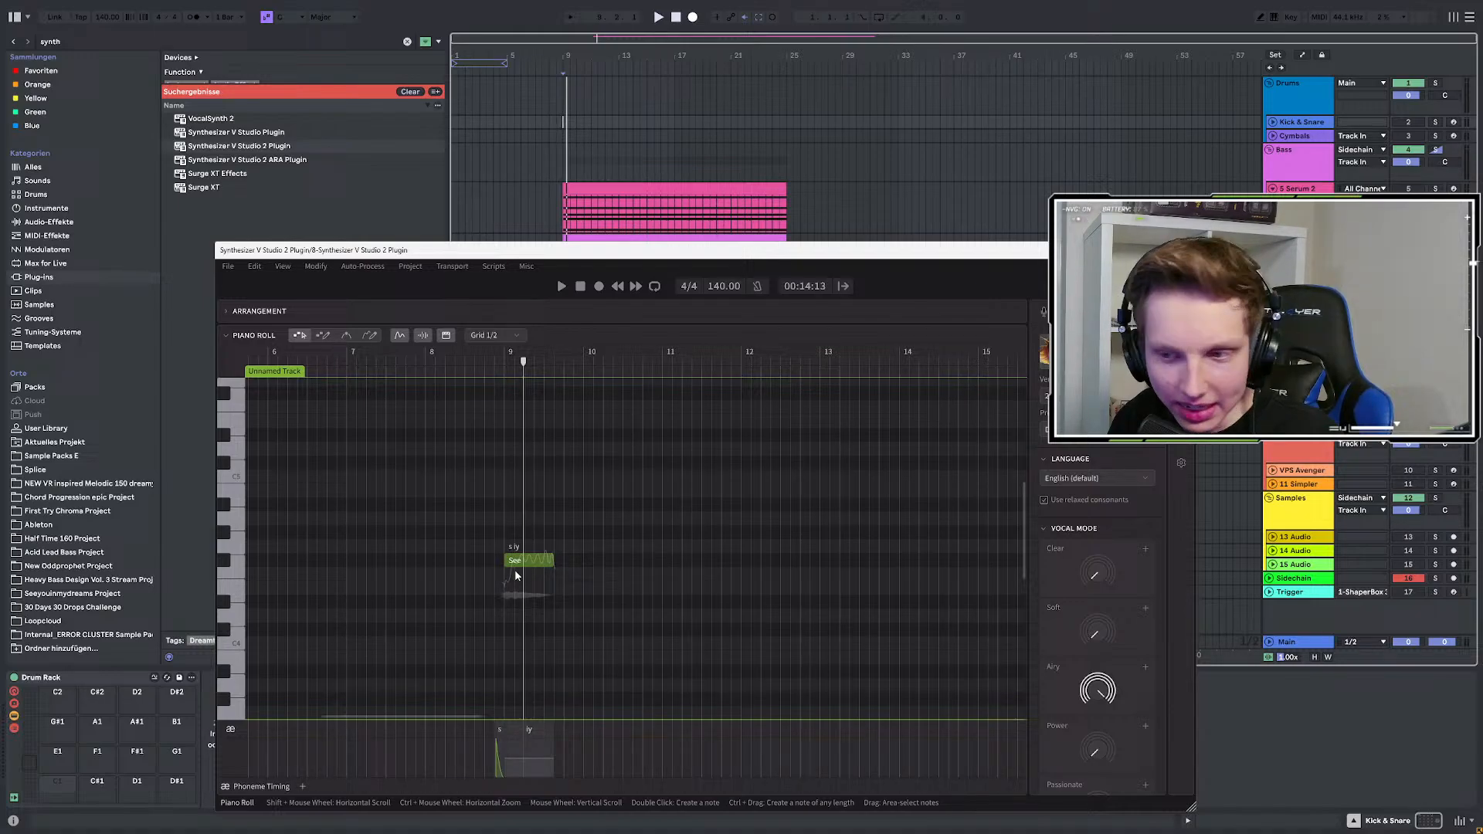
Place the insert marker at 8.3.1 and play the "See" note together with the Serum 2 clip several times.
key("space")
left_click(565, 212)
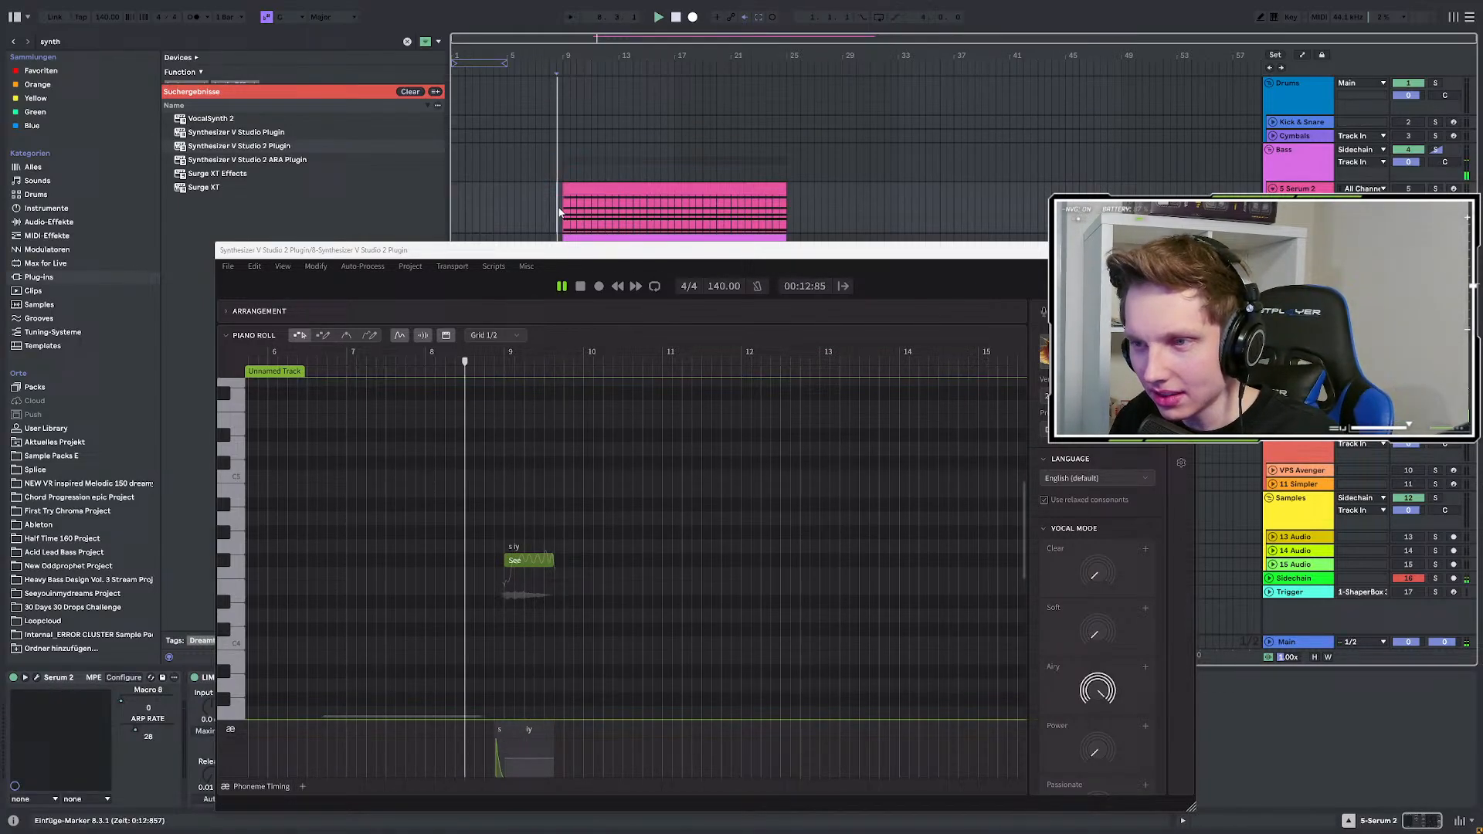
key("space")
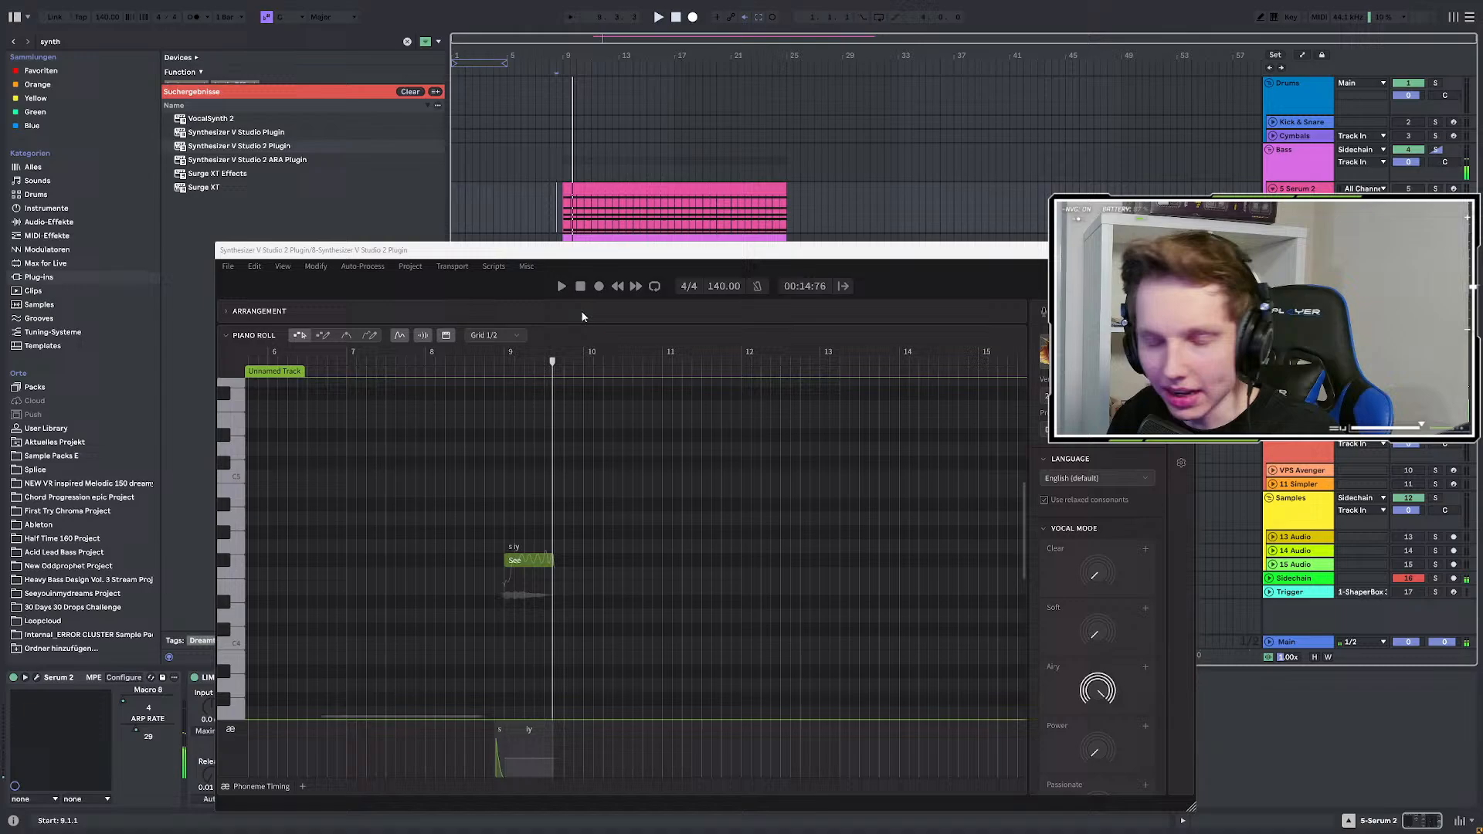
key("space")
key("space")
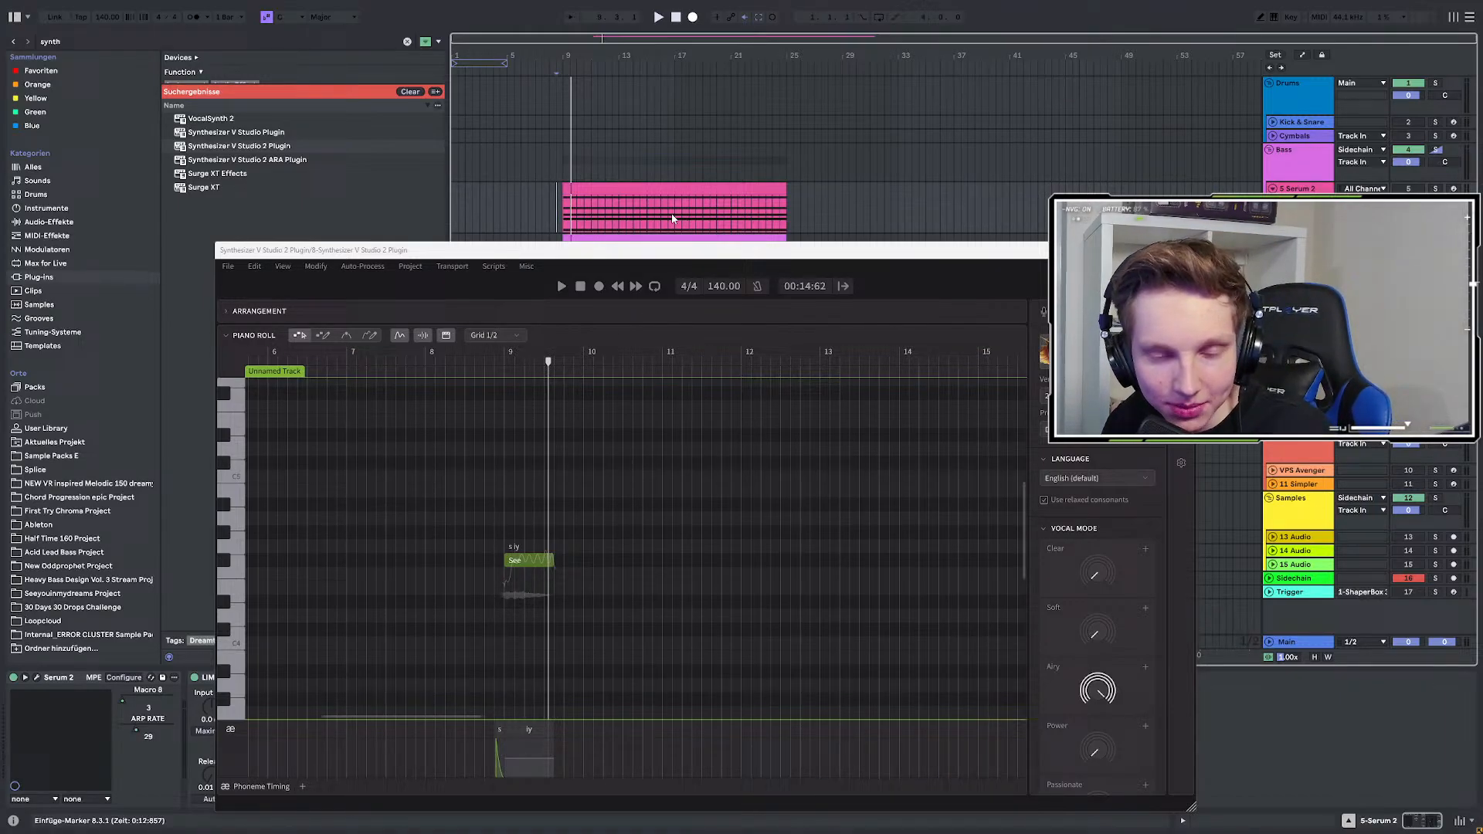
key("space")
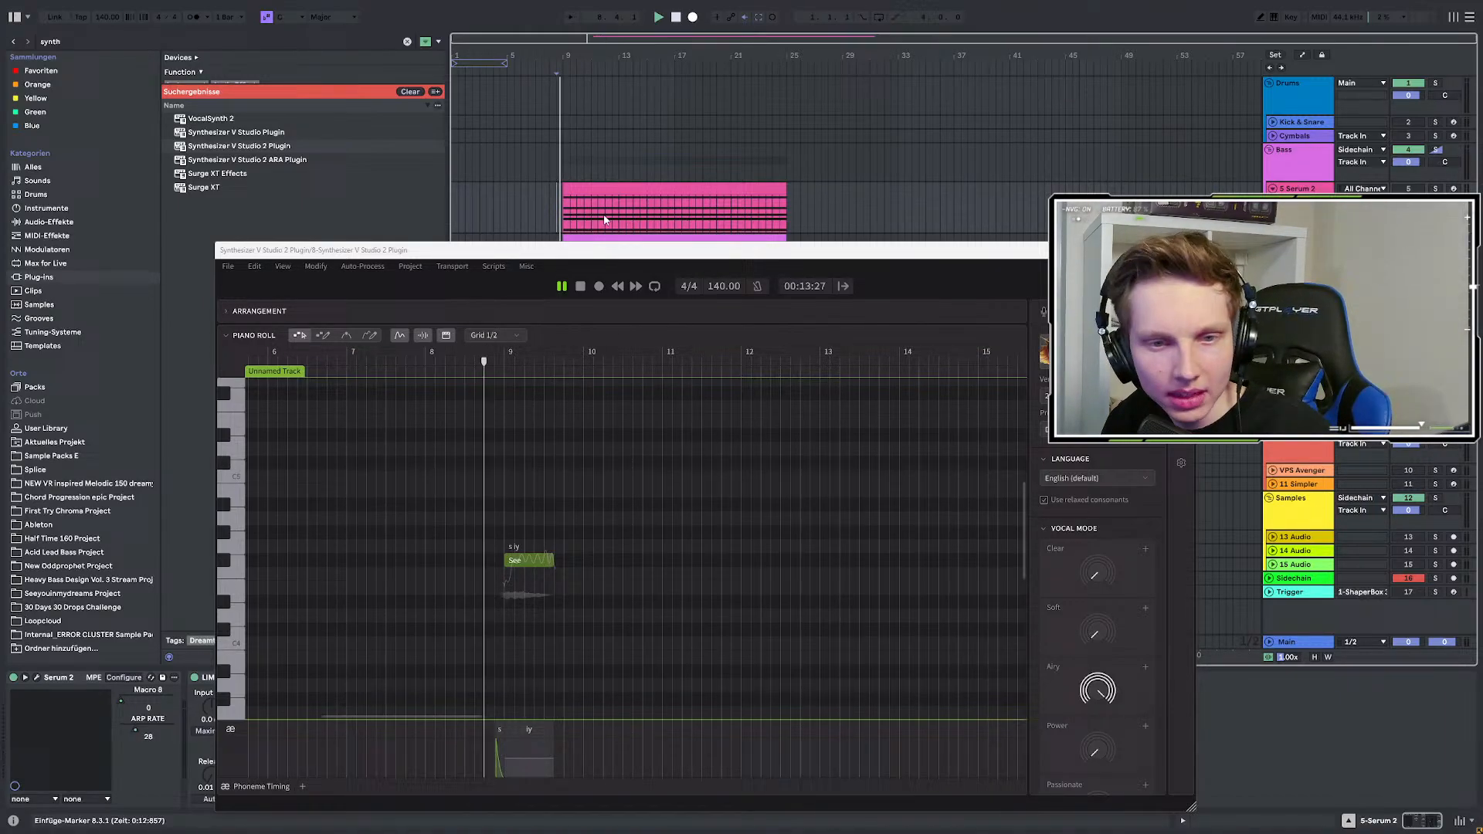
key("space")
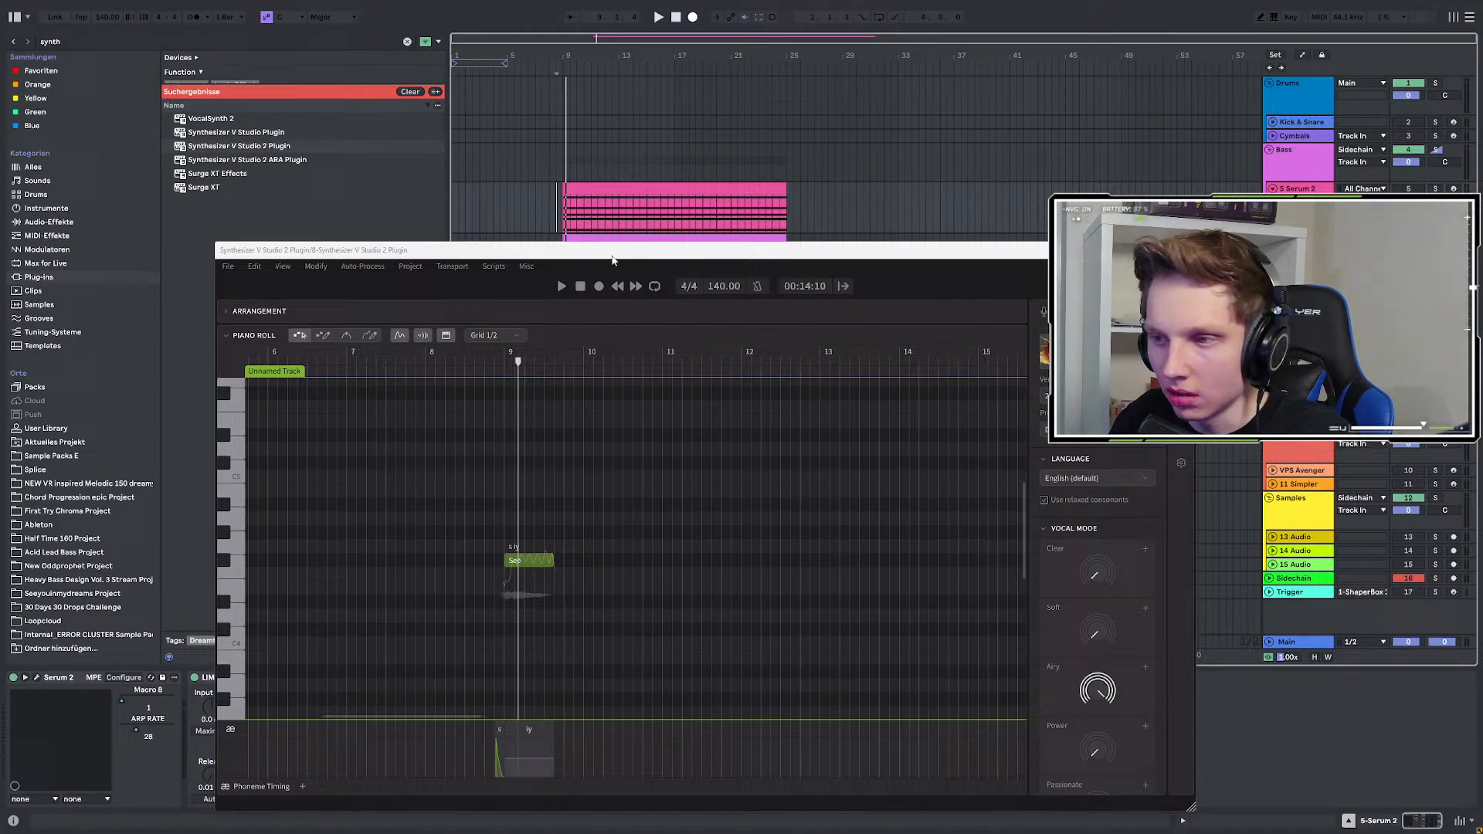
Search the browser for "eq", add EQ Eight after the Limiter on the Serum 2 track, and play from 8.3.1.
left_click_drag(613, 260, 707, 222)
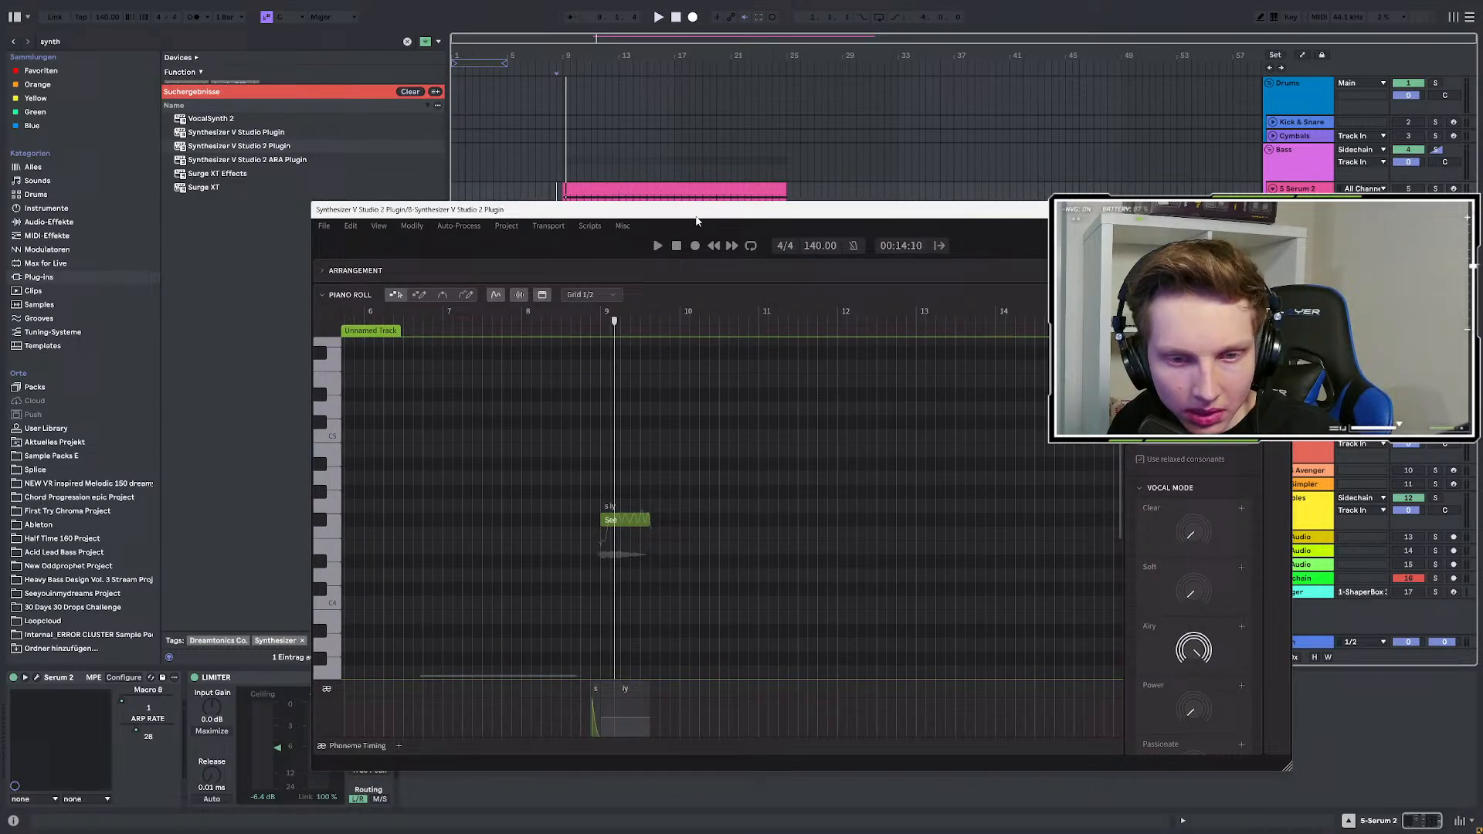
key("ctrl+f")
type("eq")
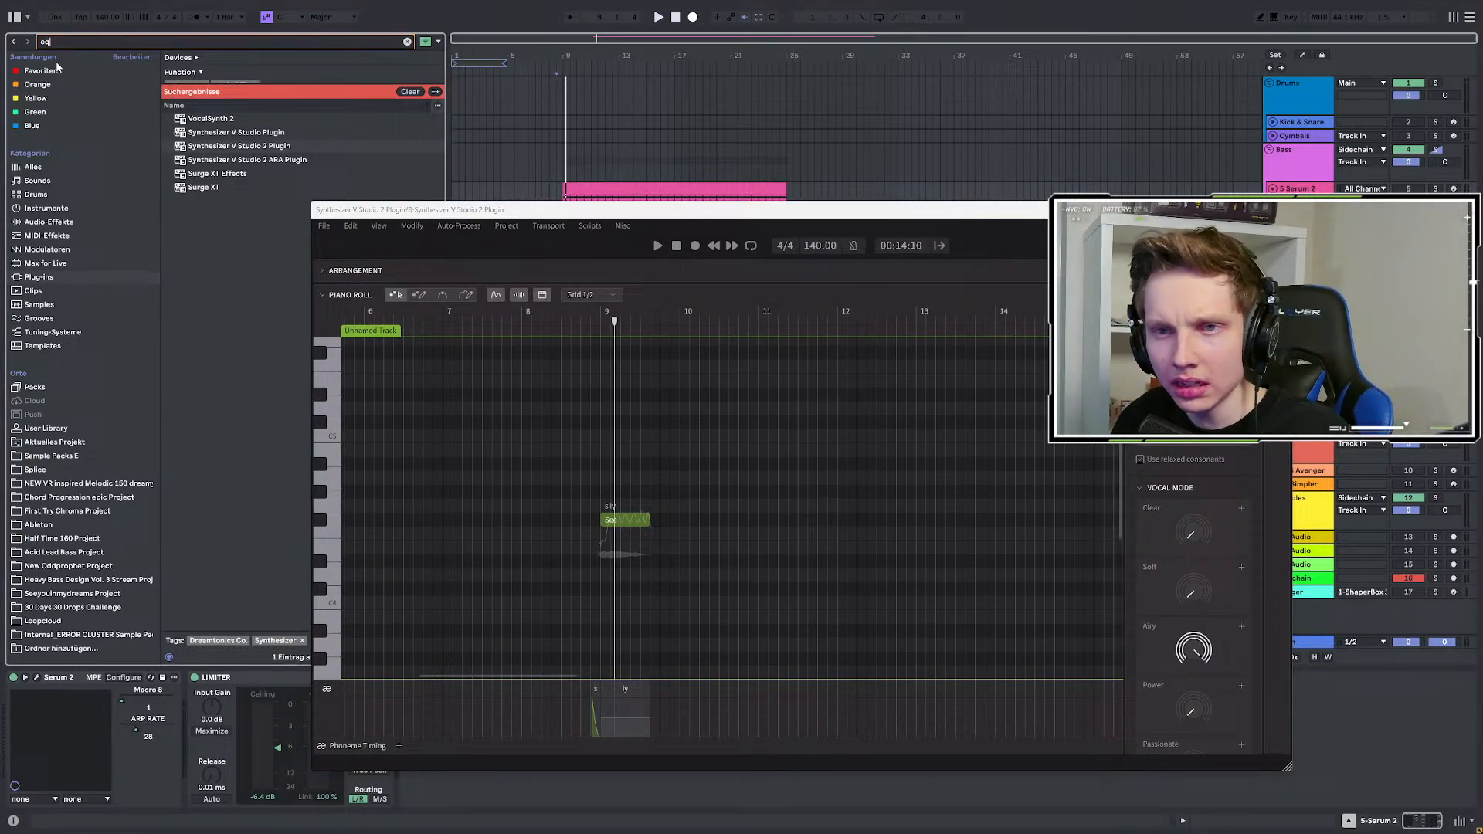
key("Down")
key("Return")
left_click_drag(494, 210, 410, 85)
key("space")
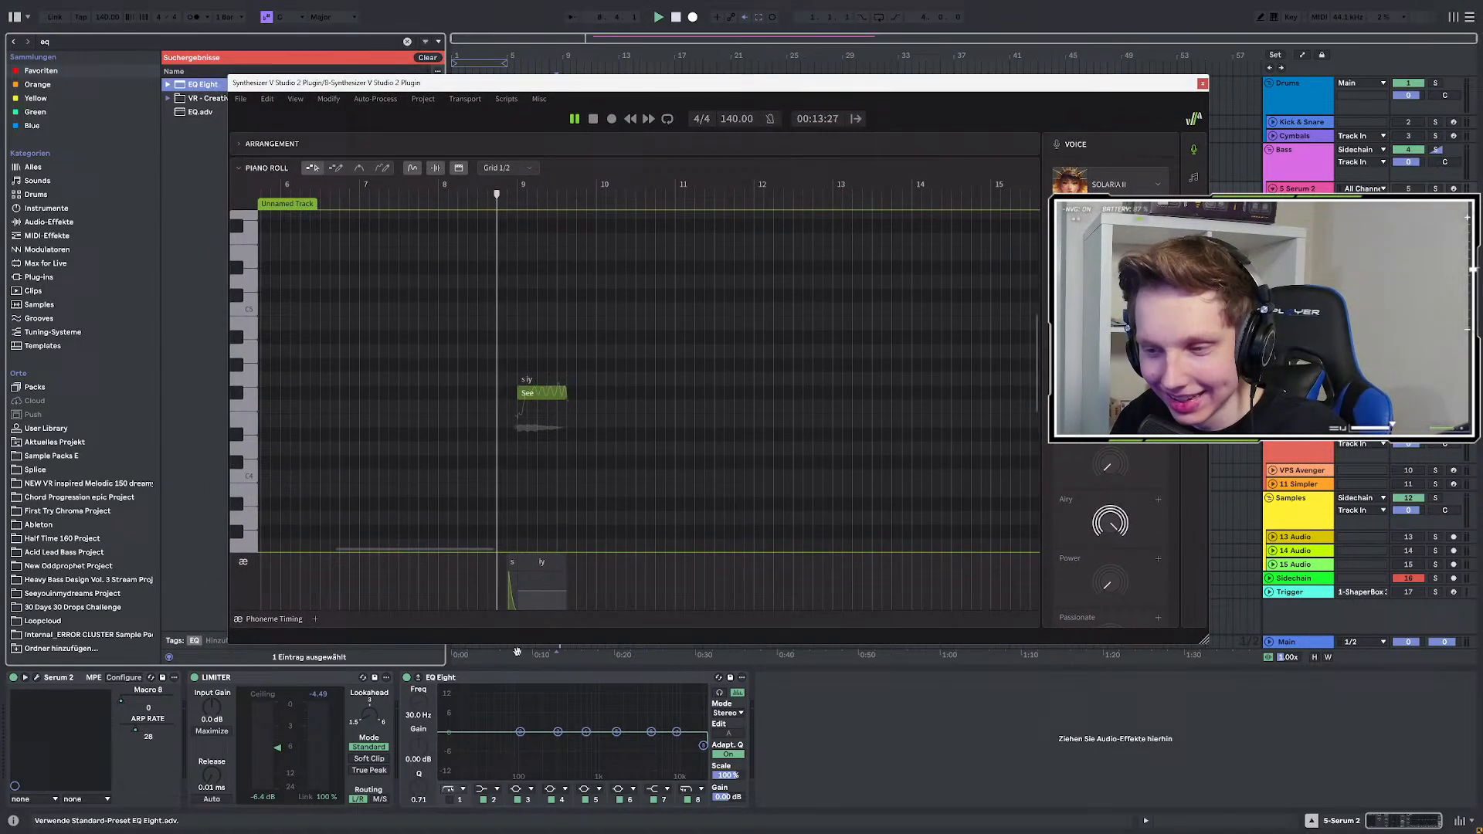
left_click(493, 683)
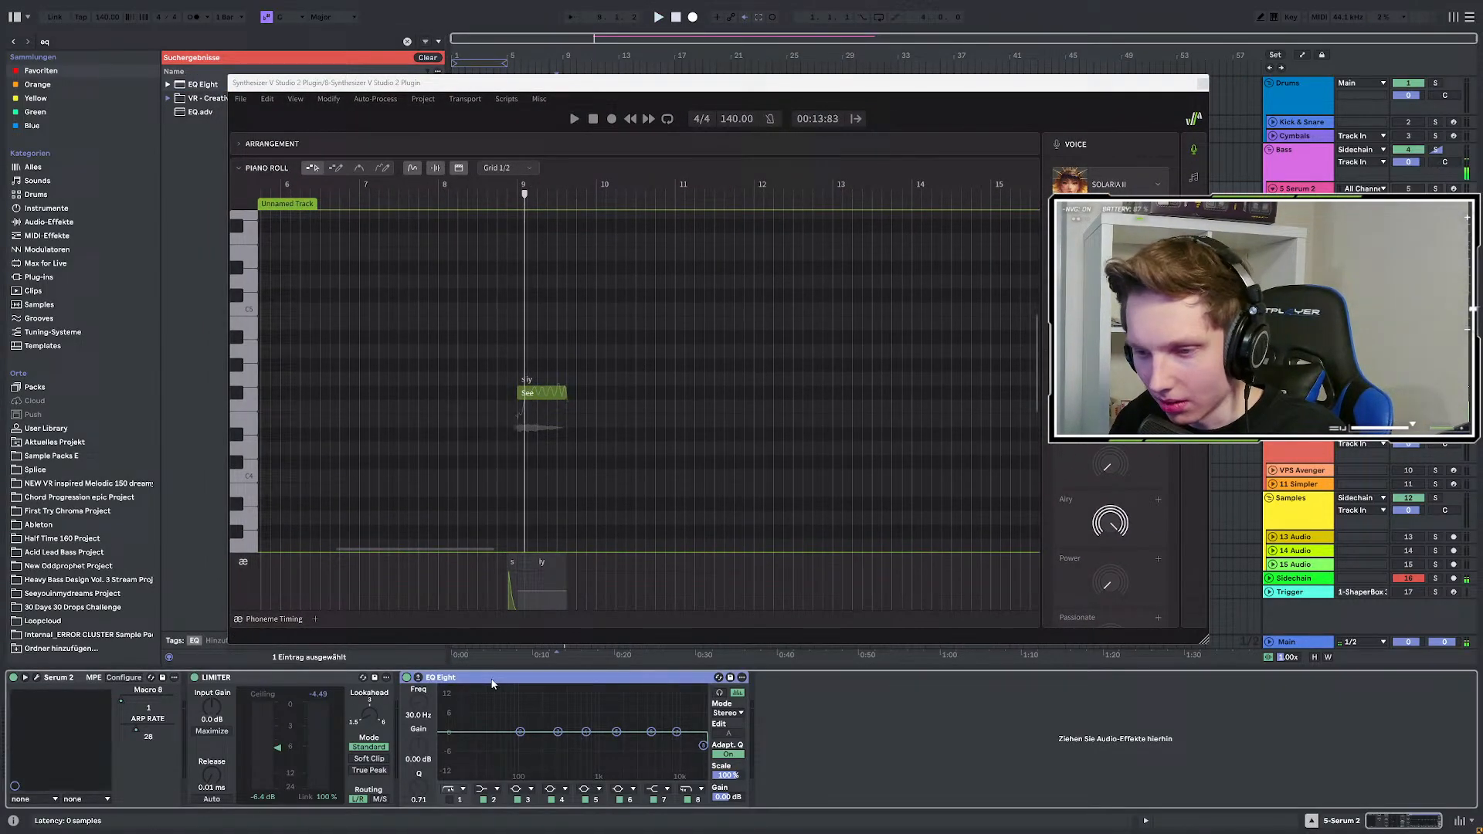
Move EQ Eight from the Serum 2 track to the Synthesizer V Studio 2 Plugin track and play the "See" note from 8.3.1.
left_click_drag(492, 682, 1300, 402)
key("space")
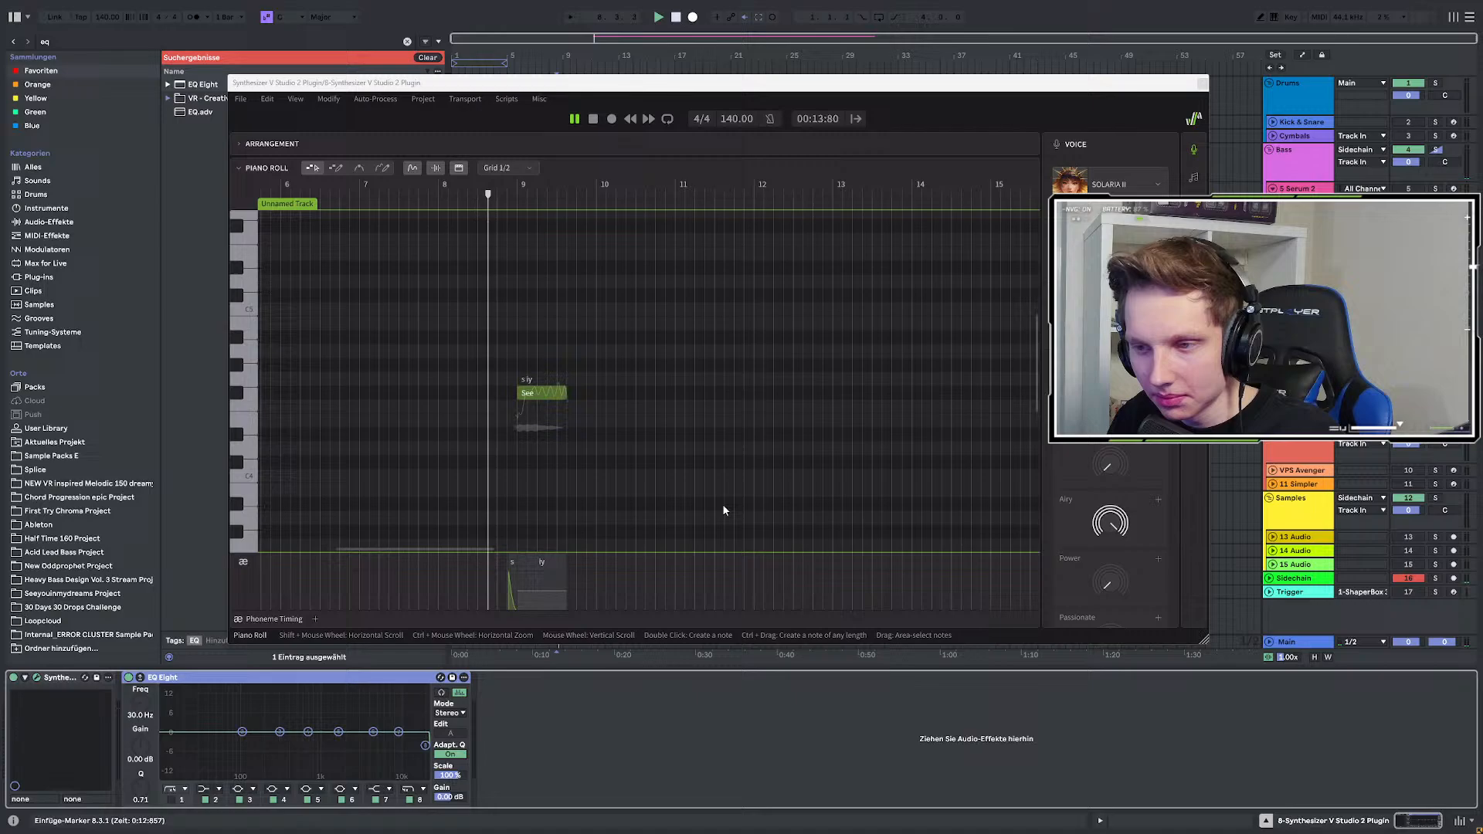
key("space")
key("space")
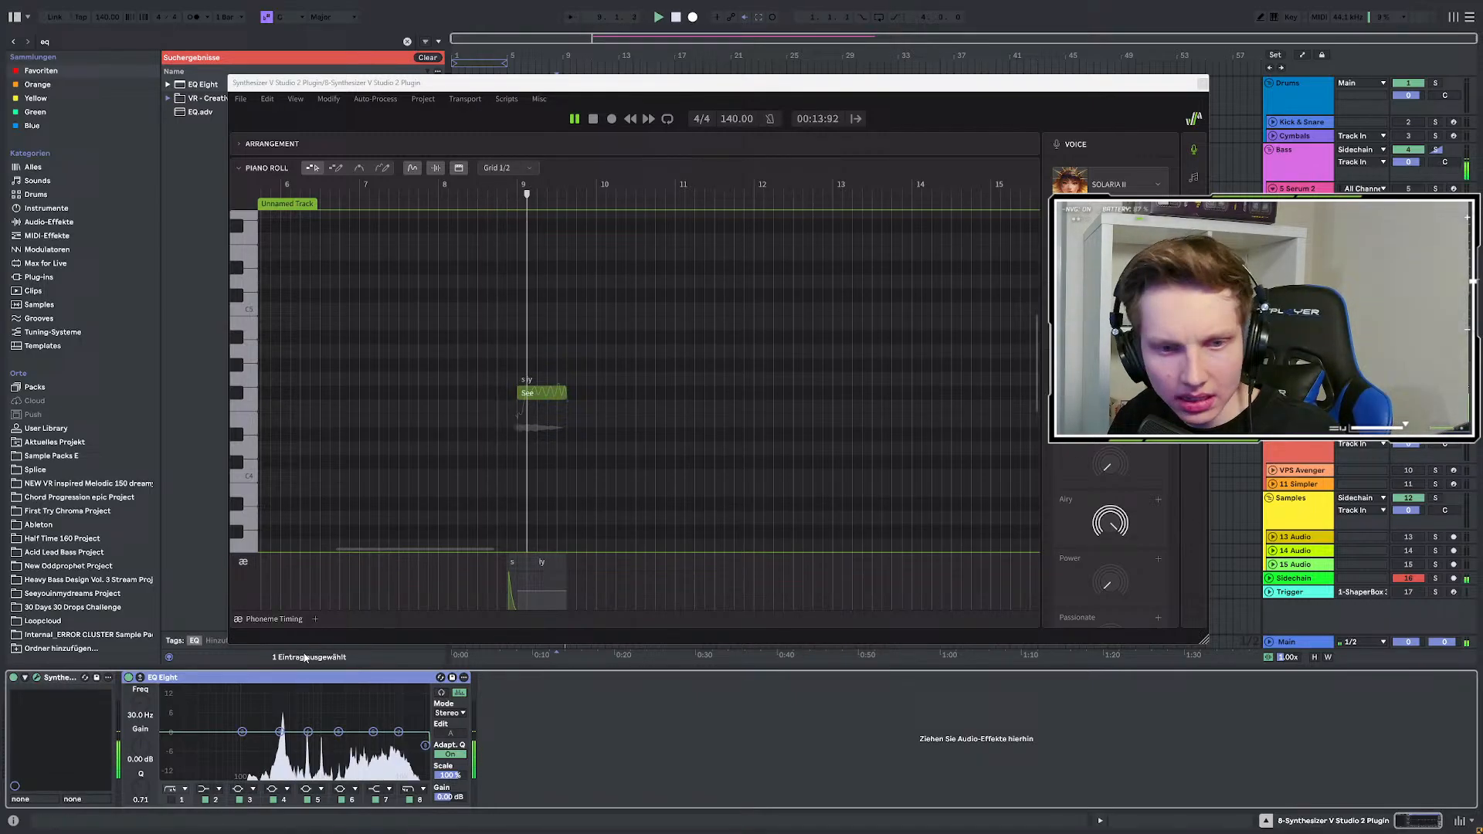
Replay the vocal from 8.3.1 and boost a midrange EQ Eight band by 6.07 dB at 1.26 kHz.
key("space")
key("space")
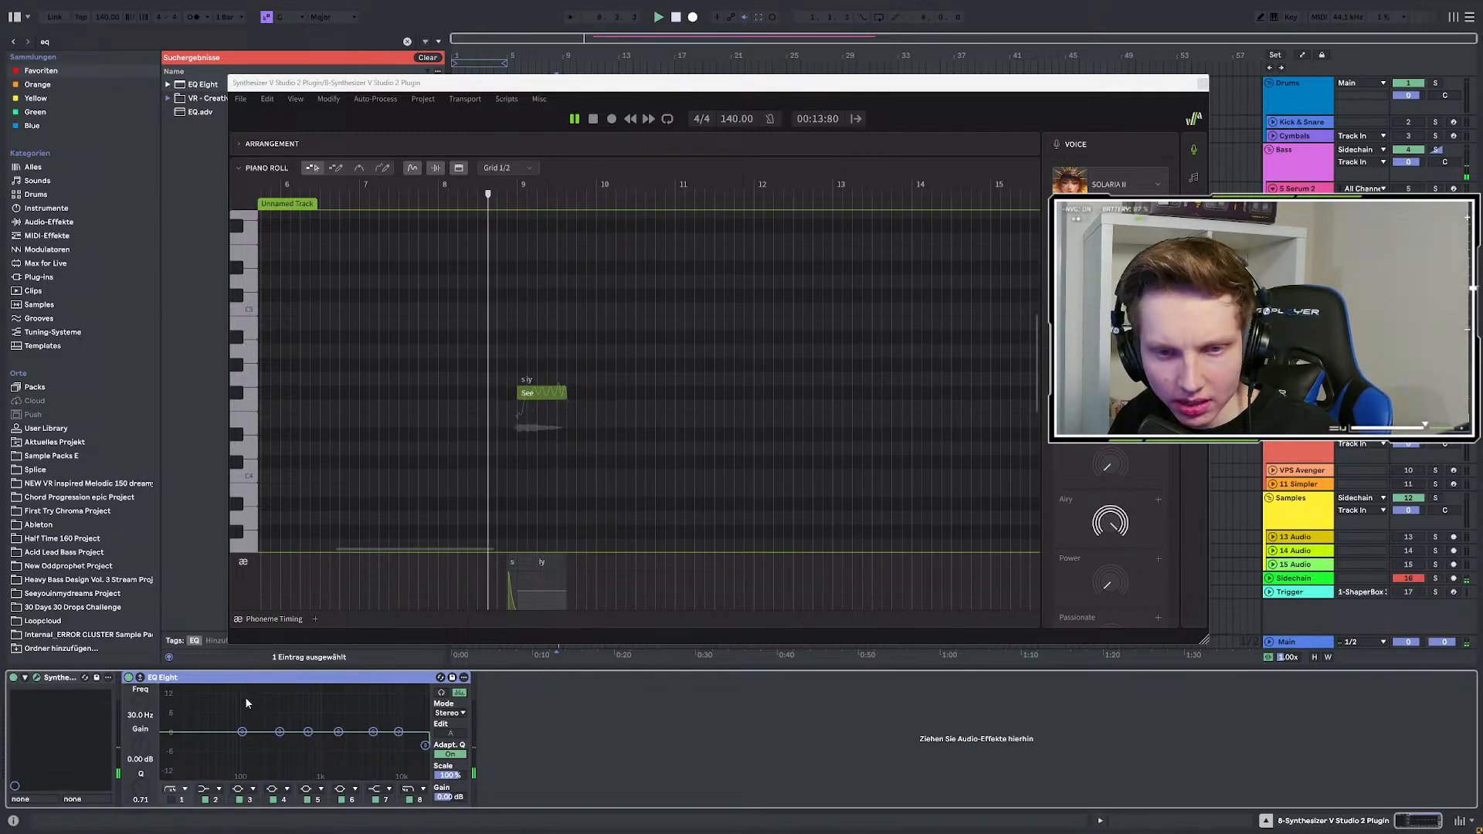
key("space")
key("space")
mouse_move(308, 731)
left_mouse_down()
mouse_move(350, 701)
mouse_move(273, 739)
mouse_move(386, 742)
mouse_move(372, 688)
mouse_move(302, 729)
mouse_move(313, 720)
mouse_move(292, 706)
mouse_move(328, 713)
left_mouse_up()
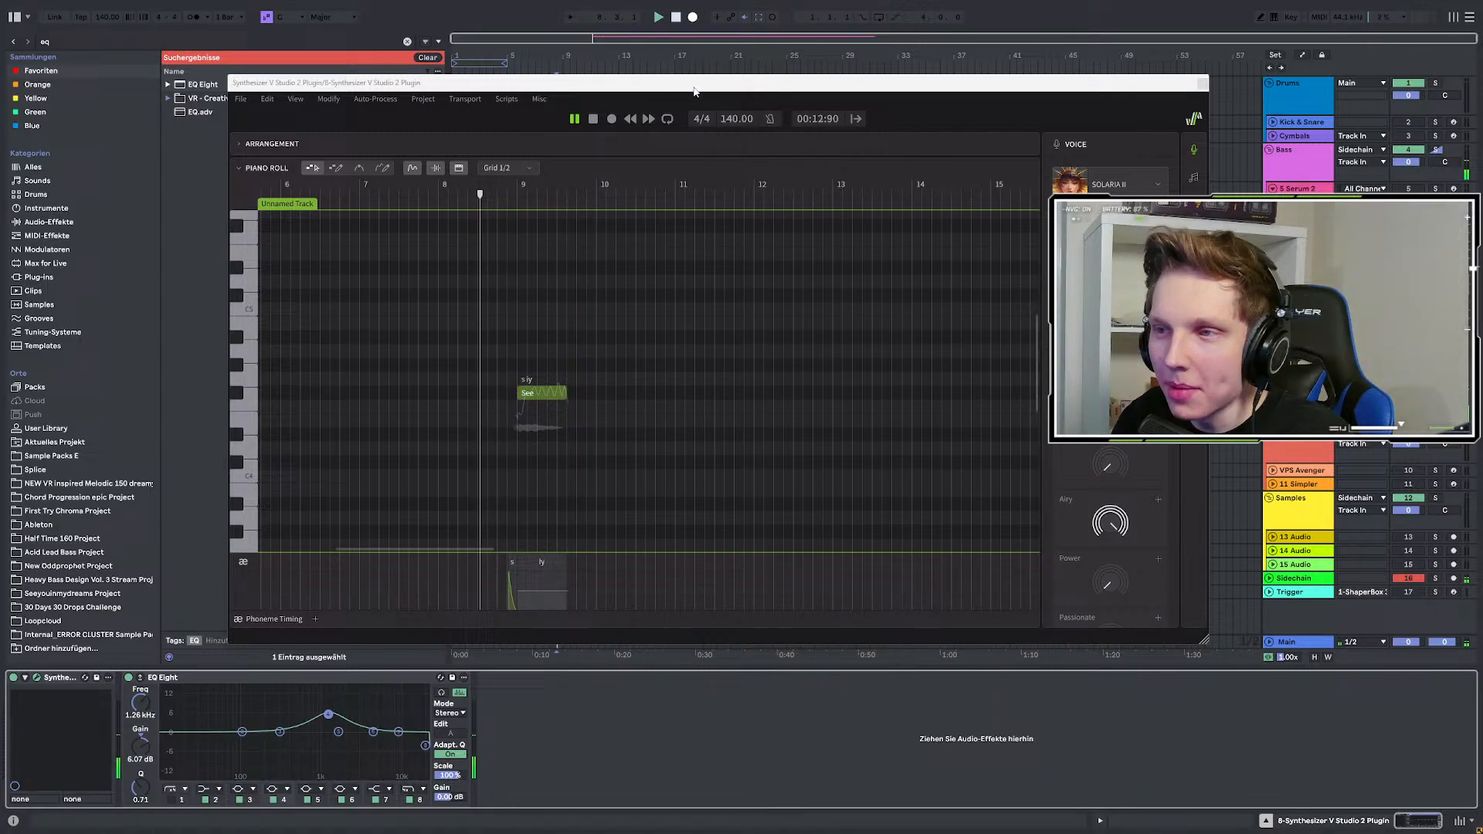
Move the plugin window clear of the arrangement clips, place the insert marker at 9.1.1, and play from there.
left_click_drag(687, 84, 599, 455)
key("space")
left_click(566, 266)
key("space")
key("space")
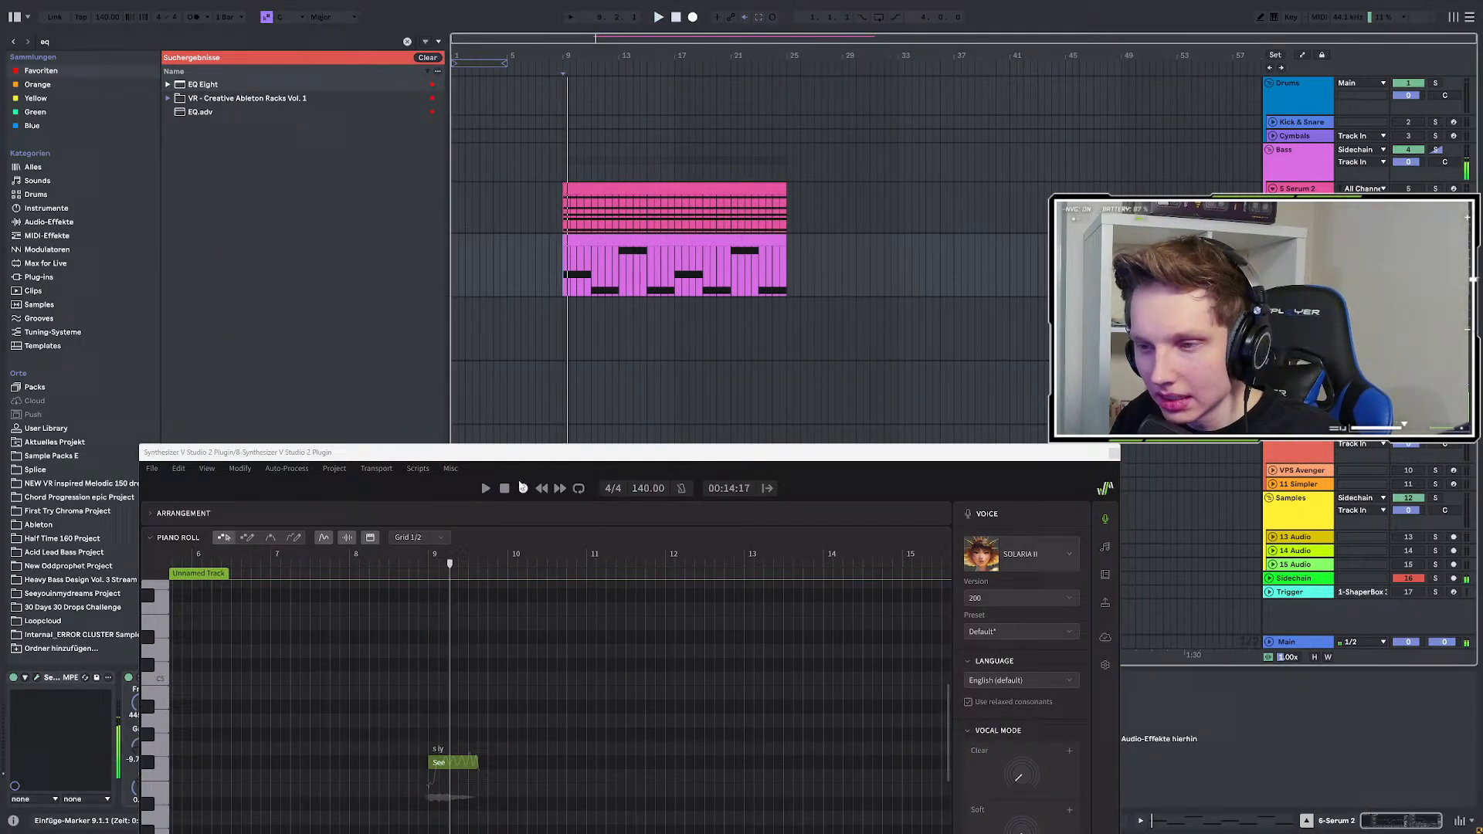
Replay from 9.1.1 and bring the plugin window back over the clips so the whole "See" note area is accessible.
key("space")
key("space")
left_click_drag(503, 452, 538, 182)
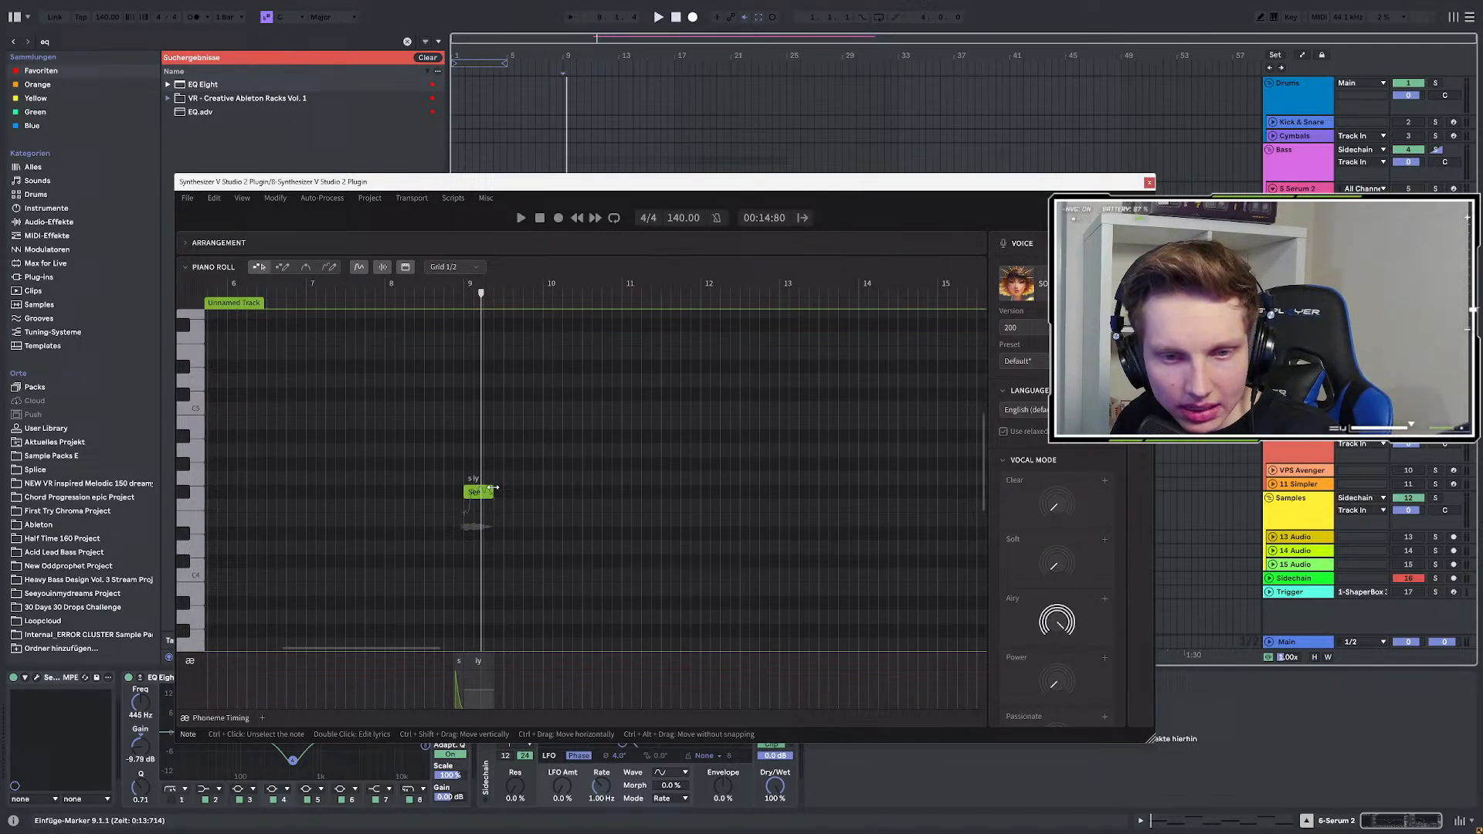
Select the Synthesizer V track and set its EQ Eight band to 235 Hz with a 3.10 dB boost.
key("space")
key("space")
left_click_drag(587, 182, 617, 94)
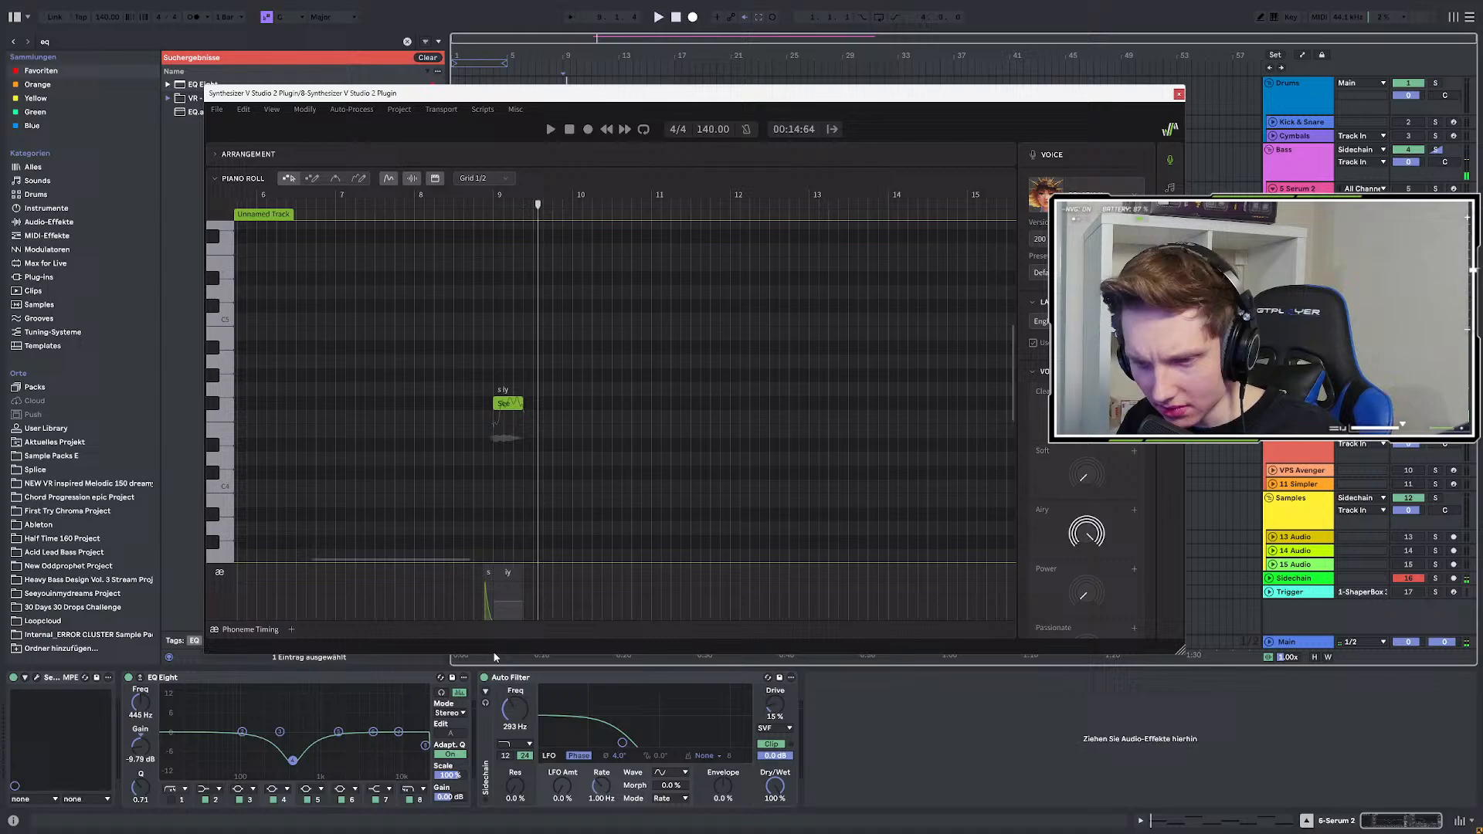
left_click(1315, 421)
key("space")
key("space")
key("space")
left_click_drag(329, 715, 271, 723)
Play back the short sung "See" note repeatedly to judge its sound in the mix.
key("space")
key("space")
key("space")
key("space")
key("space")
key("space")
key("space")
key("space")
key("space")
key("space")
key("space")
key("space")
key("space")
key("space")
key("space")
key("space")
key("space")
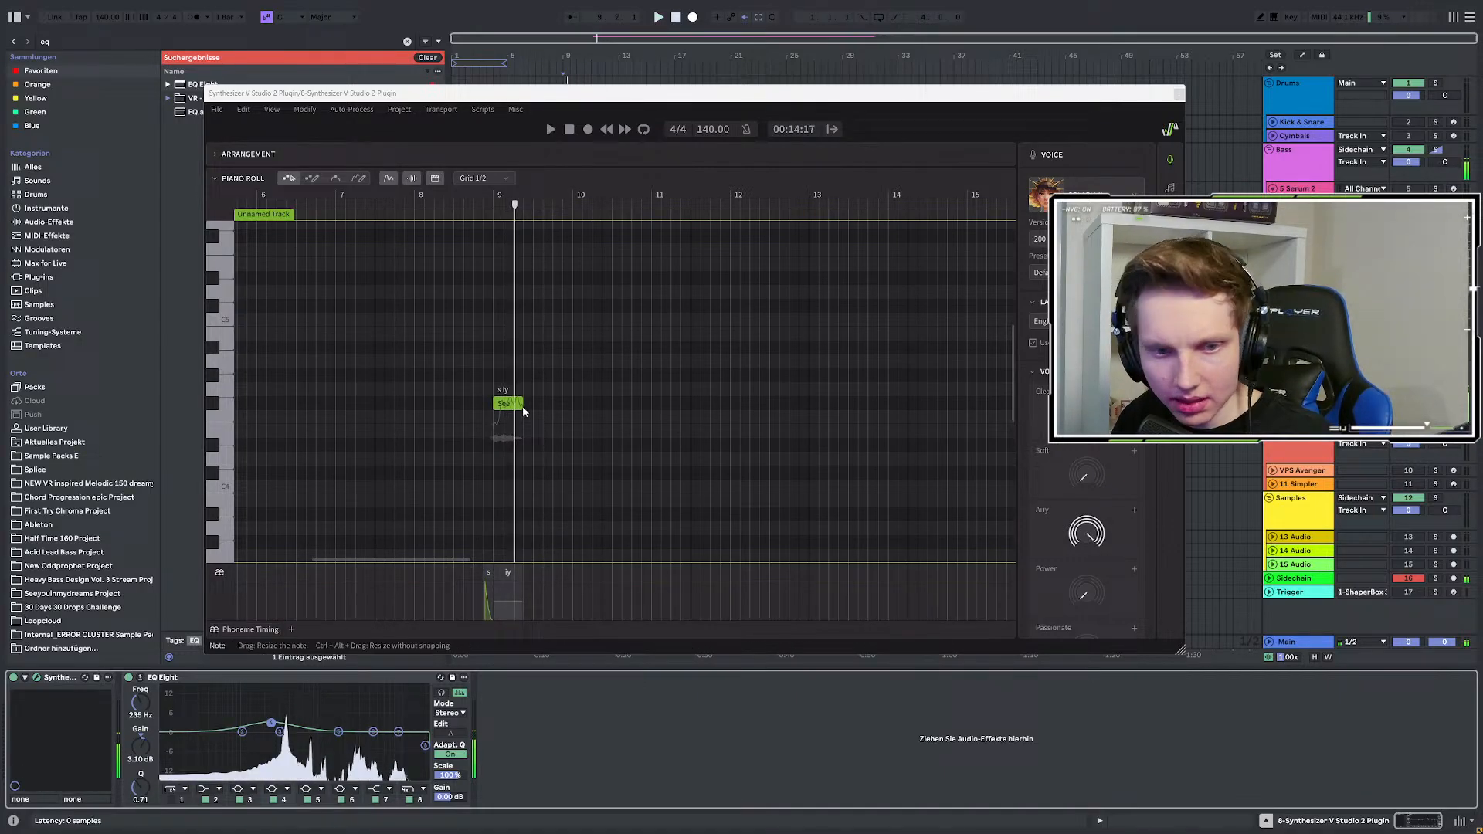
key("space")
key("space")
key("space")
key("space")
Lengthen the "See" note to about three quarters of a bar and audition it from 9.1.1.
left_click_drag(521, 404, 548, 400)
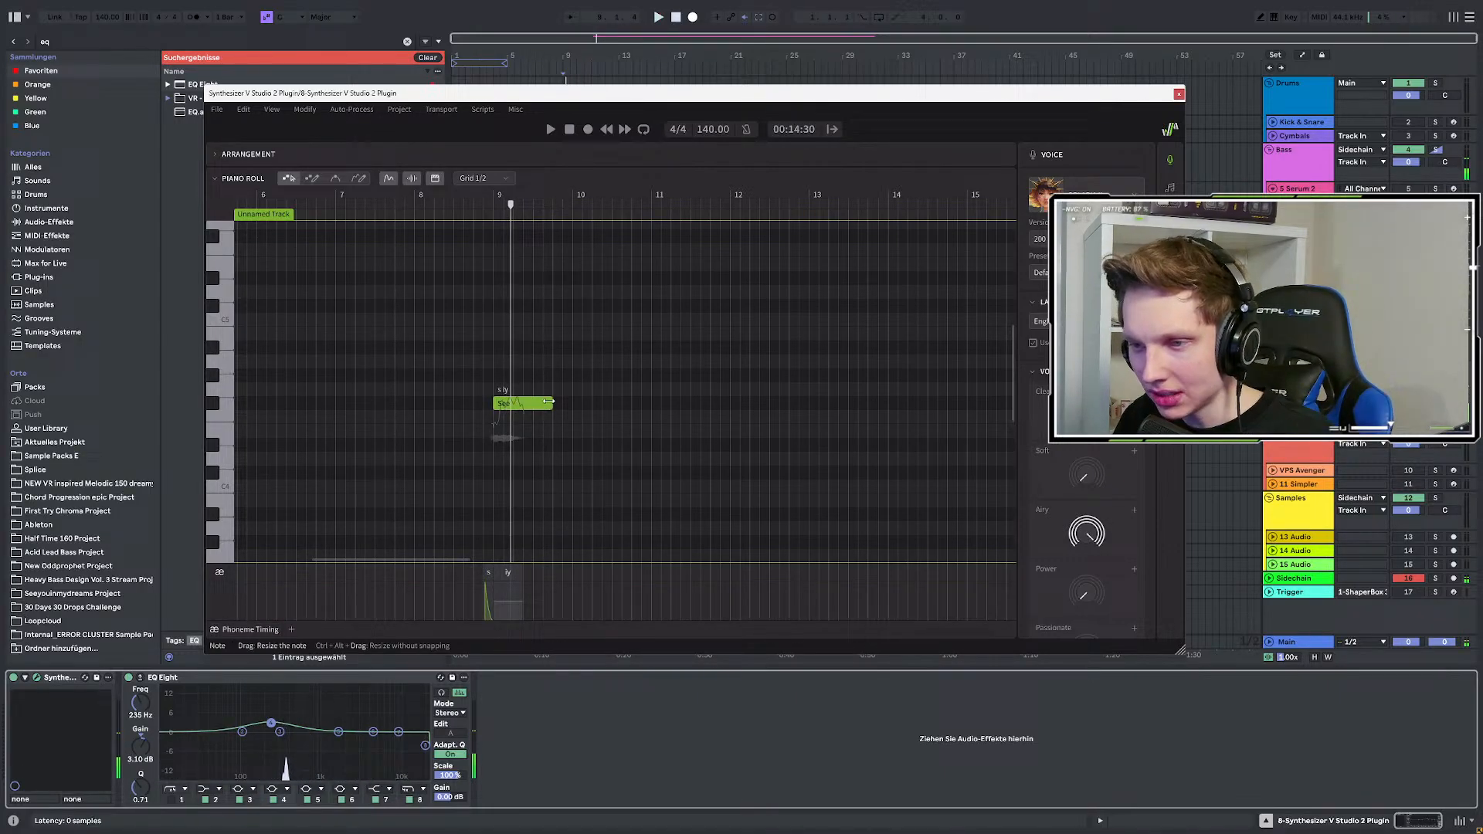
key("space")
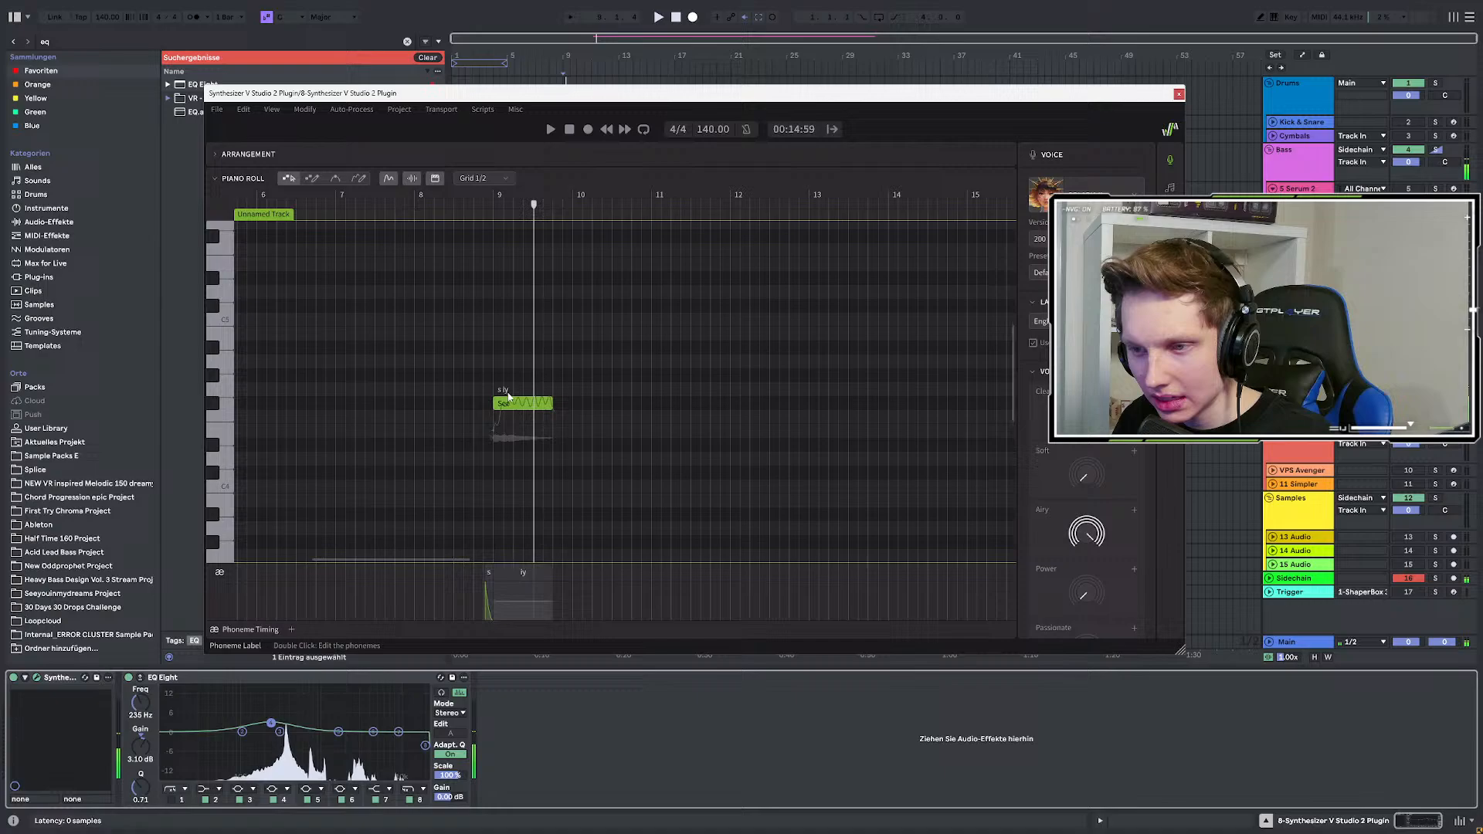
left_click_drag(601, 101, 573, 275)
left_click(568, 240)
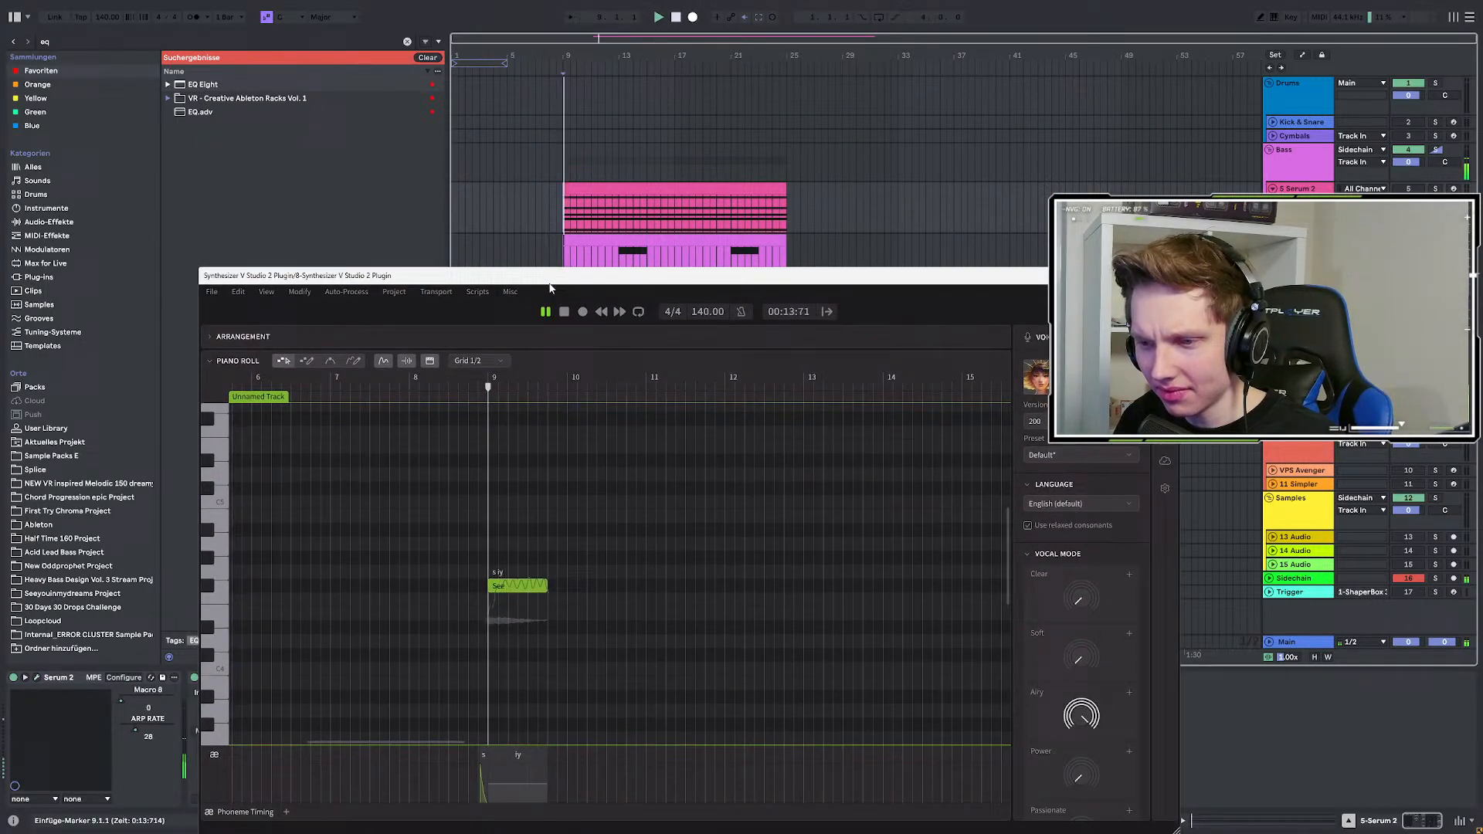
key("space")
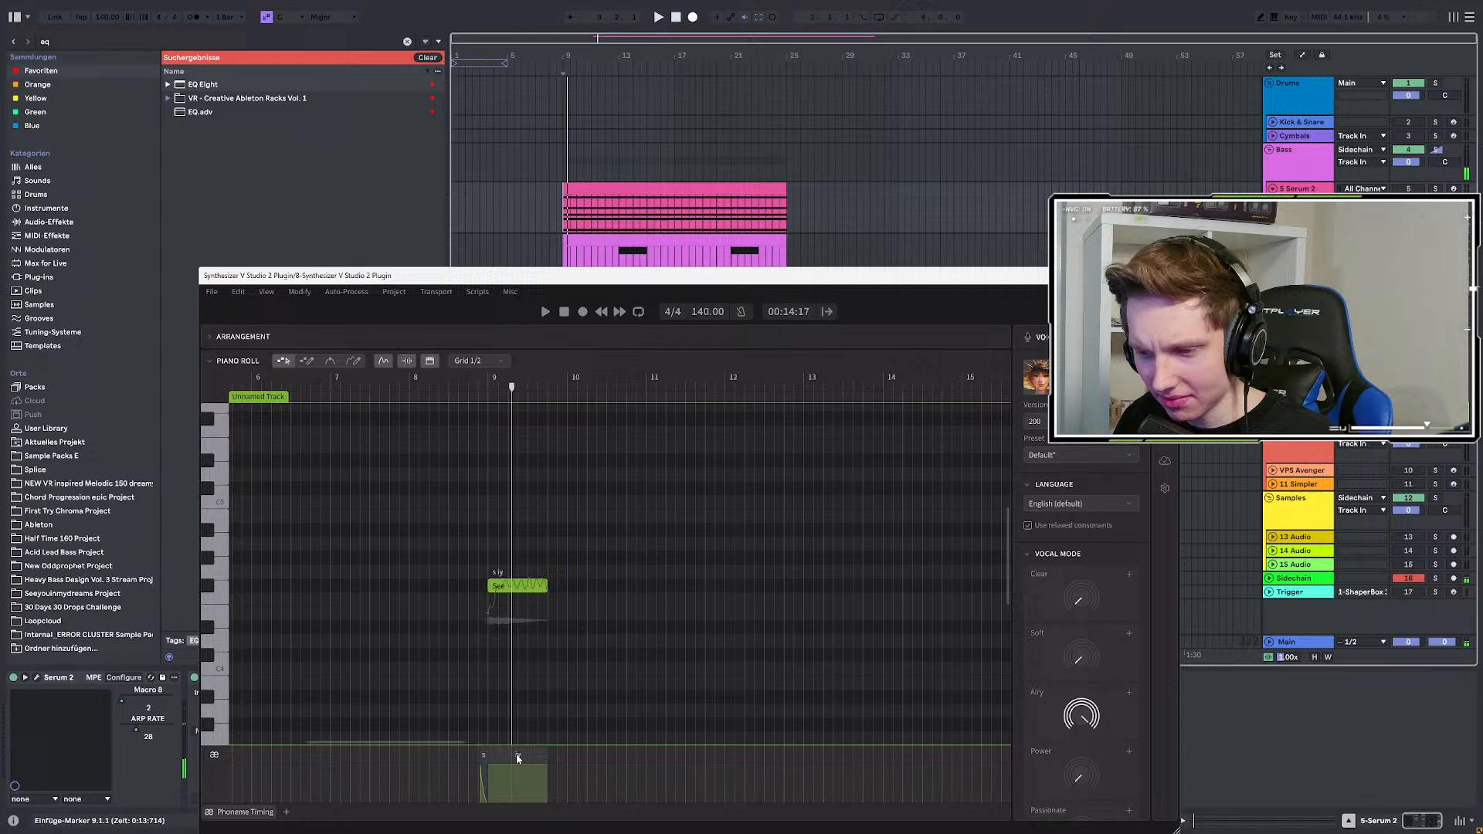
key("space")
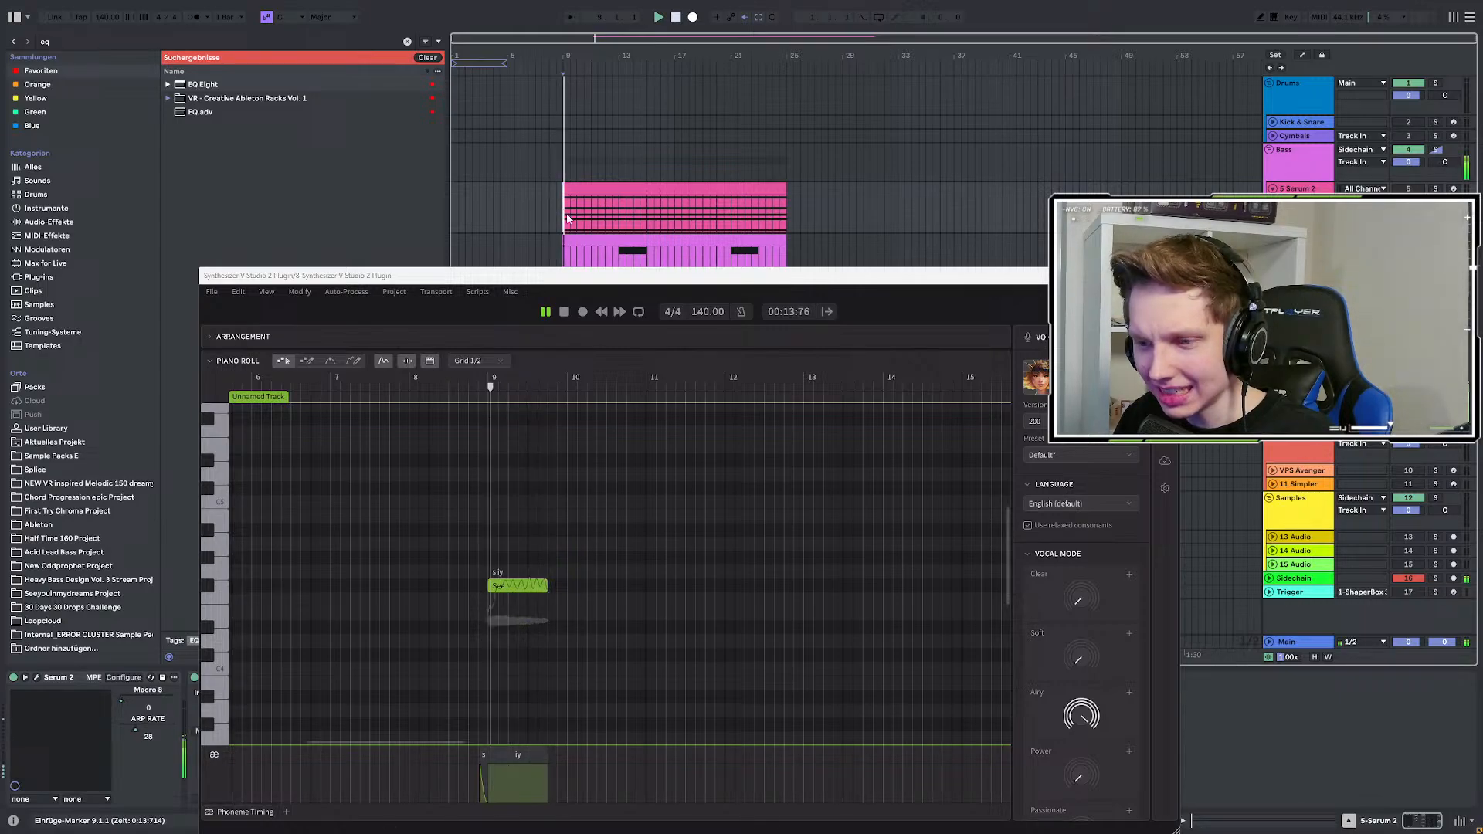
key("space")
key("space")
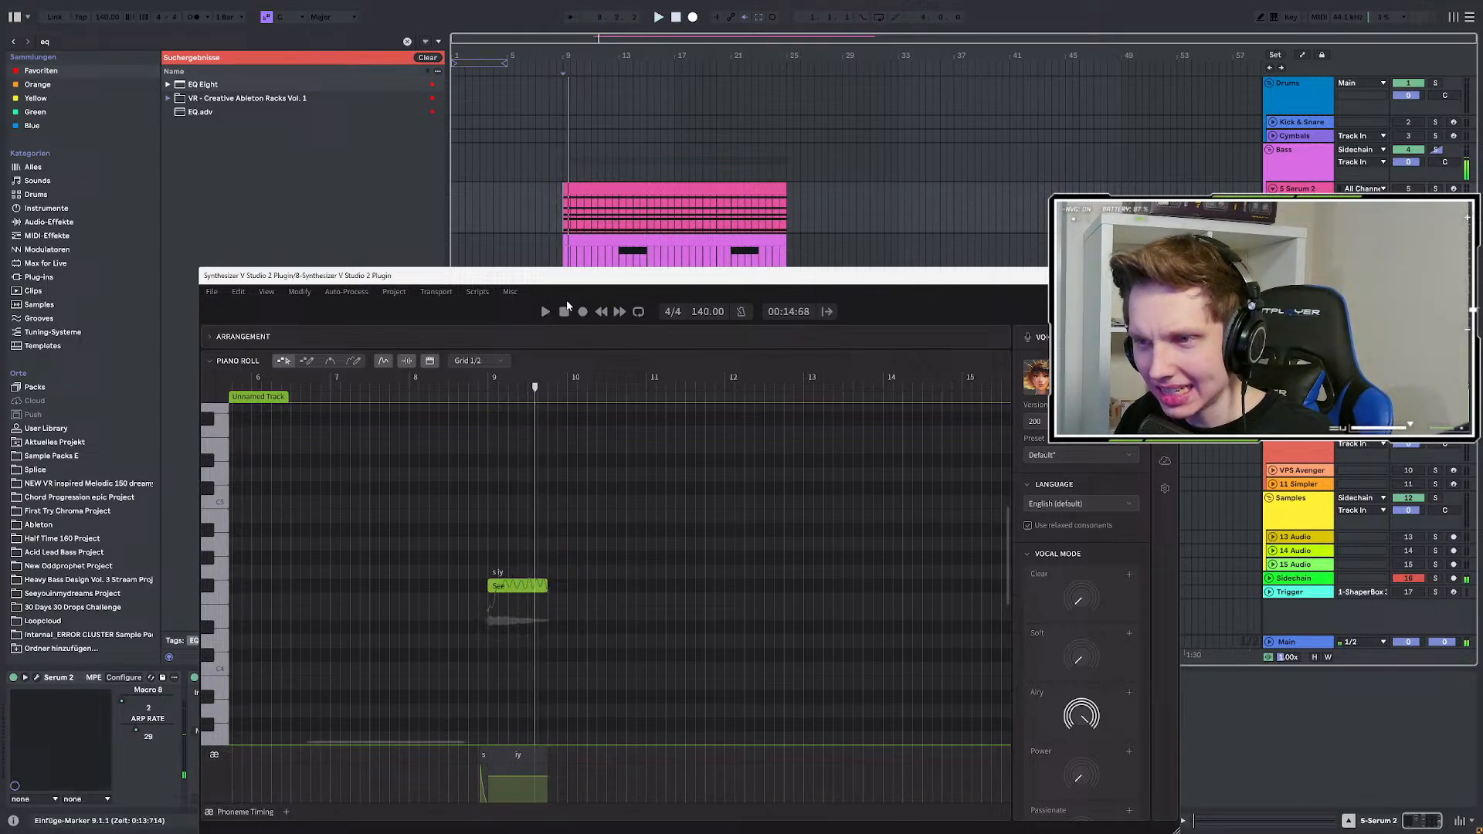
Audition the vocal note with the bass several times, starting playback ahead of it at 8.3.1.
key("space")
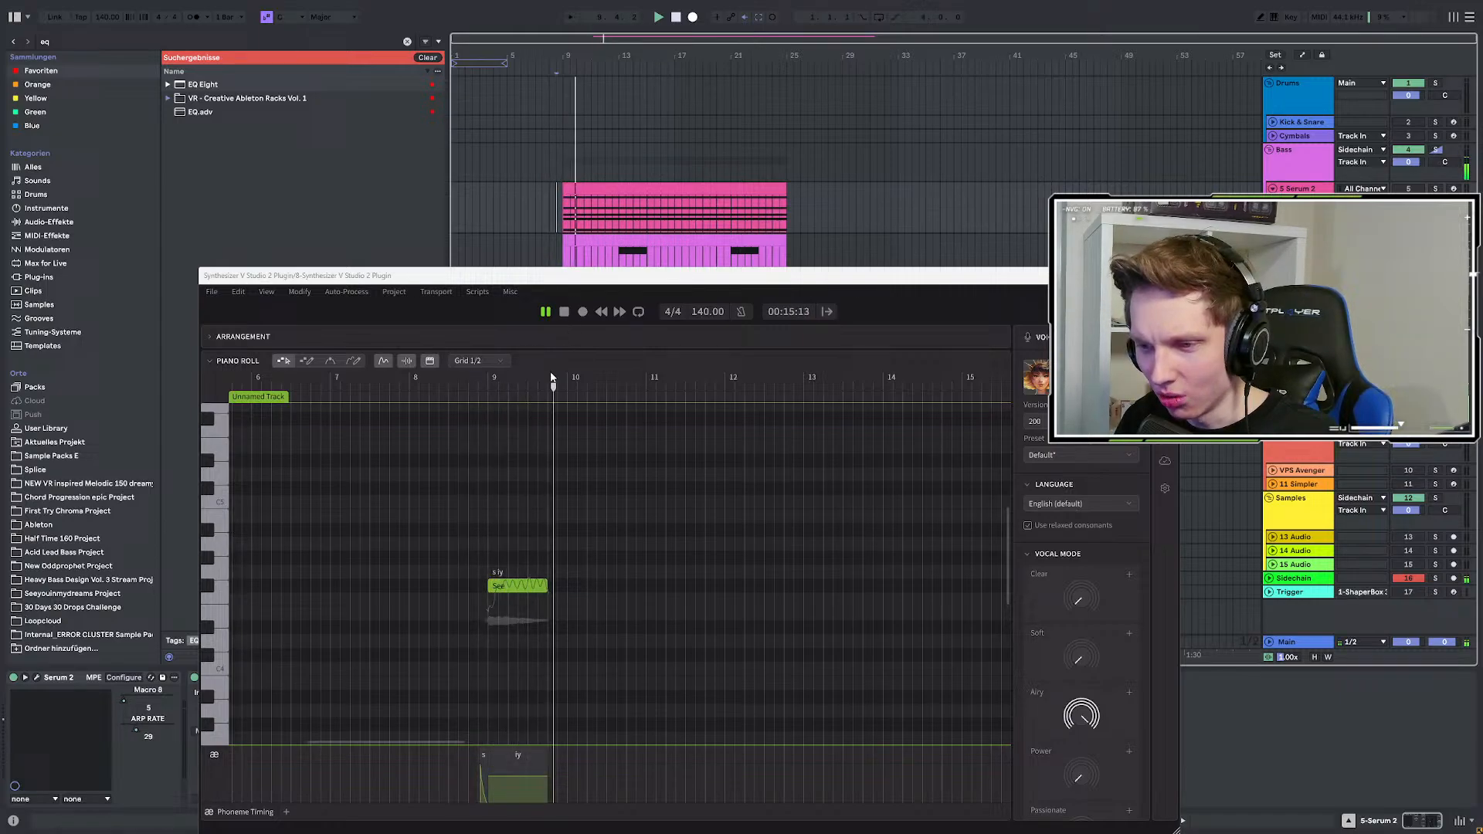
key("space")
key("space")
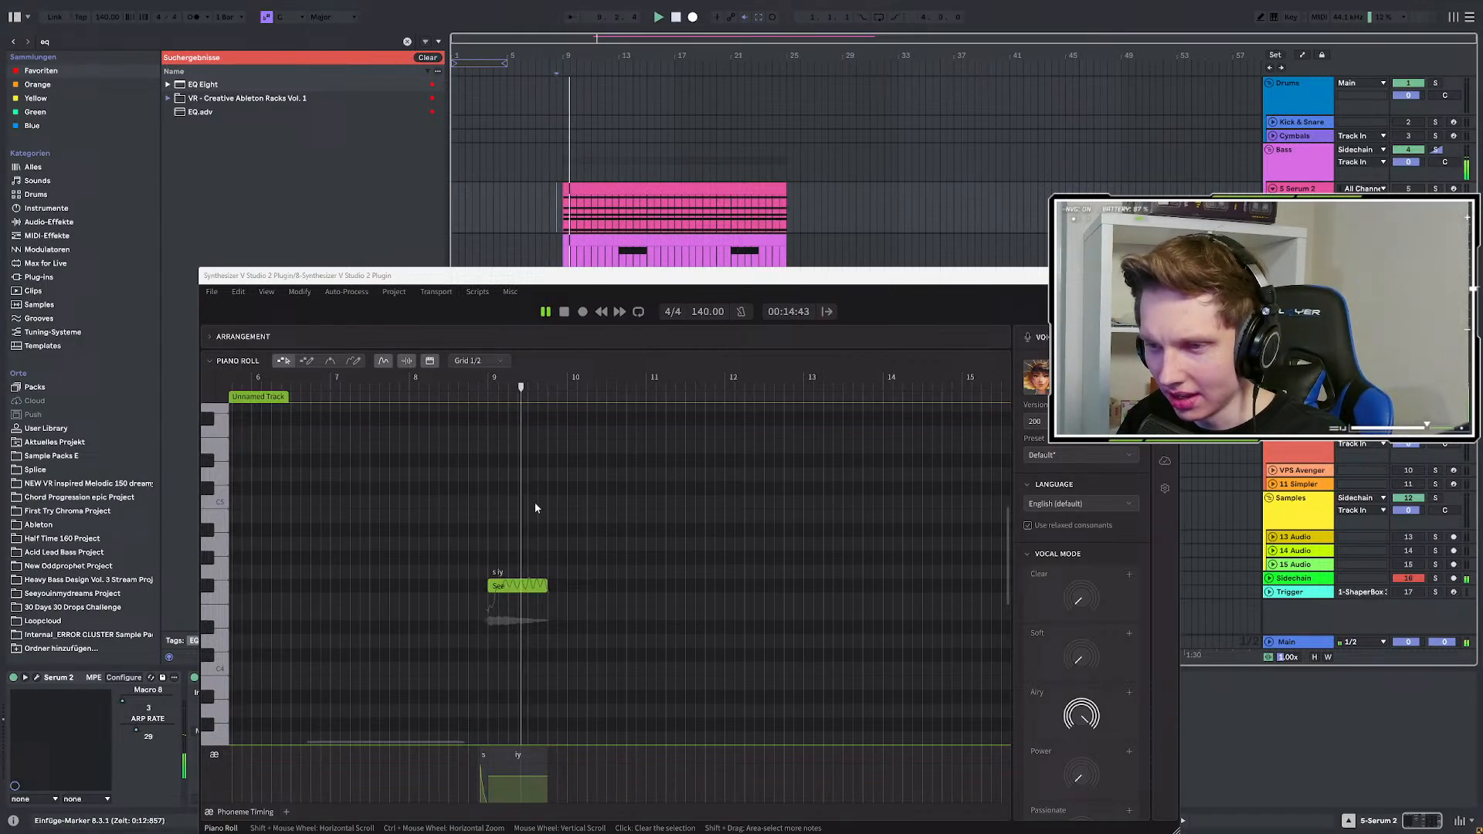
key("space")
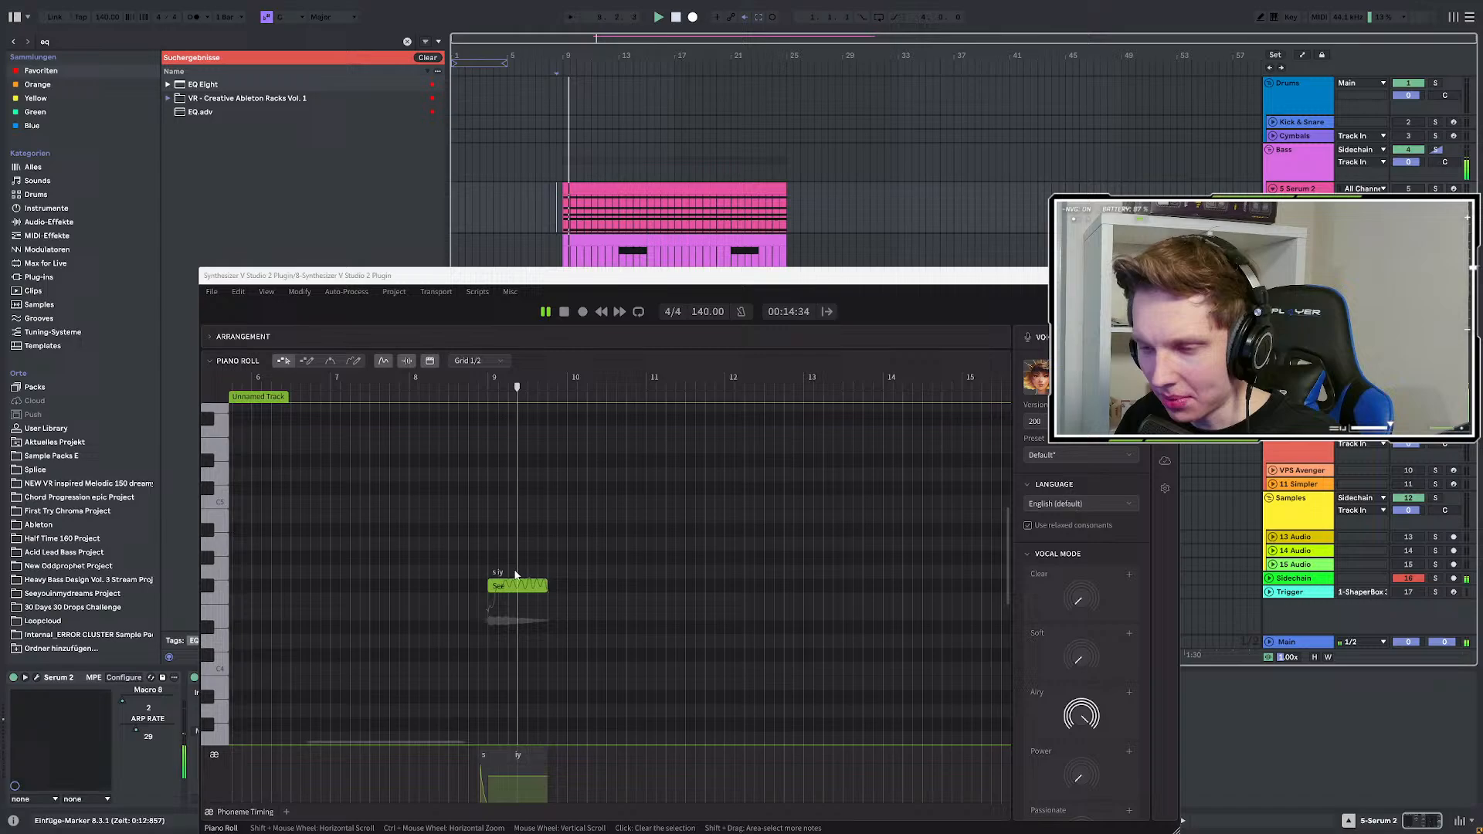
key("space")
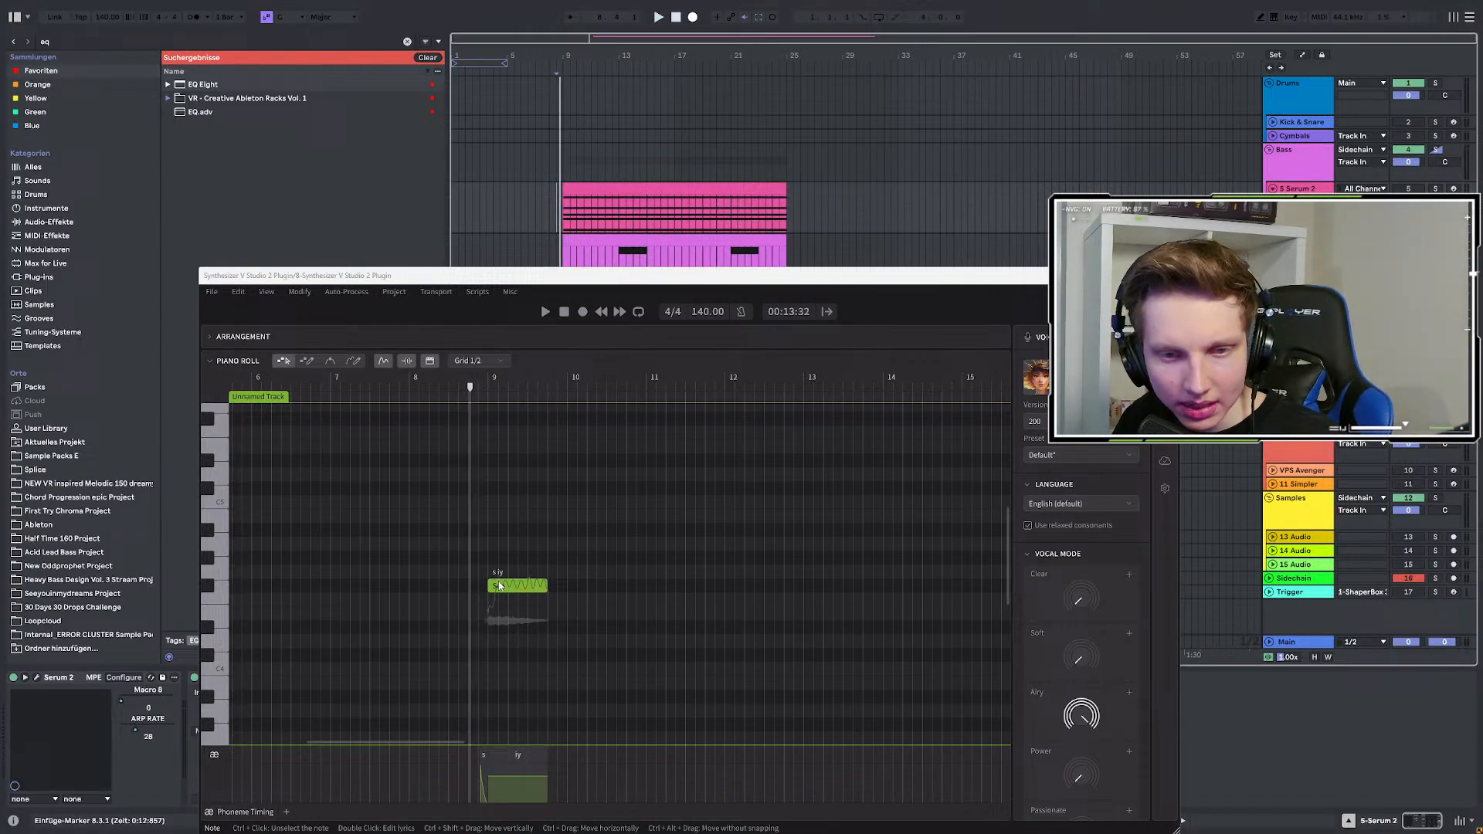
key("space")
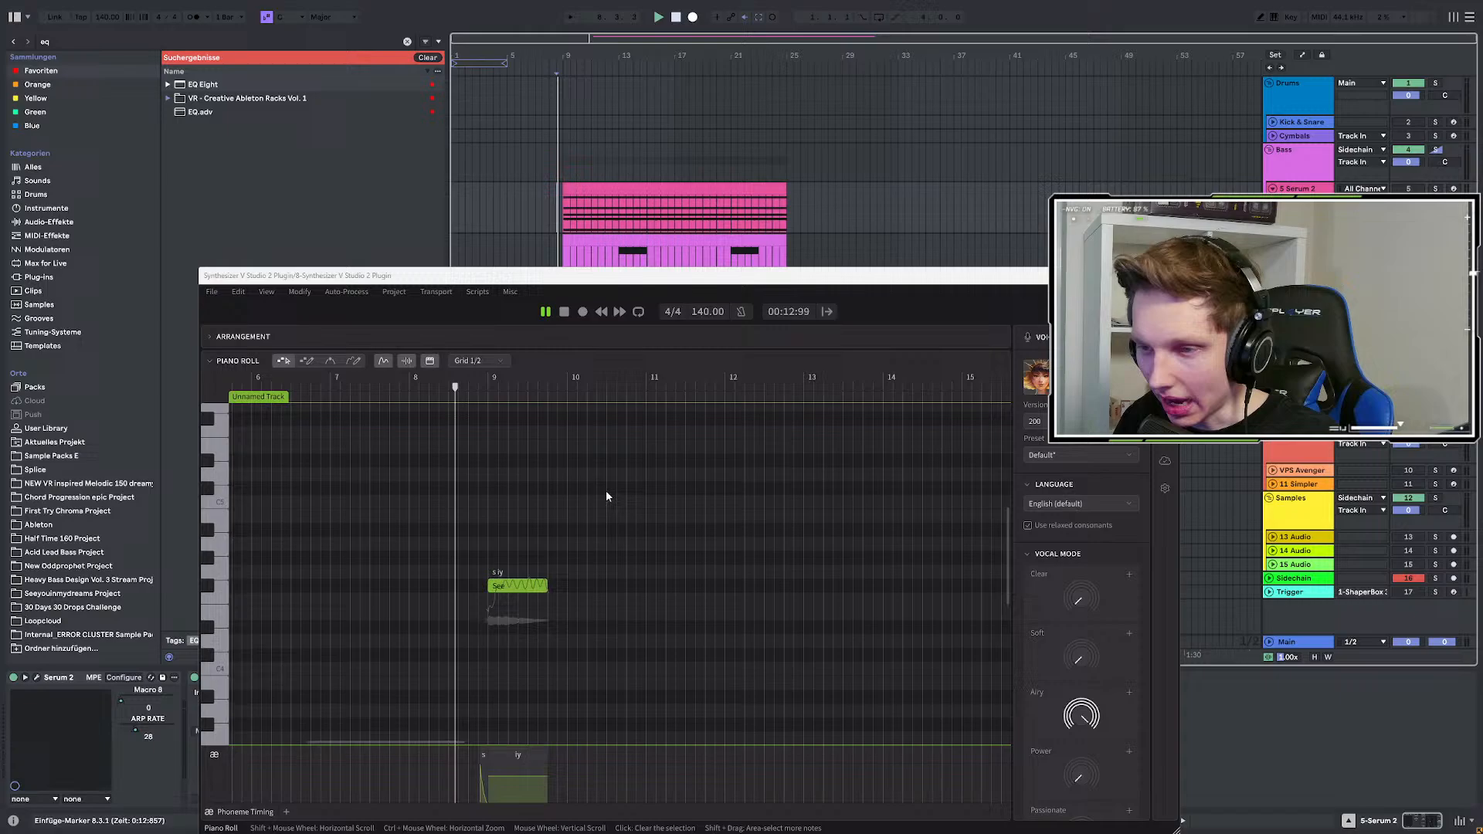
key("space")
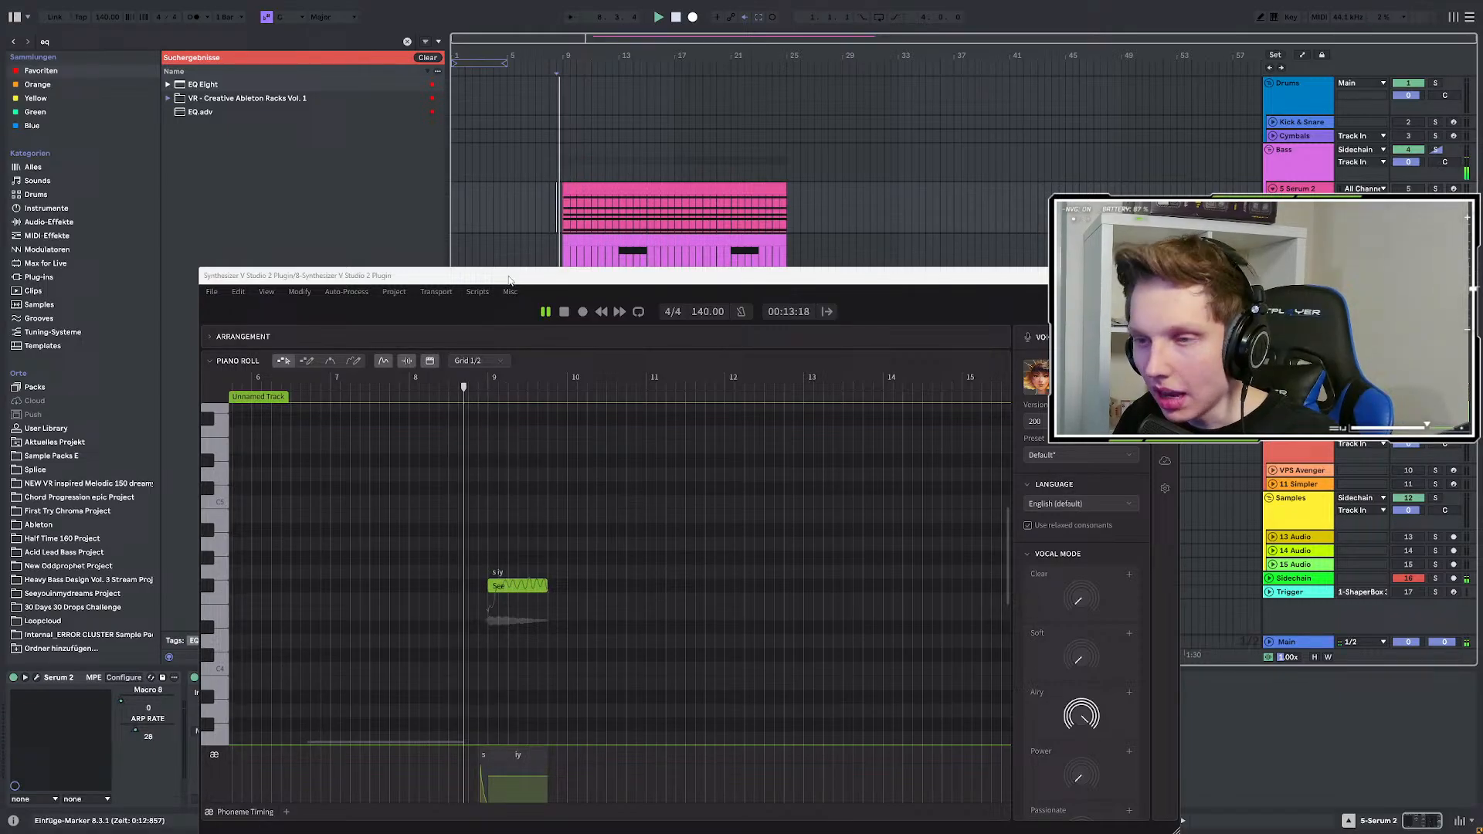
key("space")
key("space")
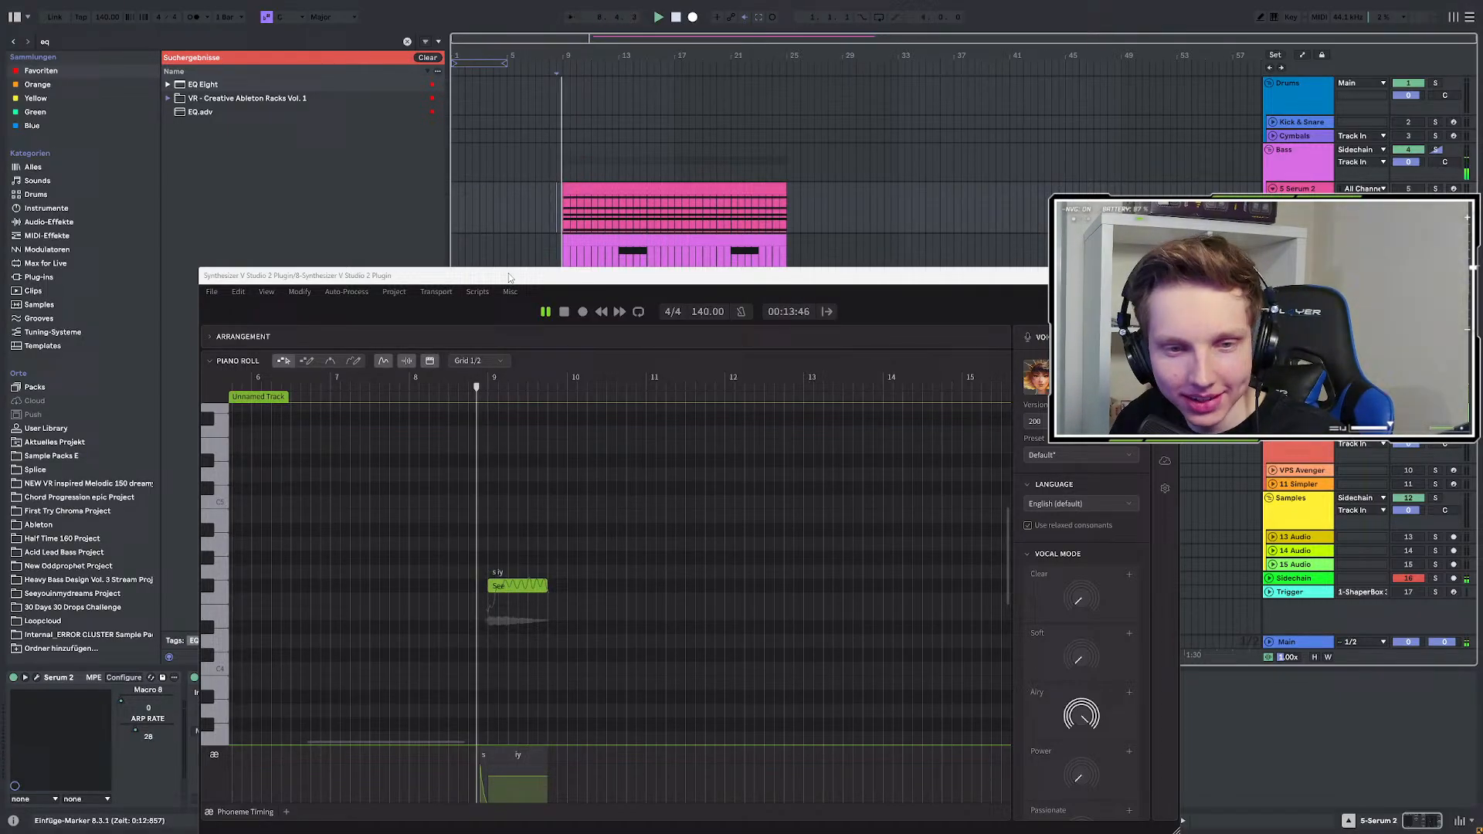
key("space")
Raise the Clear and Soft vocal modes and audition the note again from 9.1.1.
left_click_drag(510, 278, 492, 310)
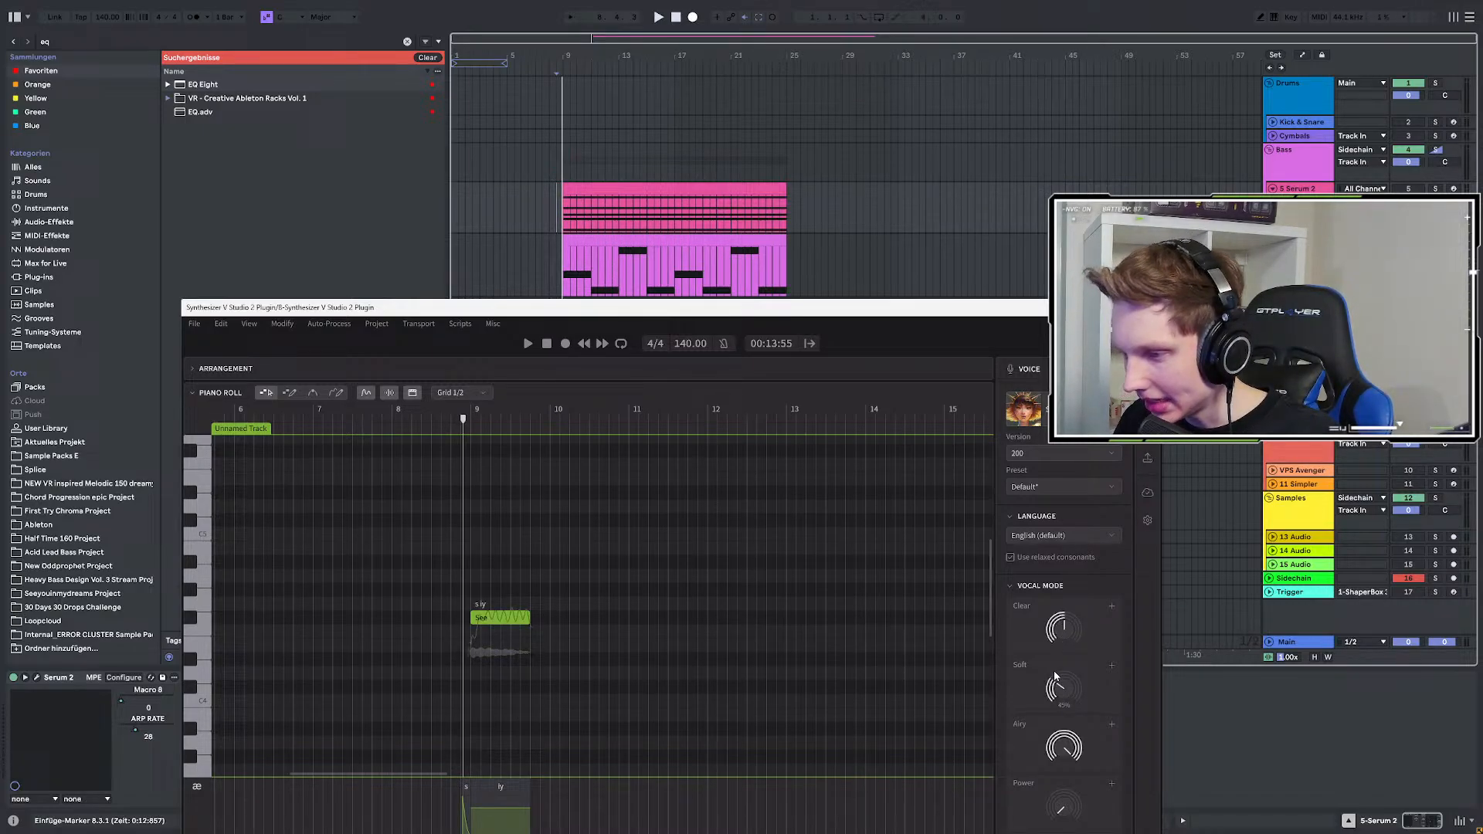
left_click(565, 269)
key("space")
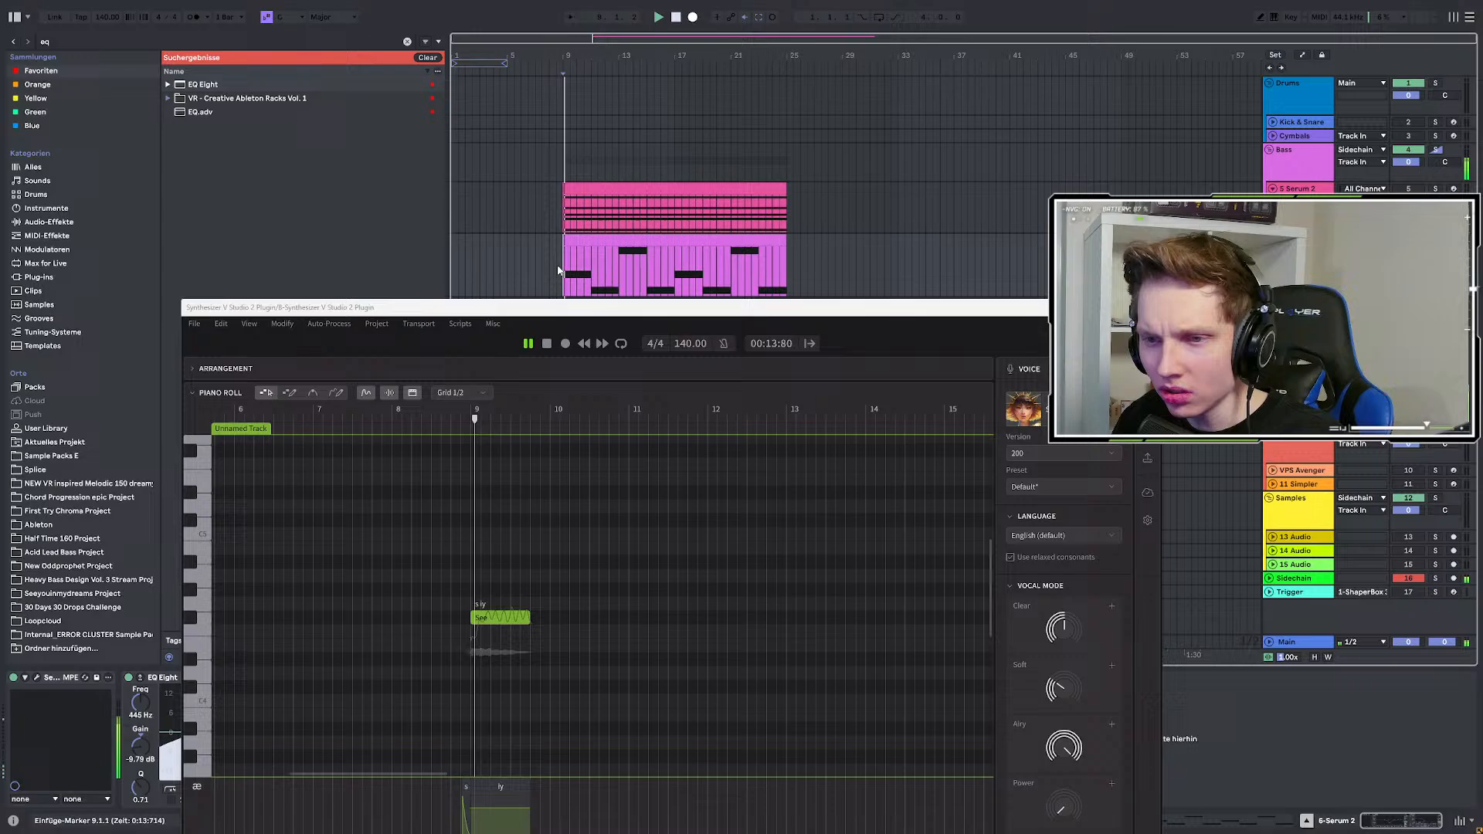
left_click_drag(540, 307, 516, 176)
key("space")
key("space")
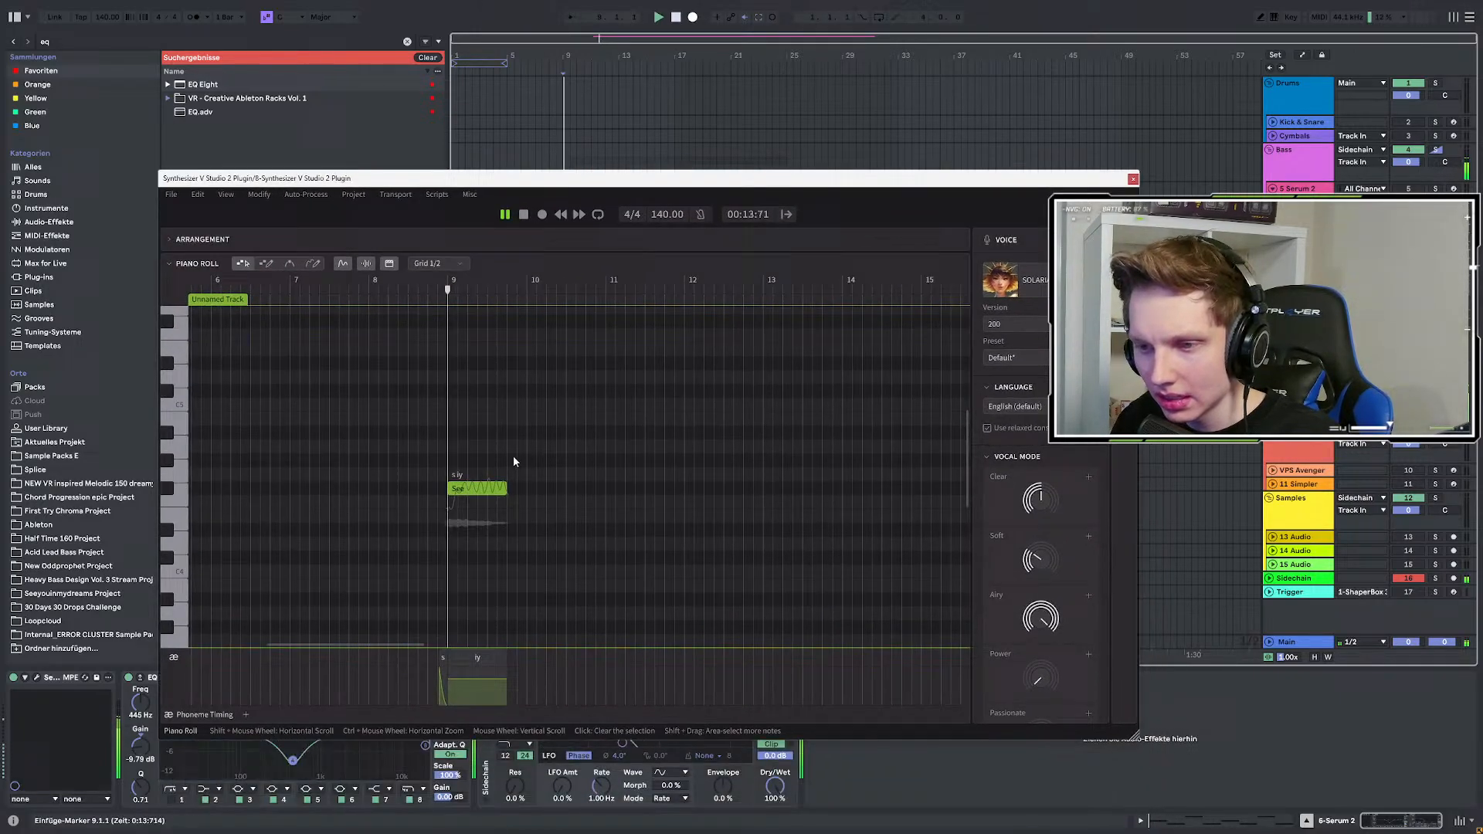
key("space")
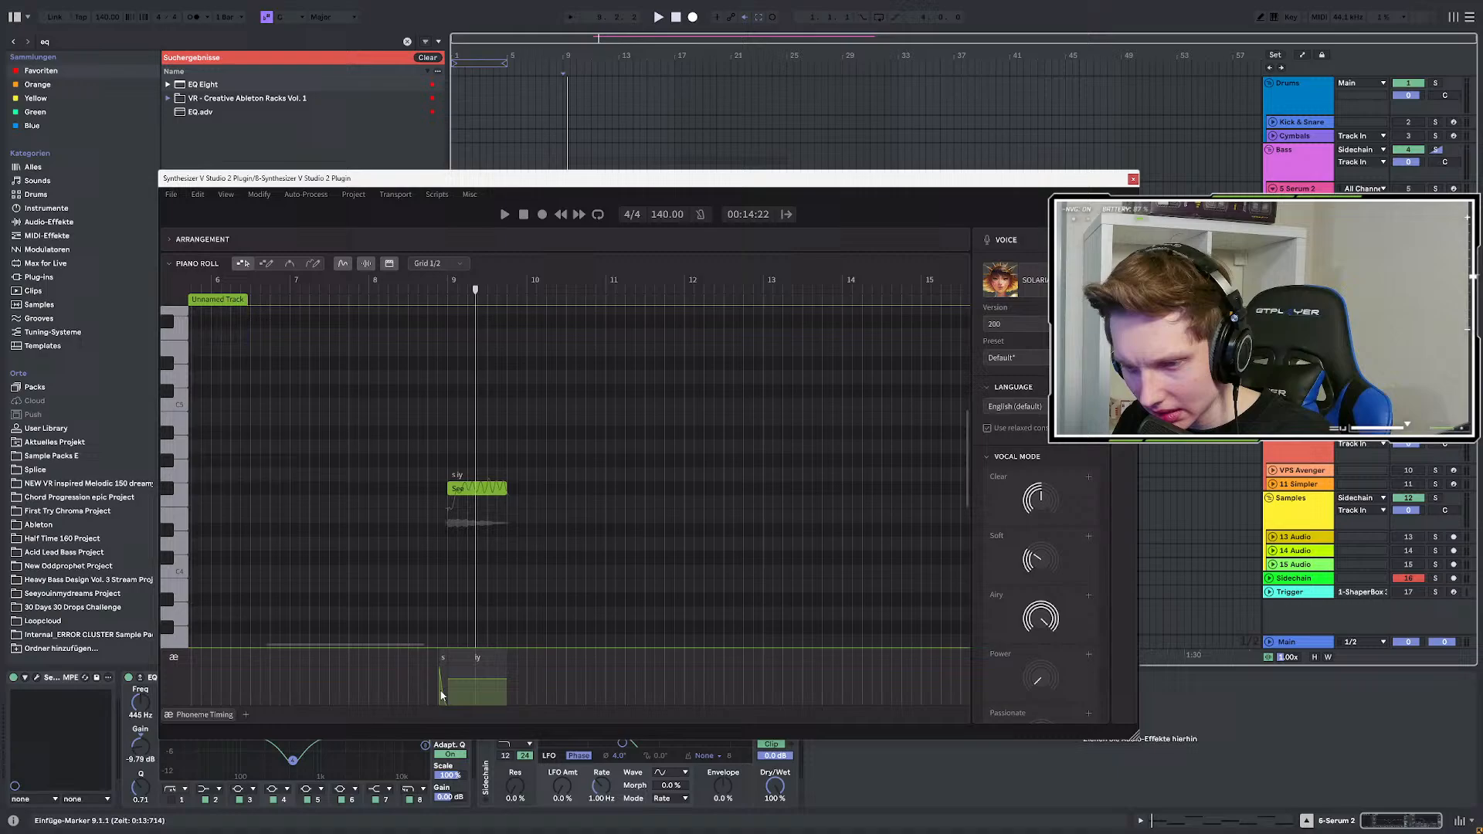
Try to stretch the "s" phoneme of the "See" note back to about bar 8 and play it.
left_click_drag(349, 641, 374, 643)
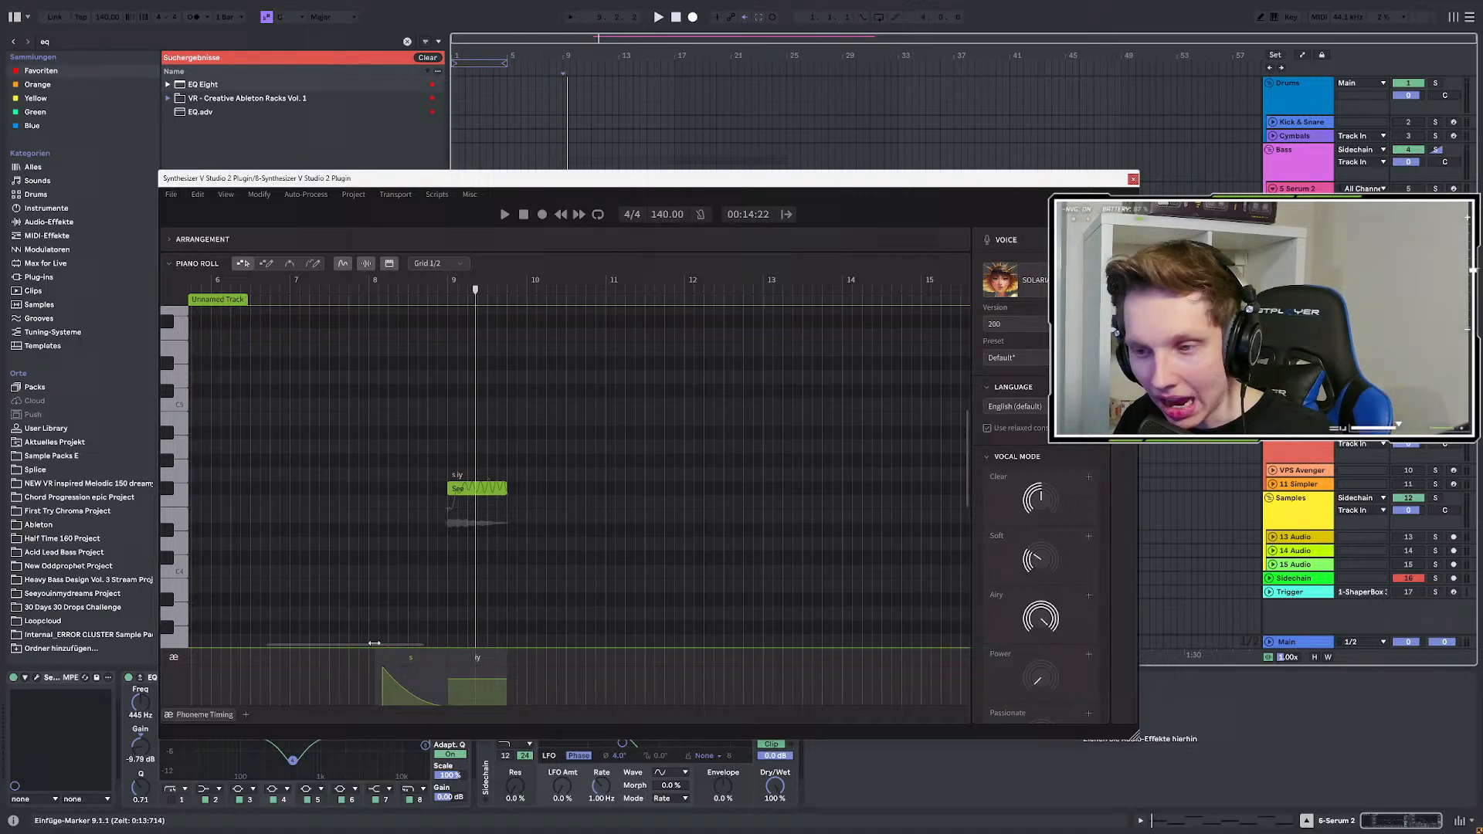
key("space")
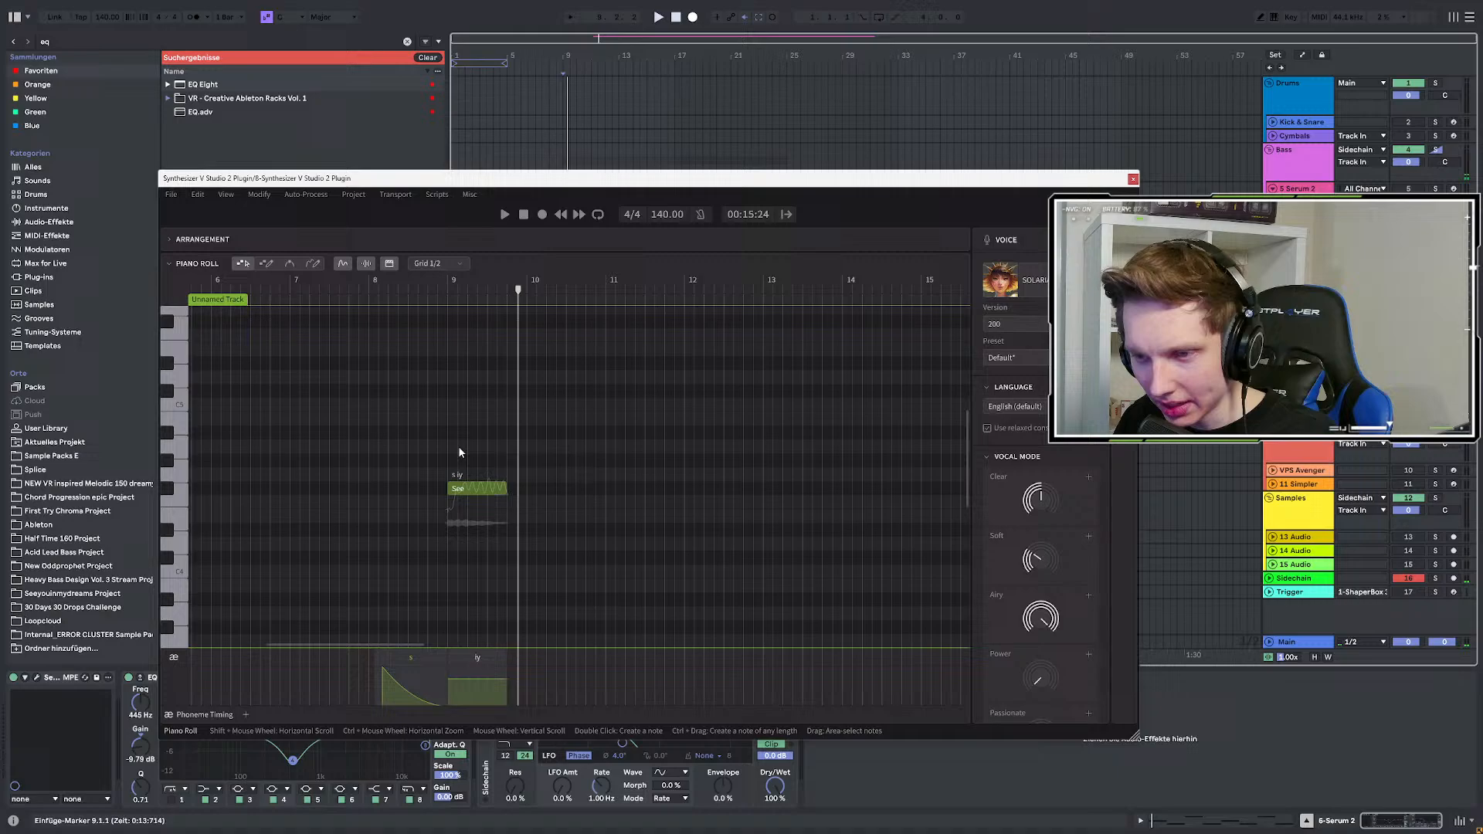
Replace the long "See" note with a quarter-bar note at bar 9 on the same pitch, with the lyric "See".
key("Delete")
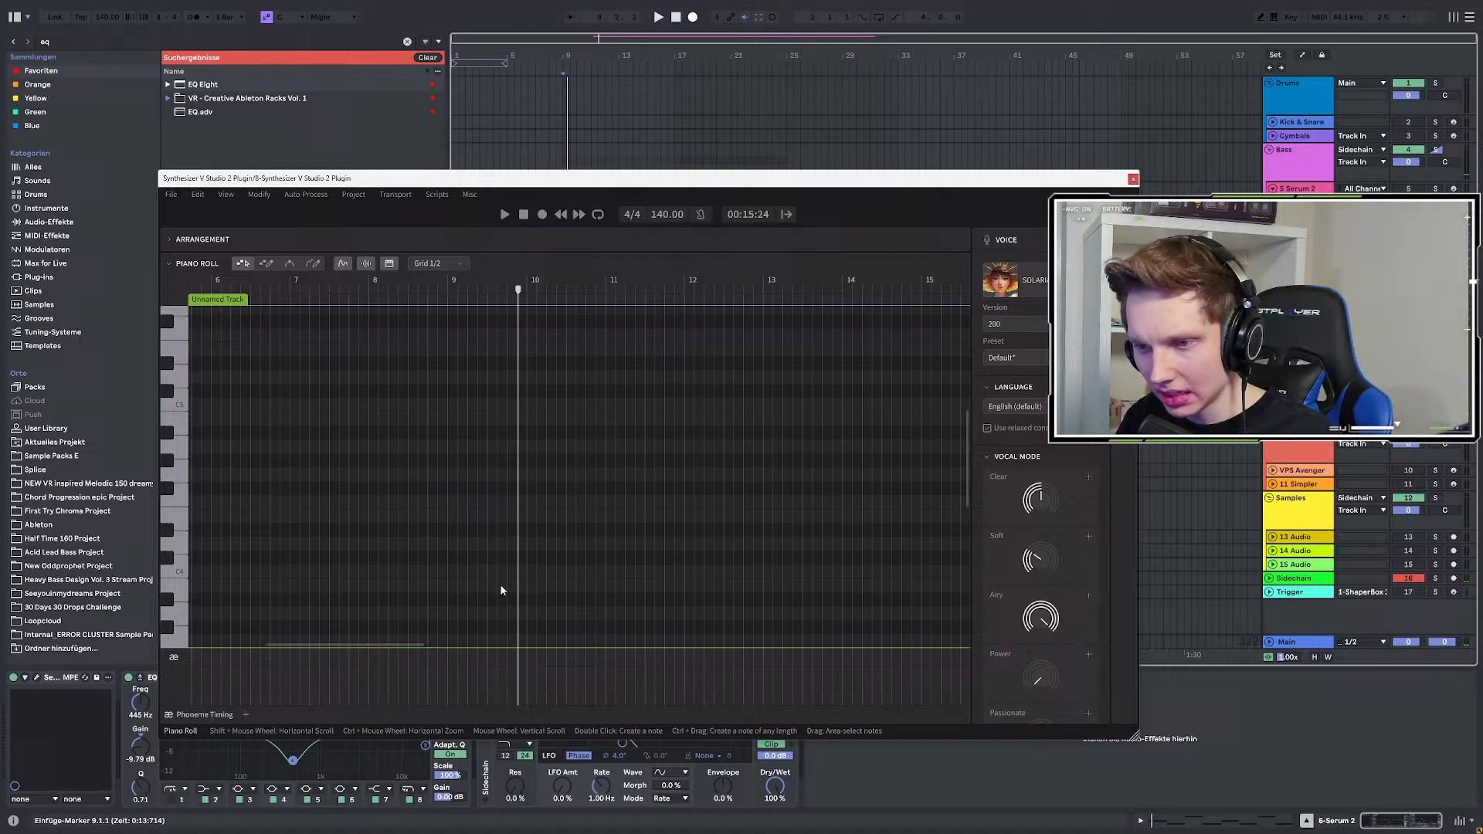
double_click(449, 488)
double_click(456, 488)
type("S")
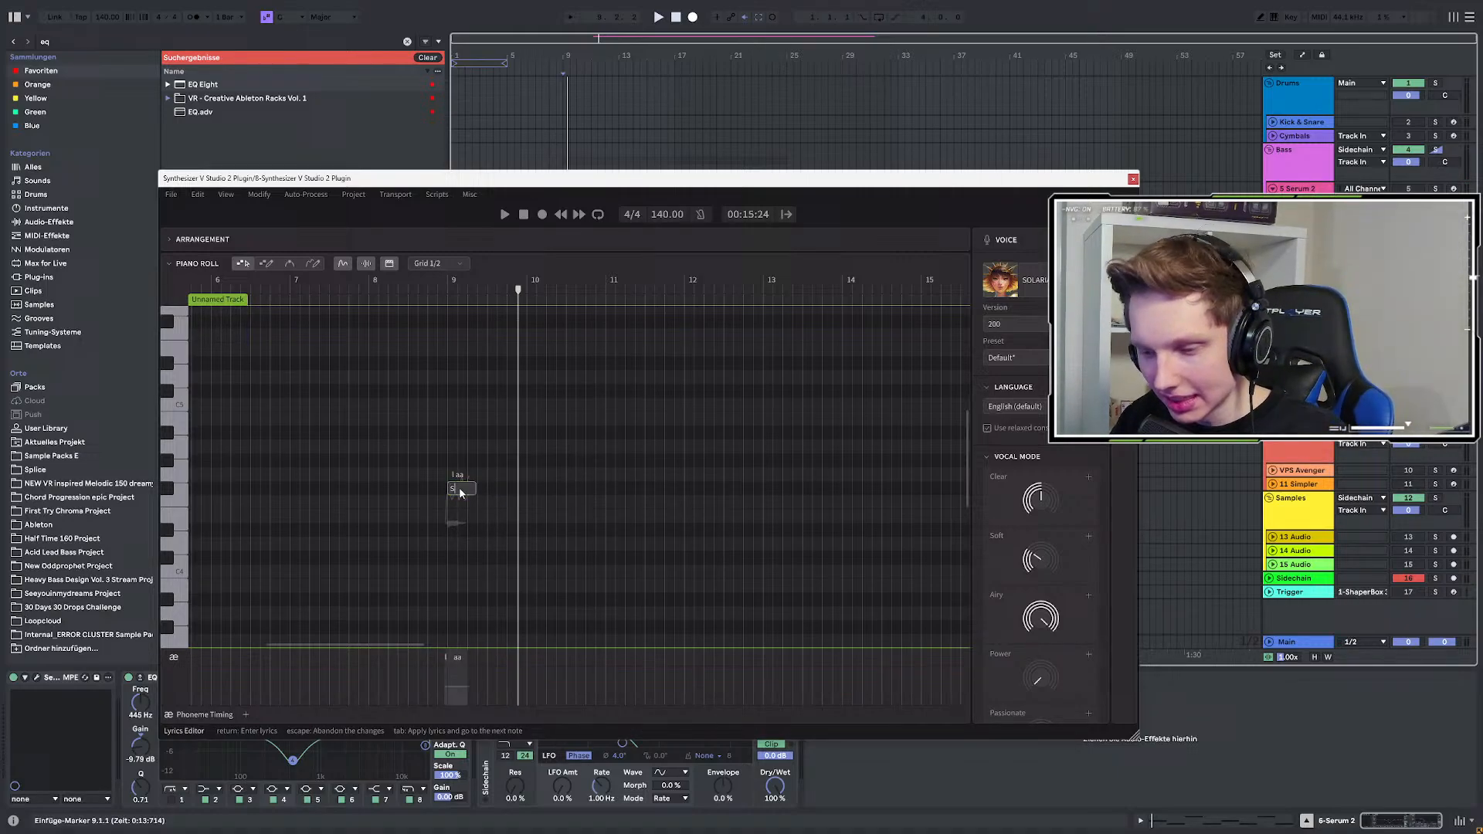
type("ee")
key("Return")
Add a quarter-bar note directly after "See", two semitones lower, with the lyric "you".
double_click(474, 502)
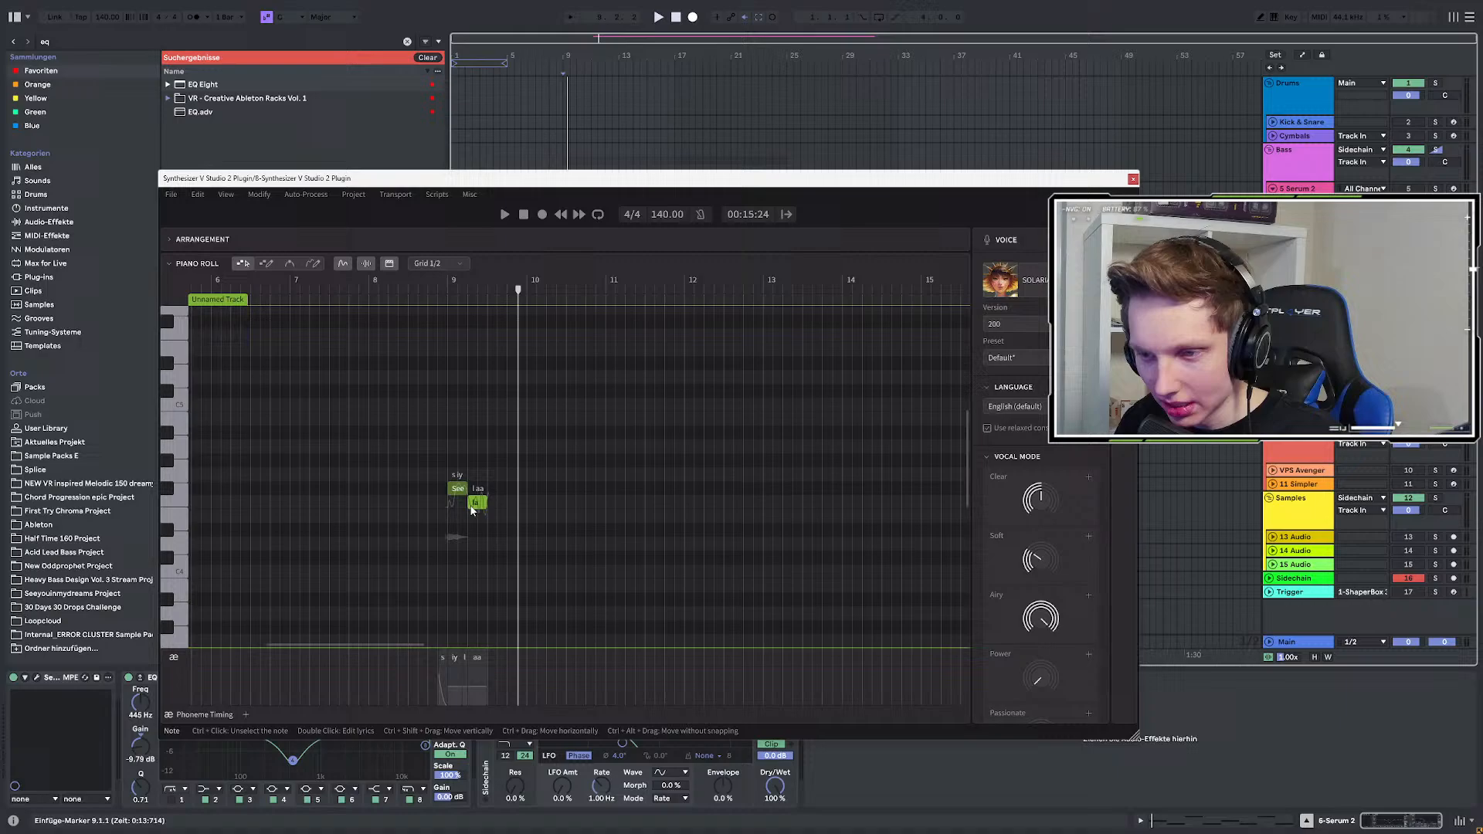
double_click(477, 517)
type("yo")
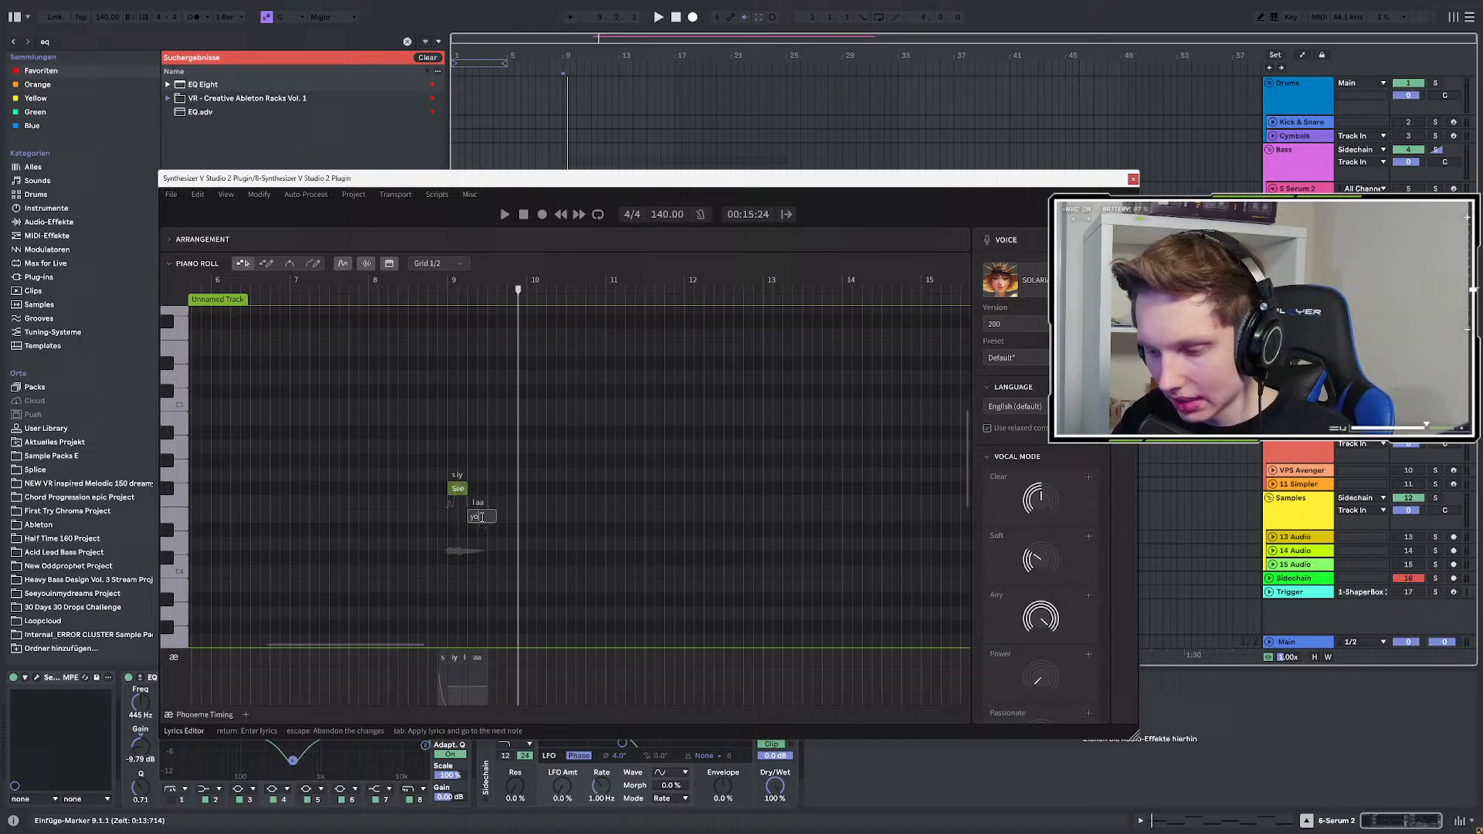
type("u")
key("Return")
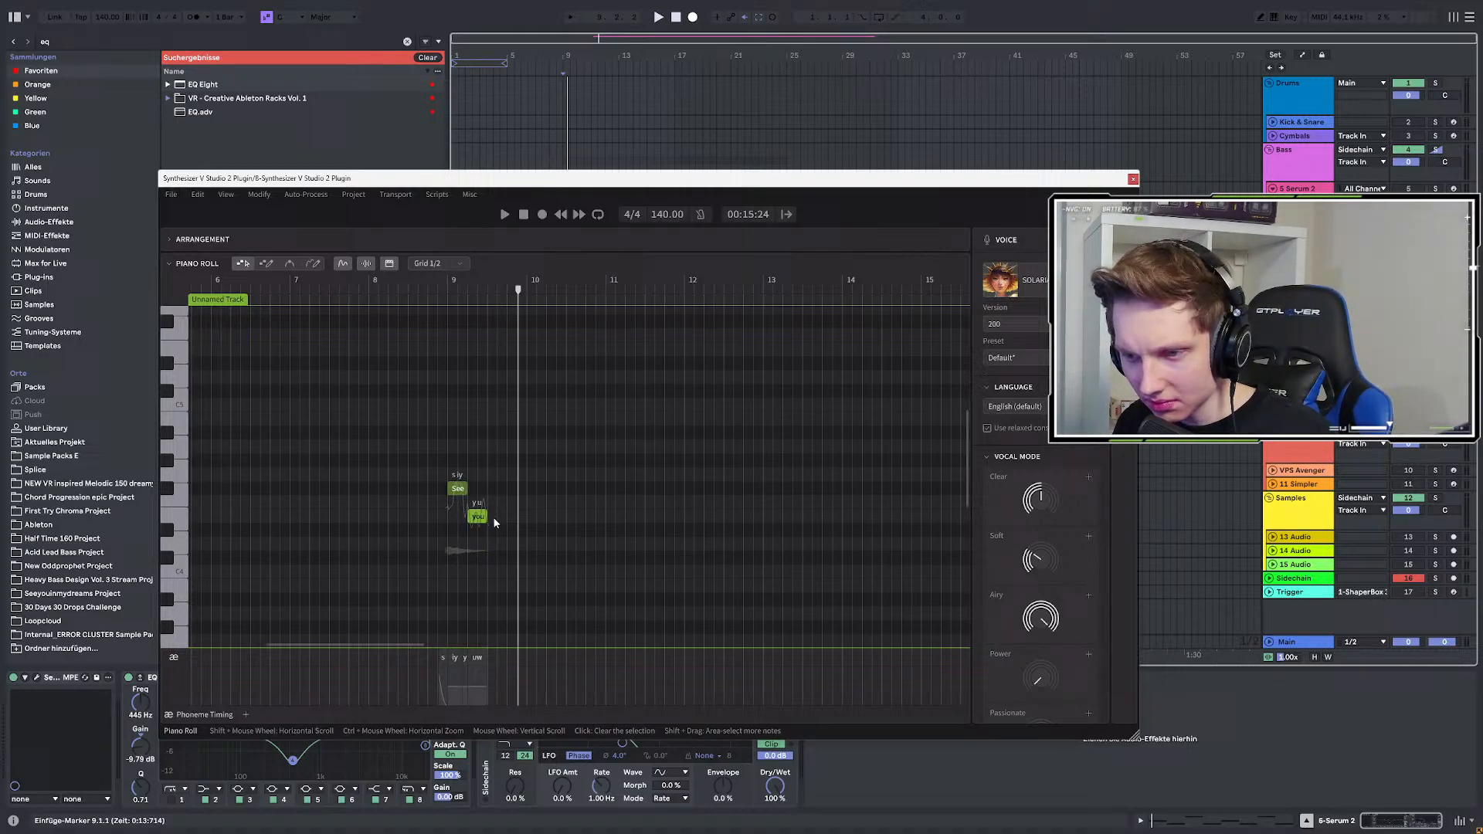
Add two more quarter-bar notes after "you" on the same pitch, with the lyrics "in" and "my".
double_click(494, 516)
double_click(497, 517)
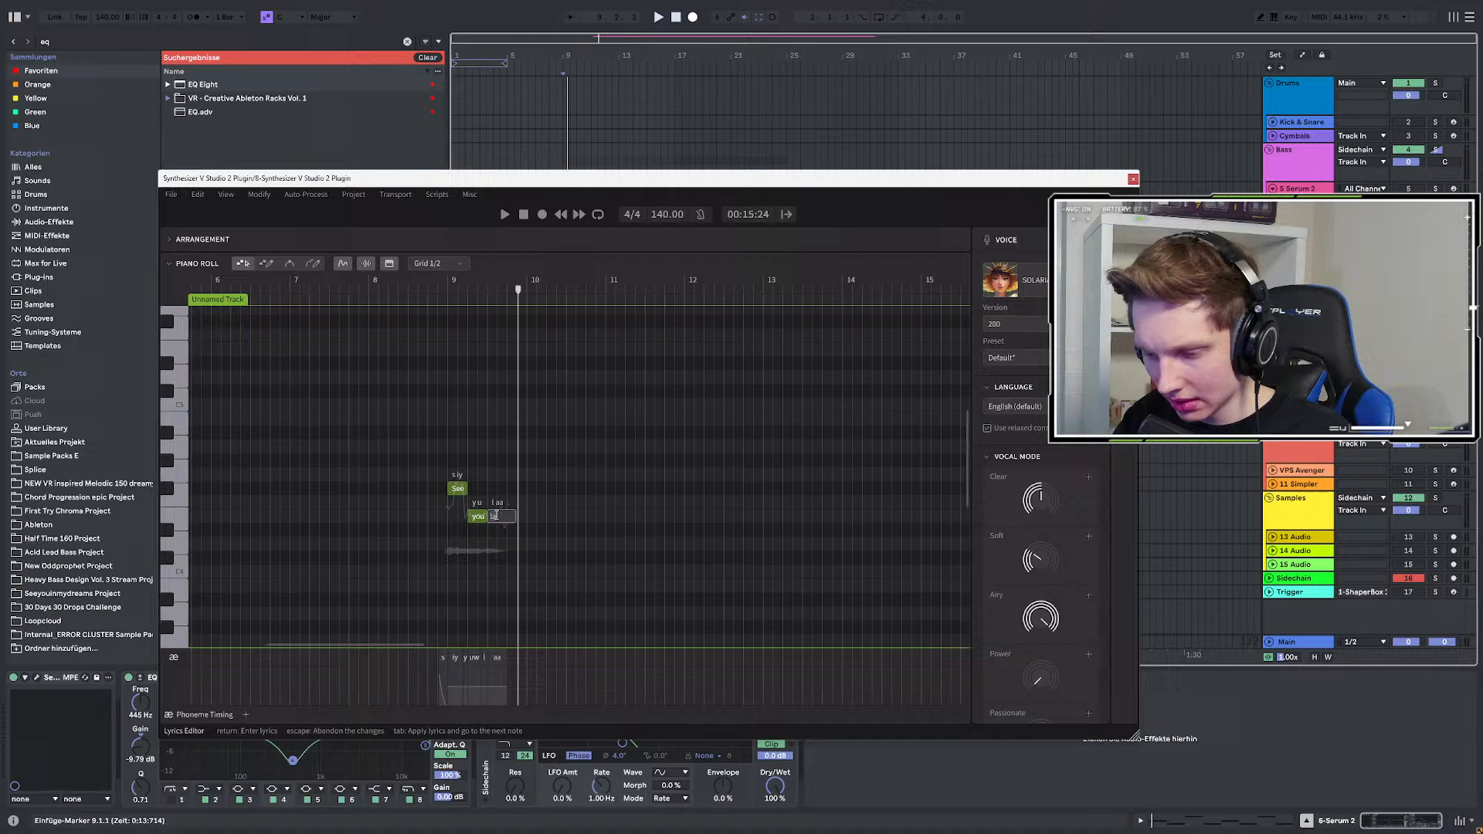
type("in")
key("Return")
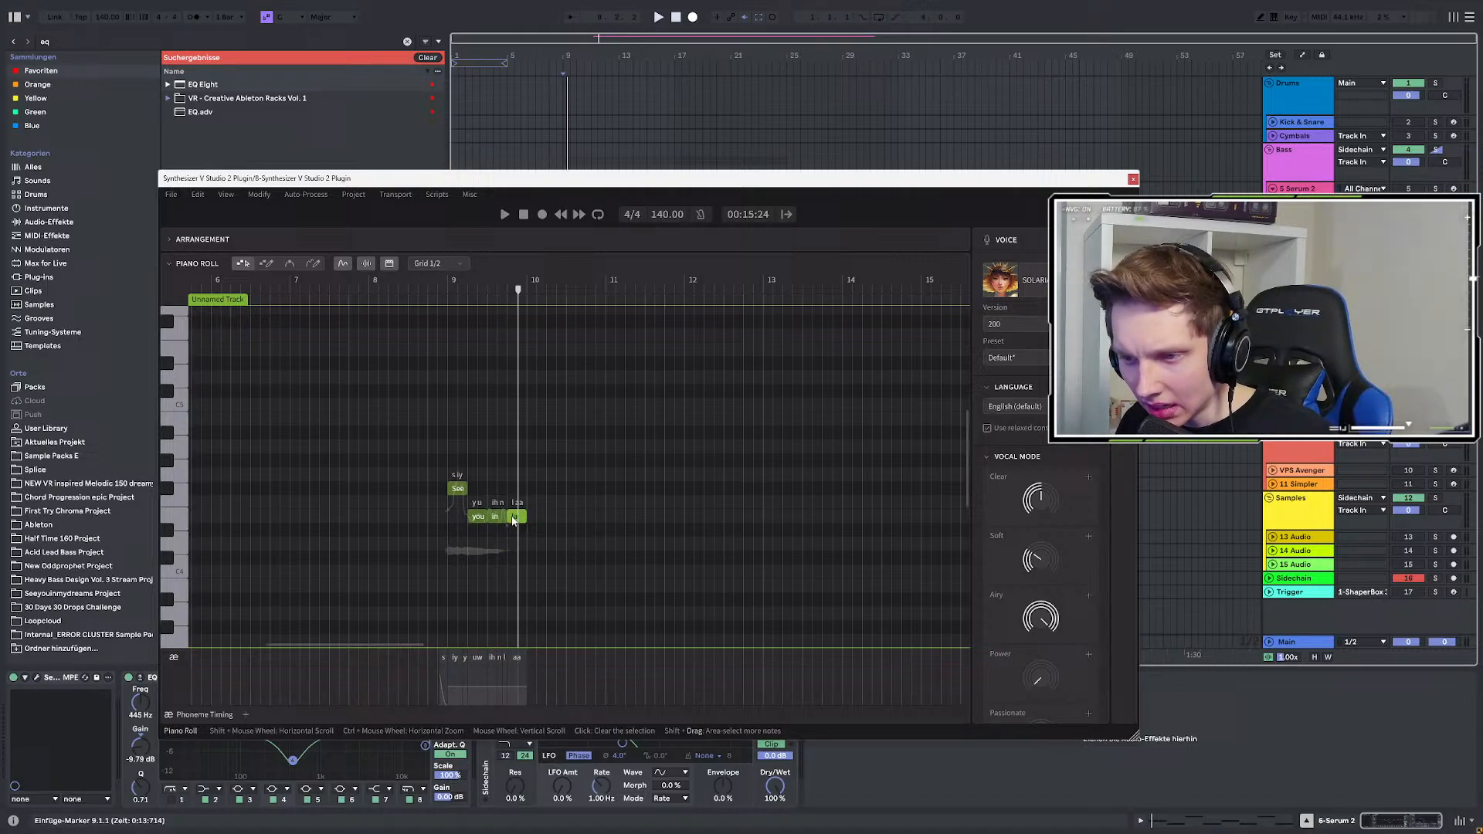
double_click(515, 518)
type("m")
key("Return")
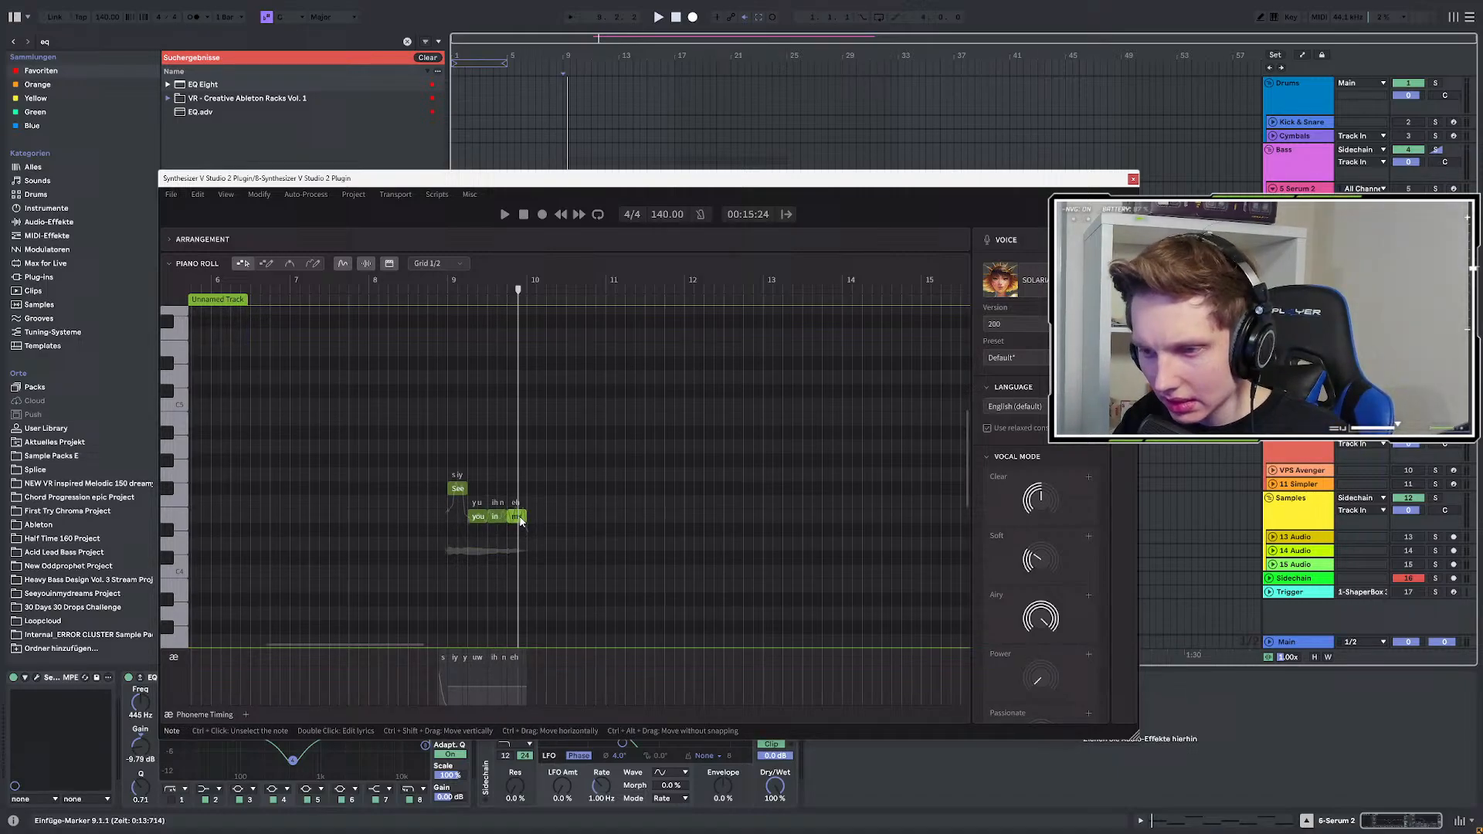
double_click(519, 517)
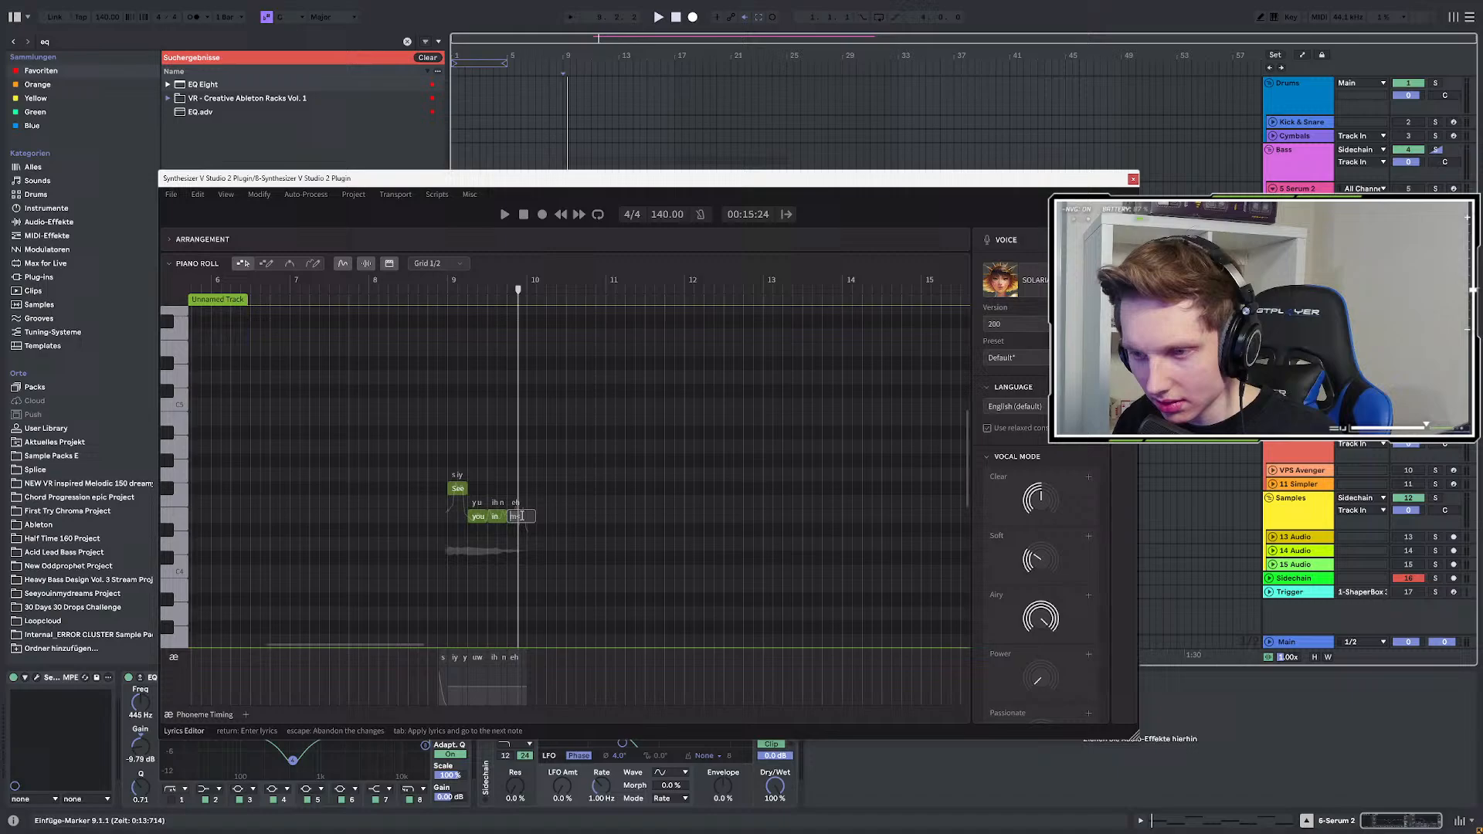
type("y")
key("Return")
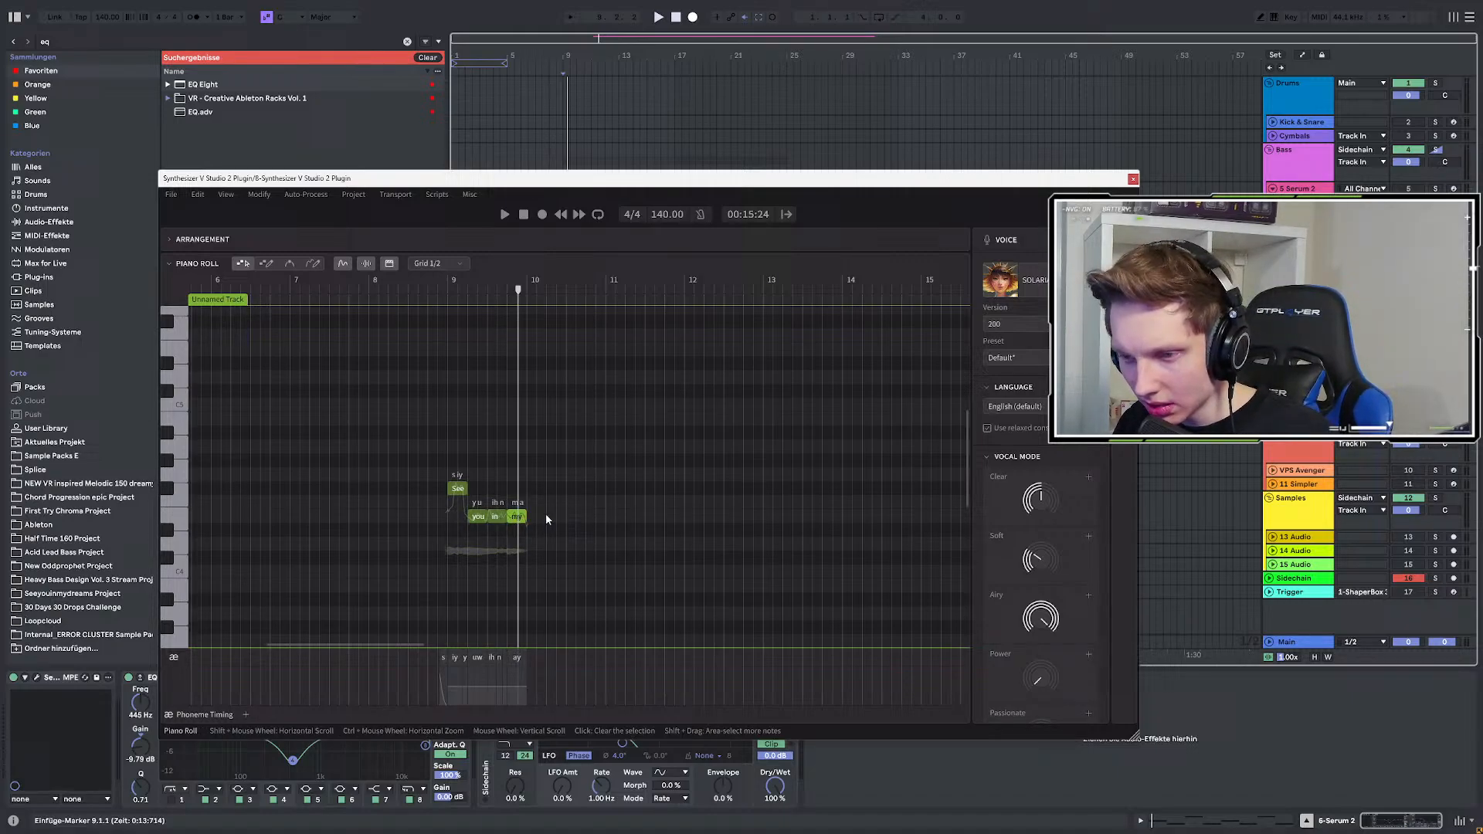
Add a note about three quarters of a bar long after "my", three semitones lower, with the lyric "dreams".
left_click_drag(528, 559, 535, 559)
double_click(535, 558)
type("d")
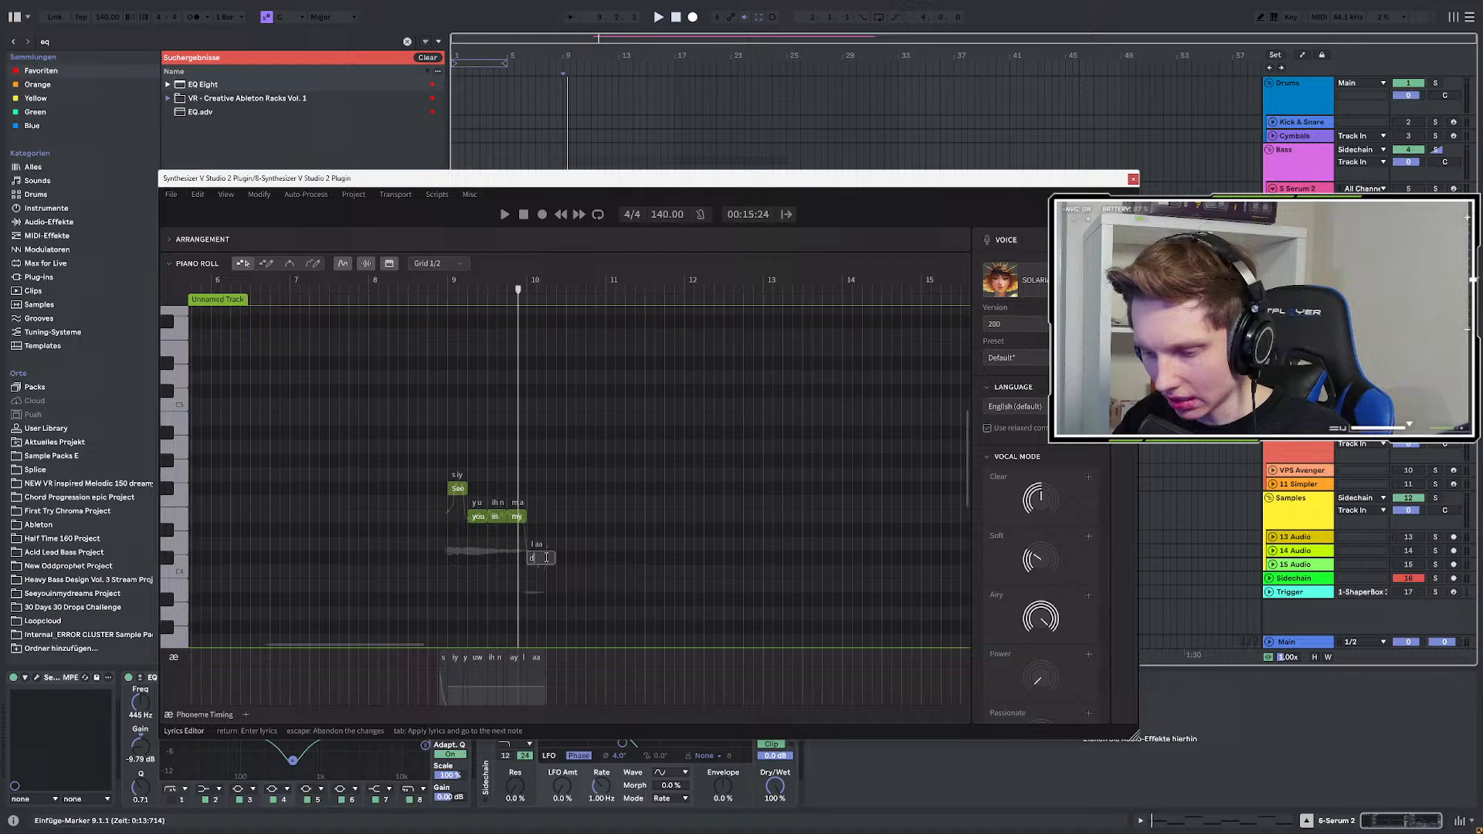
type("reams")
key("Return")
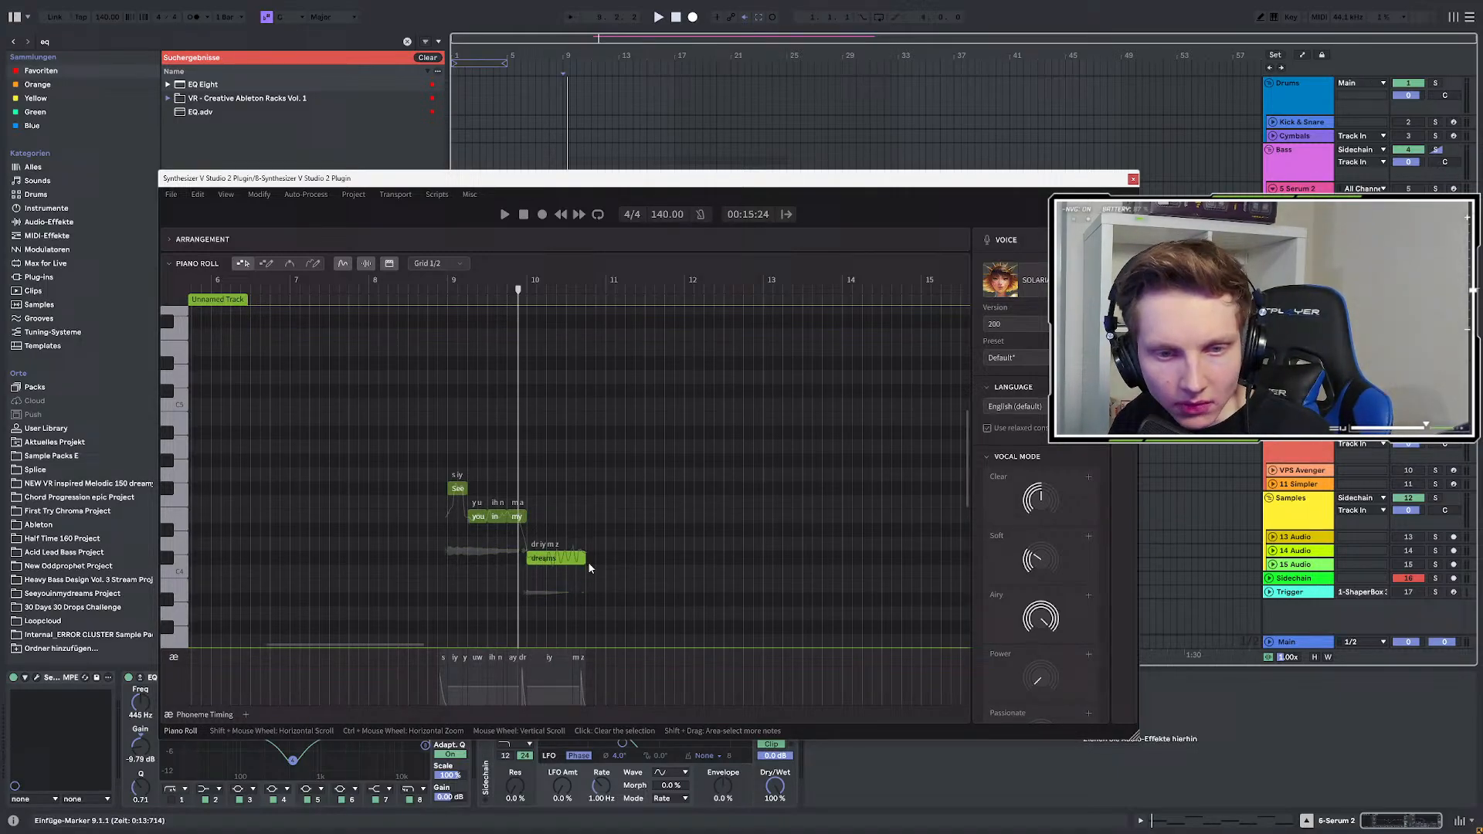
Play back the phrase "See you in my dreams" with the bass from 9.1.1.
key("space")
left_click_drag(632, 178, 616, 384)
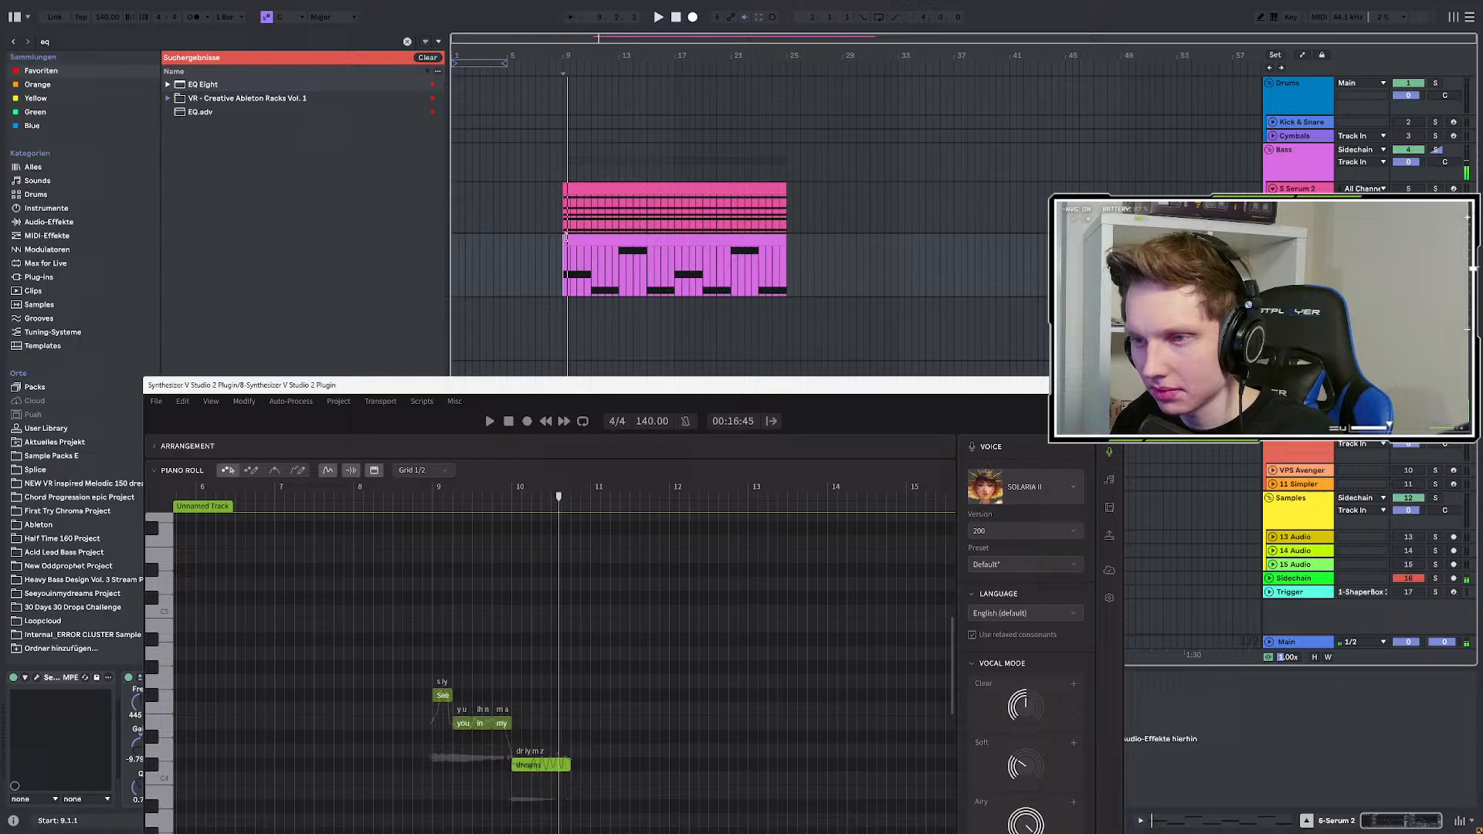
left_click(563, 275)
key("space")
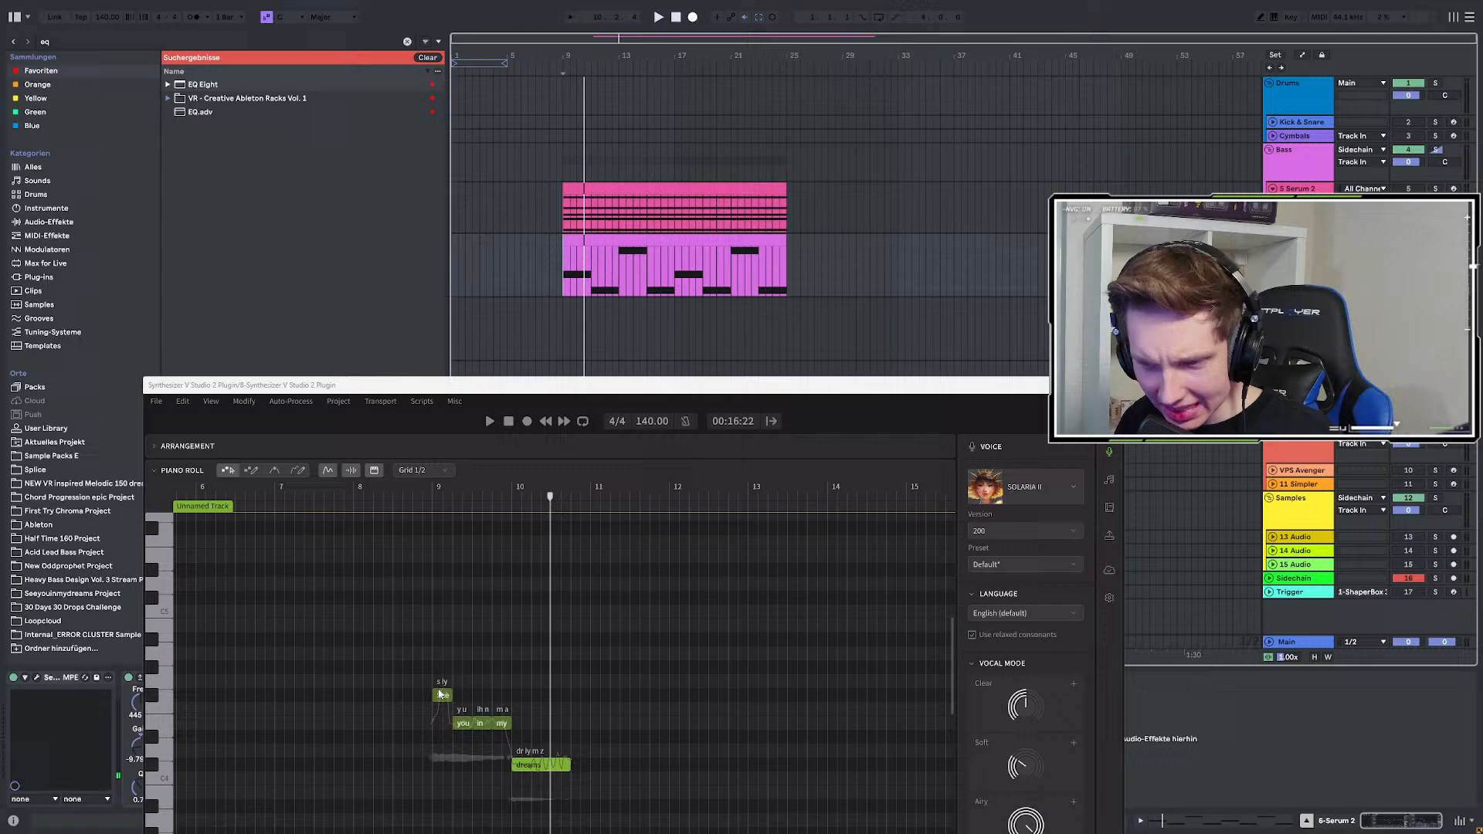
Raise the "See" note by two semitones and play the phrase with the bass.
key("space")
key("space")
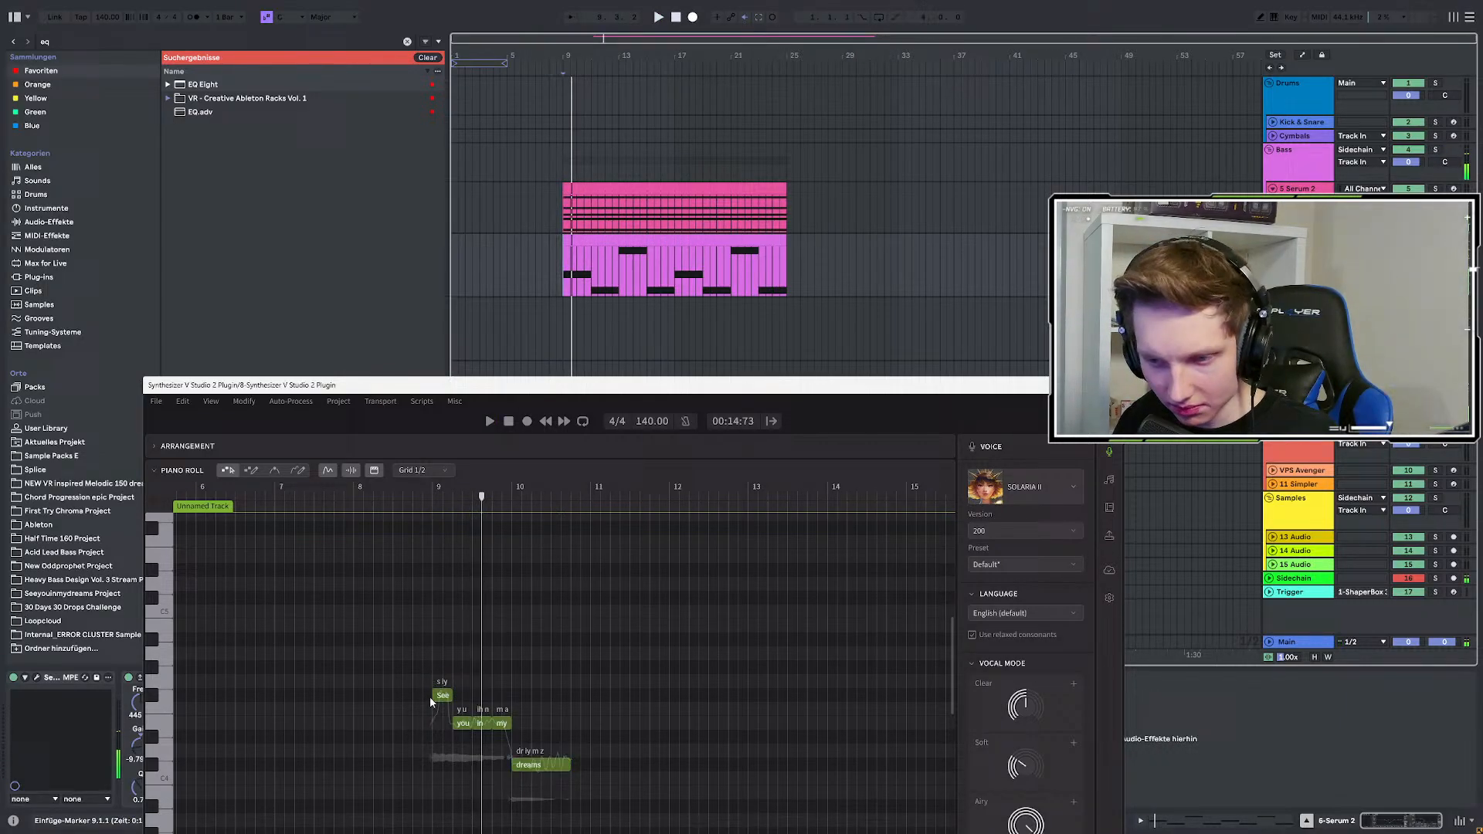
left_click_drag(437, 696, 439, 669)
key("space")
key("space")
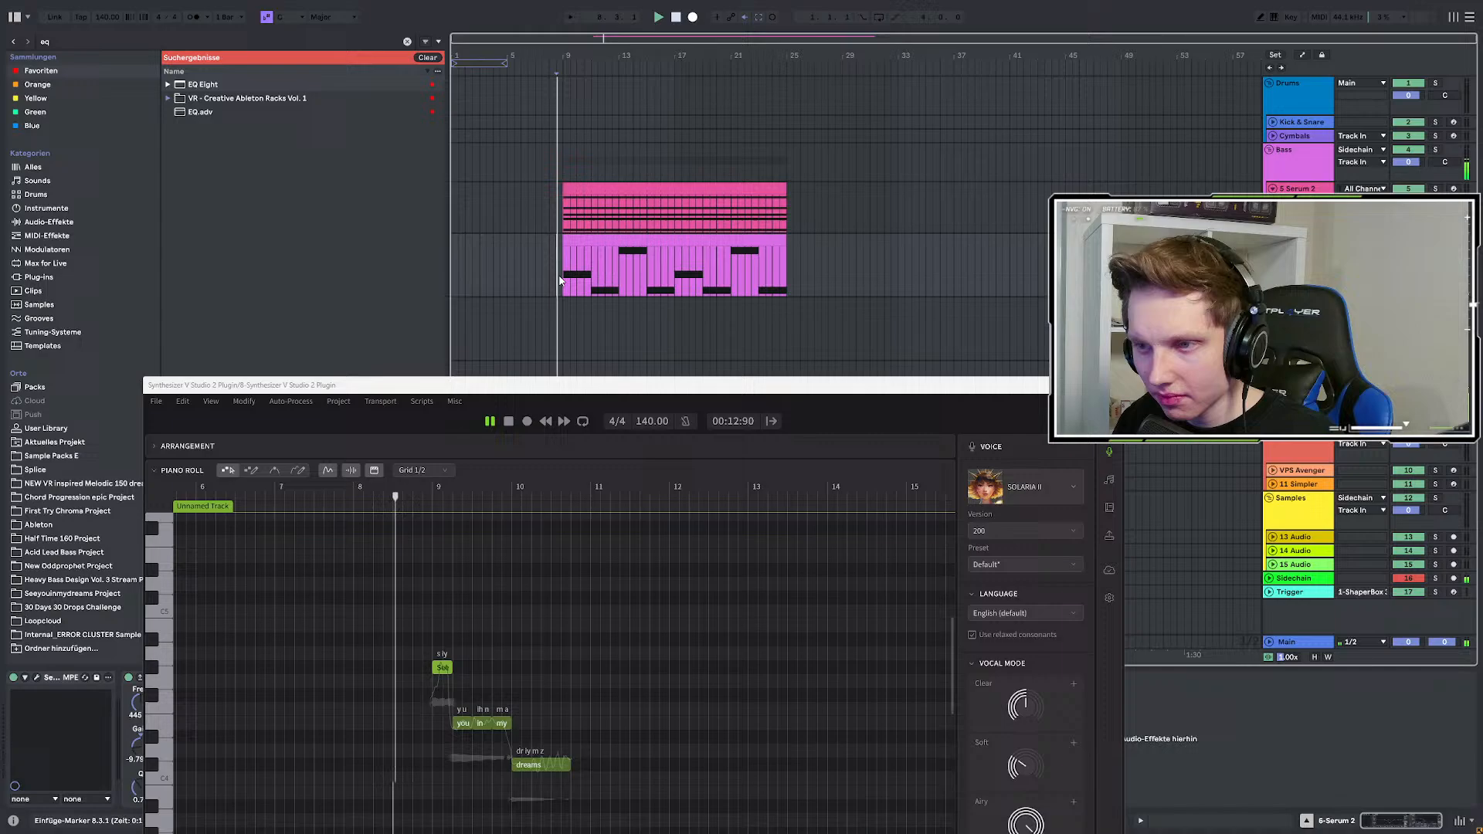
Lower the "you", "in" and "my" notes together by one semitone and play the phrase with the bass.
left_click_drag(448, 703, 572, 752)
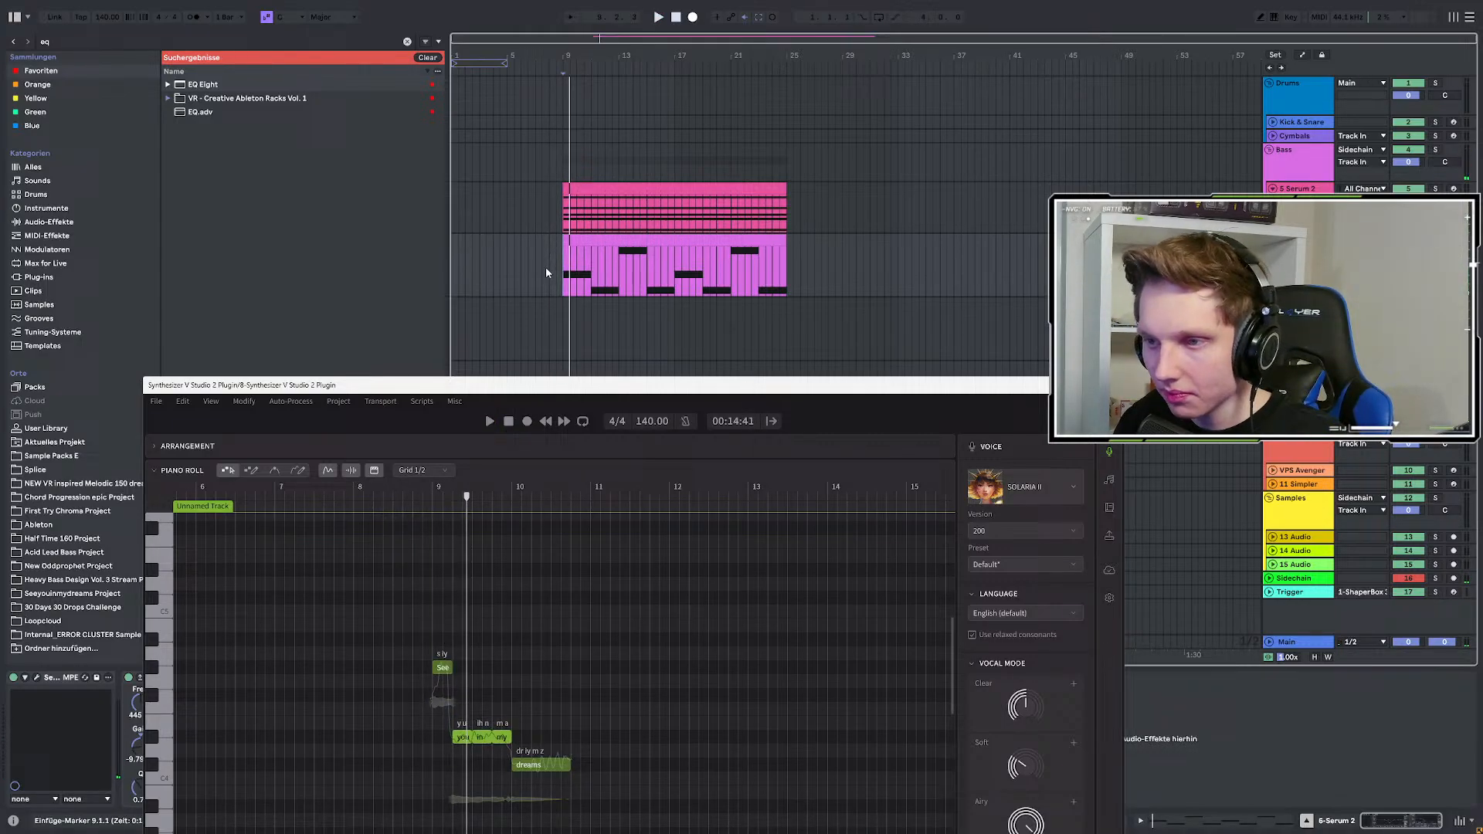
key("space")
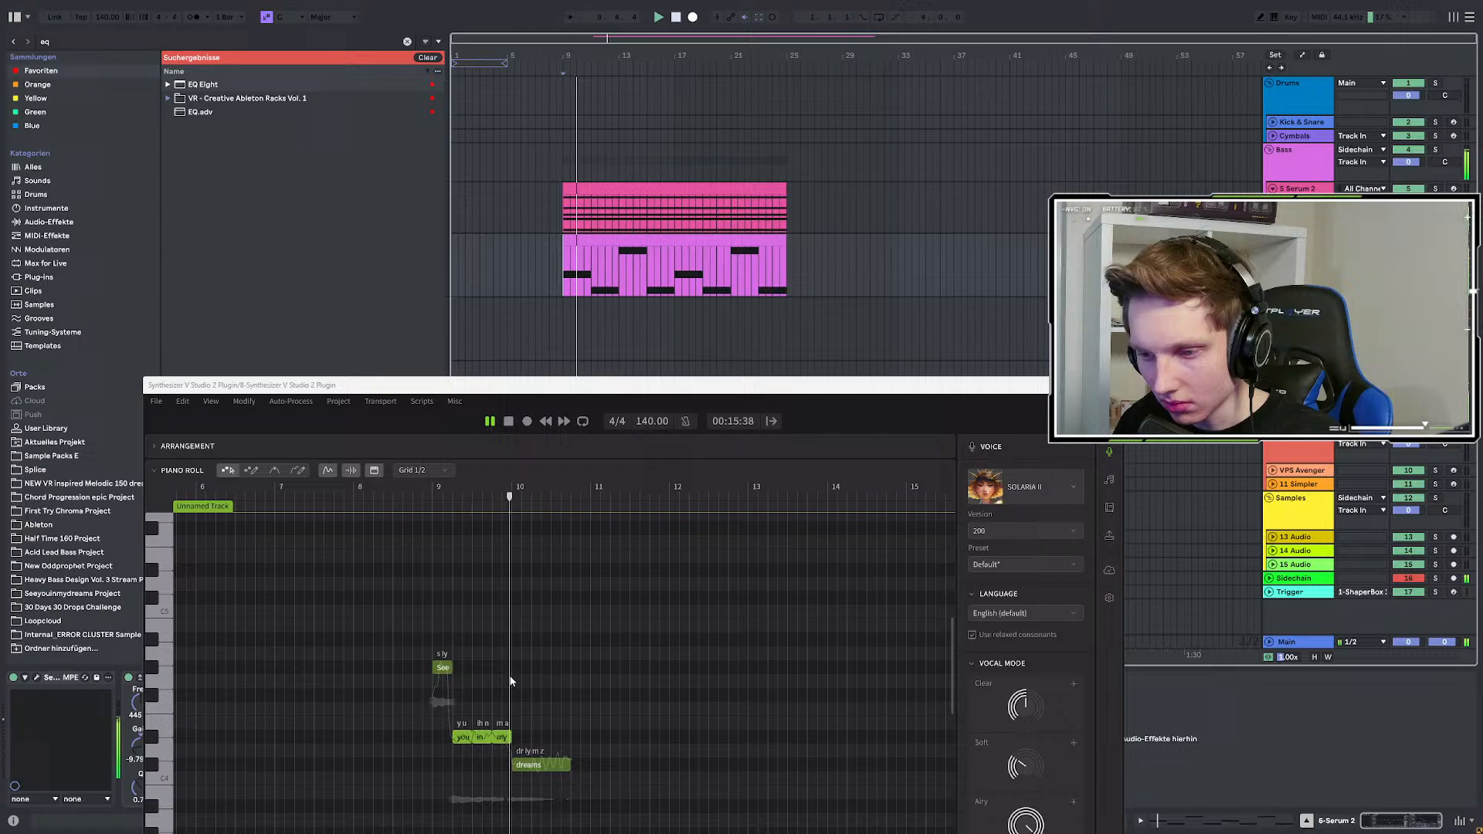
key("space")
key("space")
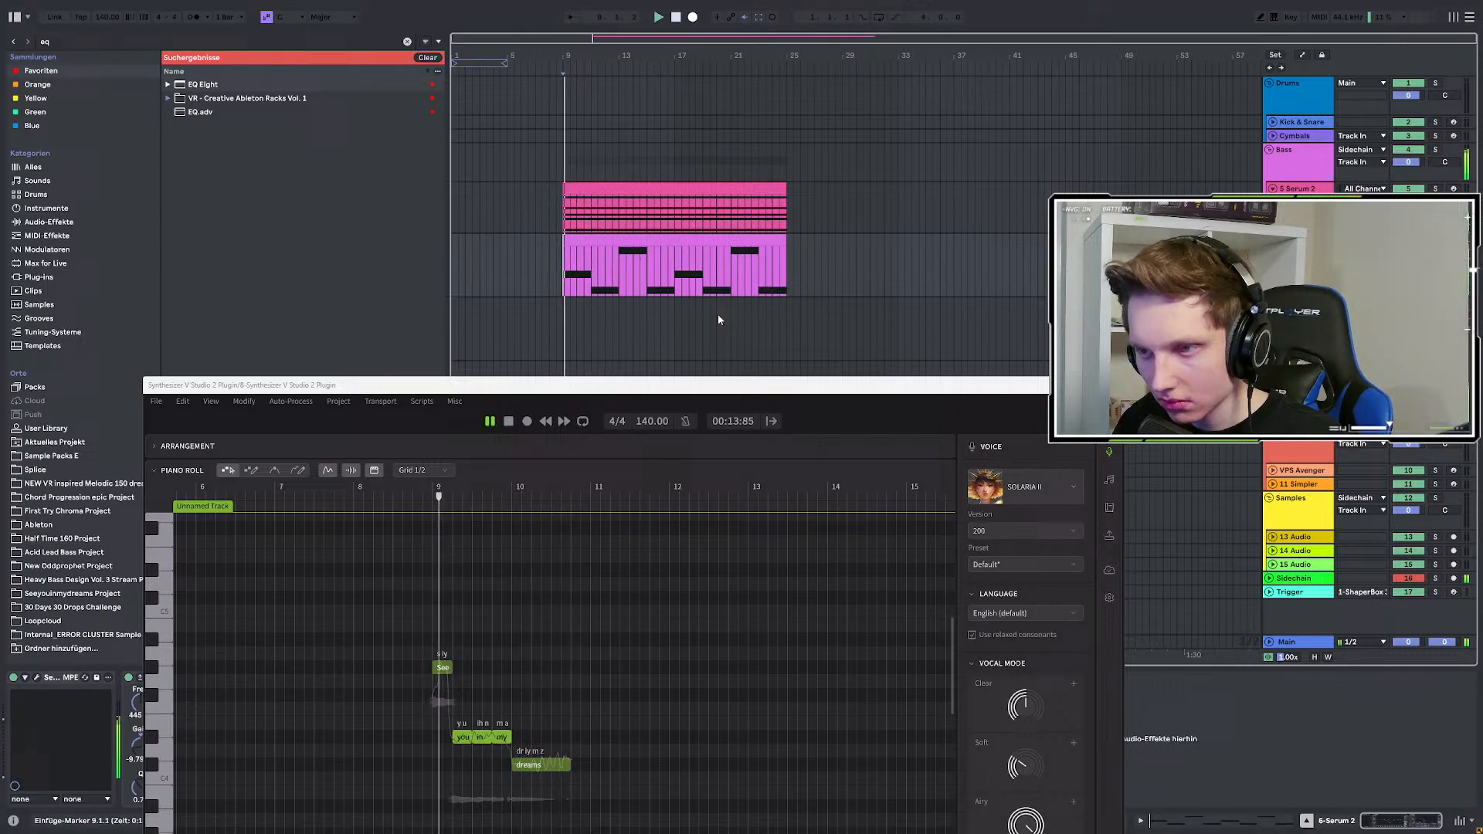
Solo the Serum 2 track in the Bass group and play its opening repeatedly from 9.1.1.
key("space")
left_click(1435, 190)
key("space")
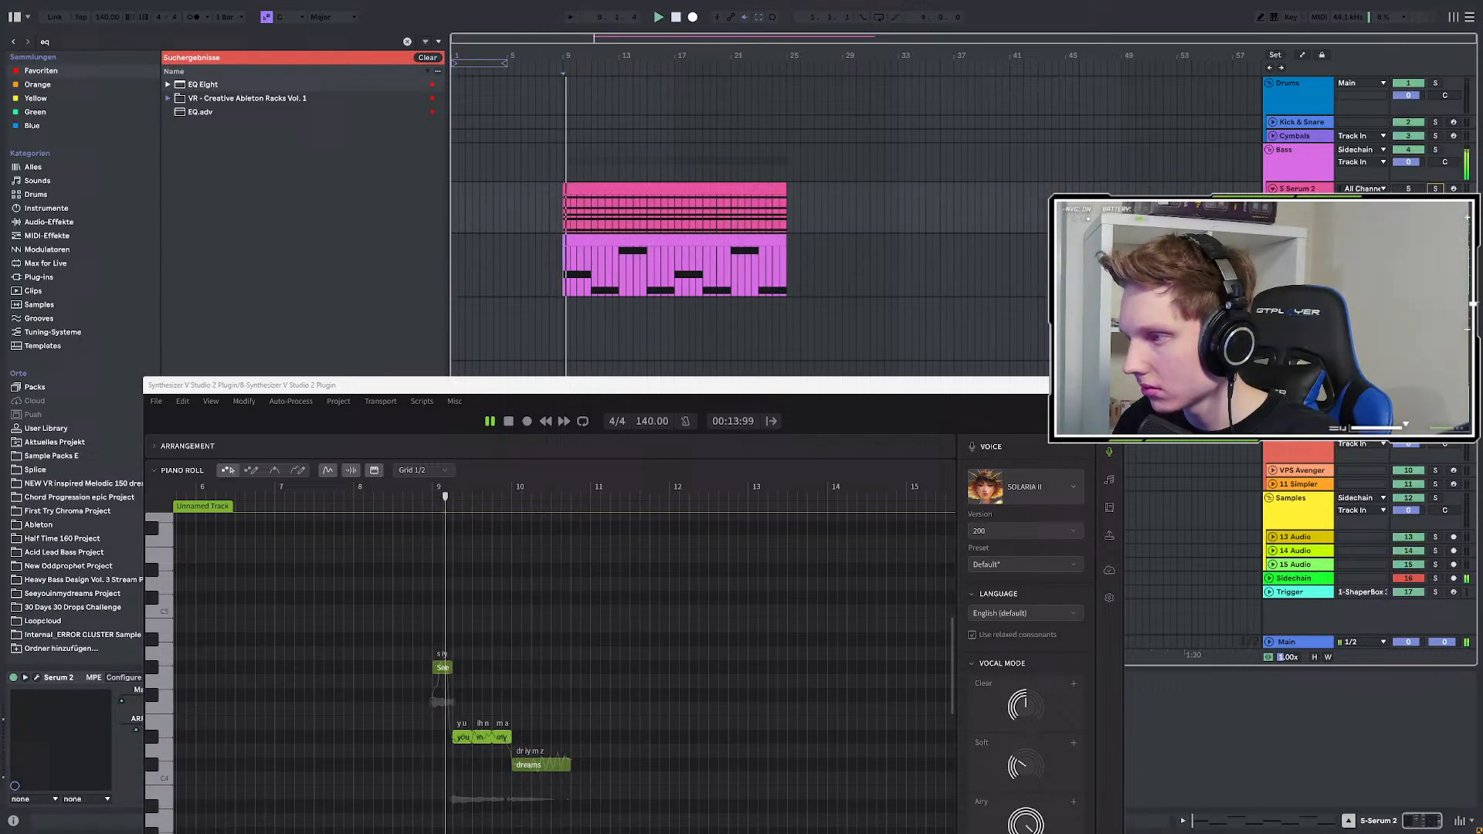
key("space")
key("space")
key("space")
key("space")
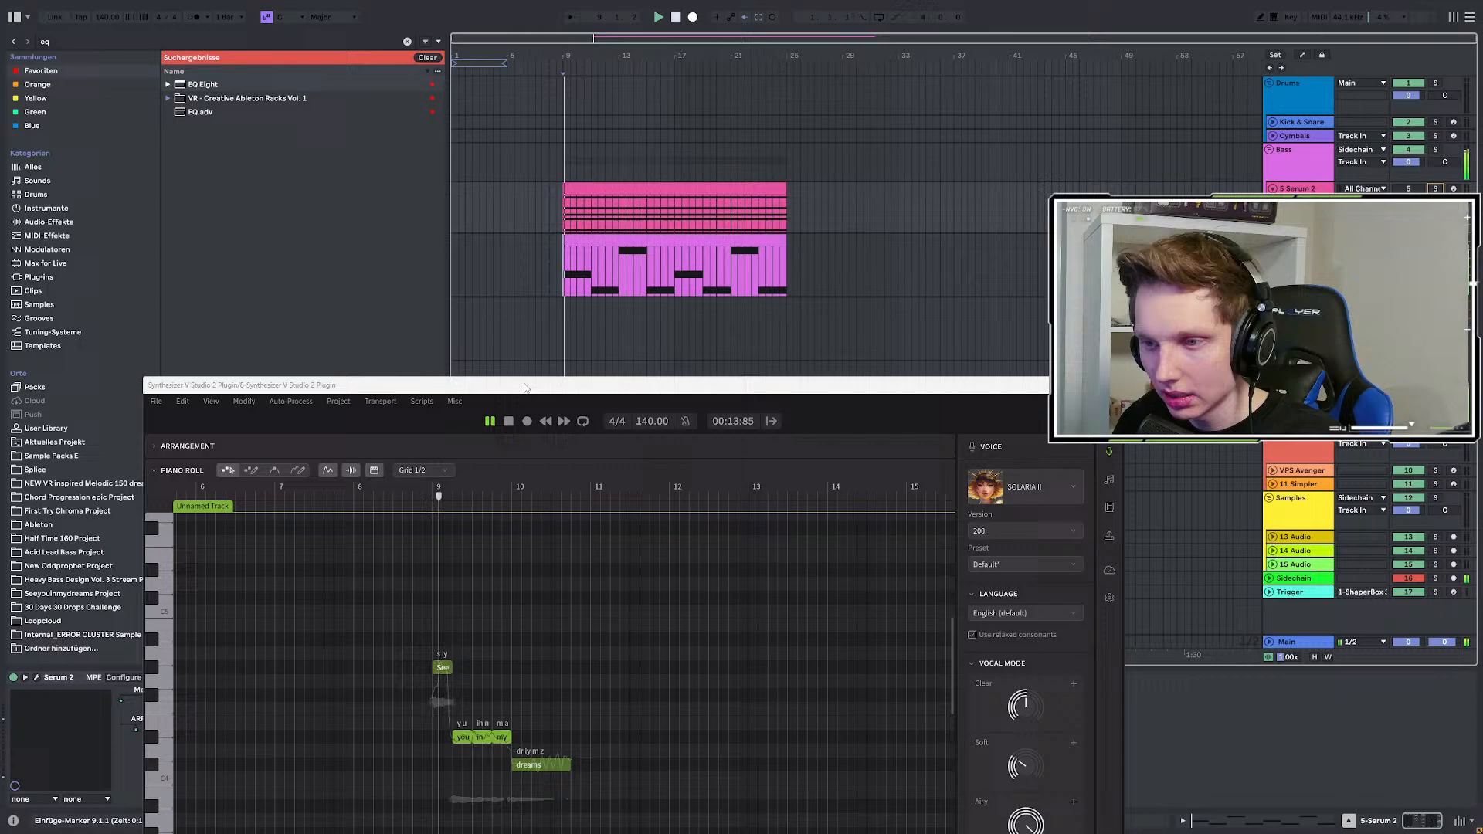
Solo the Synthesizer V vocal track and play the phrase from bar 9.
left_click_drag(523, 386, 519, 337)
key("space")
left_click(557, 259)
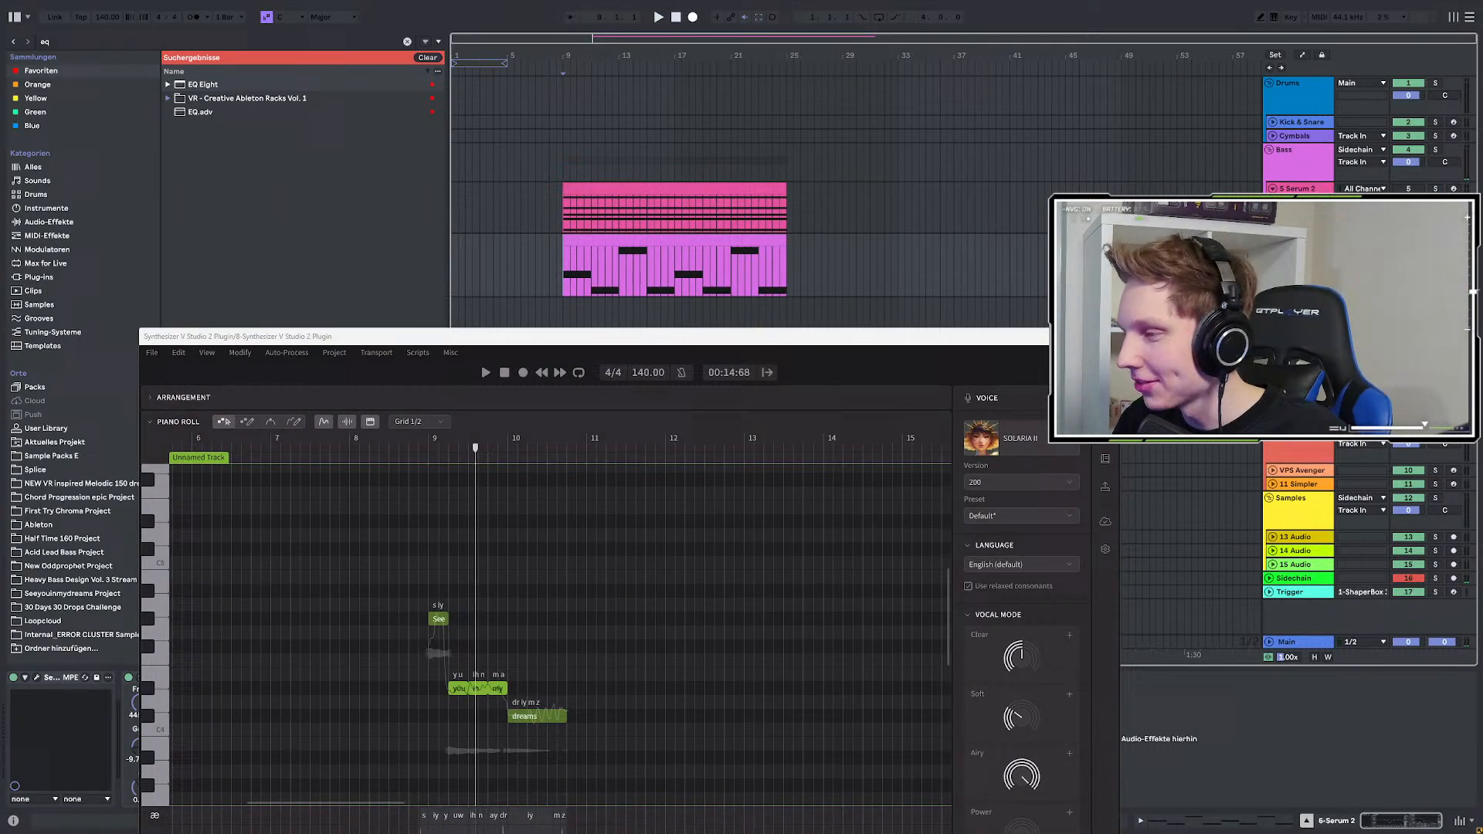
left_click(1435, 365)
key("space")
key("space")
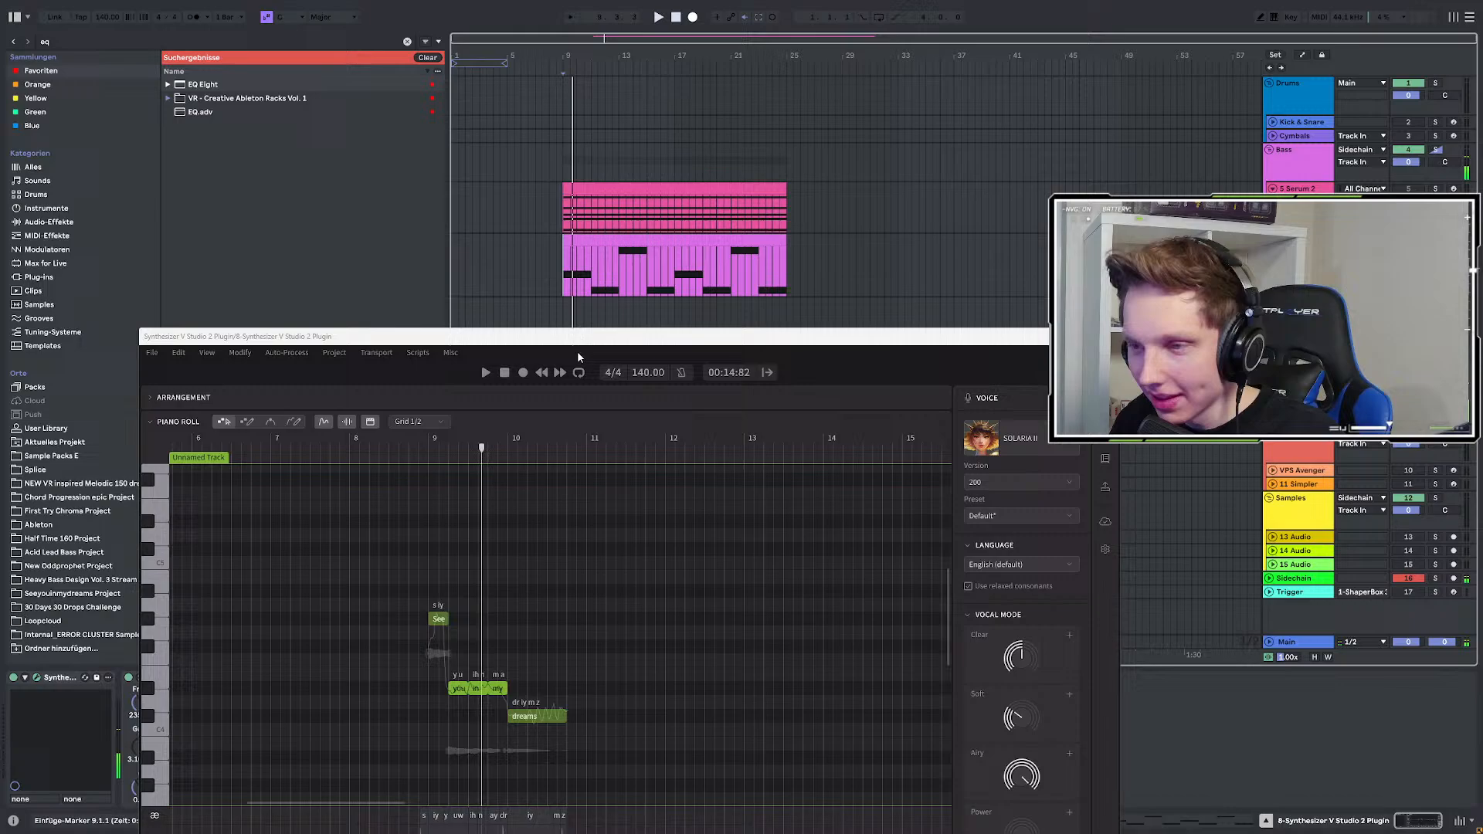
Raise the Passionate and Solid vocal modes of the voice while playing the phrase.
left_click_drag(511, 335, 531, 164)
key("space")
key("space")
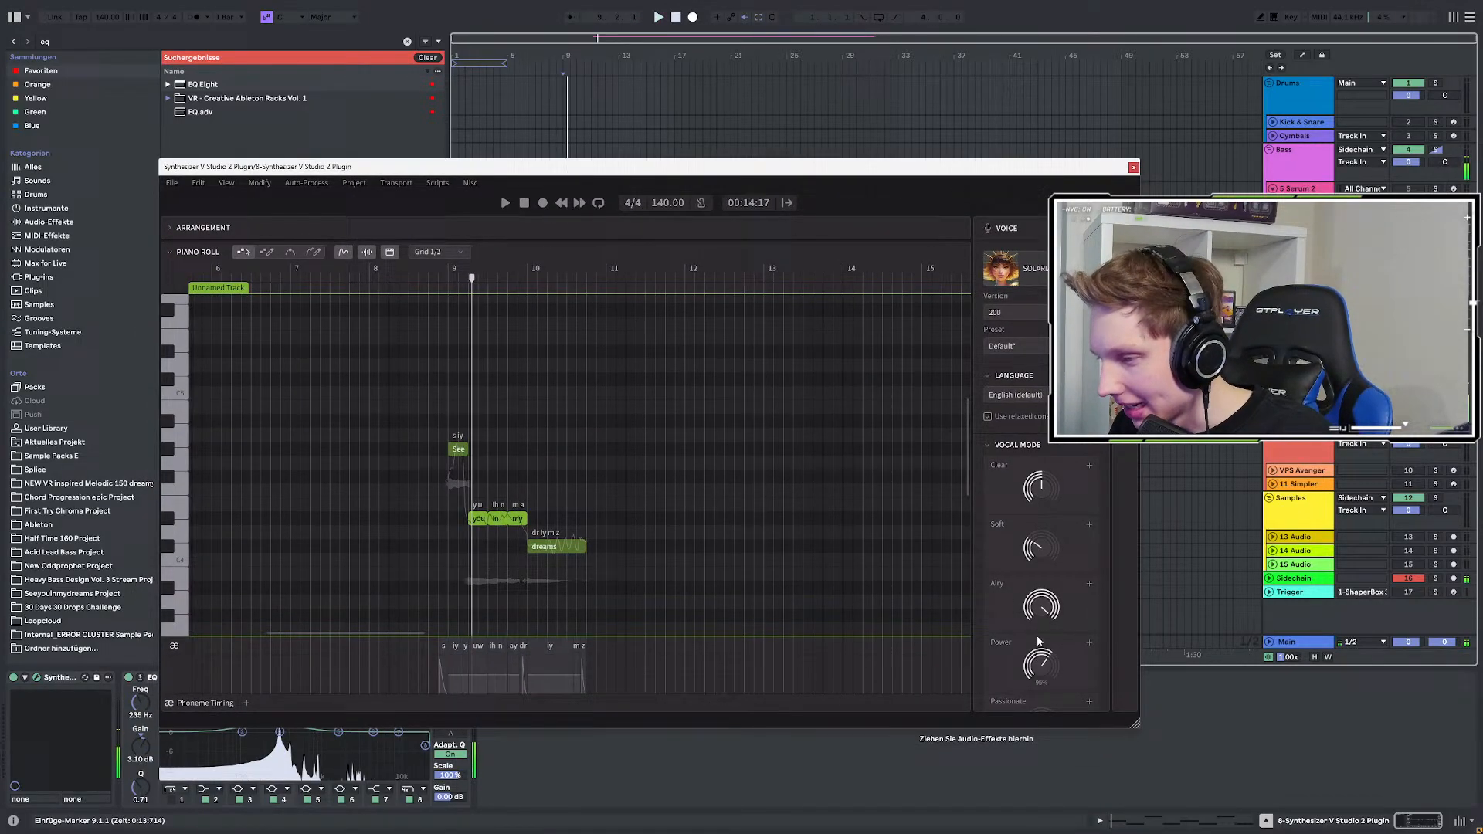
scroll(1073, 634, "down", 3)
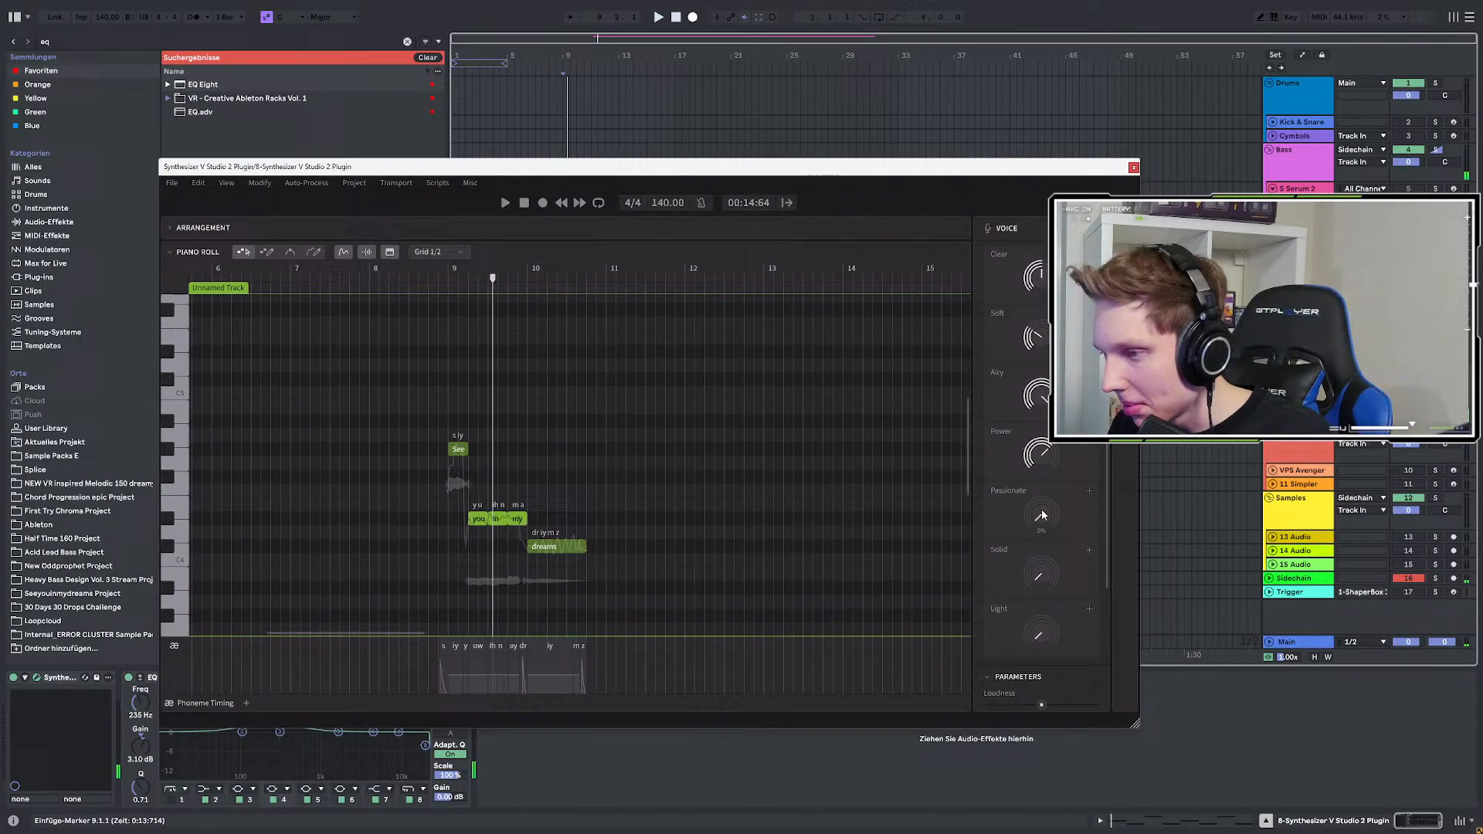
left_click_drag(1042, 484, 1046, 560)
key("space")
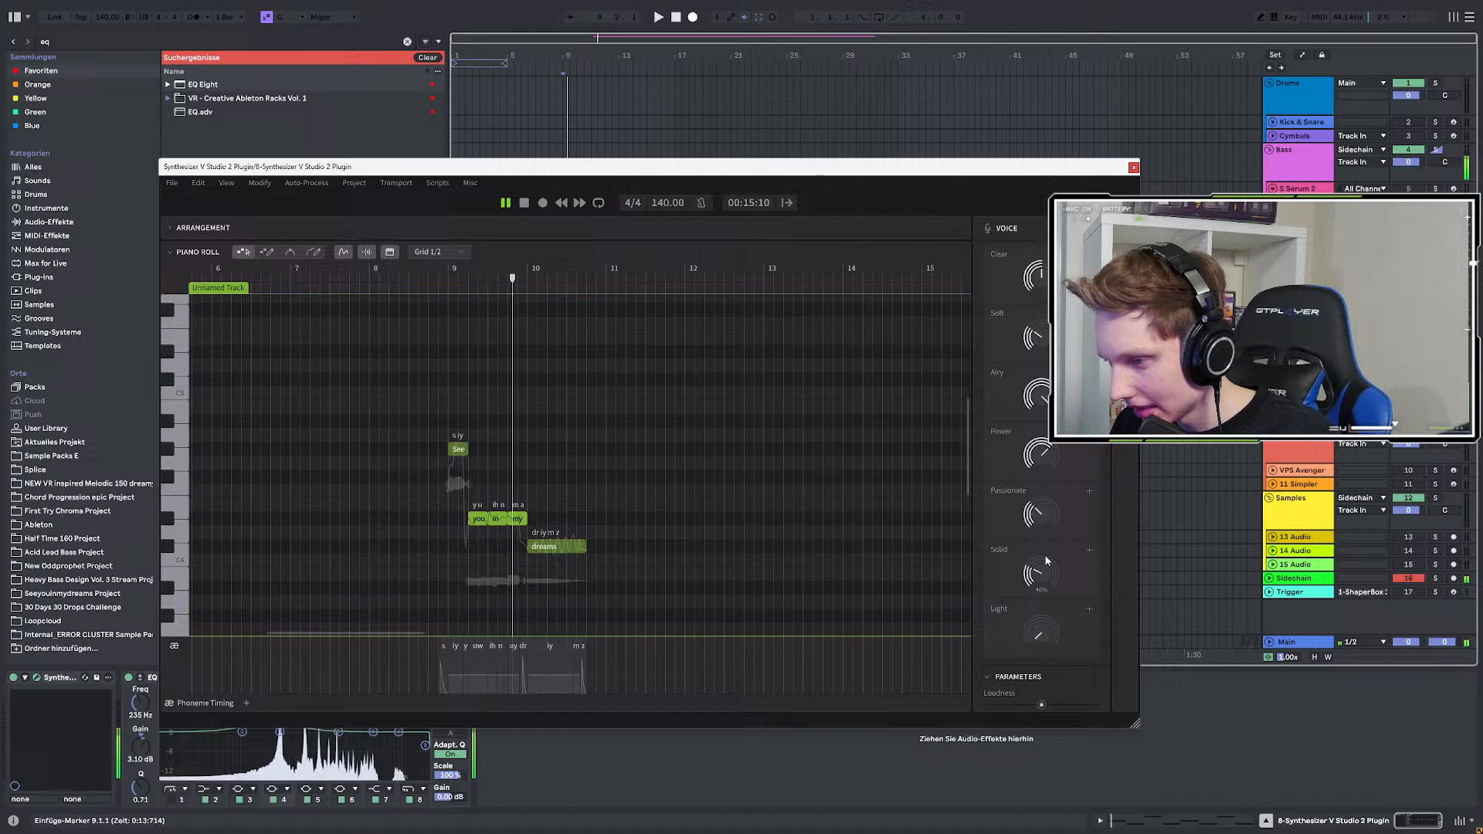
left_click(1133, 167)
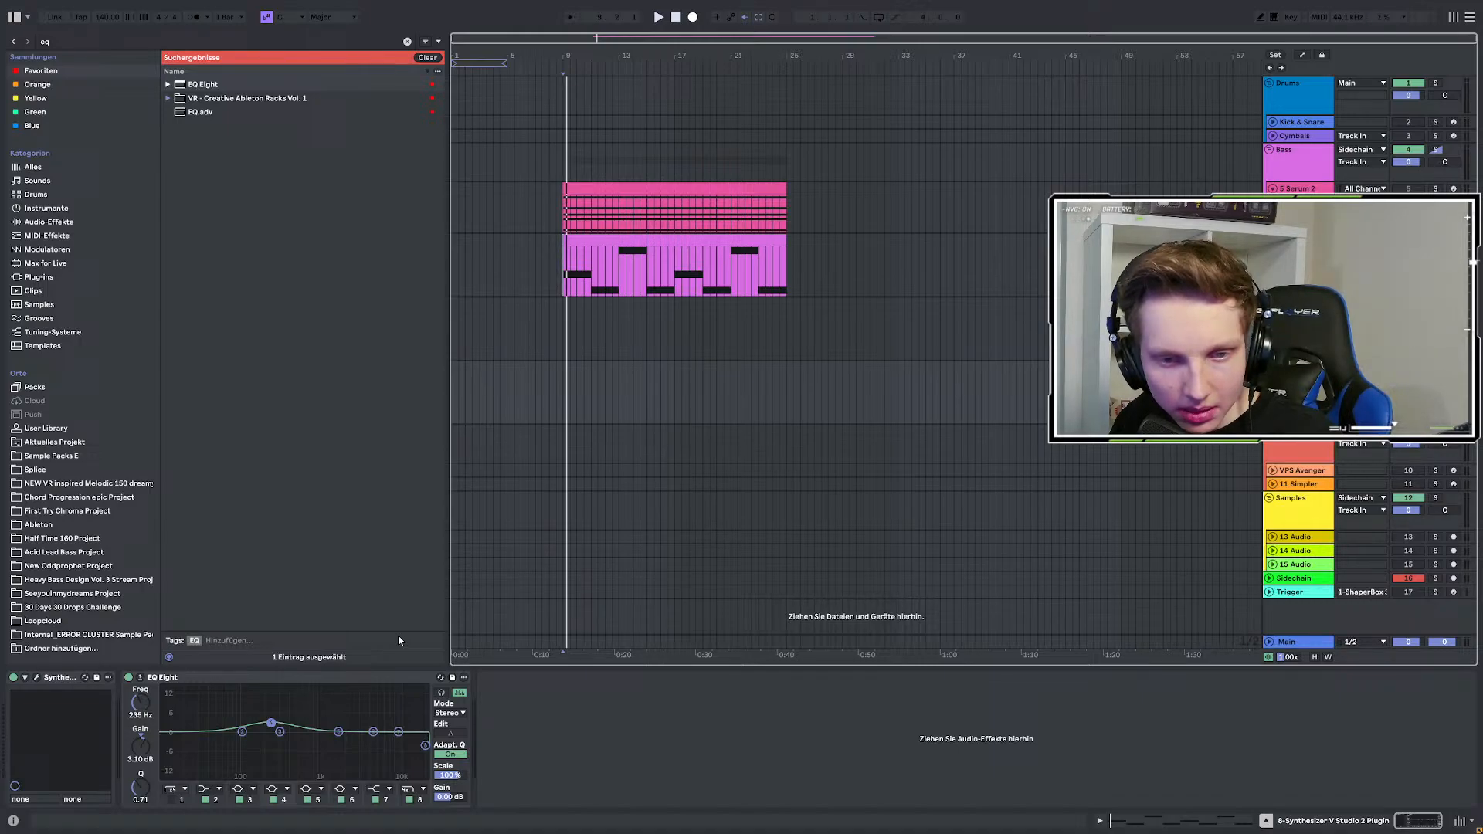
left_click(37, 678)
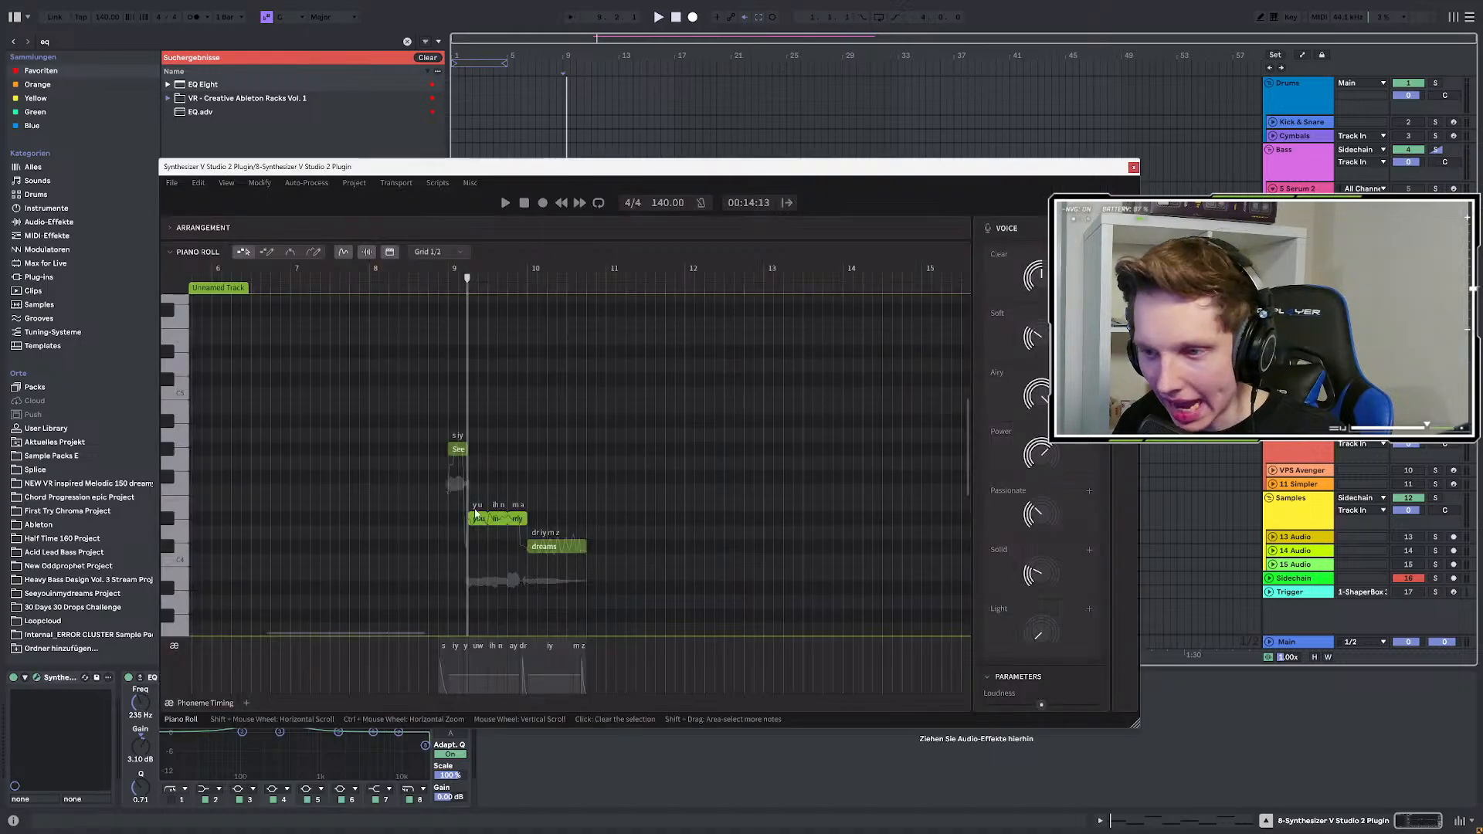
left_click(467, 449)
left_click_drag(462, 449, 457, 450)
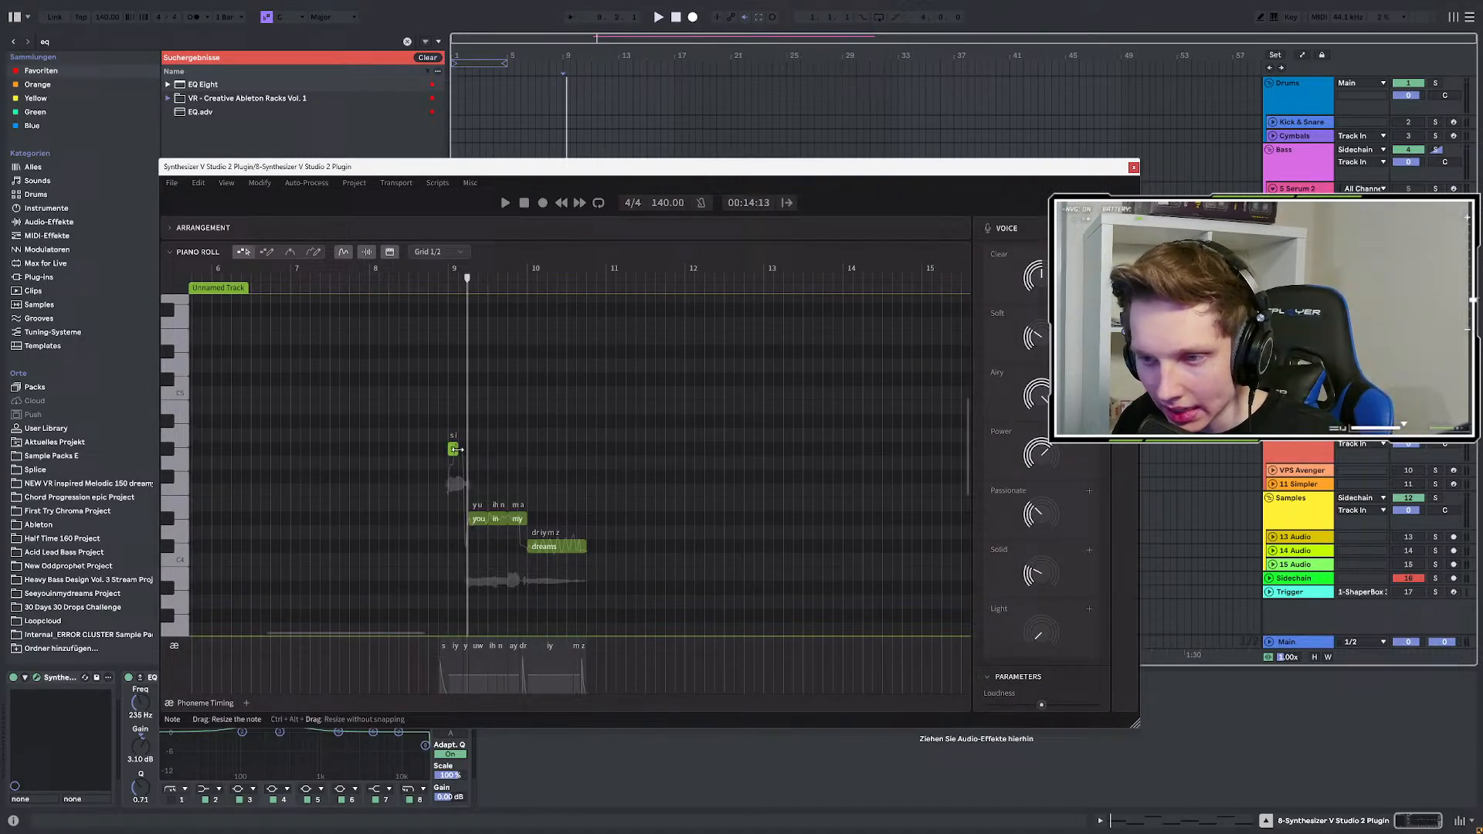
Set the piano roll grid to 1/8, shorten the end of the "See" note slightly and play the phrase.
scroll(456, 471, "up", 1)
scroll(499, 499, "up", 5)
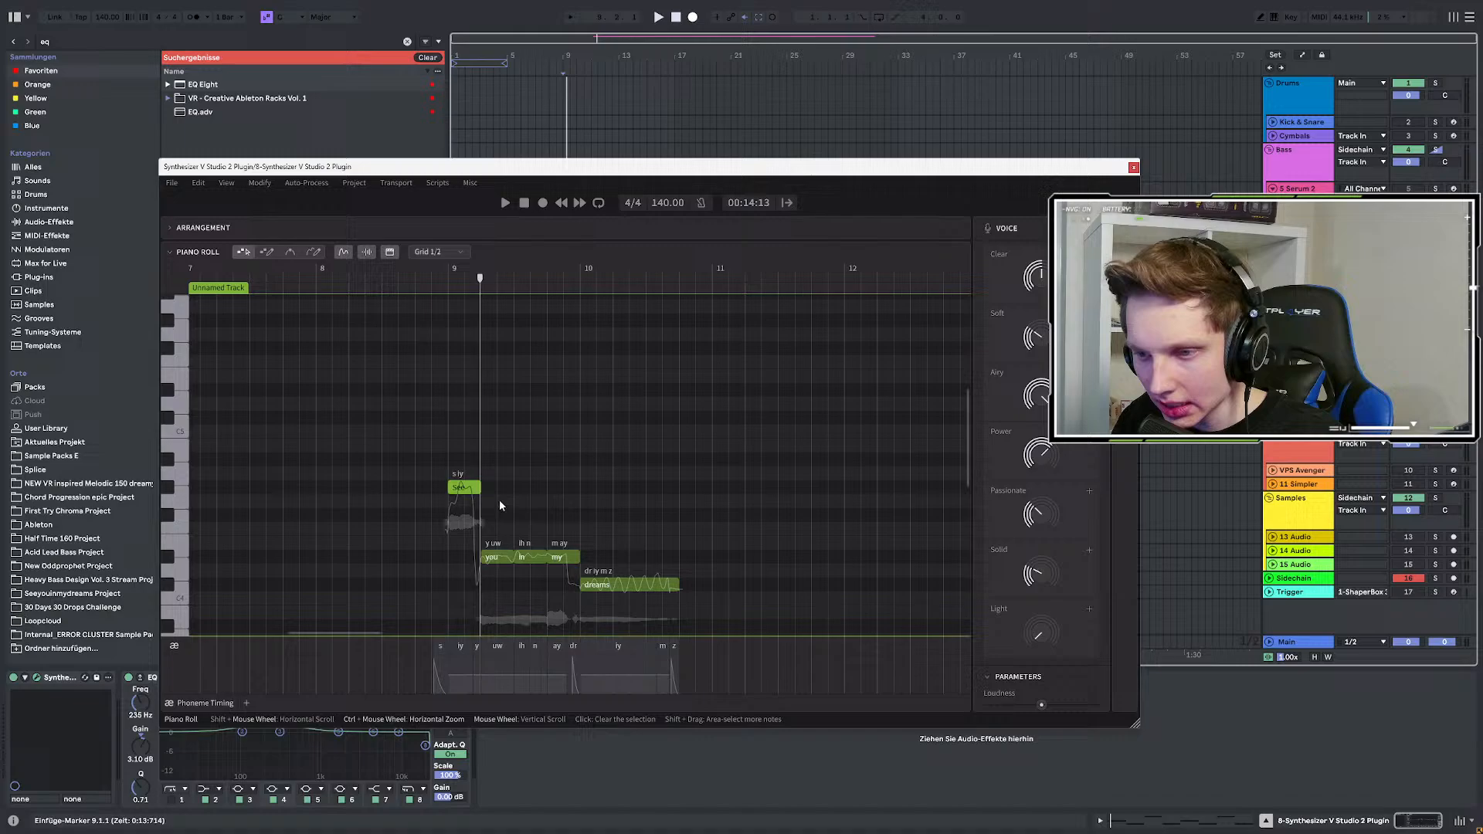
left_click(436, 253)
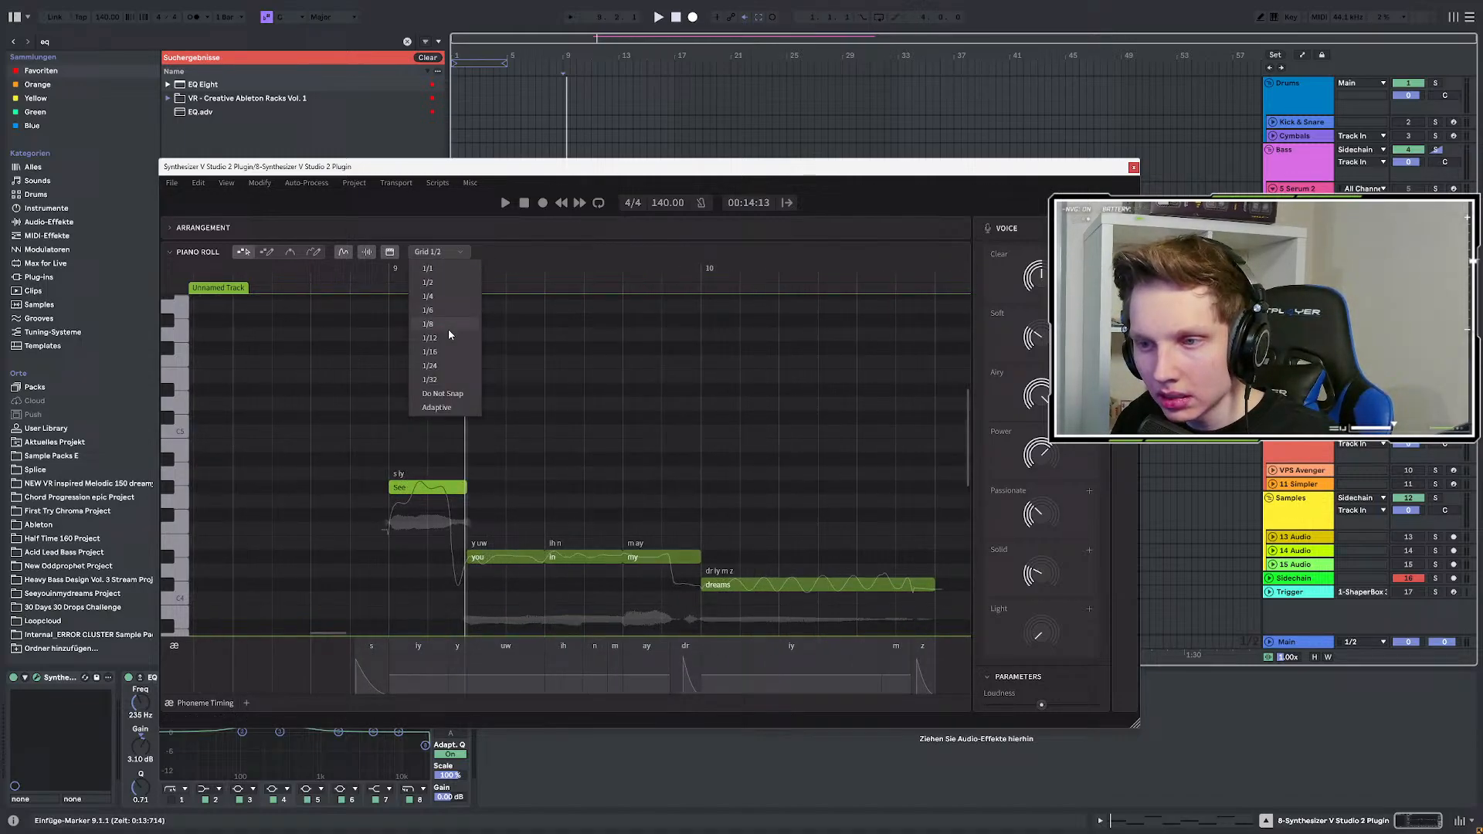
left_click(443, 297)
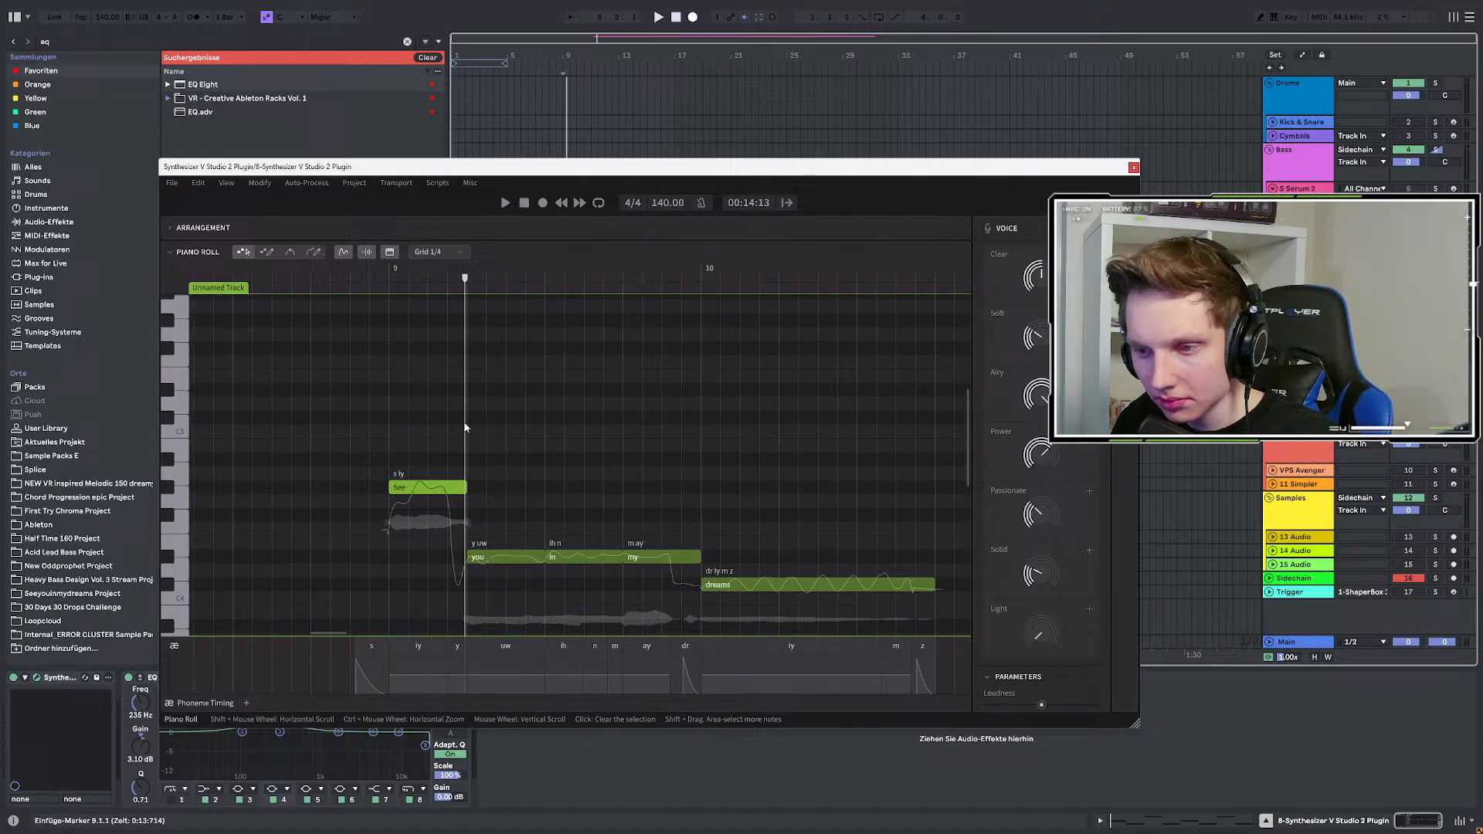
left_click(439, 252)
left_click(446, 325)
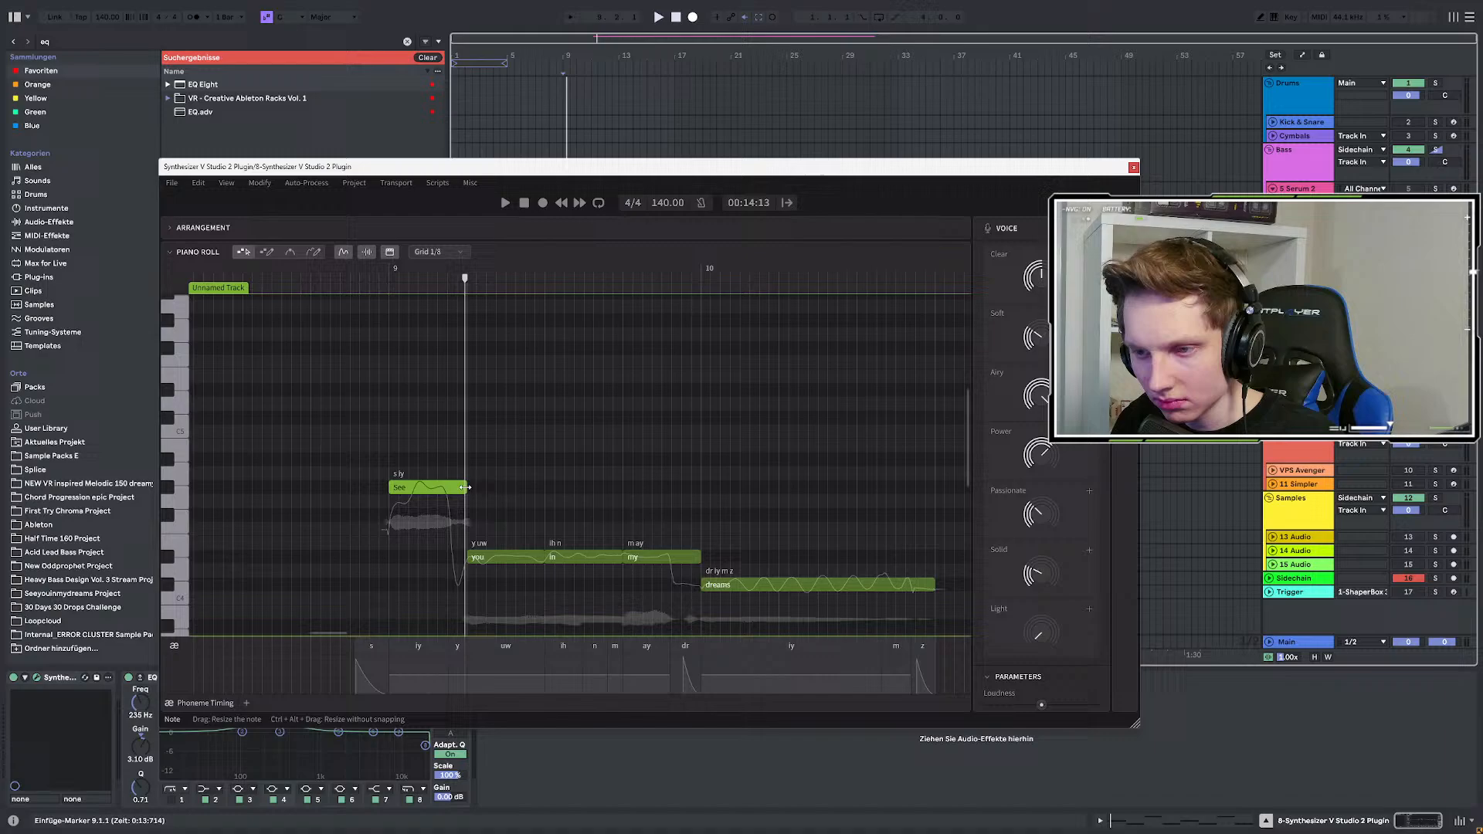
key("space")
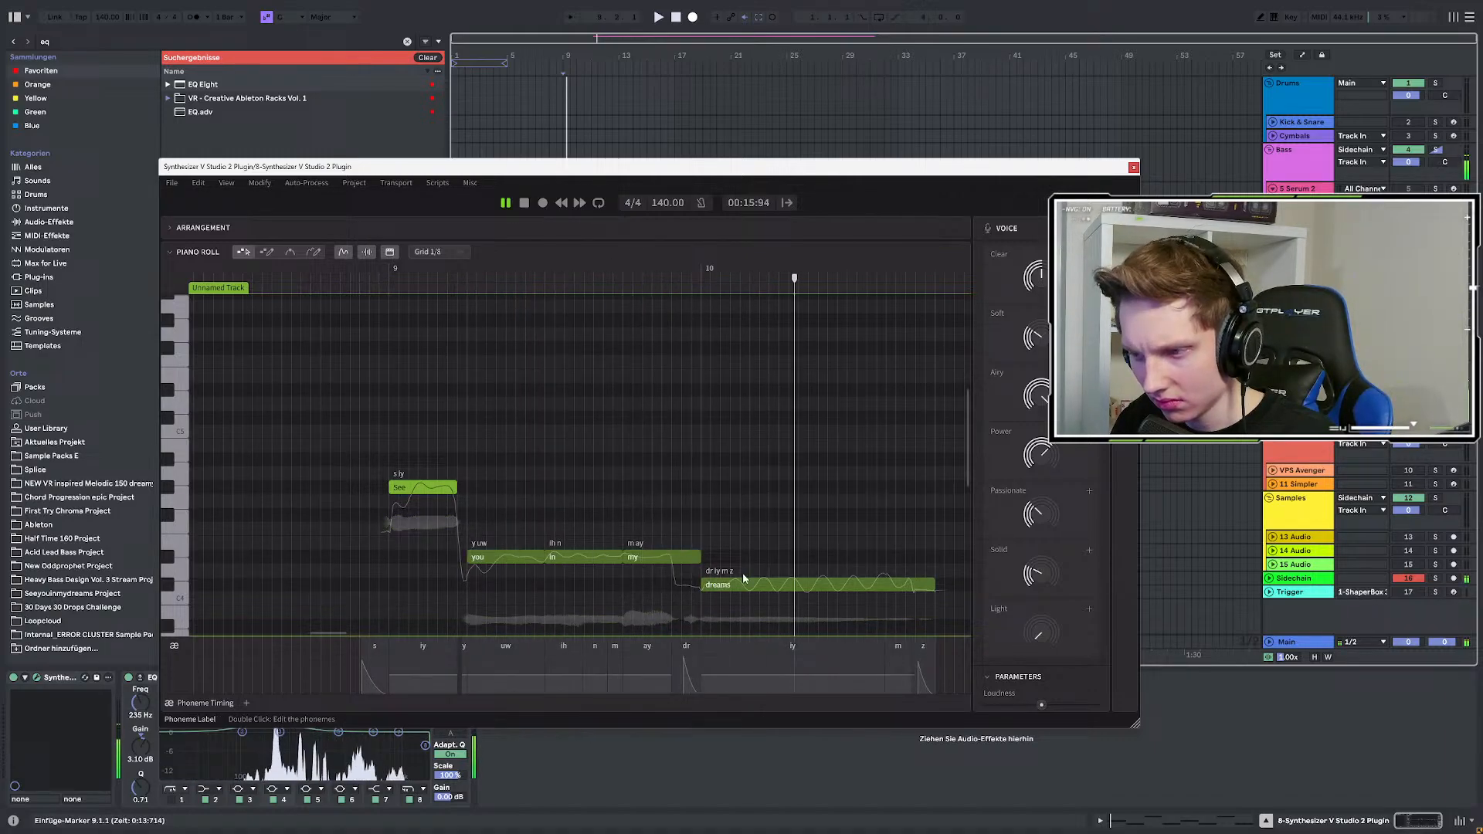
Raise the "dreams" note by five semitones and play the phrase together with the bass.
left_click_drag(764, 585, 765, 515)
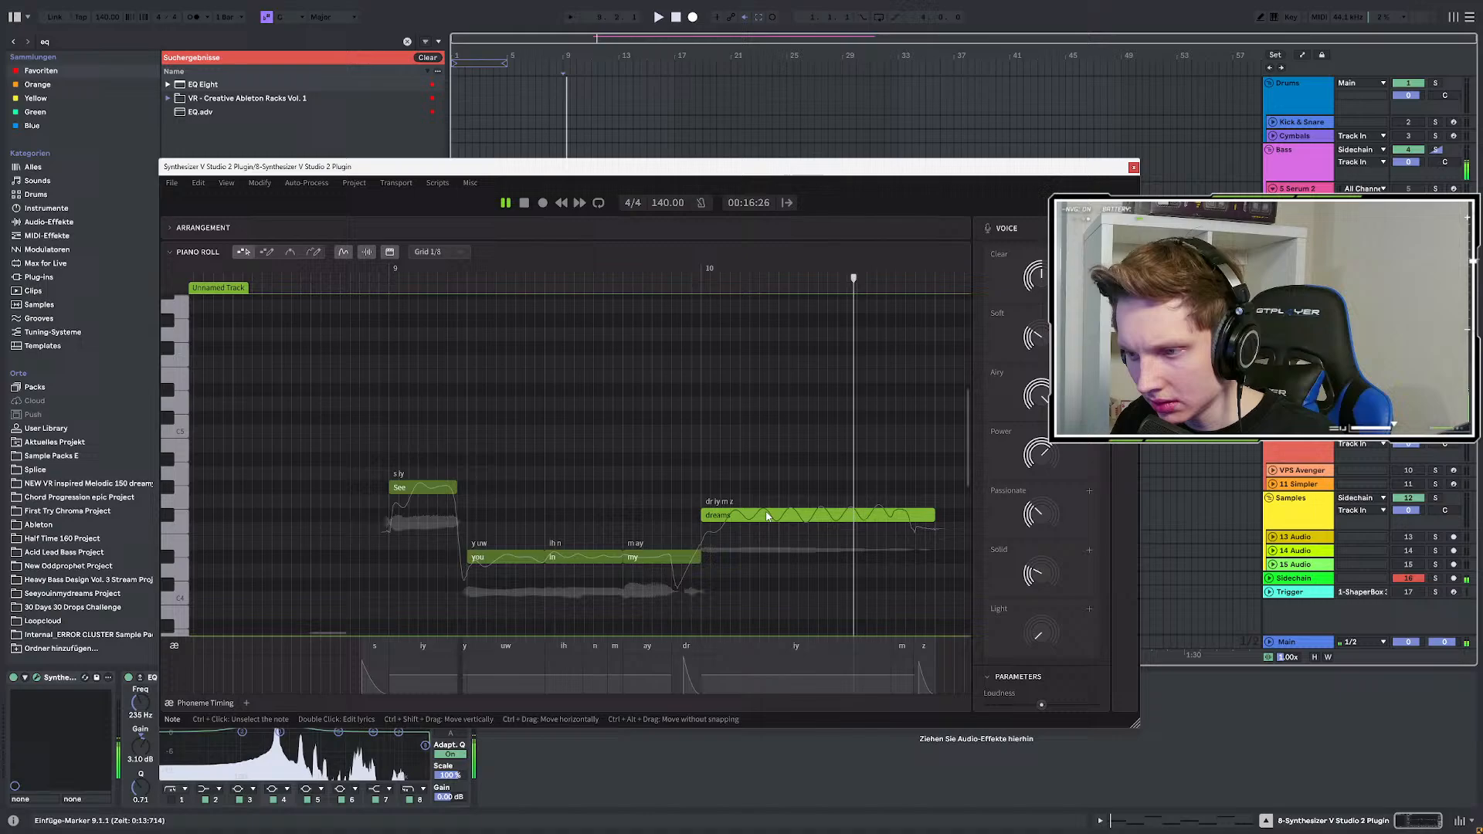
left_click_drag(615, 177, 616, 387)
left_click(564, 276)
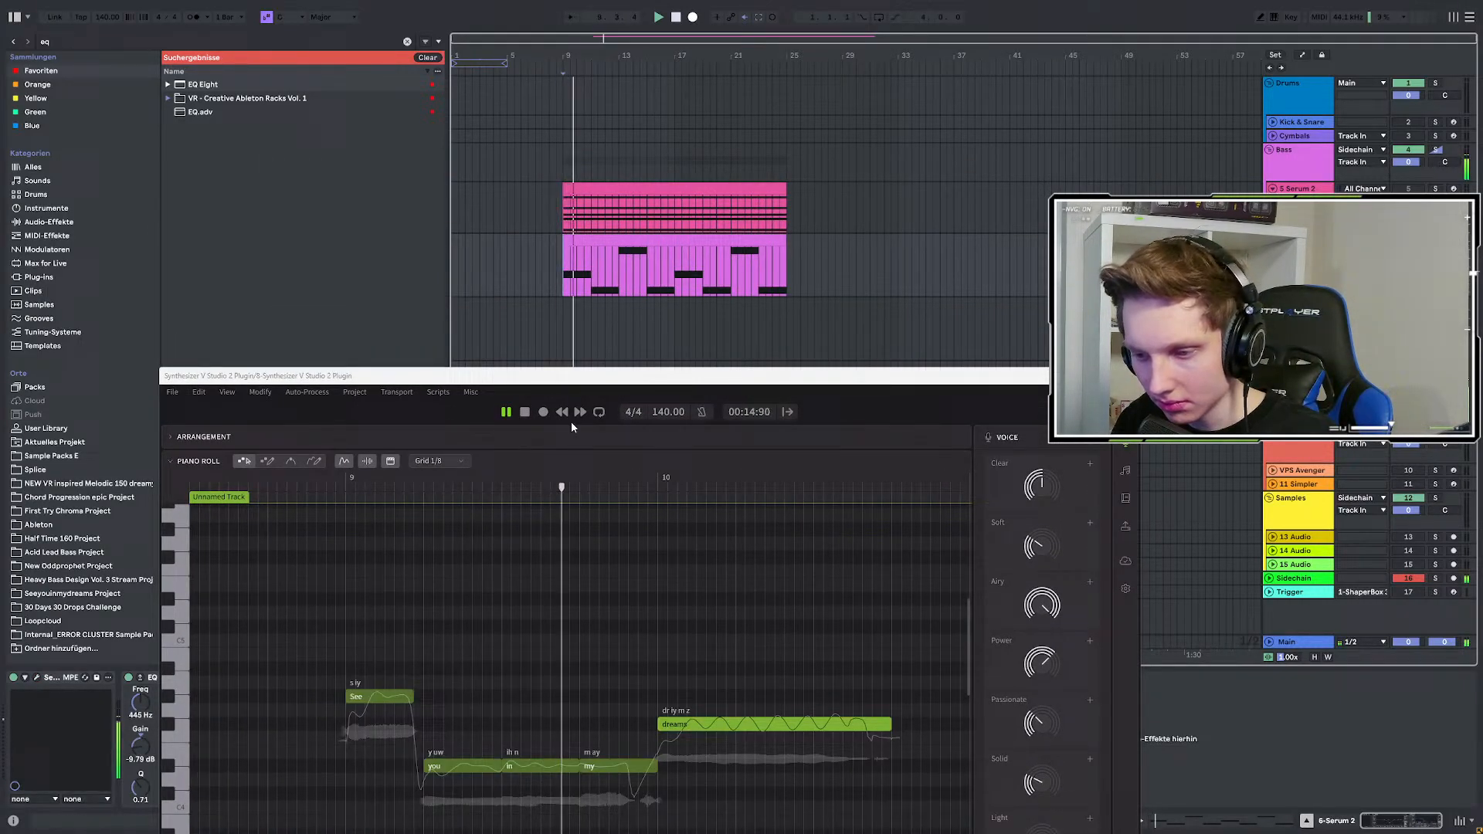
key("space")
Raise the "in" note by seven semitones and play the phrase with the bass.
left_click_drag(519, 762, 527, 678)
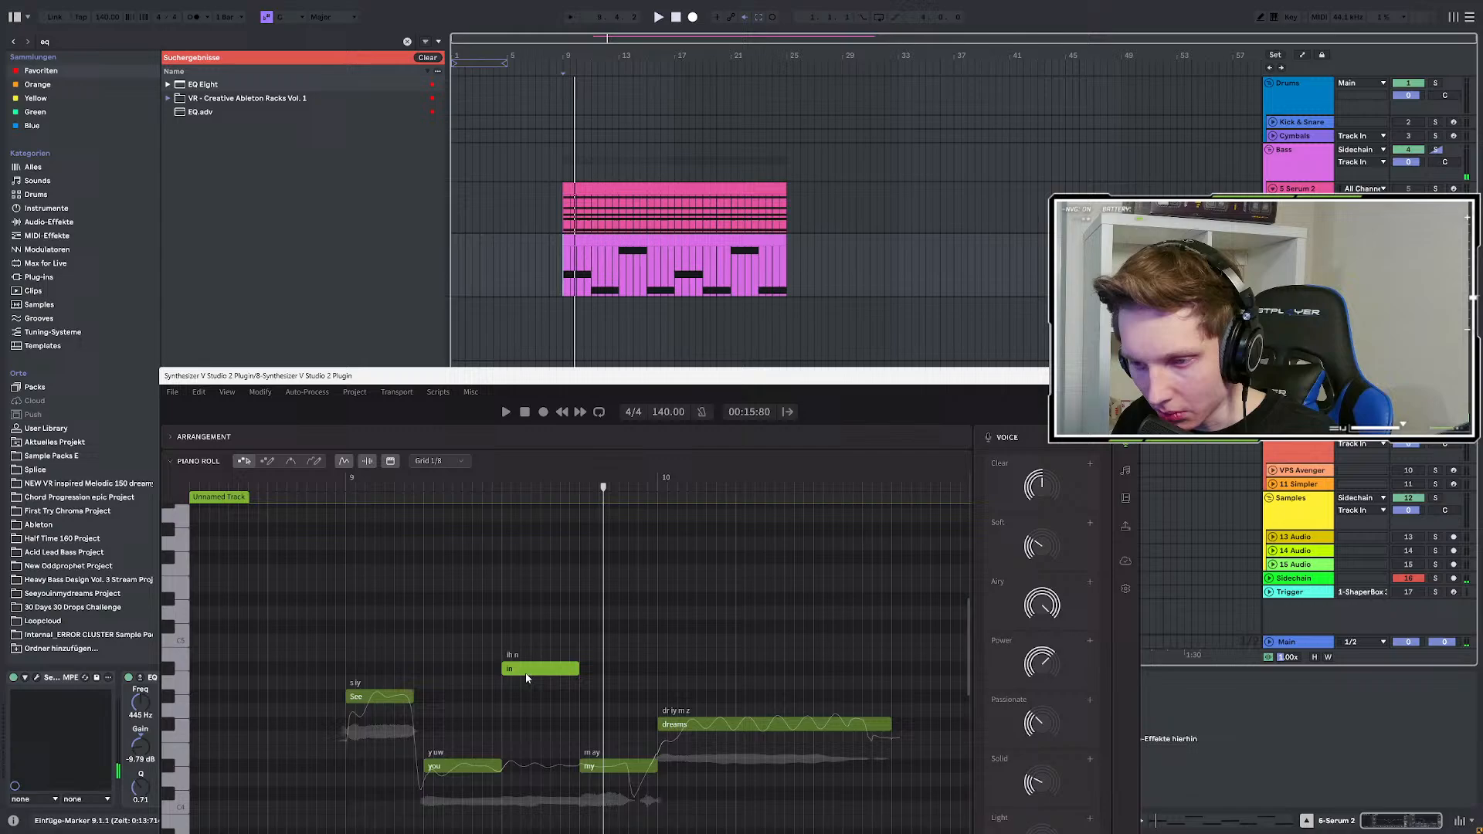
key("space")
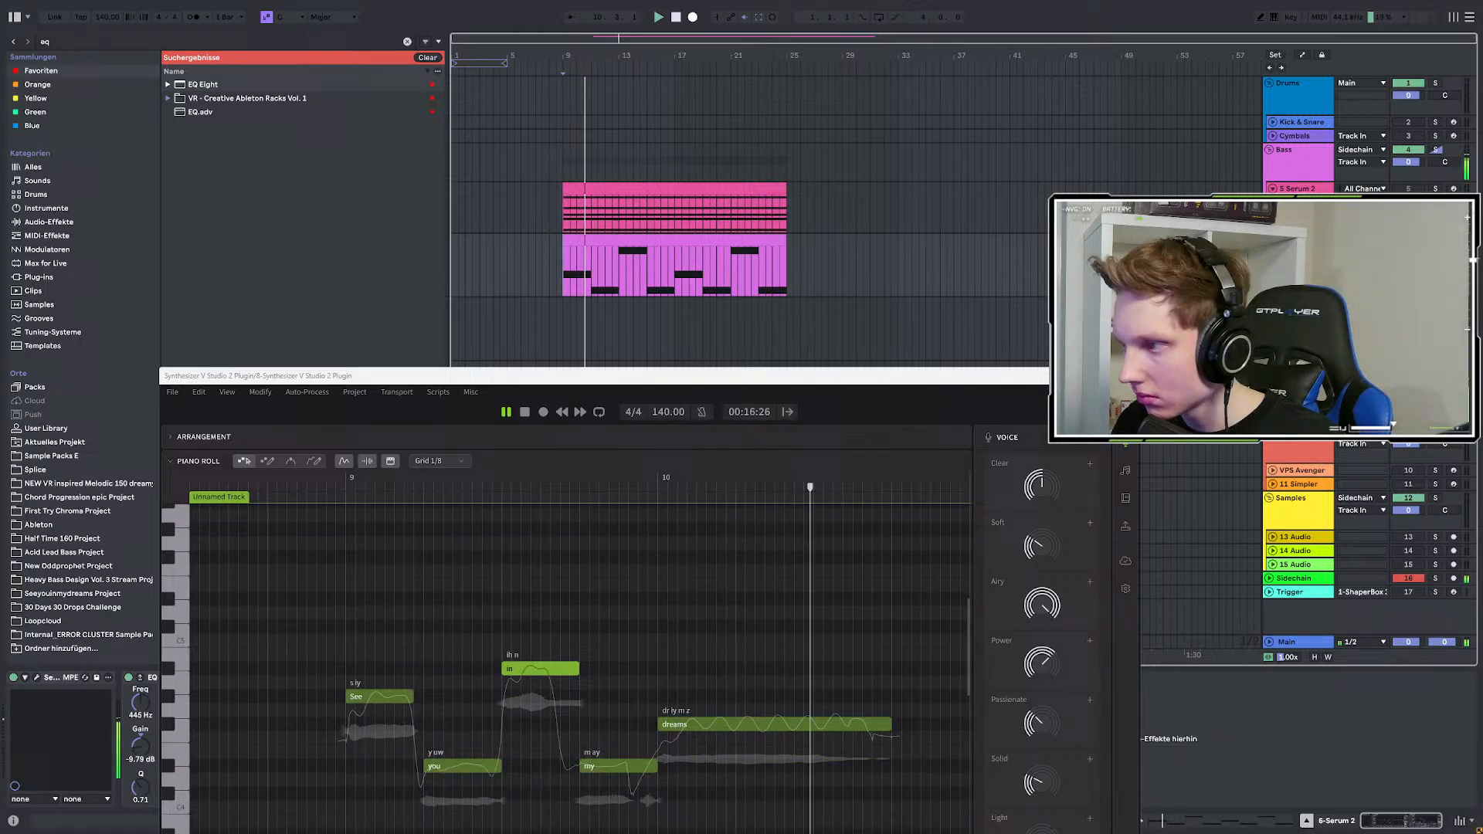
key("space")
key("space")
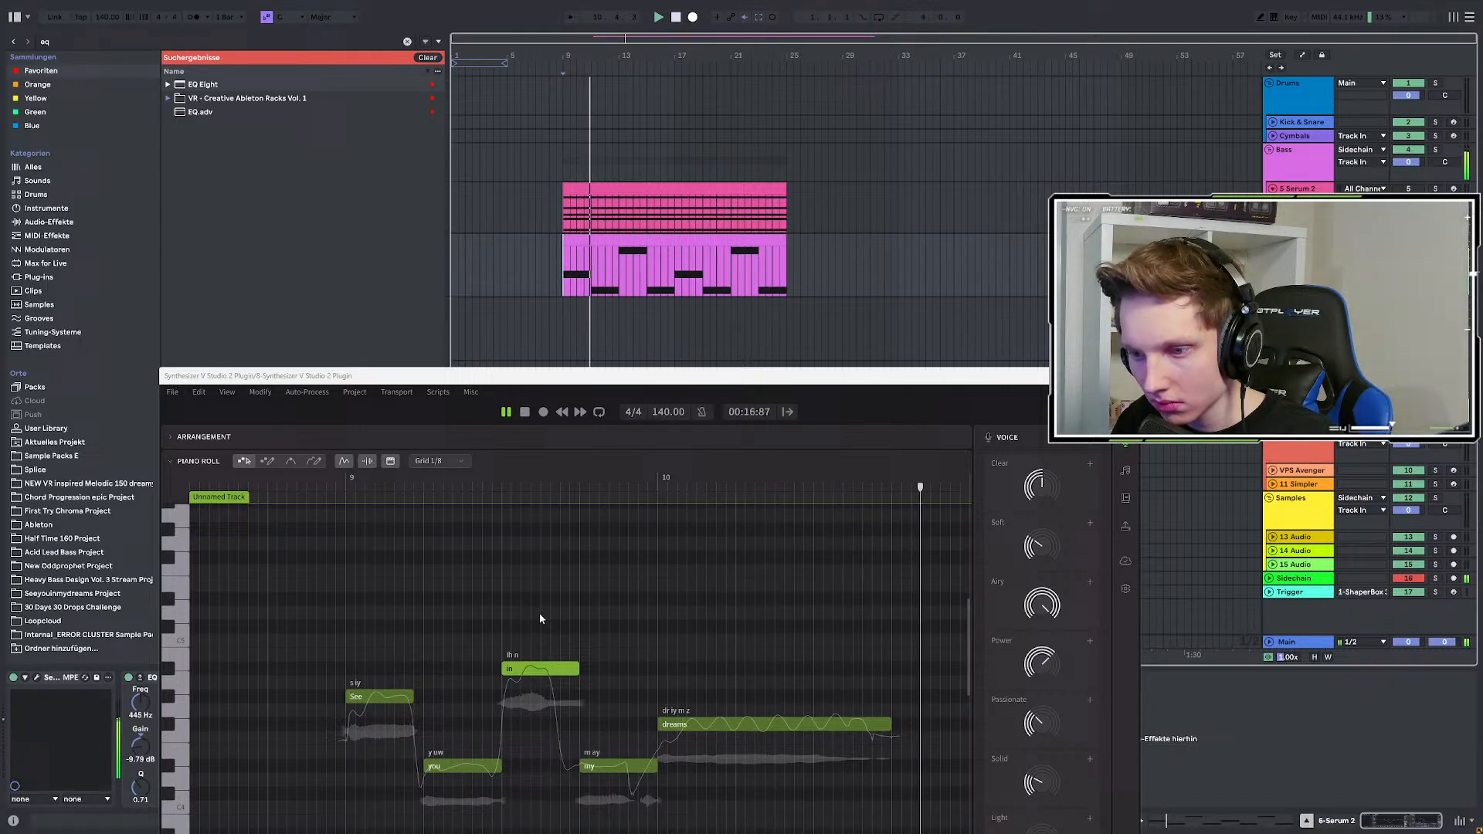
key("space")
key("space")
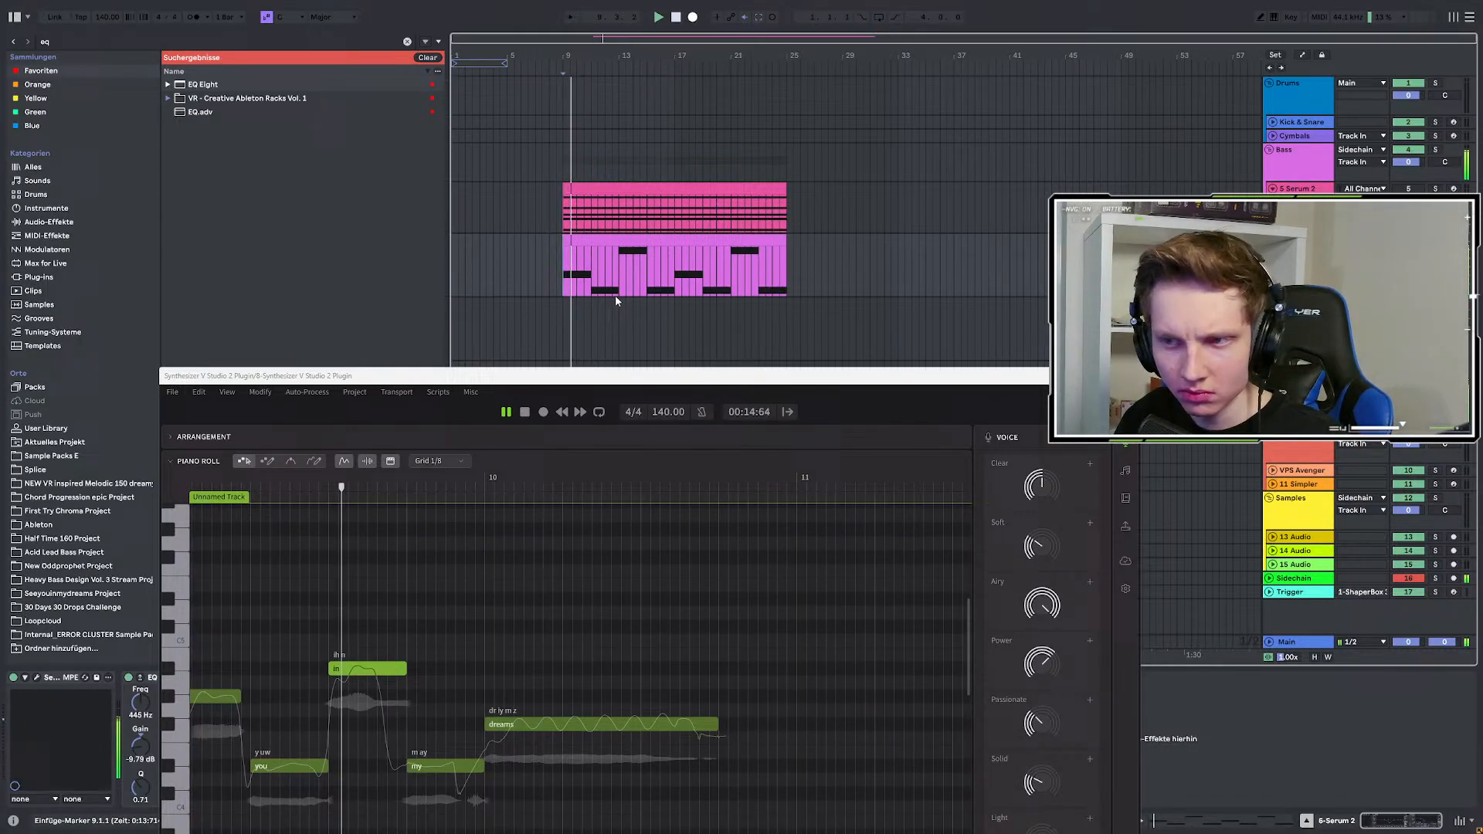
Listen to the reworked phrase repeatedly from 9.1.1 to judge how its melody fits the bass.
key("space")
key("space")
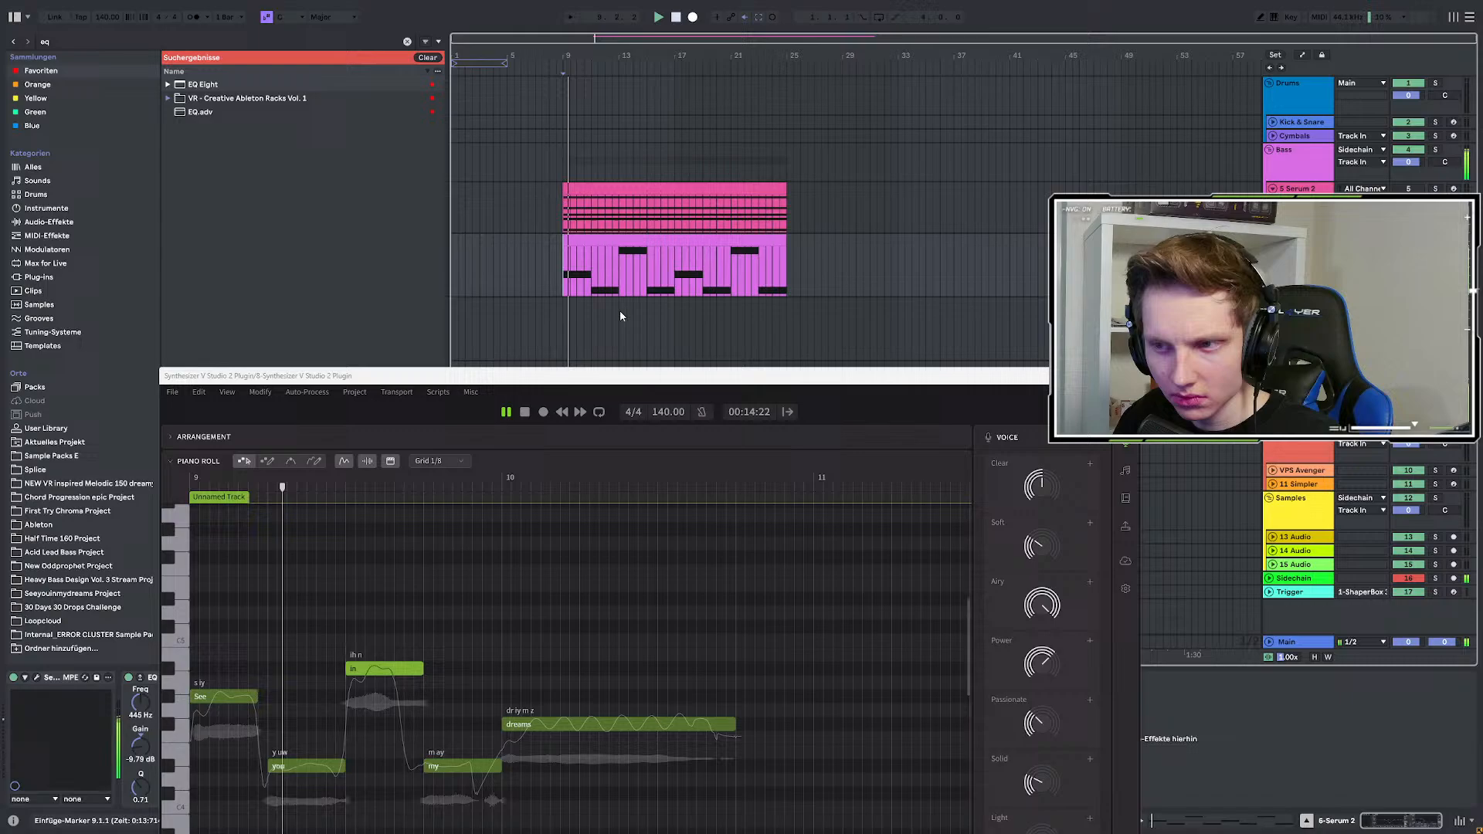
key("space")
key("space")
key("space")
key("space")
key("space")
key("space")
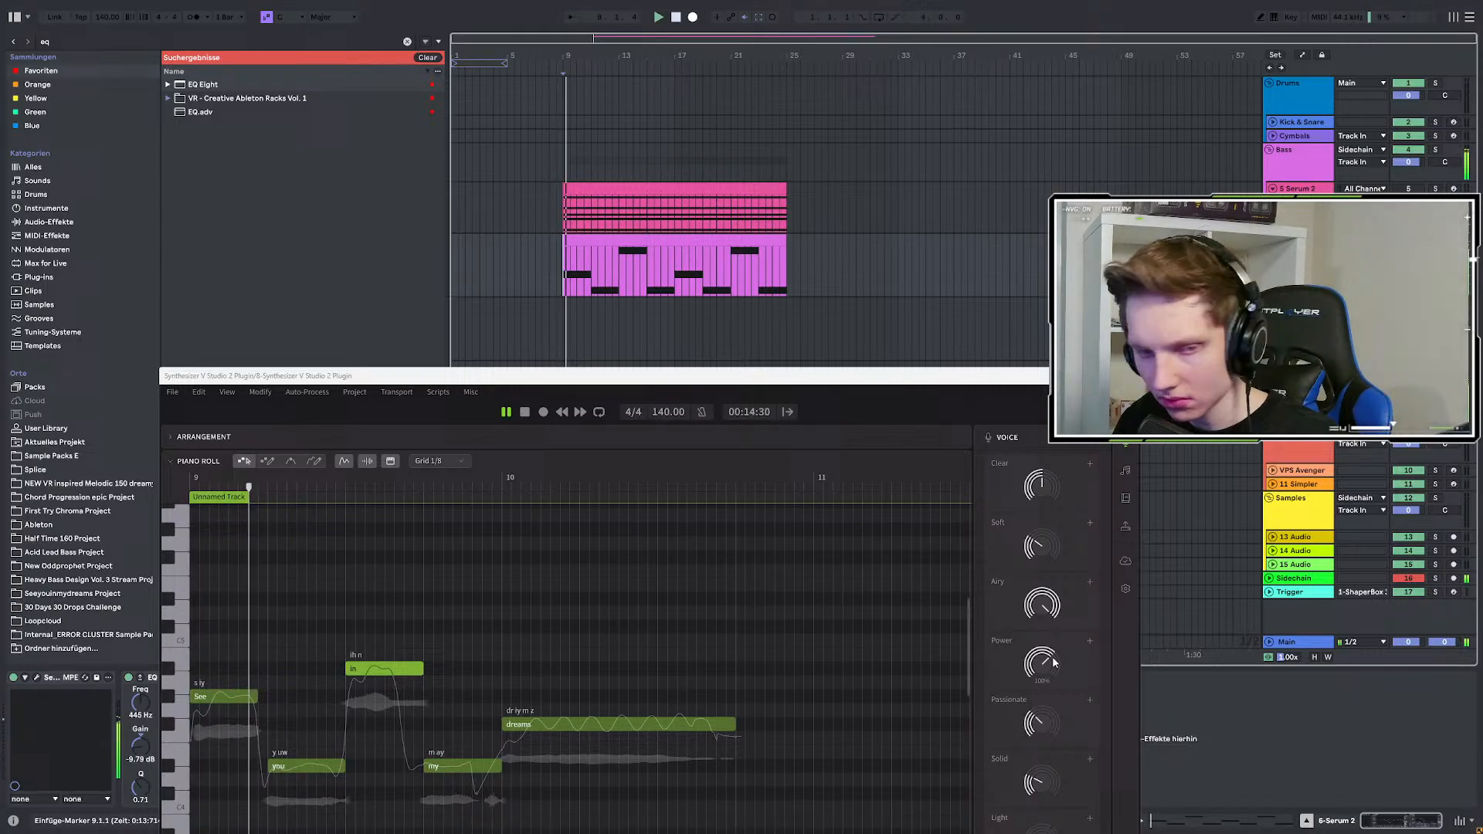
mouse_move(1054, 662)
key("space")
key("space")
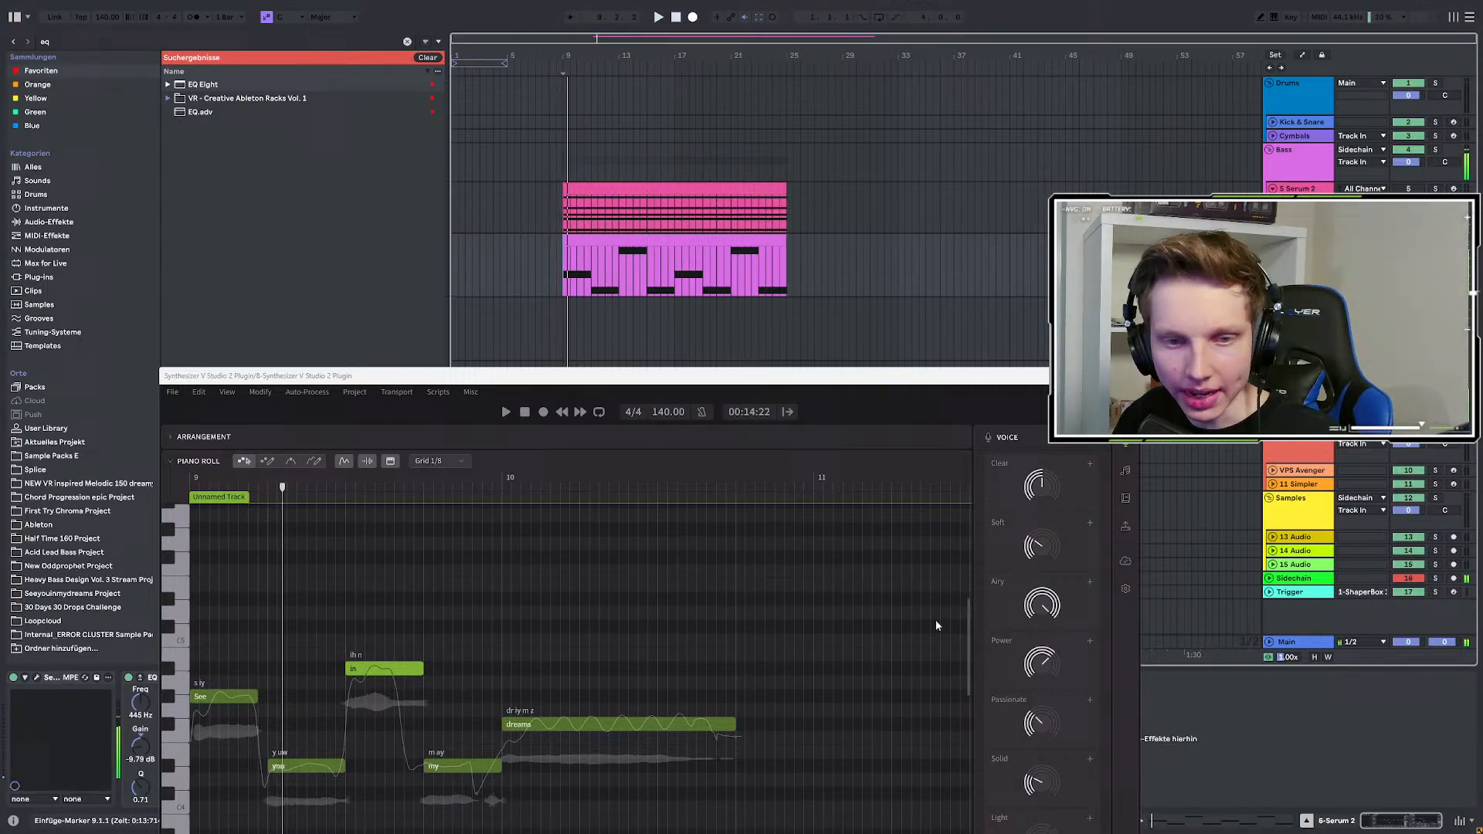
key("space")
key("space")
left_click_drag(672, 390, 678, 193)
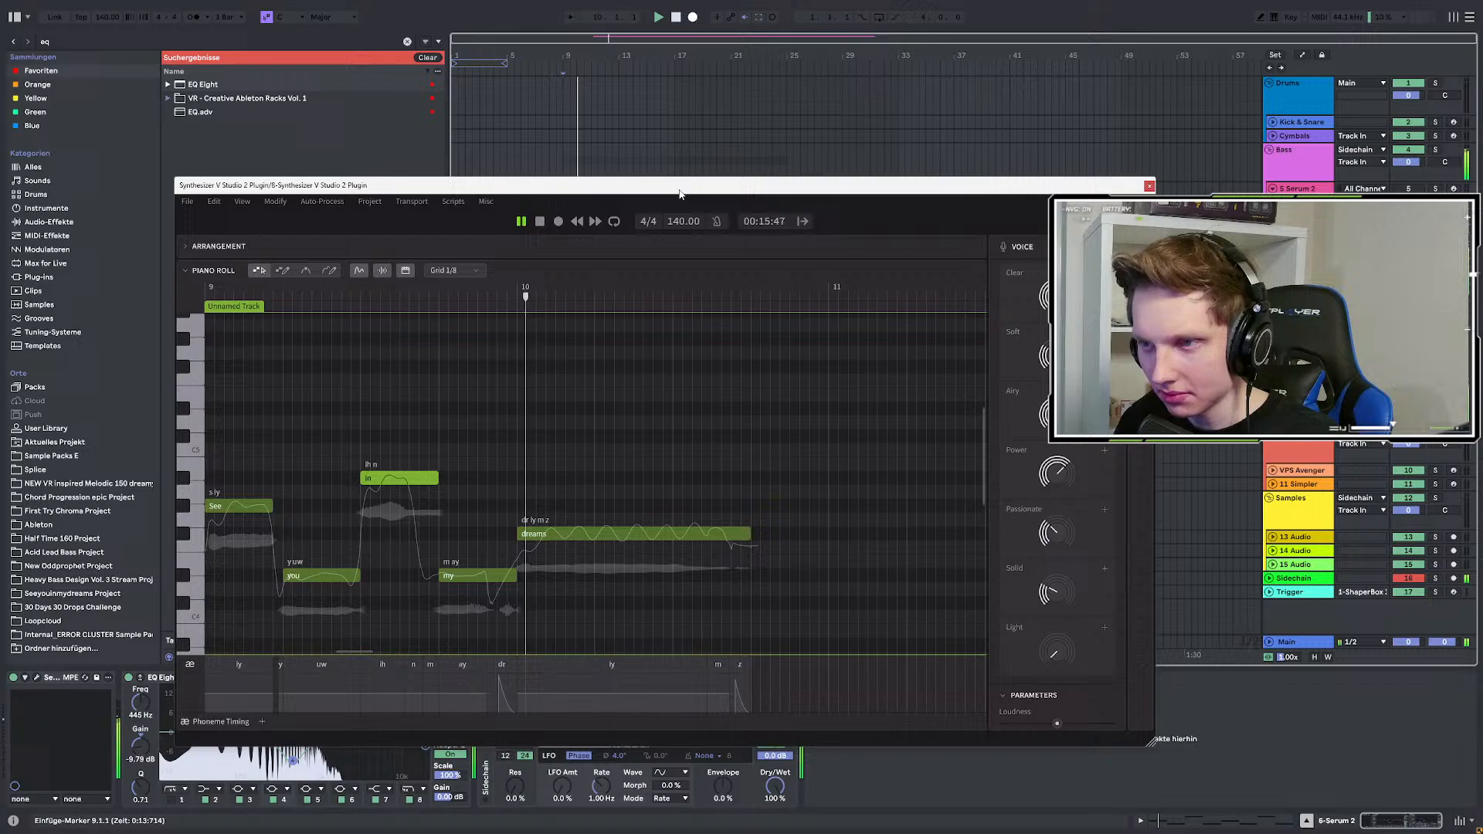
key("space")
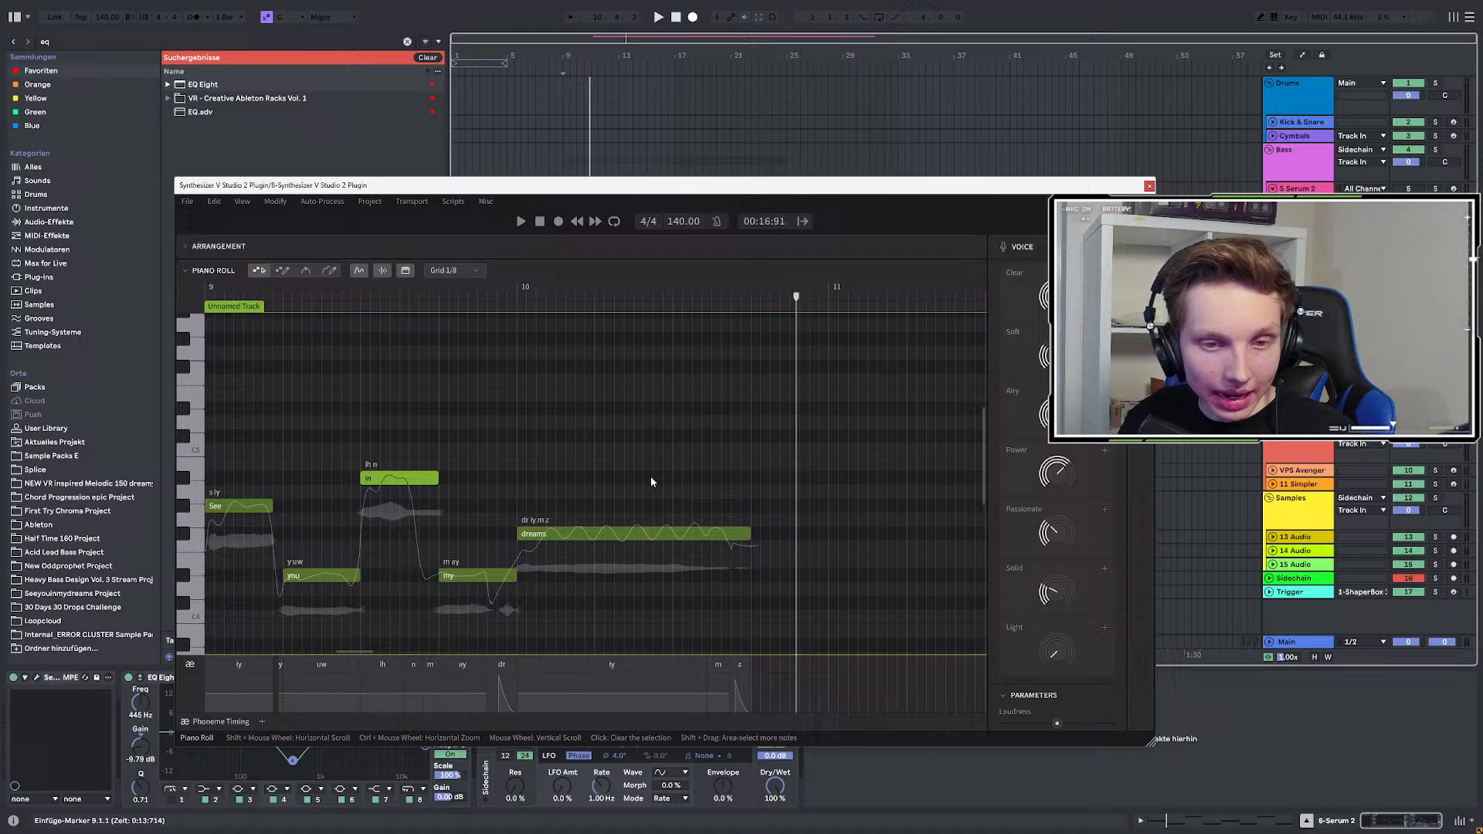
key("space")
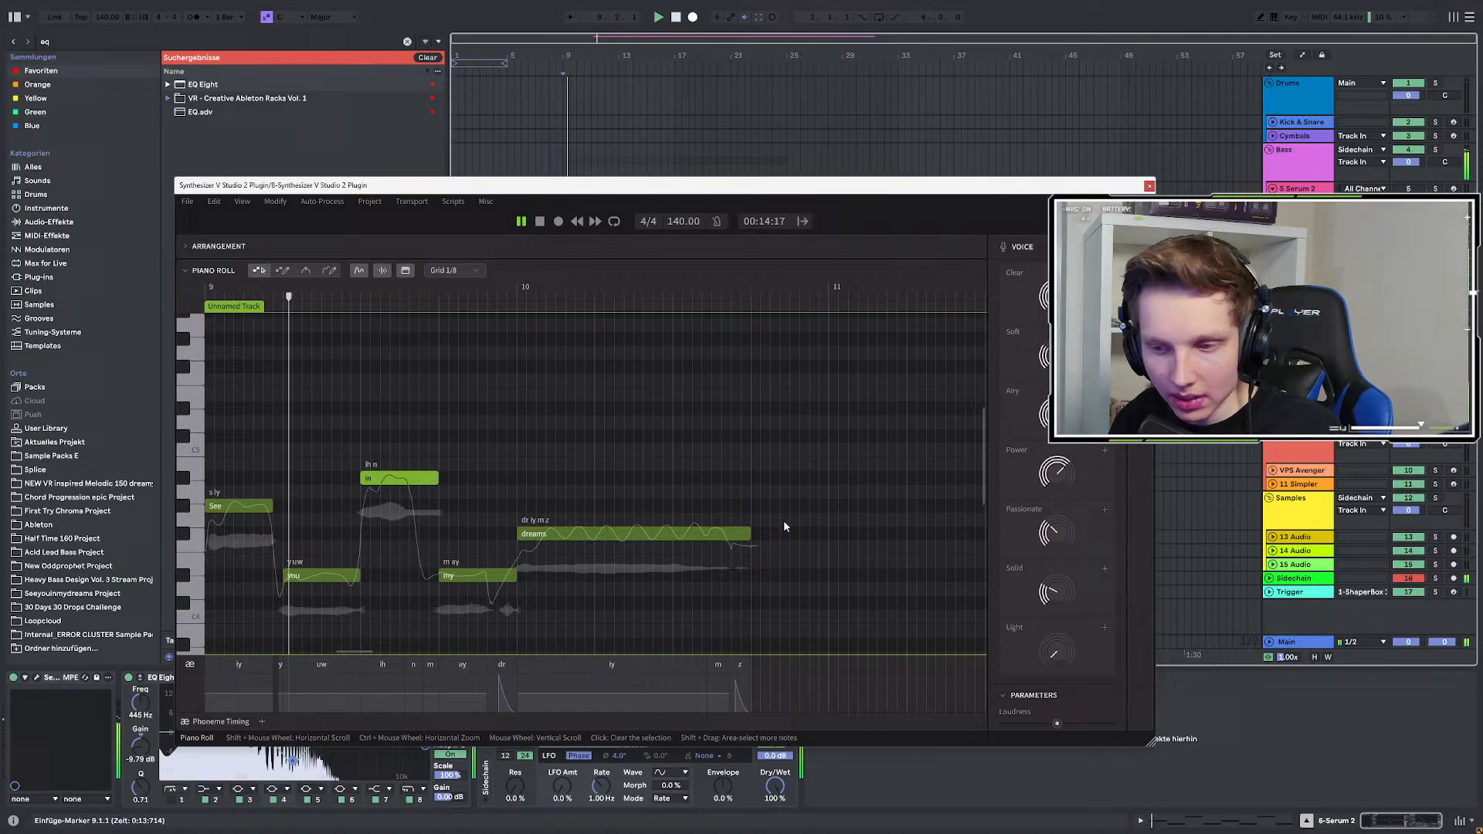
key("space")
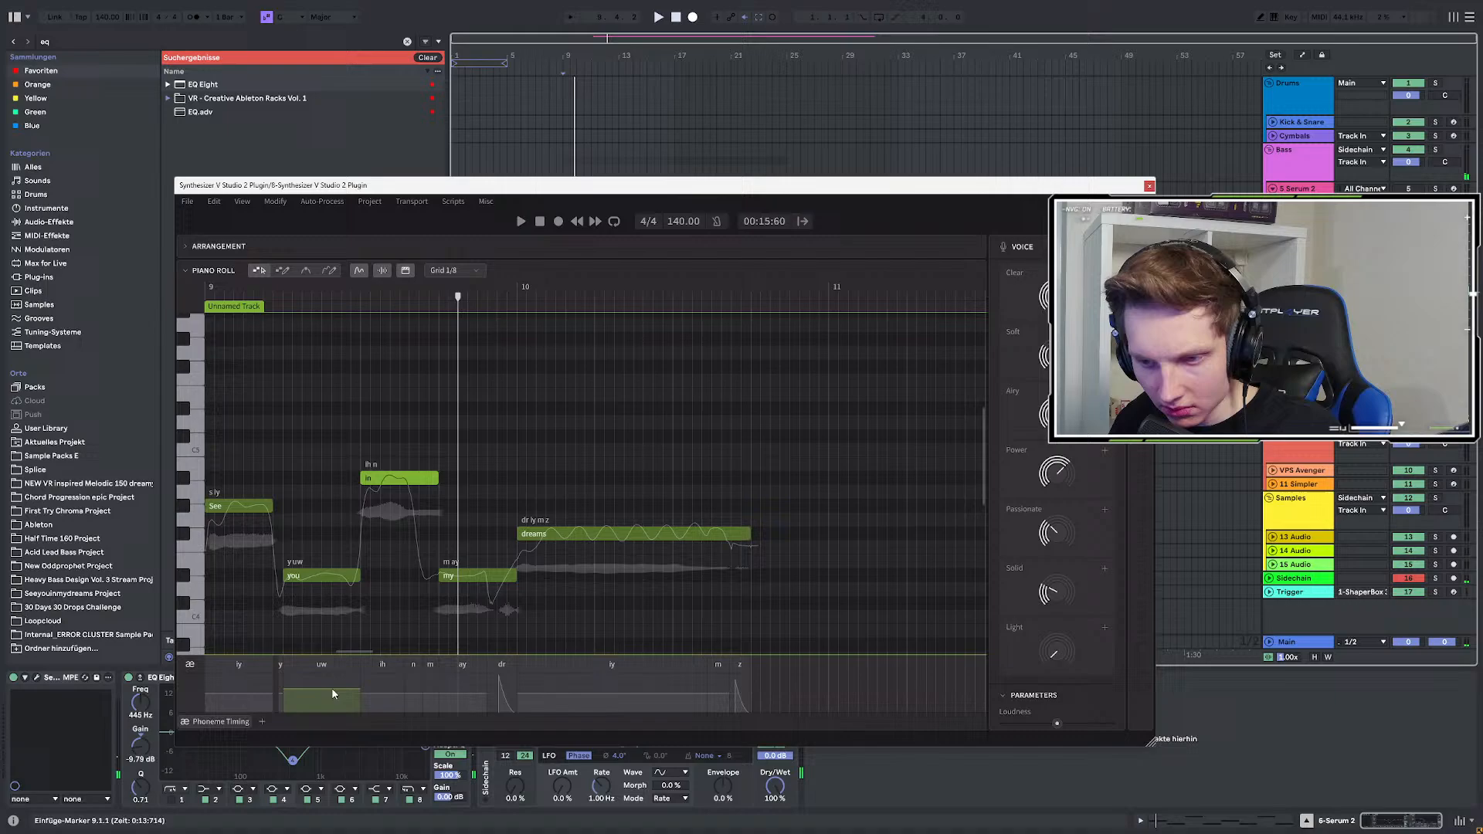
Adjust the phoneme strength of the vowels in "you" and "dreams" while auditioning the phrase.
key("space")
key("space")
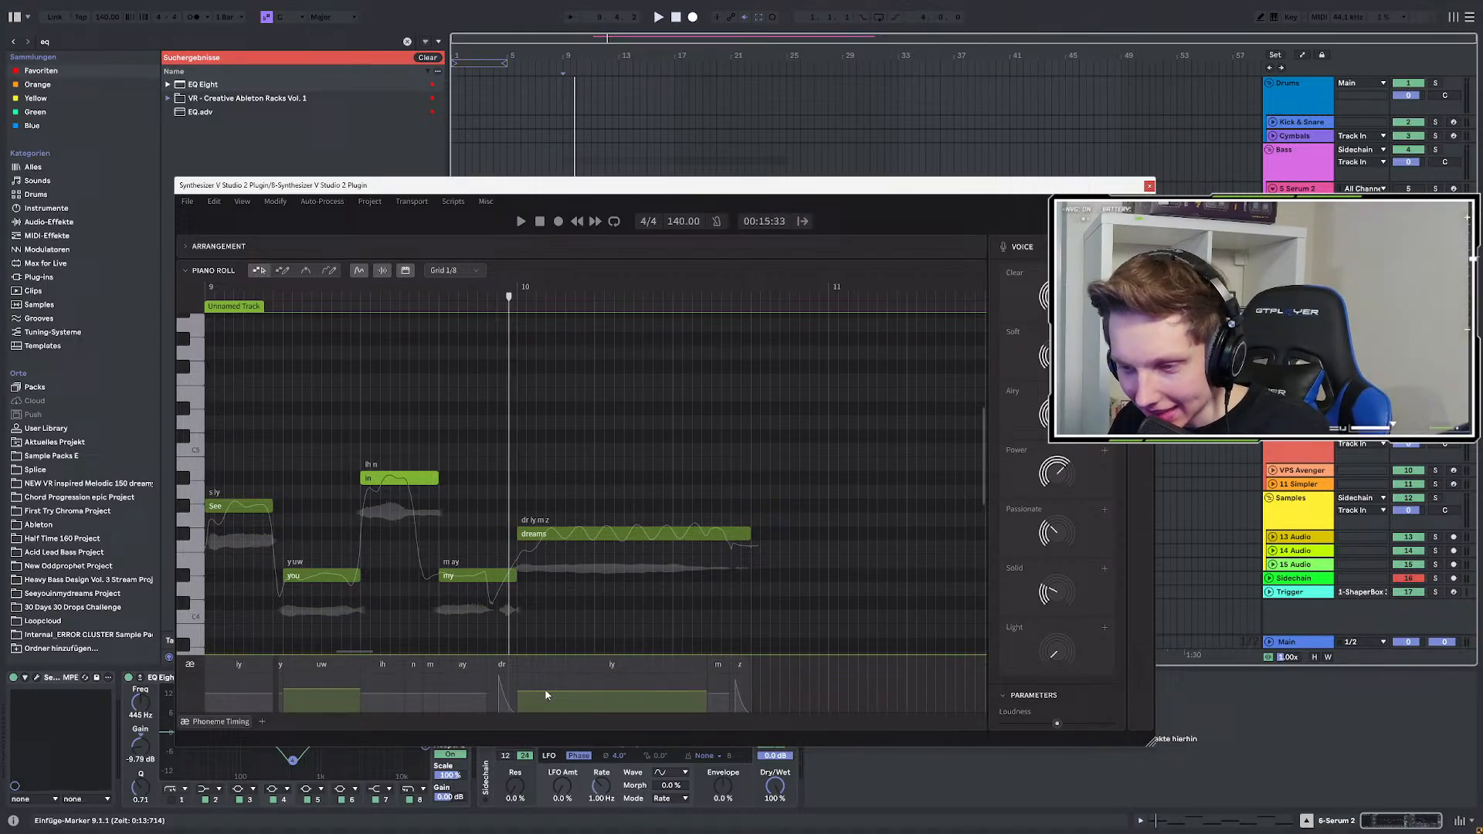
key("space")
key("space")
Audition the vocal phrase, close the Synthesizer V window and play the arrangement from 9.1.1.
left_click_drag(634, 187, 619, 419)
left_click(561, 270)
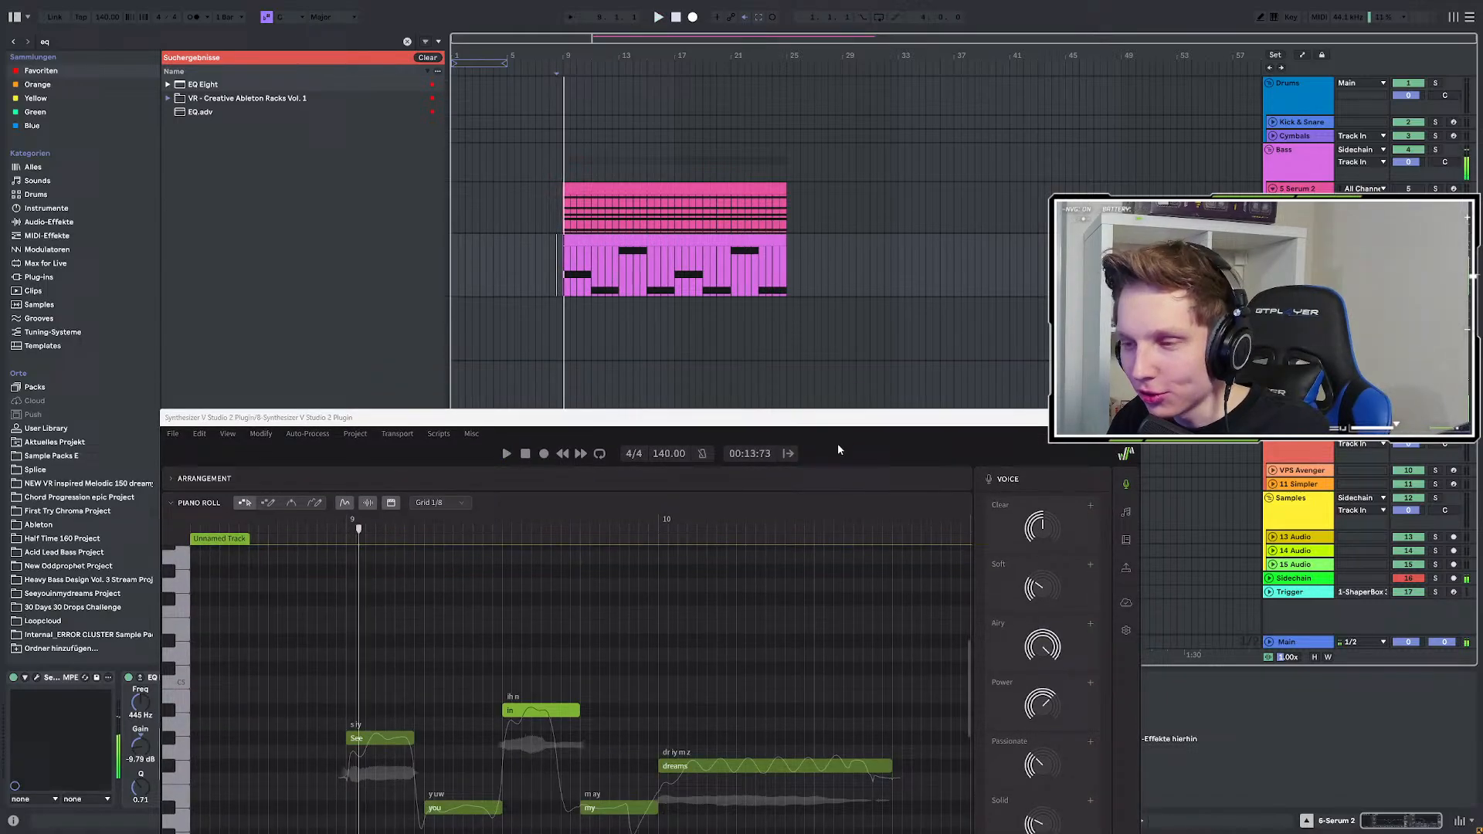
left_click(1128, 417)
key("space")
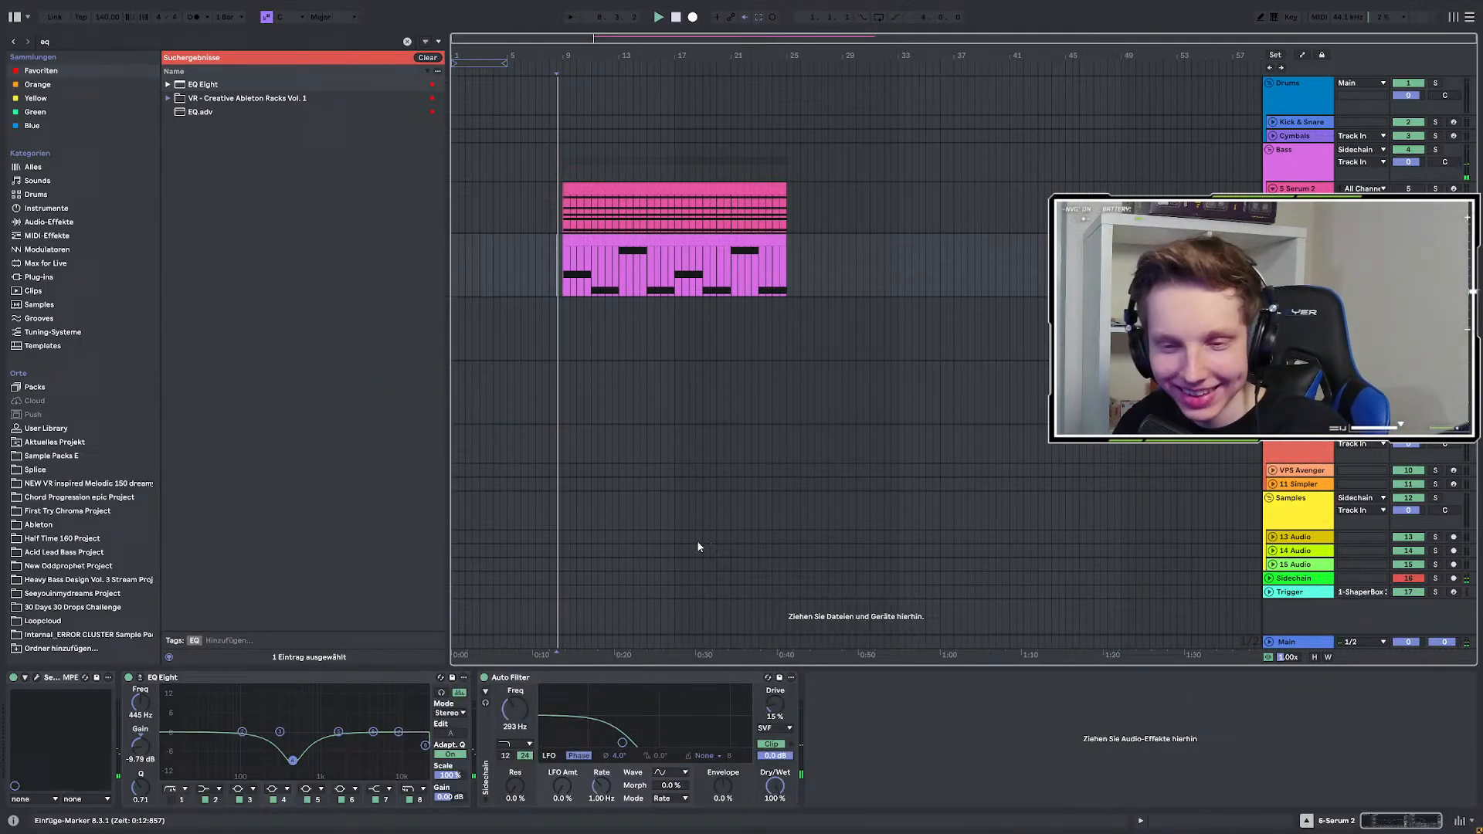
key("space")
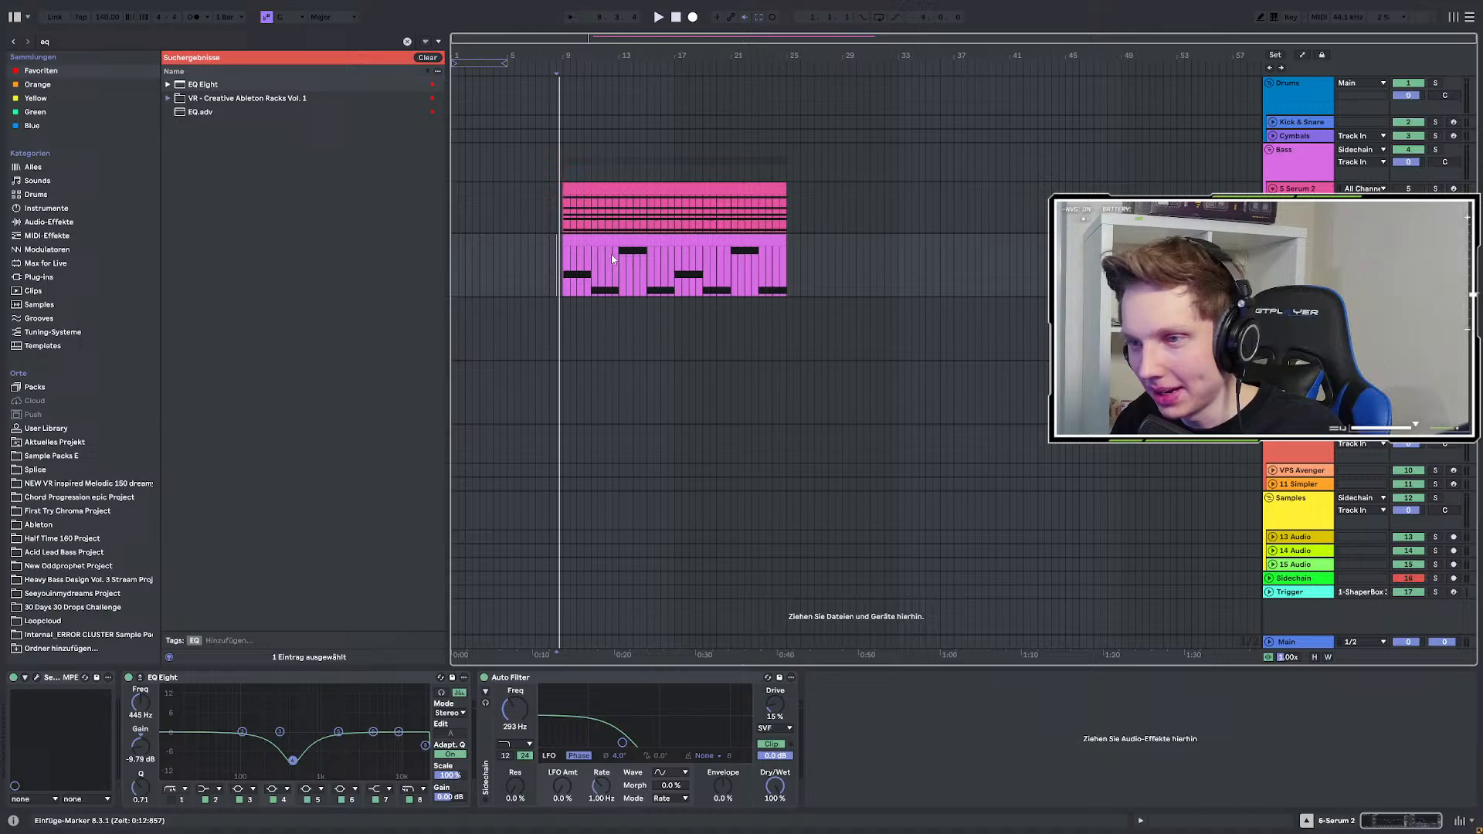
left_click(562, 282)
key("space")
key("space")
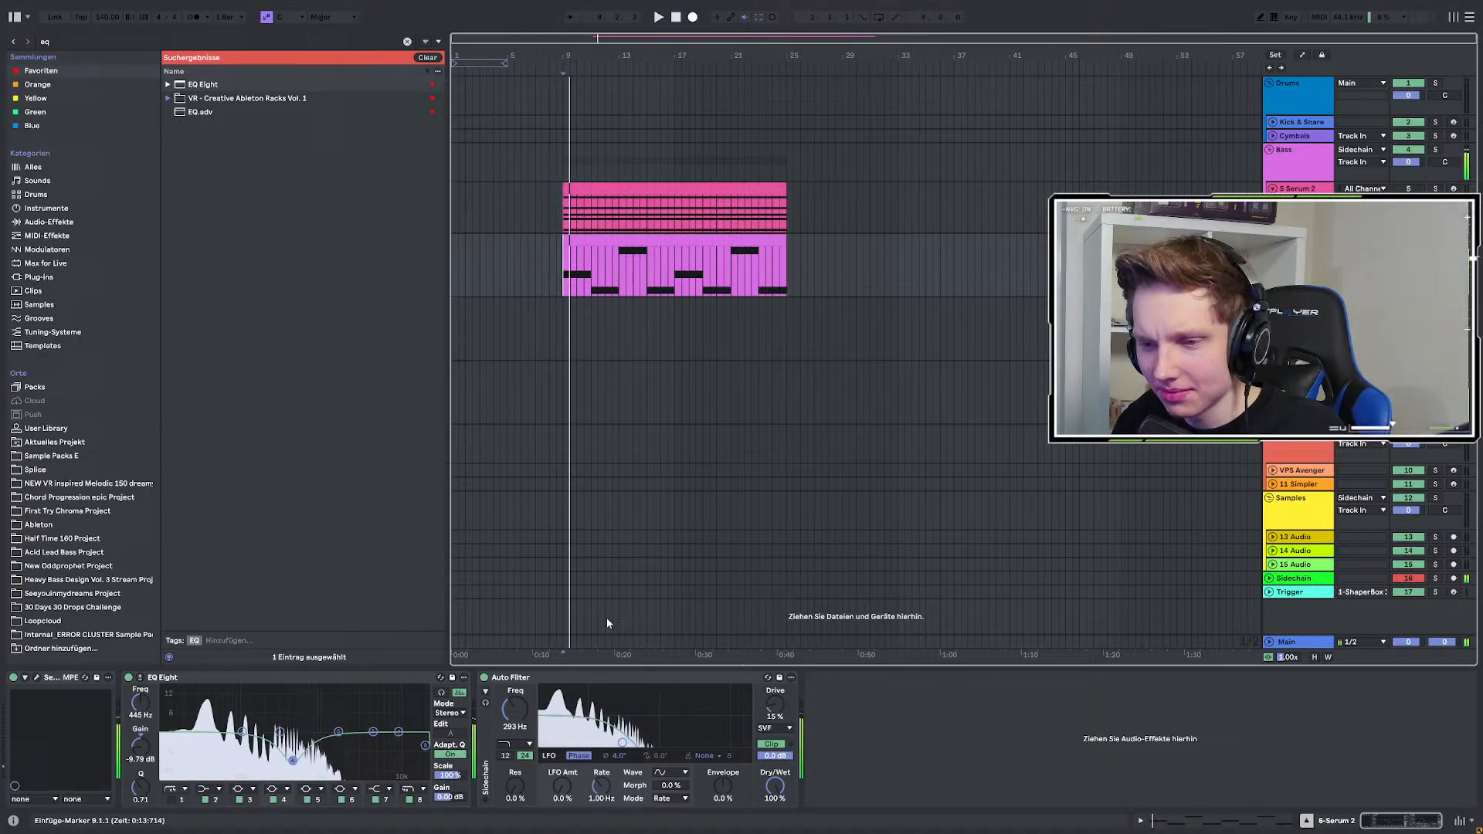
left_click(1298, 379)
right_click(1301, 379)
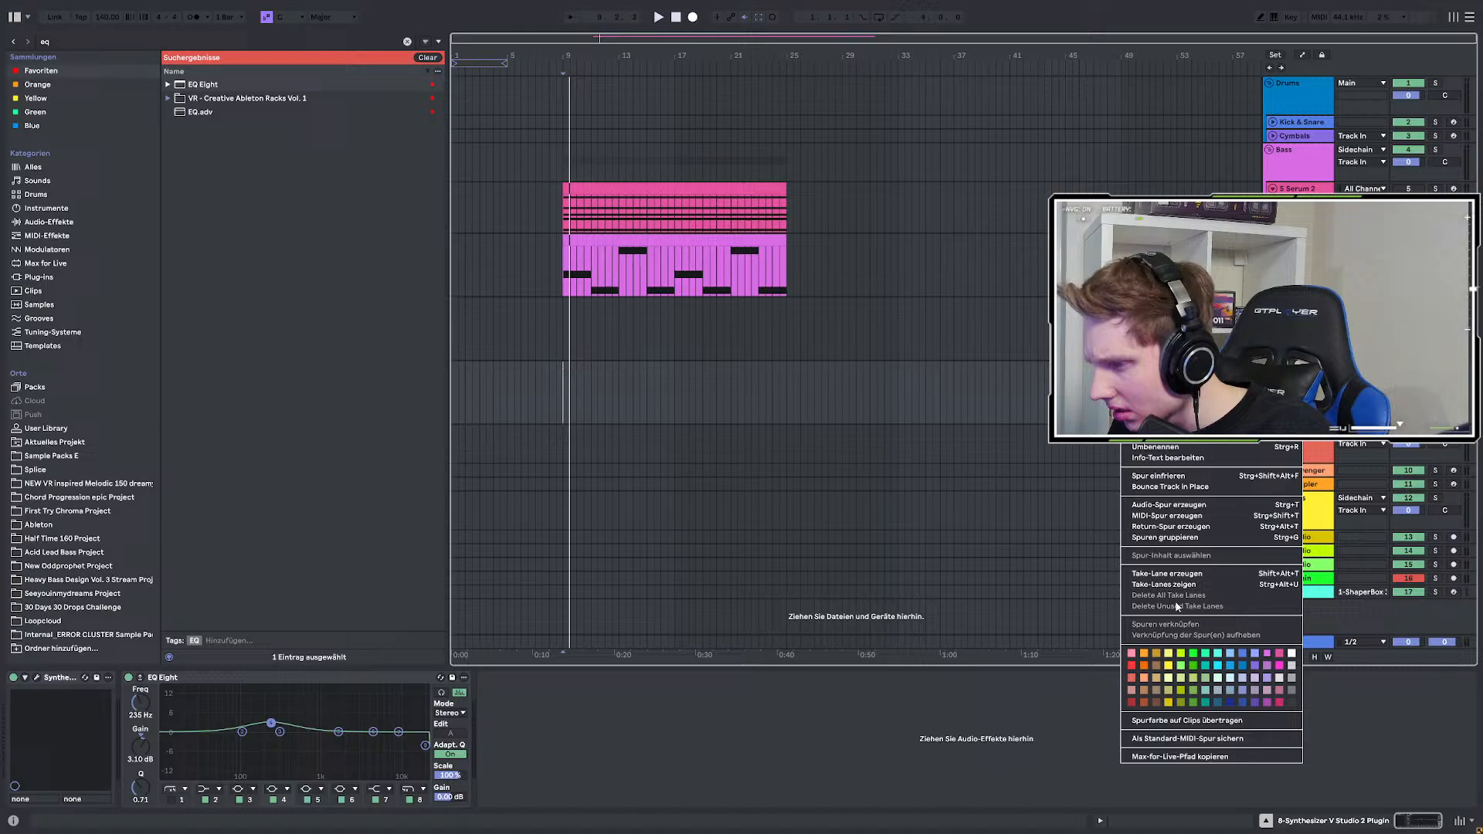
left_click(1034, 25)
left_click(719, 199)
right_click(719, 195)
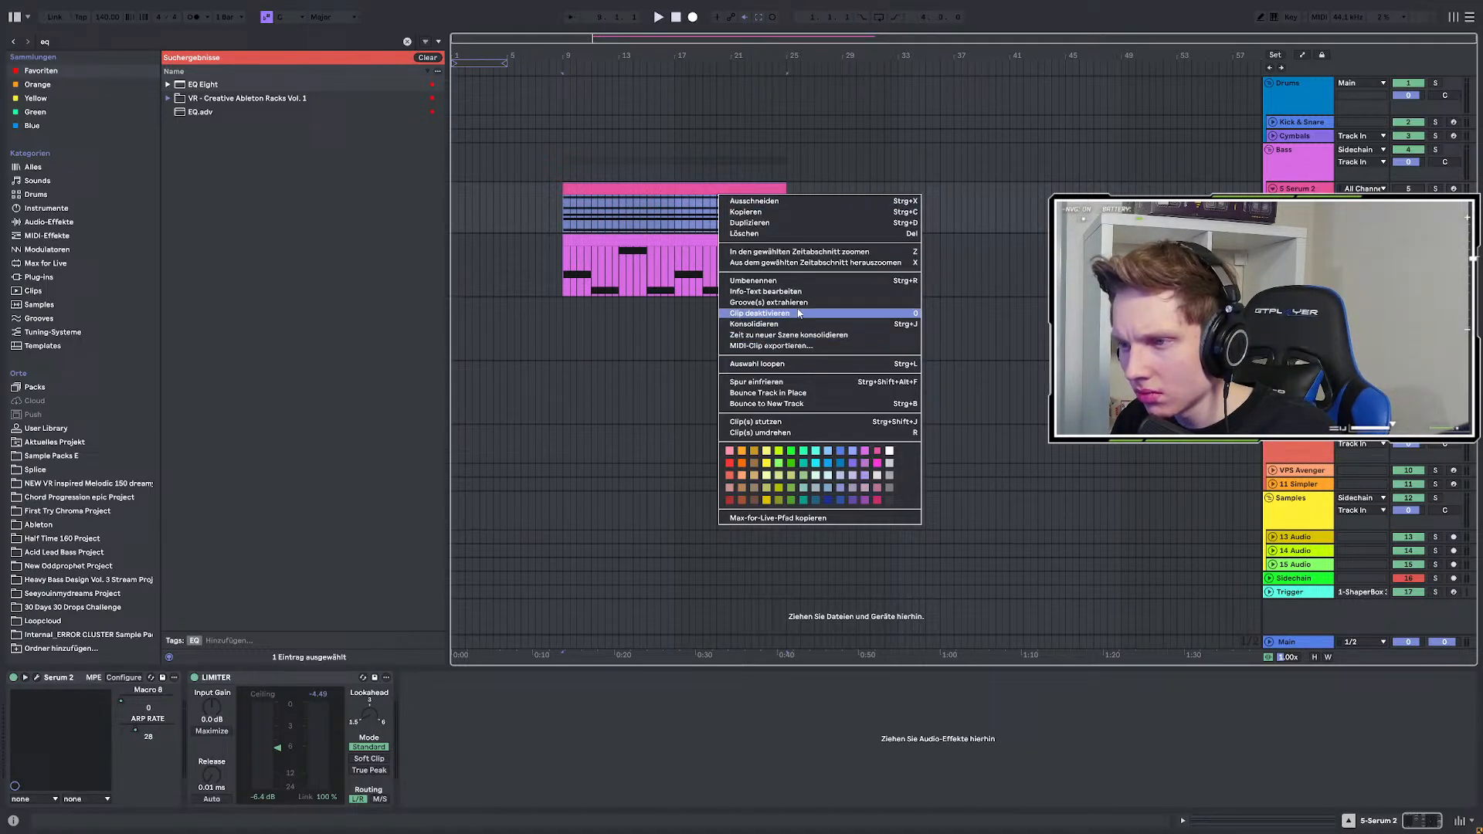
left_click(661, 332)
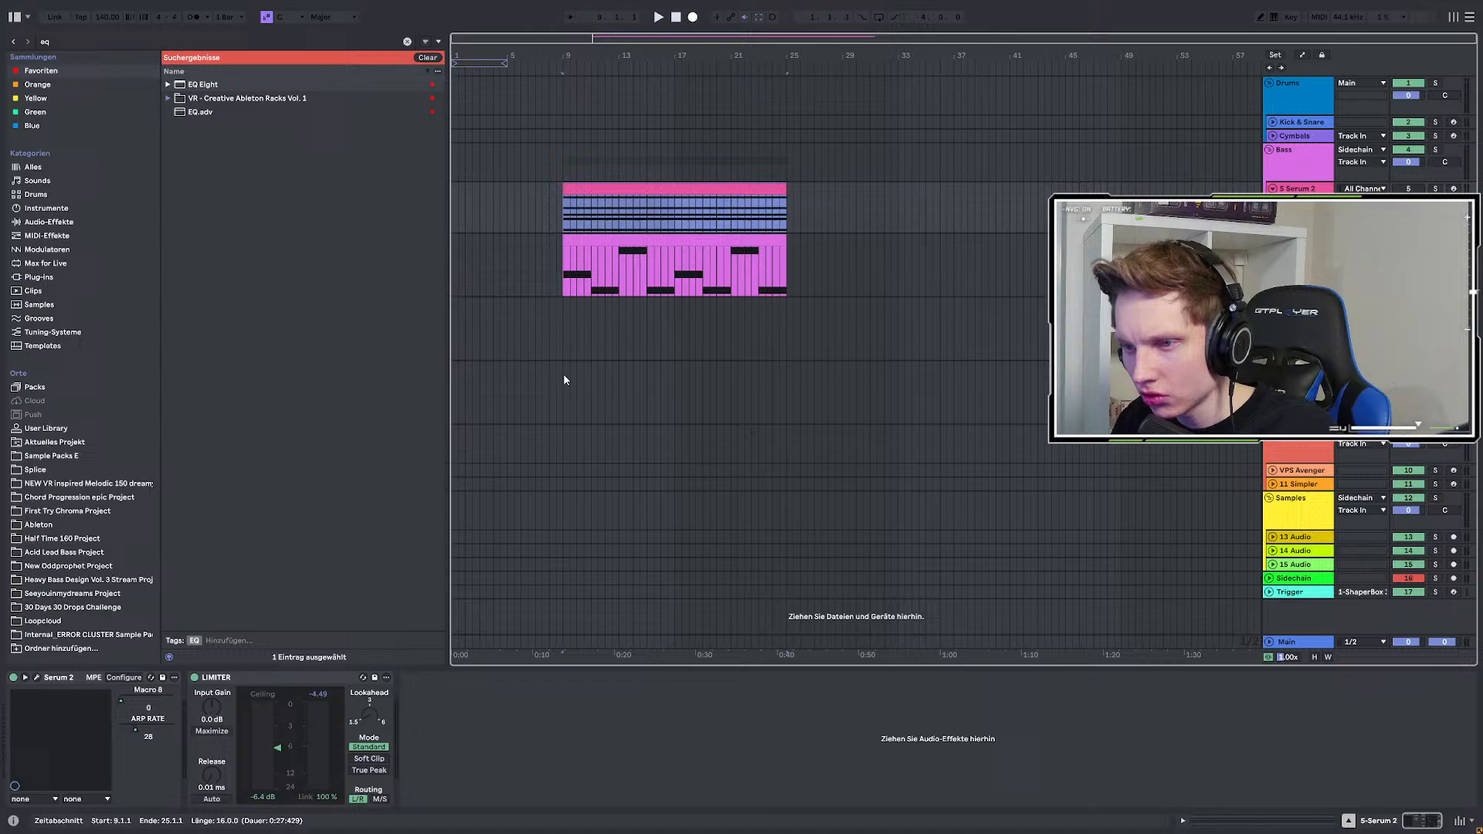
Insert an empty MIDI clip on the Synthesizer V track from 9.1.1 to 25.1.1, matching the bass clips.
left_click_drag(563, 373, 742, 374)
right_click(785, 390)
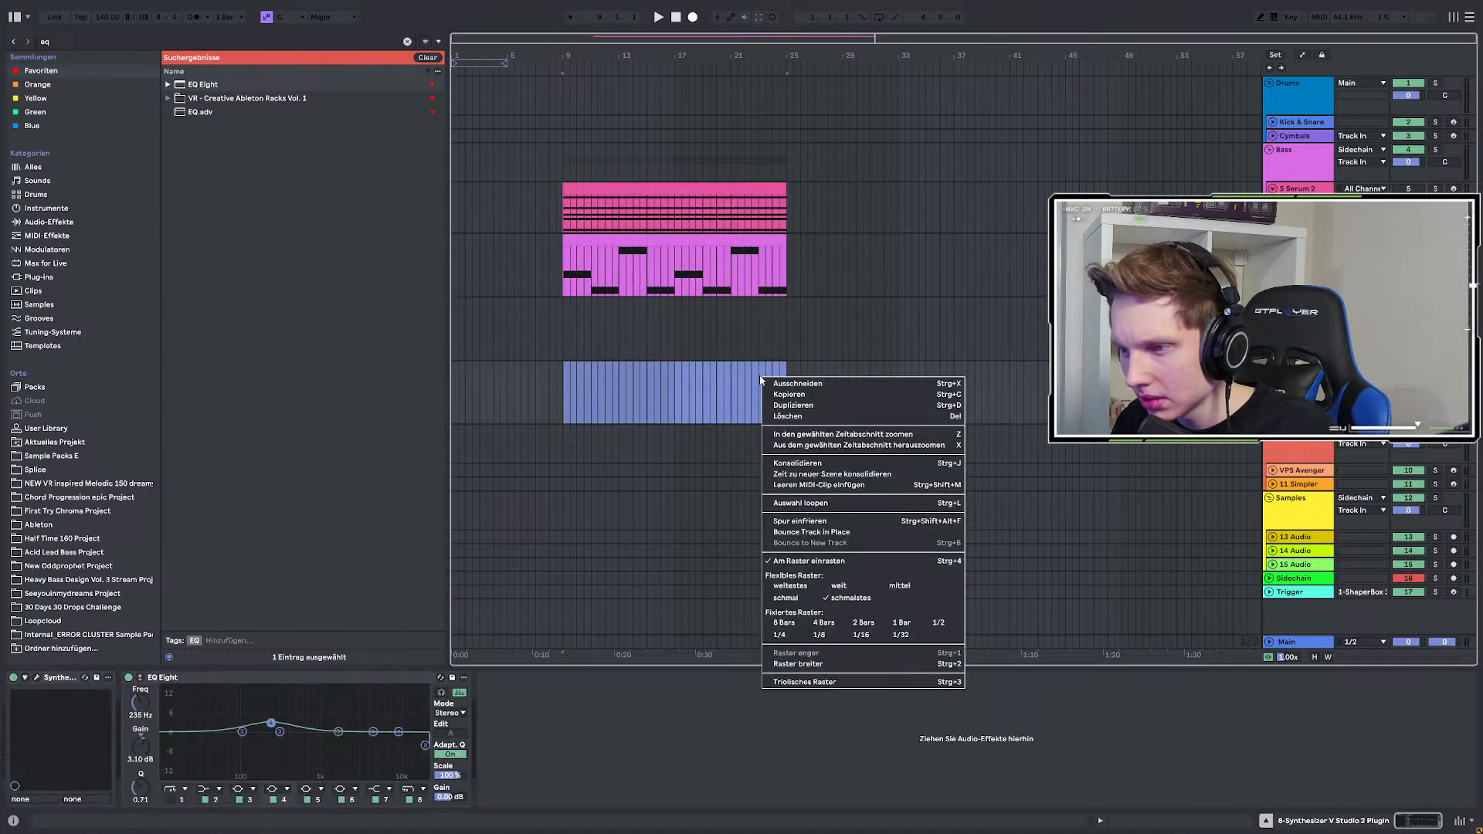
left_click(804, 486)
Bounce the Synthesizer V MIDI clip to a new track and play the bounced audio from 9.1.1.
double_click(1310, 148)
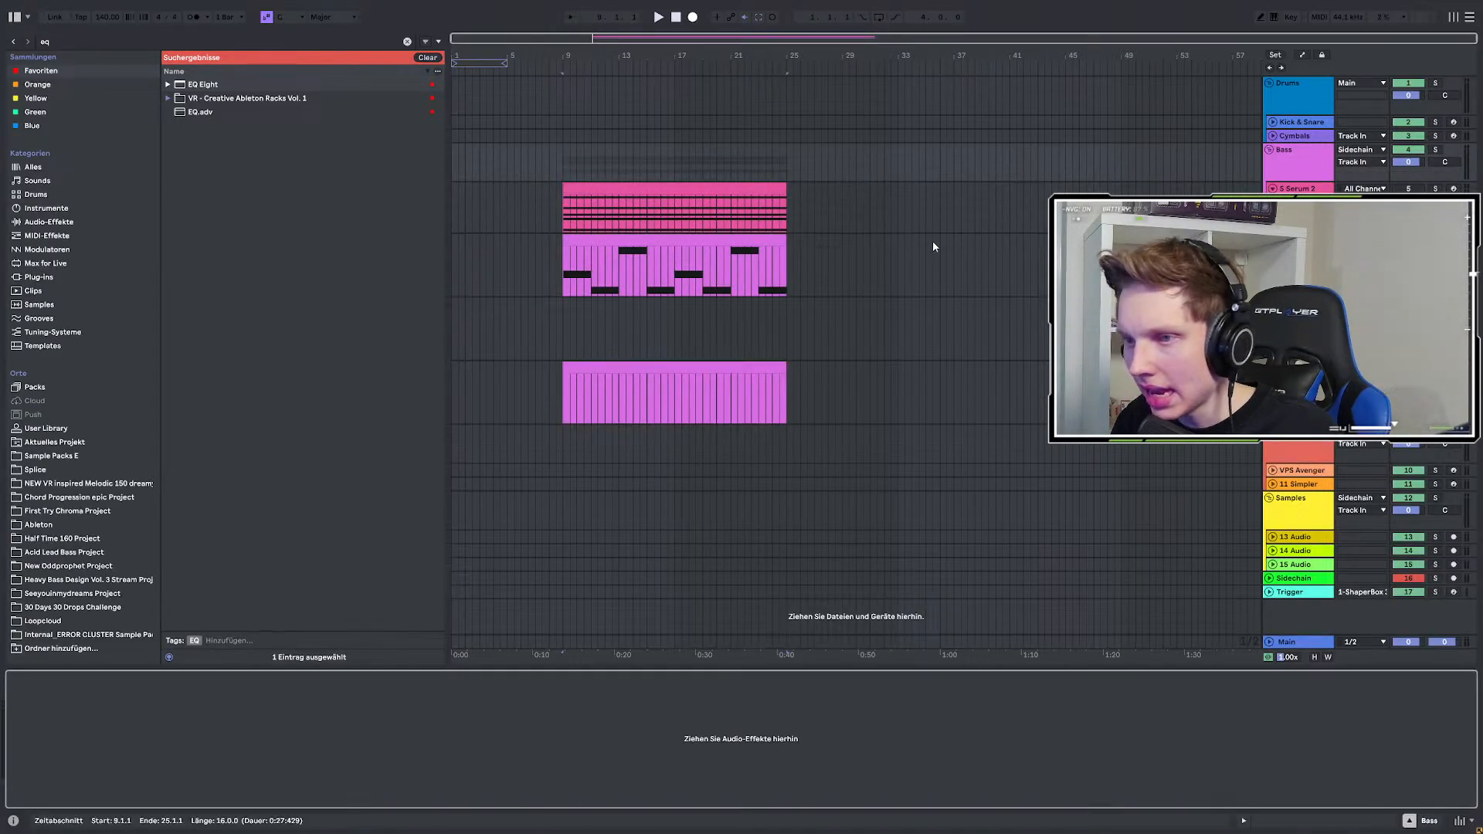
right_click(665, 371)
left_click(733, 582)
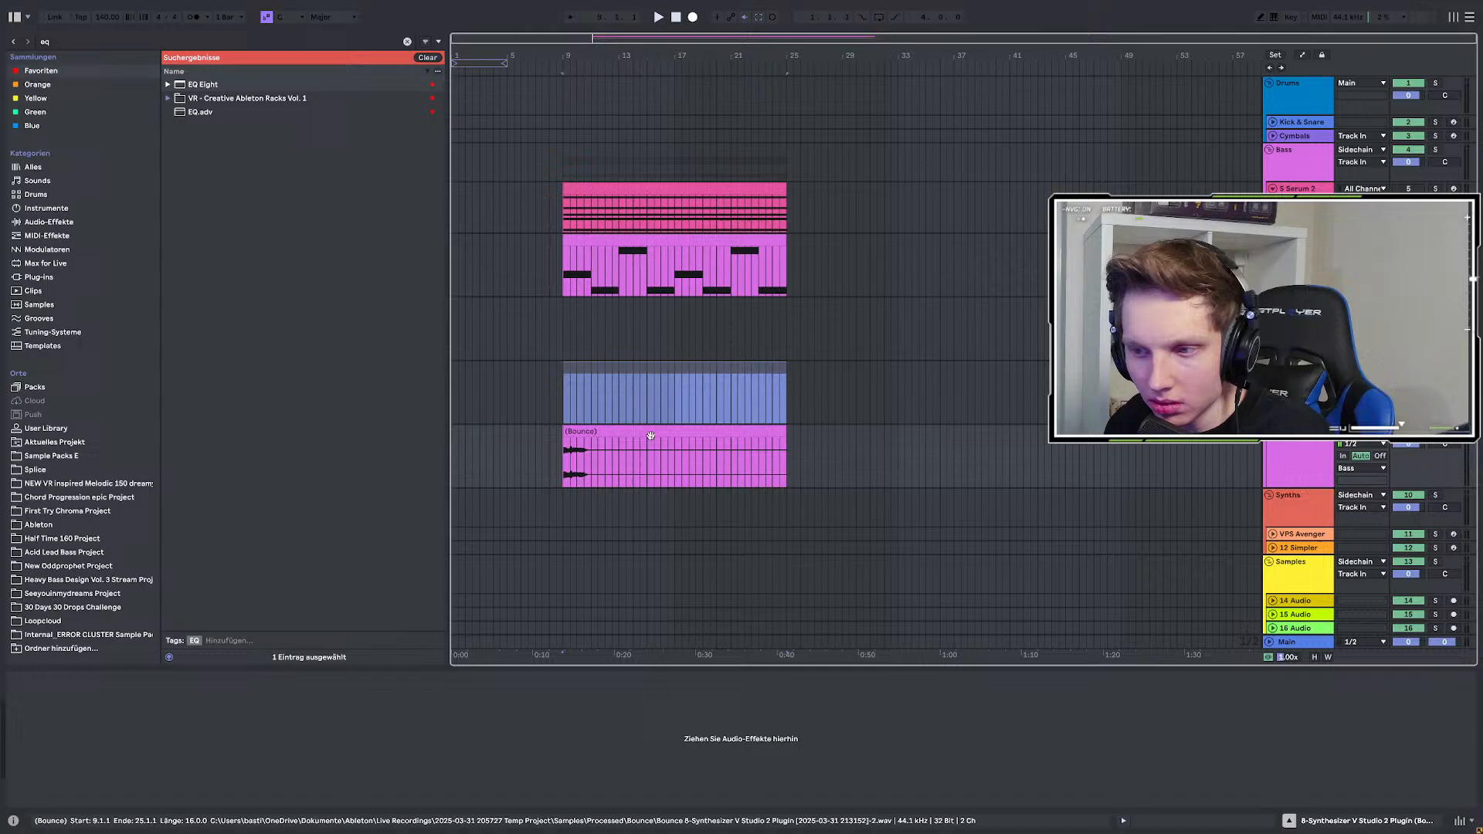
key("Down")
left_click(569, 463)
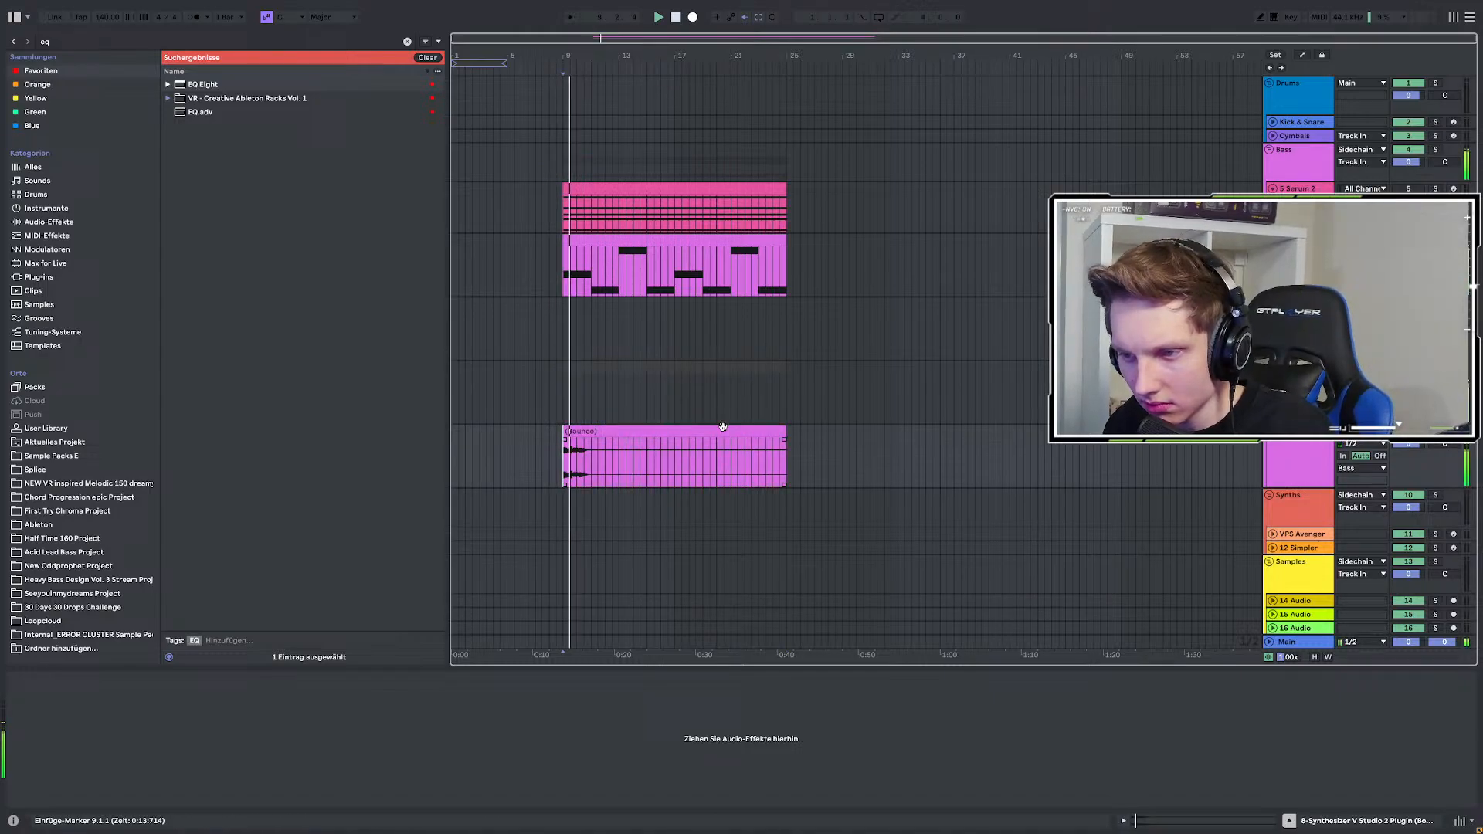
Reactivate the original Synthesizer V MIDI clip and solo its track.
left_click(596, 368)
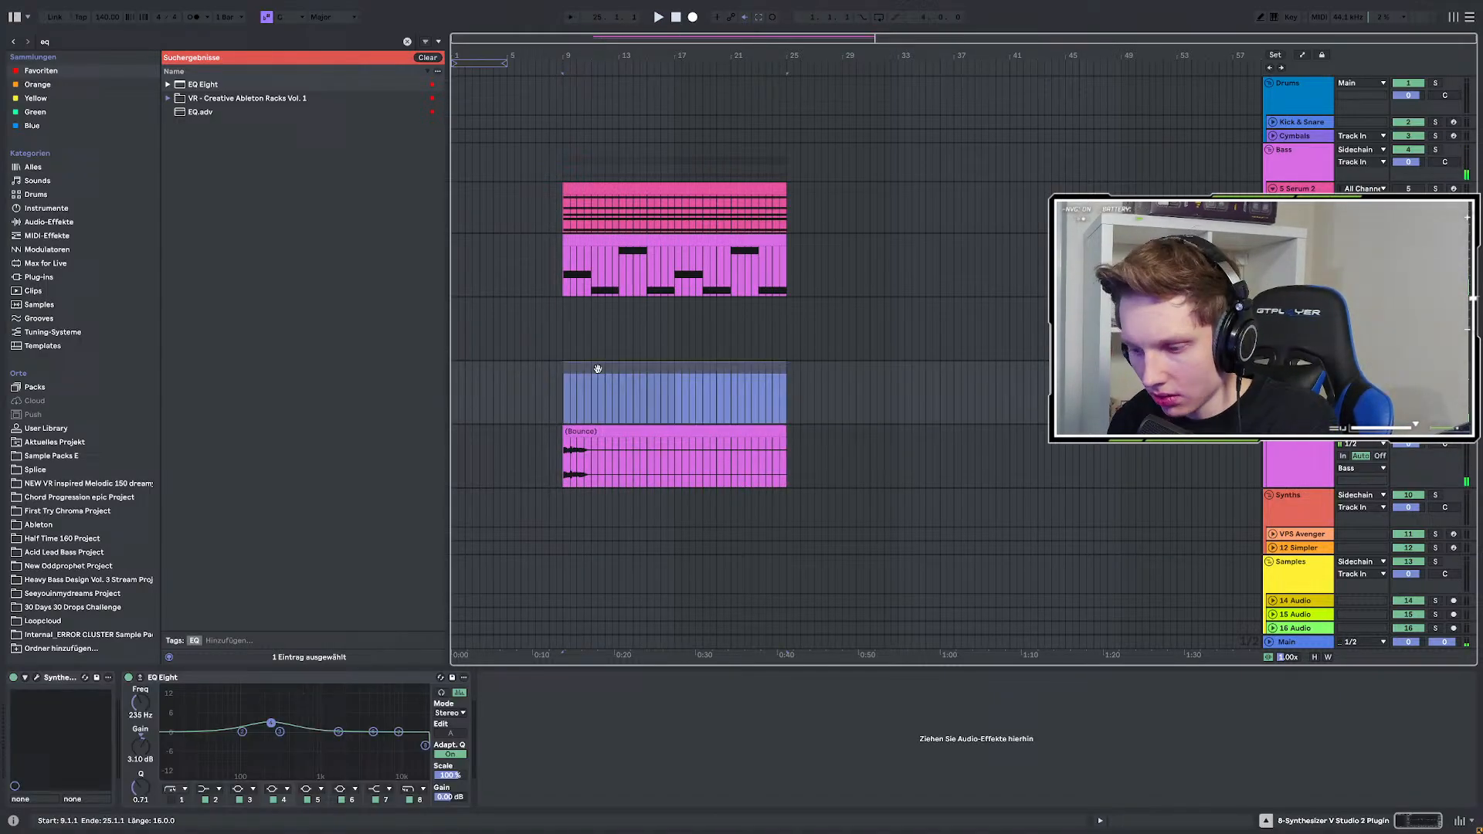
key("0")
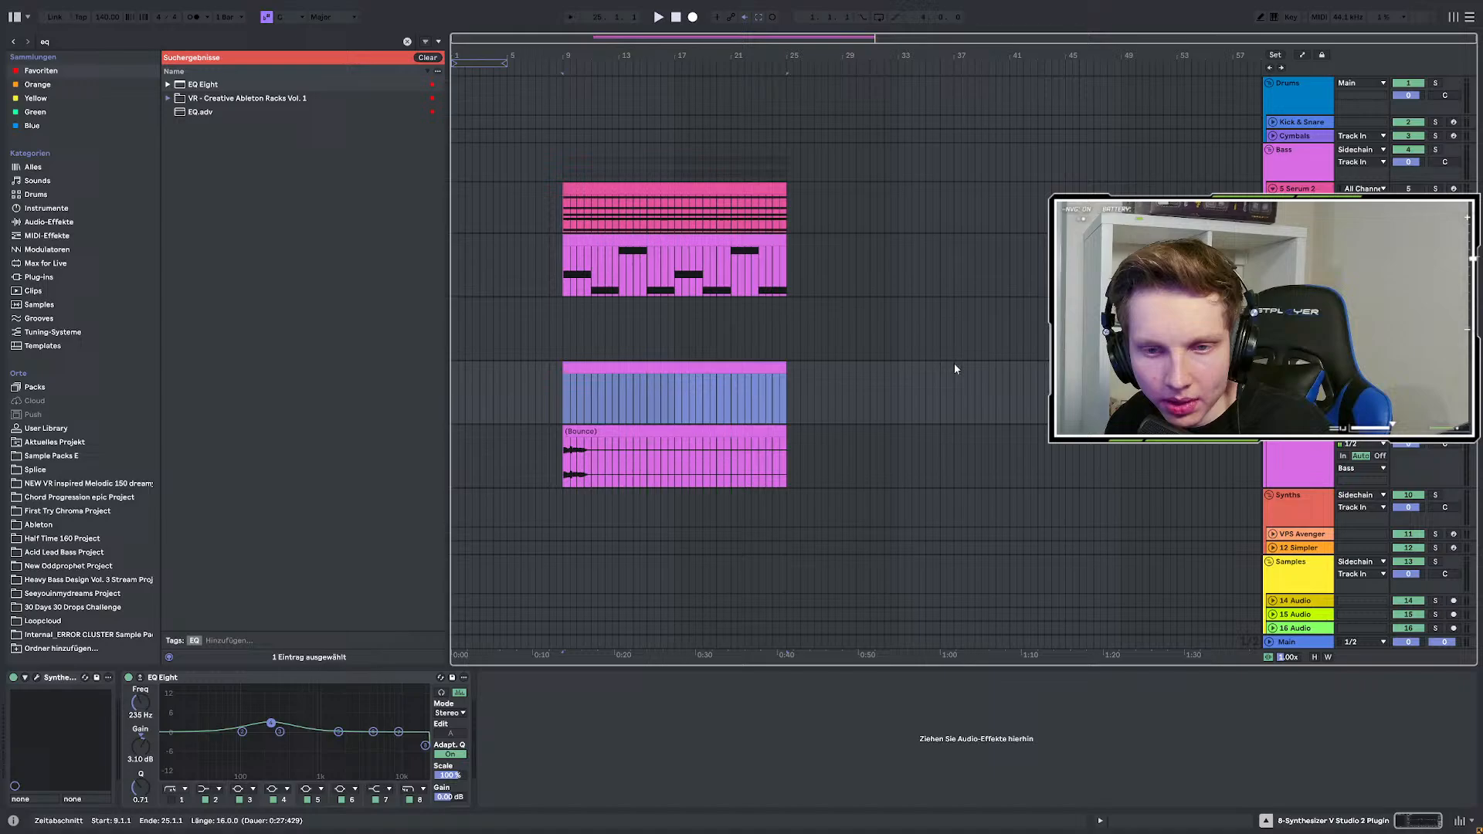
left_click(1435, 368)
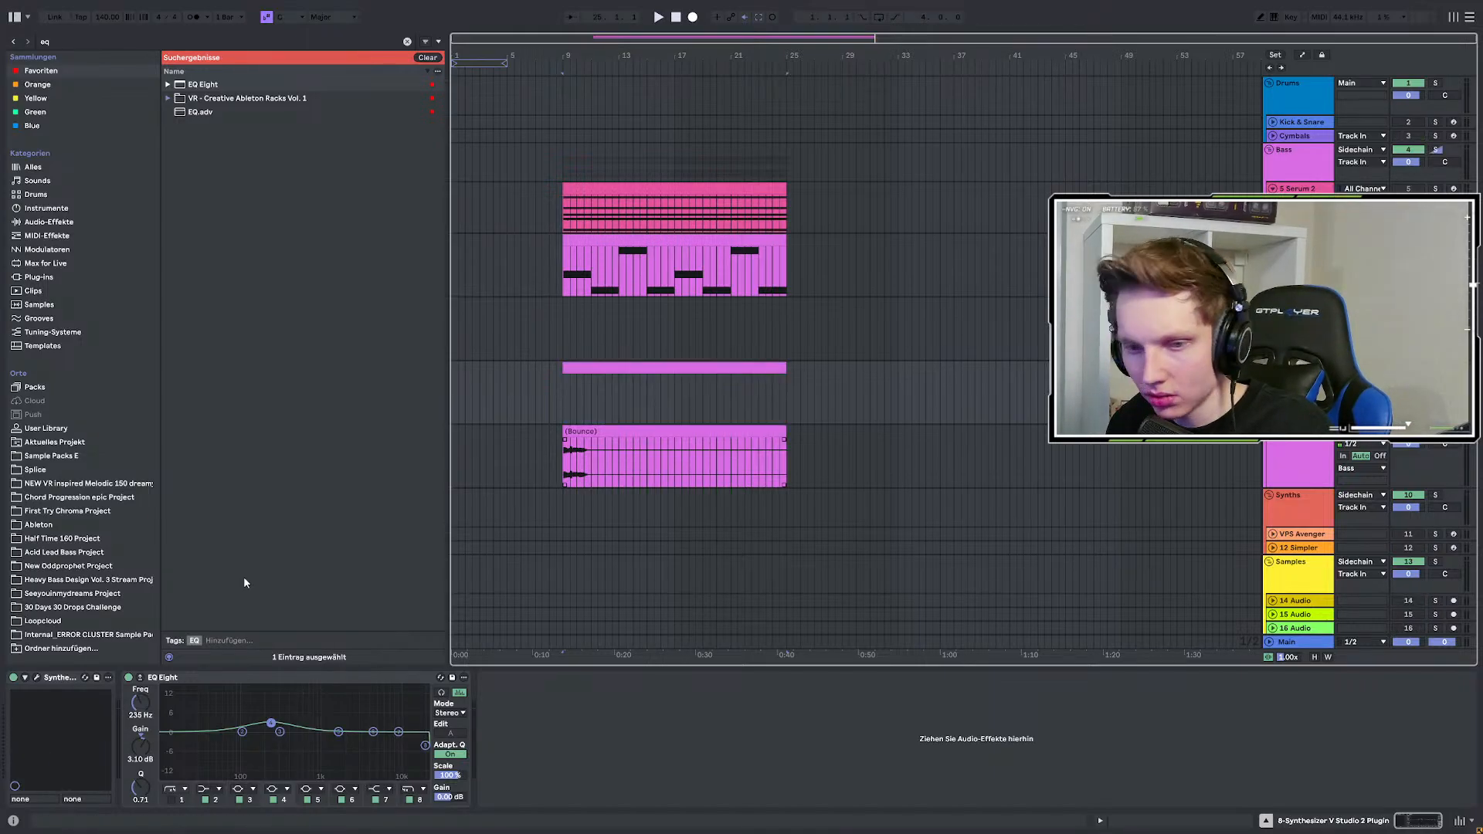
Reopen the Synthesizer V window, select all five notes of the phrase and show their note properties.
left_click(37, 678)
scroll(740, 519, "down", 1)
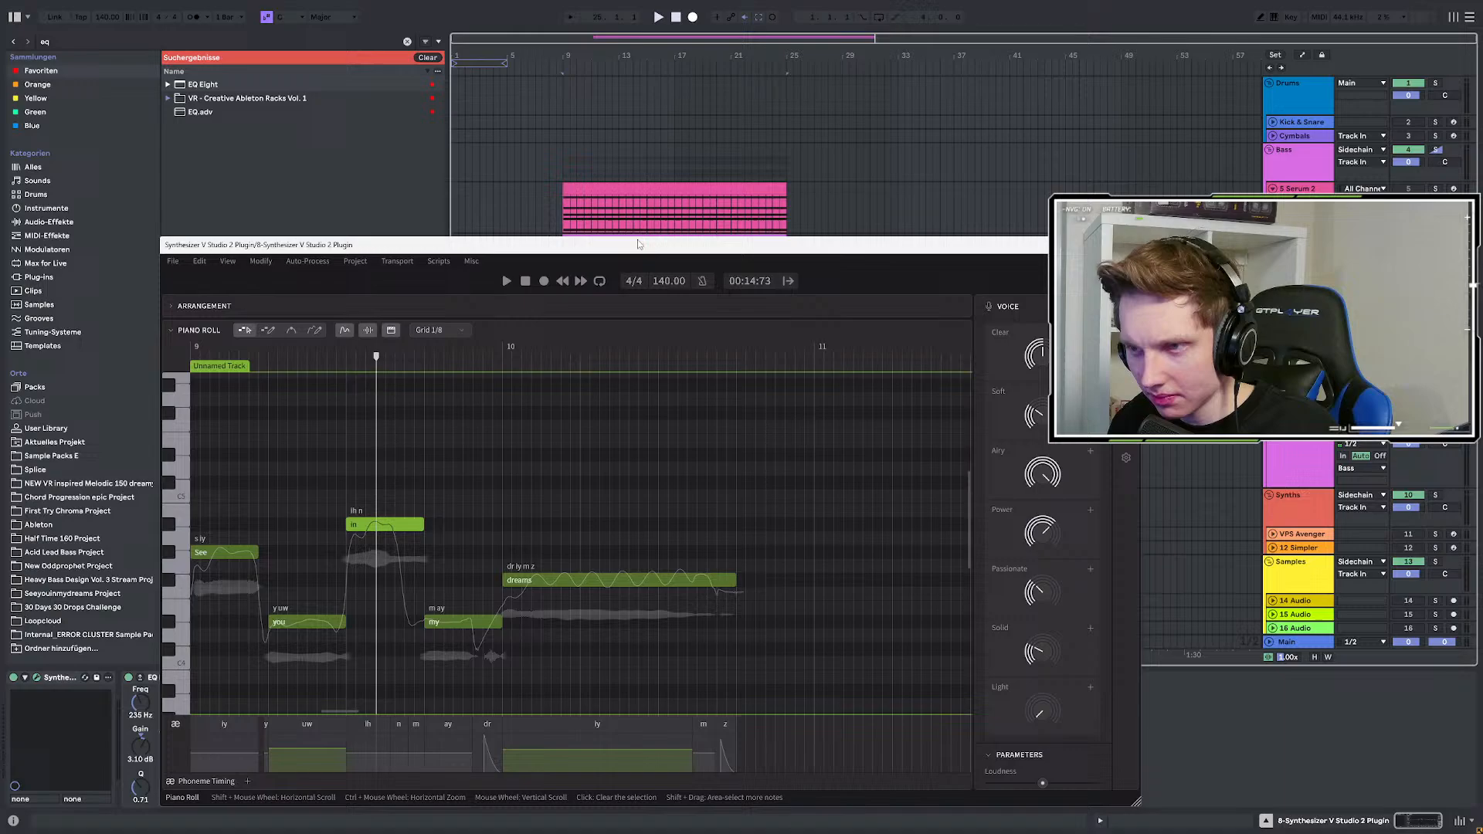
left_click_drag(638, 244, 683, 178)
scroll(587, 460, "down", 2, "ctrl")
left_click_drag(777, 393, 317, 604)
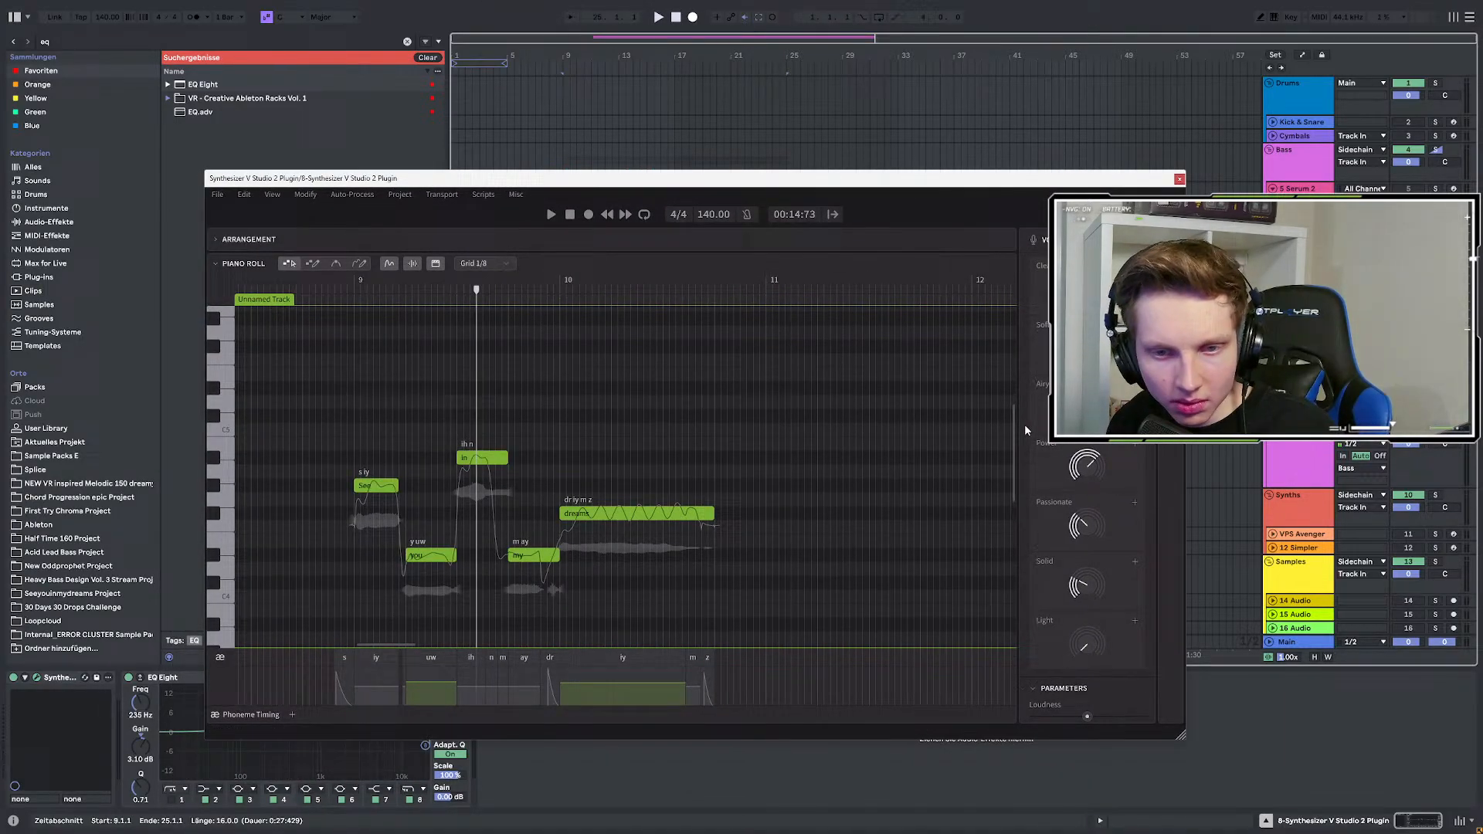
scroll(1050, 468, "up", 3)
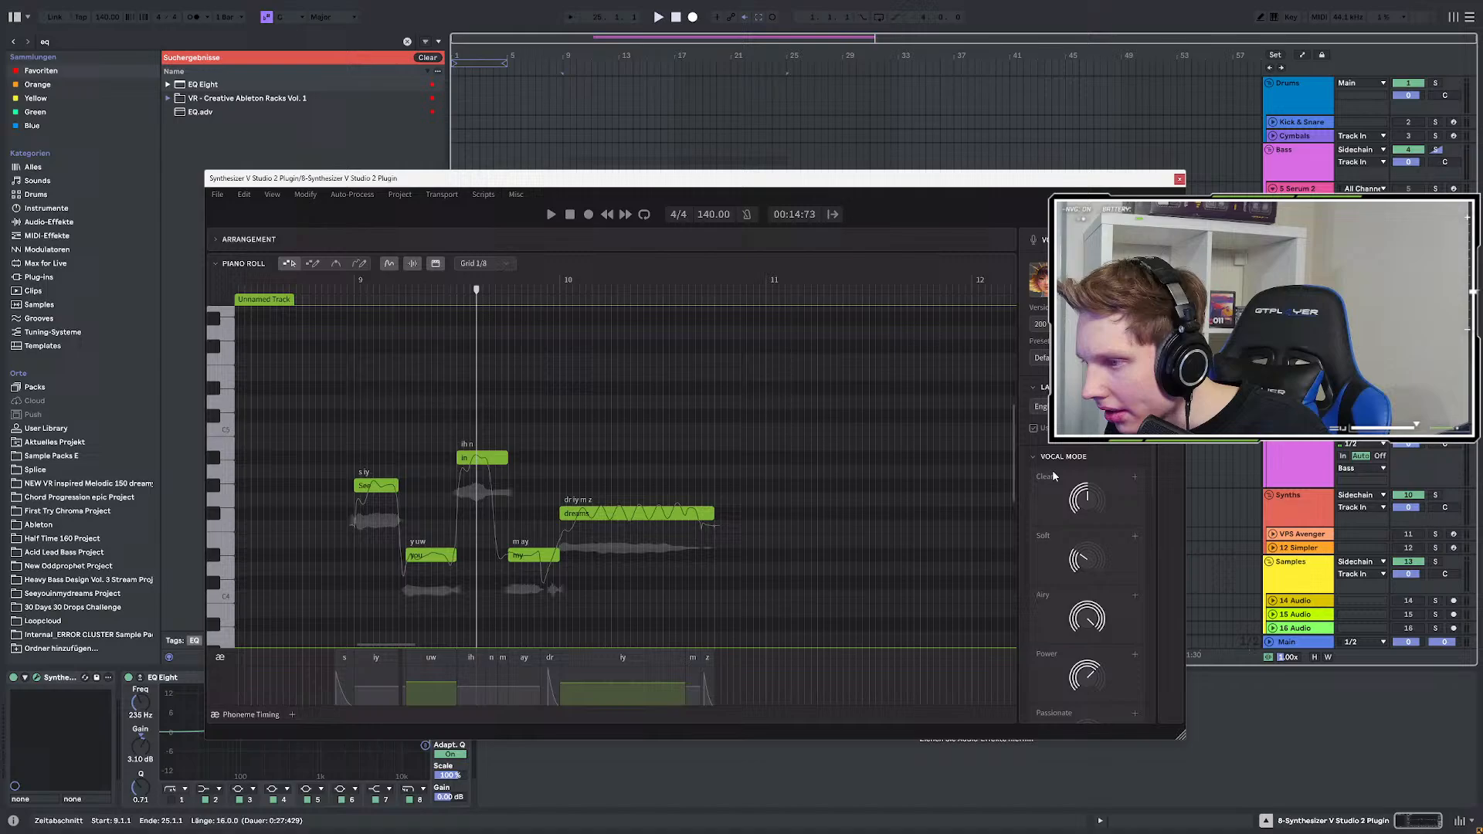
left_click(1171, 267)
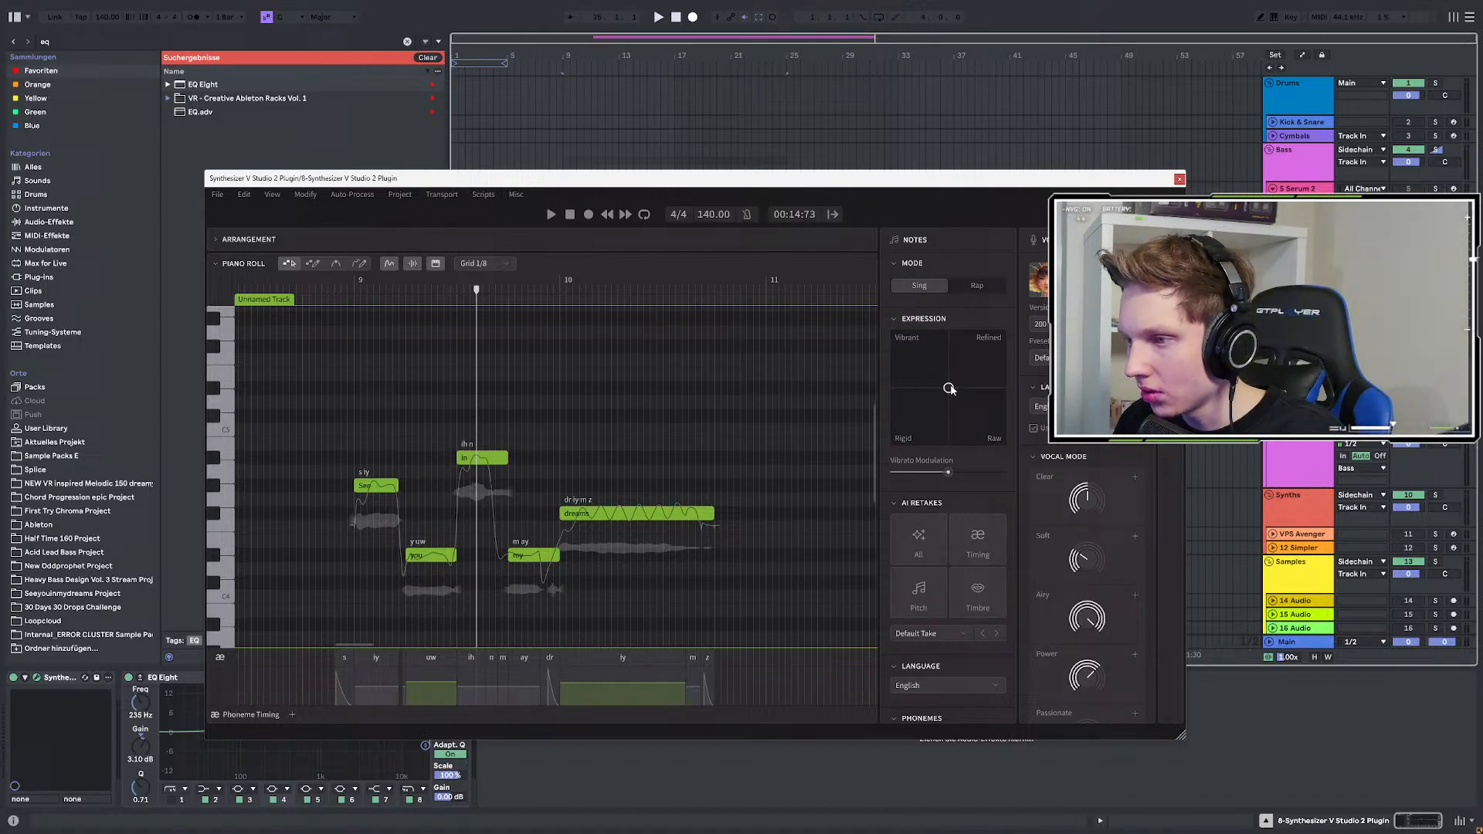
Shift the notes' expression midway toward the Vibrant–Rigid side, reduce their Vibrato Modulation and play the phrase.
left_click_drag(950, 390, 982, 354)
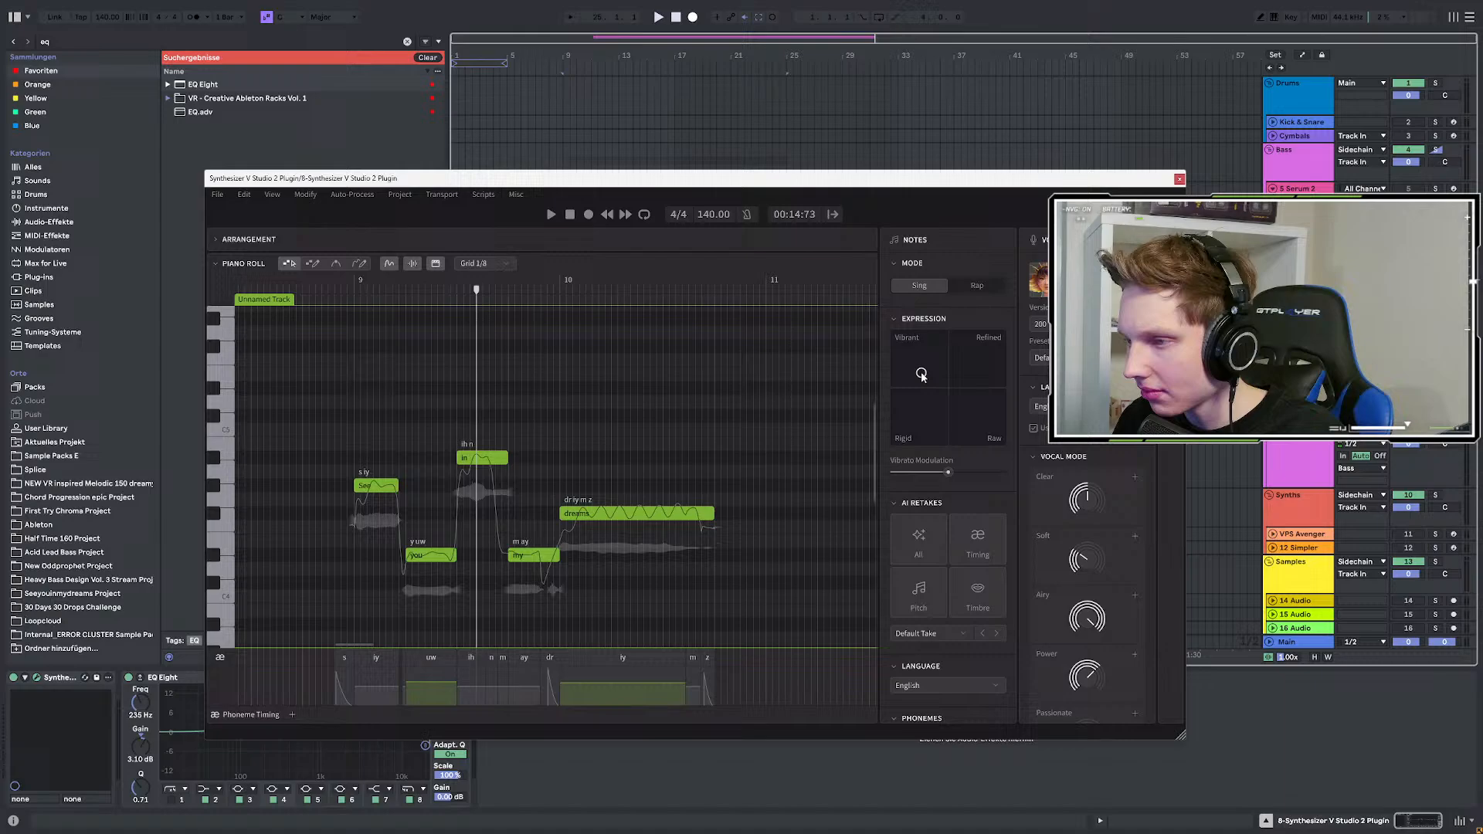
left_click_drag(921, 376, 927, 377)
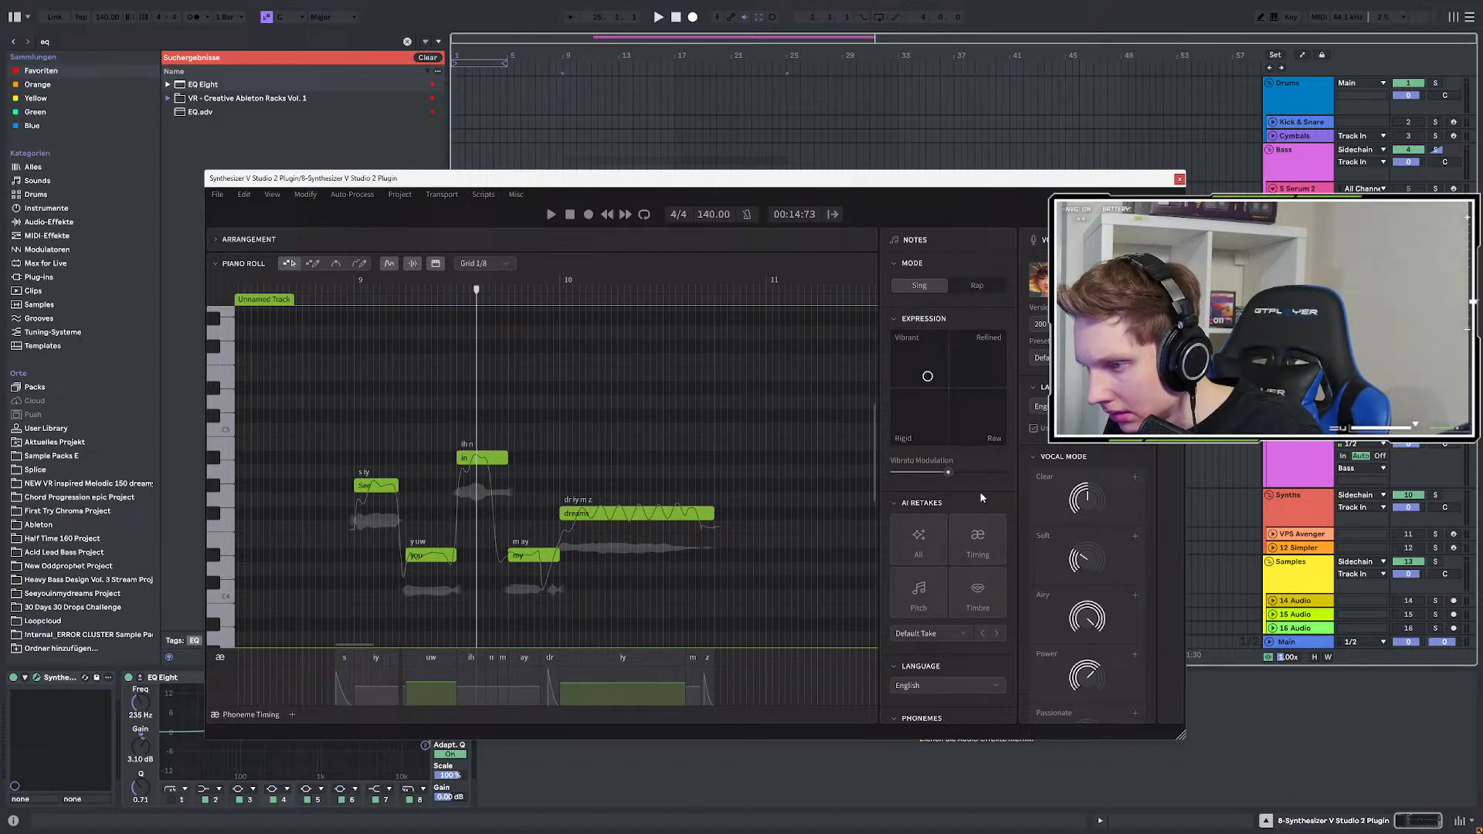
scroll(981, 498, "down", 2)
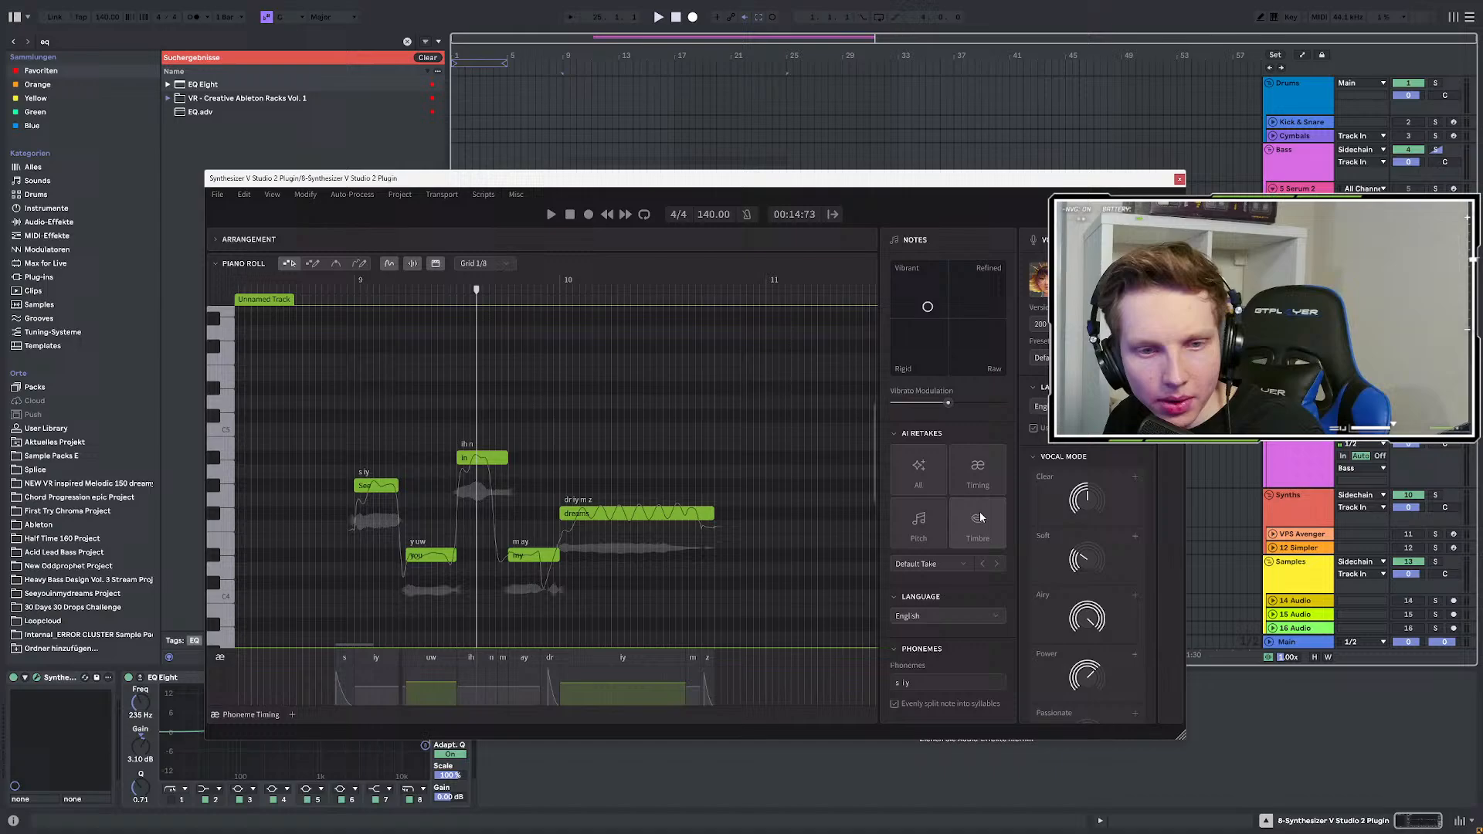
scroll(991, 499, "up", 2)
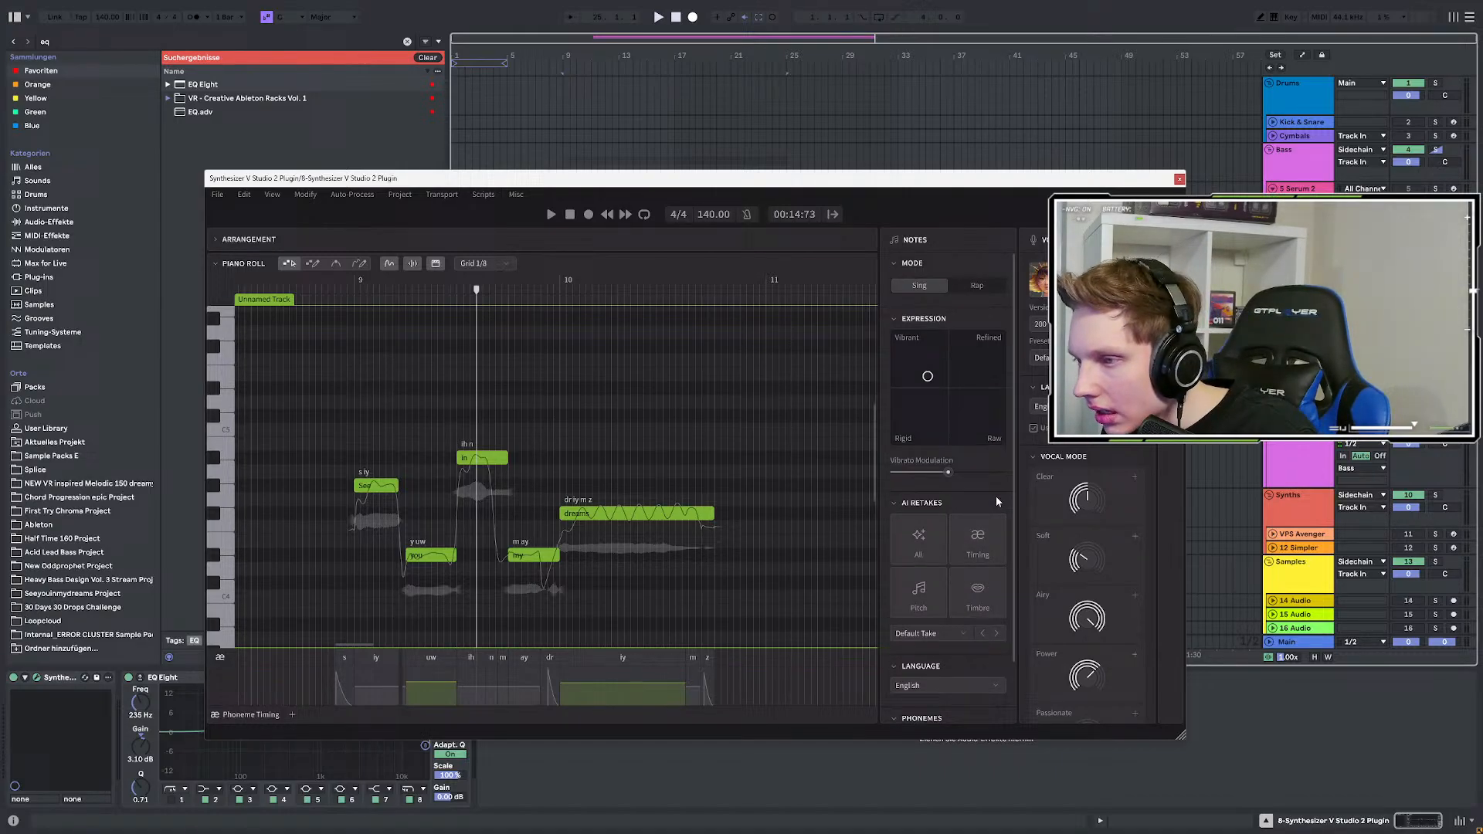
mouse_move(929, 378)
left_mouse_down()
mouse_move(926, 346)
mouse_move(932, 381)
left_mouse_up()
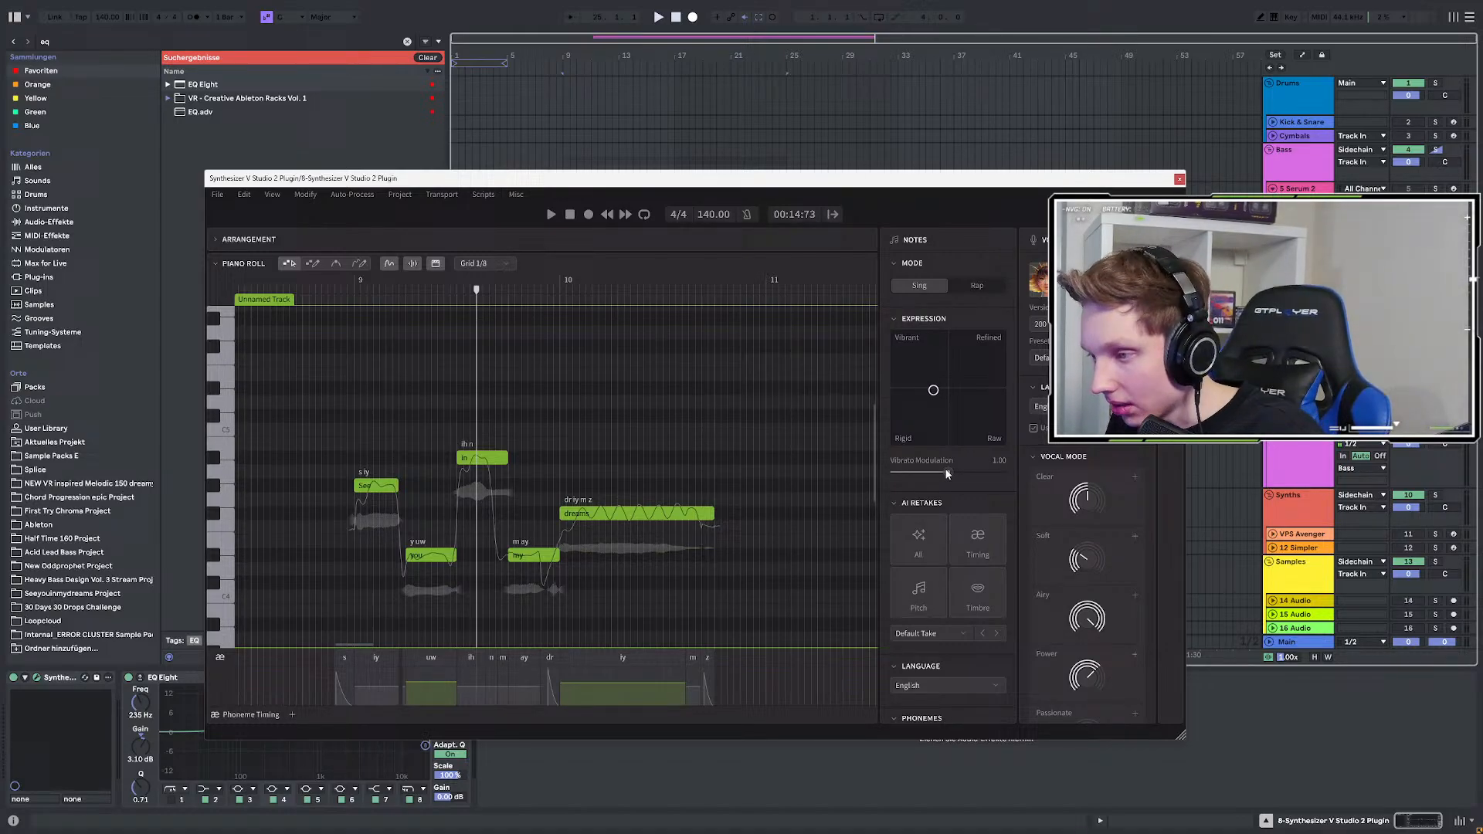
key("space")
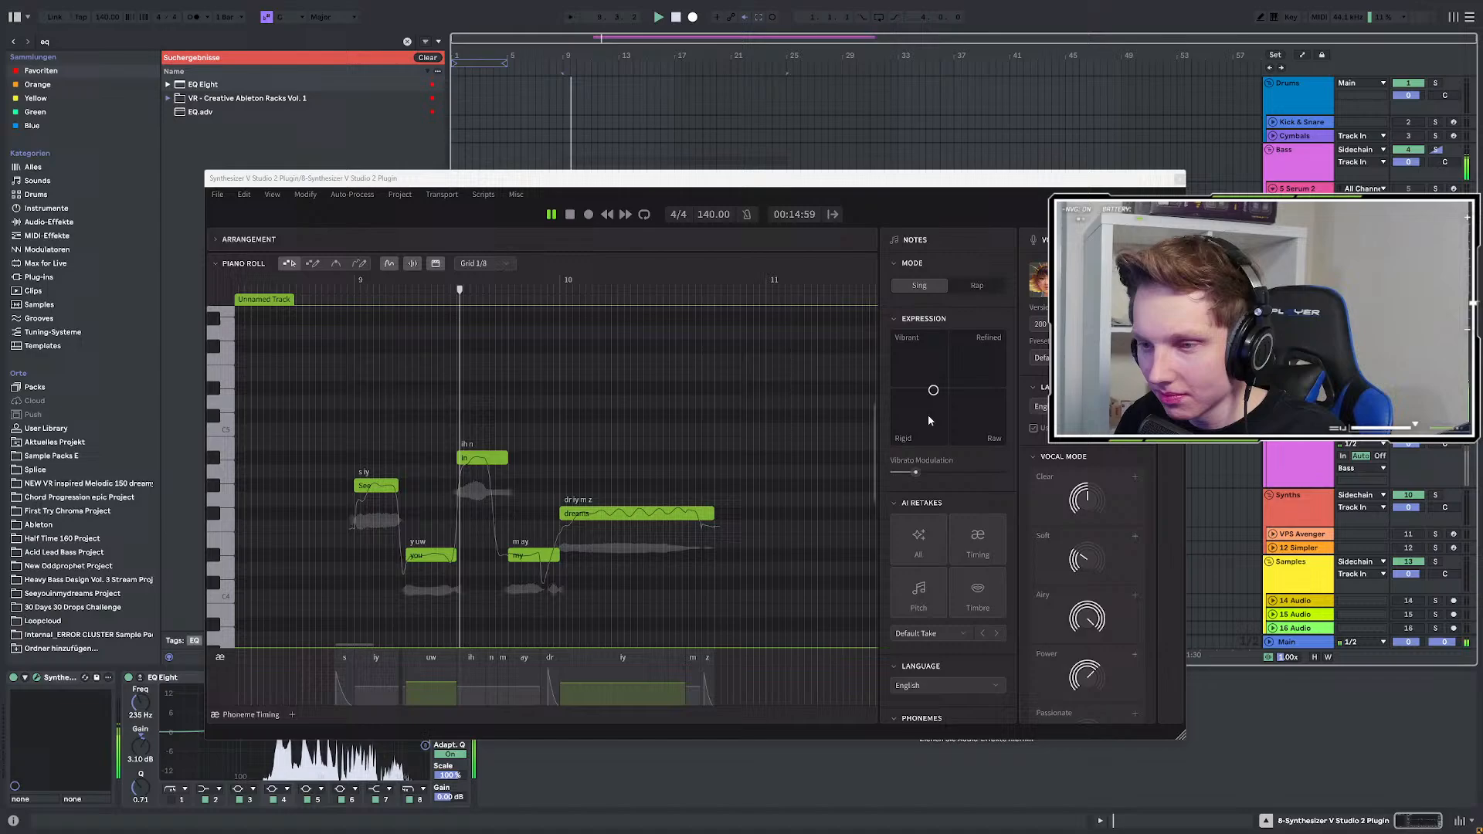
key("space")
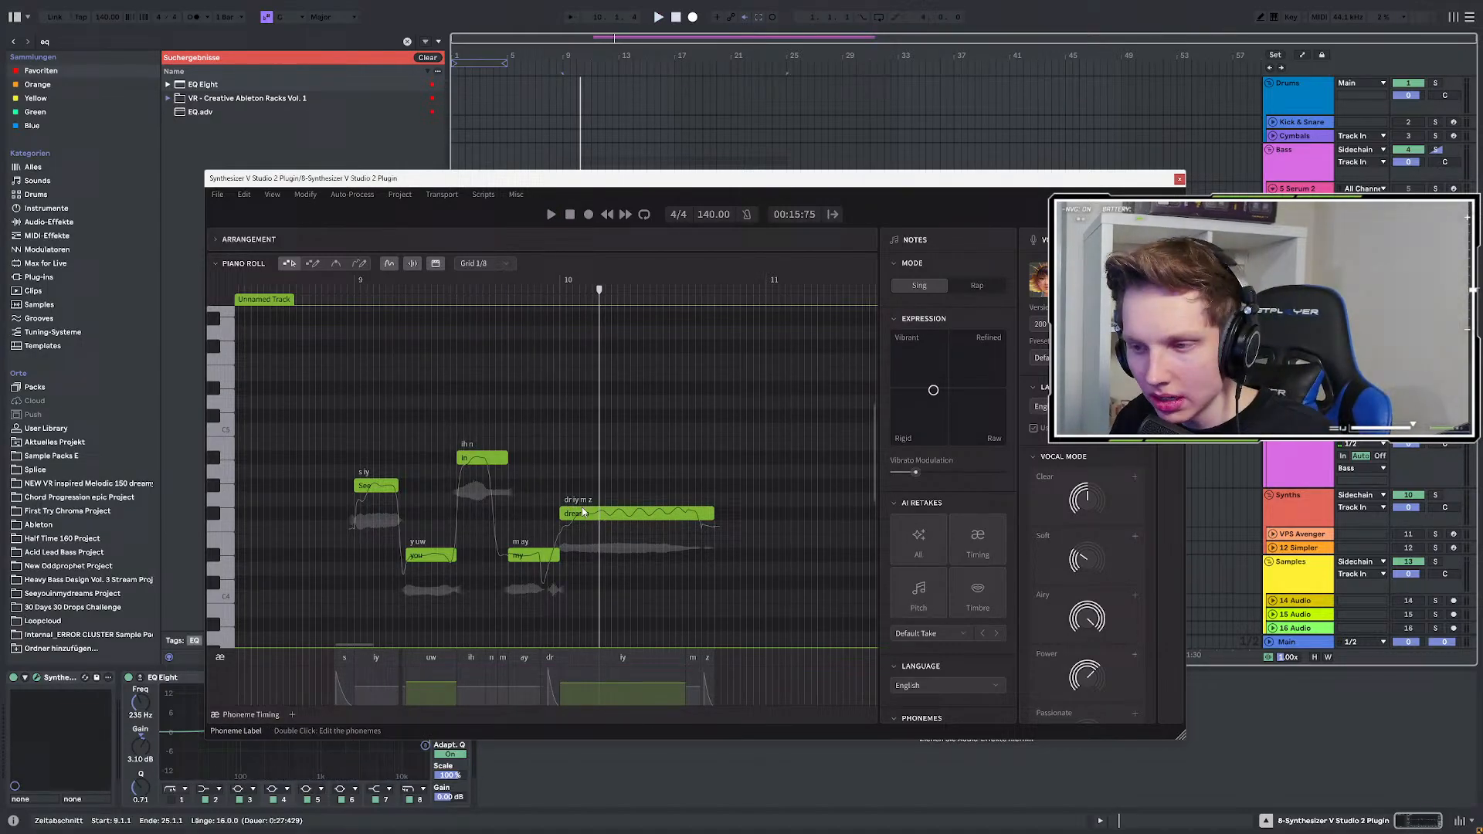
right_click(583, 512)
key("Escape")
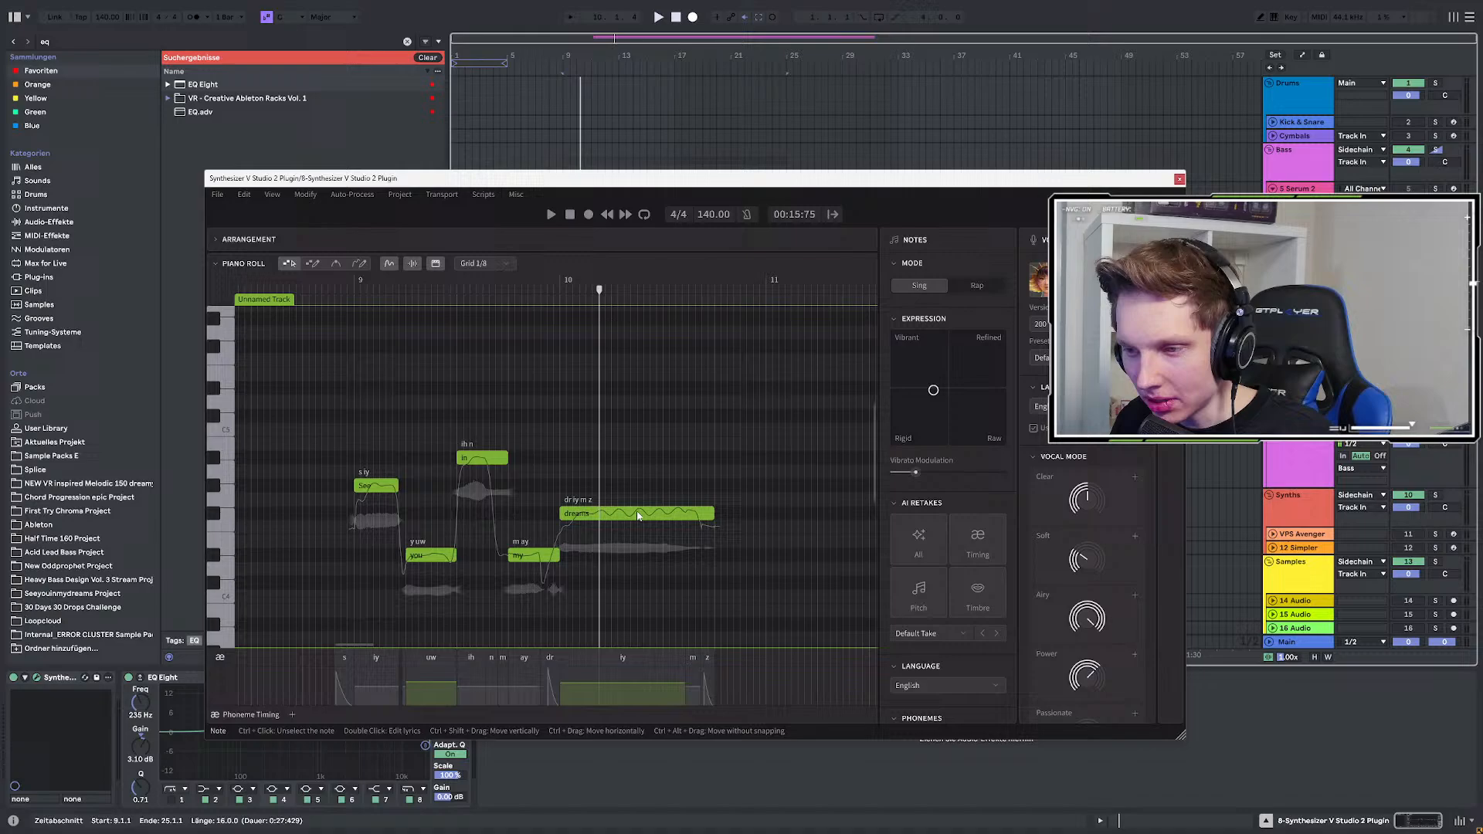
right_click(579, 515)
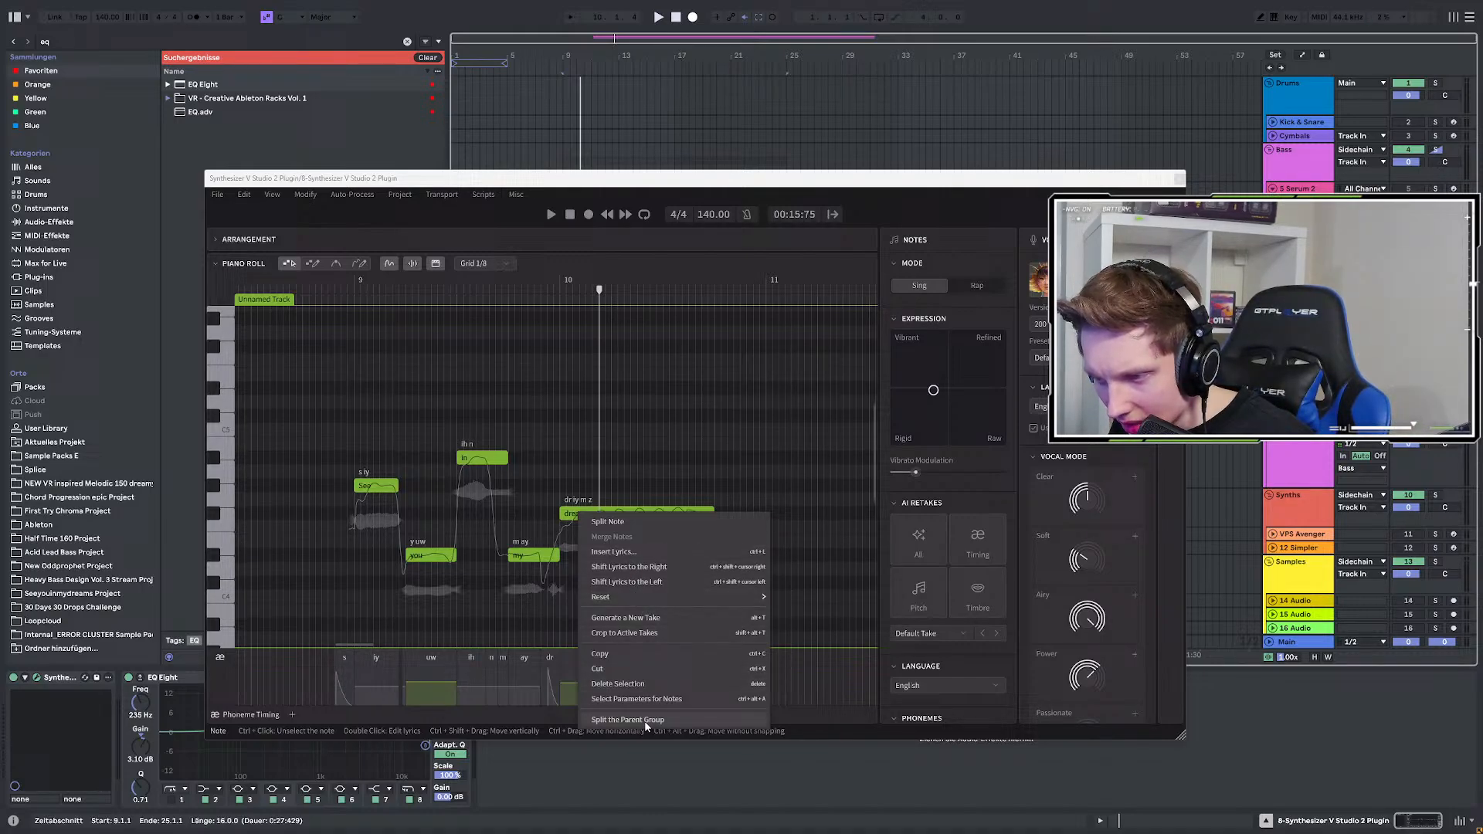
left_click(503, 482)
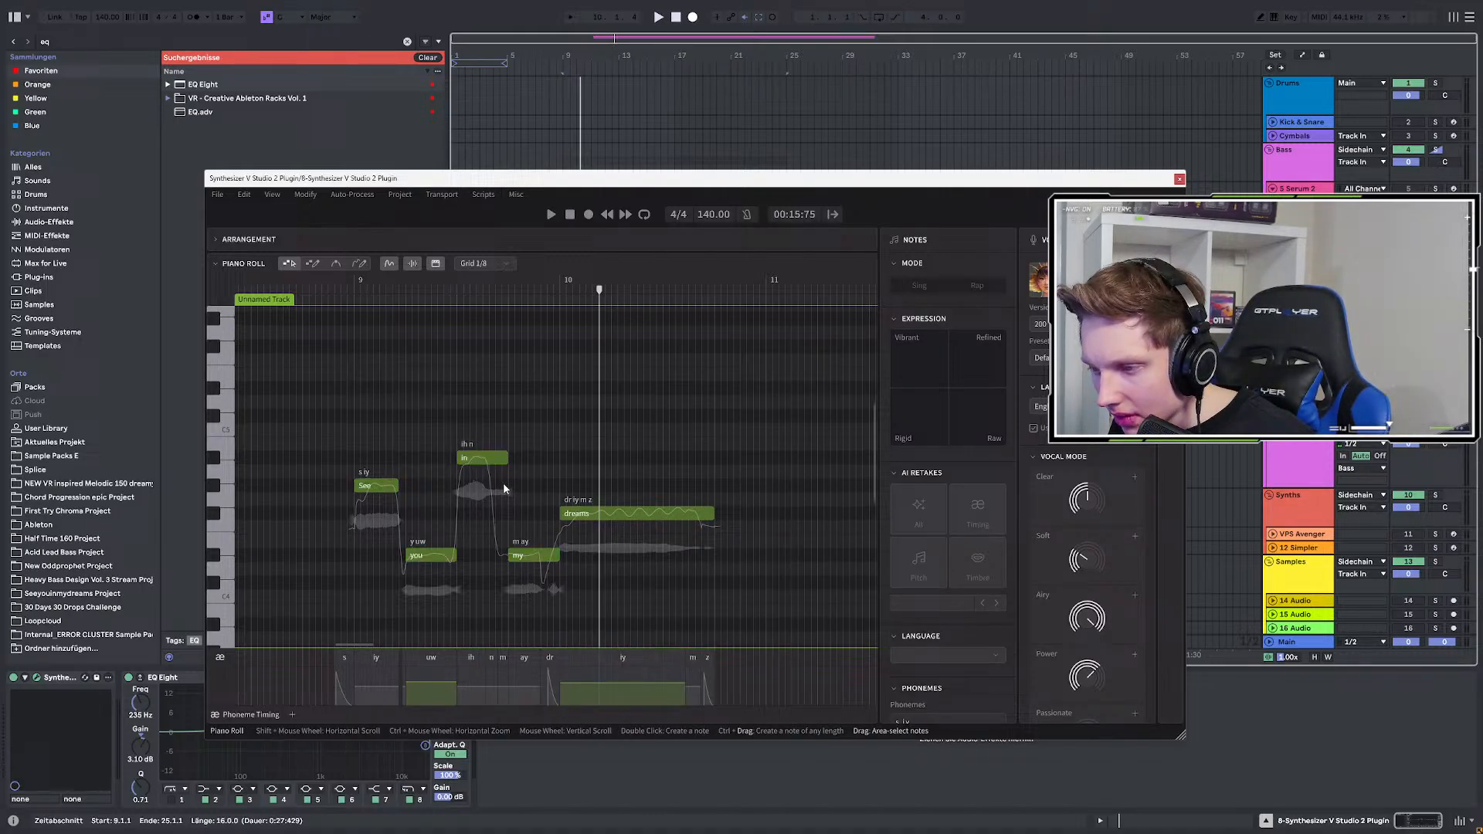
left_click(592, 517)
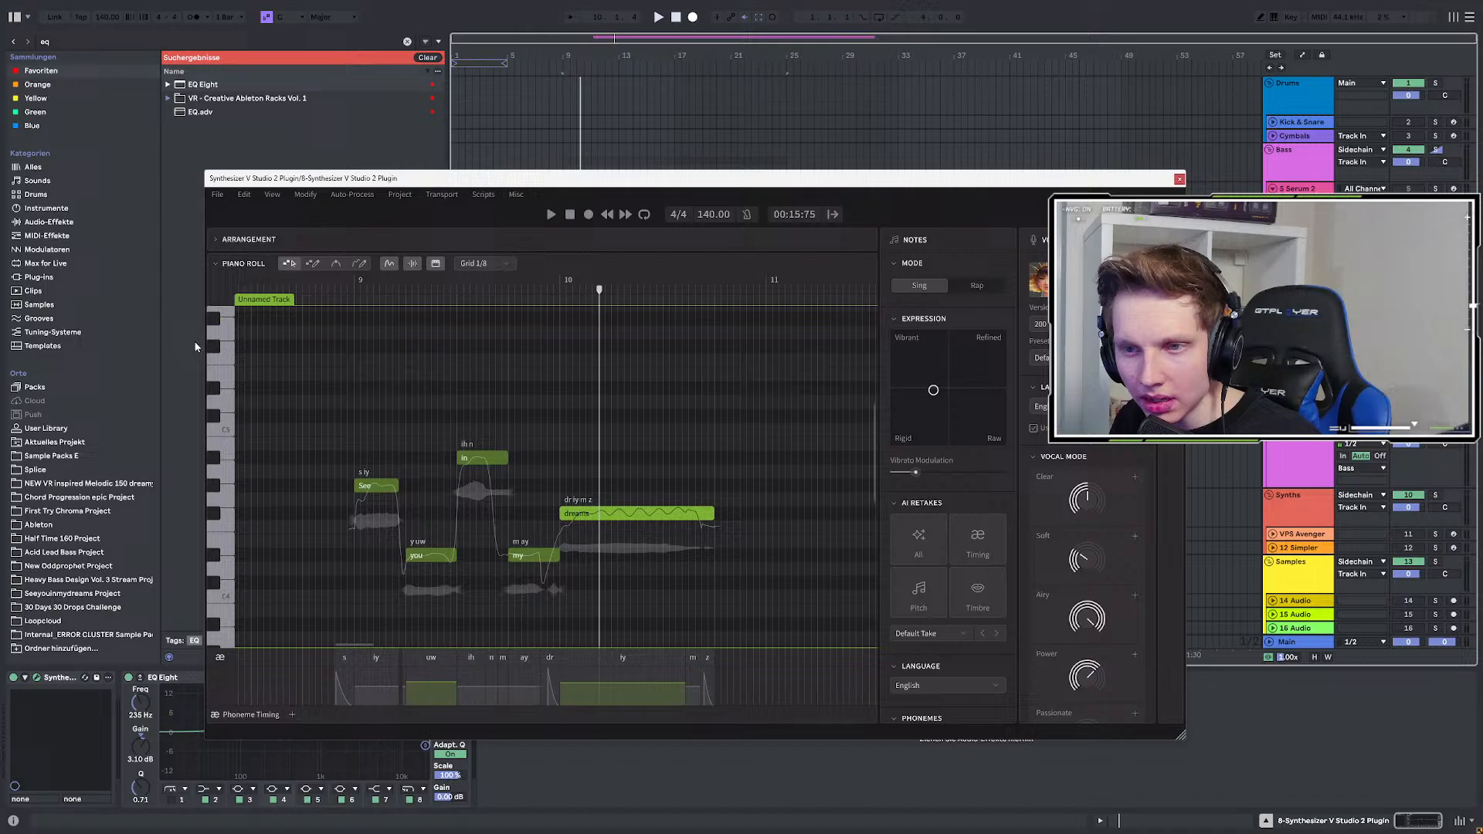
left_click(312, 263)
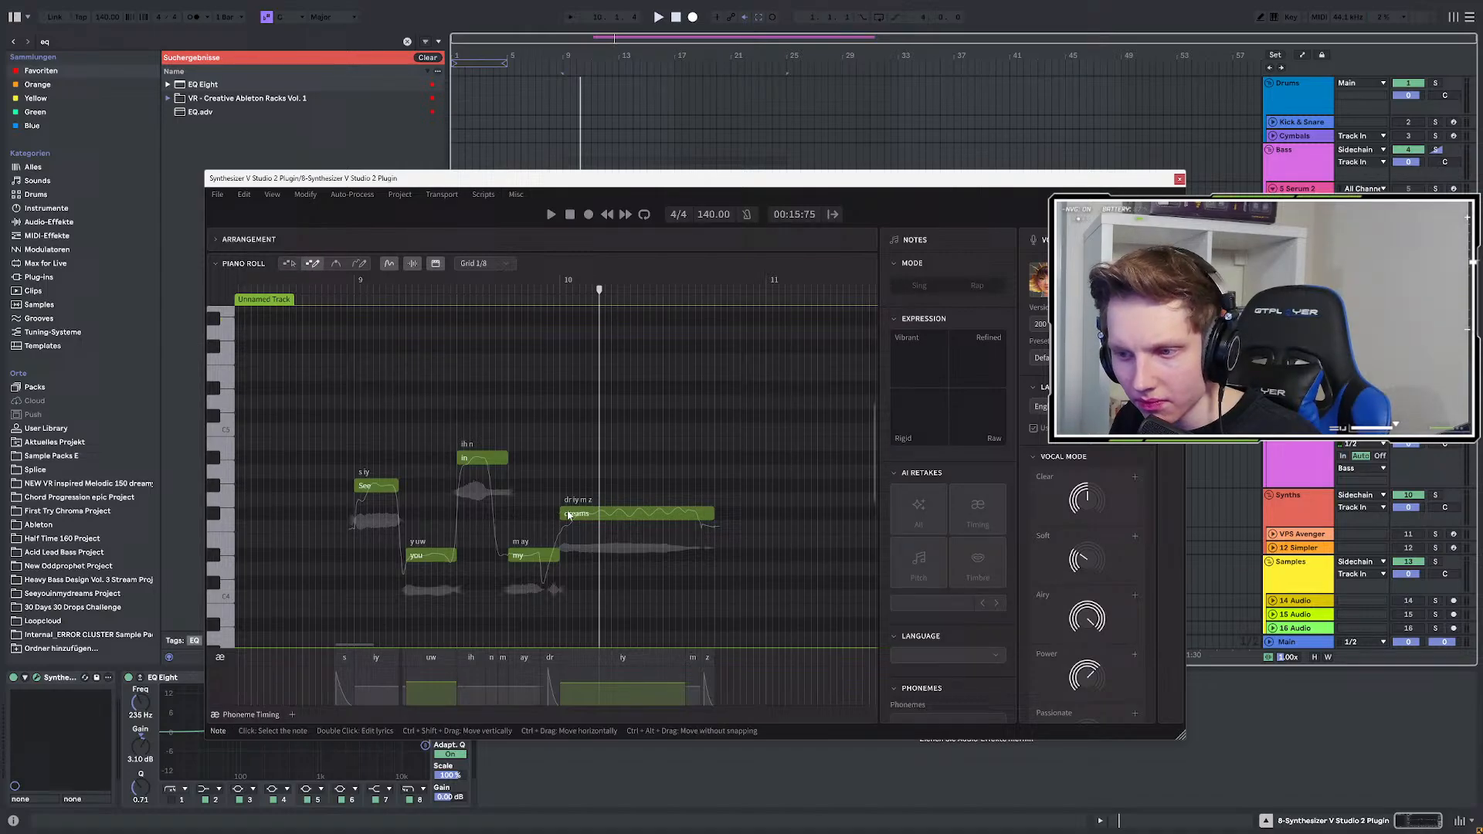
left_click_drag(609, 515, 636, 517)
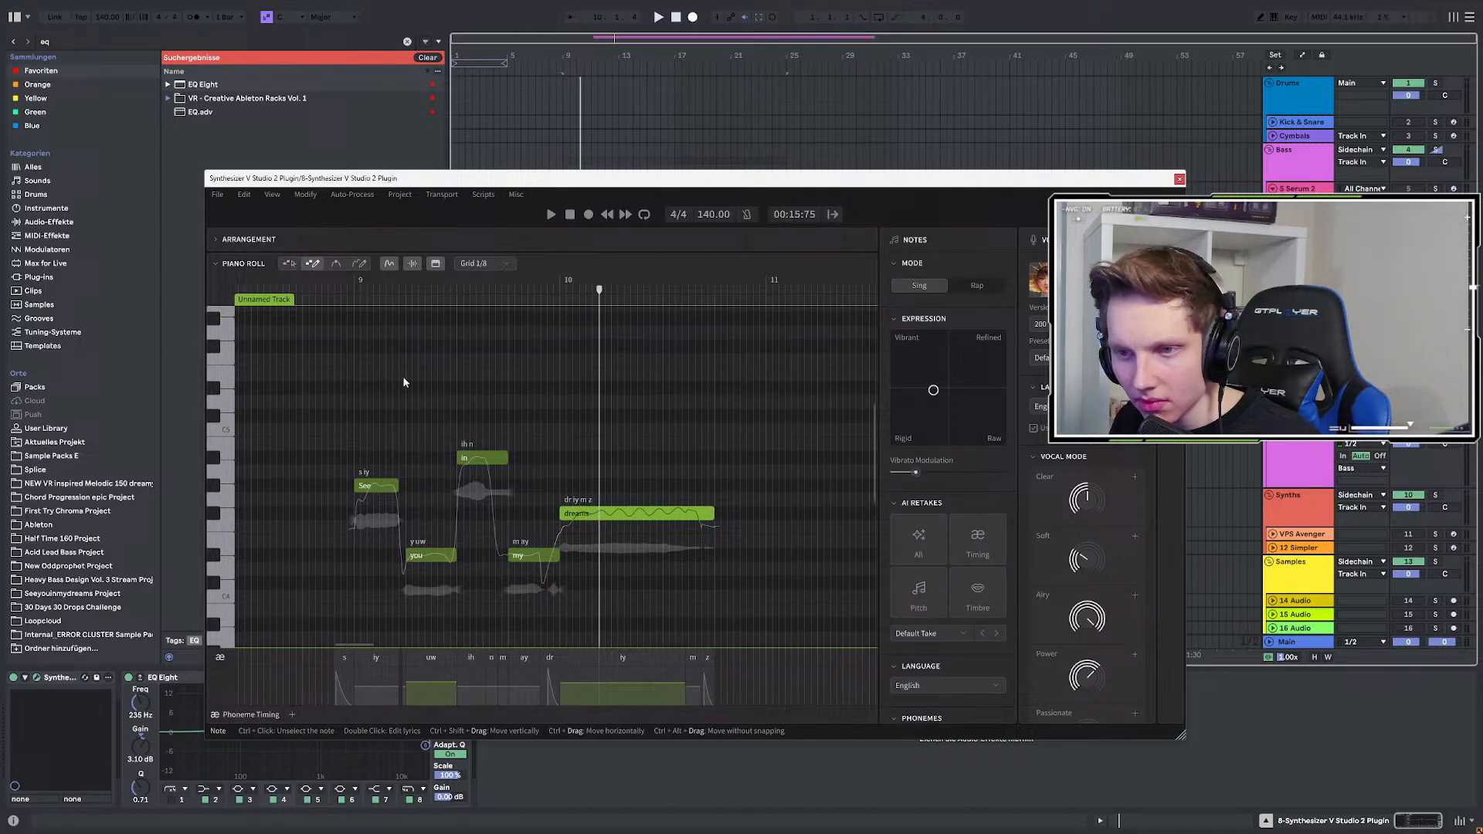
Draw a nearly straight pitch curve across the "dreams" note to flatten its vibrato, and play the phrase.
left_click(359, 263)
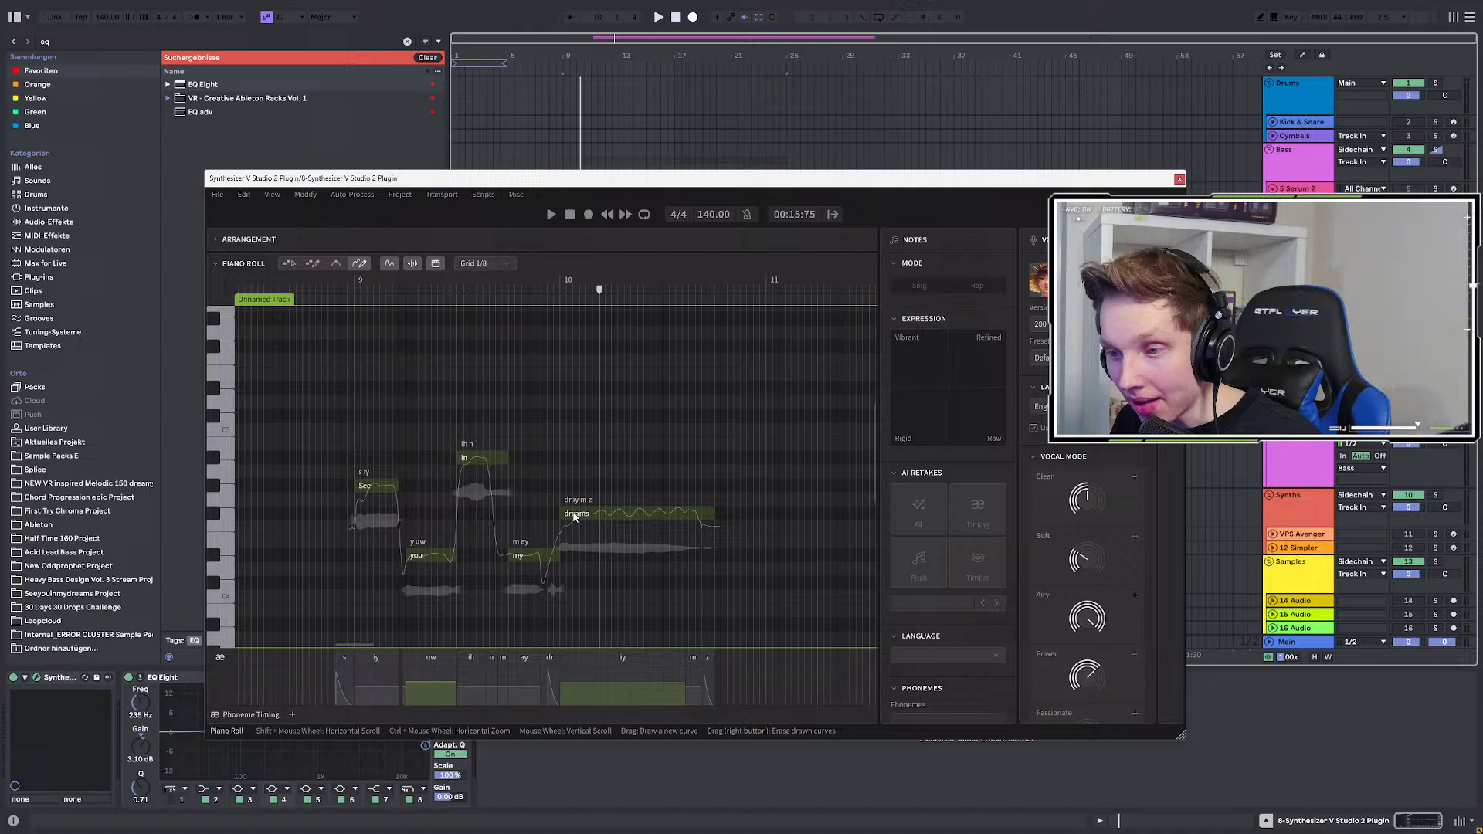
left_click_drag(574, 516, 704, 514)
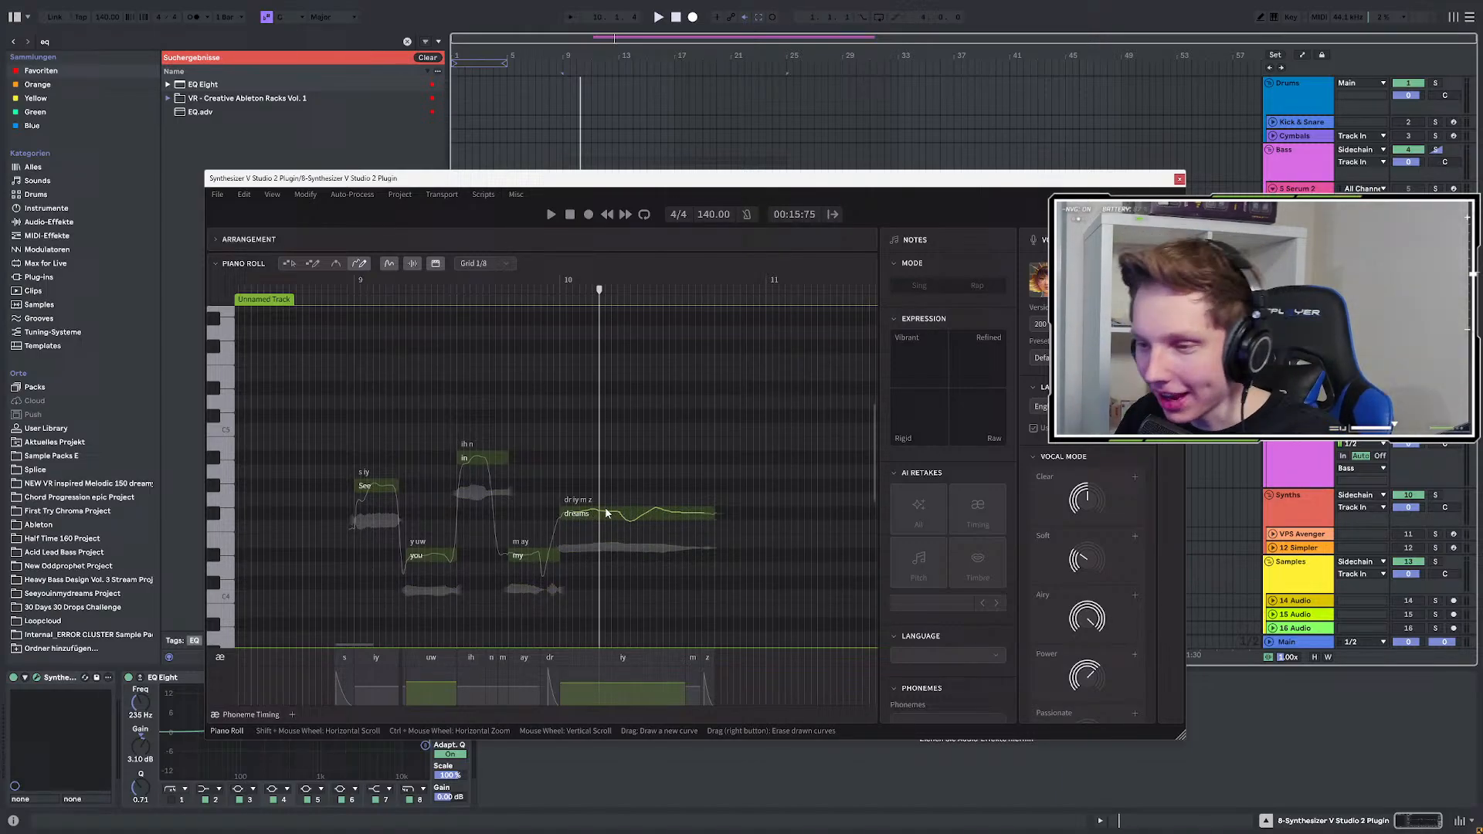
mouse_move(606, 513)
left_mouse_down()
mouse_move(706, 513)
mouse_move(620, 515)
left_mouse_up()
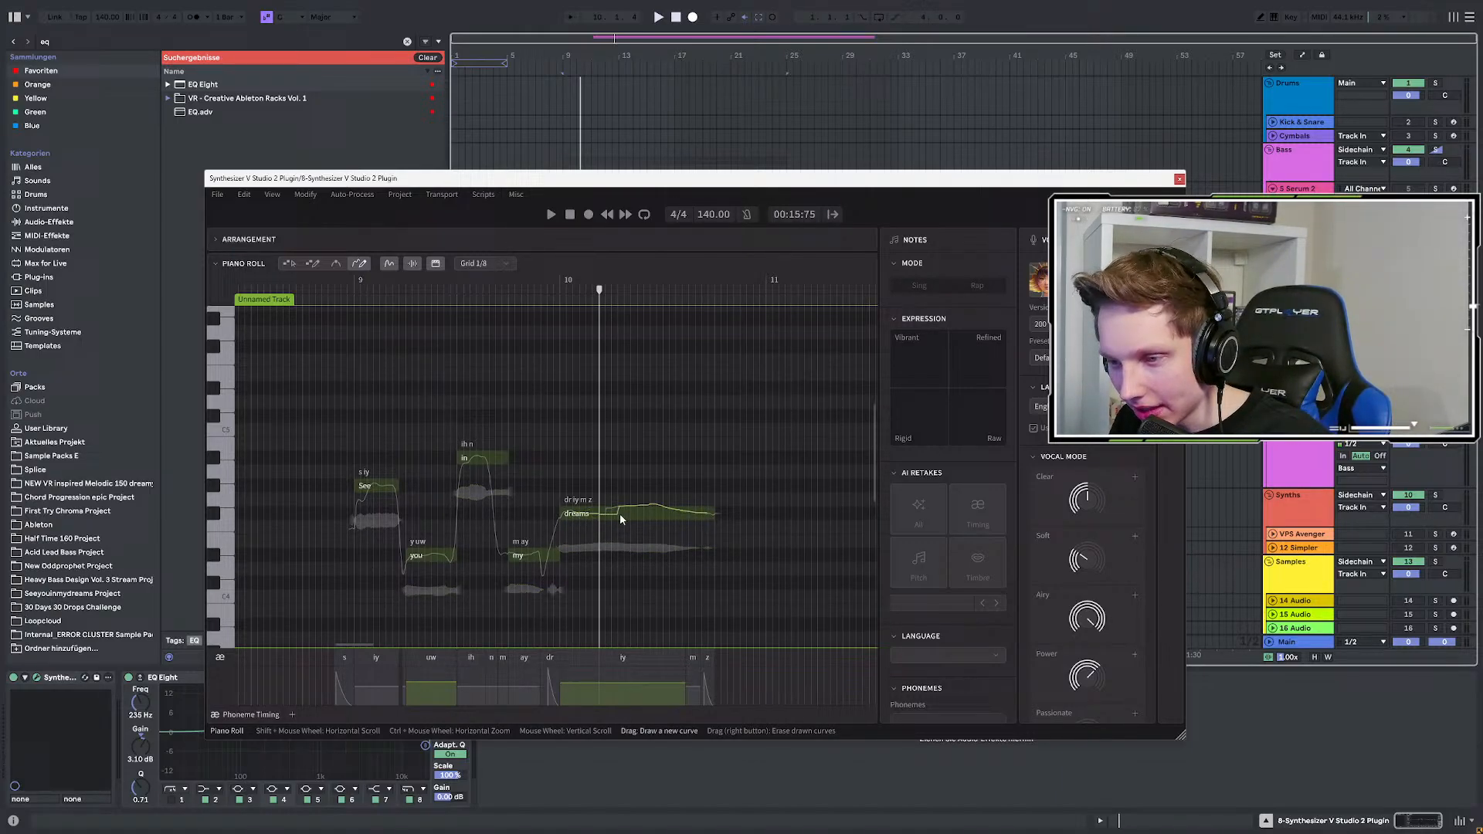
key("space")
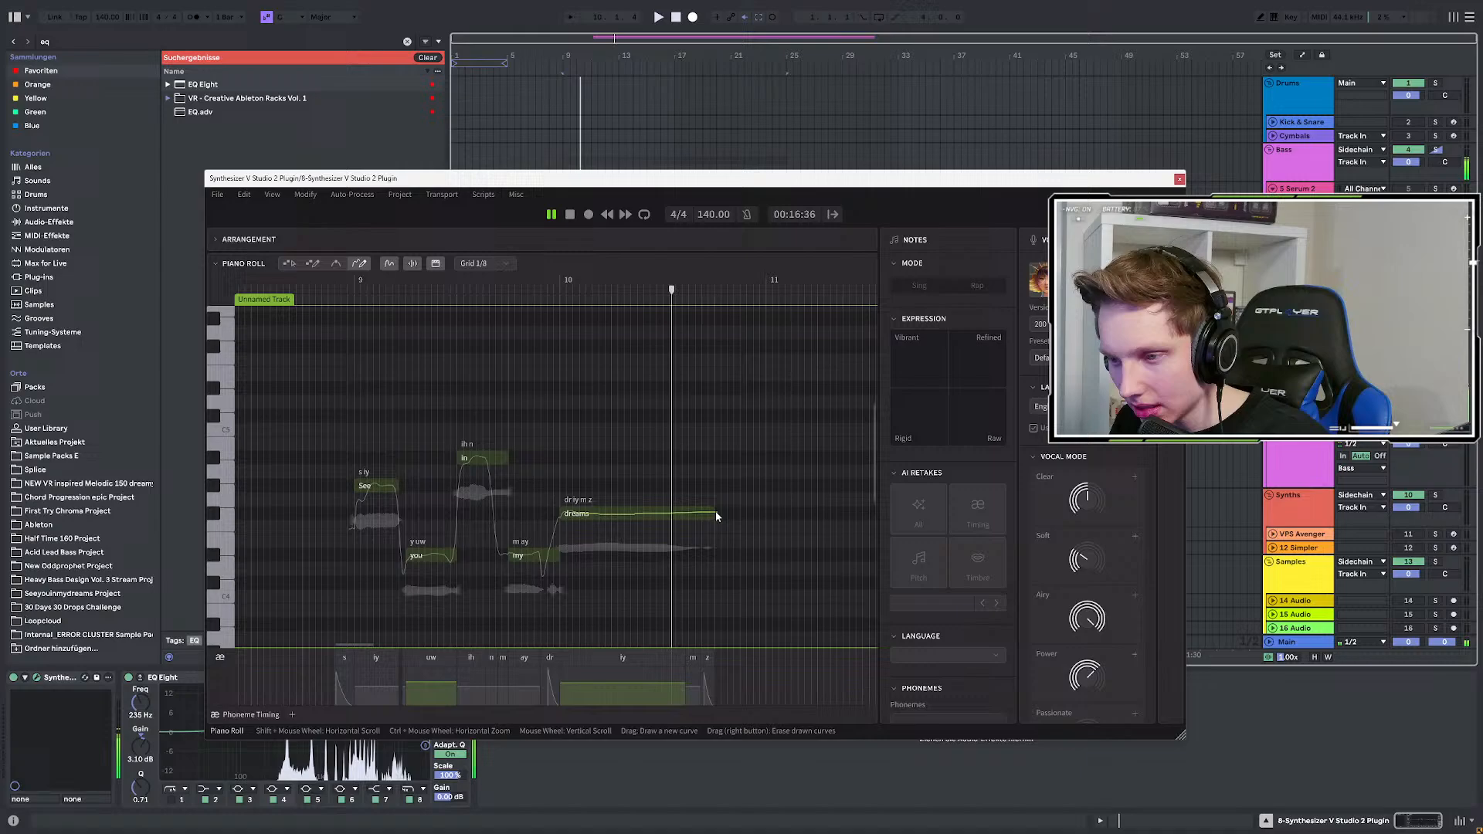
Extend the straight pitch curve slightly past the end of the "dreams" note and play the phrase.
key("space")
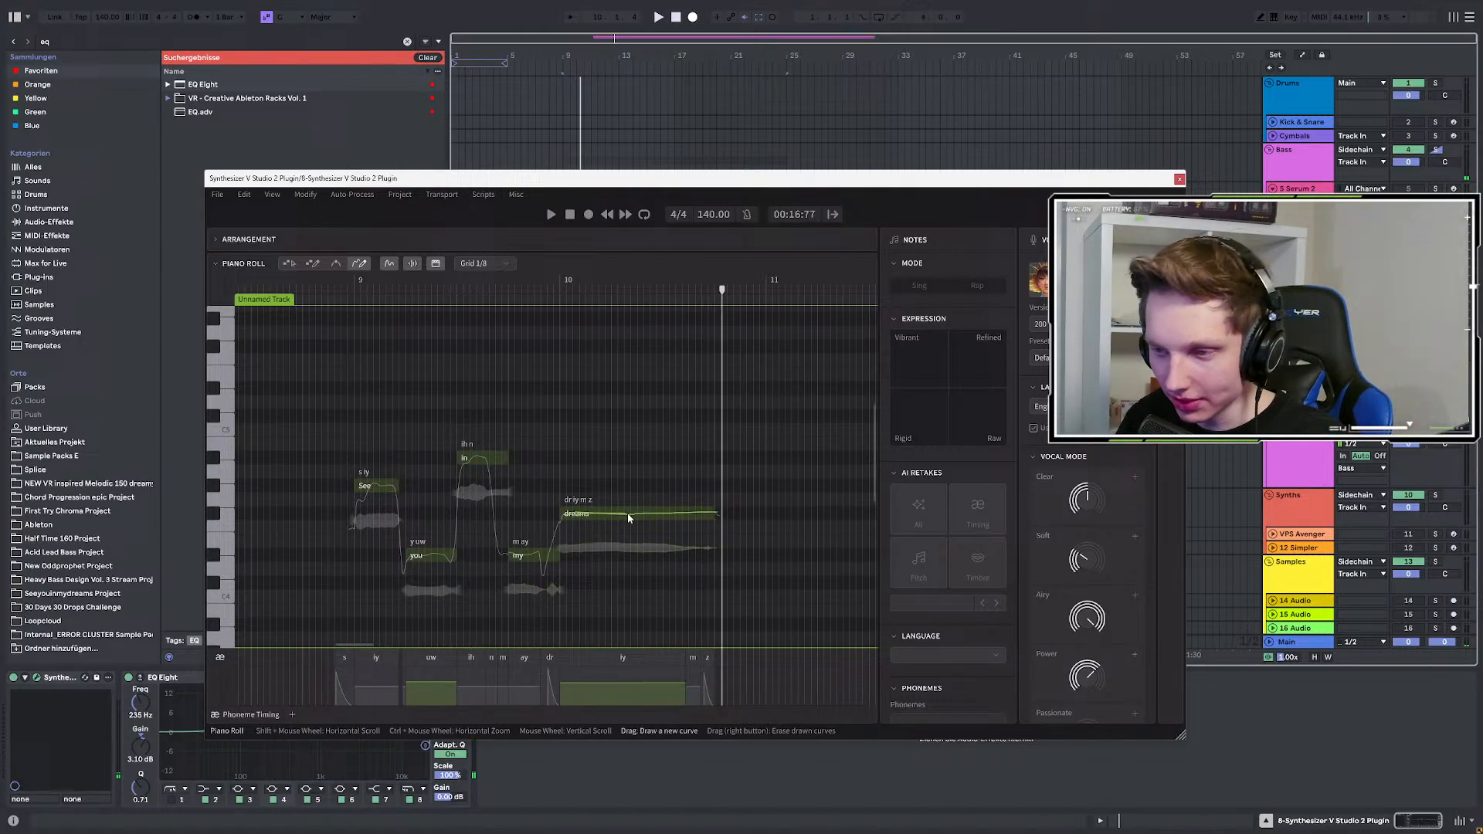
left_click_drag(727, 513, 733, 513)
key("space")
key("space")
Replay the sung phrase from bar 9 against the bass and close the Synthesizer V window.
left_click(606, 48)
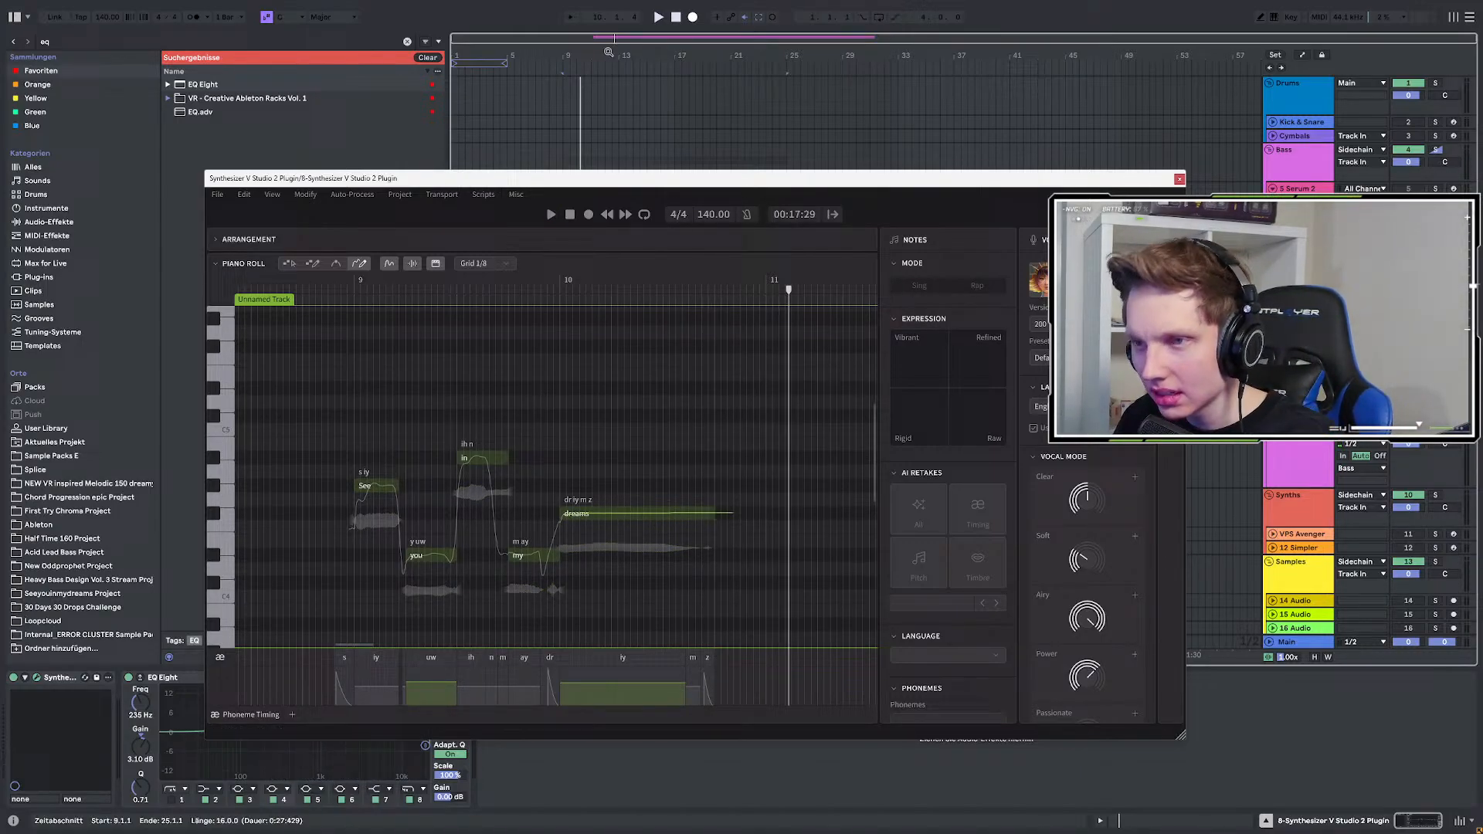
key("space")
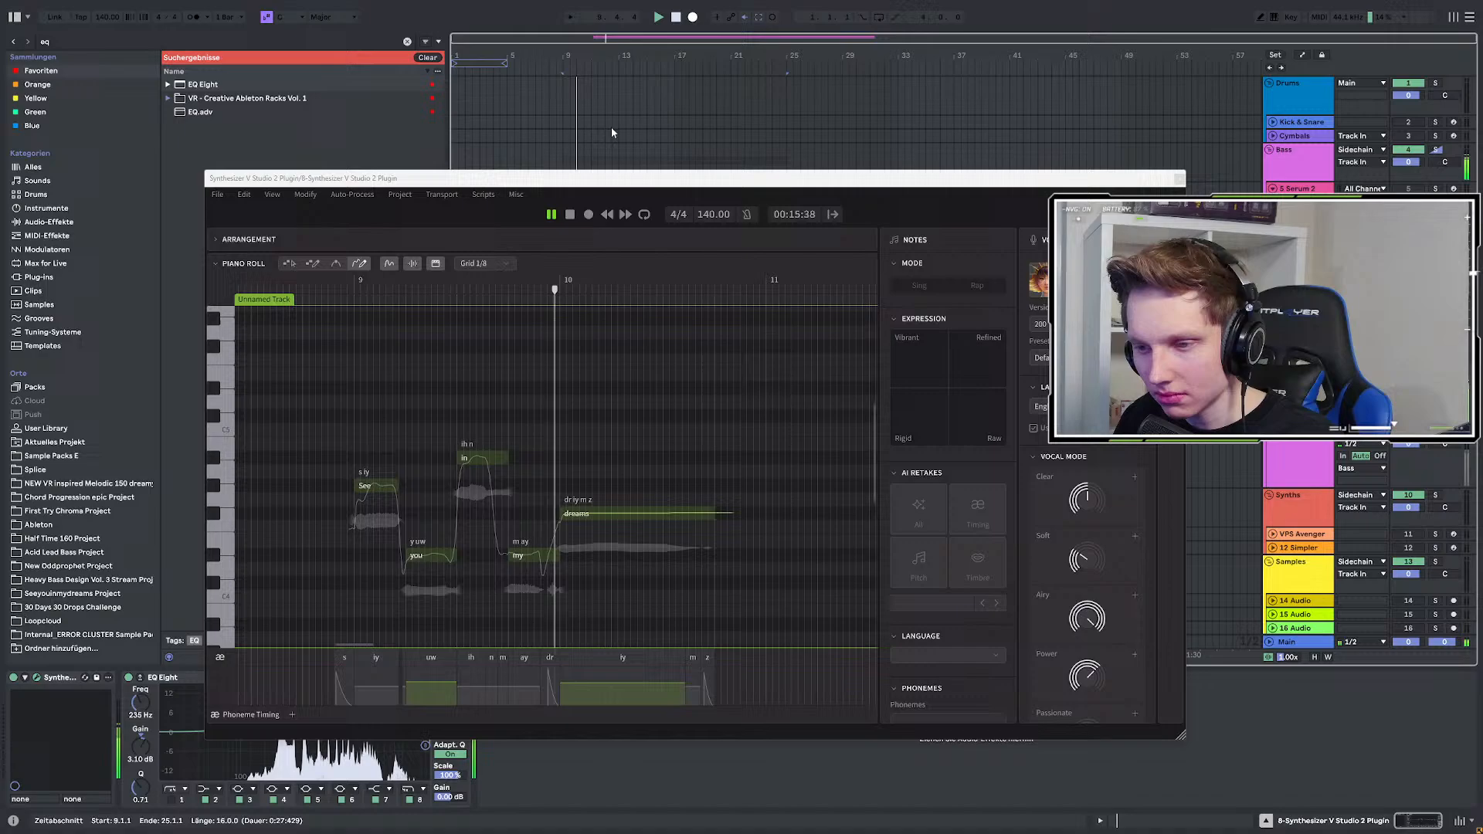
key("space")
key("space")
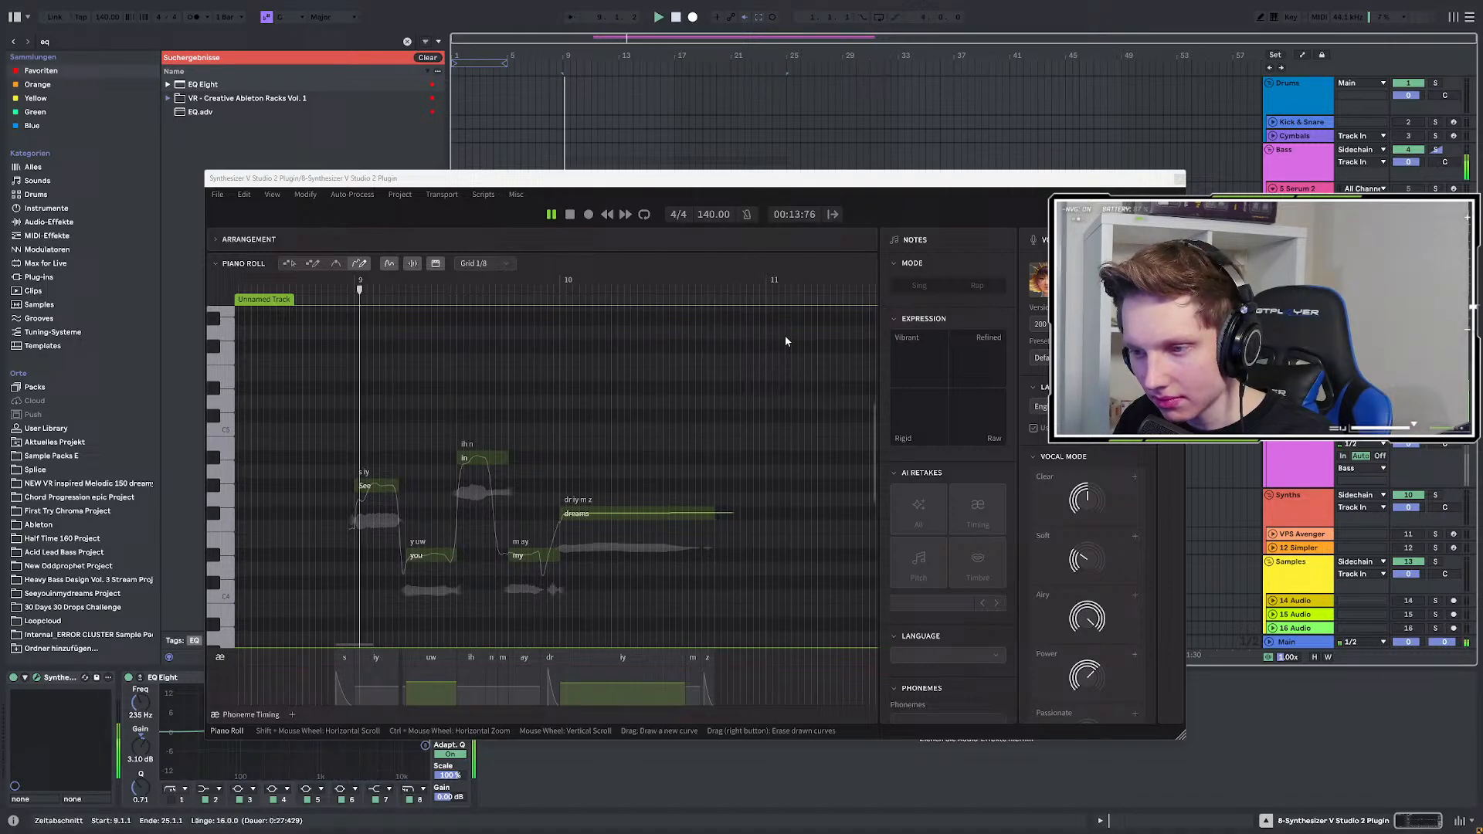
key("space")
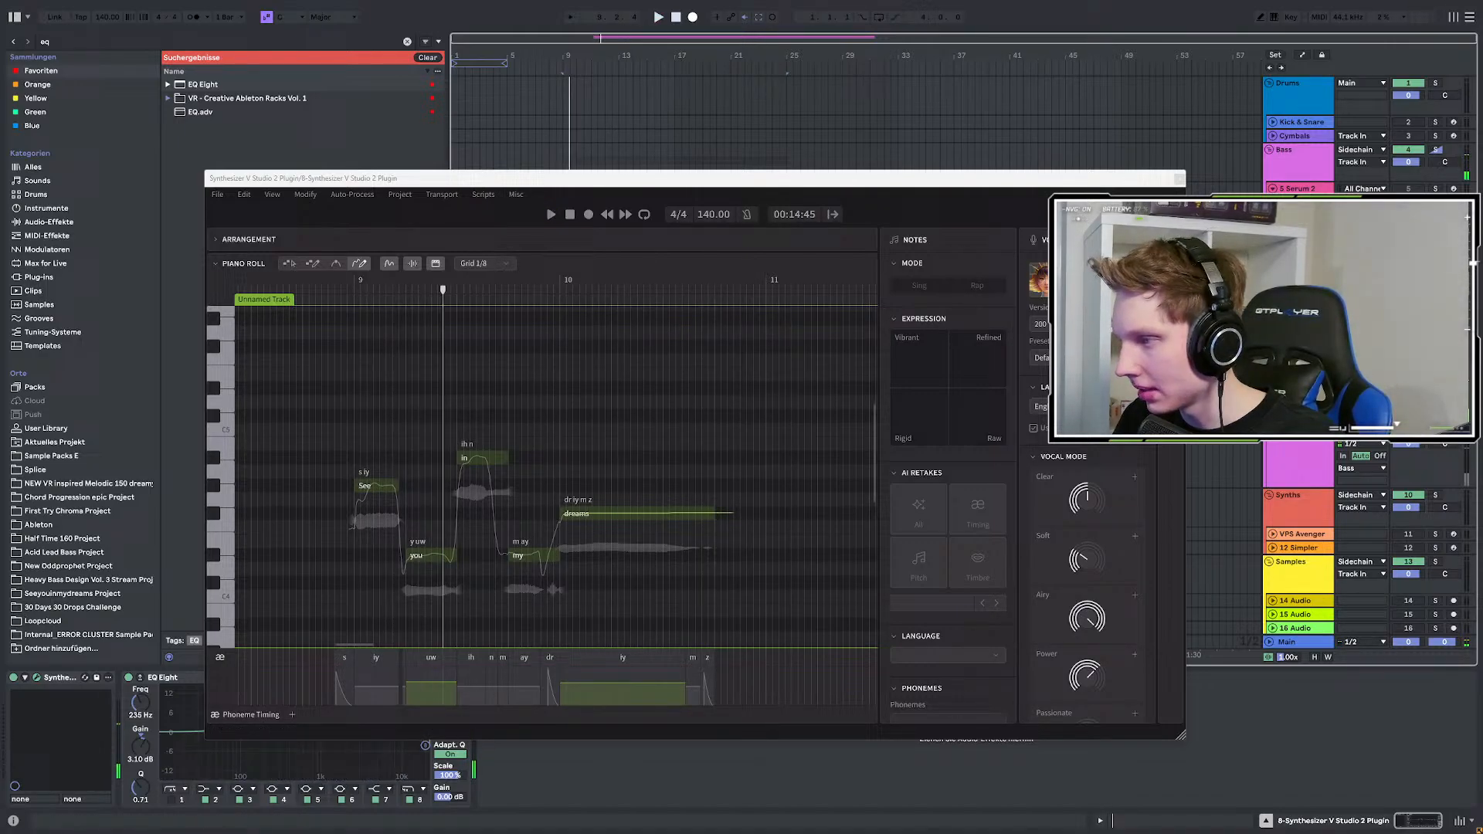
key("space")
key("space")
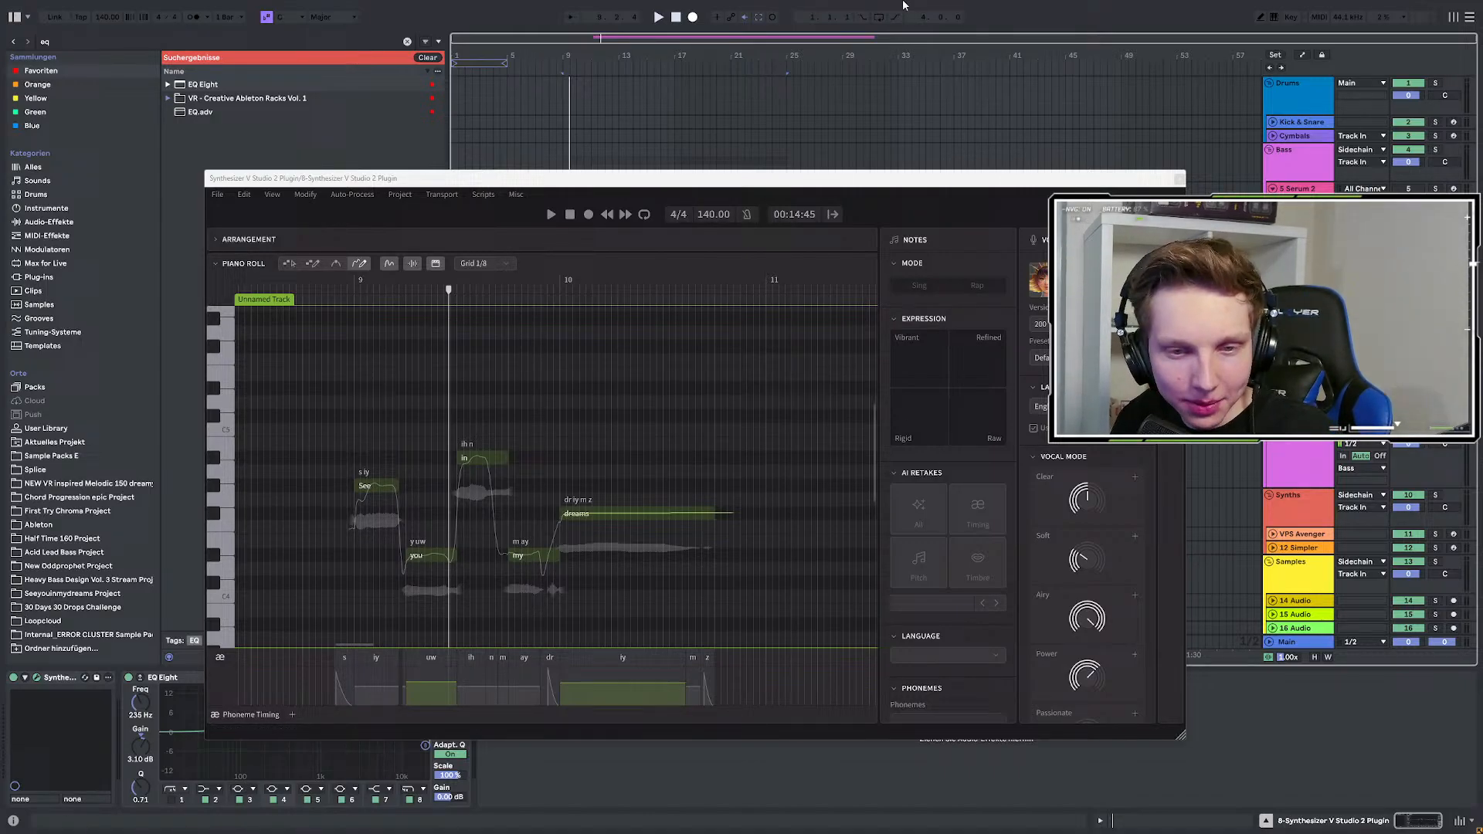
left_click(1179, 179)
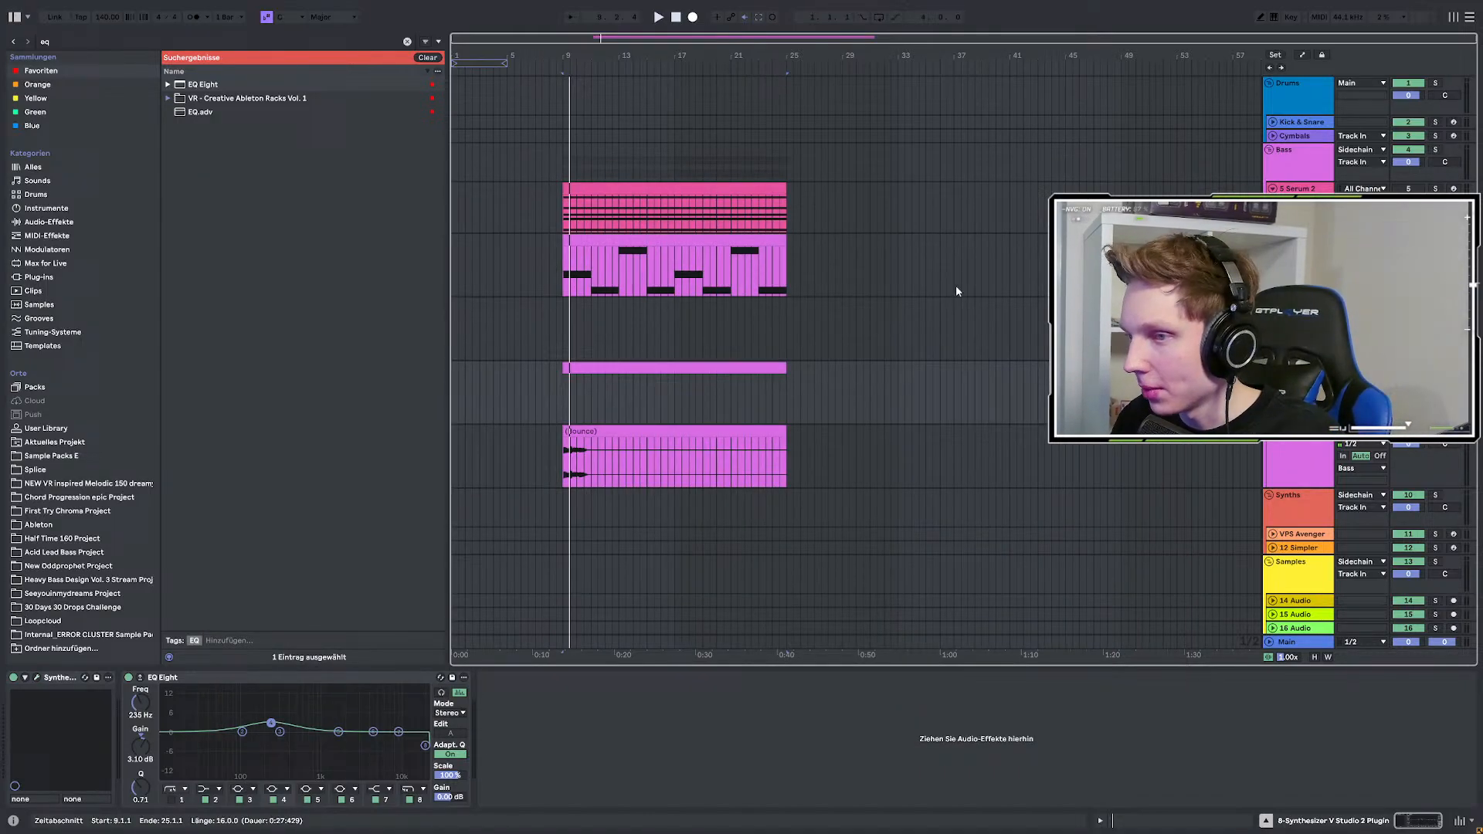
Search the audio effects for "auto" and add Auto Shift to the Synthesizer V track.
left_click(557, 400)
key("ctrl+f")
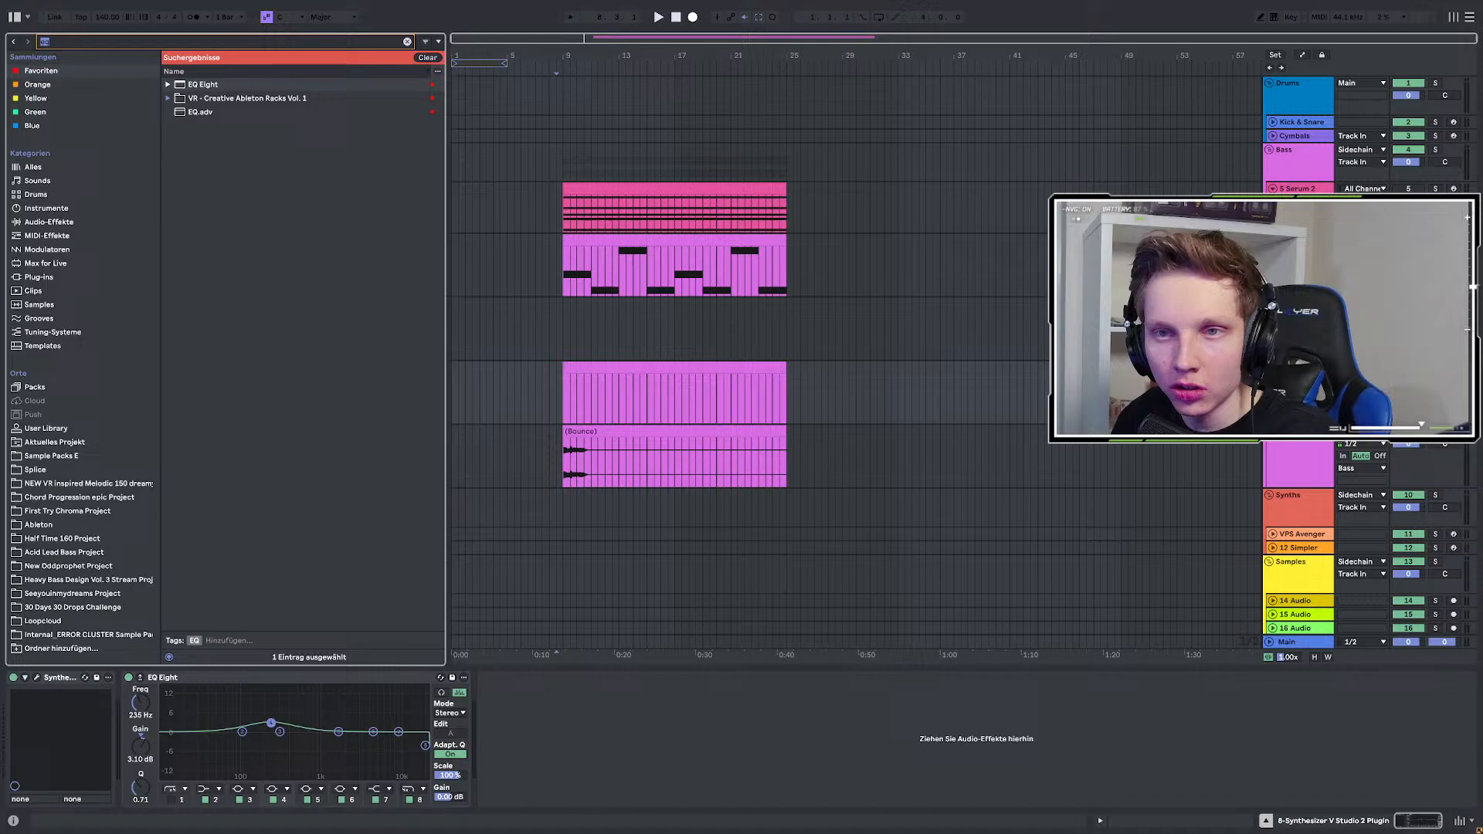
type("auto")
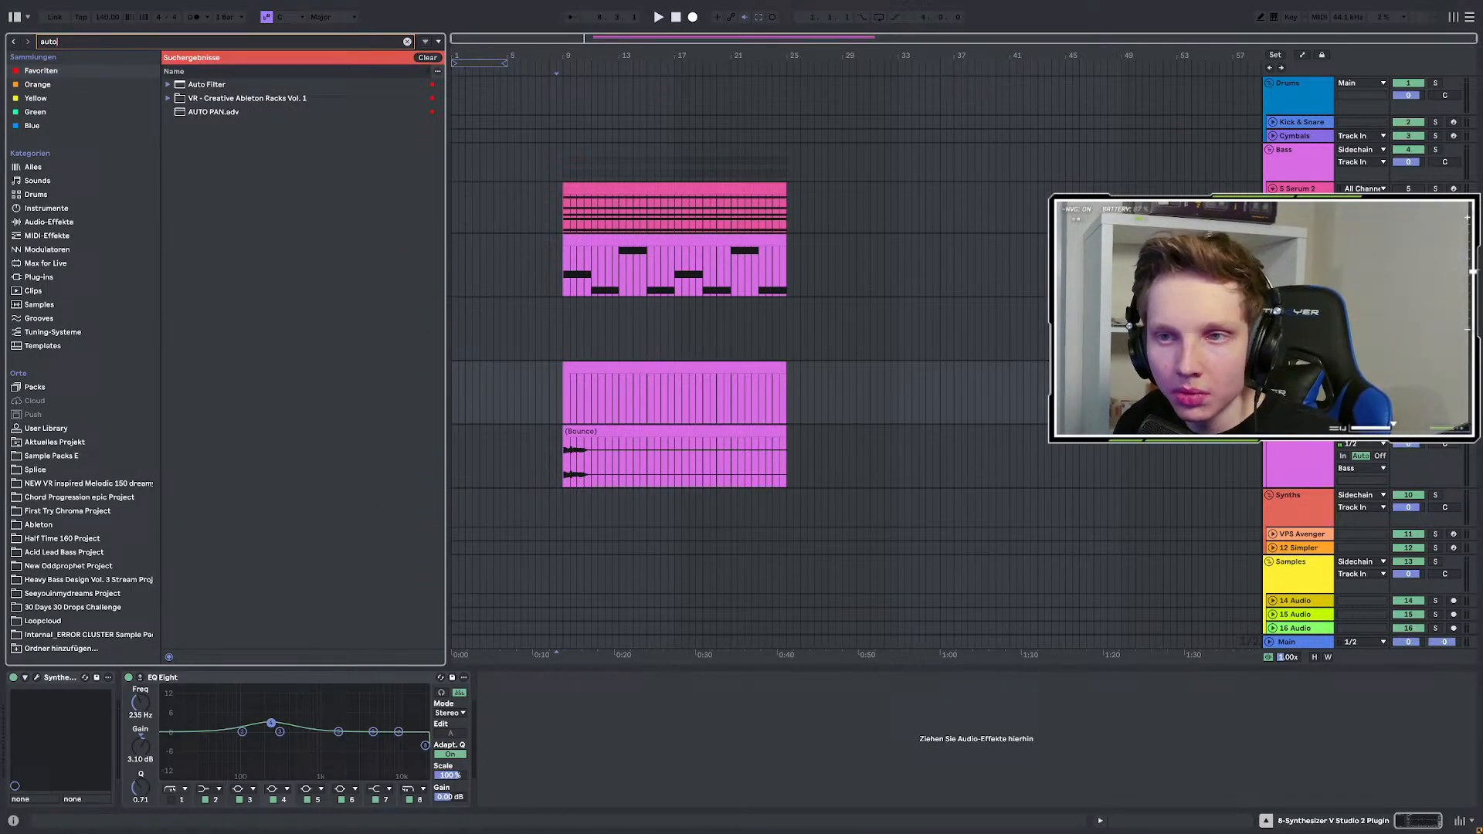
left_click(70, 428)
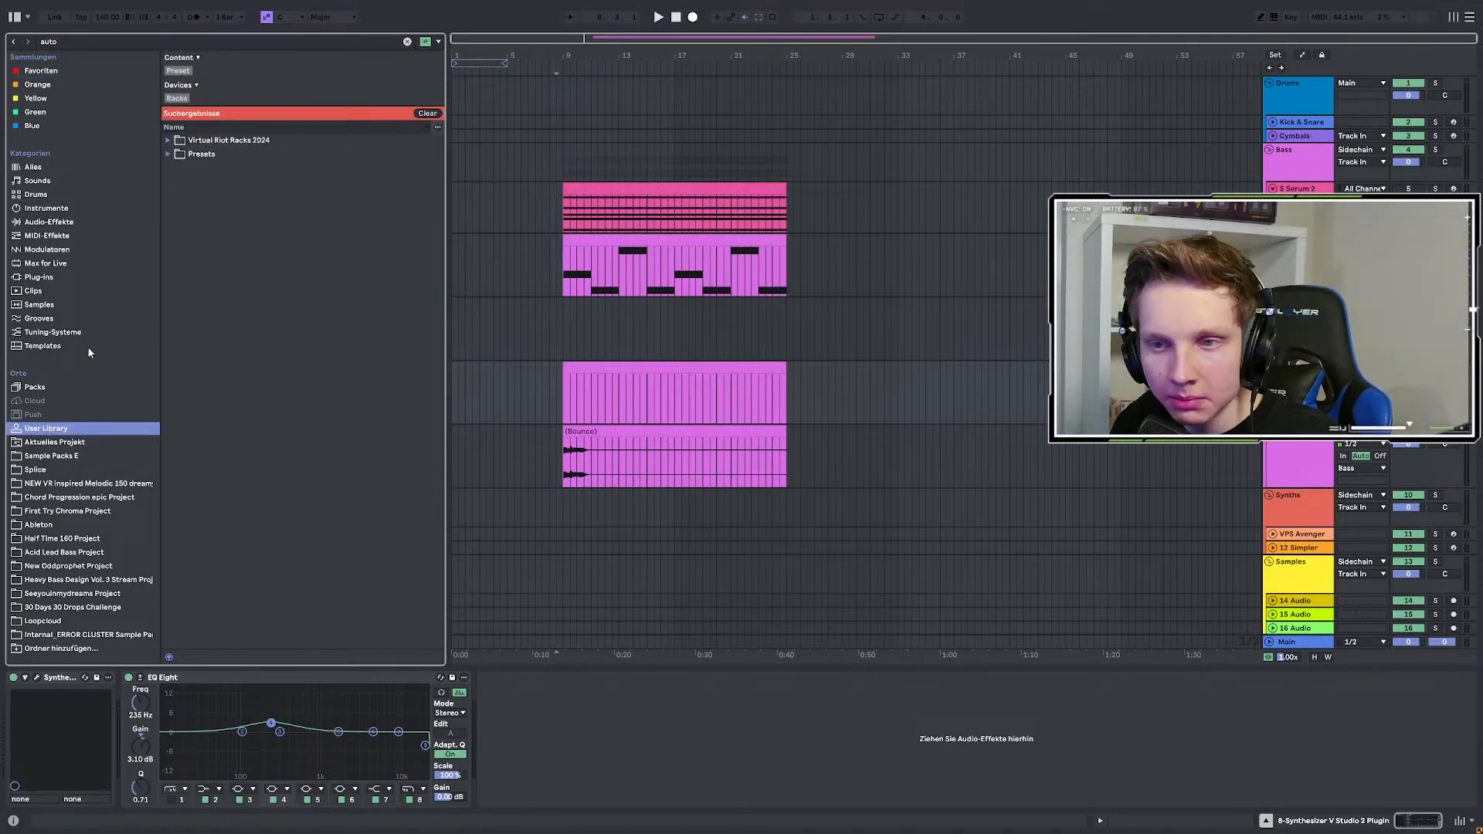
left_click(110, 224)
double_click(221, 154)
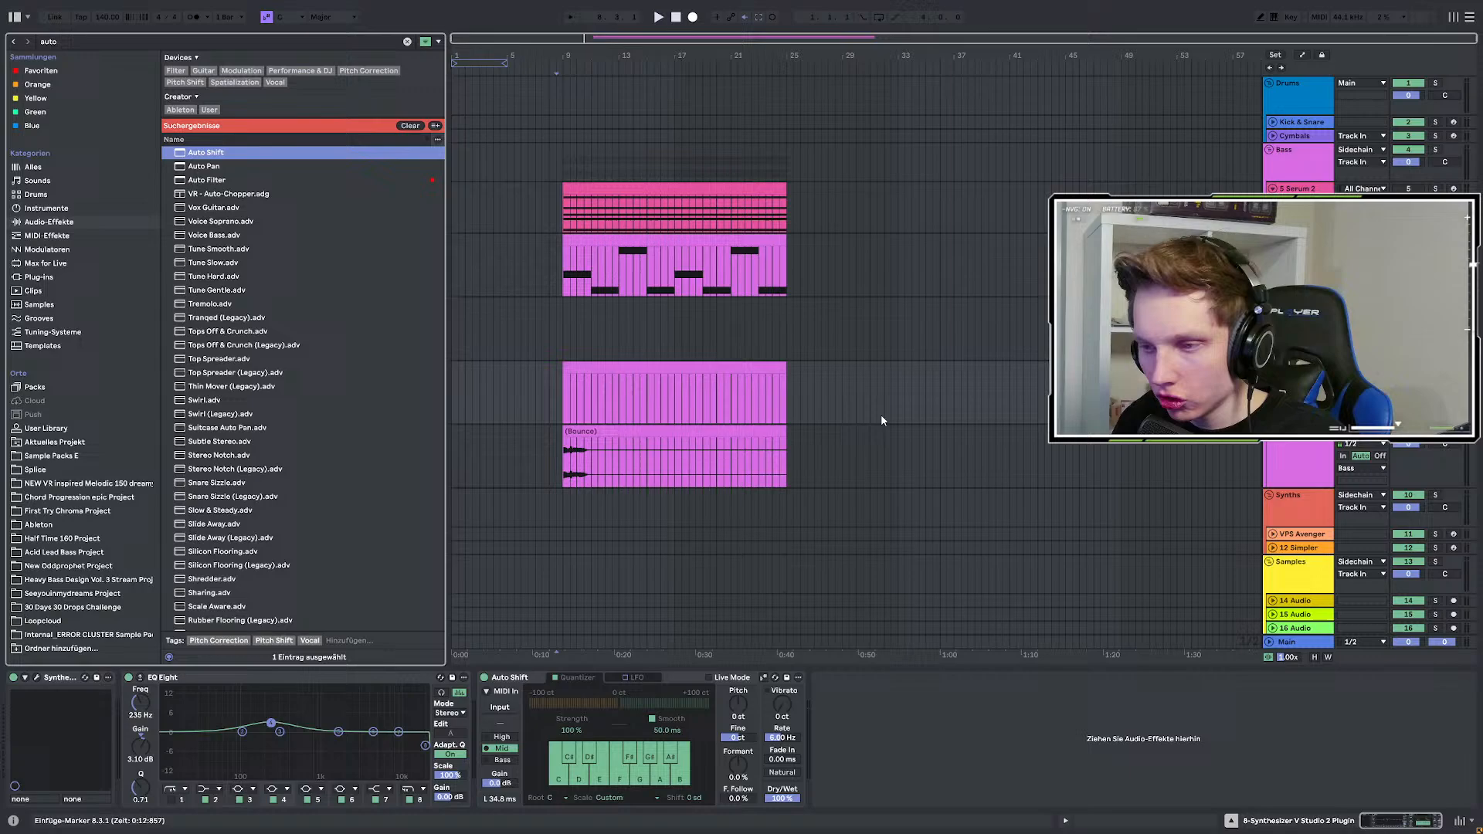
Deactivate EQ Eight on the Synthesizer V track and play the phrase from bar 9.
left_click(687, 678)
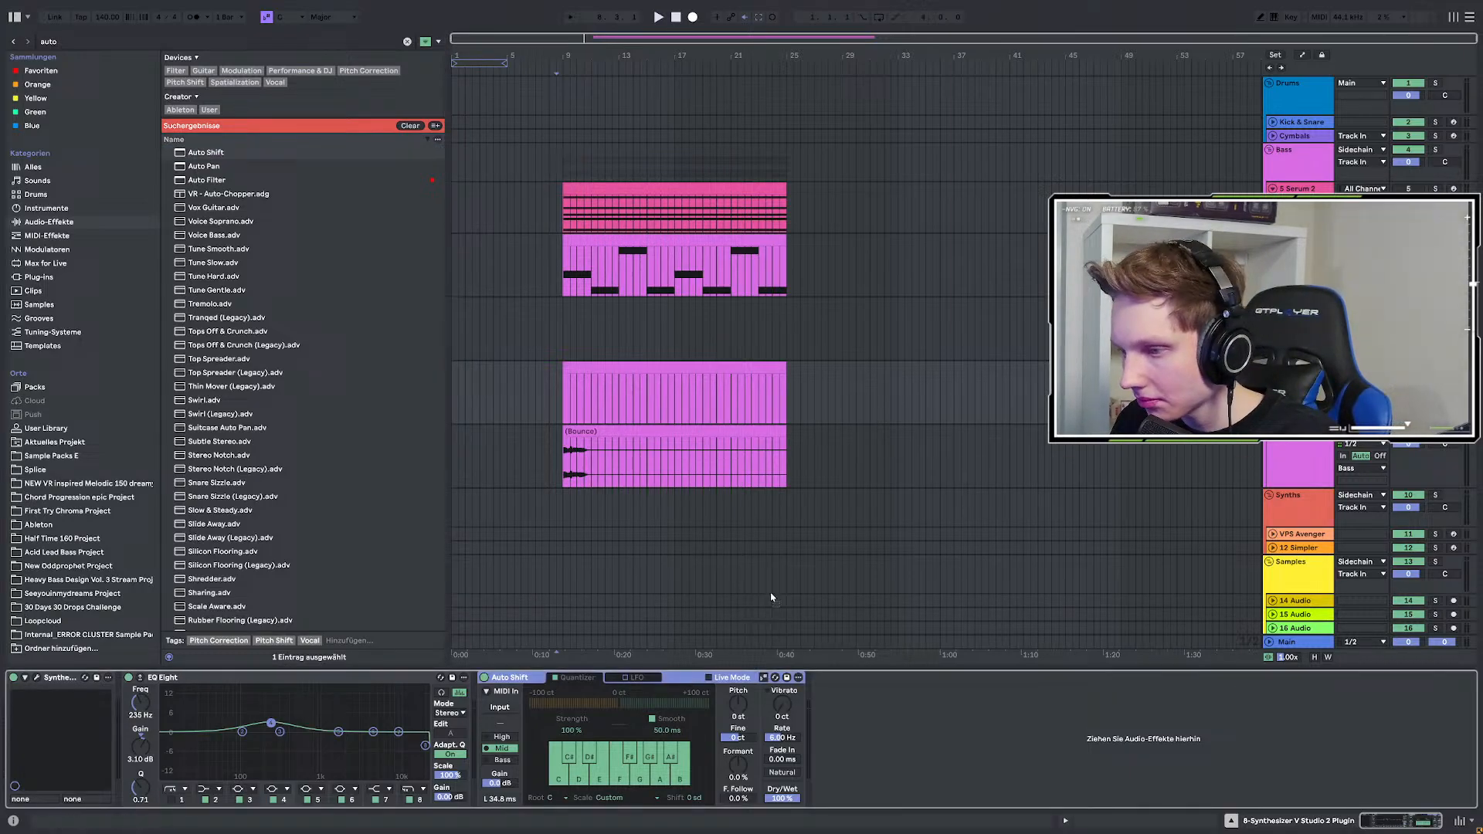
left_click(129, 678)
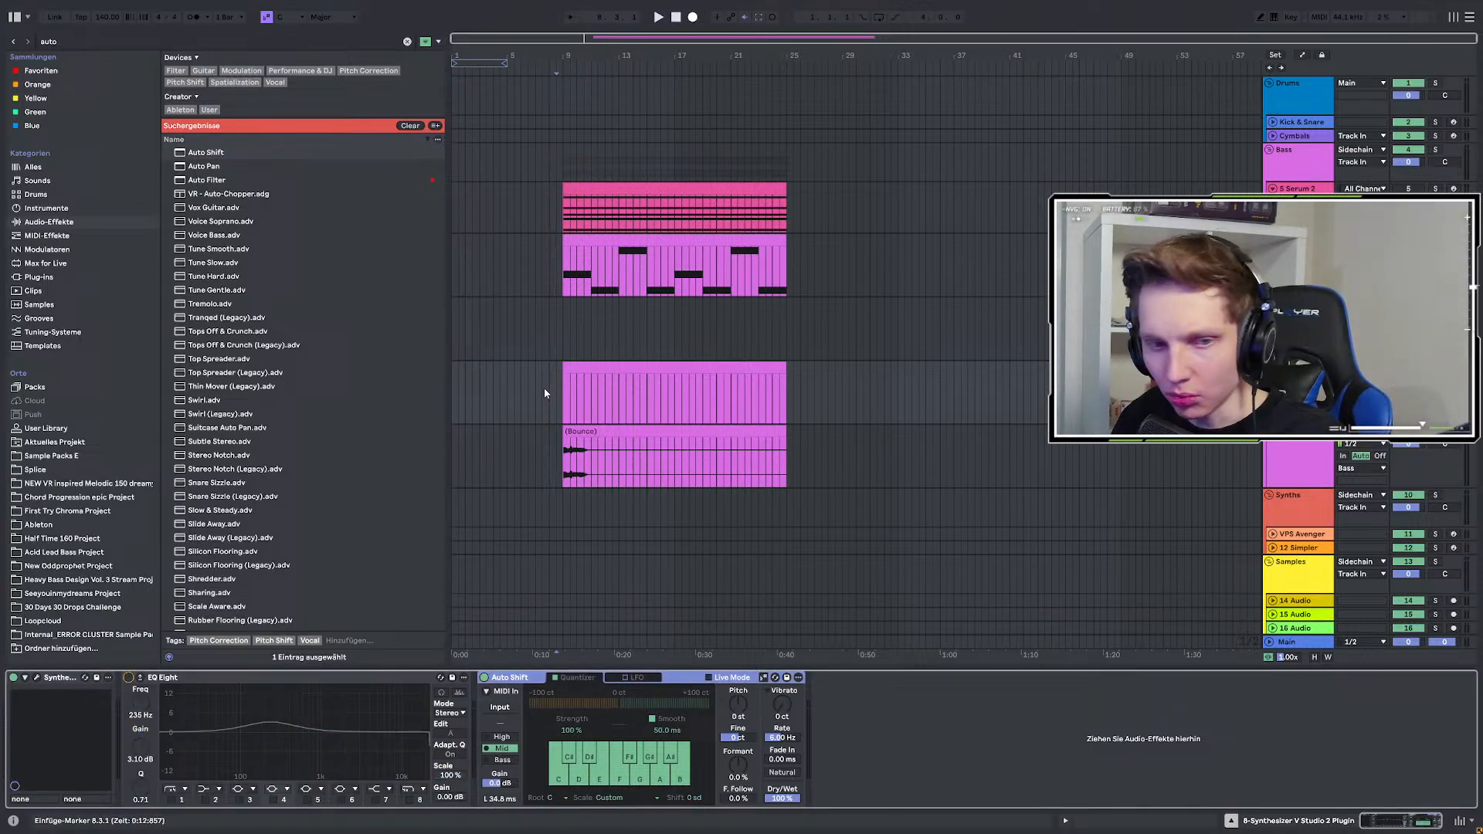
left_click(563, 403)
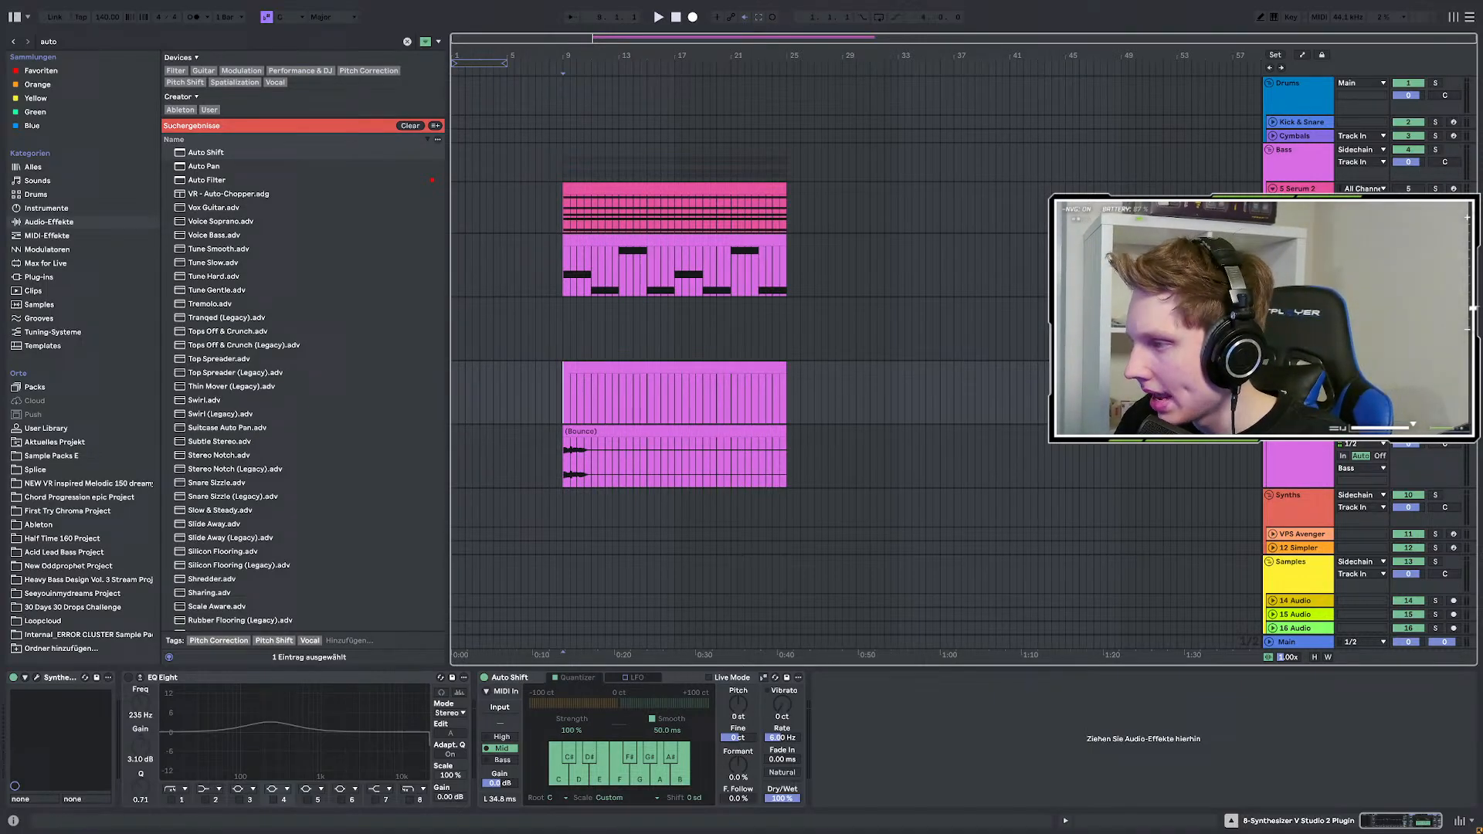
key("space")
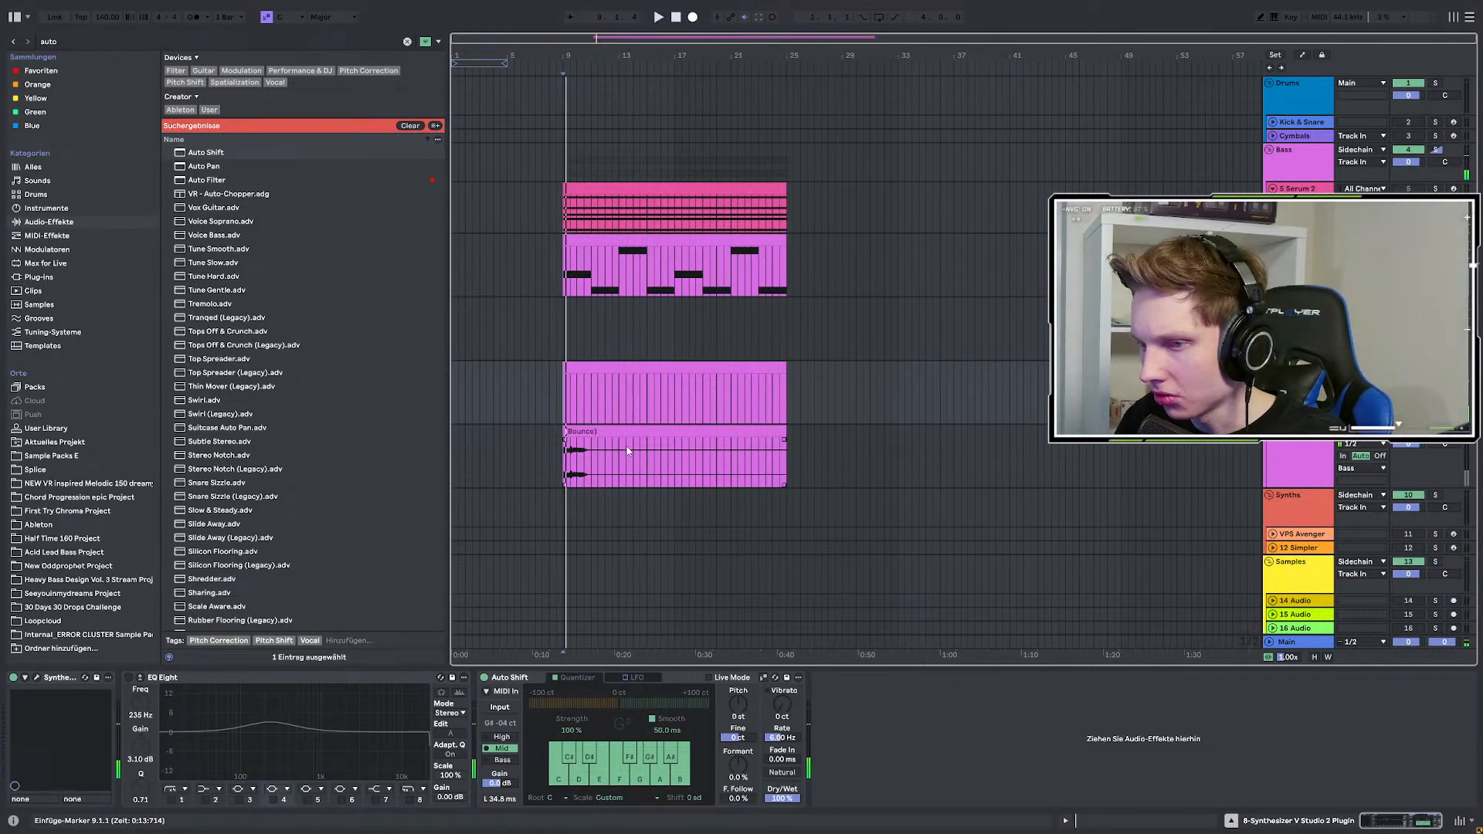
key("space")
Move the older bounced clip to bar 17 and switch off Auto Shift on the Synthesizer V track.
left_click_drag(587, 432, 706, 451)
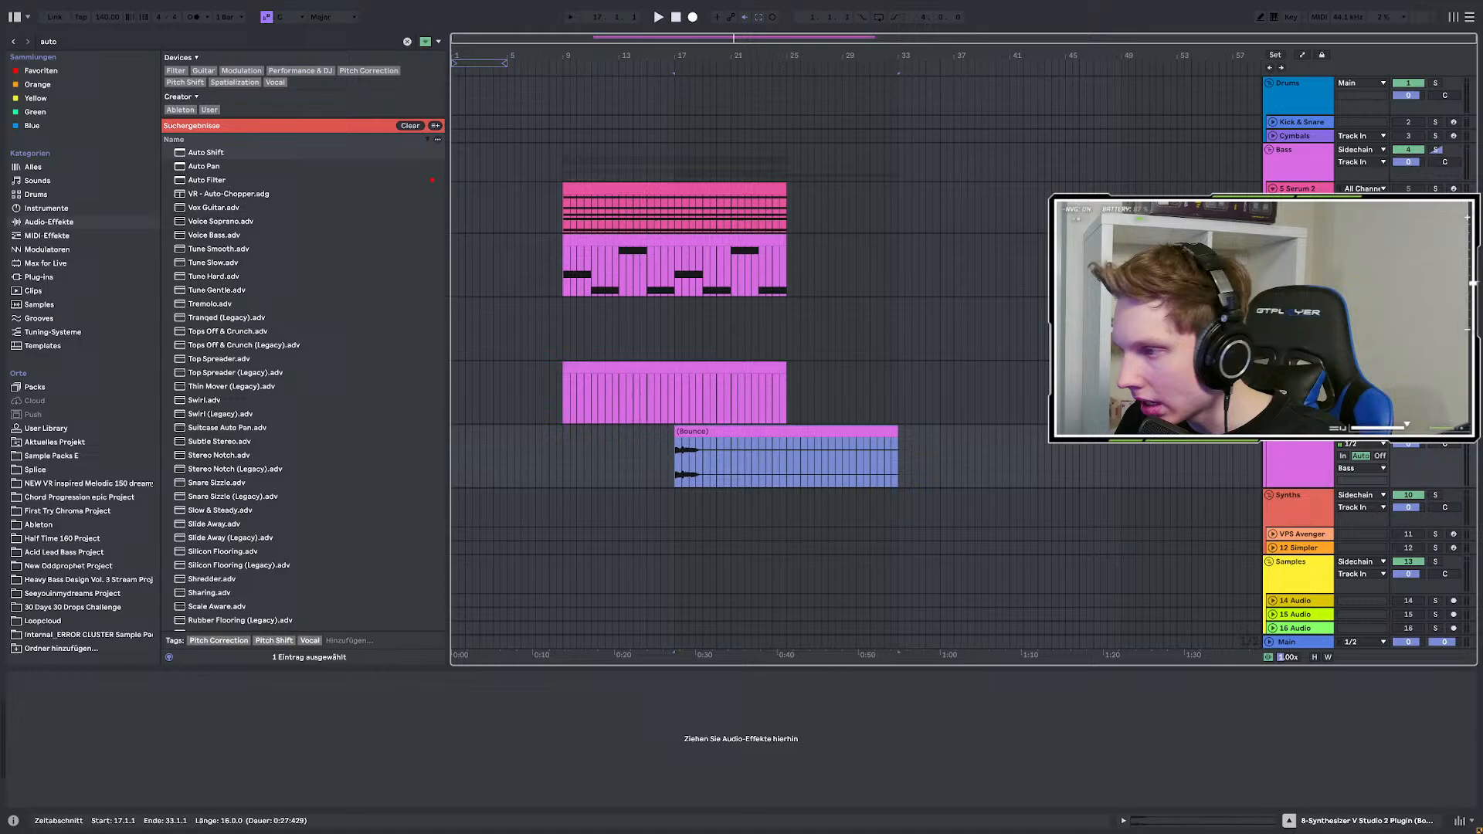
right_click(654, 369)
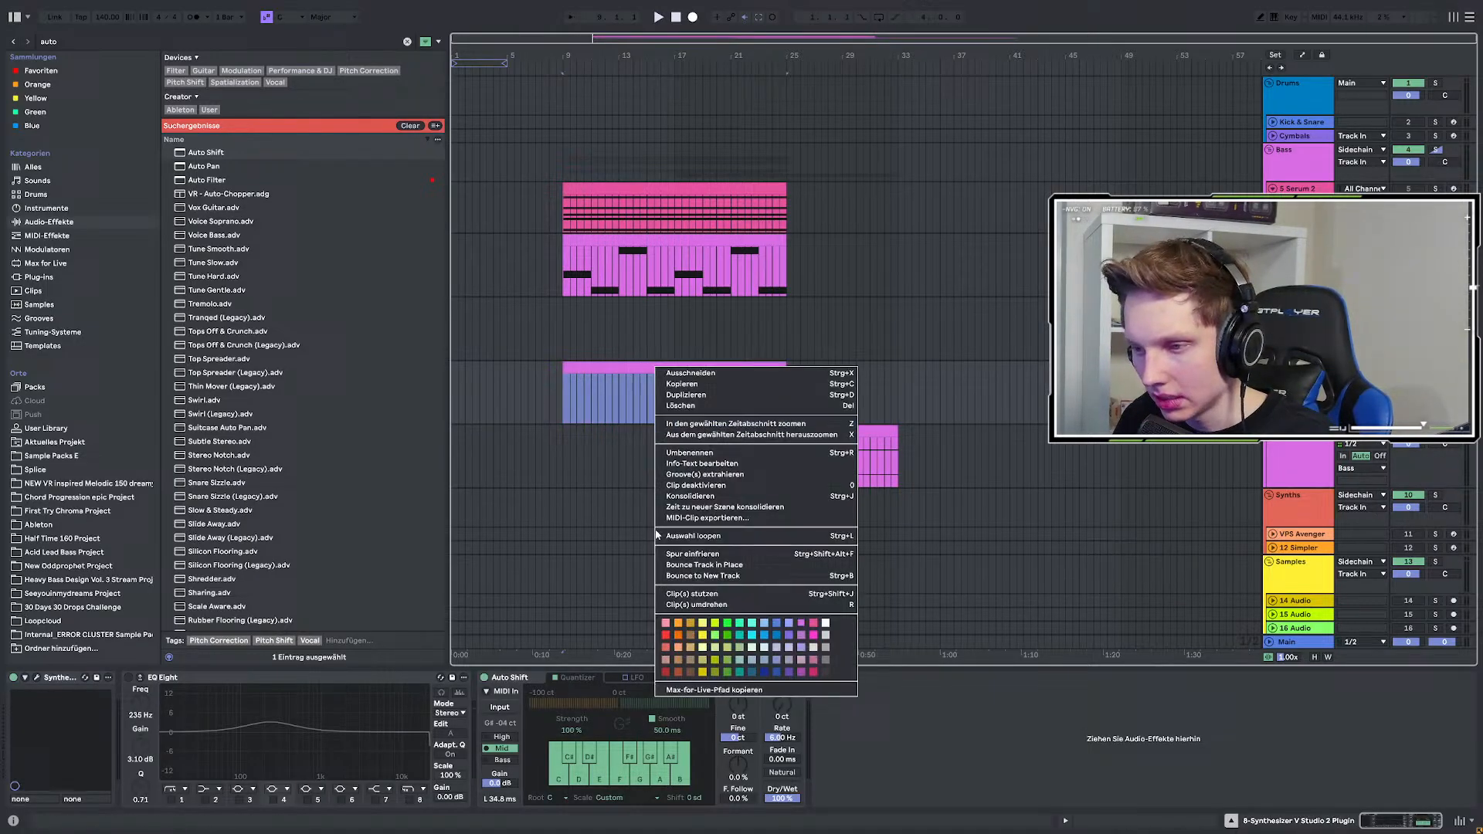
left_click(486, 678)
left_click(484, 677)
left_click(710, 365)
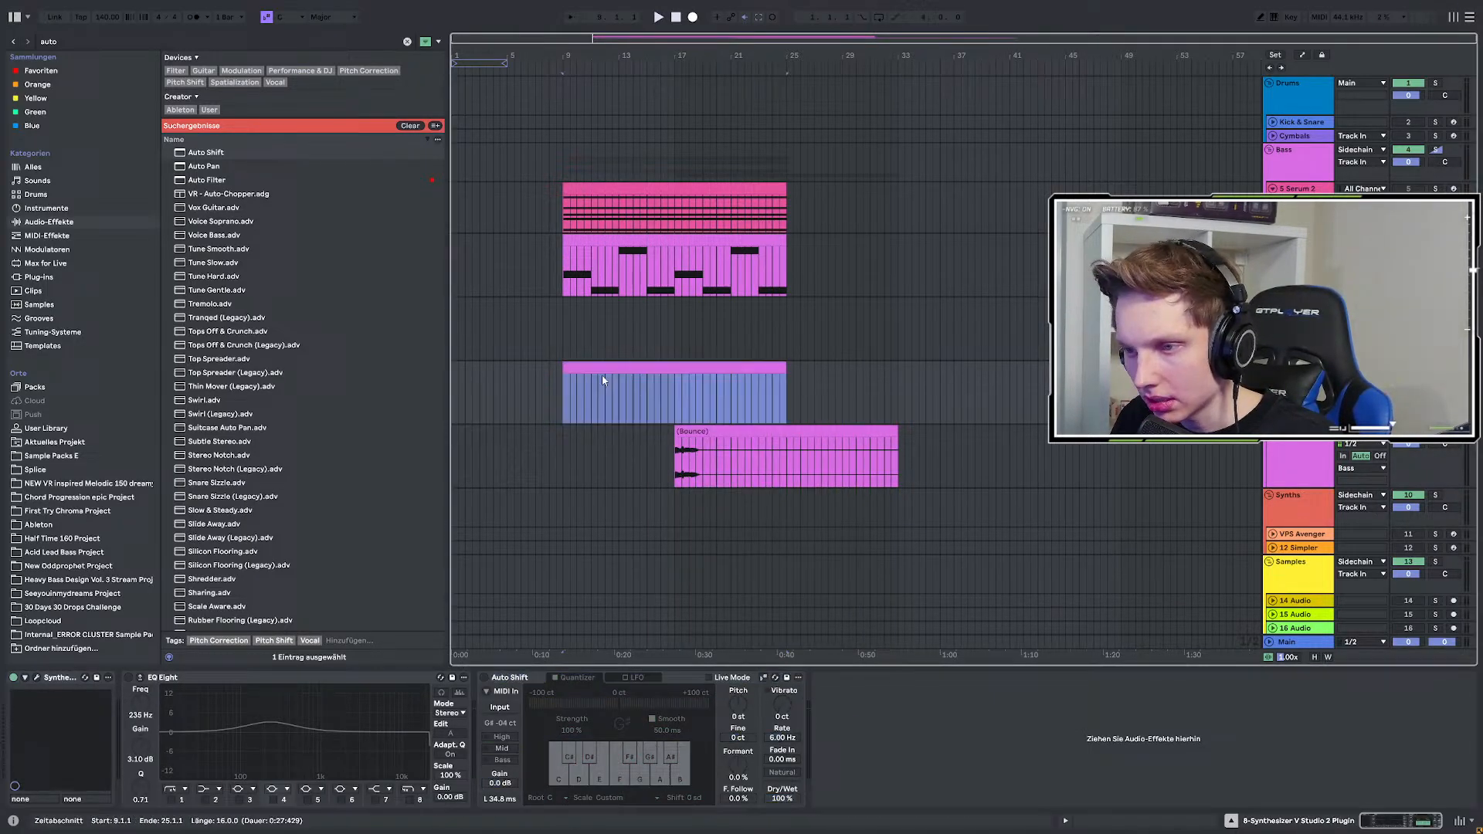
Bounce the Synthesizer V MIDI clip to a new track and play the result from bar 9.
right_click(591, 369)
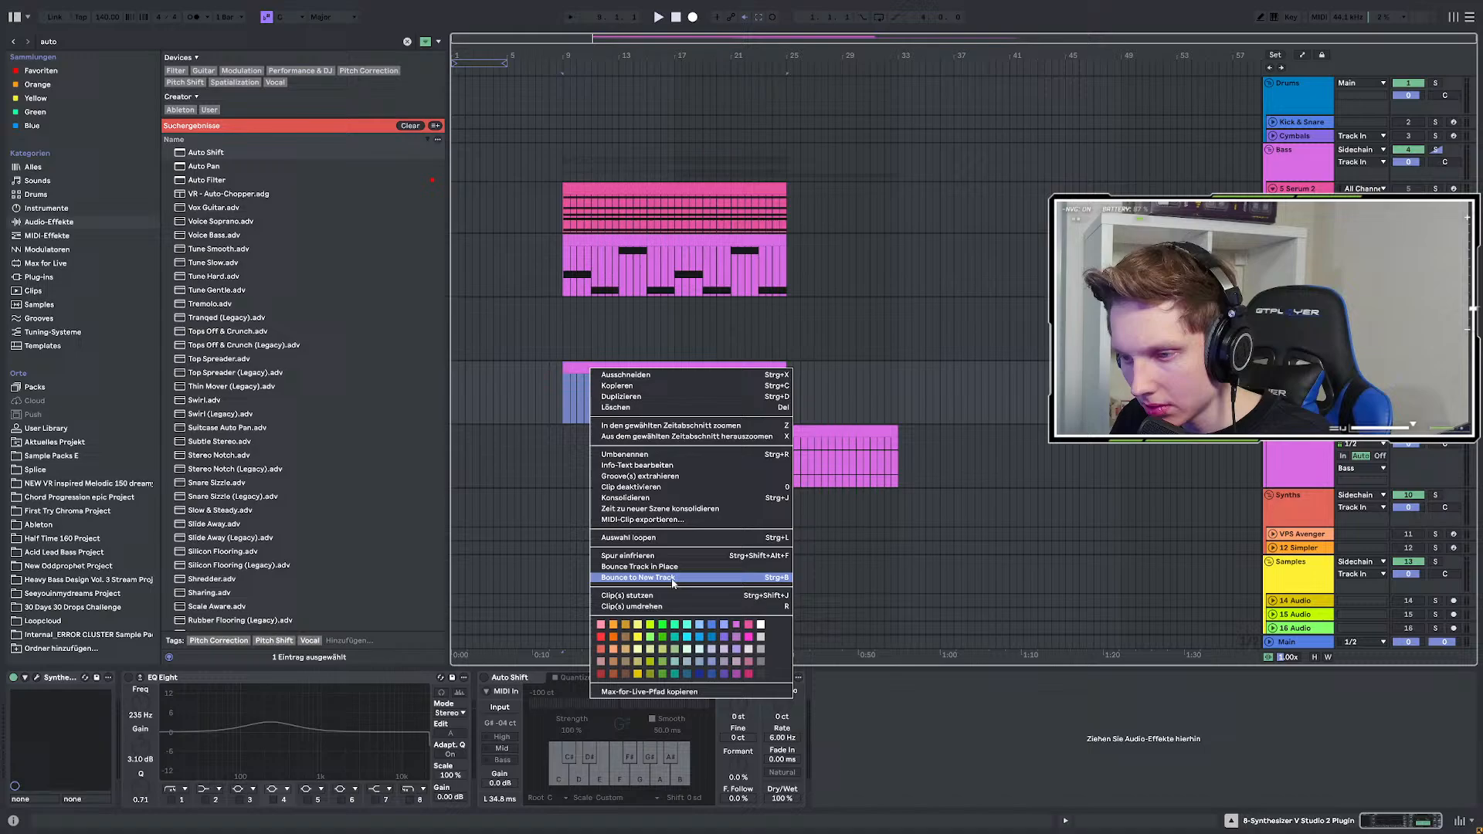
left_click(649, 579)
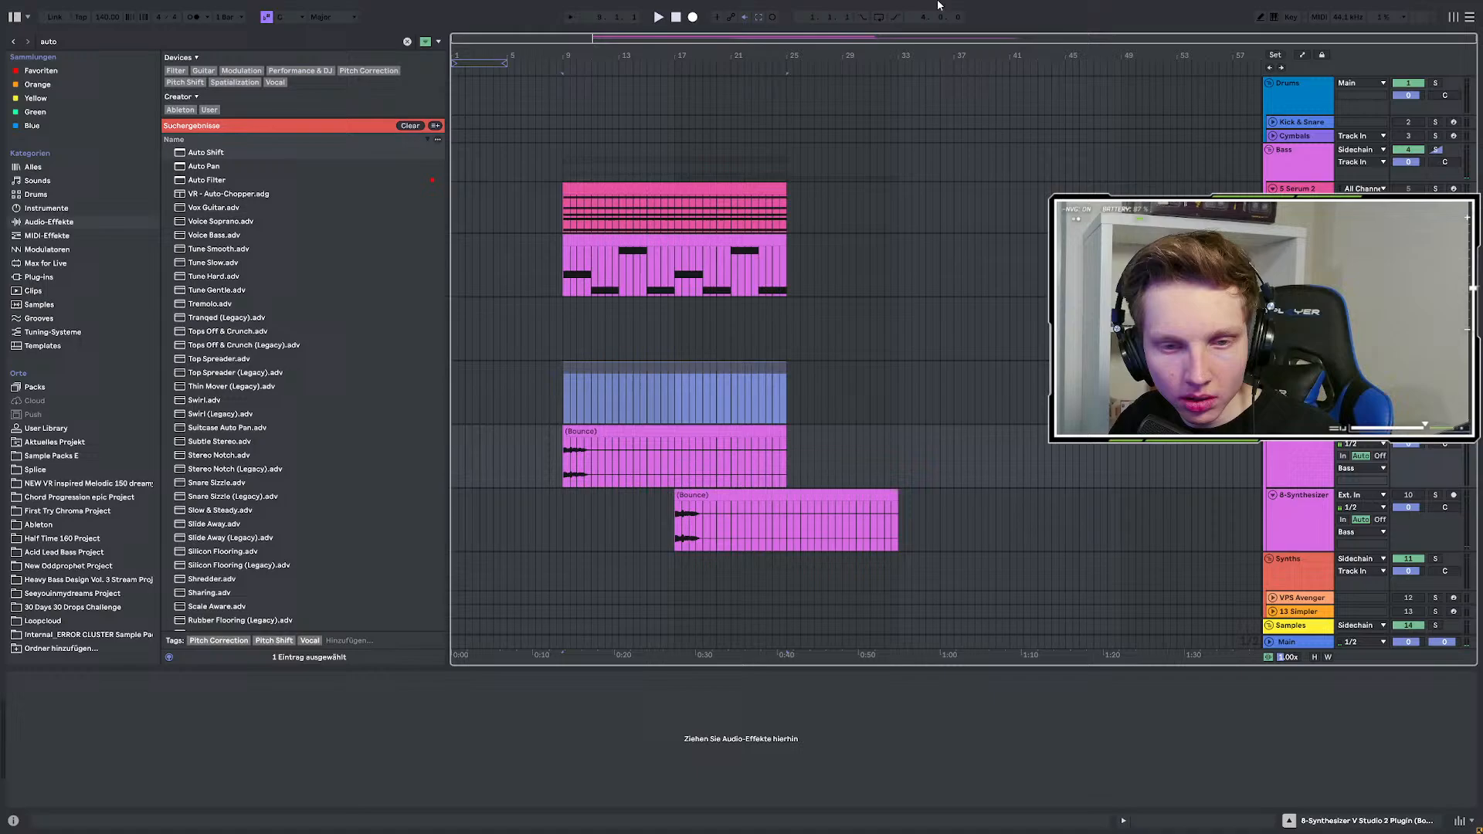
key("space")
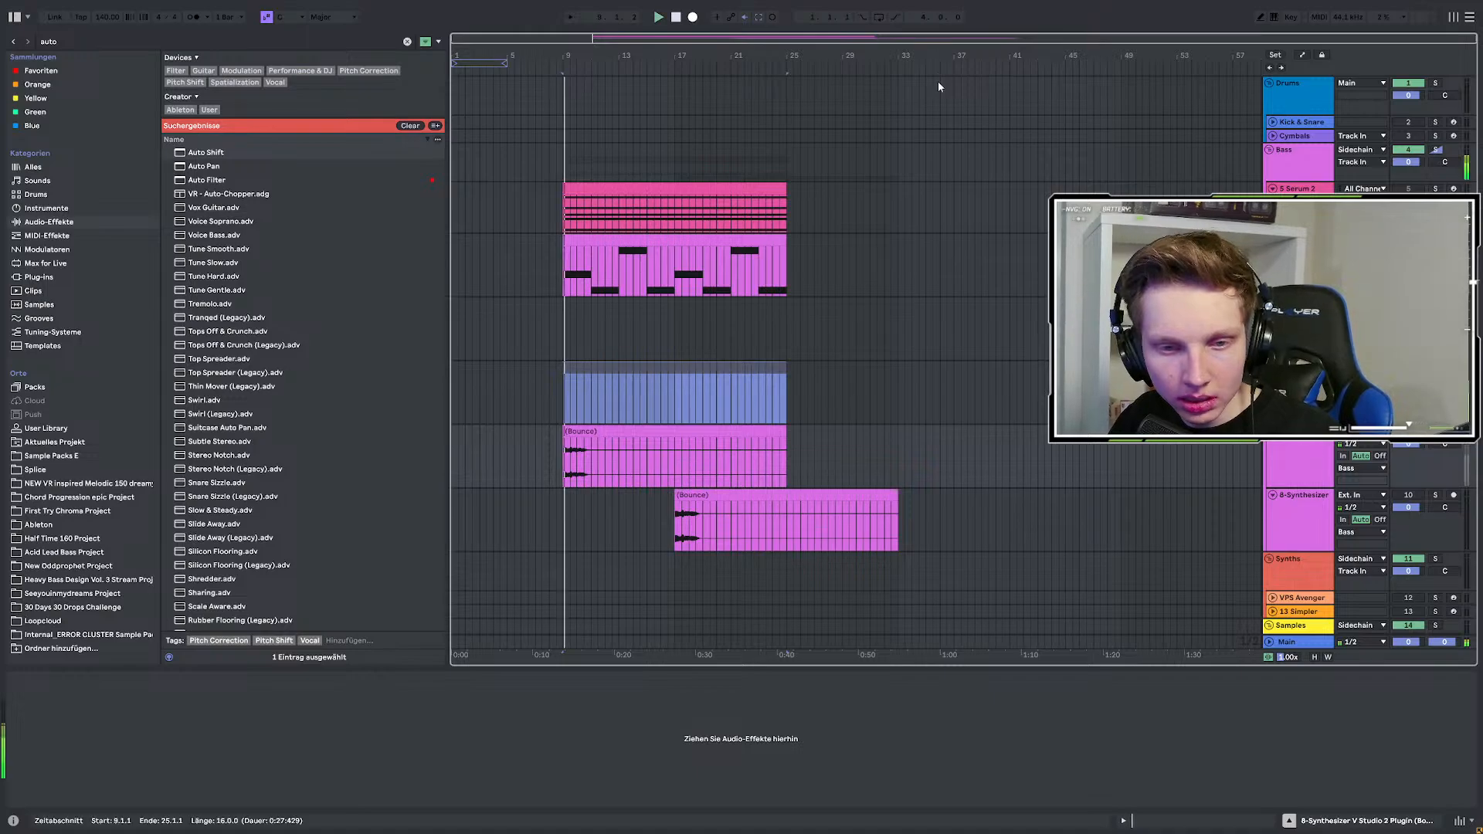
key("space")
Delete the older bounce at bar 17 and the deactivated MIDI clip, and show Auto Shift on the new bounce's track.
left_click(719, 499)
key("Delete")
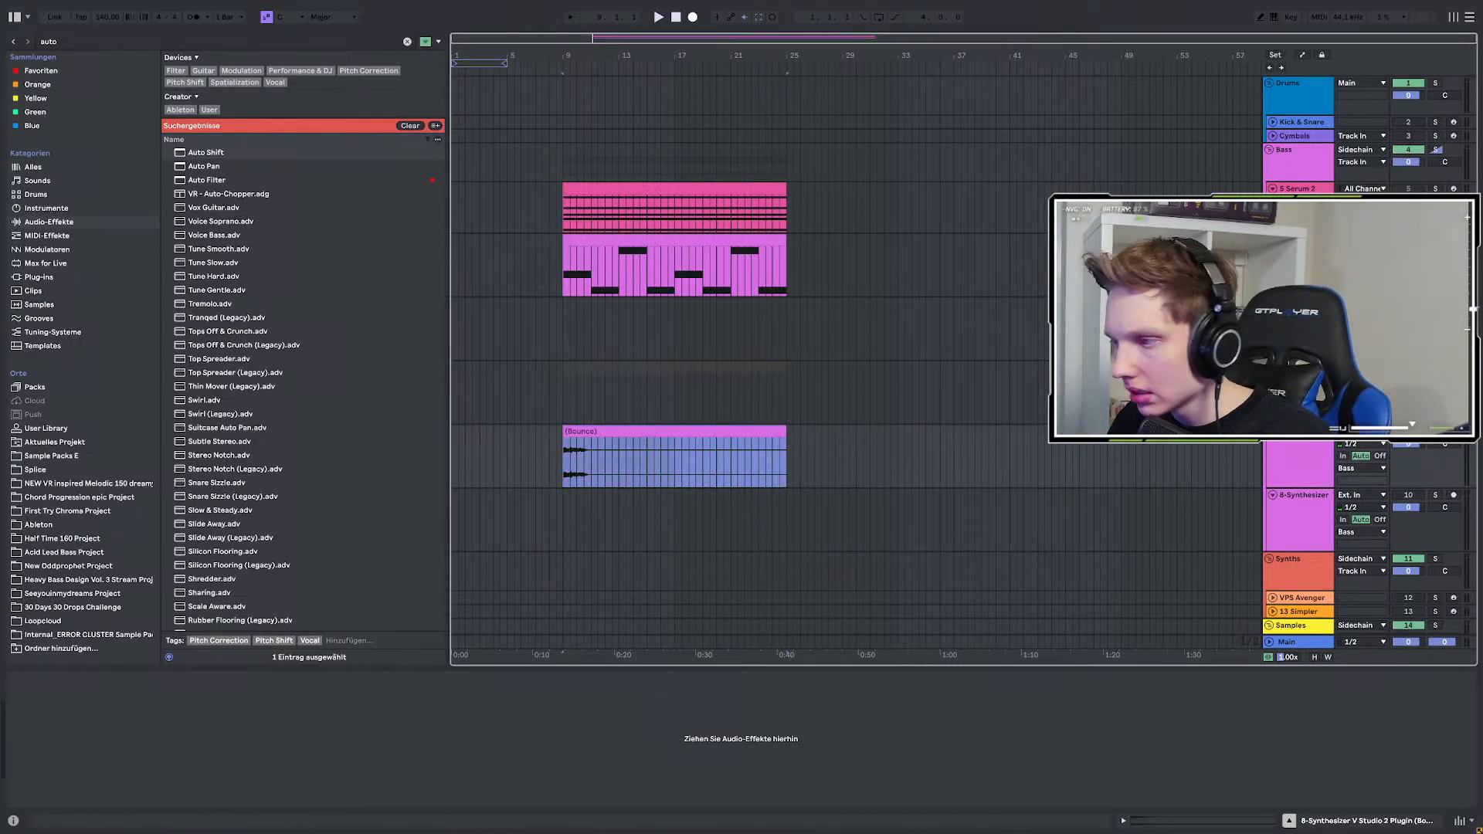
key("space")
left_click(1309, 460)
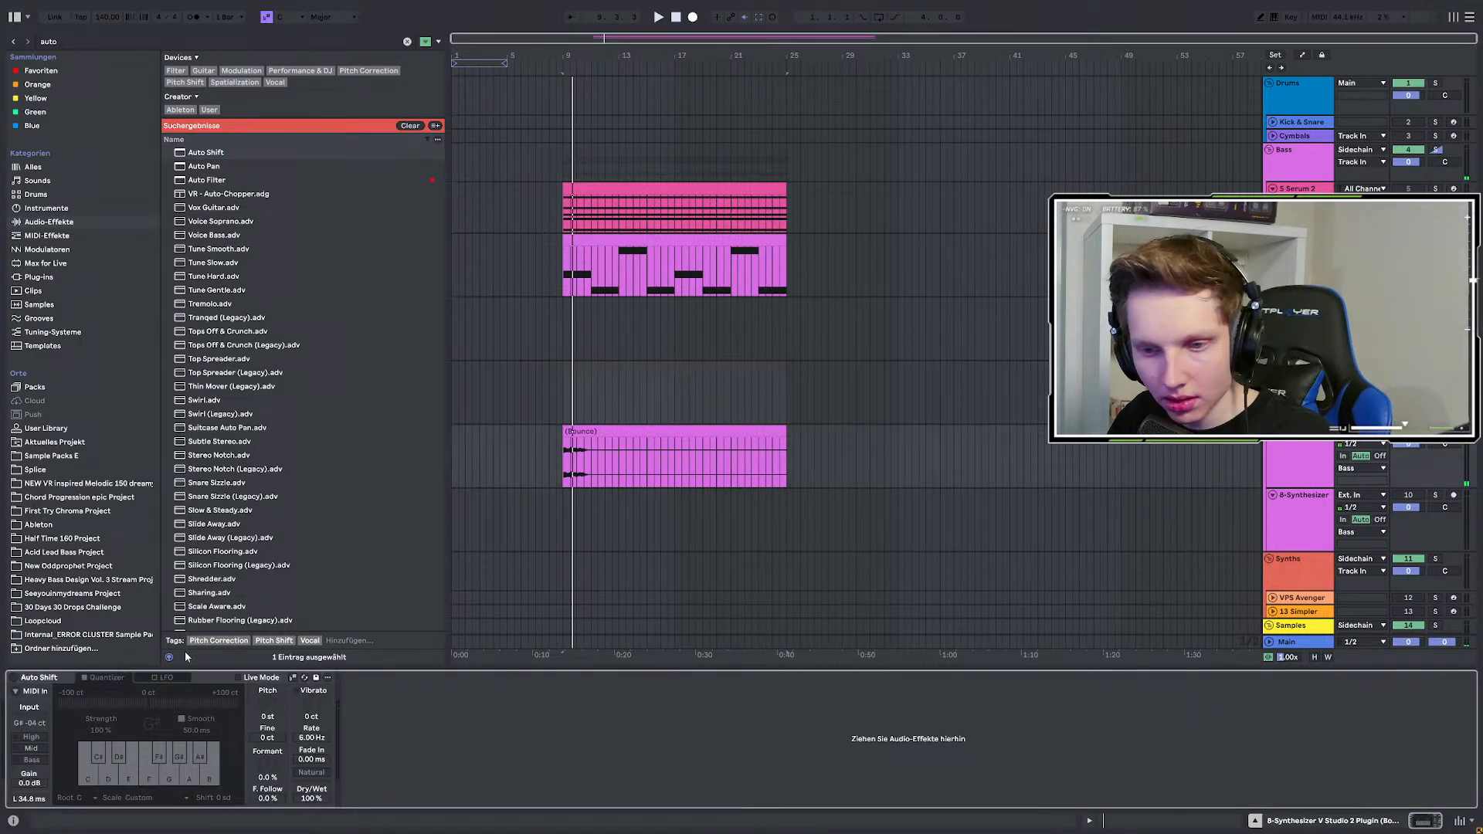
Activate Auto Shift on the bounced vocal and set its input range to High, root to D# and scale to Minor.
left_click(34, 684)
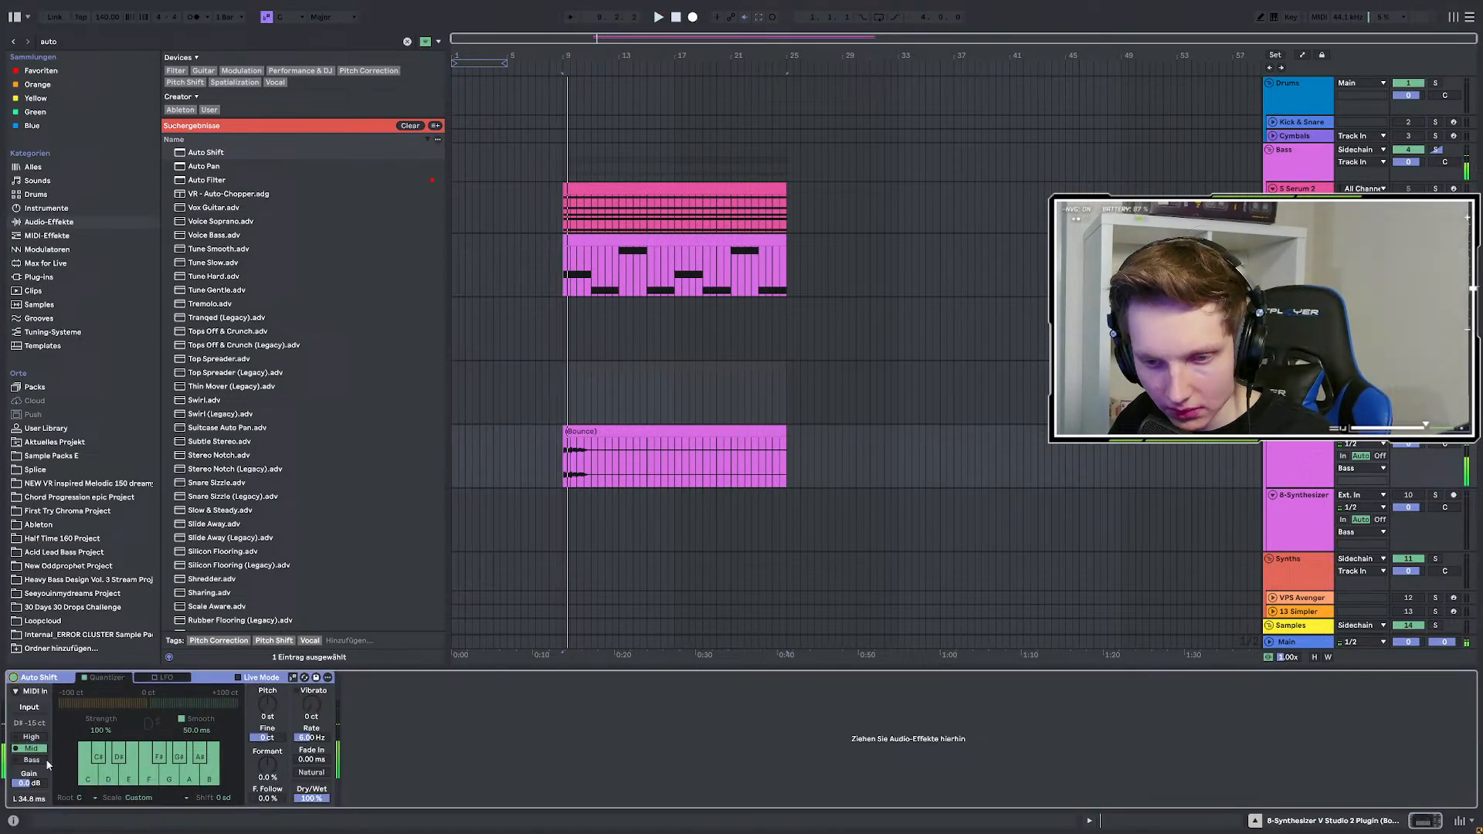
left_click(31, 737)
left_click(83, 799)
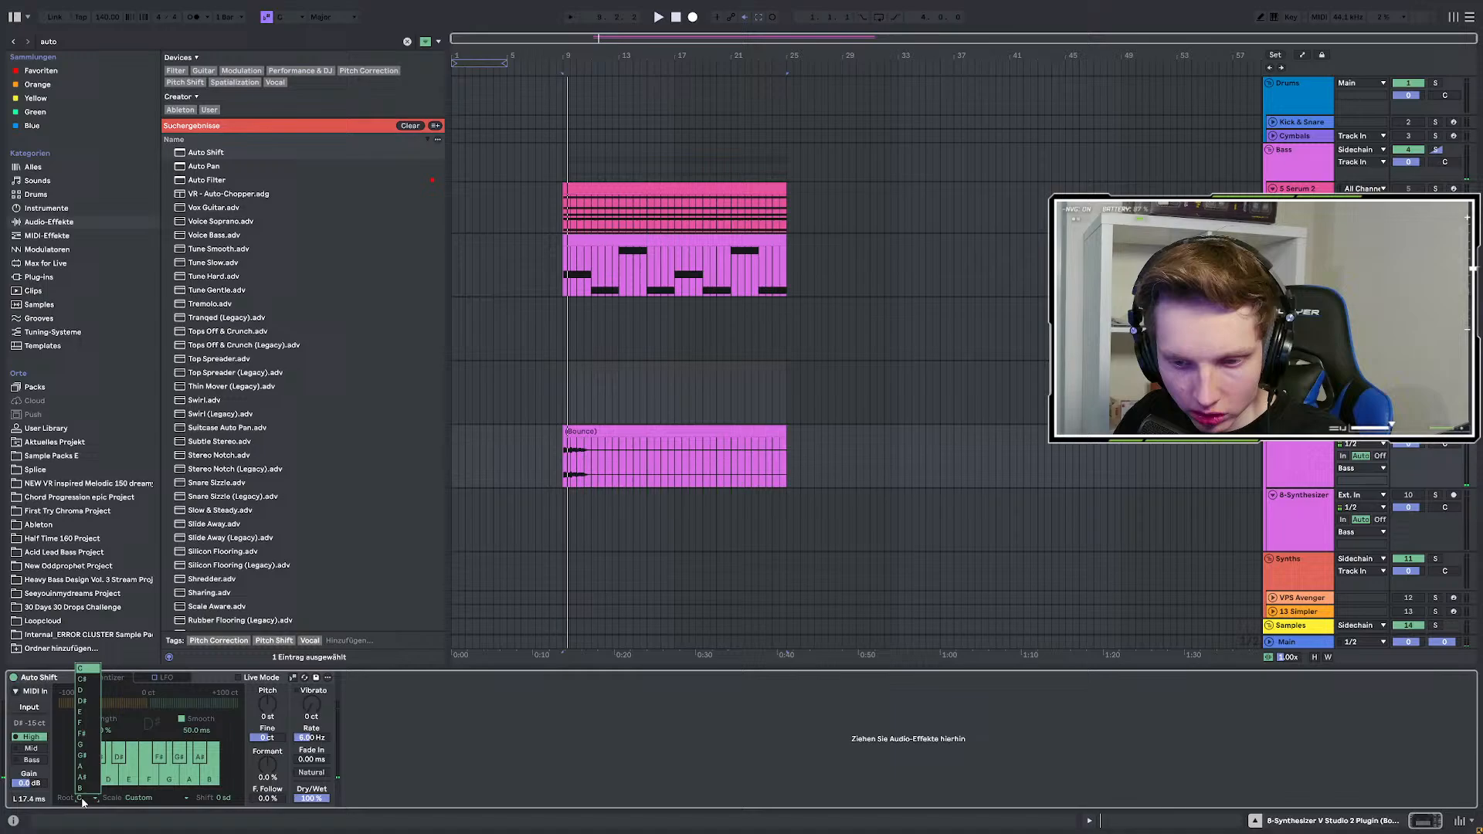
left_click(86, 704)
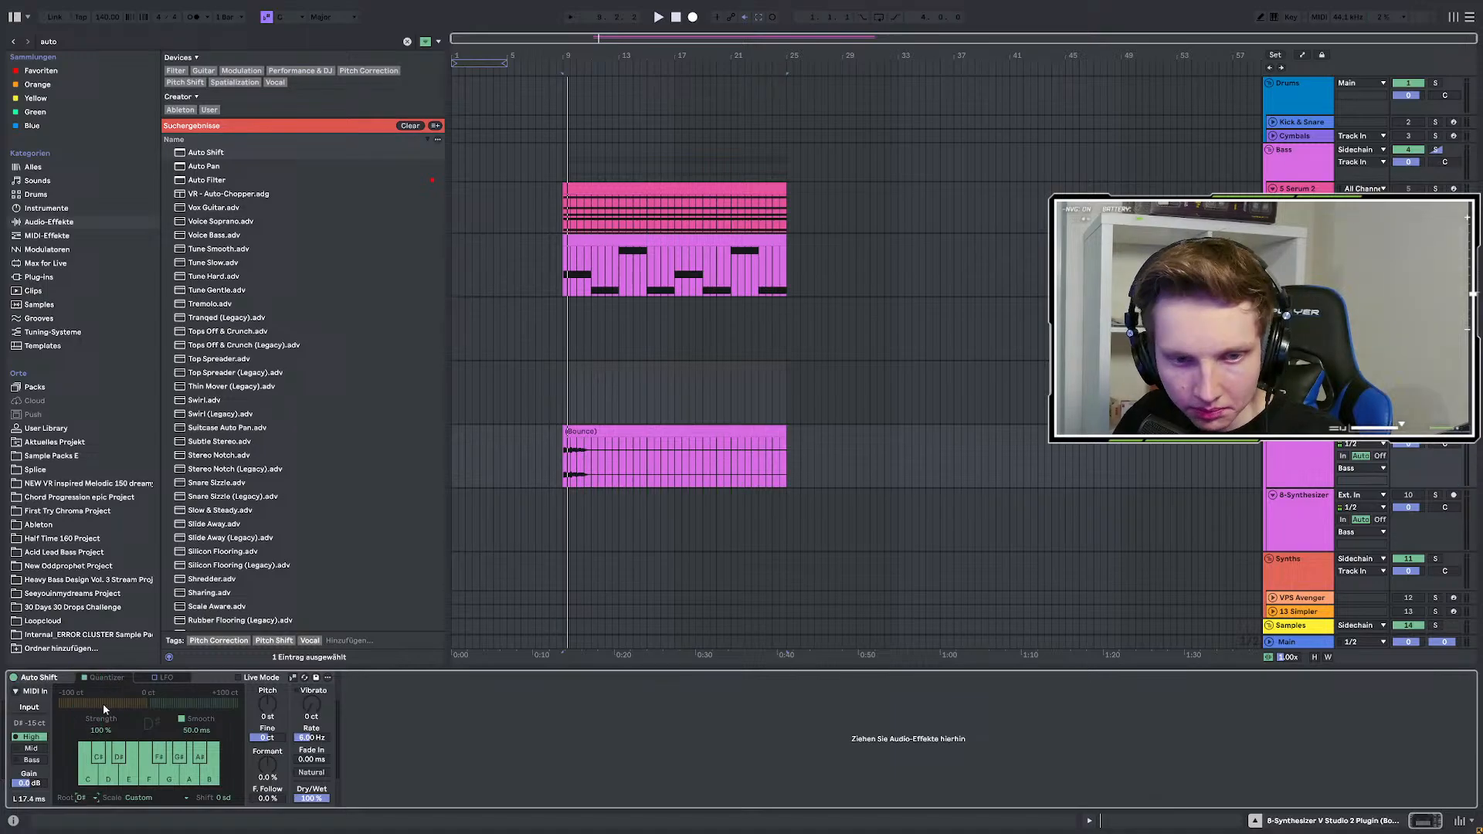
left_click(157, 801)
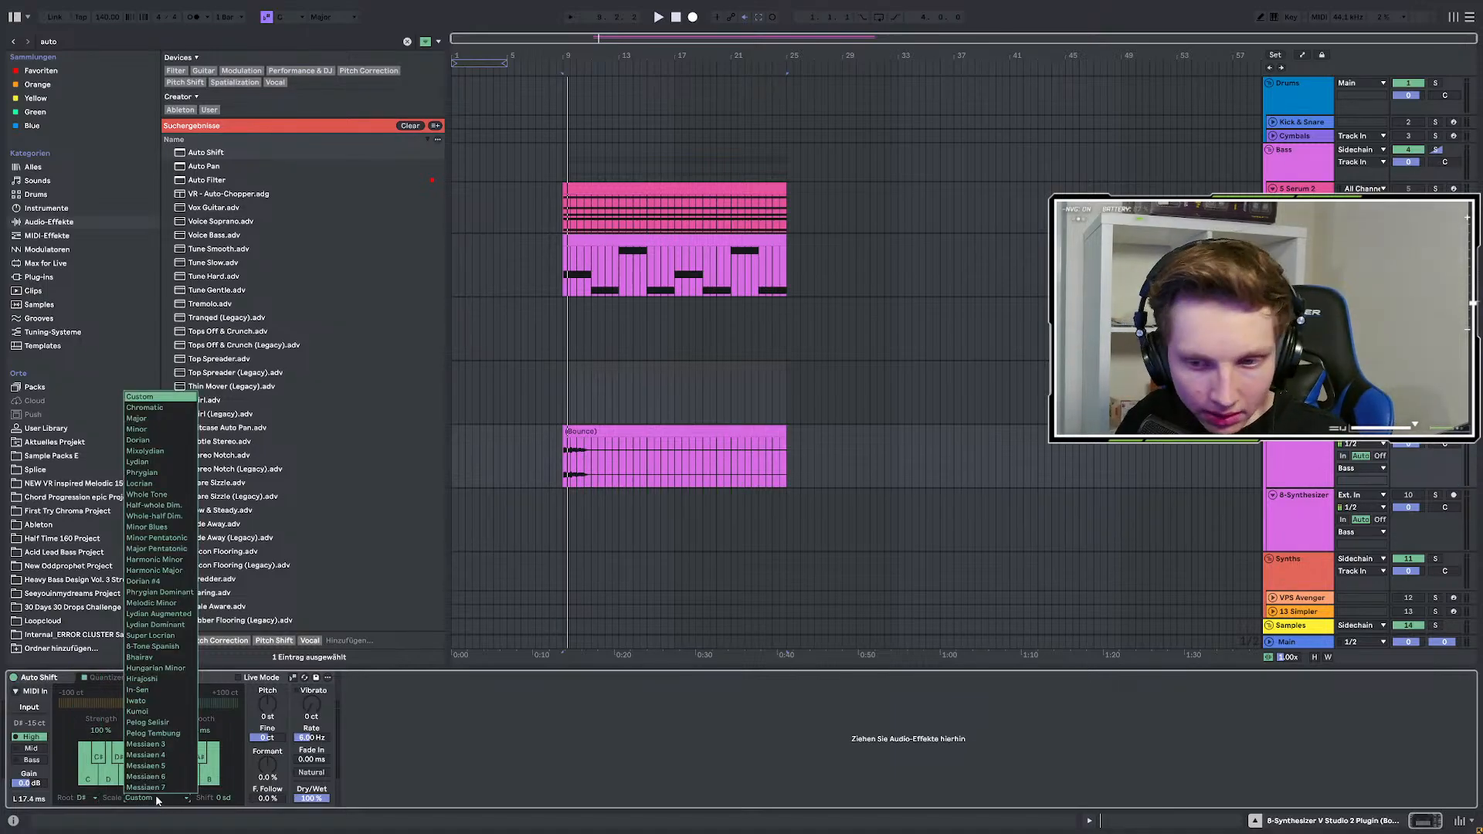
left_click(159, 431)
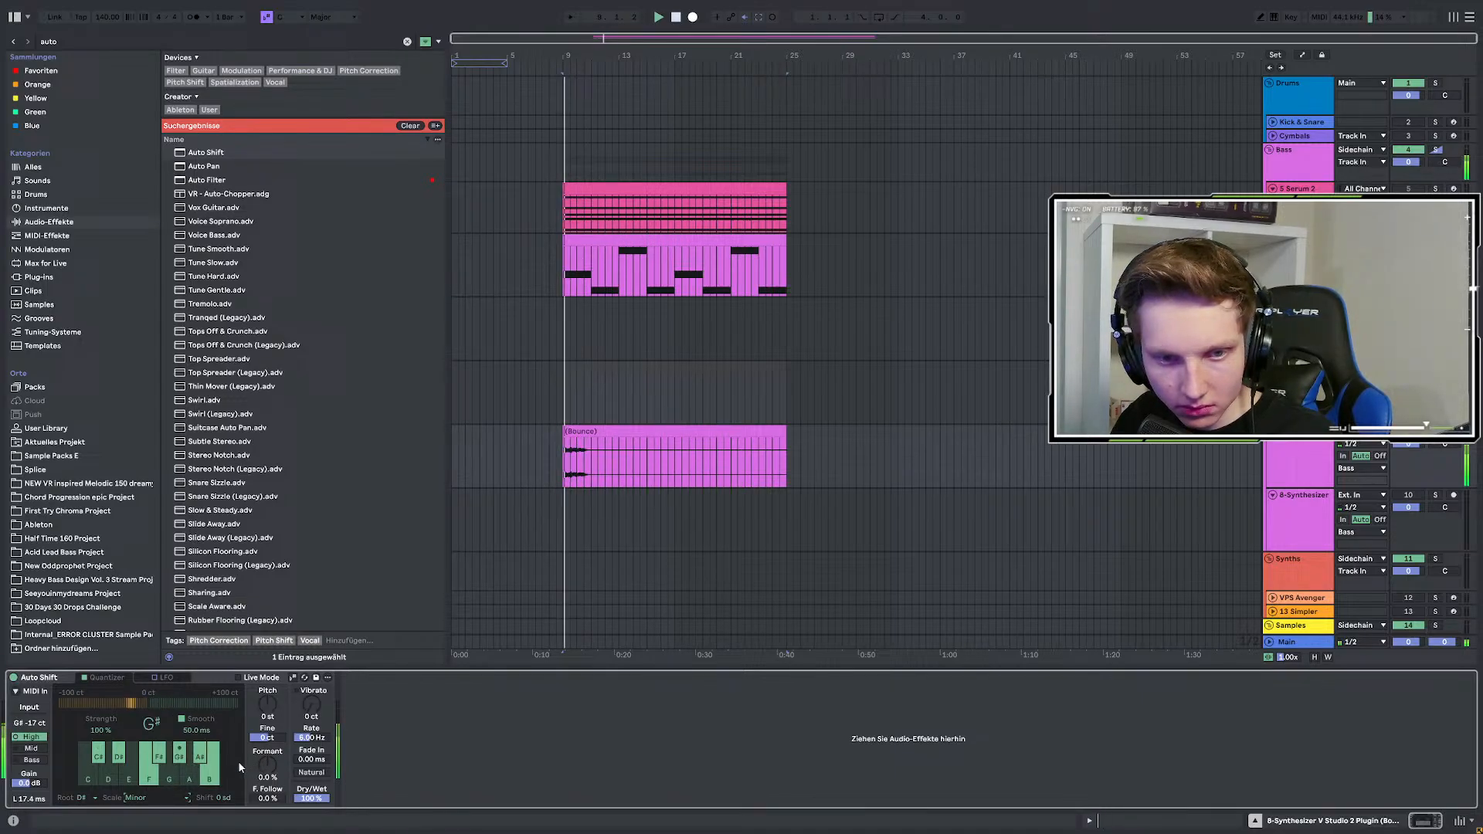
Set Auto Shift's Smooth time to 0.00 ms and play the tuned vocal.
key("space")
key("space")
left_click_drag(193, 731, 191, 739)
key("space")
key("space")
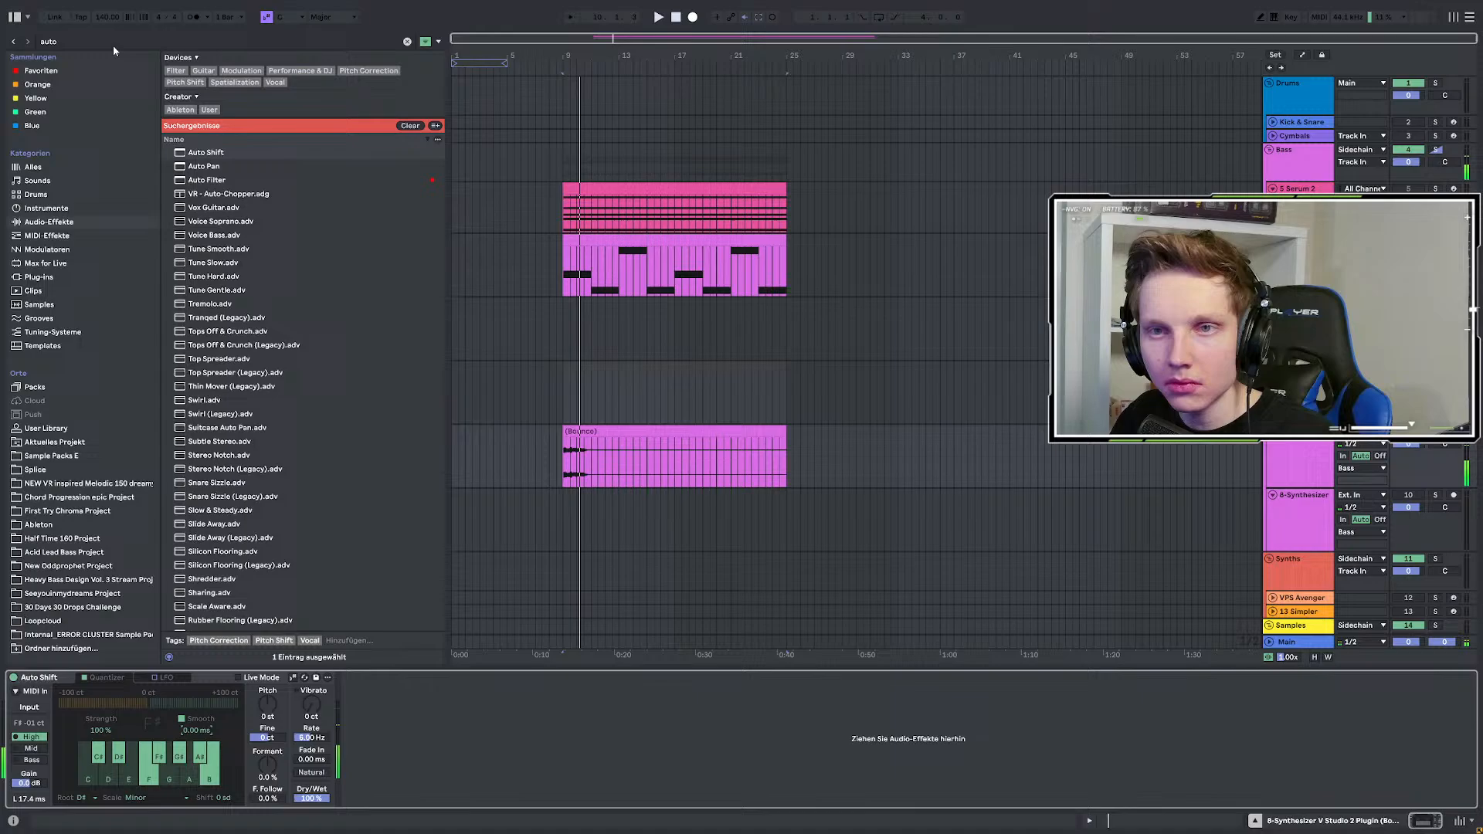
Search the favourites for "vr" and expand the VR - Creative Ableton Racks Vol. 1 folder.
key("ctrl+f")
type("vr")
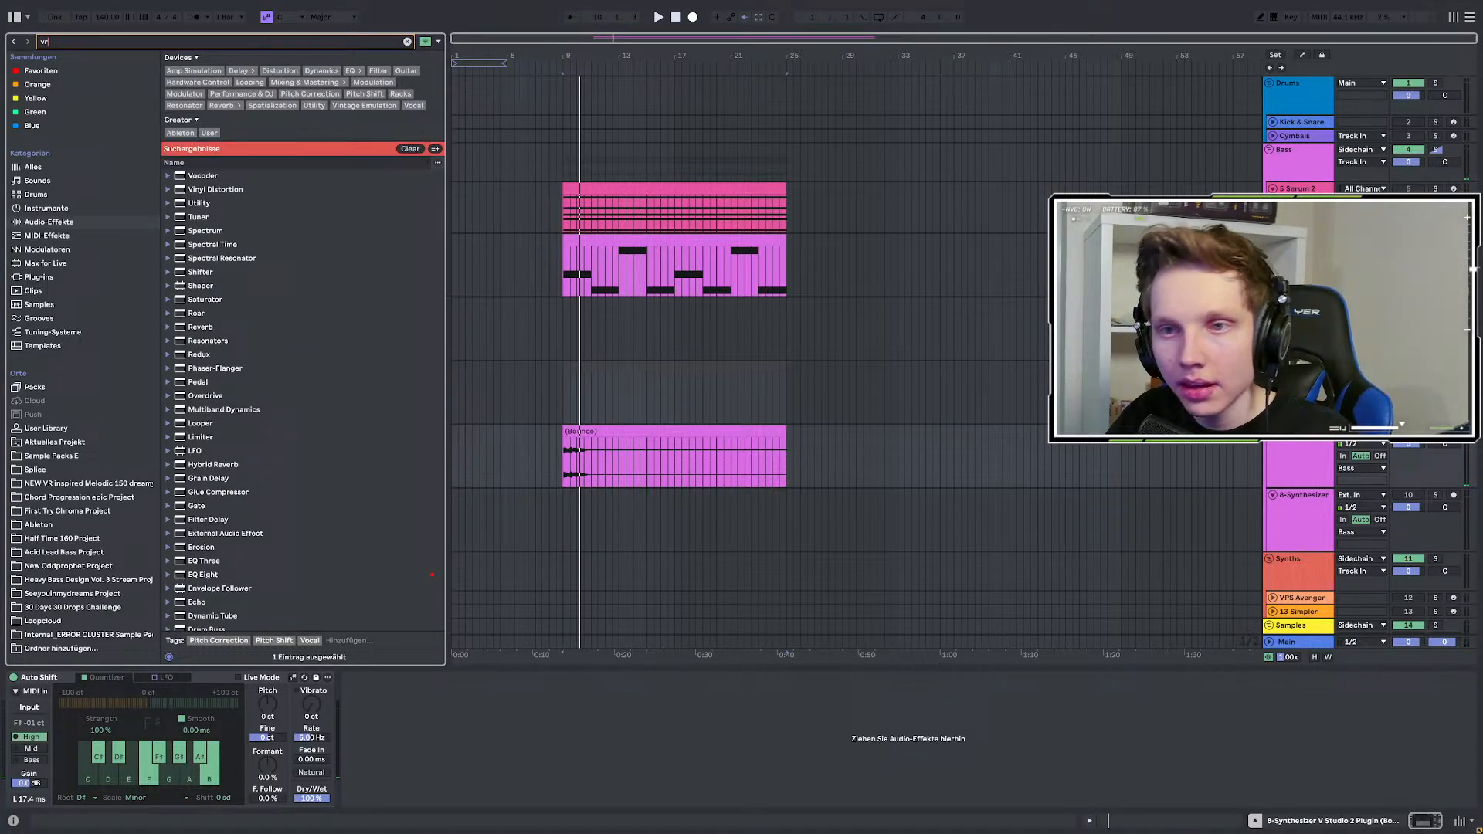
left_click(65, 72)
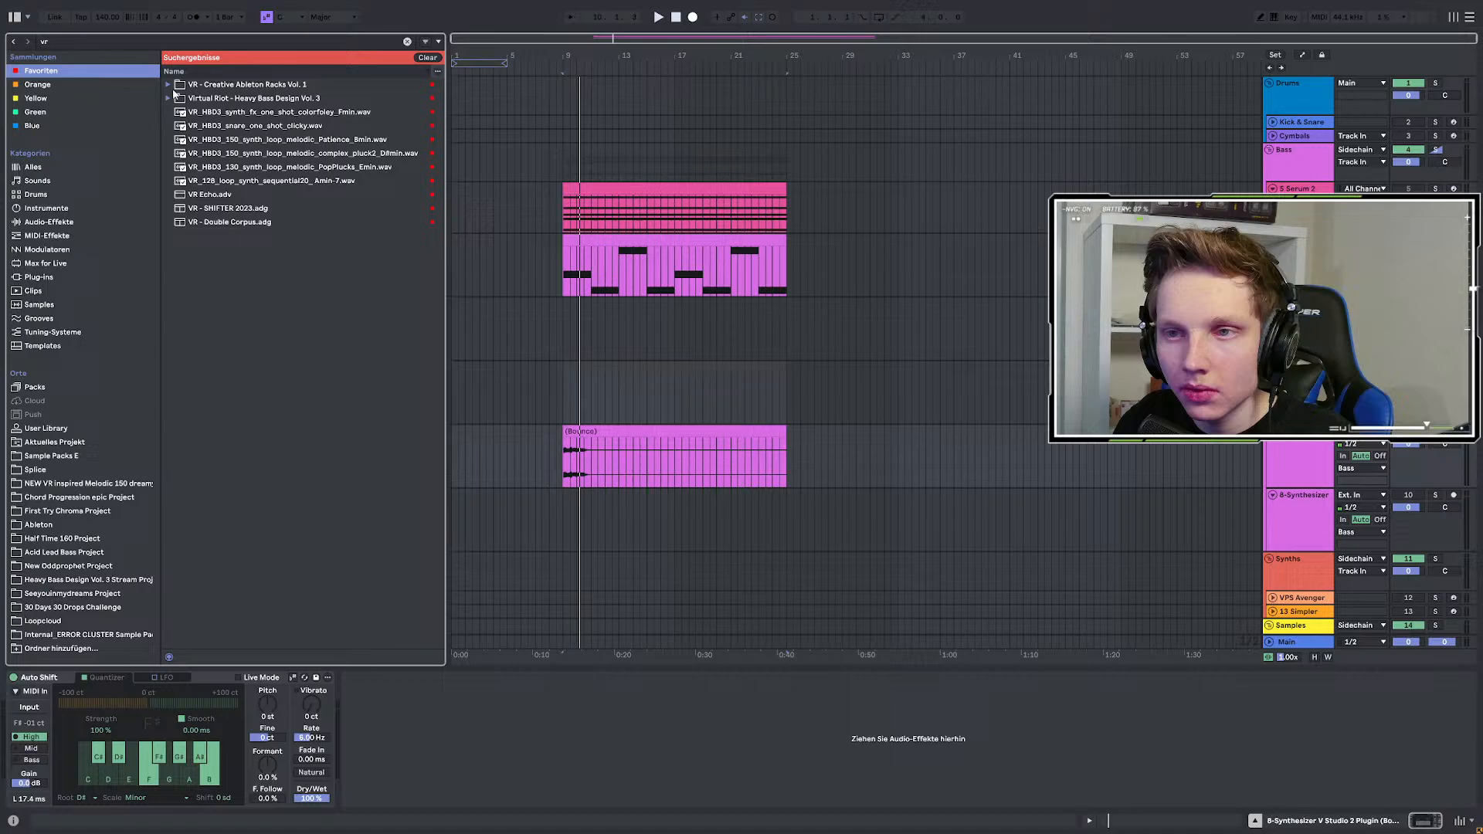
left_click(170, 85)
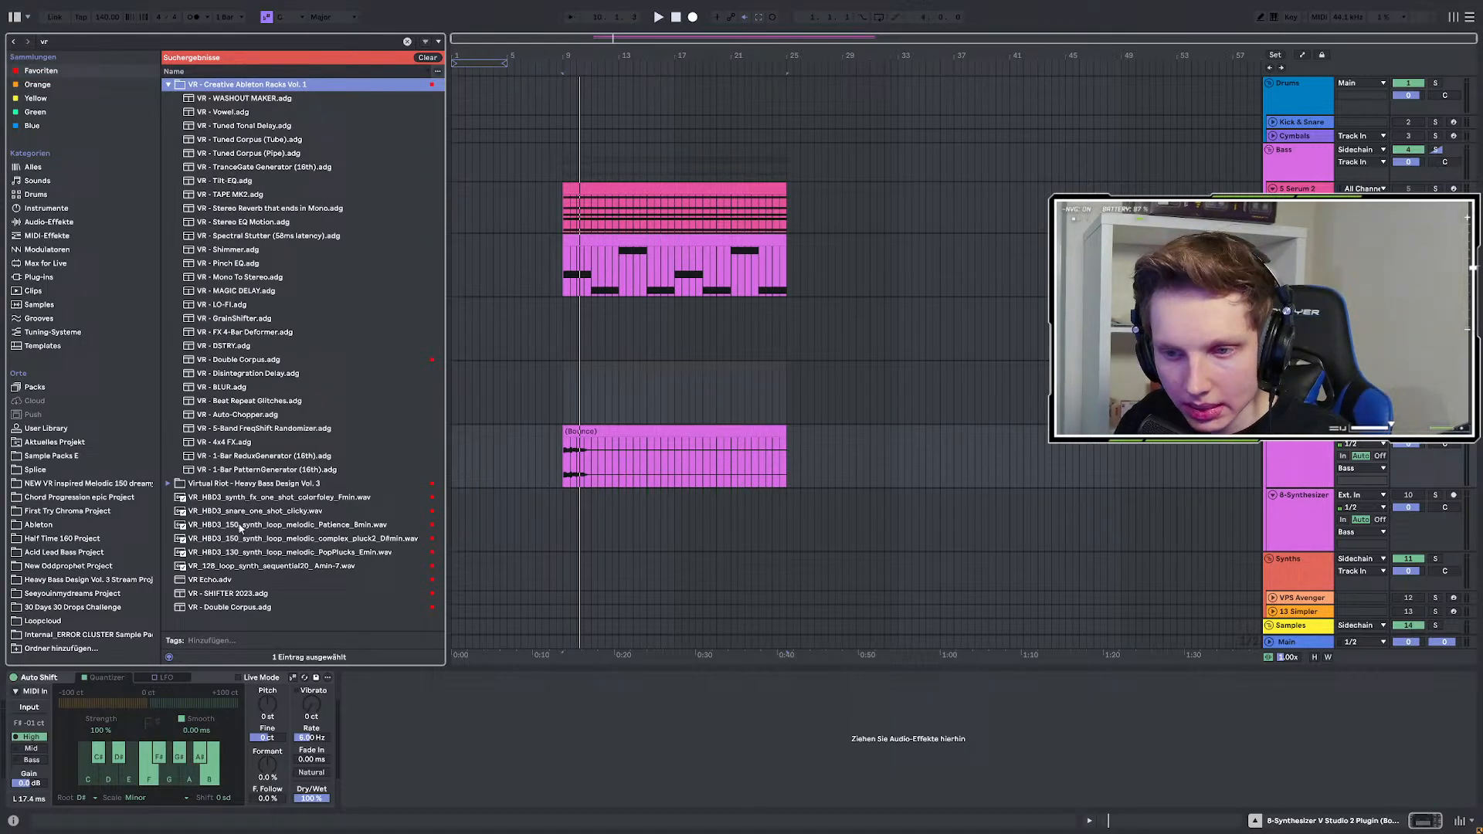
Search for "vocal" and narrow the results to the User Library.
left_click(77, 43)
type("v")
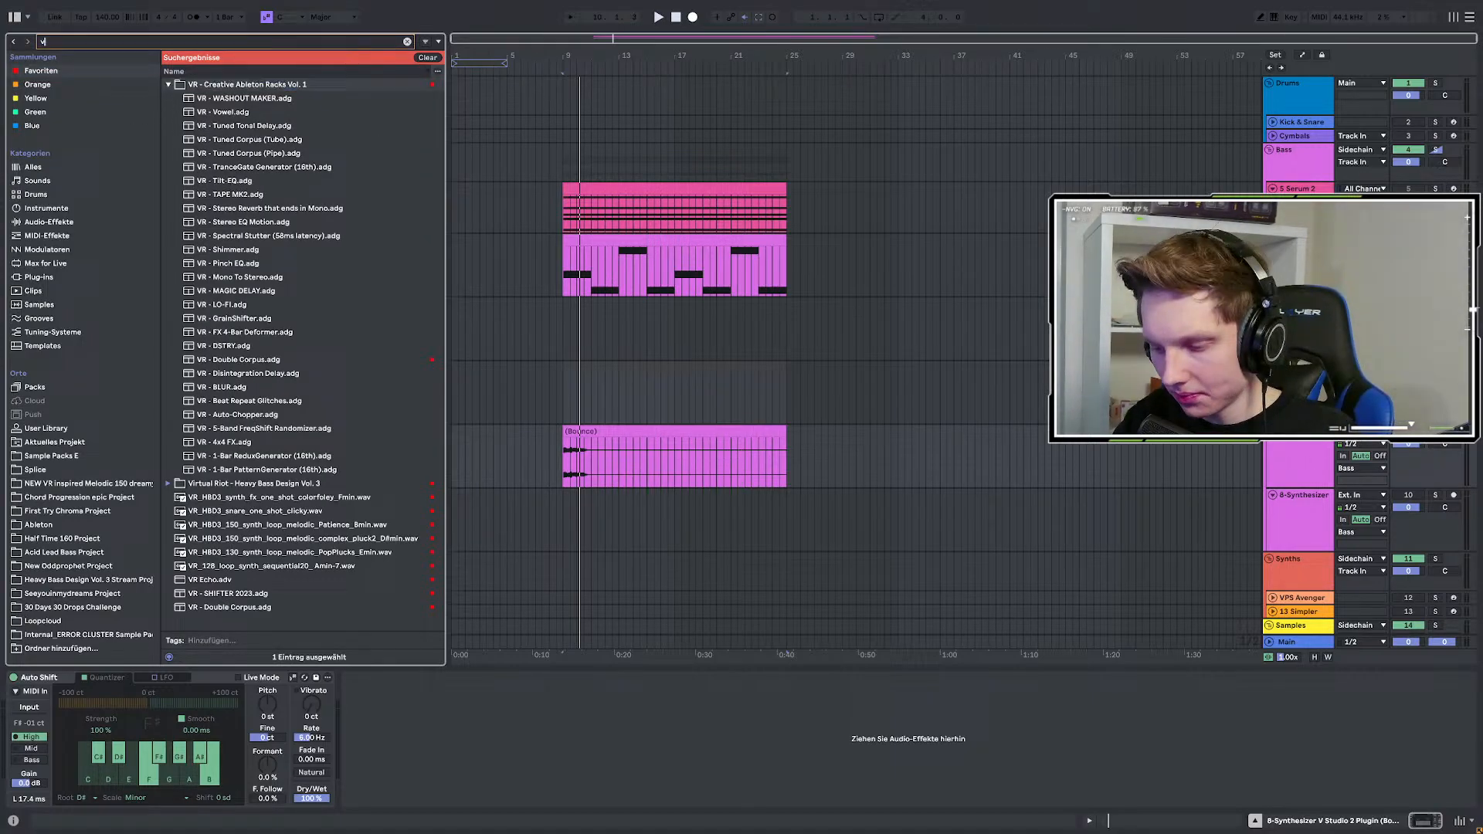
type("ocal")
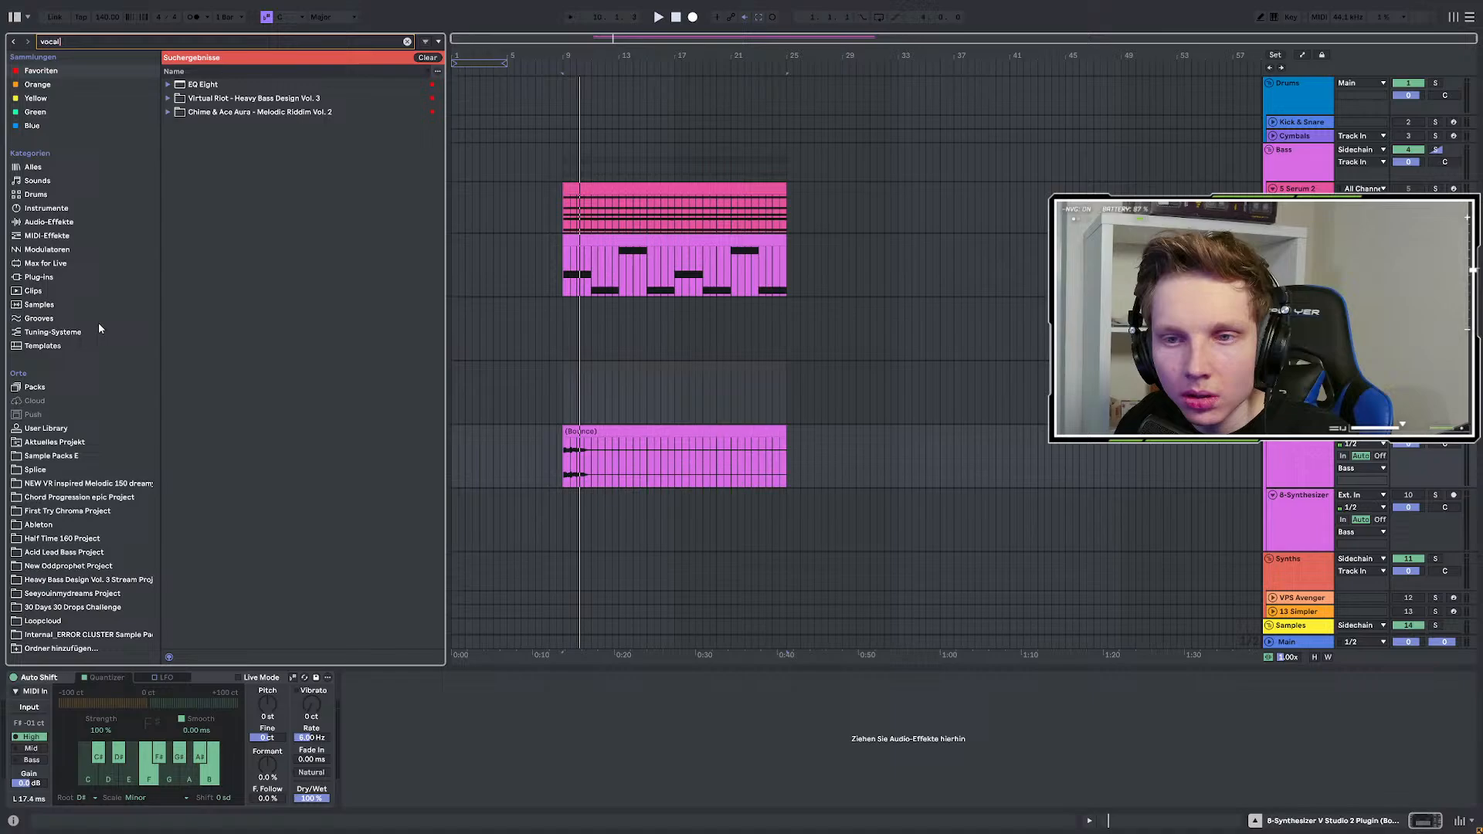
left_click(53, 277)
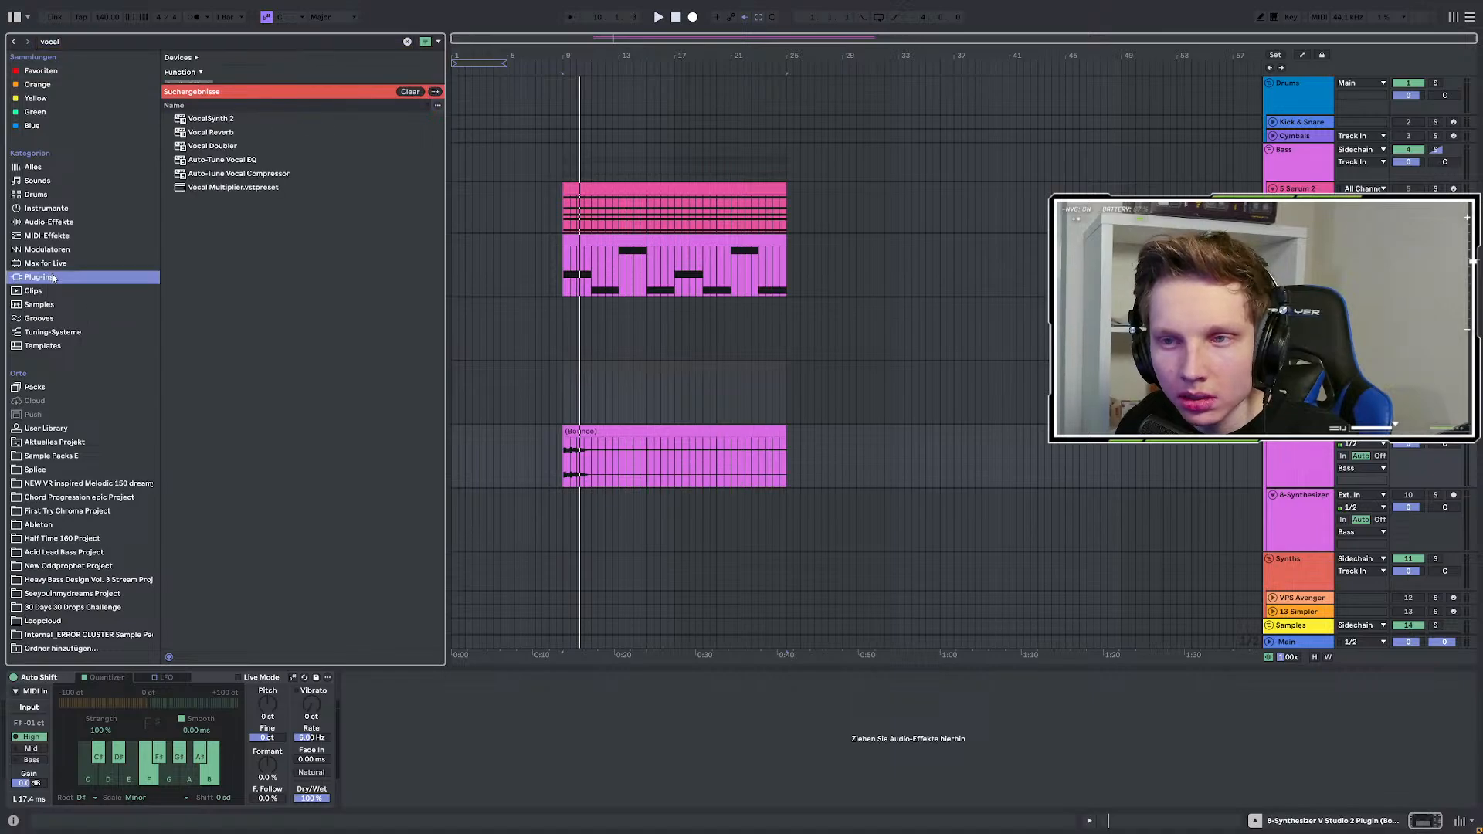
left_click(50, 429)
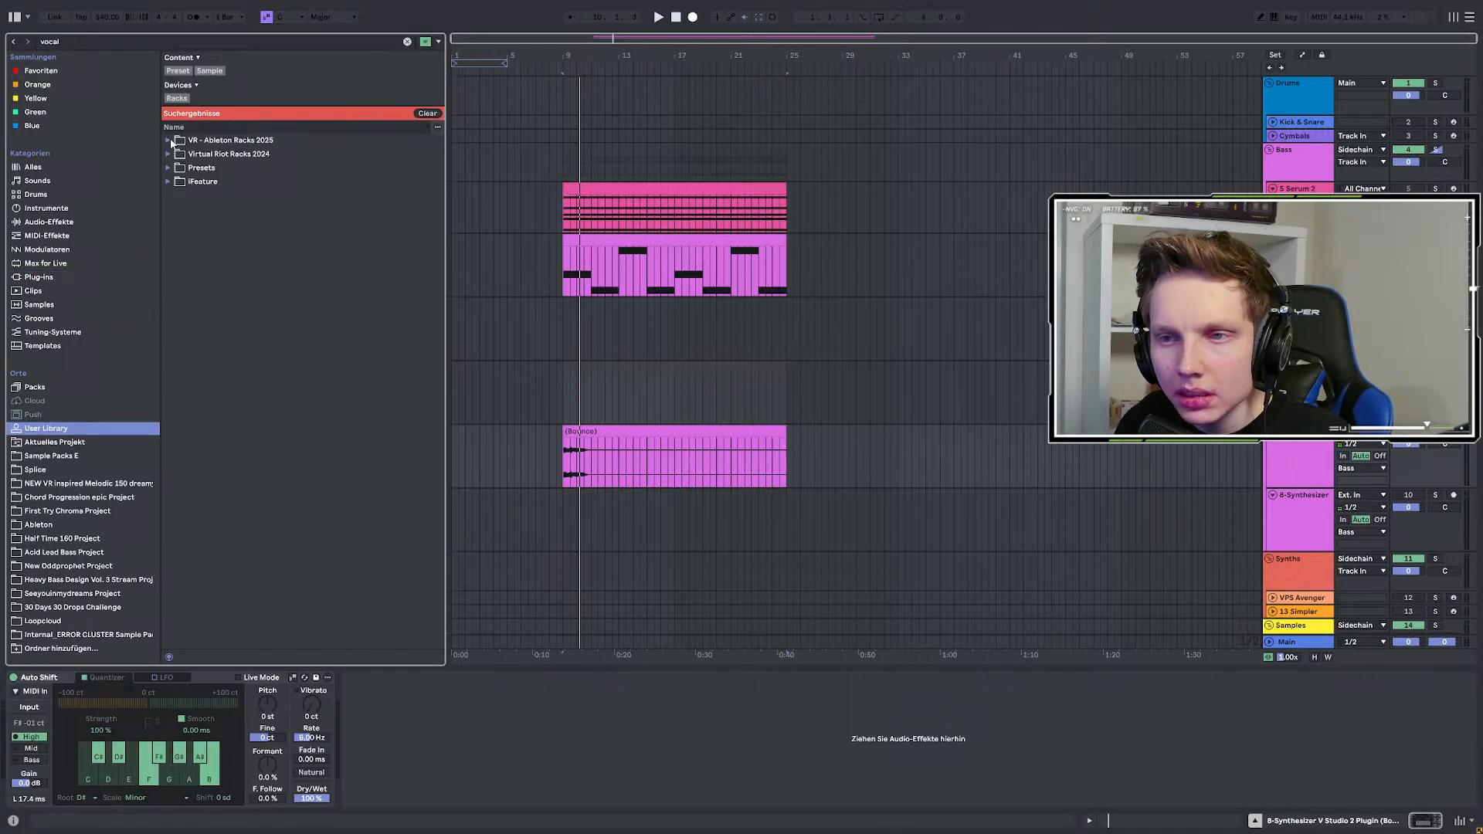
Load VR - Vocal Chain (early version) from the VR - Ableton Racks 2025 effect racks and set its EQ Body to 63.
left_click(168, 140)
left_click(176, 154)
left_click(188, 168)
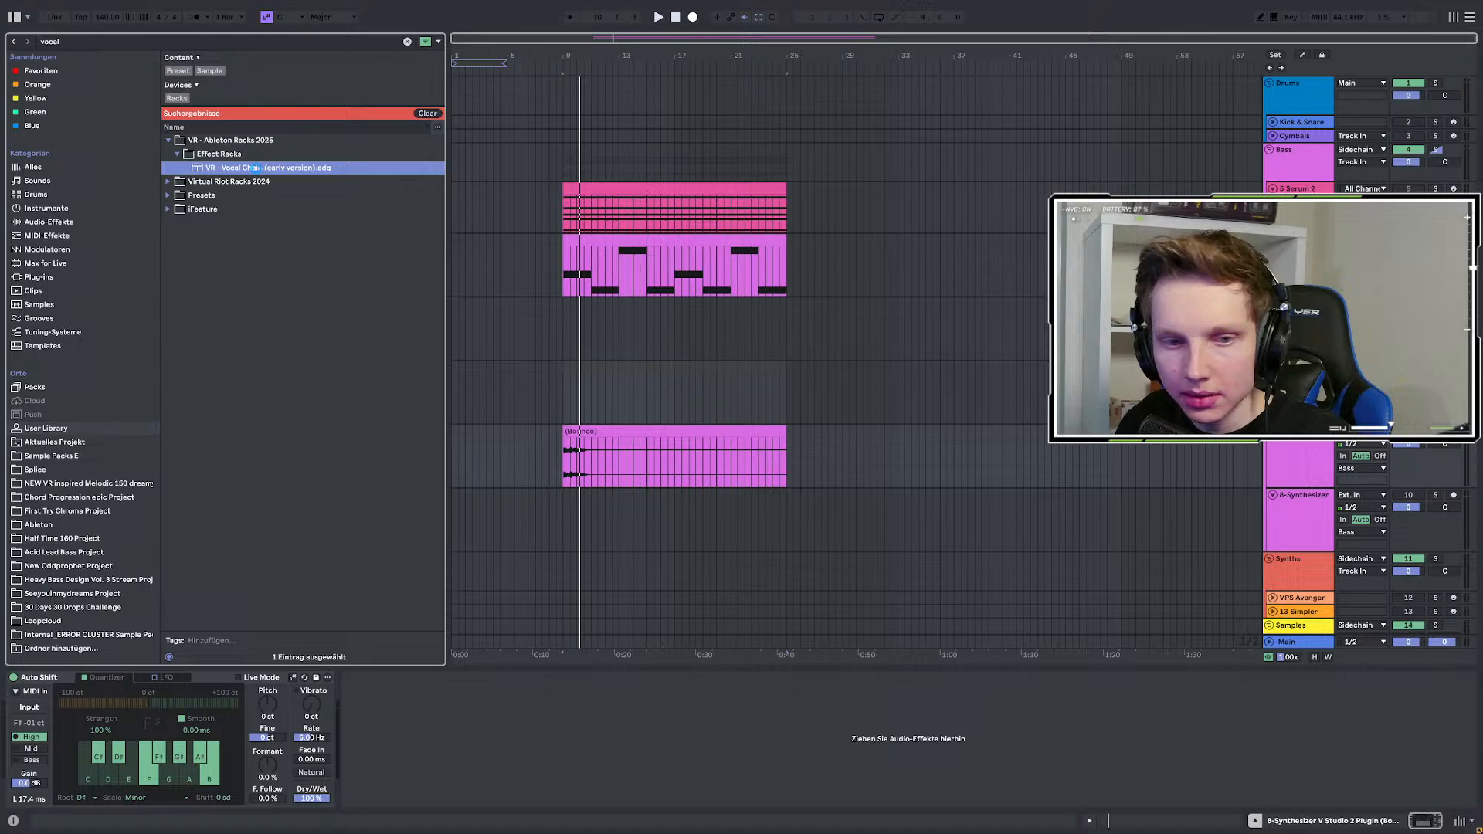
double_click(255, 168)
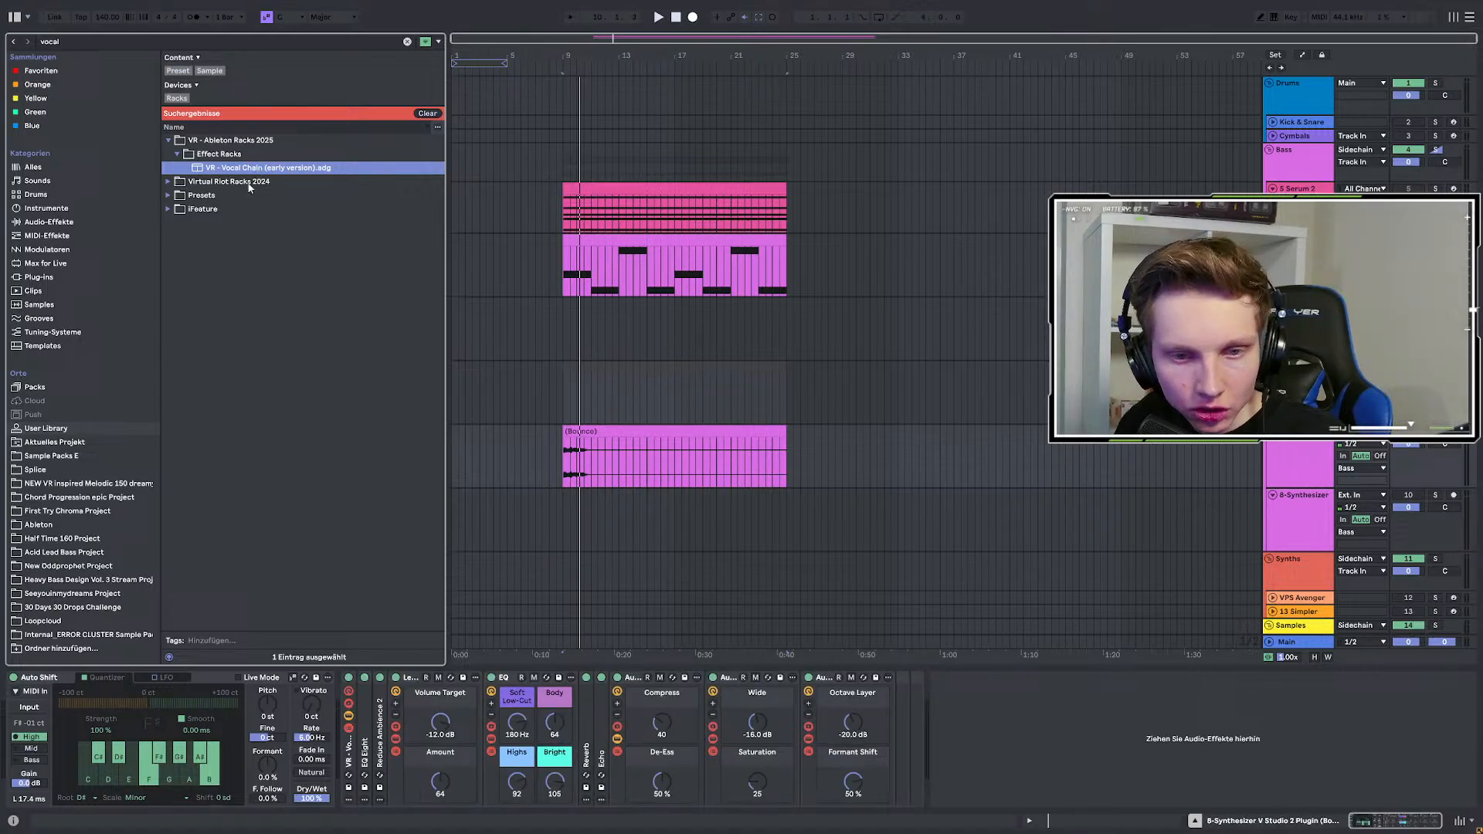
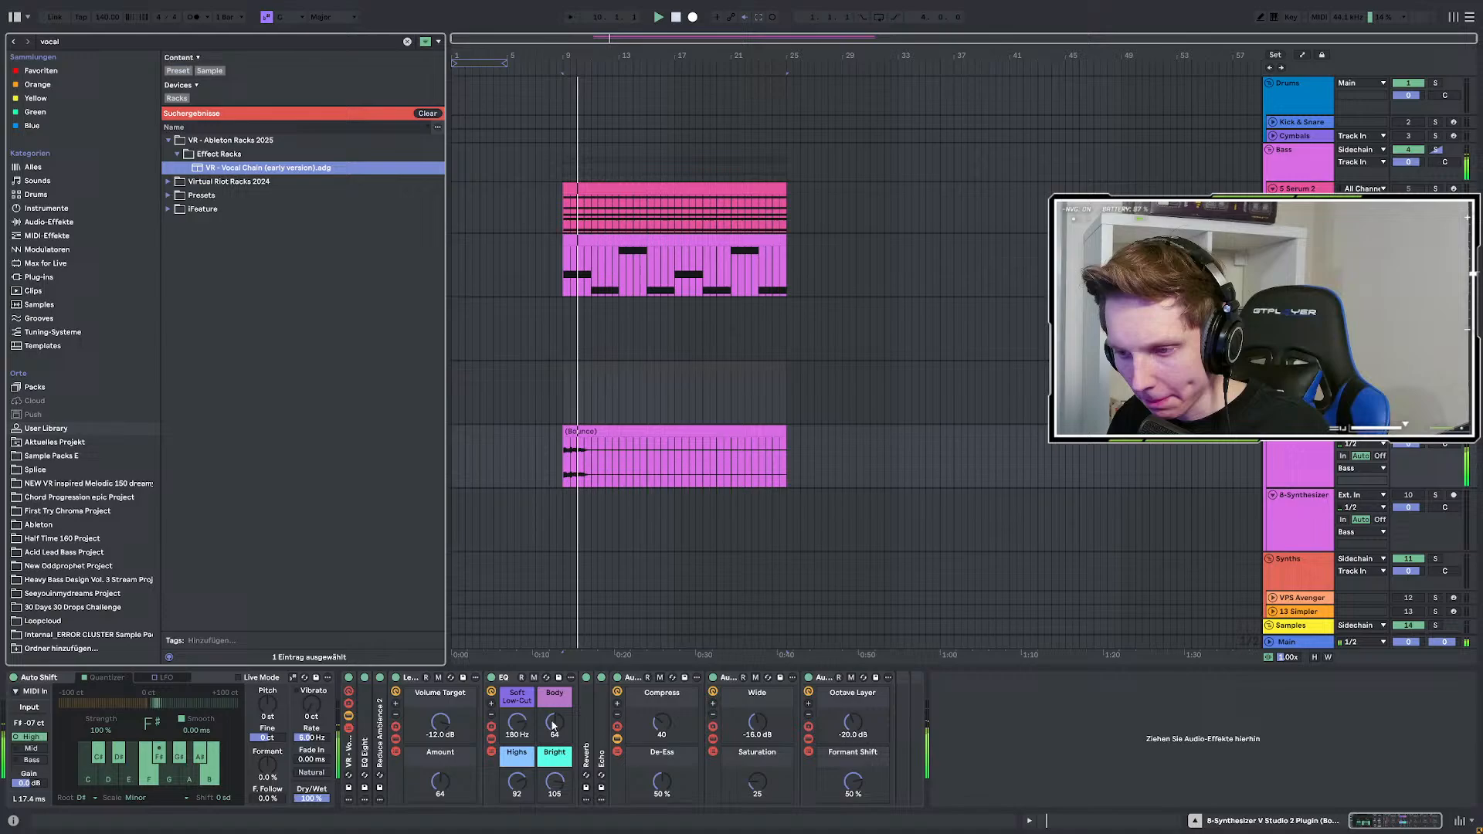
left_click_drag(553, 723, 553, 709)
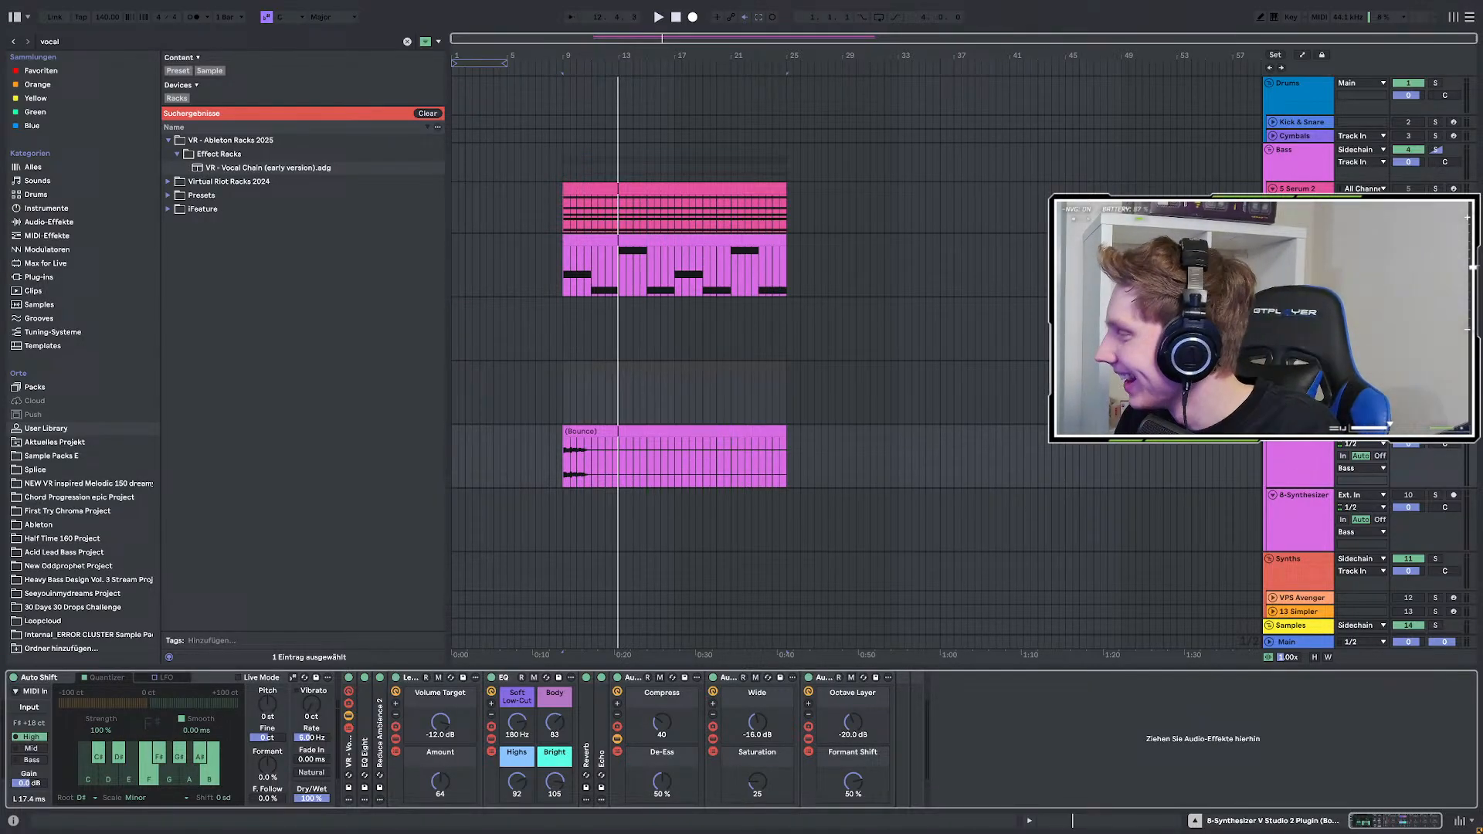
key("super+d")
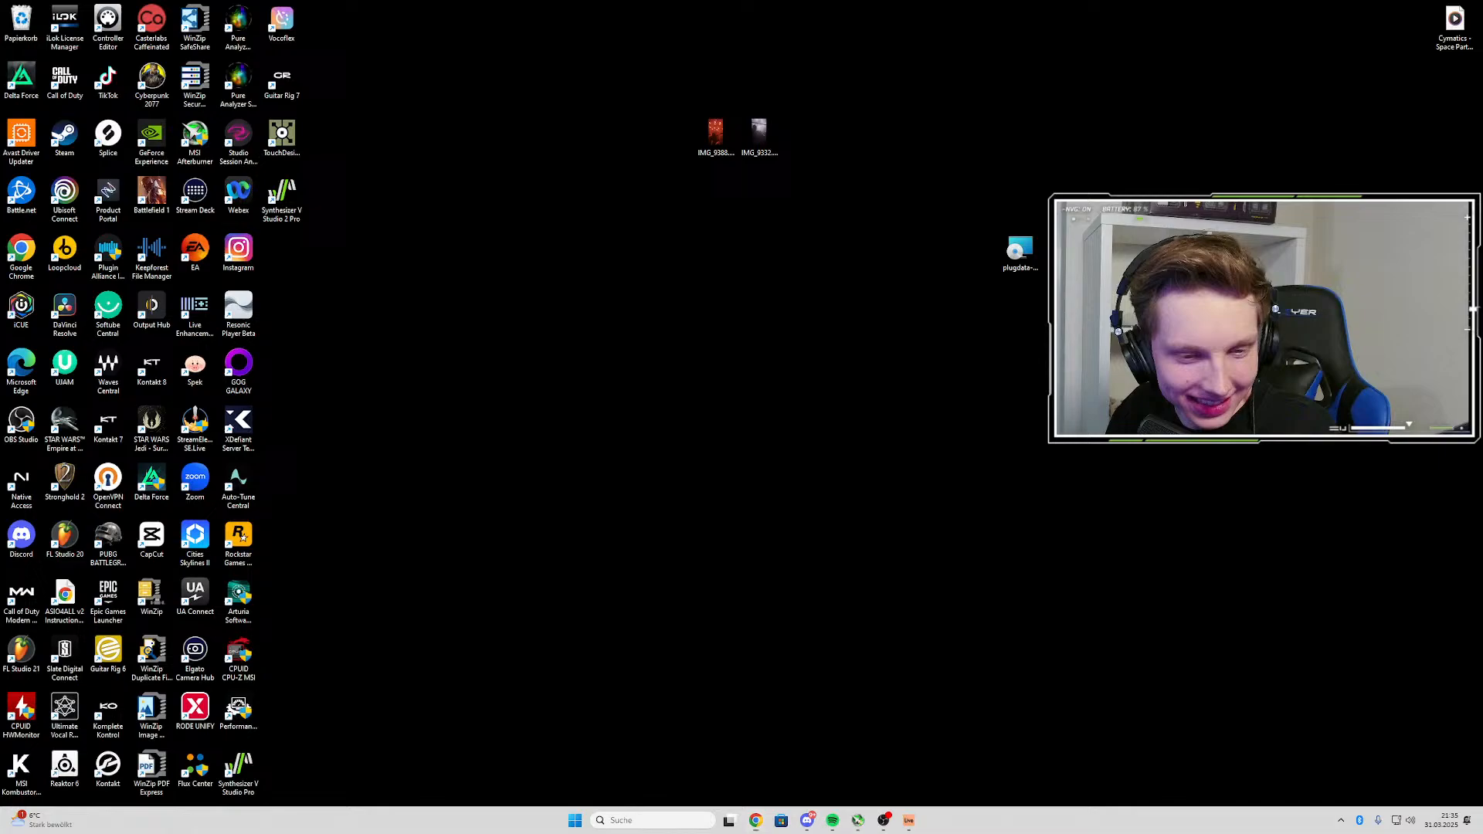
key("super+d")
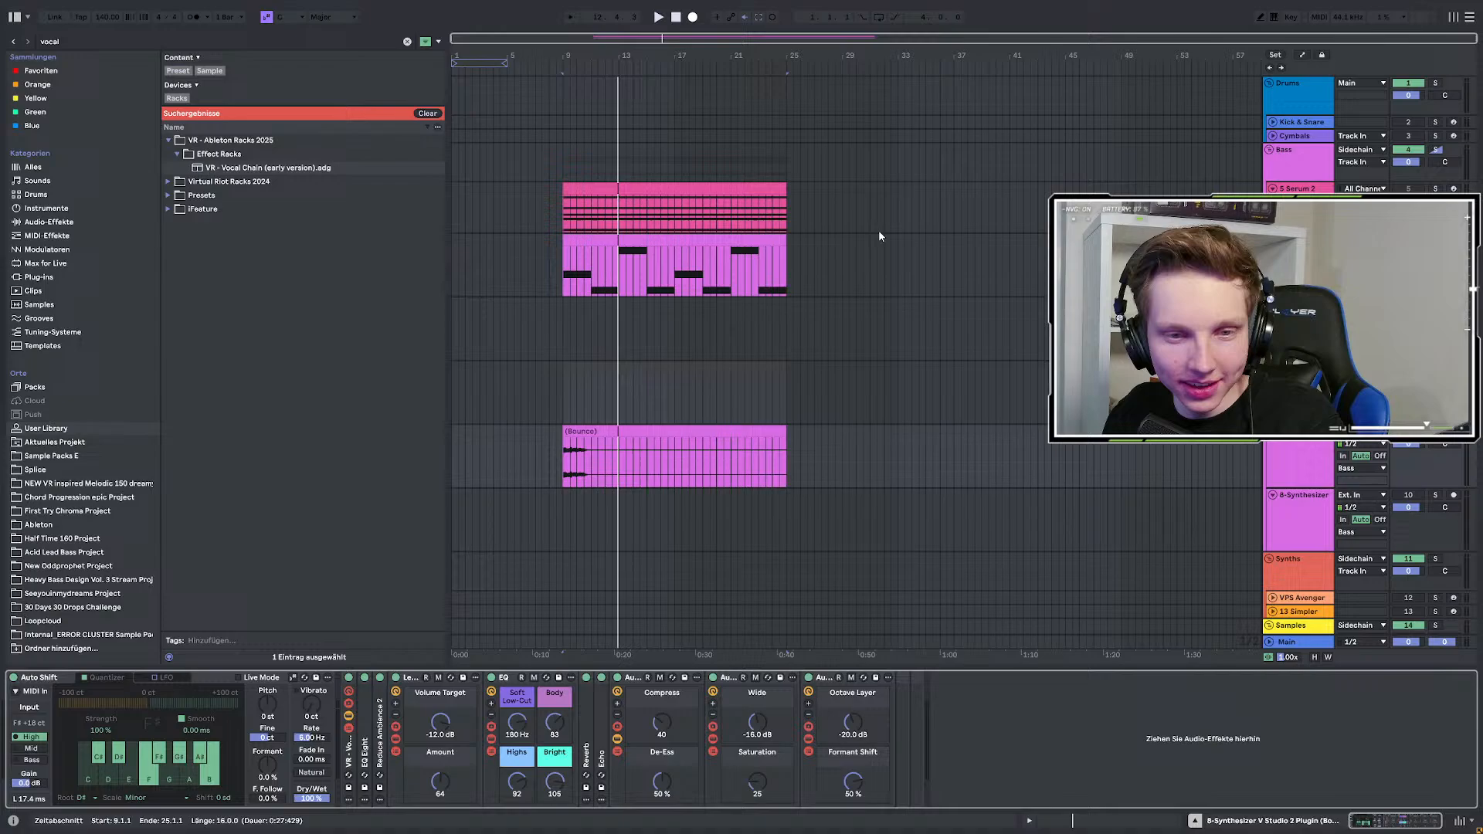
Reactivate the MIDI clip on the Synthesizer V track, play it and open the Synthesizer V plugin.
left_click(674, 240)
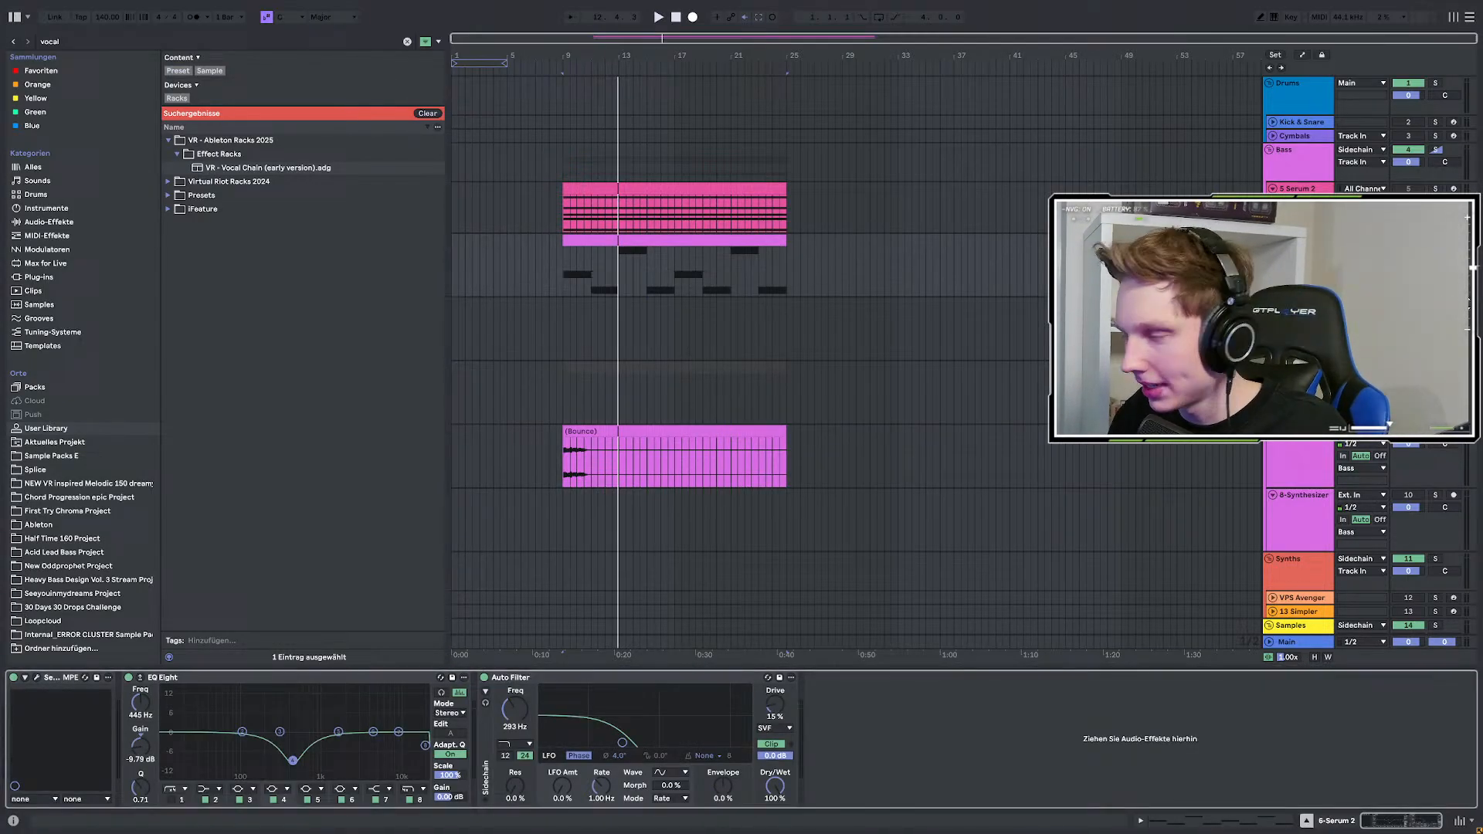
left_click(666, 359)
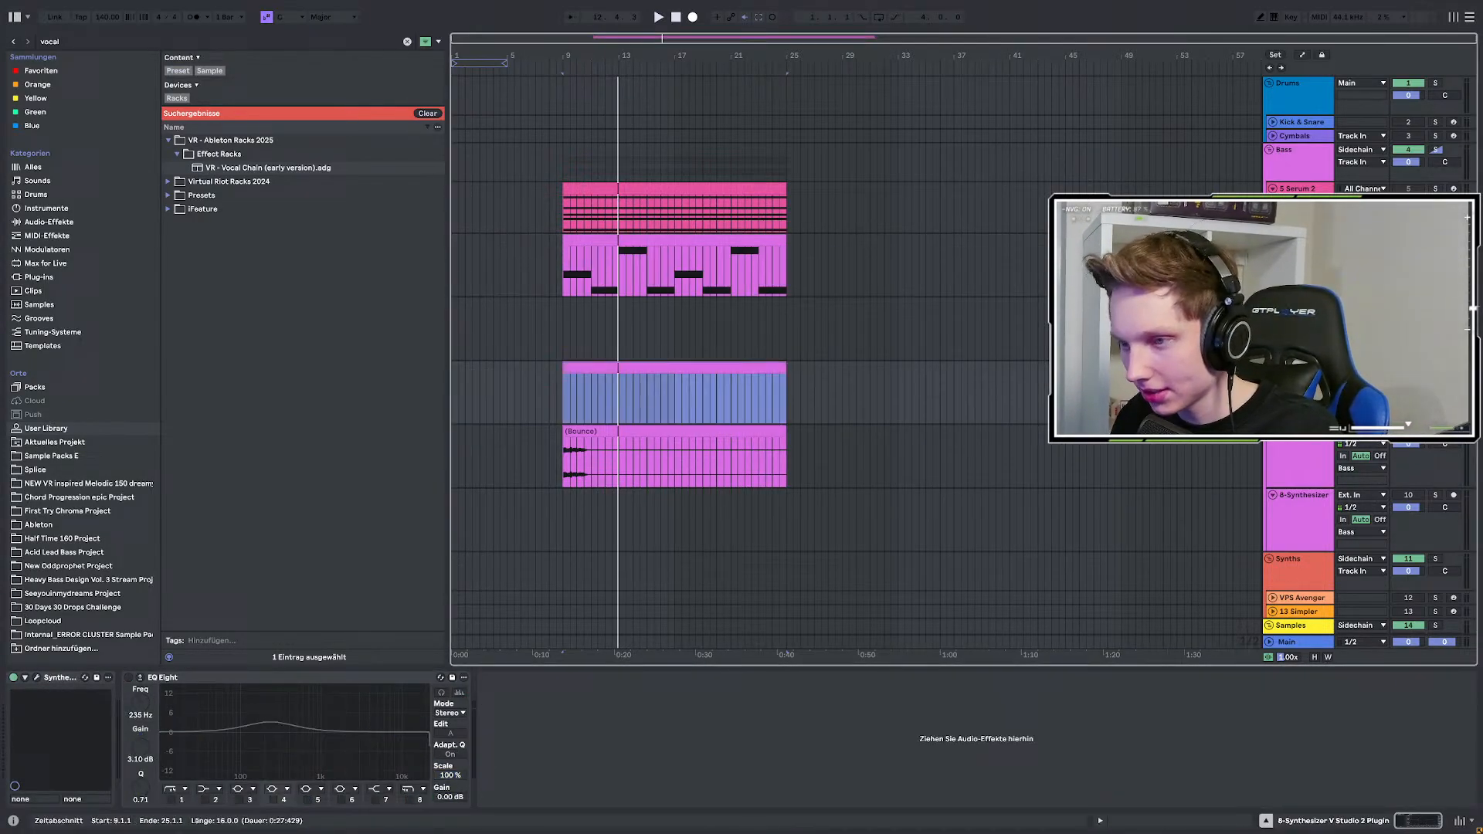
key("space")
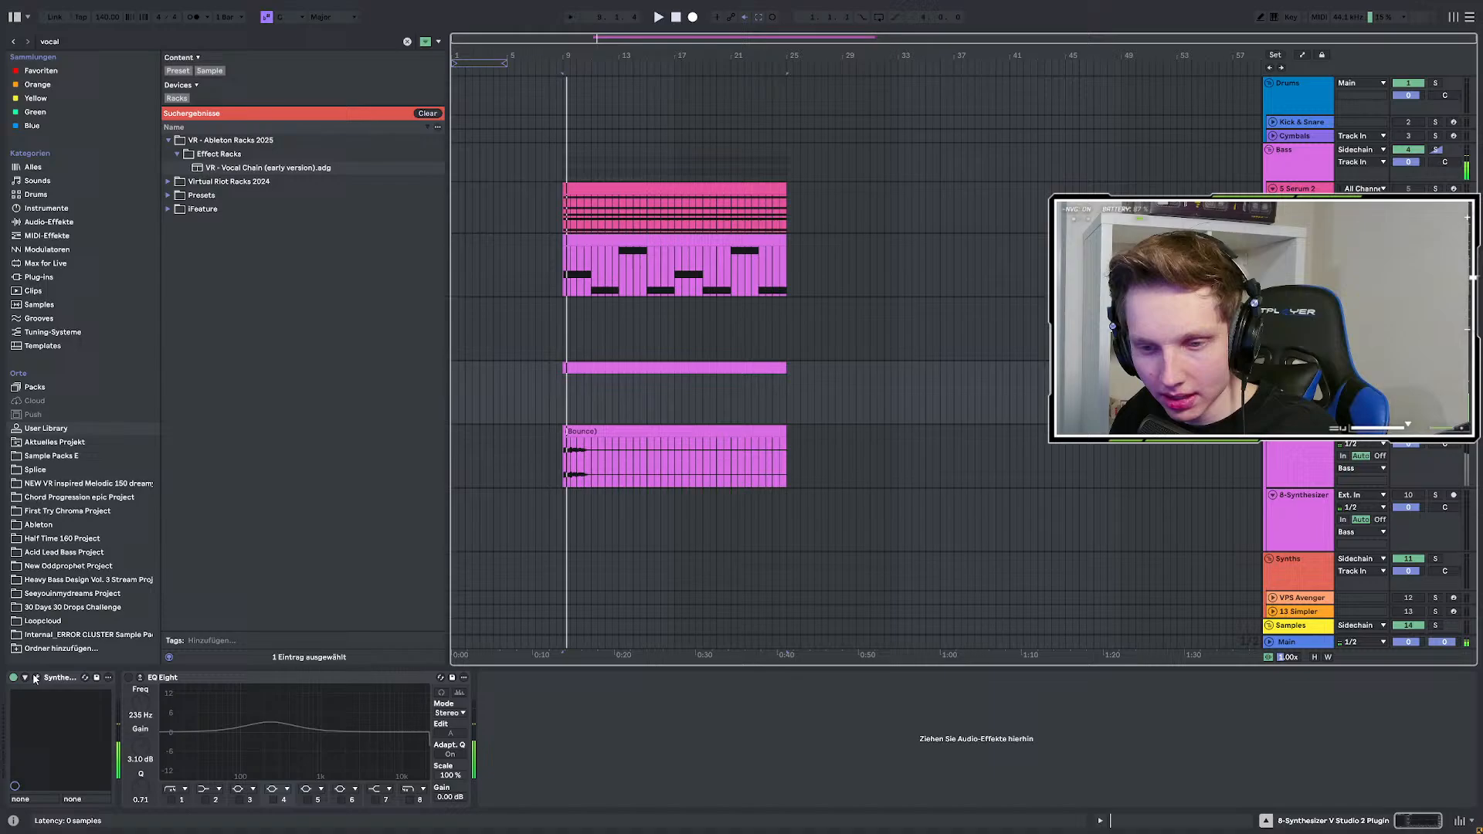
left_click(37, 678)
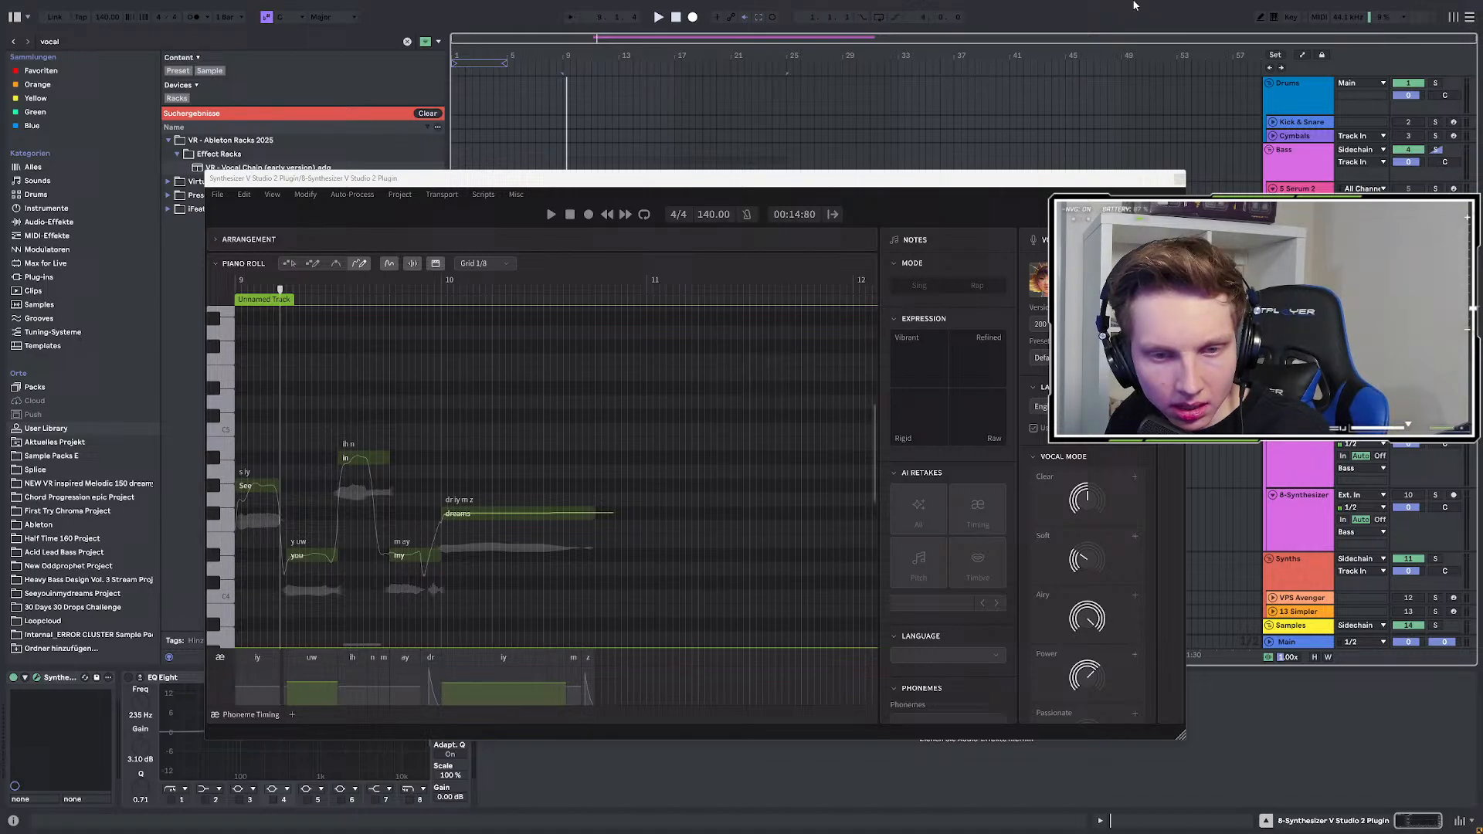
Switch the Synthesizer V voice to HXVOC and play the phrase.
left_click(1081, 324)
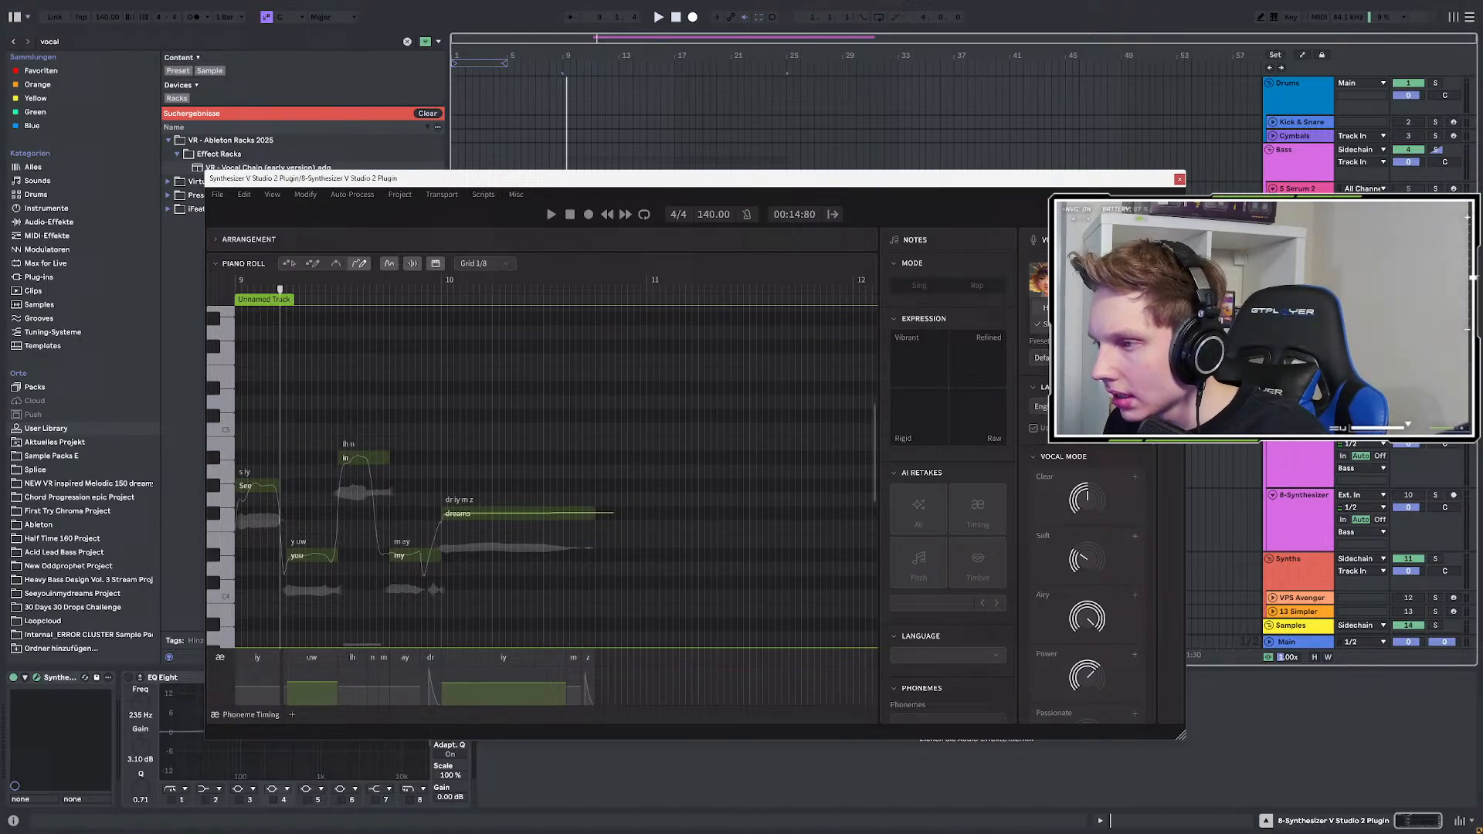
left_click(1081, 308)
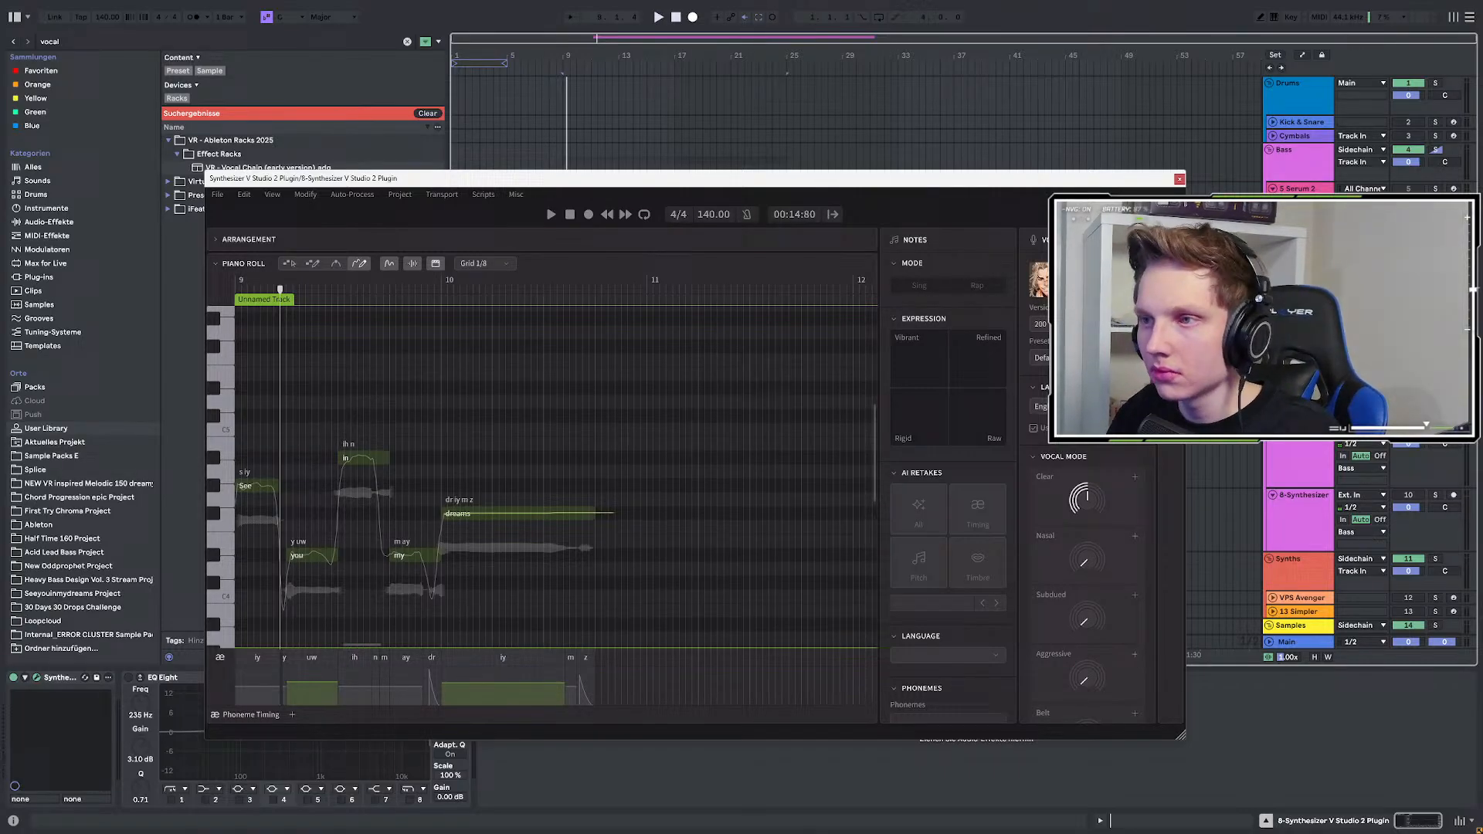
key("space")
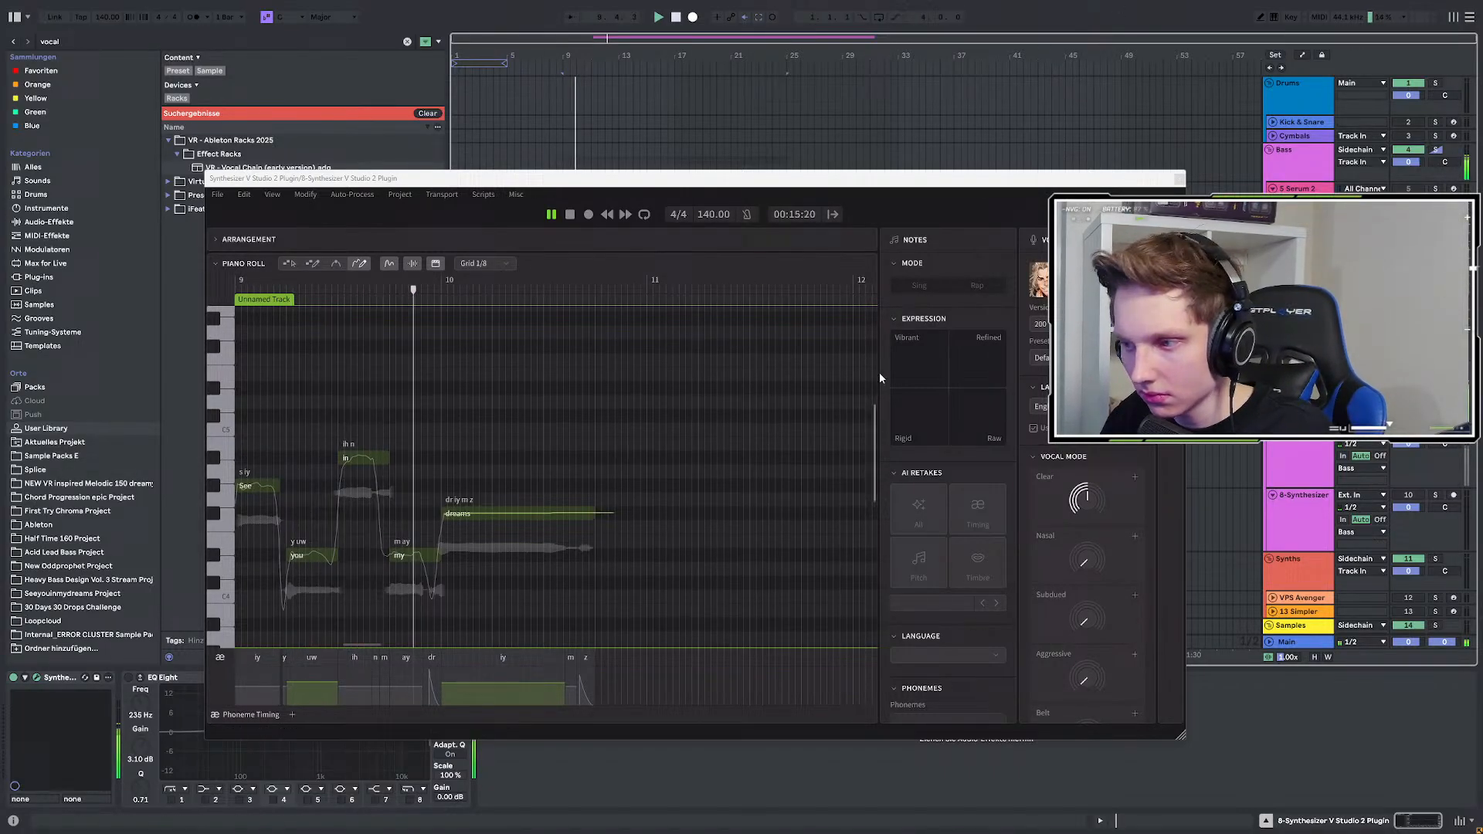
key("space")
key("space")
Audition the Aggressive vocal mode at 100% and reduce it to about half.
left_click_drag(1084, 563, 1086, 617)
left_click_drag(1086, 680, 1089, 601)
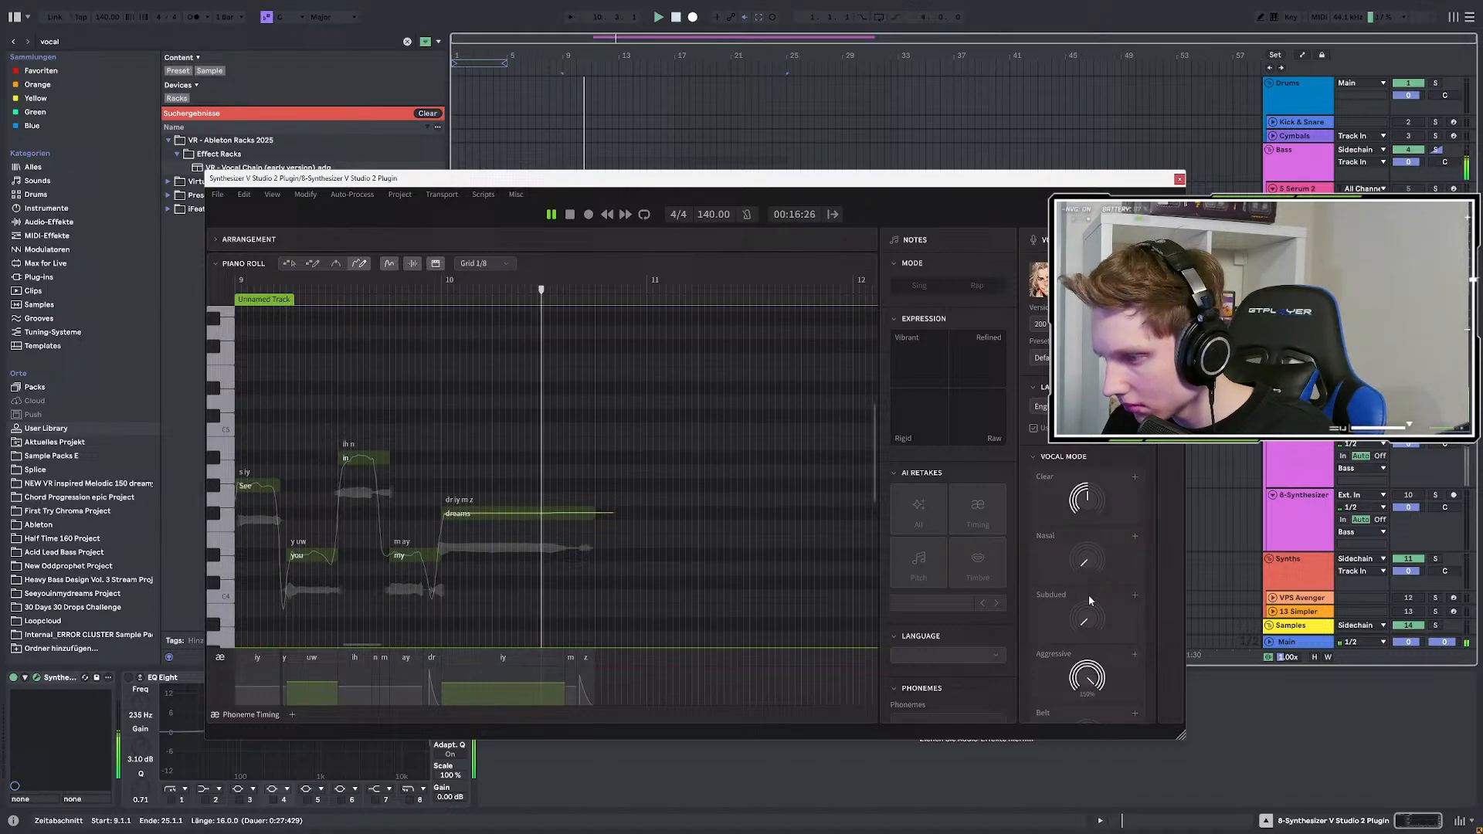
left_click(929, 4)
key("space")
key("space")
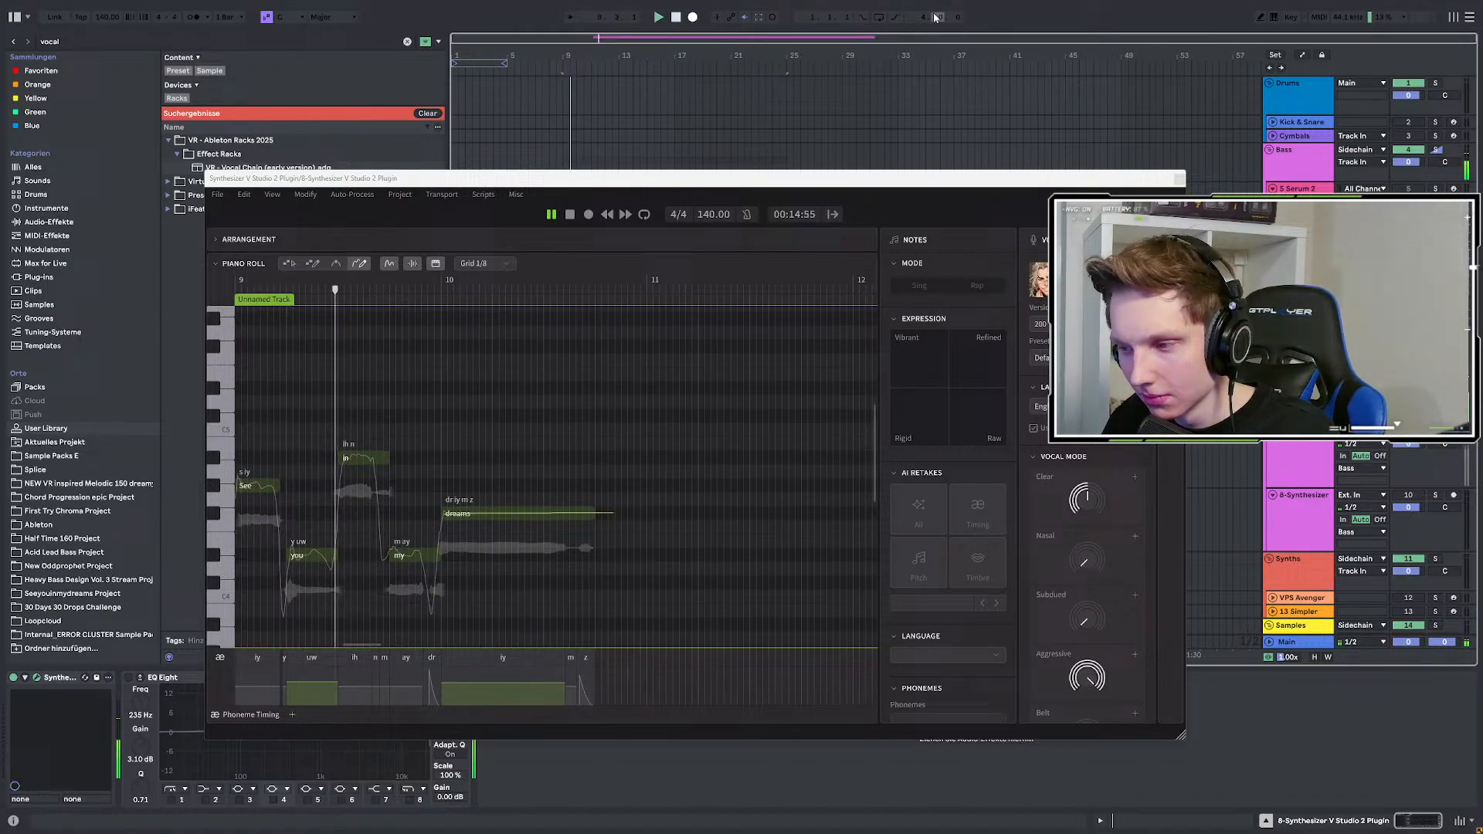
key("space")
mouse_move(1085, 675)
left_mouse_down()
mouse_move(1072, 705)
mouse_move(1067, 680)
left_mouse_up()
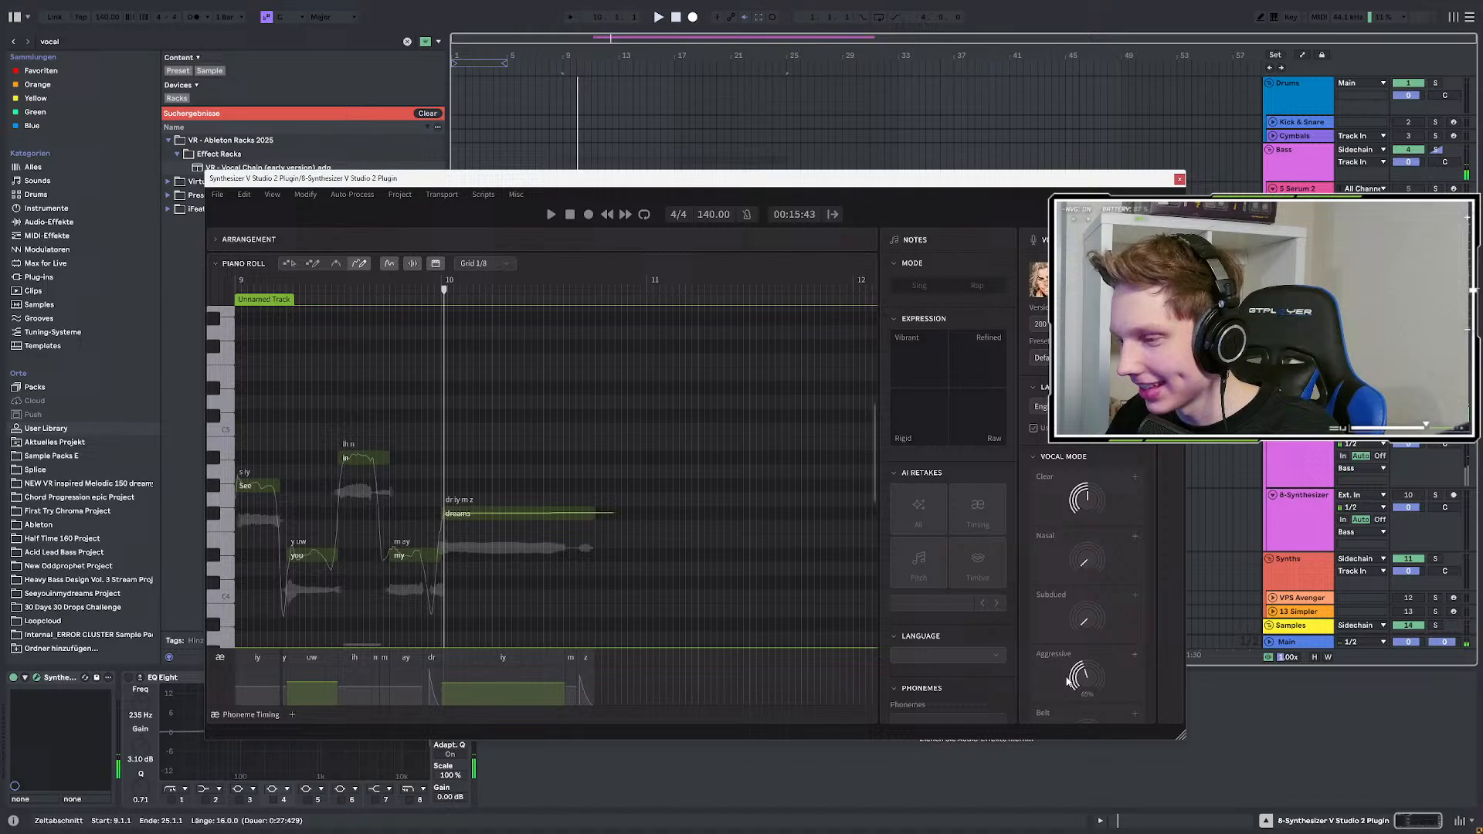
left_click_drag(680, 178, 642, 69)
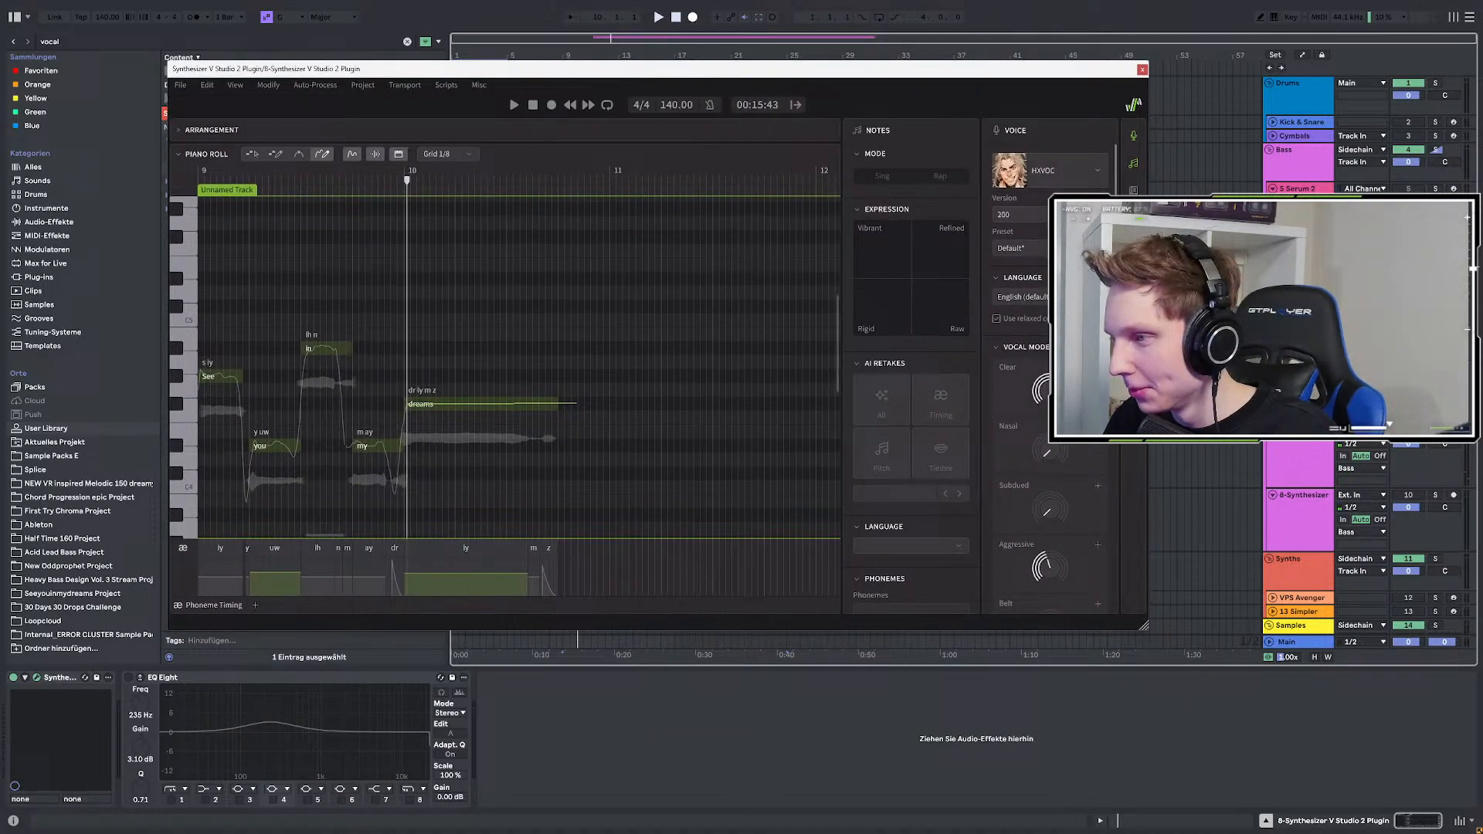
scroll(1020, 386, "down", 5)
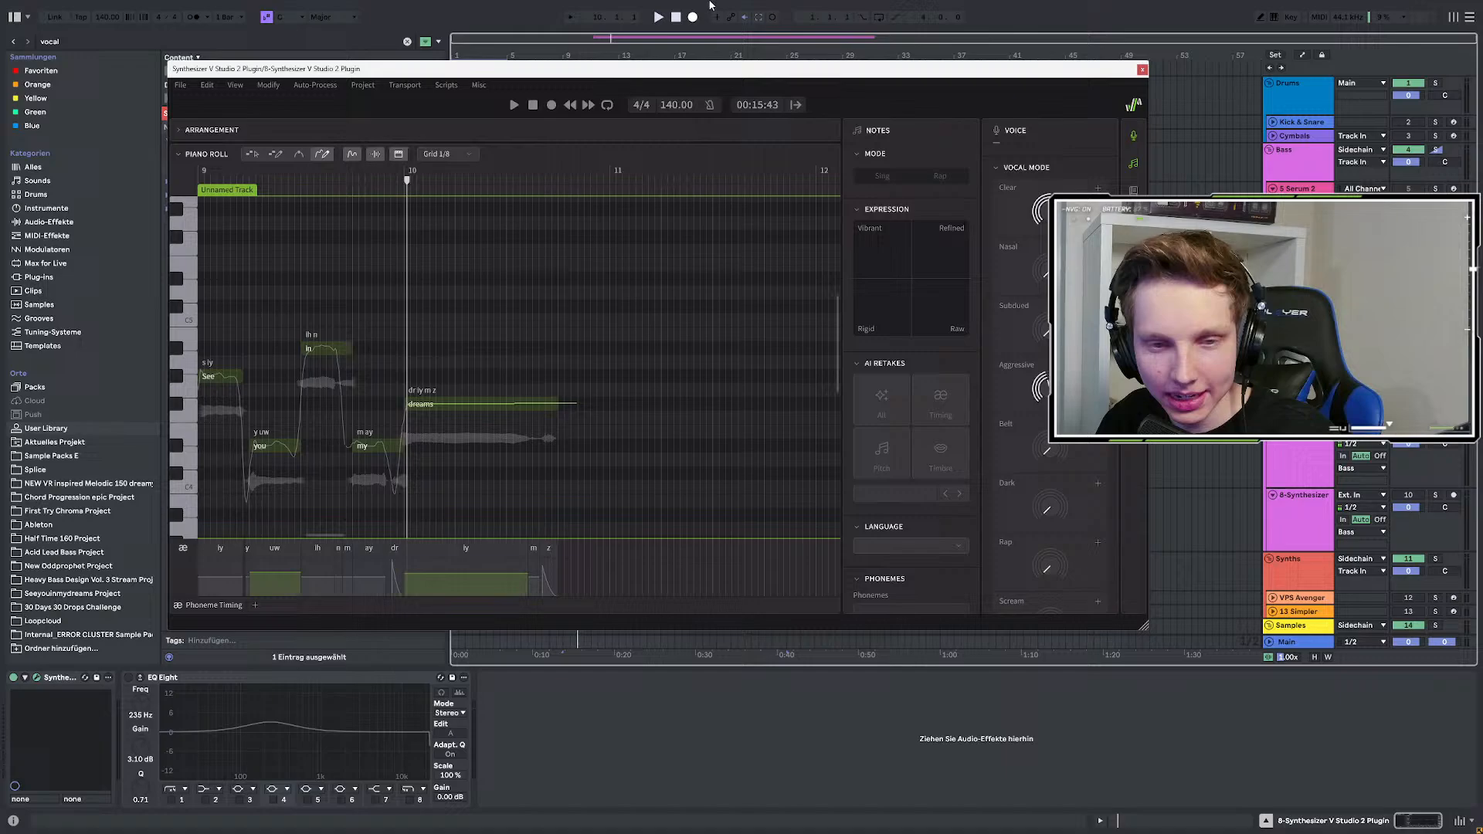
Try raising the Belt vocal mode while playing the phrase.
key("space")
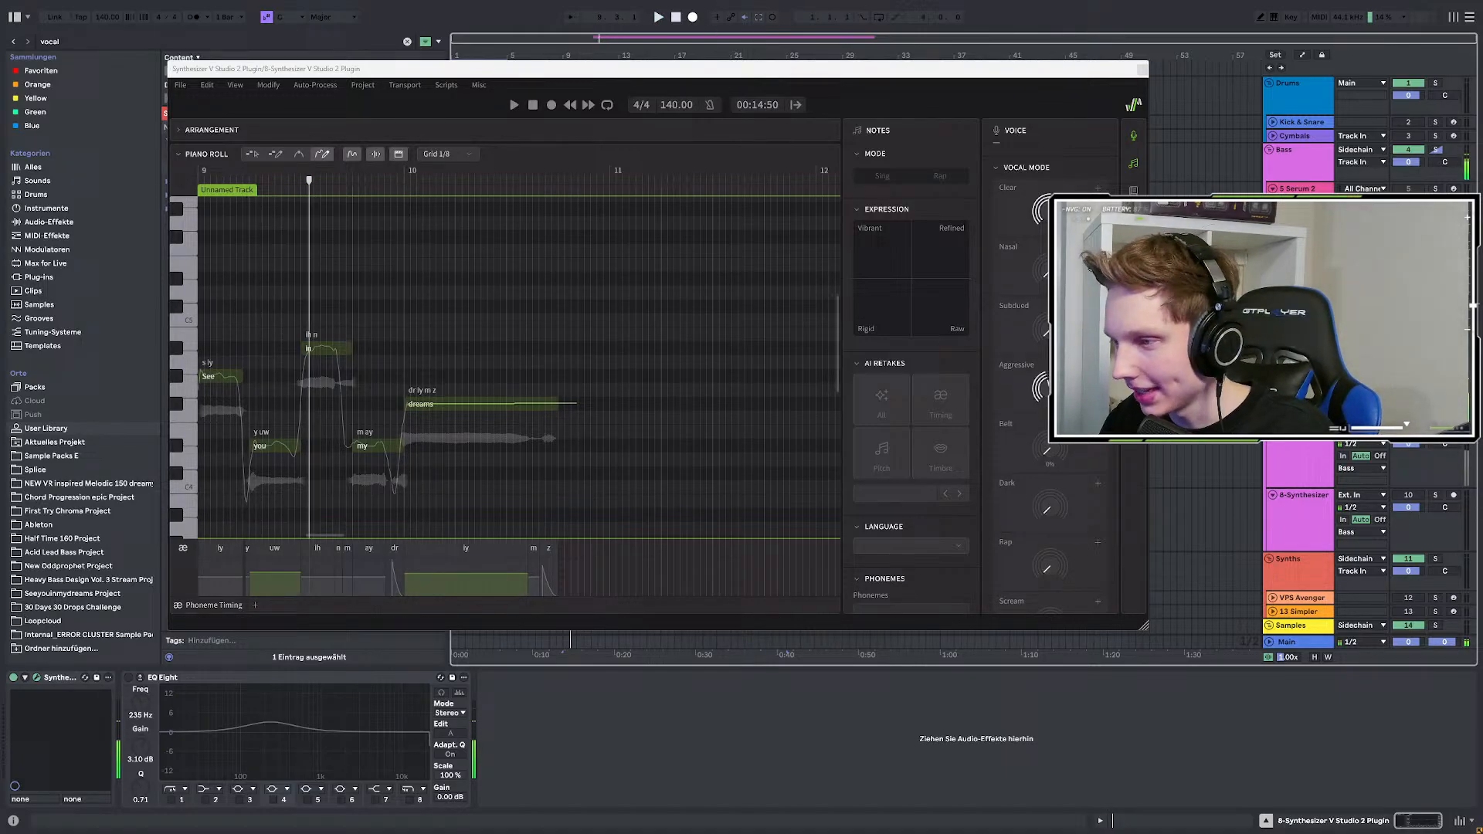
left_click_drag(1051, 451, 1051, 429)
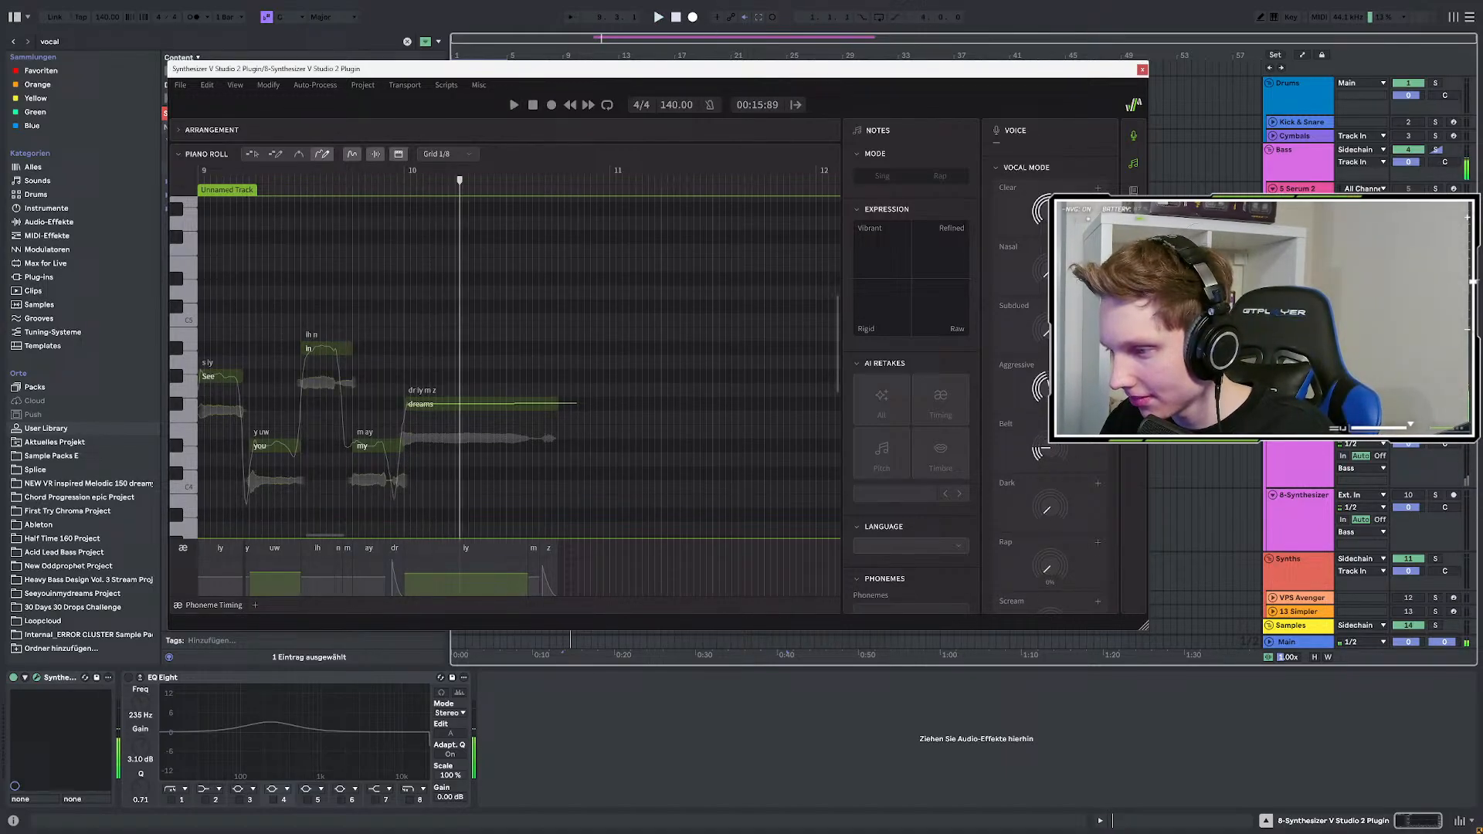
key("space")
key("space")
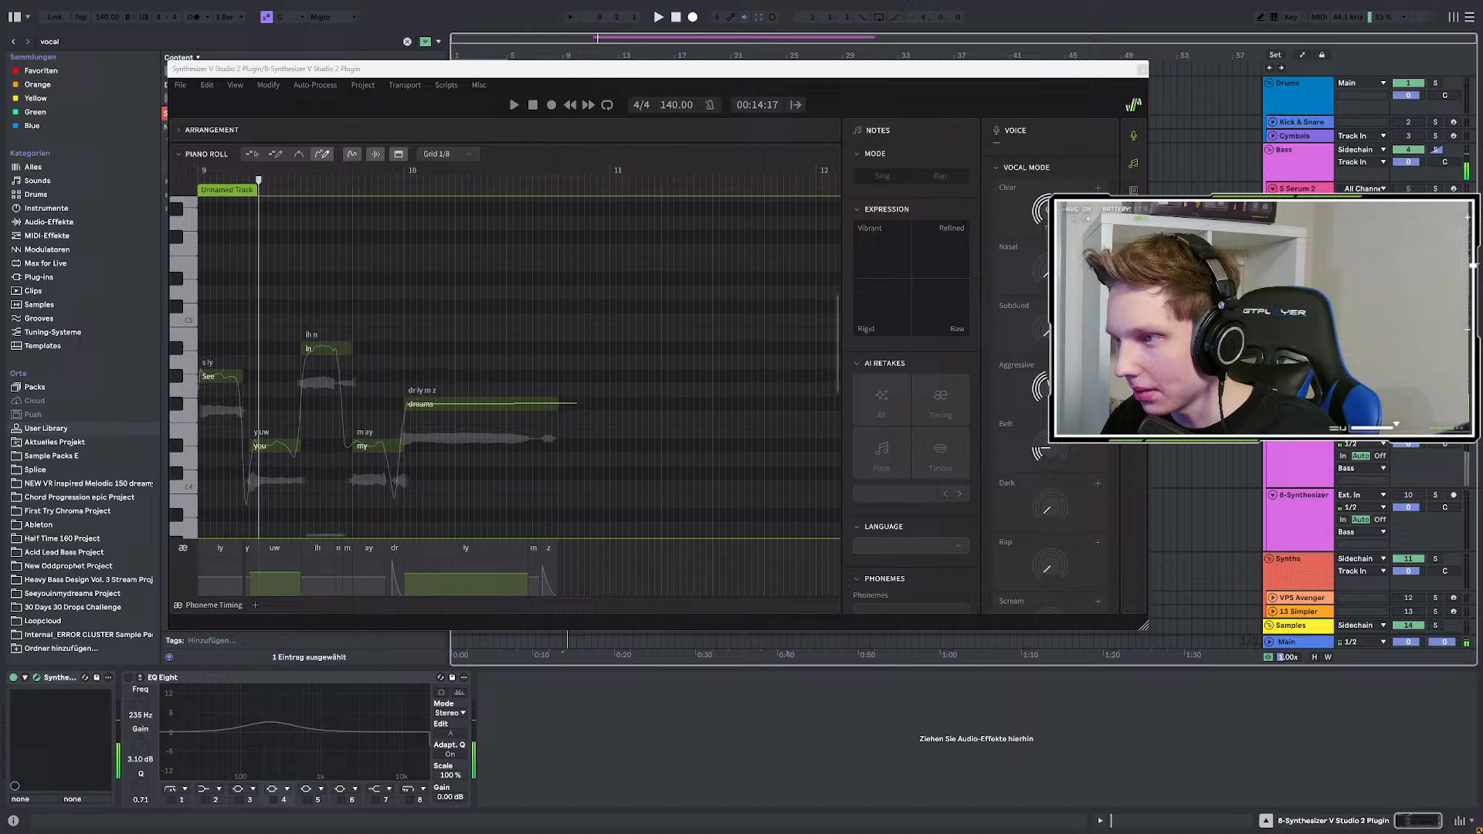
key("space")
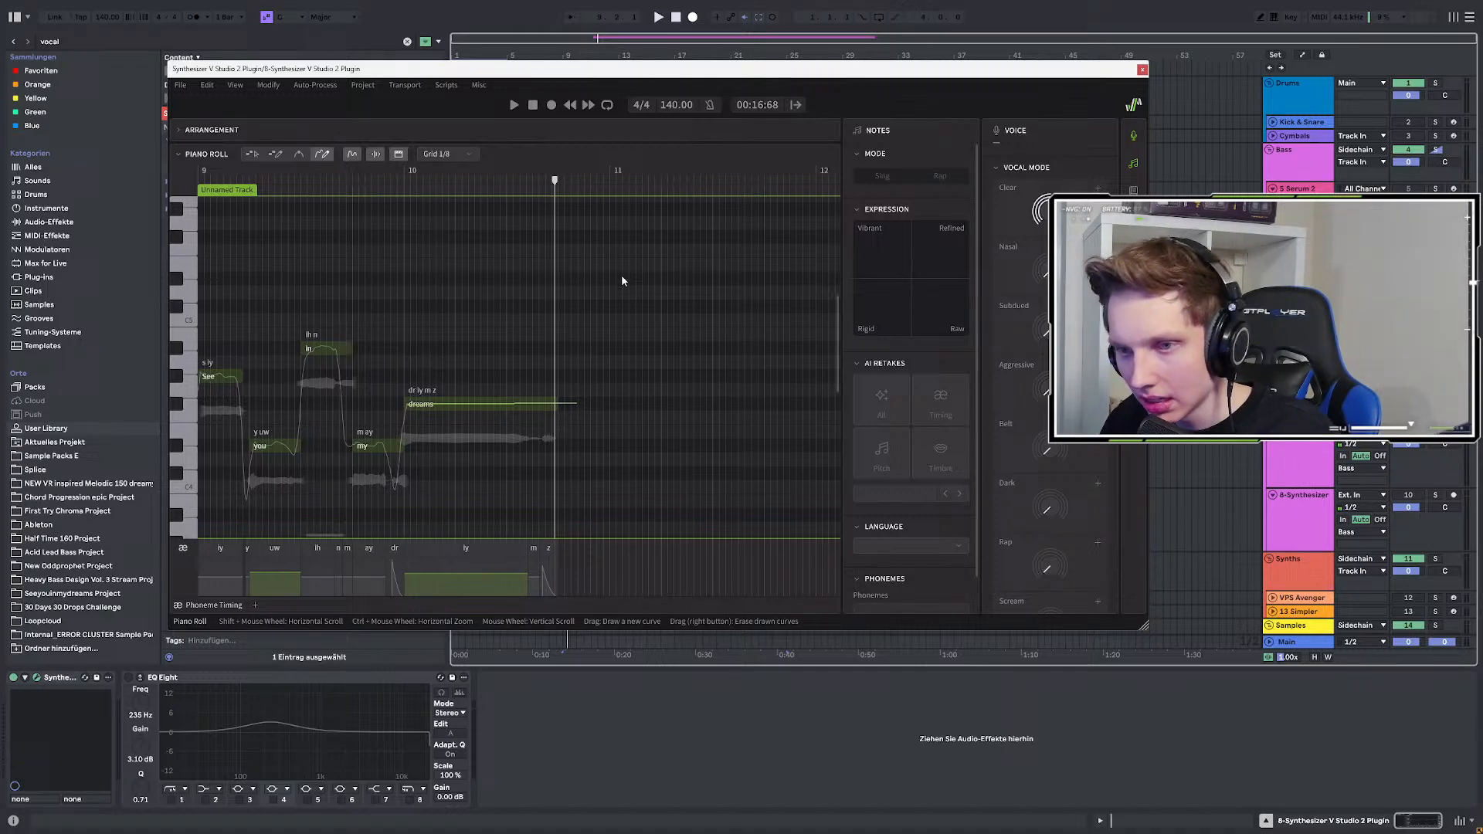
left_click_drag(621, 275, 199, 466)
scroll(742, 381, "down", 2, "ctrl")
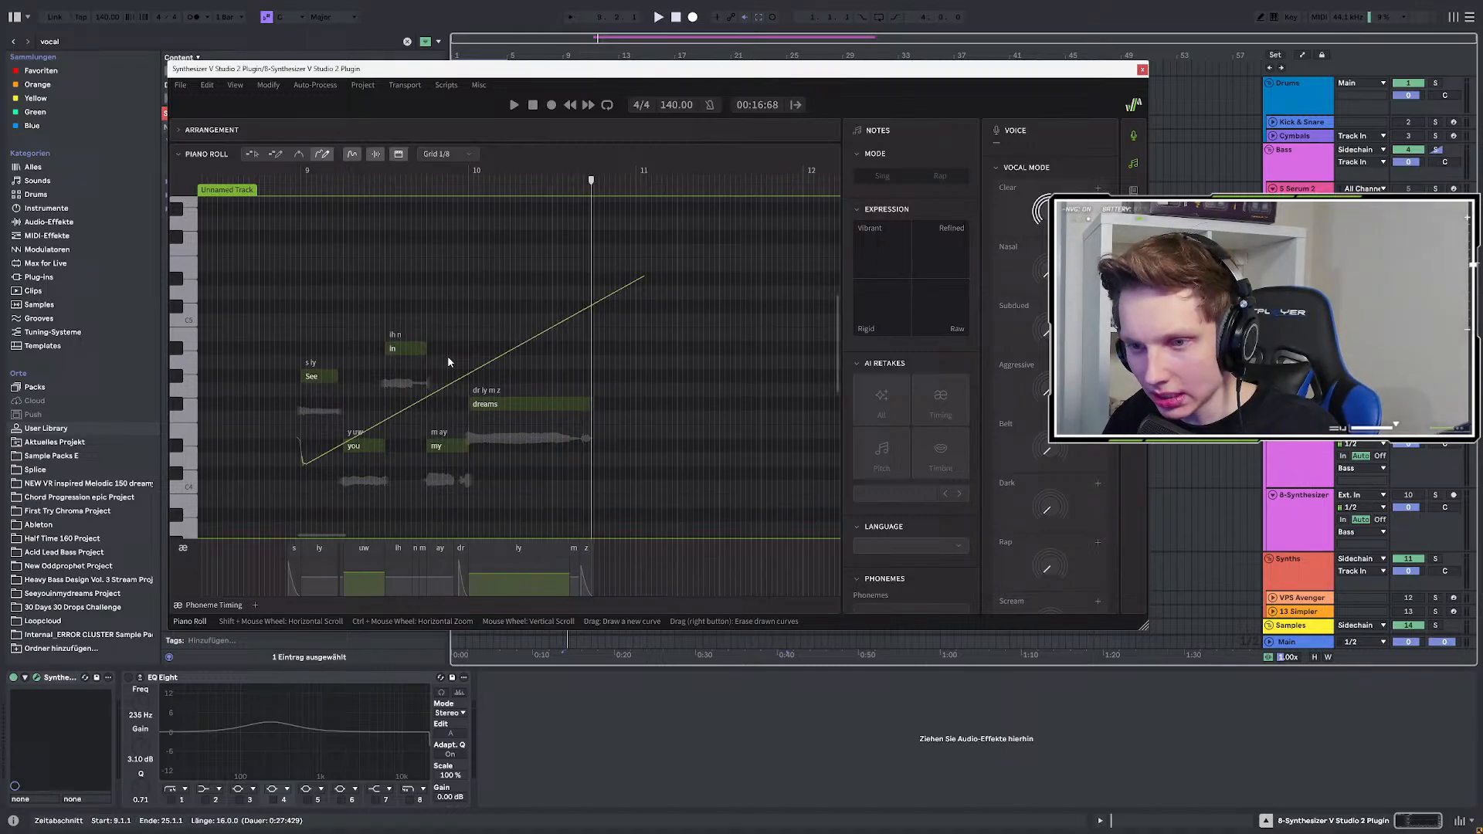
key("ctrl+z")
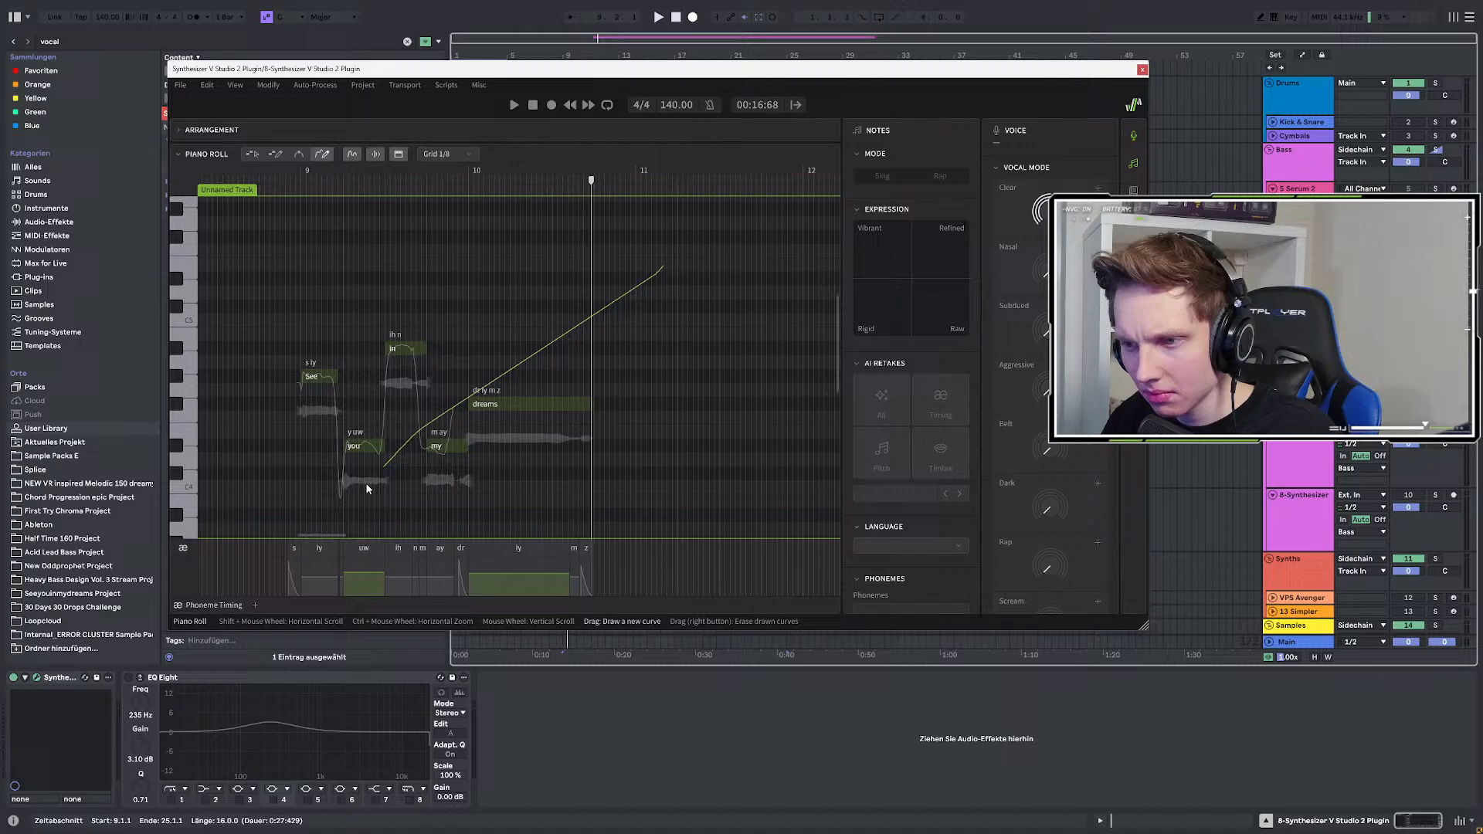
key("ctrl+z")
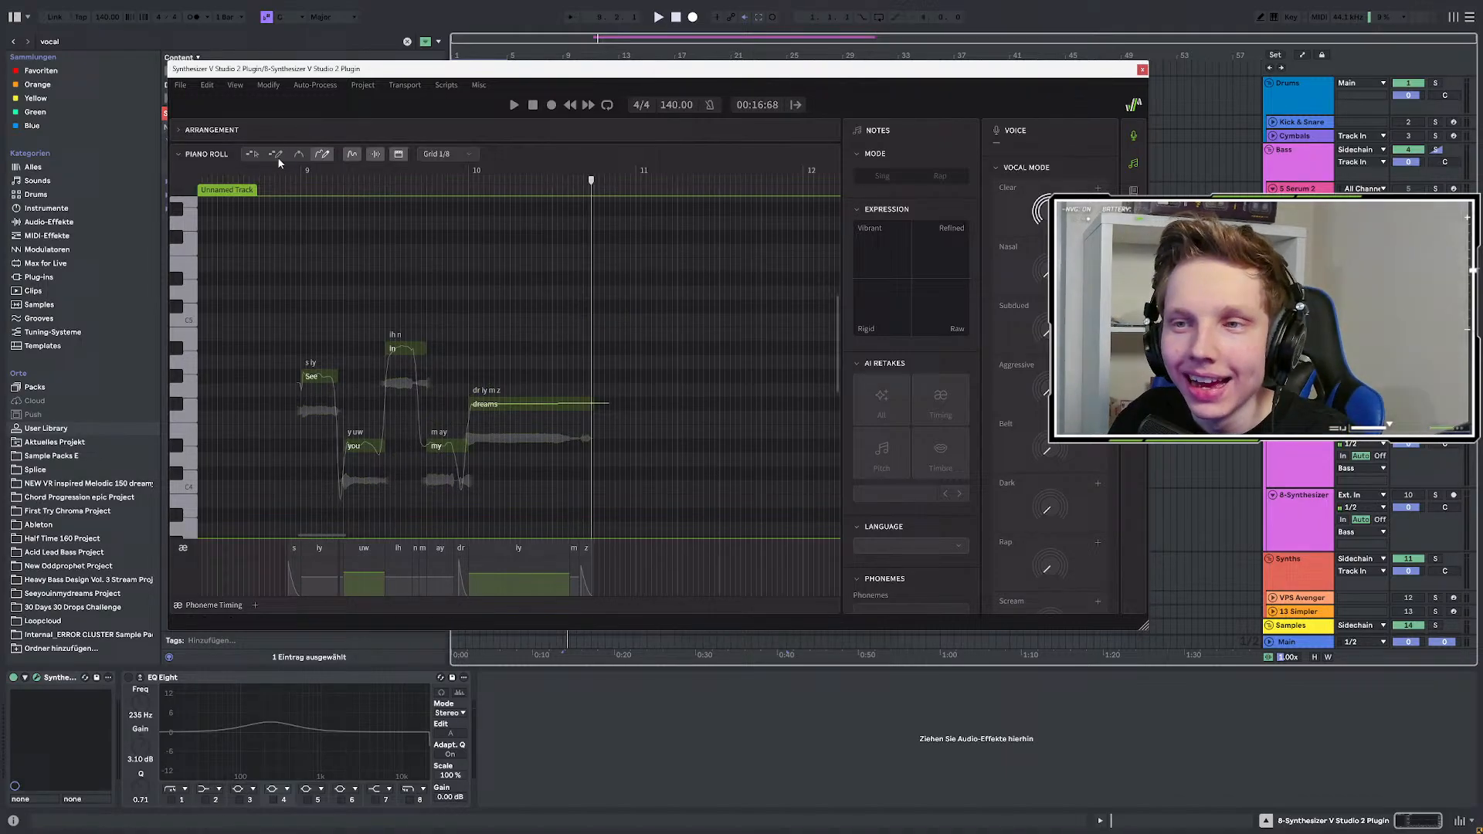
Select all five notes of "See you in my dreams" and play the phrase.
left_click(252, 153)
left_click_drag(645, 253, 420, 553)
scroll(622, 382, "down", 1)
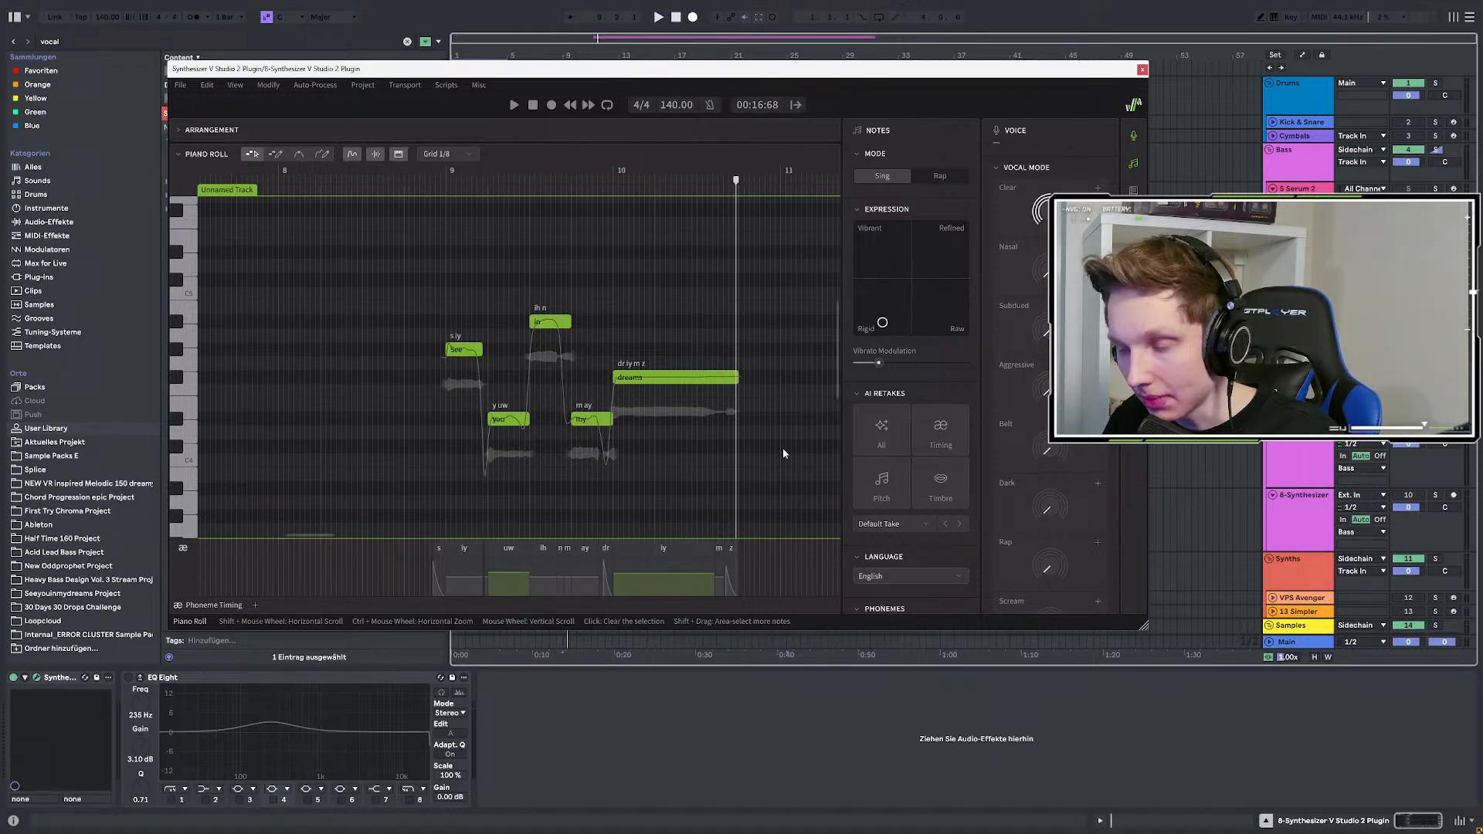
key("space")
key("space")
key("space")
key("space")
Bounce the Synthesizer V clip at bar 9 to a new track and close the plugin.
left_click_drag(791, 69, 776, 494)
scroll(566, 341, "down", 3)
left_click(559, 330)
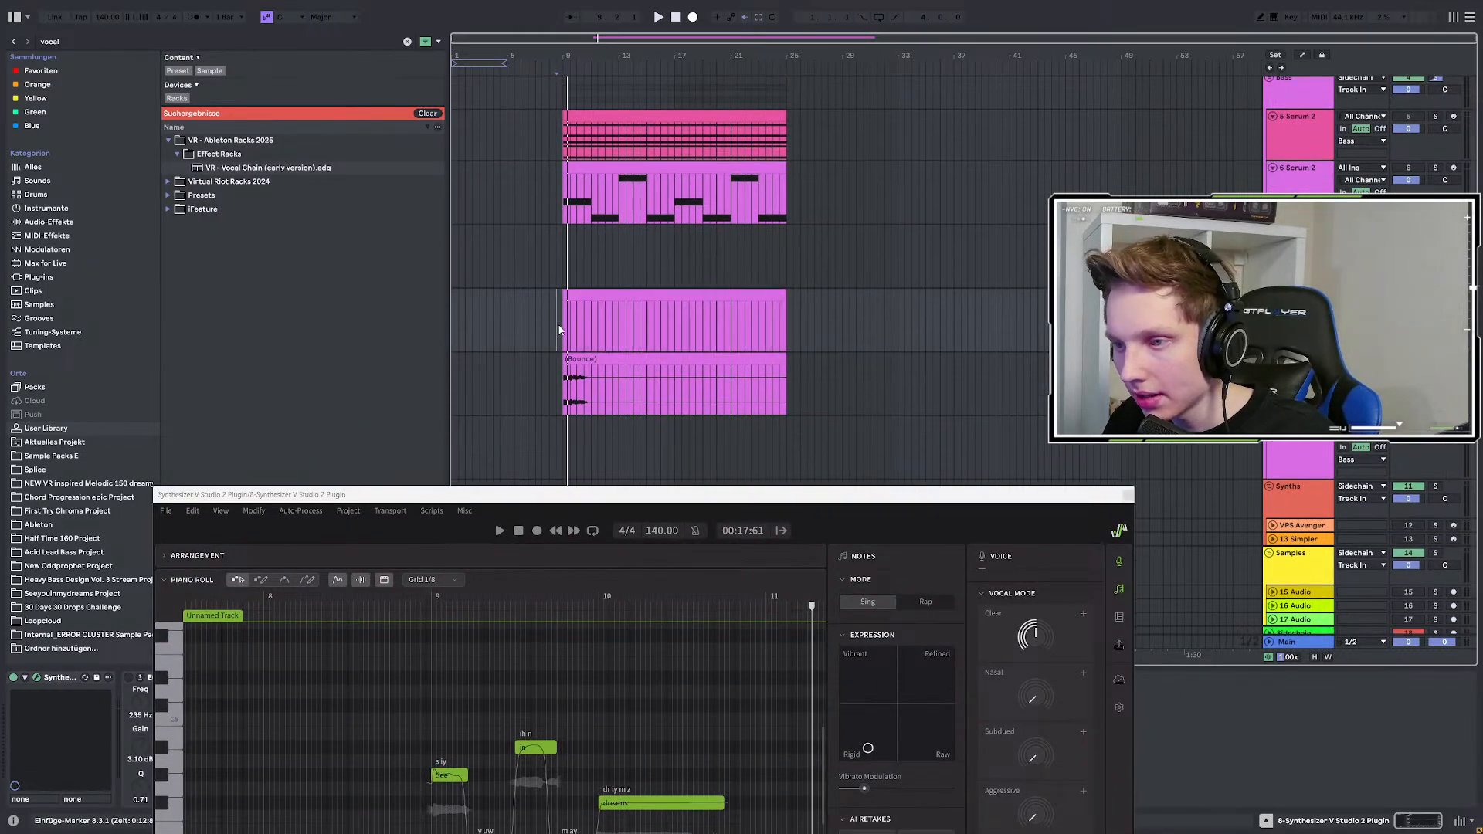
right_click(590, 297)
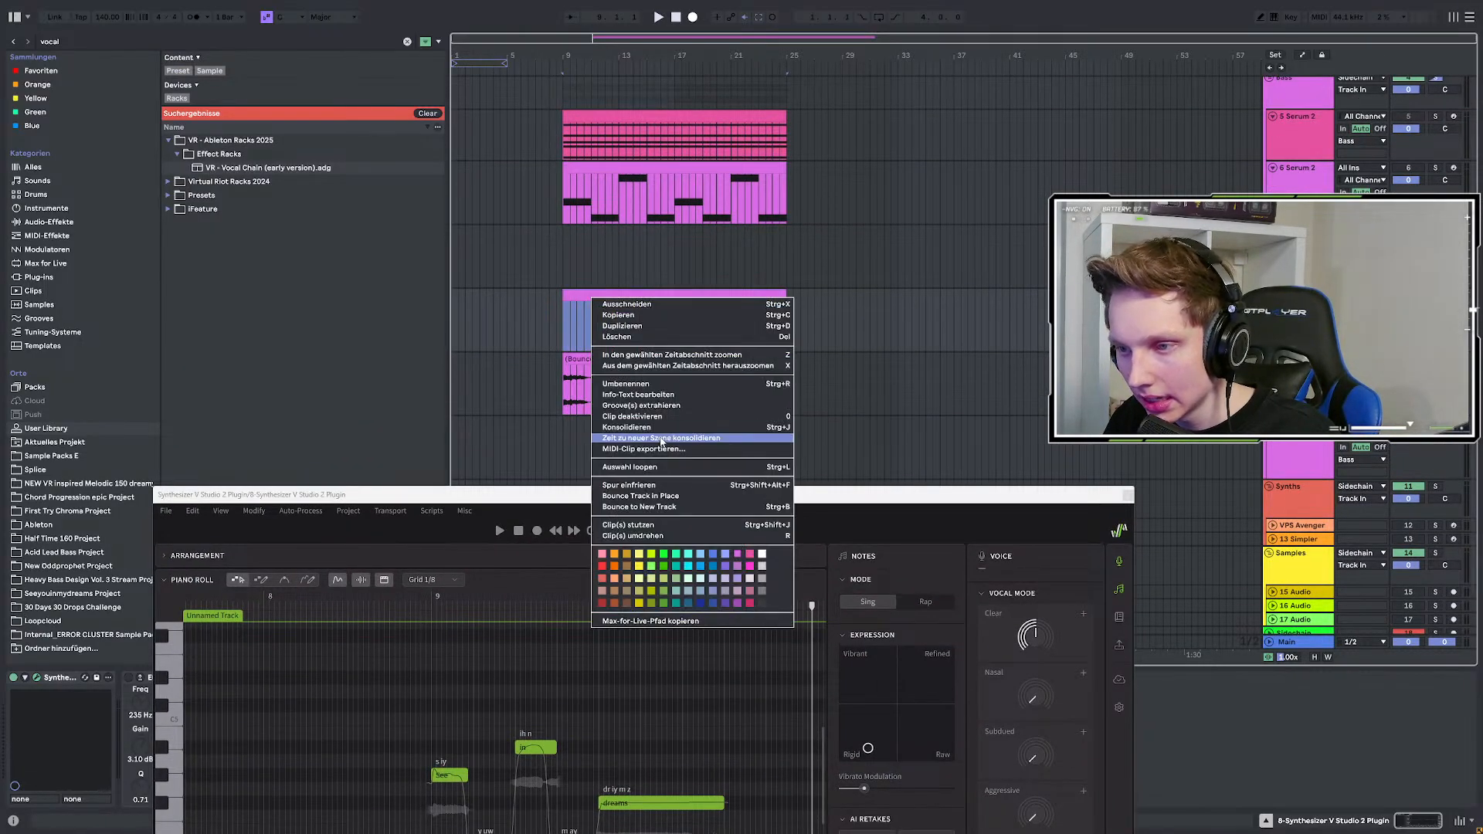
left_click(667, 508)
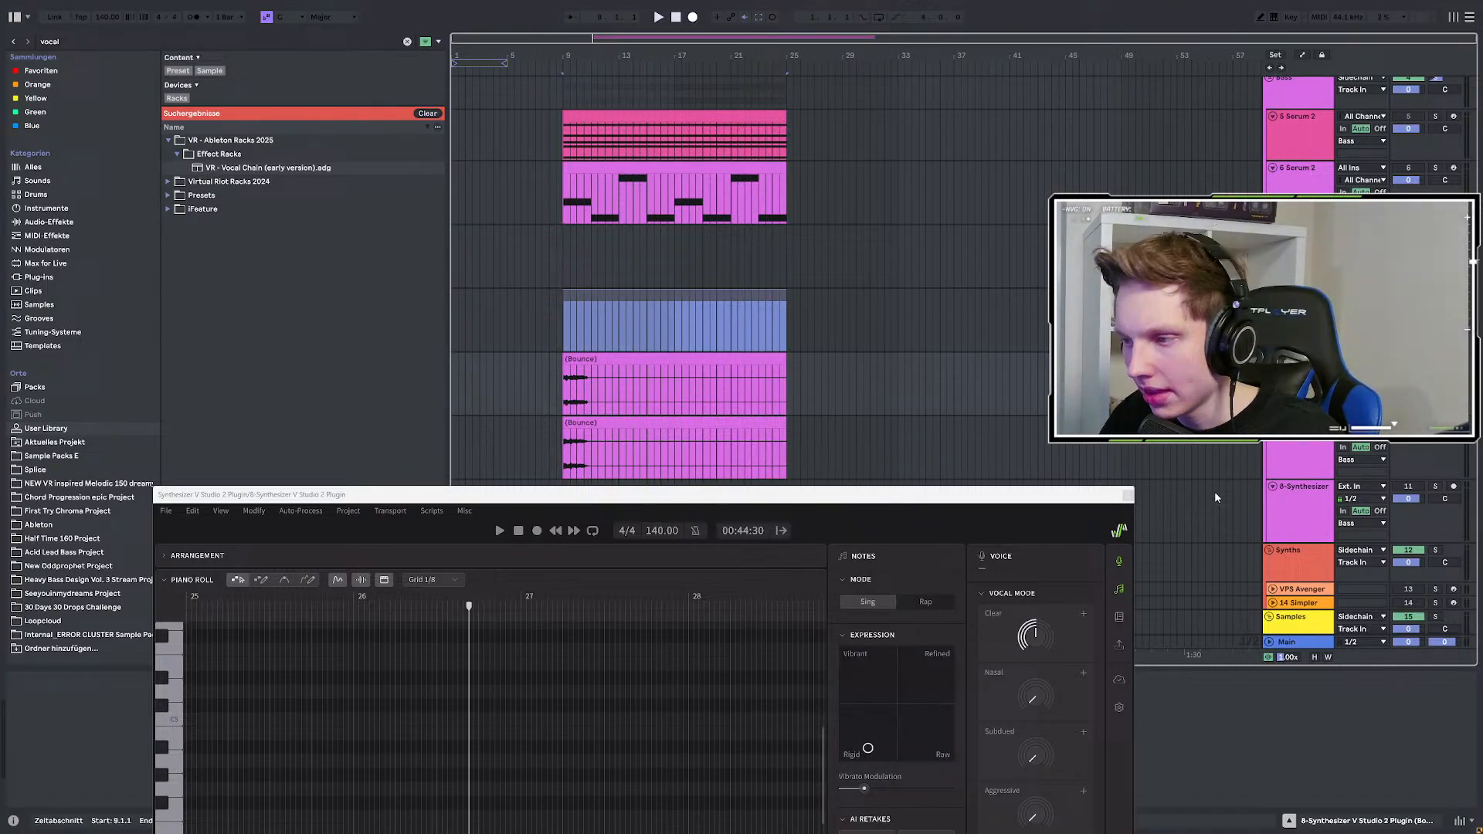
left_click(1127, 496)
Group the two bounced Synthesizer V vocal tracks.
scroll(773, 348, "up", 2)
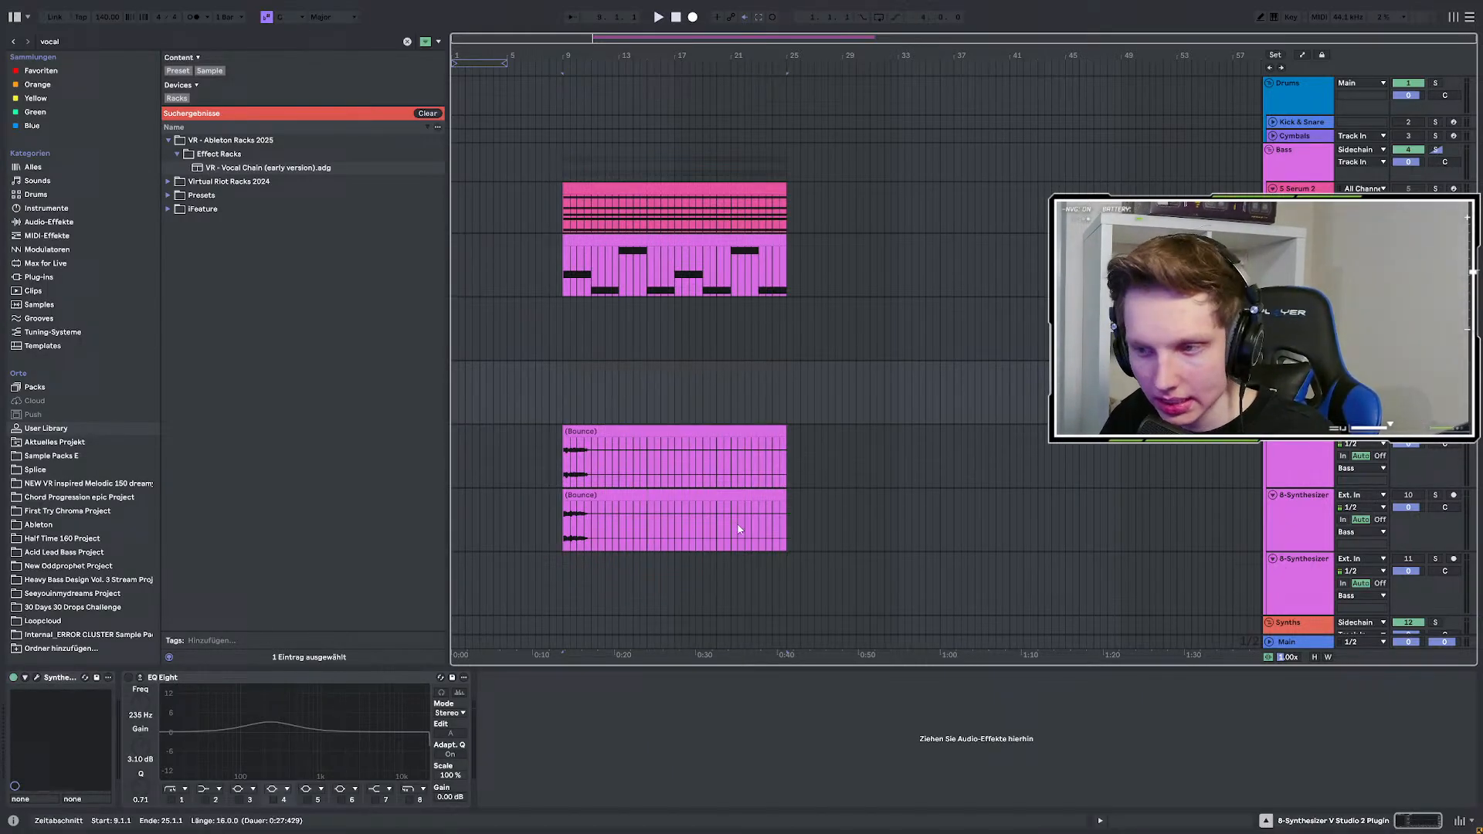
left_click(1282, 530)
left_click(1282, 477)
left_click(1286, 529, "shift")
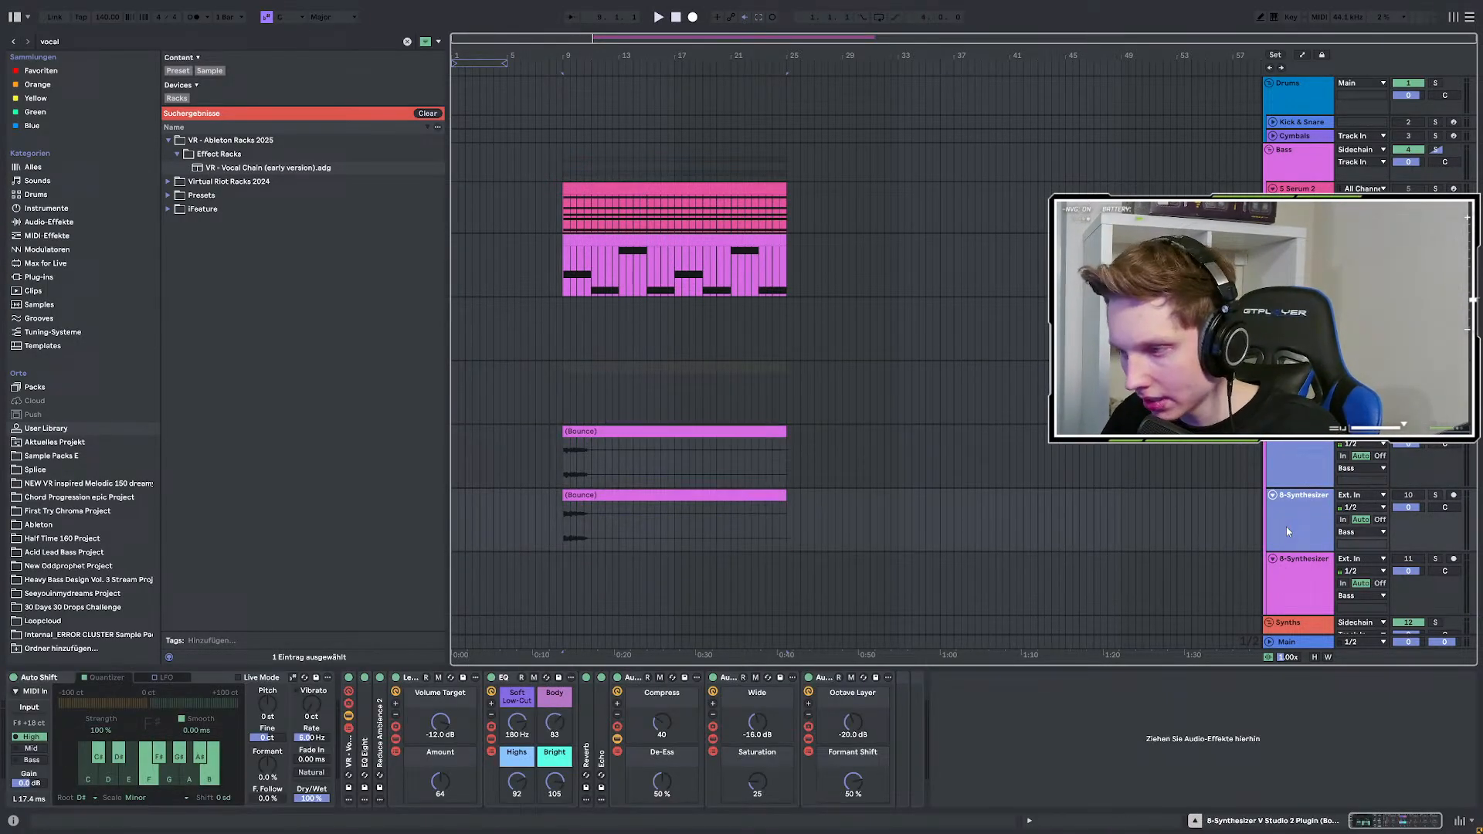
key("ctrl+g")
left_click(1301, 445)
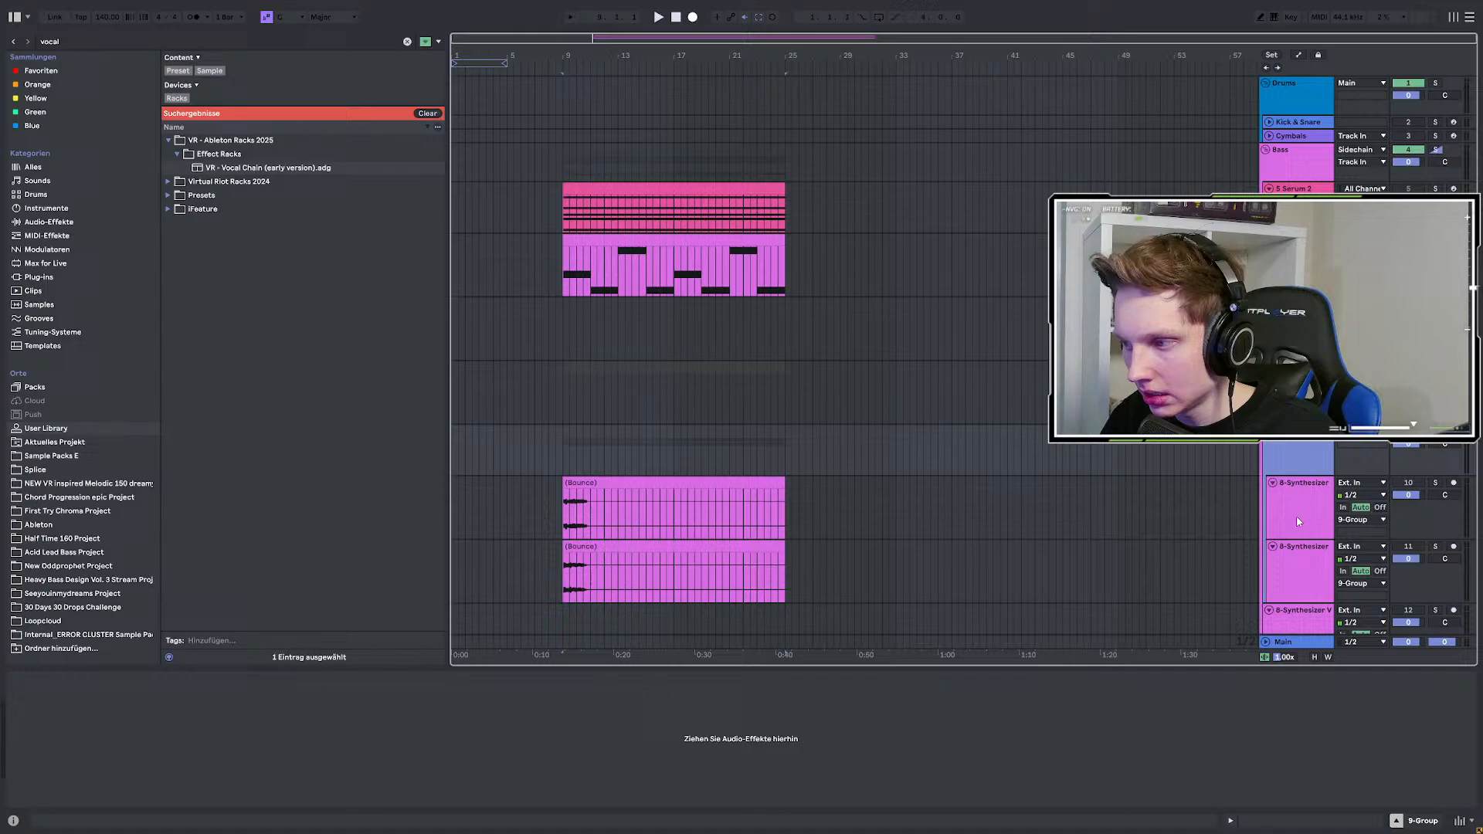
Move the Auto Shift and vocal chain devices from the bounced vocal track onto the new group.
left_click(1298, 522)
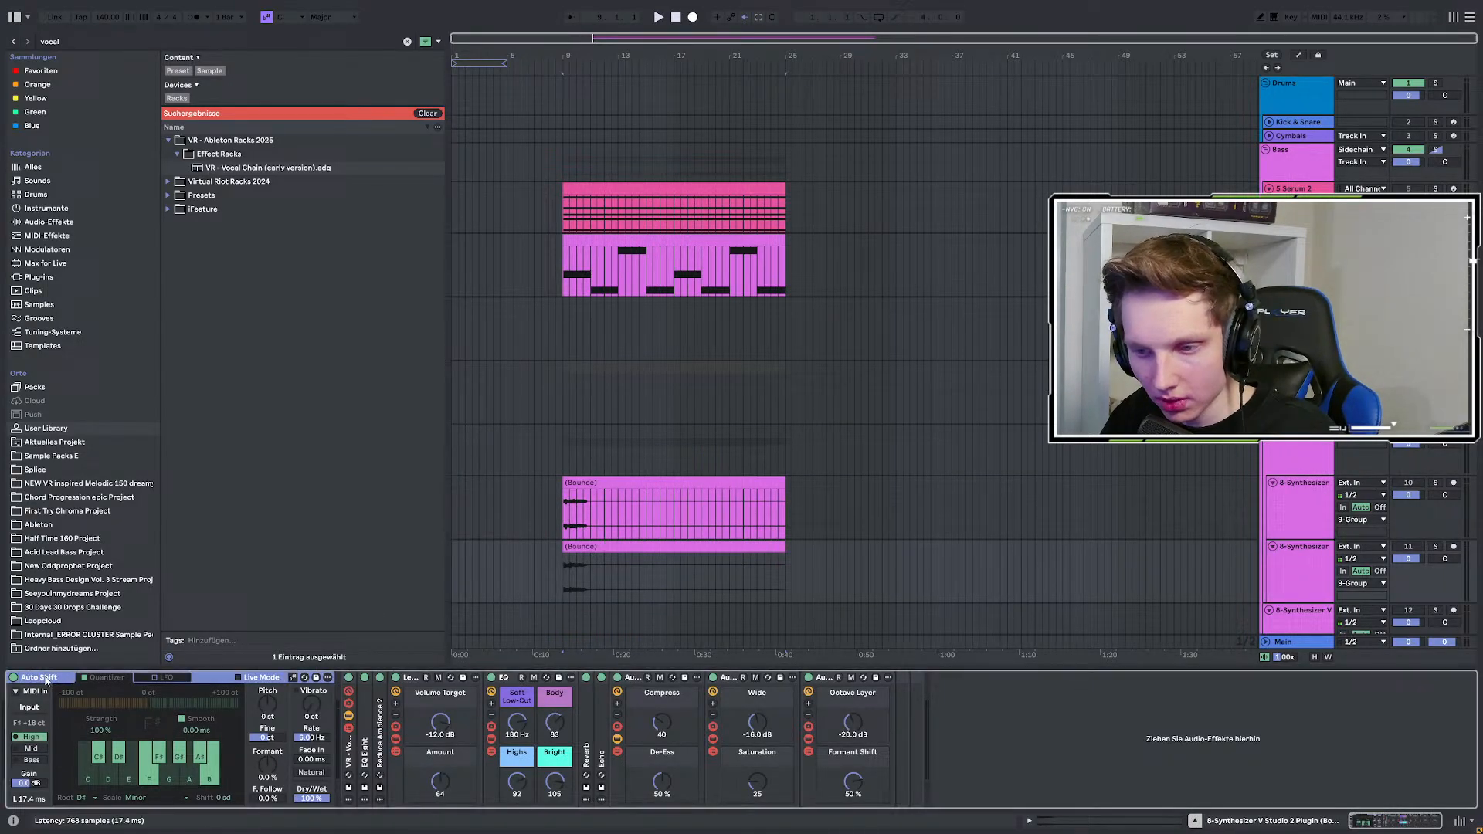
left_click(347, 766)
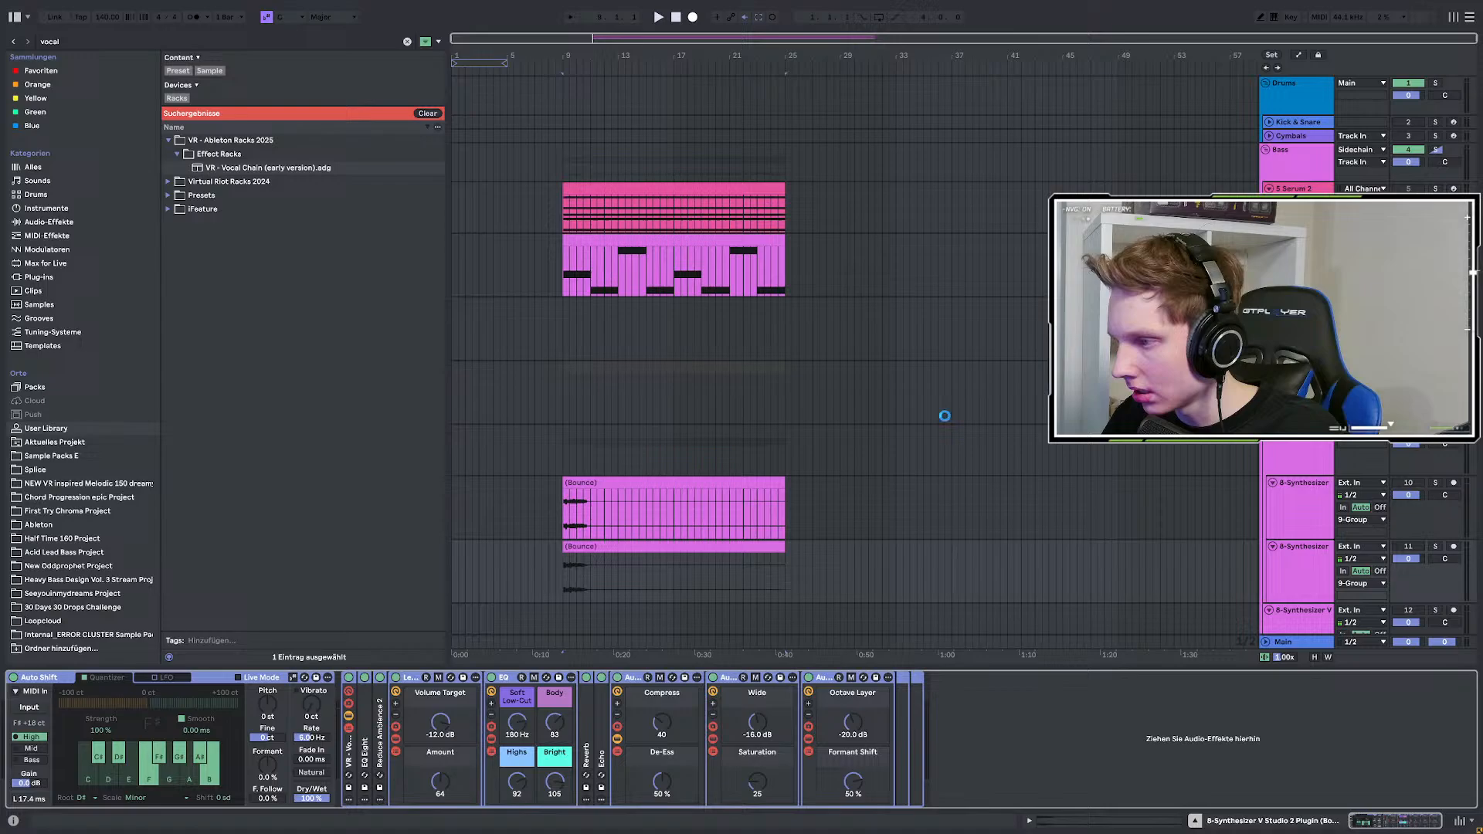
left_click(944, 415)
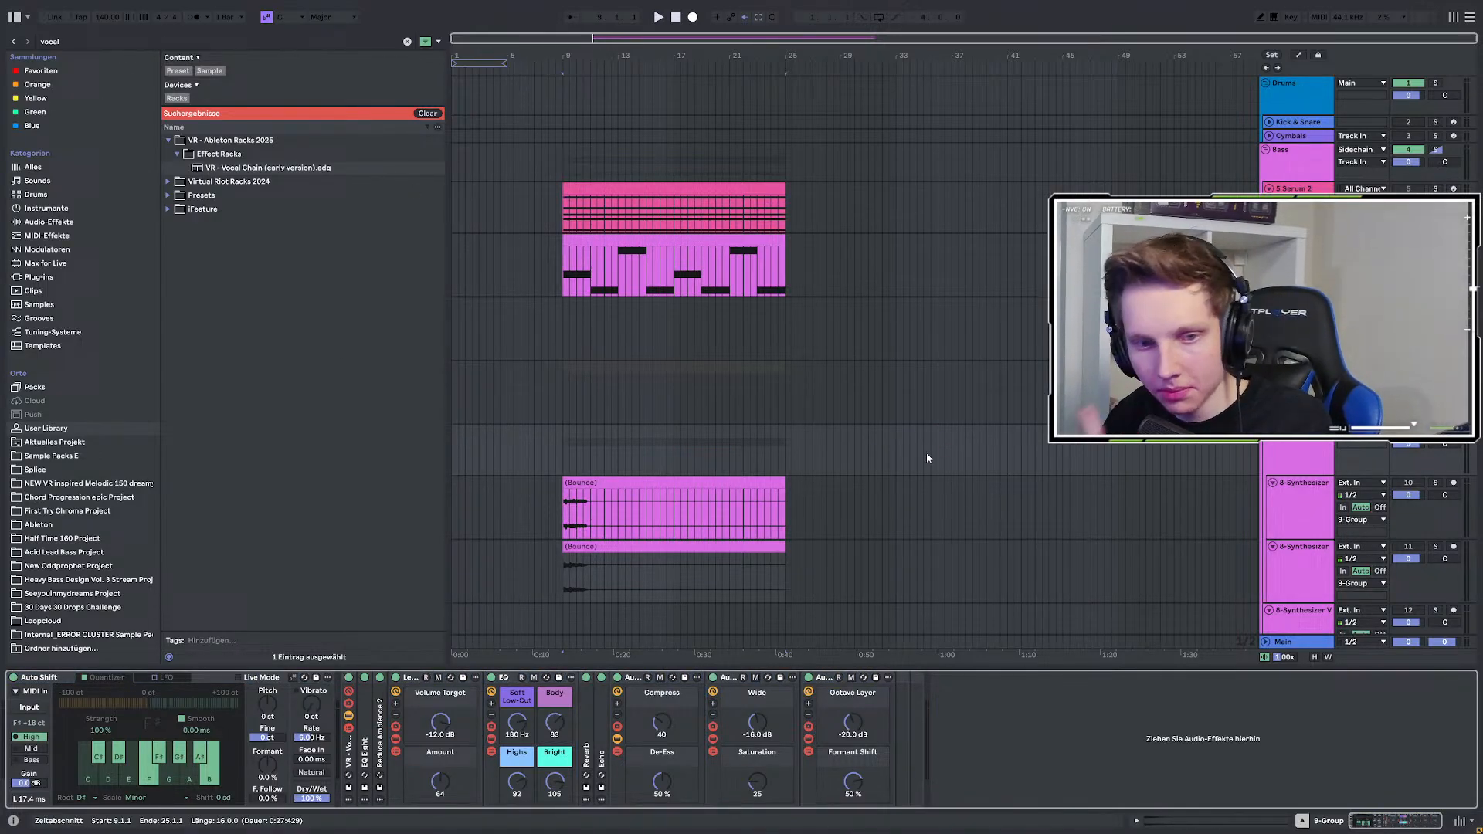
Play the vocal group from bar 9, toggling its solo to compare it alone and in the mix.
scroll(926, 459, "down", 2)
left_click(569, 434)
key("space")
key("space")
key("space")
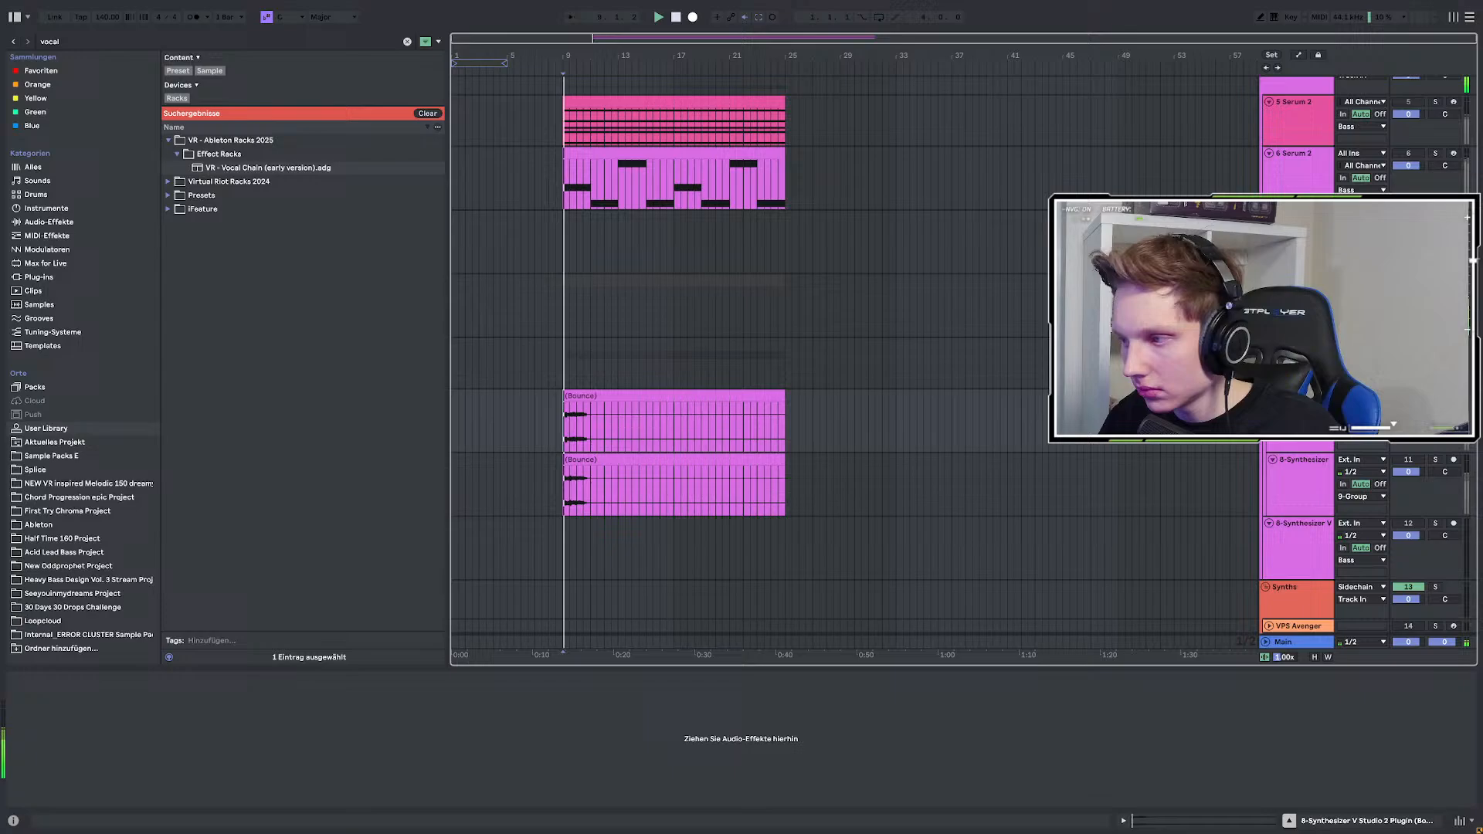
left_click(1435, 345)
key("space")
key("space")
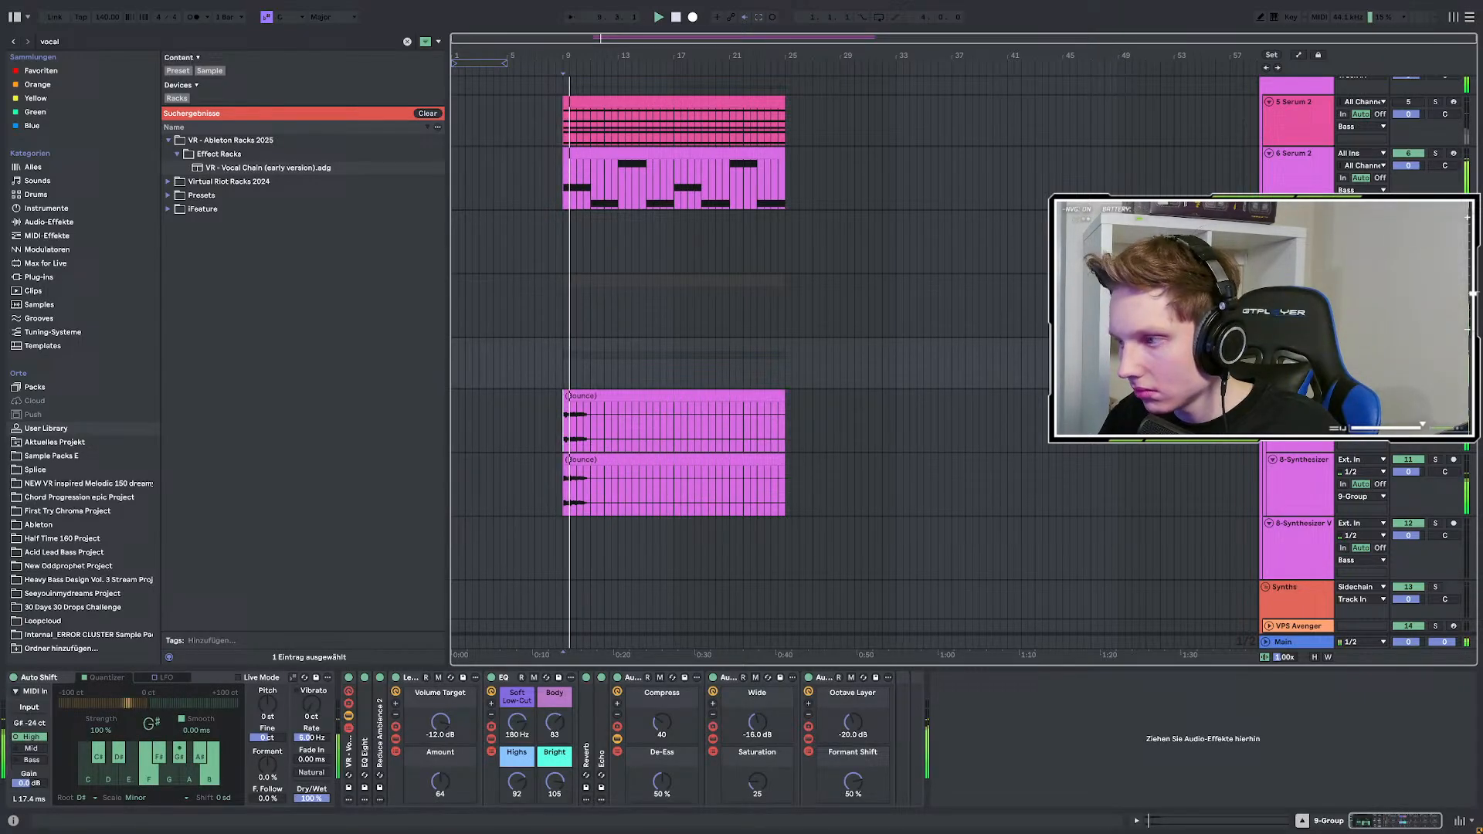
Play the vocals from bar 9 again, soloing the first and then the second bounced track.
scroll(559, 440, "up", 5)
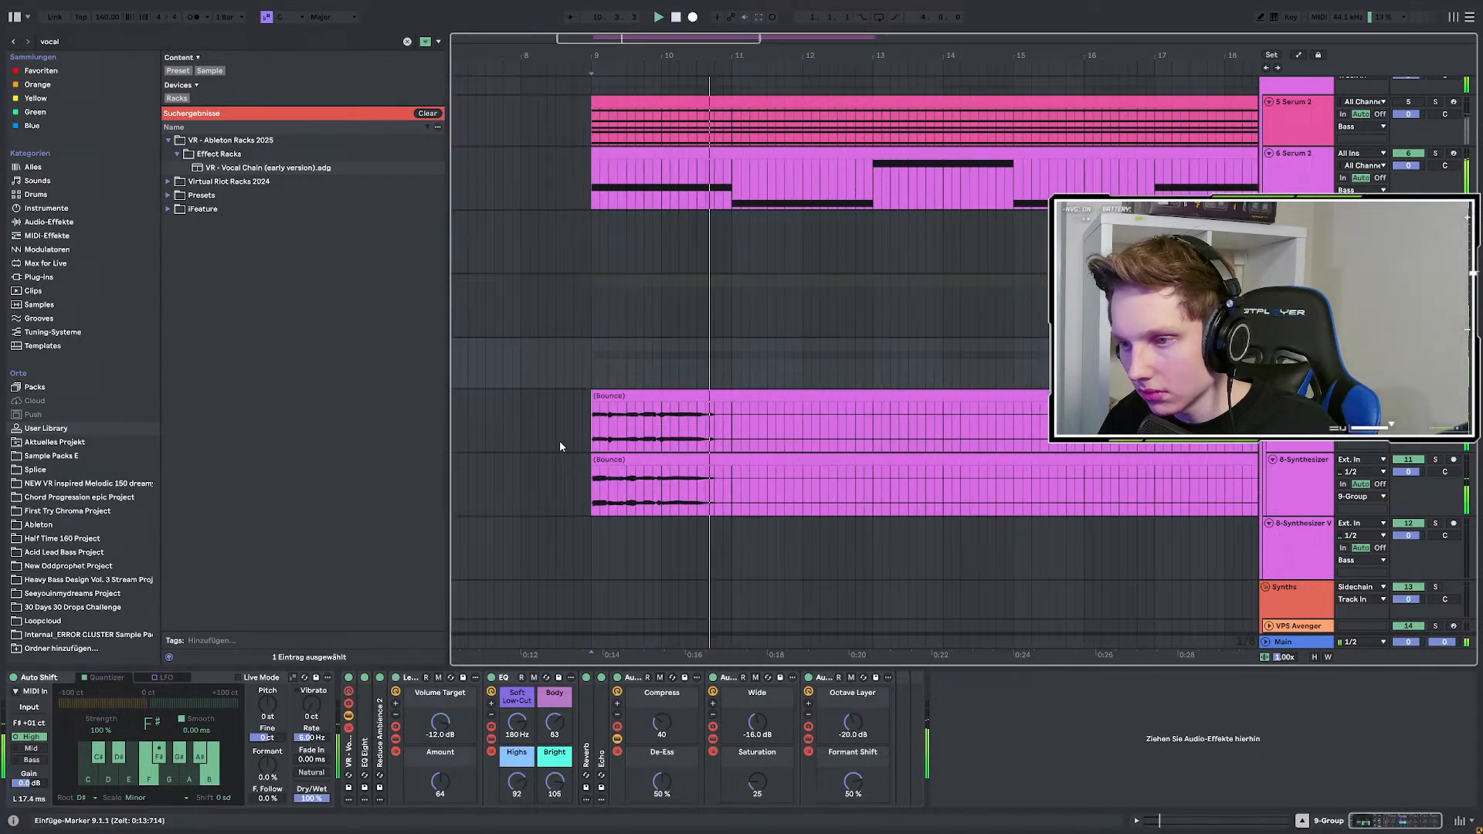
left_click(594, 427)
key("space")
key("space")
left_click(1435, 396)
key("space")
key("space")
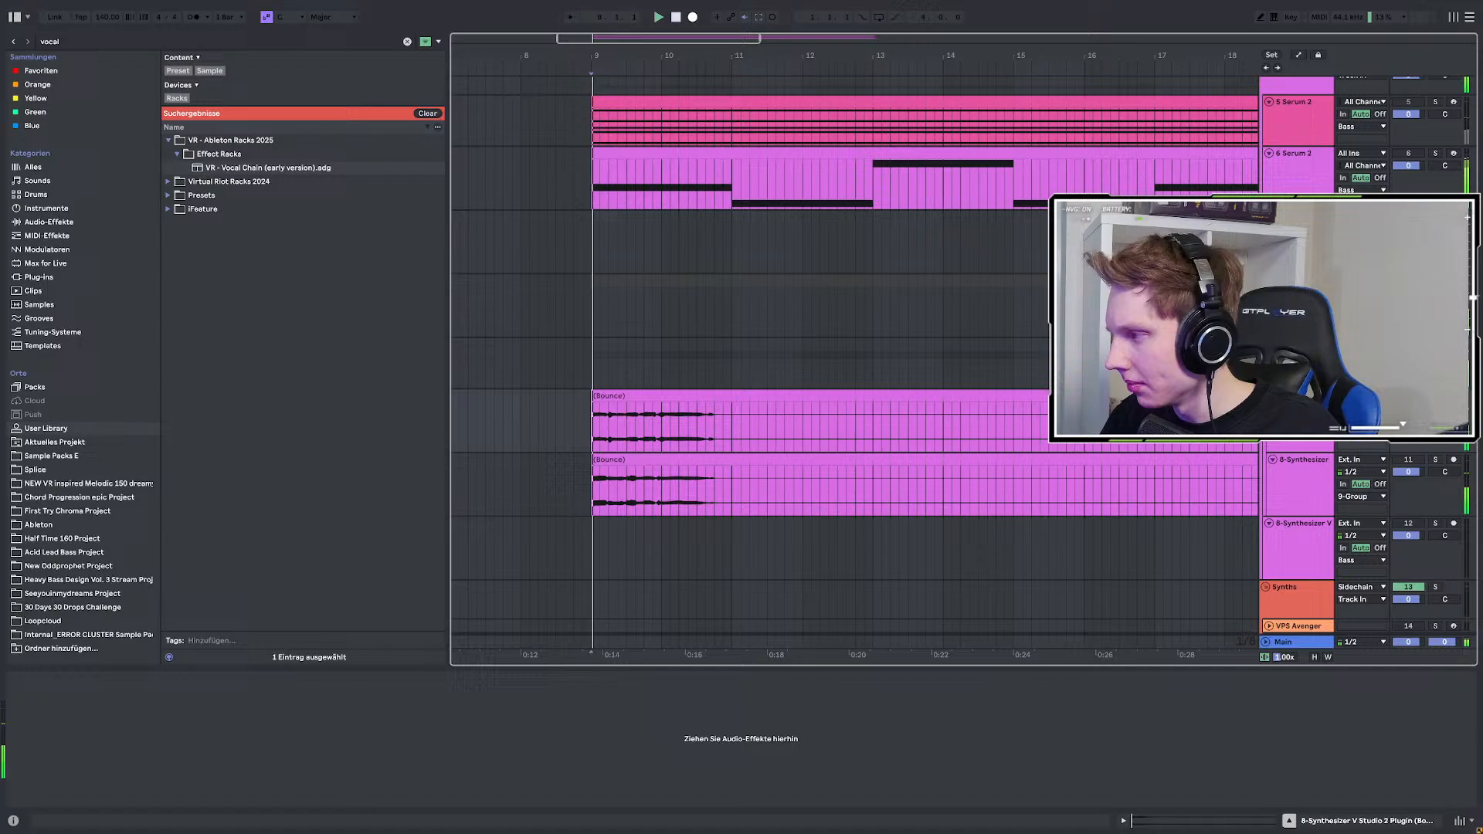
left_click(1435, 460)
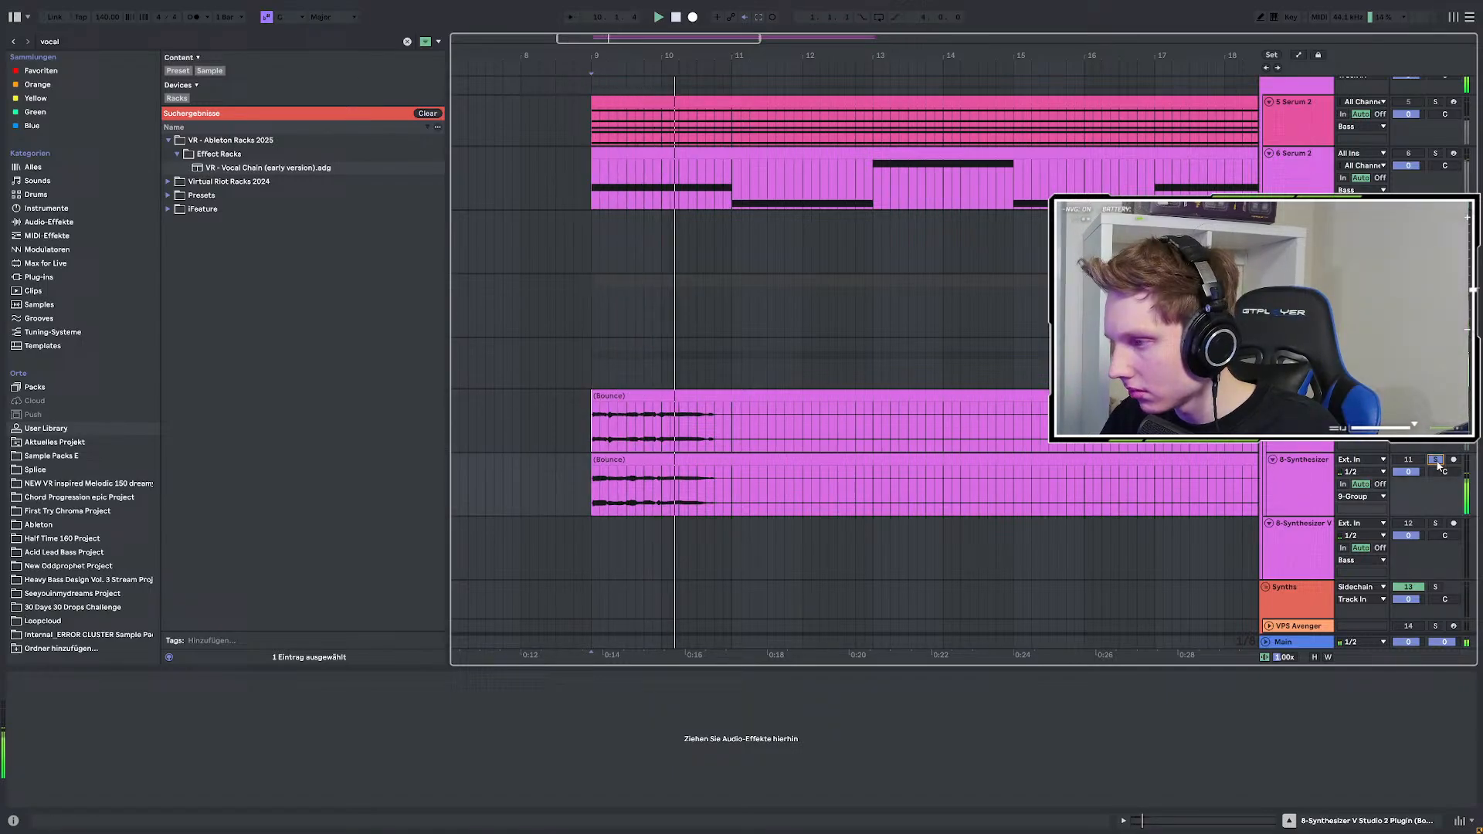
Move Auto Shift from the vocal group to the first bounced track, set its input range to Mid and play.
key("space")
left_click(581, 369)
left_click(38, 678)
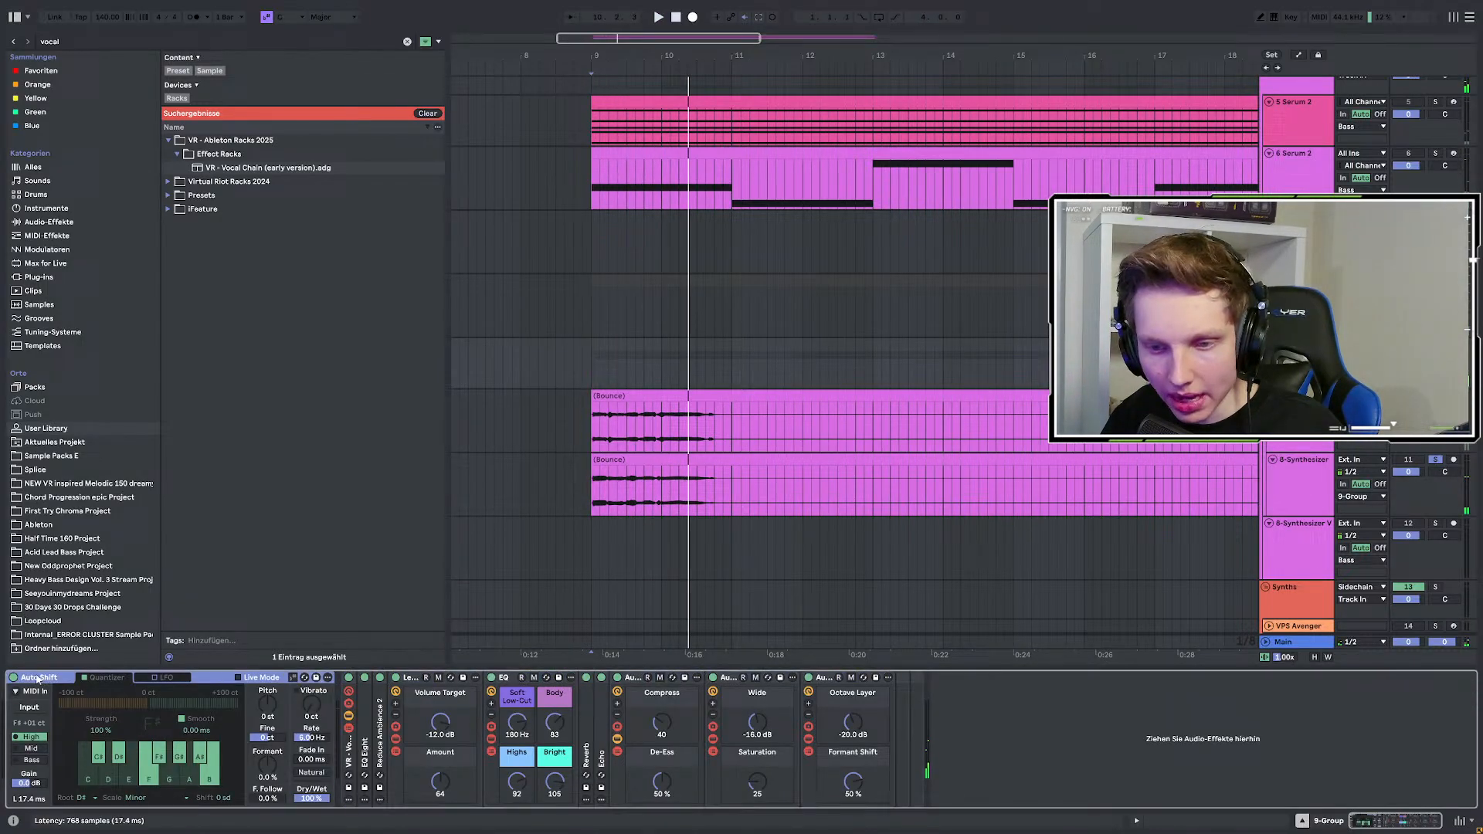
left_click(1298, 452)
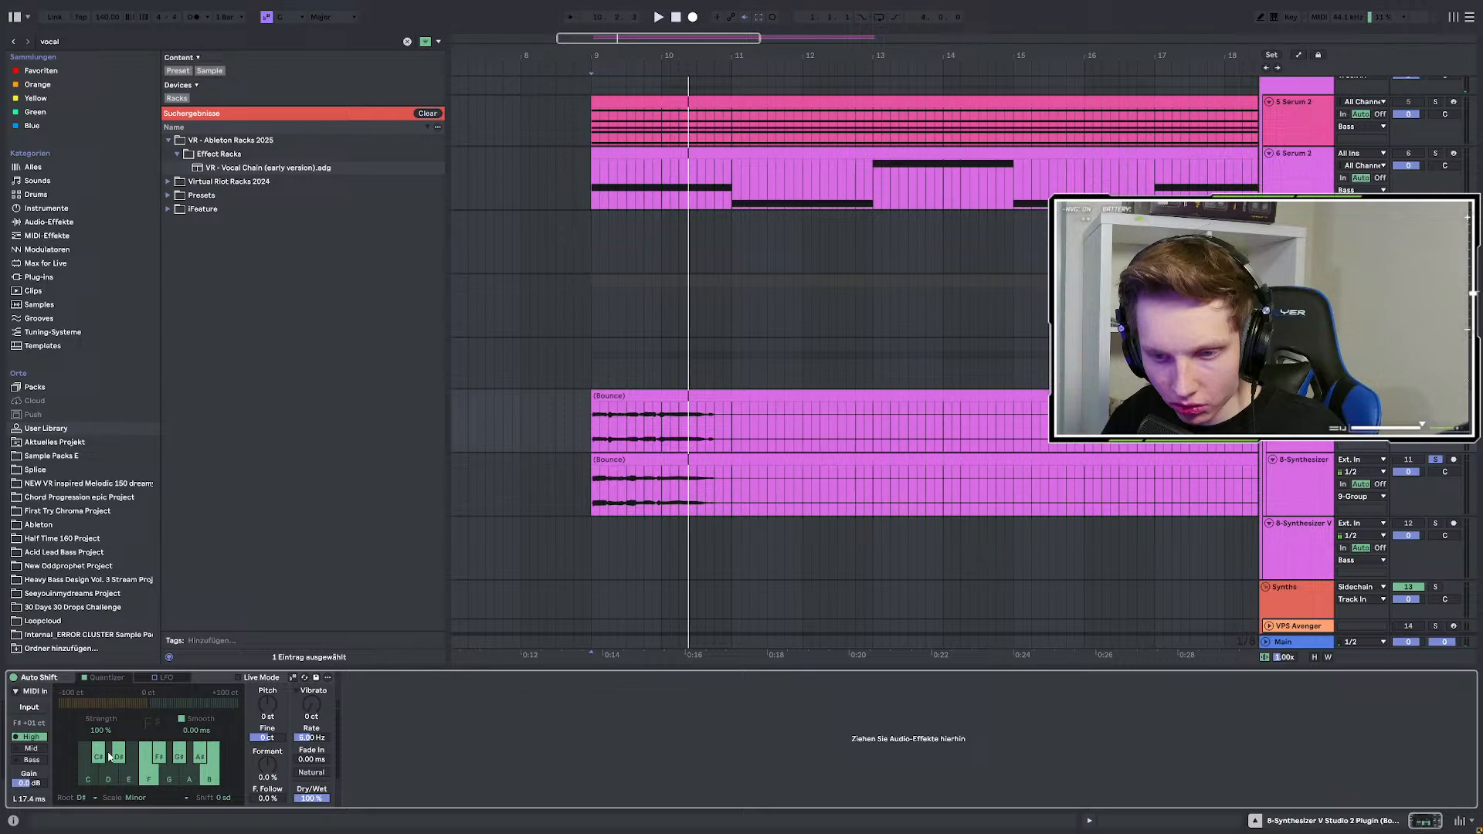
key("space")
key("space")
key("space")
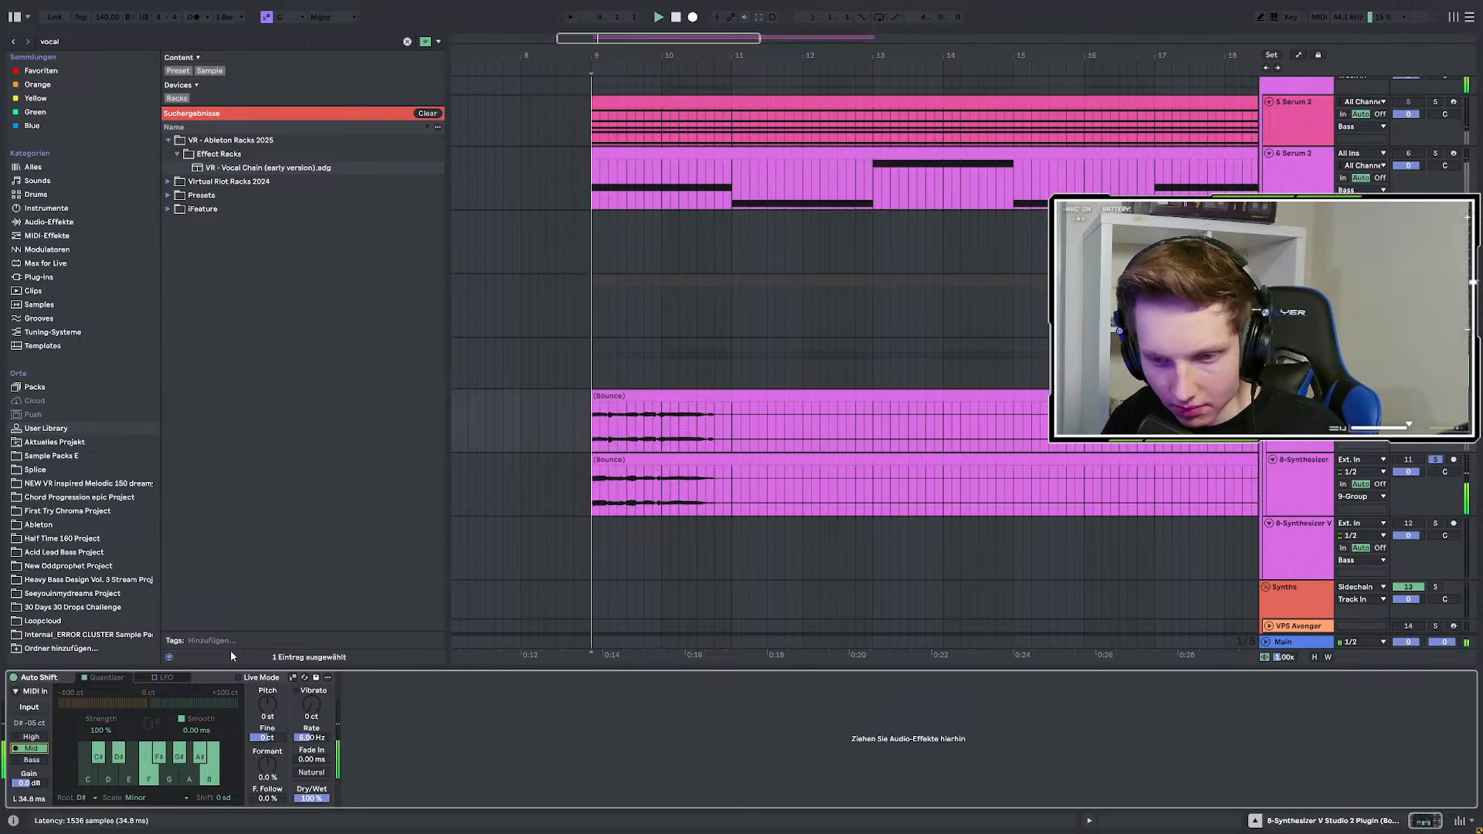
Copy Auto Shift from the first to the second bounced vocal track and set its input range to High.
left_click(1291, 447)
left_click(1311, 472)
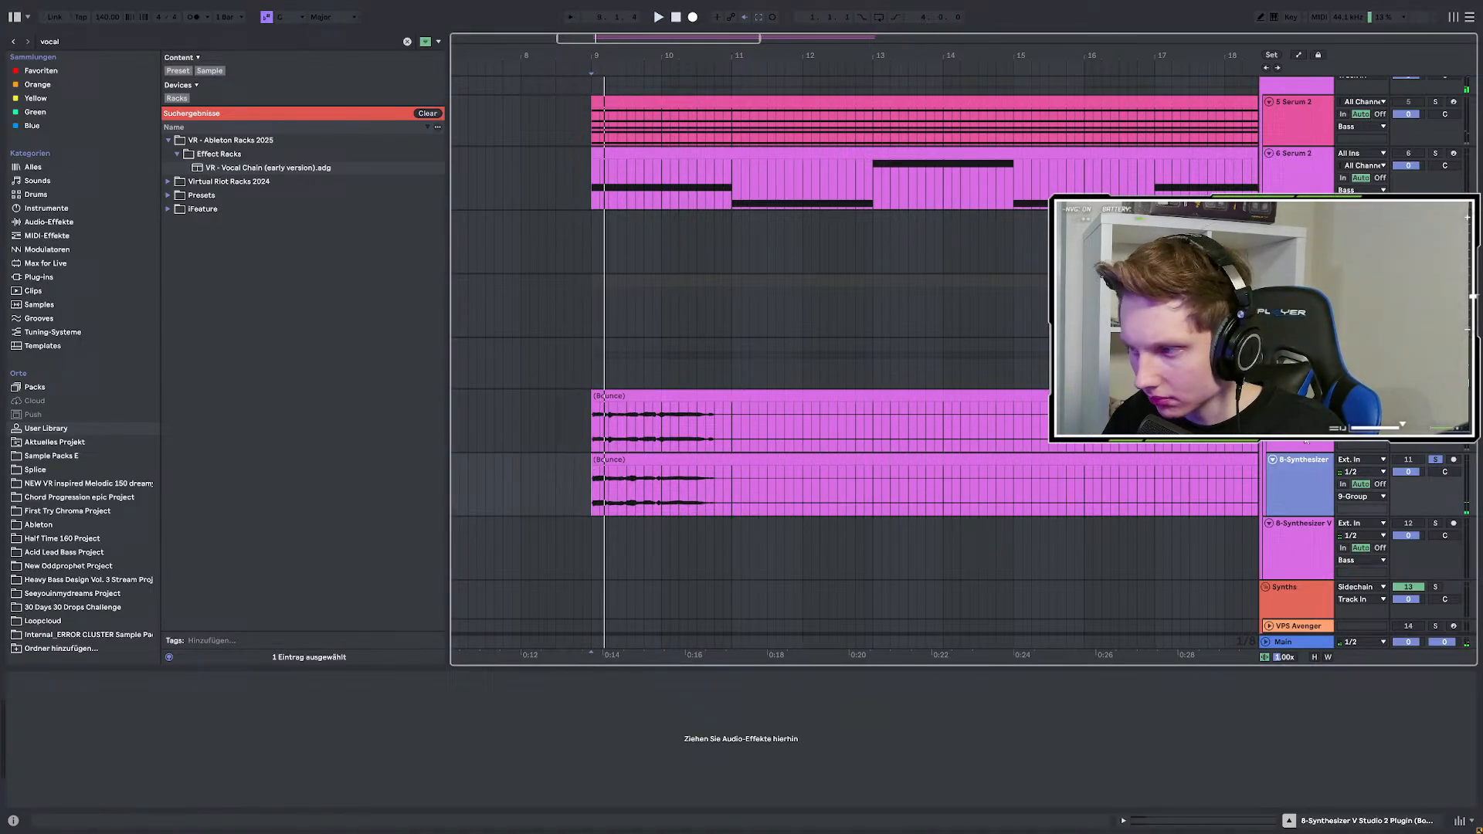
left_click(1307, 446)
left_click(1309, 465)
key("space")
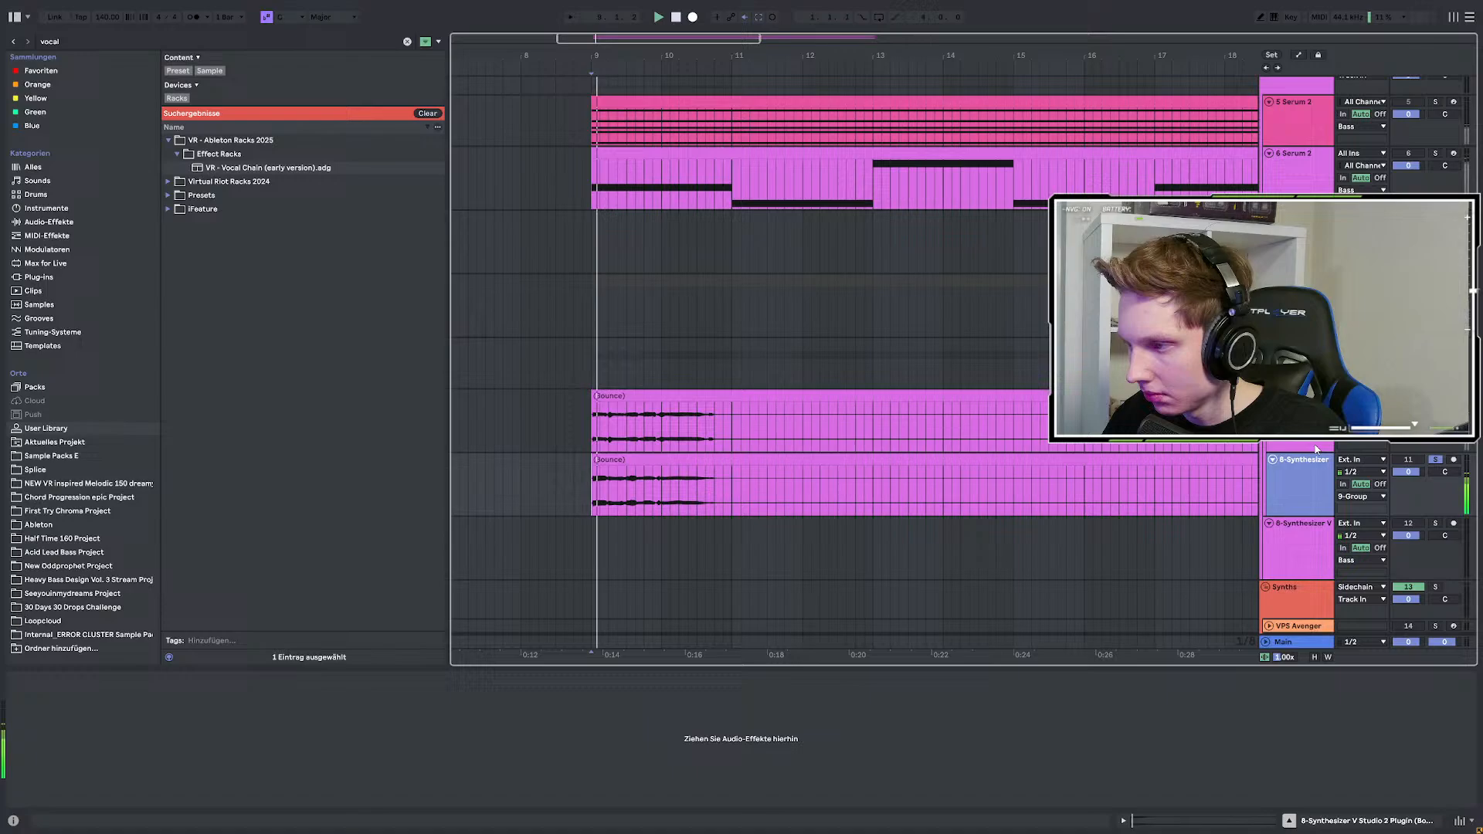
left_click(1315, 449)
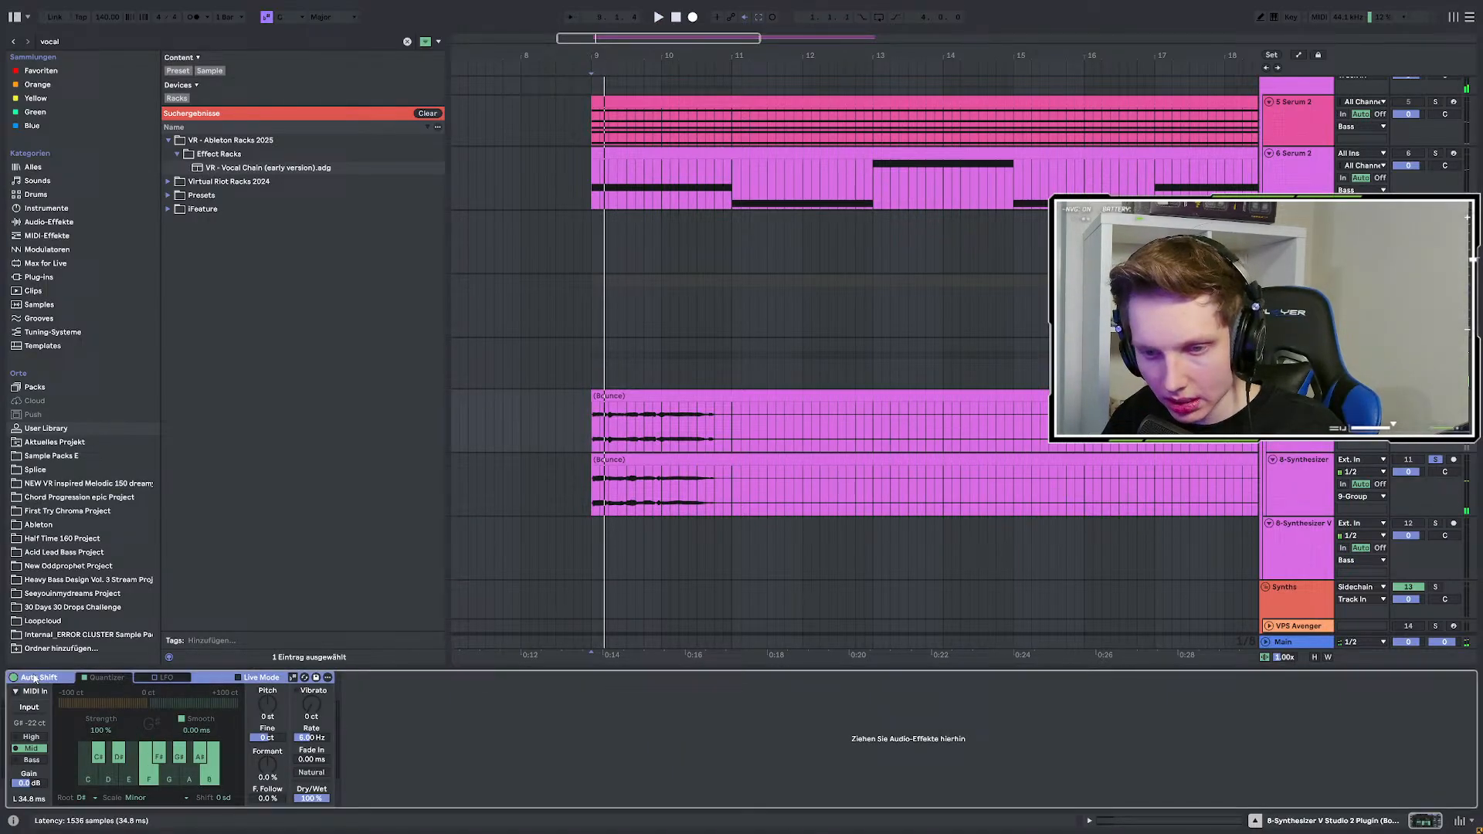
key("Delete")
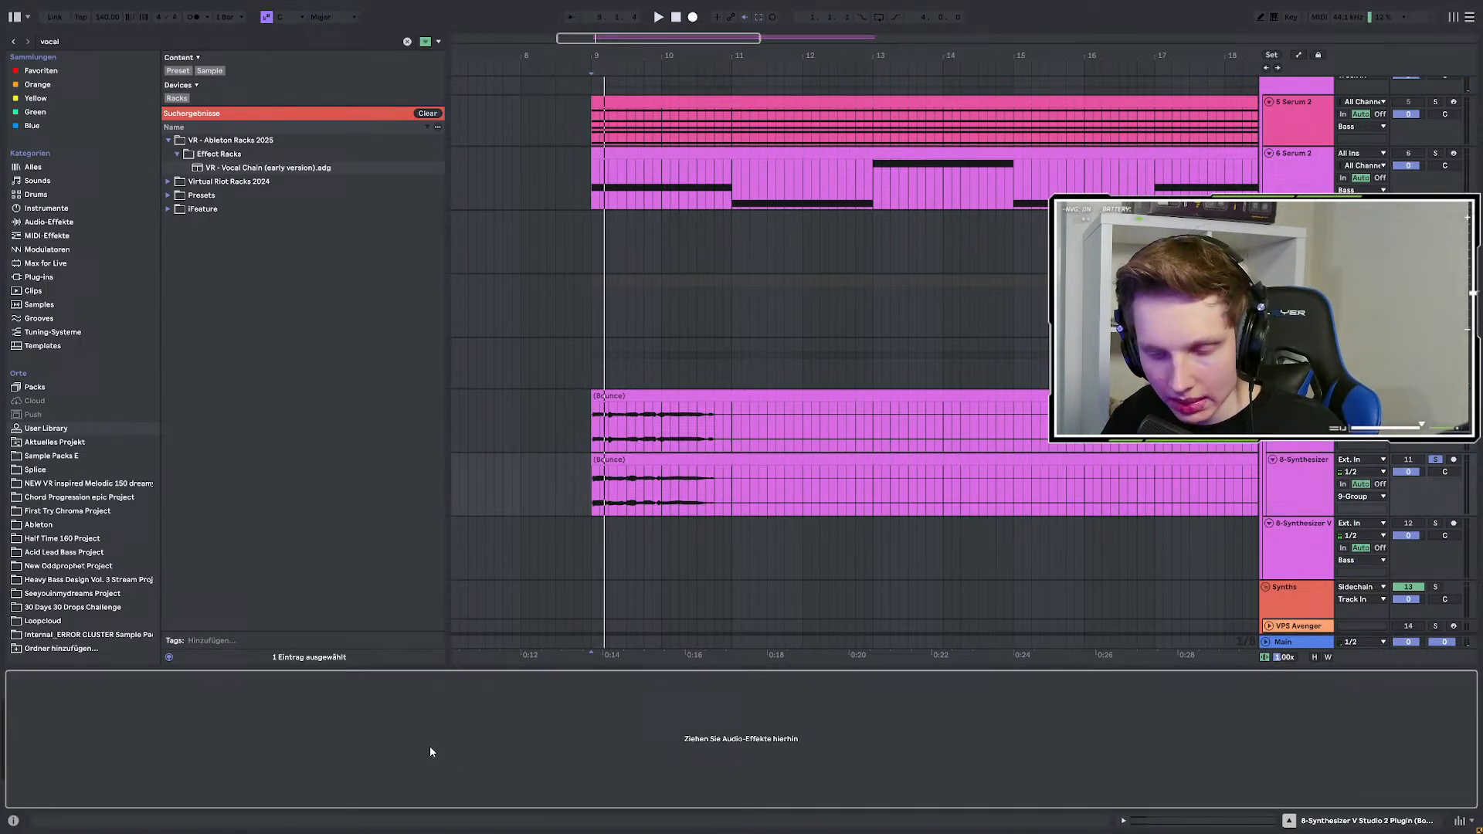
key("ctrl+z")
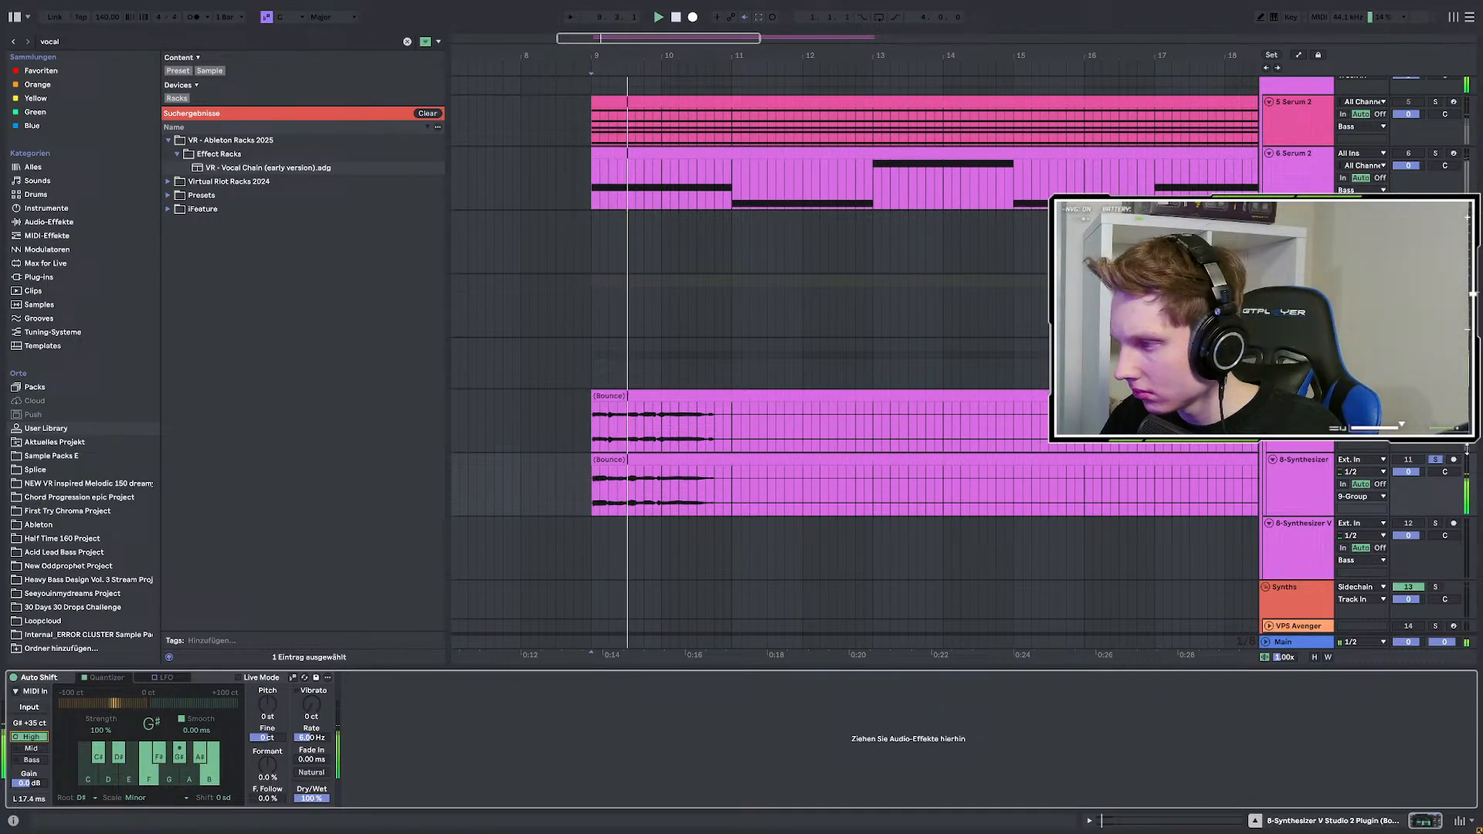
Turn off solo on the second bounced vocal track and play from bar 9.
left_click(1435, 460)
key("space")
key("space")
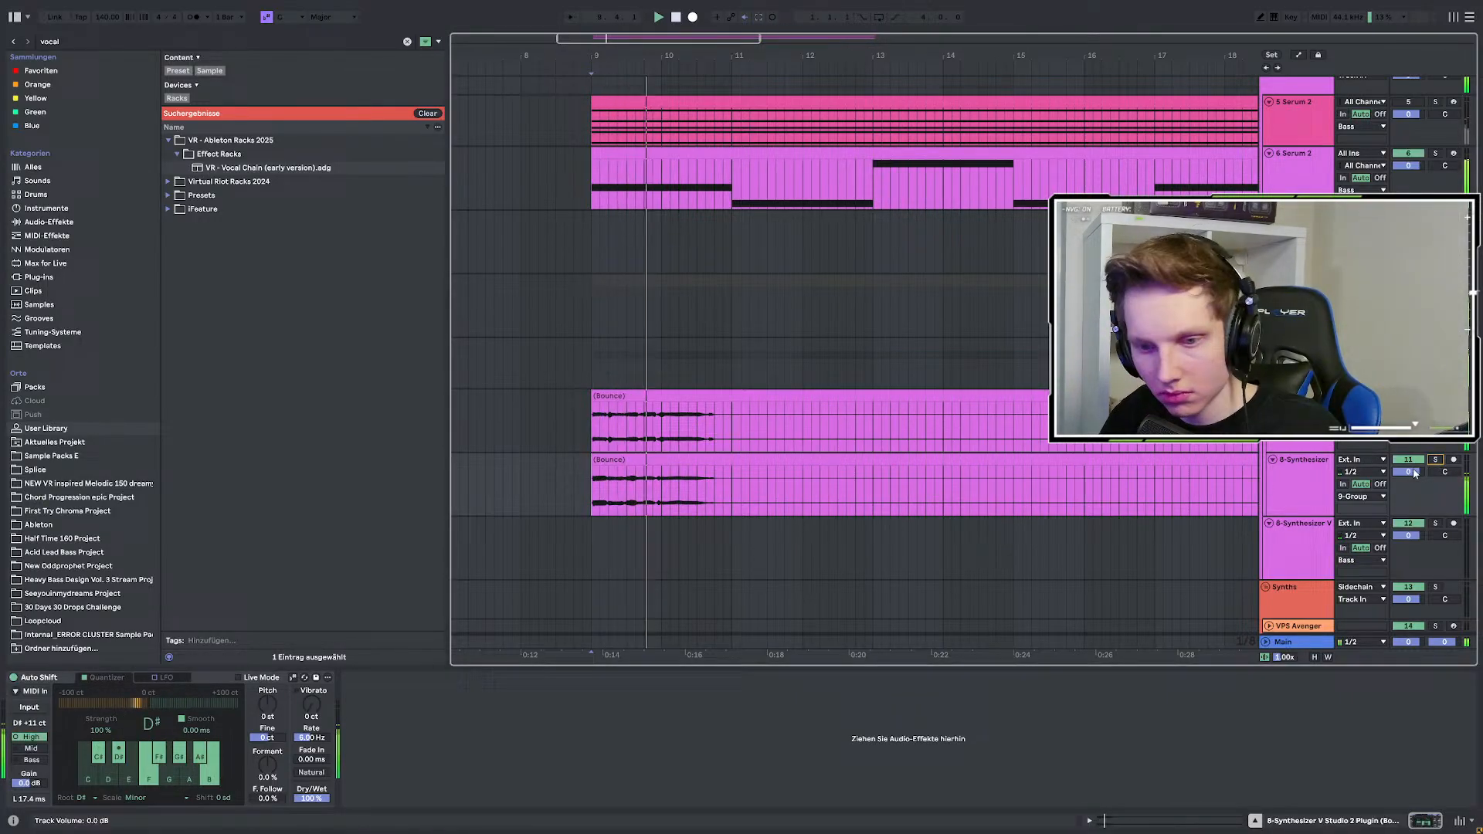
Trim both bounced vocal clips starting at bar 9 so they end at bar 11.
scroll(552, 435, "down", 3, "ctrl")
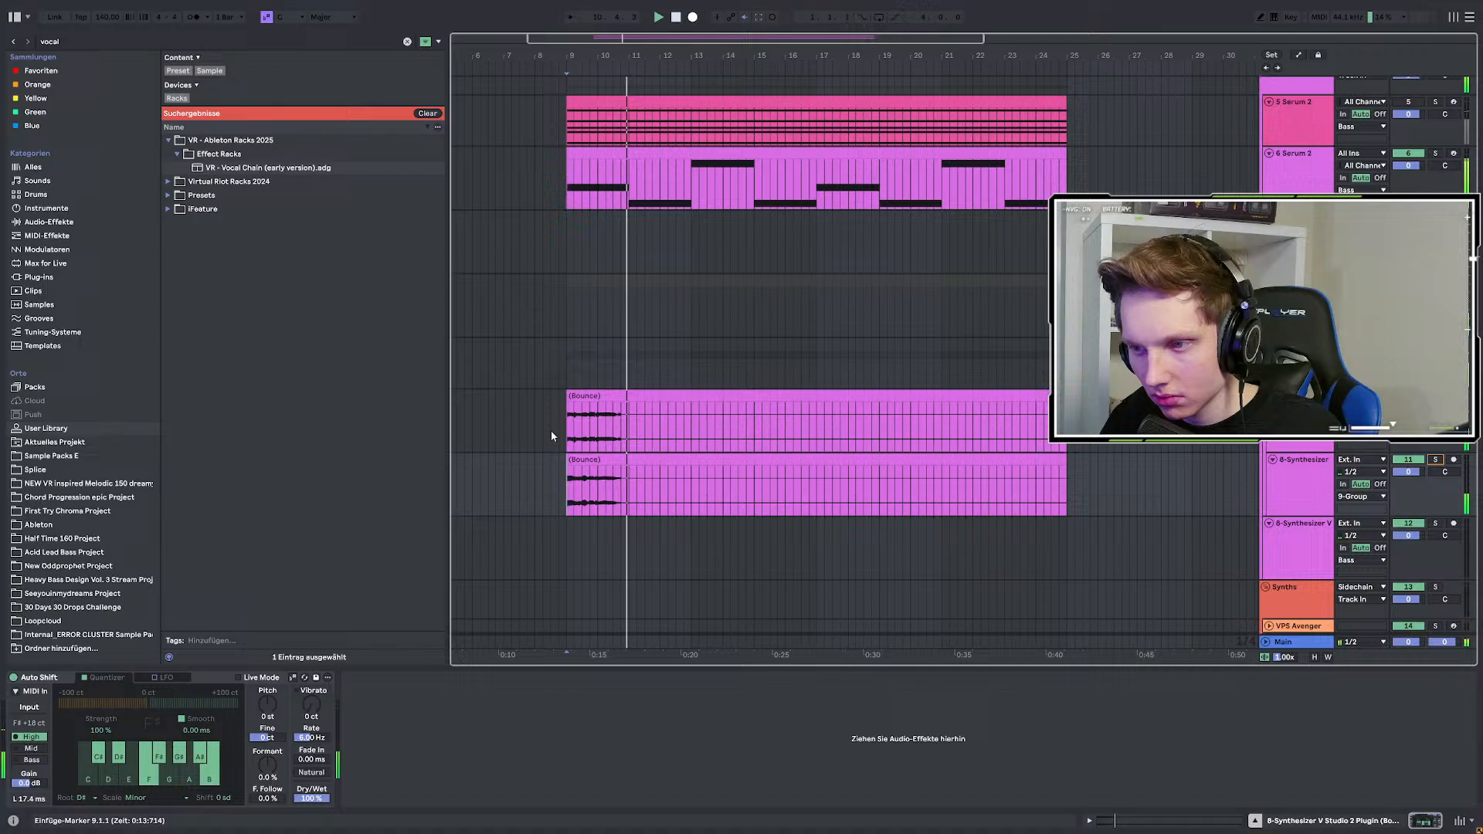
left_click_drag(568, 433, 691, 398)
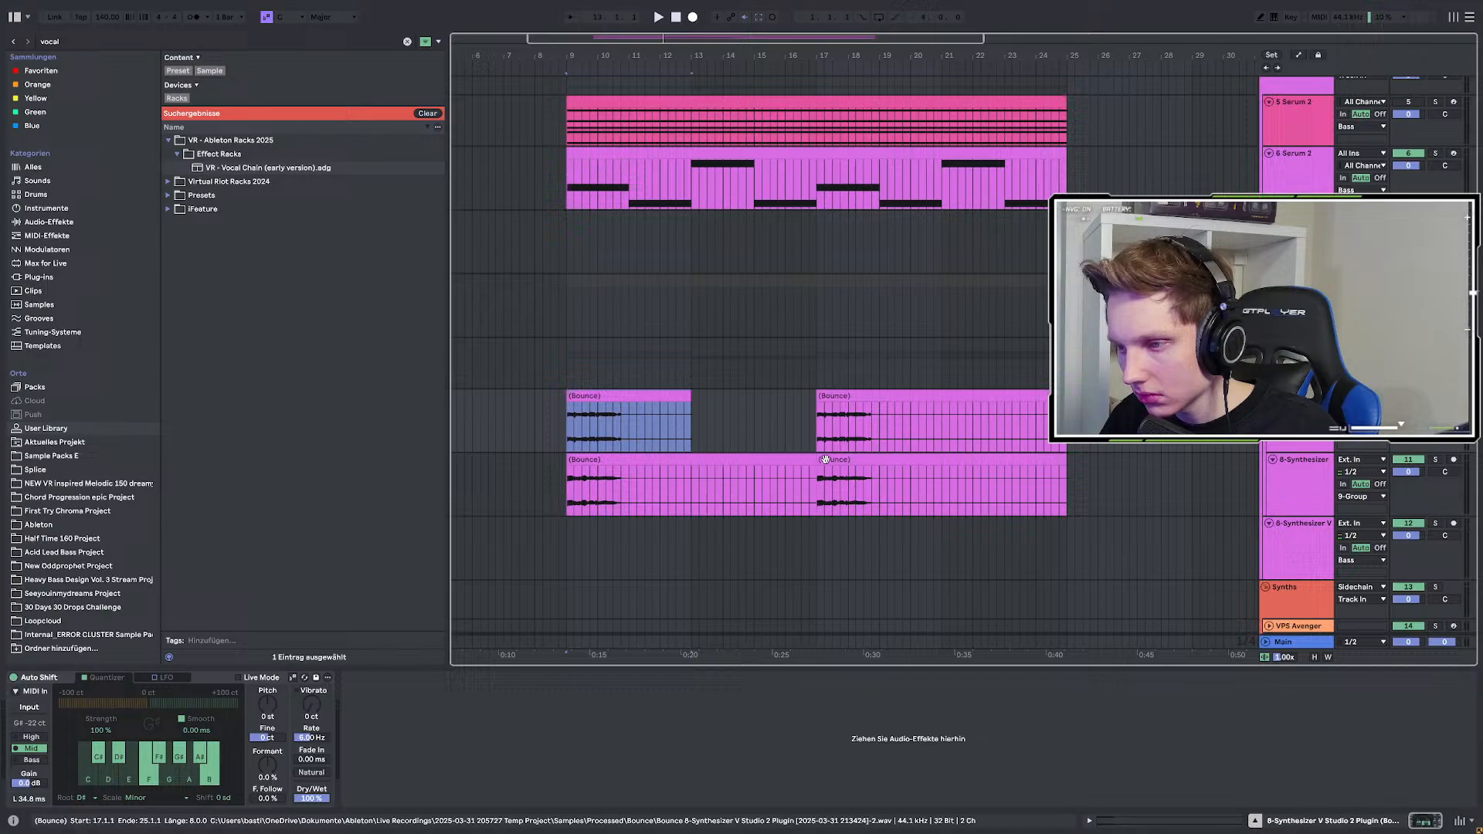
left_click_drag(814, 460, 691, 464)
left_click_drag(691, 398, 628, 404)
left_click_drag(687, 459, 628, 462)
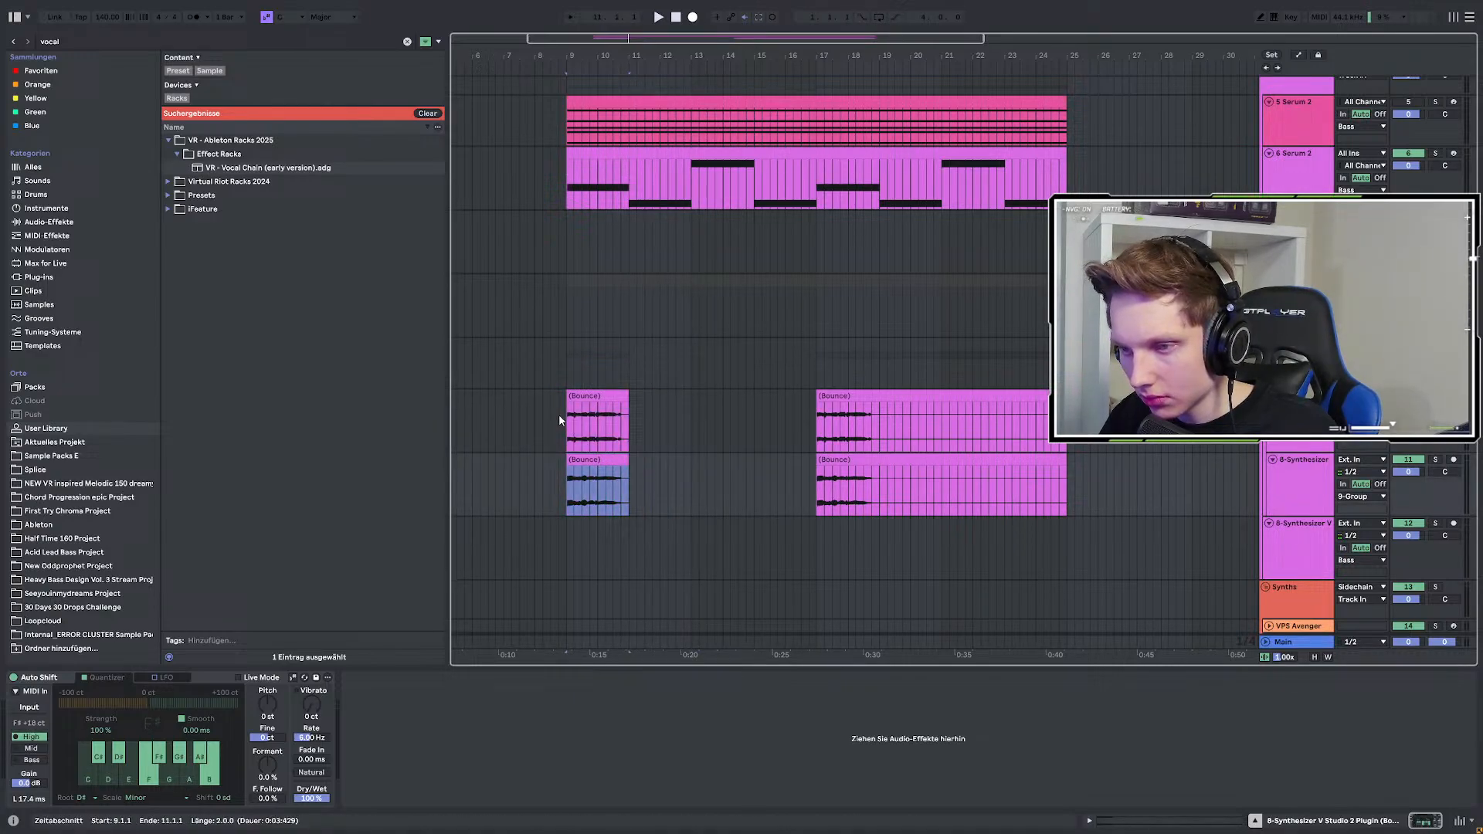
Replace the long vocal clips from bar 17 with copies of the two trimmed two-bar clips.
left_click_drag(817, 363, 1162, 484)
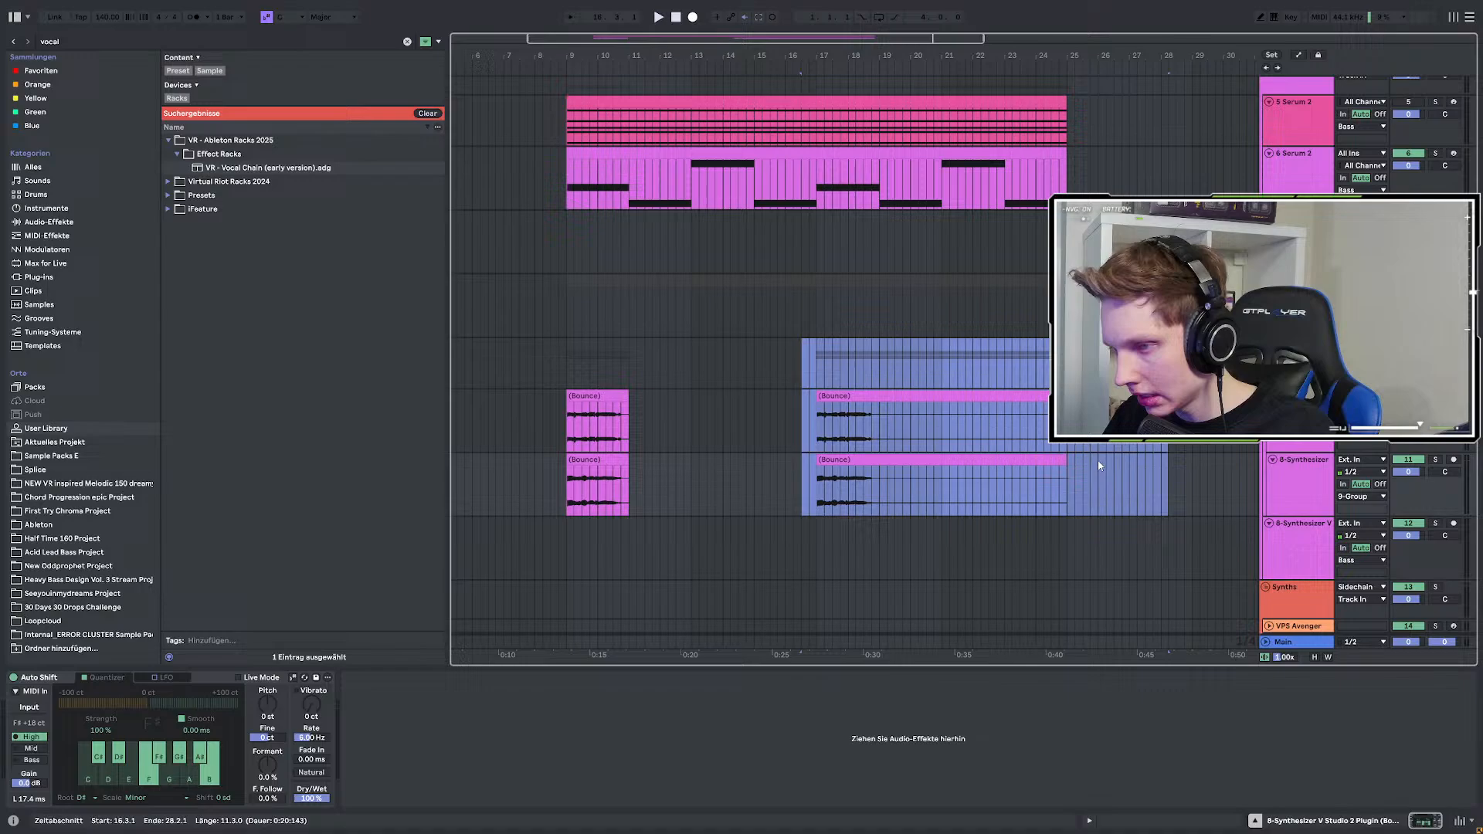
key("Delete")
left_click(816, 407)
key("ctrl+v")
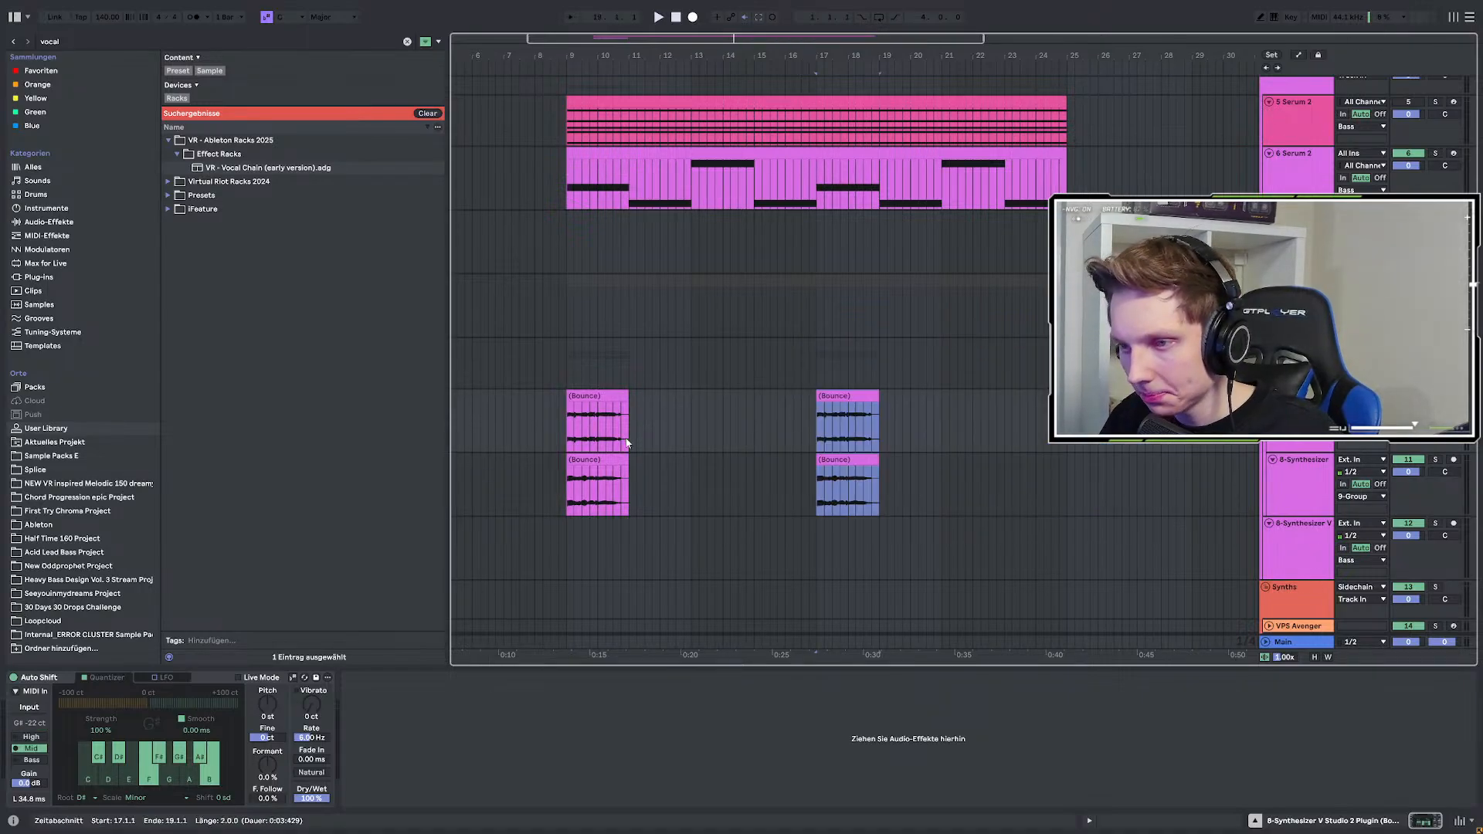
Play the trimmed vocals from bar 9 and clear the browser search text.
left_click(562, 424)
key("space")
key("ctrl+f")
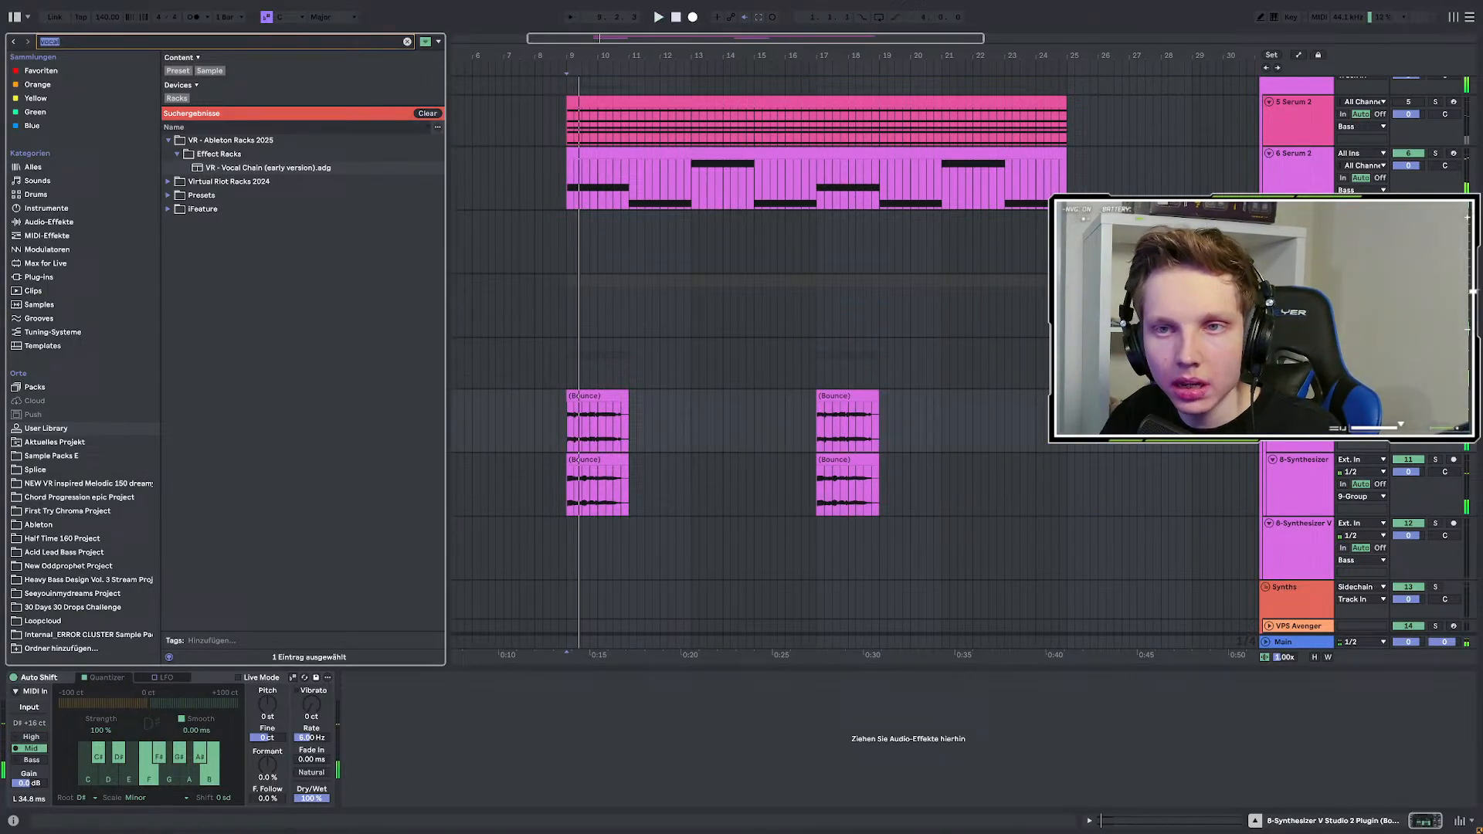
key("Return")
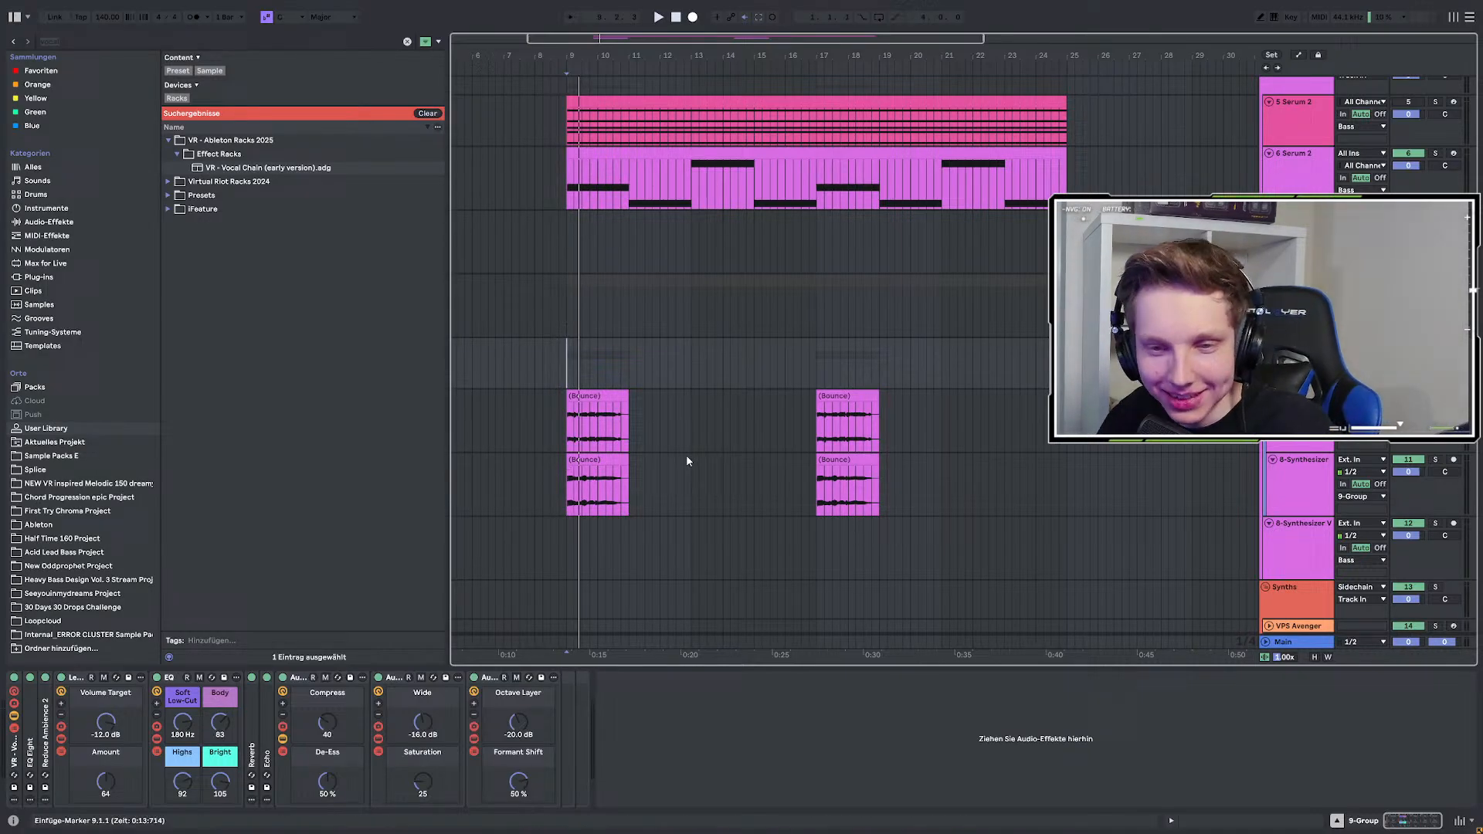
Set the group's vocal chain to Volume Target -5.67 dB, Amount 101 and EQ Body 97, and play from bar 9.
scroll(488, 452, "up", 3)
scroll(488, 452, "down", 3)
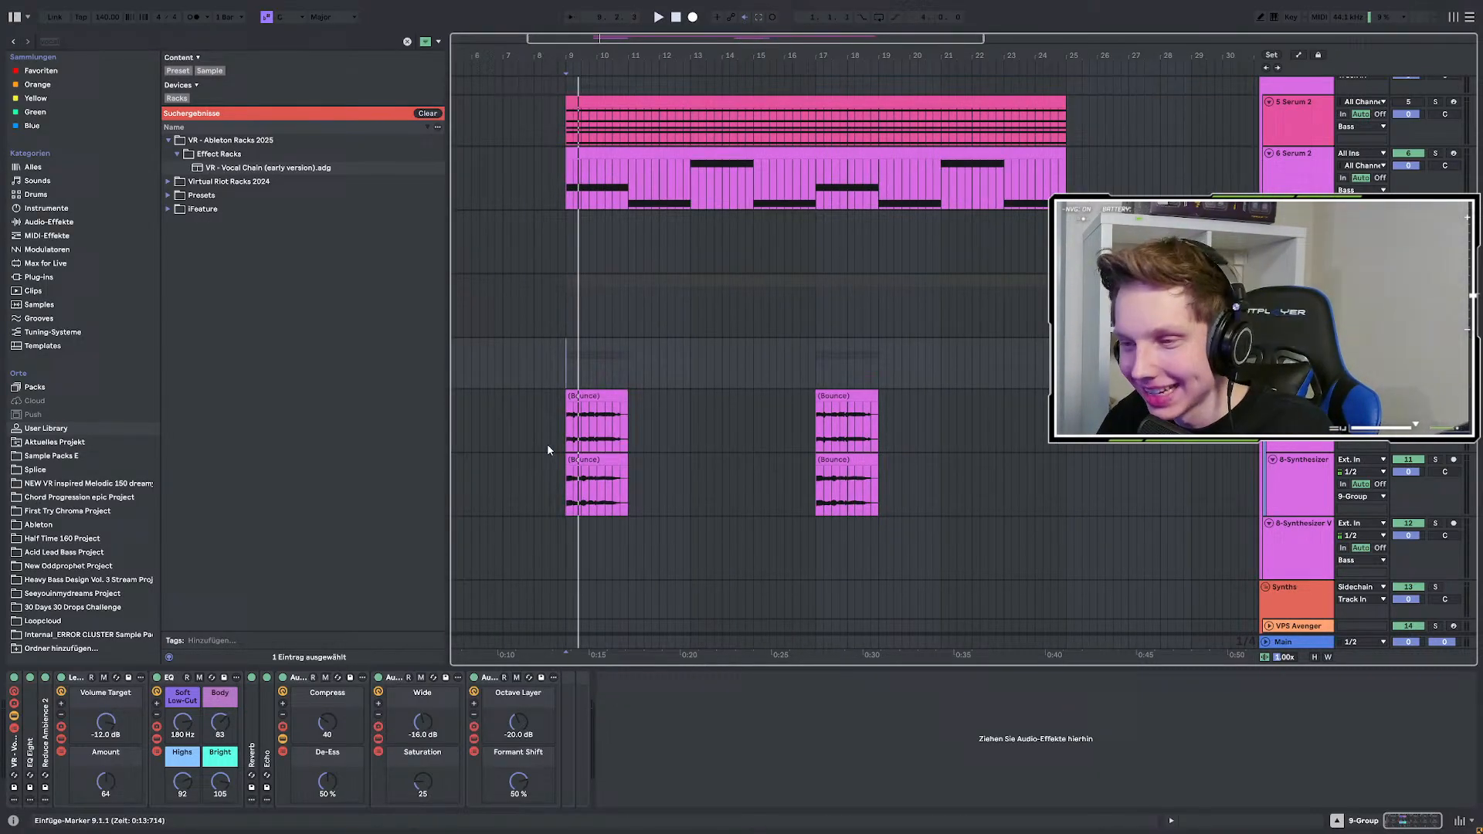
left_click(106, 722)
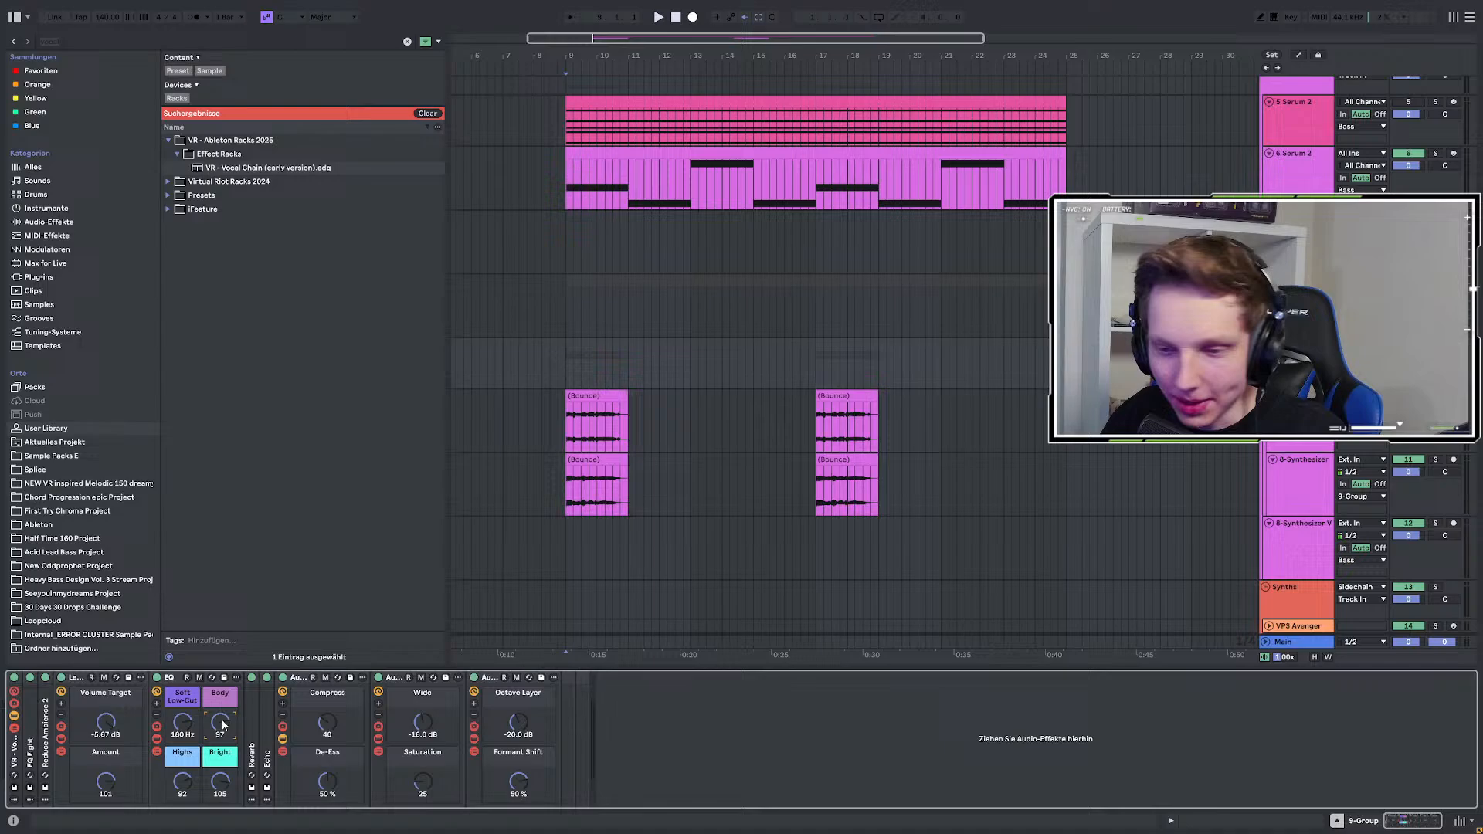
key("space")
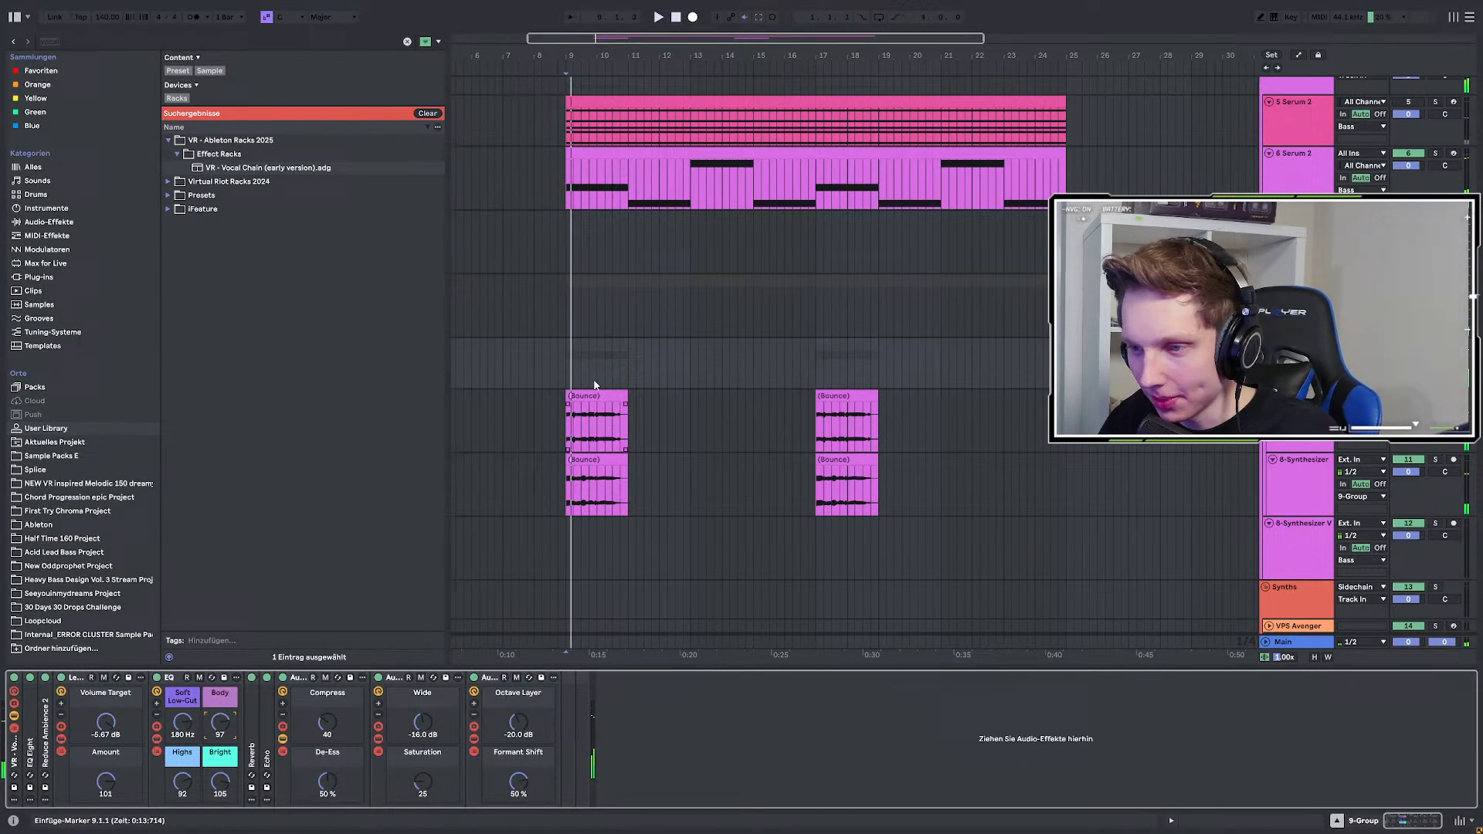
left_click(558, 366)
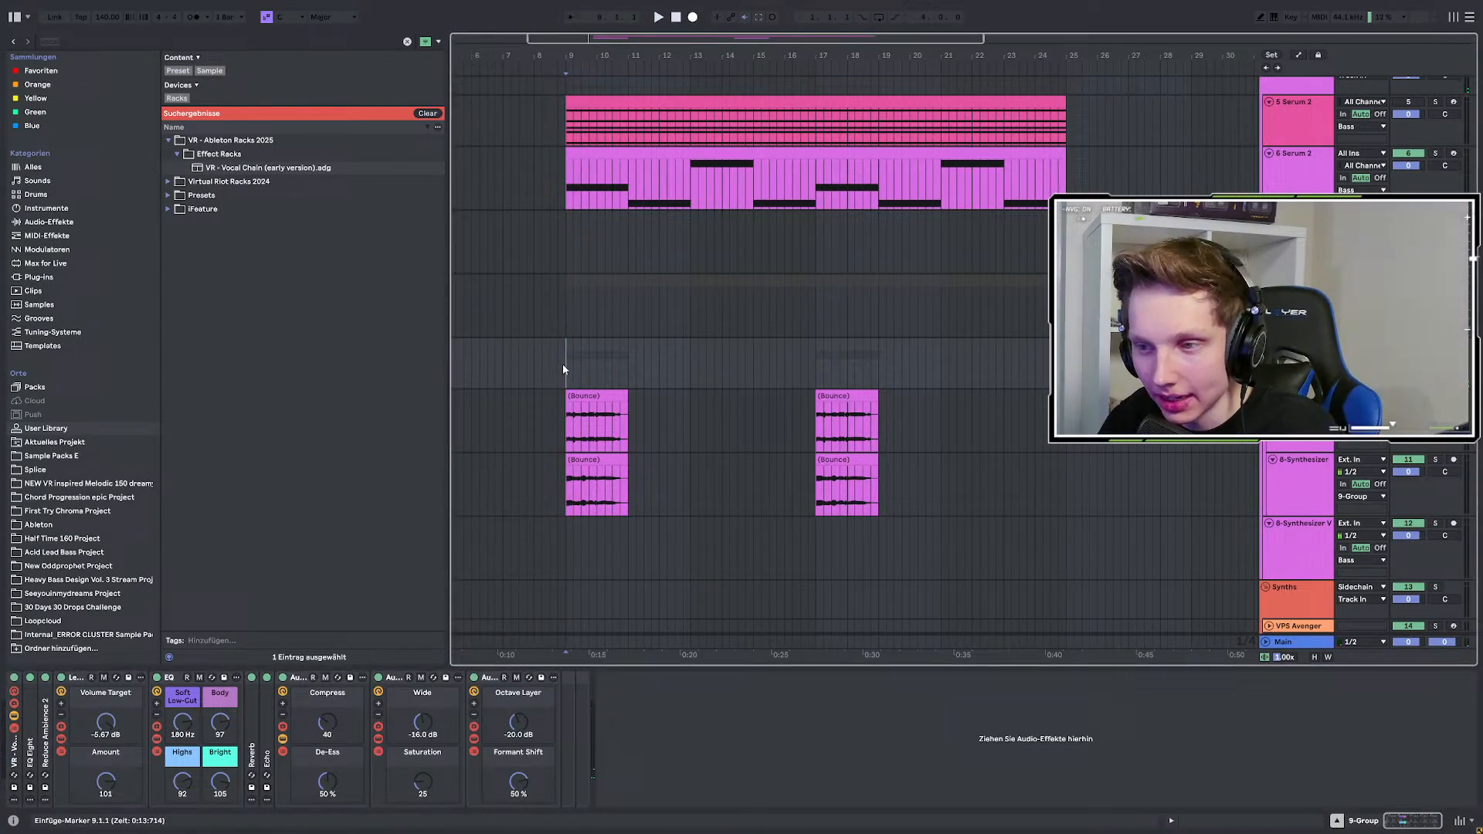
scroll(561, 379, "up", 2)
scroll(562, 379, "down", 2)
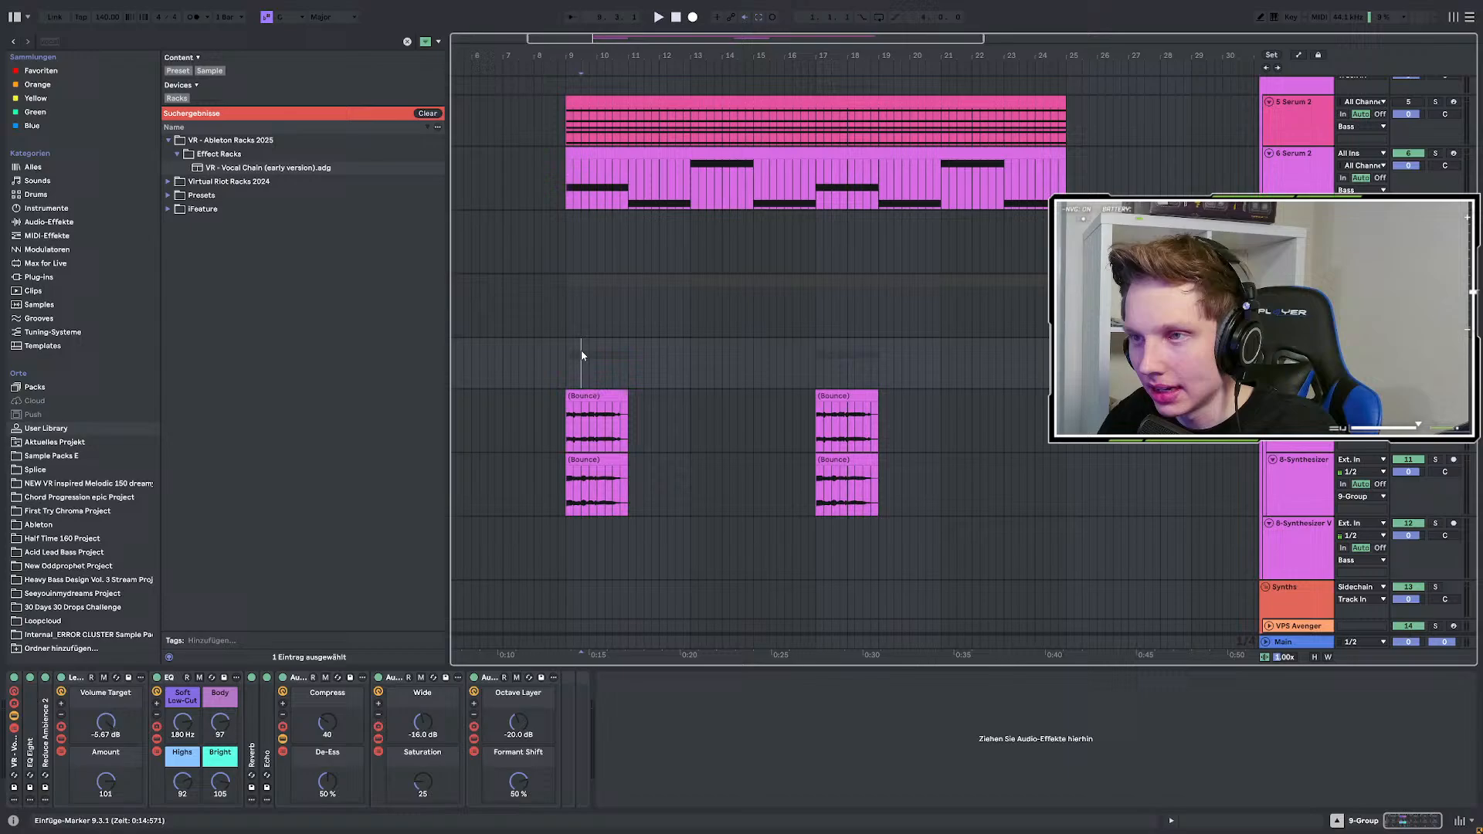
scroll(581, 355, "up", 2)
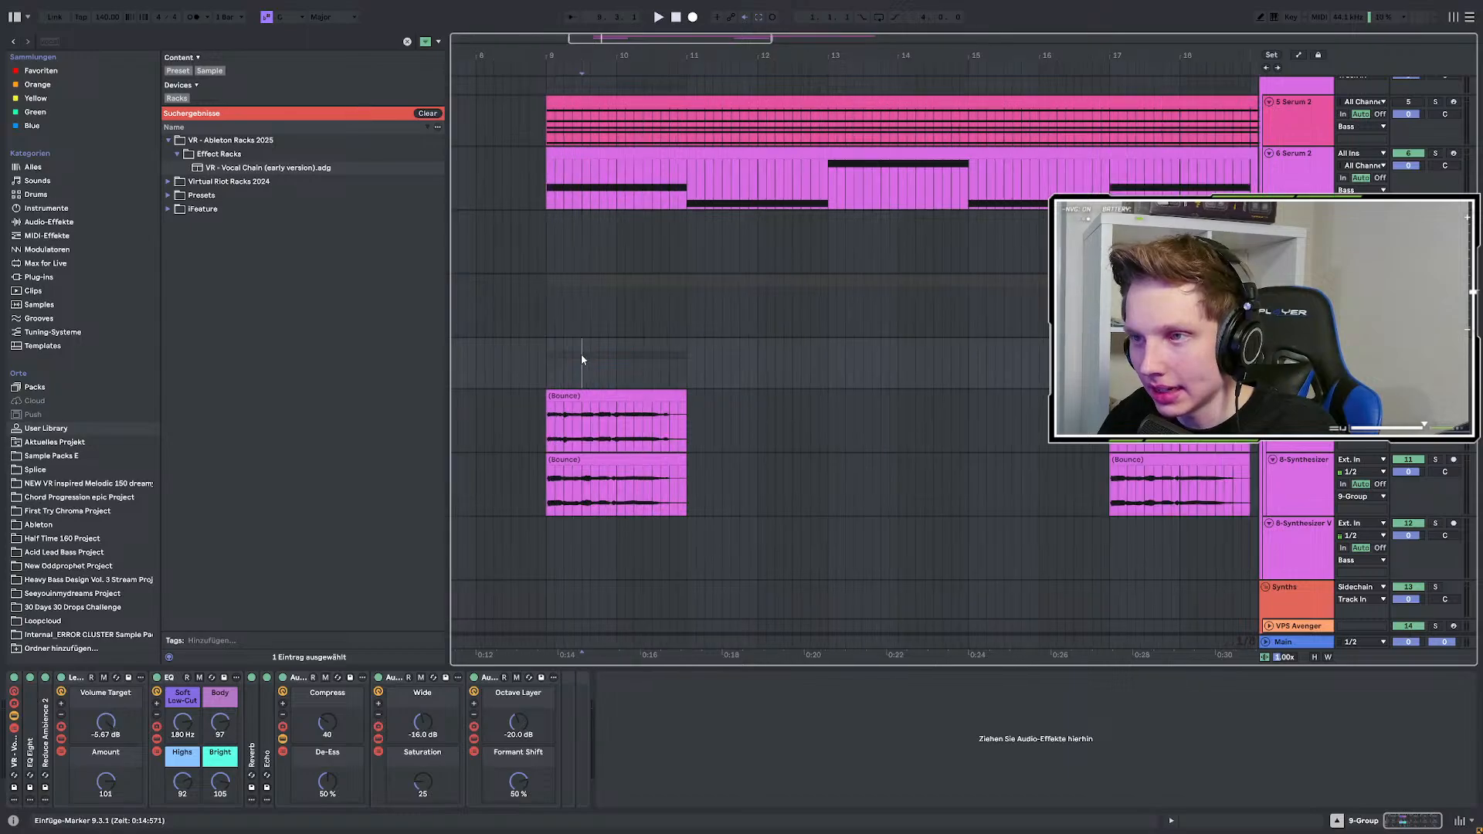
left_click(627, 359)
scroll(616, 358, "down", 2)
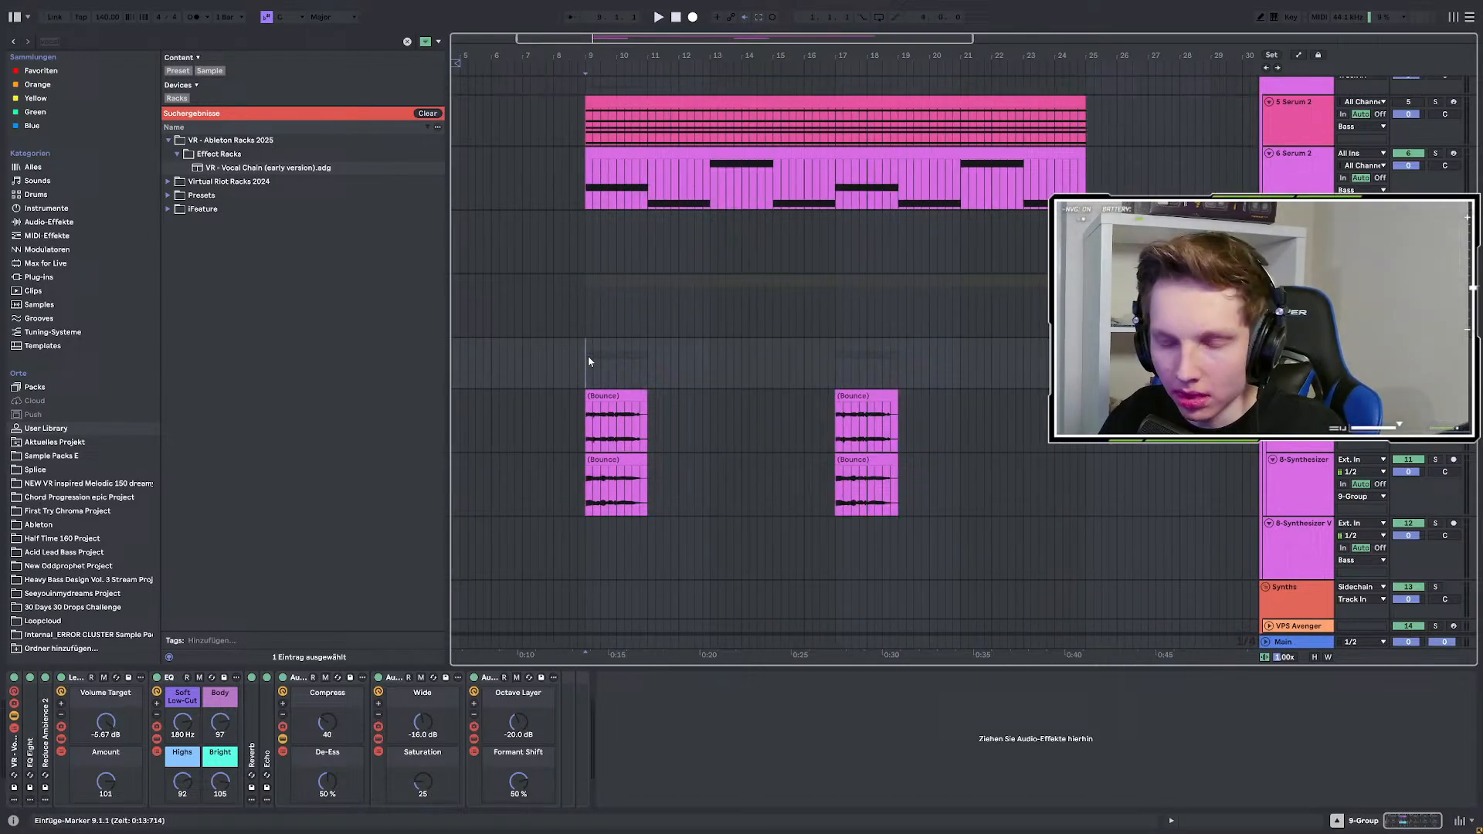
left_click(586, 358)
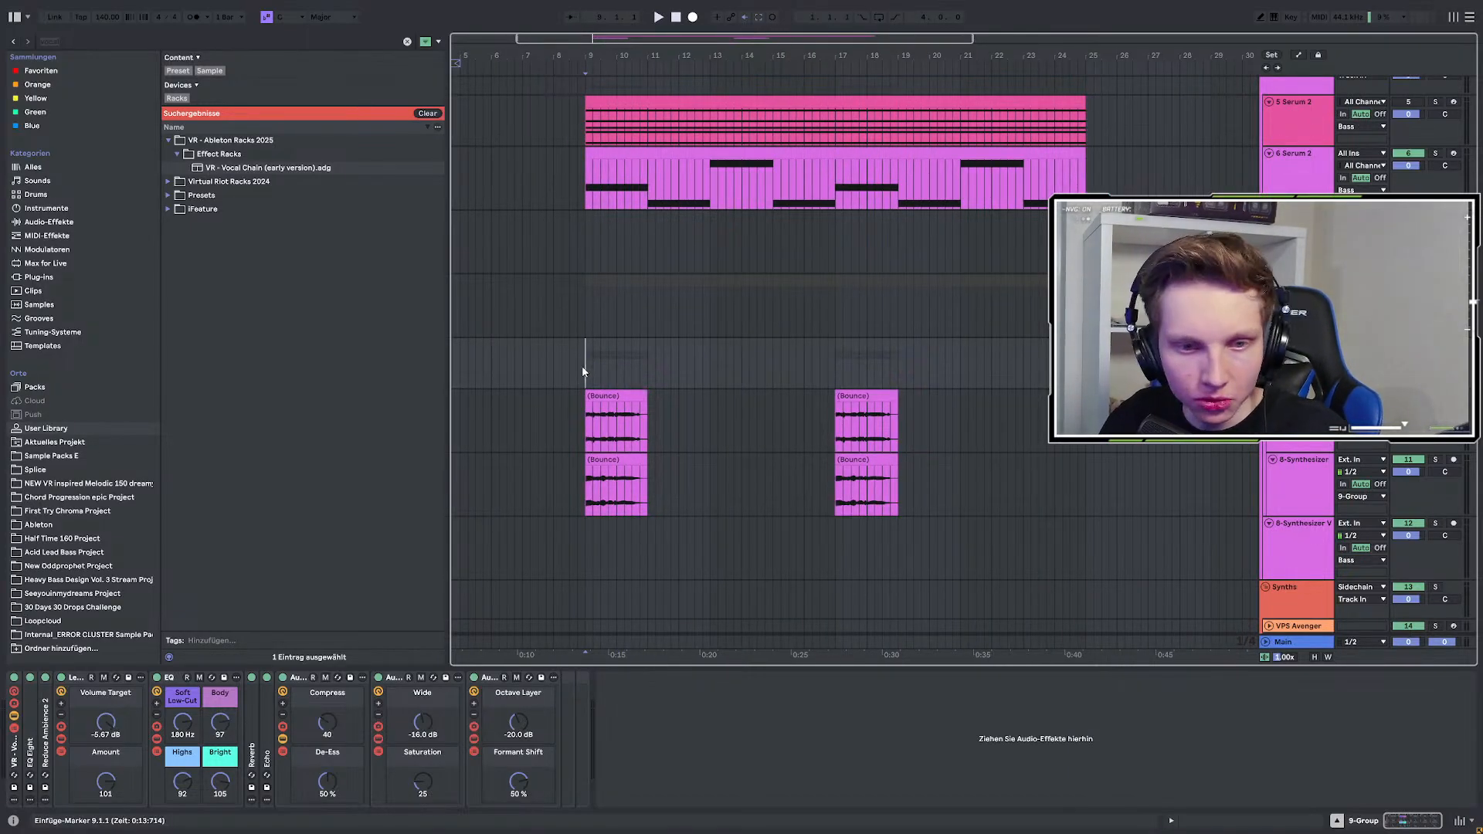
Lower the lower bounced vocal track's volume to -1.8 dB and audition it soloed and in the mix from bar 9.
left_click(587, 429)
key("space")
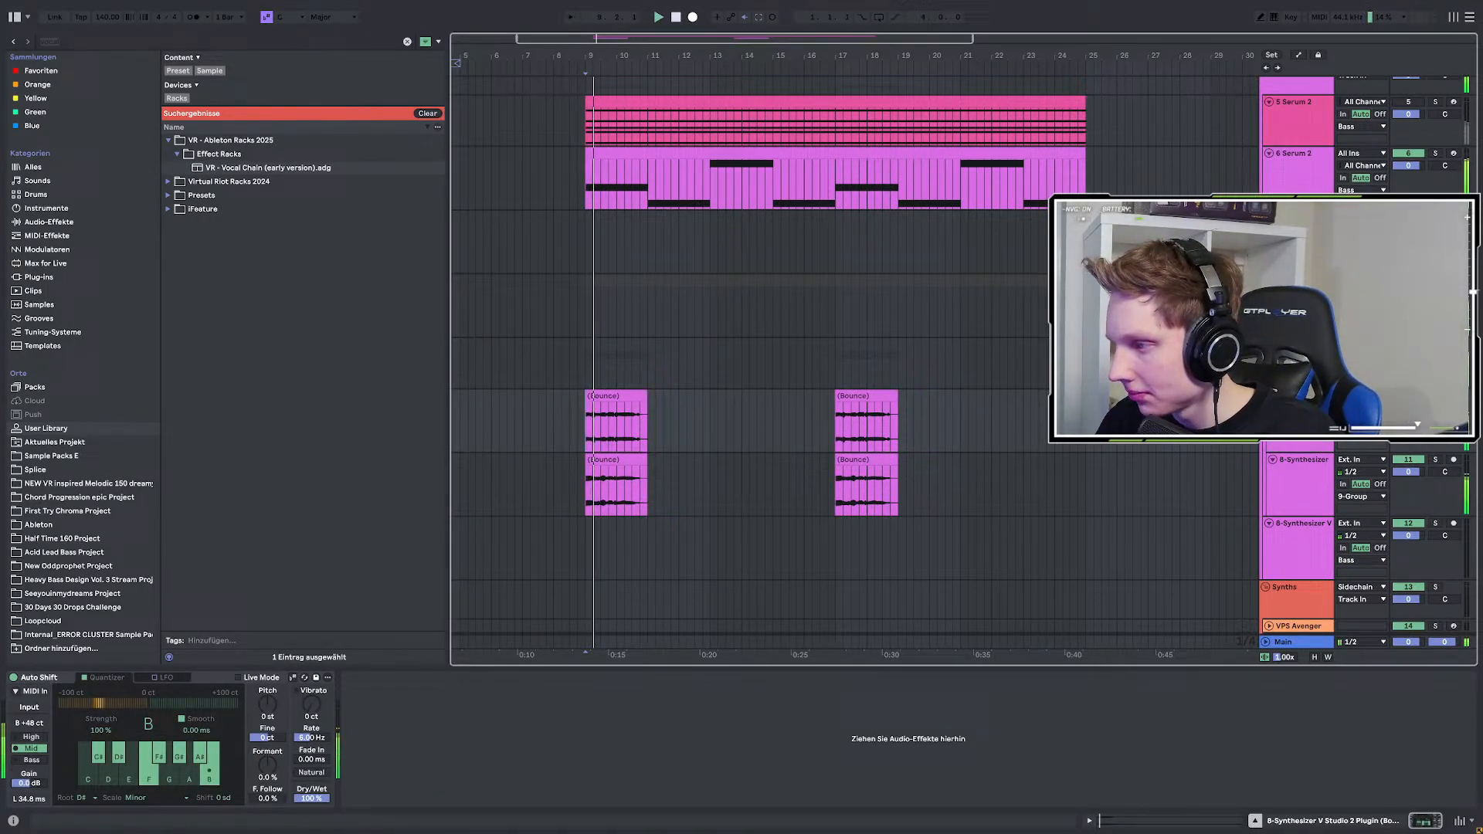
left_click_drag(1413, 475, 1412, 481)
left_click(1320, 480)
left_click(1433, 461)
key("space")
key("space")
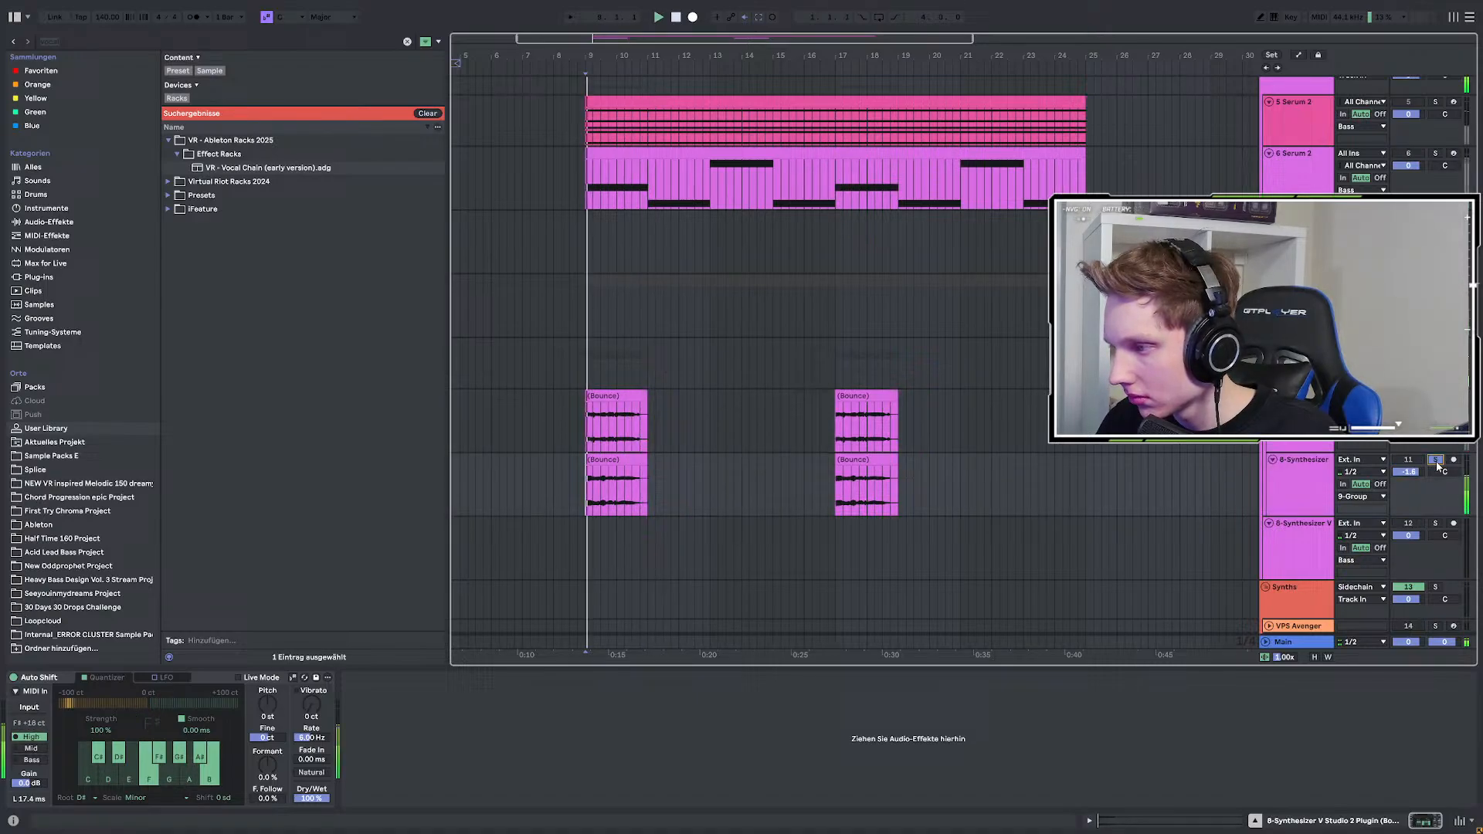
left_click(1435, 462)
key("space")
key("space")
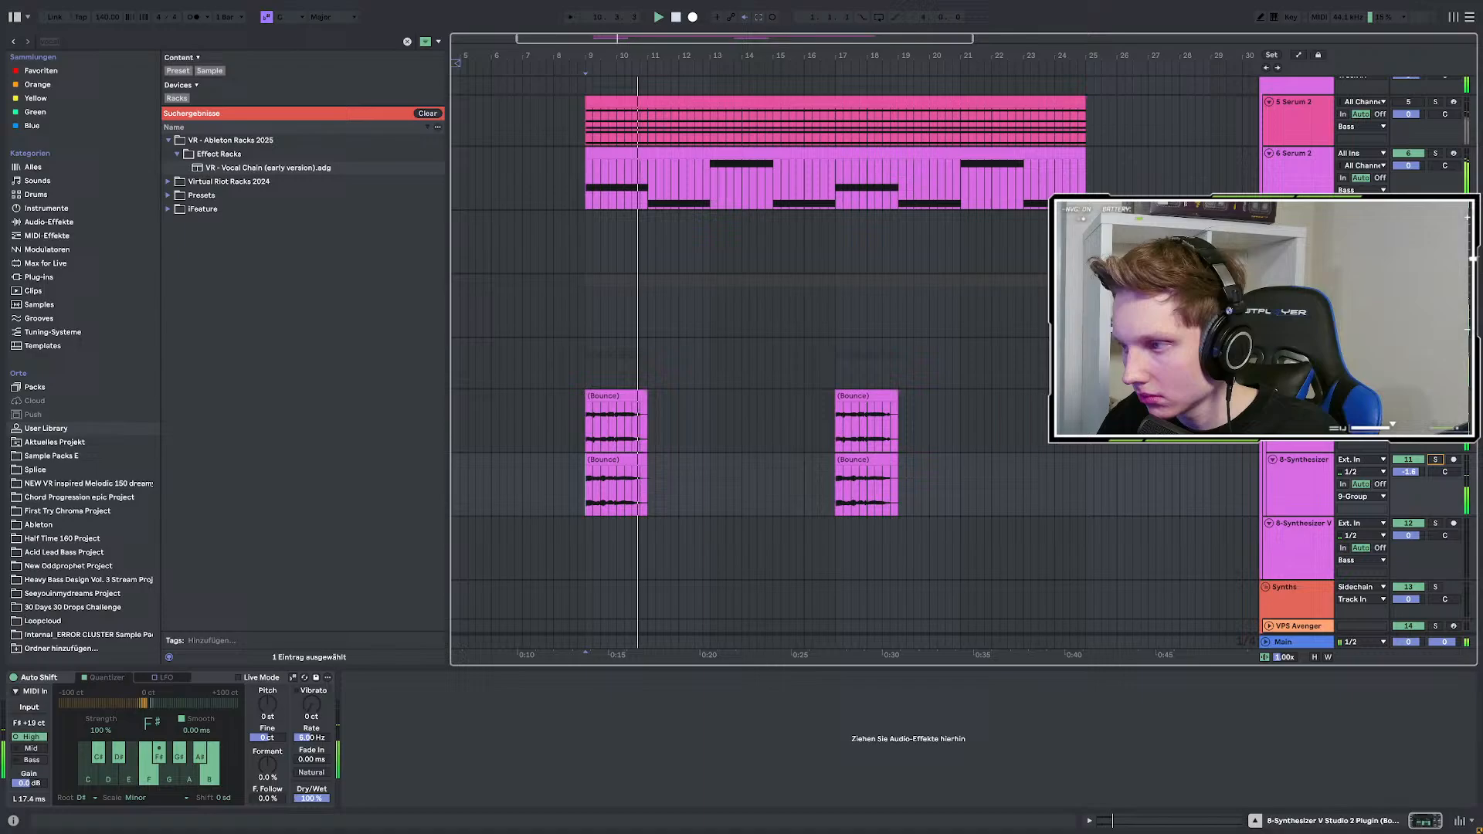
Set Compress in the vocal group's chain to 55 and play from bar 9.
left_click(1302, 350)
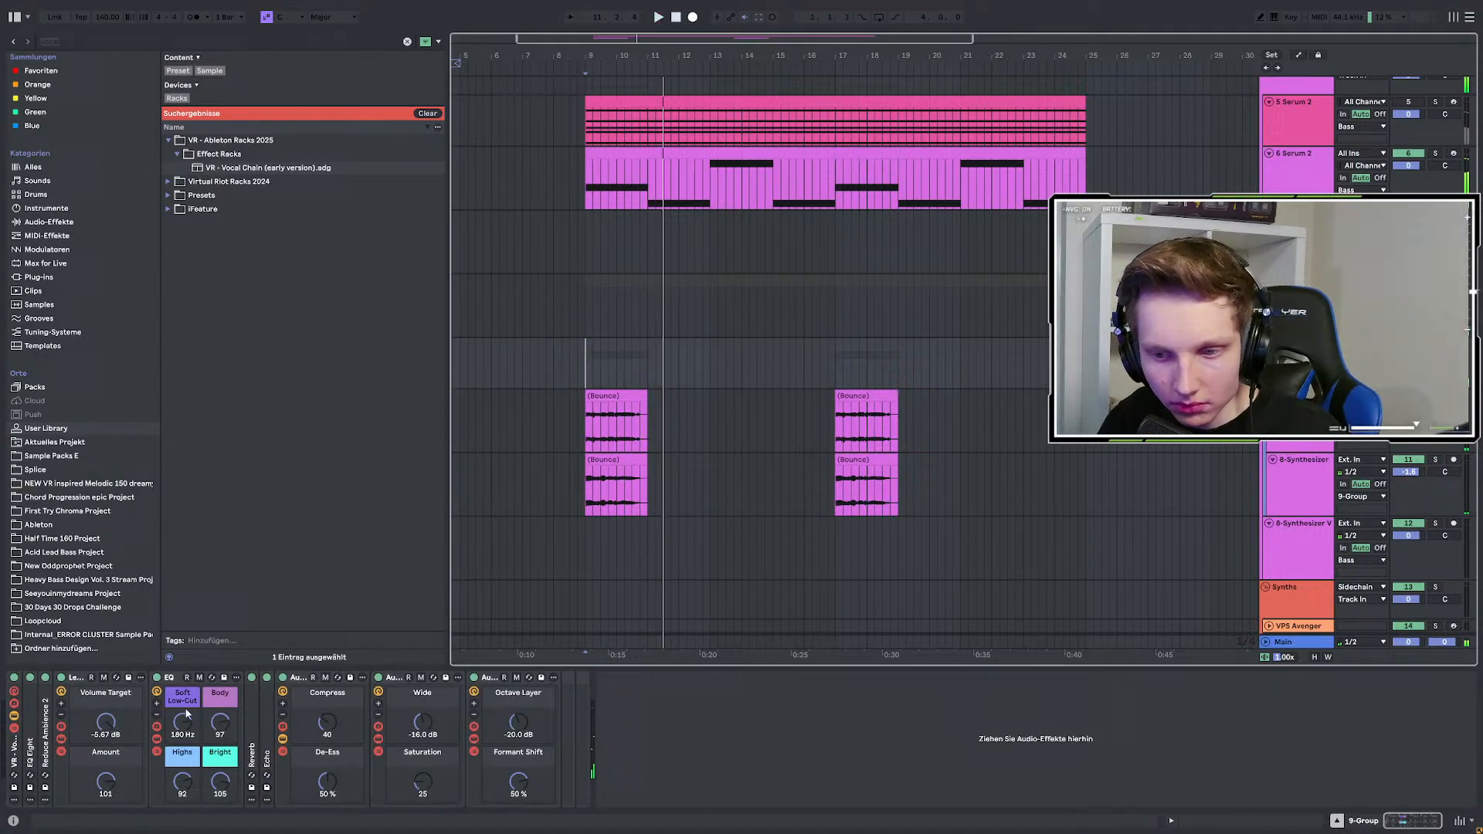
left_click_drag(326, 731, 326, 717)
key("space")
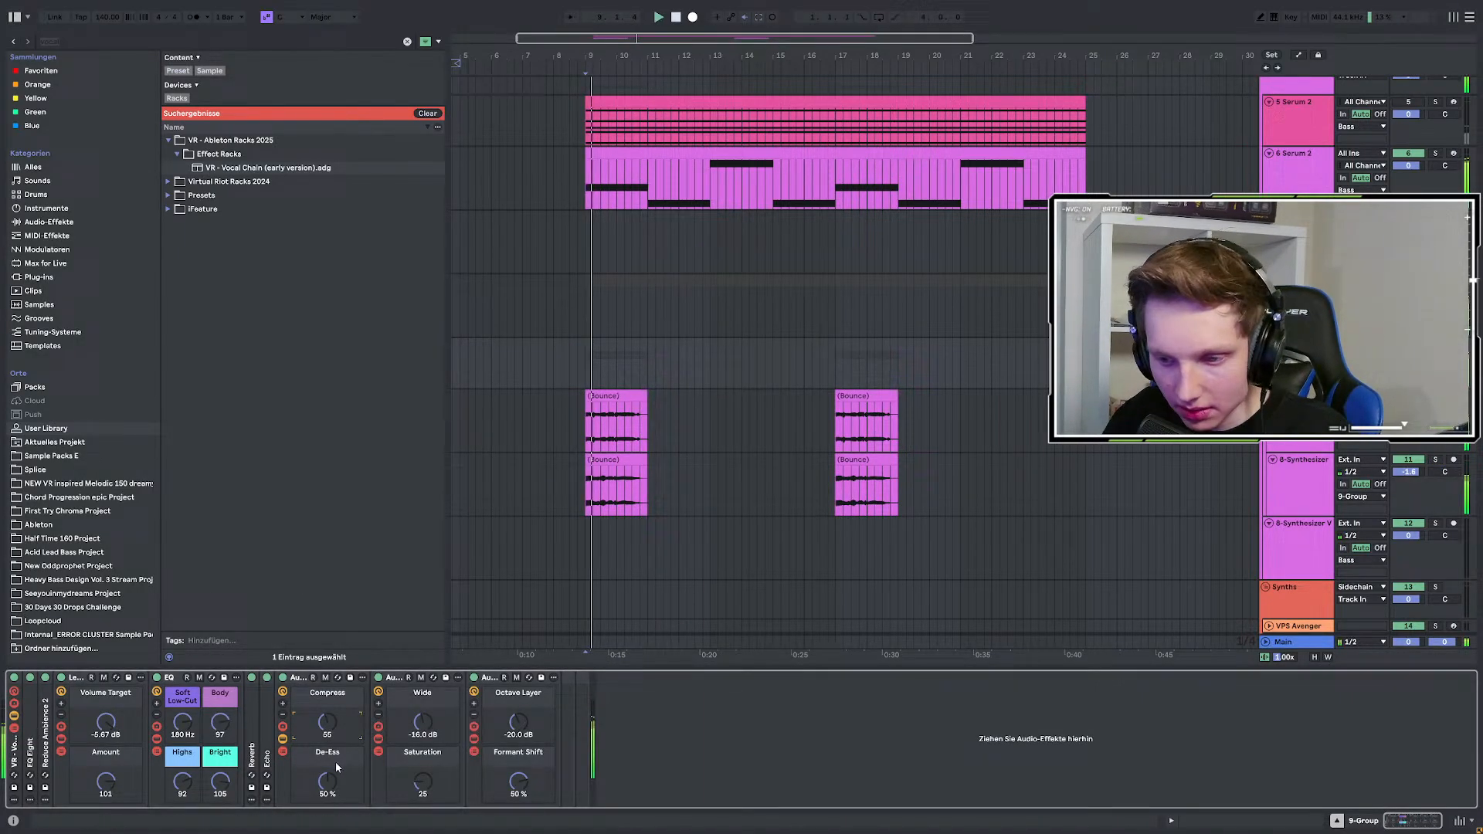
Expand the group's Echo, search the favourites for "dela" and insert the DELAY.adv preset before Echo.
double_click(271, 751)
left_click(74, 42)
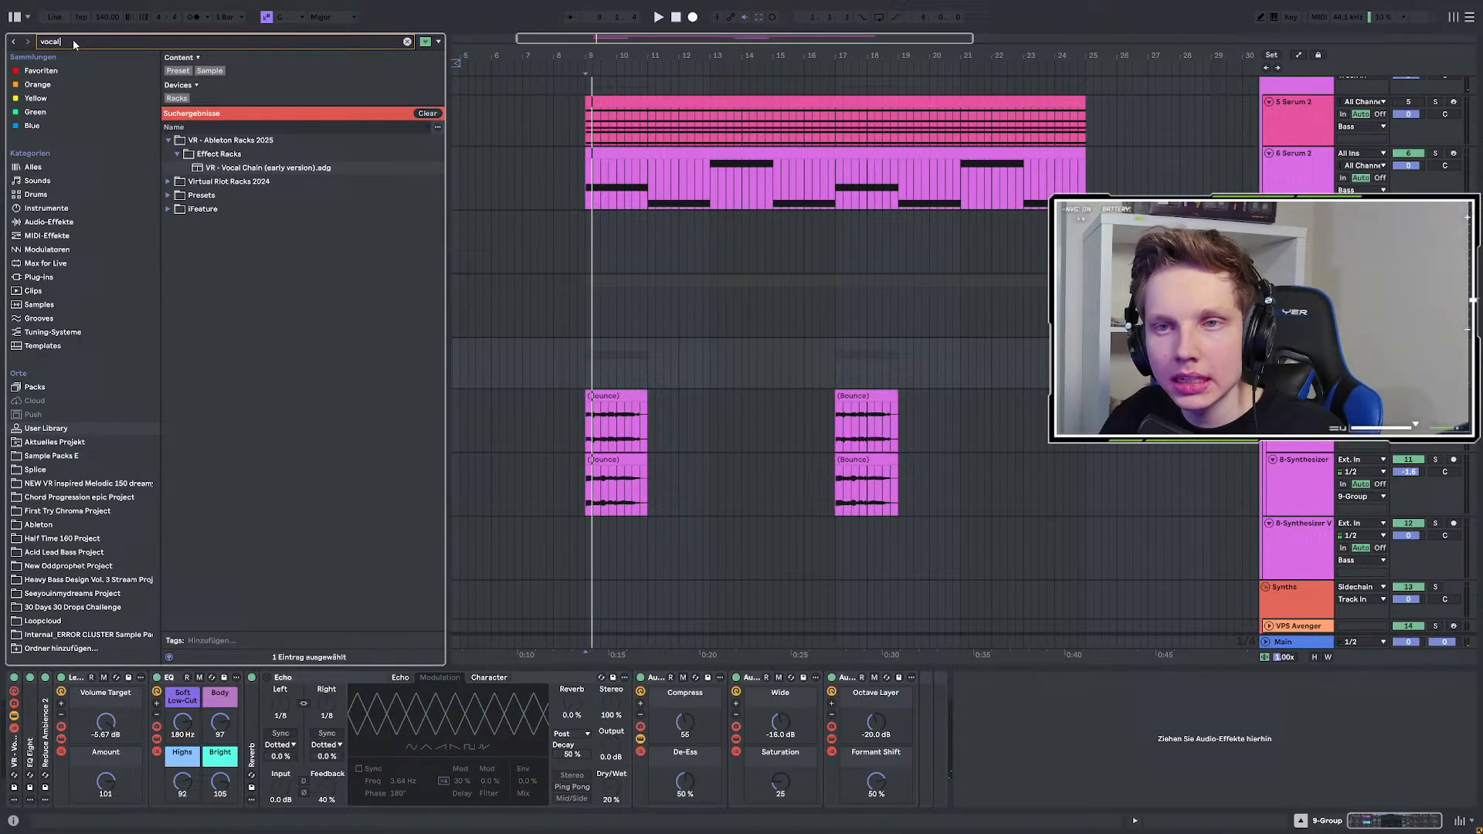
type("dela")
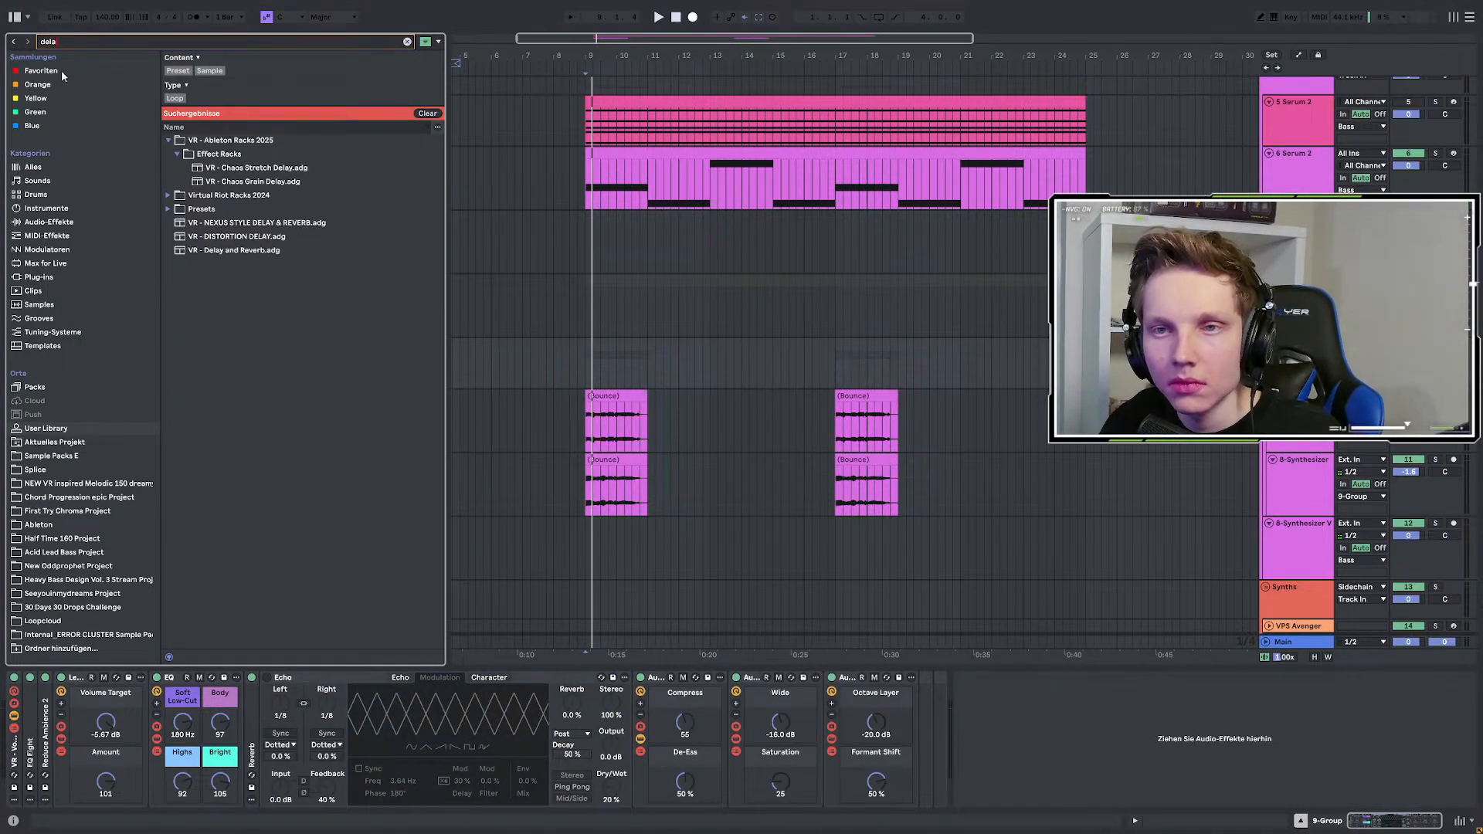
left_click(61, 72)
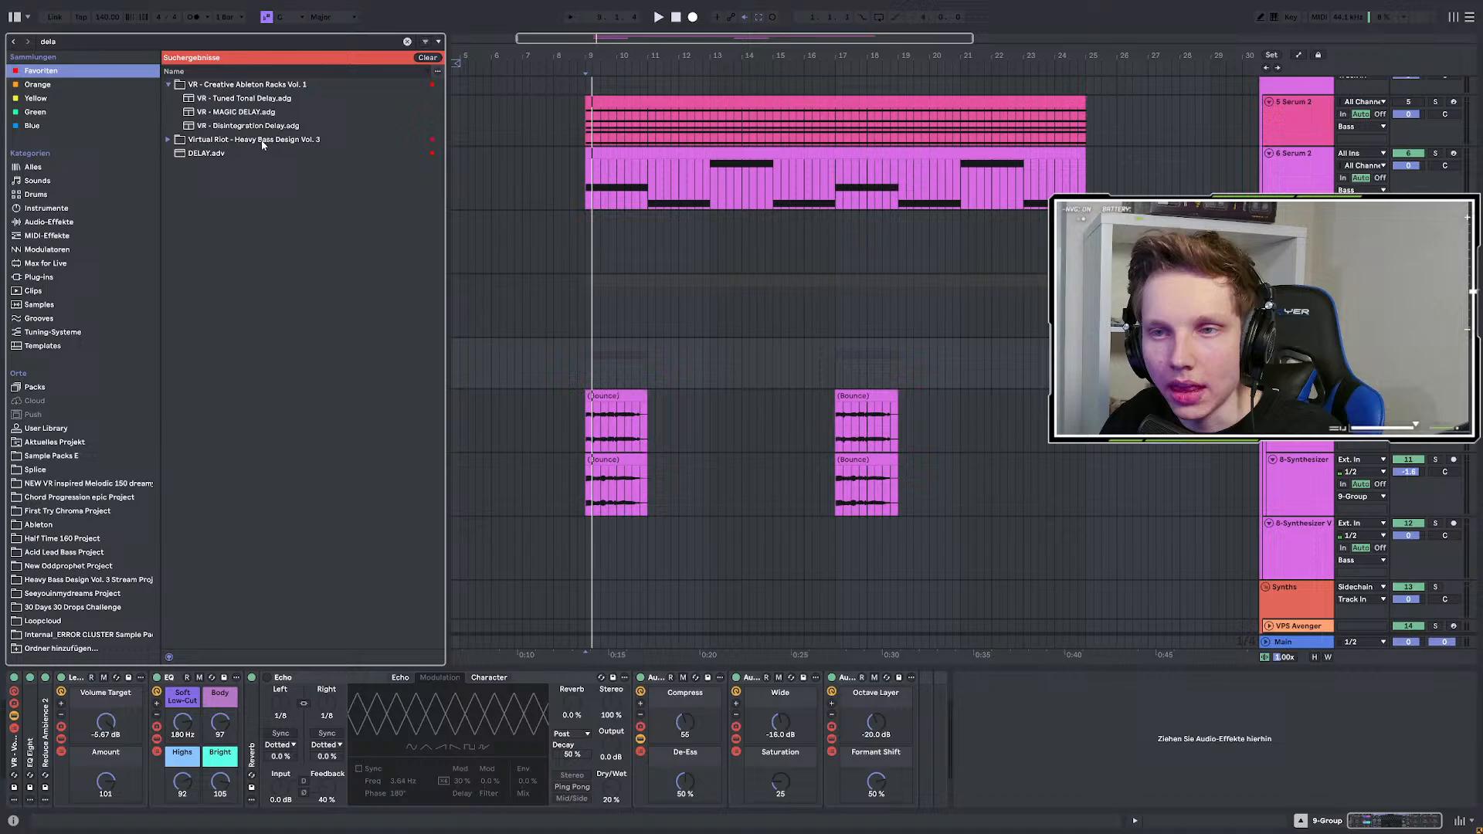
double_click(206, 153)
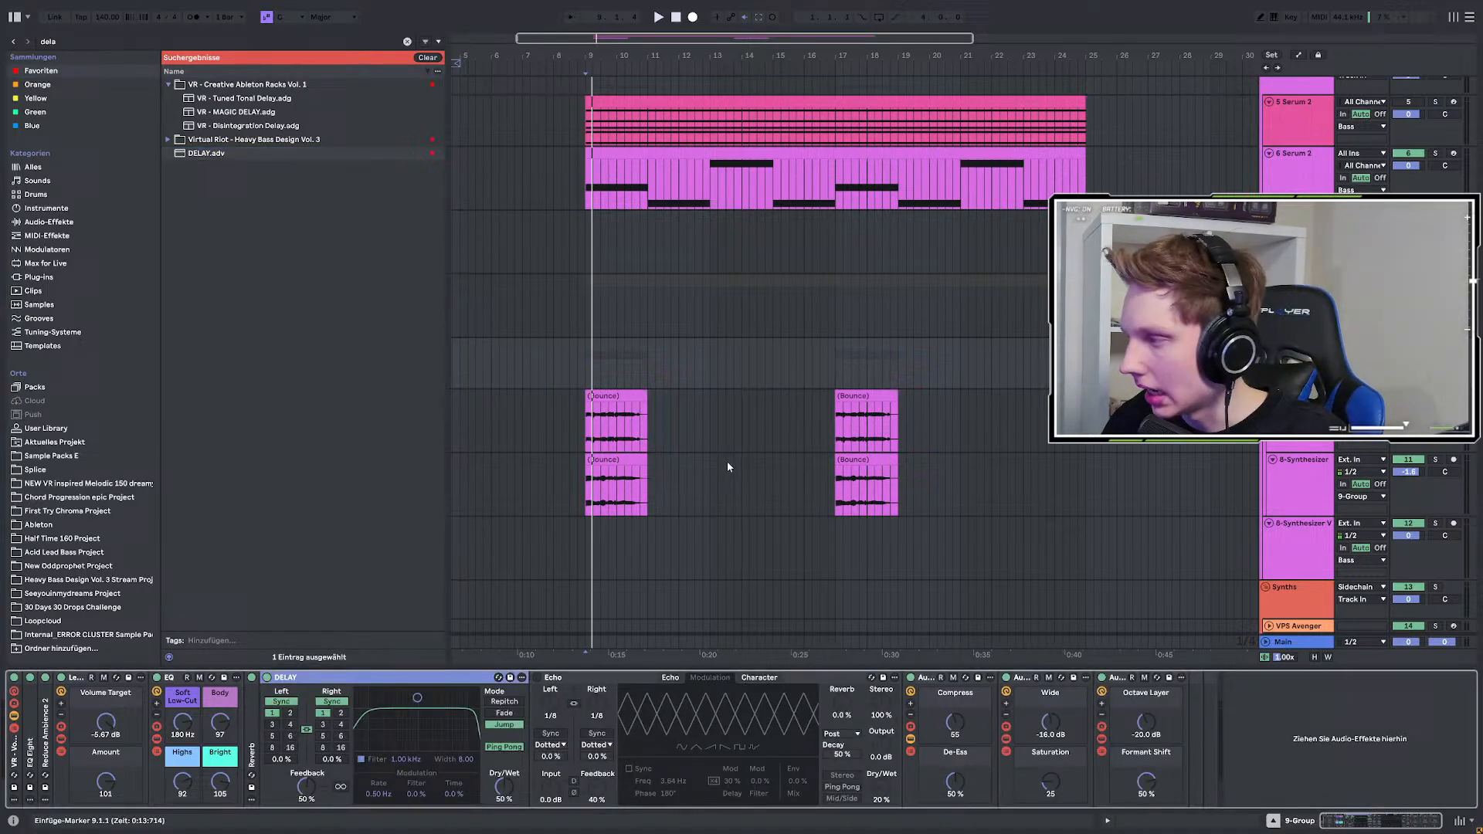
Set the DELAY to 6 sixteenths, filter 984 Hz, width 1.62 and feedback 66 %, auditioning it from bar 9.
left_click(290, 738)
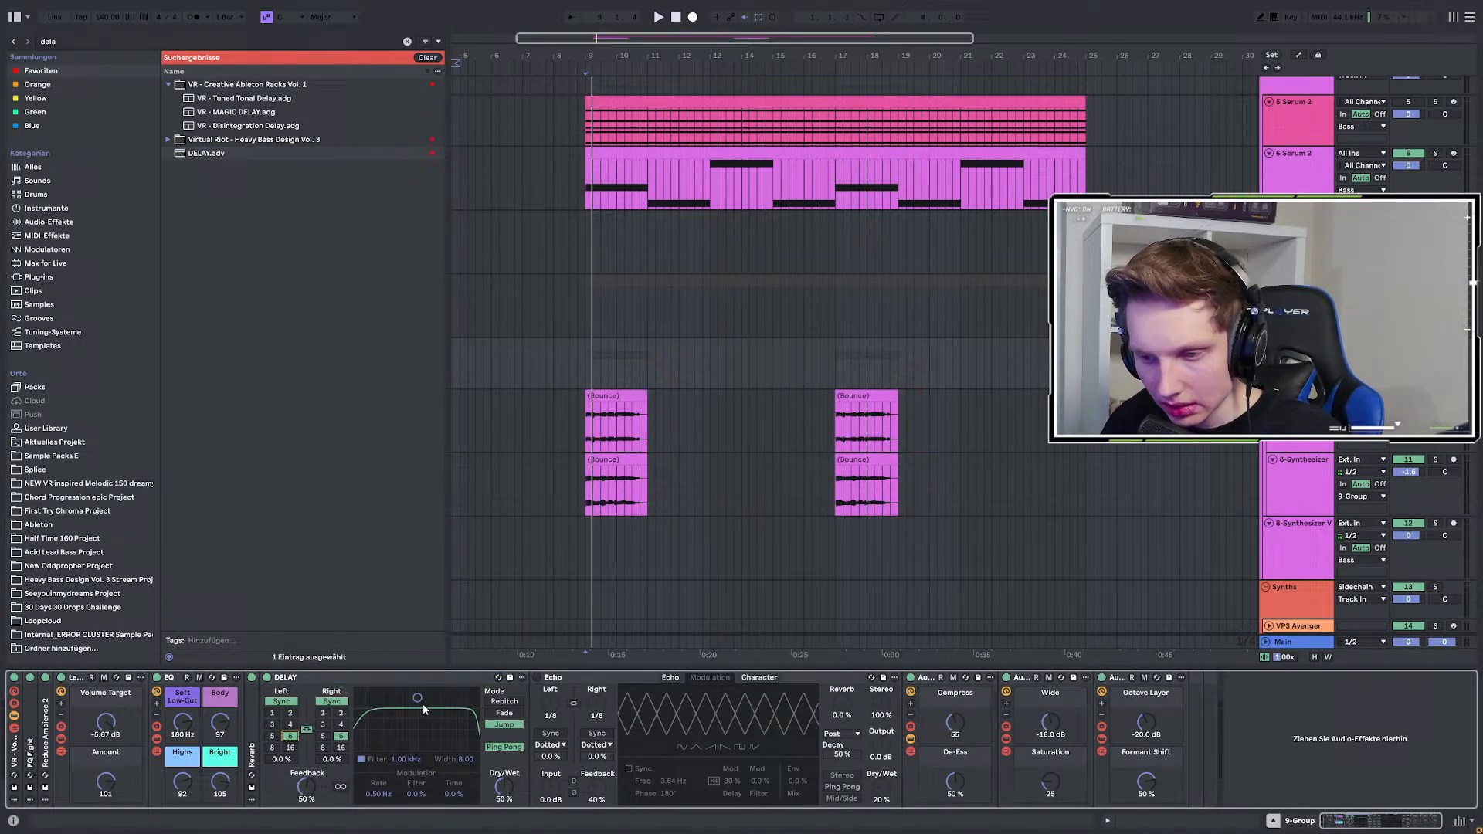
key("space")
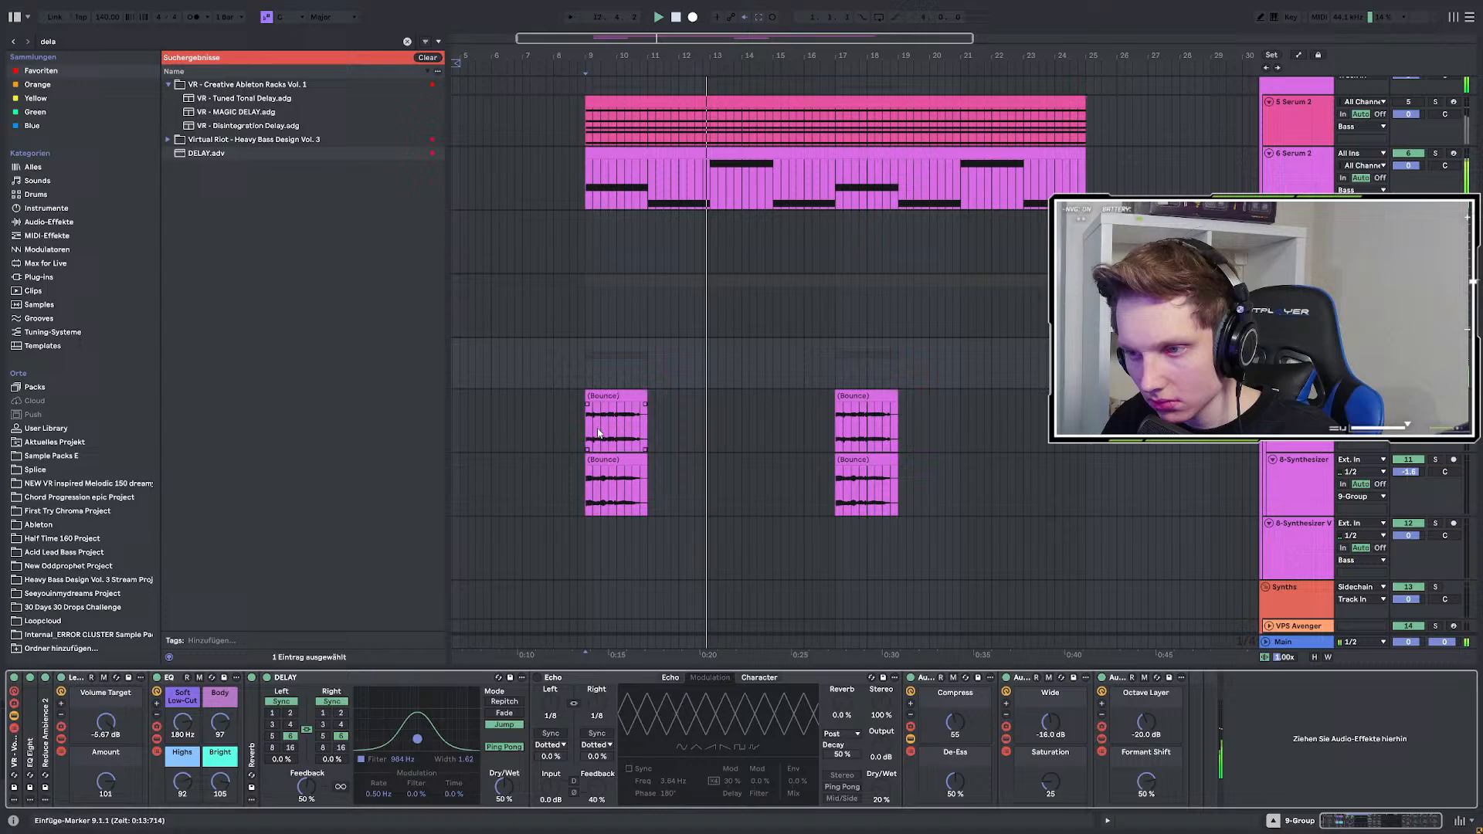
left_click_drag(587, 402, 709, 488)
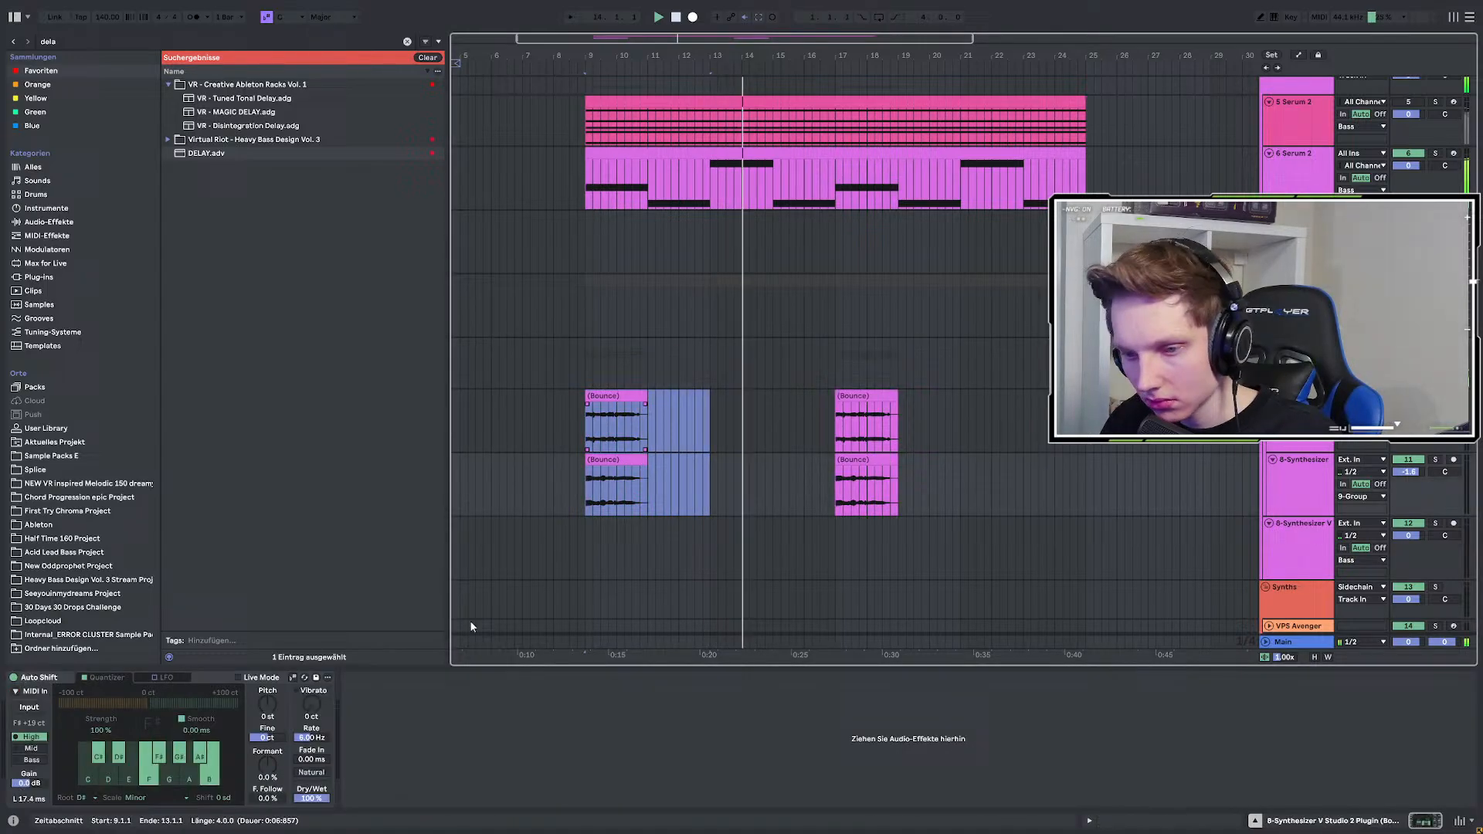
double_click(1299, 345)
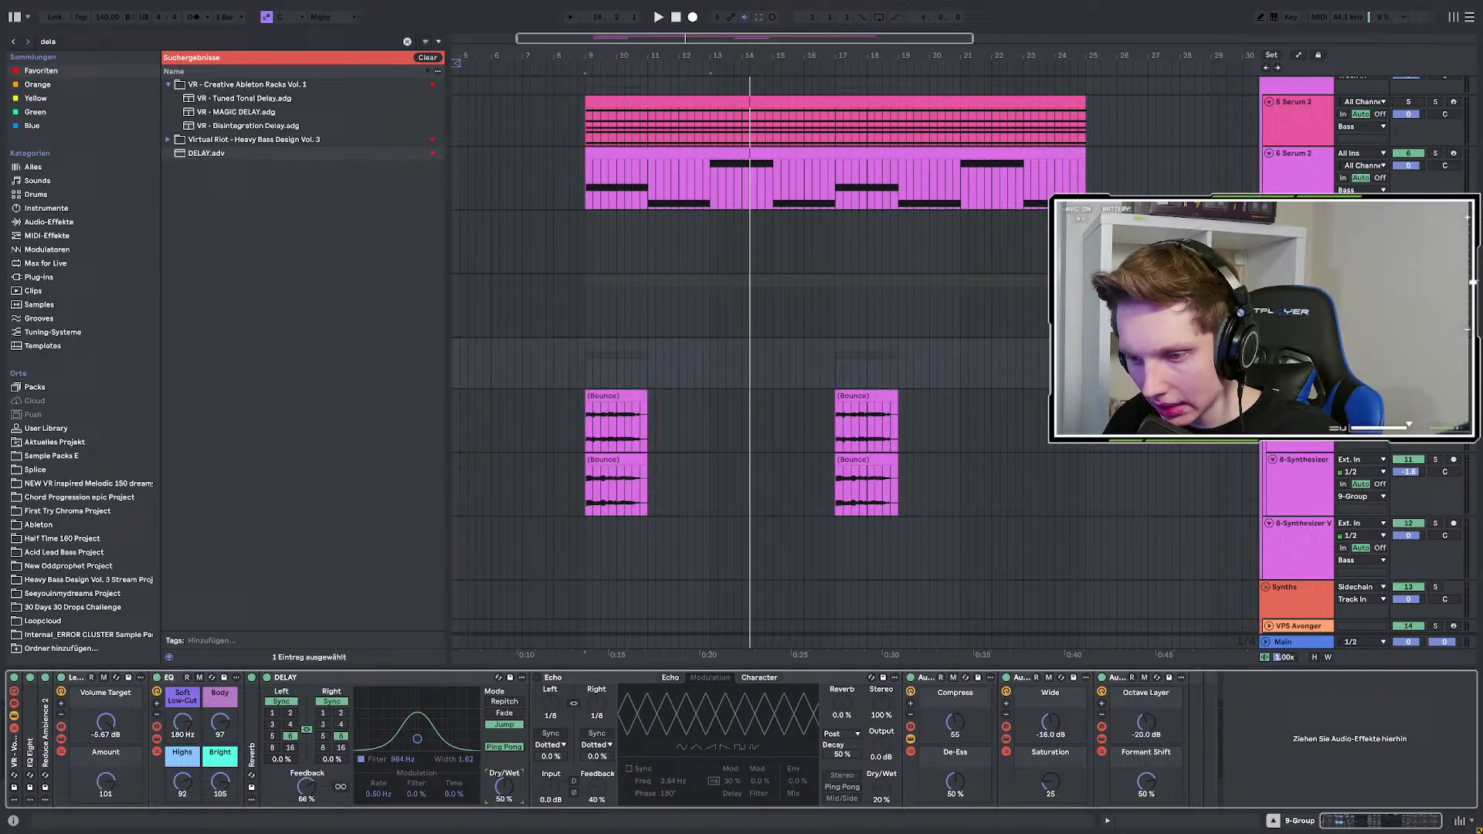
key("space")
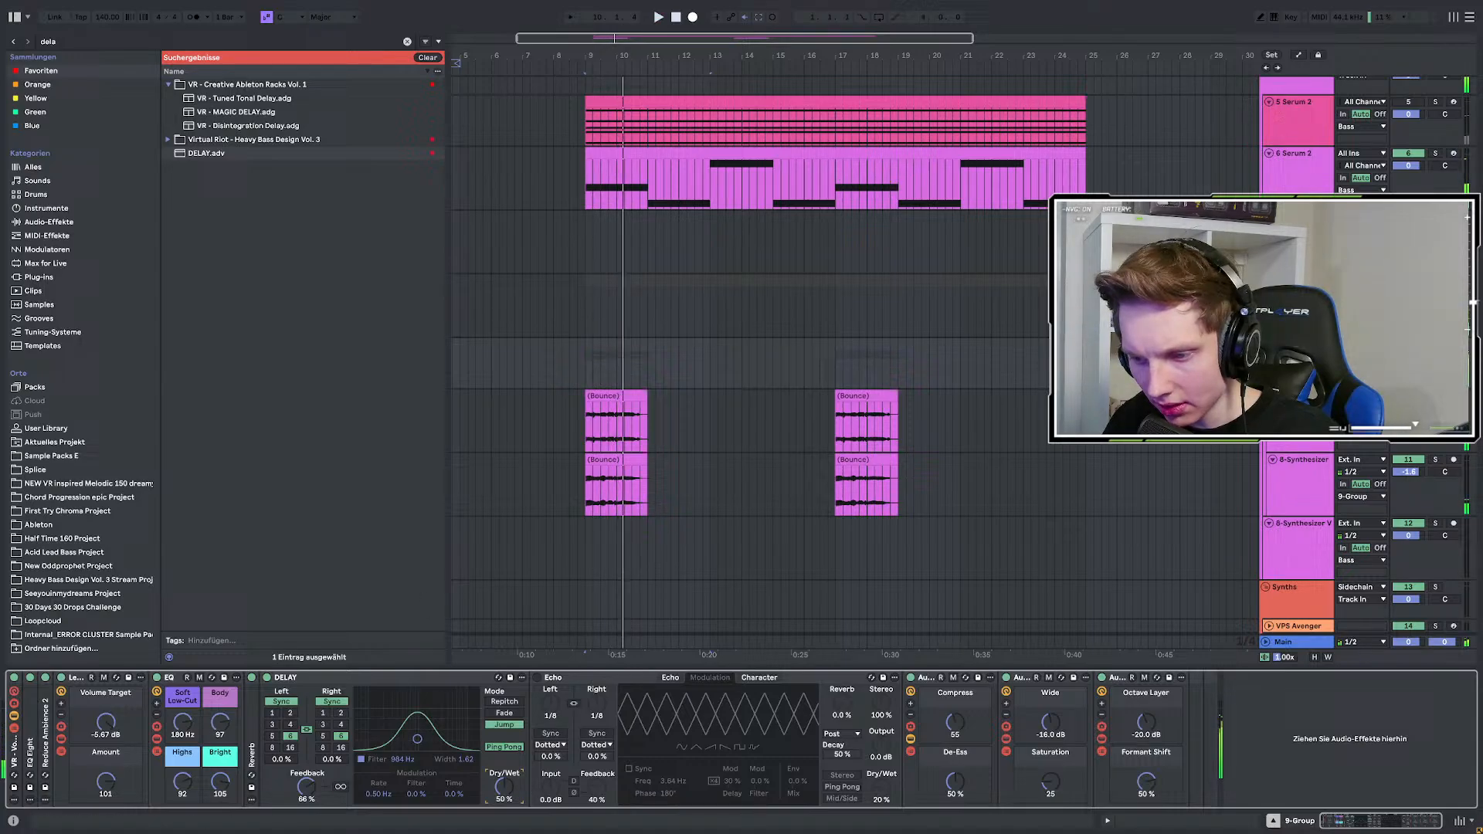
Automate the group DELAY's Dry/Wet to stay at 0 % until bar 10 and ramp up to 50 % at bar 11.
key("a")
key("space")
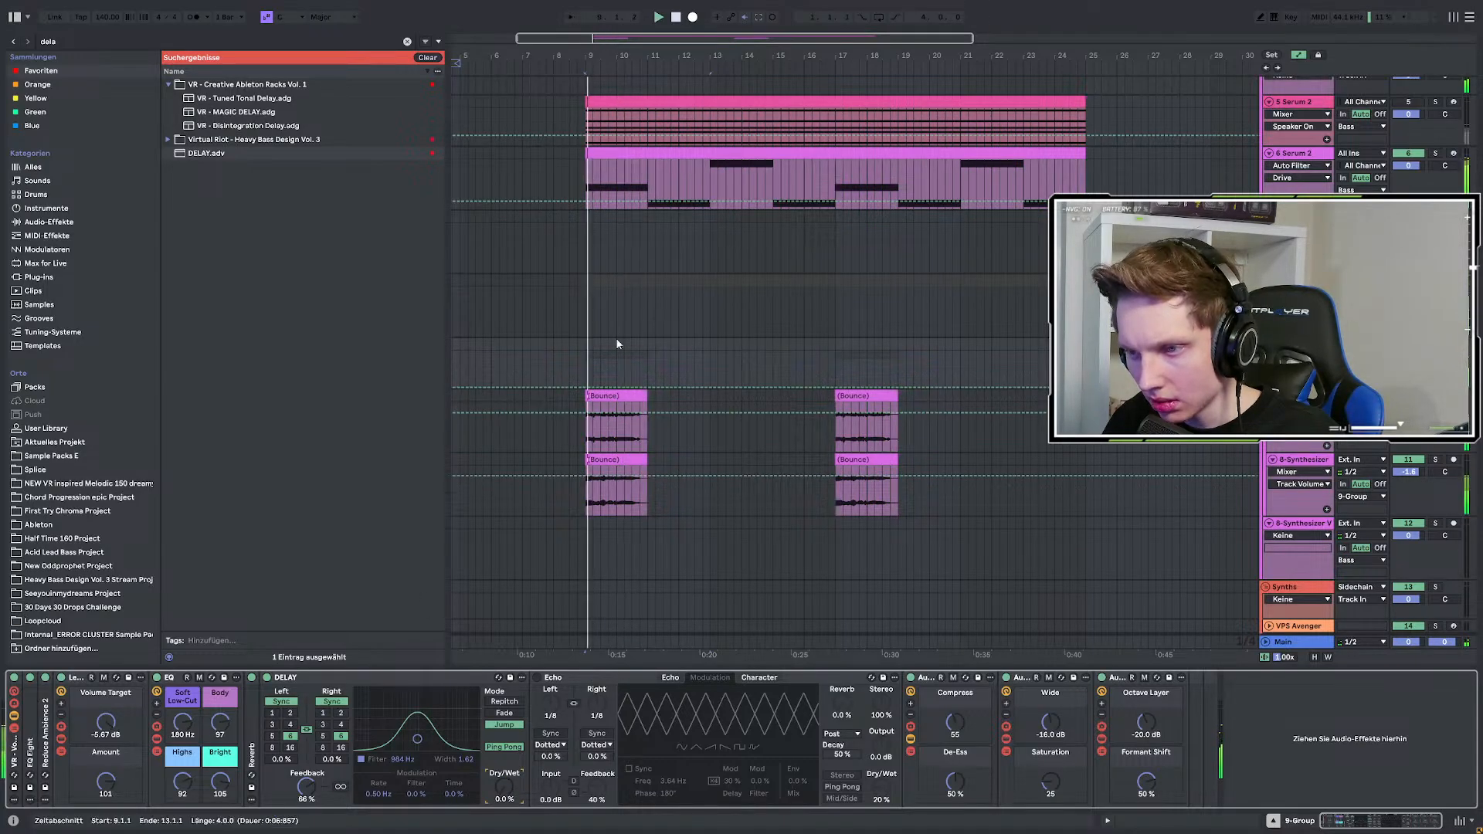
left_click(586, 388)
left_click_drag(616, 390, 647, 369)
key("space")
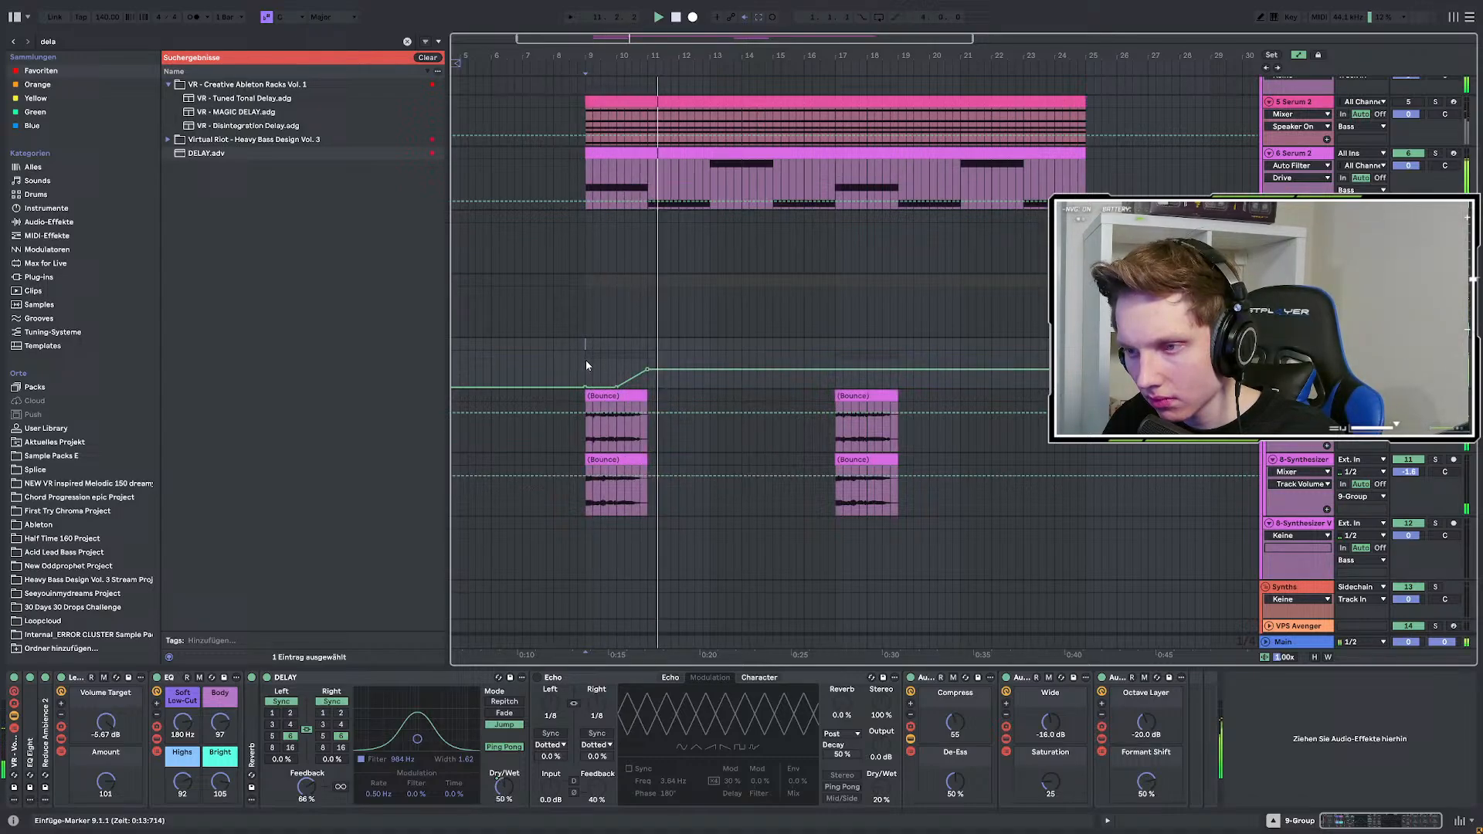
Duplicate the Dry/Wet automation of bars 9 to 17 onto bars 17 to 25 and hide the automation.
left_click_drag(585, 360, 834, 369)
key("ctrl+d")
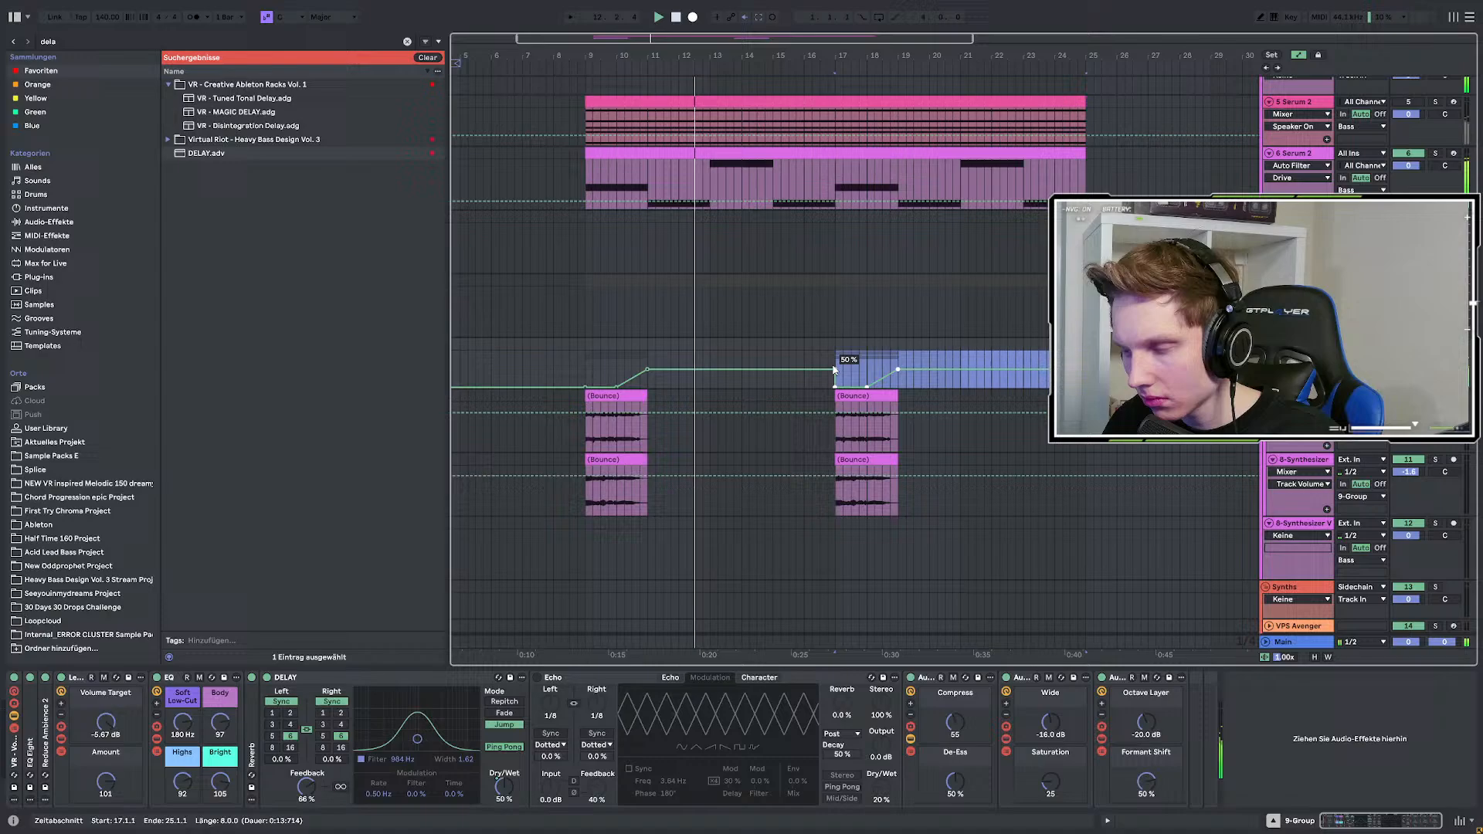
left_click(757, 360)
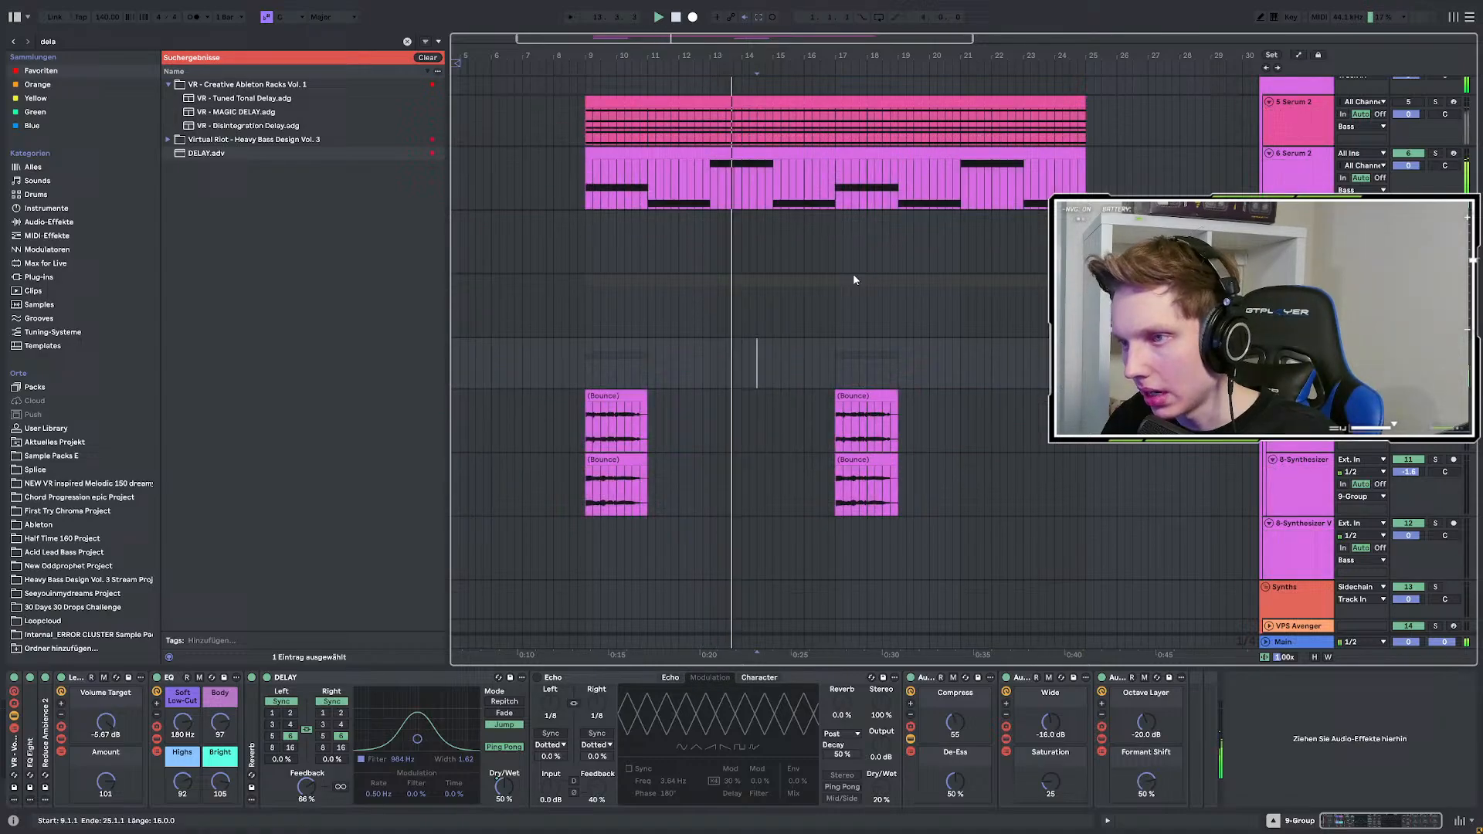
Solo the chord Serum 2 track and inspect its synth patch during playback.
scroll(853, 274, "up", 3)
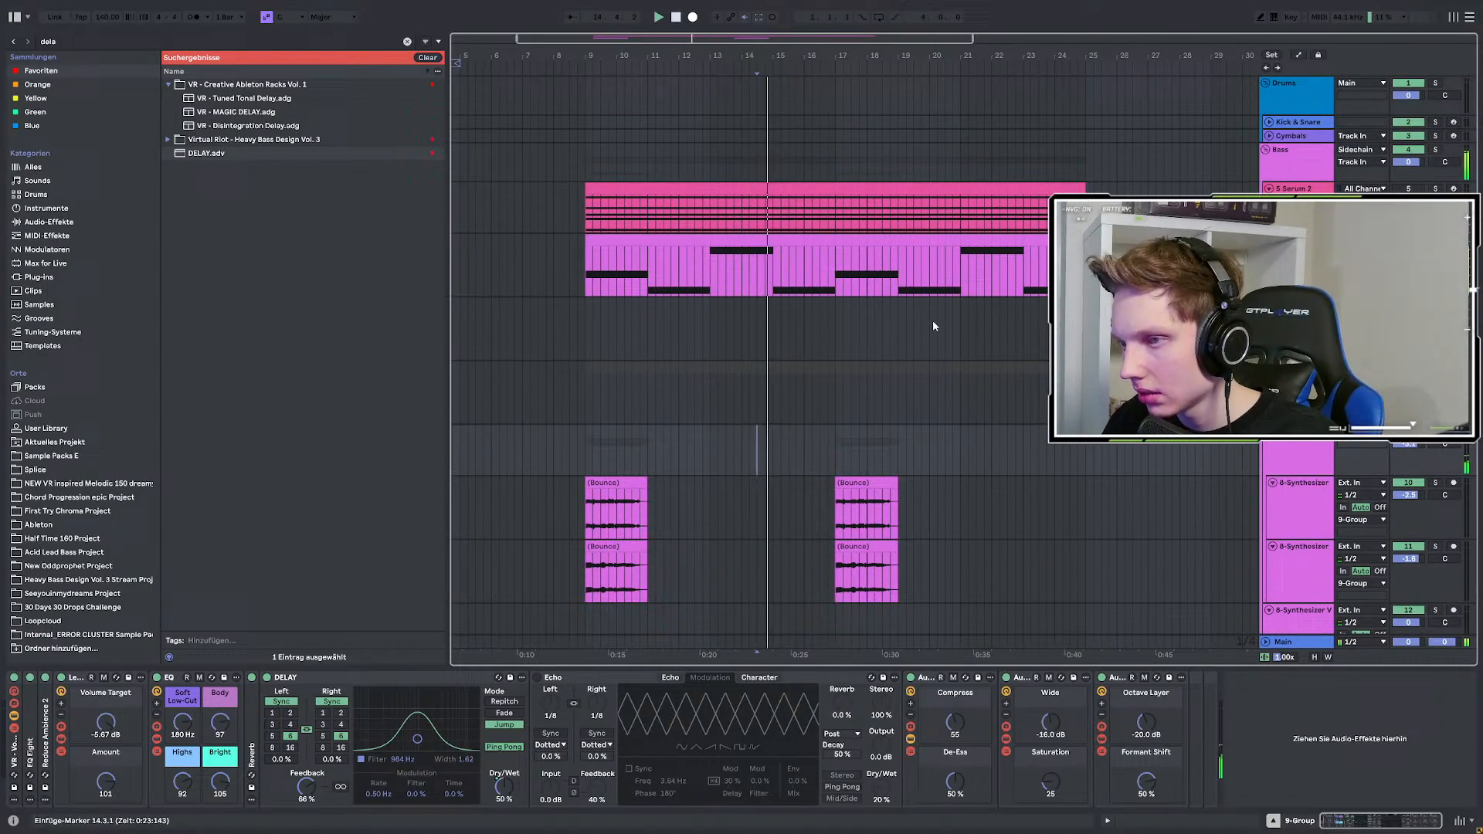
left_click(1316, 189)
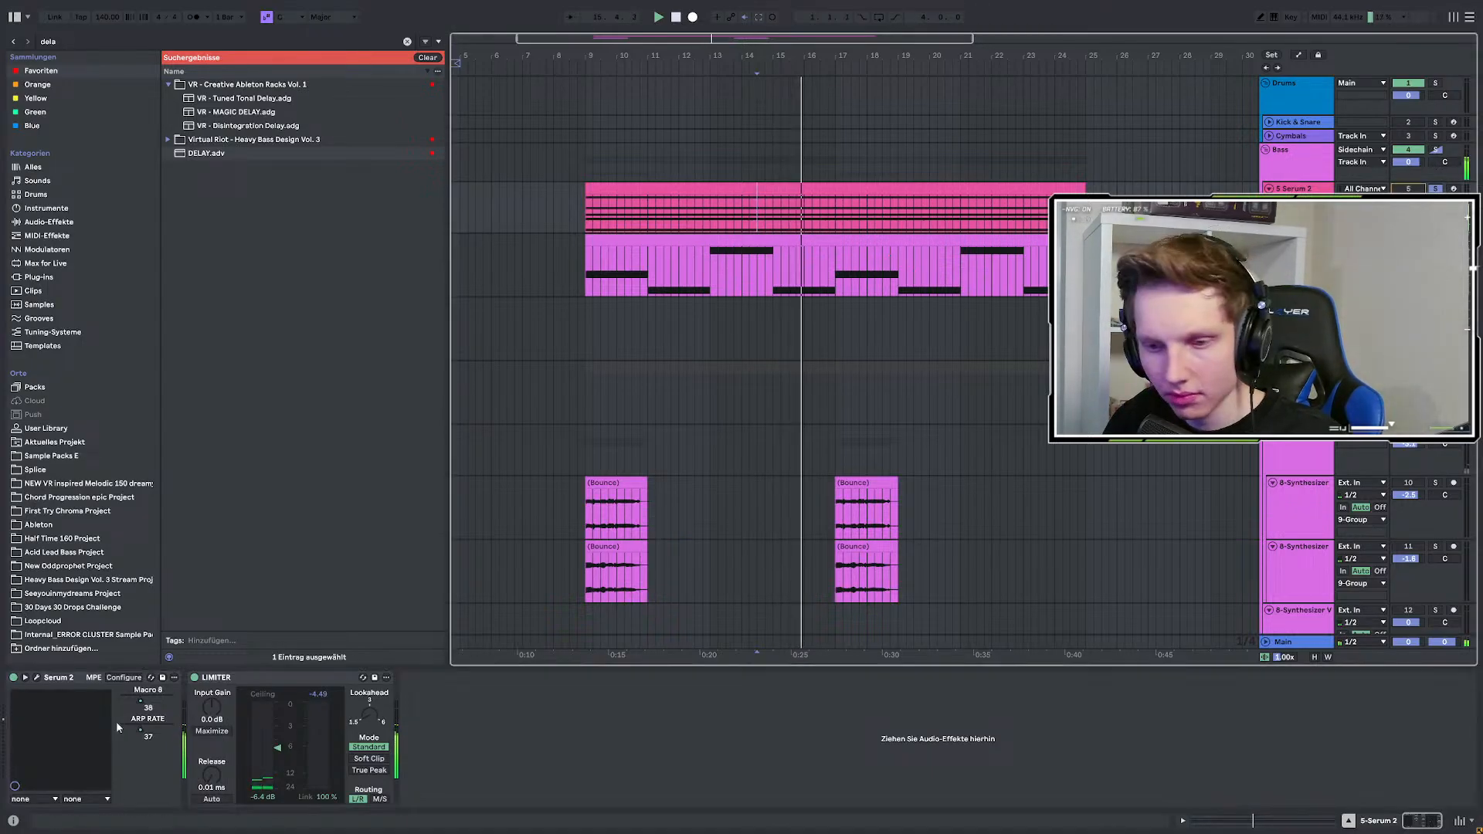
left_click(36, 678)
left_click(448, 270)
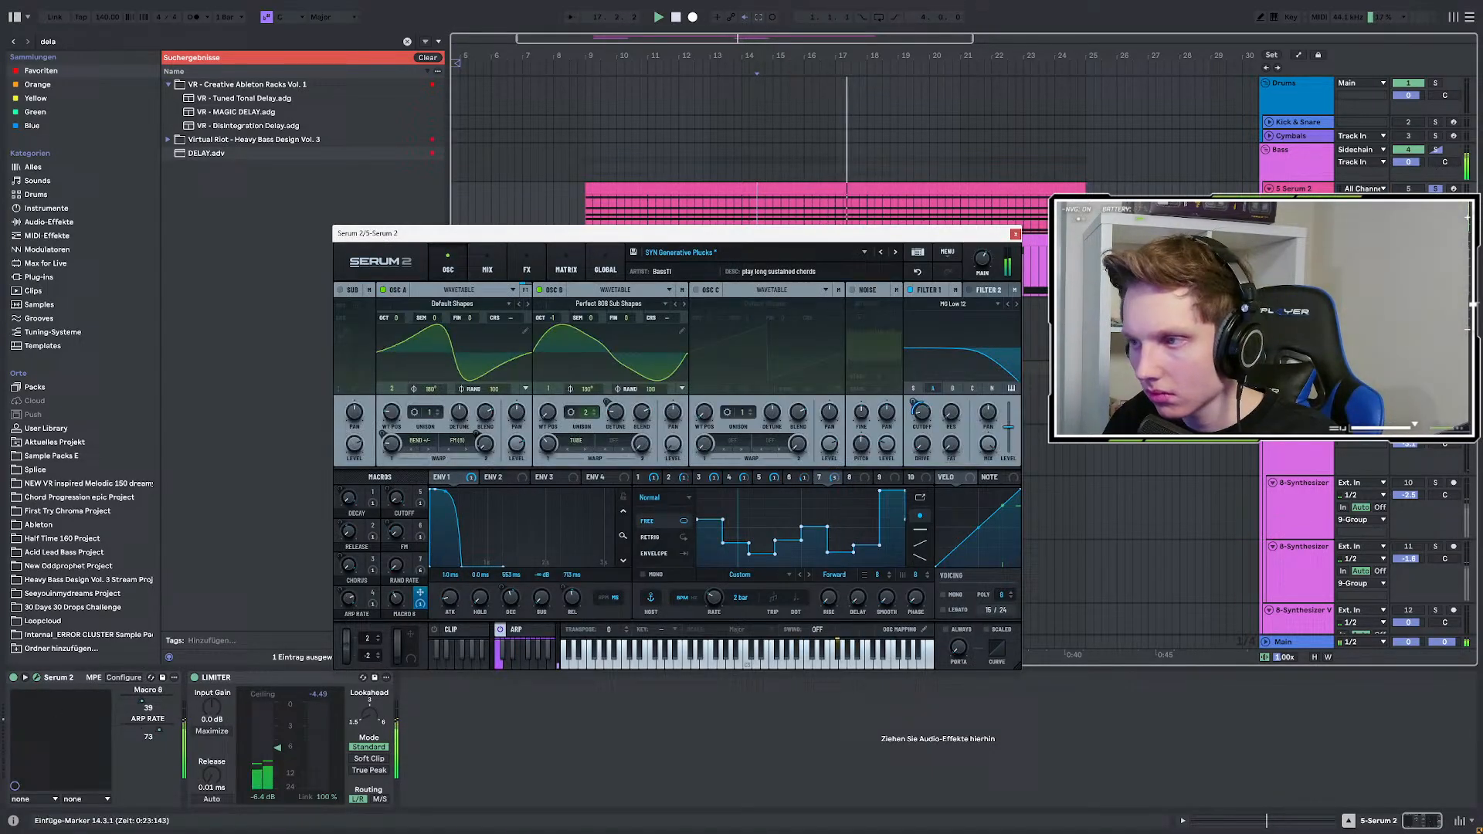
left_click(1015, 233)
Move the A#3 note in the soloed Serum 2 chord clip up to G#4 and play from bar 9.
left_click(909, 185)
double_click(909, 185)
scroll(275, 503, "down", 5)
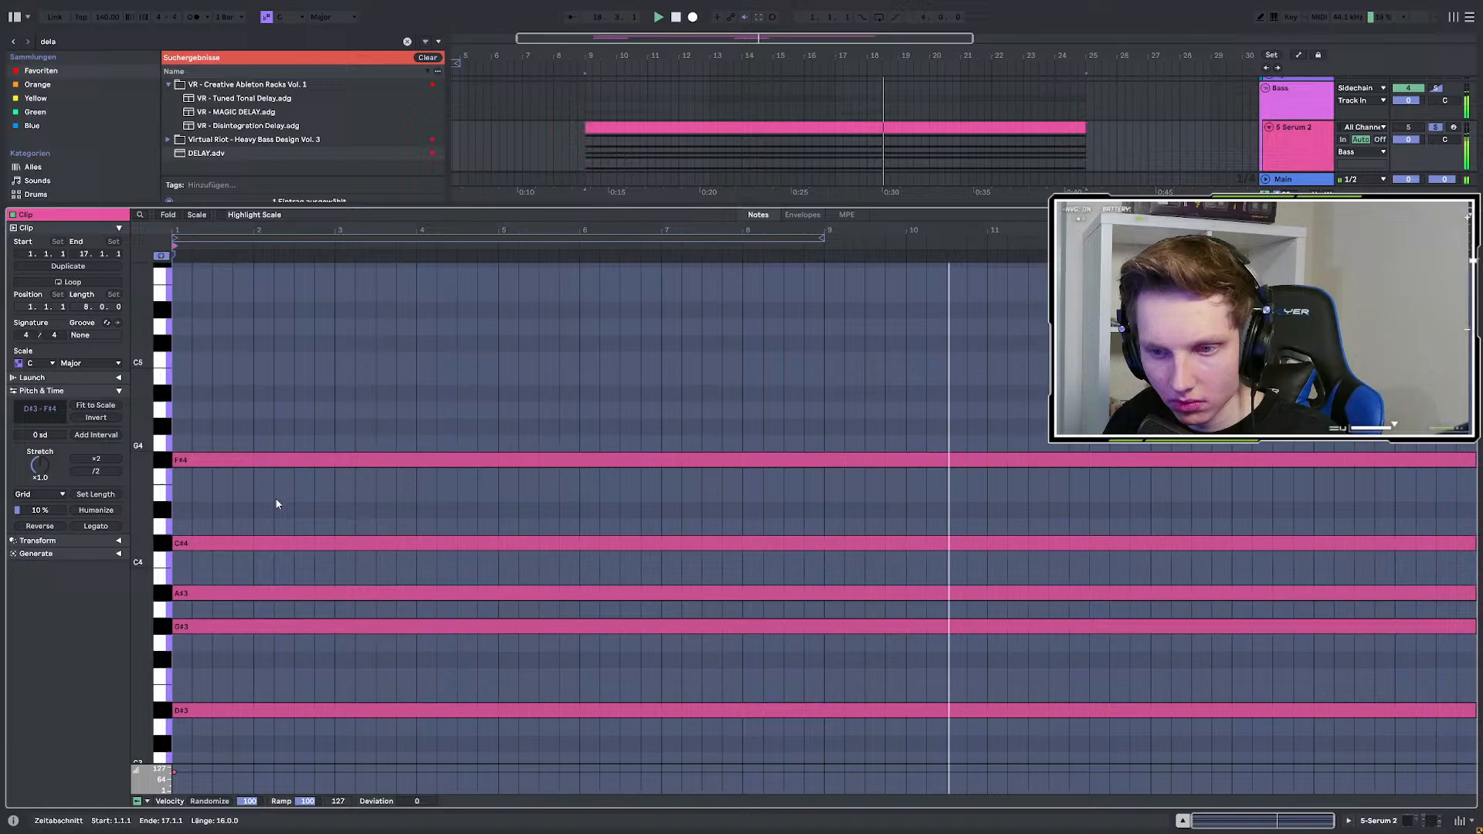
left_click_drag(198, 554, 203, 382)
key("space")
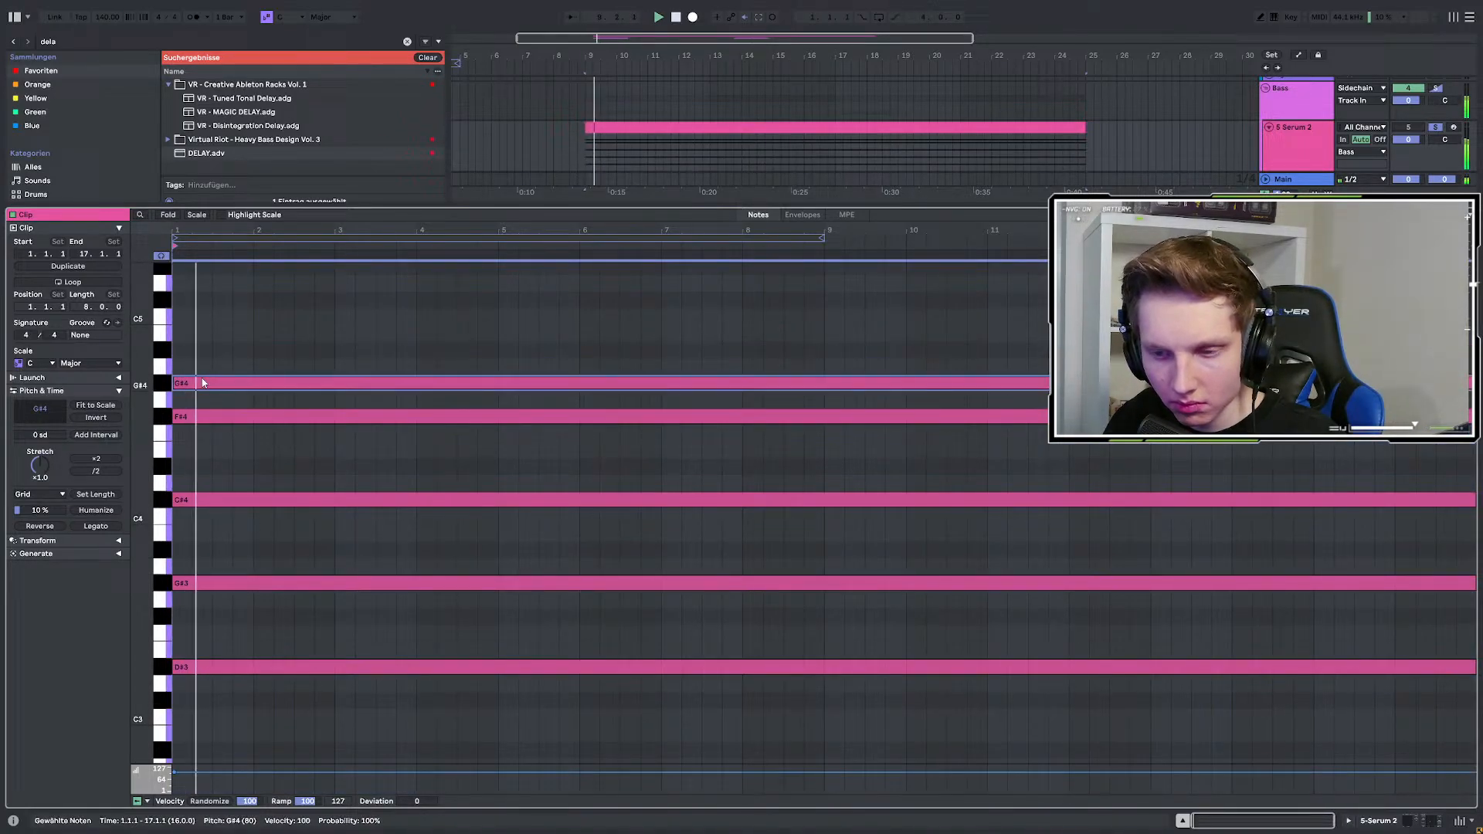
left_click(587, 162)
key("space")
key("space")
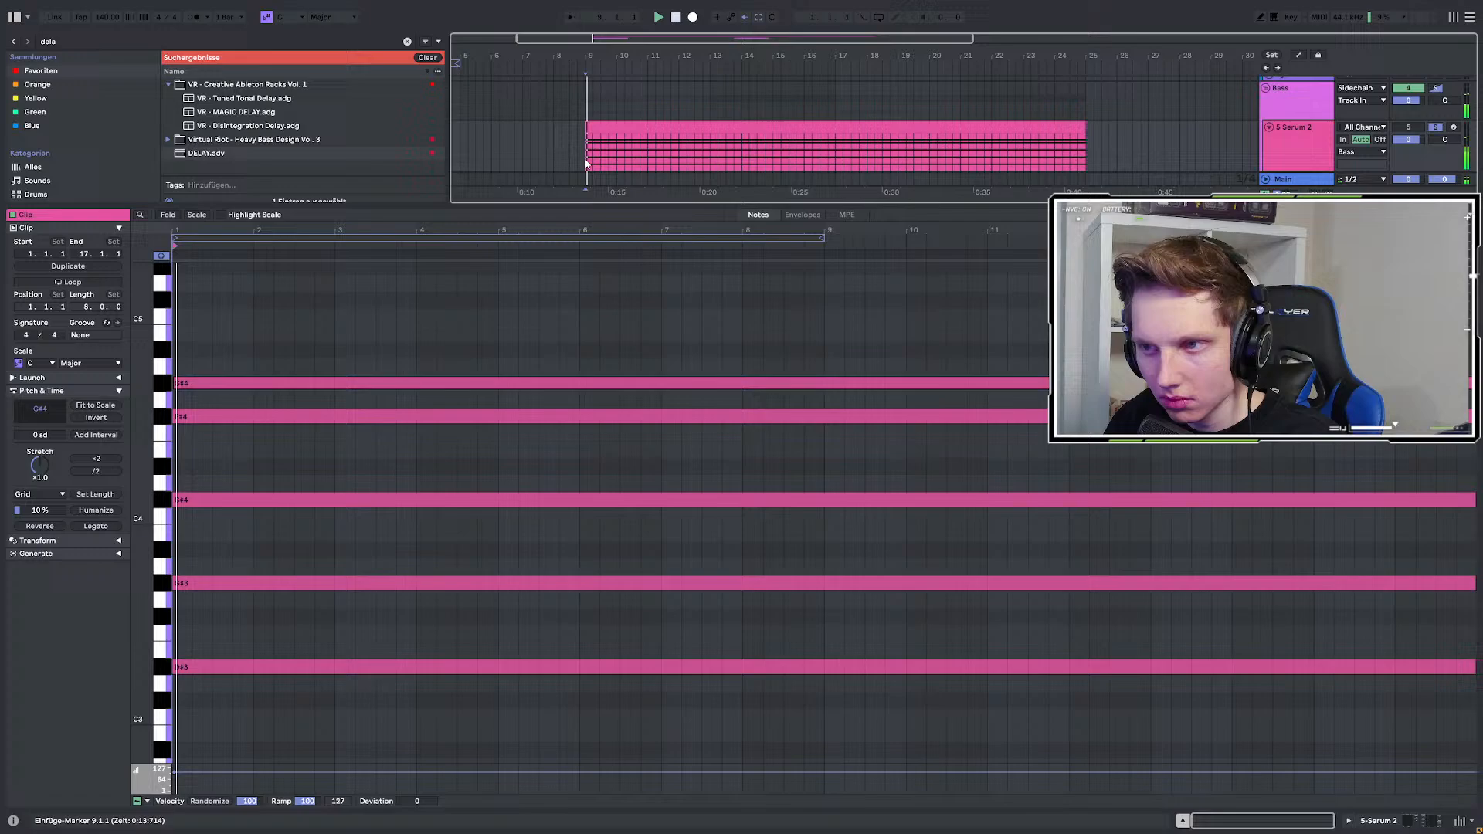
scroll(388, 406, "up", 2)
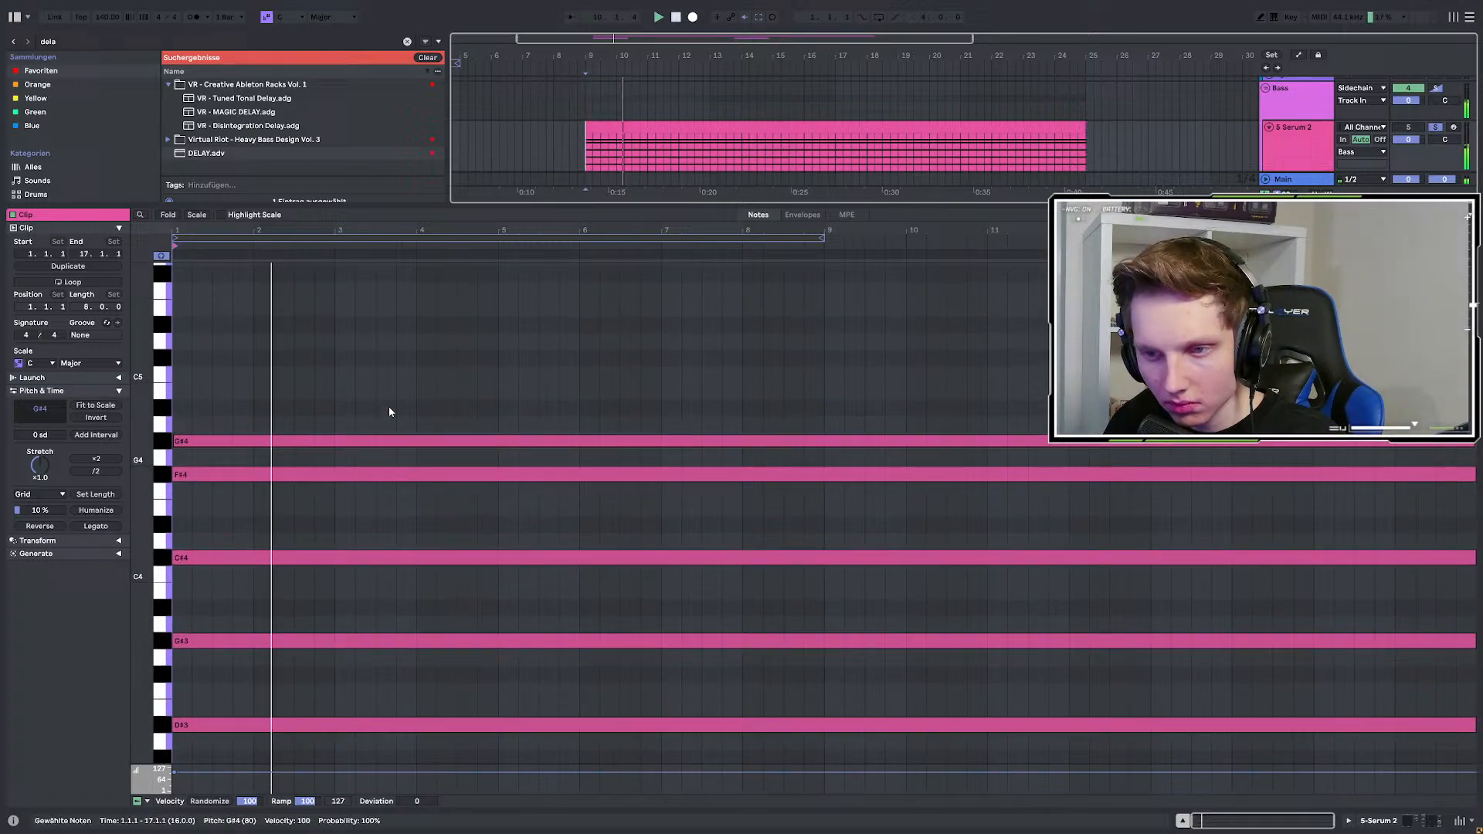
Search the User Library for "comp" and insert N-SPEC COMP LITE 1.5 between the chord track's Serum 2 and limiter.
left_click(1285, 149)
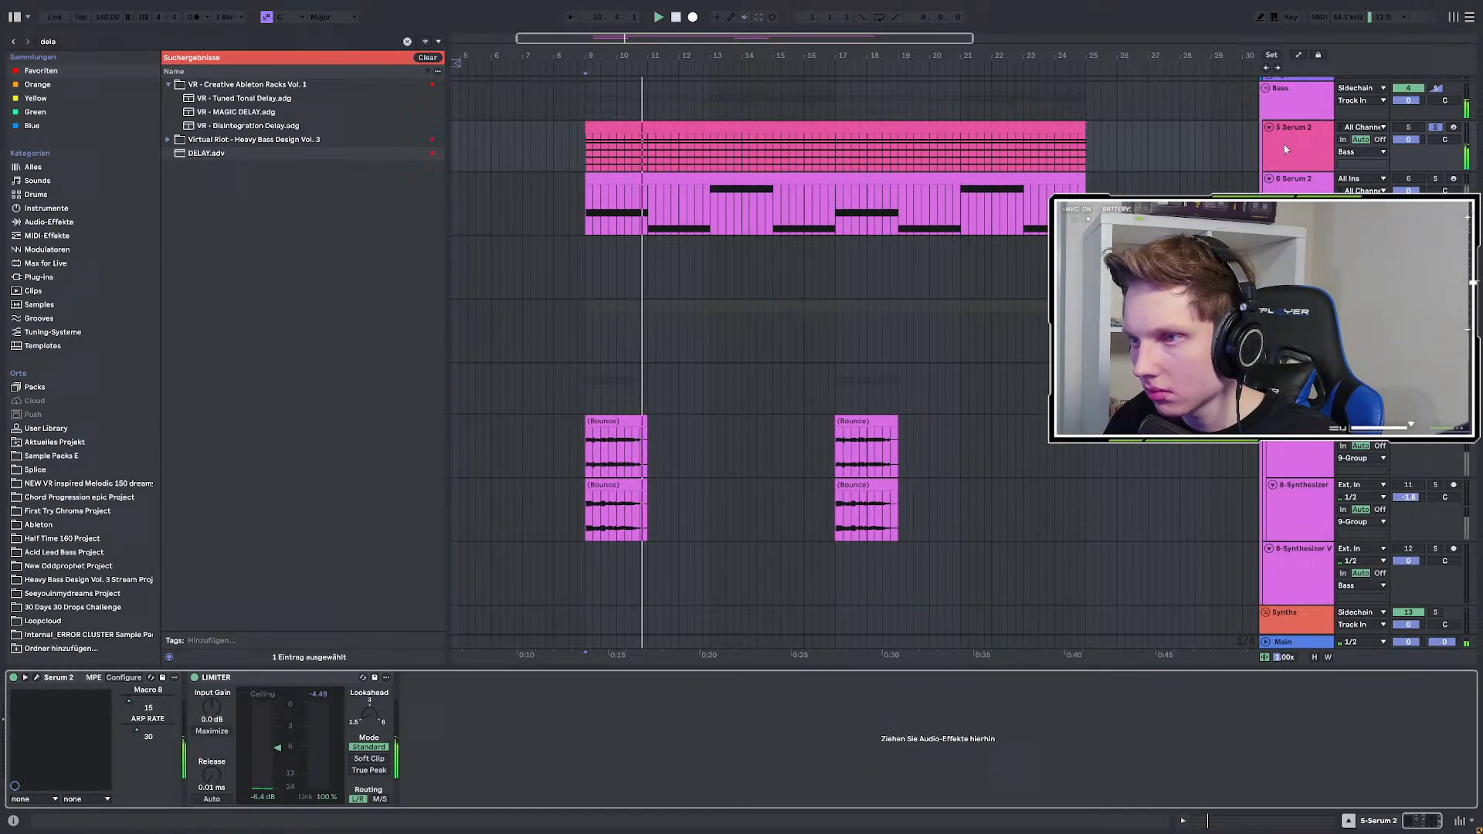
left_click(36, 677)
left_click(85, 41)
type("comp")
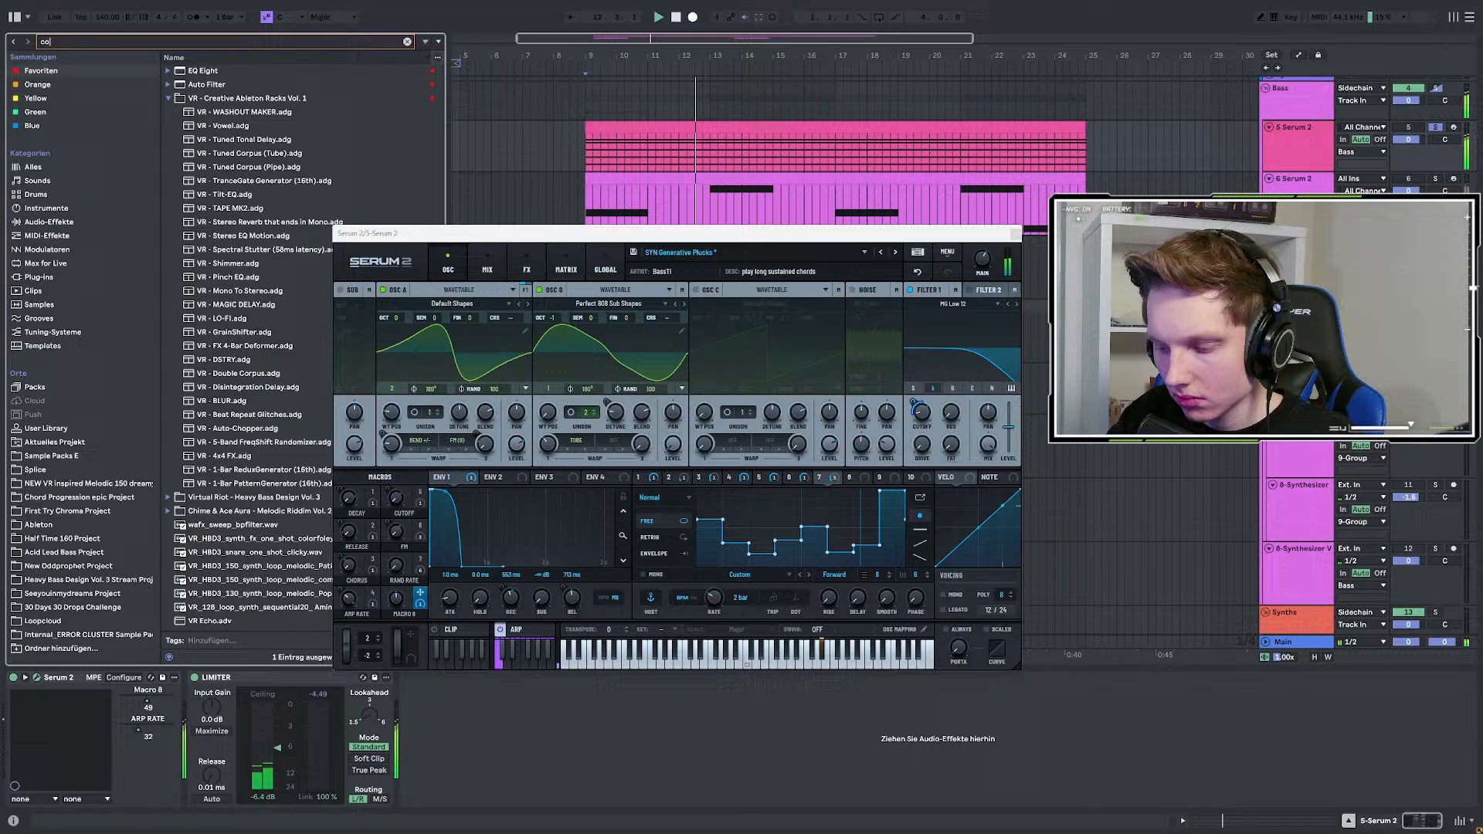
left_click(41, 433)
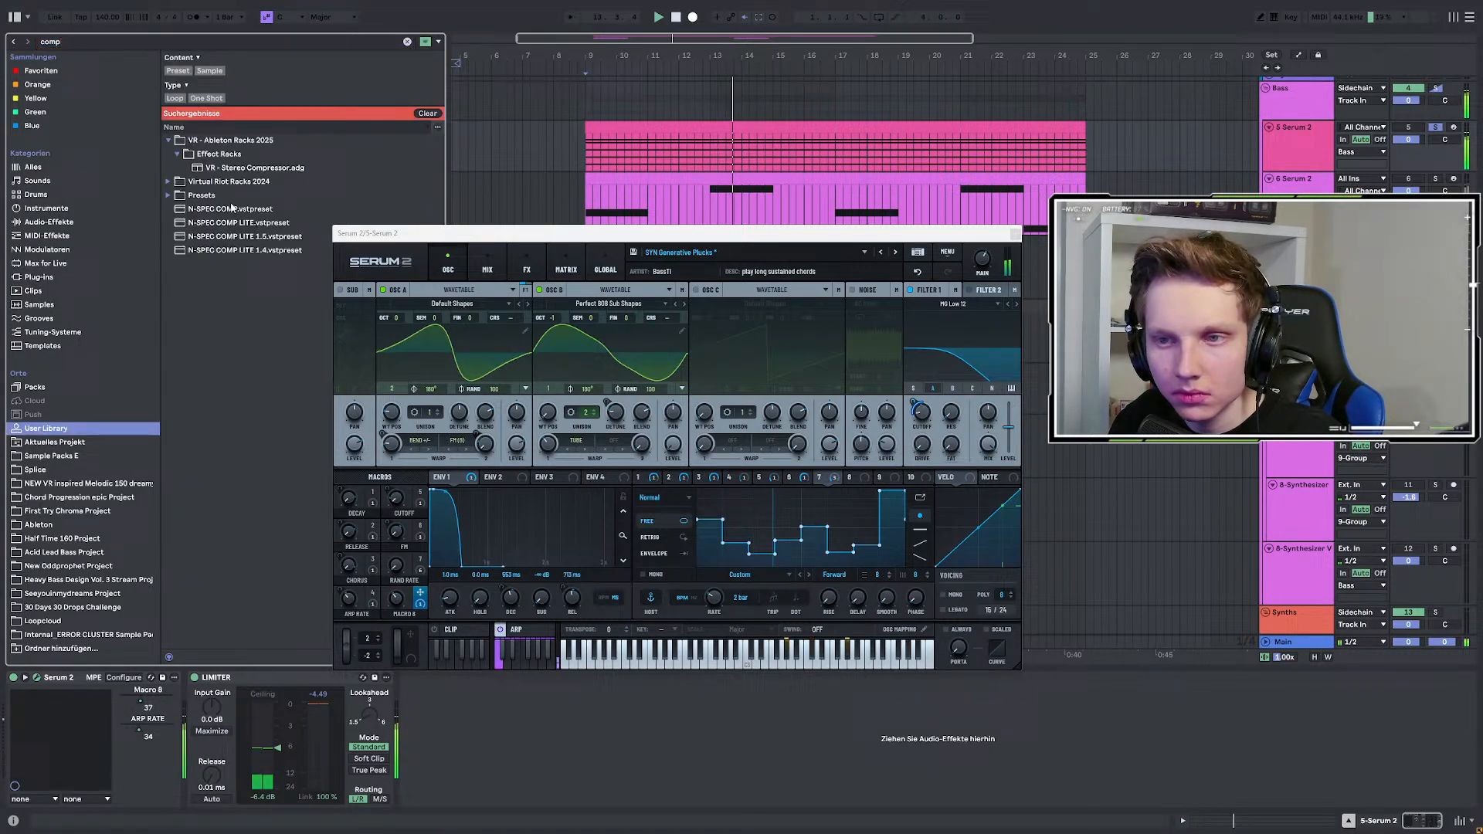
left_click_drag(259, 237, 201, 734)
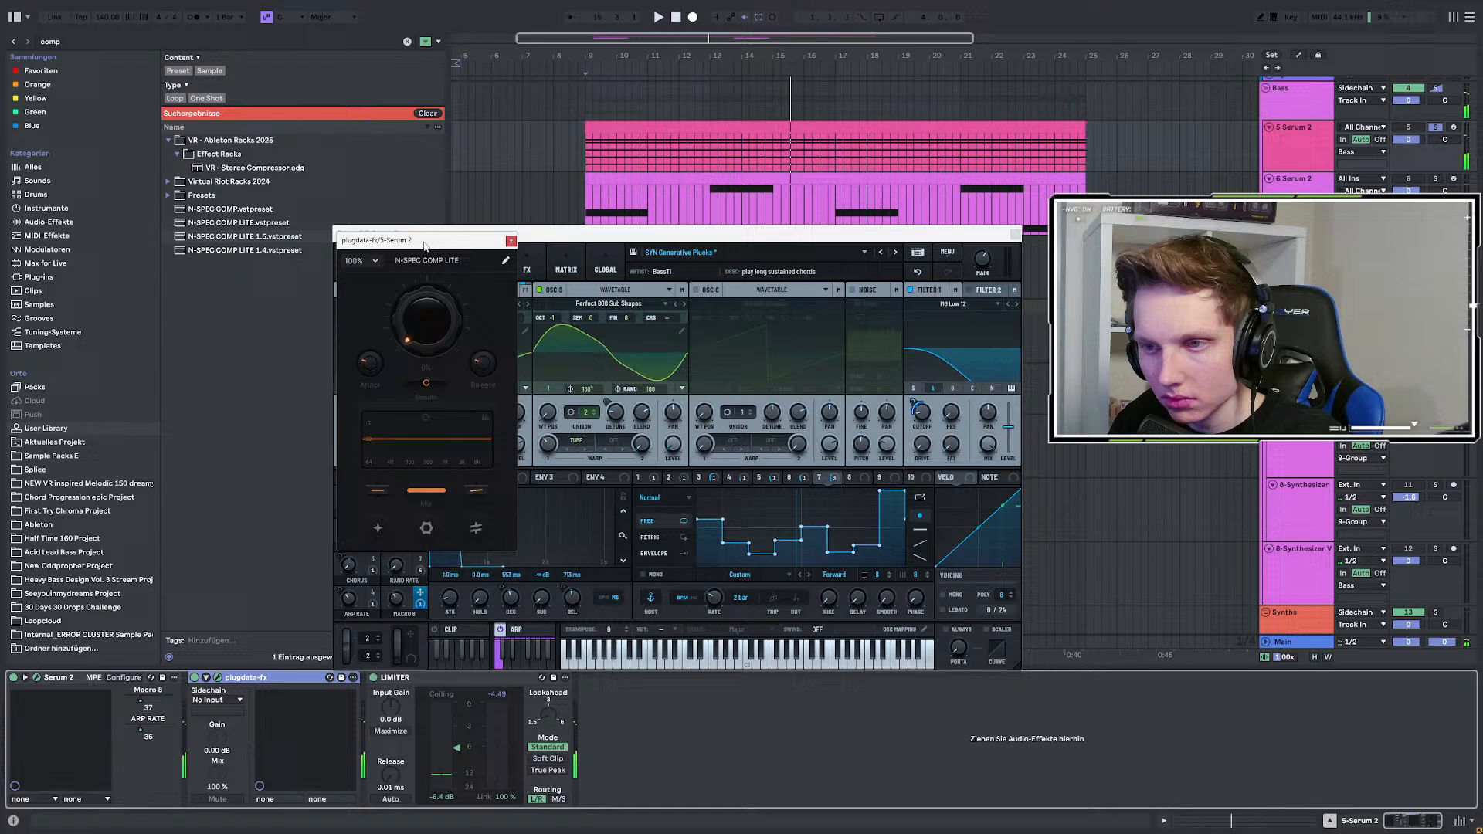
Raise the compressor's Compress amount, close the synth window and play from bar 9 with the chord track unsoloed.
left_click_drag(424, 244, 271, 214)
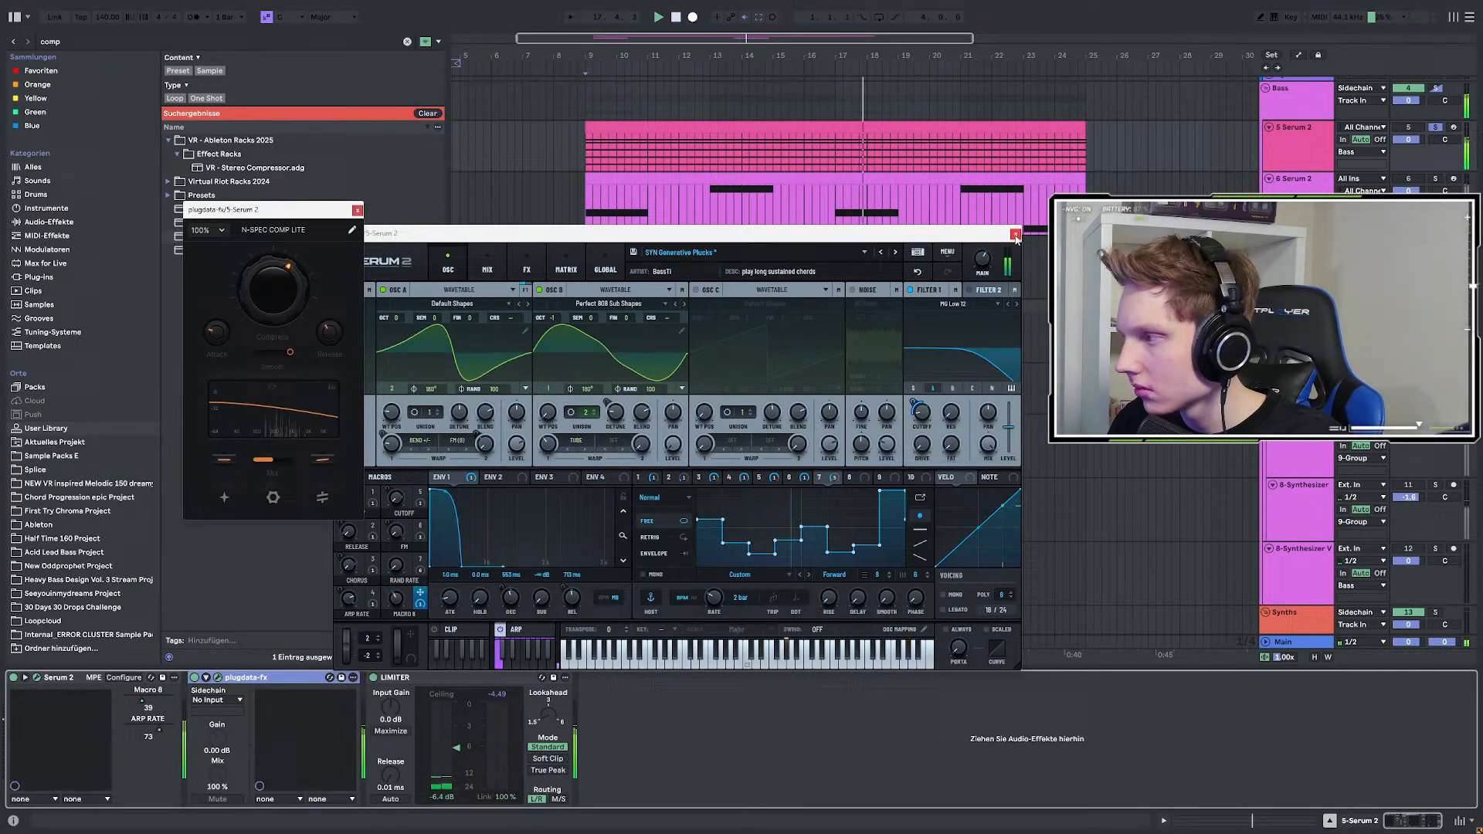
left_click(1015, 236)
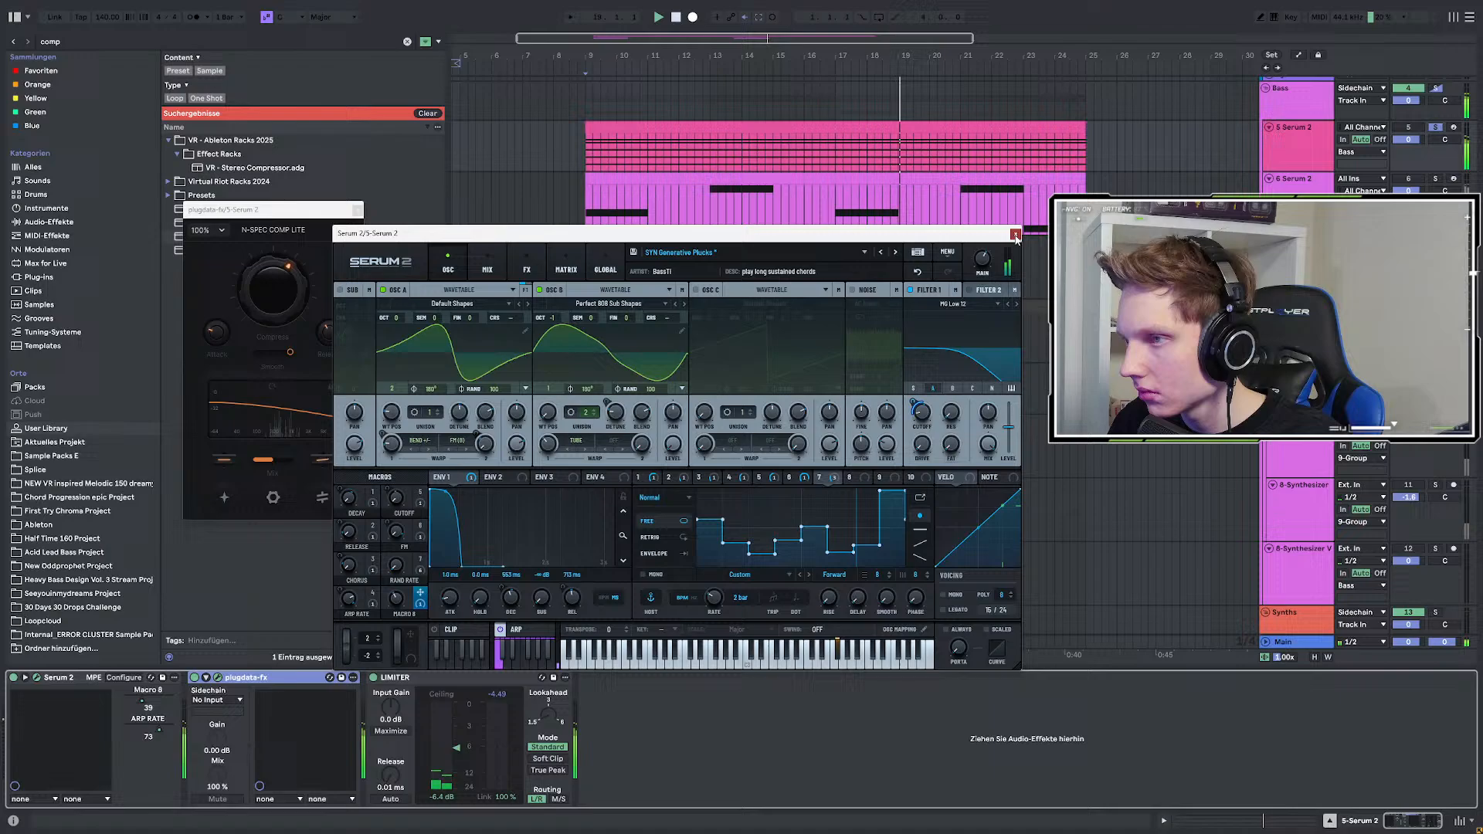
left_click(1015, 237)
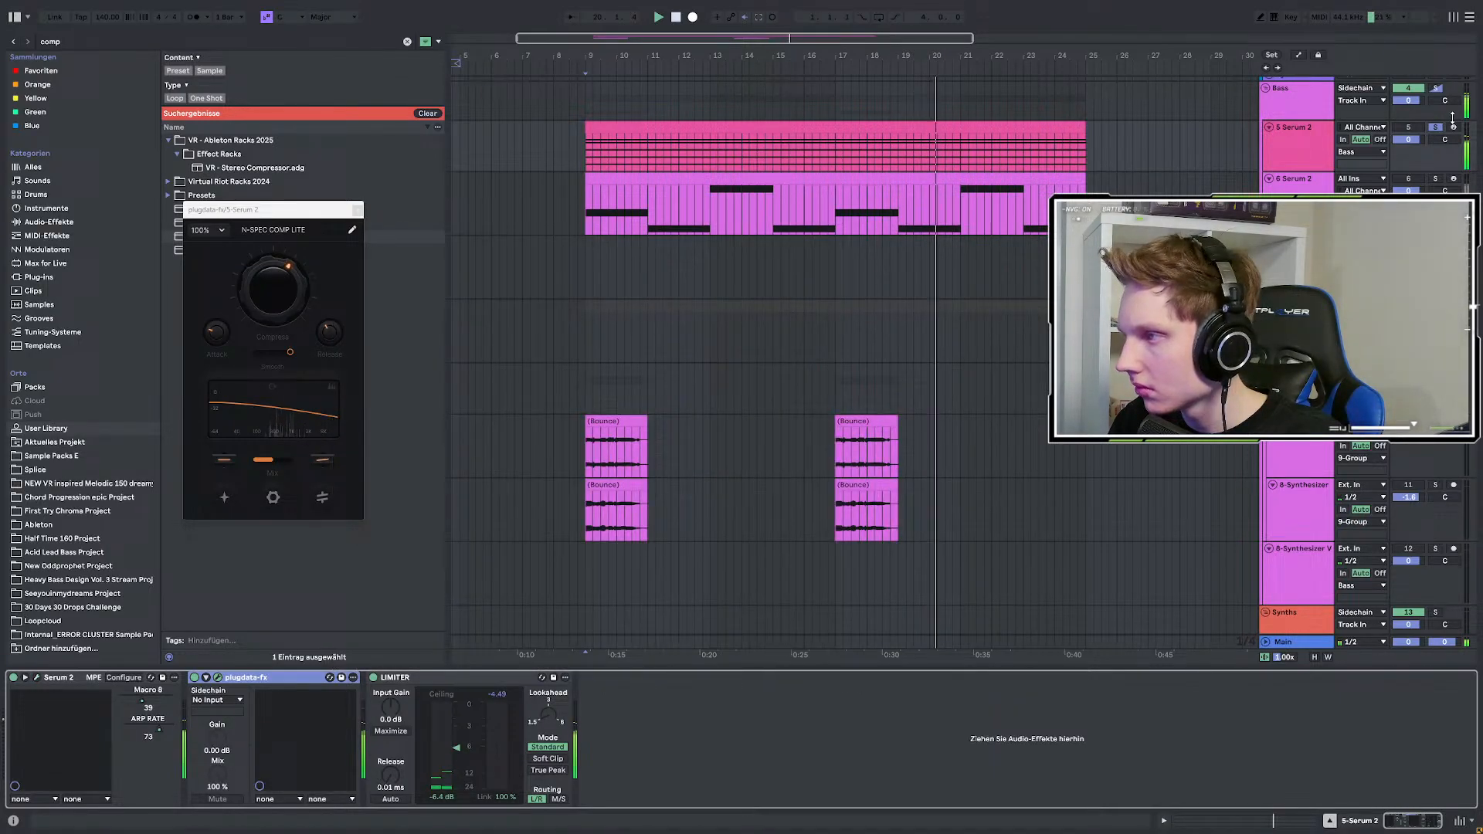
key("space")
key("space")
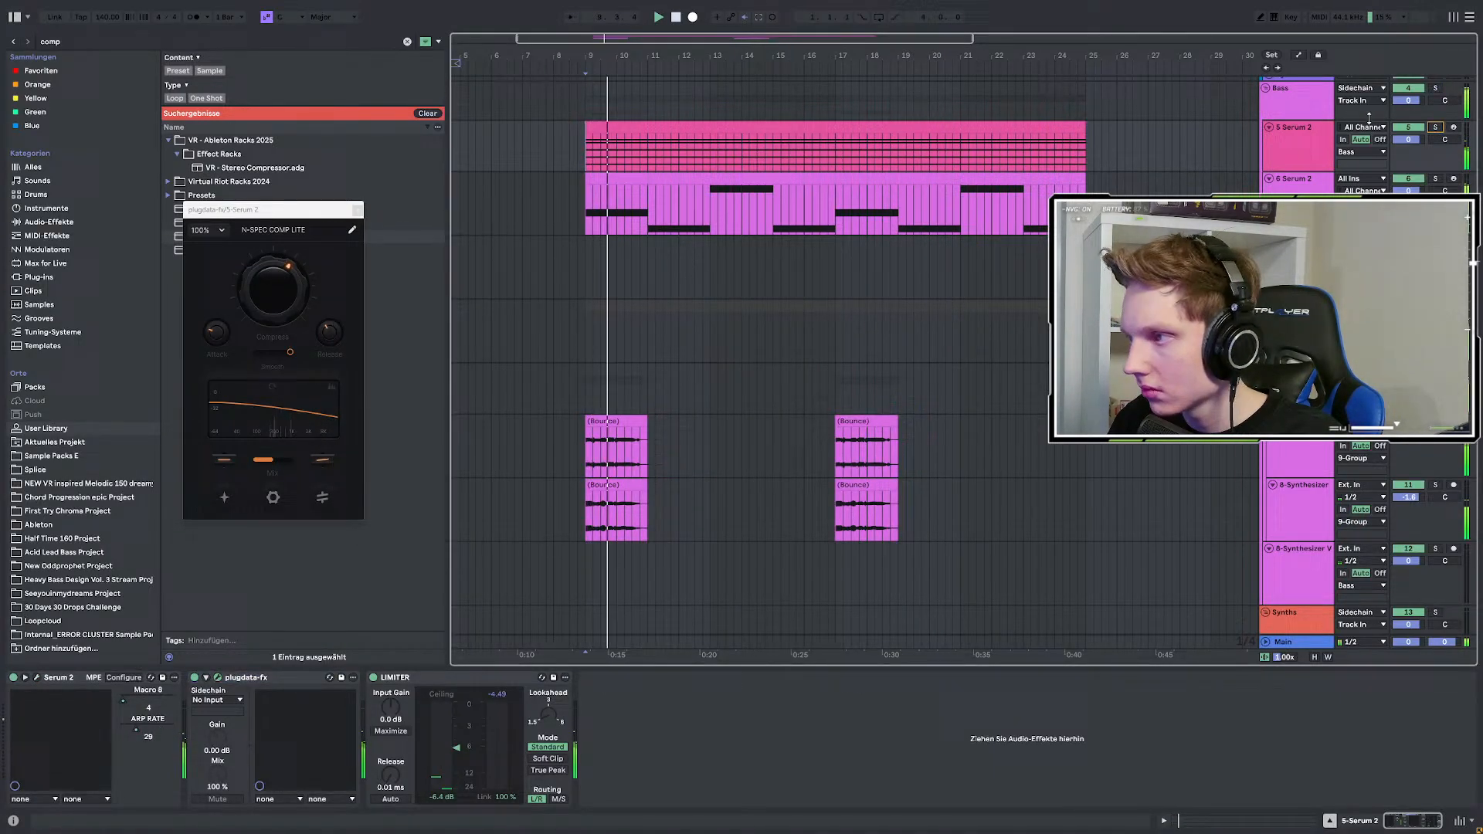
Shift all four bounced vocal clips at bars 9 and 17 half a bar later and play from bar 9.
scroll(922, 341, "up", 2)
scroll(919, 340, "down", 2)
left_click_drag(585, 415, 1023, 494)
left_click_drag(608, 395, 623, 401)
left_click(583, 414)
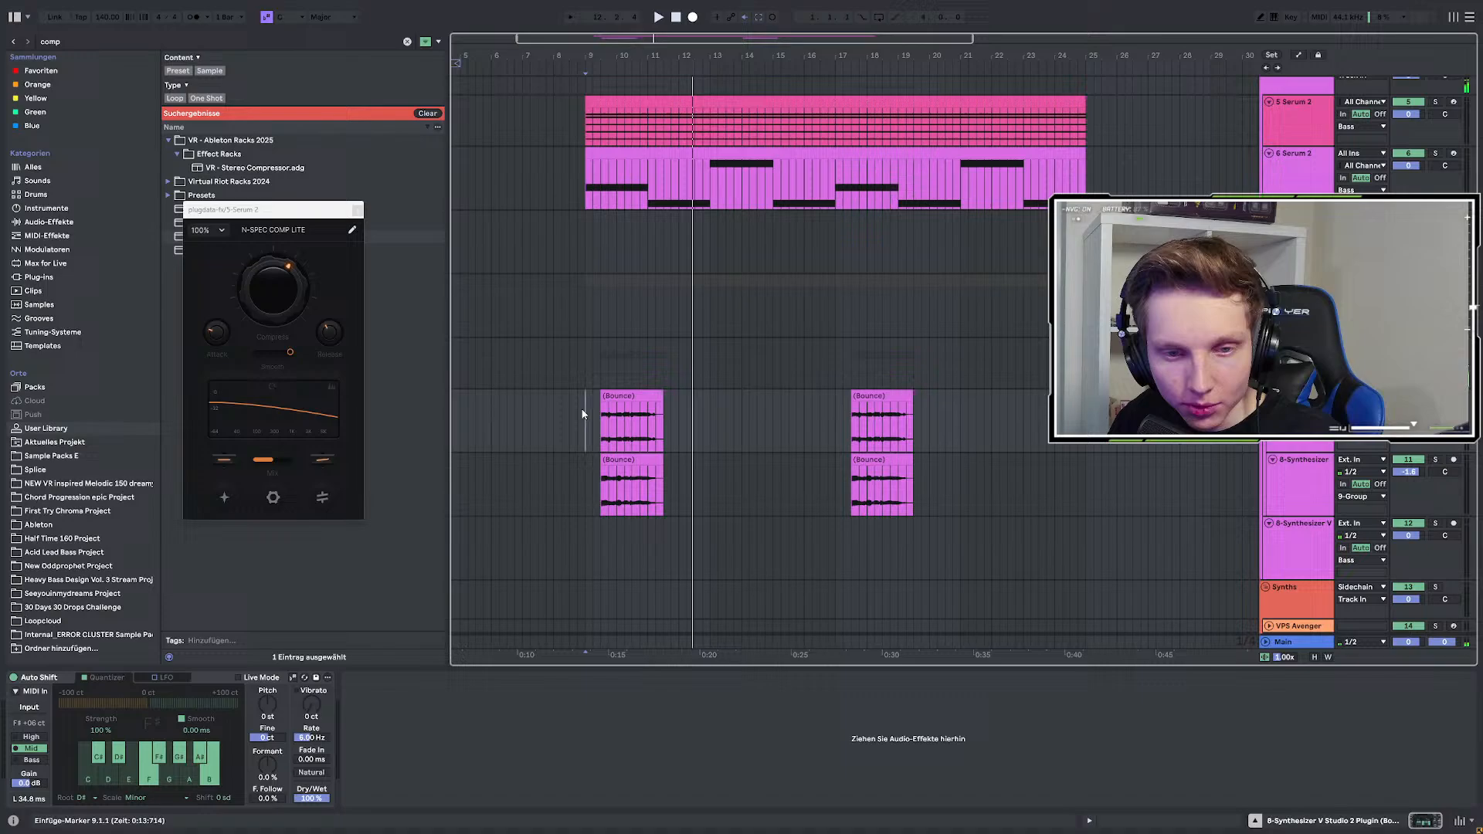
key("space")
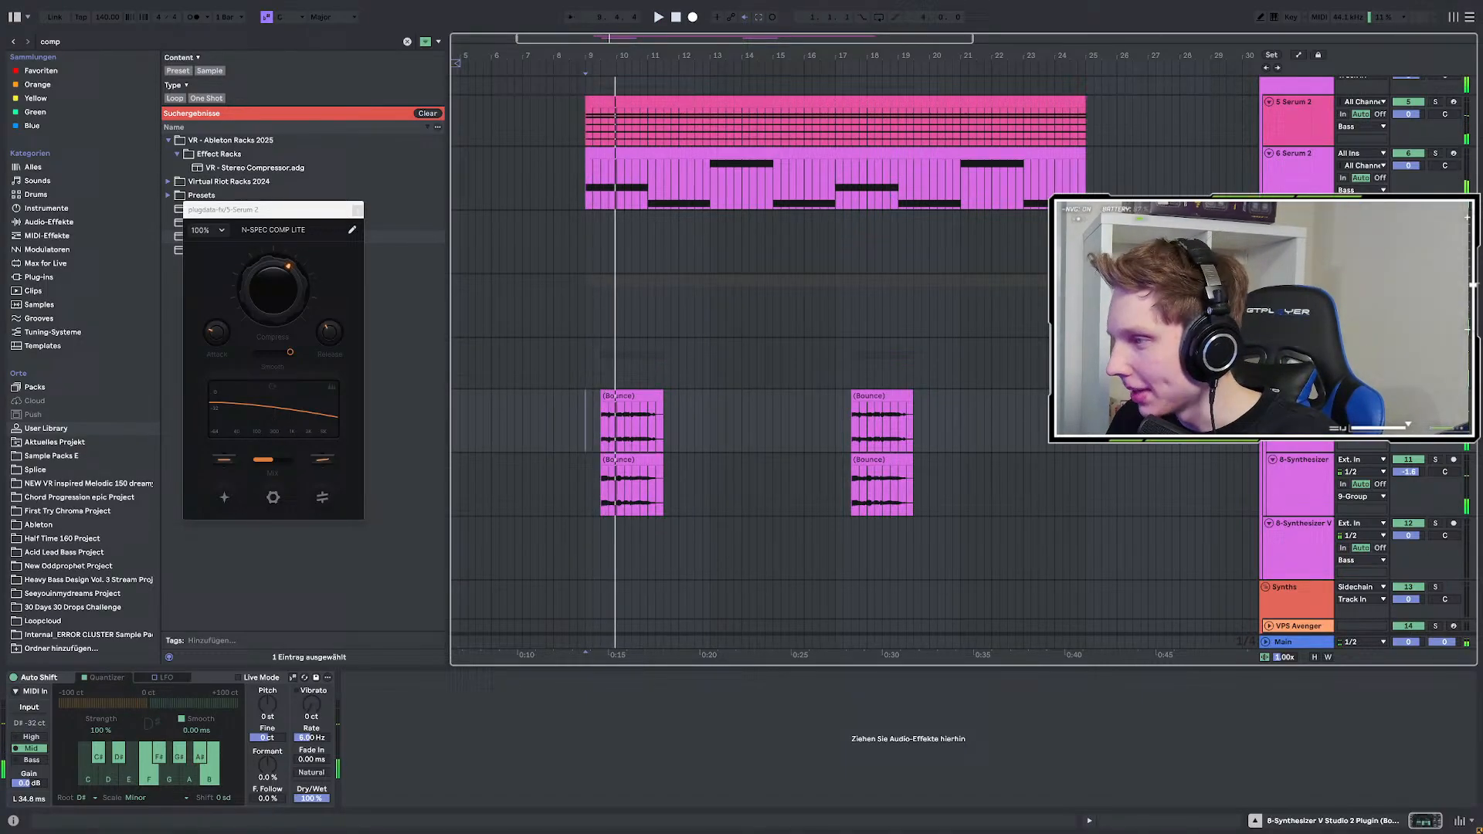
Shift all four bounced vocal clips another half bar later, to start at bars 10 and 18.
left_click(585, 241)
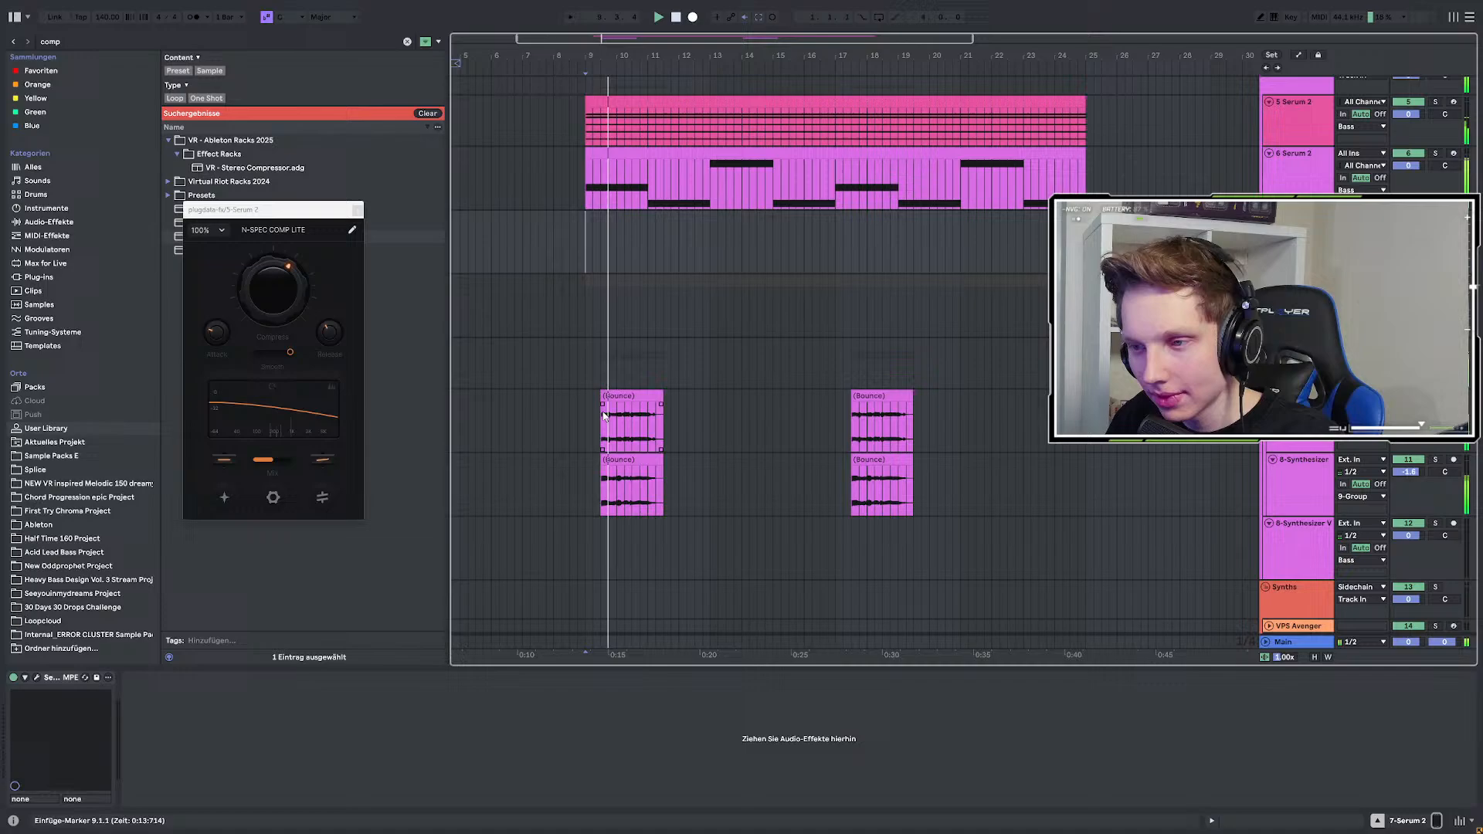
left_click_drag(583, 411, 1047, 481)
key("space")
left_click_drag(625, 396, 641, 398)
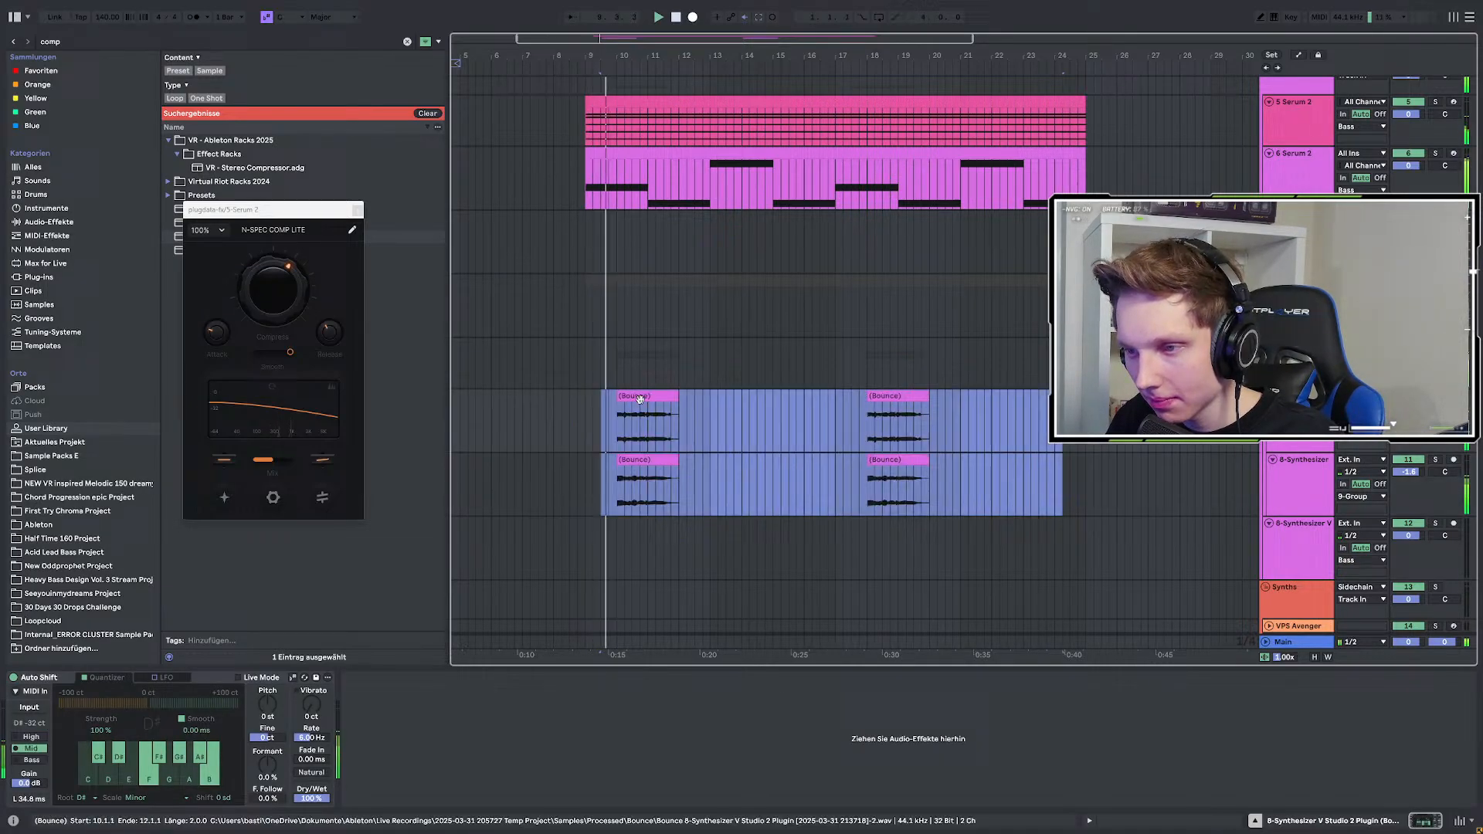
Play the arrangement from bar 9 and again from bar 10 to check the vocal timing against the chords.
left_click(585, 392)
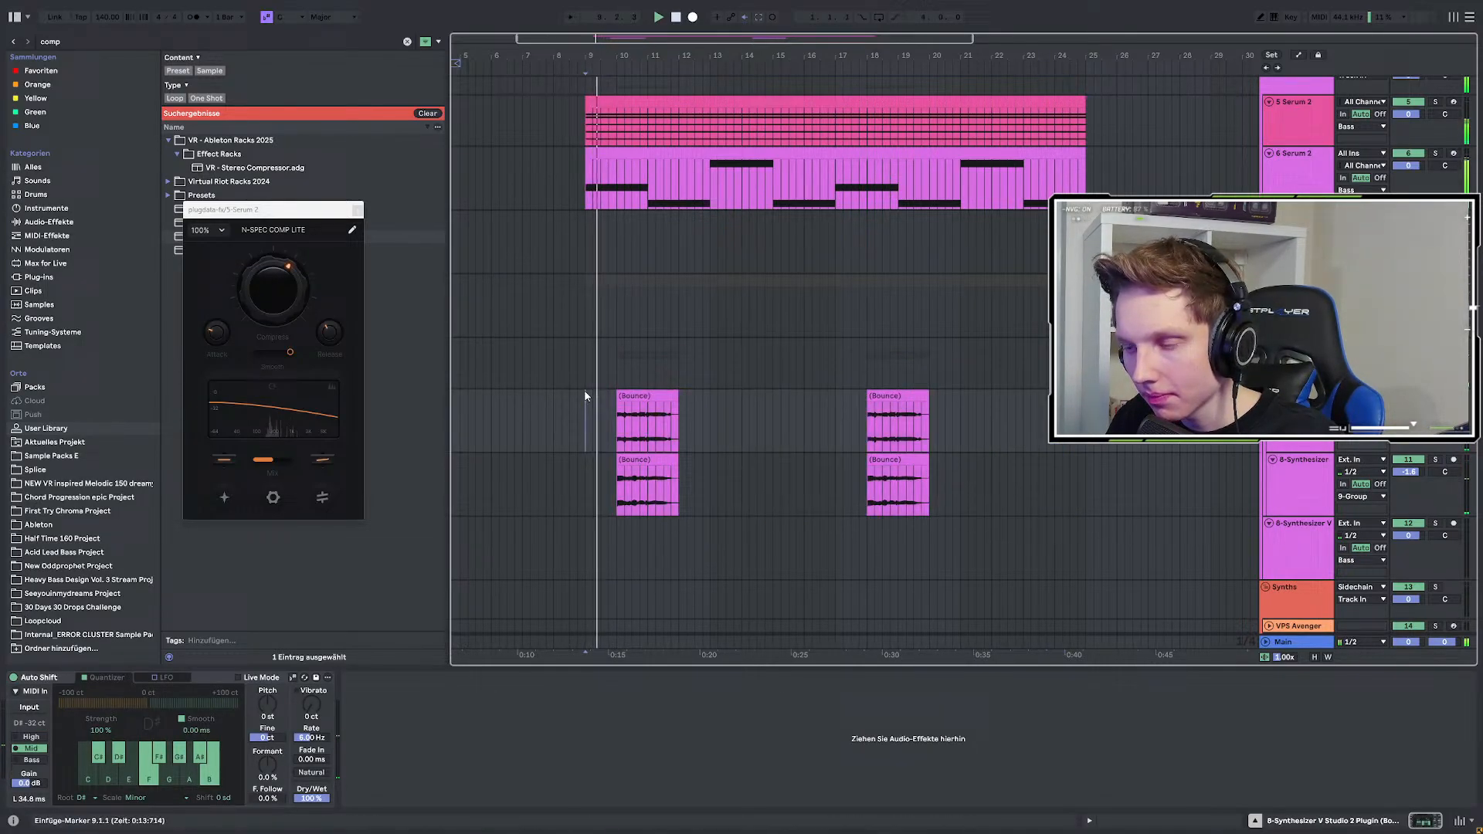
left_click_drag(584, 396, 1082, 512)
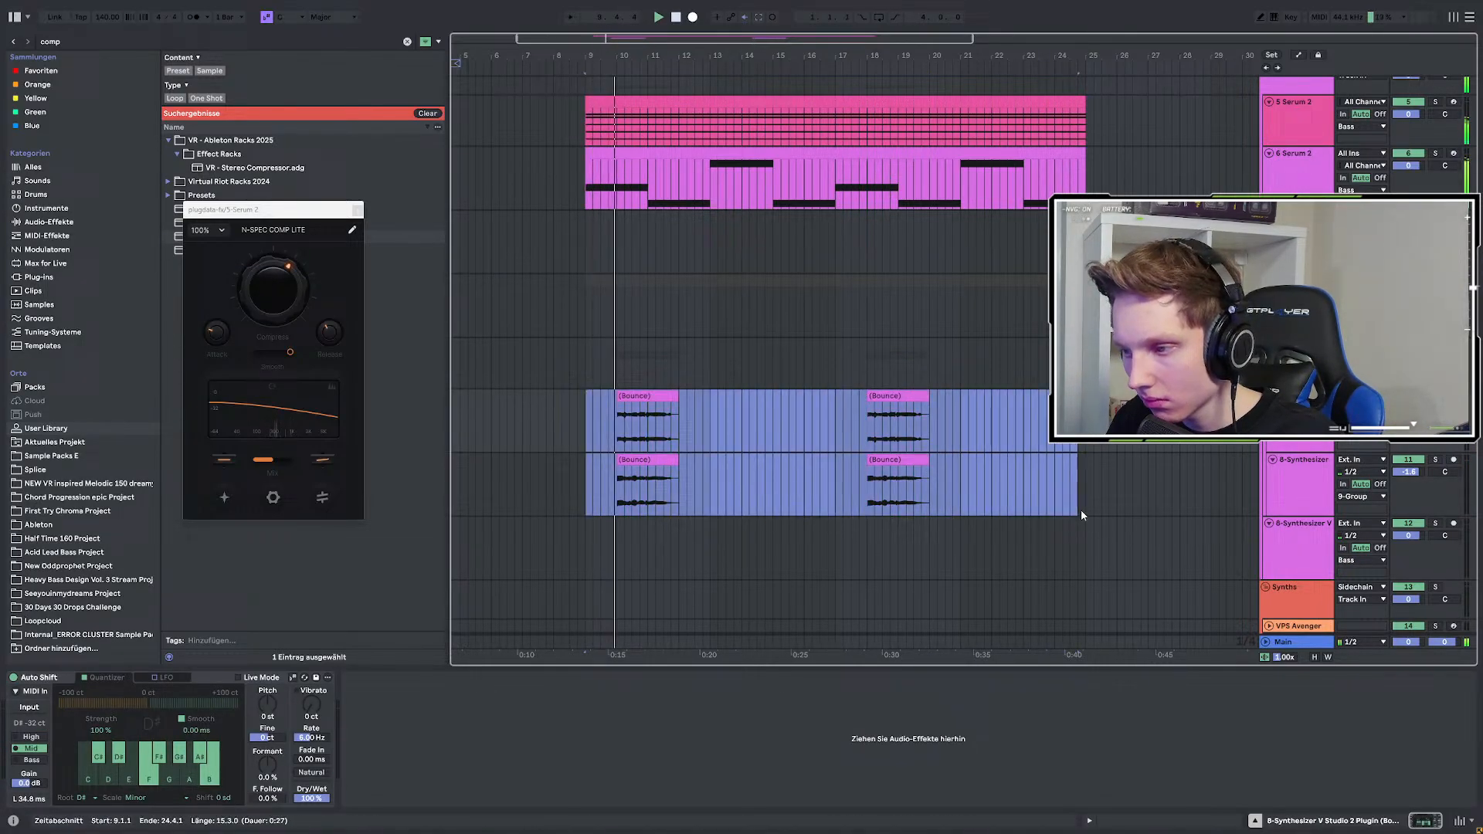
left_click(635, 395)
left_click(611, 424)
key("space")
key("space")
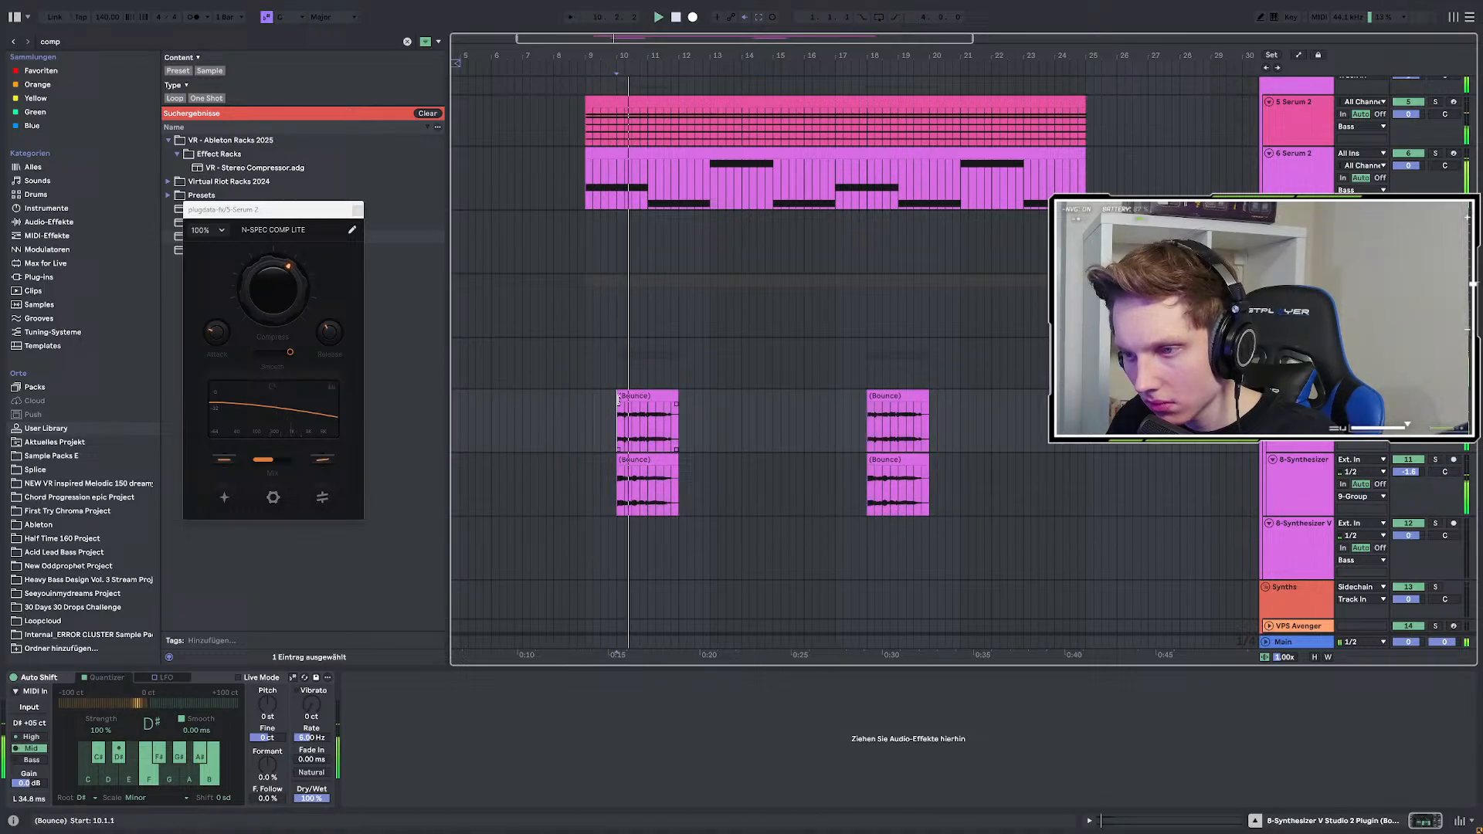
left_click(619, 396)
key("space")
key("space")
Audition the bounced vocal at bar 10 with the vocal tracks soloed one after the other.
scroll(617, 441, "up", 2)
left_click(1435, 395)
key("space")
key("space")
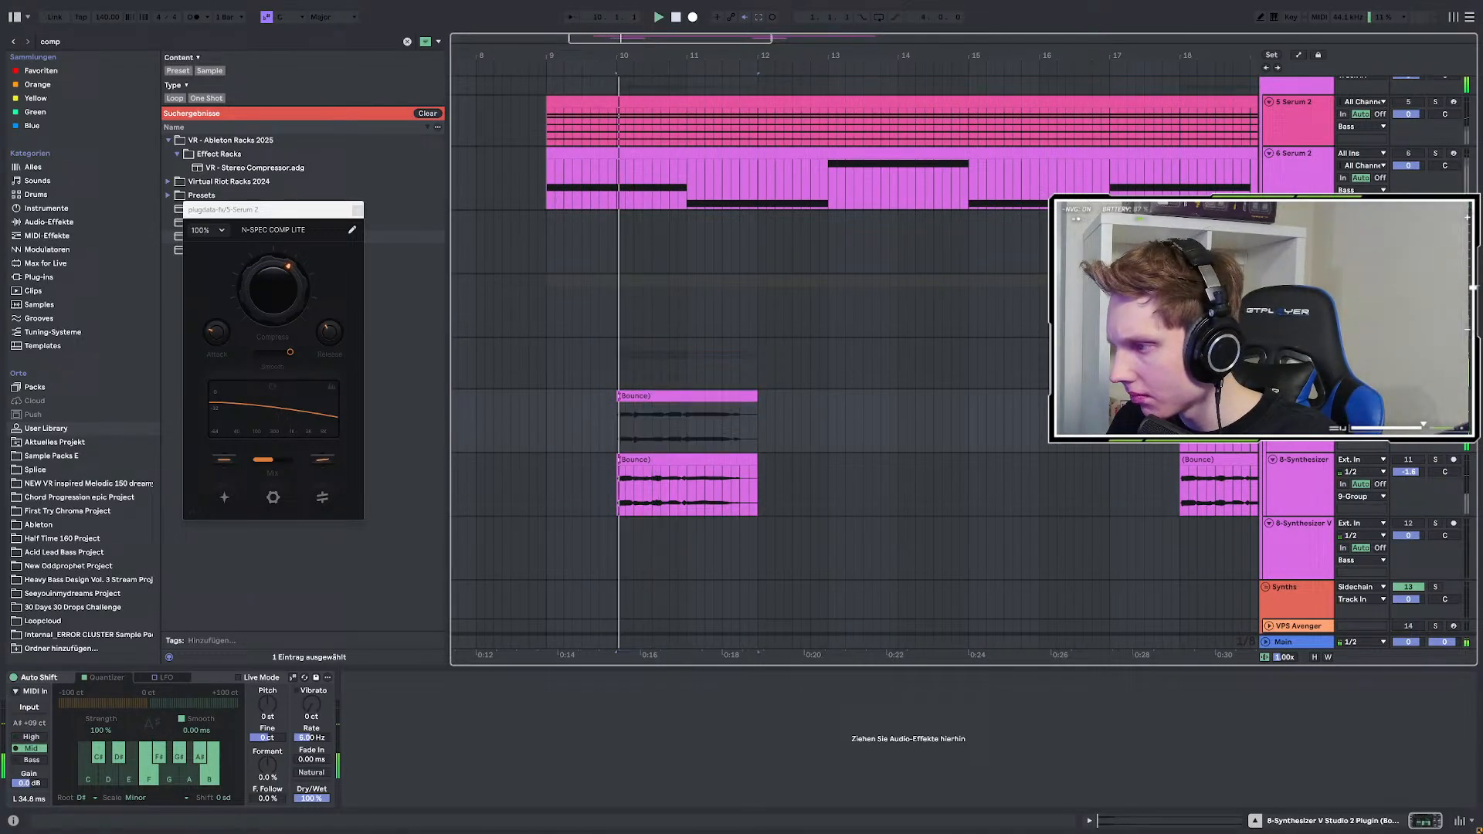
key("space")
key("space")
key("space")
left_click(1437, 459)
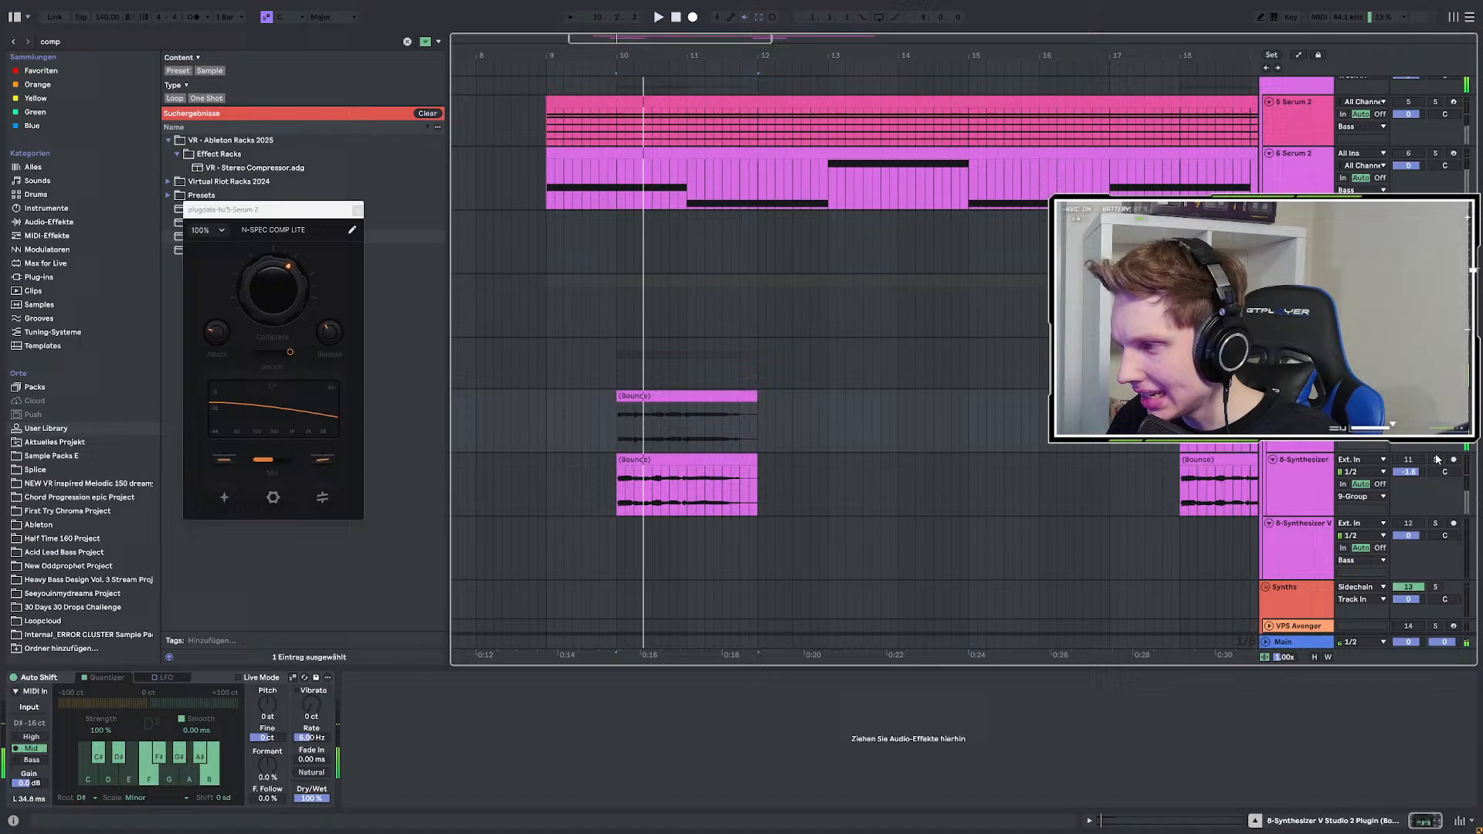
key("space")
key("space")
scroll(757, 422, "down", 2)
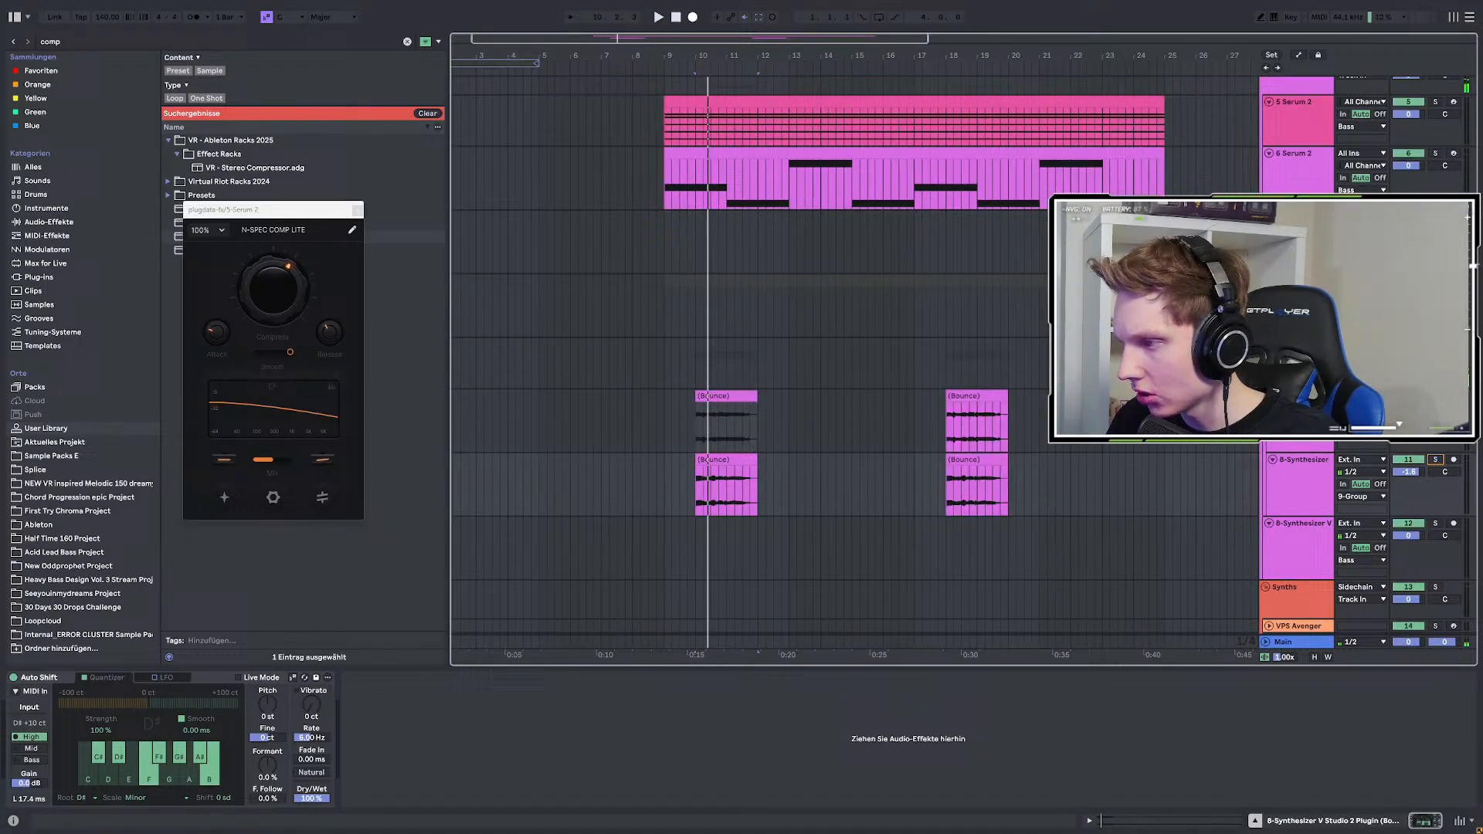
Move all four bounced vocal clips back to start at bars 9 and 17 and play from bar 9.
left_click_drag(695, 421, 1070, 486)
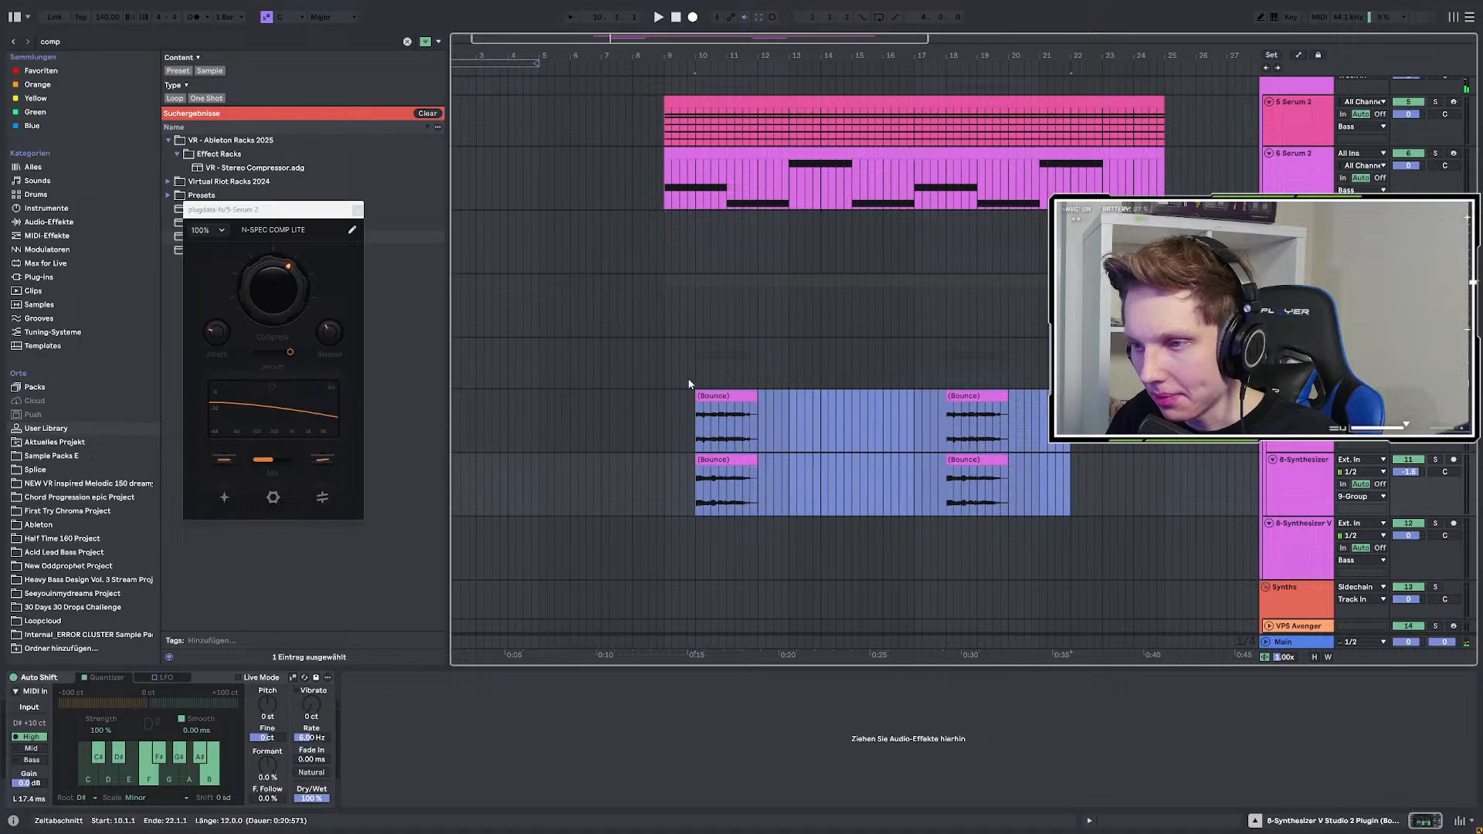
left_click_drag(664, 364, 1144, 465)
left_click(1136, 463)
key("ctrl+z")
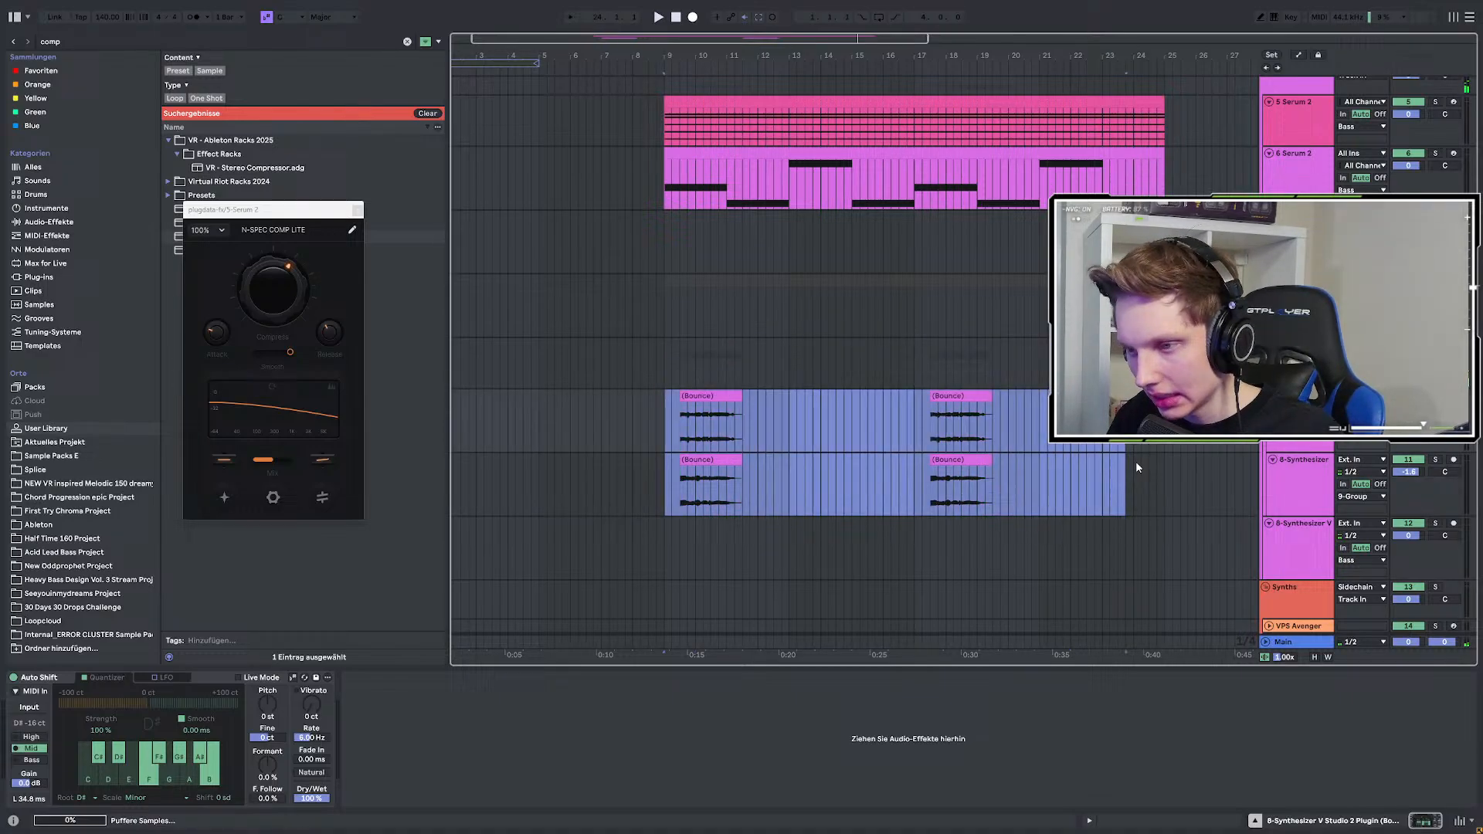
key("ctrl+z")
key("space")
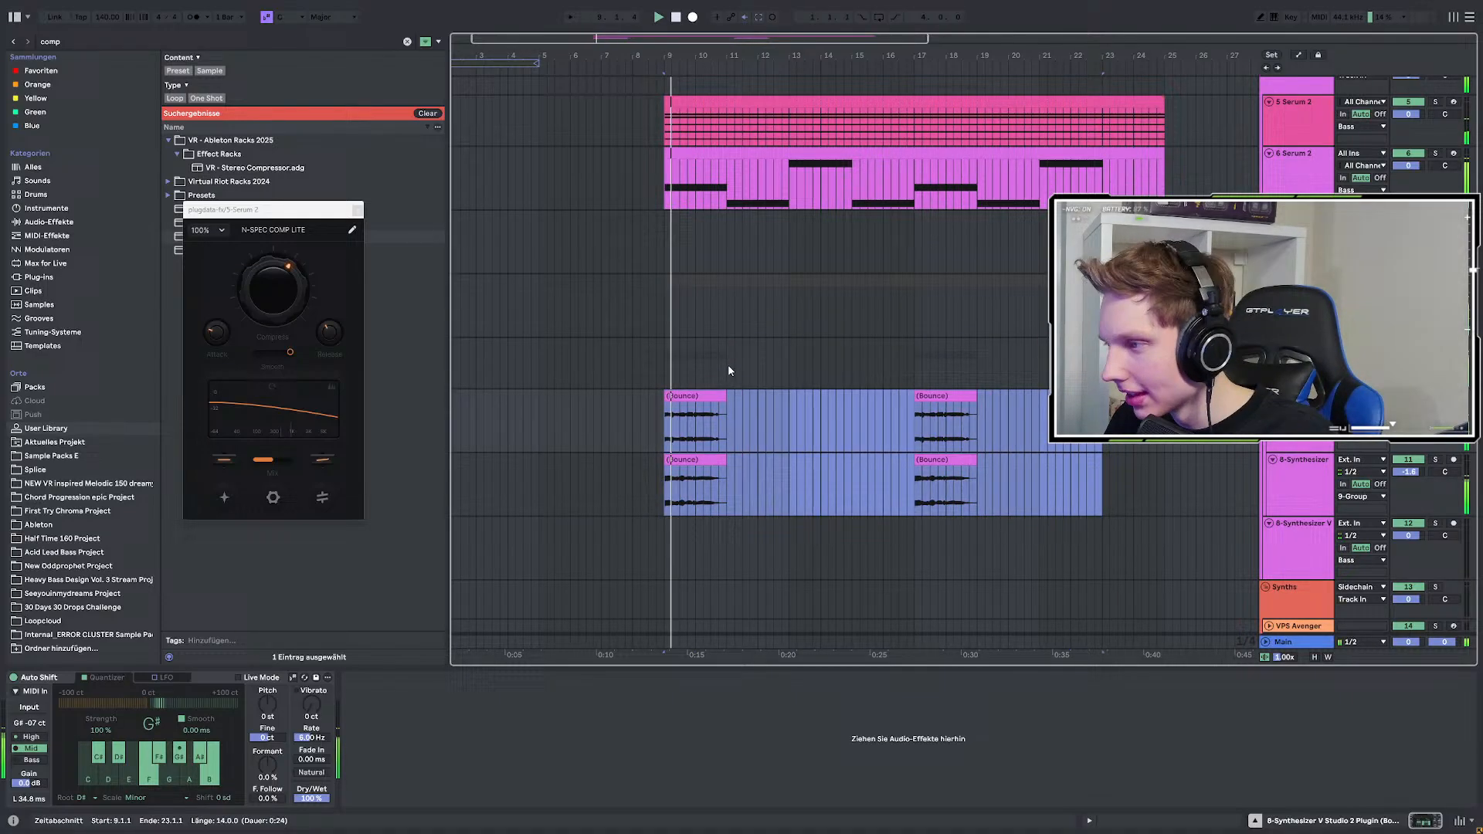
key("space")
left_click(666, 437)
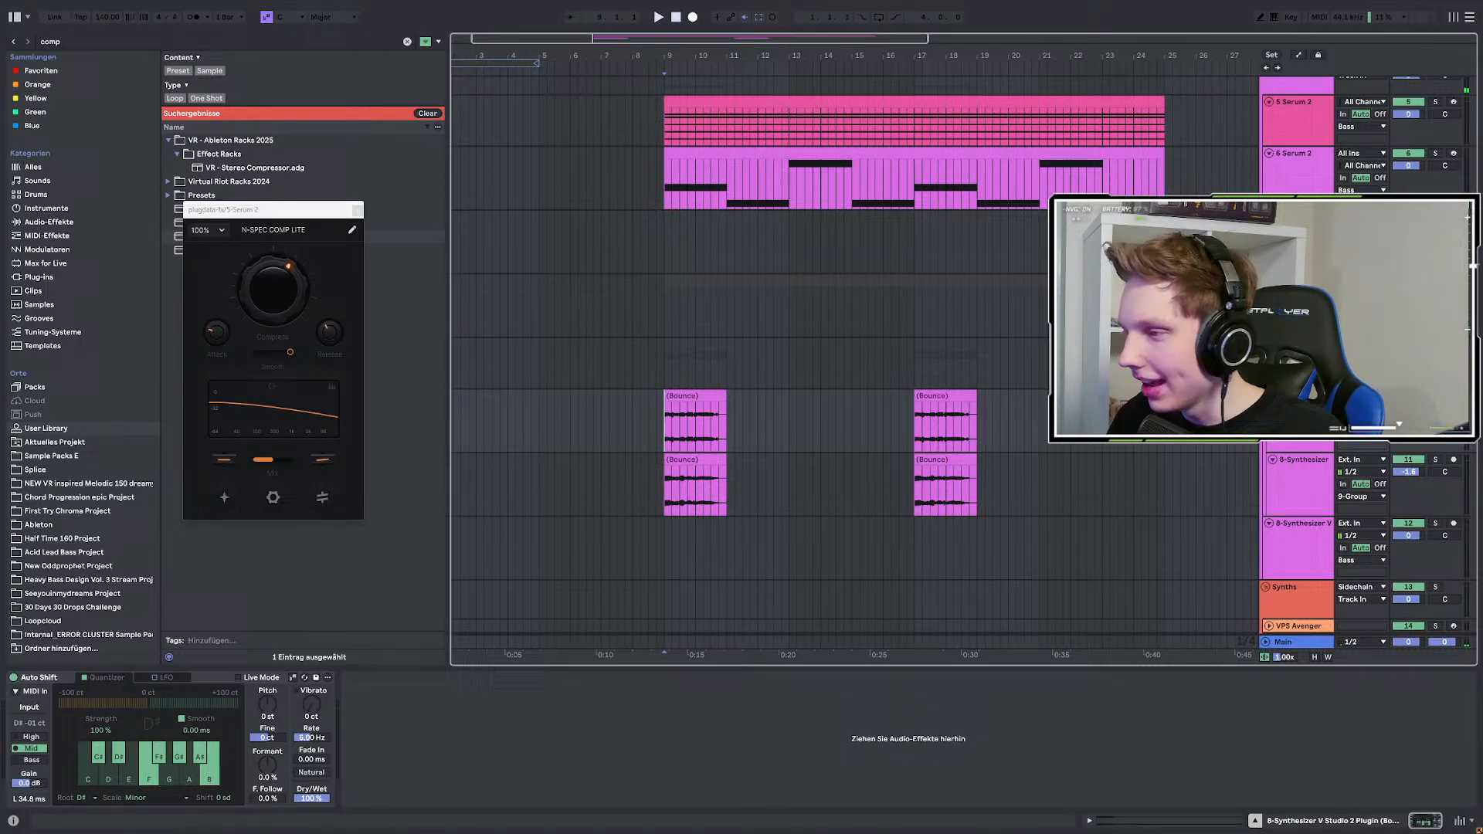
Fold the vocal group, close the N-SPEC COMP LITE window and select the Serum 2 bass track.
left_click(1269, 344)
left_click_drag(288, 208, 288, 161)
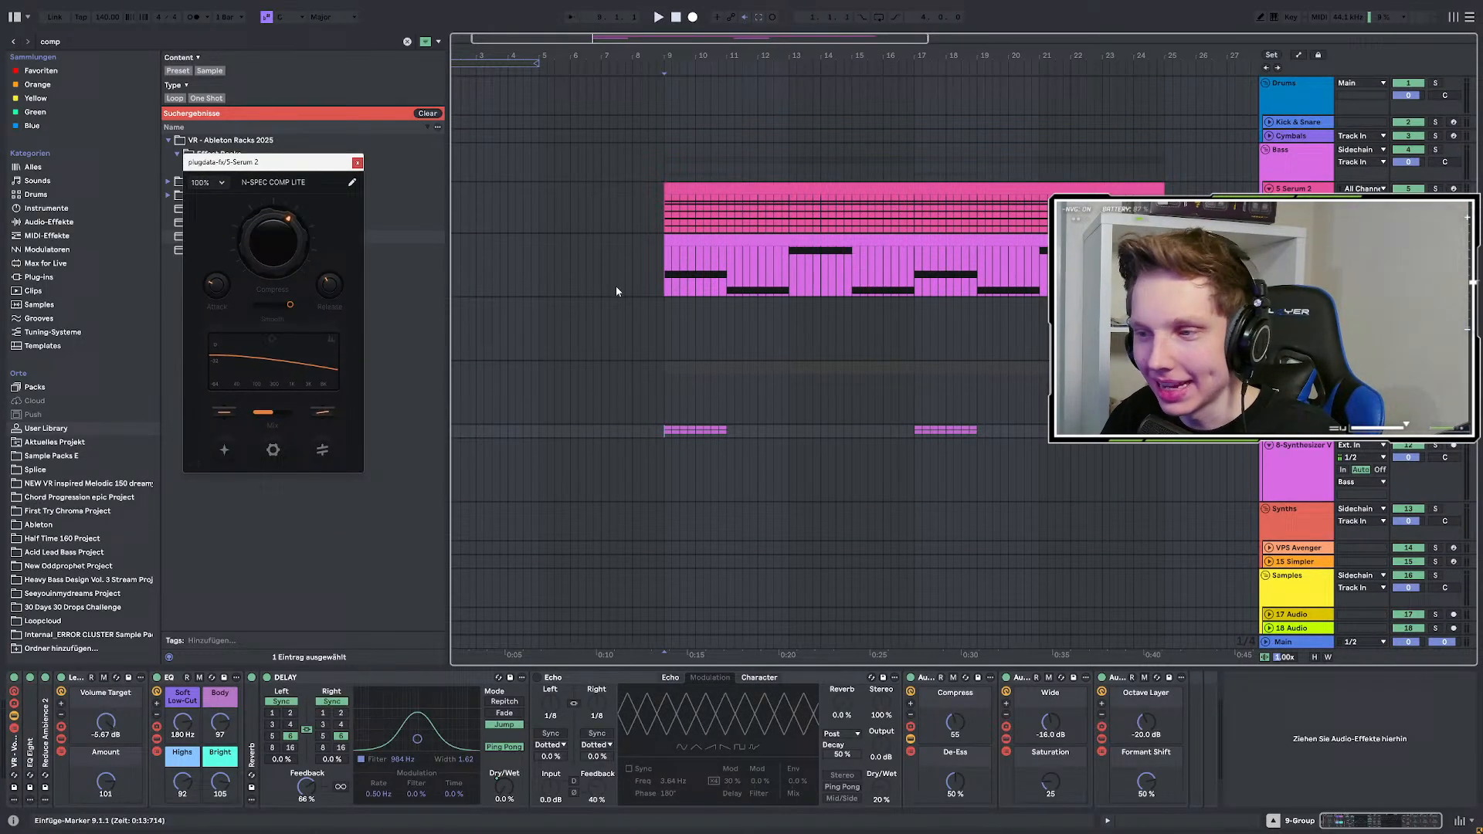
left_click(1298, 368)
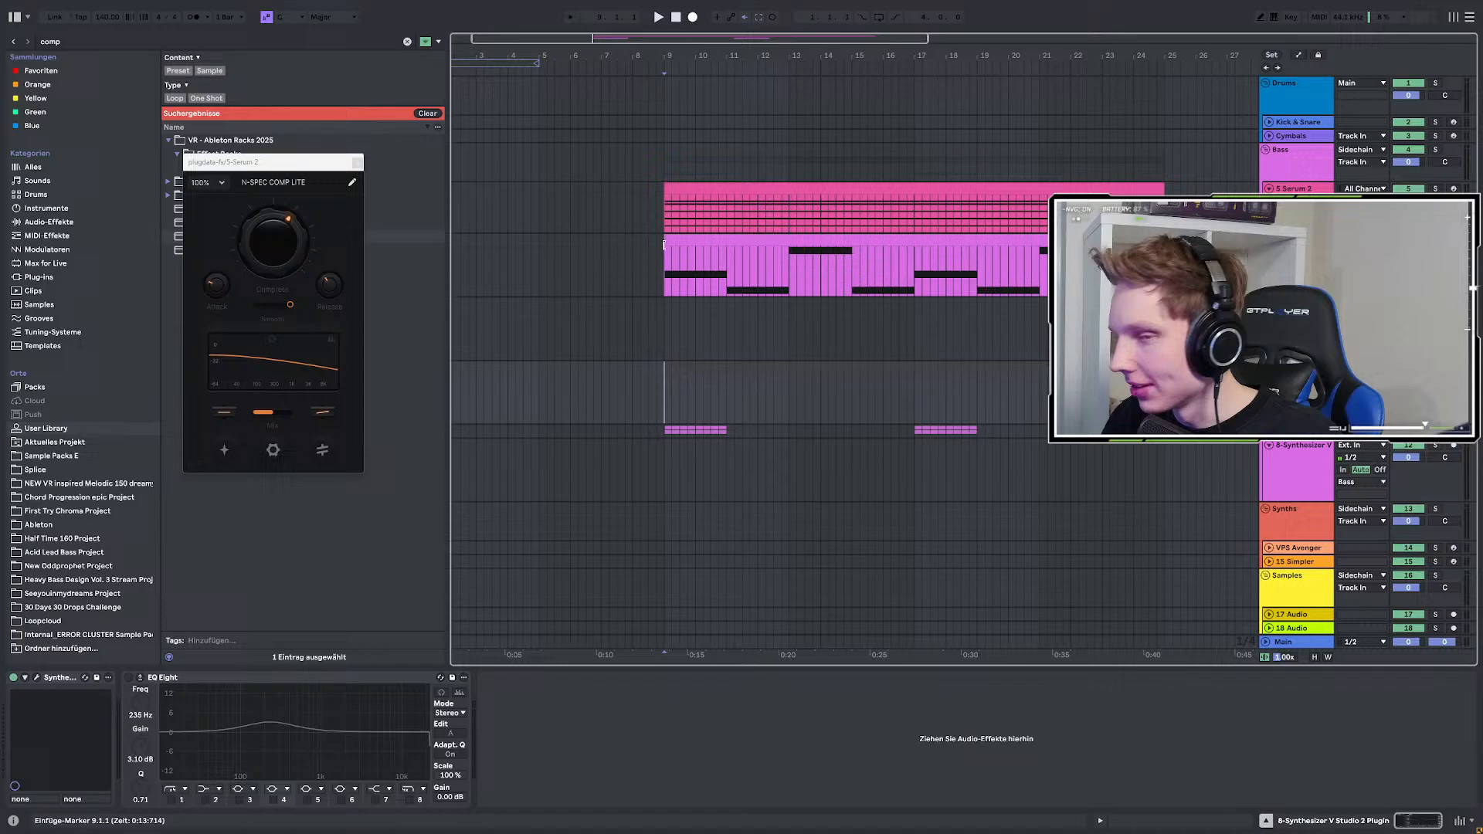
left_click(357, 162)
left_click(1297, 241)
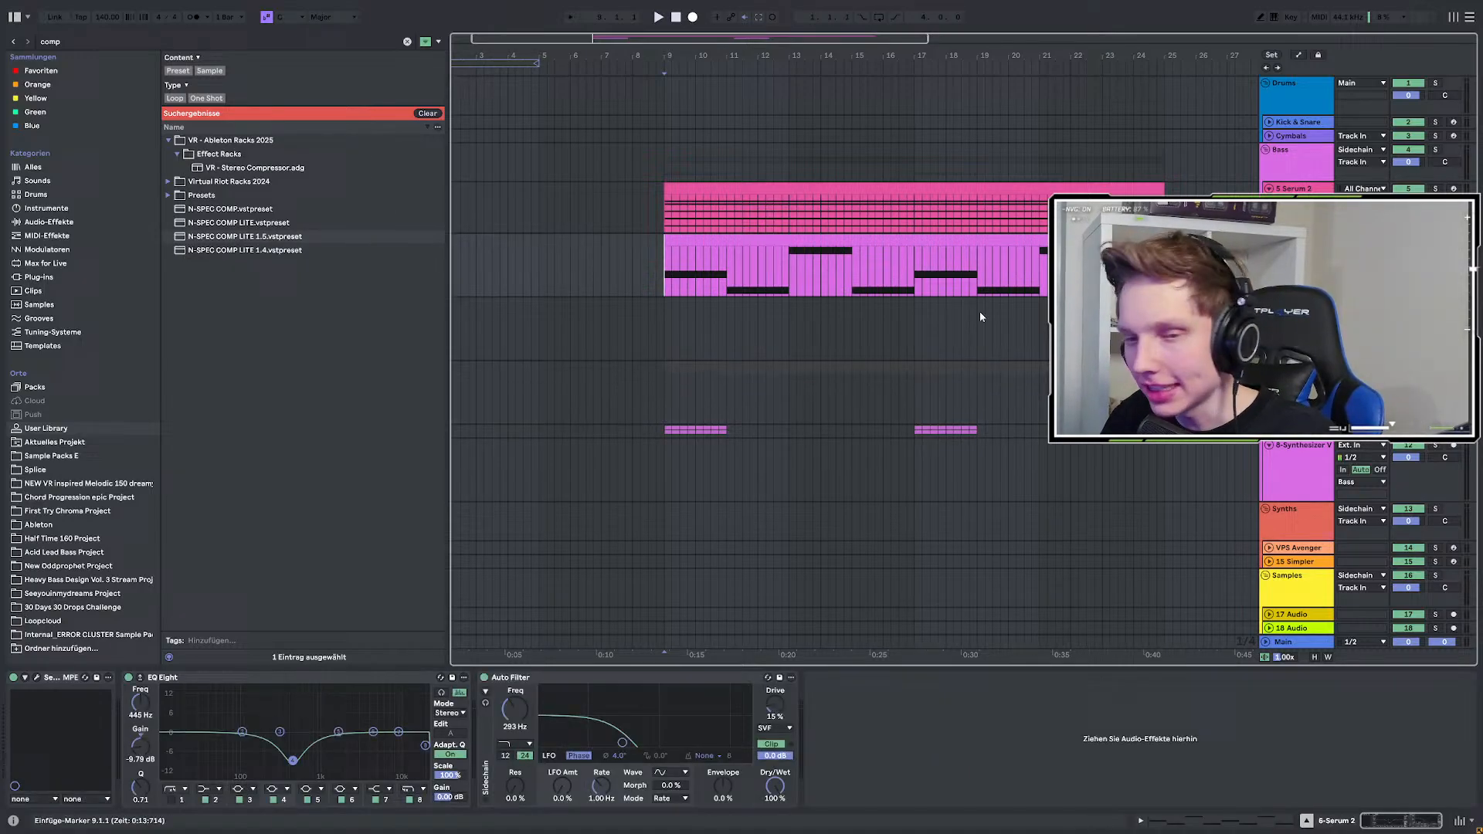
Move the Serum 2 chord and bass clips together from bar 9 to bar 17.
scroll(593, 380, "down", 3)
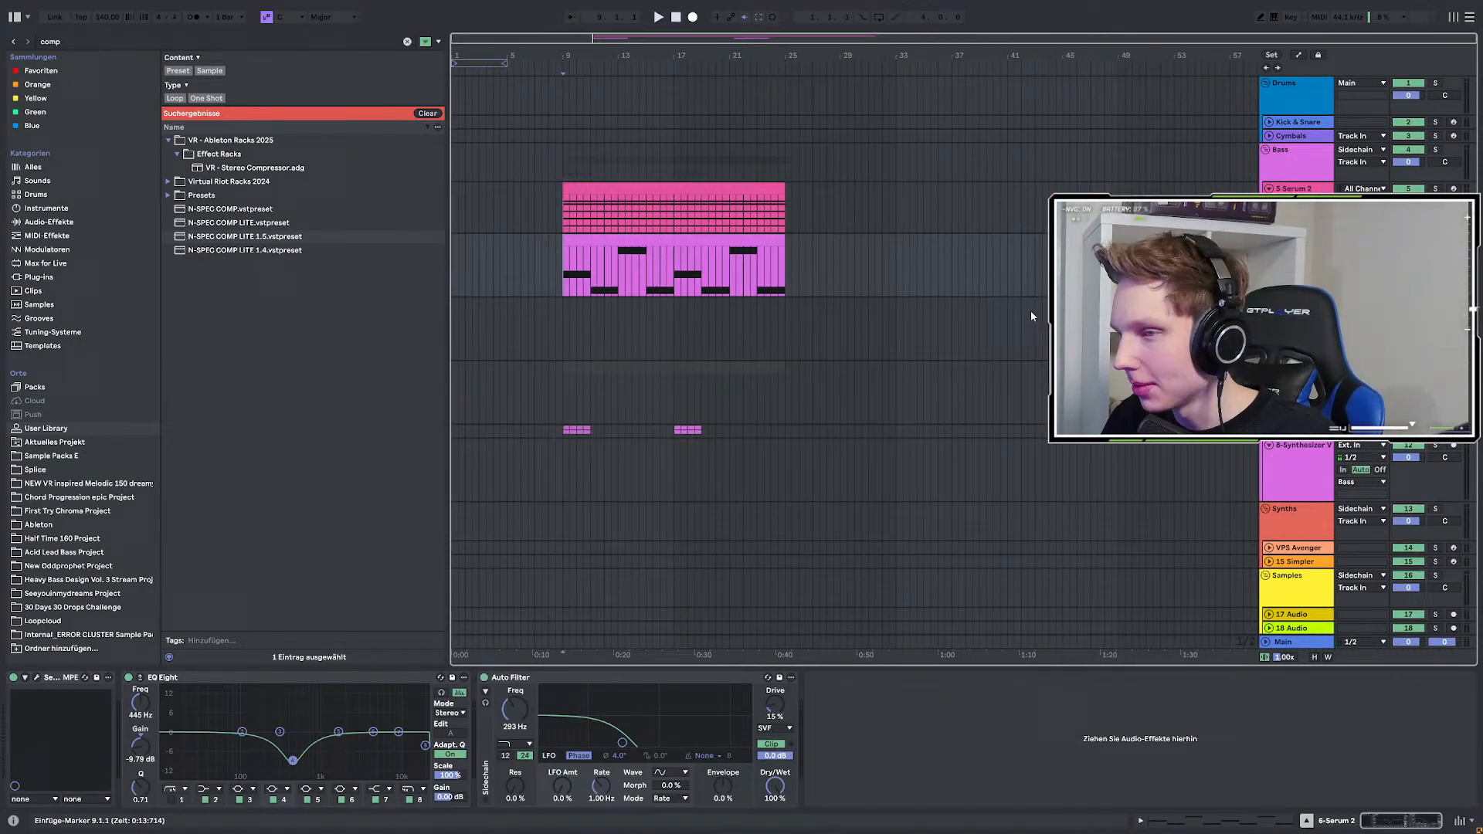
left_click_drag(560, 223, 798, 284)
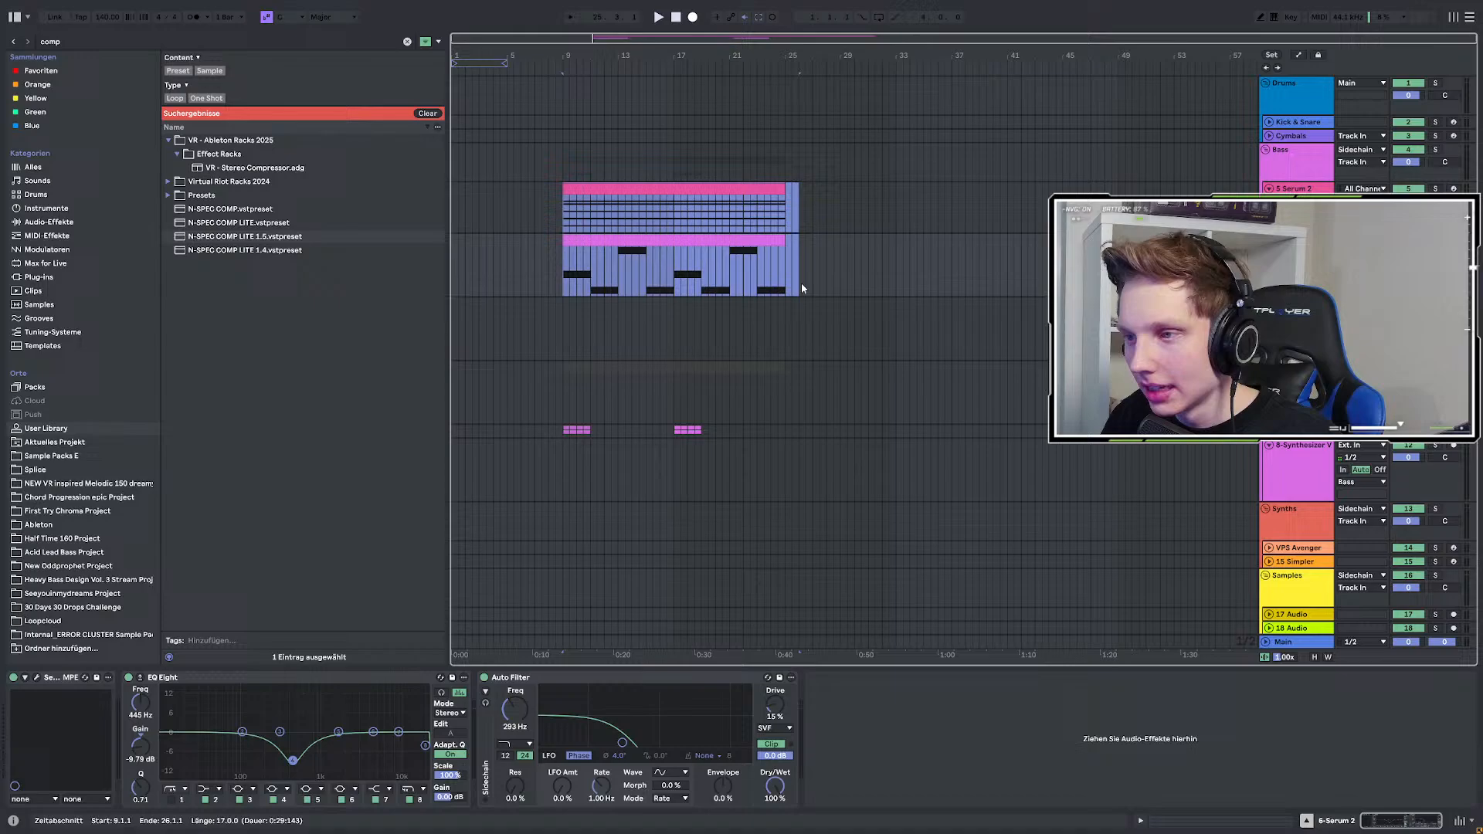
left_click_drag(614, 201, 725, 202)
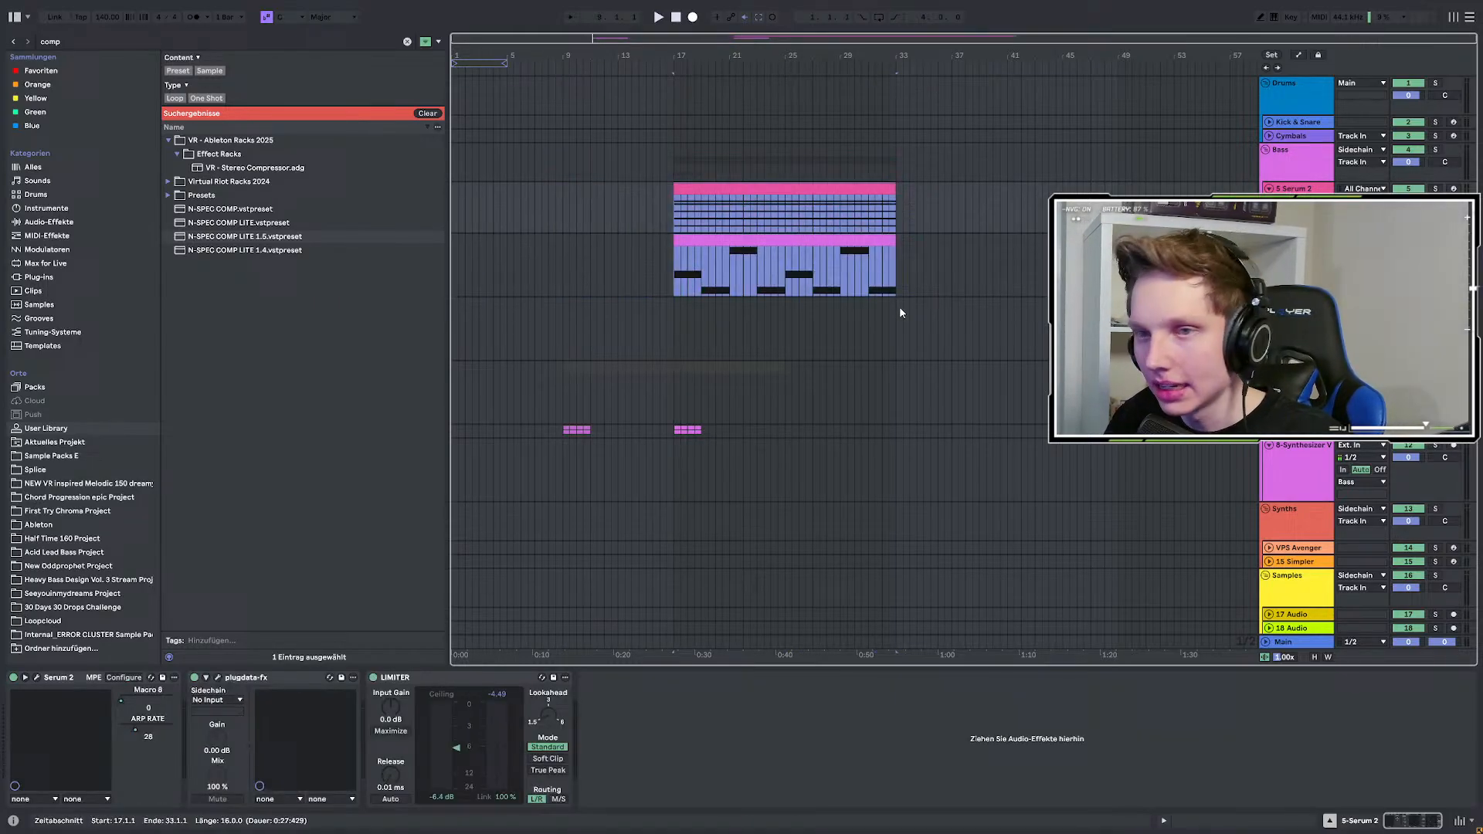
left_click(898, 281)
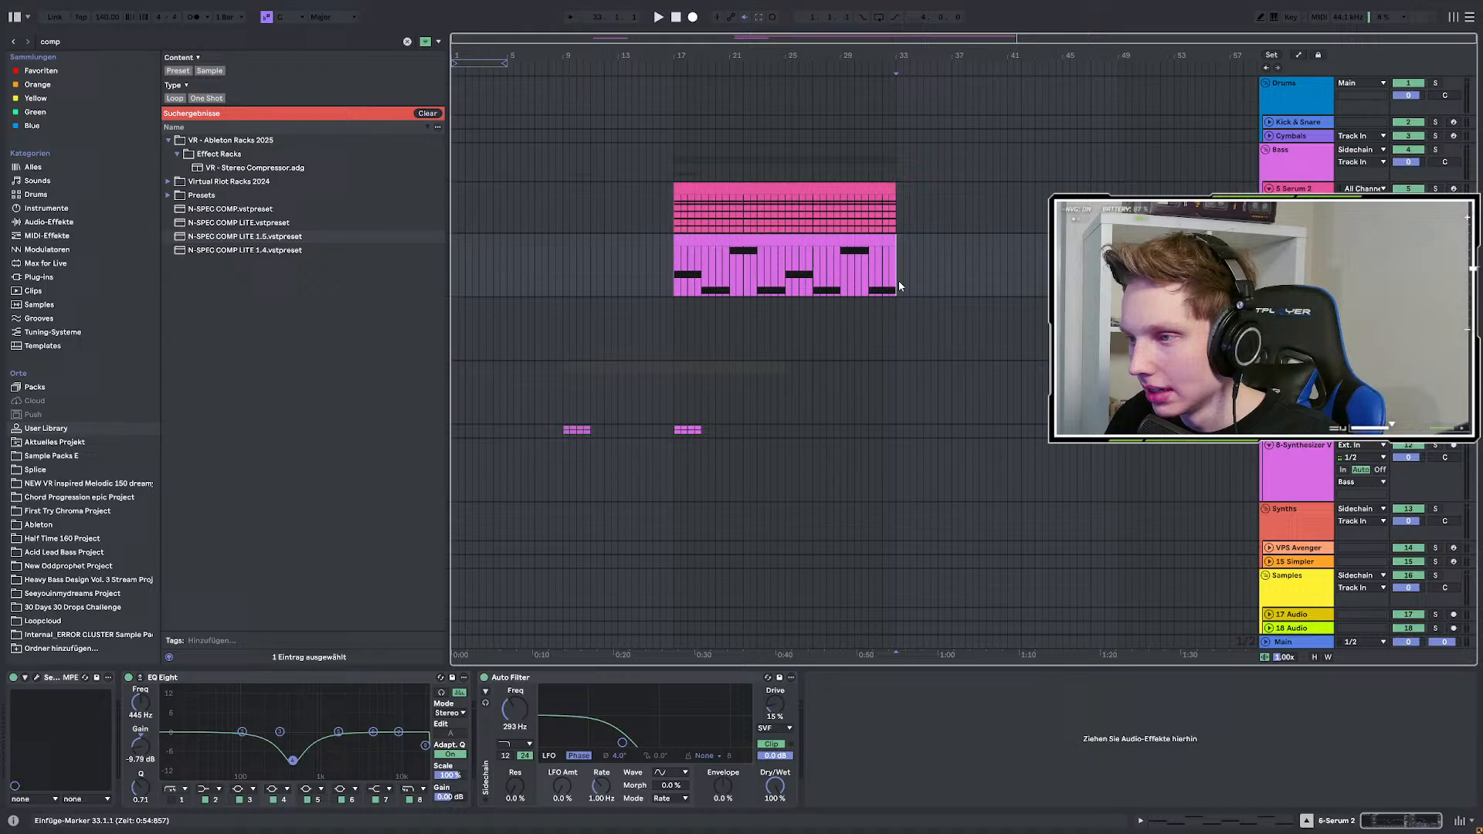
Play the arrangement from bar 17 to check the moved chord and bass clips.
left_click(666, 314)
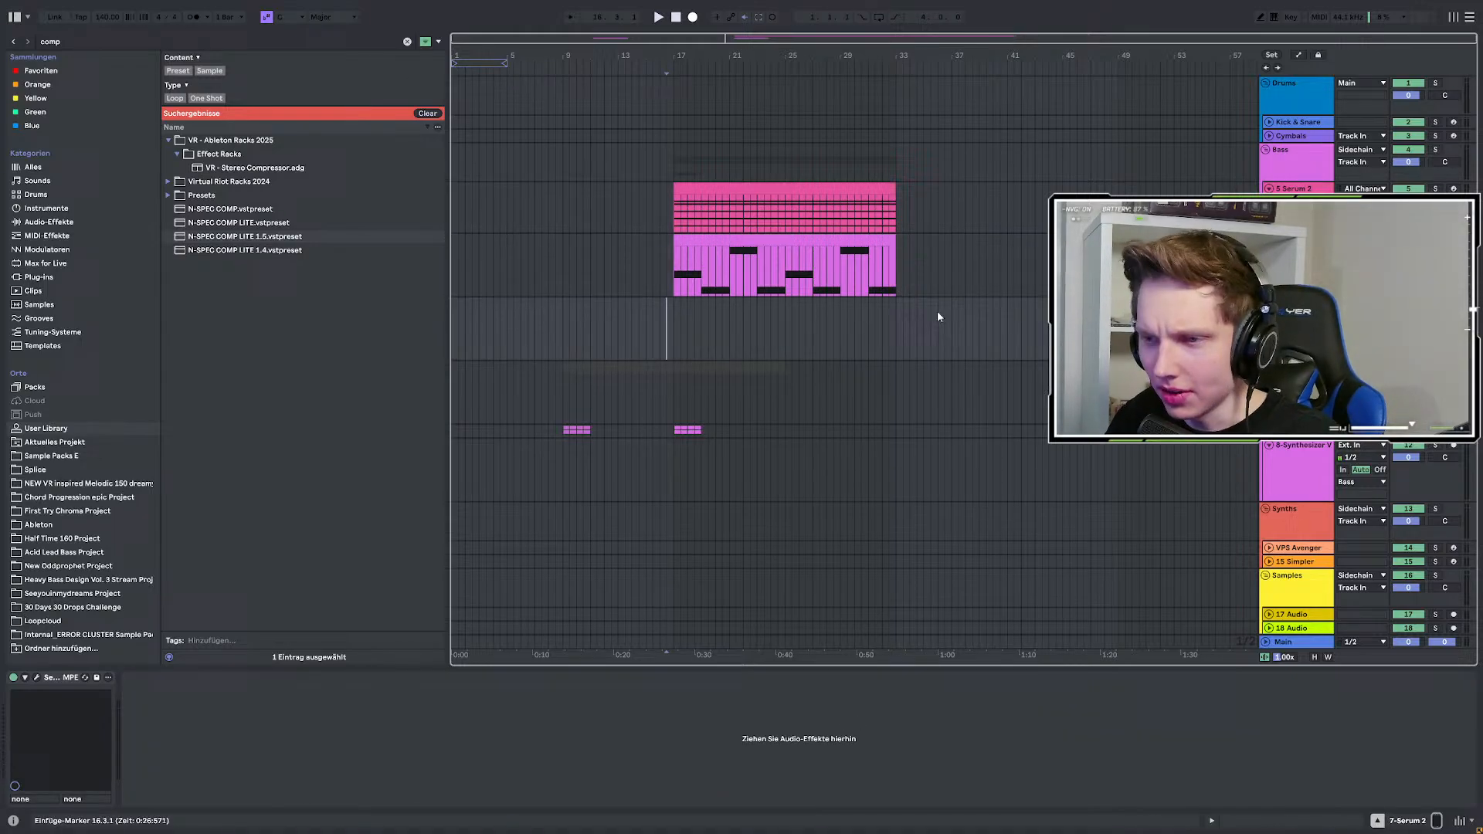
left_click(675, 276)
key("space")
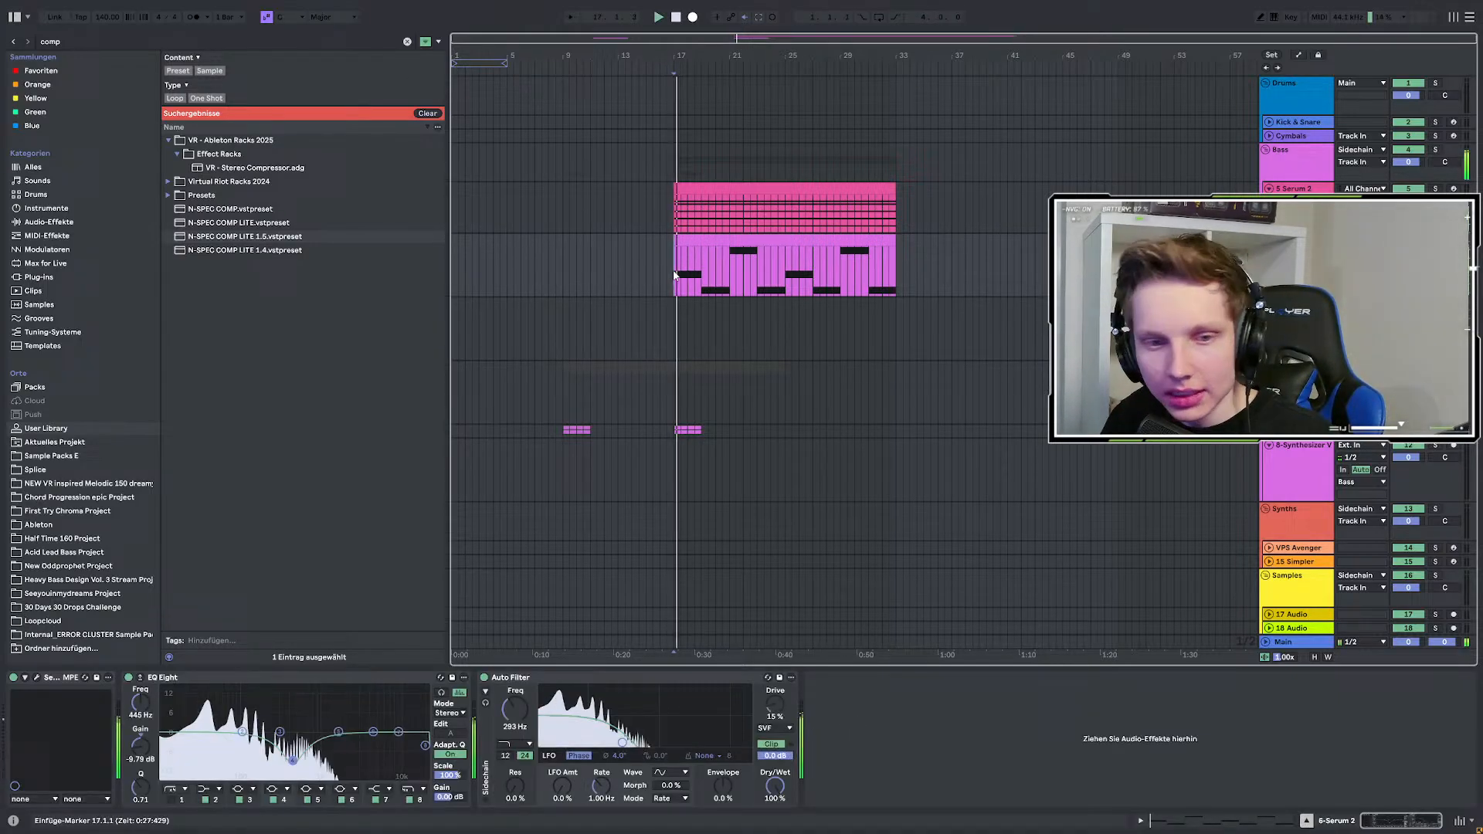
key("space")
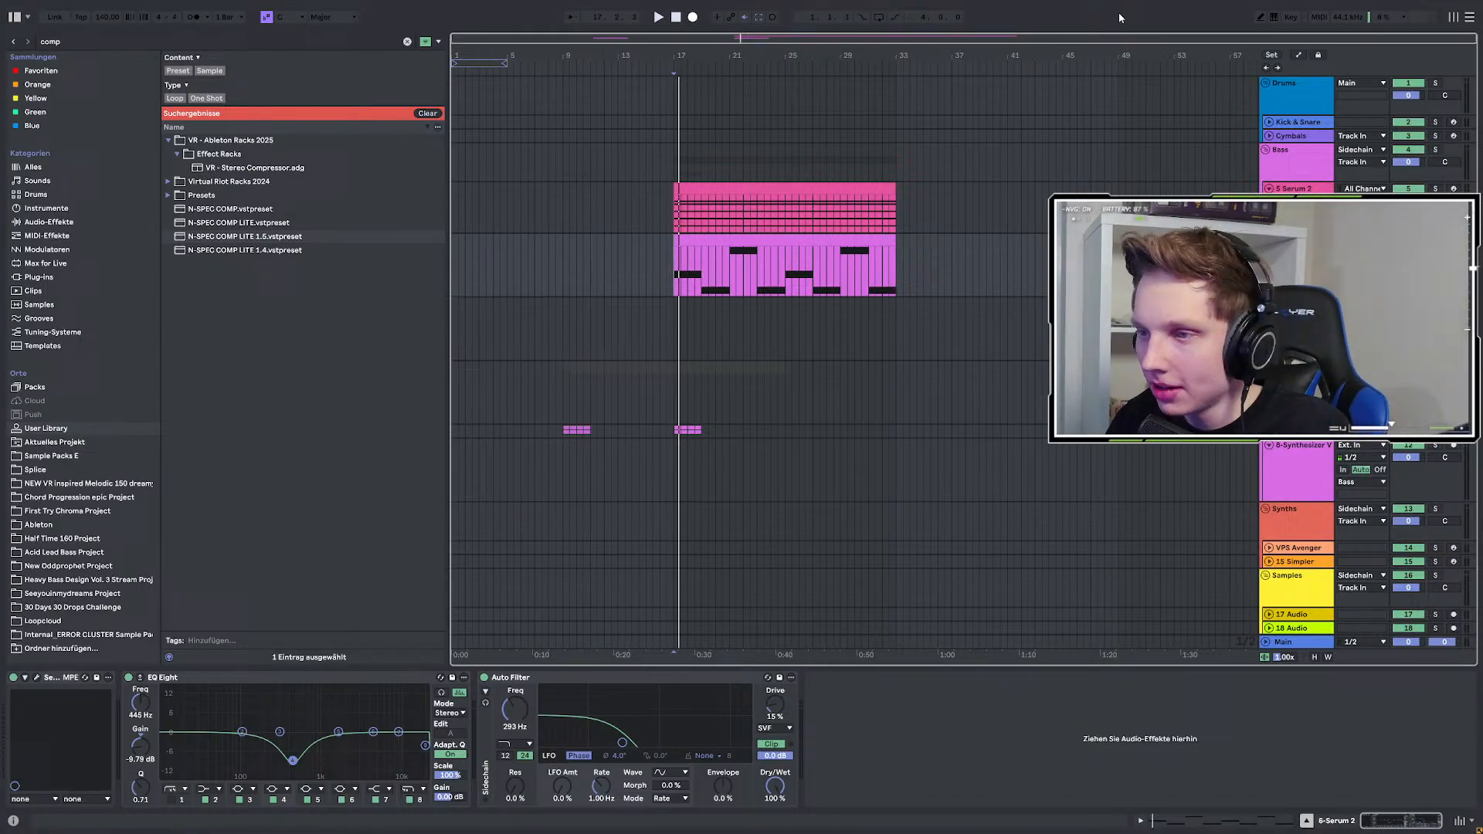
left_click(676, 274)
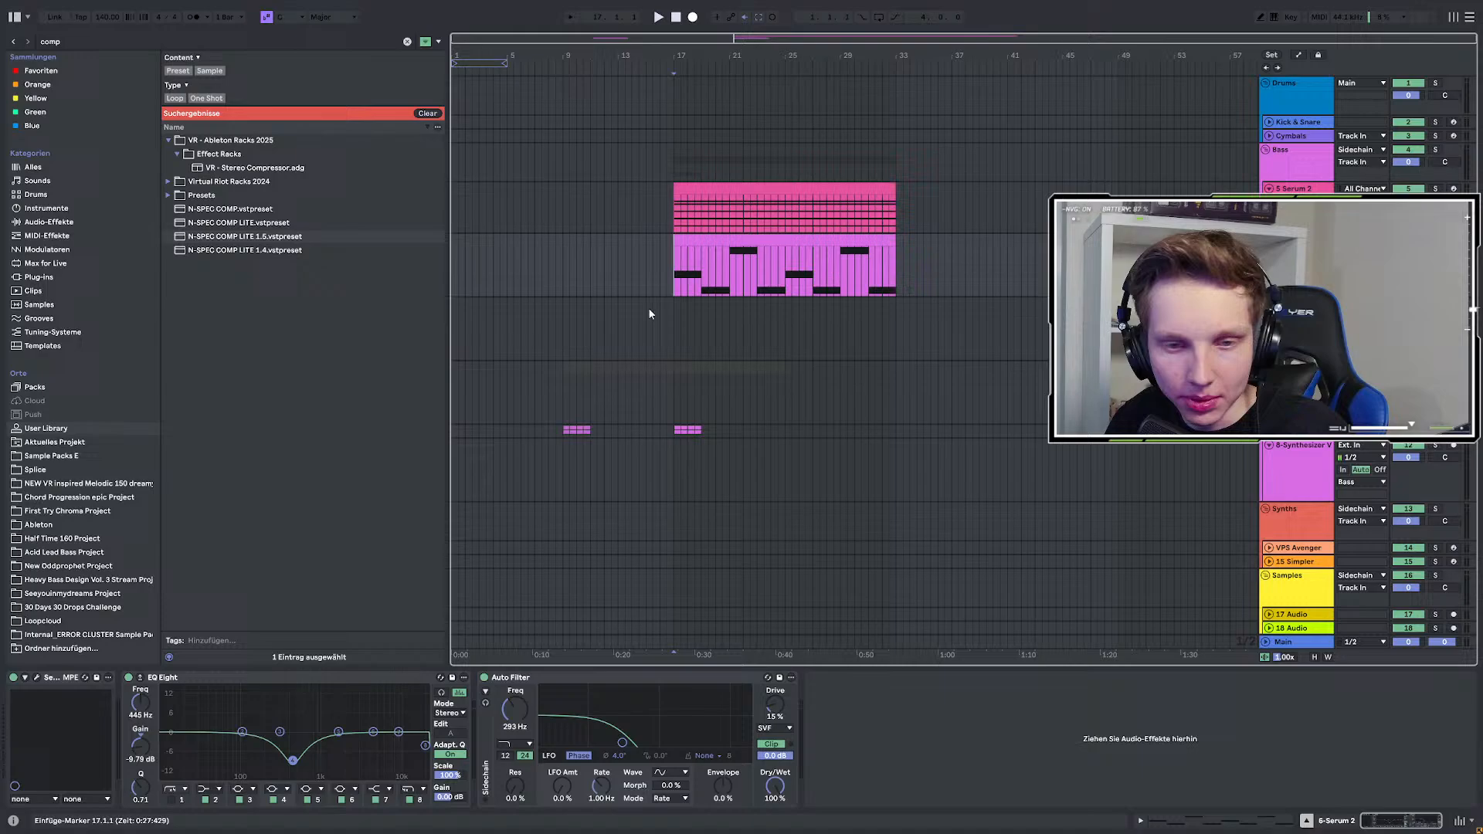
key("space")
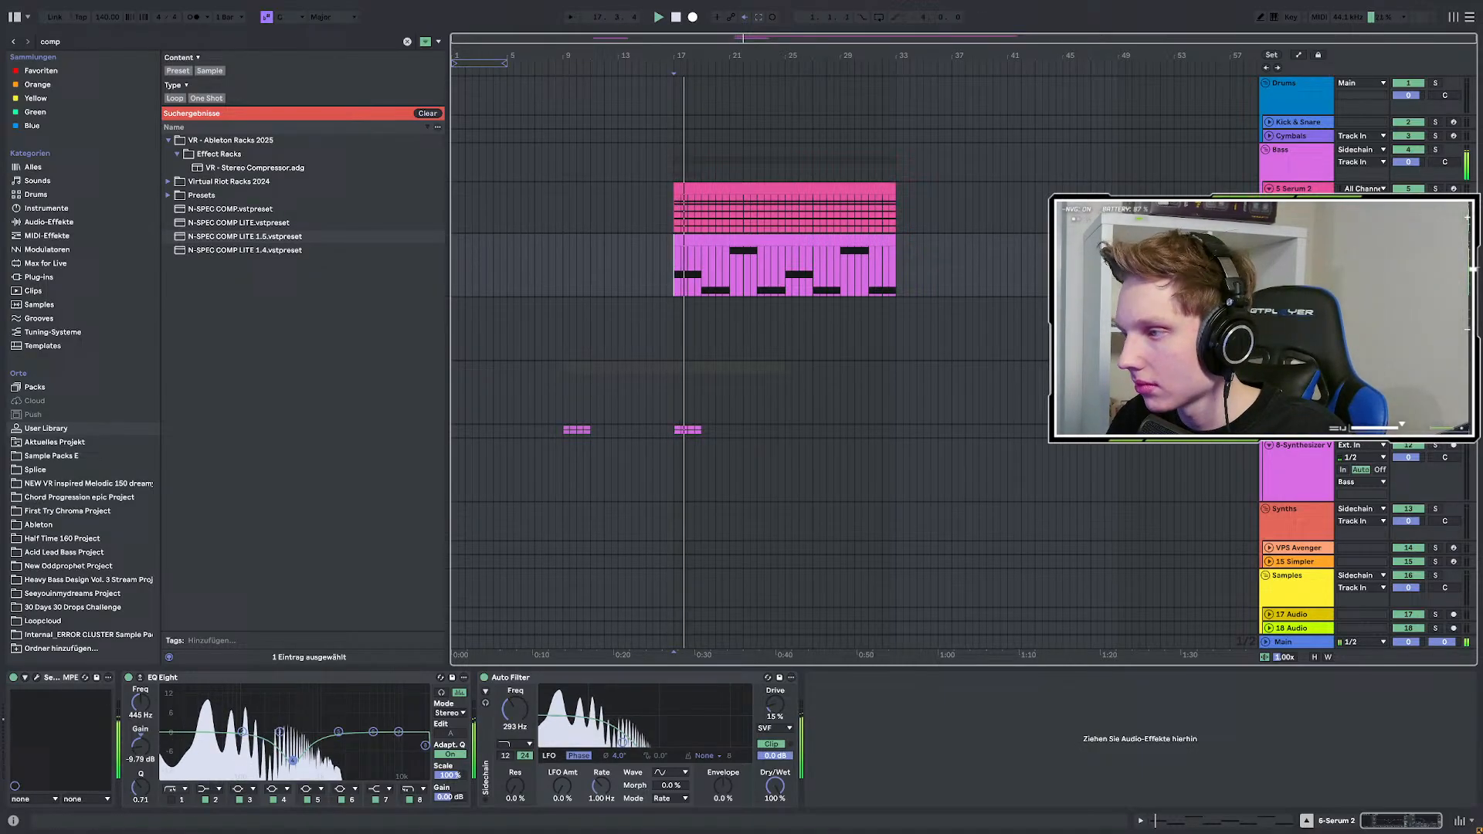
Insert a new MIDI track below the Serum 2 bass track, clear the browser search and stop playback.
key("ctrl+shift+t")
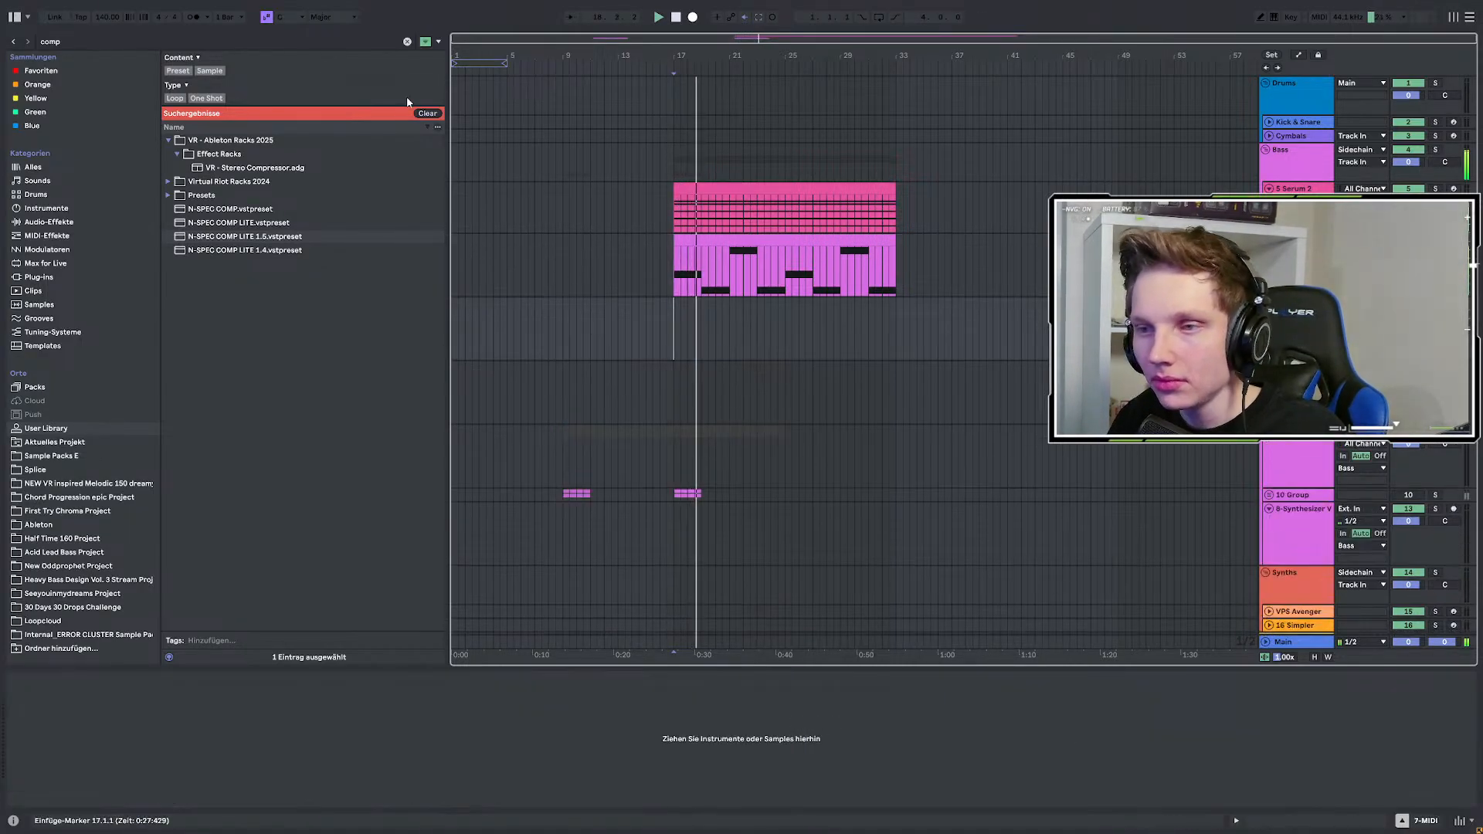
left_click(100, 41)
key("BackSpace")
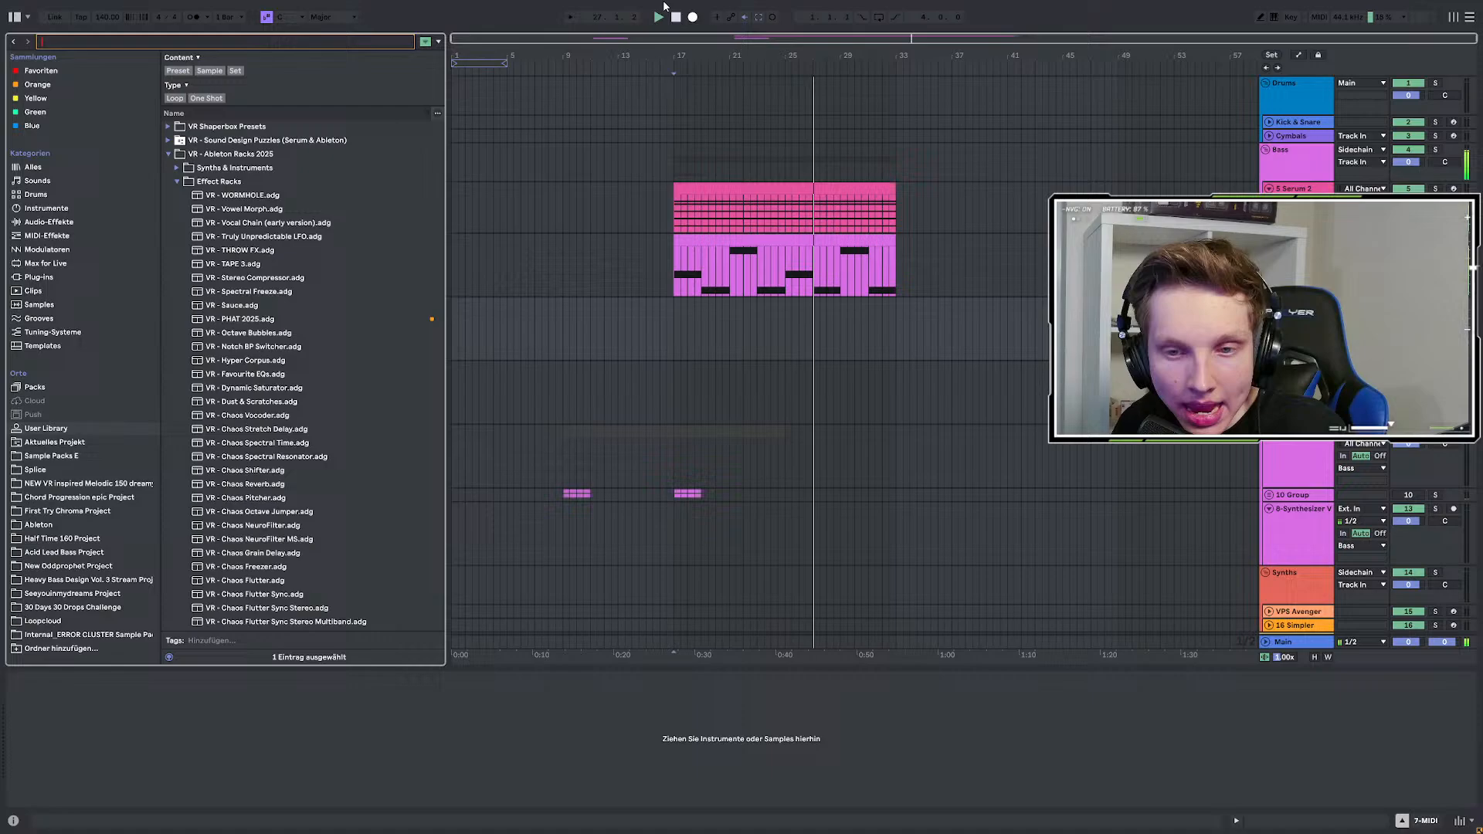
left_click(517, 3)
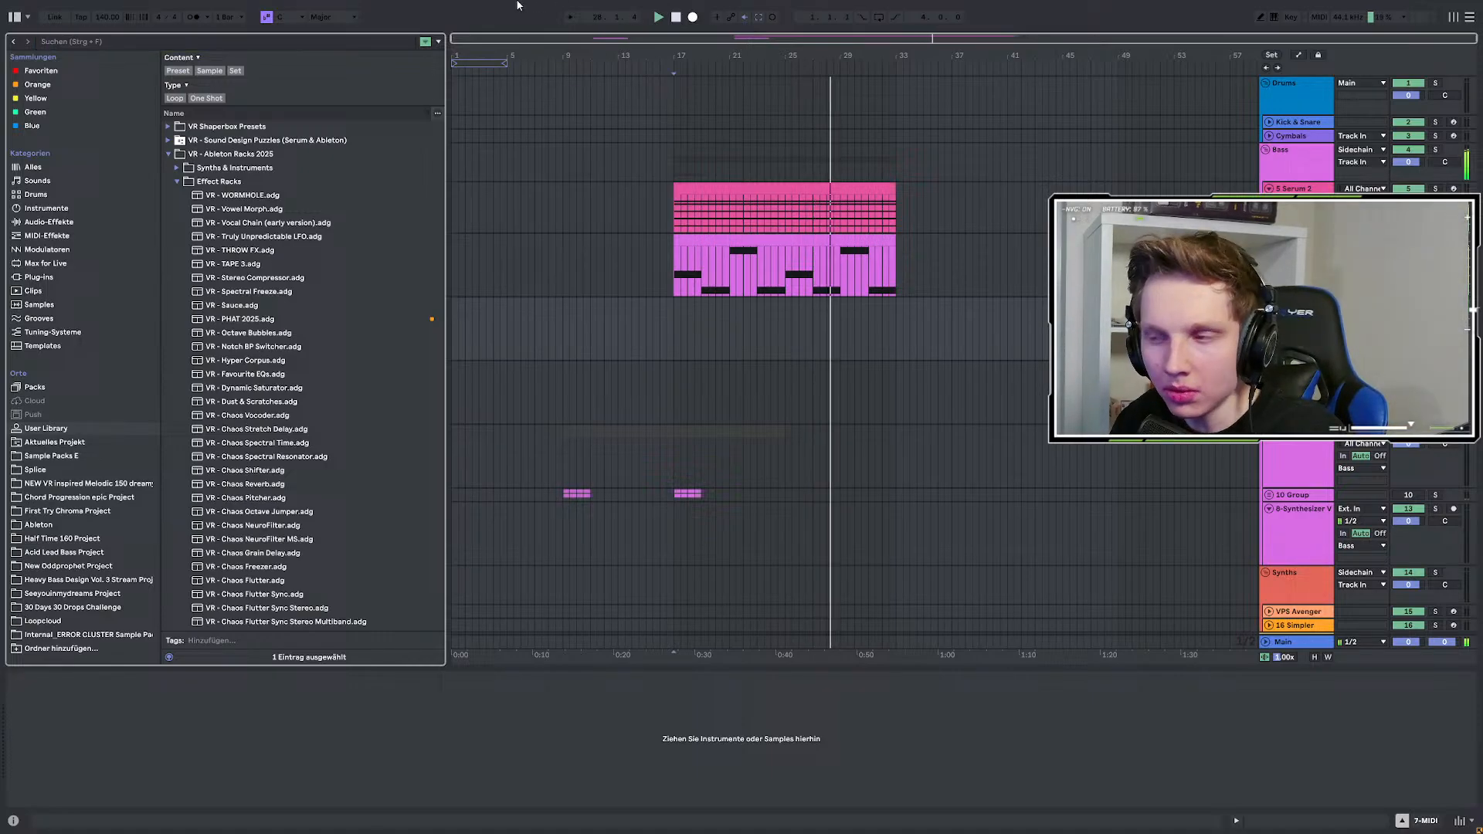
left_click(658, 269)
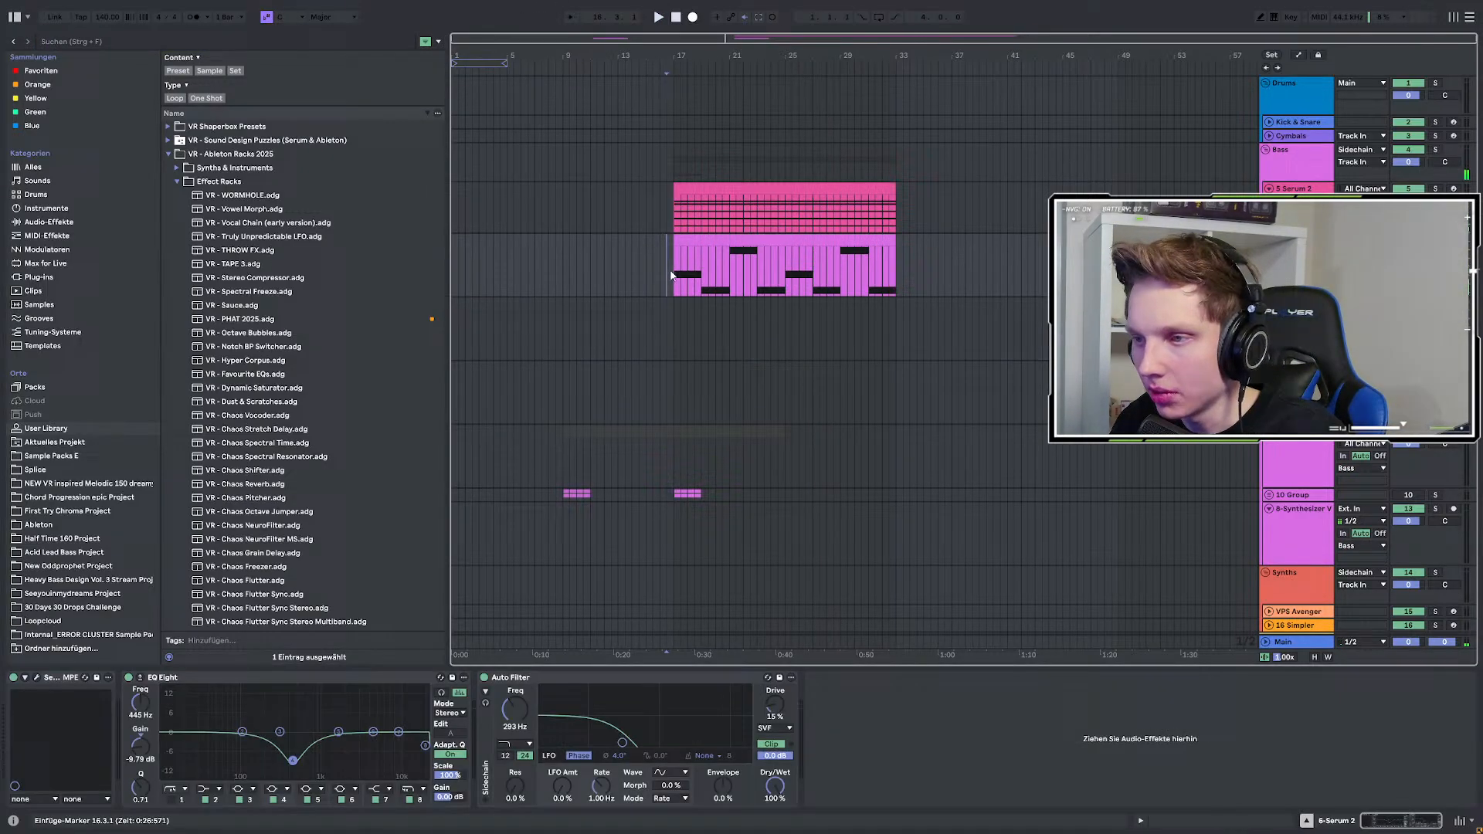
key("space")
Search the browser for "ser", load Serum 2 on the new MIDI track and move its window below the clips.
left_click(82, 43)
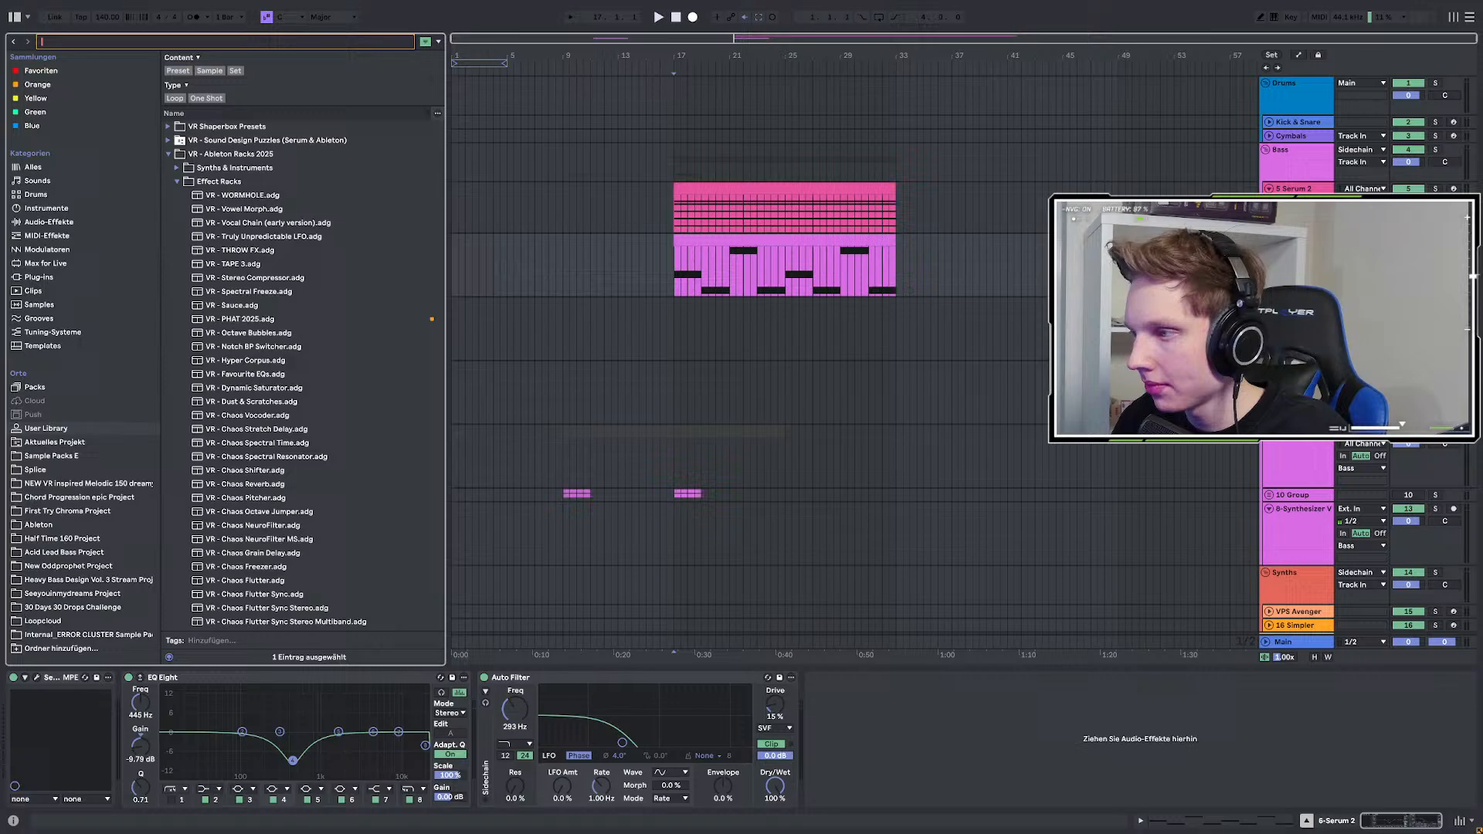
left_click(675, 328)
left_click(76, 41)
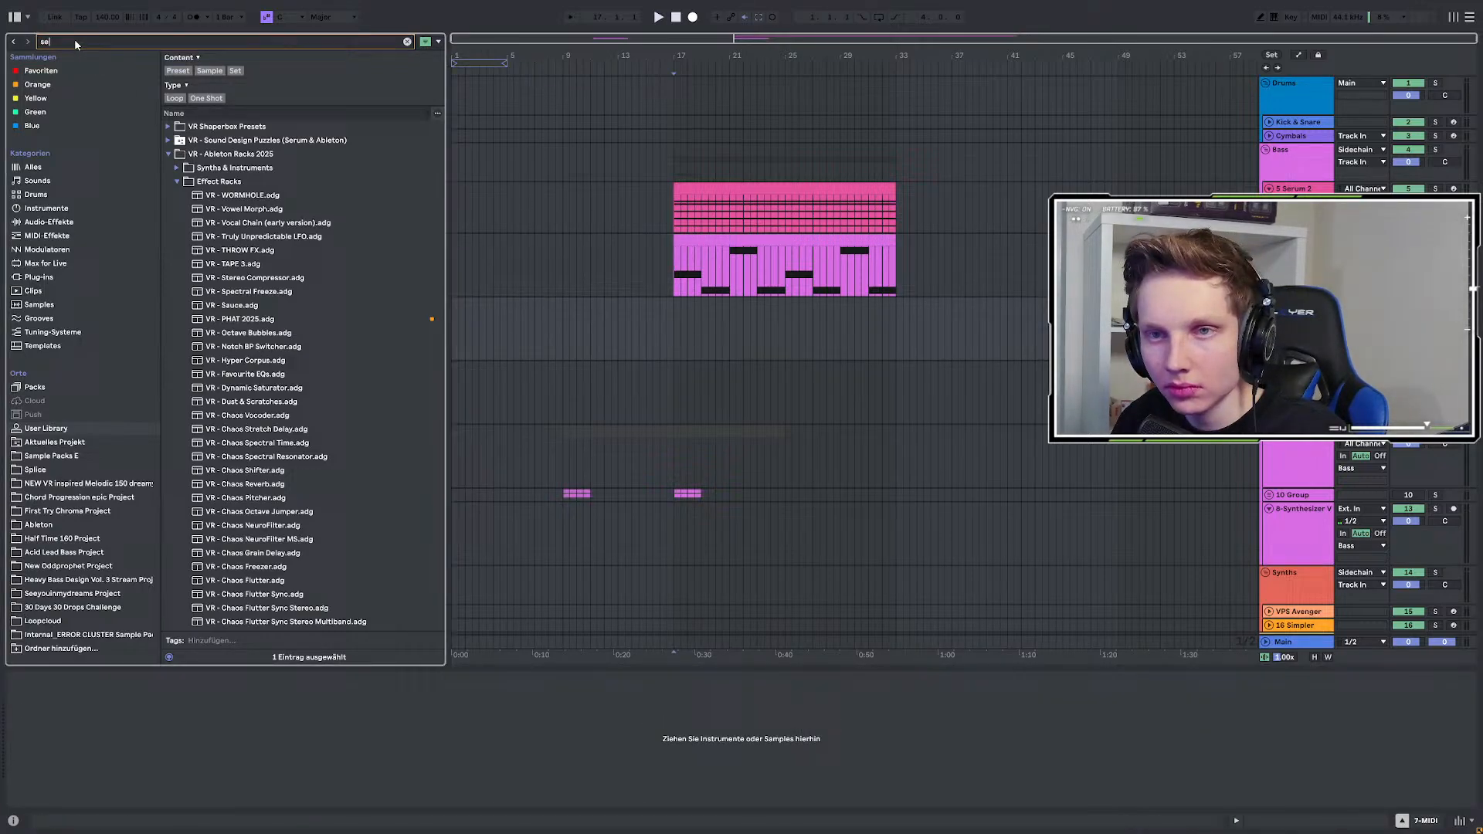
type("ser")
left_click(228, 114)
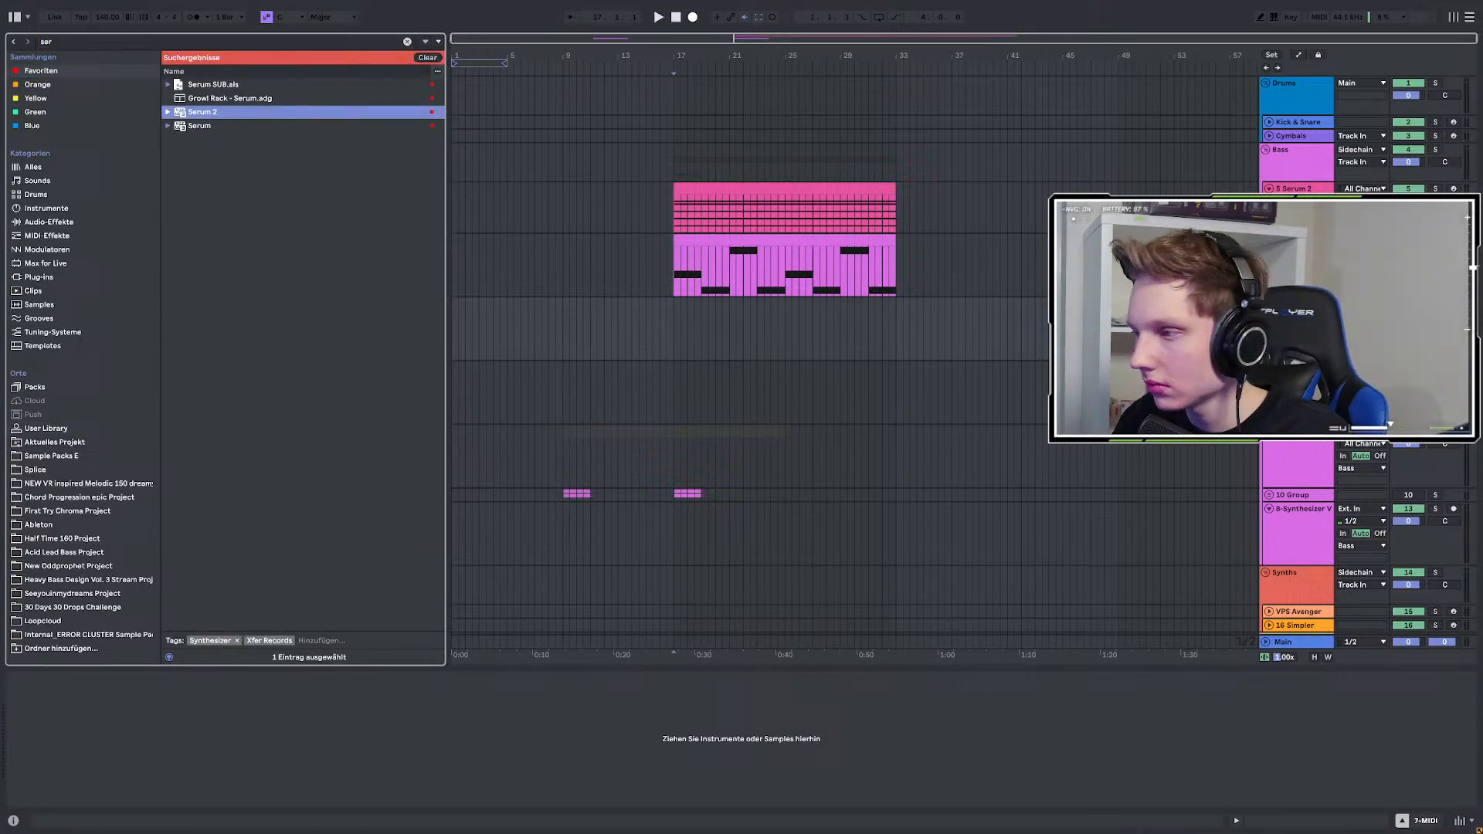
key("Return")
left_click_drag(640, 167, 655, 456)
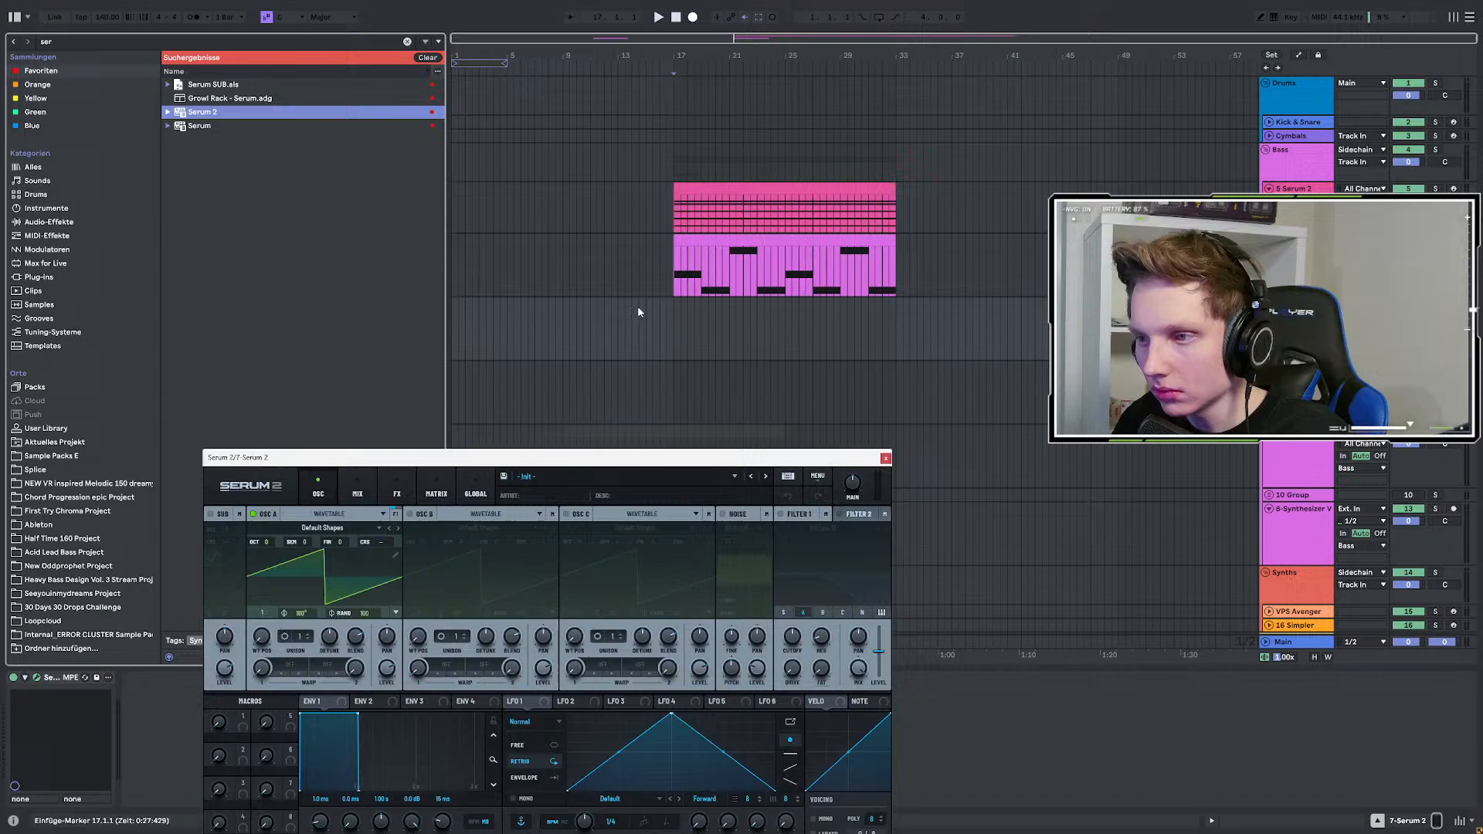
Copy the bass clip spanning bars 17 to 33 onto the new Serum 2 track below it, starting at bar 17.
left_click(674, 325)
left_click_drag(673, 325, 894, 312)
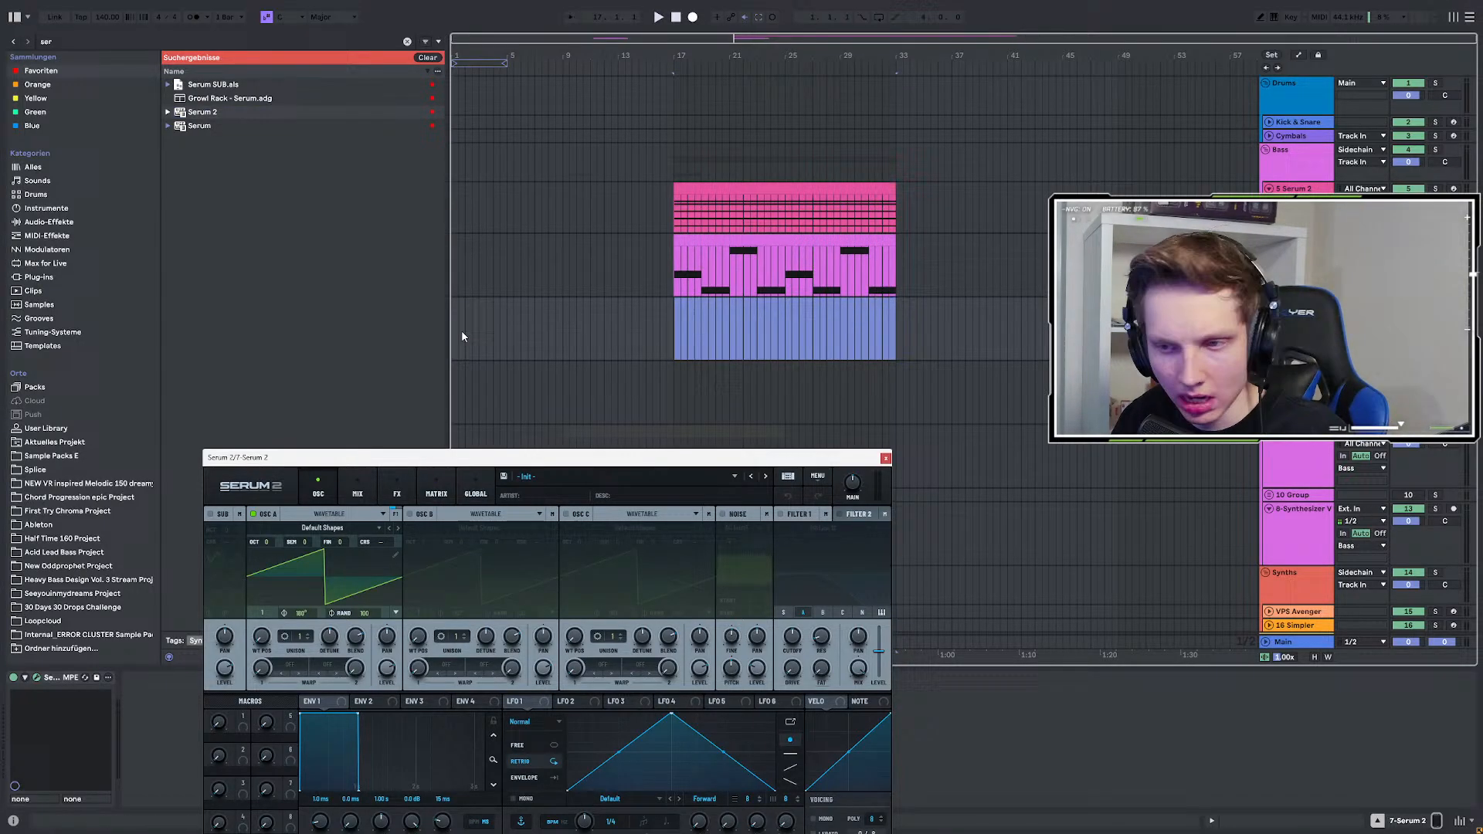
left_click_drag(365, 462, 321, 487)
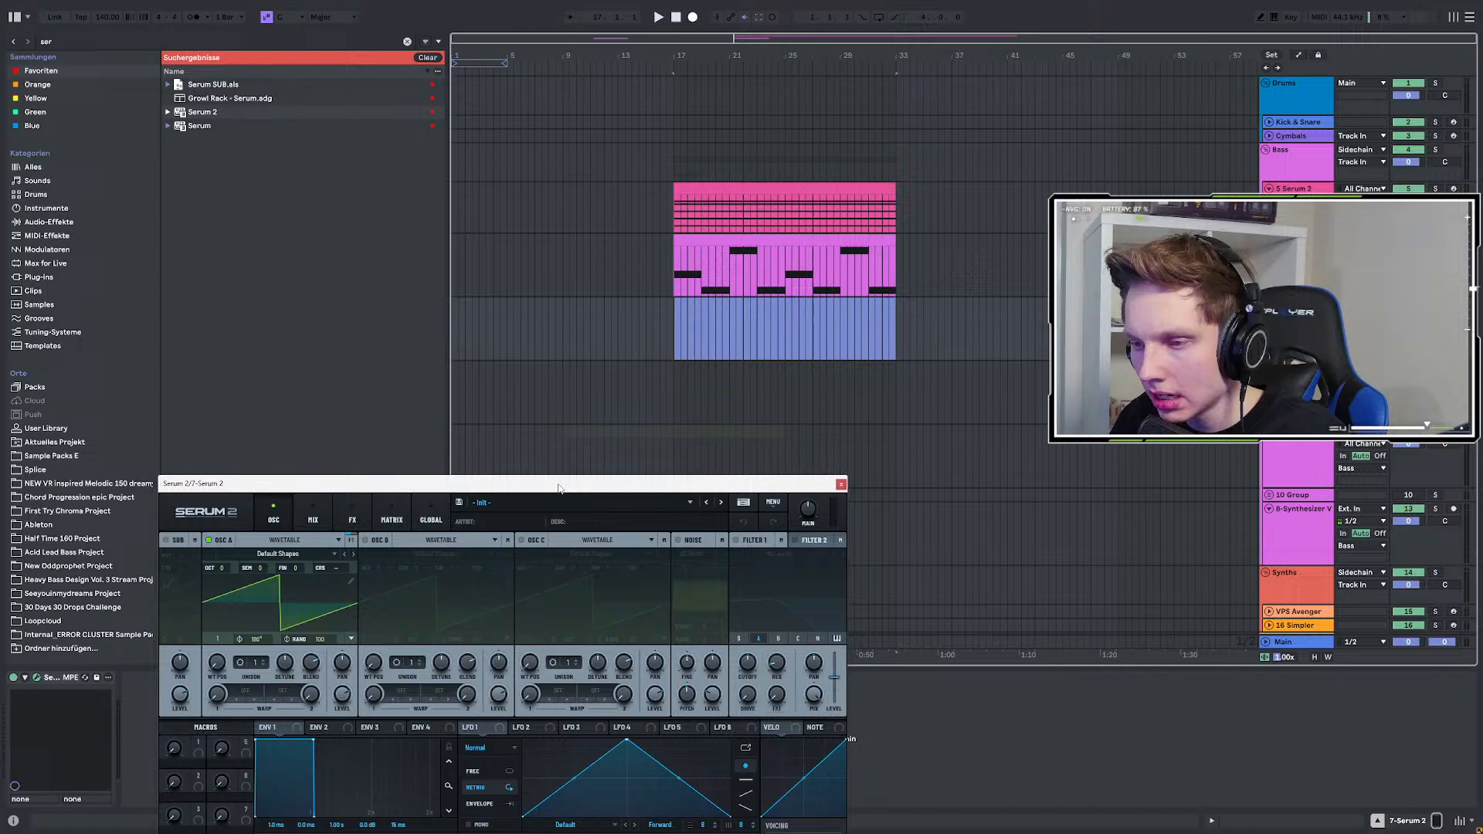
left_click_drag(541, 488, 537, 394)
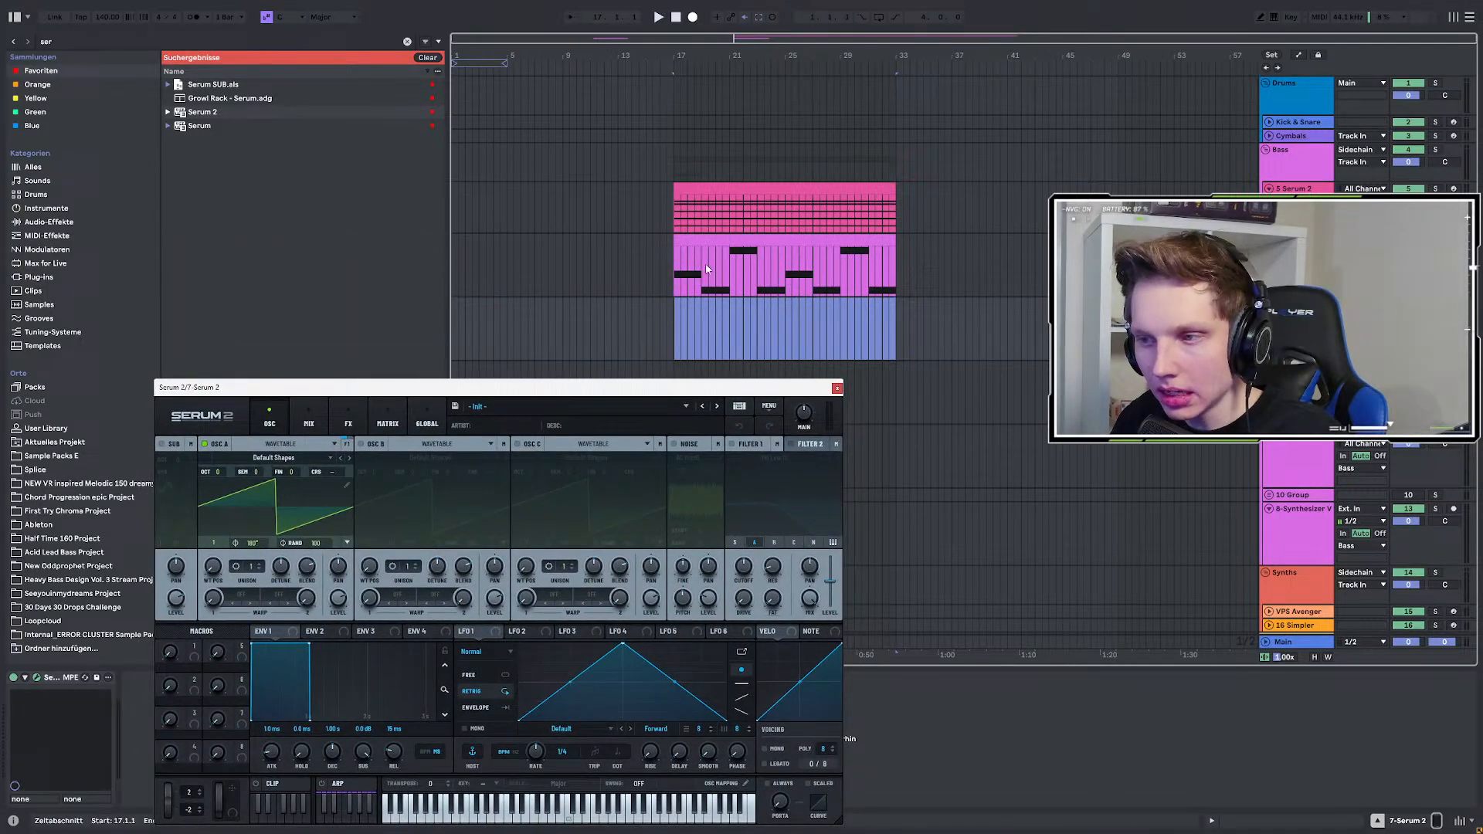
left_click(711, 237)
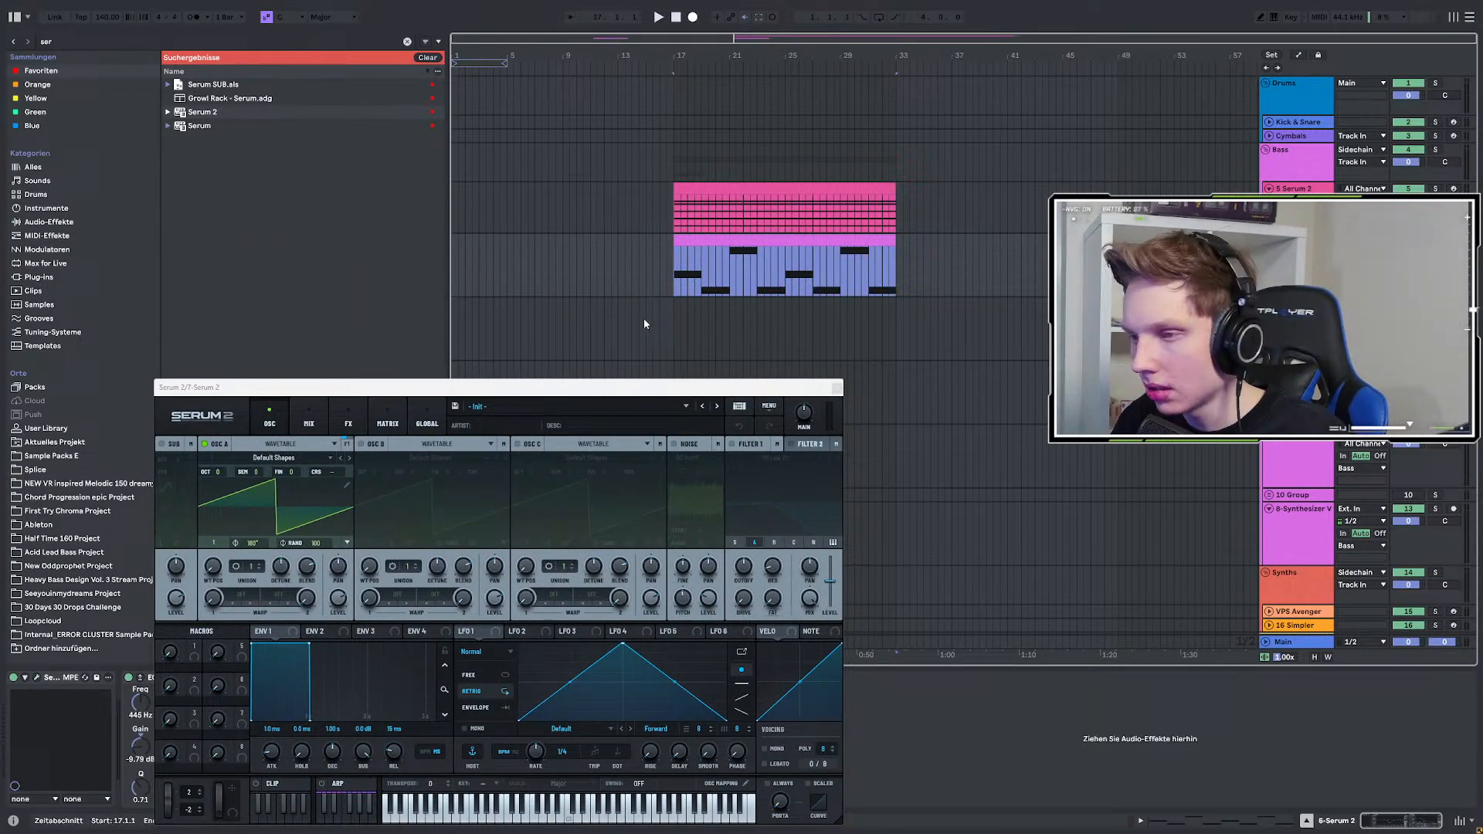
left_click(894, 238)
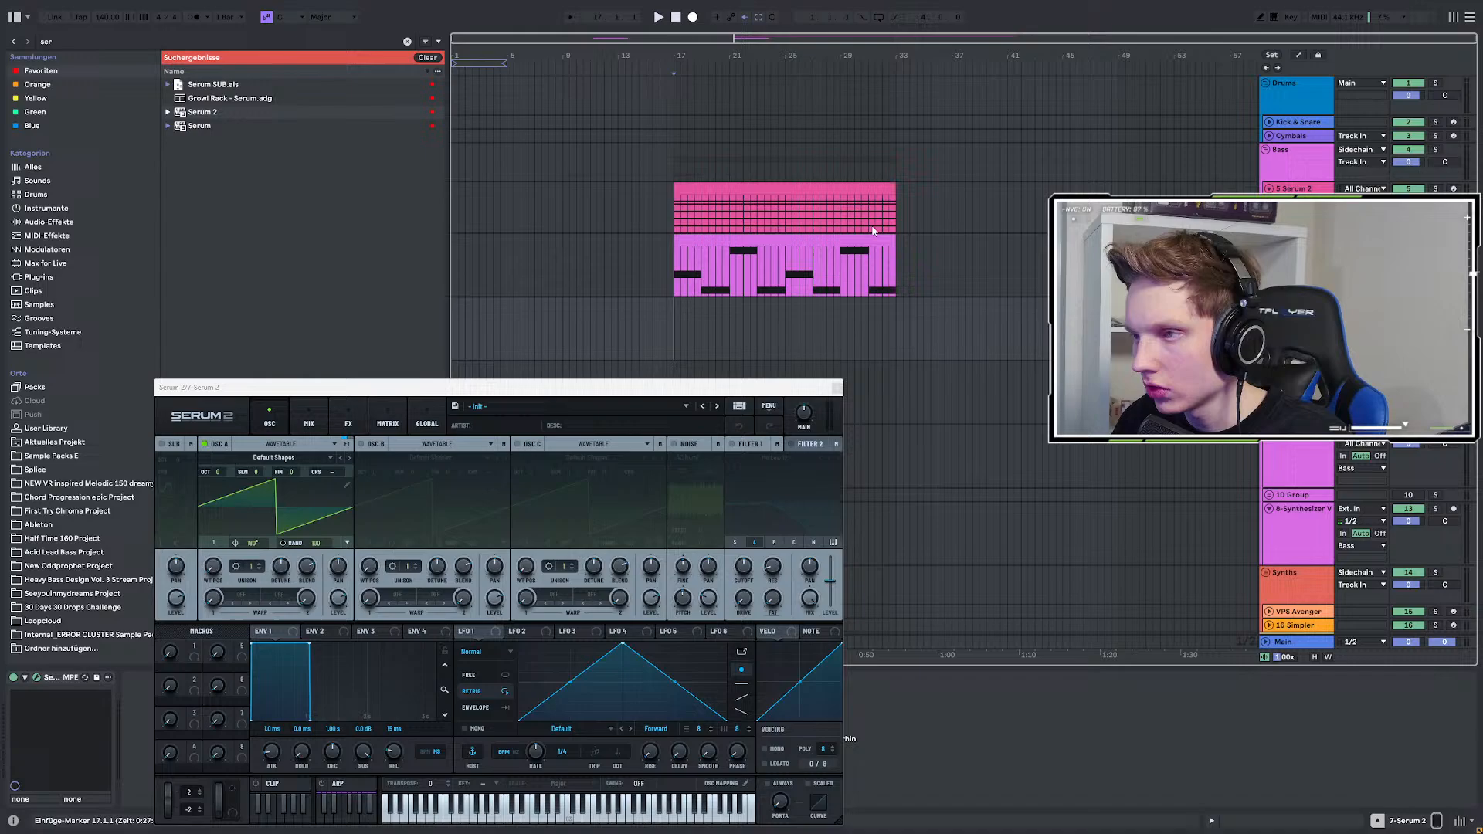
scroll(1000, 224, "down", 3)
scroll(919, 245, "up", 2)
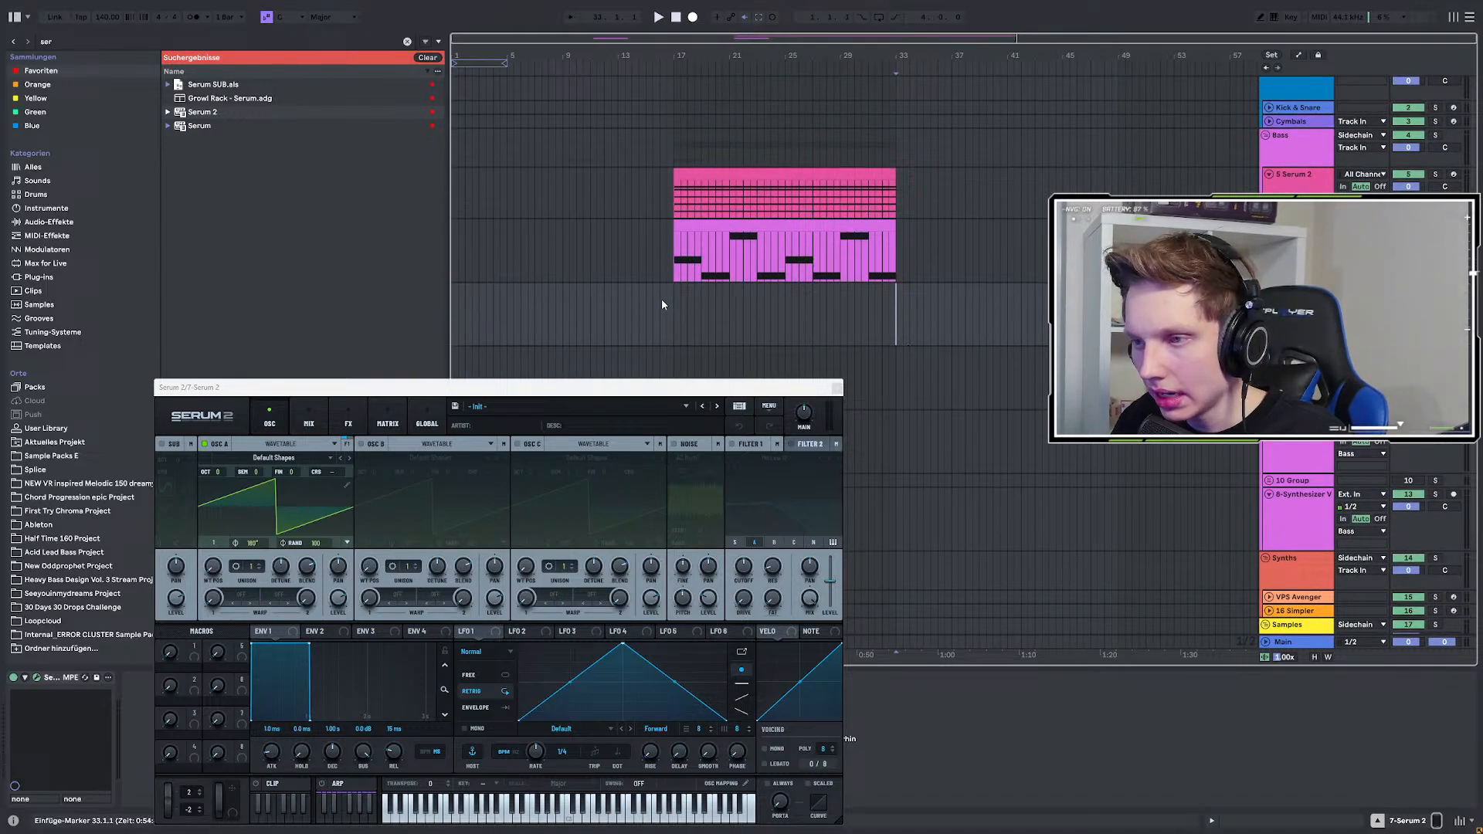
key("ctrl+v")
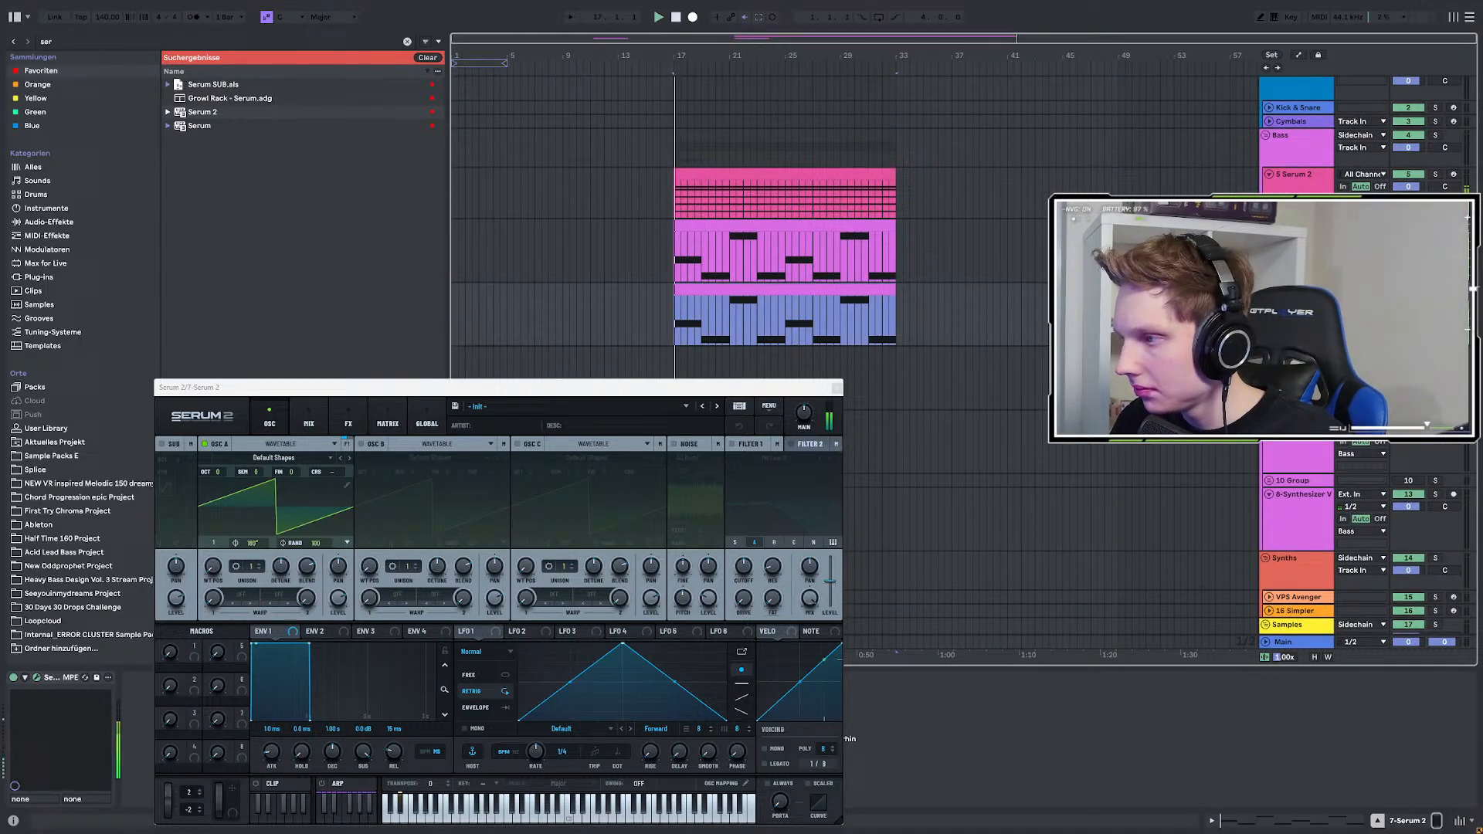
Solo the new Serum 2 track and play the copied clip from bar 17.
left_click(1435, 289)
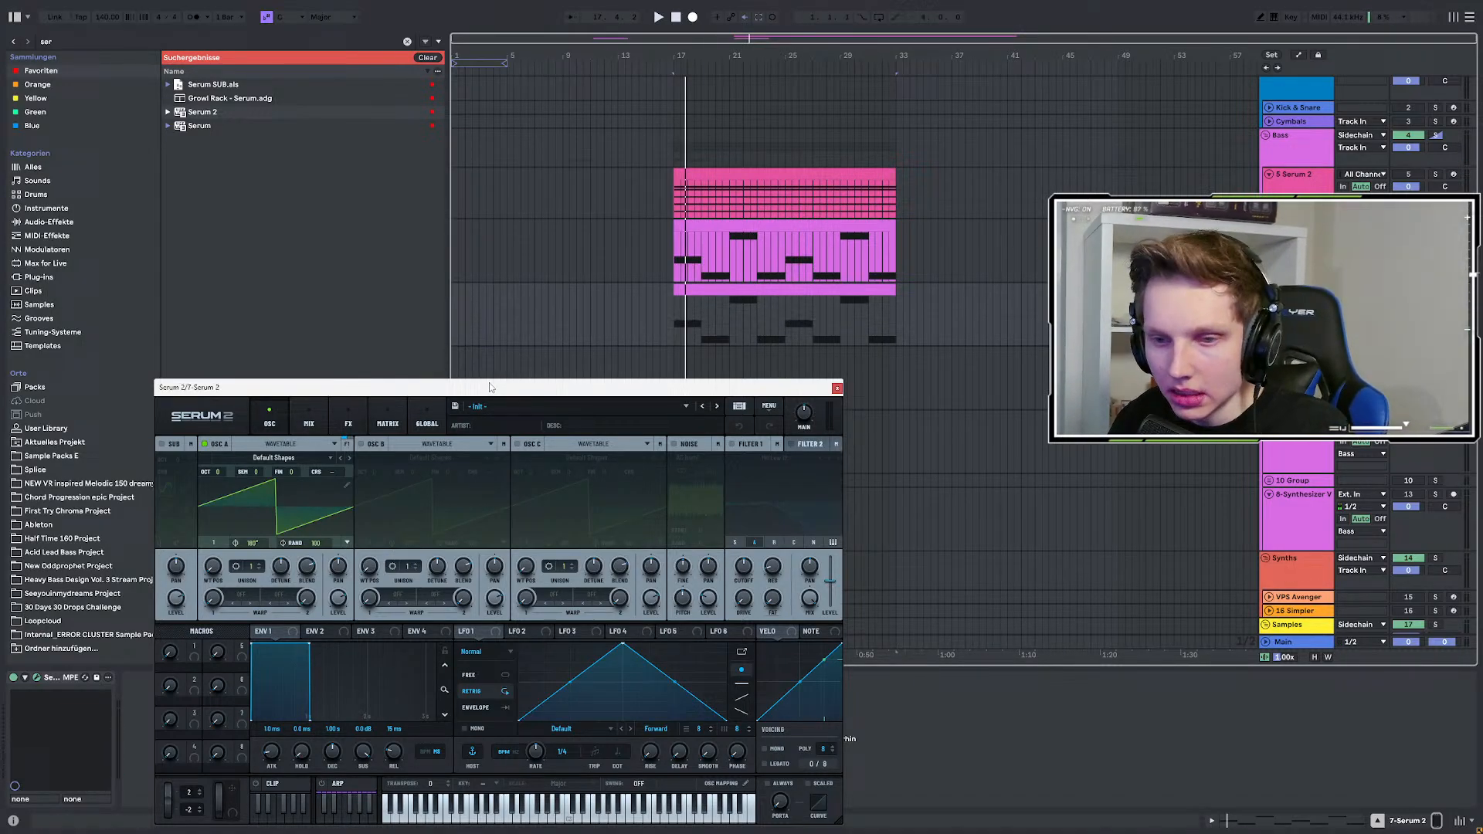
left_click_drag(490, 387, 505, 344)
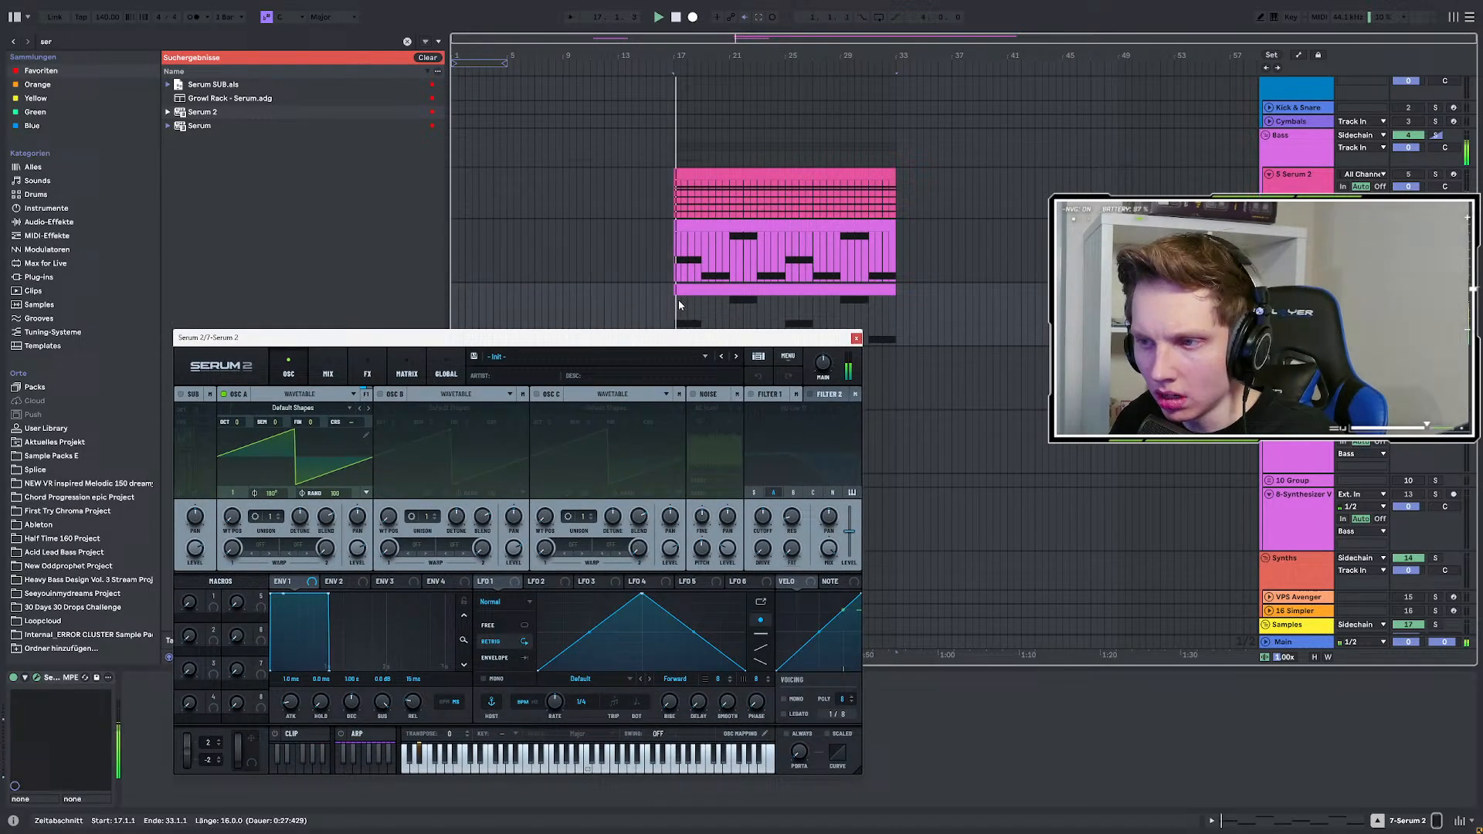
key("space")
left_click_drag(382, 339, 379, 390)
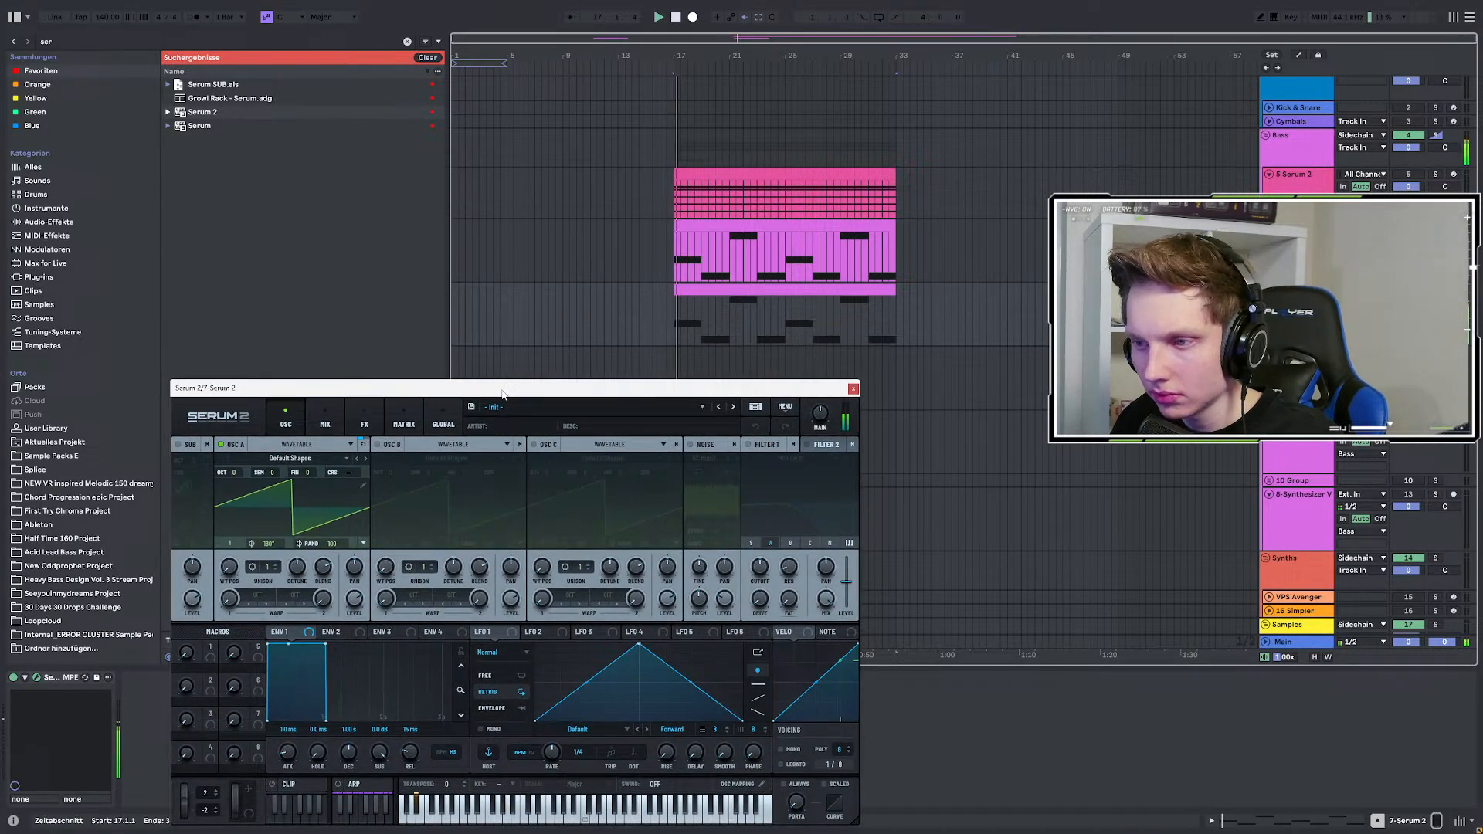
Look through Serum 2's mixer, oscillator and effects pages and replay the soloed layer from bar 17.
left_click(323, 417)
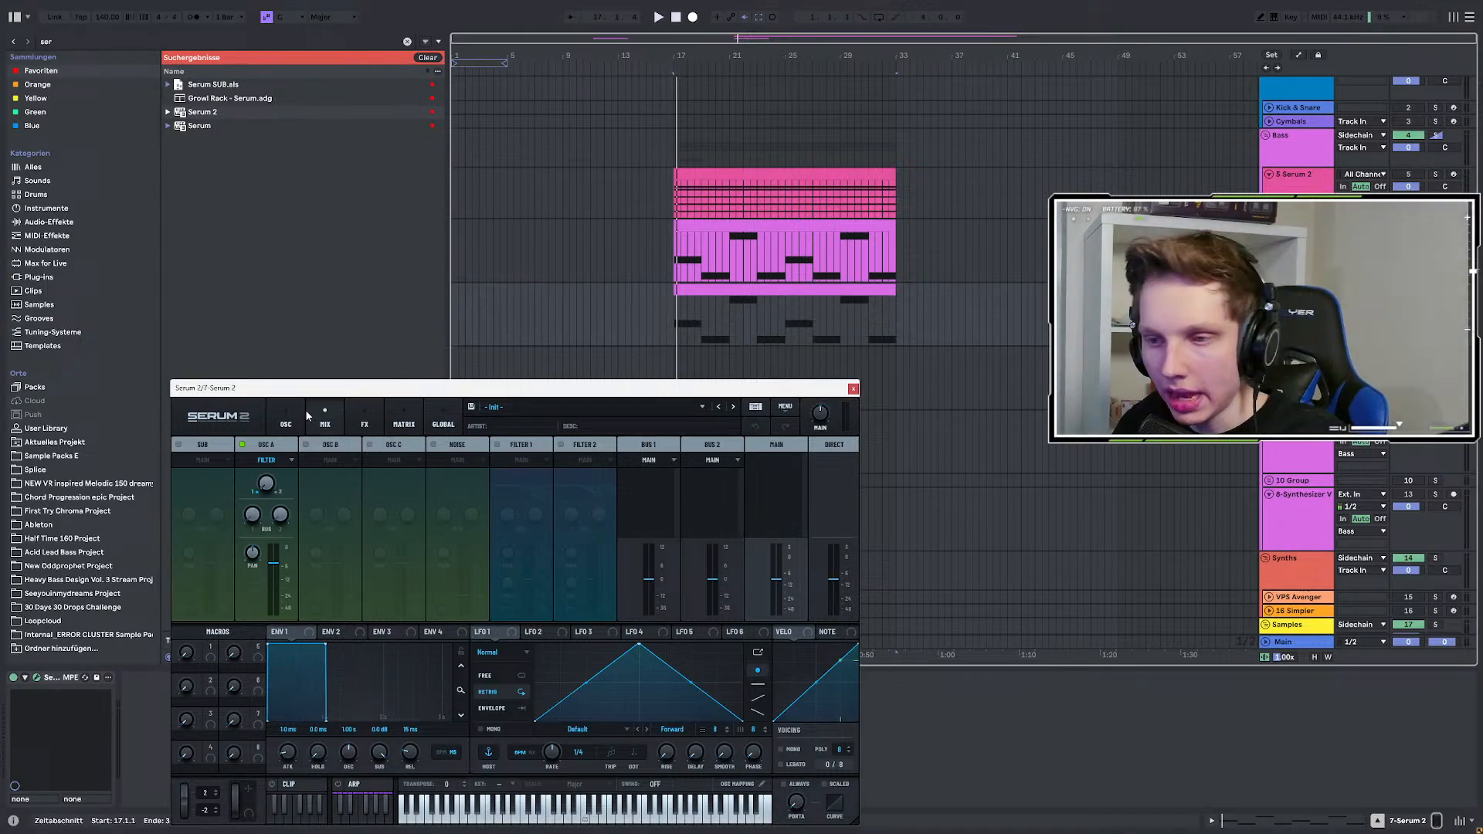
left_click(272, 418)
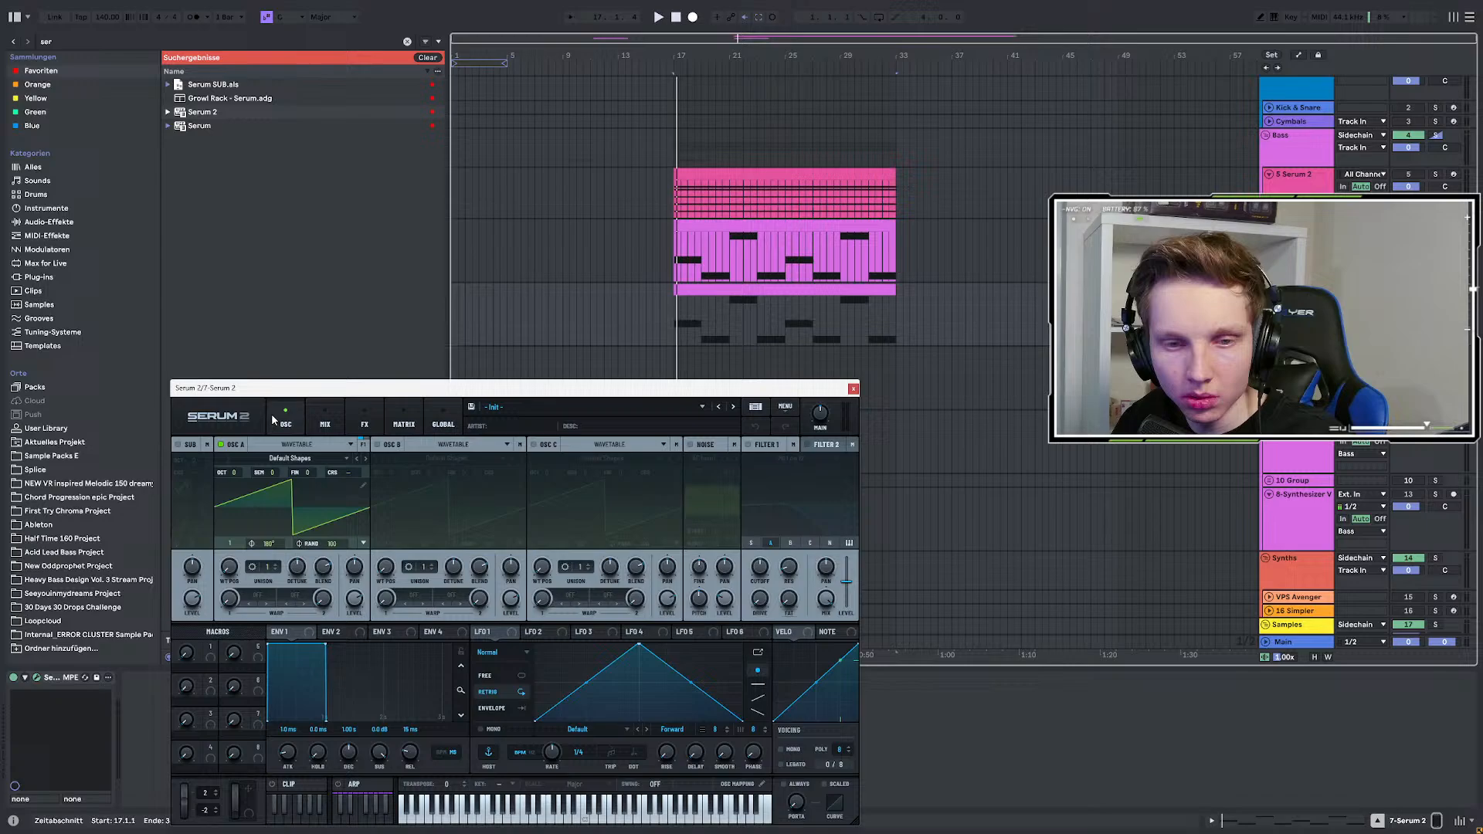
left_click(360, 423)
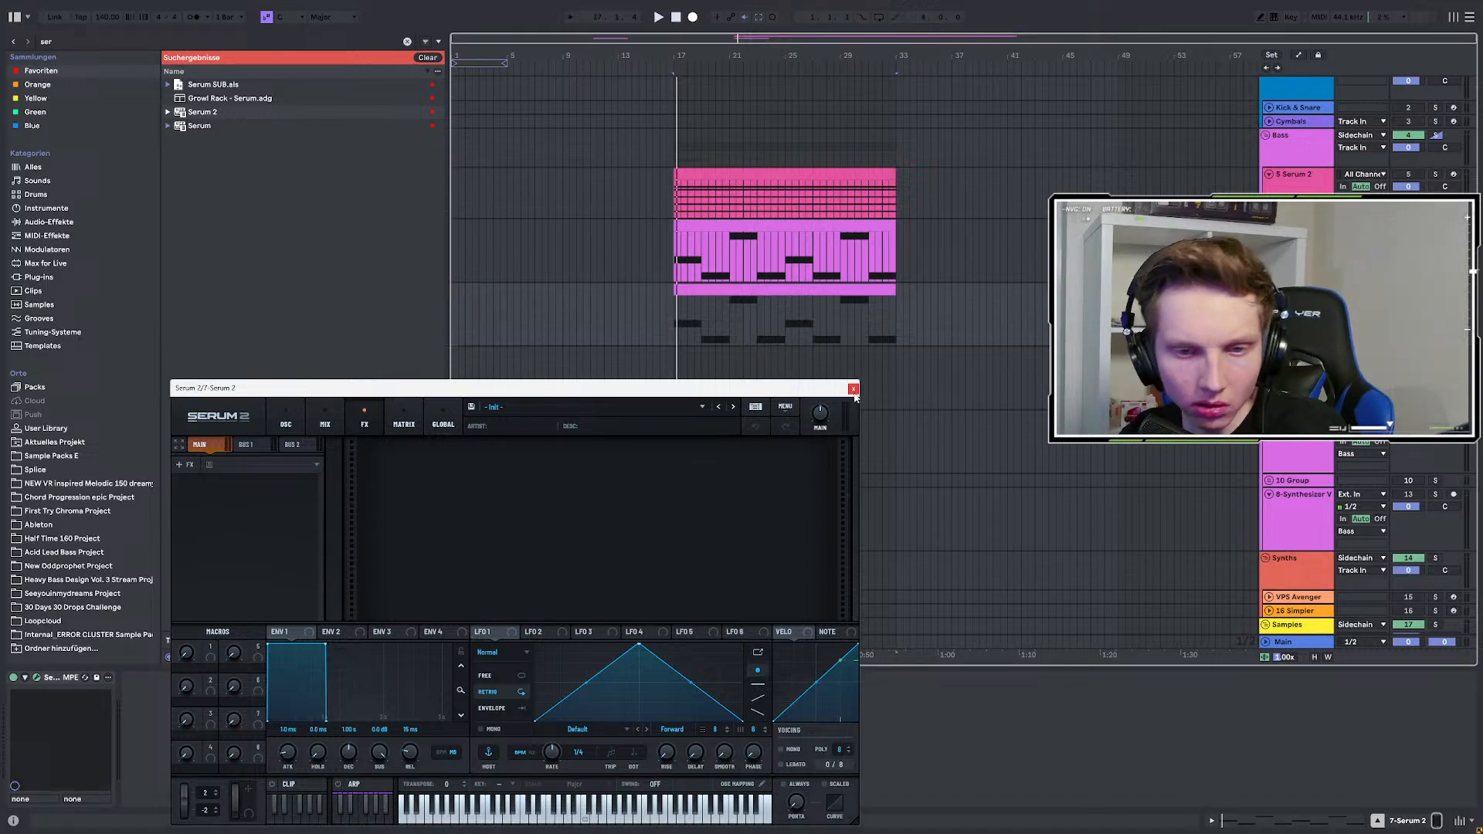
left_click(1009, 7)
key("space")
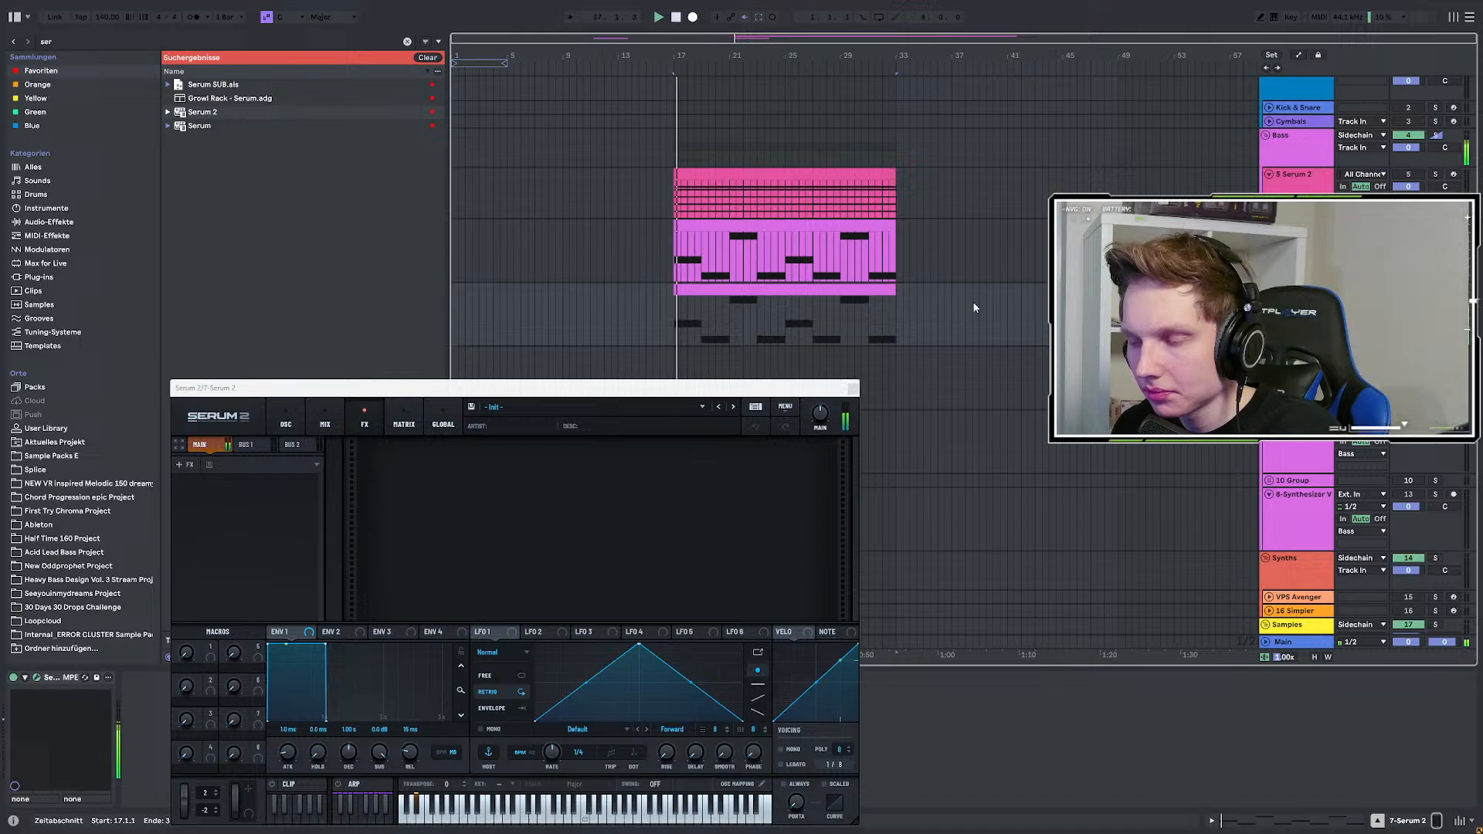
left_click_drag(761, 388, 722, 421)
left_click(965, 4)
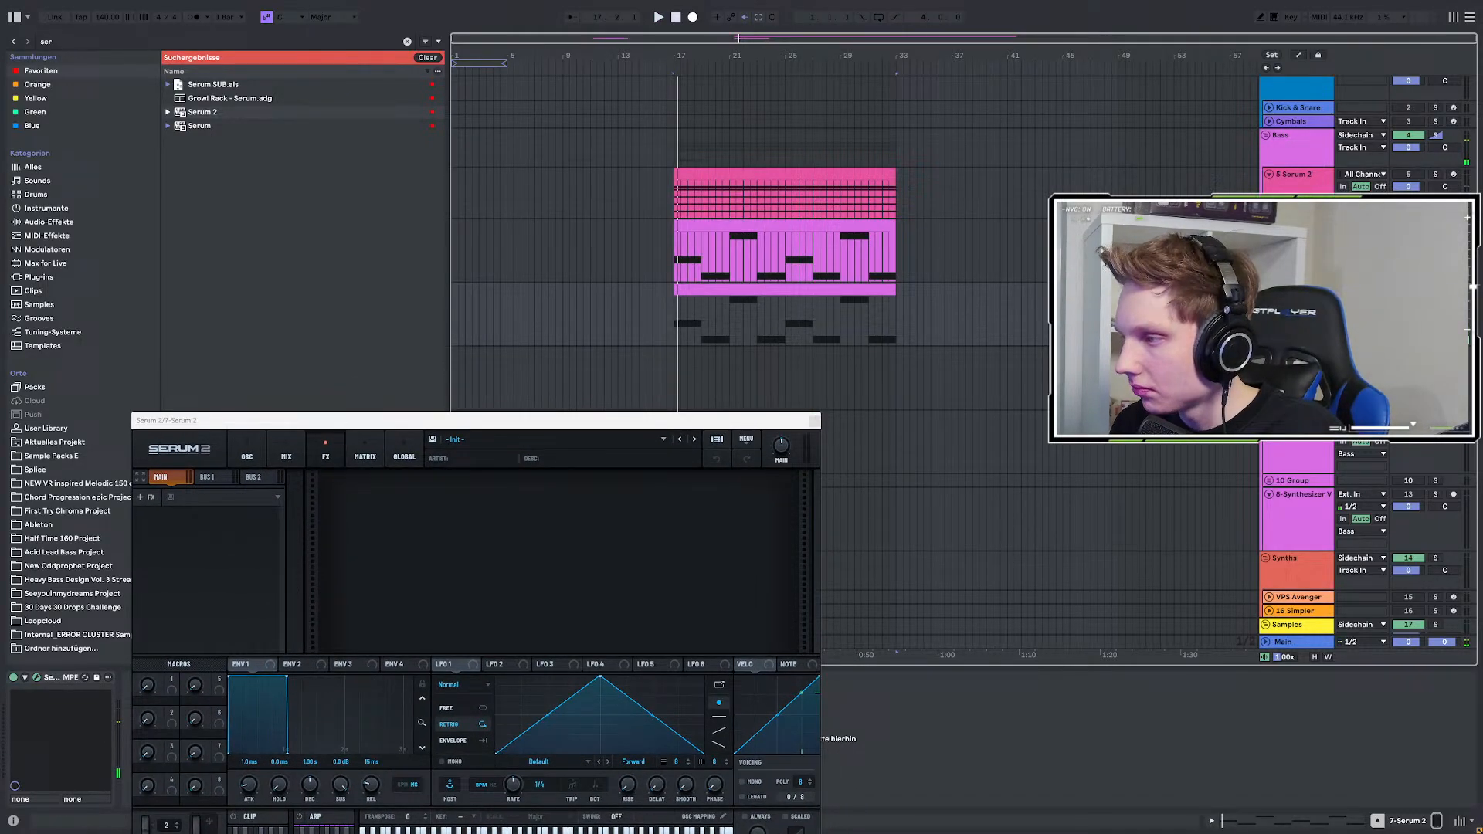
key("space")
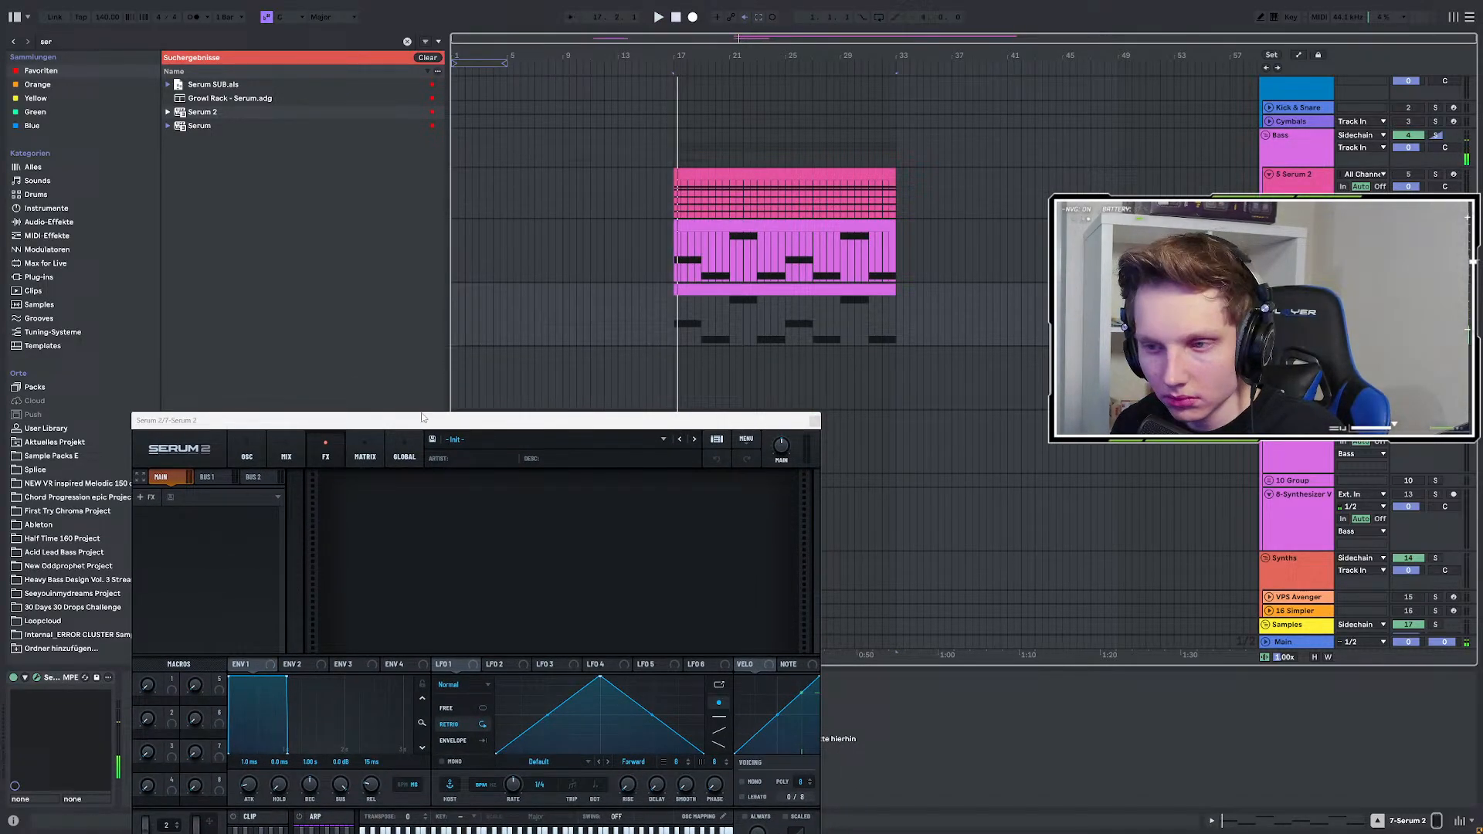
Transpose all notes in the new layer's clip up two octaves and play the result.
left_click_drag(423, 417, 482, 607)
left_click(711, 290)
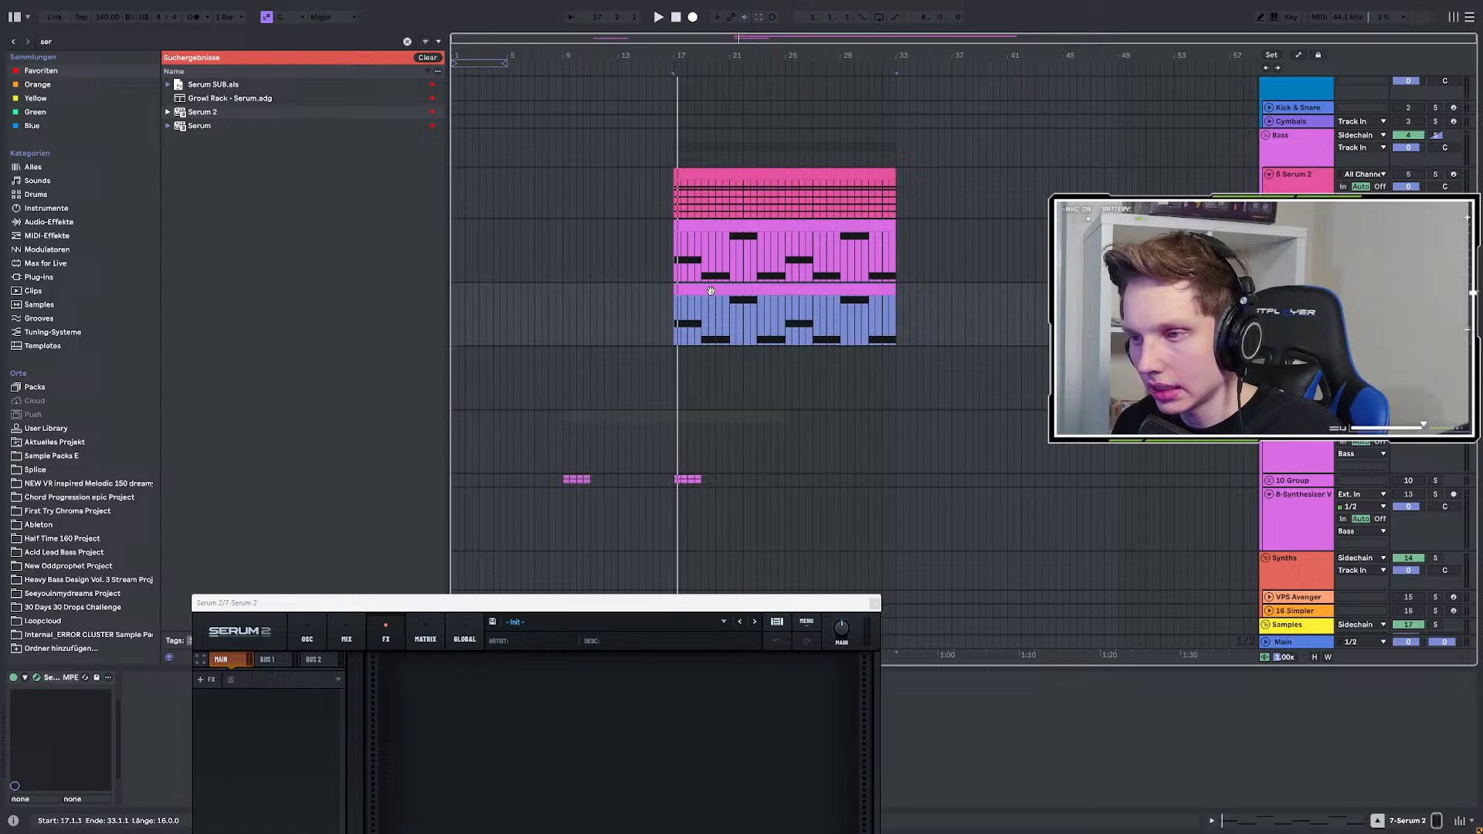
double_click(710, 291)
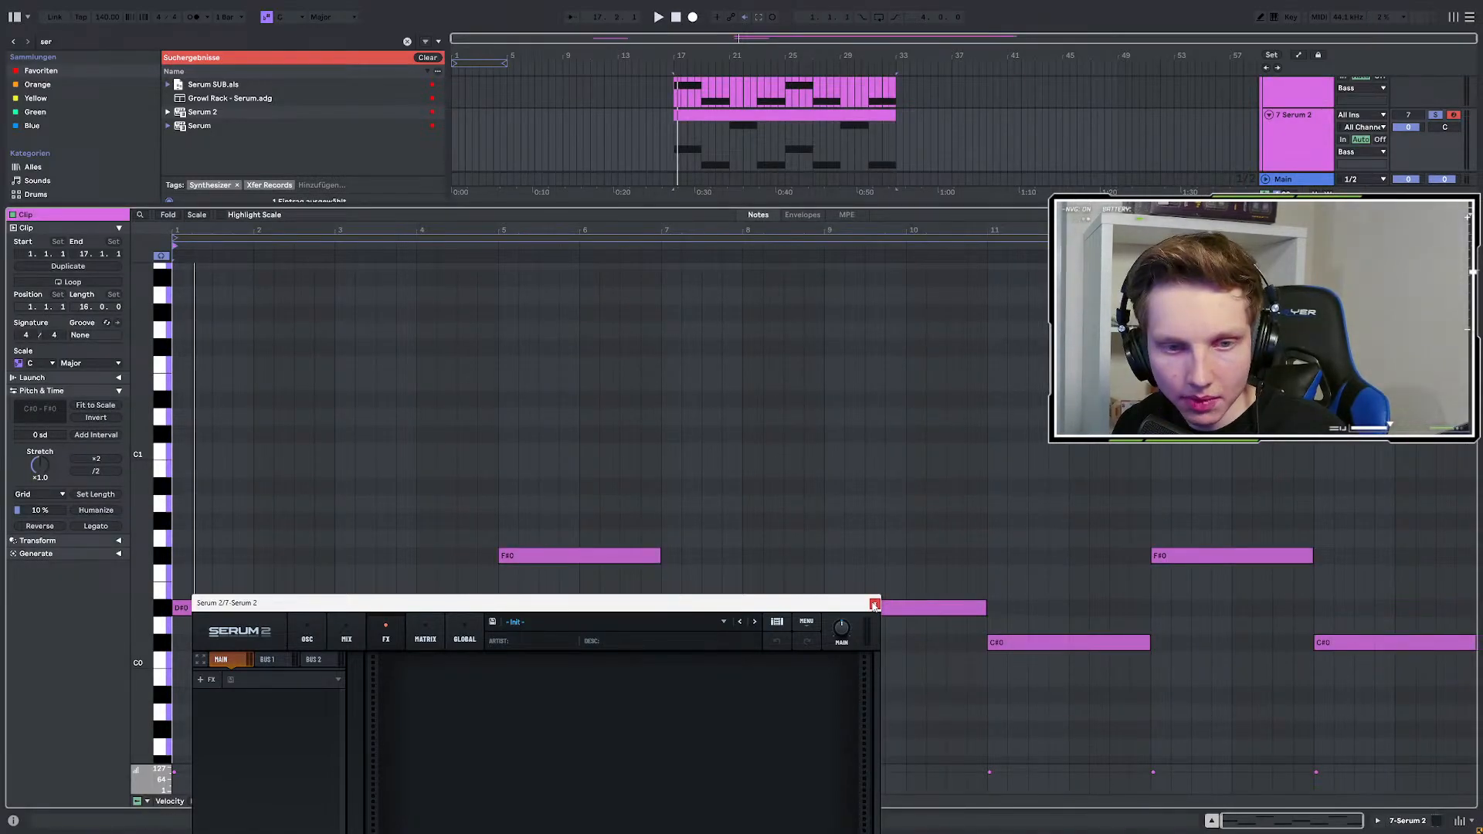
left_click(874, 605)
key("ctrl+a")
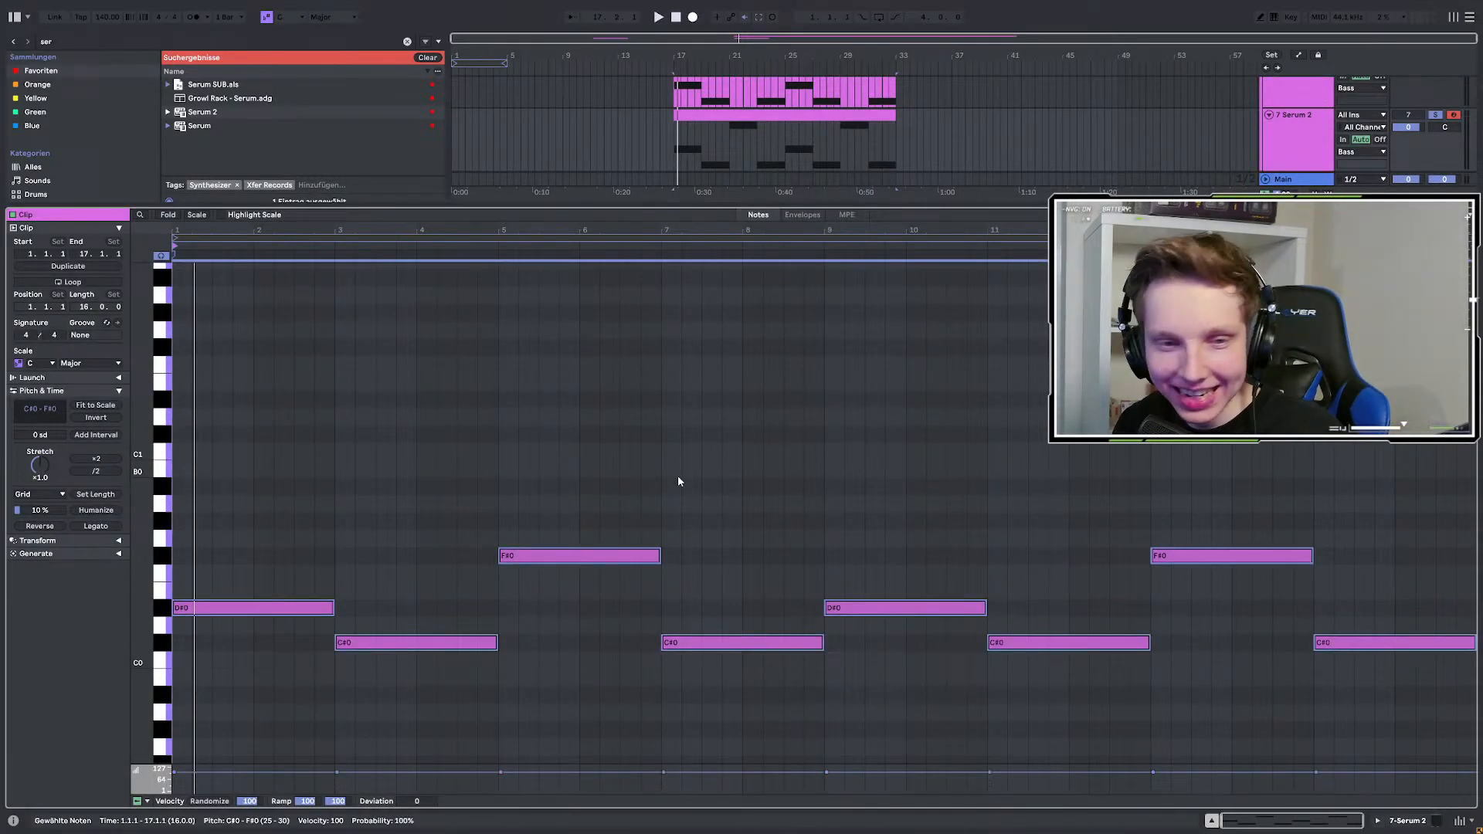
key("shift+Up")
key("shift+Up")
key("space")
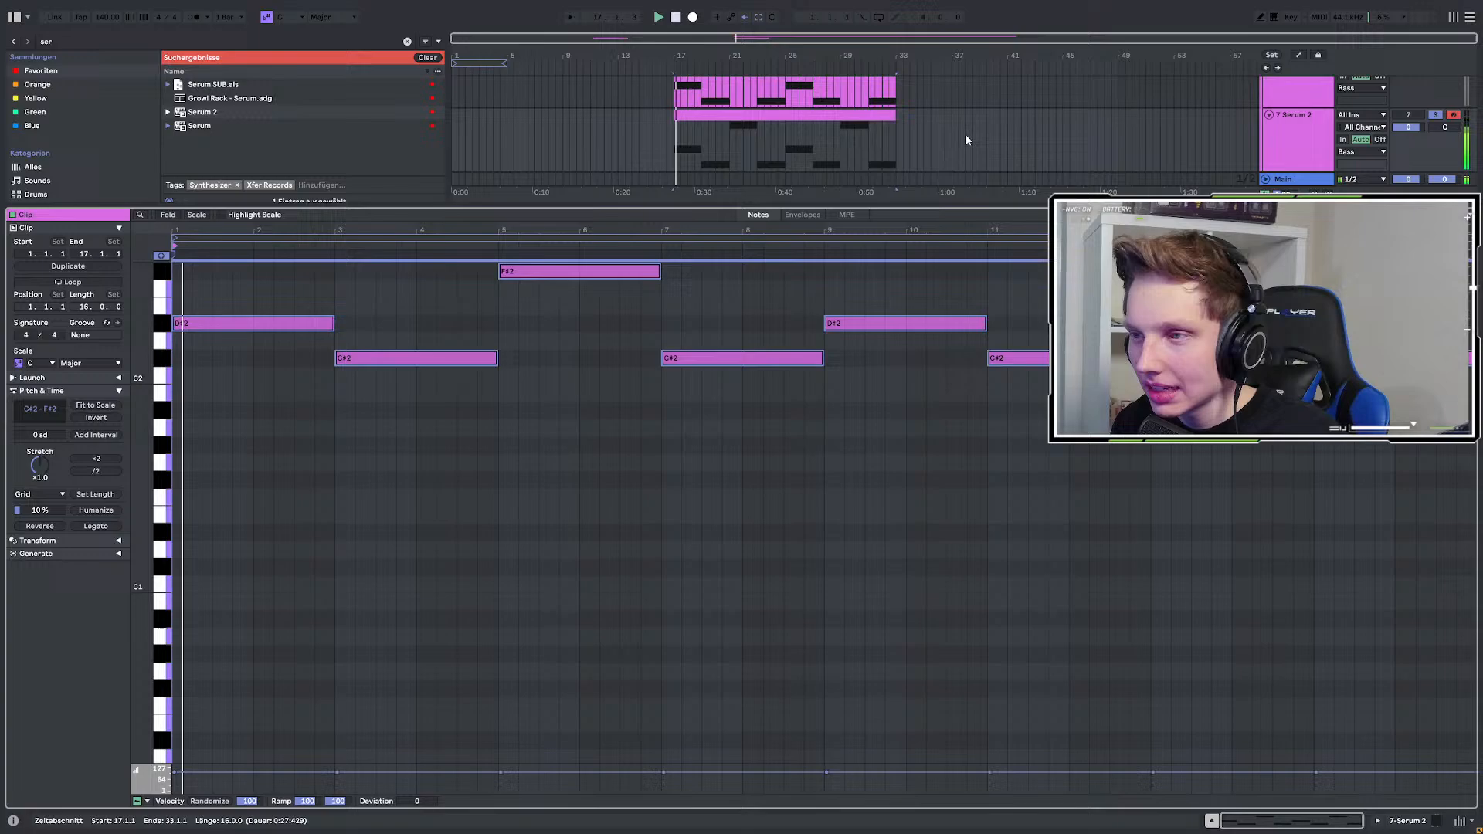
scroll(888, 394, "up", 2)
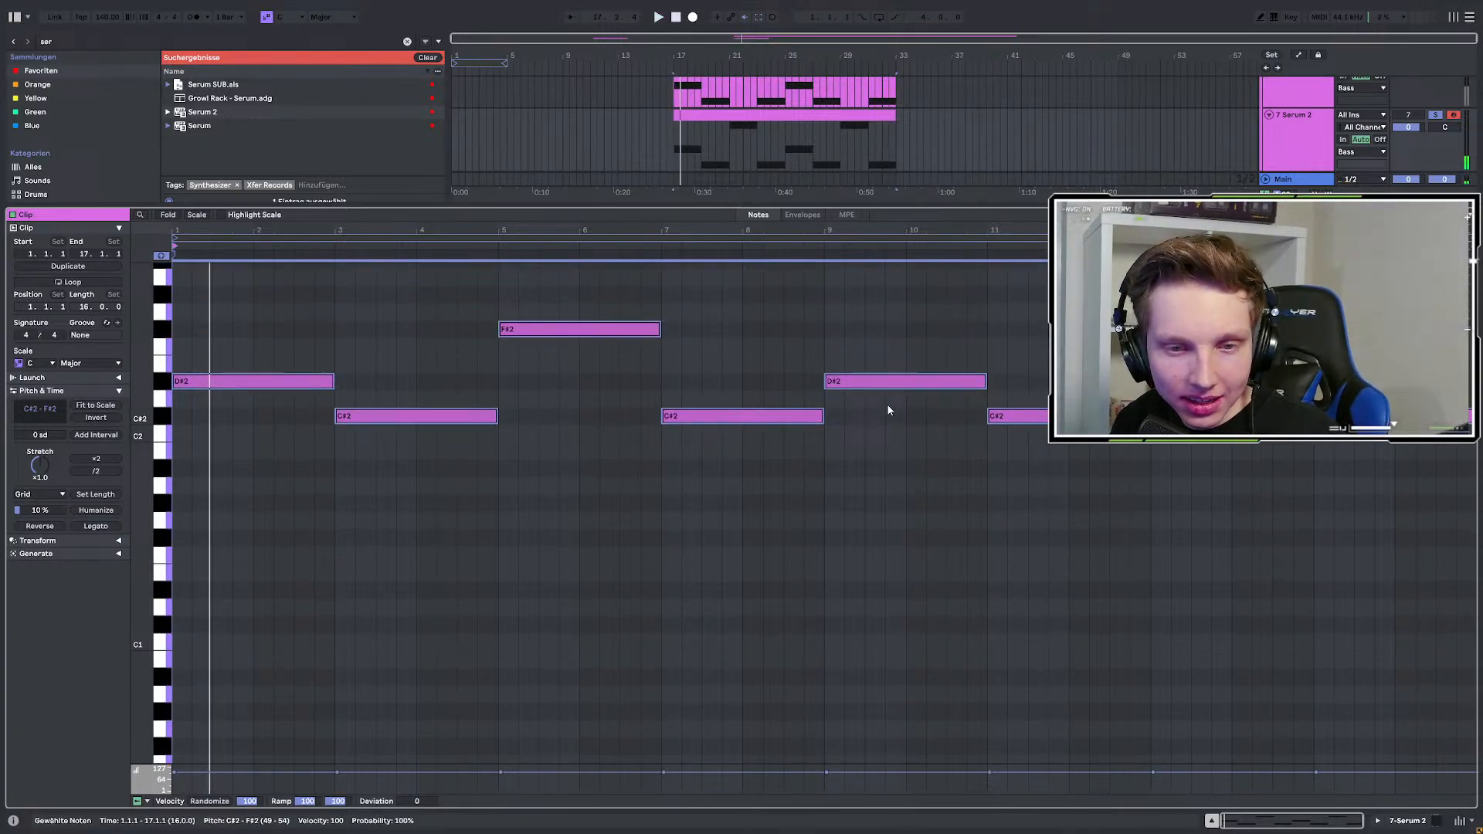
key("space")
key("space")
Duplicate all notes in the new layer's clip seven semitones higher, so the first D#2 gets an A#2 above it.
double_click(1292, 139)
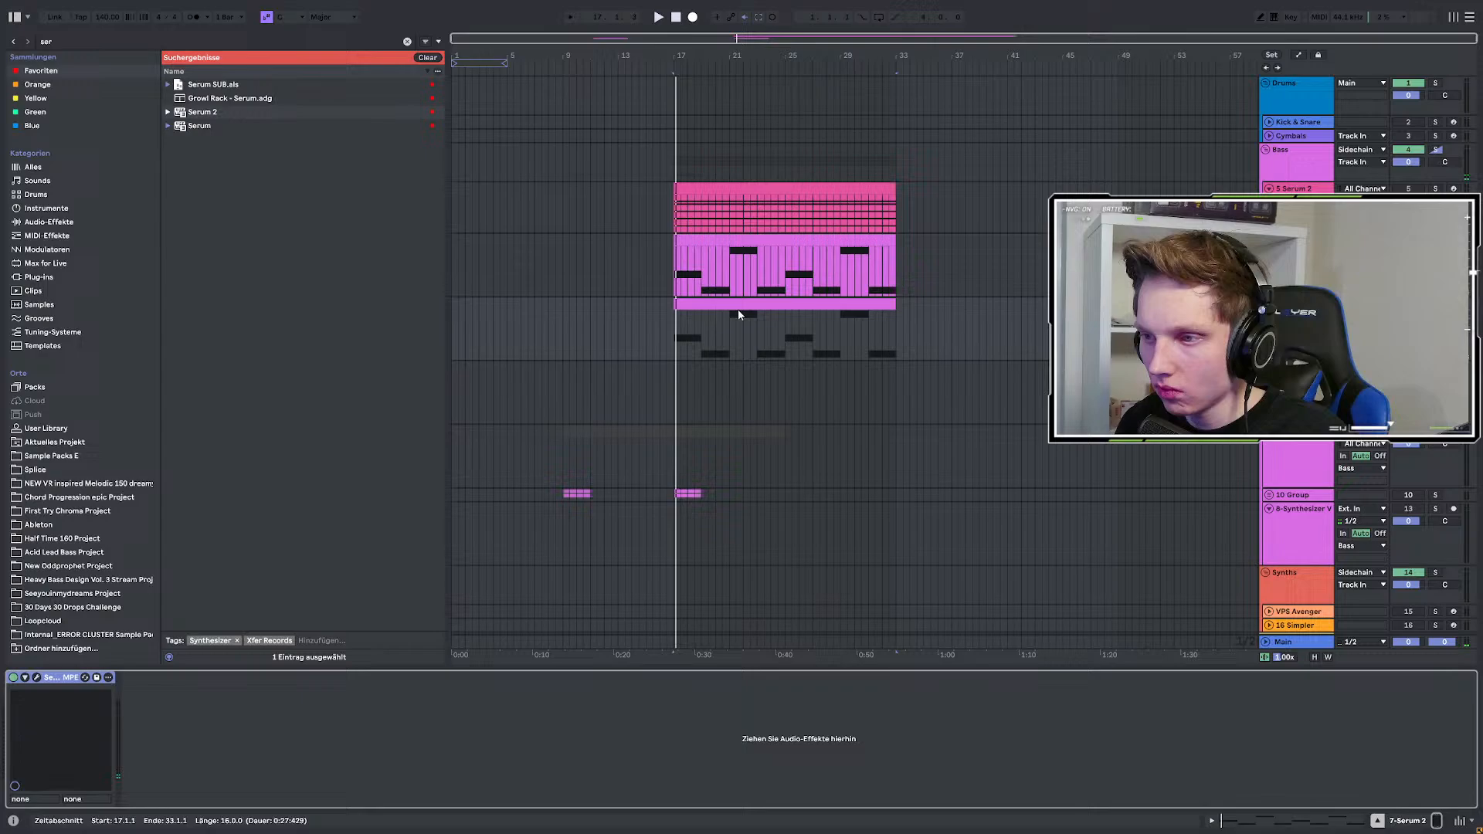
left_click(705, 302)
double_click(706, 301)
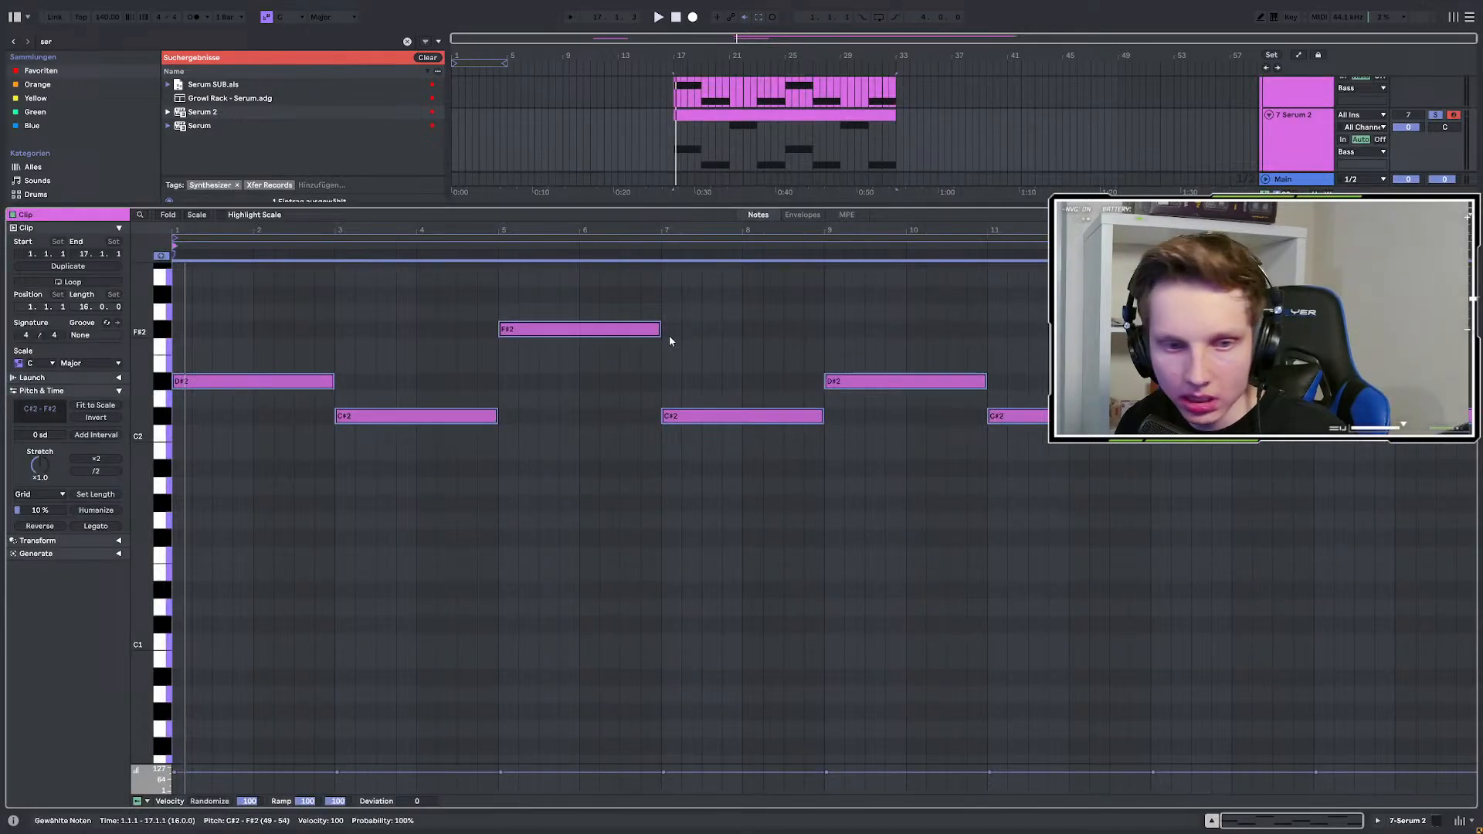
scroll(294, 569, "up", 3)
left_click_drag(266, 368, 1407, 627)
scroll(506, 662, "up", 3)
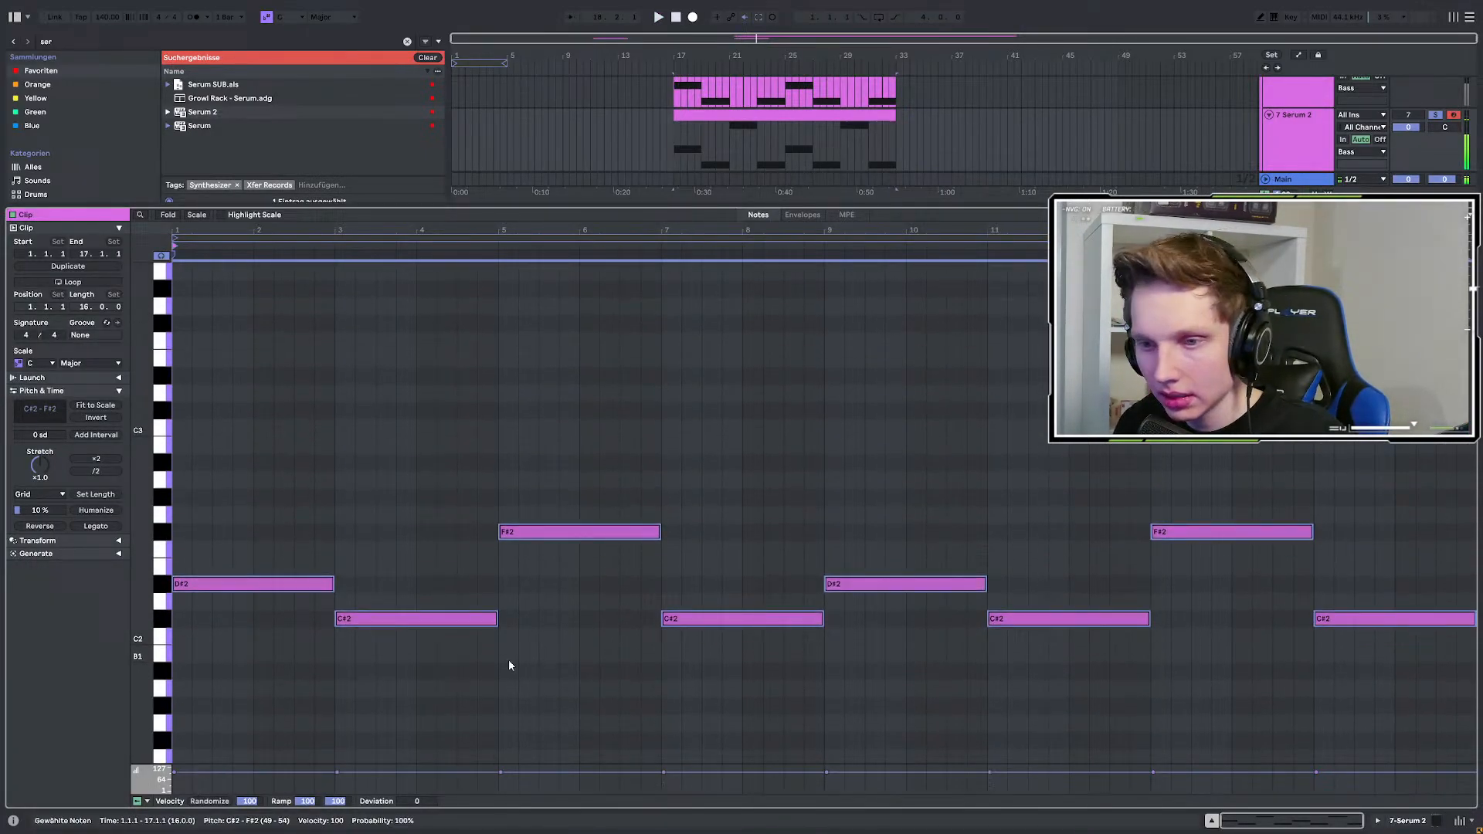
key("space")
left_click_drag(199, 585, 199, 470)
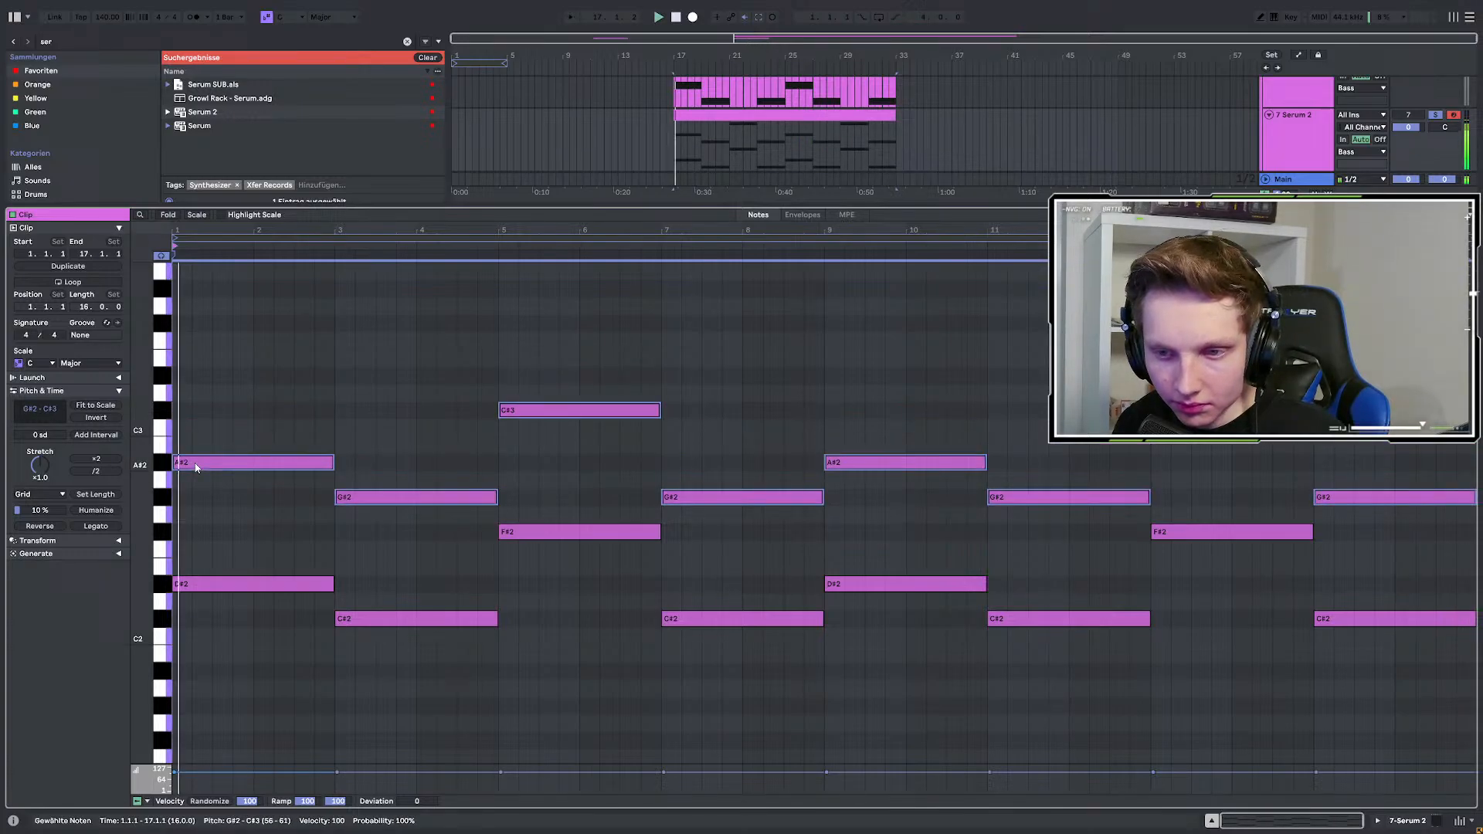
Audition the SYN Dreamy Pluck and SYN Drop Arp presets on the new layer's Serum 2 and keep SYN Smooth Pluck.
double_click(1292, 152)
left_click(37, 678)
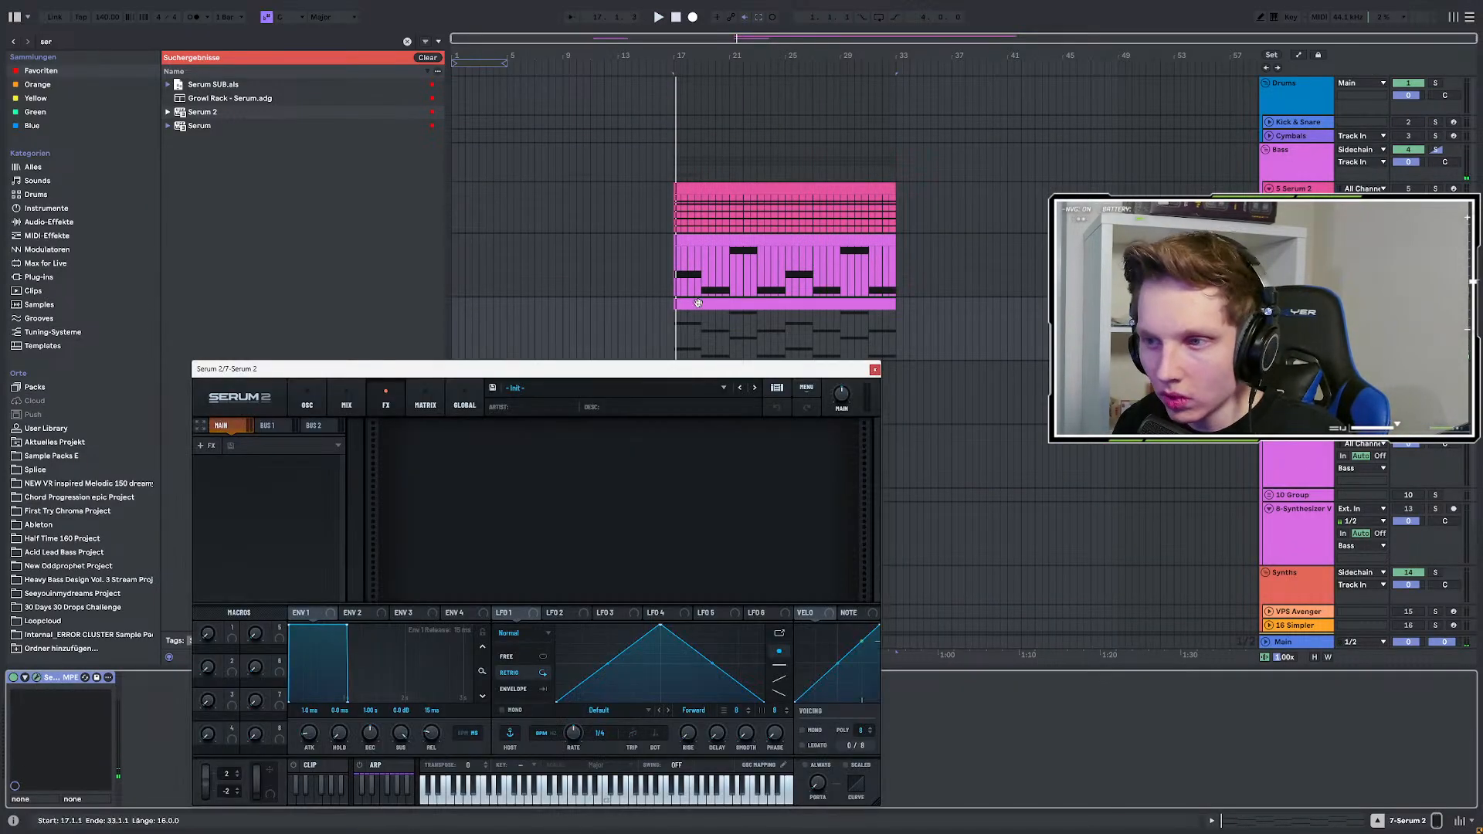
left_click(572, 390)
mouse_move(607, 406)
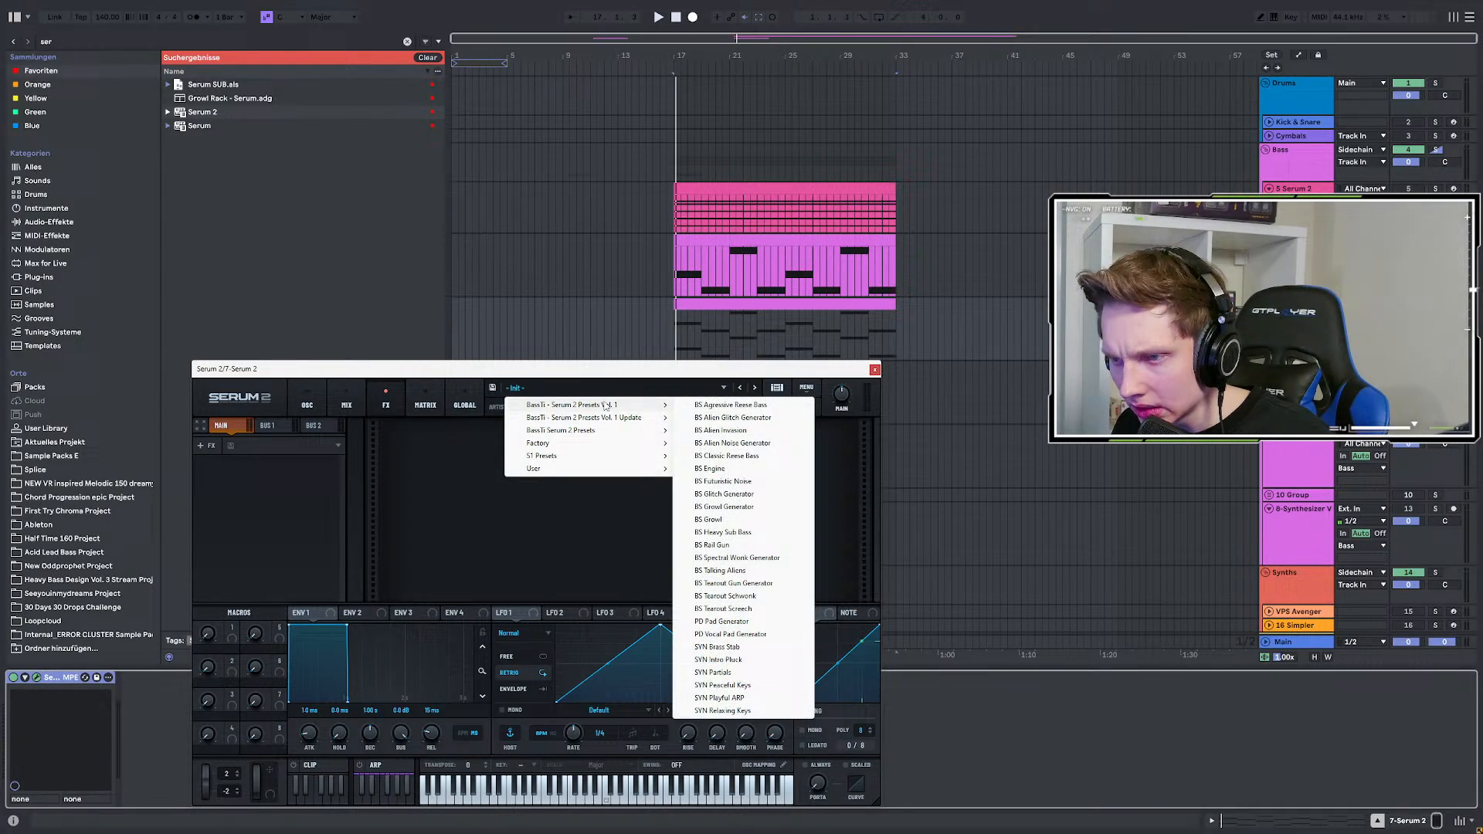
left_click(726, 457)
key("space")
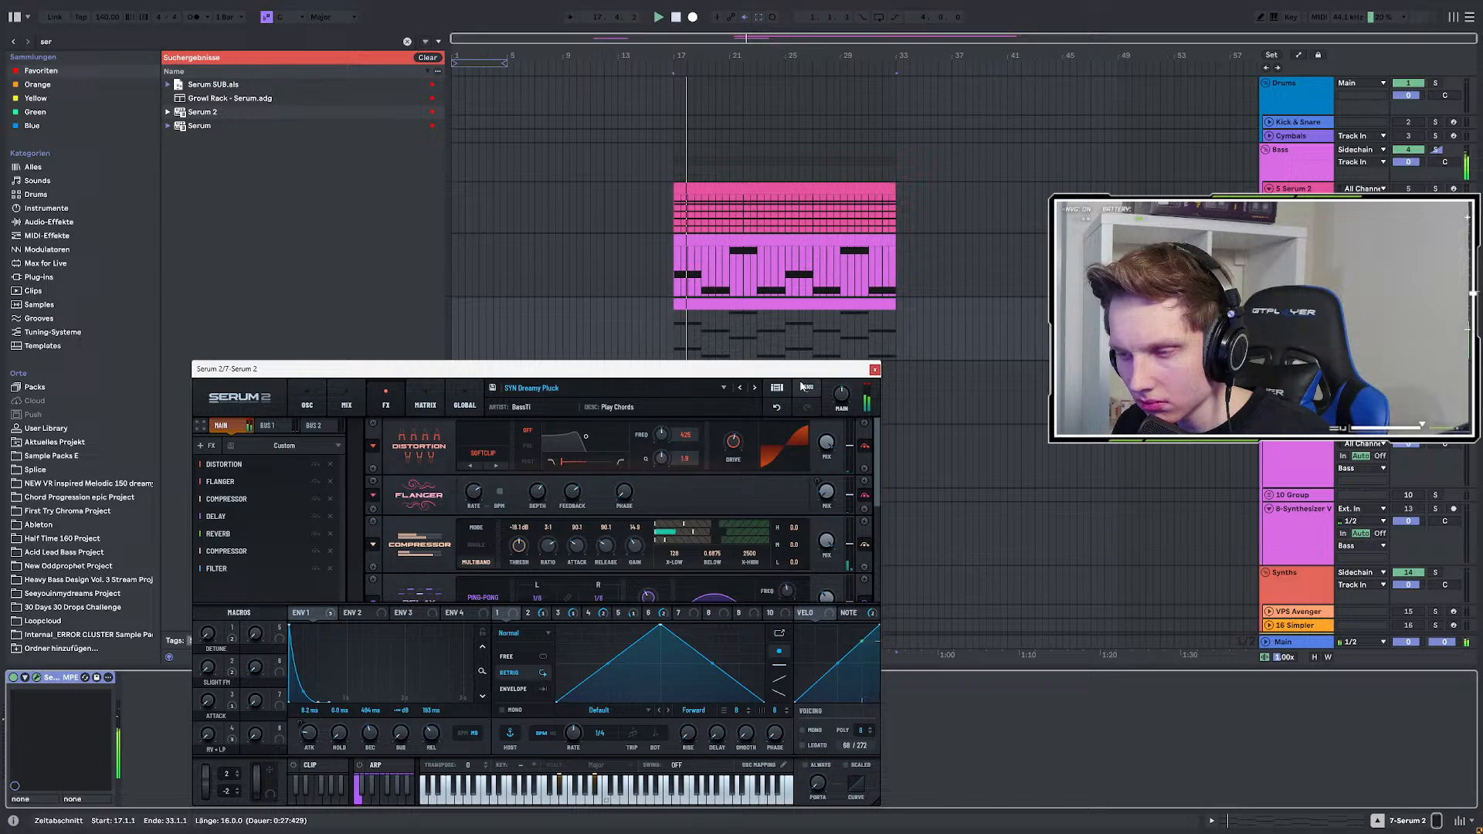
left_click(753, 388)
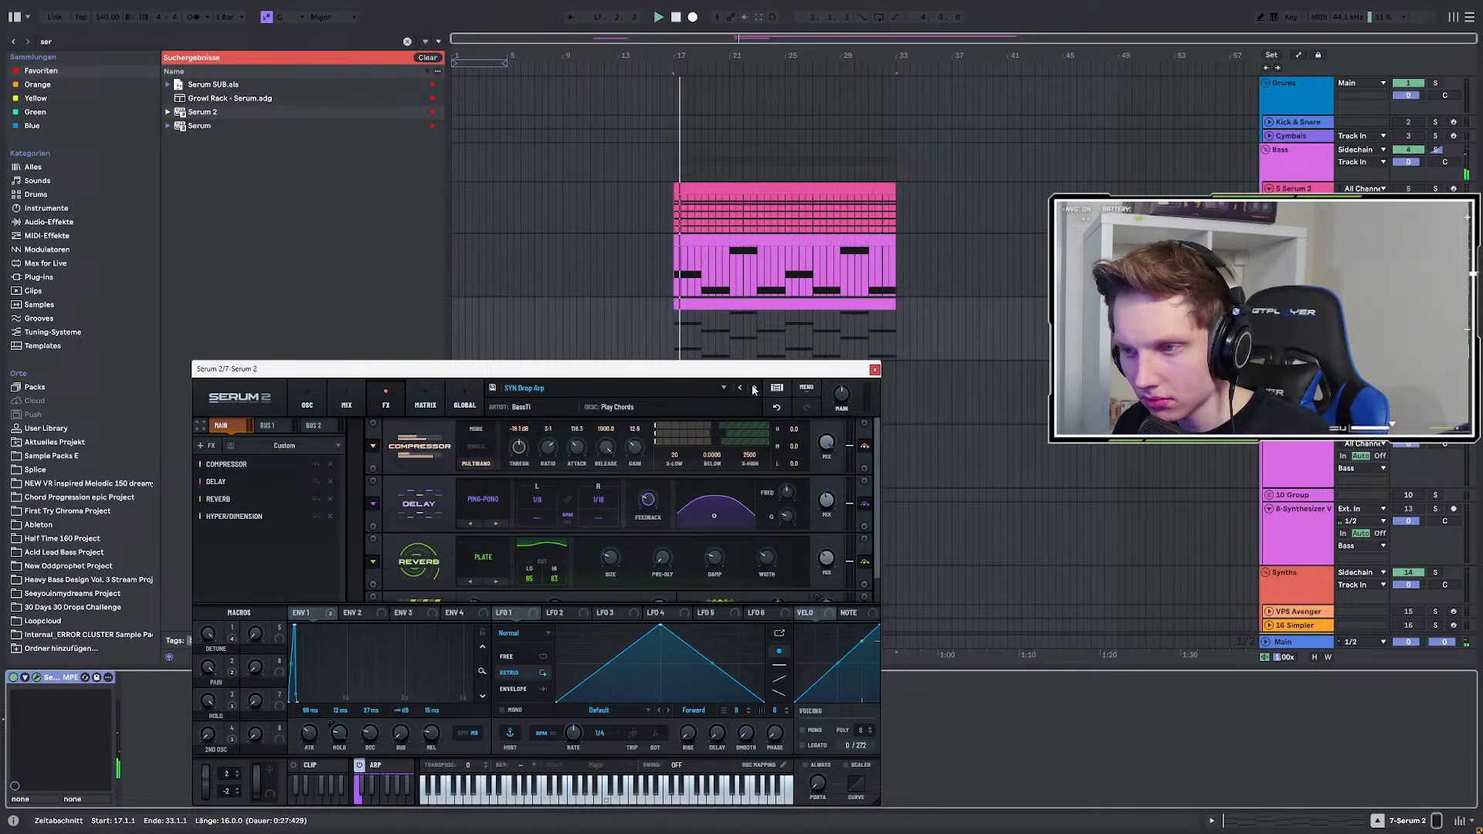
left_click(753, 387)
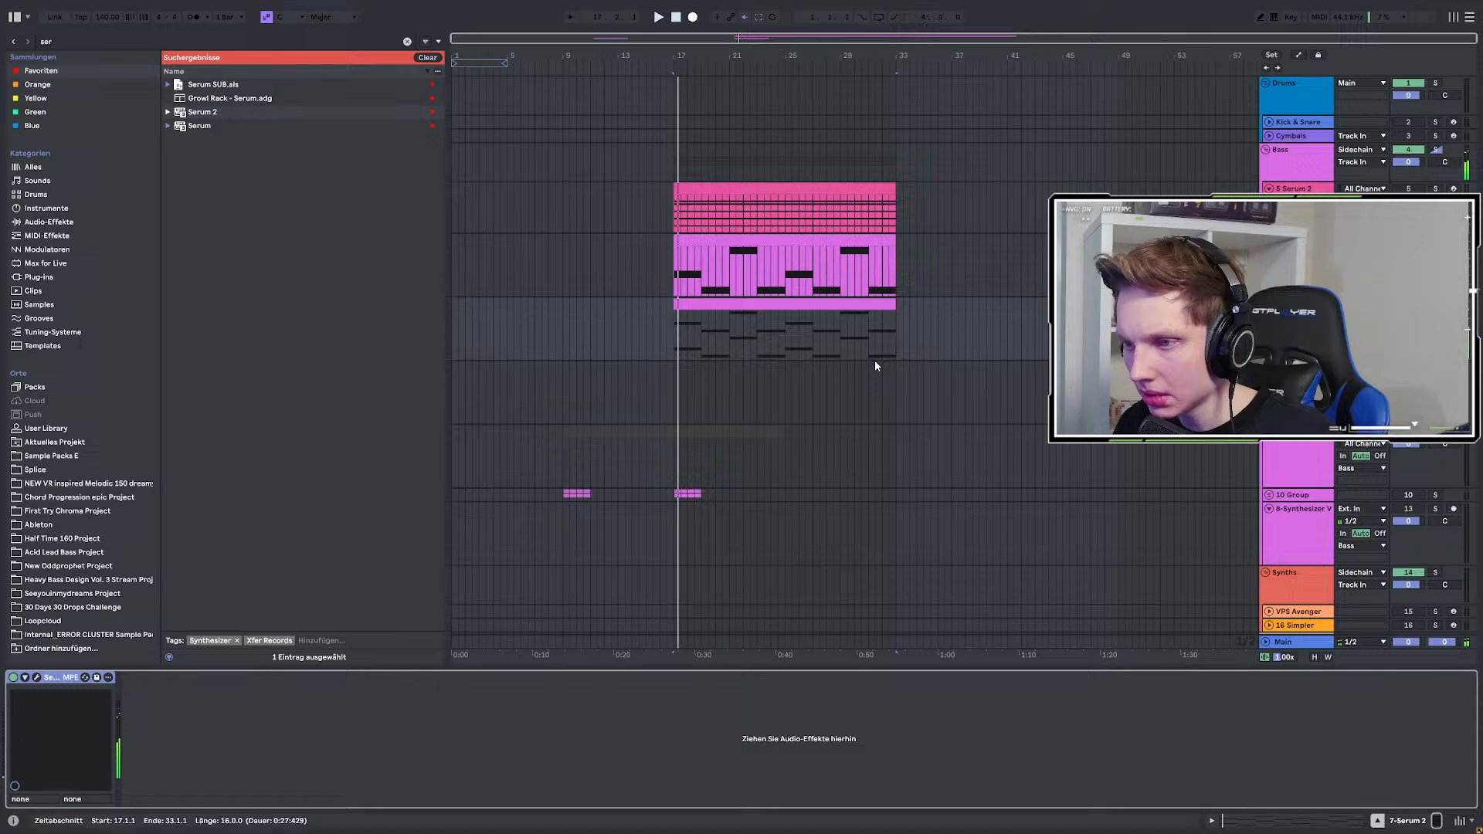
left_click(875, 370)
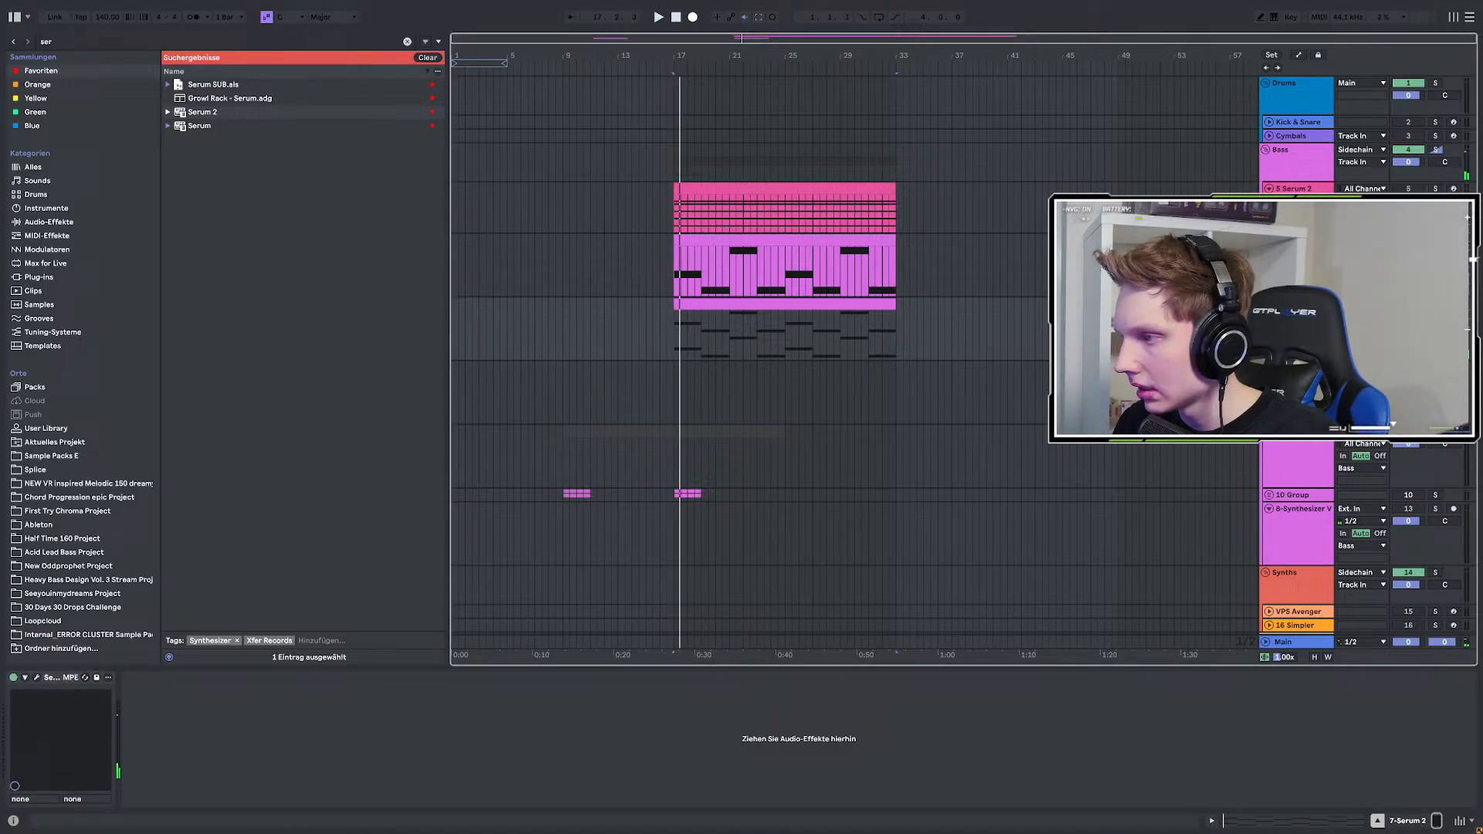
left_click(36, 677)
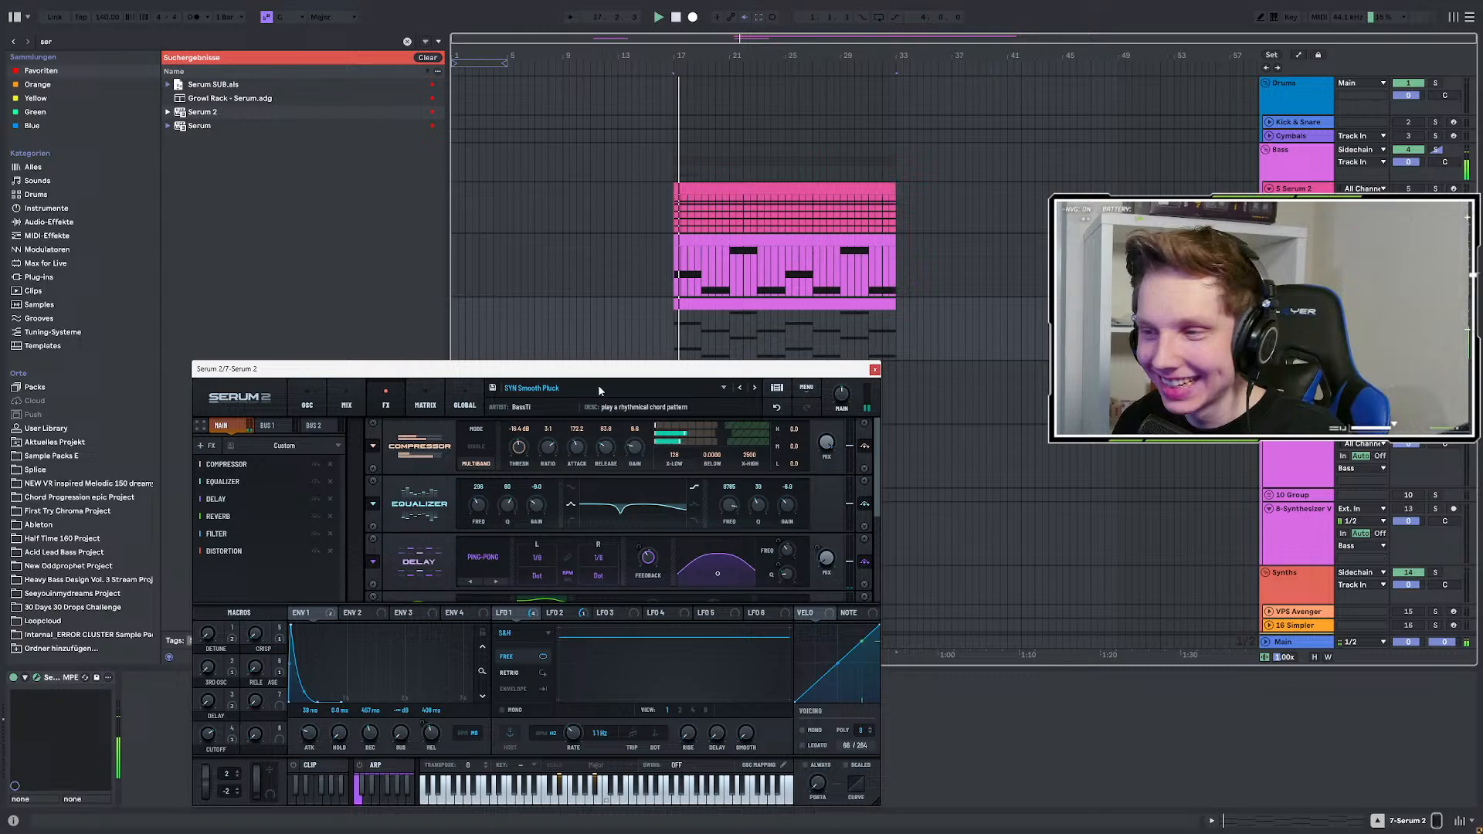
left_click(875, 370)
Copy the first chord's A#2 note up to C#3 in the new layer's clip.
left_click(723, 309)
double_click(722, 305)
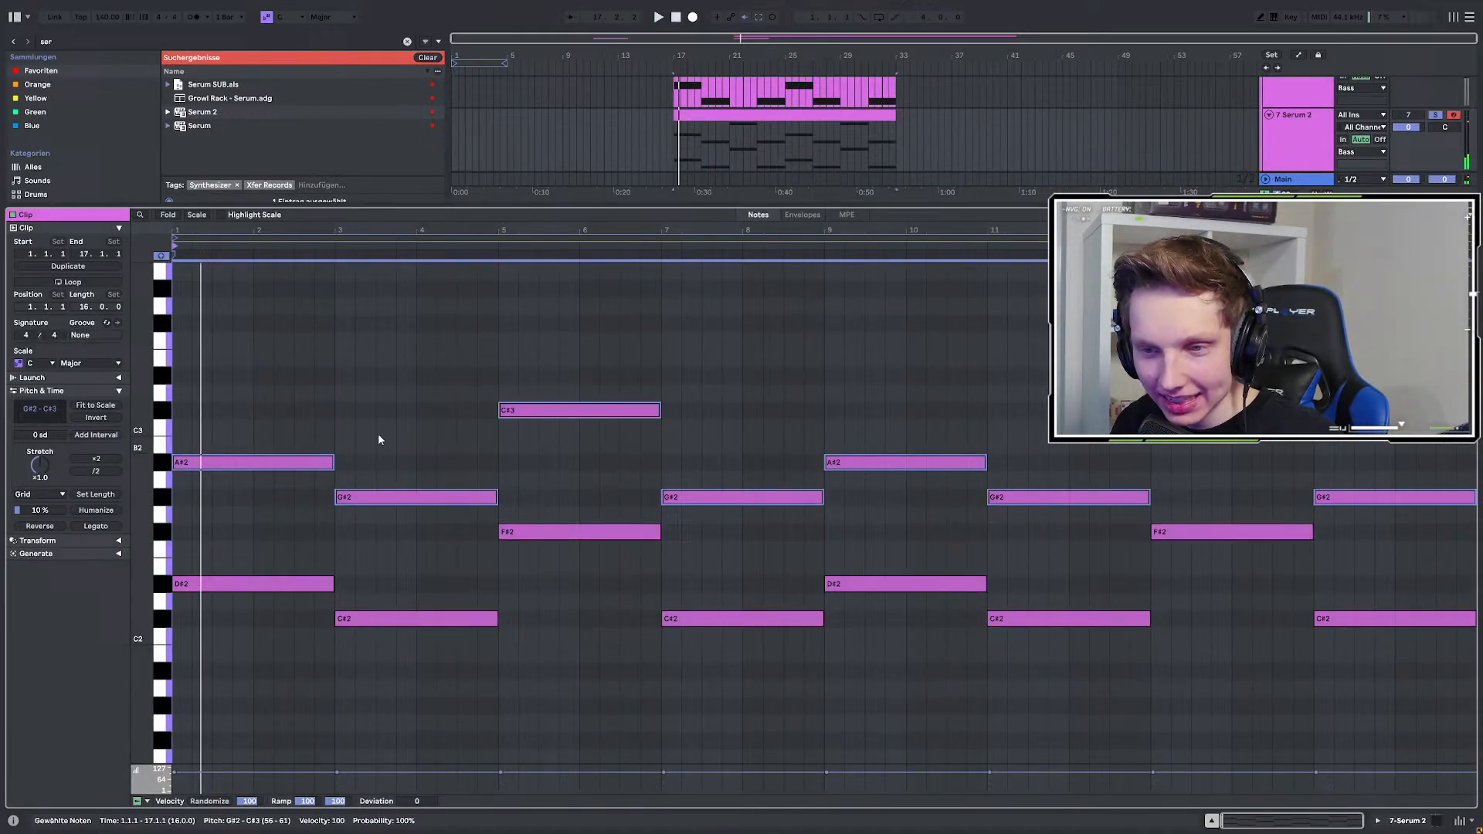
left_click(249, 461)
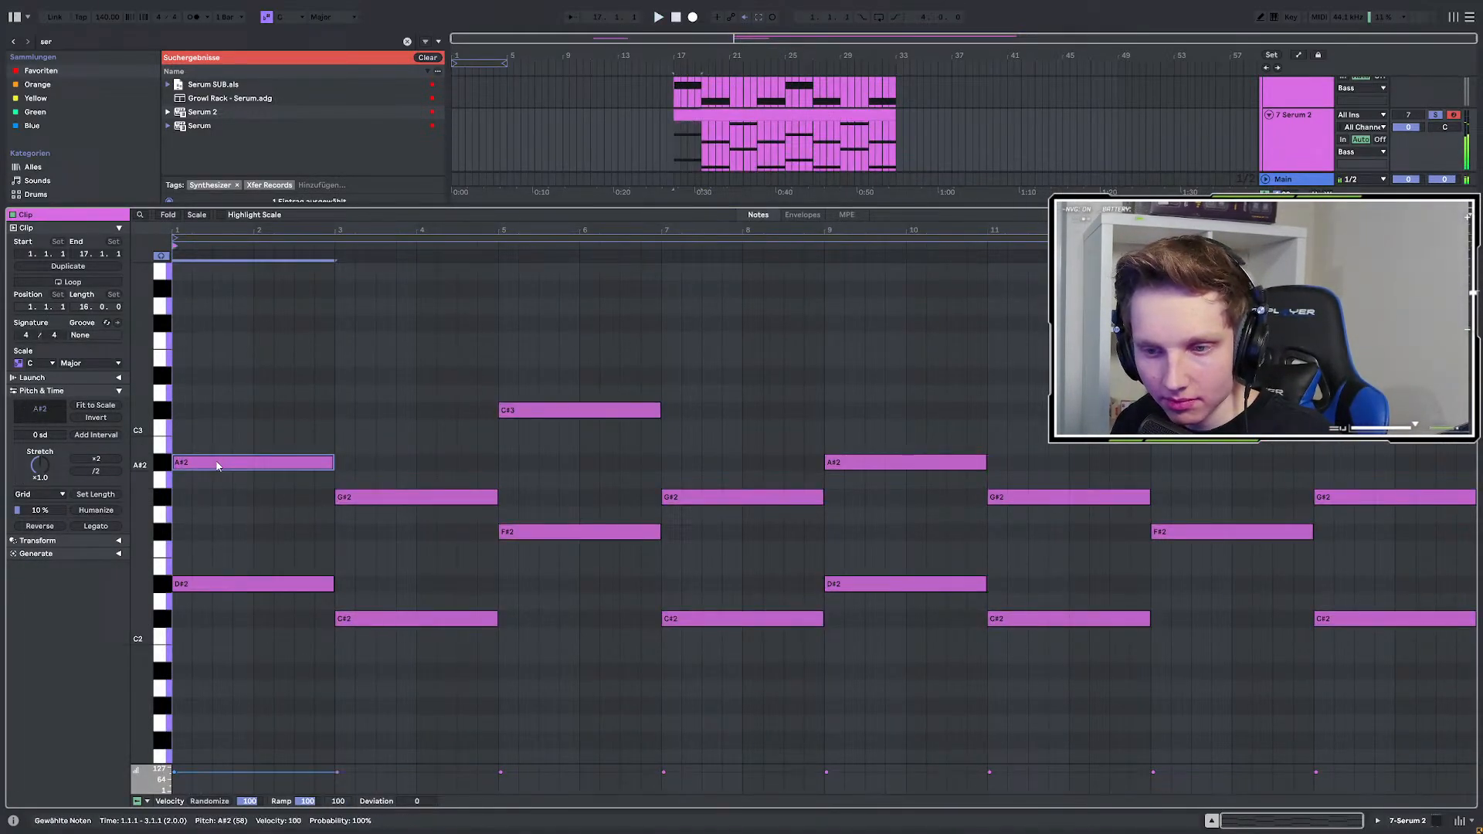
left_click_drag(202, 464, 205, 413)
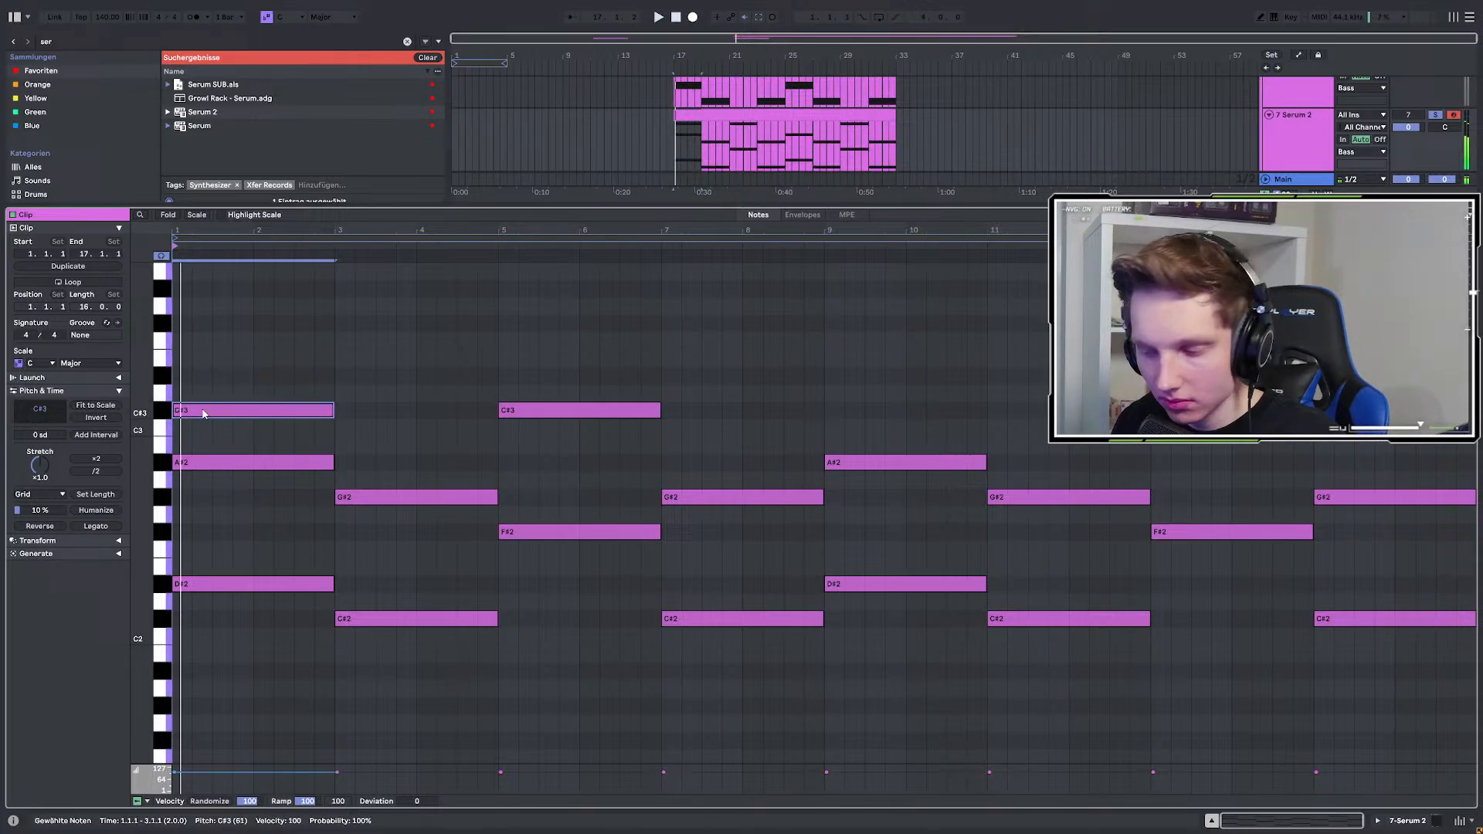
Raise the first chord's top note to G#3 and add an F3 note on top of the second chord.
key("shift+Up")
left_click_drag(197, 276, 358, 414)
key("space")
left_click(704, 143)
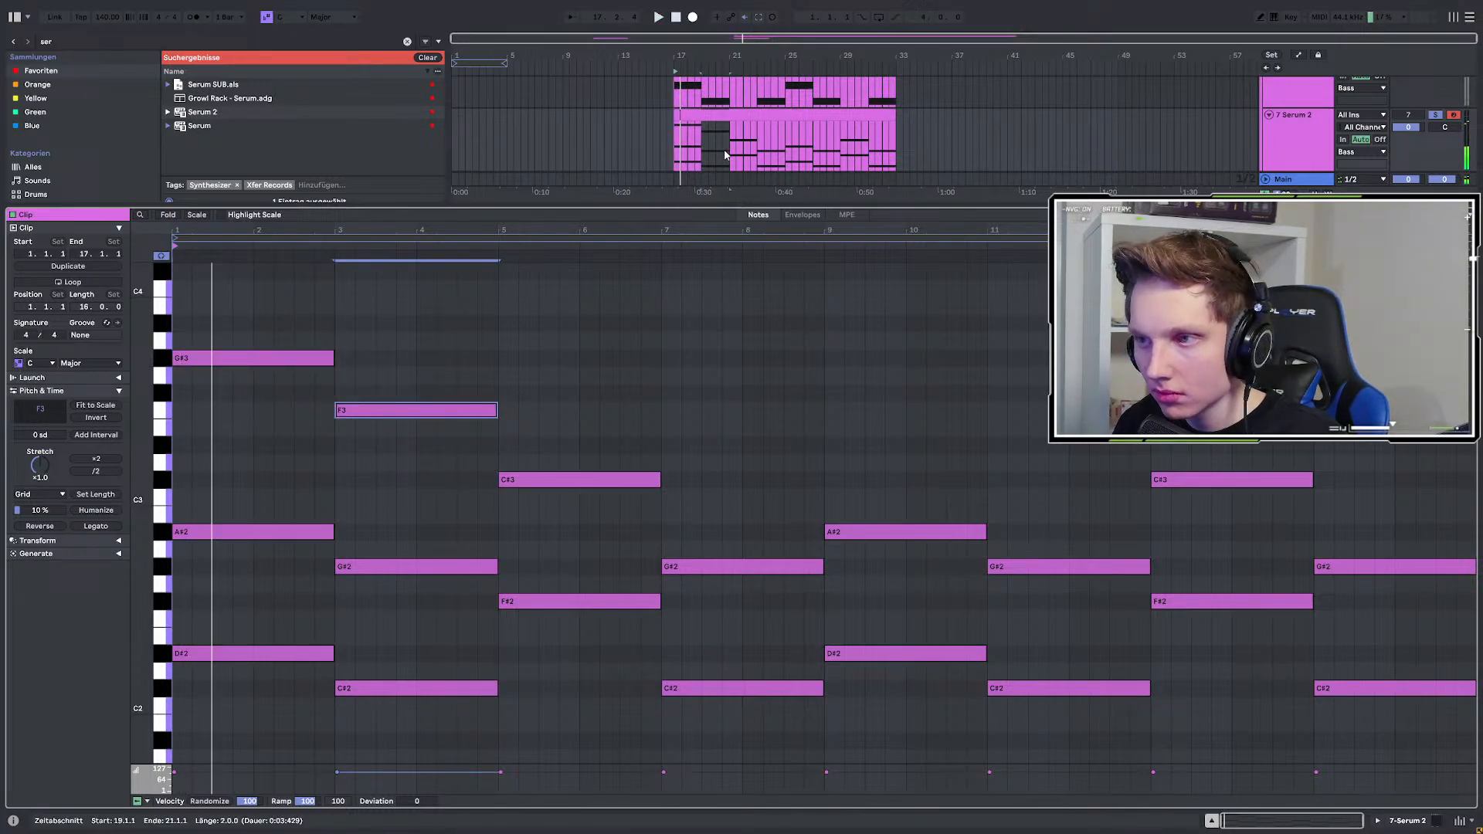
Stop playback and move the new layer's clip so it starts at bar 33 instead of bar 17.
left_click(704, 118)
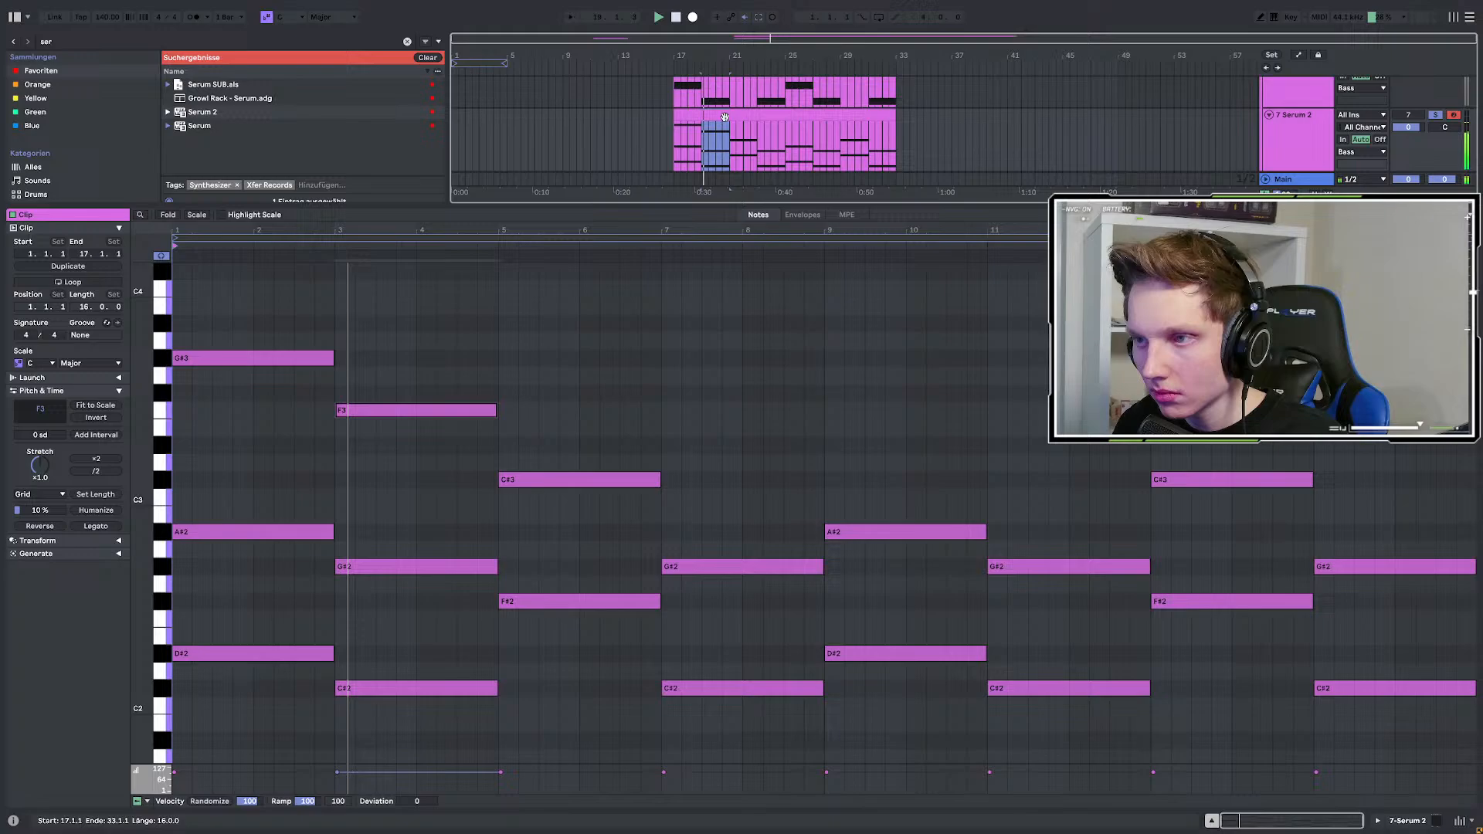
key("space")
mouse_move(704, 118)
left_mouse_down()
mouse_move(921, 133)
mouse_move(674, 147)
mouse_move(675, 163)
mouse_move(834, 117)
mouse_move(920, 119)
left_mouse_up()
key("ctrl+z")
left_click(889, 138)
left_click(915, 116)
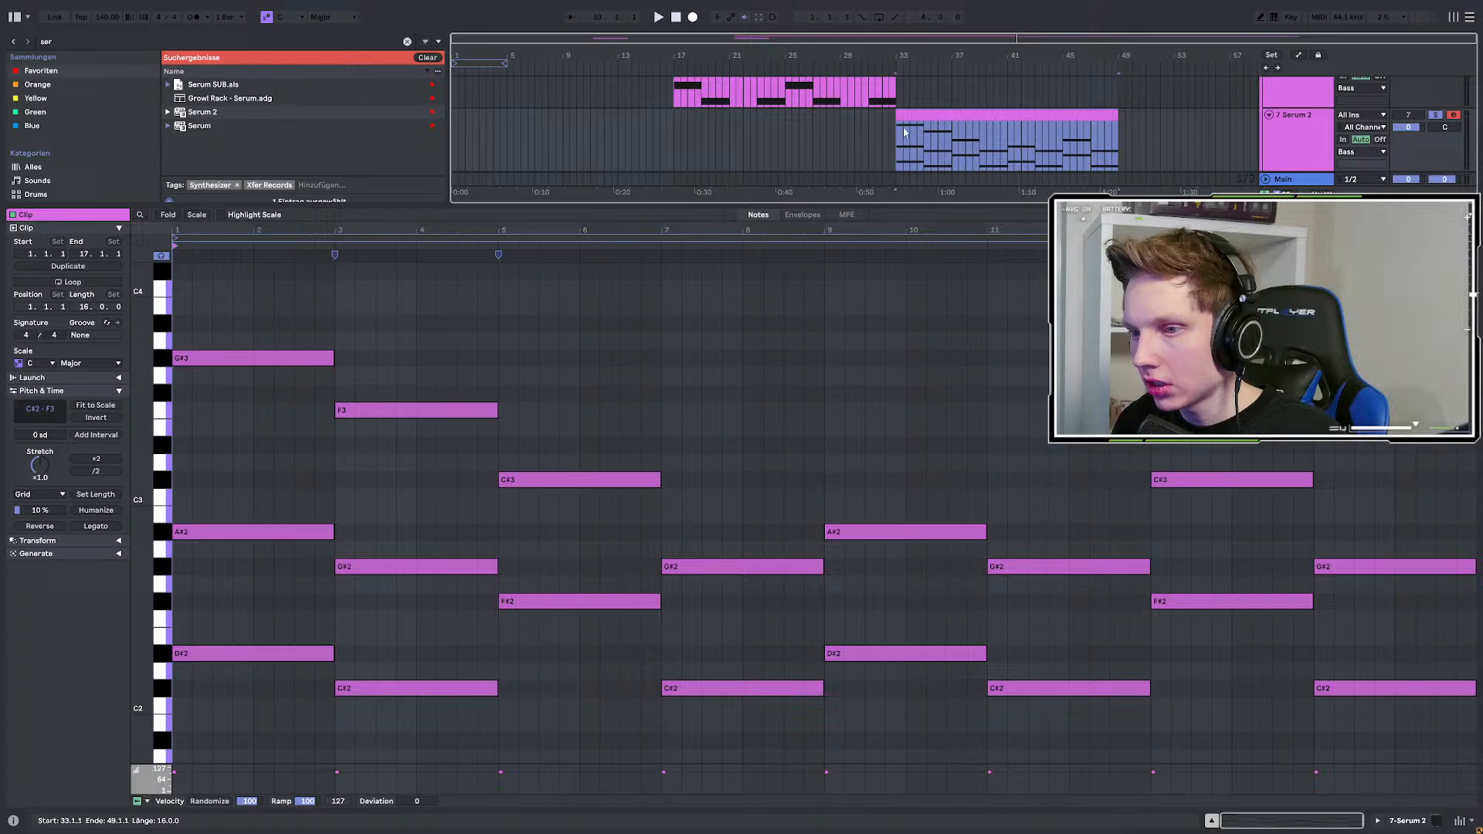
Compress all notes in the clip to half their duration and play the result.
left_click(639, 332)
left_click(96, 471)
key("space")
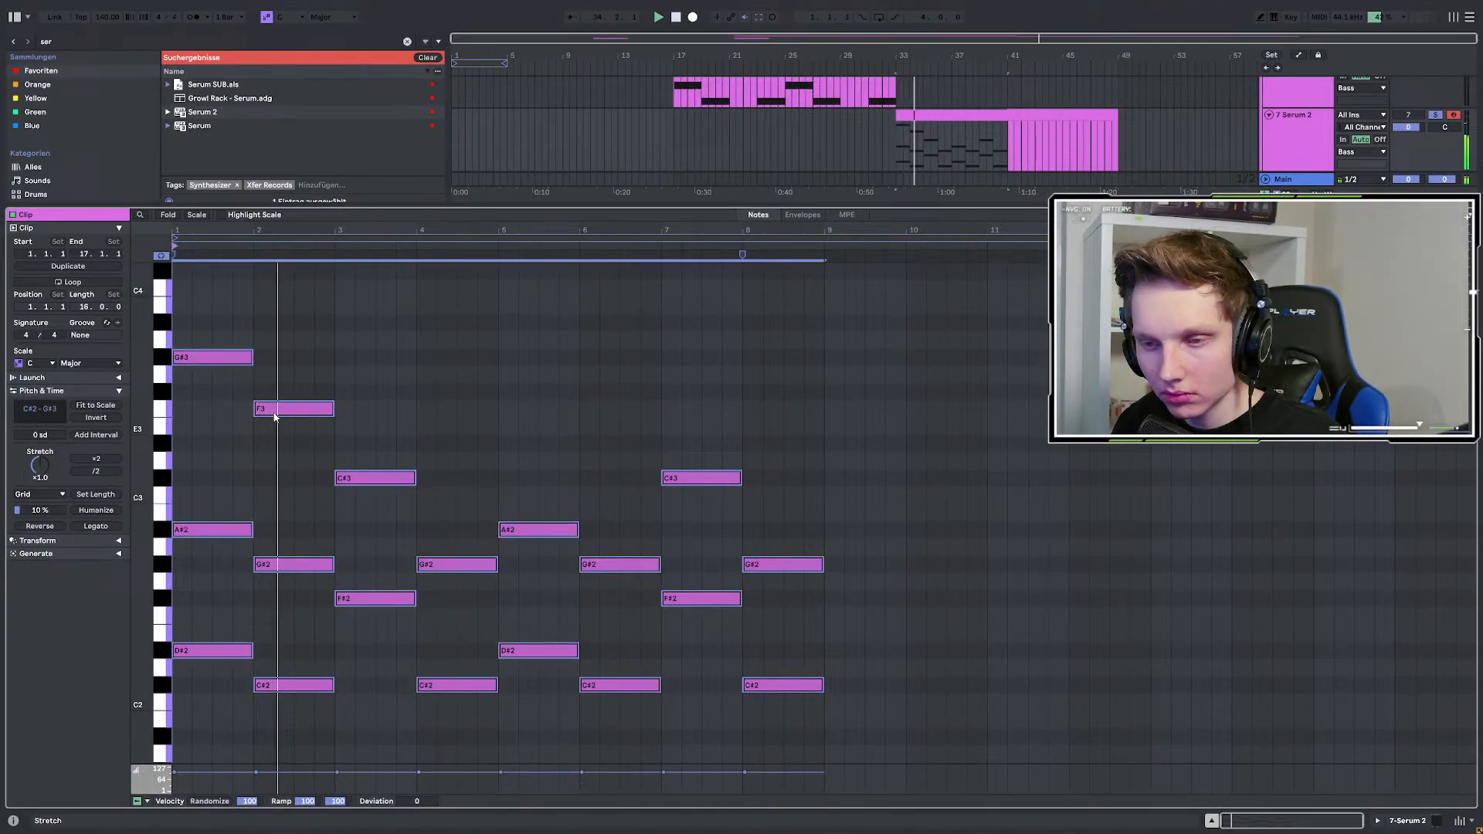
left_click(355, 390)
scroll(359, 480, "down", 1)
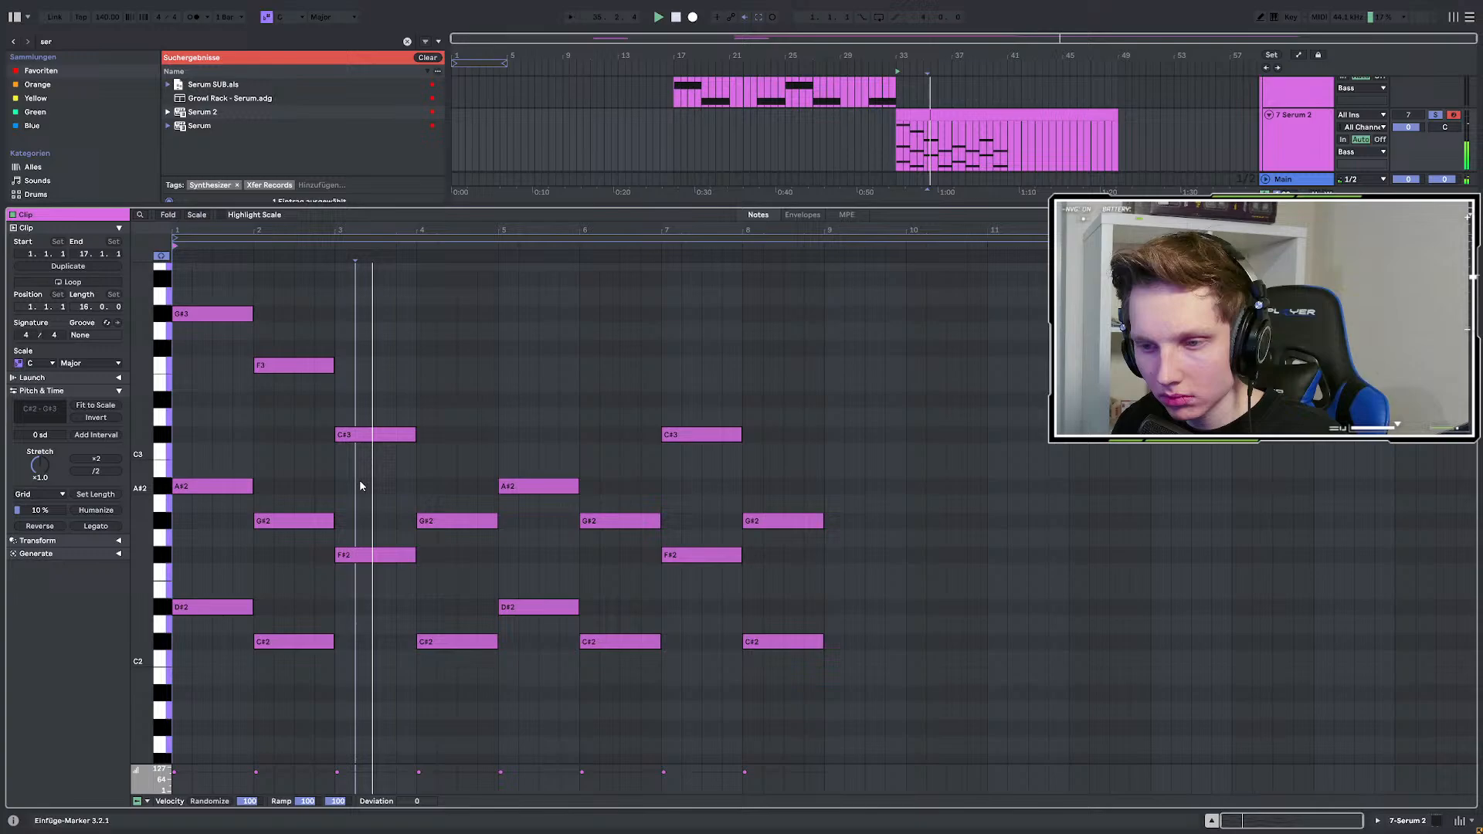
scroll(363, 511, "up", 3)
key("space")
scroll(371, 479, "down", 2)
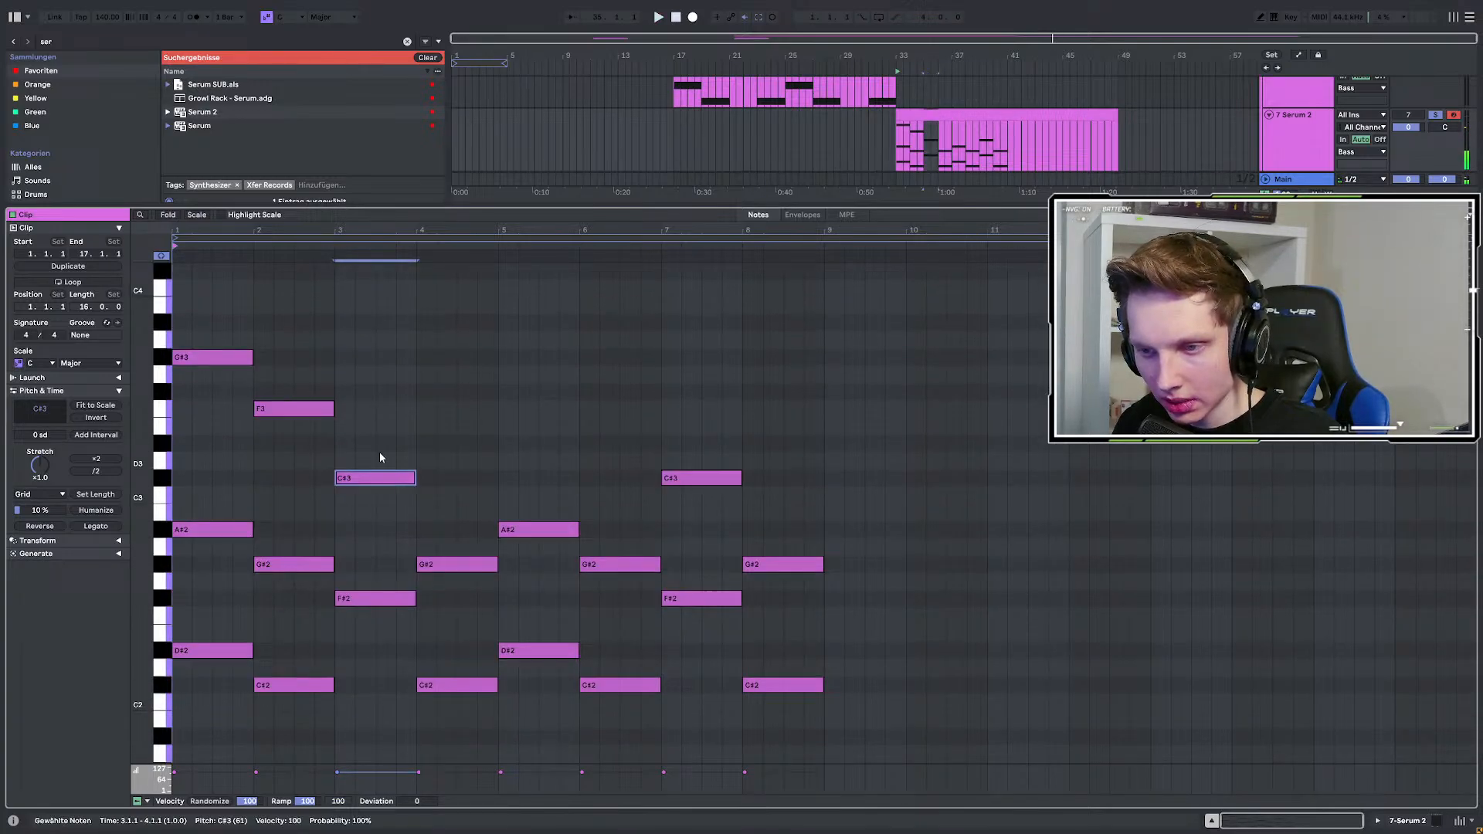
Delete every chord after the second one in the clip and move the second chord out to beat 3.4.
left_click_drag(371, 431, 373, 653)
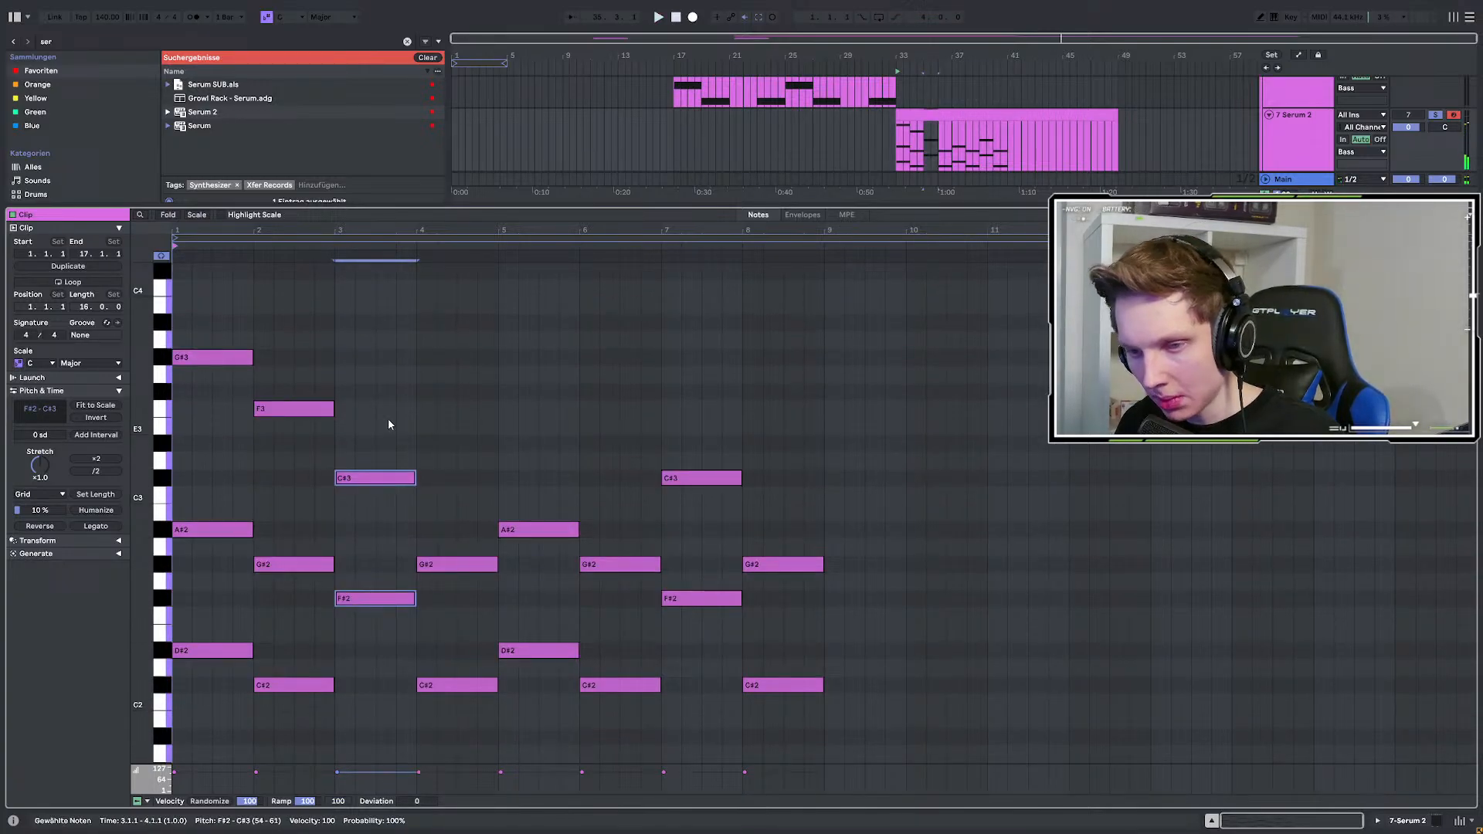
mouse_move(387, 419)
left_mouse_down()
mouse_move(930, 764)
mouse_move(776, 767)
mouse_move(393, 646)
left_mouse_up()
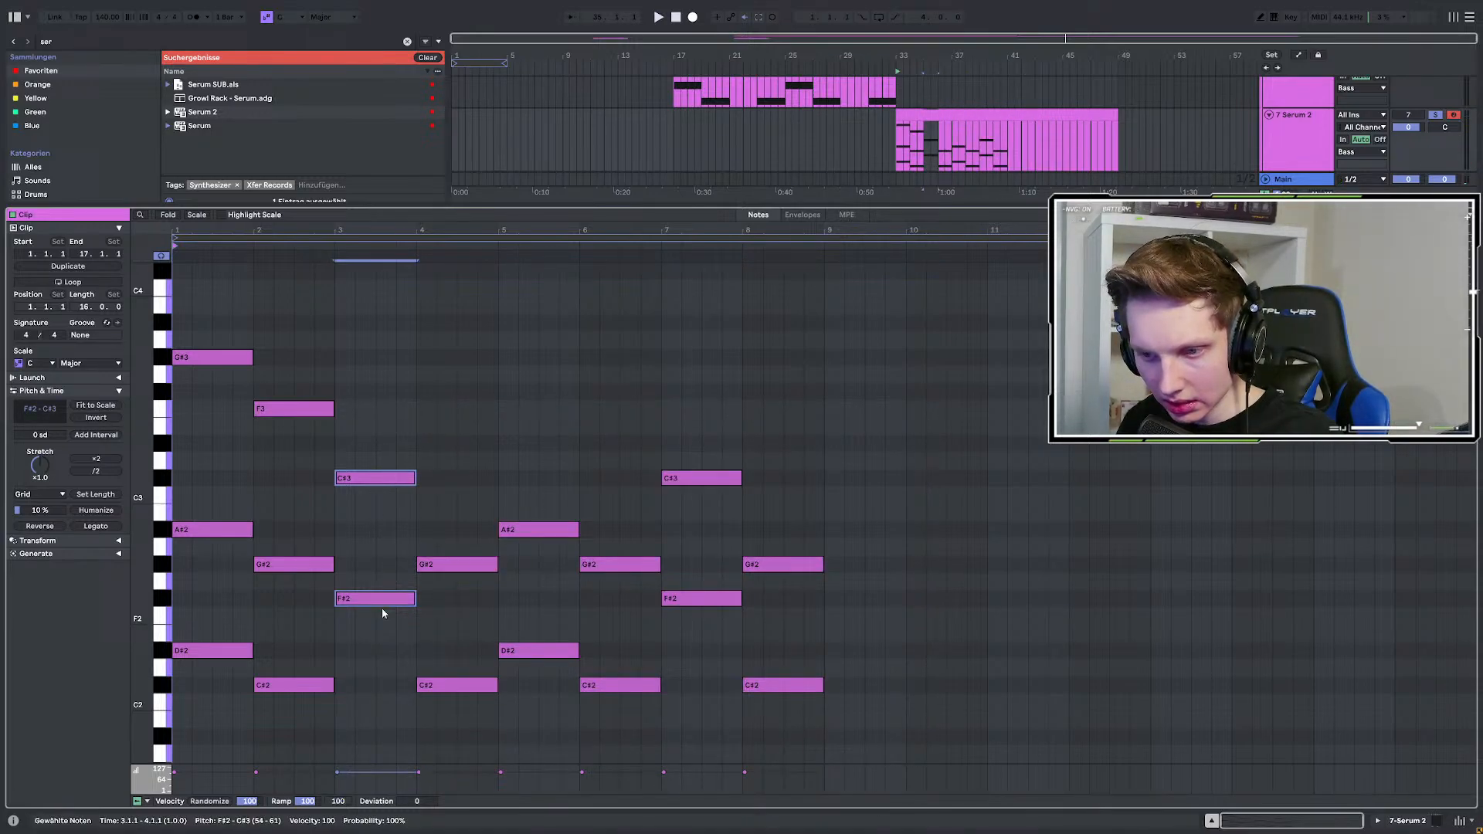
key("Delete")
left_click_drag(434, 414, 1017, 767)
key("Delete")
left_click_drag(330, 382, 426, 695)
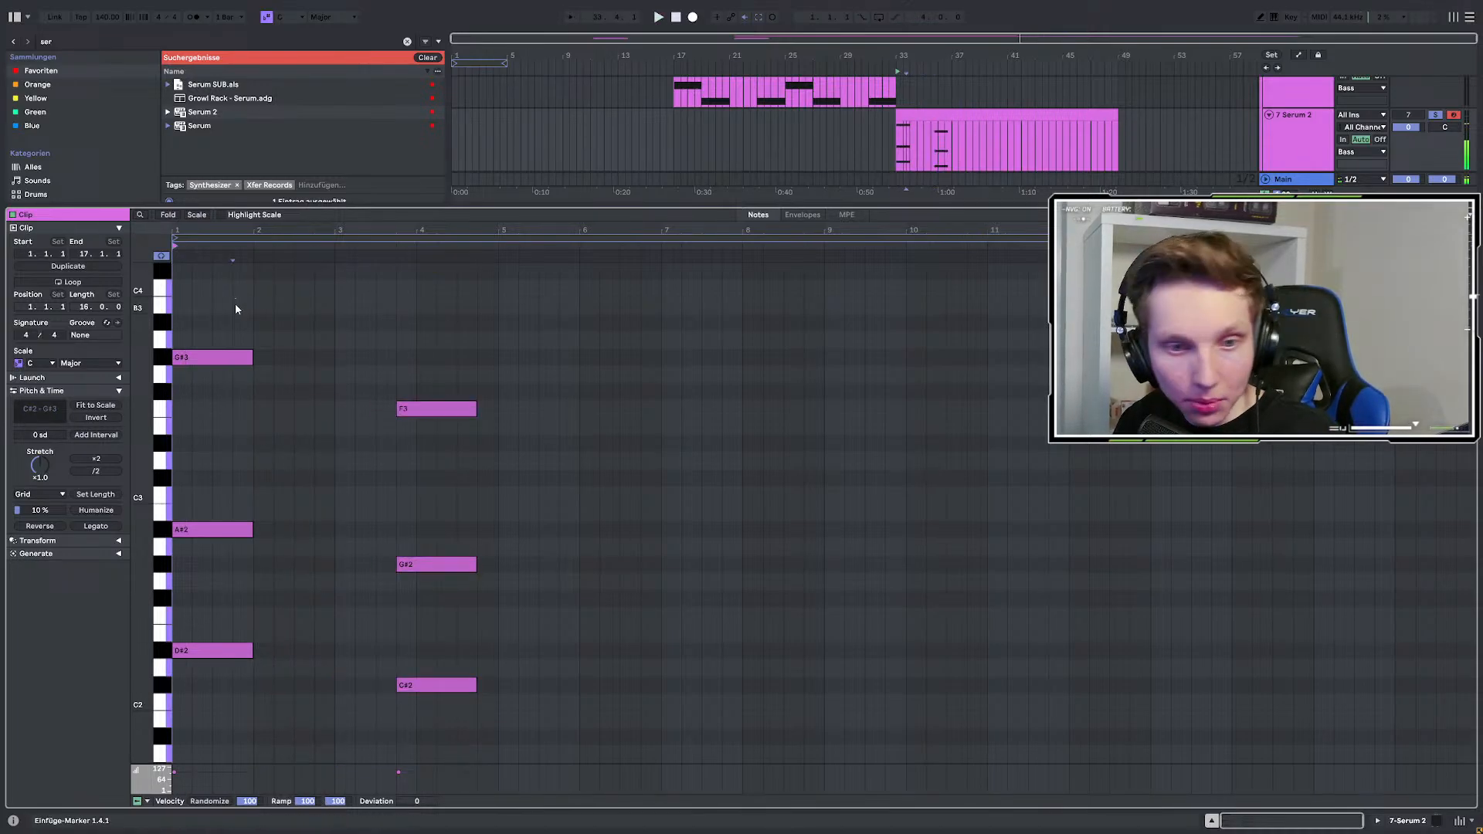
Shorten the first chord to two beats, place a copy of it at 1.4.1 and play the pattern.
left_click_drag(235, 304, 226, 712)
key("space")
key("space")
mouse_move(251, 651)
left_mouse_down()
mouse_move(211, 653)
mouse_move(263, 650)
left_mouse_up()
key("space")
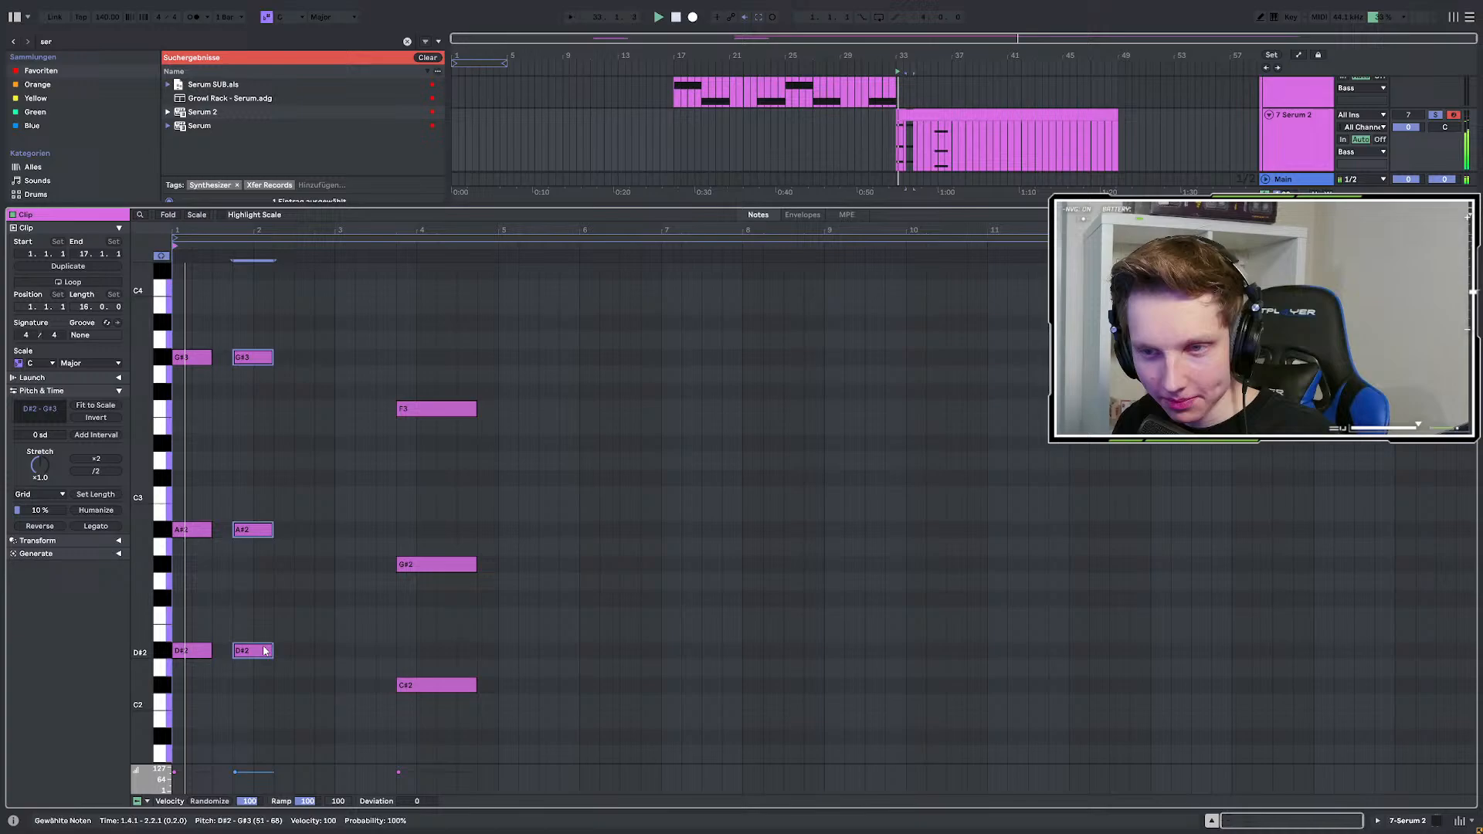
key("space")
Shorten the first chord to one beat and place a copy of it at 1.2.3.
left_click_drag(201, 315, 215, 683)
scroll(203, 669, "up", 1)
scroll(202, 669, "up", 5)
scroll(305, 672, "down", 2)
left_click_drag(187, 378, 257, 380)
key("space")
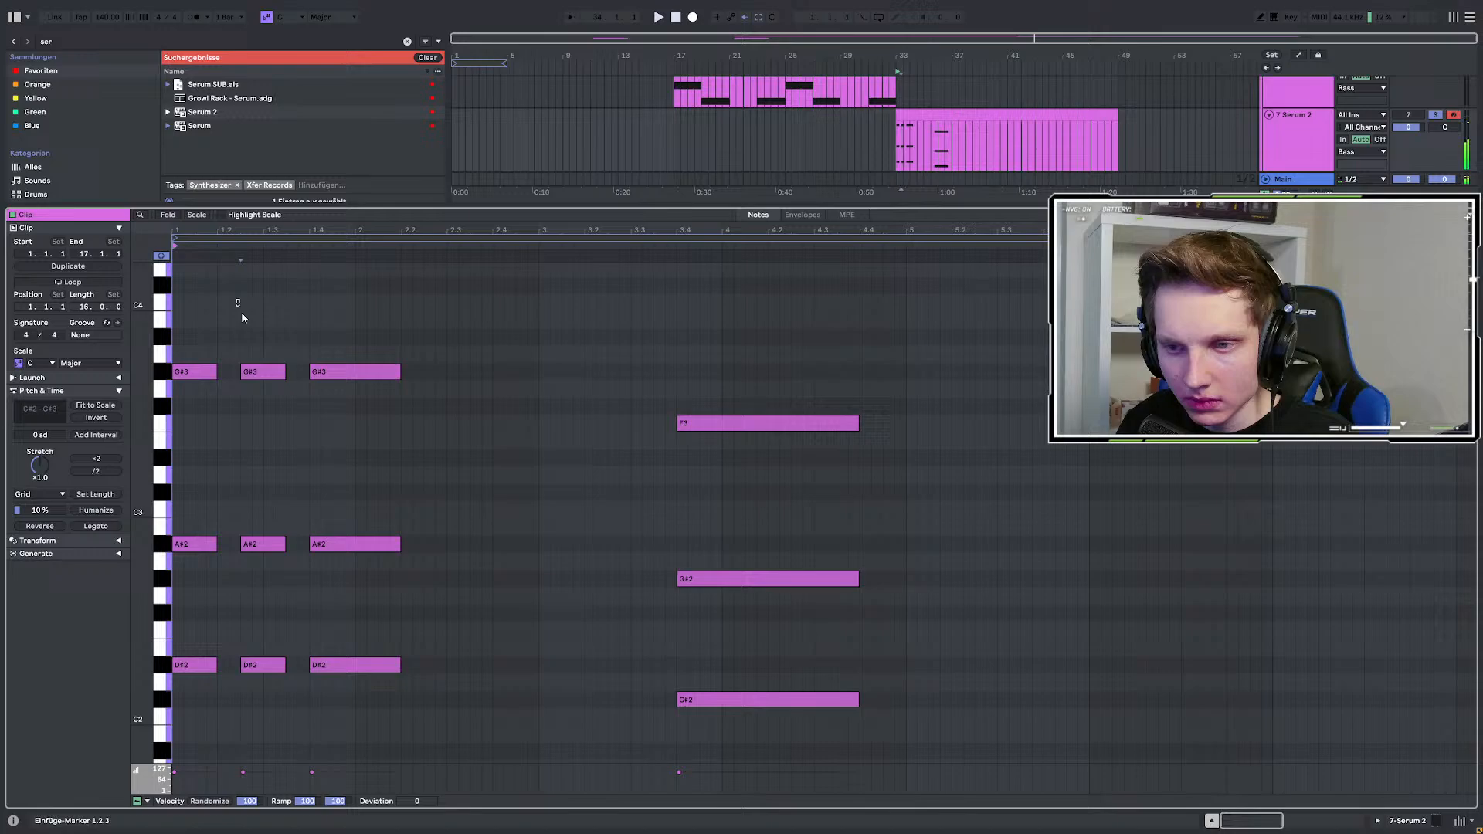
Shorten the first and third chord hits to two sixteenths and add matching hits at 1.1.4 and 1.3.2.
left_click_drag(206, 316, 224, 667)
key("space")
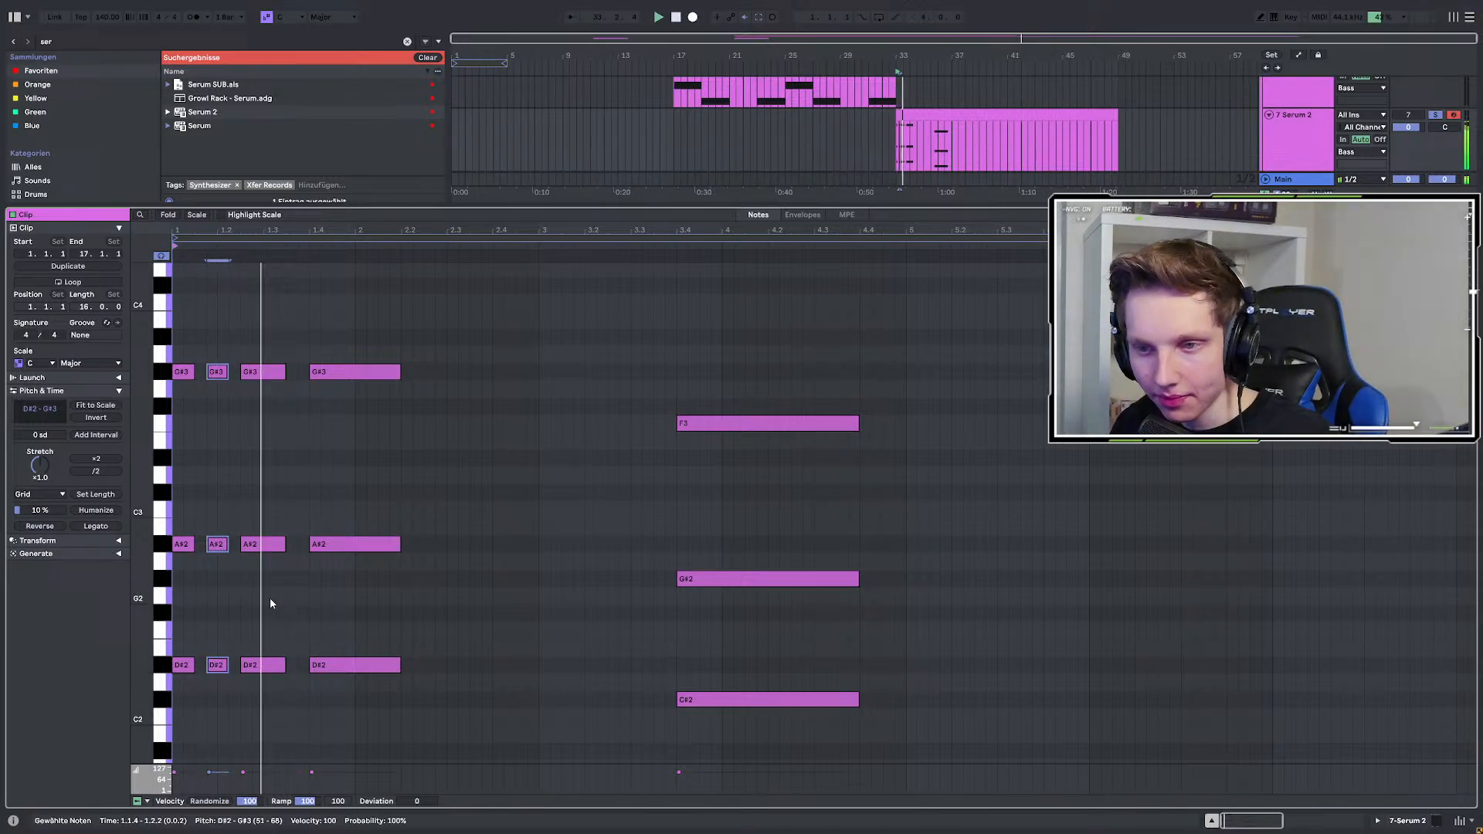
key("space")
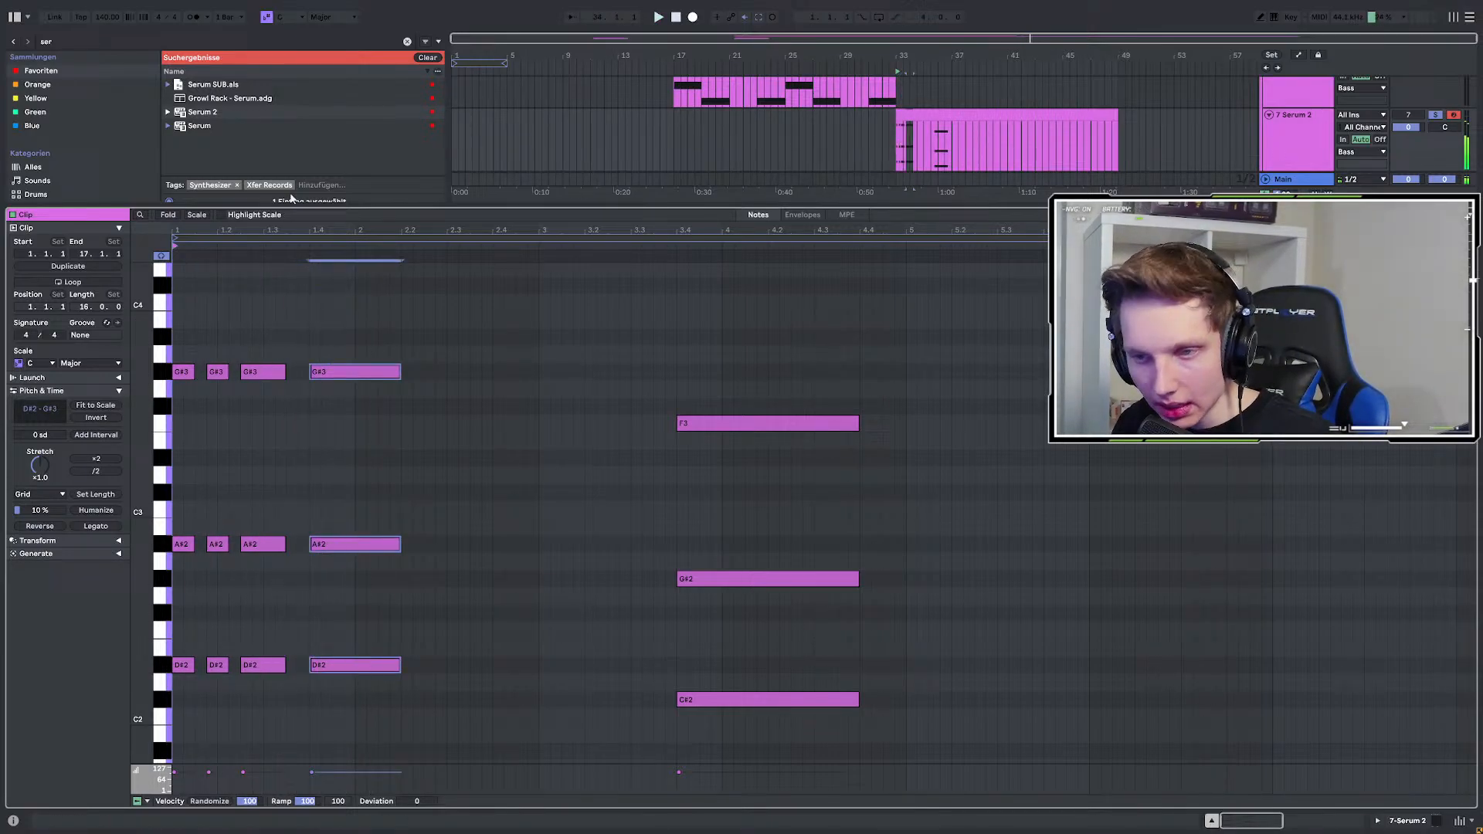
left_click_drag(278, 340, 285, 669)
key("space")
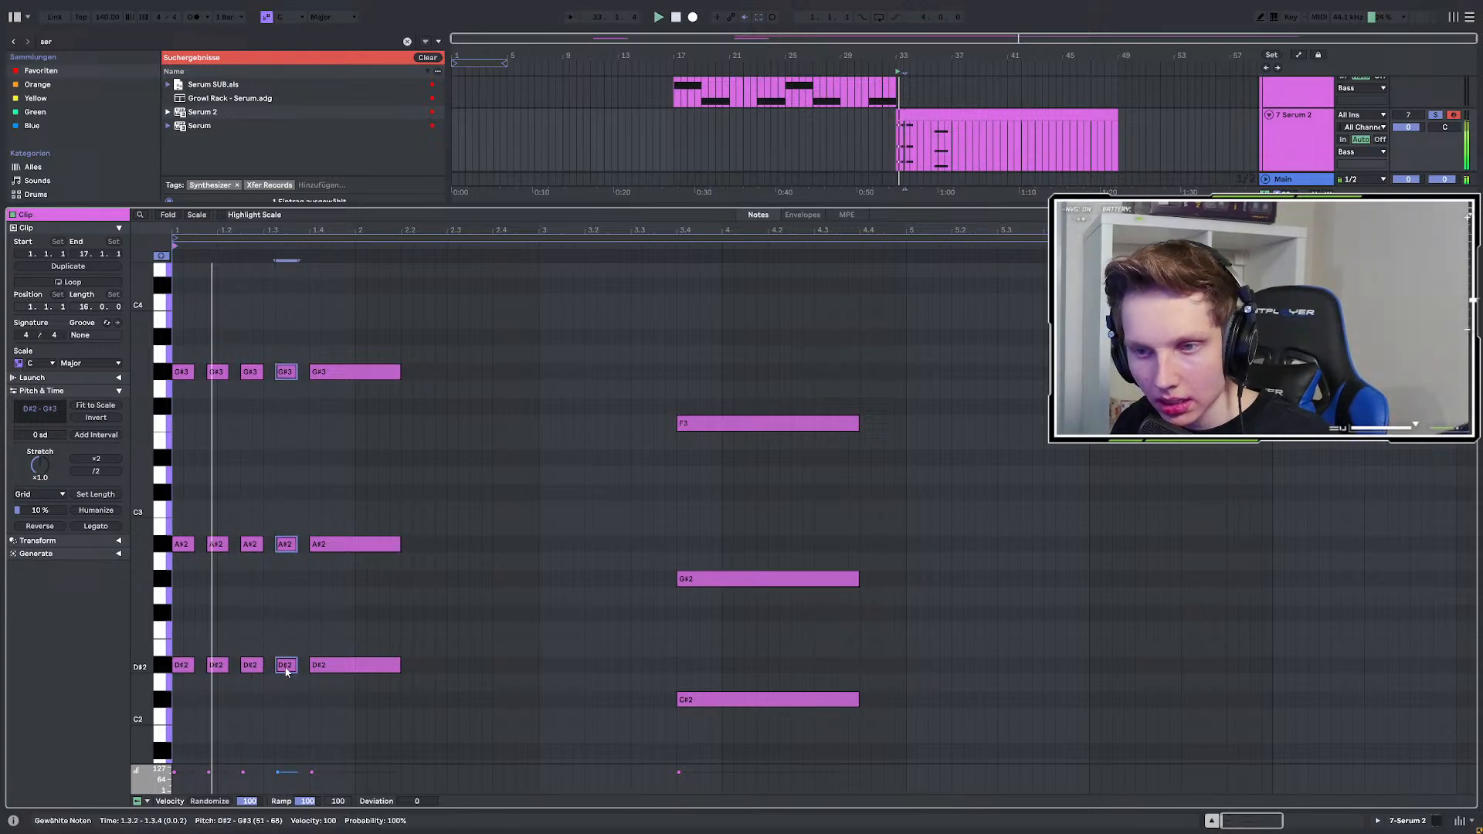
Trim the last D#2 chord hit to end at bar 2 and move the C#2–G#2–F3 chord to start there.
left_click_drag(354, 336, 351, 672)
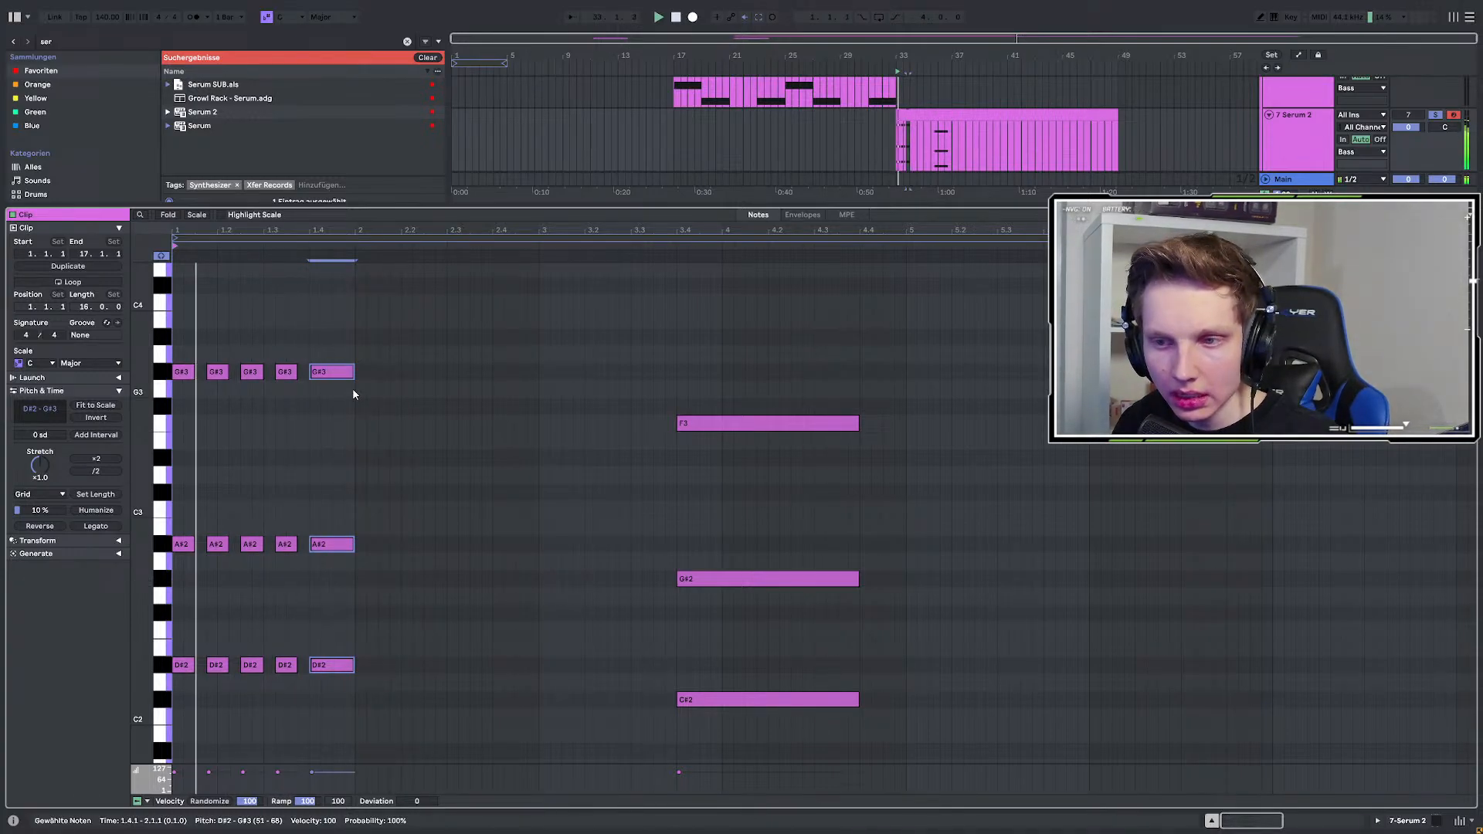
left_click_drag(705, 376, 716, 702)
left_click_drag(423, 714, 392, 698)
key("space")
left_click(630, 687)
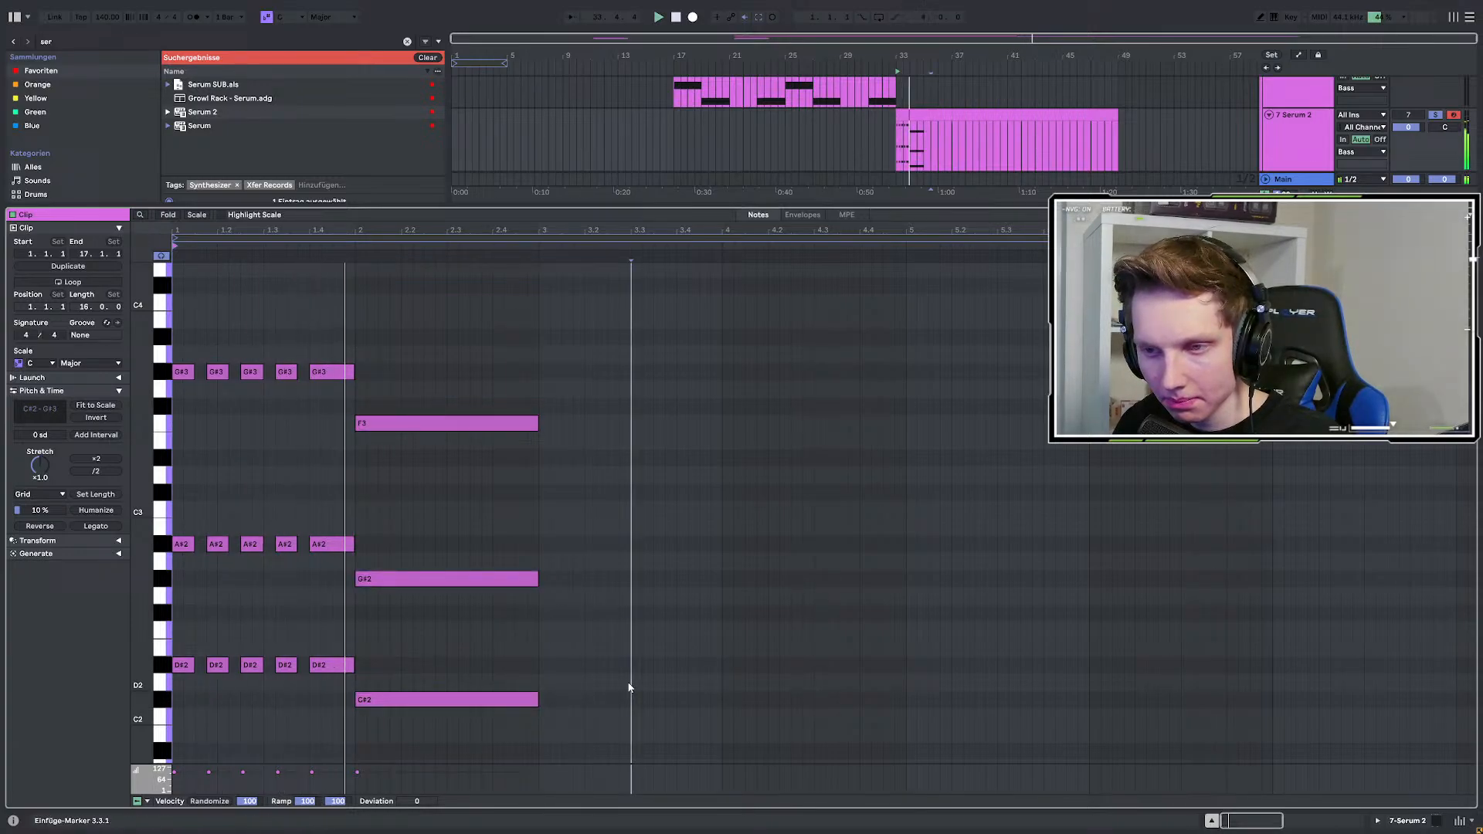
Repeat bar 1's rhythm with the C#2–G#2–F3 chord in bar 2, using four short hits and a one-beat hit at 2.4.1.
left_click_drag(419, 387, 442, 803)
left_click_drag(536, 703, 433, 701)
key("space")
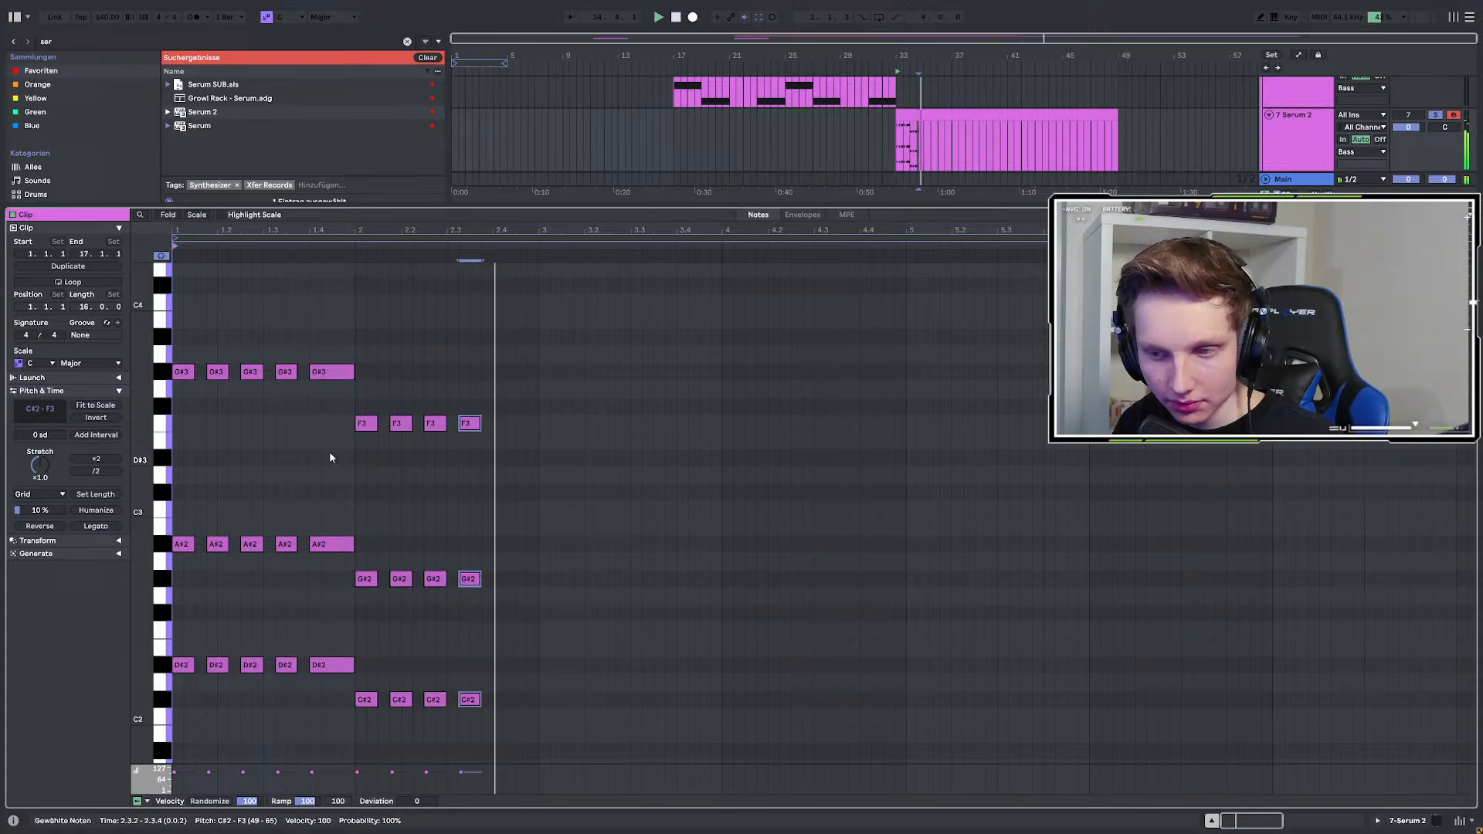
key("space")
left_click_drag(472, 387, 481, 684)
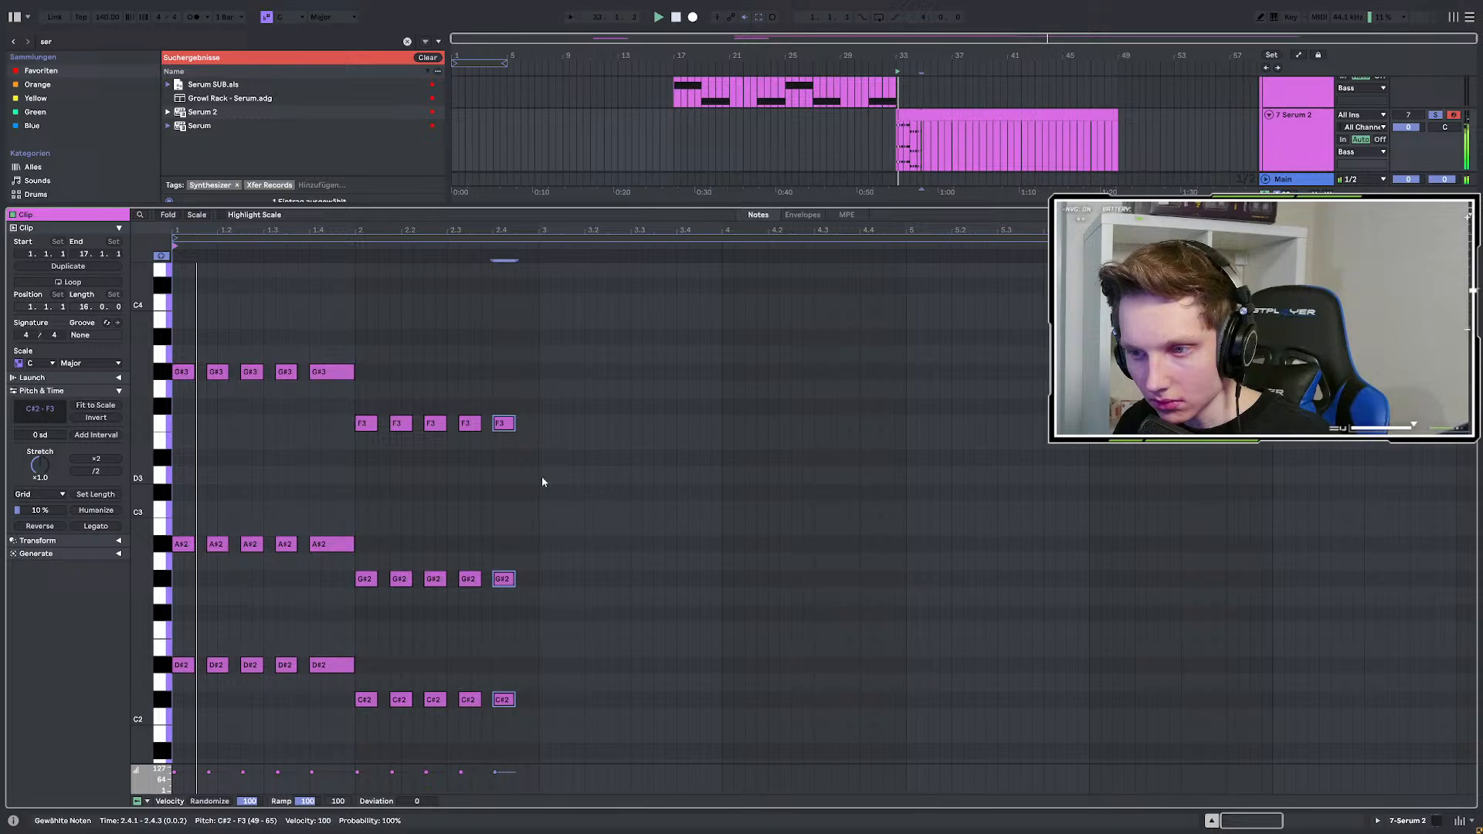
left_click_drag(515, 425, 538, 425)
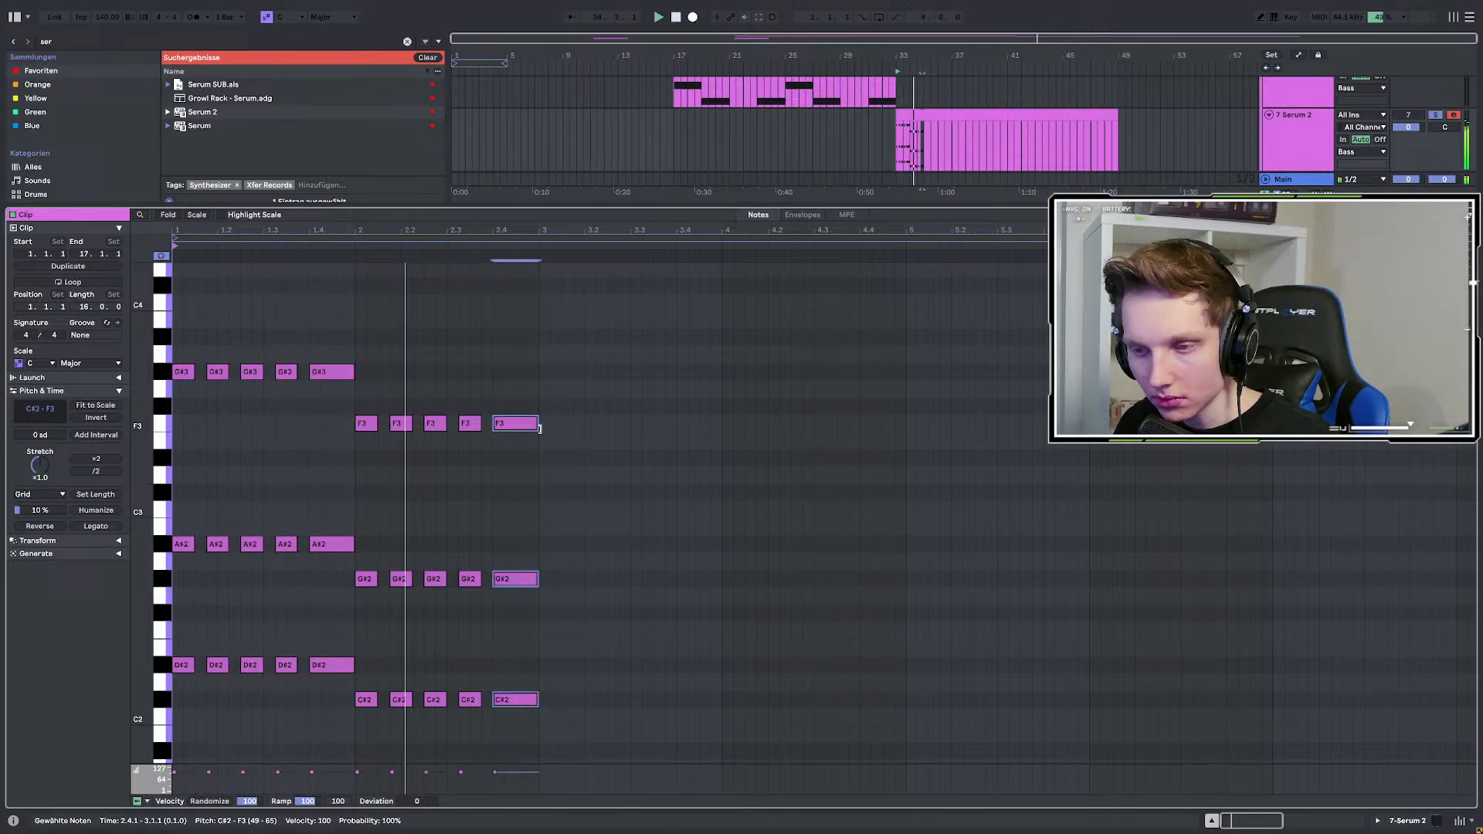
Play the two-bar pattern and add a C#3 note two sixteenths long at 3.1.1.
scroll(568, 499, "up", 2)
scroll(568, 499, "down", 4)
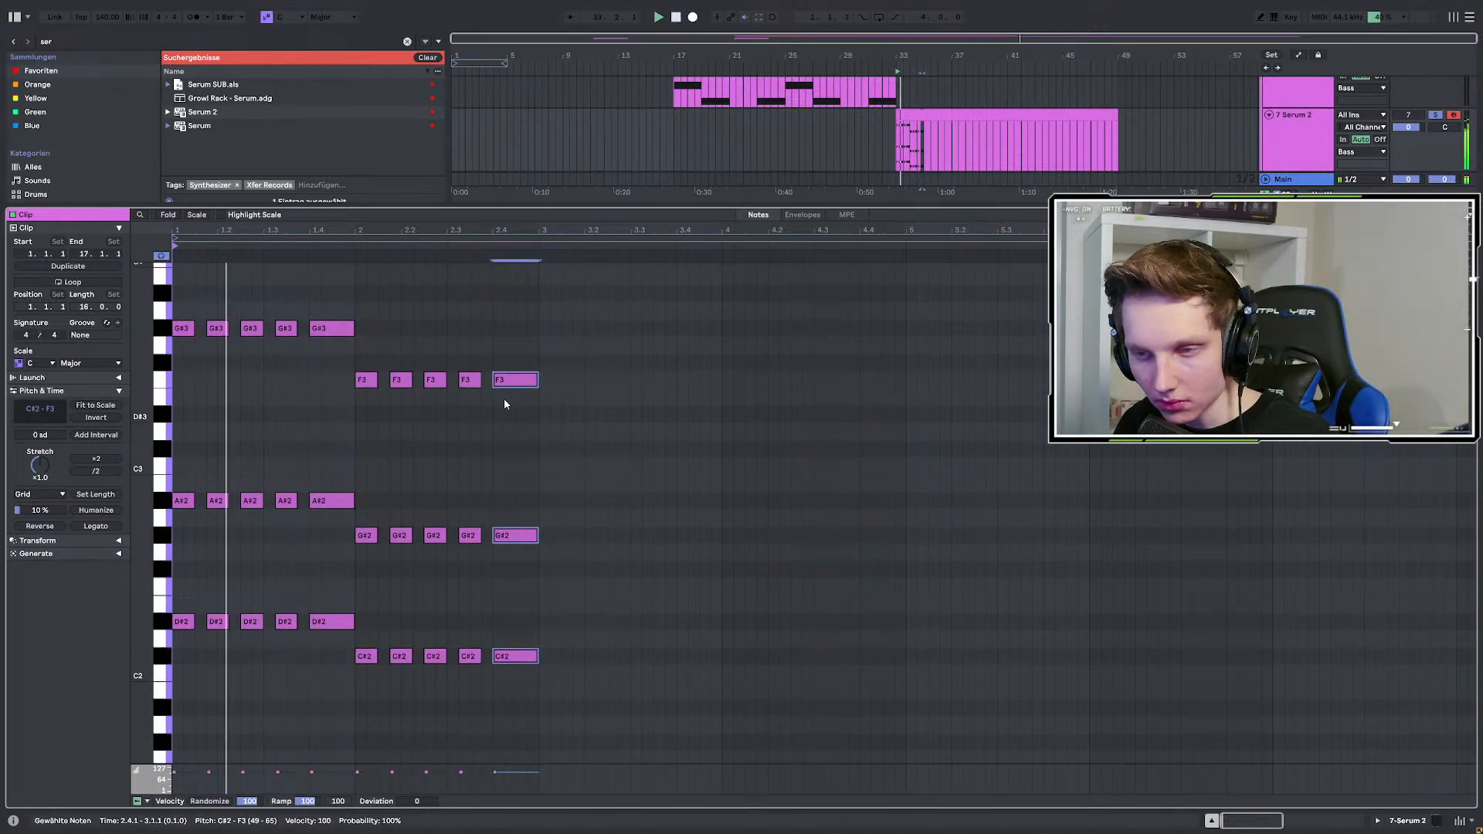
left_click(930, 143)
key("space")
scroll(558, 511, "up", 3)
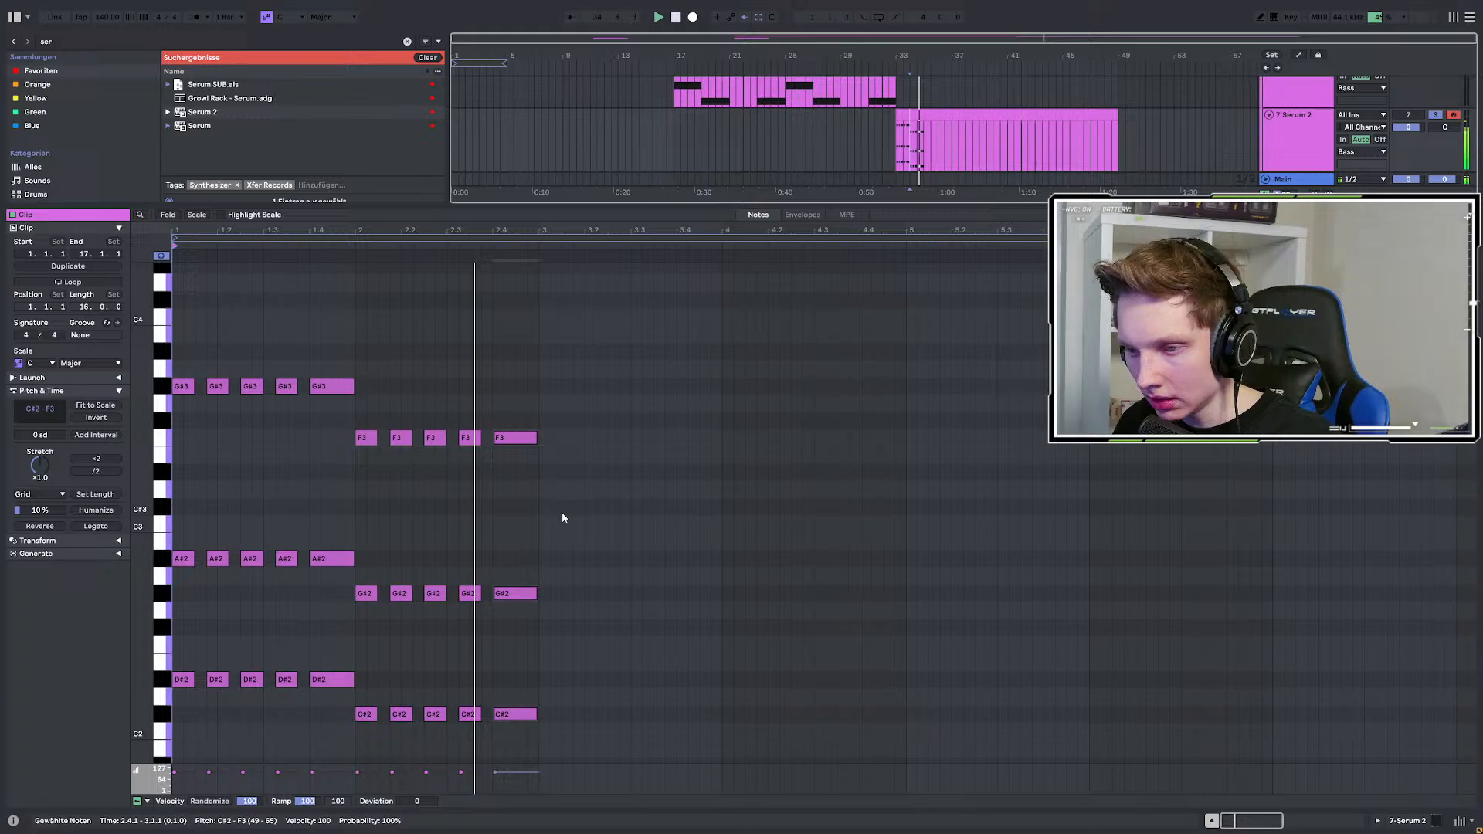
left_click(532, 595)
key("space")
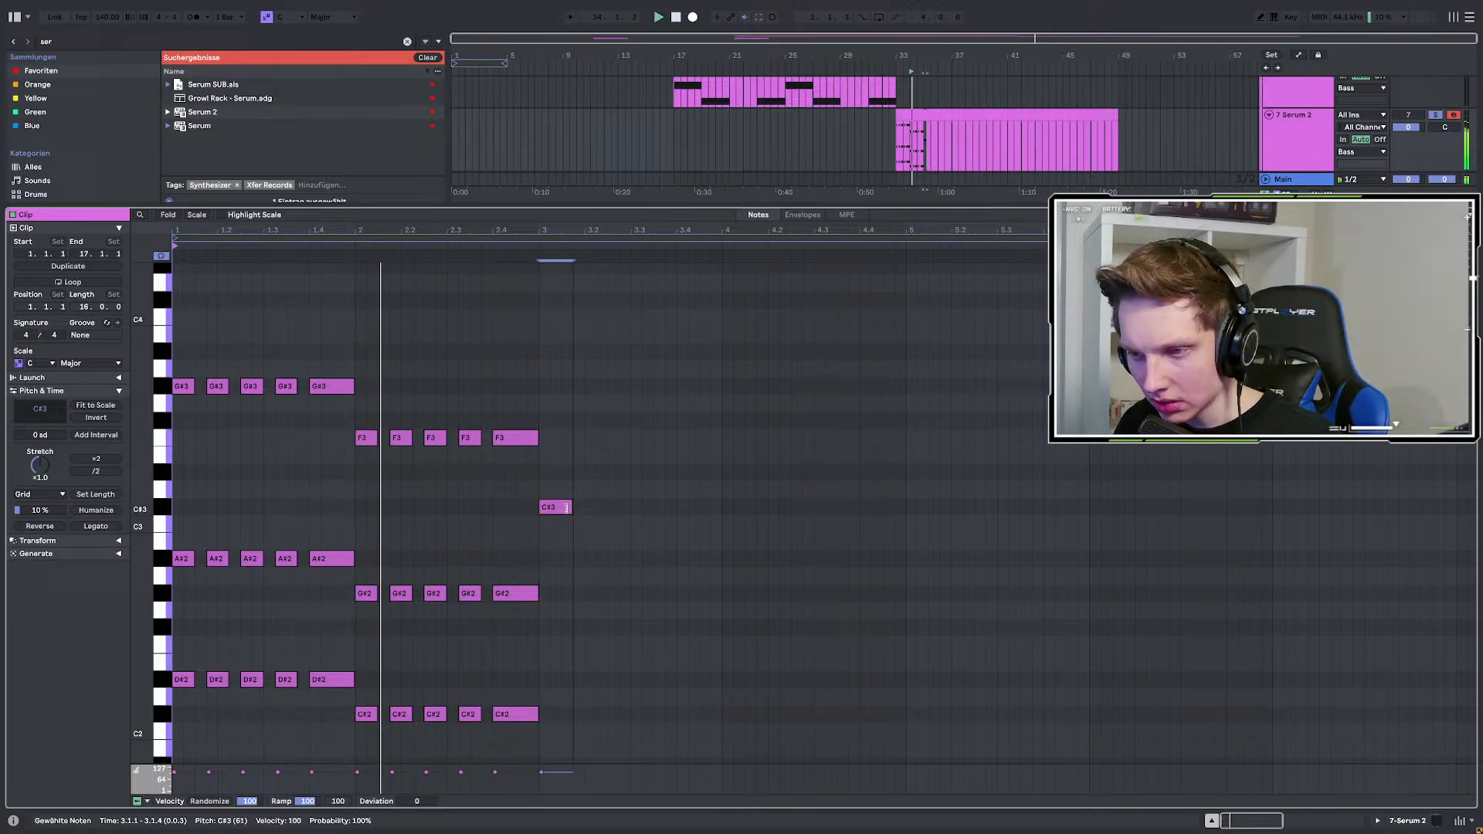
left_click_drag(566, 507, 550, 508)
key("space")
Fill bar 3 with the five-hit rhythm on C#3 and F2, and play it.
left_click_drag(367, 413, 551, 458)
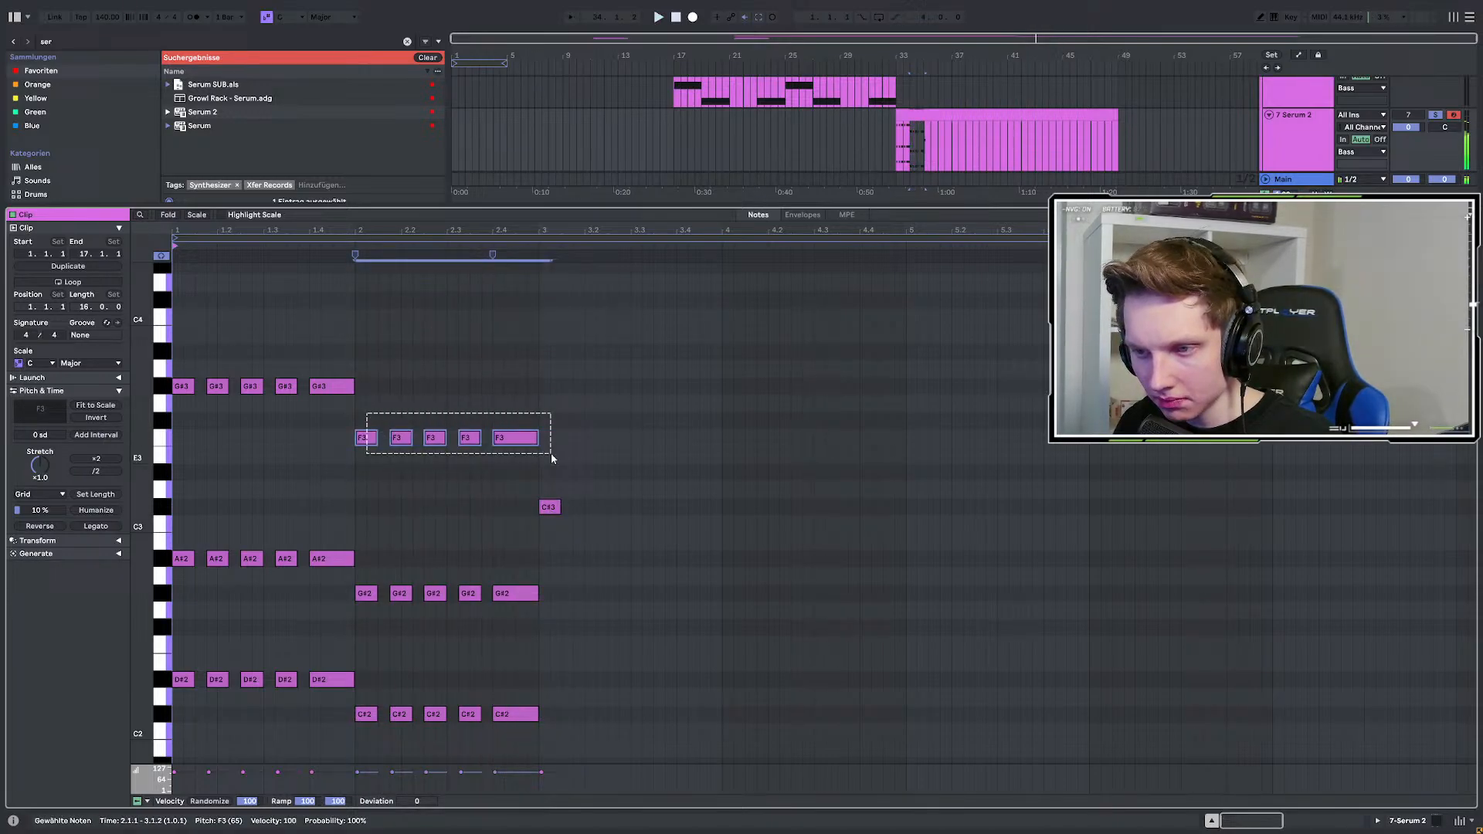
left_click_drag(360, 442, 553, 644)
key("space")
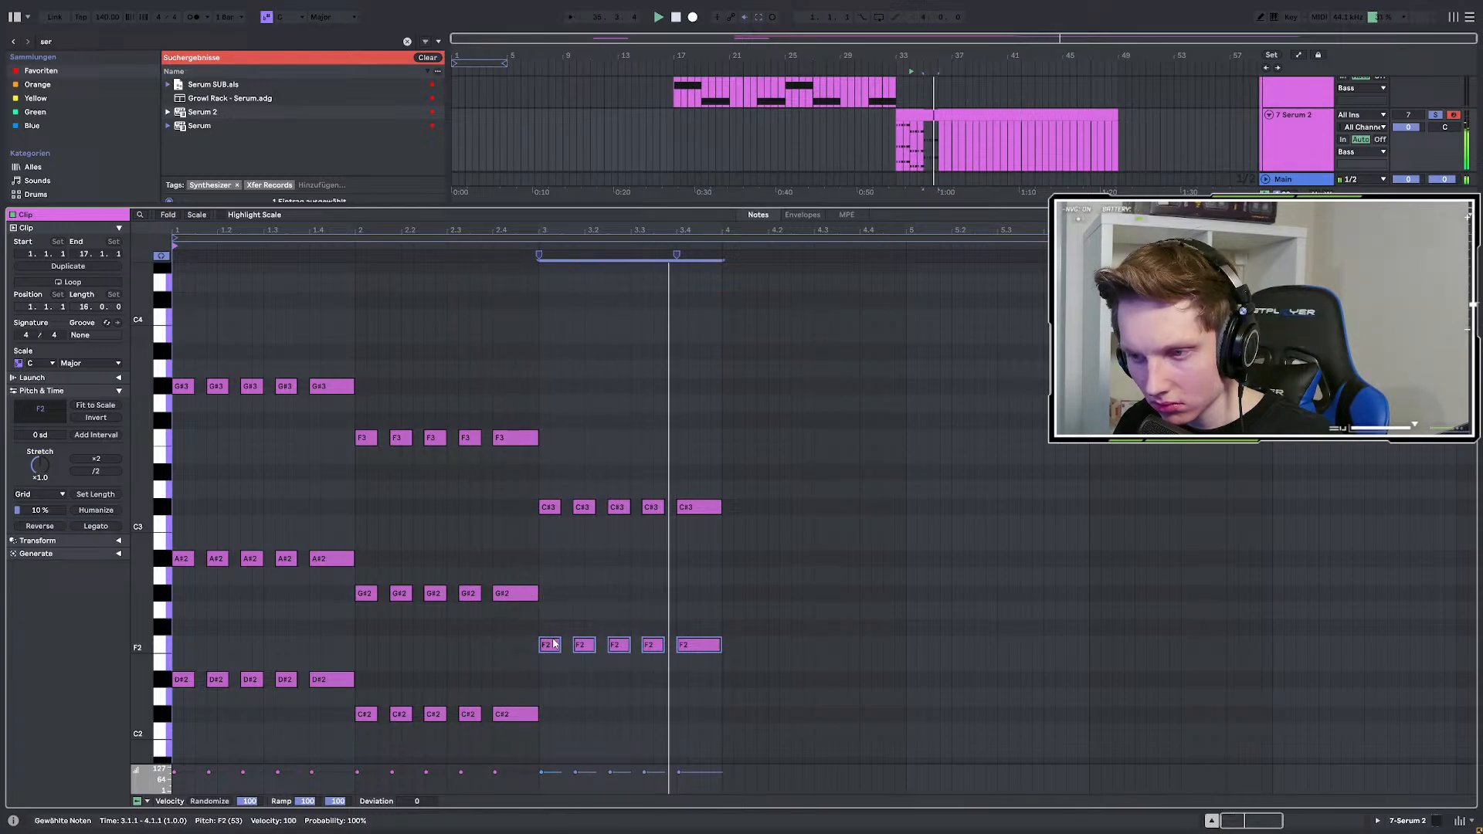
key("space")
Copy bar 3's row of C#3 notes up to G#3 and play the result.
left_click_drag(547, 477, 838, 525)
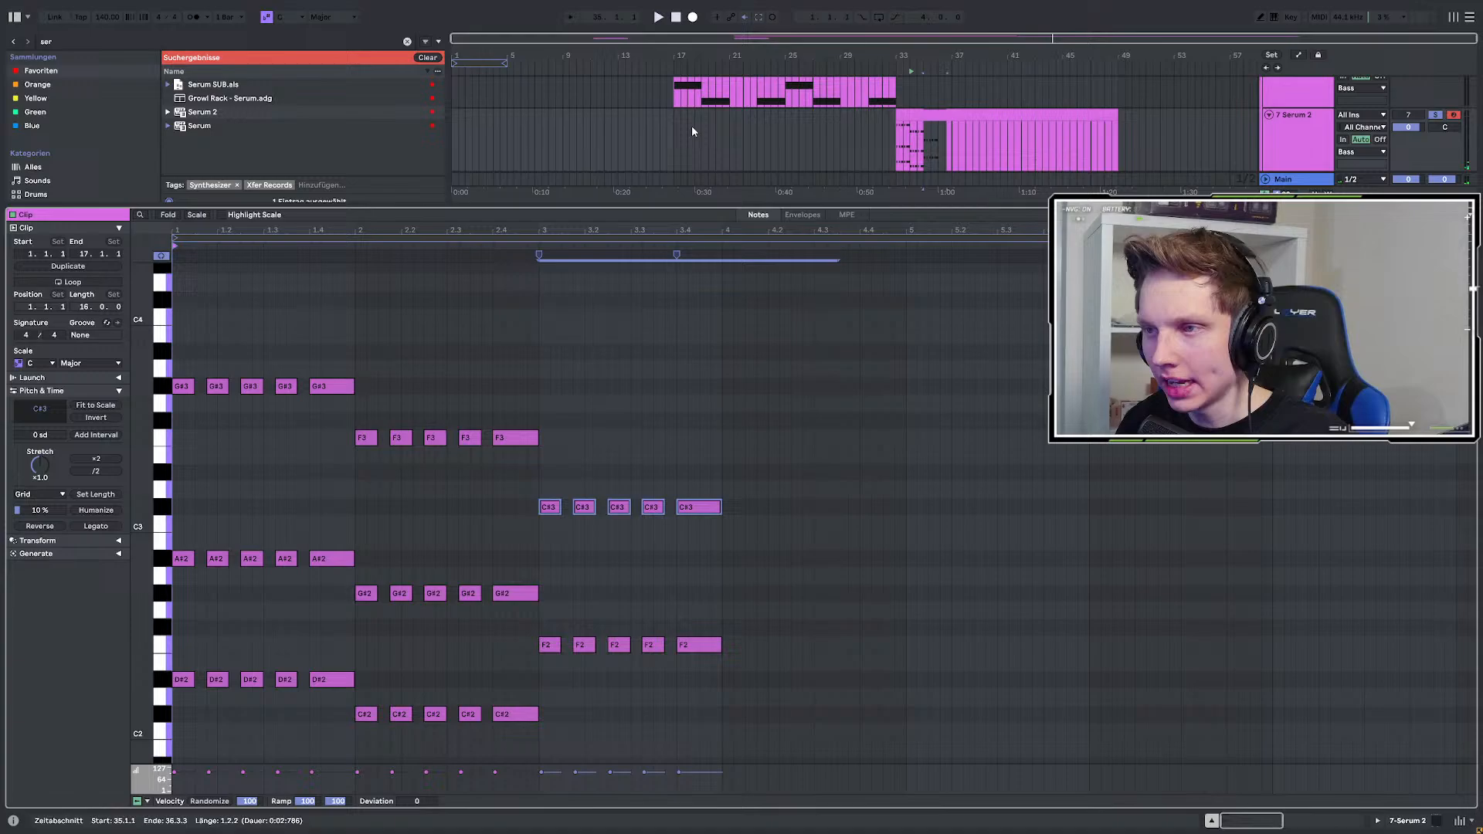
key("space")
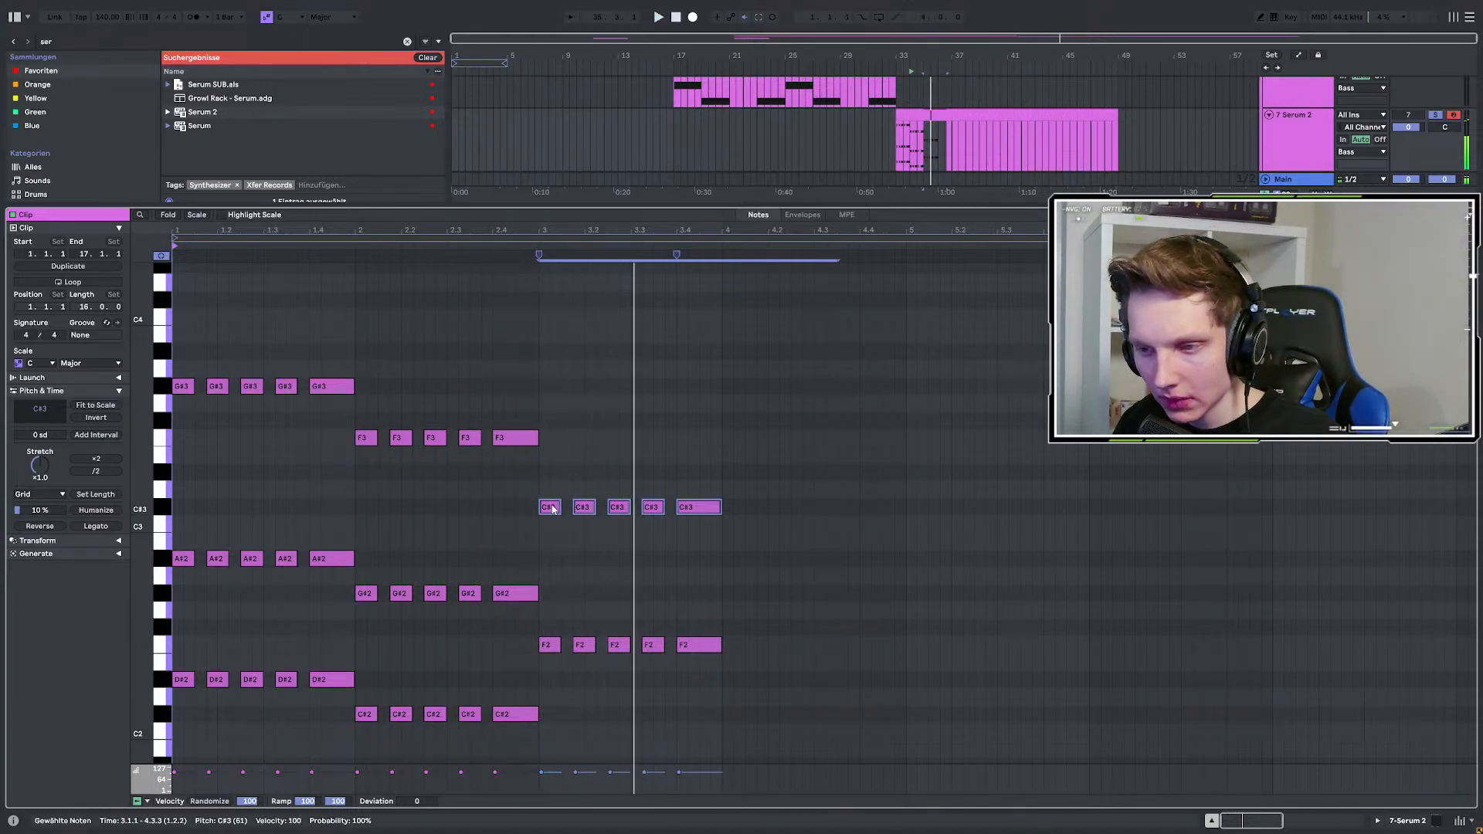
key("space")
left_click_drag(551, 506, 549, 396)
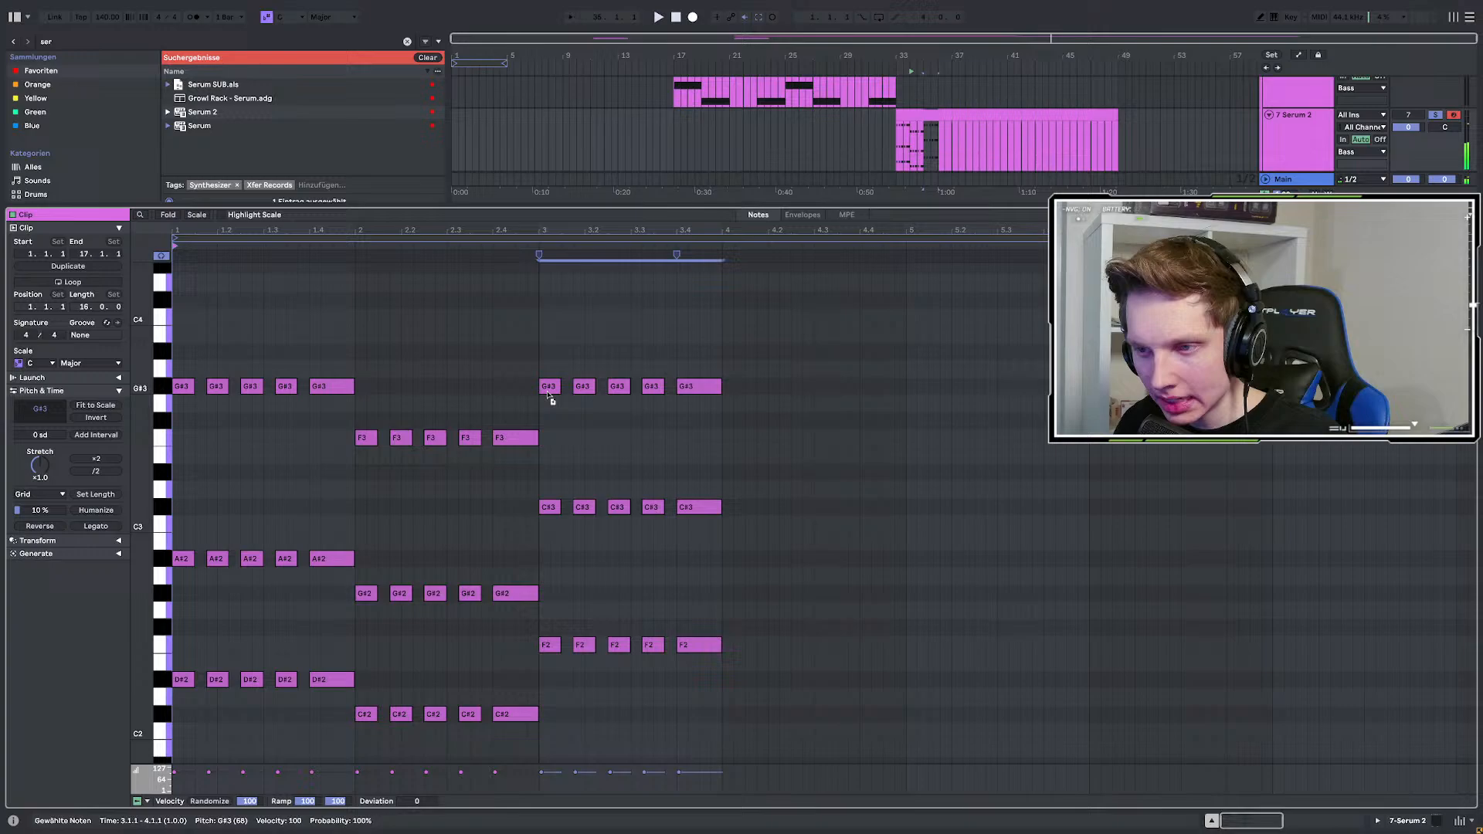
key("space")
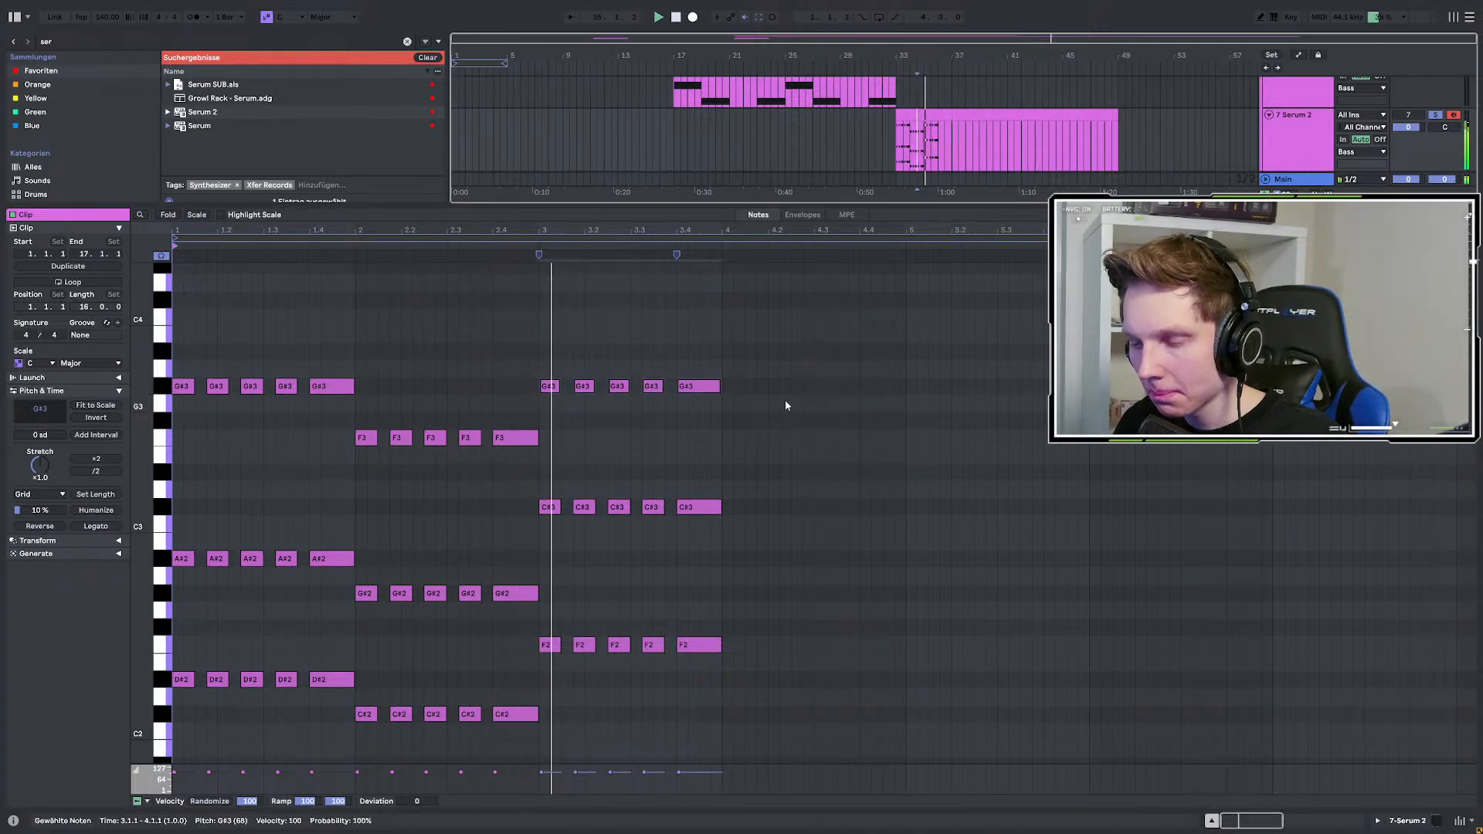
Lower bar 3's row of G#3 notes three semitones to F3 and play the clip from bar 33.
key("space")
left_click_drag(549, 349, 799, 445)
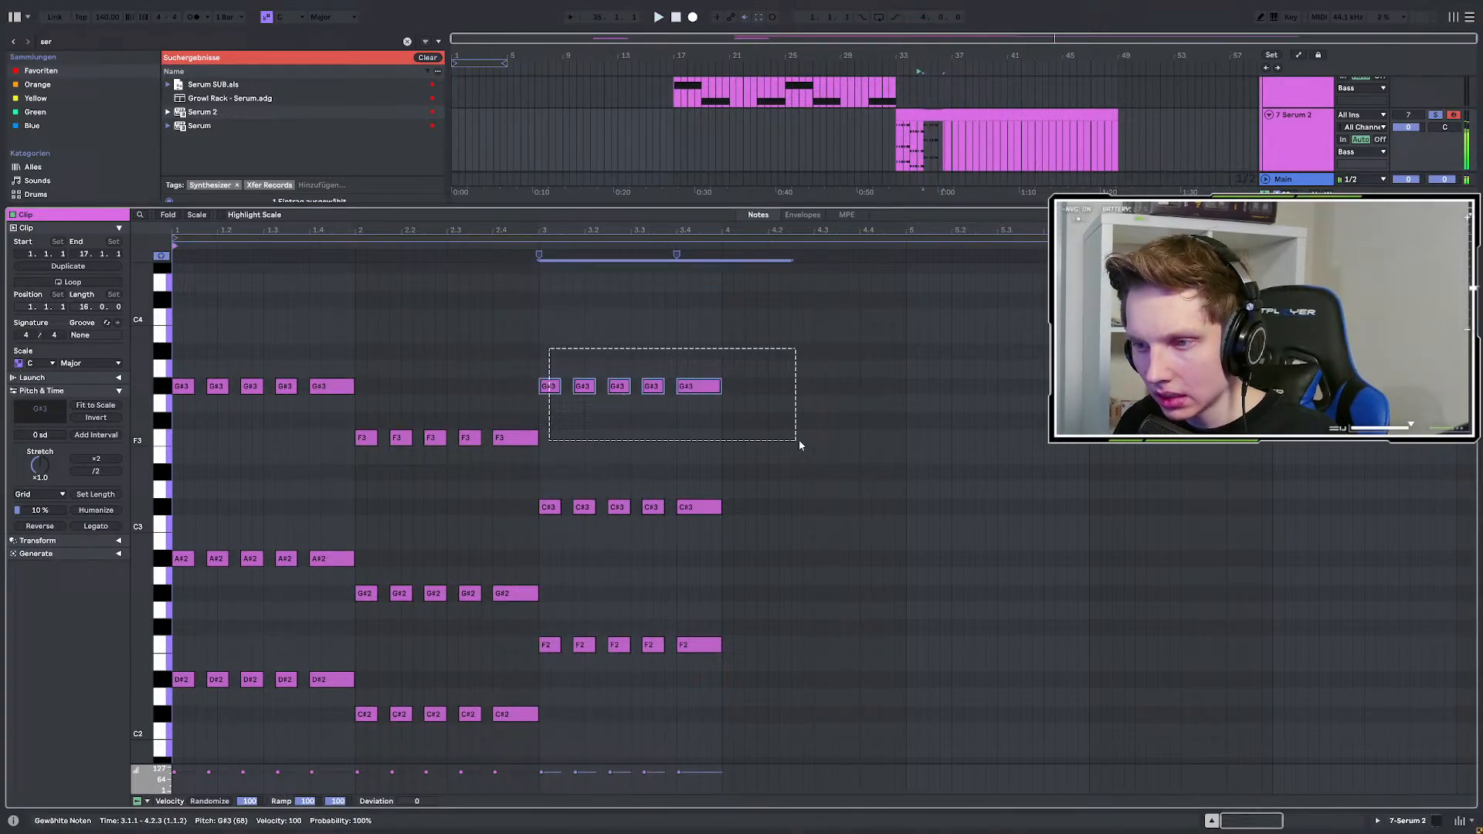
key("Down")
key("Down")
key("Down")
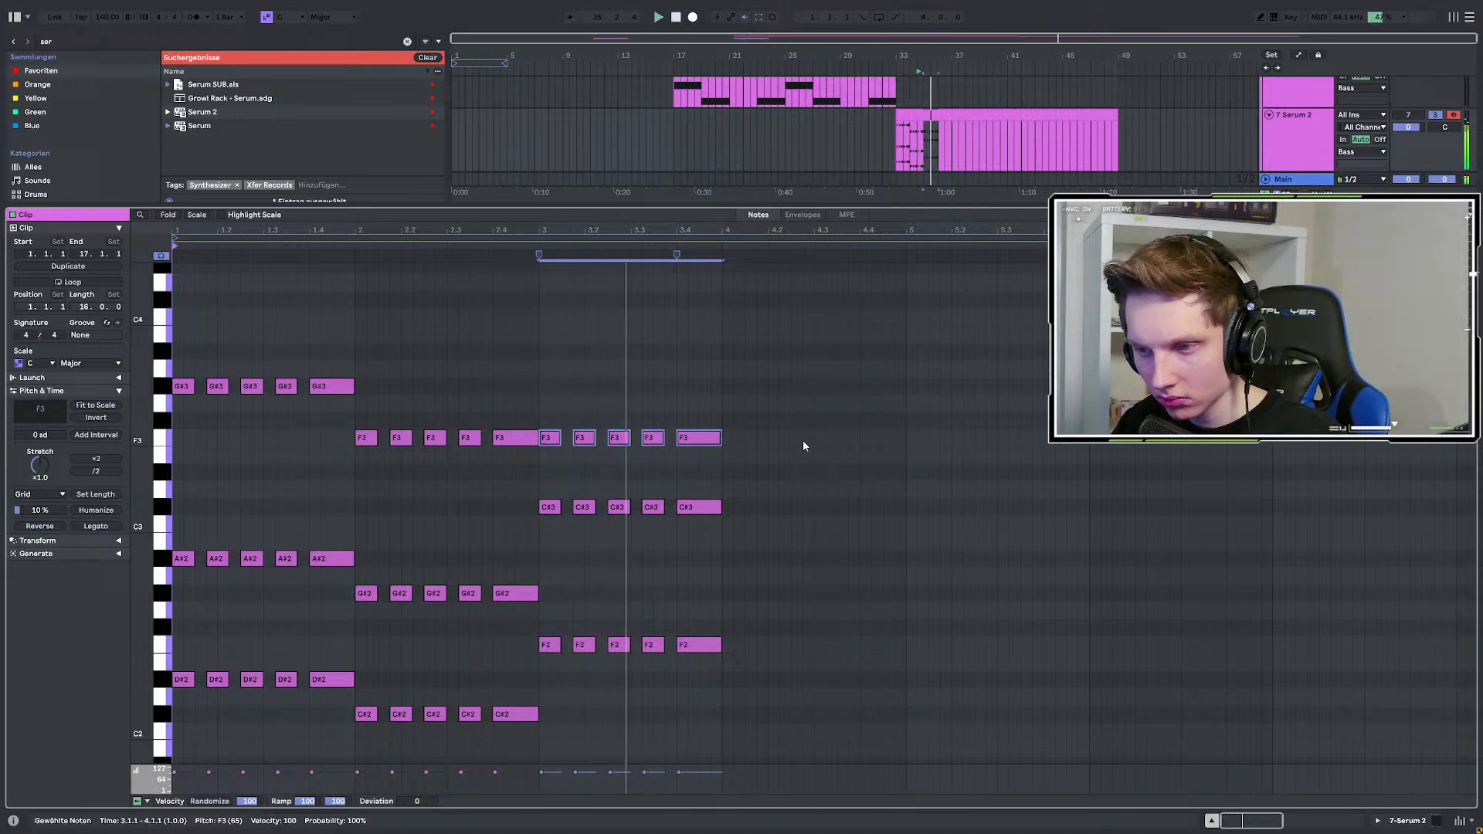
left_click(899, 153)
key("space")
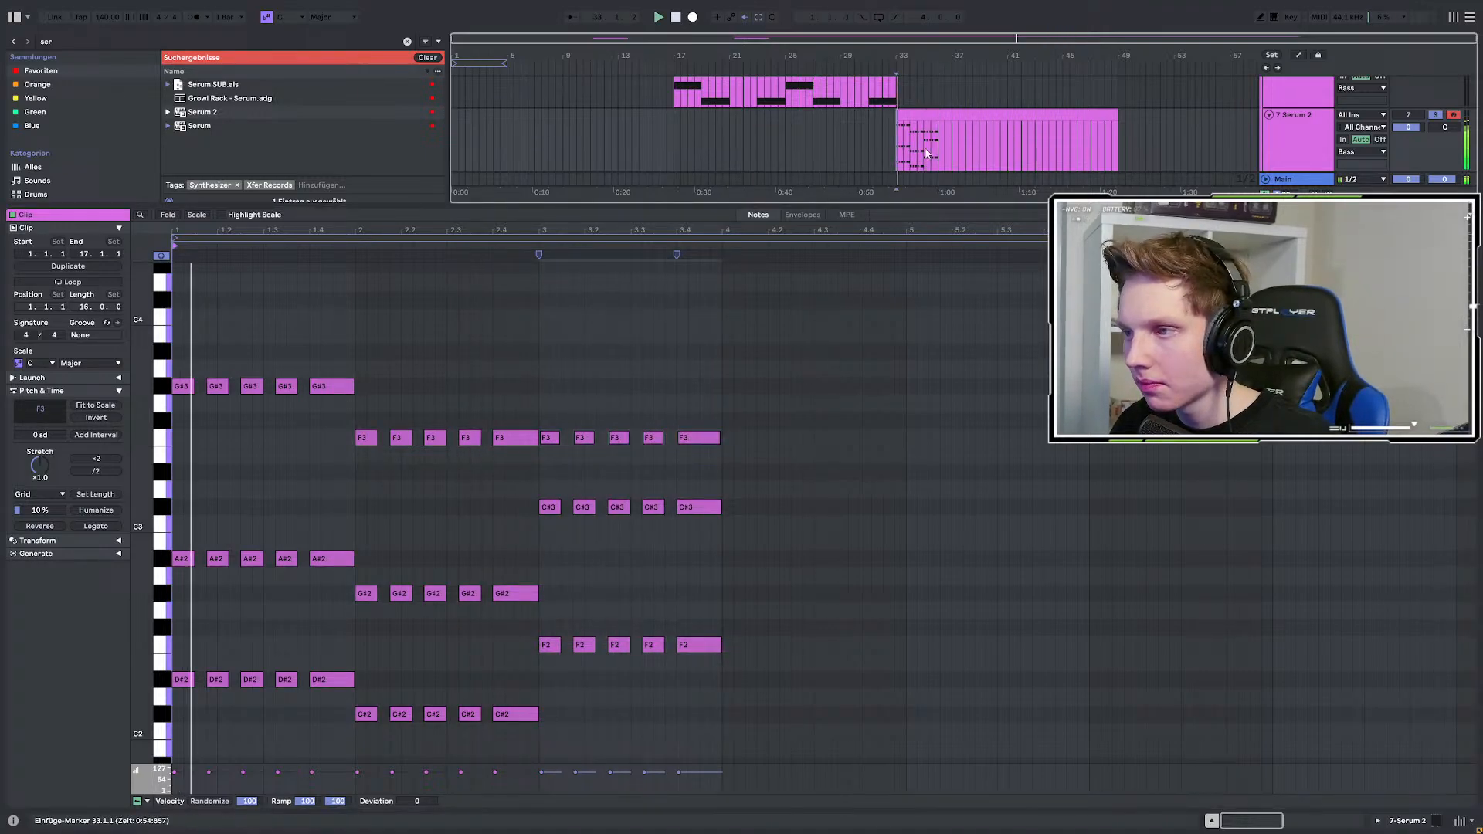
Set the project tempo to 145 BPM and open the new layer's Serum 2 window while the clip plays.
double_click(1282, 149)
scroll(957, 376, "up", 5)
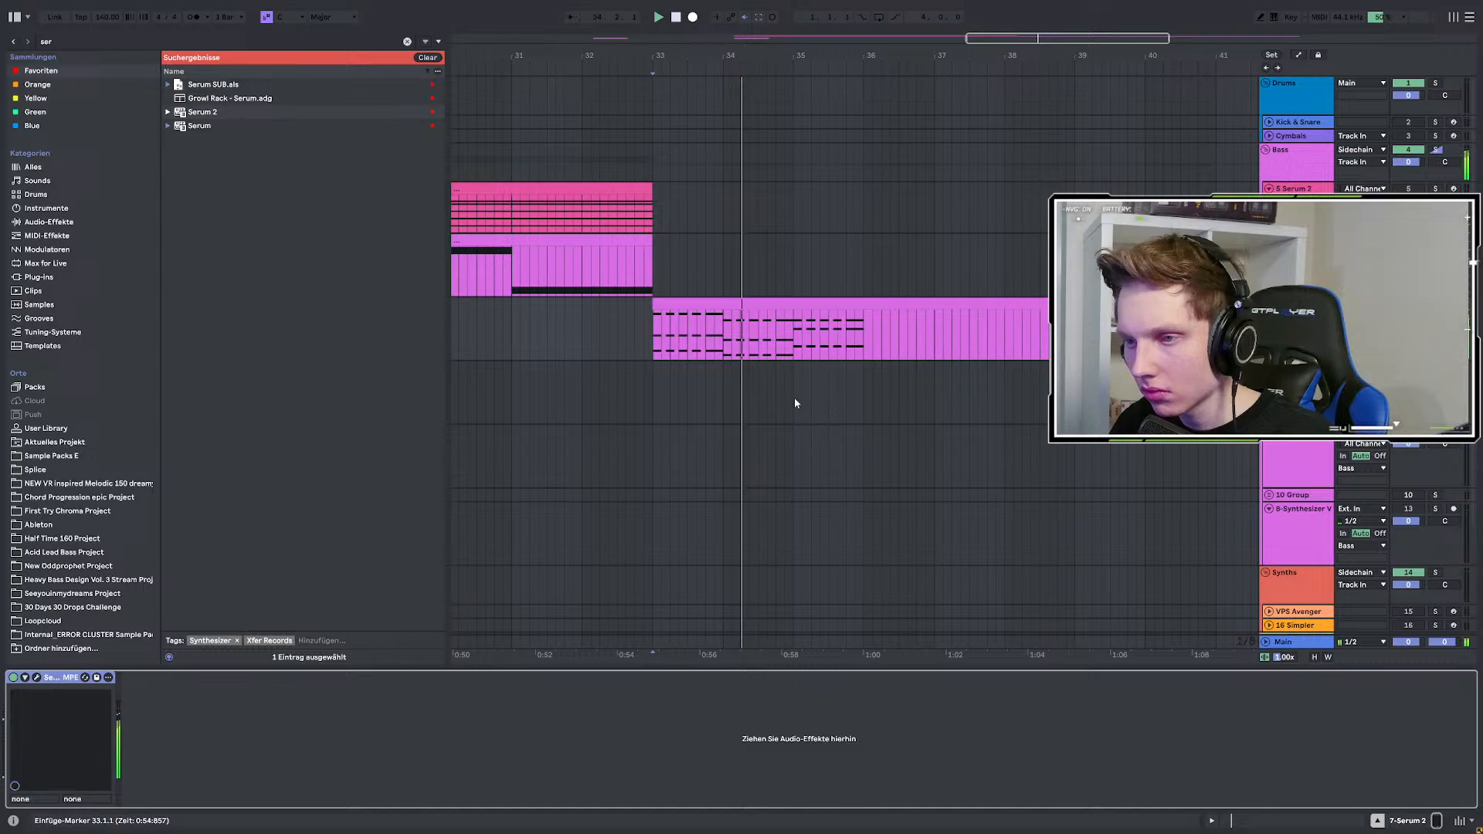
left_click(109, 16)
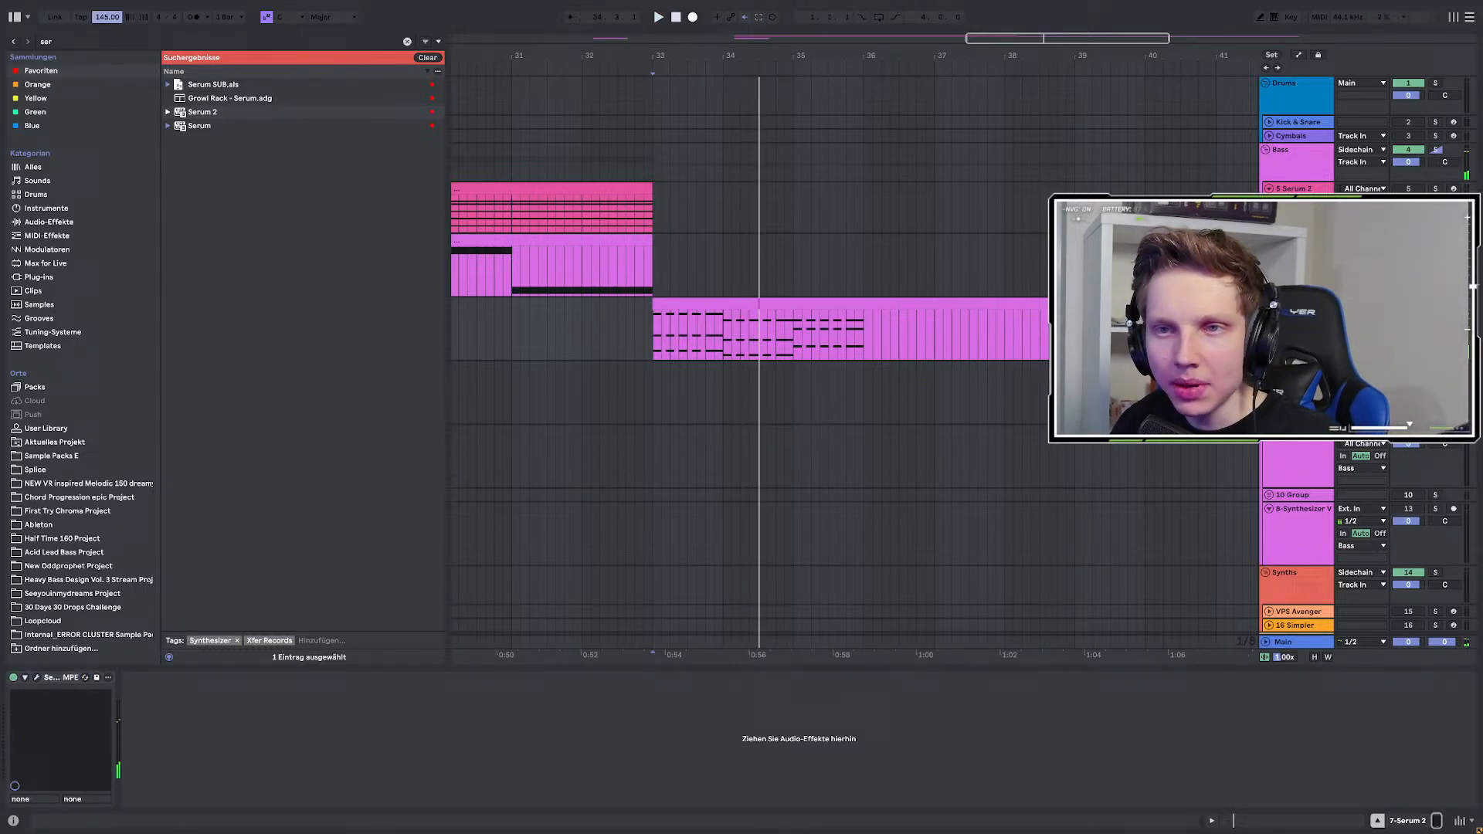
key("space")
key("space")
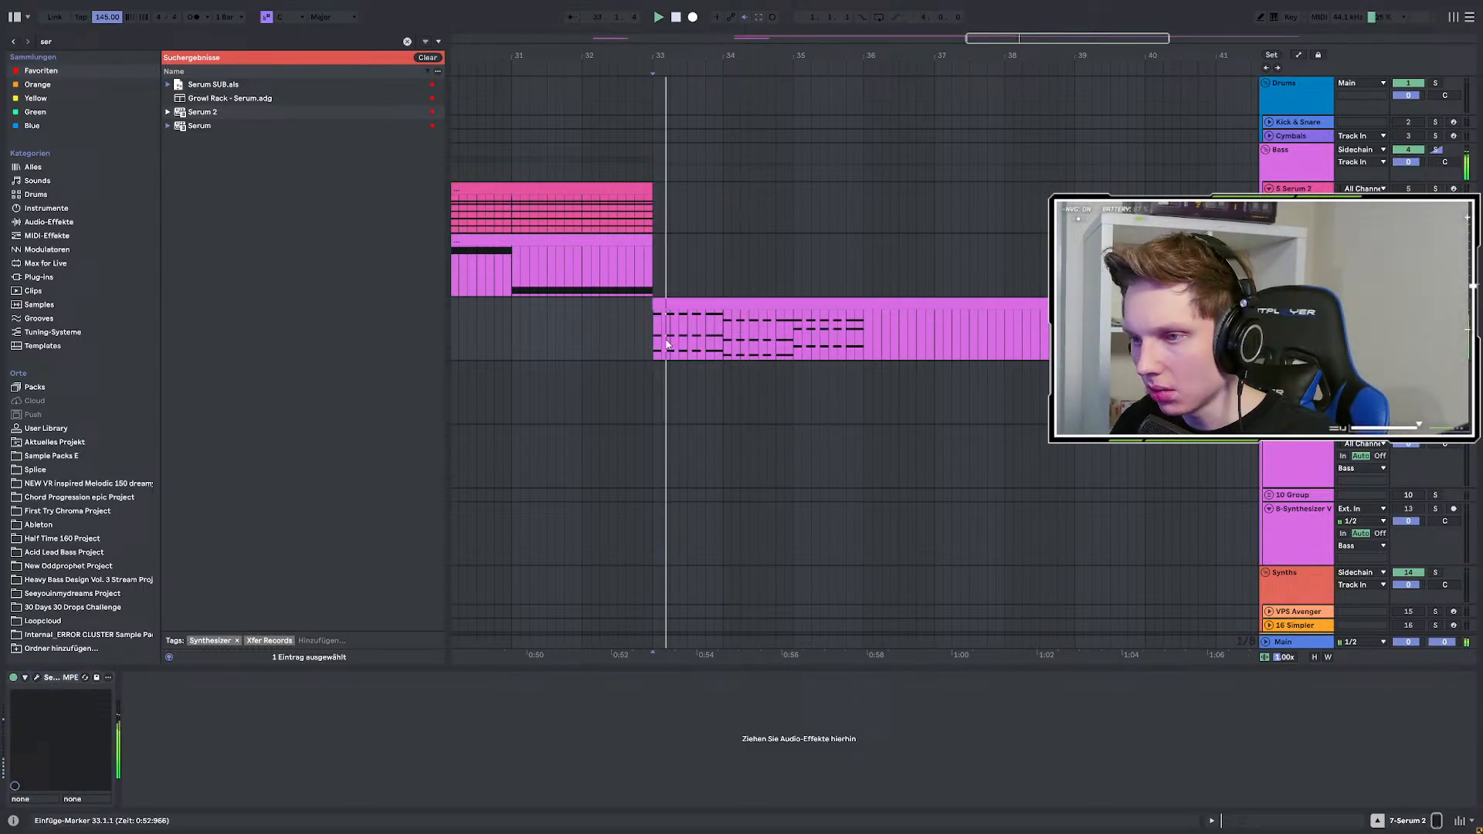
left_click(35, 678)
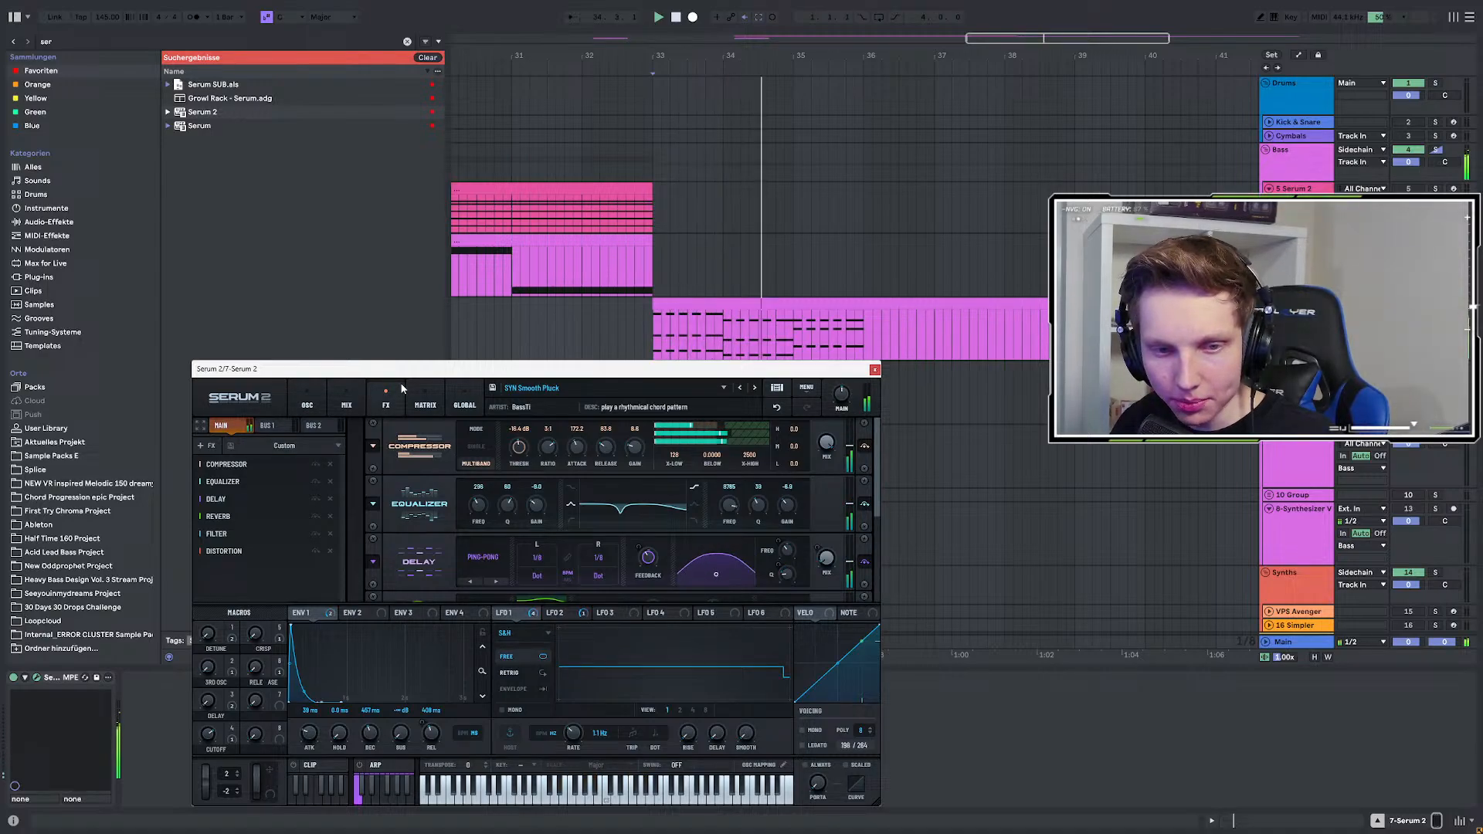
Play from bar 33, view the pluck's oscillator page in Serum 2, and open the chord clip's notes for editing.
key("space")
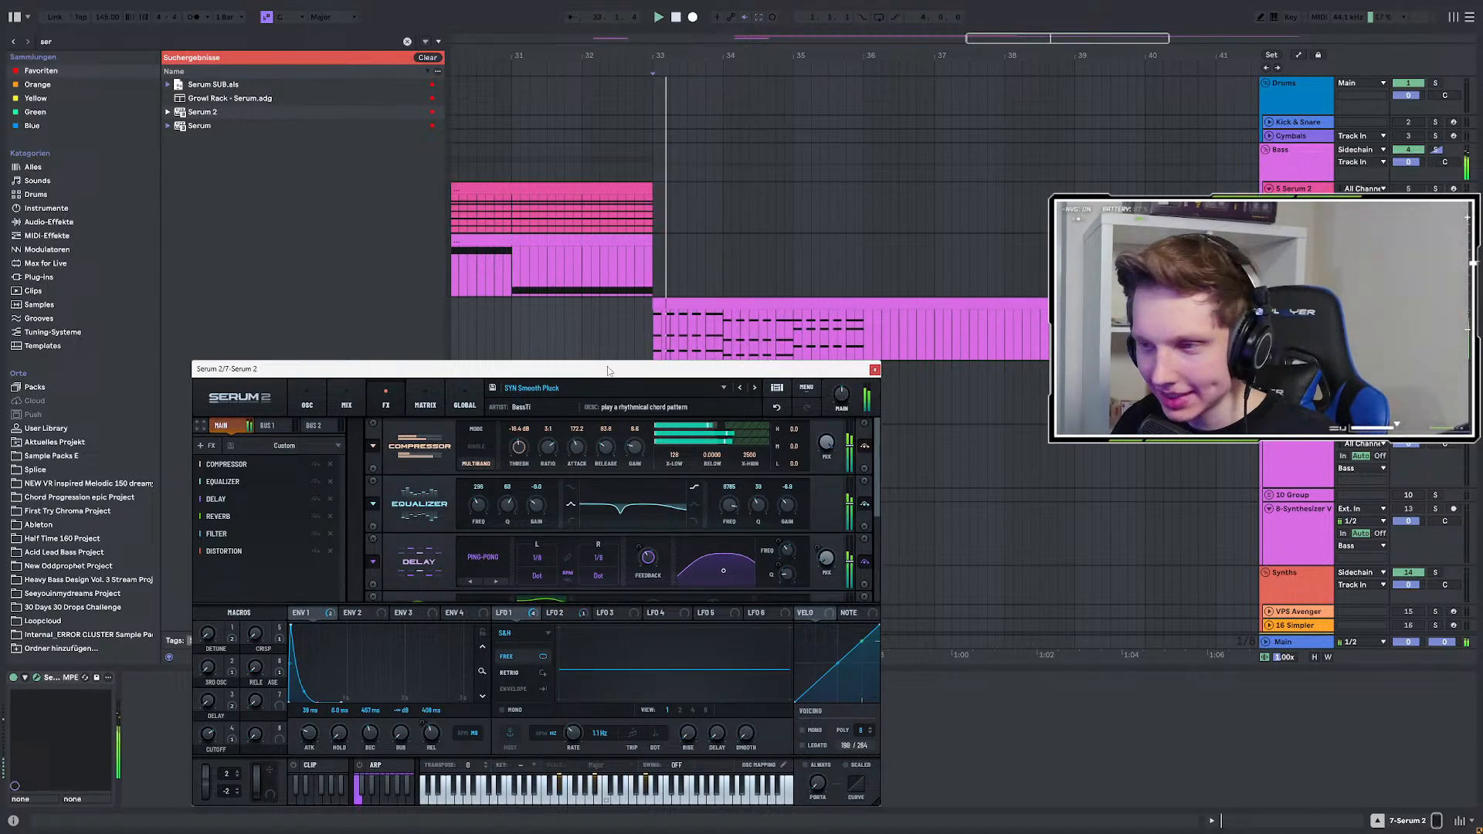
key("space")
key("space")
left_click(302, 398)
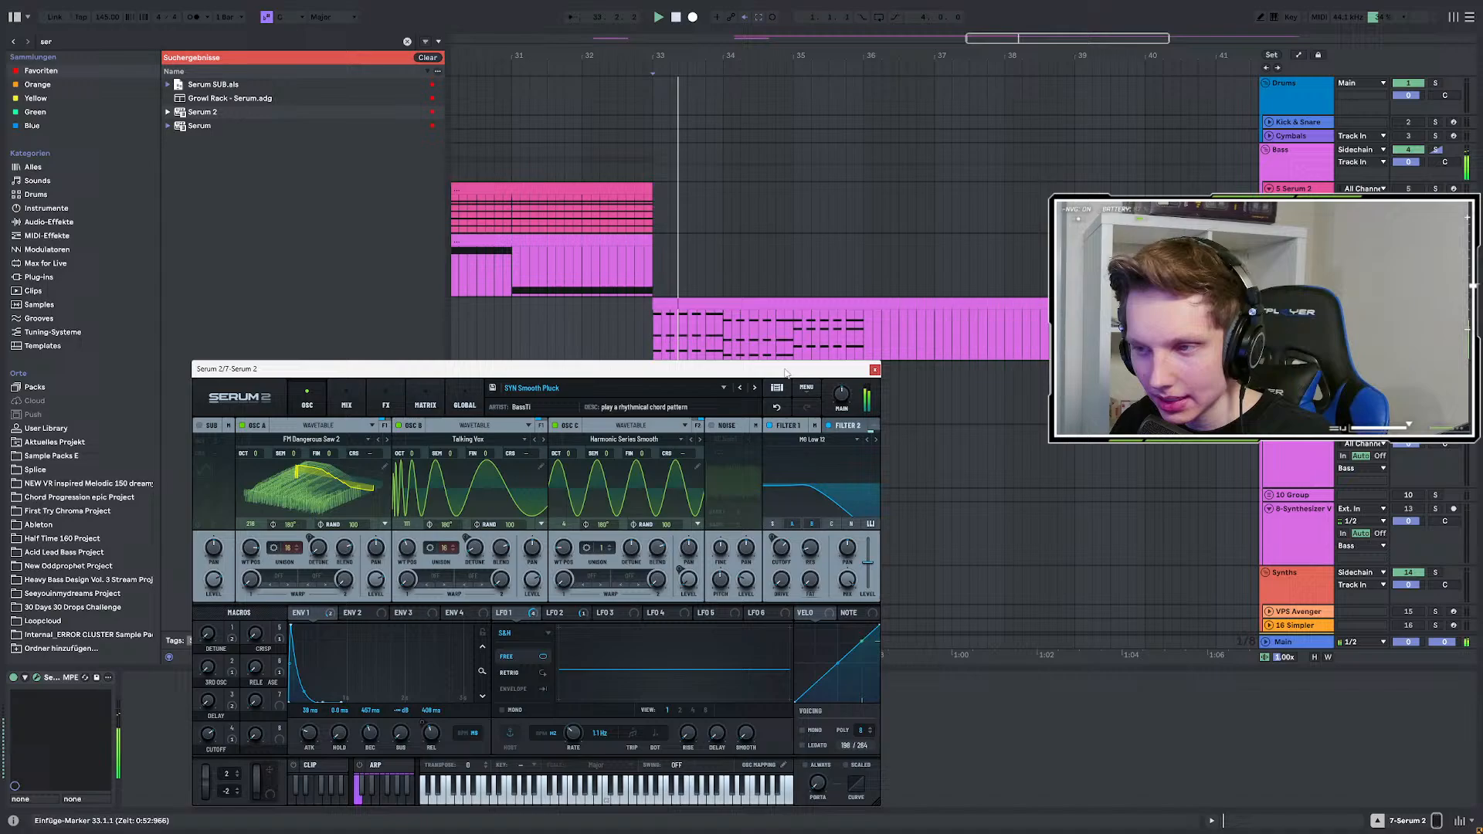
double_click(686, 306)
left_click(874, 371)
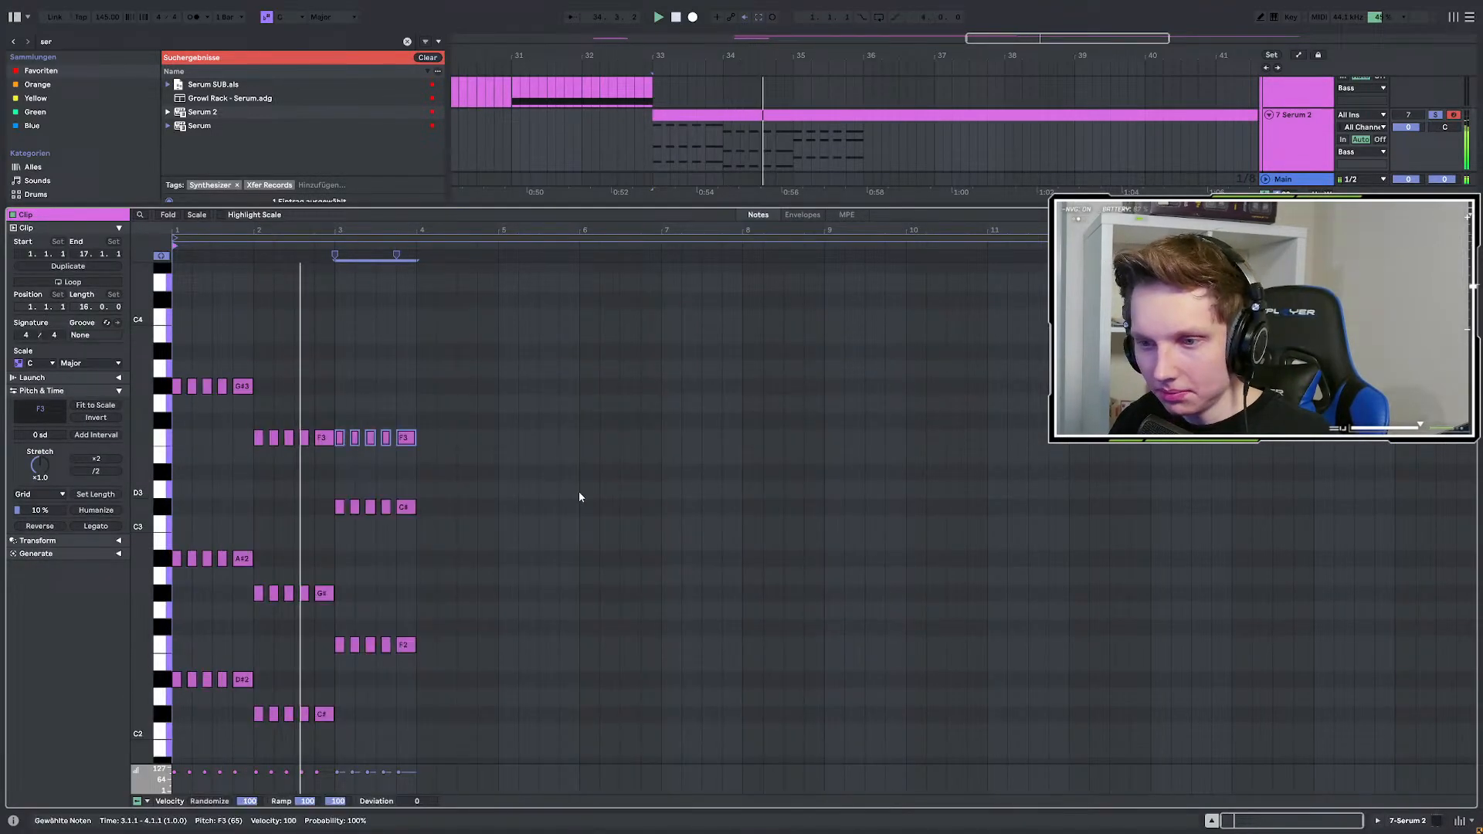
Copy the lowest note row of bars 1 to 3 down two octaves to D#0, C#0 and F0, and play it.
scroll(230, 494, "up", 6)
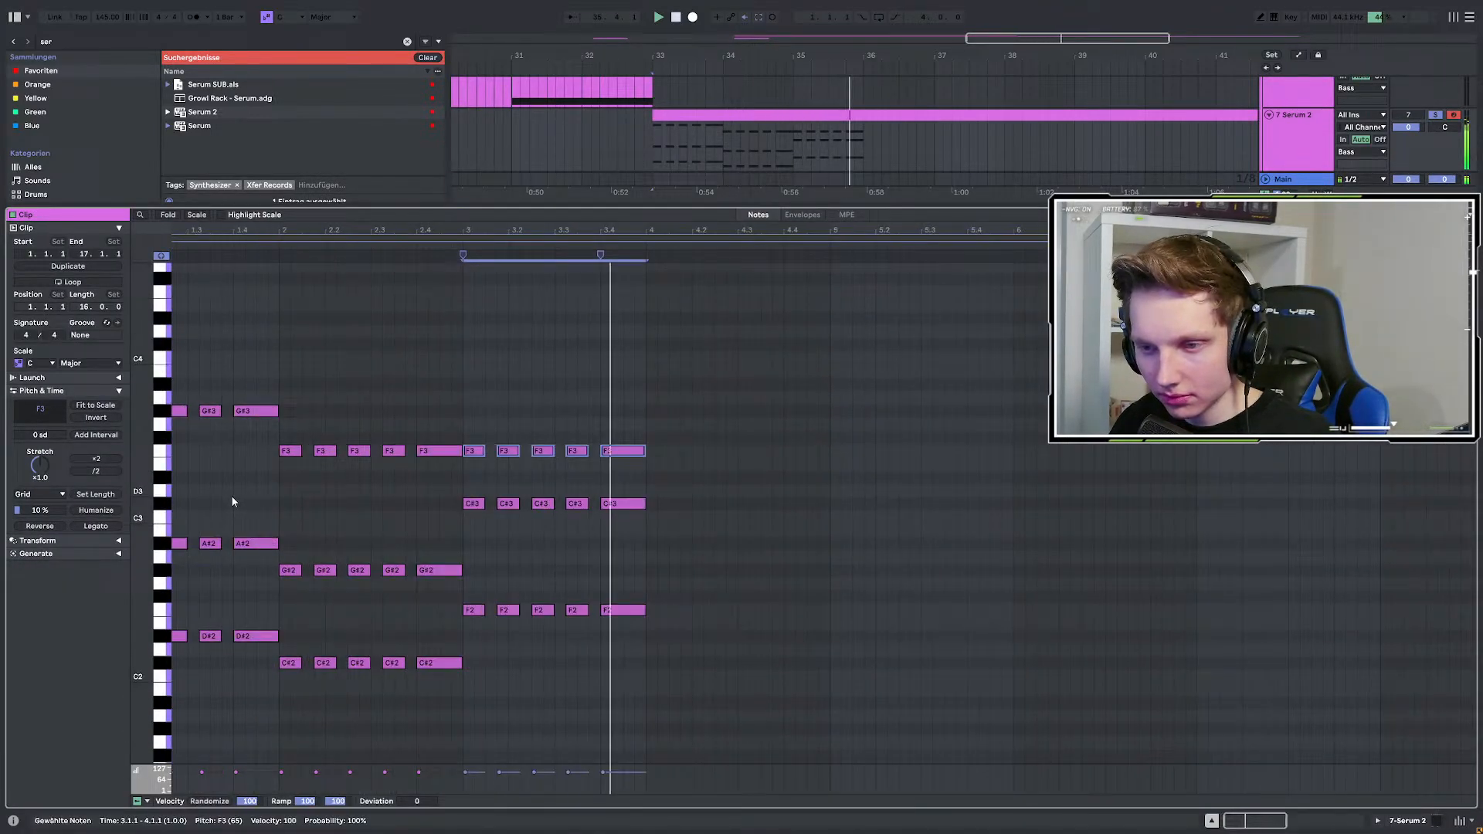
scroll(618, 491, "down", 2)
left_click_drag(549, 580, 656, 641)
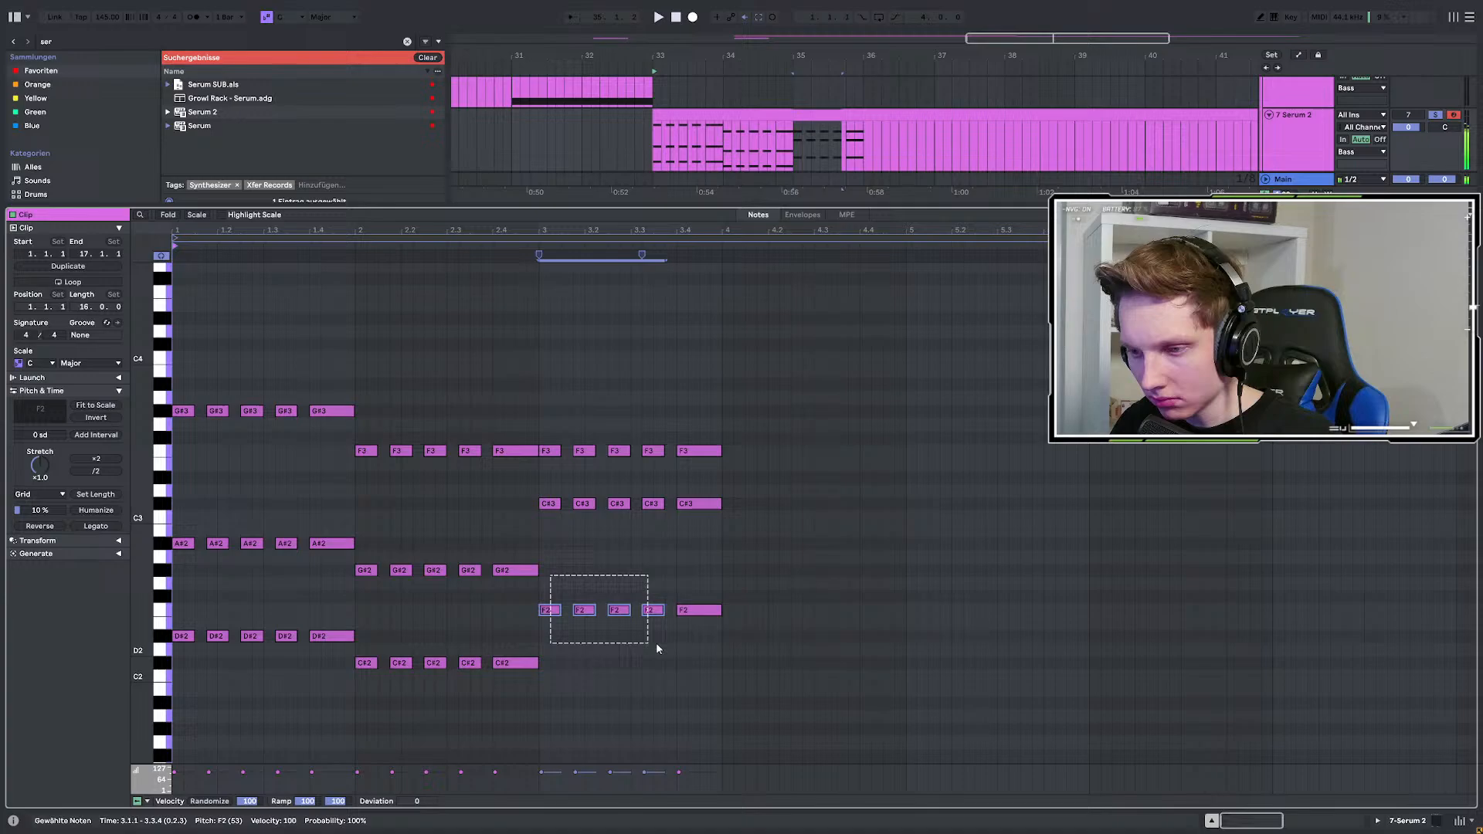
scroll(792, 550, "down", 2)
left_click_drag(816, 513, 171, 638)
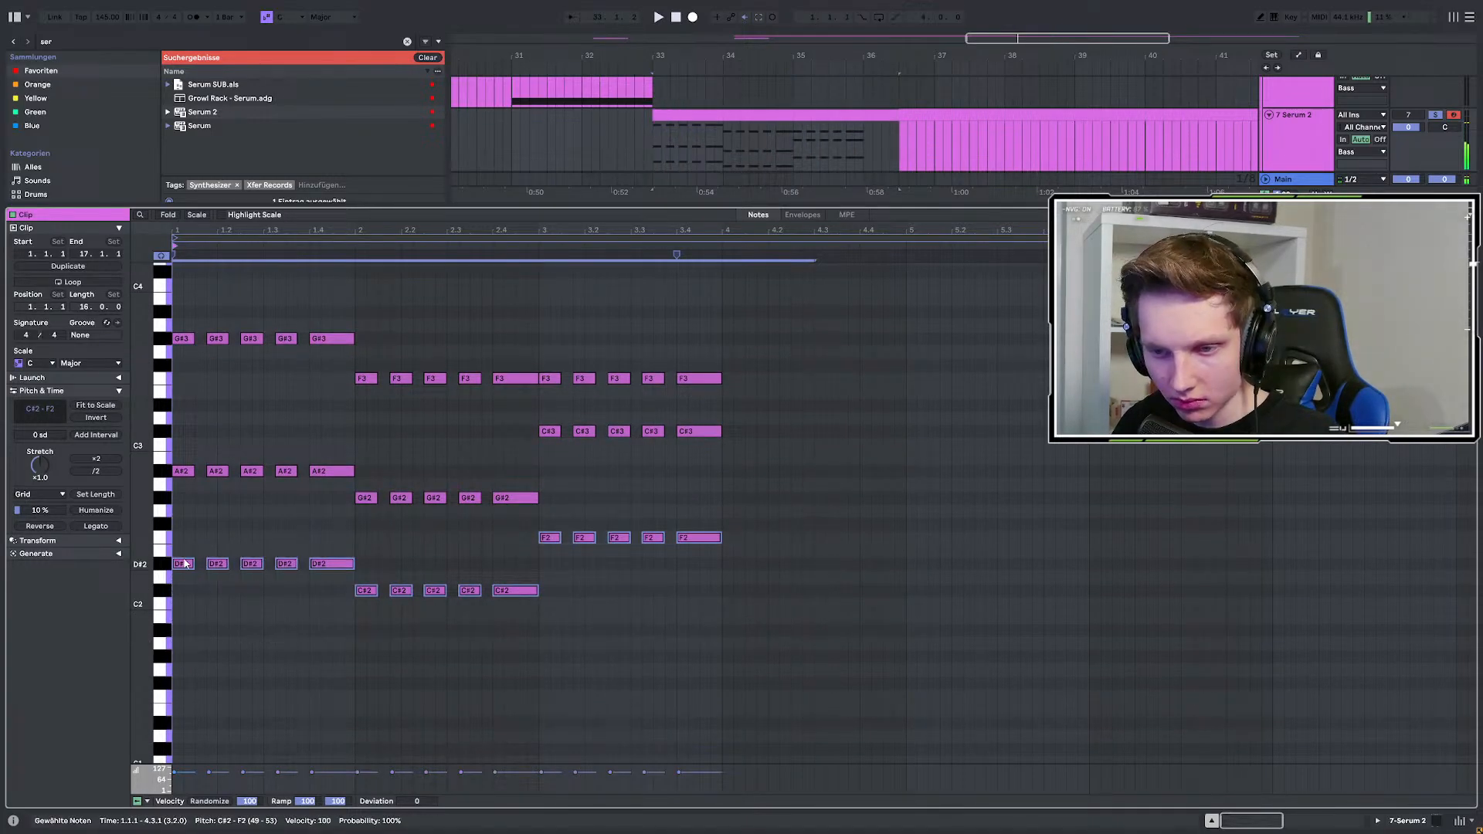
left_click_drag(184, 561, 184, 726)
scroll(244, 657, "down", 3)
key("space")
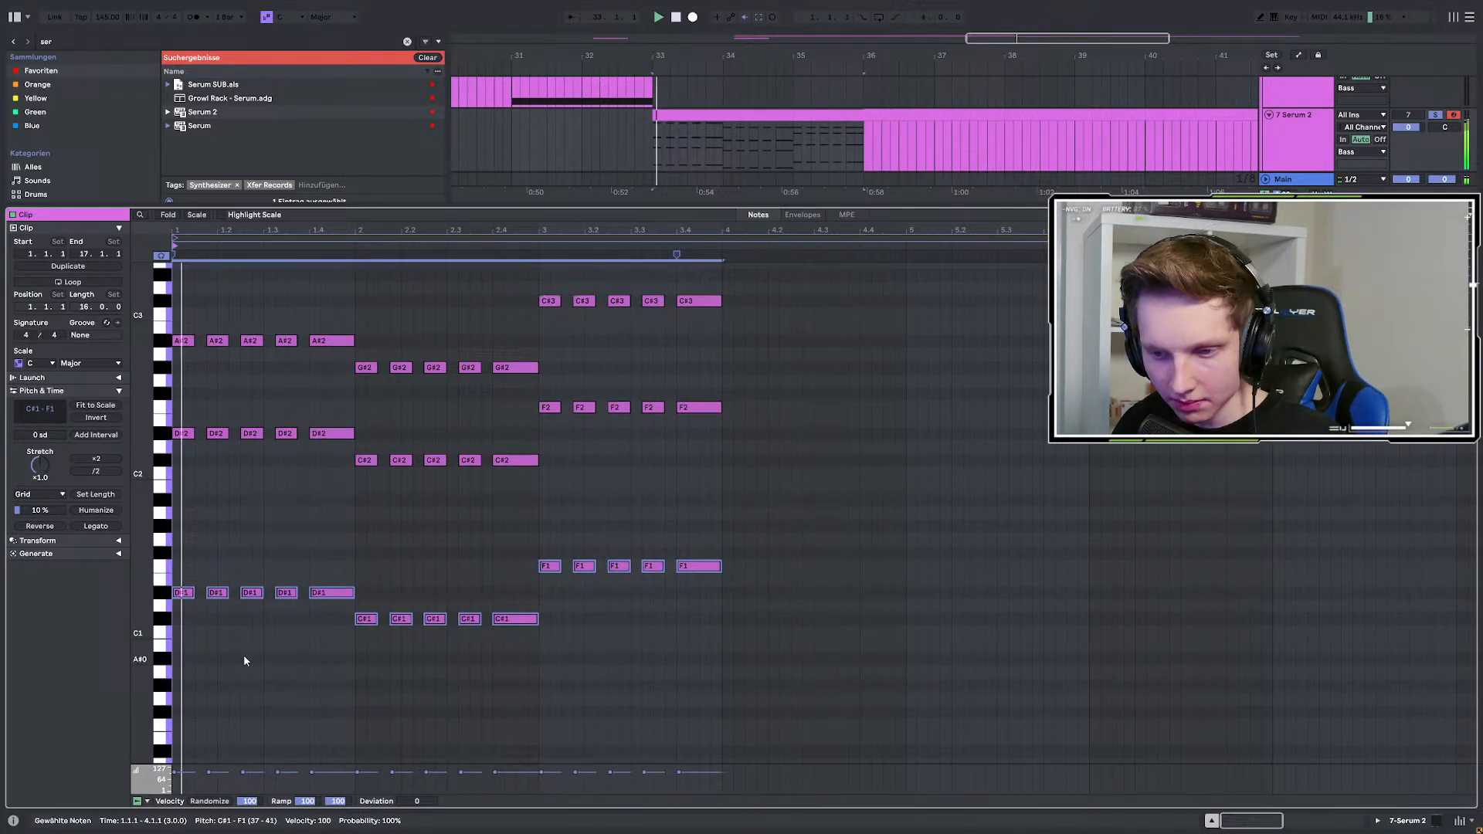
key("shift+Down")
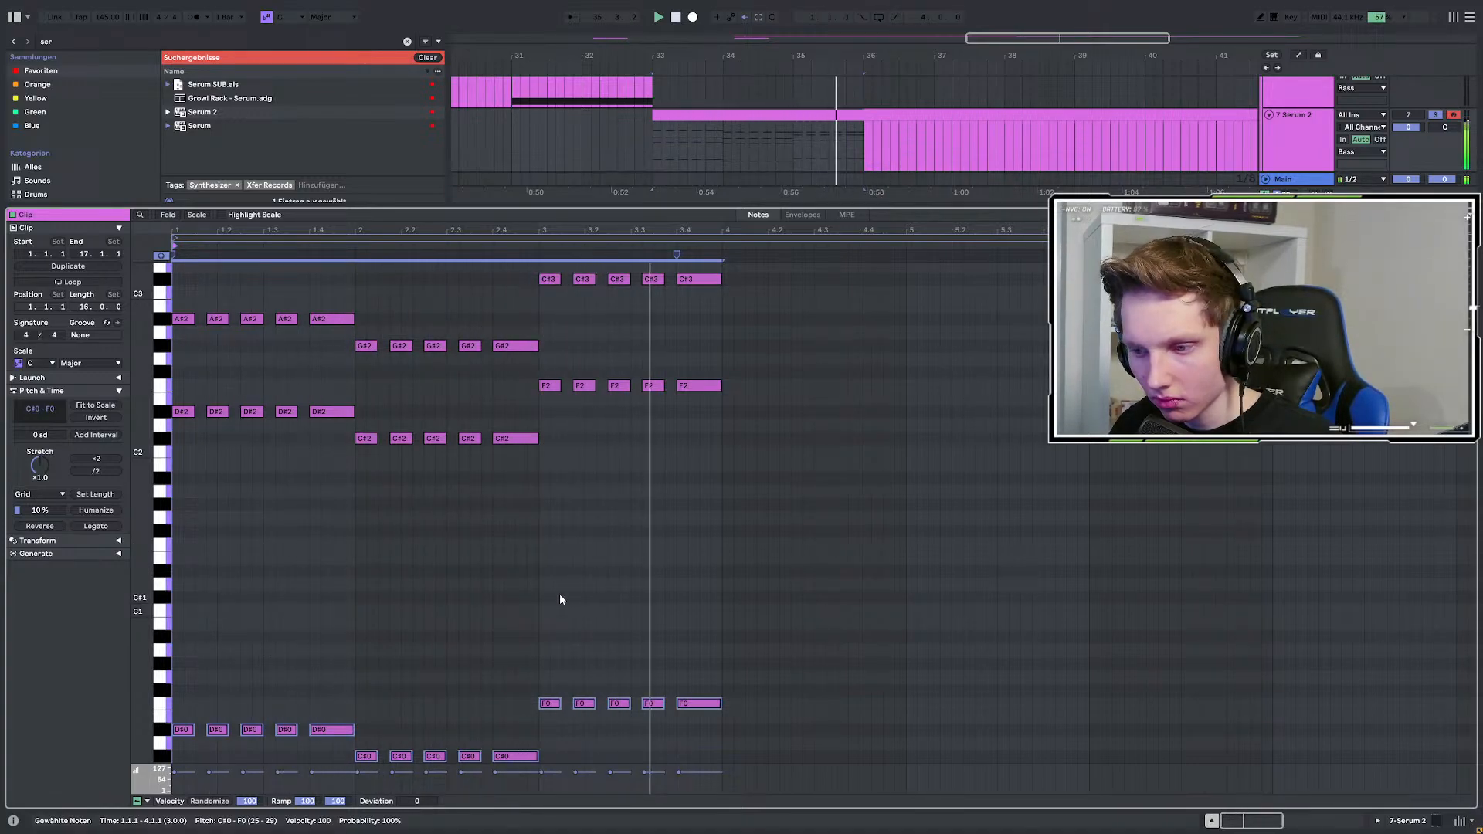
Try lowering bar 3's row of F3 notes to D#3 and play the bar.
scroll(559, 593, "up", 3)
left_click_drag(546, 317, 762, 338)
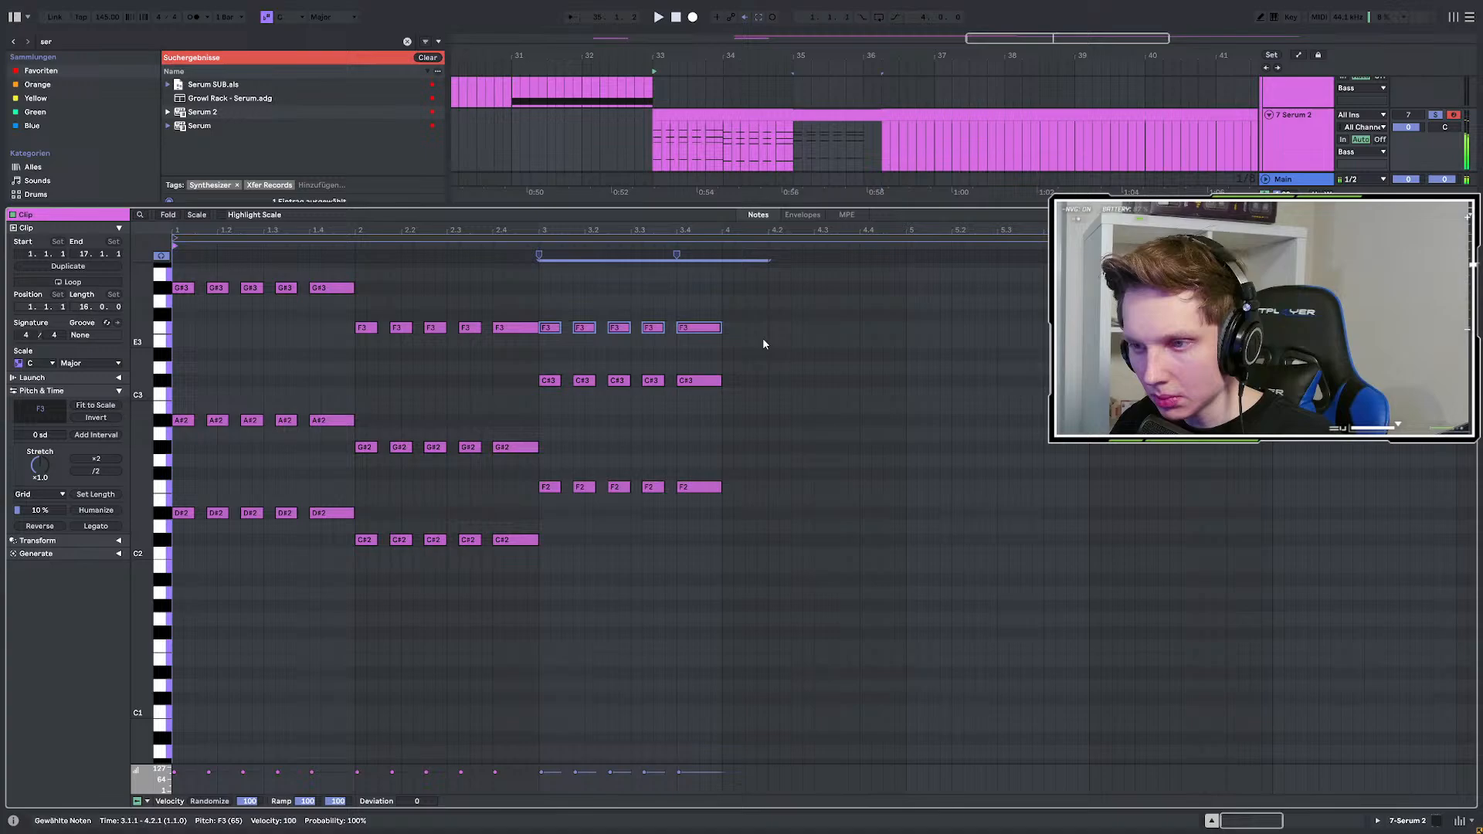
scroll(684, 480, "up", 3)
key("Up")
key("Down")
key("Down")
key("Down")
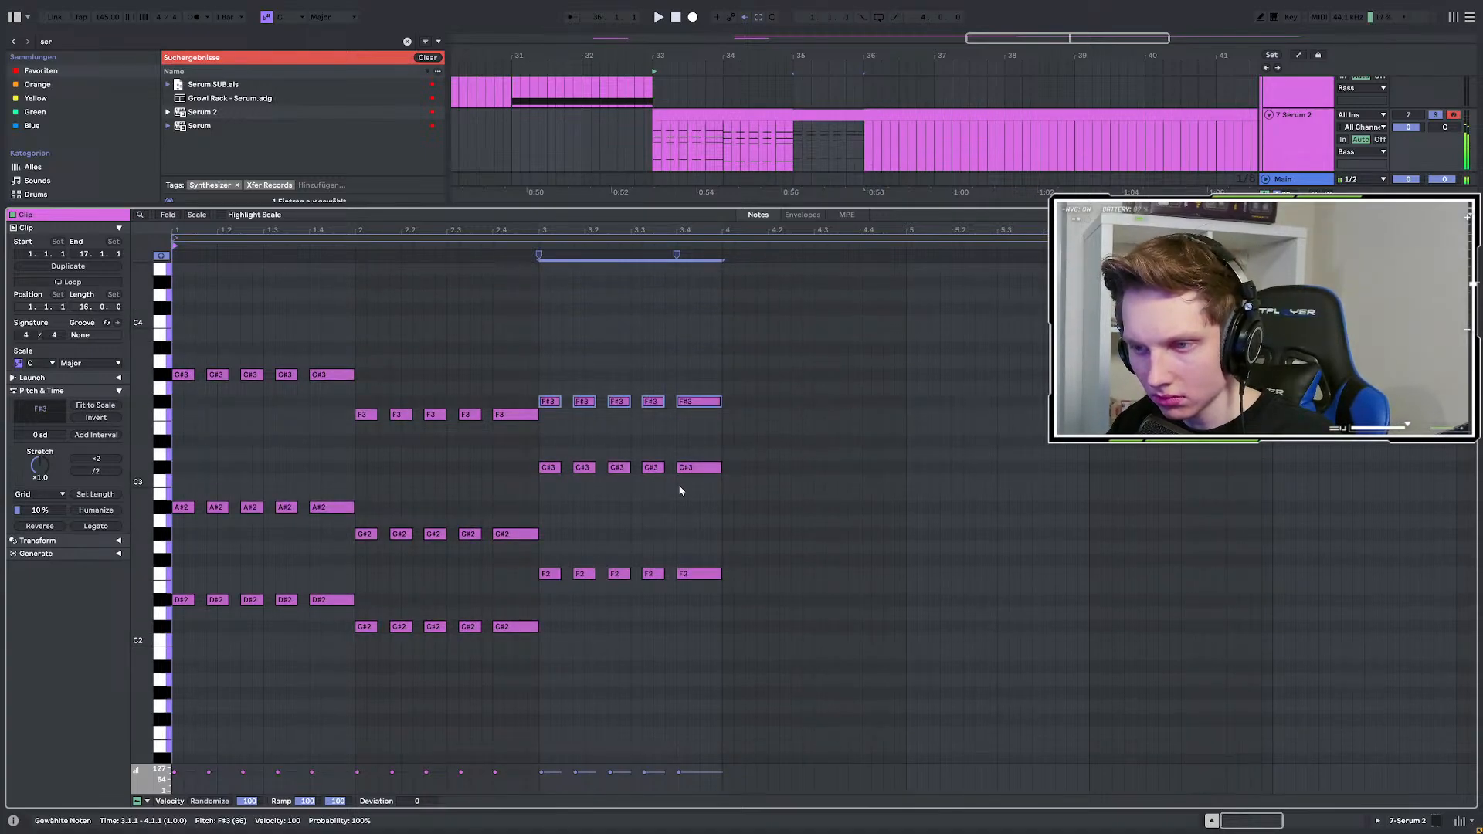
key("space")
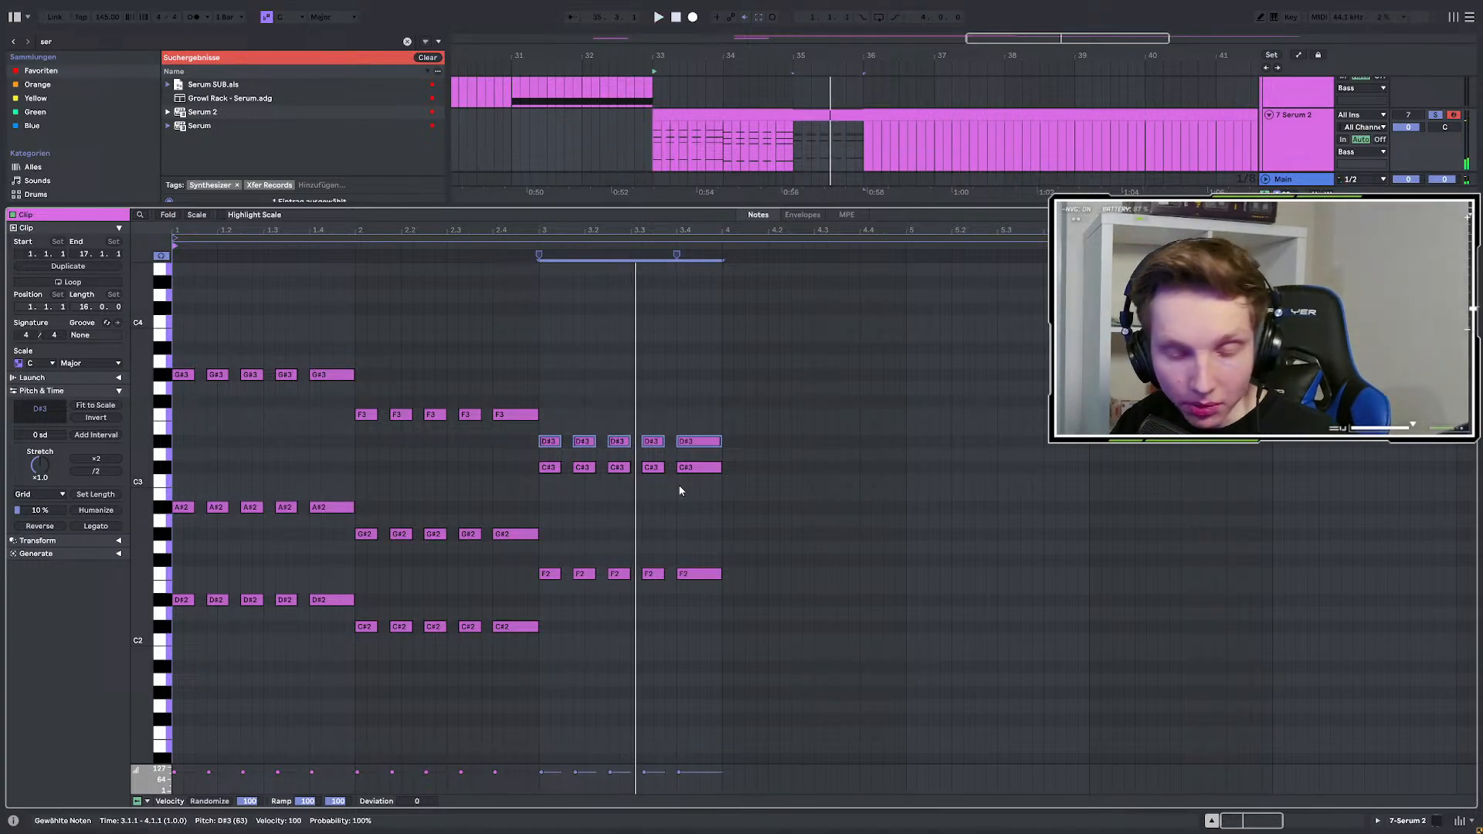
Try bar 3's row of D#3 notes in lower octaves, on D#1 and D#2, and compare by playing.
key("shift+Down")
key("shift+Down")
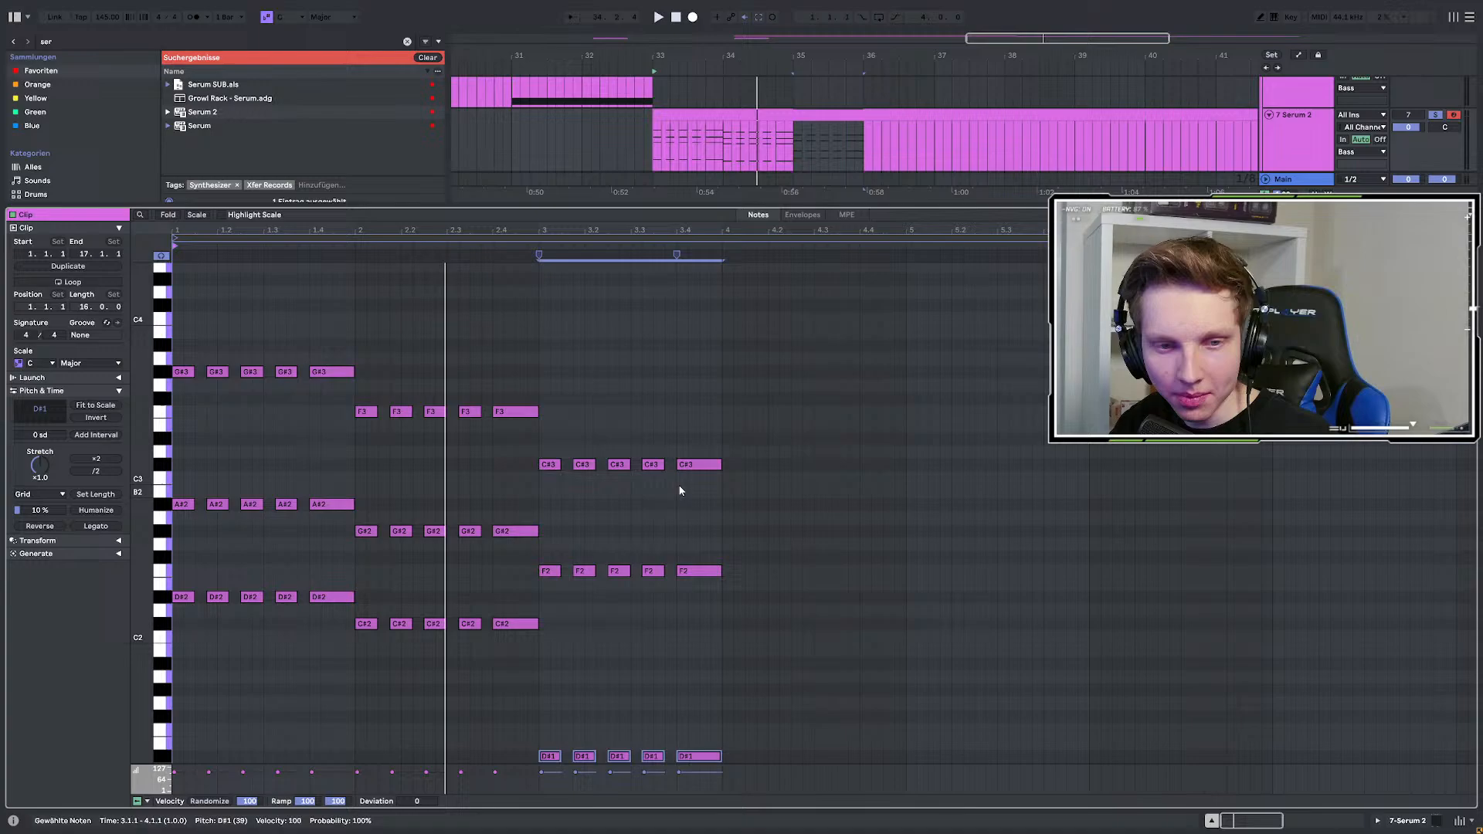
key("space")
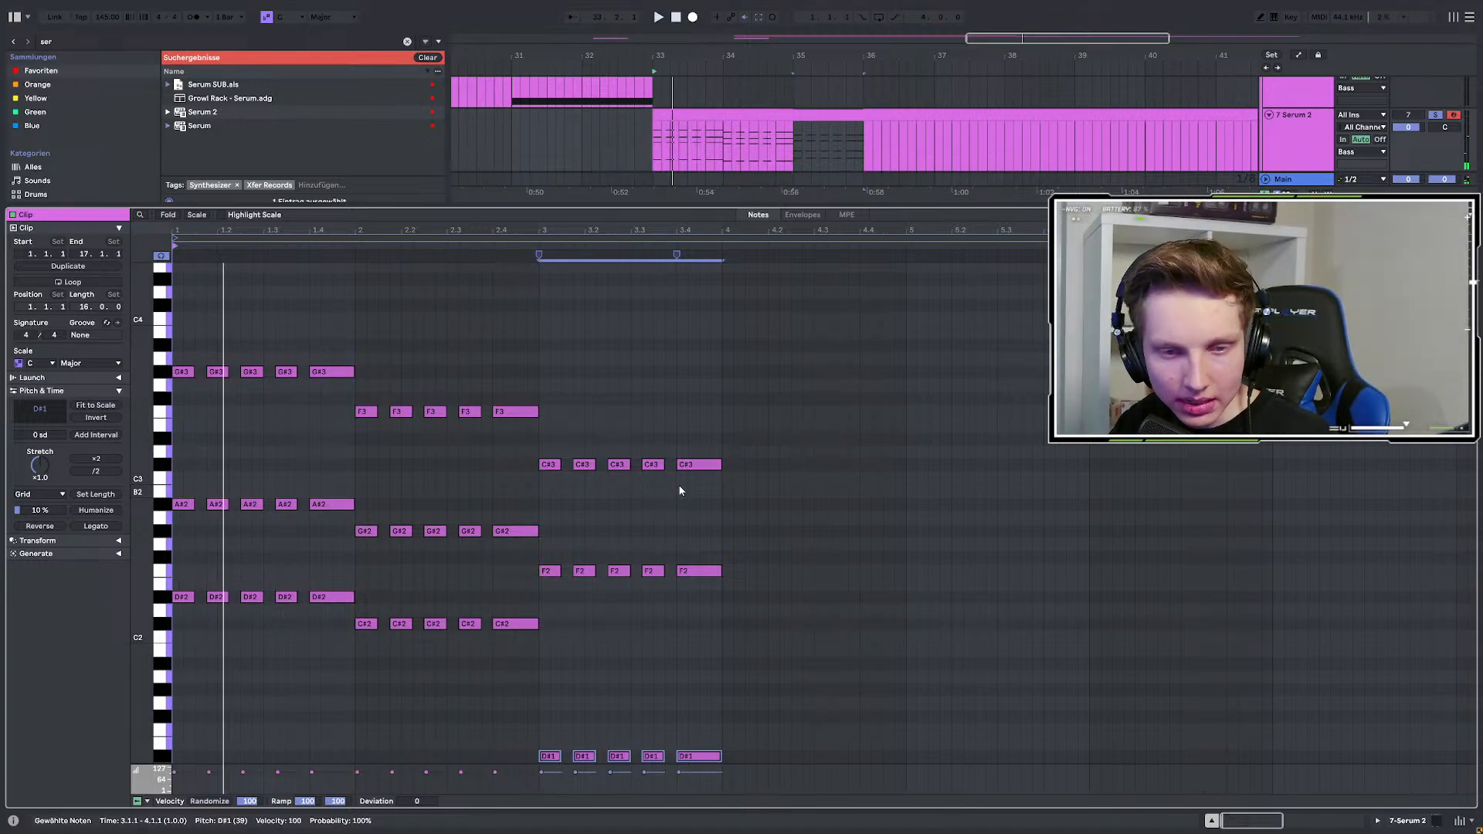
key("shift+Up")
key("shift+Up")
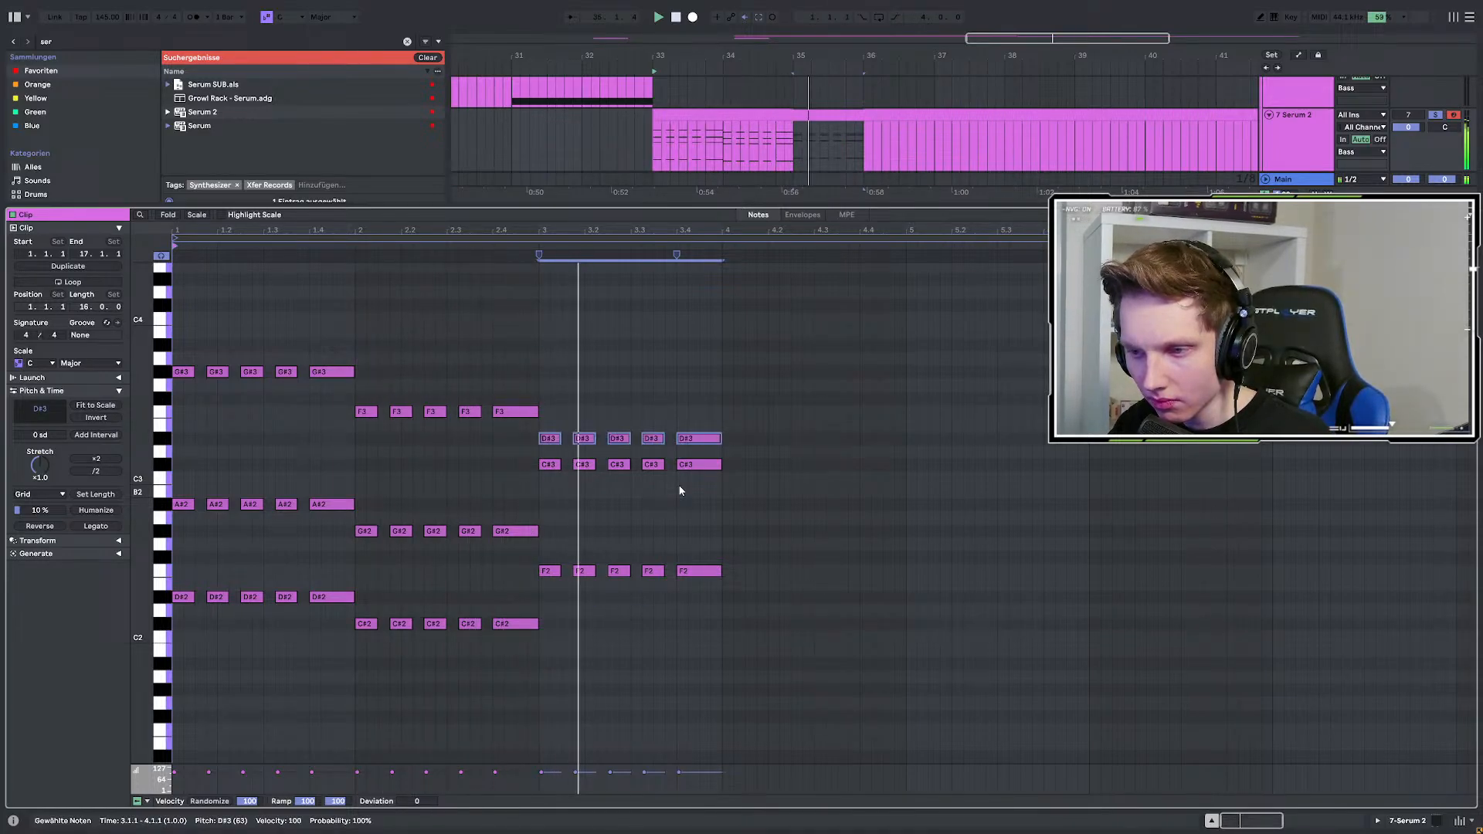
key("shift+Down")
key("shift+Down")
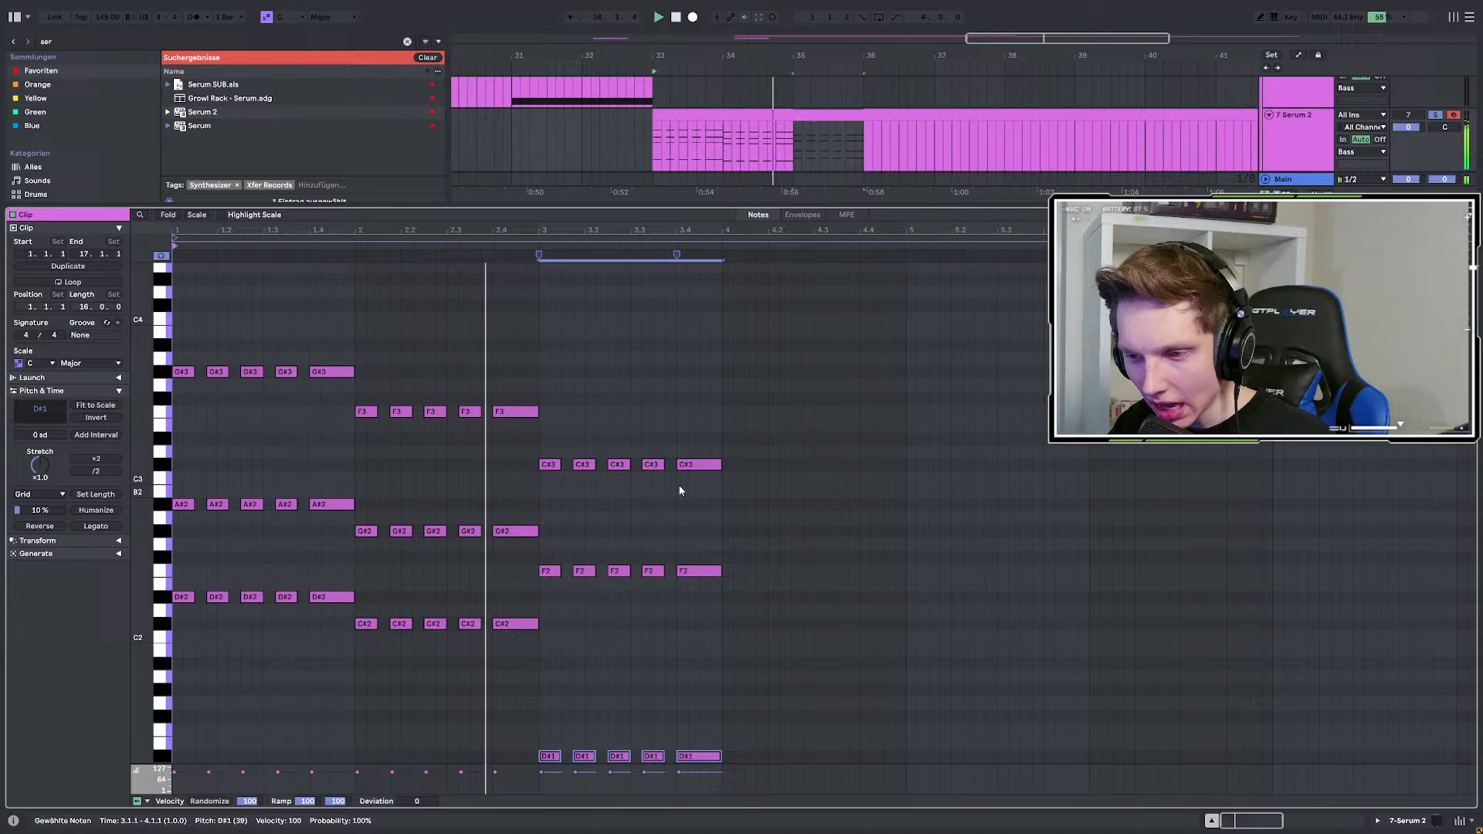
key("shift+Up")
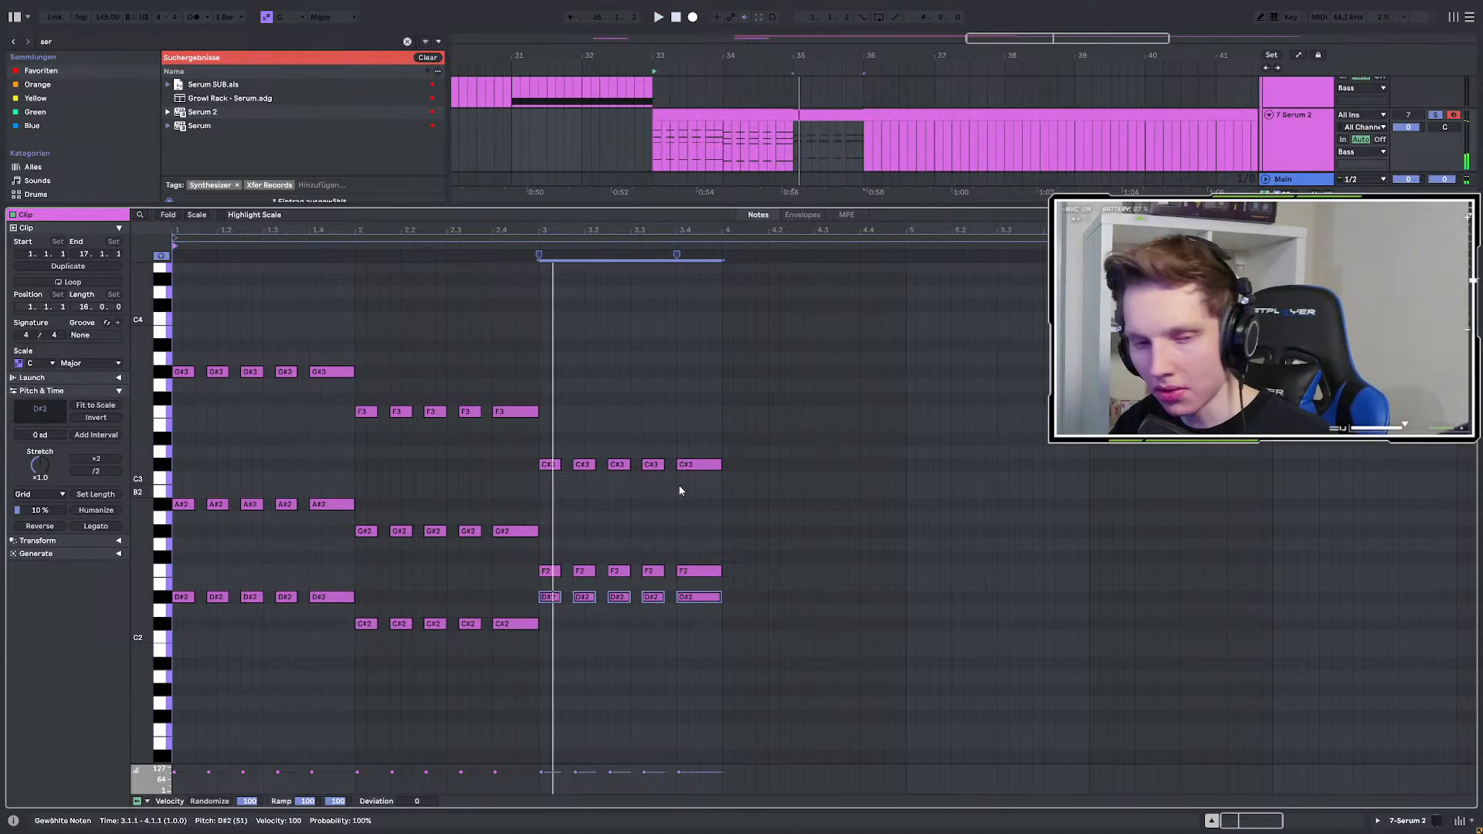
Raise bar 3's selected note row to G#3 and play the bar.
key("shift+Up")
key("shift+Up")
key("shift+Down")
key("Up")
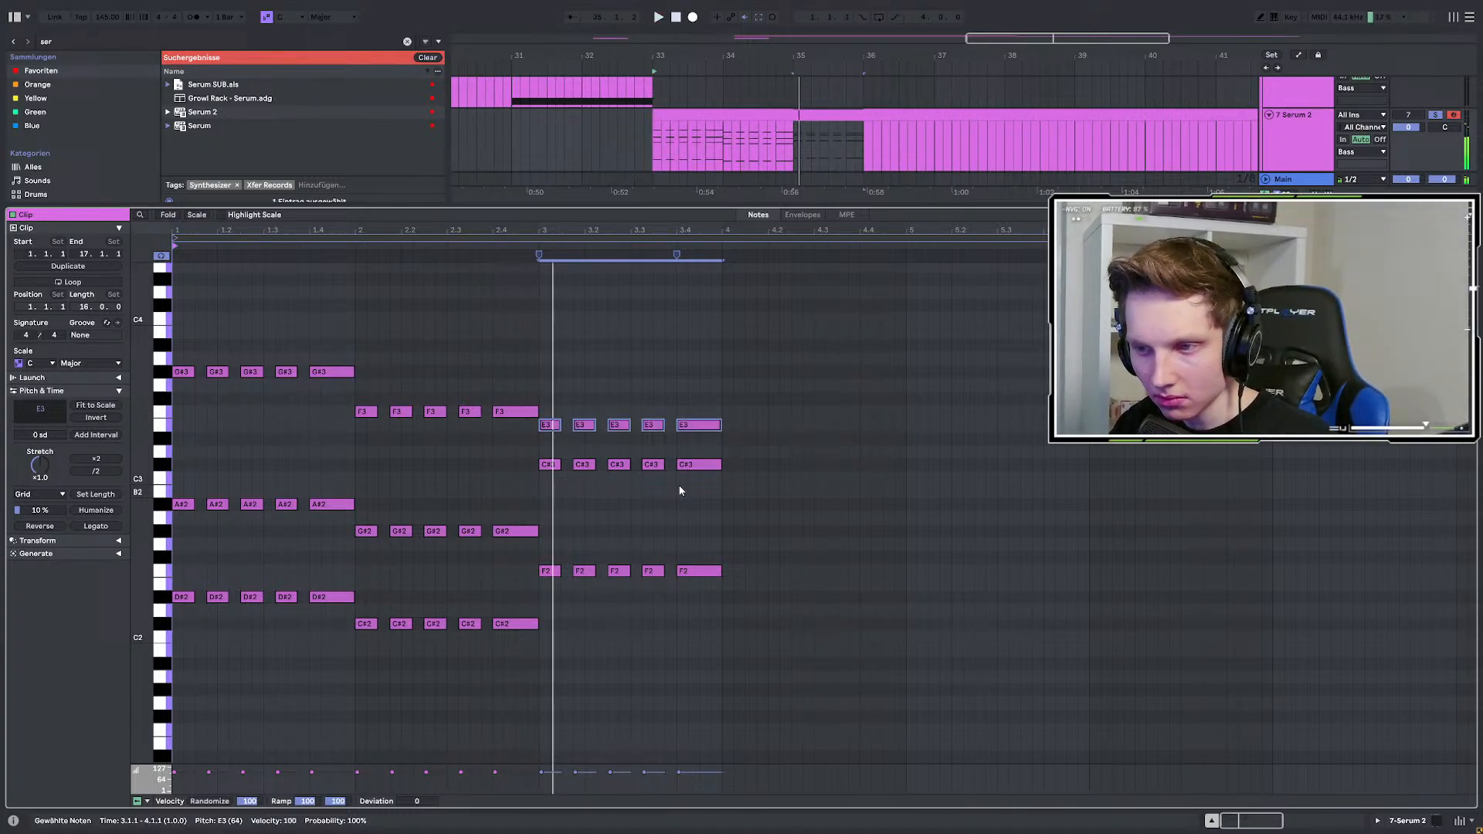
key("Up")
key("Up")
key("Up")
key("Up")
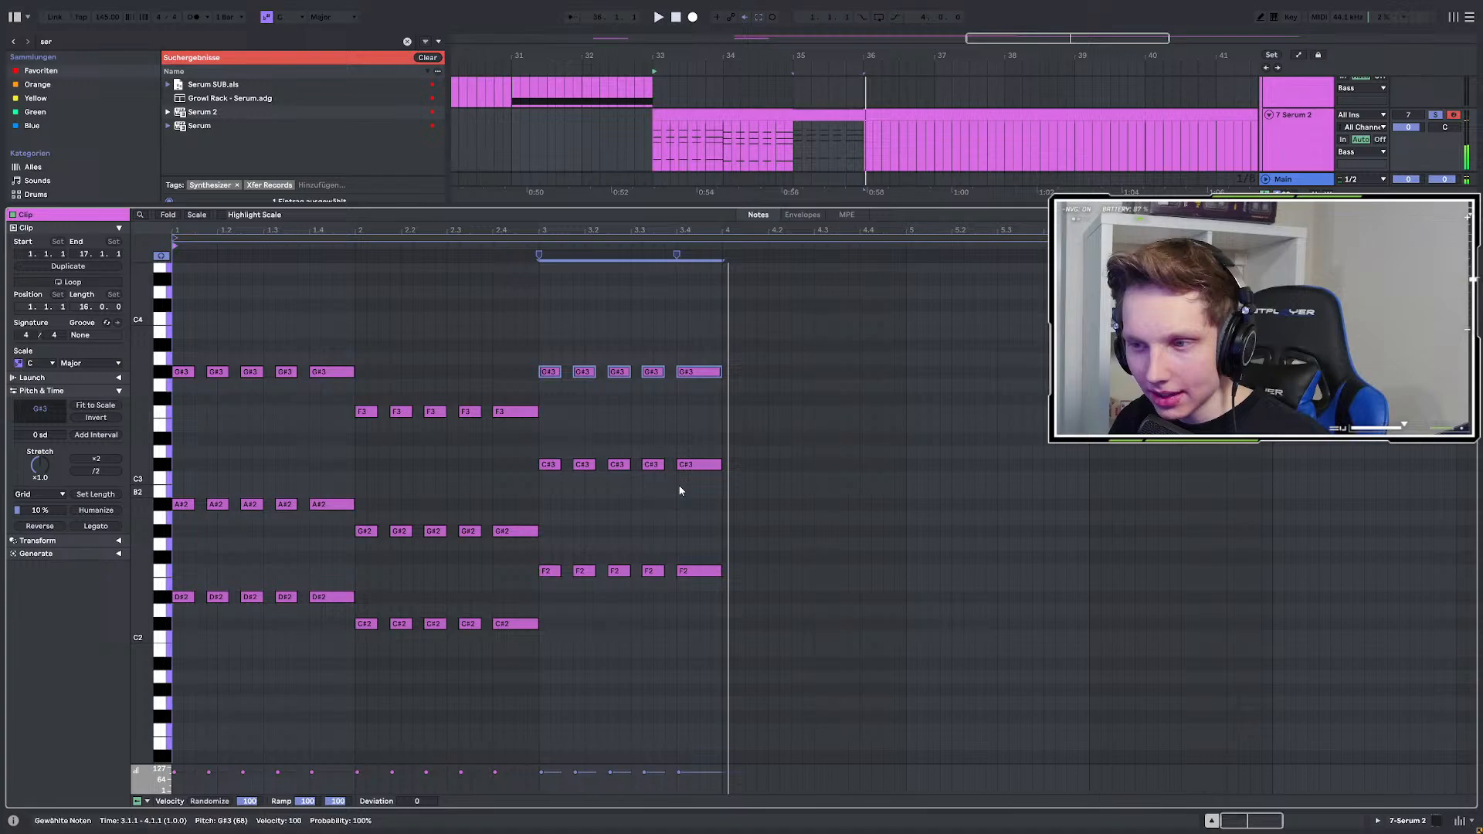
Lower bar 3's row of C#3 notes three semitones to A#2 and play the result.
scroll(709, 490, "down", 3)
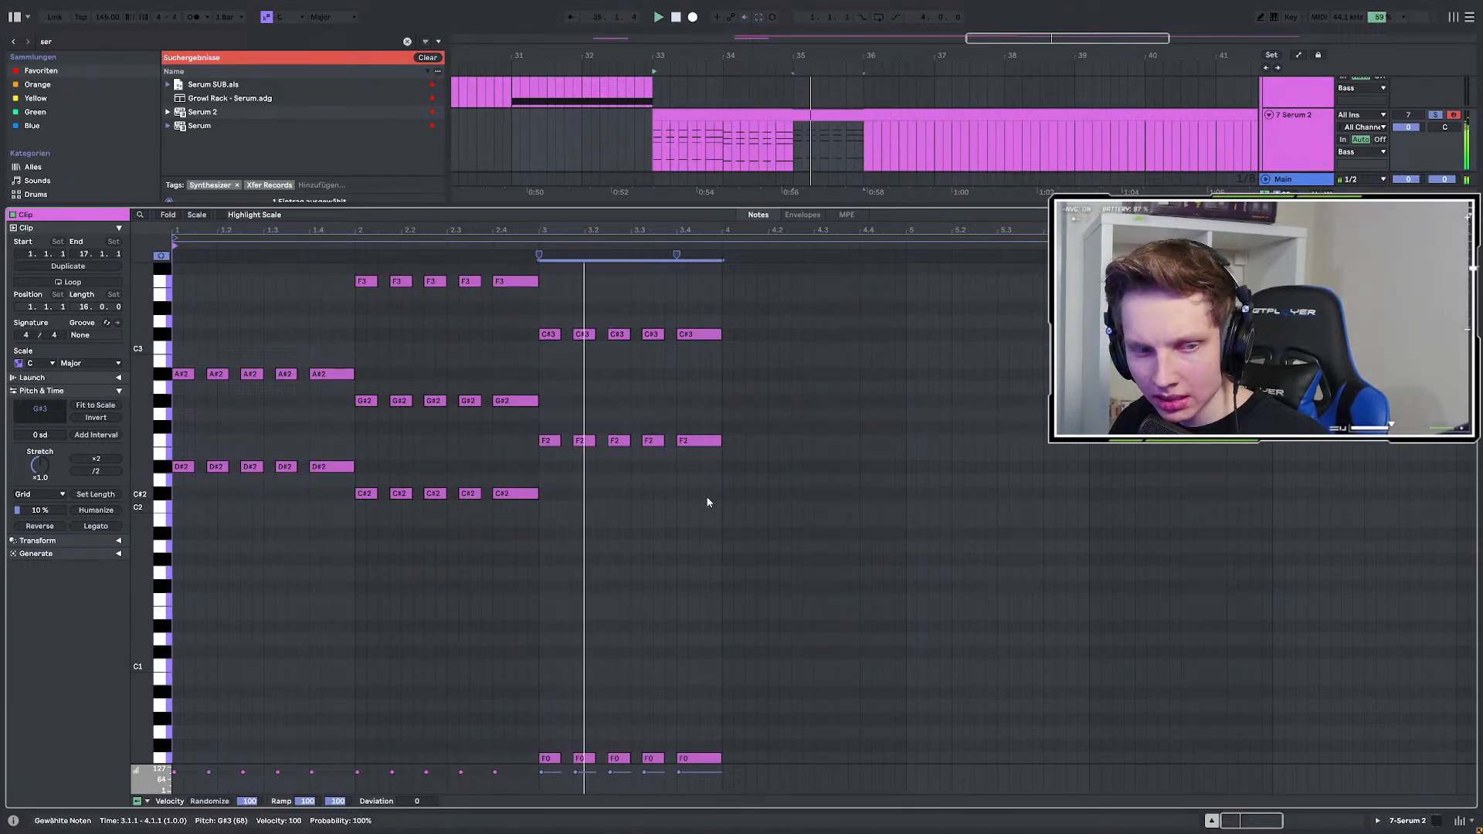
scroll(707, 502, "down", 2)
key("space")
left_click_drag(542, 622, 809, 693)
scroll(701, 628, "up", 5)
left_click_drag(545, 466, 814, 554)
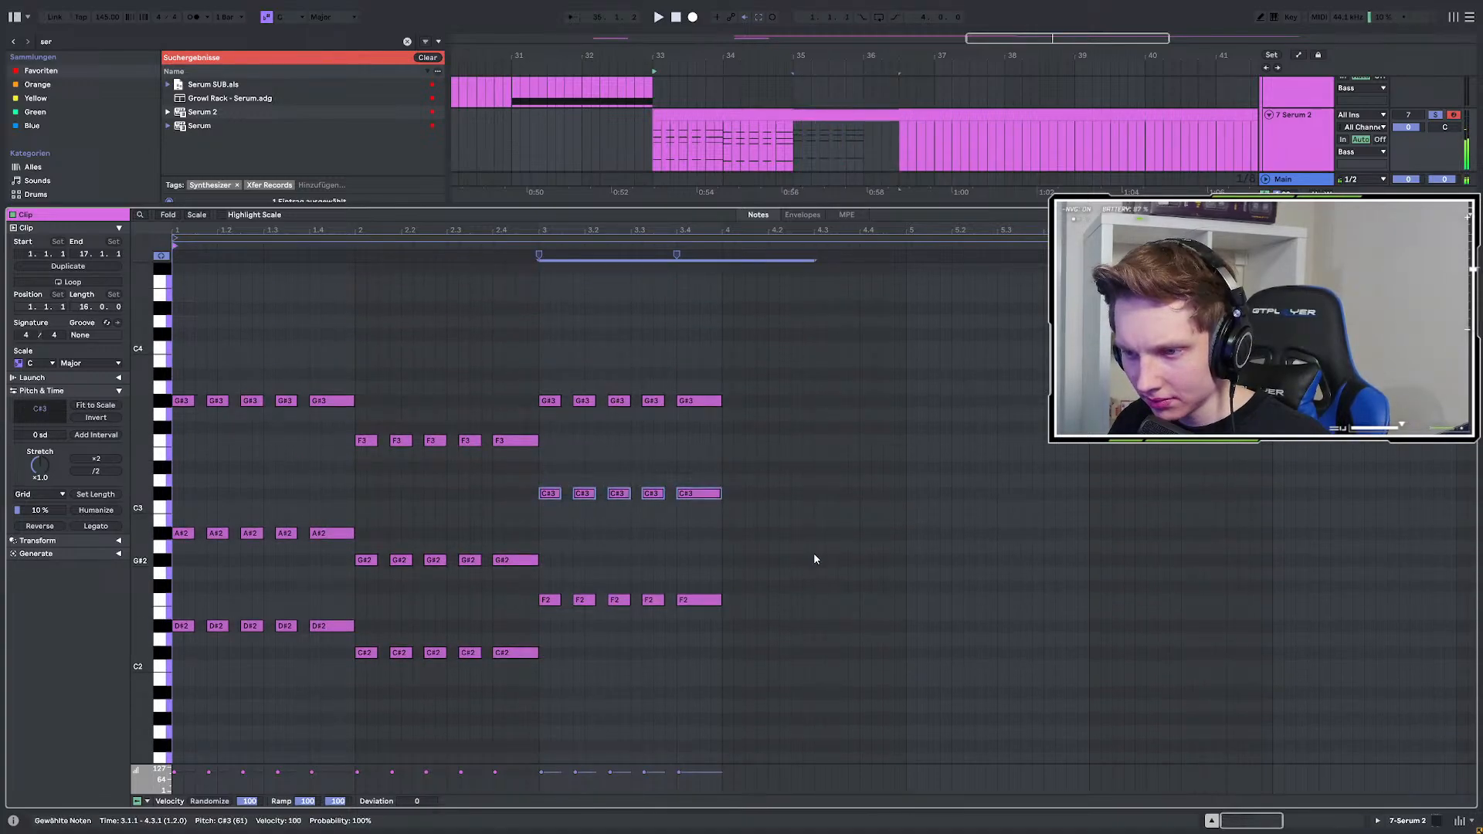
key("Down")
key("Down")
key("space")
key("Down")
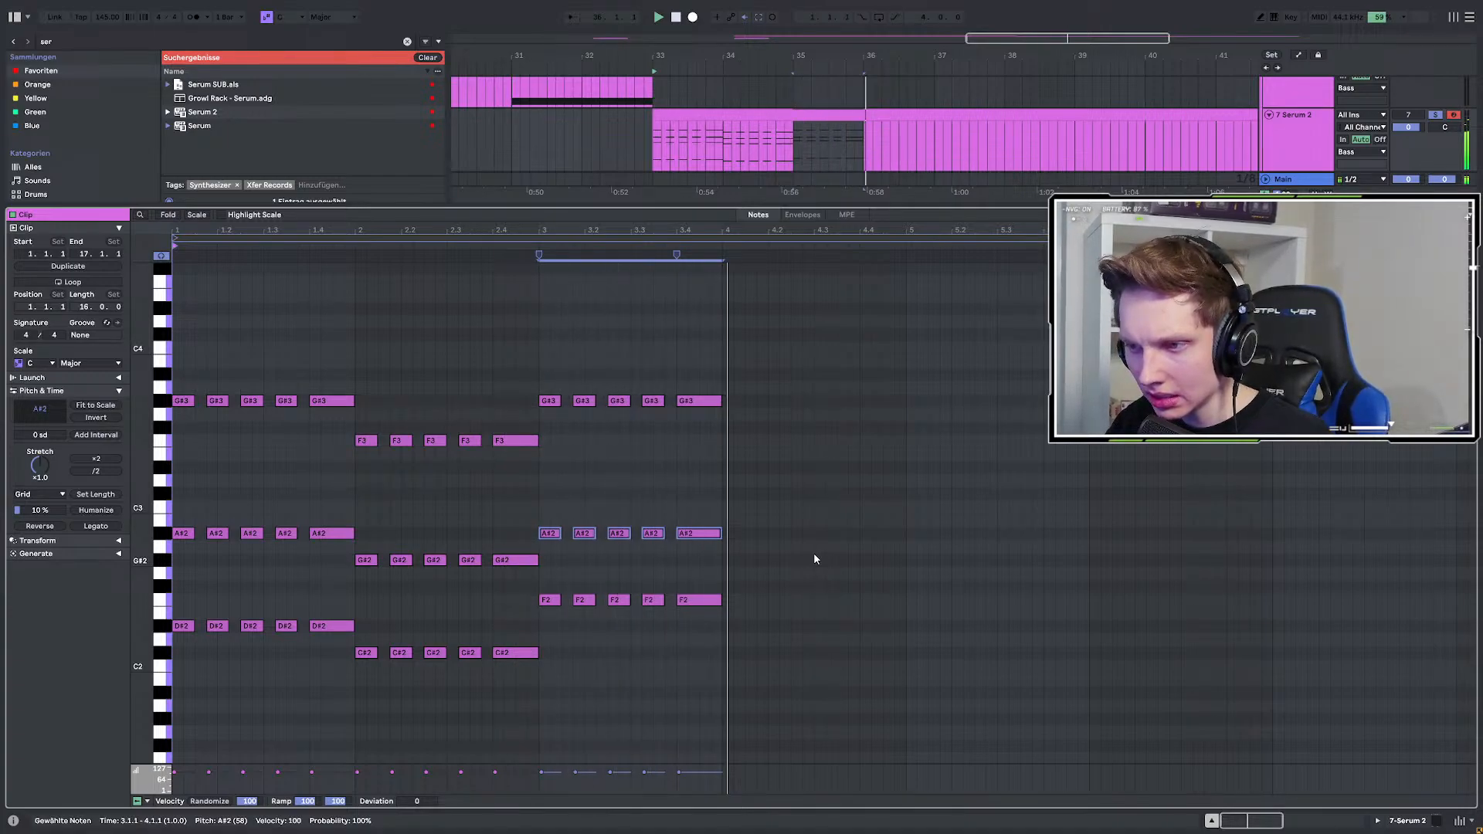
key("space")
Copy bar 3's G#3 rhythm row into bar 4 and stack rows there on A#3, D#3 and G#2.
scroll(813, 553, "down", 1)
left_click_drag(542, 356, 745, 431)
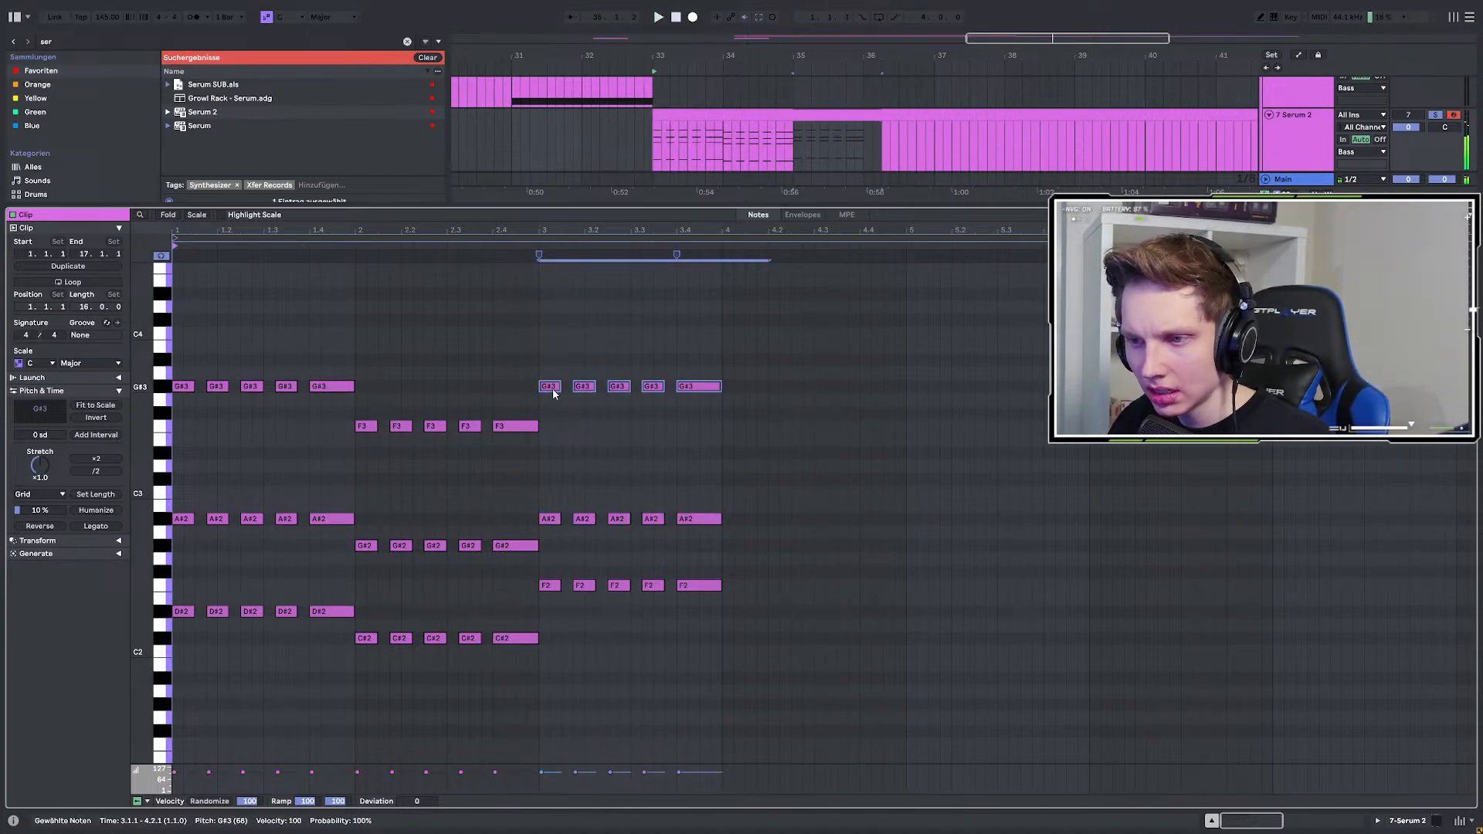
left_click_drag(553, 388, 733, 556)
scroll(741, 479, "down", 3)
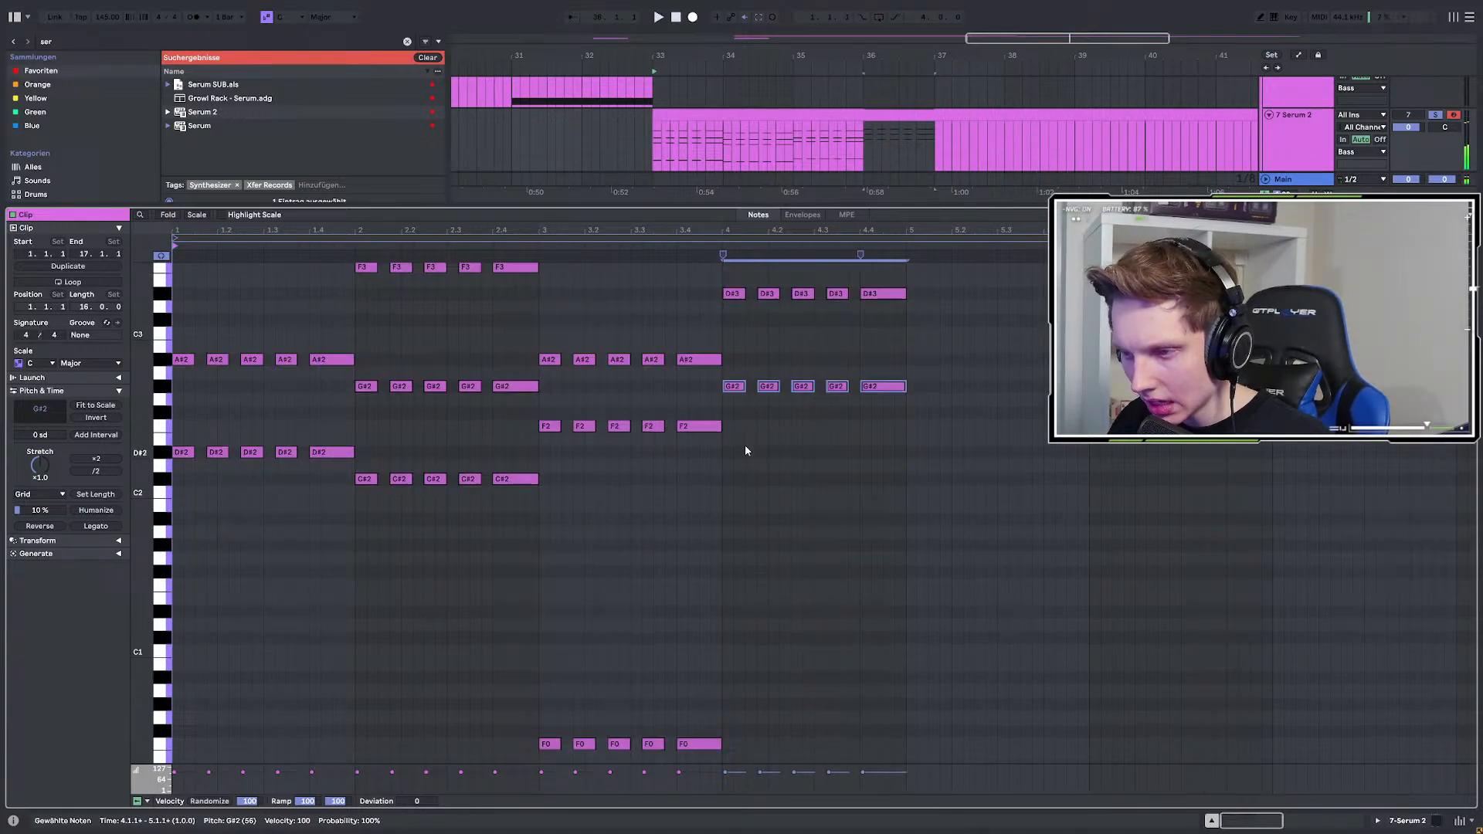
key("space")
Copy bar 4's row of G#2 notes down two octaves to G#0 and play the four-bar progression.
left_click_drag(736, 316, 734, 641)
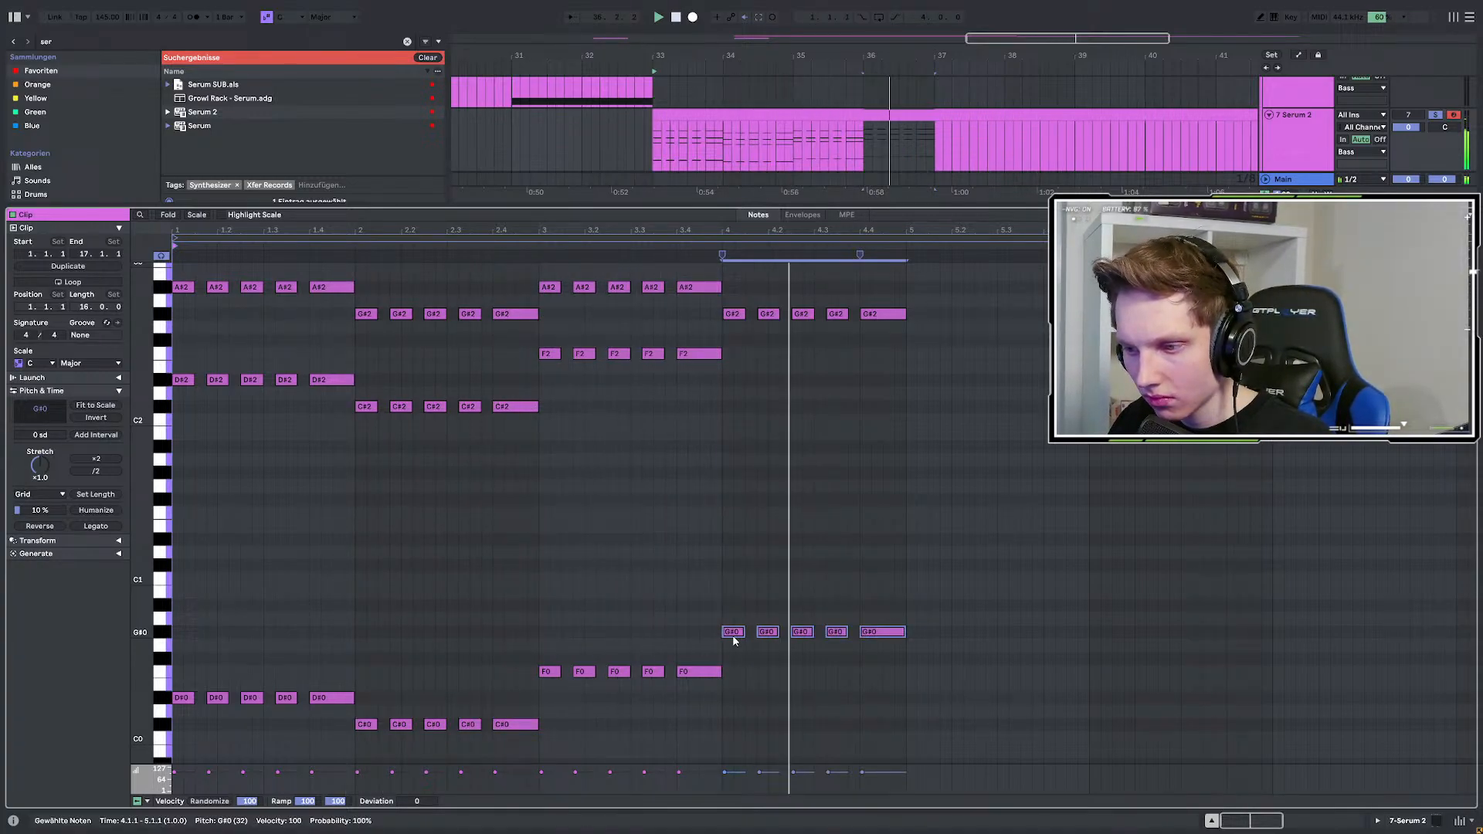
scroll(732, 634, "up", 2)
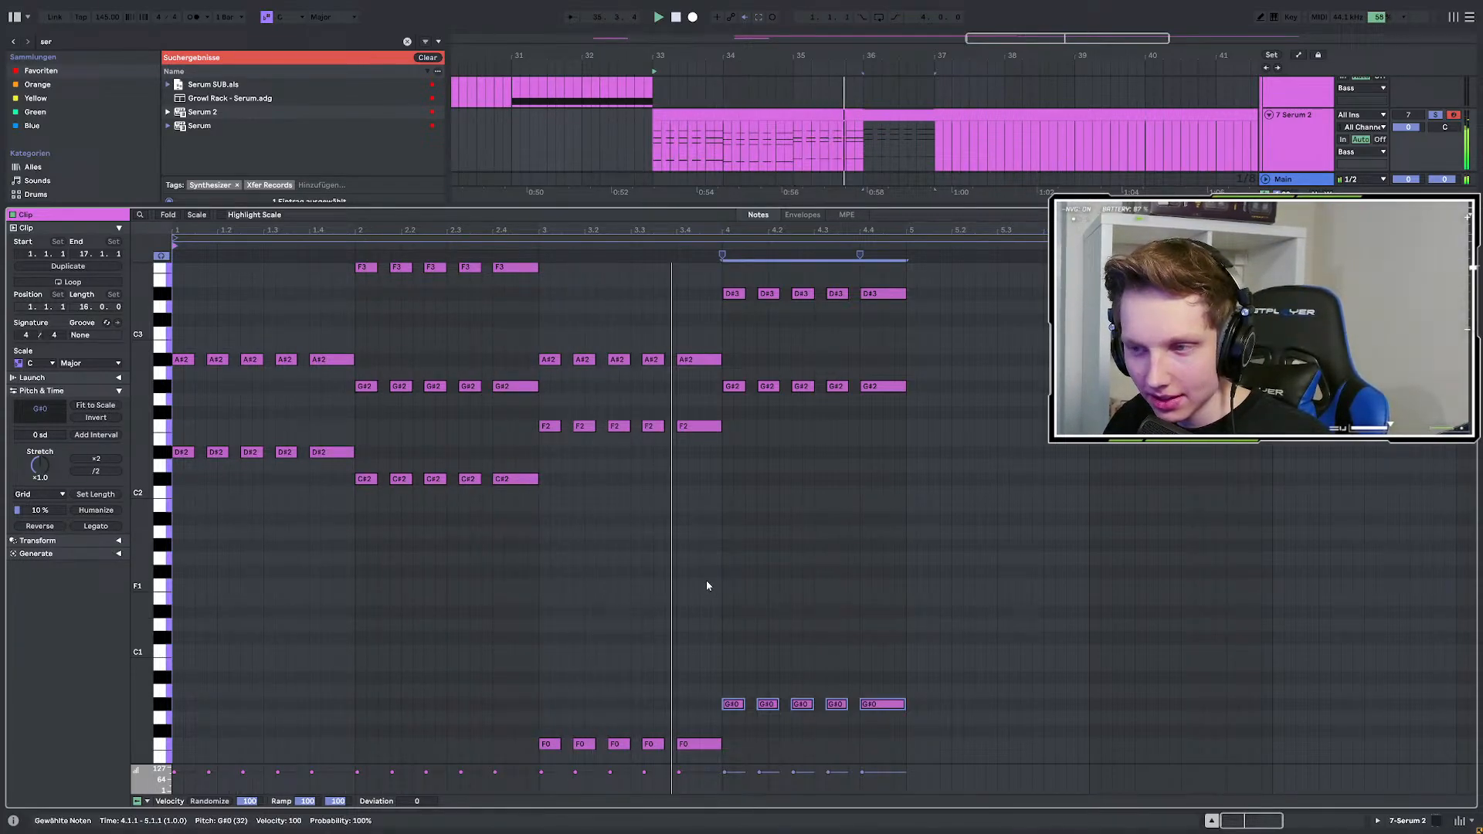
scroll(706, 585, "up", 2)
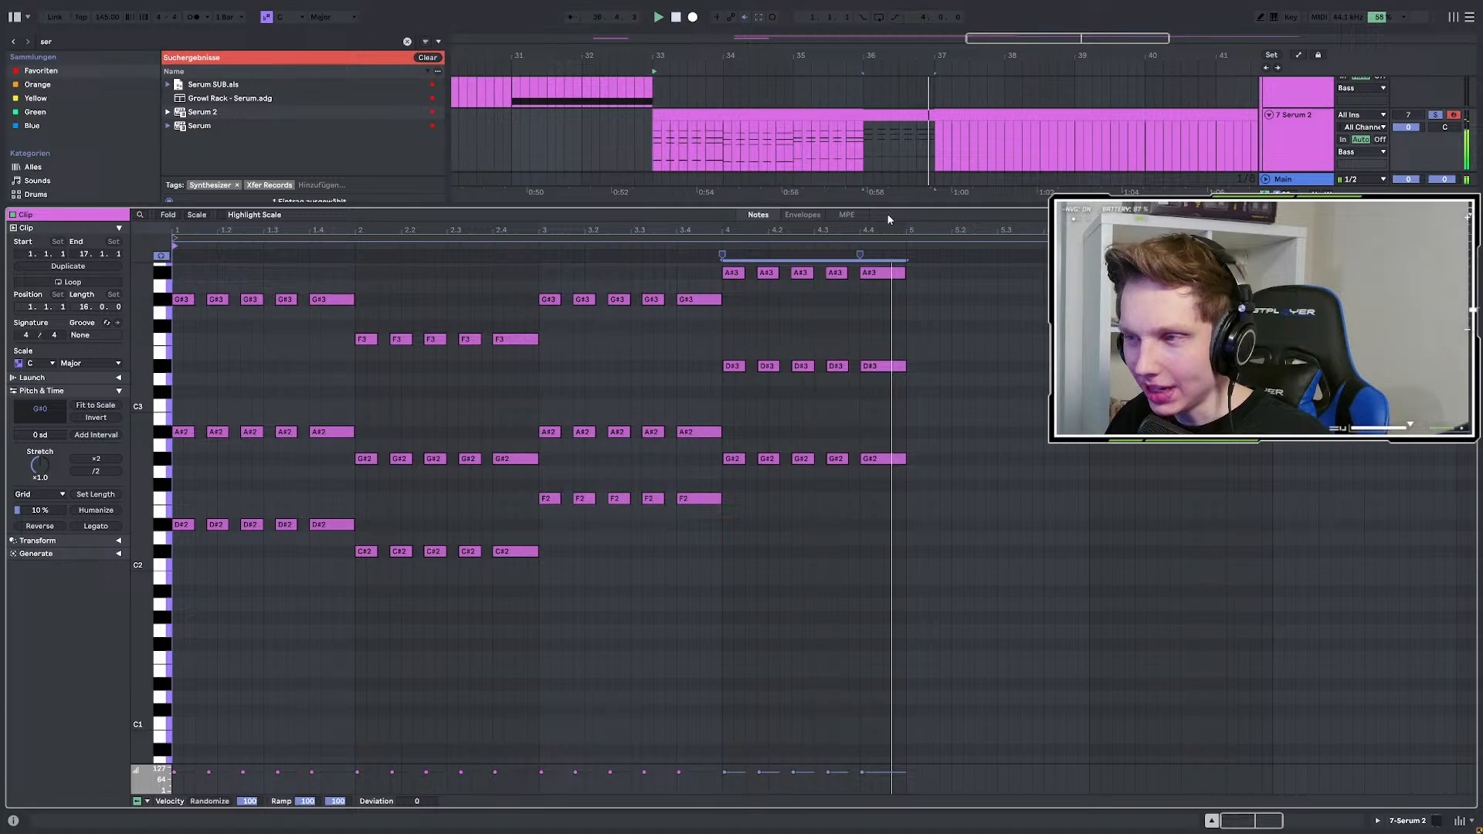
key("space")
key("space")
Return to the arrangement and play the chord clip from bar 33.
double_click(1288, 146)
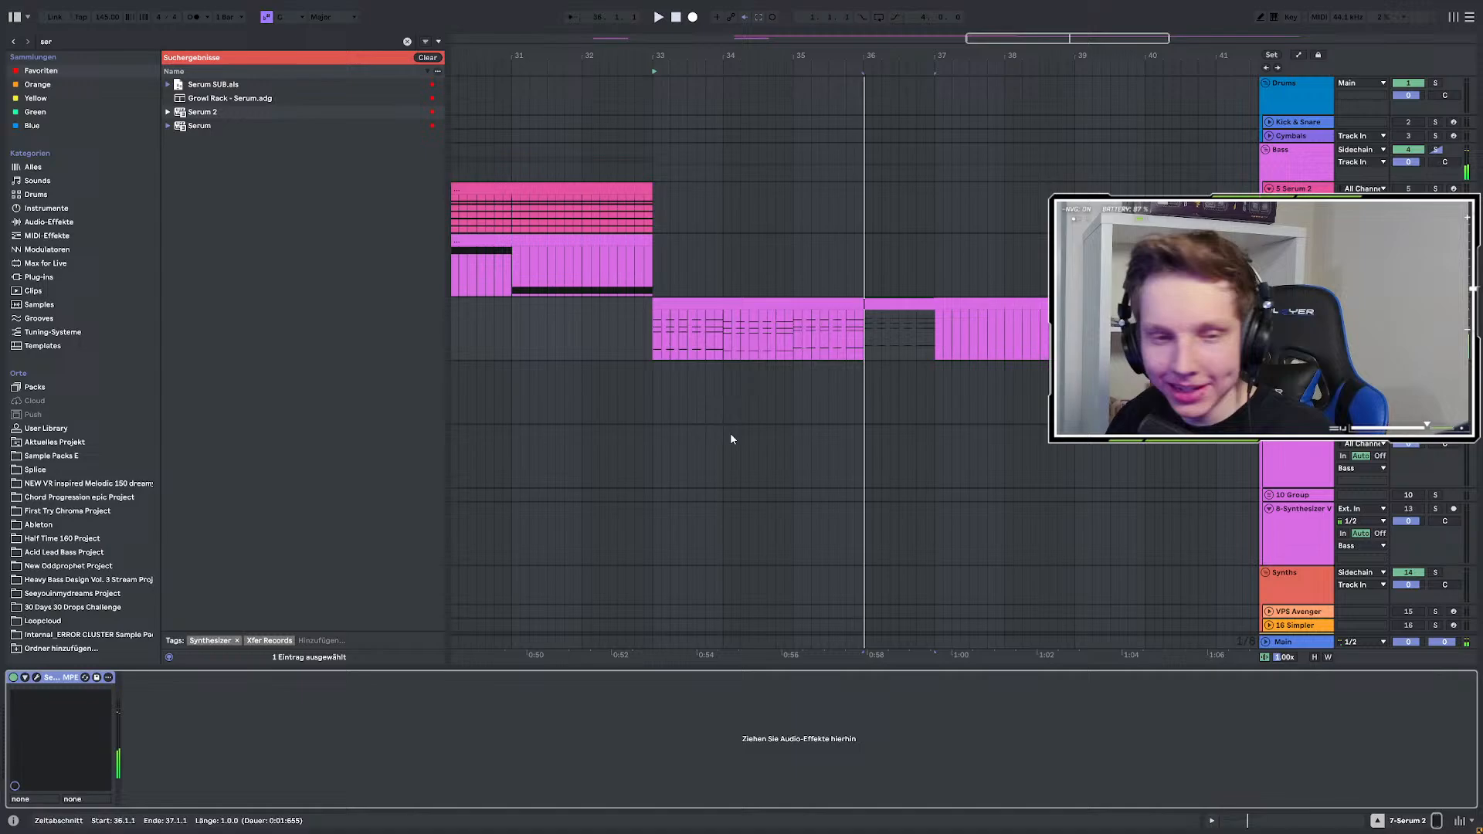
scroll(730, 433, "down", 6)
scroll(802, 340, "up", 6)
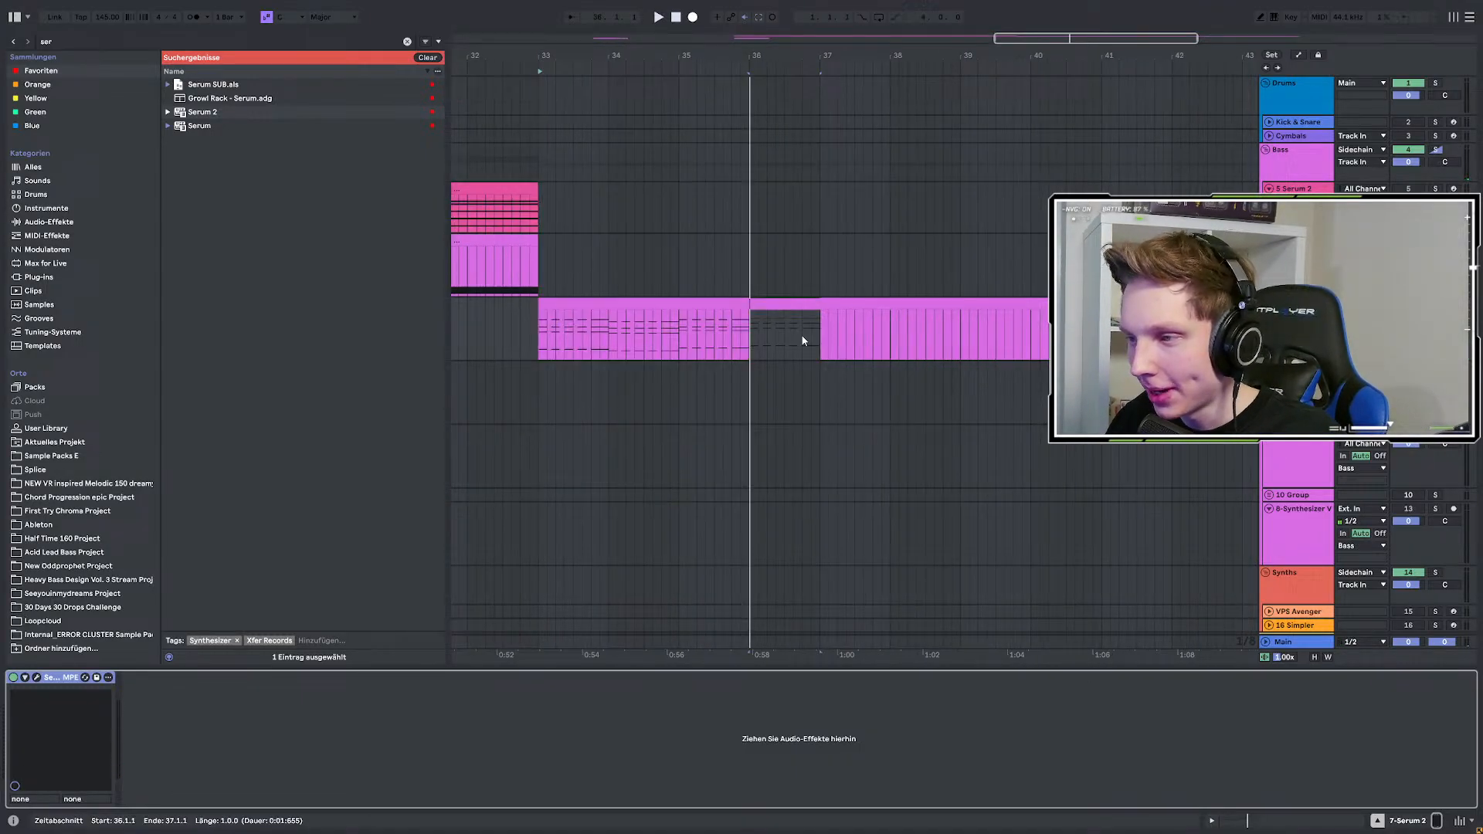
left_click(538, 328)
key("space")
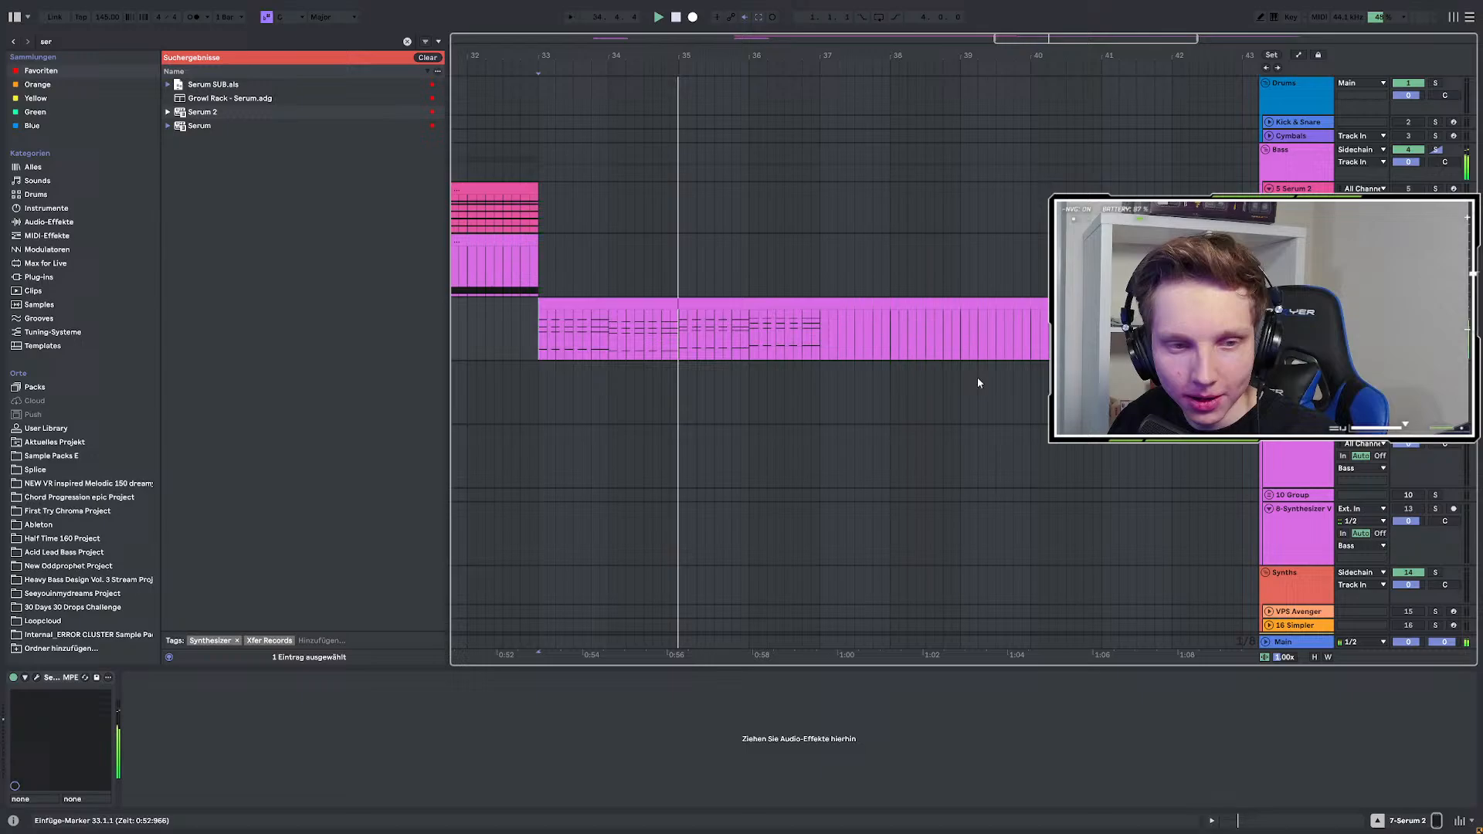
scroll(804, 374, "down", 3)
scroll(809, 369, "up", 3)
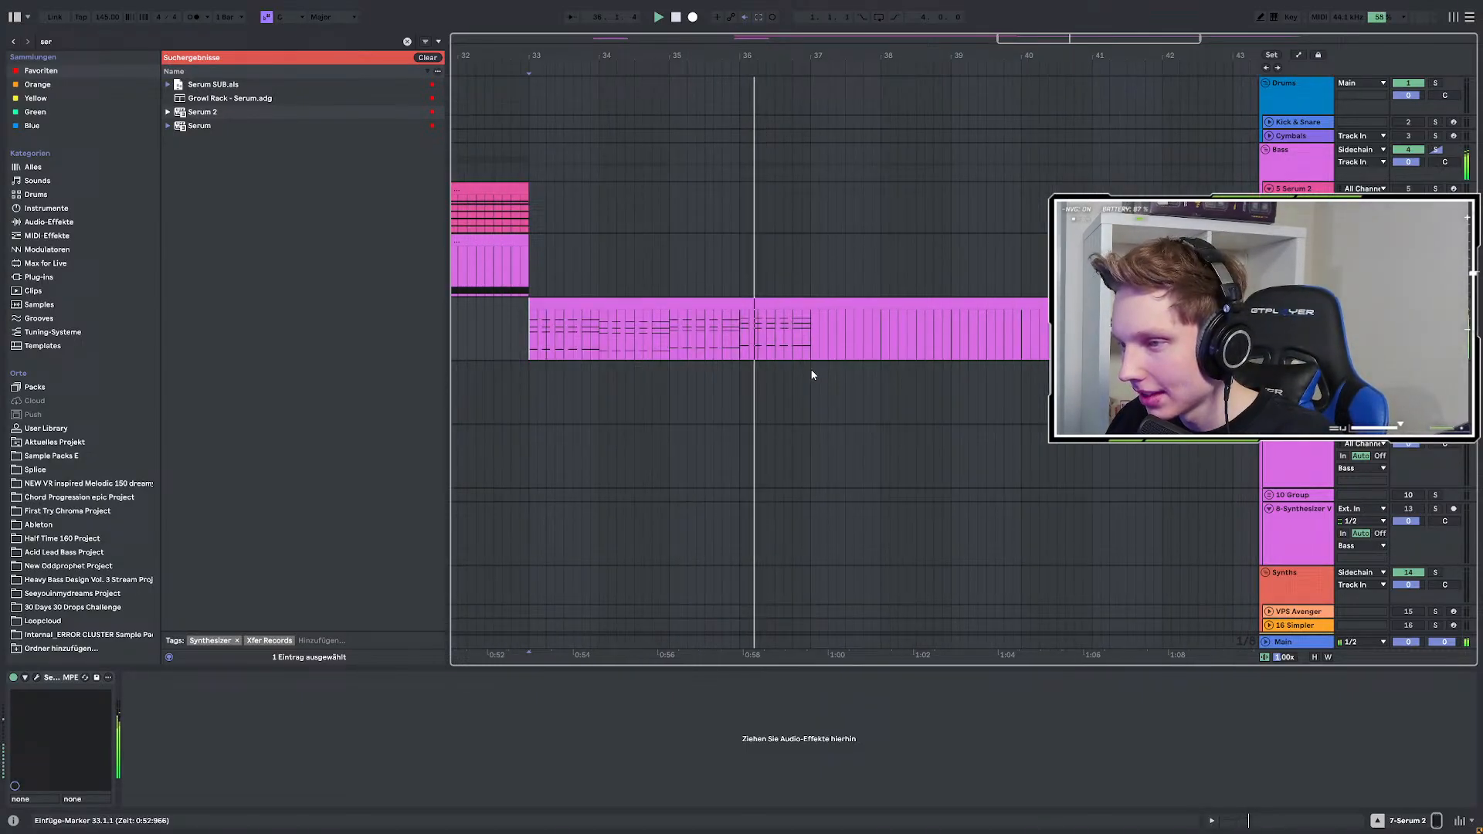
Select bars 33 to 37 of the chord clip, repeat the four-bar progression along the clip, and play from bar 33.
scroll(809, 368, "down", 3)
left_click(804, 329, "shift")
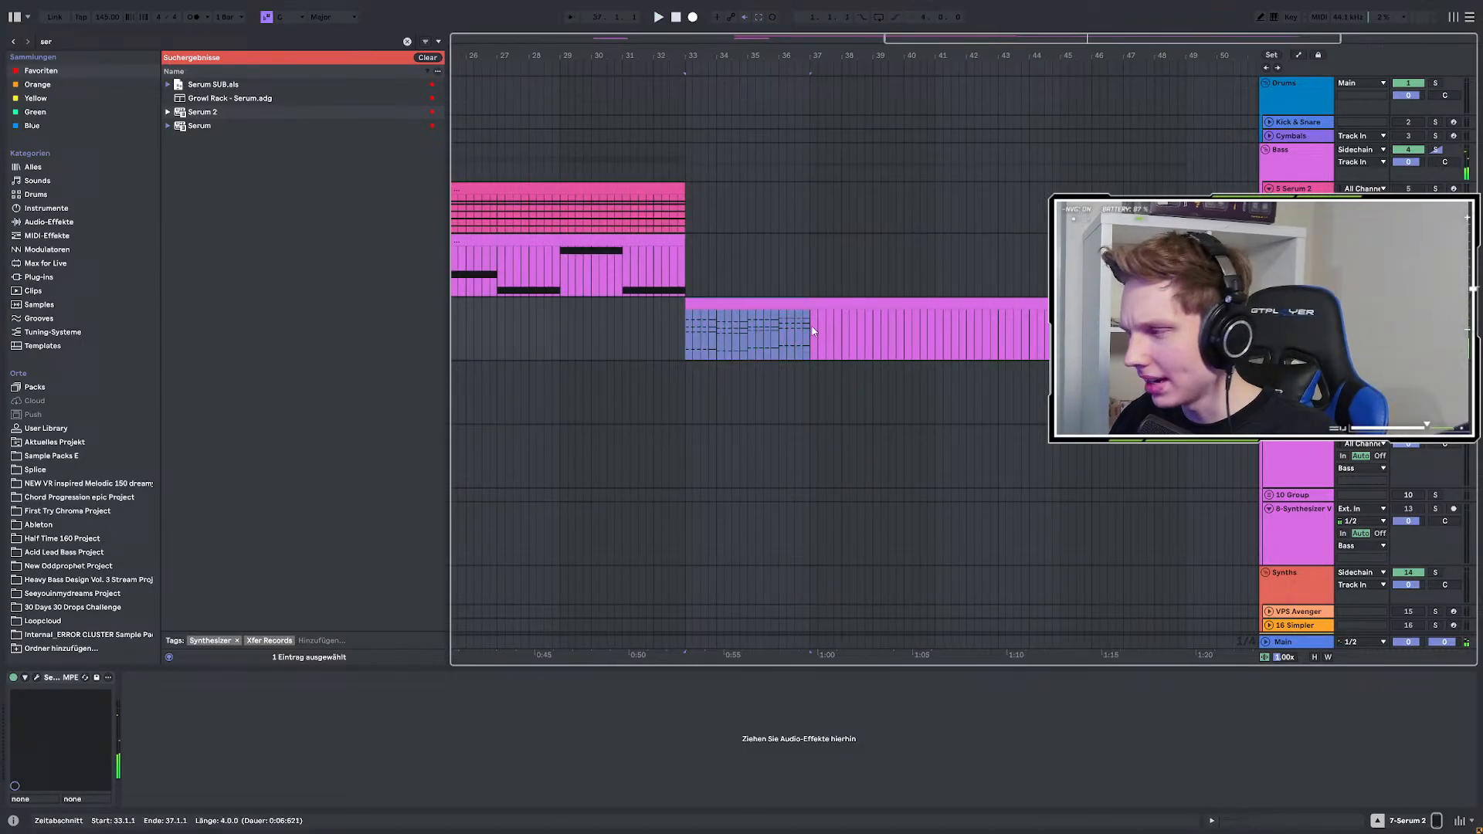
left_click(684, 338)
key("space")
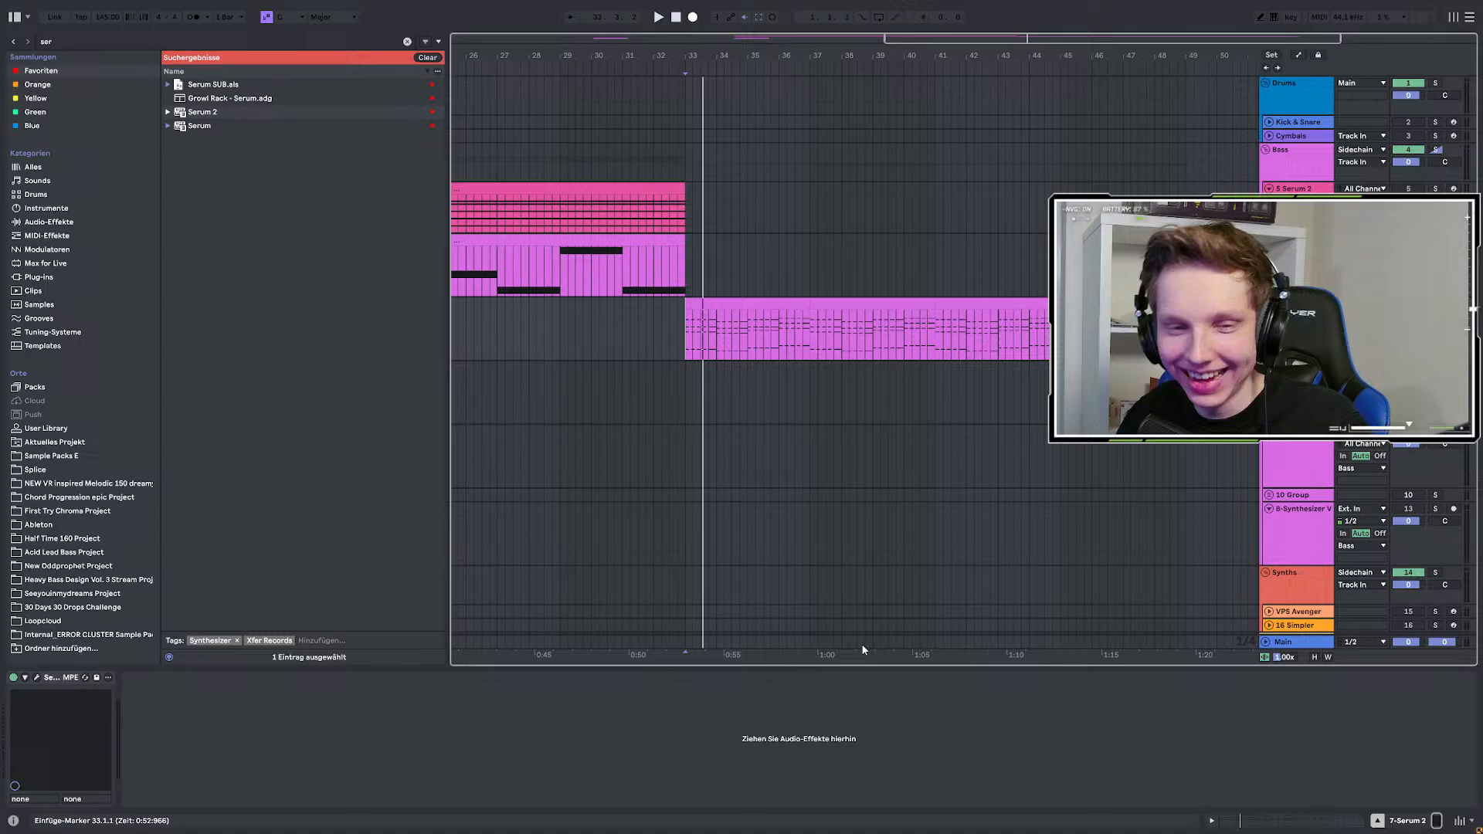
Play the repeated progression again from bar 33 and look over the whole arrangement.
key("space")
scroll(783, 433, "down", 5)
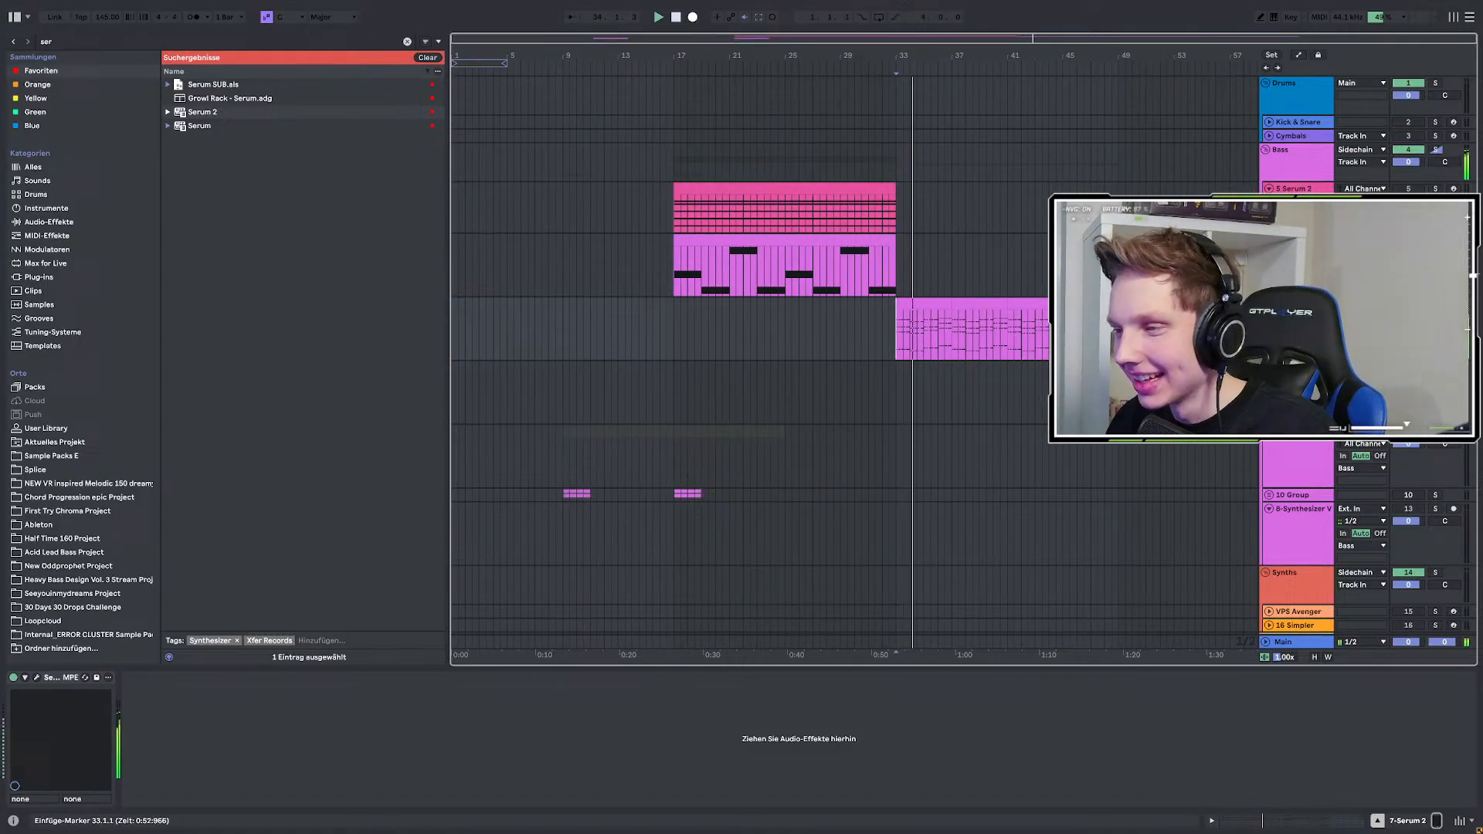
scroll(966, 348, "up", 3)
scroll(967, 348, "down", 3)
scroll(968, 349, "down", 1)
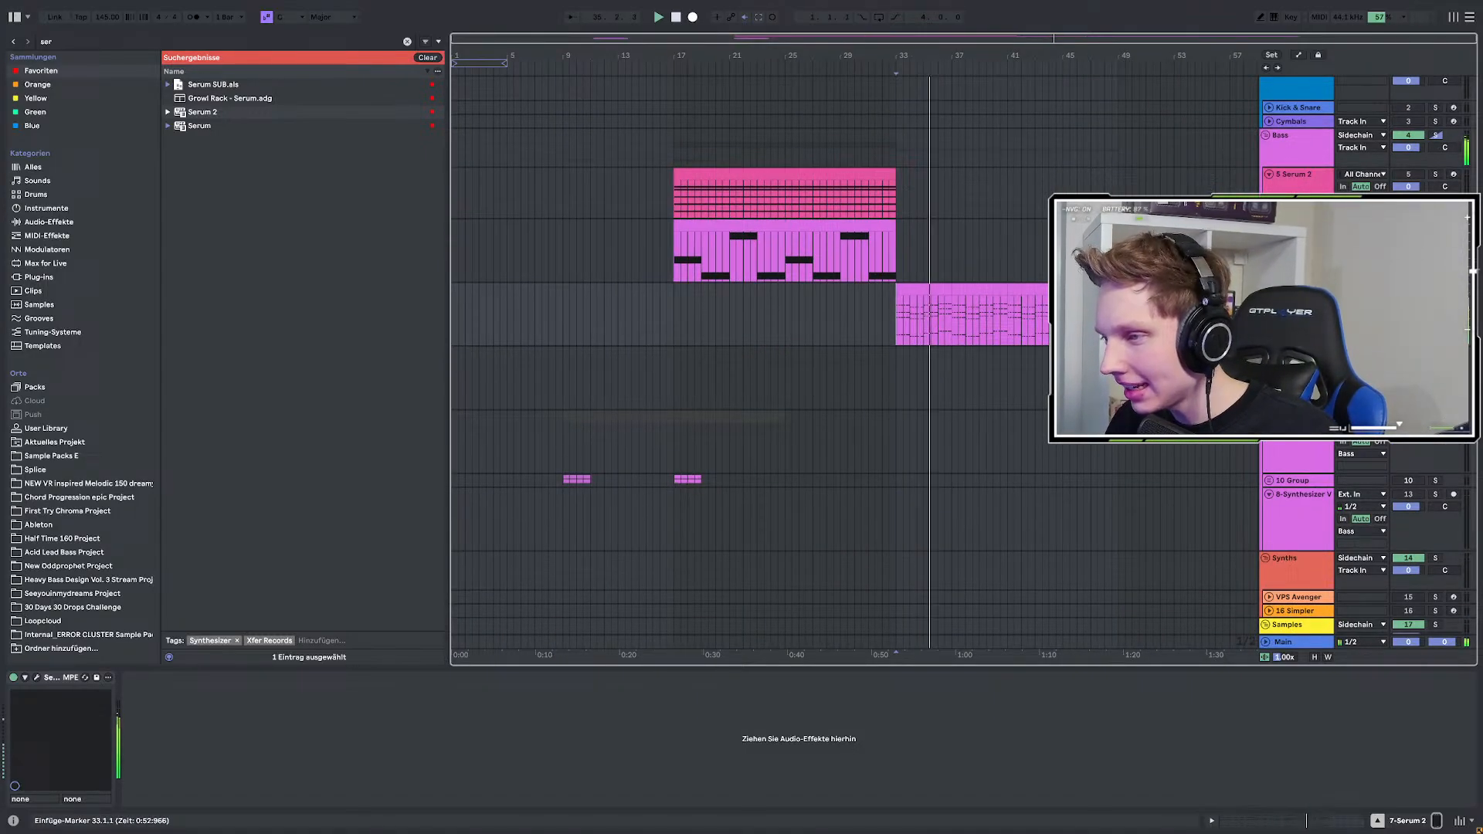
scroll(1056, 348, "up", 3)
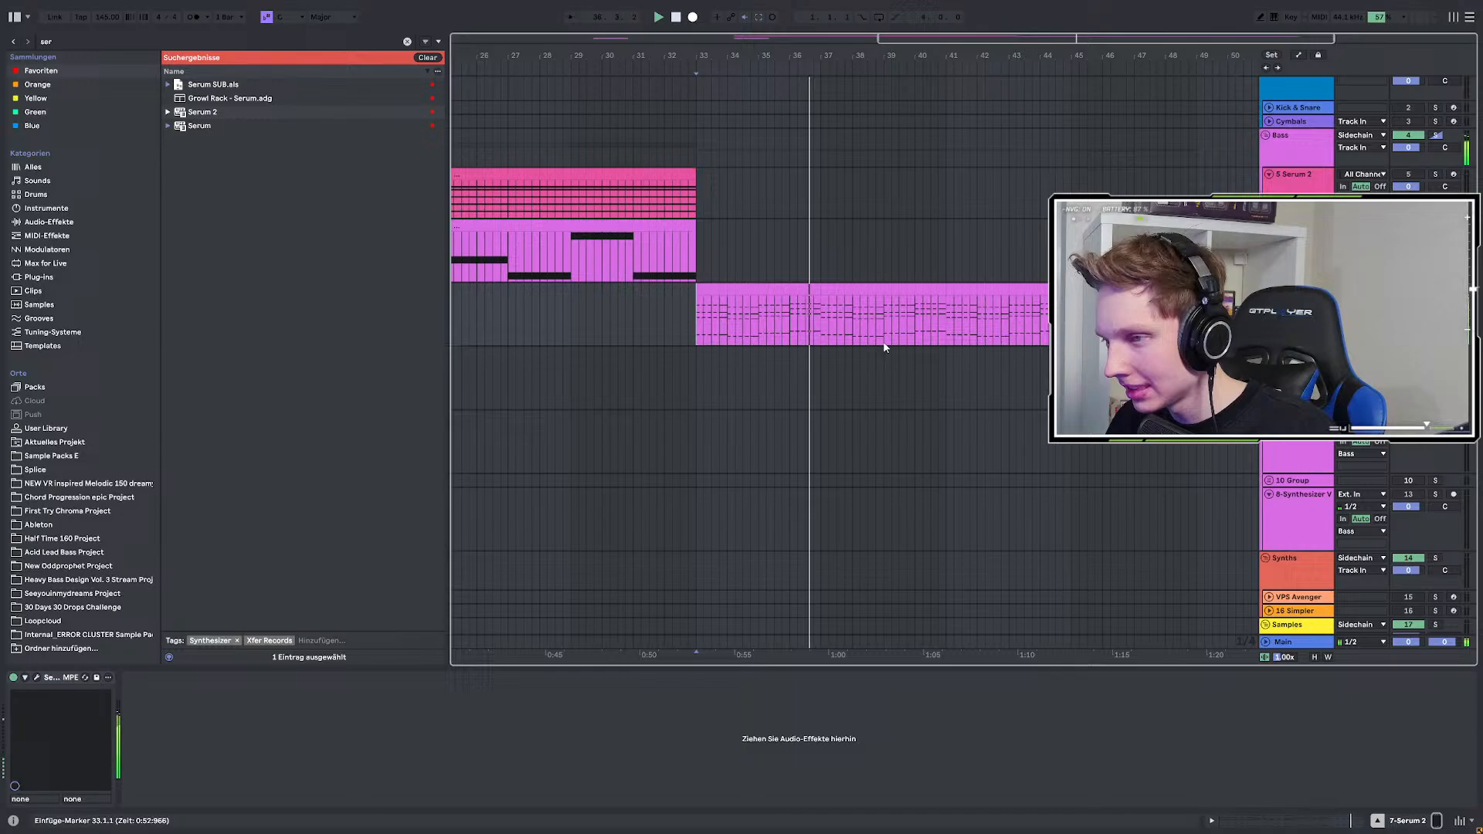
Add a MIDI track below the chord track and copy bars 33 to 37 of the chord clip onto it.
scroll(838, 336, "down", 3)
scroll(832, 336, "up", 3)
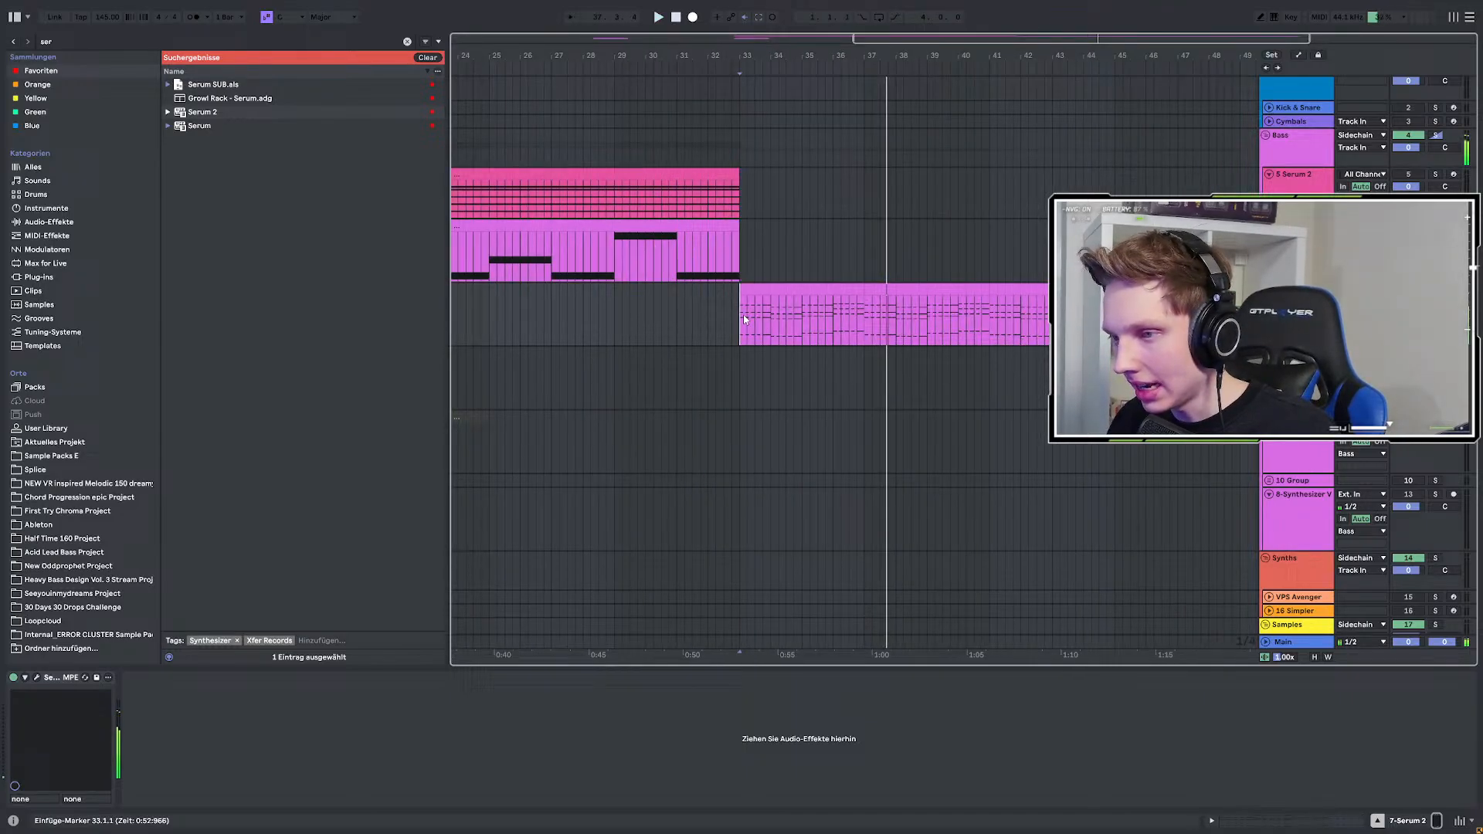
key("ctrl+shift+t")
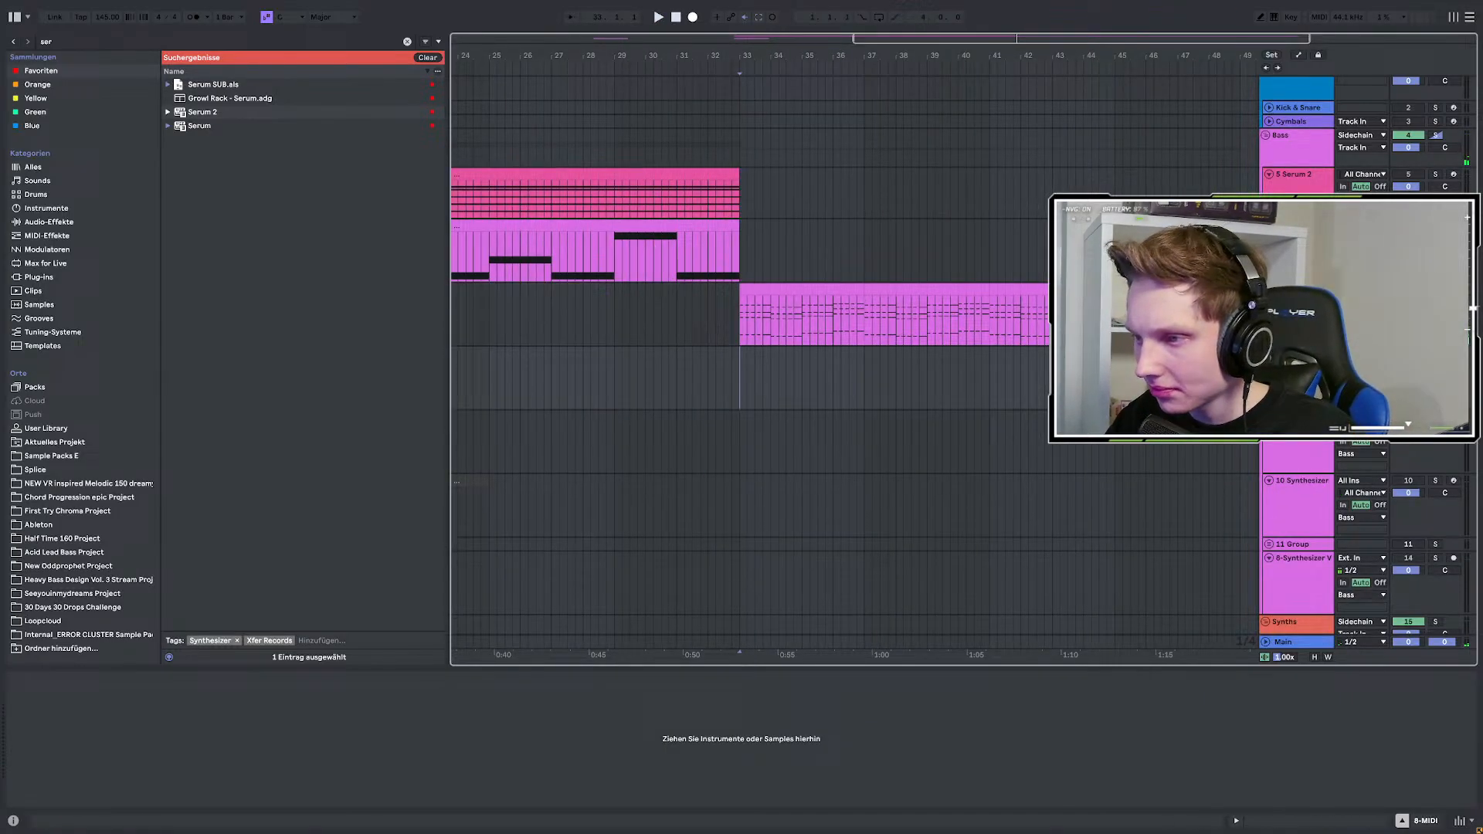
left_click(800, 288)
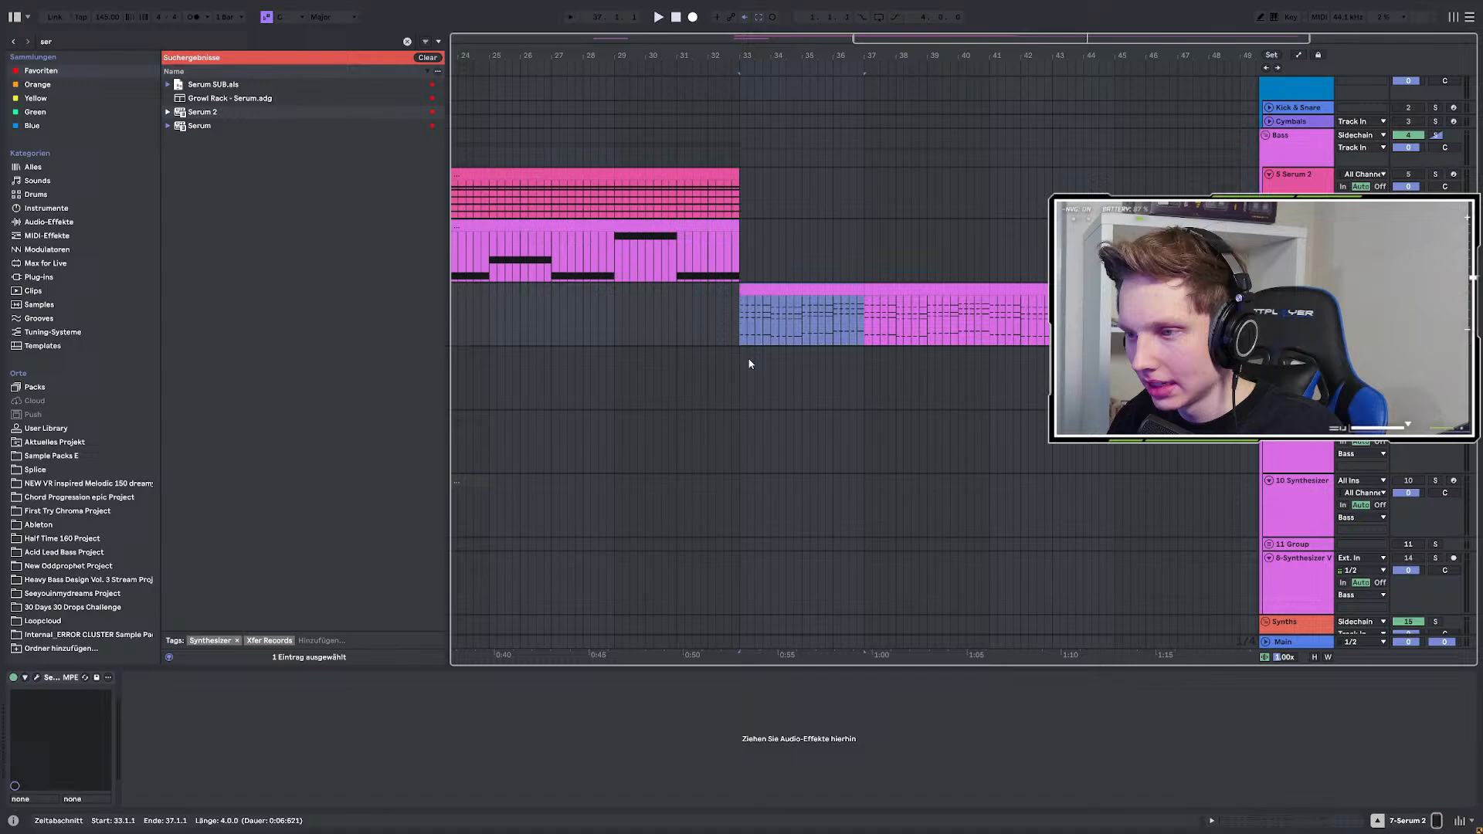
left_click(743, 360)
key("ctrl+v")
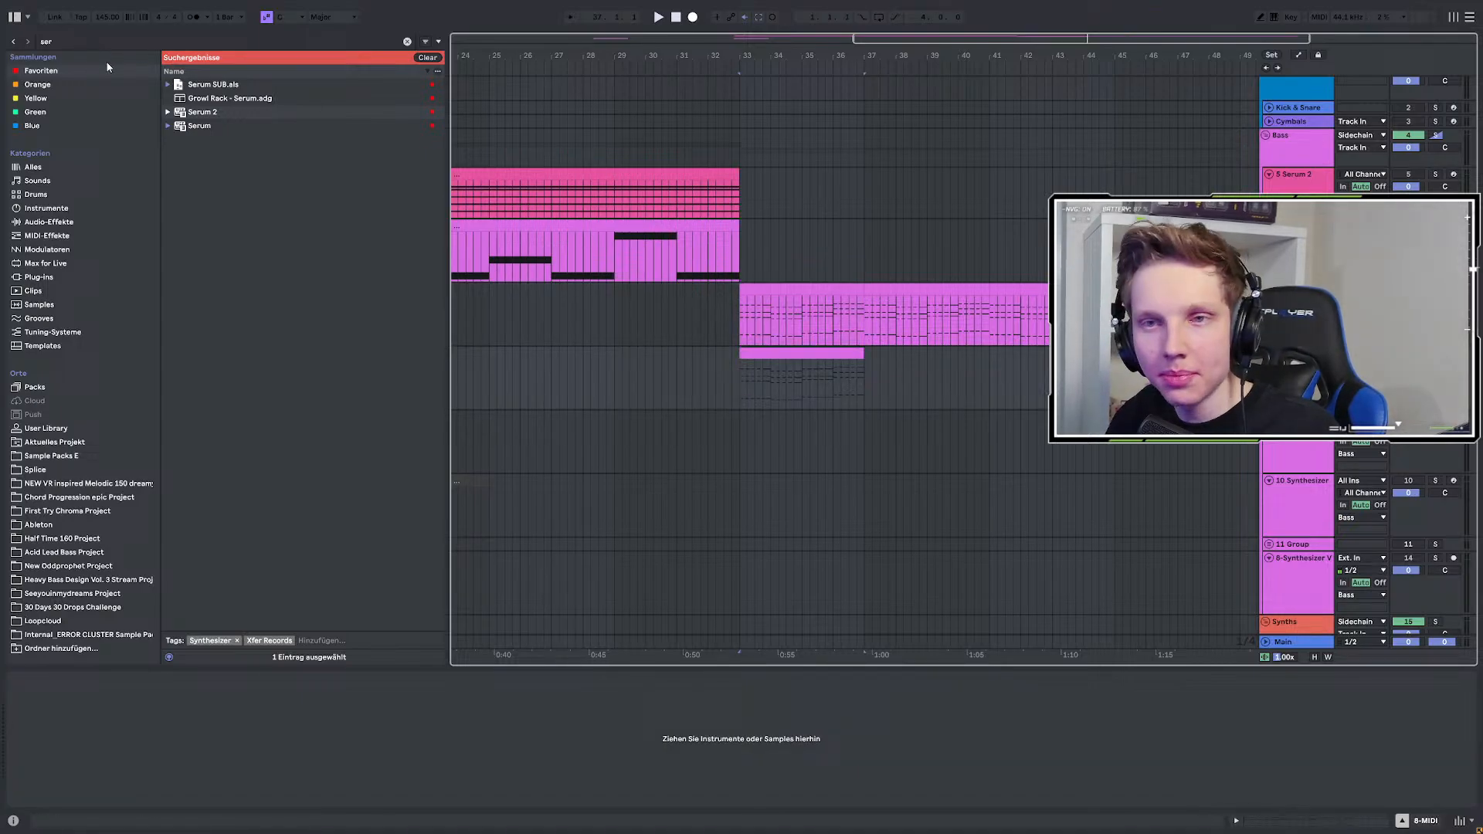
Load Serum 2 with its init patch onto the new MIDI track, play from bar 33, and close the plug-in window.
left_click(203, 114)
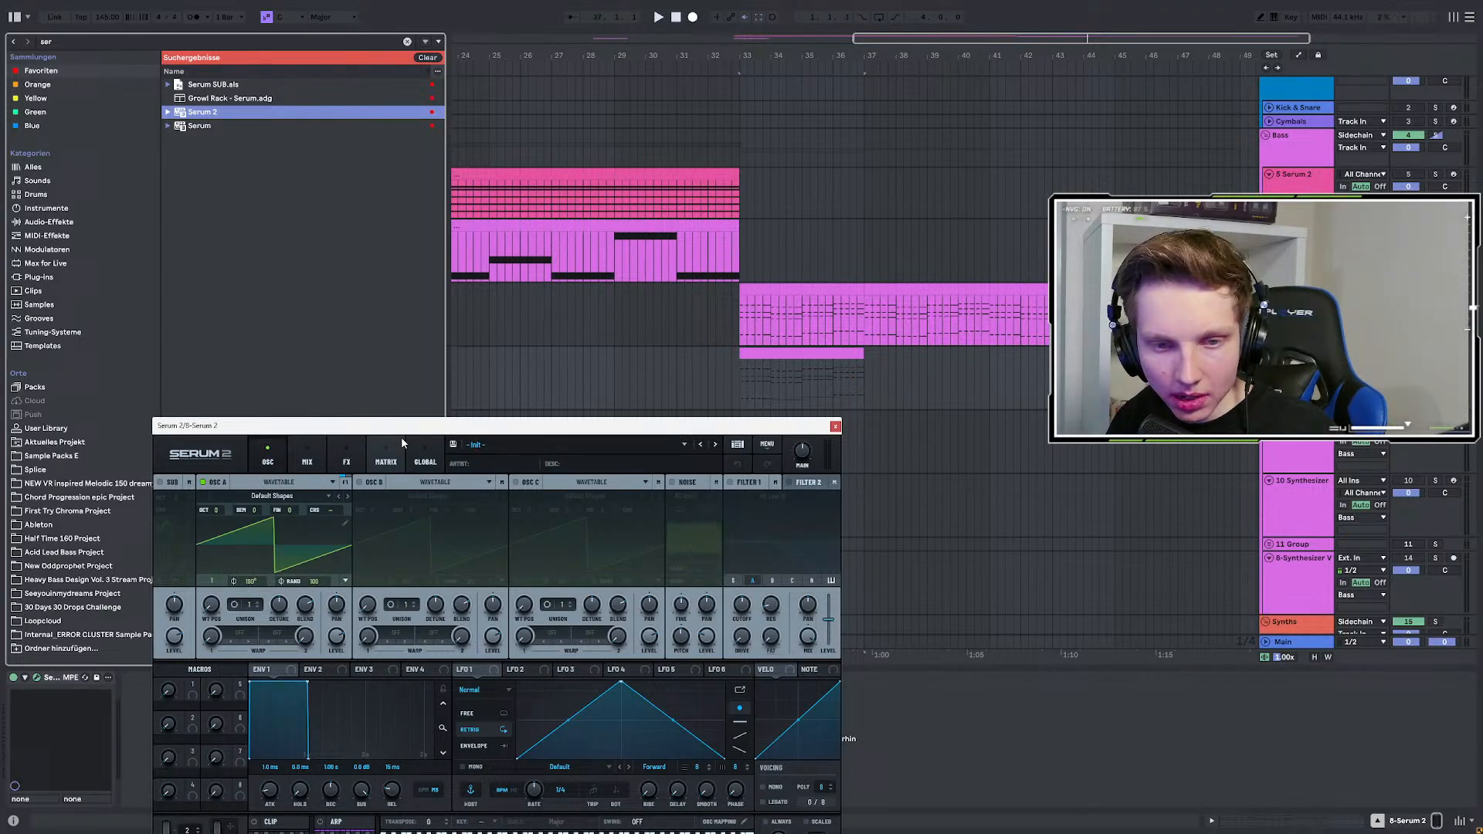
left_click(785, 342)
key("space")
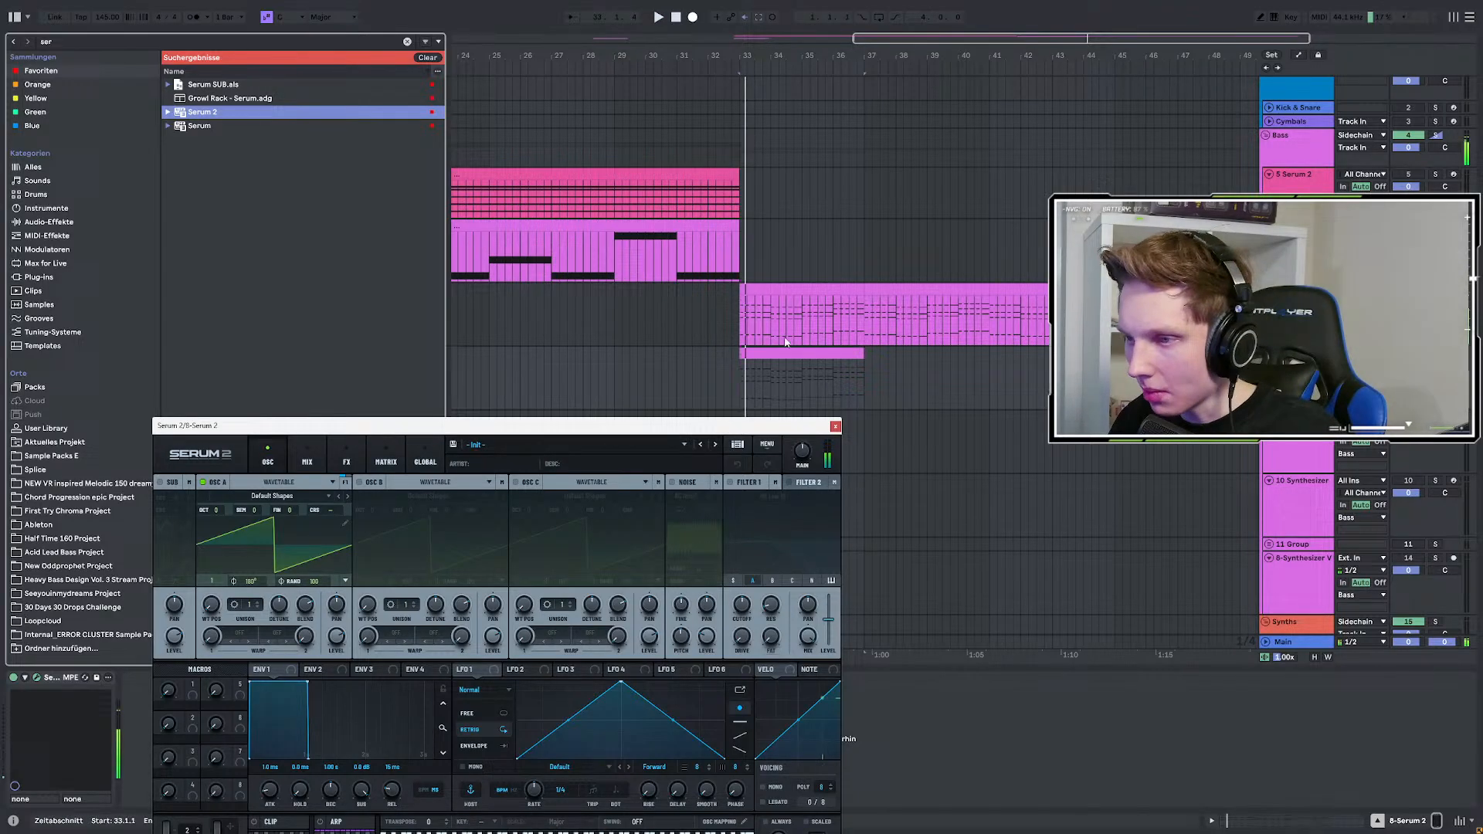
left_click_drag(737, 430, 671, 393)
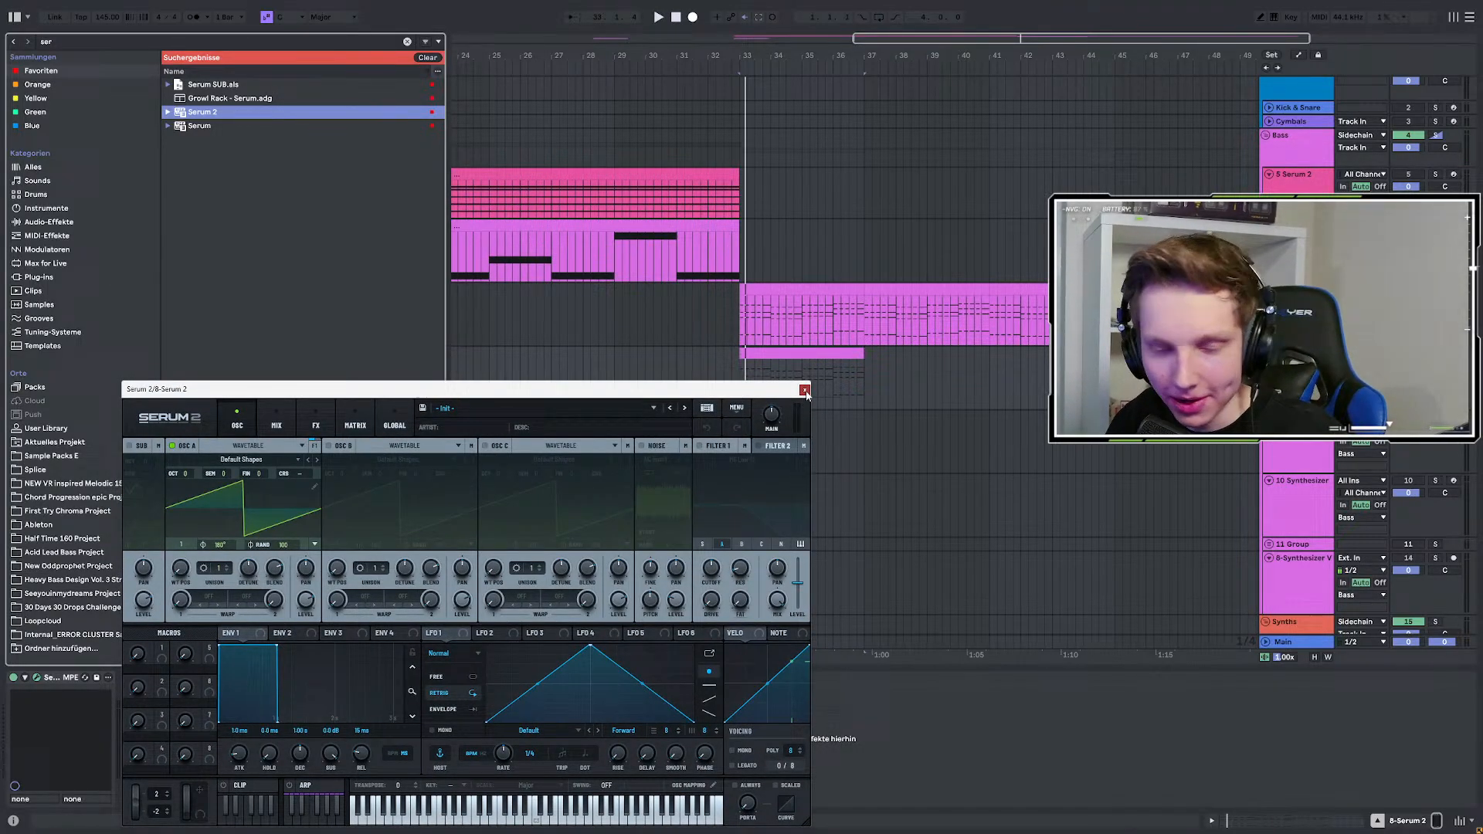
left_click(806, 392)
Delete all upper chord notes from C#2 to A#3 in the copied clip, keeping only the low bass notes.
scroll(801, 391, "down", 5)
double_click(917, 354)
scroll(669, 479, "up", 3)
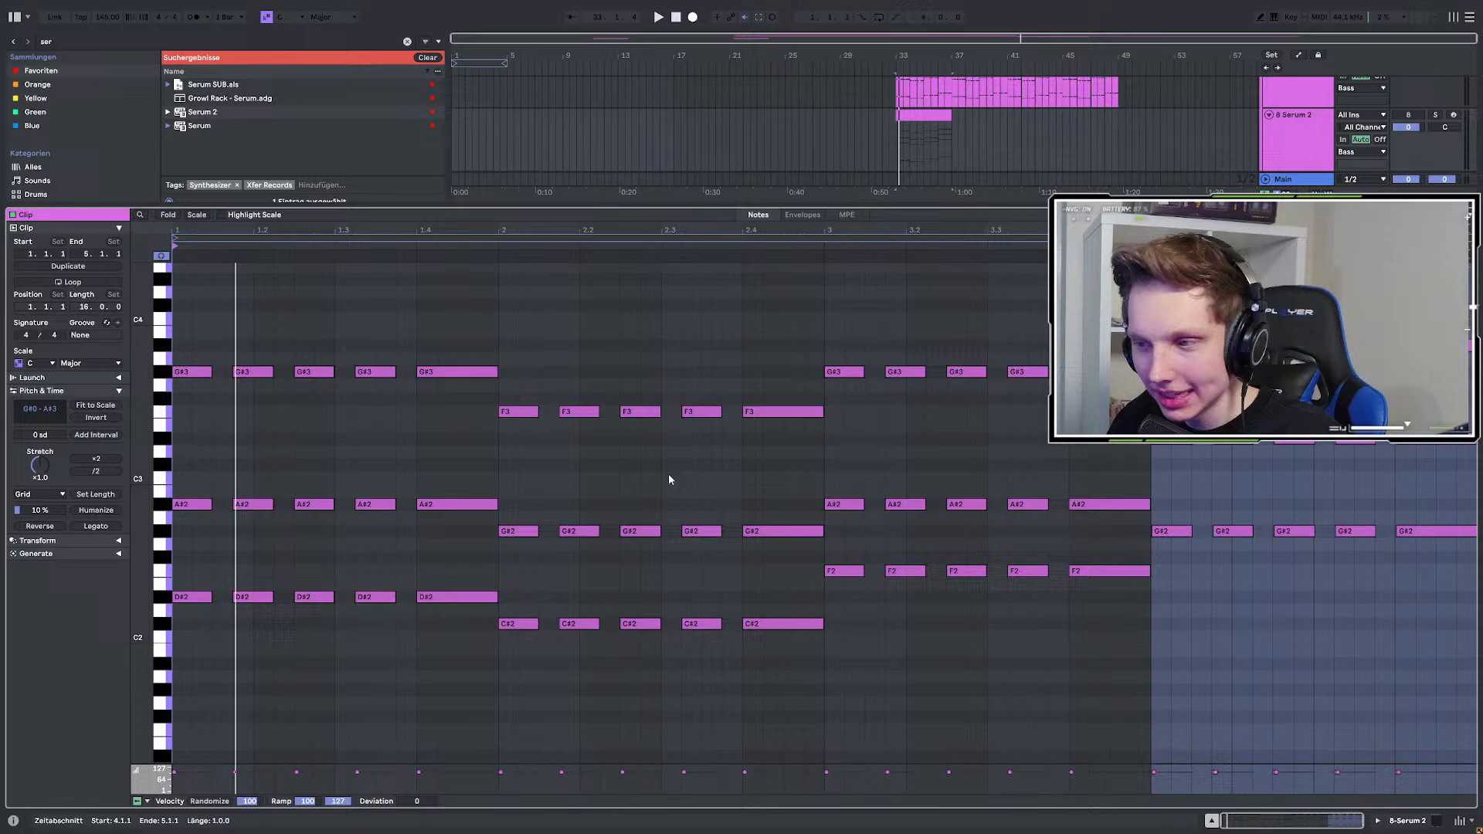
left_click_drag(1313, 305, 103, 699)
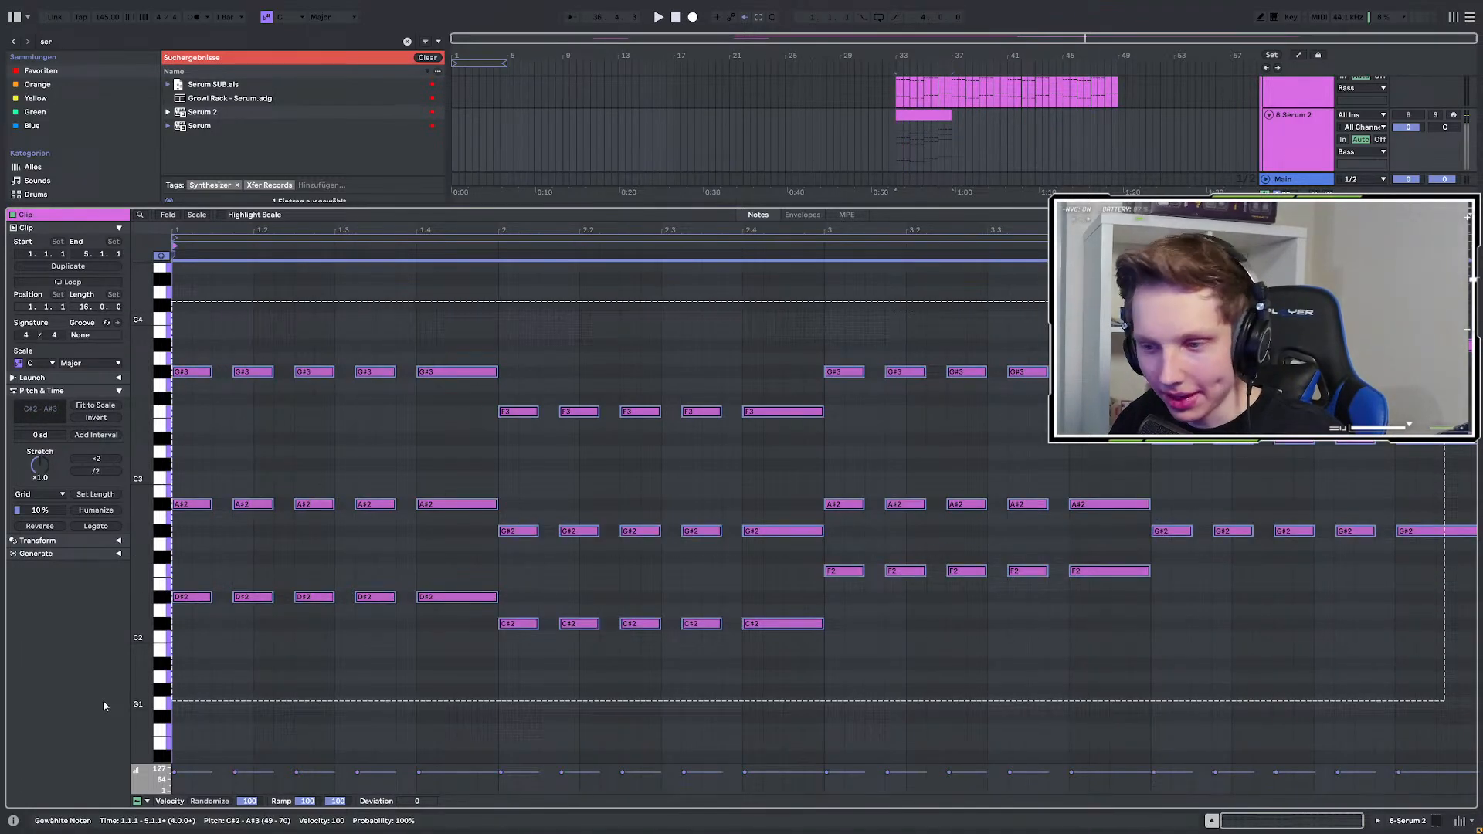
key("Delete")
double_click(1306, 160)
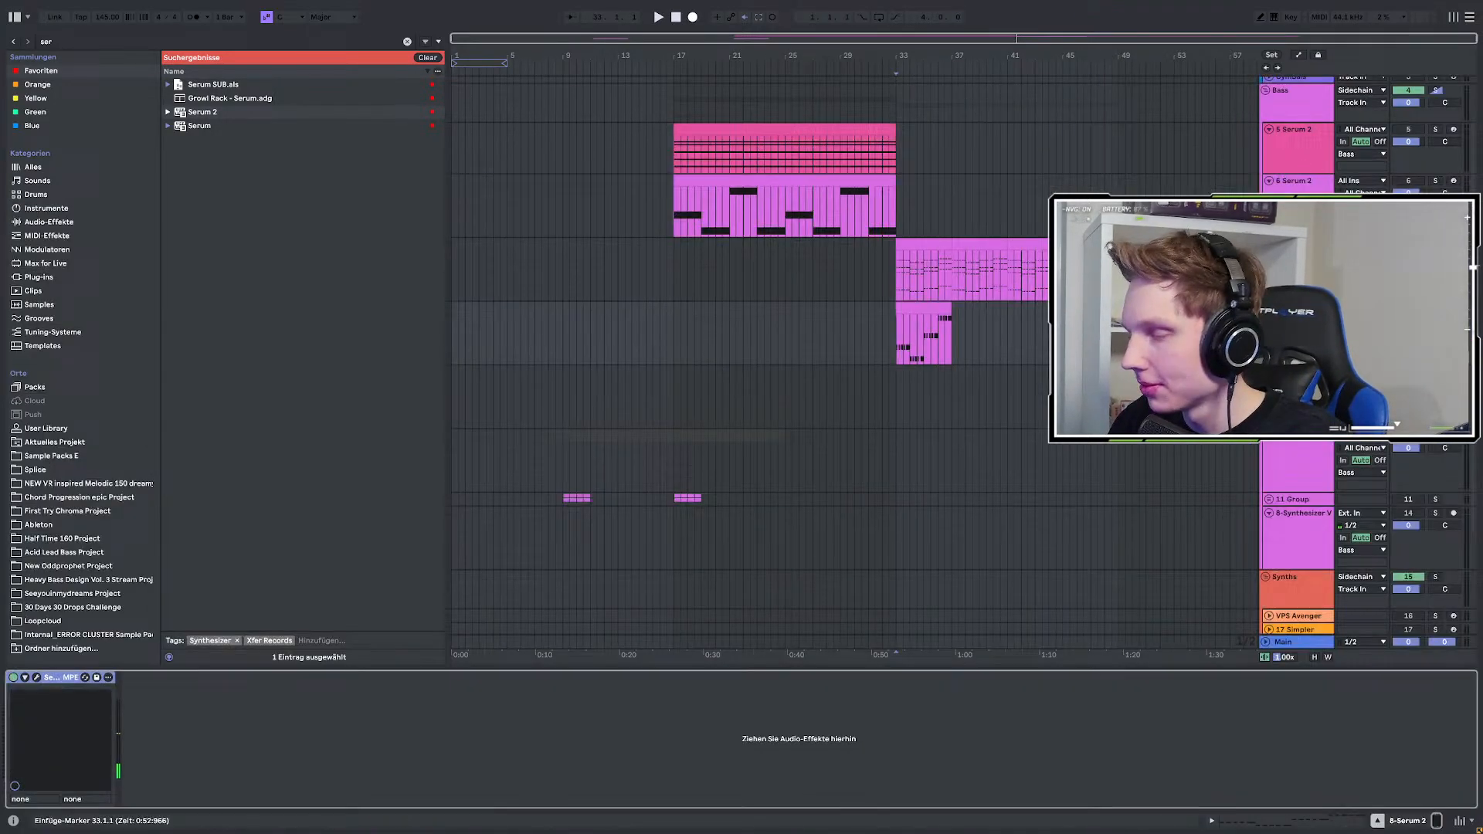
Open the first four bars of the original chord clip and select its low bass notes from C#0 to G#0.
scroll(970, 245, "up", 2)
scroll(978, 385, "up", 2)
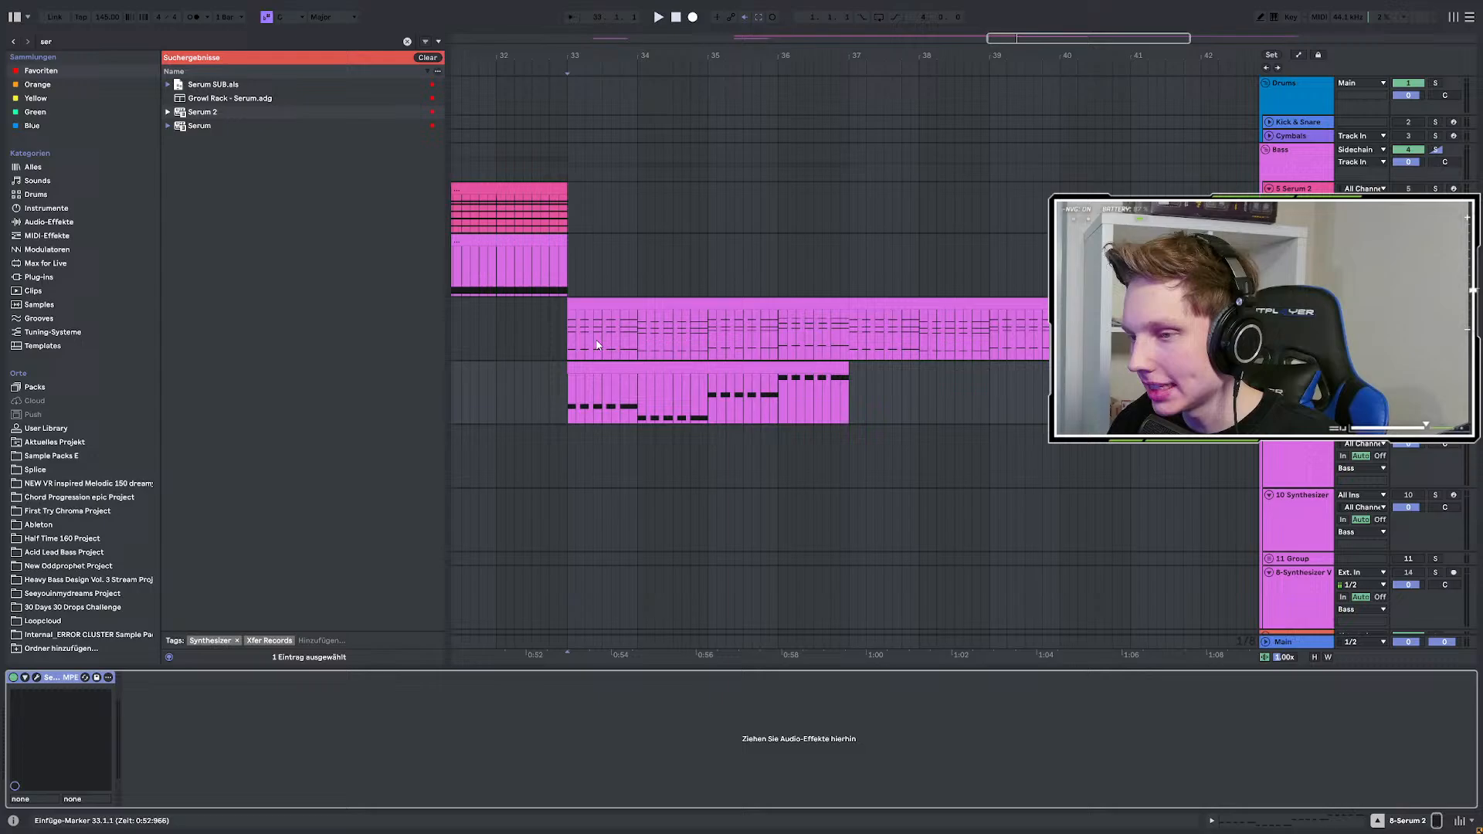
scroll(596, 344, "down", 1)
left_click(588, 400)
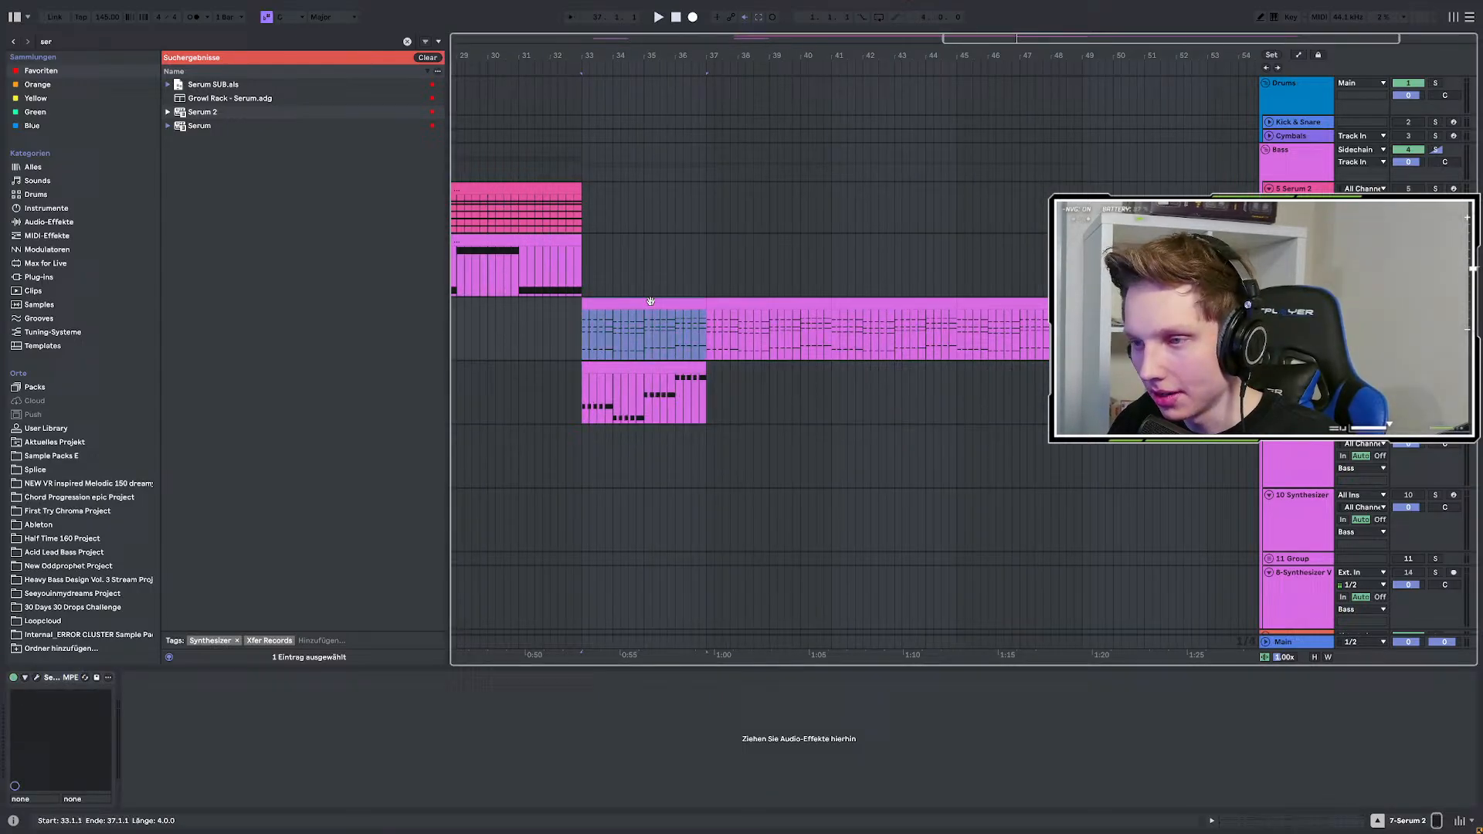
double_click(587, 401)
left_click_drag(1439, 445, 187, 709)
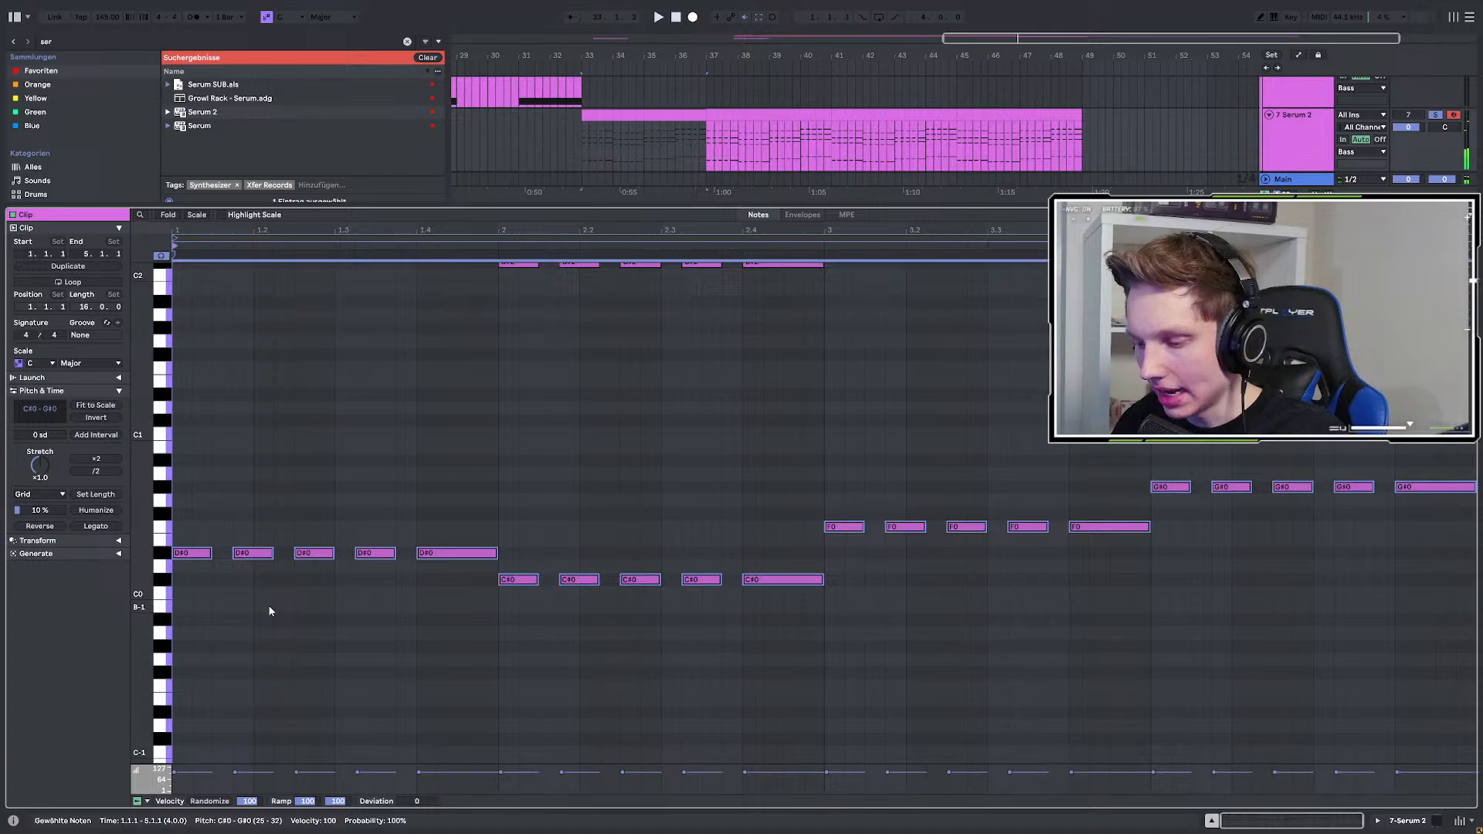
Deactivate the selected low notes in the 7 Serum 2 clip and return to the track's device.
key("0")
double_click(1310, 132)
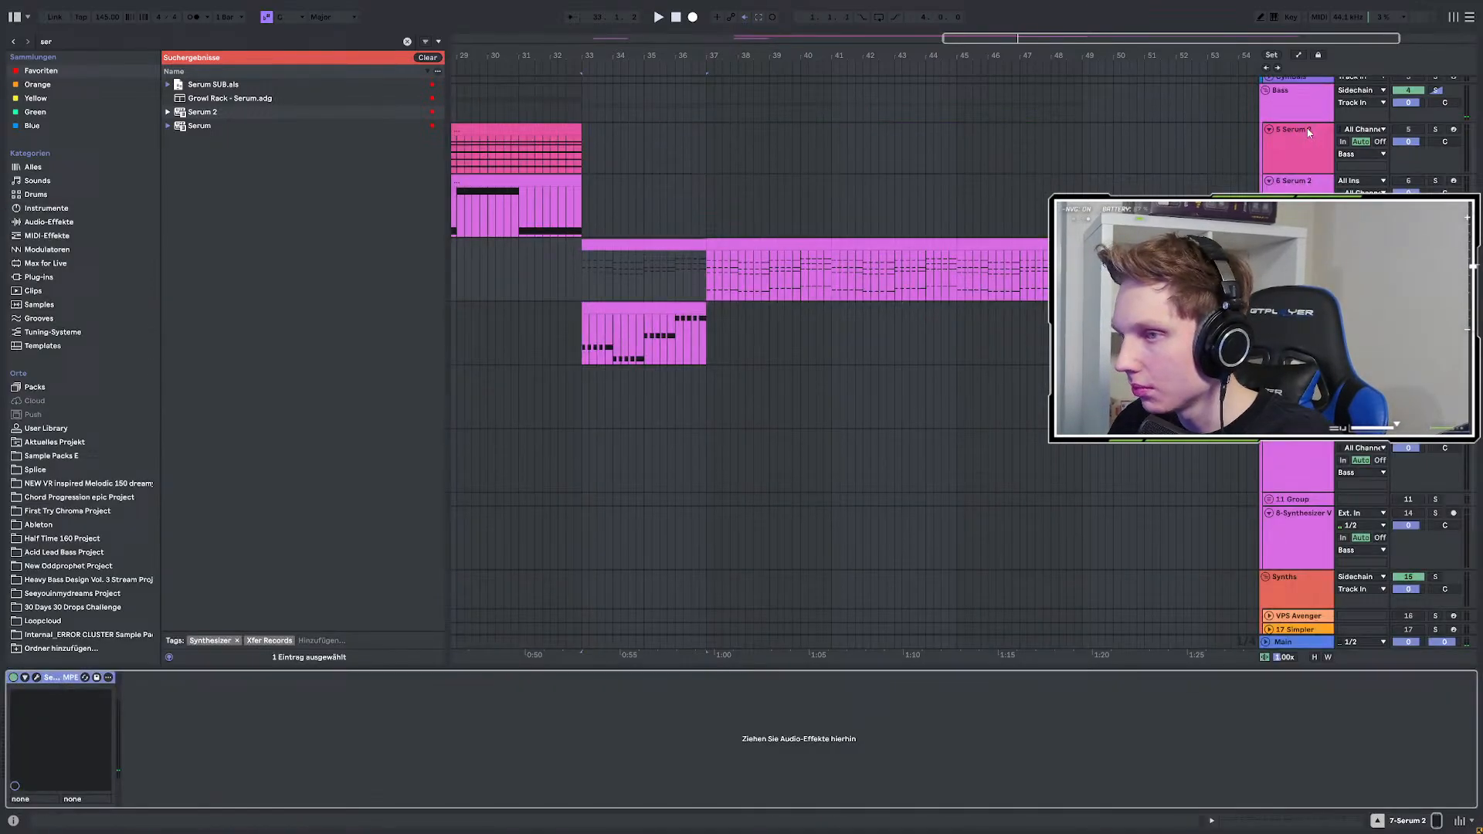
Play the 8 Serum 2 bass clip at bars 33 to 37 and check its notes in the piano roll.
scroll(657, 387, "up", 2)
left_click(575, 404)
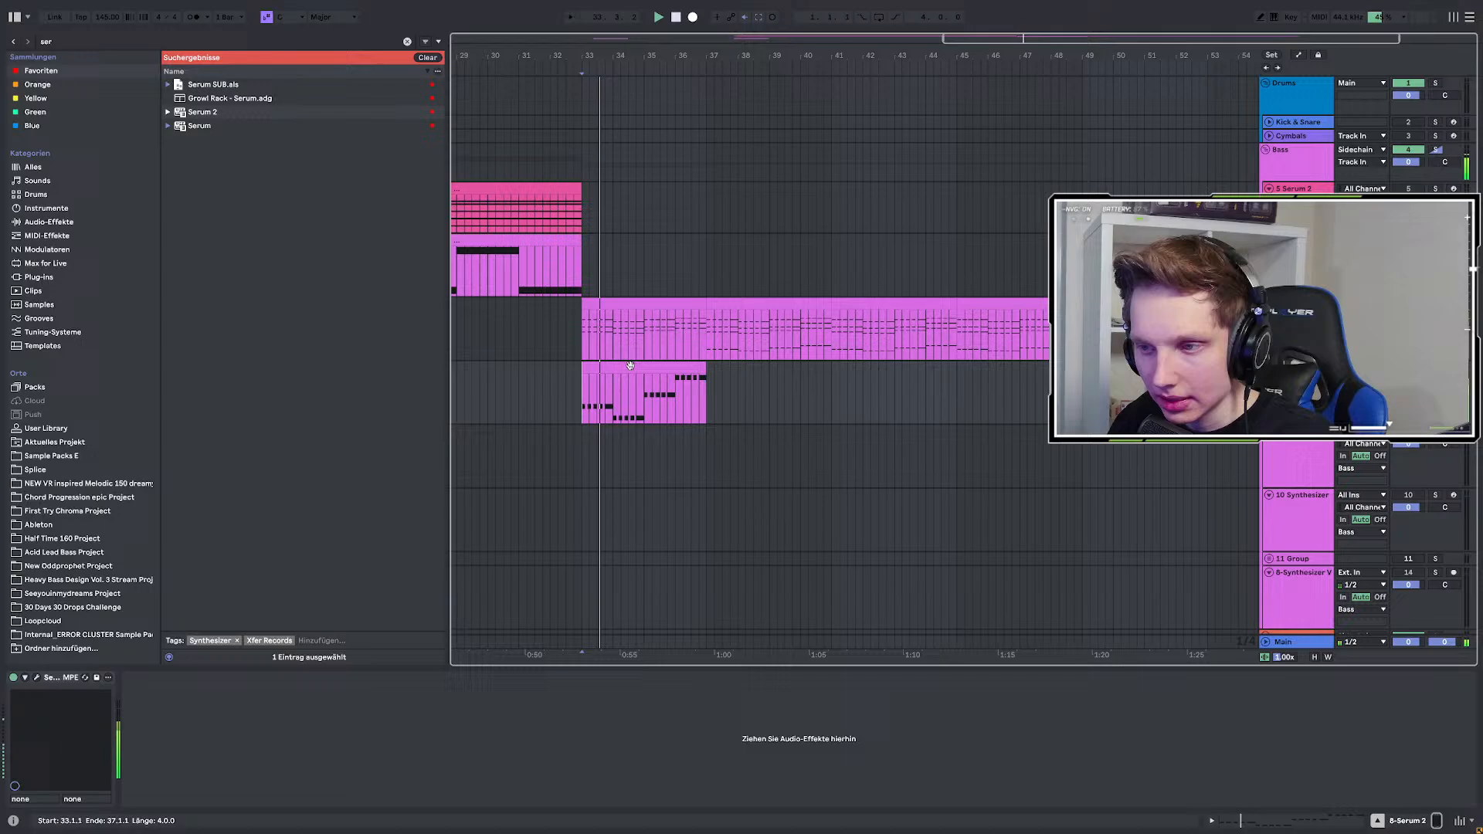
double_click(656, 369)
scroll(541, 467, "down", 5)
scroll(513, 484, "down", 3)
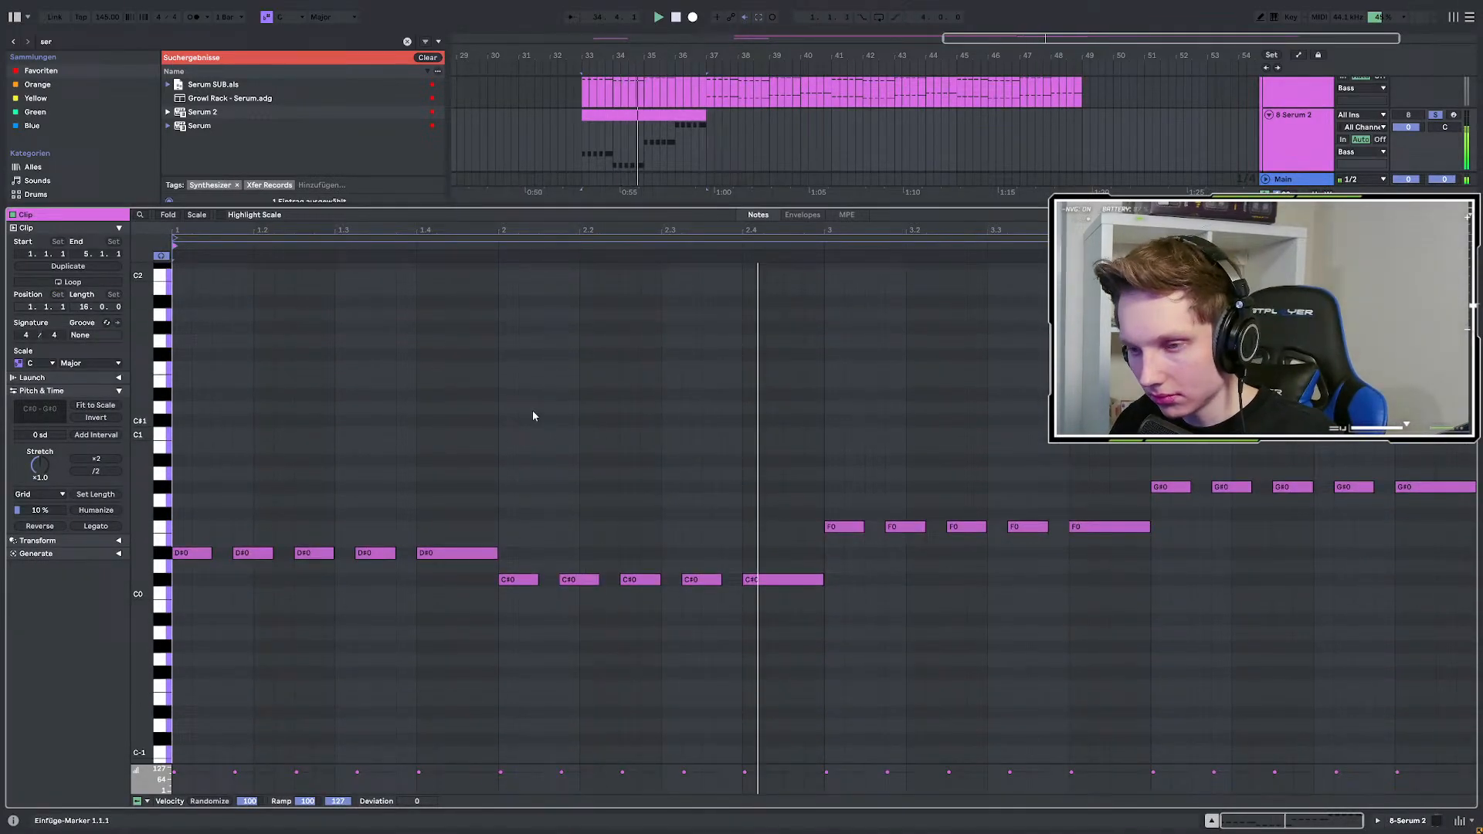
Open the Serum 2 synth window of the 8 Serum 2 track.
left_click(1311, 134)
double_click(1312, 134)
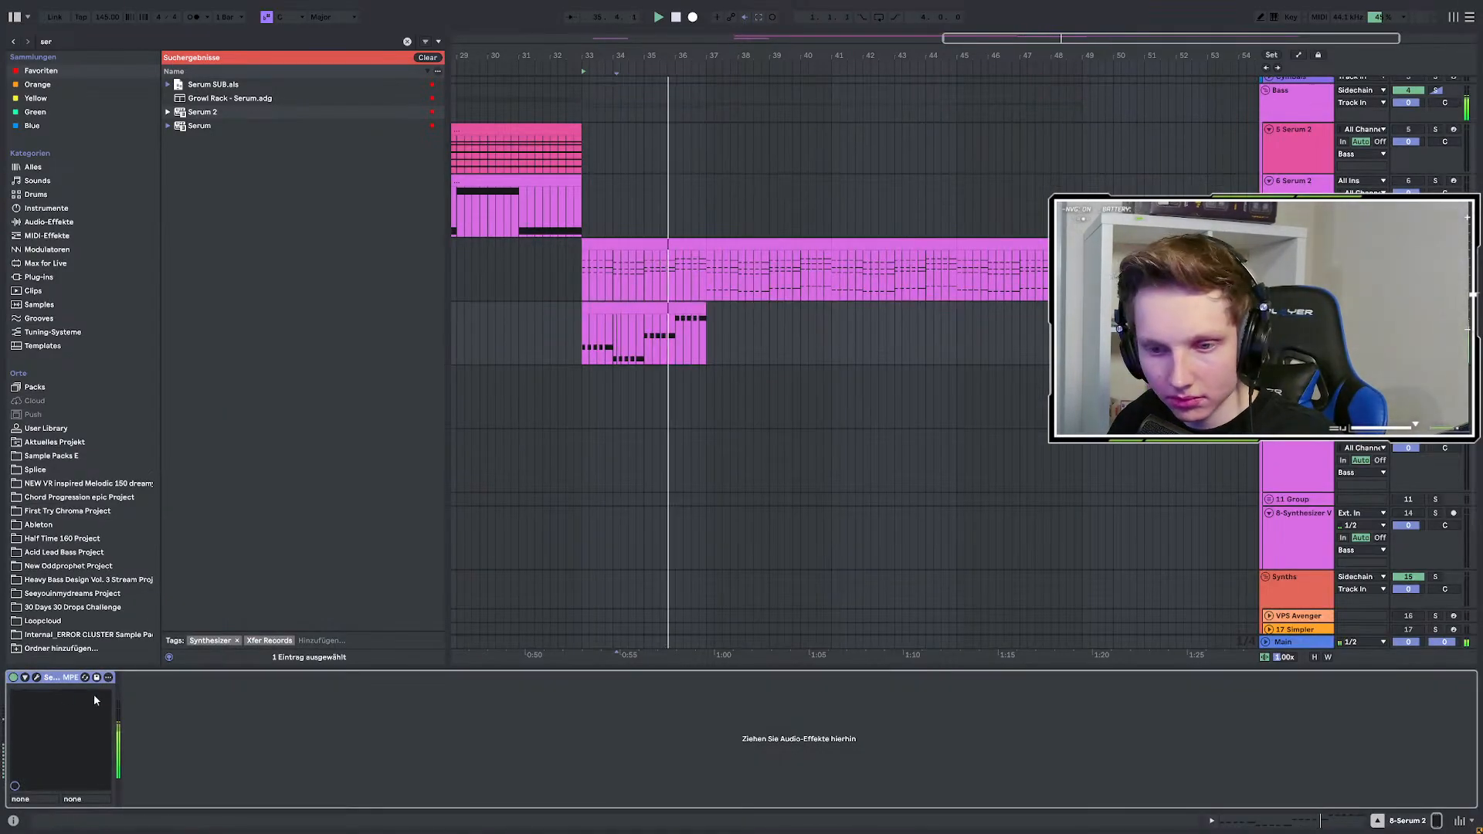
left_click(36, 678)
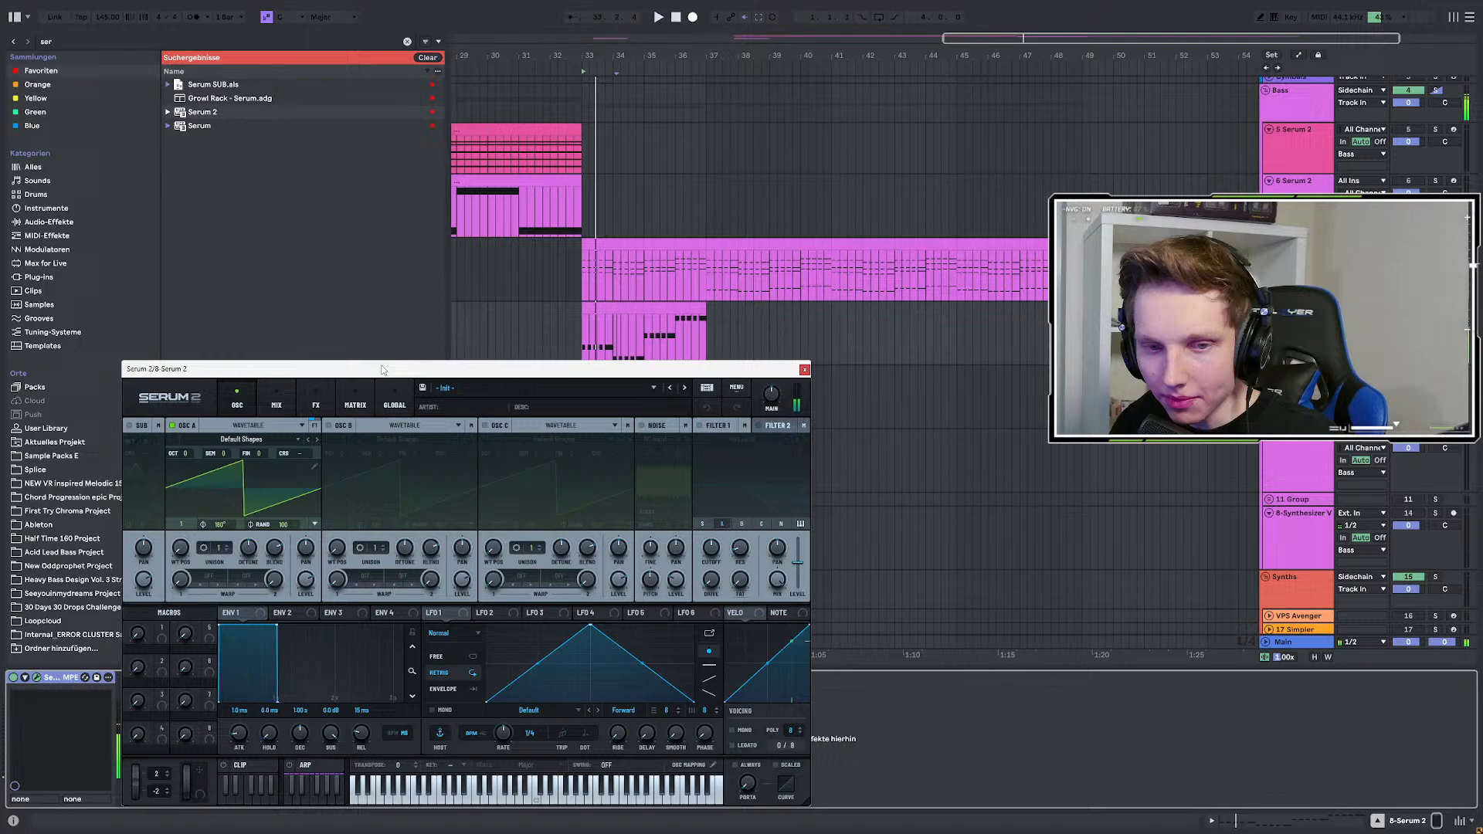
left_click_drag(380, 369, 452, 393)
scroll(634, 293, "down", 8)
Uncover the bass clips and audition the 8 Serum 2 clip with the init patch from bar 33.
key("space")
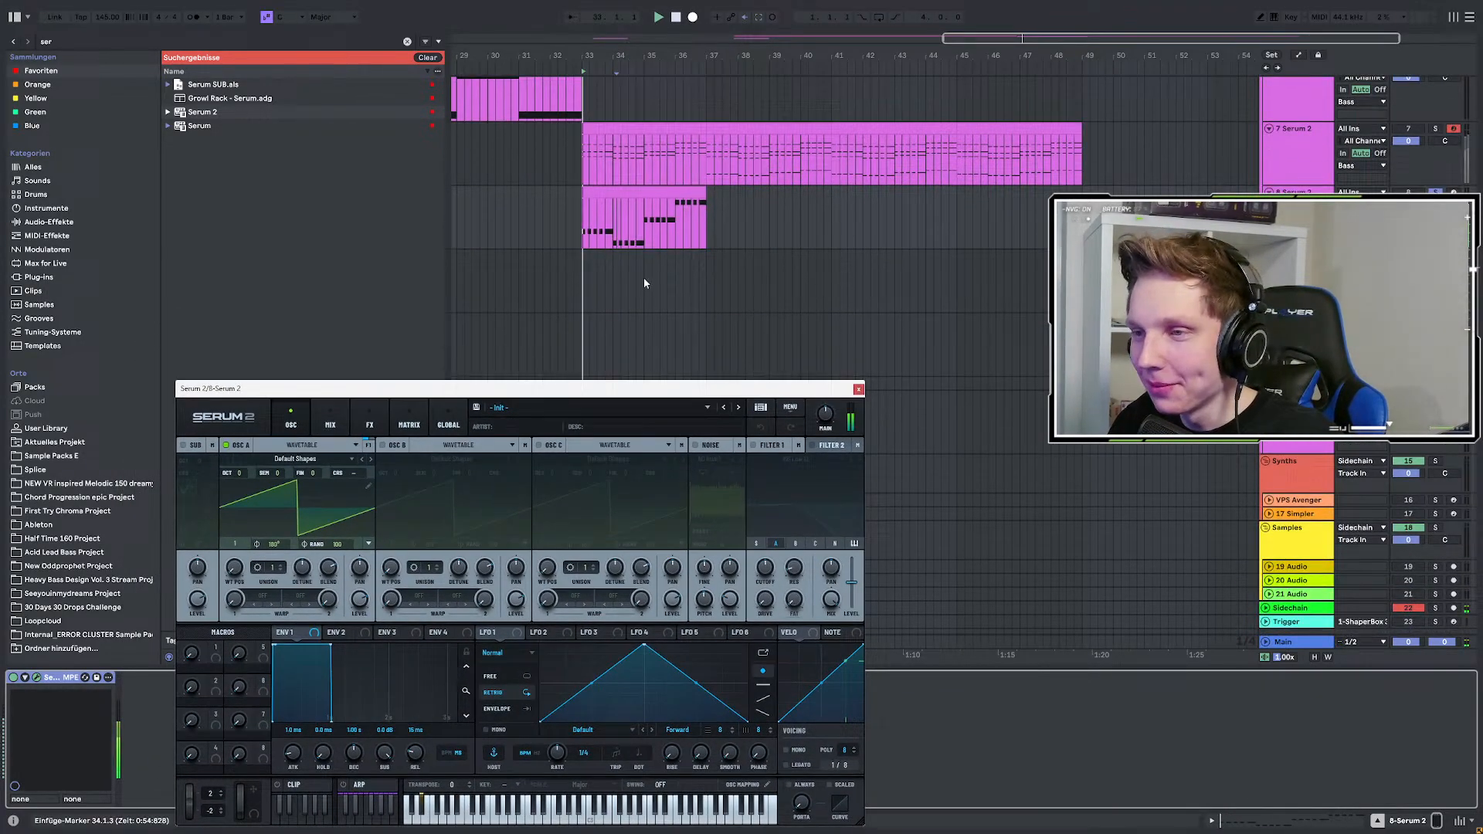
key("space")
scroll(614, 353, "up", 2)
left_click_drag(580, 389, 605, 310)
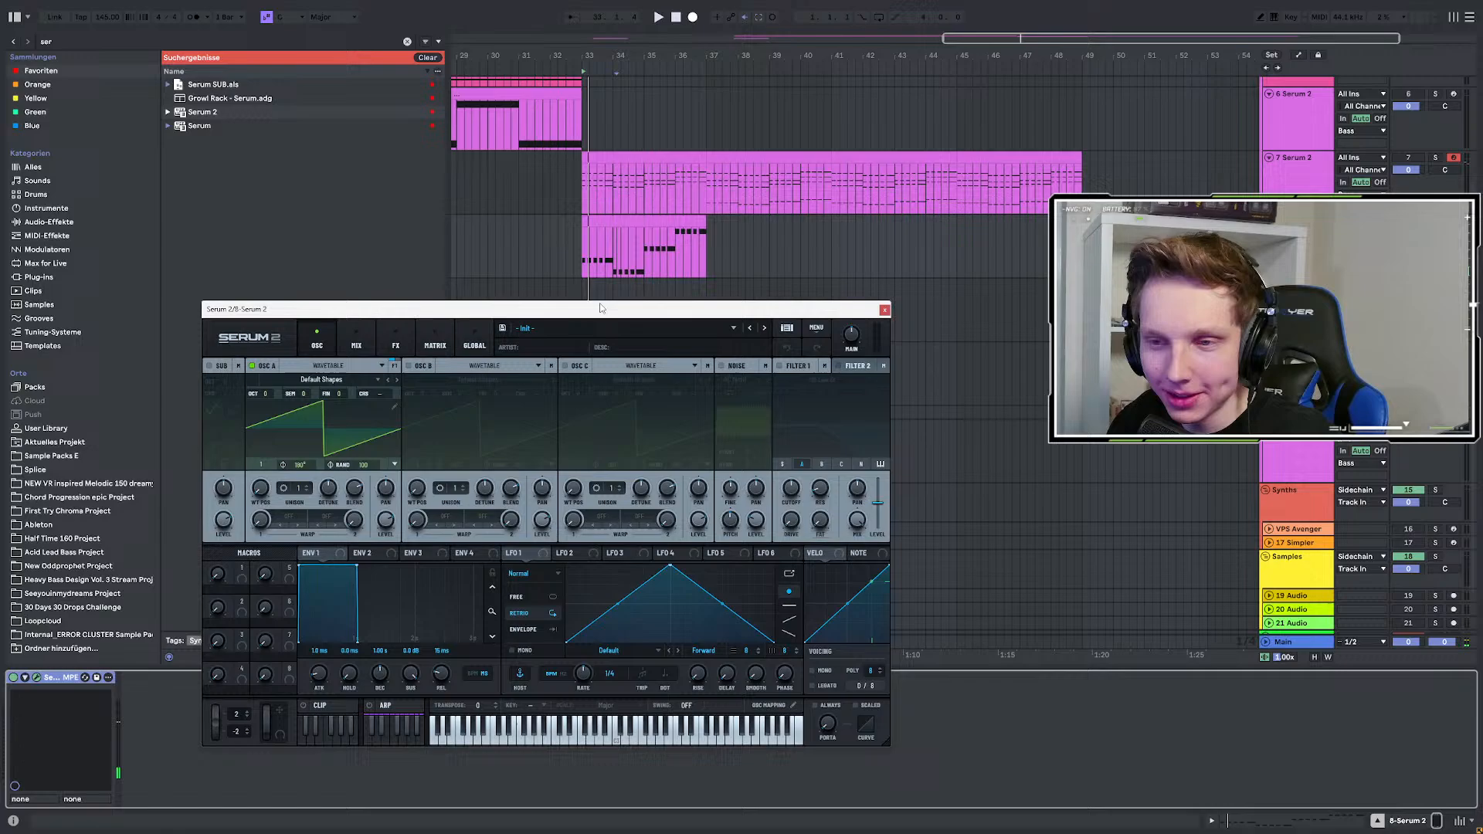
key("space")
key("space")
key("space")
key("space")
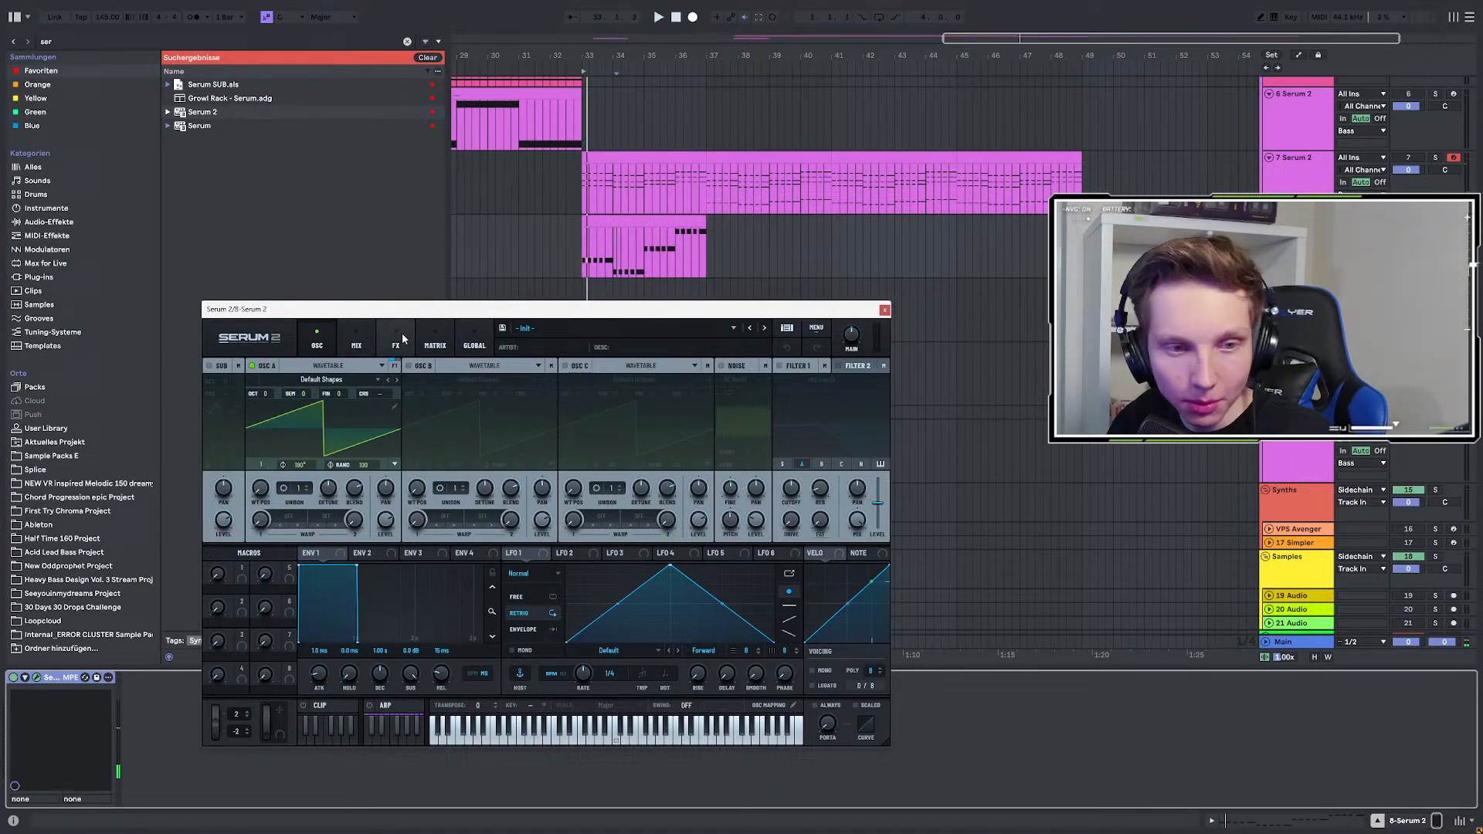
Look through the synth's effects and mixer pages, return to the oscillators and listen briefly to the bass.
left_click(401, 339)
left_click(317, 340)
left_click(356, 340)
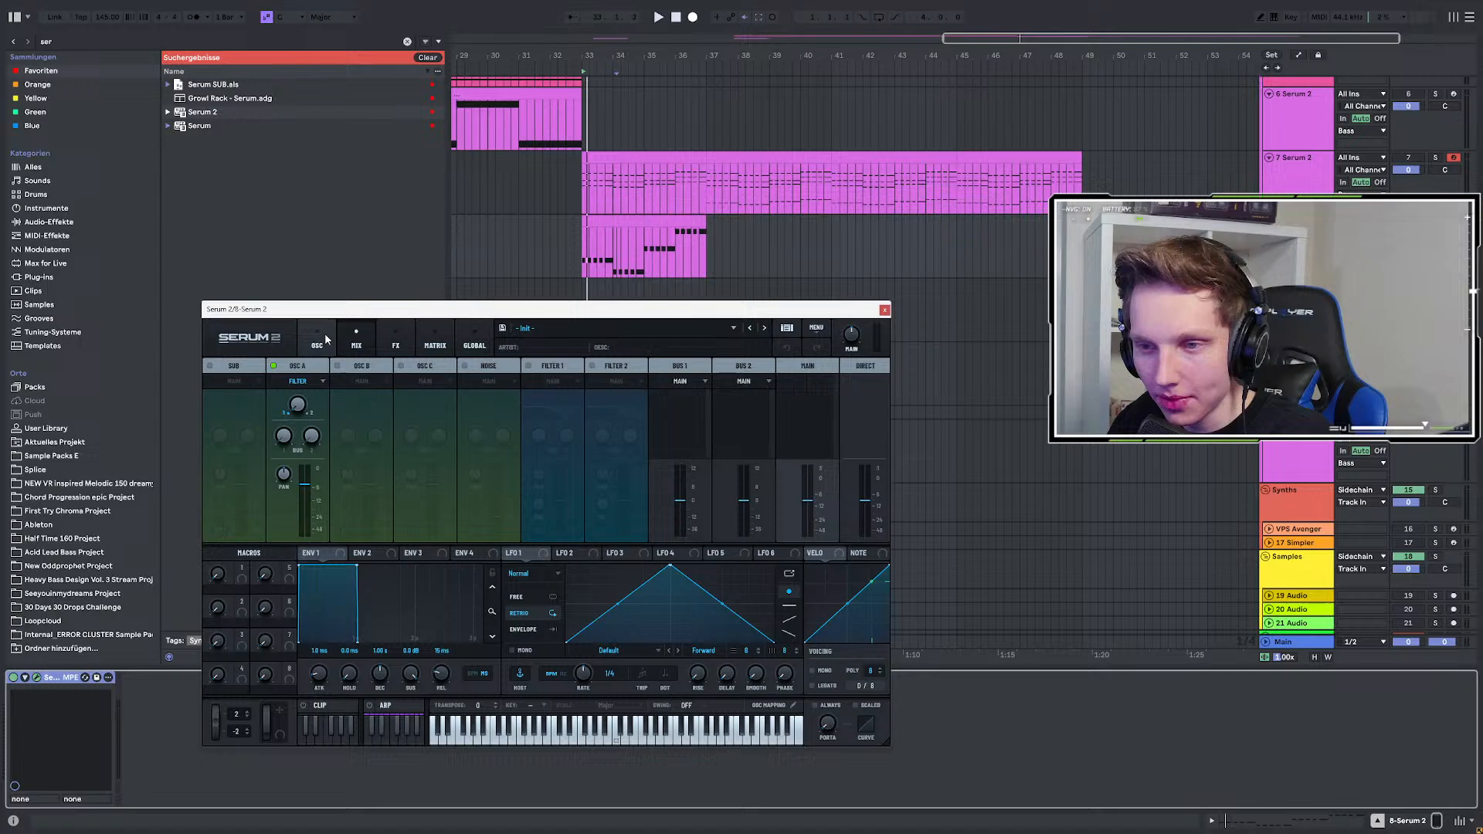
left_click(325, 340)
key("space")
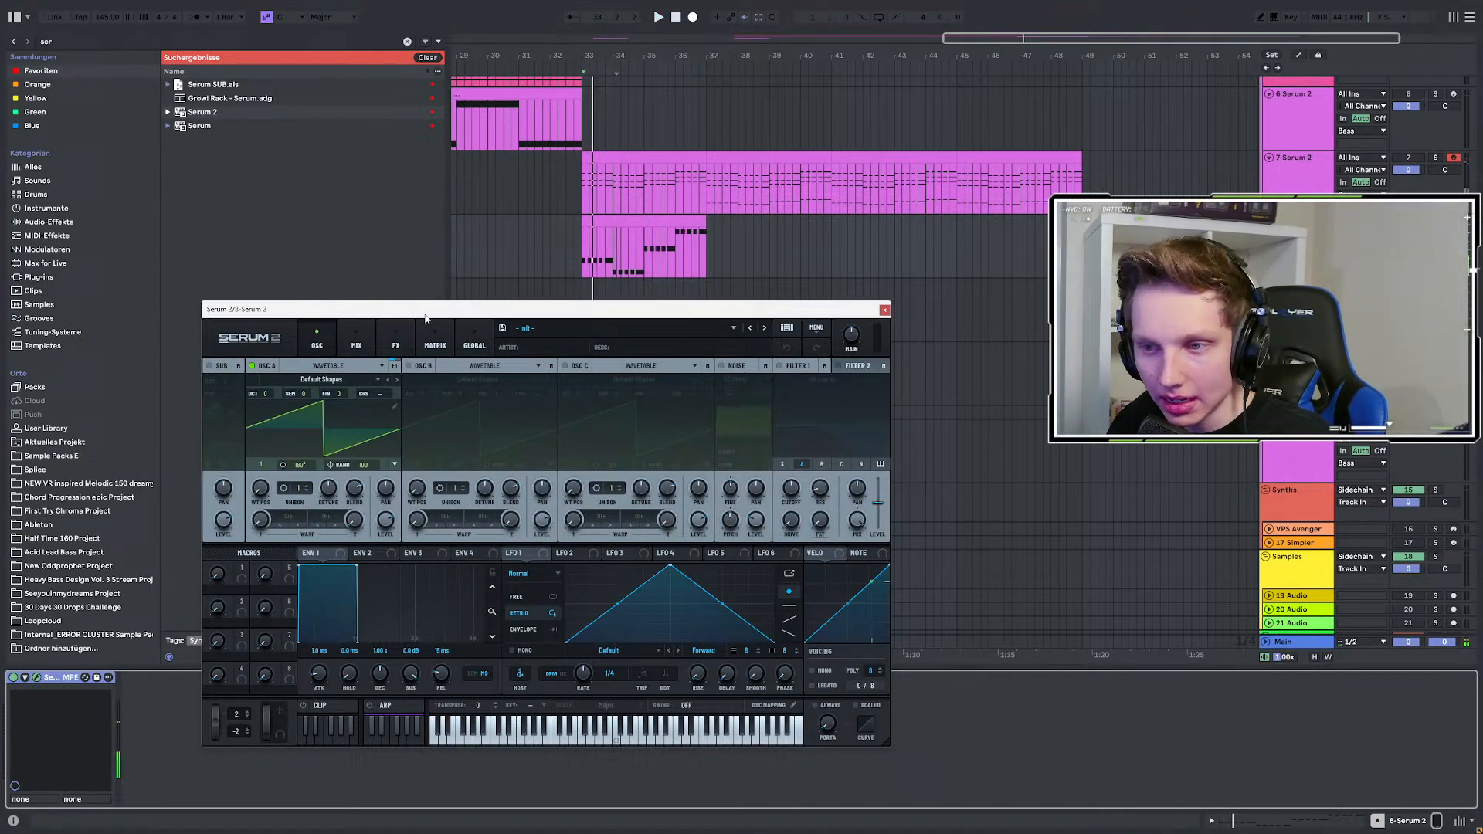
left_click_drag(401, 314, 402, 334)
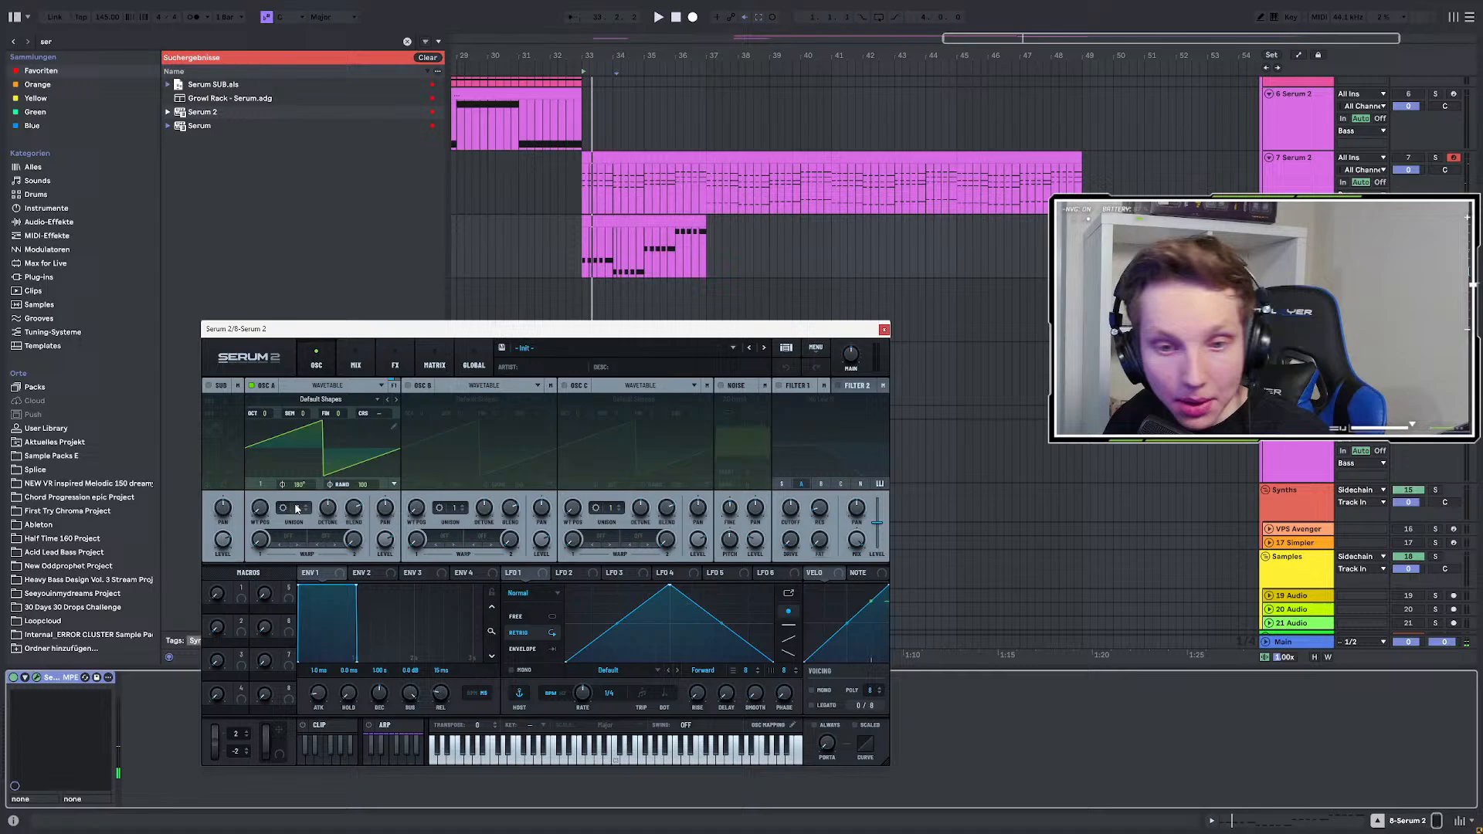
Raise oscillator A's unison to 16 voices and adjust its detune while auditioning the bass clip.
left_click_drag(363, 404, 393, 360)
key("space")
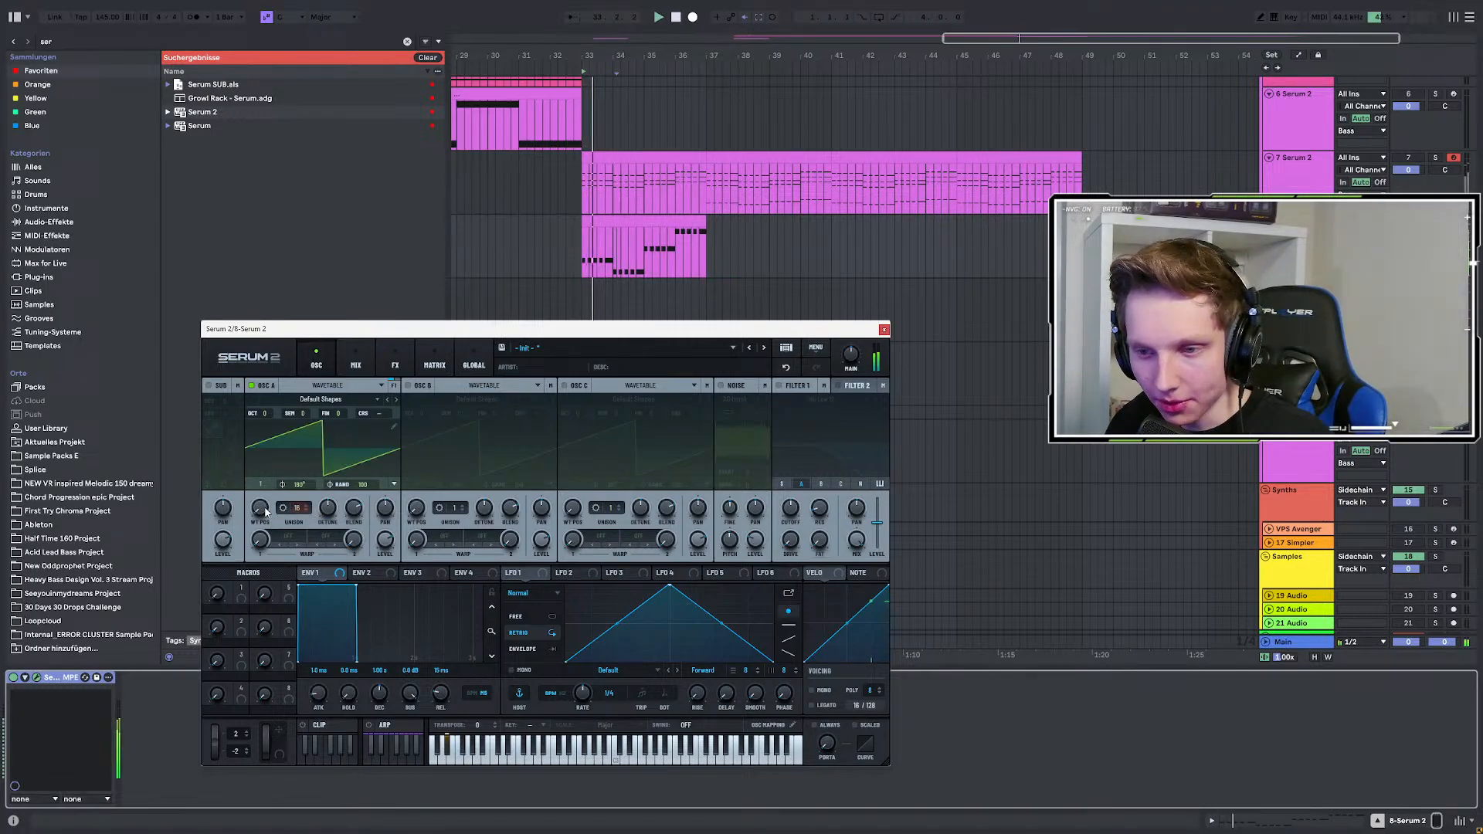
key("space")
key("space")
left_click_drag(328, 507, 316, 546)
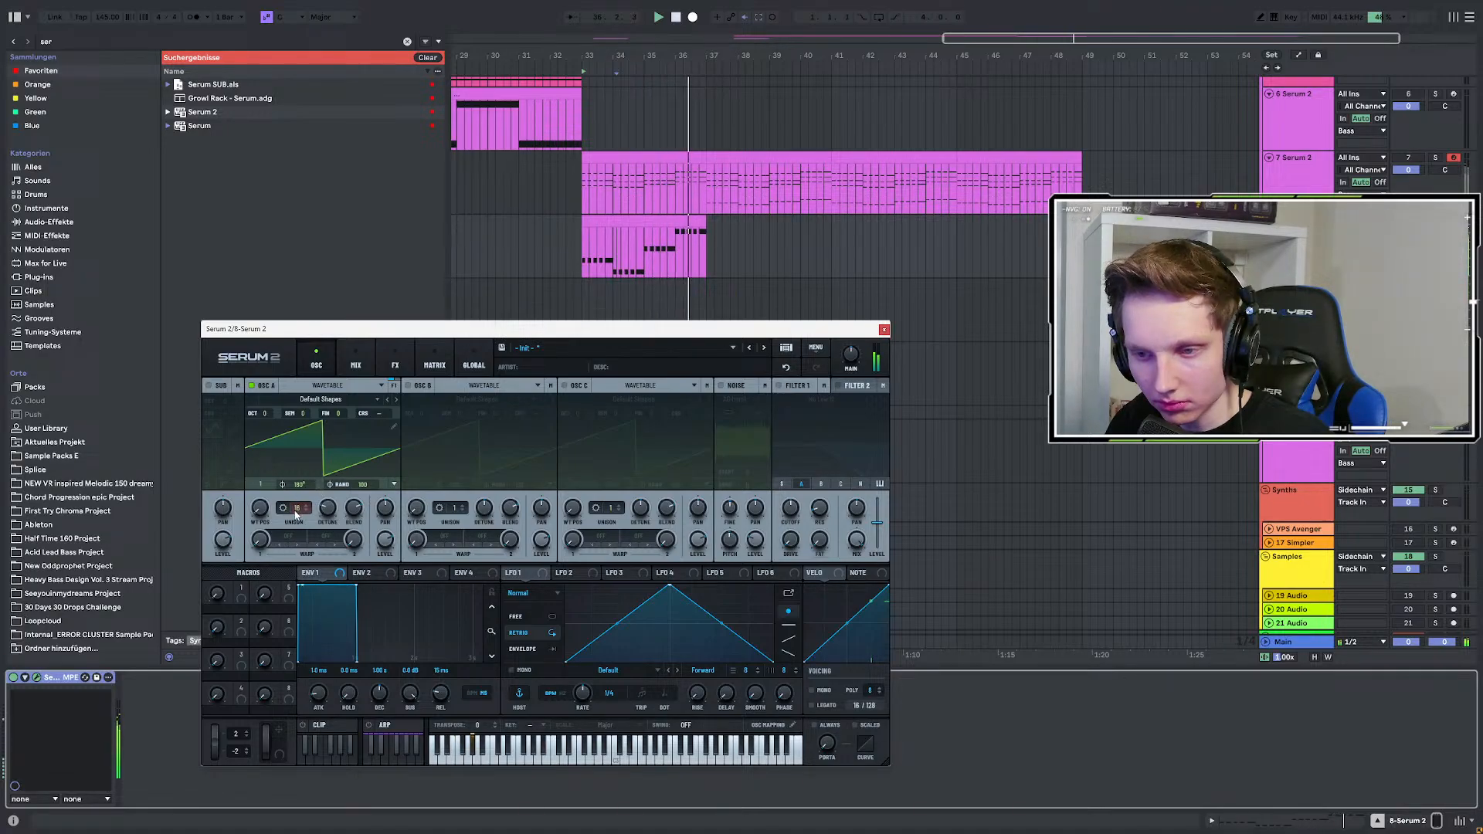
Try the Soft Clip distortion warp on oscillator A, raising the warp amount to about 83%.
left_click(288, 537)
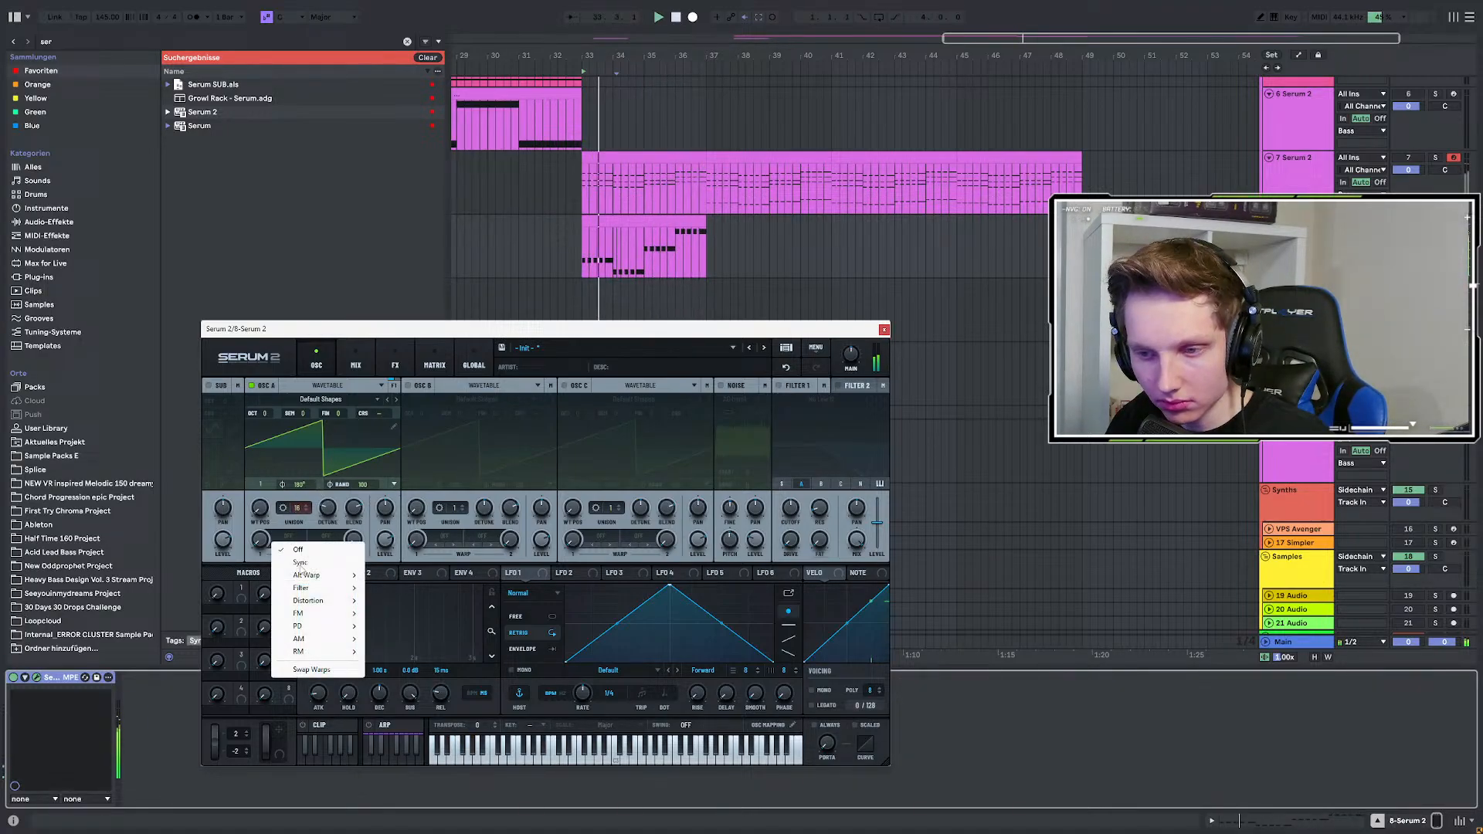
mouse_move(309, 601)
left_click(396, 613)
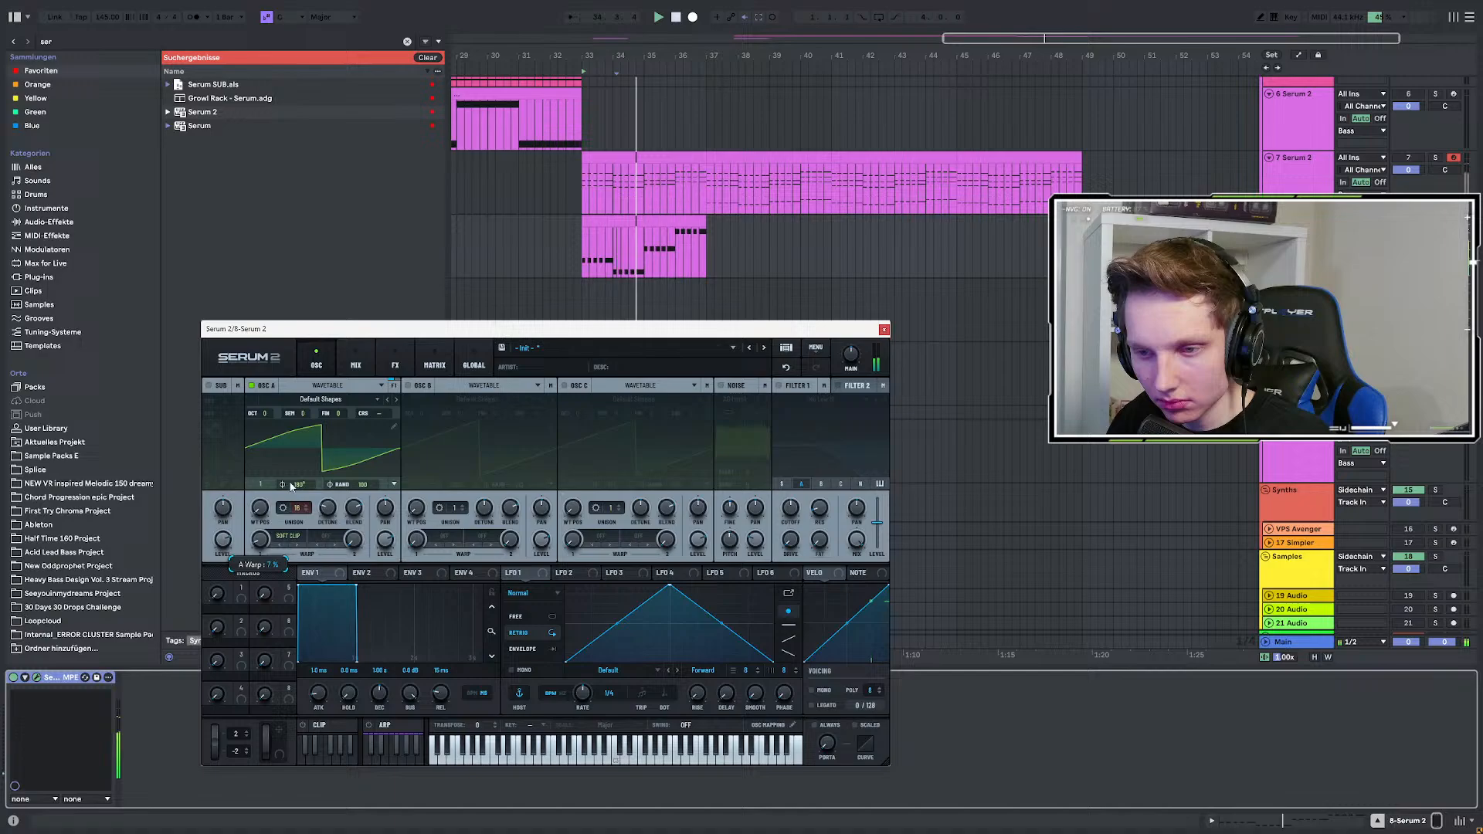
mouse_move(282, 481)
left_mouse_down()
mouse_move(304, 456)
mouse_move(300, 468)
left_mouse_up()
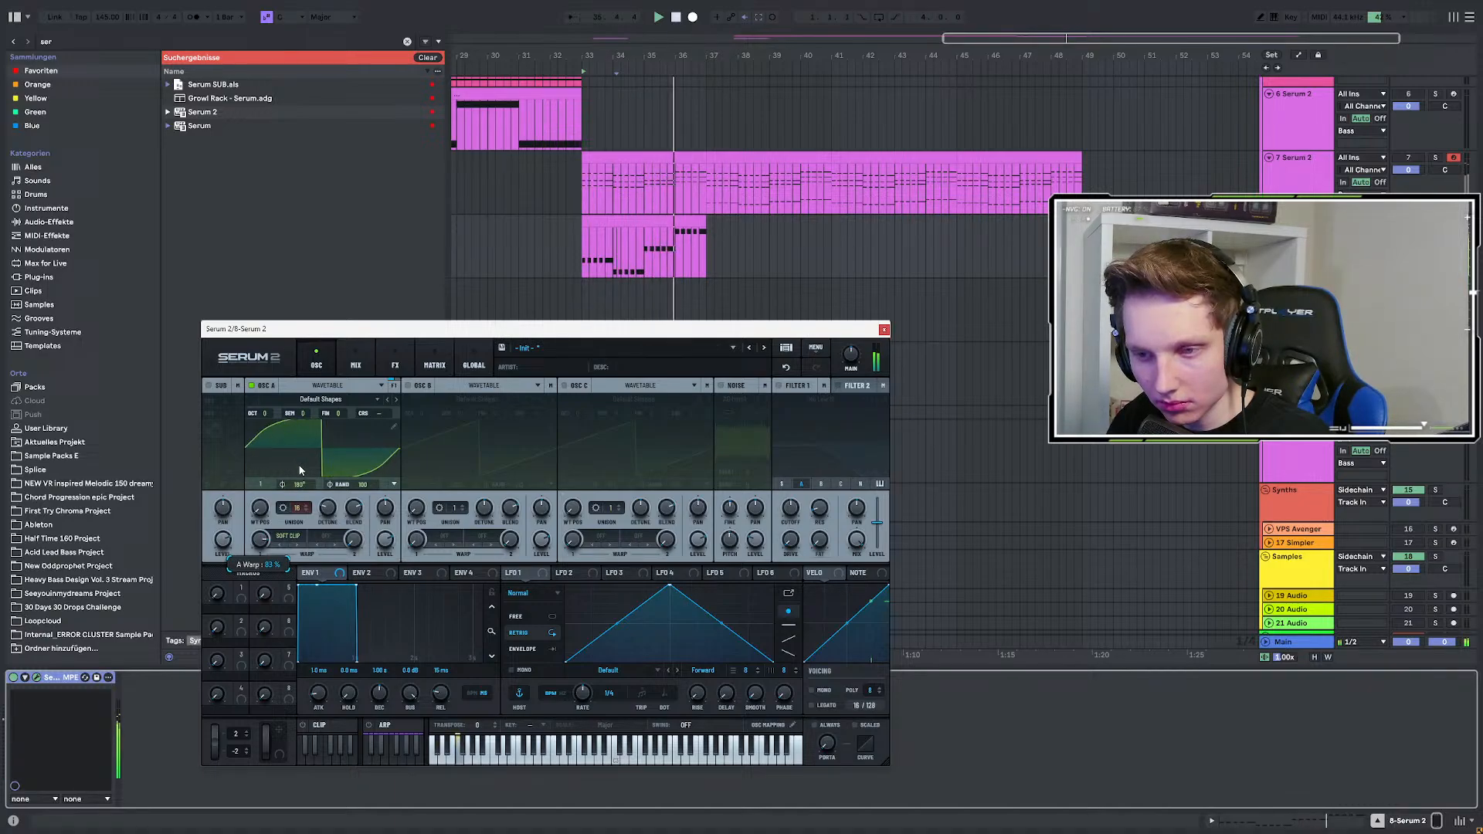
Audition further distortion warp modes on oscillator A, including Diode 2 and Sine Fold, with the bass playing.
key("space")
left_click(296, 545)
key("space")
left_click(296, 546)
left_click(296, 546)
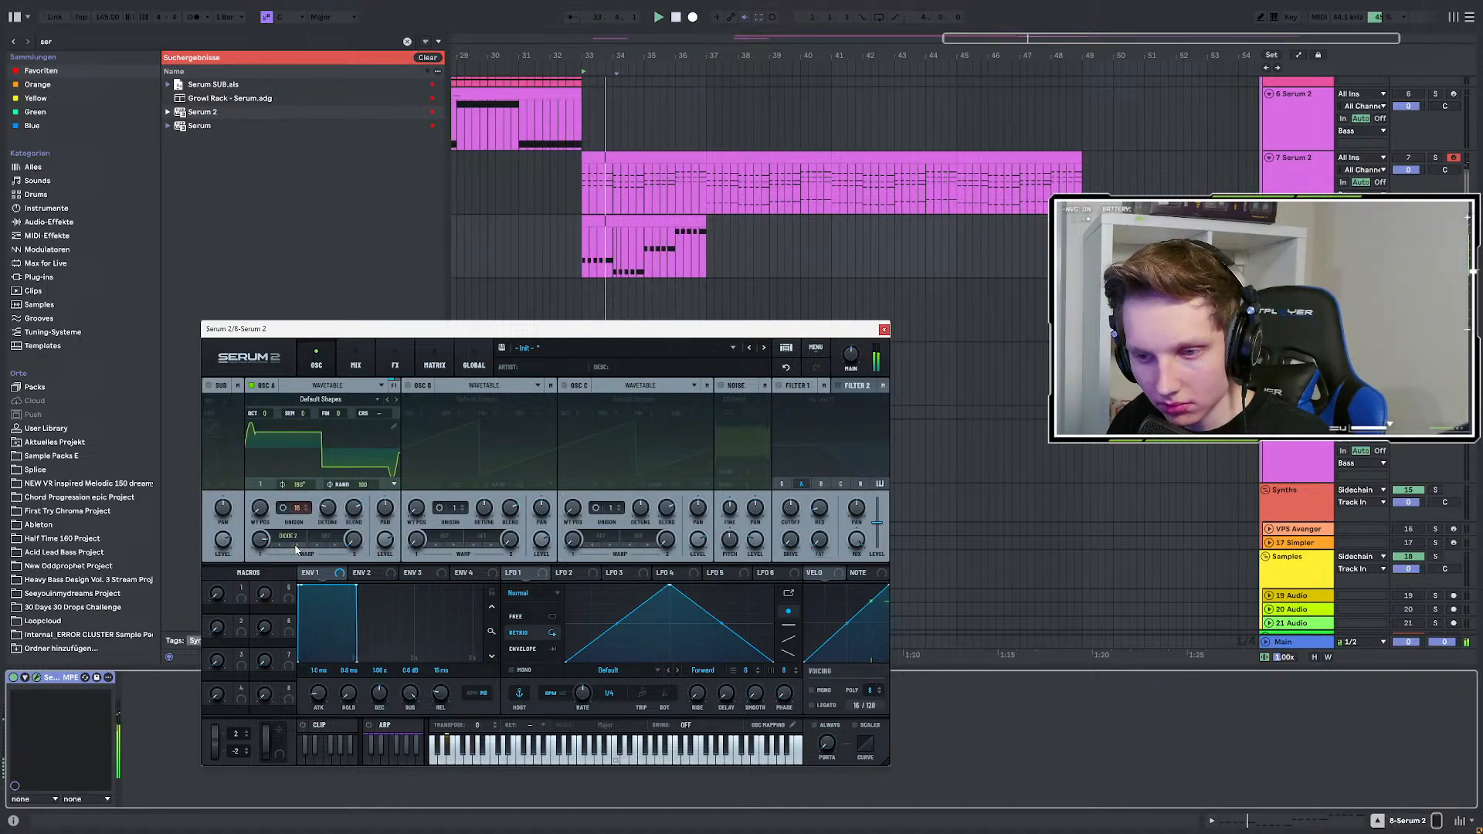
left_click(293, 546)
left_click(294, 546)
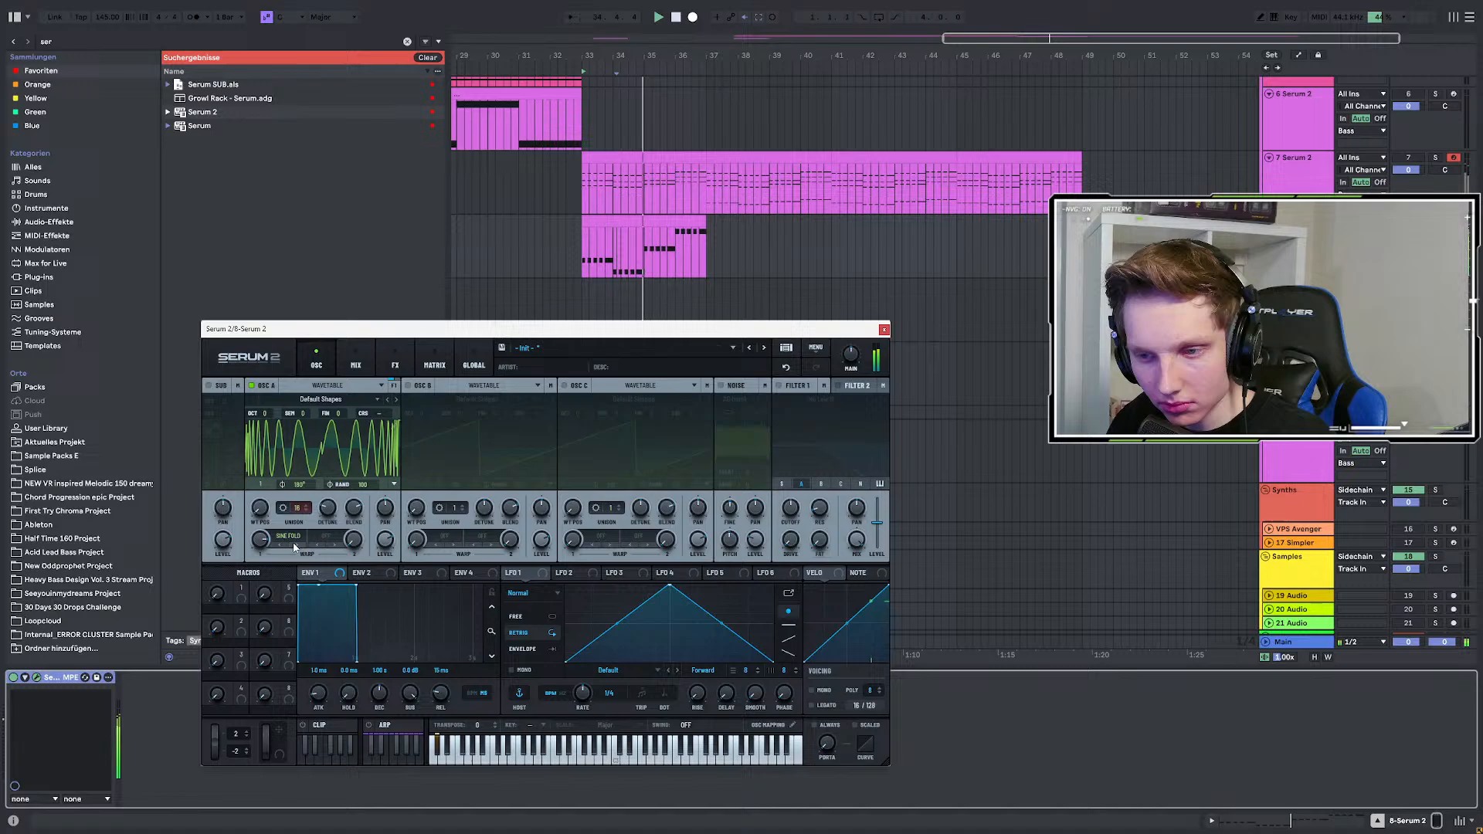
left_click(293, 546)
left_click(293, 546)
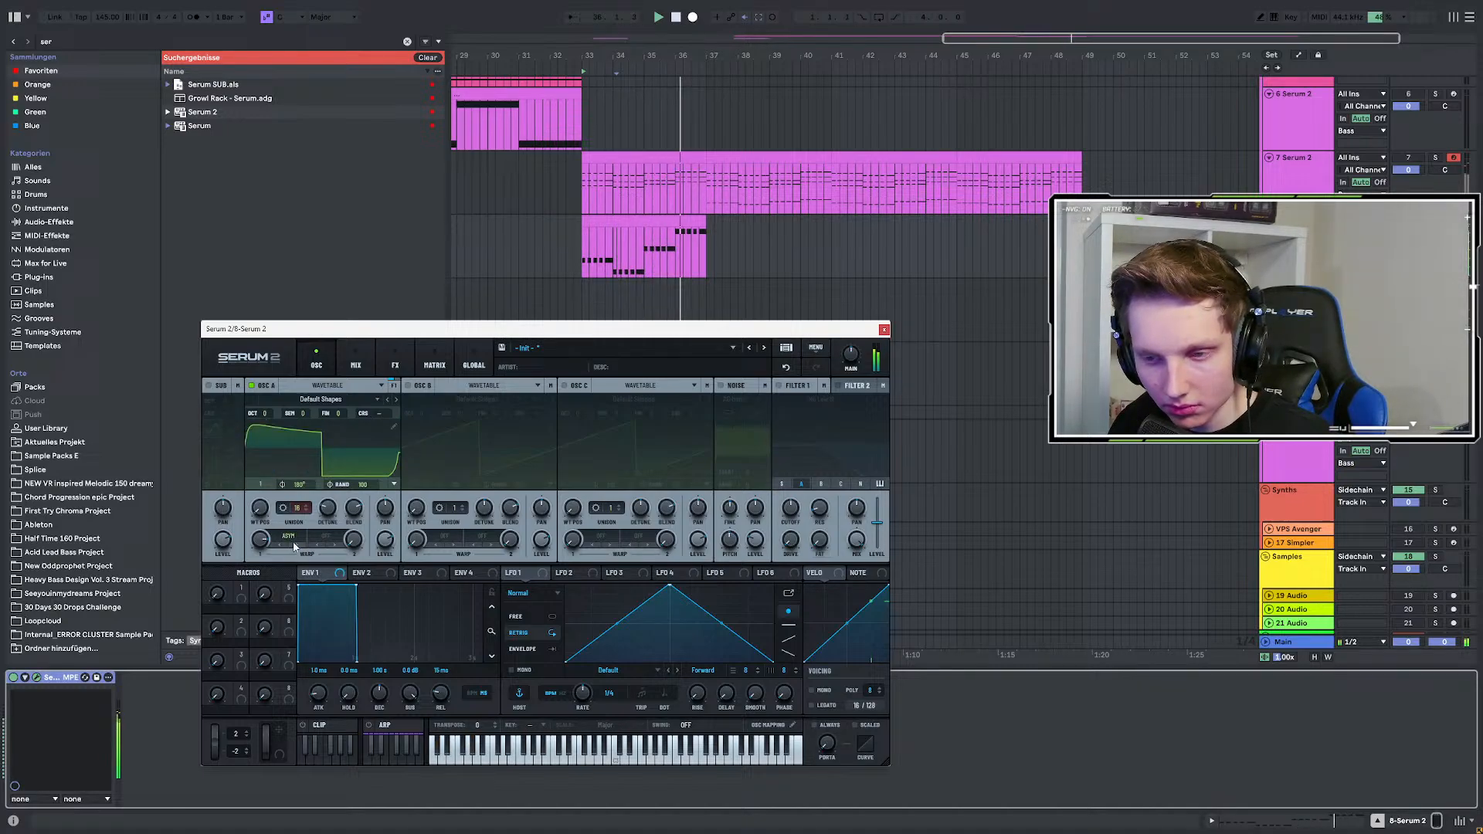
left_click(293, 546)
Compare the Stomp Box, Tape Sat. and Soft Sat distortion warps on oscillator A during playback.
key("space")
key("space")
left_click(293, 546)
left_click(294, 546)
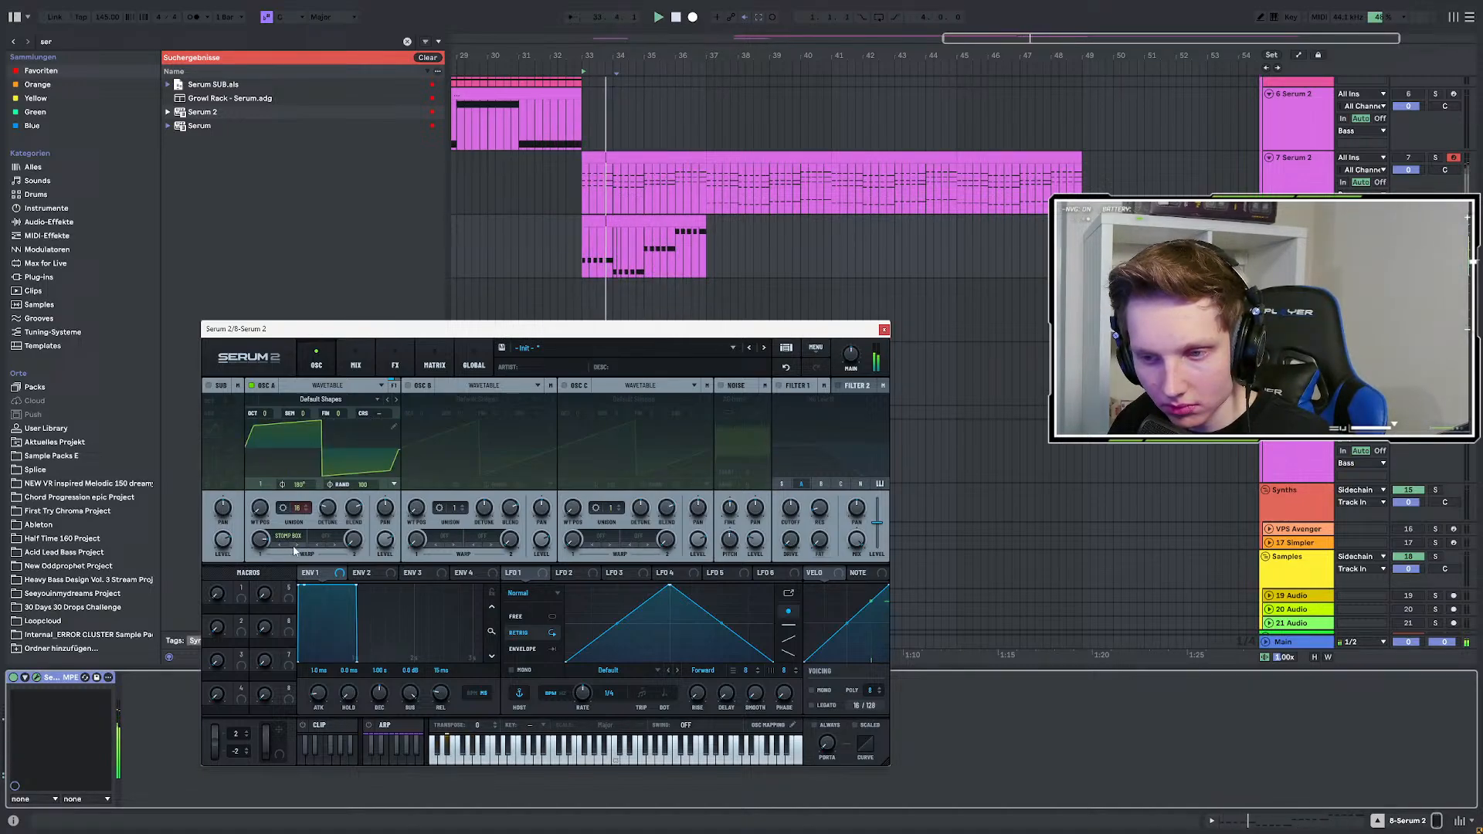
left_click(294, 546)
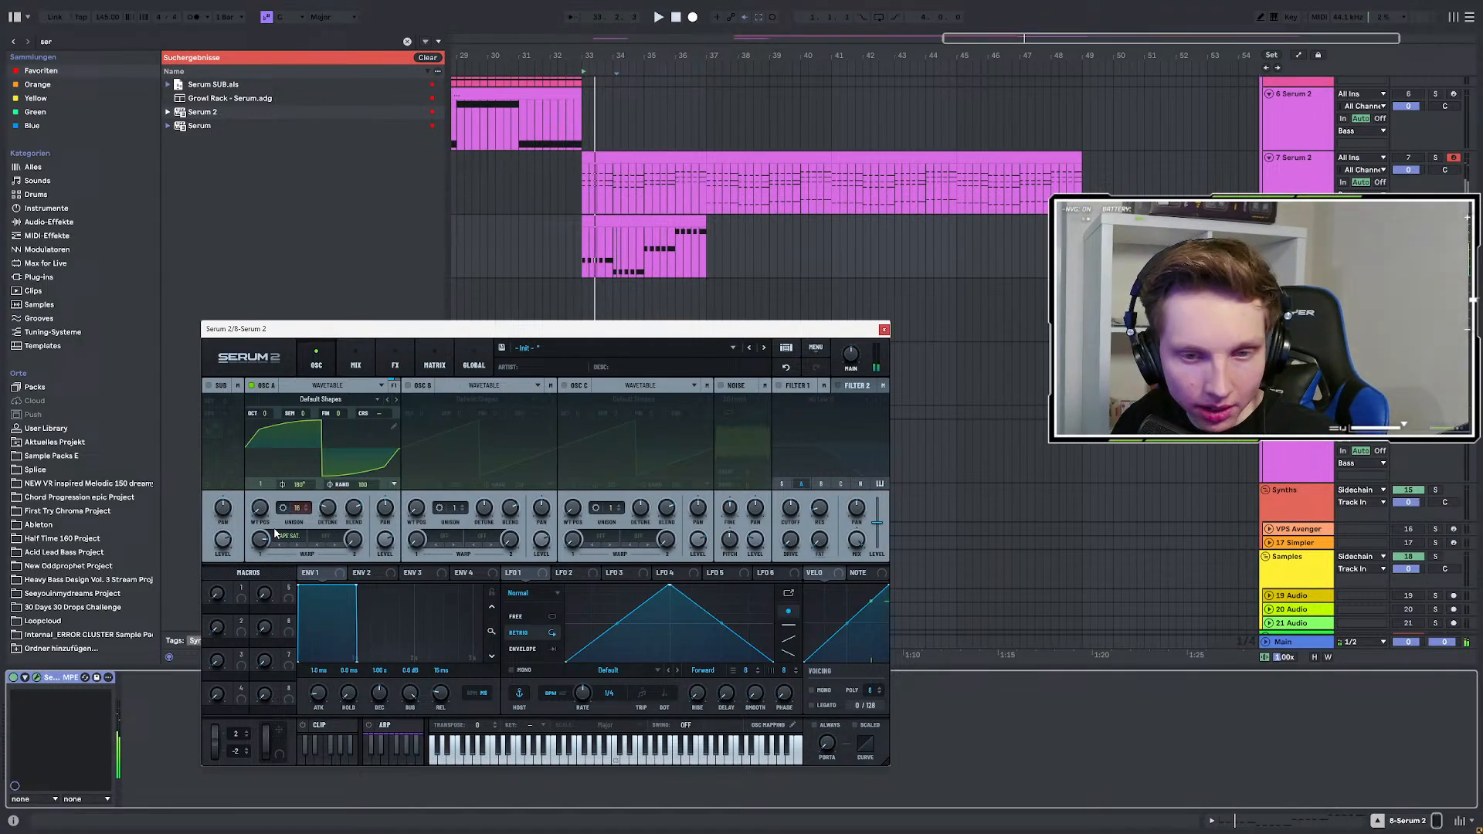
left_click(295, 546)
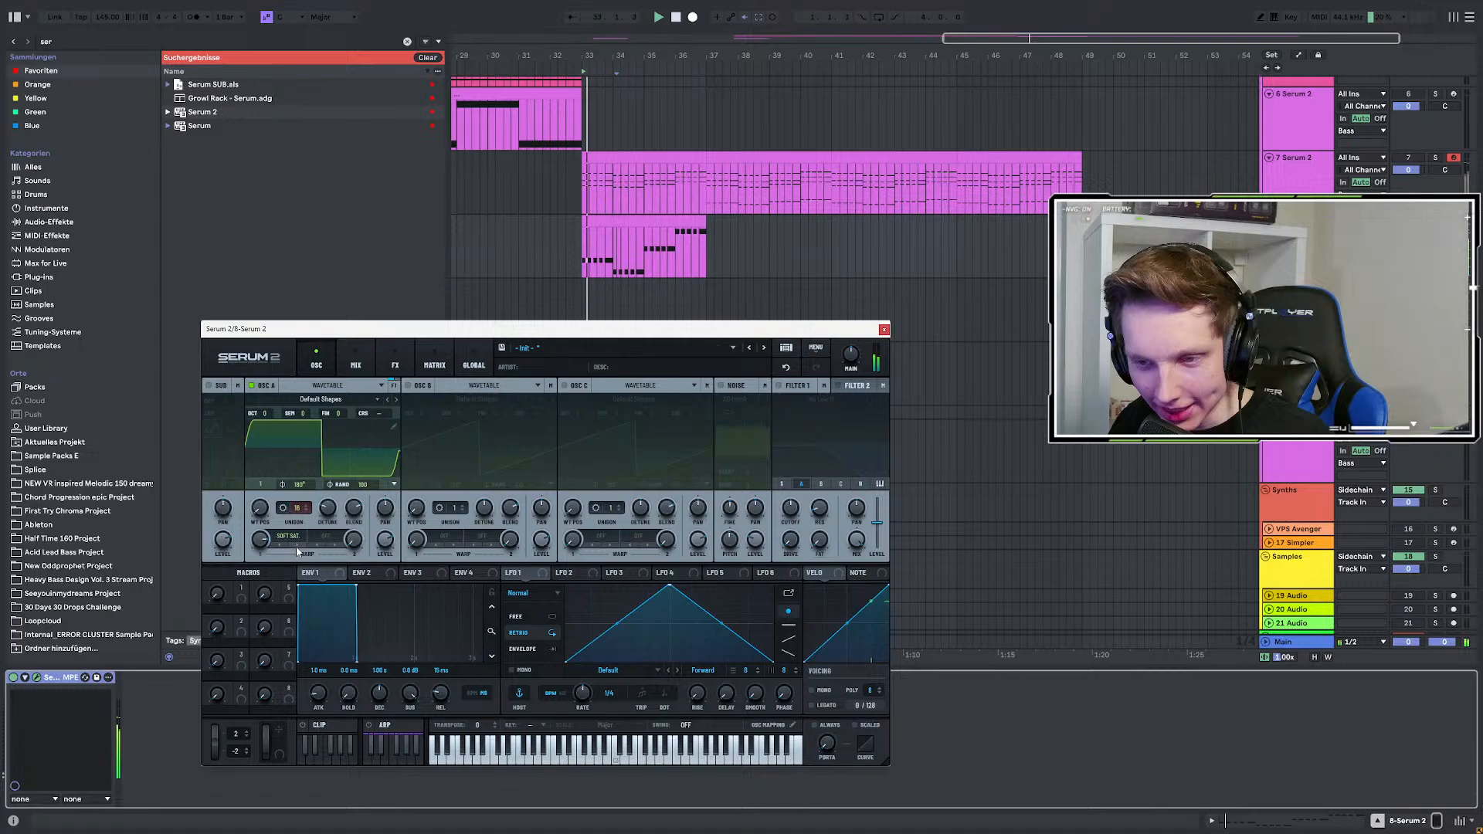
Switch oscillator A's warp mode to FM (B), enable oscillator B and test different warp amounts.
left_click(296, 546)
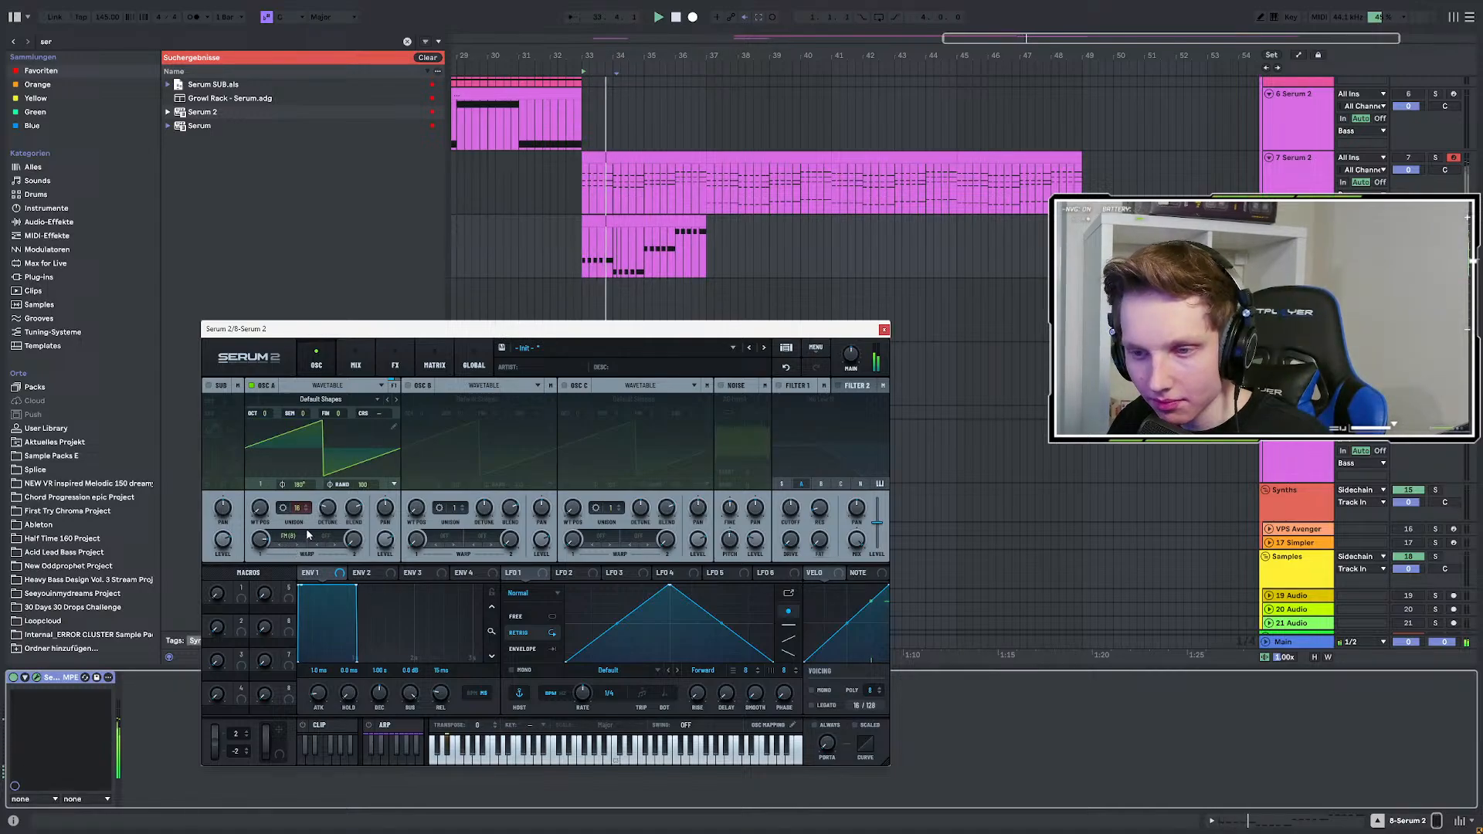
left_click(412, 386)
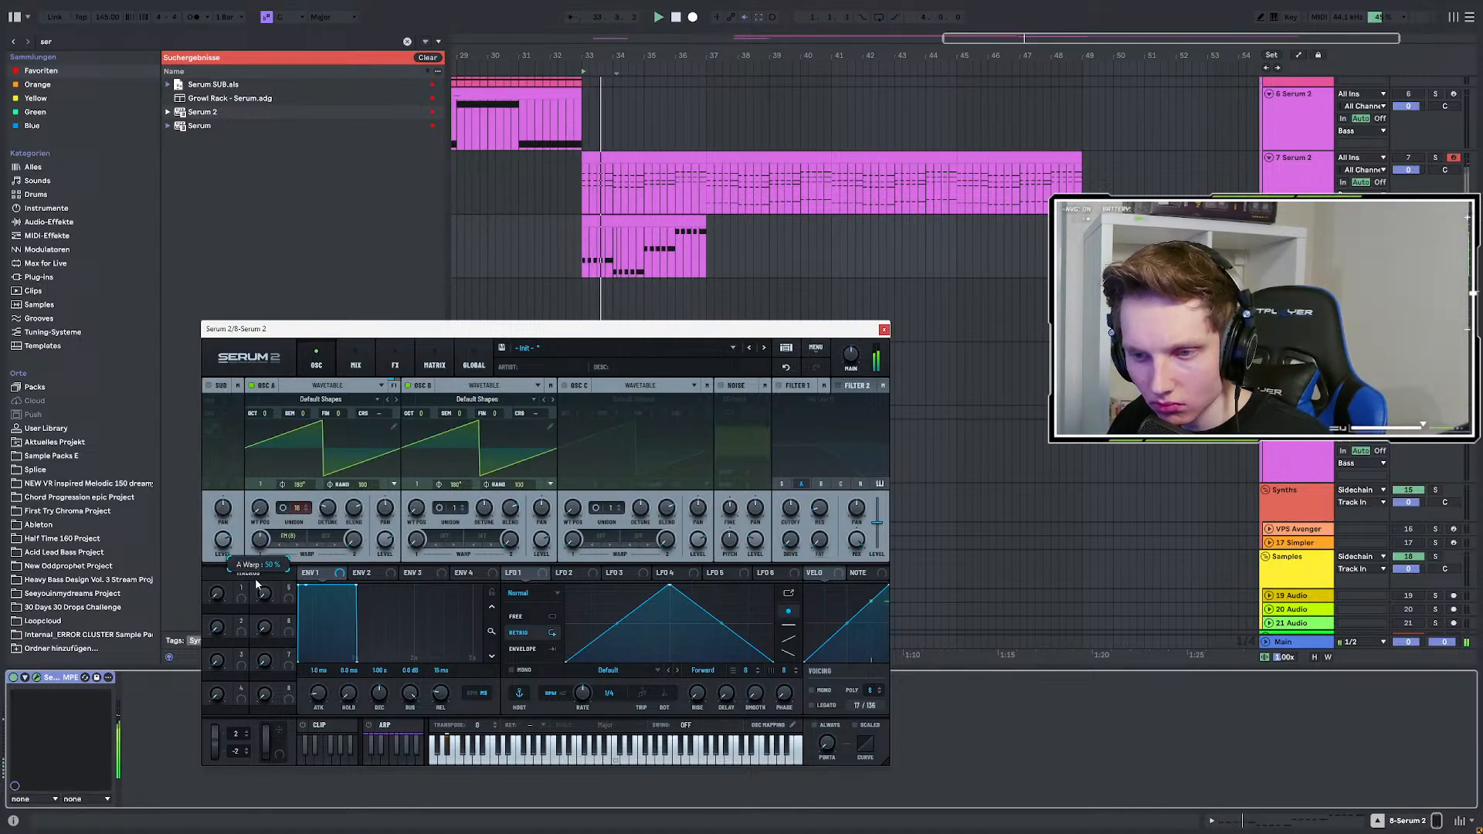
left_click_drag(255, 593, 252, 610)
left_click_drag(261, 540, 270, 649)
key("space")
key("space")
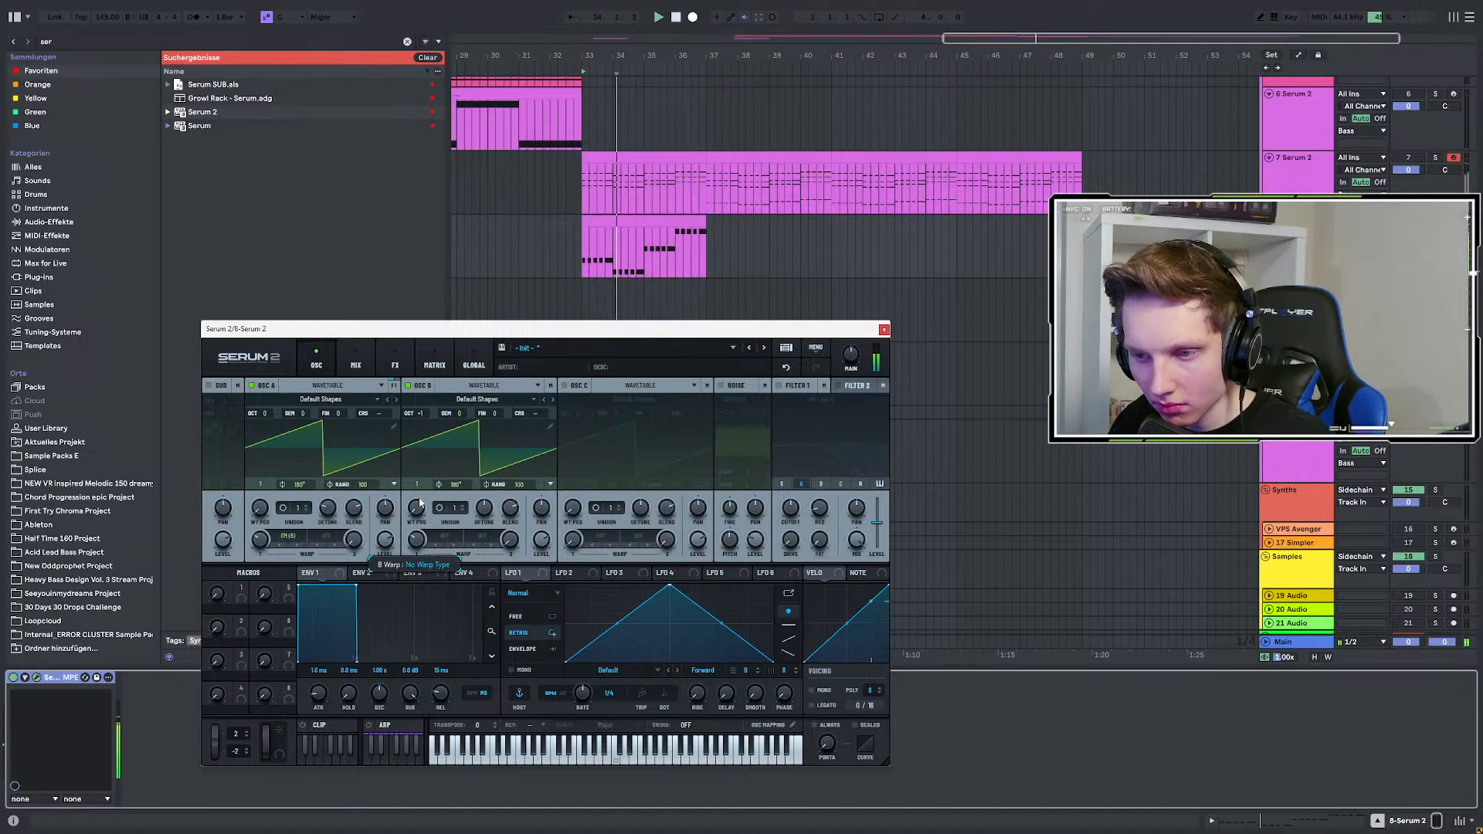
Move oscillator B's wavetable position to the sine shape, raise its octave to +4 and turn its level down to 0%.
mouse_move(417, 508)
left_mouse_down()
mouse_move(433, 456)
mouse_move(422, 494)
left_mouse_up()
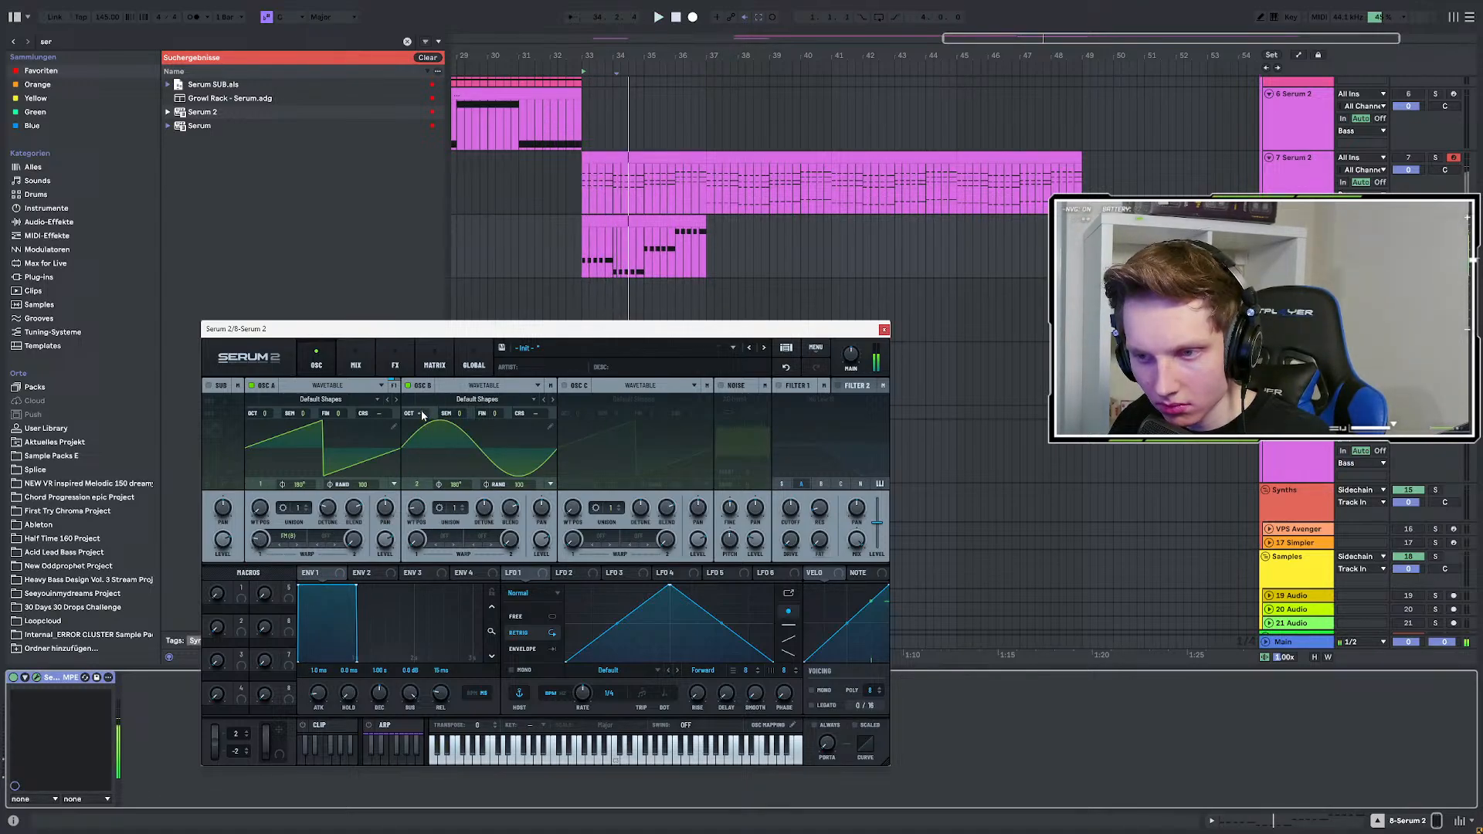
left_click_drag(422, 416, 431, 399)
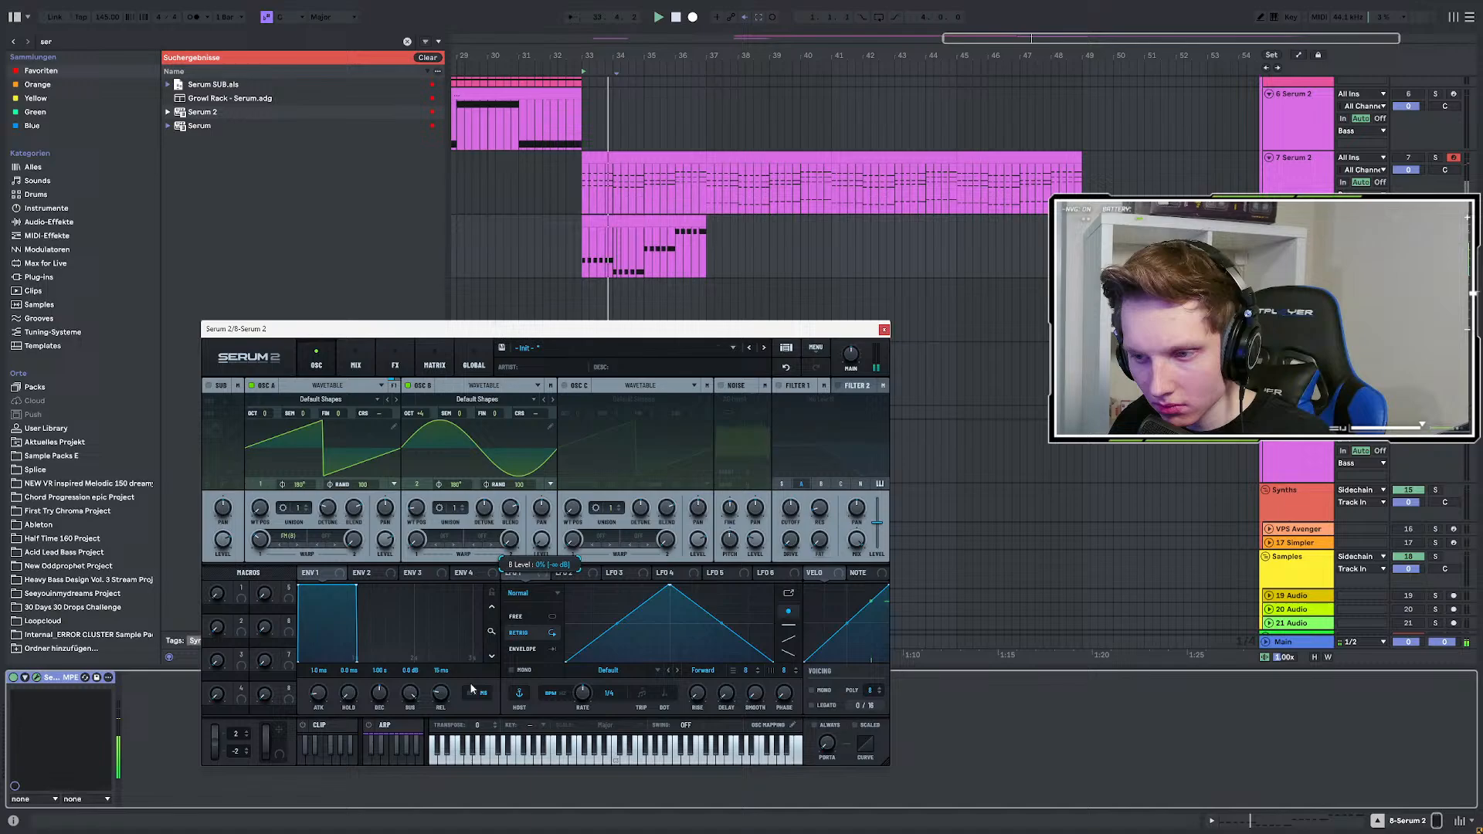
Set oscillator A's FM warp amount to about 23% and oscillator B's octave to +1 while listening.
left_click(271, 533)
left_click(263, 535)
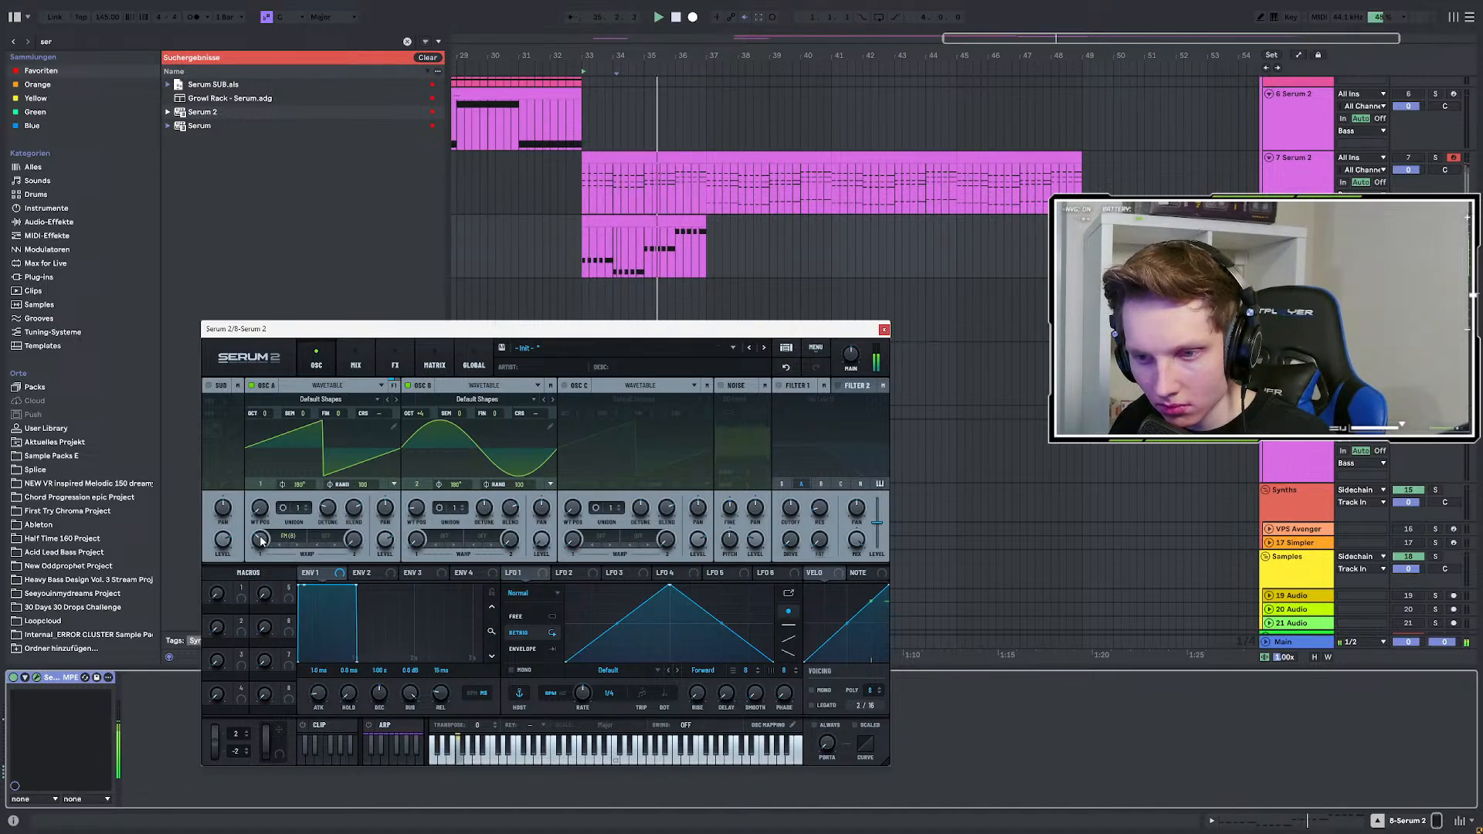
left_click_drag(261, 540, 257, 557)
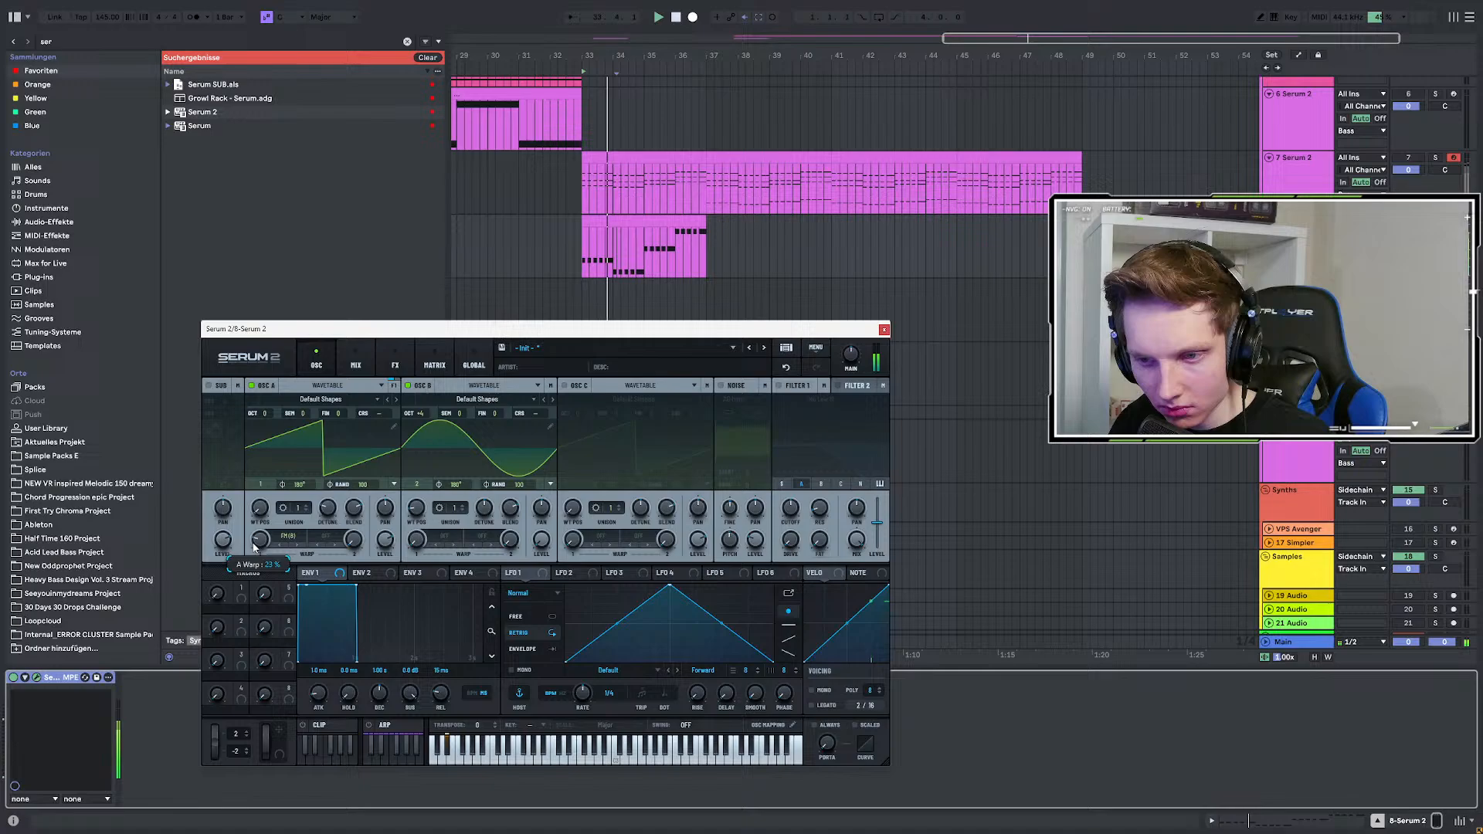
left_click_drag(426, 446, 421, 459)
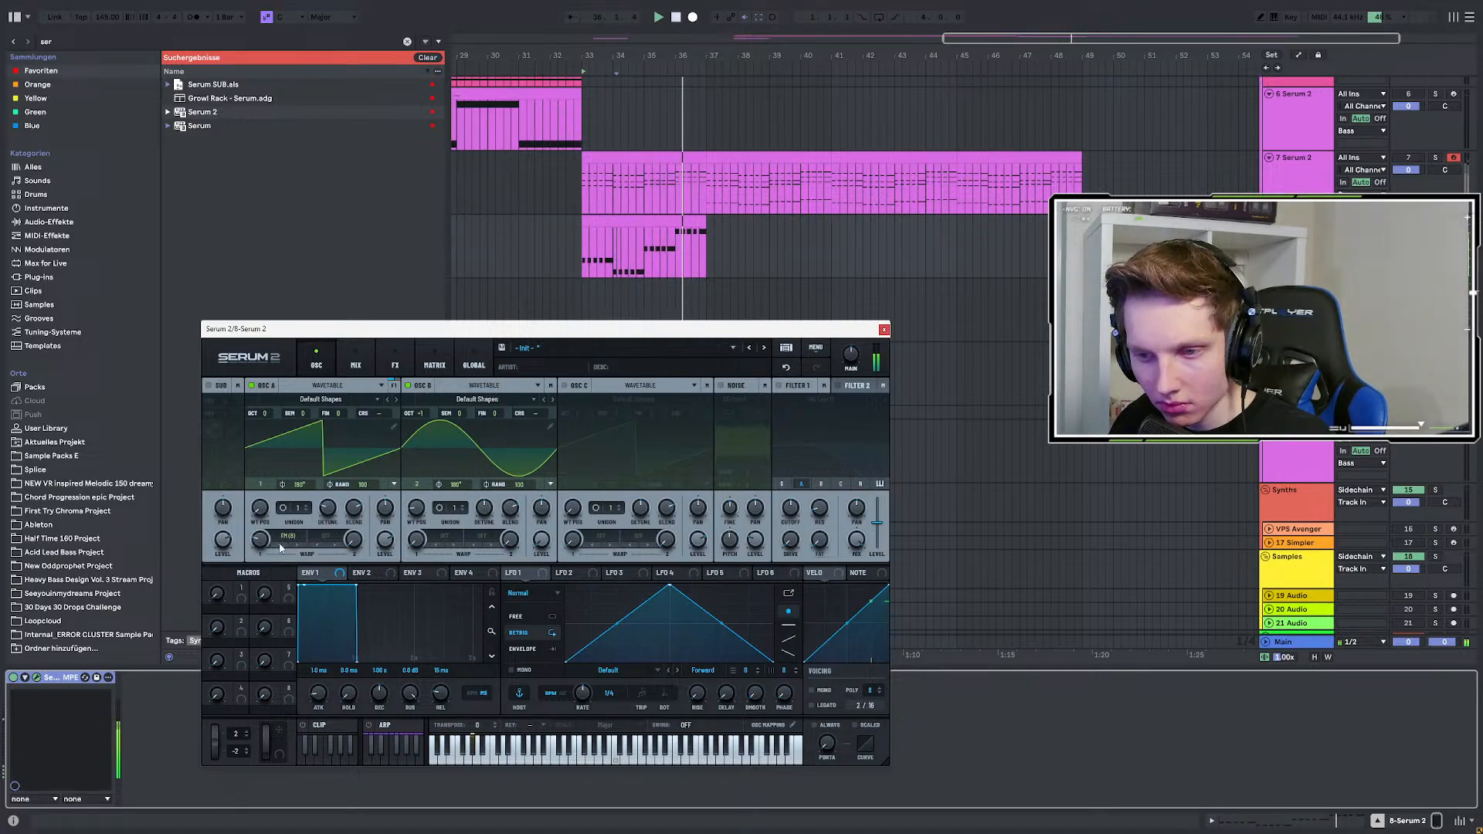
key("space")
Raise oscillator A's unison to 16 voices with the FM warp and audition the result repeatedly.
left_click_drag(298, 508, 299, 473)
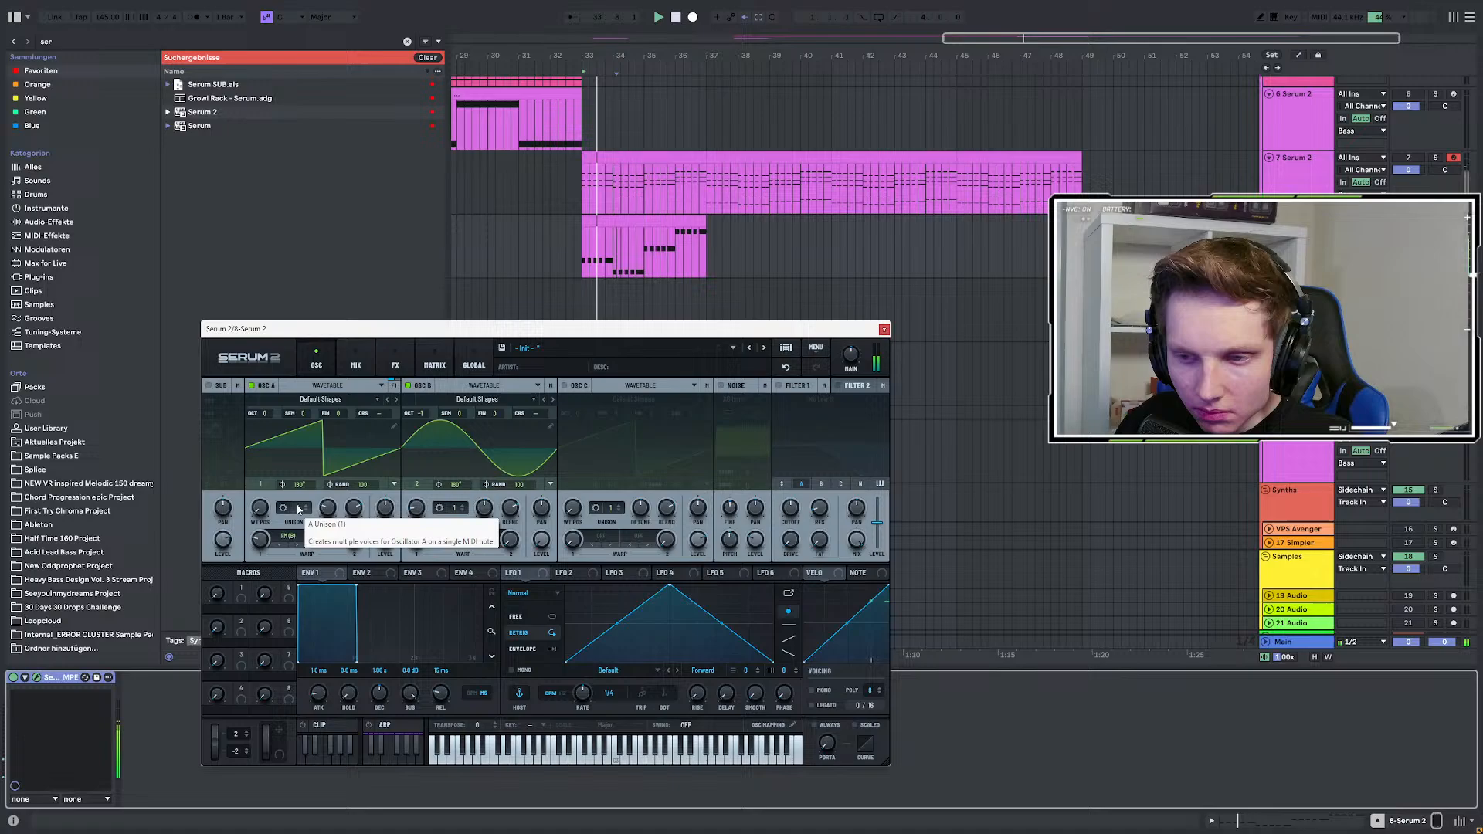
key("space")
key("space")
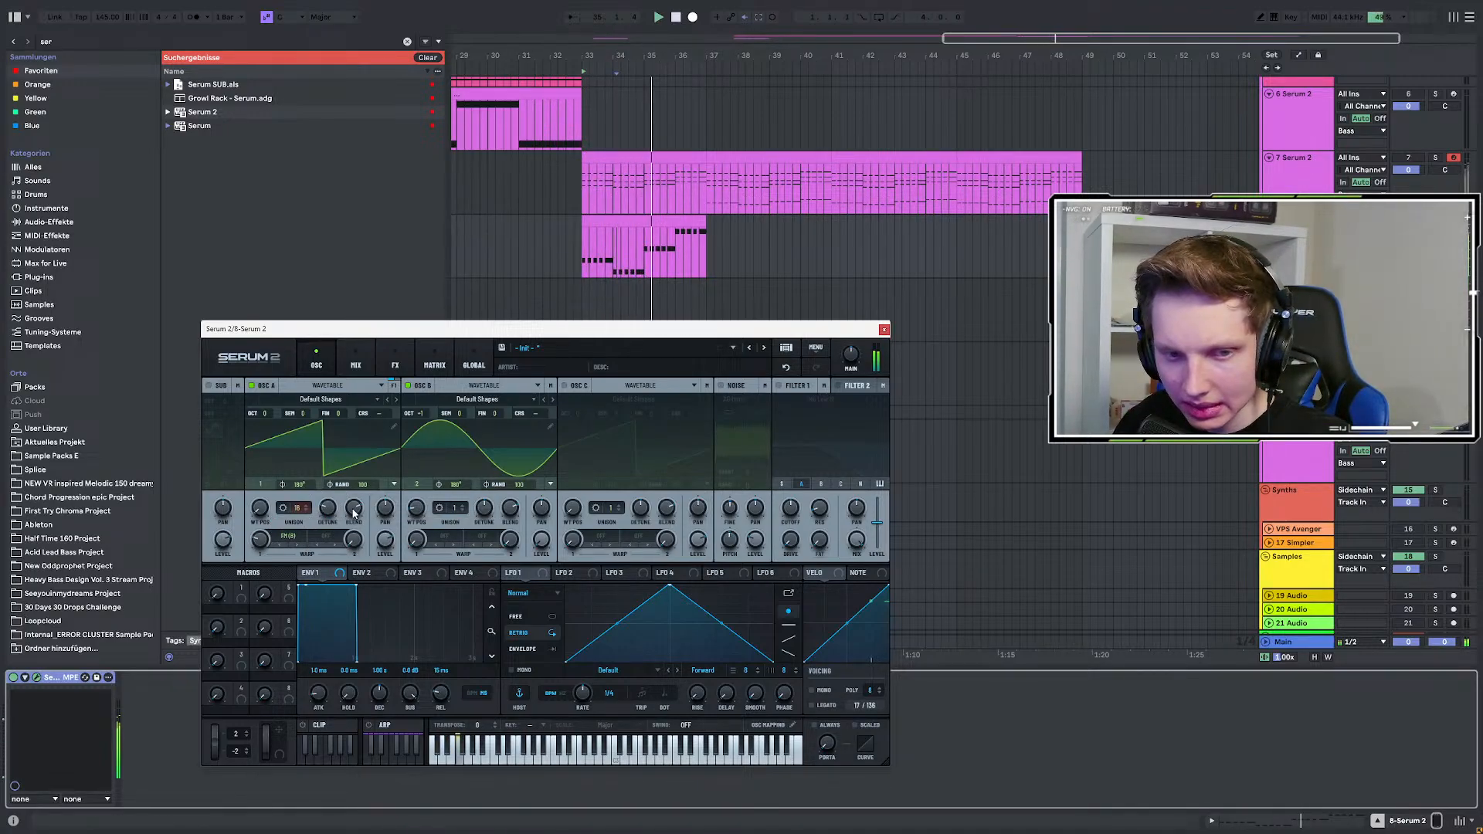
key("space")
key("space")
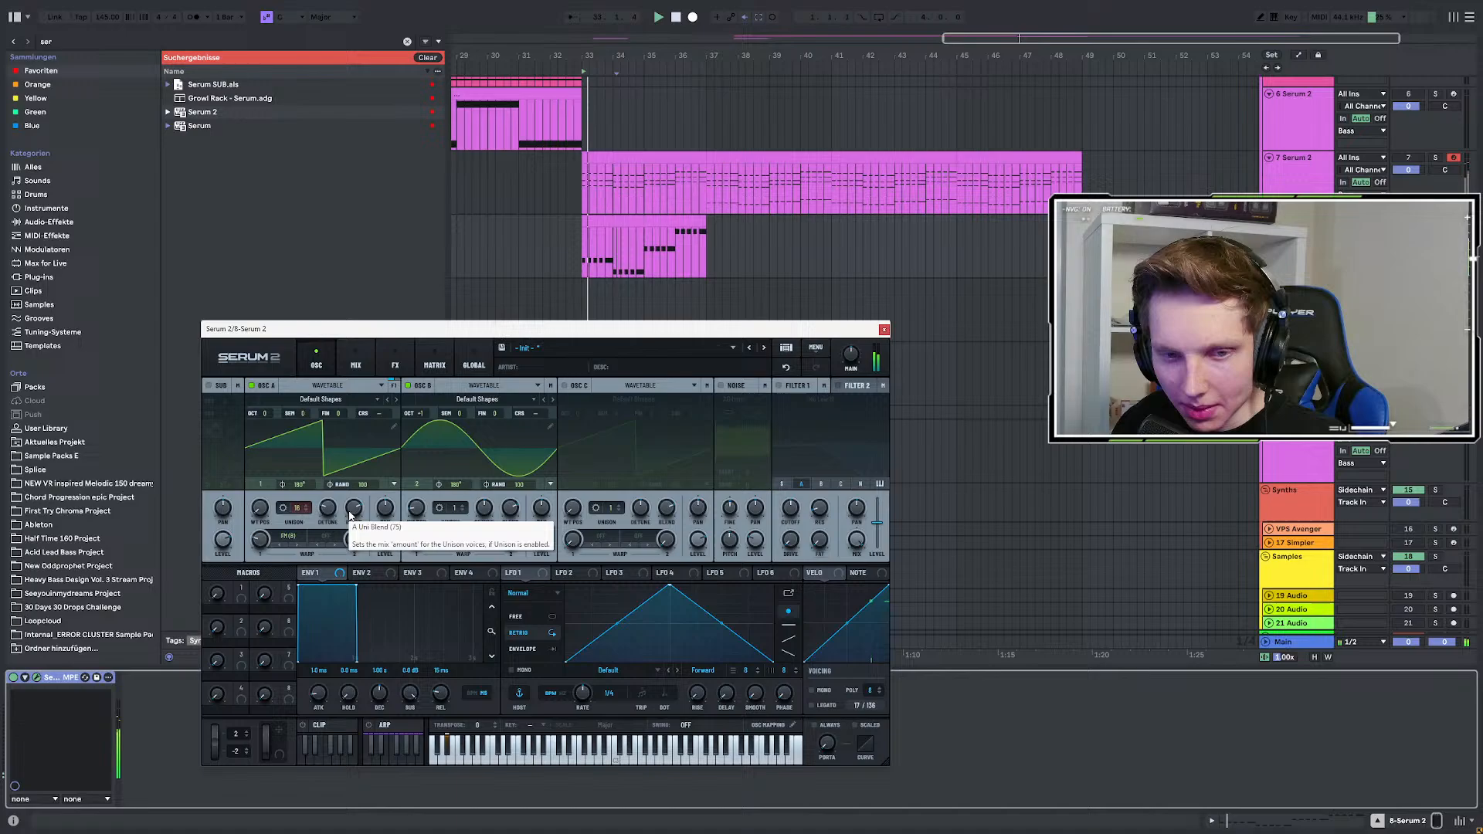
key("space")
key("space")
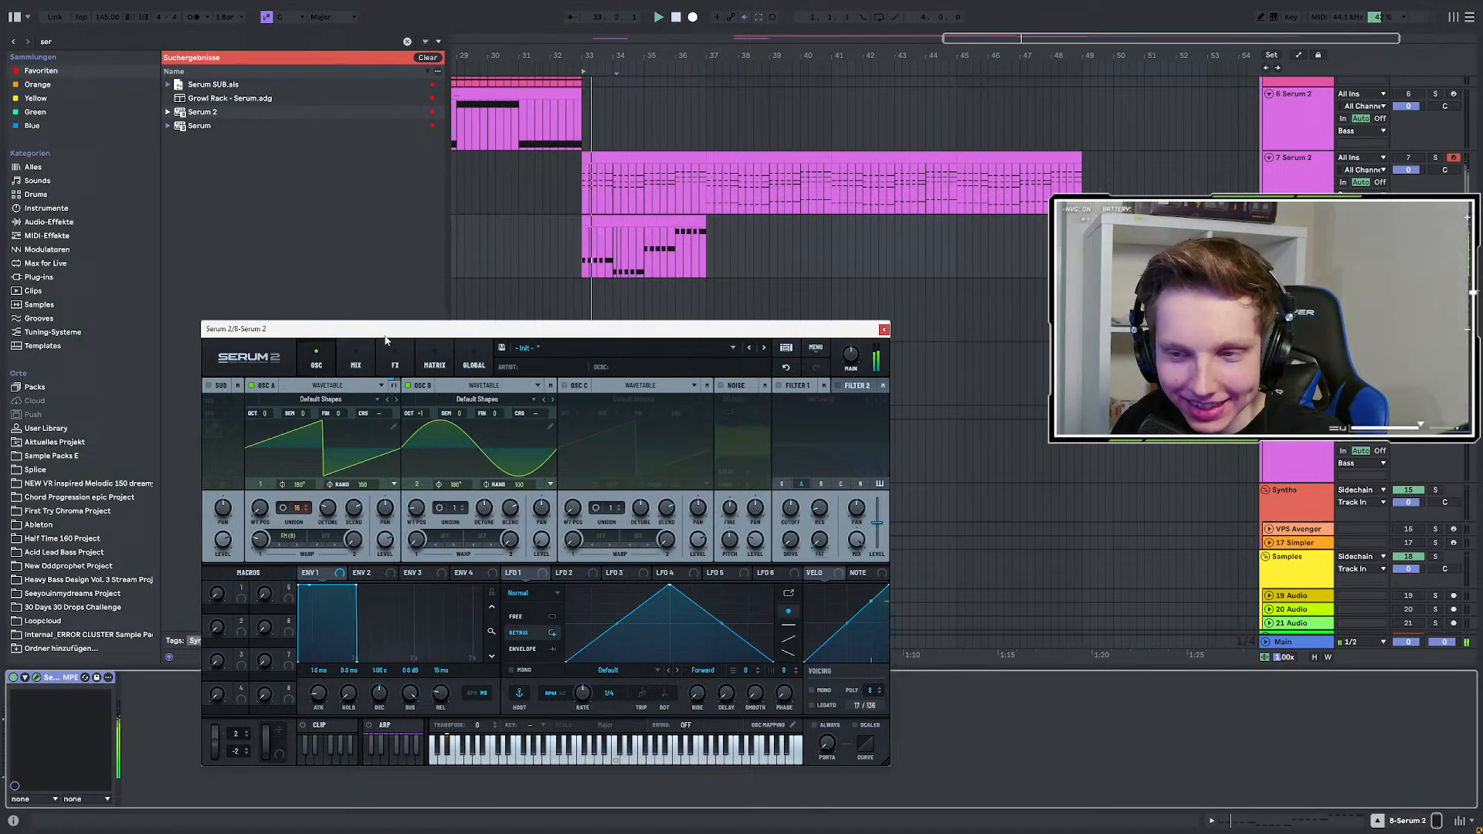
left_click_drag(393, 331, 404, 273)
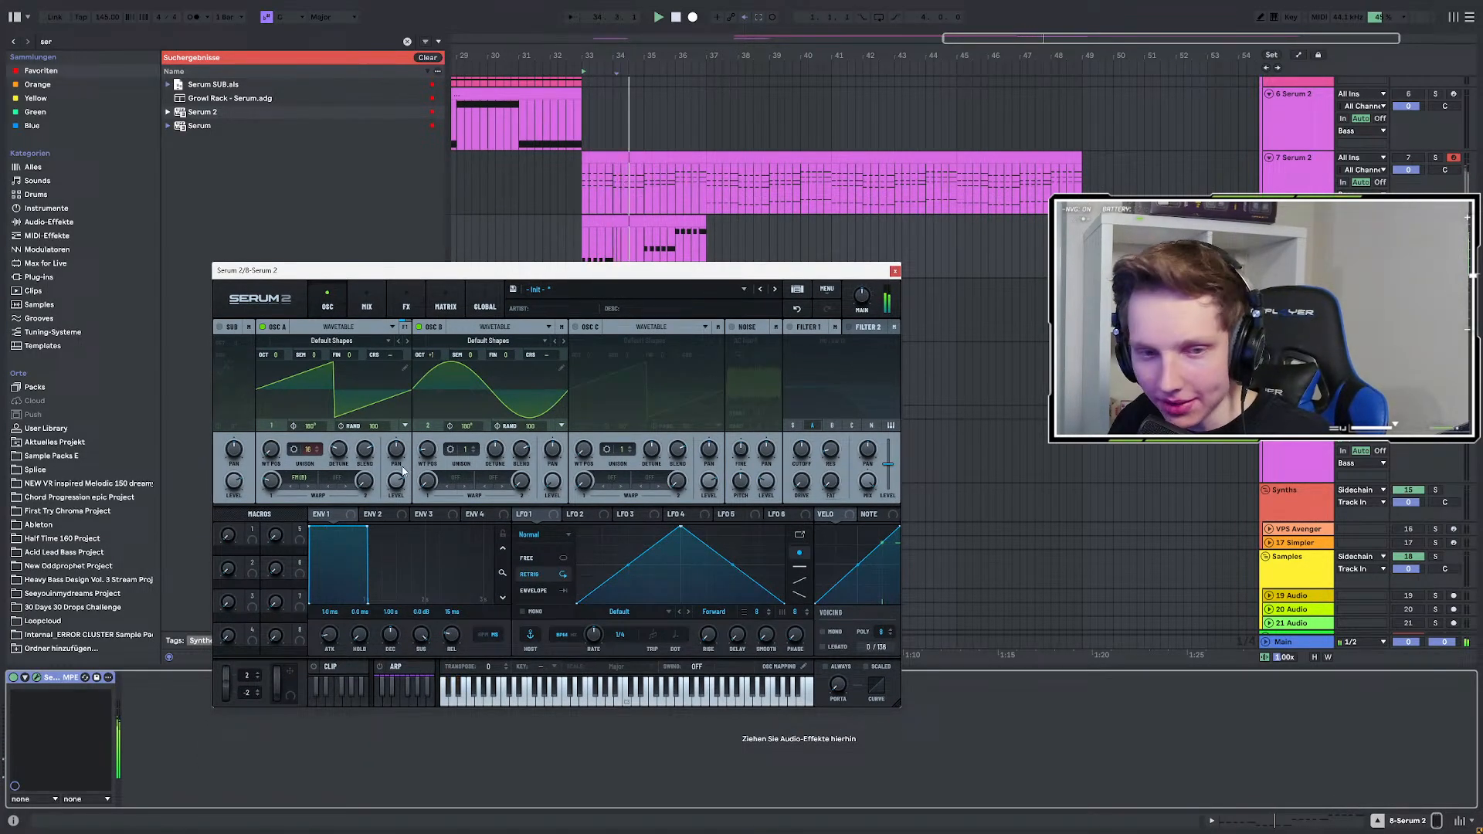
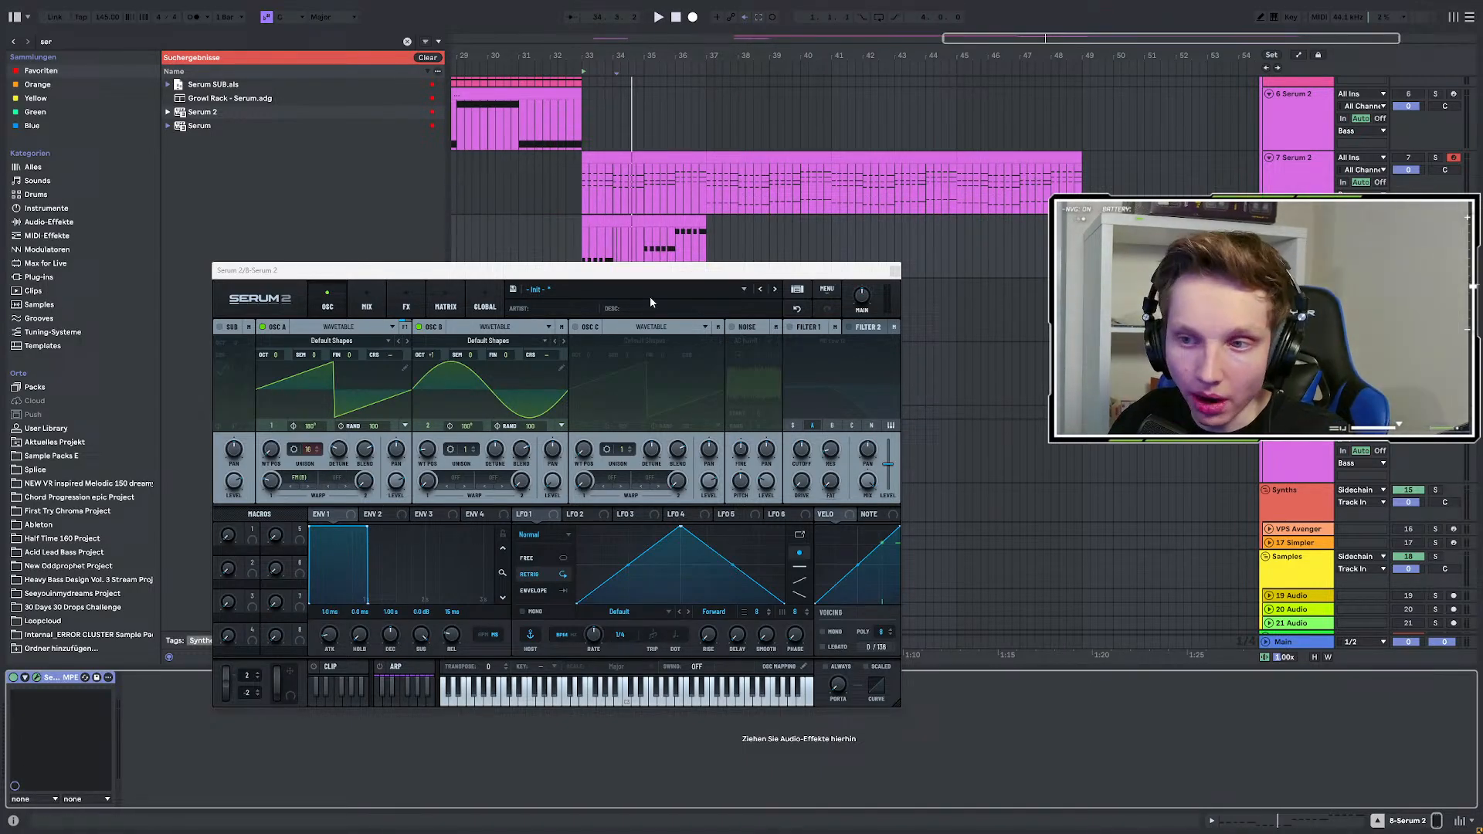
Switch oscillator A's warp mode from FM to the Soft Clip distortion and raise its amount during playback.
key("space")
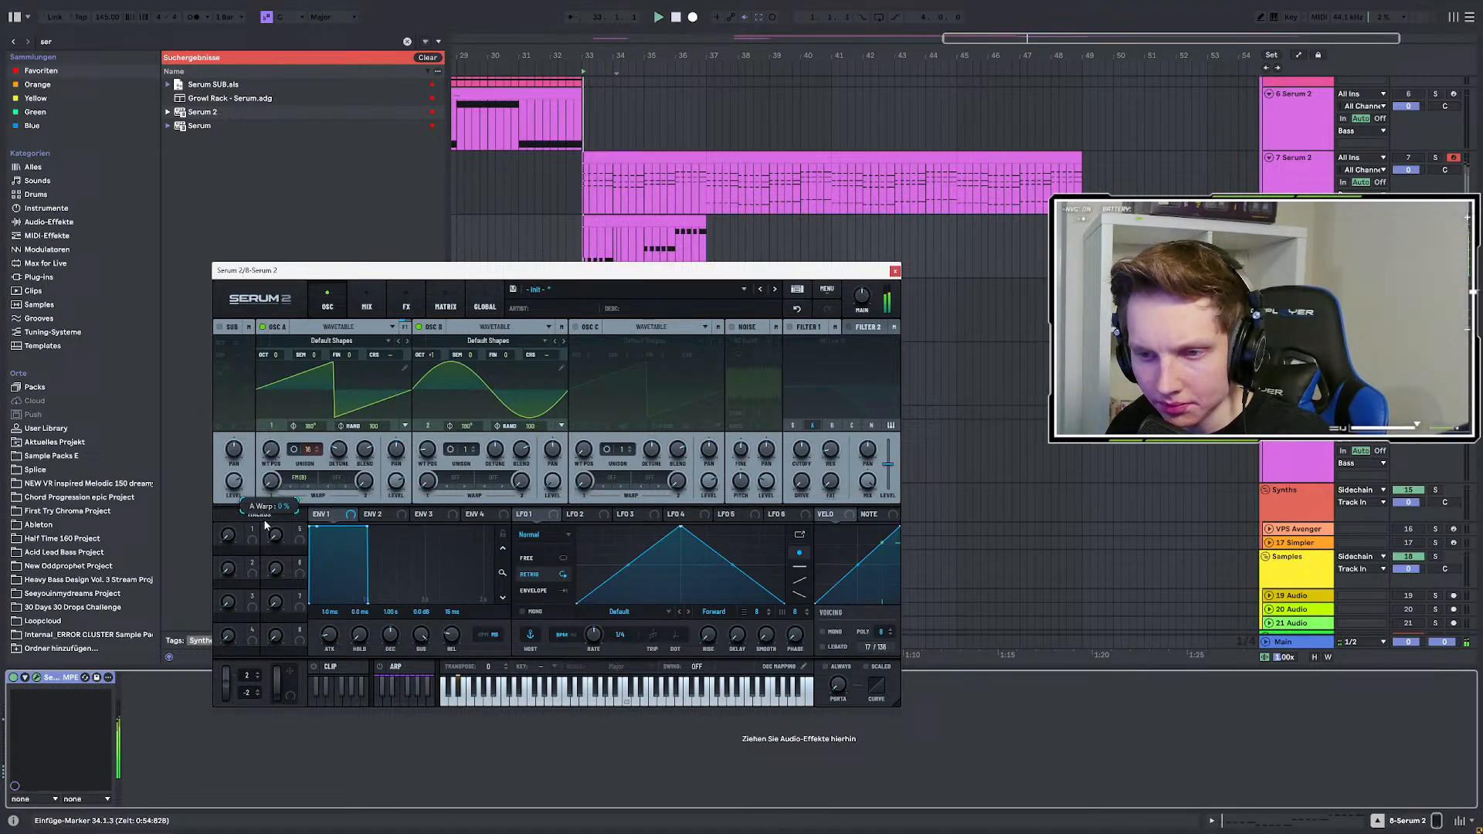
left_click(288, 479)
mouse_move(328, 543)
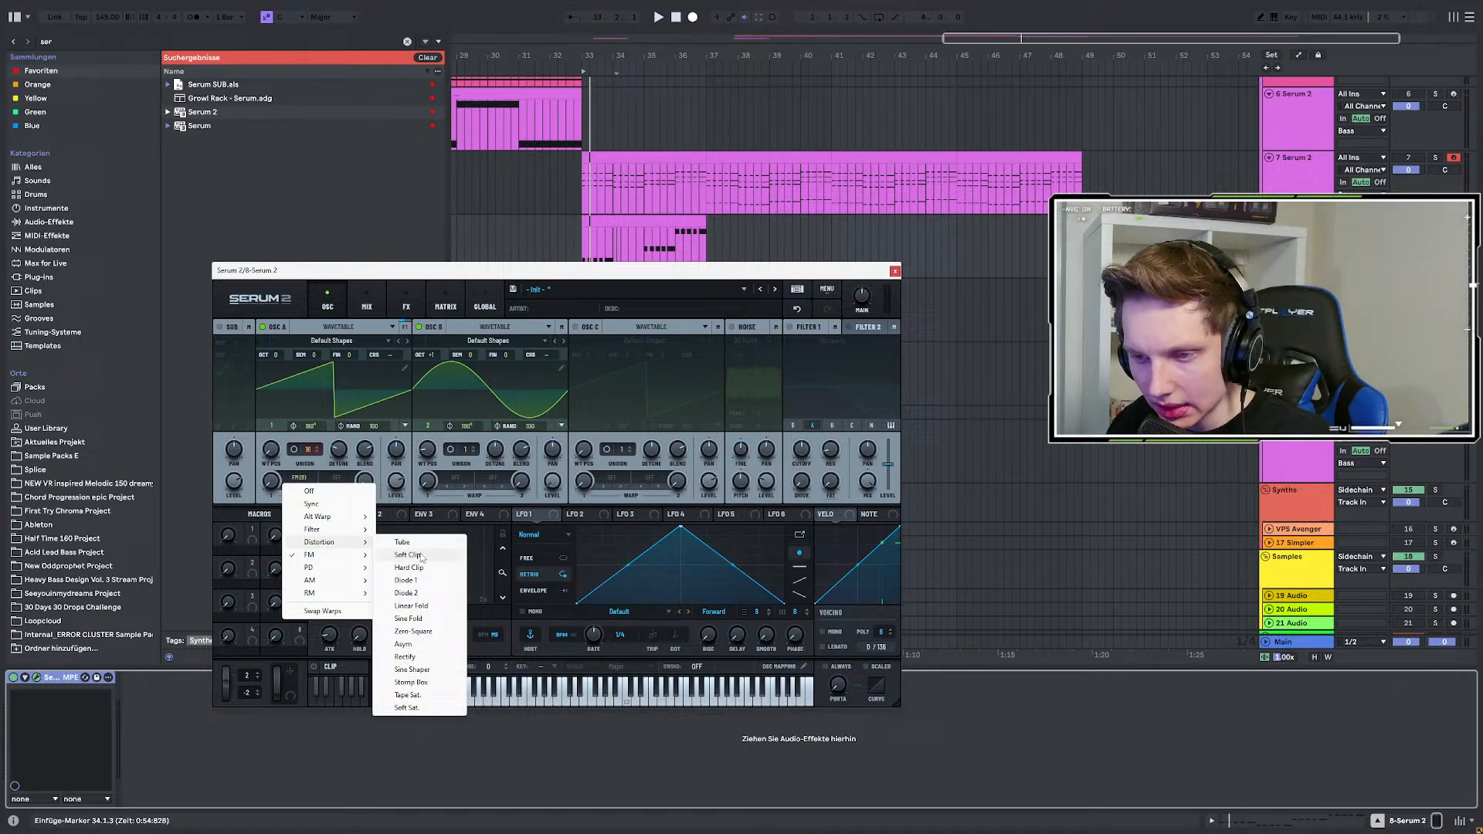
left_click(420, 555)
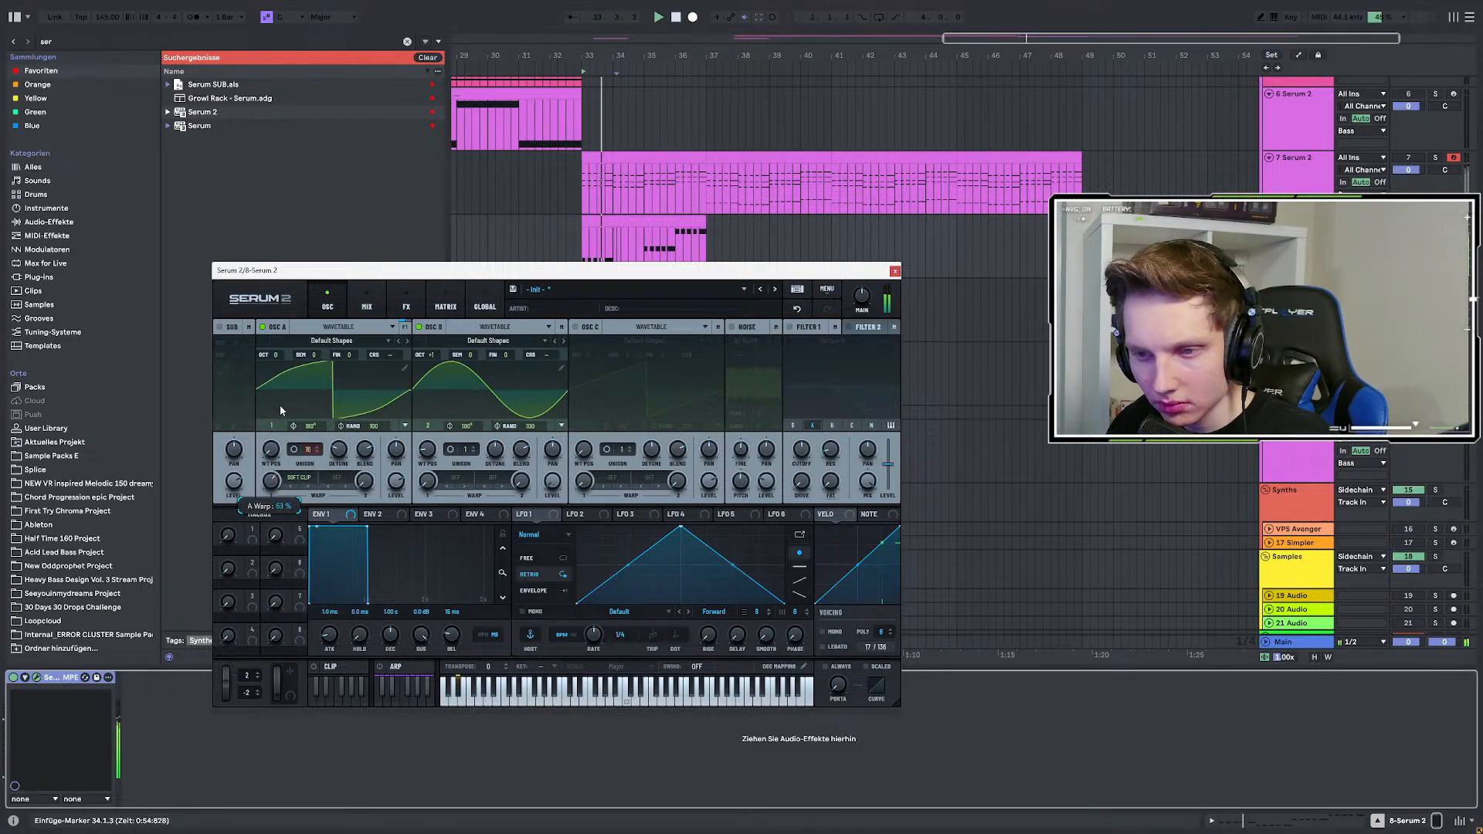
Enable Filter 1 and modulate its cutoff with Env 1, shaped as a short decay without sustain, at about 61% depth.
left_click(790, 329)
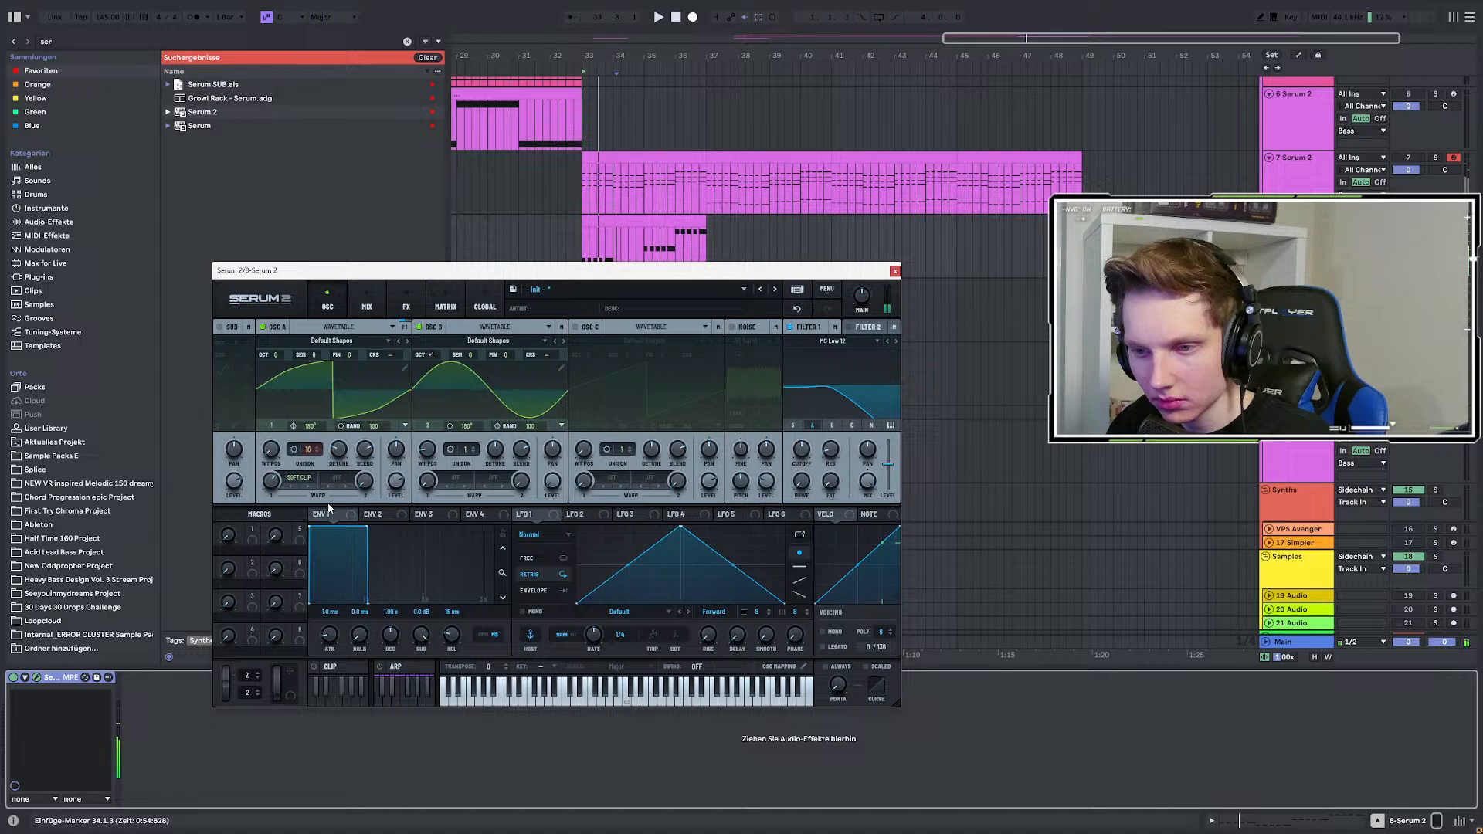
left_click_drag(365, 530, 386, 651)
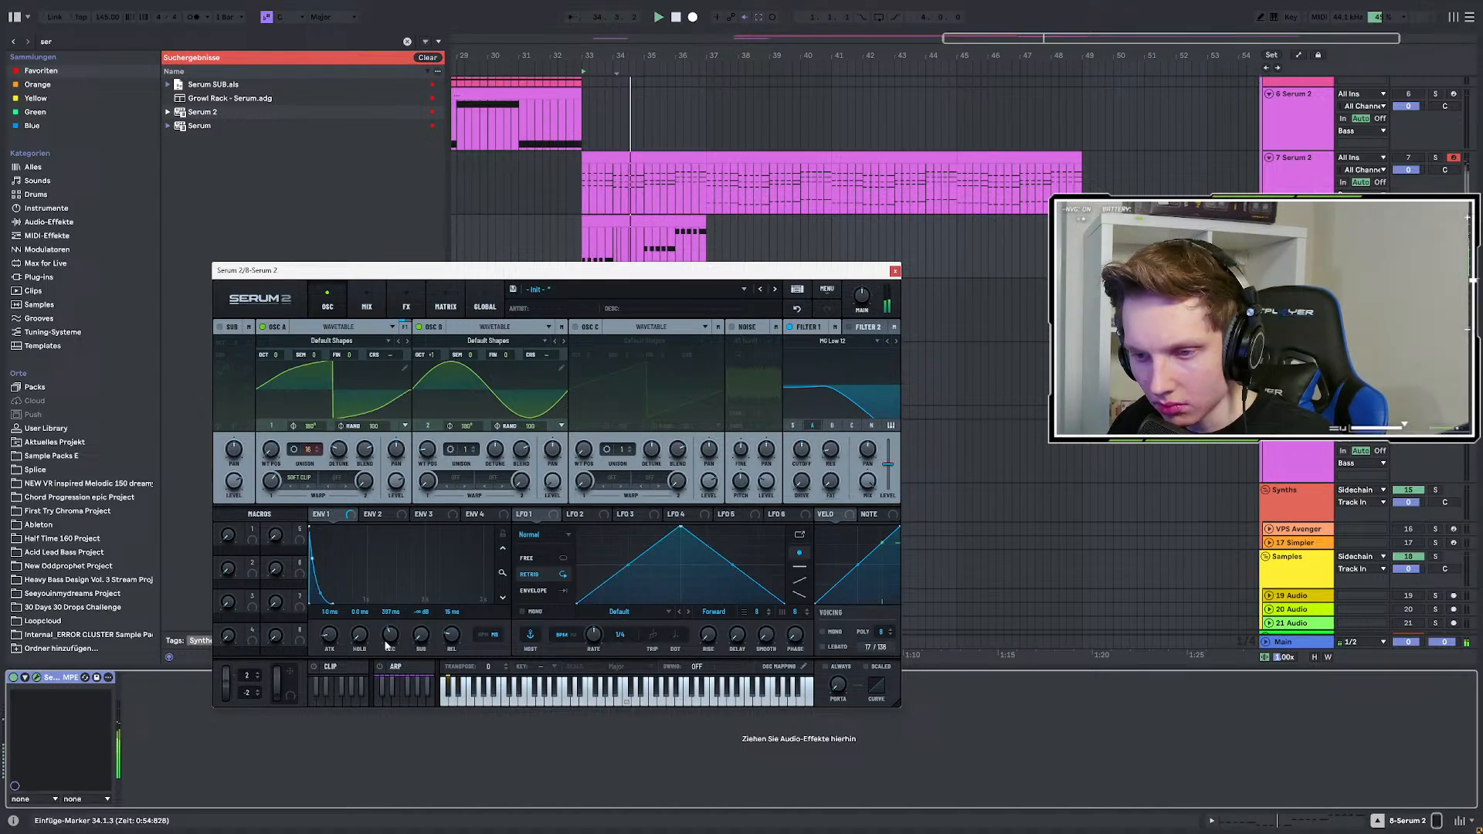
left_click_drag(315, 515, 800, 448)
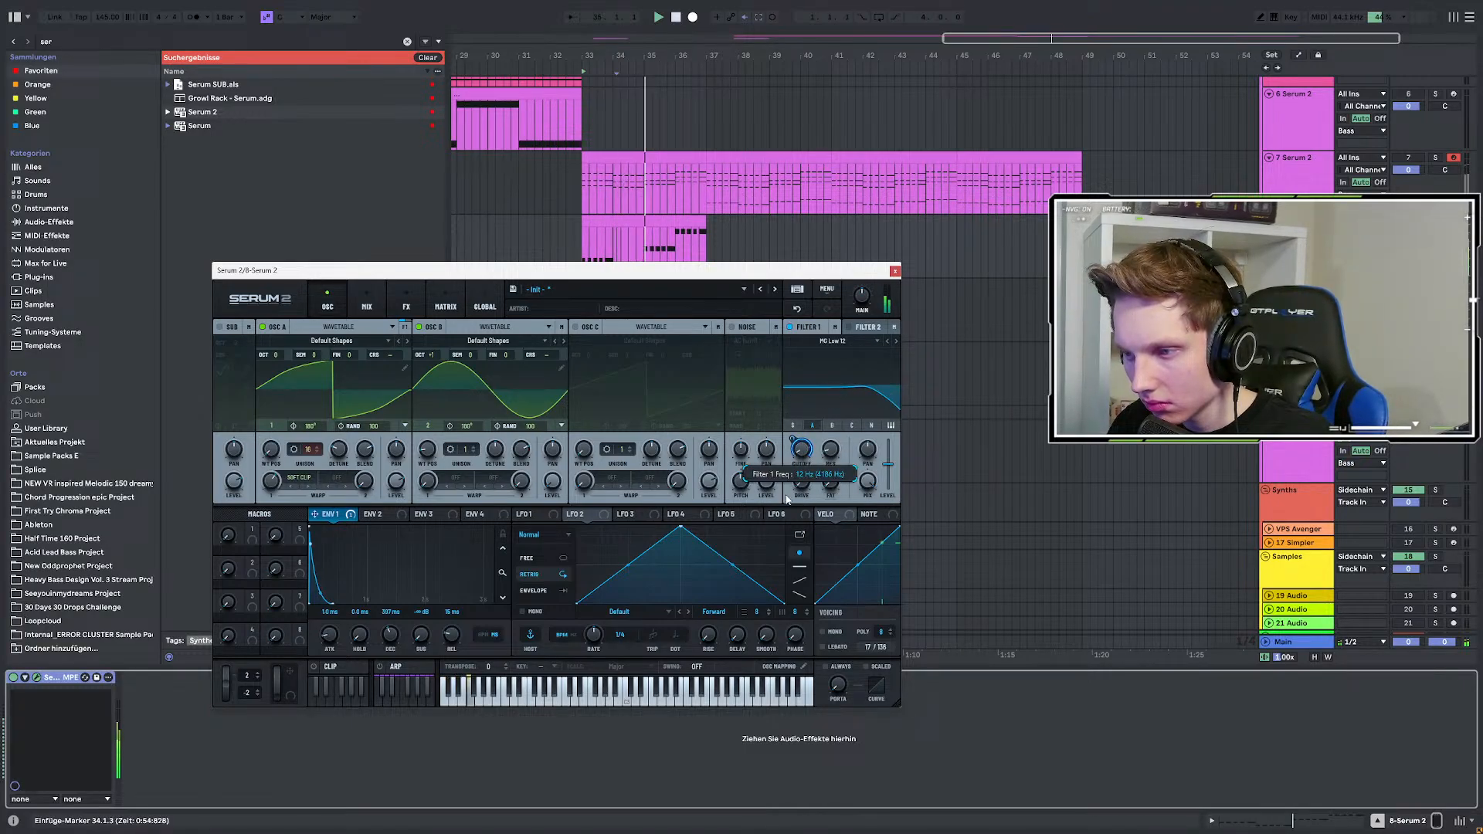
mouse_move(792, 438)
left_mouse_down()
mouse_move(794, 458)
mouse_move(808, 442)
left_mouse_up()
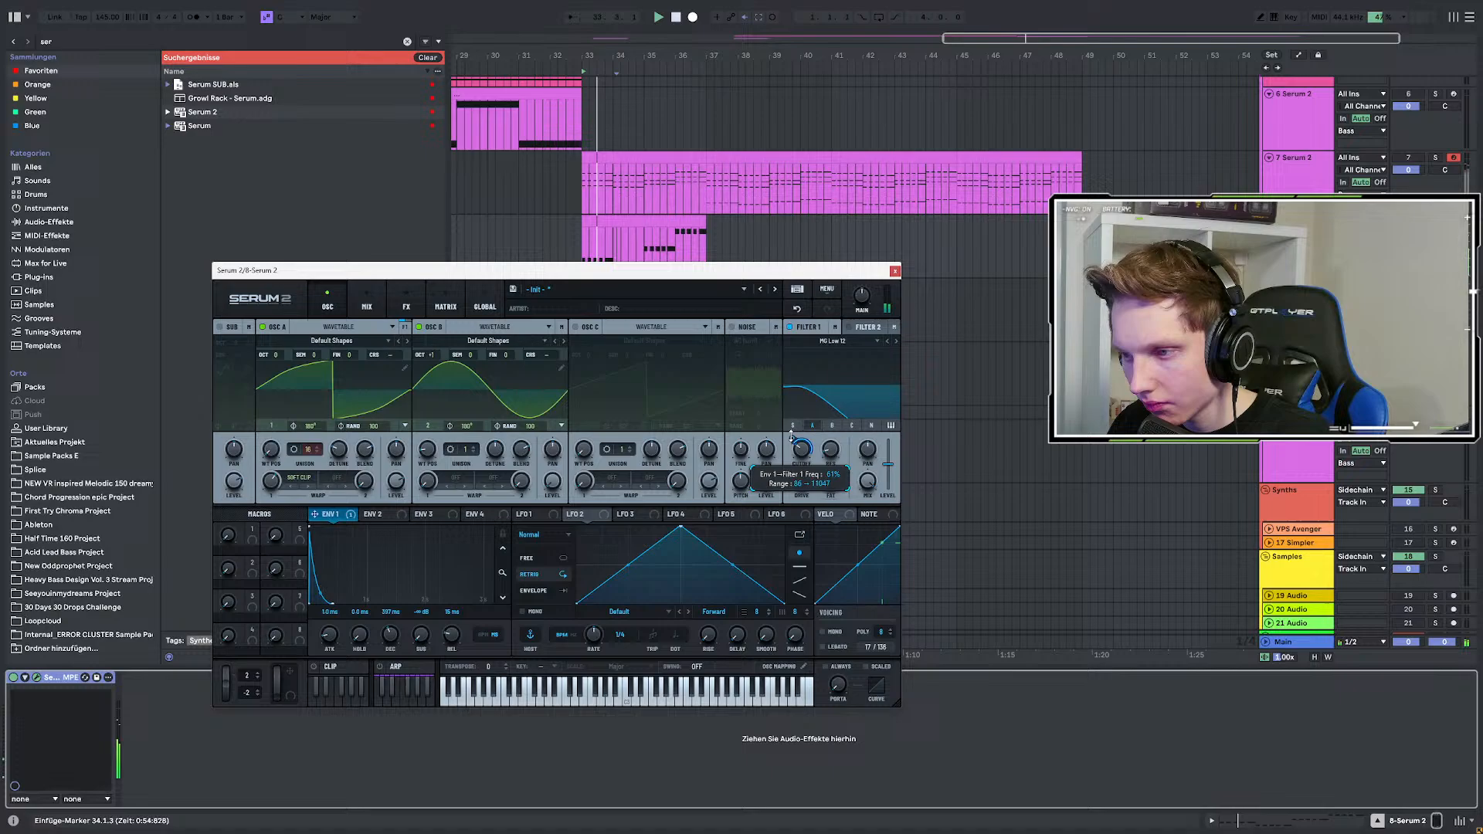
Turn off oscillator B and add a Distortion effect in Overdrive mode to the main effects chain.
left_click(419, 327)
left_click(446, 306)
left_click(406, 307)
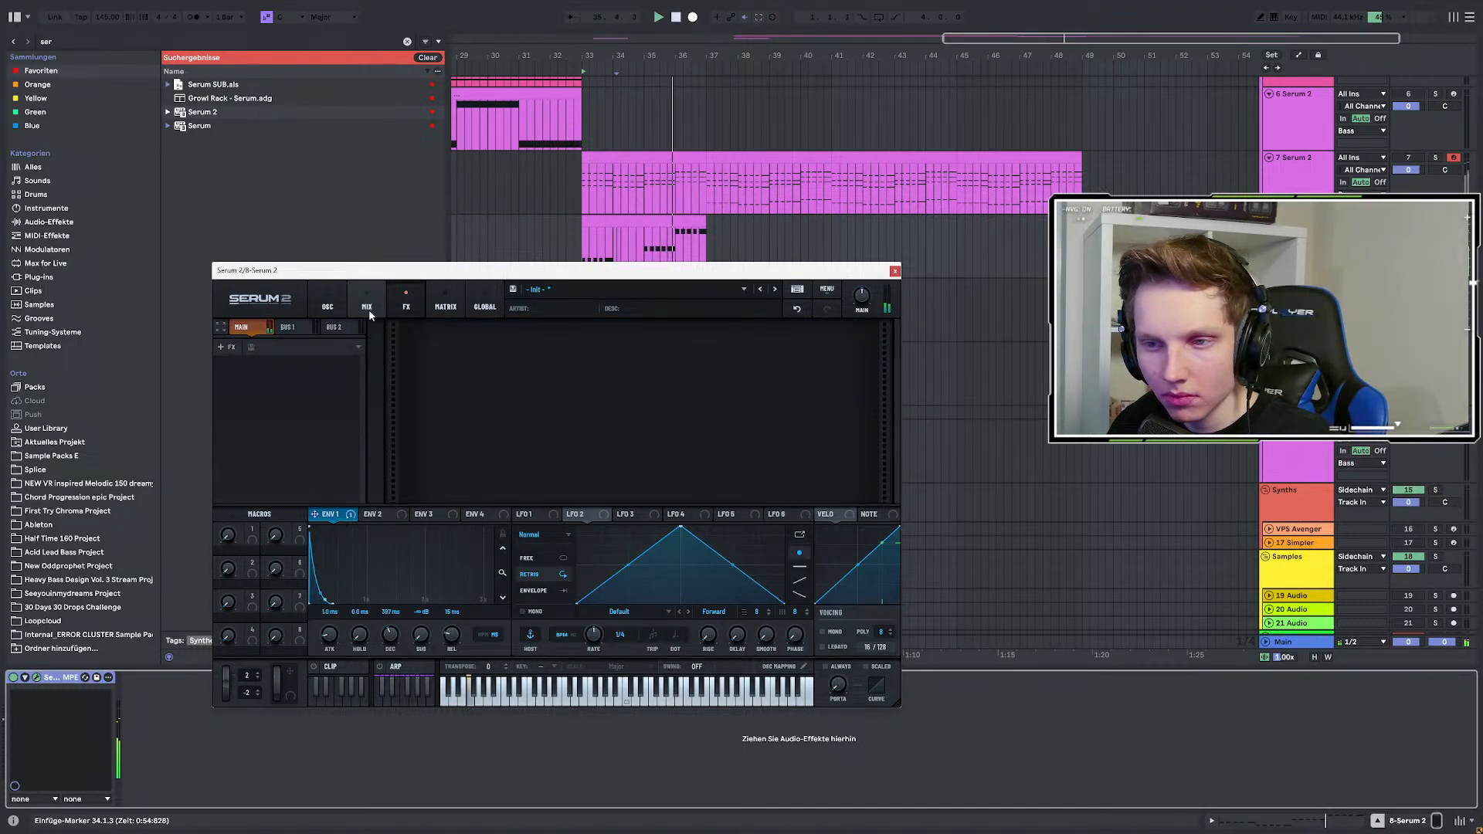
left_click(222, 347)
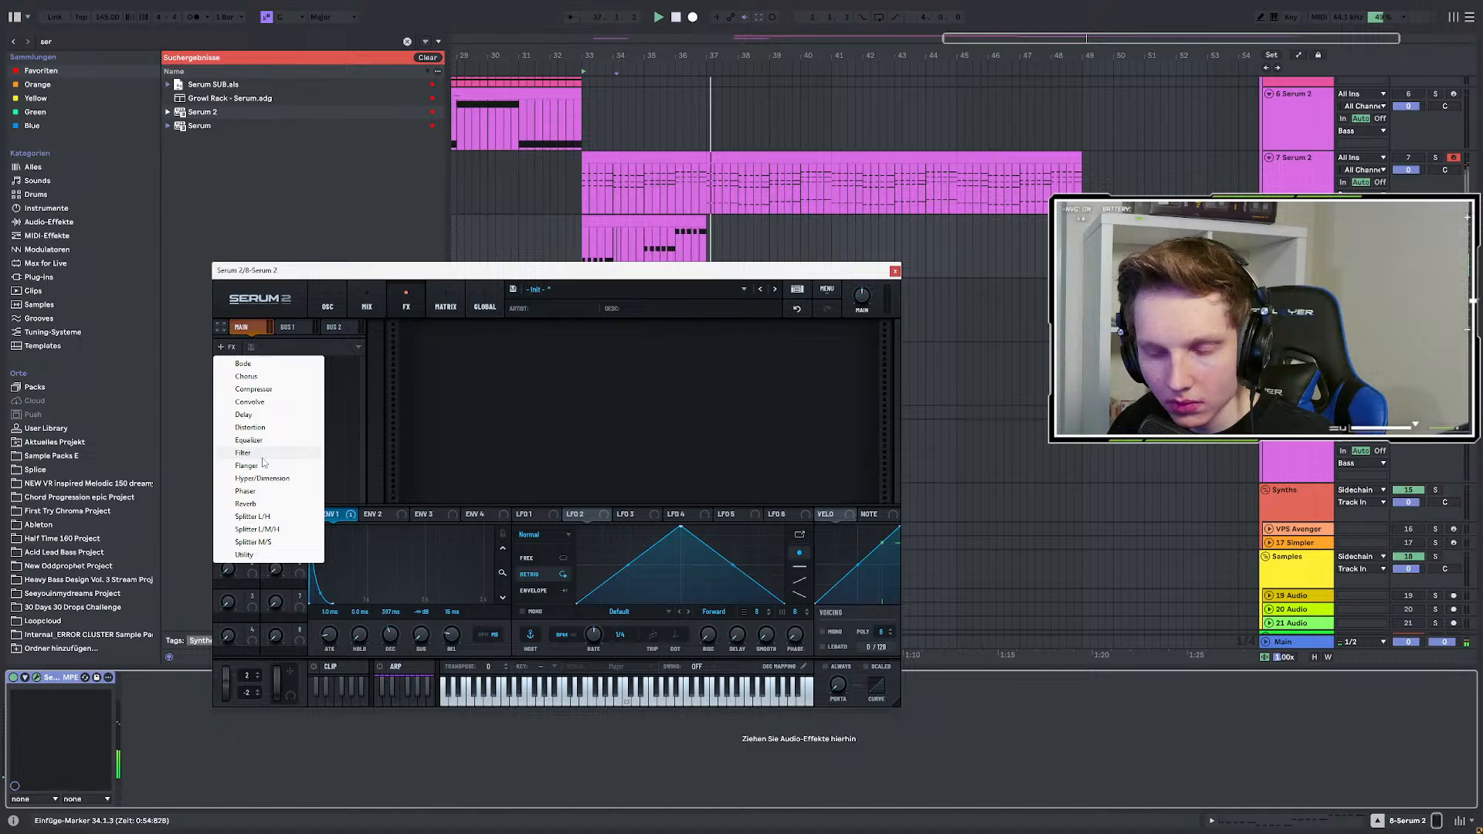
left_click(260, 427)
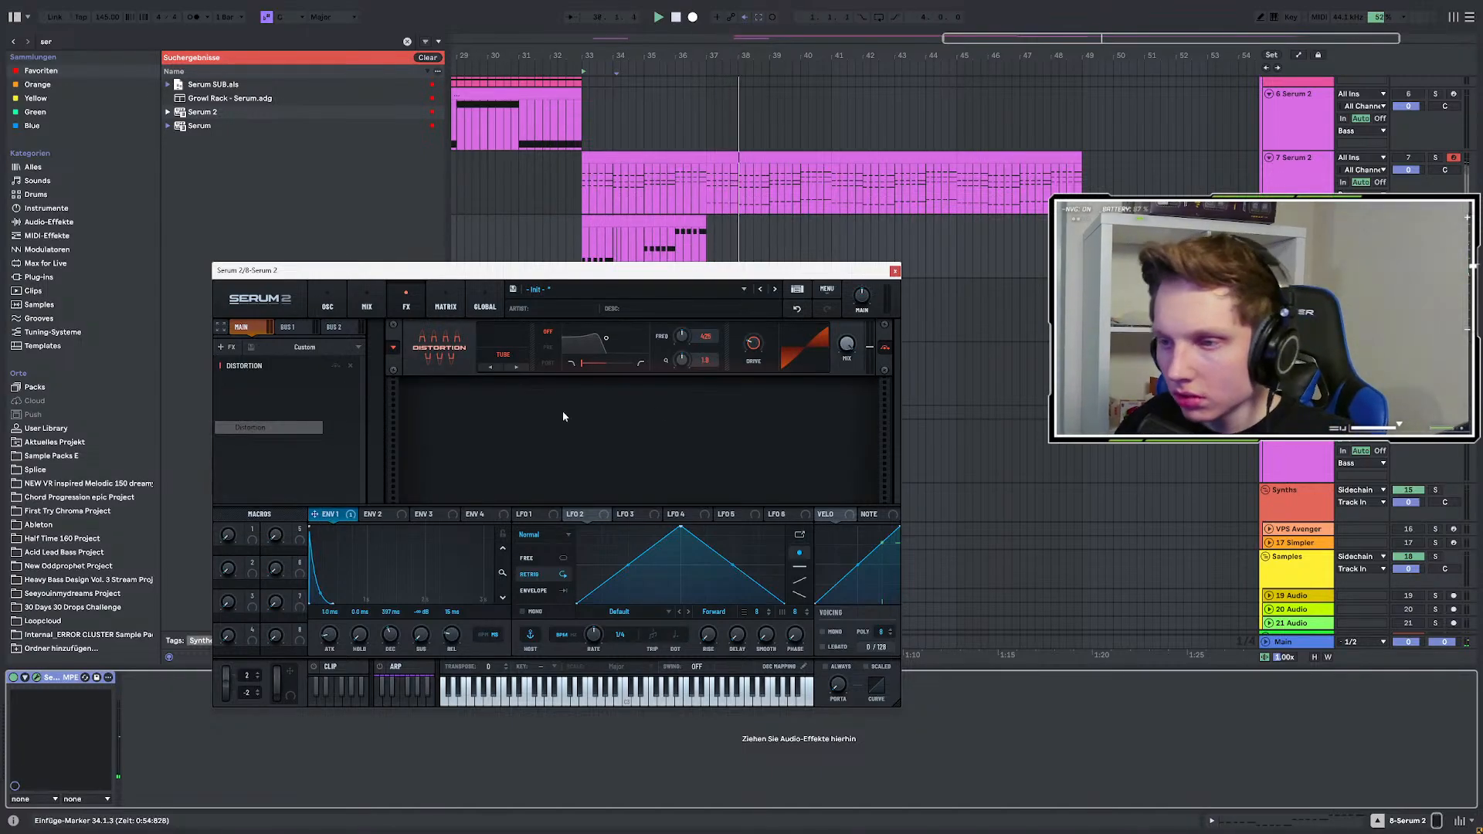
left_click(502, 355)
left_click(516, 573)
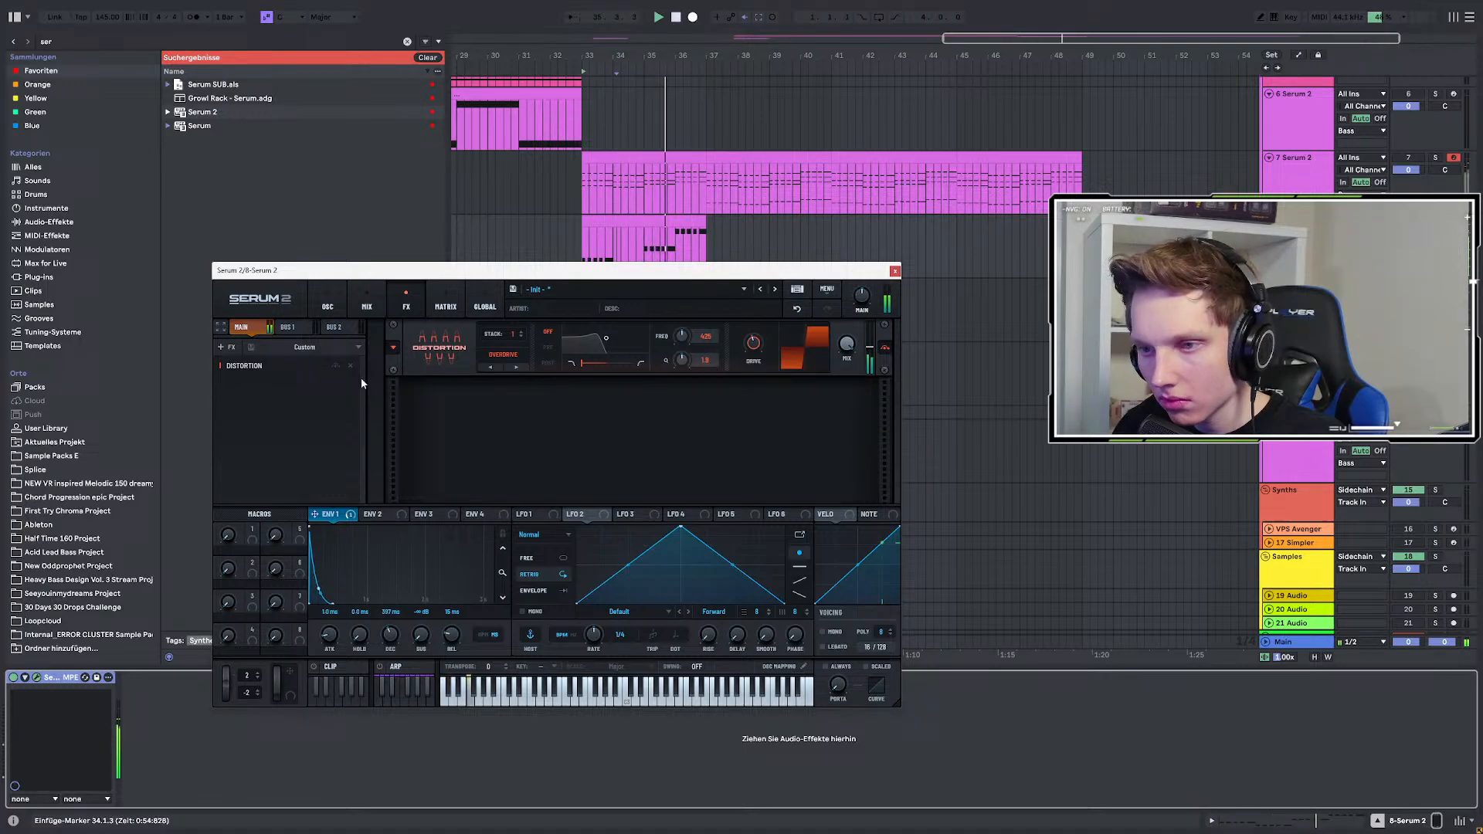
left_click(222, 349)
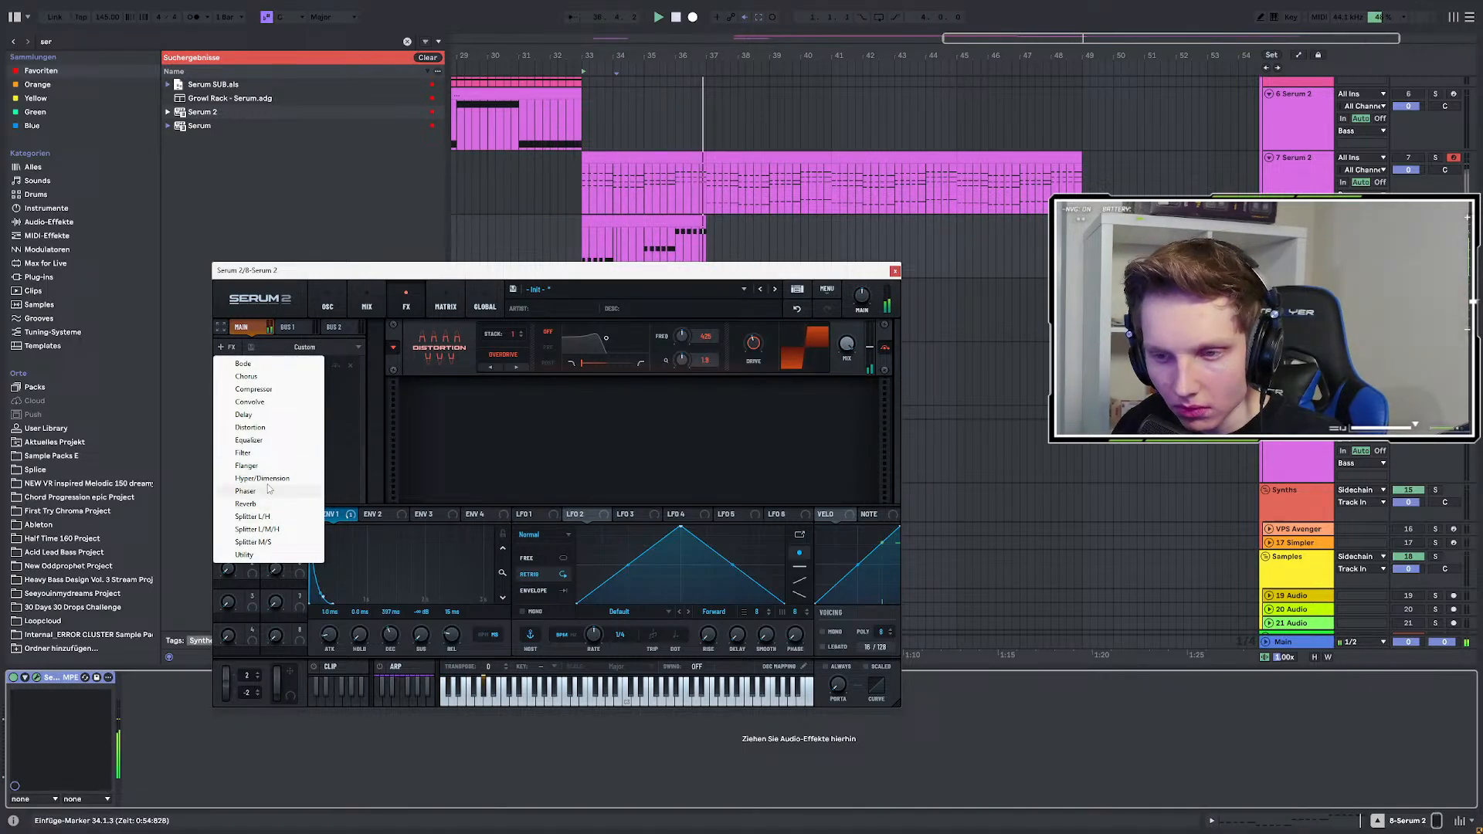
left_click(352, 423)
key("space")
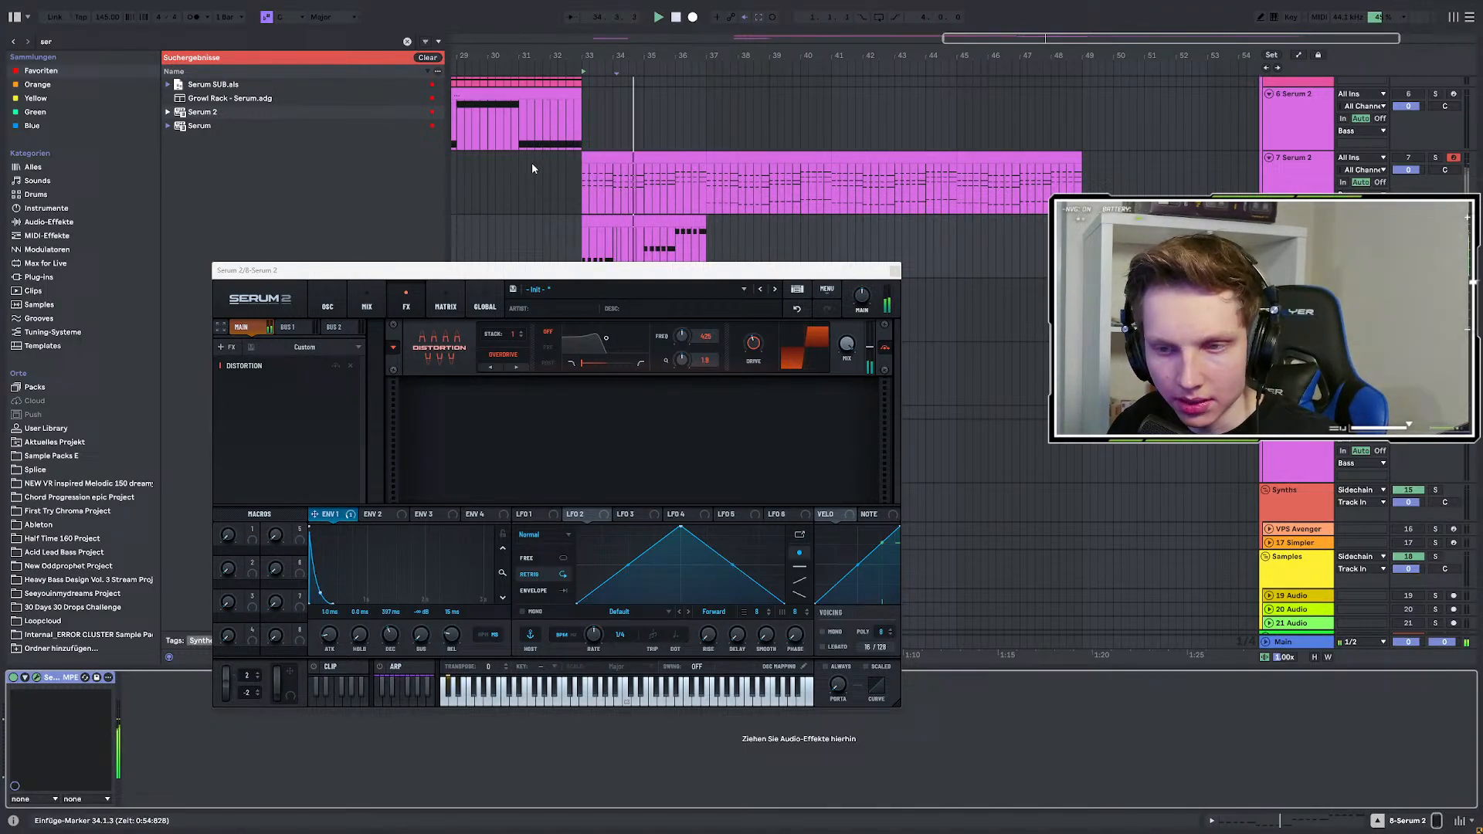
key("space")
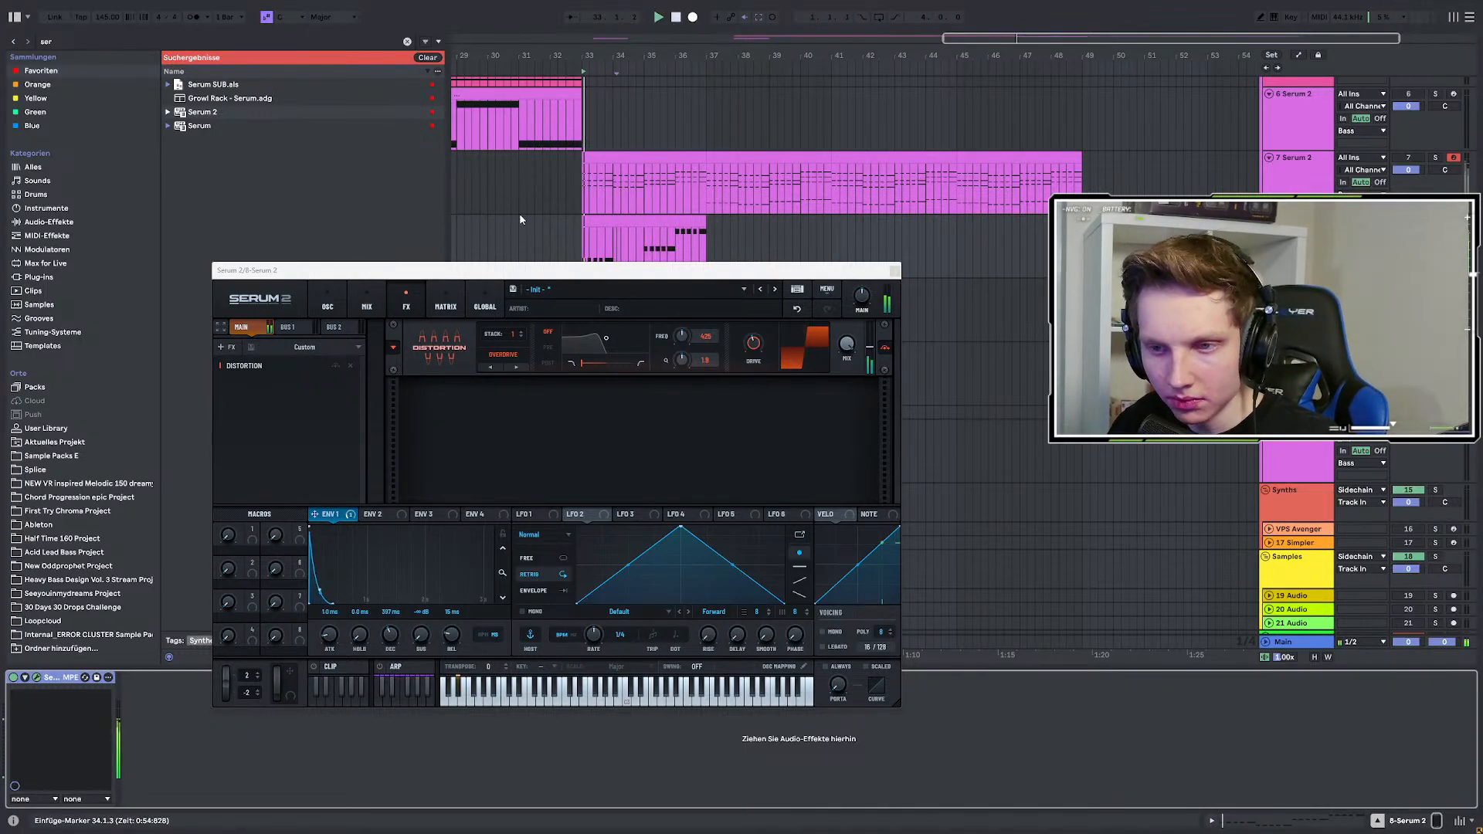
left_click(224, 347)
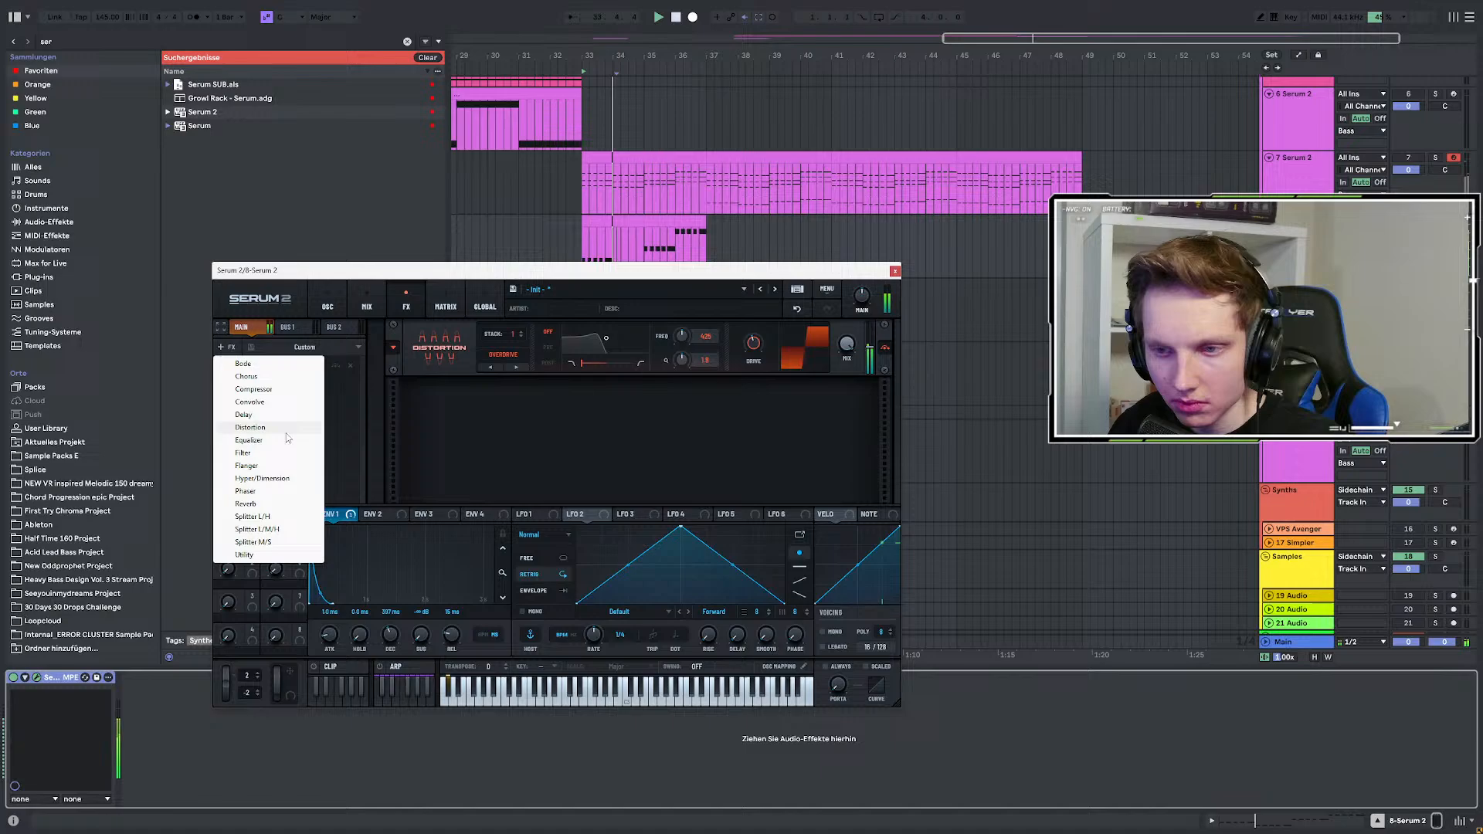
left_click(340, 429)
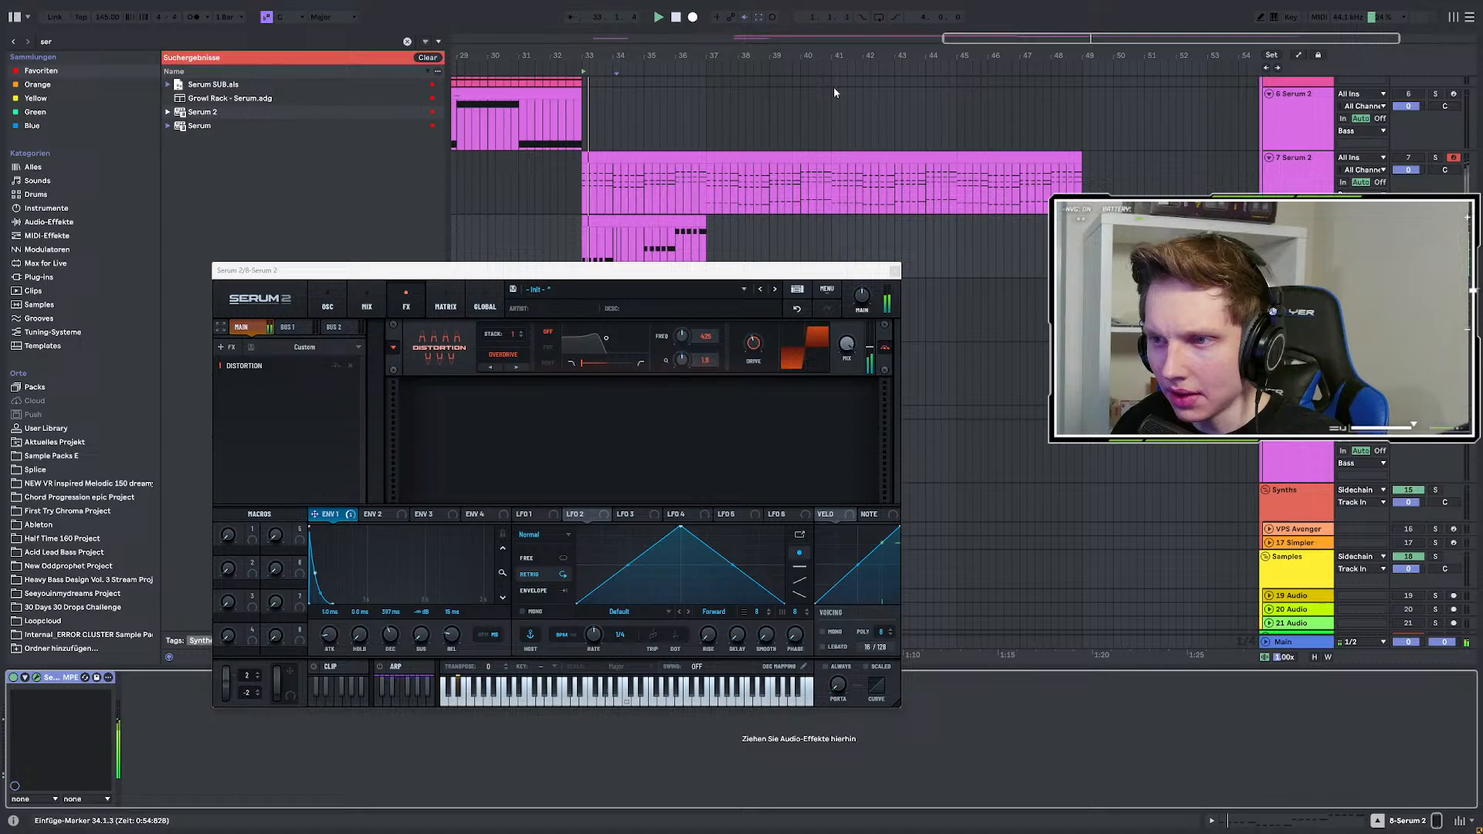
Close the Serum 2 window and audition the bass line from bar 33 several times.
left_click(895, 271)
key("space")
key("space")
key("space")
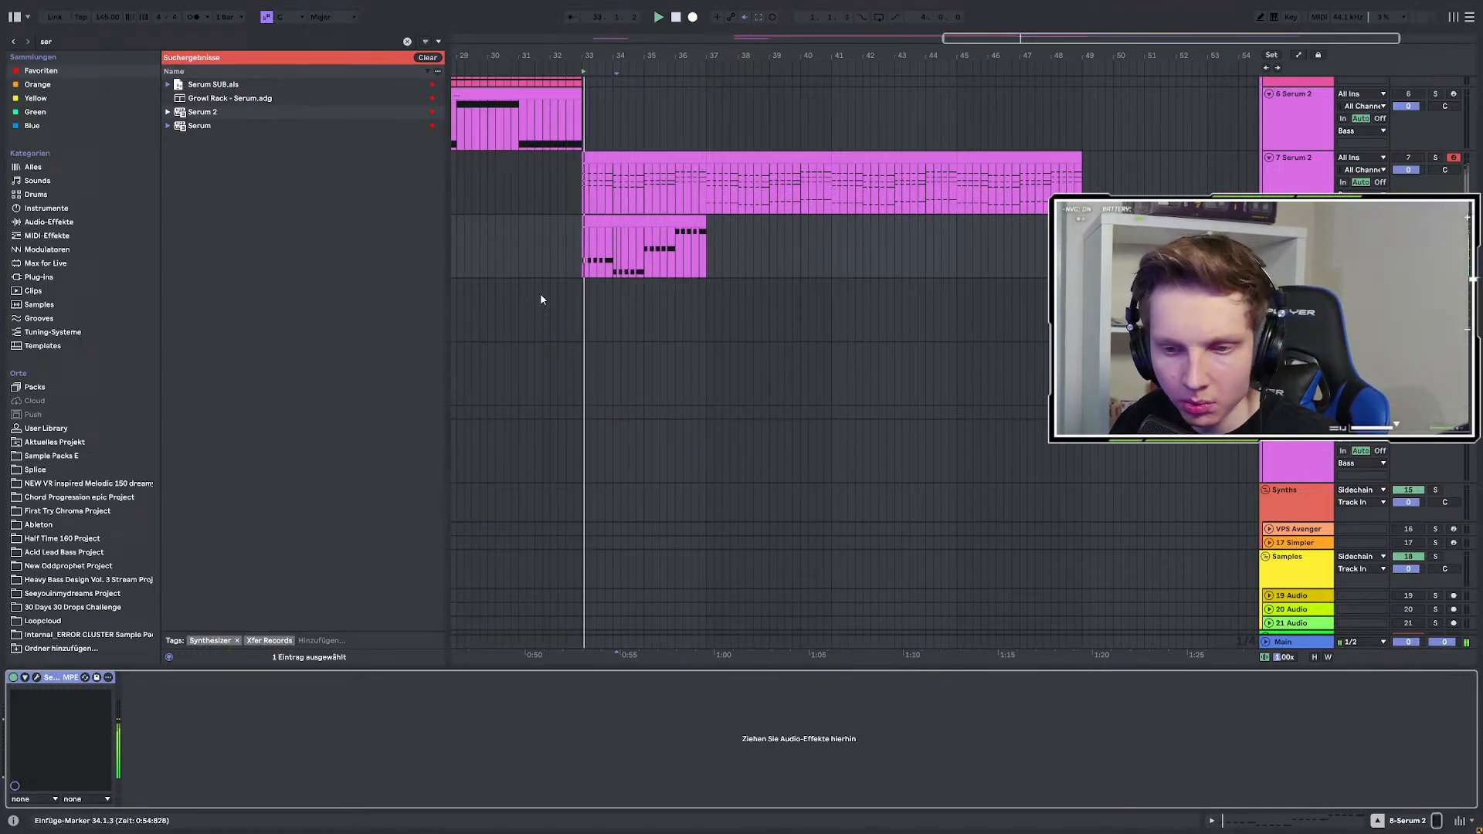
key("space")
key("space")
key("space")
Search the User Library for "comp" and load N-SPEC COMP LITE 1.5.vstpreset after Serum 2 on the bass track.
key("ctrl+f")
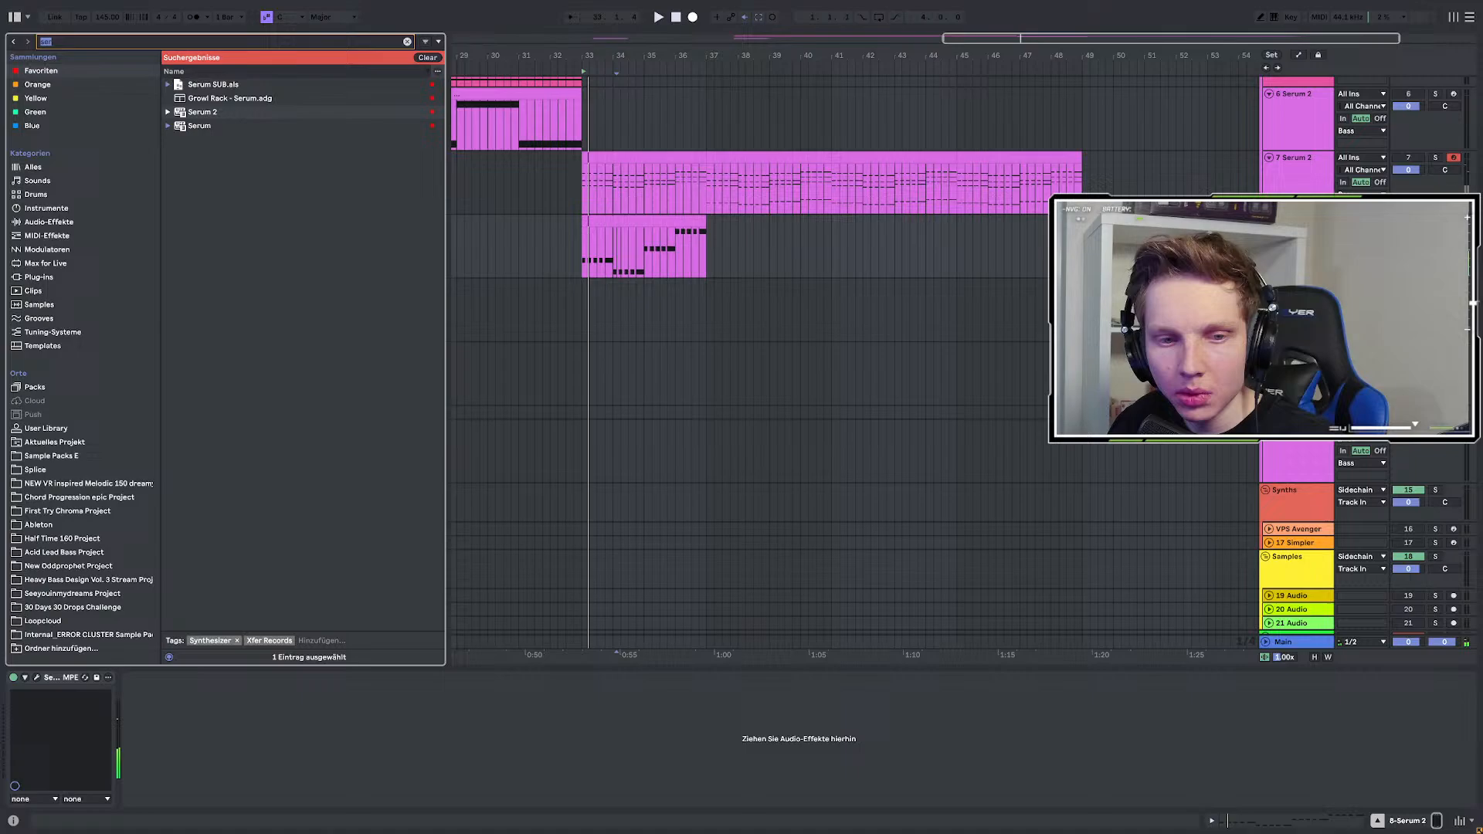
type("comp")
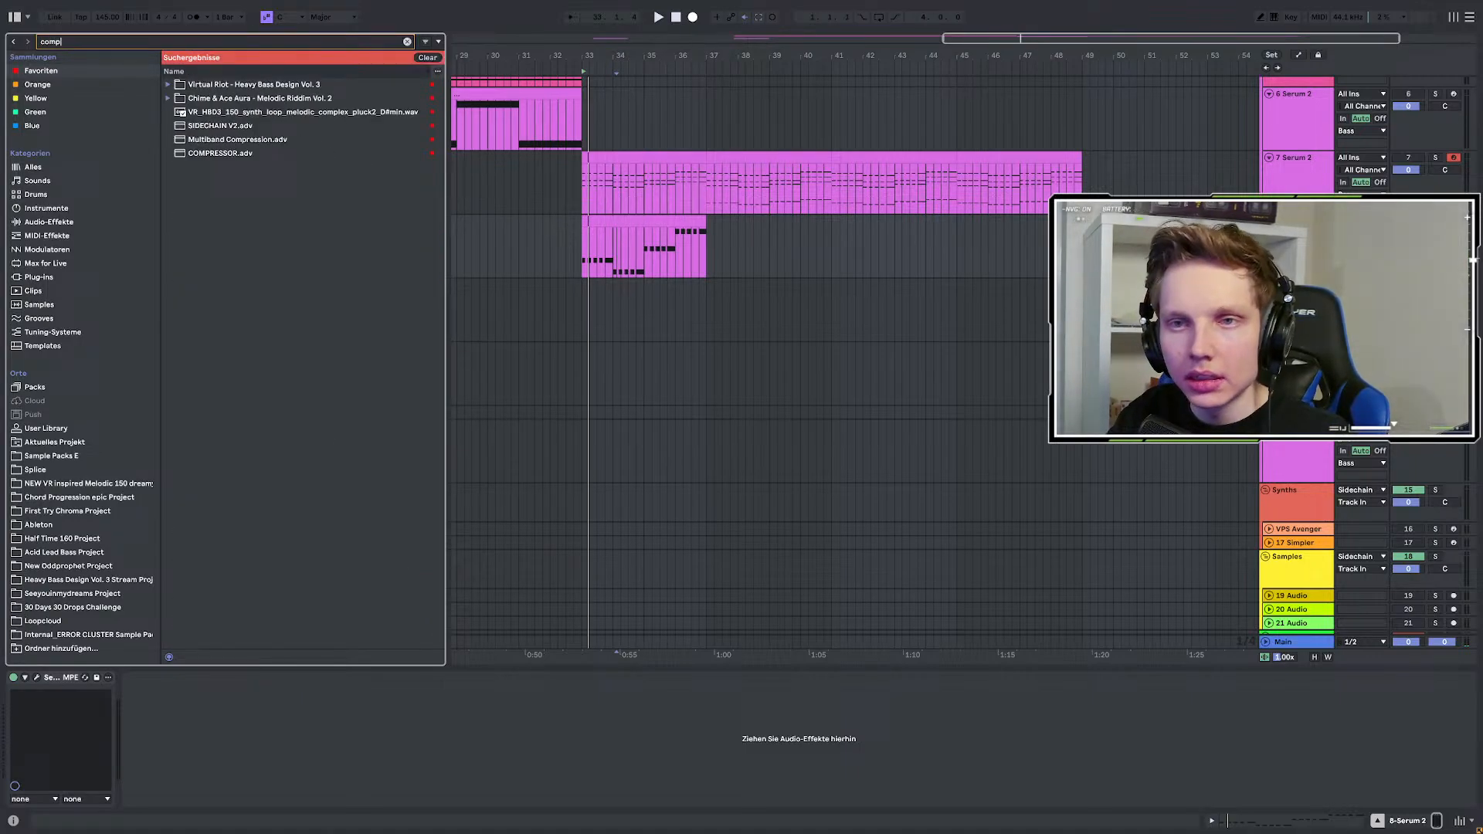
left_click(60, 430)
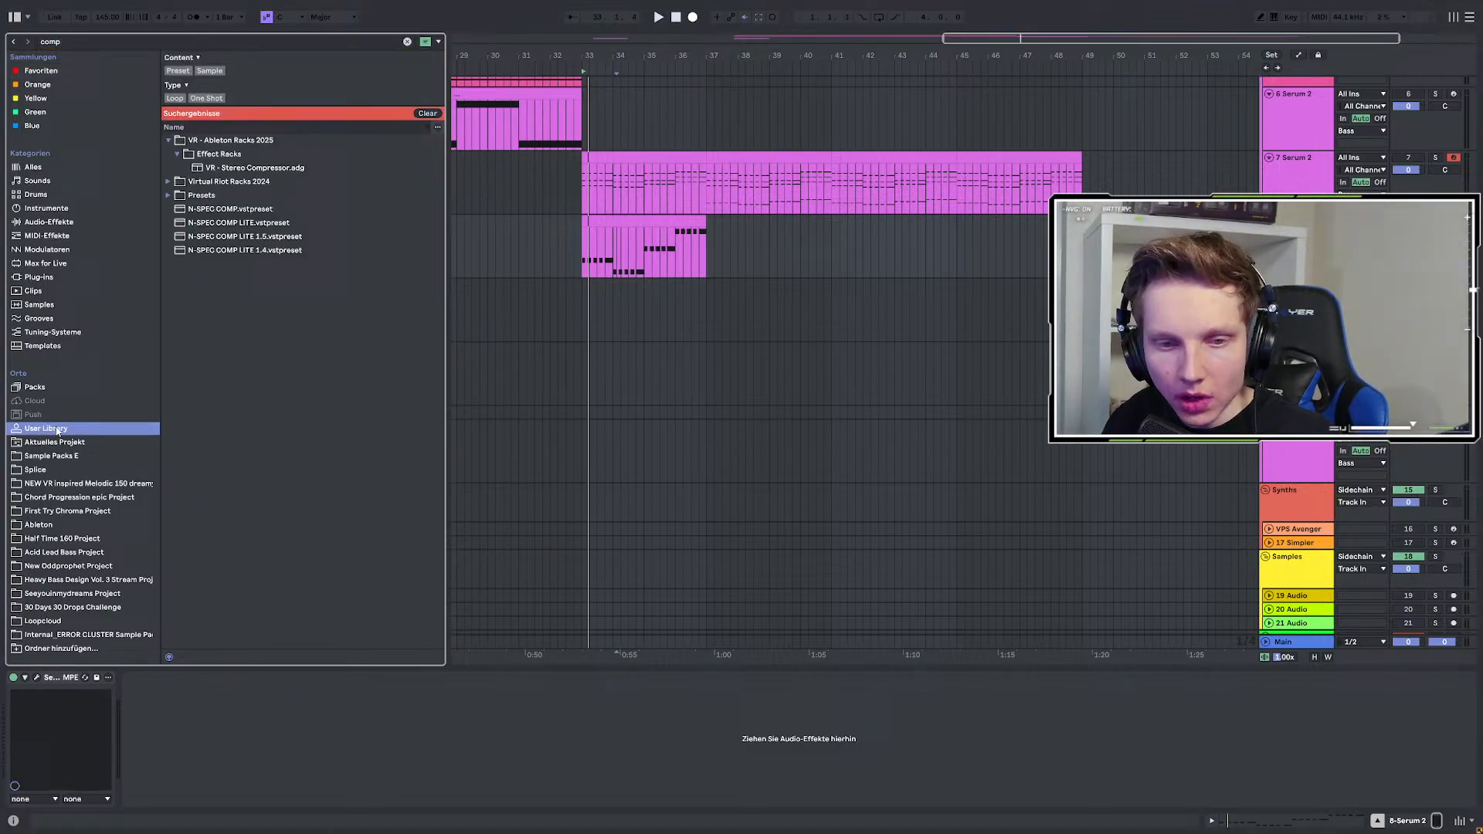
left_click(275, 249)
left_click(268, 238)
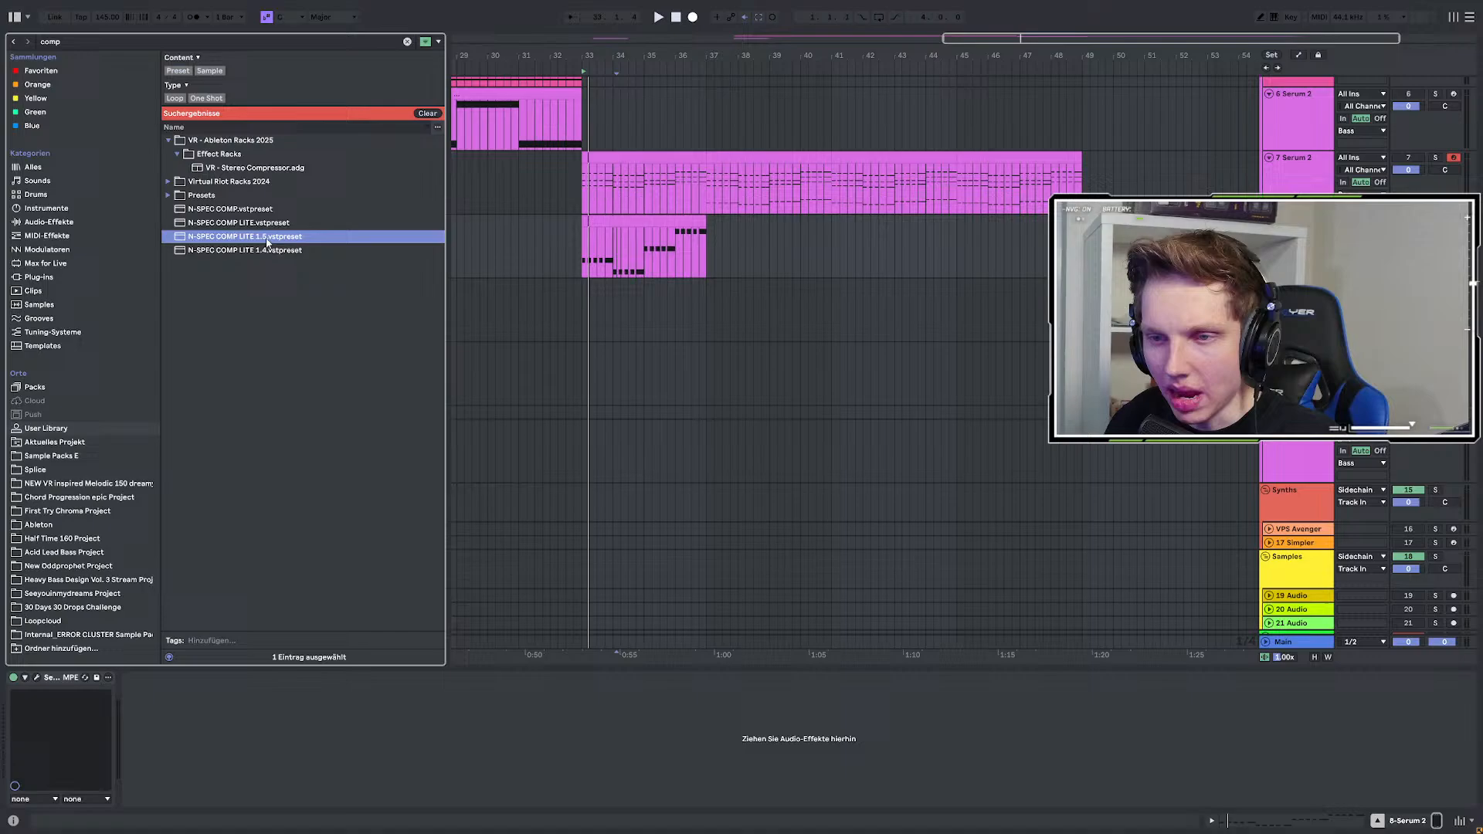
left_click_drag(269, 238, 819, 273)
scroll(688, 299, "up", 3)
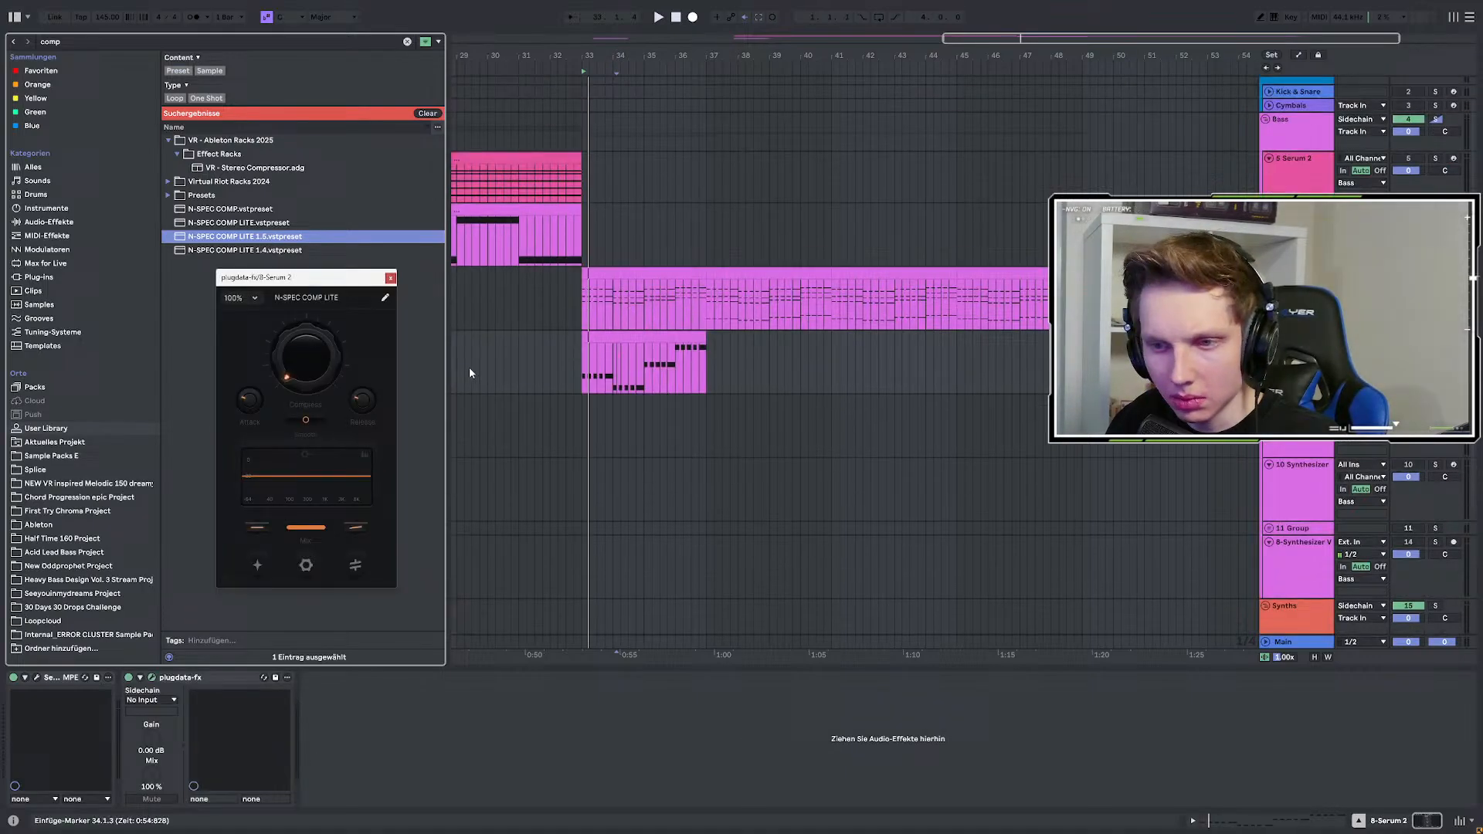
Raise the compressor's main Compress amount and tilt its response curve down toward the highs while listening to the bass.
key("space")
key("space")
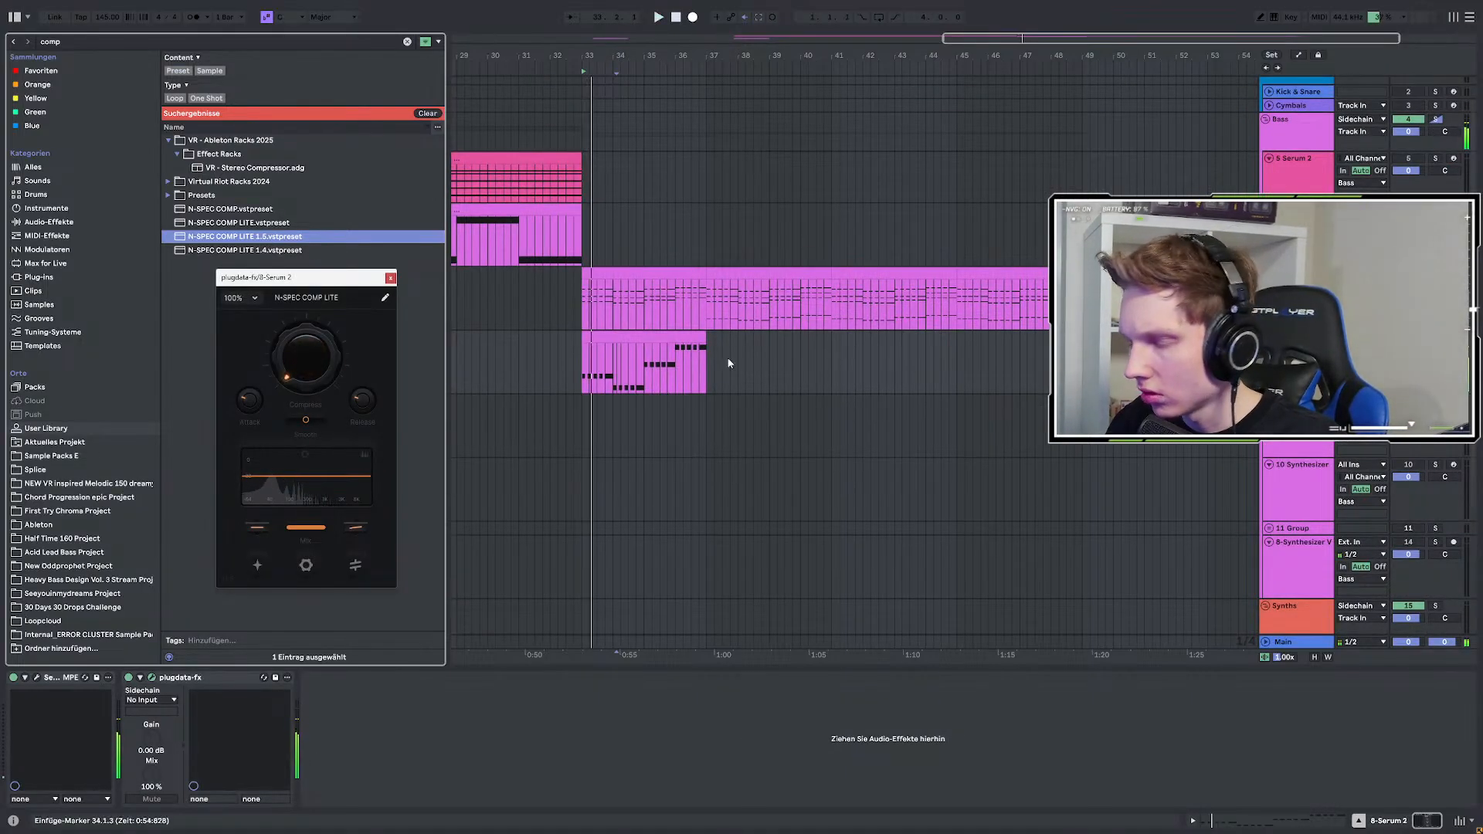
left_click(259, 560)
key("space")
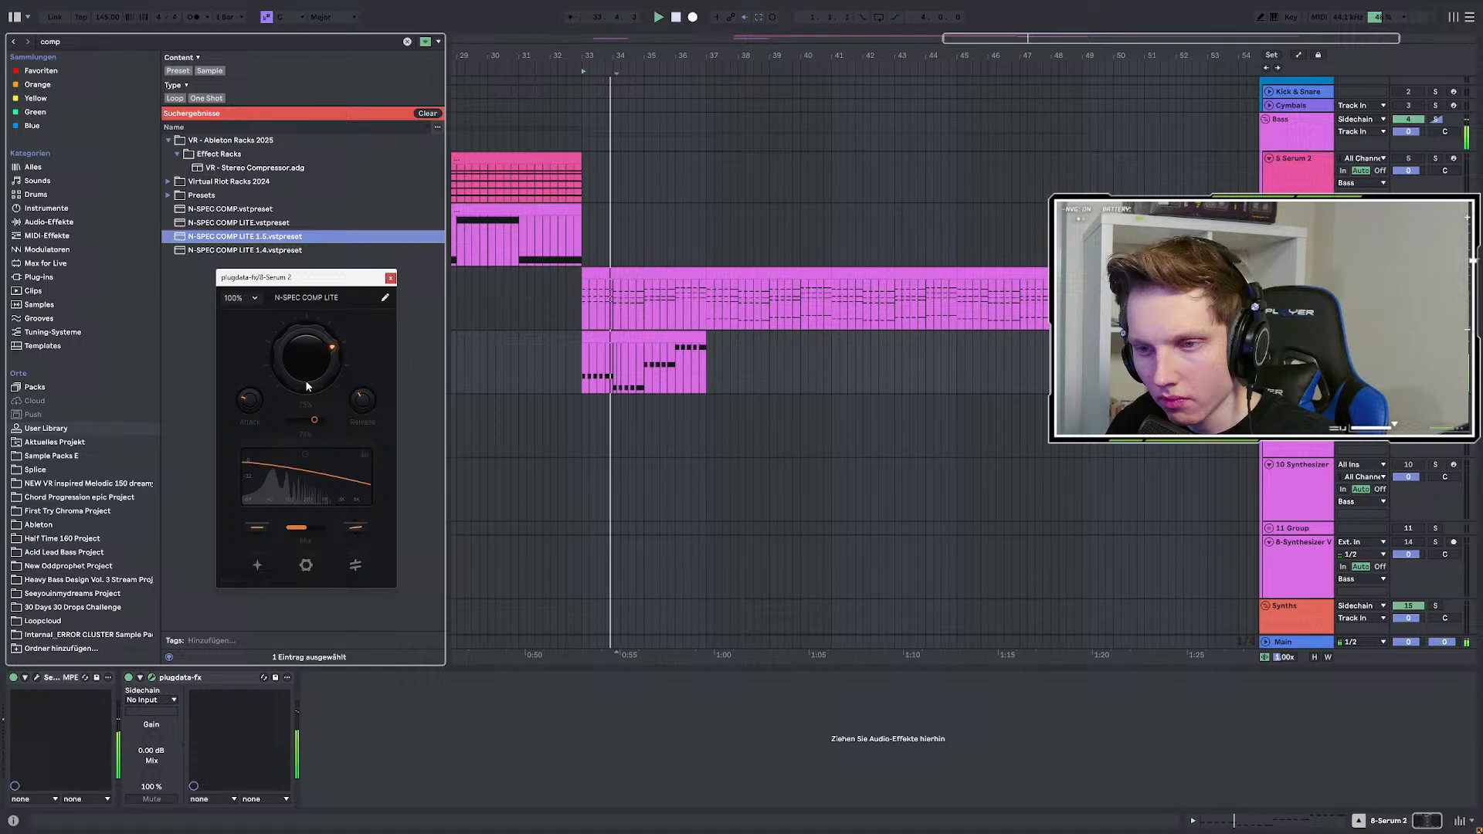
left_click_drag(304, 378, 307, 429)
left_click_drag(307, 528, 371, 525)
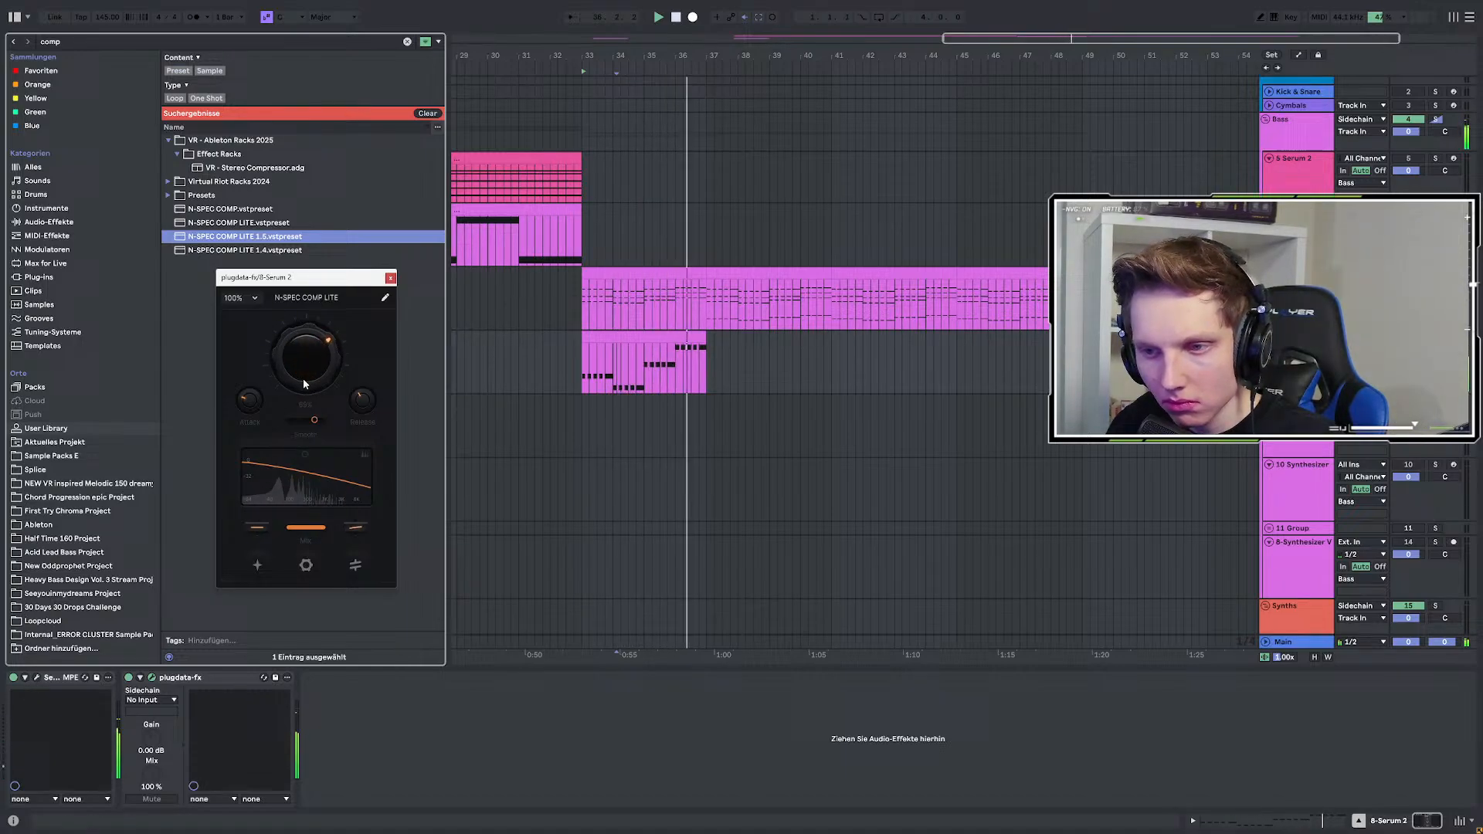
Raise the compressor's release slightly, fine-tune its tilt and lower sliders during playback, and close the plug-in.
key("space")
key("space")
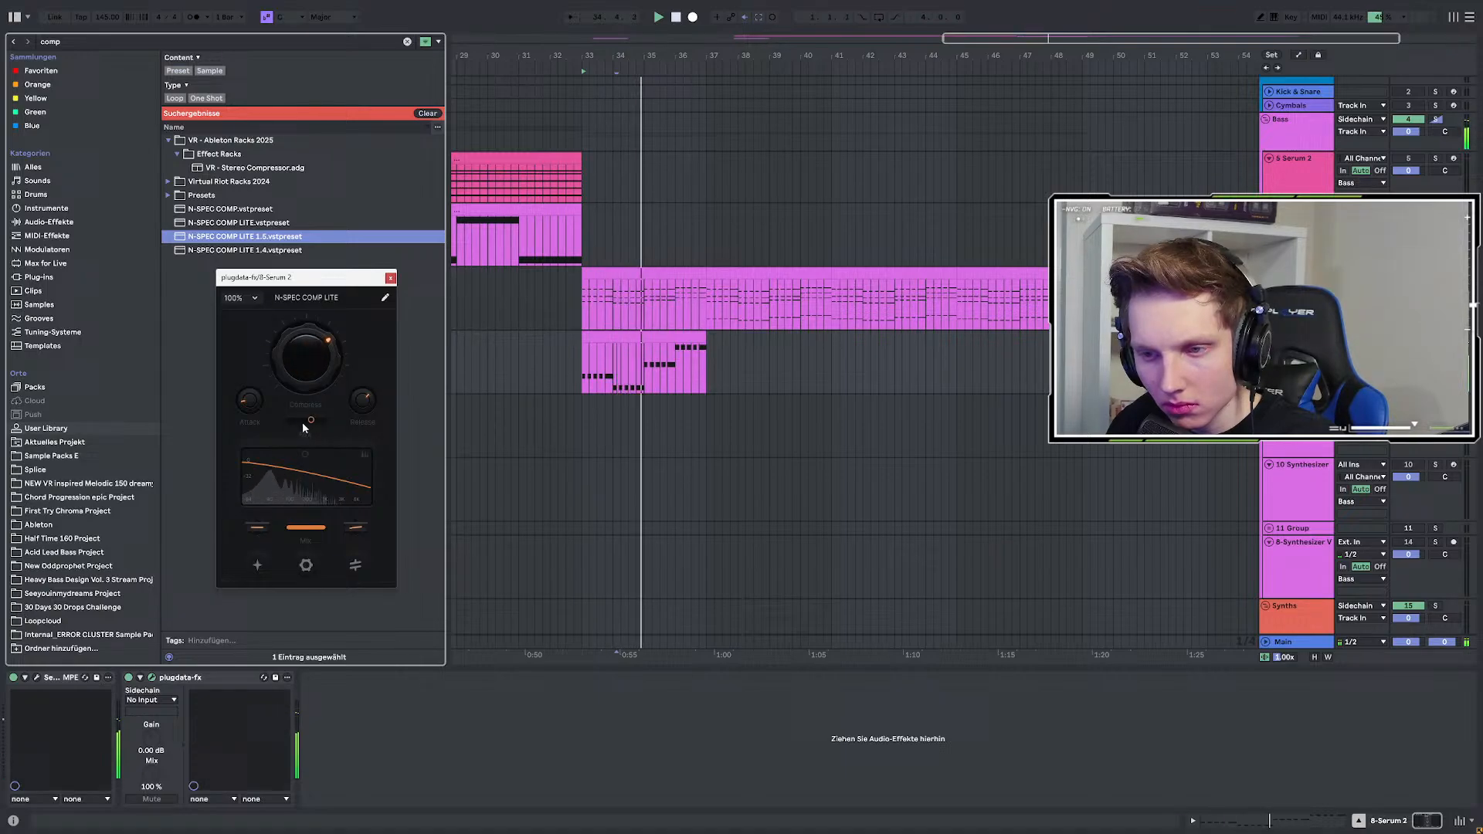
mouse_move(304, 529)
left_mouse_down()
mouse_move(249, 529)
mouse_move(277, 516)
left_mouse_up()
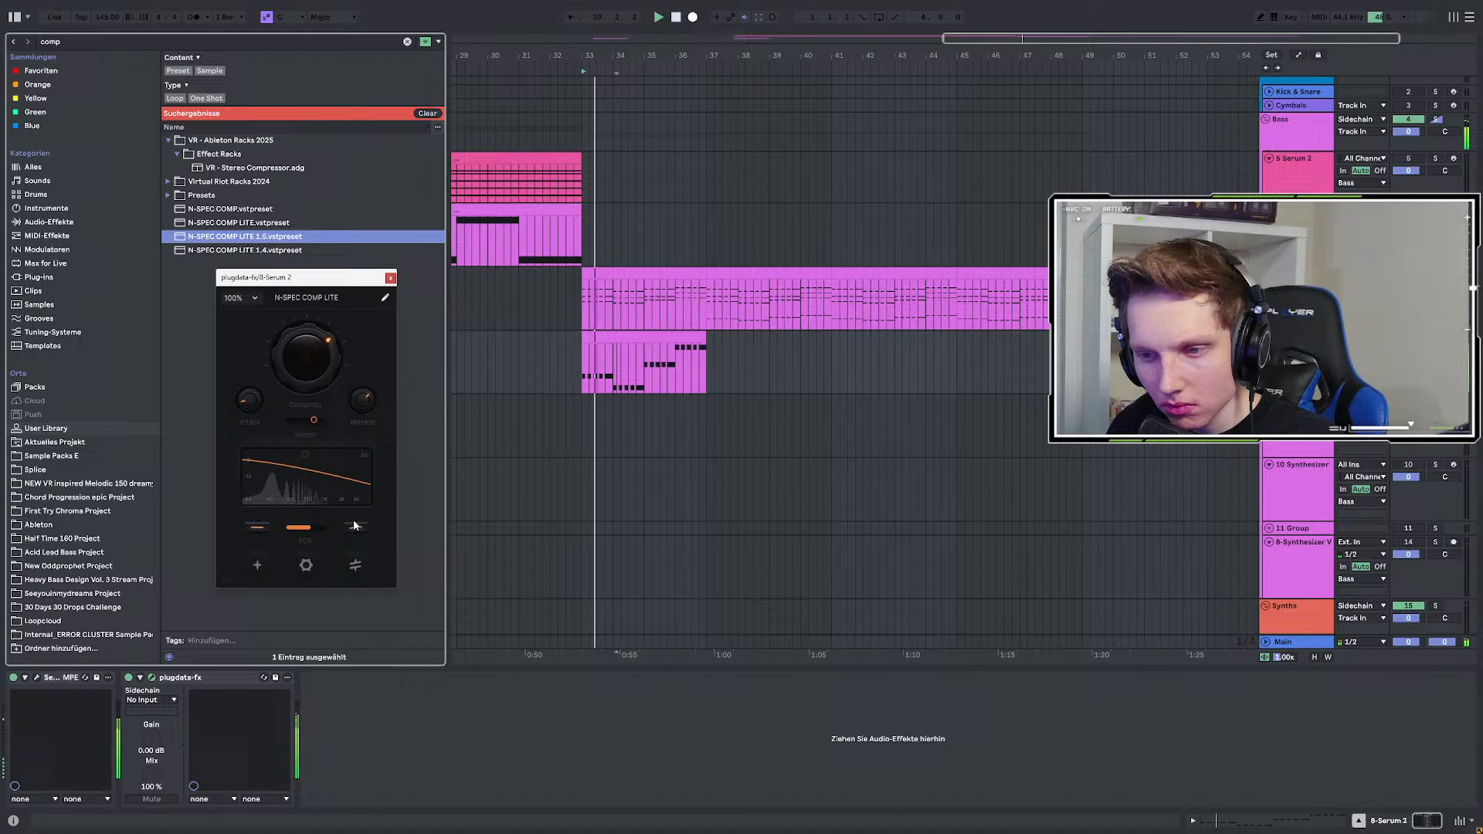
left_click_drag(258, 528, 297, 527)
left_click(391, 278)
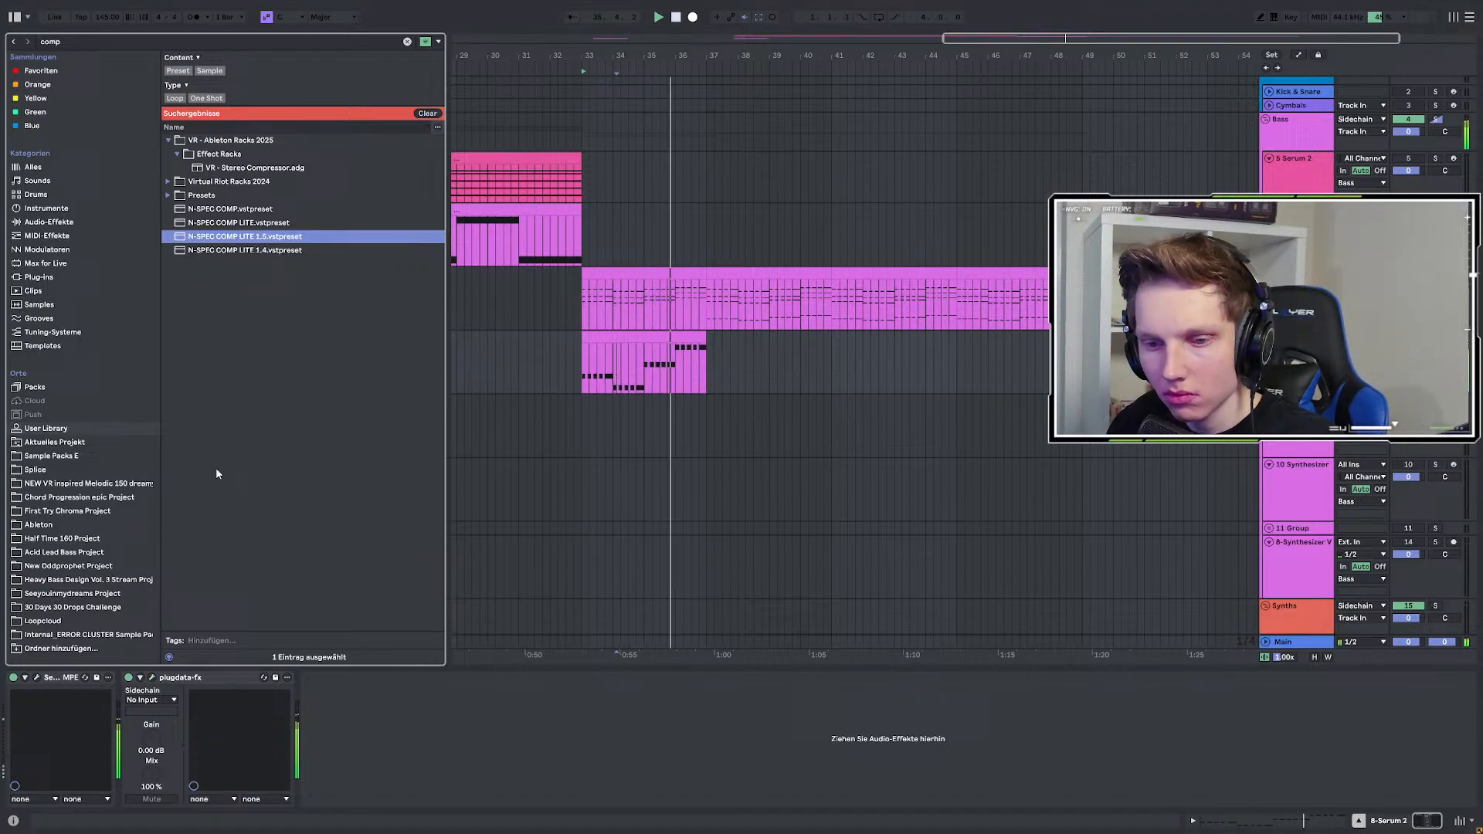
Take the bass track out of solo and play it together with the other tracks, closing Serum 2.
left_click(36, 677)
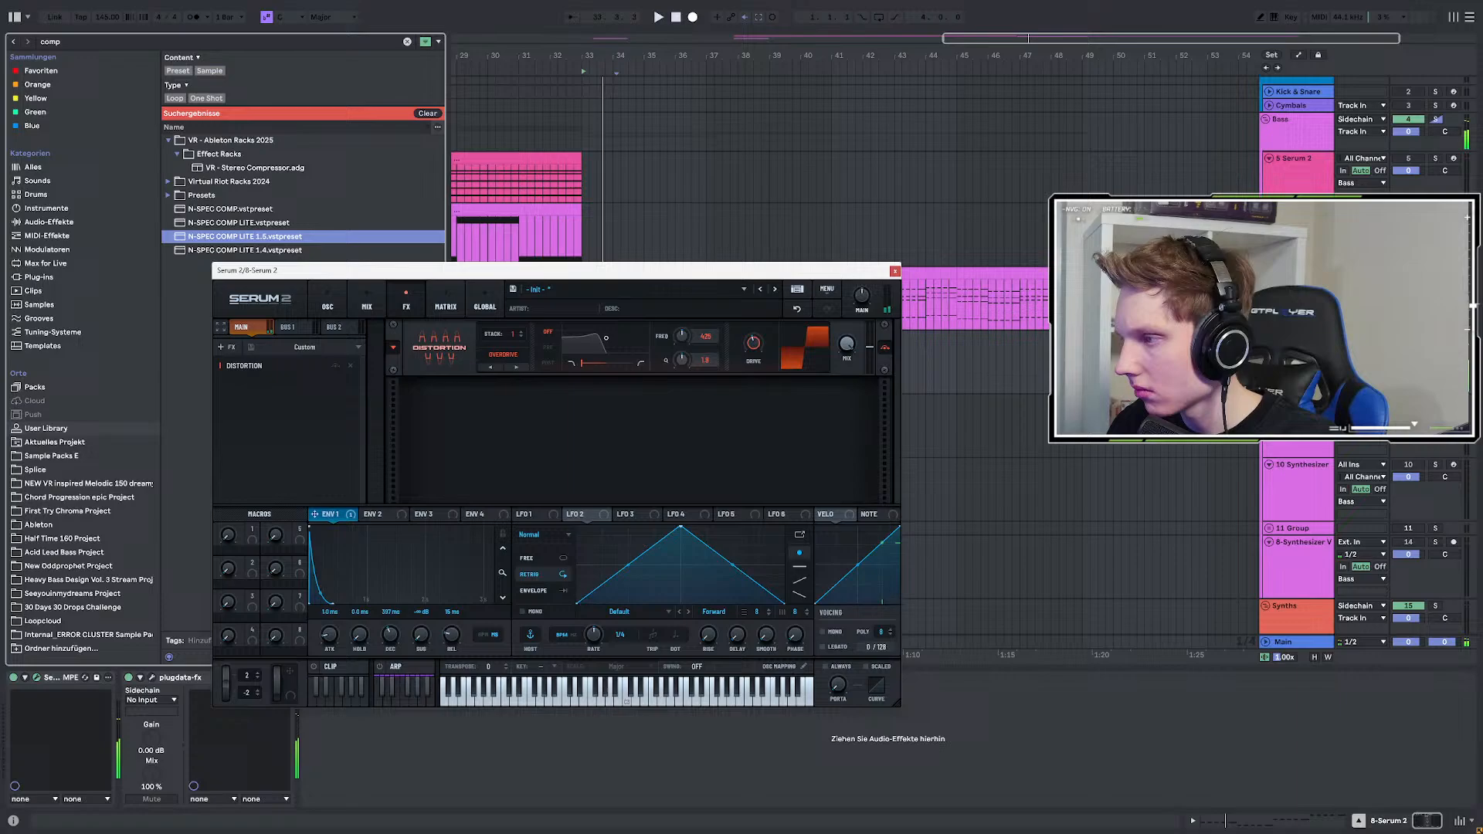
left_click(1435, 337)
key("space")
left_click(895, 271)
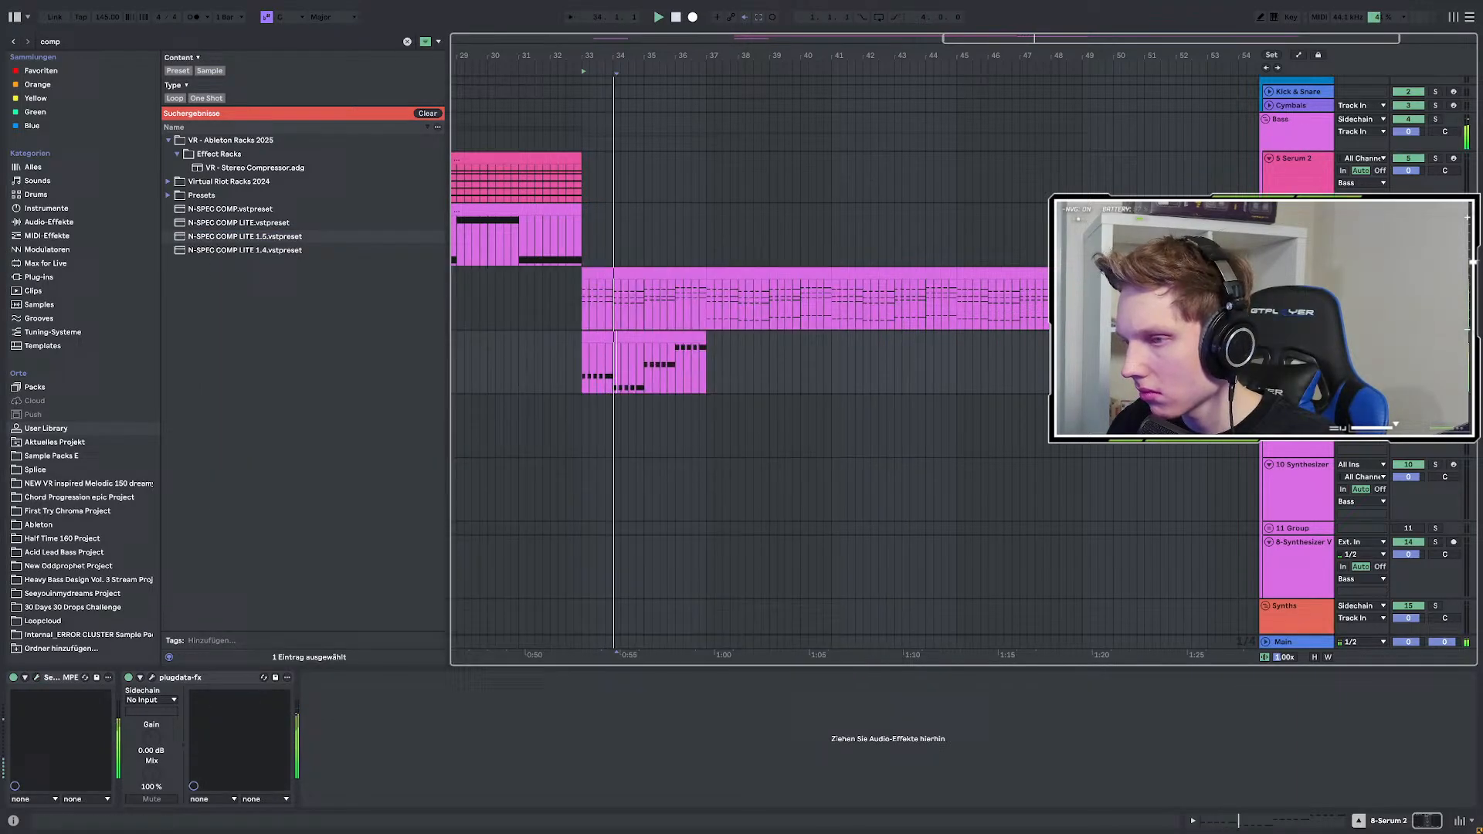
Reopen Serum 2, review its oscillator page and add a Filter effect after the distortion in the main effects chain.
left_click(37, 678)
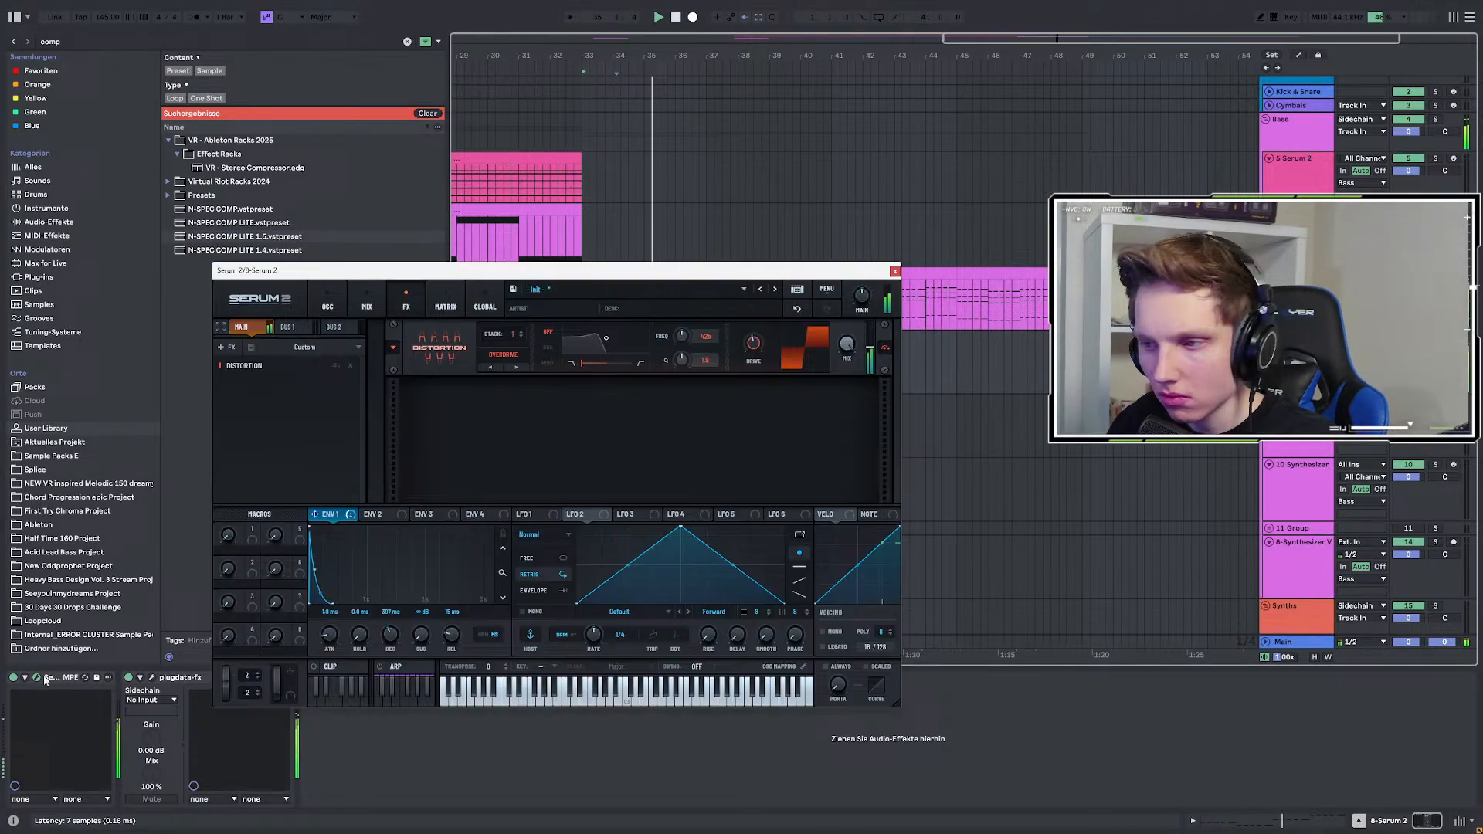
left_click(328, 307)
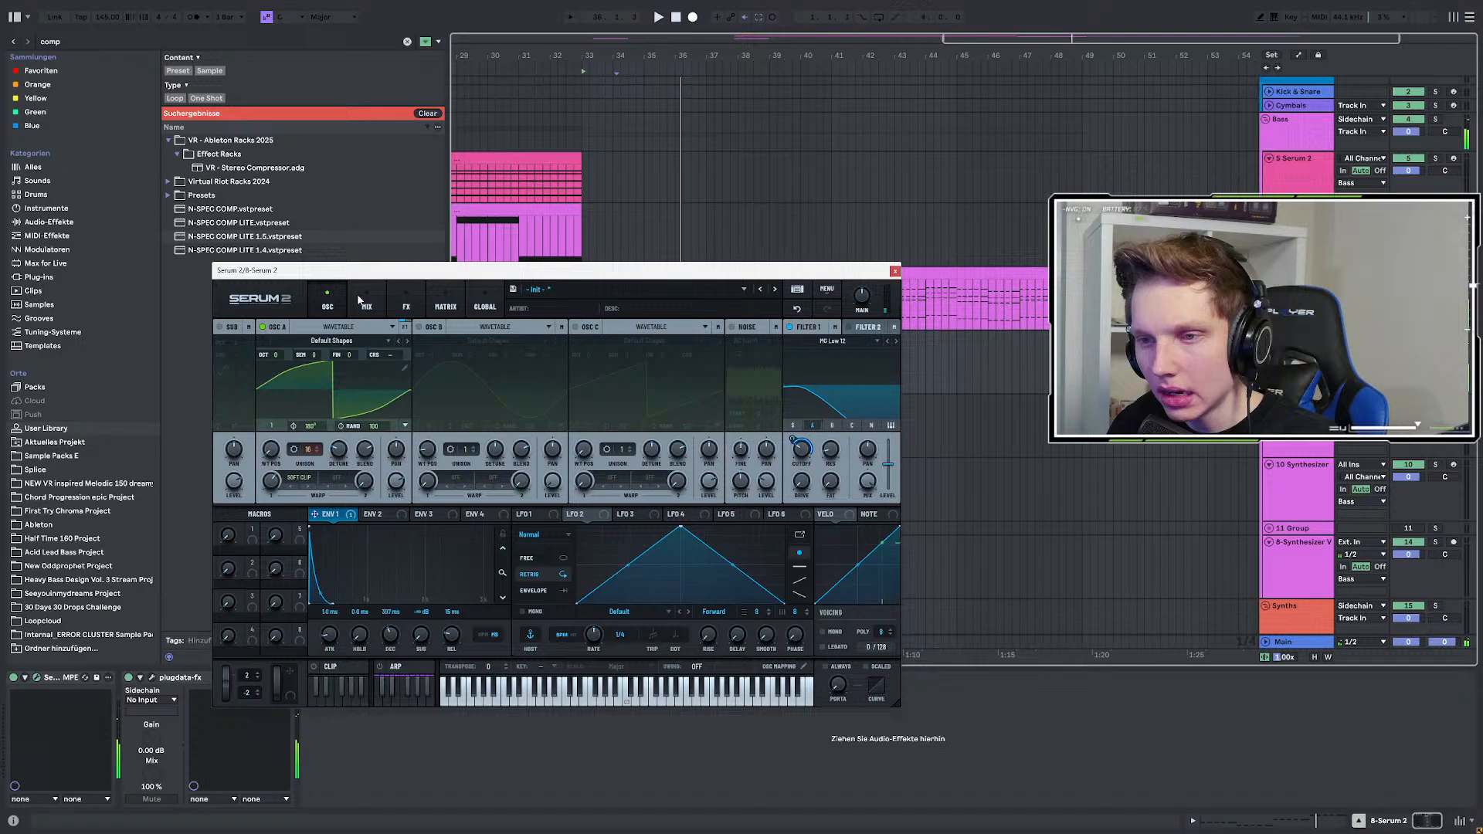
left_click(406, 304)
left_click(227, 346)
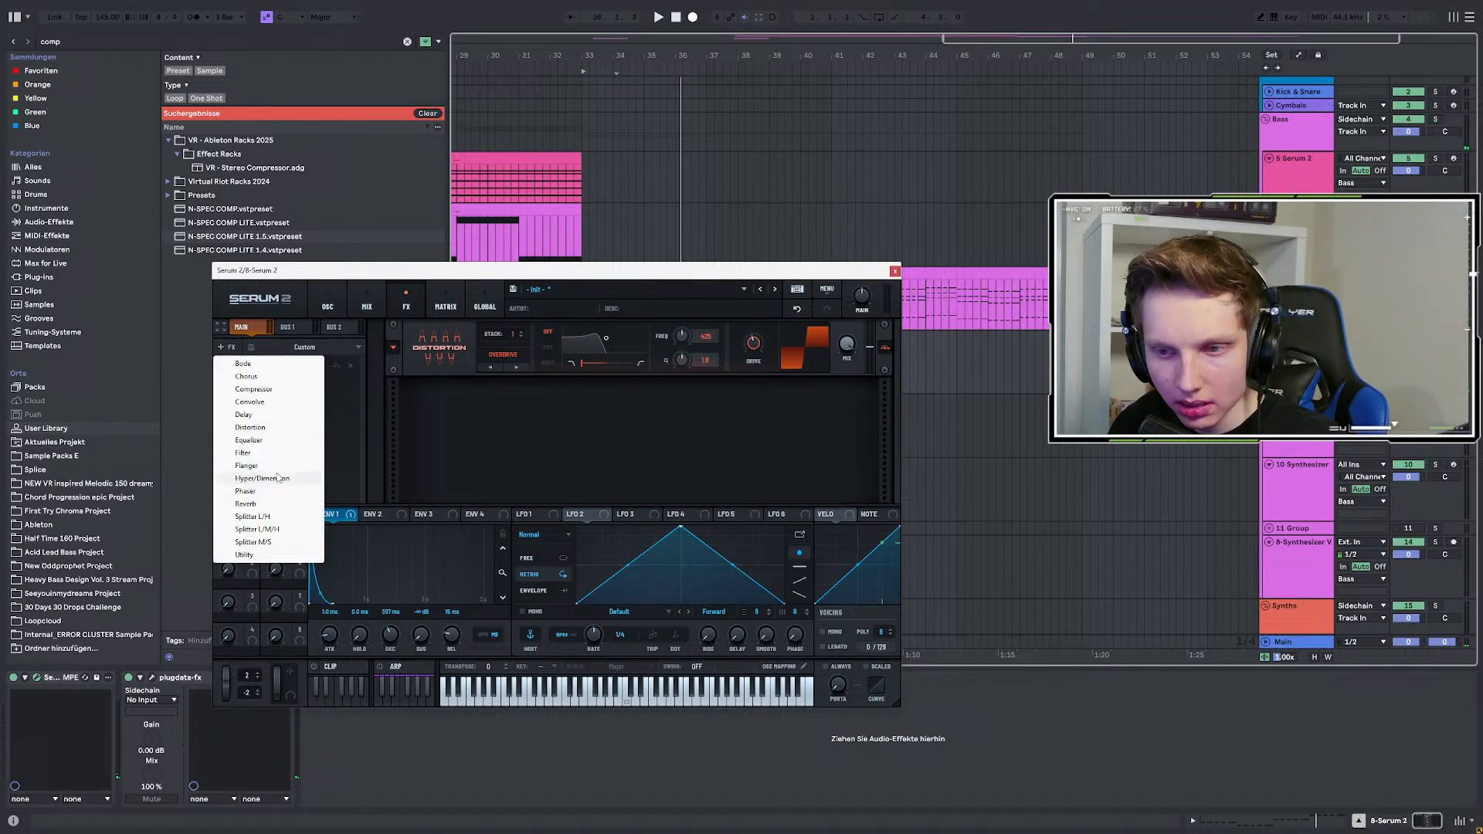
left_click(257, 454)
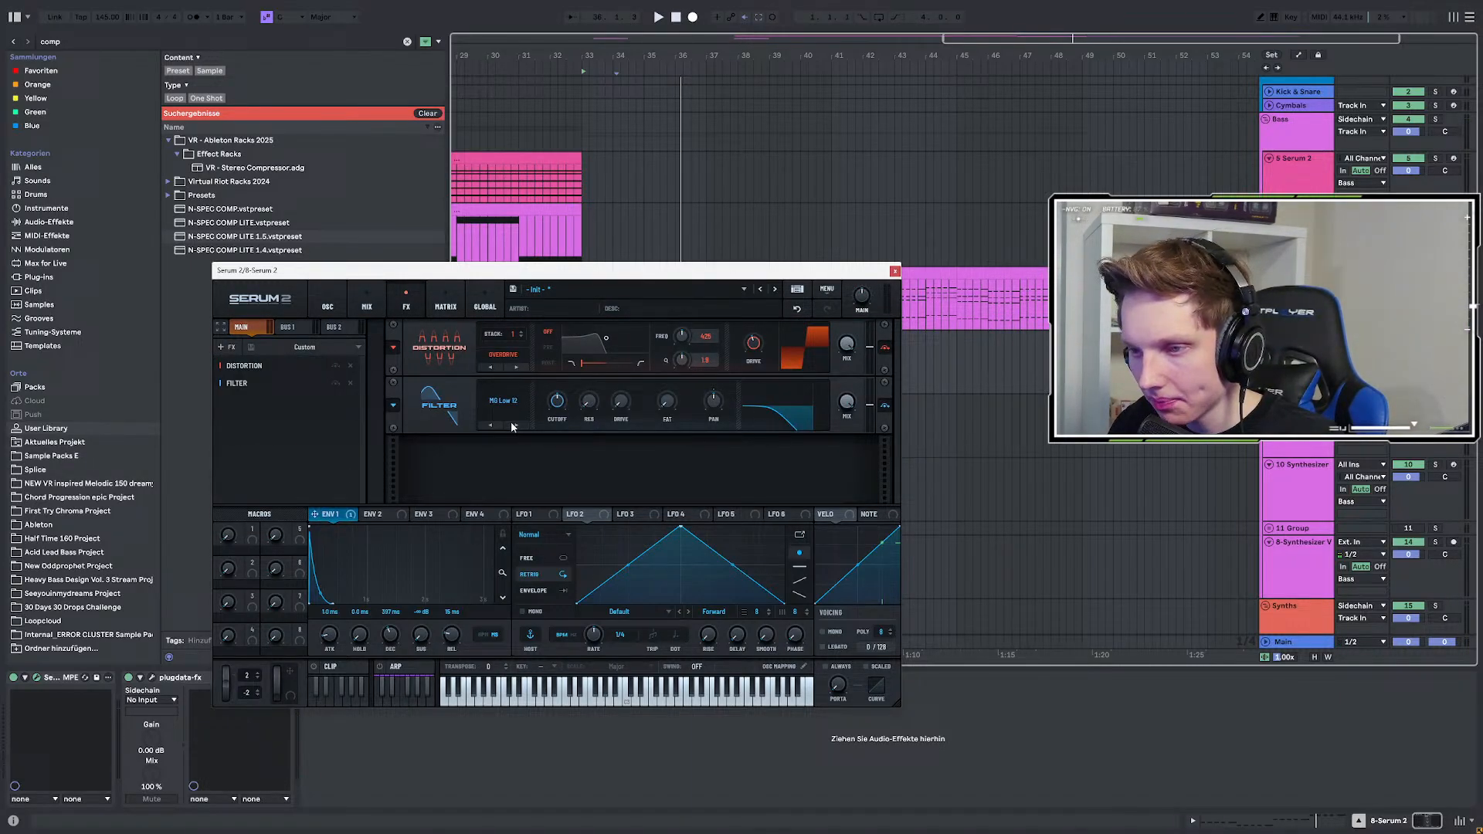
Modulate the effects filter's cutoff with Envelope 1, lengthen the envelope's release and attack during playback, and close Serum 2.
key("space")
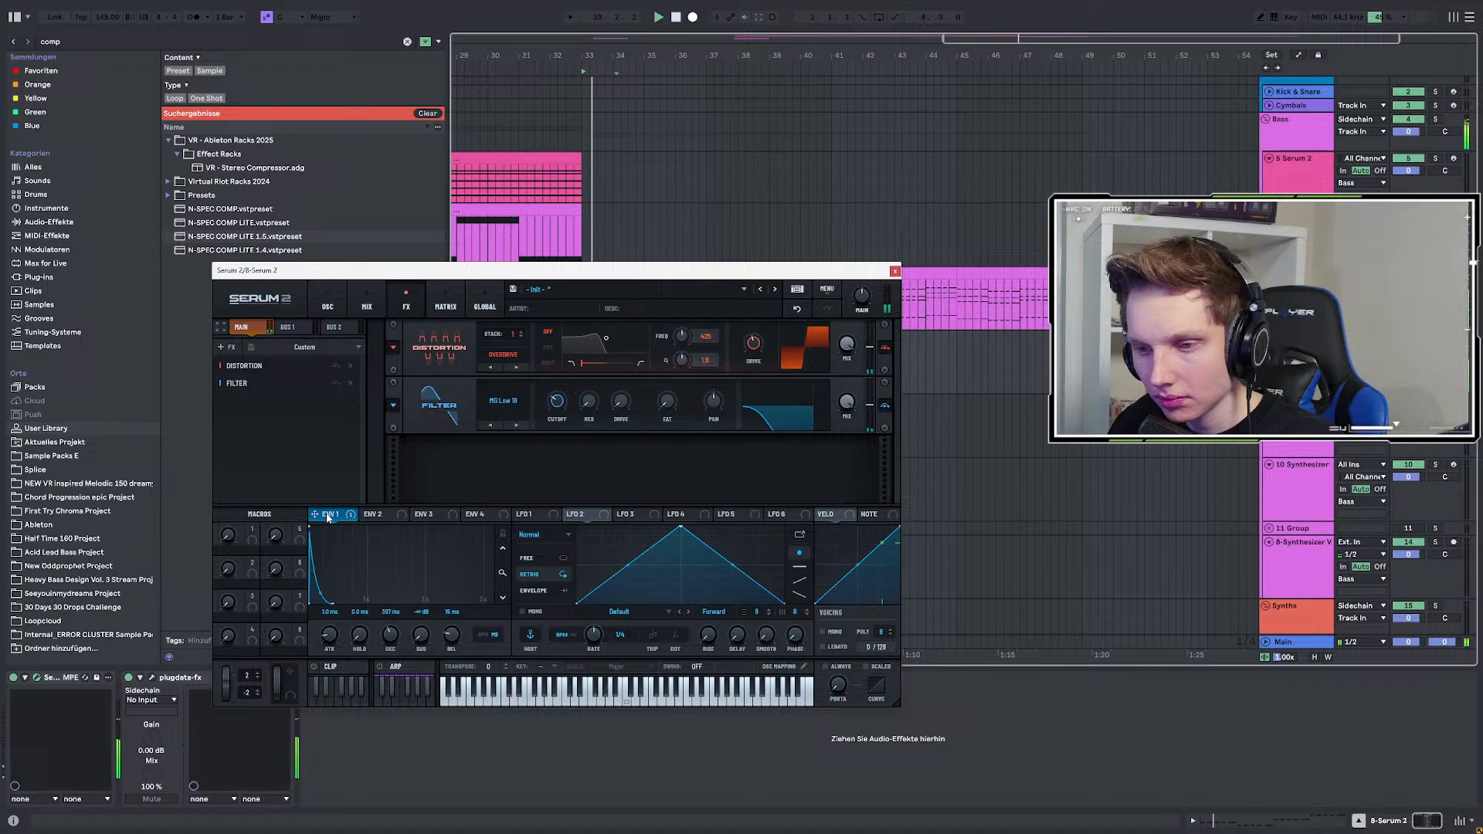
left_click_drag(327, 517, 539, 401)
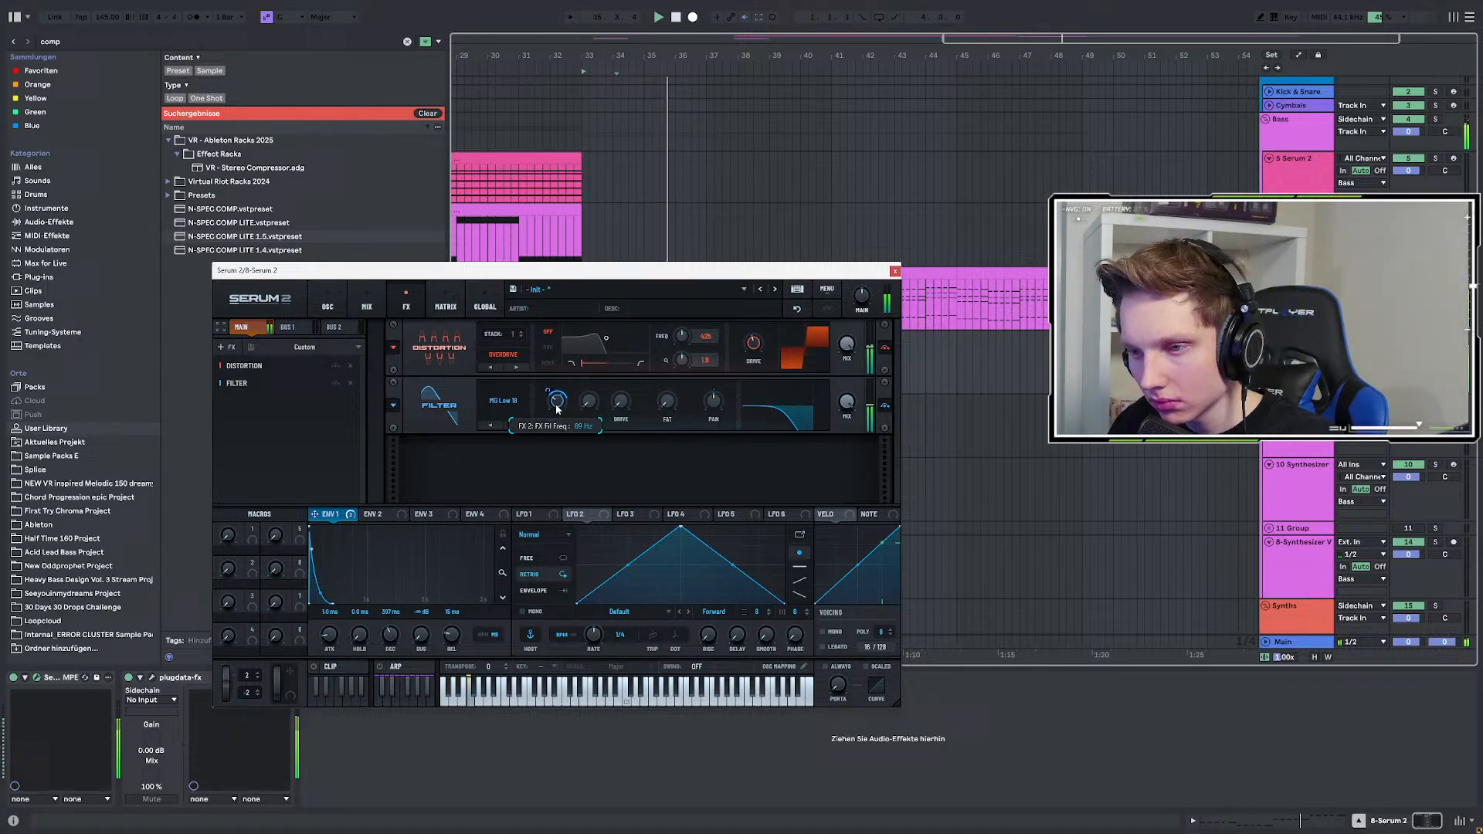
left_click_drag(453, 638, 456, 605)
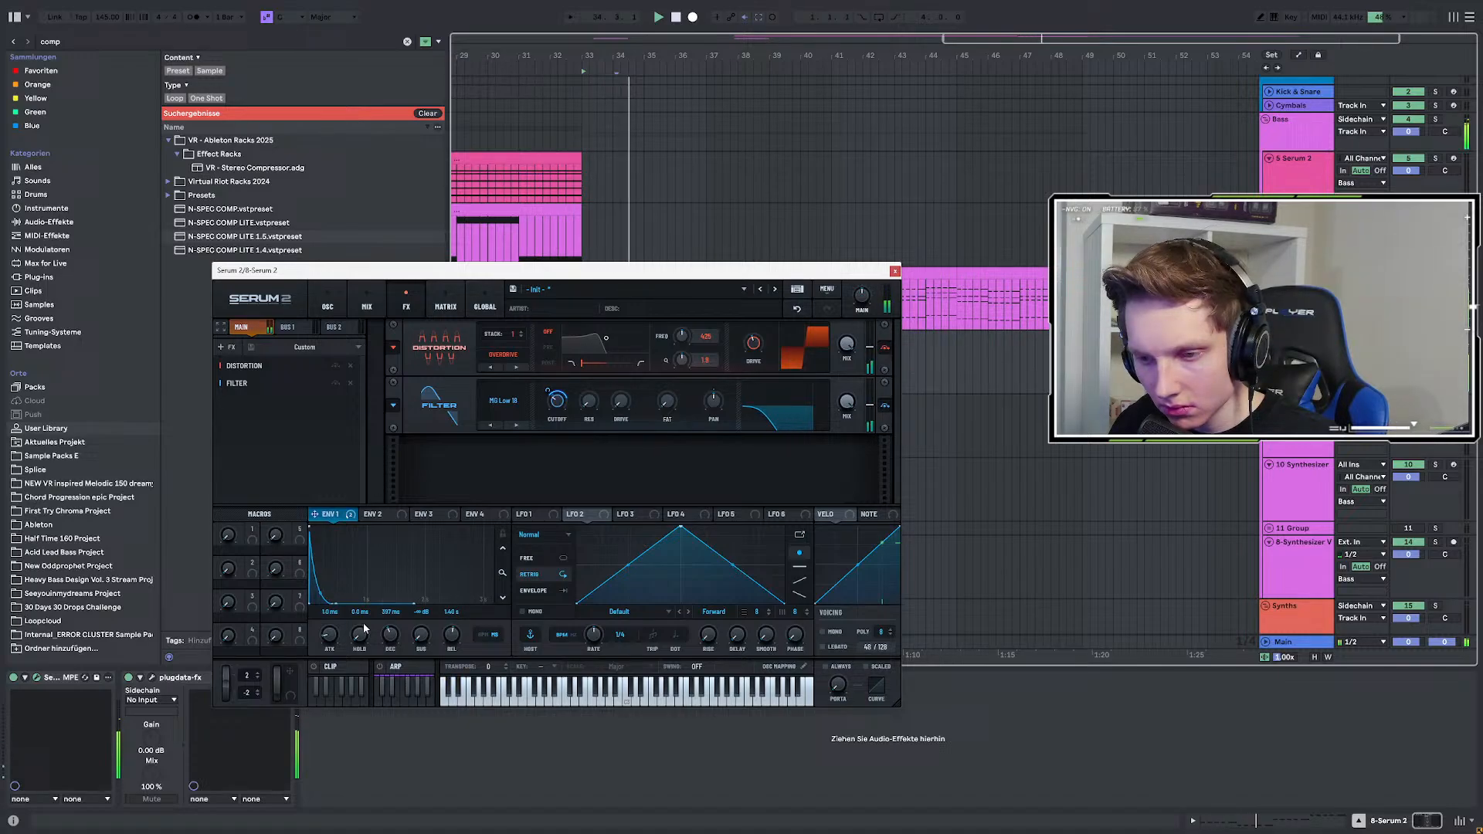
left_click_drag(328, 634, 332, 612)
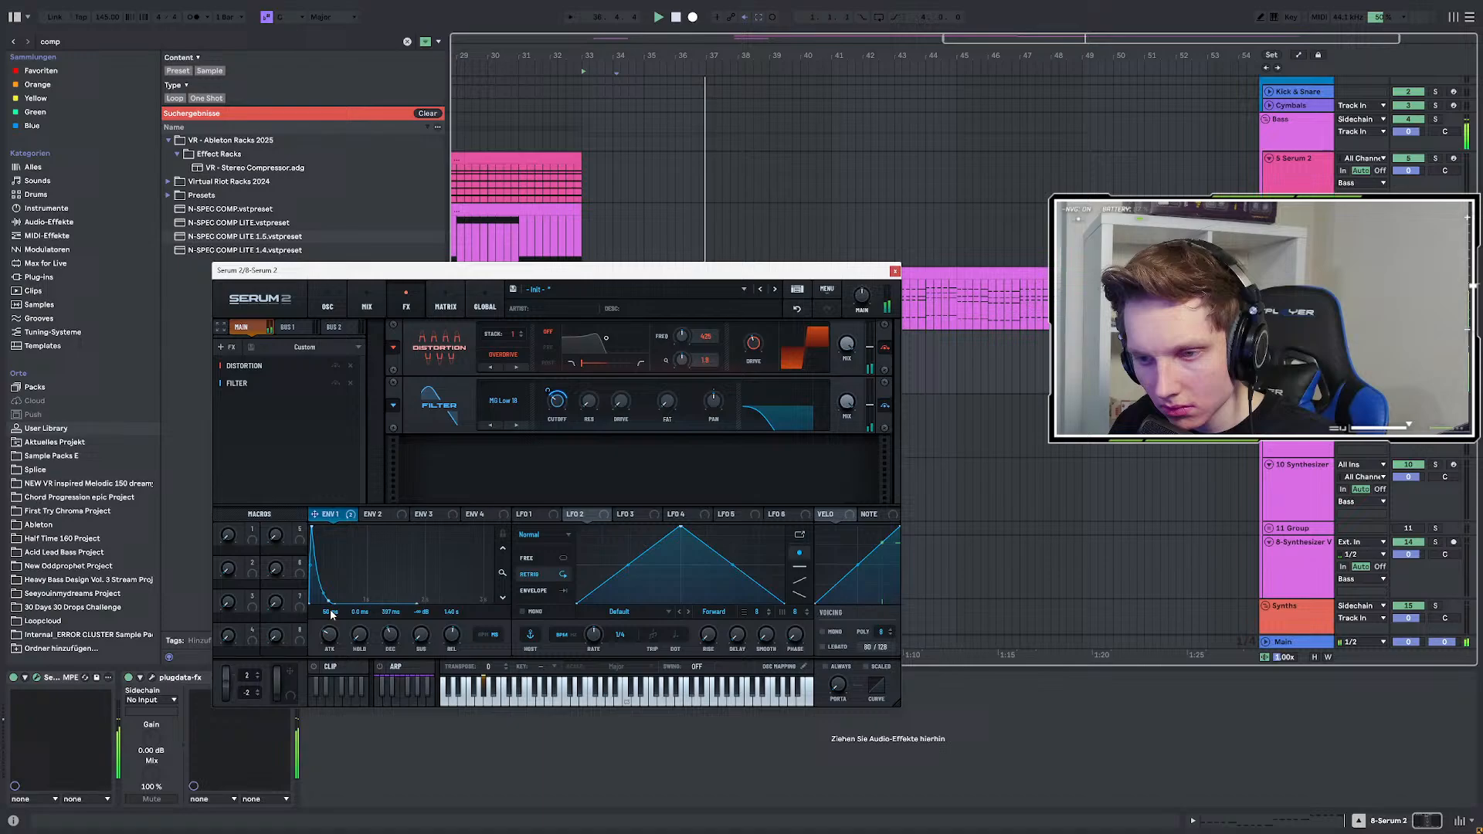
key("space")
key("space")
left_click(895, 271)
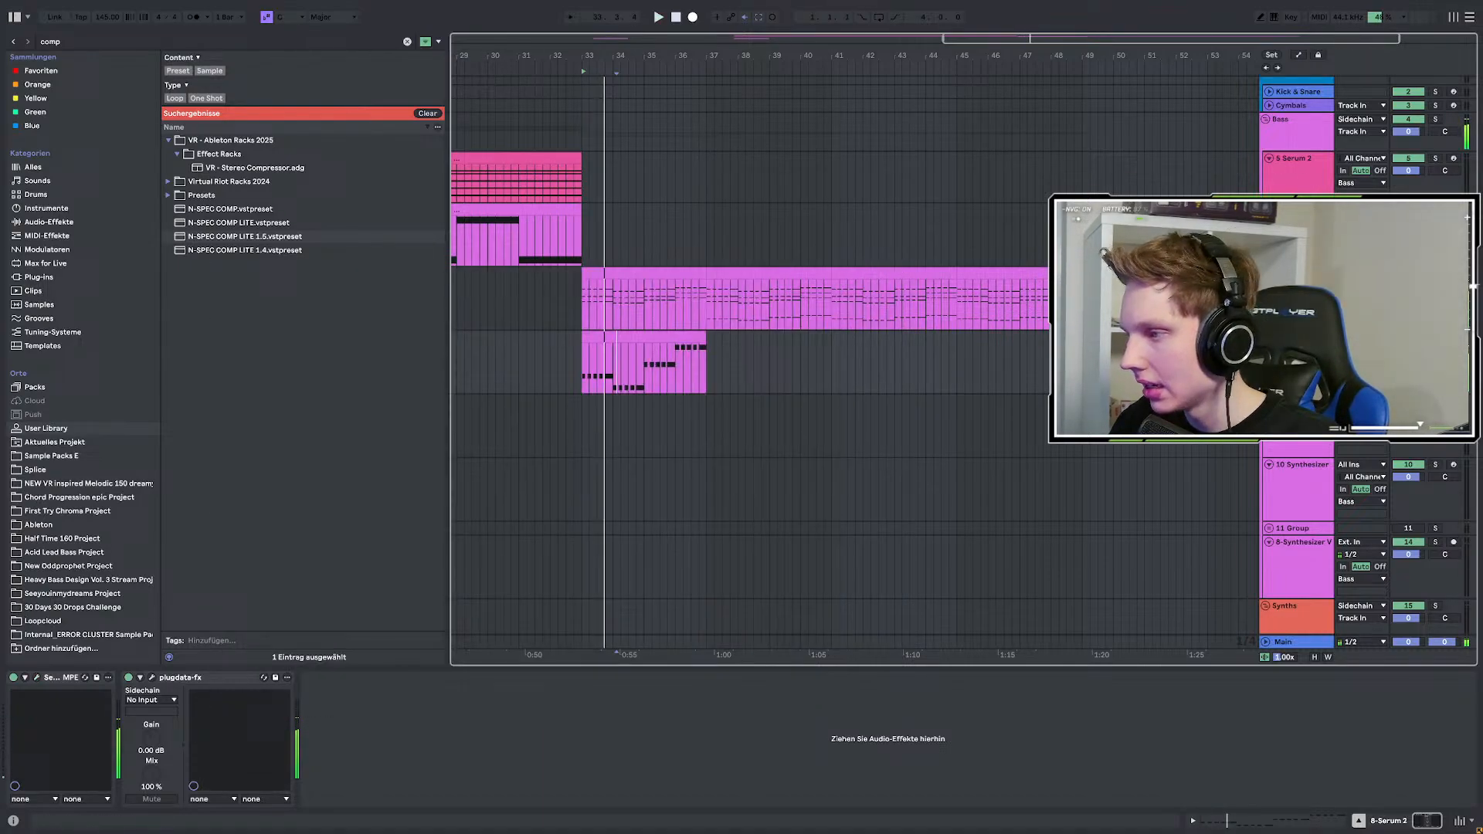
Solo the Bass group, reopen Serum 2, and switch its effects filter to MG Low 12 with an adjusted drive.
key("space")
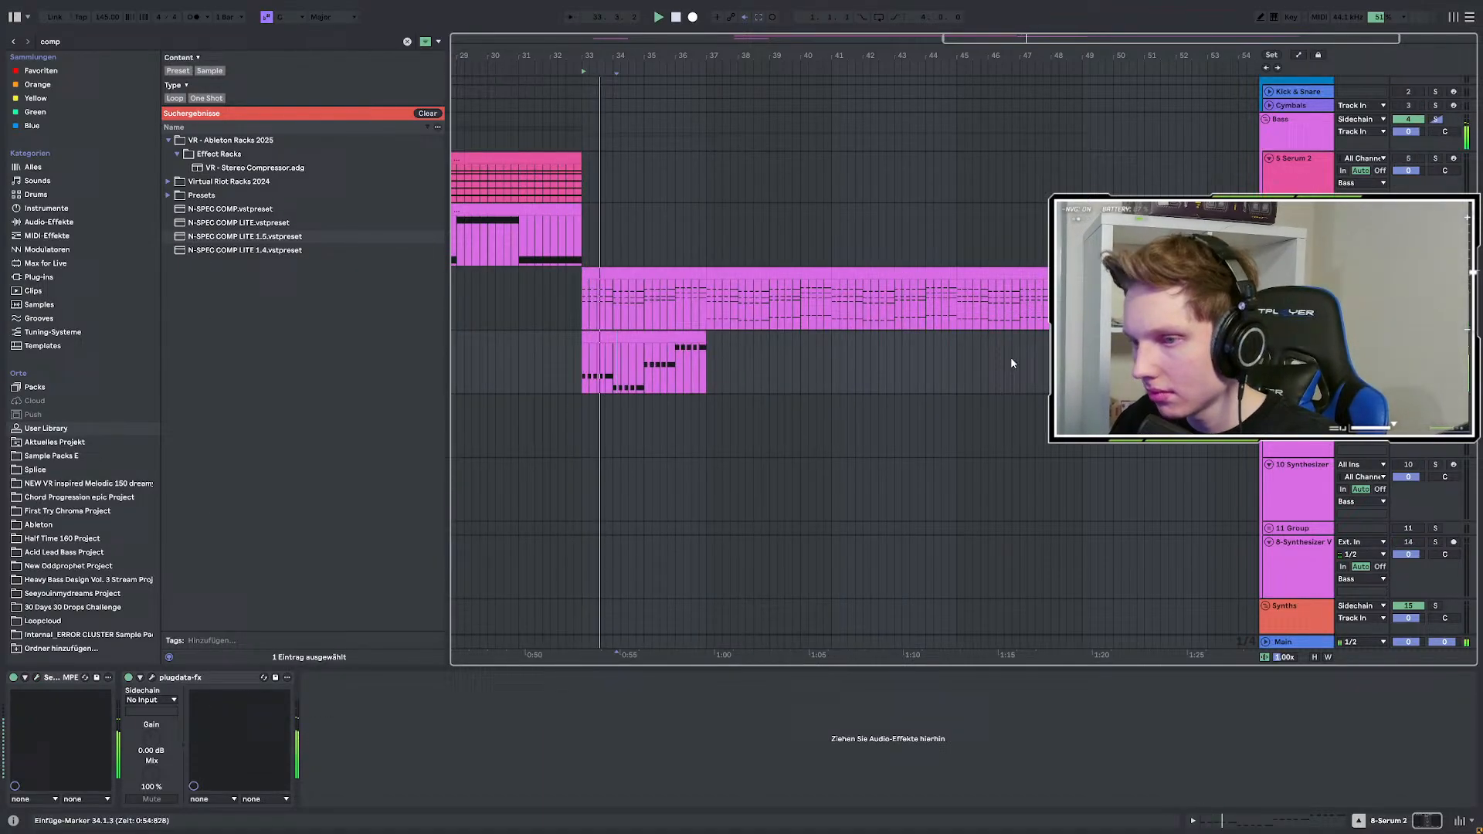
key("space")
key("space")
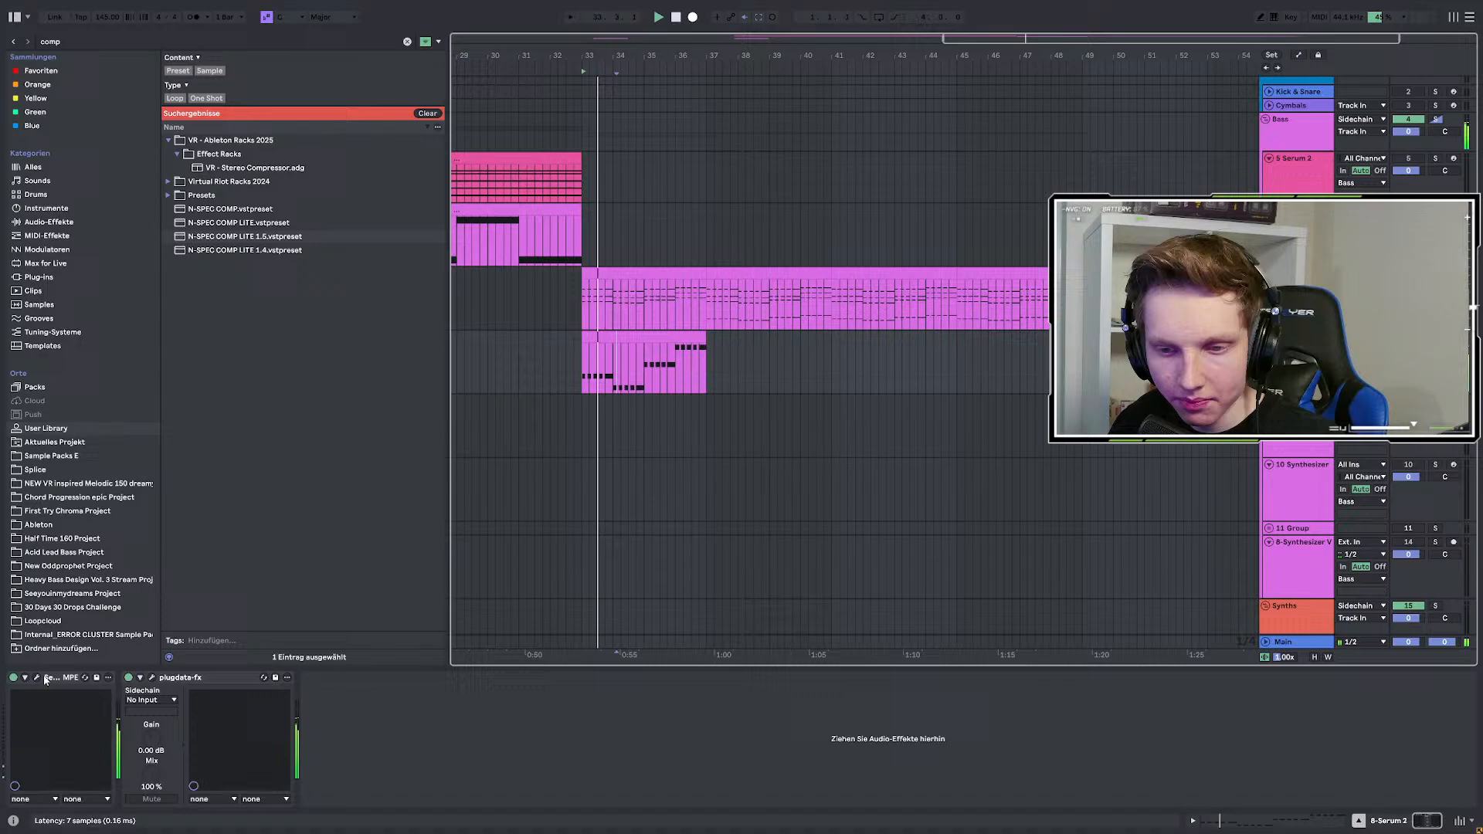
left_click(37, 677)
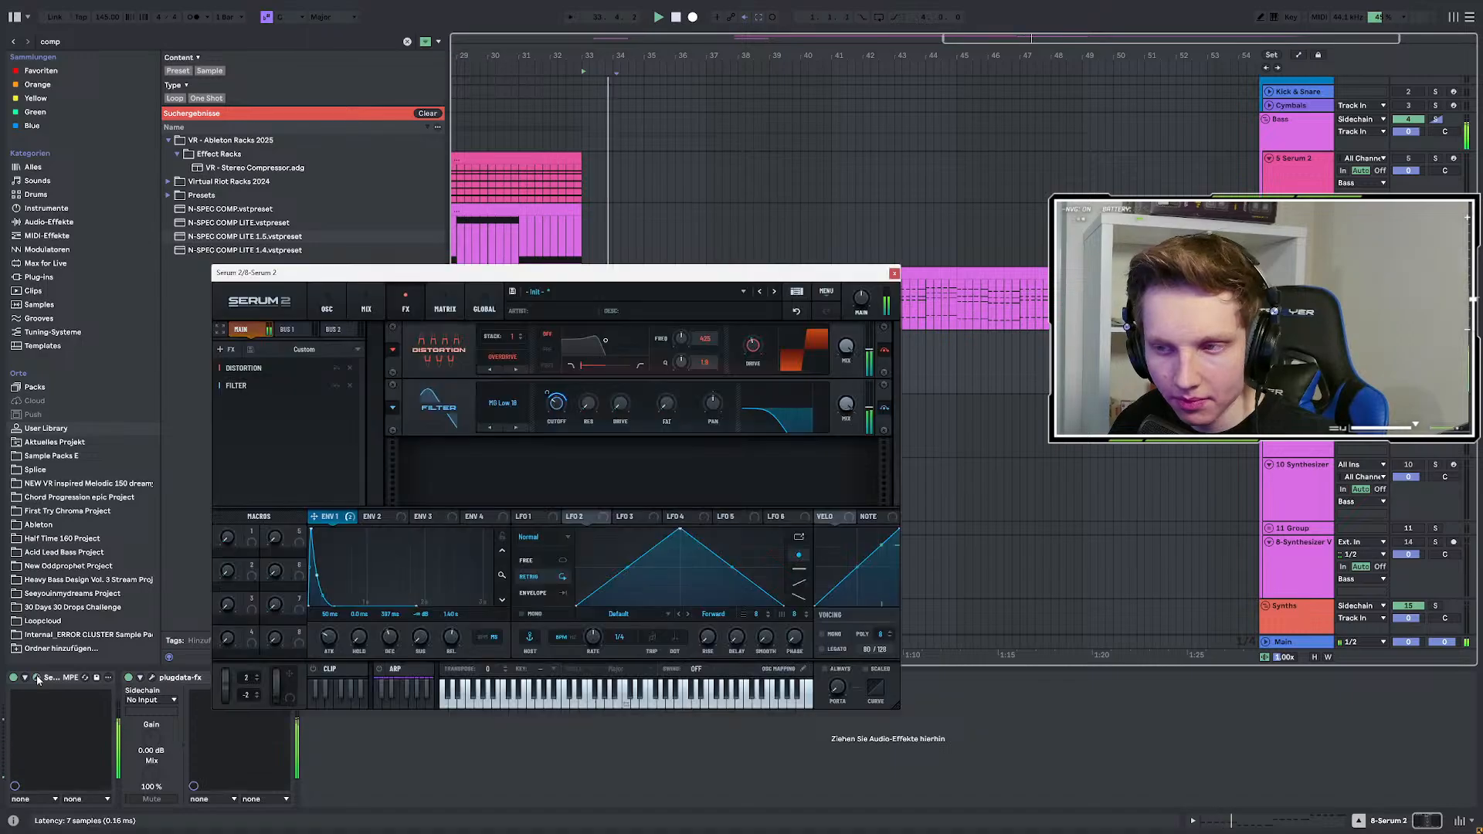
left_click(491, 426)
left_click_drag(620, 403, 625, 377)
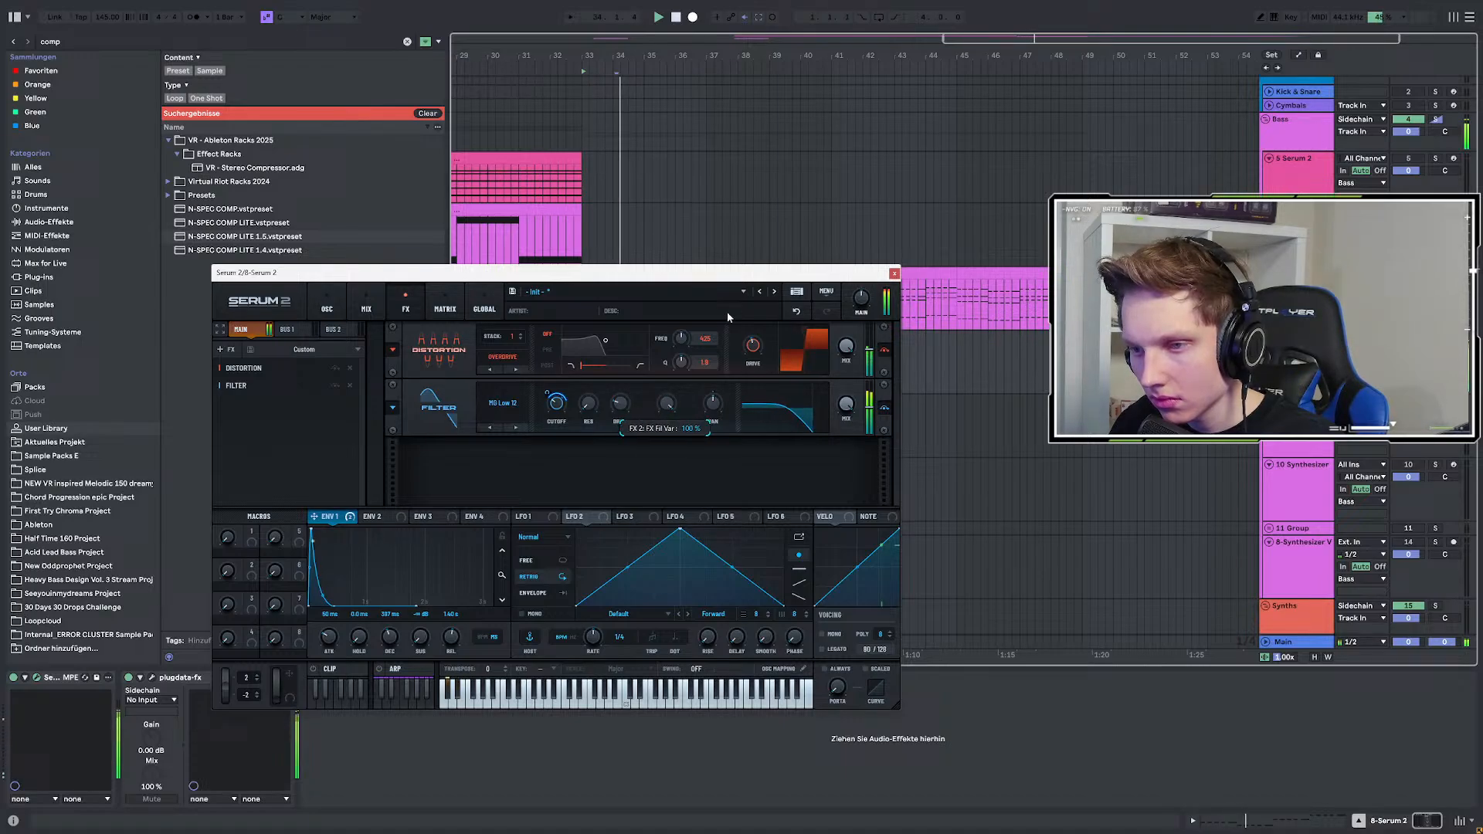
Try other drive amounts and stack counts on the distortion effect during playback.
left_click_drag(752, 346, 767, 317)
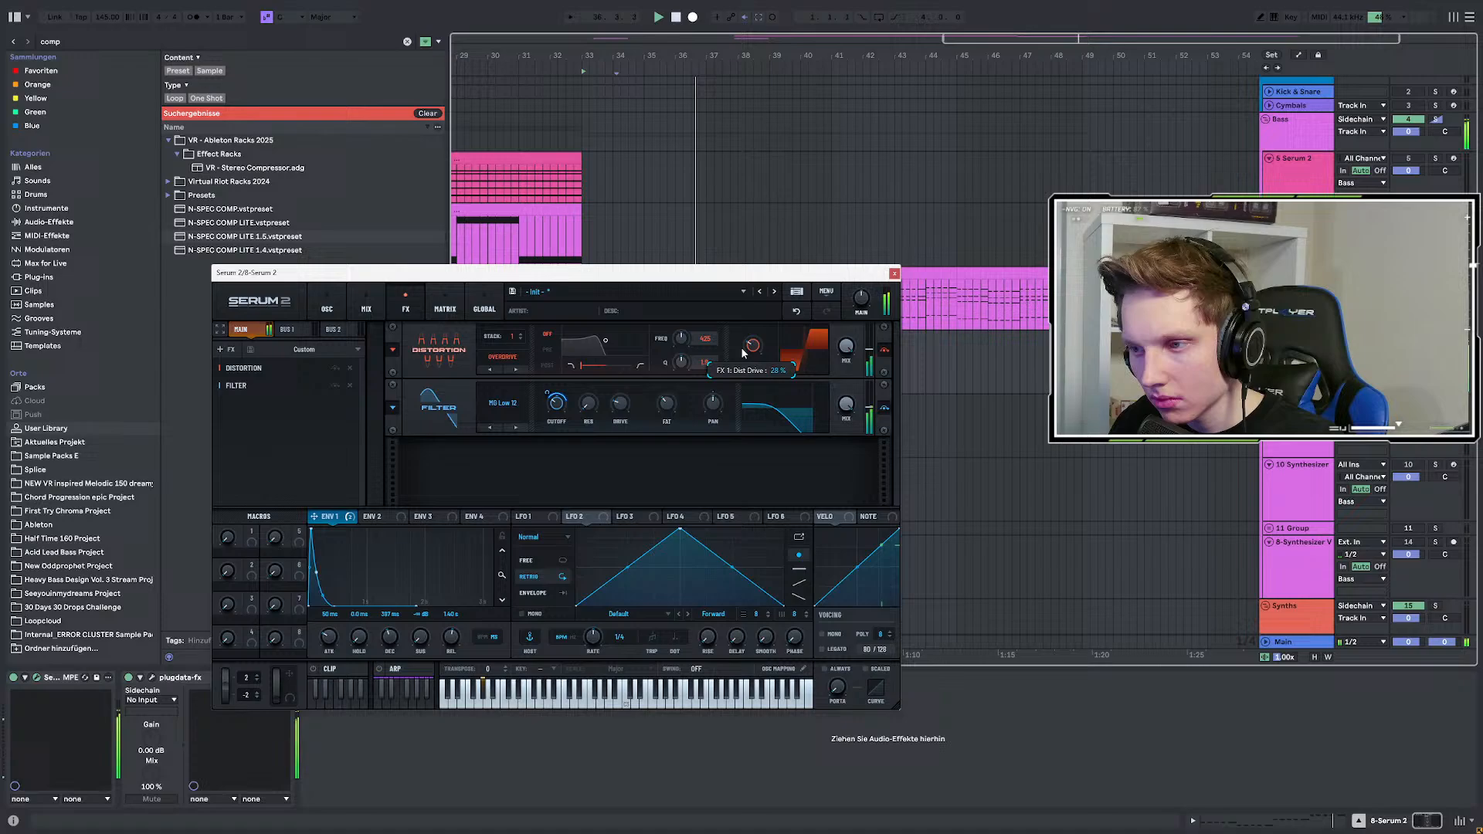
left_click_drag(512, 336, 583, 203)
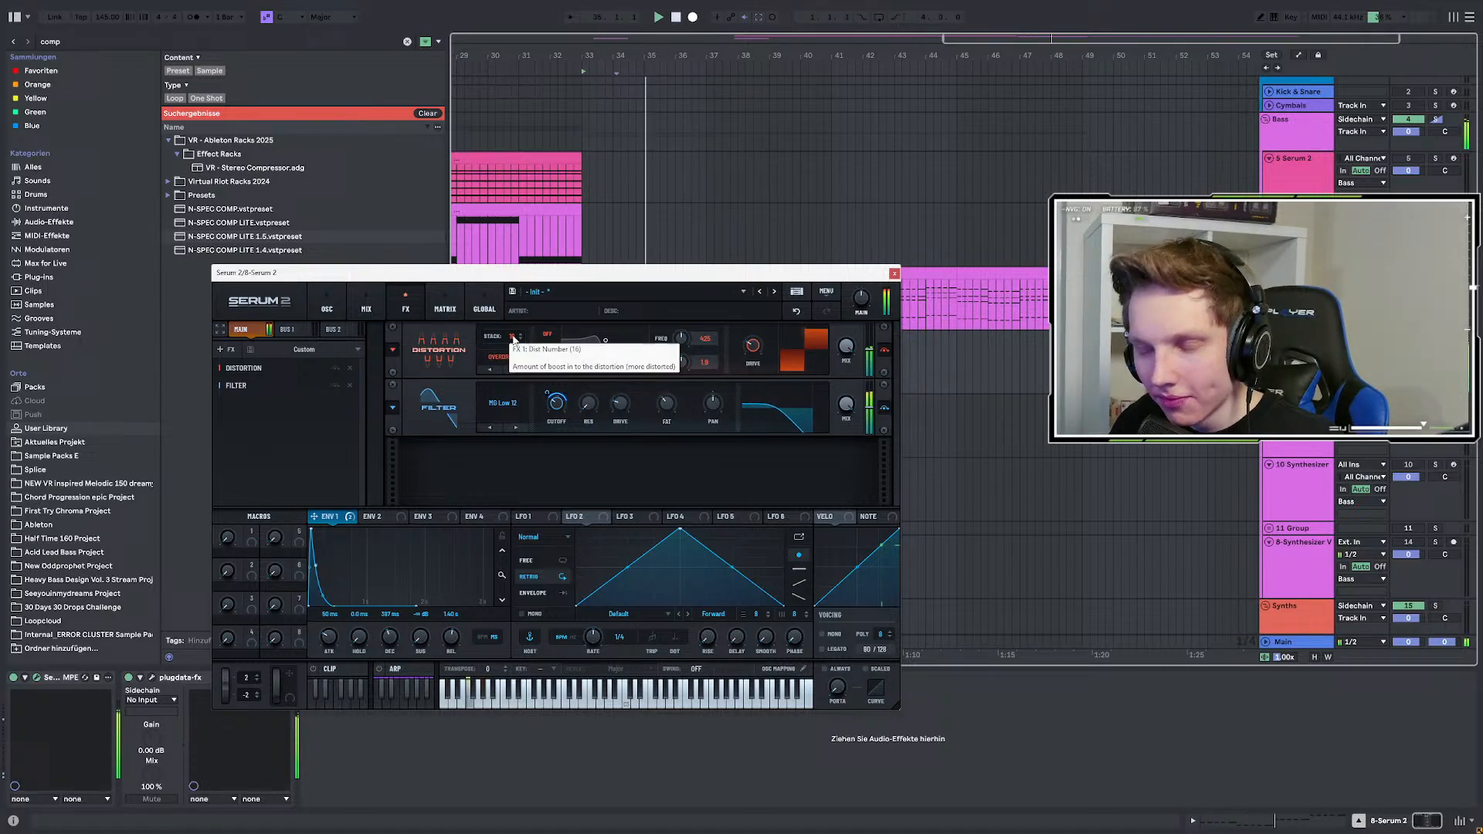
left_click_drag(510, 337, 490, 410)
Set the distortion's built-in filter to Pre, raise its frequency with a lower Q, and increase the distortion drive.
left_click(548, 350)
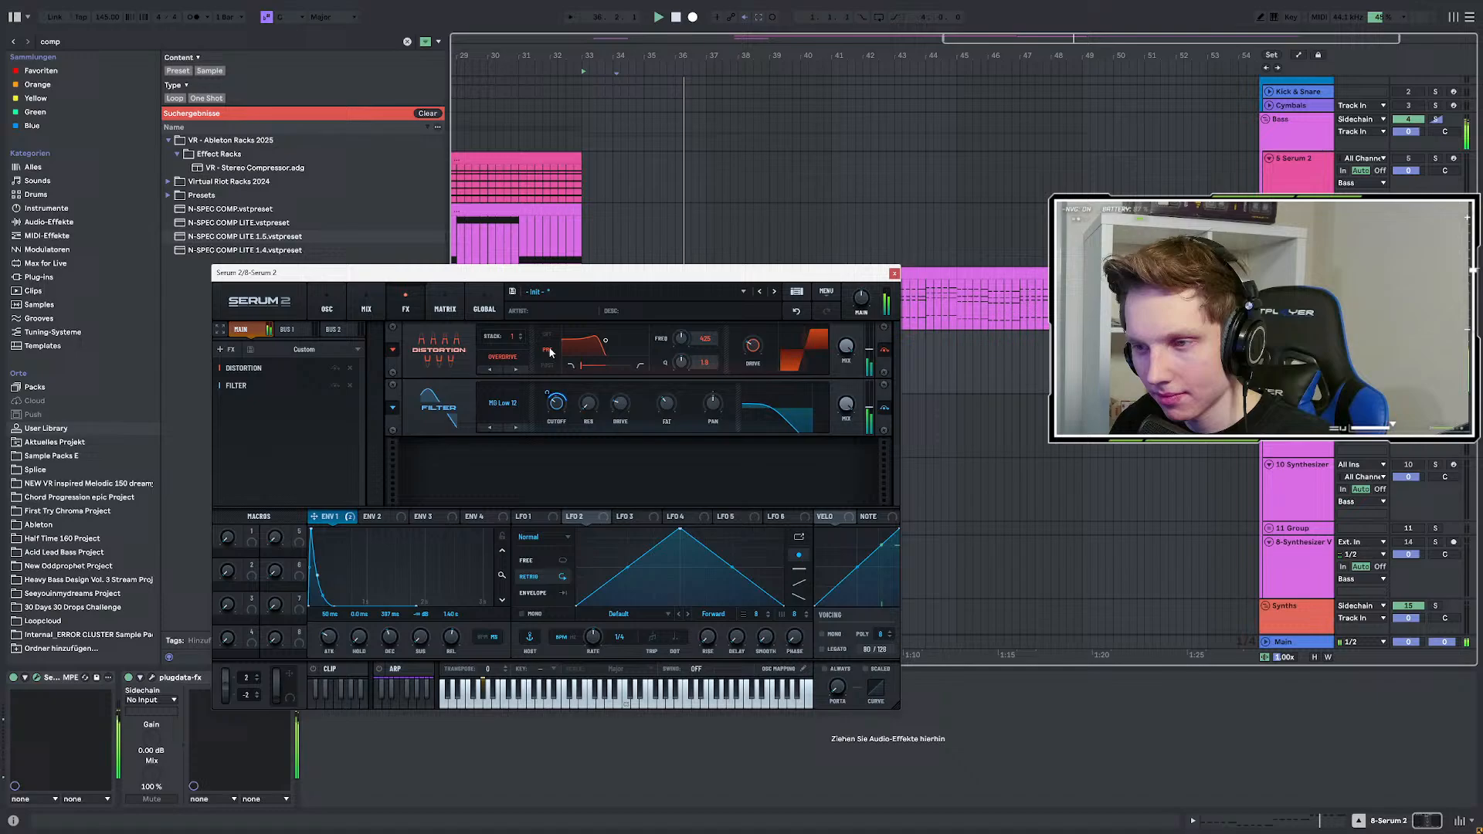
key("space")
key("space")
left_click_drag(634, 360, 605, 356)
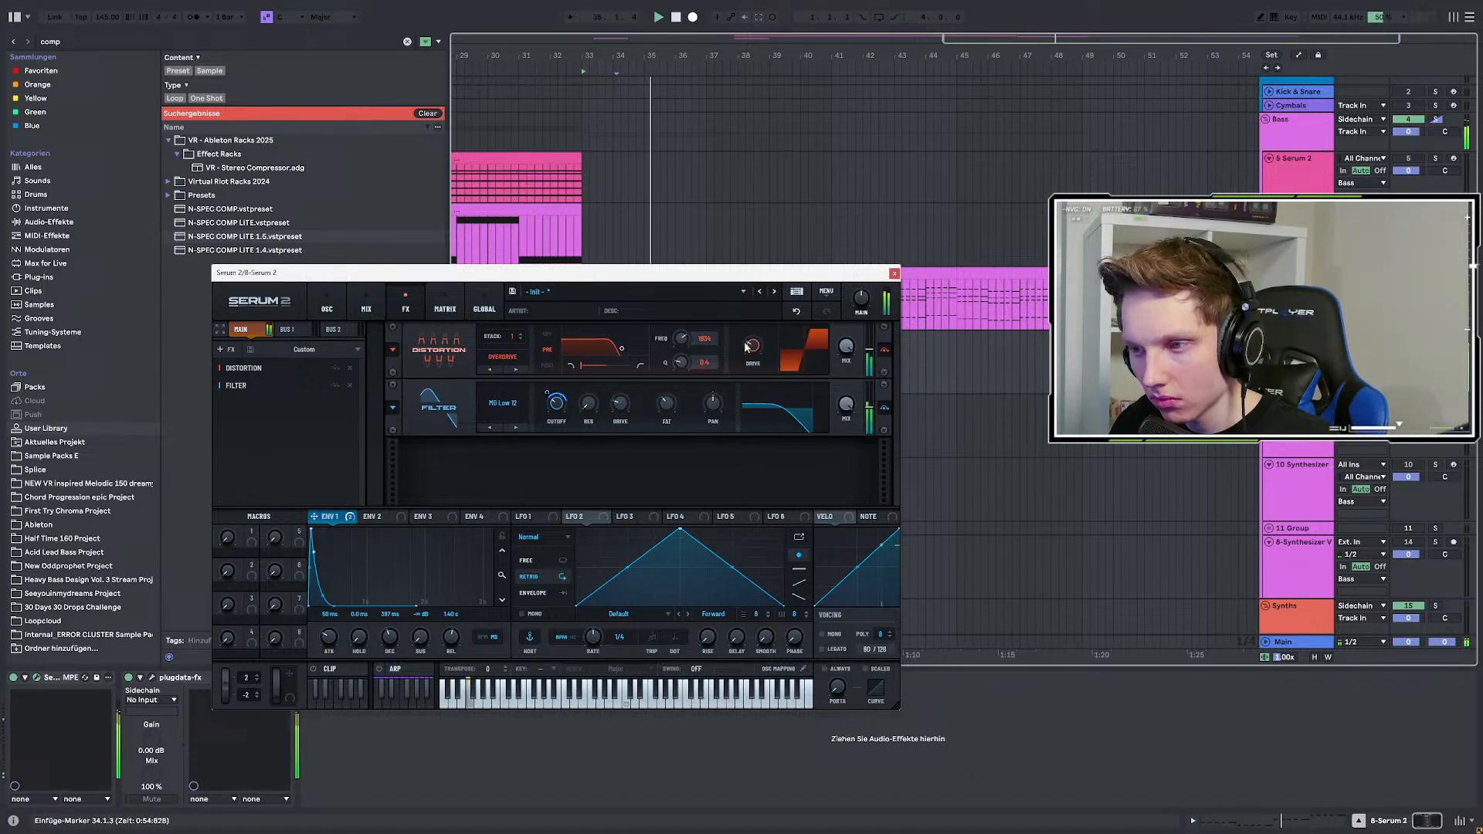
left_click_drag(752, 345, 789, 261)
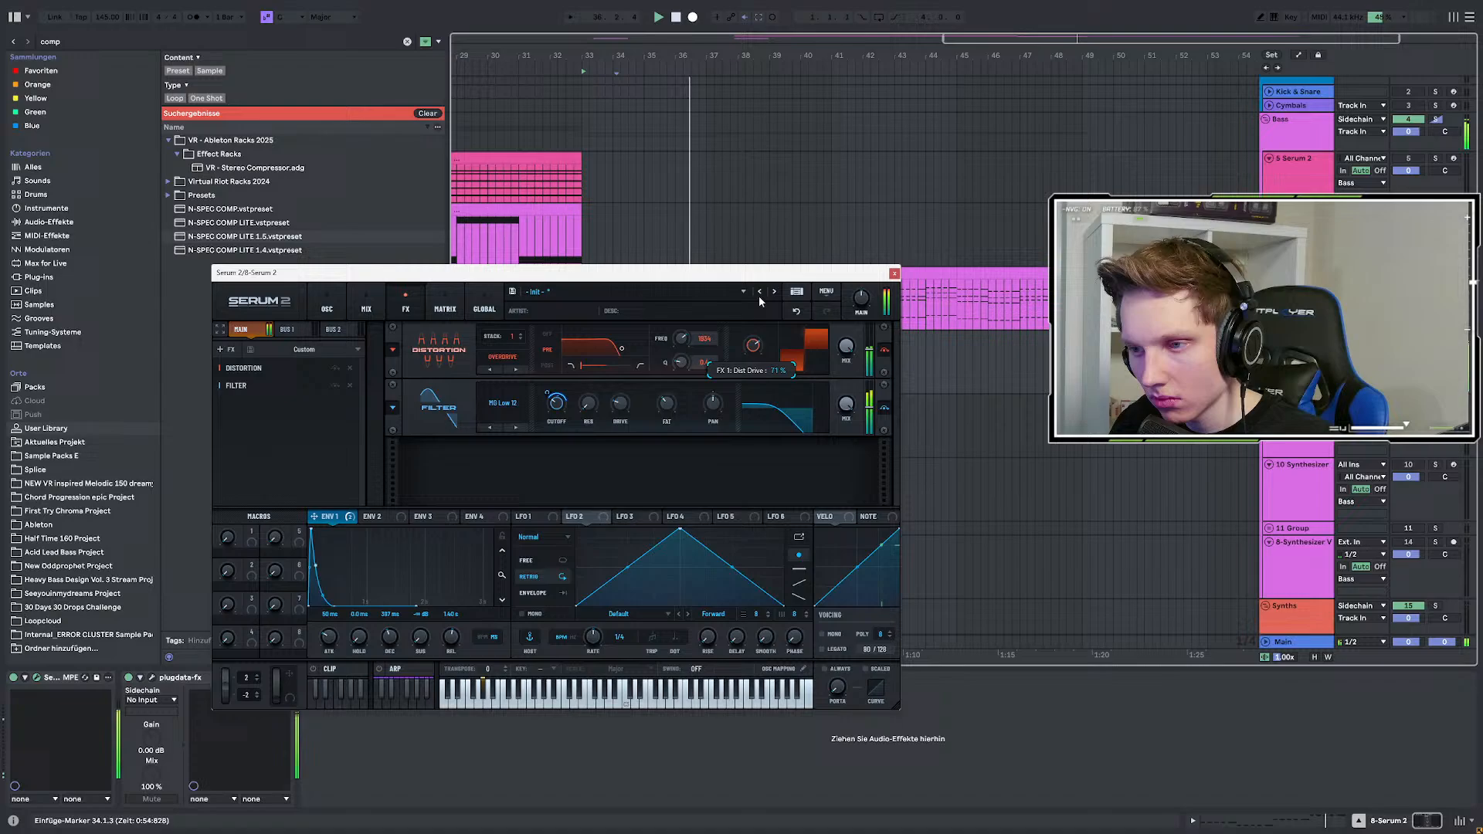
Lower oscillator A's unison detune, compare unison voice counts during playback, and fine-tune the unison blend.
left_click(327, 303)
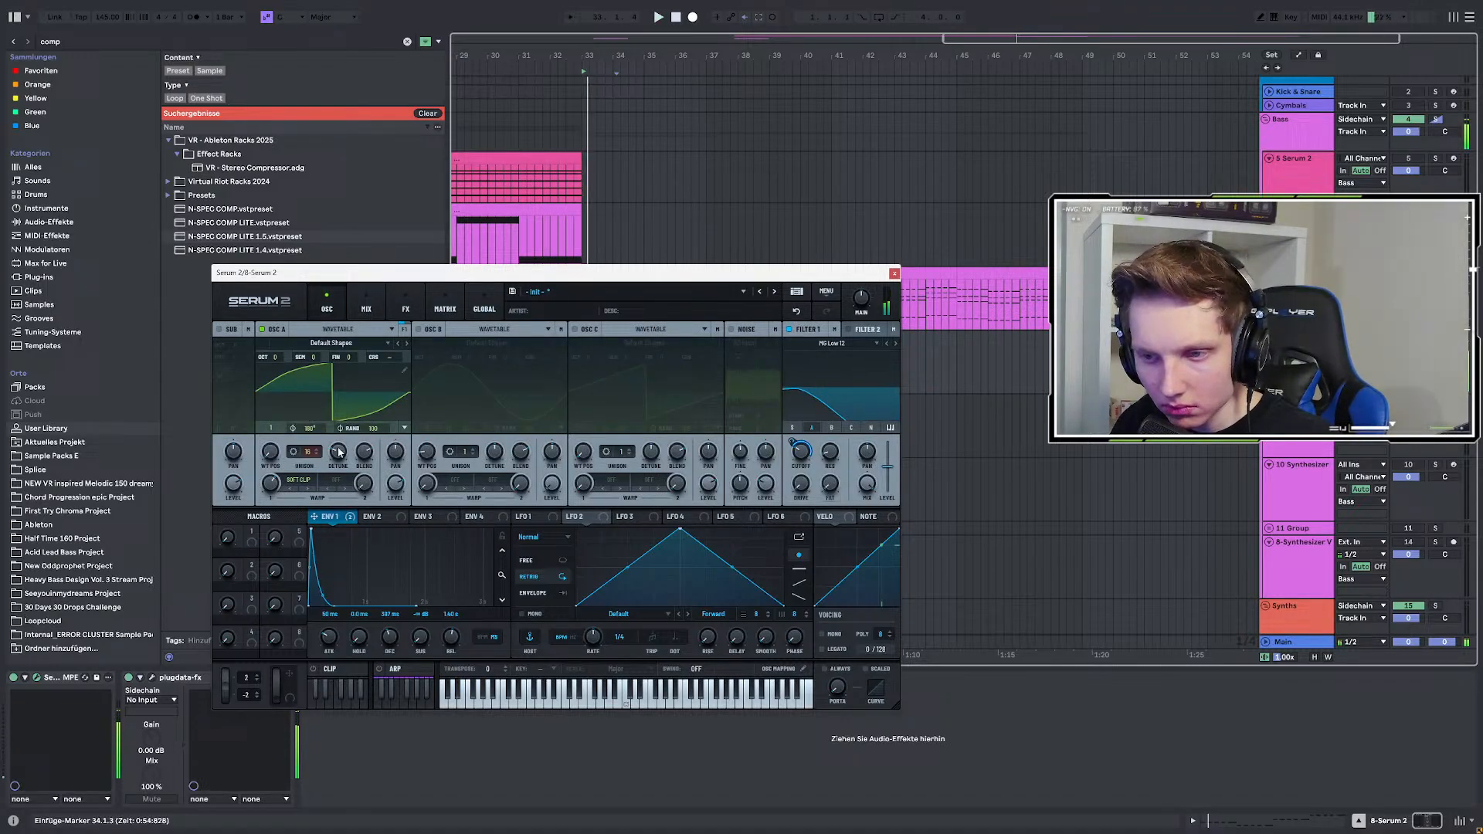
left_click_drag(338, 451, 323, 507)
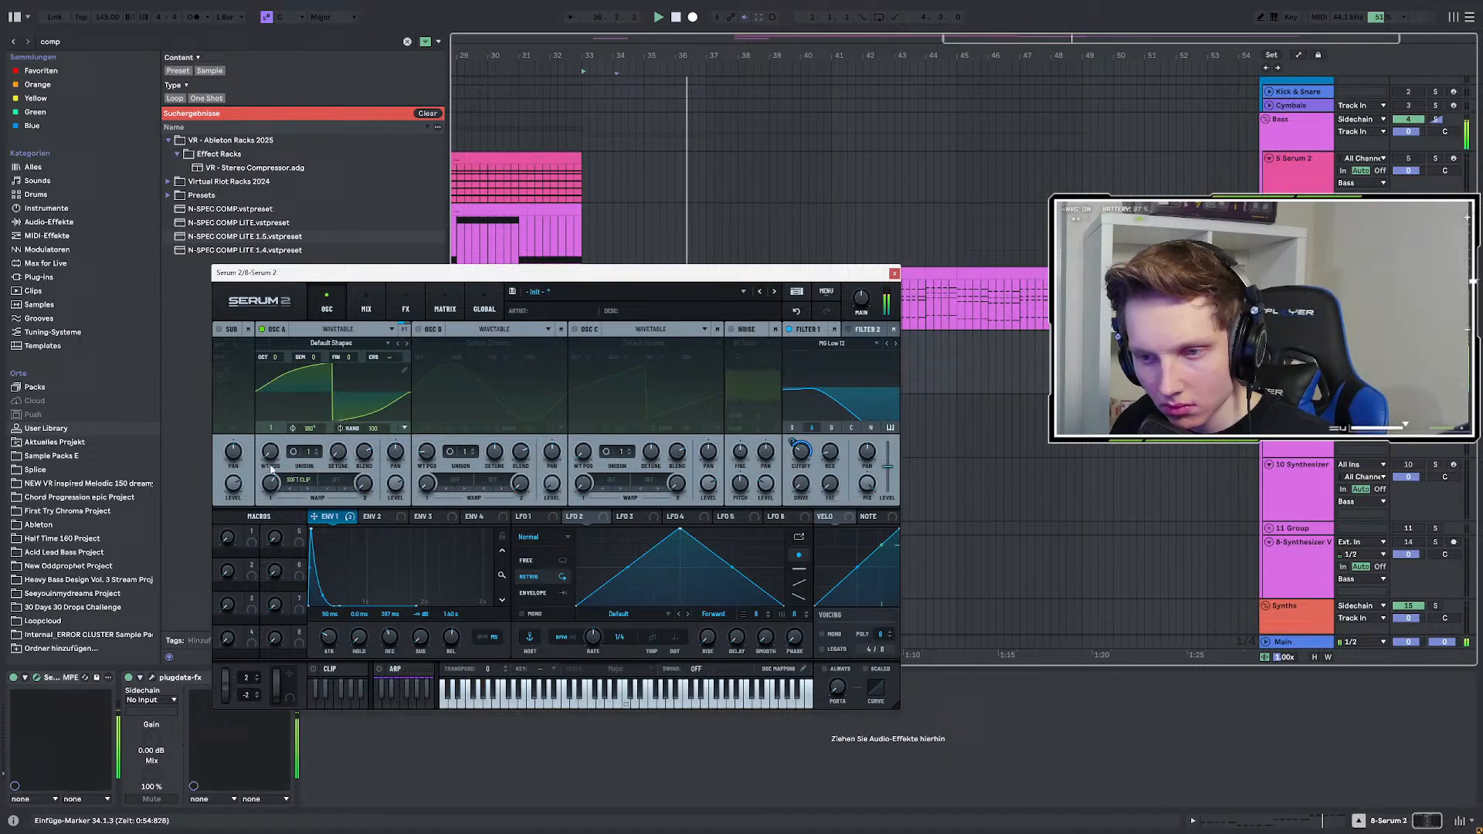
left_click_drag(313, 456, 264, 439)
key("space")
key("space")
key("space")
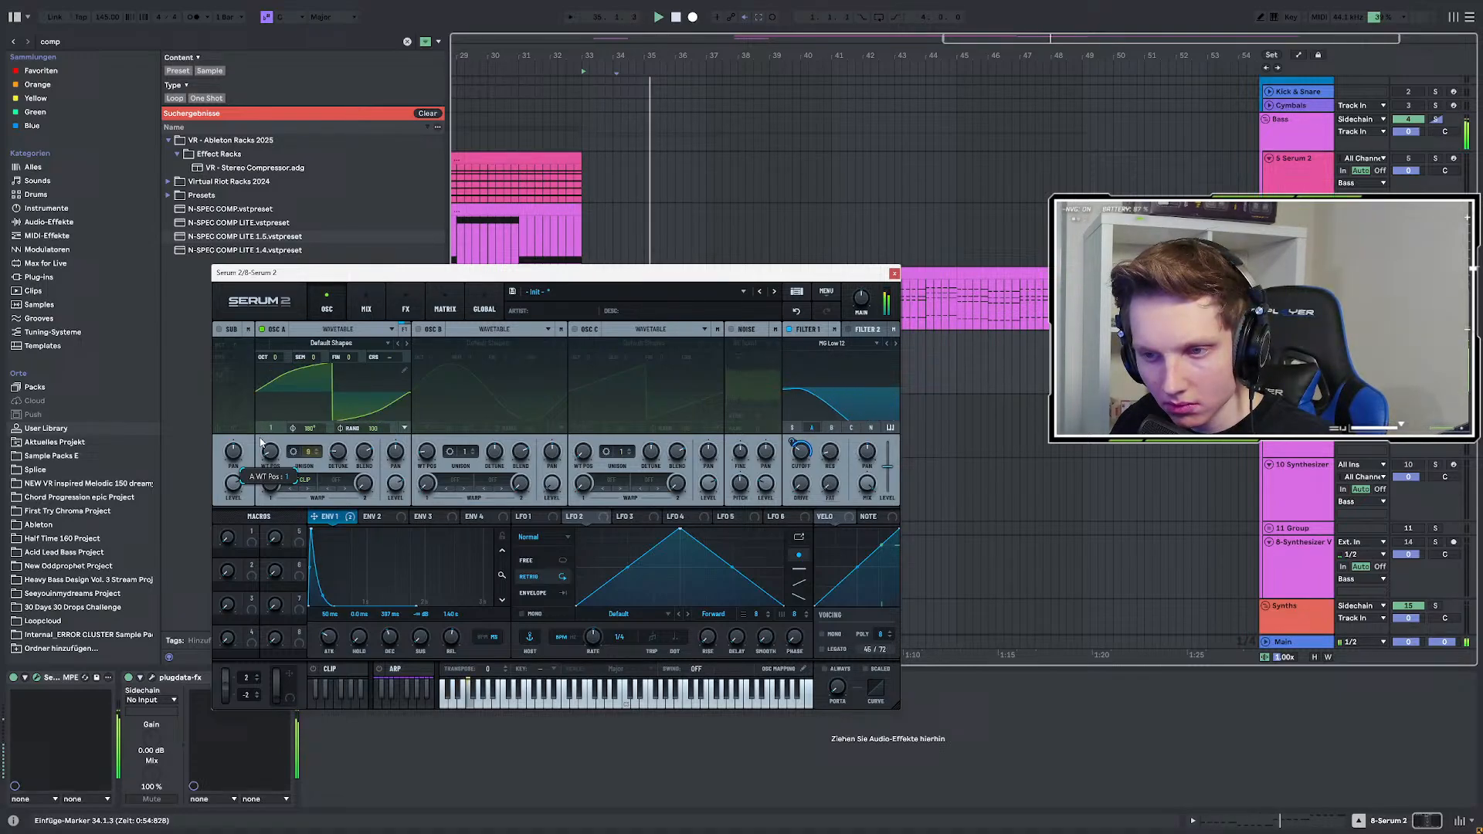
left_click_drag(364, 452, 335, 458)
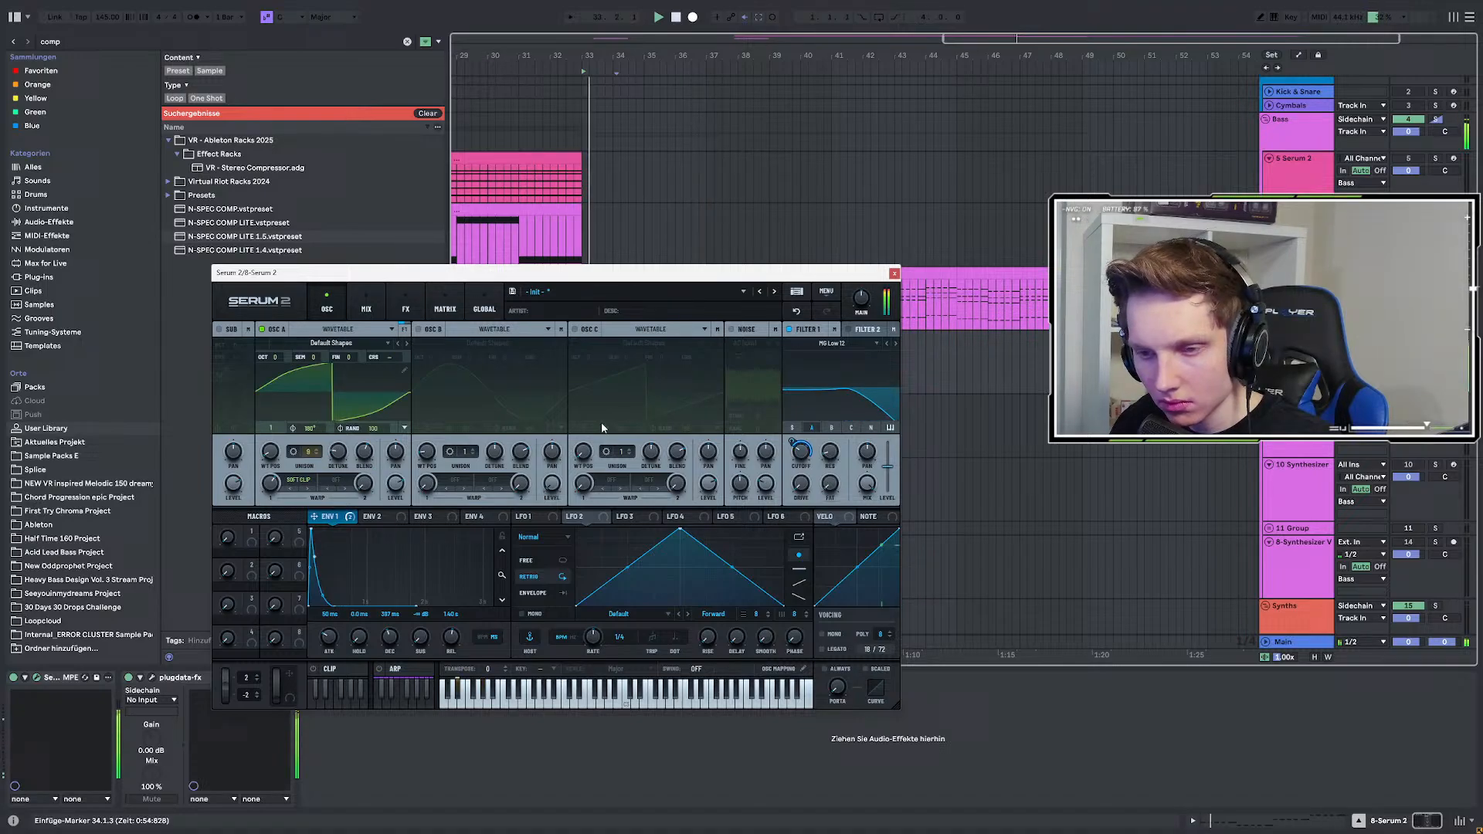
Close Serum 2, take the Bass group out of solo, and play the bar 33 bass clip with the other tracks.
left_click(894, 274)
key("space")
key("space")
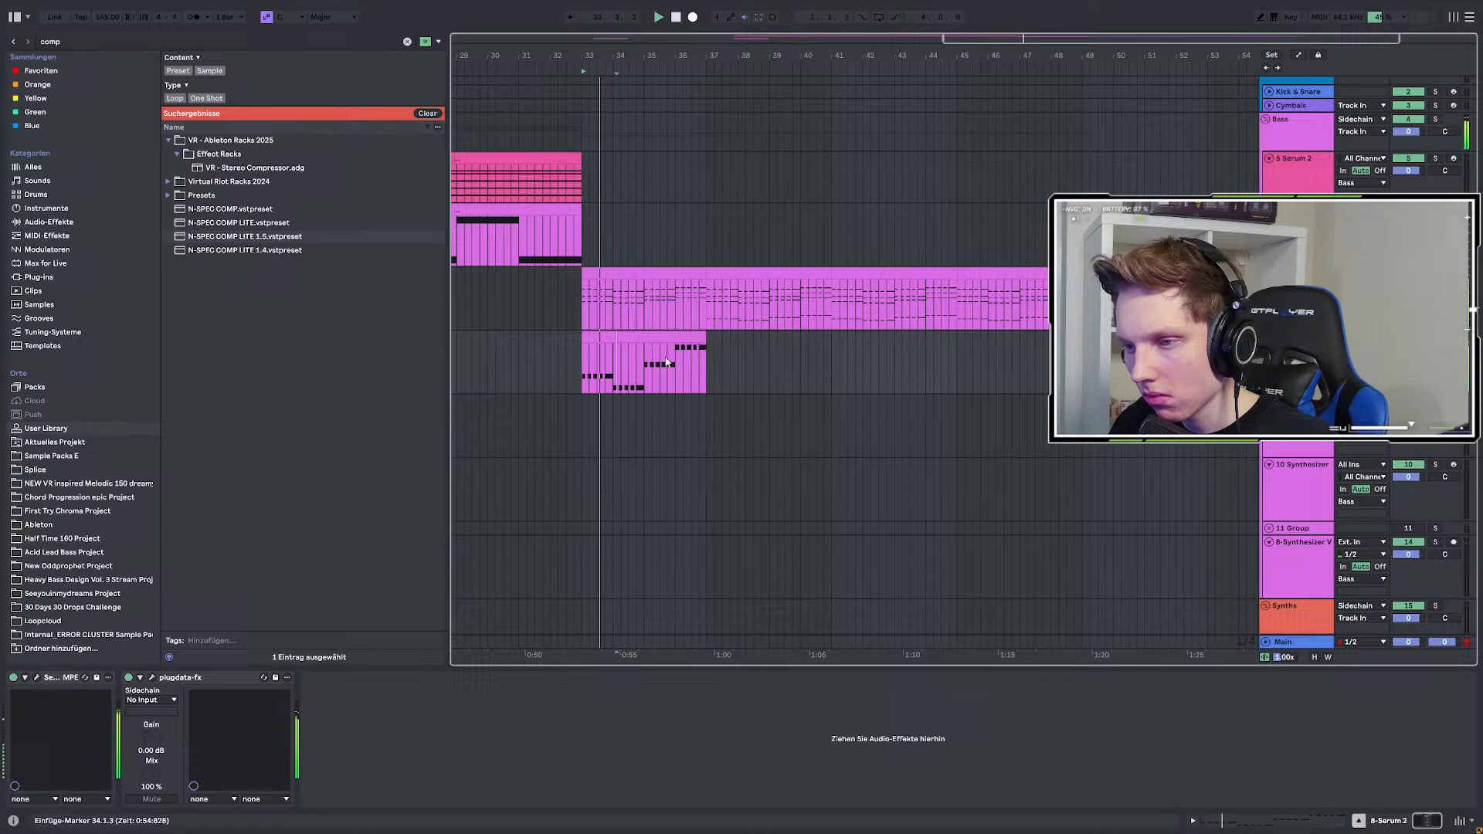
left_click(639, 333)
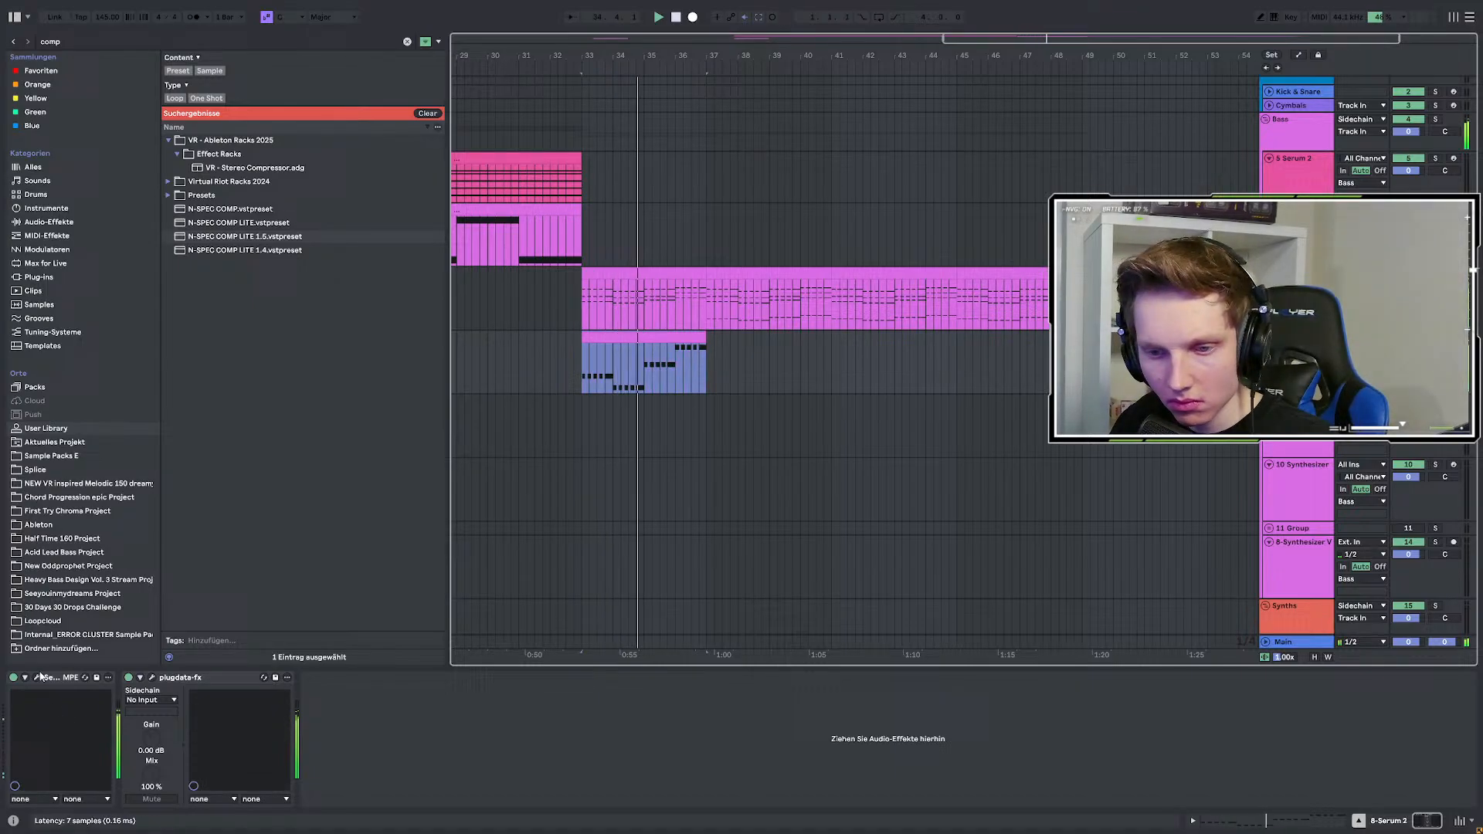
left_click(73, 41)
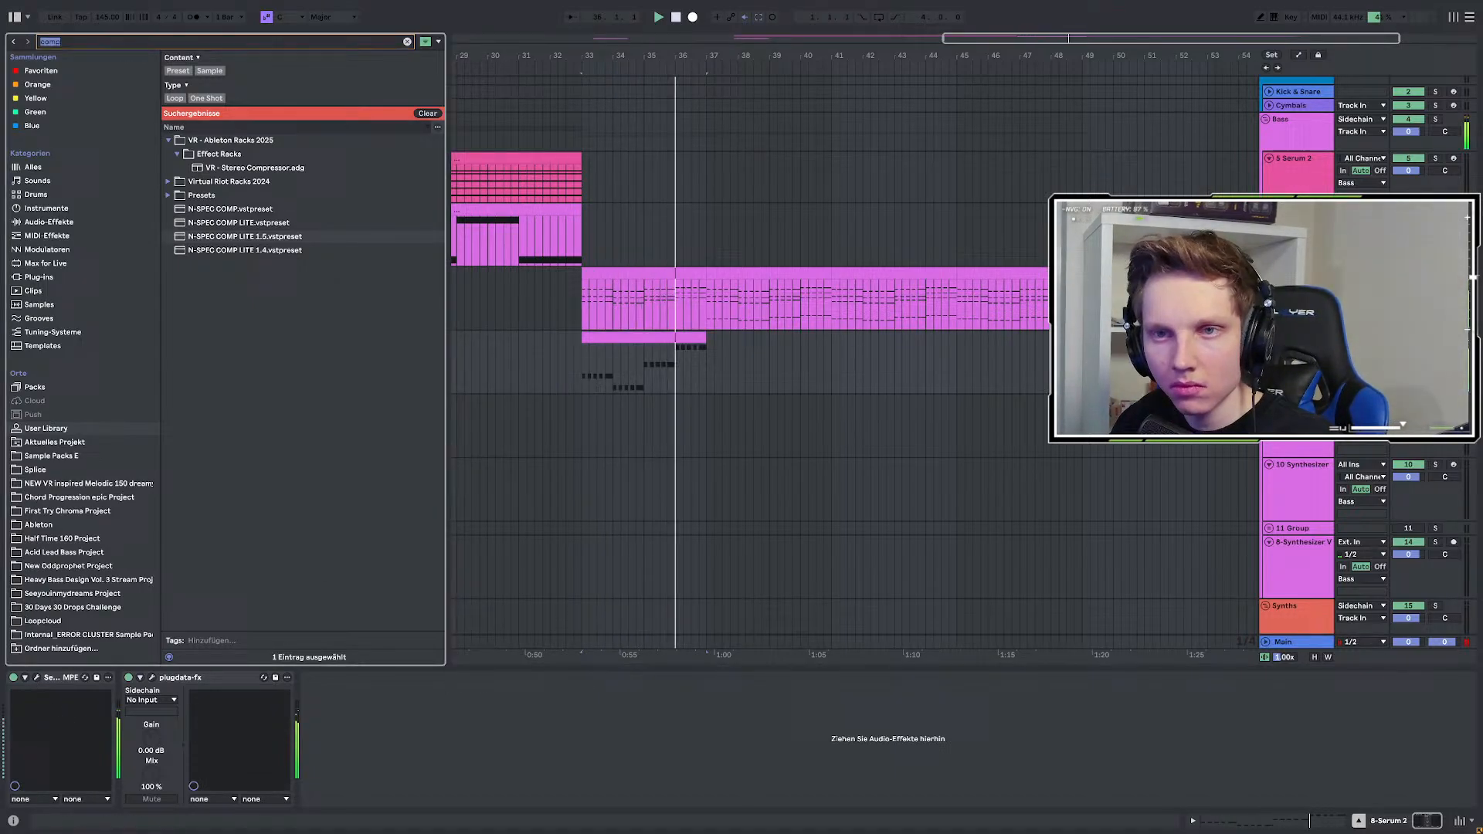
Reduce the N-SPEC compressor's Compress amount, raise the small slider beneath it during playback, and close the plug-in.
left_click(152, 678)
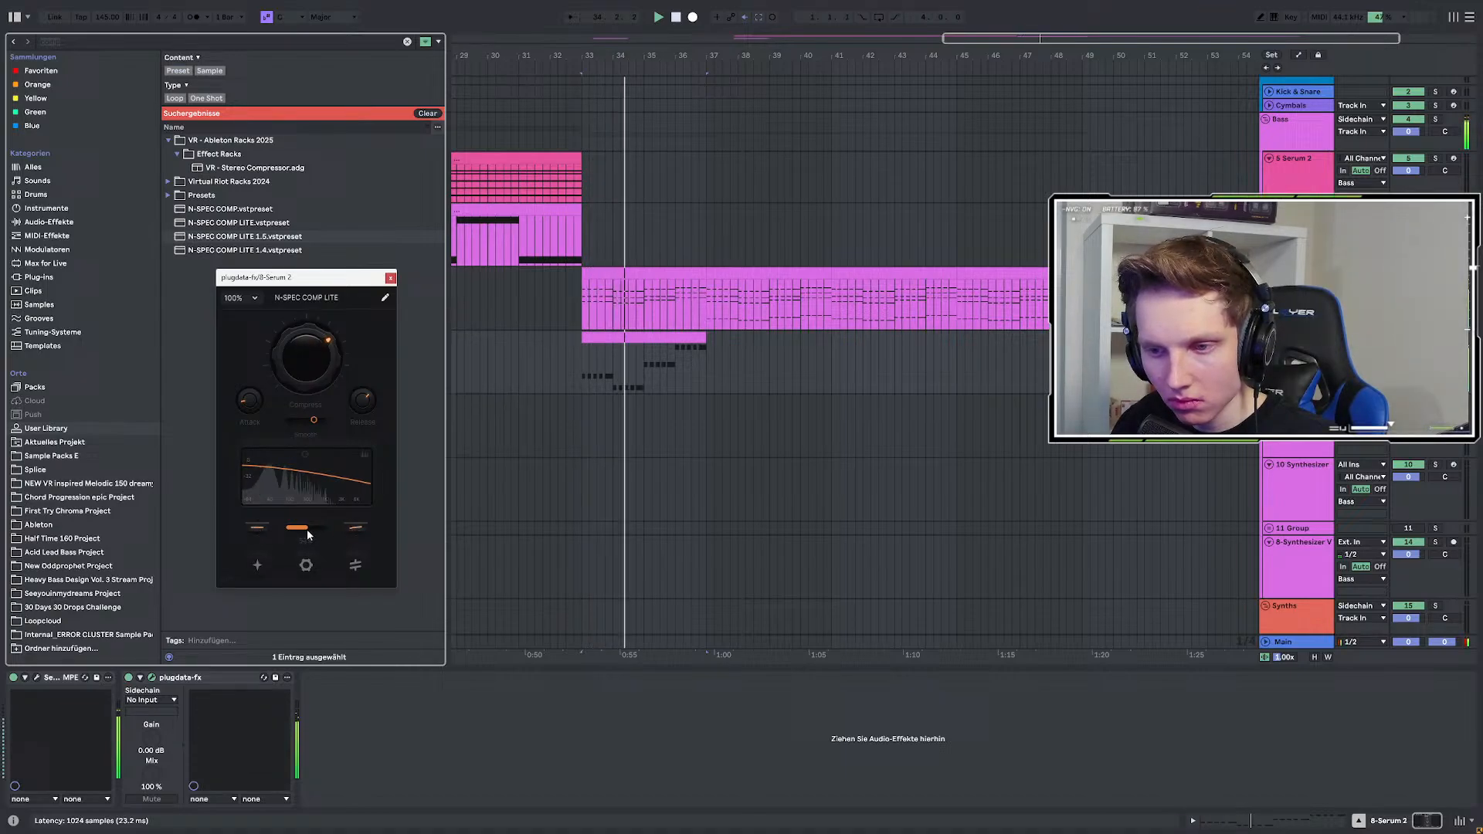
mouse_move(307, 530)
left_mouse_down()
mouse_move(332, 530)
mouse_move(309, 530)
left_mouse_up()
left_click_drag(331, 358, 320, 363)
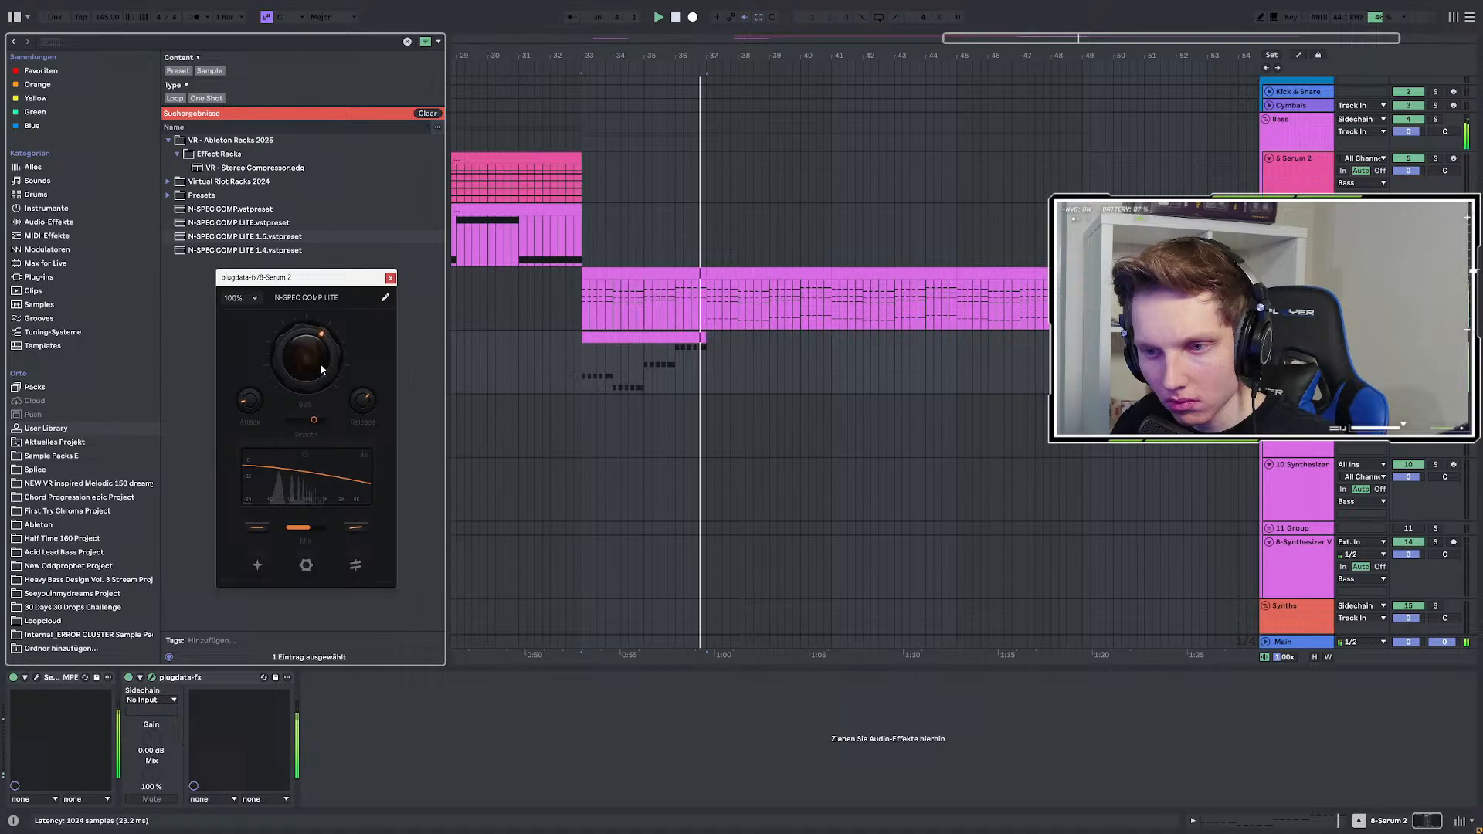
left_click_drag(313, 419, 324, 423)
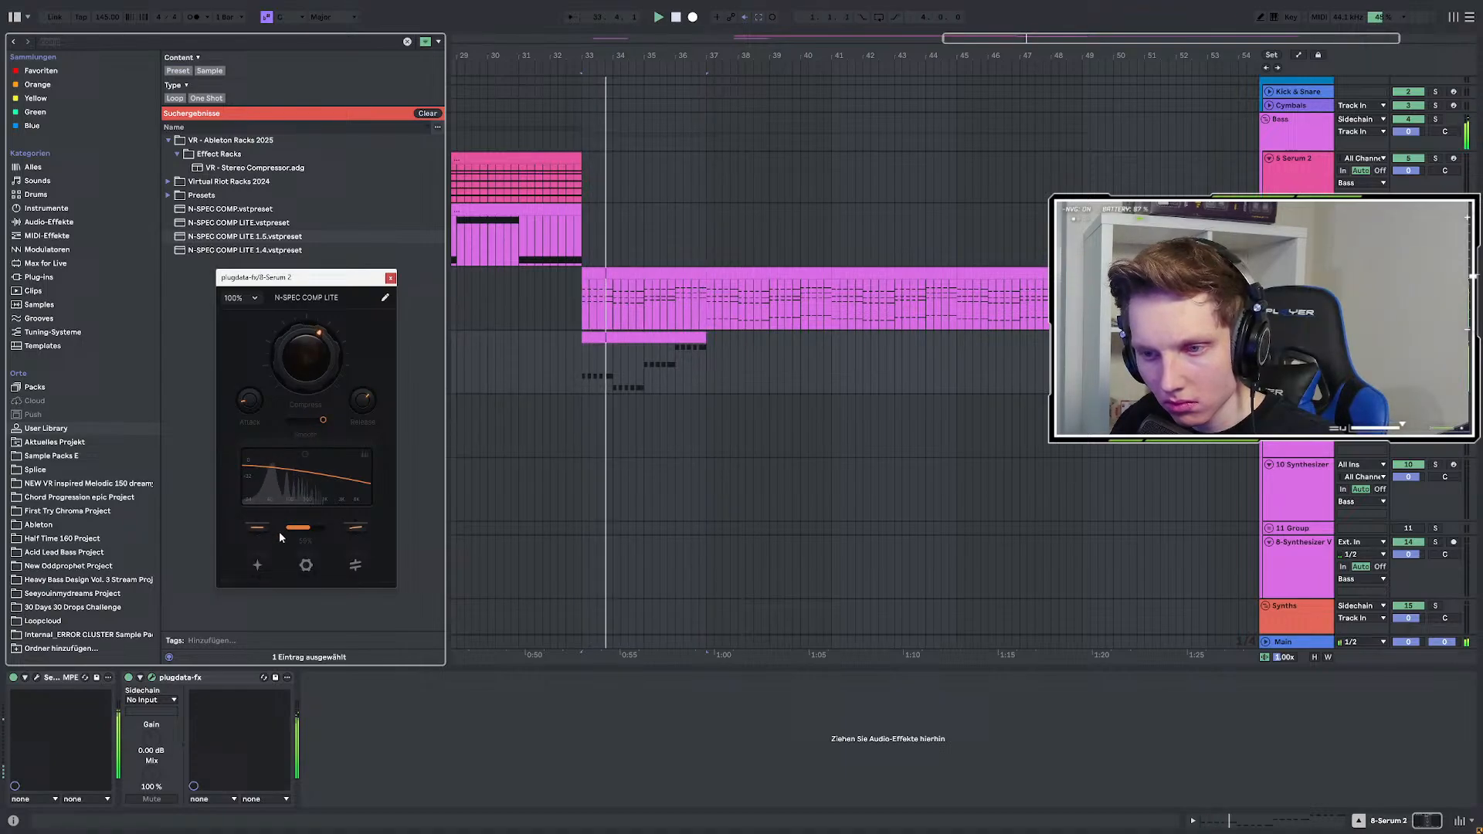
left_click(391, 278)
Play the section again and duplicate the four-bar clip at bar 33 on the 7-Serum 2 track three times.
left_click(627, 340)
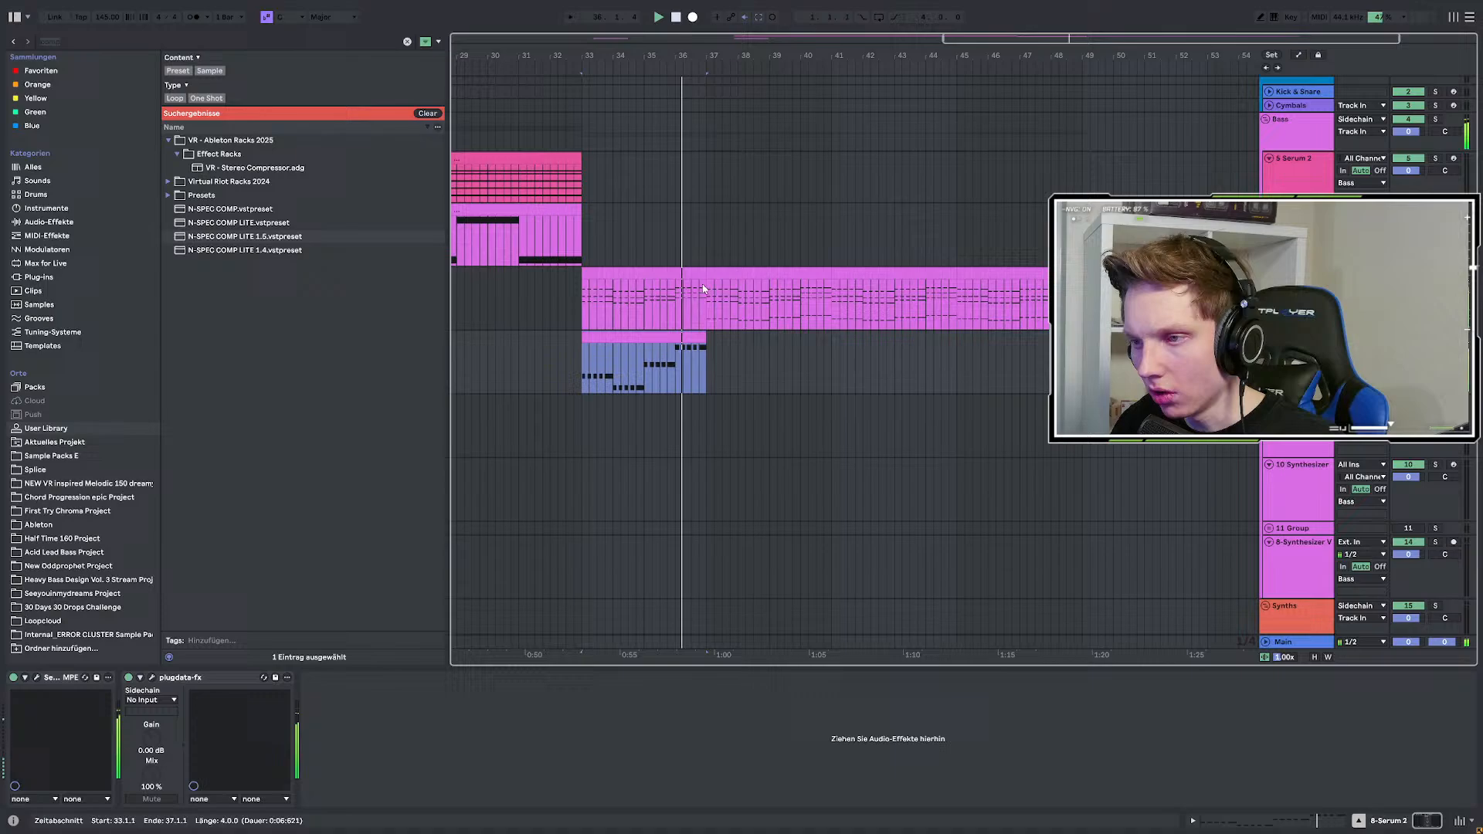
key("space")
key("space")
left_click(670, 271)
key("ctrl+d")
key("ctrl+d")
key("ctrl+d")
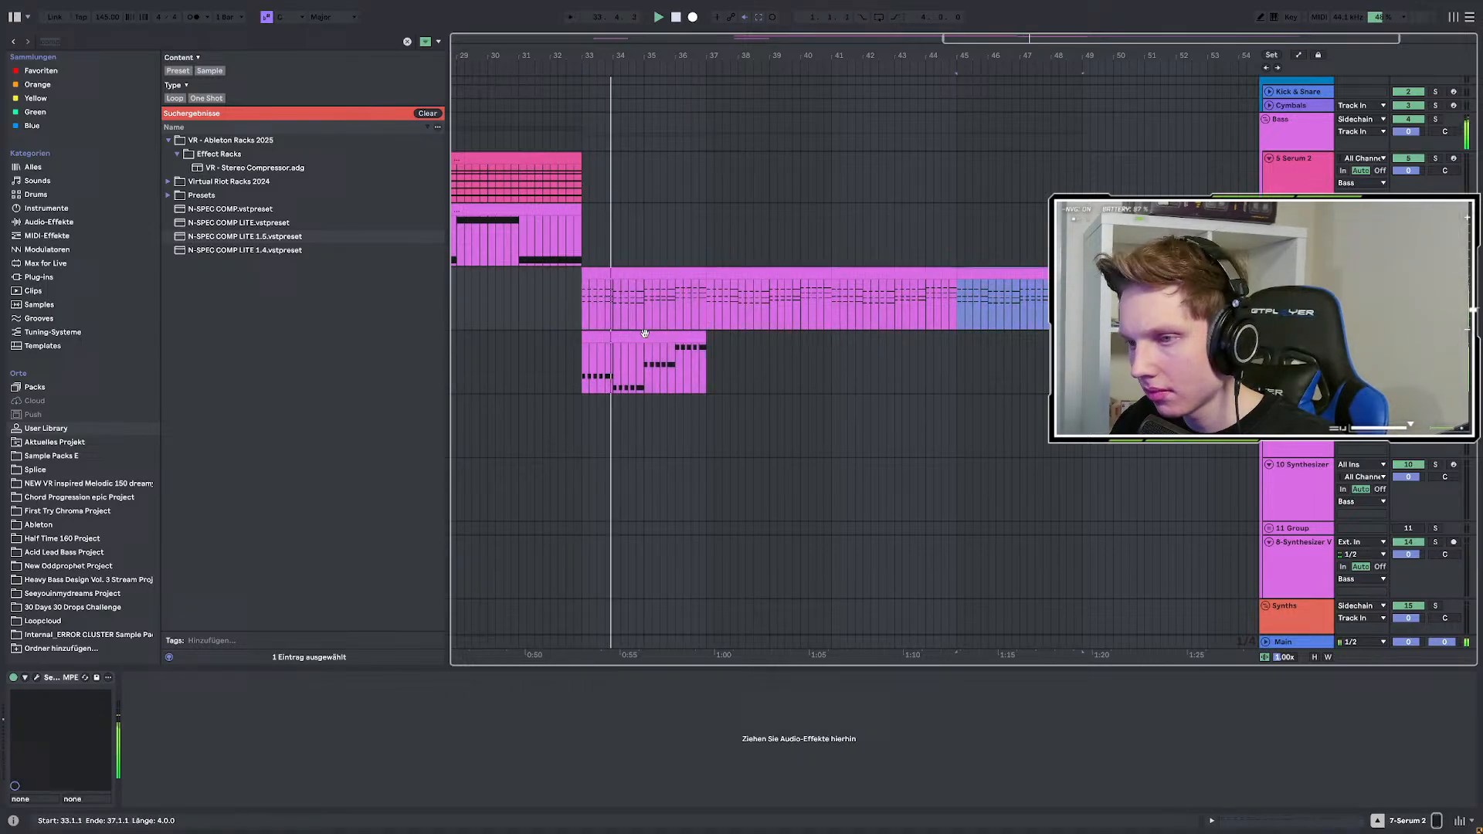
Duplicate the four-bar bass clip at bar 33 on the 8-Serum 2 track three times, up to bar 49.
left_click(645, 336)
key("ctrl+d")
key("ctrl+d")
key("ctrl+d")
key("w")
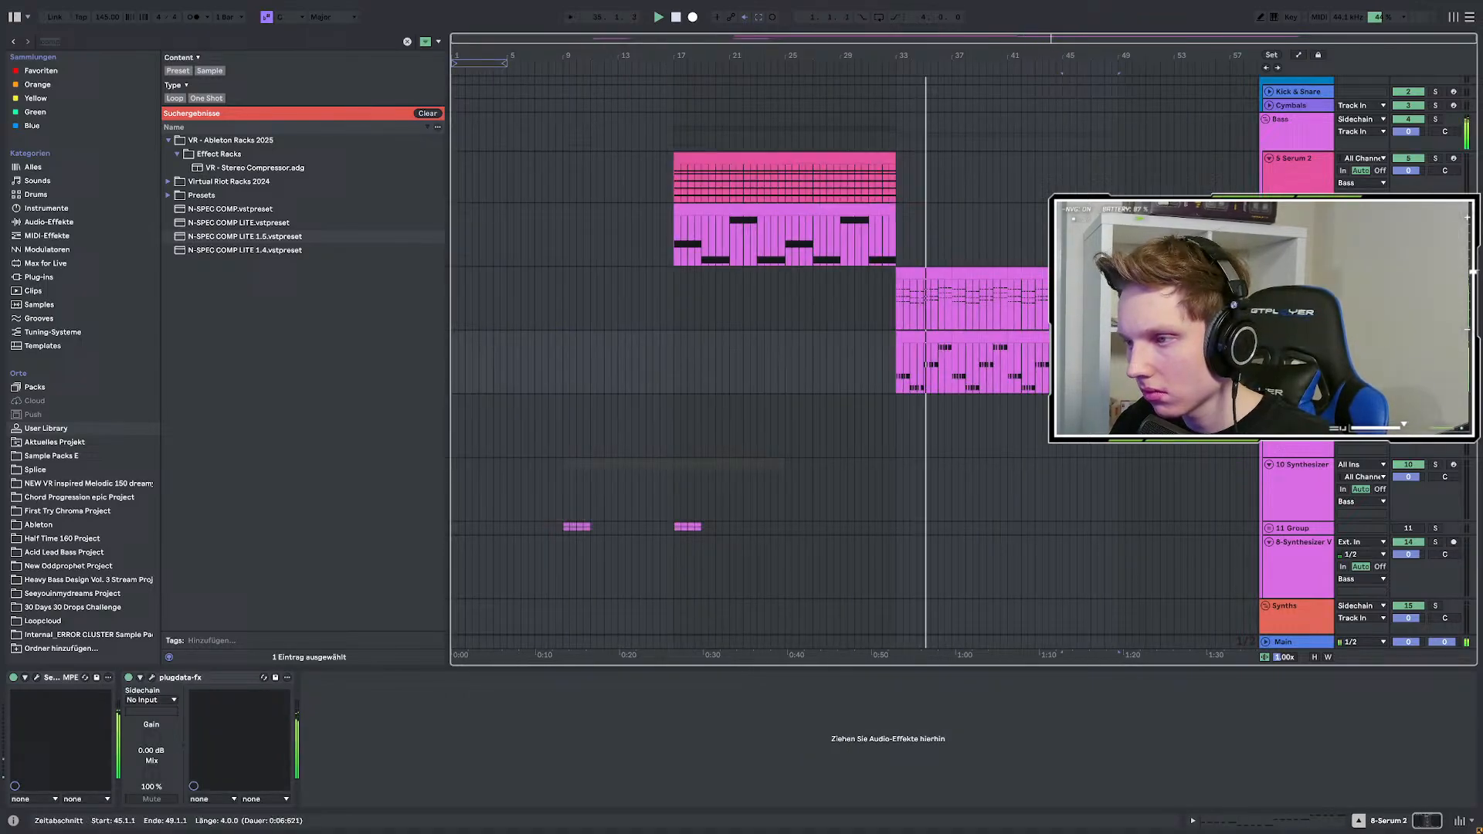
Unfold the Cymbals track in the Drums group and insert a new audio track below it.
scroll(756, 384, "up", 1)
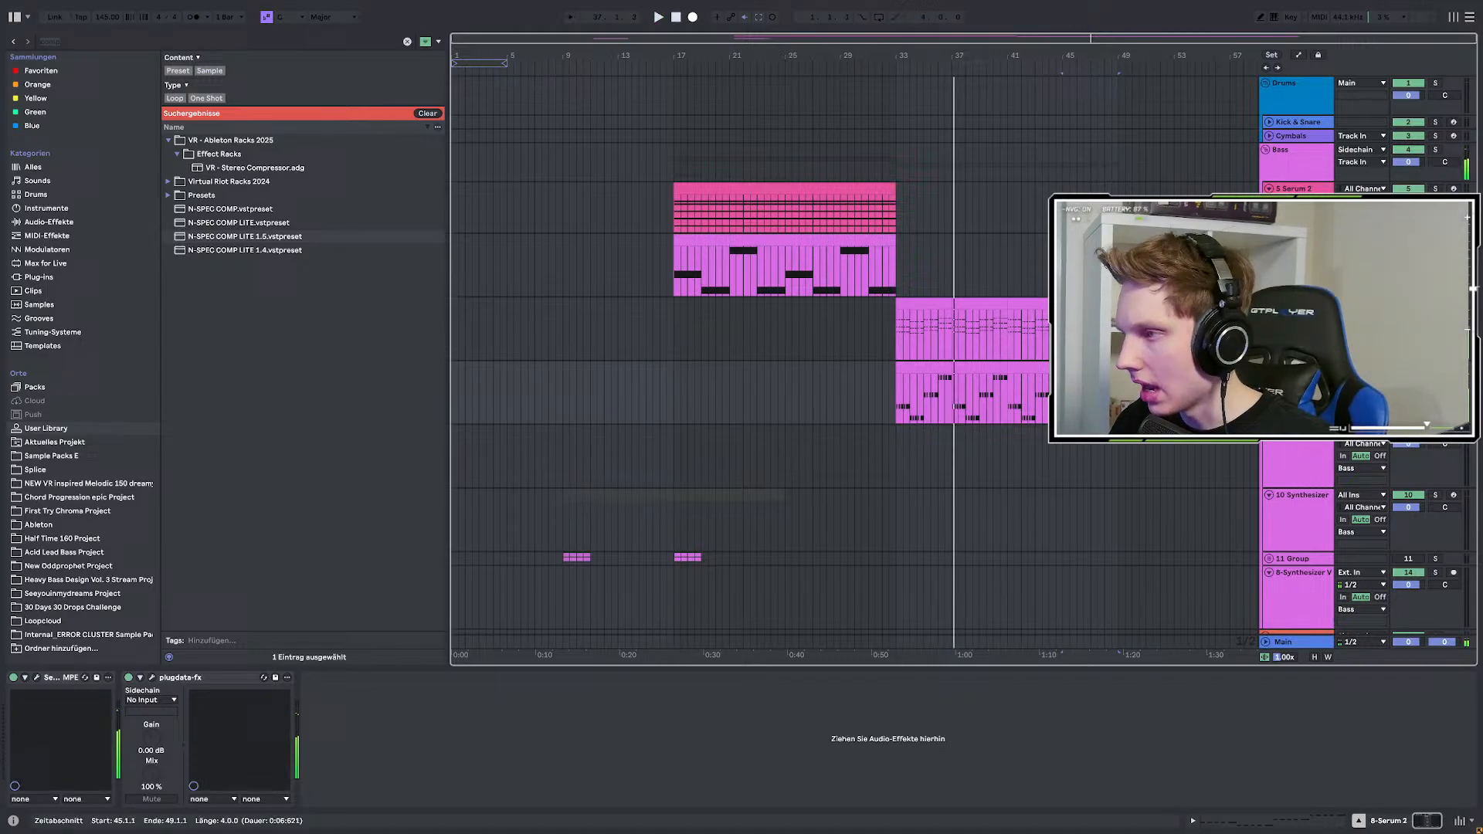
left_click(1285, 123)
left_click(1269, 136)
left_click(1290, 144)
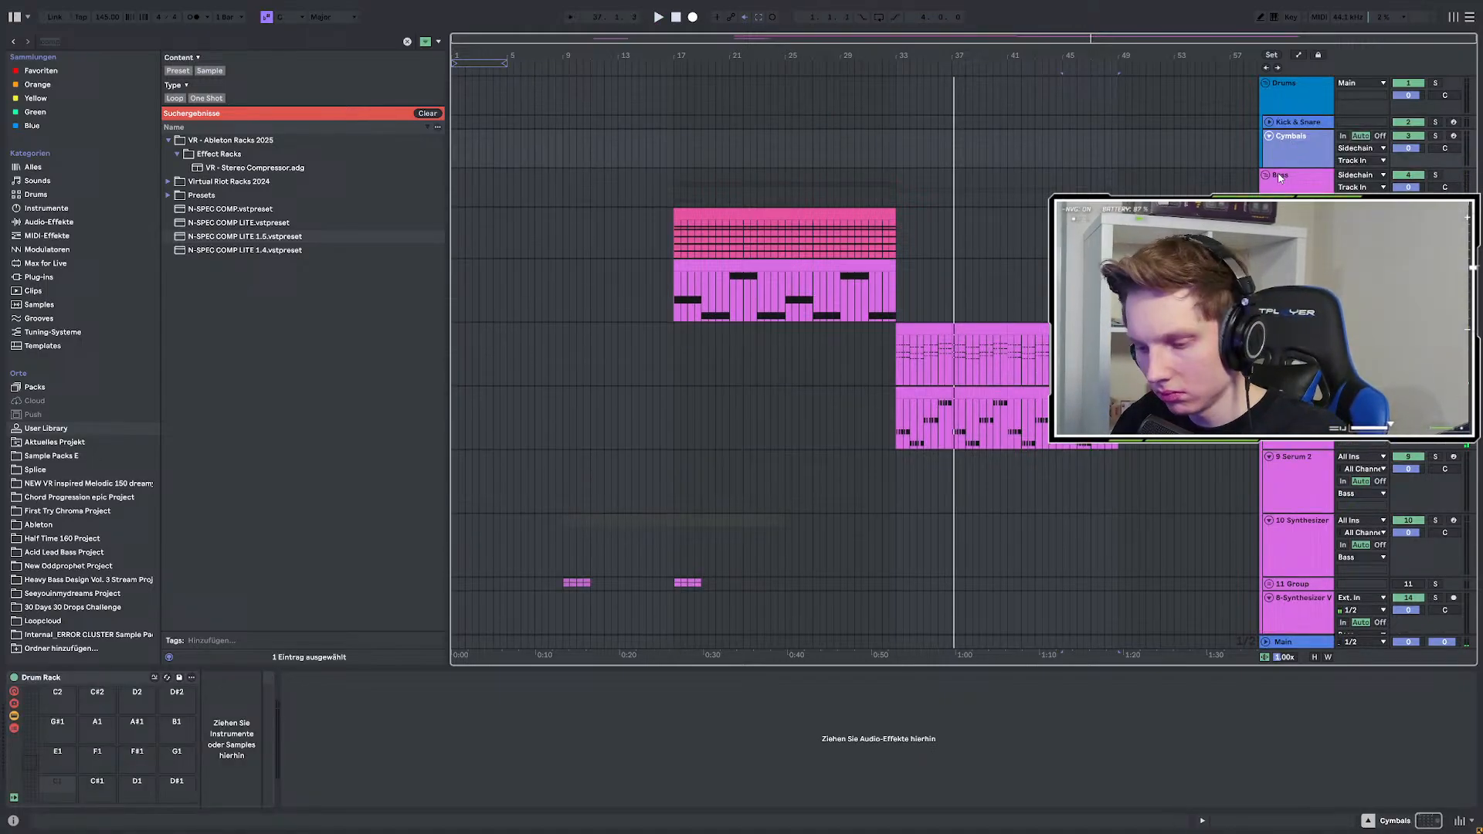
key("ctrl+t")
Start a browser search for a kick sample and listen to the arrangement from bar 33.
left_click(117, 45)
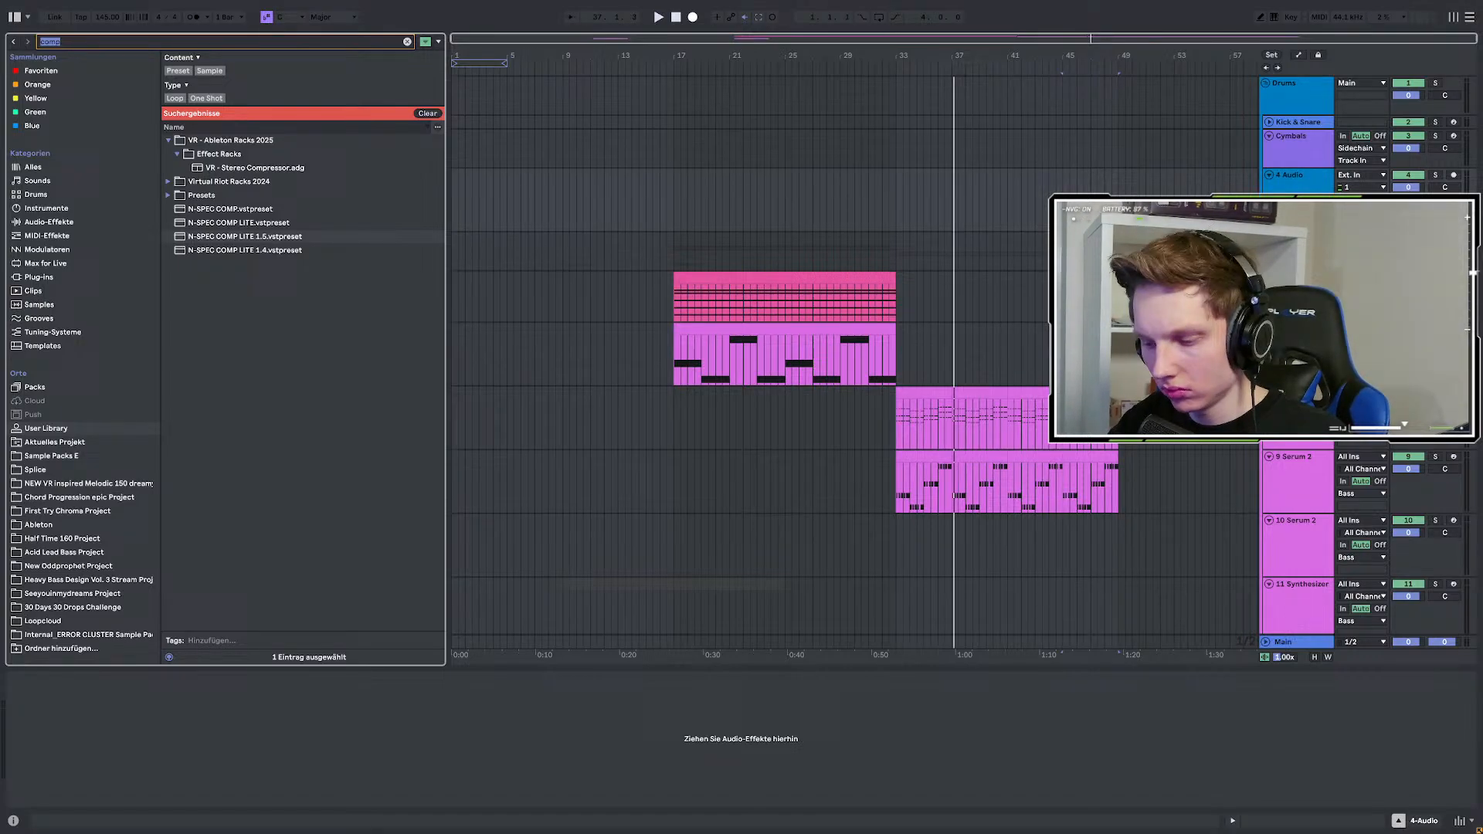
type("kcik")
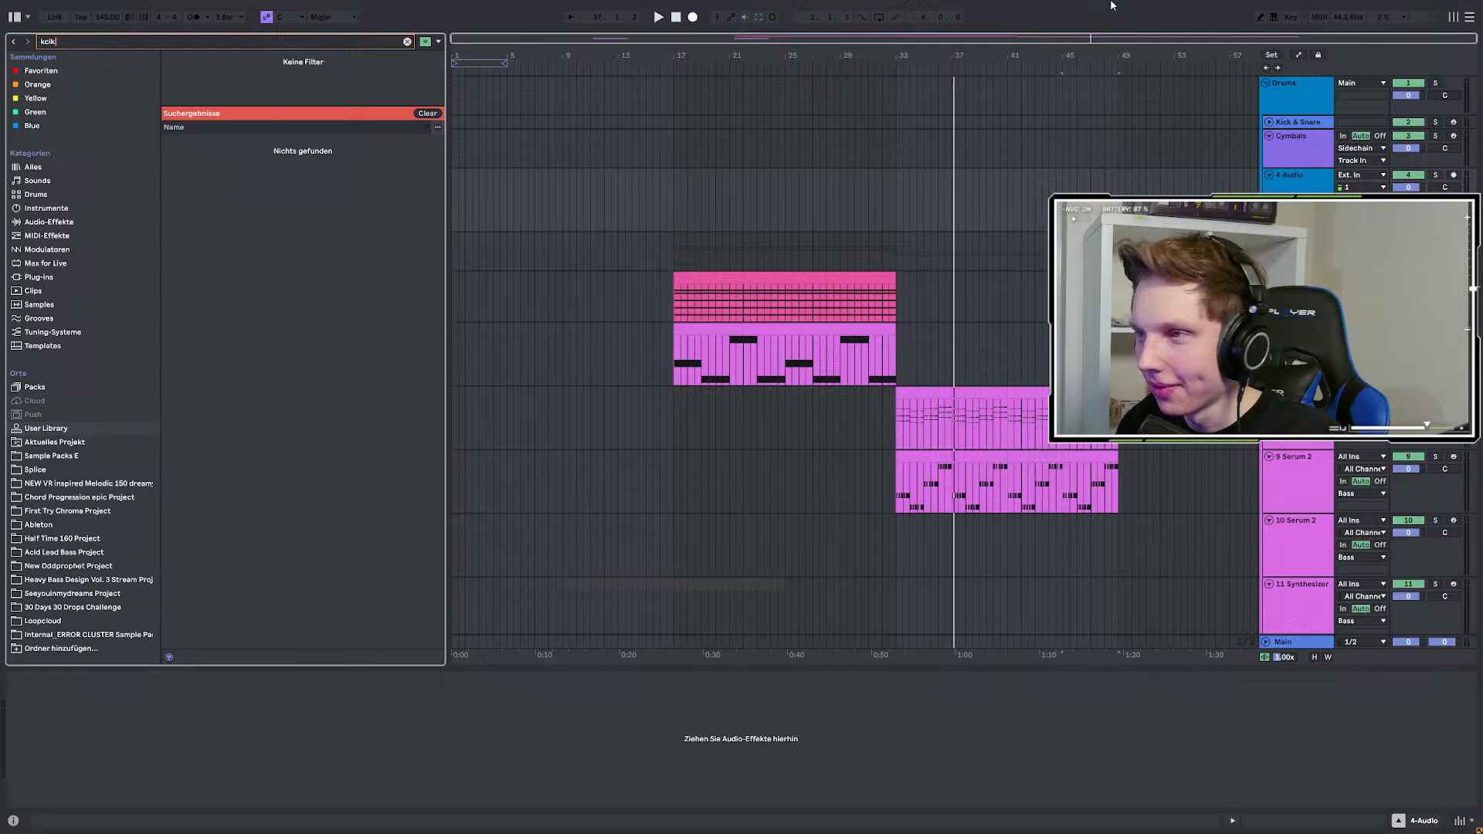
left_click(217, 278)
key("space")
left_click(895, 424)
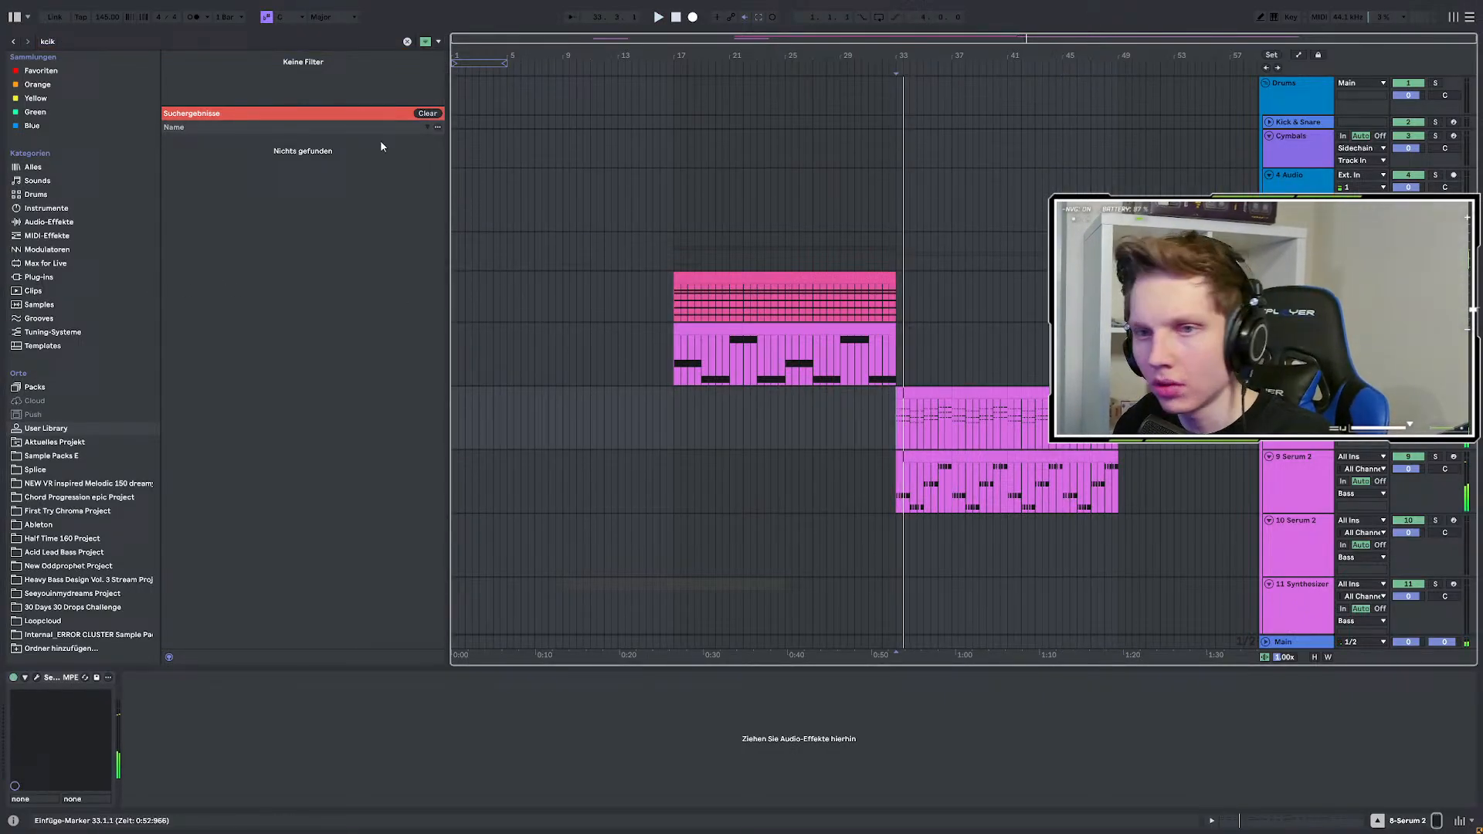
Search the Sample Packs E folder for "kick" and expand the Nasko folder in the results.
left_click(67, 40)
type("kick")
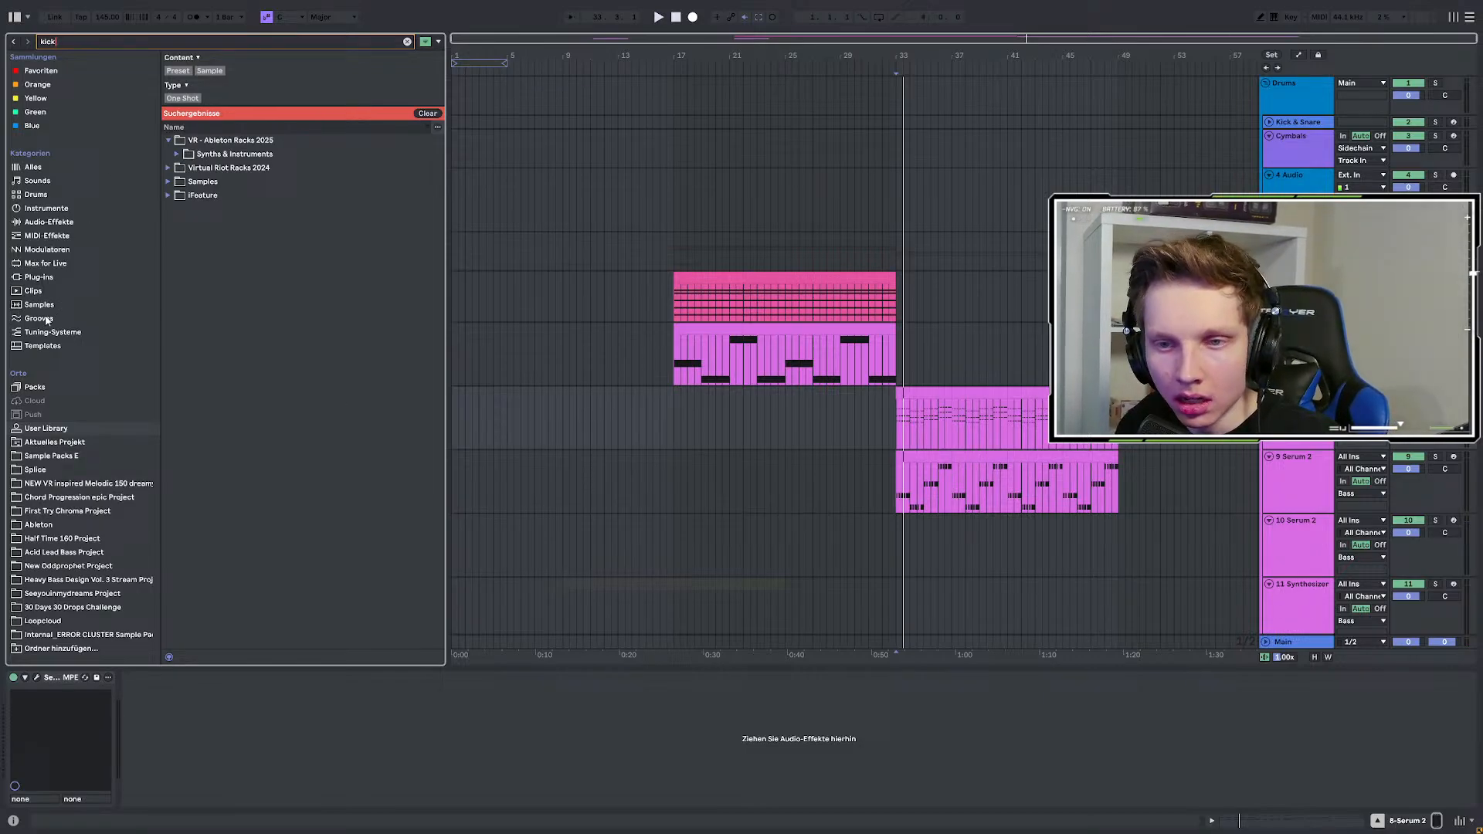
left_click(50, 457)
scroll(284, 388, "down", 10)
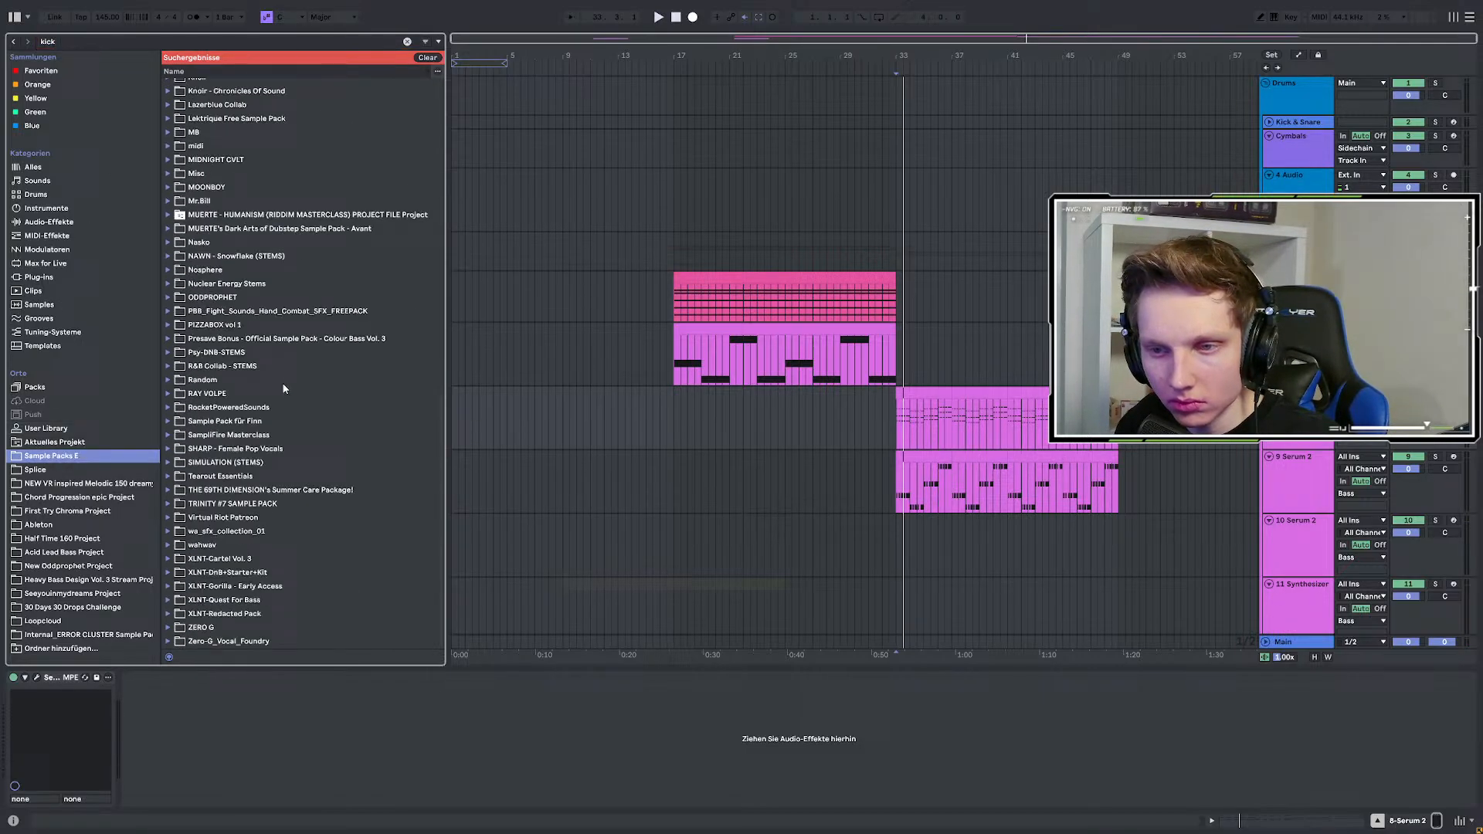
scroll(232, 340, "up", 4)
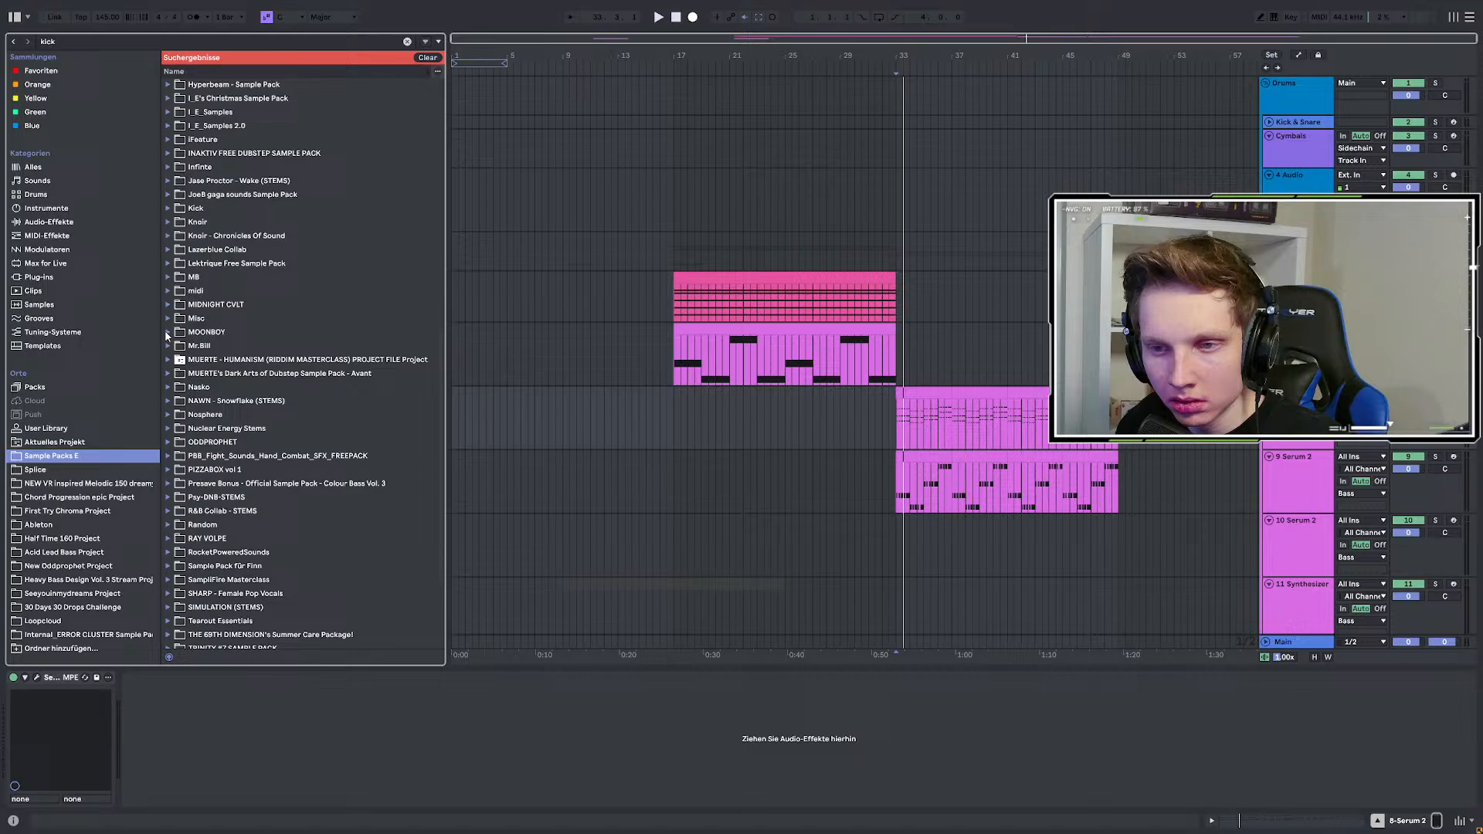
scroll(178, 355, "down", 2)
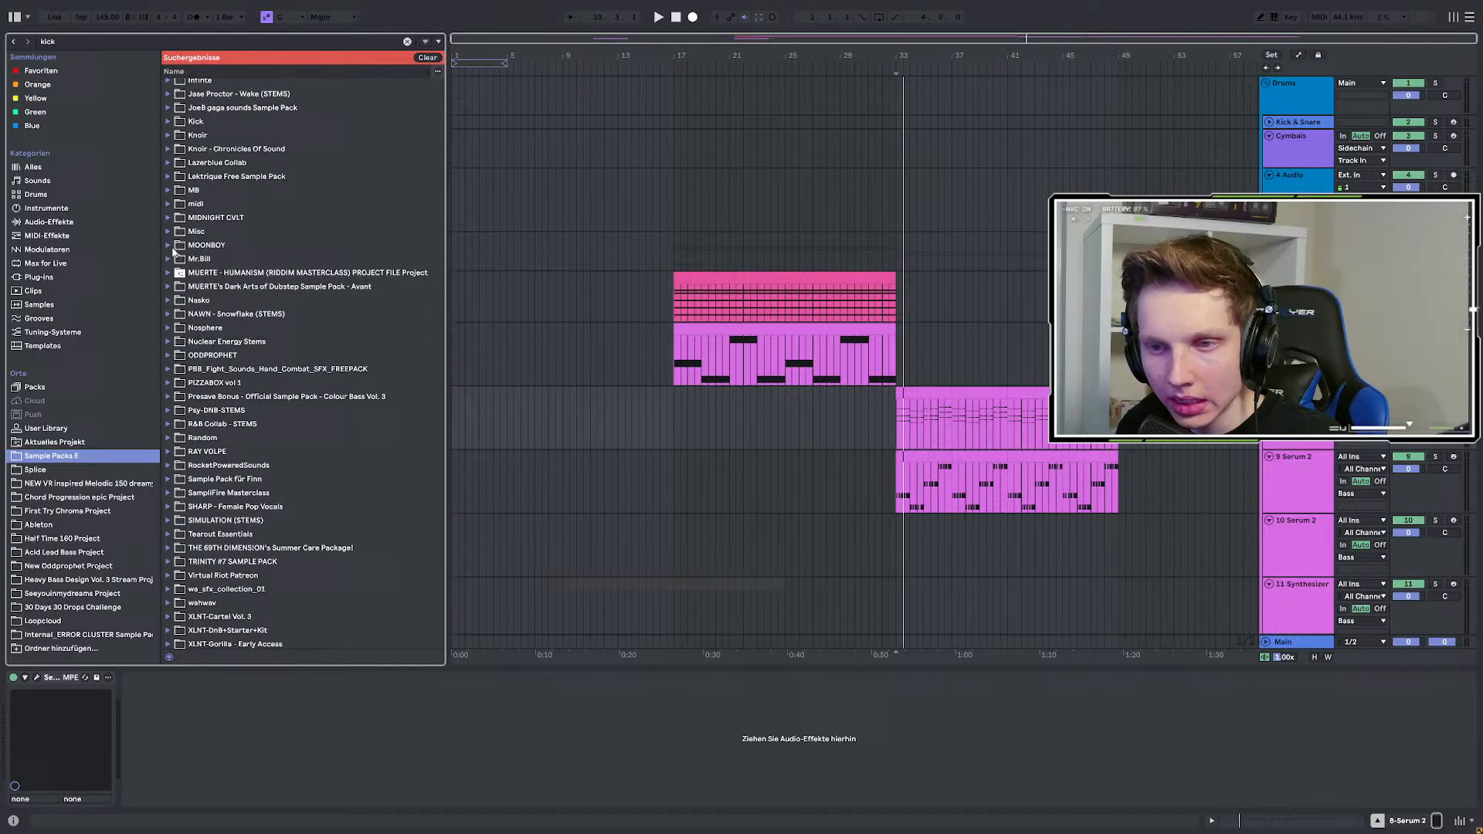
left_click(168, 301)
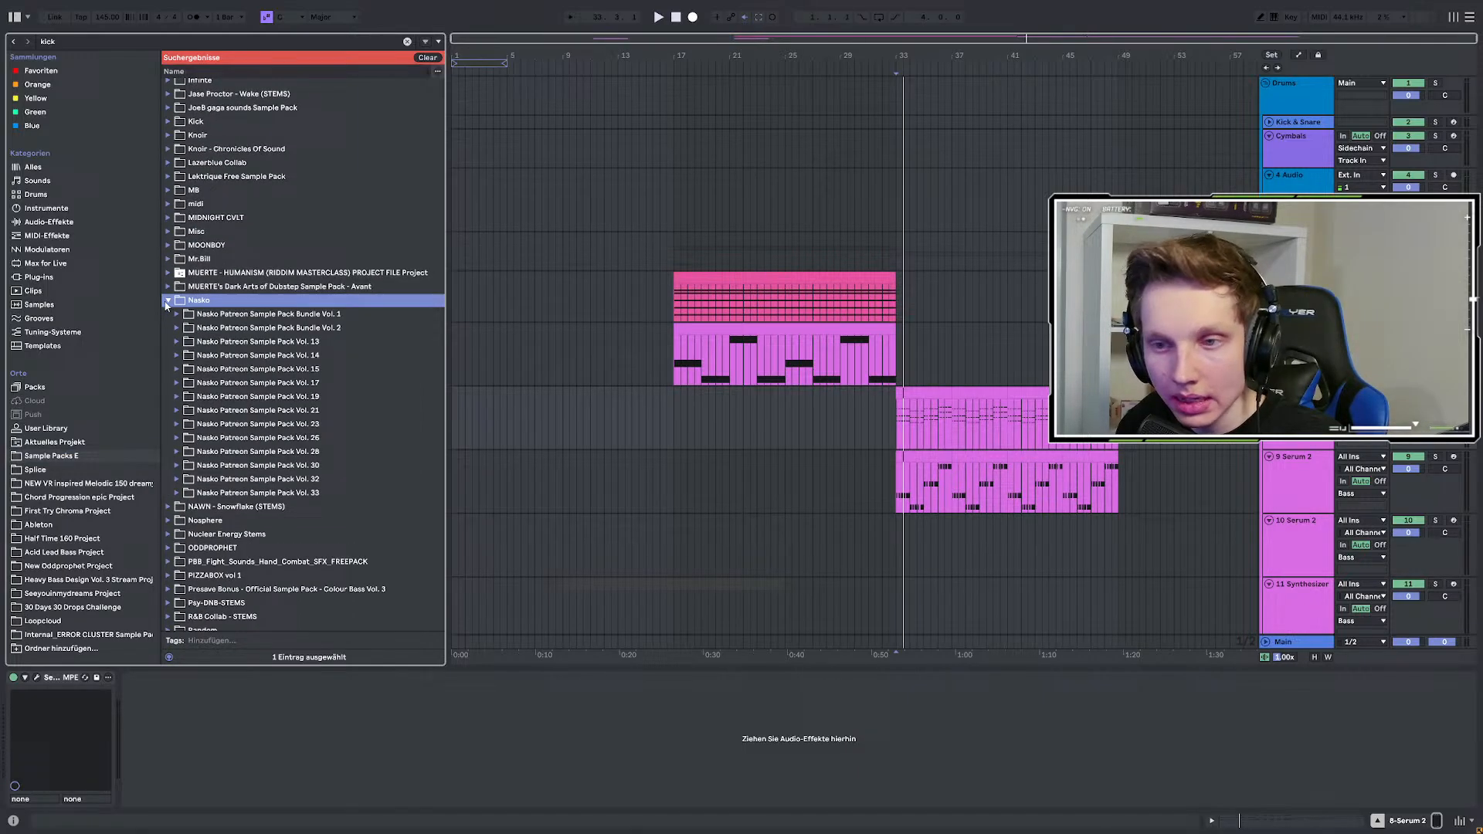
Audition N-Kick samples from Nasko Patreon Sample Pack Vol. 33 and Vol. 32.
left_click(178, 492)
left_click(213, 377)
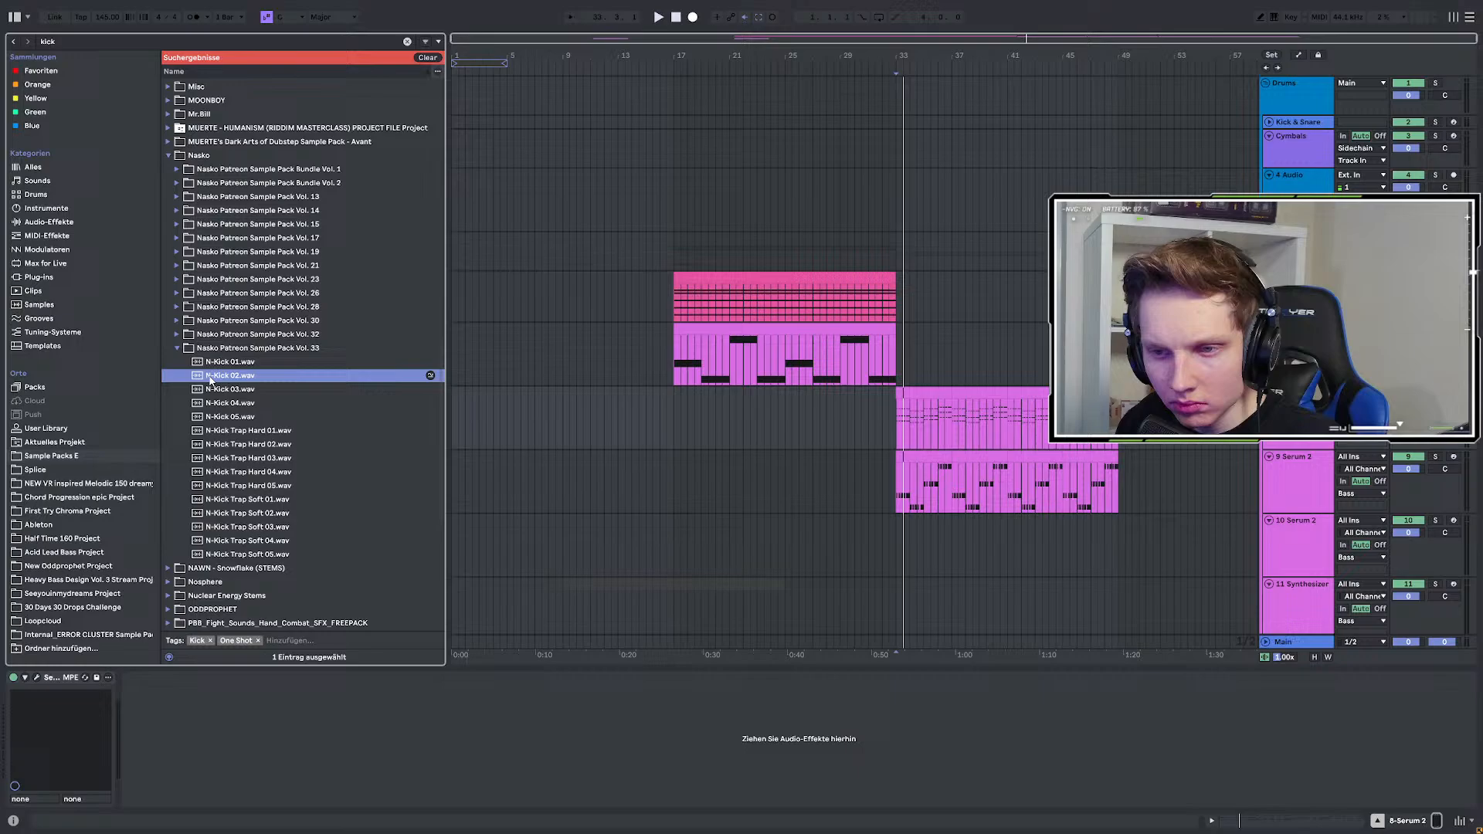
left_click(210, 363)
left_click(177, 333)
left_click(206, 389)
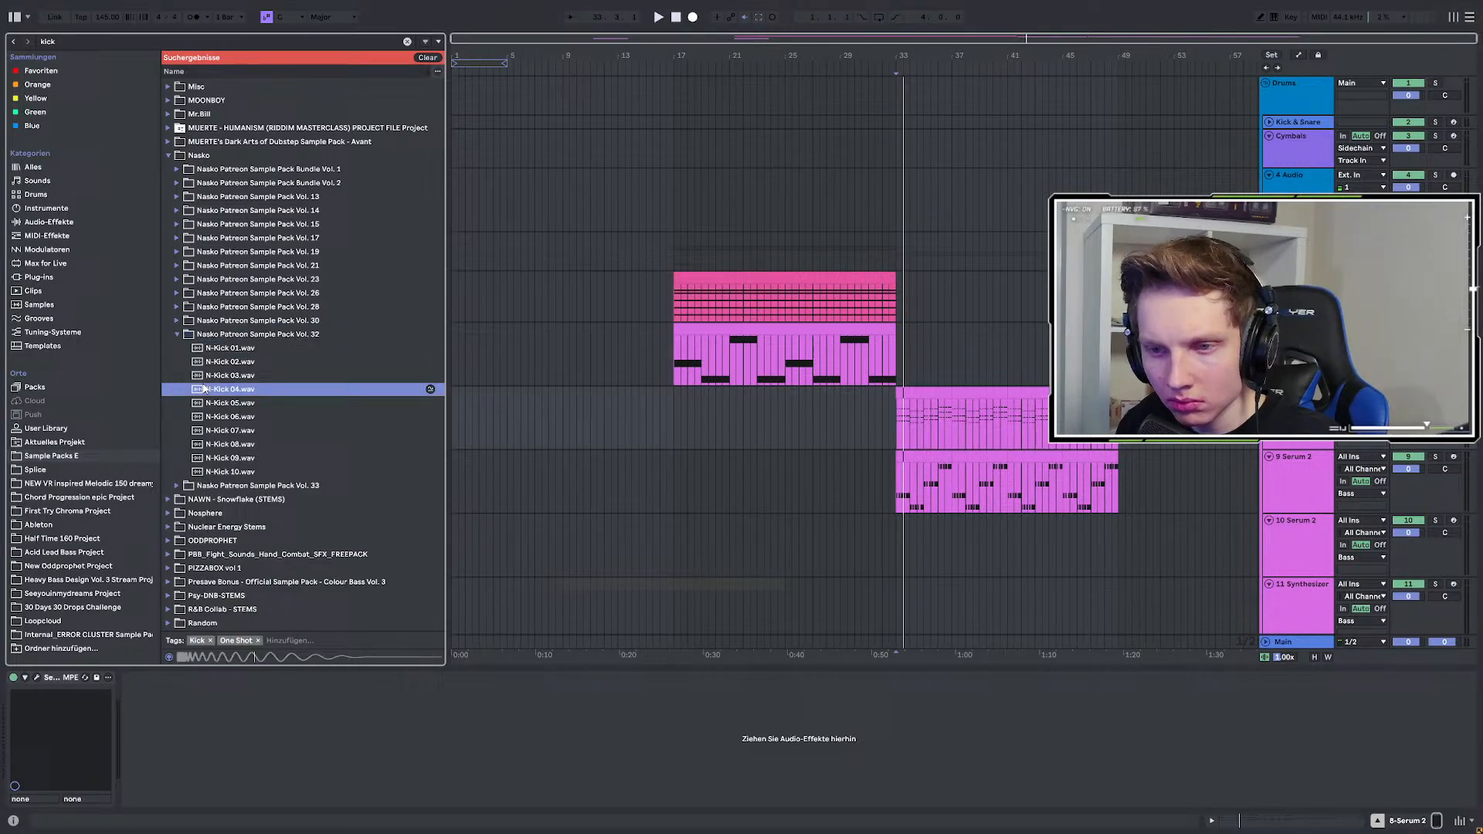
left_click(222, 360)
Audition the N-Kick Foley samples in Nasko Patreon Sample Pack Vol. 26.
left_click(183, 294)
left_click(207, 321)
left_click(218, 375)
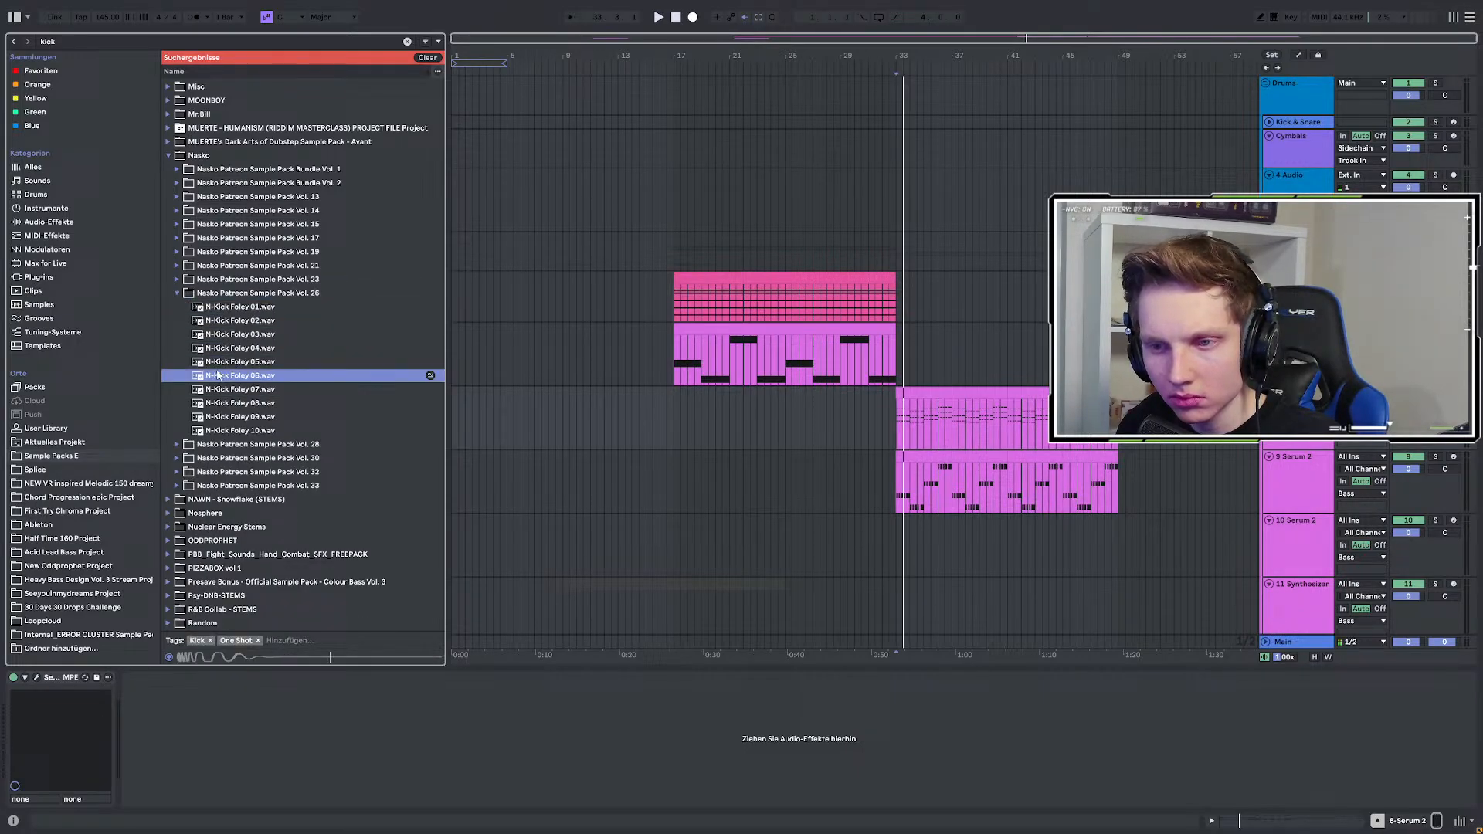
left_click(221, 334)
left_click(220, 322)
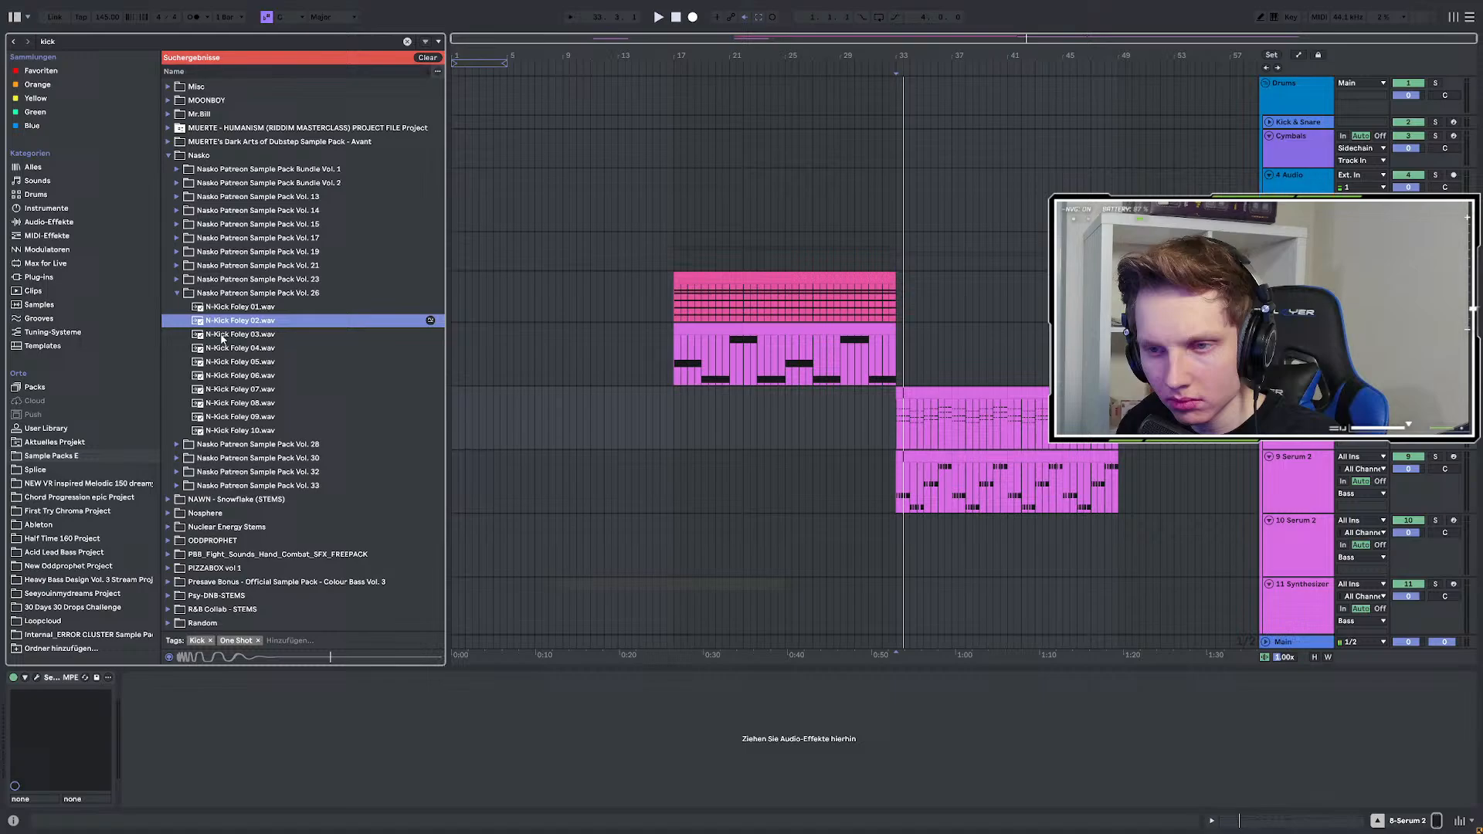
left_click(222, 308)
left_click(229, 402)
left_click(236, 430)
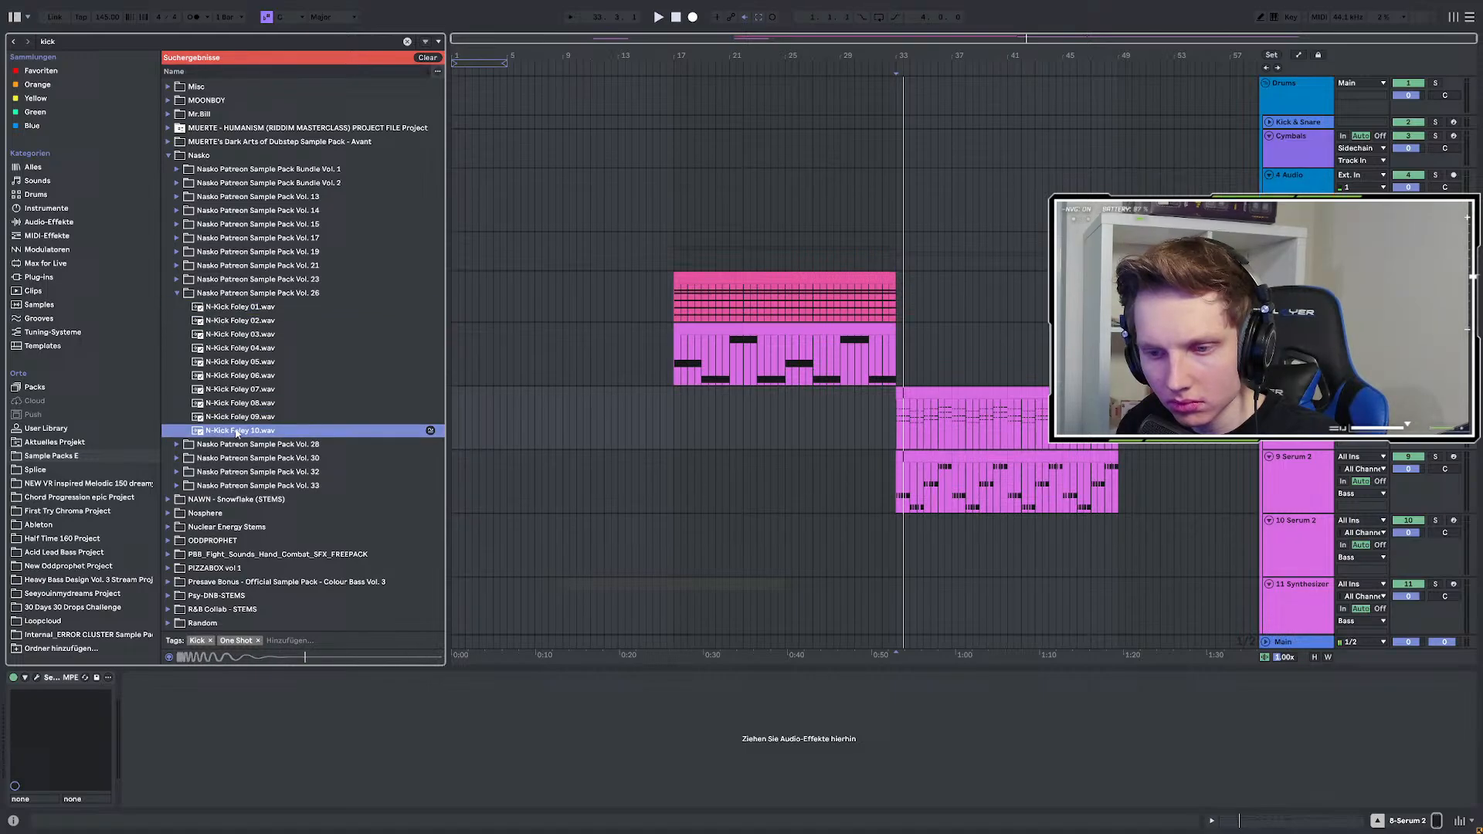
left_click(227, 405)
left_click(218, 362)
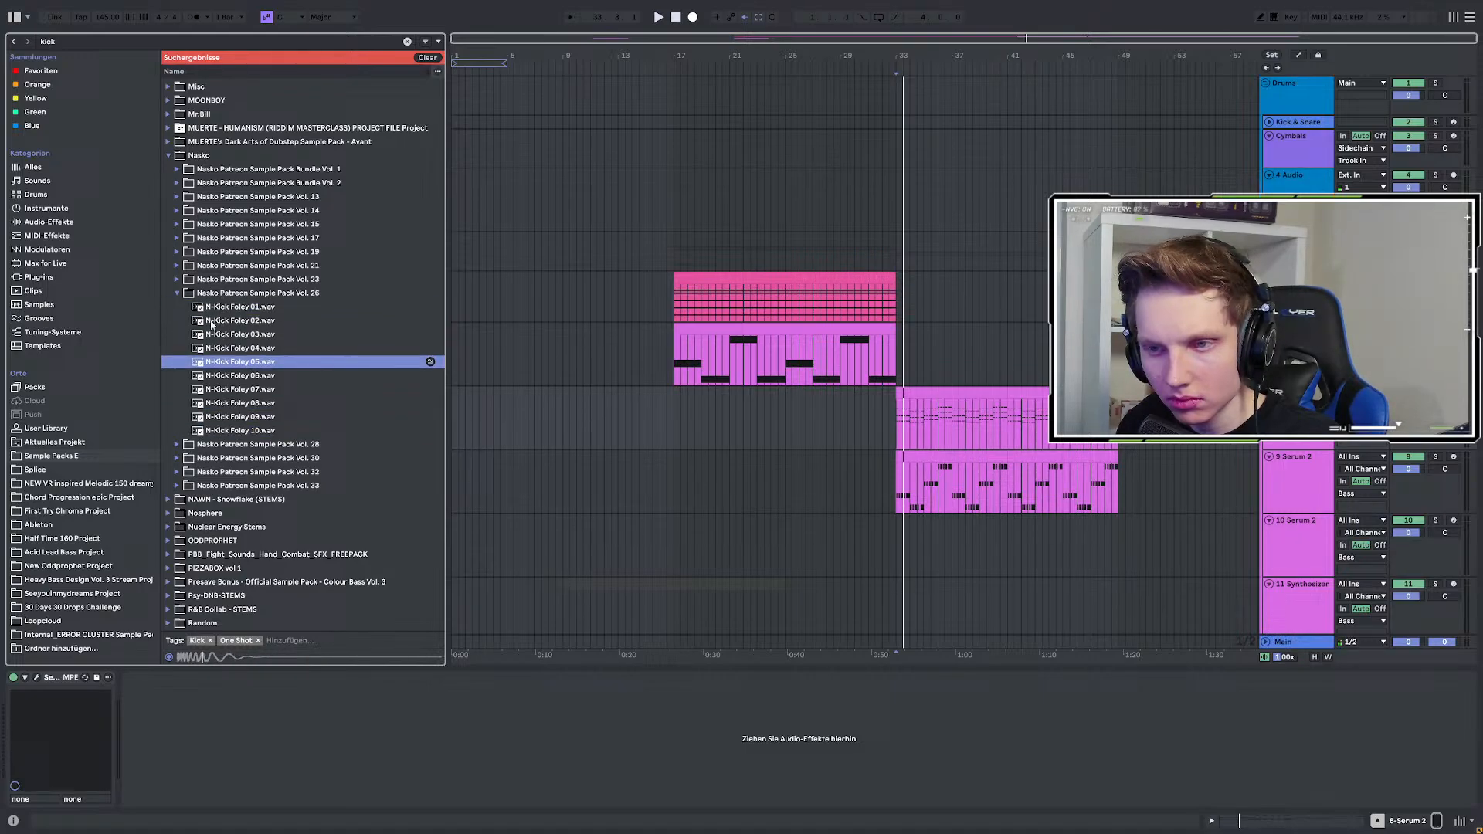
Search the sample packs for "soft" and audition the N-Kick Trap Soft samples in Nasko Vol. 33.
key("ctrl+f")
type("sof")
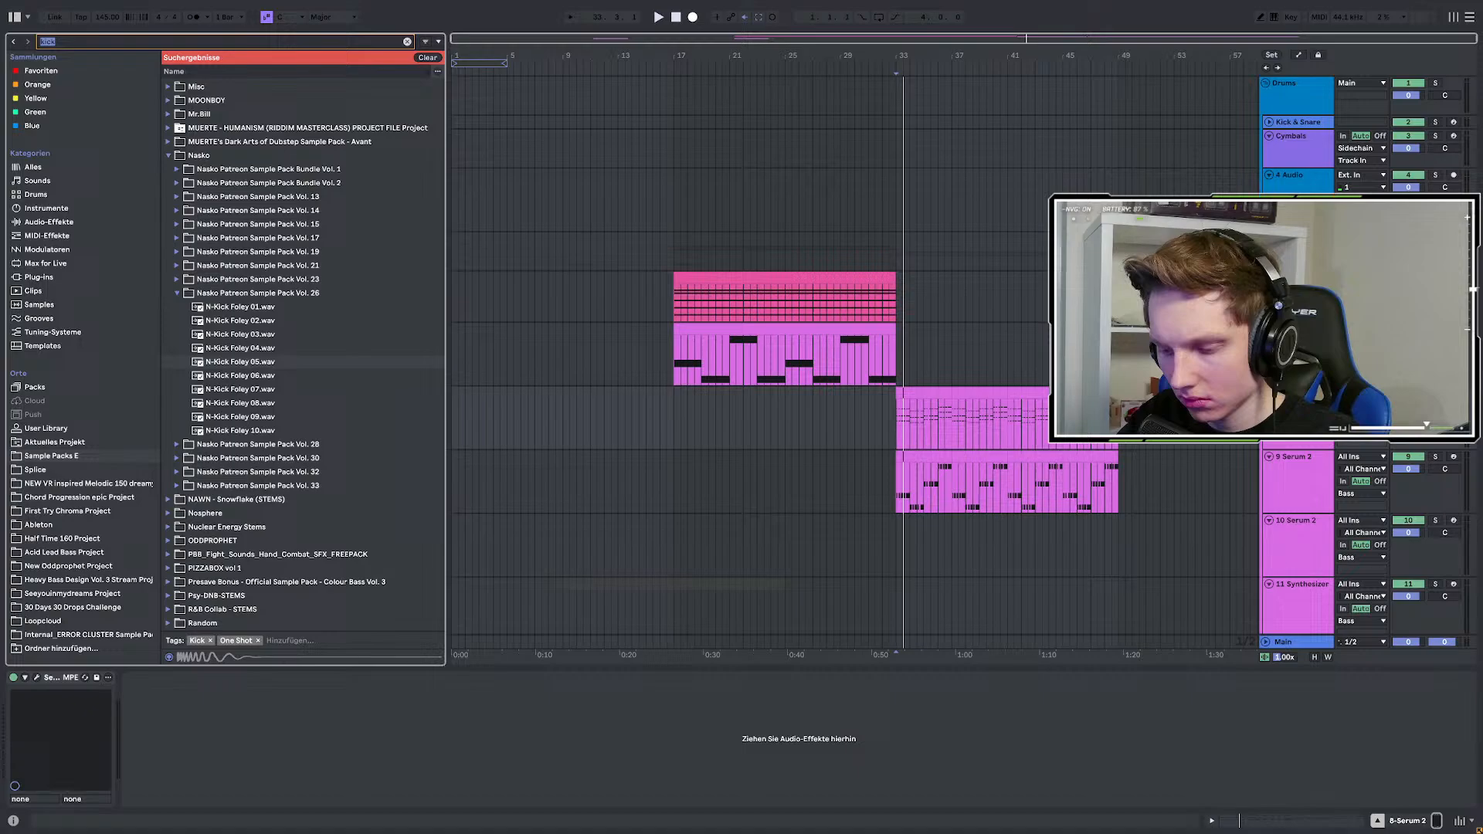
type("t")
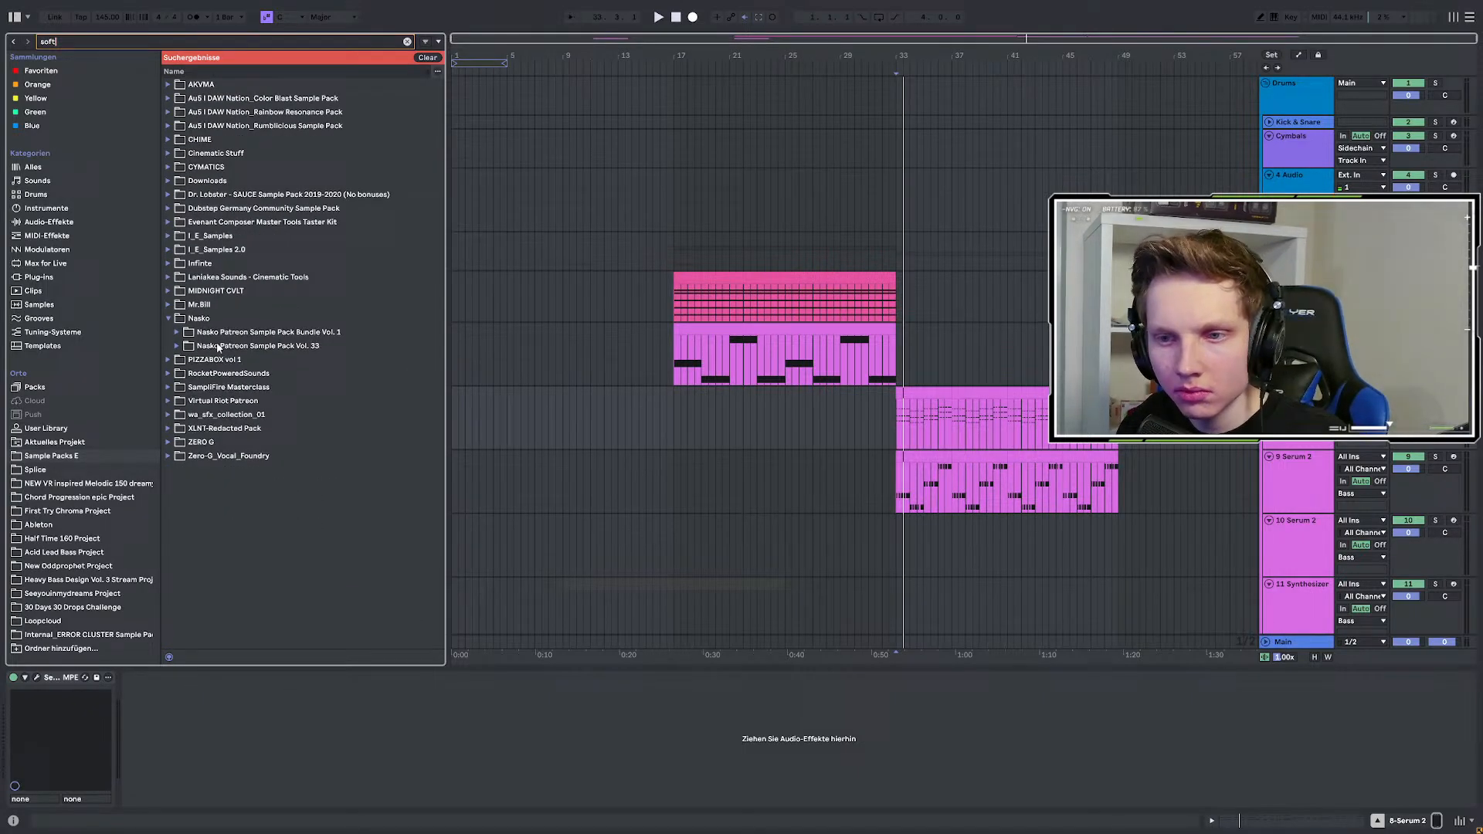
left_click(178, 347)
left_click(198, 376)
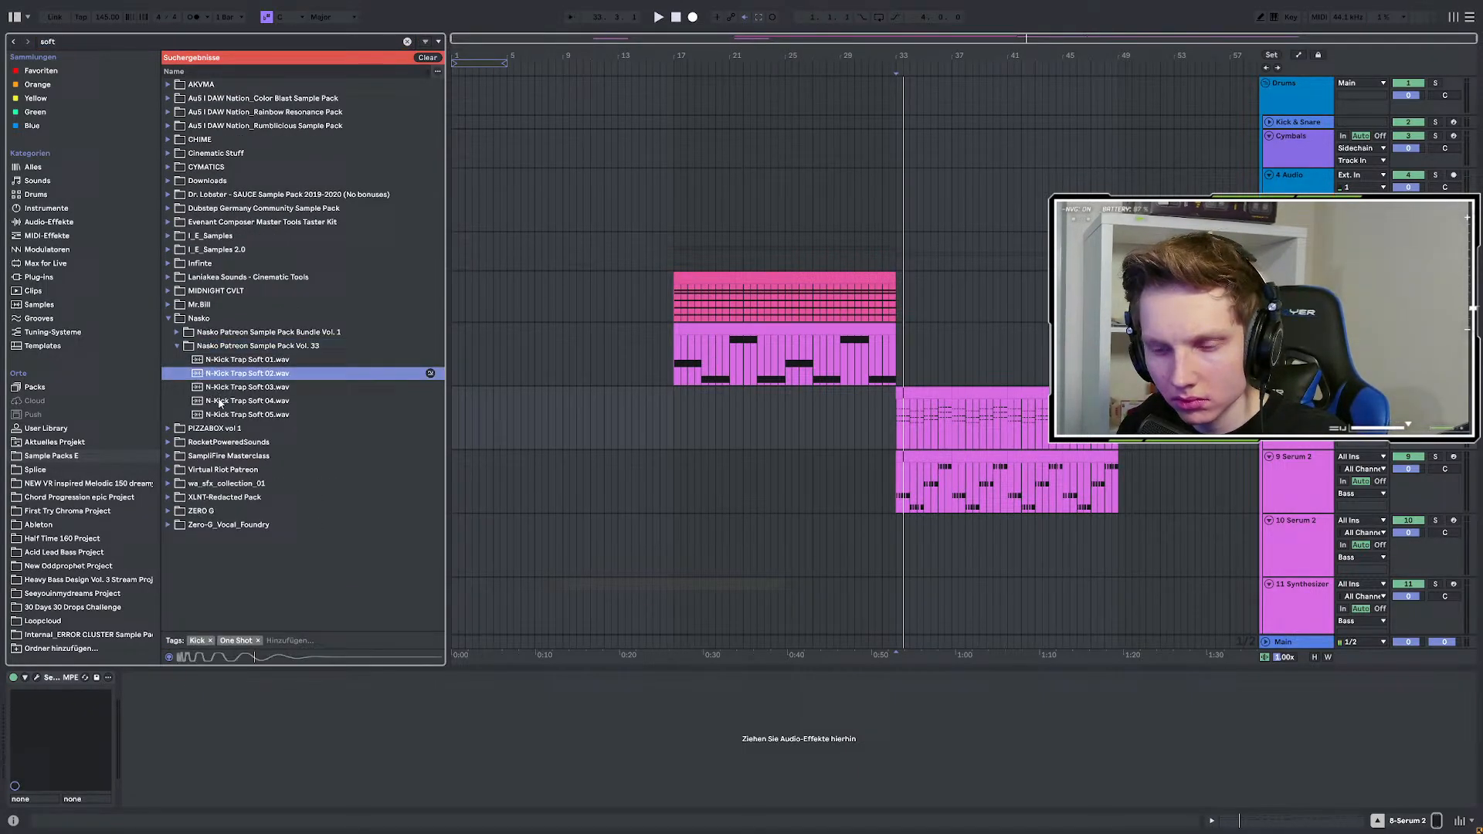
left_click(221, 401)
left_click(220, 416)
left_click(221, 401)
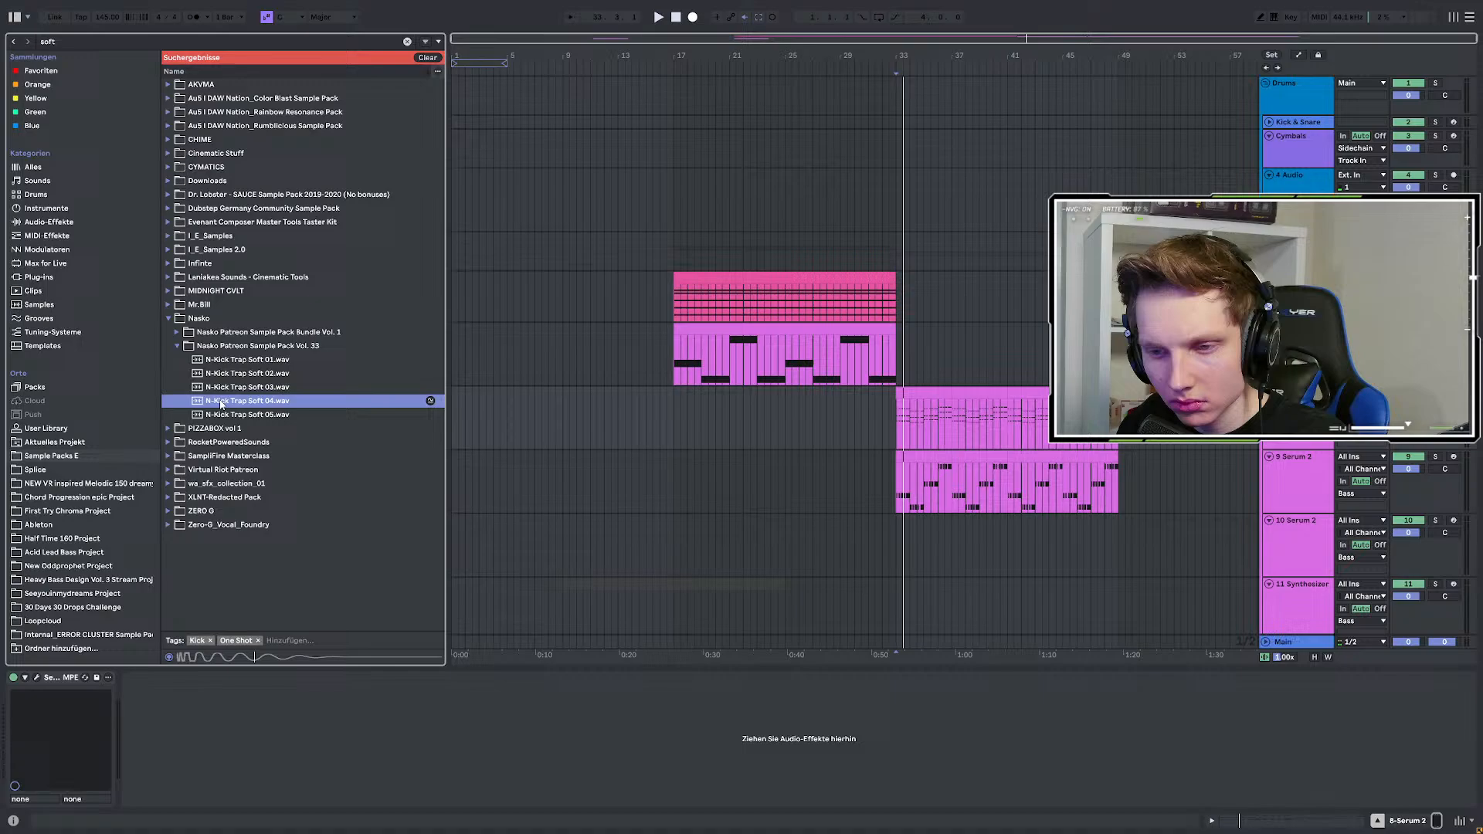
left_click(221, 415)
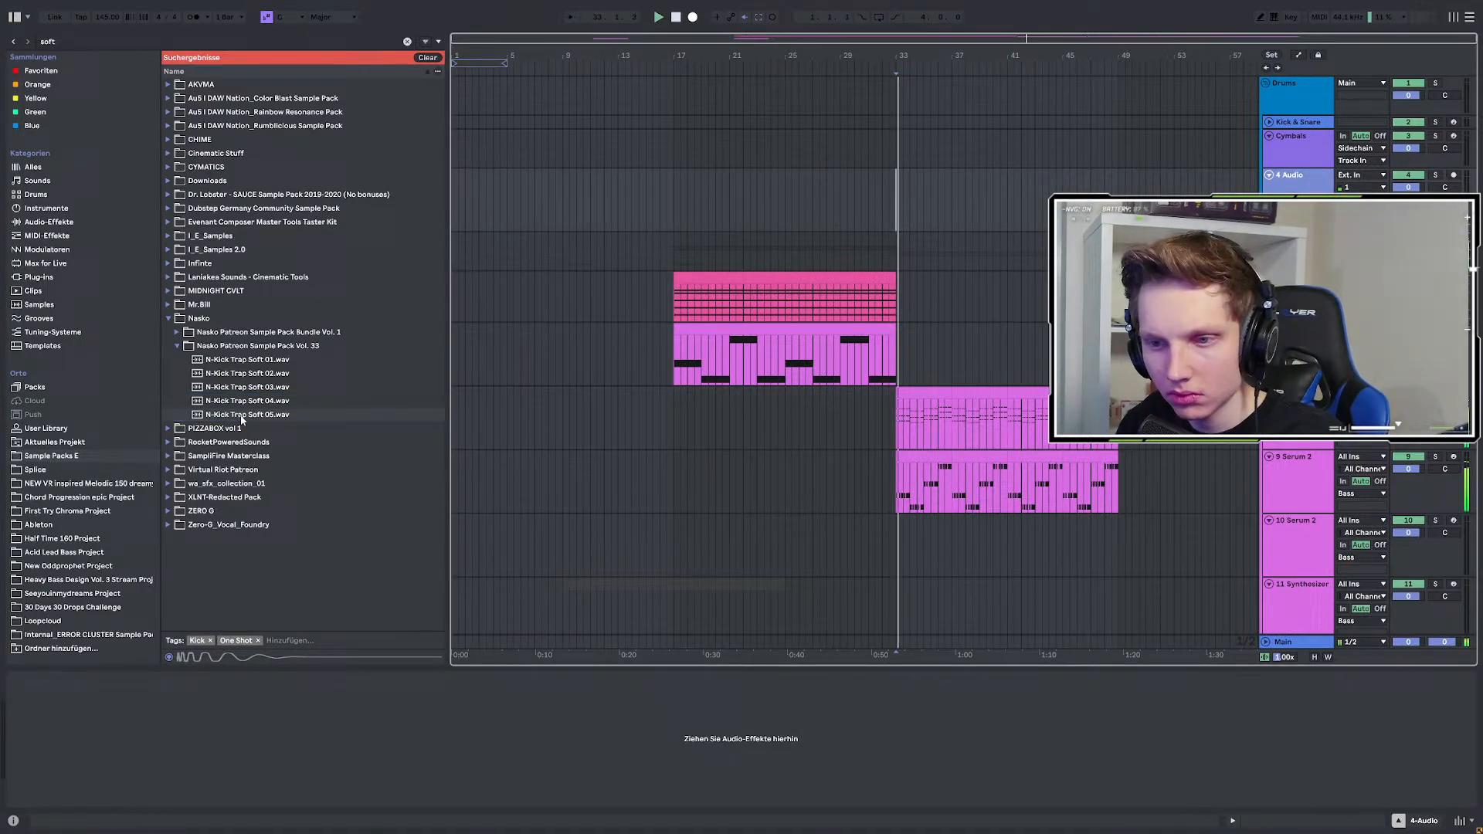
Place N-Kick Trap Soft 05.wav at bar 33 on the empty audio track and play the section.
left_click(891, 206)
left_click_drag(892, 206, 898, 207)
key("space")
scroll(925, 225, "up", 5)
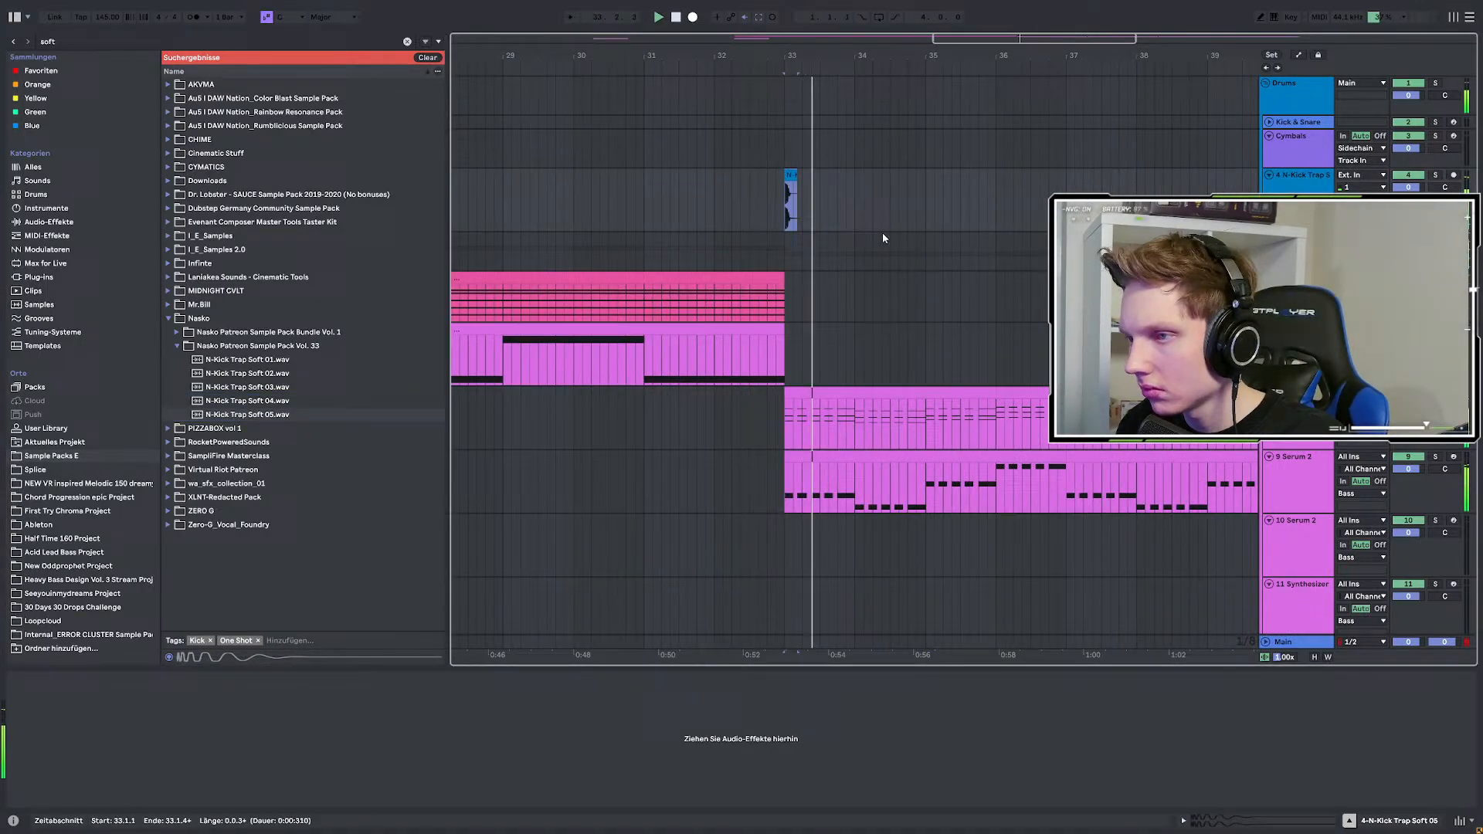
key("space")
key("space")
Insert a new audio track below the N-Kick Trap Soft track.
left_click(122, 42)
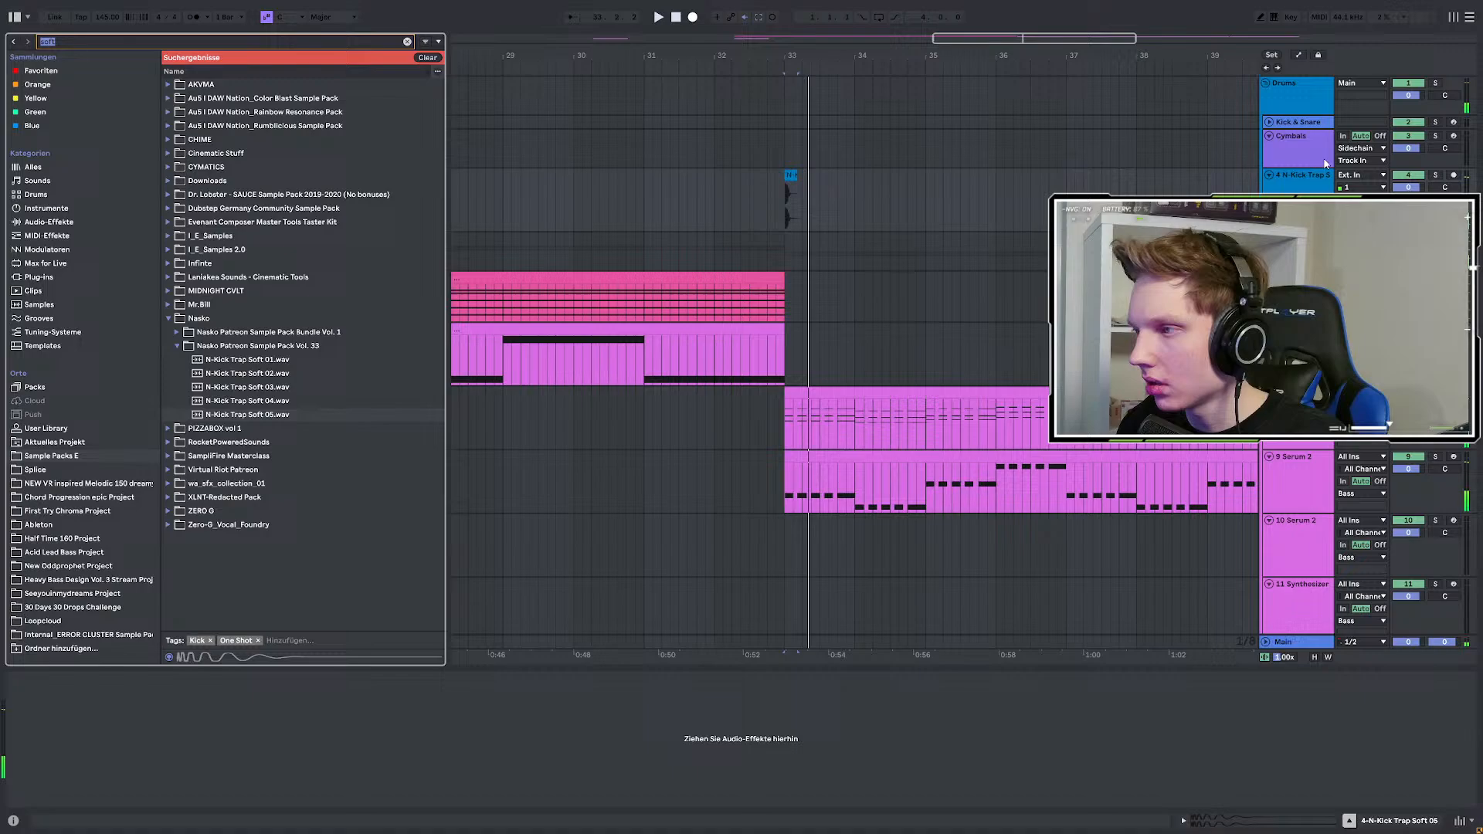
left_click(1302, 179)
key("ctrl+t")
Search the sample packs for "rim" and audition the N-Rim Snare Long samples in Nasko Vol. 32.
key("ctrl+f")
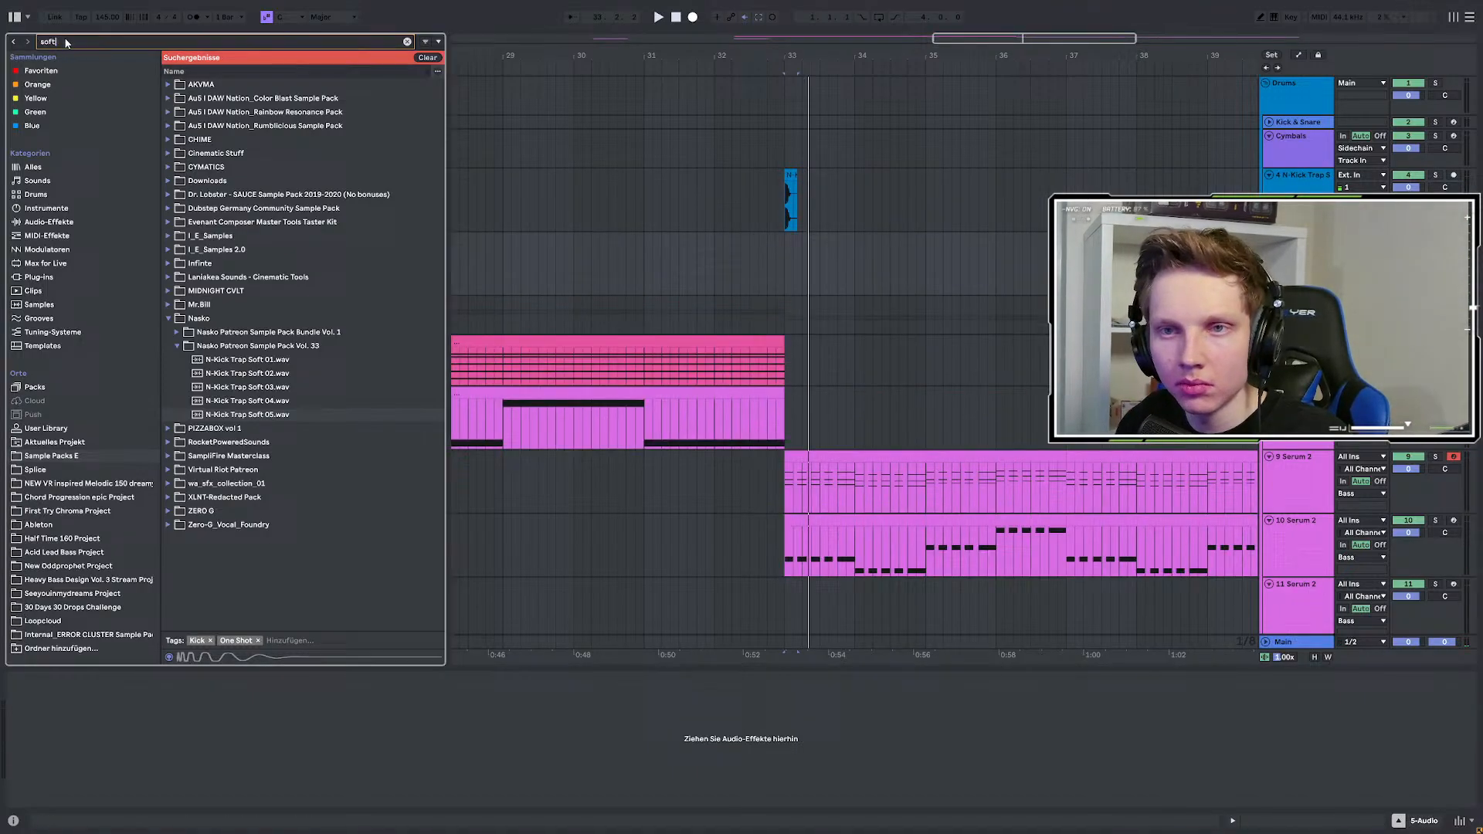
type("el")
key("BackSpace")
key("BackSpace")
type("rim")
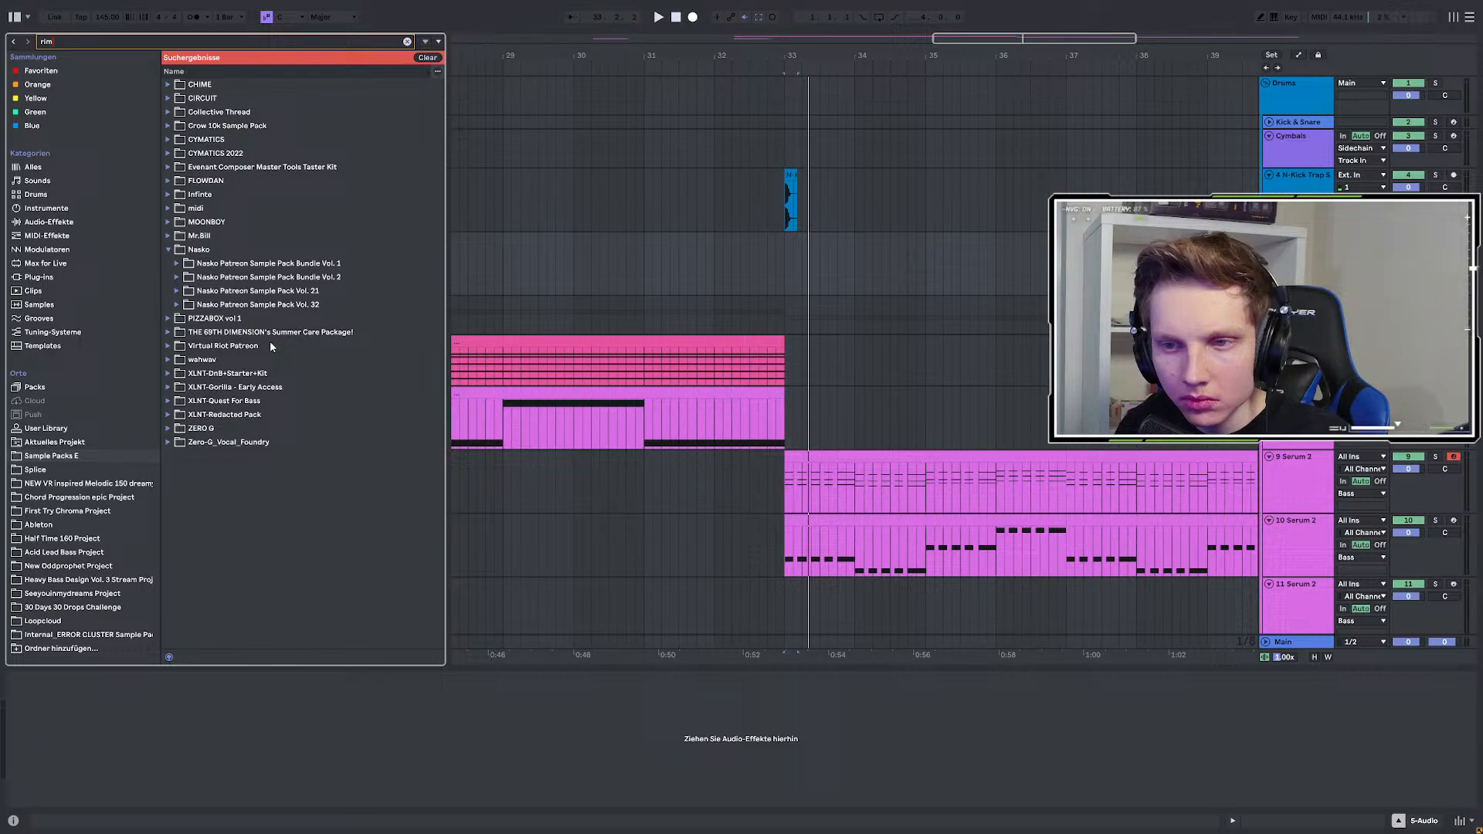
left_click(179, 306)
left_click(224, 333)
left_click(229, 347)
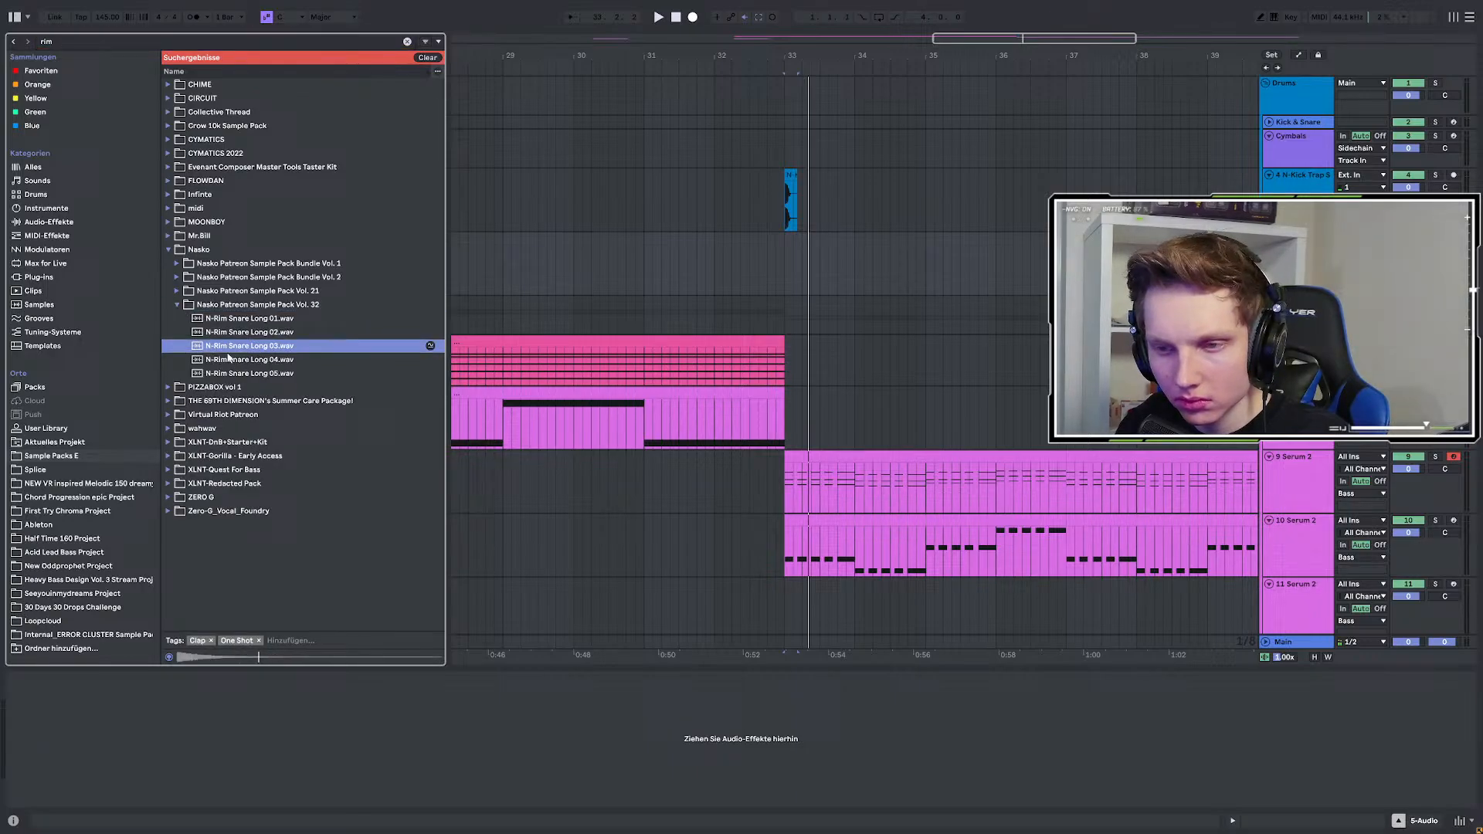
left_click(243, 375)
Audition the N-Rimshot Acoustic samples in Nasko Patreon Sample Pack Vol. 21.
left_click(176, 292)
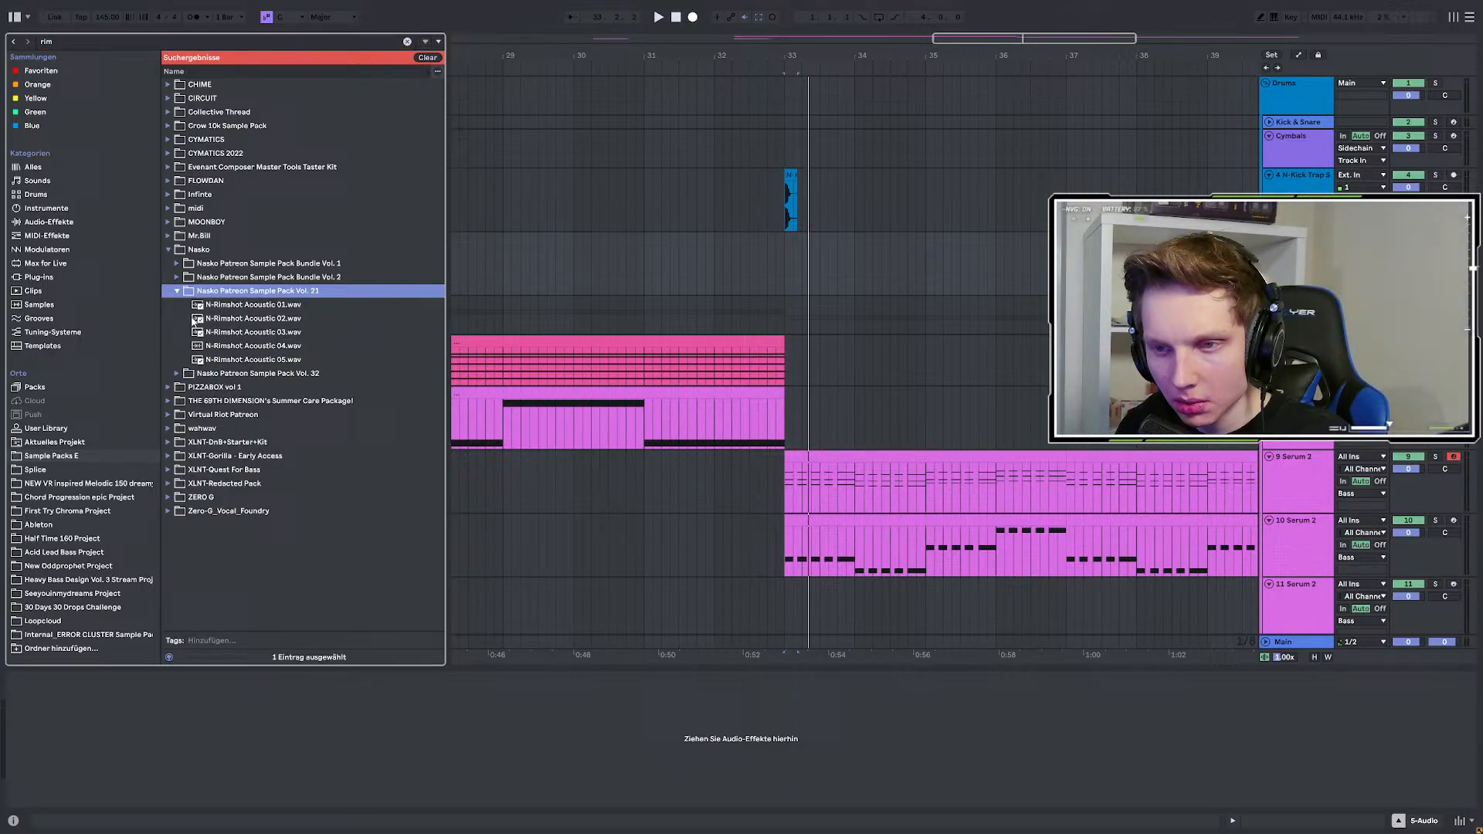
left_click(224, 318)
left_click(232, 346)
left_click(238, 360)
left_click(250, 307)
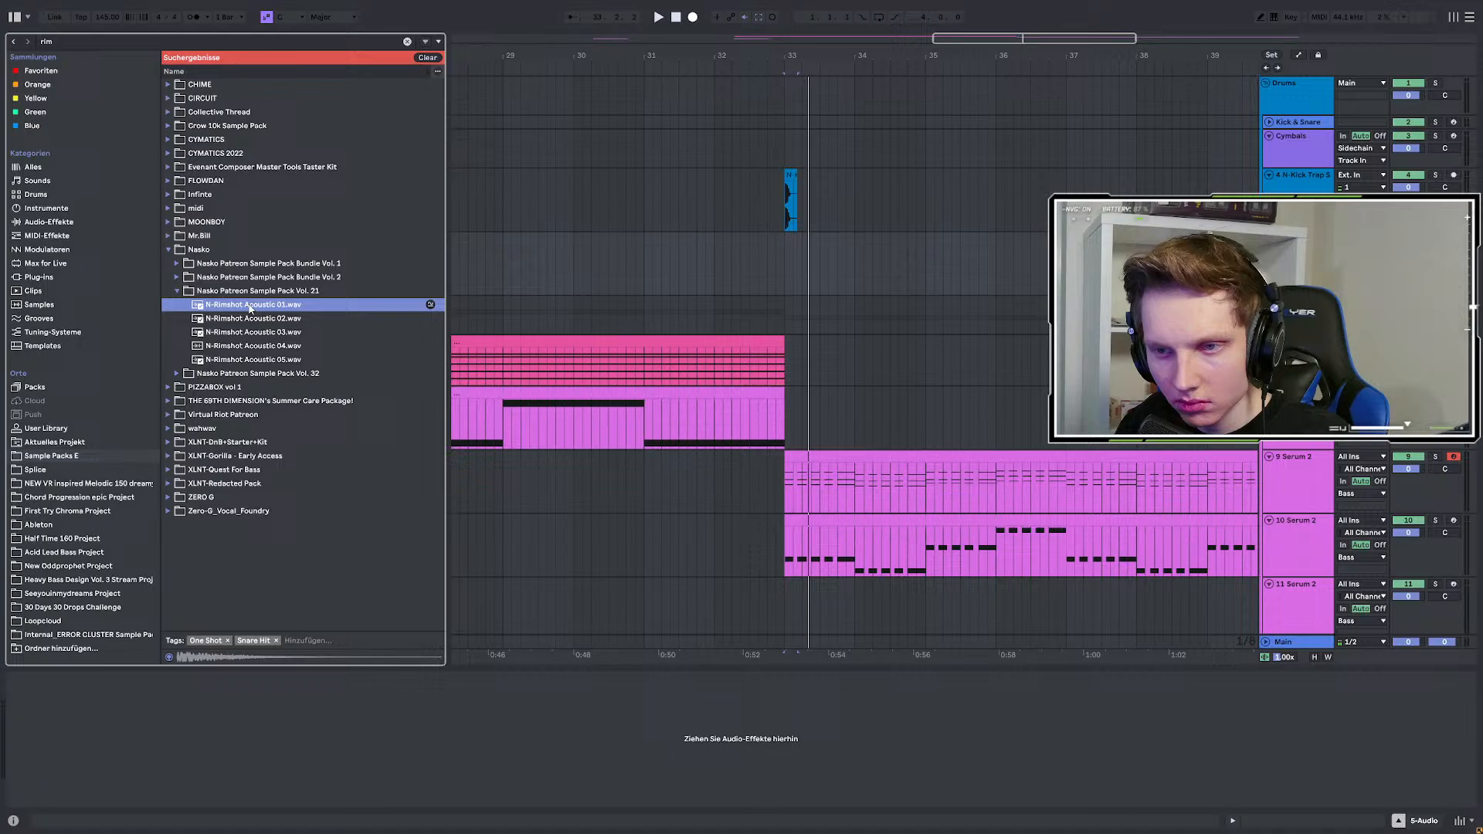
left_click(243, 318)
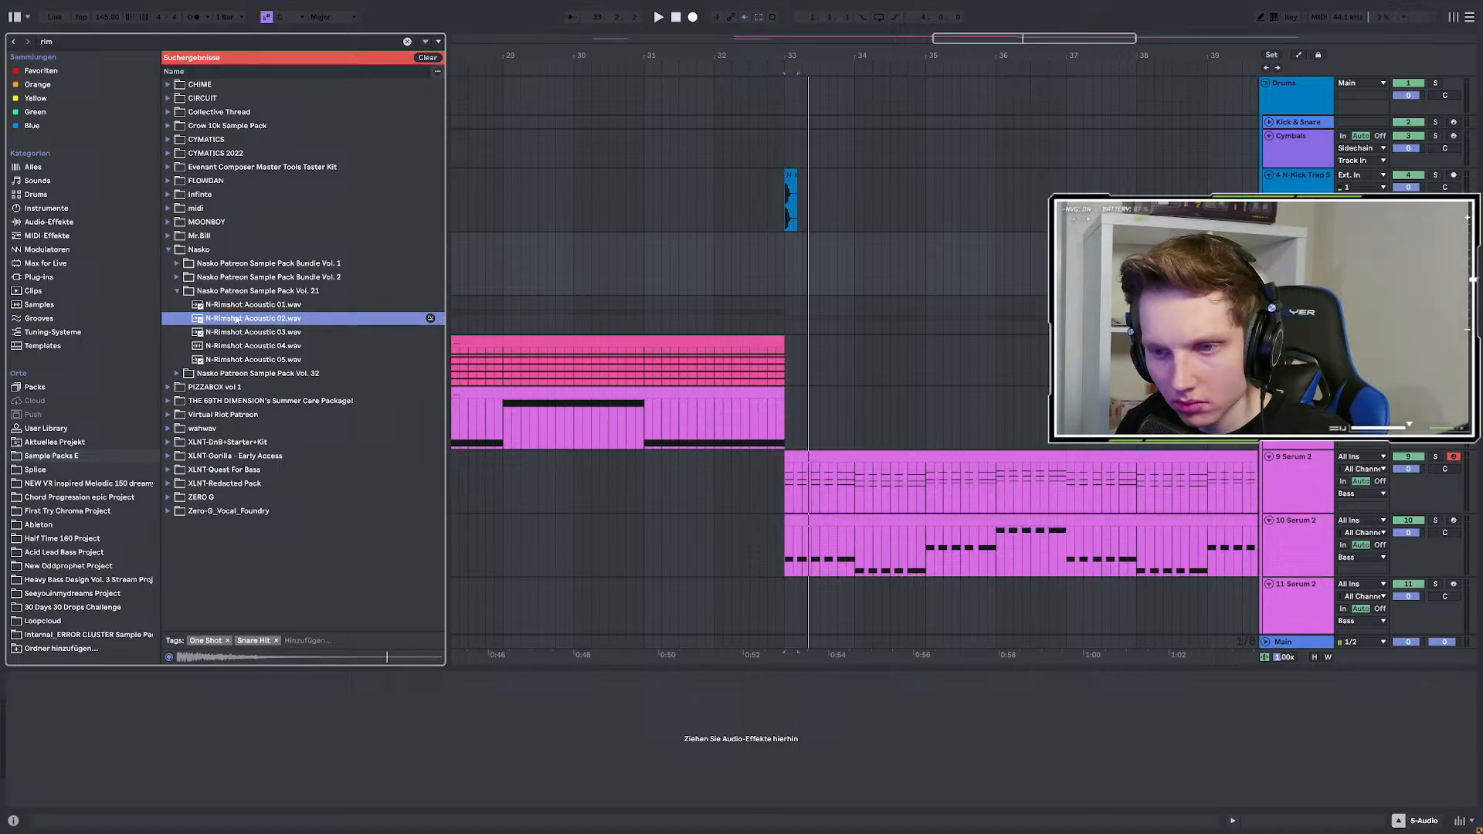
left_click(233, 308)
left_click(320, 320)
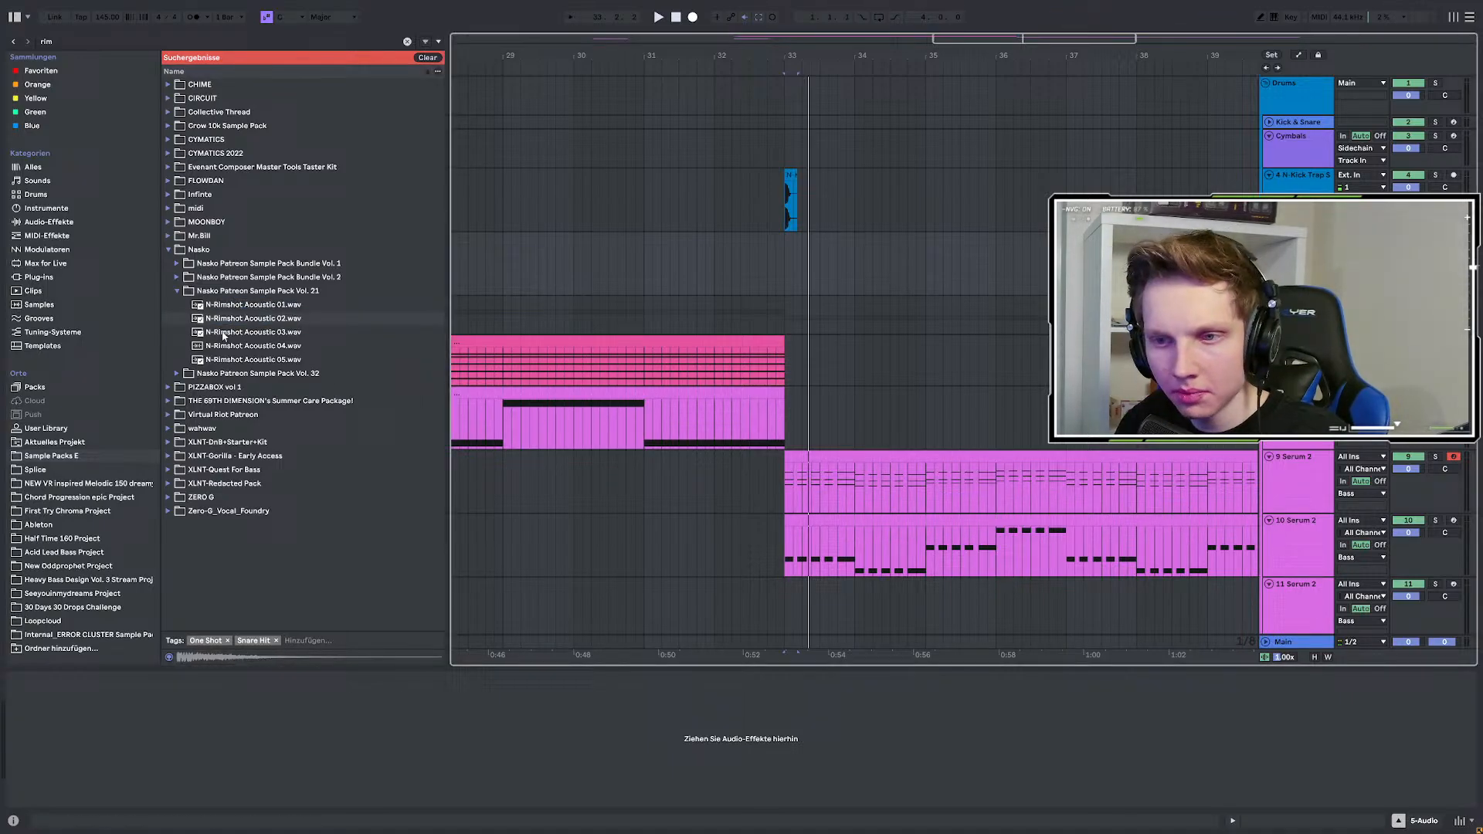
Place N-Rimshot Acoustic 02.wav in bar 33 on the new audio track and set the insert marker to 32.4.3.
left_click_drag(250, 318, 830, 248)
left_click(780, 245)
scroll(802, 258, "up", 3)
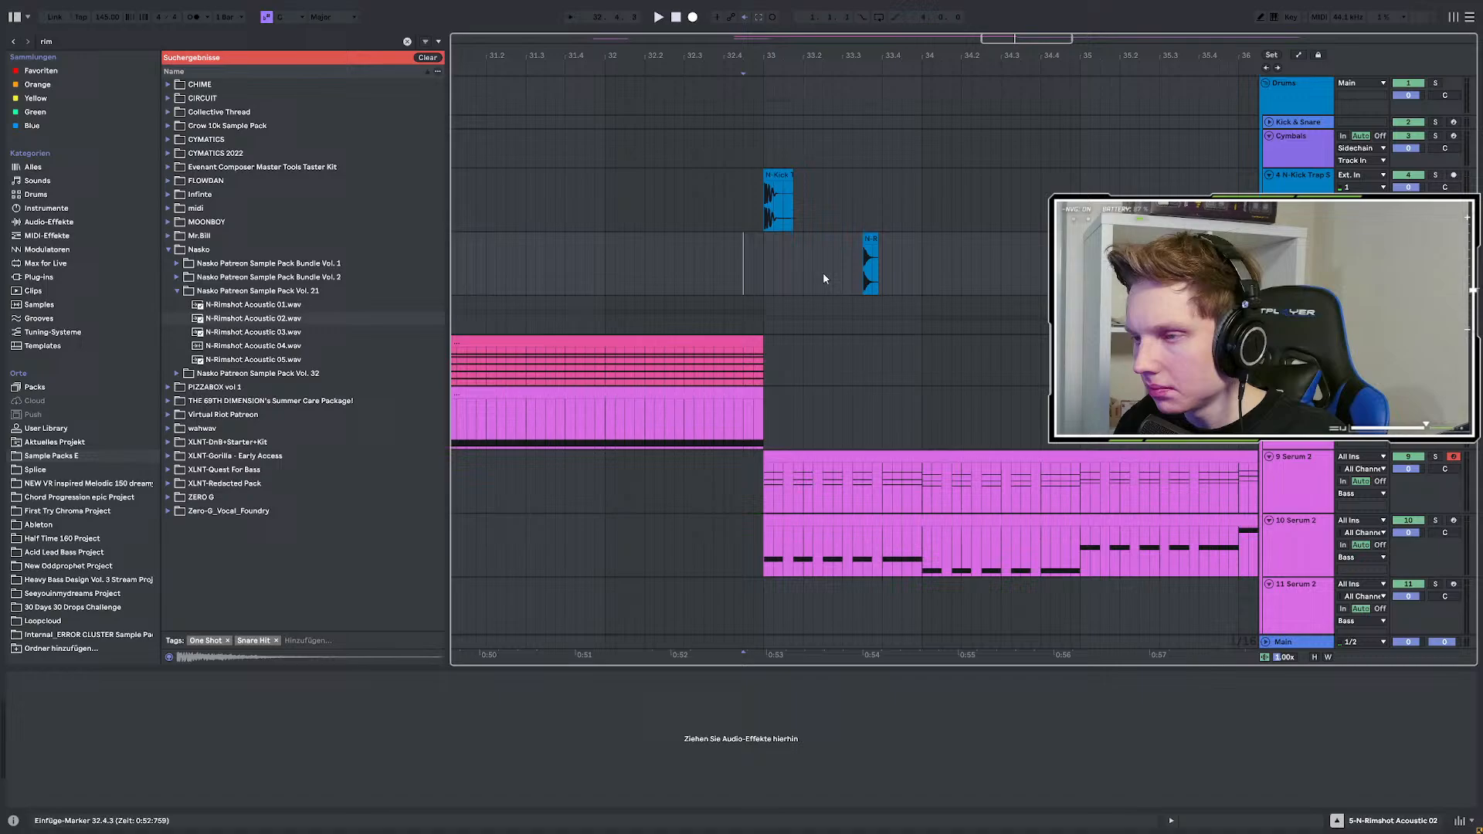
Solo the Drums group, play from just before bar 33, and move the rimshot clip to 33.2.3.
left_click(1313, 177)
left_click(1436, 84)
key("space")
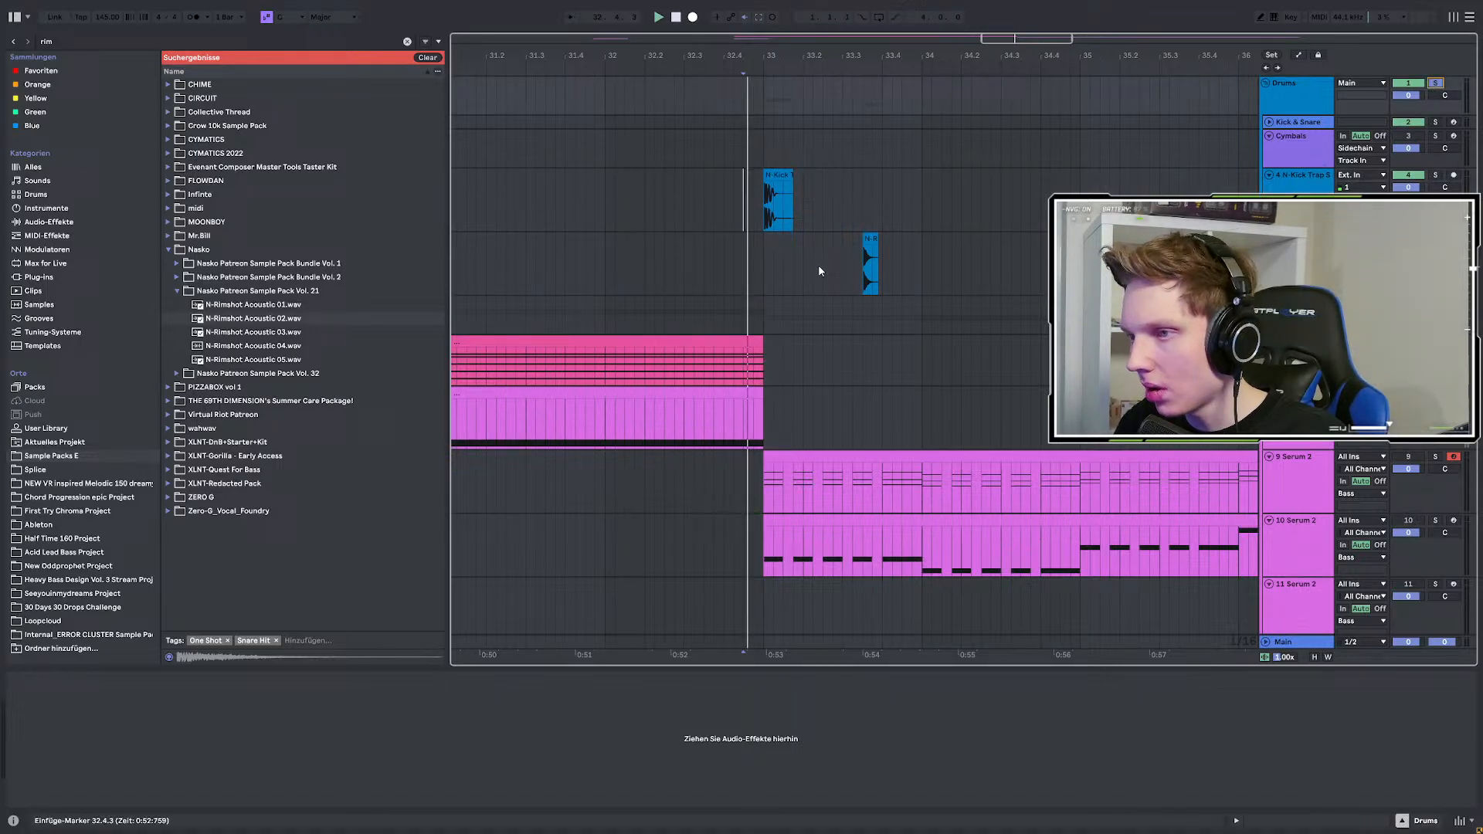
left_click_drag(858, 241, 841, 238)
scroll(831, 232, "up", 3)
Insert another audio track below the rimshot track and search the browser for "garage".
key("ctrl+t")
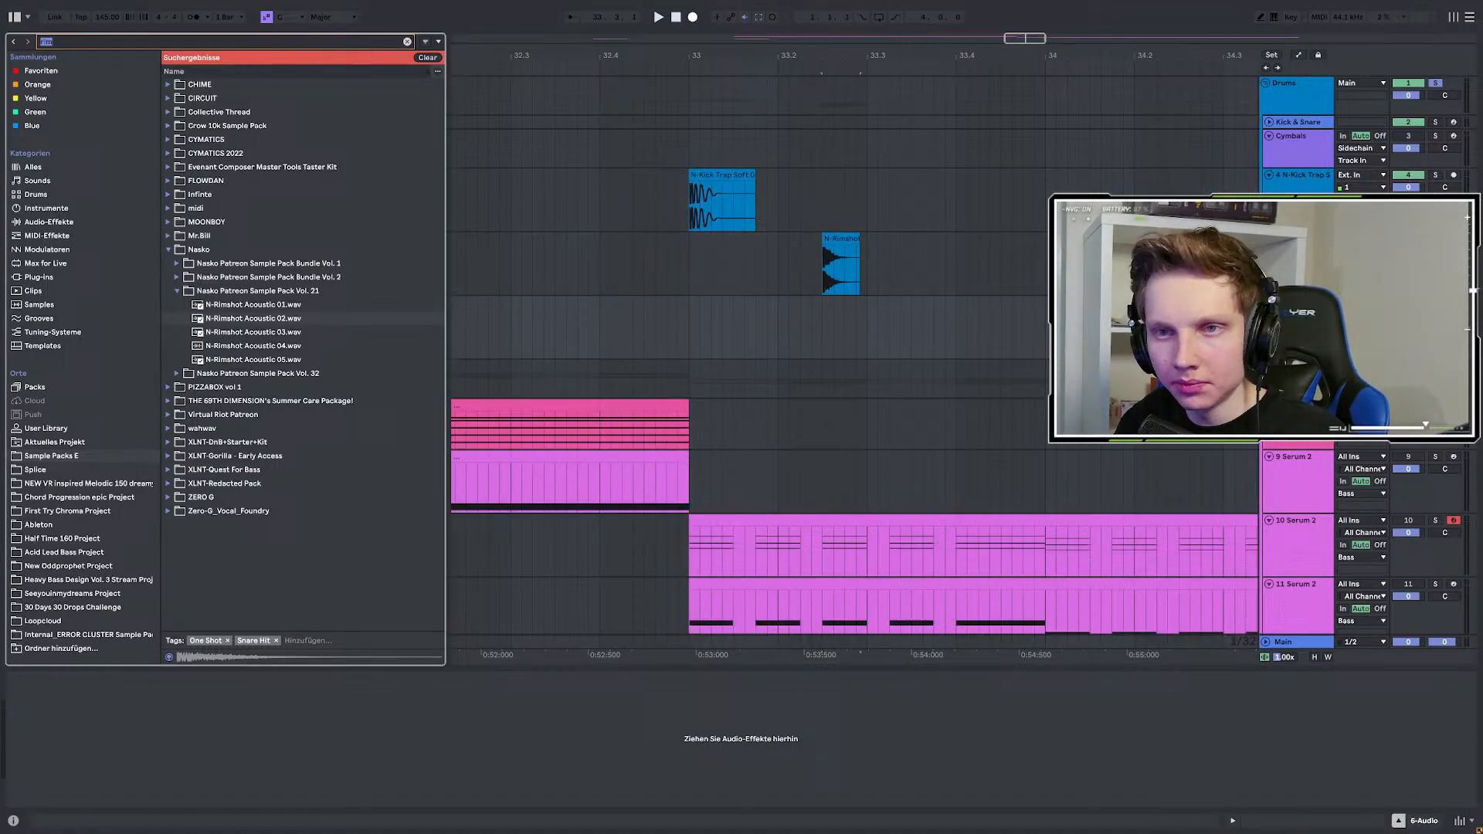
key("ctrl+f")
type("garage")
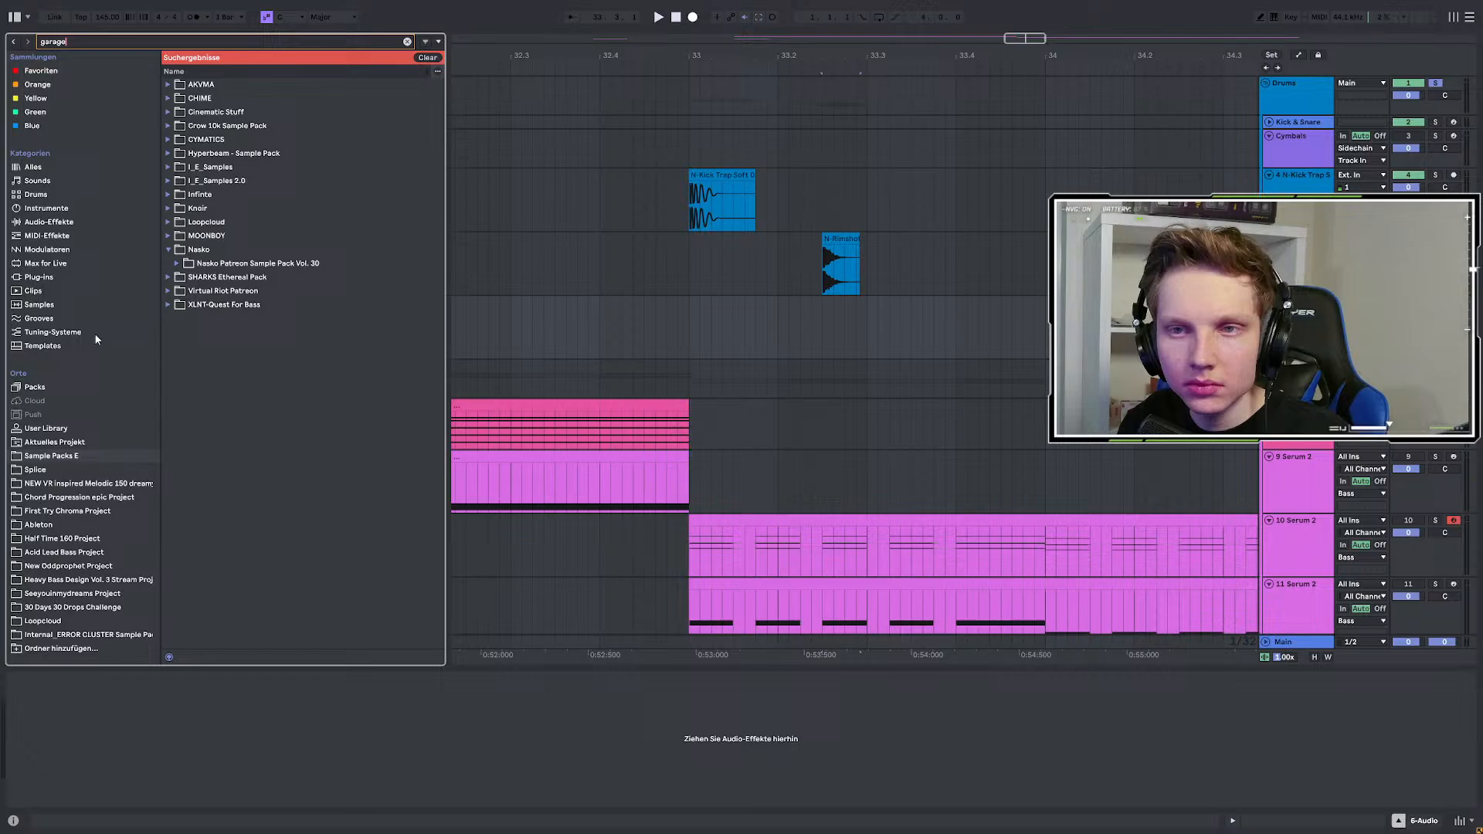
In the Splice folder, open the full_loops folder of Virtual Riot X Modestep Spicy Riddim Drums Vol. 2.
left_click(42, 471)
left_click(168, 85)
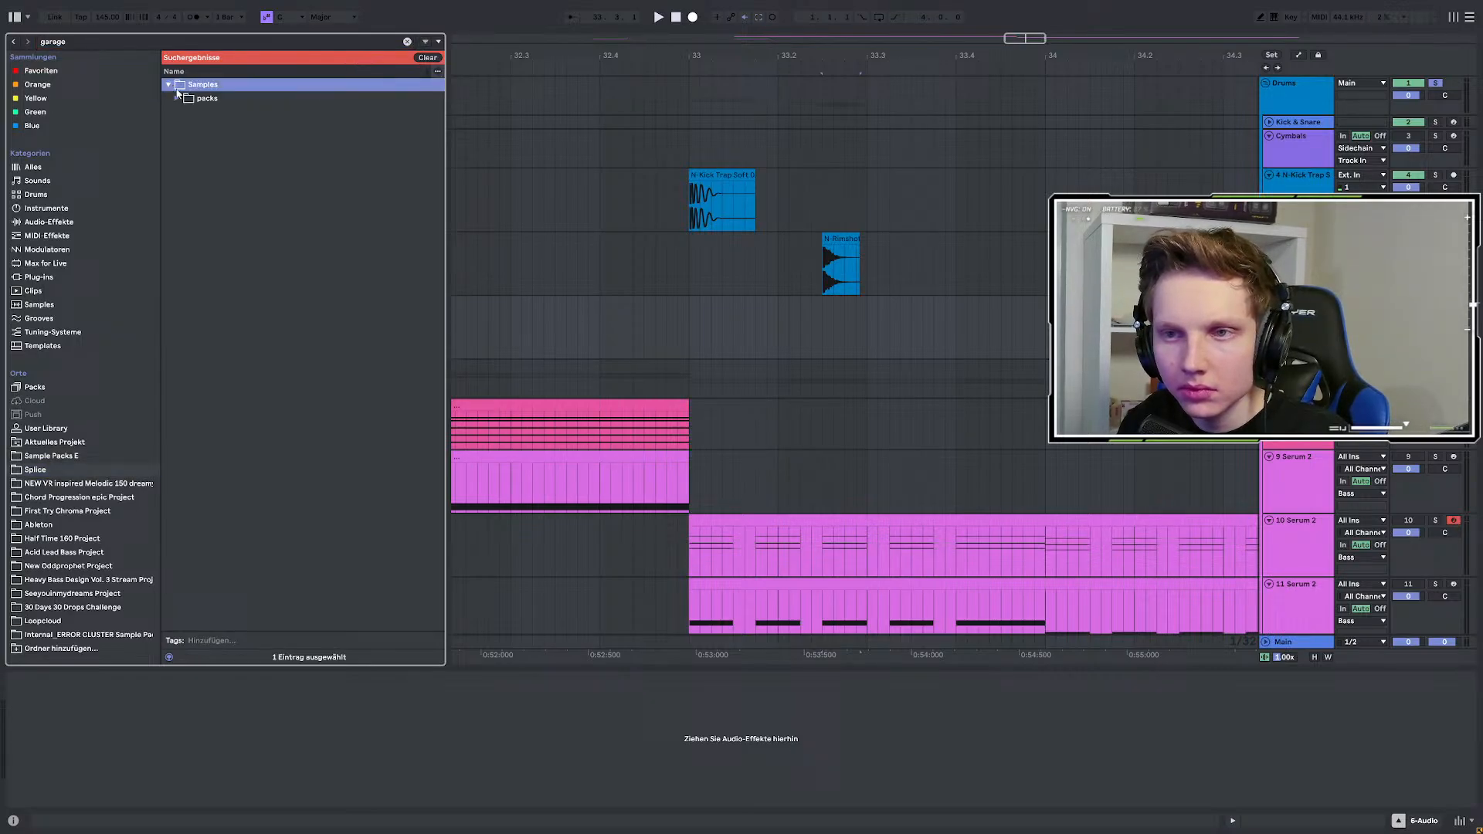
left_click(177, 98)
left_click(185, 166)
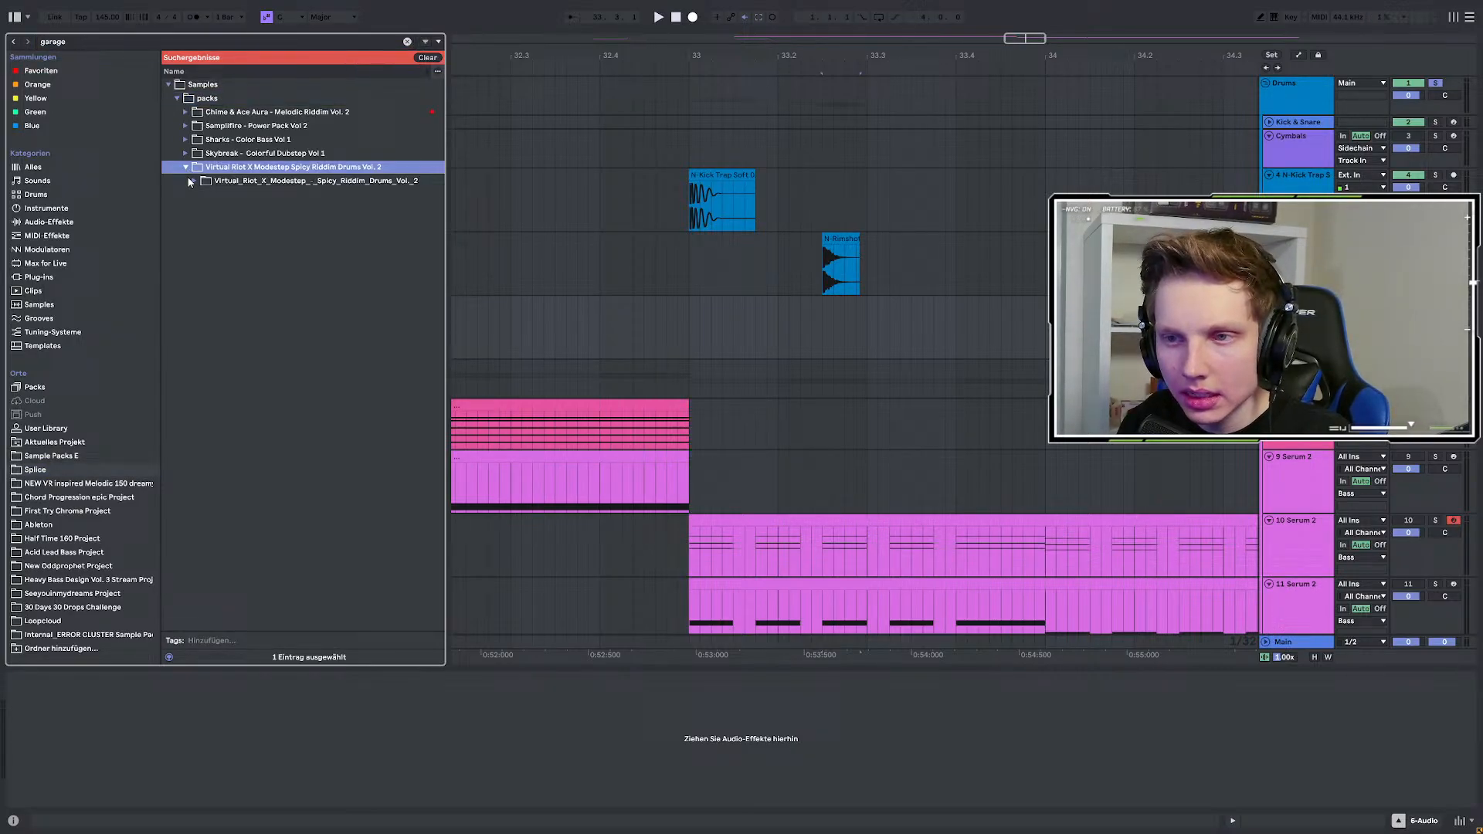
left_click(195, 181)
left_click(203, 195)
left_click(212, 209)
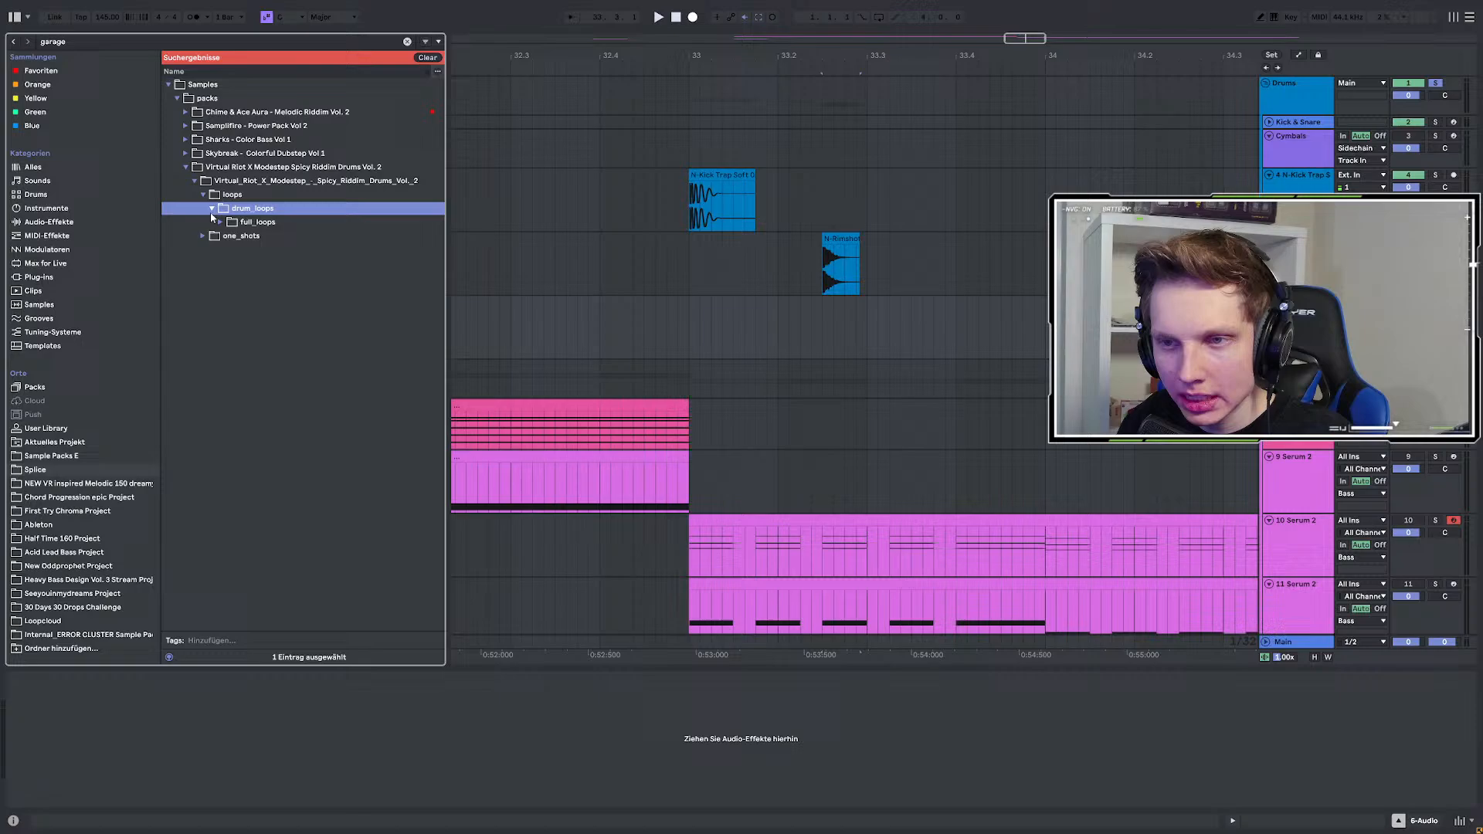
left_click(221, 222)
Audition the 140 garagefun drum loops, including the full, low and reduced versions, and play the arrangement briefly.
left_click(233, 238)
left_click(271, 252)
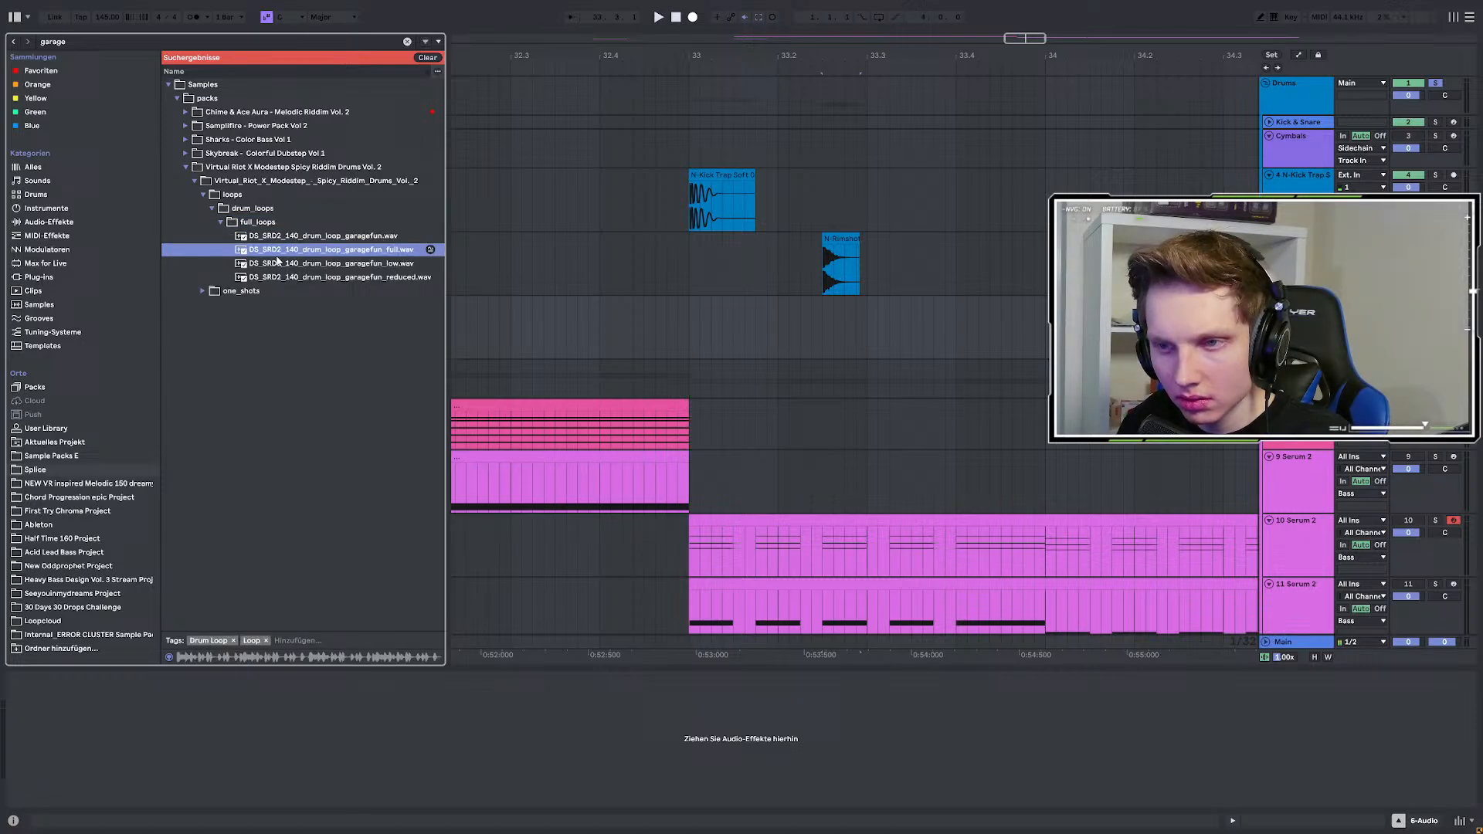
left_click(281, 264)
left_click(261, 279)
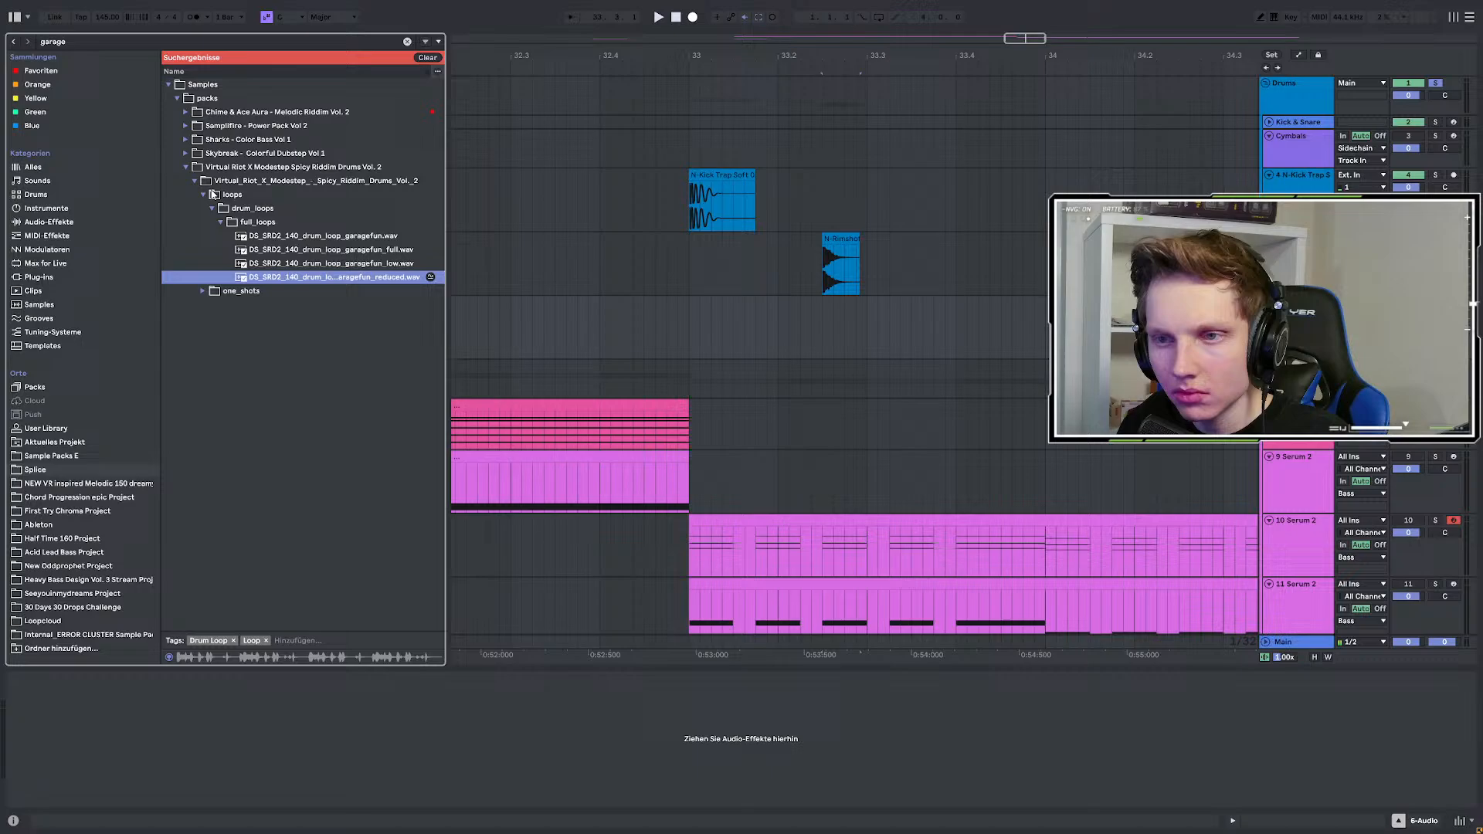
key("space")
key("space")
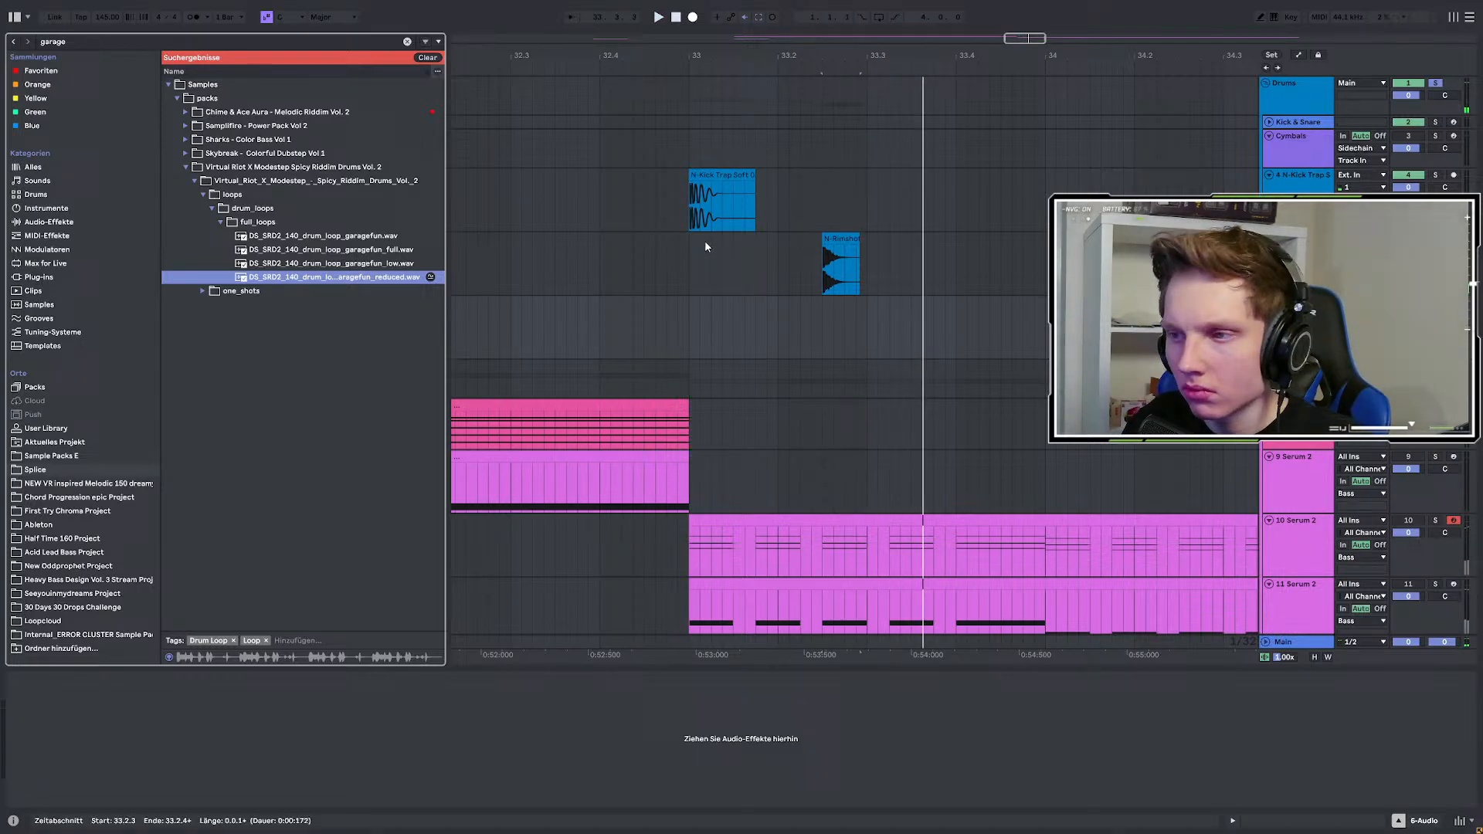
Play the soloed drums from the kick clip at 33.1.1.
left_click(692, 209)
key("space")
key("space")
left_click(696, 176)
key("space")
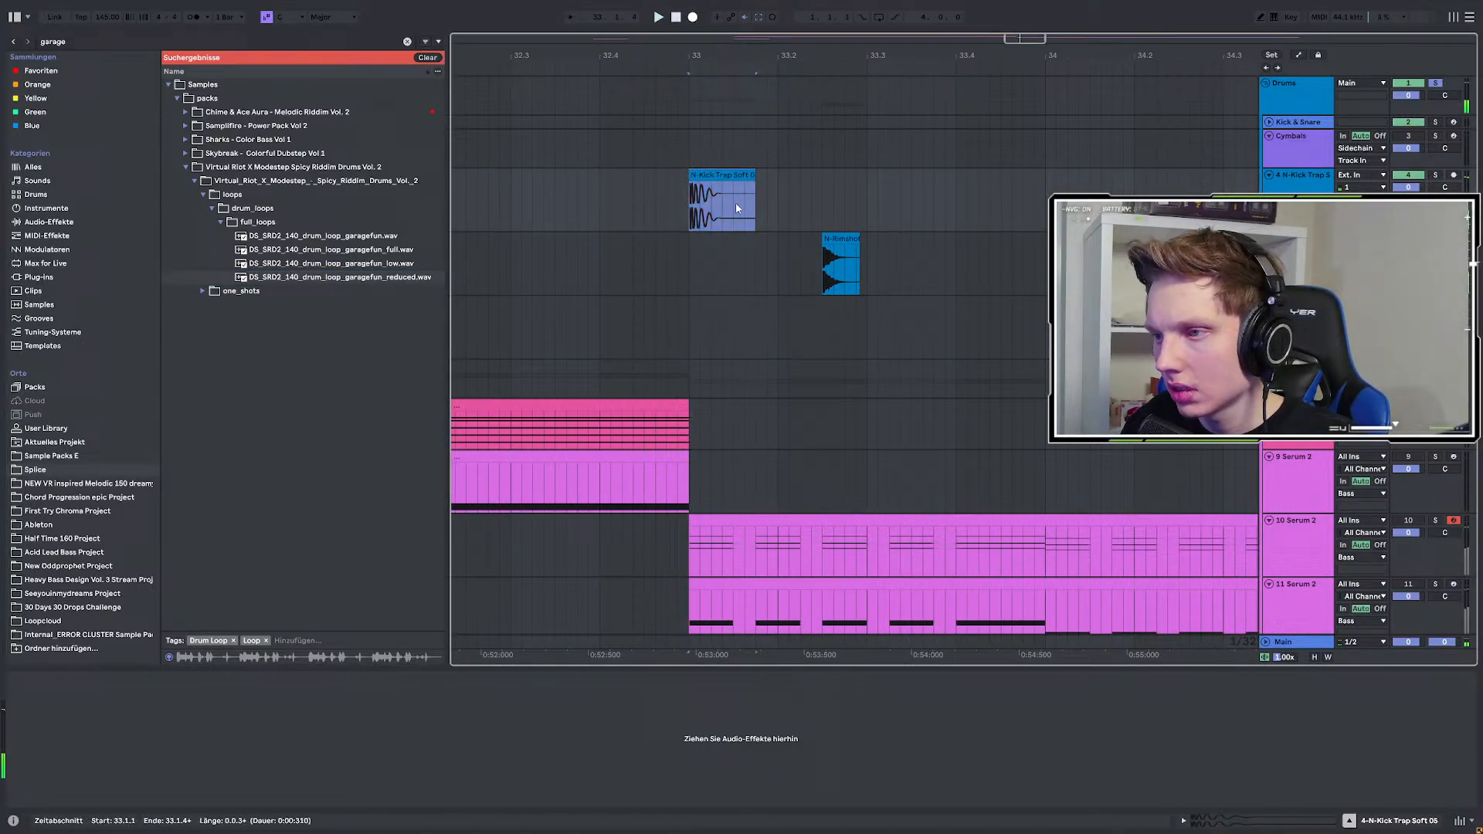
Duplicate the kick clip at 33.1.1 to 33.3.3 and play the pattern.
scroll(657, 207, "down", 3)
left_click_drag(671, 204, 779, 204)
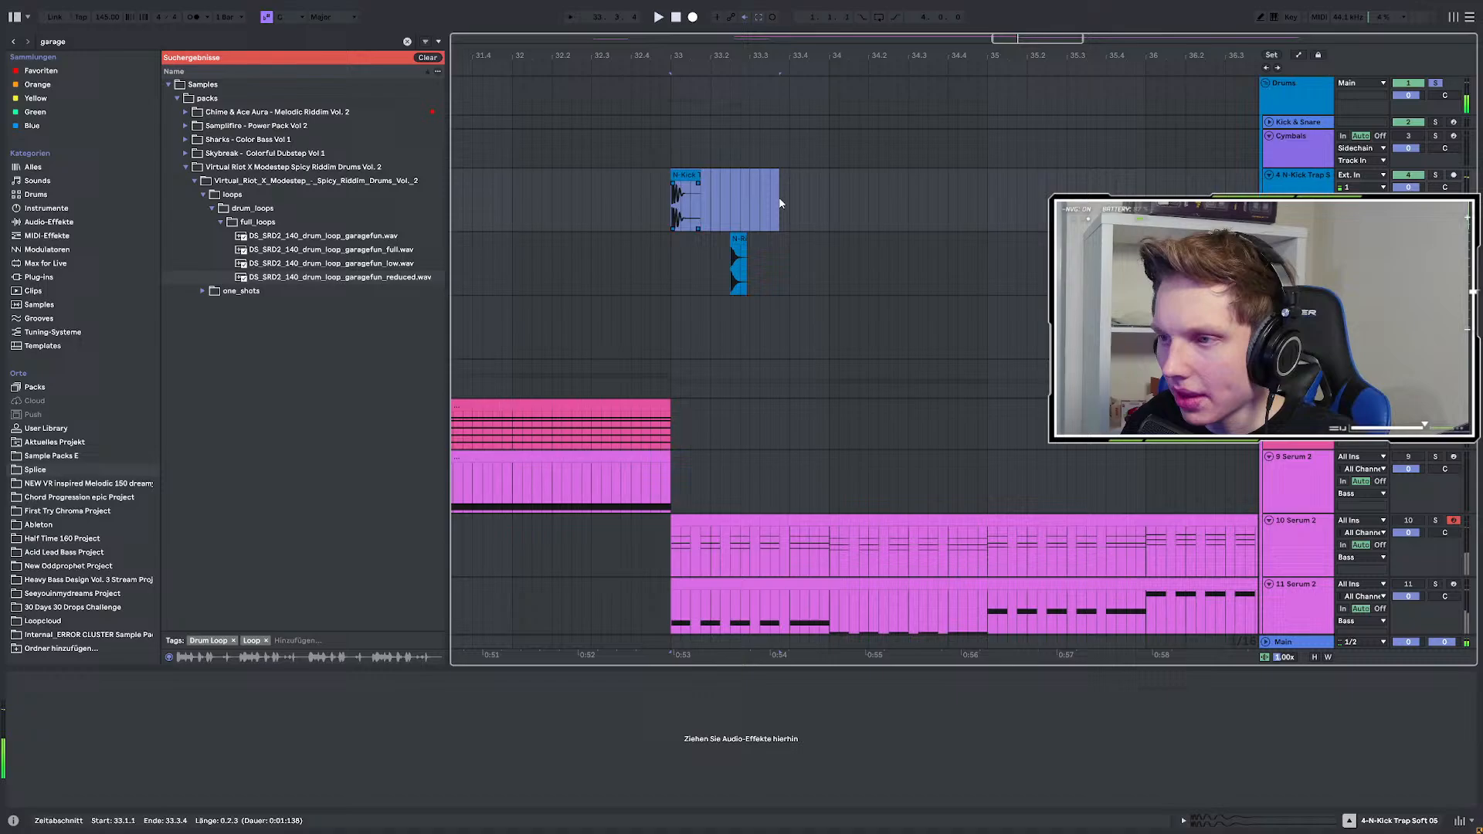
key("ctrl+d")
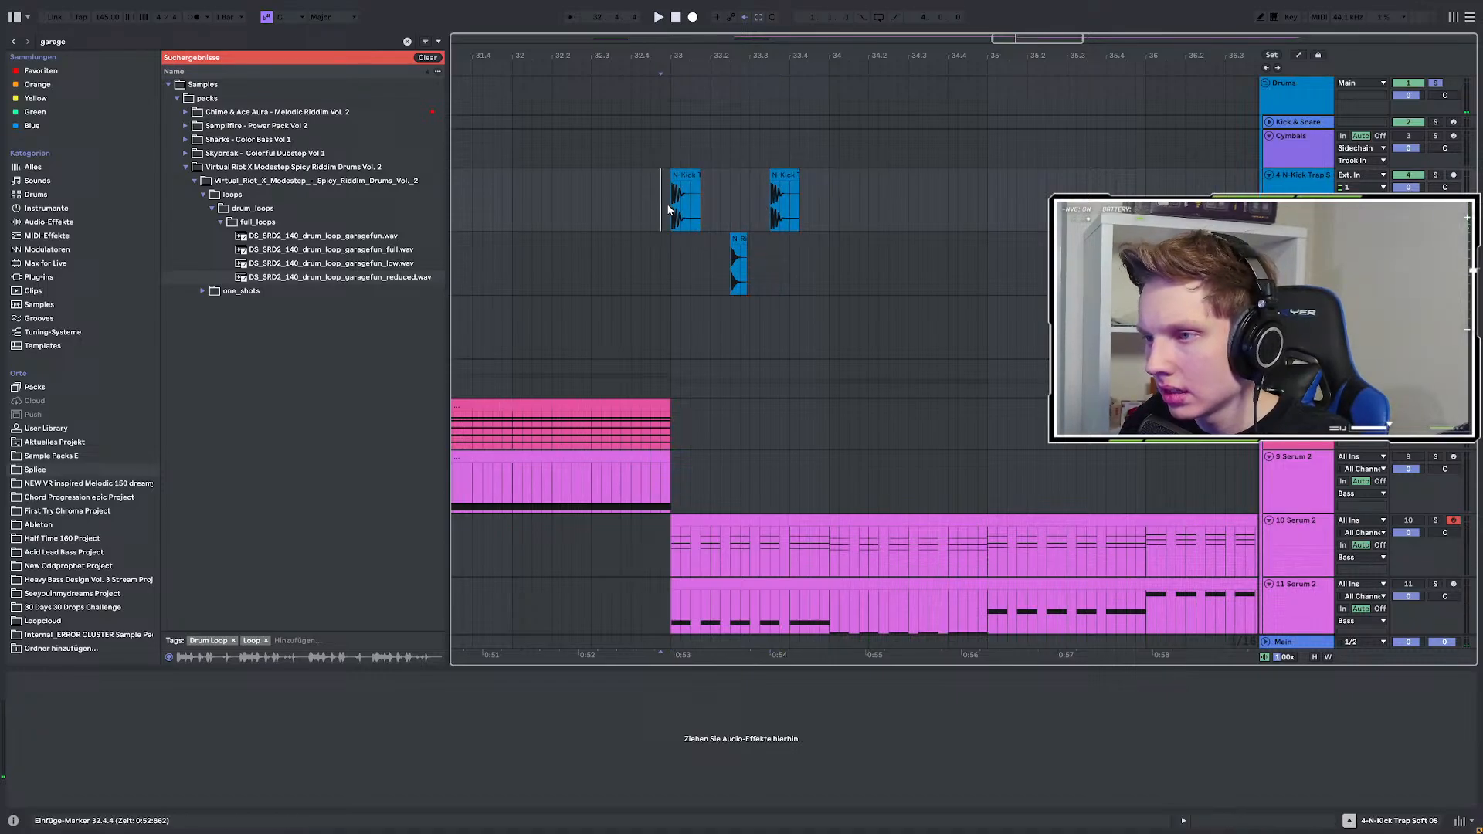
key("space")
key("space")
Duplicate bar 33 of the kick and rimshot tracks into bar 34 and play from bar 33.
left_click_drag(671, 207, 827, 261)
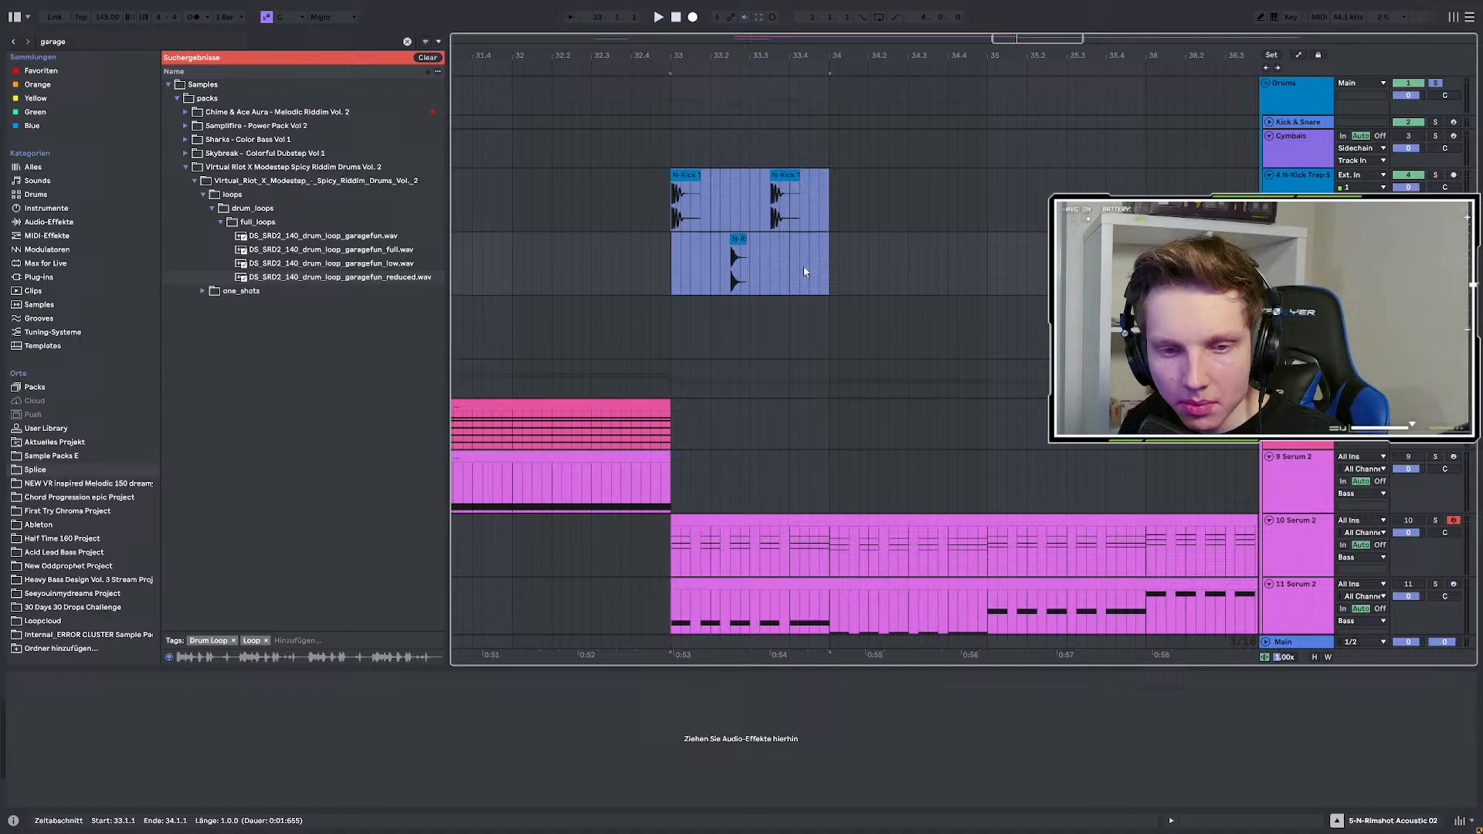
key("ctrl+d")
key("space")
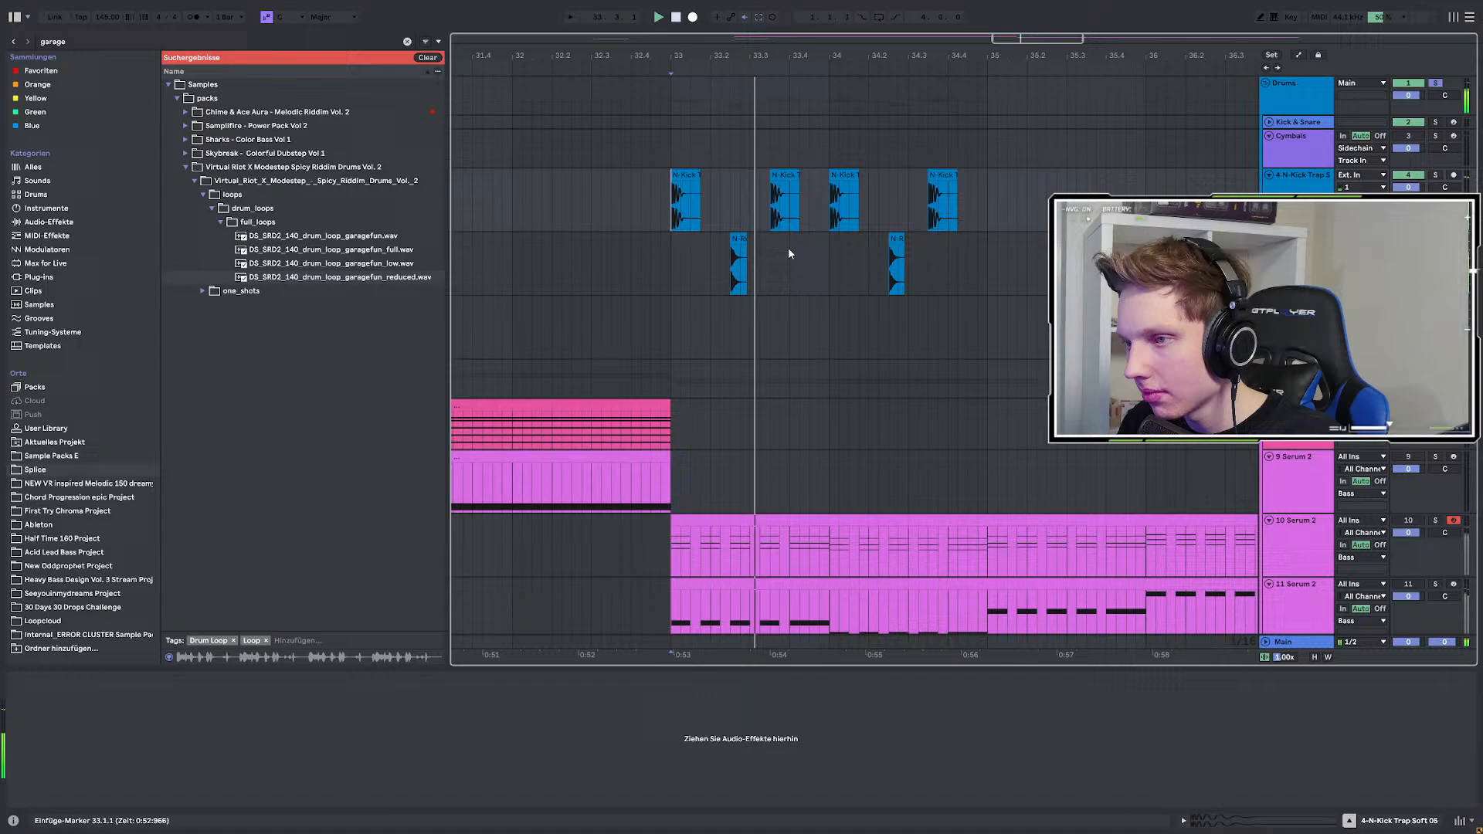
Move bar 33's rimshot clip to 33.3.3 and its second kick to 33.3.1, and play from 33.1.1.
left_click_drag(737, 239, 779, 247)
left_click_drag(775, 176, 755, 183)
left_click(678, 242)
key("space")
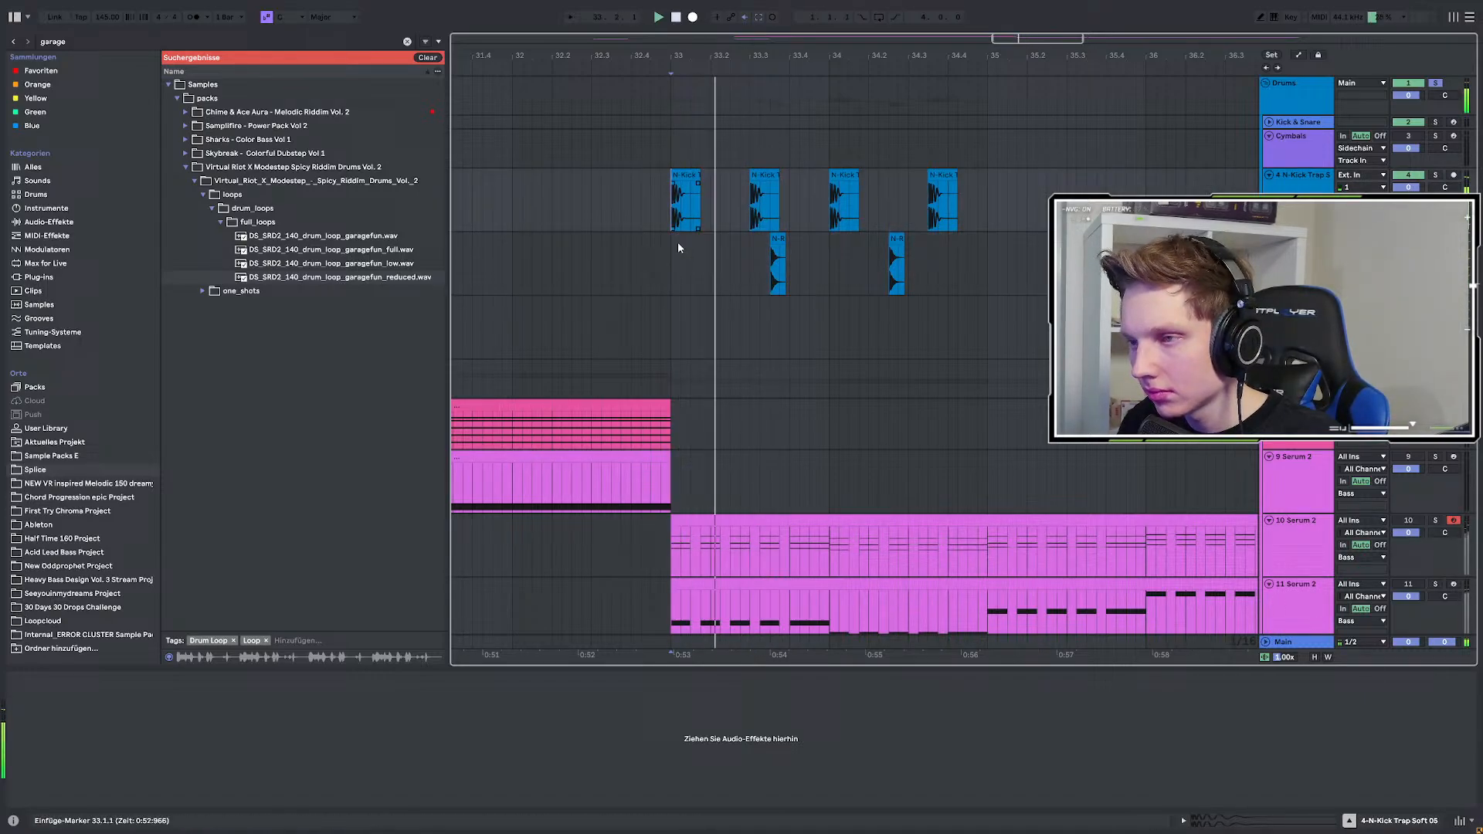
Copy bar 33's rimshot clip to 33.2.1 and play the pattern from 33.1.1.
left_click(762, 190)
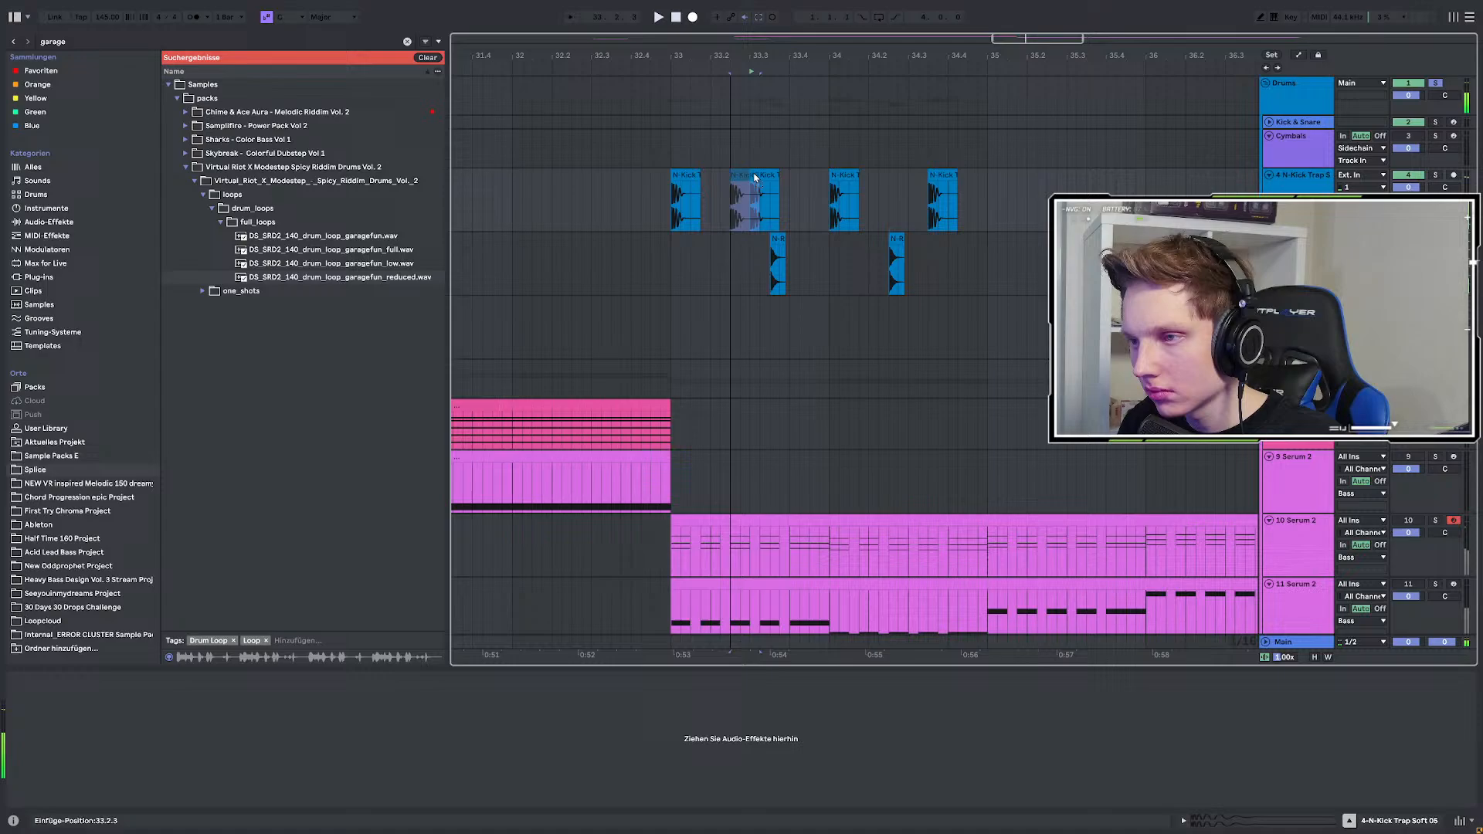
left_click(778, 239)
key("ctrl+c")
left_click(721, 252)
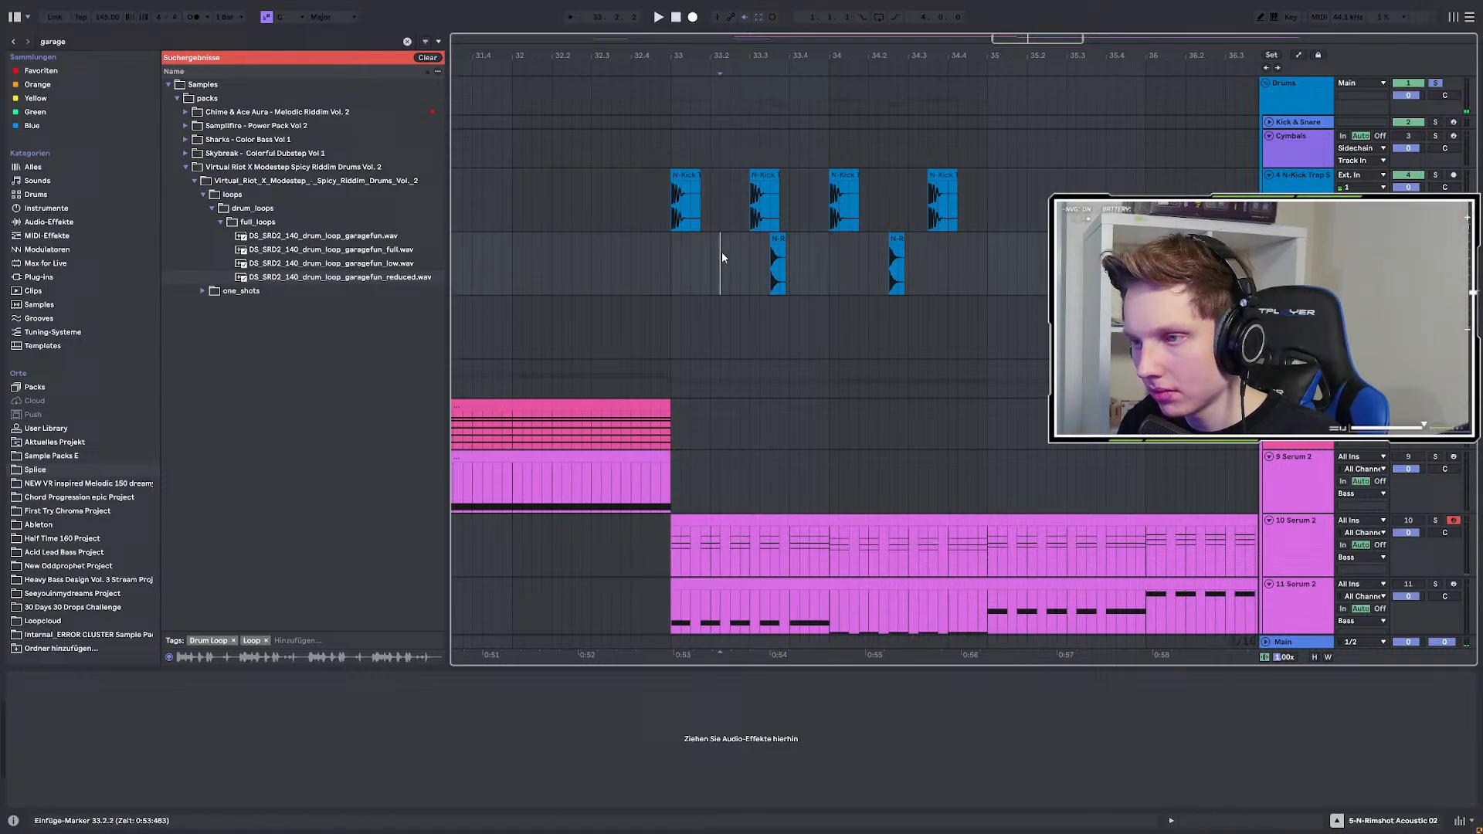
left_click(705, 248)
key("ctrl+v")
left_click(668, 218)
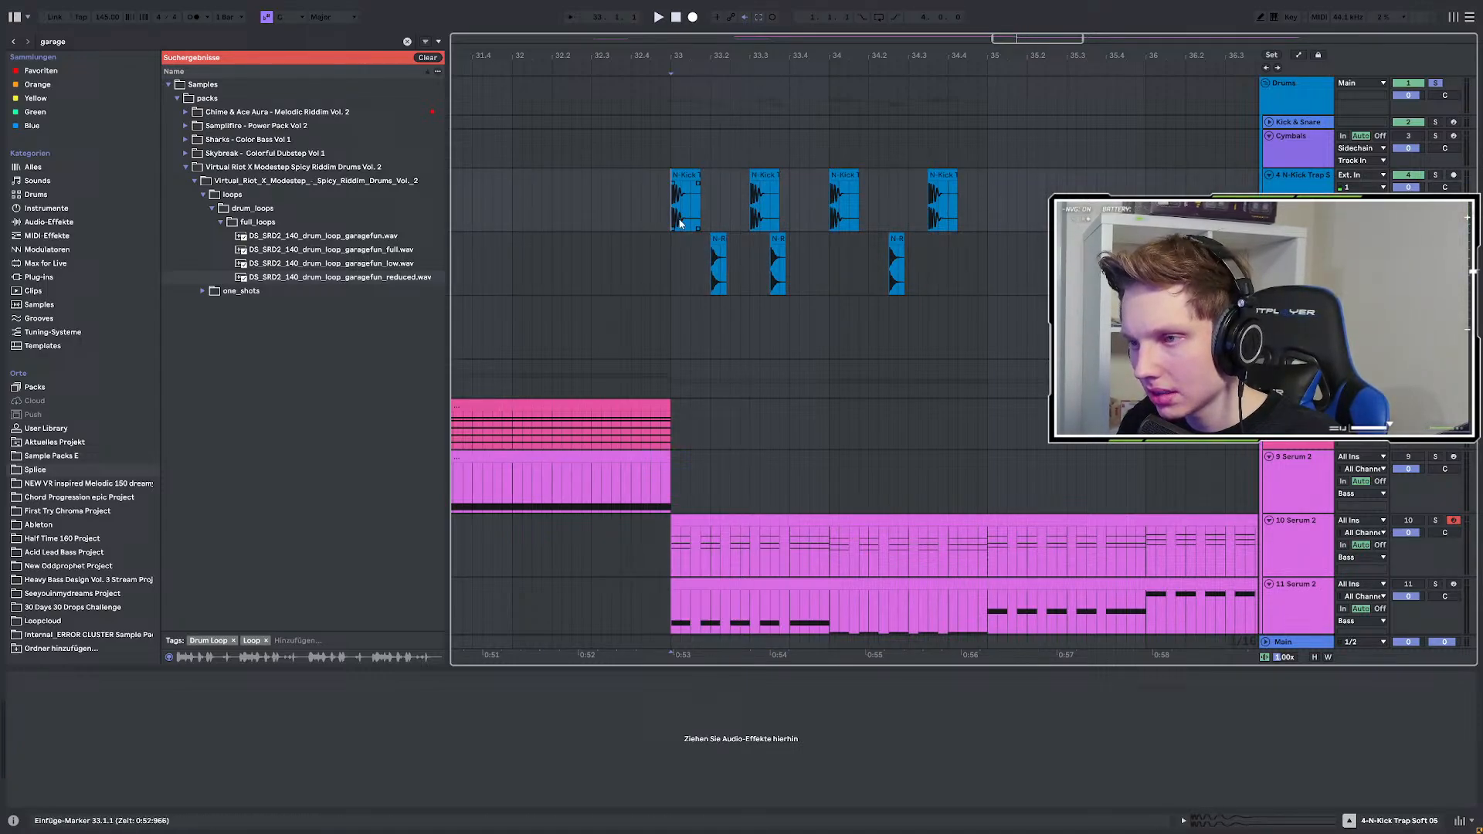
key("space")
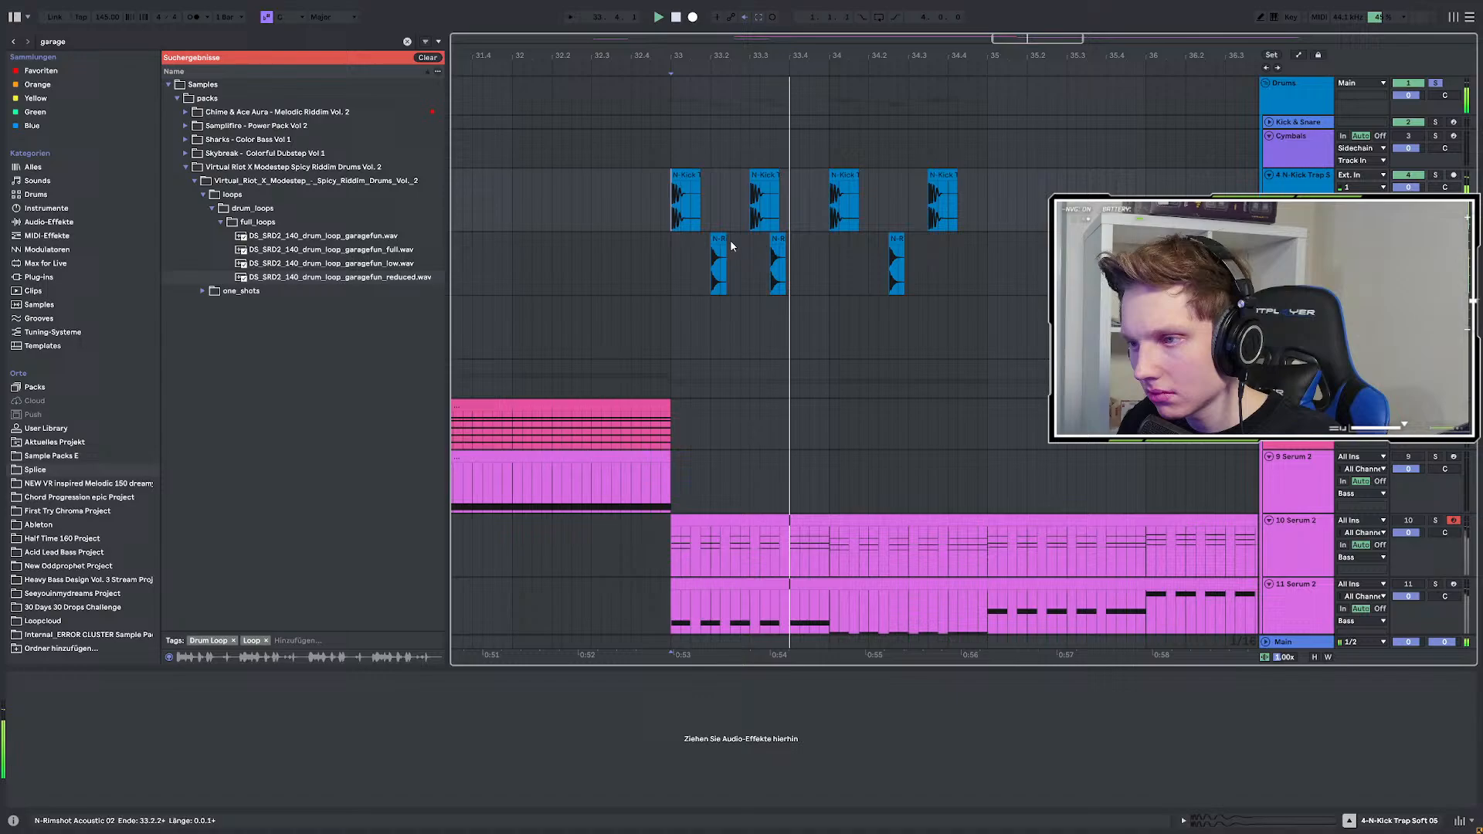
Try bar 33's second kick at 33.4.1, move the second rimshot to 33.4.1, and return that kick to 33.3.3, playing between changes.
left_click(767, 173)
key("space")
left_click_drag(767, 173, 806, 182)
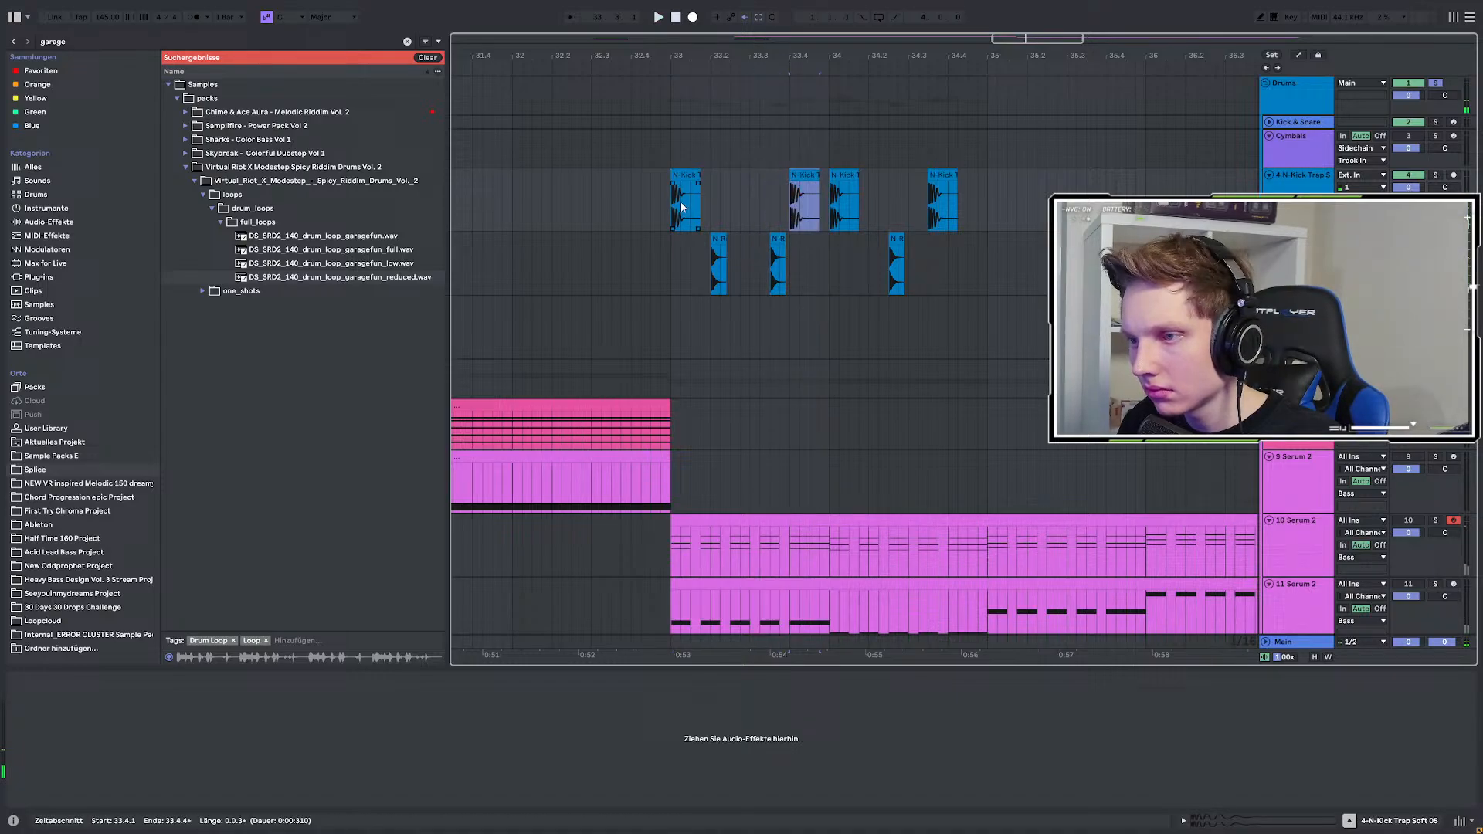
key("space")
key("space")
left_click_drag(783, 249, 798, 238)
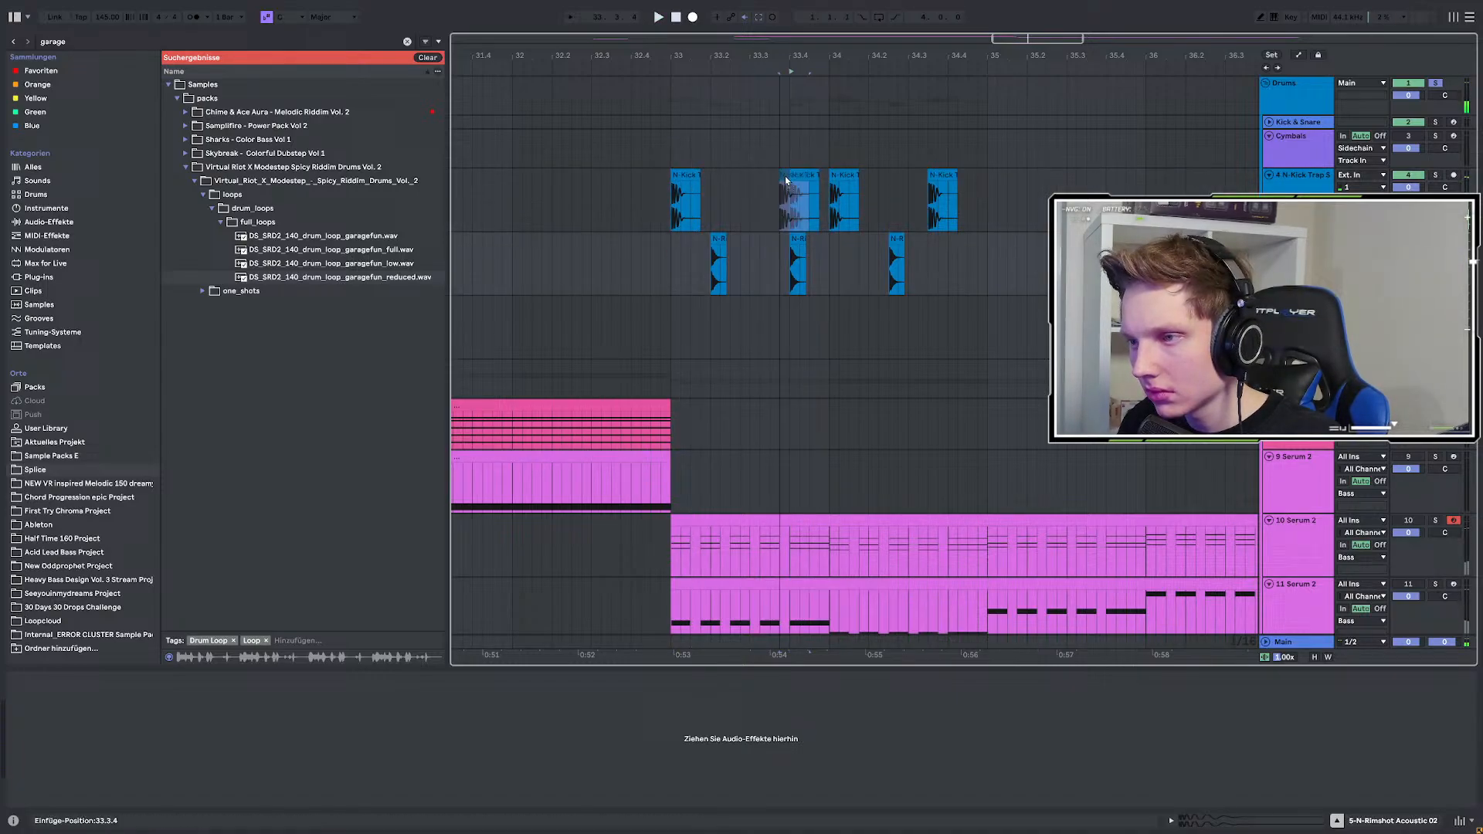
mouse_move(804, 186)
left_mouse_down()
mouse_move(774, 186)
mouse_move(780, 173)
left_mouse_up()
left_click(674, 199)
key("space")
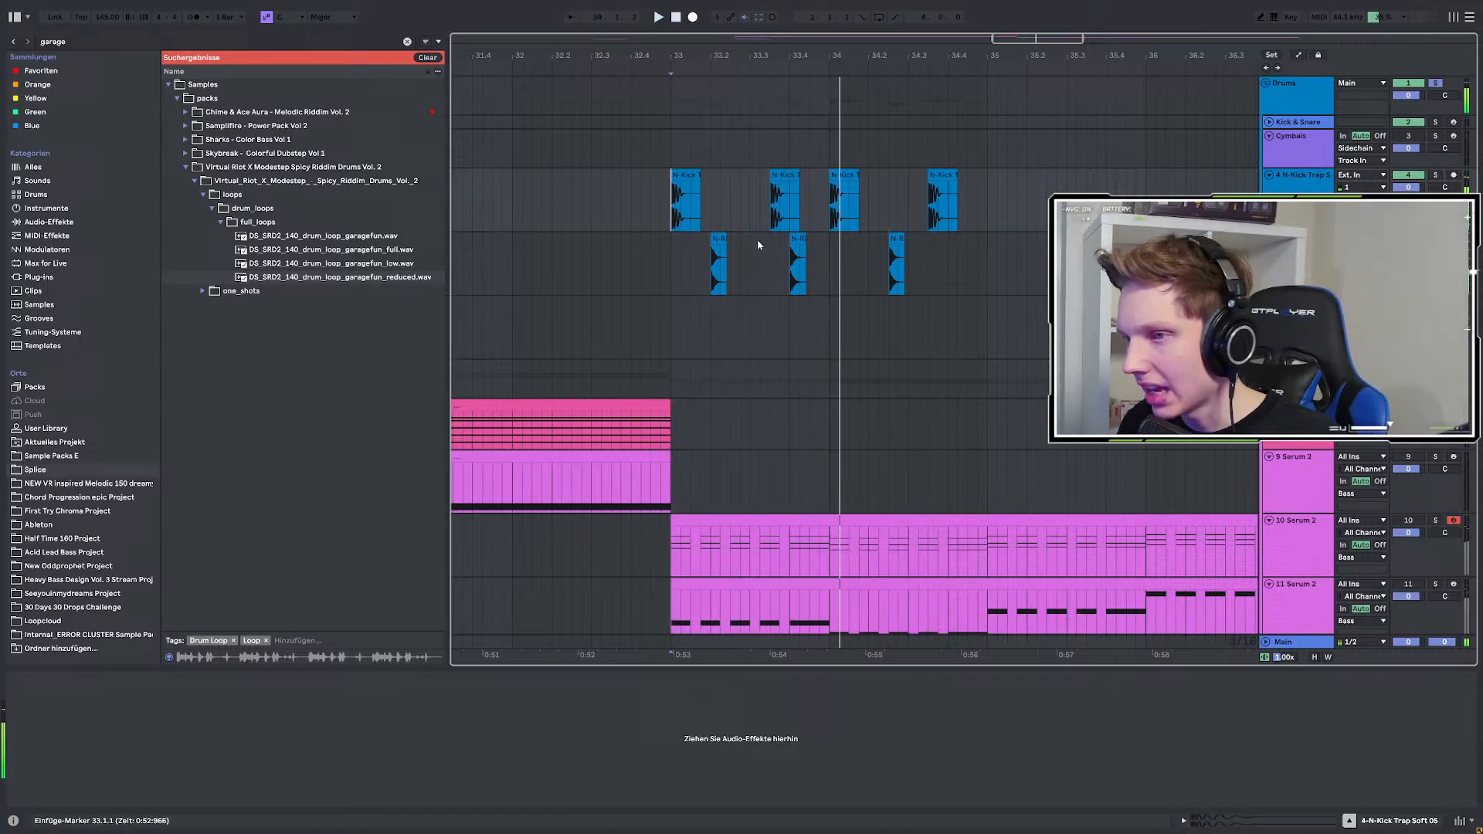
Delete the kick and rimshot clips from 33.3.3 to 35.1.3.
left_click_drag(769, 218, 1007, 259)
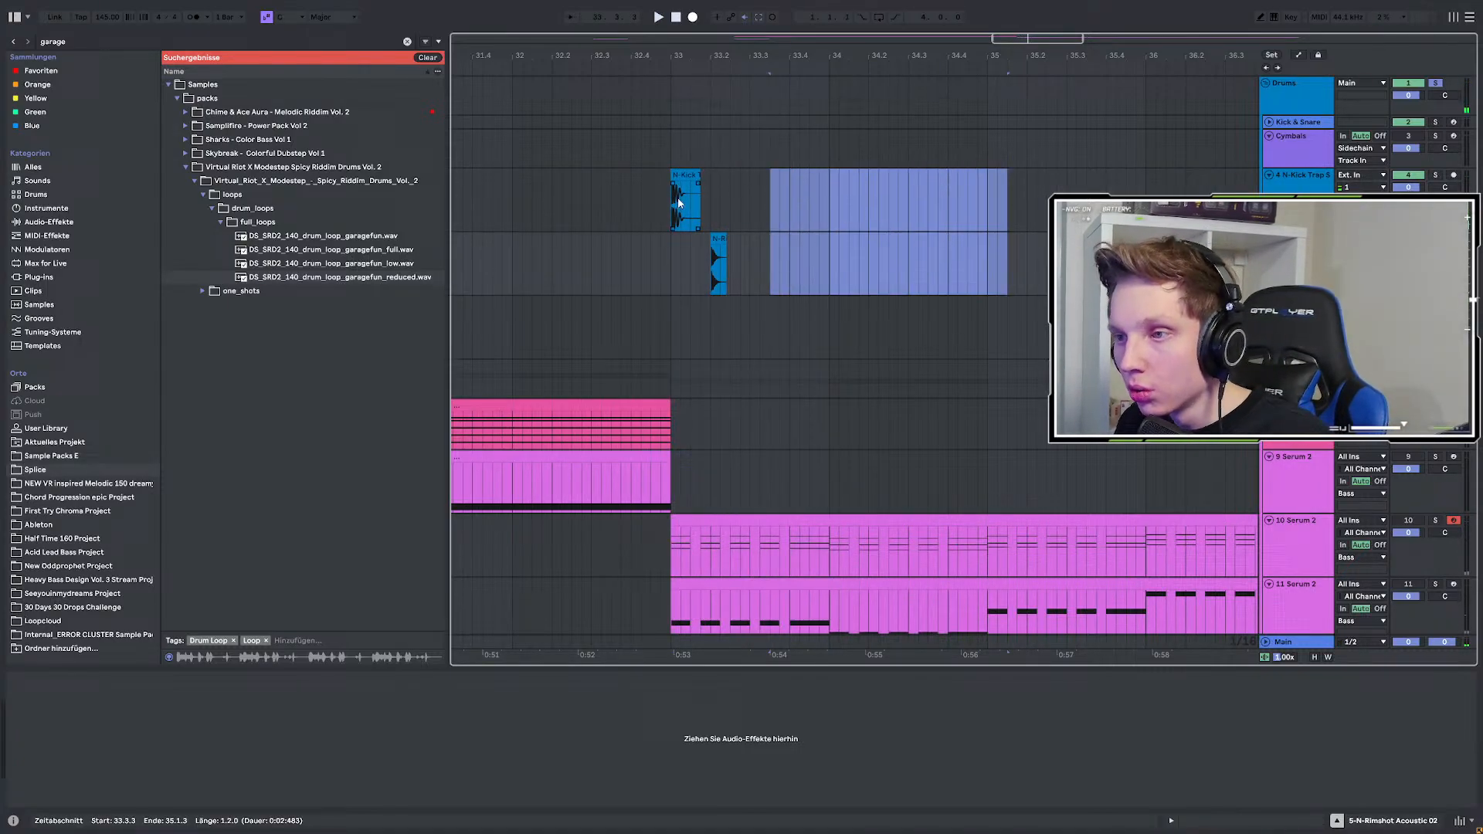
left_click_drag(678, 202, 746, 267)
left_click(740, 273)
scroll(711, 256, "up", 3)
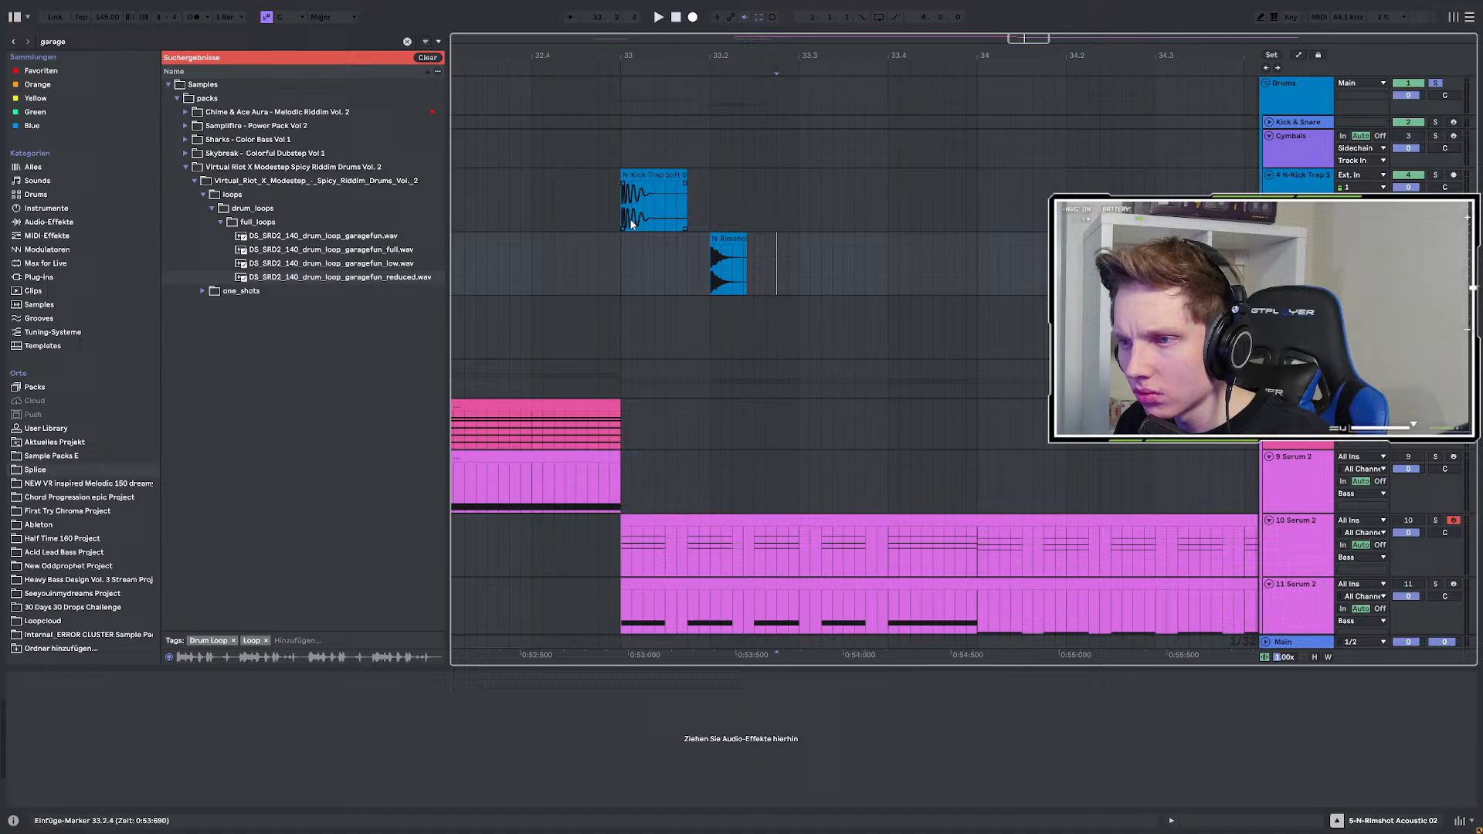
Turn off the Drums group's solo and play the section from bar 33.
left_click(625, 207)
left_click(1437, 83)
key("space")
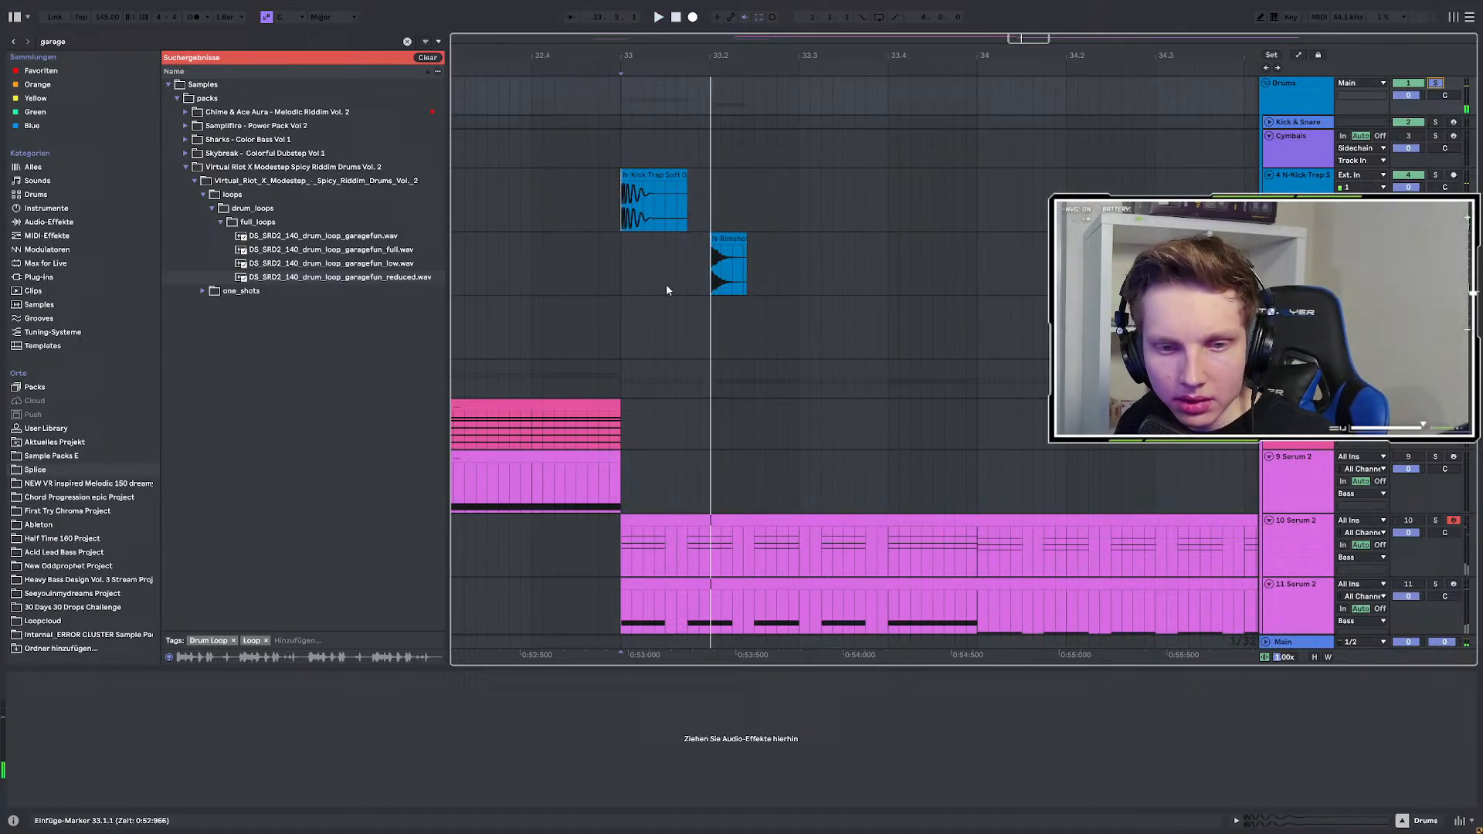
scroll(621, 298, "down", 2)
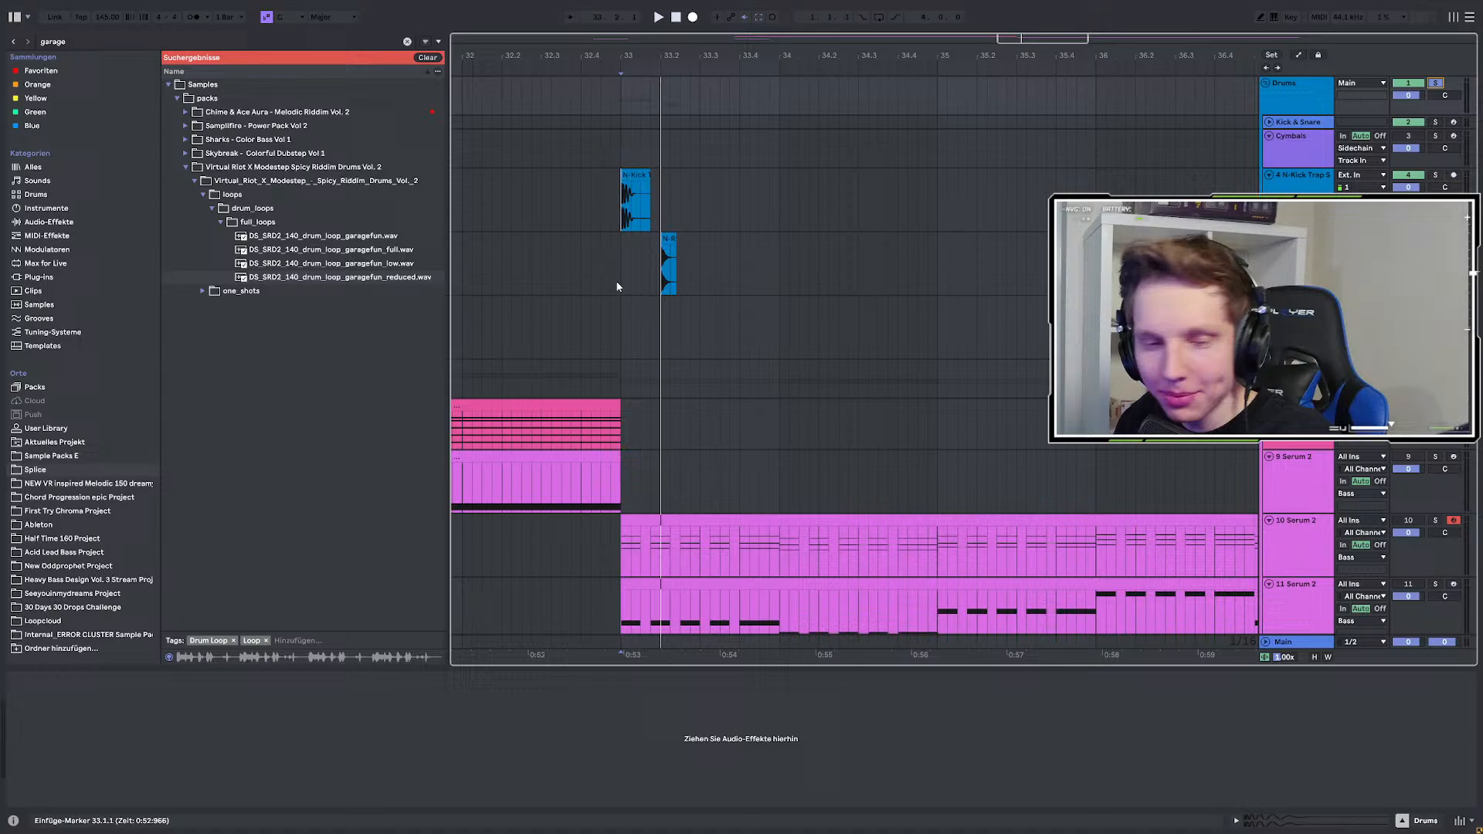
Insert another audio track below the rimshot track.
left_click(614, 272)
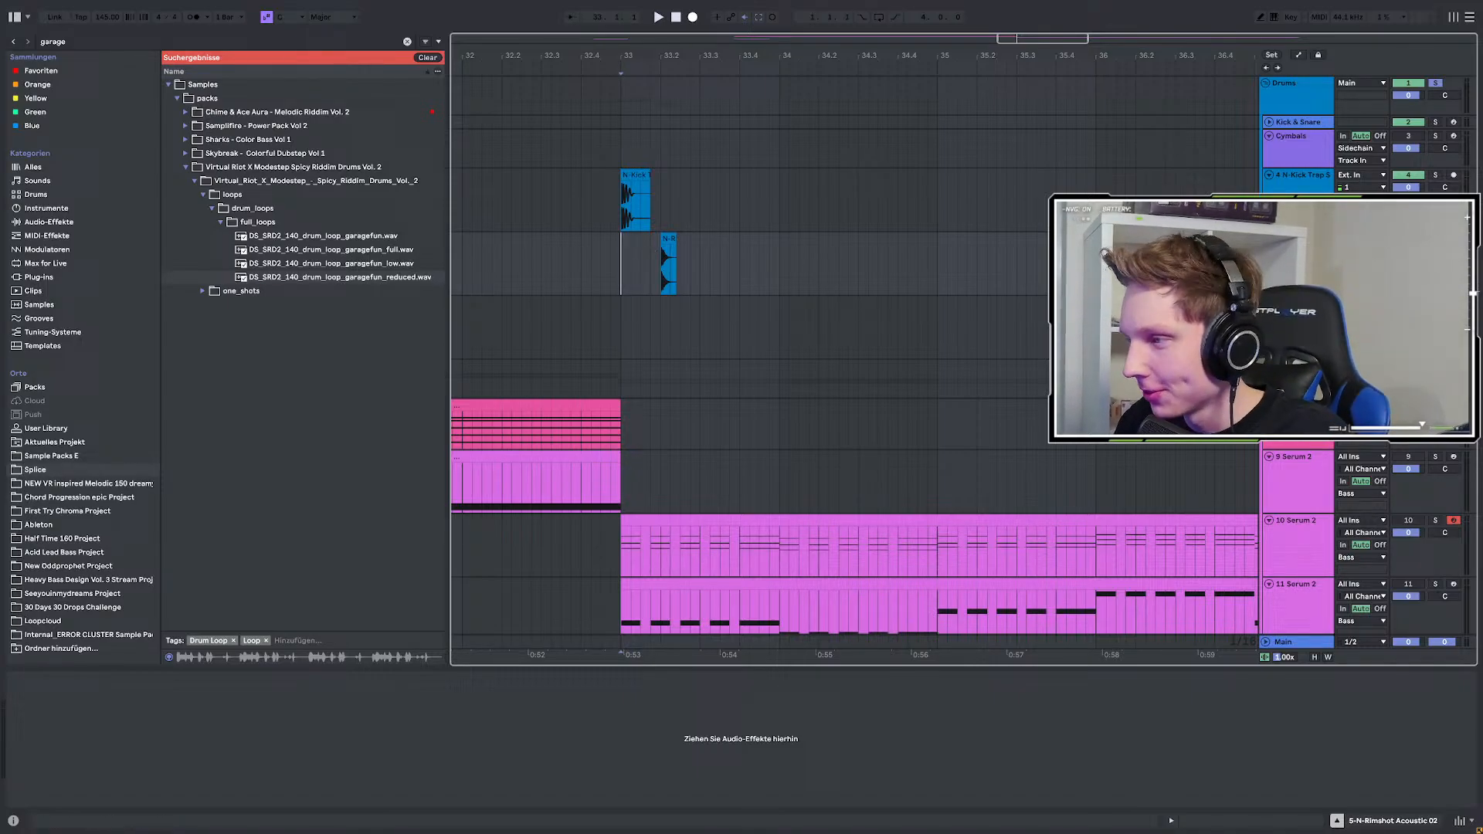
key("ctrl+t")
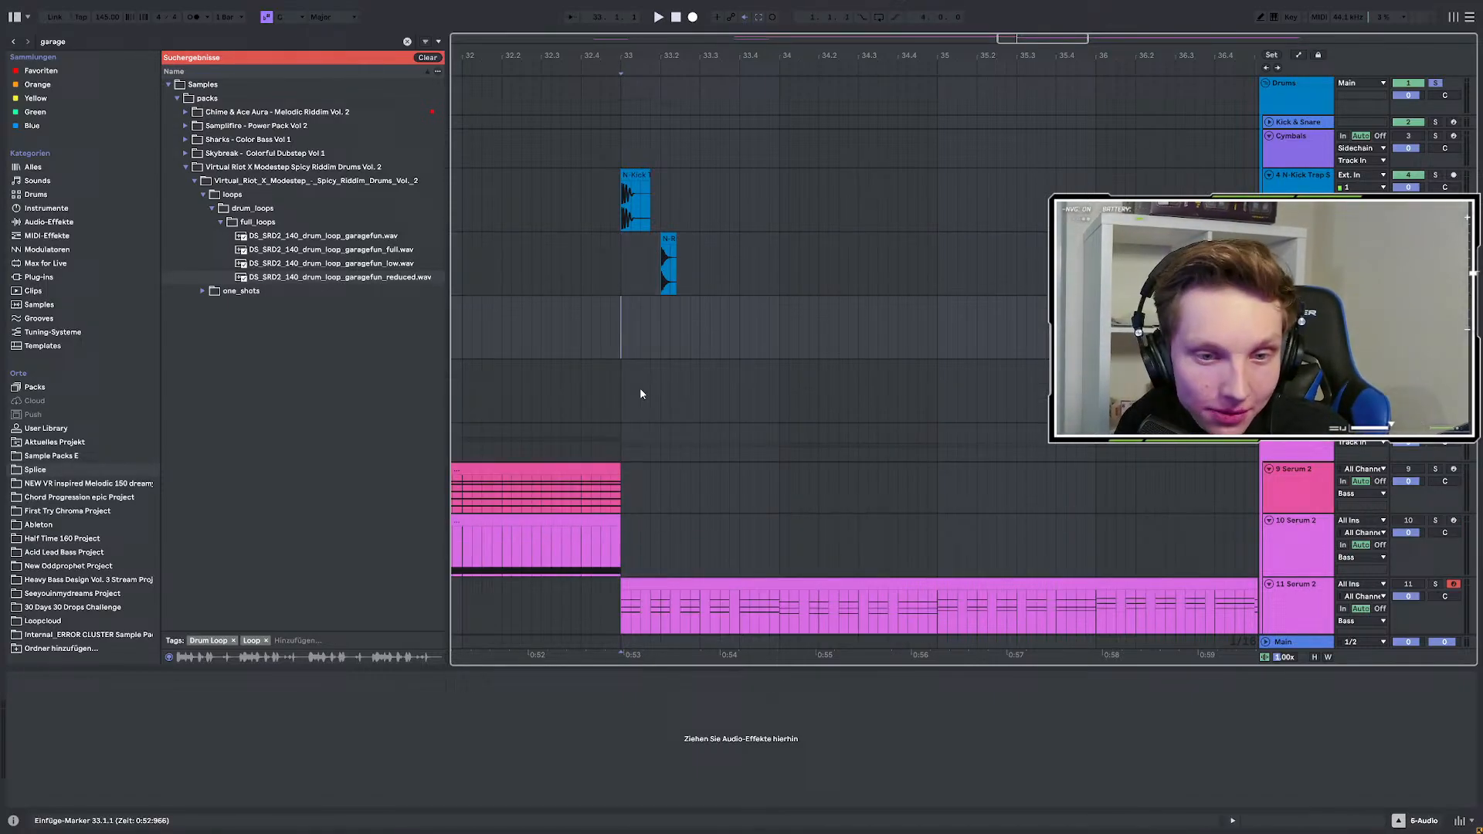
left_click(620, 246)
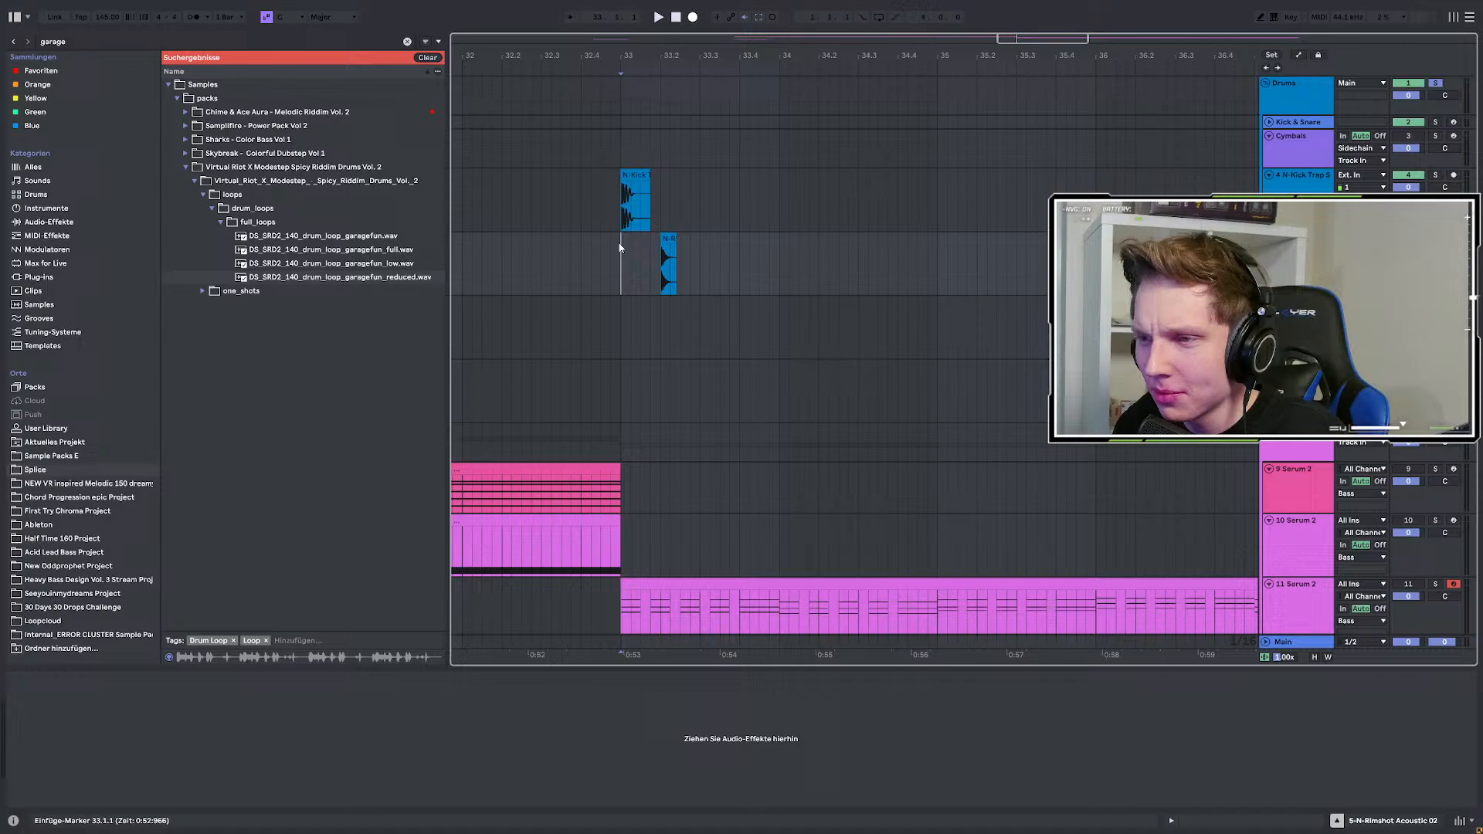
Look over the arrangement around bar 33 and play the kick and rimshot clips briefly.
scroll(619, 258, "down", 2)
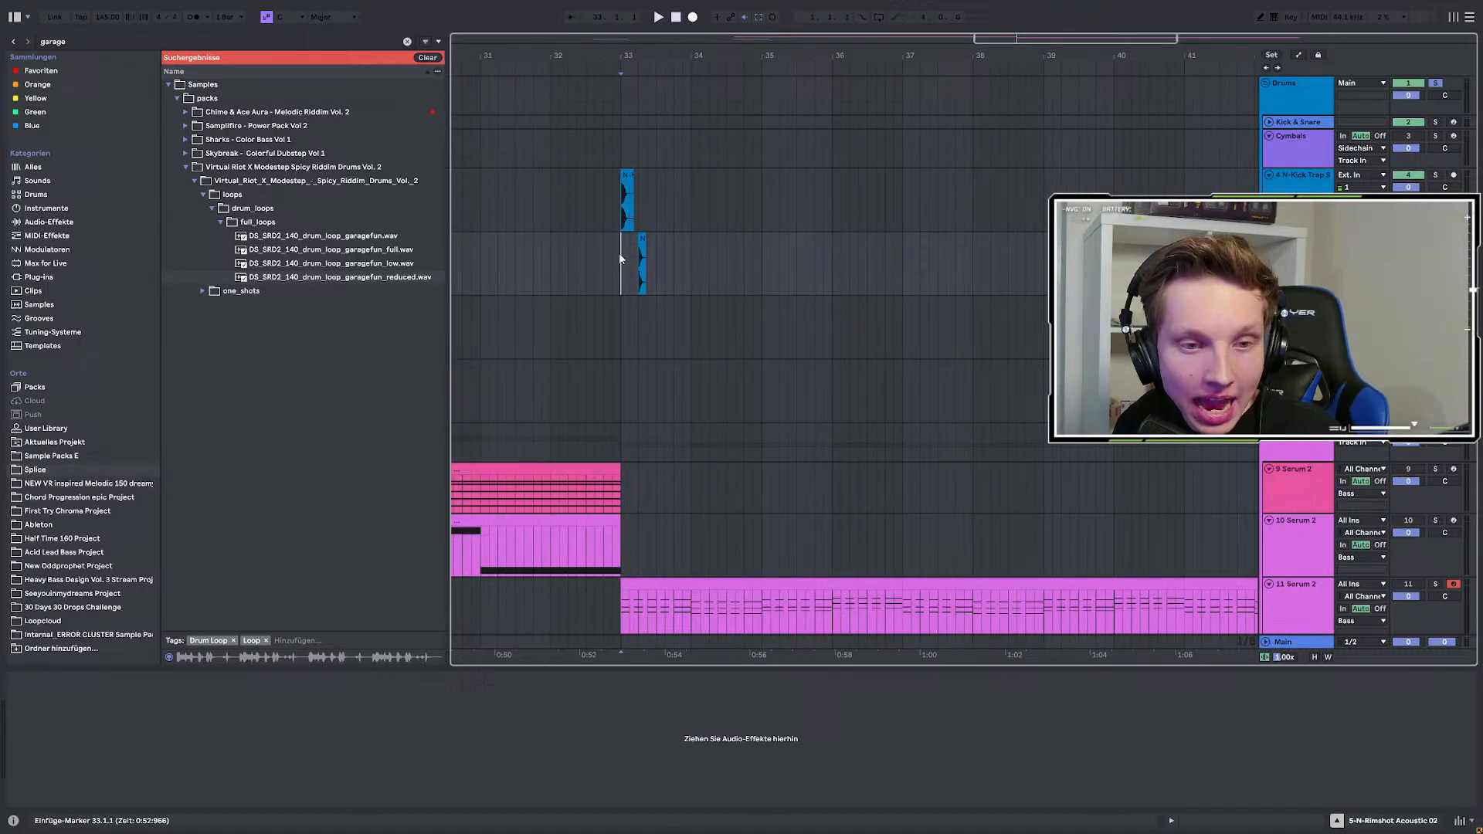
scroll(737, 292, "down", 5)
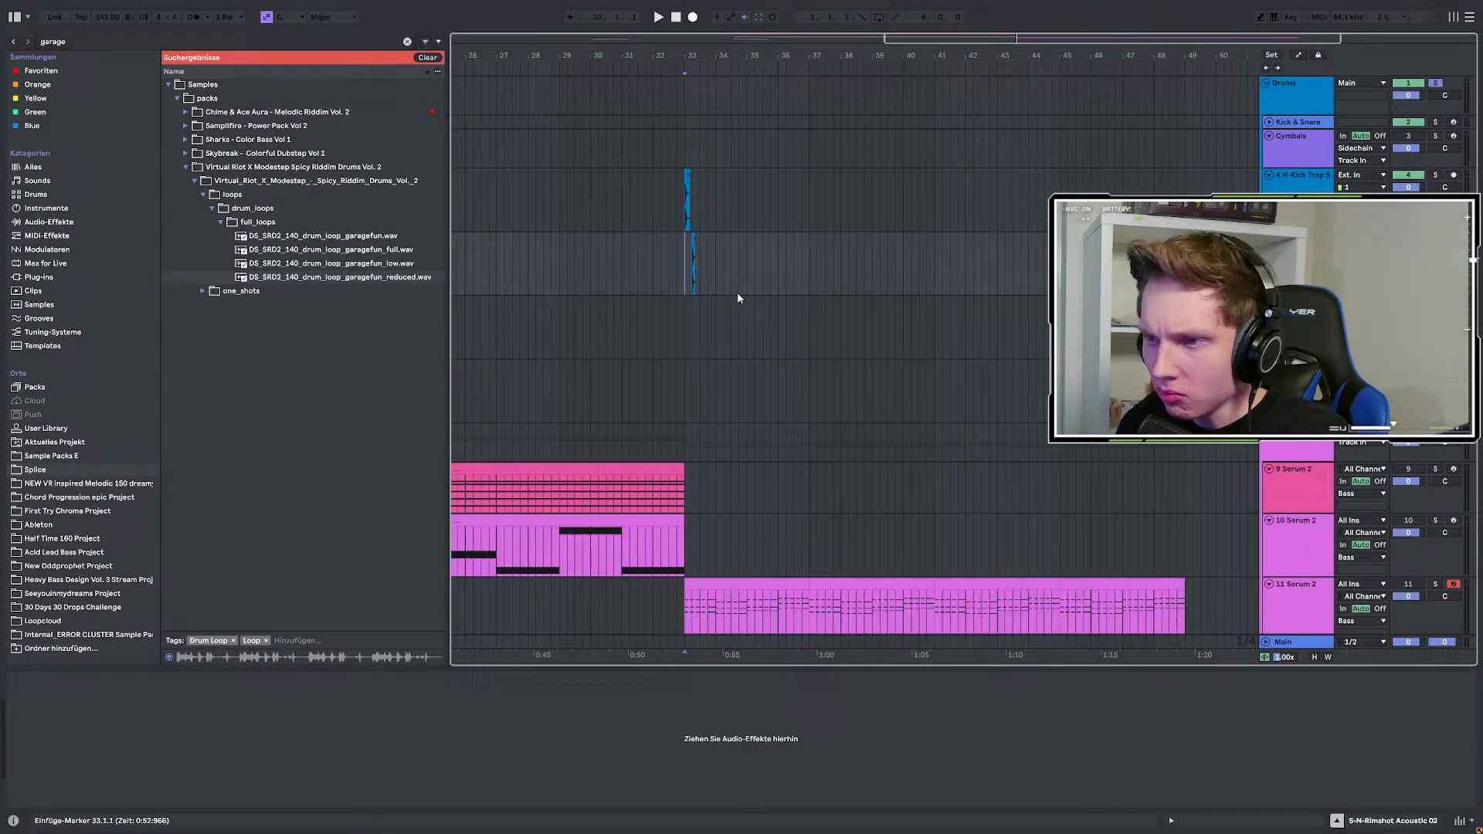
scroll(887, 310, "down", 3)
scroll(919, 332, "up", 3)
scroll(952, 352, "up", 3)
key("space")
scroll(907, 297, "up", 3)
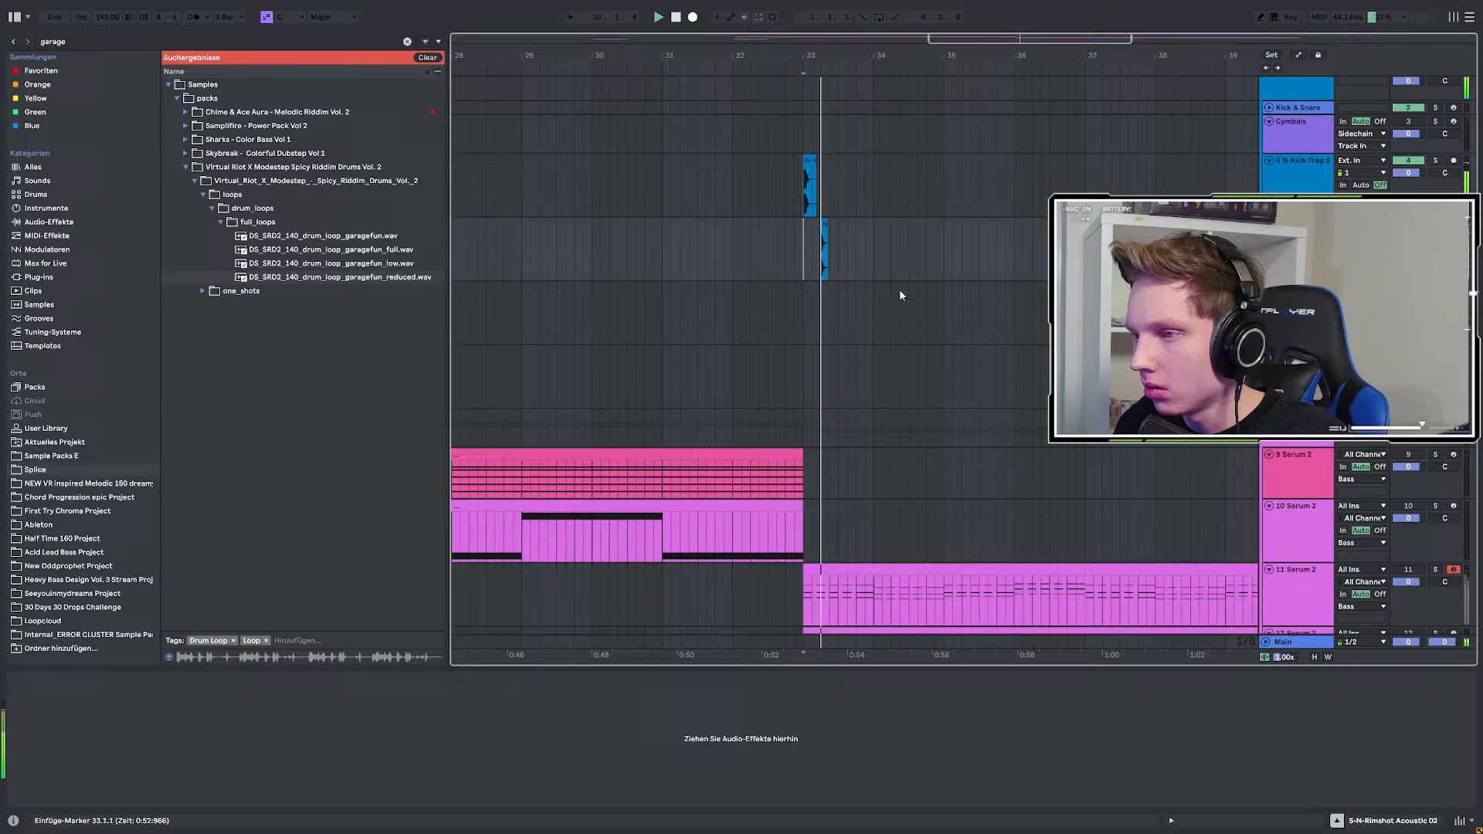
key("space")
scroll(943, 327, "up", 1)
scroll(857, 324, "up", 3)
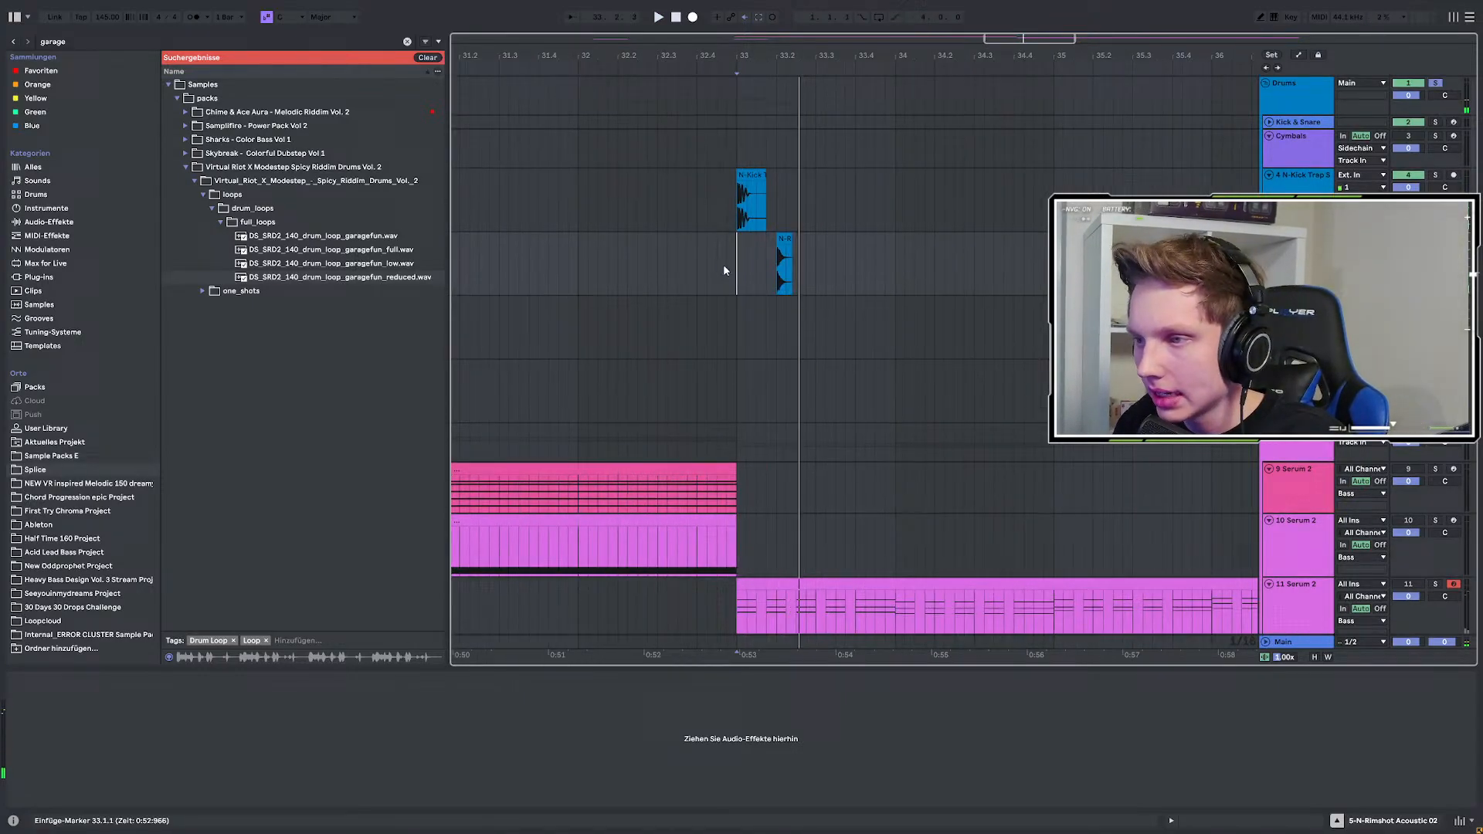
left_click(740, 261)
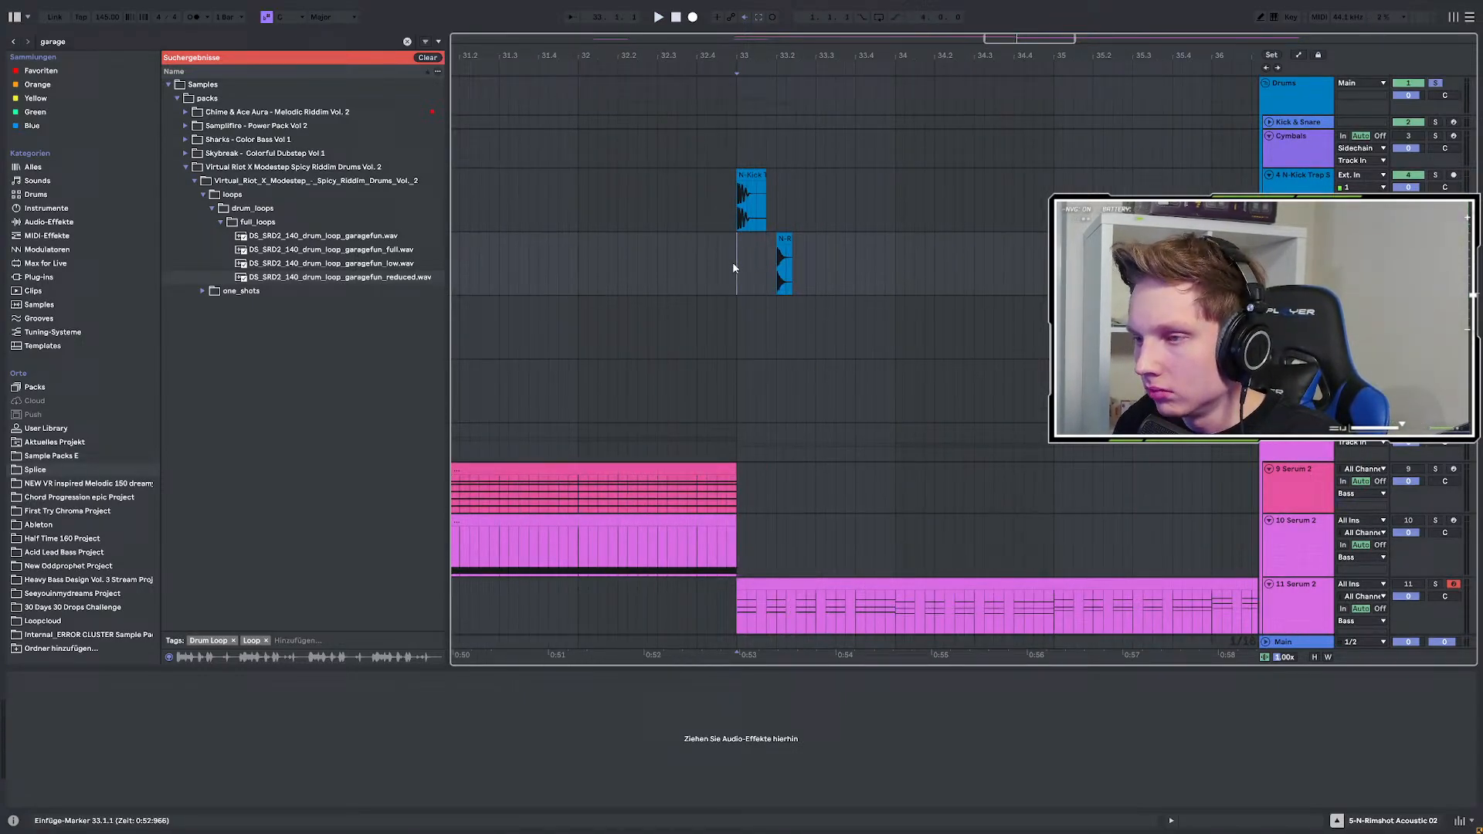
left_click_drag(734, 267, 813, 278)
scroll(760, 286, "down", 3)
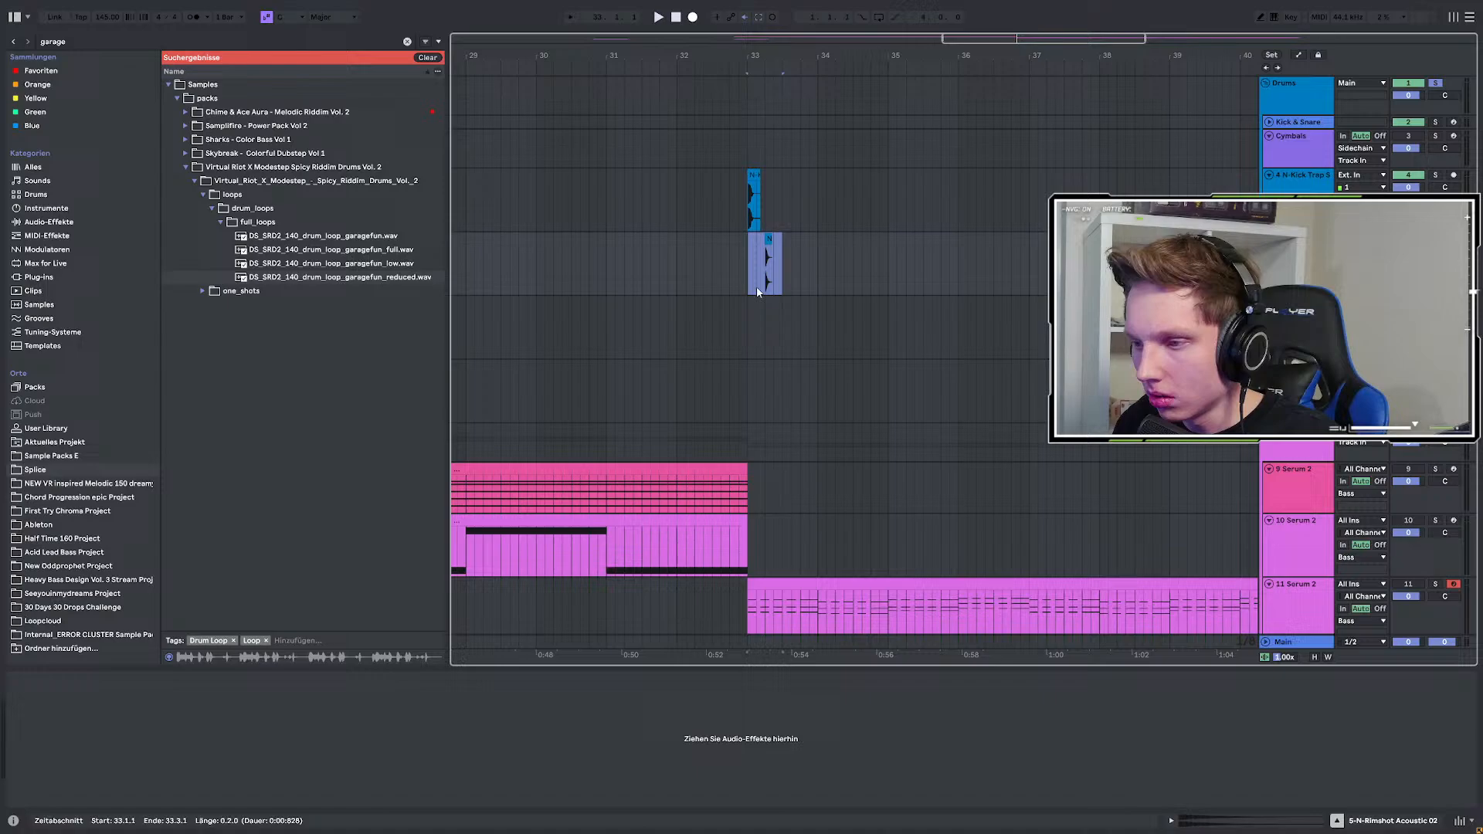
scroll(793, 324, "down", 3)
scroll(794, 327, "up", 3)
scroll(671, 330, "down", 3)
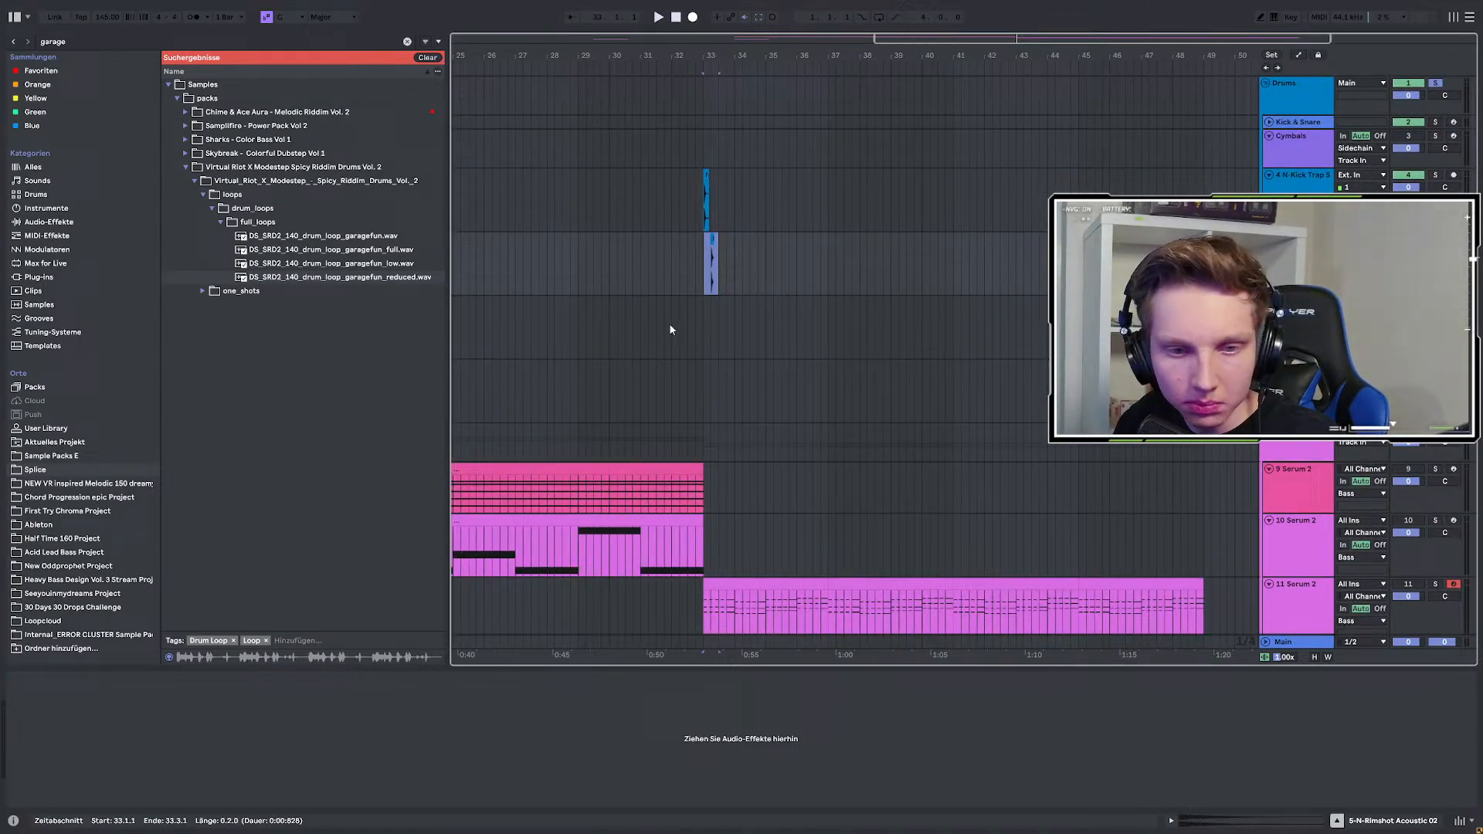
scroll(753, 286, "up", 3)
Play the kick and the rimshot at 33.2.1 again from the start of bar 33.
left_click(609, 217)
scroll(588, 232, "up", 3)
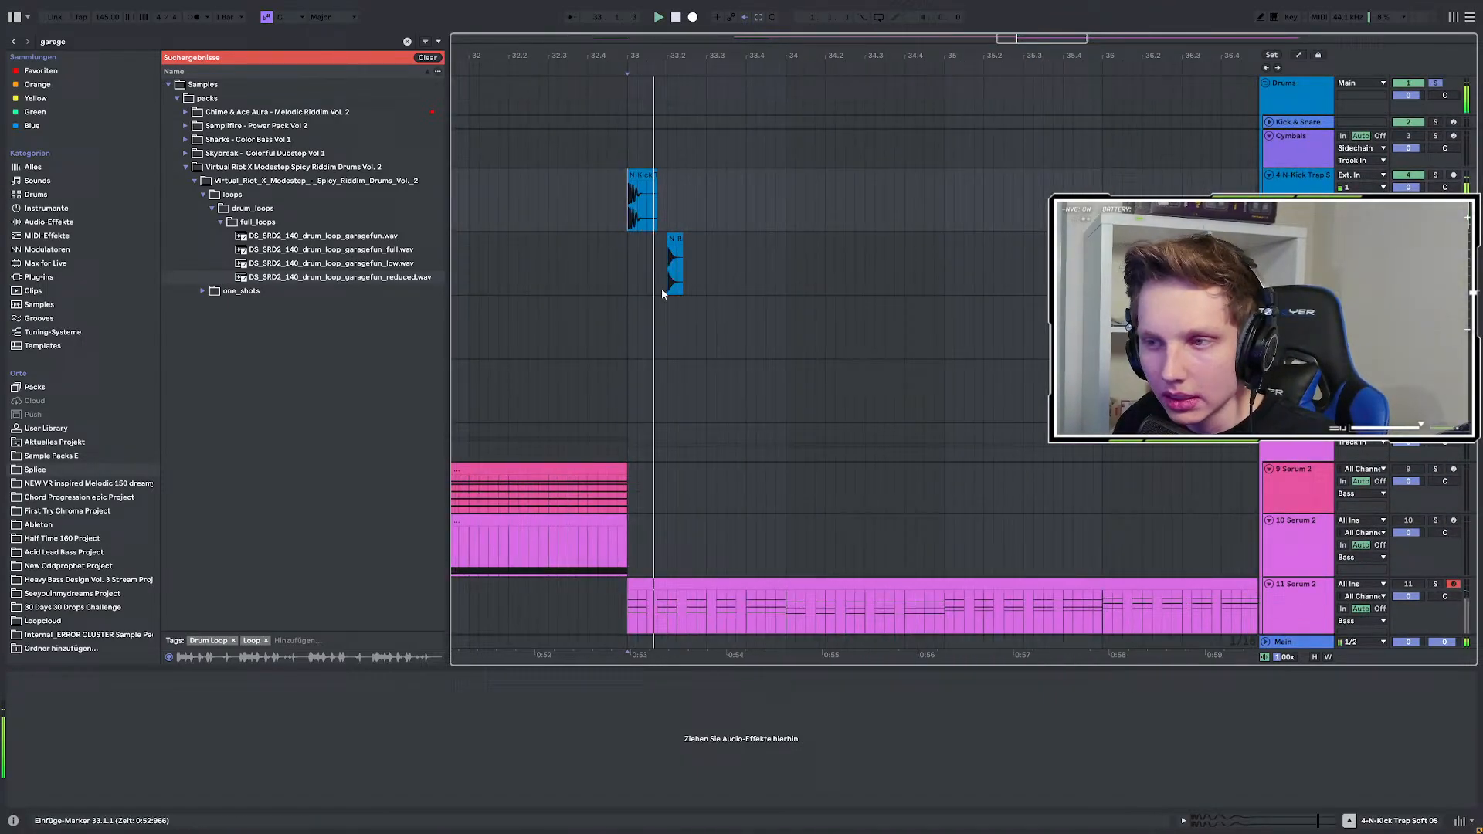
scroll(695, 288, "up", 3)
left_click(769, 238)
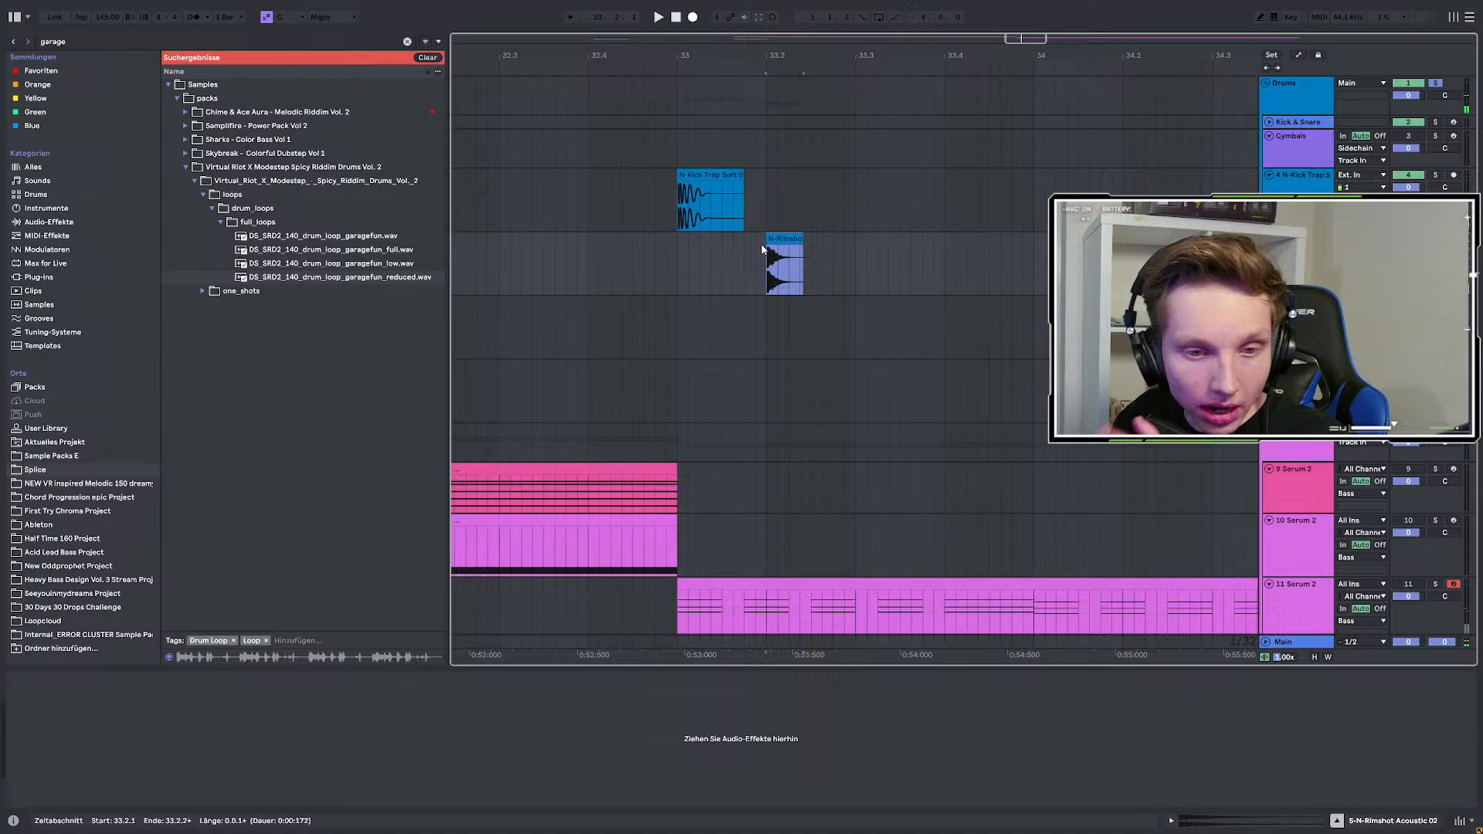
left_click(684, 218)
key("space")
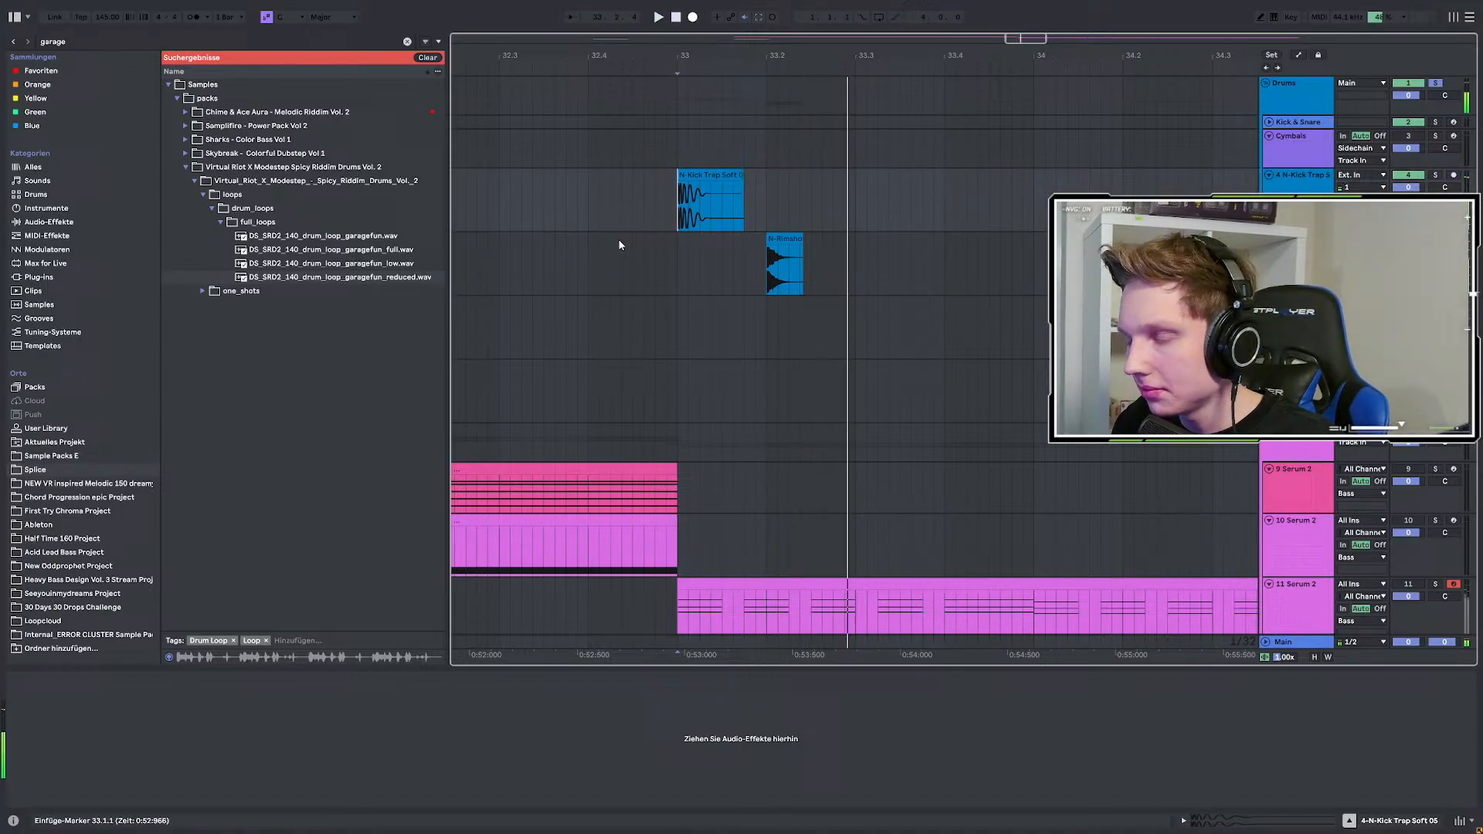
Duplicate the first two beats of kick and rimshot to 33.3.1 and move the copied kick to 33.3.3.
scroll(630, 214, "down", 3)
left_click_drag(647, 219, 718, 255)
key("ctrl+d")
left_click(649, 209)
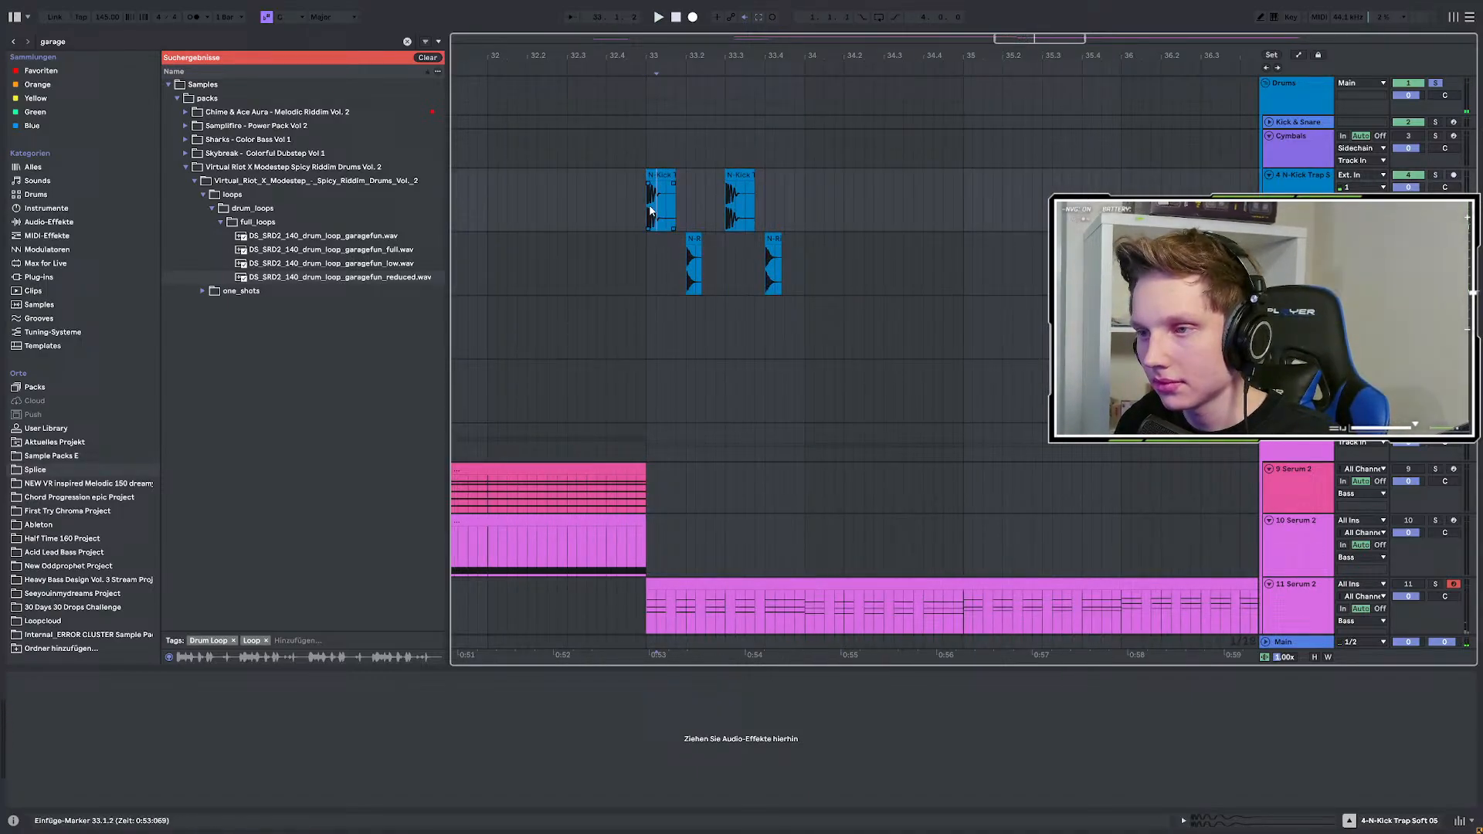
left_click_drag(741, 179, 761, 184)
key("space")
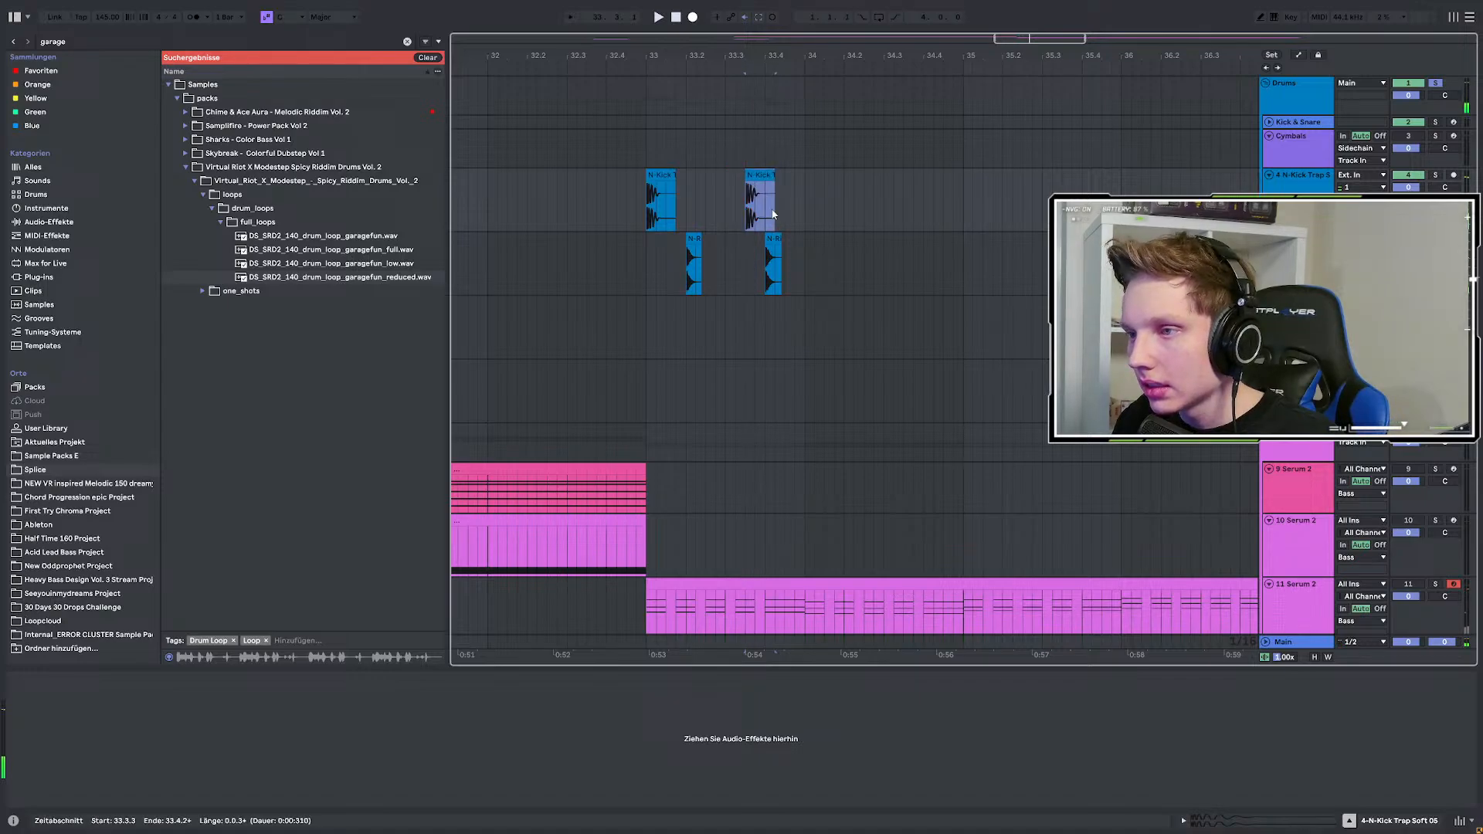
Play the revised bar 33 kick and rimshot pattern and return the insert marker to 33.1.1.
left_click(648, 214)
key("space")
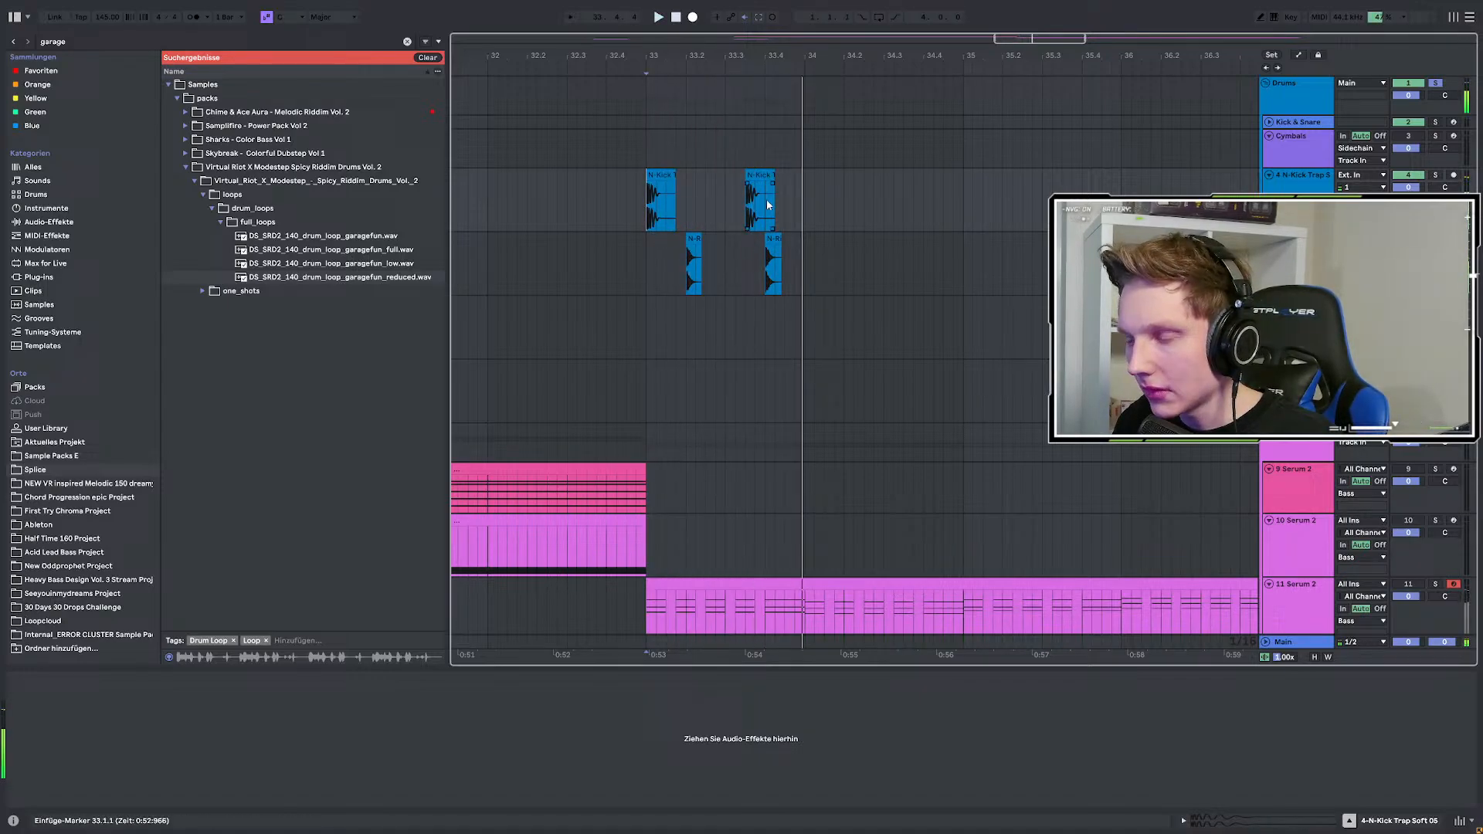
left_click(762, 173)
key("space")
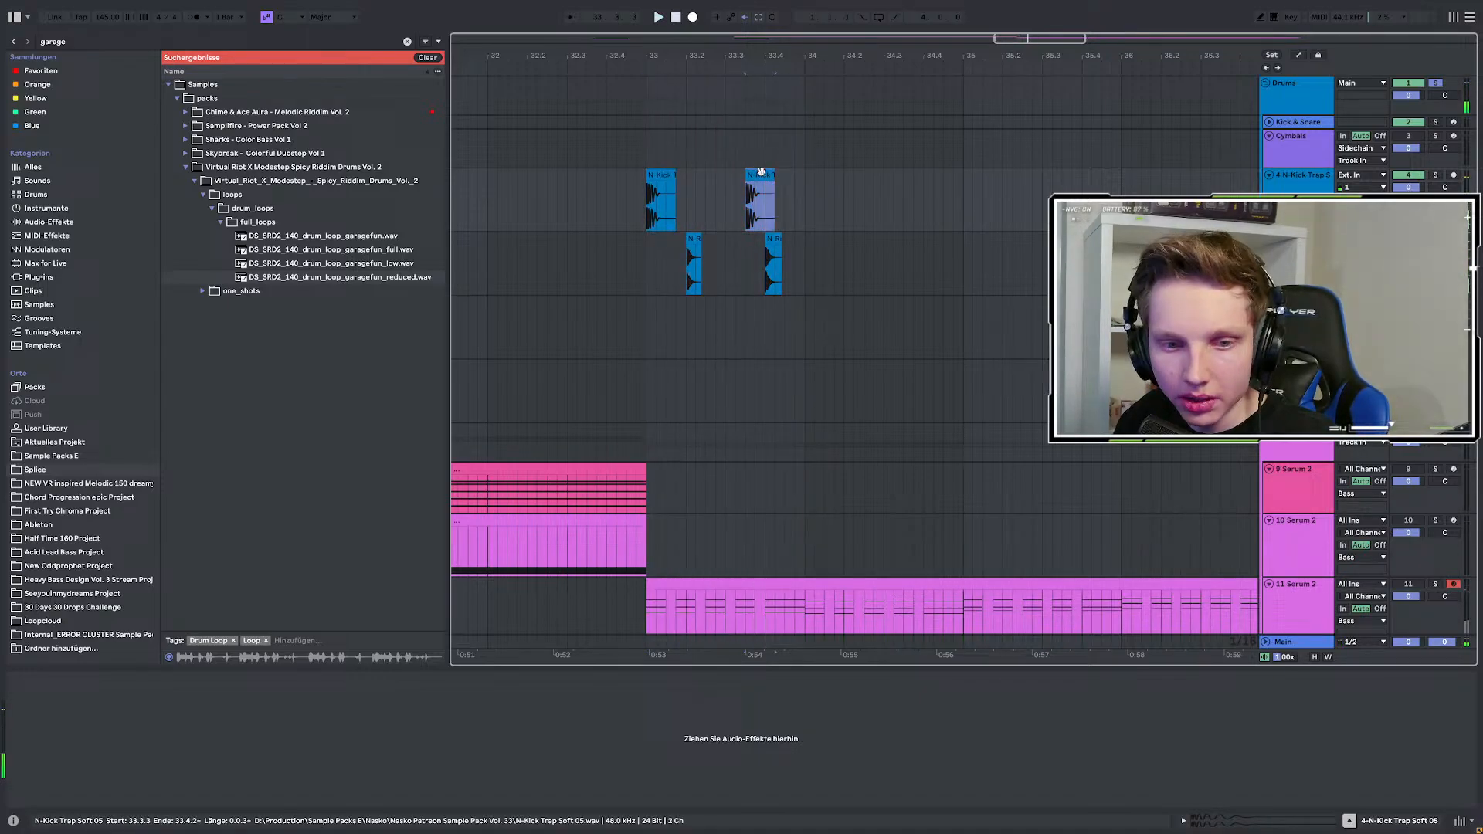
left_click(695, 243)
left_click(695, 243)
left_click(649, 205)
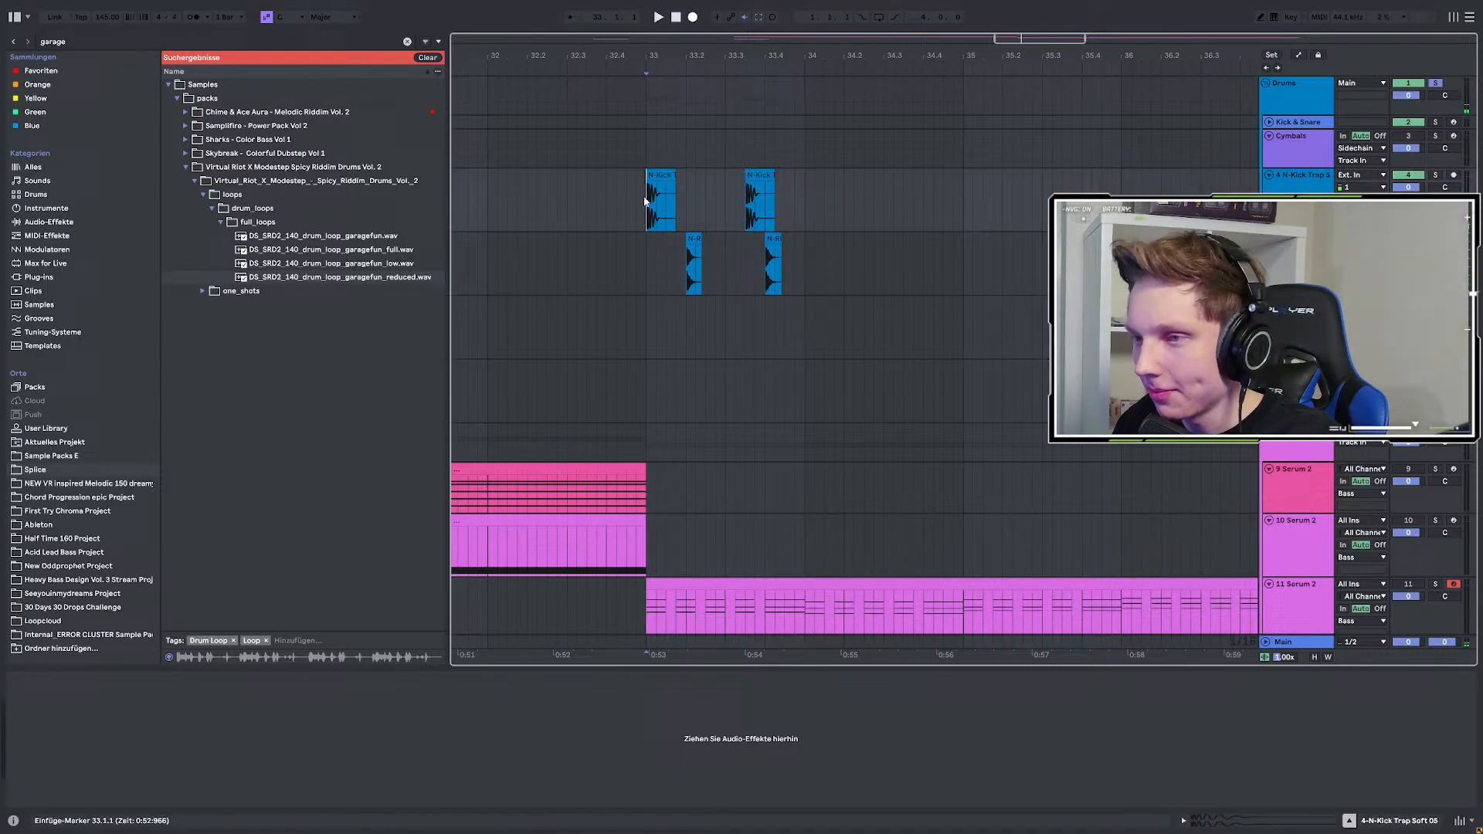
Play the bar 33 pattern once more and delete the kick and rimshot clips between 33.1.1 and 35.3.4.
key("space")
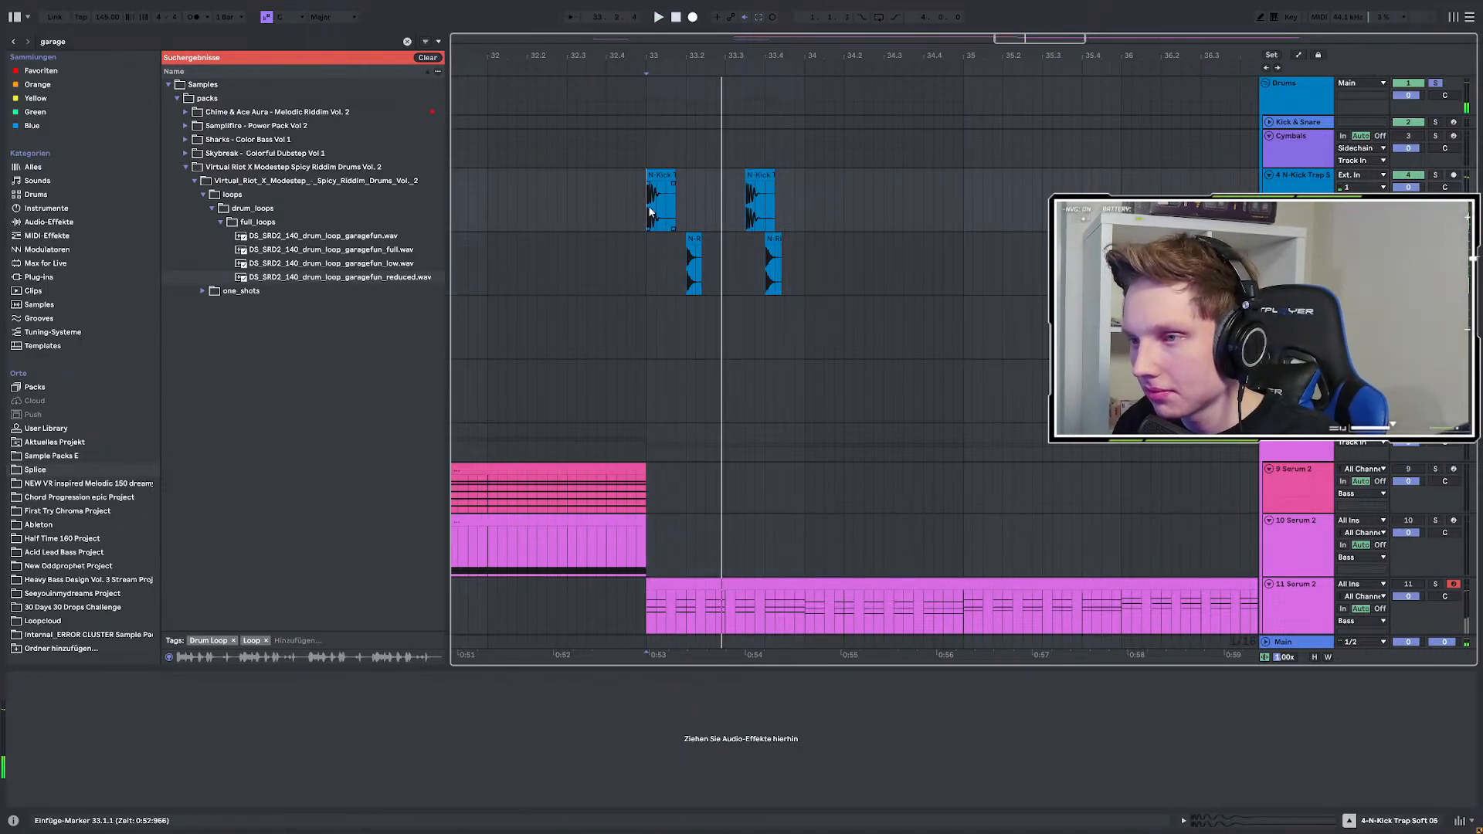
left_click_drag(648, 267, 1070, 197)
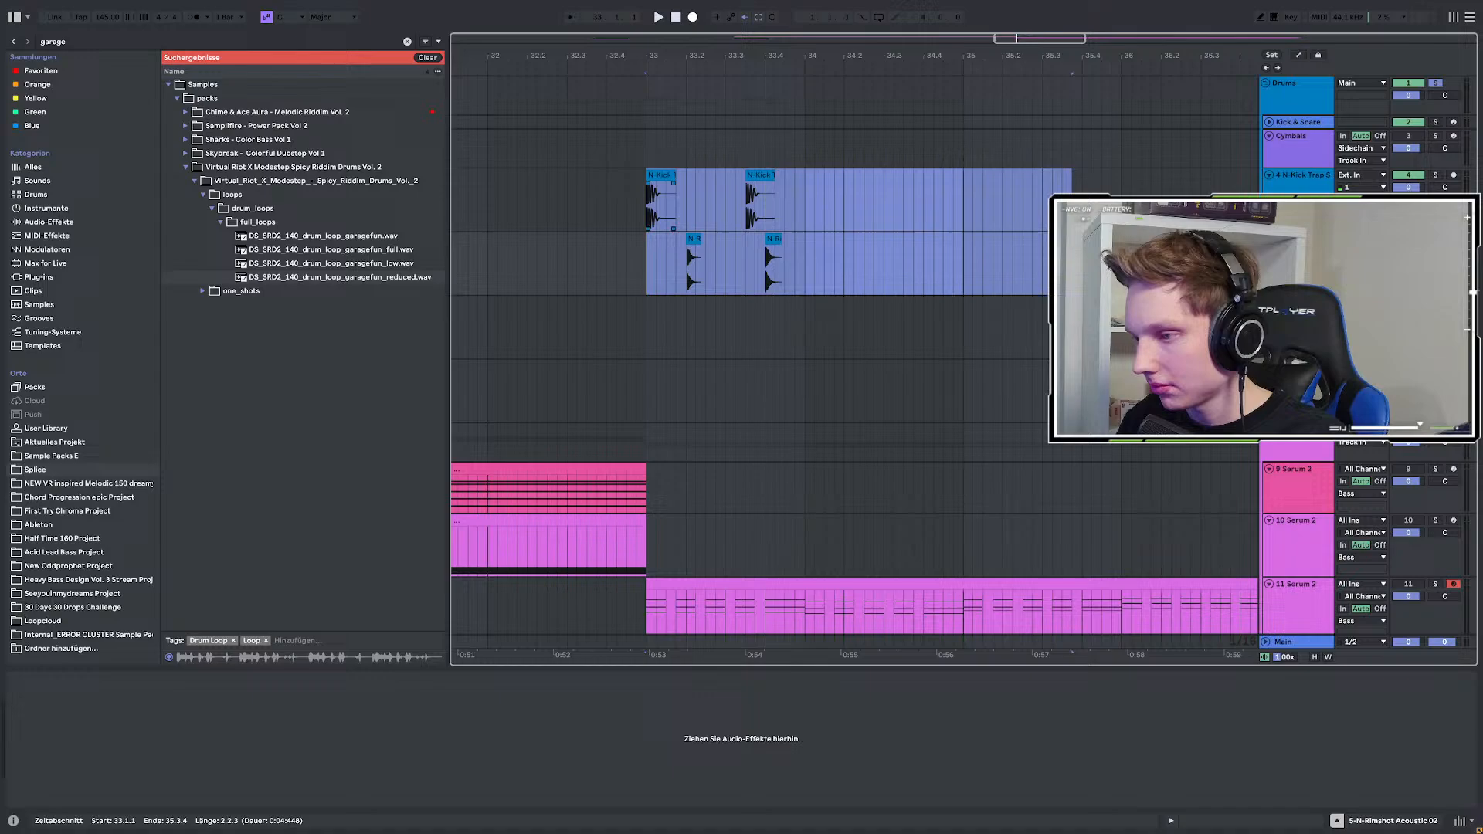
key("Delete")
Search the sample library for "break" and look into the Noisia Sample Pack Vol.2 and Heavy Bass Design Vol. 3 folders.
key("ctrl+f")
type("break")
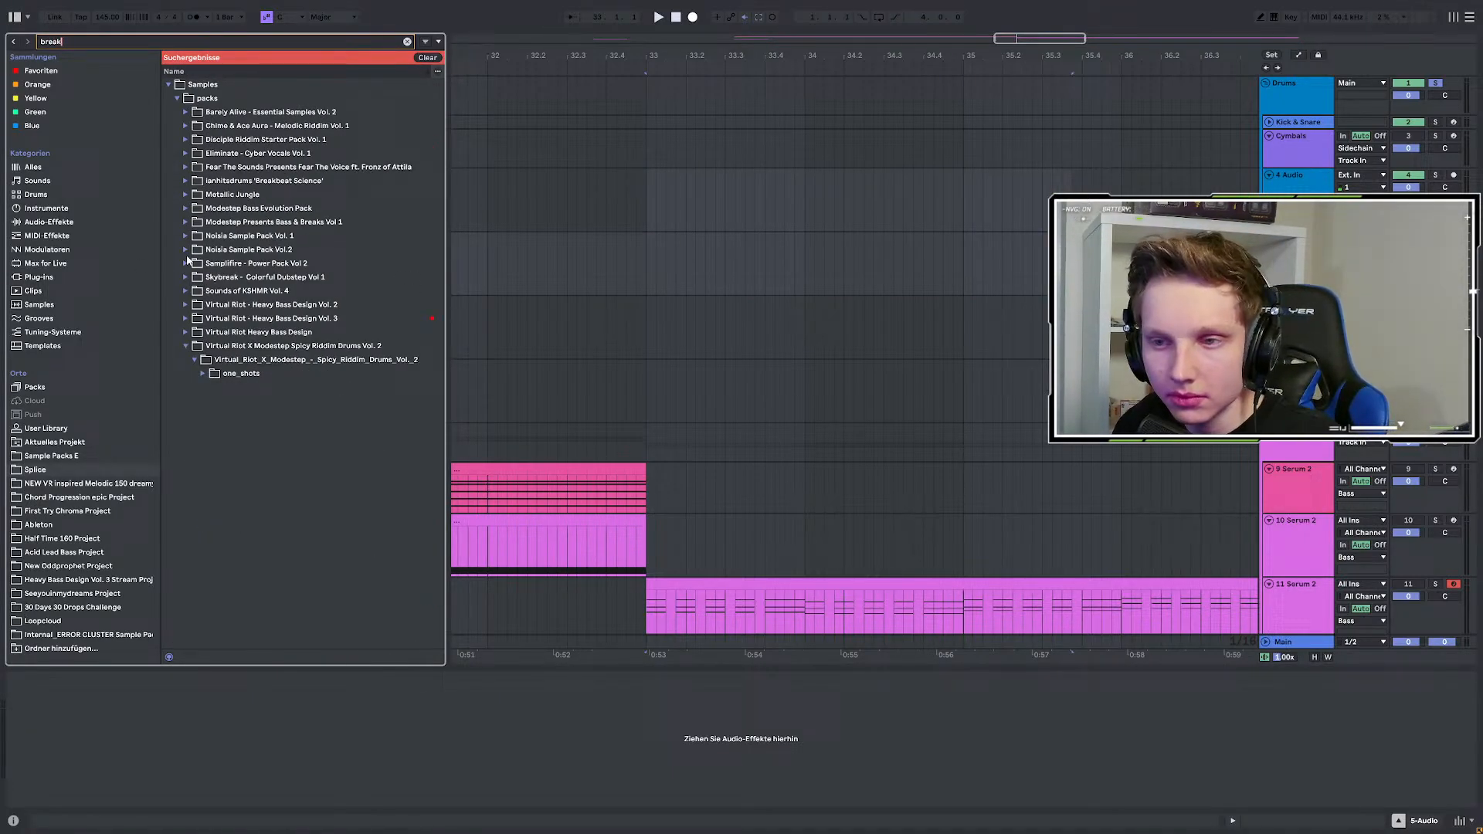
left_click(187, 250)
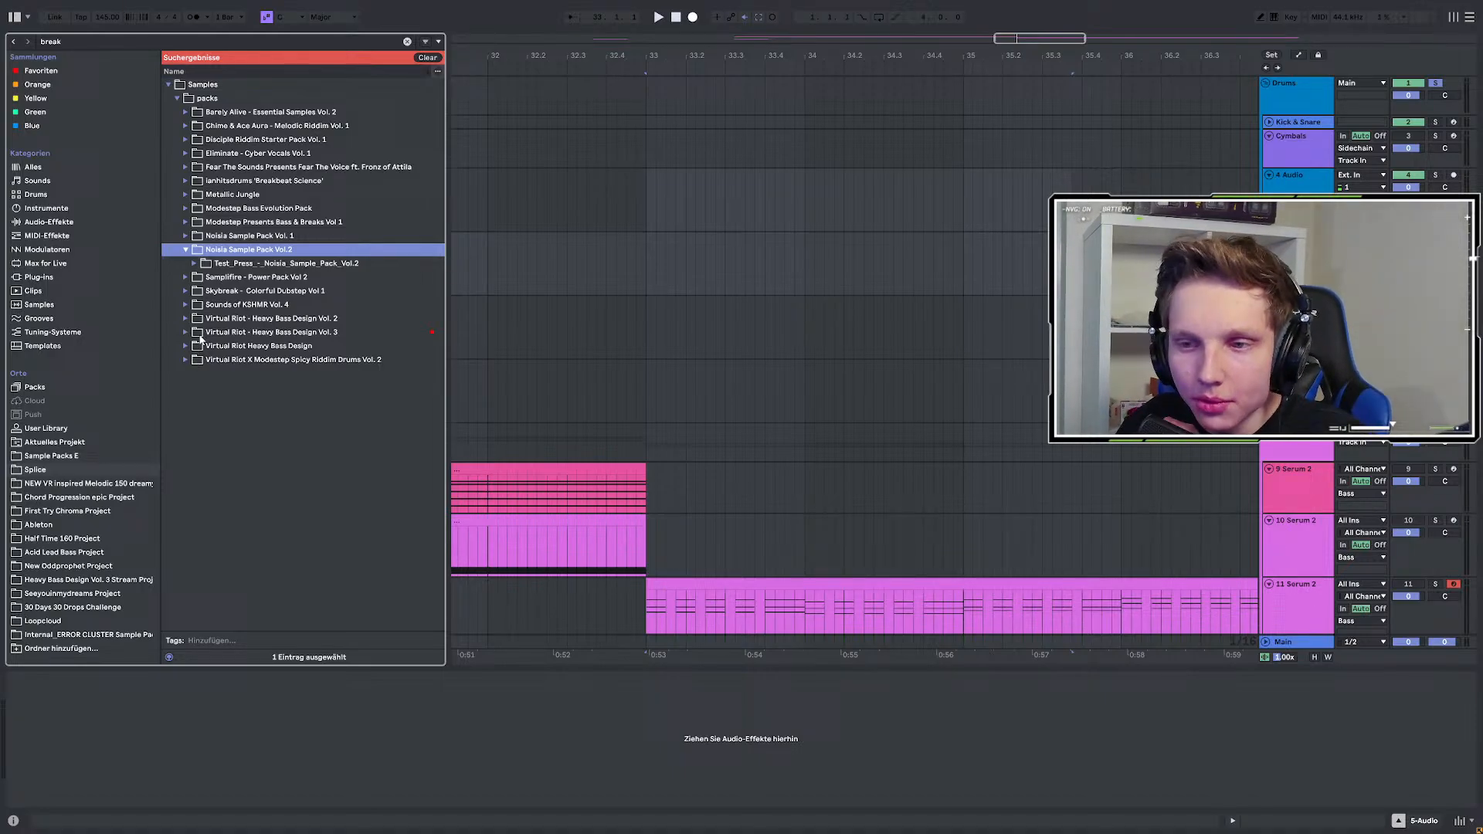
left_click(189, 338)
left_click(190, 338)
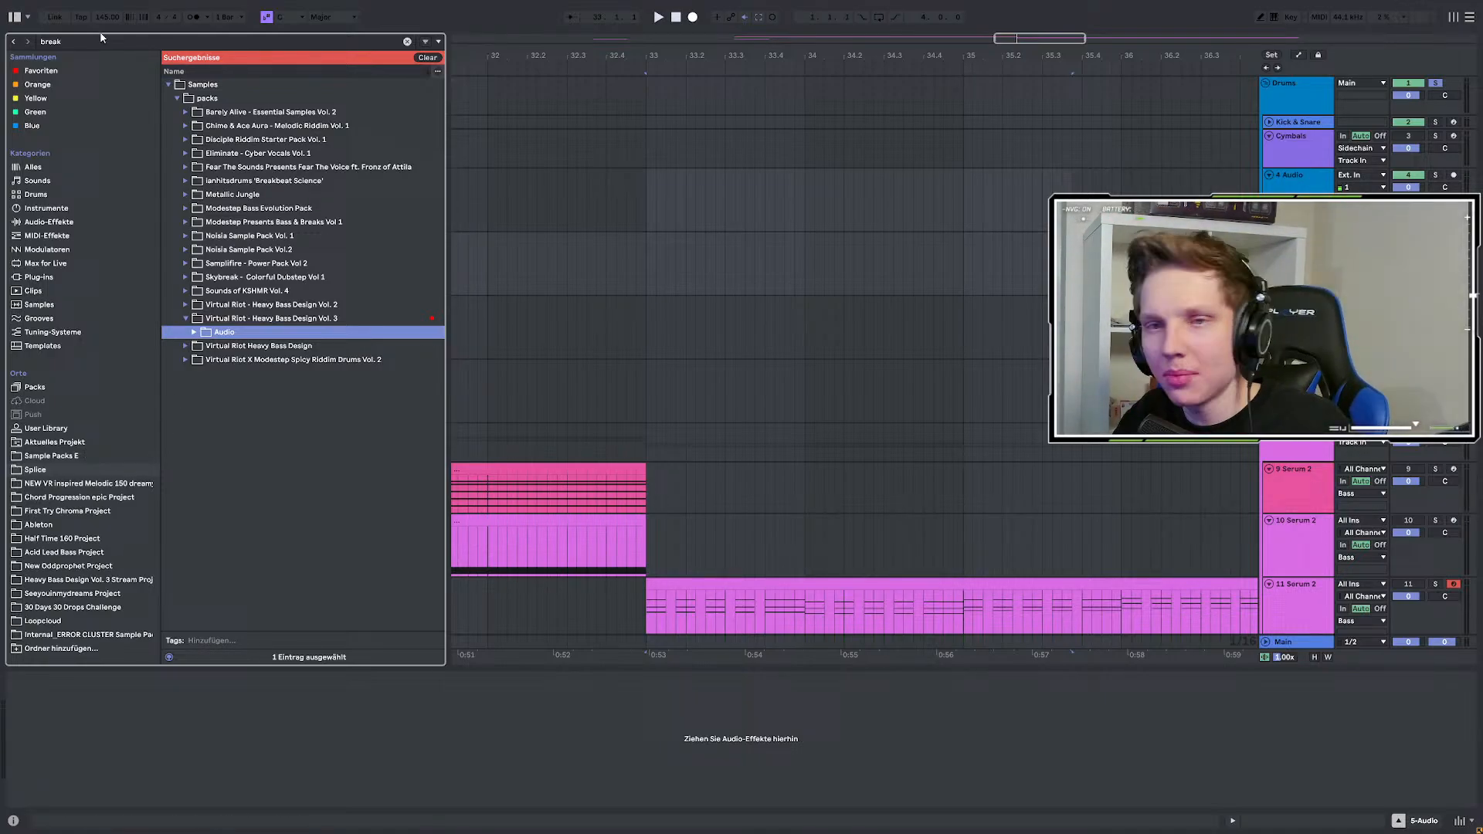
Search for "perc" samples, checking Heavy Bass Design Vol. 3, the current project and the Sample Packs E location.
key("ctrl+f")
type("perc")
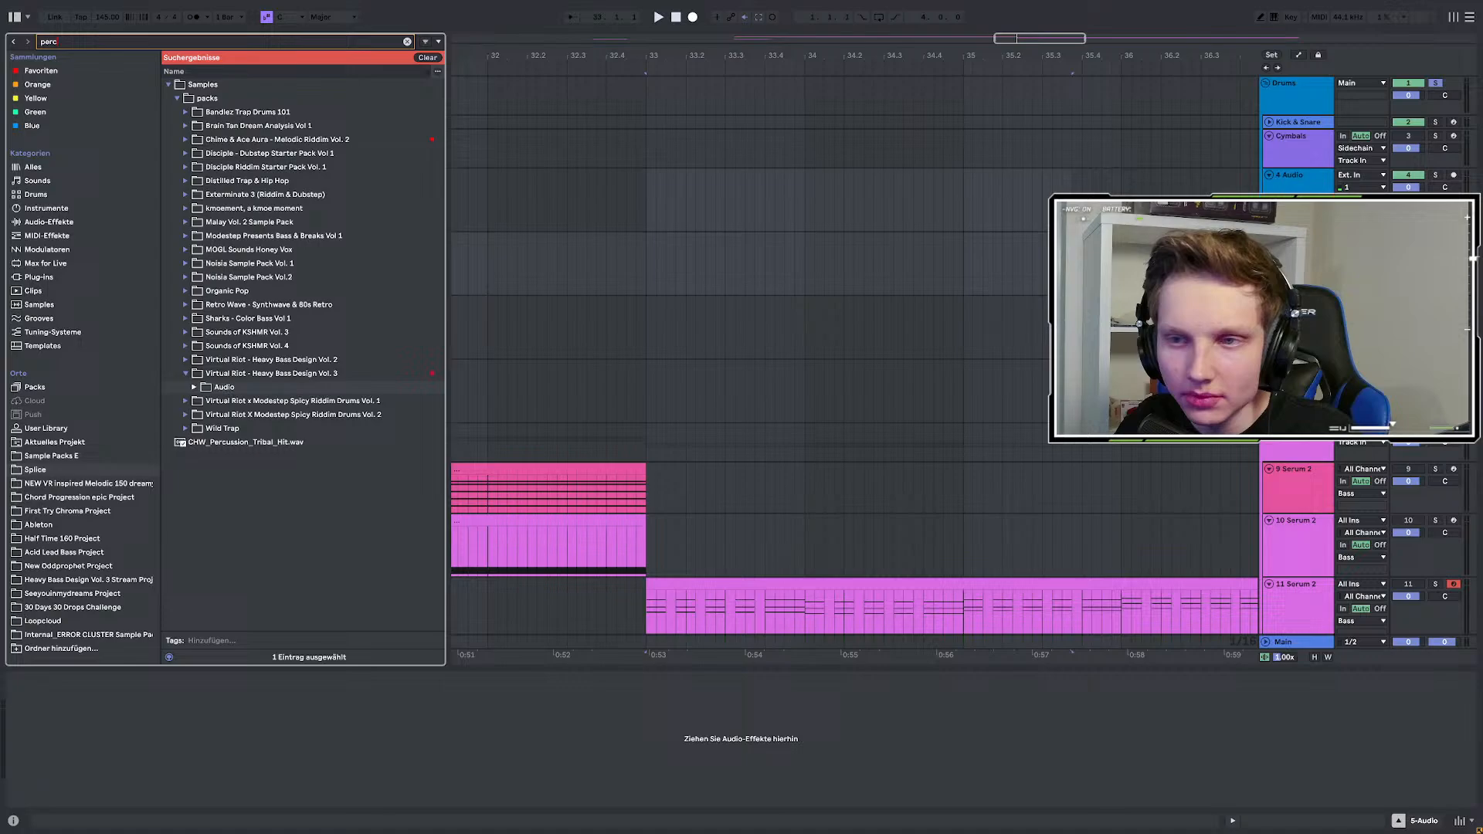
left_click(195, 390)
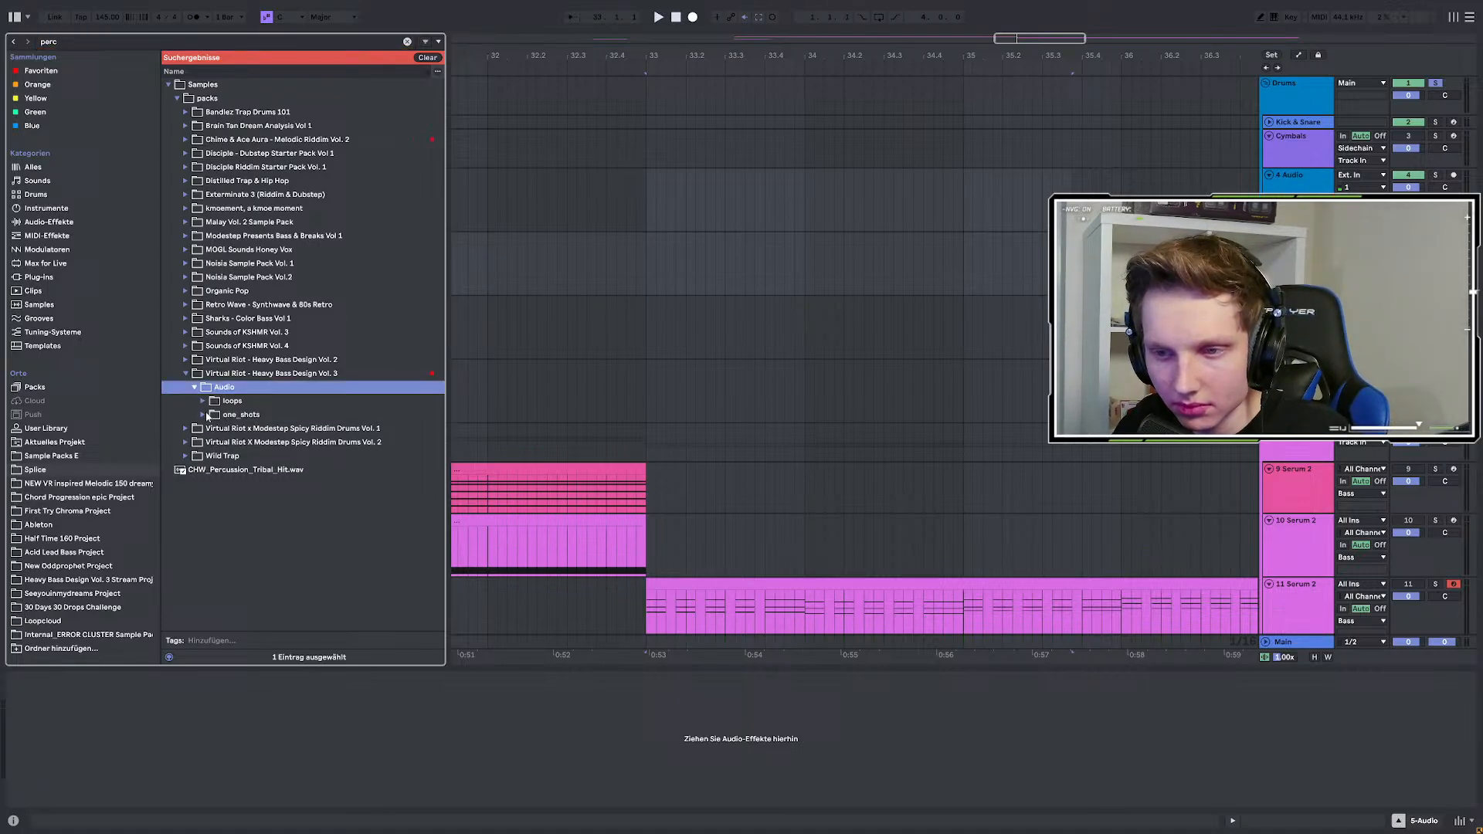
left_click(204, 402)
left_click(45, 442)
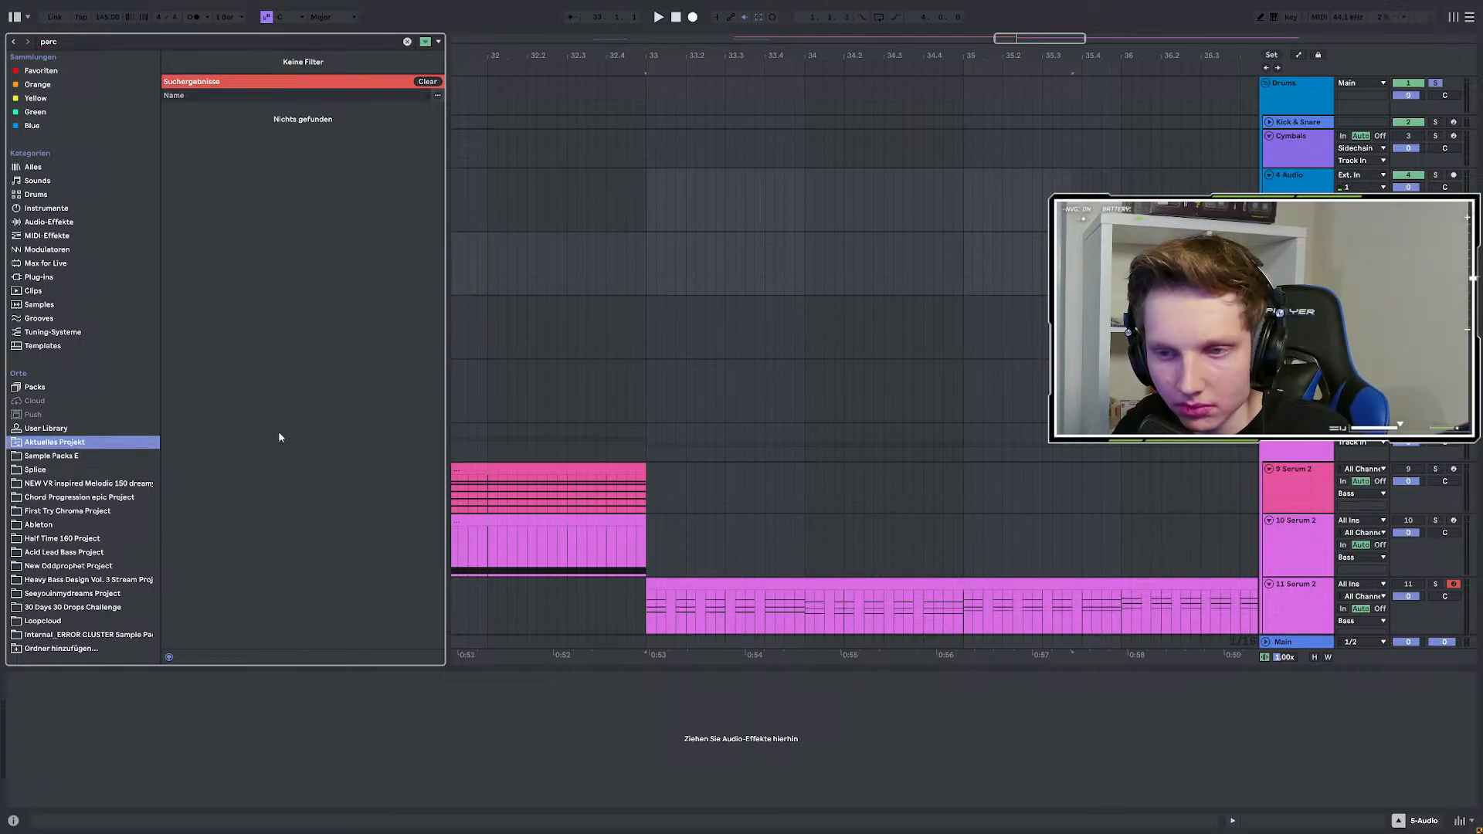
left_click(52, 456)
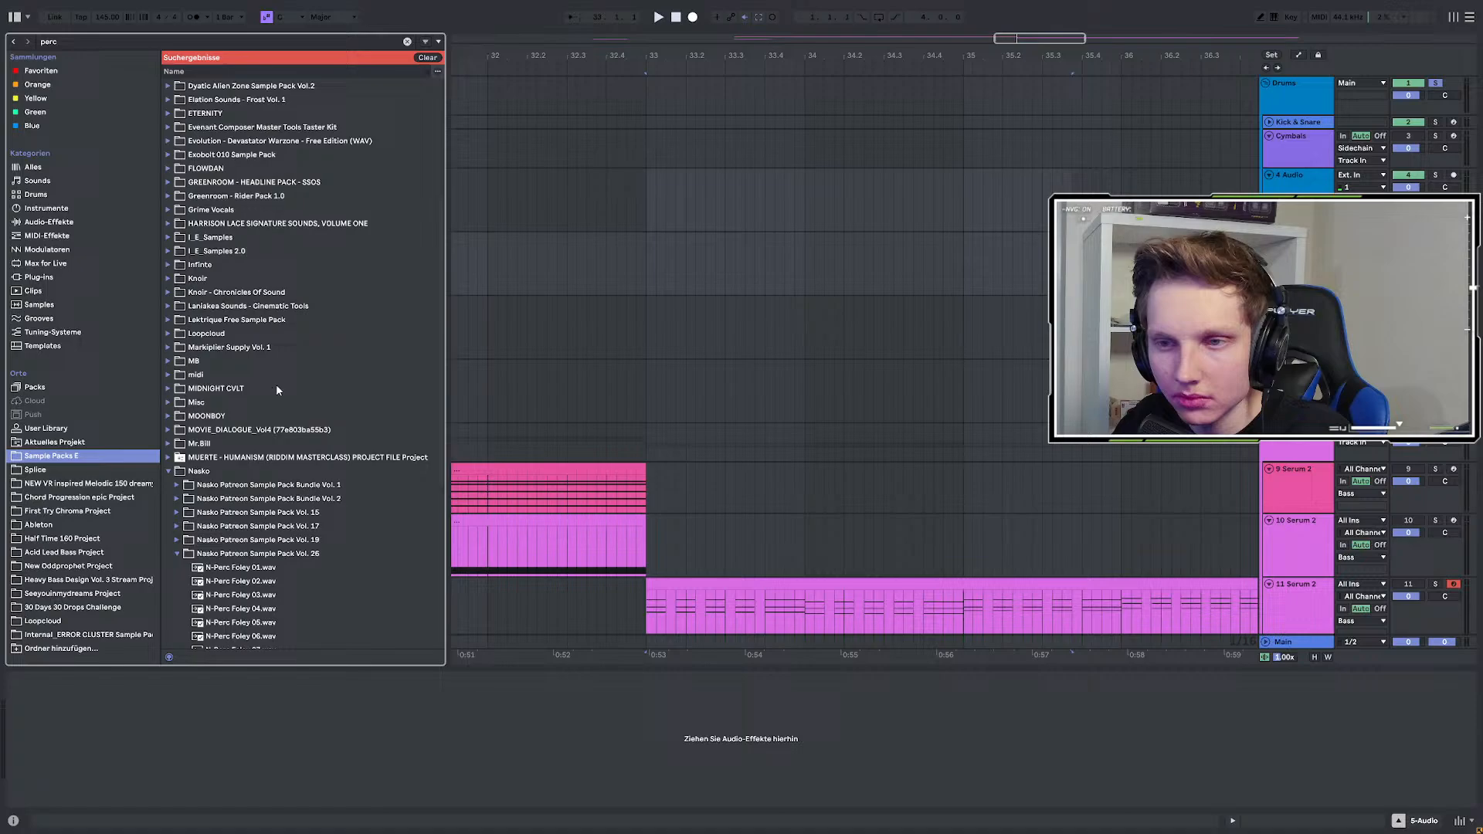
Open the mid folder of the VR - Foley Compilation Pack and audition its randomPerc and roomPerc samples.
scroll(282, 394, "down", 5)
left_click(166, 545)
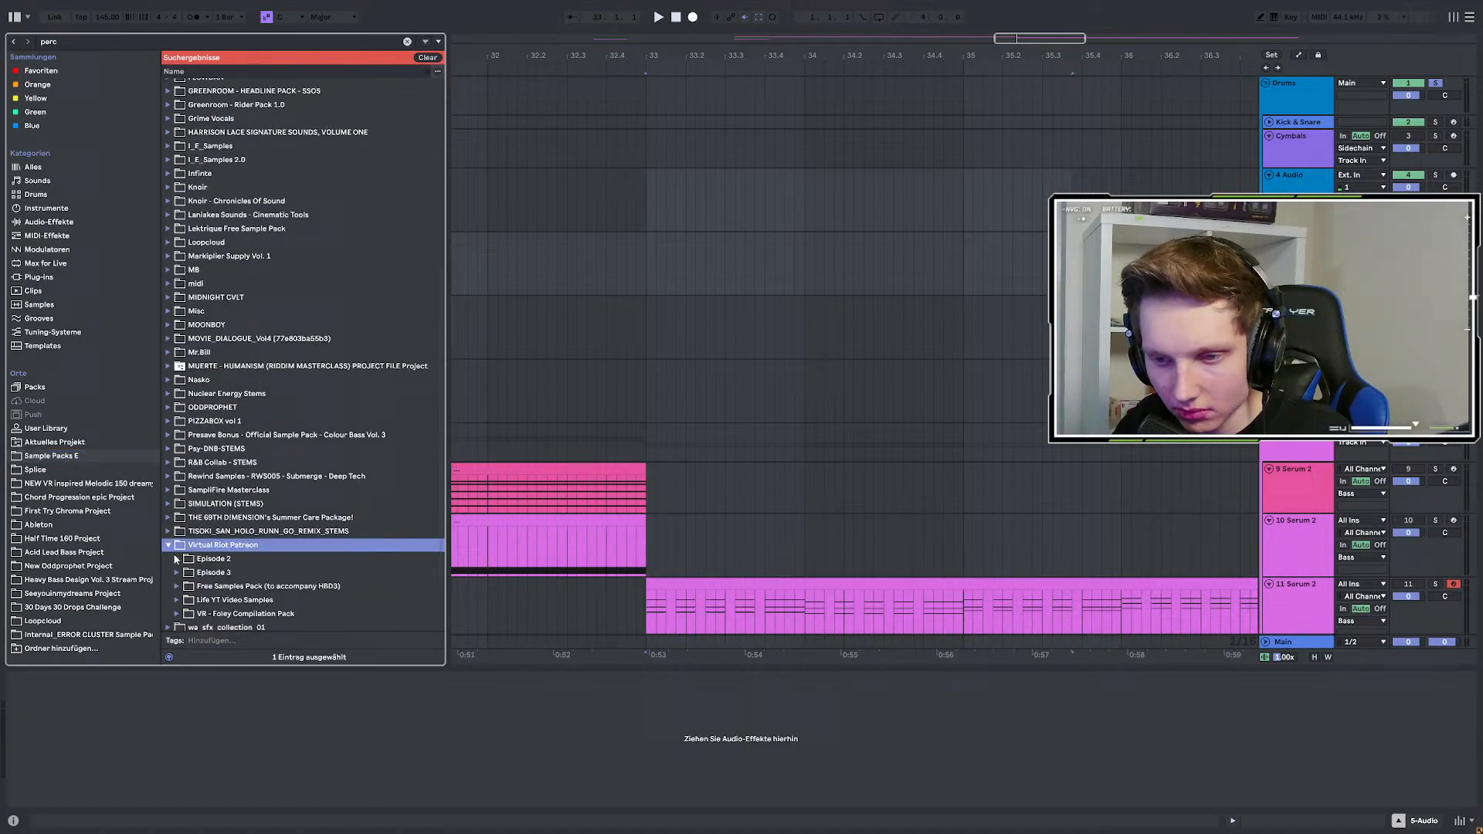
left_click(177, 527)
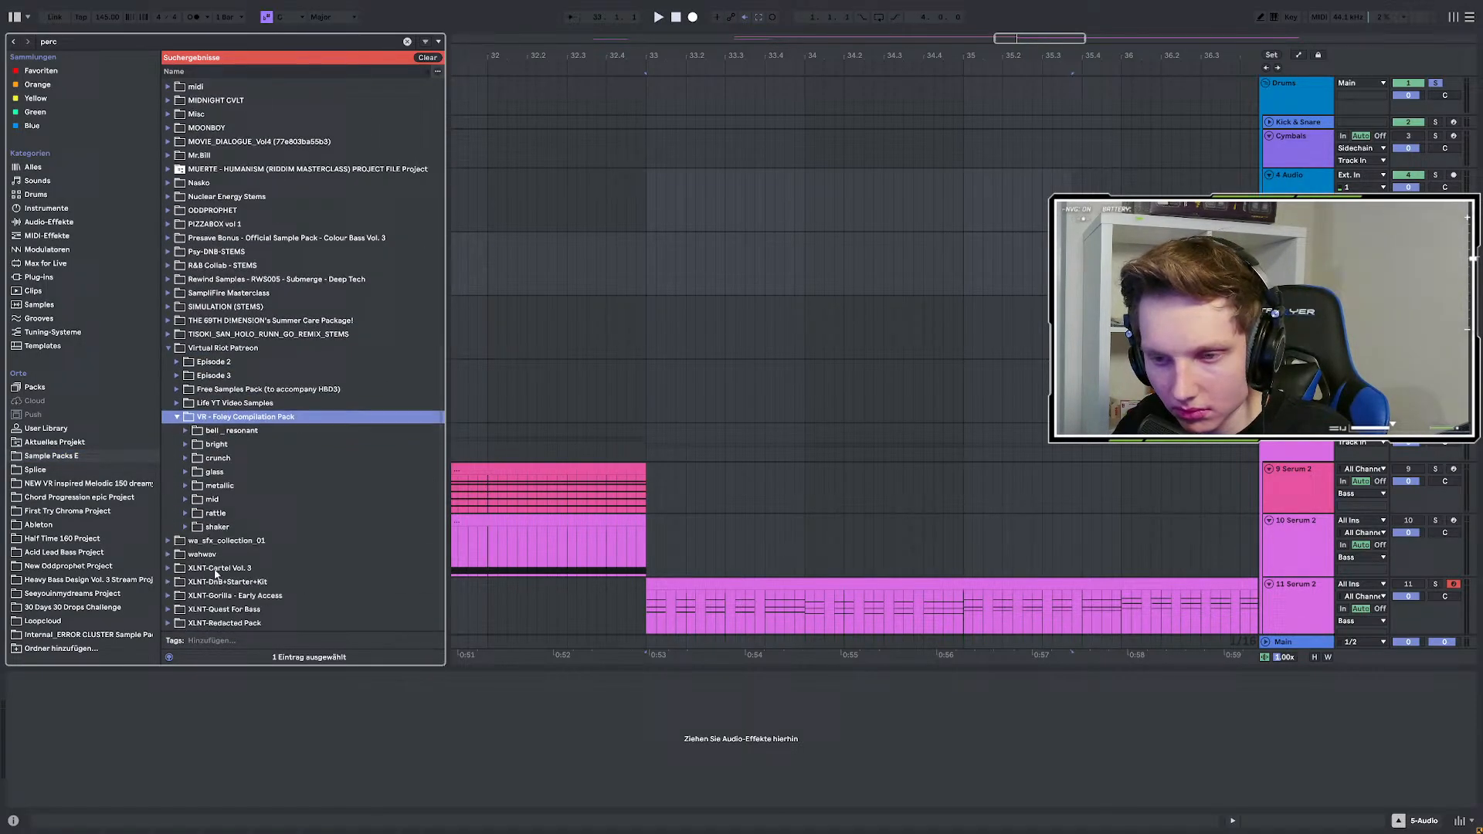
left_click(186, 499)
left_click(218, 542)
scroll(248, 521, "down", 3)
left_click(266, 477)
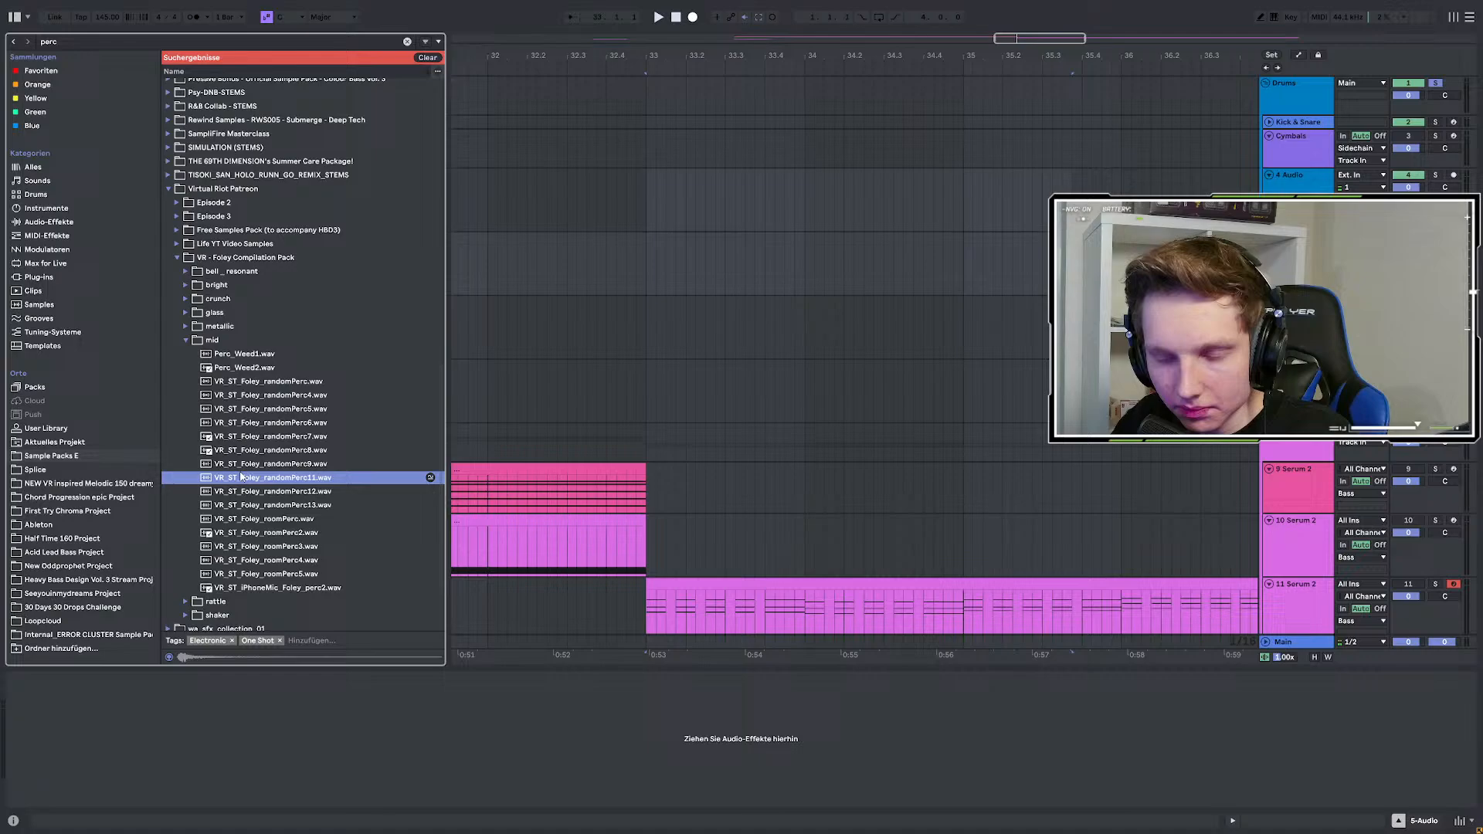
left_click(270, 451)
left_click(251, 546)
left_click(245, 560)
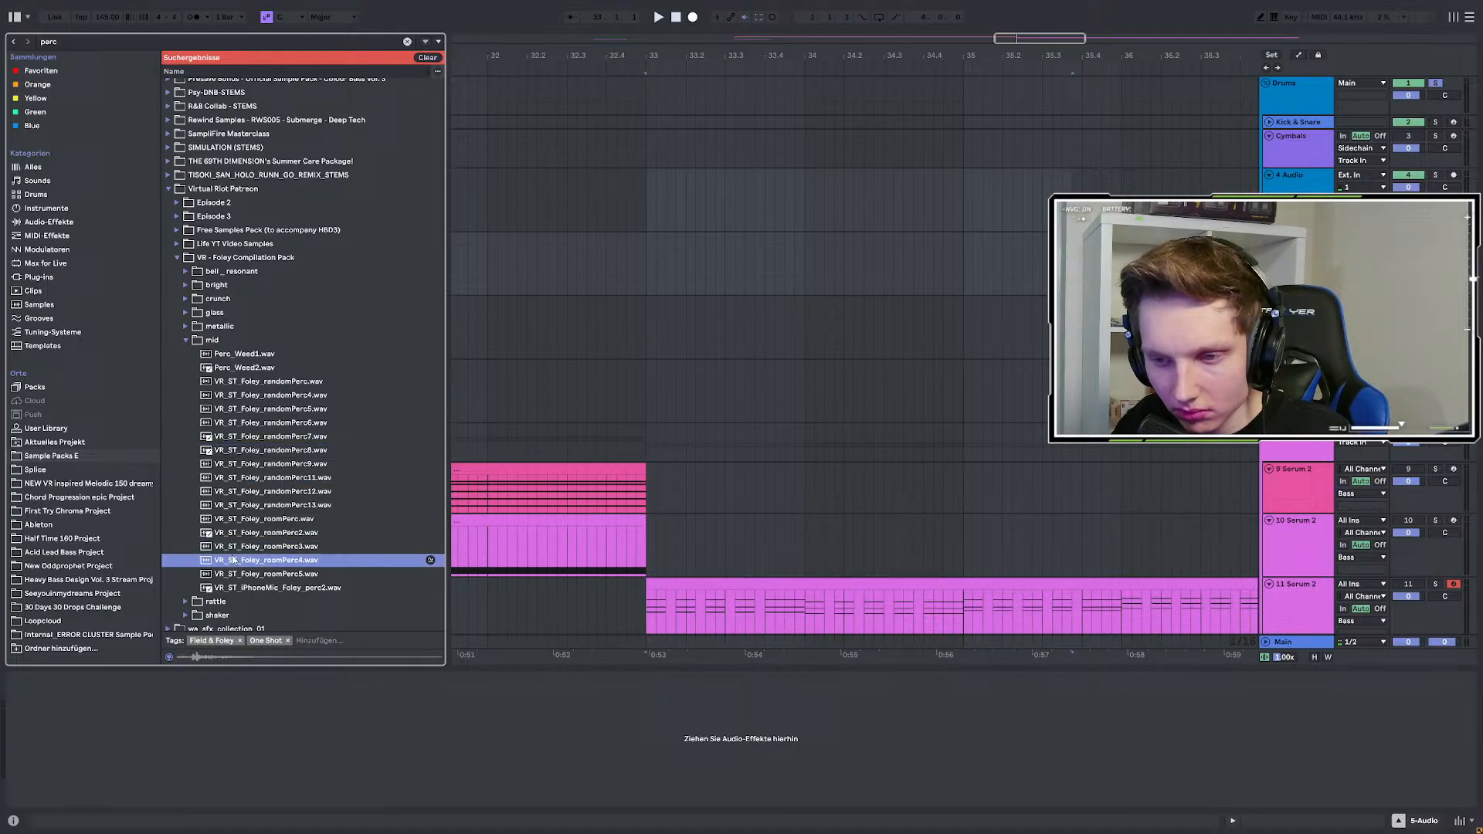
left_click(242, 519)
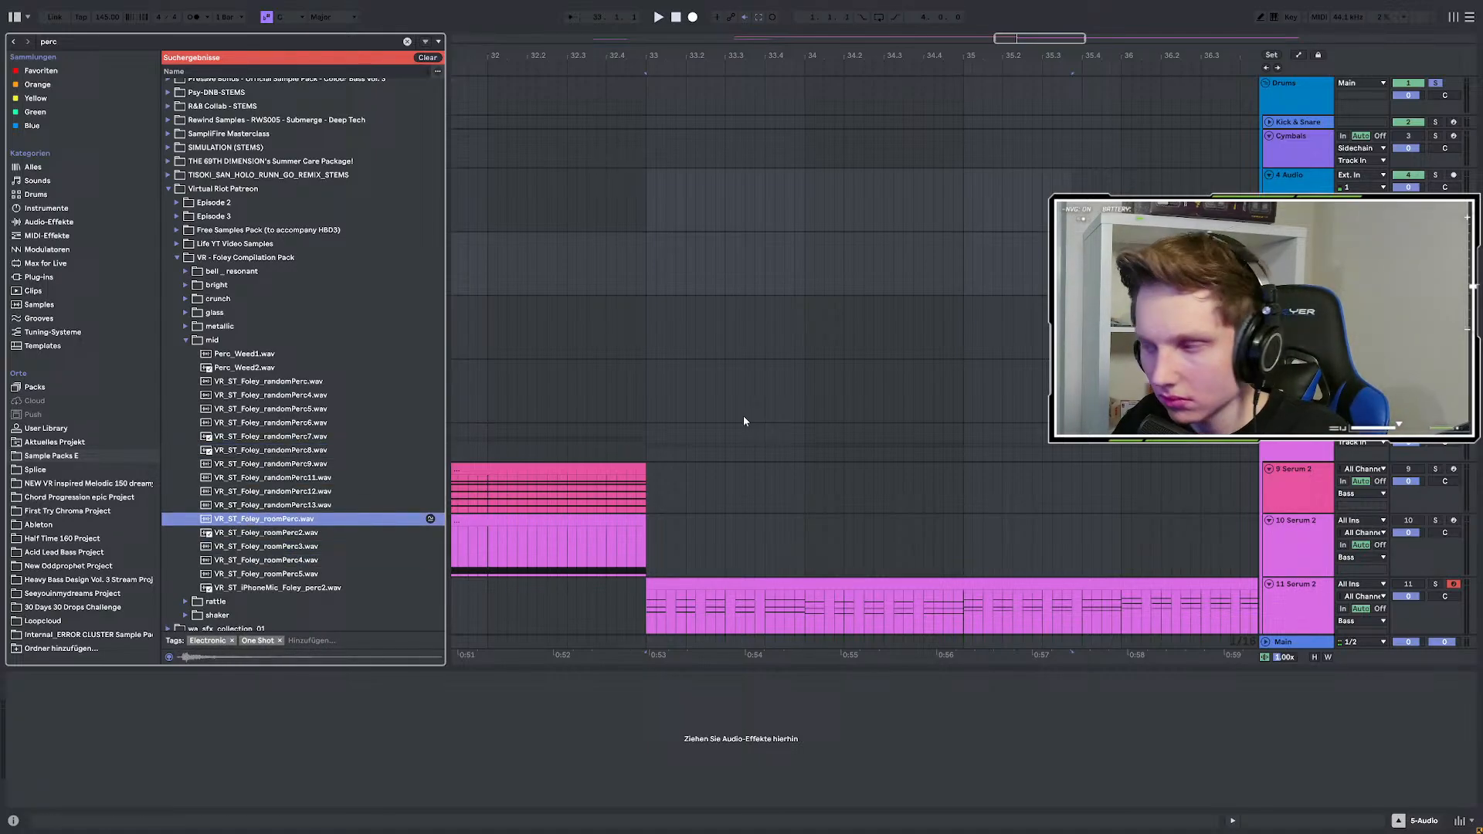
Play the arrangement at the start of the Serum 2 clip, restarting from bar 33.
scroll(798, 397, "down", 1)
scroll(771, 412, "down", 4)
key("space")
scroll(718, 348, "down", 3)
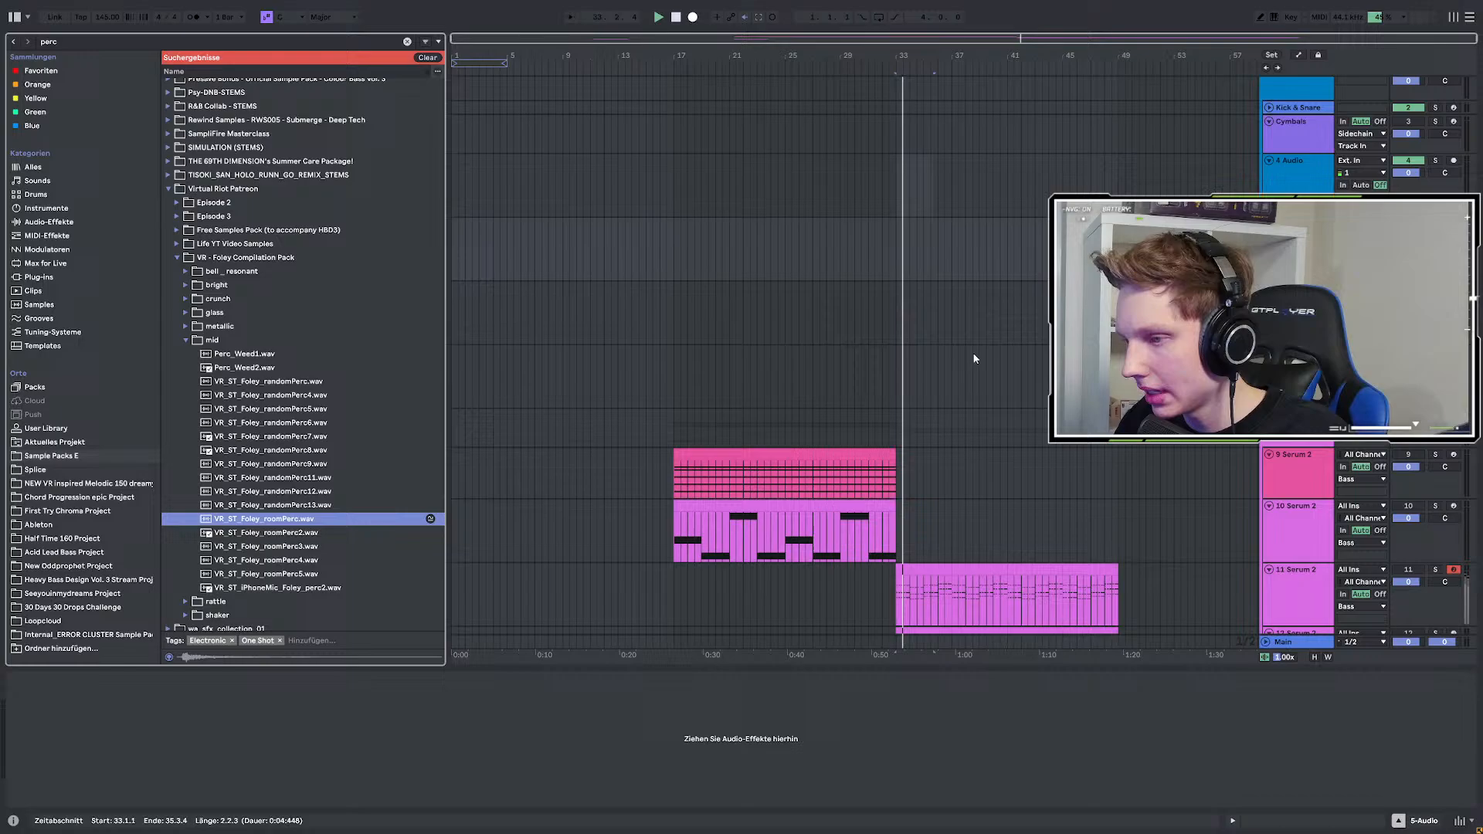
scroll(974, 359, "up", 3)
left_click(800, 289)
key("space")
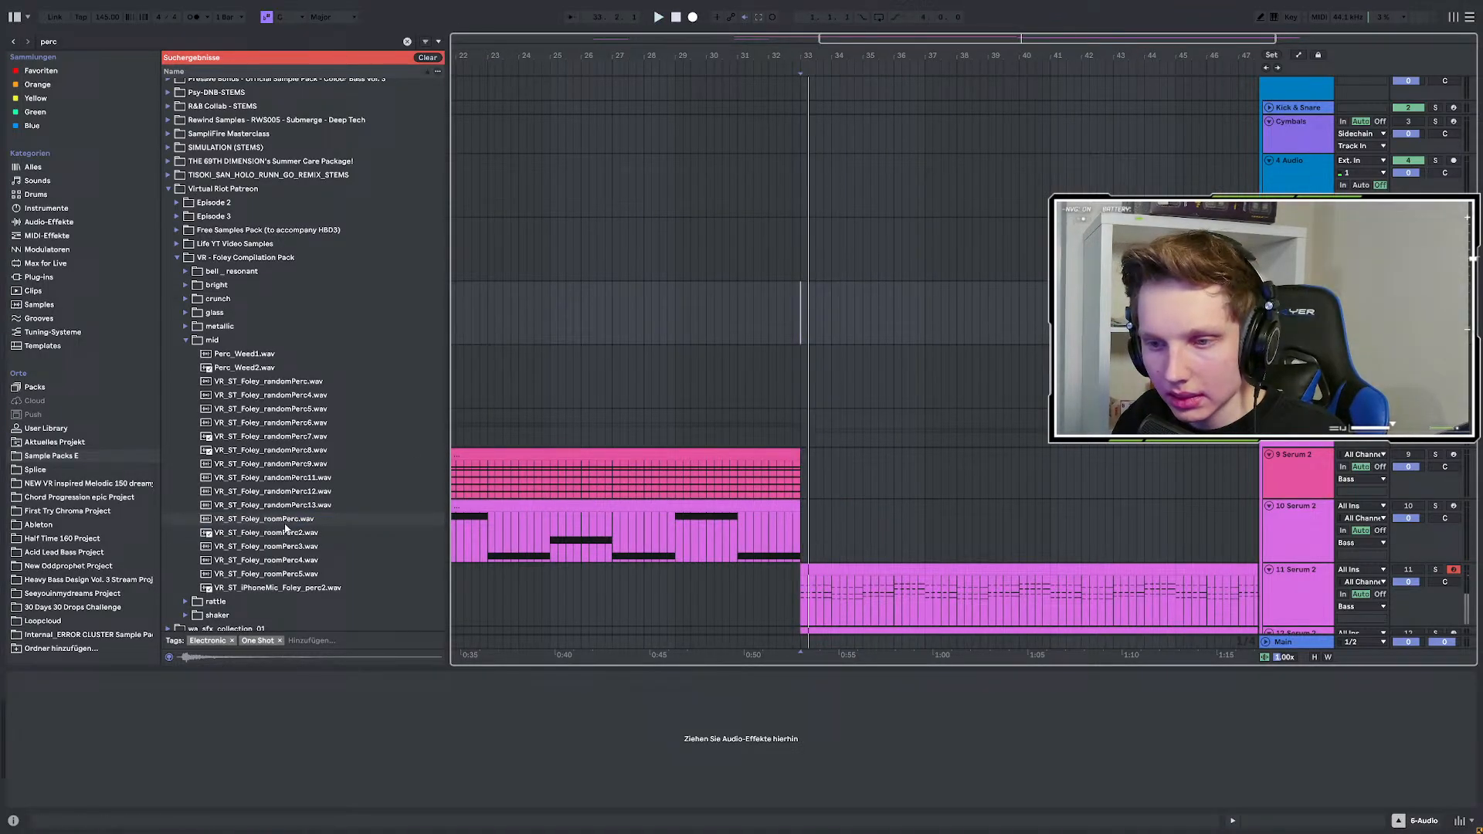
Place VR_ST_Foley_roomPerc.wav on audio track 6 at 33.4.1.
mouse_move(285, 521)
left_mouse_down()
mouse_move(855, 297)
mouse_move(824, 299)
left_mouse_up()
scroll(823, 298, "up", 3)
left_click(666, 300)
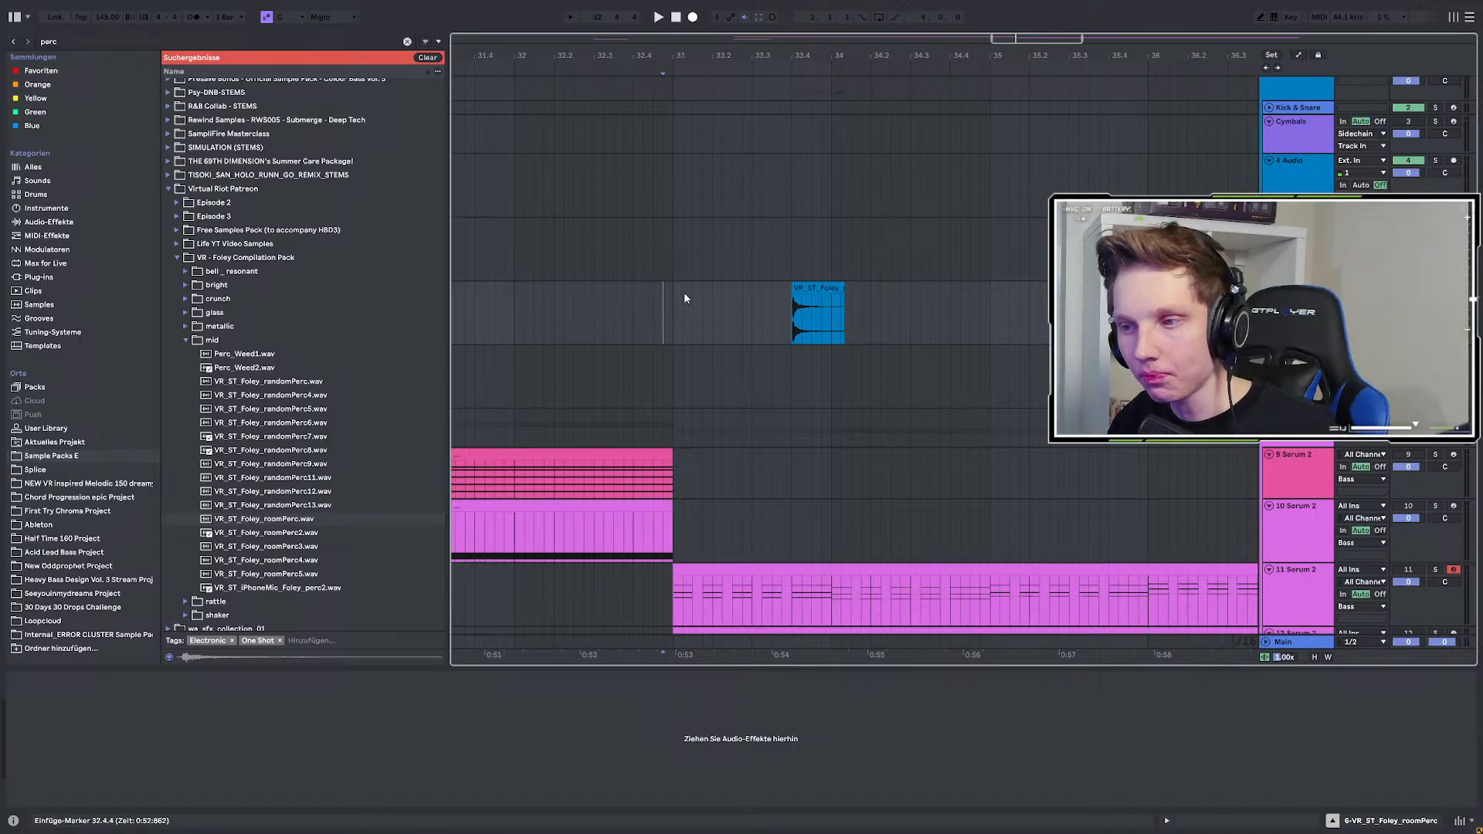
Audition more randomPerc samples from the mid folder and set the insert marker at 33.1.1.
left_click(302, 450)
left_click(282, 409)
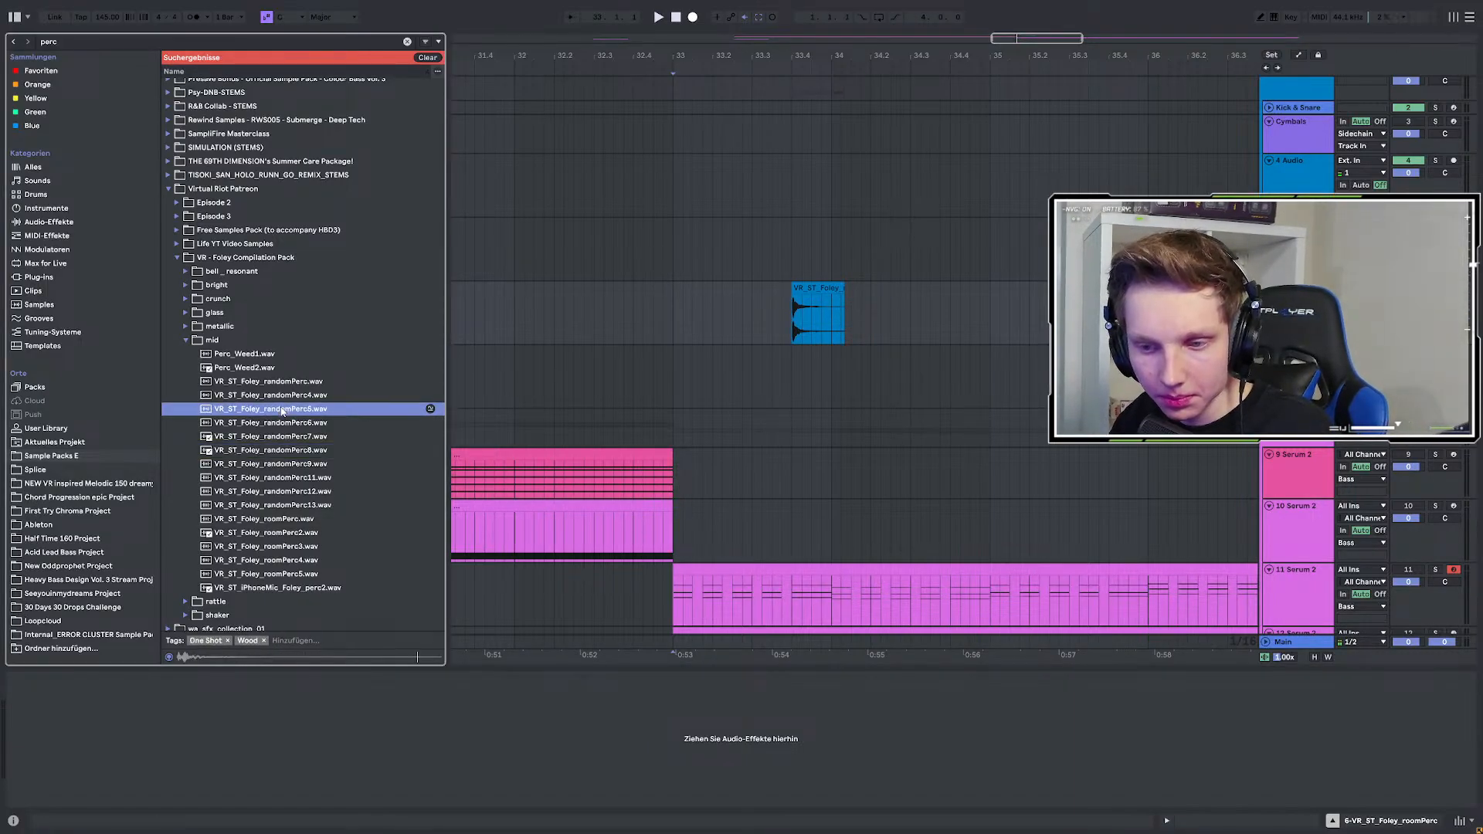
left_click(259, 496)
left_click(673, 312)
left_click(673, 249)
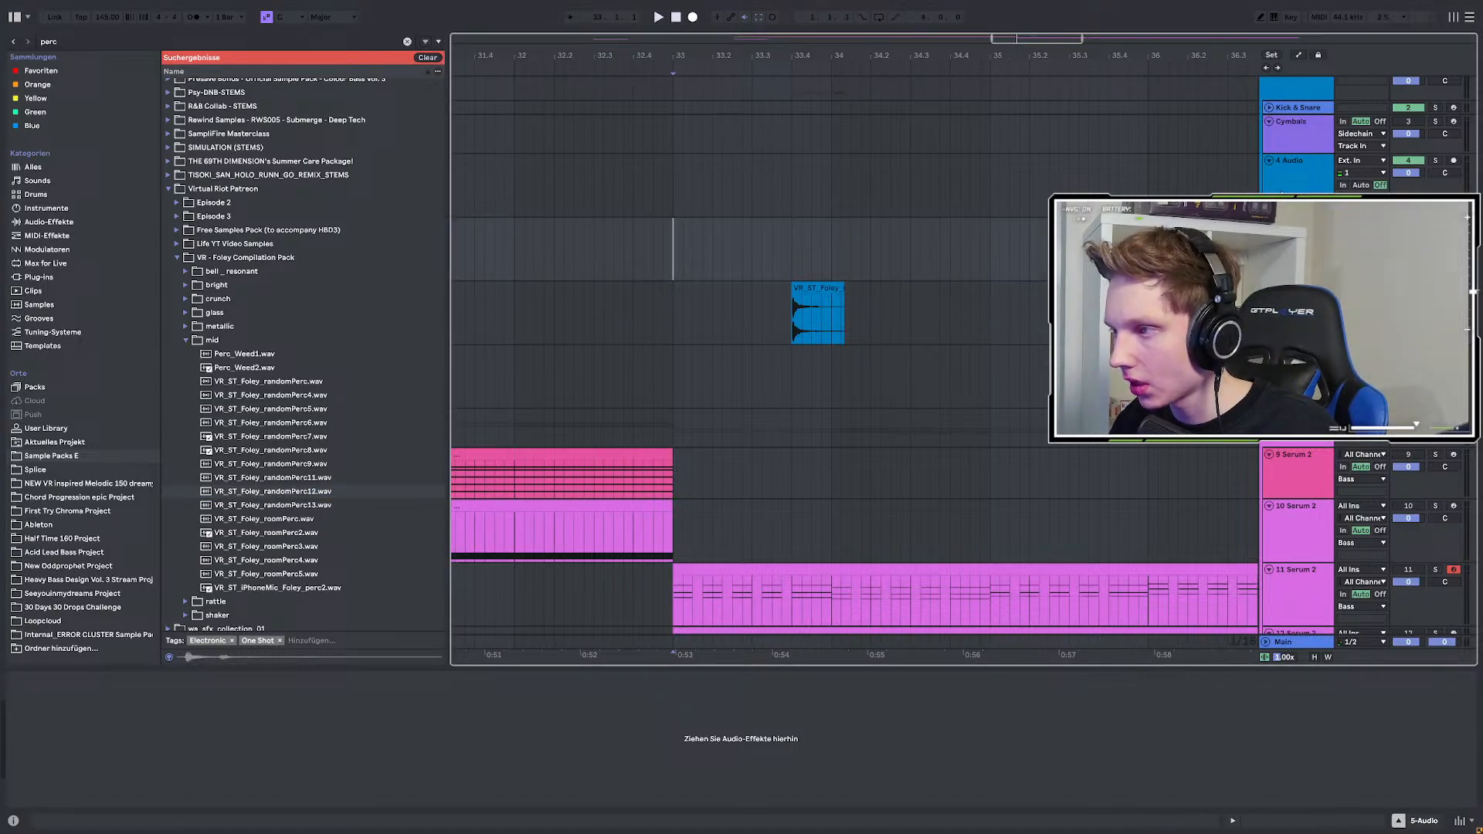
key("Up")
left_click(296, 401)
left_click(277, 438)
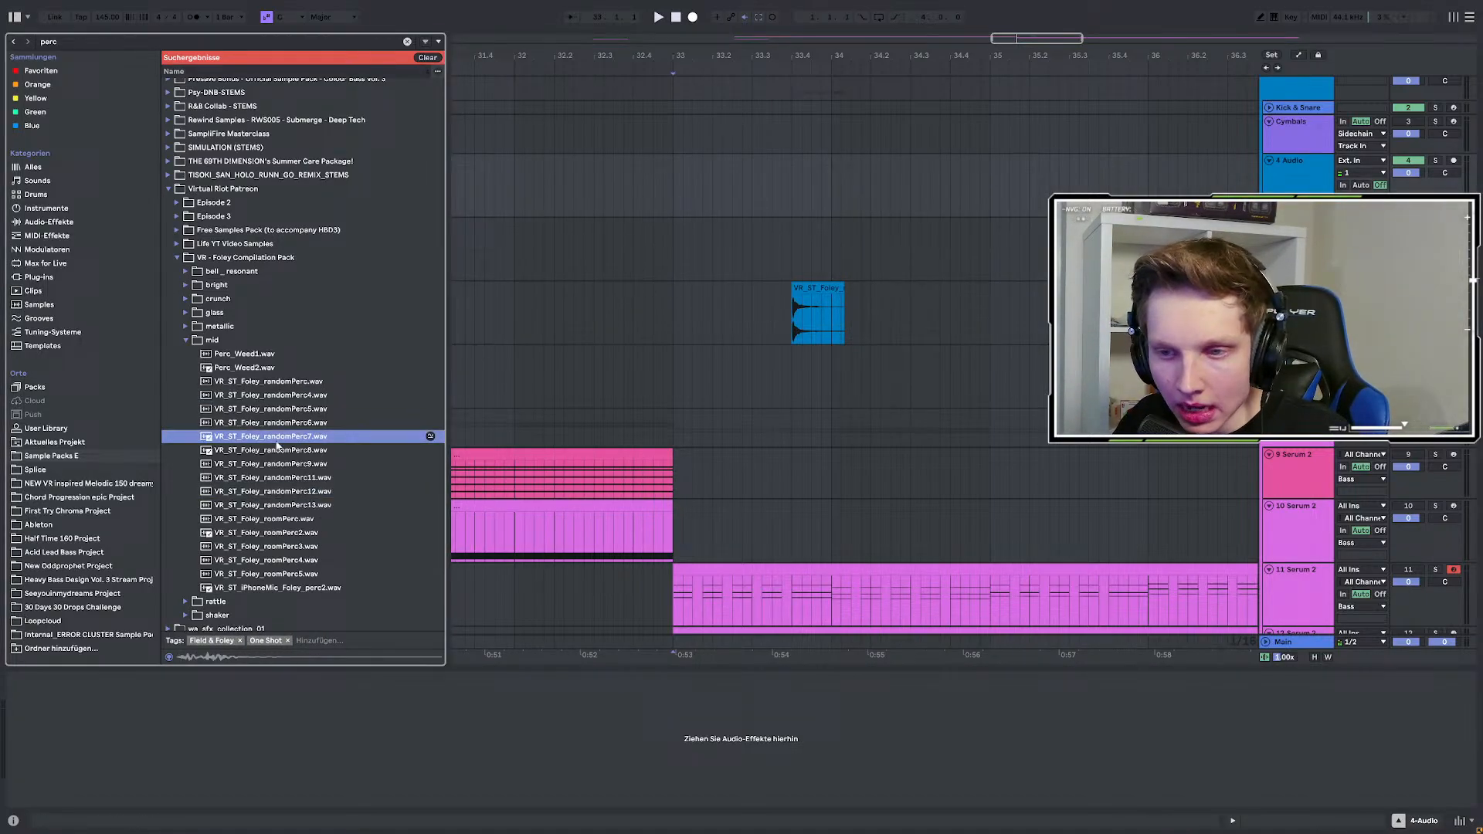
Open the pack's metallic folder and audition the metalPerc samples.
left_click(187, 339)
left_click(186, 486)
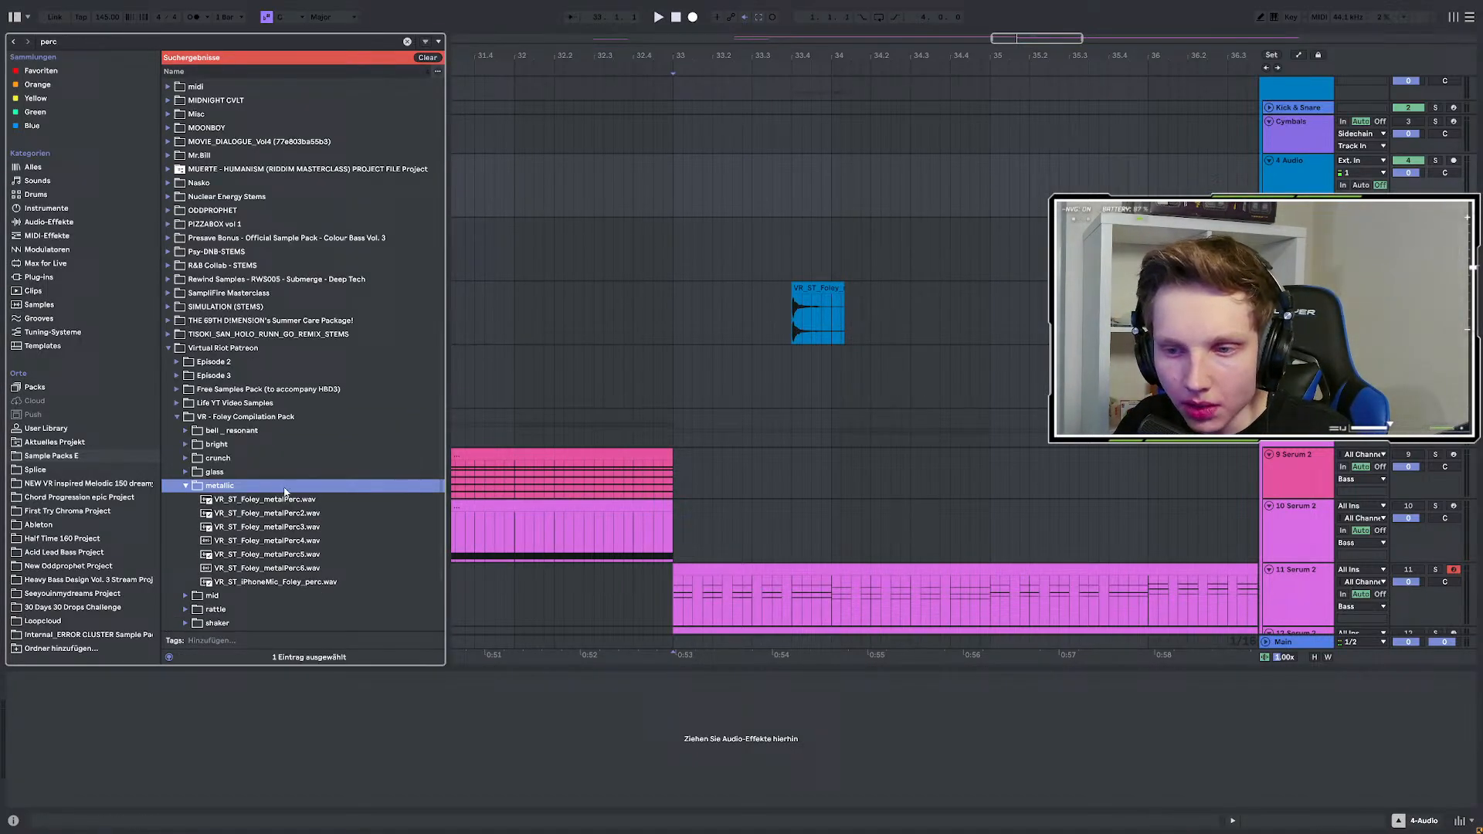
left_click(286, 528)
left_click(268, 558)
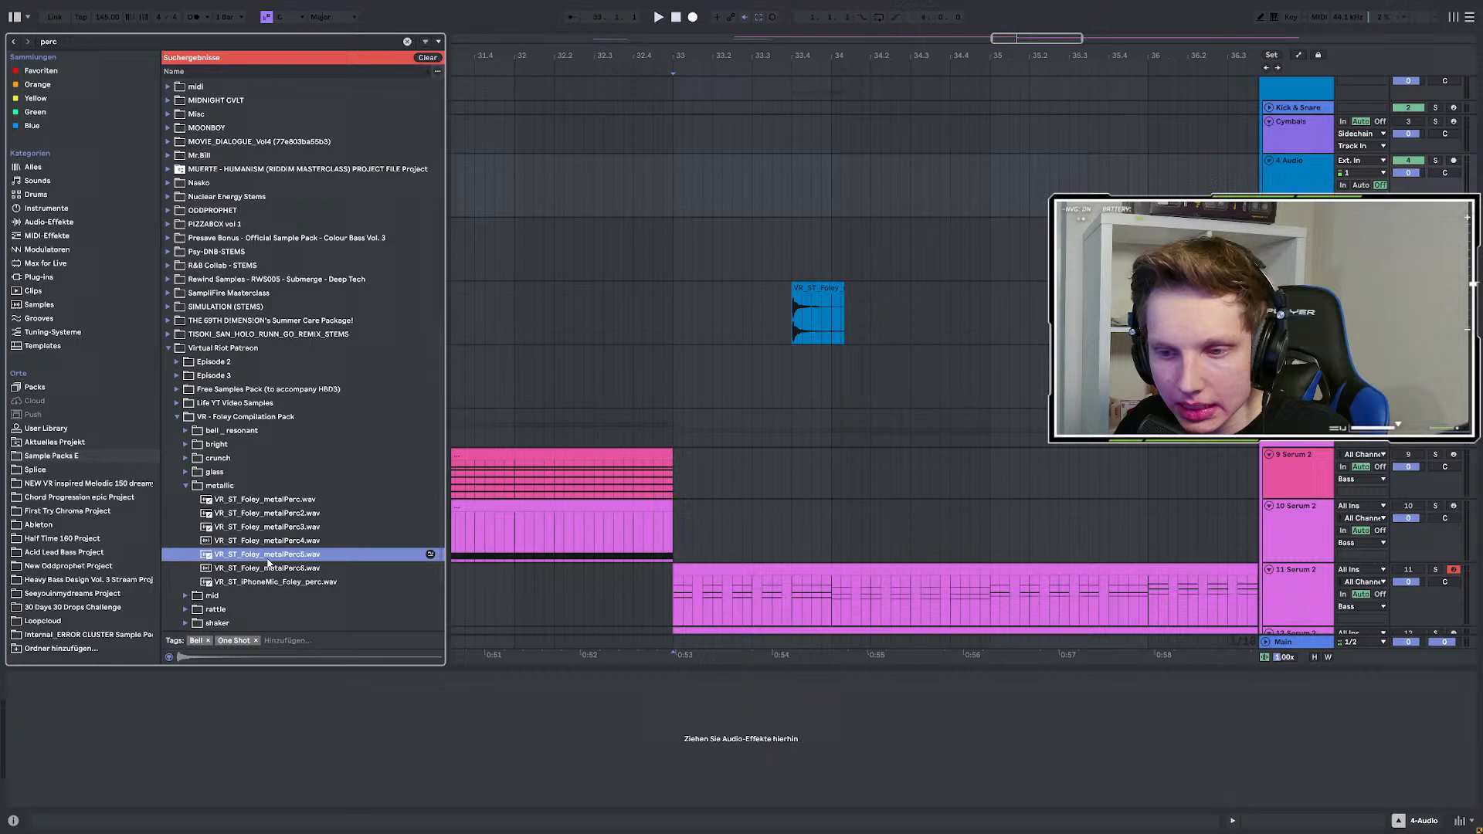
Search for "foley" samples and audition dish and metal hits in the metallic folder.
left_click(81, 40)
type("foley")
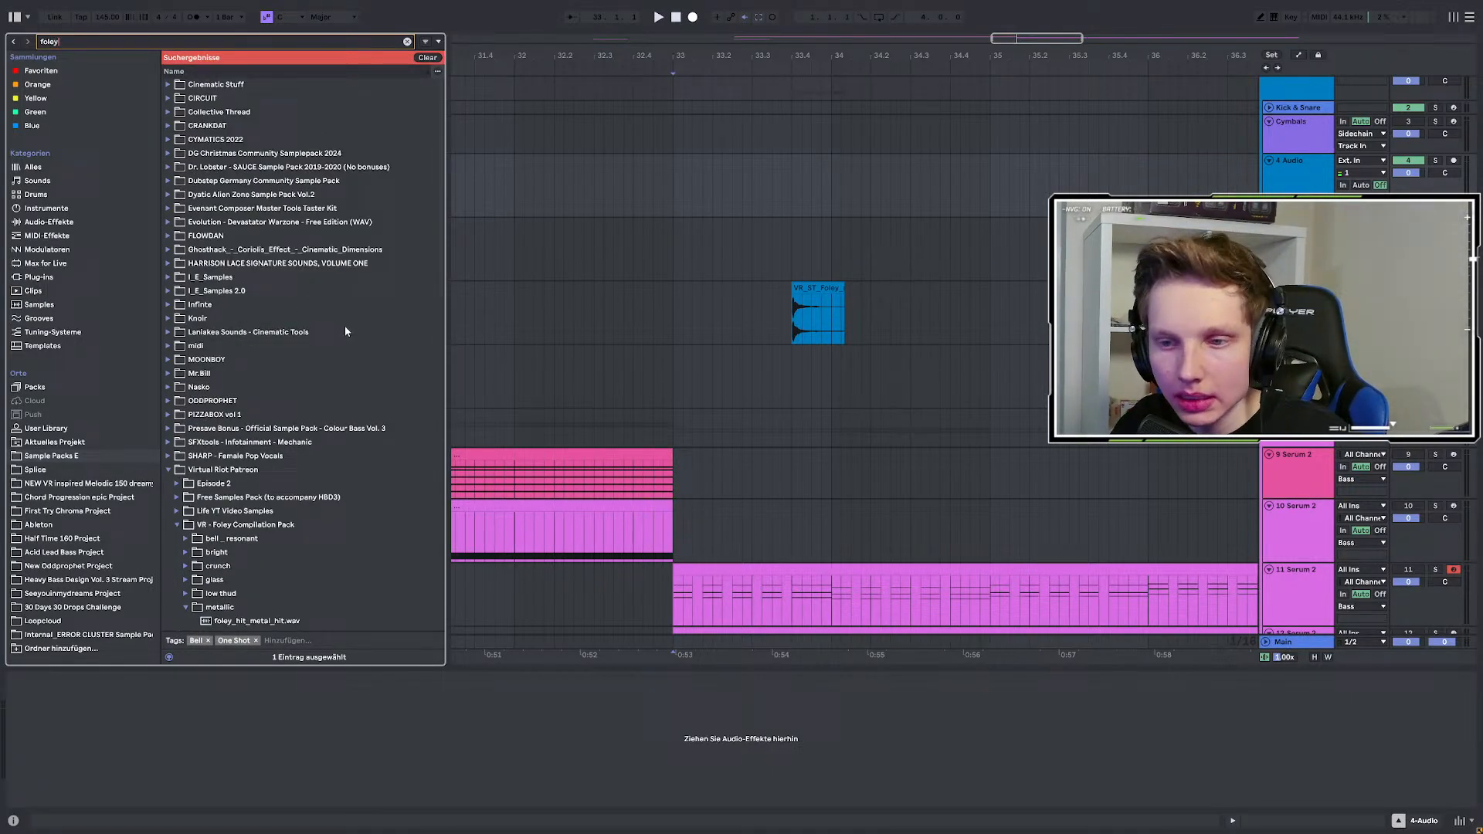
scroll(345, 330, "down", 10)
left_click(249, 297)
left_click(287, 434)
scroll(279, 495, "up", 1)
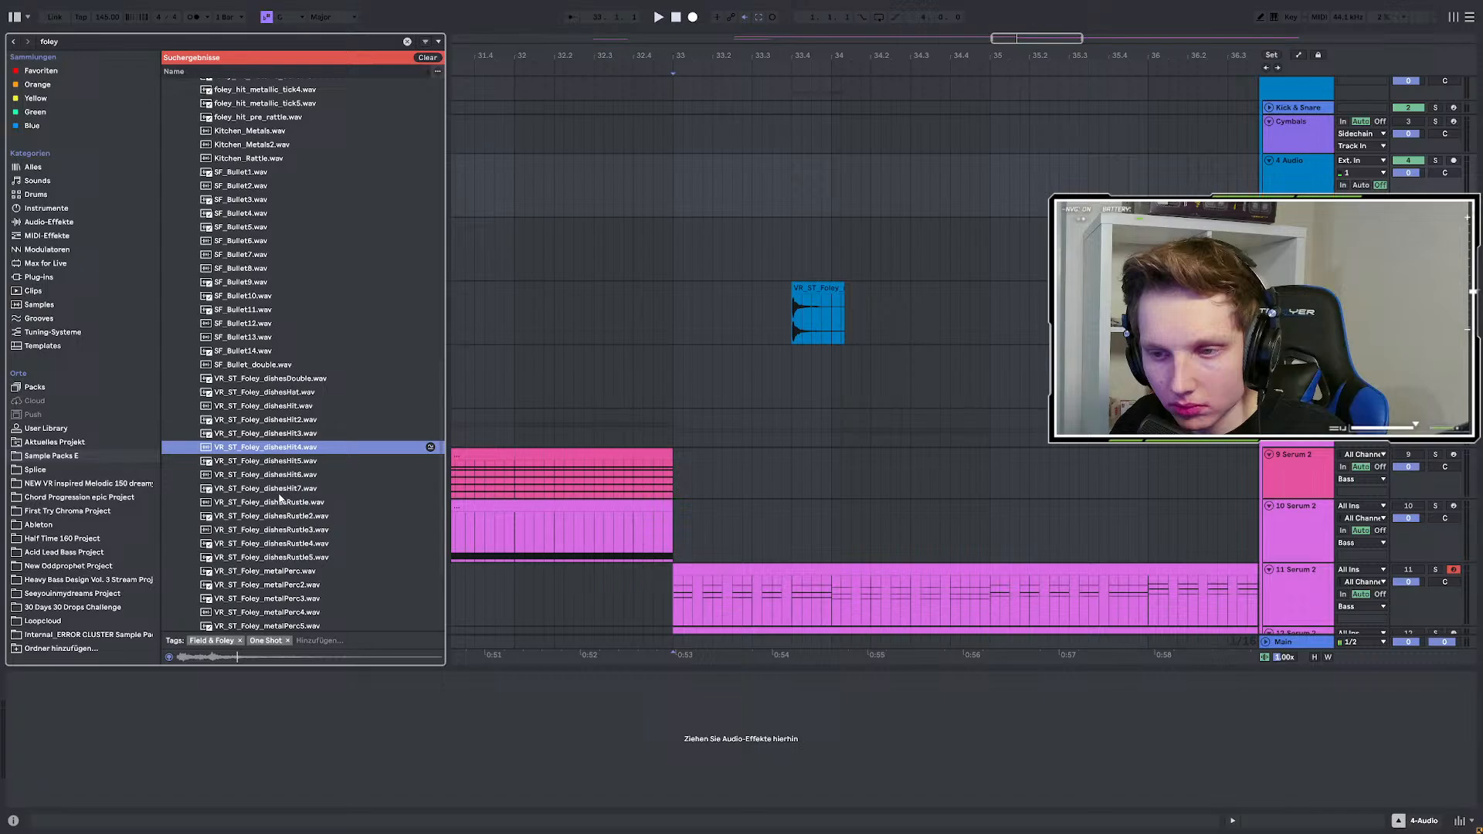
scroll(279, 321, "up", 5)
left_click(263, 258)
scroll(255, 255, "up", 3)
left_click(224, 251)
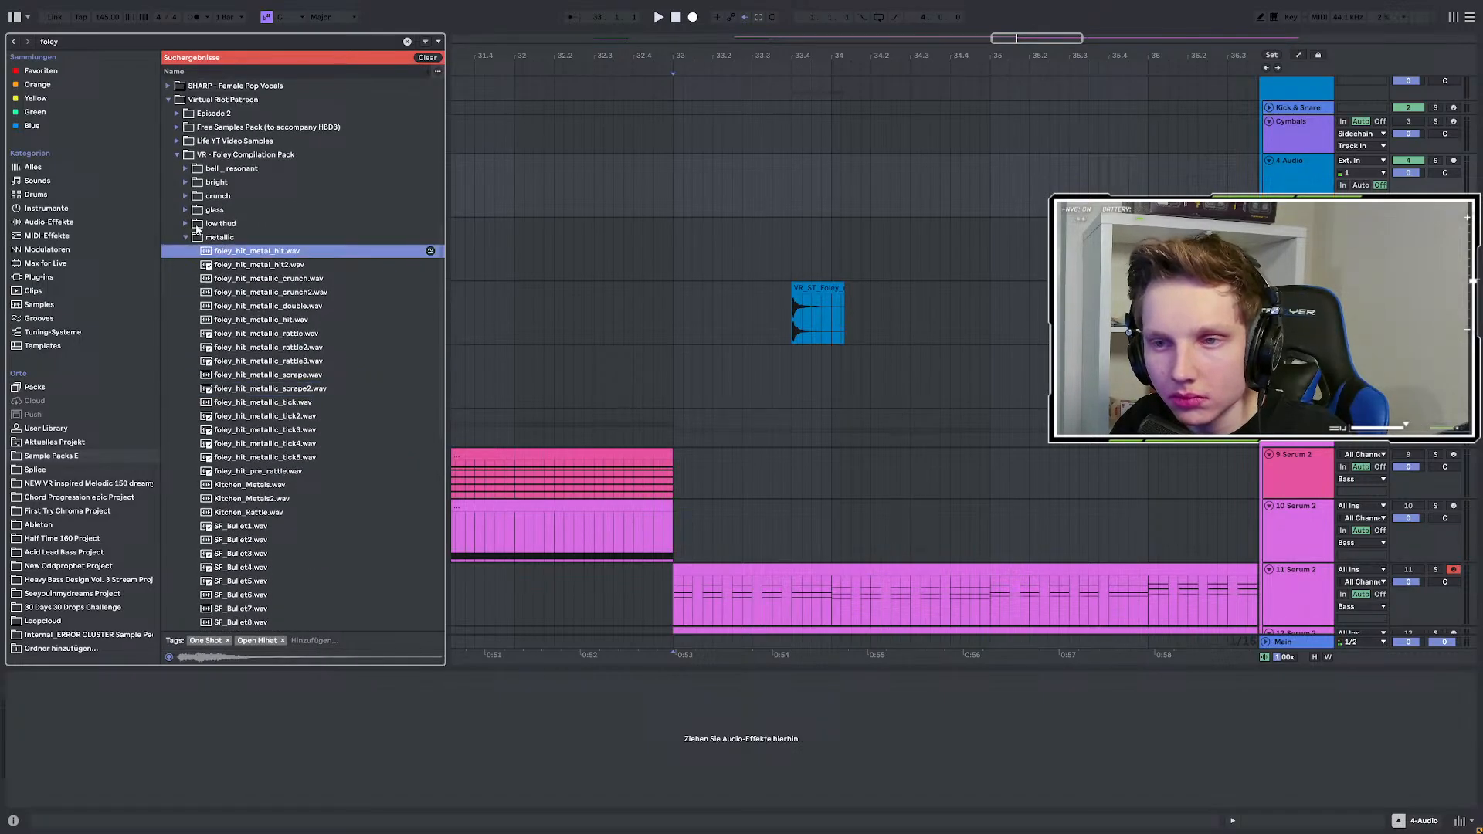
Audition snare layer, snap and gas exhaust foley hits in the bright folder.
left_click(185, 183)
left_click(263, 551)
scroll(263, 543, "down", 3)
left_click(244, 486)
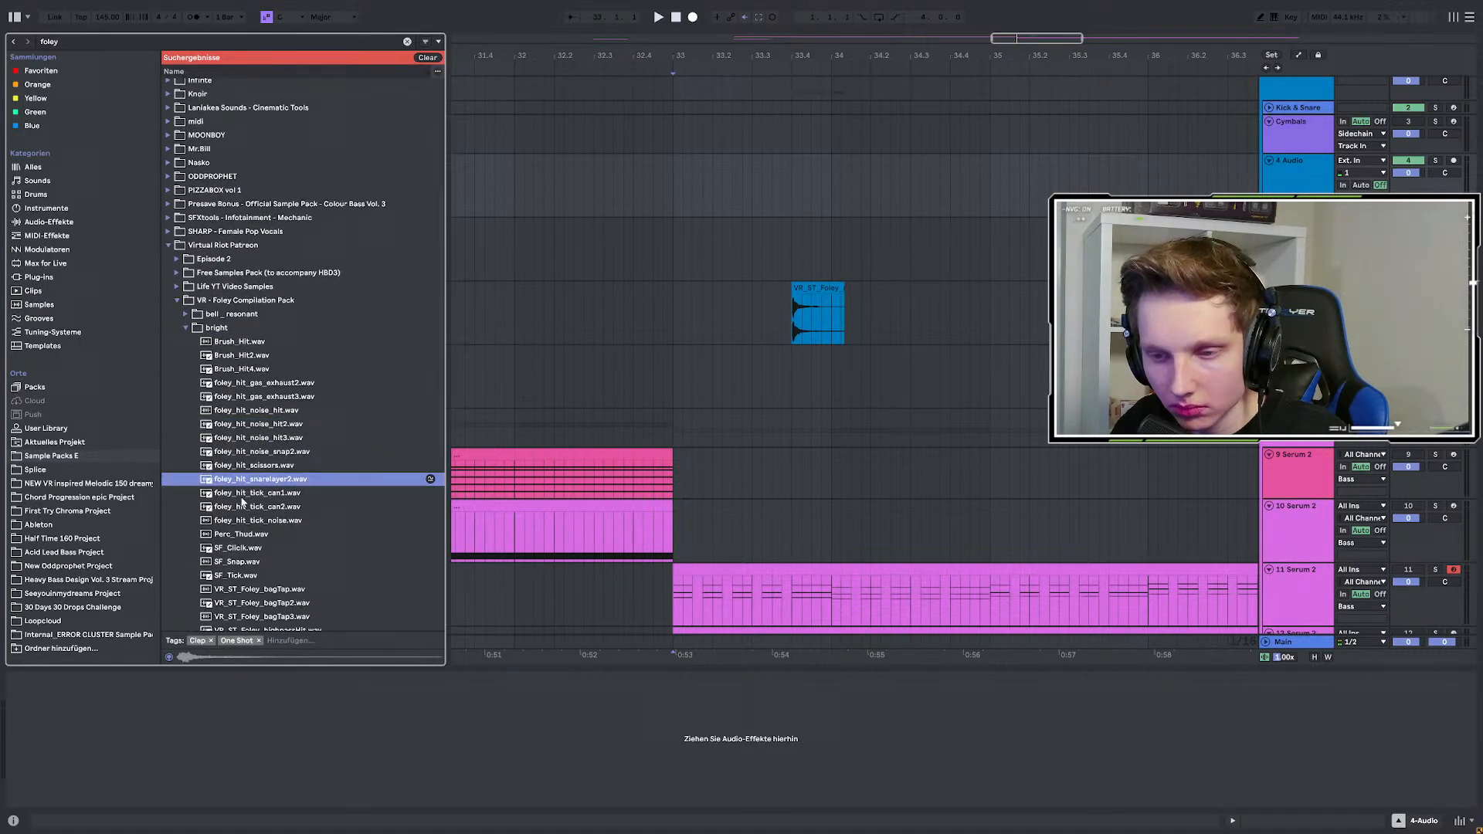
scroll(238, 500, "down", 3)
left_click(230, 516)
scroll(232, 521, "down", 3)
left_click(243, 482)
scroll(241, 463, "up", 3)
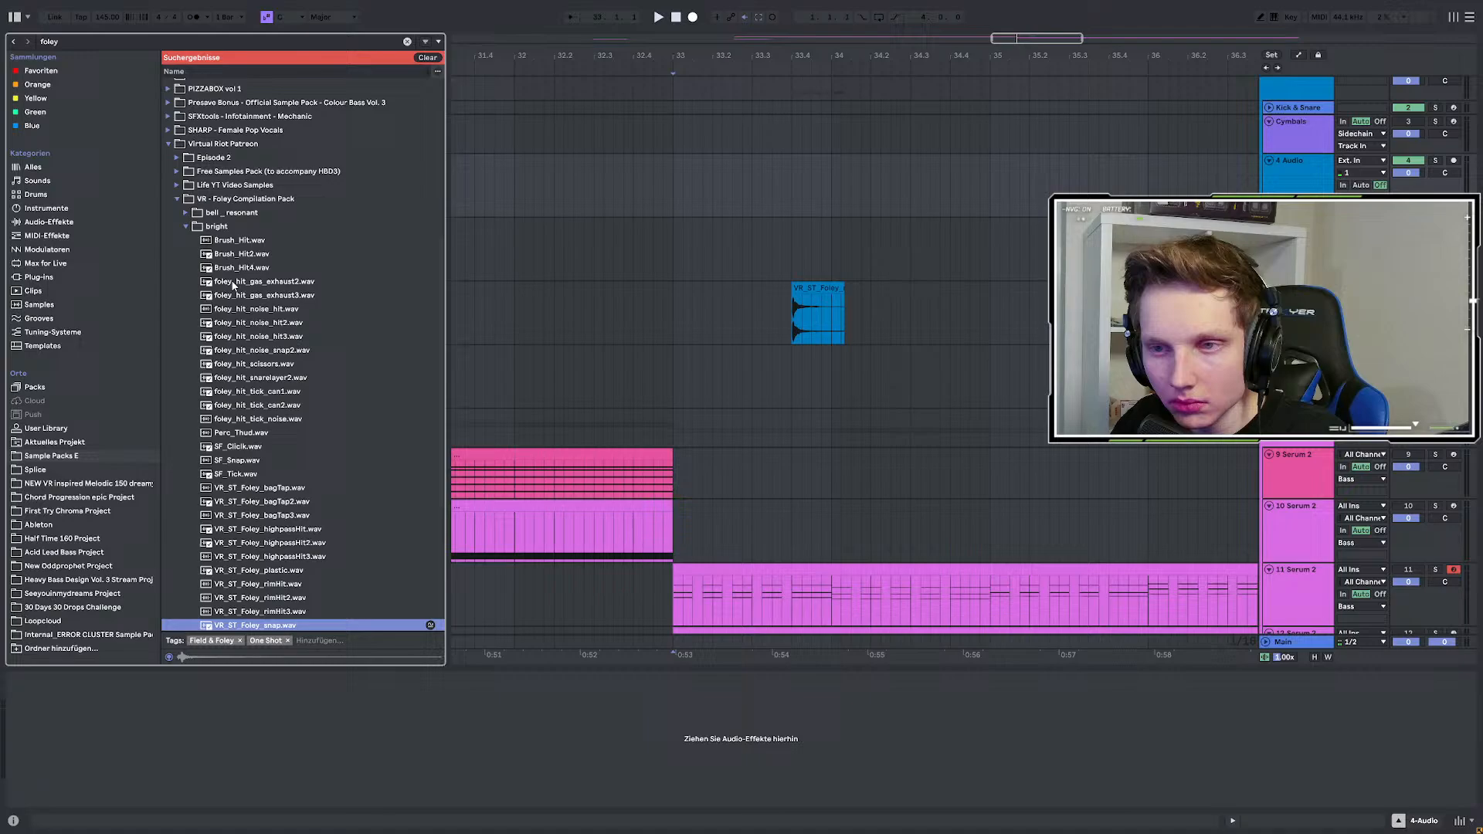
left_click(232, 283)
Open the bell_resonant folder and audition its bell and resonant pan hits.
left_click(186, 228)
left_click(186, 443)
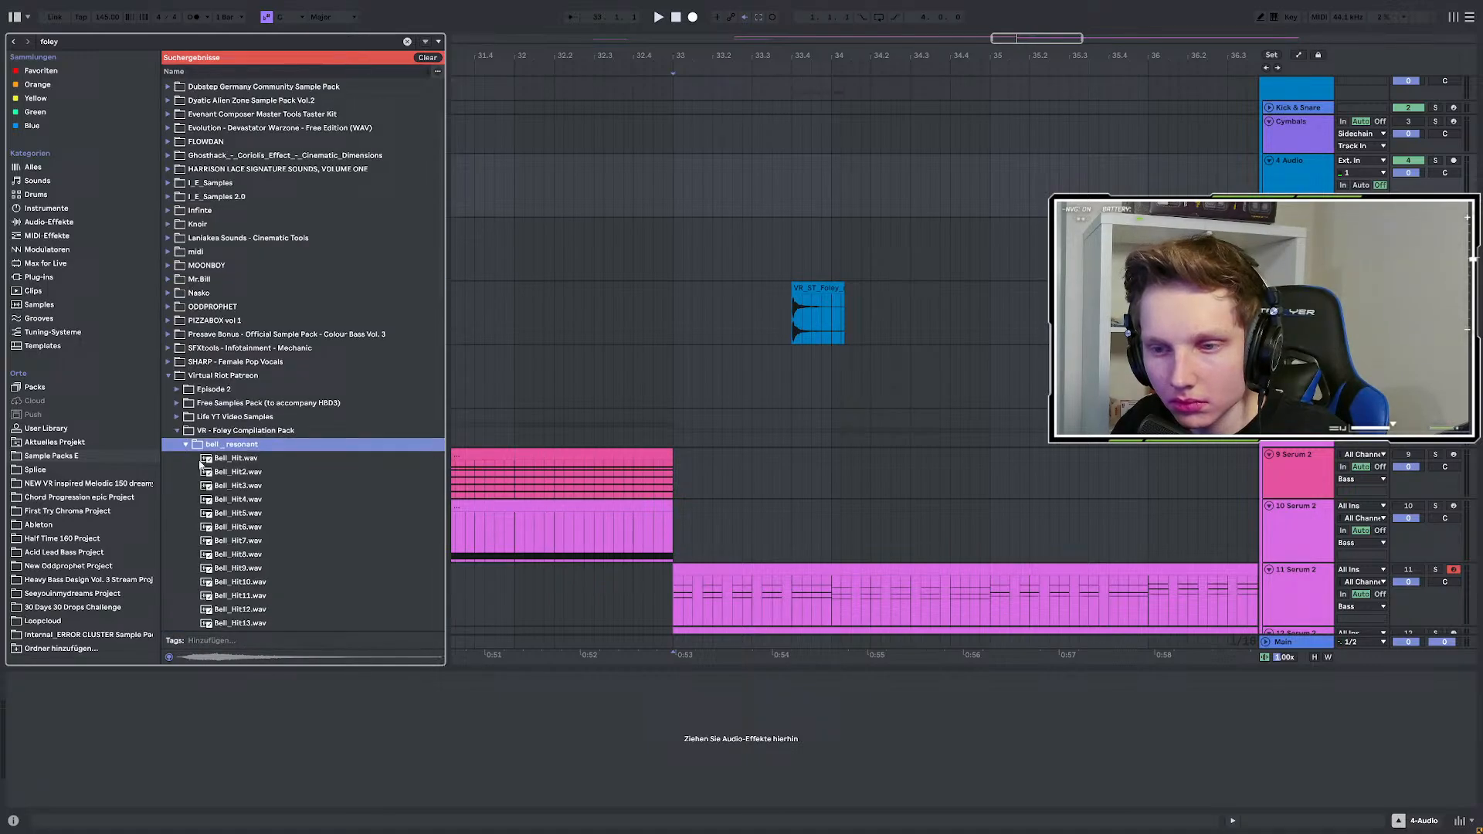
left_click(241, 512)
scroll(242, 508, "down", 3)
left_click(221, 492)
scroll(224, 495, "down", 3)
left_click(232, 511)
scroll(232, 511, "down", 3)
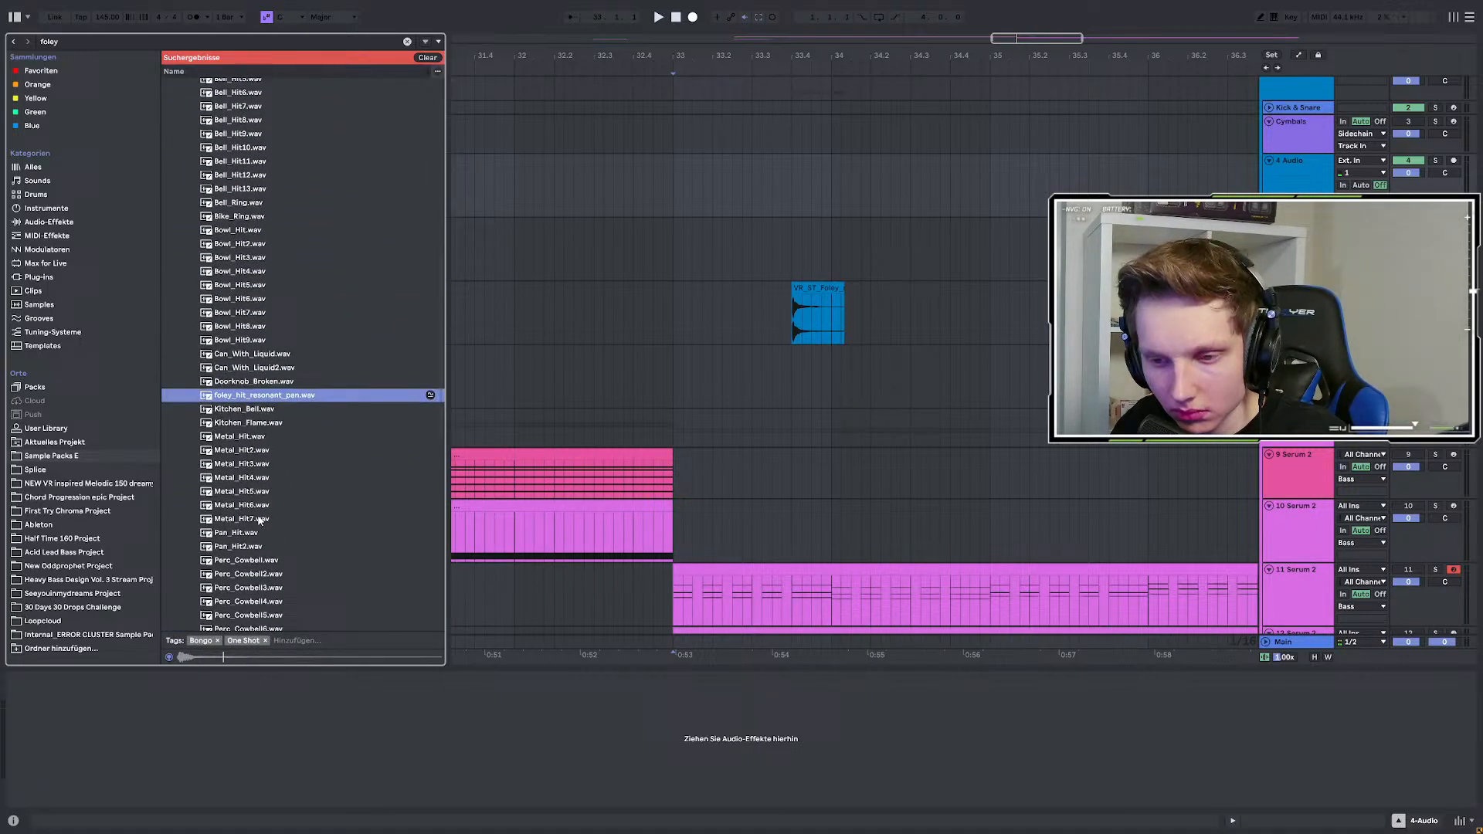
left_click(245, 406)
Audition the cups, cowbell, hollowPlonk, panPloink and potHard samples of the bell_resonant folder.
scroll(255, 476, "down", 3)
left_click(255, 481)
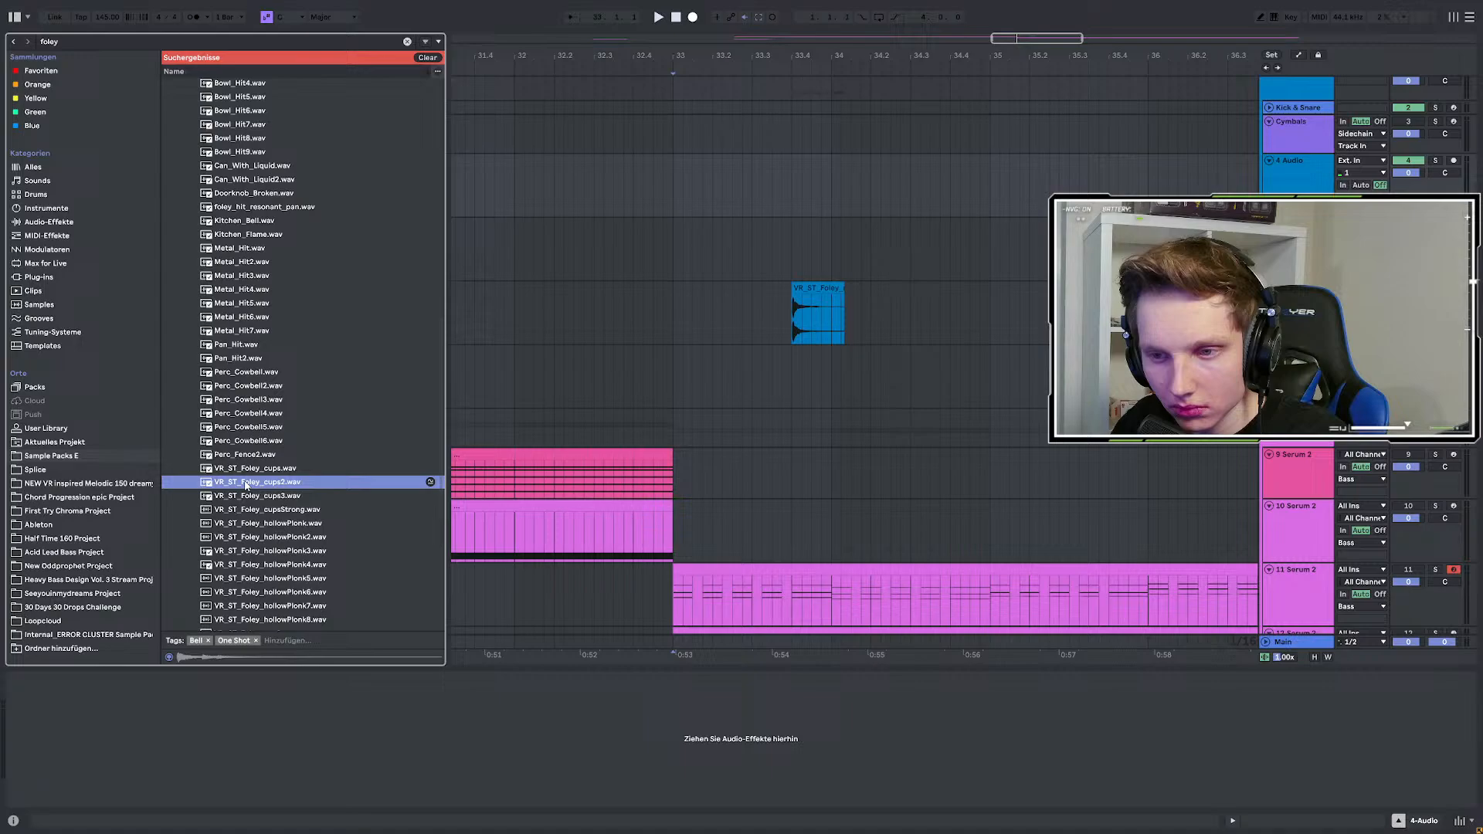
left_click(256, 386)
left_click(248, 551)
scroll(247, 541, "down", 5)
left_click(240, 444)
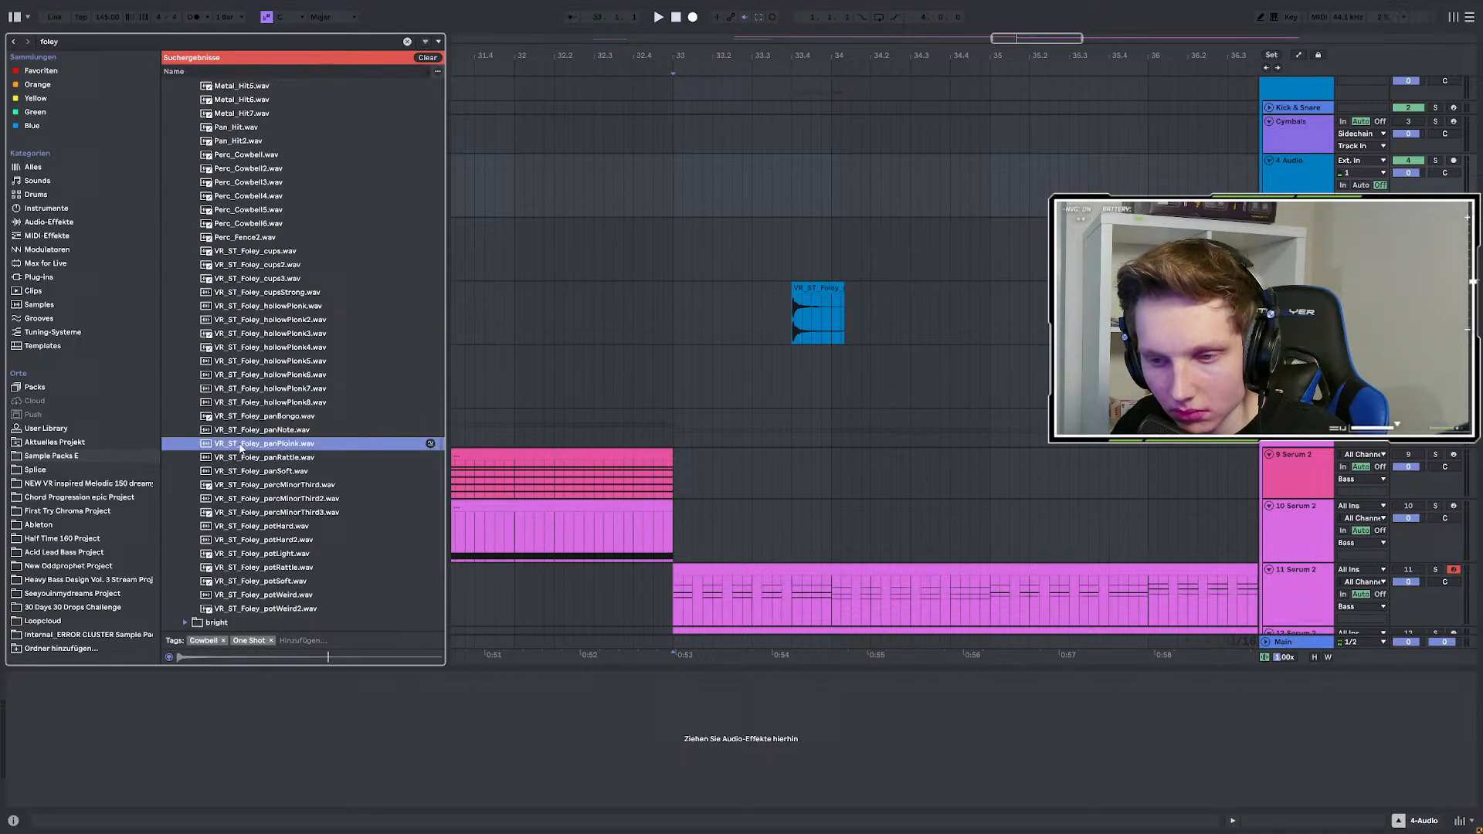
left_click(248, 528)
scroll(232, 556, "down", 3)
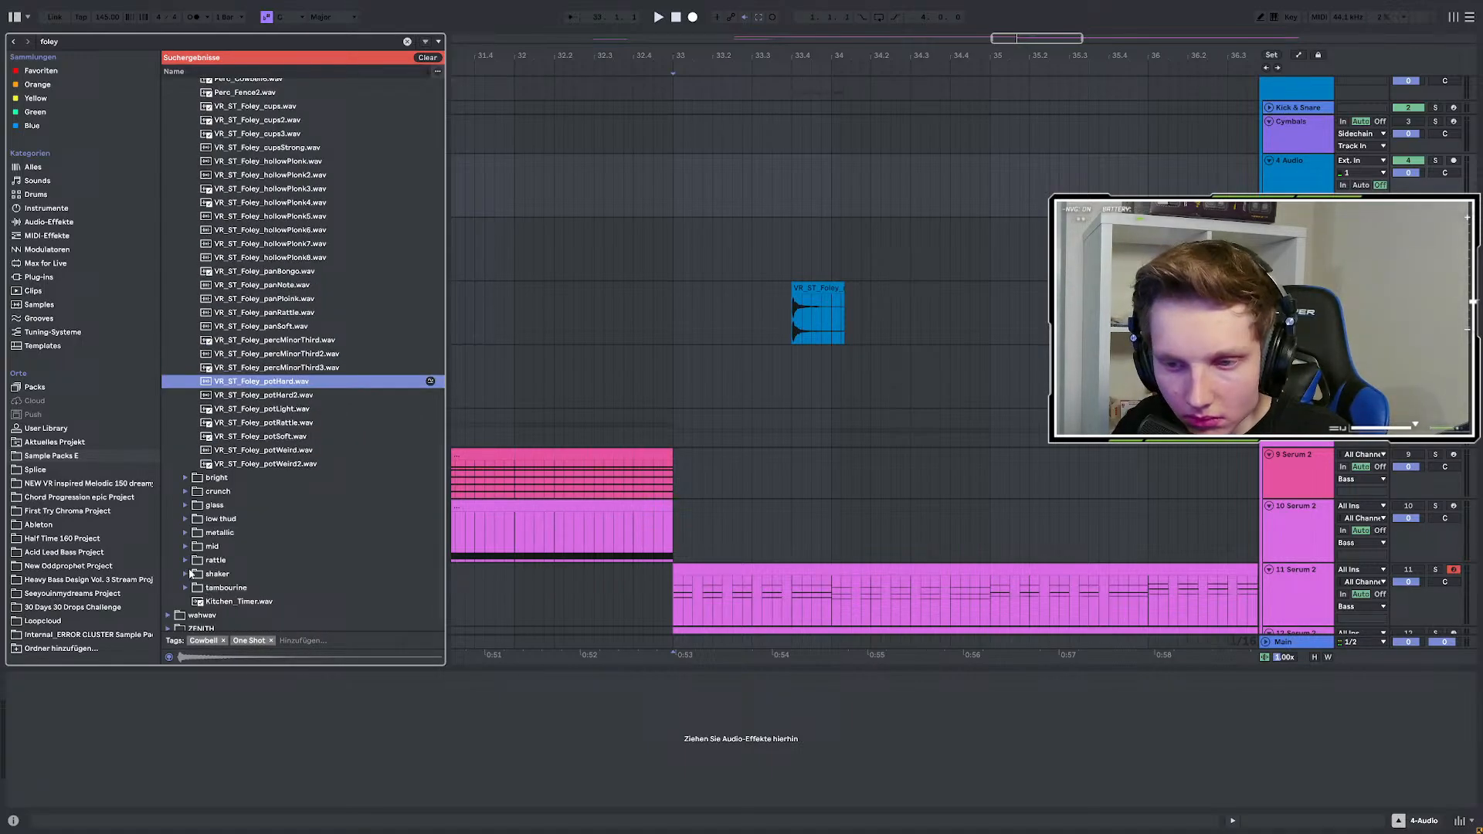
Audition brush hits in the shaker folder and place Brush_Hit7.wav on audio track 7 from 33.1.3 to 33.2.1.
left_click(187, 574)
left_click(240, 597)
scroll(251, 564, "down", 4)
left_click(234, 521)
left_click(242, 425)
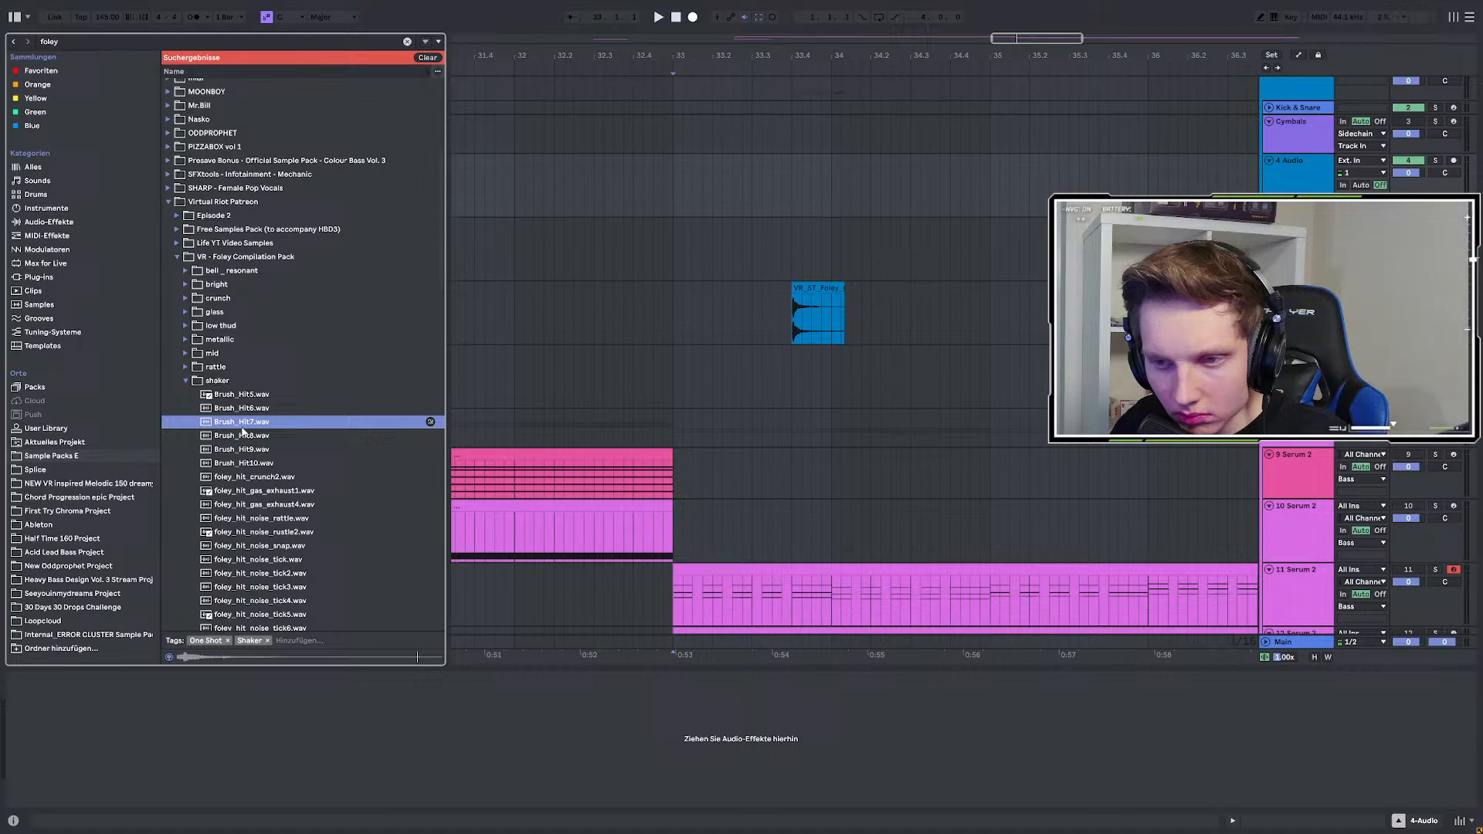
mouse_move(230, 427)
left_mouse_down()
mouse_move(732, 364)
mouse_move(705, 374)
mouse_move(679, 373)
mouse_move(713, 349)
left_mouse_up()
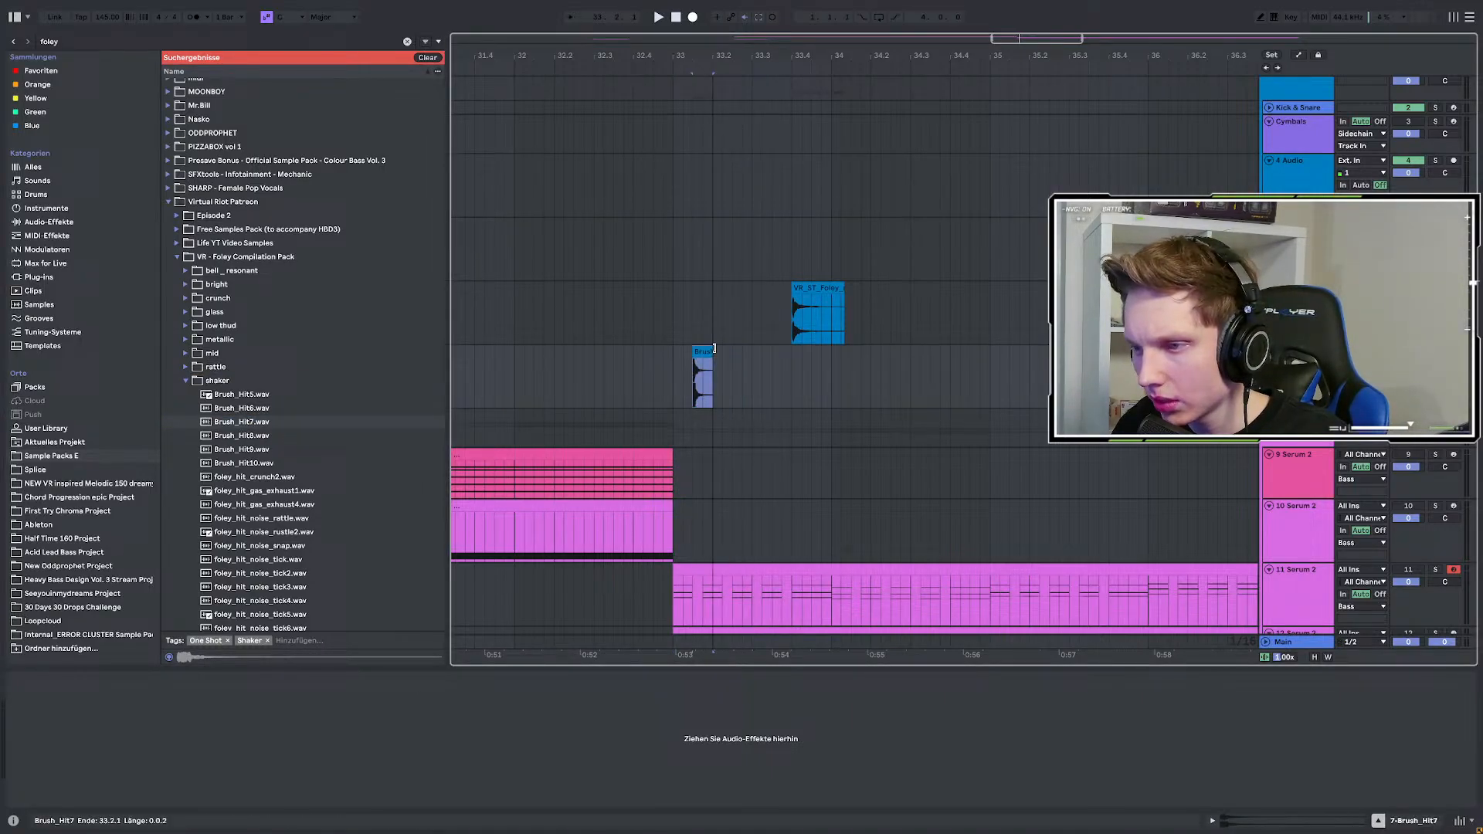
Duplicate the Brush_Hit7 clip seven times on the offbeats through bars 33 and 34 and play it back.
key("ctrl+d")
key("ctrl+d")
key("ctrl+d")
key("ctrl+d")
key("ctrl+d")
key("ctrl+d")
key("ctrl+d")
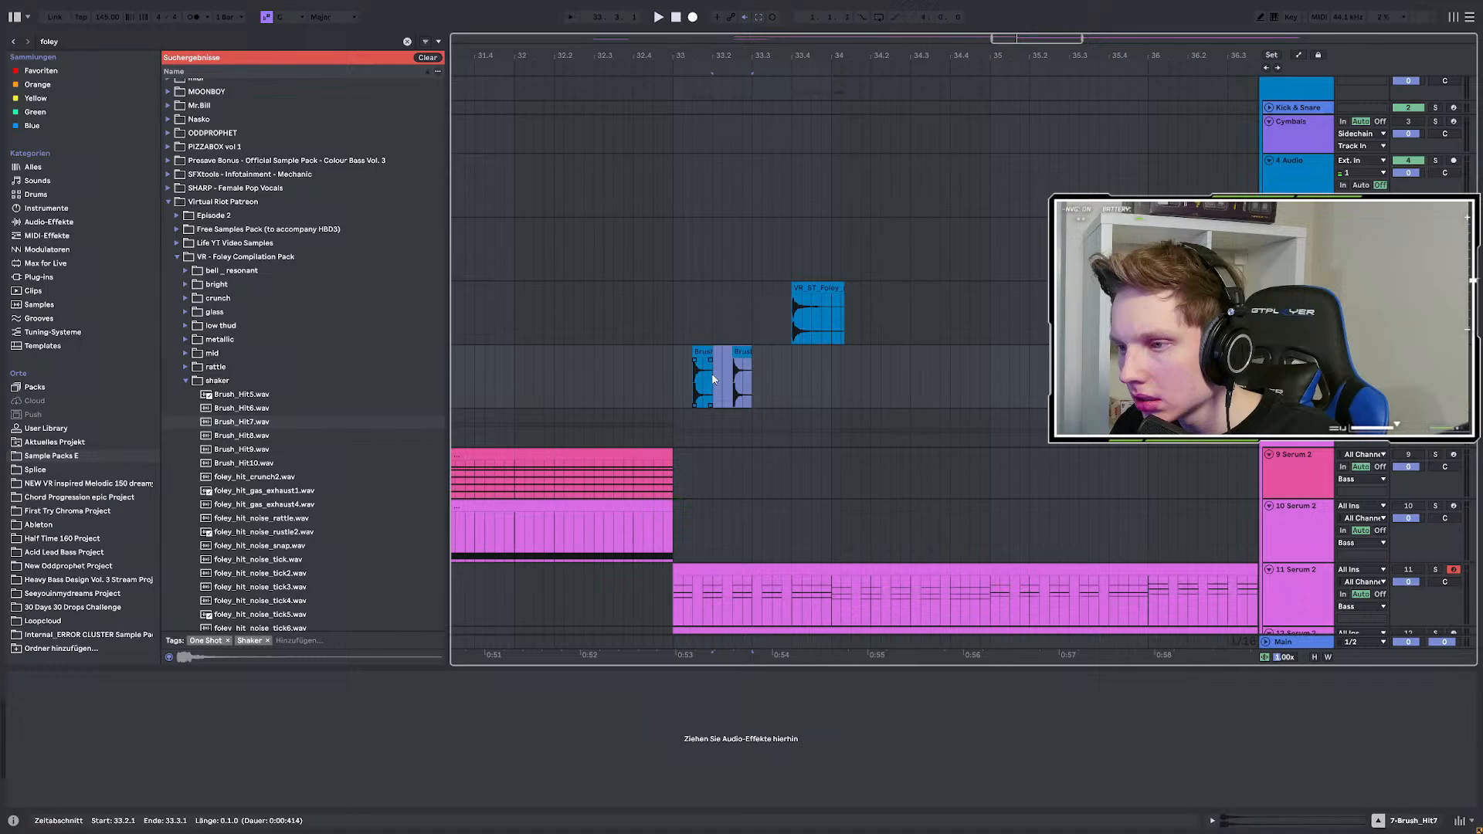
left_click_drag(678, 373, 993, 377)
key("space")
left_click(1435, 351)
key("space")
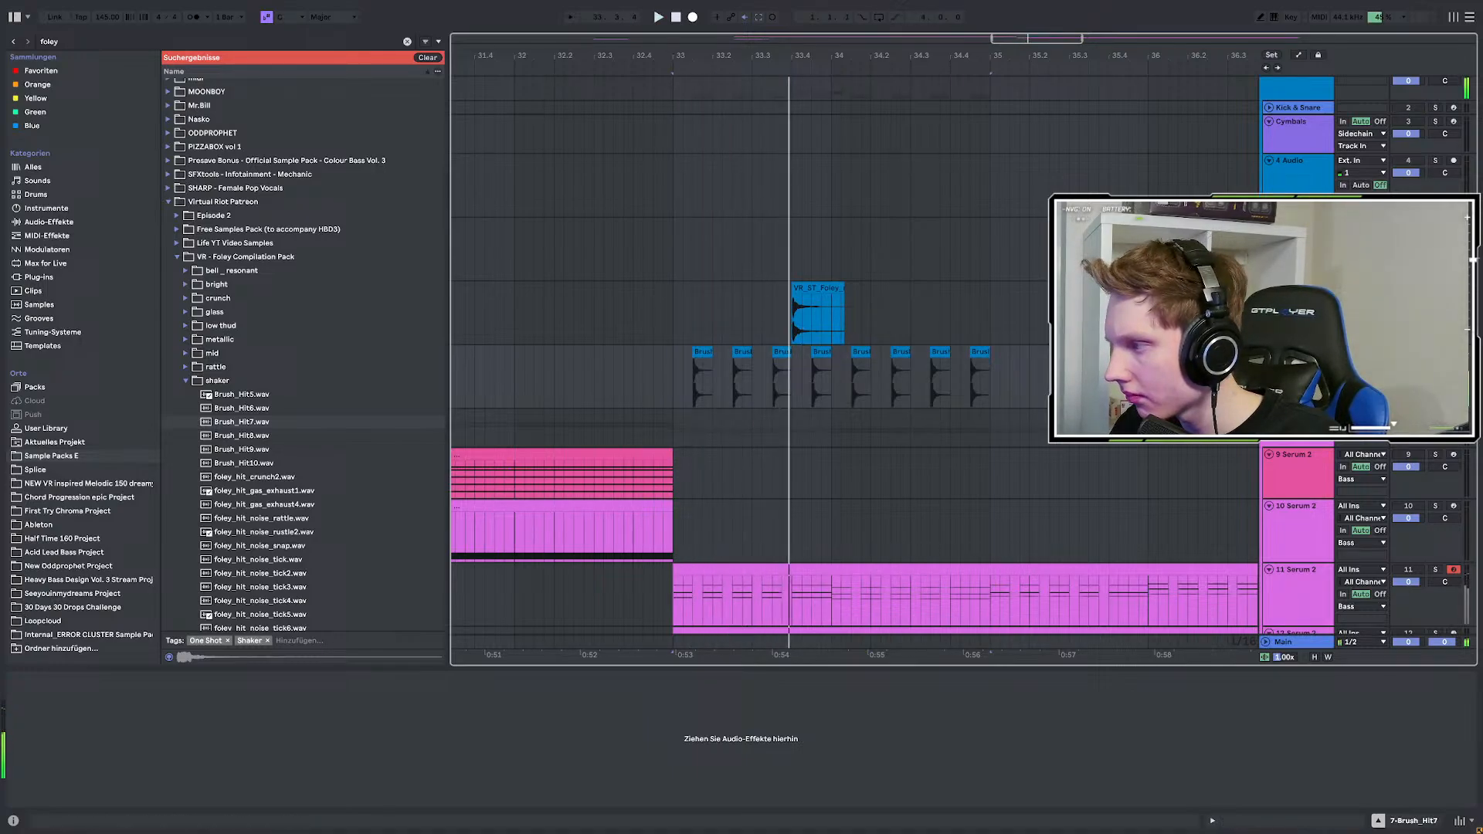
Deactivate the VR_ST_Foley_roomPerc clip above the brush hits and play the pattern from 33.1.1.
key("space")
key("space")
scroll(697, 359, "up", 1)
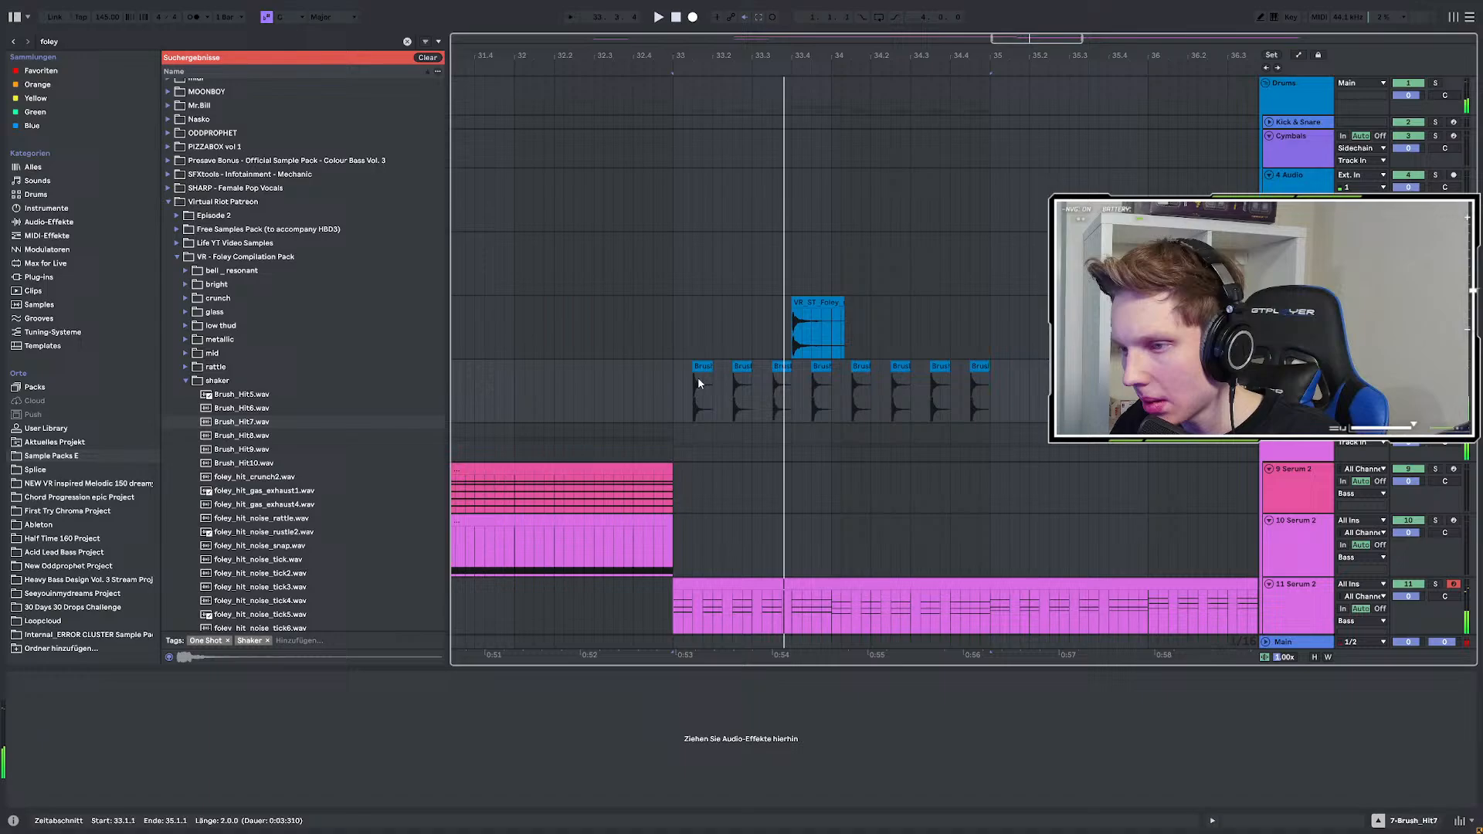
scroll(697, 375, "up", 4)
mouse_move(717, 367)
left_mouse_down()
mouse_move(683, 379)
mouse_move(695, 379)
left_mouse_up()
left_click(650, 374)
scroll(634, 374, "down", 4)
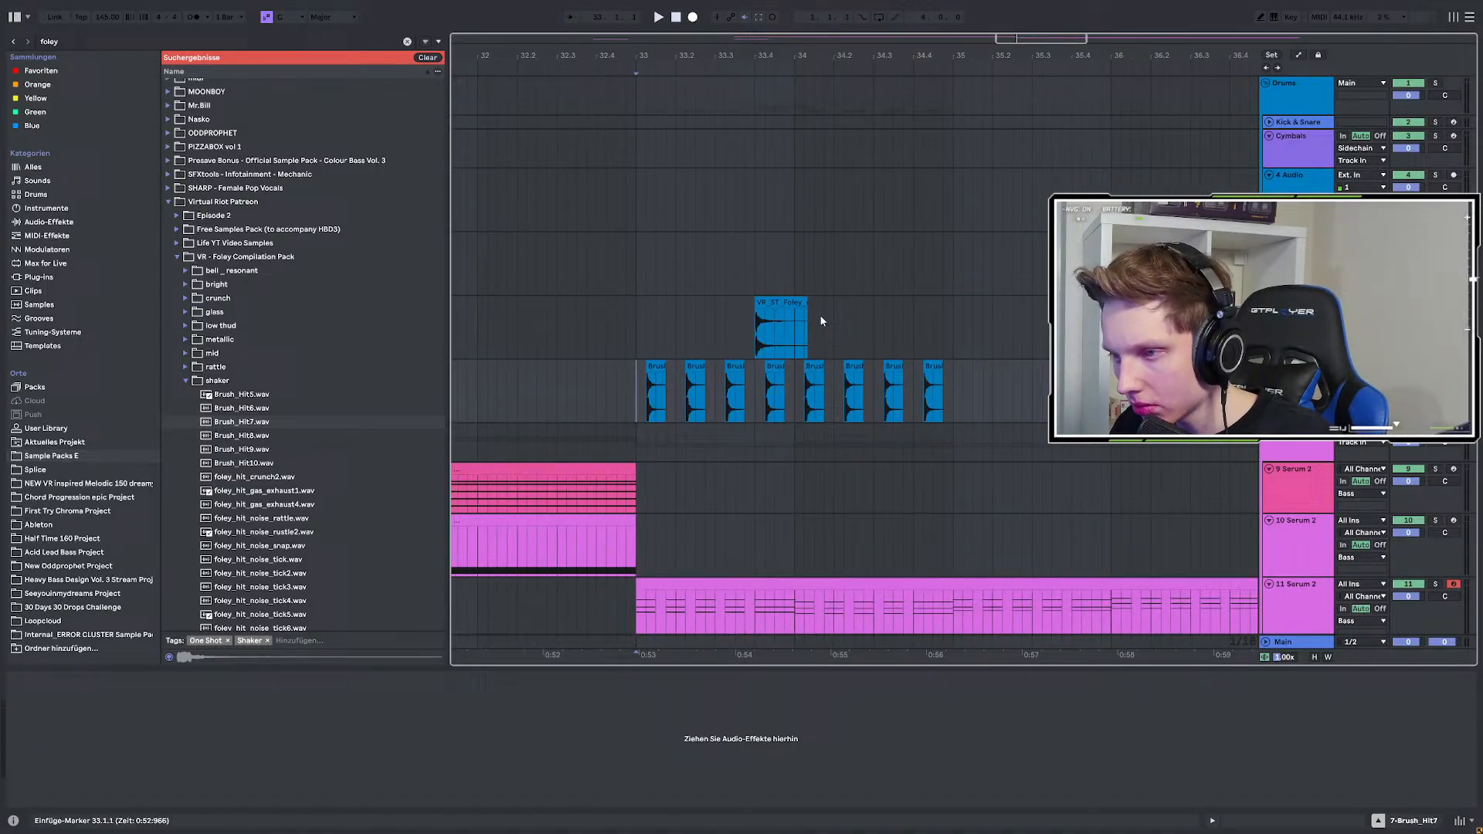
left_click(777, 304)
key("0")
left_click(637, 398)
key("space")
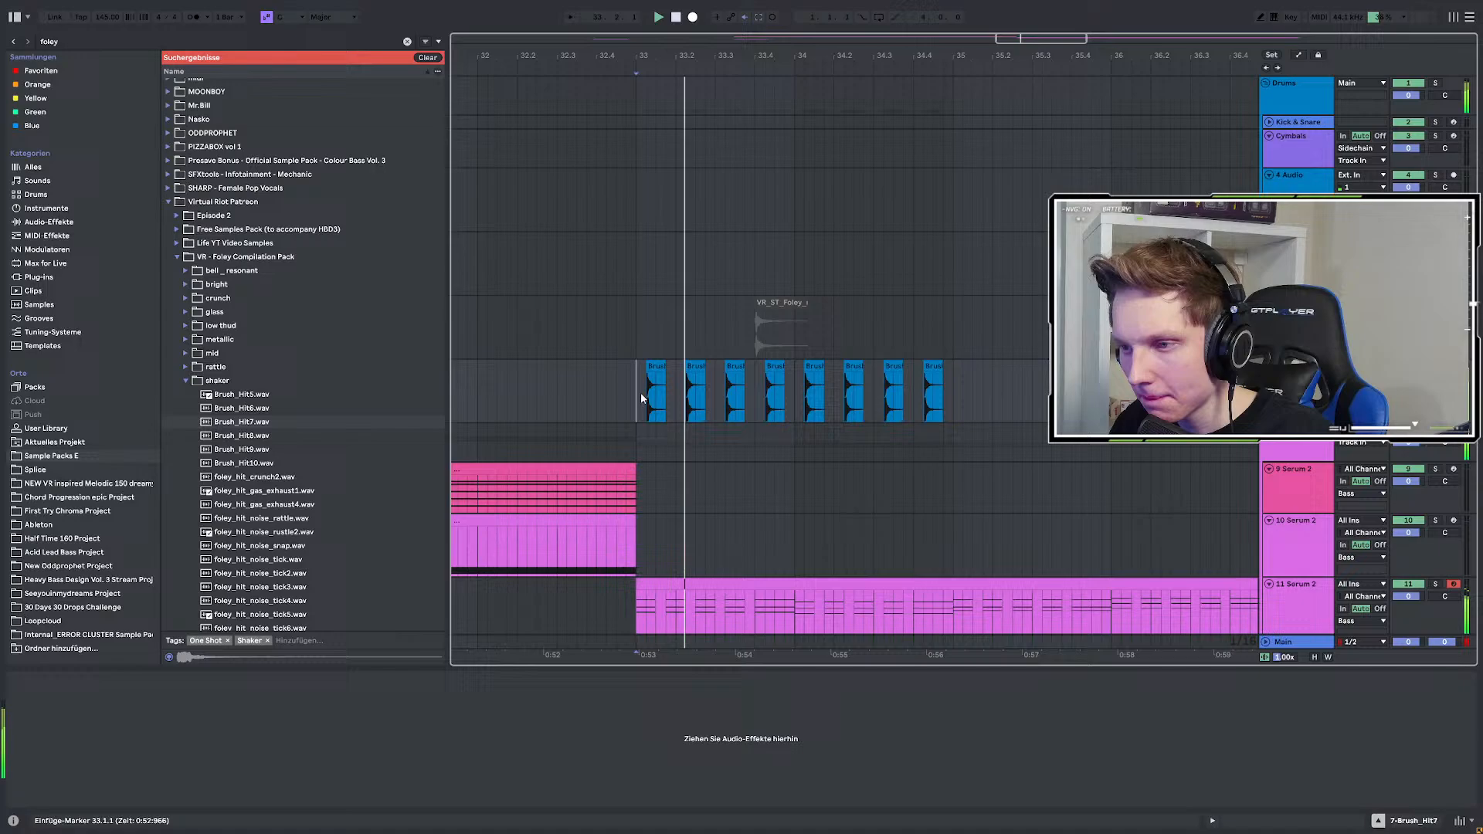
Duplicate the first Brush_Hit7 clip back to back until 34.4.4 and play the run from bar 33.
left_click_drag(630, 391, 1119, 391)
scroll(671, 405, "up", 4)
left_click(671, 403)
scroll(674, 398, "down", 3)
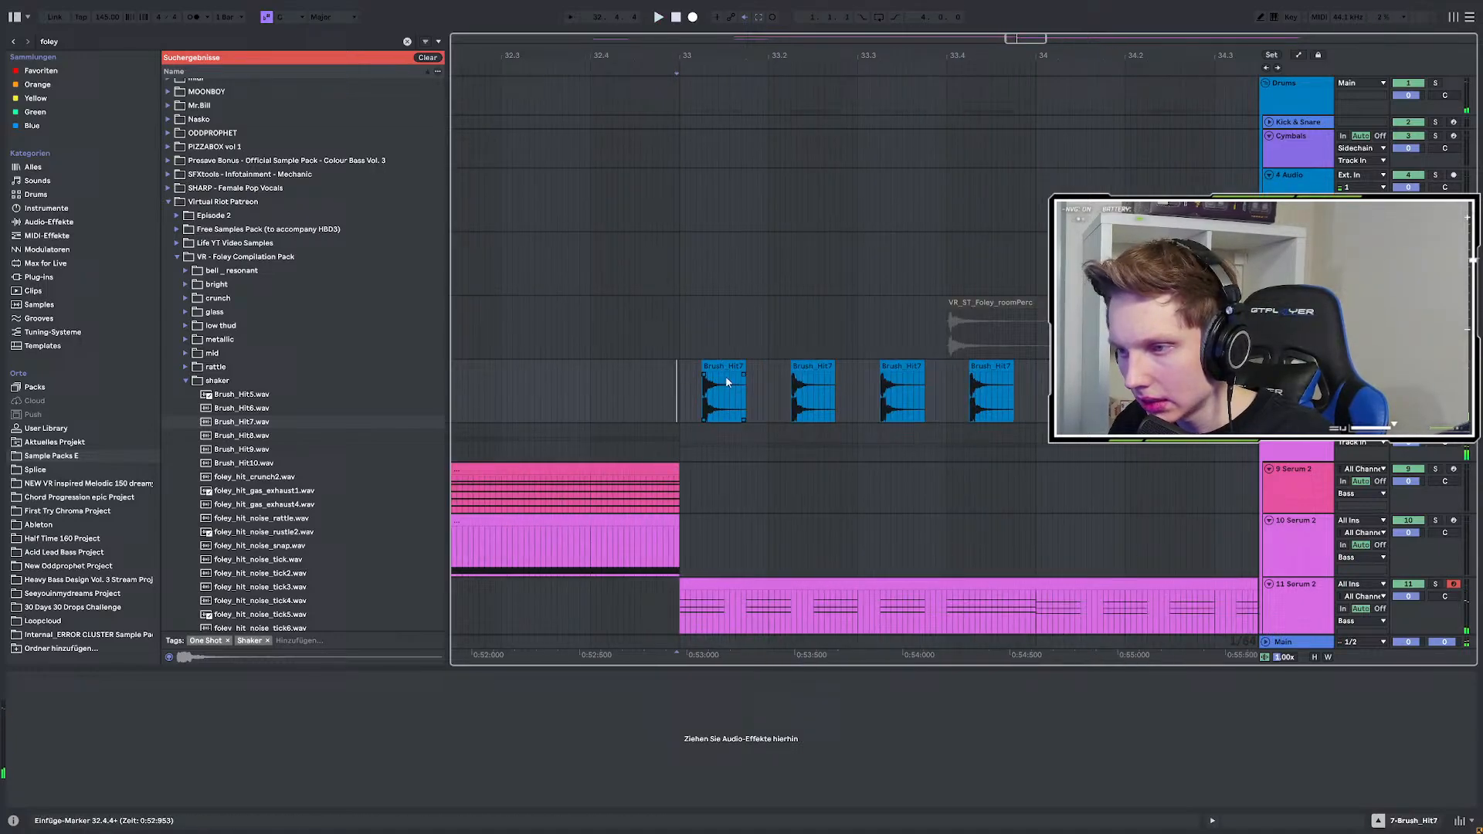
left_click(726, 367)
scroll(685, 379, "down", 3)
key("ctrl+d")
key("ctrl+d")
key("ctrl+d")
key("ctrl+d")
key("ctrl+d")
key("ctrl+d")
key("ctrl+d")
key("ctrl+d")
key("ctrl+d")
key("ctrl+d")
key("ctrl+d")
key("ctrl+d")
key("ctrl+d")
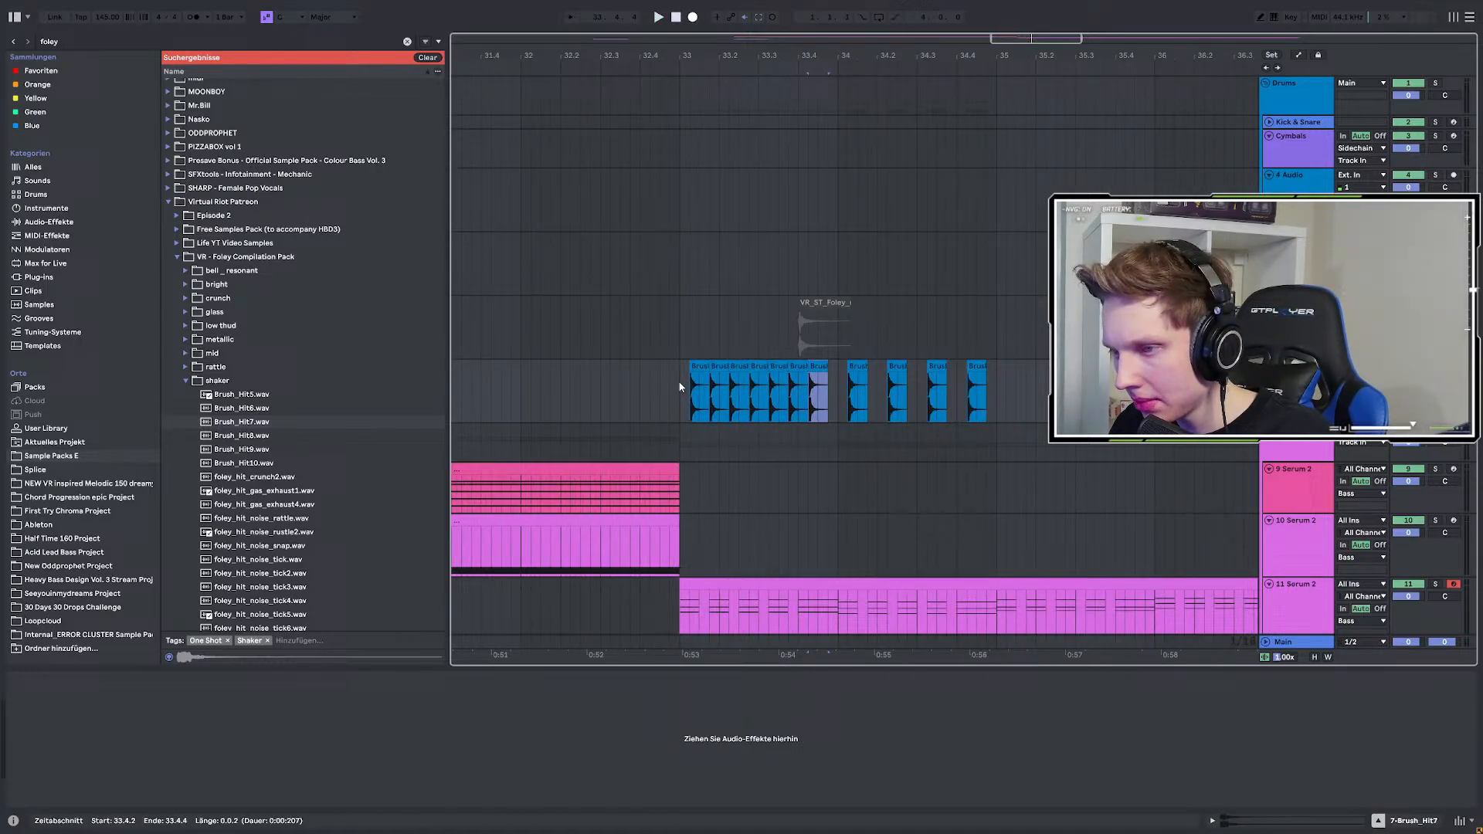
key("ctrl+d")
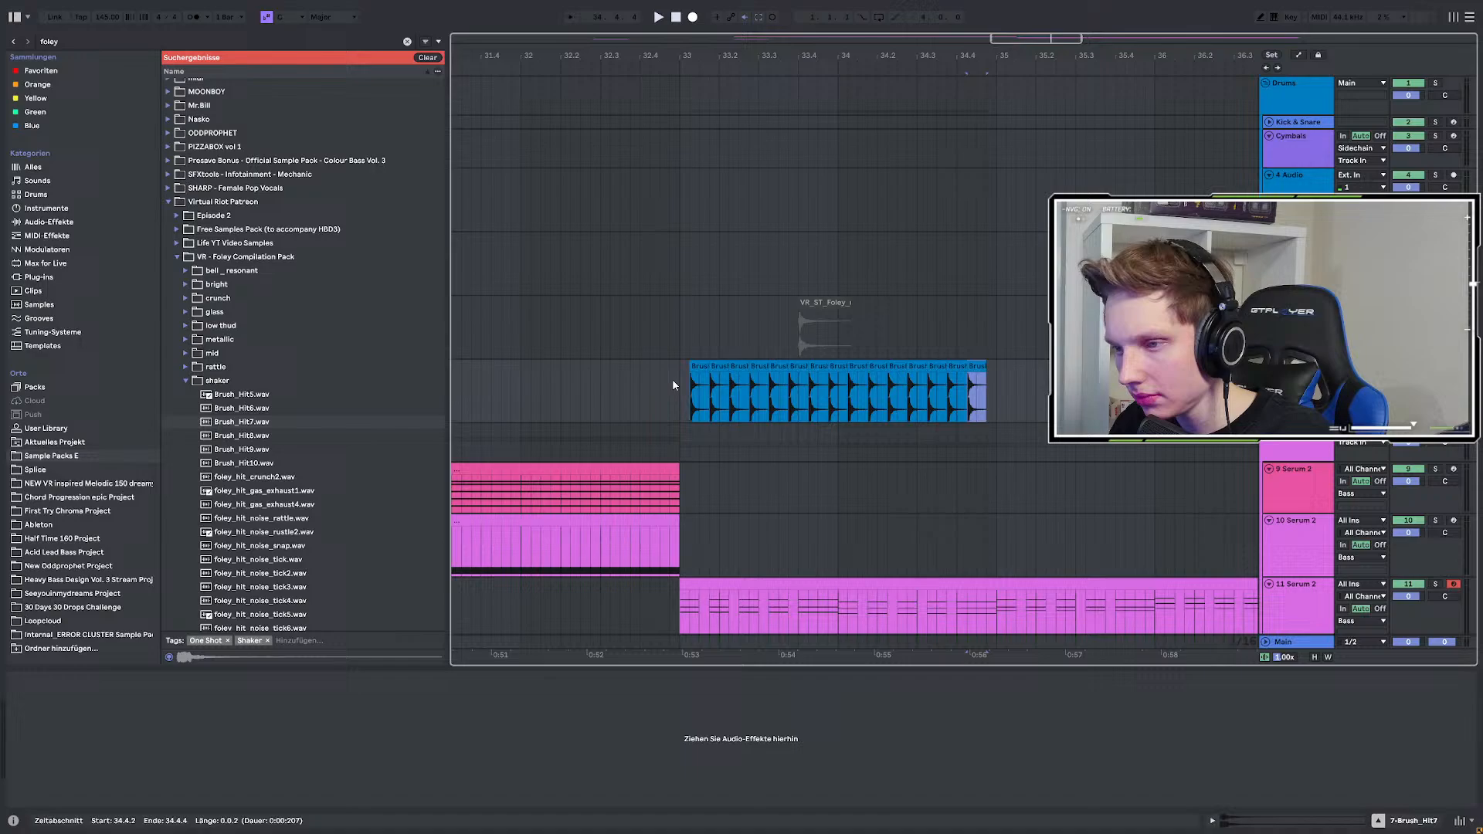
left_click(679, 387)
key("space")
Shift the brush hits so the first starts at 33.1.3 and the second at 33.2.2, and play them back.
left_click_drag(691, 396, 1026, 395)
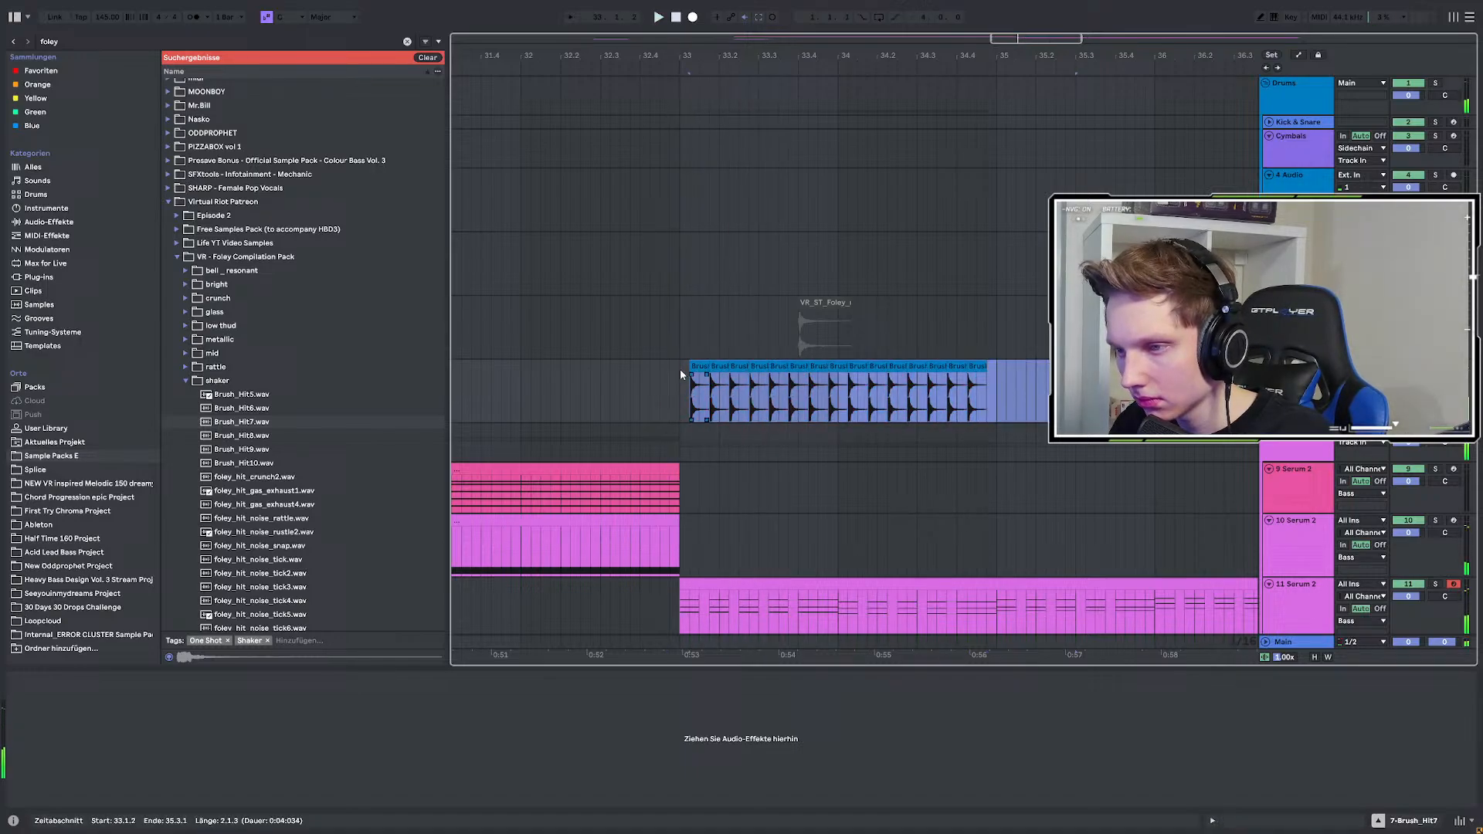
scroll(680, 369, "up", 3)
left_click(777, 365)
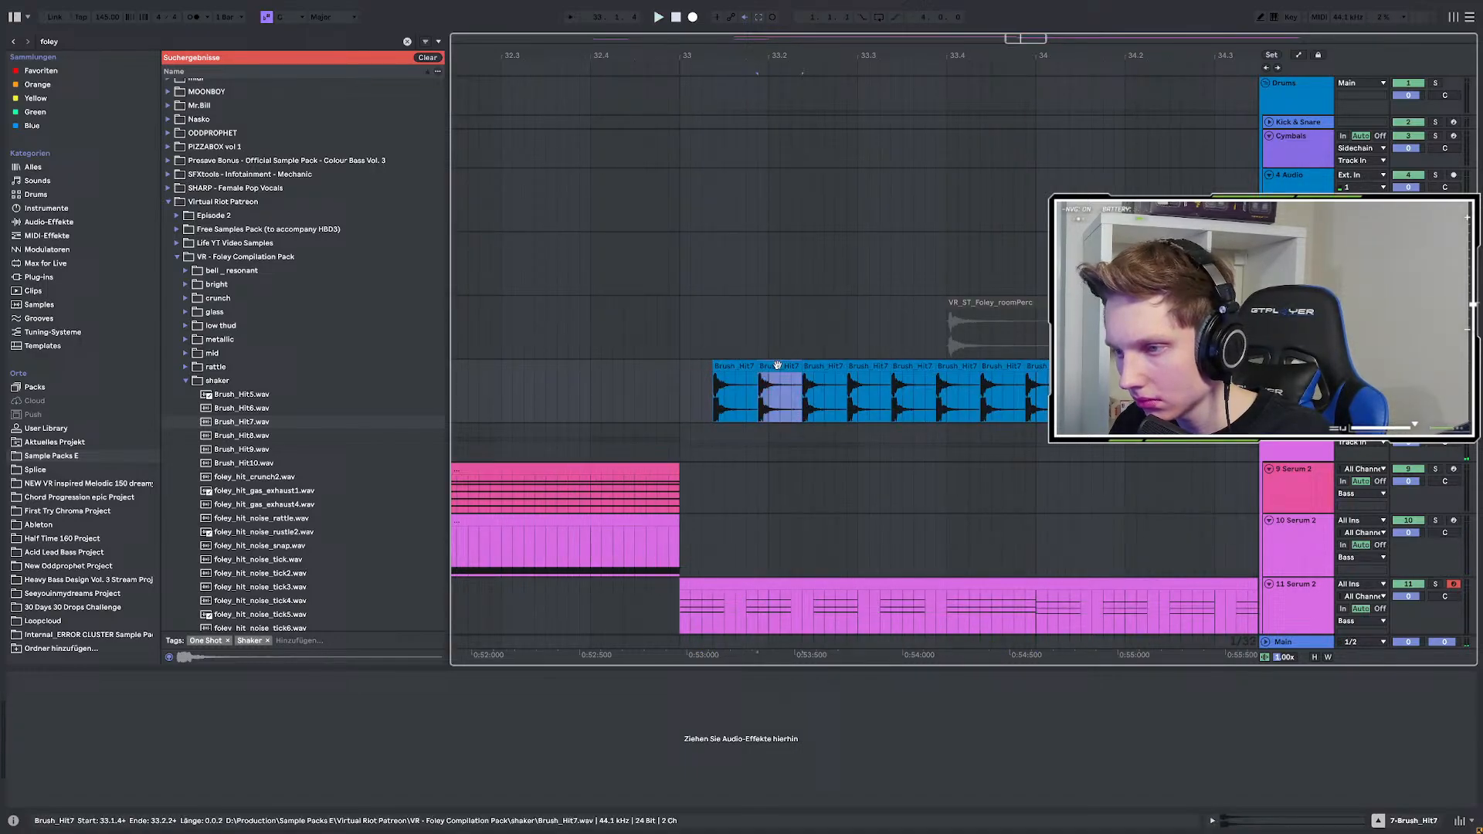
left_click_drag(774, 368, 797, 371)
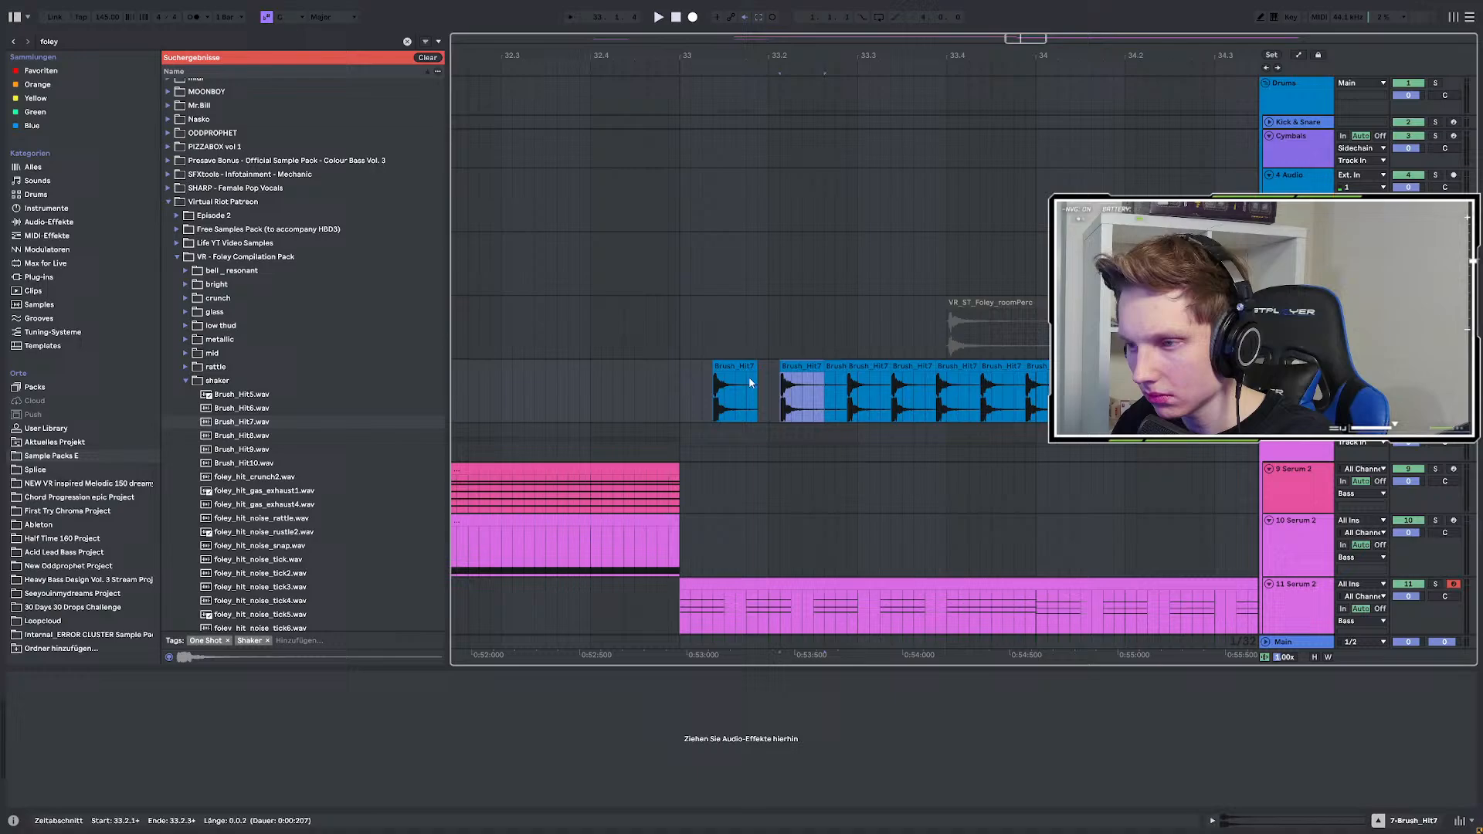
scroll(612, 387, "down", 3)
left_click_drag(612, 387, 1043, 386)
scroll(733, 382, "up", 3)
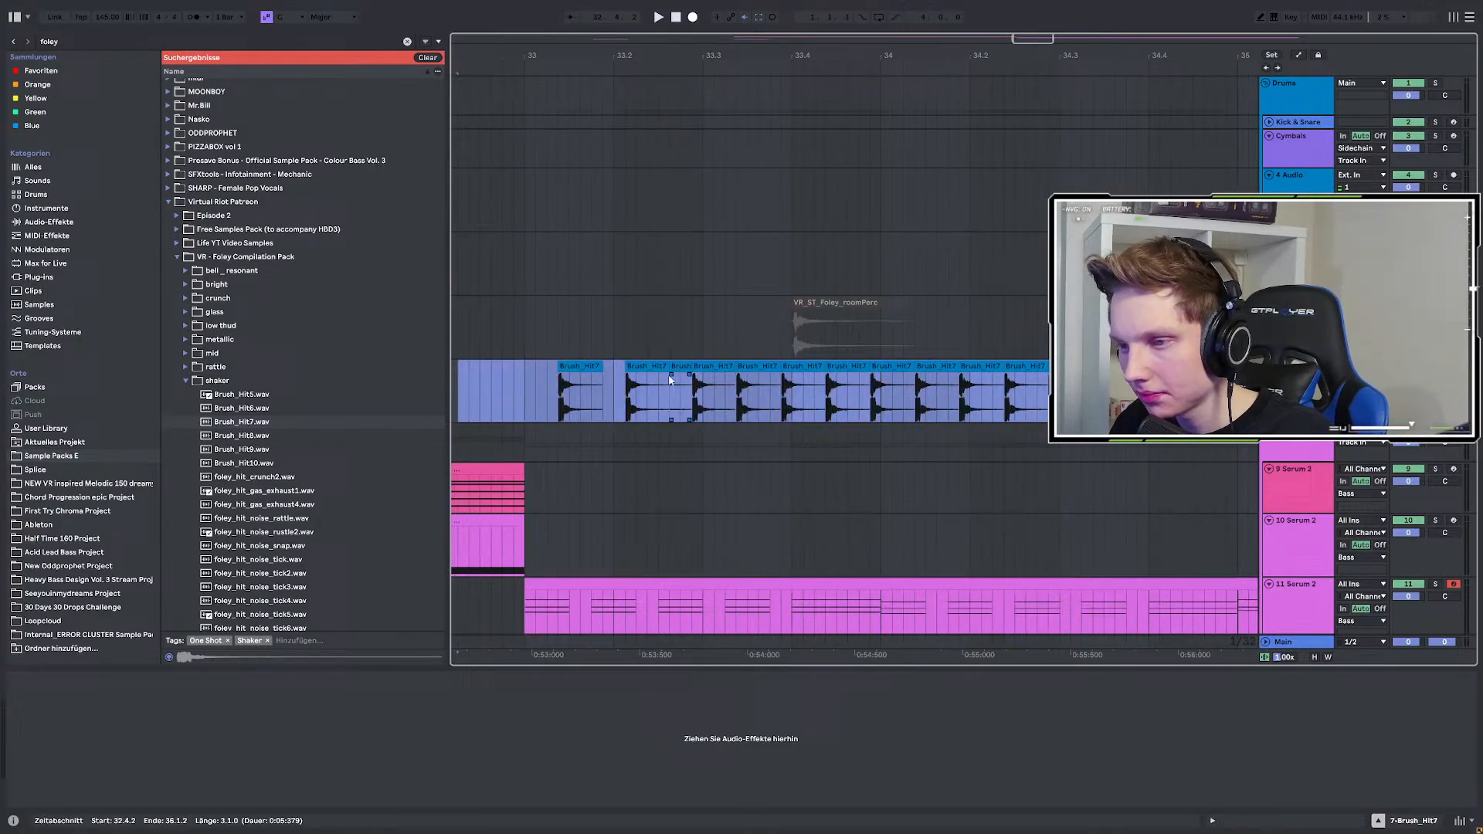
left_click_drag(567, 368, 581, 370)
left_click(525, 378)
key("space")
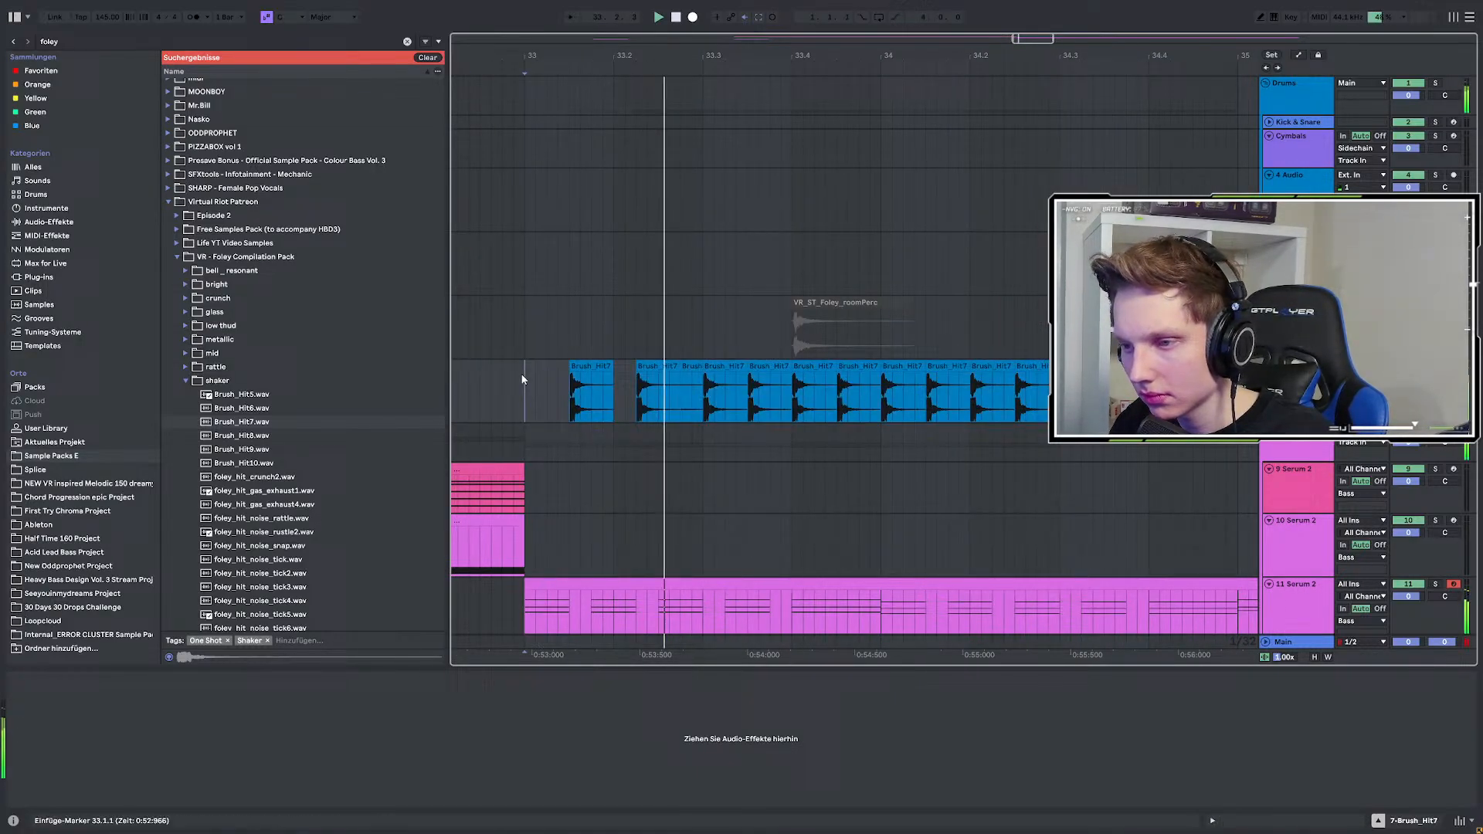
Delete all brush hits from 33.2.4 onward and play the remaining two from 33.1.1.
scroll(633, 394, "down", 3)
left_click_drag(662, 387, 1042, 386)
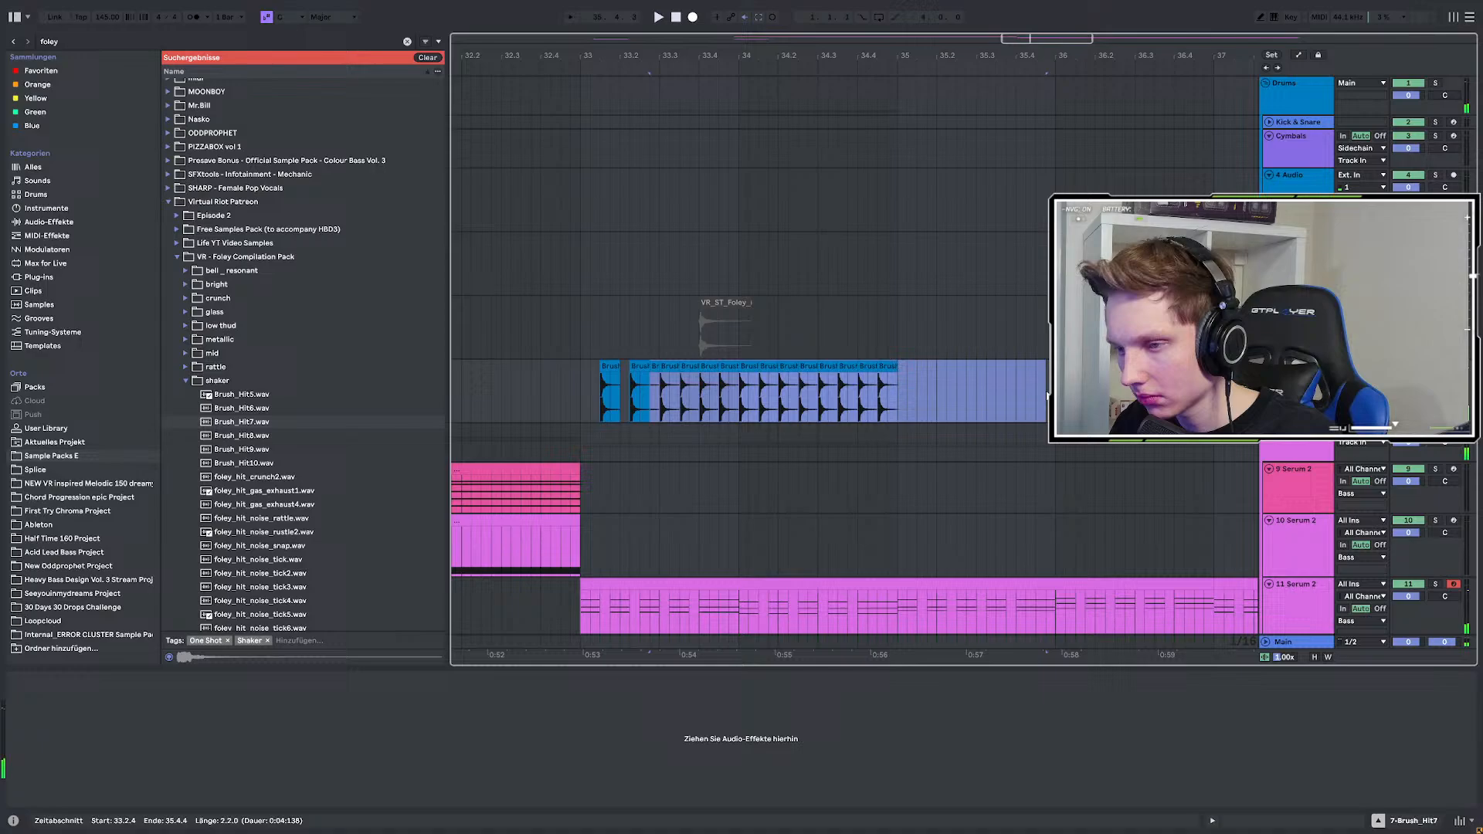
key("Delete")
left_click(578, 368)
scroll(583, 375, "up", 3)
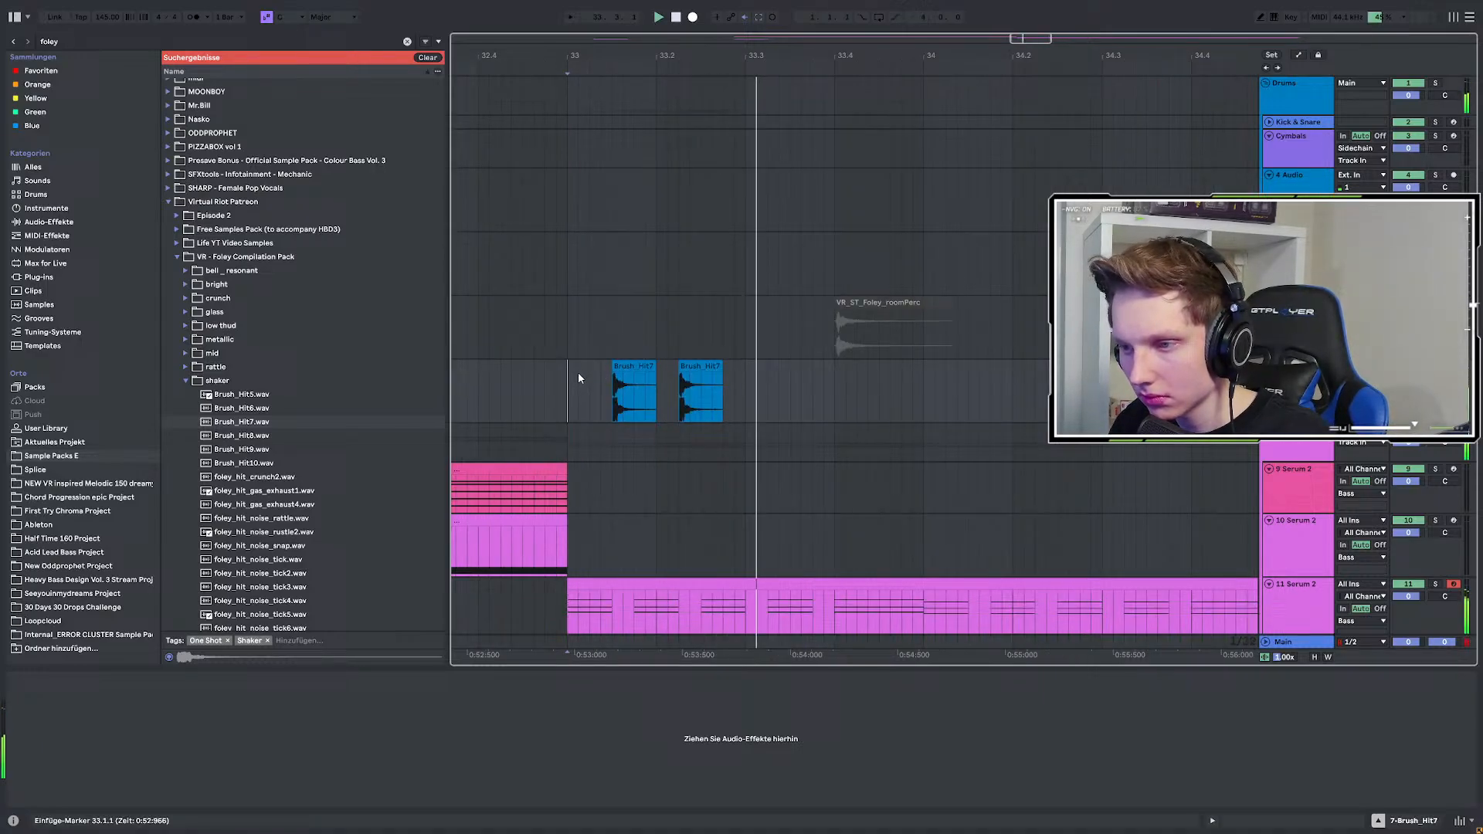
mouse_move(567, 369)
left_mouse_down()
mouse_move(757, 382)
mouse_move(695, 397)
mouse_move(742, 395)
left_mouse_up()
key("space")
Duplicate the second Brush_Hit7 clip three times at three-sixteenth spacing, through 33.4.3.
left_click(702, 353)
left_click(699, 366)
key("ctrl+d")
key("ctrl+d")
key("ctrl+d")
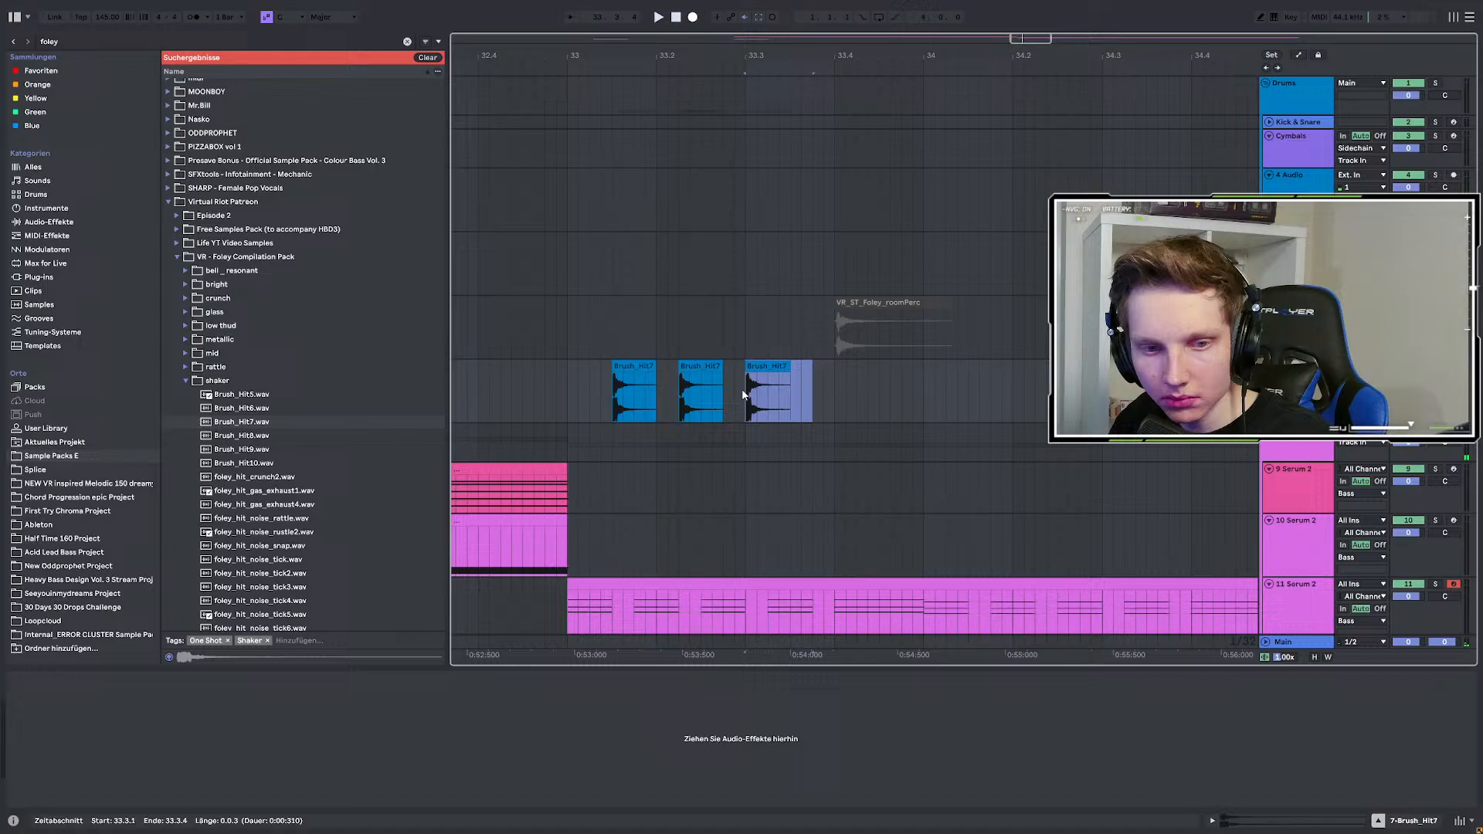
Play the five-hit brush pattern and delete its last Brush_Hit7 clip at 33.4.3.
left_click(563, 380)
key("space")
scroll(563, 380, "down", 3)
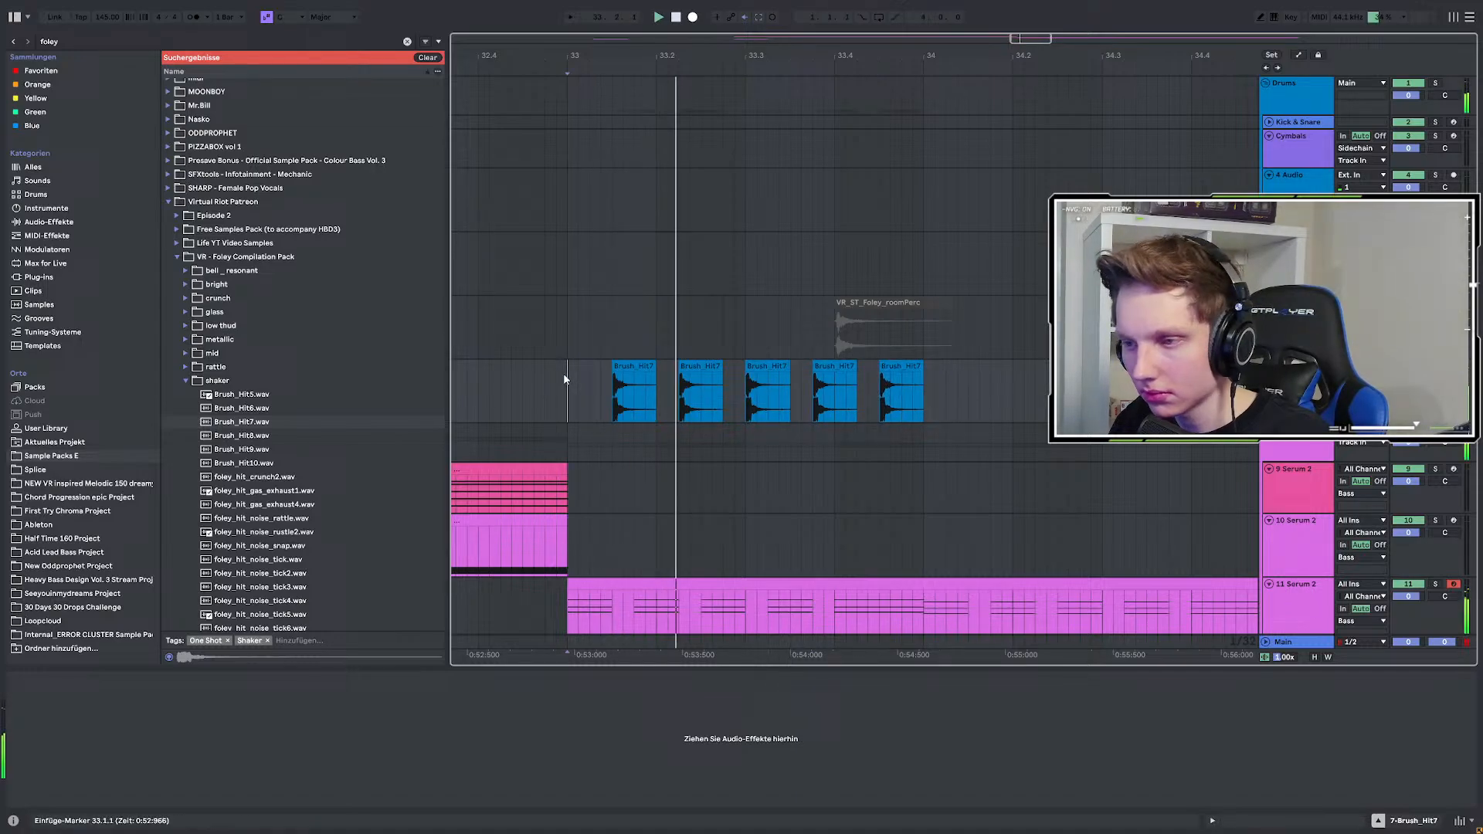
scroll(644, 397, "up", 3)
key("space")
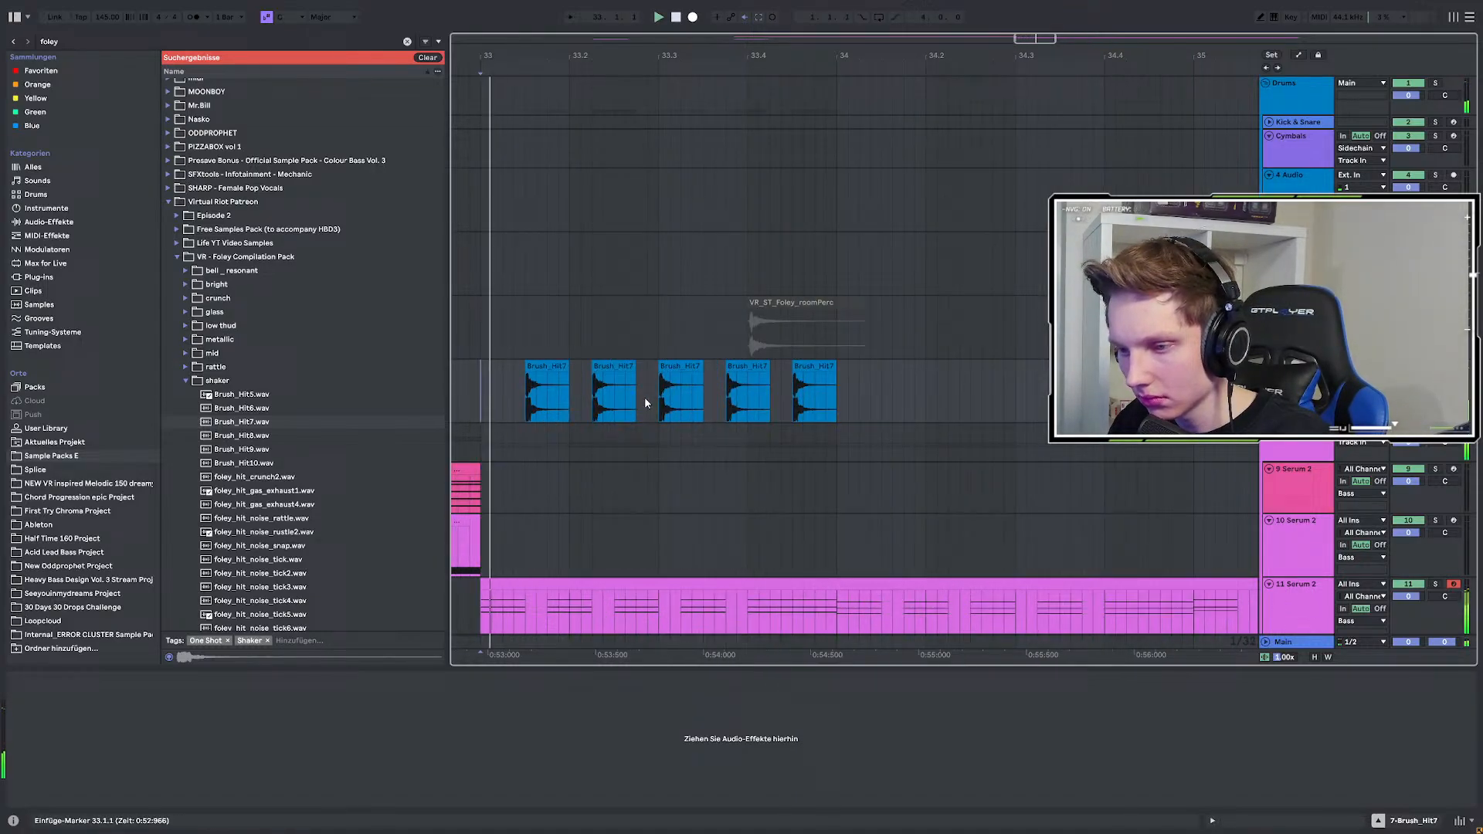
key("space")
scroll(488, 450, "up", 3)
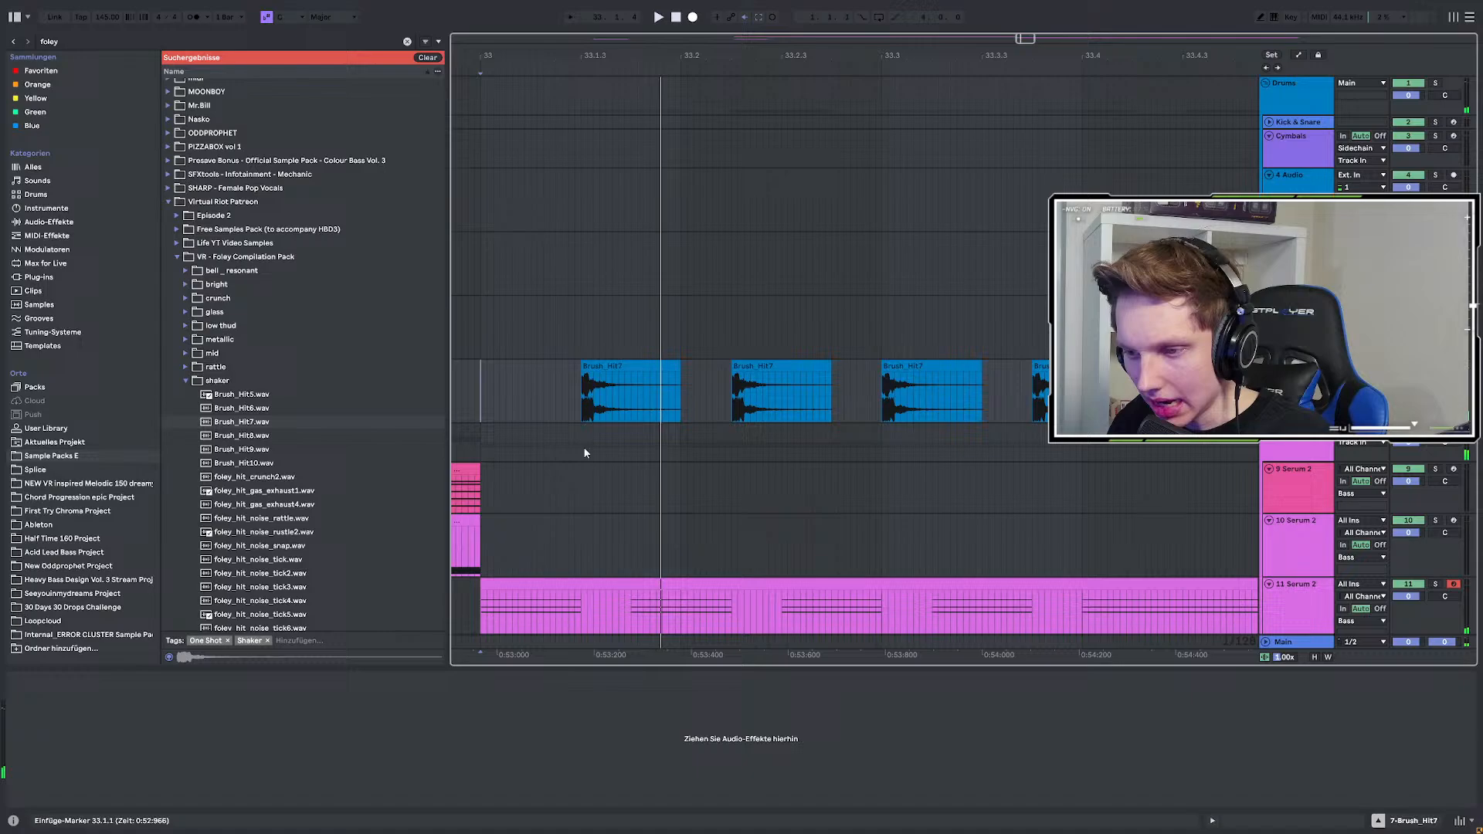
scroll(740, 422, "down", 3)
scroll(809, 421, "up", 3)
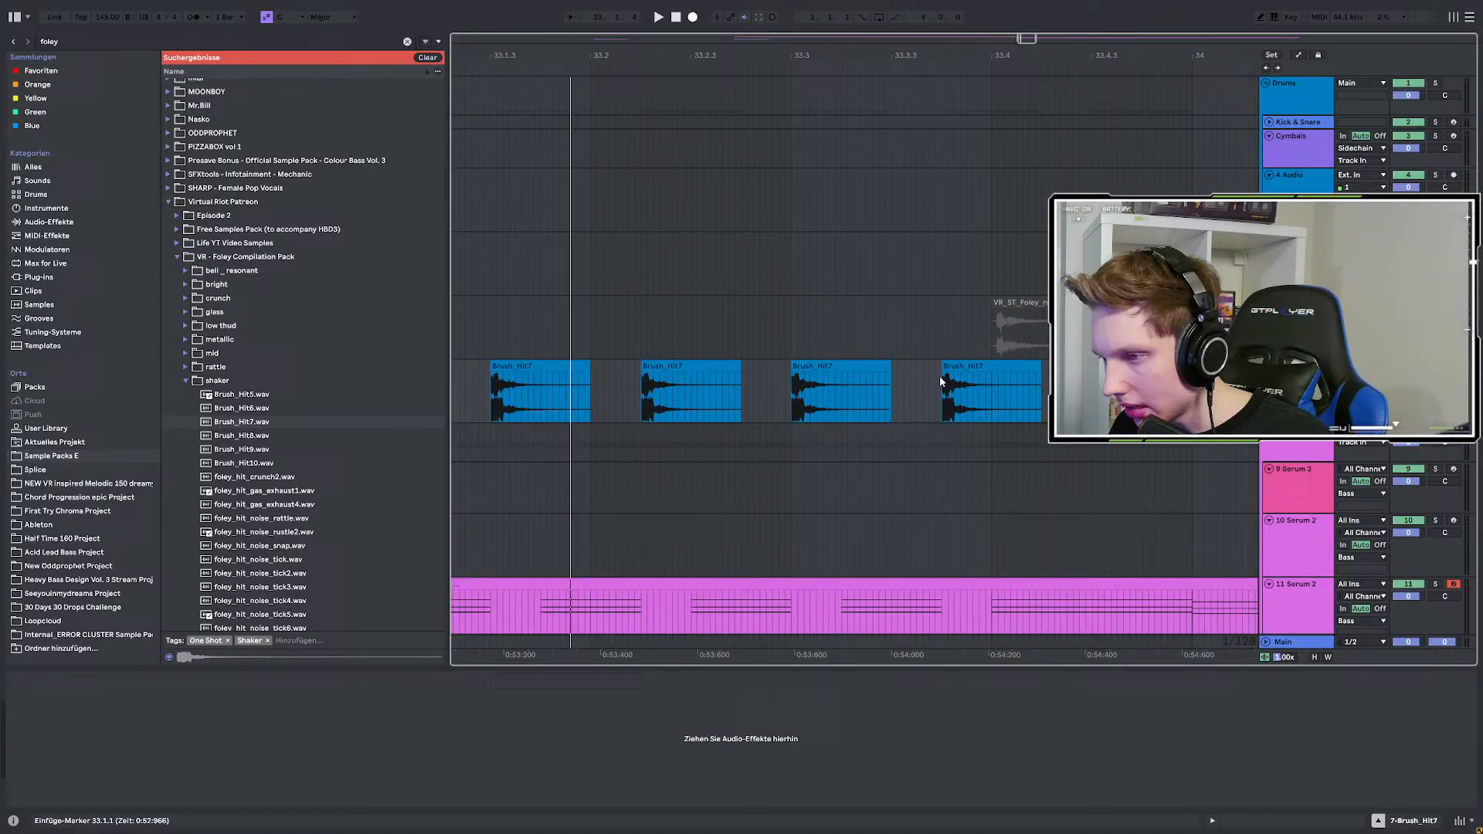
scroll(939, 378, "down", 3)
left_click(1041, 362)
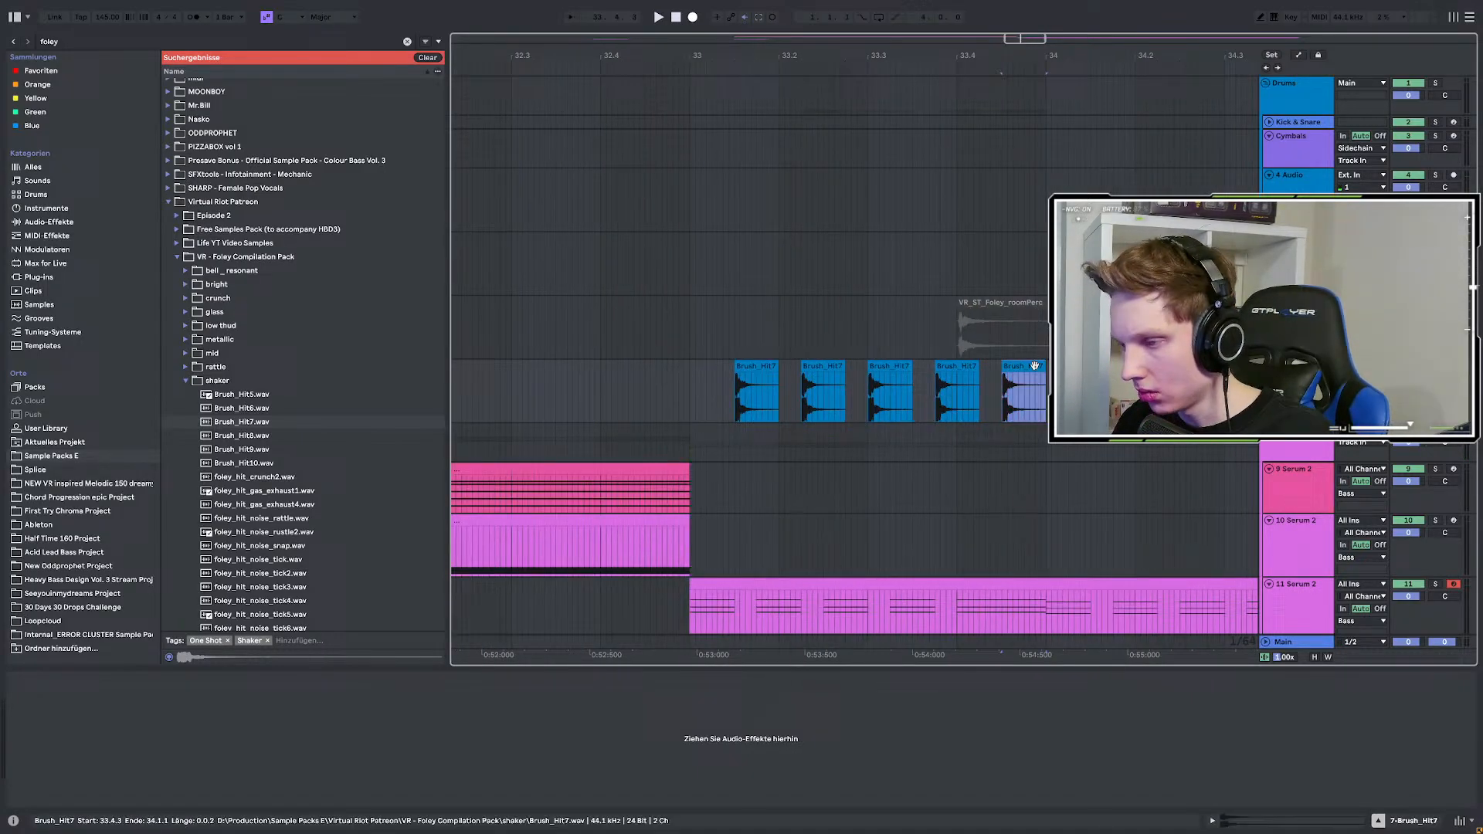
left_click(682, 380)
Duplicate the one-bar brush pattern from 33.1.1 to 34.1.1 into bars 34, 35 and 36, listening to it during playback.
scroll(576, 422, "down", 3)
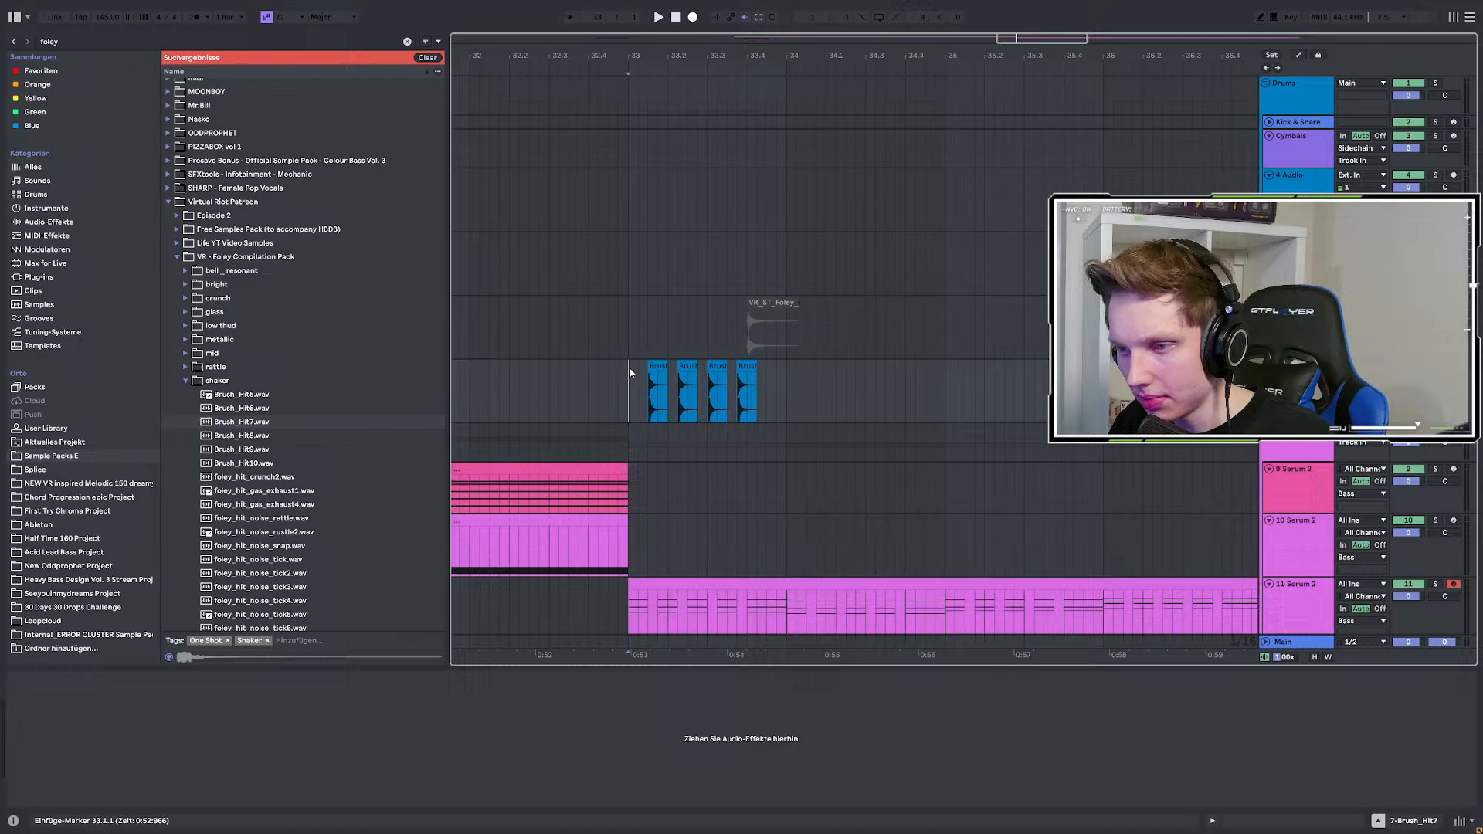
left_click_drag(629, 373, 787, 386)
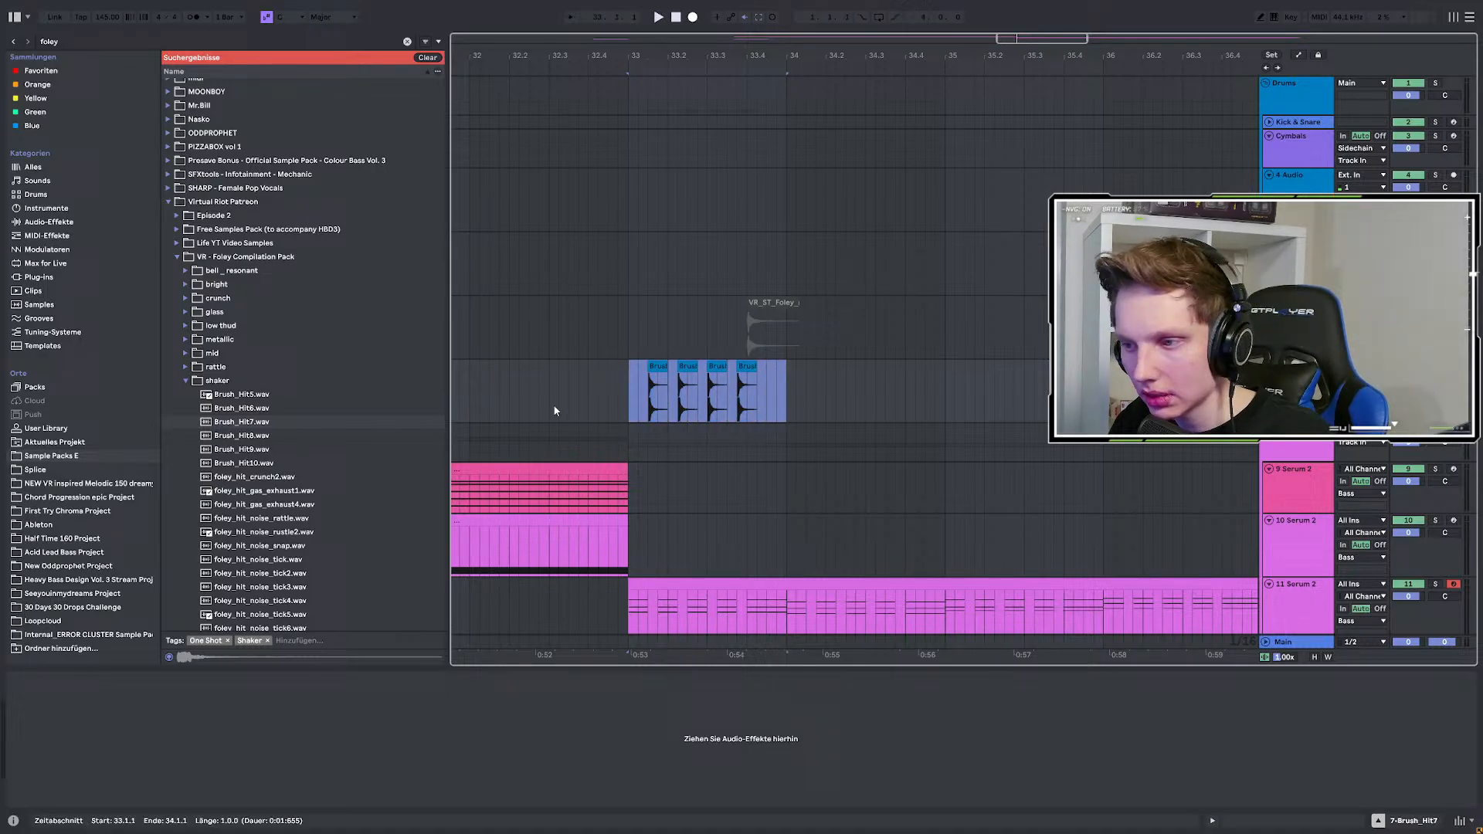
key("ctrl+d")
key("ctrl+d")
scroll(577, 394, "down", 3)
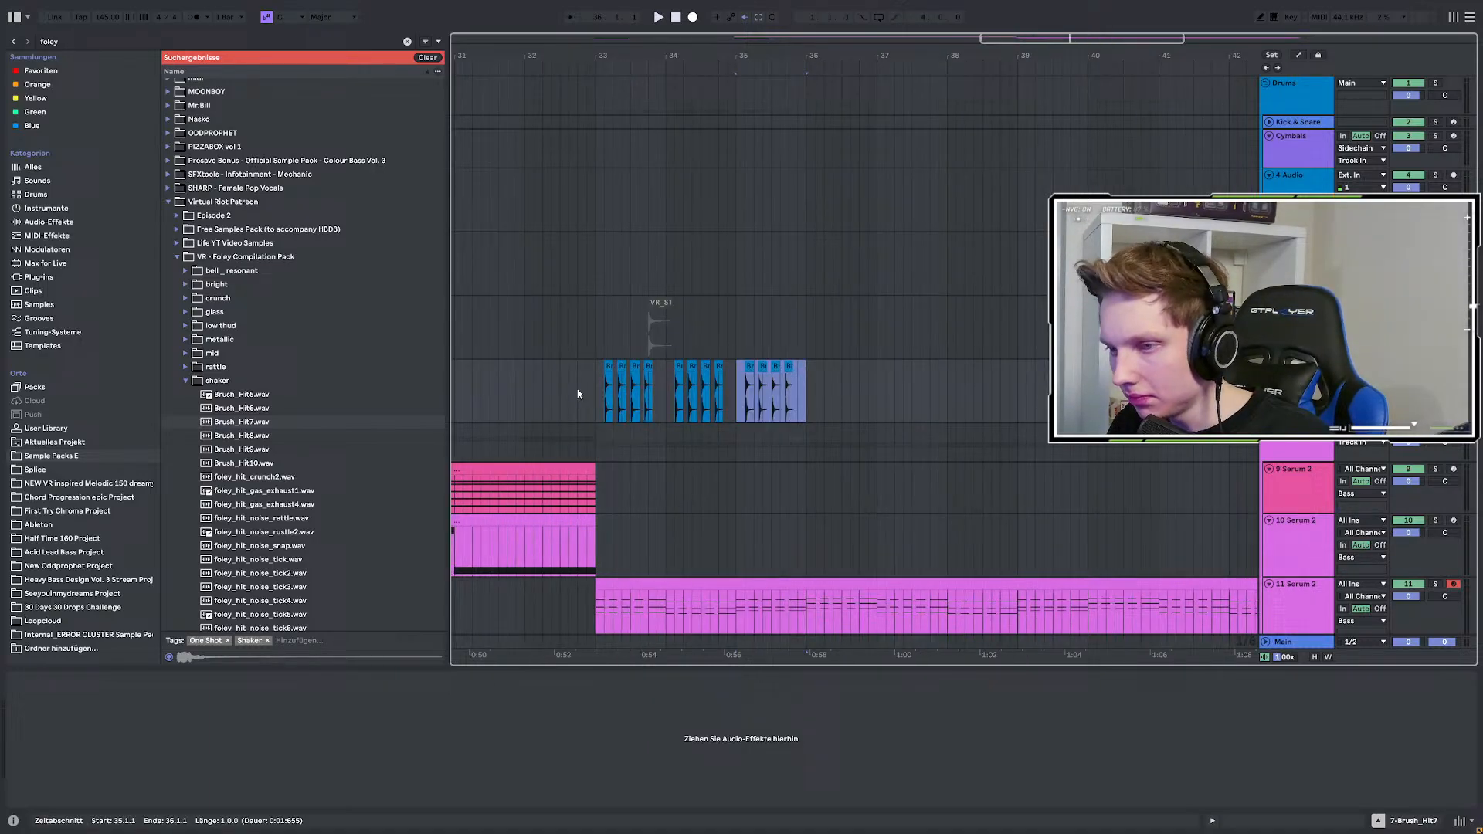
left_click(594, 372)
scroll(725, 404, "up", 3)
key("space")
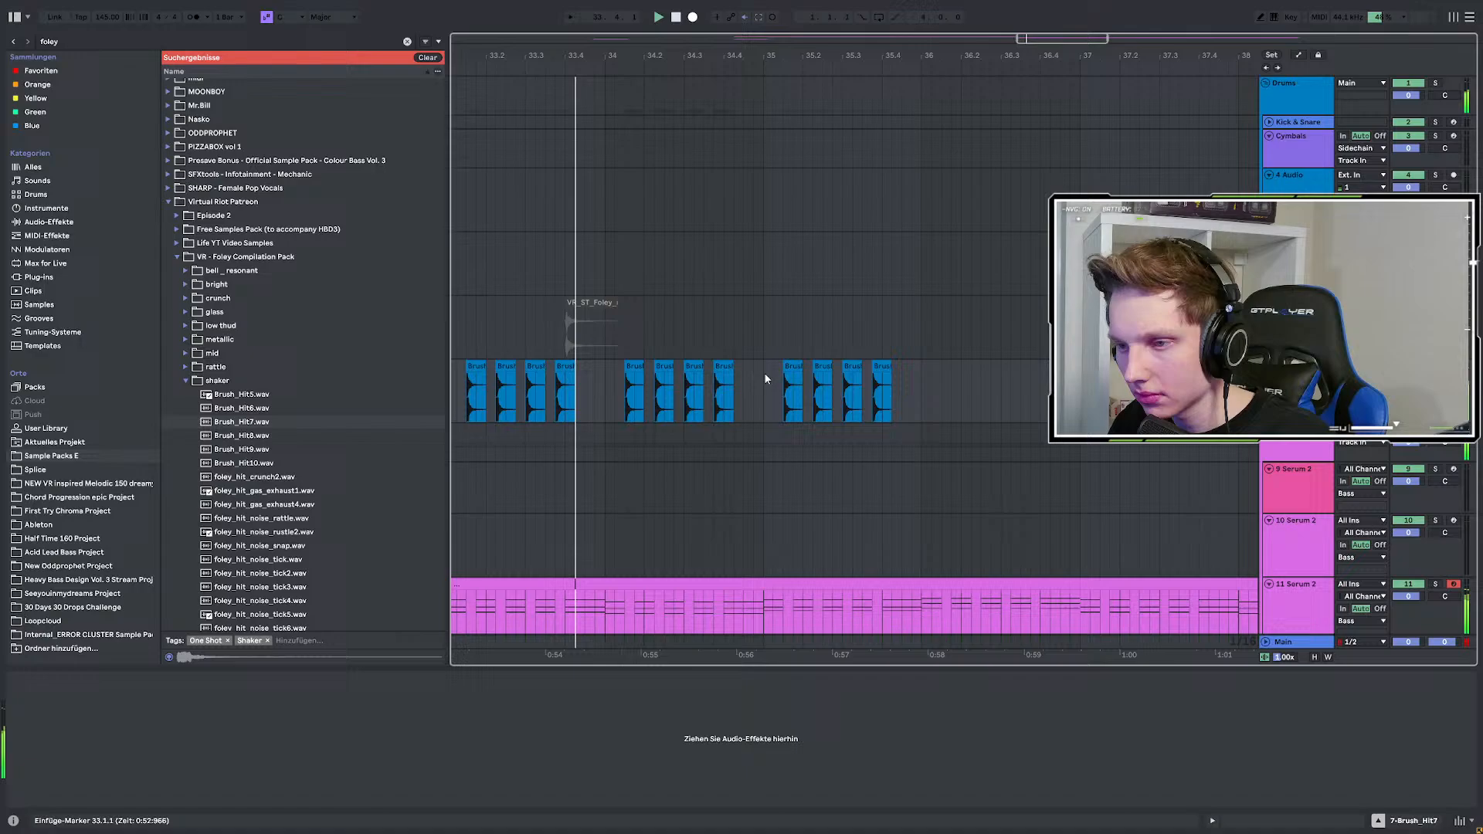
left_click_drag(763, 378, 919, 376)
key("ctrl+d")
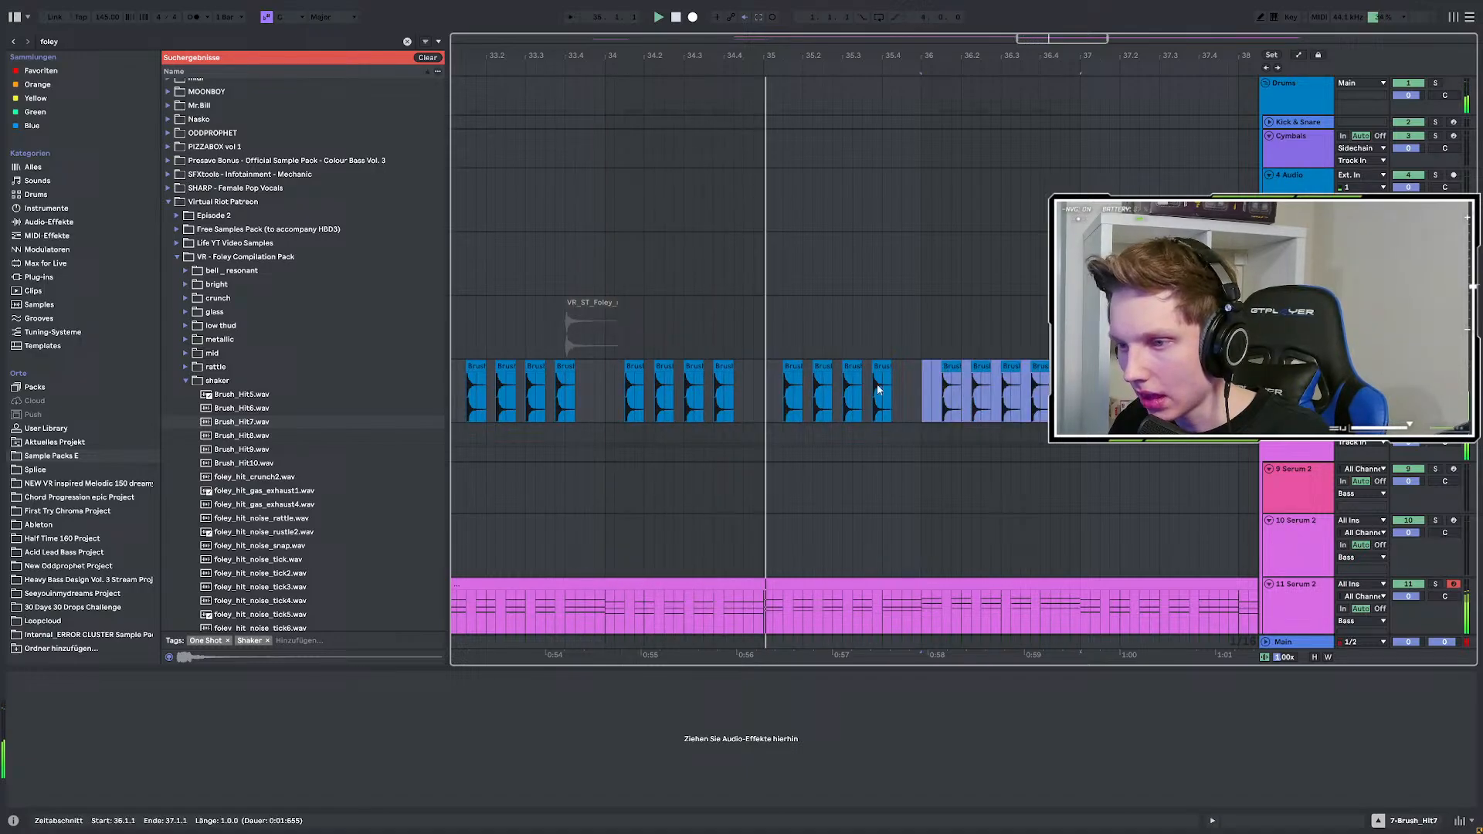
Insert a new audio track below the brush hit track.
scroll(811, 415, "down", 3)
left_click(643, 335)
scroll(712, 355, "up", 3)
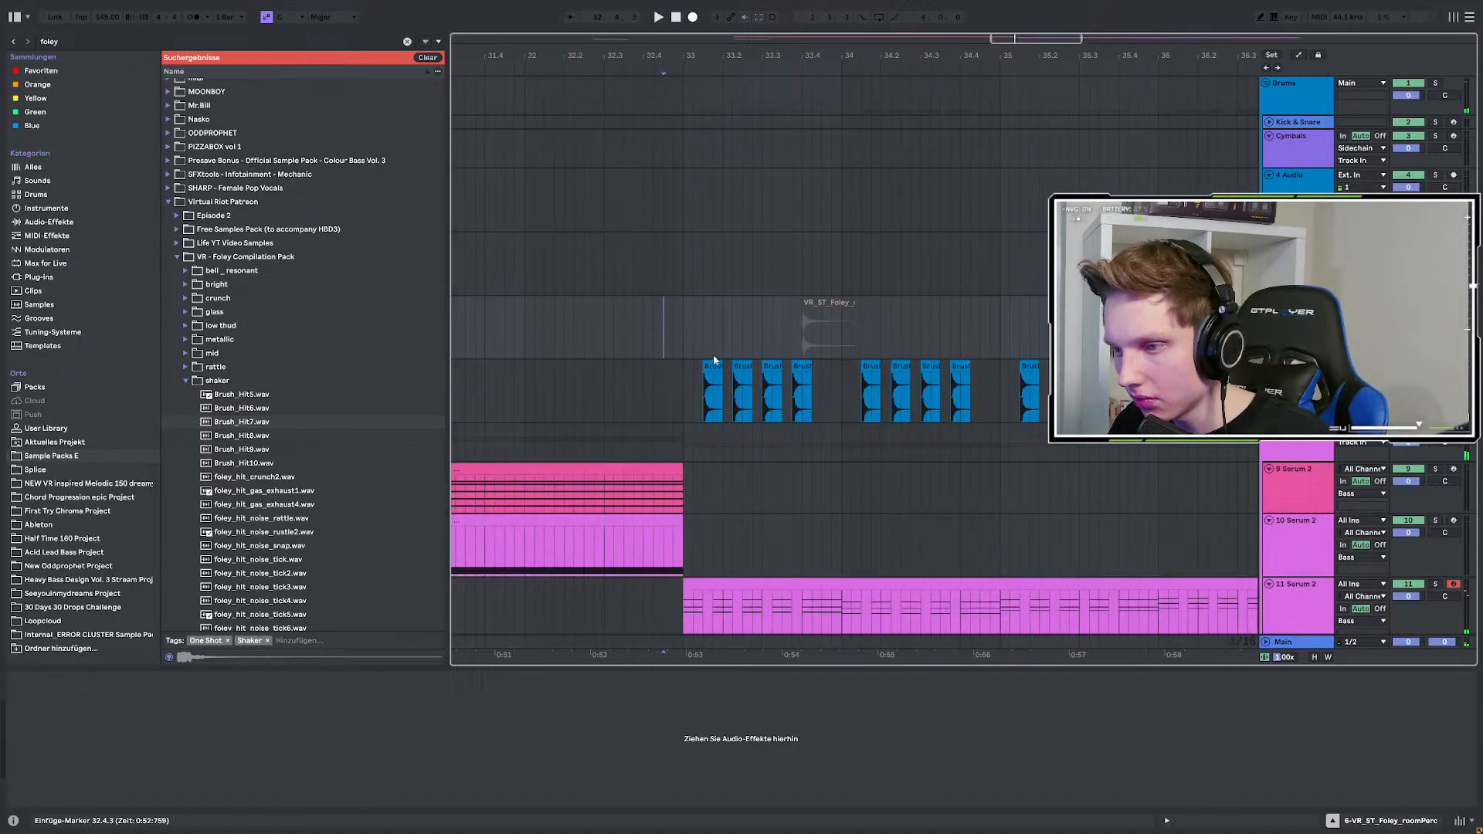
left_click(664, 390)
key("ctrl+t")
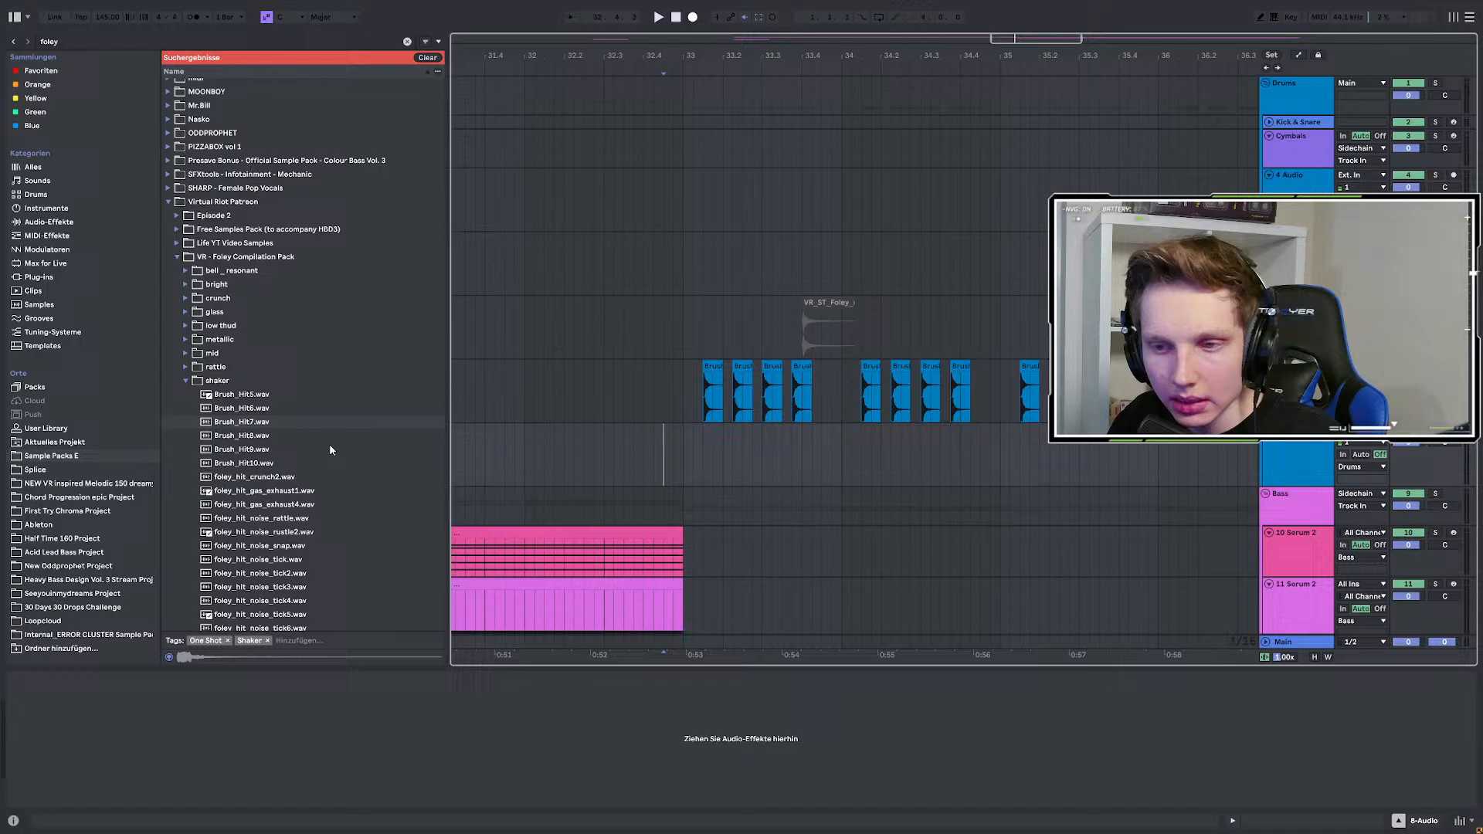
Open the mid folder of the foley pack and audition its hits, including foley_hit_kicklayer.wav and VR_ST_Foley_cardboard5.wav.
left_click(236, 462)
left_click(186, 354)
left_click(243, 594)
scroll(255, 567, "down", 3)
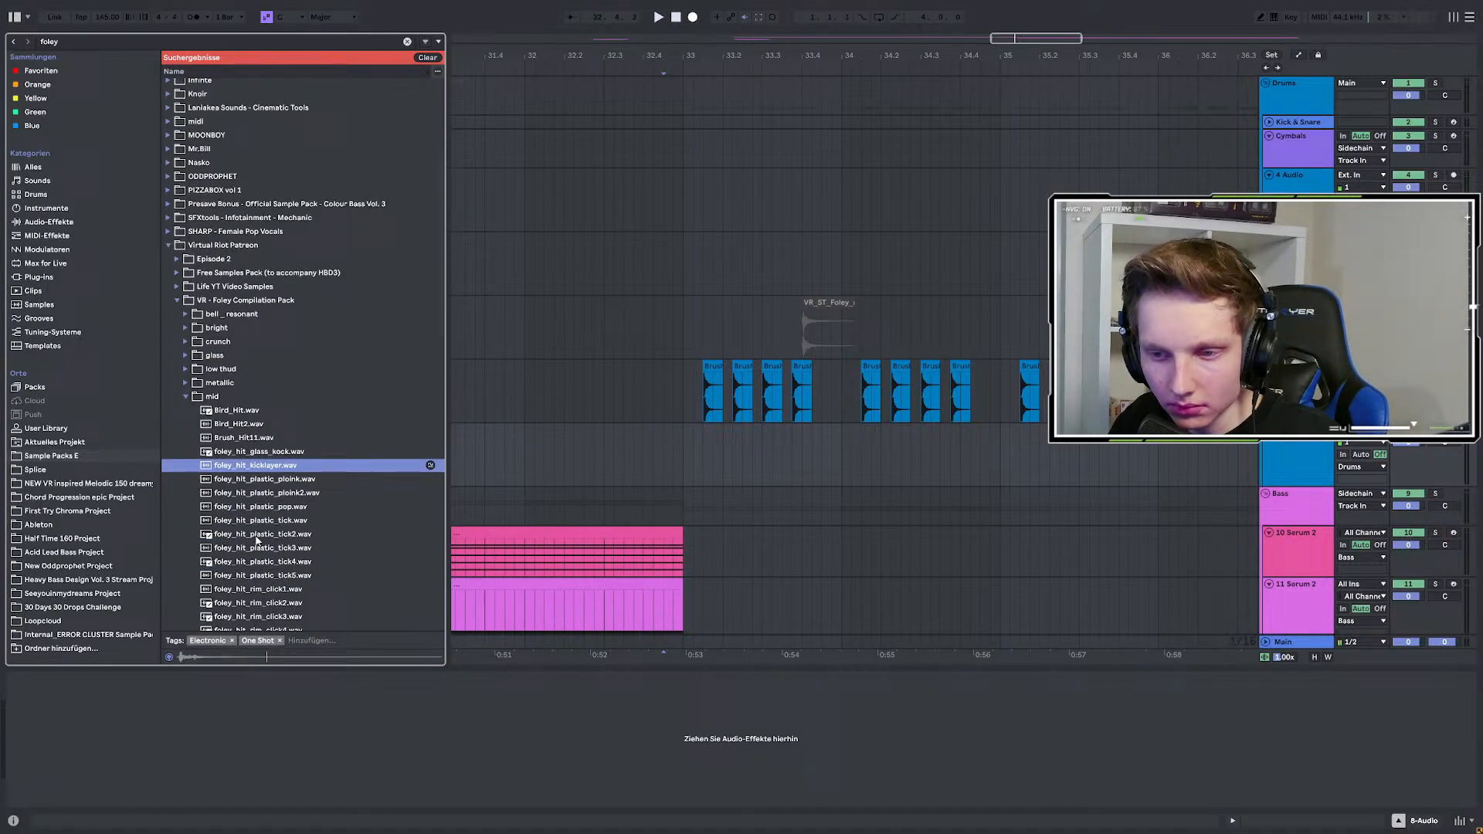
left_click(260, 508)
scroll(261, 506, "down", 5)
left_click(251, 430)
scroll(255, 464, "down", 3)
left_click(258, 556)
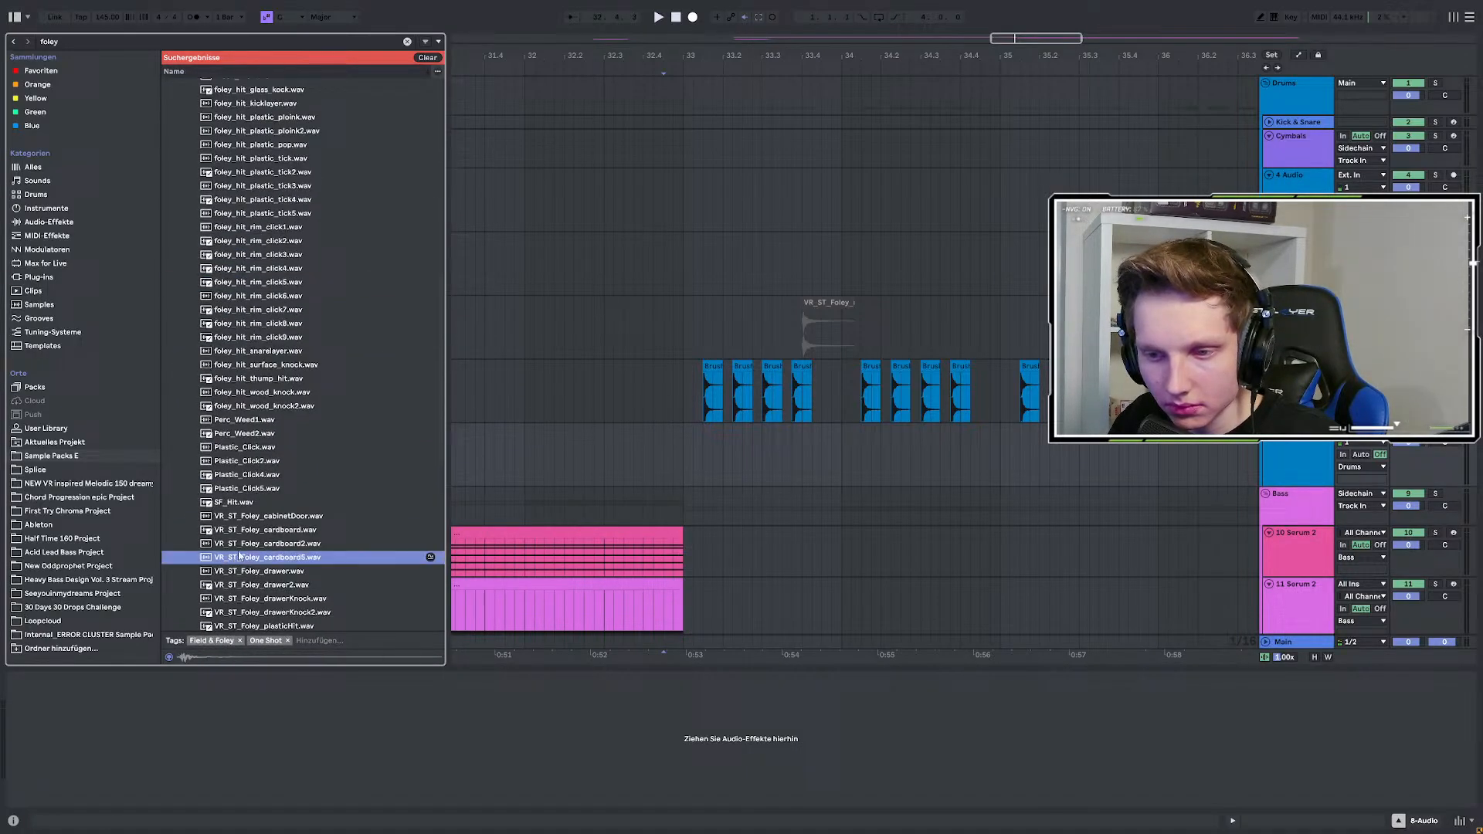
Audition the random percussion, room percussion and wood knock samples of the mid folder, including VR_ST_Foley_woodKnock2.wav.
scroll(262, 541, "down", 6)
left_click(297, 338)
left_click(285, 376)
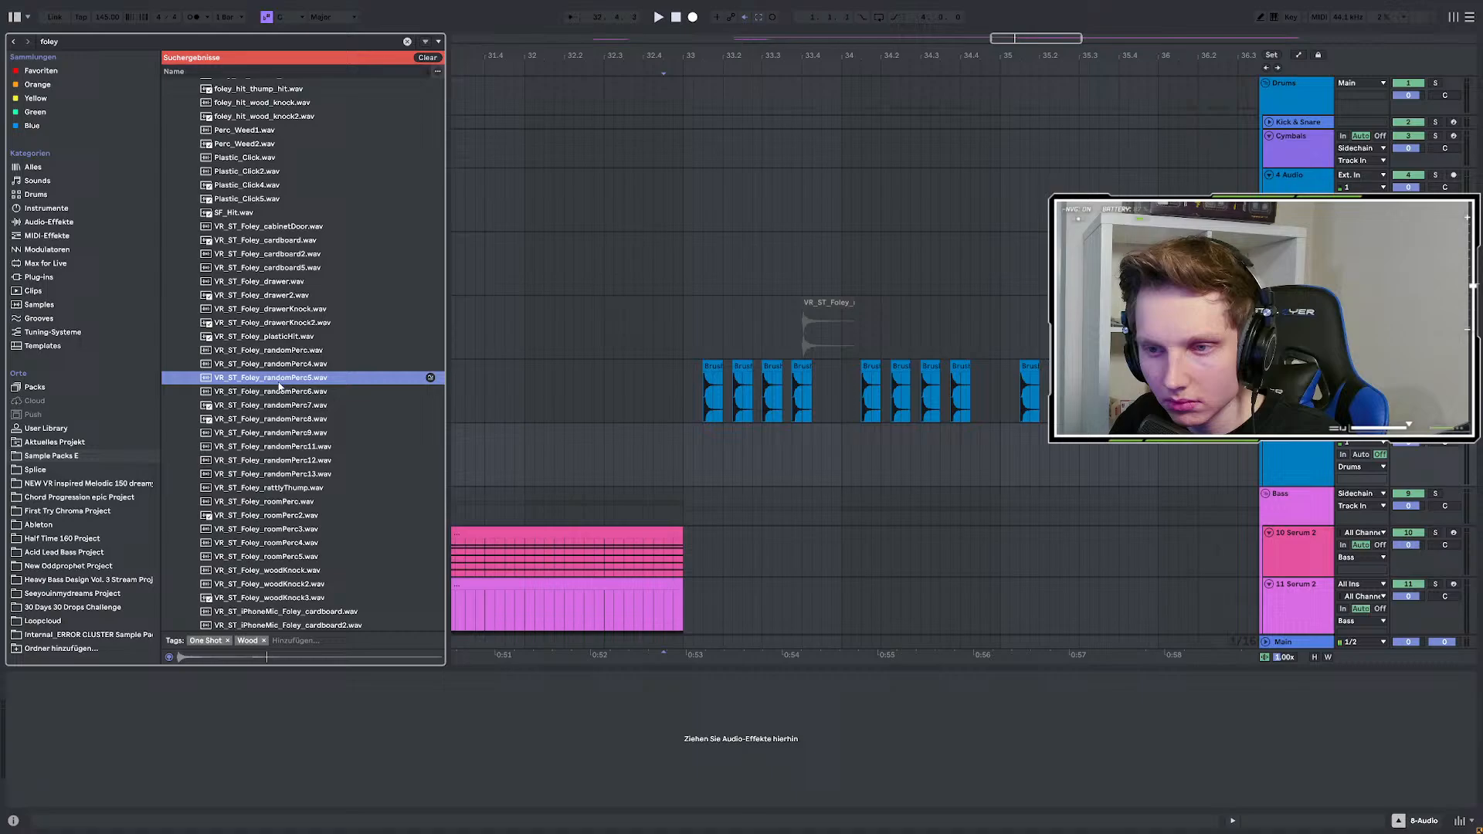
left_click(283, 391)
scroll(282, 391, "down", 5)
left_click(266, 334)
left_click(265, 376)
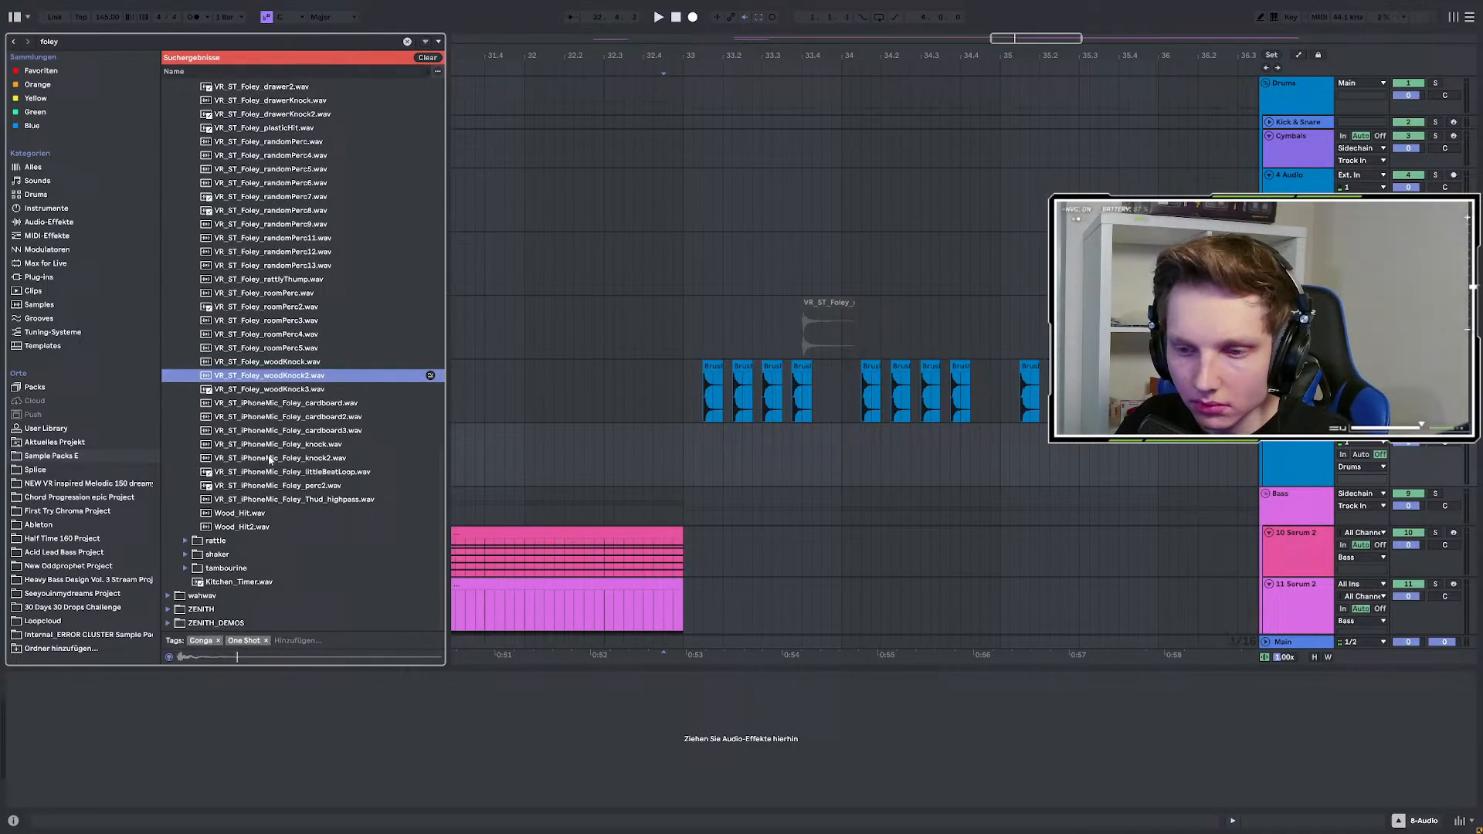
left_click(266, 430)
left_click(283, 376)
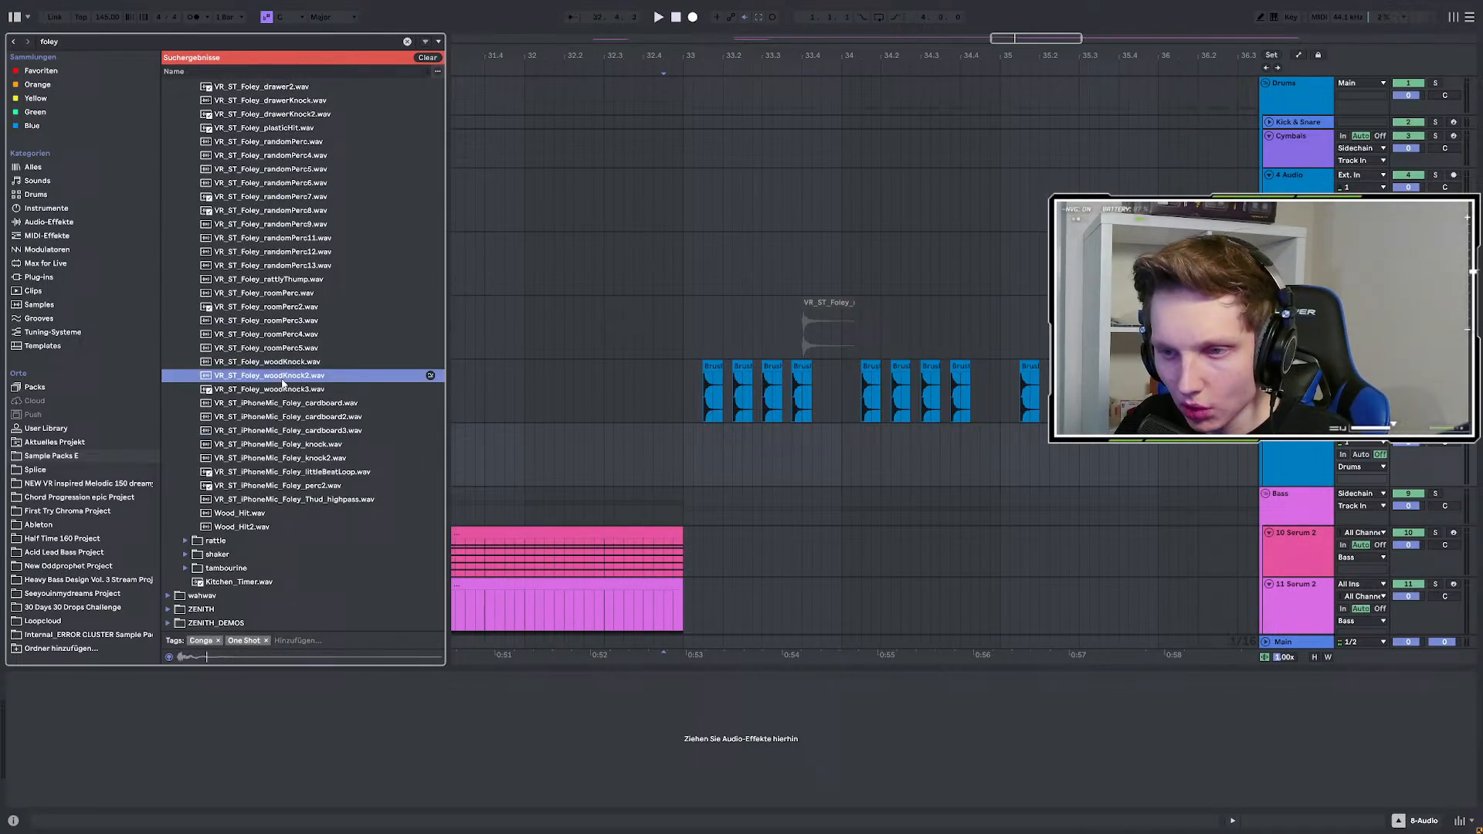
Place VR_ST_Foley_woodKnock2.wav at 33.1.1 on the new audio track and repeat it every bar through bar 36.
left_click(663, 454)
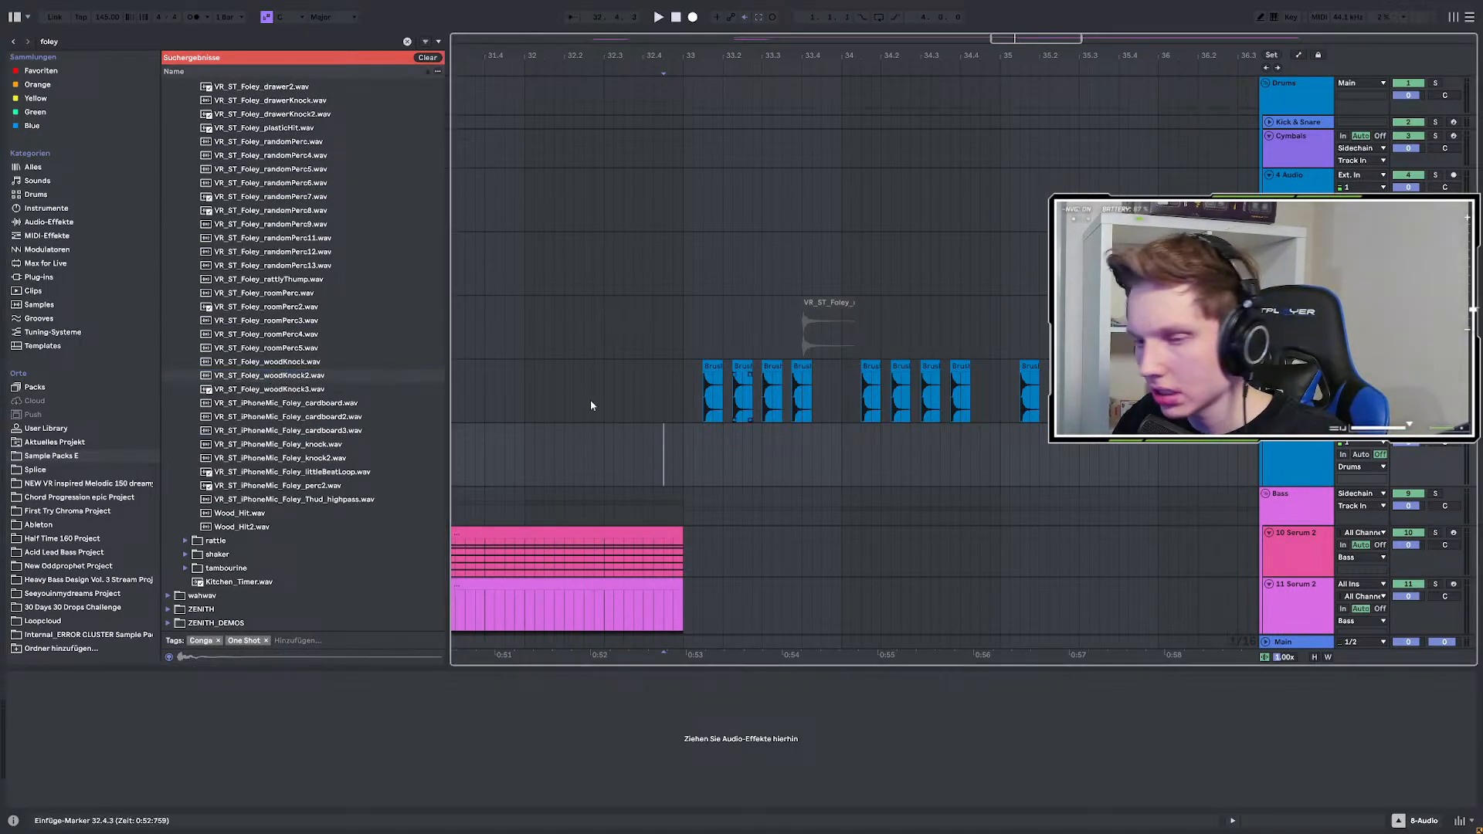
left_click(279, 377)
left_click_drag(738, 444, 843, 454)
scroll(635, 443, "down", 4)
key("ctrl+d")
key("ctrl+d")
key("ctrl+d")
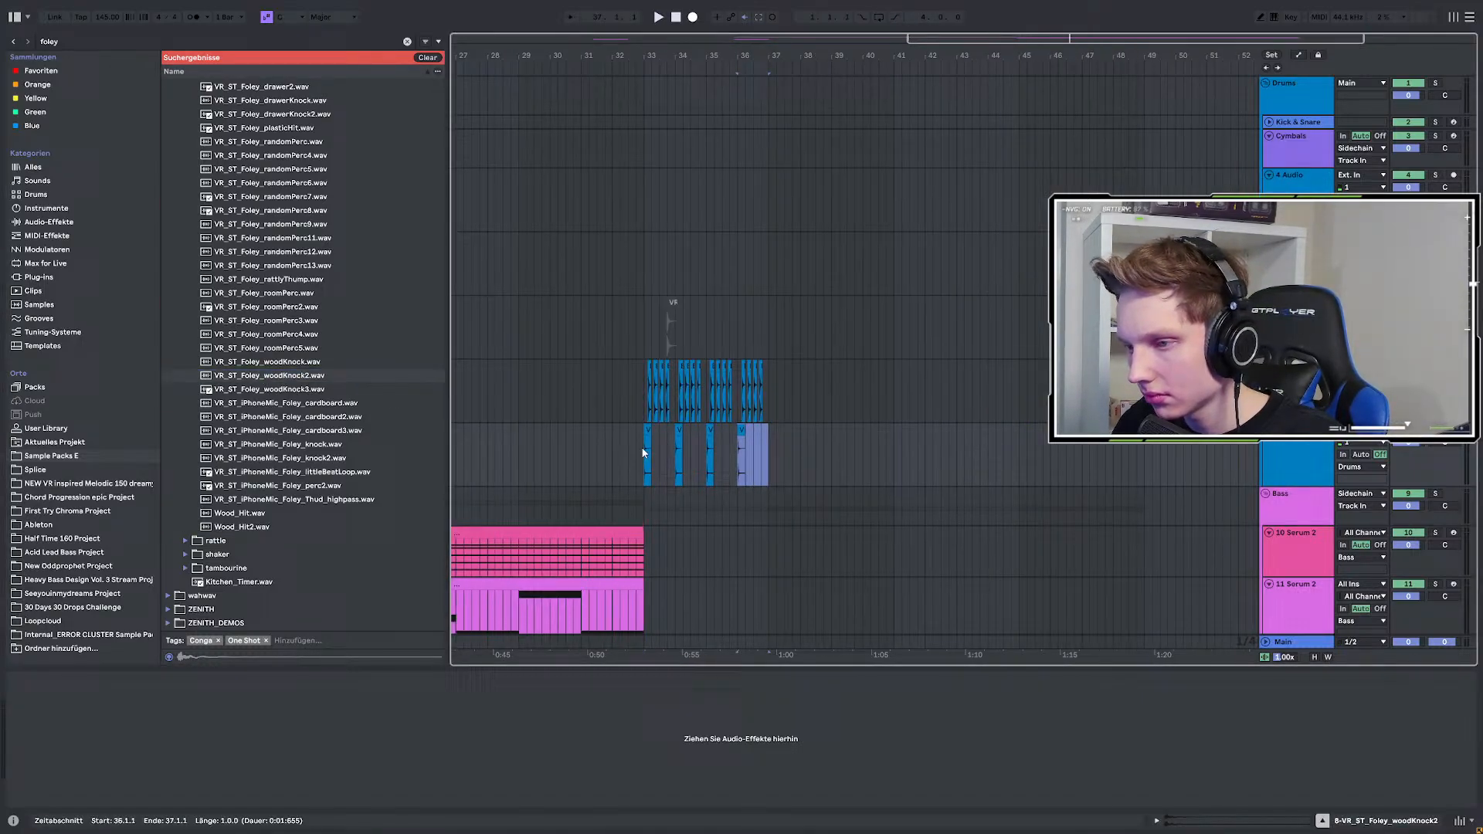
Play back the wood knocks and brush hits together from bar 33.
scroll(644, 449, "up", 2)
left_click(643, 451)
key("space")
scroll(677, 461, "up", 2)
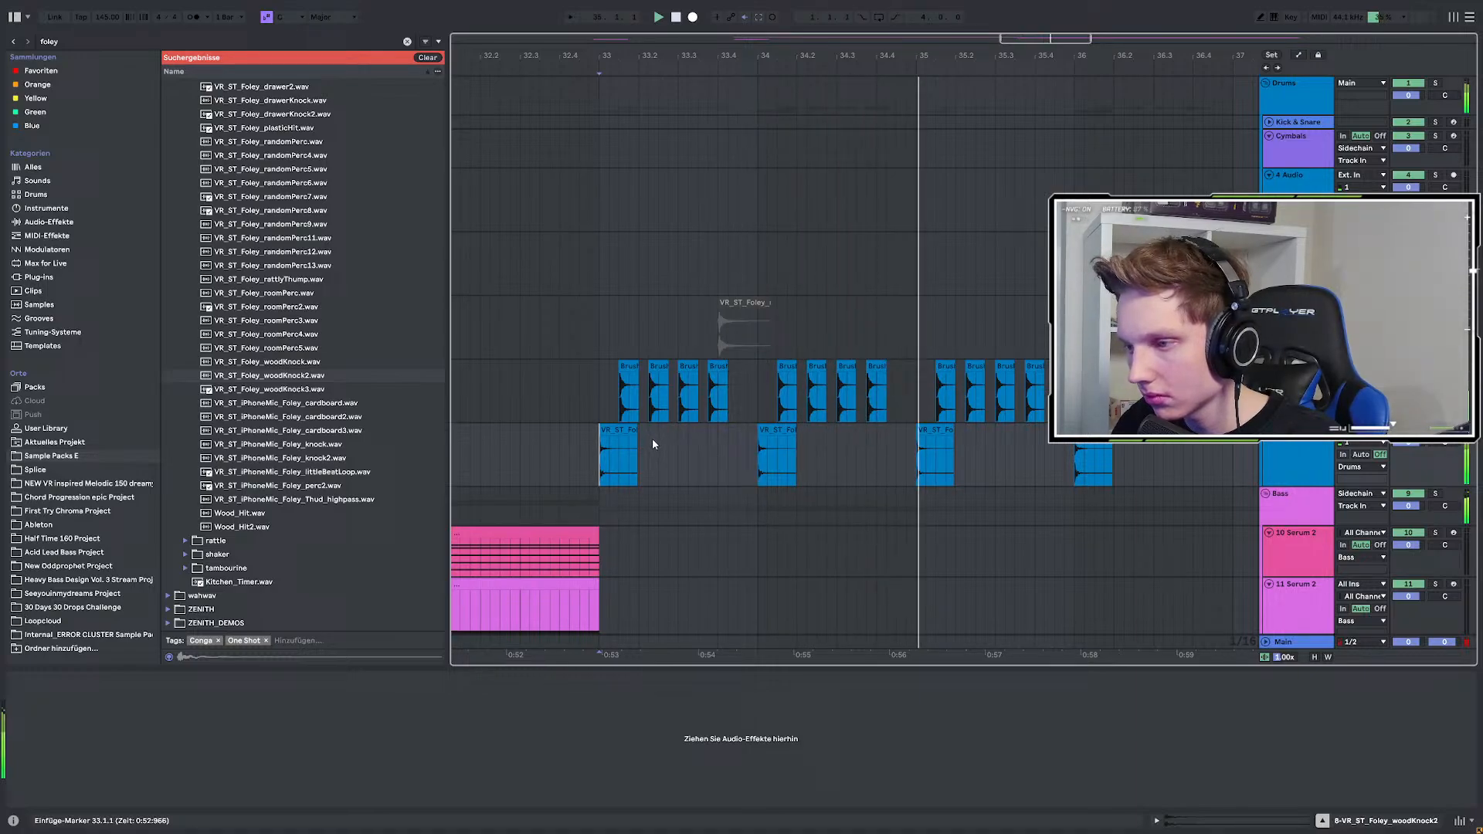
key("space")
key("space")
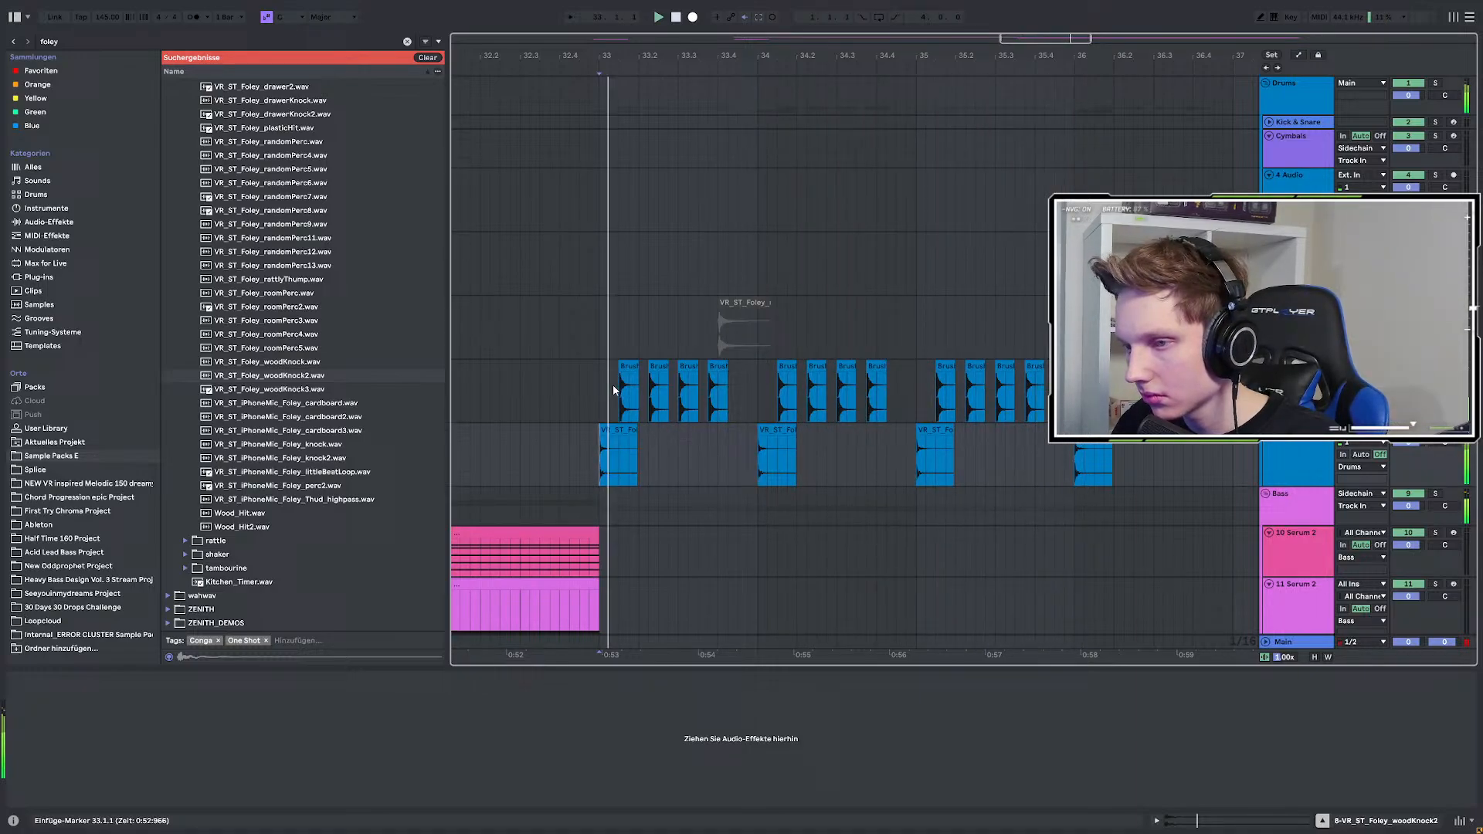
key("space")
Select all the brush hit clips from bar 33 through bar 36 and shift them later by about a 1/32 note.
left_click_drag(612, 383, 1234, 386)
scroll(609, 381, "up", 5)
left_click(763, 364)
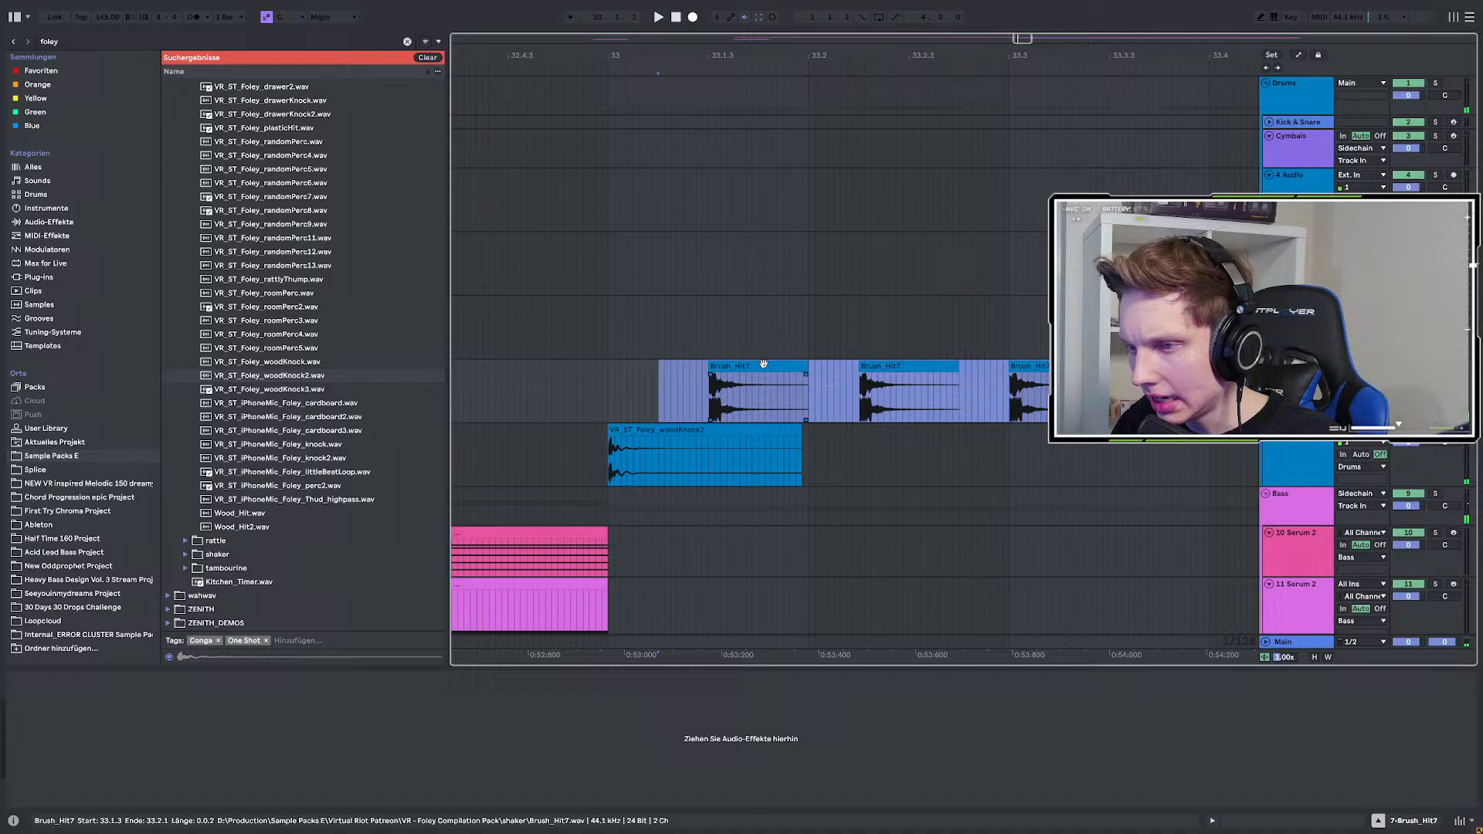
left_click_drag(759, 363, 785, 368)
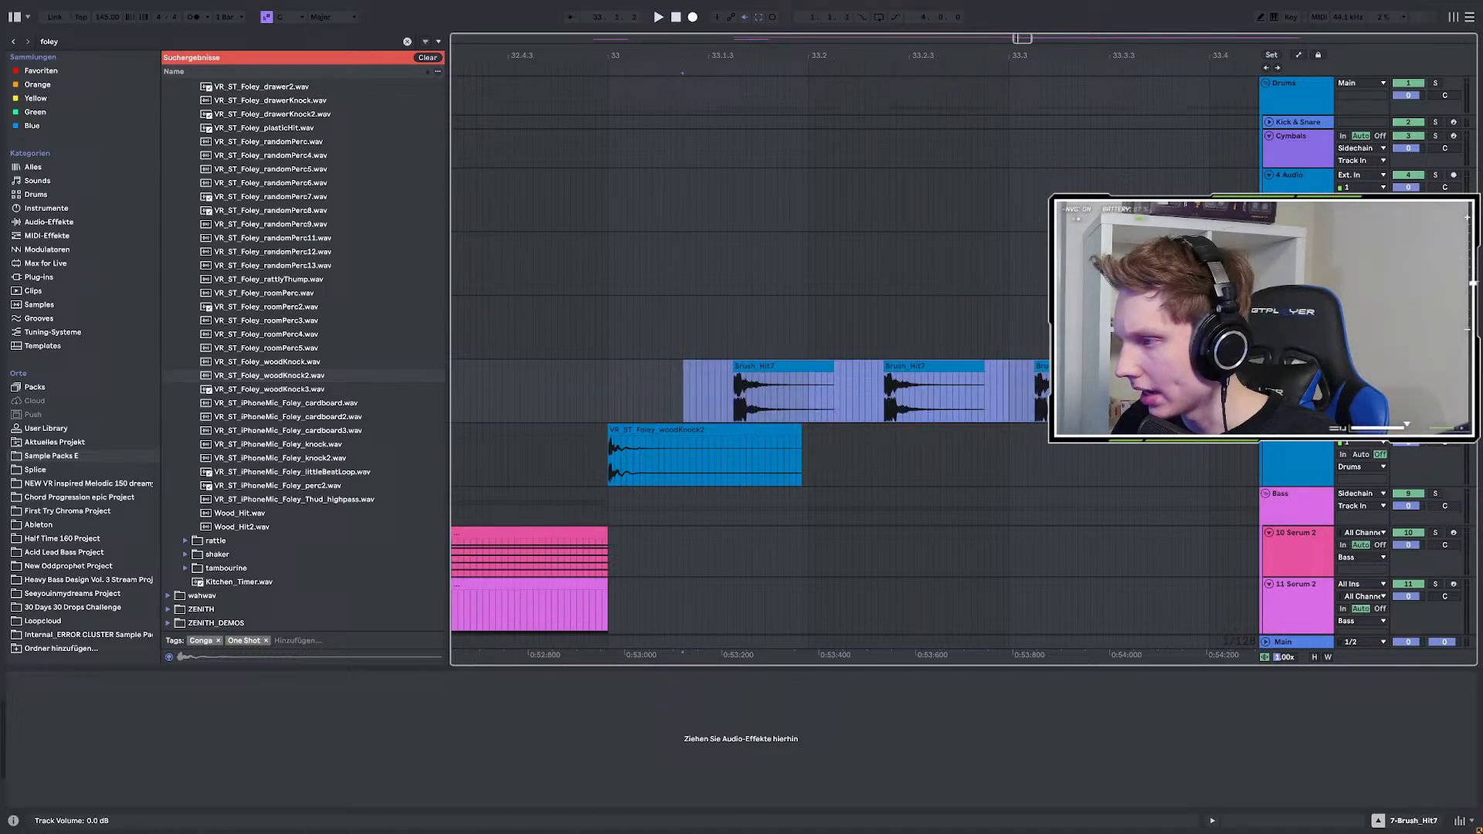
left_click(684, 363)
scroll(616, 373, "down", 6)
Play the arrangement from 33.1.1 to check the timing of the shifted brush hits.
left_click(617, 375)
key("space")
scroll(617, 375, "up", 4)
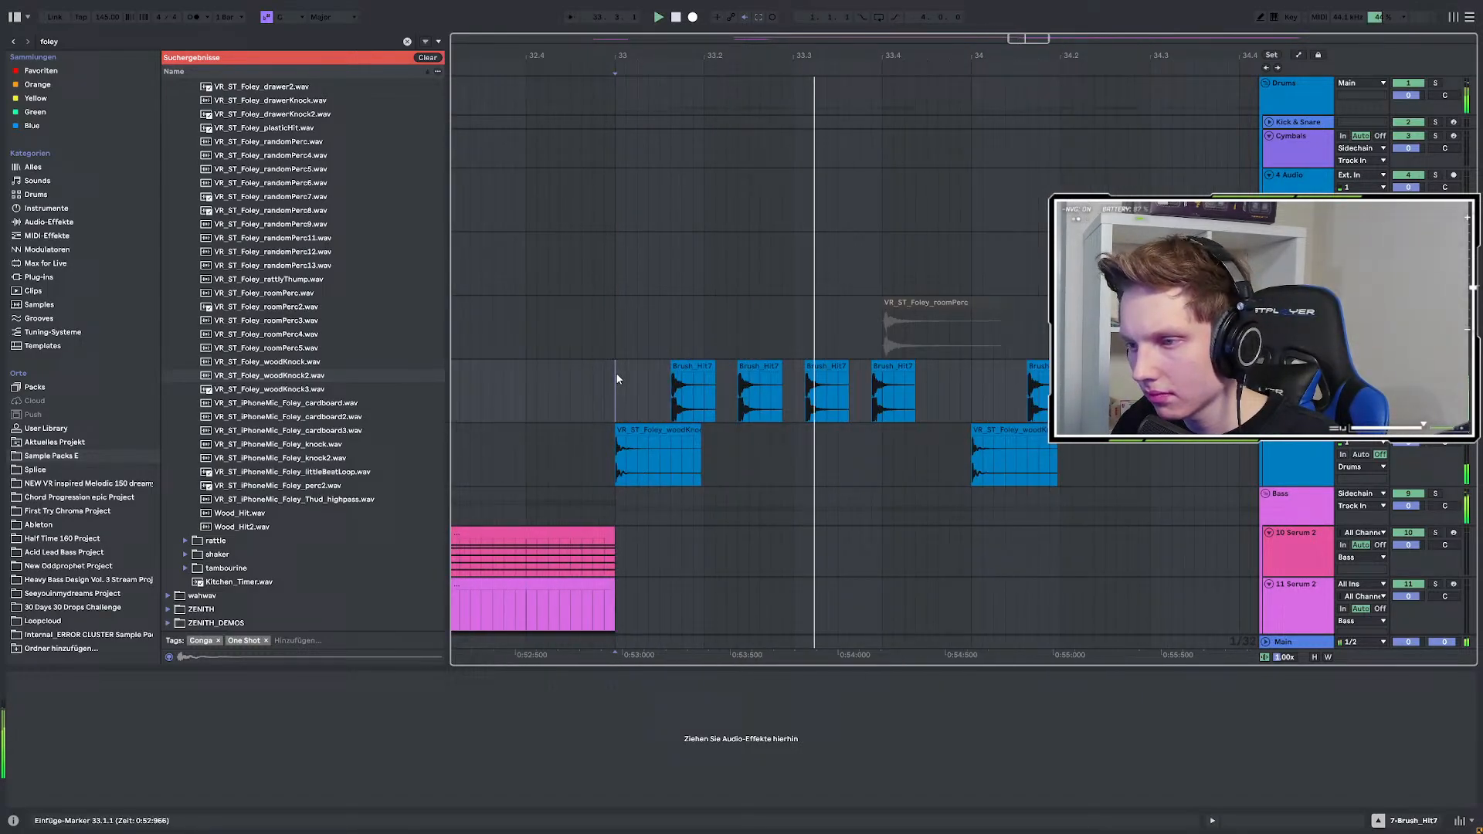
scroll(616, 377, "down", 2)
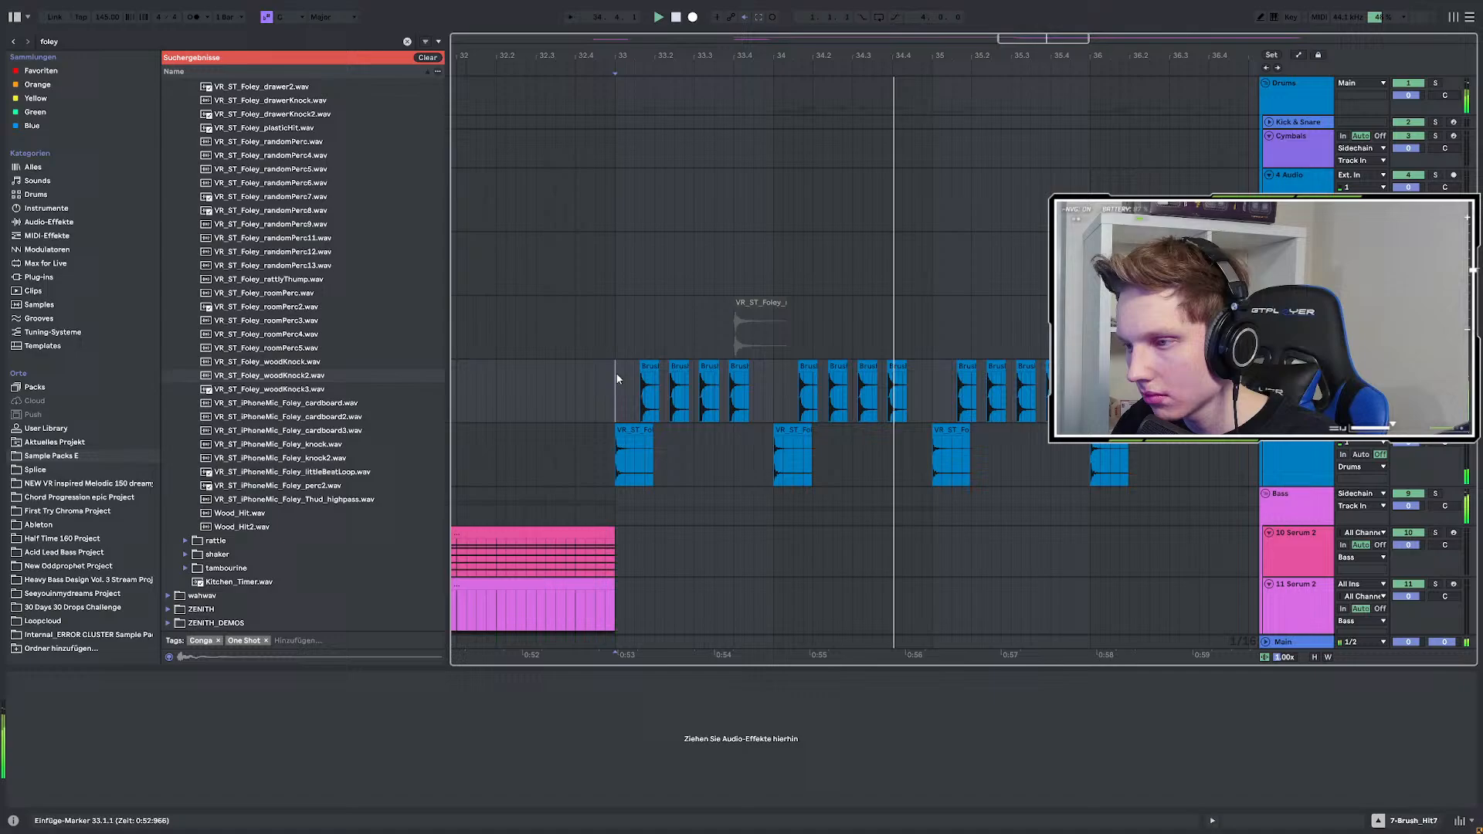
scroll(617, 378, "down", 3)
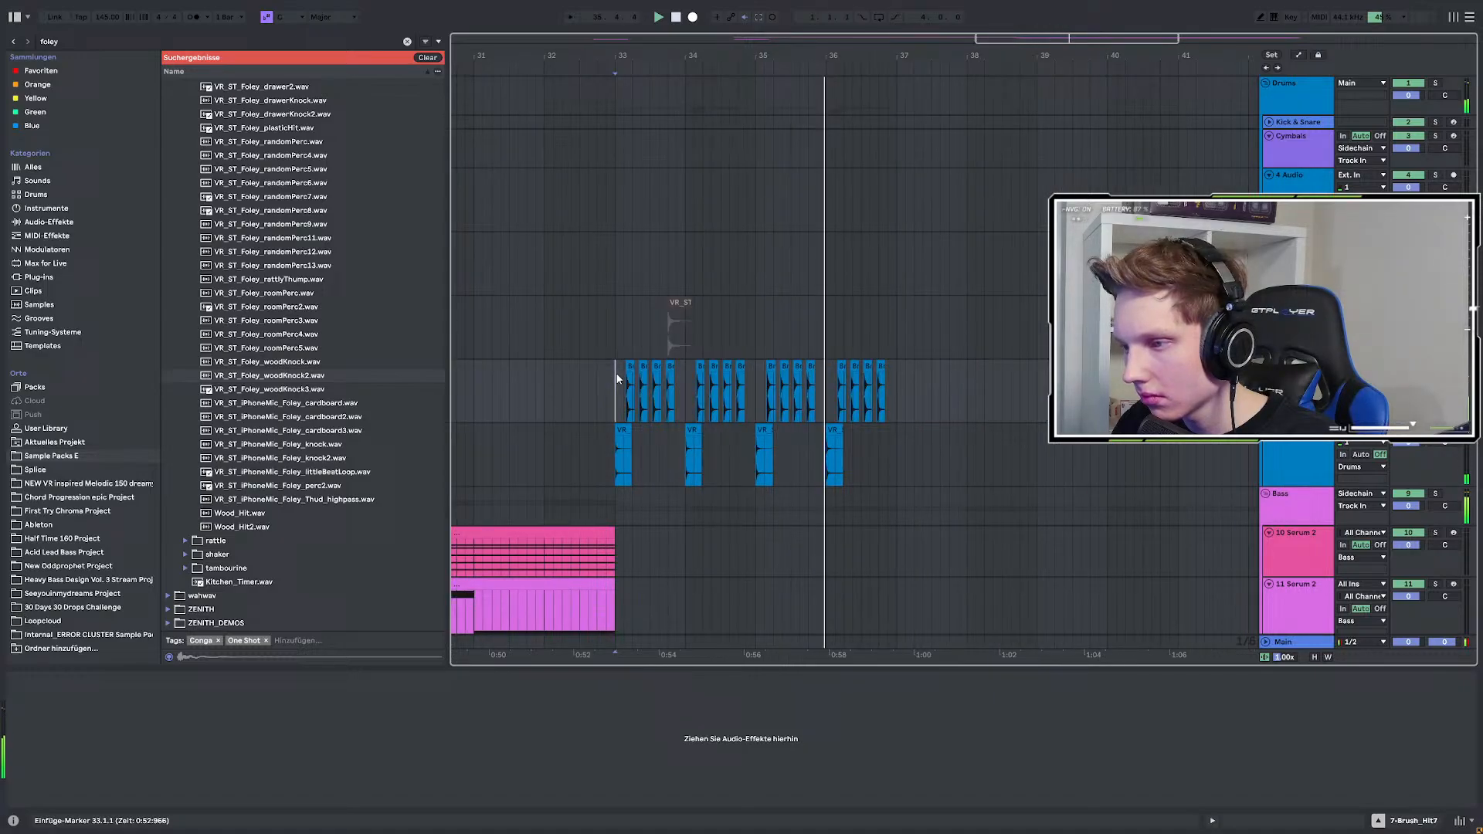
scroll(617, 379, "up", 3)
Stop playback and deactivate the first wood knock clip at 33.1.1.
left_click(618, 454)
left_click(620, 430)
key("space")
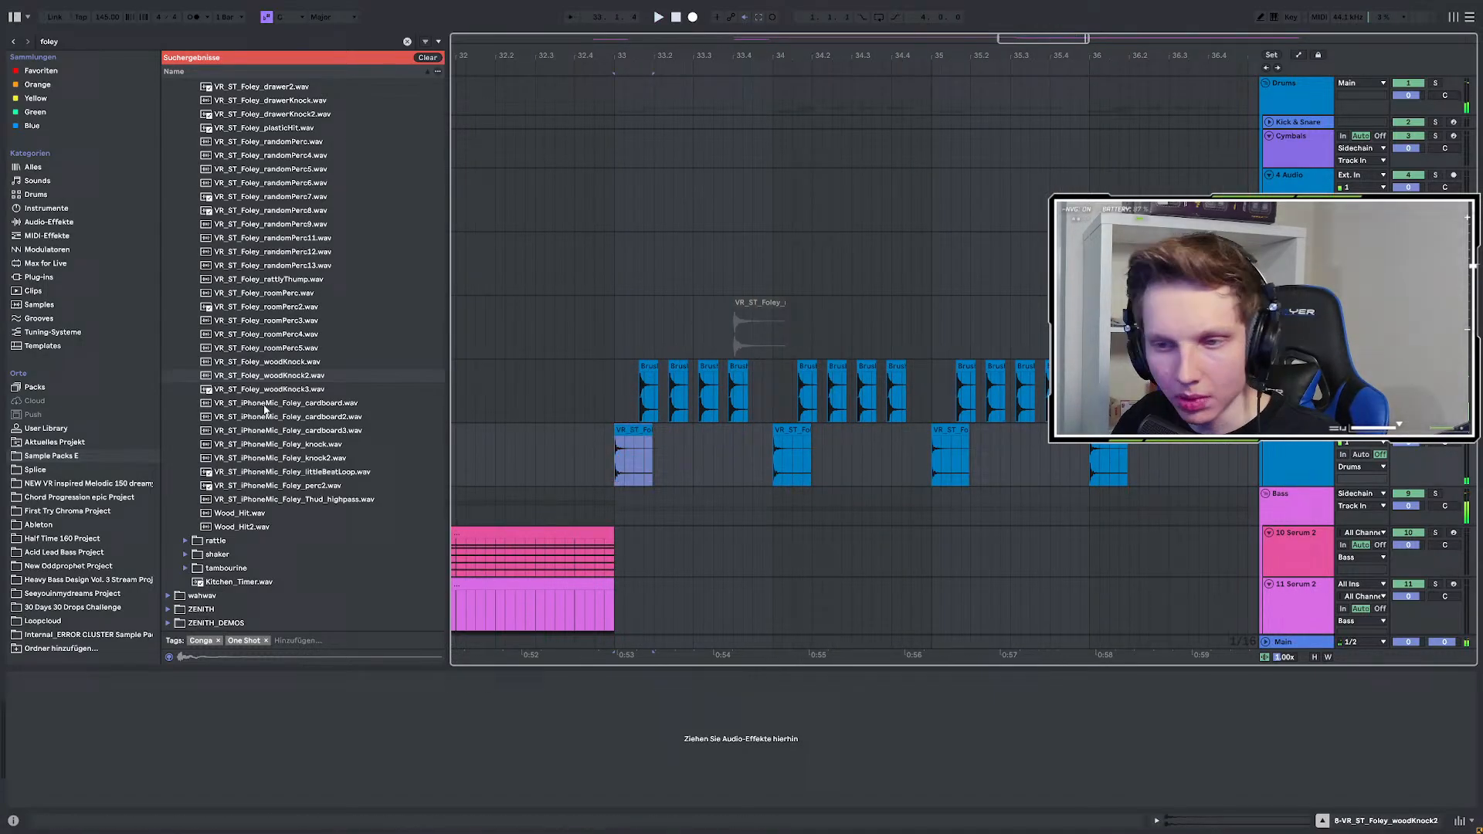
Audition VR_ST_iPhoneMic_Foley_cardboard3.wav, Wood_Hit.wav and Wood_Hit2.wav in the mid folder.
left_click(264, 430)
left_click(231, 513)
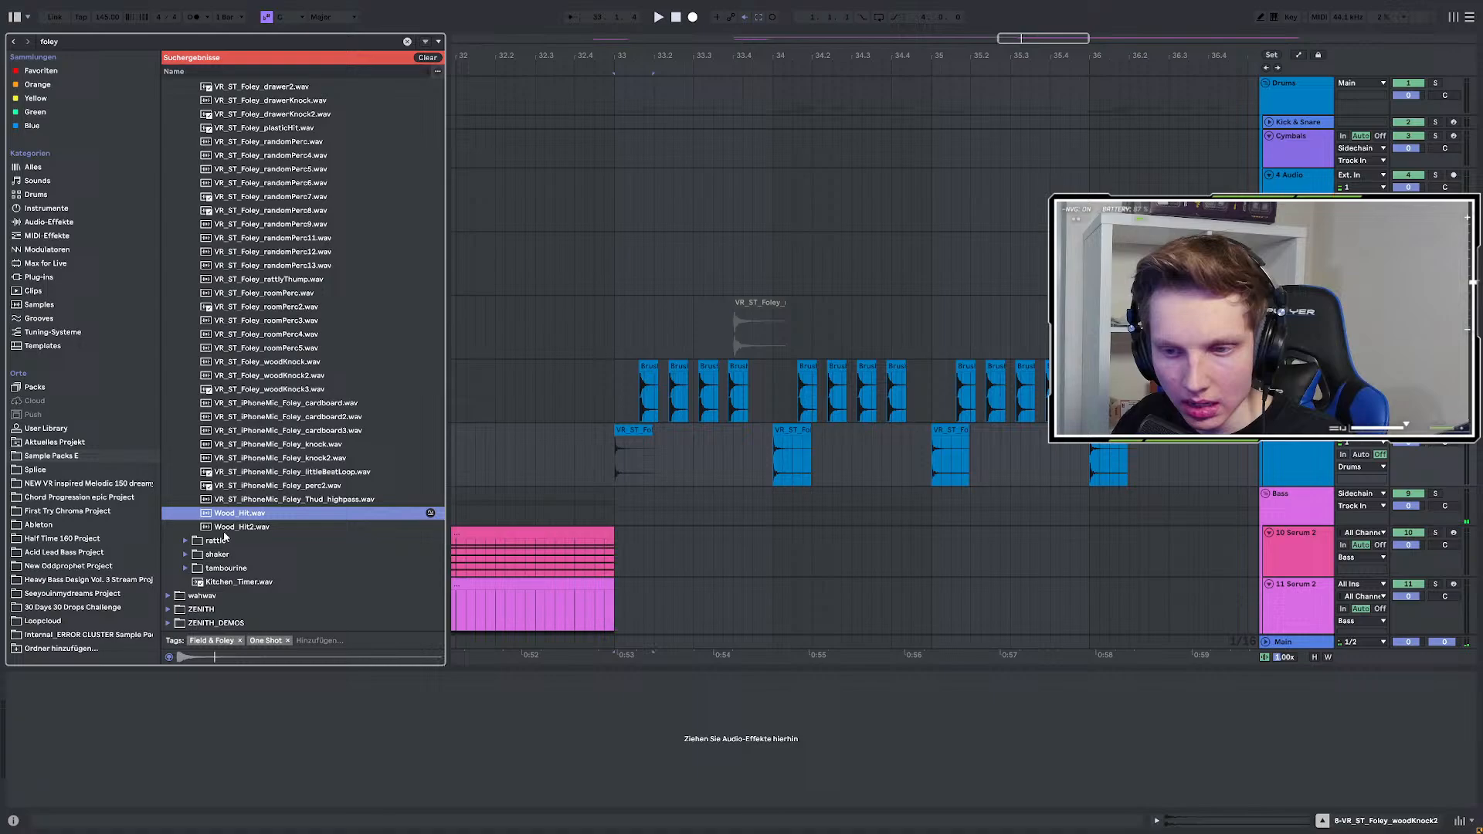
left_click(214, 529)
Open the rattle folder of the foley pack and audition its samples, including Tools_Hit.wav.
left_click(186, 541)
scroll(230, 555, "down", 3)
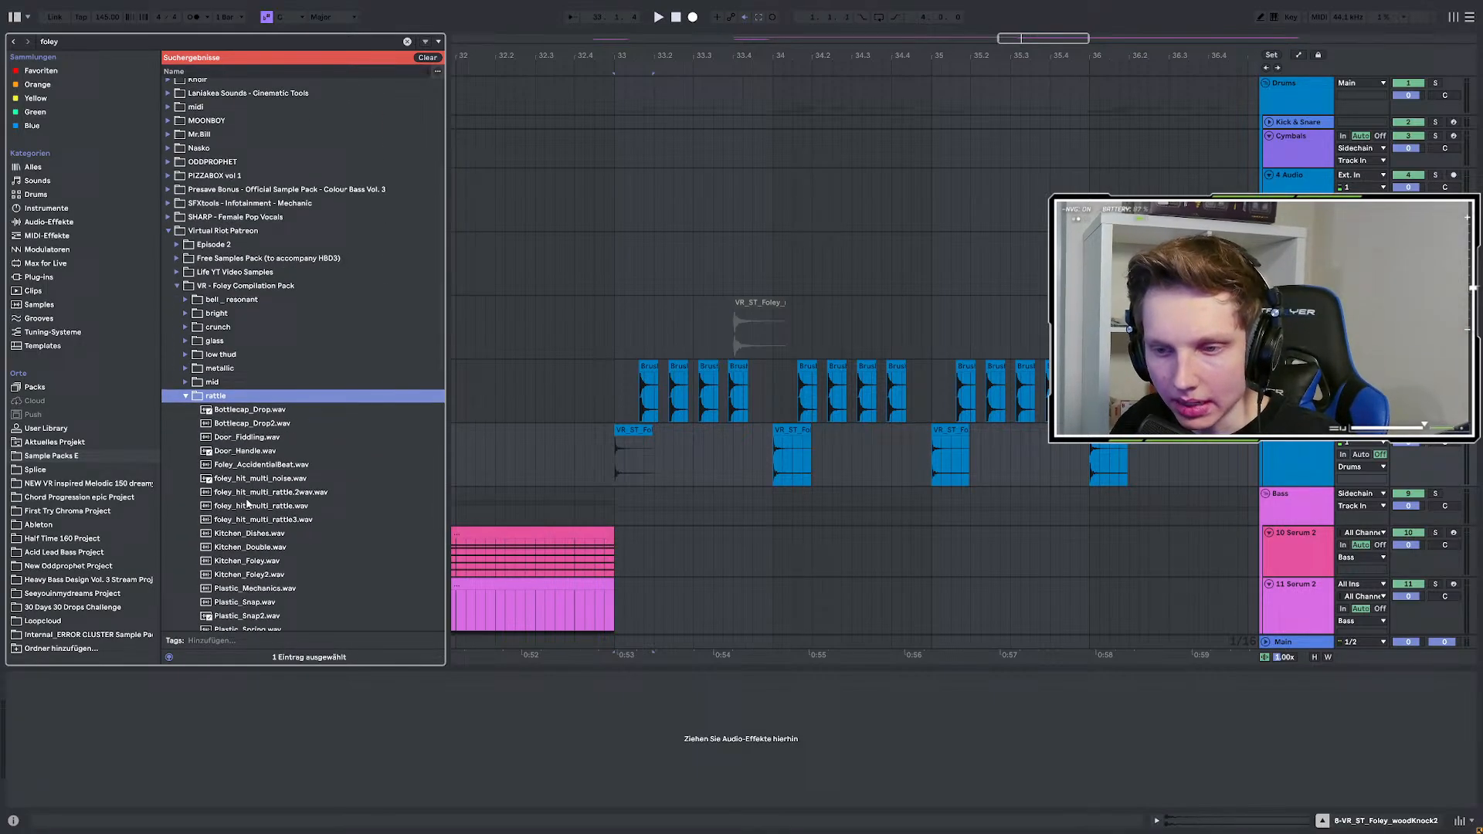
left_click(248, 466)
scroll(250, 483, "down", 5)
left_click(245, 426)
scroll(246, 426, "down", 3)
left_click(243, 424)
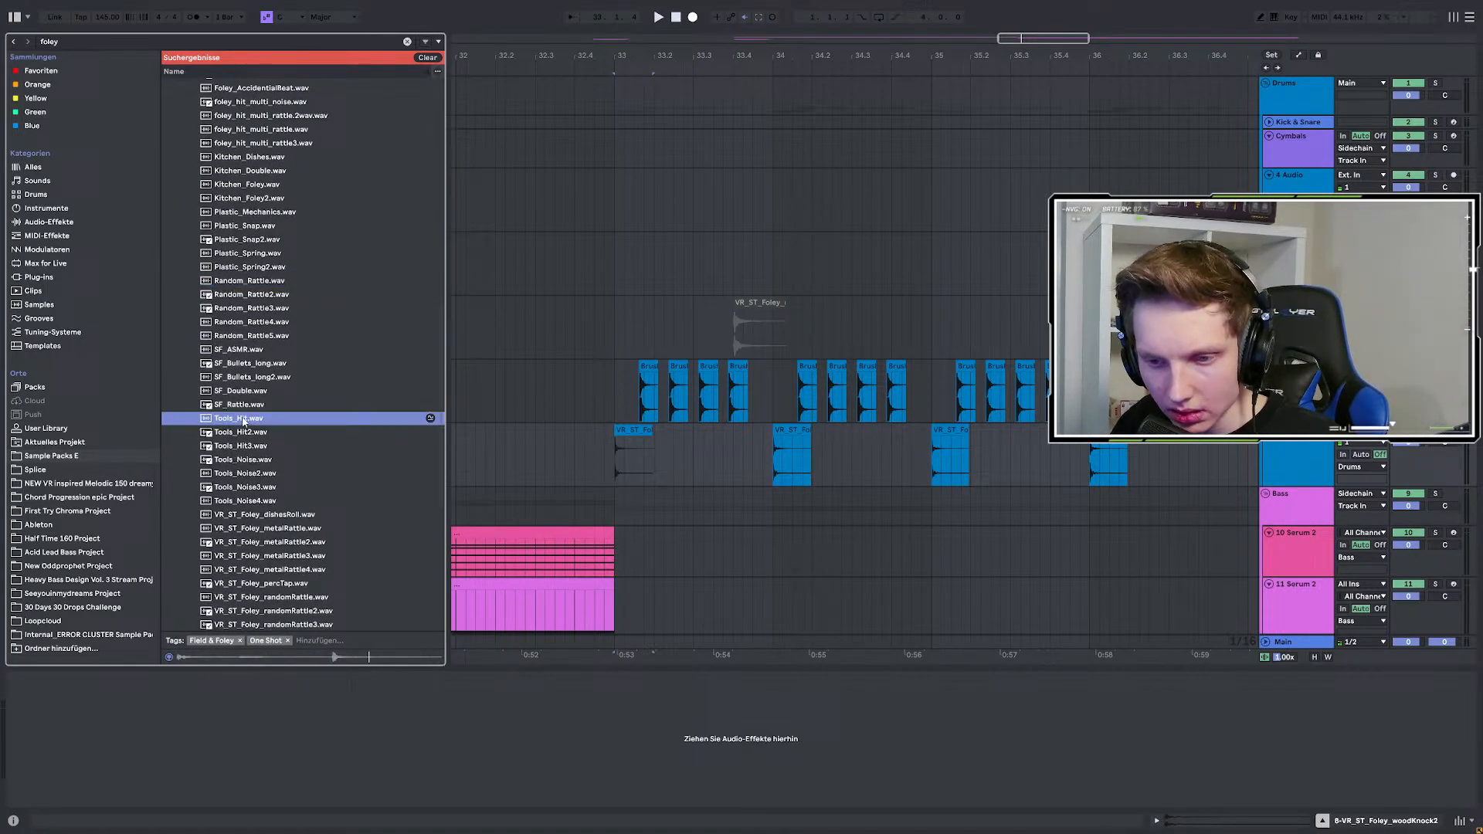
Audition the remaining samples of the rattle folder, including VR_ST_Foley_randomRattle8.wav and Wood_Foley2.wav.
scroll(243, 425, "down", 5)
left_click(243, 427)
left_click(244, 491)
scroll(244, 492, "down", 5)
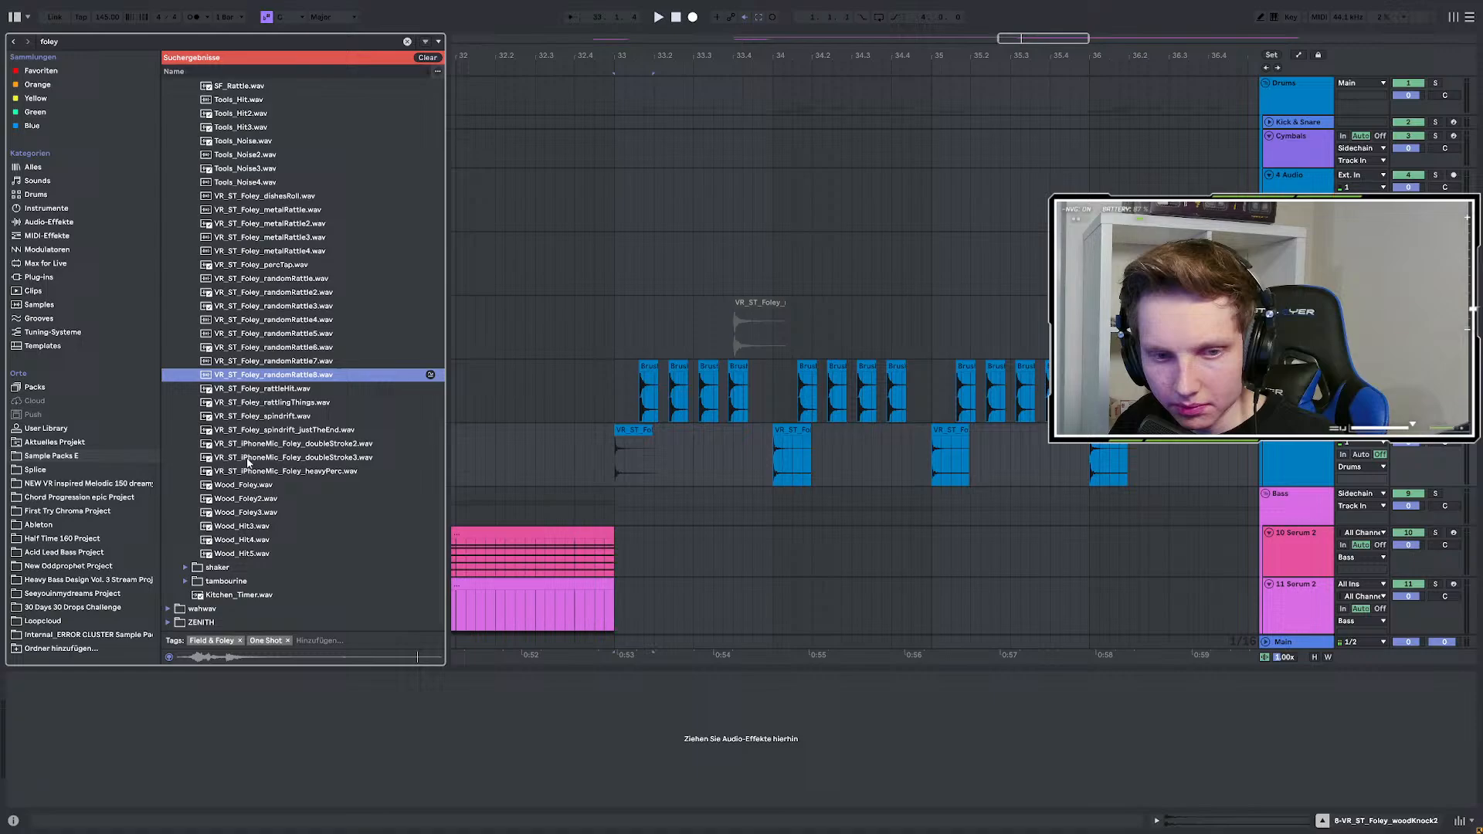
left_click(251, 444)
scroll(260, 471, "down", 1)
left_click(256, 448)
left_click(260, 485)
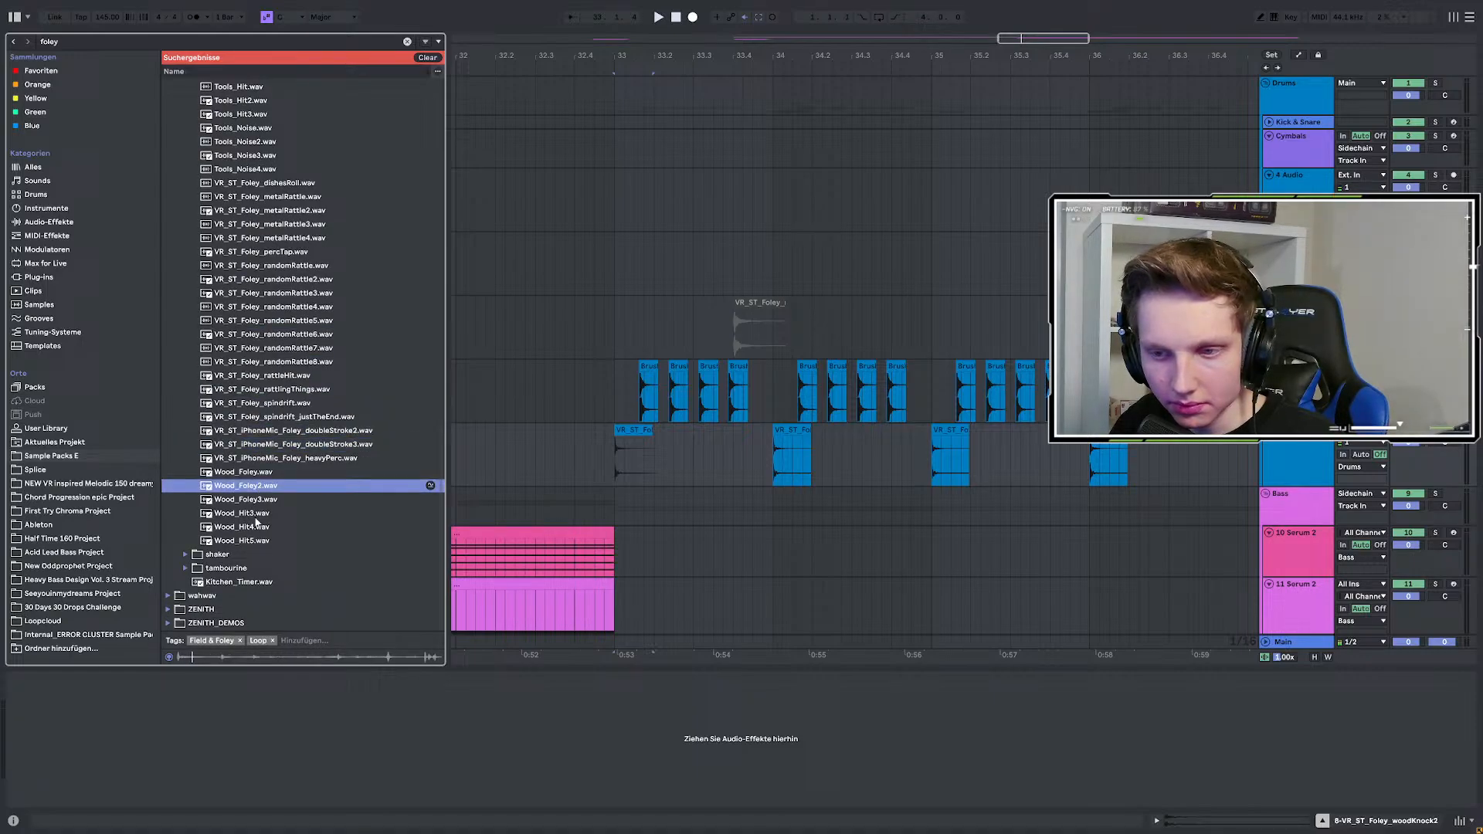
Open the shaker folder and audition its samples, including foley_hit_crunch2.wav.
left_click(187, 554)
left_click(224, 583)
scroll(251, 526, "down", 4)
left_click(257, 480)
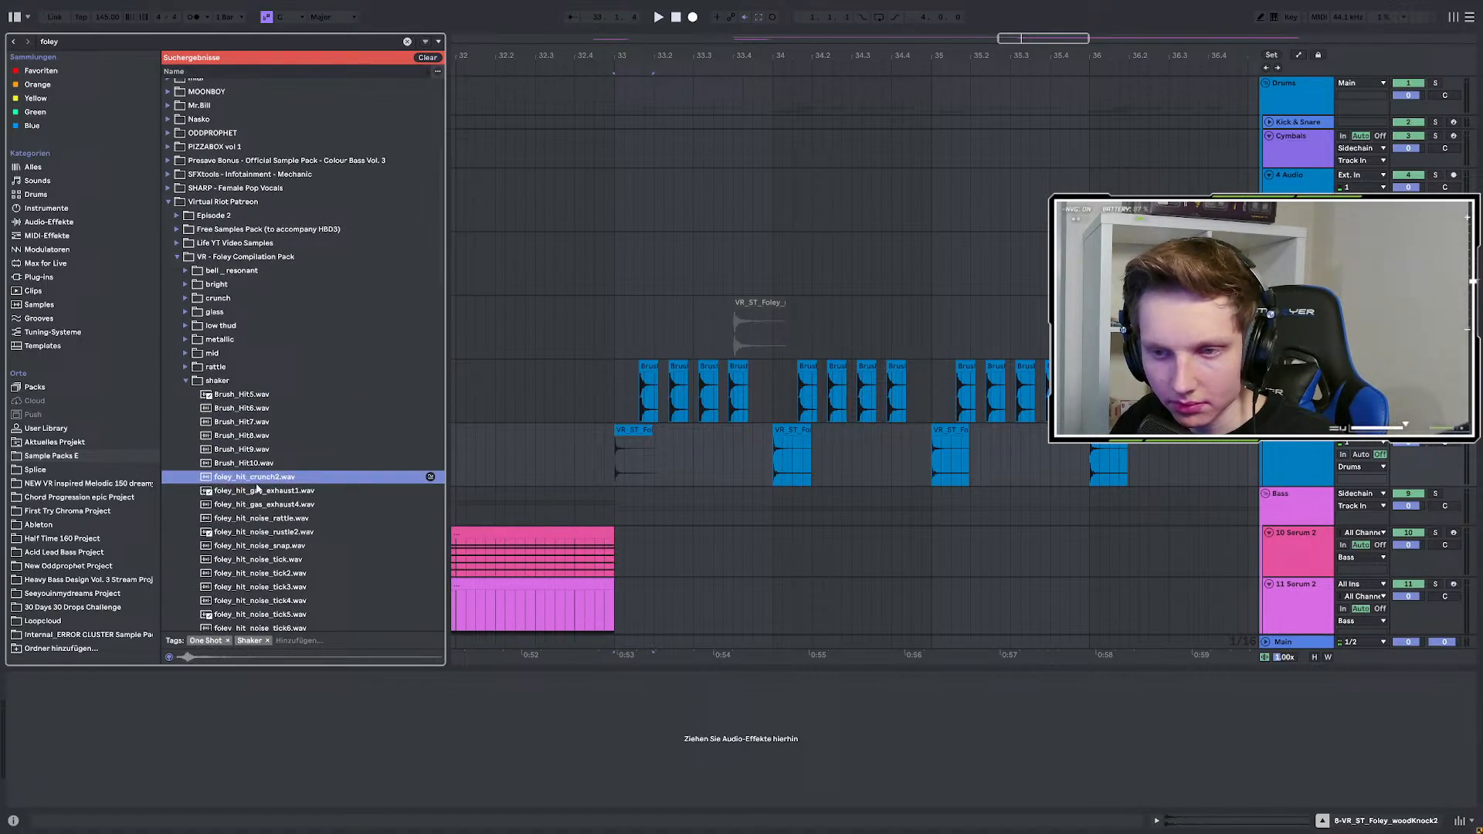
Open the low thud folder and audition its thump kicks, including foley_hit_thump_kick3.wav, foley_hit_thump_kick8.wav and foley_hit_thump_kick11.wav.
left_click(187, 326)
left_click(250, 541)
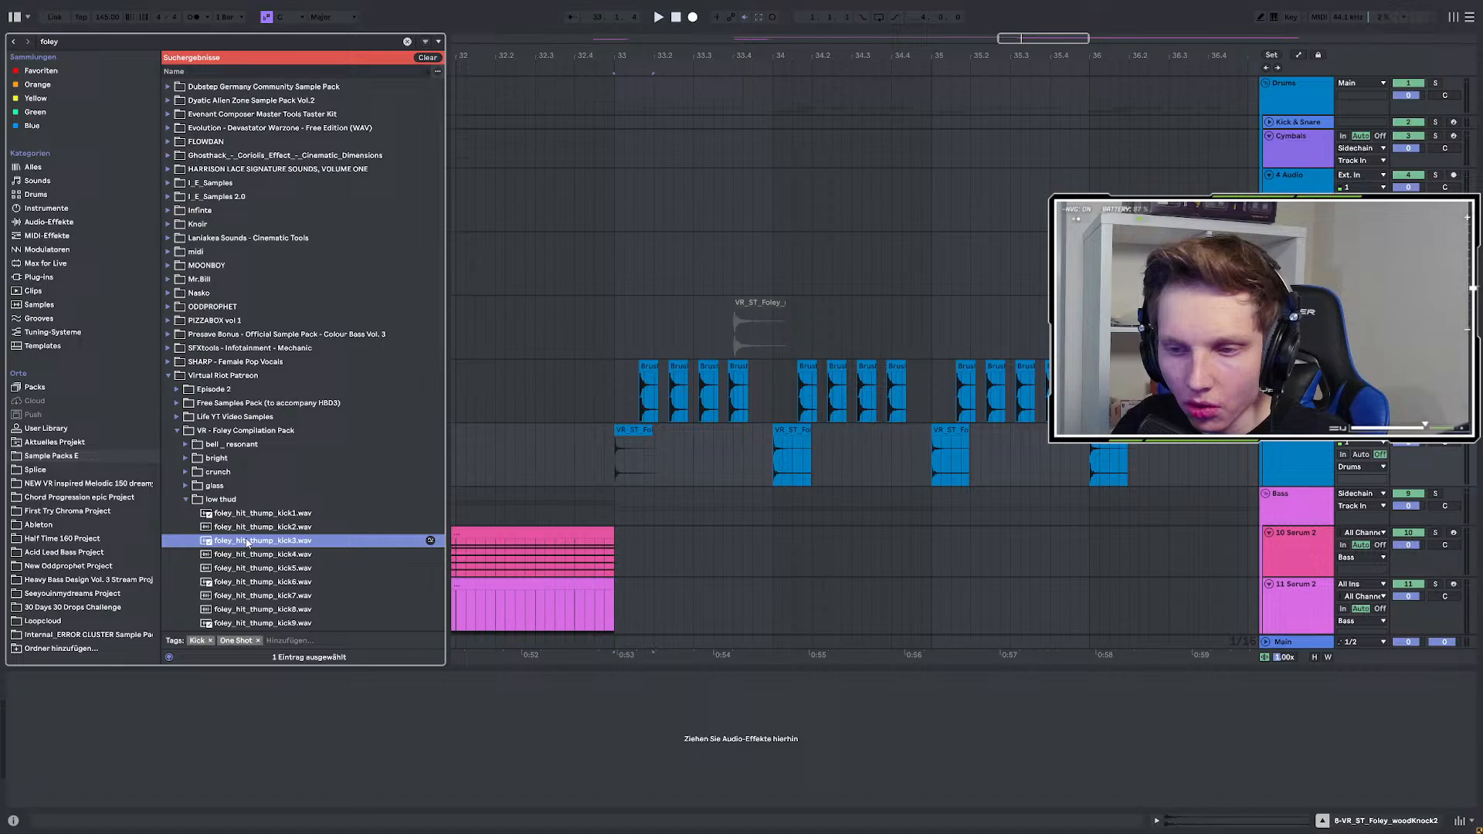
scroll(253, 533, "down", 3)
left_click(261, 479)
left_click(264, 534)
left_click(260, 481)
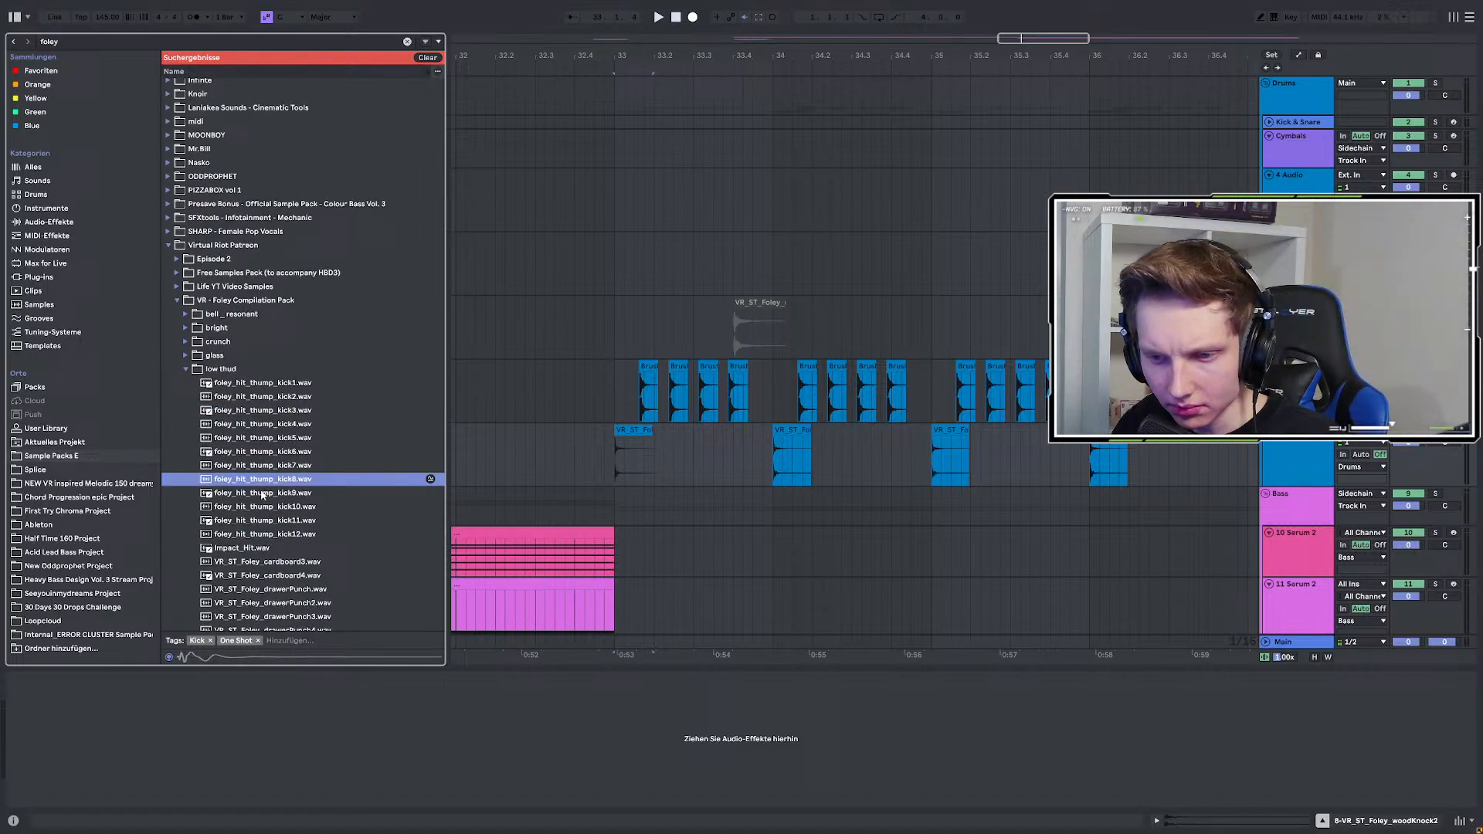
left_click(262, 522)
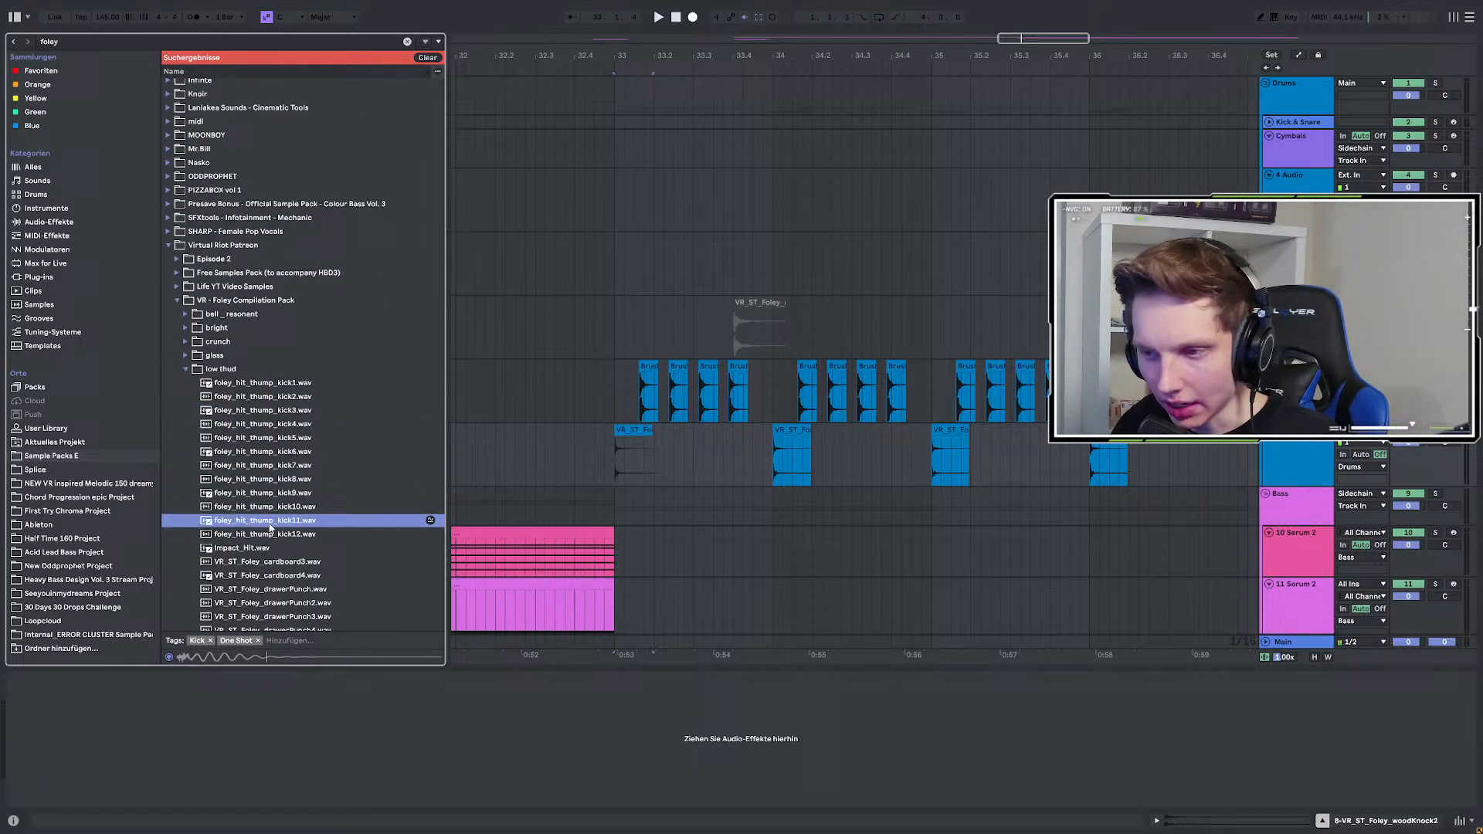
Replace the wood knock at 33.1.1 with foley_hit_thump_kick11.wav and repeat it every bar through bar 36 in place of the wood knocks.
left_click_drag(263, 520, 591, 454)
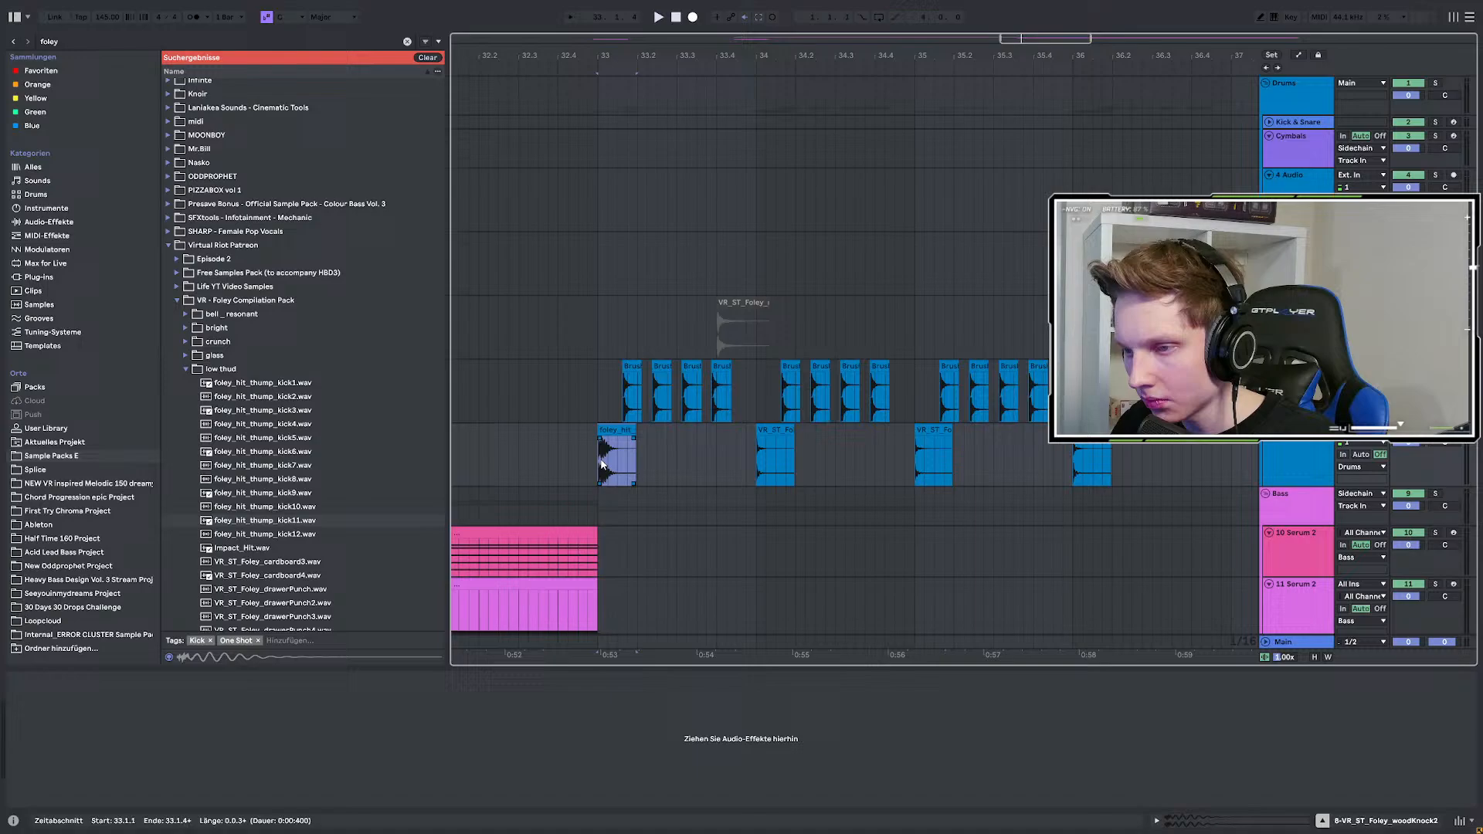
left_click_drag(688, 456, 757, 448)
key("ctrl+d")
scroll(668, 456, "down", 3)
key("ctrl+d")
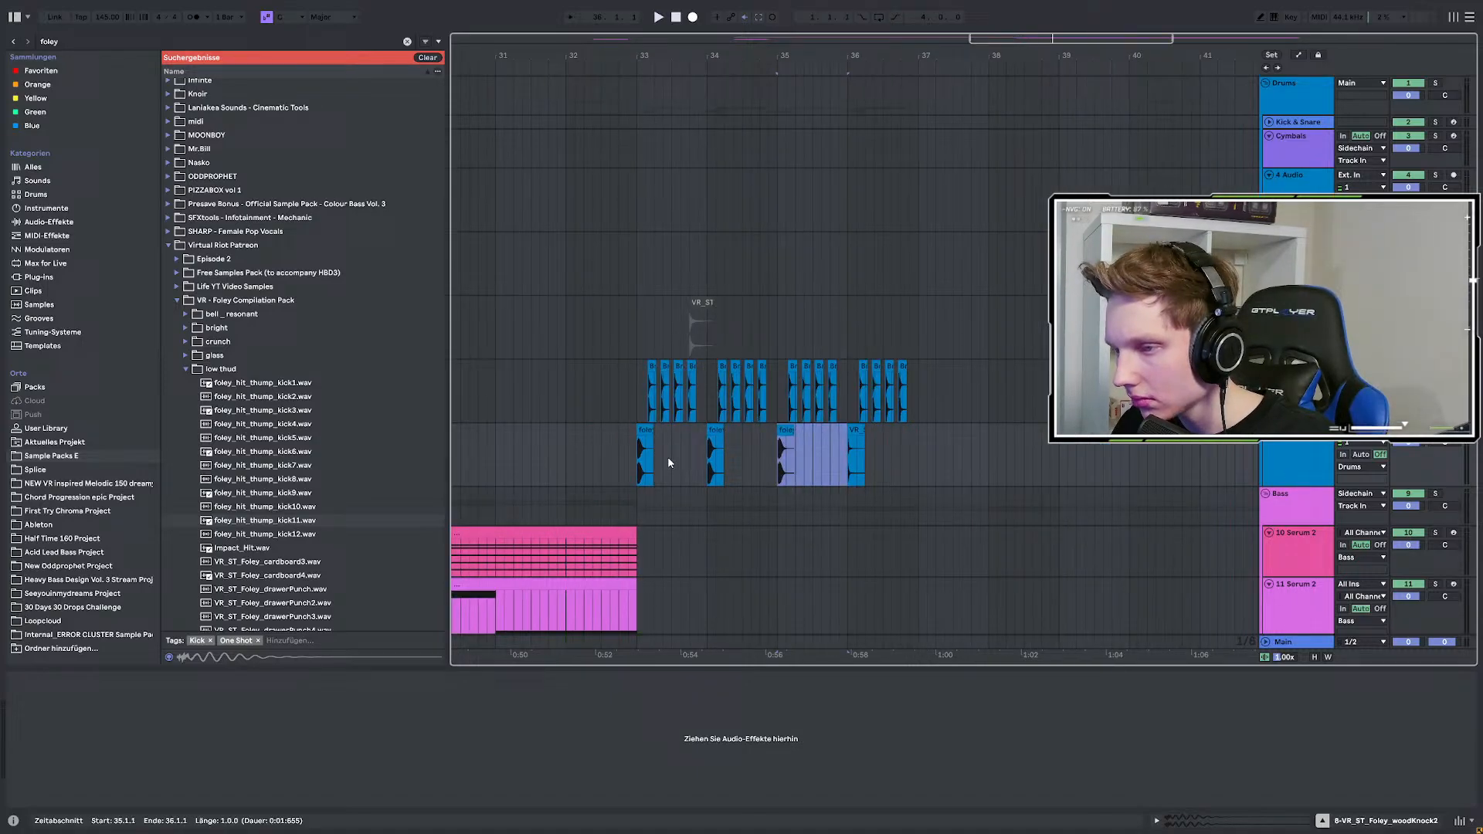
key("ctrl+d")
Play the arrangement from 33.1.1 to hear the thump kicks with the brush hits.
left_click(638, 448)
key("space")
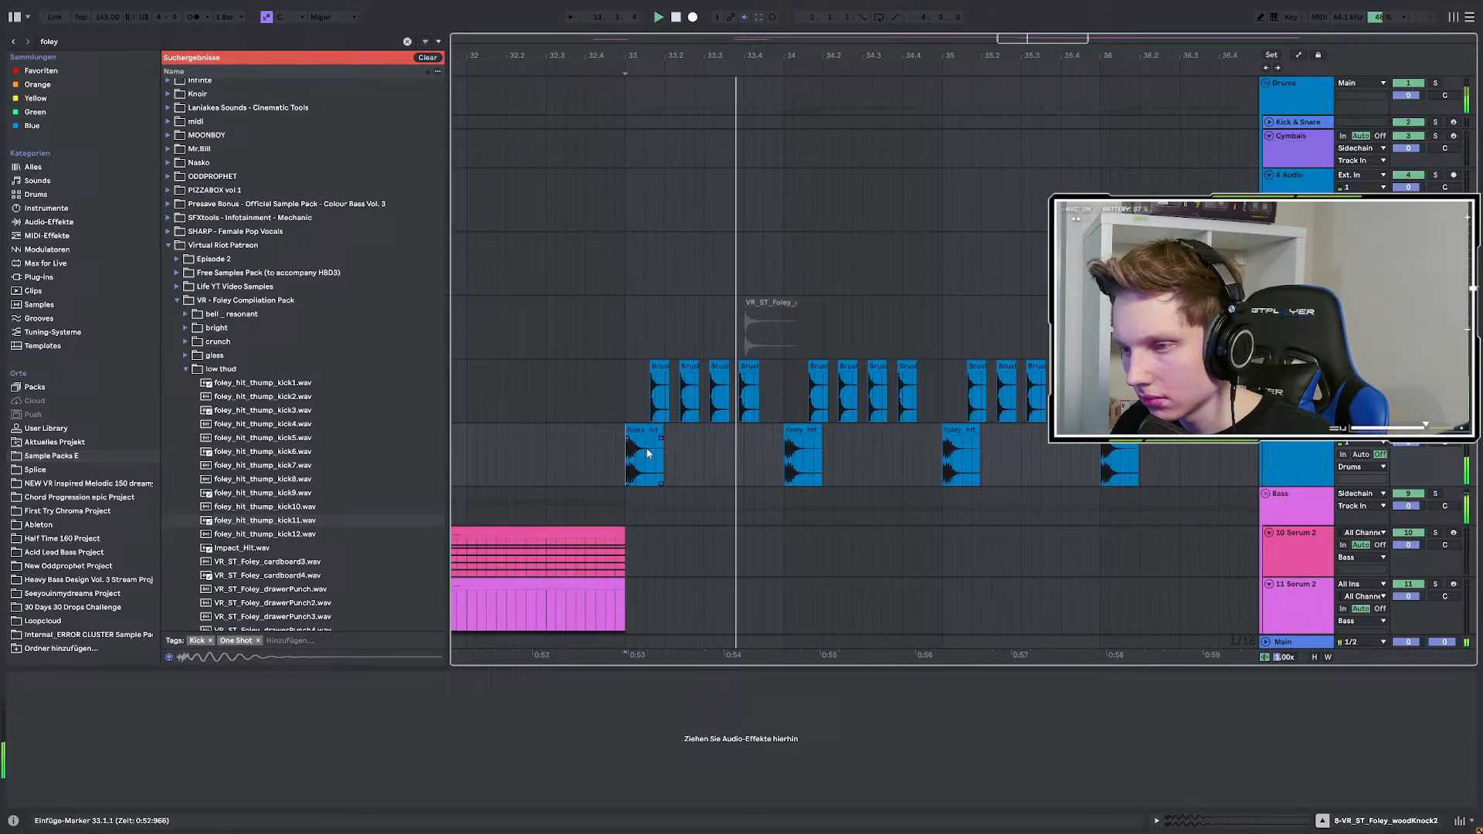
scroll(650, 454, "down", 3)
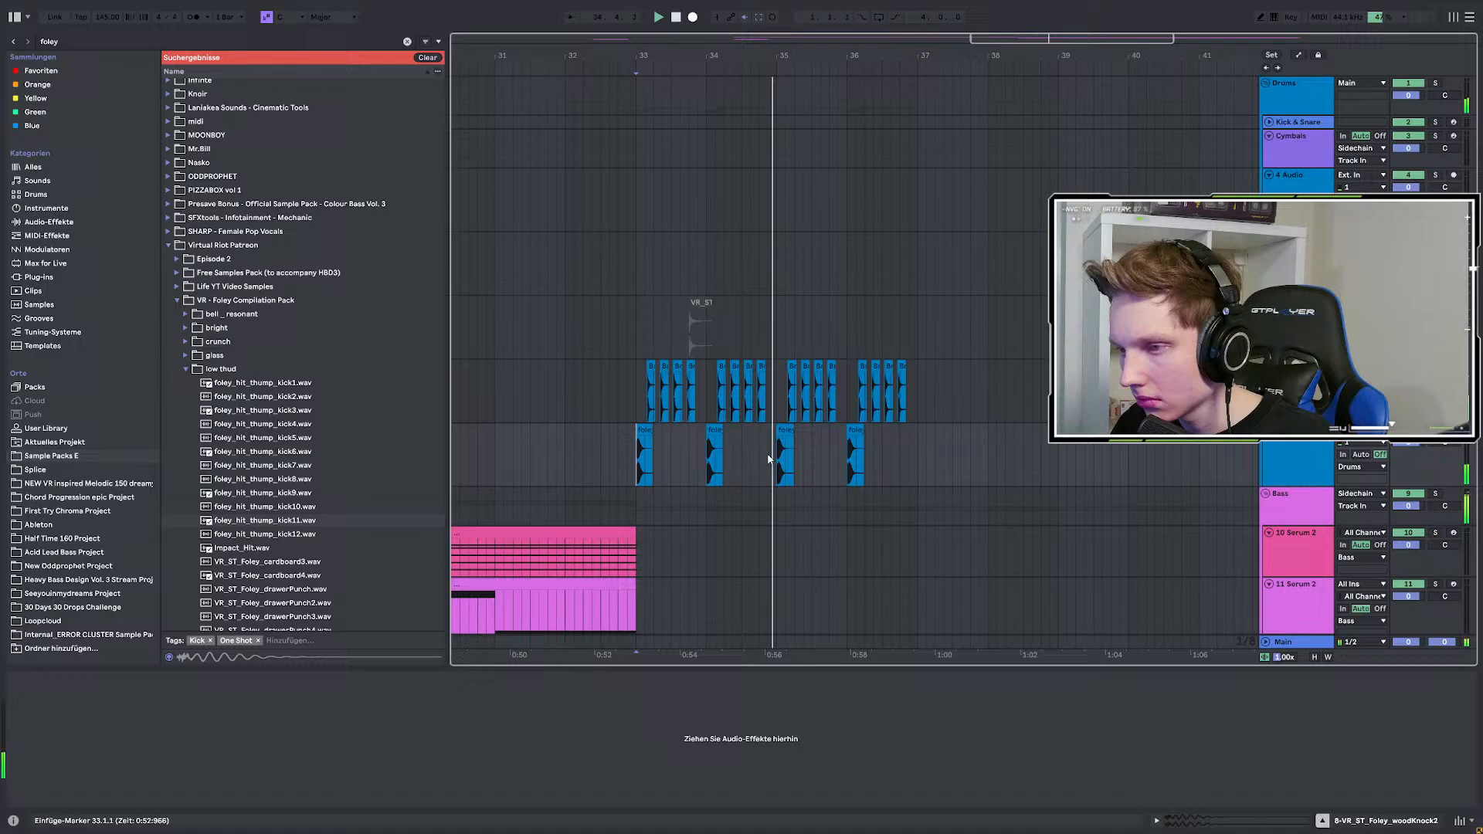
Insert a new audio track below the thump kick track and search the sample packs for "hit".
left_click(1301, 460)
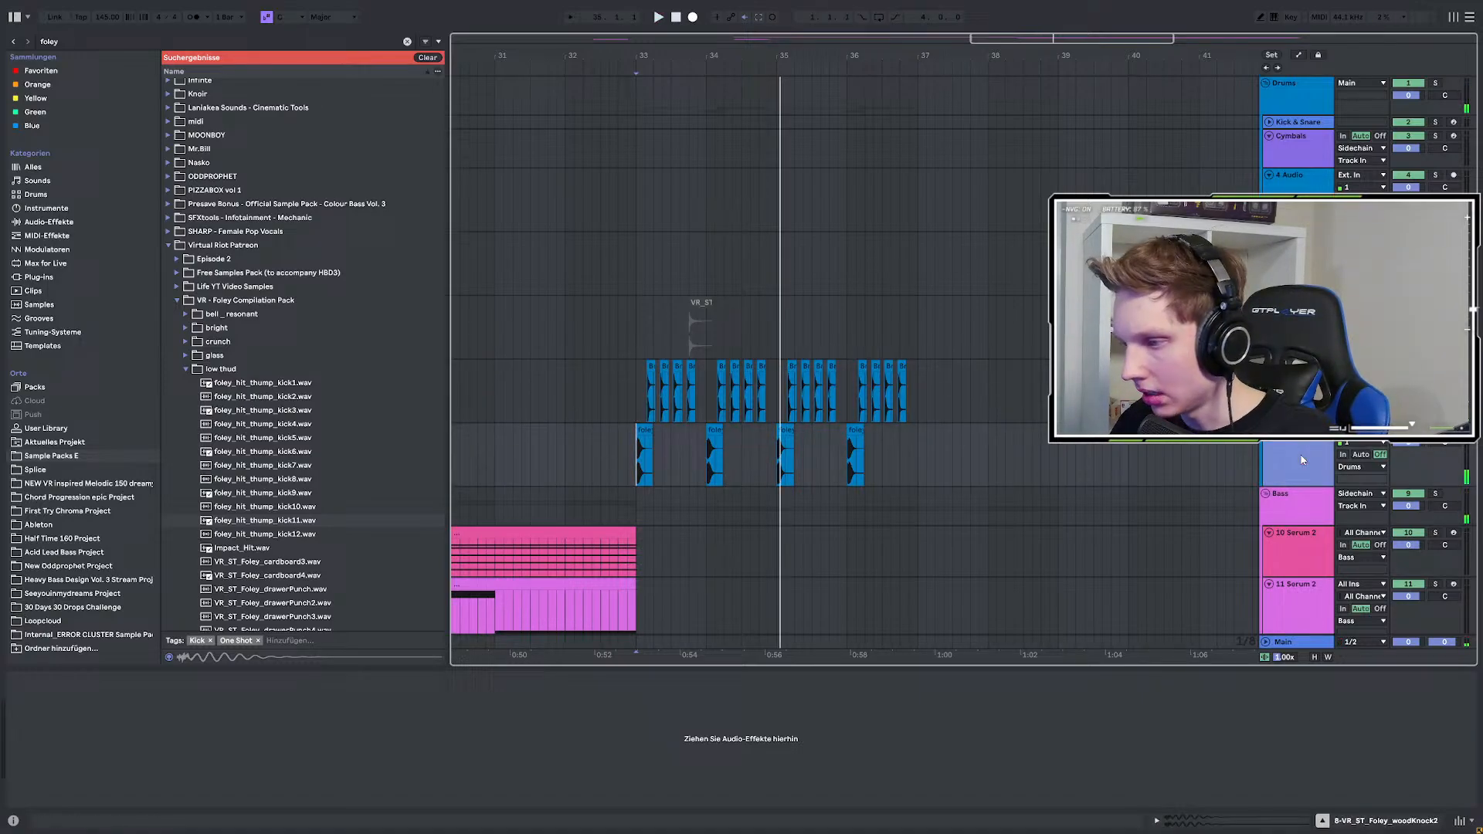
key("ctrl+t")
key("ctrl+f")
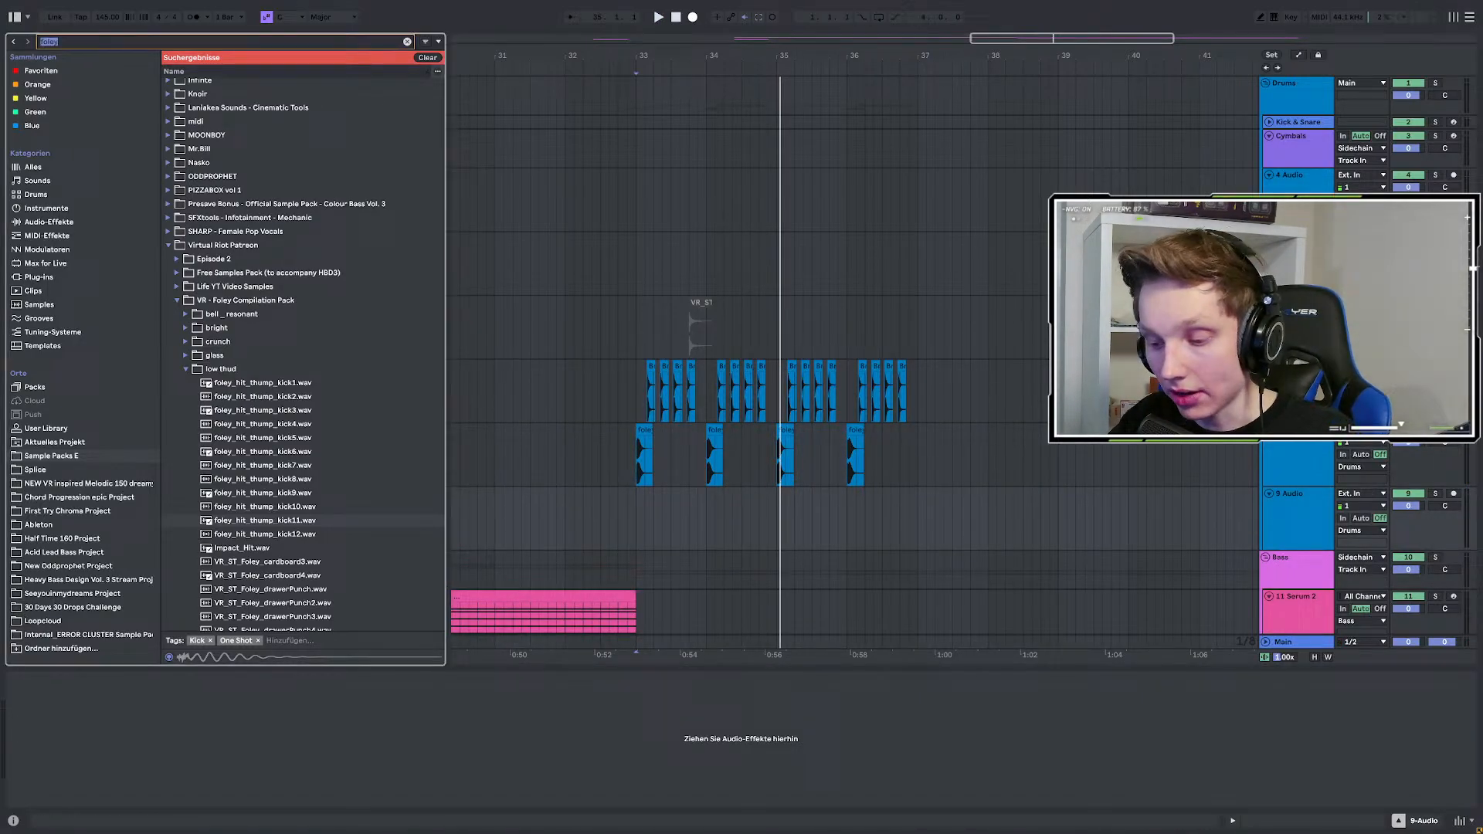
type("hit")
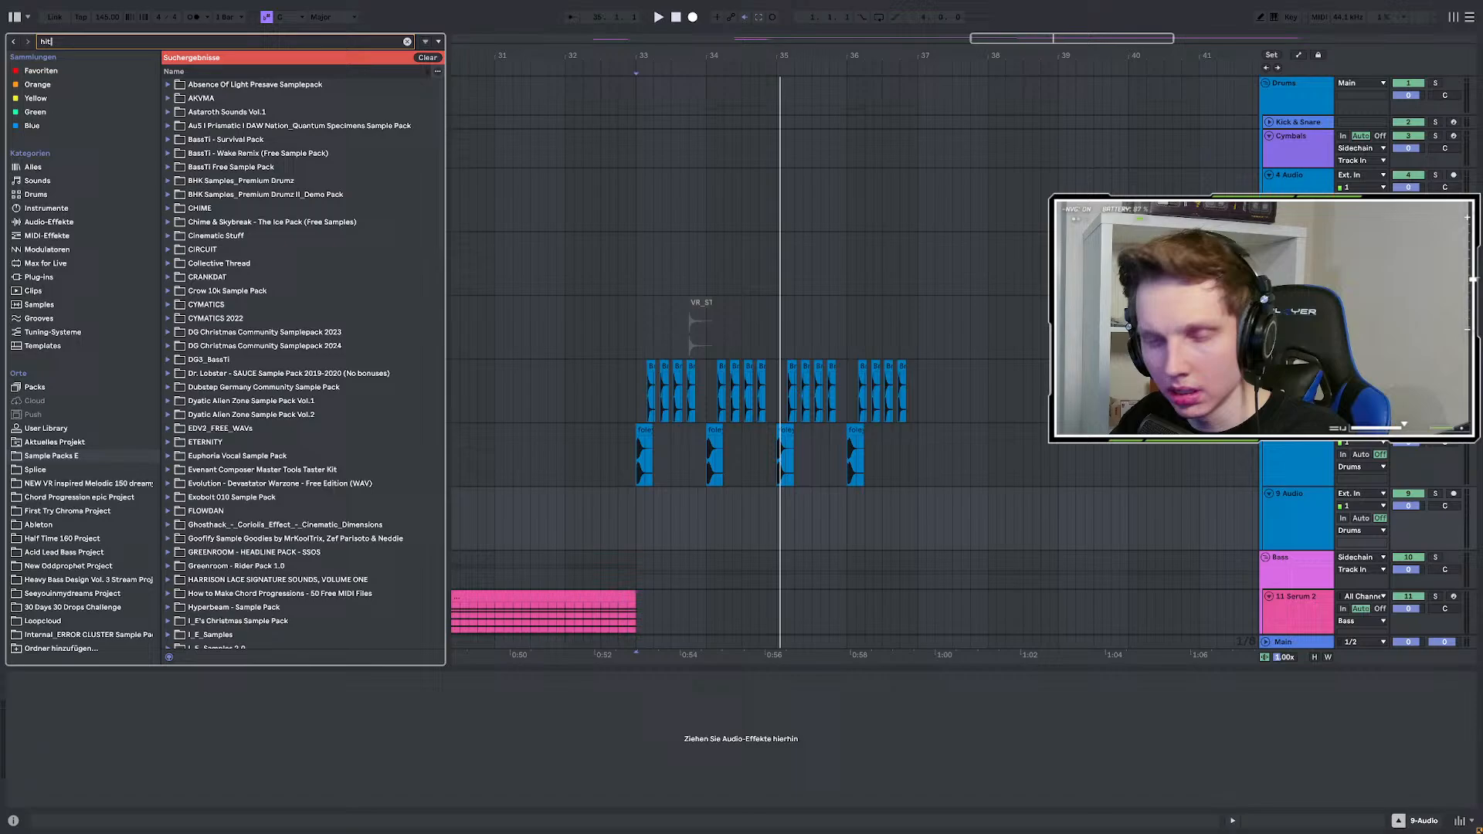
Find the foley pack in the search results and audition its glass hits, including foley_hit_glass_plonk.wav.
scroll(267, 352, "down", 12)
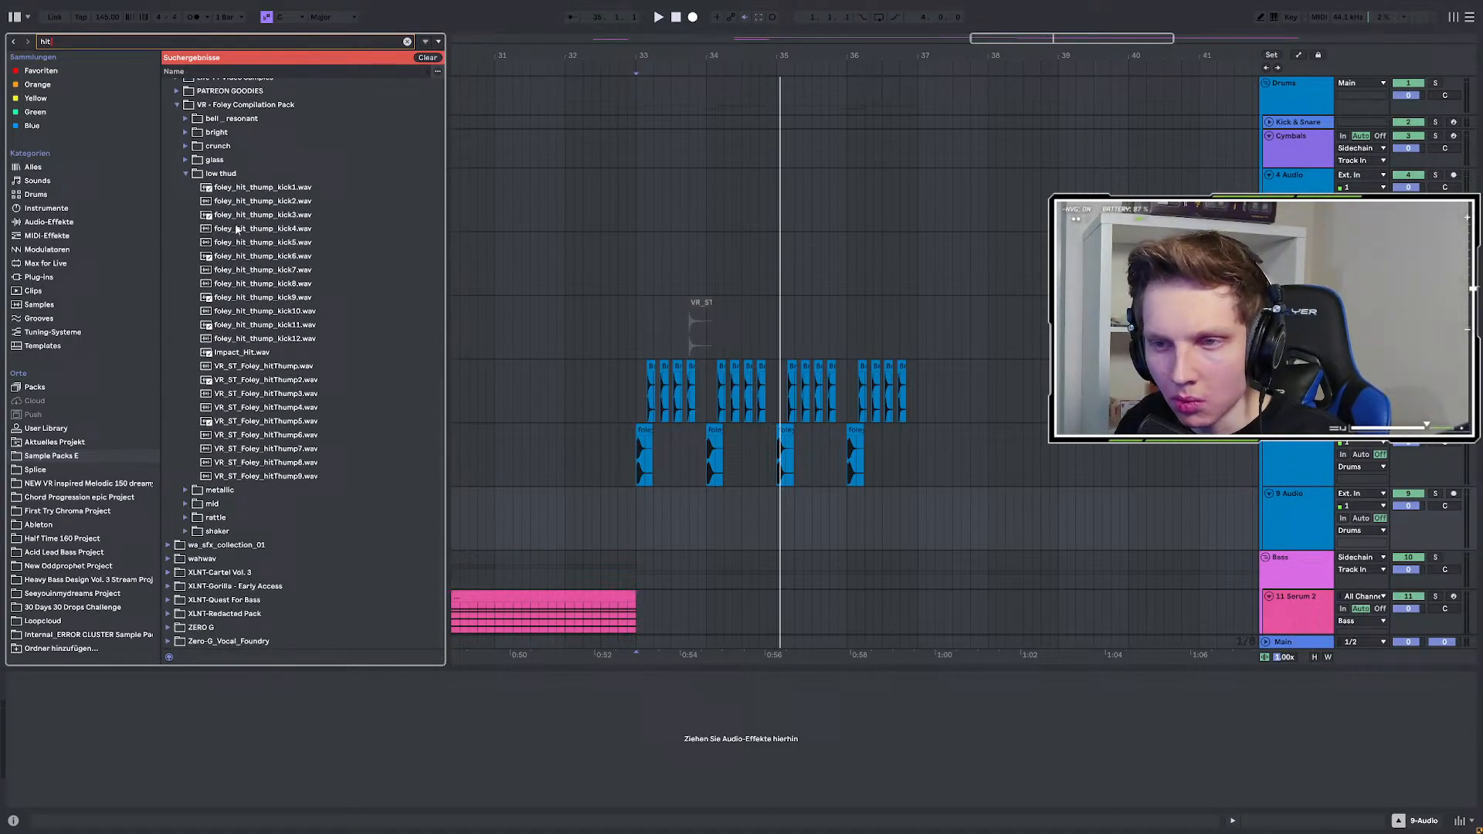
left_click(241, 216)
left_click(185, 159)
left_click(263, 473)
scroll(265, 479, "down", 3)
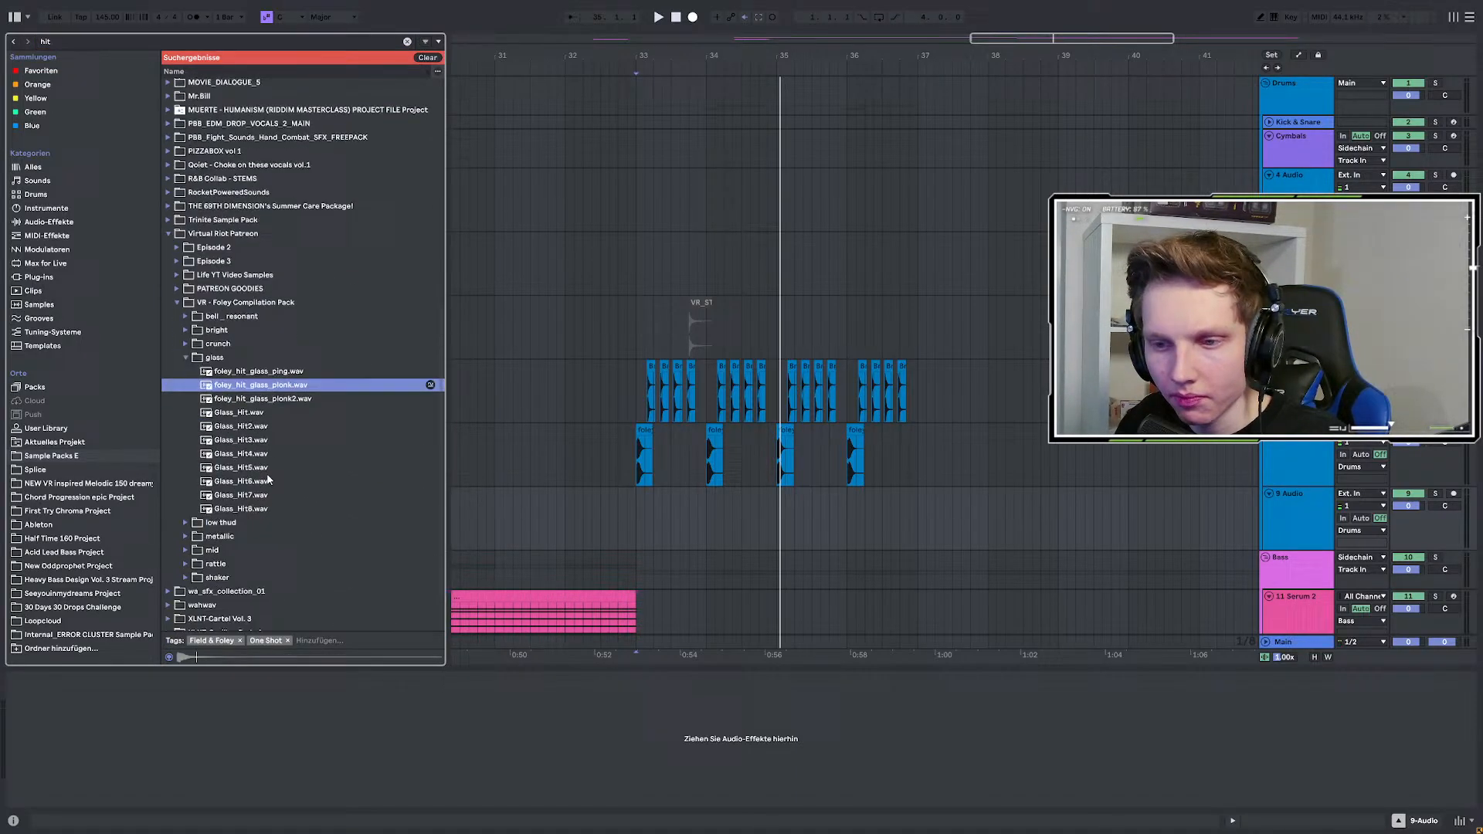
left_click(238, 390)
left_click(227, 445)
Open the shaker folder of the foley pack and audition Brush_Hit8.wav.
left_click(185, 513)
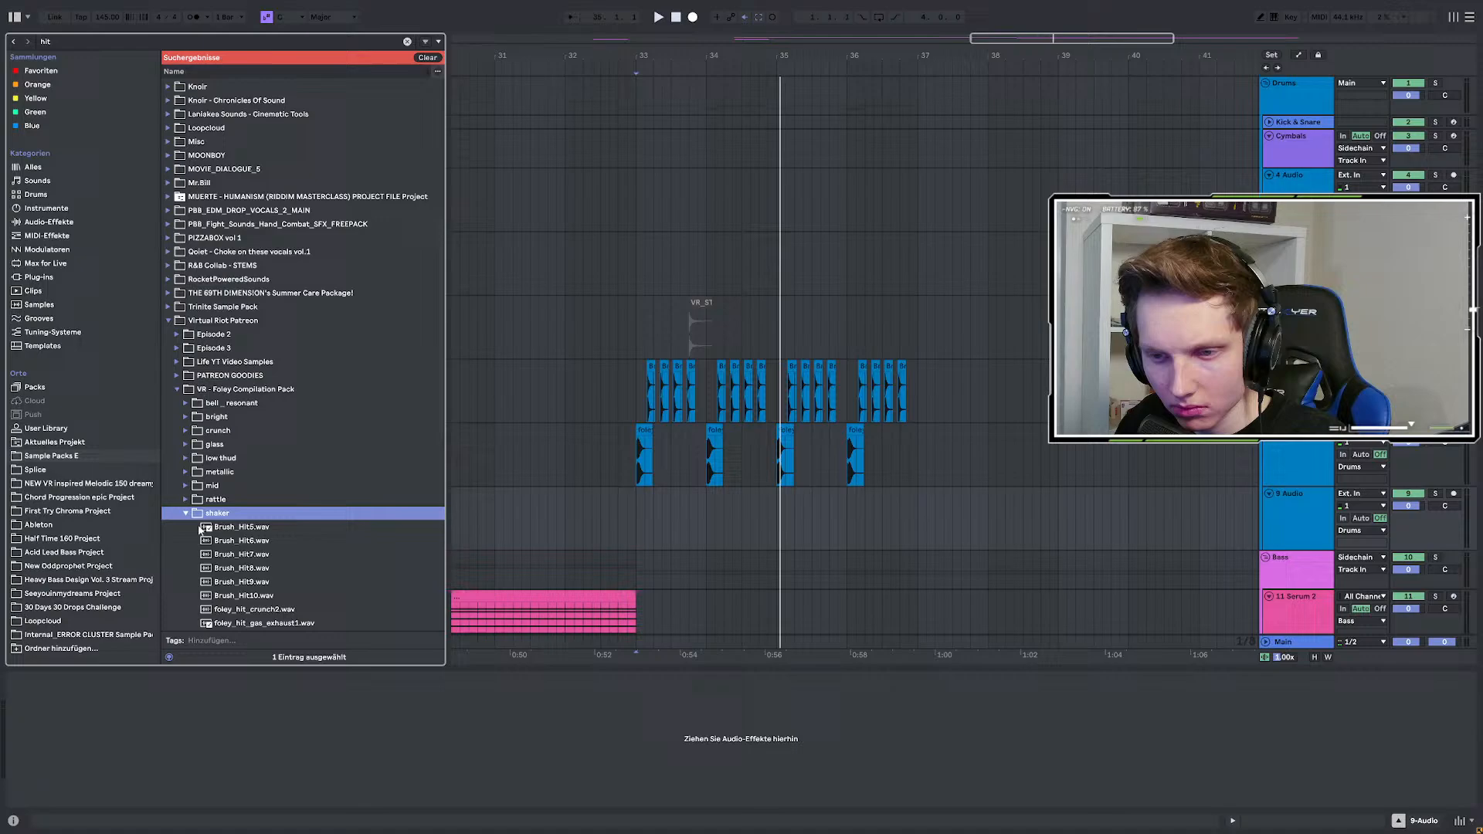
left_click(231, 568)
scroll(236, 510, "down", 2)
Open the bell resonant folder and audition its bell, bowl and metal hits, including Bell_Hit10.wav and Metal_Hit.wav.
left_click(186, 316)
left_click(235, 540)
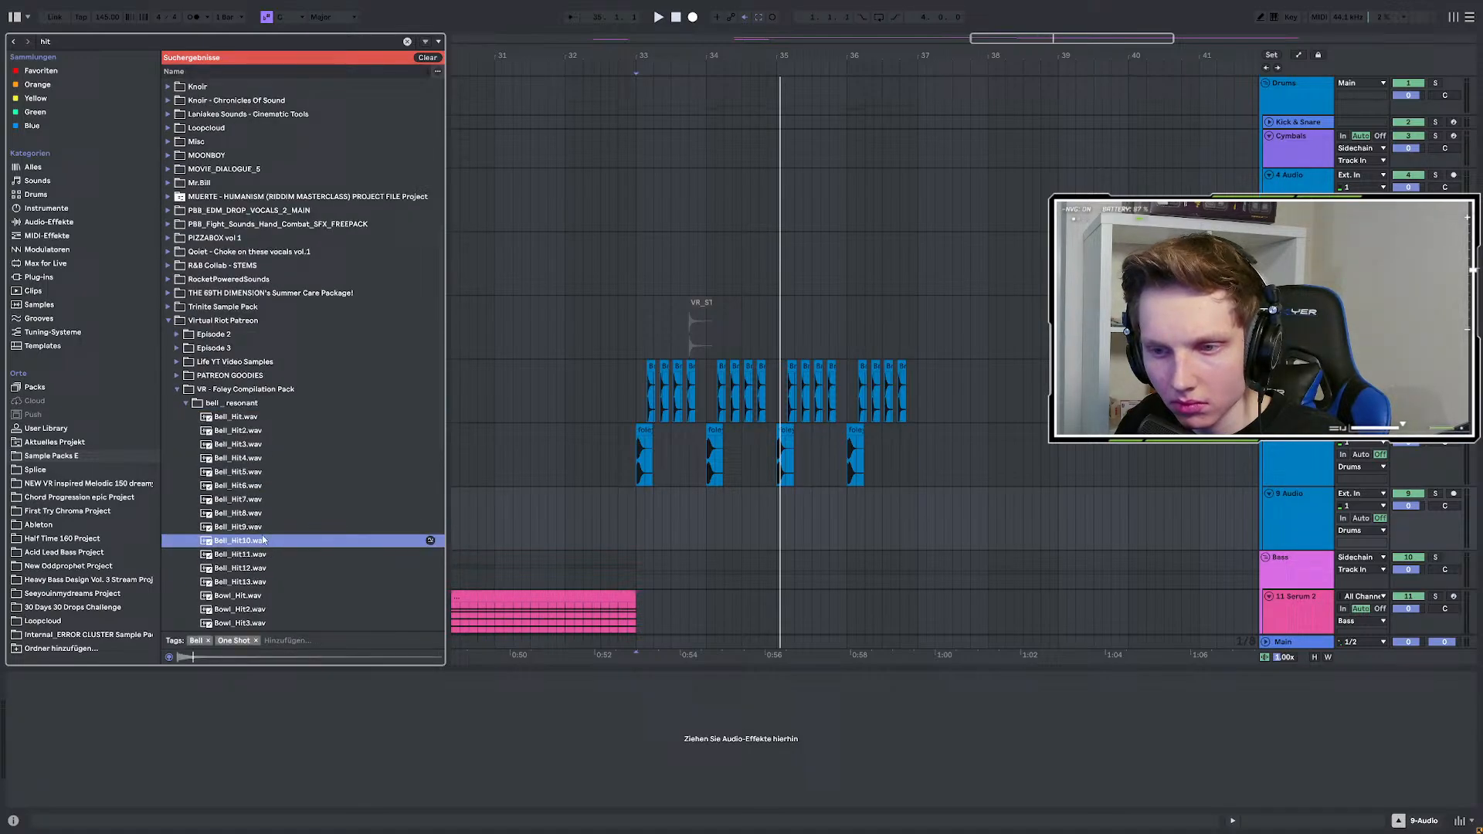
scroll(235, 463, "down", 3)
left_click(235, 384)
left_click(240, 566)
scroll(240, 516, "down", 3)
left_click(240, 516)
scroll(240, 516, "down", 3)
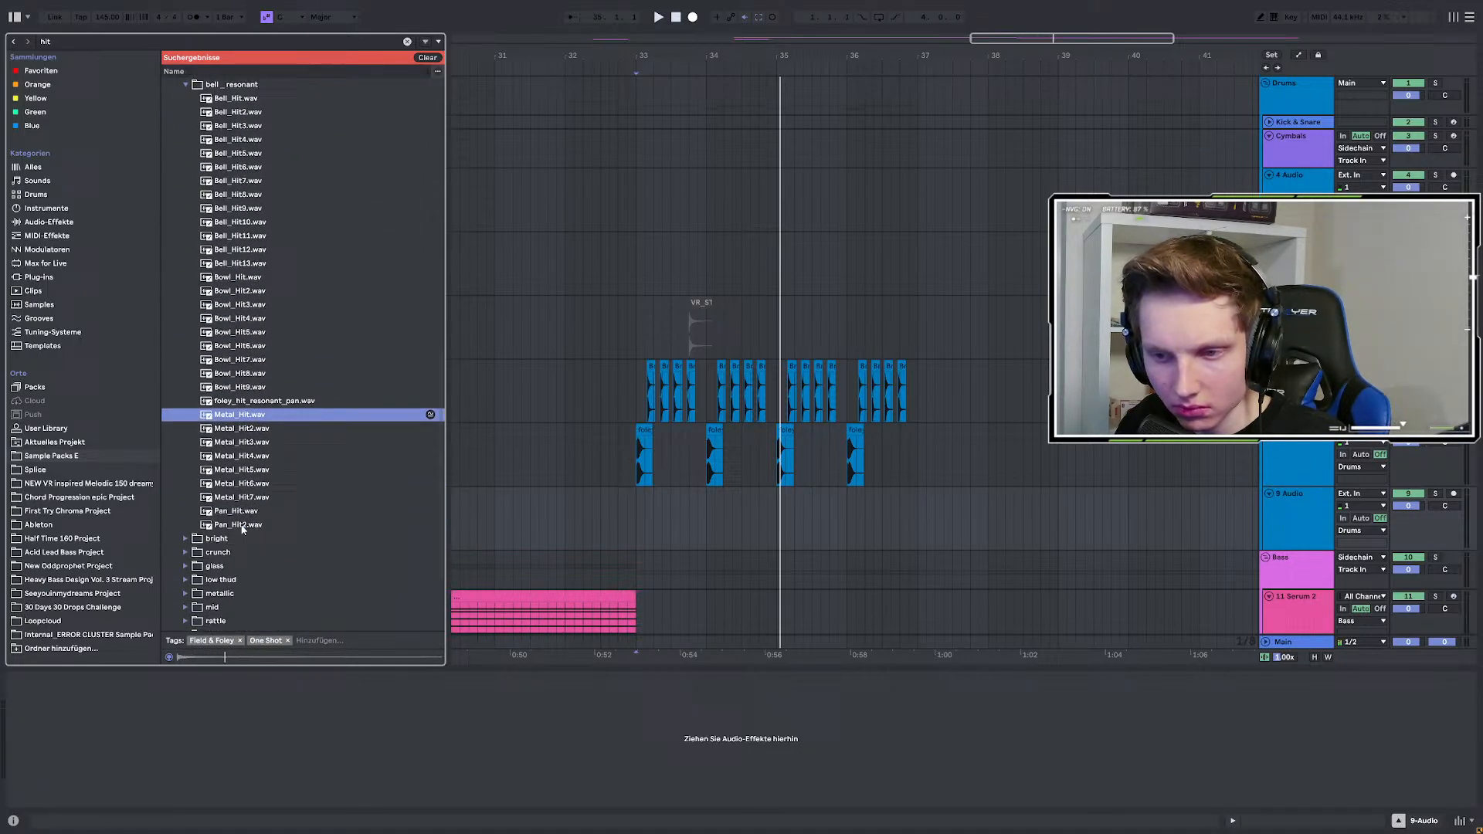
Audition more metal and pan hits of the bell resonant folder, including Metal_Hit2.wav and Pan_Hit2.wav.
left_click(238, 471)
left_click(238, 456)
key("Up")
key("Up")
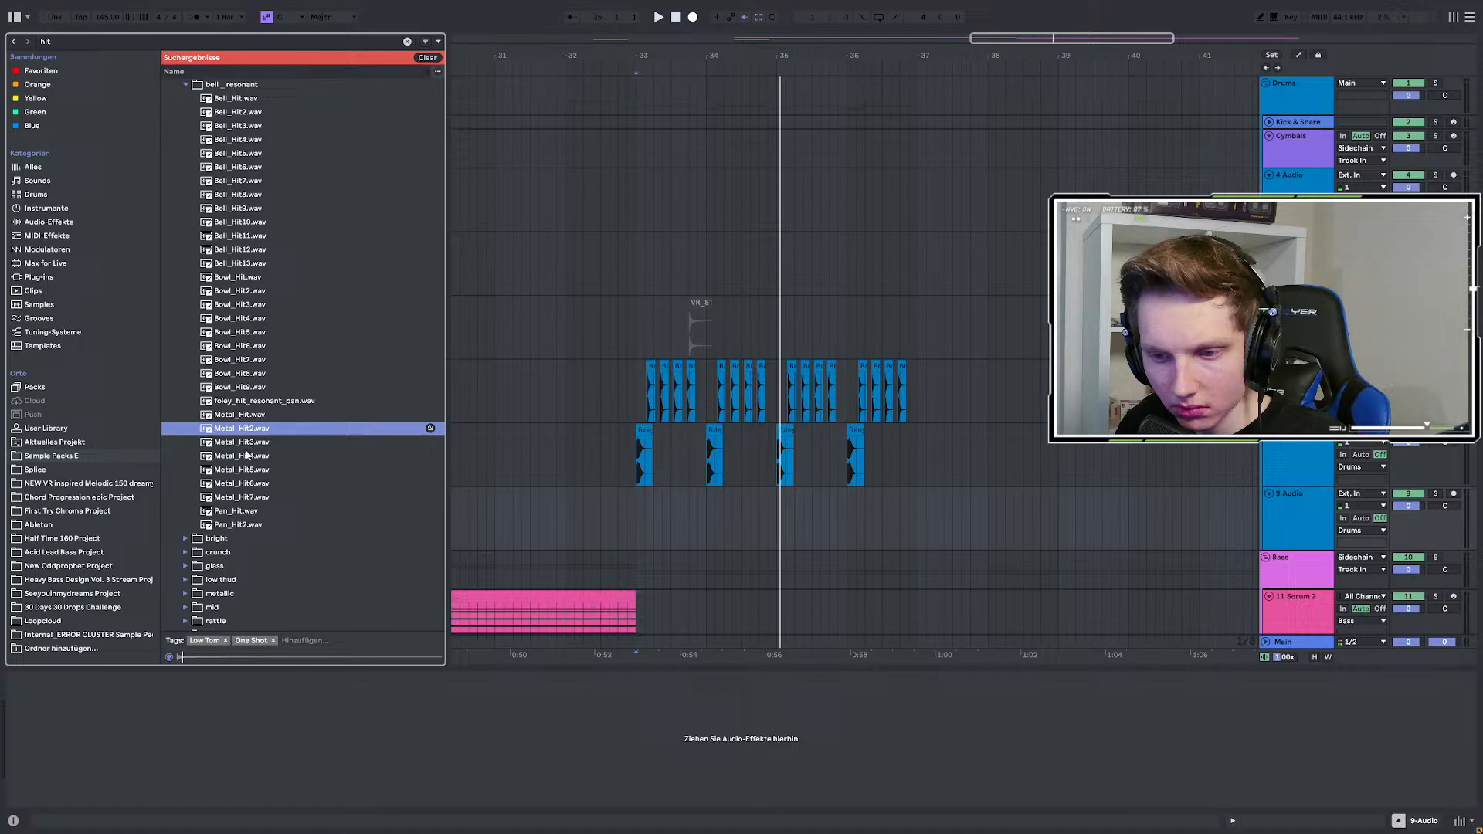
left_click(226, 526)
scroll(221, 551, "down", 3)
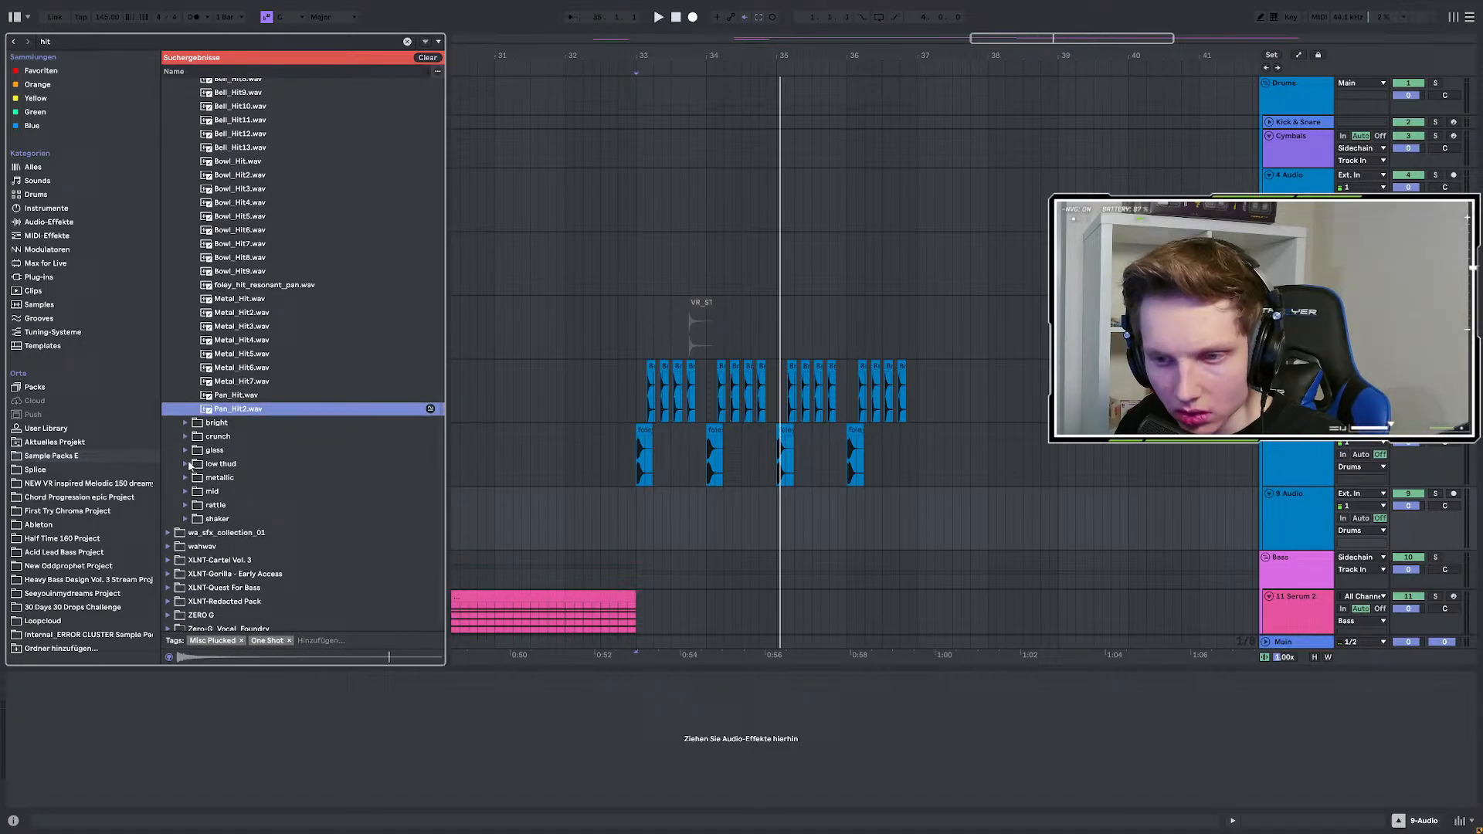
Reopen the glass folder and audition its hits again, ending on foley_hit_glass_plonk.wav.
left_click(218, 454)
left_click(236, 542)
left_click(237, 473)
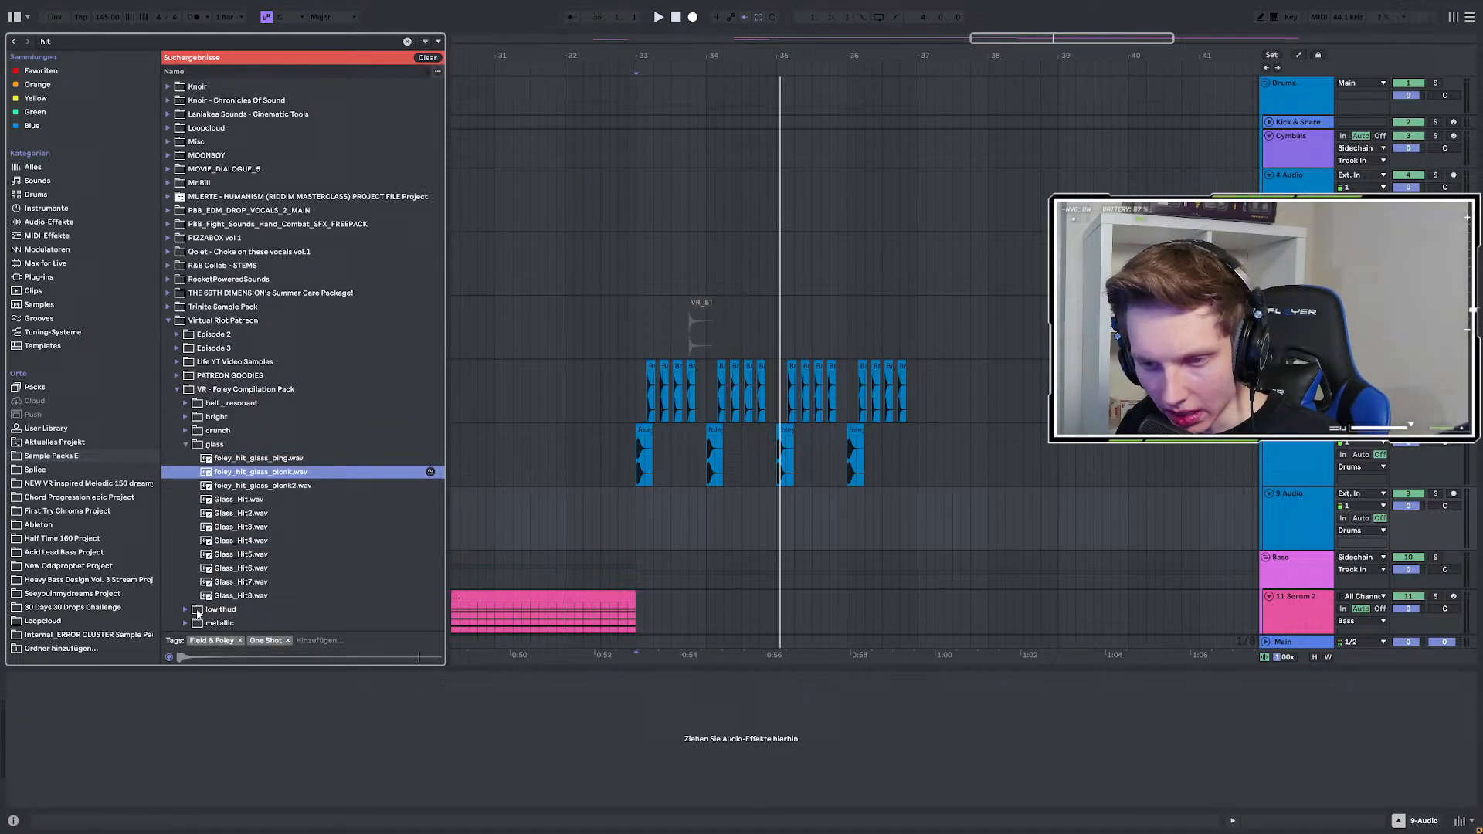
Open the metallic folder and audition its hits, including foley_hit_metallic_tick4.wav, foley_hit_metallic_tick3.wav and foley_hit_metallic_tick2.wav.
scroll(198, 614, "down", 2)
left_click(191, 536)
scroll(221, 504, "down", 2)
left_click(220, 504)
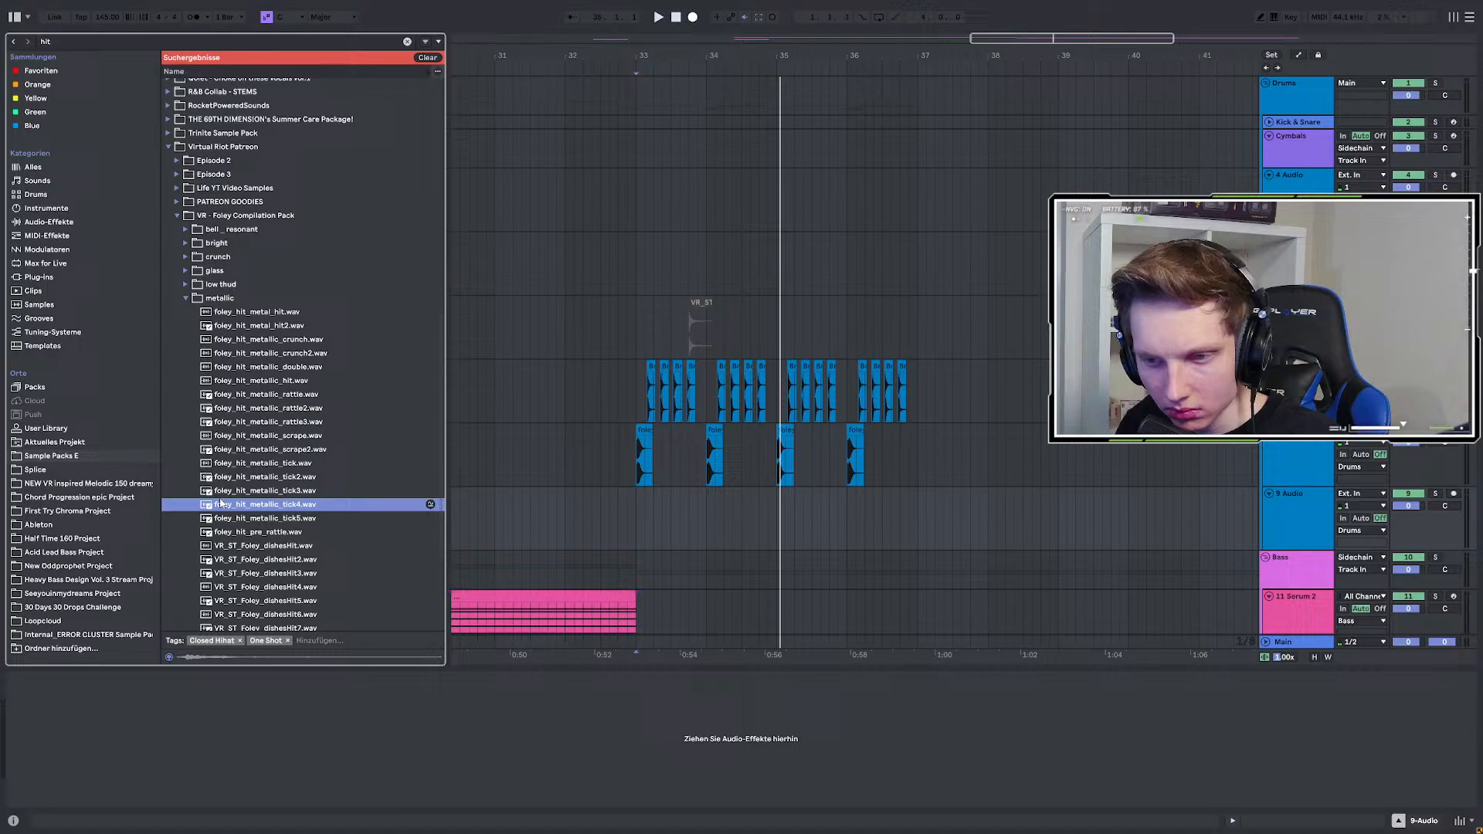
left_click(271, 410)
left_click(272, 449)
left_click(275, 491)
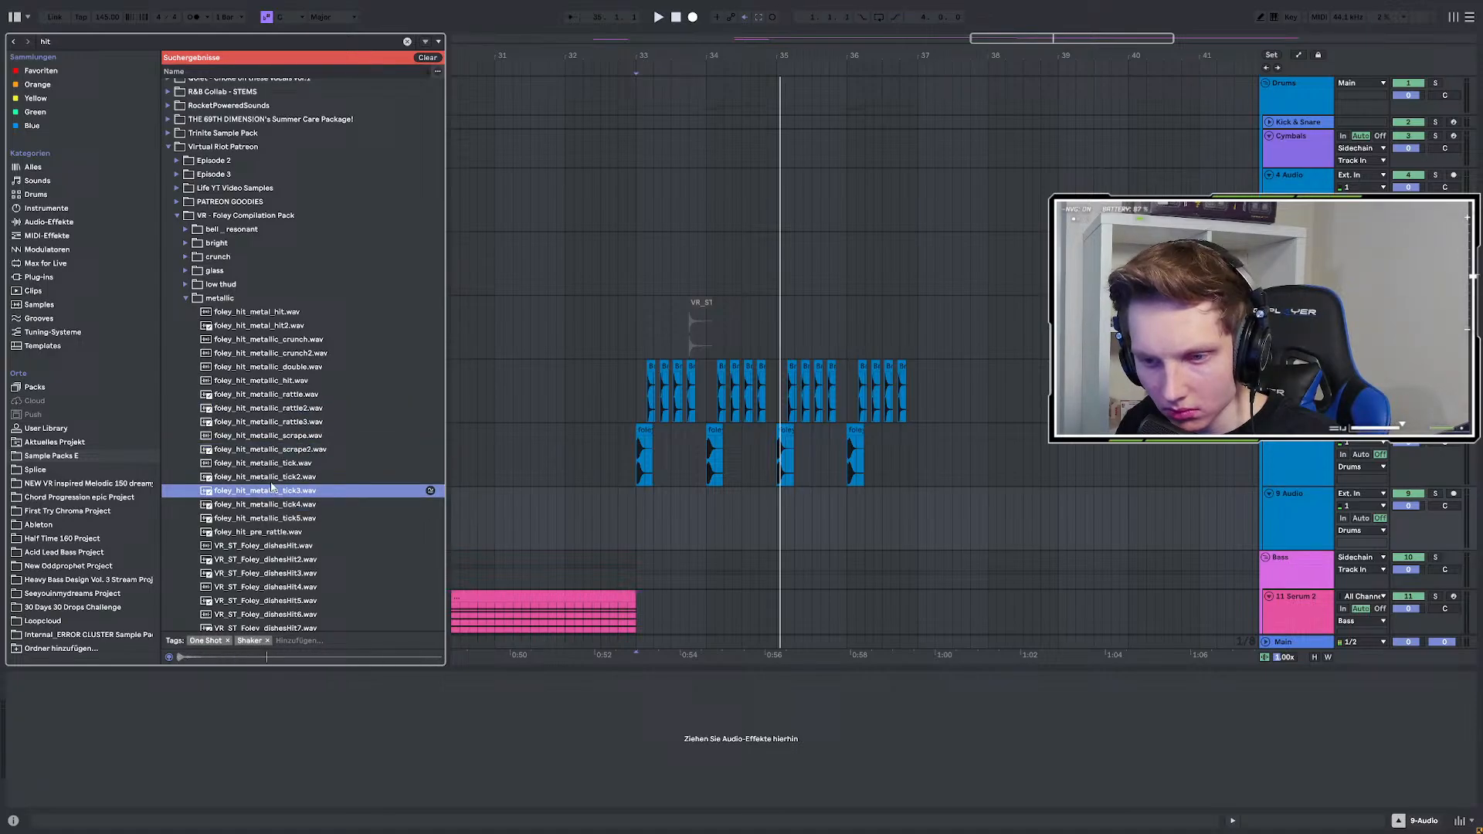
left_click(271, 478)
Audition the metallic ticks and place foley_hit_metallic_tick3.wav on track 9 below the thump kicks, after bar 33.
left_click(1312, 466)
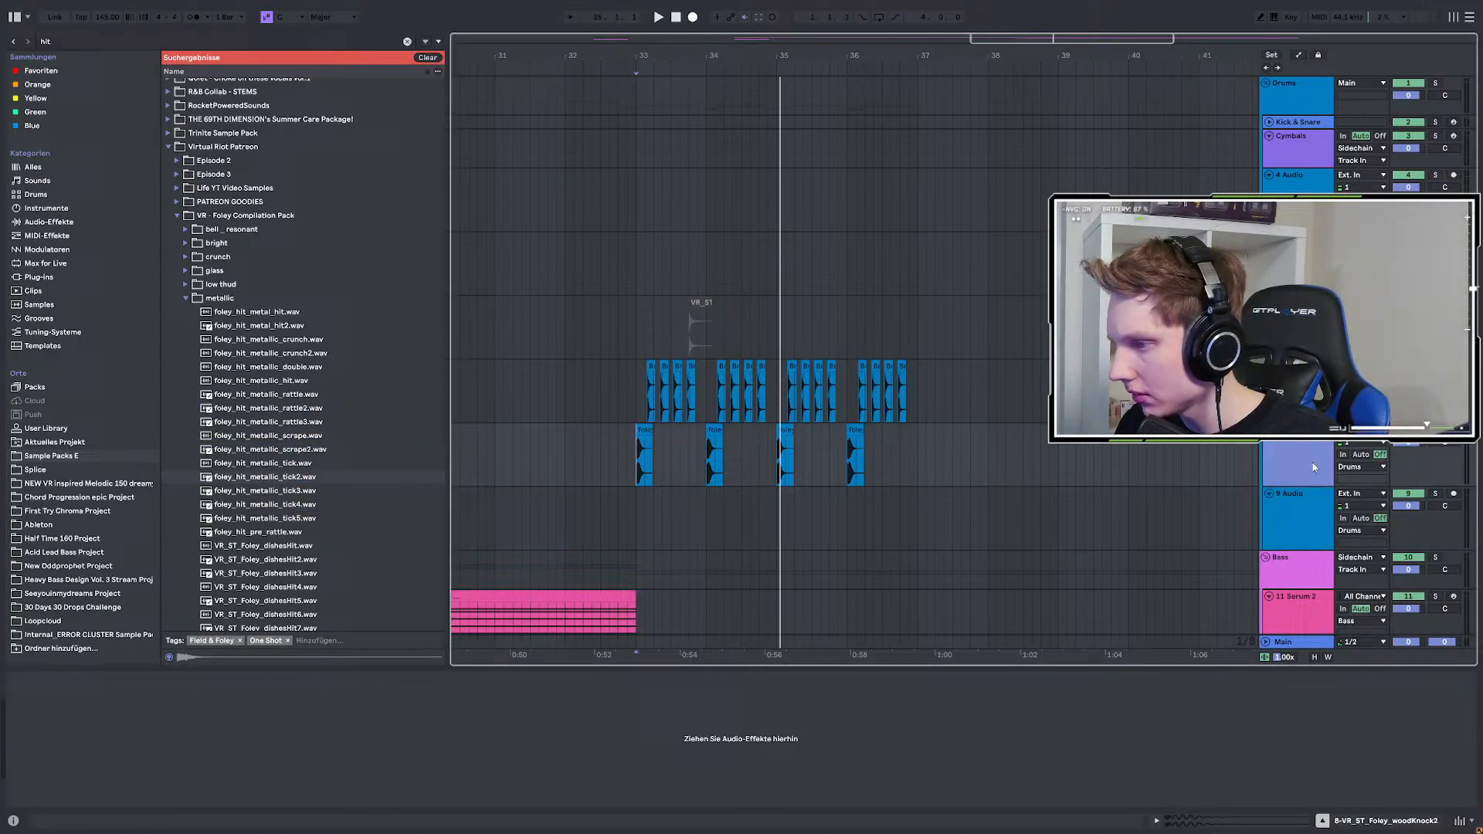
left_click(317, 477)
left_click(282, 464)
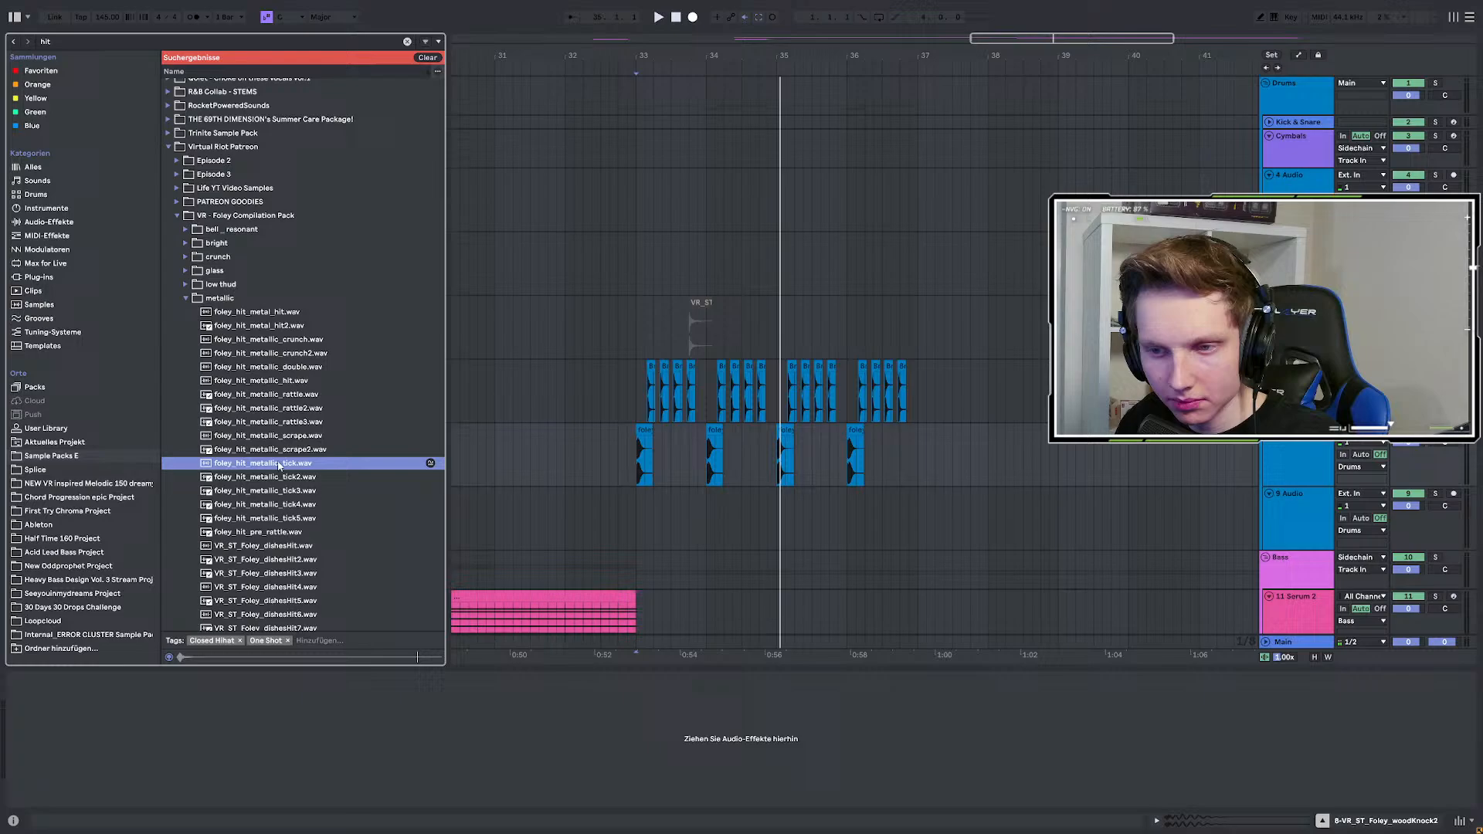
left_click(279, 505)
left_click(275, 493)
left_click_drag(276, 493, 726, 500)
Play the groove from bar 33 and move the metallic tick clip earlier so it starts at 33.2.
scroll(661, 499, "up", 5)
left_click(563, 505)
key("space")
key("space")
left_click(564, 518)
left_click(557, 510)
key("space")
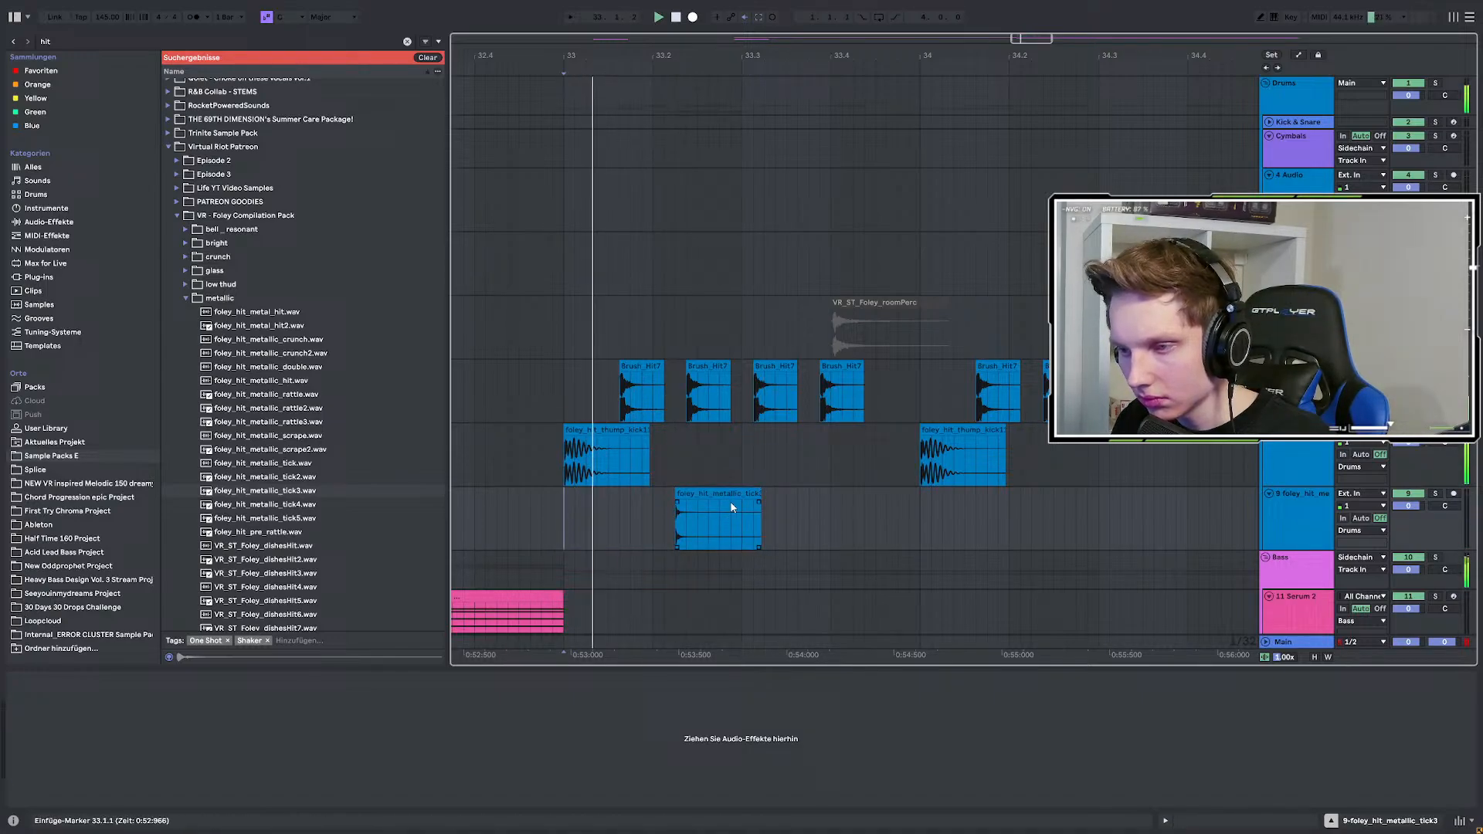
key("space")
left_click_drag(689, 500, 667, 500)
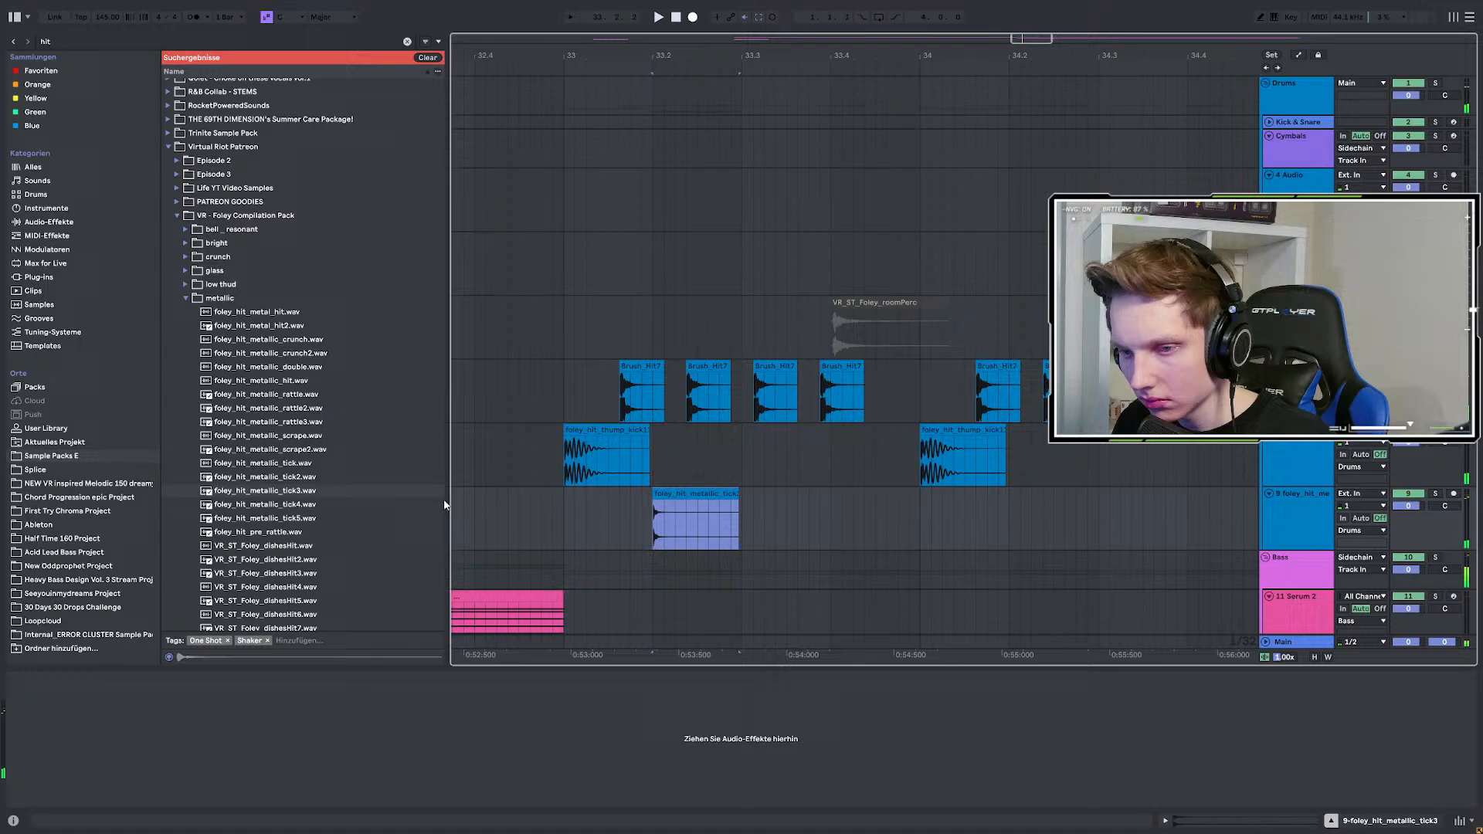
Search the favourites for "vr", add VR - SHIFTER 2023 to the tick track and set its shift to -411 Hz.
key("ctrl+f")
type("vr")
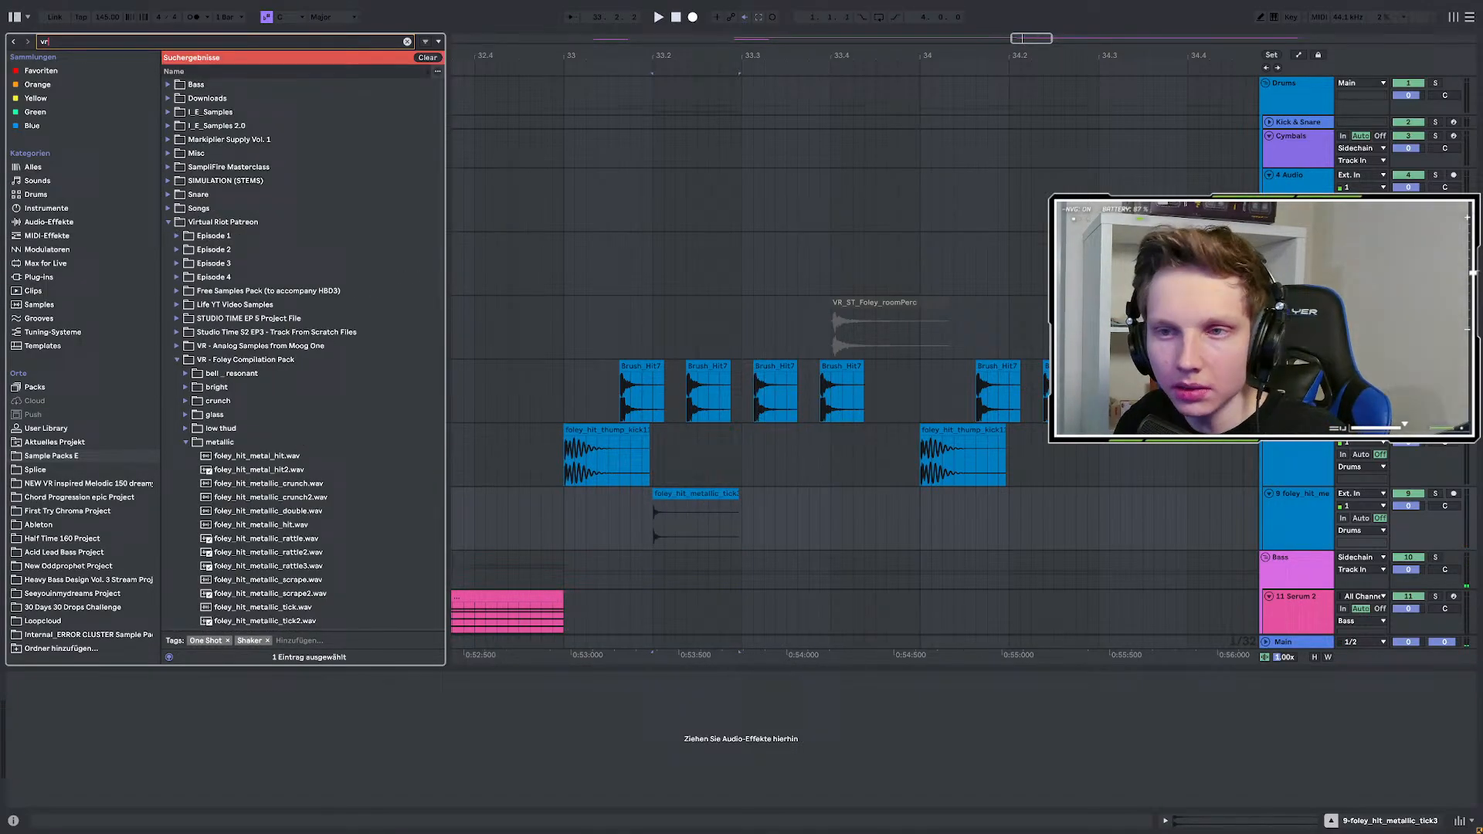
left_click(55, 72)
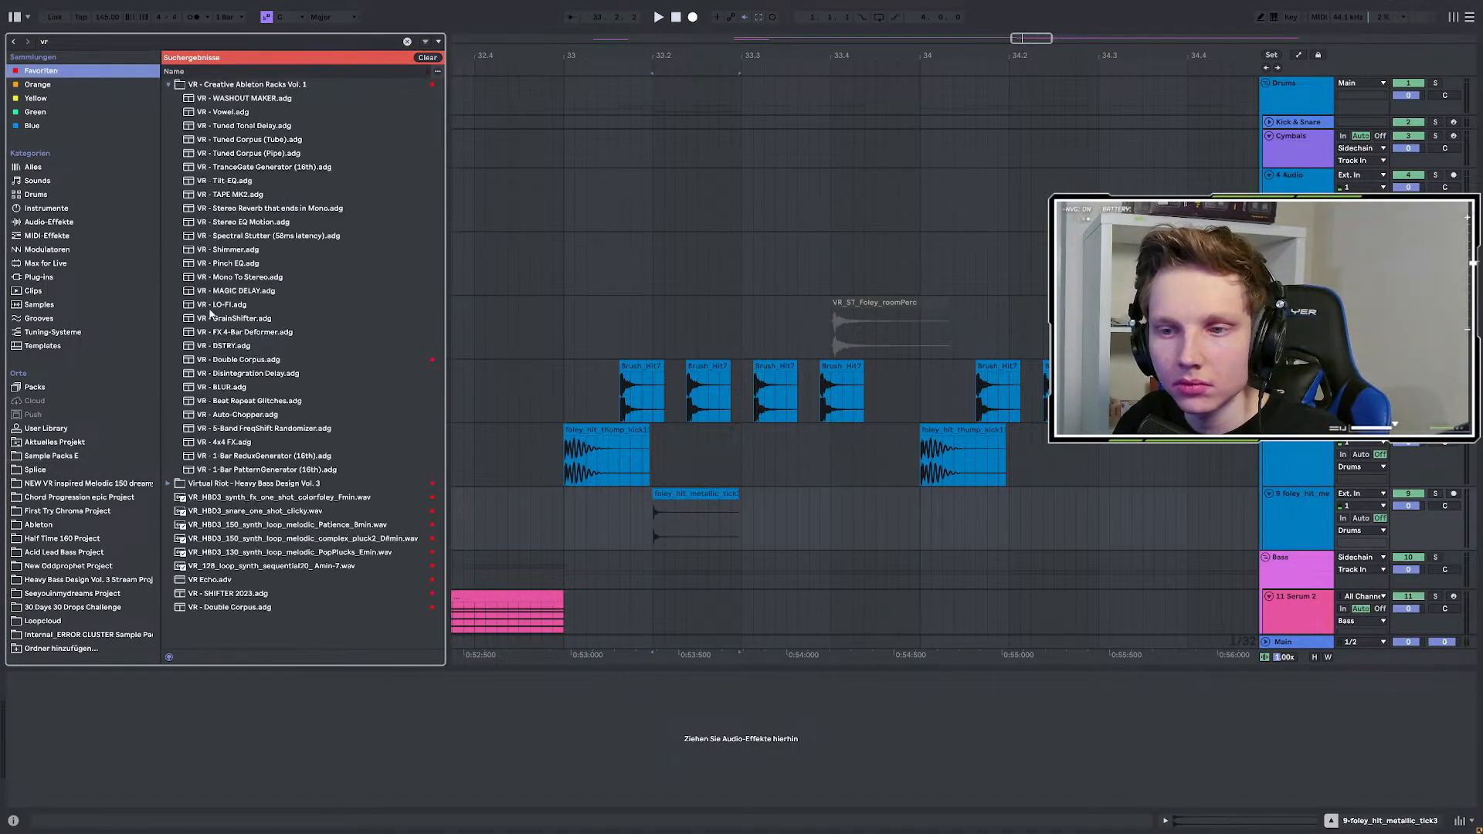
left_click(238, 595)
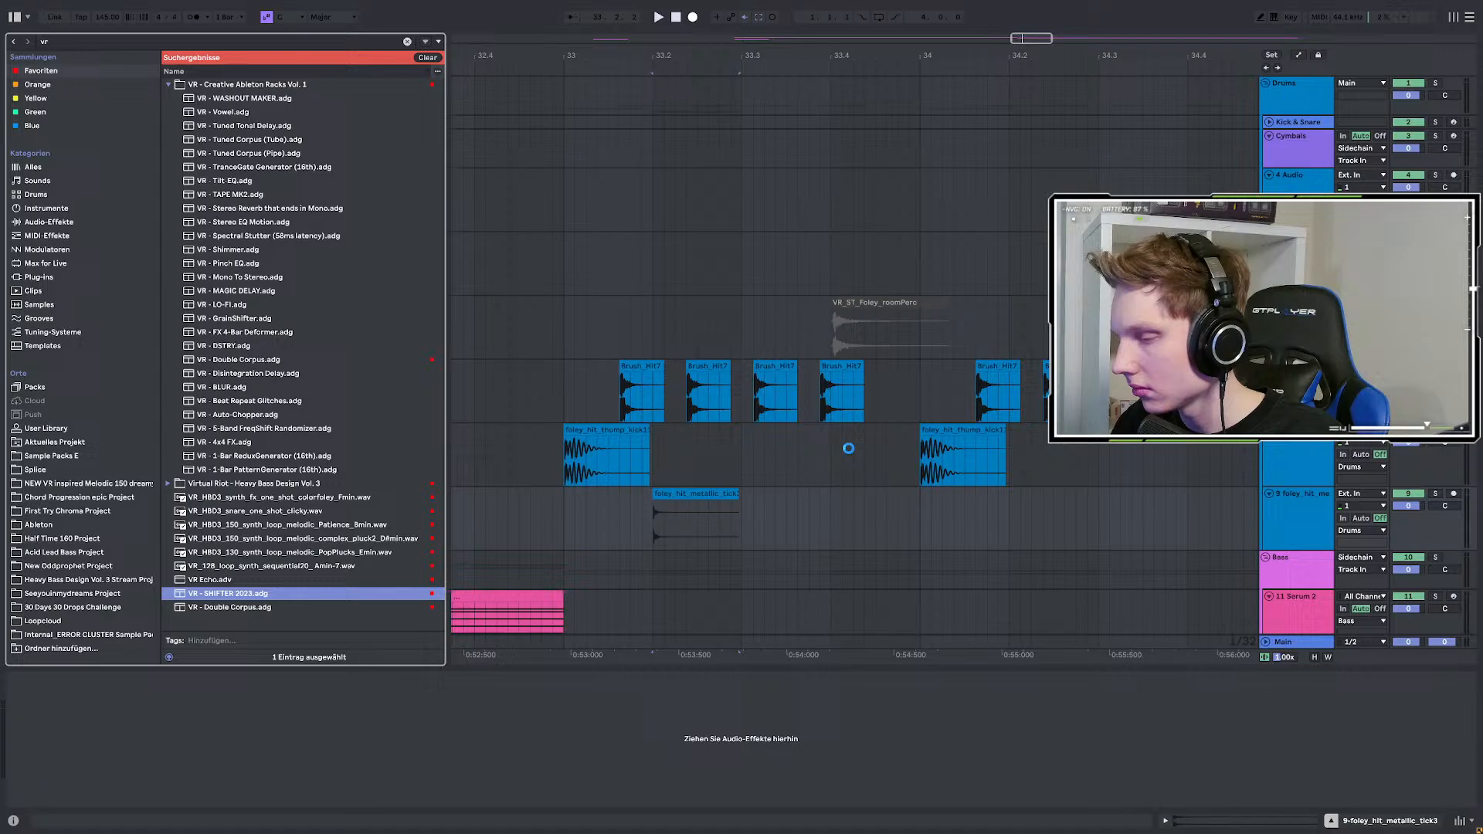
left_click_drag(61, 744, 61, 780)
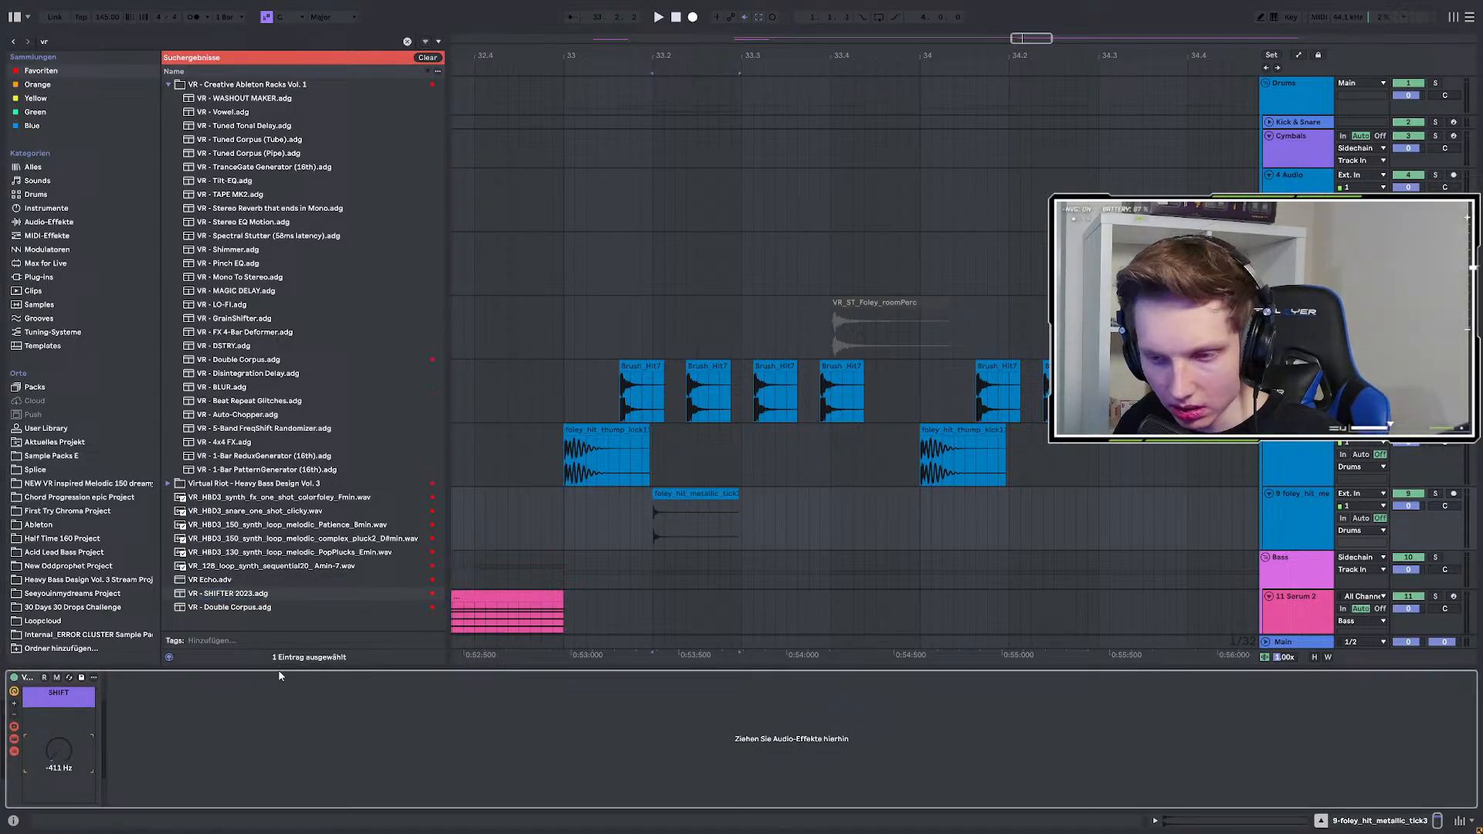
Listen to the shifted metallic tick soloed and within the full groove from bar 33.
left_click(647, 521)
left_click(1434, 493)
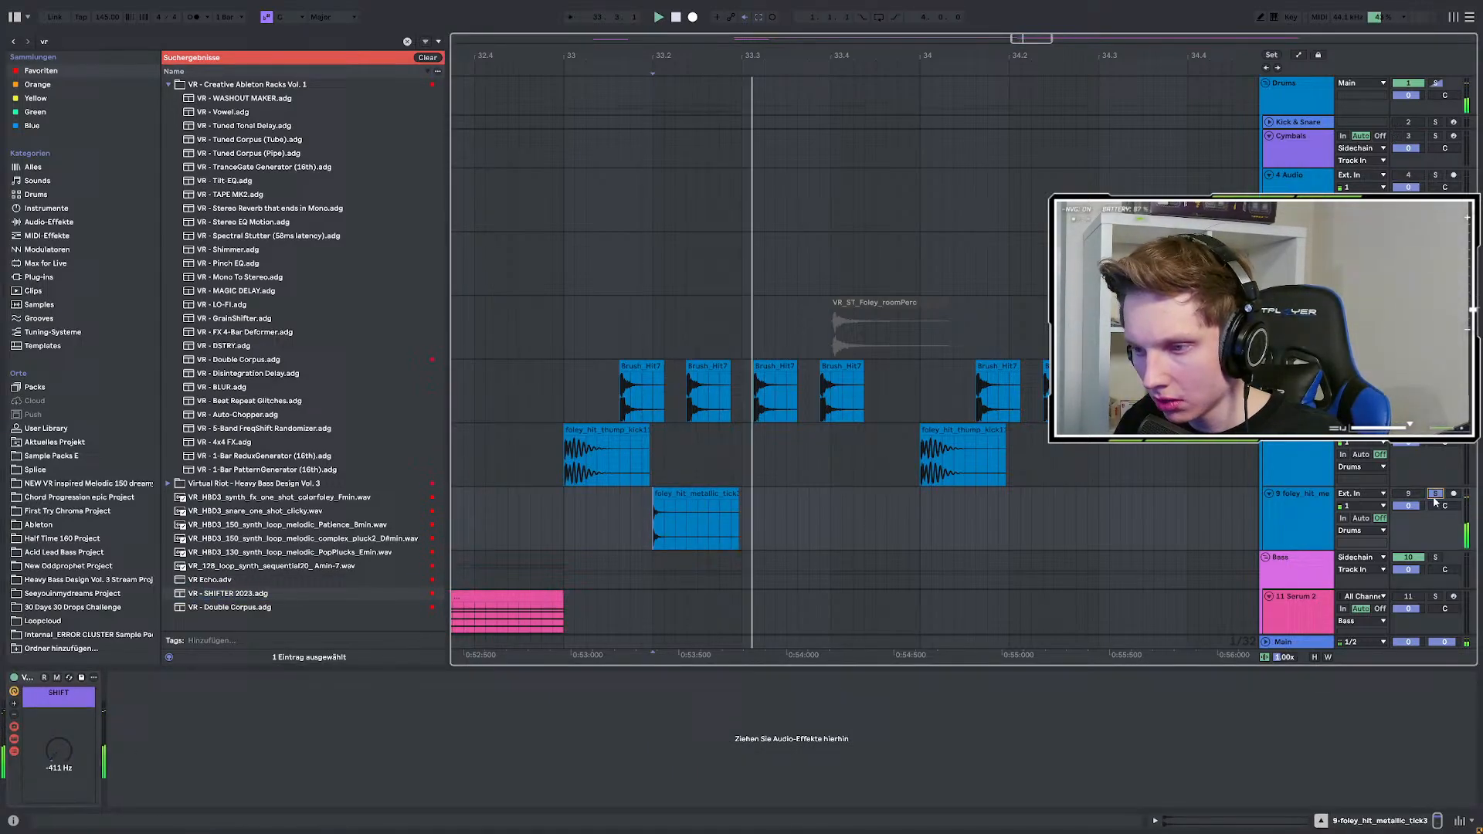
left_click(563, 509)
key("space")
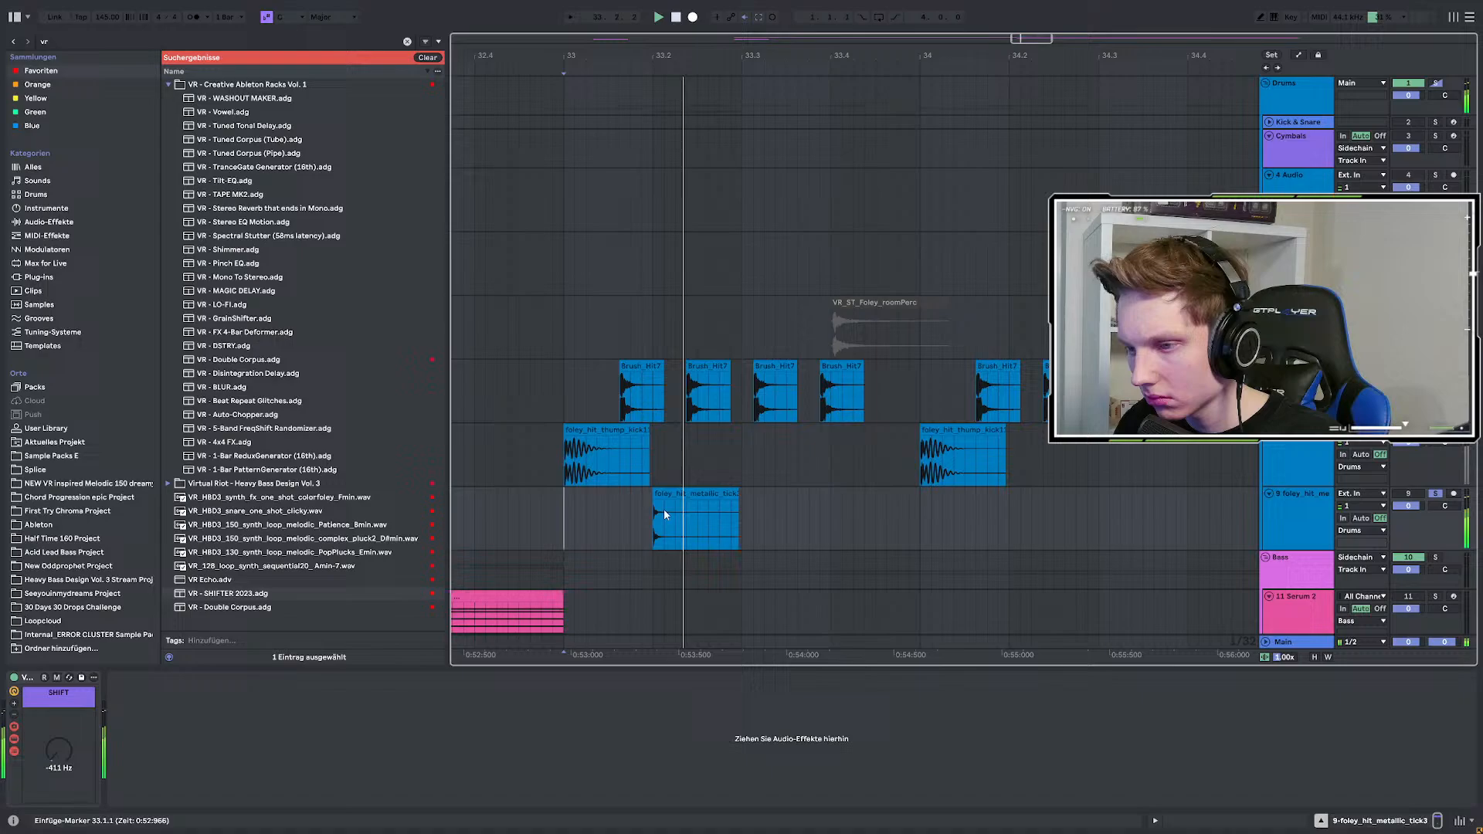
left_click(1435, 494)
key("space")
key("space")
scroll(621, 502, "down", 2)
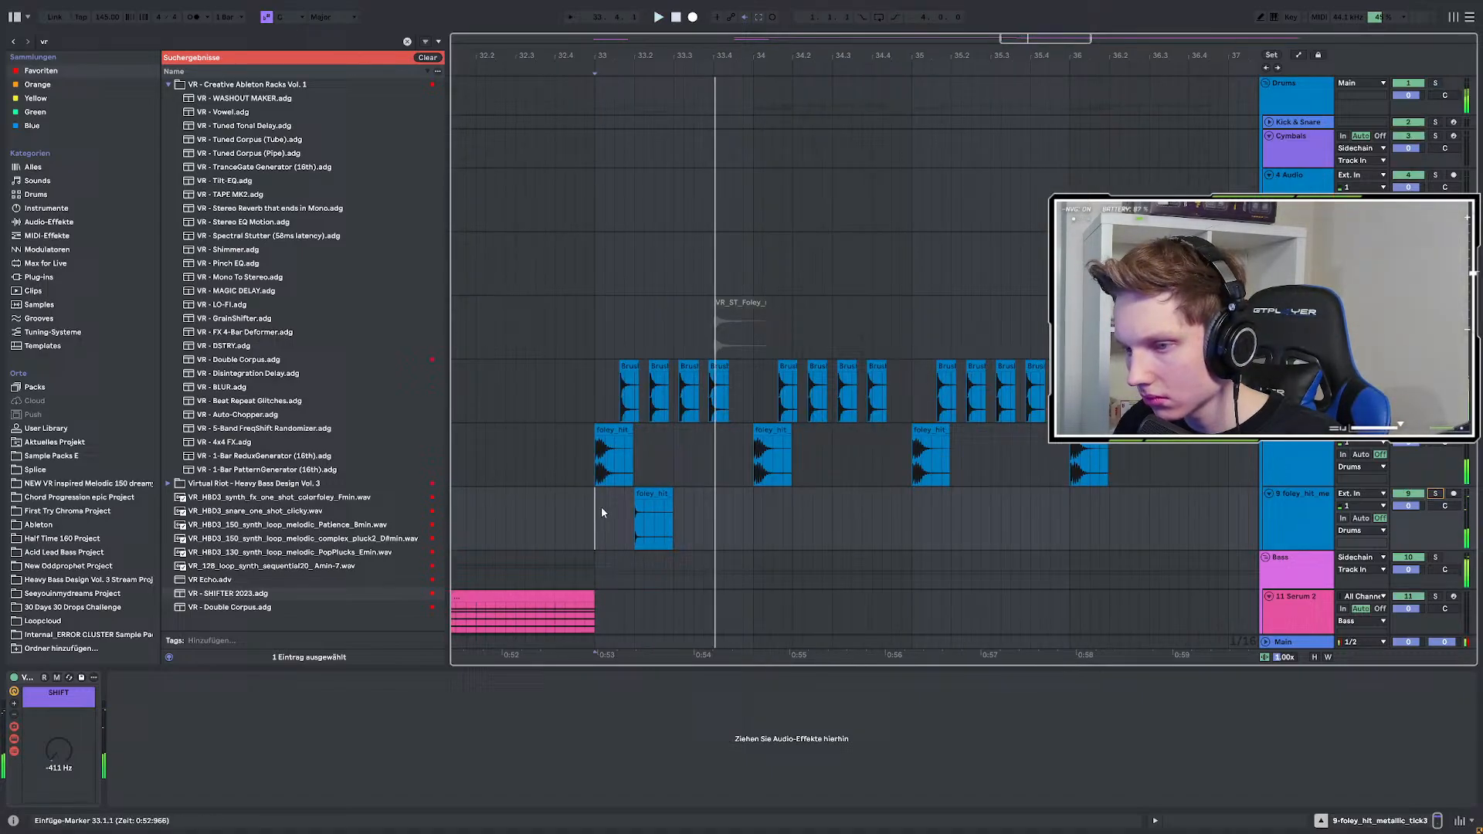
key("space")
key("space")
scroll(604, 506, "up", 2)
key("space")
Set the shifter's frequency shift to -500 Hz and play the tick in the groove.
key("space")
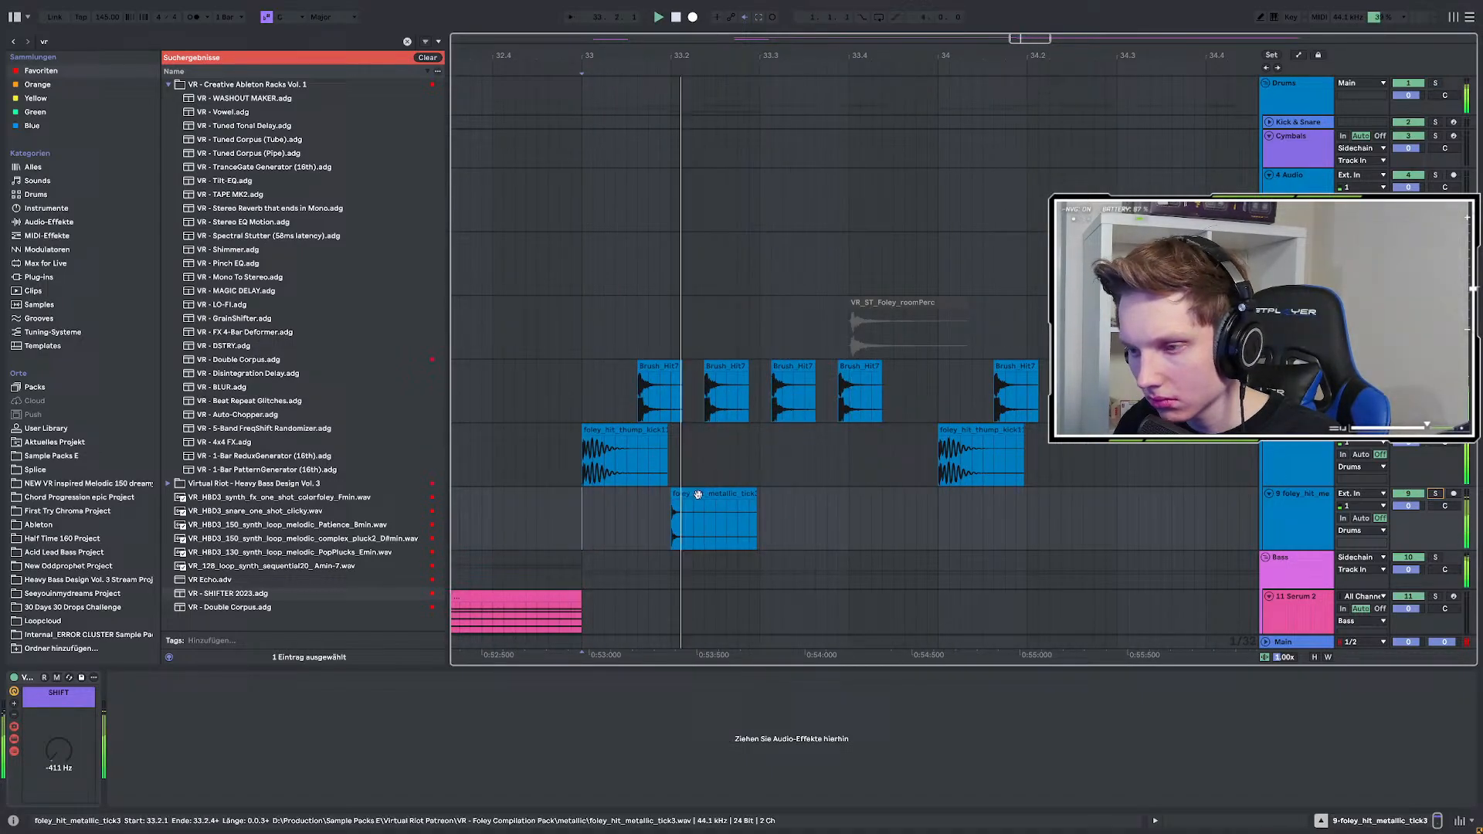
key("space")
left_click_drag(72, 744, 72, 776)
key("space")
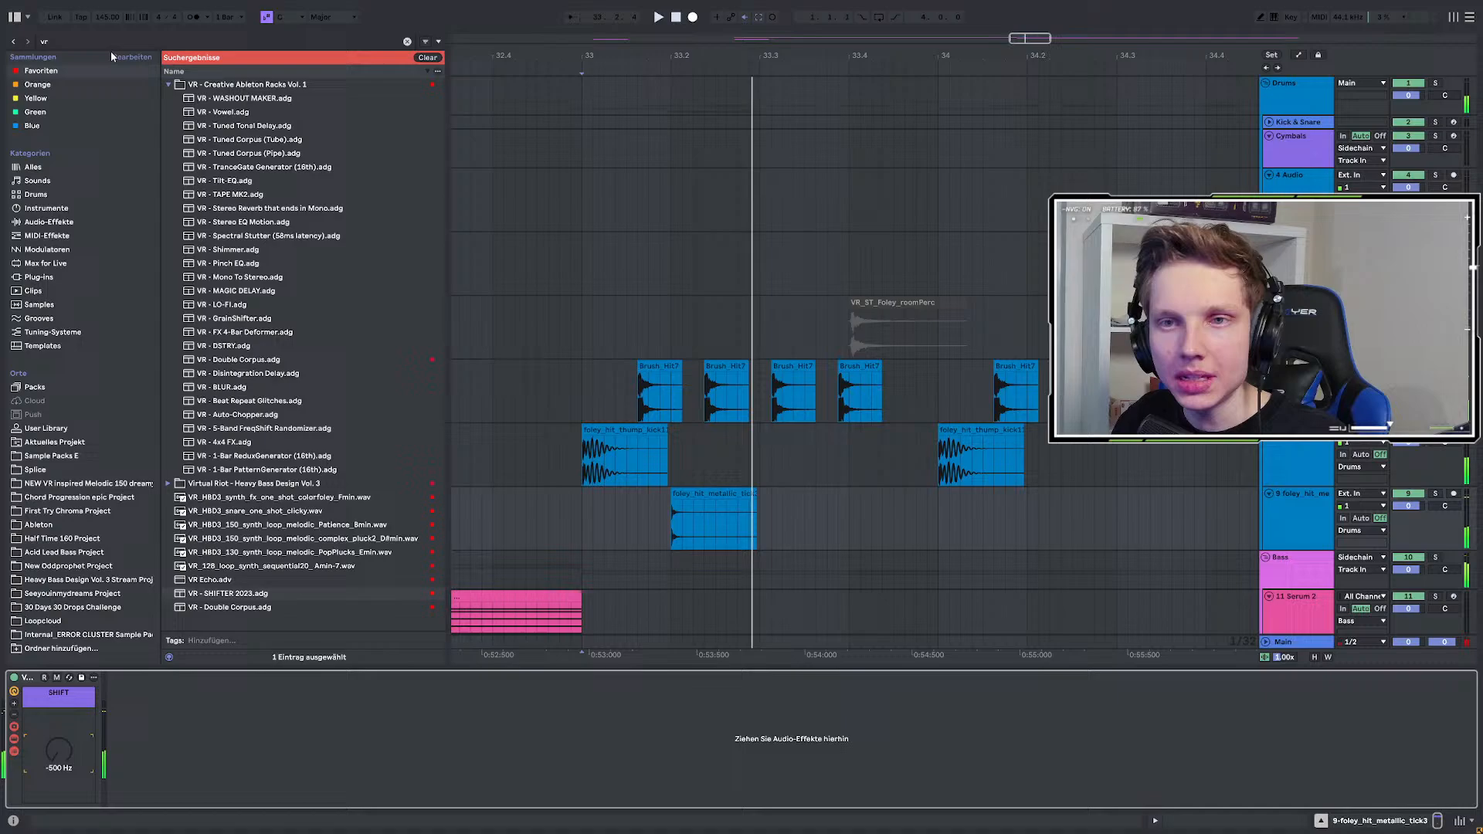
Search the audio effects for "grain", add Grain Delay after the shifter on the tick track and solo the track.
key("ctrl+f")
type("grain")
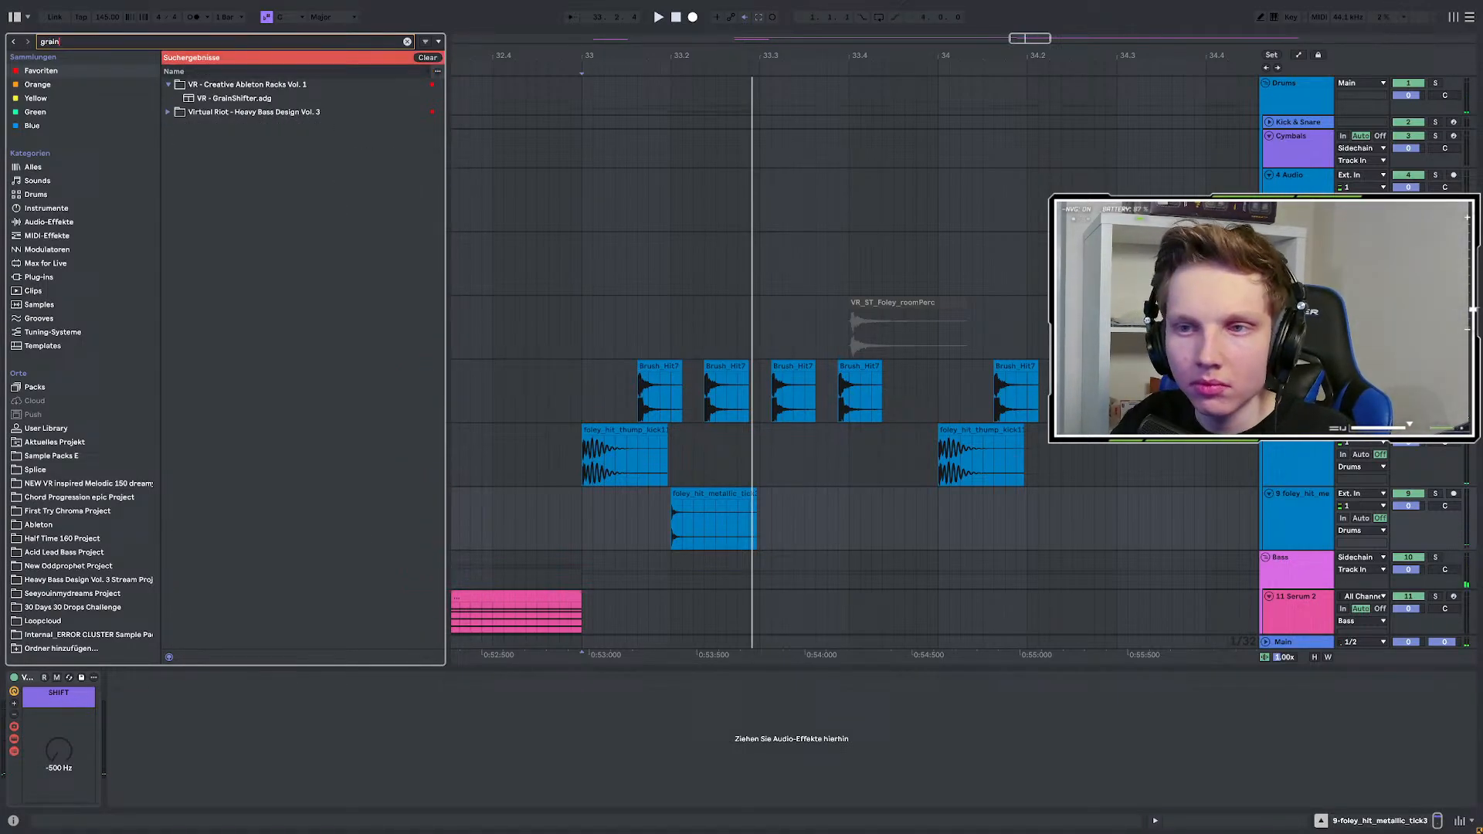
left_click(59, 223)
left_click(200, 142)
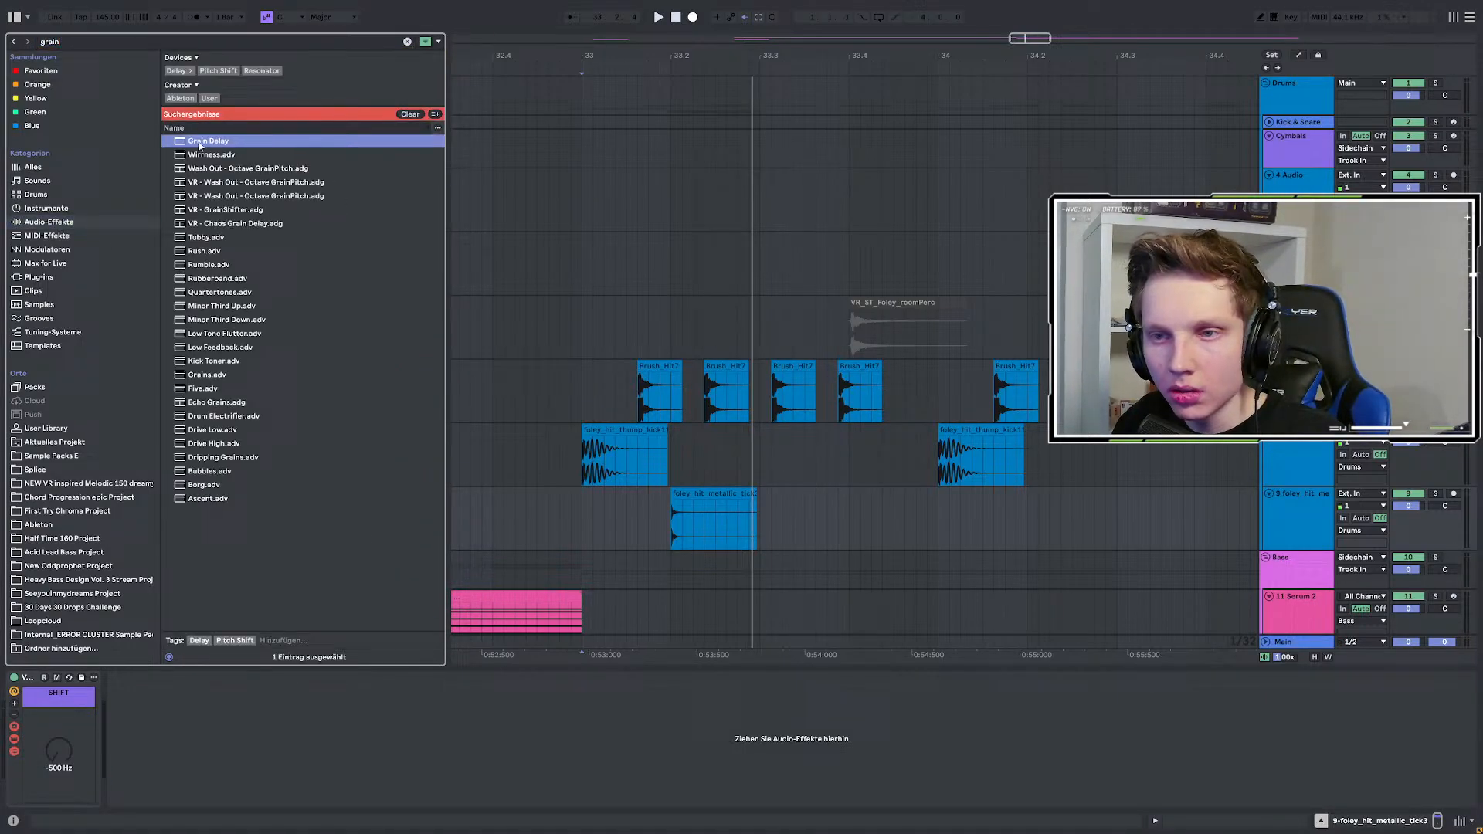
left_click_drag(1268, 520, 1222, 520)
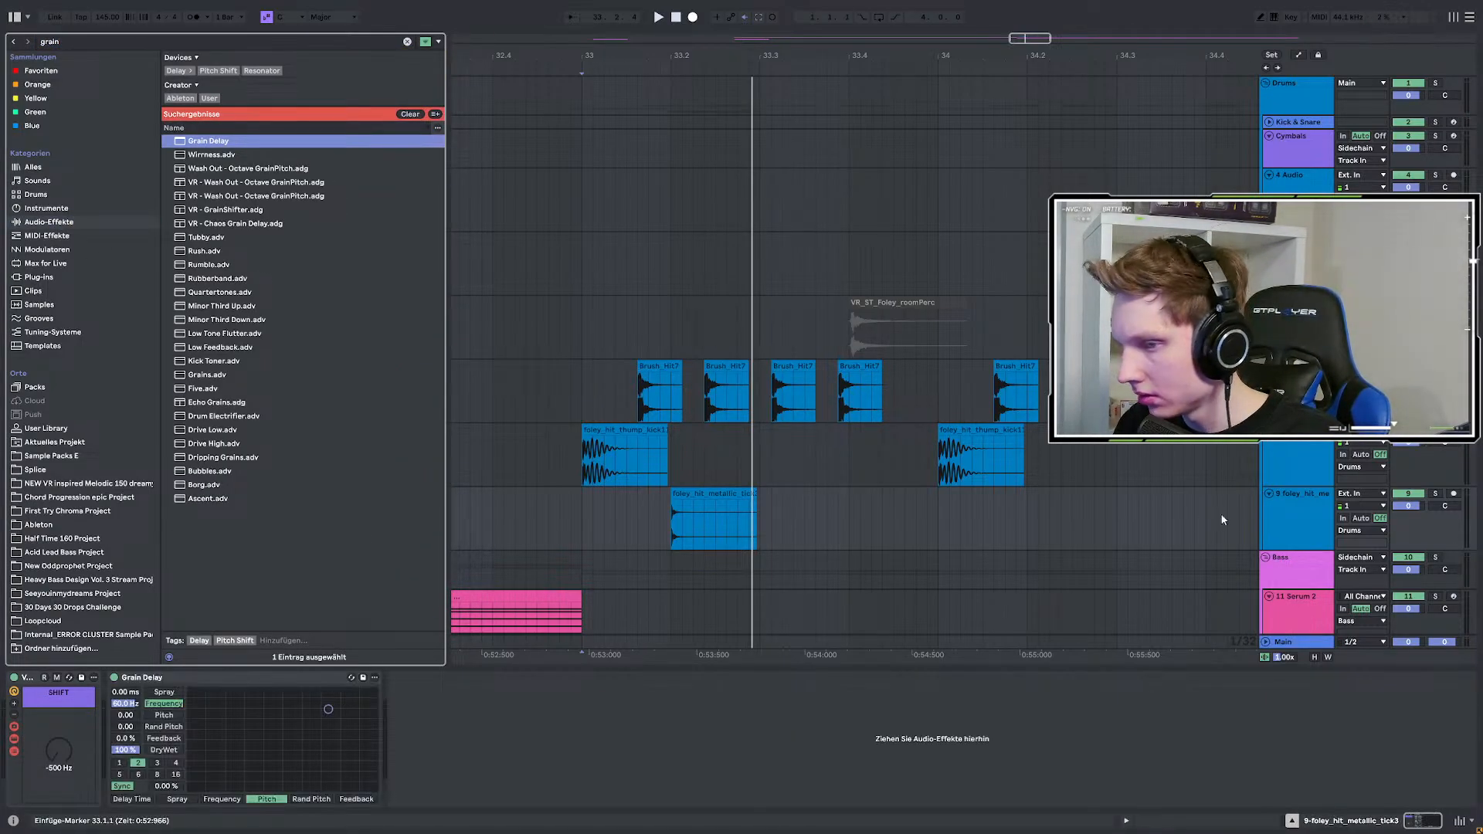
left_click(1433, 495)
key("space")
Set Grain Delay's Pitch to -5.14 and lower its Frequency, replaying the tick from 33.2.
left_click(670, 522)
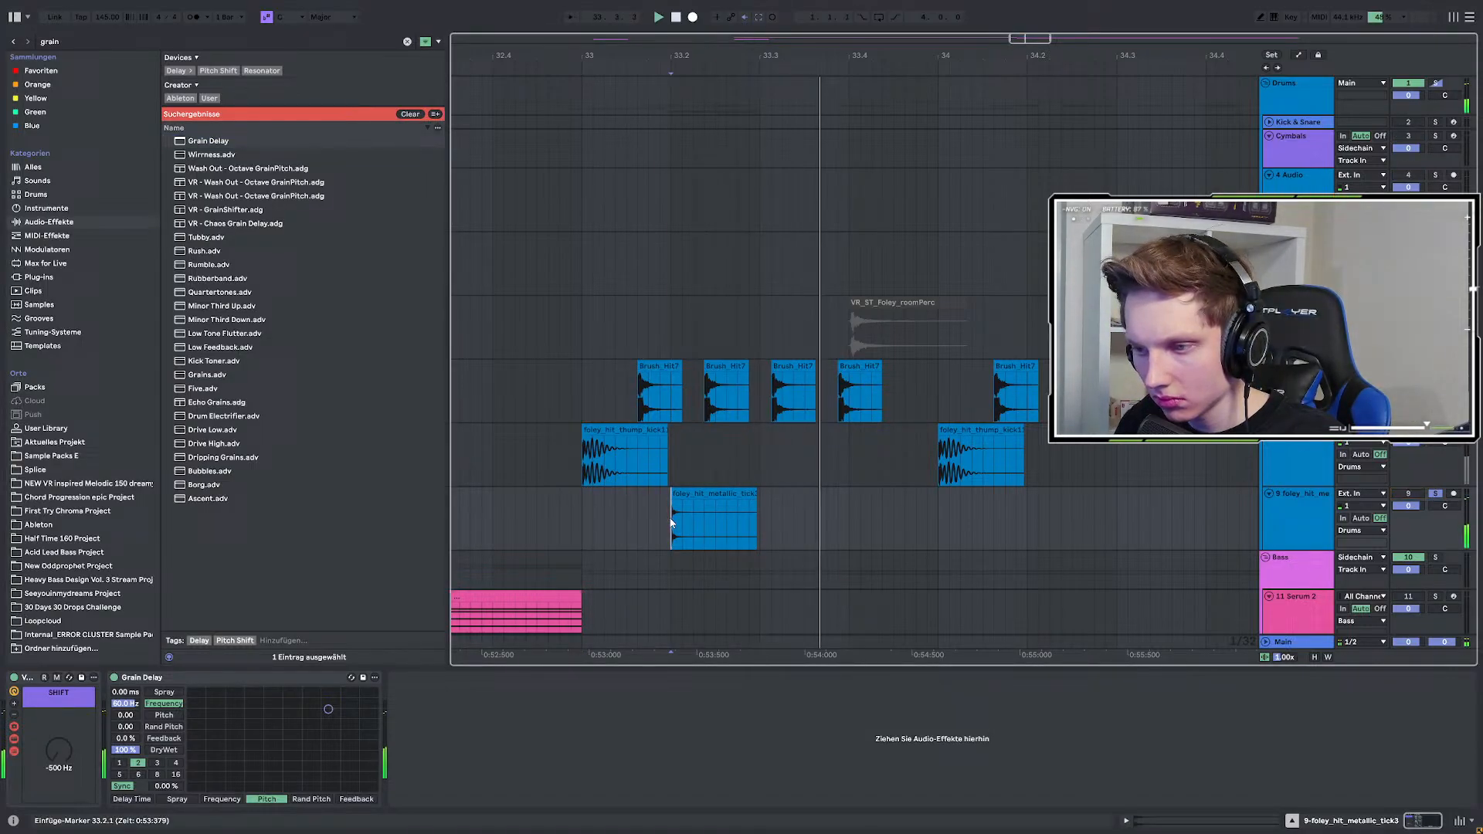
key("space")
key("space")
key("space")
mouse_move(328, 709)
left_mouse_down()
mouse_move(263, 716)
mouse_move(264, 732)
mouse_move(294, 722)
mouse_move(284, 734)
mouse_move(339, 741)
mouse_move(271, 728)
mouse_move(314, 702)
mouse_move(309, 739)
left_mouse_up()
key("space")
key("space")
key("space")
key("space")
key("space")
key("space")
key("space")
Assign Spray to Grain Delay's vertical axis and raise the spray while replaying the soloed tick.
left_click(169, 692)
key("space")
key("space")
key("space")
key("space")
key("space")
key("space")
key("space")
key("space")
key("space")
key("space")
key("space")
key("space")
key("space")
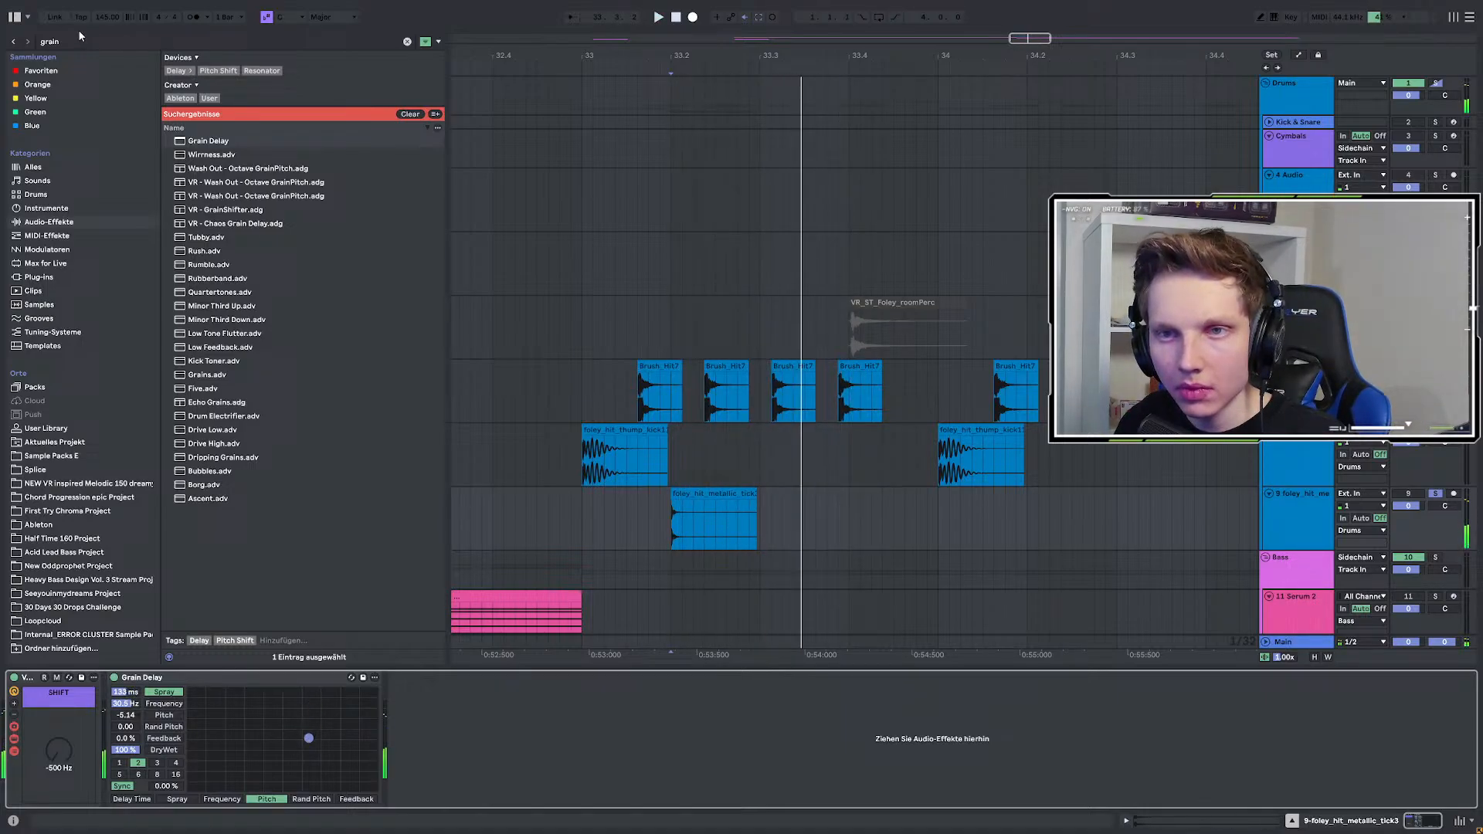
Search the audio effects for "ott" and add the favourite OTT preset after Grain Delay.
key("ctrl+f")
type("ott")
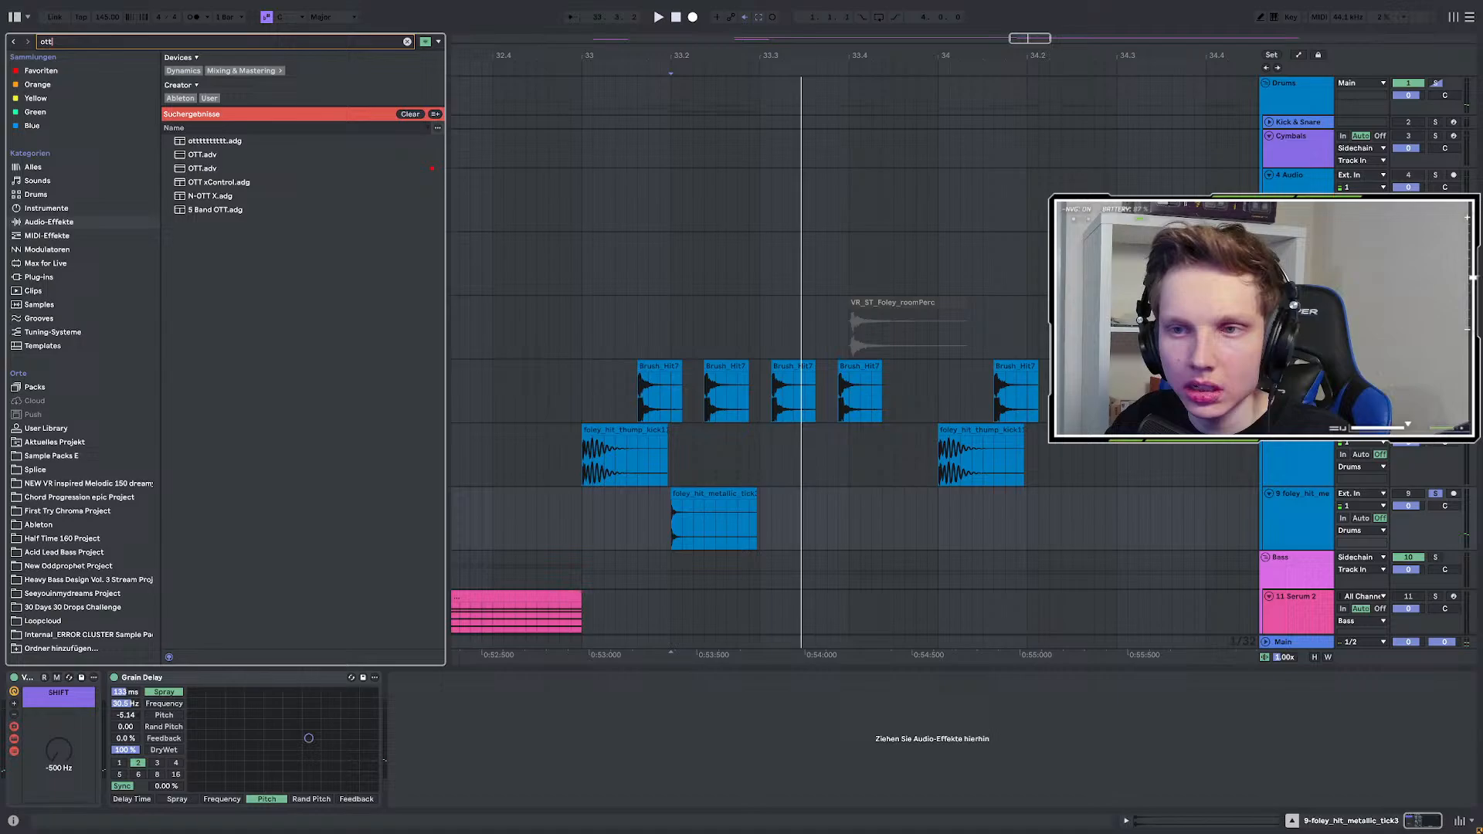
double_click(209, 170)
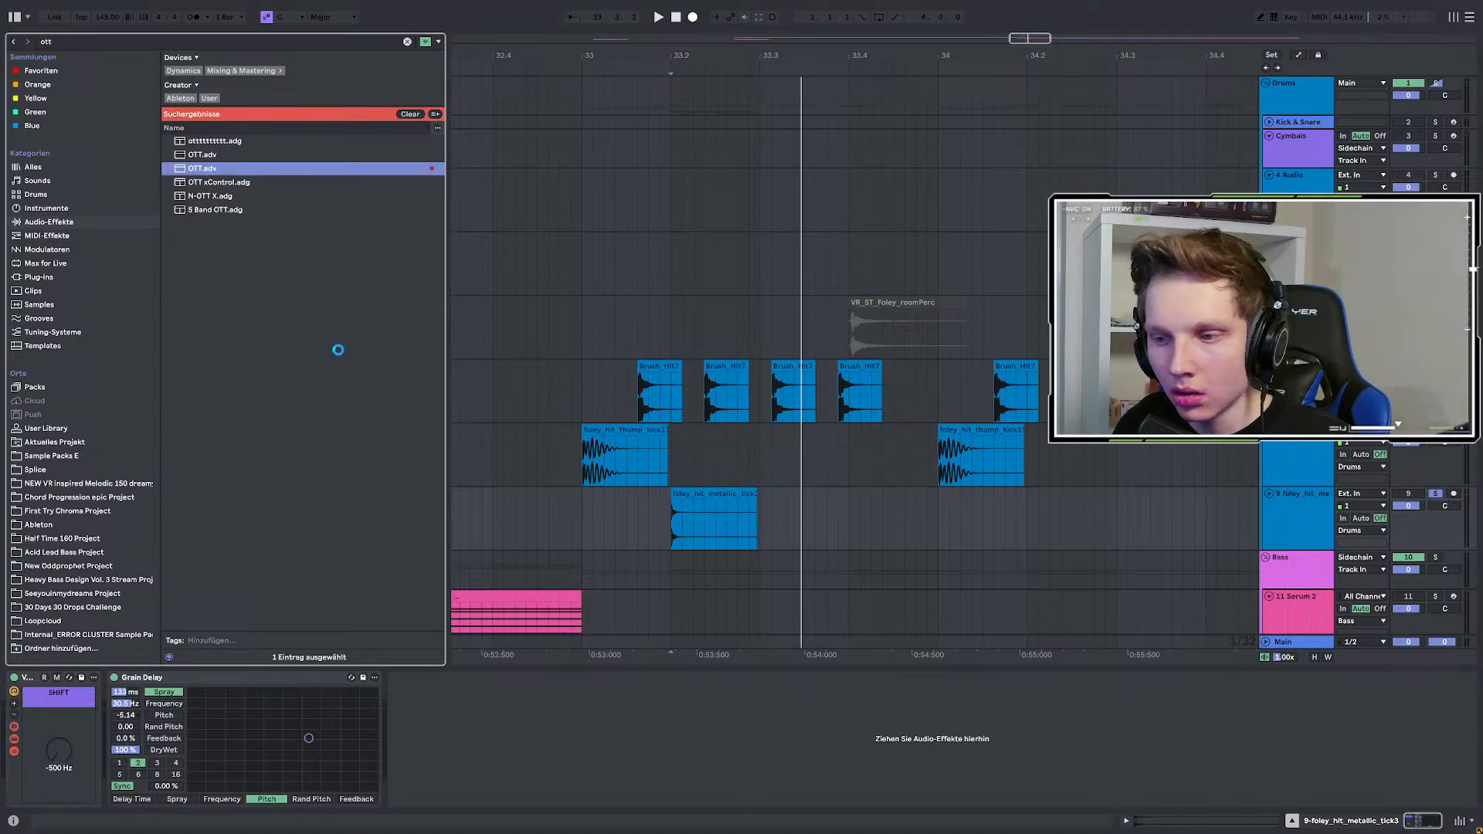
key("space")
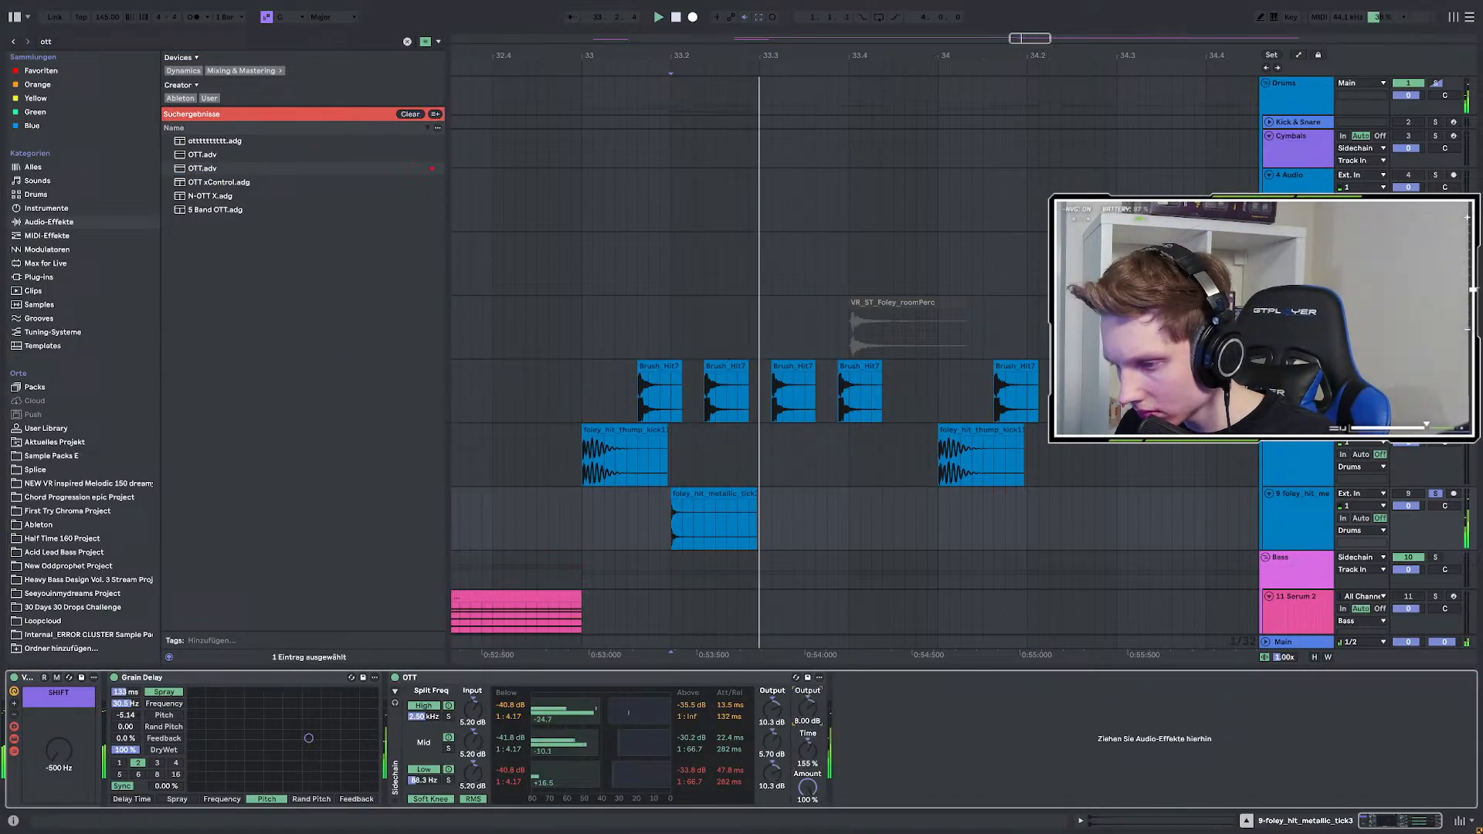
Set OTT's overall output to 3.43 dB while replaying the tick.
key("space")
key("space")
left_click_drag(807, 709, 808, 725)
key("space")
key("space")
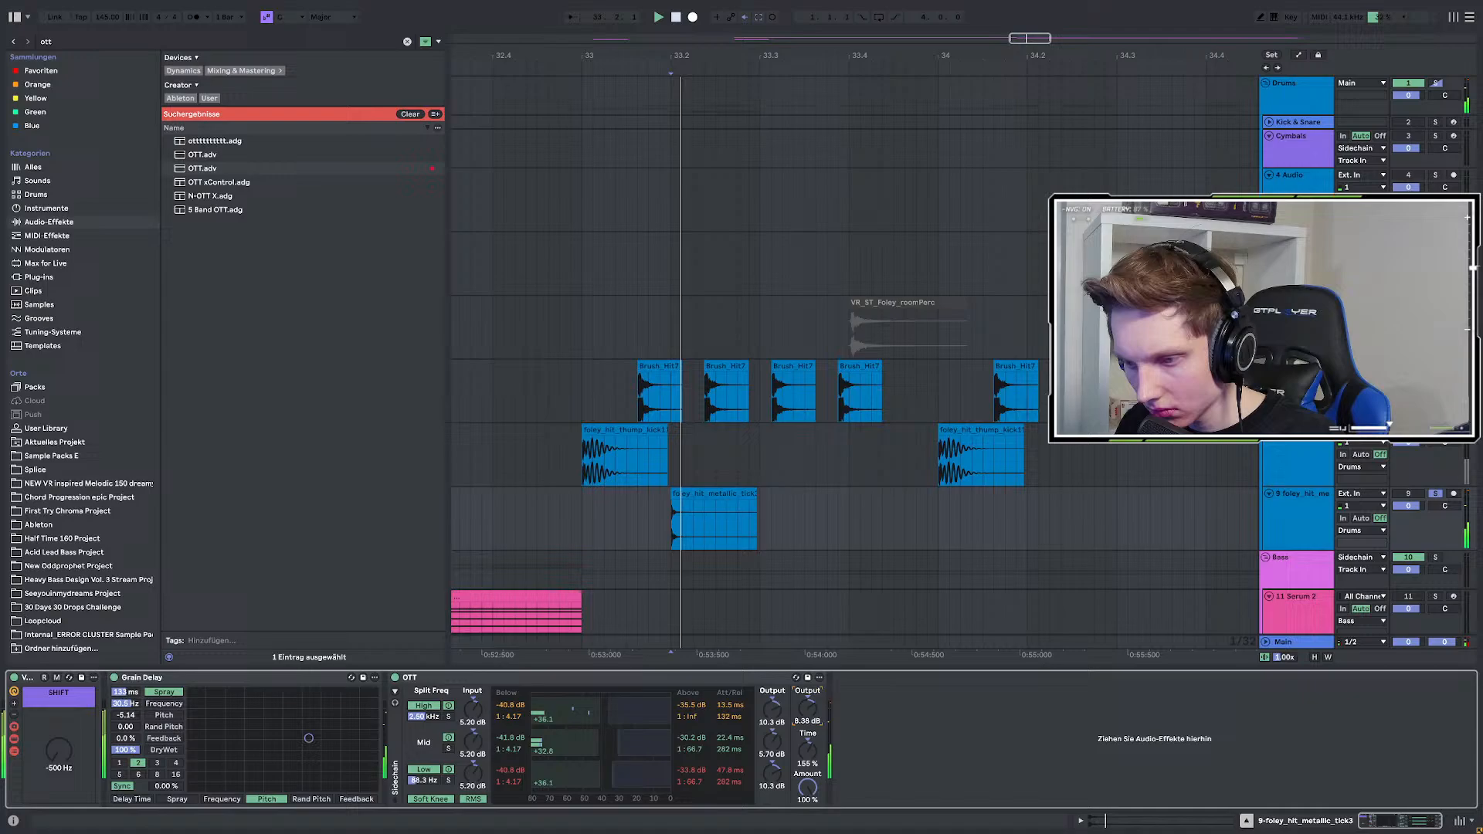
key("space")
key("space")
key("space")
key("space")
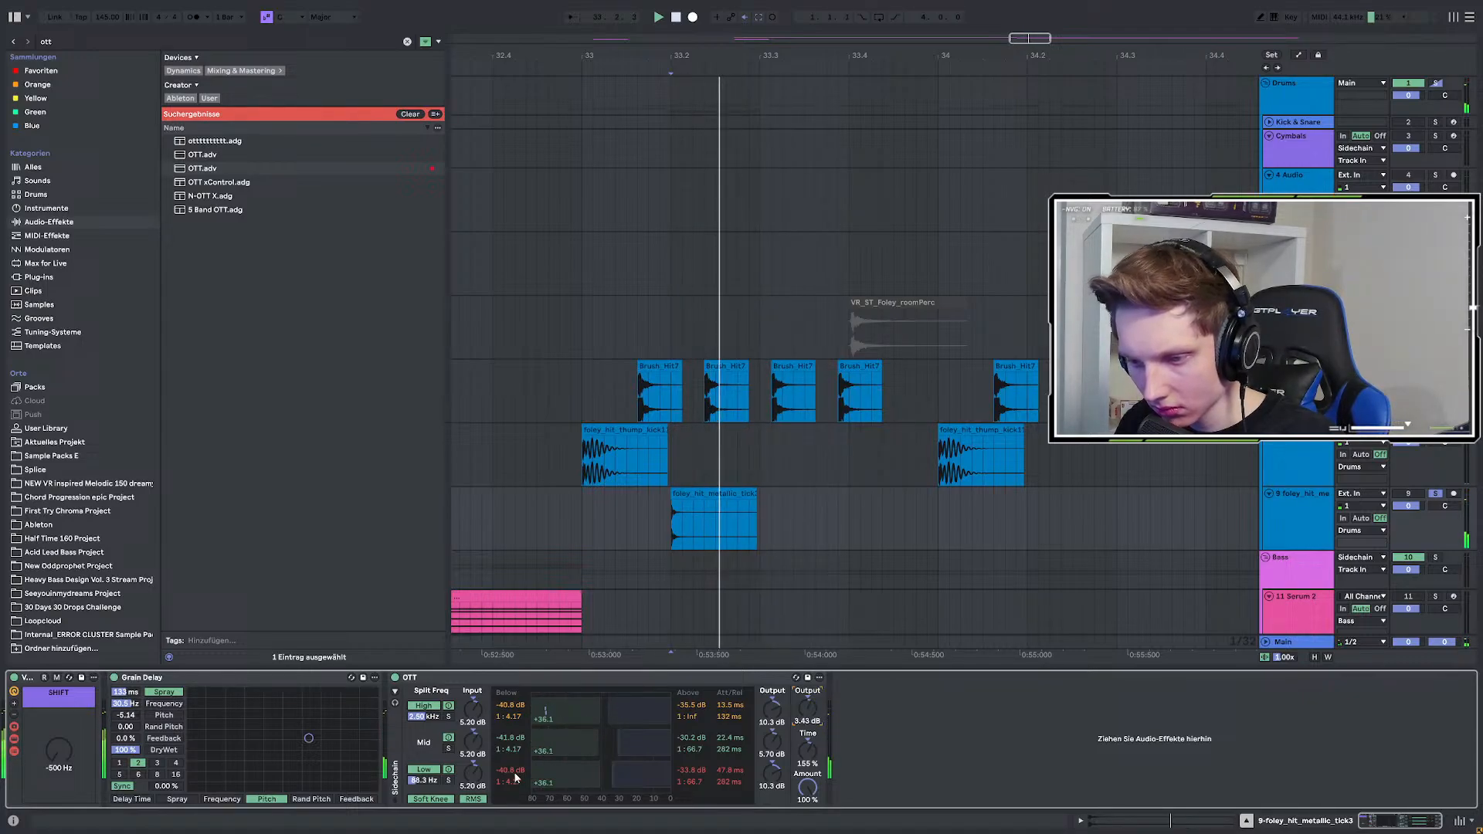
key("space")
key("space")
key("space")
Unsolo the tick track, play the groove from bar 33 and select the metallic tick clip.
left_click(576, 498)
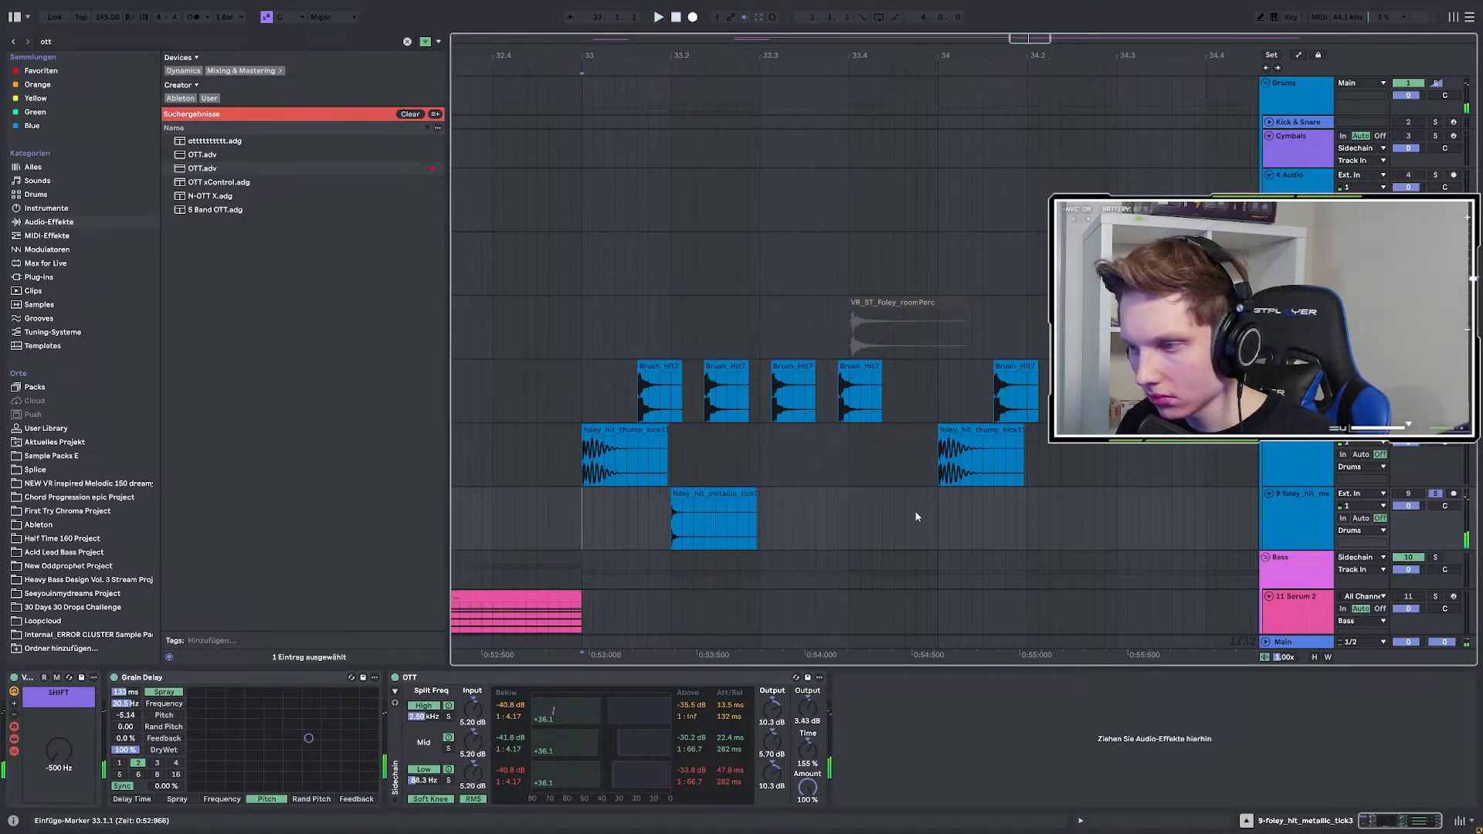
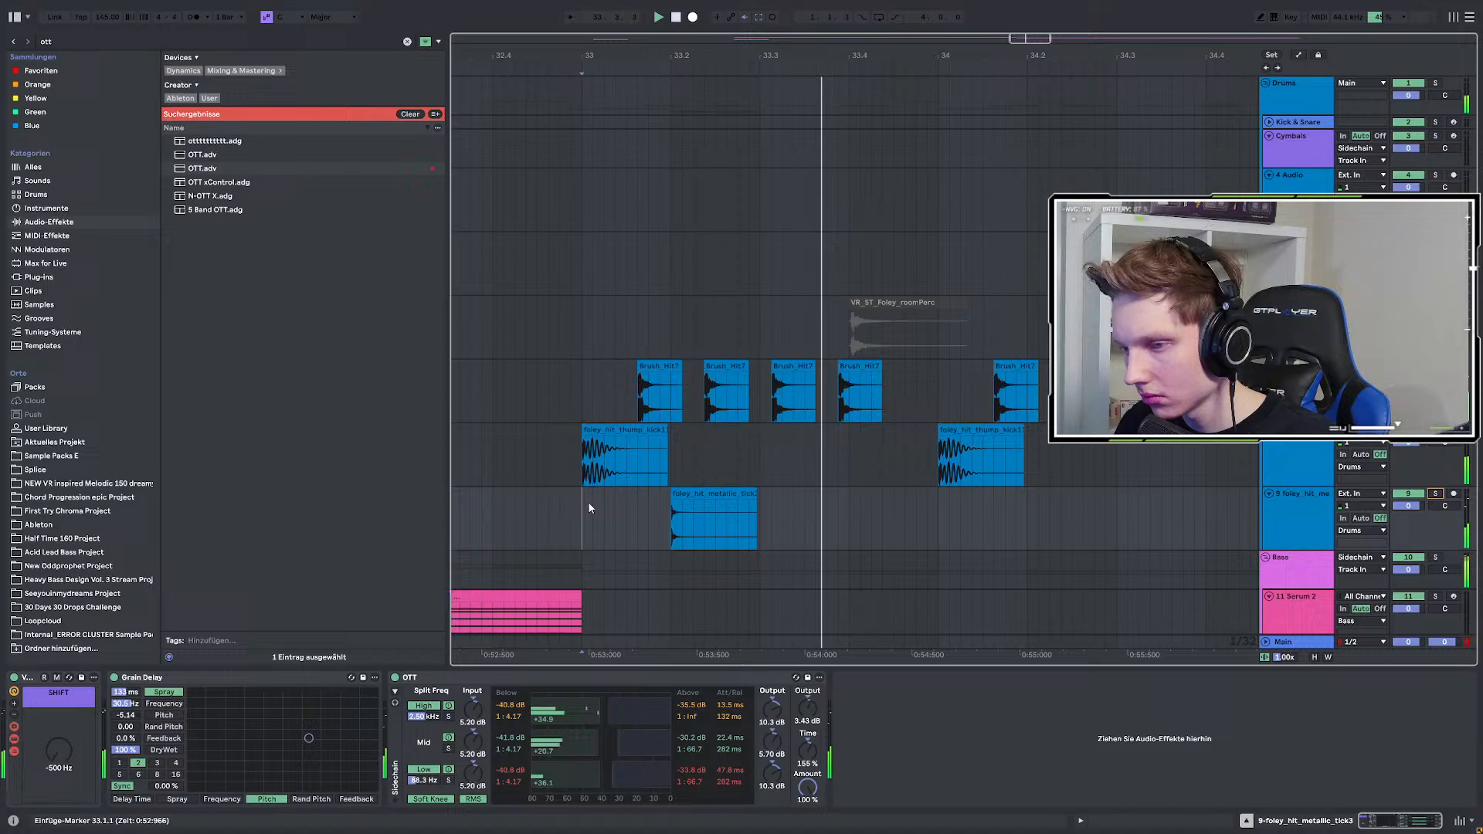
scroll(687, 486, "down", 2)
key("space")
key("space")
scroll(687, 446, "up", 2)
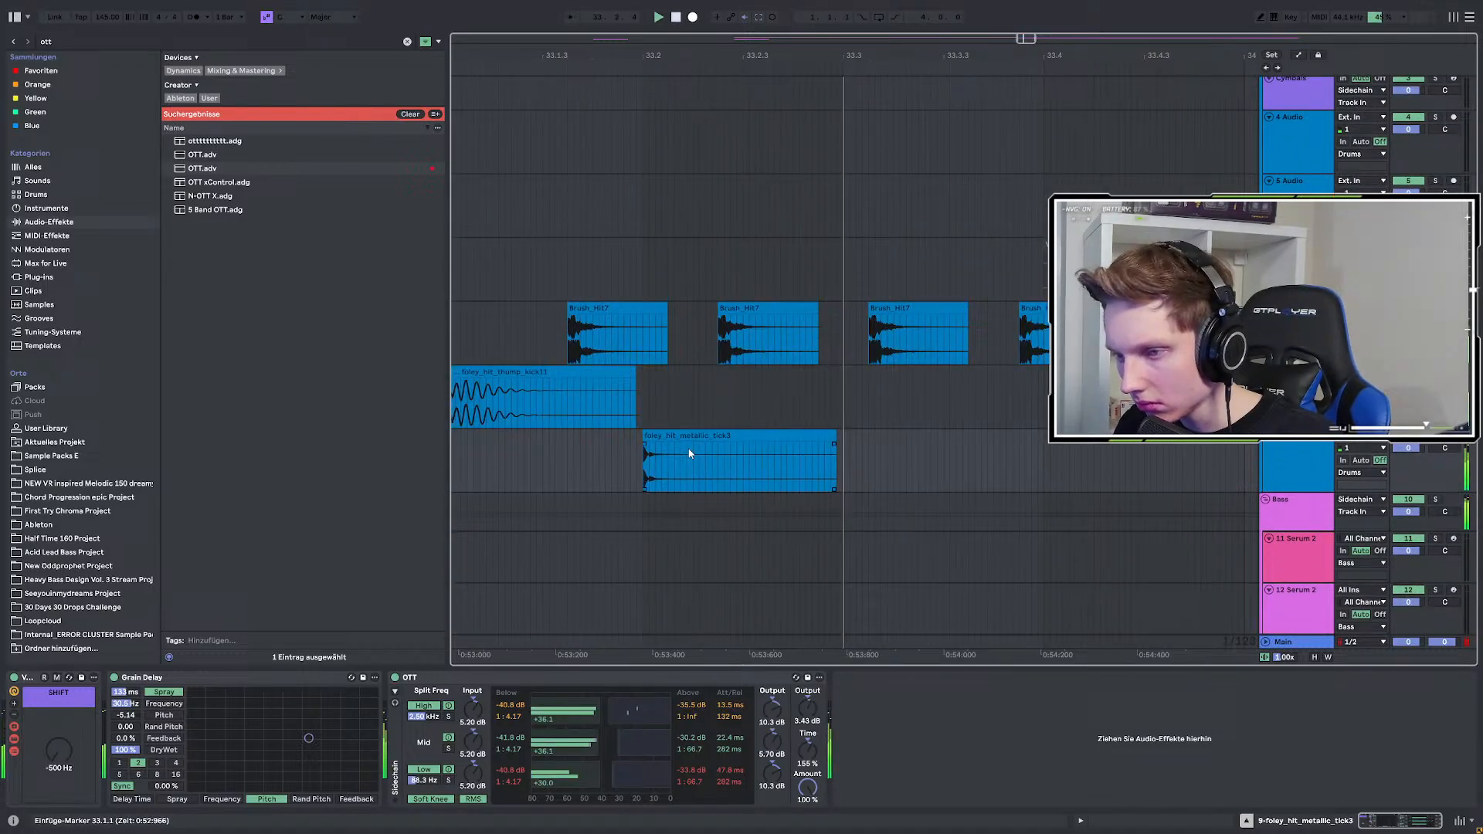
scroll(687, 446, "down", 4)
right_click(690, 439)
left_click(668, 454)
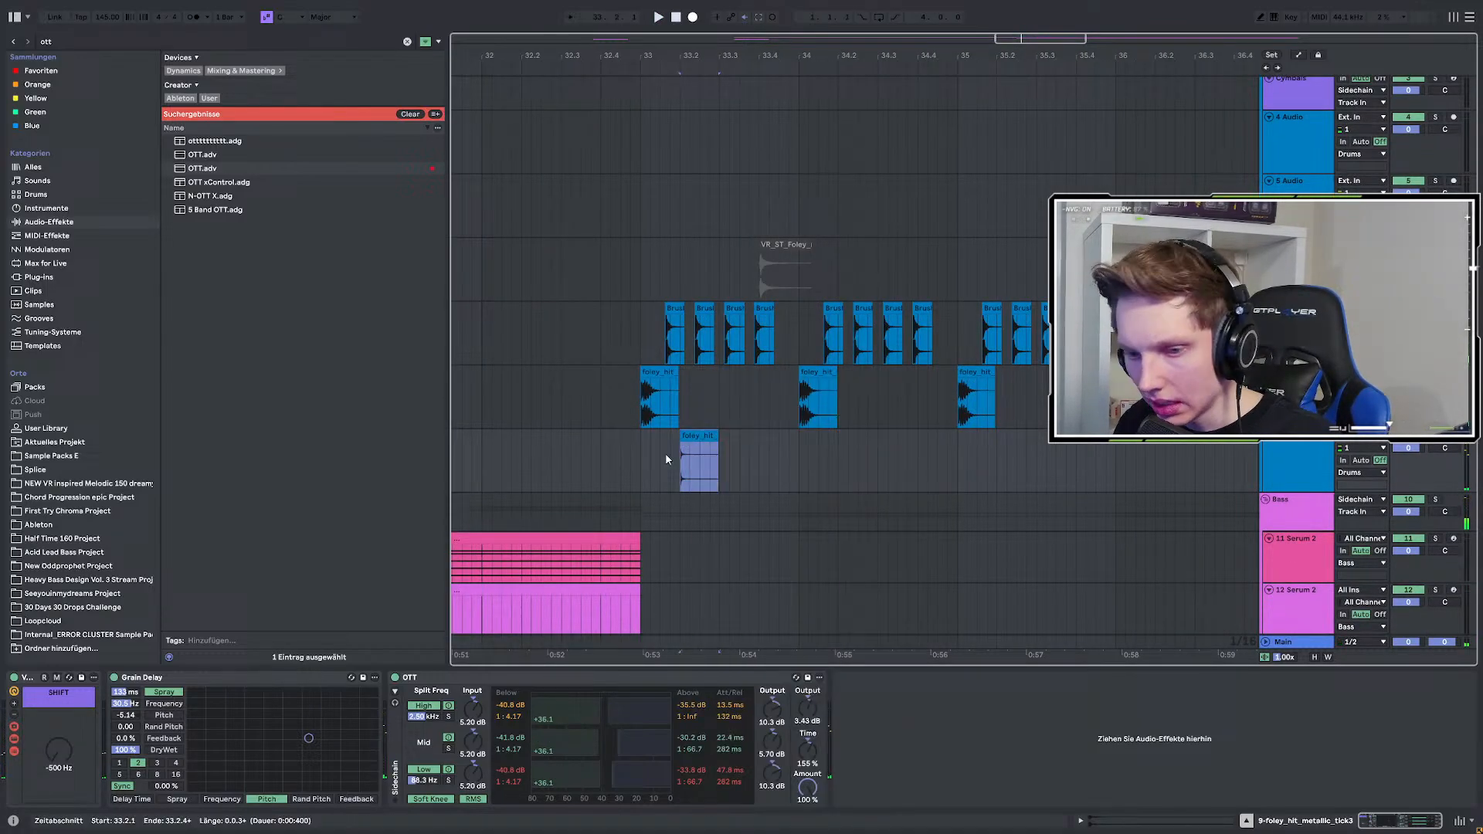
Set OTT's Time to 42% and its overall output to 4.19 dB.
left_click_drag(807, 708, 808, 792)
key("space")
key("space")
key("space")
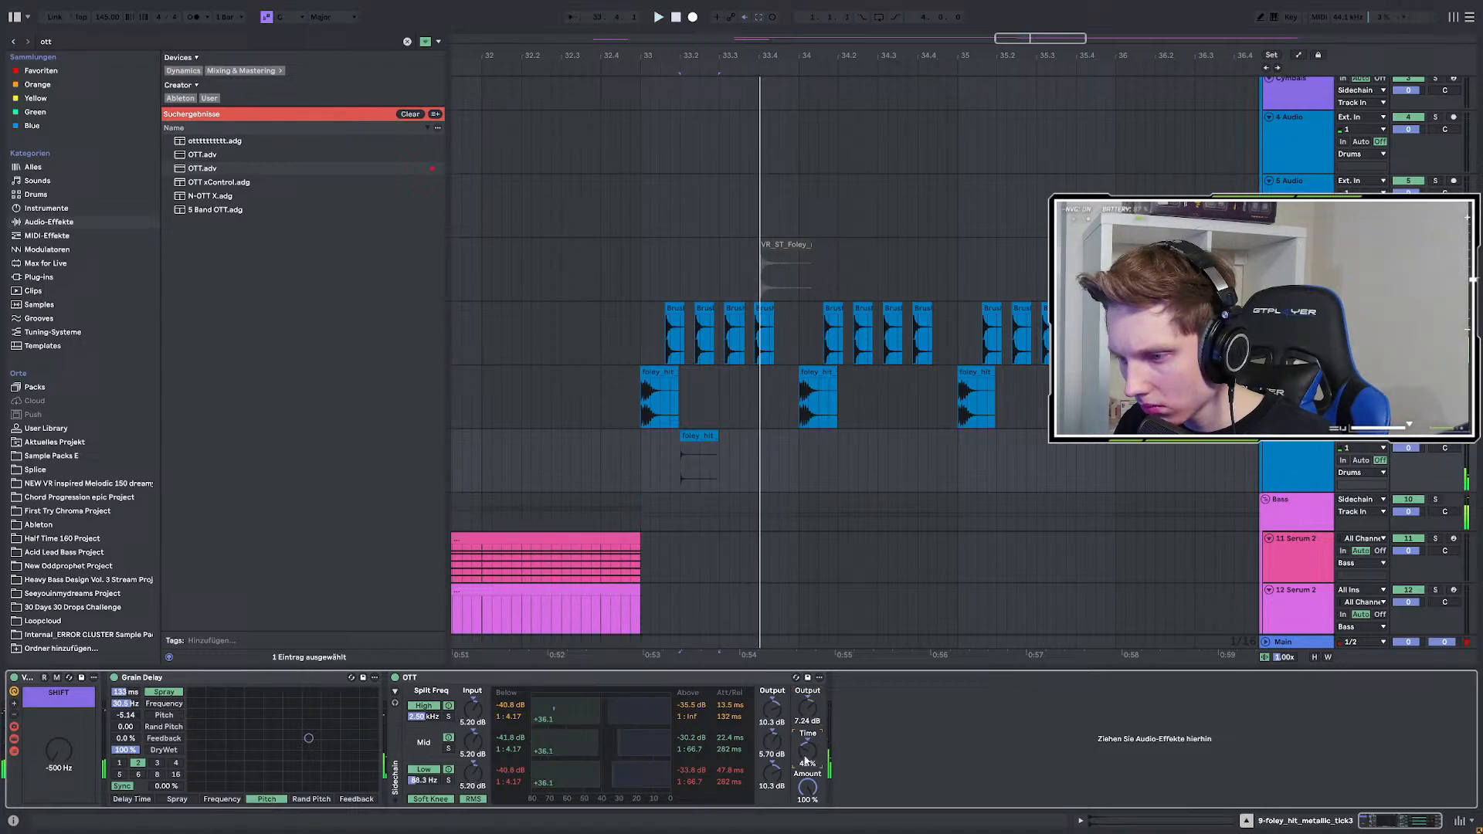
key("space")
left_click_drag(807, 708, 807, 720)
key("space")
Set Grain Delay's Pitch to -12.2 and its Spray to 68.9 ms, replaying the tick.
mouse_move(308, 739)
left_mouse_down()
mouse_move(267, 712)
mouse_move(292, 725)
mouse_move(282, 752)
left_mouse_up()
key("space")
key("space")
key("space")
key("space")
key("space")
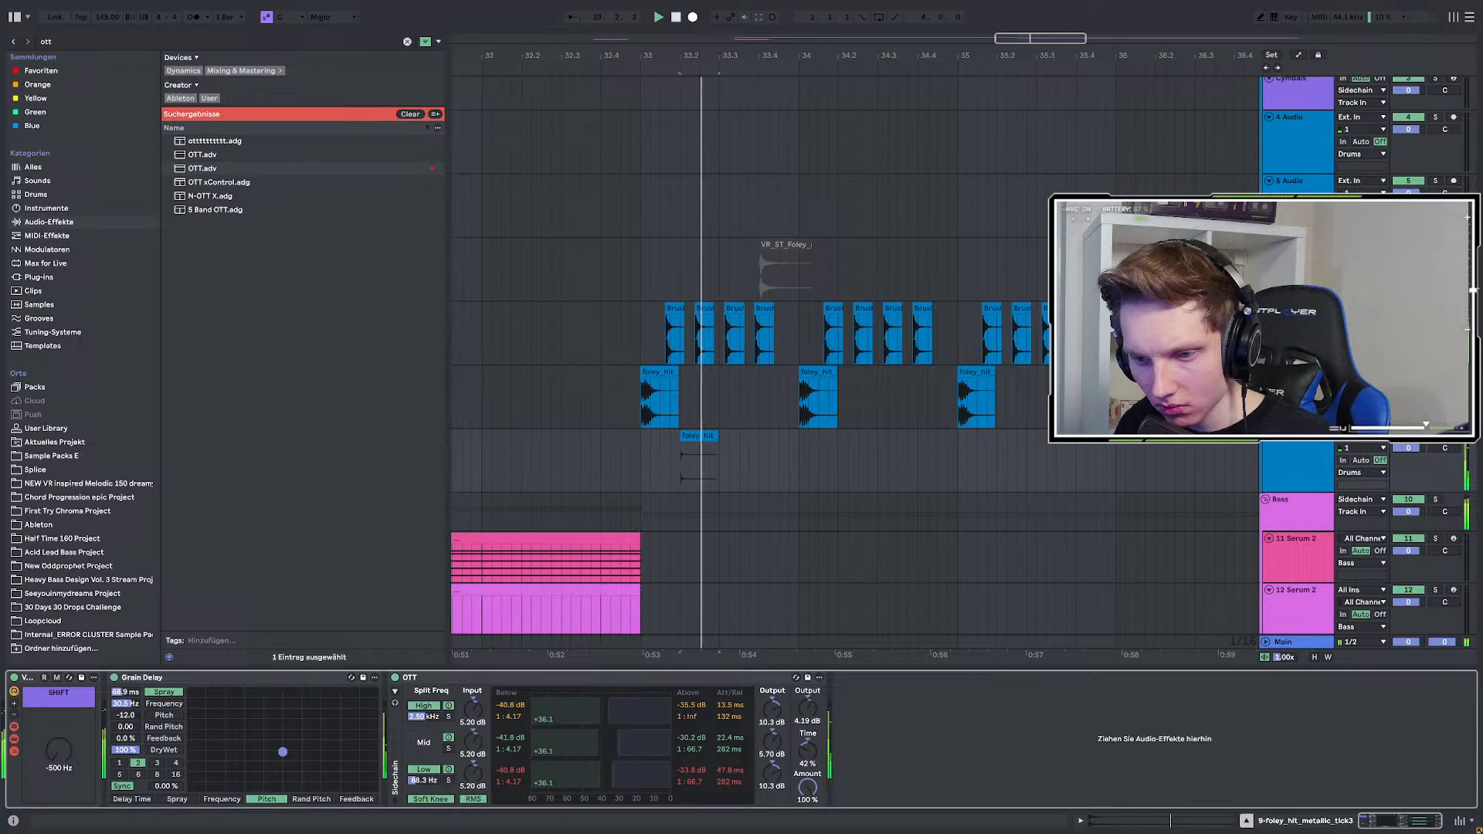
key("space")
key("space")
key("space")
key("space")
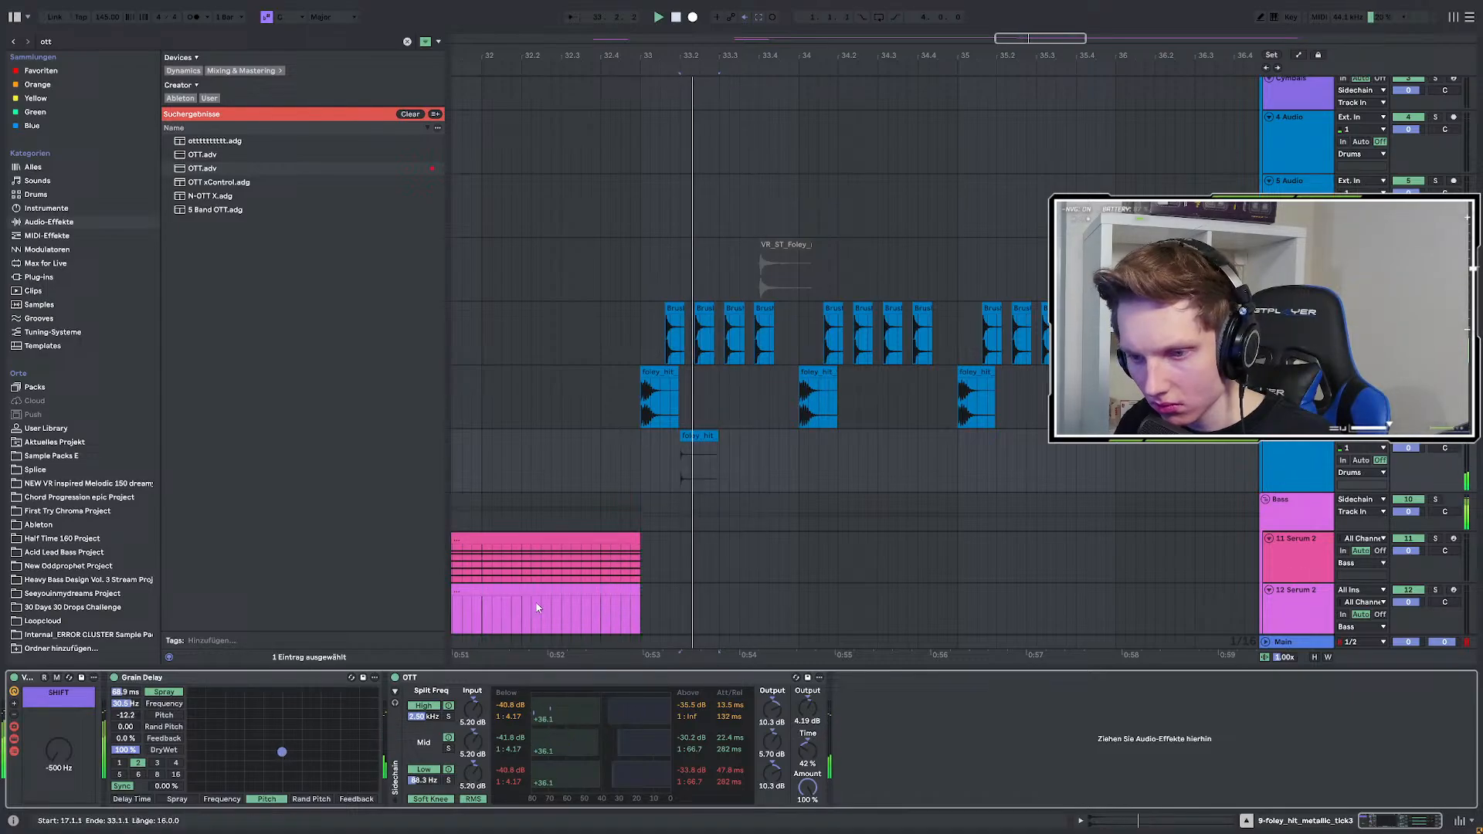
key("space")
key("space")
Set Grain Delay's Pitch to -21.9 and its Spray to 500 ms, replaying the tick.
mouse_move(282, 755)
left_mouse_down()
mouse_move(257, 739)
mouse_move(308, 764)
mouse_move(278, 739)
mouse_move(215, 731)
mouse_move(246, 695)
left_mouse_up()
key("space")
key("space")
key("space")
key("space")
key("space")
key("space")
key("space")
key("space")
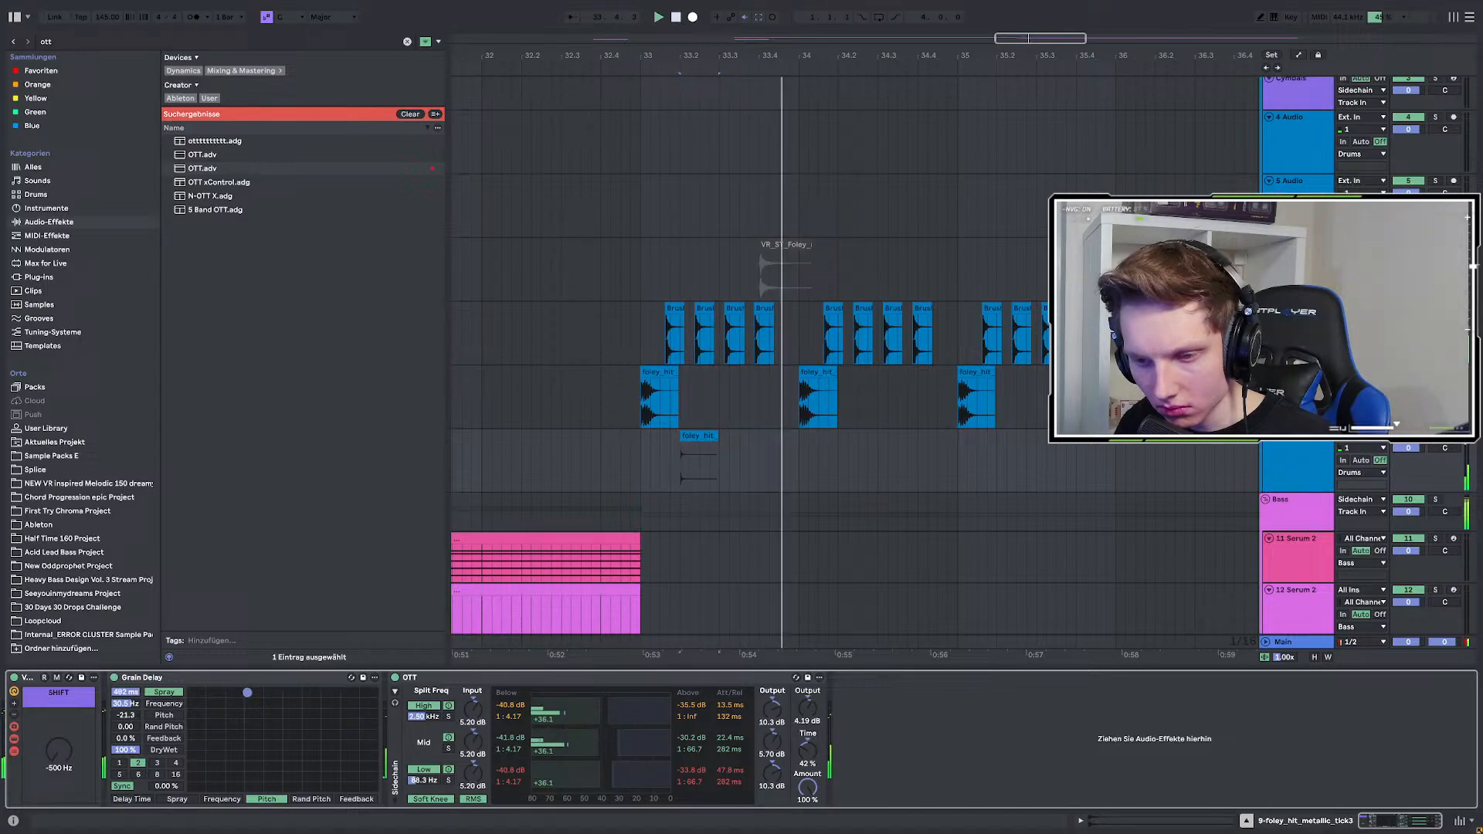
key("space")
key("space")
key("space")
key("space")
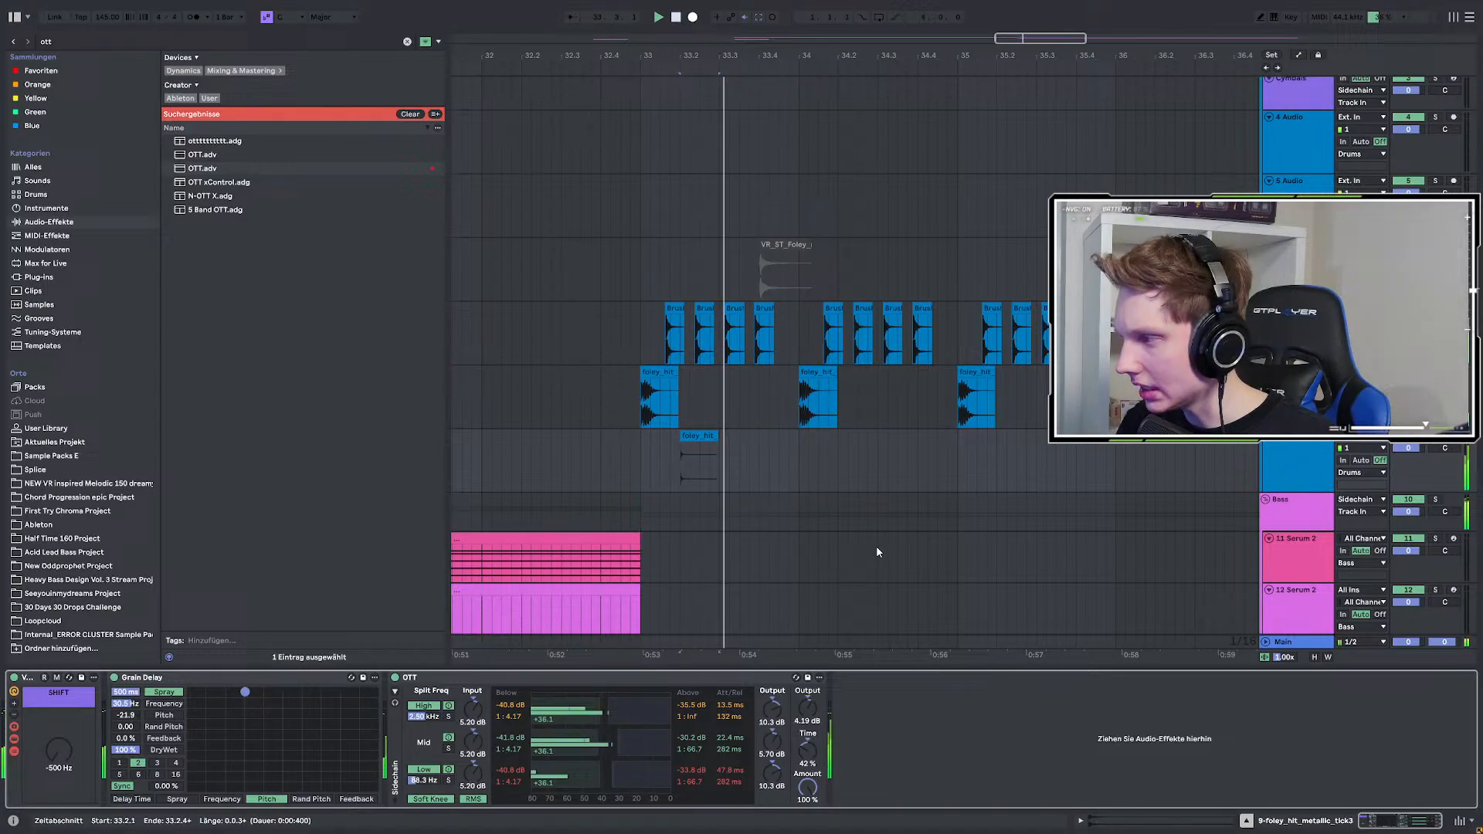
Replay the section from 33.2 repeatedly to check how the processed metallic tick sounds.
key("space")
key("space")
key("space")
key("space")
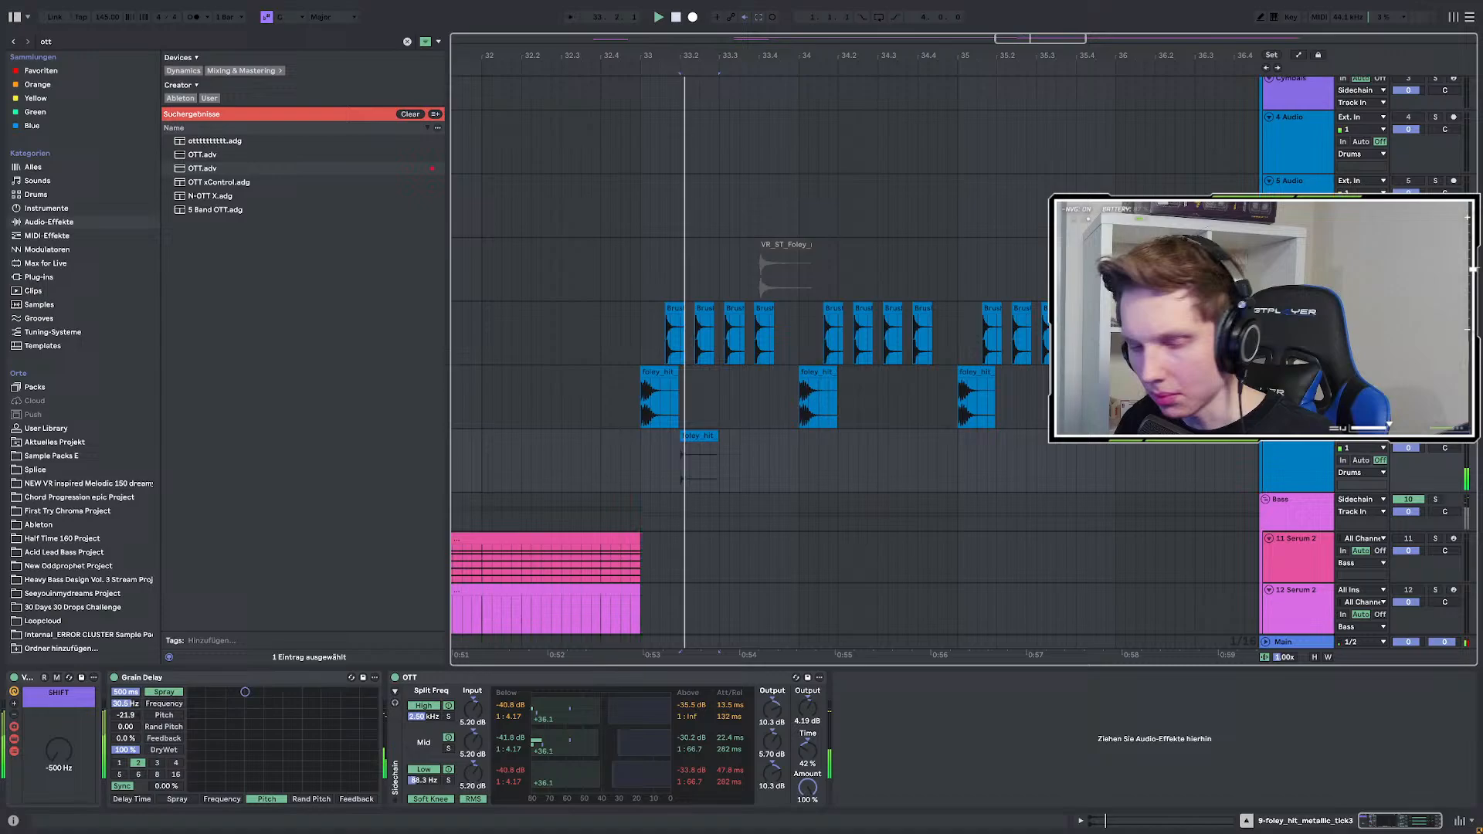
key("space")
key("space")
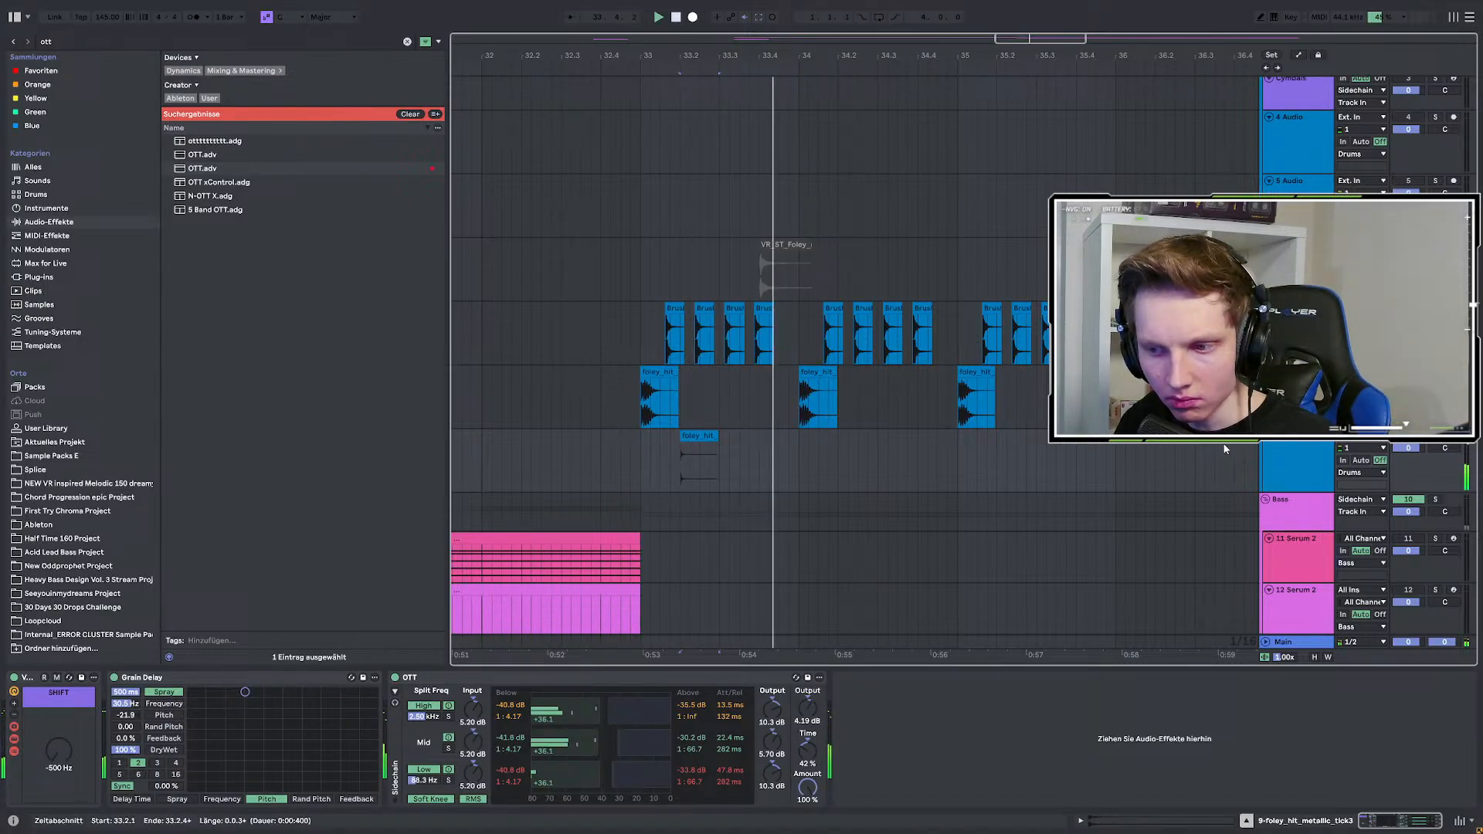
key("space")
key("space")
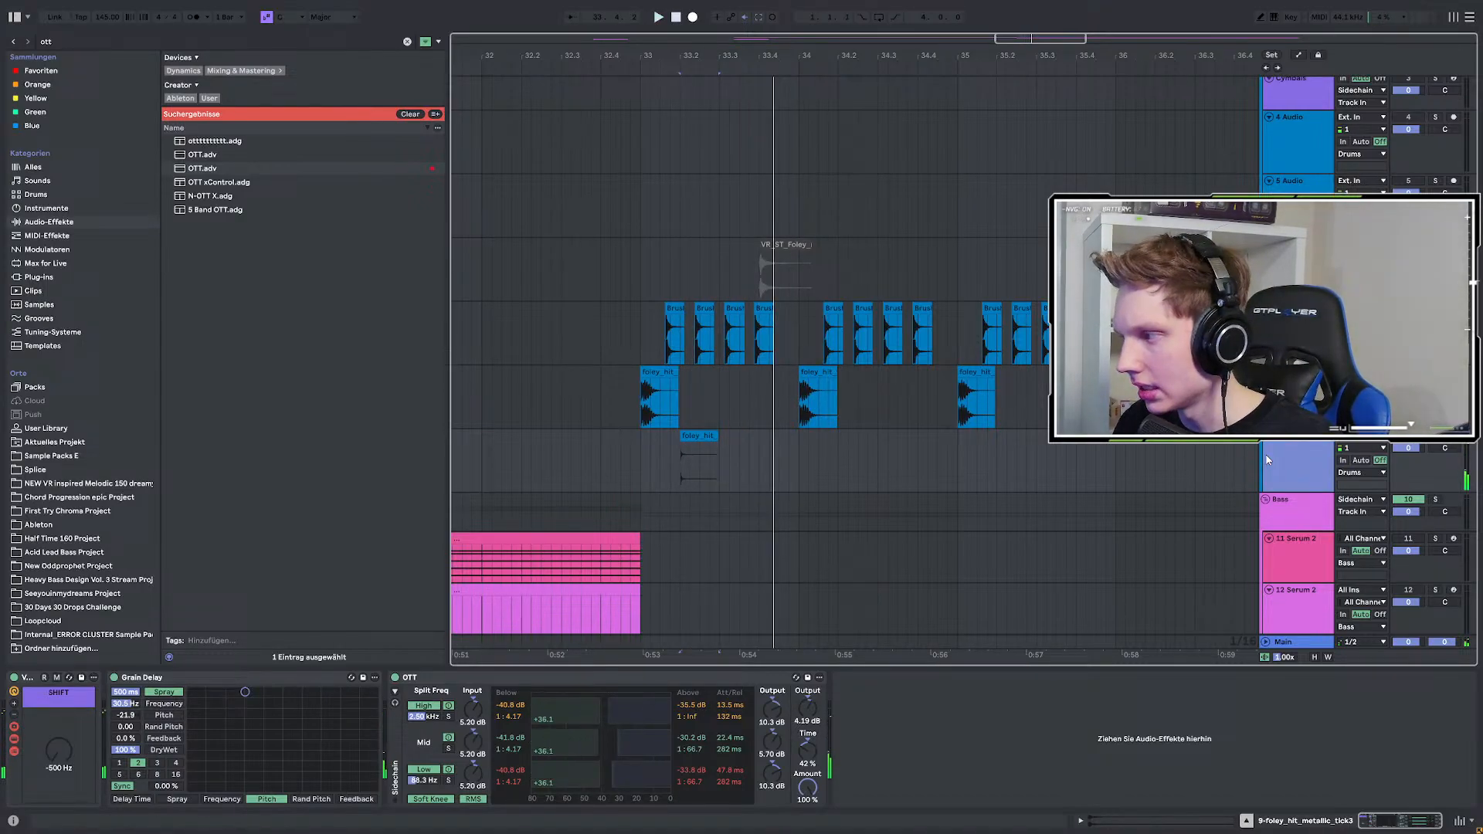
Replay the processed metallic tick once more and bounce its clip to a new track.
key("space")
key("space")
key("space")
key("space")
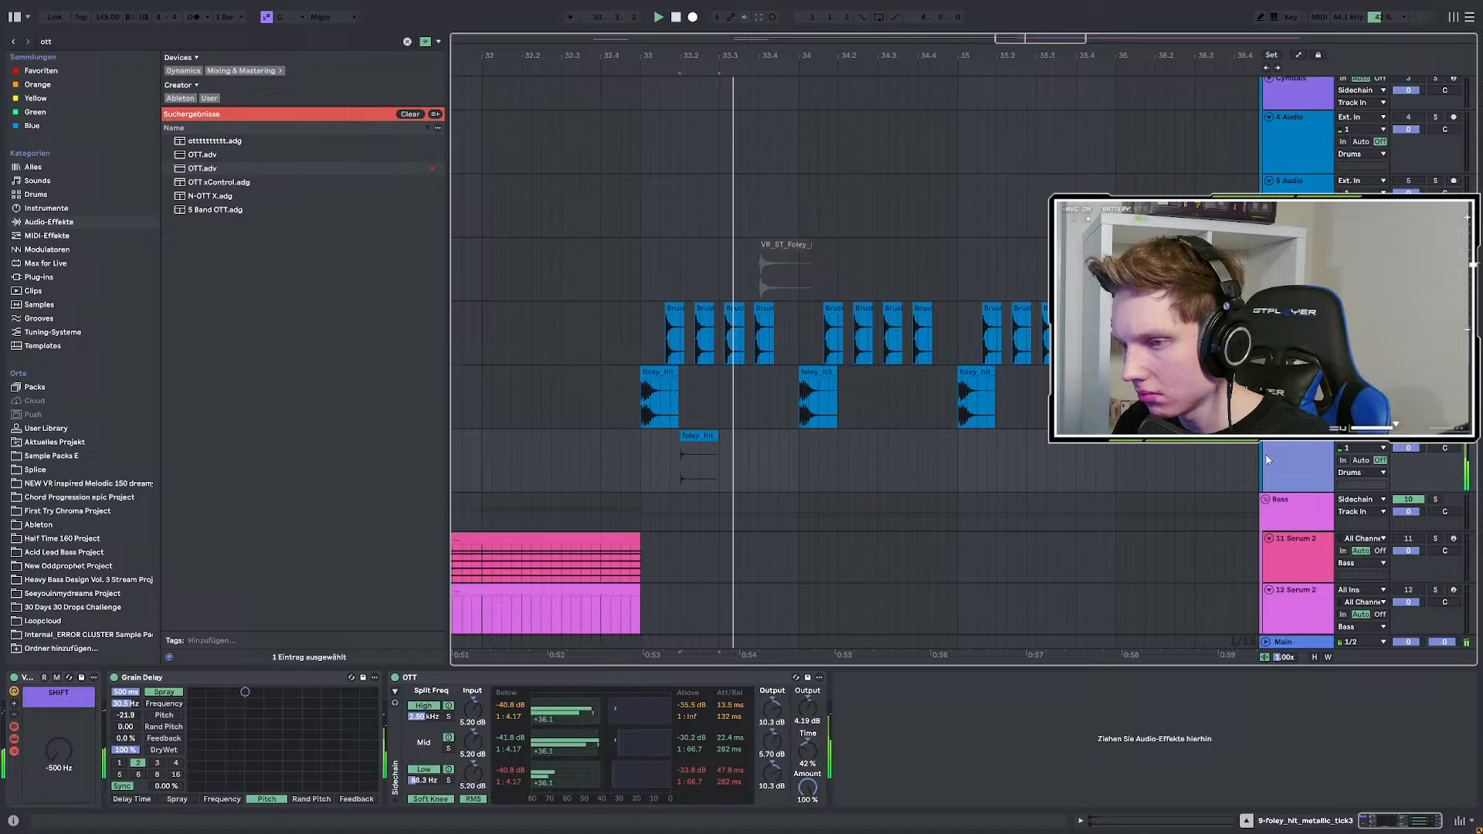
left_click(699, 464)
right_click(699, 464)
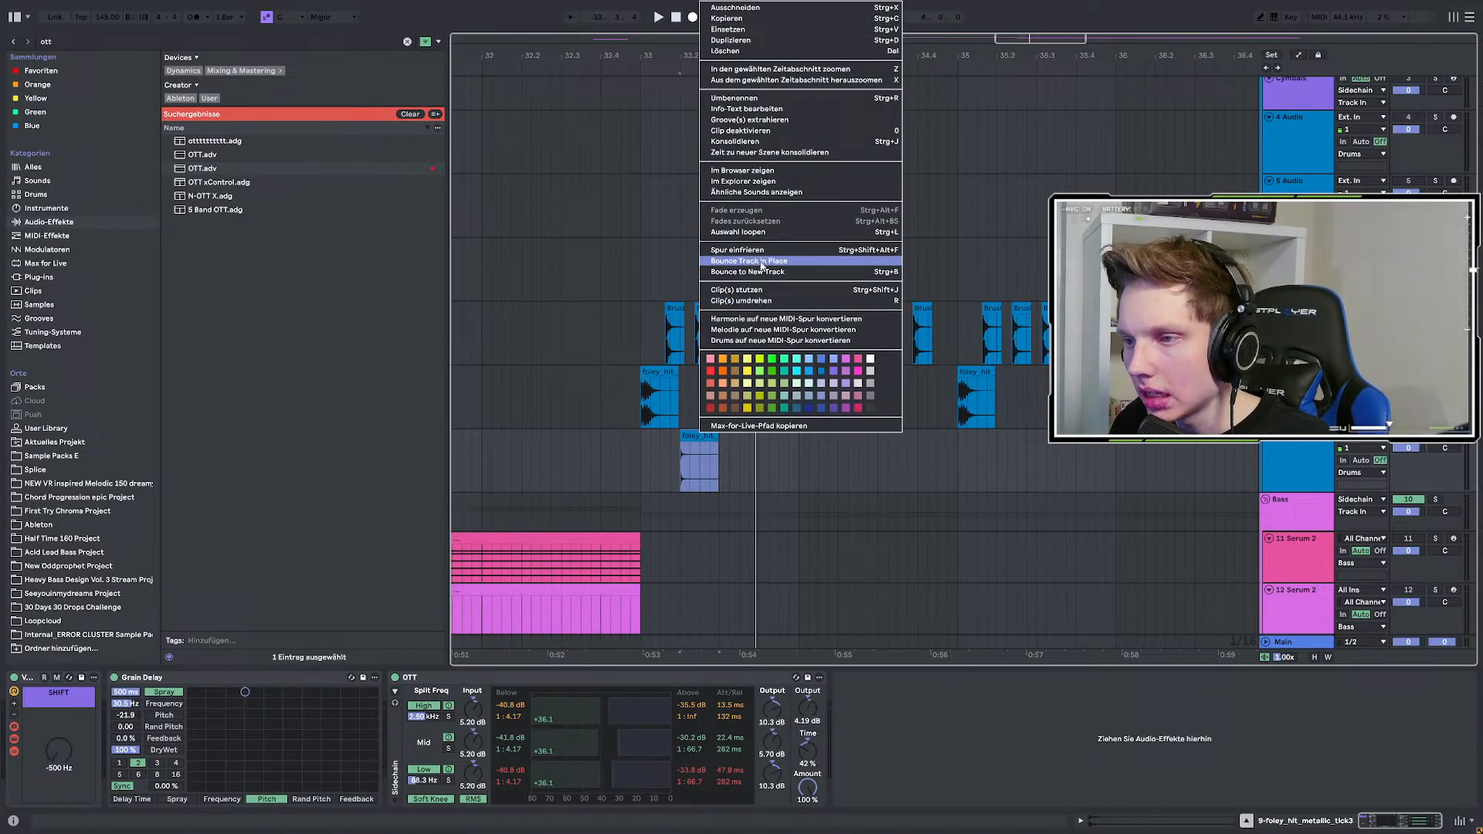
left_click(784, 272)
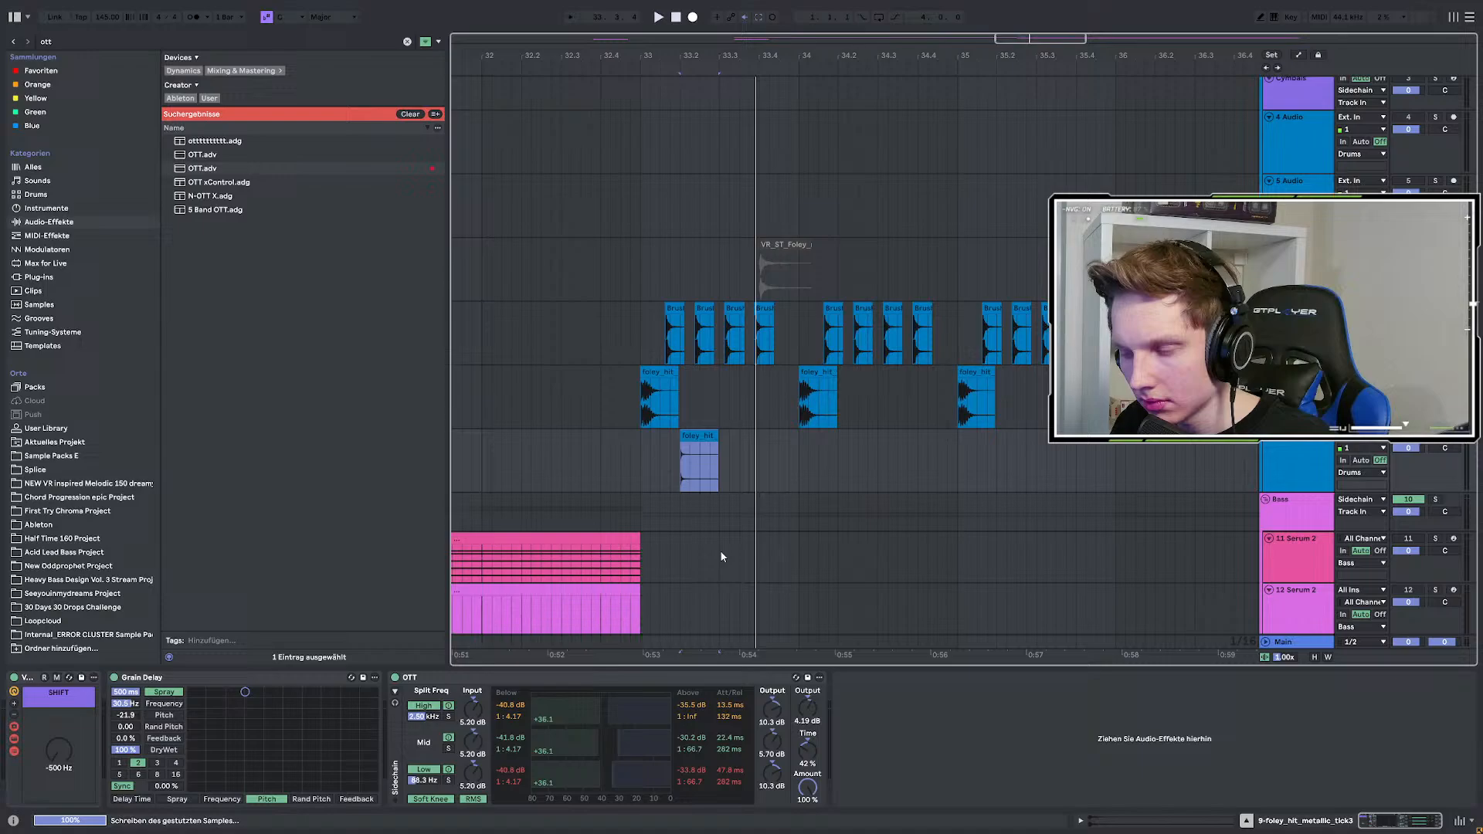
Extend the end of the bounced metallic tick clip to about 33.3.4 to include its tail.
scroll(692, 545, "up", 4)
left_click(675, 532)
left_click_drag(754, 500, 921, 493)
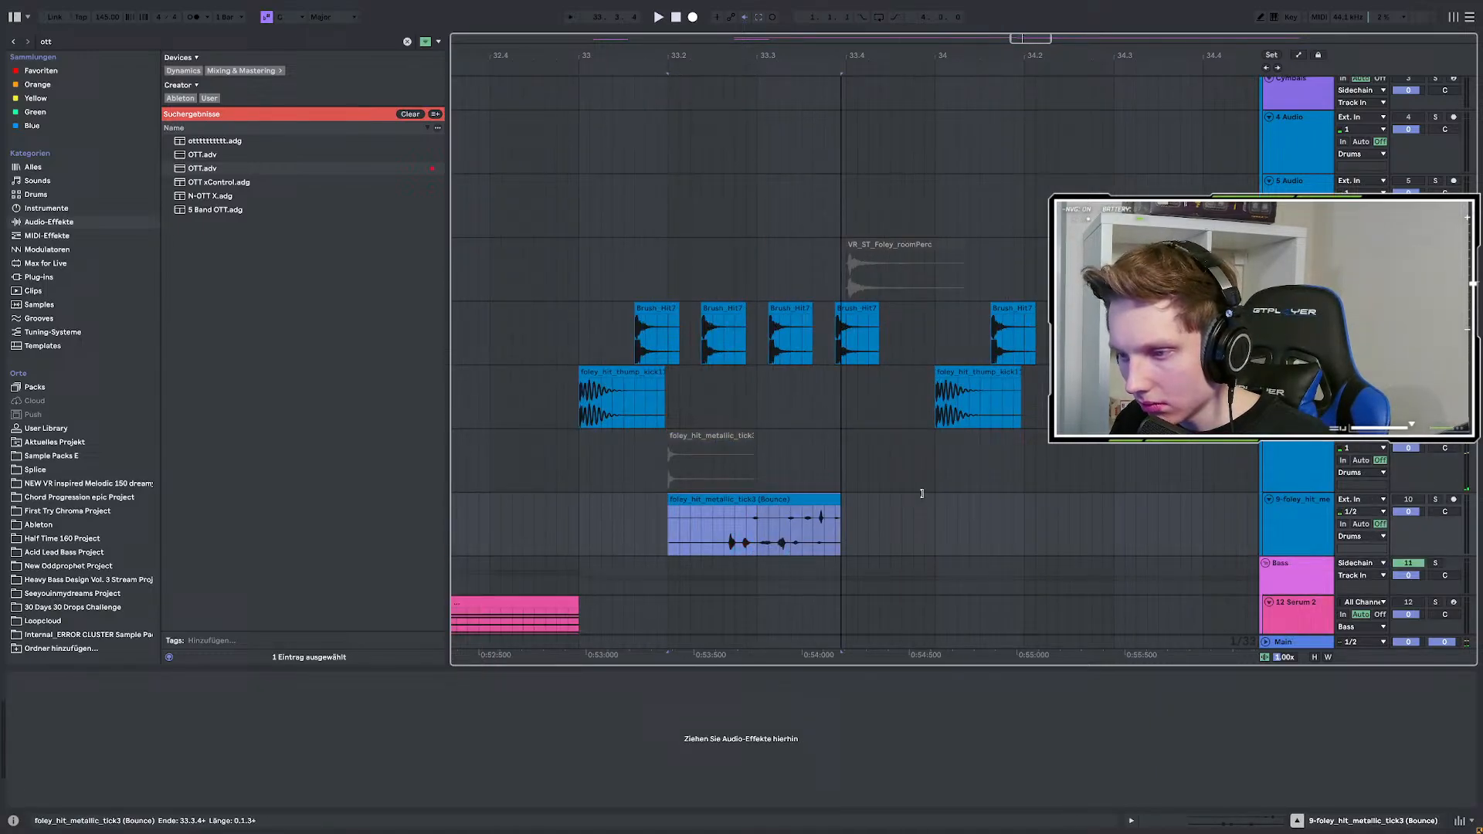
scroll(744, 529, "down", 3)
scroll(738, 529, "up", 3)
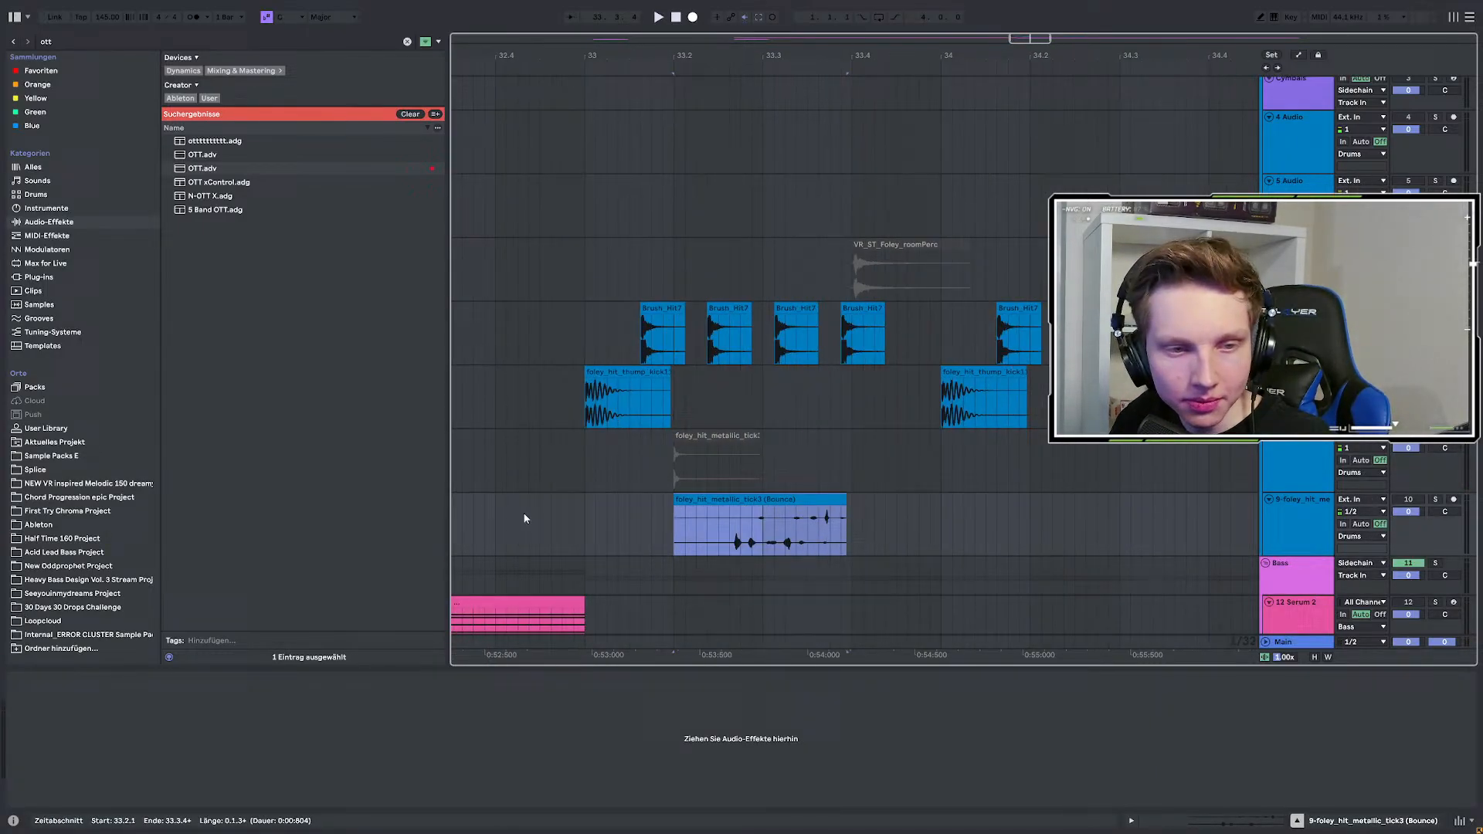
Shift the bounced metallic tick clip earlier and trim its silent start to 33.2.
left_click(646, 511)
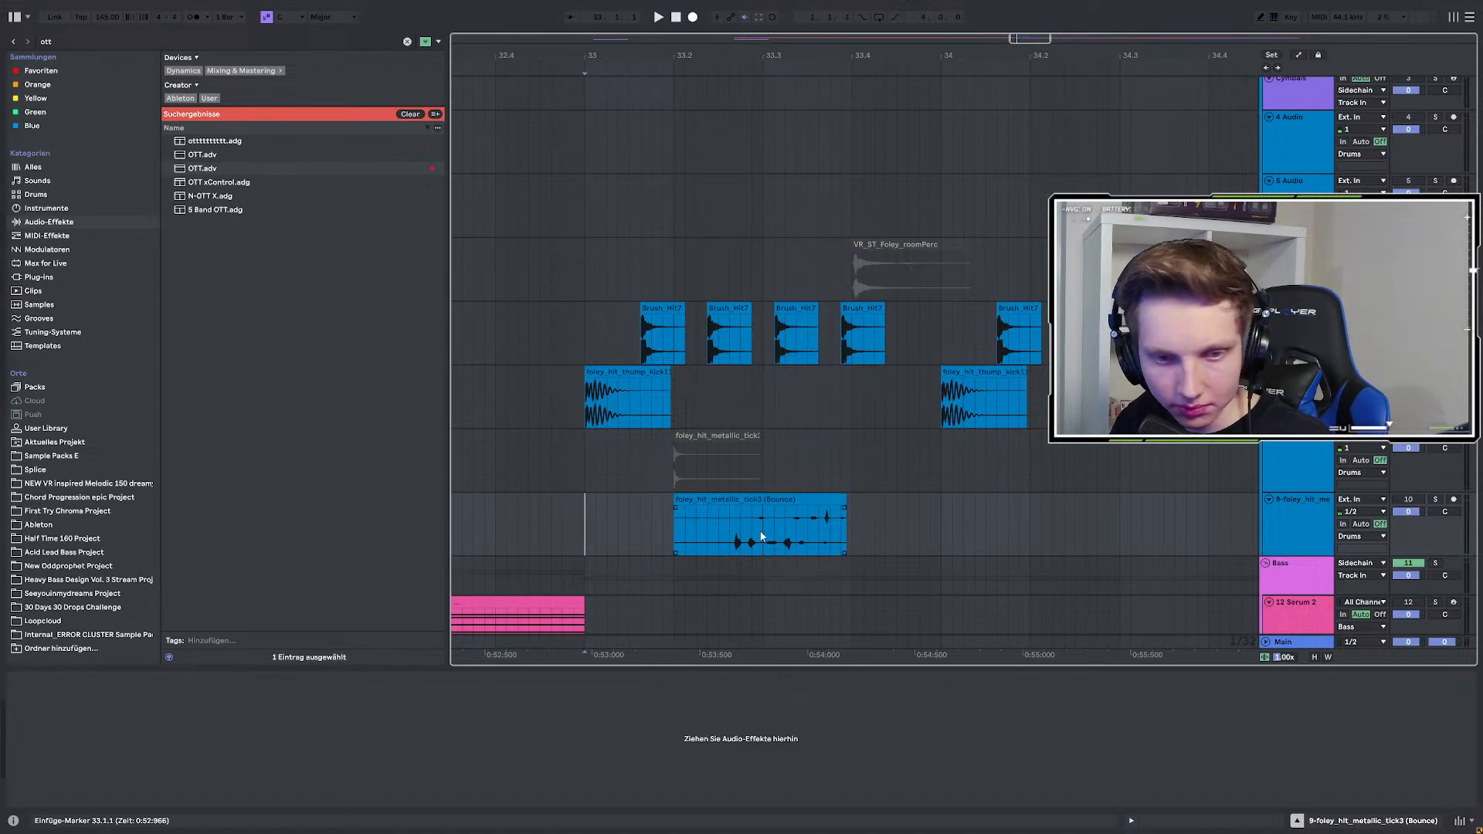
left_click_drag(725, 502, 669, 499)
left_click(604, 515)
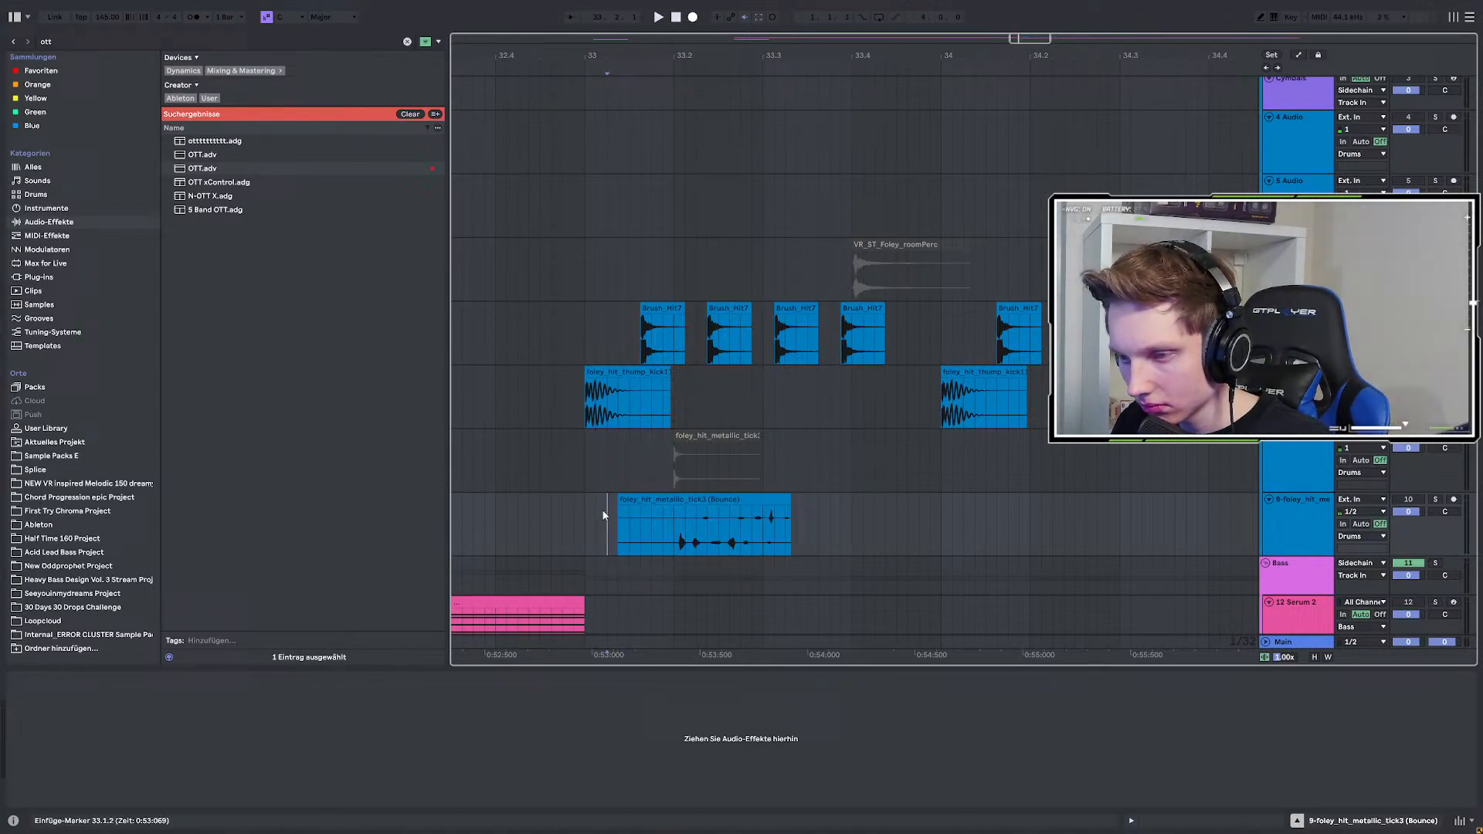
left_click(618, 505)
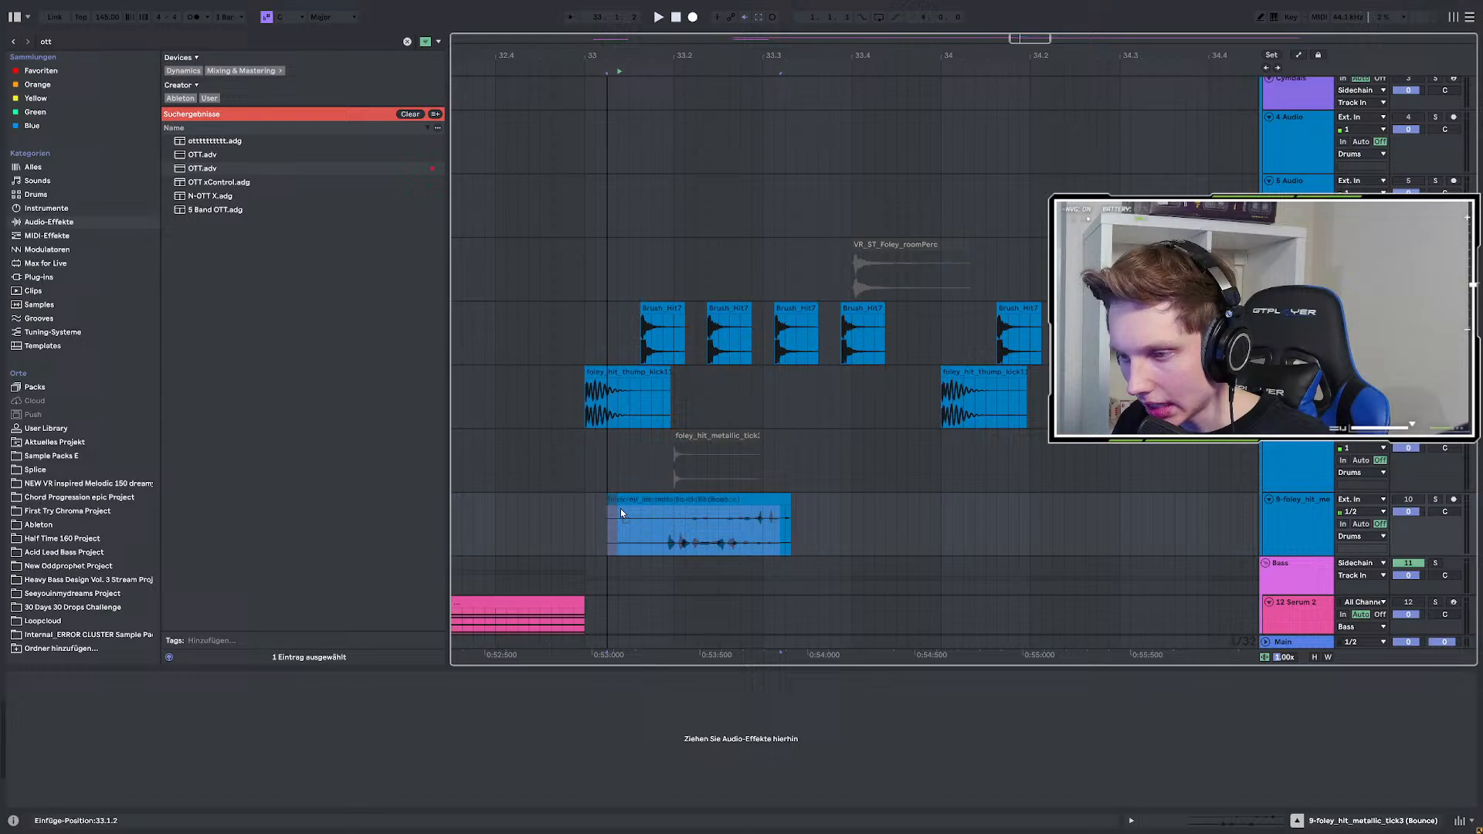
left_click_drag(618, 516, 673, 515)
Clear the track soloing so the full mix plays, and replay the bounced tick from 32.4.4.
left_click(577, 498)
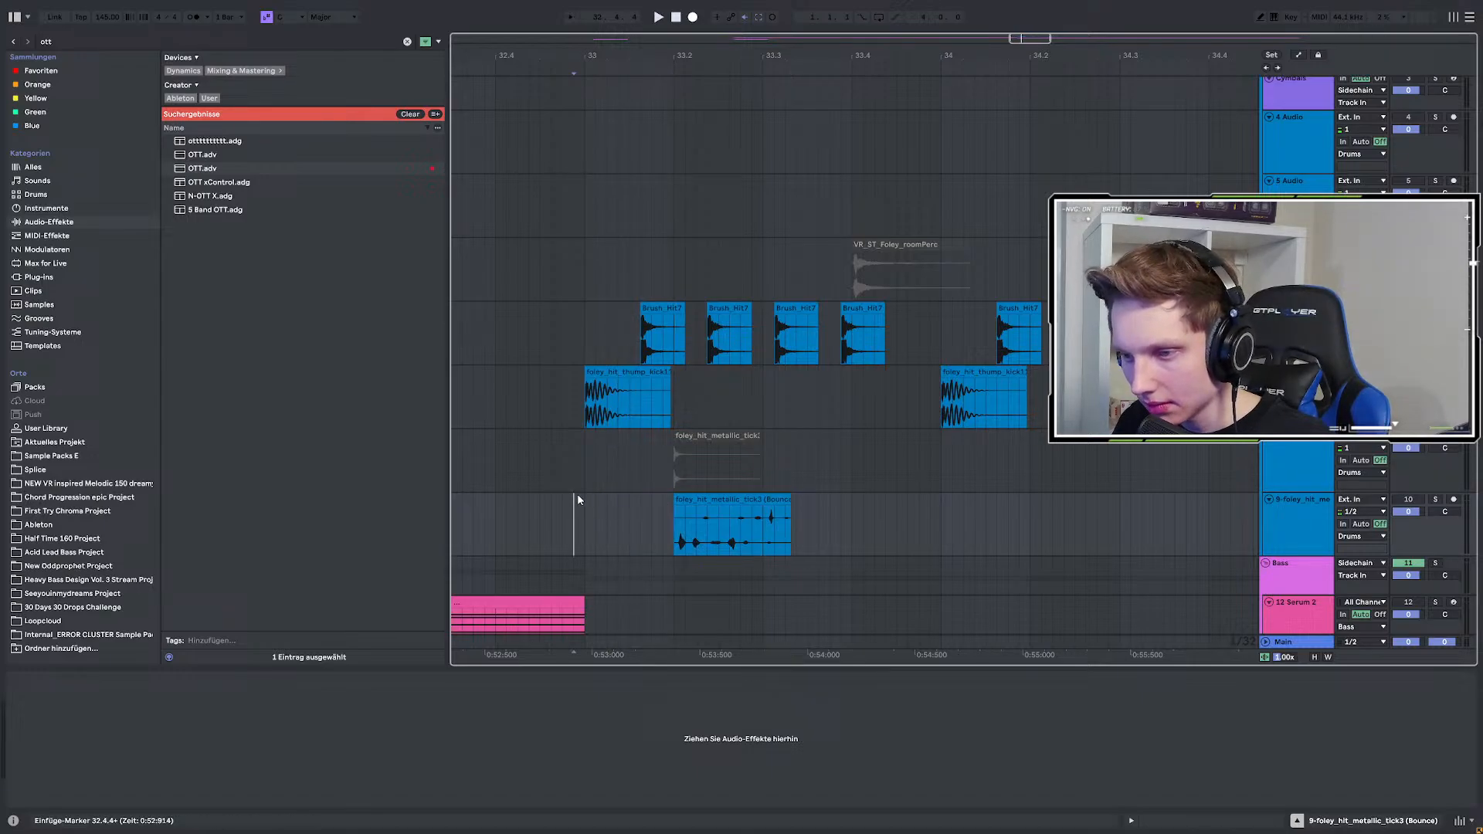
key("space")
scroll(624, 509, "down", 5)
key("space")
left_click(1436, 500)
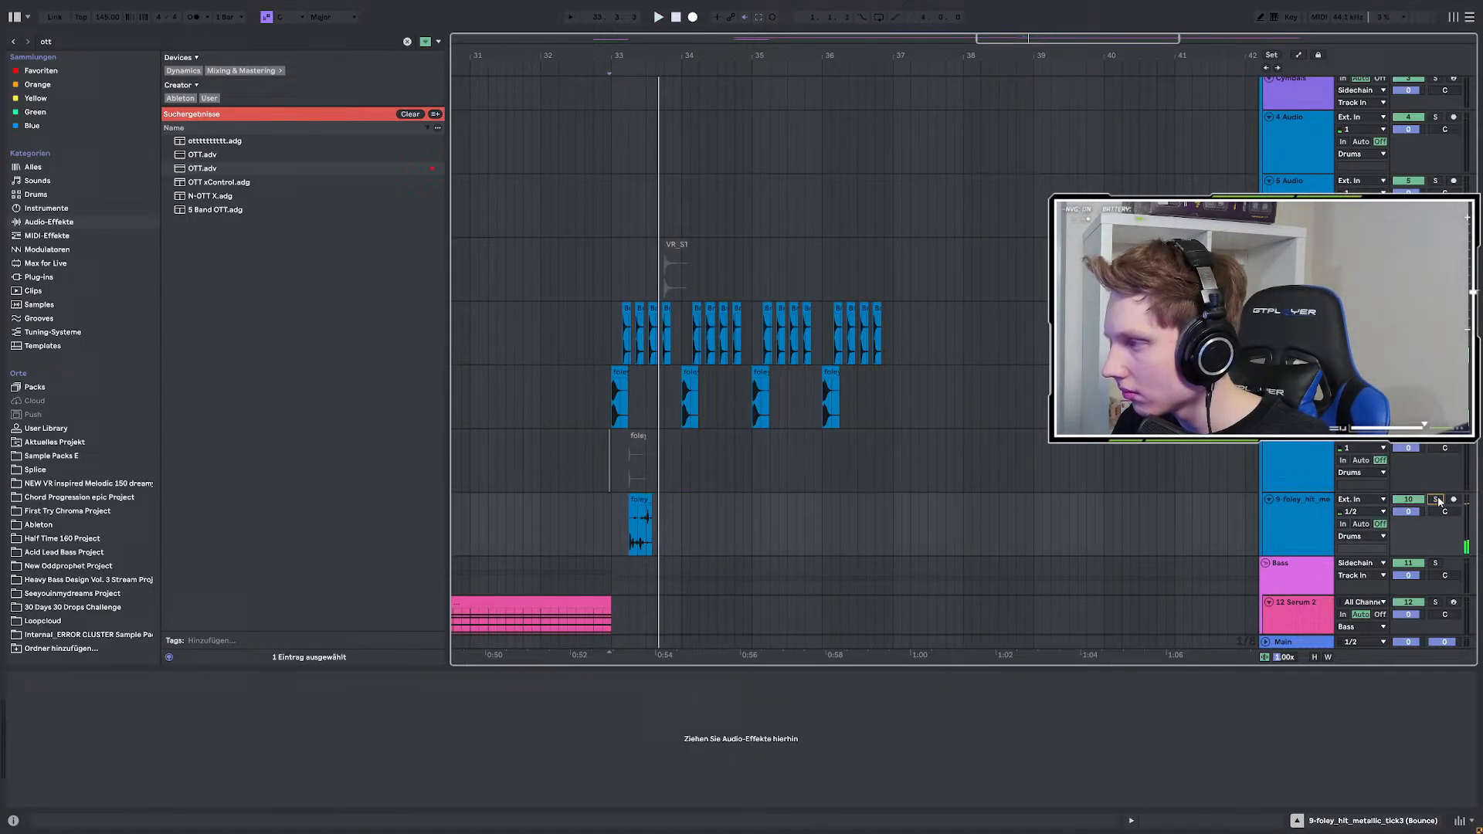
left_click(1436, 499)
key("space")
scroll(619, 526, "up", 3)
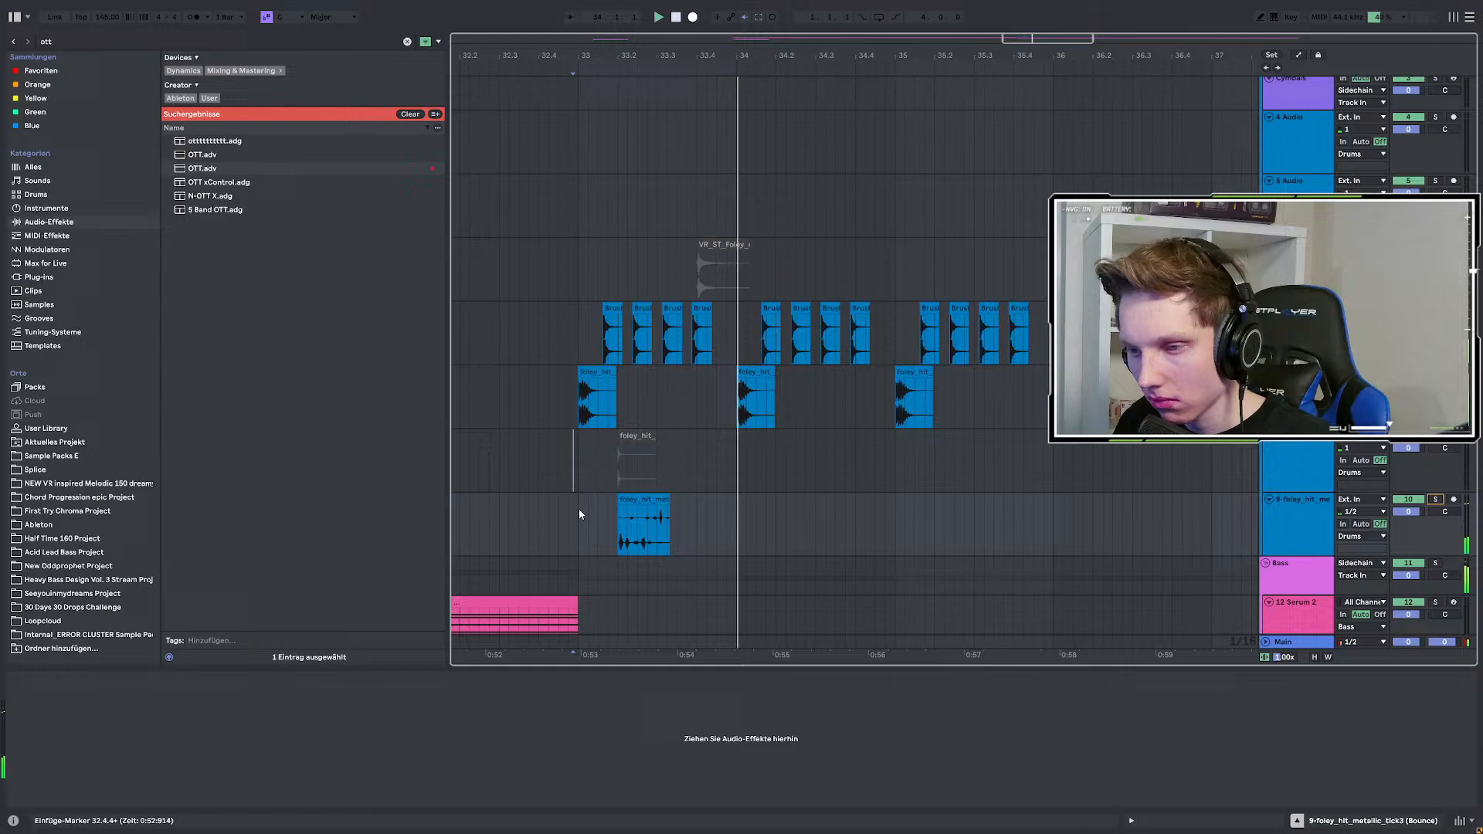
key("space")
key("space")
Move the bounced tick clip earlier so it ends at bar 33, and play the lead-in.
scroll(679, 520, "left", 4)
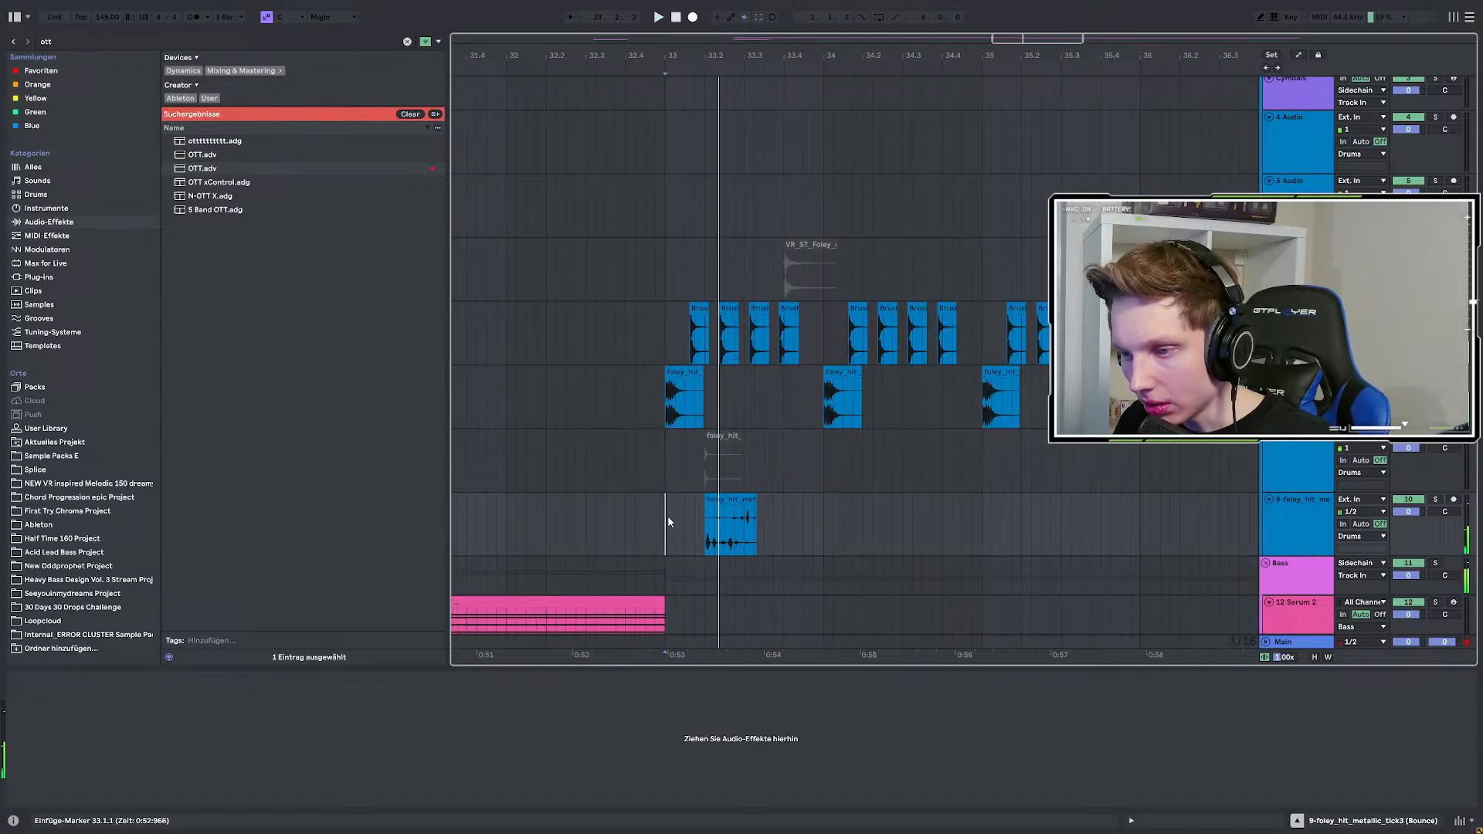
left_click_drag(732, 500, 647, 518)
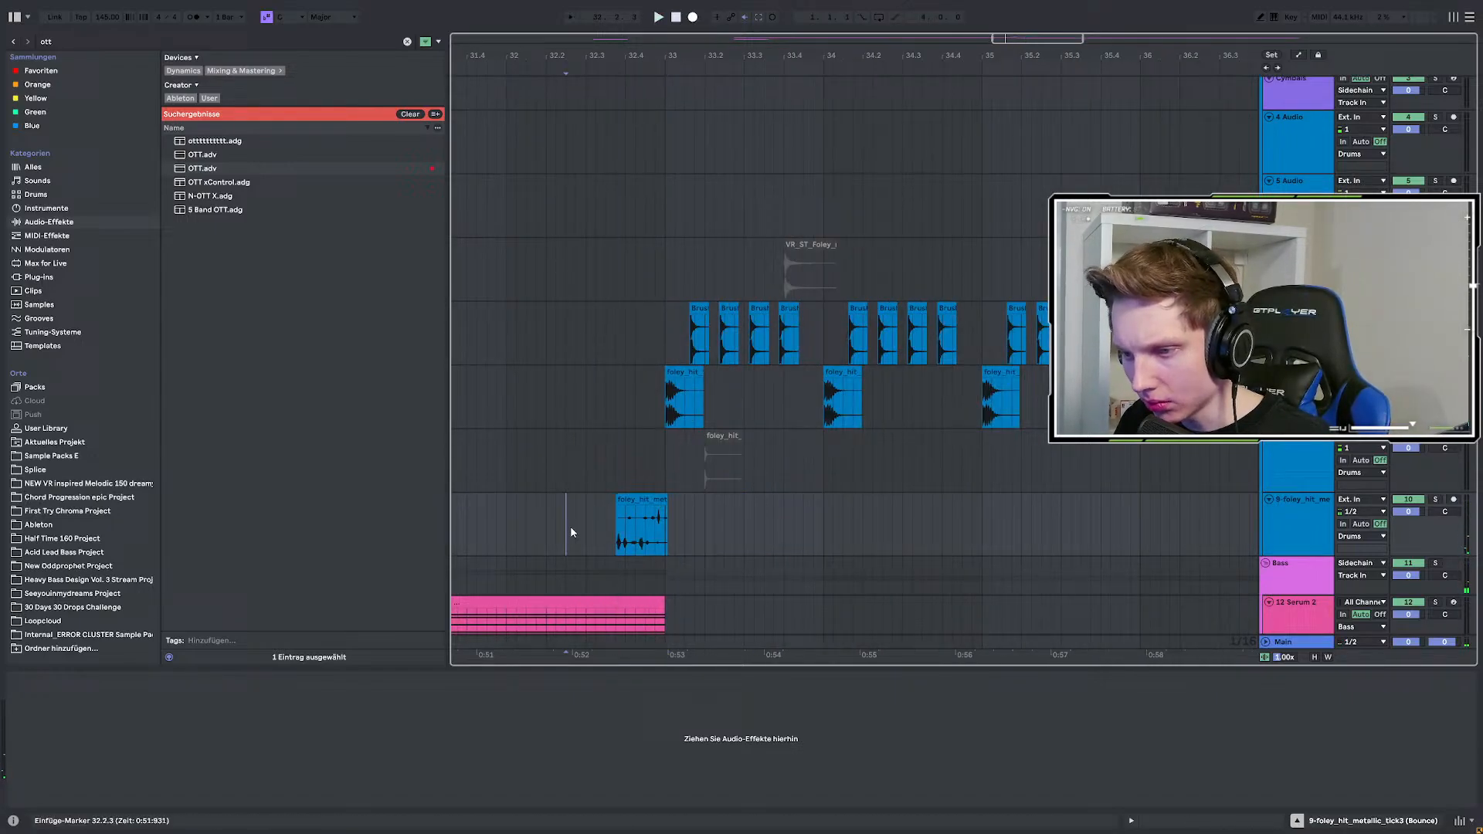
left_click(570, 526)
key("space")
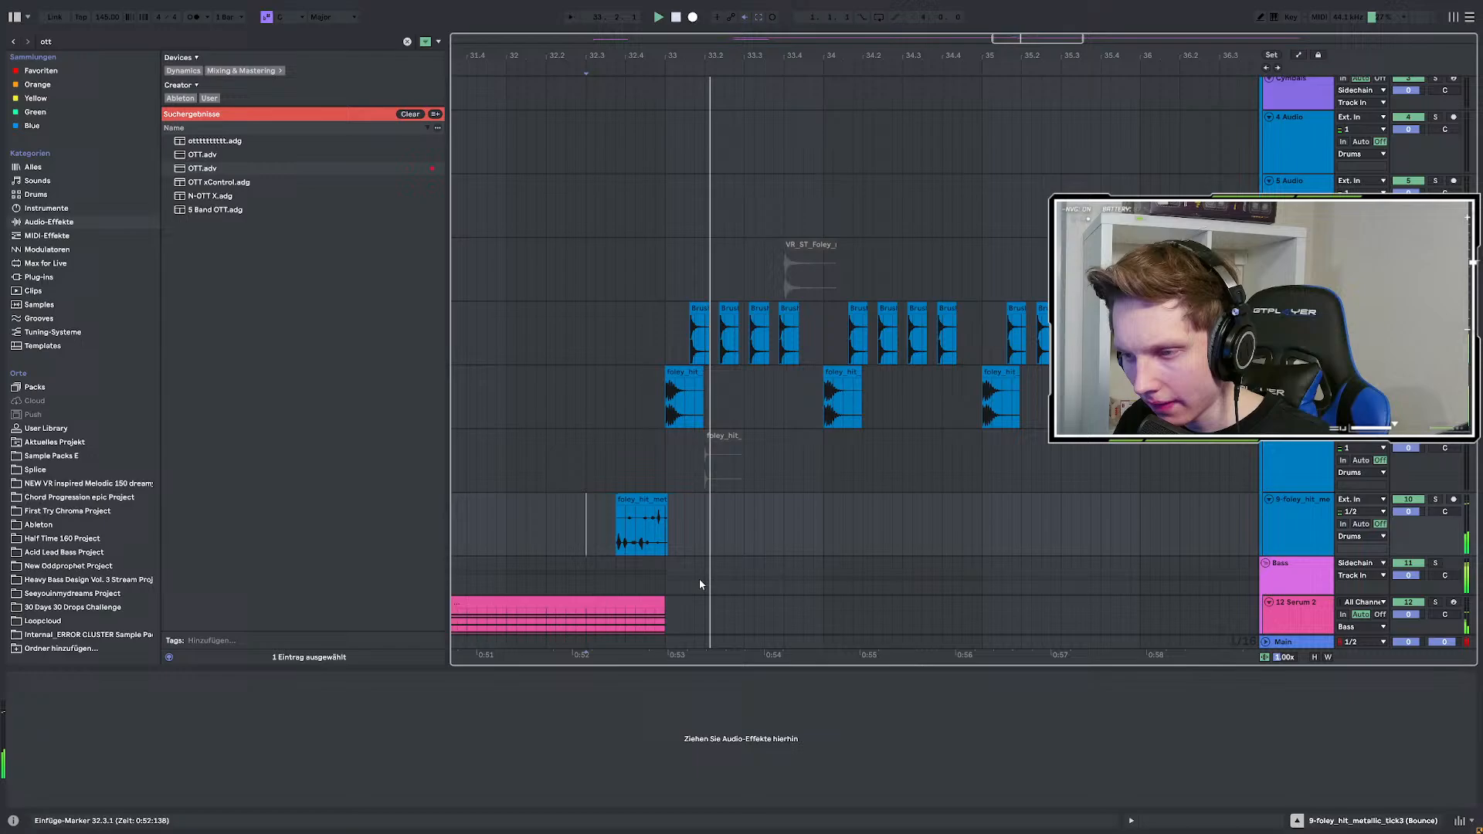
Listen through the groove from bar 33 to 37 and review the drum clips against the bass tracks.
scroll(733, 575, "left", 1)
scroll(761, 571, "down", 3)
scroll(794, 539, "down", 3)
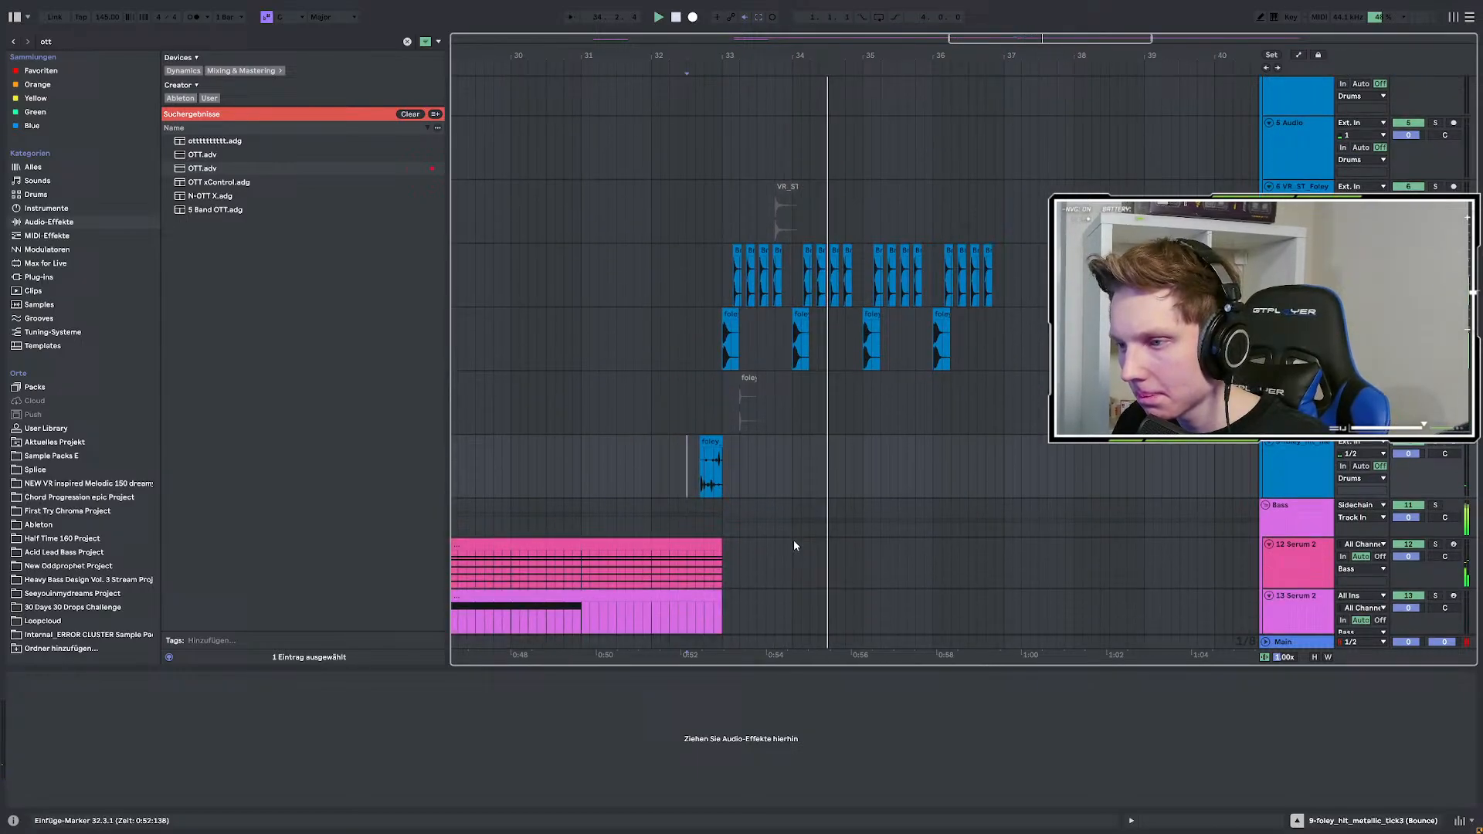
scroll(801, 313, "up", 2)
scroll(623, 300, "down", 2)
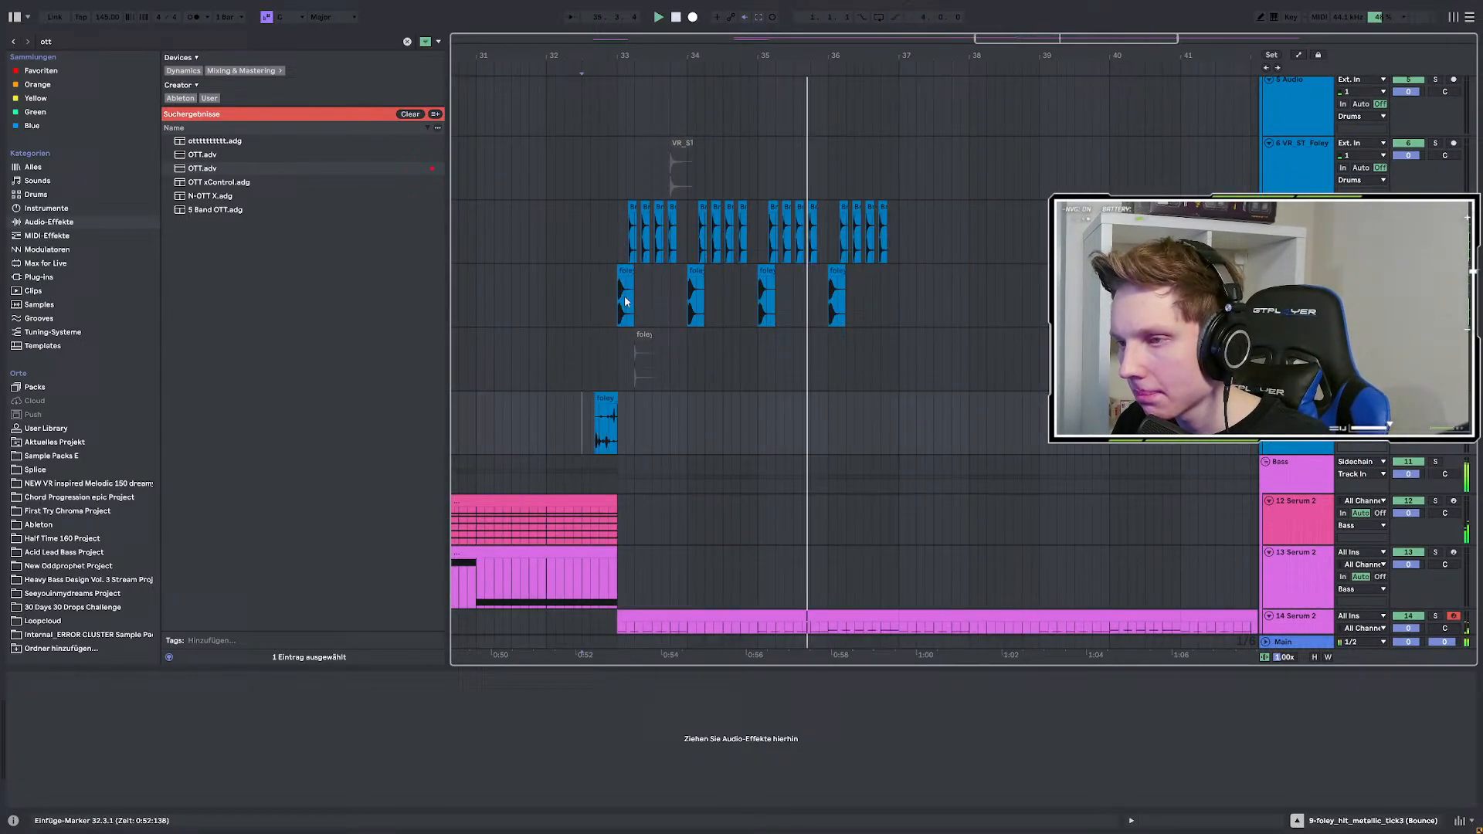
scroll(720, 294, "down", 2)
scroll(834, 308, "up", 4)
scroll(687, 302, "down", 2)
scroll(730, 303, "down", 2)
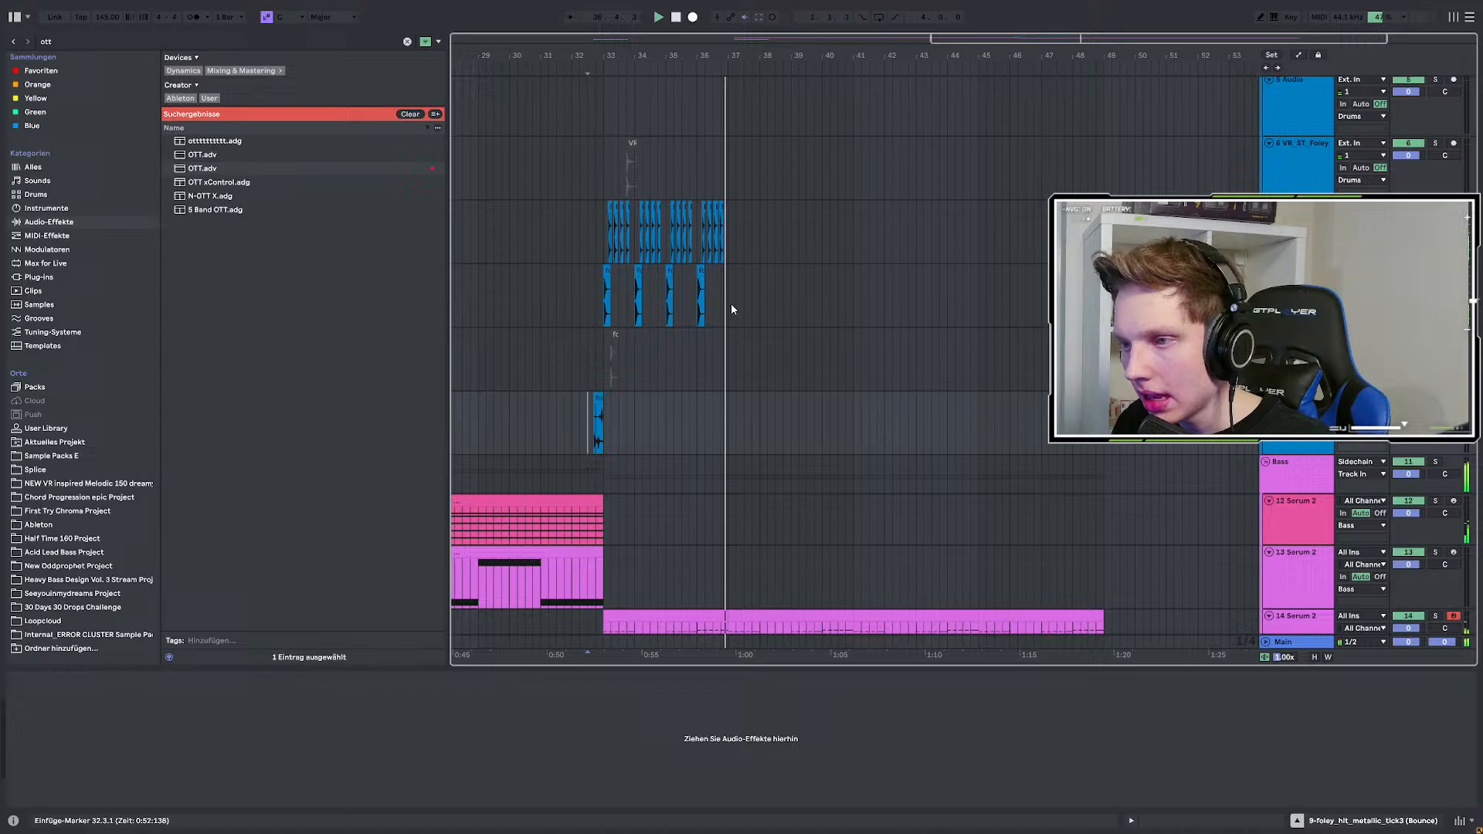
Duplicate the bar 36 thump kick into bar 37.
scroll(698, 296, "up", 2)
left_click_drag(699, 297, 771, 295)
key("ctrl+d")
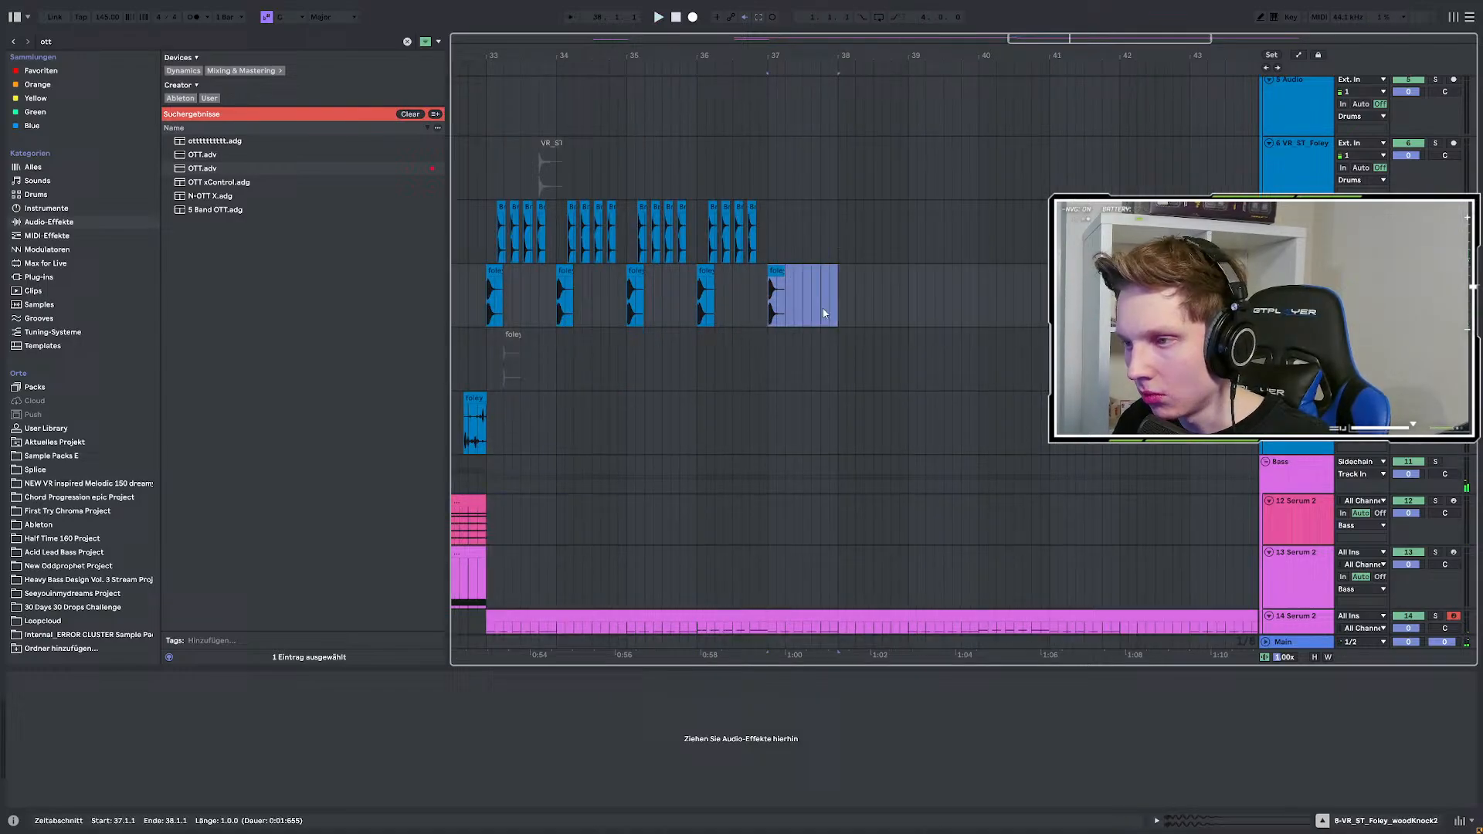
left_click(823, 312)
scroll(800, 298, "up", 3)
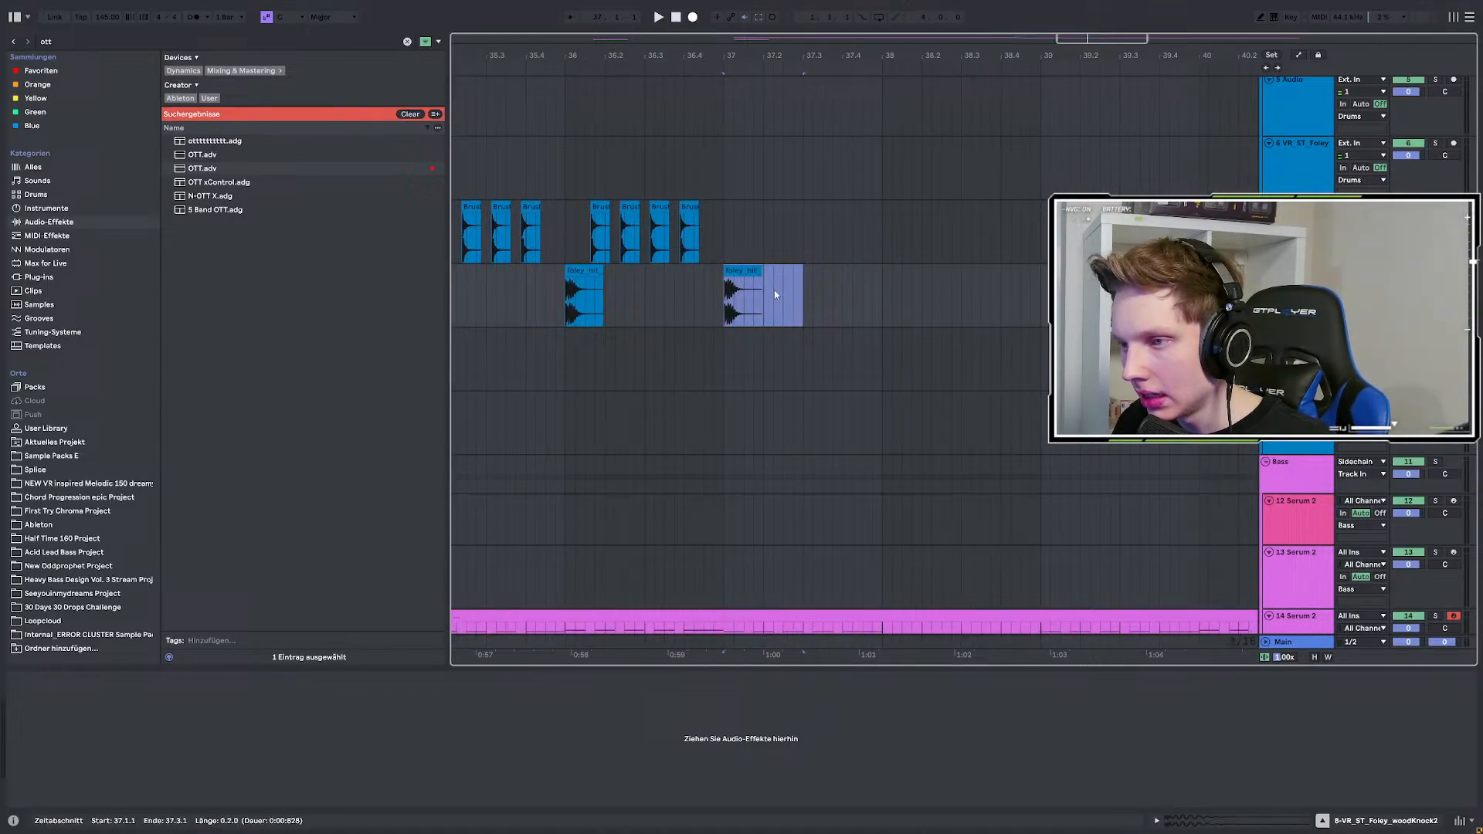
Play from 37.1.1 and copy the bar 37 thump kick to 37.4.3.
left_click(723, 303)
key("space")
key("space")
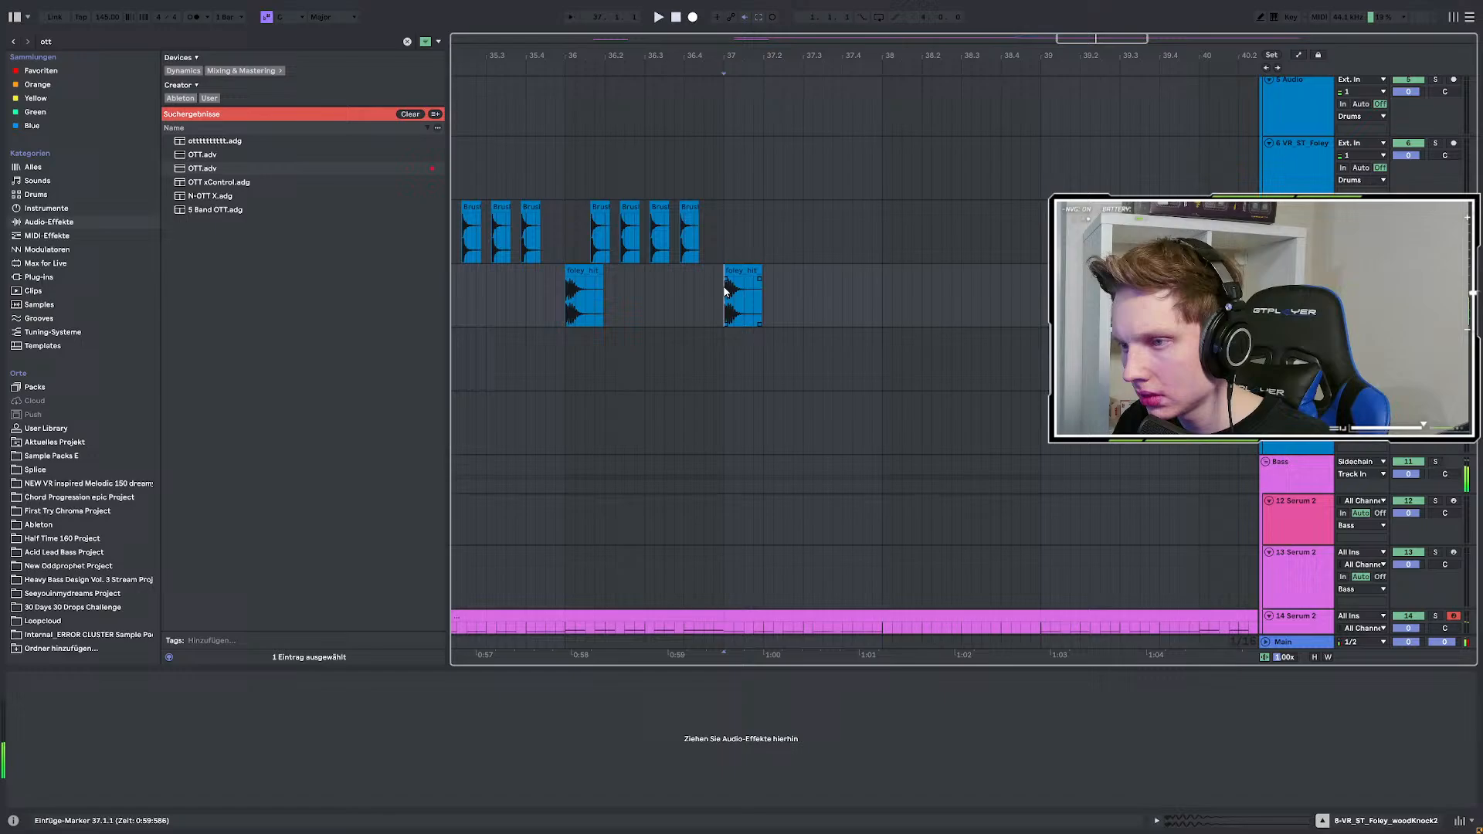
key("space")
key("space")
left_click_drag(729, 295, 918, 280)
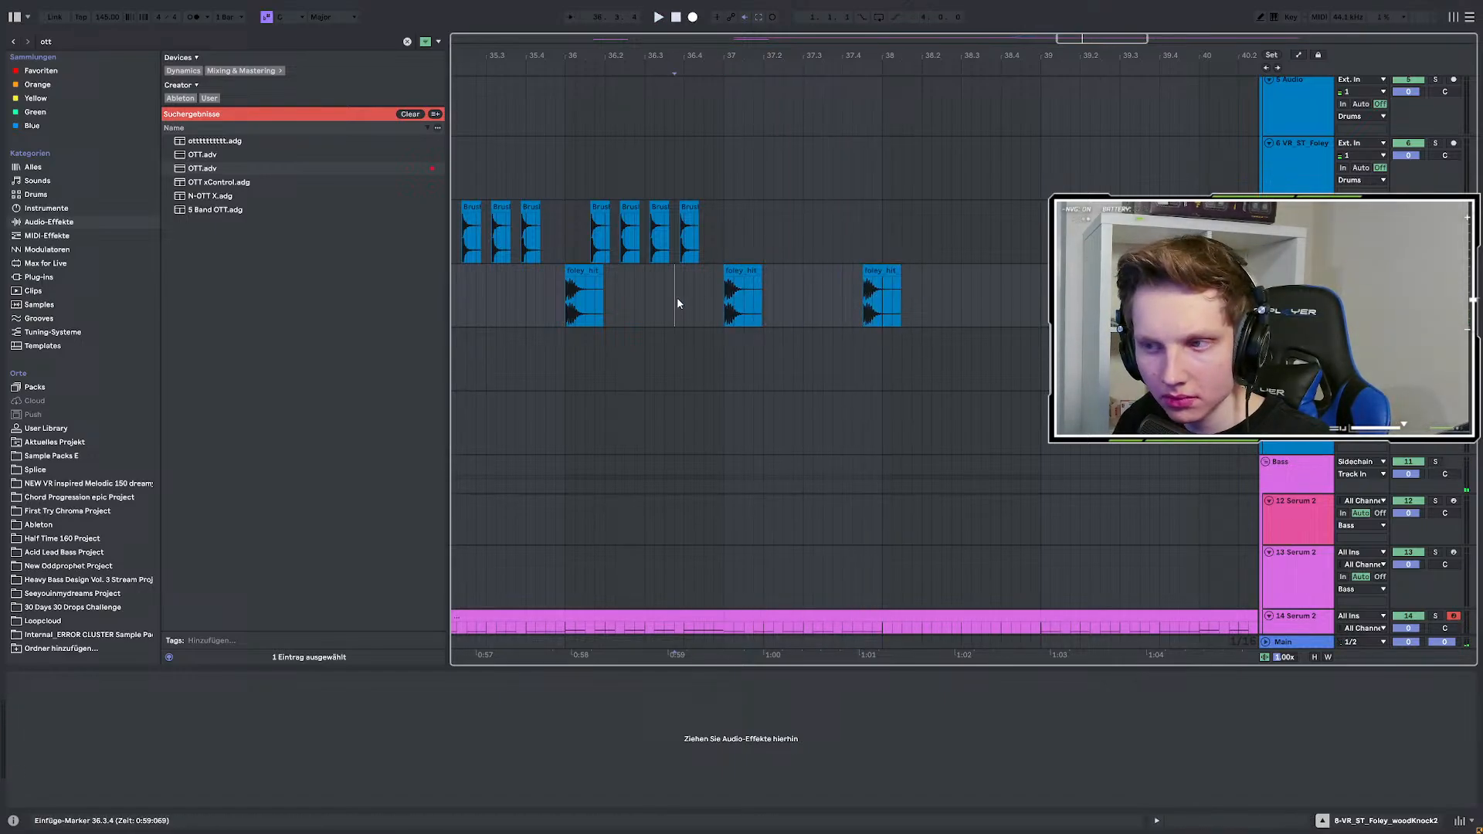
Play the two kicks from just before bar 37 and move the second one to 37.4.2.
left_click(718, 313)
key("space")
scroll(718, 315, "down", 3)
scroll(718, 315, "up", 3)
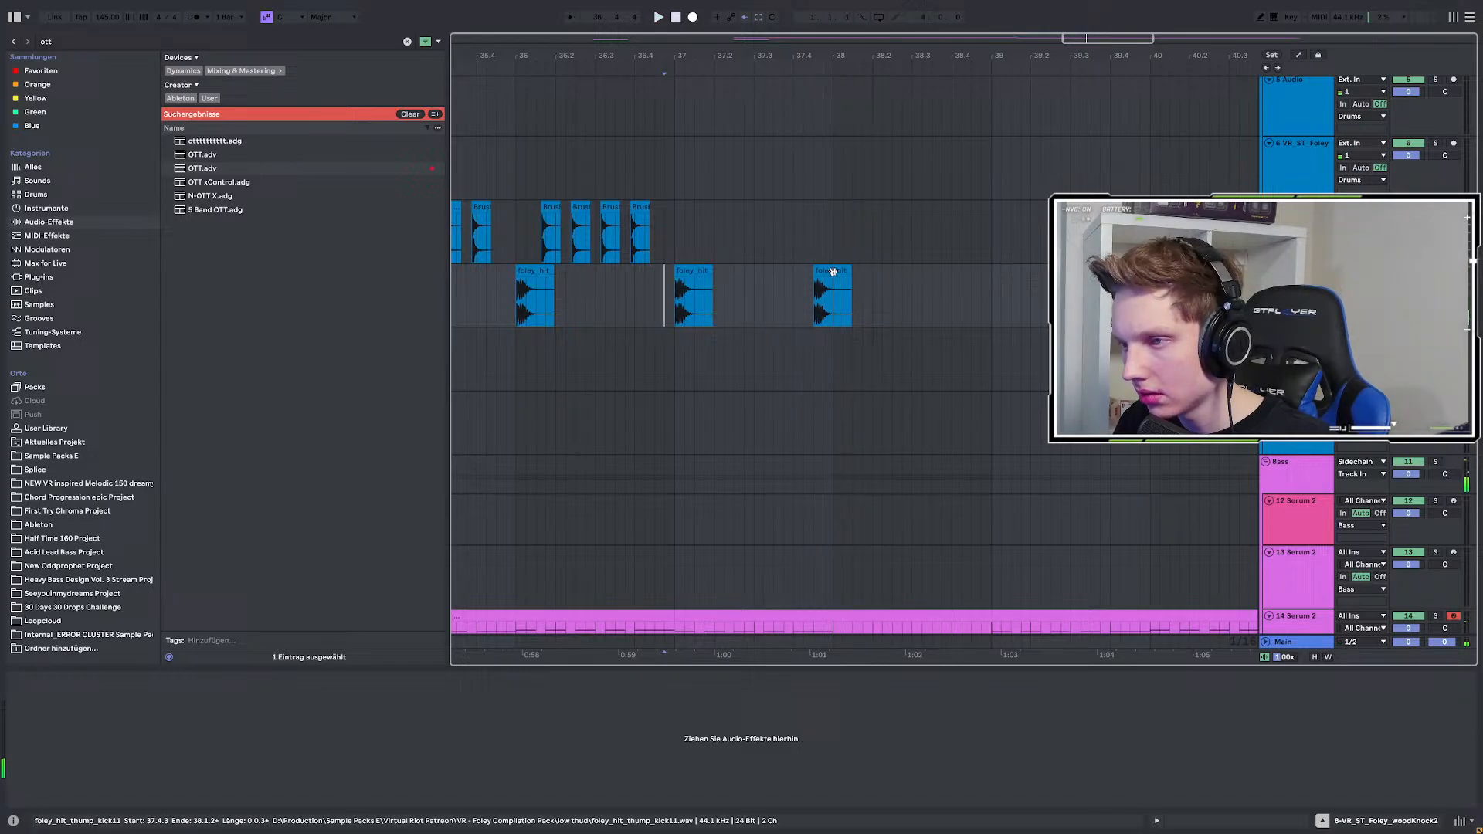
left_click_drag(832, 275, 827, 275)
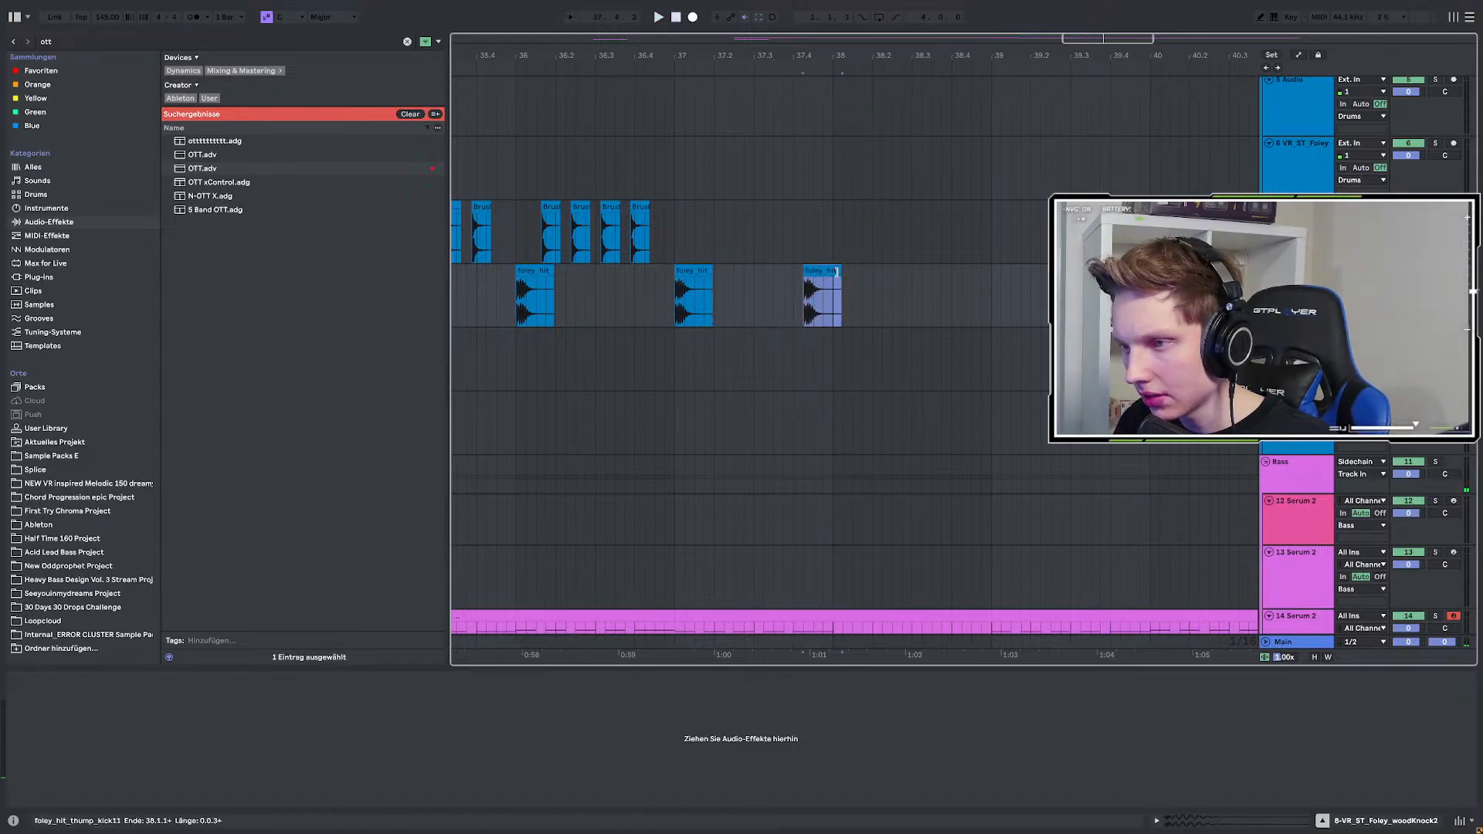
Duplicate the two-kick pattern of bar 37 into bar 38 and play it from 37.1.1.
left_click_drag(676, 293, 832, 296)
key("ctrl+d")
left_click(674, 297)
key("space")
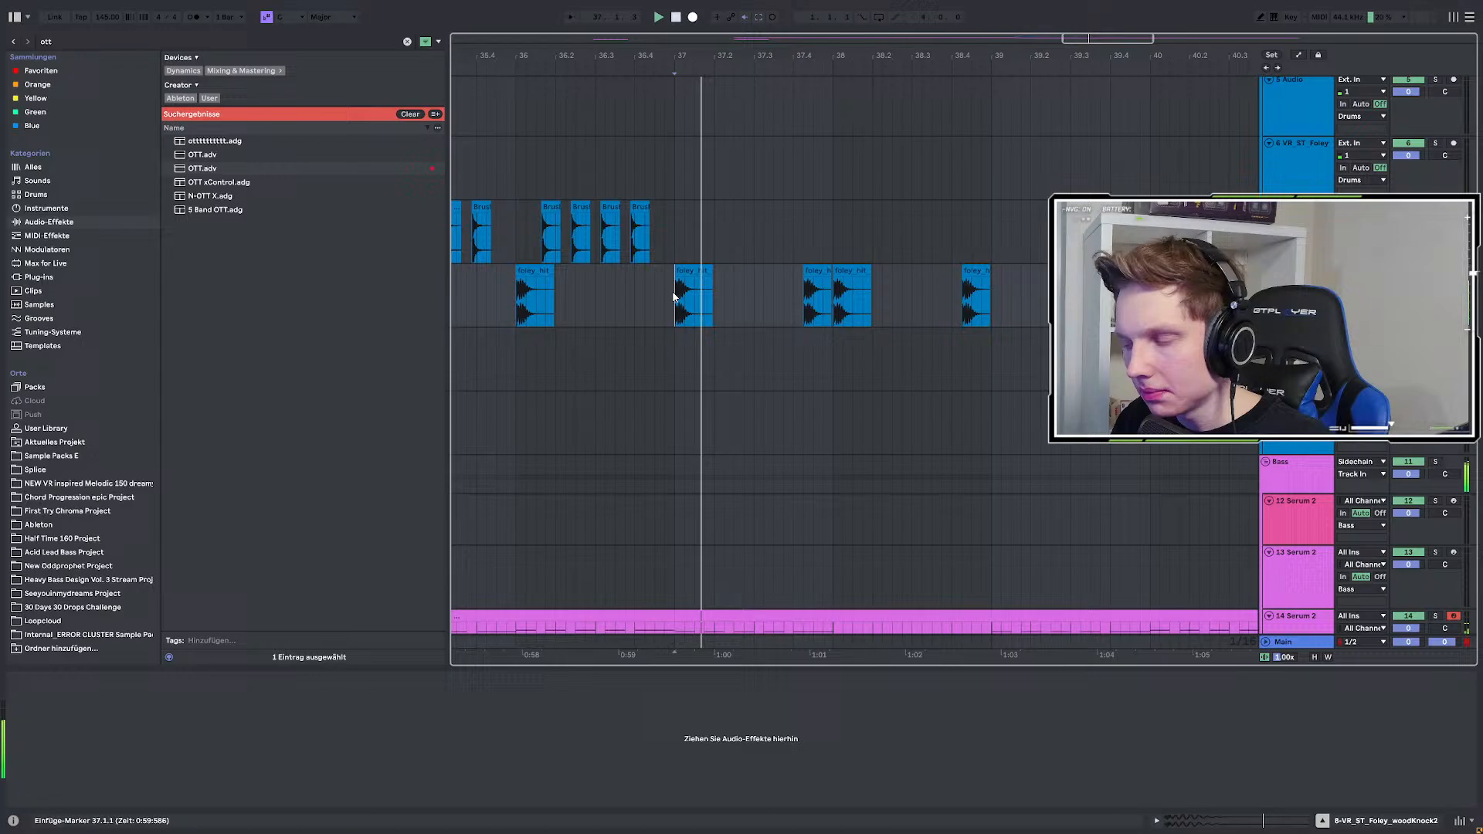
scroll(750, 319, "right", 2)
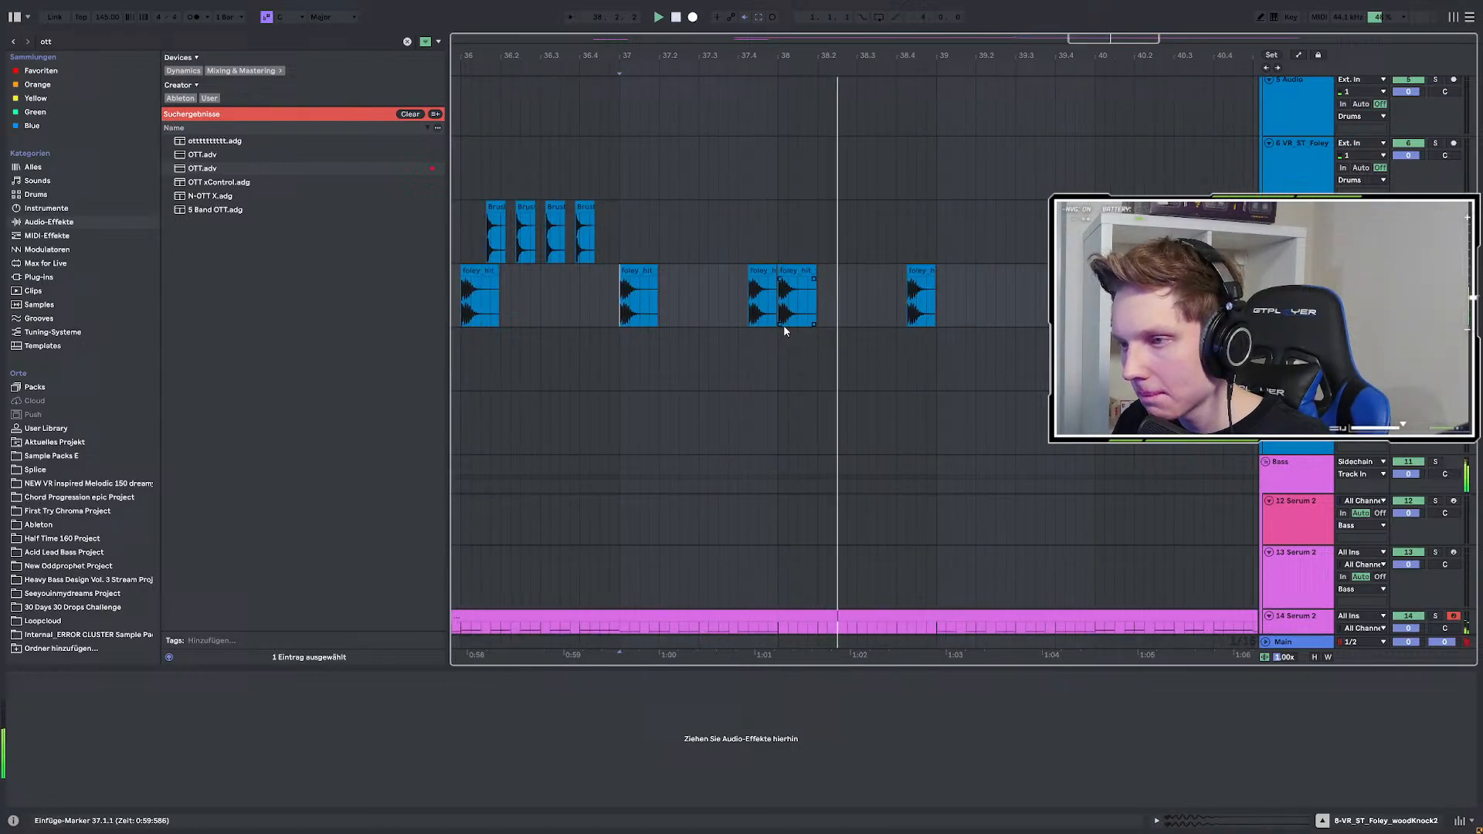
scroll(795, 325, "down", 3)
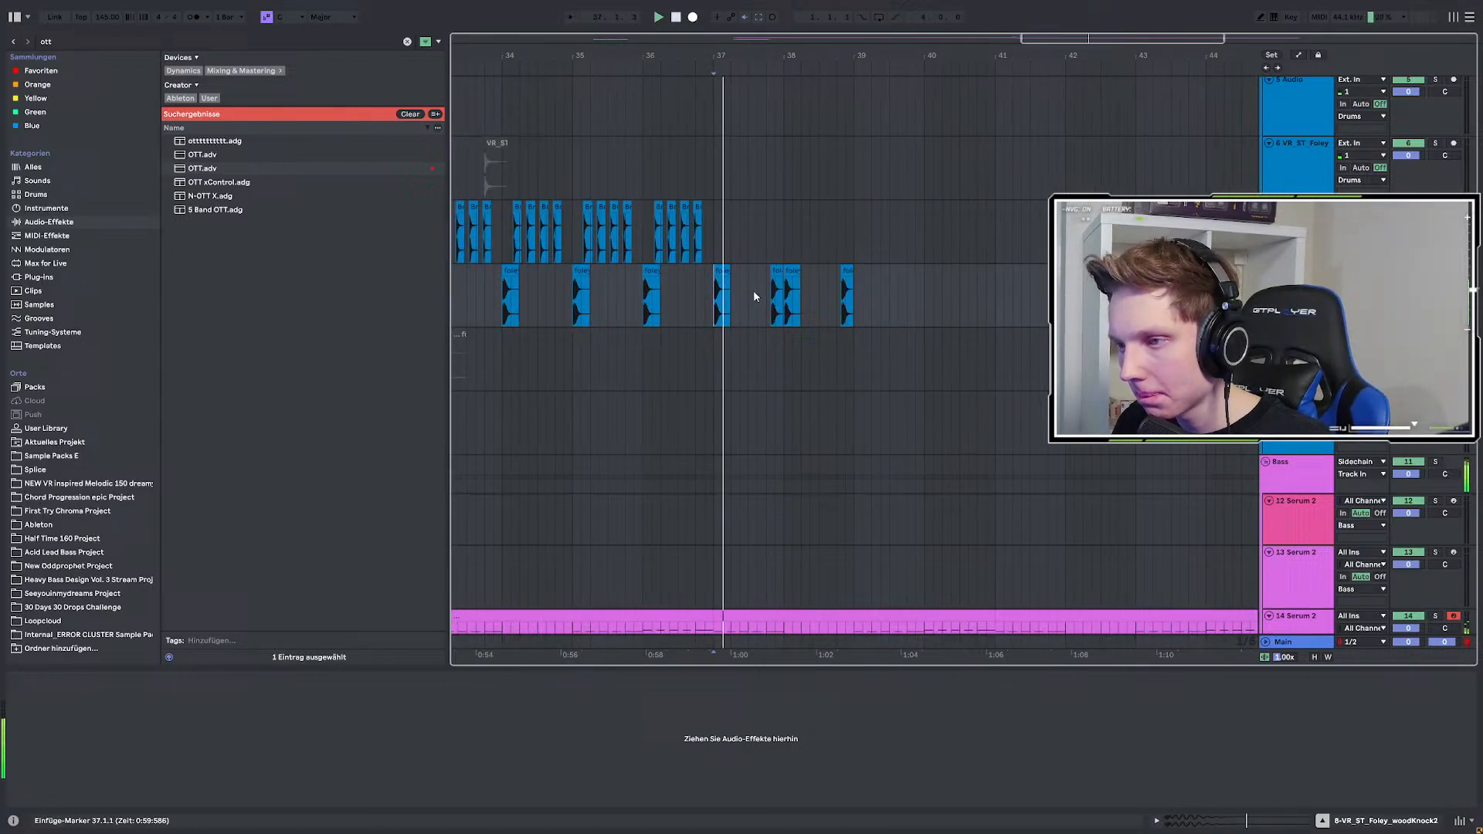
Move the second kick of bar 37 to 37.4.1 and extend its end to bar 38.
scroll(765, 293, "up", 5)
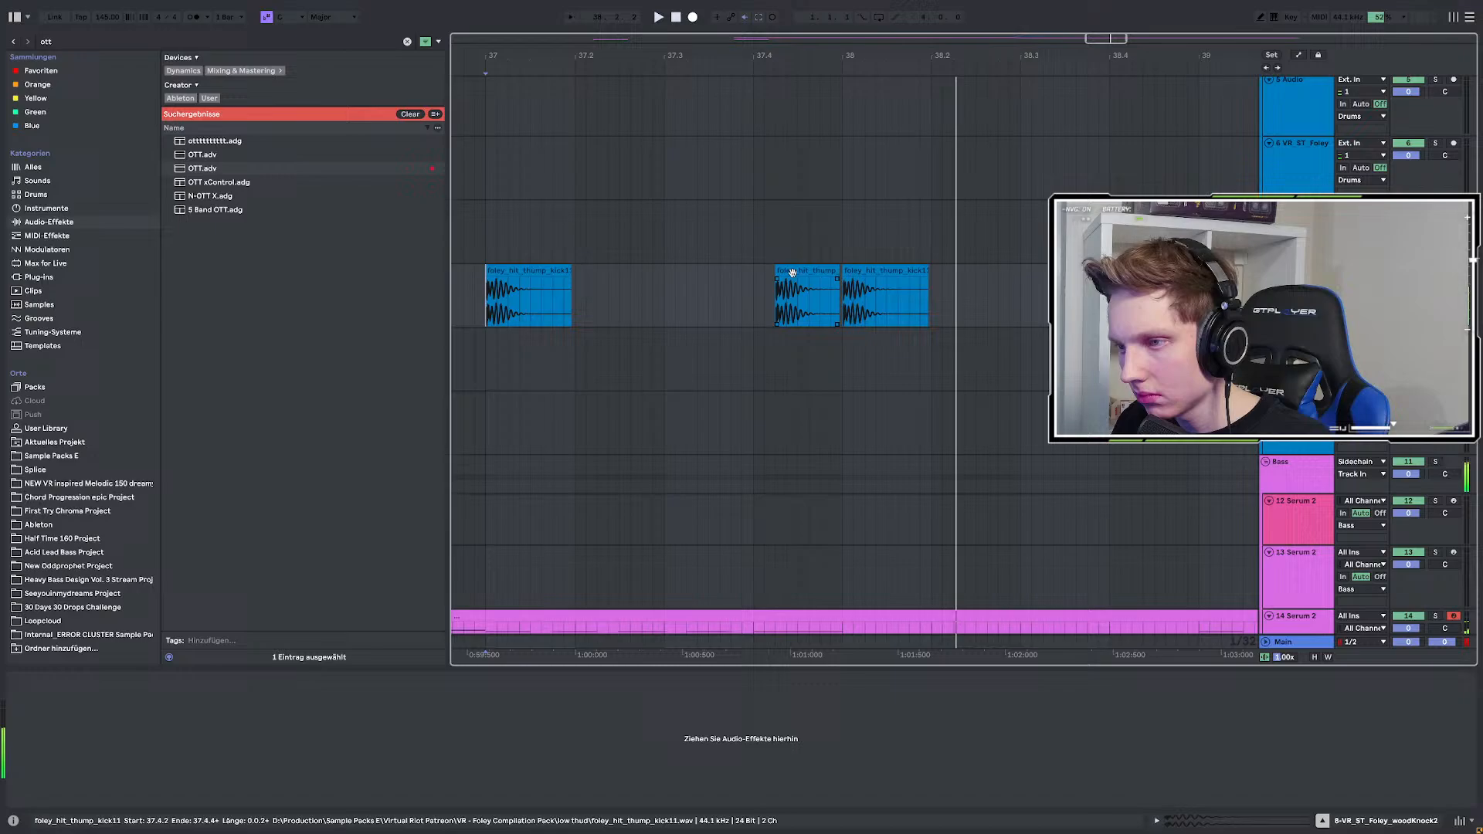
left_click_drag(801, 284, 779, 283)
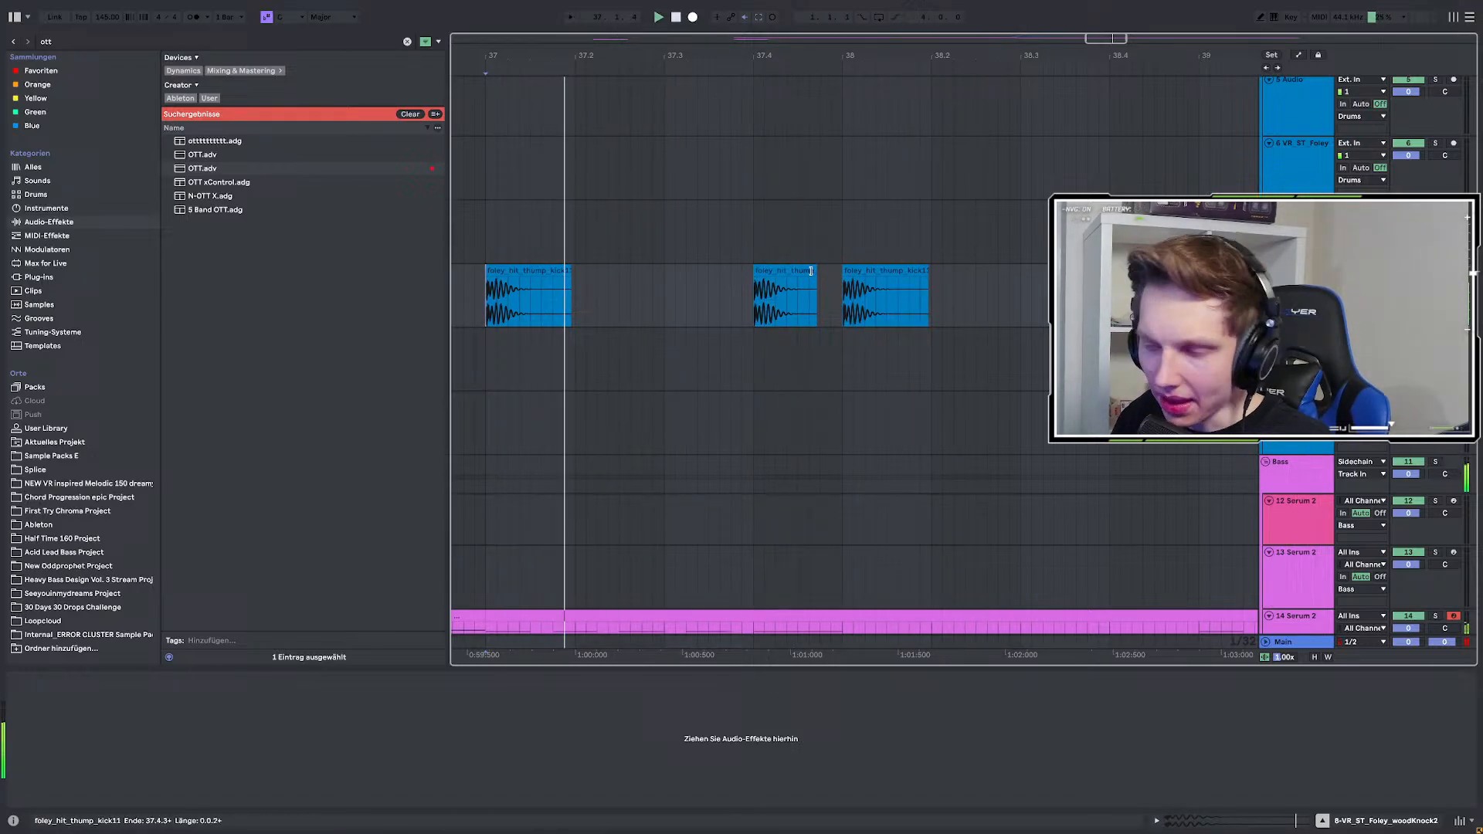
left_click_drag(816, 286, 841, 278)
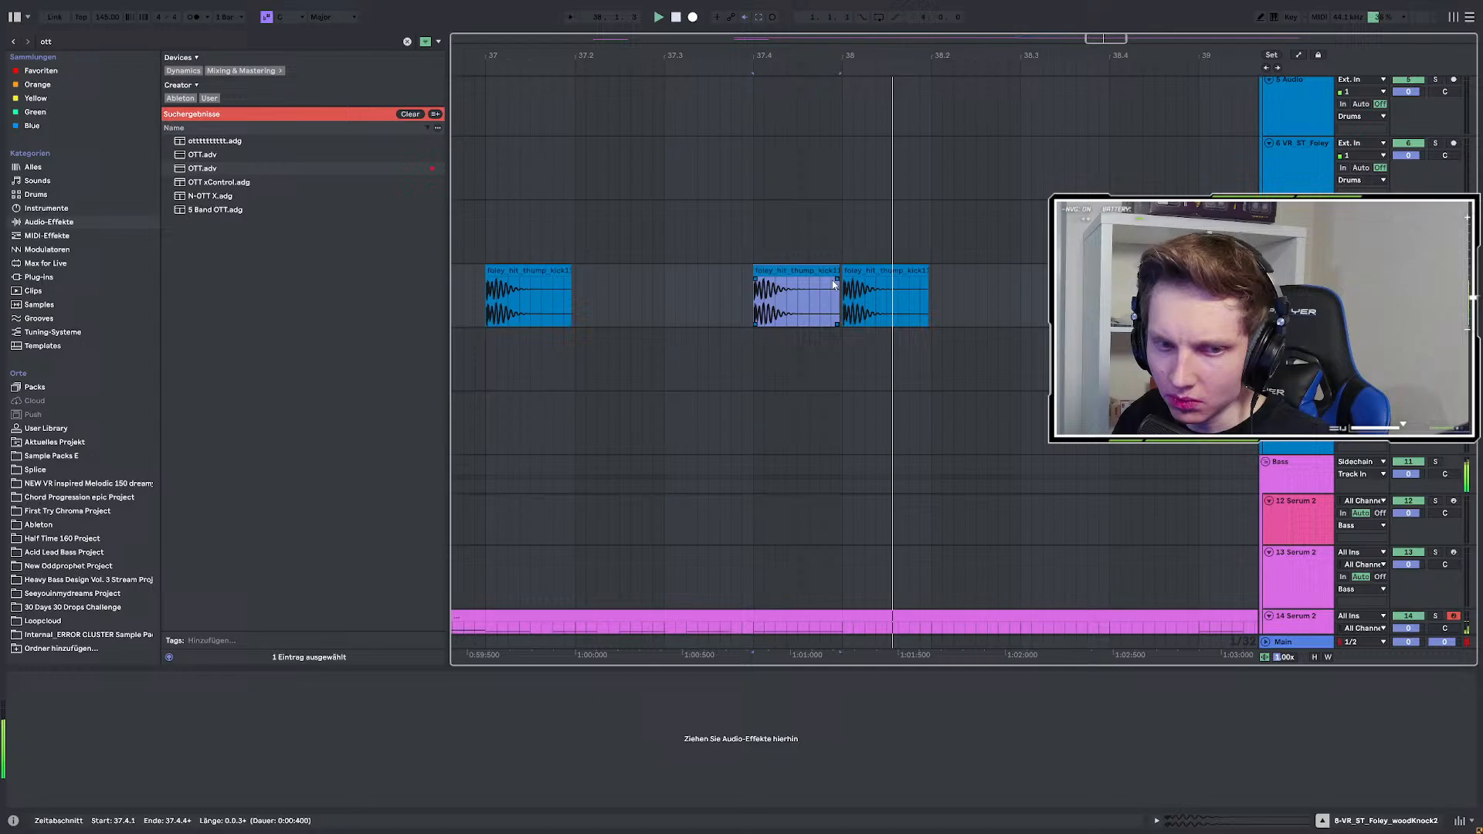
Examine the thump kick placement in bars 37 and 38 against the earlier groove.
scroll(823, 443, "down", 3)
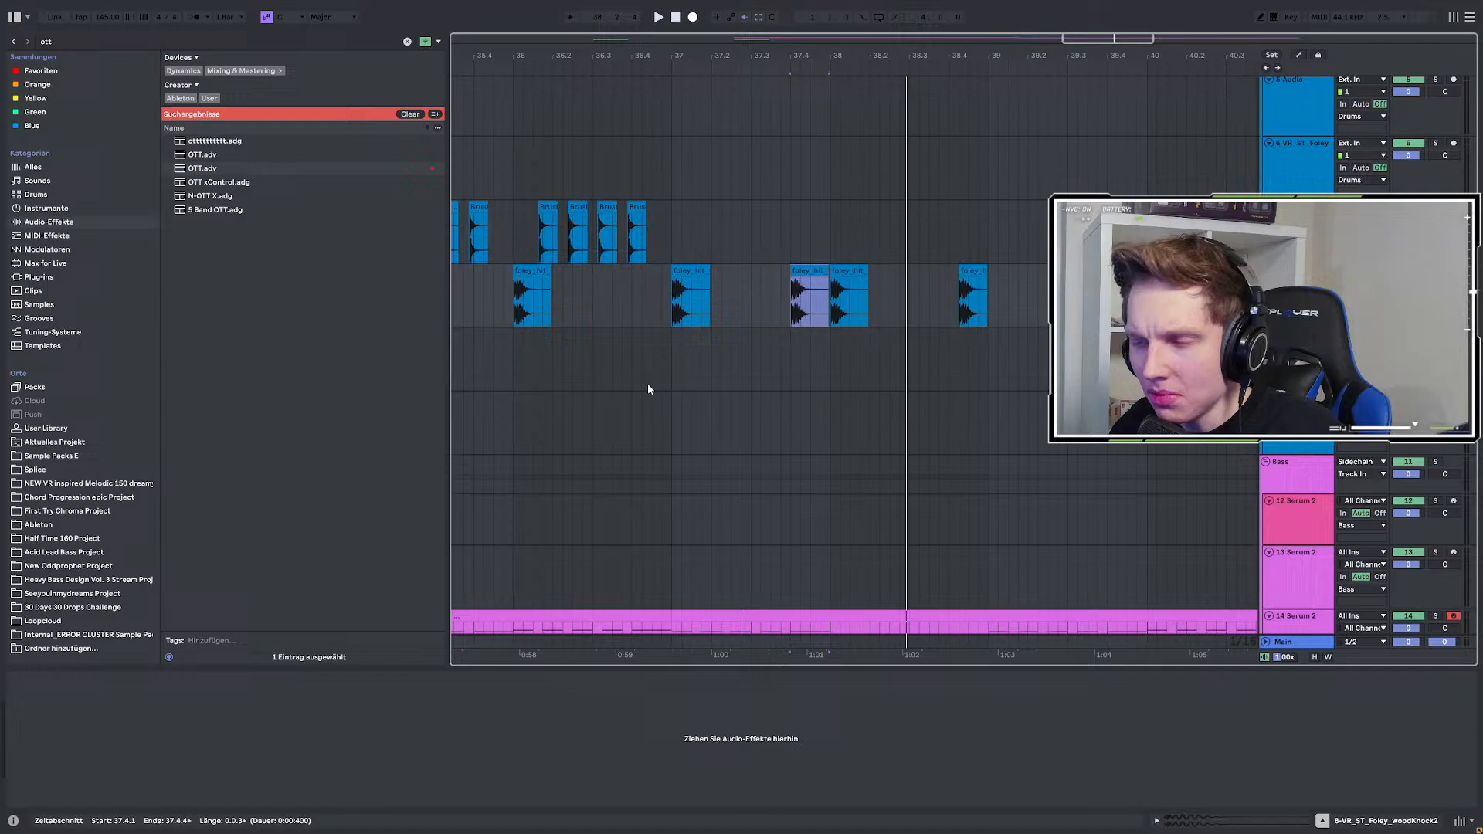
scroll(679, 394, "down", 5, "ctrl")
scroll(828, 318, "up", 5, "ctrl")
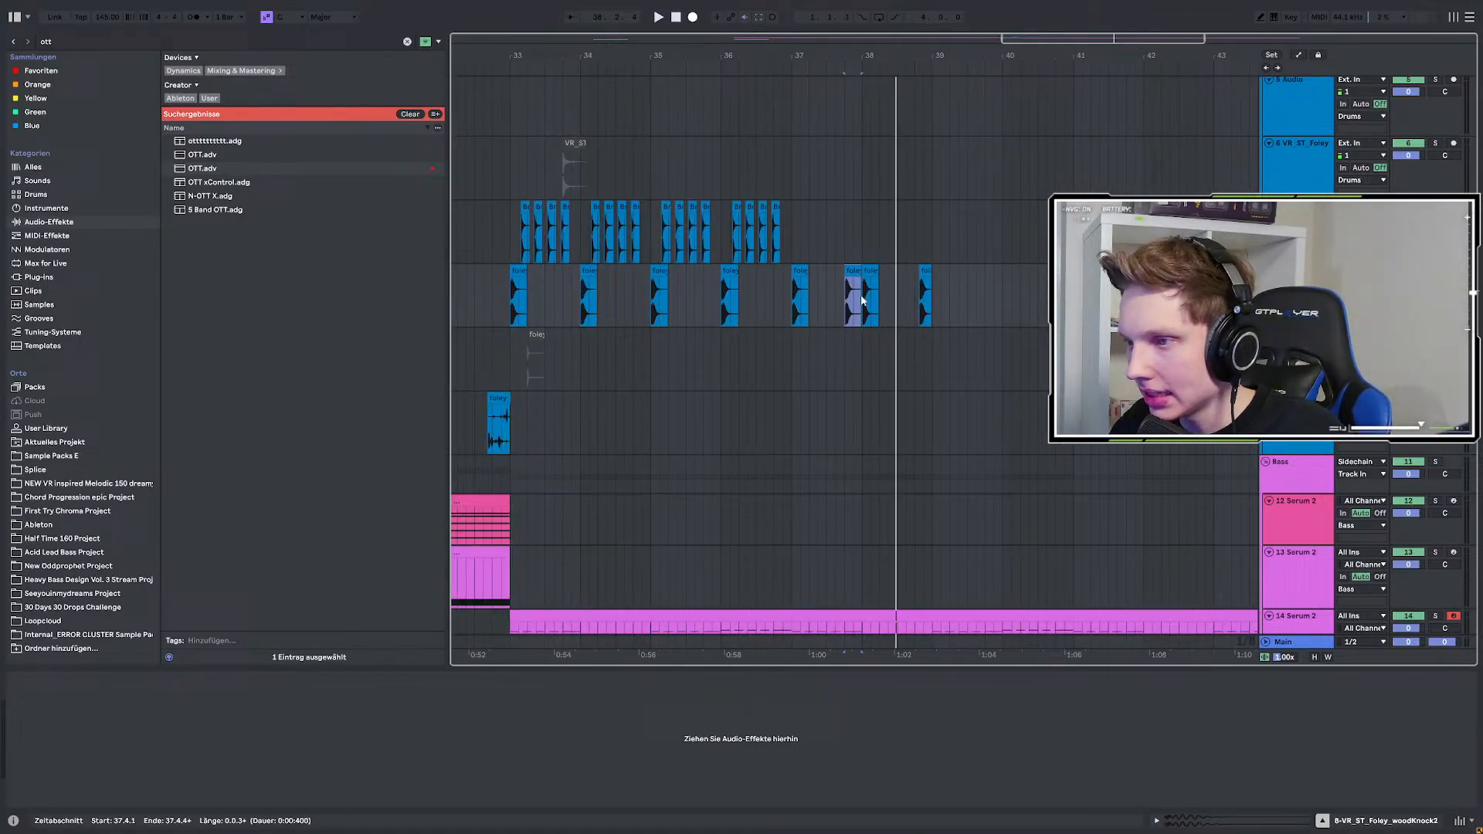
scroll(823, 327, "up", 2, "ctrl")
scroll(763, 331, "down", 2, "ctrl")
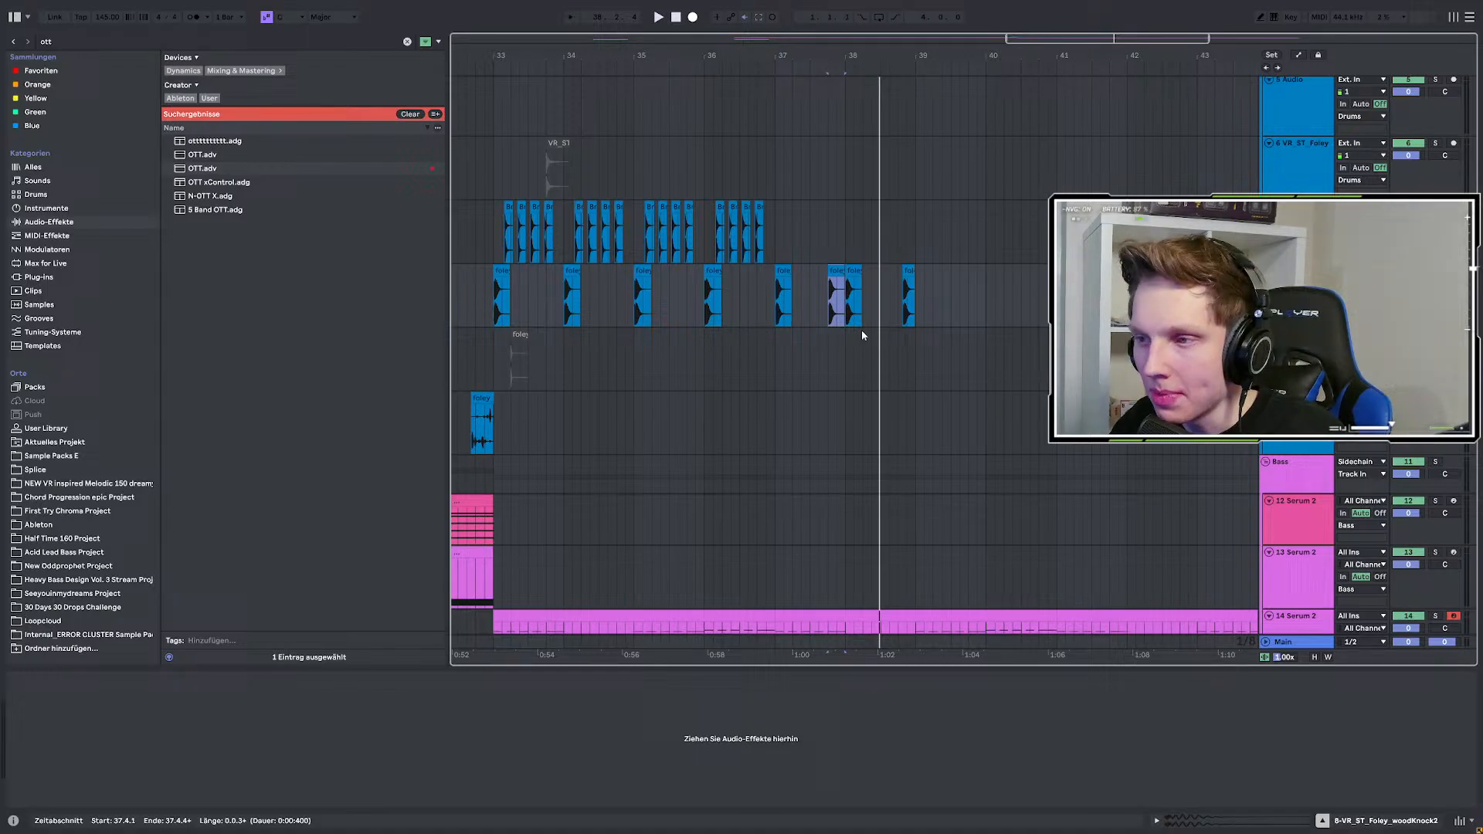
left_click(777, 303)
scroll(812, 302, "up", 3, "ctrl")
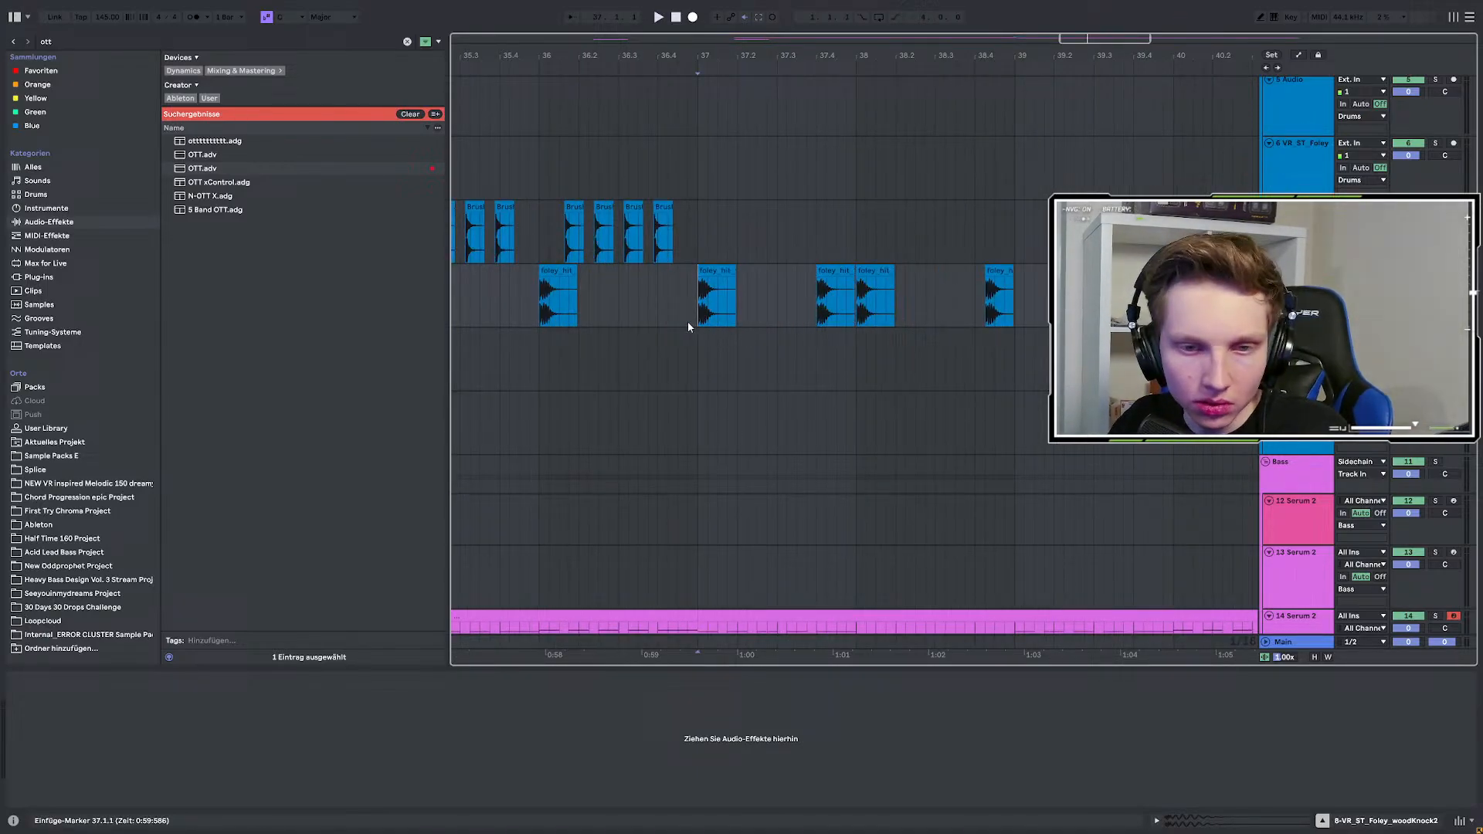
scroll(772, 328, "down", 3, "ctrl")
scroll(730, 313, "up", 3, "ctrl")
left_click(738, 273)
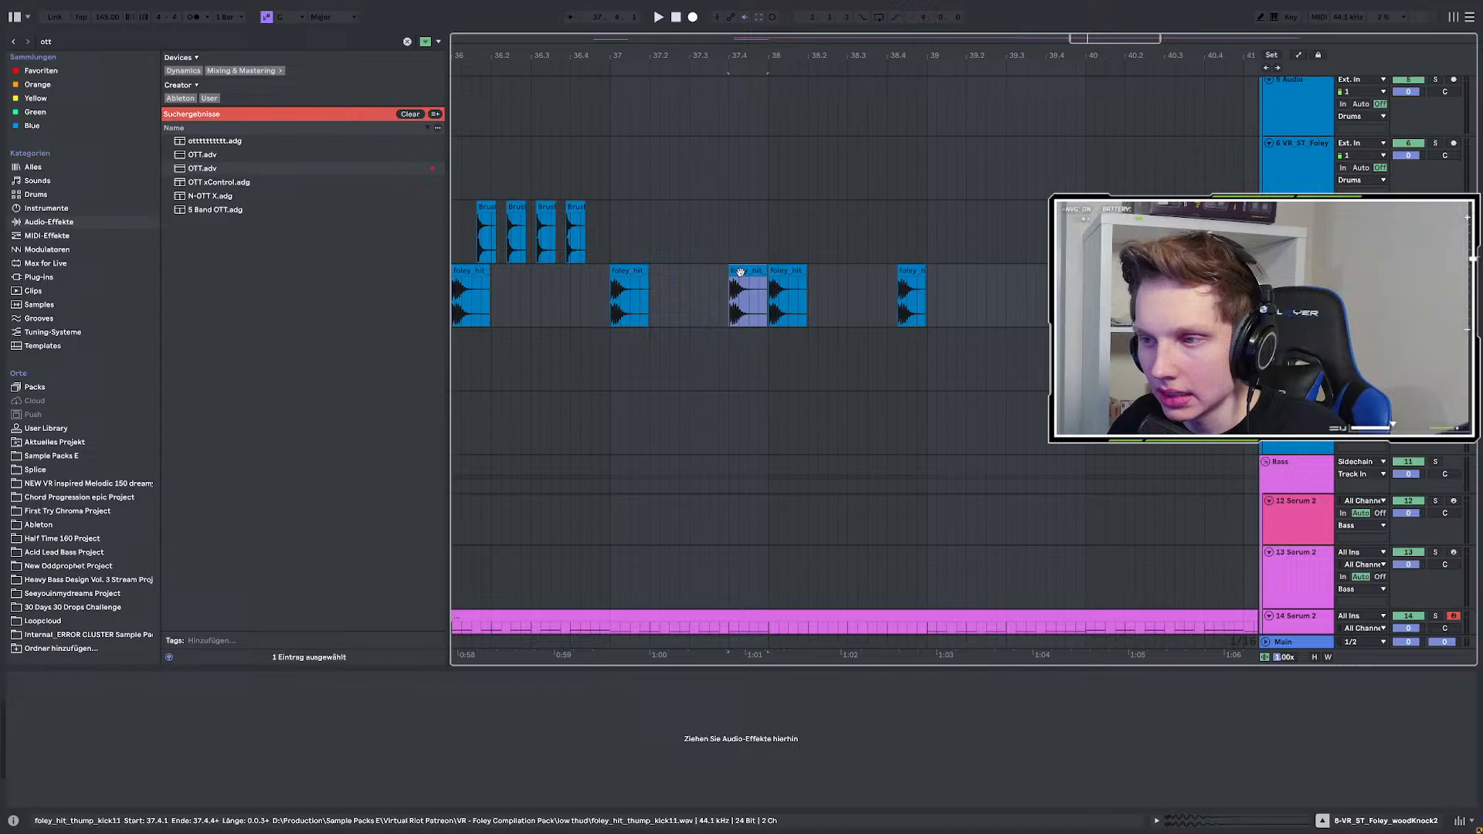
scroll(565, 298, "down", 3, "ctrl")
left_click(581, 294)
scroll(582, 296, "up", 3, "ctrl")
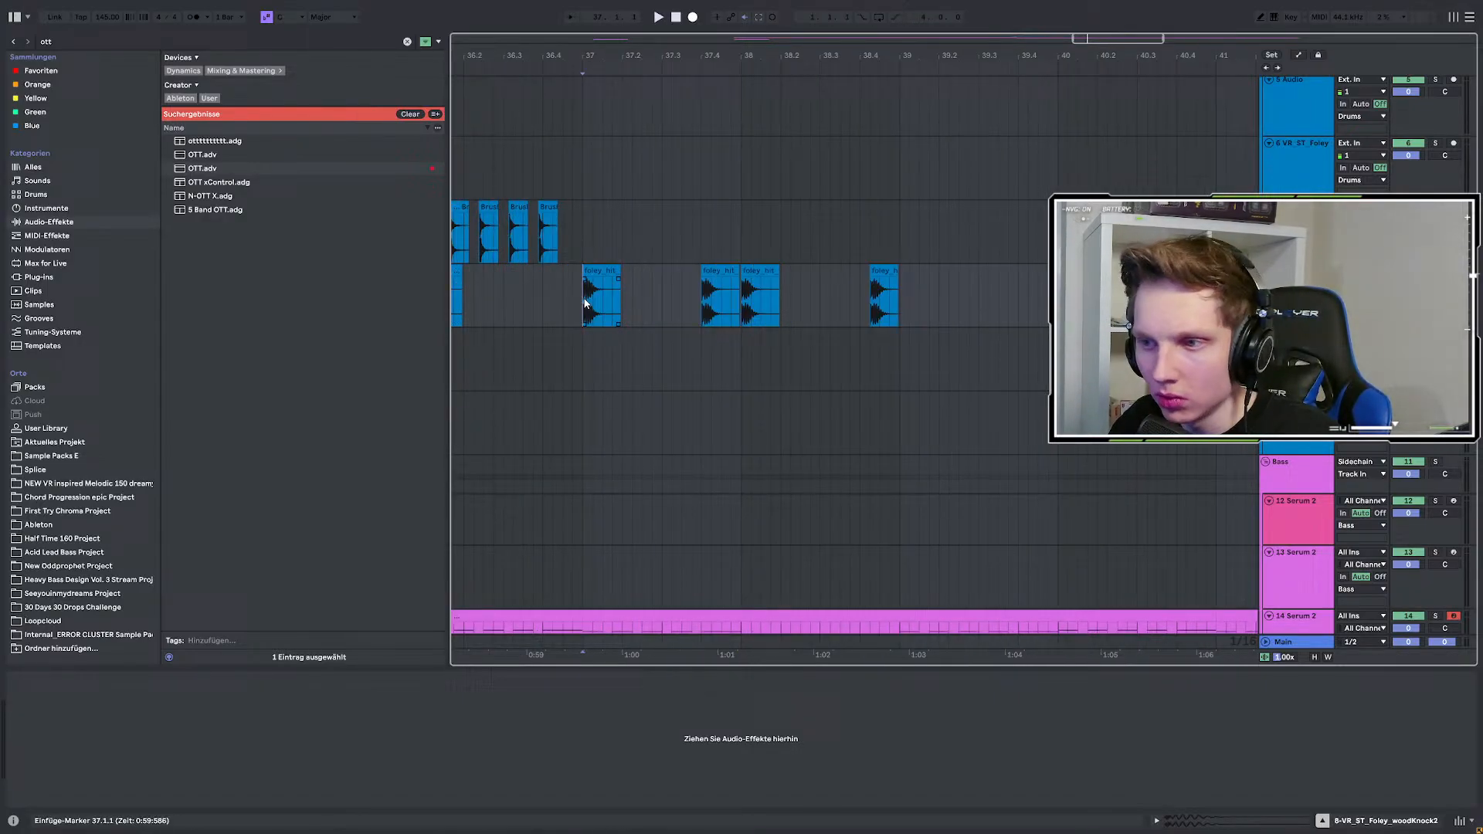
Play the thump kick variation from 37.1.1 and the whole foley groove from 33.1.1.
key("space")
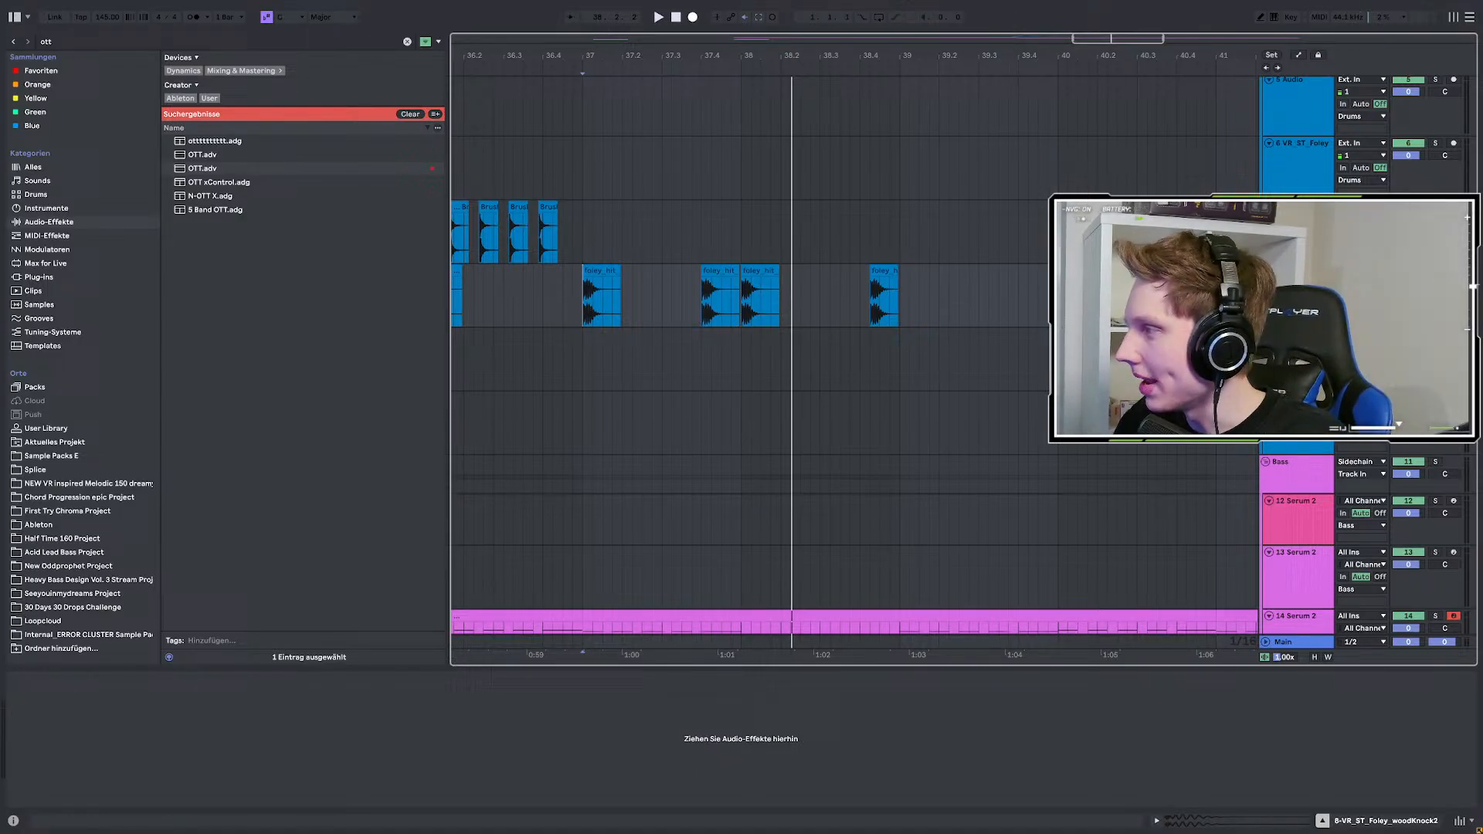
left_click(897, 412)
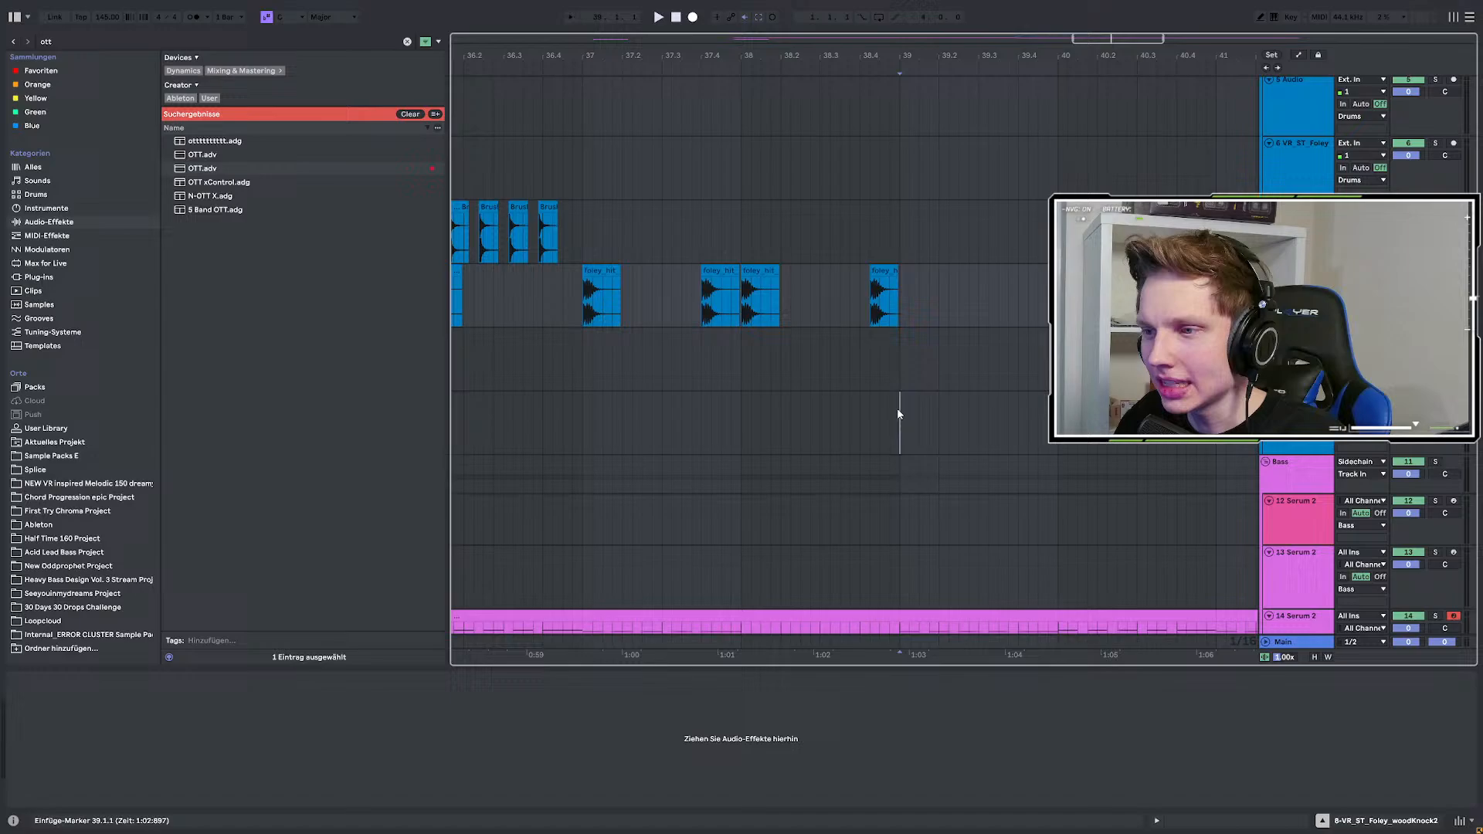
scroll(907, 420, "down", 5)
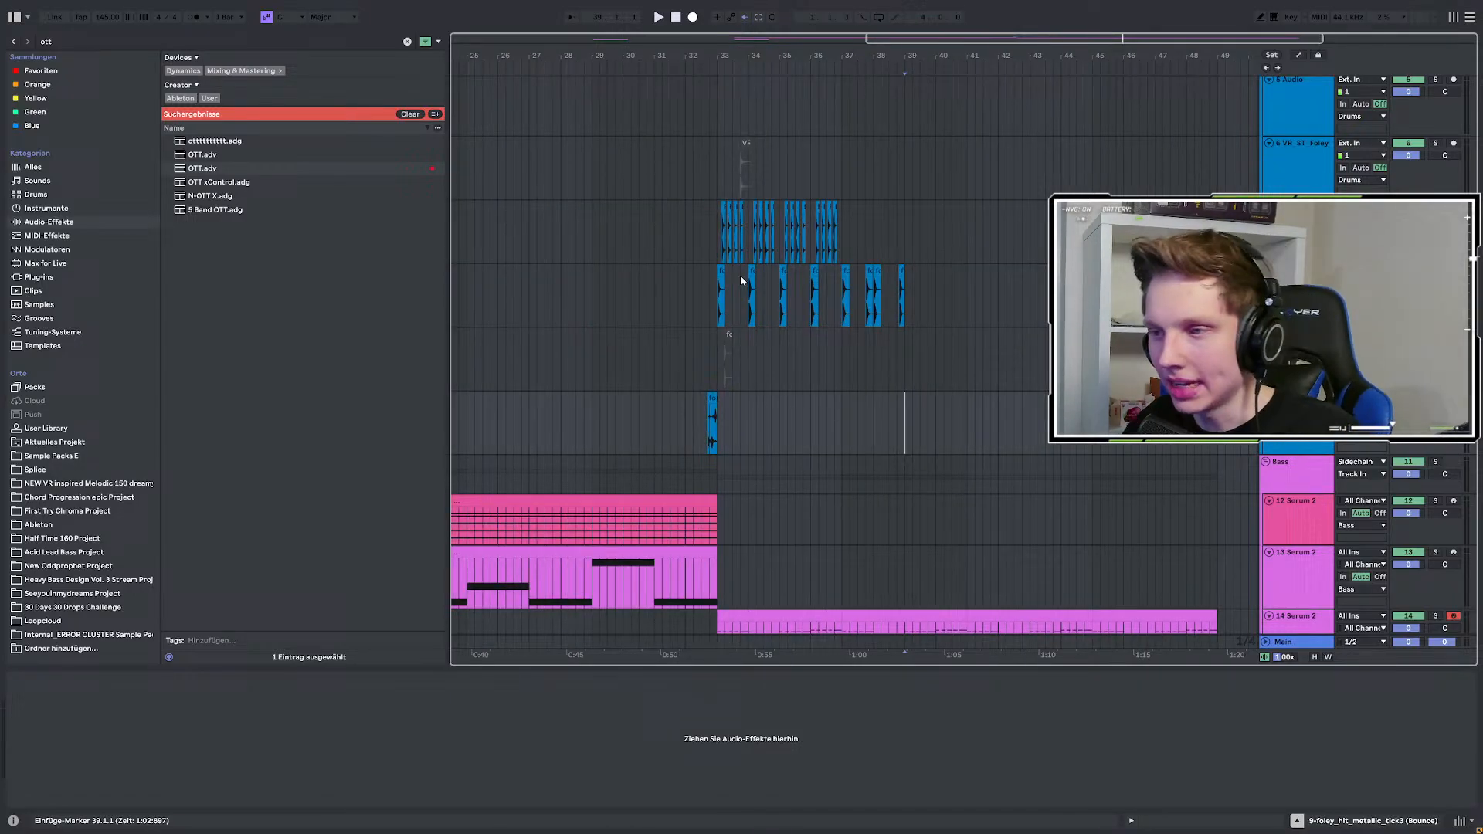
scroll(714, 301, "up", 5)
scroll(627, 323, "down", 5)
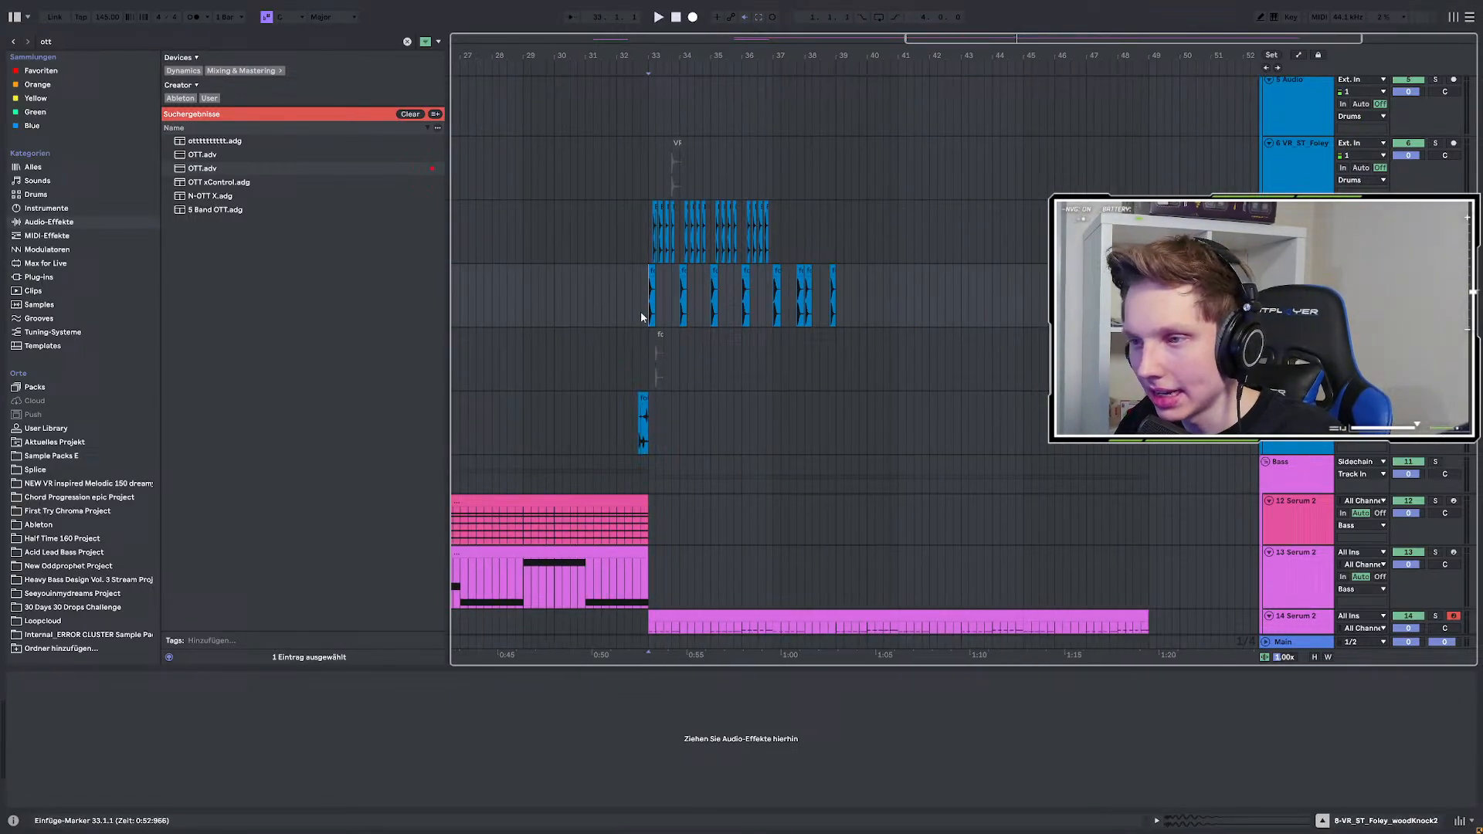
left_click(648, 311)
left_click(649, 309)
key("space")
scroll(652, 317, "up", 5)
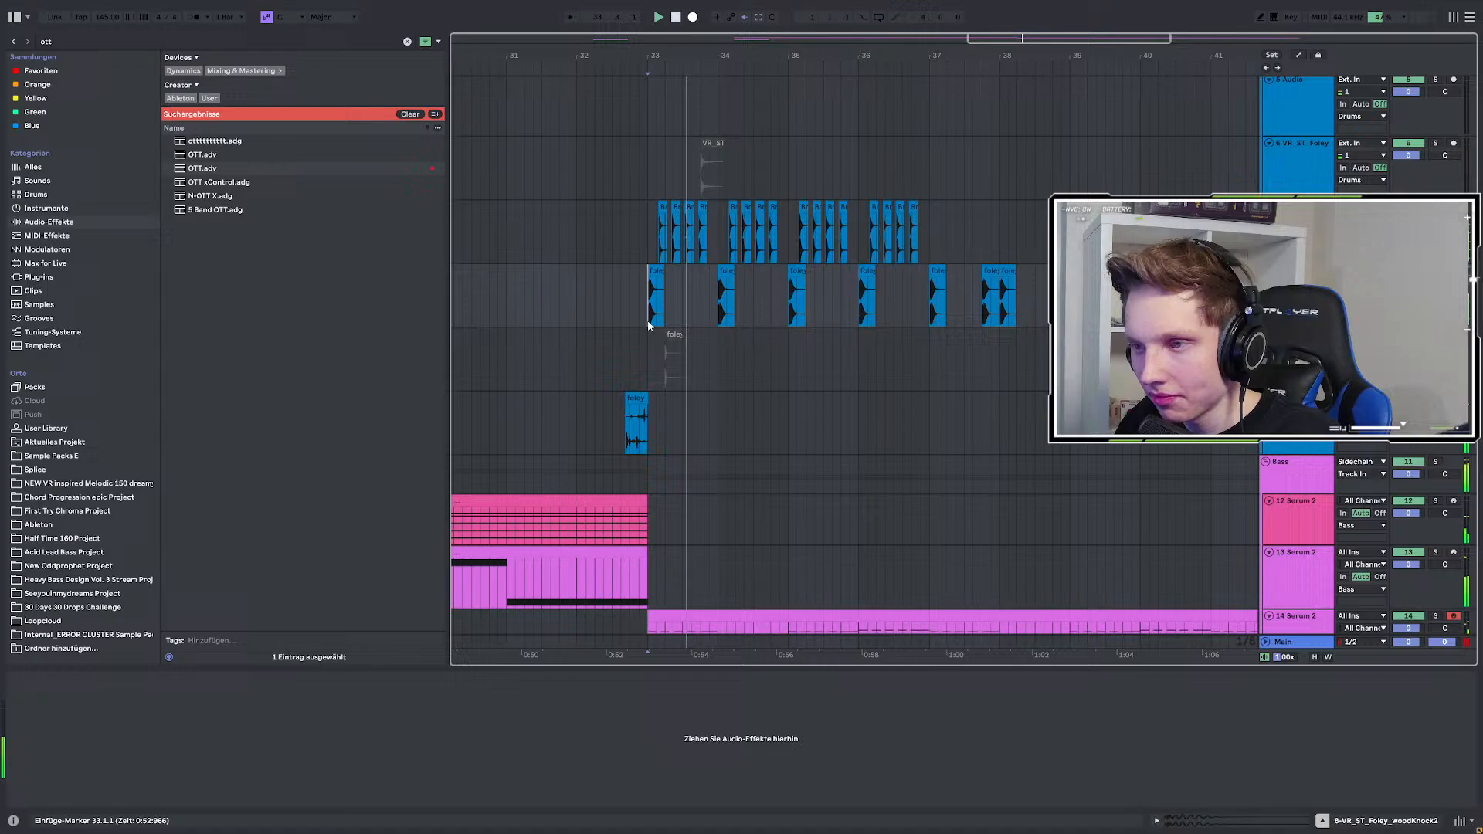
scroll(647, 336, "up", 5)
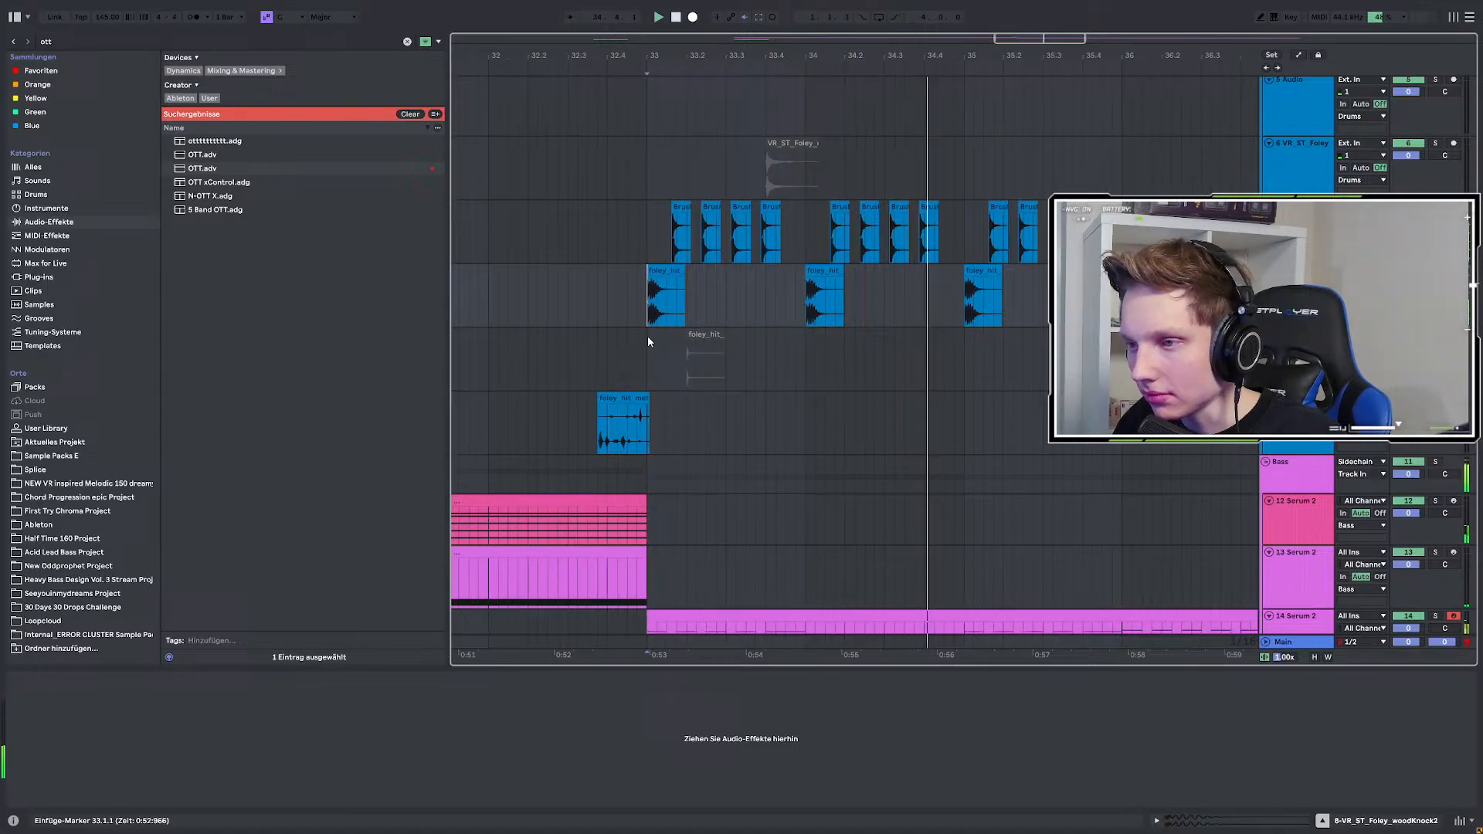
scroll(513, 333, "down", 5)
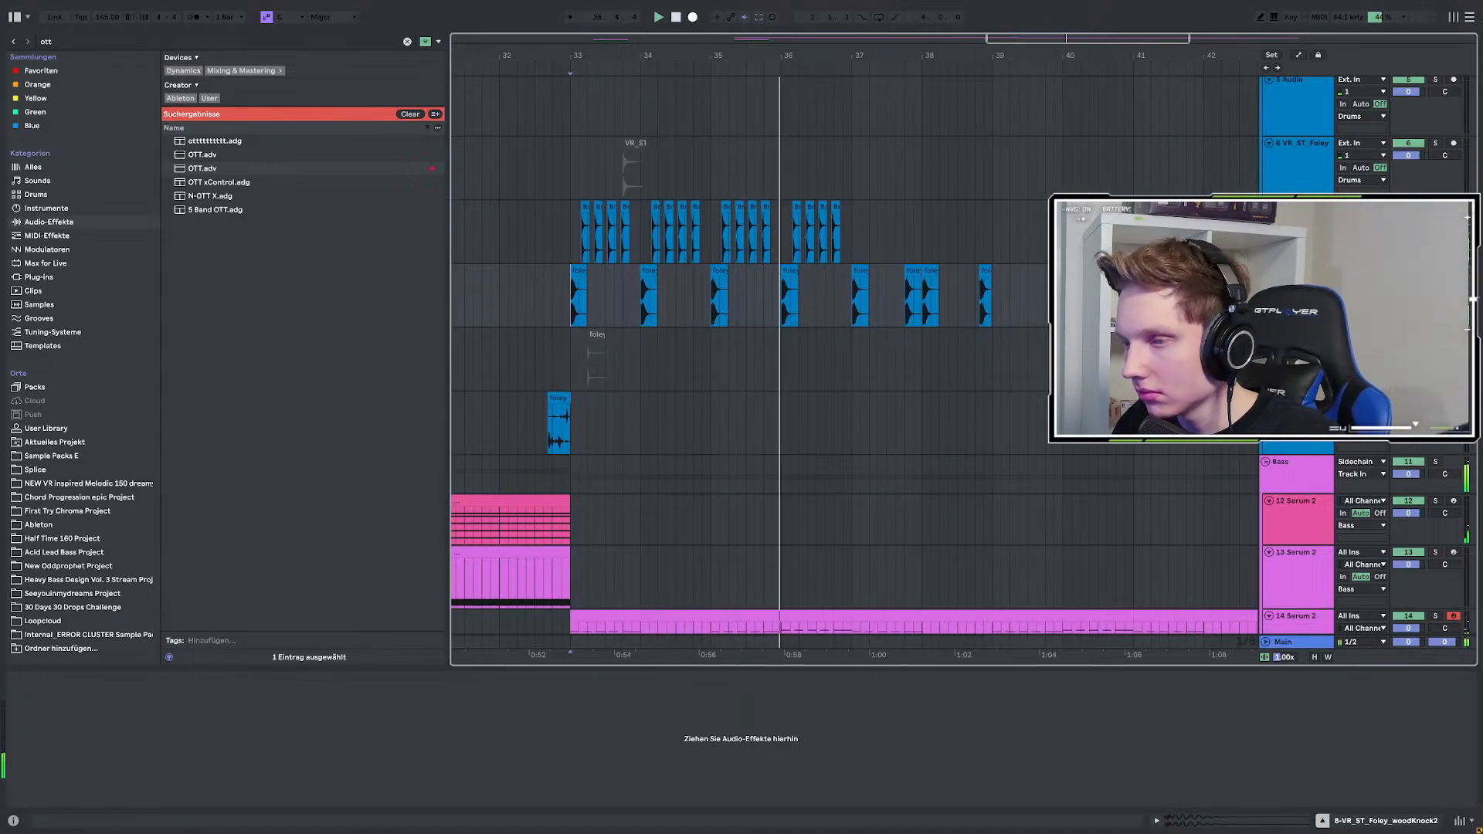
Insert a new audio track below the thump kick track and clear the browser's "ott" search.
left_click(81, 41)
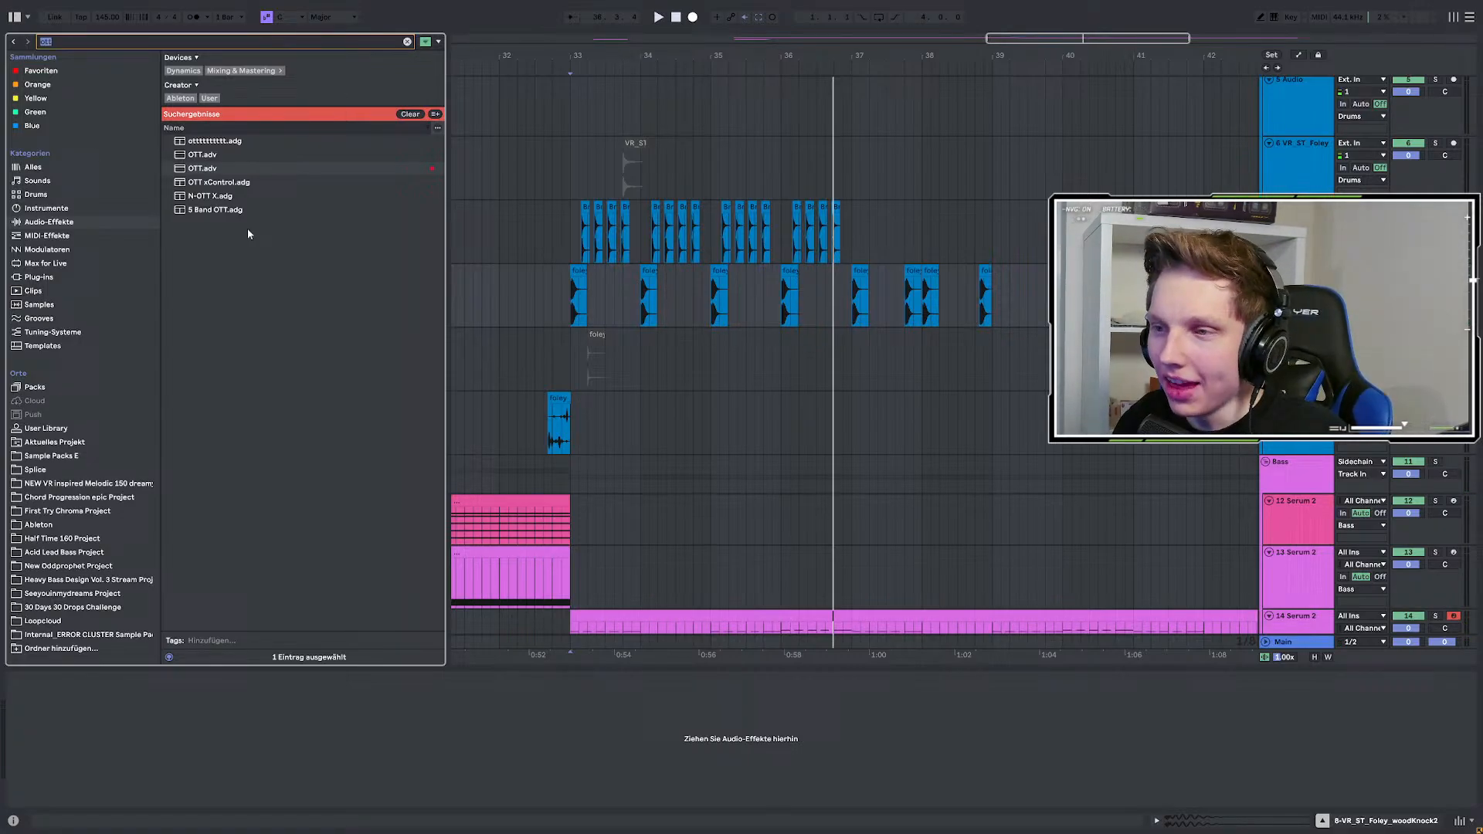
scroll(542, 257, "up", 2)
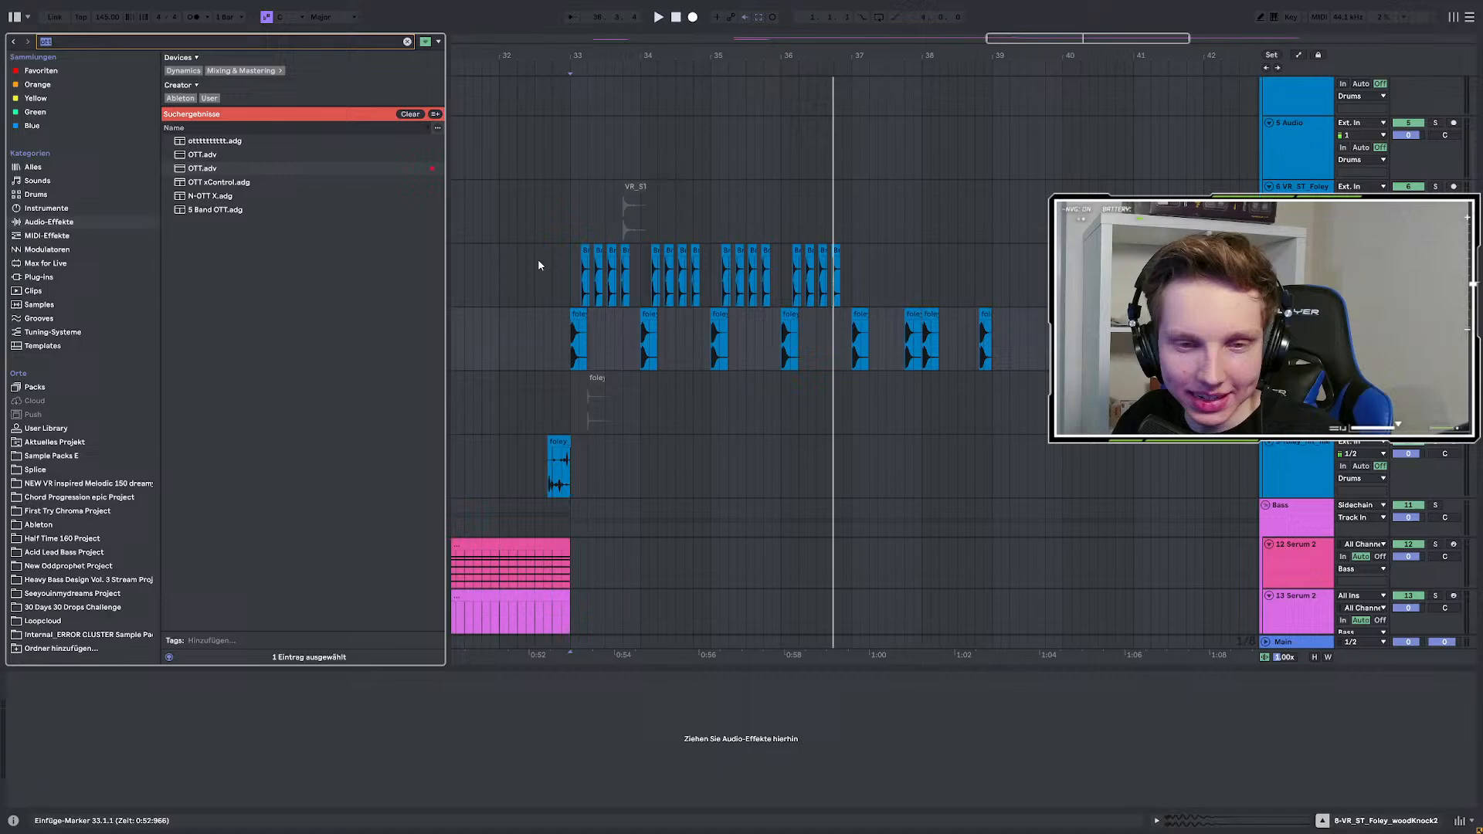
left_click(538, 265)
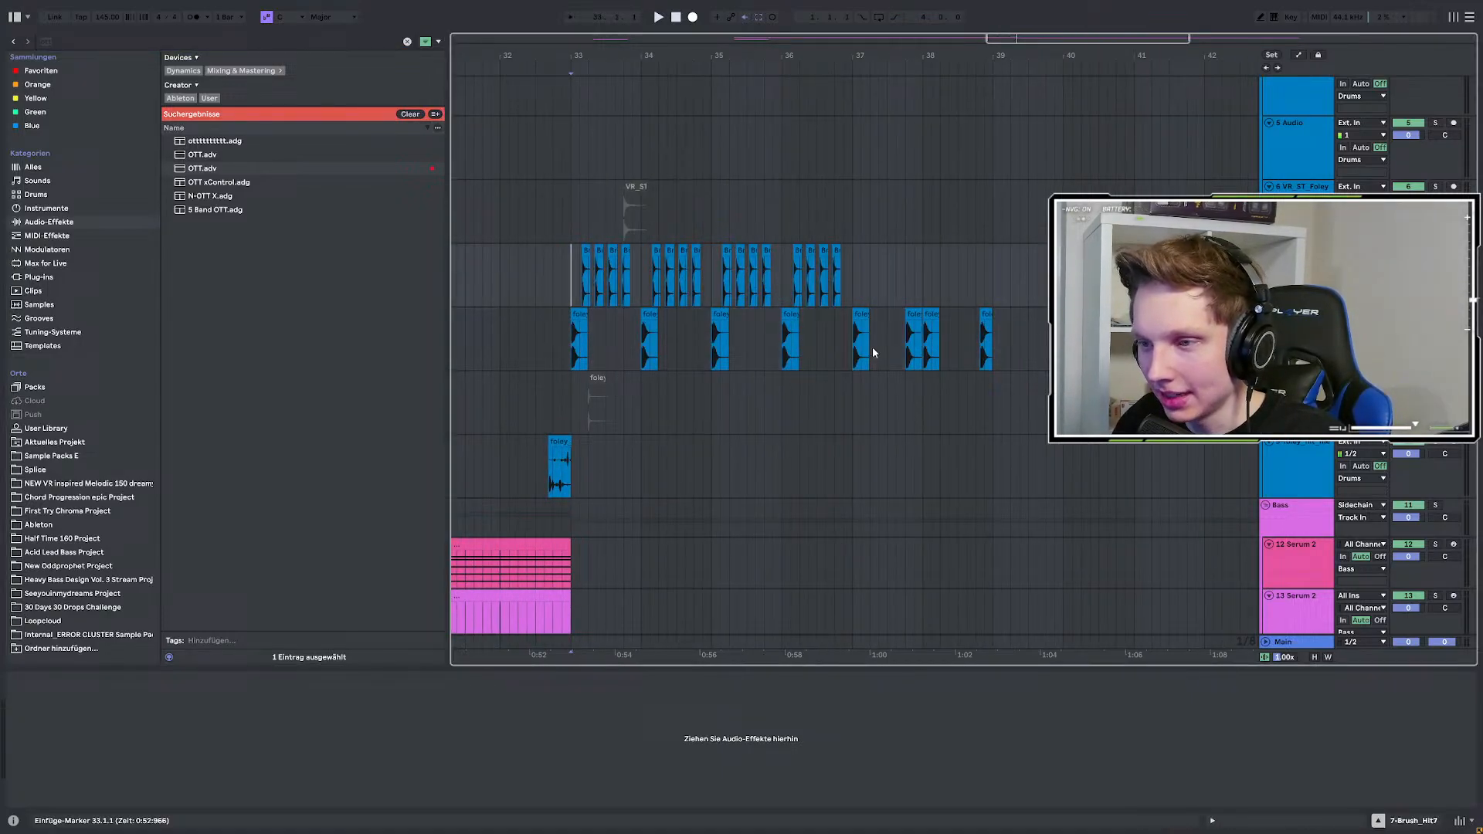
left_click(1299, 315)
key("ctrl+t")
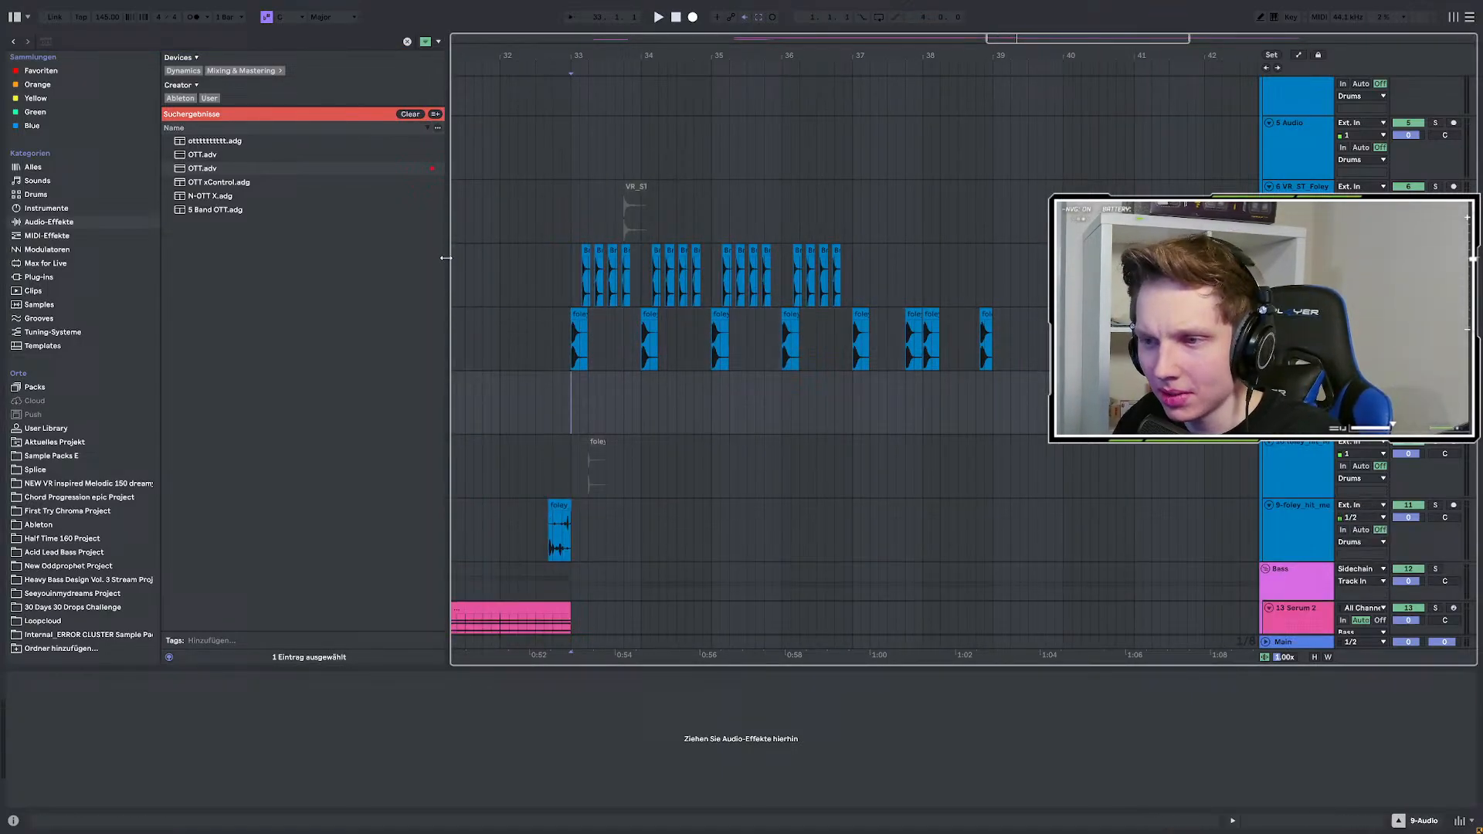
left_click(82, 42)
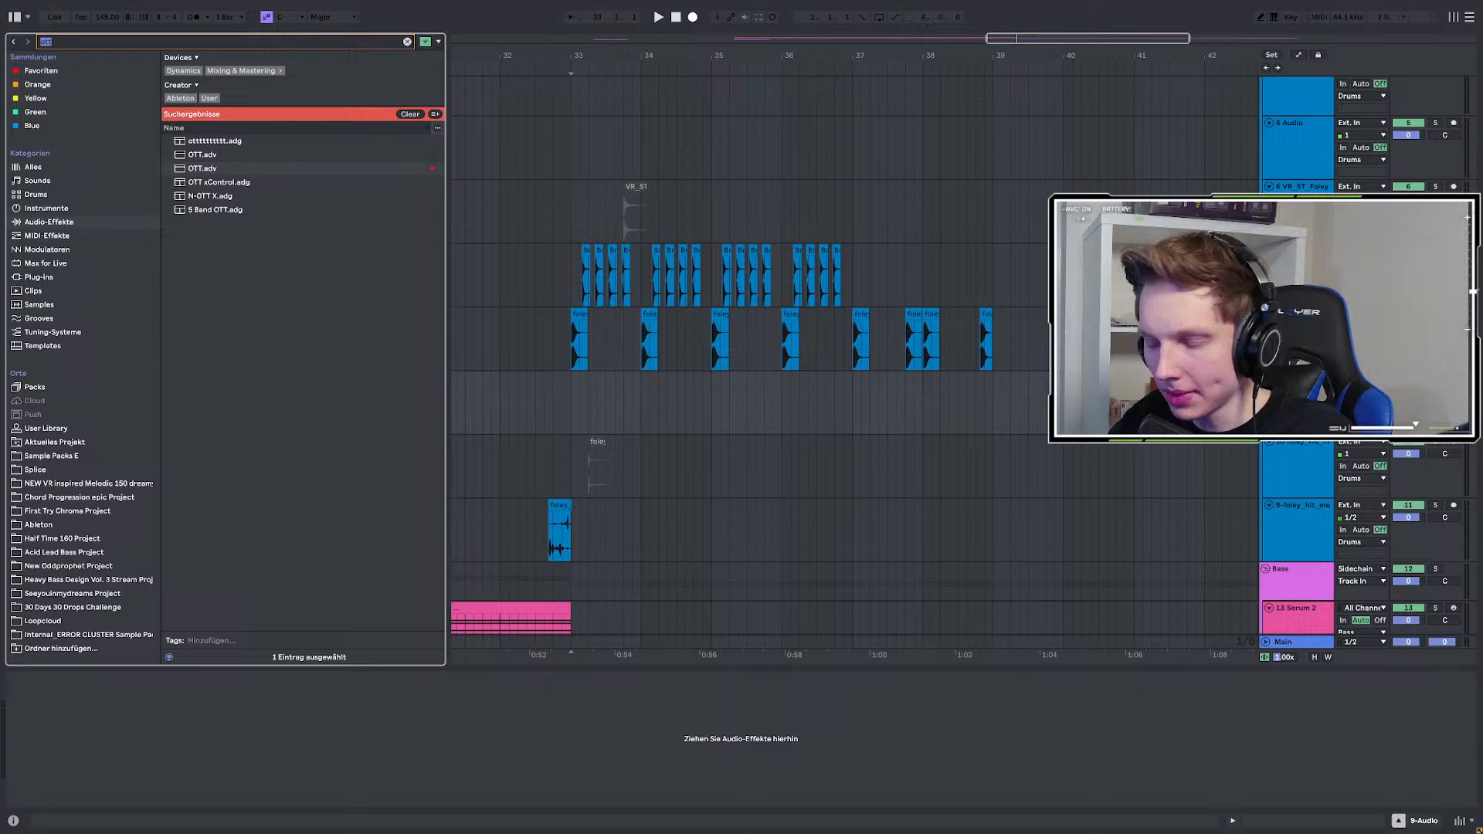
key("BackSpace")
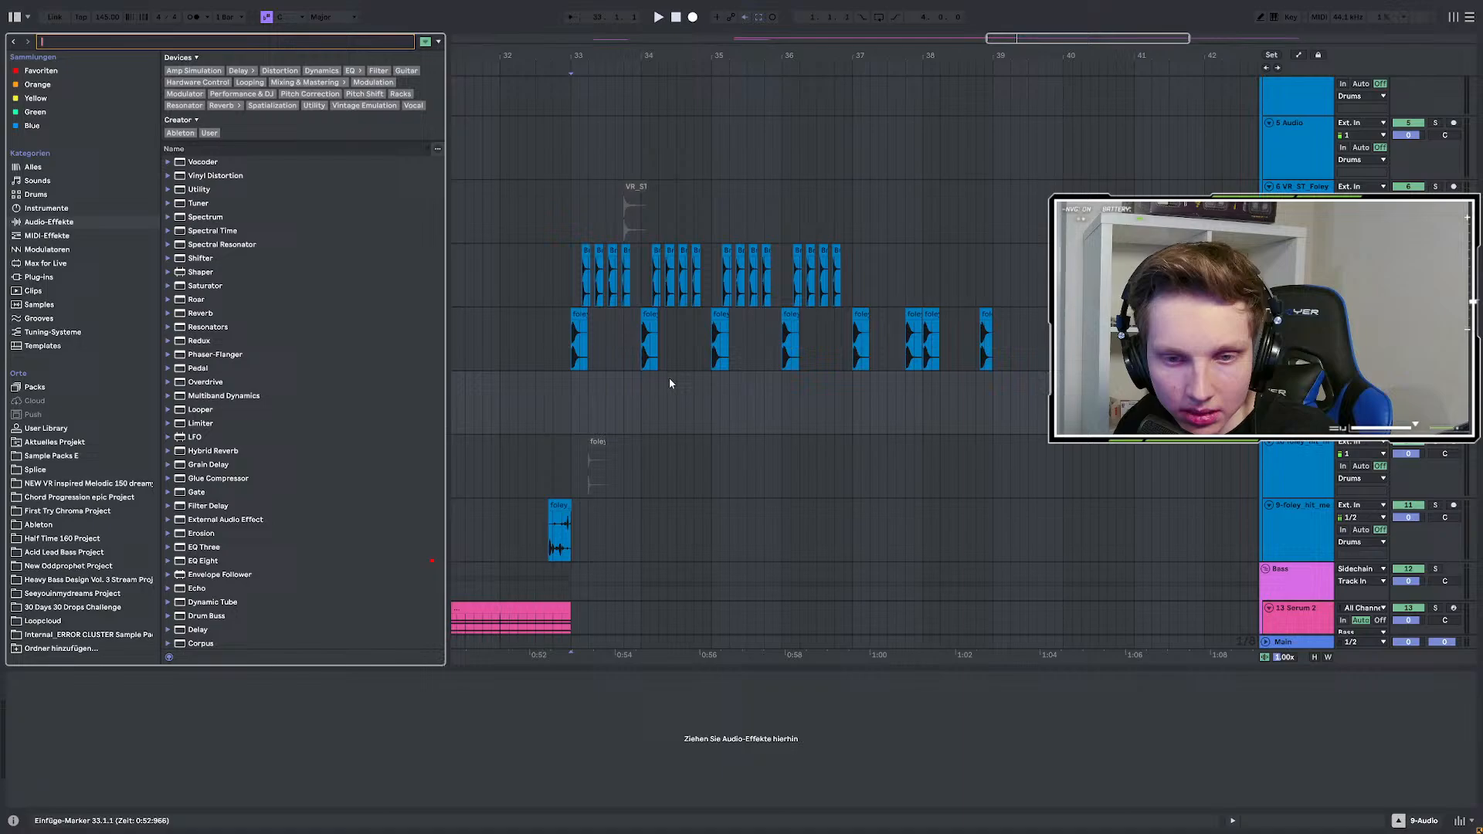
left_click(569, 380)
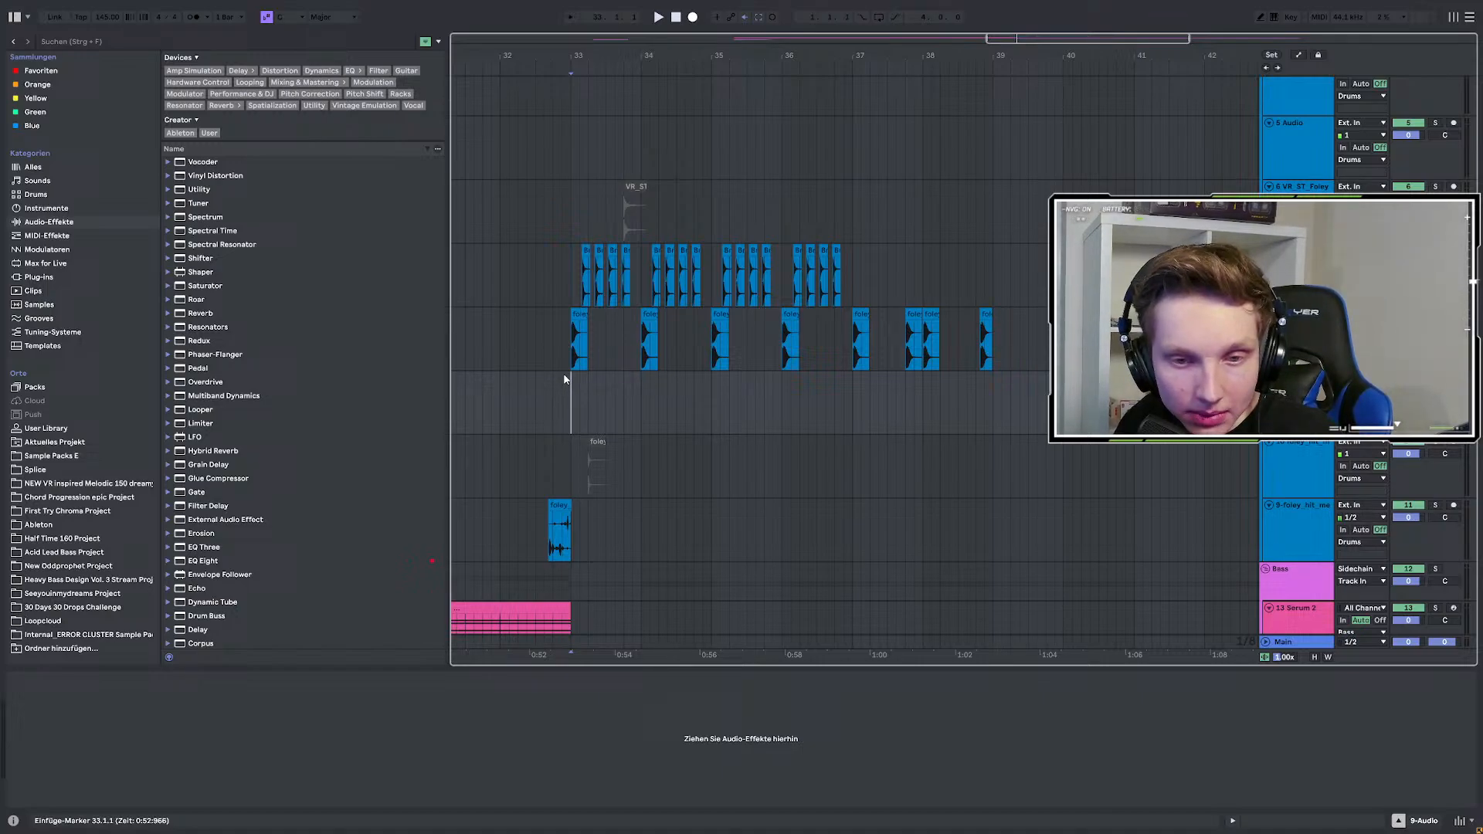
Open the Serum 2 instrument of the empty track 17 and move its window clear of the bass clips.
scroll(587, 392, "down", 3)
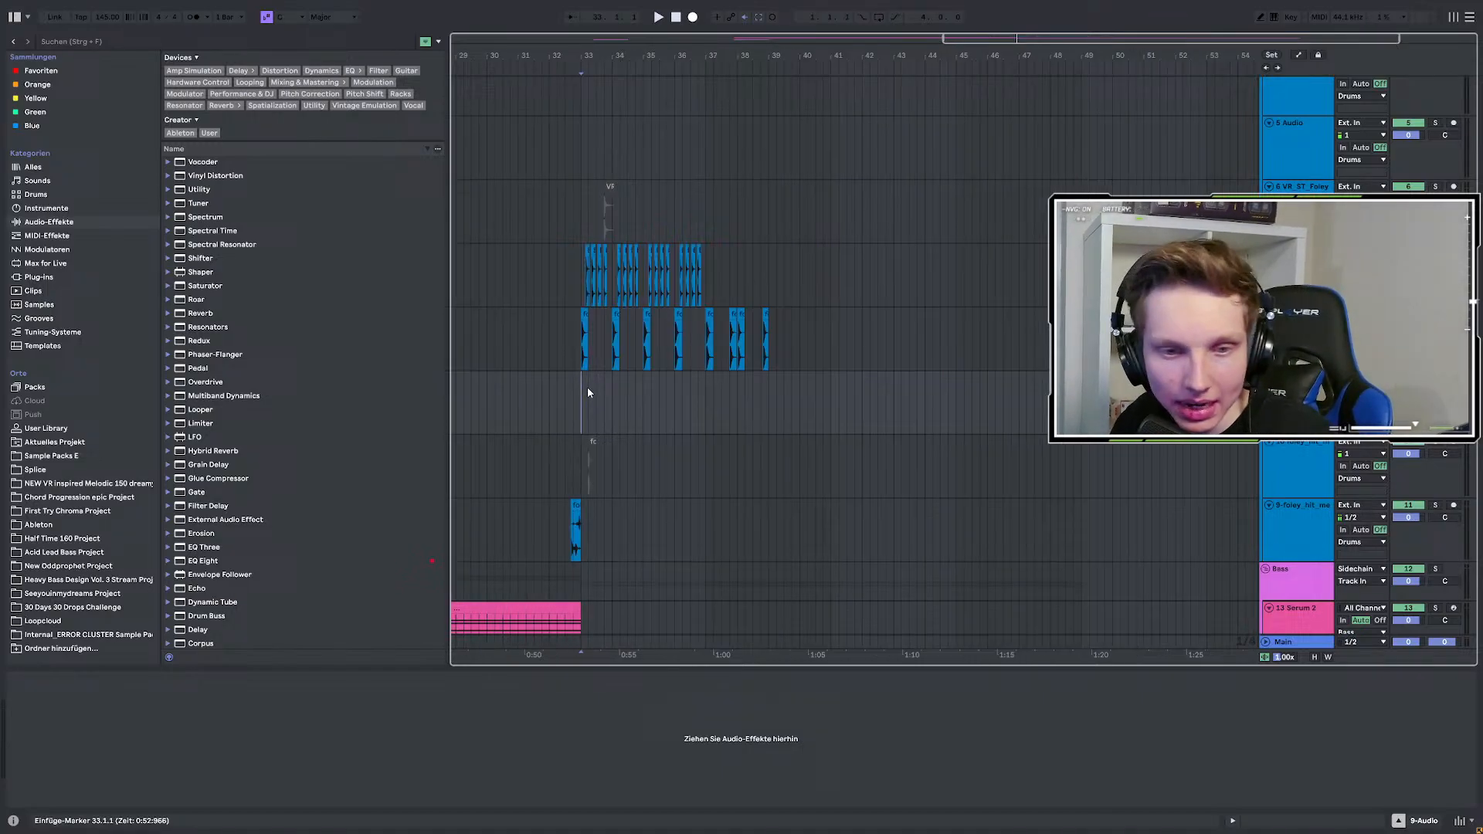
scroll(860, 394, "down", 10)
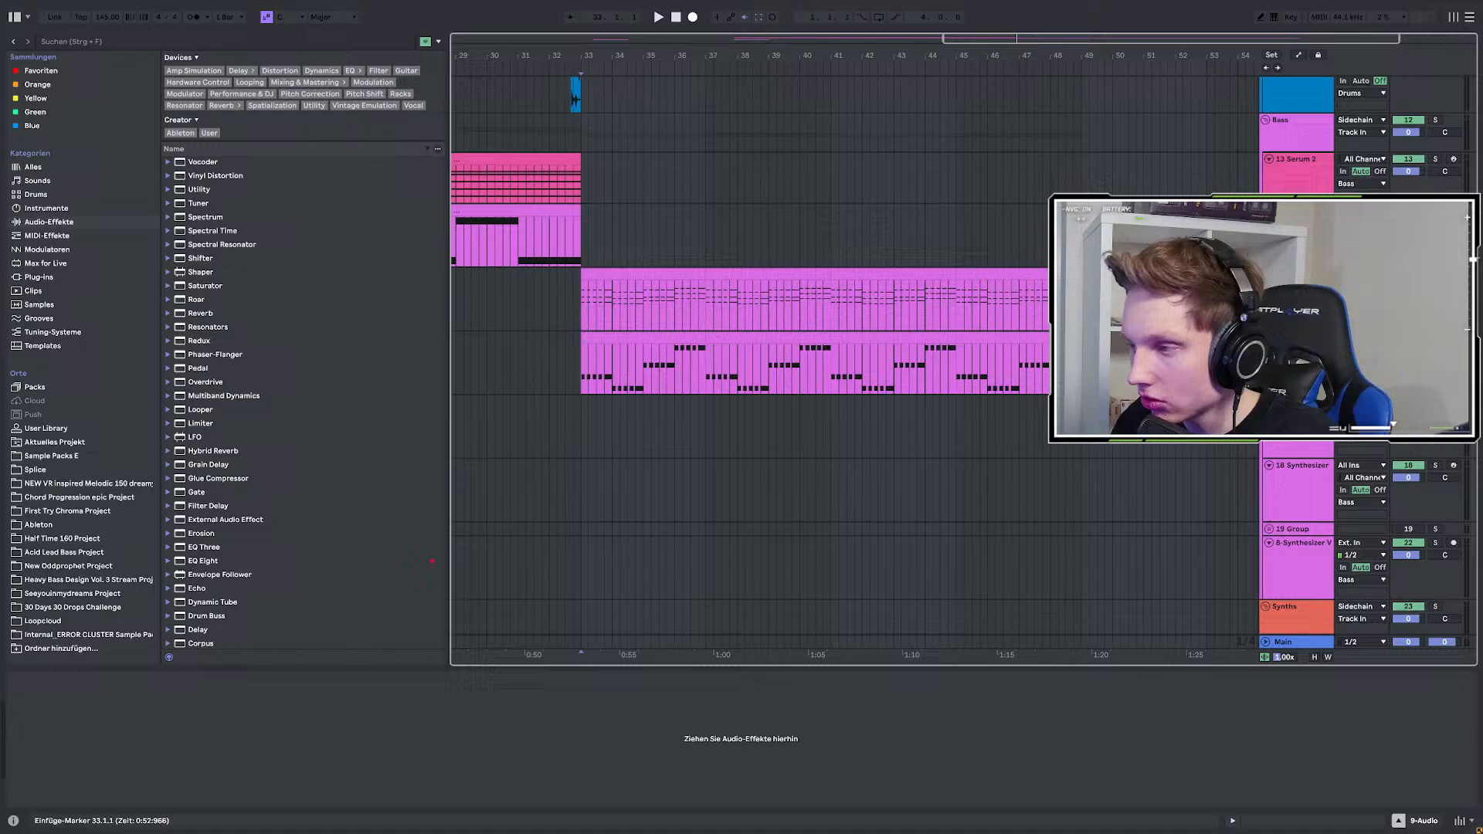
left_click(582, 325)
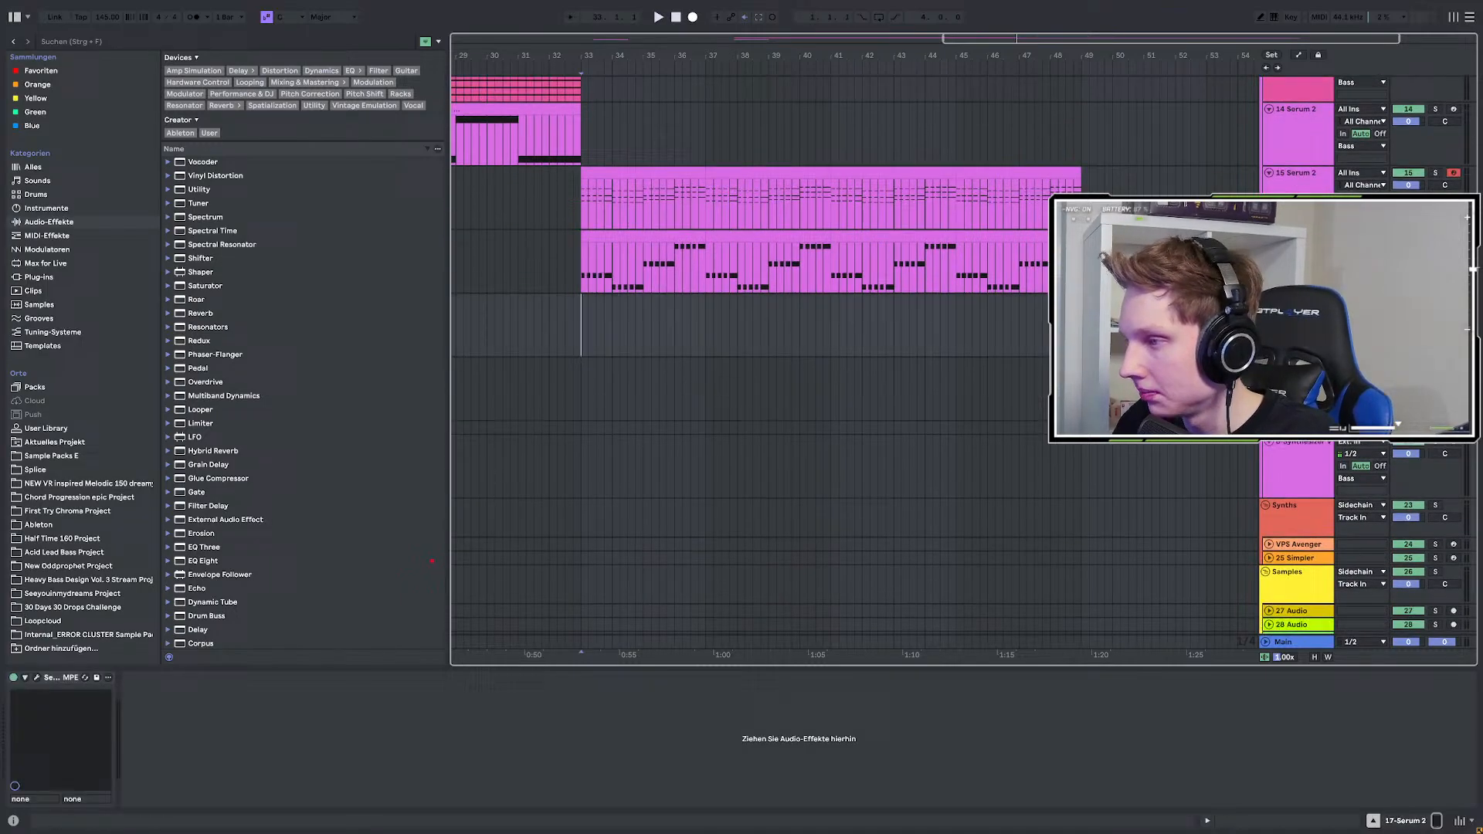
left_click(37, 678)
left_click_drag(740, 354, 727, 422)
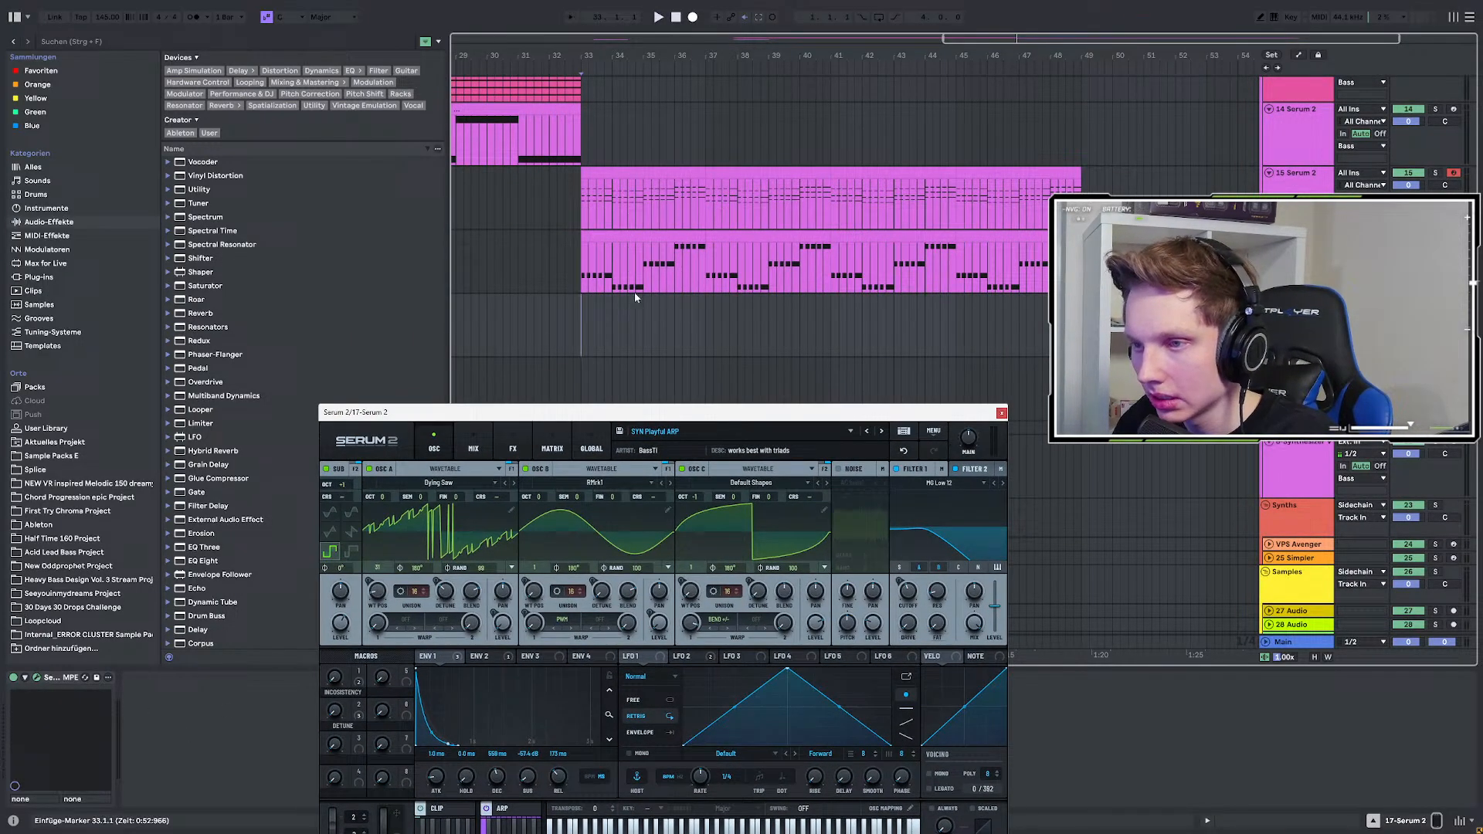
Copy the first four bars of the bass clip at bar 33 to track 17 at 33.1.1 and open the copy's notes.
left_click_drag(634, 292, 965, 233)
left_click(966, 234)
key("ctrl+c")
left_click(935, 312)
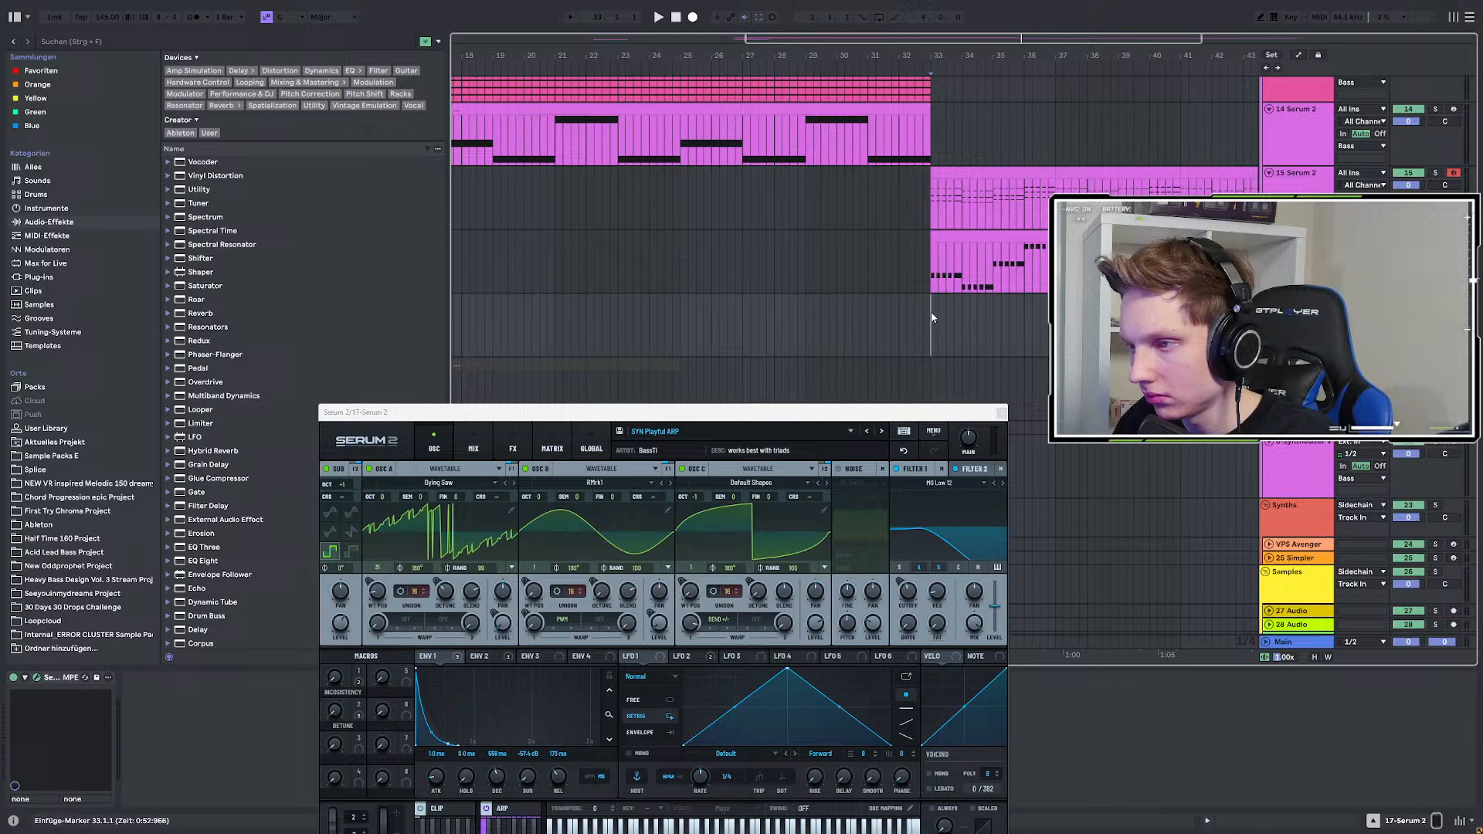
key("ctrl+v")
left_click(970, 311)
double_click(971, 312)
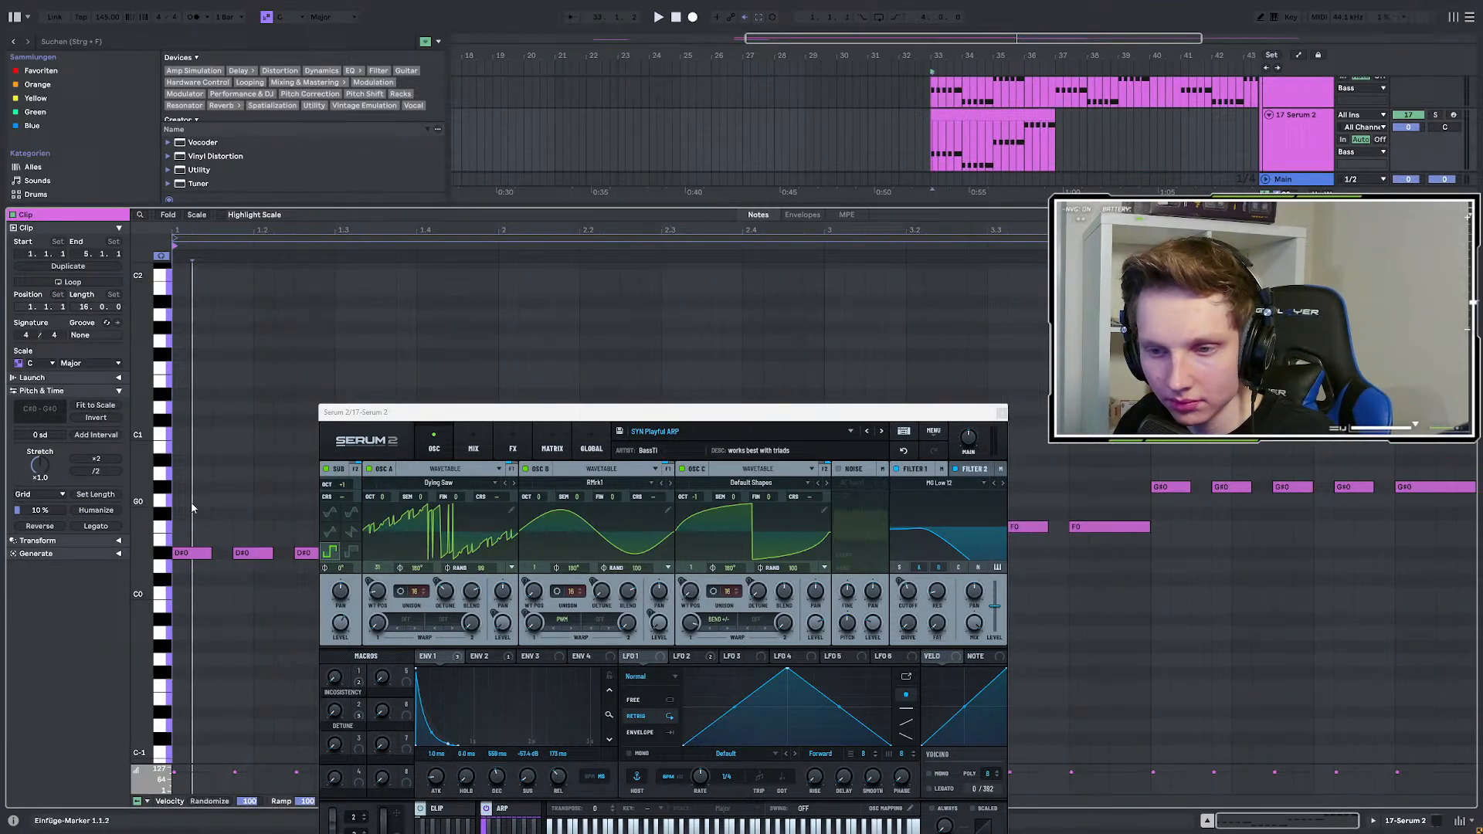
Delete the repeated notes after the clip's first D#0 and extend that note to 1.4.1.
key("ctrl+a")
left_click_drag(186, 461, 187, 562)
left_click(242, 507)
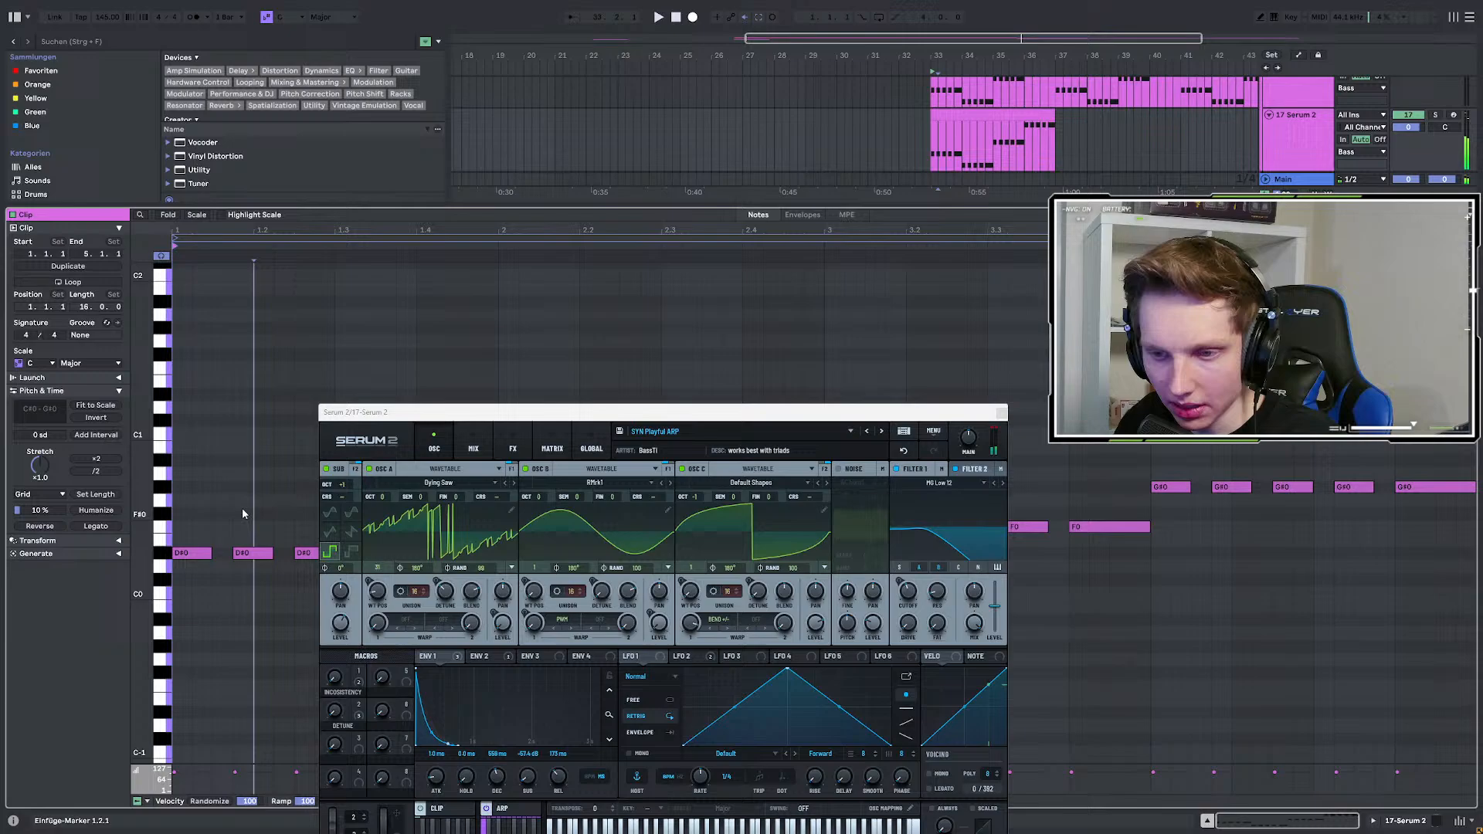
left_click_drag(668, 415, 961, 314)
left_click_drag(251, 462, 618, 655)
key("Delete")
left_click_drag(210, 554, 414, 559)
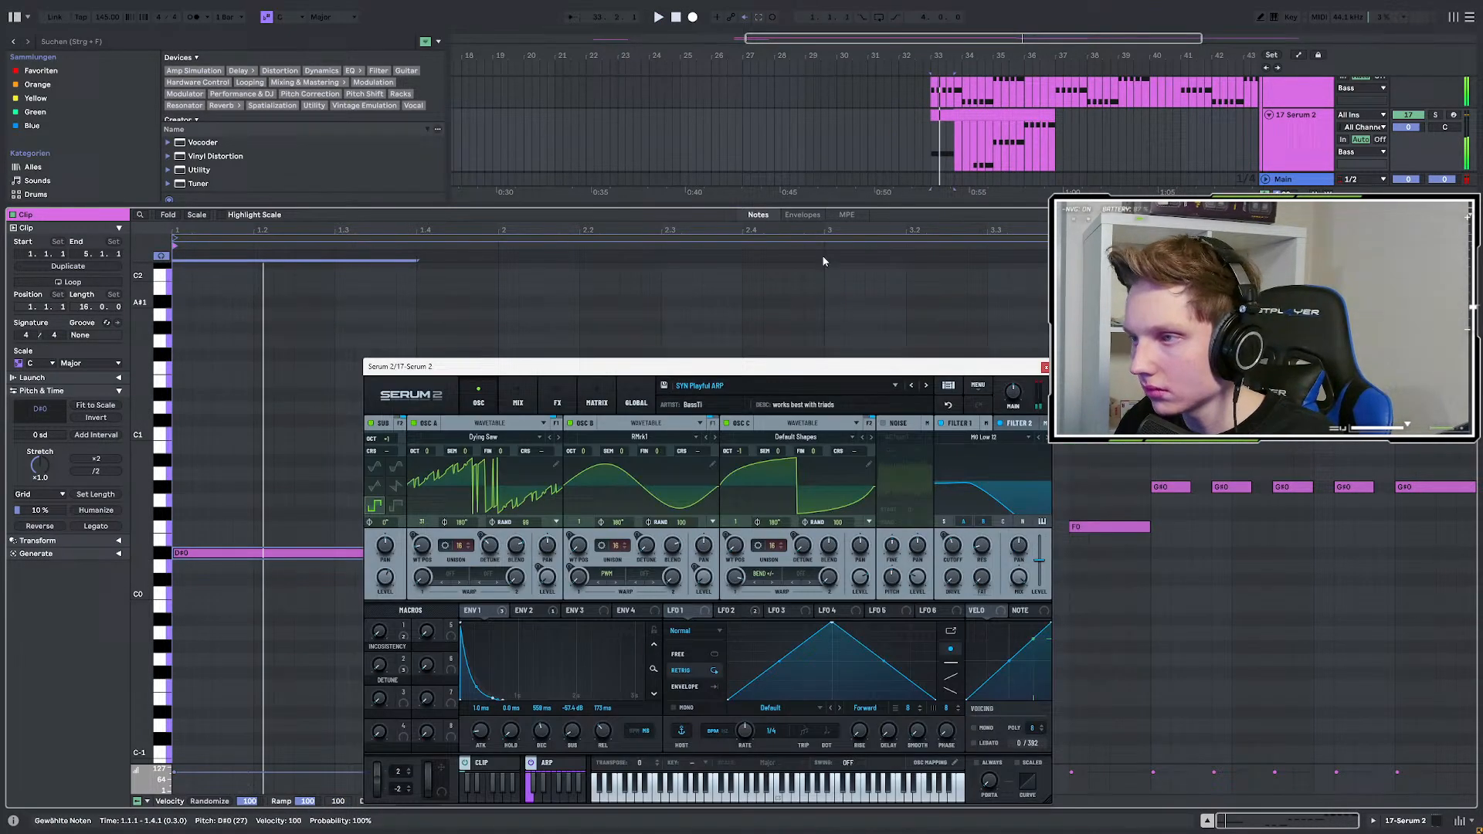
Solo track 17 and load the BS Agressive Reese Bass preset from BassTi - Serum 2 Presets Vol. 1.
left_click(1435, 116)
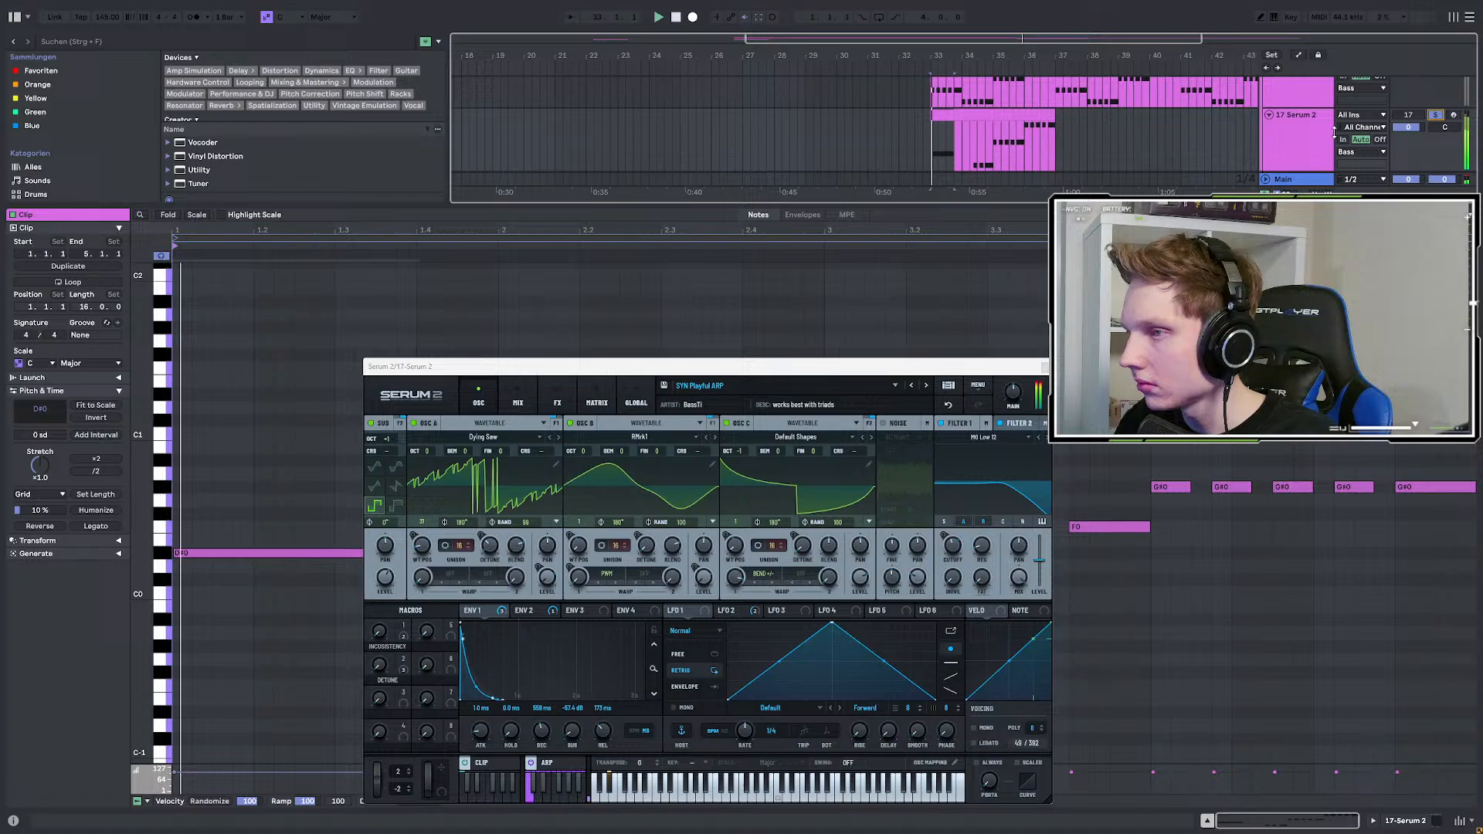
double_click(1296, 141)
left_click(730, 386)
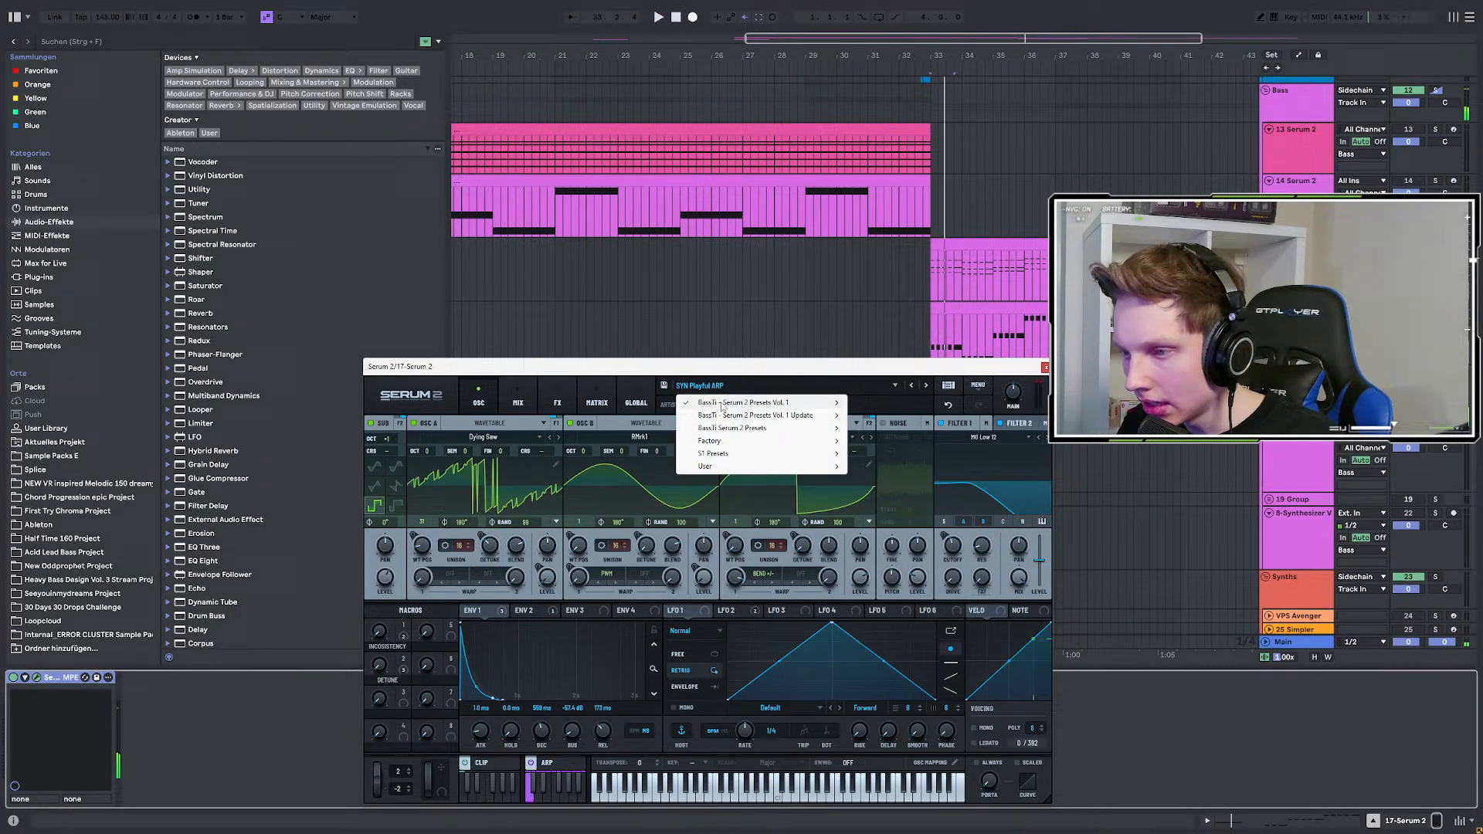
mouse_move(722, 407)
left_click(916, 403)
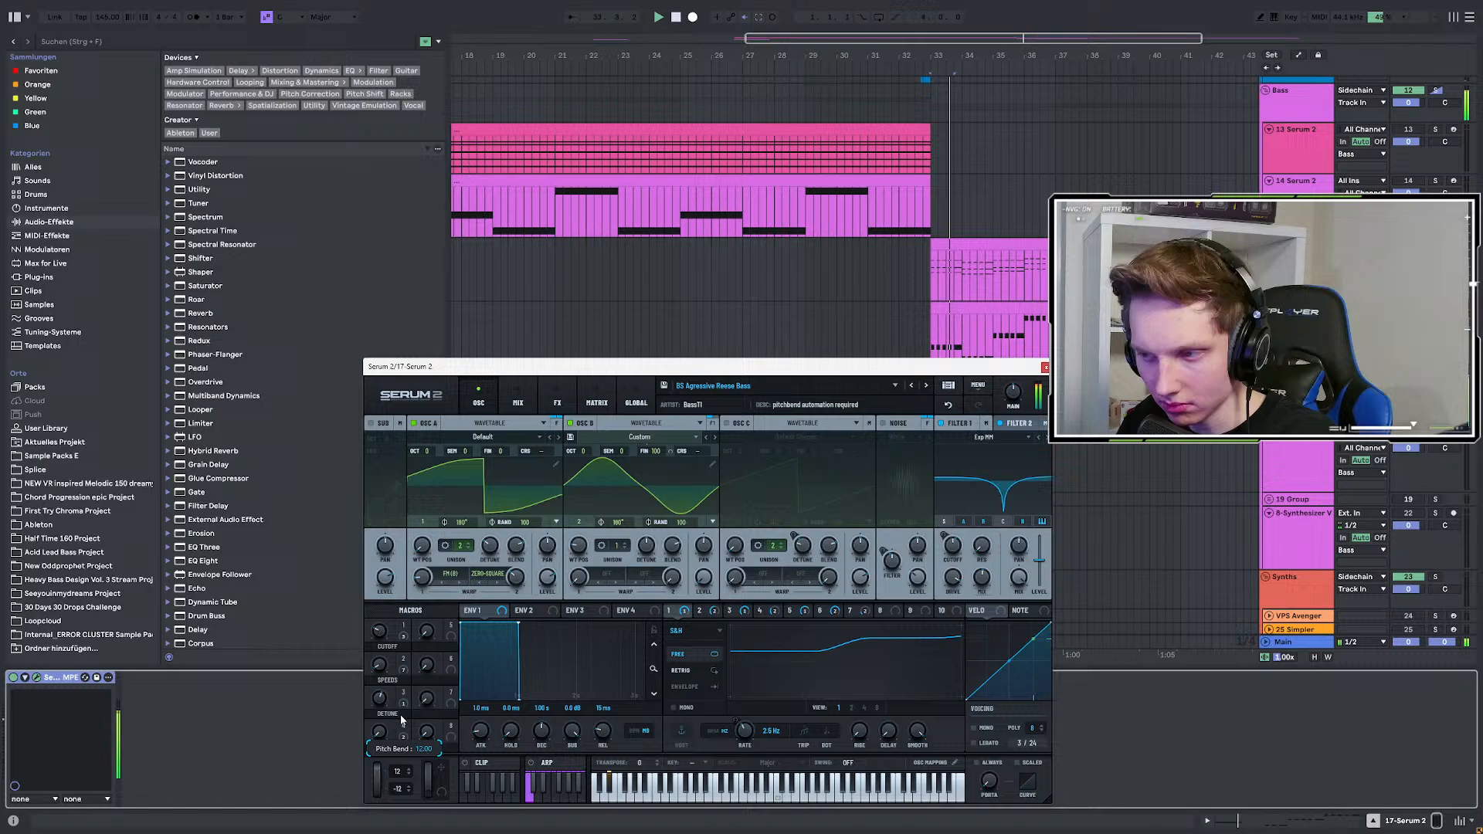
left_click_drag(500, 378, 299, 247)
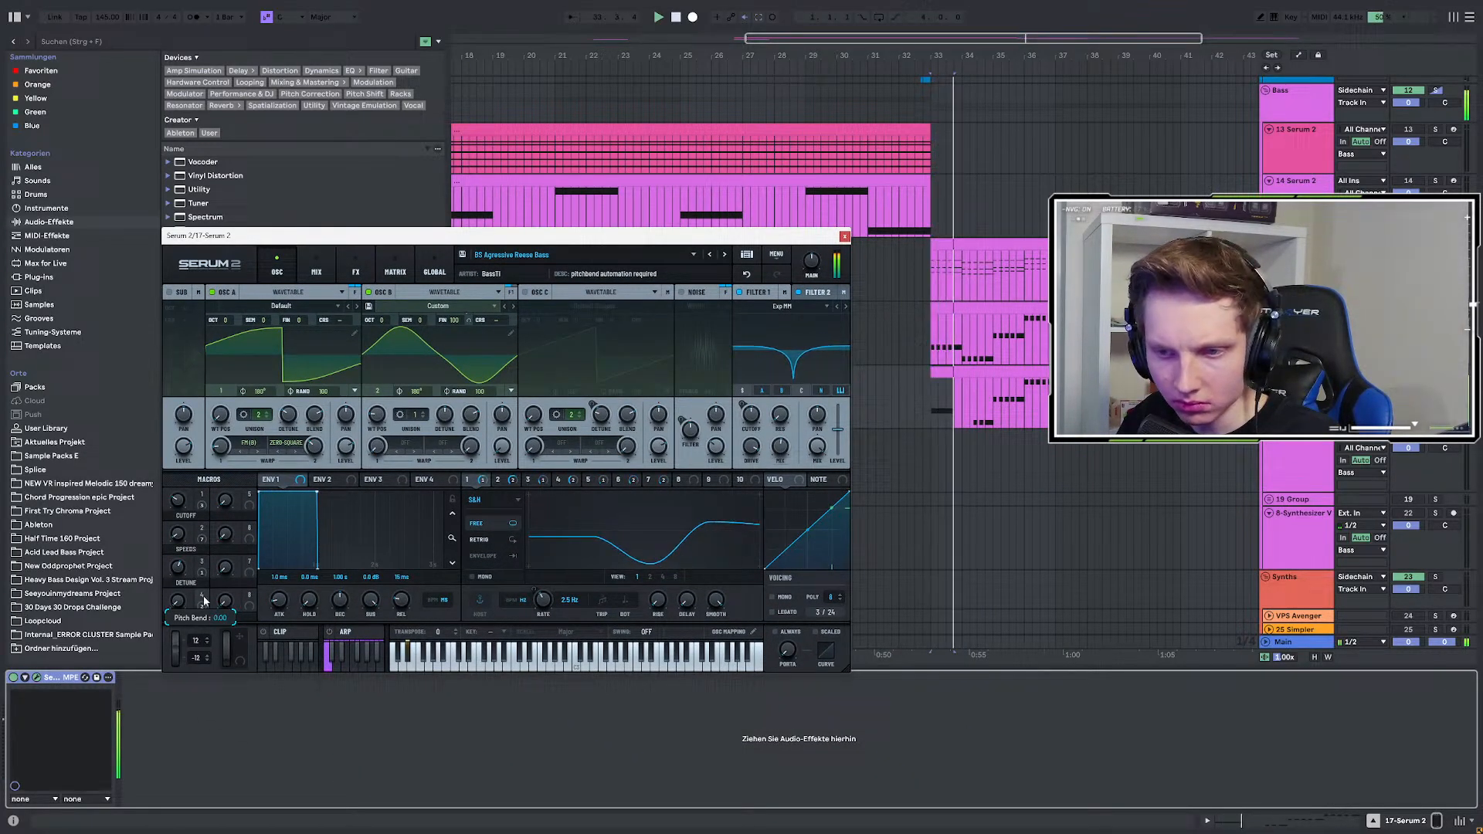
Audition the following bass presets one by one up to BS Growl Generator on the soloed note.
left_click(725, 255)
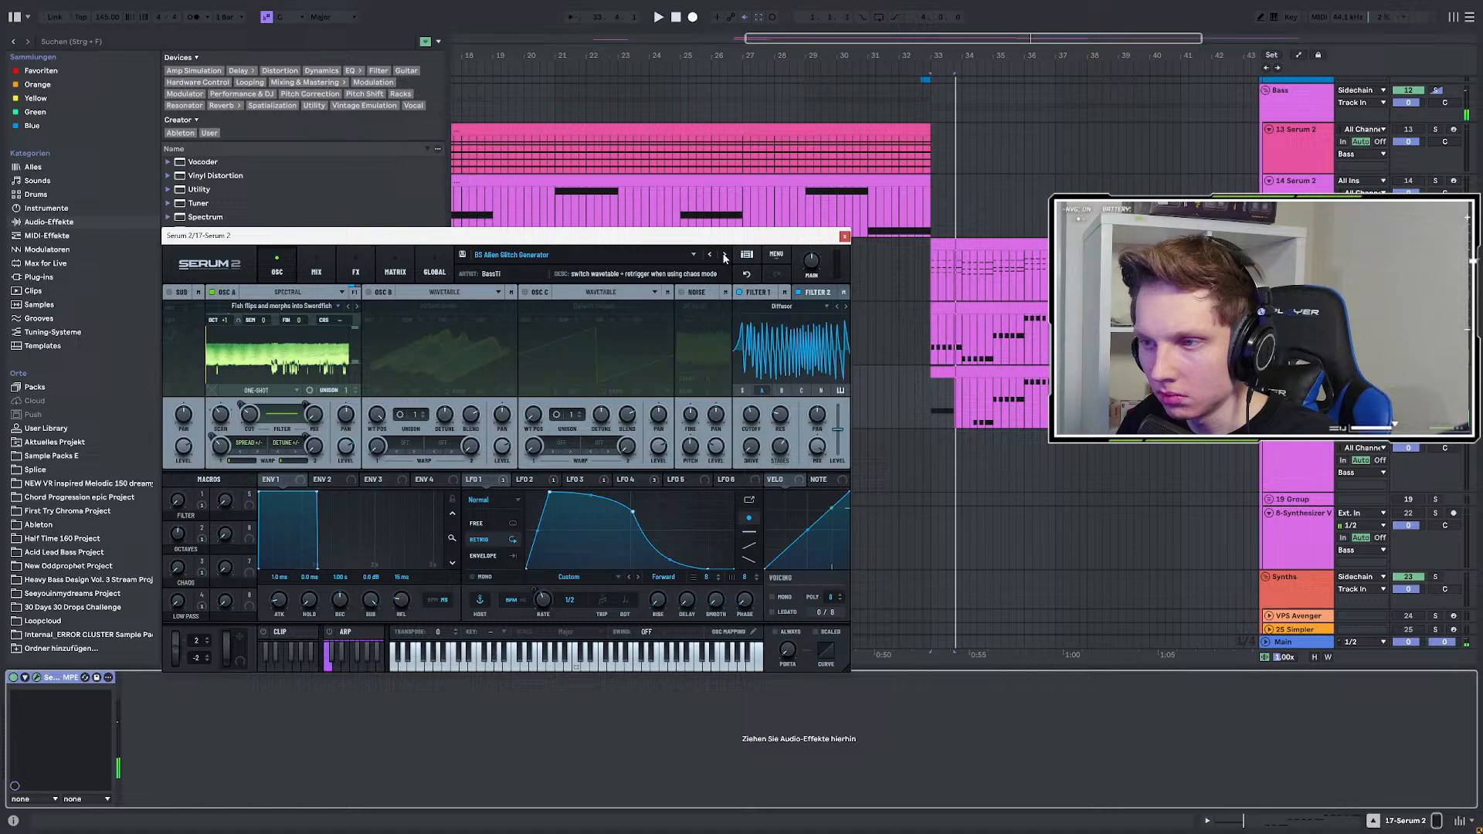
left_click(725, 254)
left_click(725, 255)
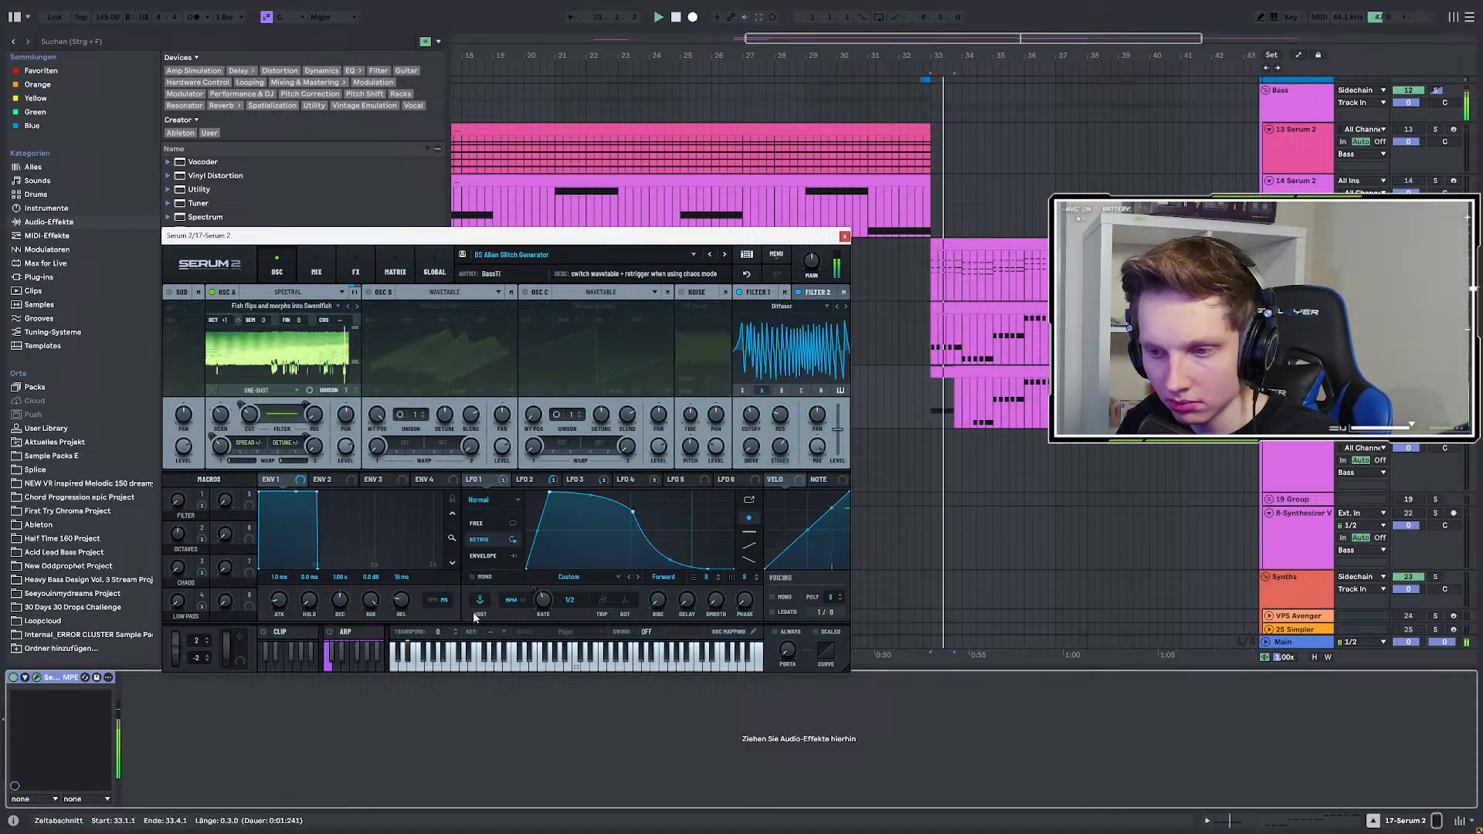
left_click(726, 254)
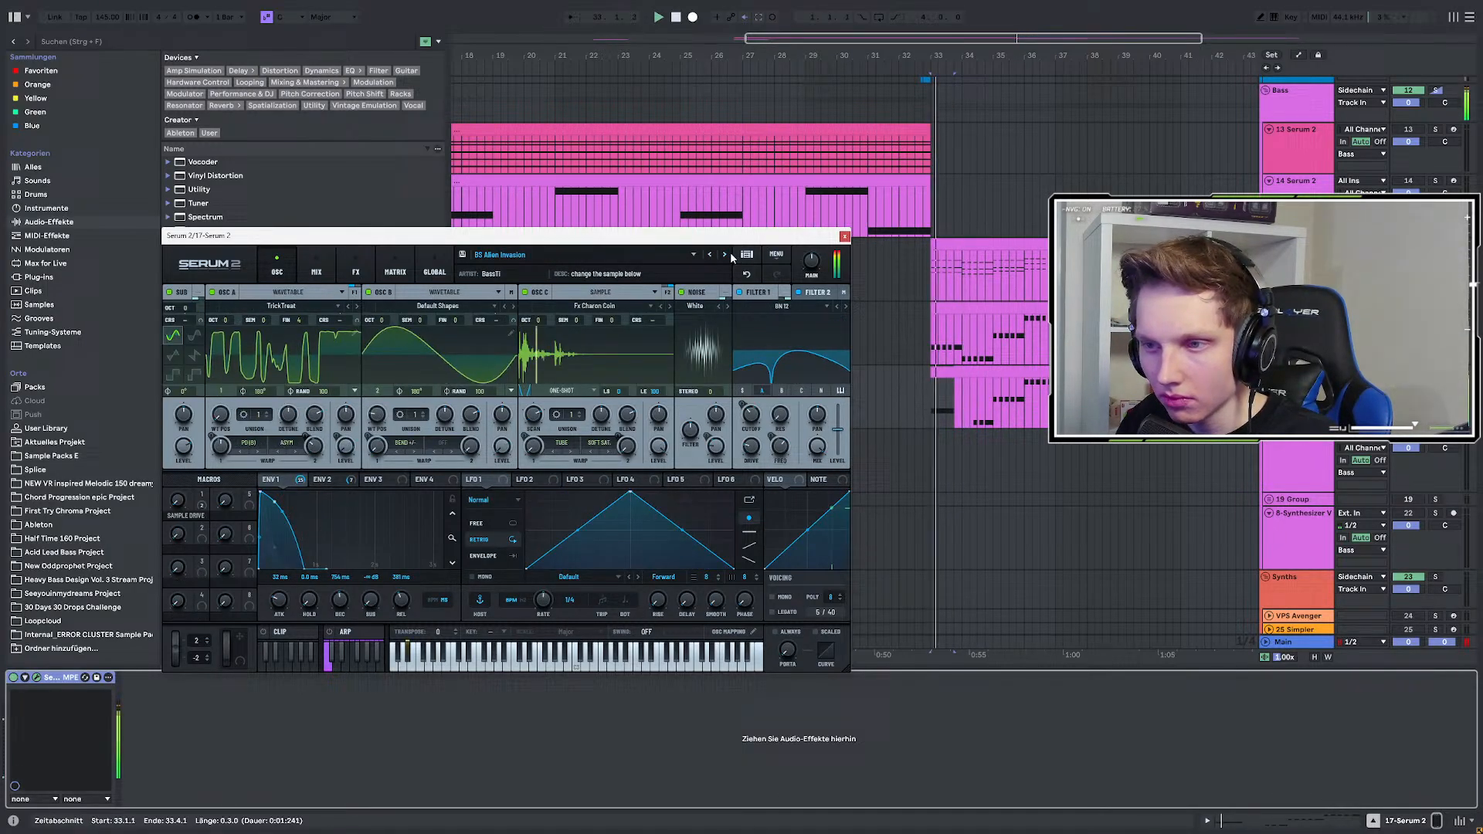
left_click(723, 255)
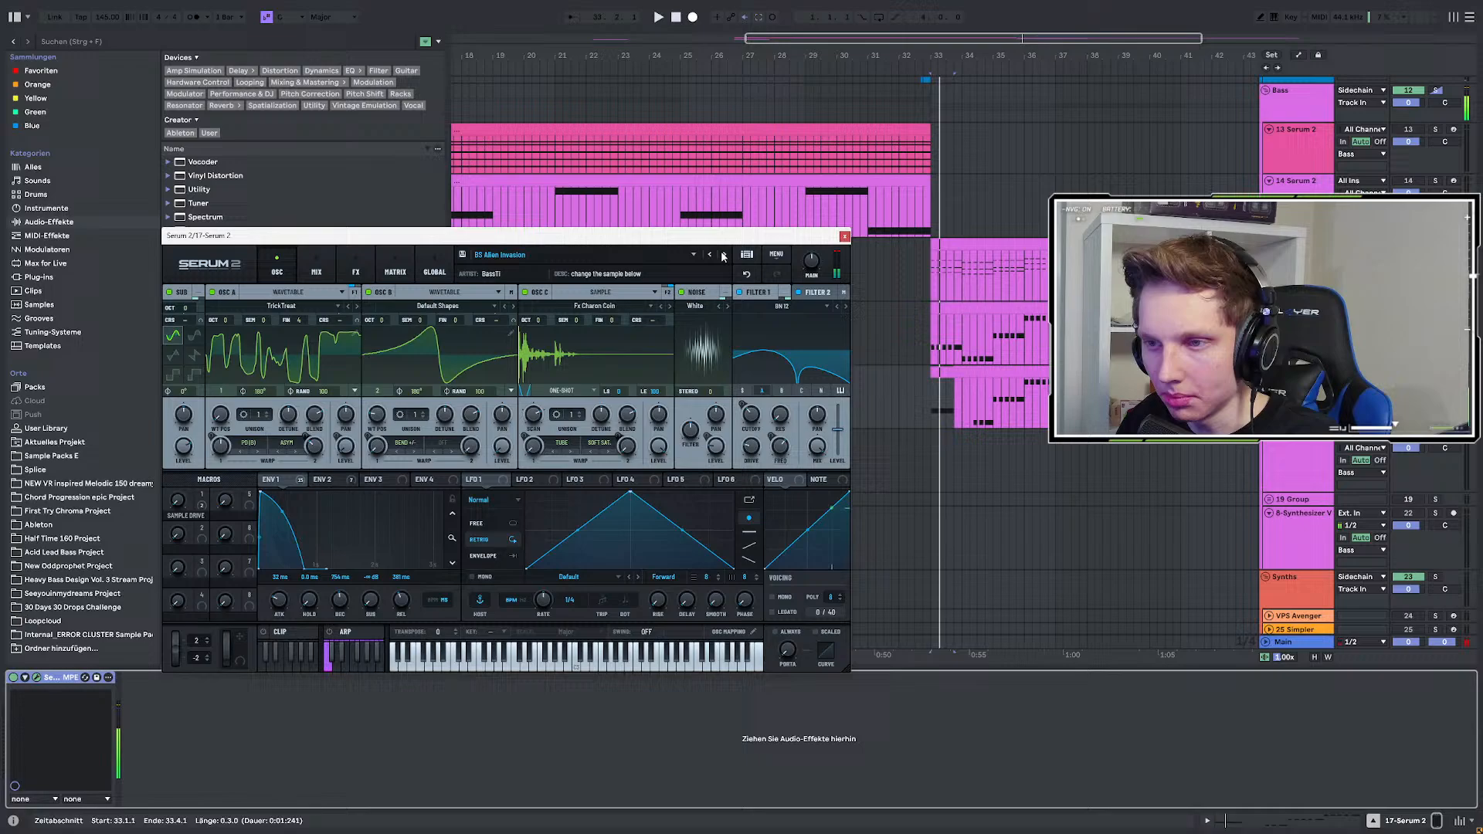
left_click(724, 255)
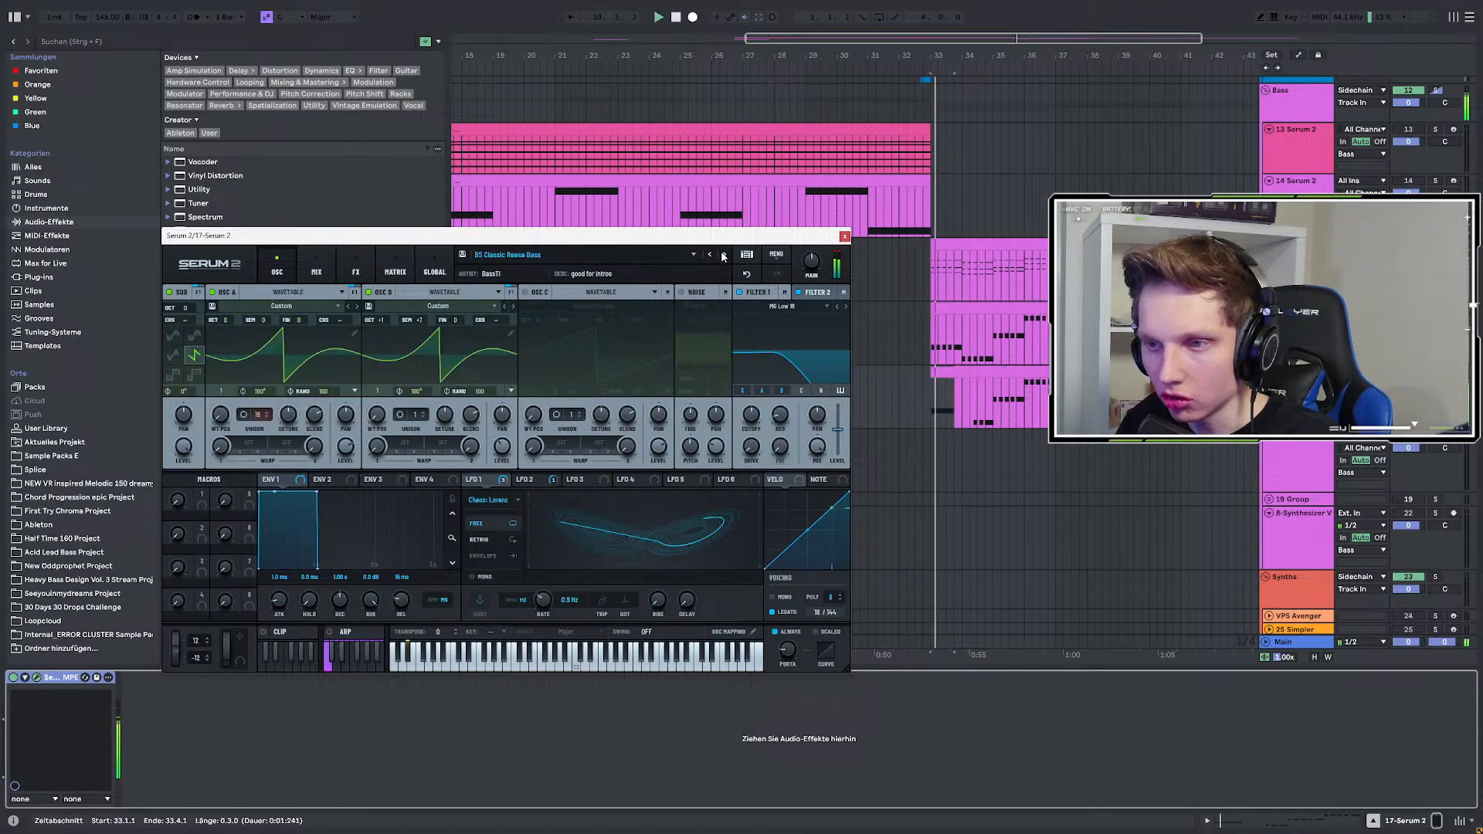
left_click(724, 255)
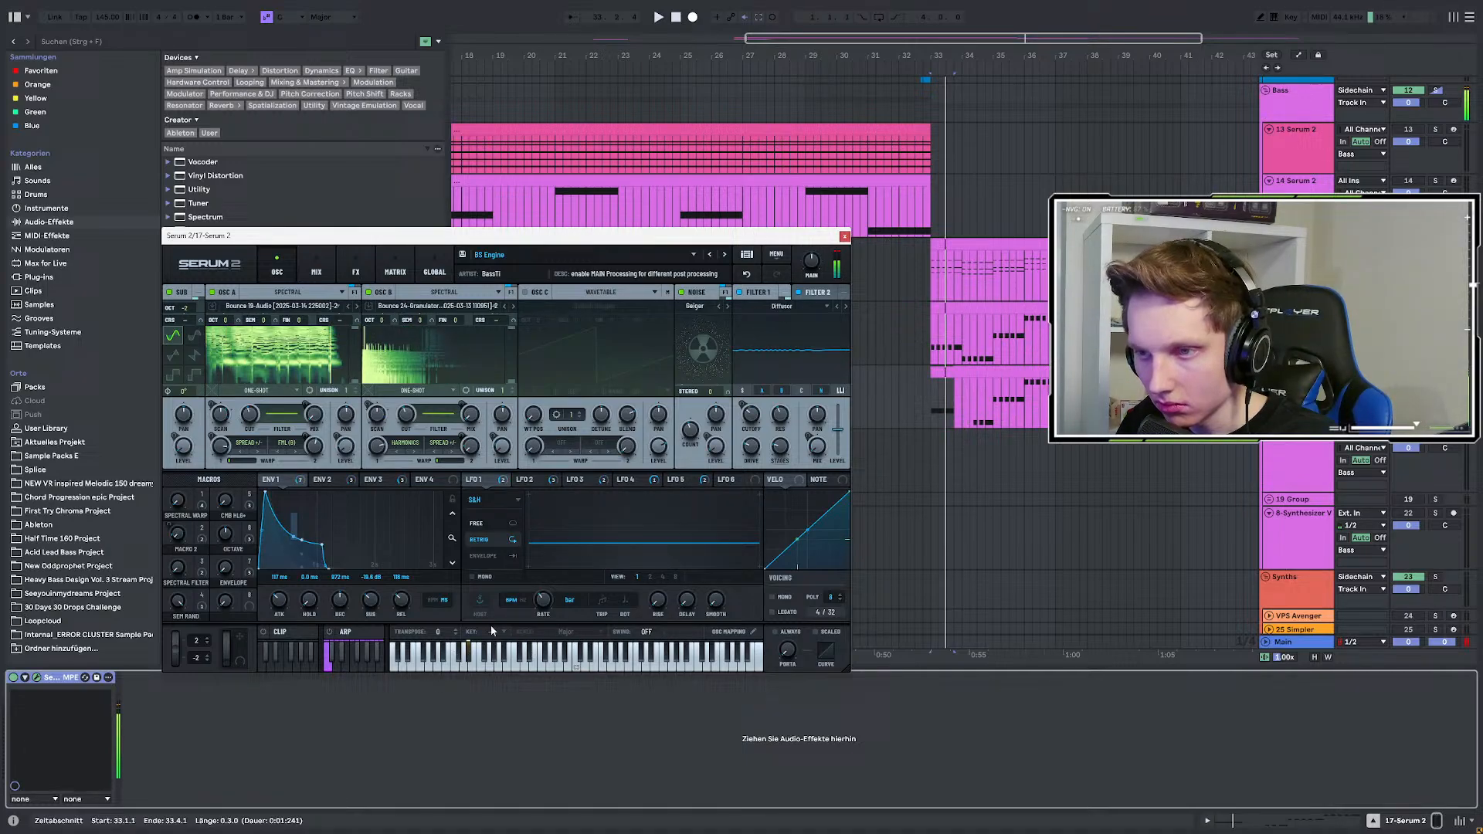
left_click(724, 255)
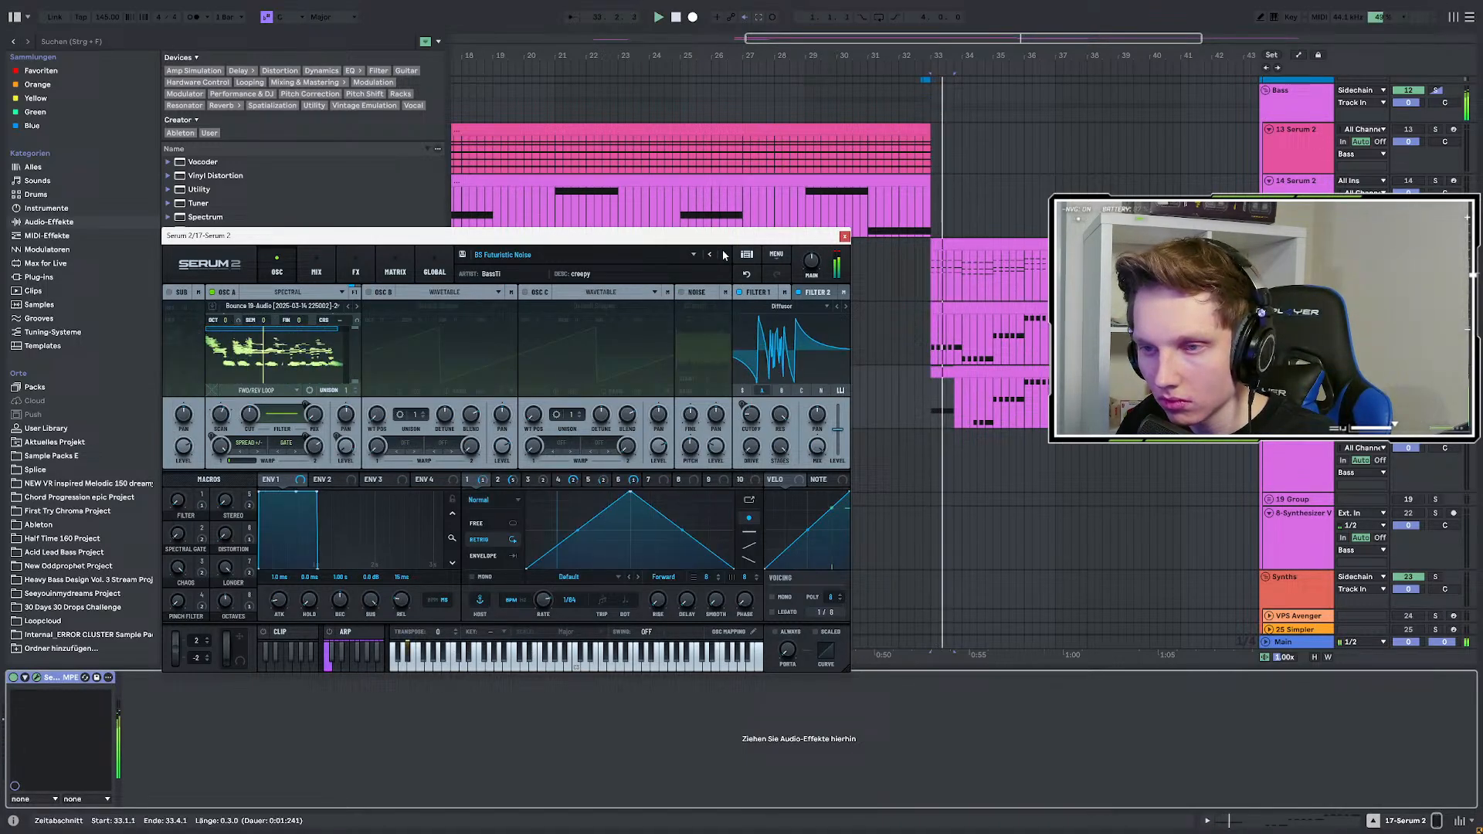
left_click(723, 255)
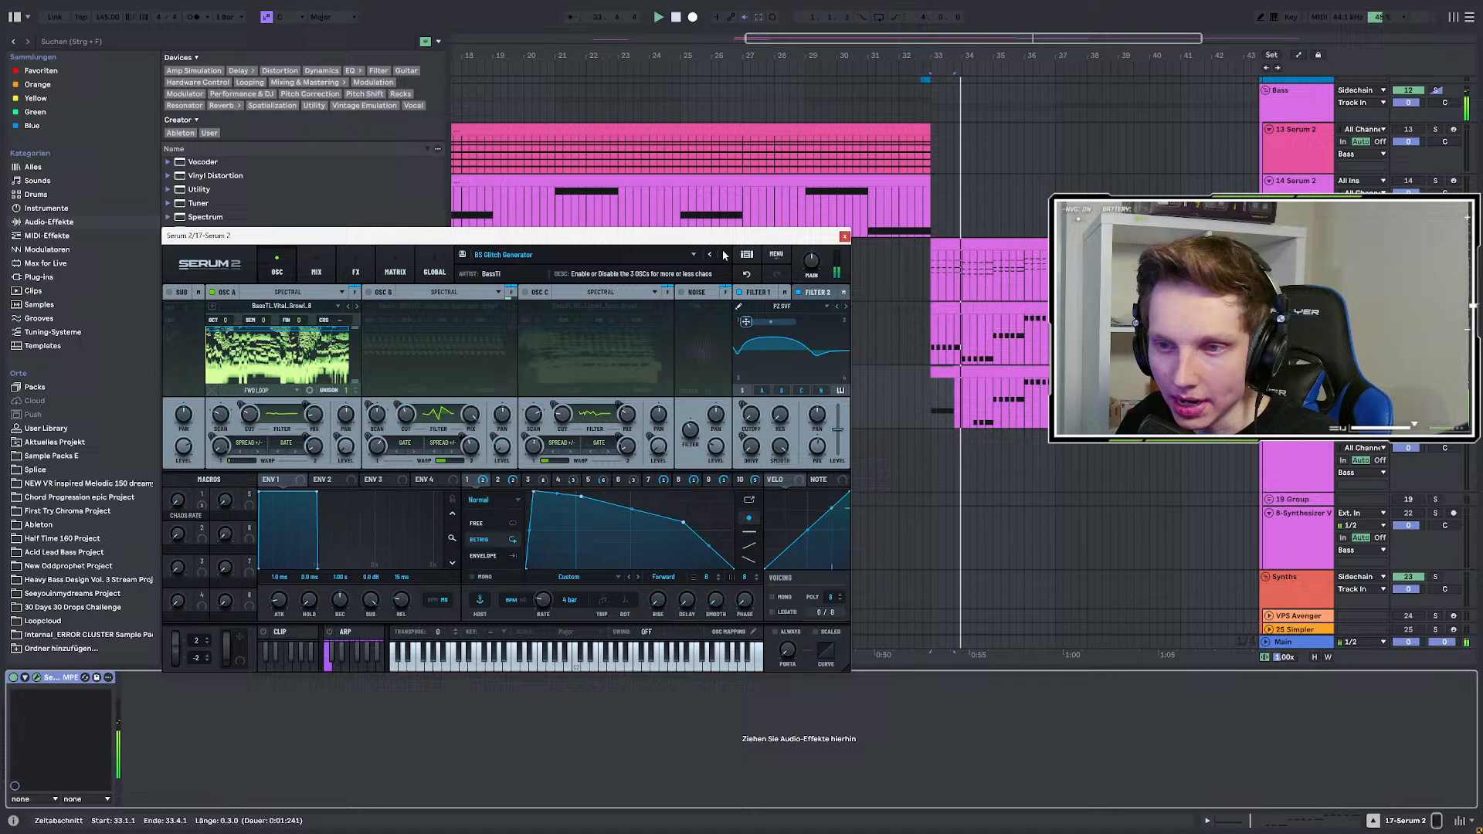
left_click(723, 254)
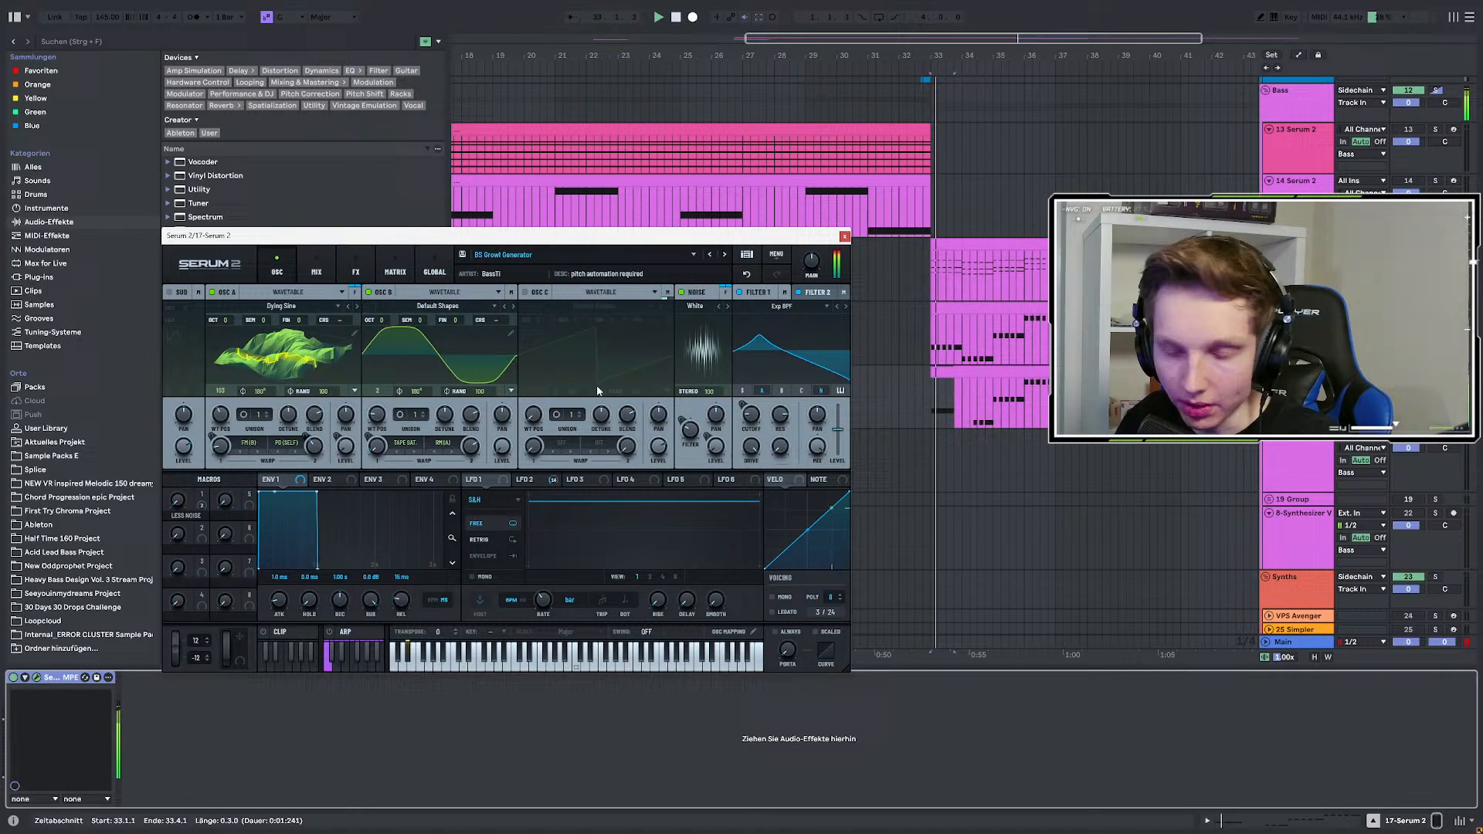
Audition BS Growl Generator with pitch bend, followed by the BS Heavy Sub Bass and BS Rail Gun presets, trying Rail Gun on different notes.
left_click_drag(175, 654, 330, 525)
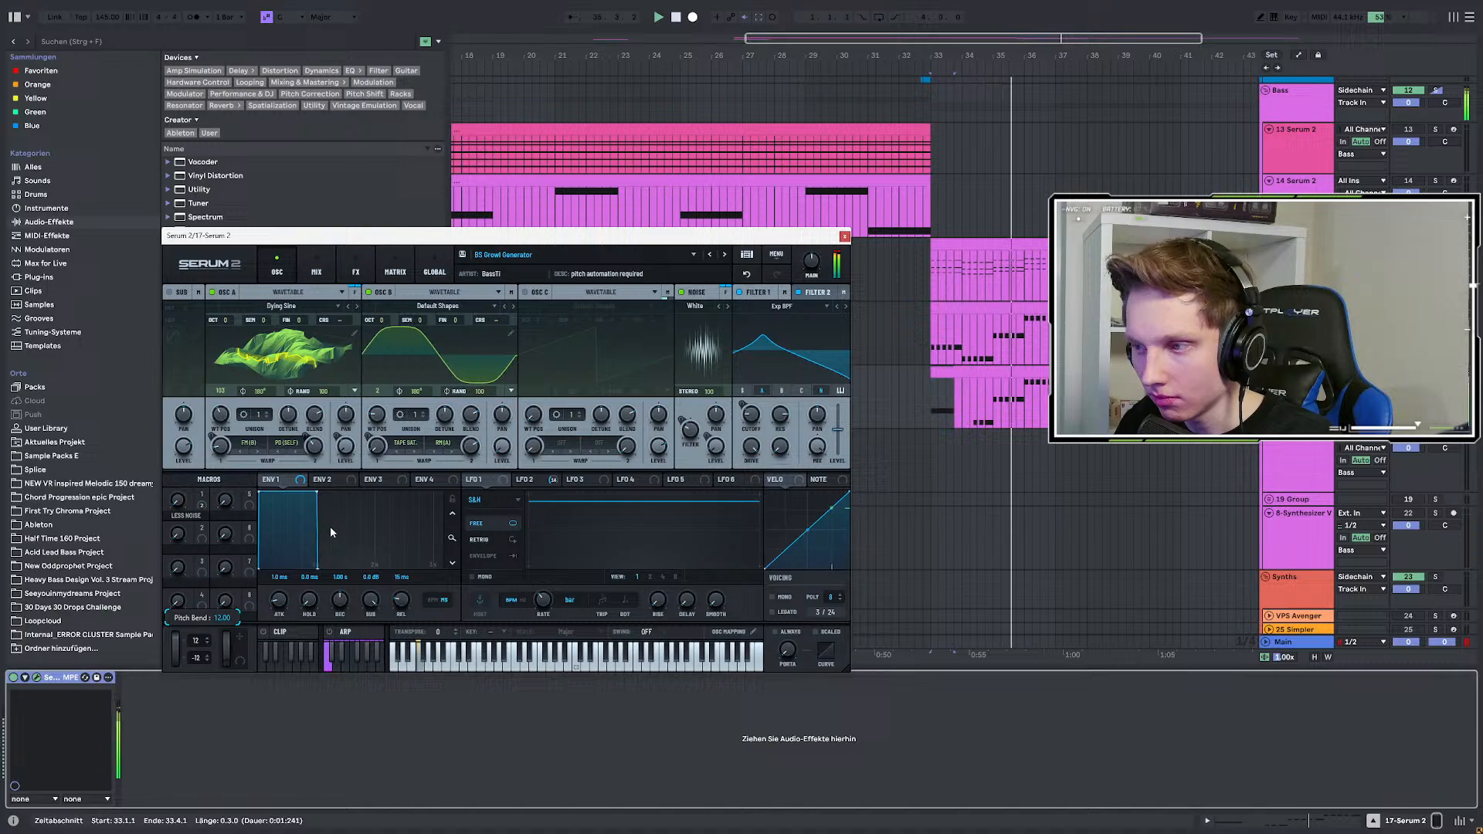
key("space")
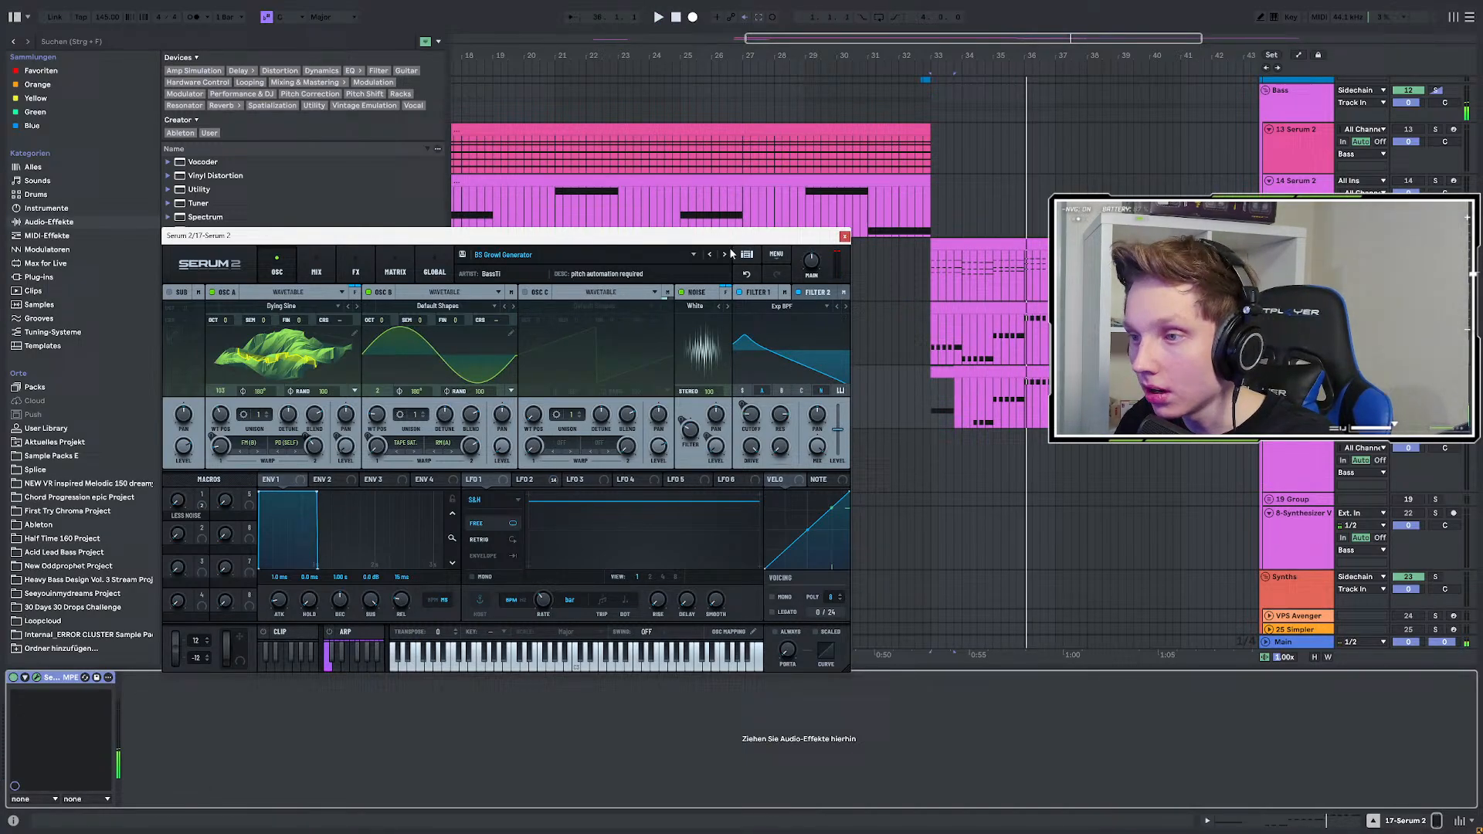
left_click(726, 255)
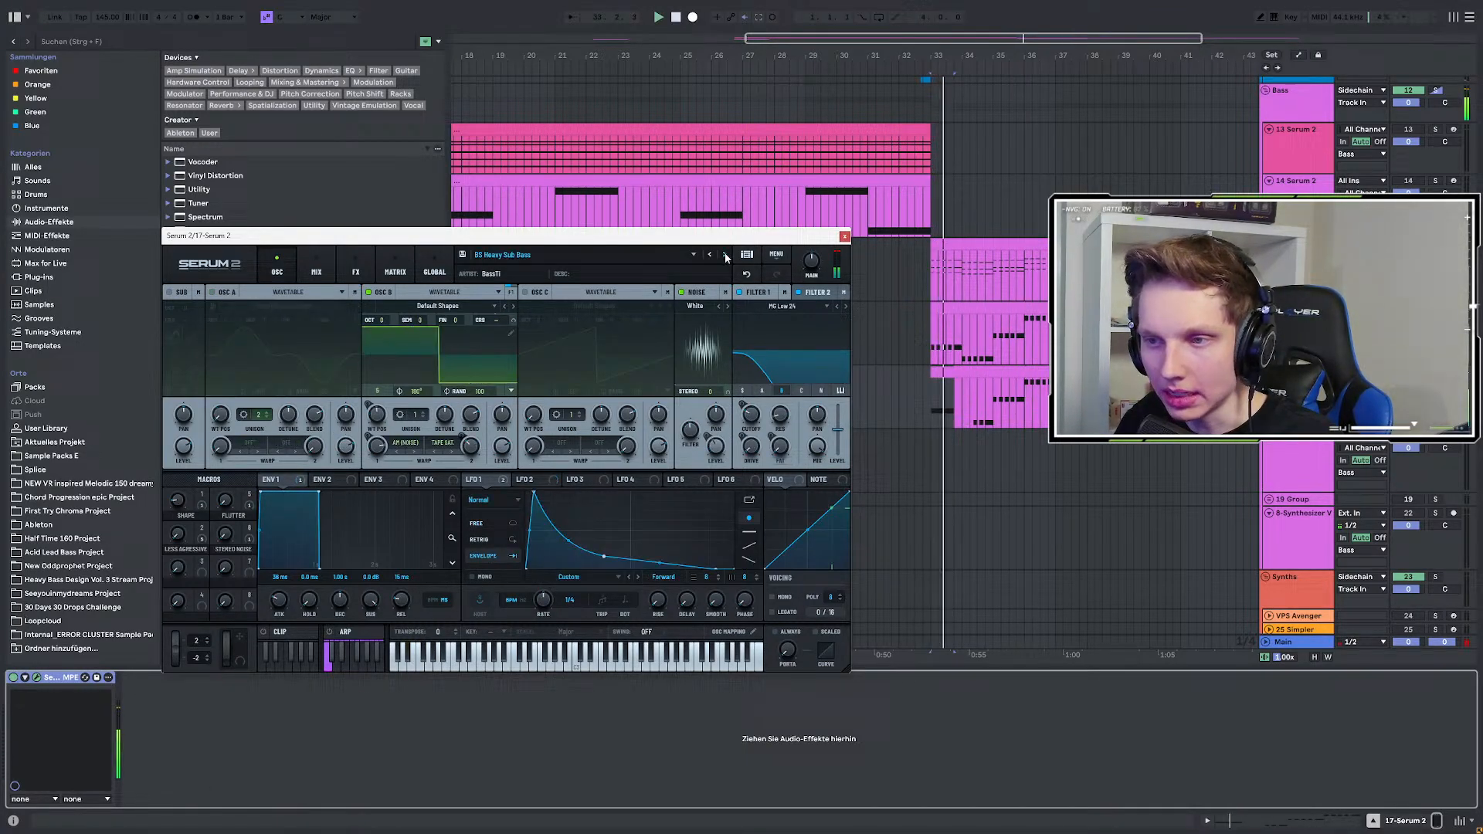
left_click(726, 255)
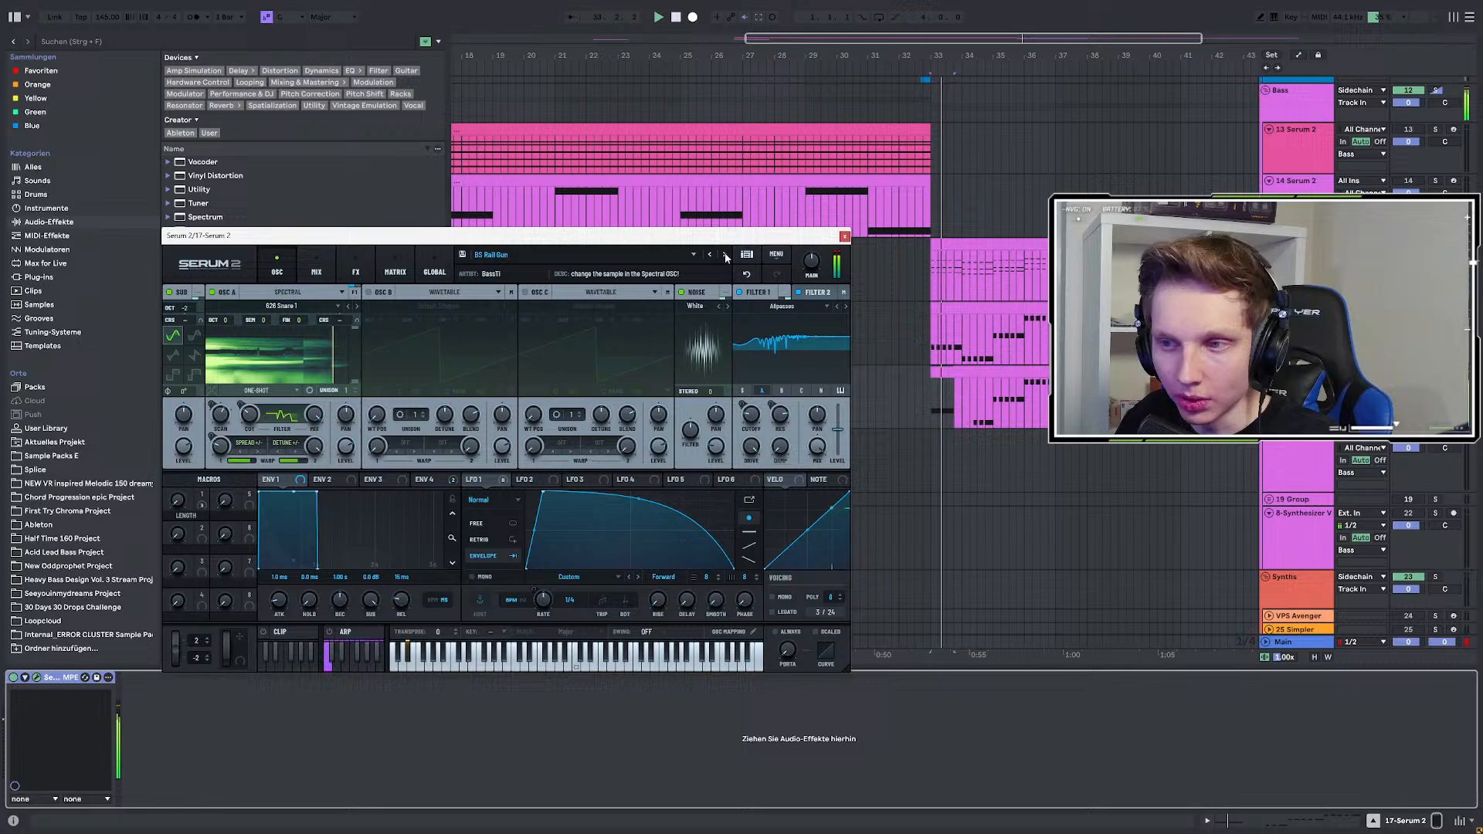
left_click(474, 657)
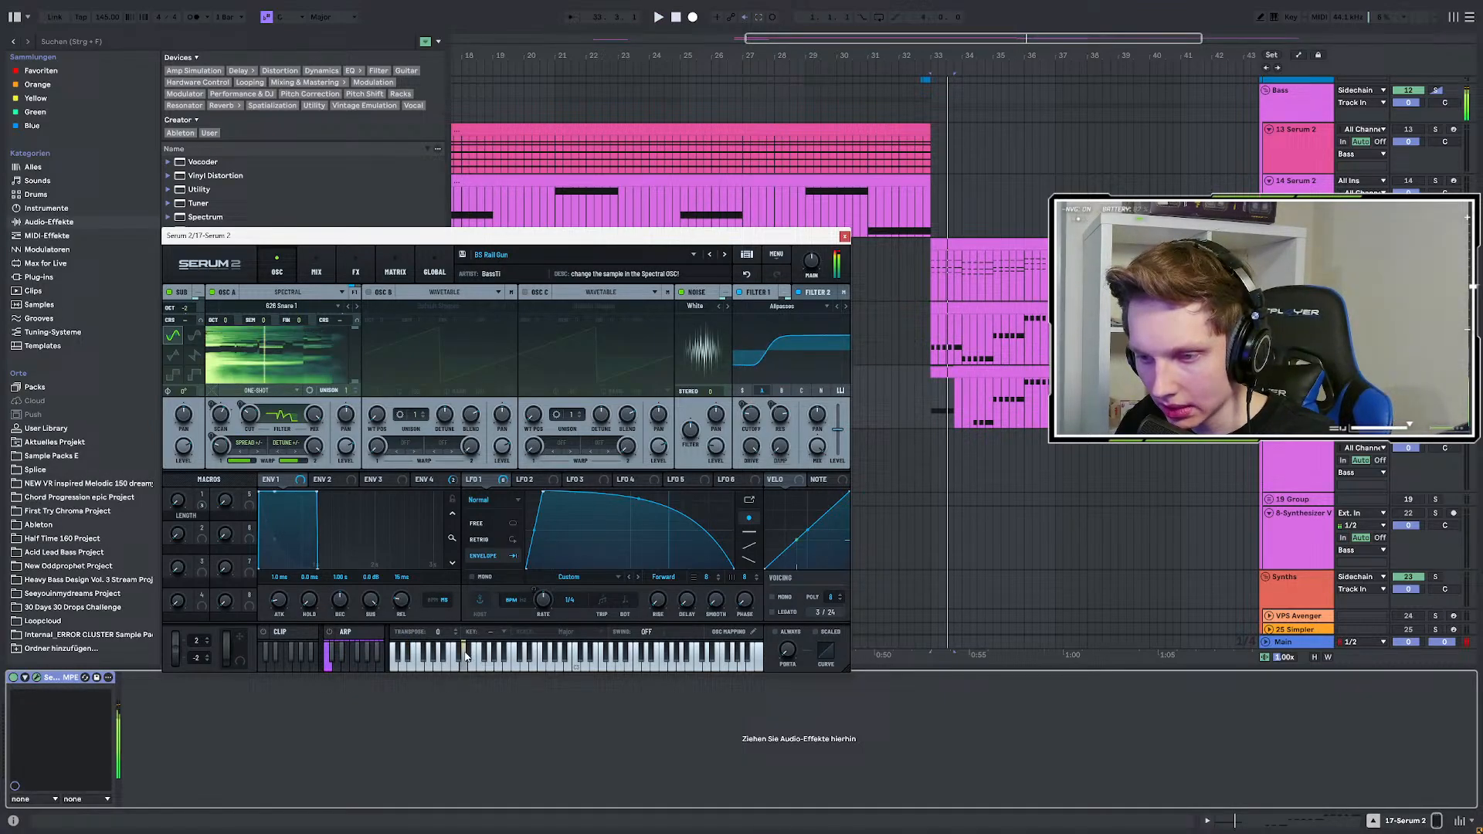
left_click(530, 657)
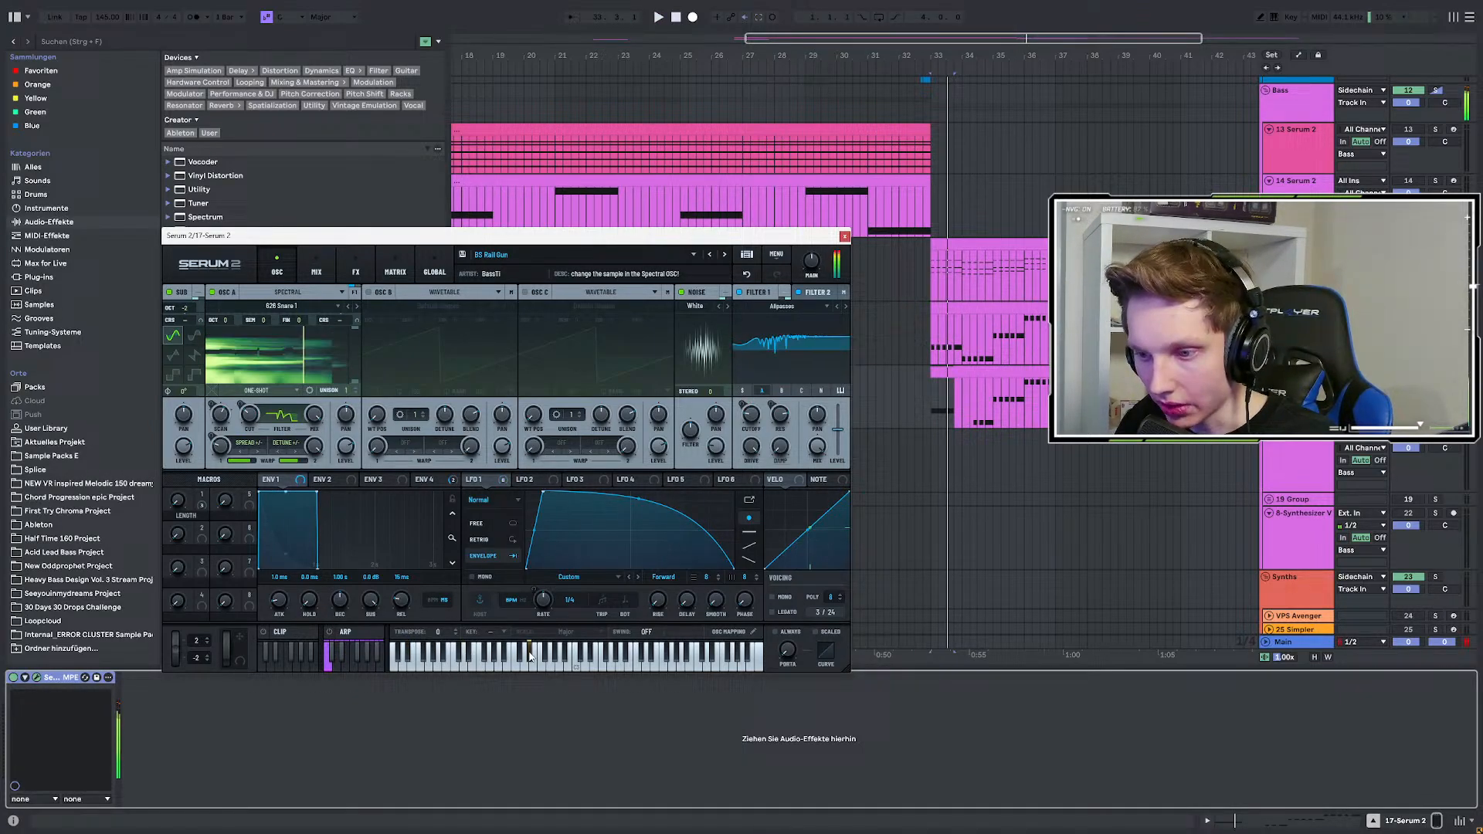
Load the BS Spectral Wonk Generator preset and audition it on a mid-range and a low note.
left_click(726, 255)
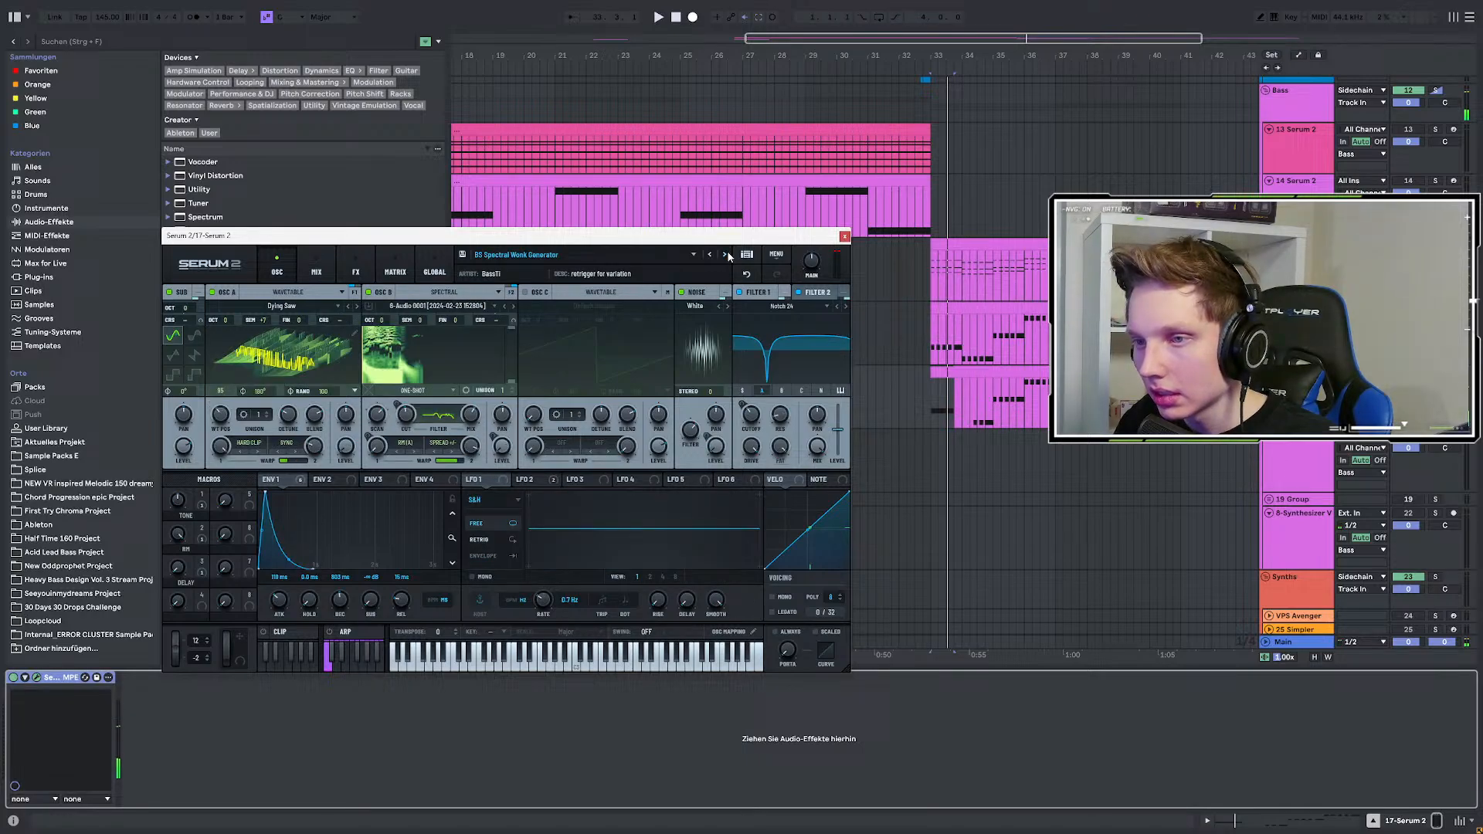
left_click(533, 652)
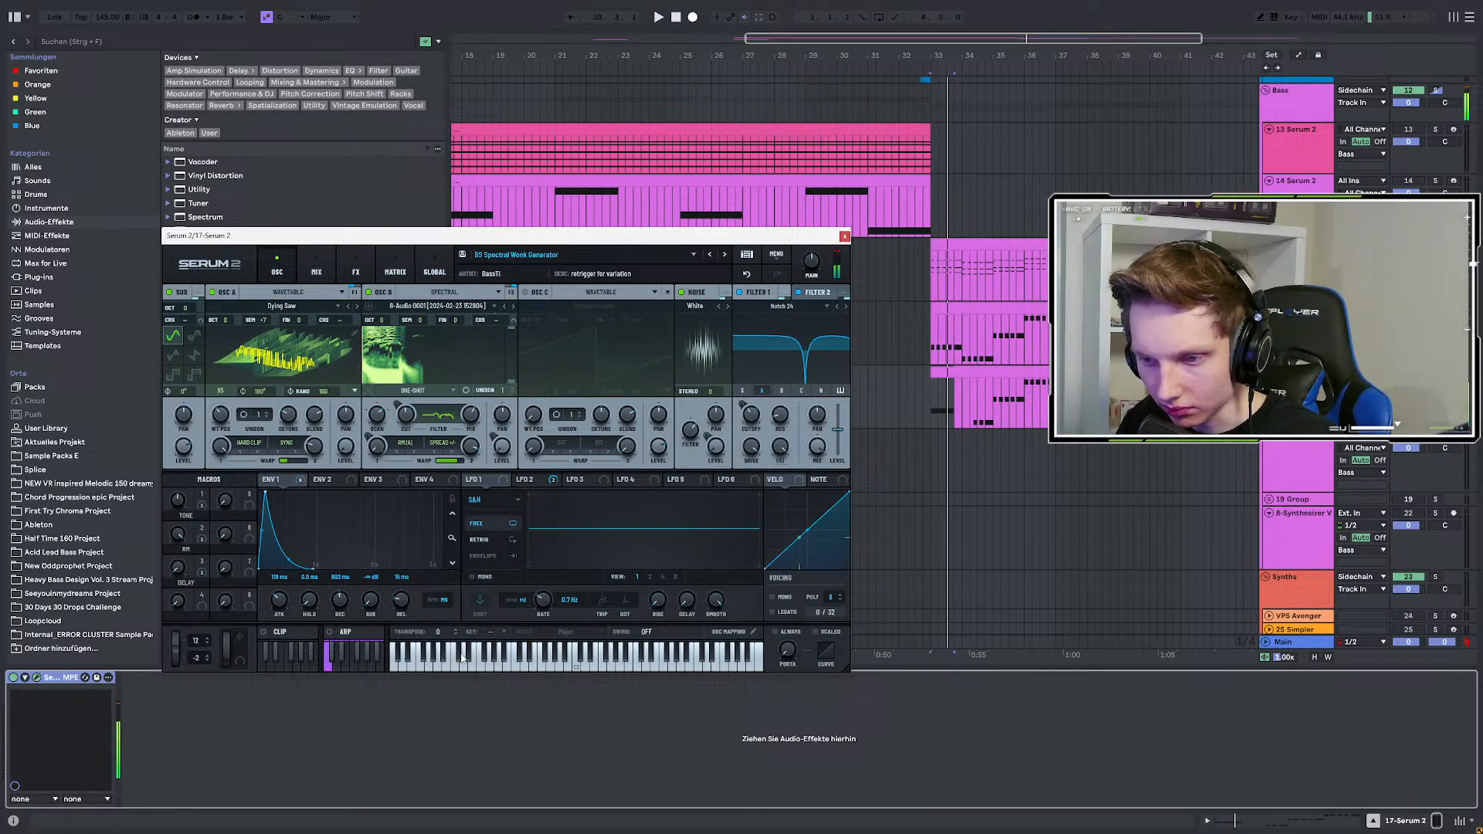
left_click(410, 653)
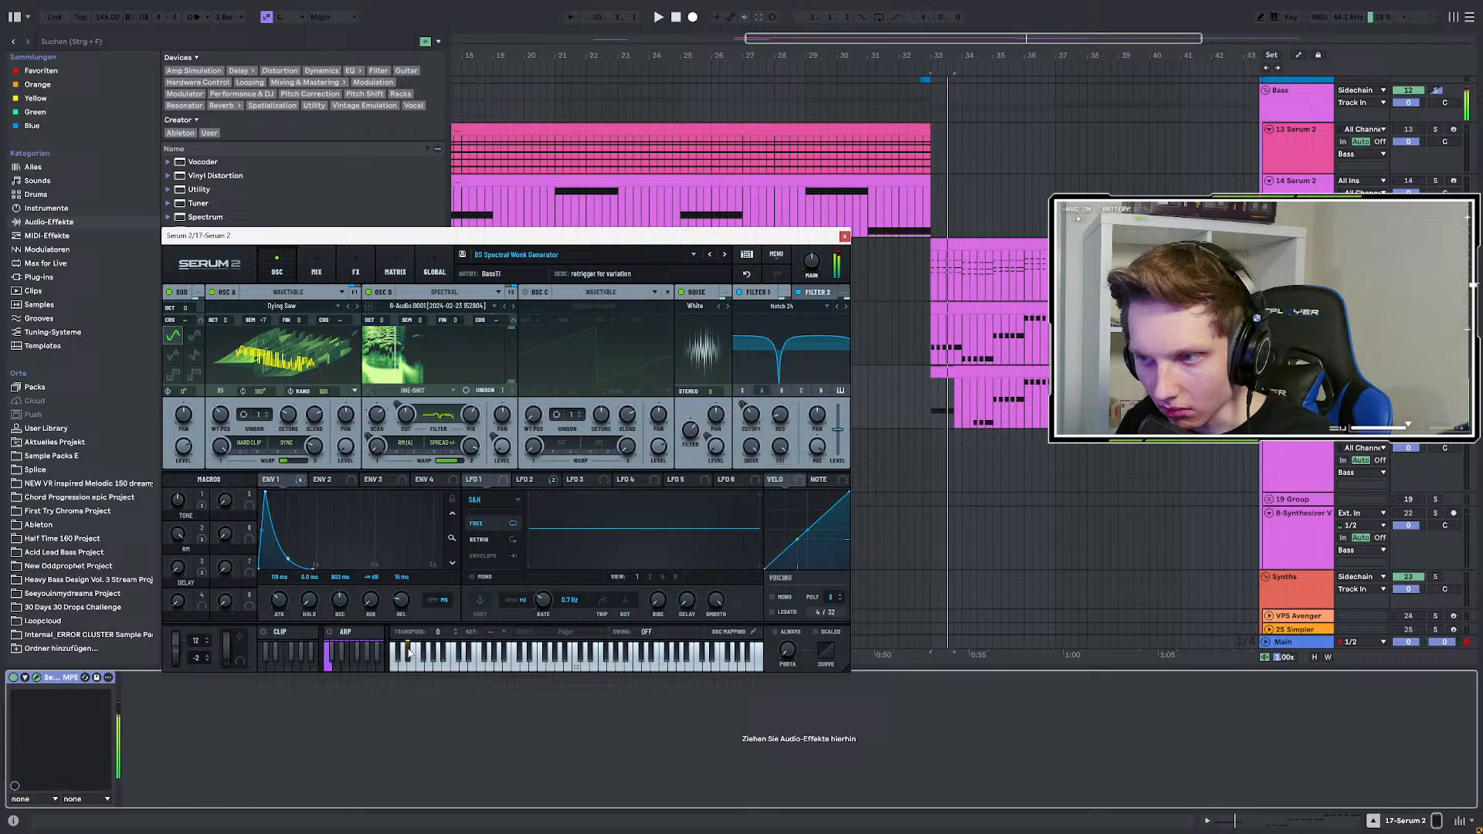
Audition the BS Spectral Wonk Generator patch, load the BS Talking Aliens preset in its place and play a few notes.
left_click(409, 652)
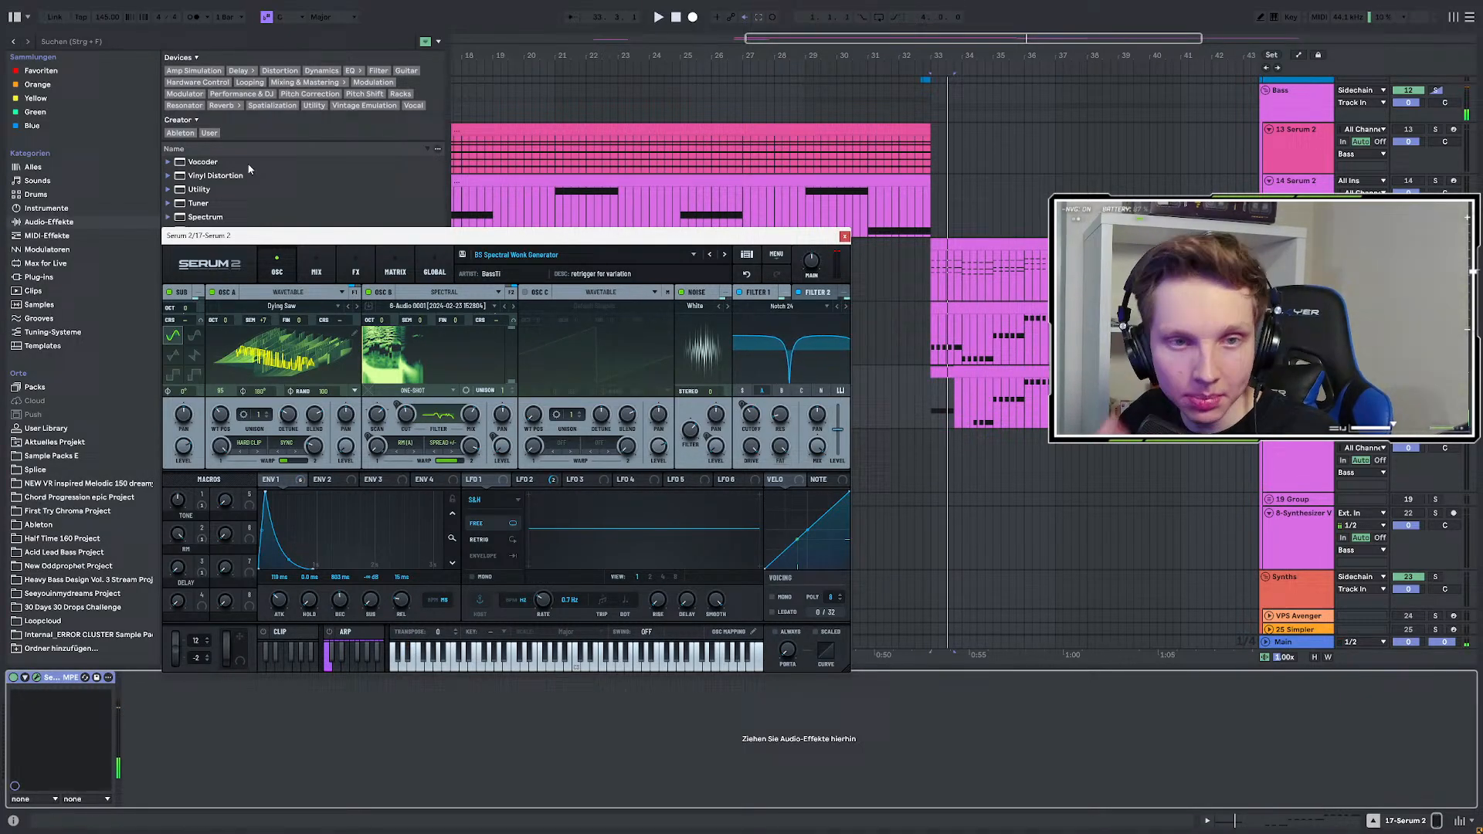
left_click_drag(611, 235, 648, 274)
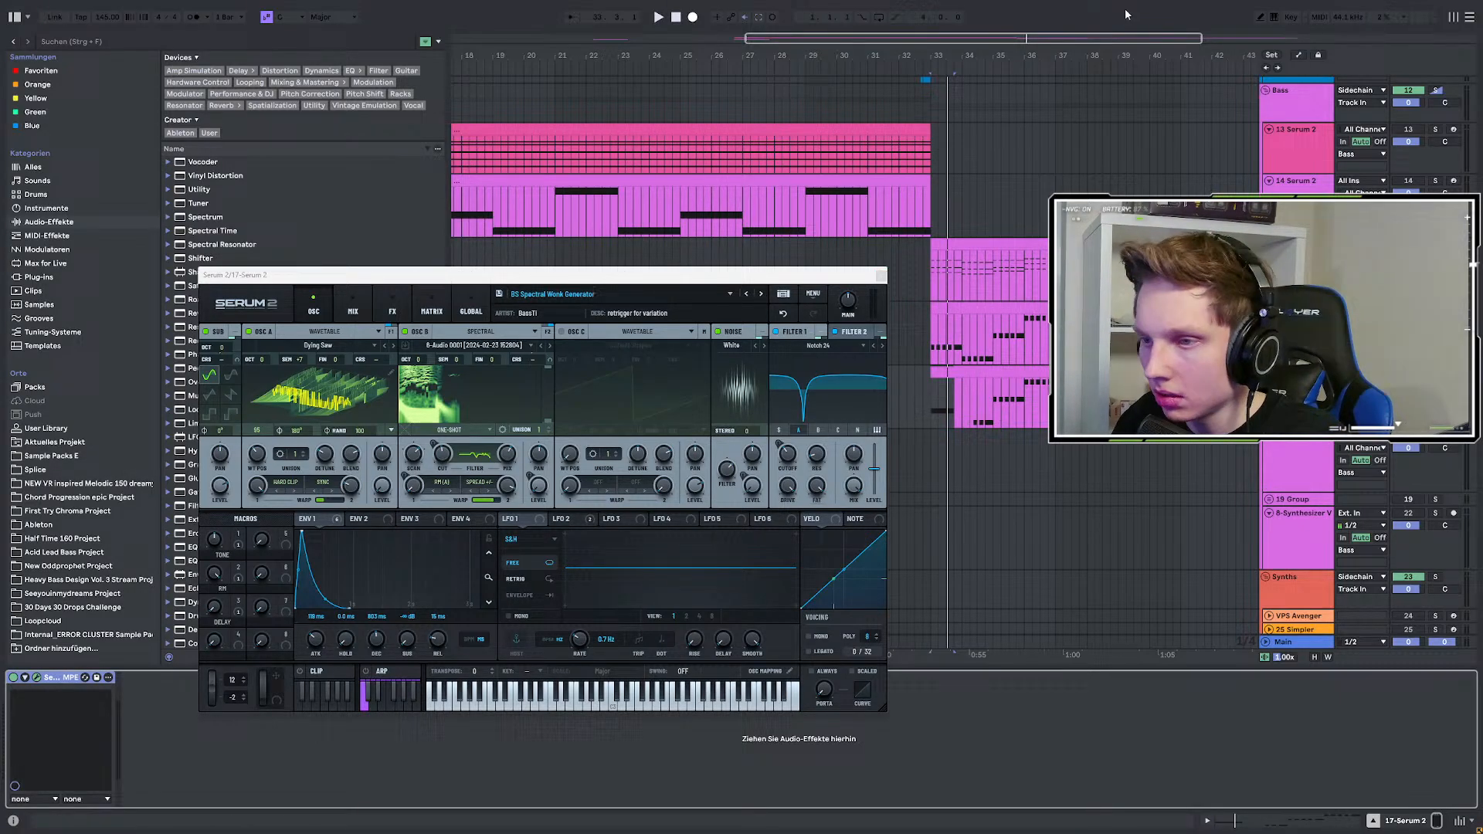
left_click(760, 294)
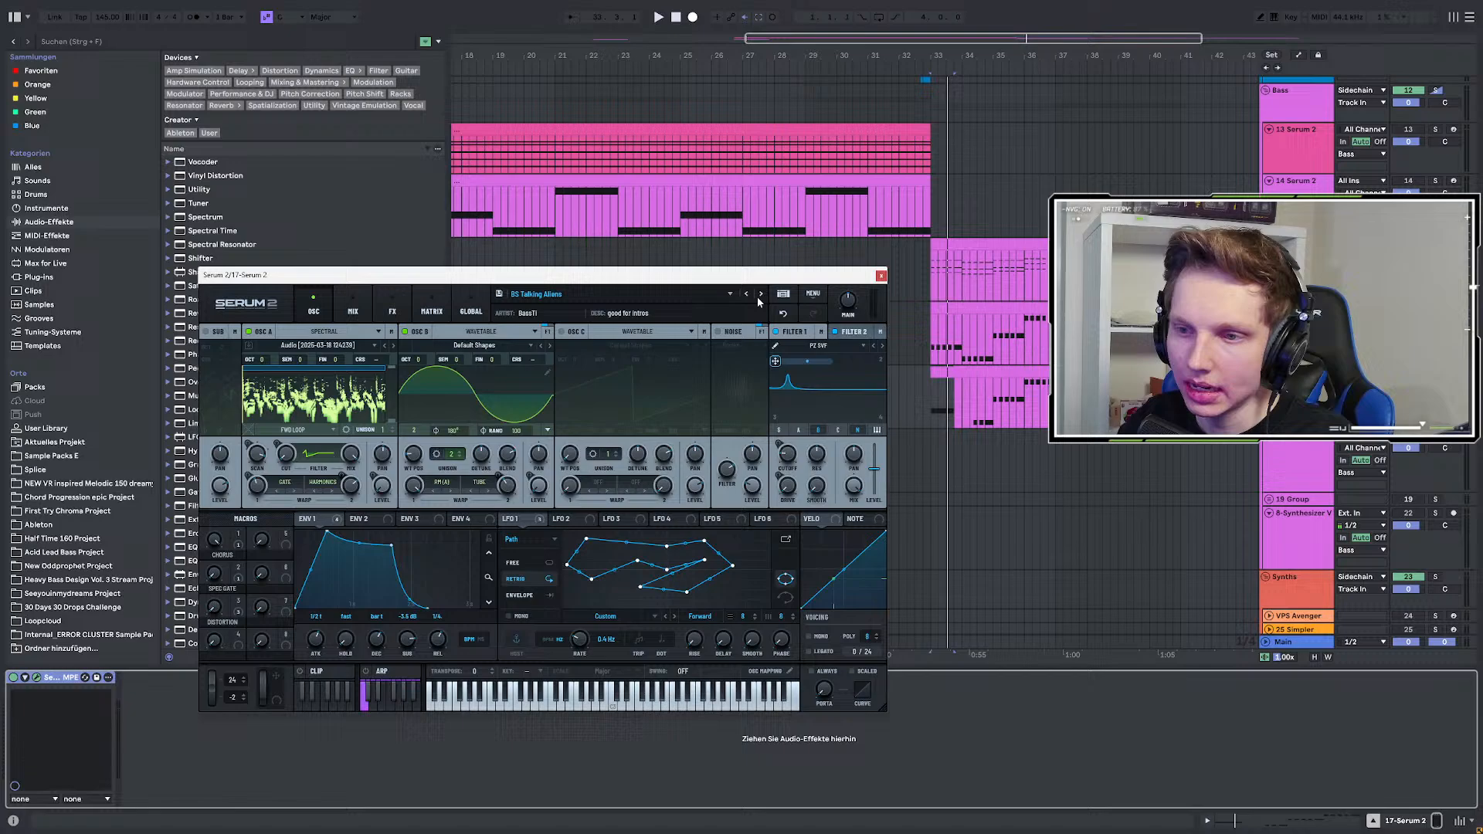
left_click(574, 696)
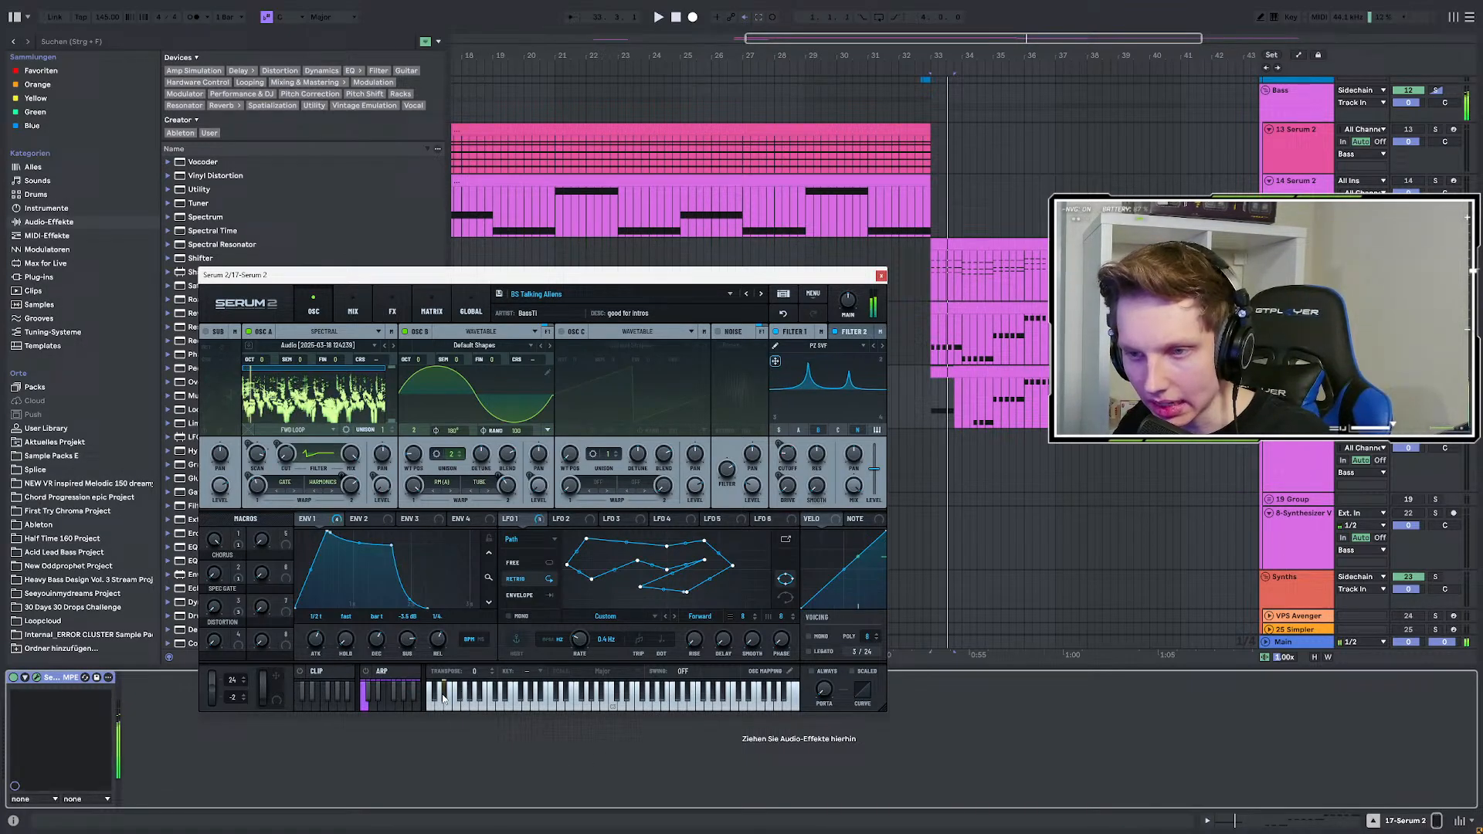
left_click(563, 695)
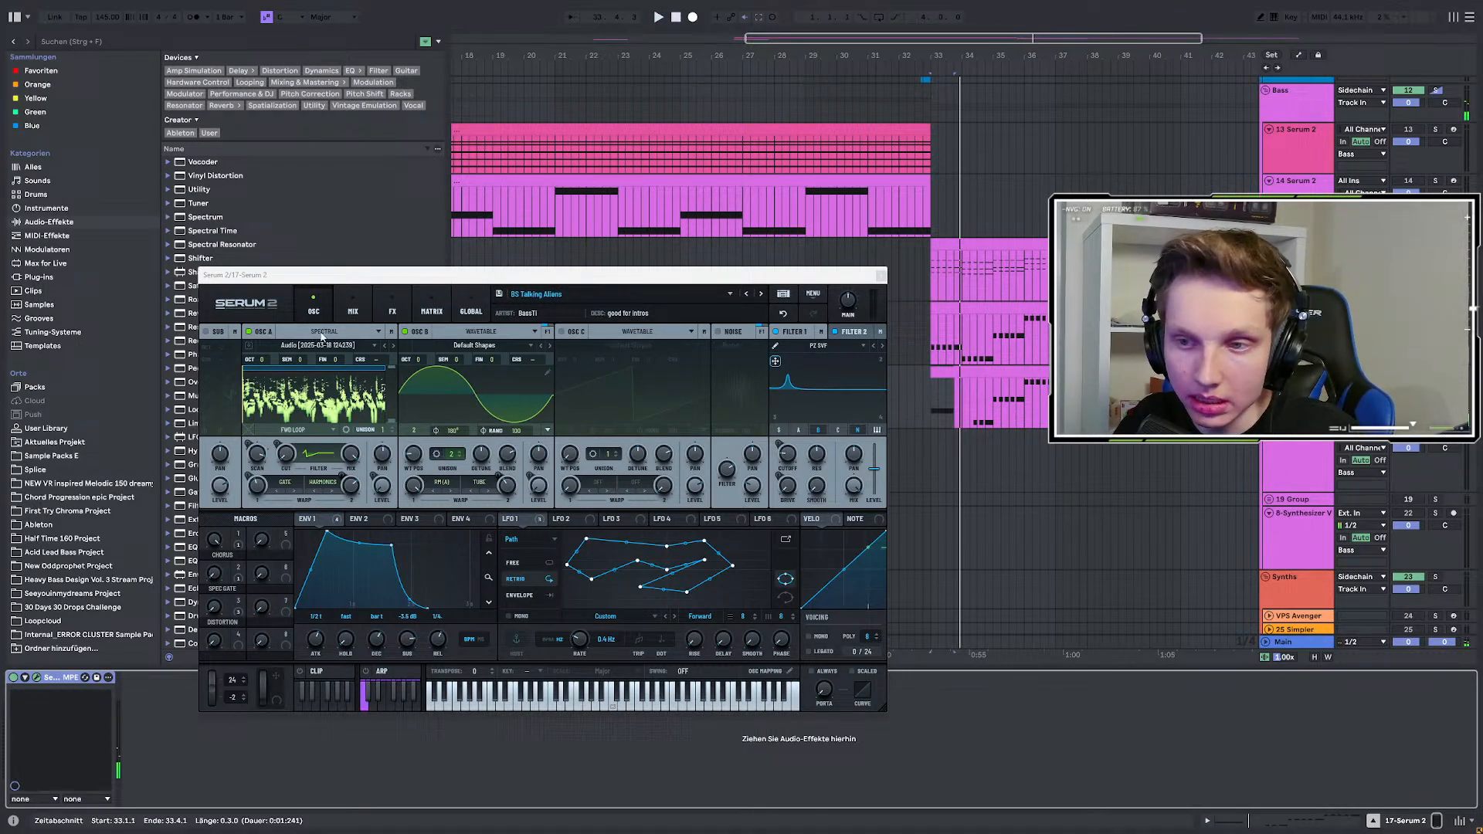
key("space")
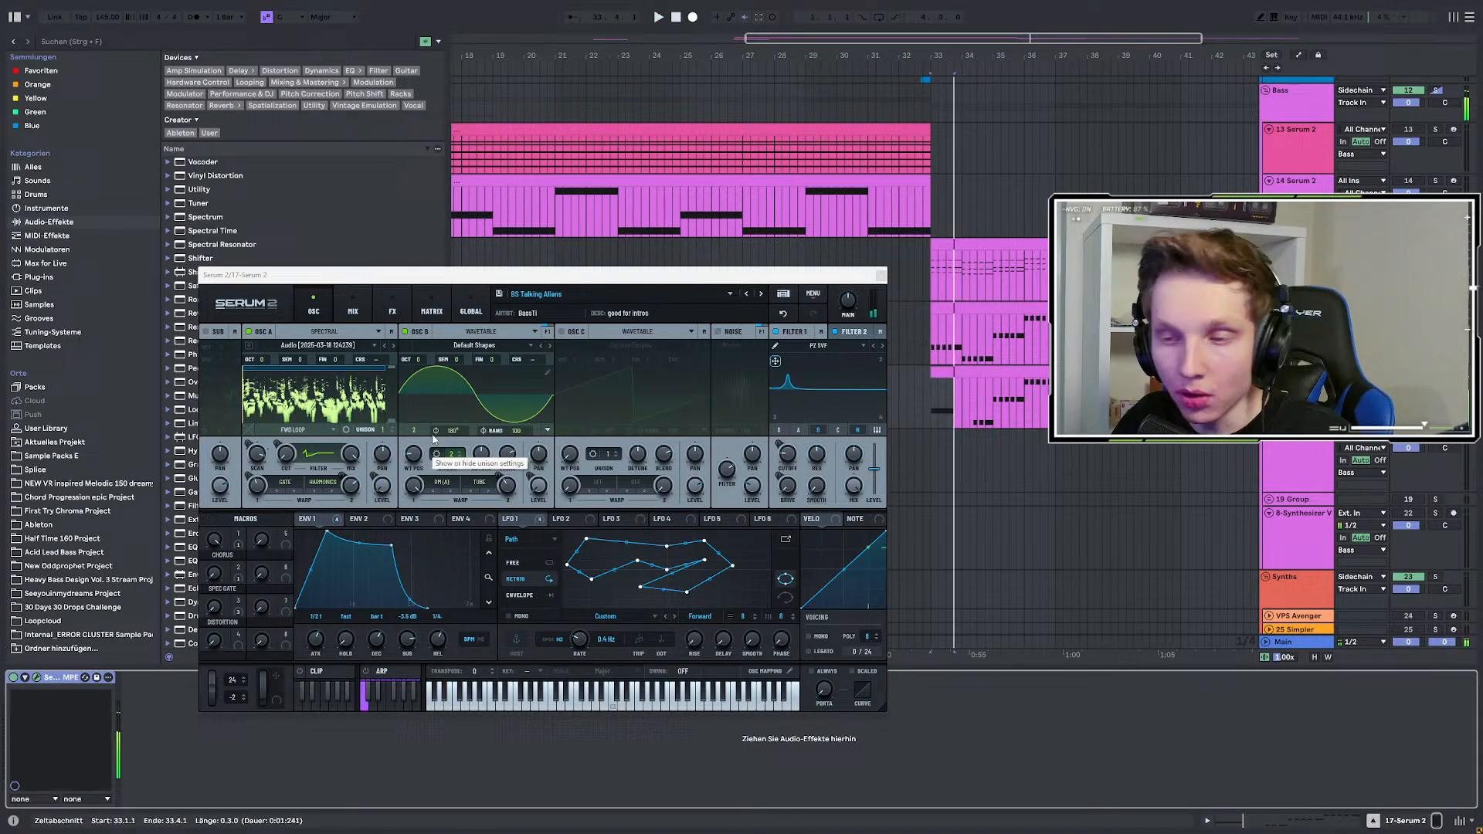
Examine the Talking Aliens patch's oscillator A type options and its effects chain, ending on the oscillator view.
left_click(324, 331)
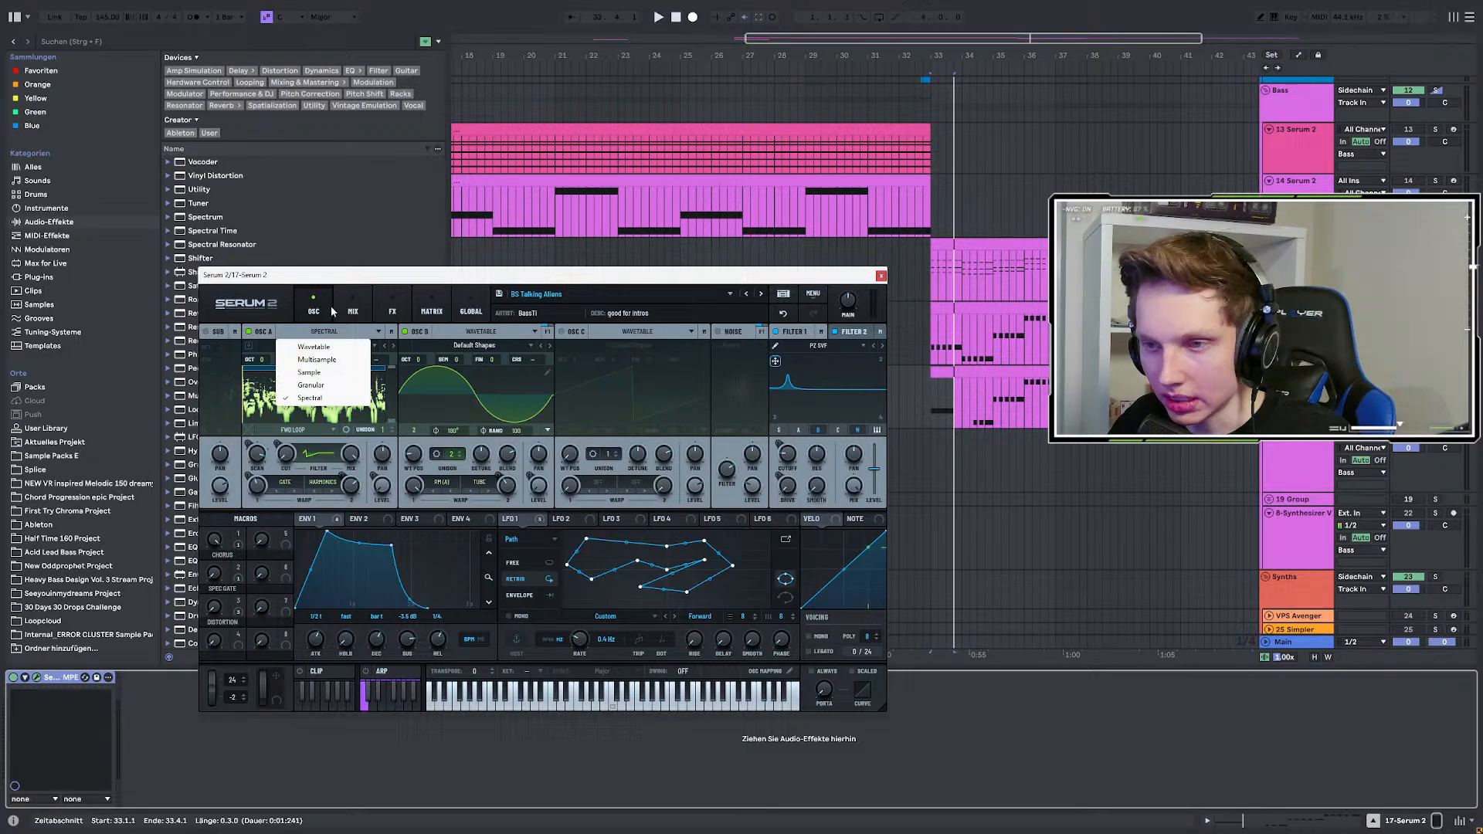
left_click(390, 312)
left_click(353, 311)
left_click(325, 306)
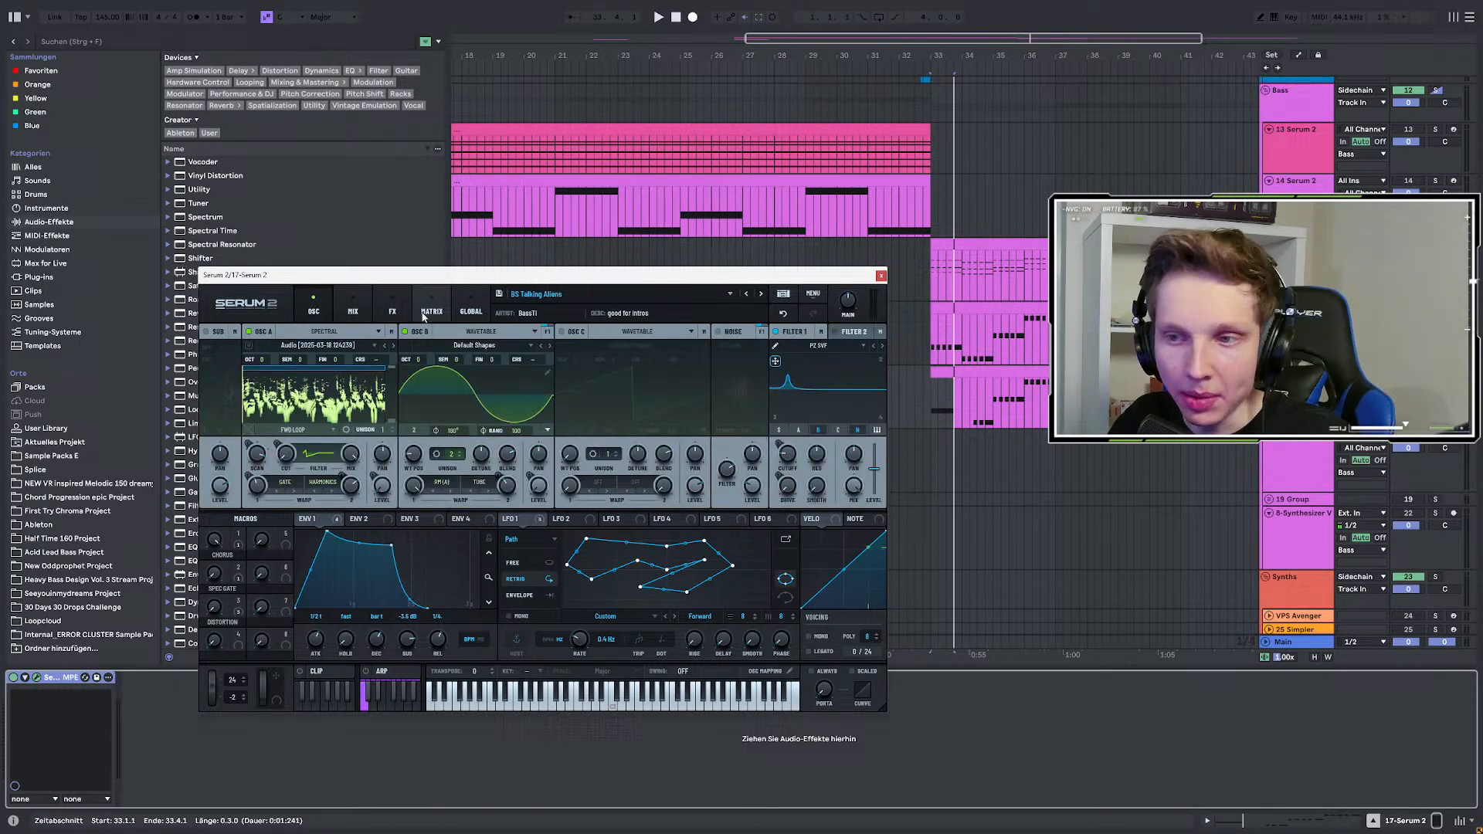
left_click(393, 311)
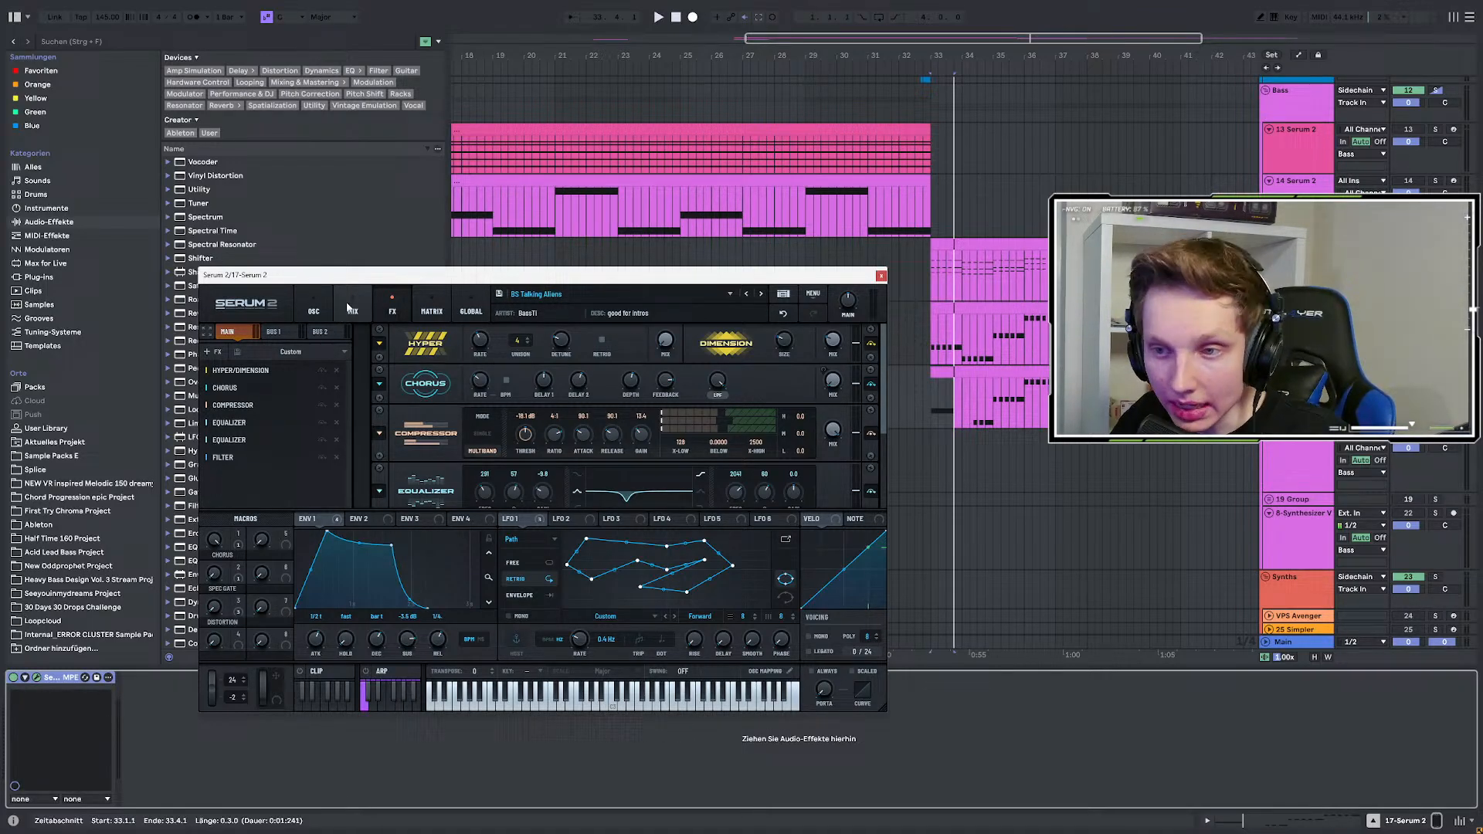
left_click(310, 307)
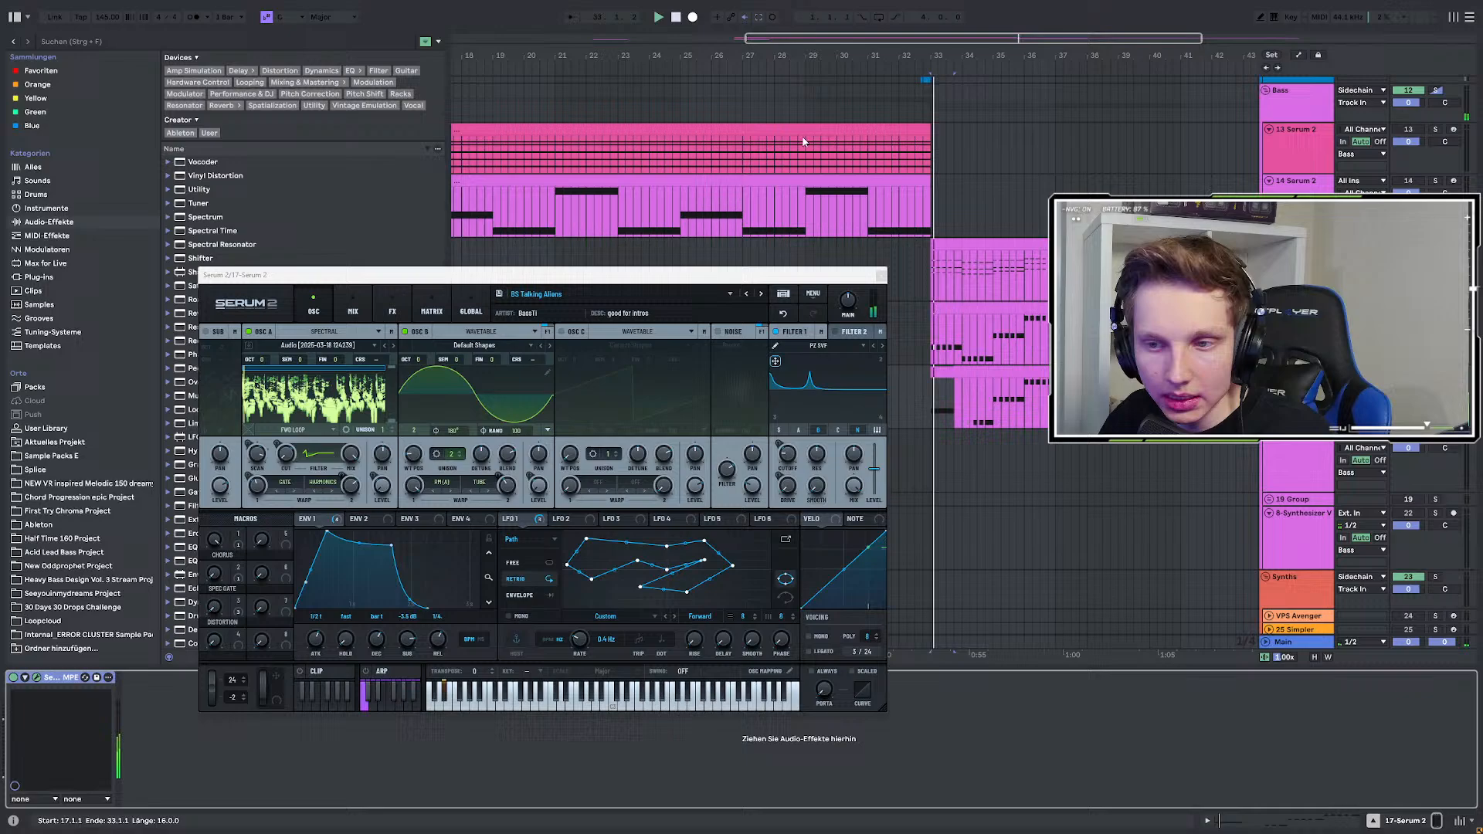
Load the BS Tearout Gun Generator preset from the BassTi Serum 2 Presets Vol. 1 bank, audition it and close the synth window.
left_click(544, 294)
mouse_move(562, 313)
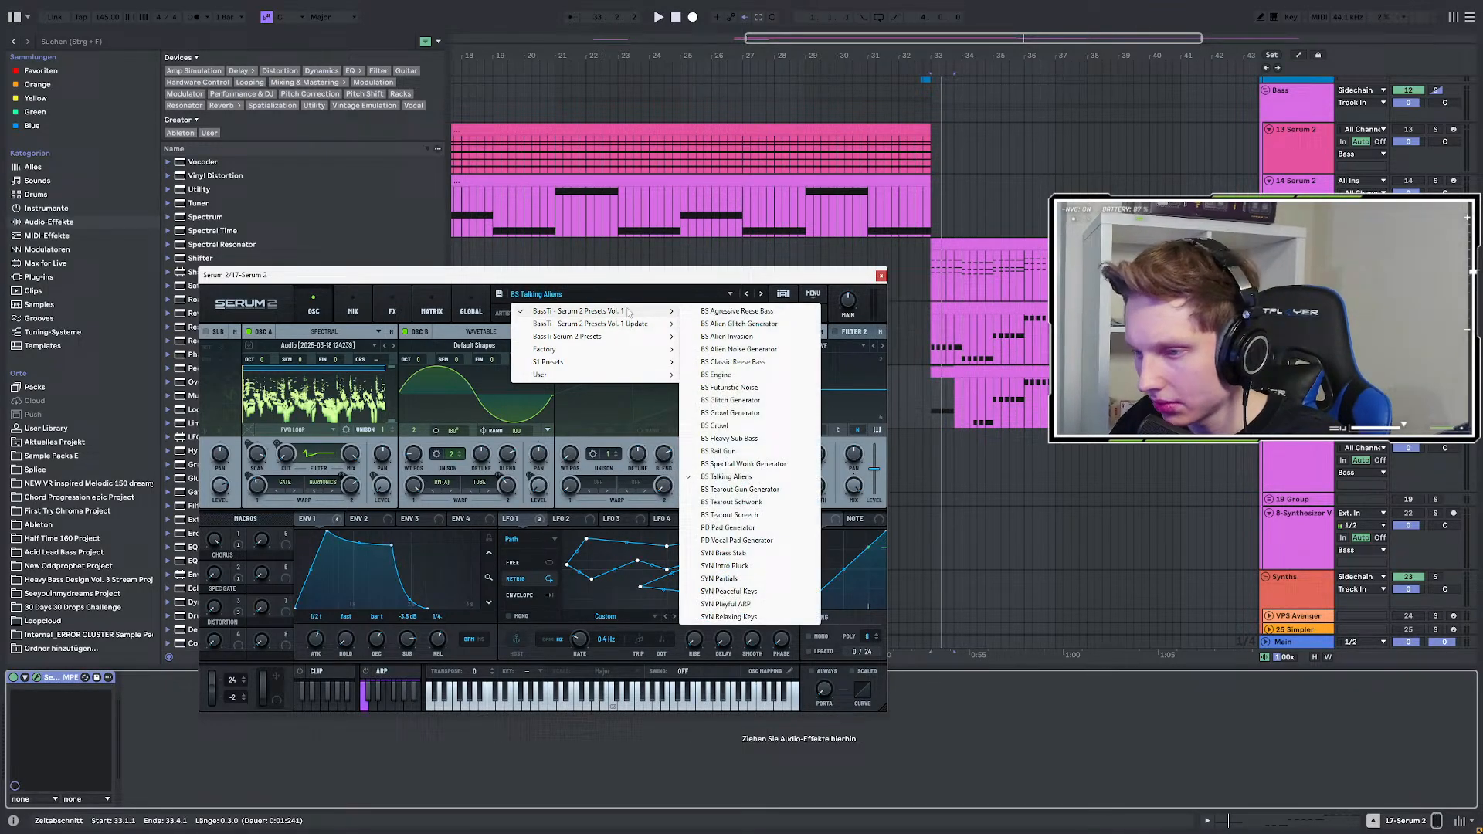
left_click(753, 490)
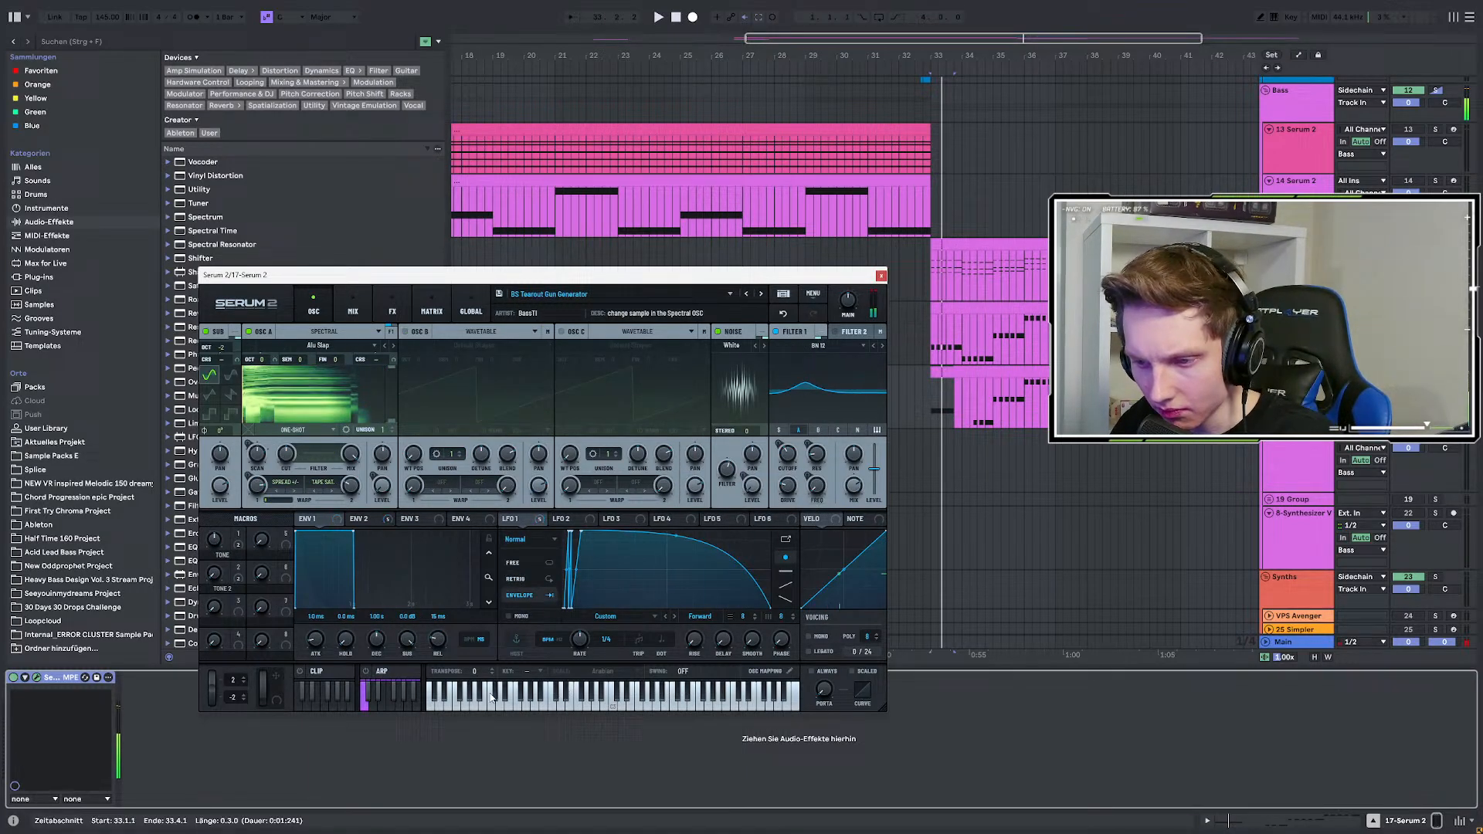
left_click(571, 696)
left_click(565, 693)
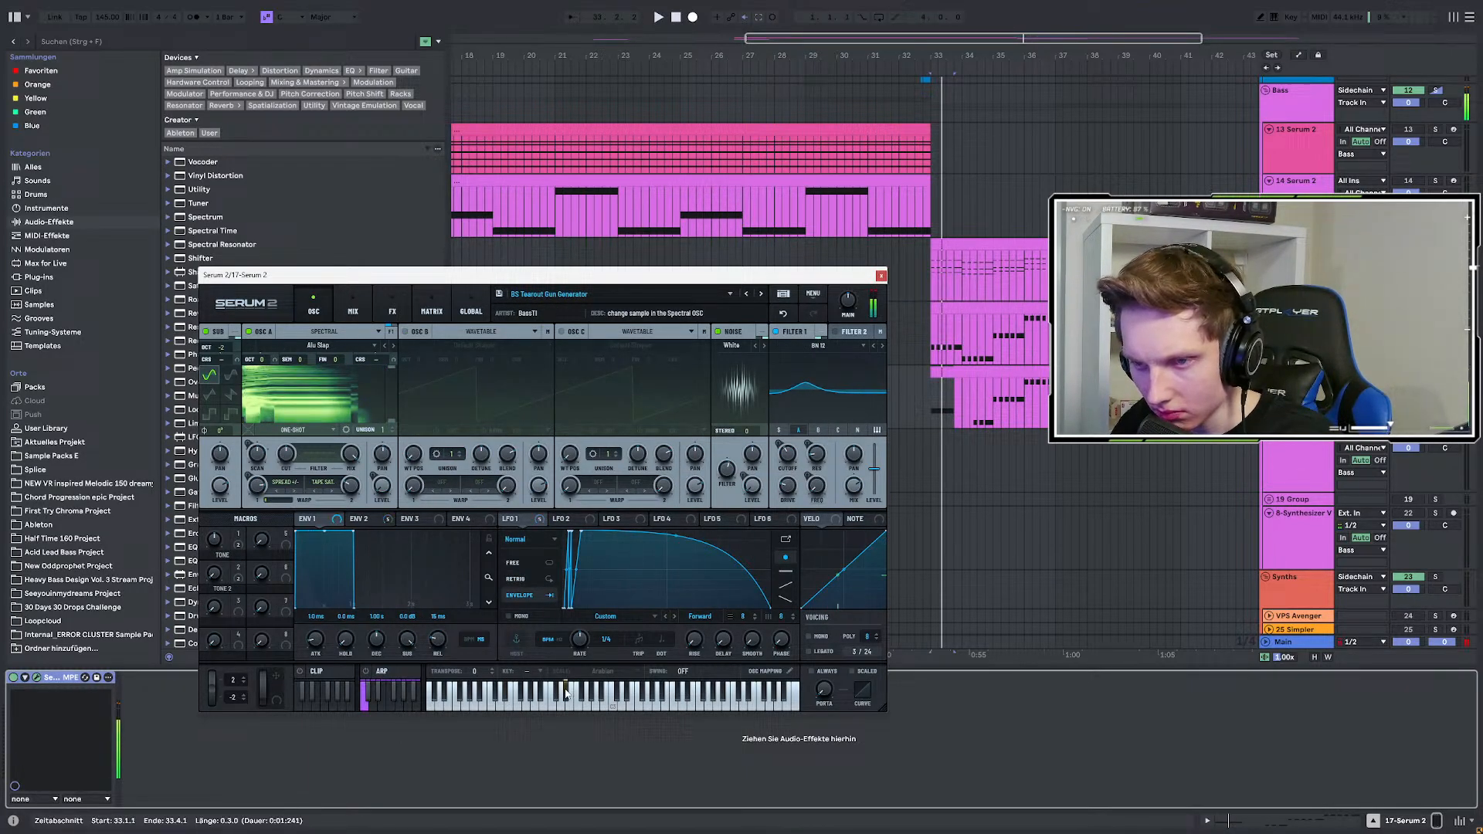
left_click(565, 693)
left_click(566, 693)
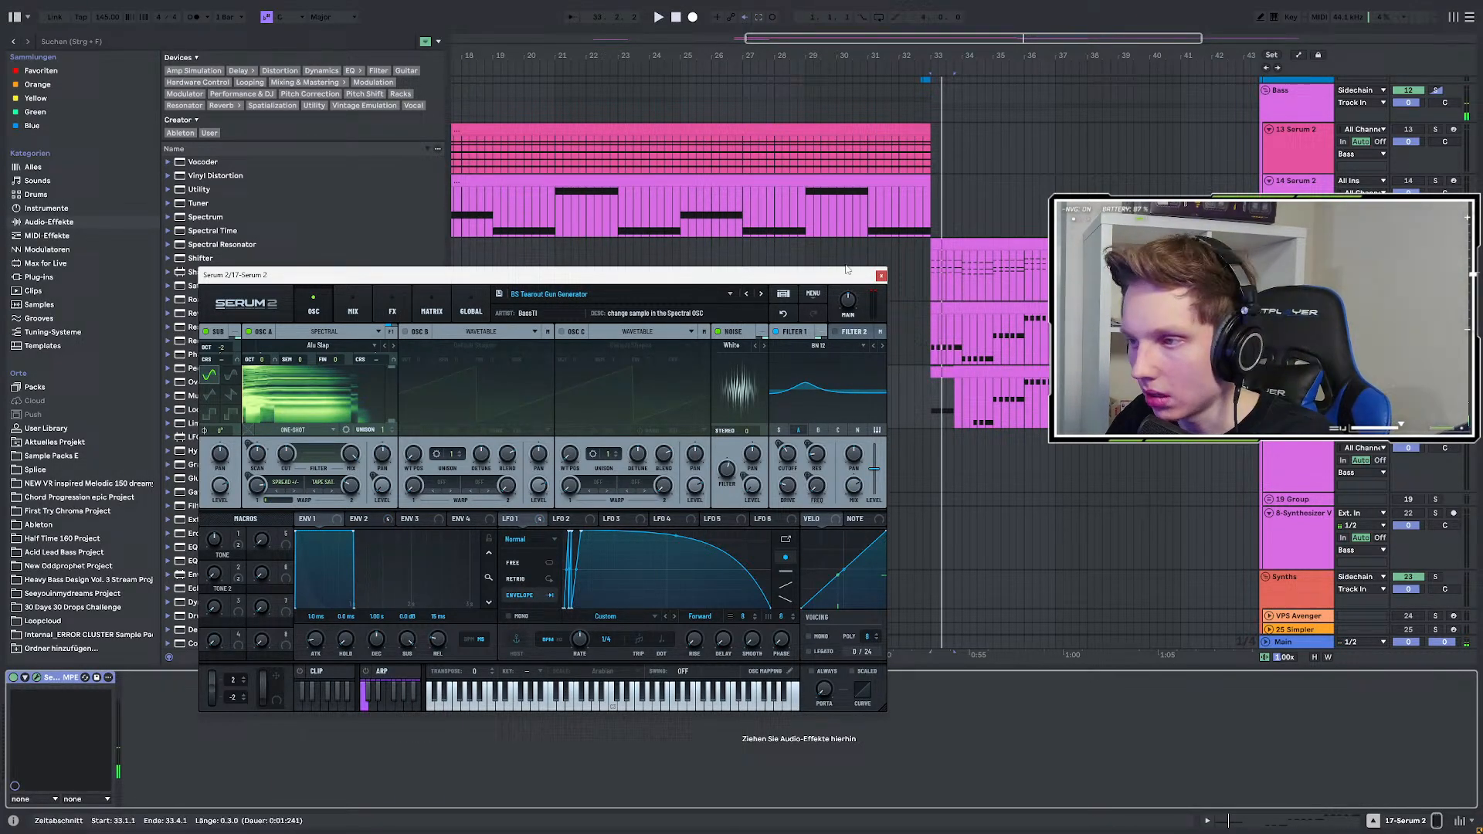
left_click(881, 276)
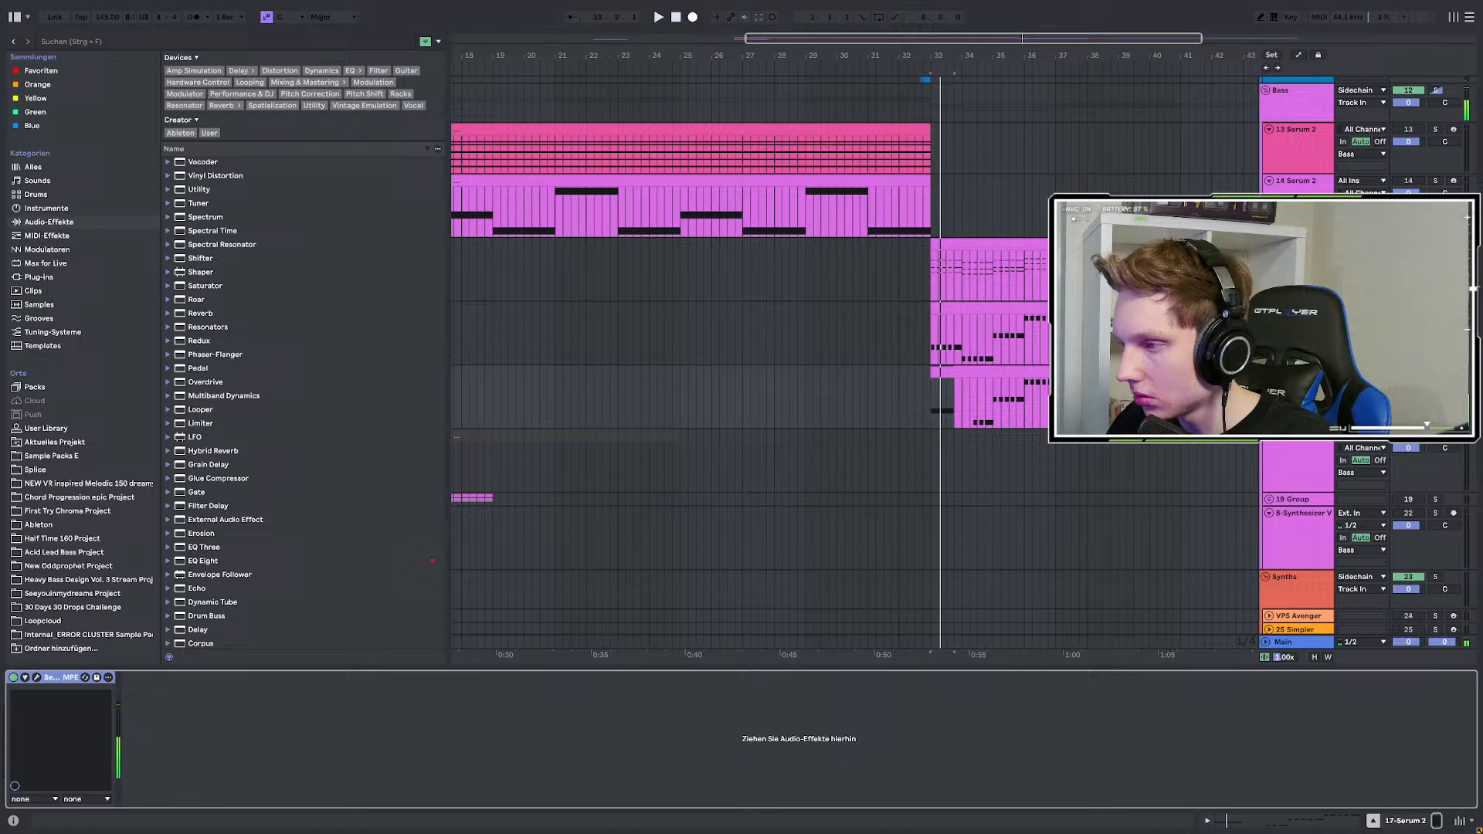
Insert a new audio track below the VR_ST_Foley_woodKnock2 track in the drums group.
scroll(828, 416, "up", 1)
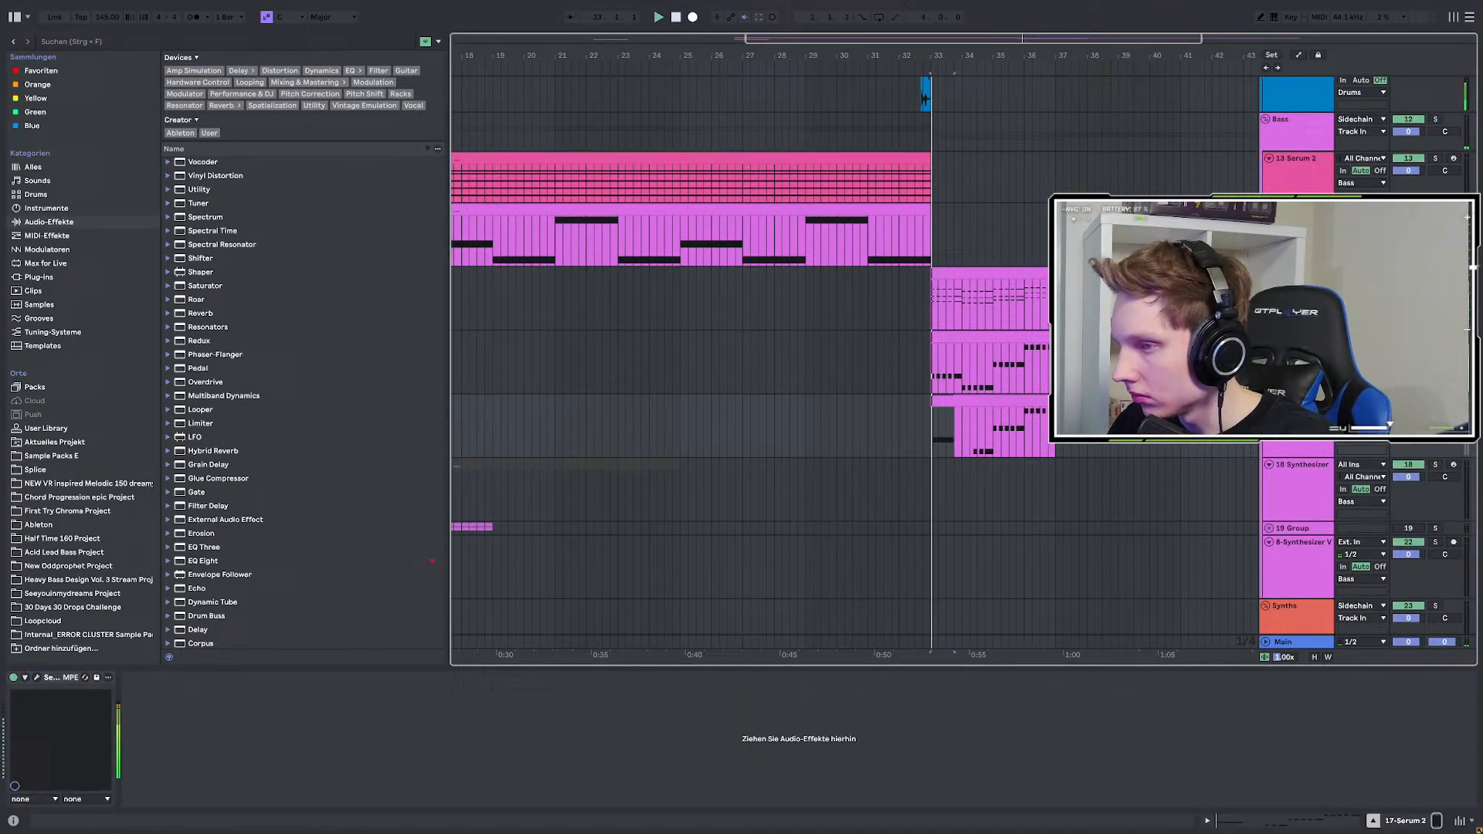
scroll(977, 444, "down", 4)
scroll(984, 459, "up", 5)
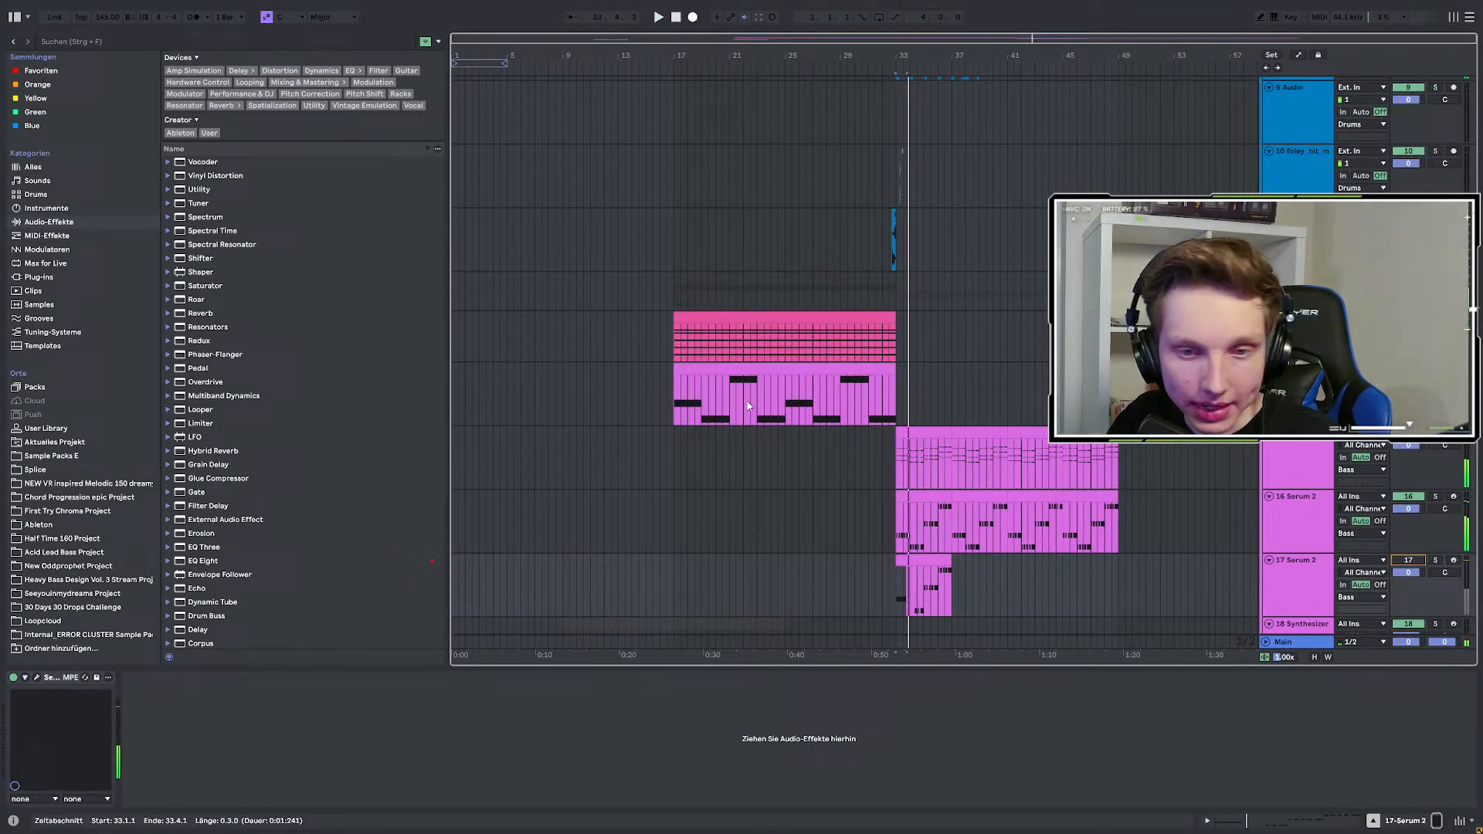
scroll(1047, 413, "up", 3)
scroll(795, 372, "up", 3)
scroll(729, 355, "up", 2)
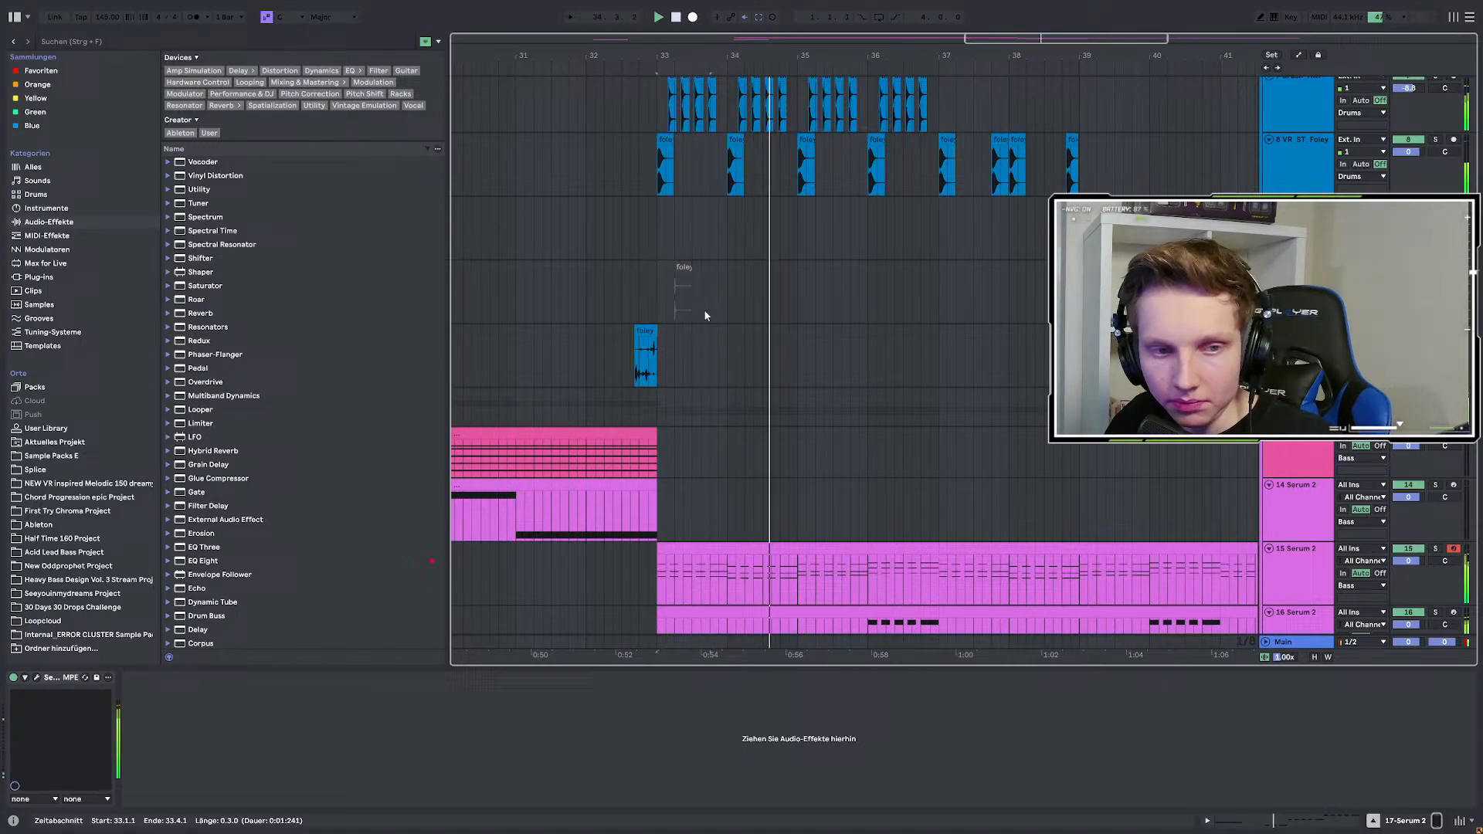
scroll(818, 328, "up", 3)
left_click(819, 328)
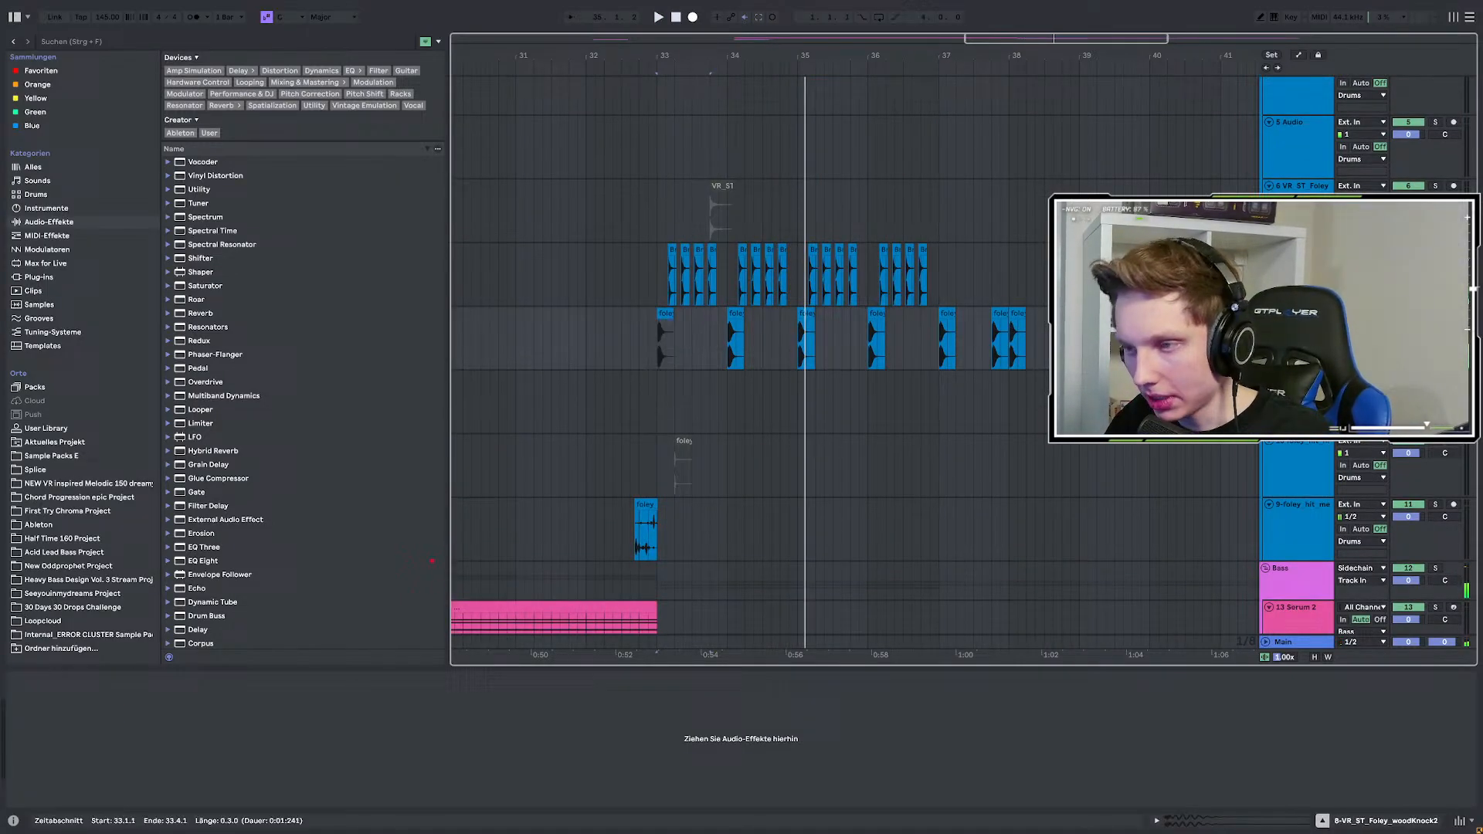
key("ctrl+t")
Search for "foley" in the Sample Packs E folder and audition the SF_Bullet one-shots among the metallic samples.
left_click(71, 41)
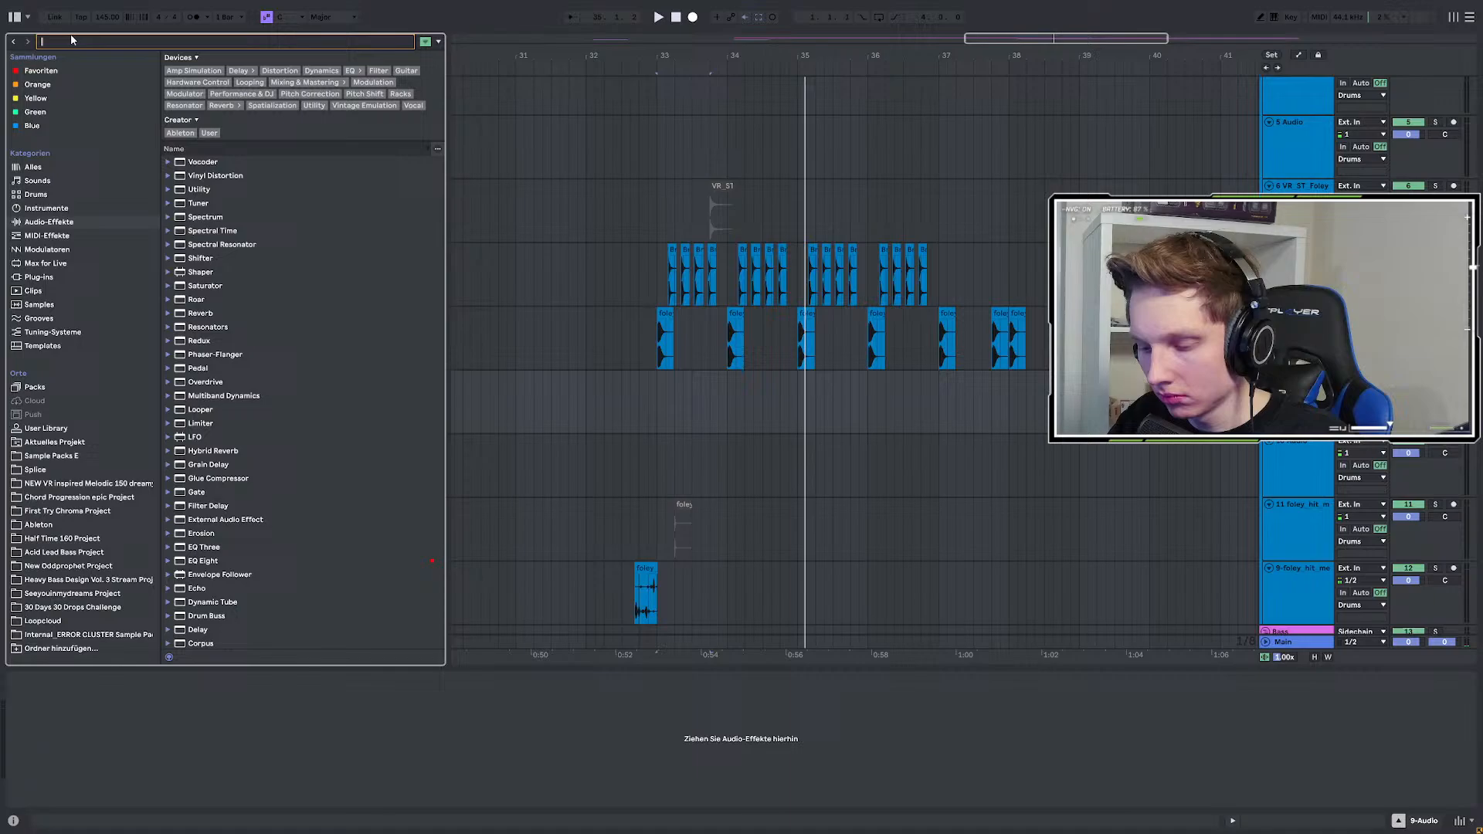
type("foley")
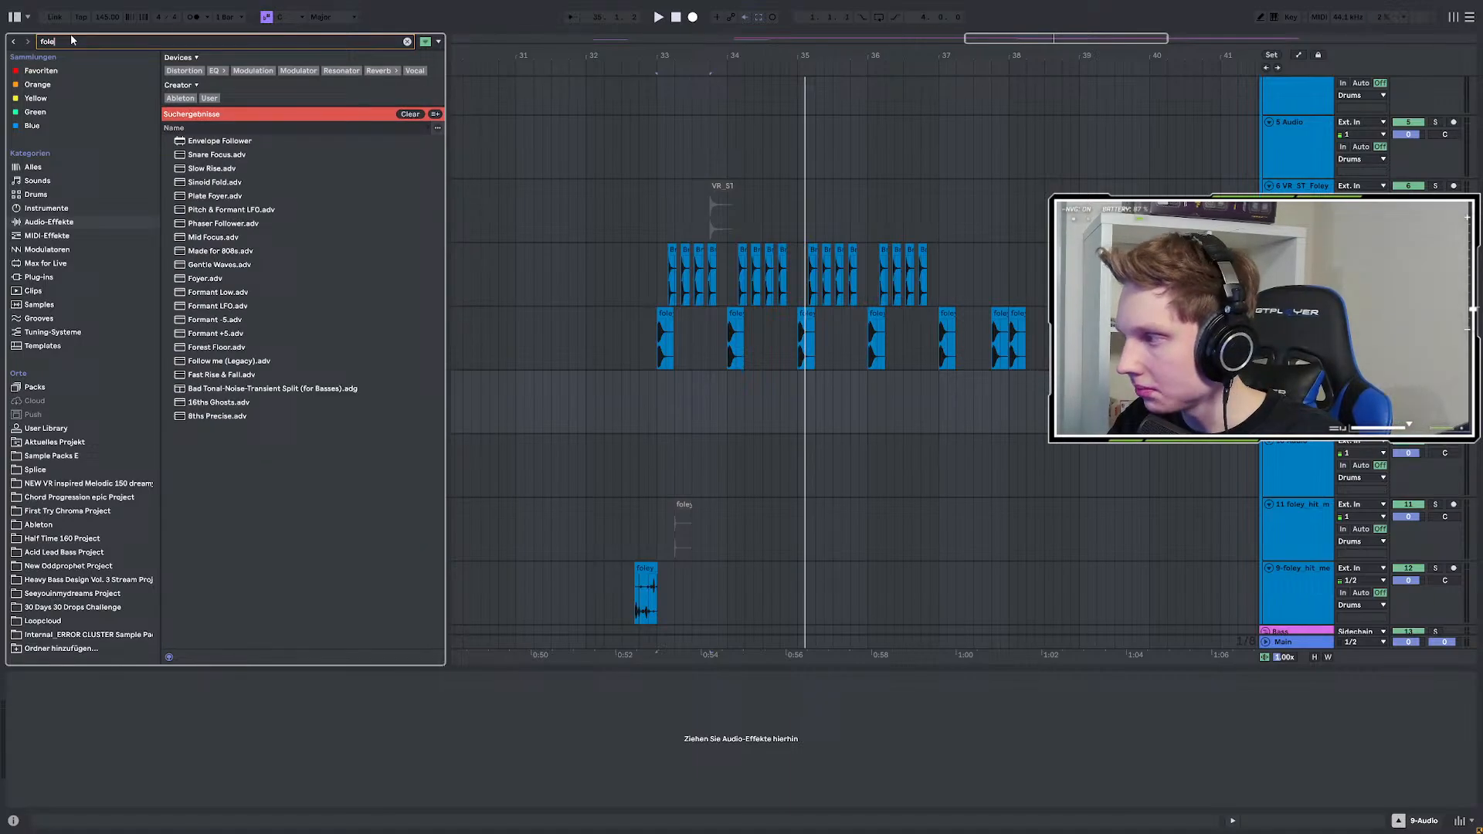
left_click(51, 466)
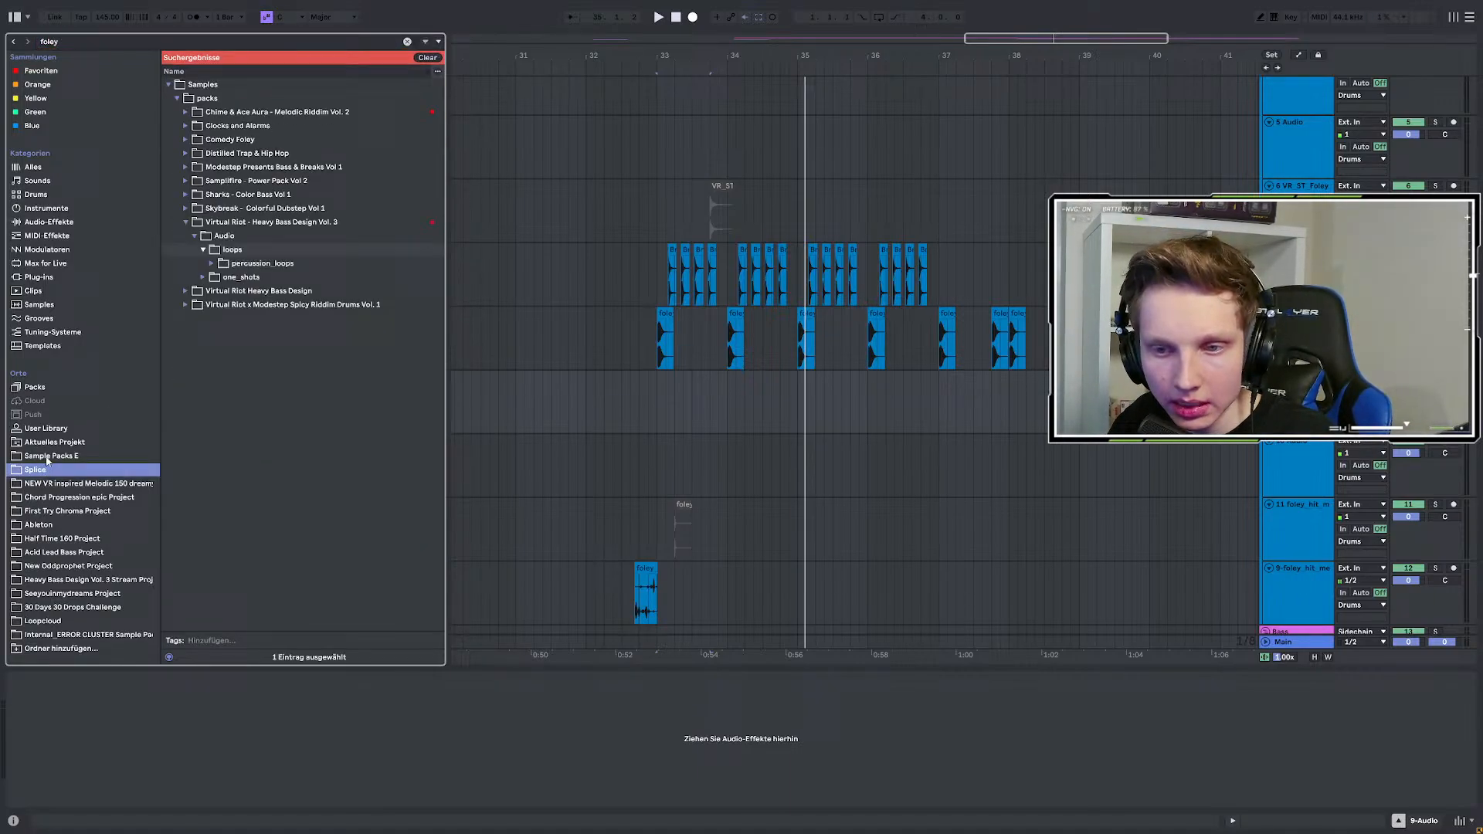
left_click(45, 457)
scroll(267, 392, "down", 9)
left_click(239, 405)
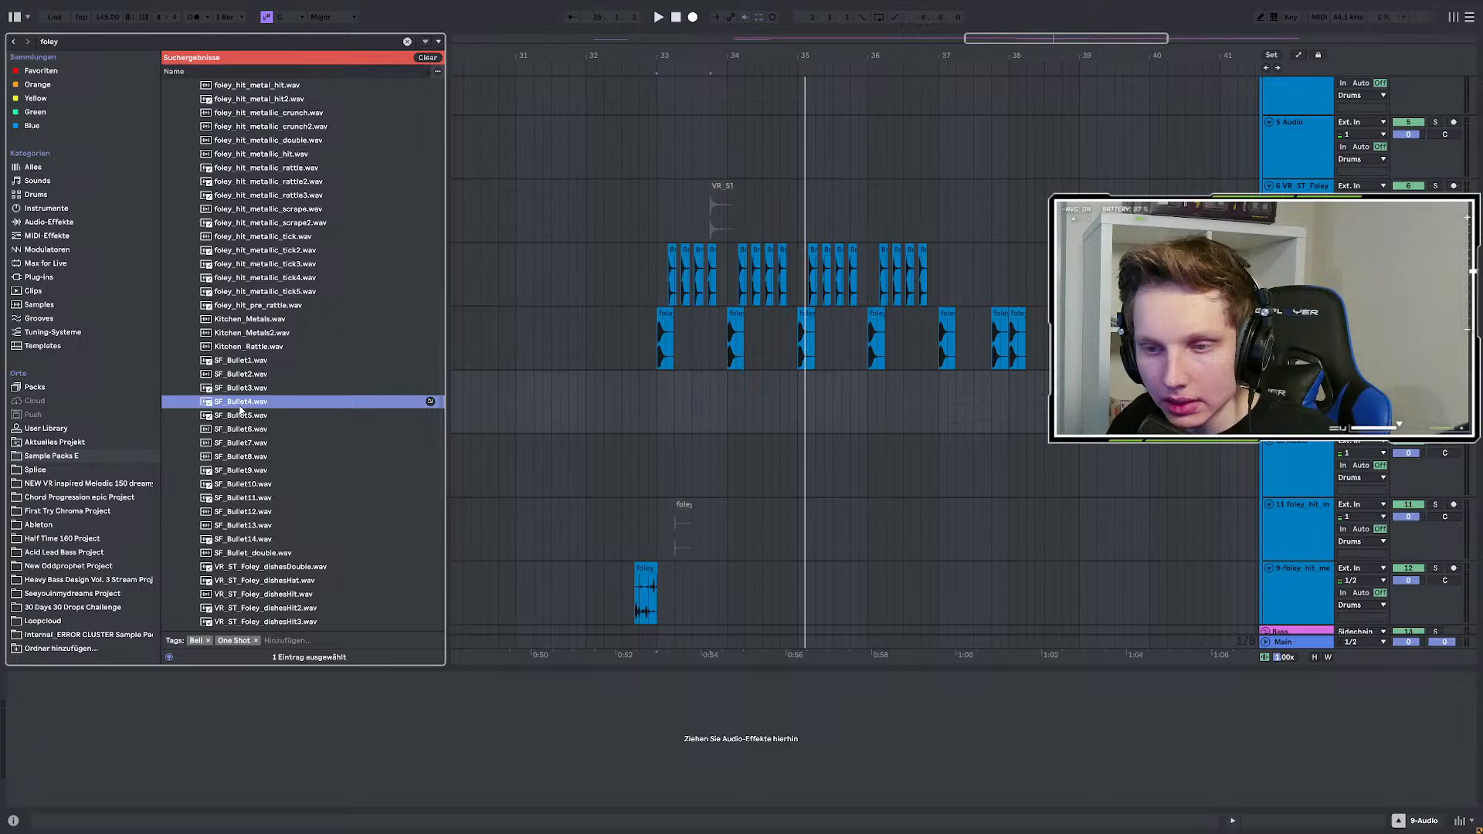
scroll(240, 409, "down", 3)
left_click(240, 407)
scroll(246, 398, "up", 5)
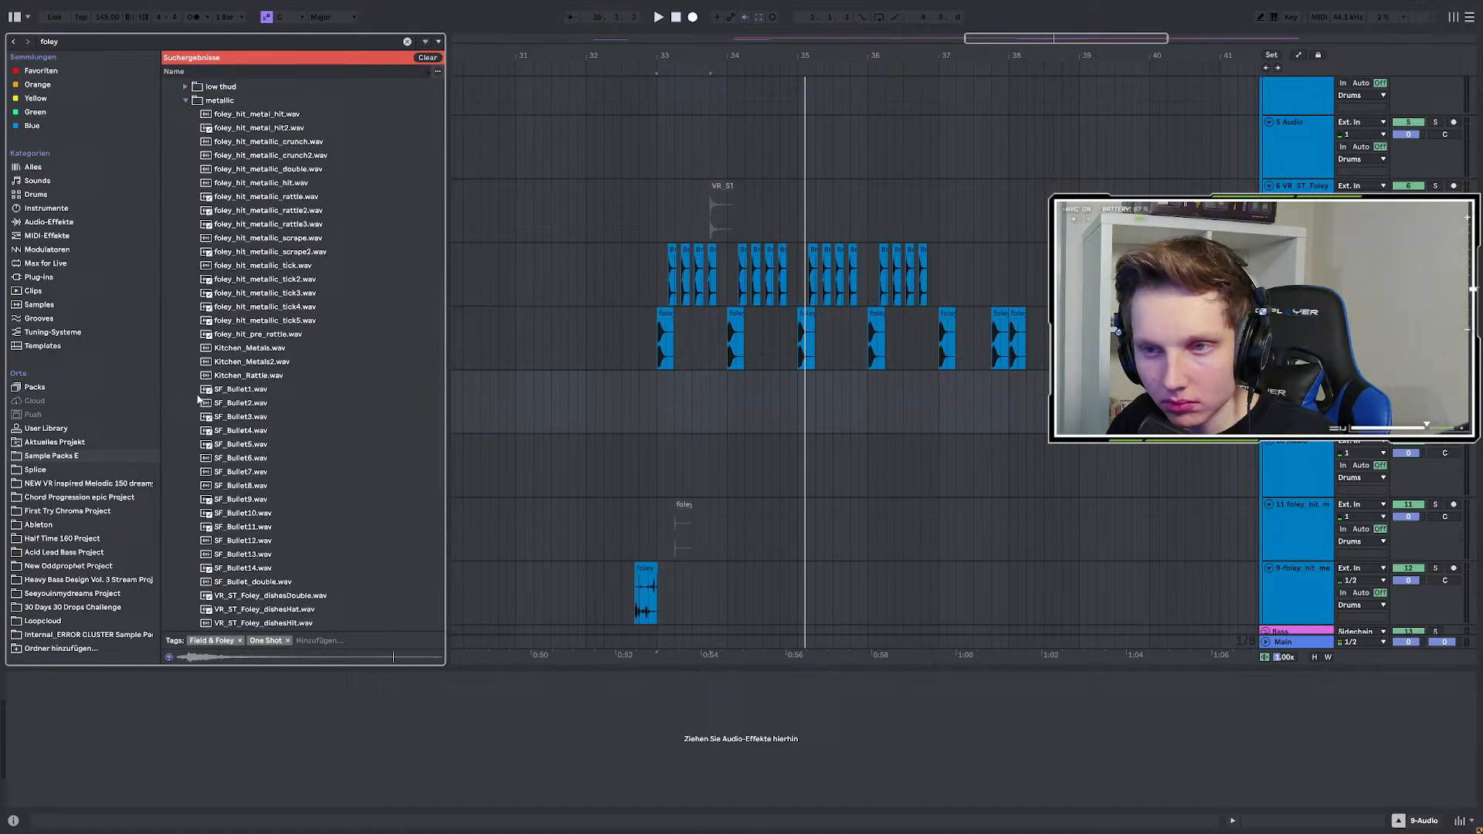
Place VR_ST_Foley_dishesRustle2.wav on the new audio track at beat 33.4 and play it back from bar 33.
scroll(254, 376, "down", 9)
left_click(254, 376)
left_click_drag(276, 377, 710, 378)
scroll(692, 378, "up", 5)
left_click(517, 386)
key("space")
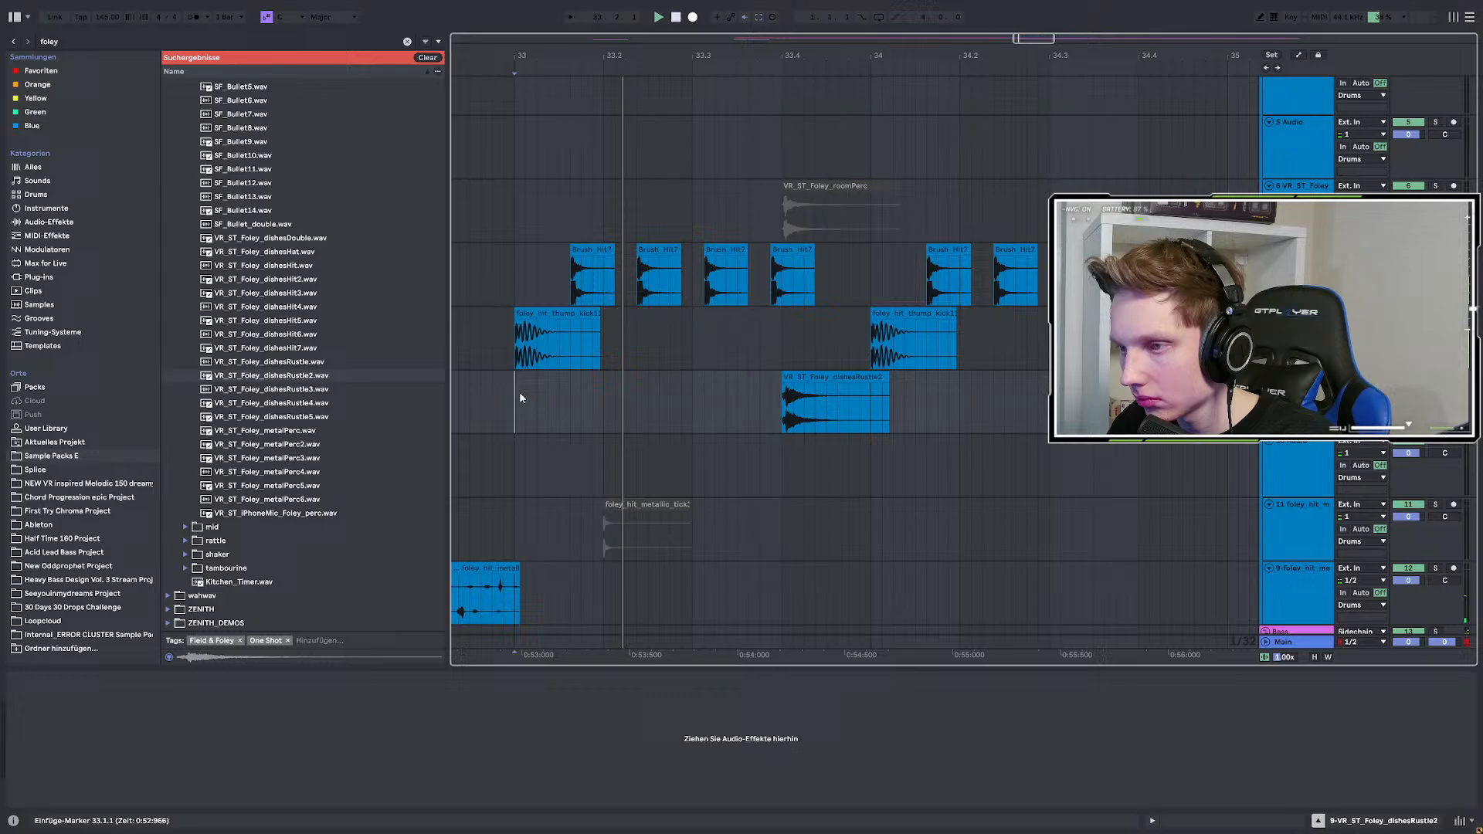
scroll(519, 392, "down", 3)
key("space")
Move the dishes rustle clip one sixteenth later, to 33.4.2, and play the groove from just before bar 33.
left_click(673, 379)
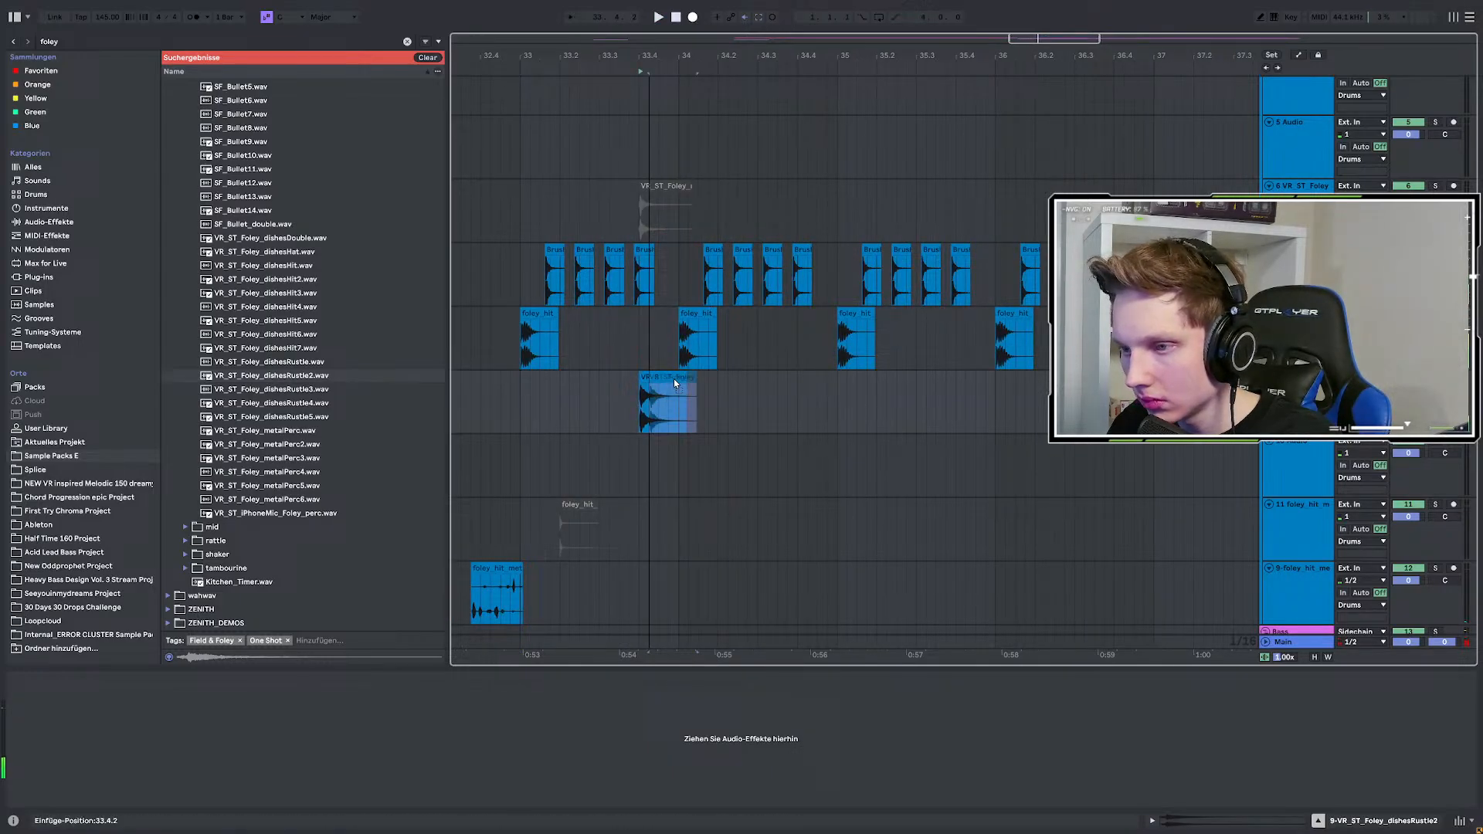
key("Right")
left_click(512, 375)
key("space")
scroll(513, 375, "up", 3)
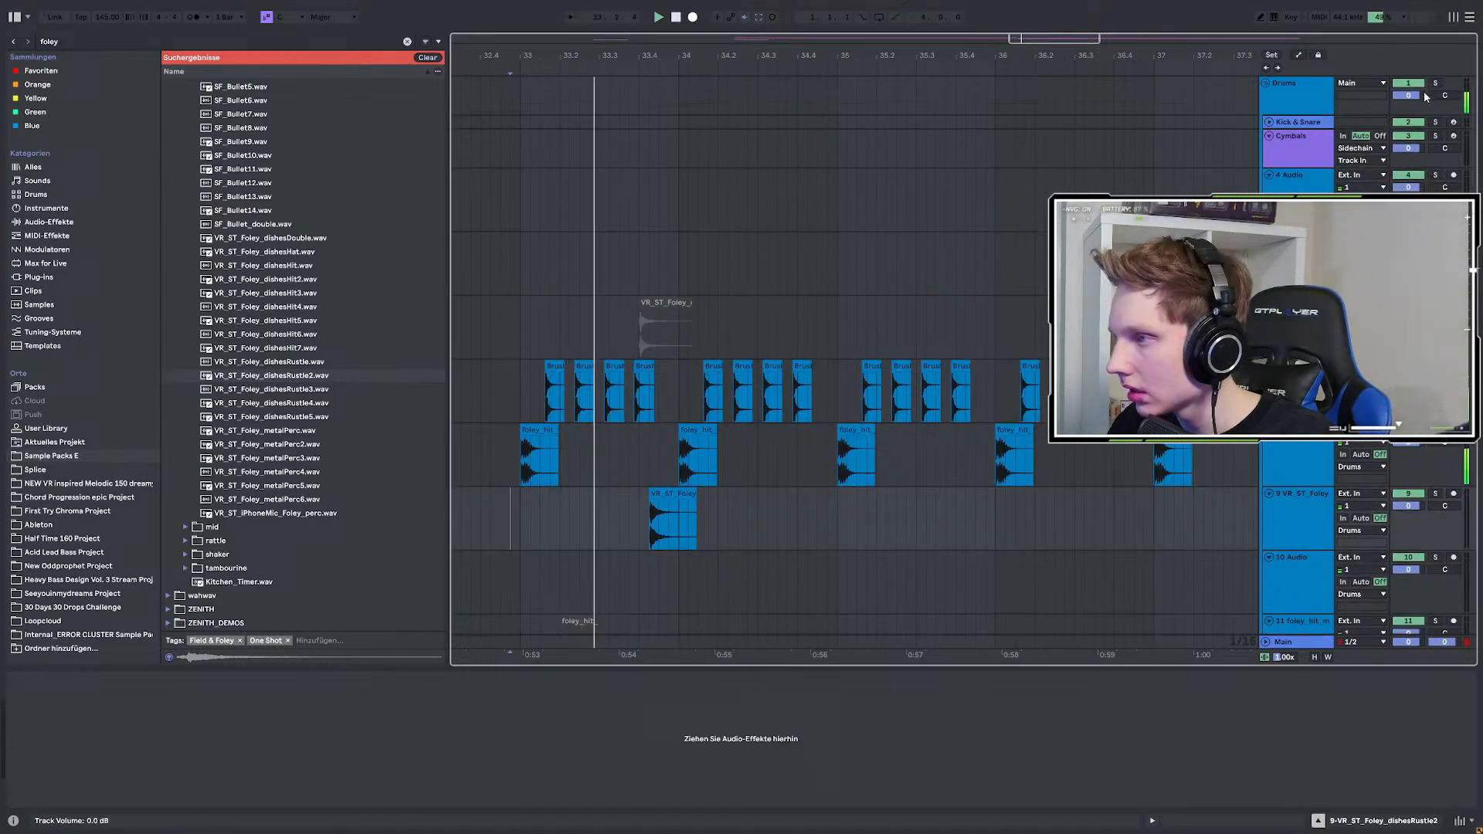
scroll(609, 388, "down", 3)
key("space")
key("space")
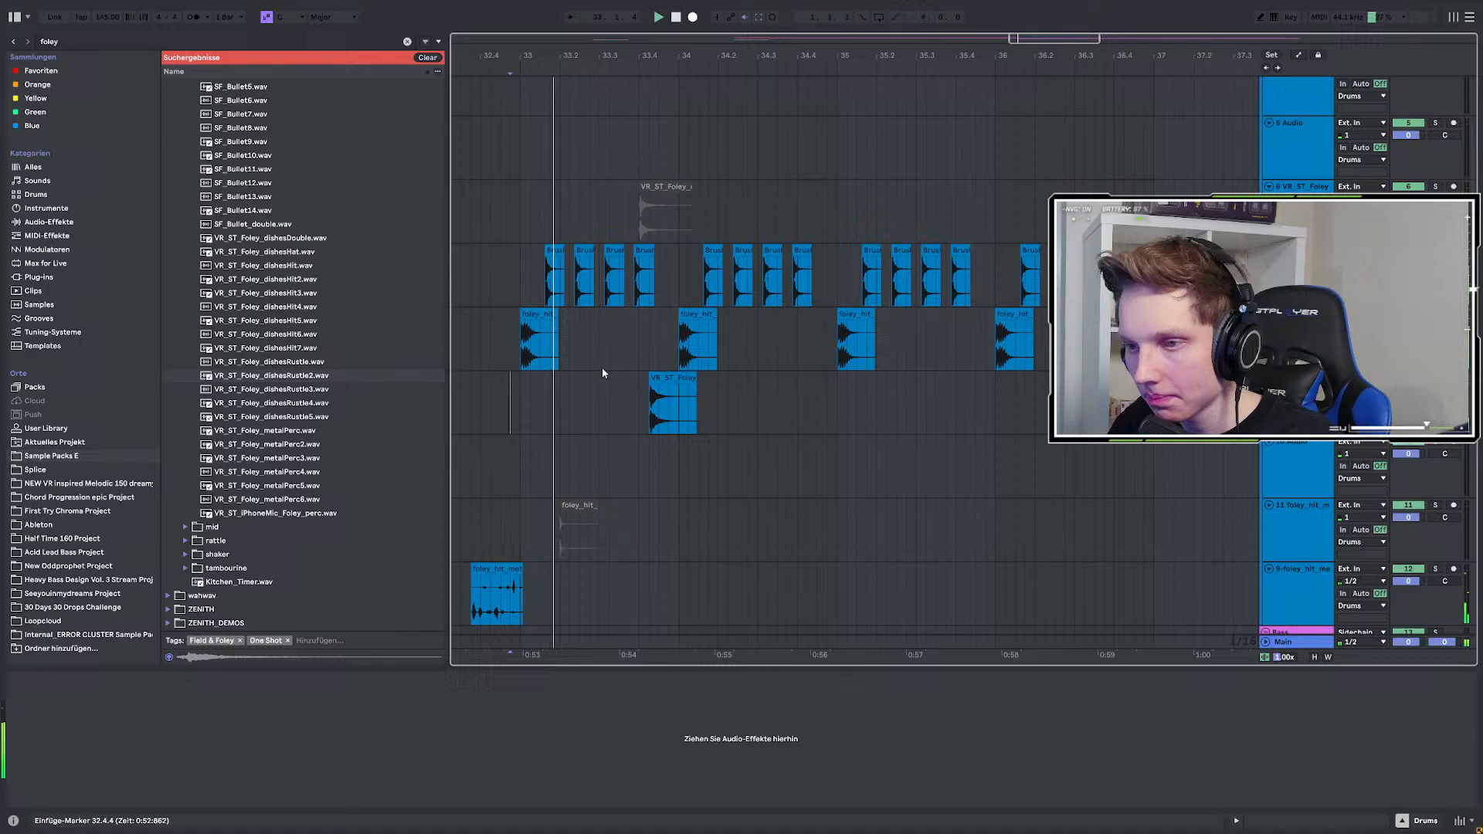
Replay the groove from 33.1.1 and duplicate the dishes rustle track's two-bar range from bar 33 to bar 35.
left_click(523, 330)
key("space")
key("space")
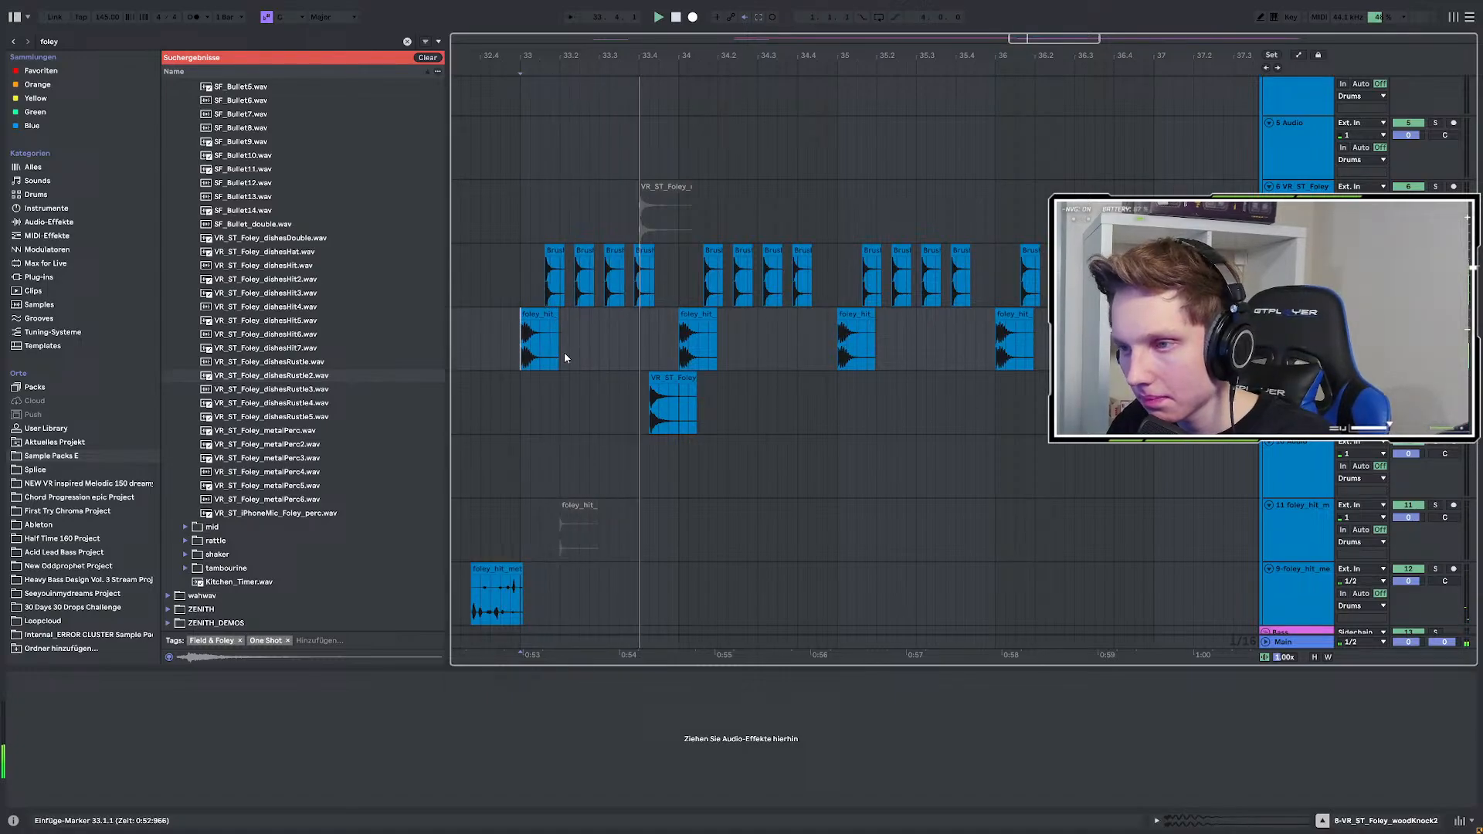
key("space")
key("space")
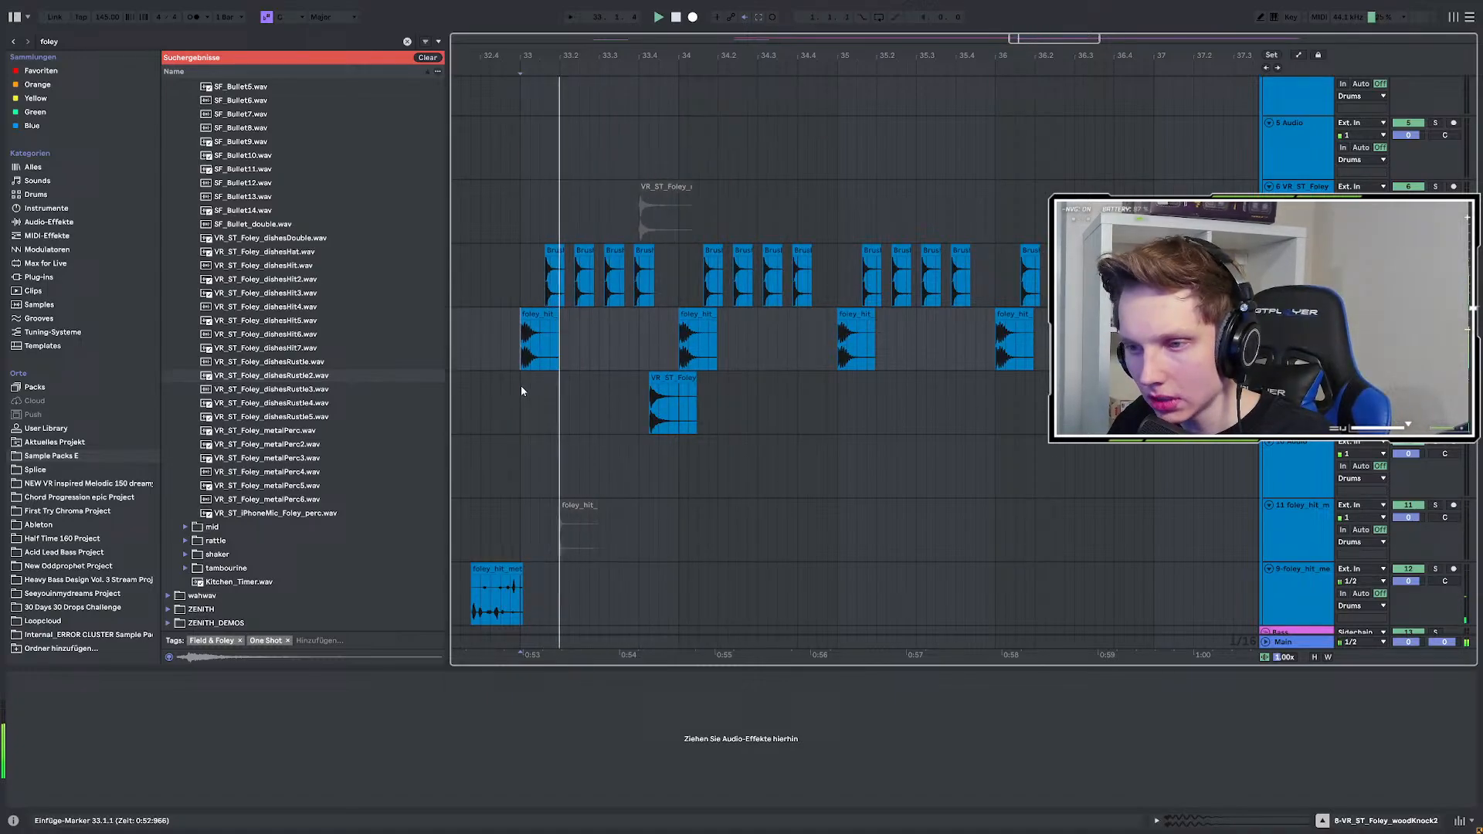
left_click_drag(520, 387, 838, 388)
key("ctrl+d")
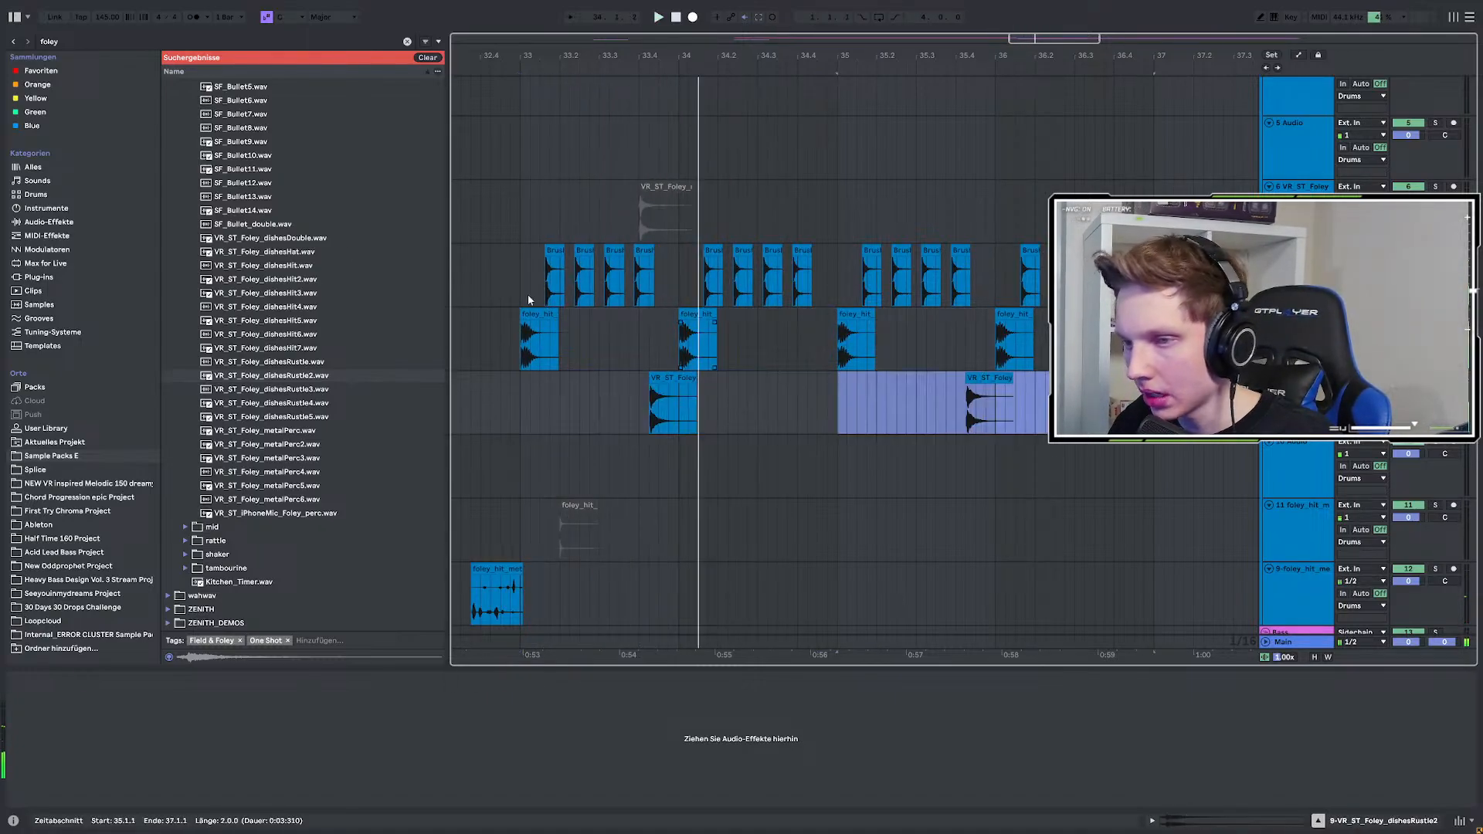
Audition the metal percussion and iPhone-mic foley samples and the first samples of the rattle folder, through foley_hit_multi_rattle3.wav.
left_click(271, 487)
left_click(251, 512)
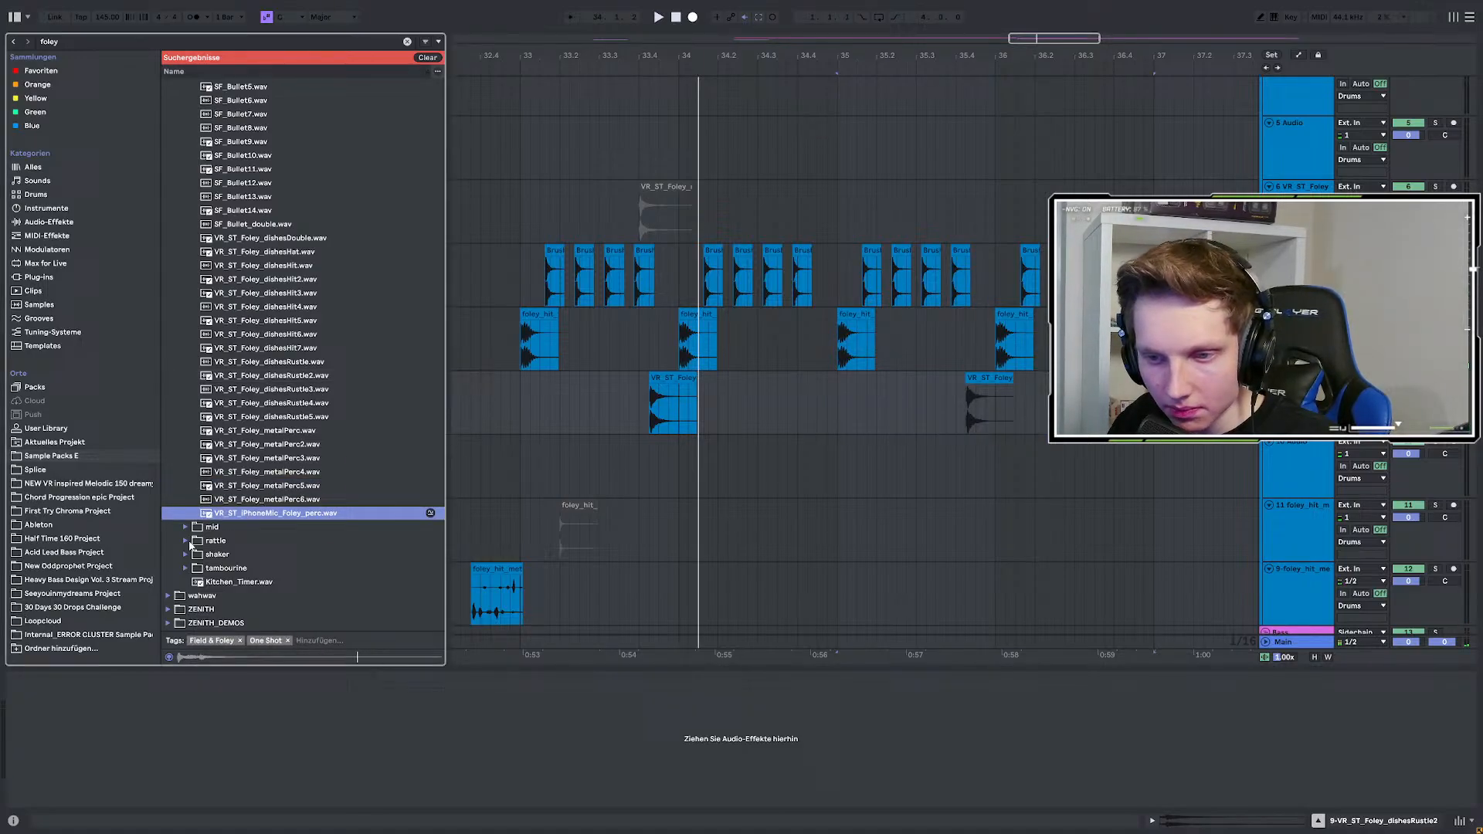
left_click(185, 540)
left_click(239, 555)
key("Down")
key("Down")
key("Down")
key("Down")
key("Down")
key("Down")
key("Down")
key("Down")
key("Down")
key("Down")
key("Down")
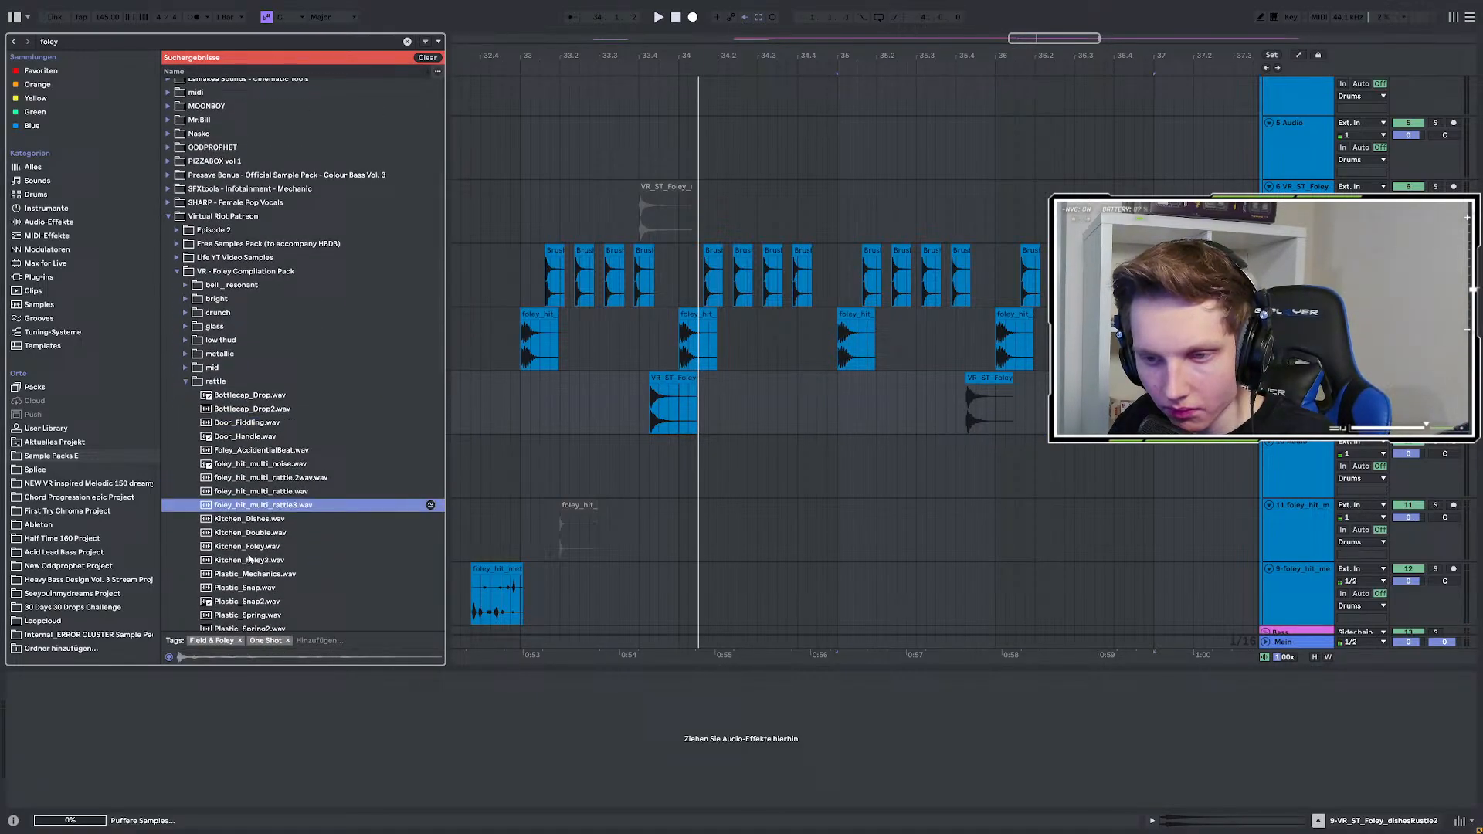
Audition more one-shots in the rattle folder, from Plastic_Spring2.wav through the random rattle, tool and VR_ST_Foley samples.
scroll(249, 506, "down", 2)
left_click(252, 456)
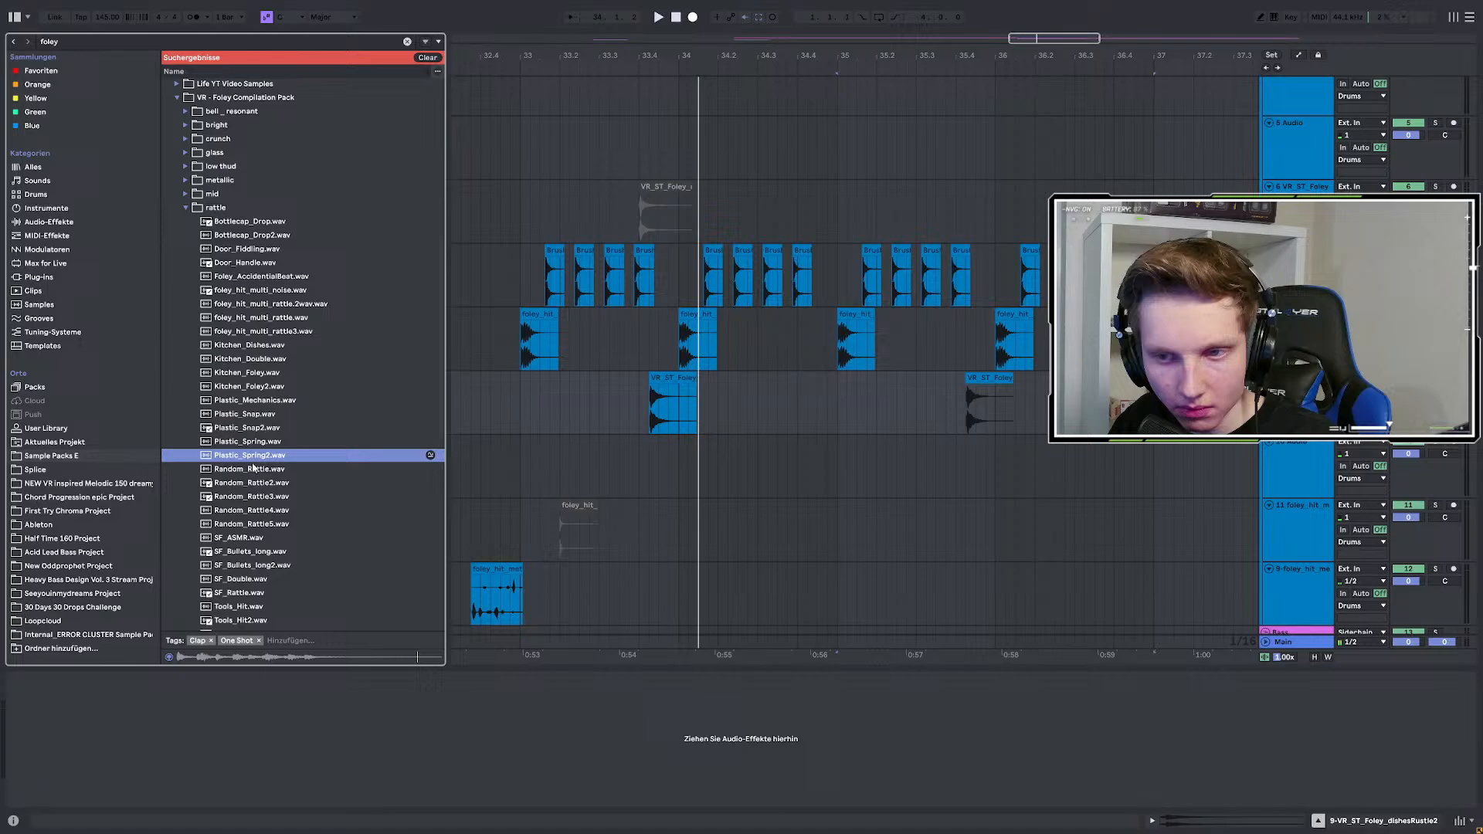
left_click(253, 526)
scroll(247, 533, "down", 3)
left_click(242, 546)
scroll(251, 525, "down", 4)
left_click(248, 501)
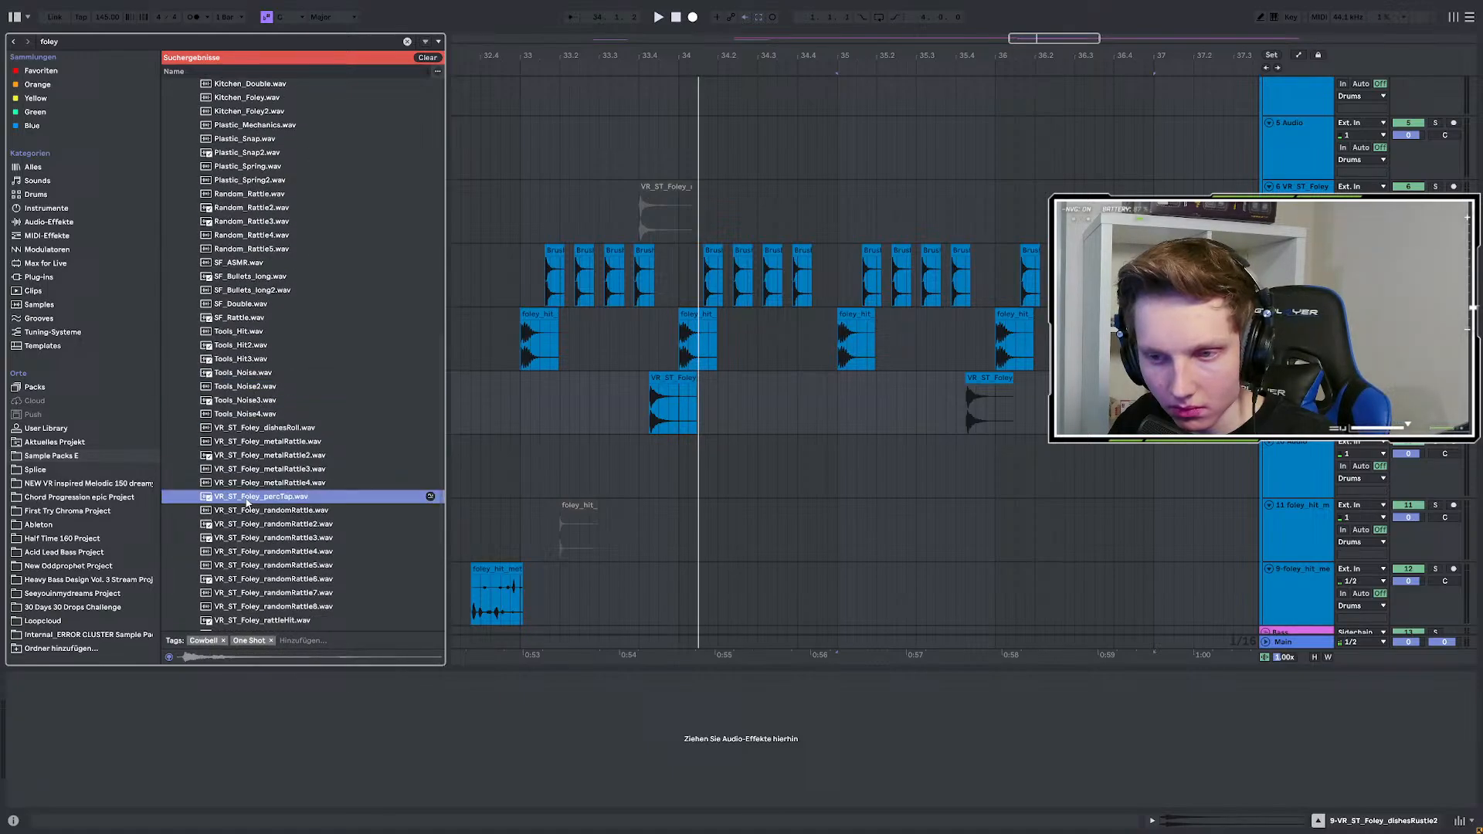
scroll(249, 498, "down", 3)
left_click(250, 491)
Place VR_ST_Foley_percTap.wav on the free audio track at 34.4.2, trim it to length 0.0.2 and duplicate it directly behind.
left_click(288, 381)
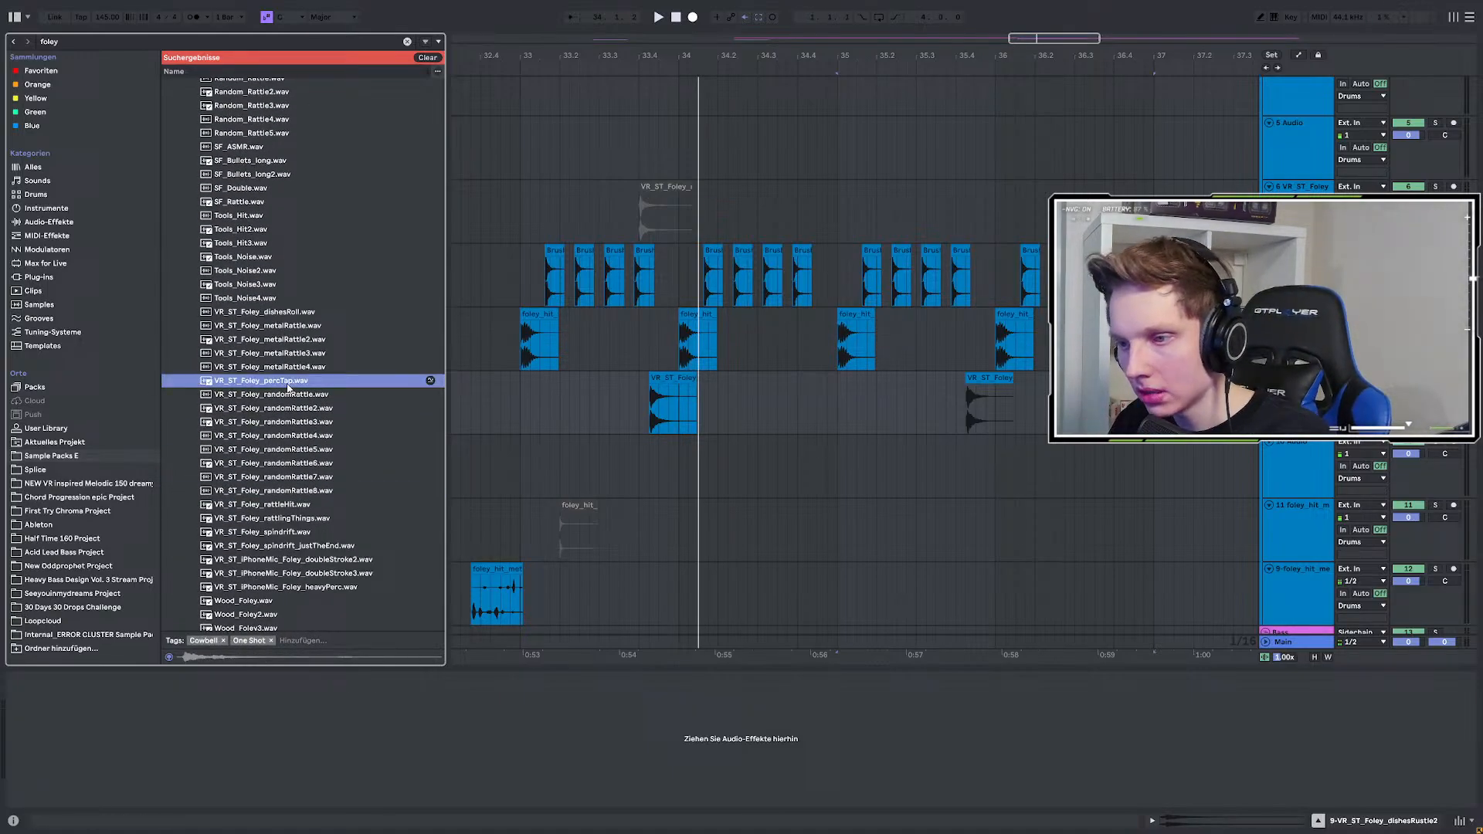
left_click_drag(288, 388, 616, 435)
left_click_drag(781, 475, 819, 475)
scroll(823, 478, "up", 5)
scroll(964, 444, "down", 3)
left_click_drag(967, 447, 912, 452)
key("ctrl+d")
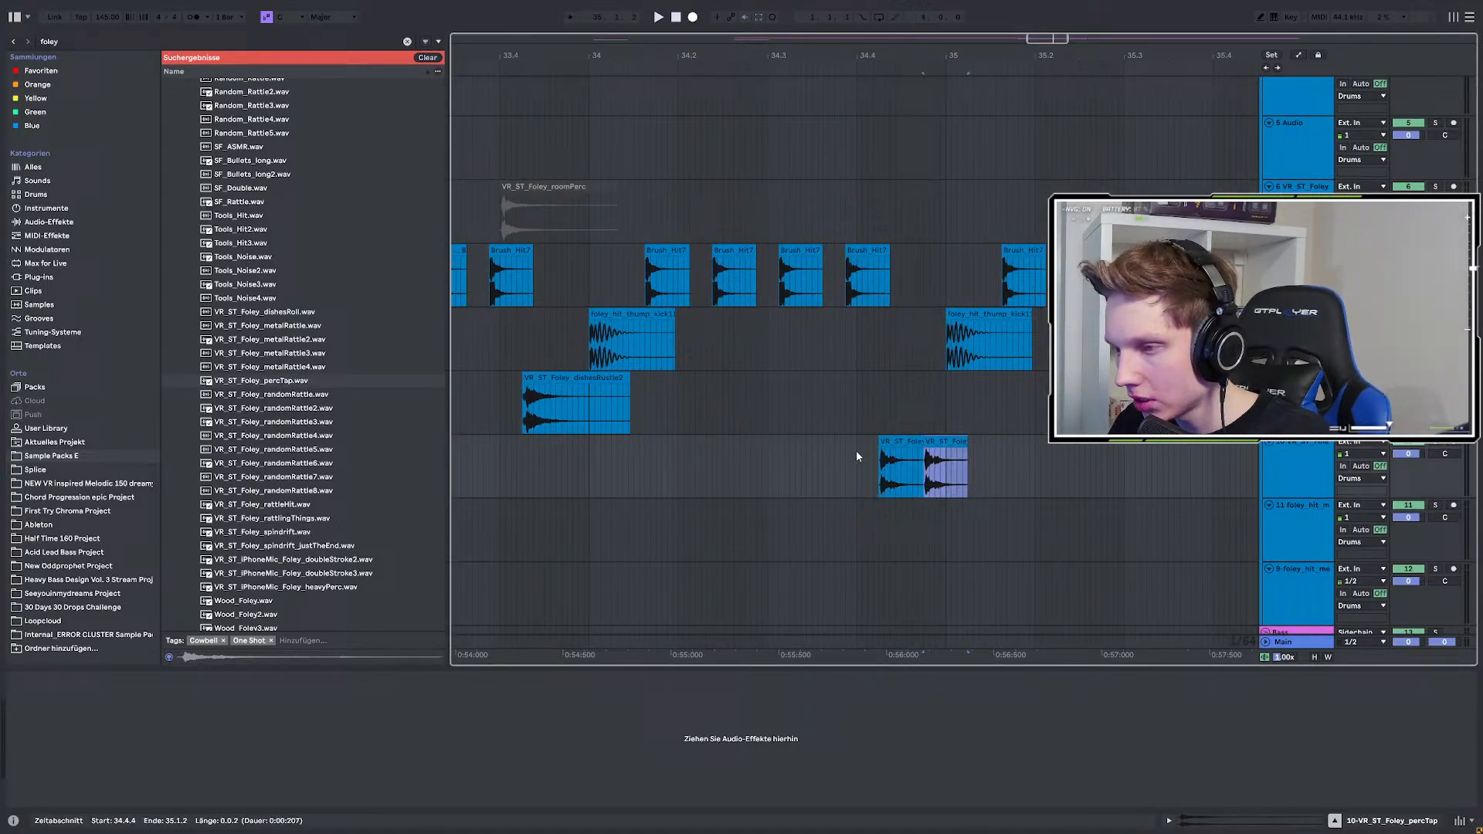
Move the pair of percTap clips a thirty-second note earlier, to just after 34.4.1, and replay the groove from 34.3.1.
left_click(856, 451)
key("space")
scroll(755, 453, "down", 3)
scroll(835, 464, "up", 3)
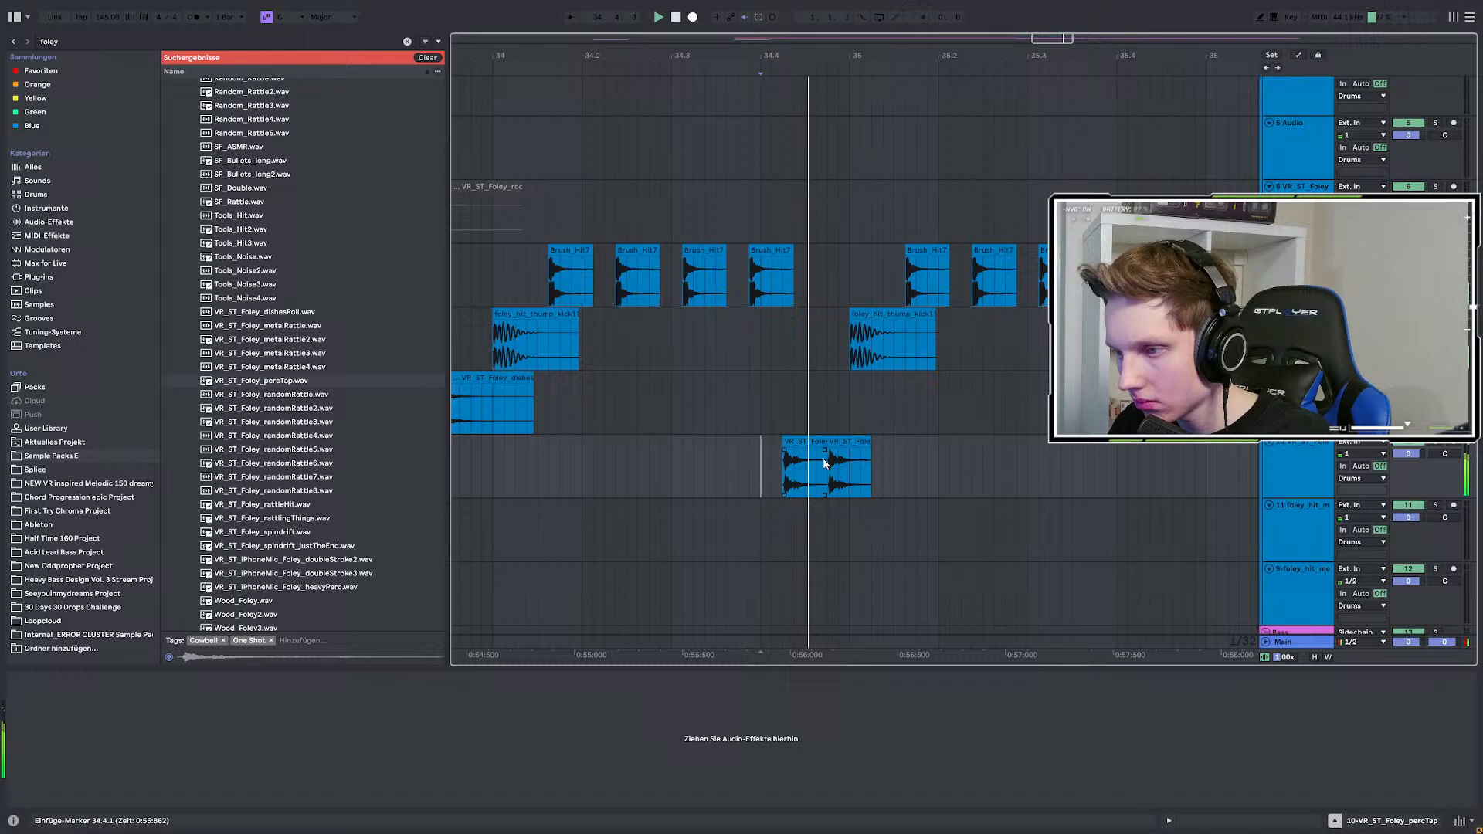
mouse_move(1004, 463)
left_mouse_down()
mouse_move(753, 464)
mouse_move(756, 443)
left_mouse_up()
scroll(753, 464, "down", 3)
scroll(783, 456, "up", 3)
left_click(651, 458)
key("space")
key("space")
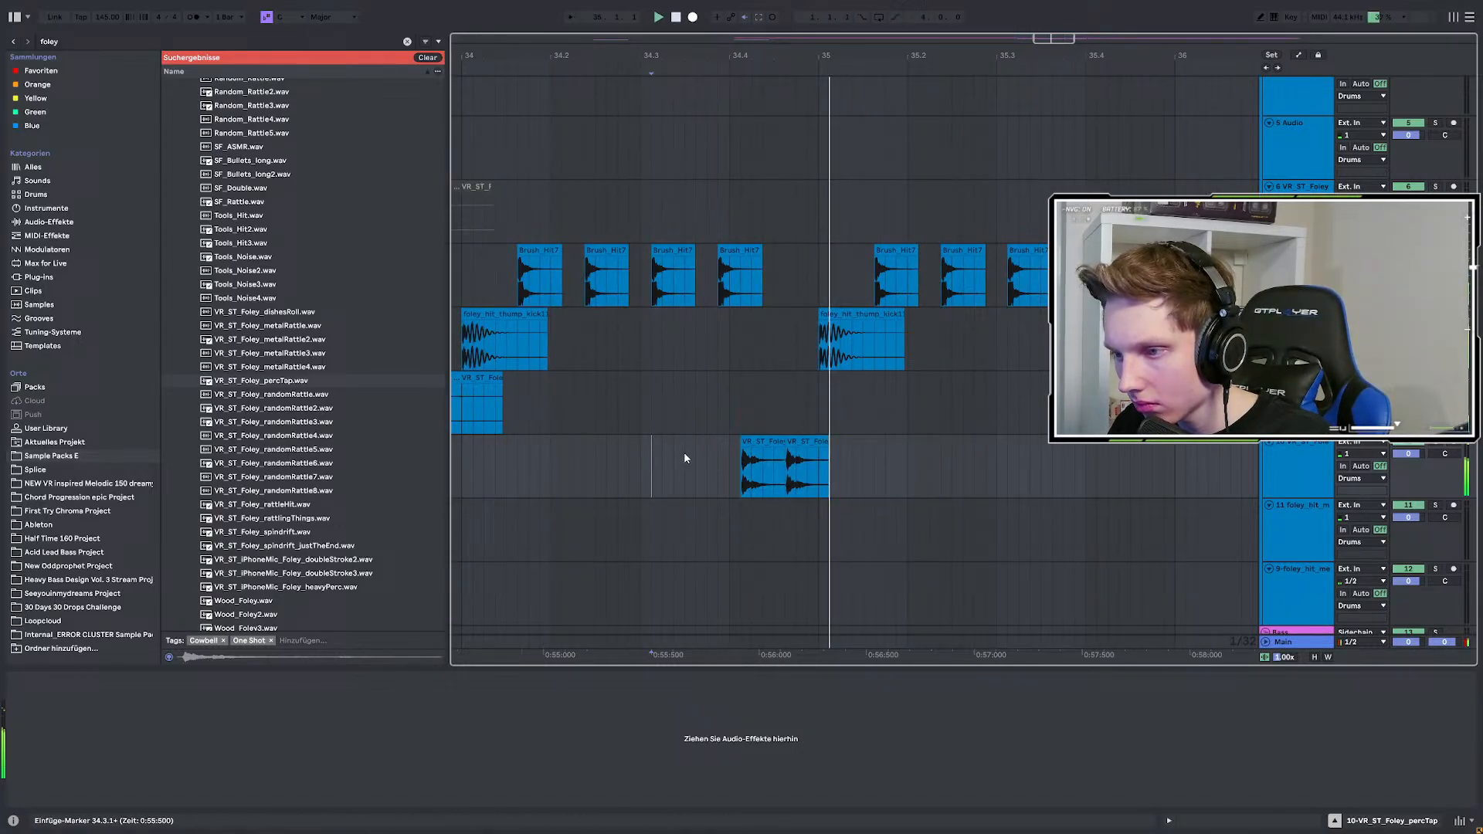
Duplicate the percTap track's range from bar 33 to bar 35, and duplicate the copied first tap over the cut-off second one.
scroll(727, 450, "down", 5)
left_click_drag(618, 453, 744, 457)
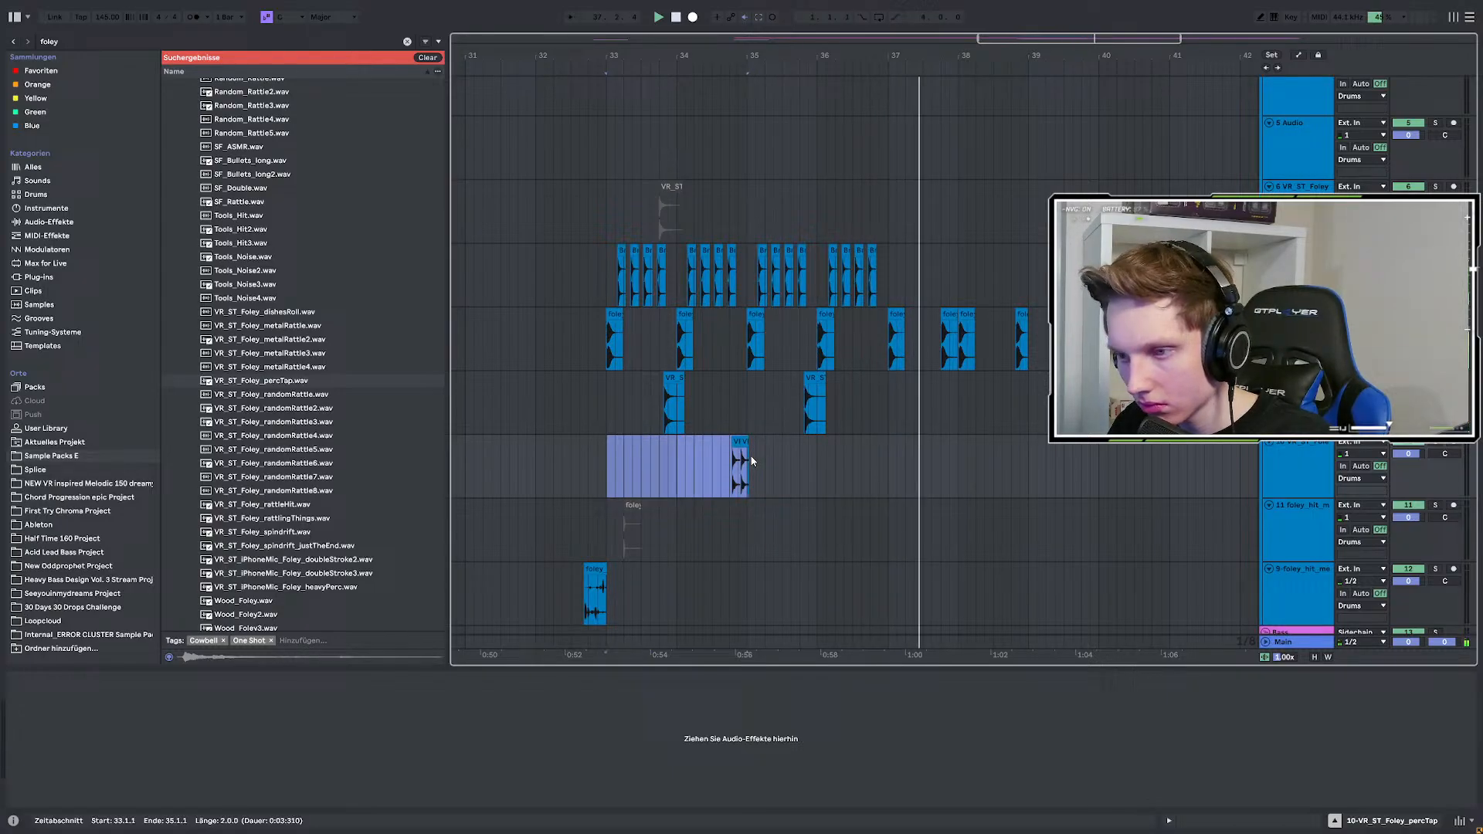
key("space")
key("space")
key("ctrl+d")
scroll(924, 465, "up", 3)
left_click(887, 465)
left_click(817, 442)
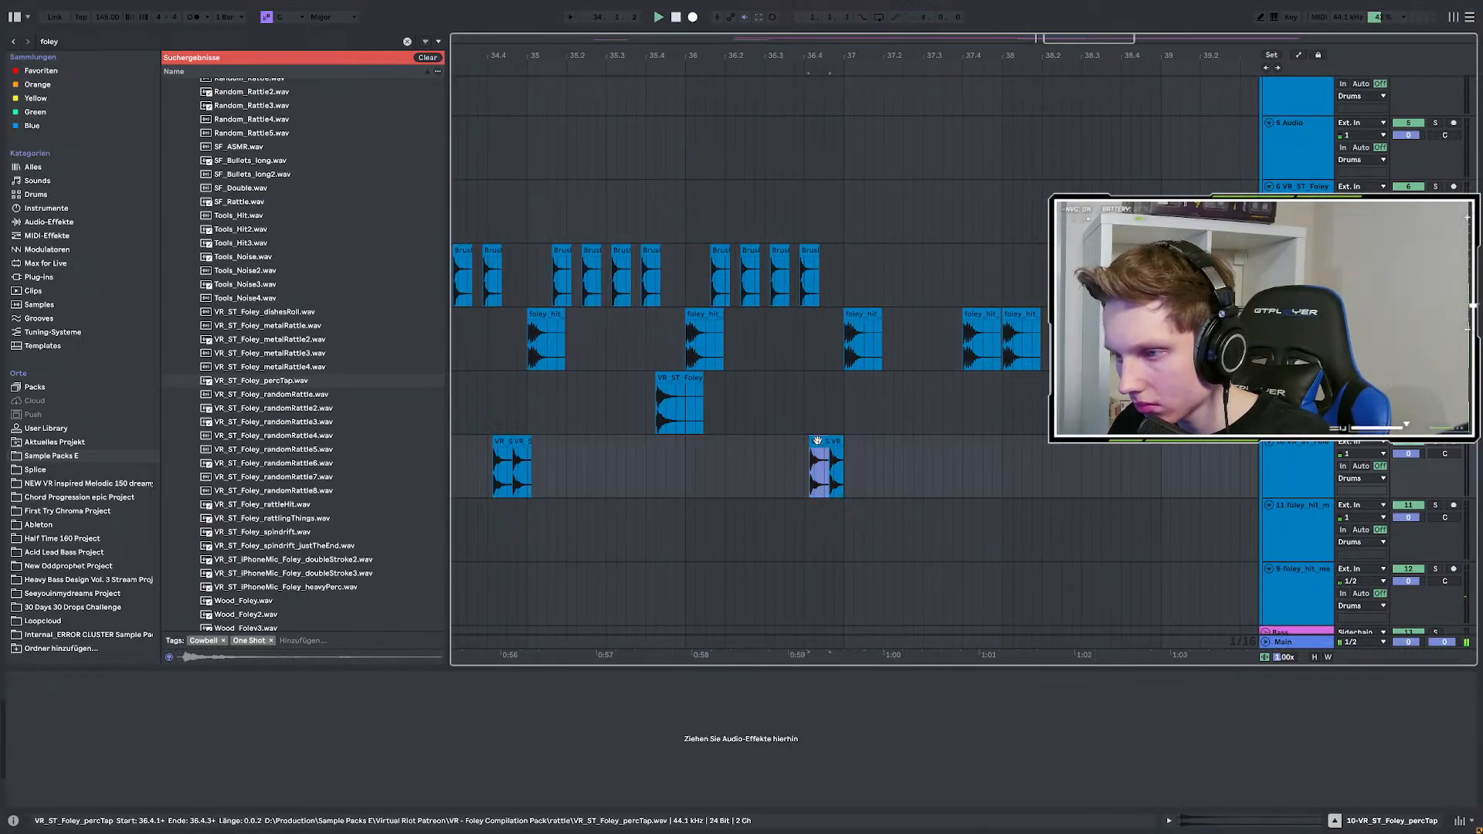
key("ctrl+d")
scroll(911, 456, "down", 3)
key("space")
Audition the wood samples at the end of the rattle folder, including Wood_Foley2.wav, Wood_Foley3.wav and Wood_Hit4.wav.
left_click(263, 560)
scroll(274, 545, "down", 3)
left_click(246, 498)
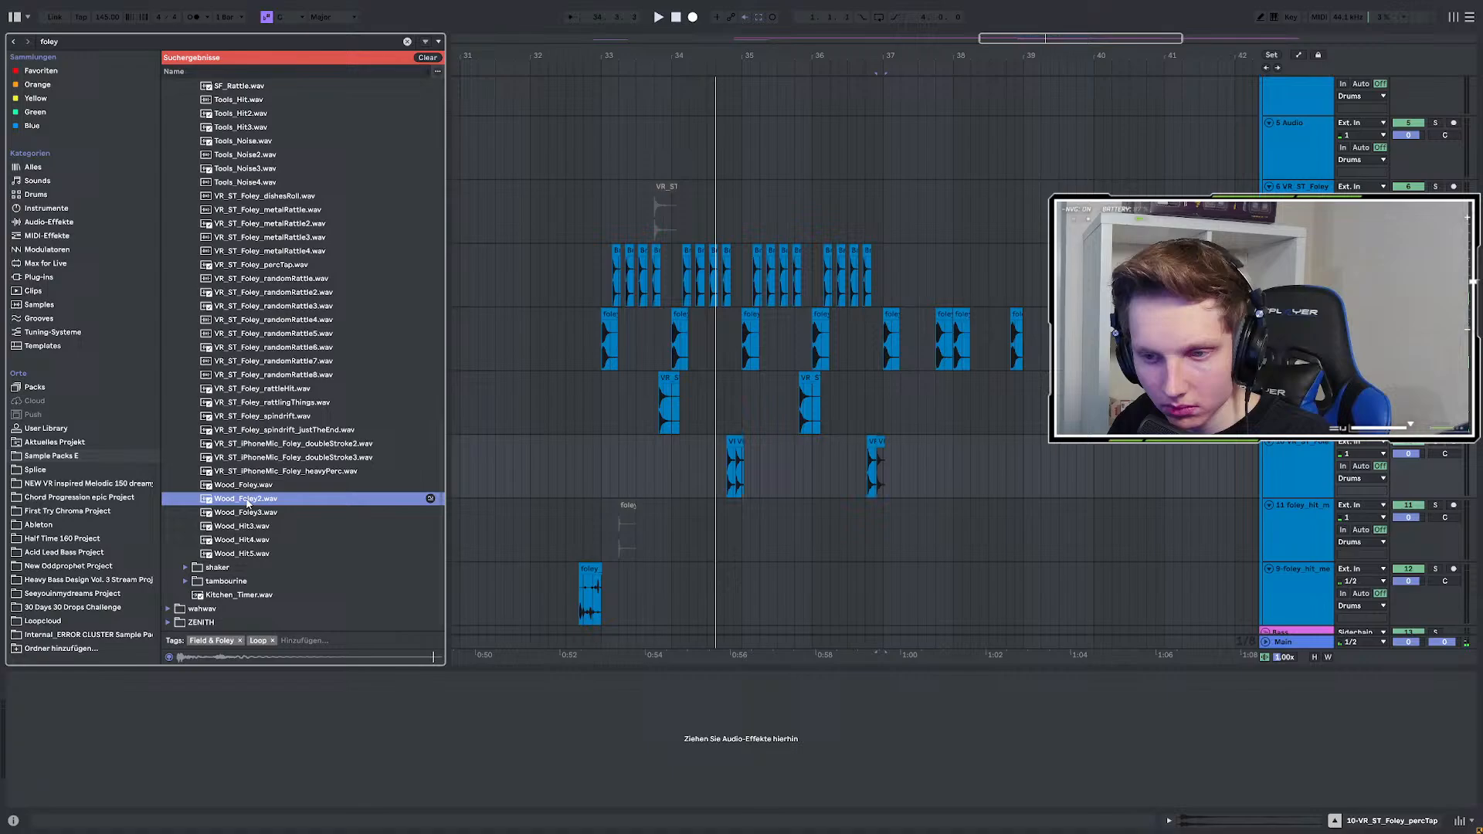
left_click(246, 539)
left_click(246, 512)
left_click(250, 539)
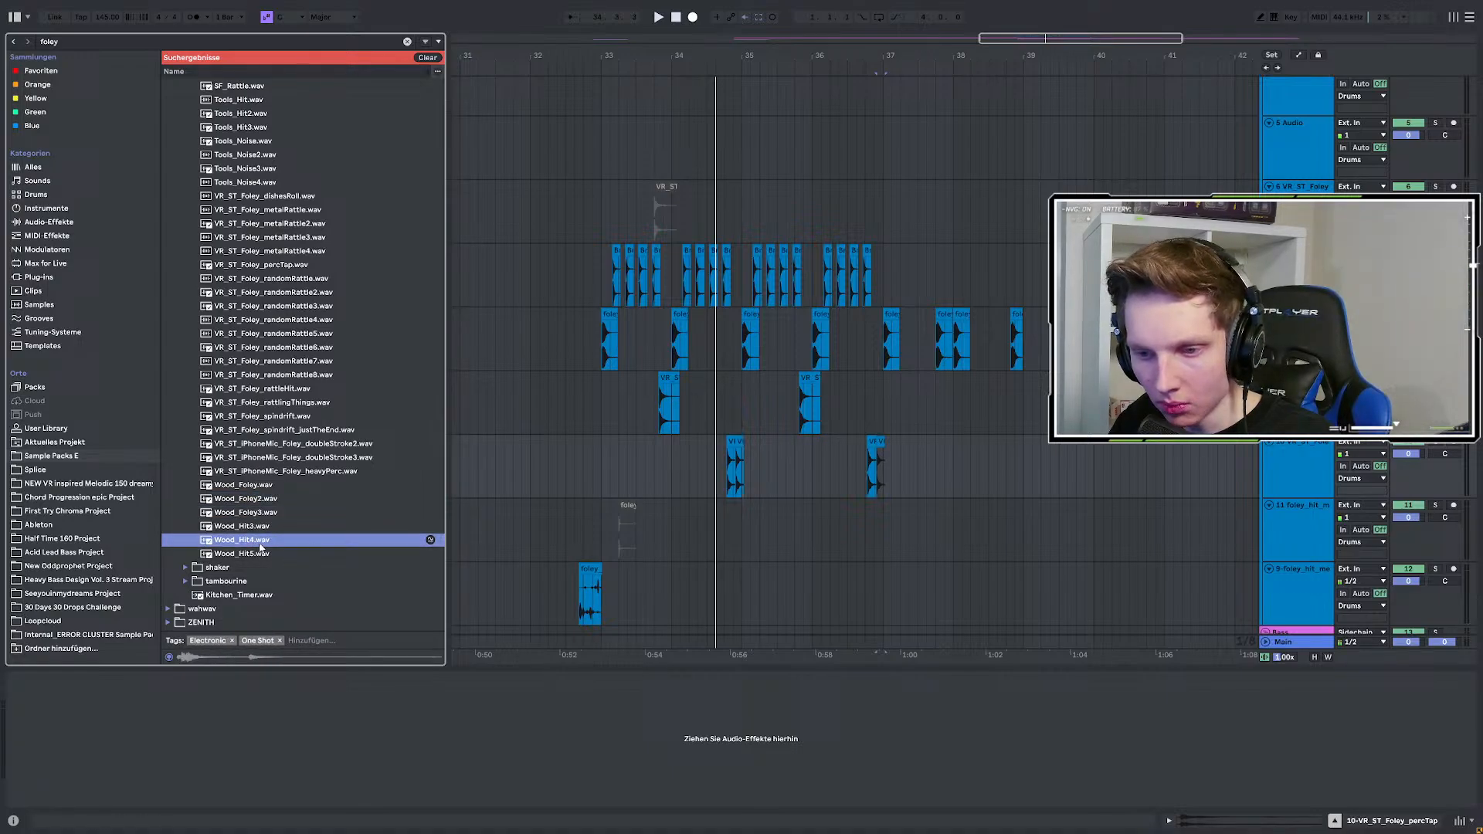
Add a new audio track below the percTap track and place Wood_Hit4.wav on it at 33.2.4.
left_click(1293, 488)
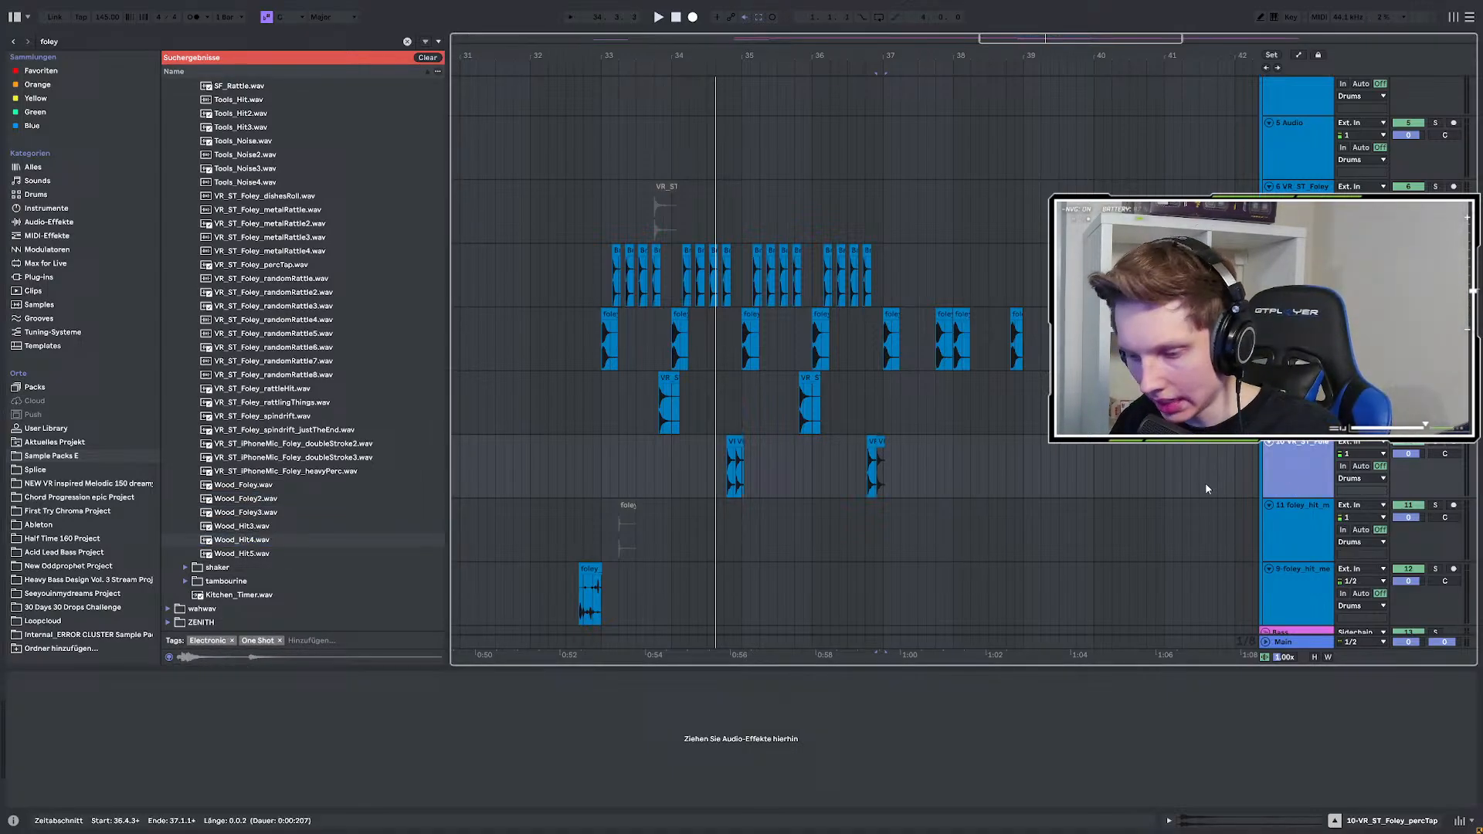
key("ctrl+t")
scroll(610, 531, "up", 3)
left_click_drag(252, 541, 670, 511)
scroll(670, 511, "up", 3)
scroll(671, 513, "up", 3)
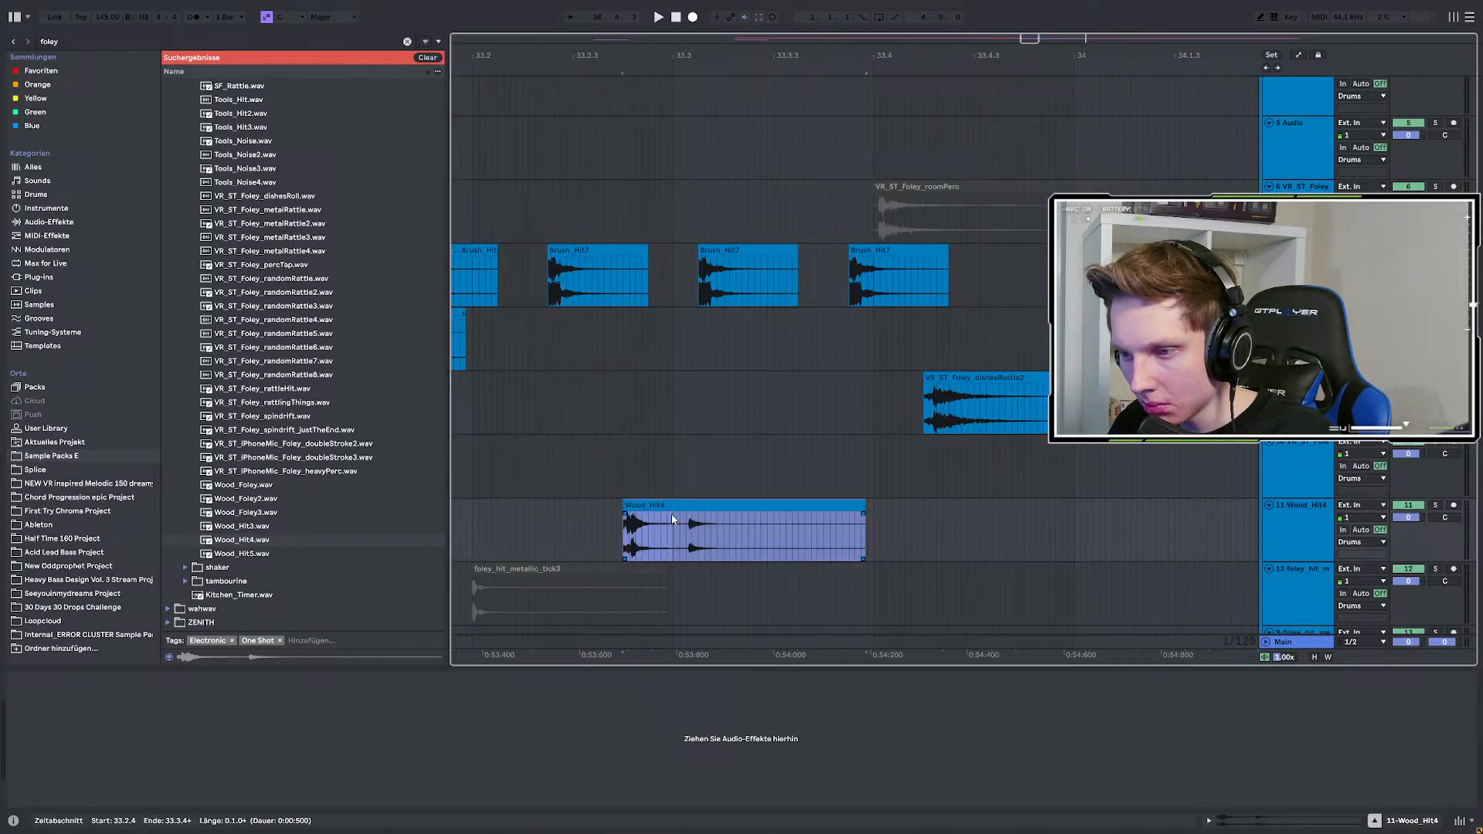
Move the Wood_Hit4 clip slightly later, to just between 33.2.4 and 33.3, and play the groove from 33.1.1.
left_click(671, 511)
left_click_drag(669, 516, 686, 517)
scroll(684, 518, "down", 4)
left_click(600, 520)
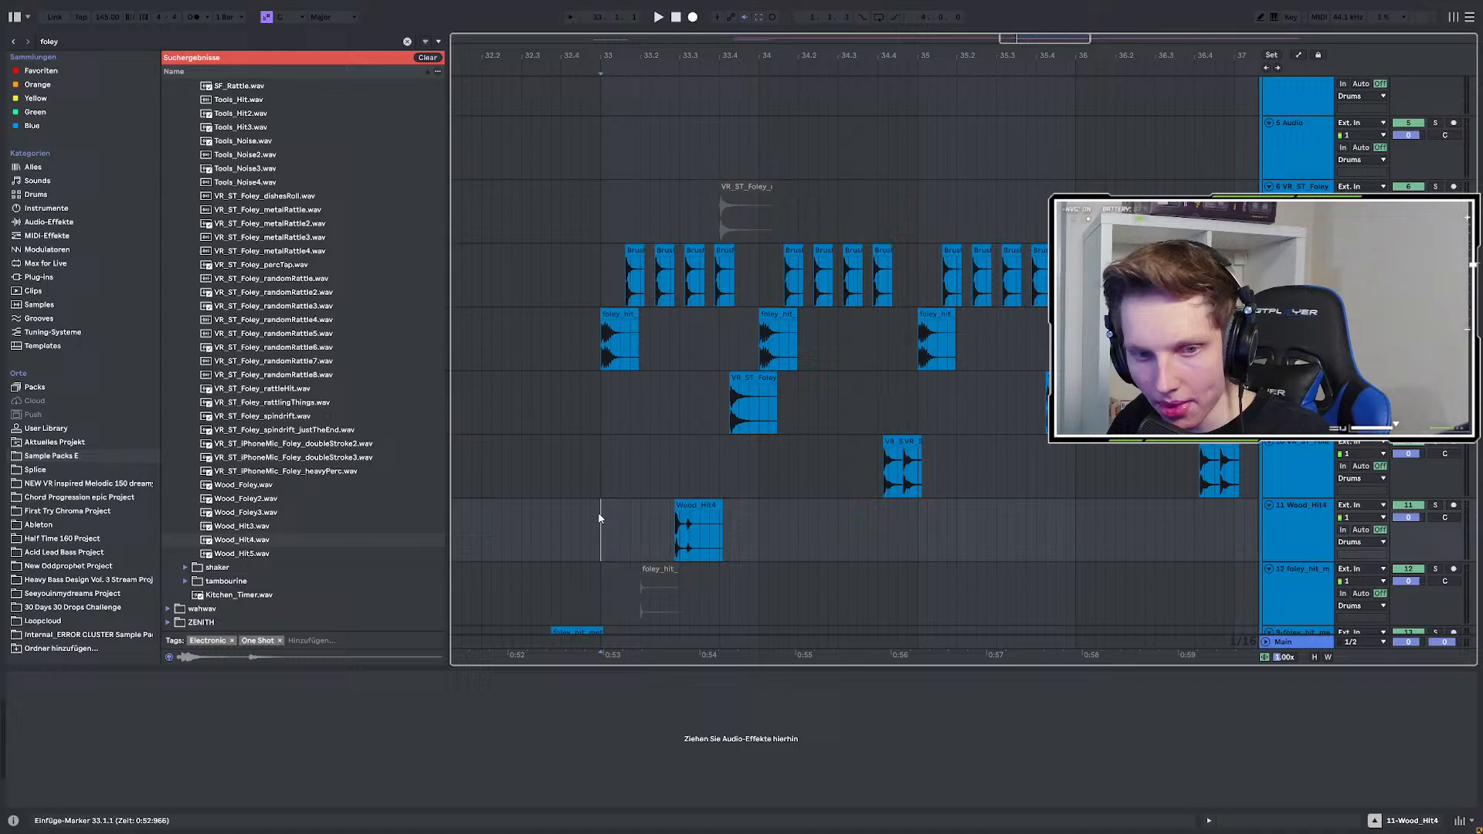
key("space")
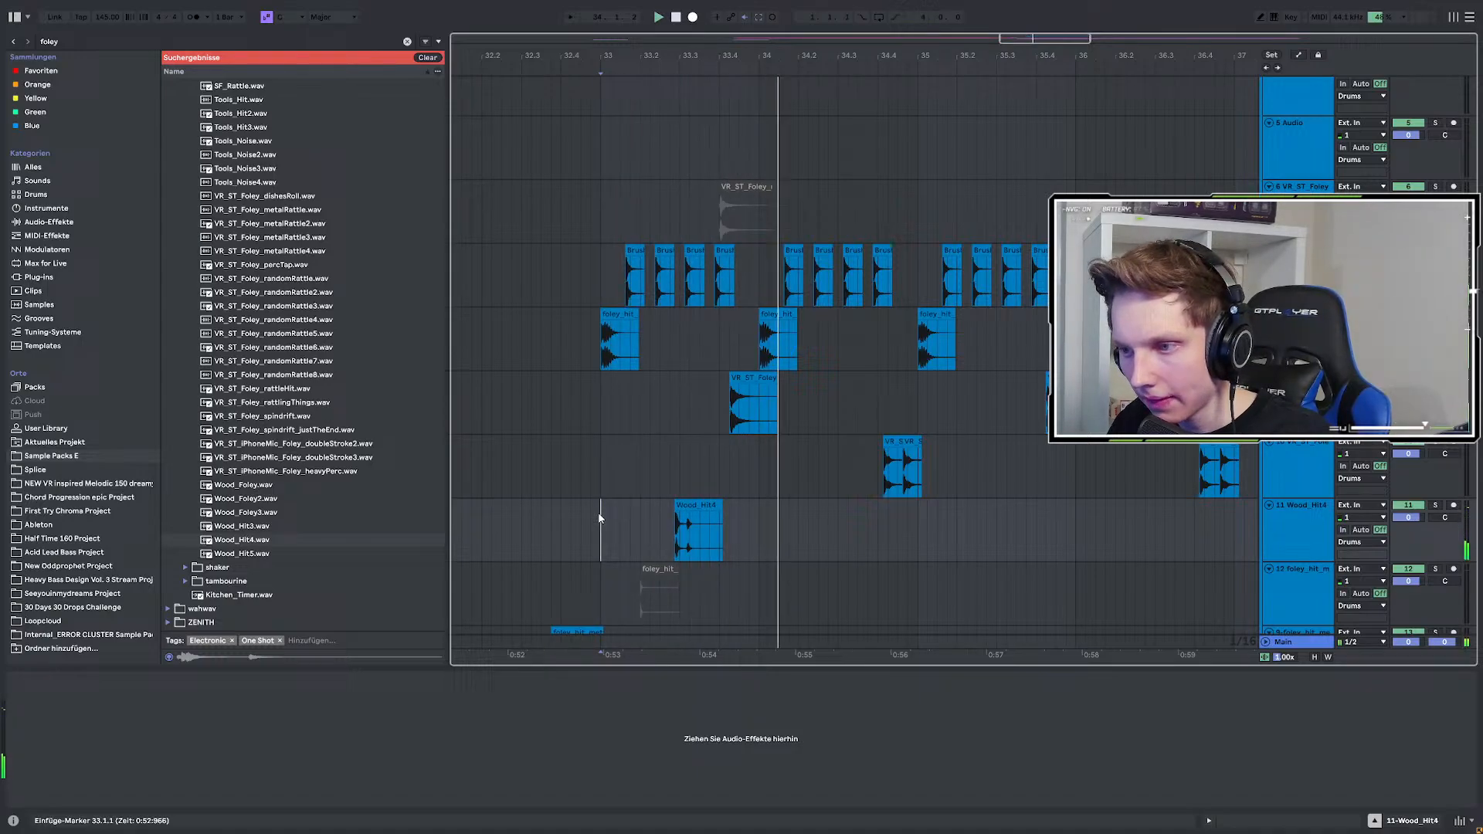
Duplicate the Wood_Hit4 track's two-bar range from bar 33 to bar 35.
scroll(600, 513, "down", 3)
left_click_drag(605, 512, 739, 519)
key("ctrl+d")
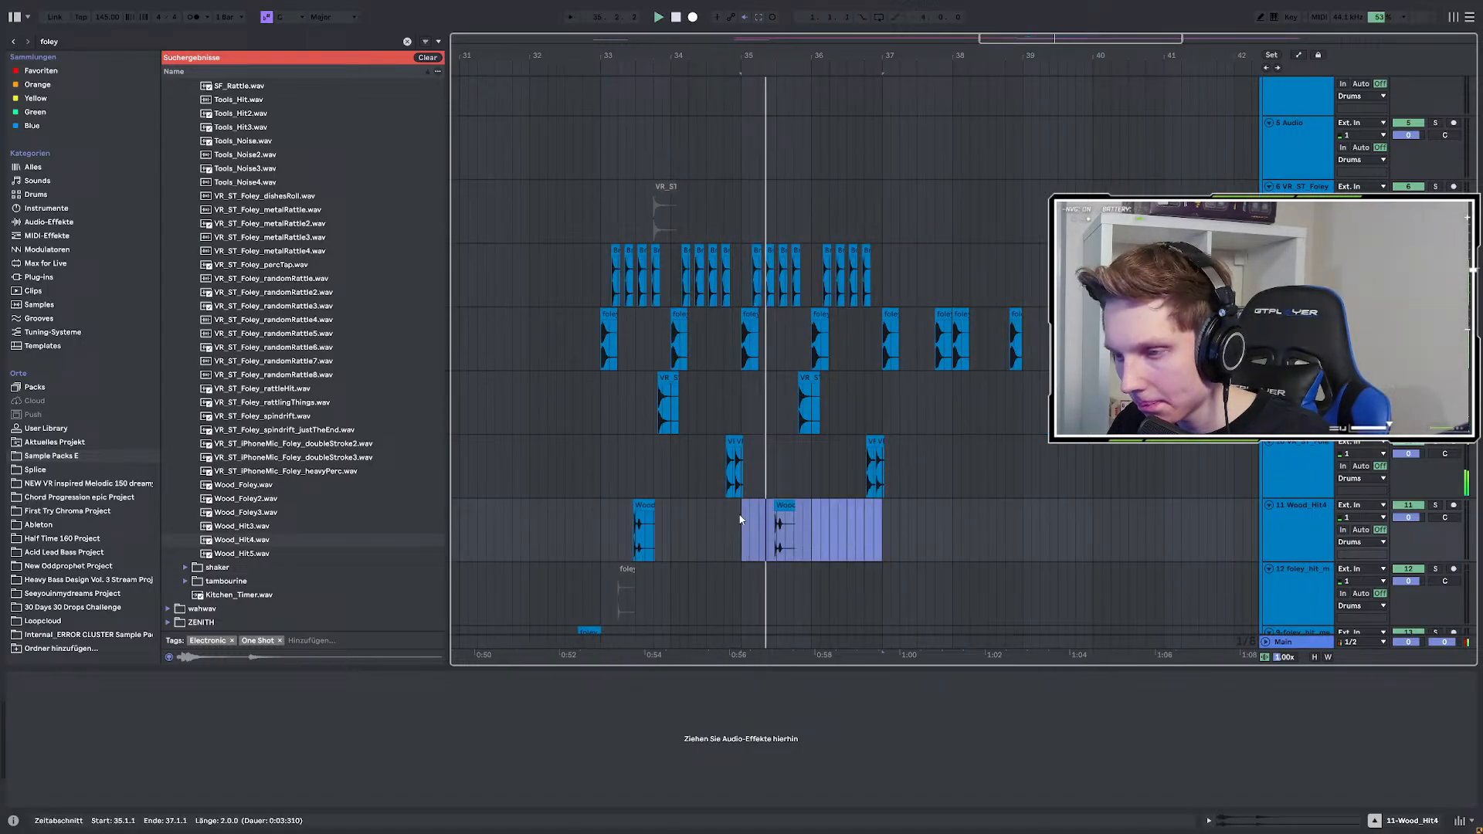
scroll(742, 519, "up", 3)
scroll(749, 520, "down", 3)
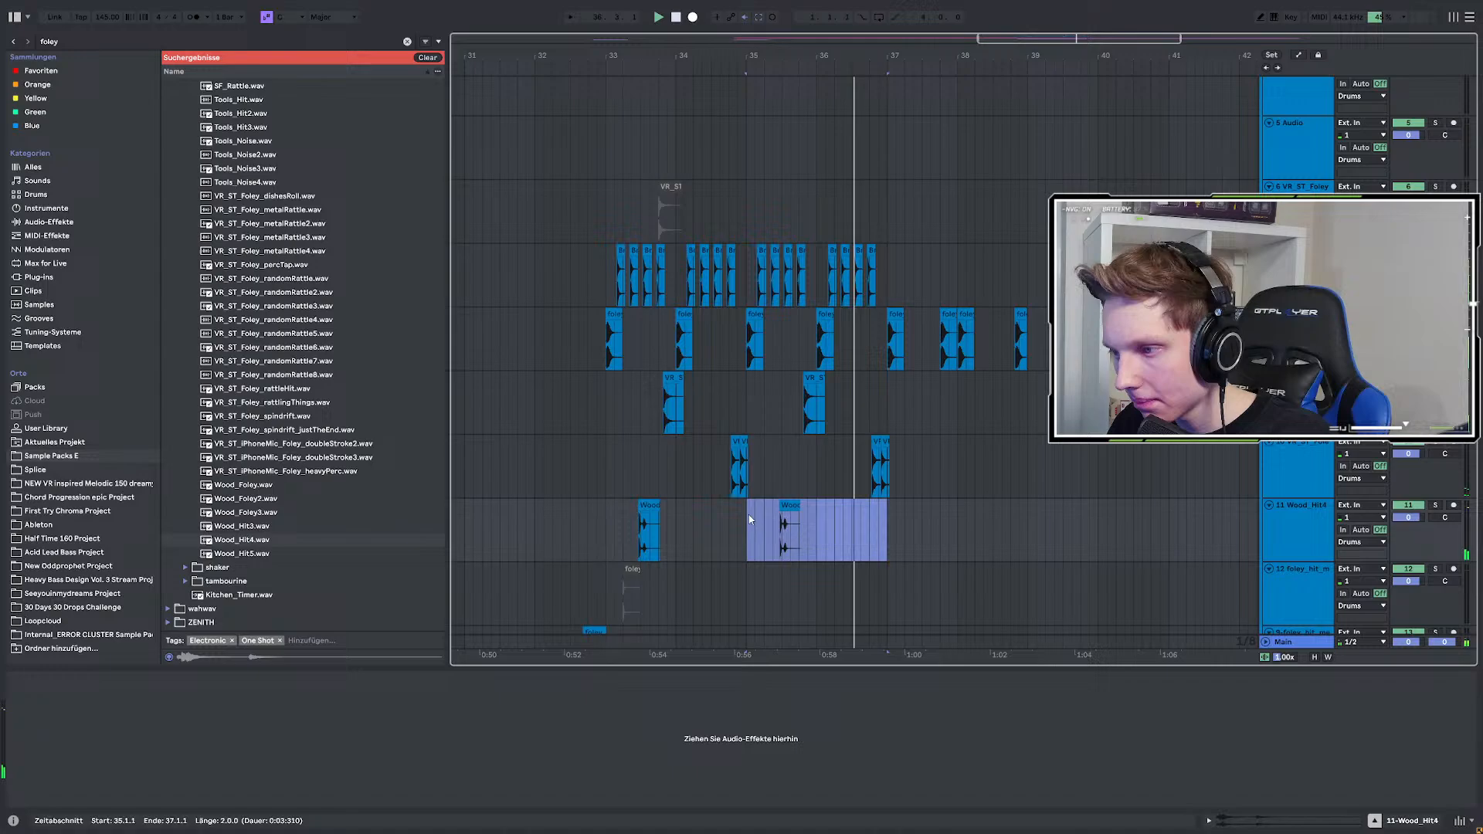
Show the percTap clip's source sample in the browser and audition the neighbouring metalRattle and randomRattle samples against it.
scroll(894, 484, "up", 5)
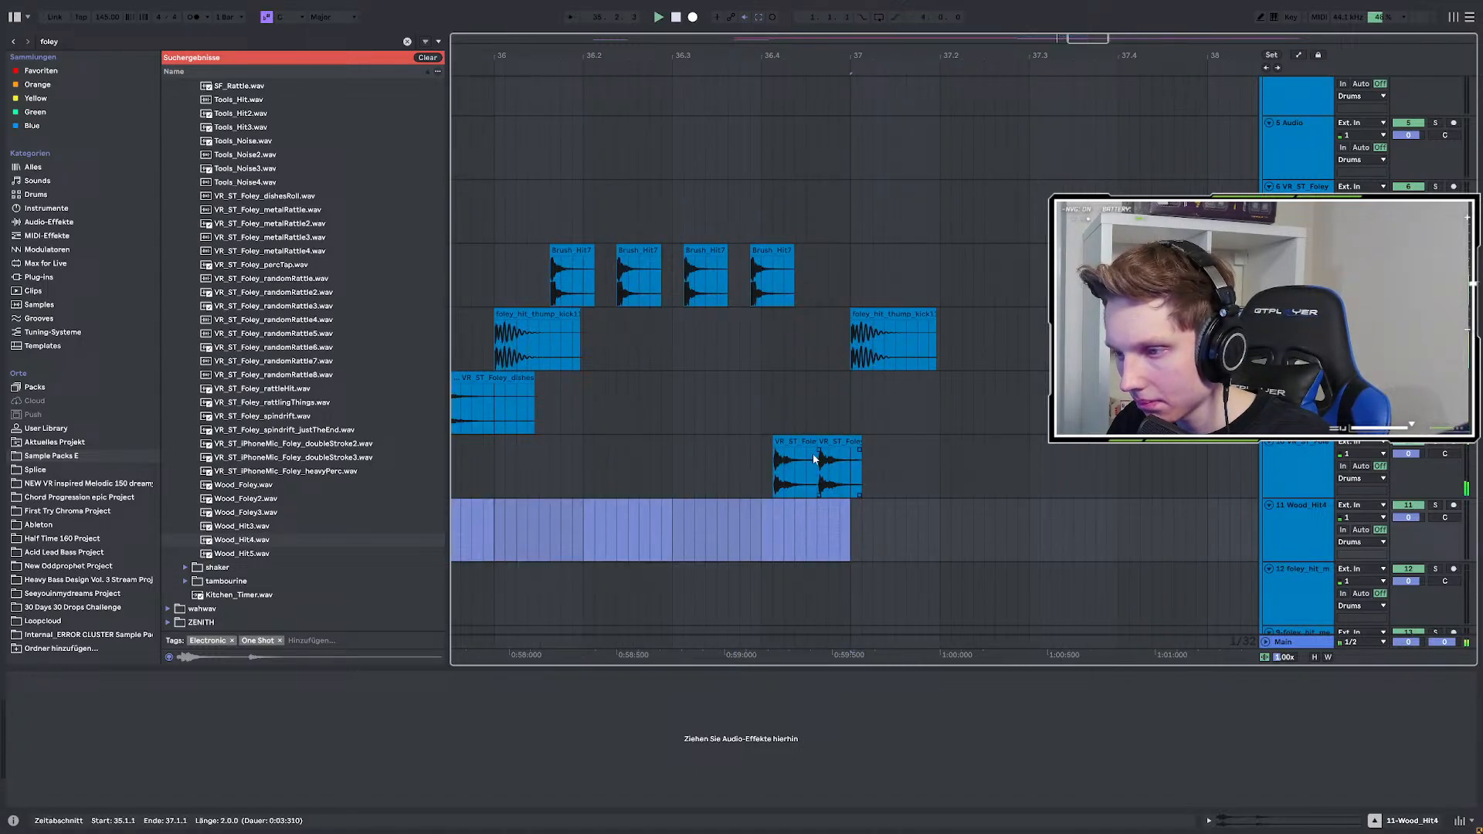
left_click(795, 442)
right_click(836, 460)
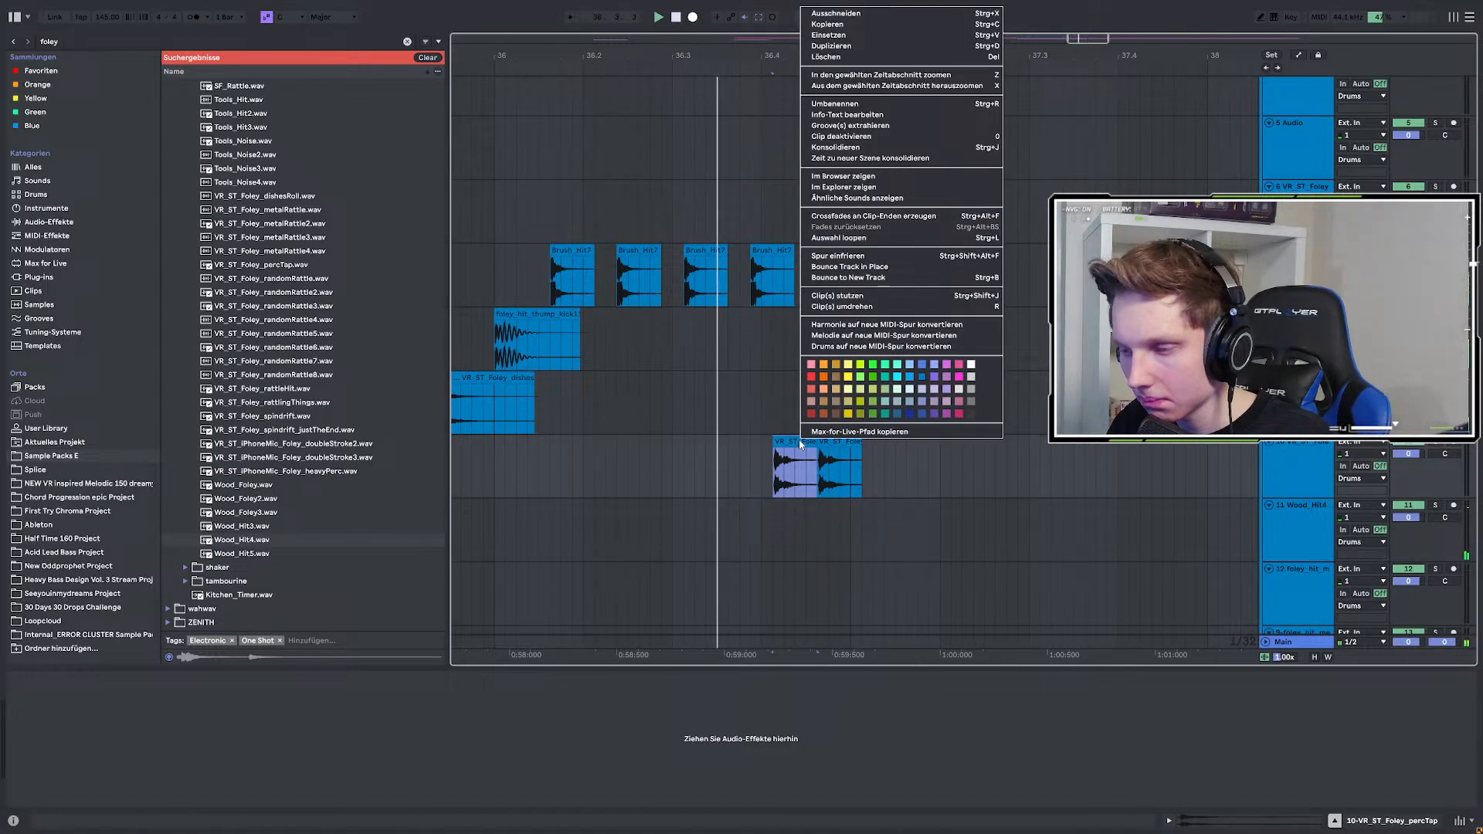
left_click(850, 176)
key("space")
left_click(279, 383)
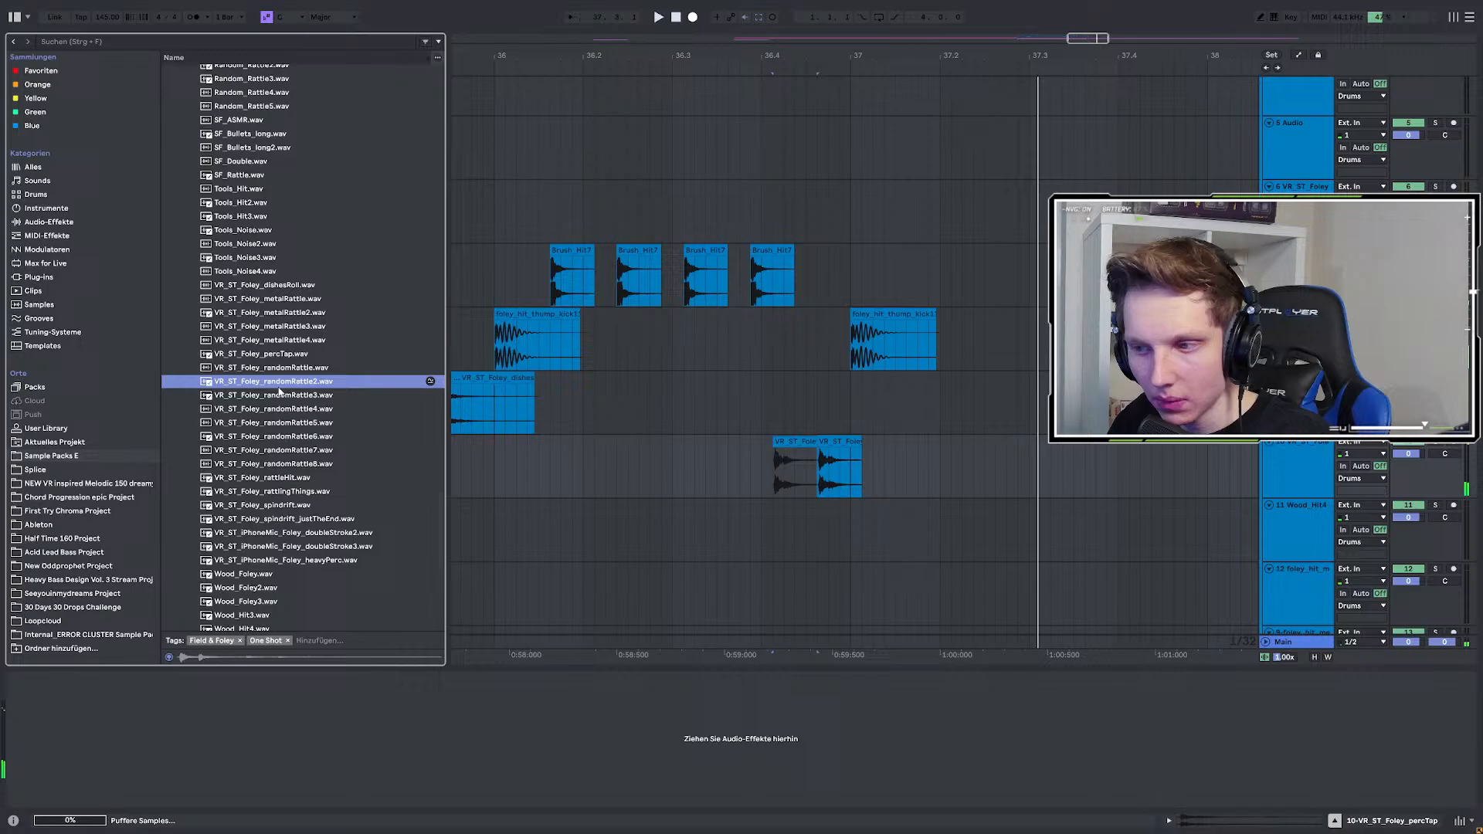
left_click(278, 409)
left_click(267, 327)
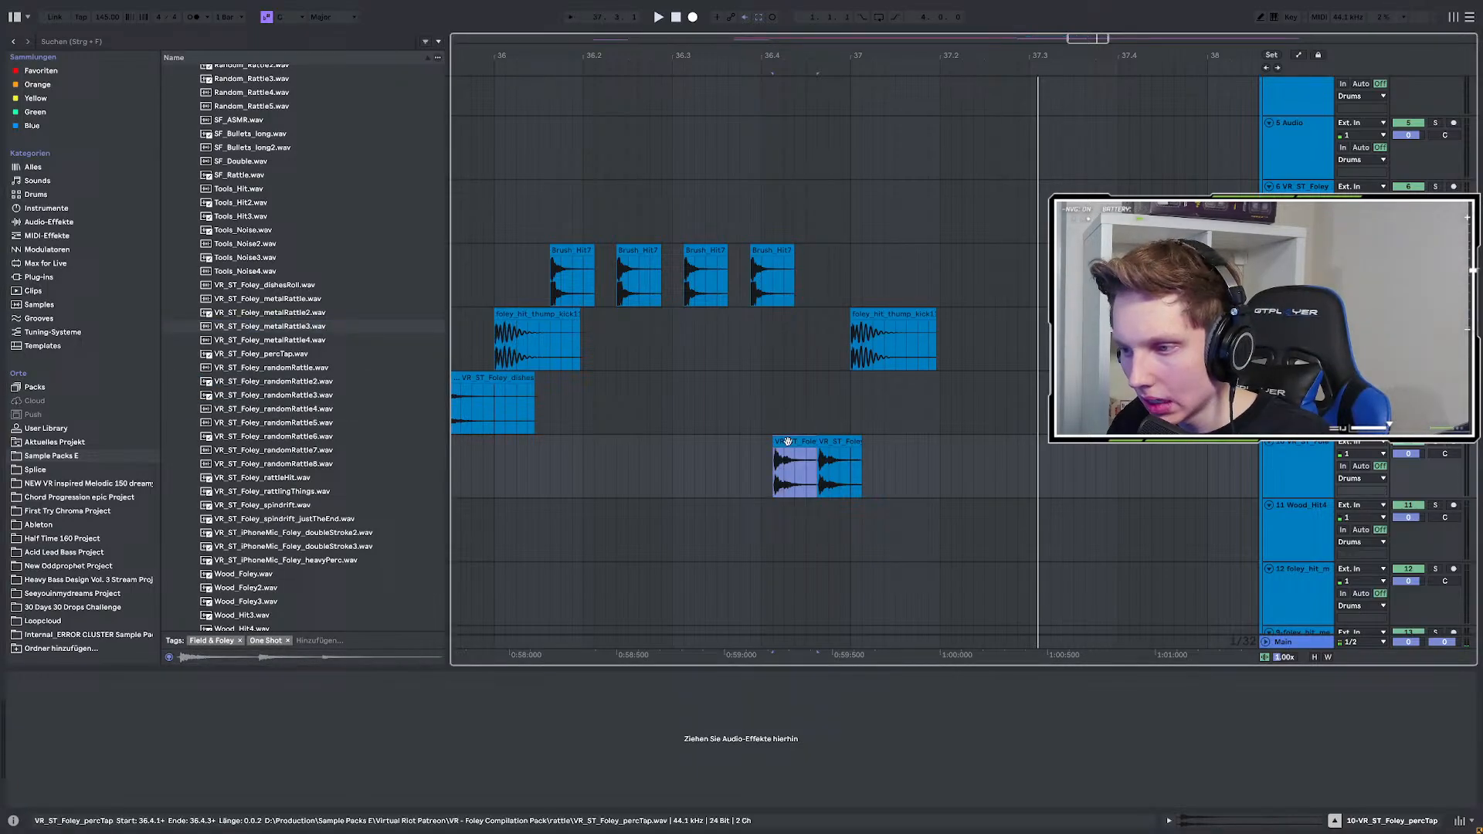
right_click(792, 464)
left_click(849, 179)
left_click(296, 358)
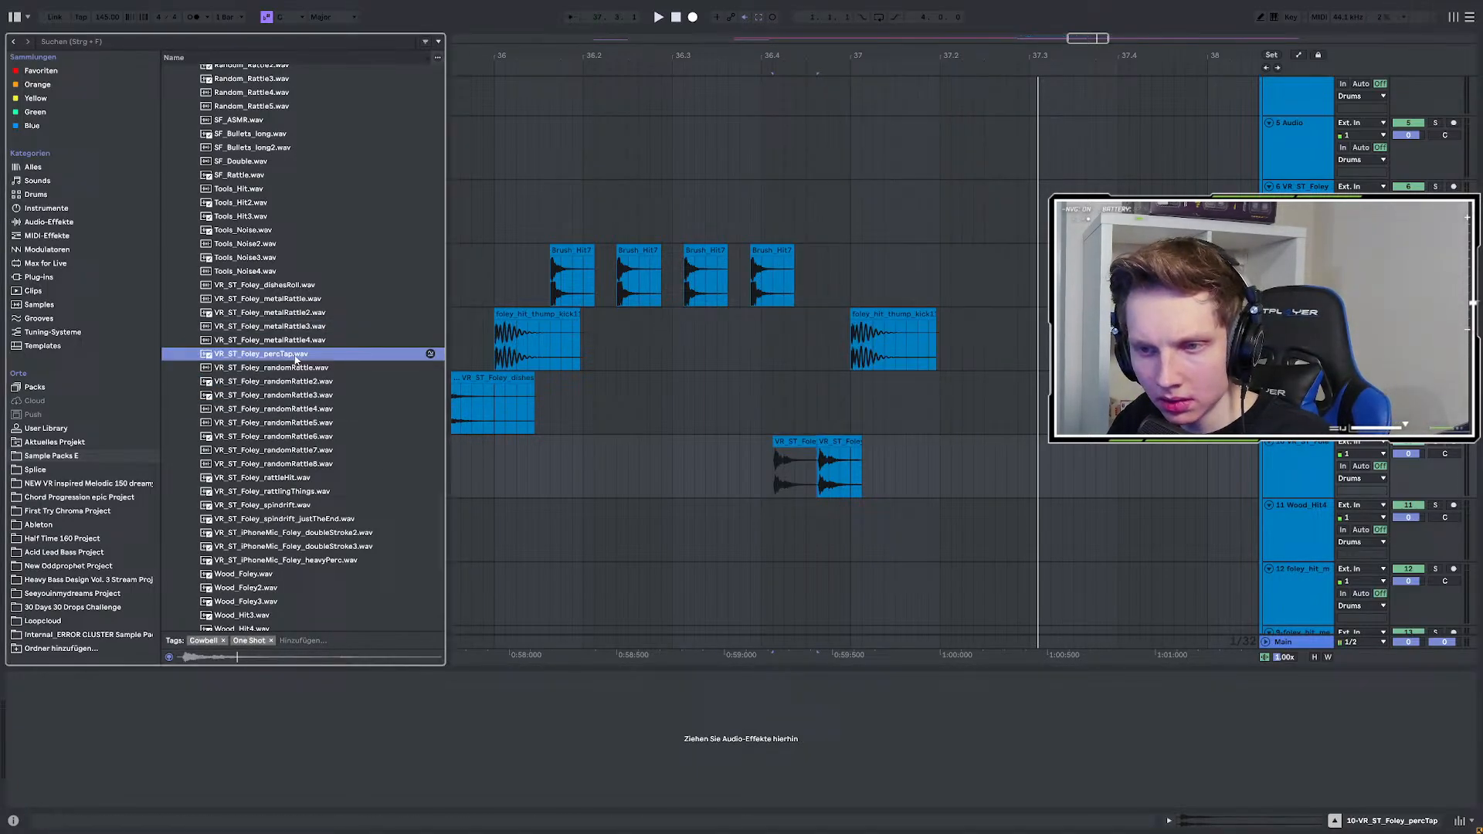
left_click(289, 367)
Select the percTap track from 32.3.3 to 38.2.1 and shift both tap pairs to start at 34.4.2 and 36.4.2 during playback.
scroll(1105, 485, "down", 5)
left_click_drag(1156, 483, 757, 477)
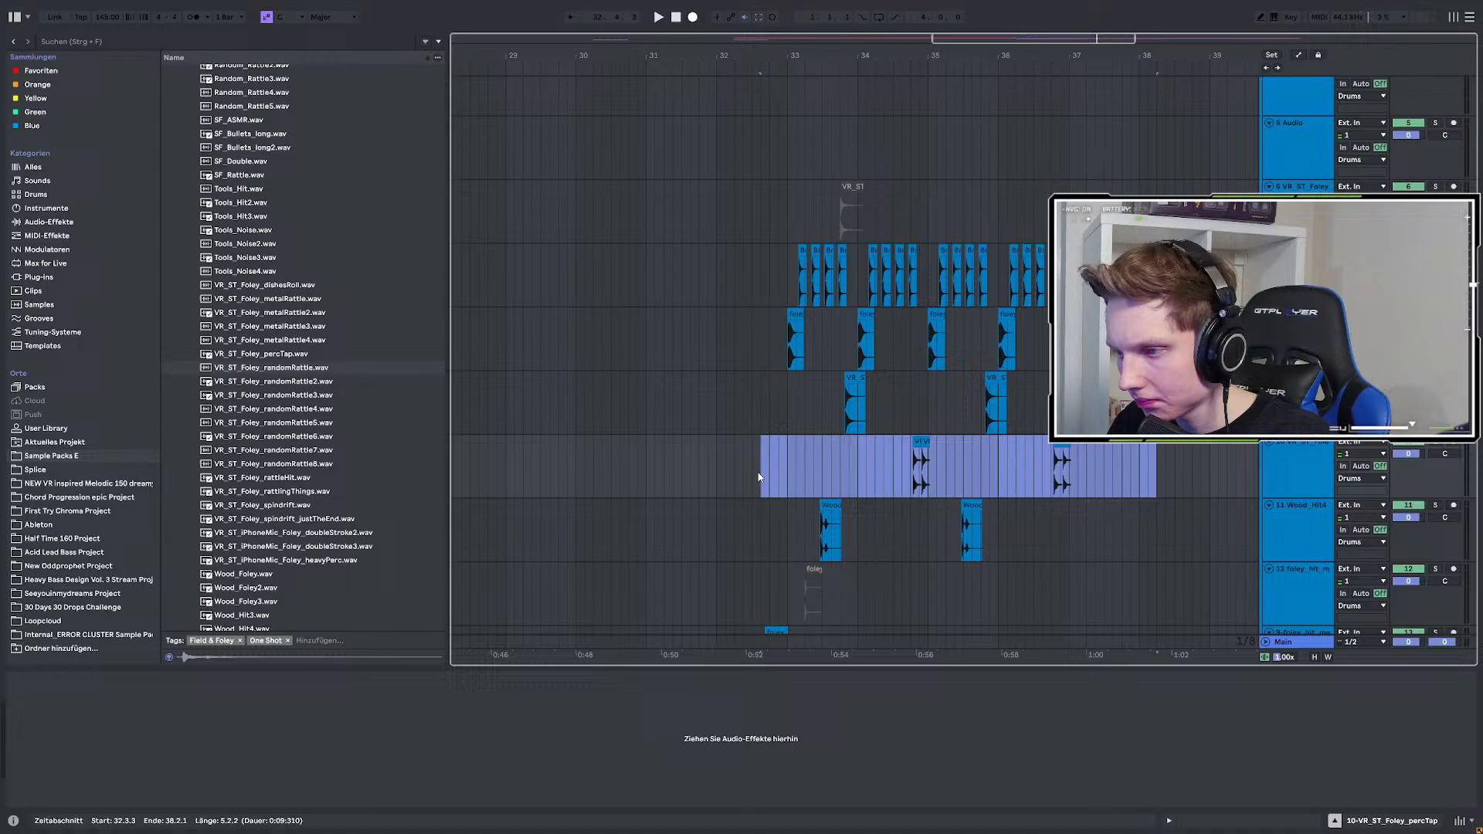
scroll(888, 462, "up", 5)
key("space")
scroll(868, 460, "down", 3)
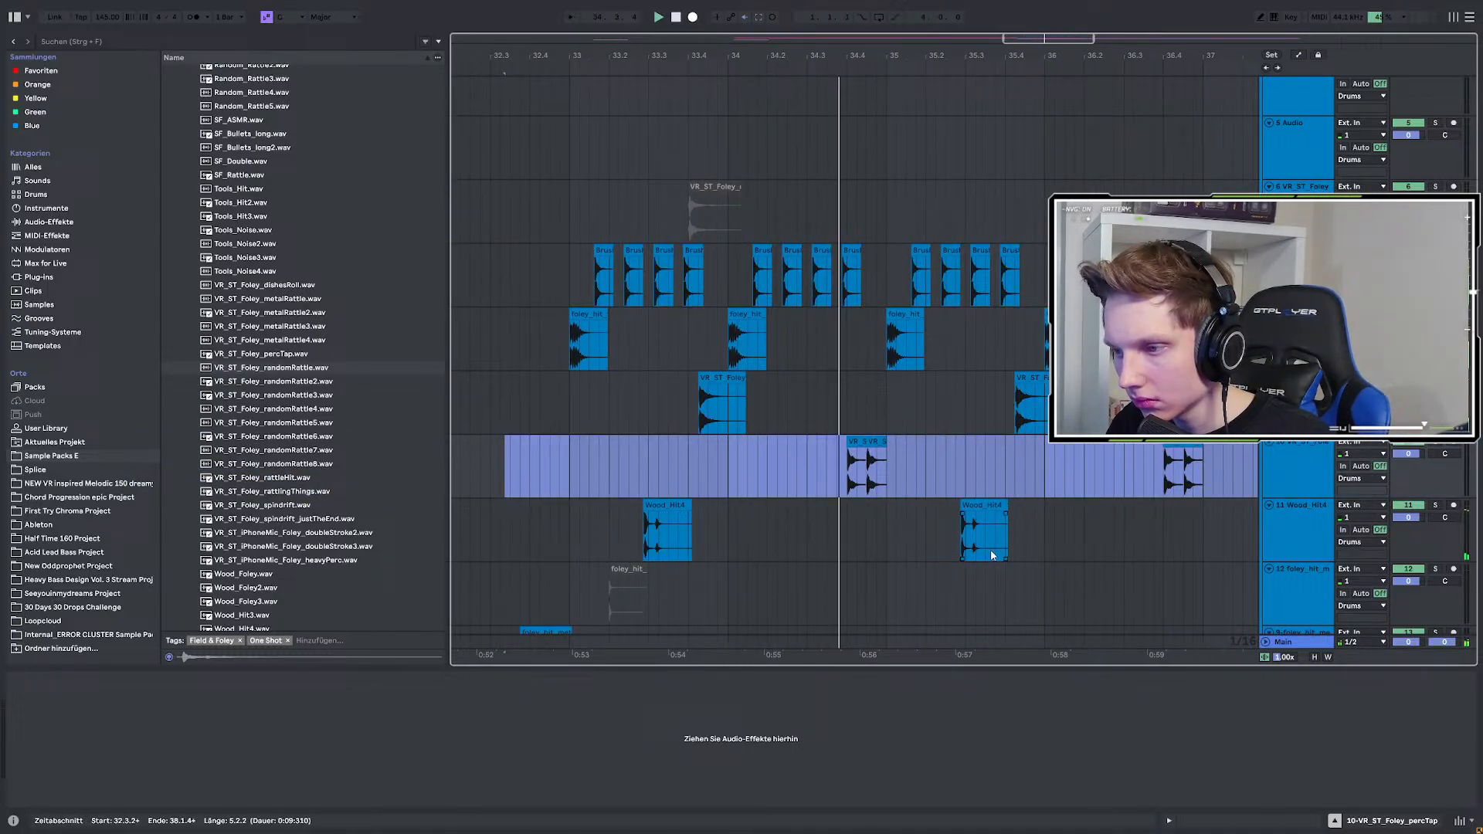
scroll(751, 479, "right", 2)
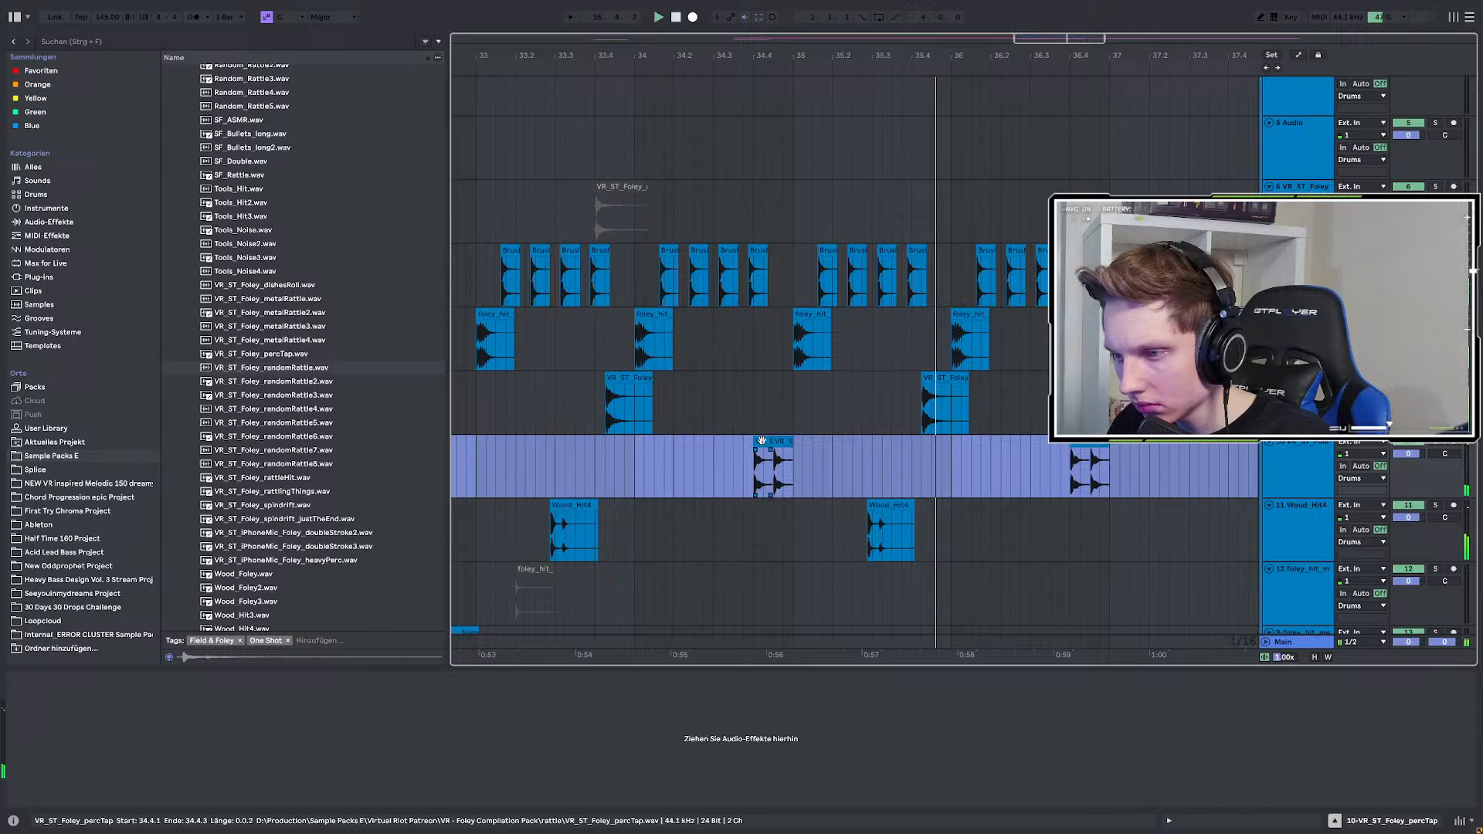
left_click_drag(762, 442, 772, 448)
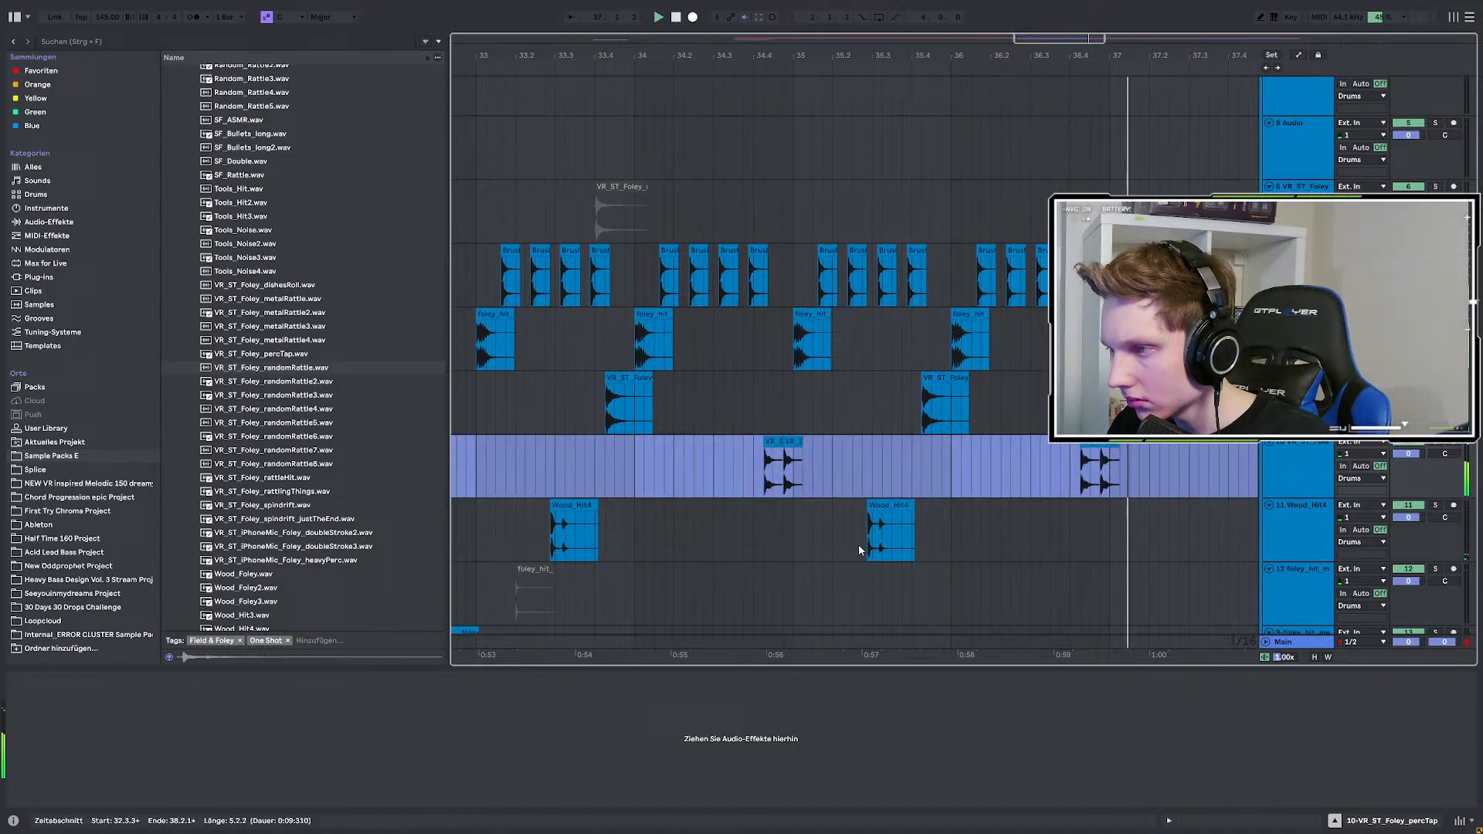
Replay the groove from 33.1.1 to judge the timing of the percTap pairs.
scroll(859, 544, "down", 3)
key("space")
key("space")
left_click(683, 453)
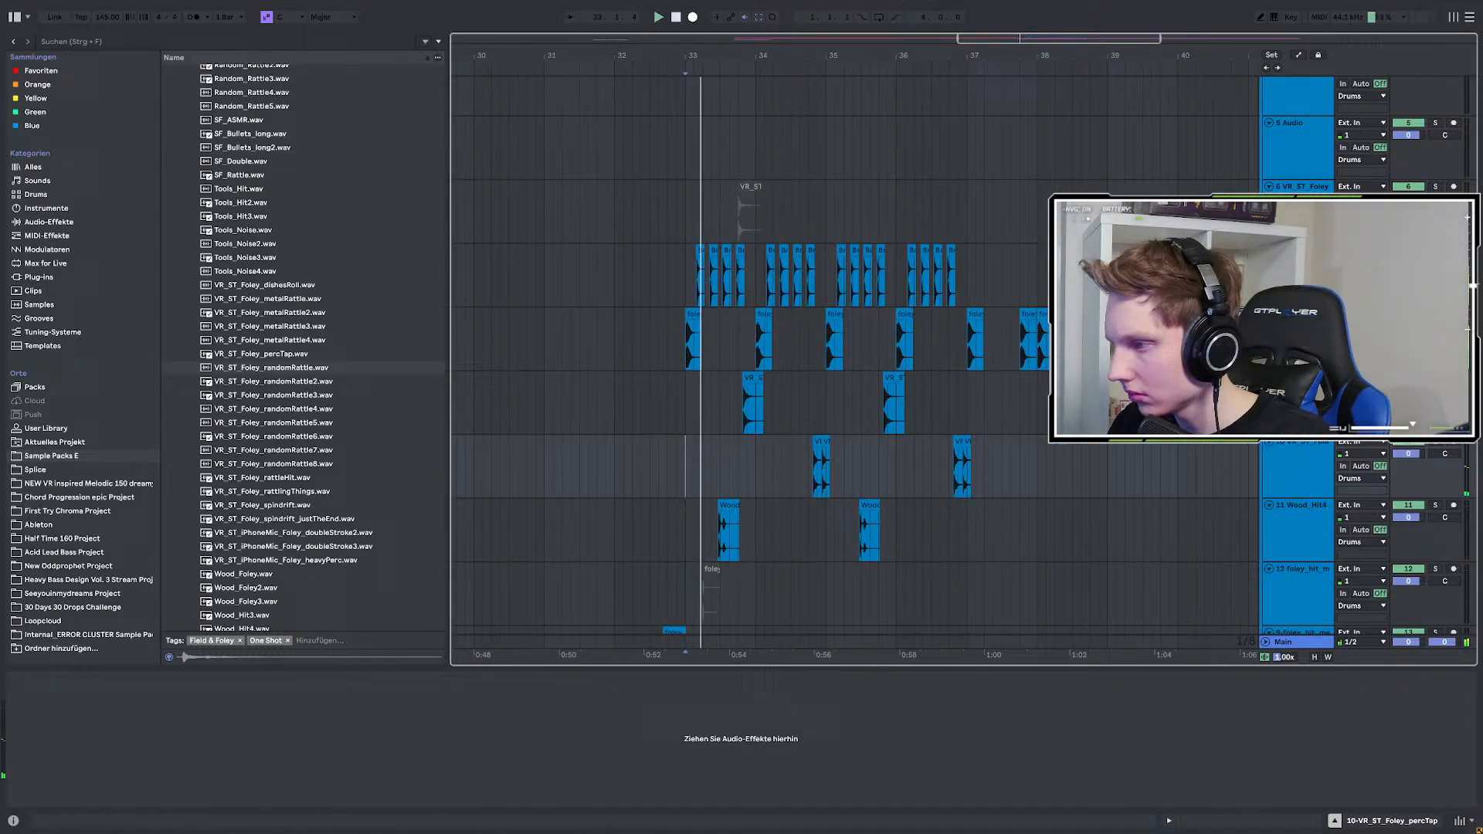
scroll(714, 448, "up", 3)
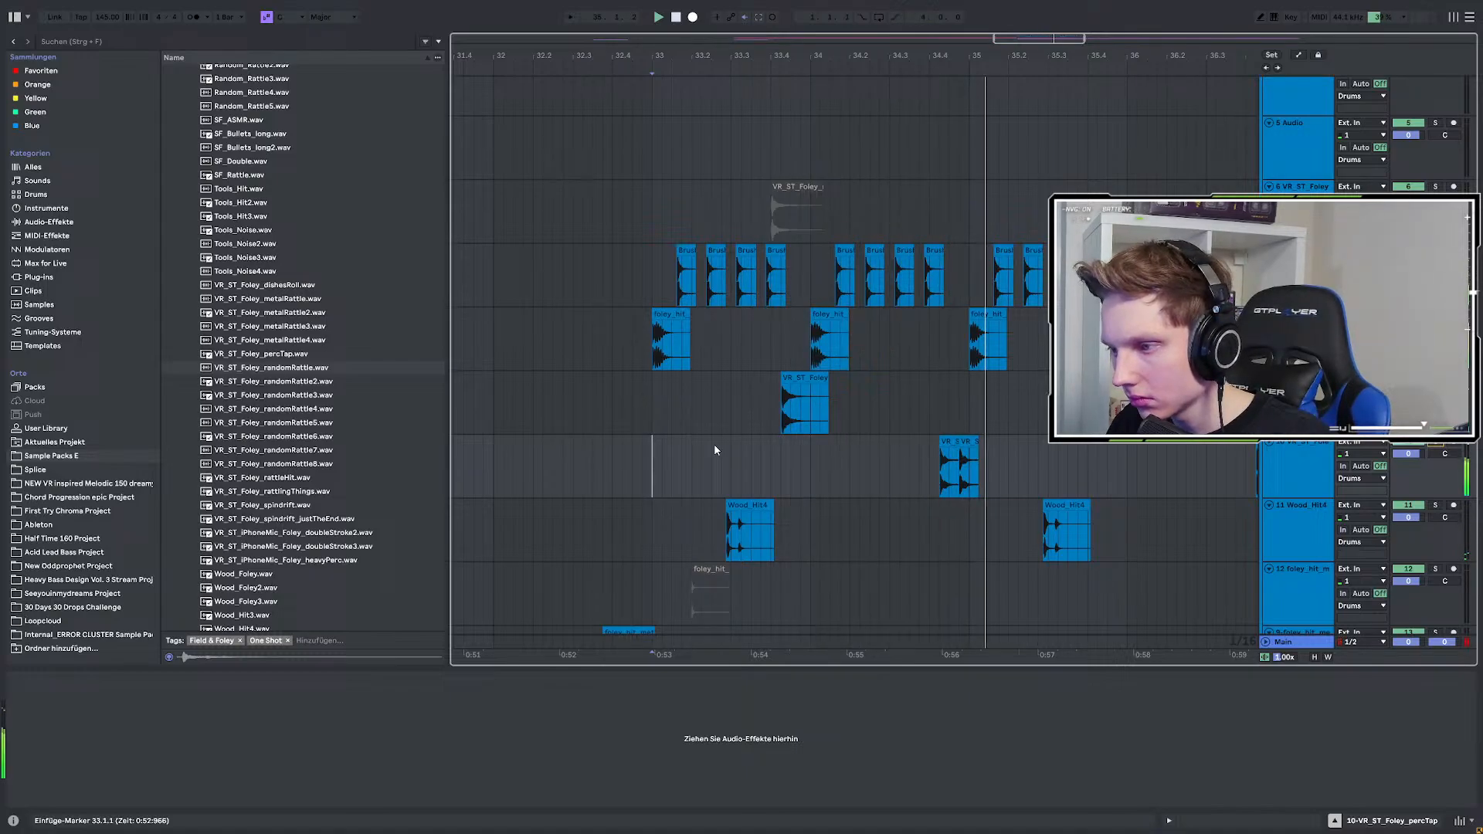
scroll(796, 434, "down", 3)
key("space")
Select the percTap track from 33.1.1 to 39.3.3 and try shifting its clips earlier in thirty-second-note steps while listening.
left_click_drag(735, 456, 1195, 457)
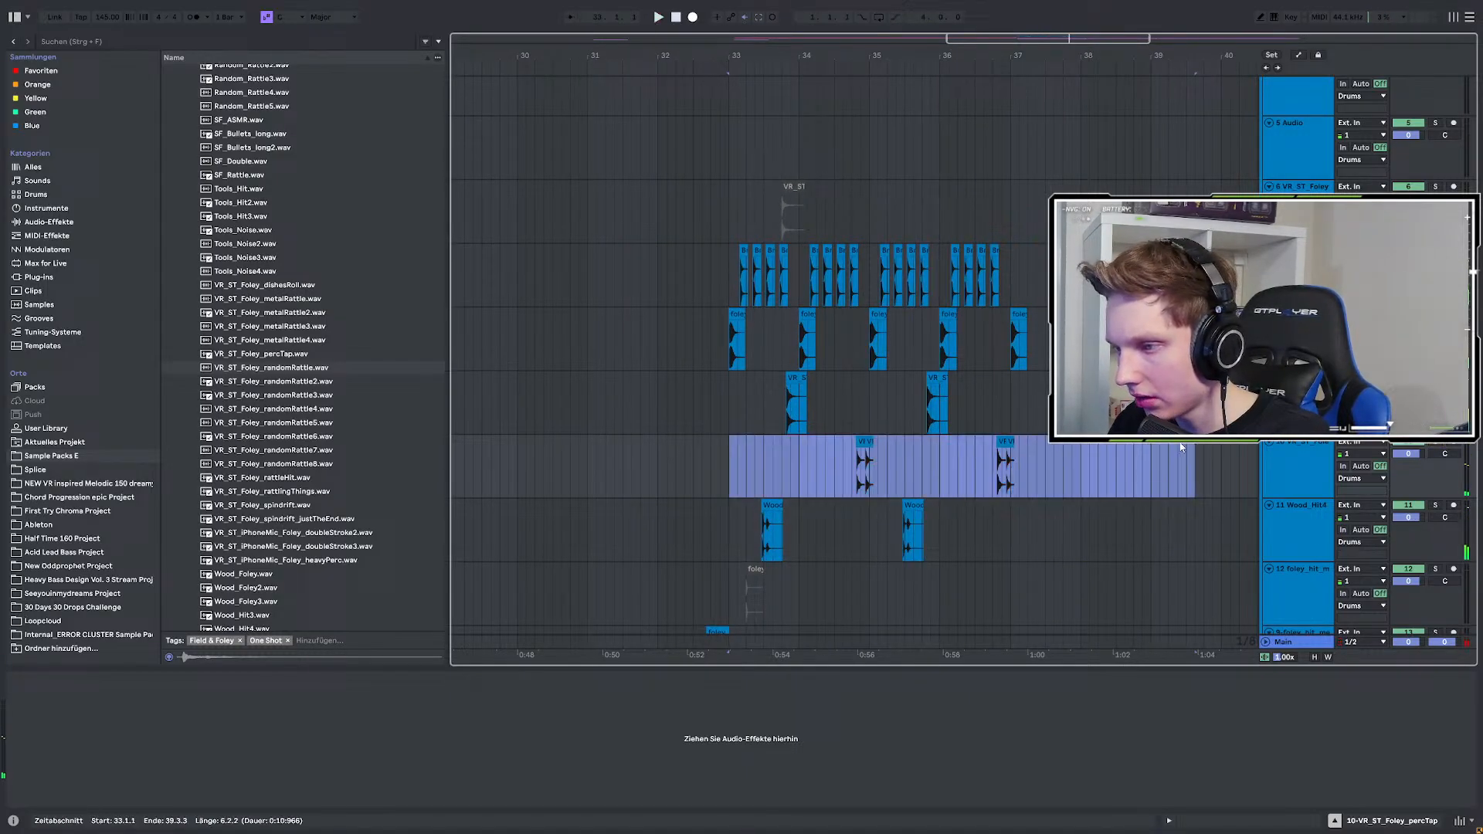
scroll(868, 443, "up", 6)
scroll(849, 448, "down", 6)
key("space")
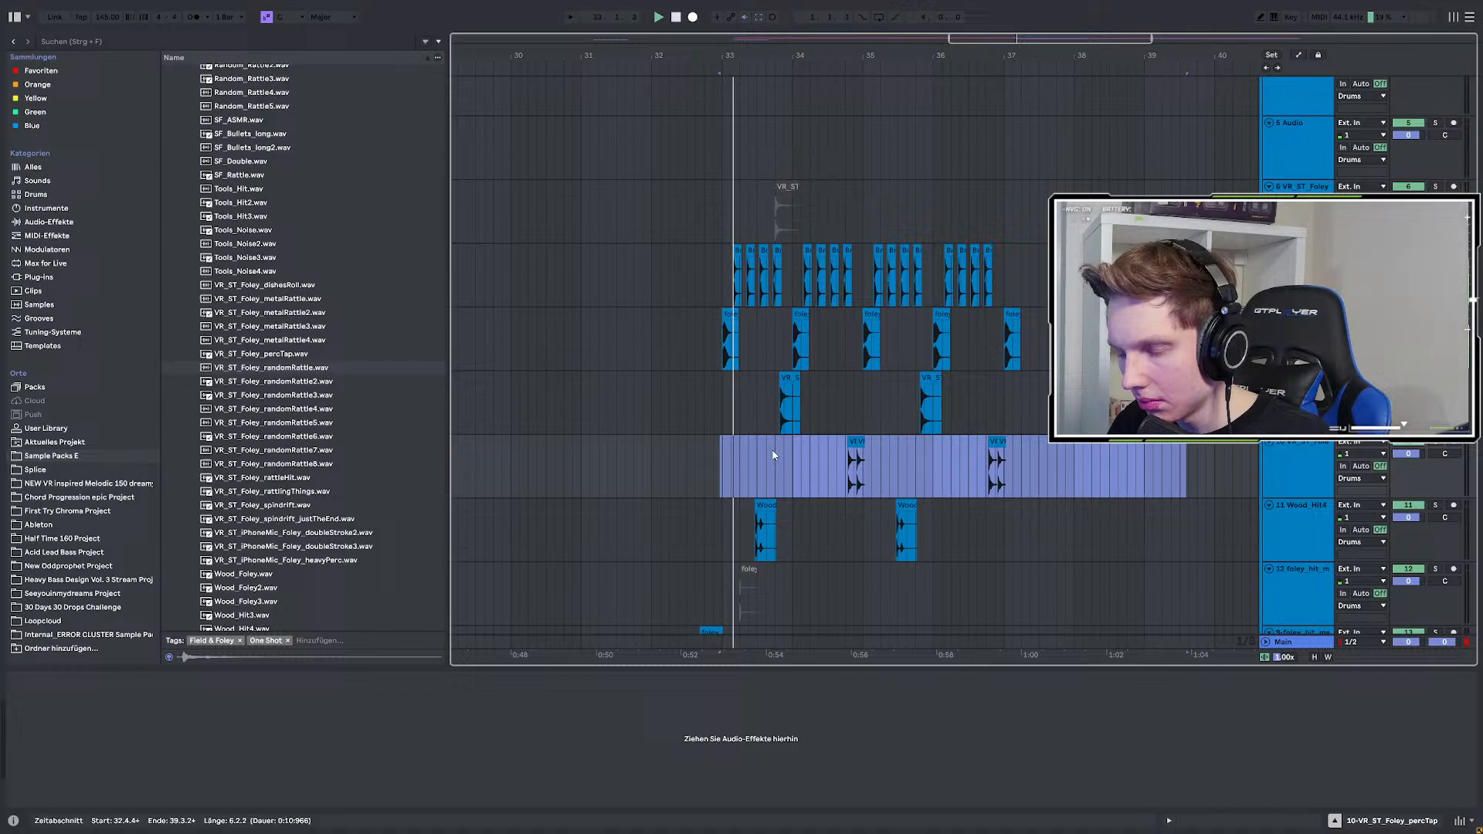
scroll(796, 457, "up", 1)
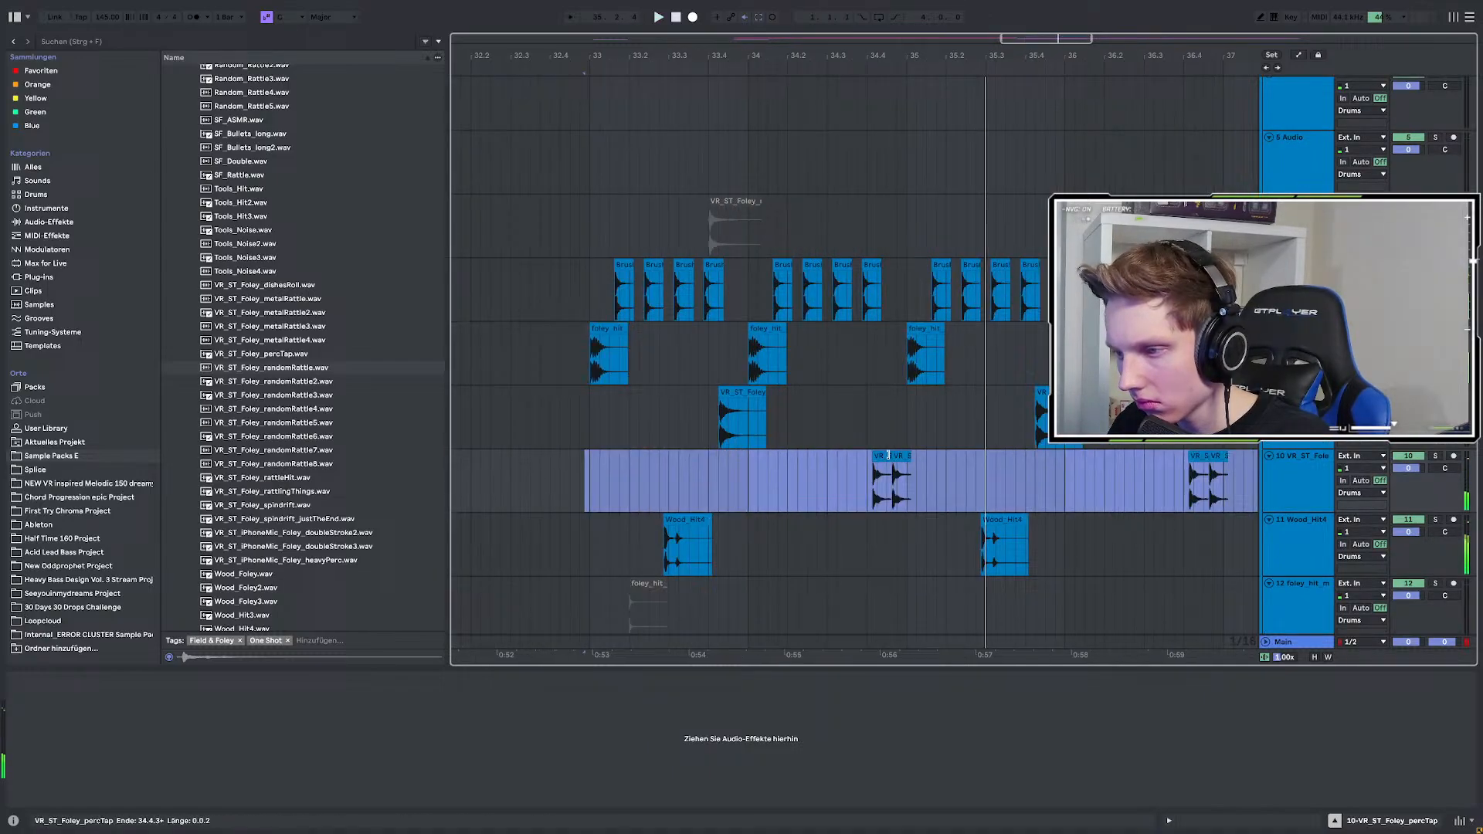
key("space")
left_click_drag(881, 456, 876, 456)
key("space")
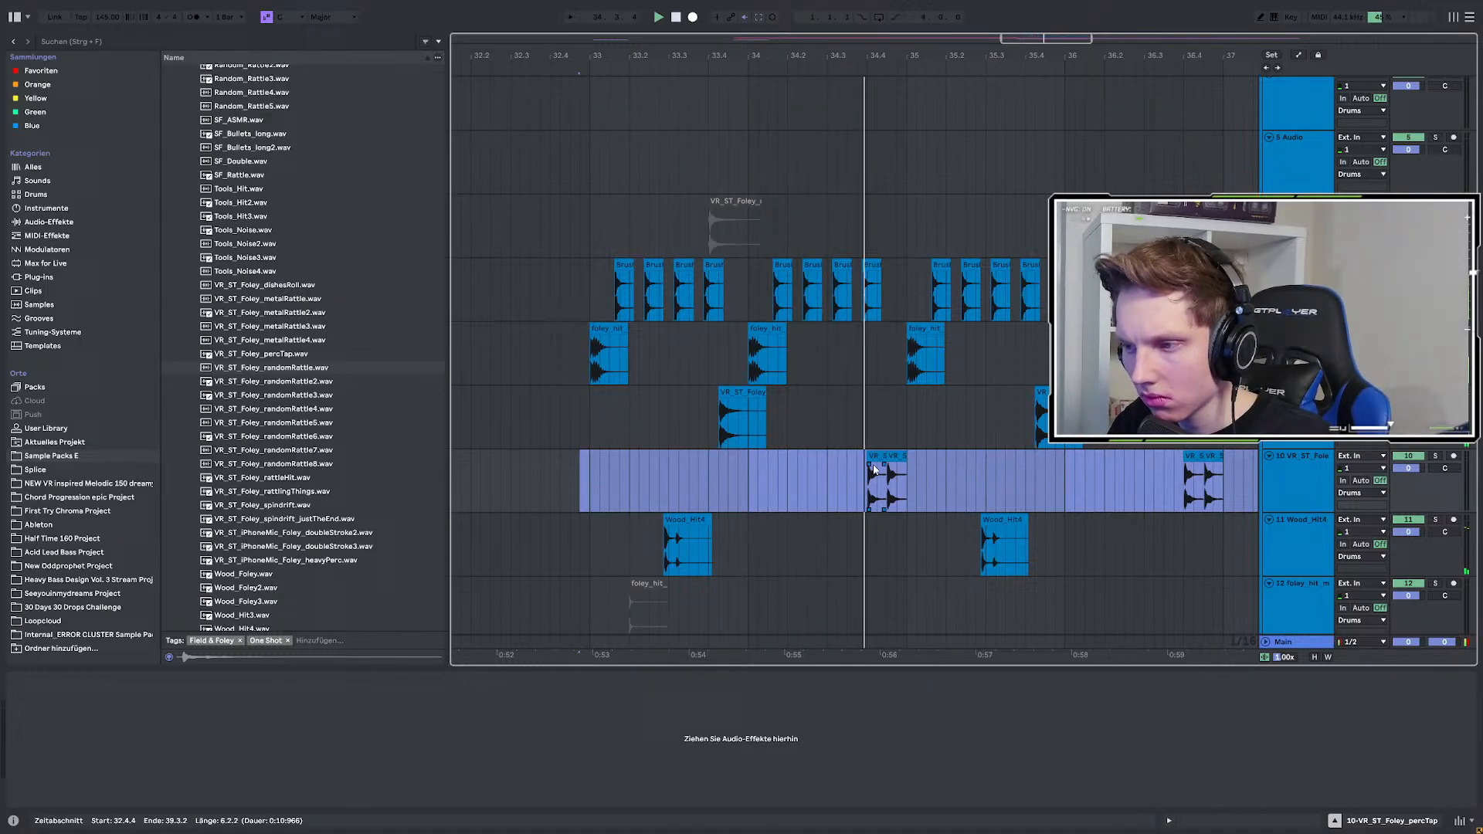
Nudge both percTap pairs slightly earlier, just before 34.4.2 and 36.4.2, using a finer grid, and replay the groove to check the timing.
key("space")
key("space")
scroll(874, 468, "up", 3)
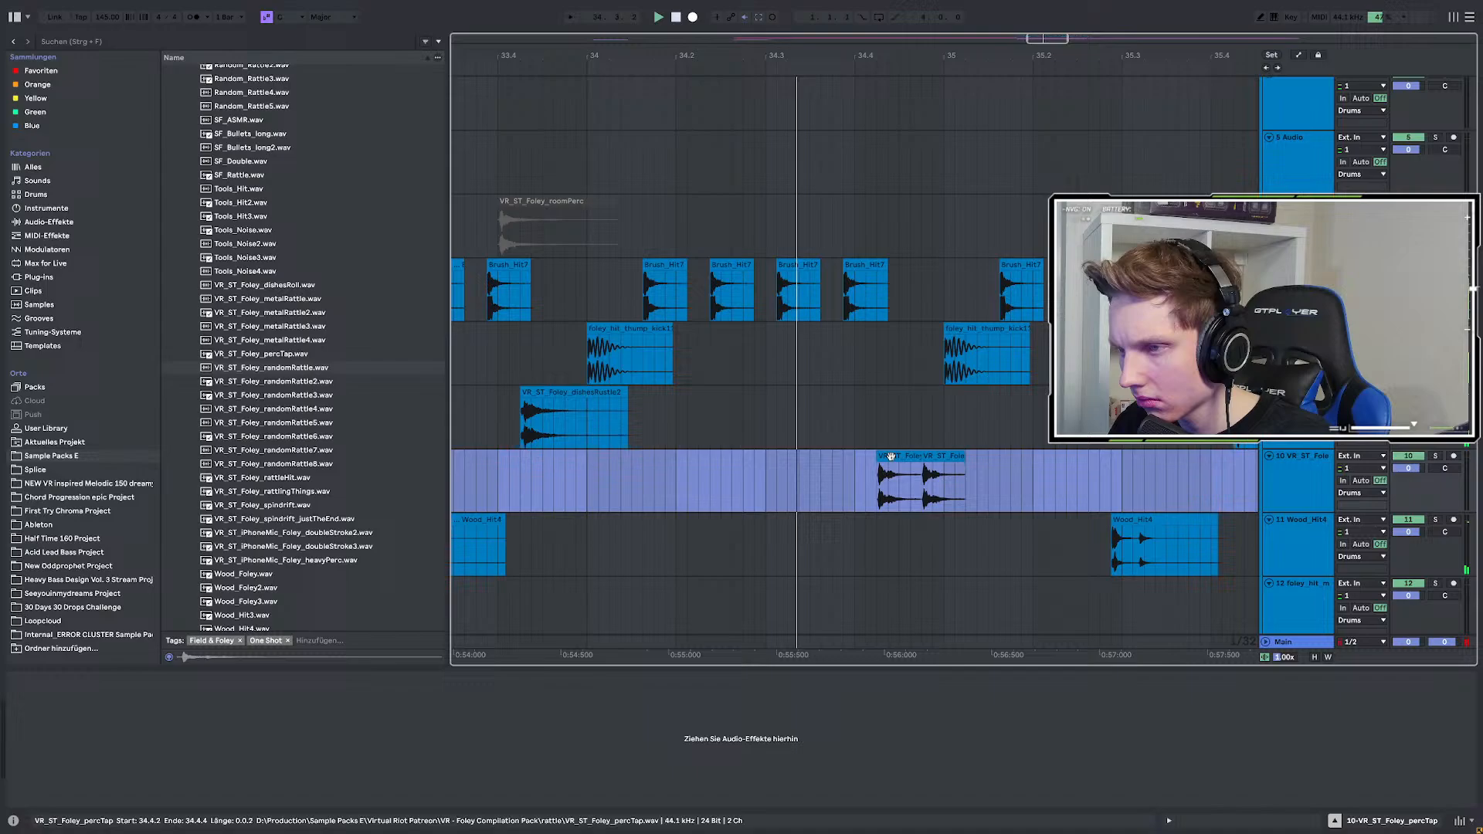
scroll(890, 457, "down", 5)
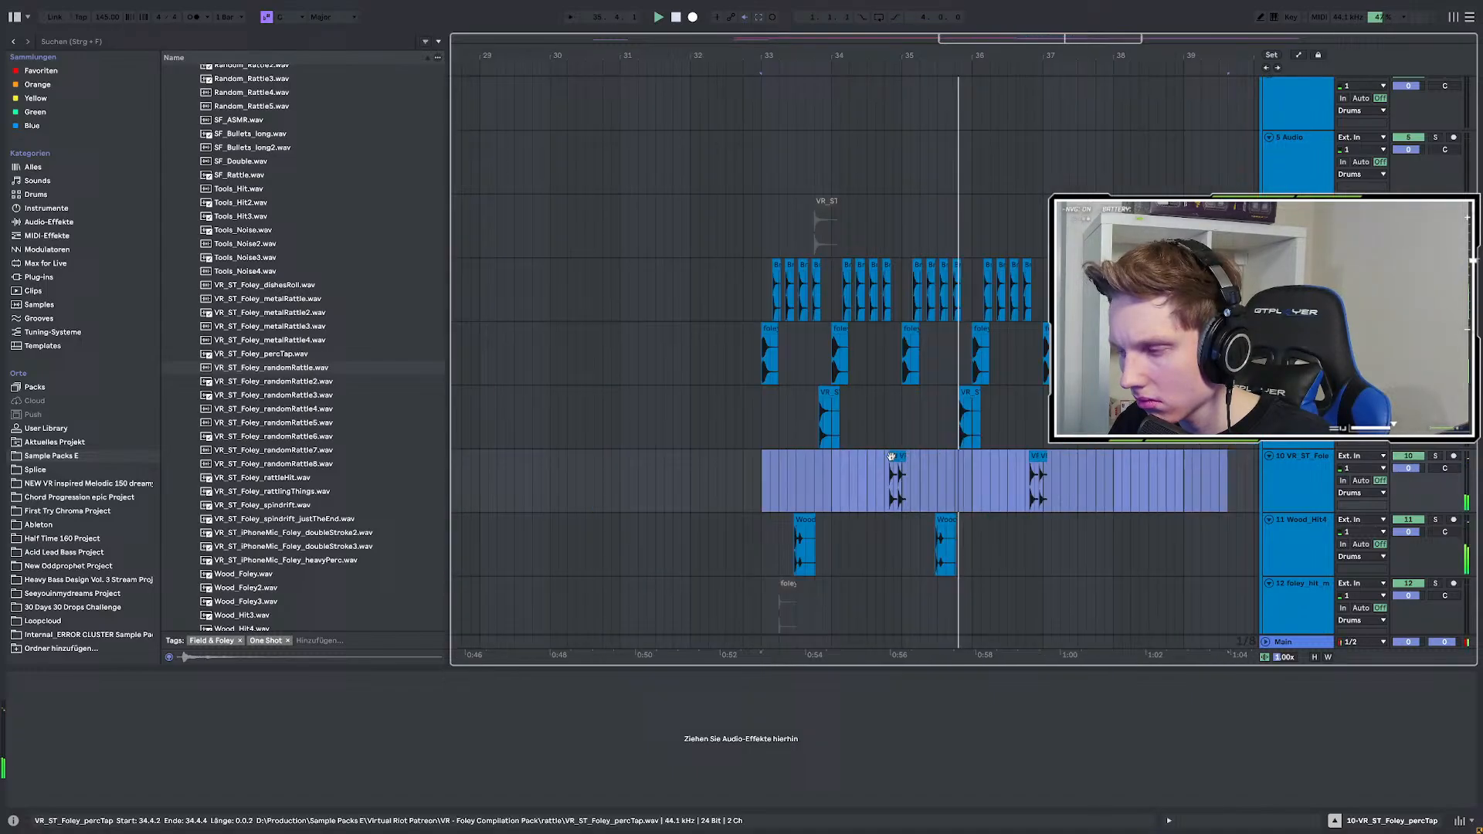
scroll(1040, 476, "up", 3)
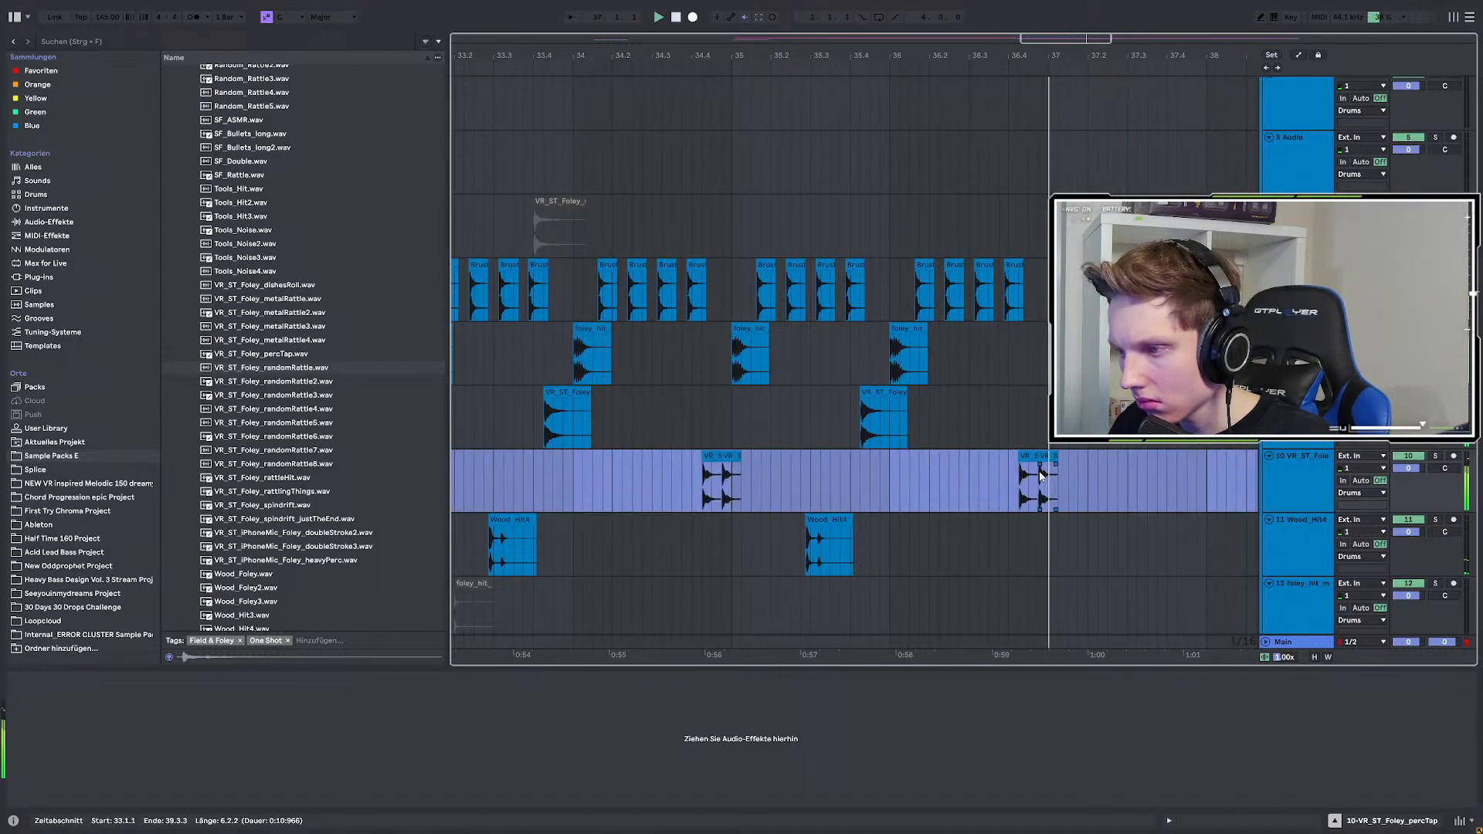
scroll(1039, 477, "up", 3)
scroll(995, 457, "up", 3)
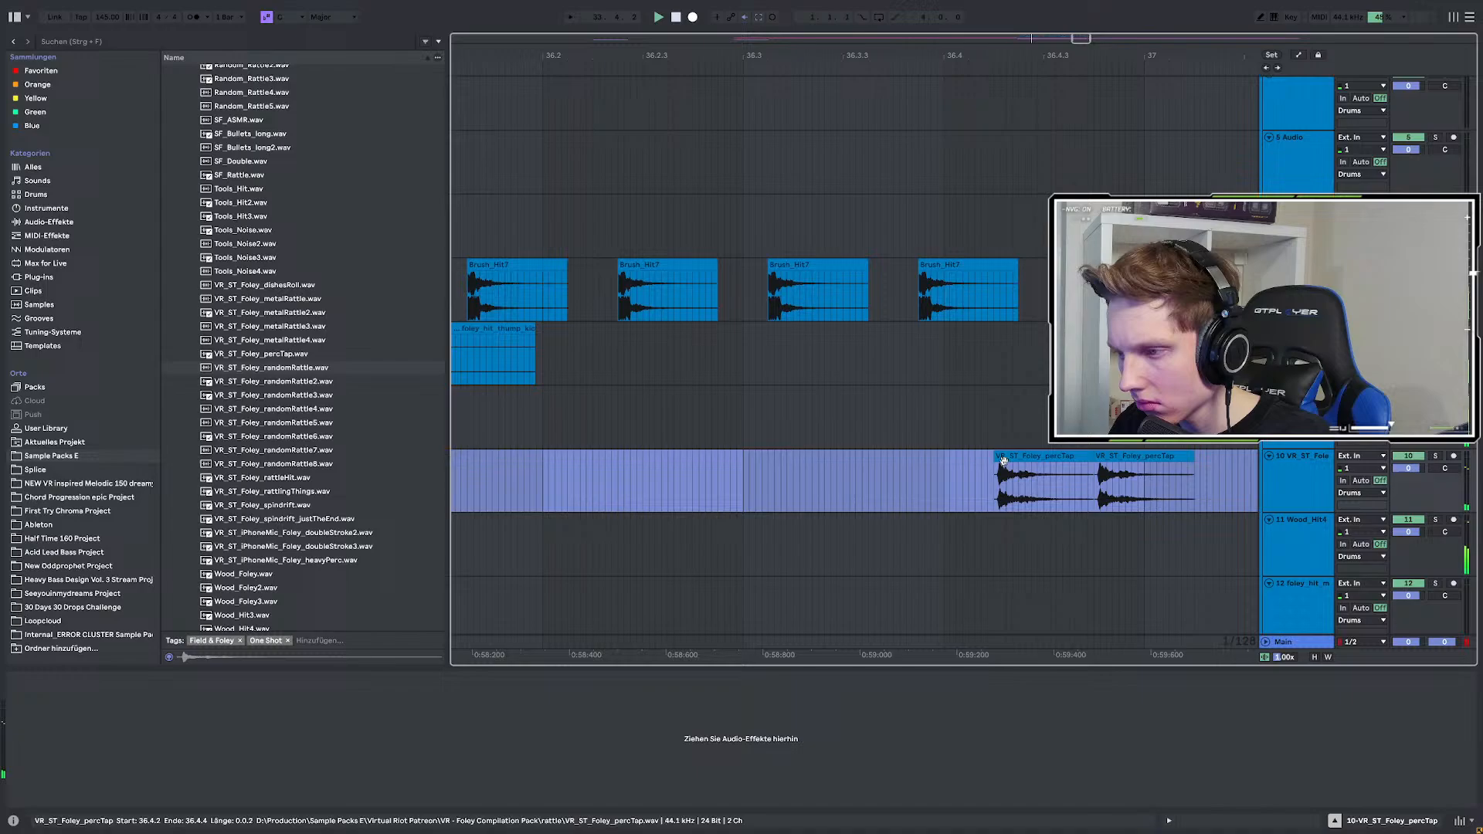
left_click_drag(1009, 459, 998, 465)
scroll(997, 469, "down", 5)
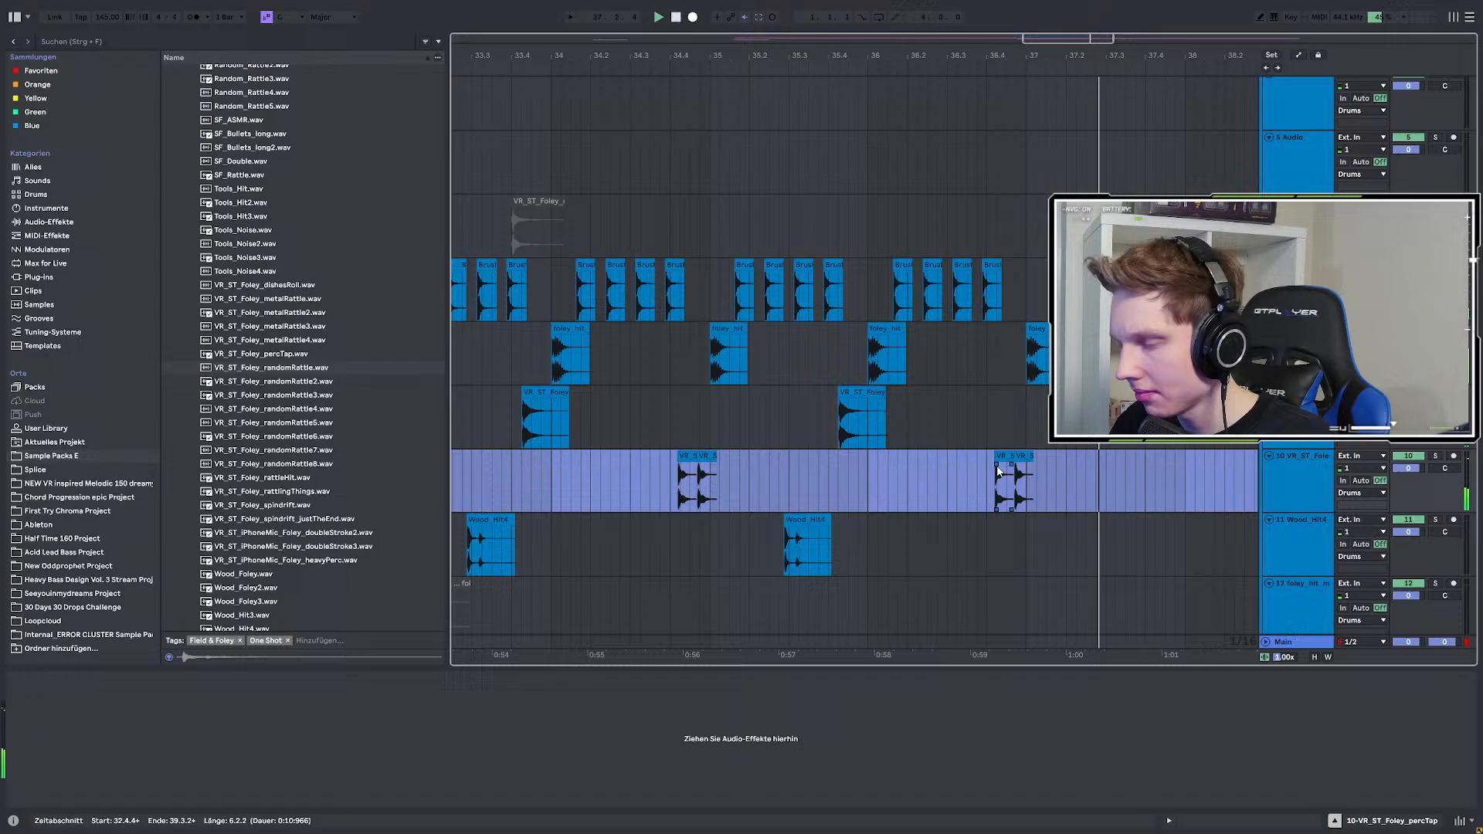
scroll(998, 470, "down", 4)
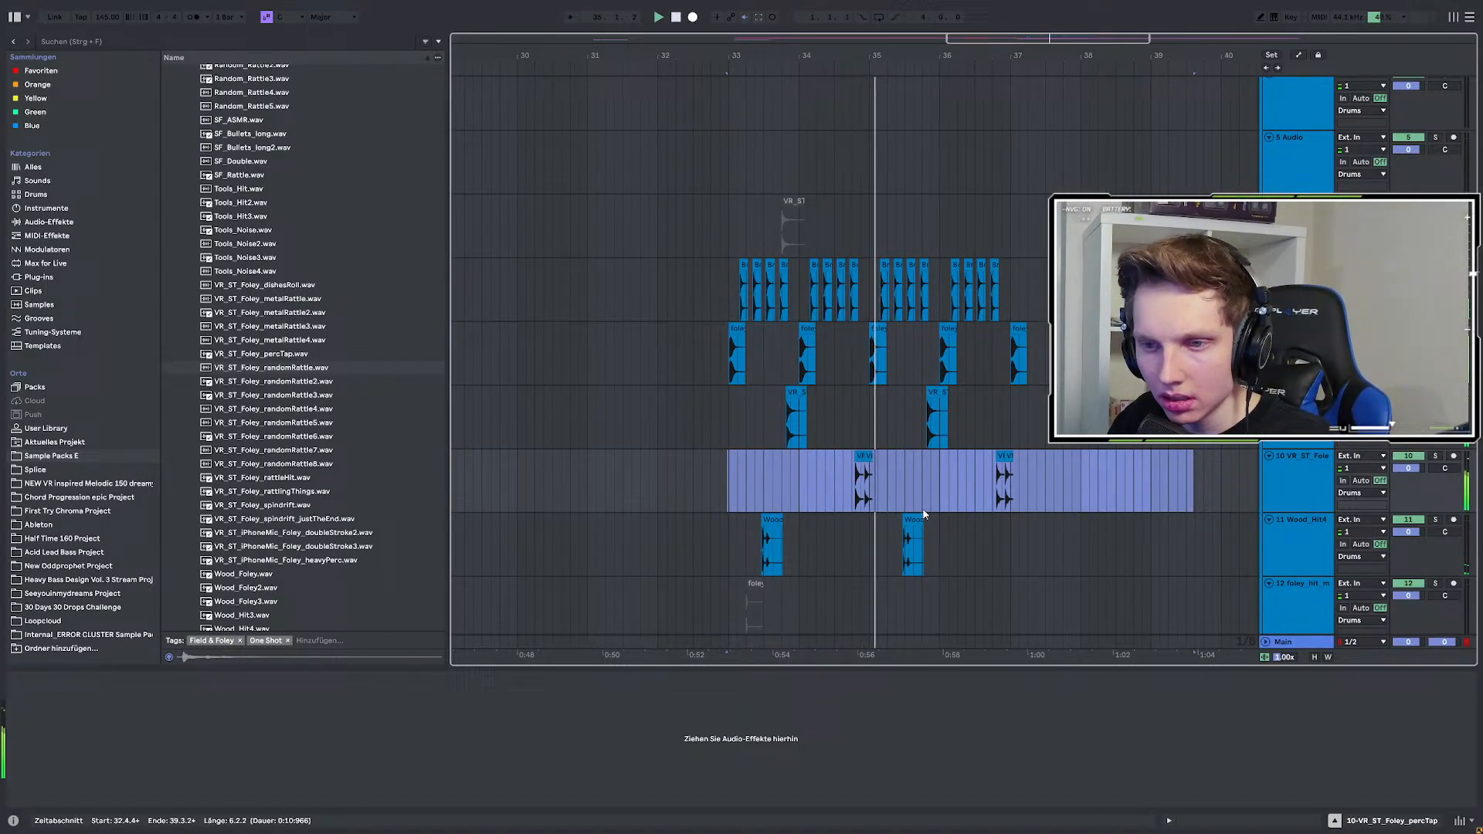
key("space")
key("space")
key("space")
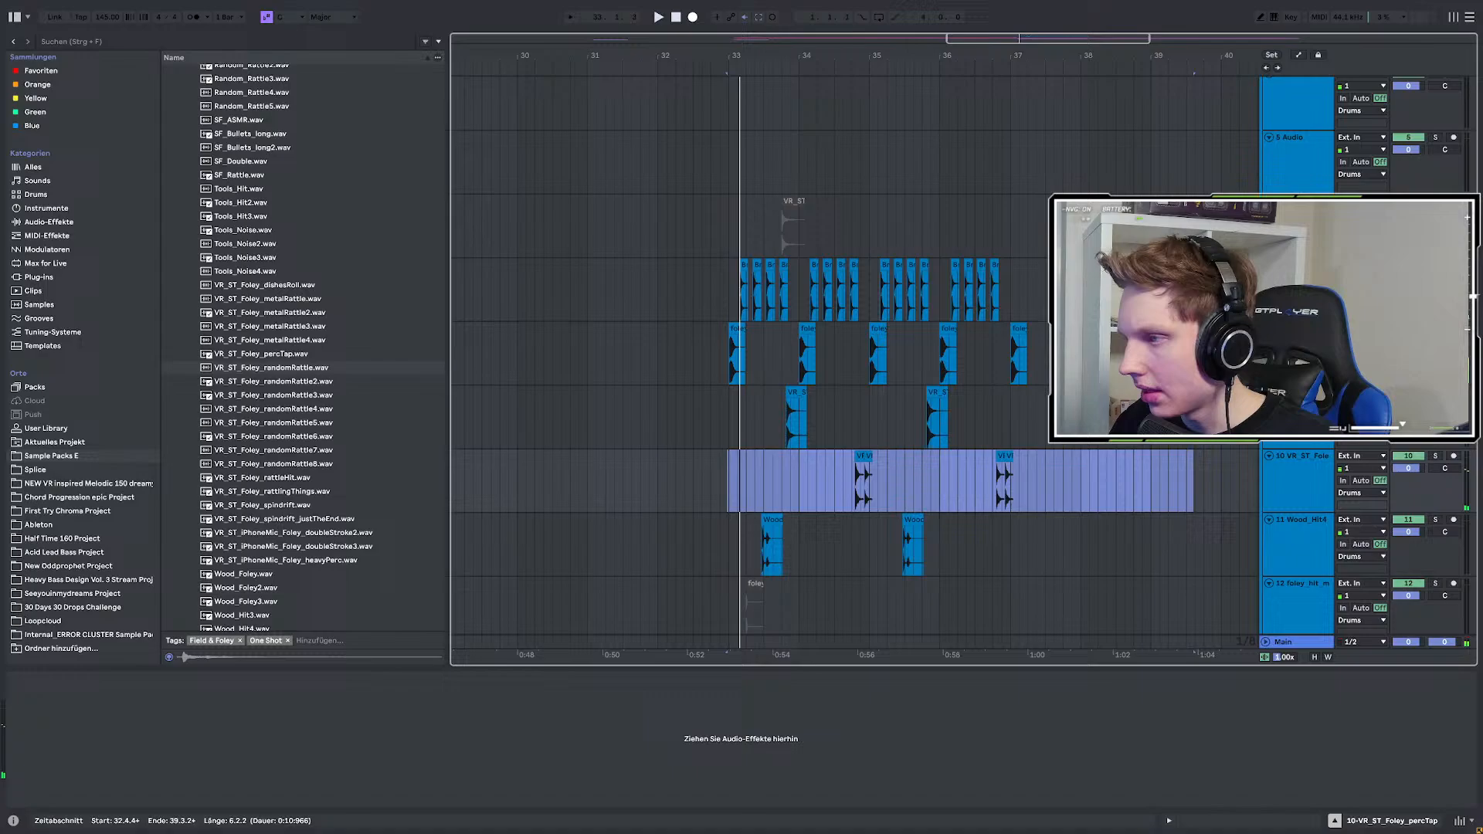
Group the five foley tracks from Brush_Hit7 to Wood_Hit4, leaving out the disabled roomPerc and metallic tick tracks.
scroll(827, 308, "up", 3)
scroll(1297, 309, "down", 5)
left_click(1298, 235)
left_click(1297, 299)
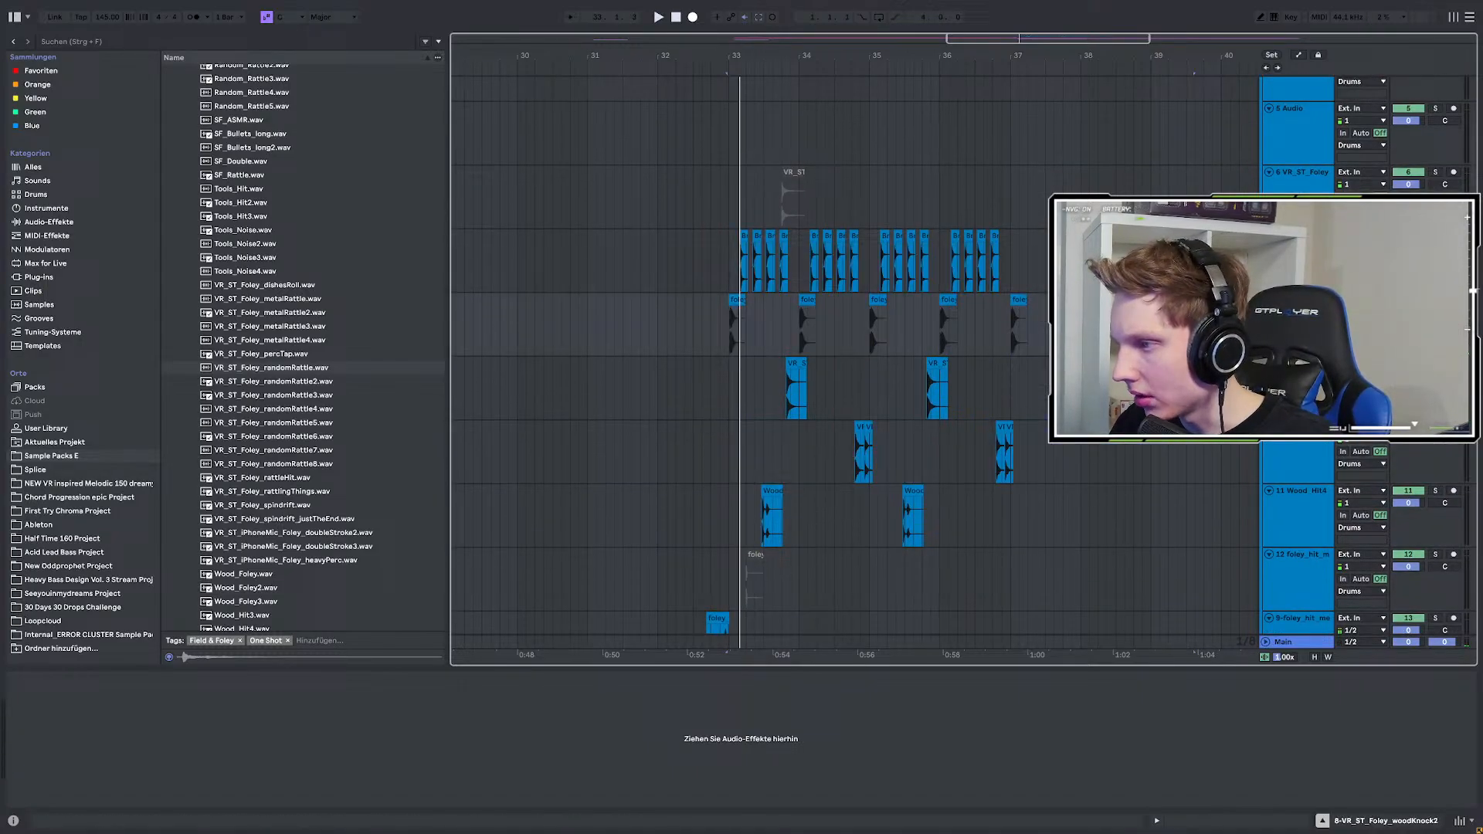
left_click(1297, 236, "shift")
left_click(1298, 390, "shift")
left_click(1286, 470, "shift")
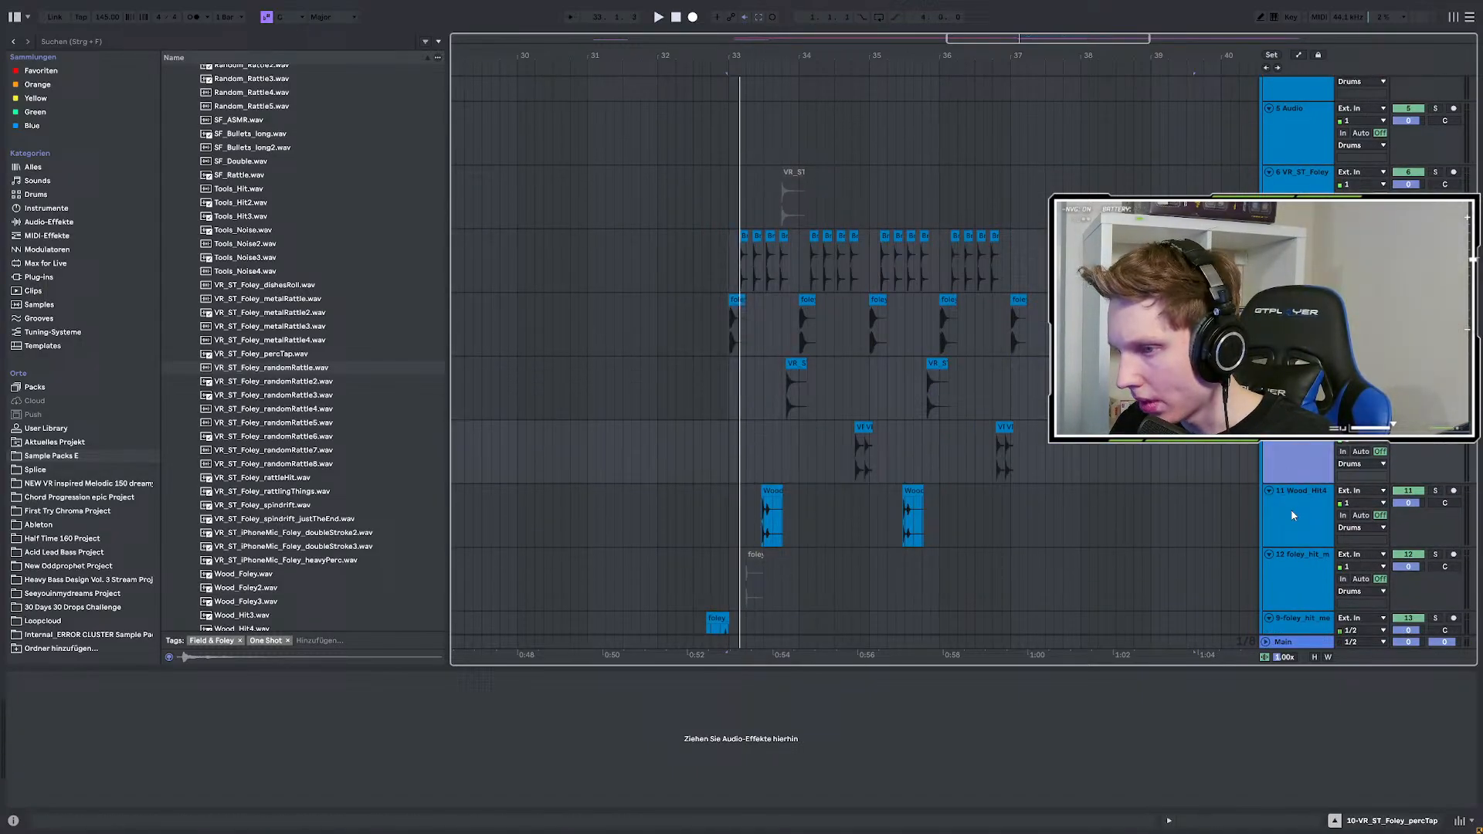
left_click(1293, 531, "shift")
key("ctrl+g")
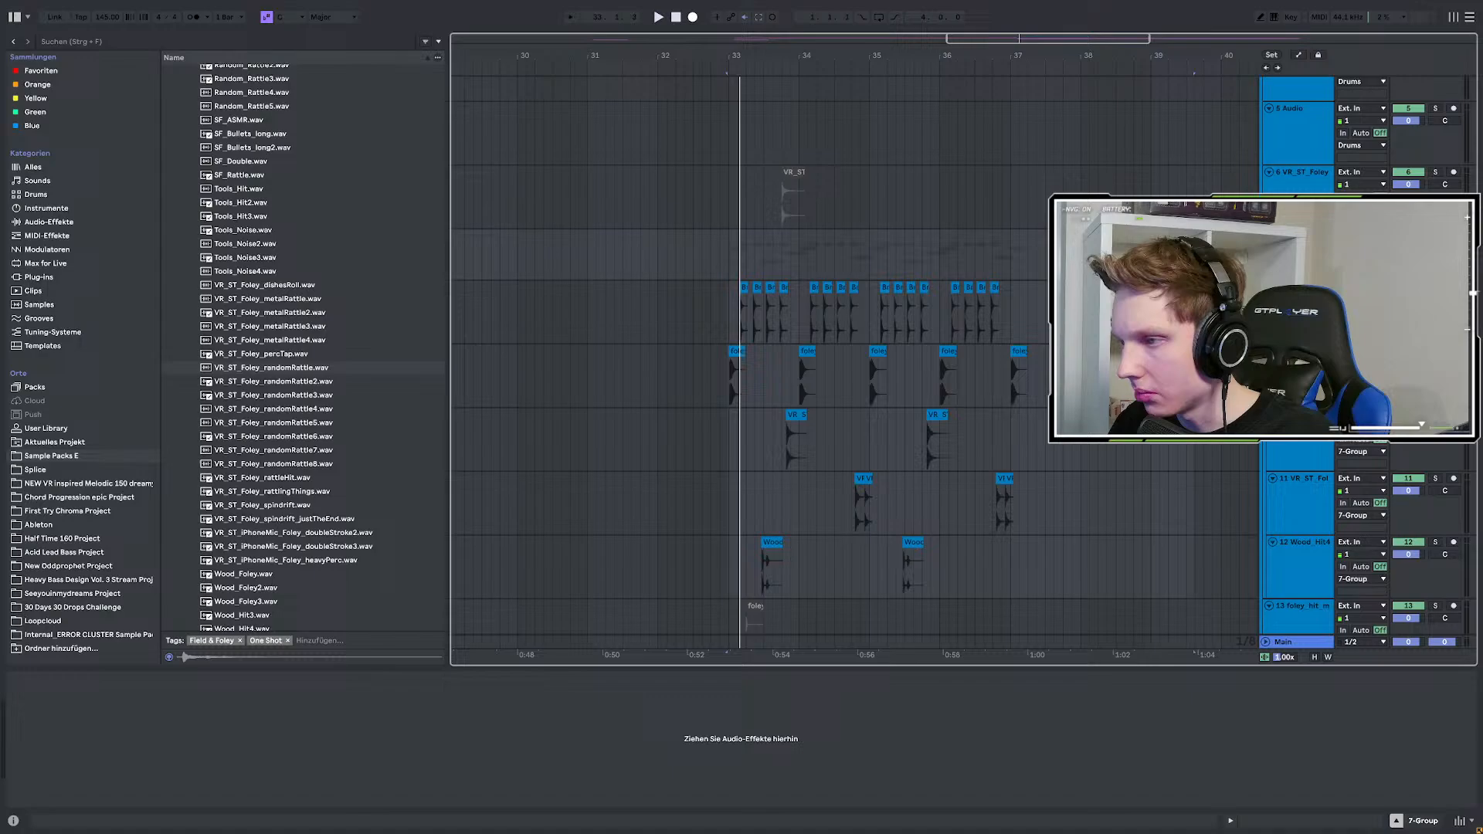
Search the browser for "comp", load the N-SPEC COMP LITE 1.5 preset on the new group, and listen to the compressed drums.
left_click(80, 43)
type("comp")
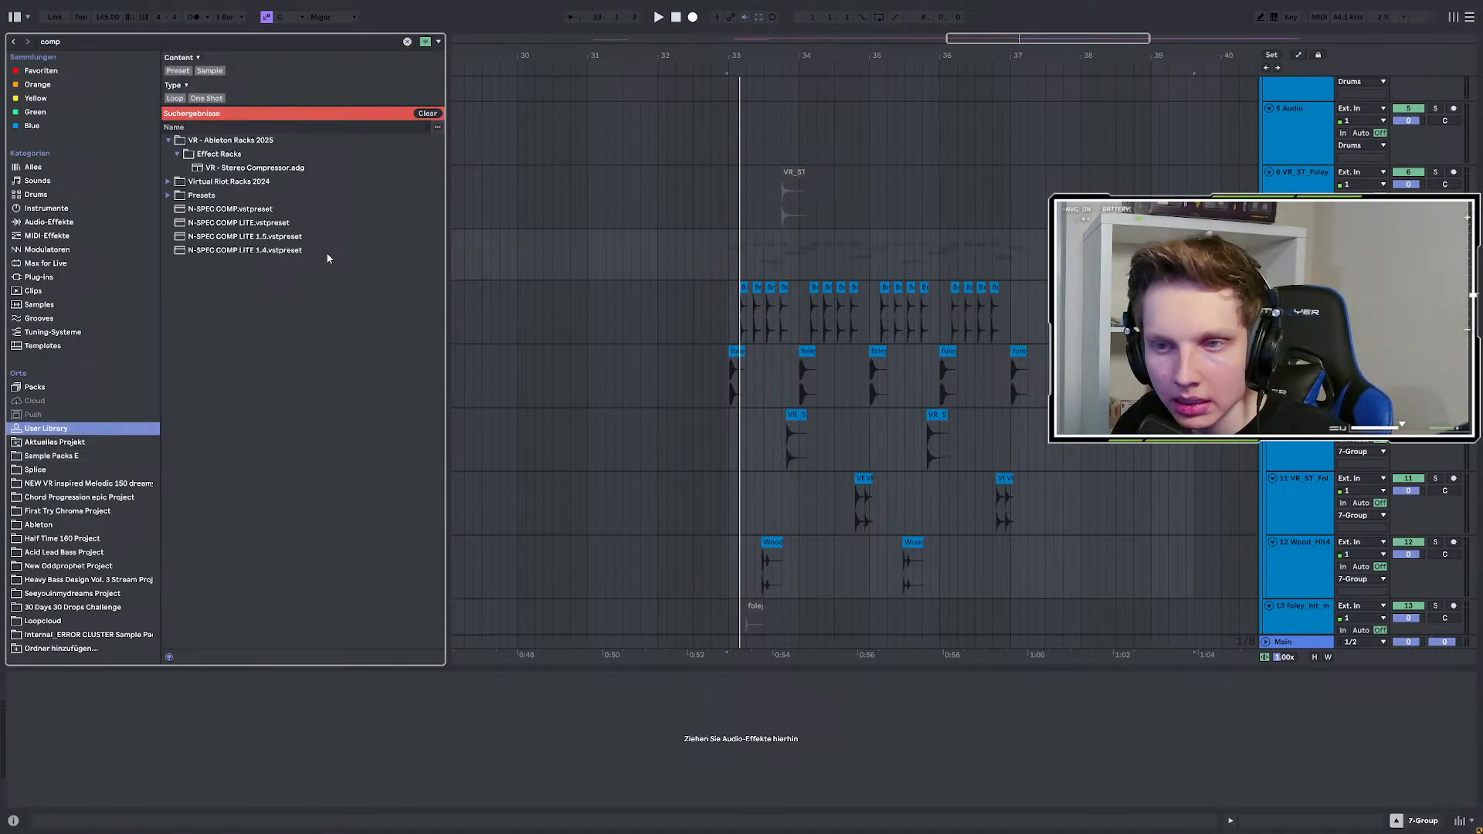
left_click(238, 238)
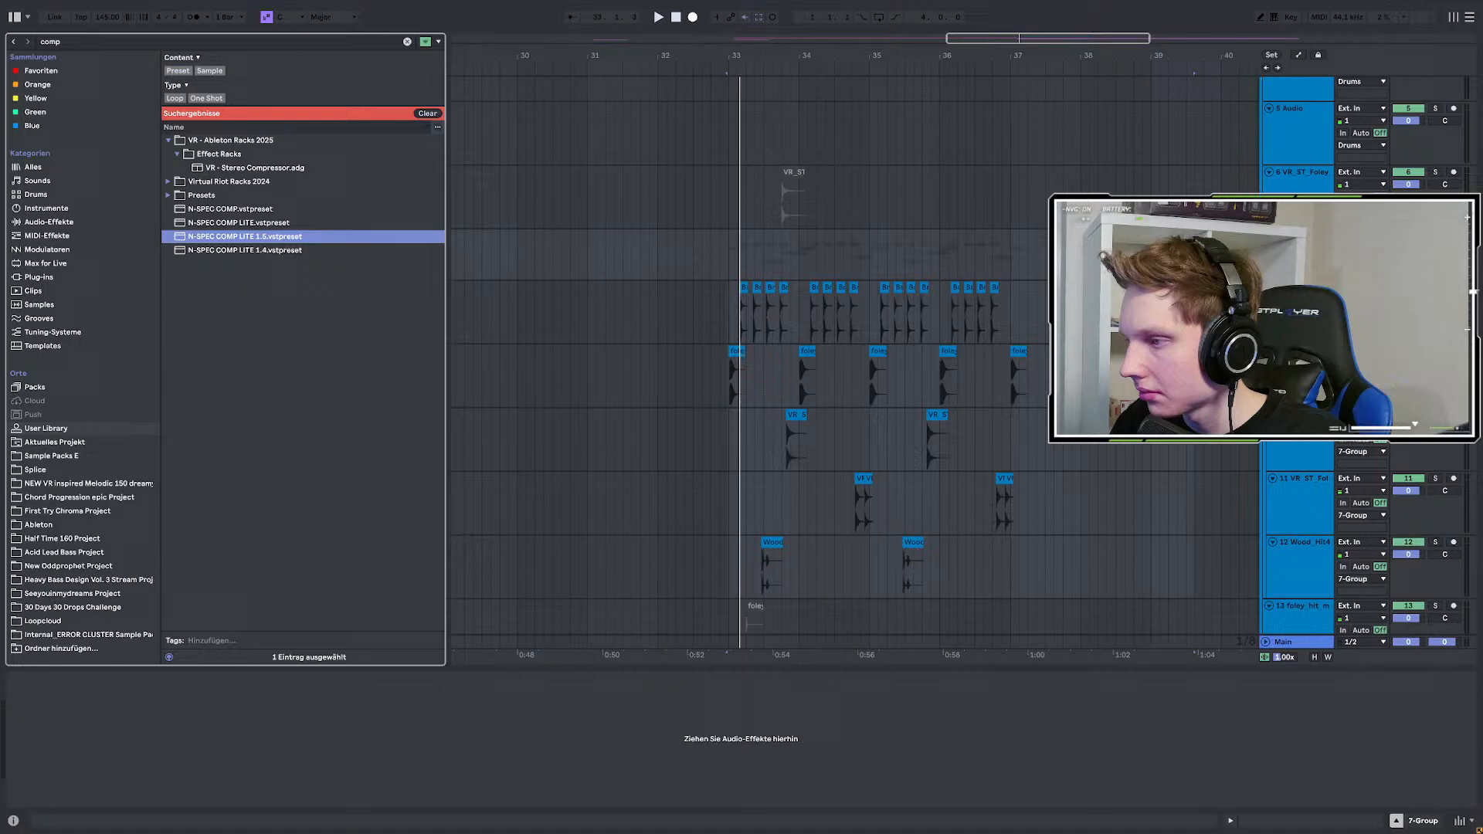
key("Return")
key("space")
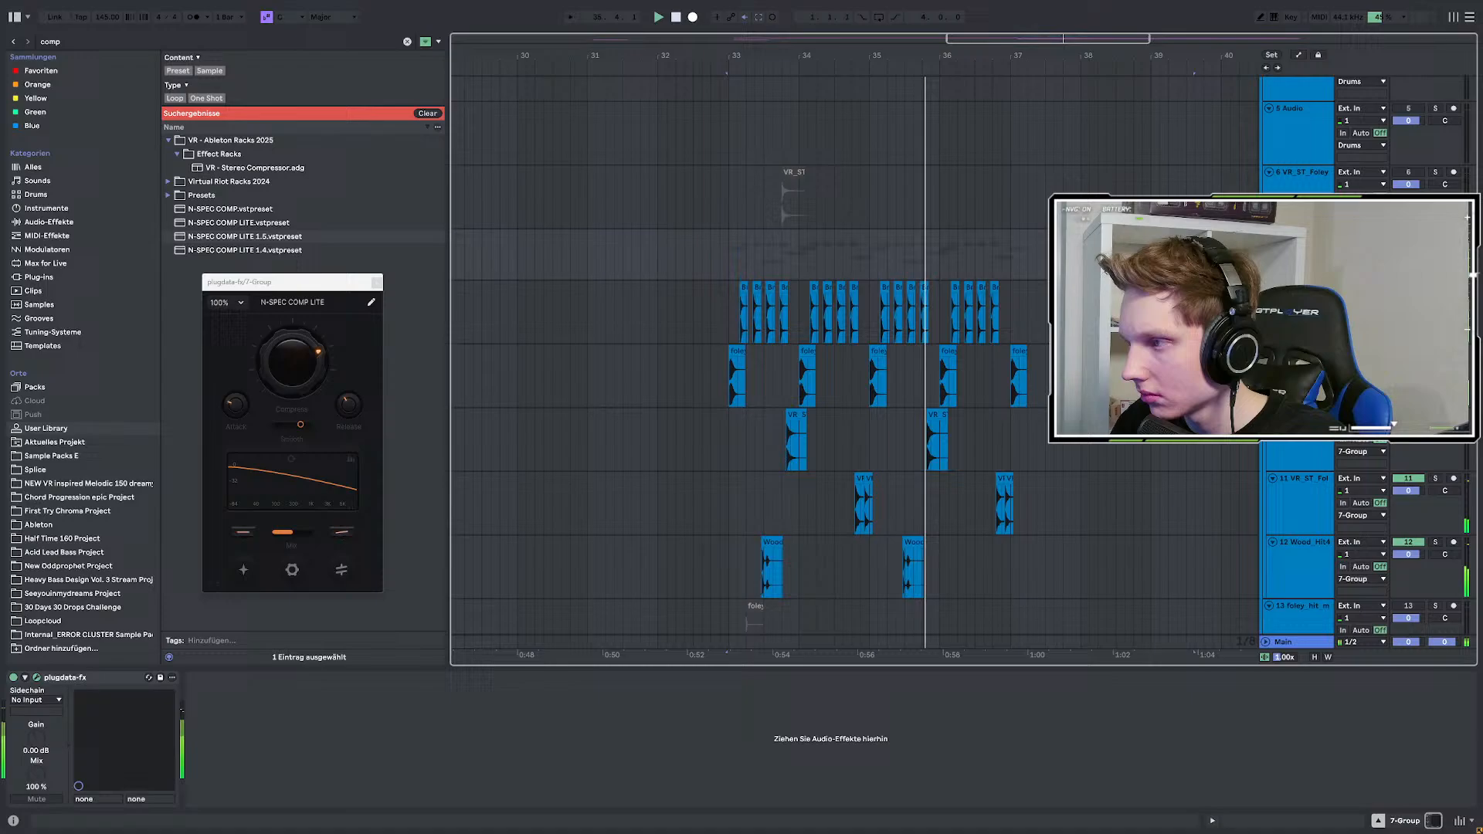
scroll(982, 378, "up", 3)
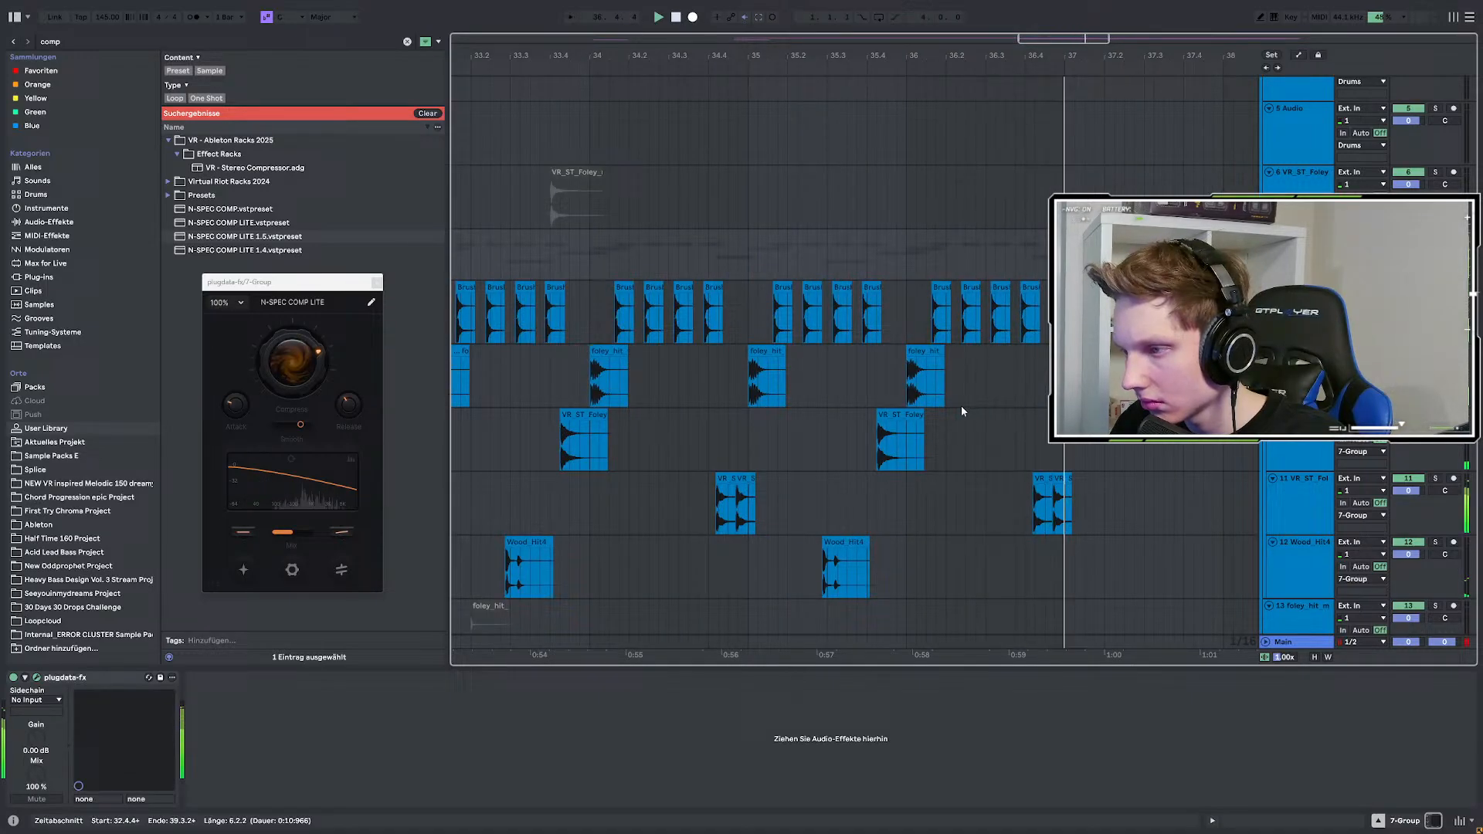
scroll(961, 408, "down", 3)
scroll(960, 407, "down", 2)
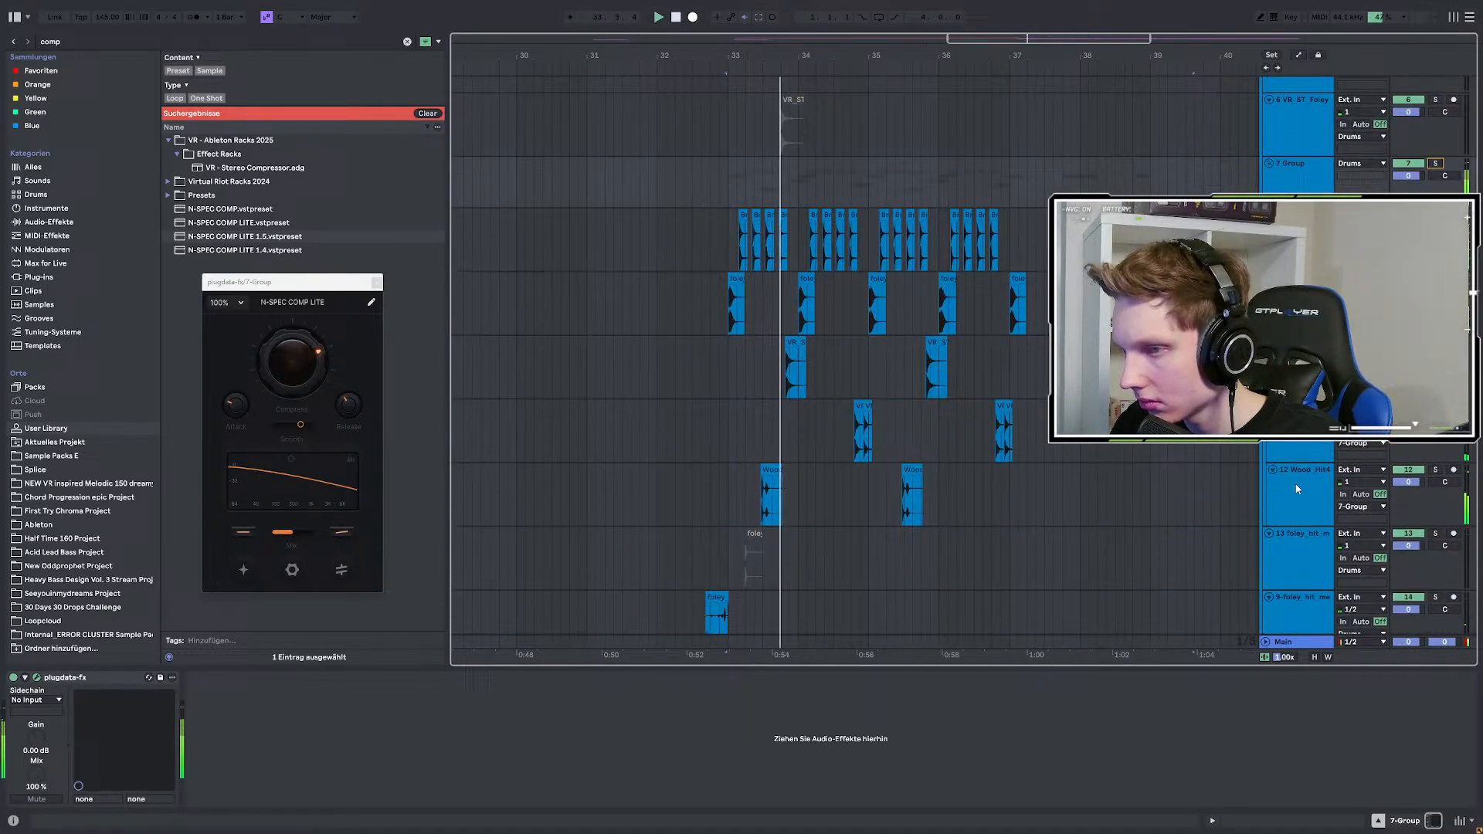
Stop playback, insert a new audio track directly below Brush_Hit7 in the group, and close the compressor window.
left_click(1408, 214)
key("space")
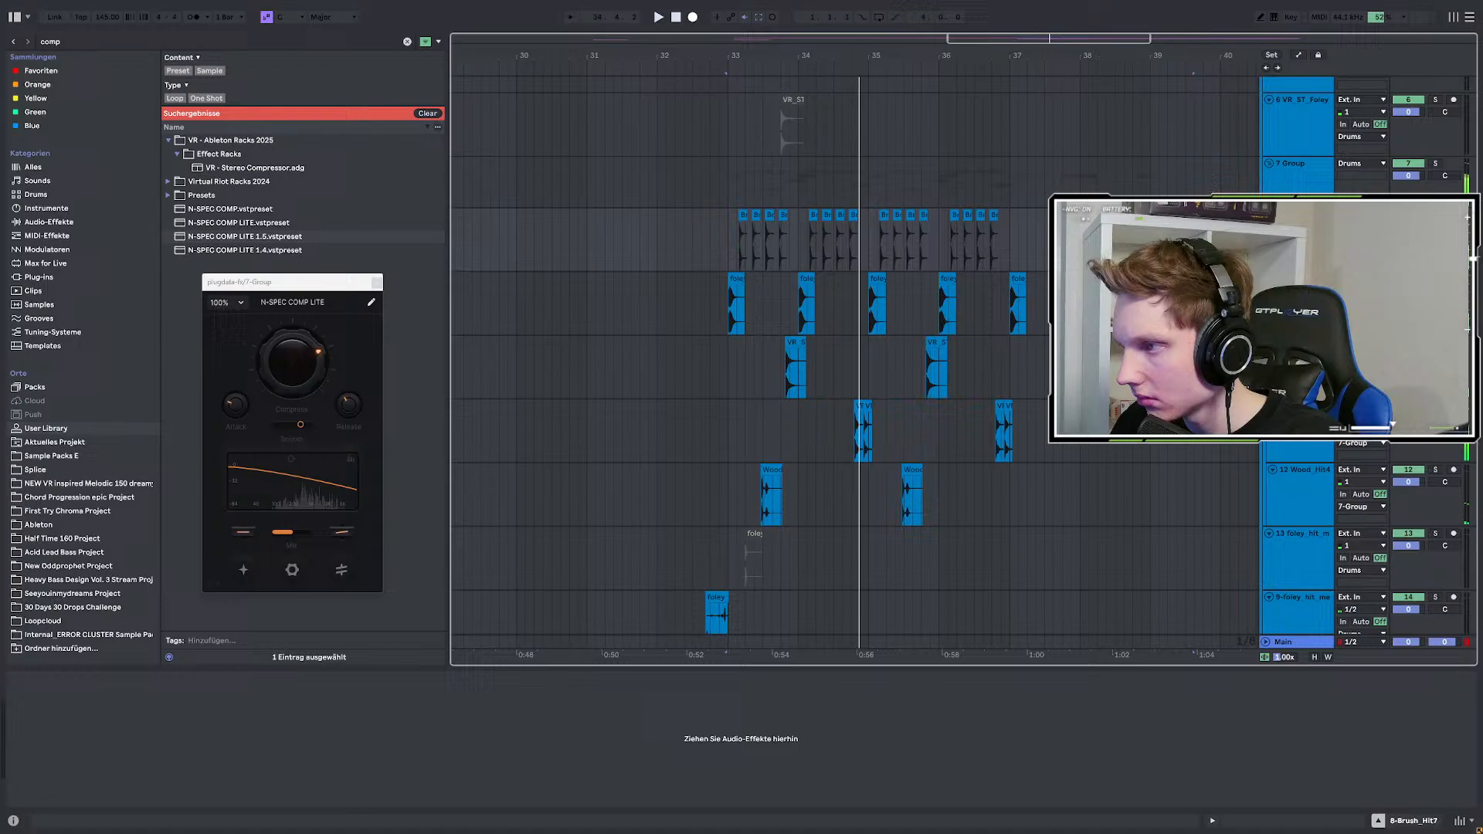
key("ctrl+t")
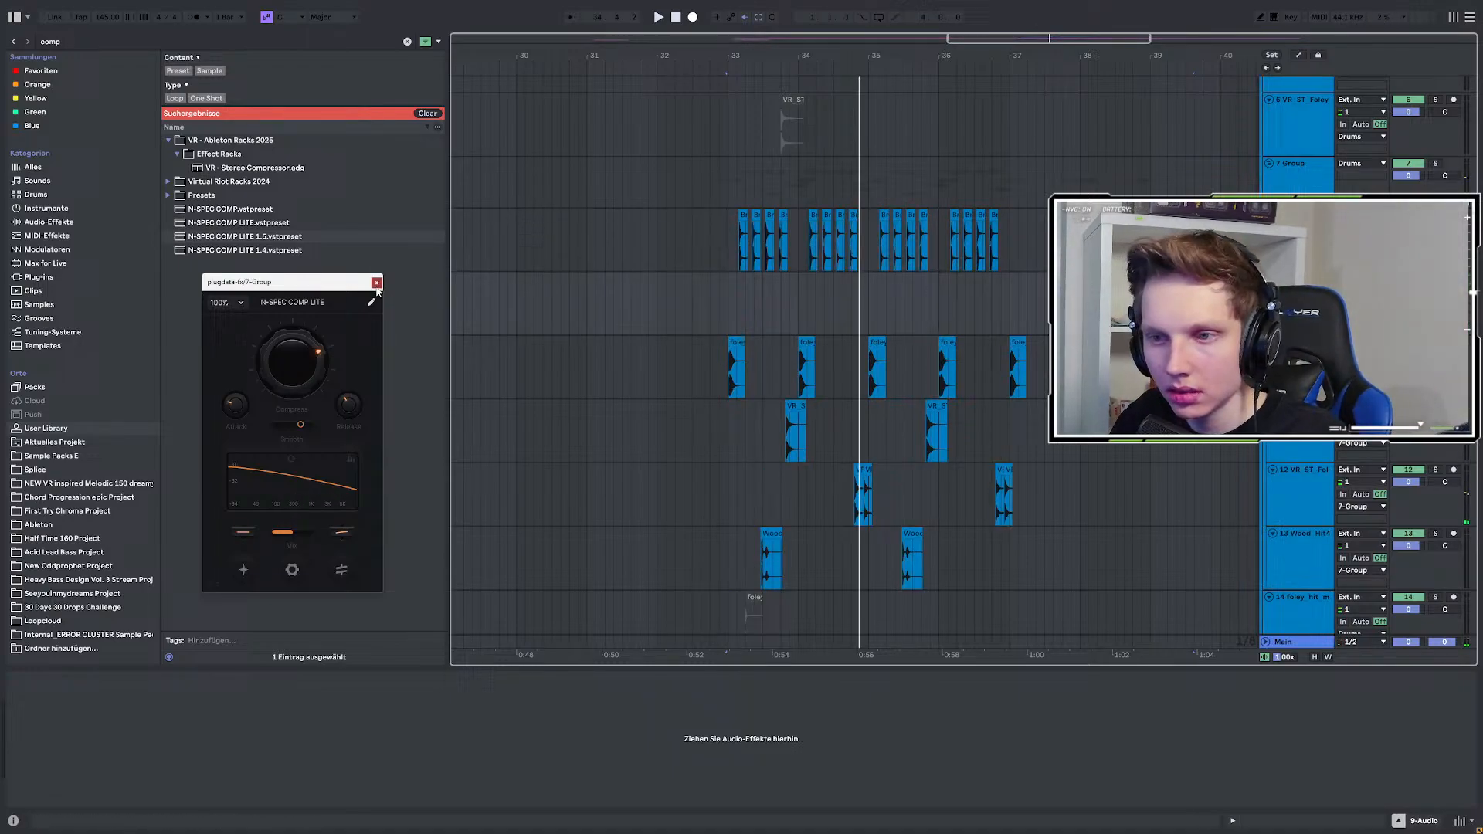
left_click(376, 282)
Search Sample Packs E for "hat" and place VR_ST_Foley_dishesHat.wav from the Foley Compilation Pack's metallic folder on the new track.
left_click(83, 41)
type("hat")
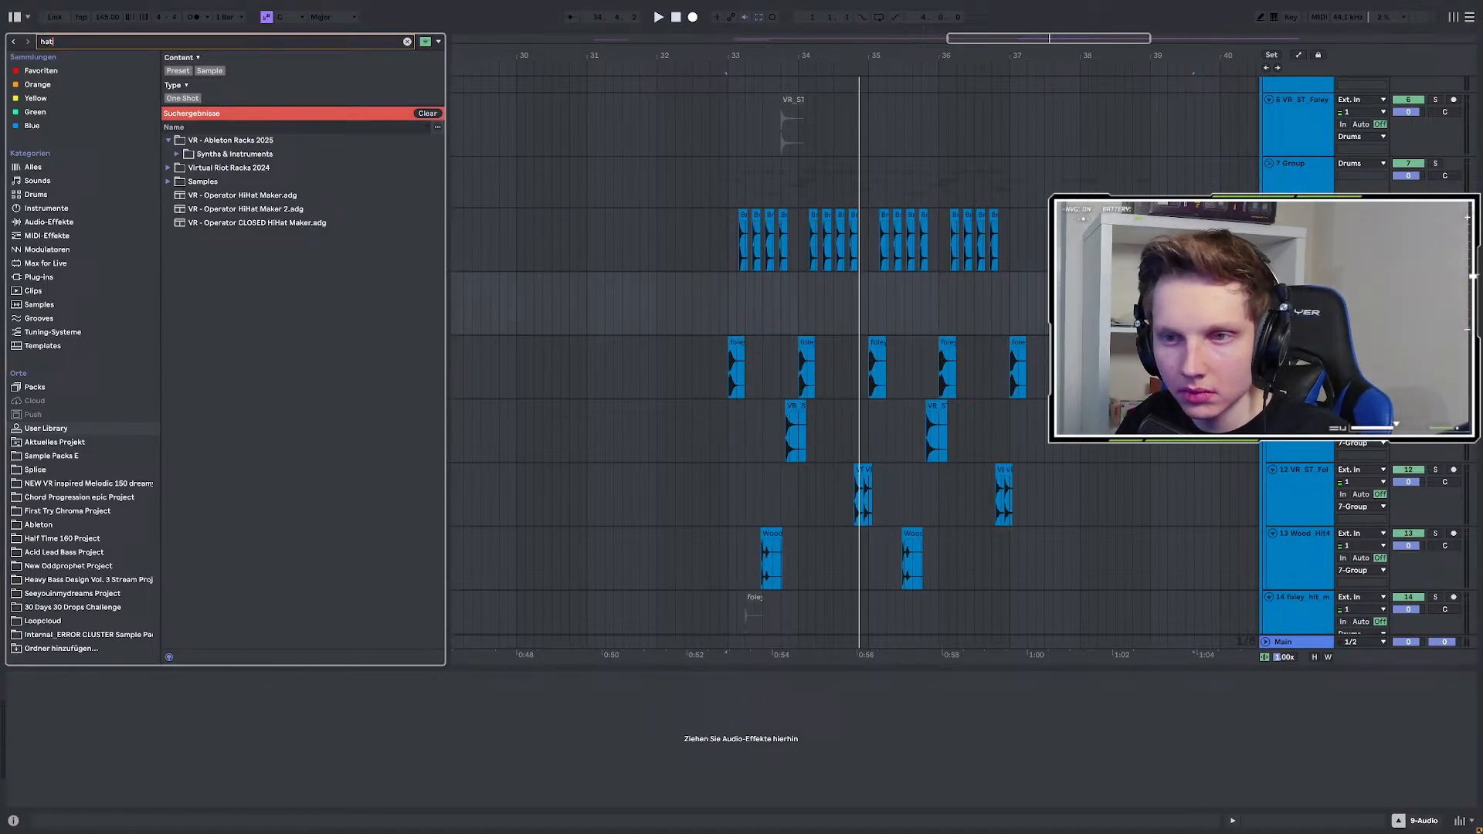
left_click(56, 456)
left_click(186, 545)
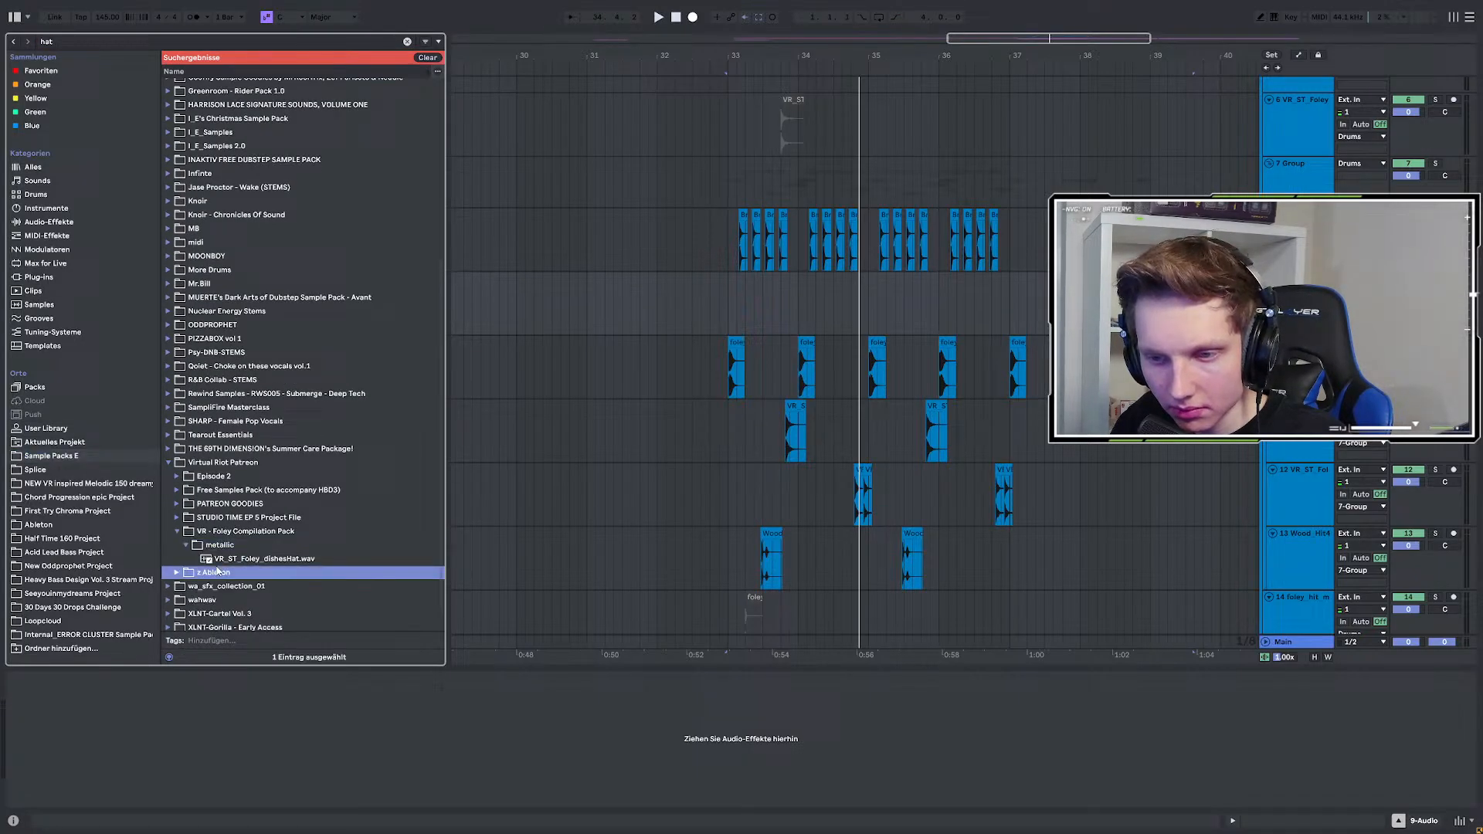
left_click(221, 558)
mouse_move(208, 560)
left_mouse_down()
mouse_move(913, 323)
mouse_move(756, 306)
left_mouse_up()
Audition the dishesHat clip from 33.1.1, move it to just after 33.2.1, and shorten it to a sixteenth note.
scroll(756, 306, "up", 5)
left_click(624, 284)
key("space")
scroll(698, 297, "up", 3)
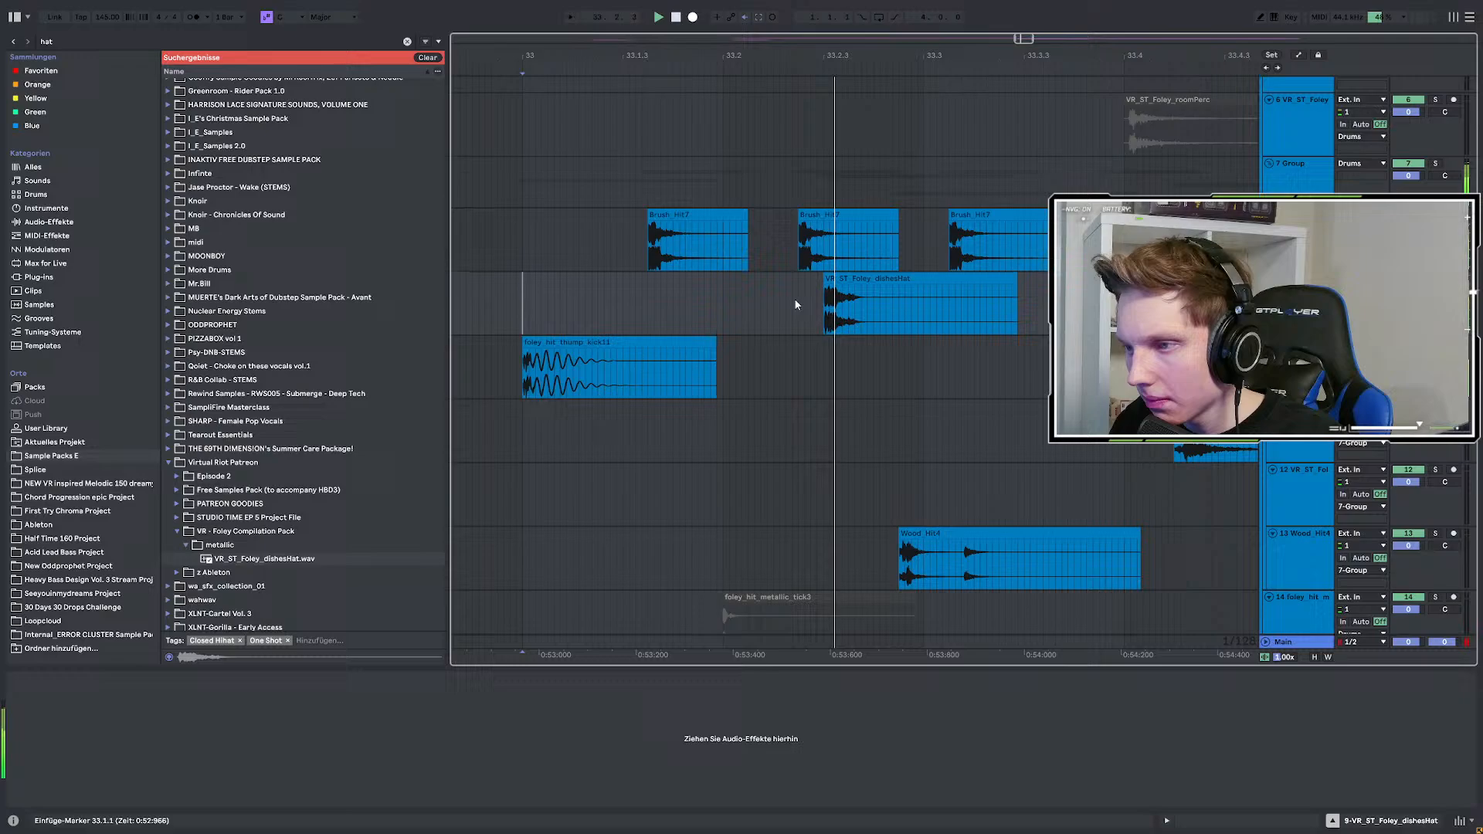
scroll(797, 300, "down", 3)
key("ctrl+1")
key("space")
left_click_drag(833, 280, 783, 286)
scroll(776, 295, "up", 3)
scroll(775, 295, "down", 3)
scroll(650, 306, "down", 3)
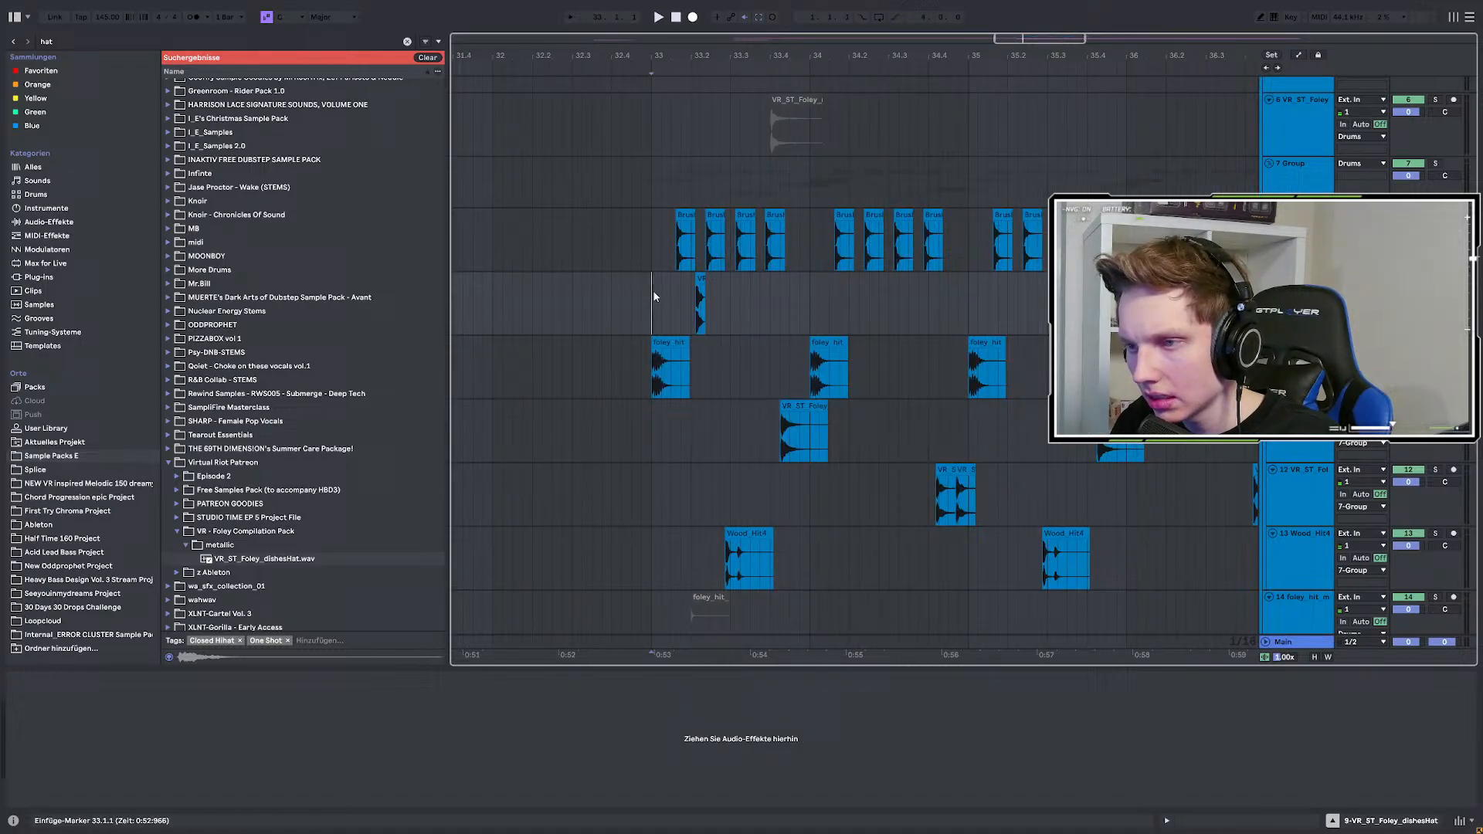
Try duplicating the dishesHat clip two beats further on, just after 33.4.1, and play the groove from 33.1.1.
left_click_drag(652, 301, 709, 298)
key("ctrl+d")
left_click(647, 293)
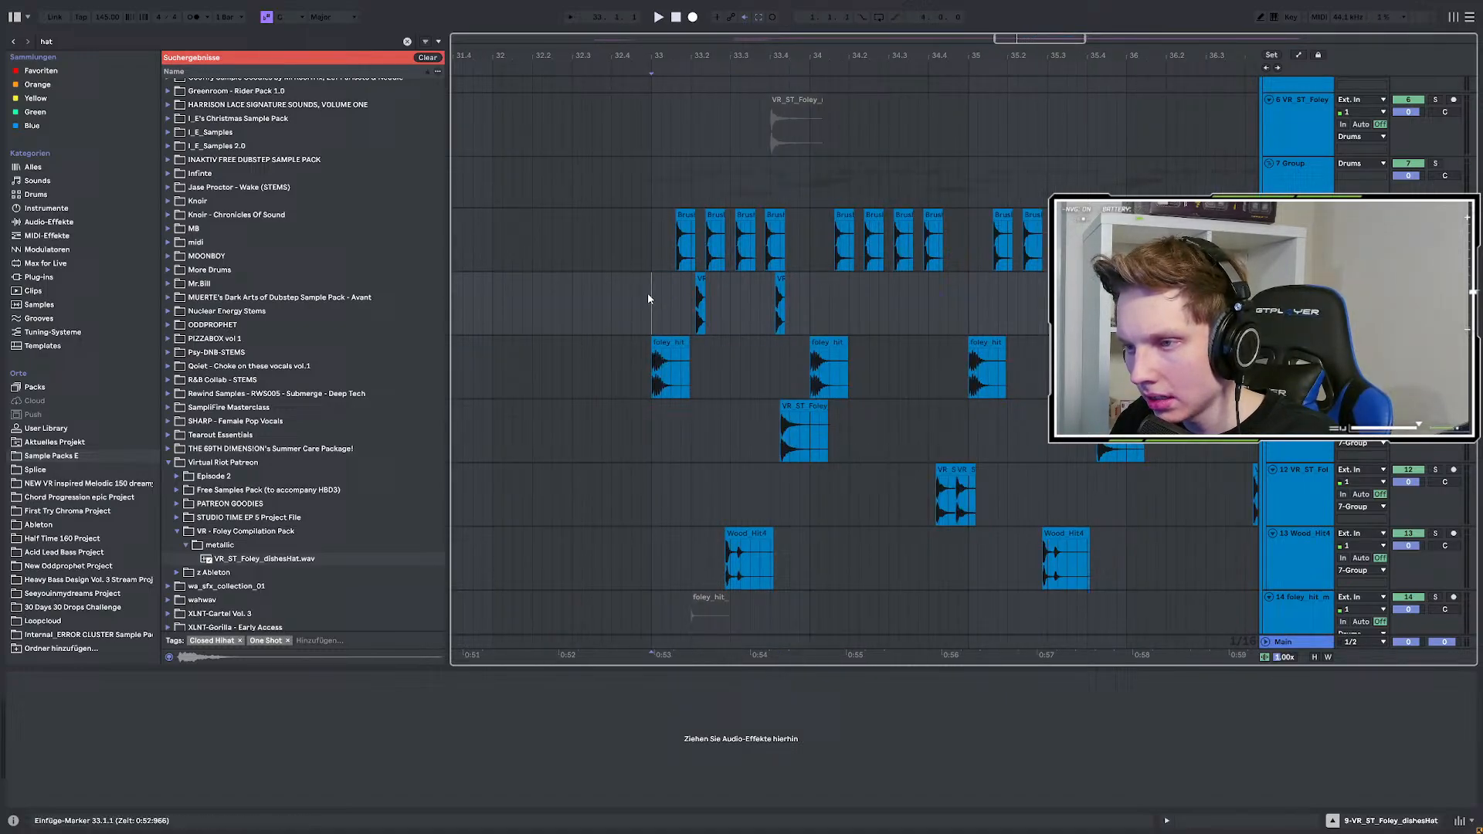
key("space")
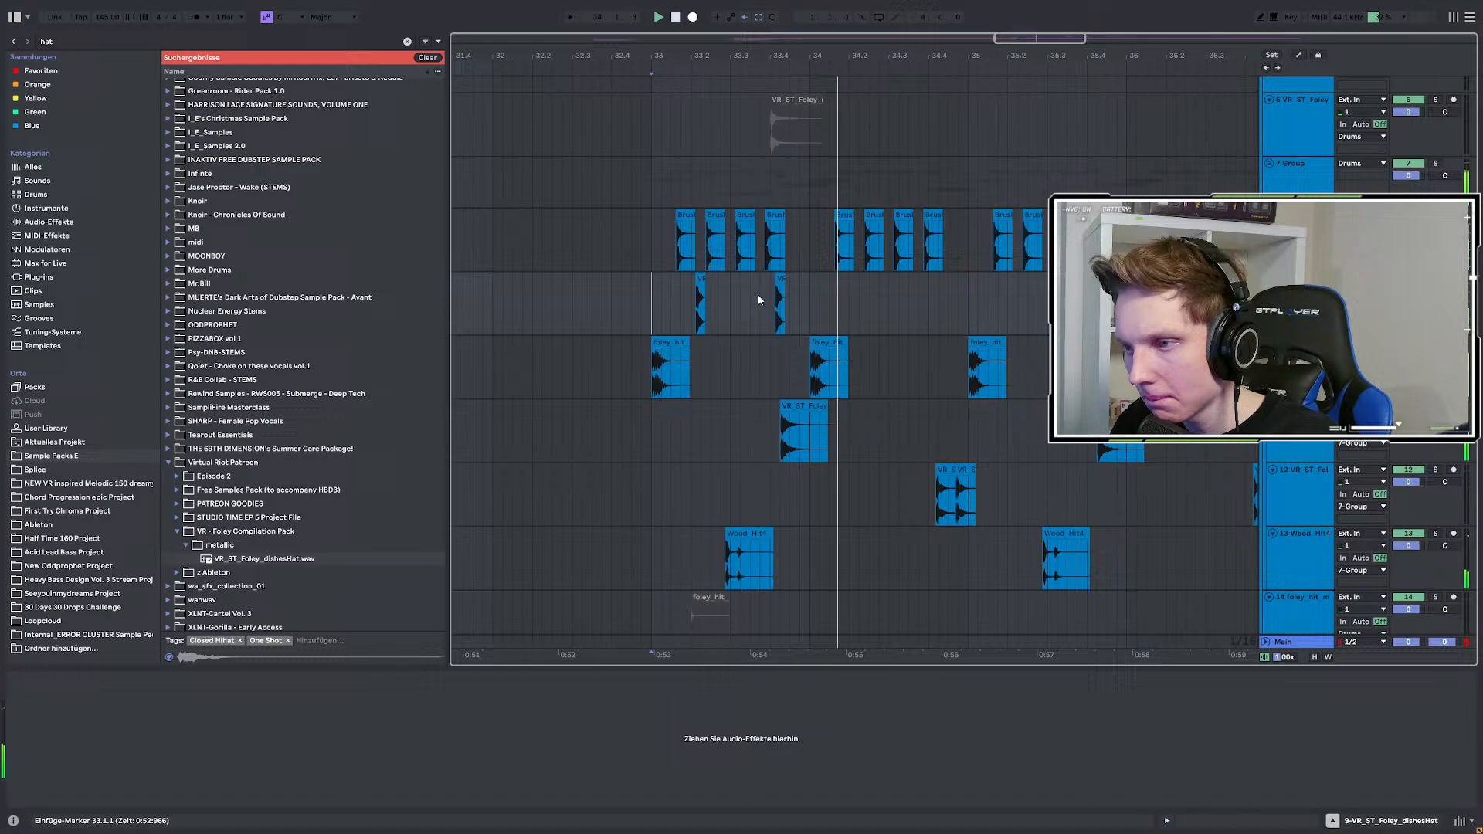
key("space")
key("space")
scroll(702, 294, "up", 3)
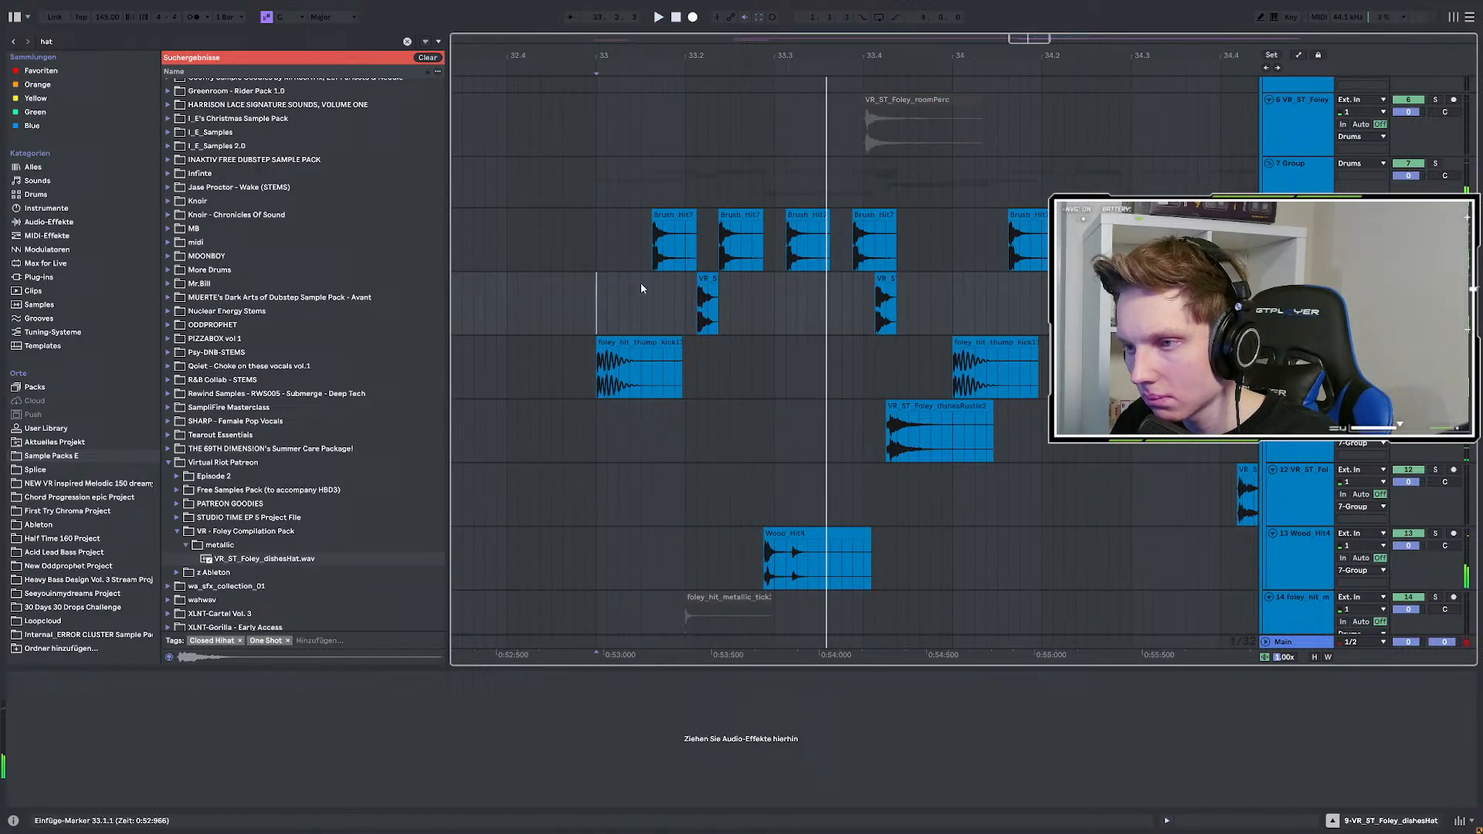
Move the first dishesHat clip to 33.1.3 and extend its end to just past 33.2.1 while listening.
left_click(705, 282)
left_click_drag(705, 281, 609, 279)
scroll(563, 301, "down", 3)
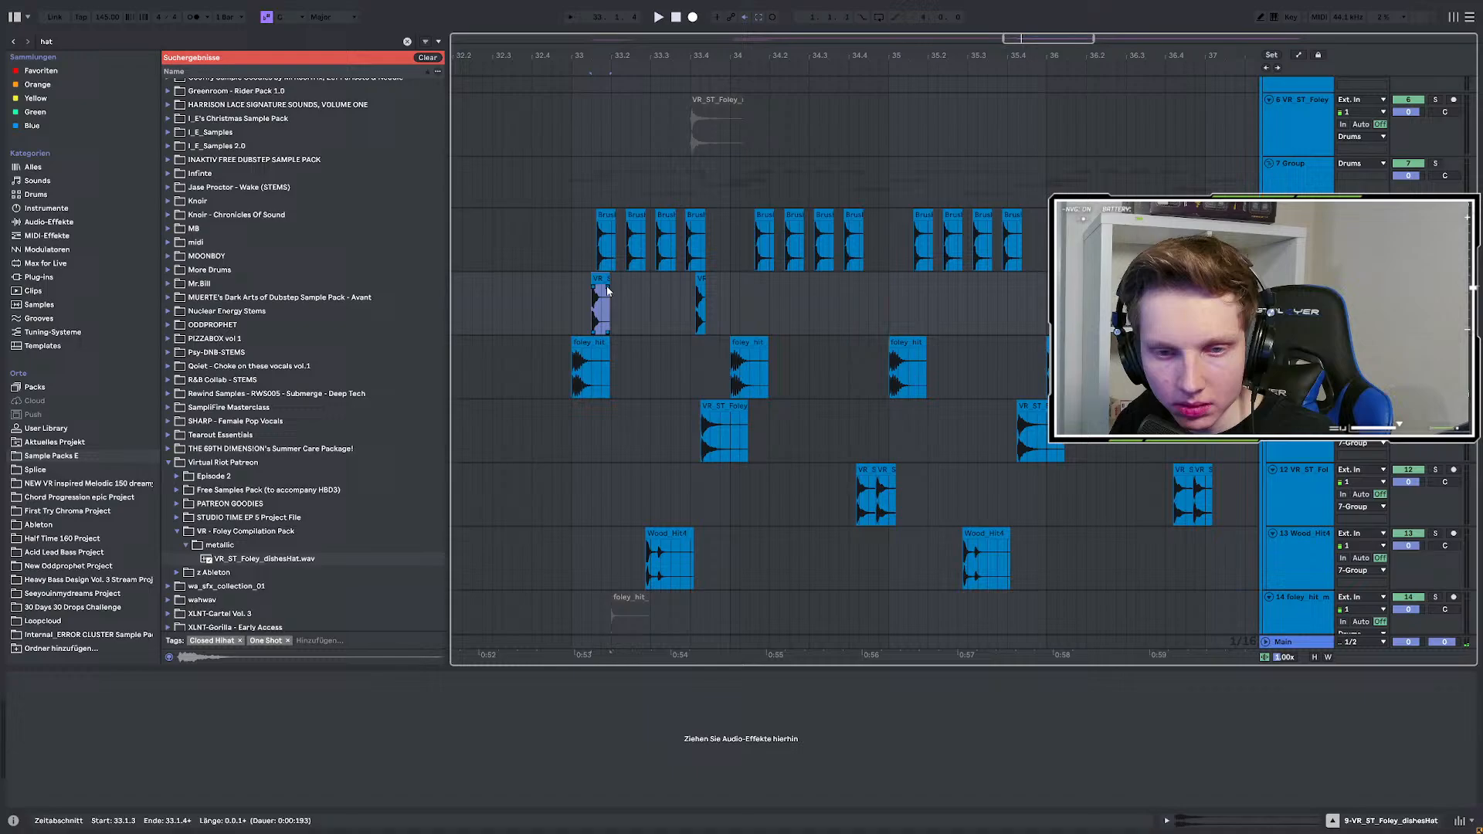
scroll(605, 286, "up", 1)
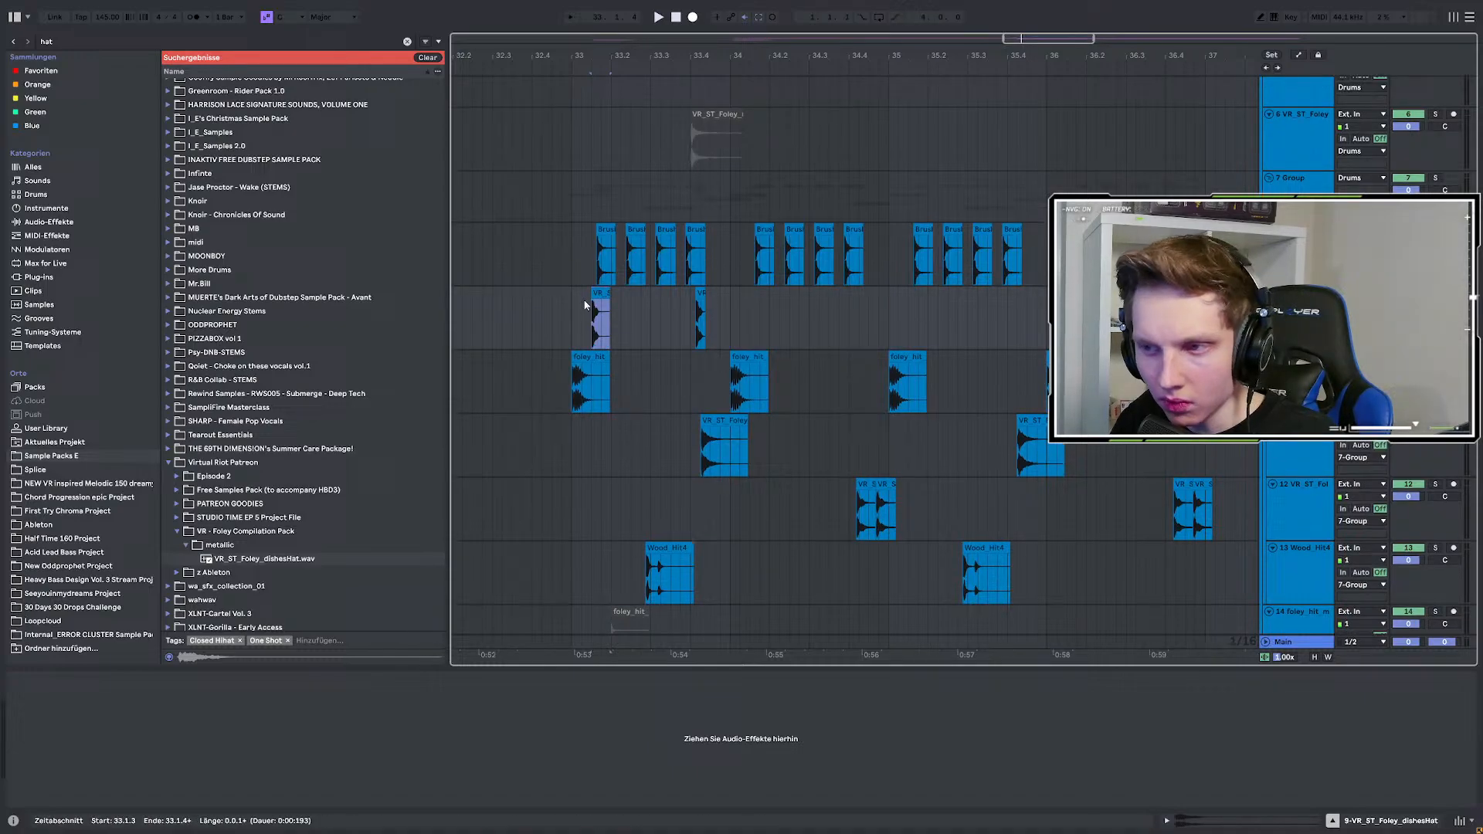
scroll(589, 309, "up", 3)
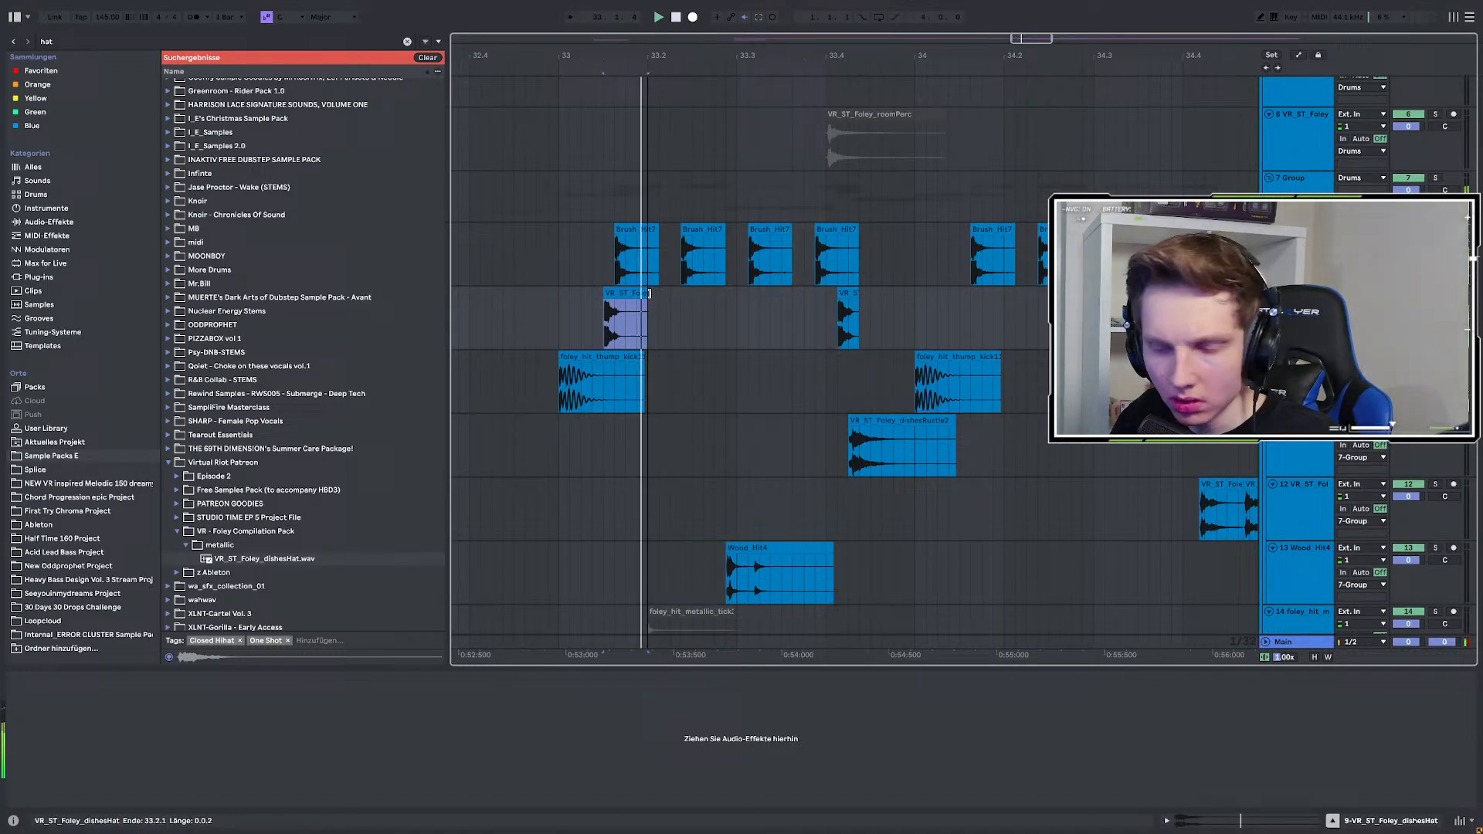
left_click_drag(650, 294, 660, 293)
key("space")
Delete the second dishesHat clip at 33.4 and trim the first one to end at 33.2.1.
left_click(849, 294)
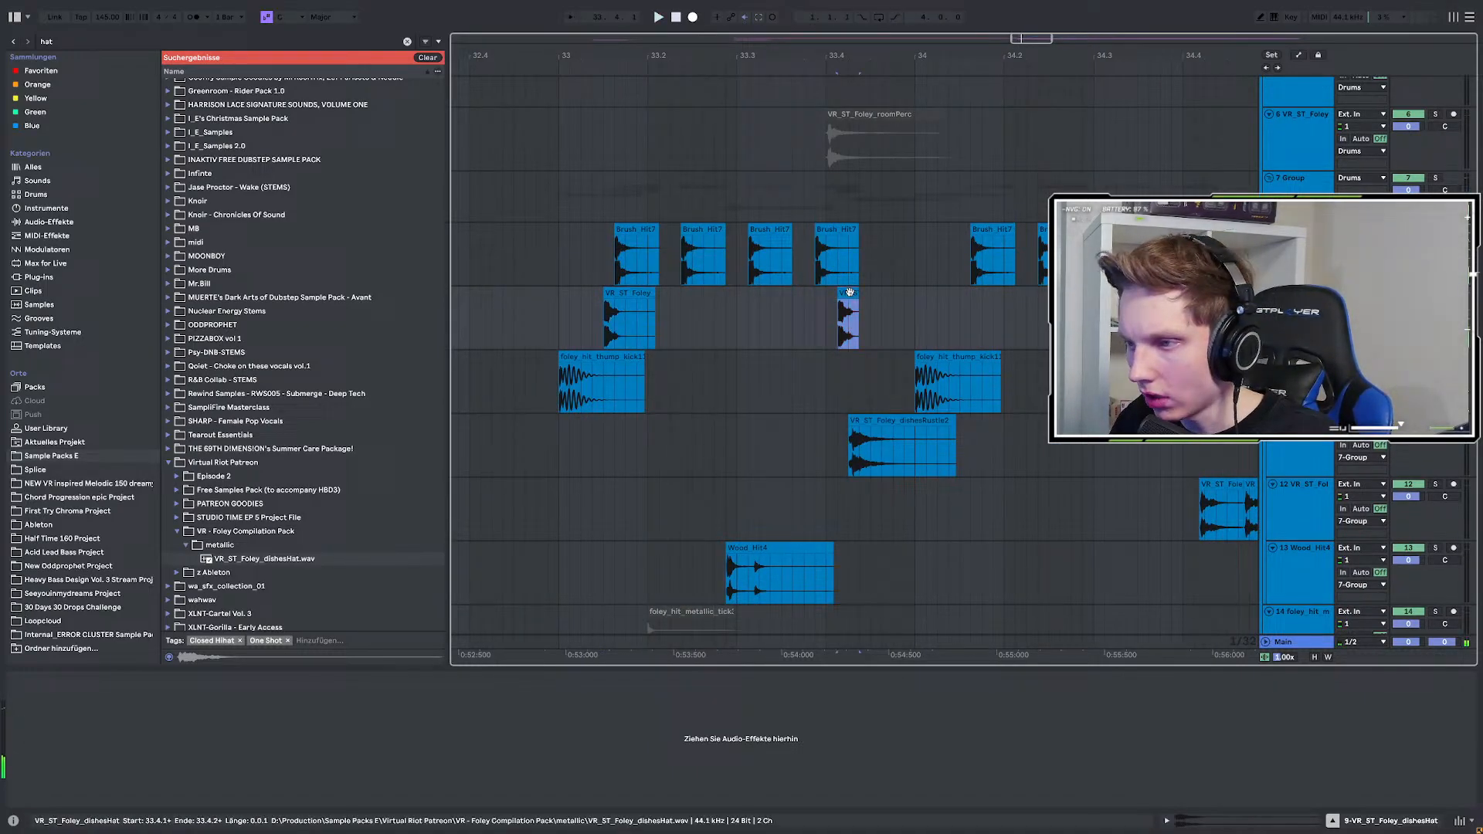
scroll(561, 300, "down", 3)
left_click(557, 299)
scroll(602, 303, "up", 2)
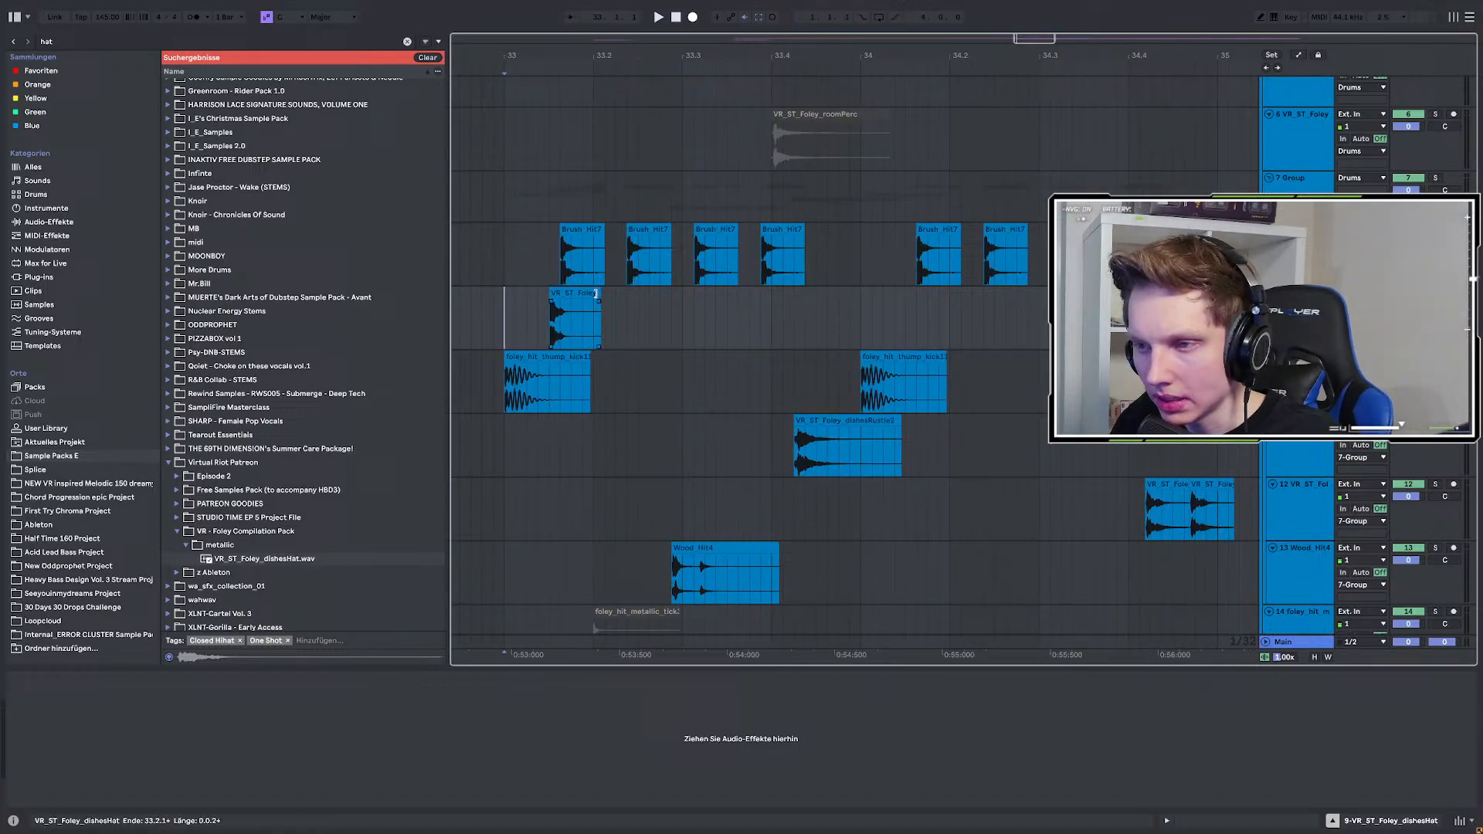
left_click(589, 293)
Duplicate the dishesHat segment from 33.1.1 to 33.2.1 repeatedly so one hat plays on every beat up to bar 37.
scroll(599, 303, "down", 3)
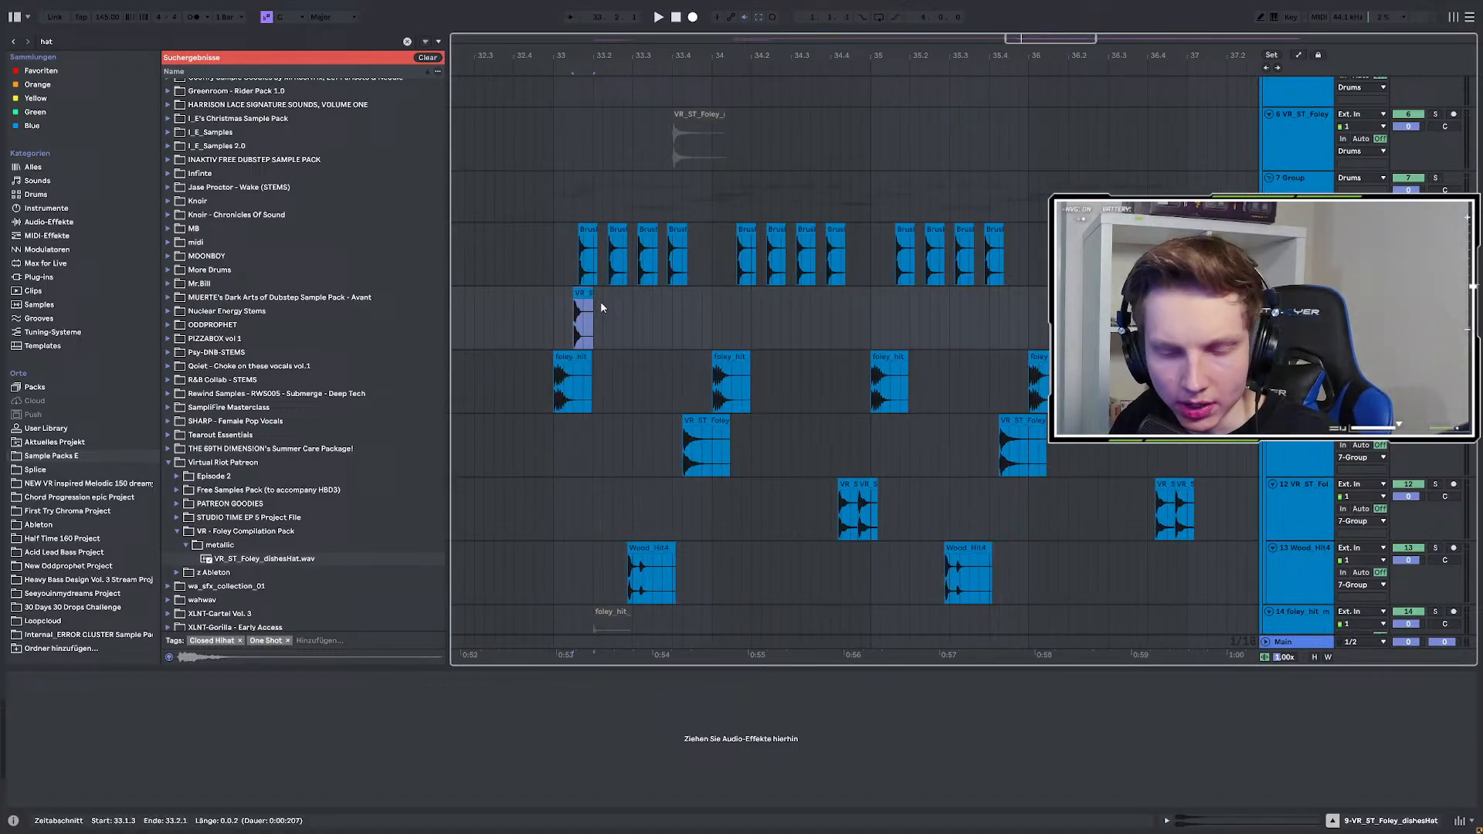
left_click_drag(554, 316, 600, 319)
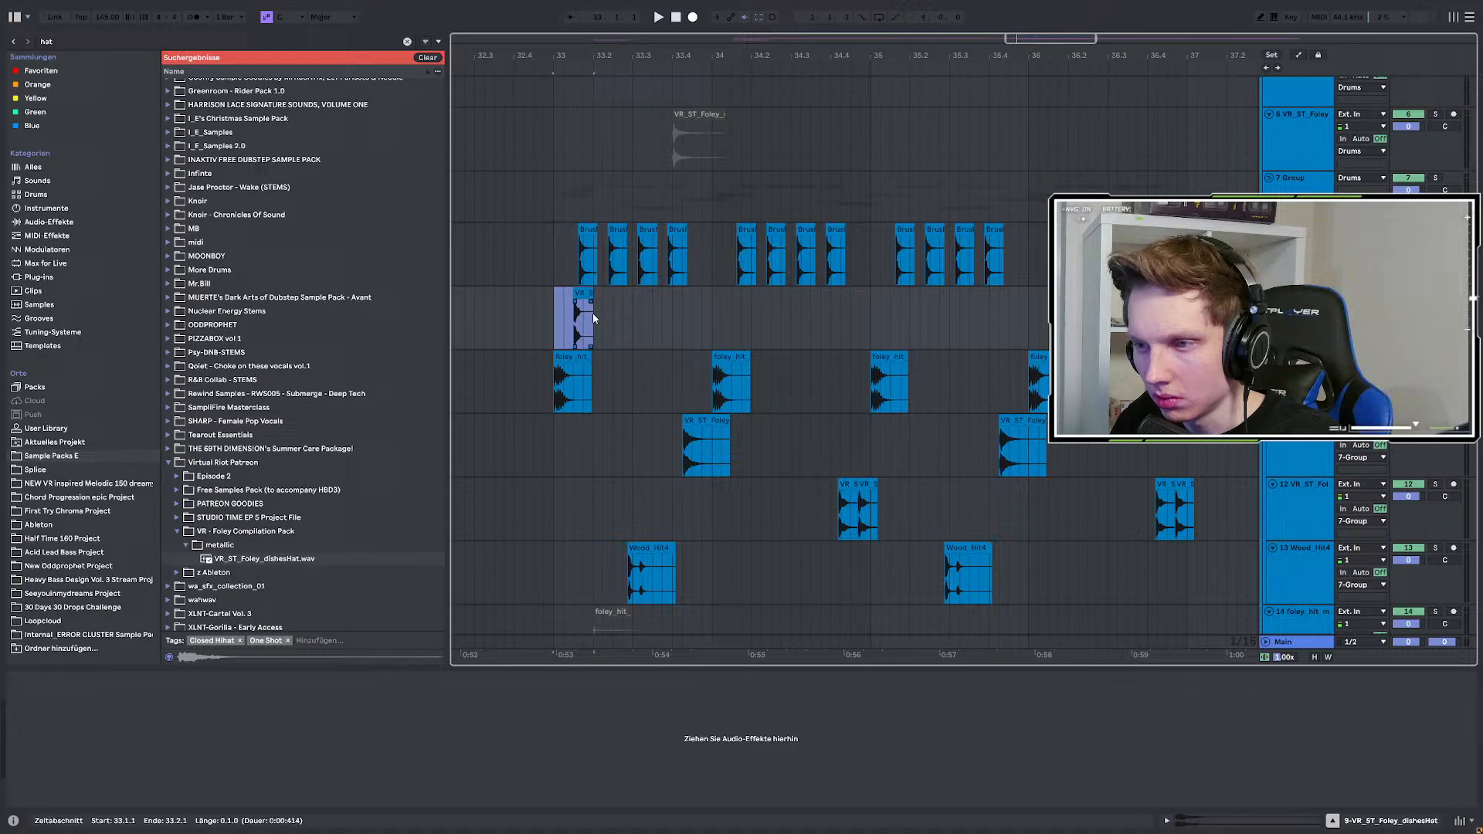
key("ctrl+d")
key("ctrl+d")
key("ctrl+d")
key("ctrl+d")
key("ctrl+d")
scroll(562, 355, "down", 3)
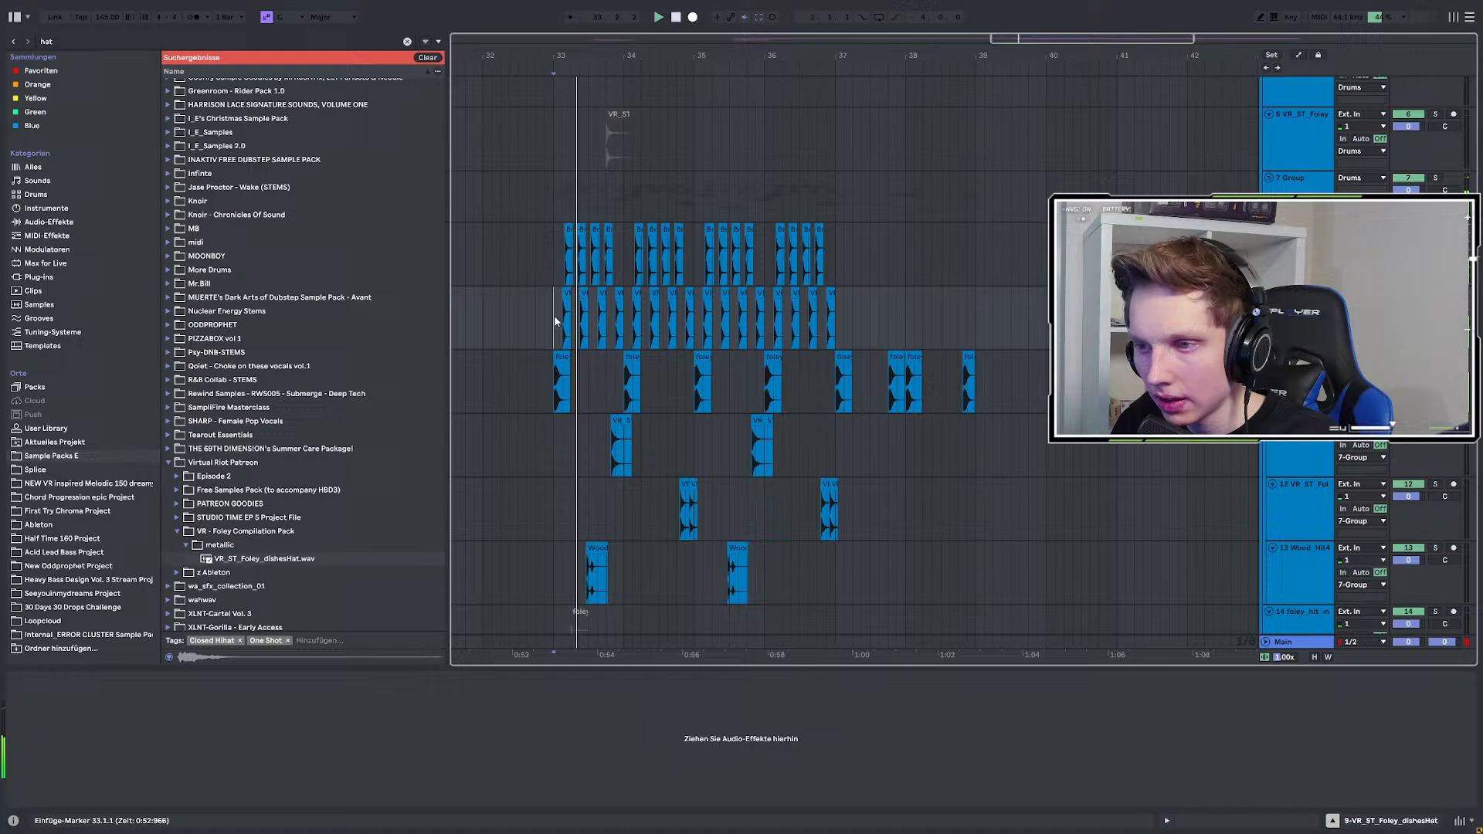
Select the dishesHat track from 31.4.1 to 38.1.1, shift all hats an eighth note earlier to start at 33.1.1, and replay the groove.
left_click_drag(906, 307, 463, 320)
scroll(513, 321, "up", 5)
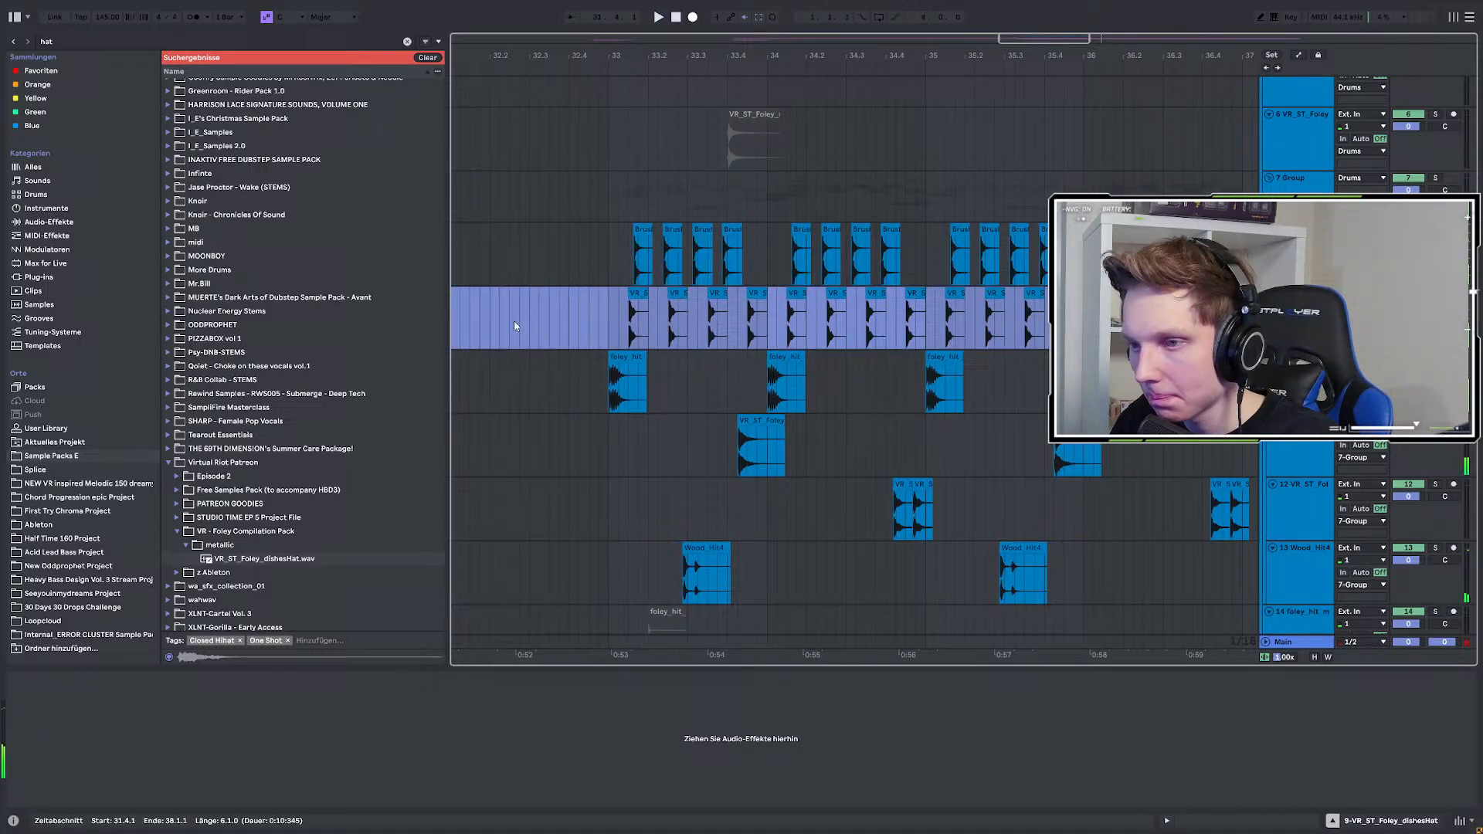
key("space")
left_click_drag(784, 297, 740, 306)
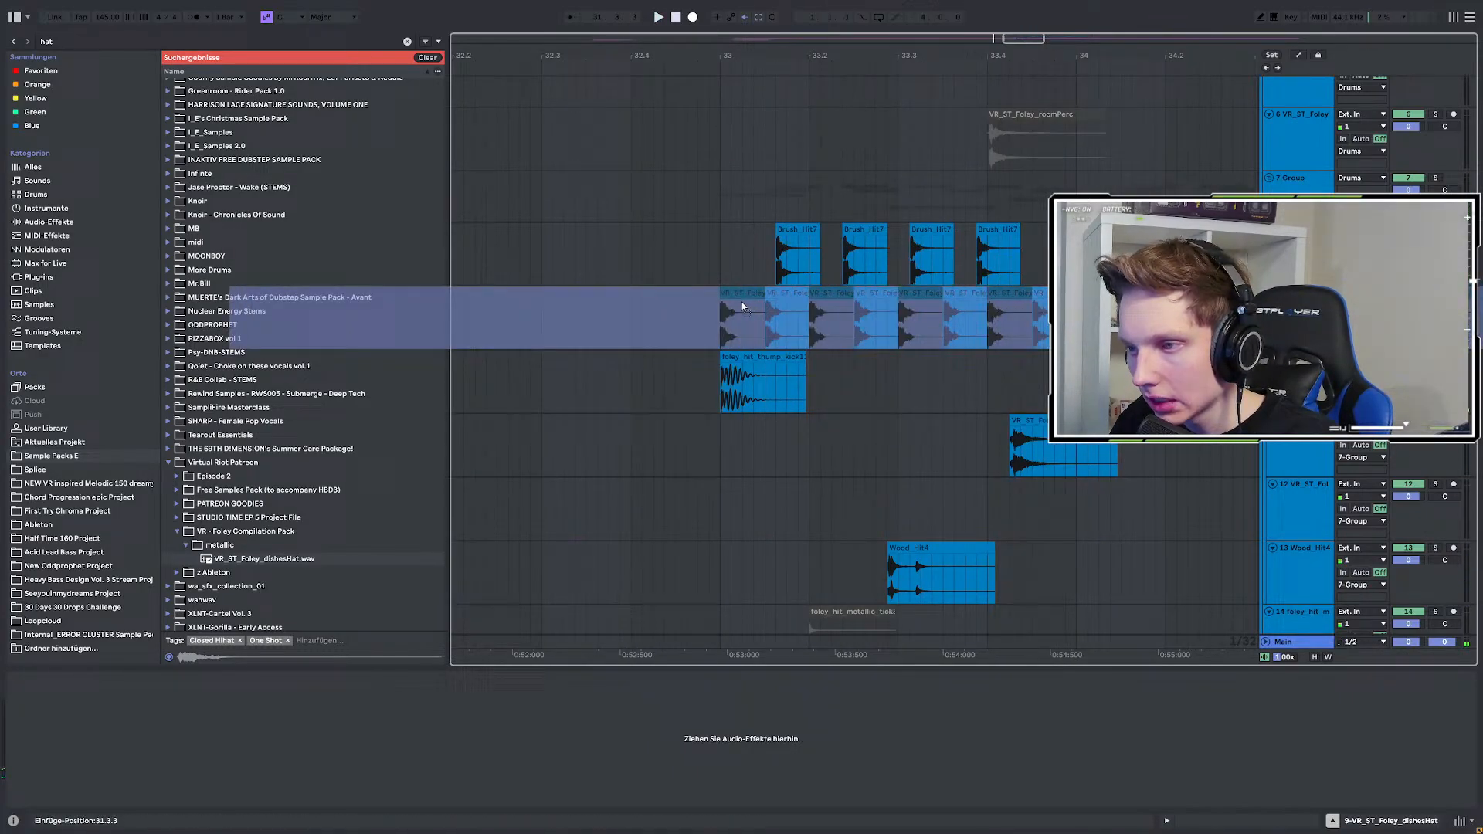
left_click(722, 316)
key("space")
scroll(616, 330, "down", 5)
scroll(645, 342, "up", 5)
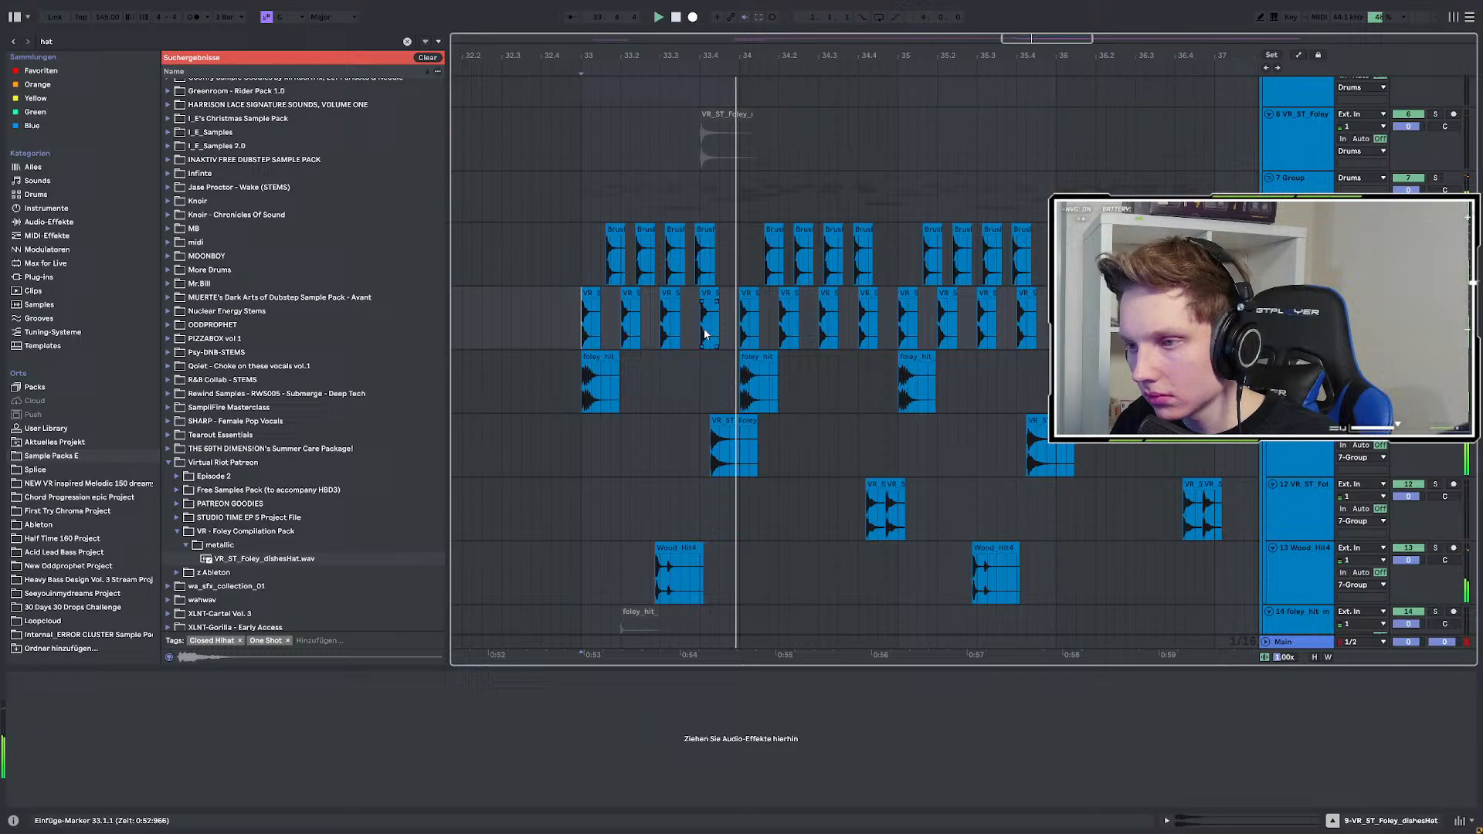
Delete the dishesHat clip at 33.2.1 and replay the groove from 33.1.1.
left_click(633, 292)
key("Delete")
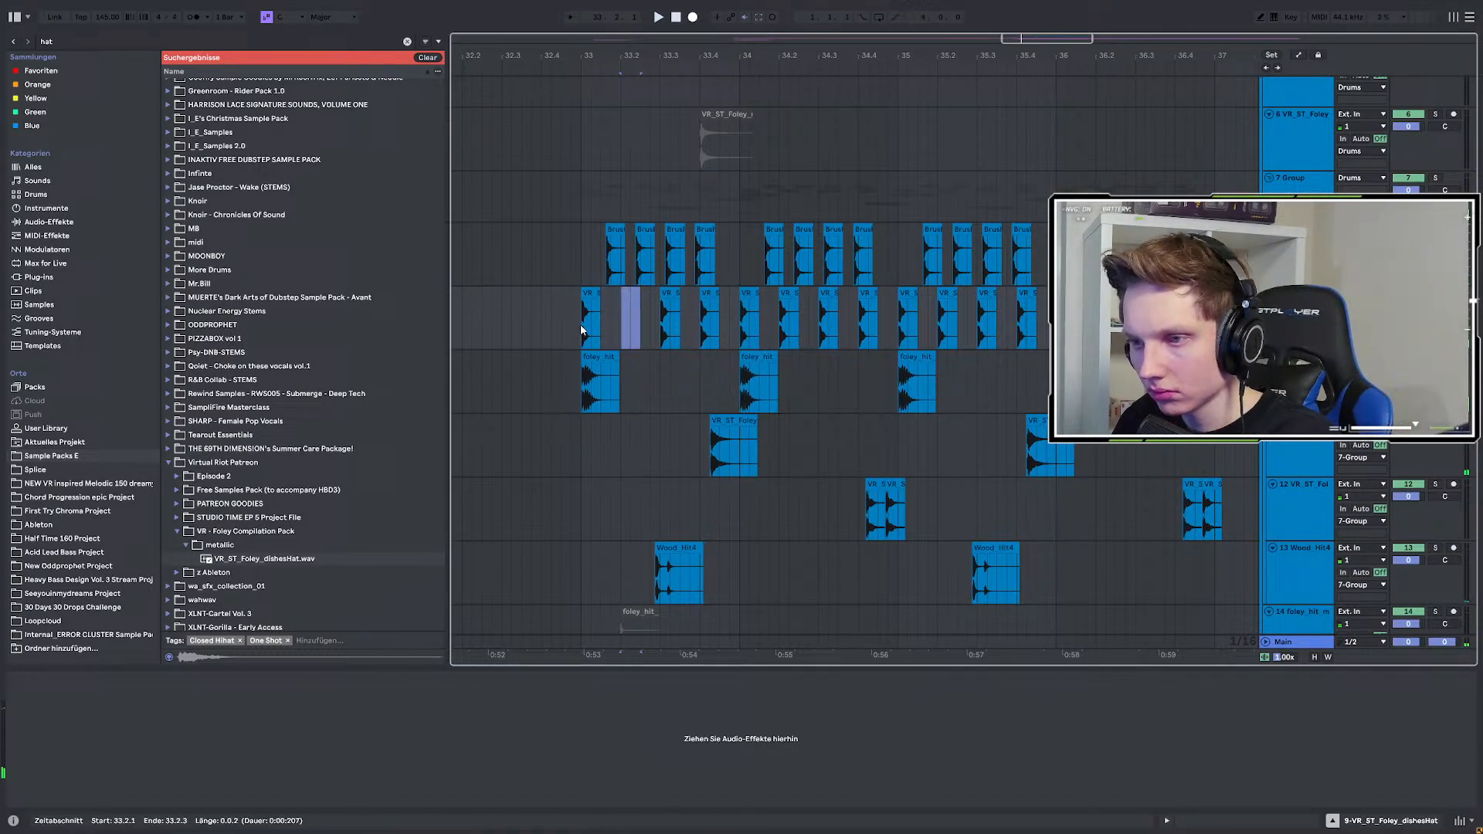
left_click(579, 323)
key("space")
left_click_drag(706, 307, 719, 316)
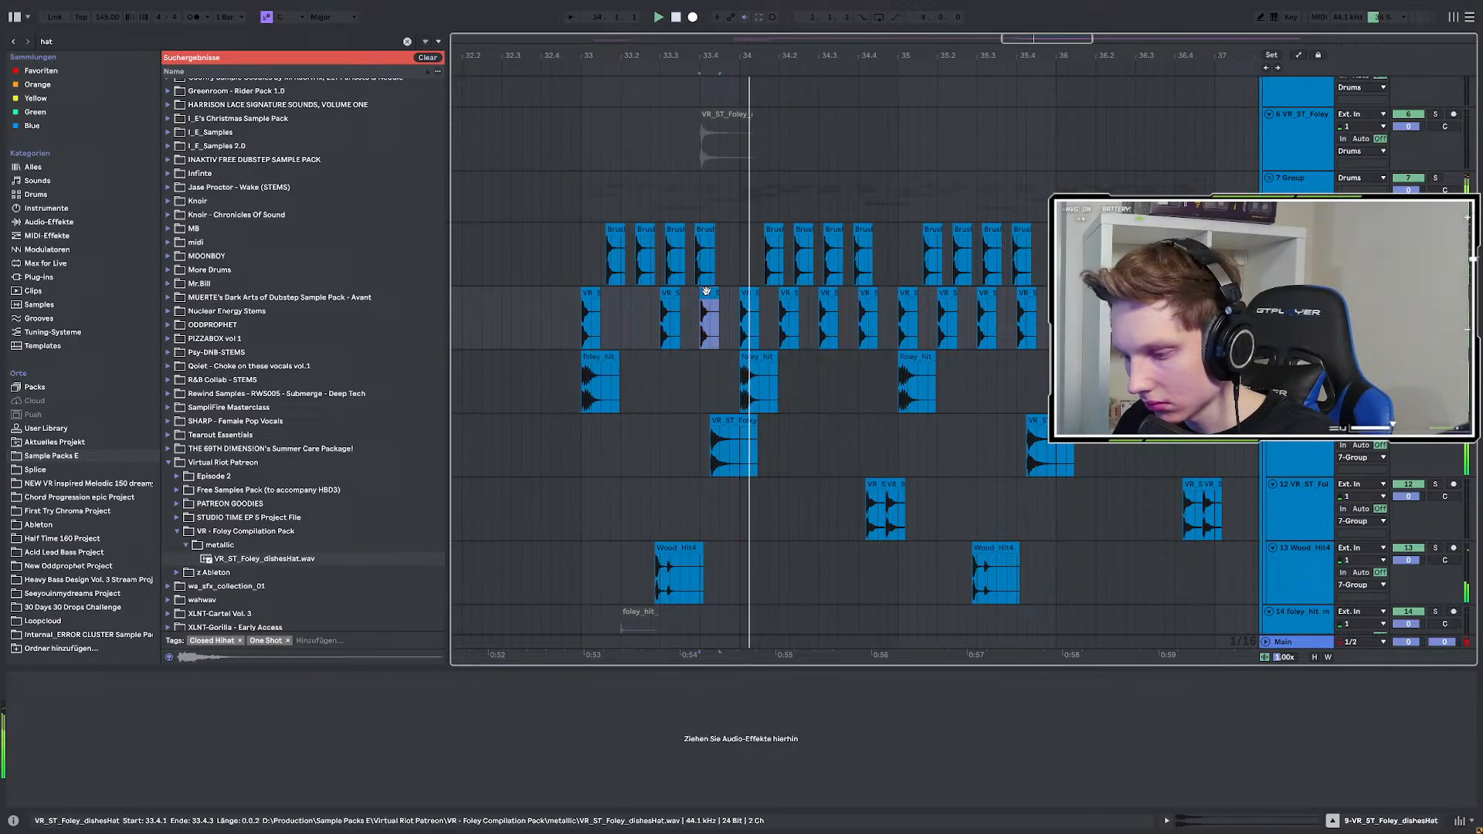
key("space")
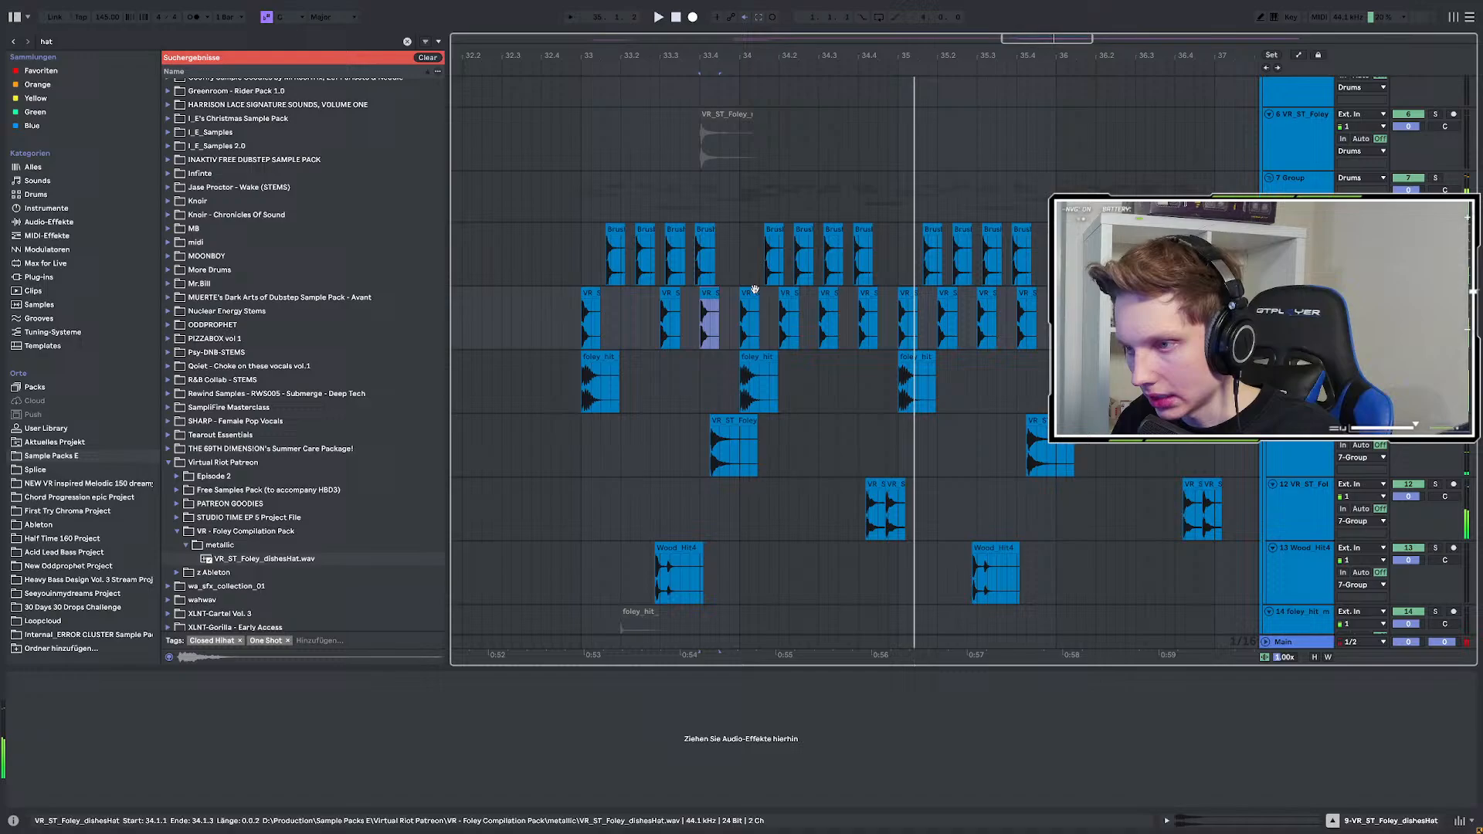
Remove the dishesHat clip at 34.2.1 and listen to the pattern again from 33.1.1.
left_click(788, 294)
key("Delete")
left_click(579, 331)
key("space")
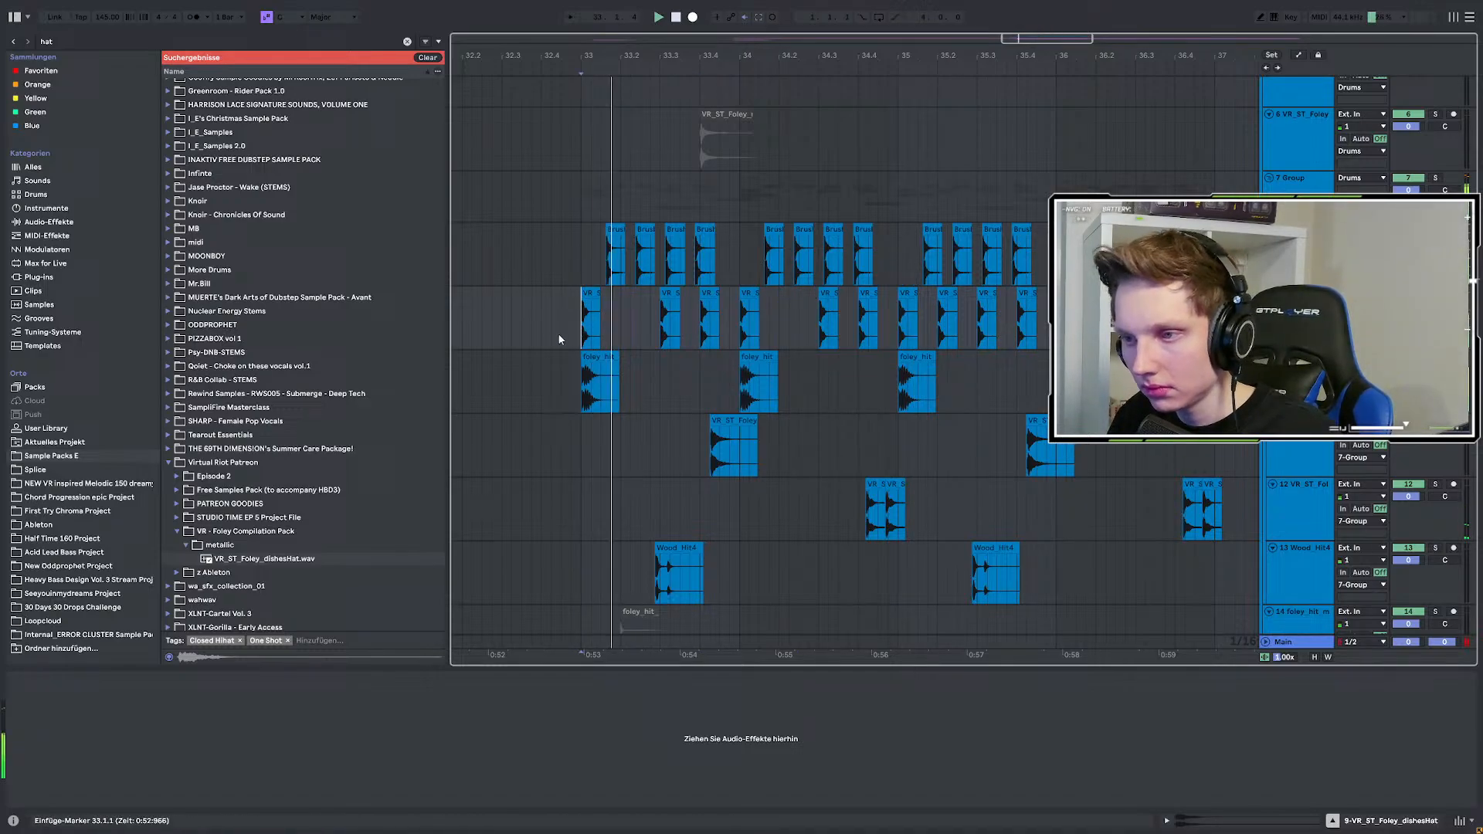
key("minus")
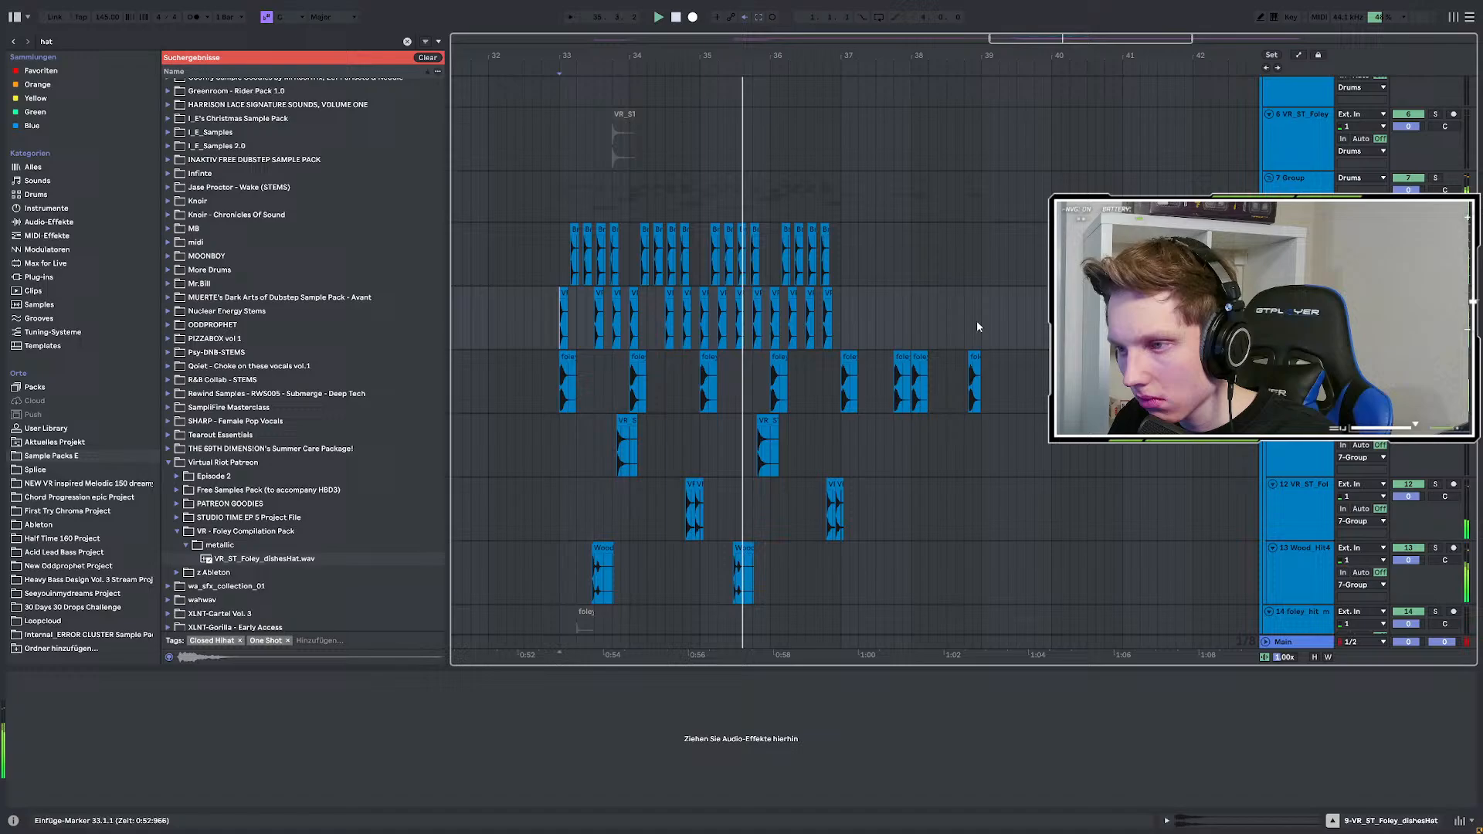
Delete the dishesHat clips at 35.2.1 and 36.2.1 so the second beat is skipped in every bar.
left_click(722, 300)
left_click(792, 294)
key("Delete")
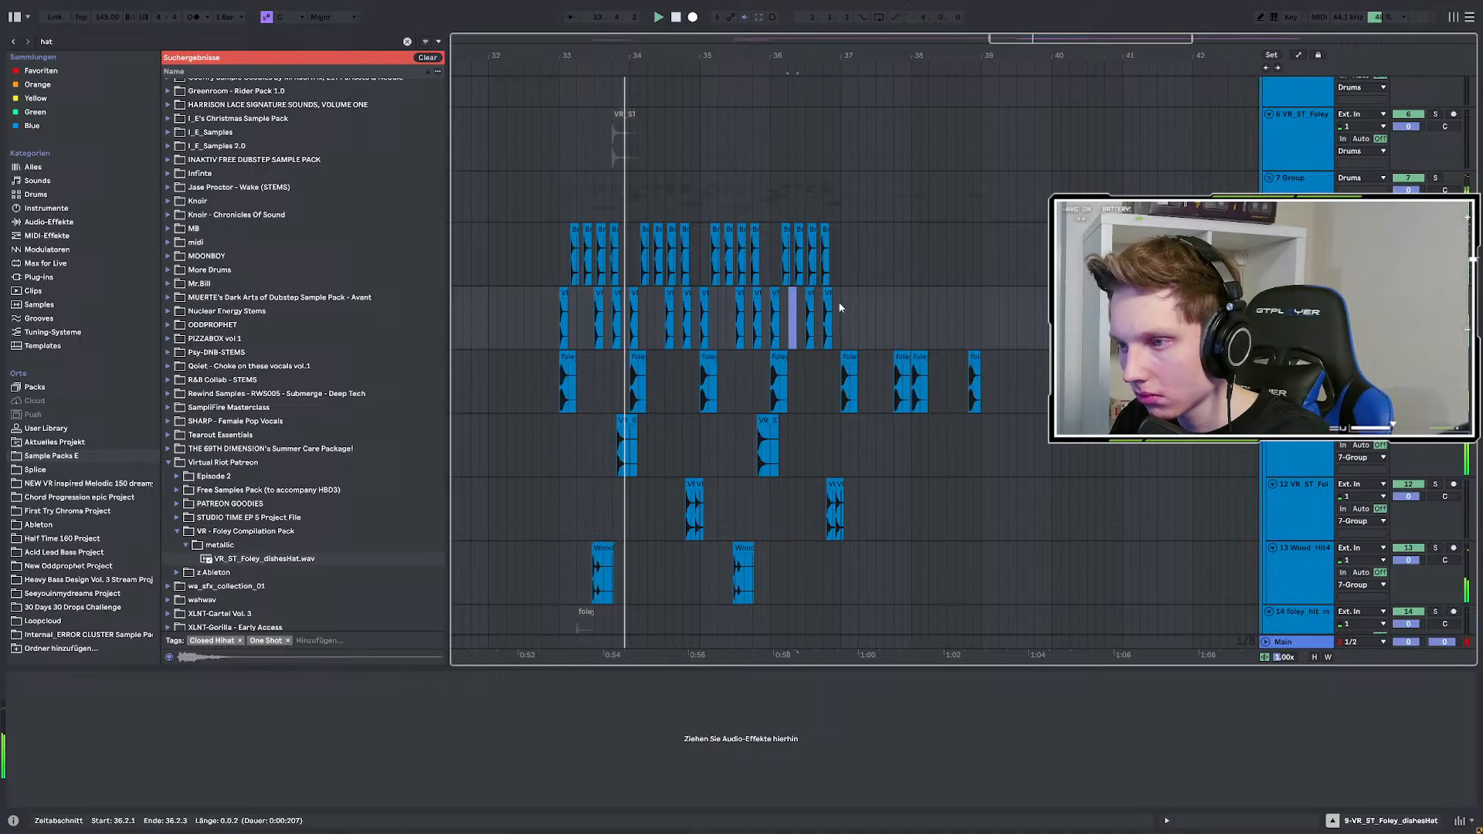
left_click_drag(1408, 294, 1408, 303)
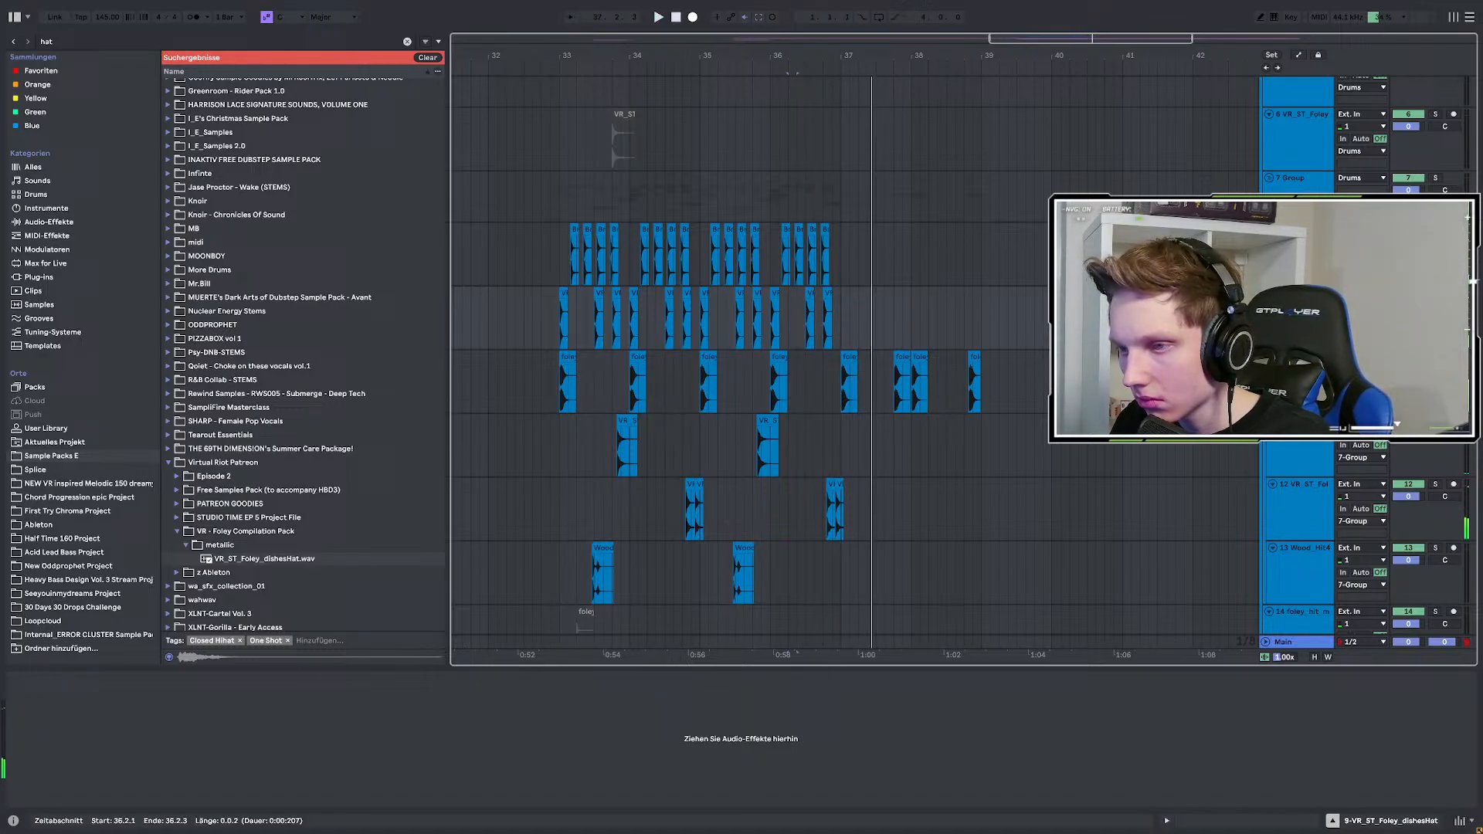
Add EQ Eight to the 7-Group track and place it ahead of plugdata-fx.
left_click(1418, 186)
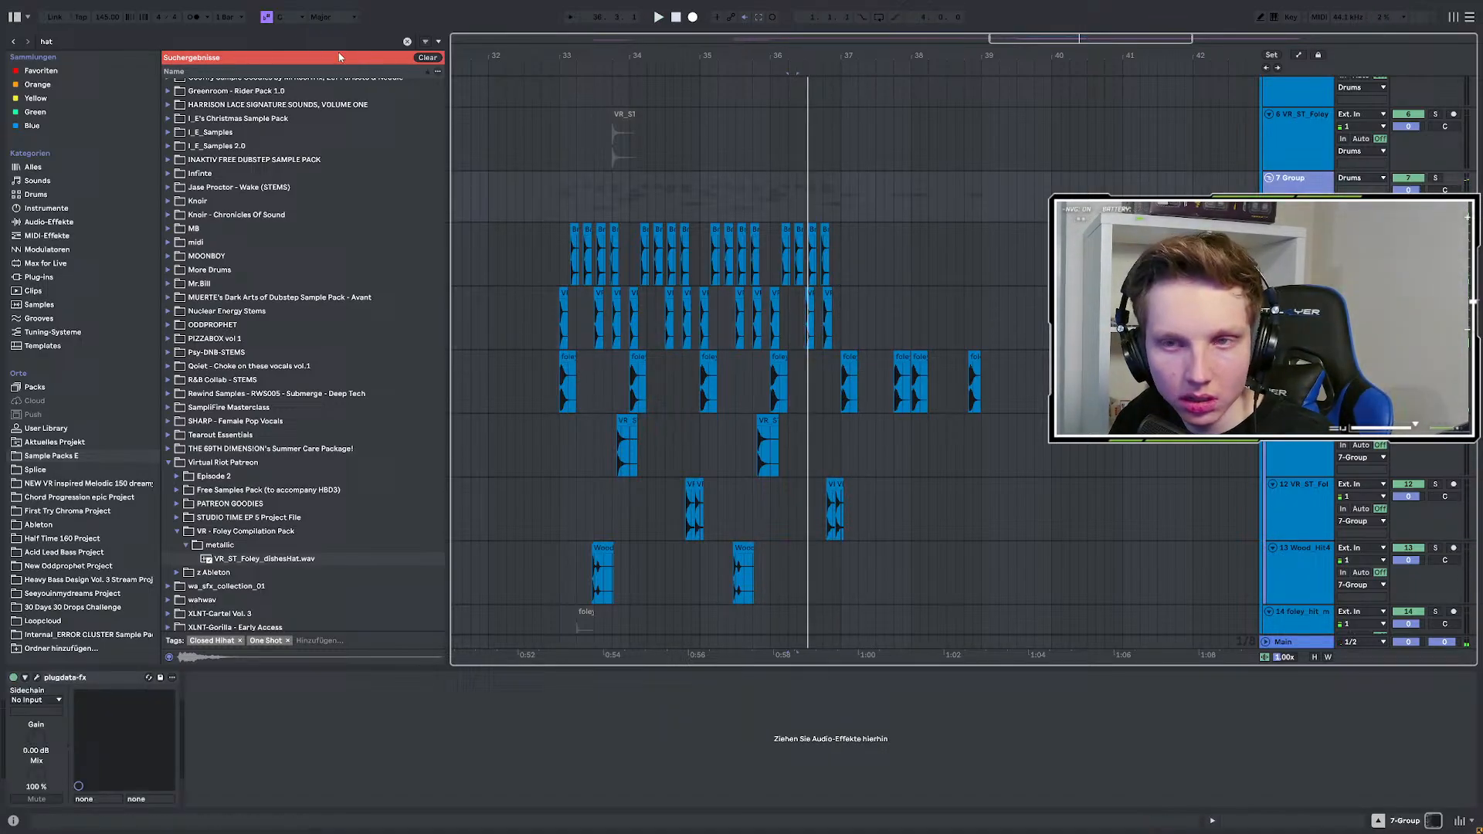
left_click(70, 42)
type("eq")
left_click(203, 86)
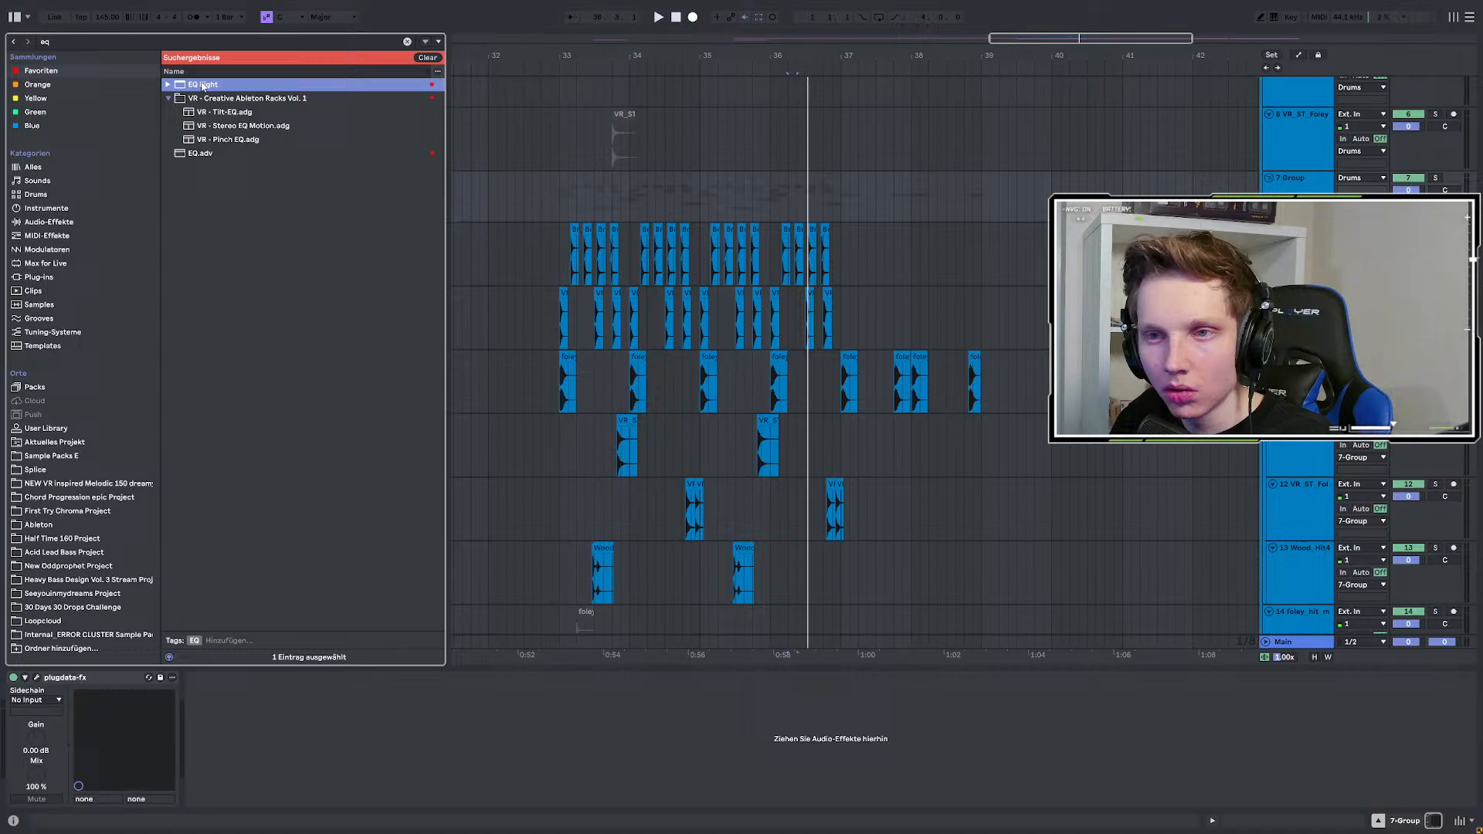
key("Return")
left_click_drag(313, 678, 56, 715)
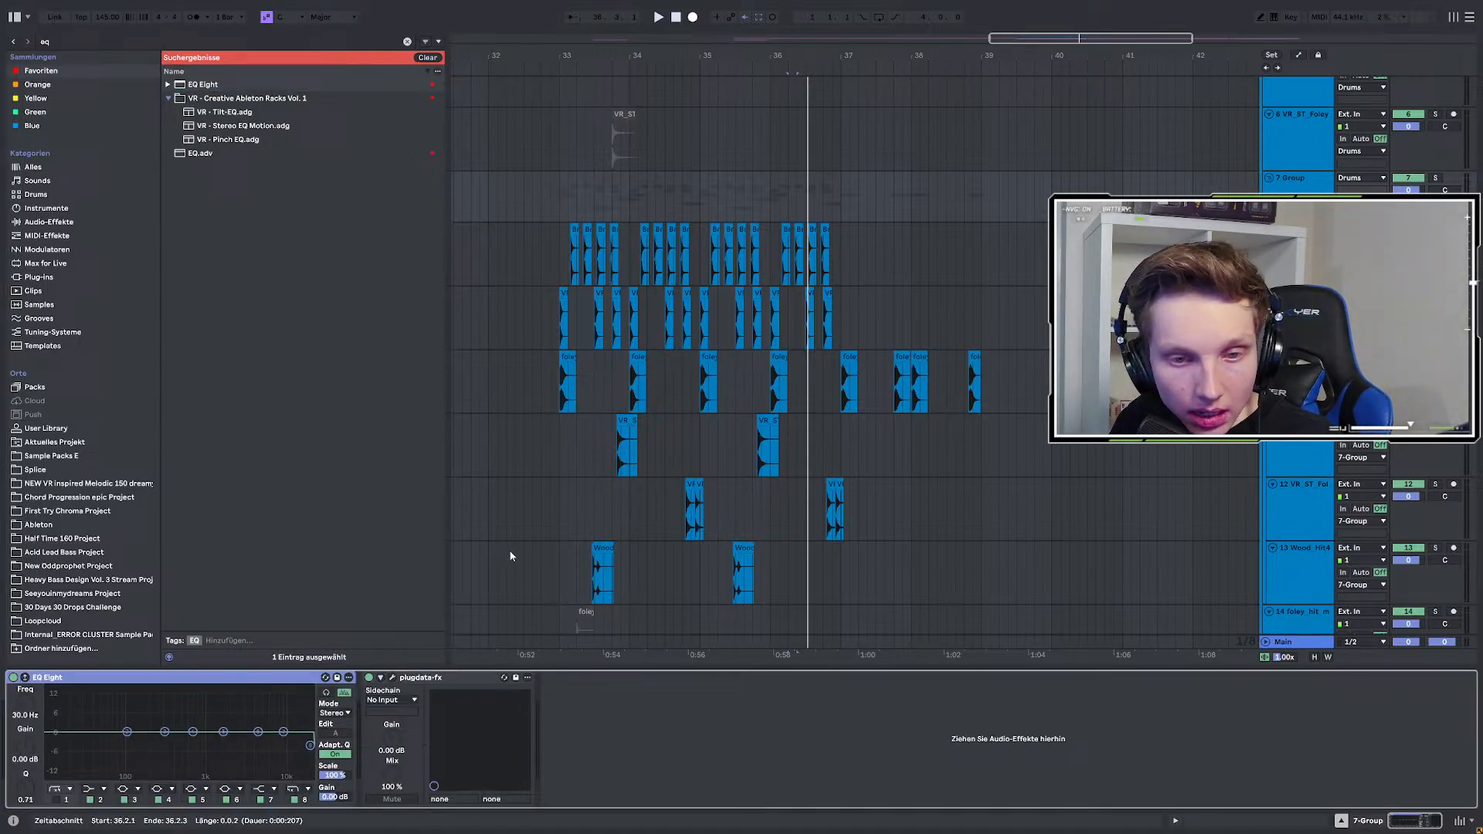
Play the chord part from 33.1.1 and open the Serum 2 instrument on track 19.
scroll(537, 542, "down", 10)
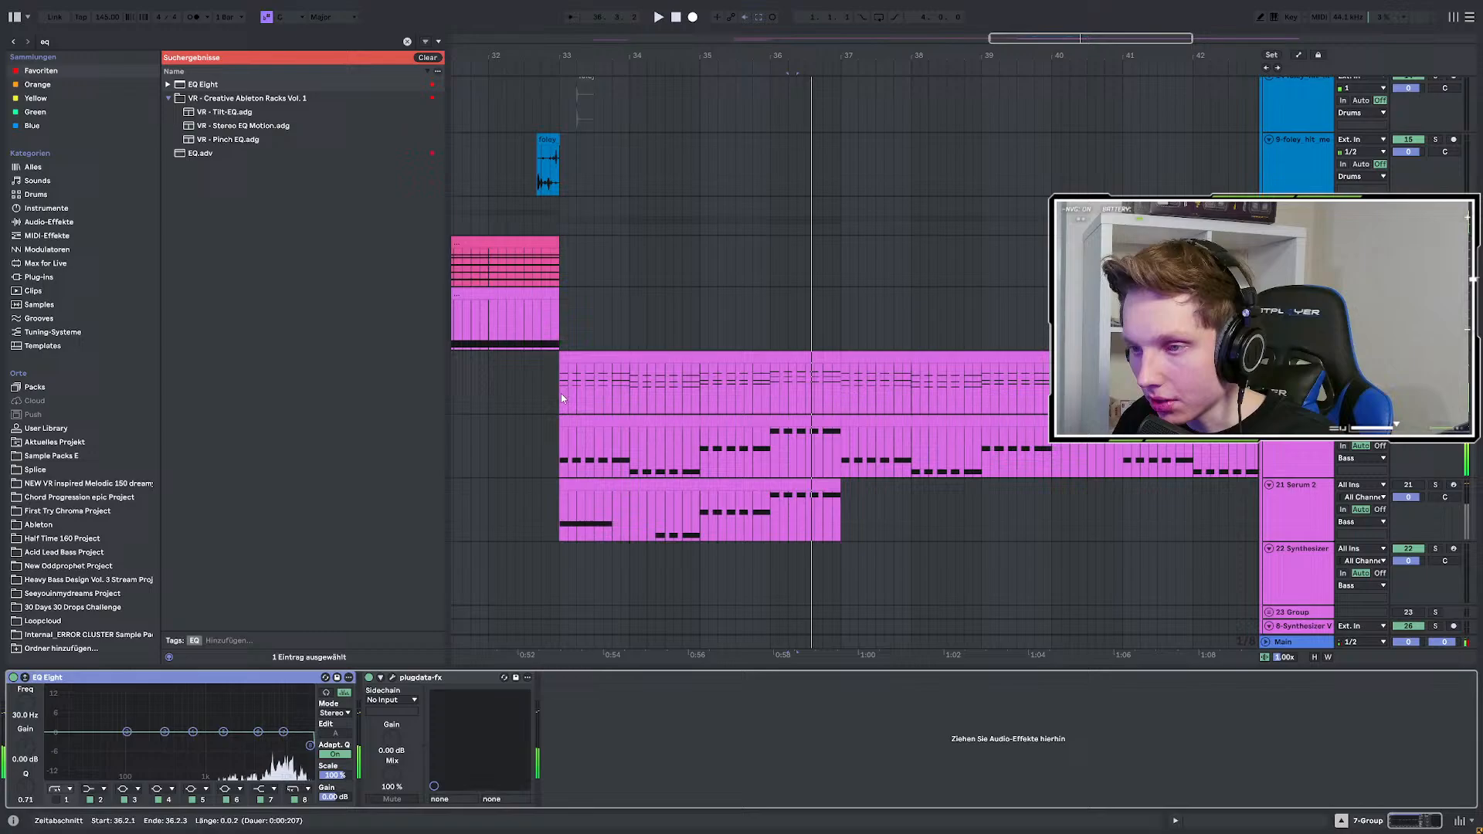
left_click(562, 397)
key("space")
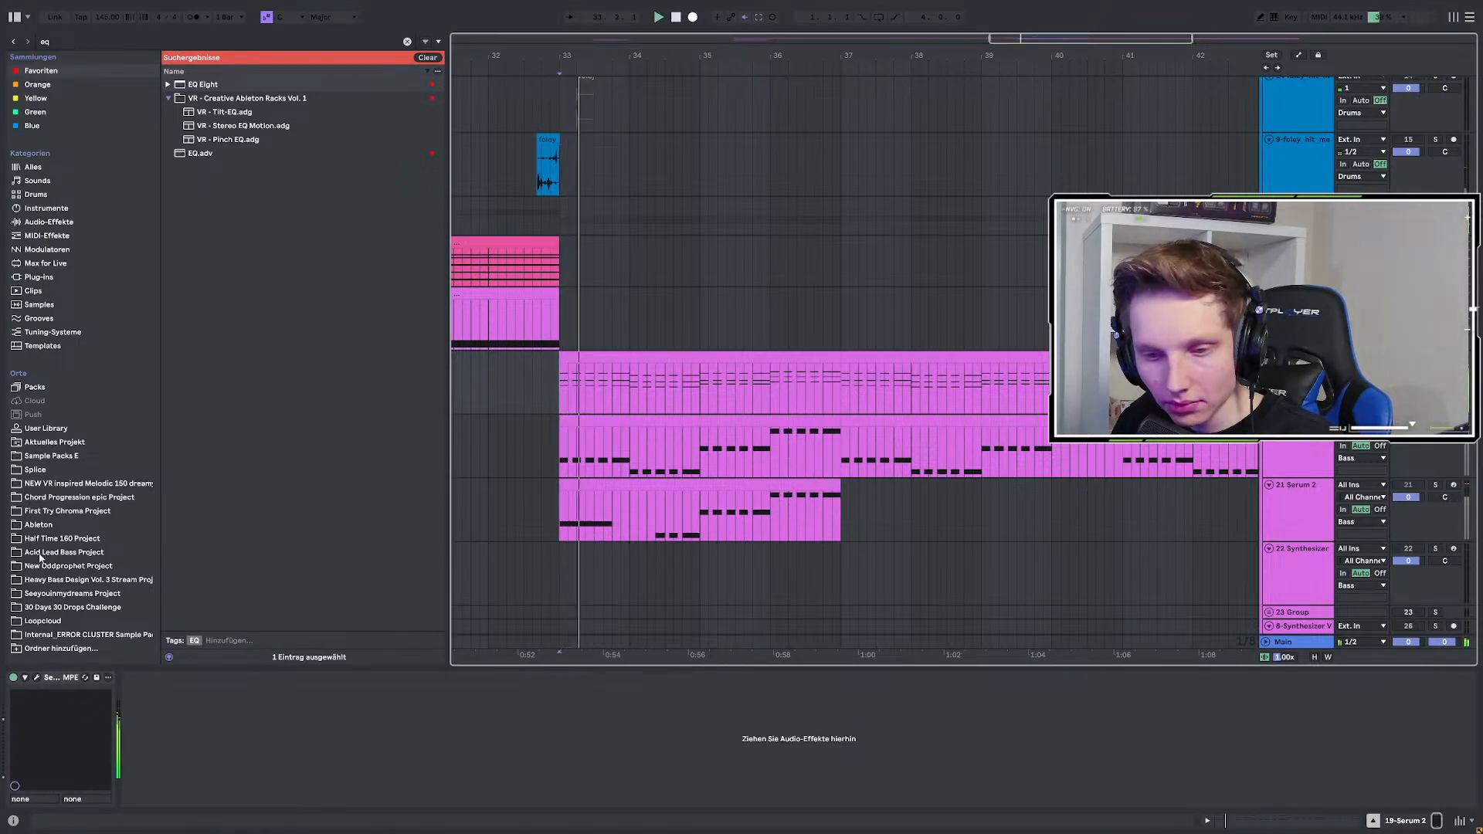
left_click(36, 678)
left_click_drag(533, 368, 497, 192)
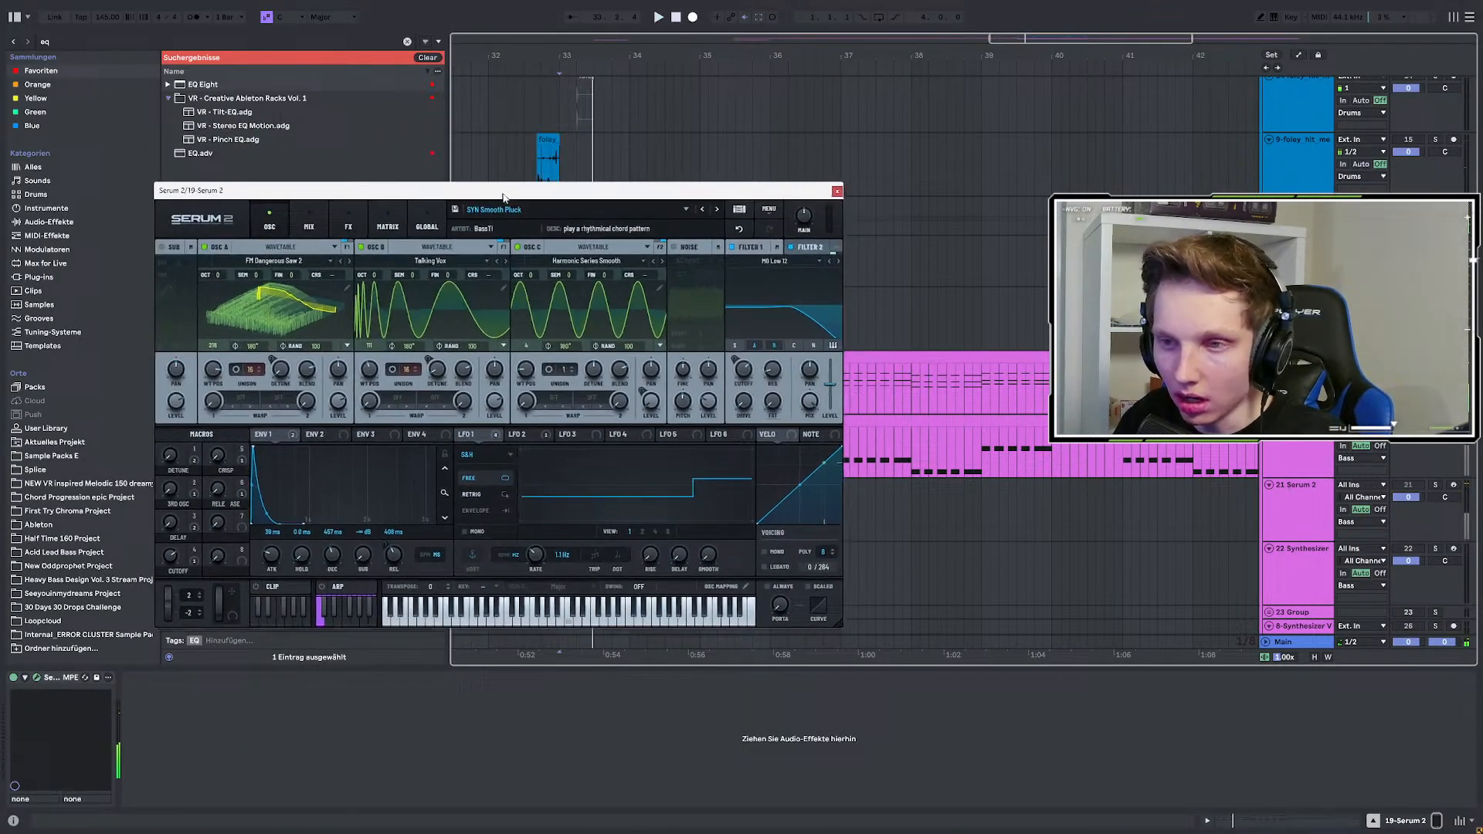
View the presets in BassTi - Serum 2 Presets Vol. 1 Update, listen to SYN Smooth Pluck and close Serum 2.
left_click(562, 229)
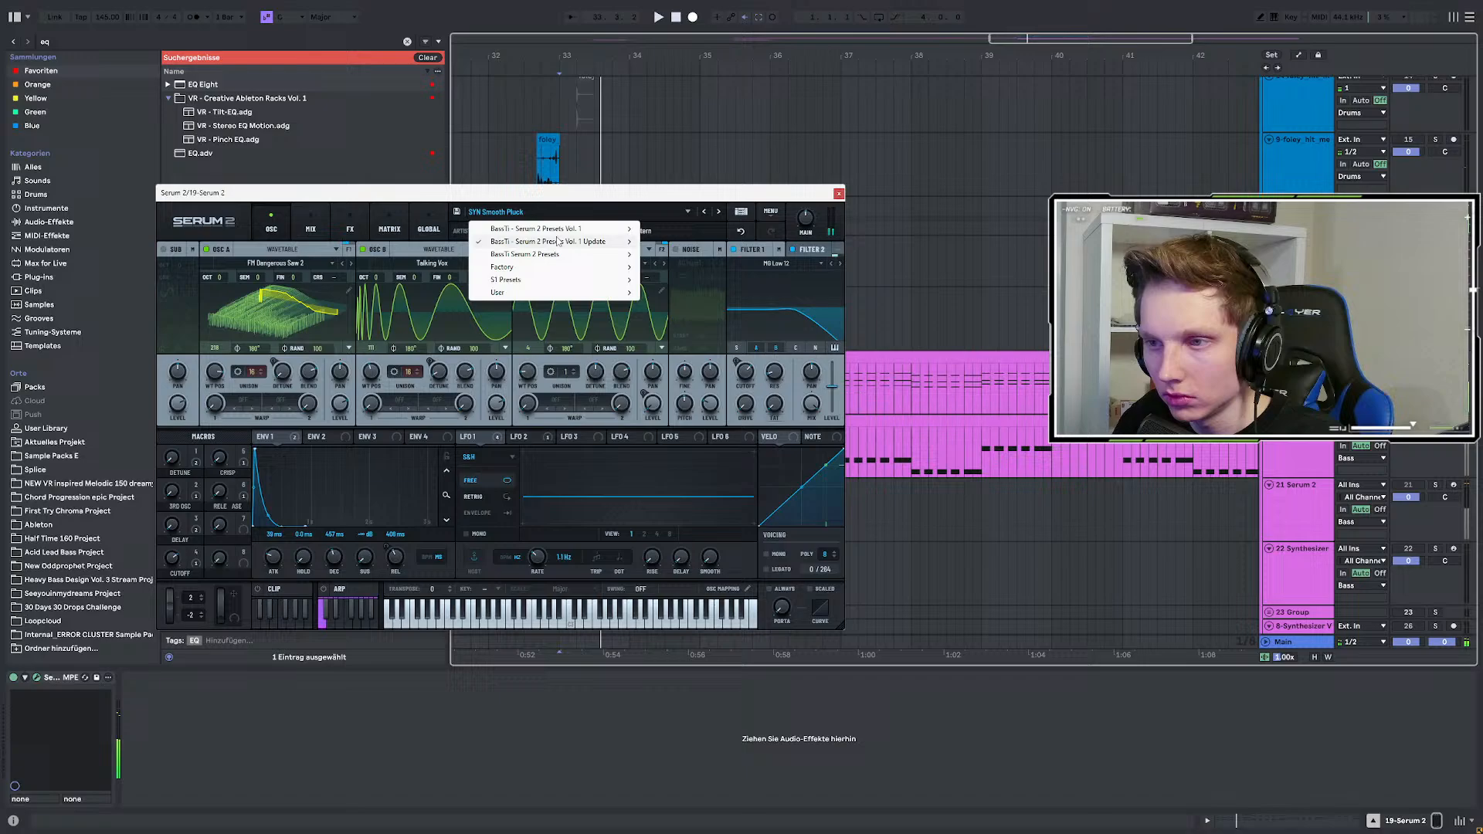
mouse_move(635, 242)
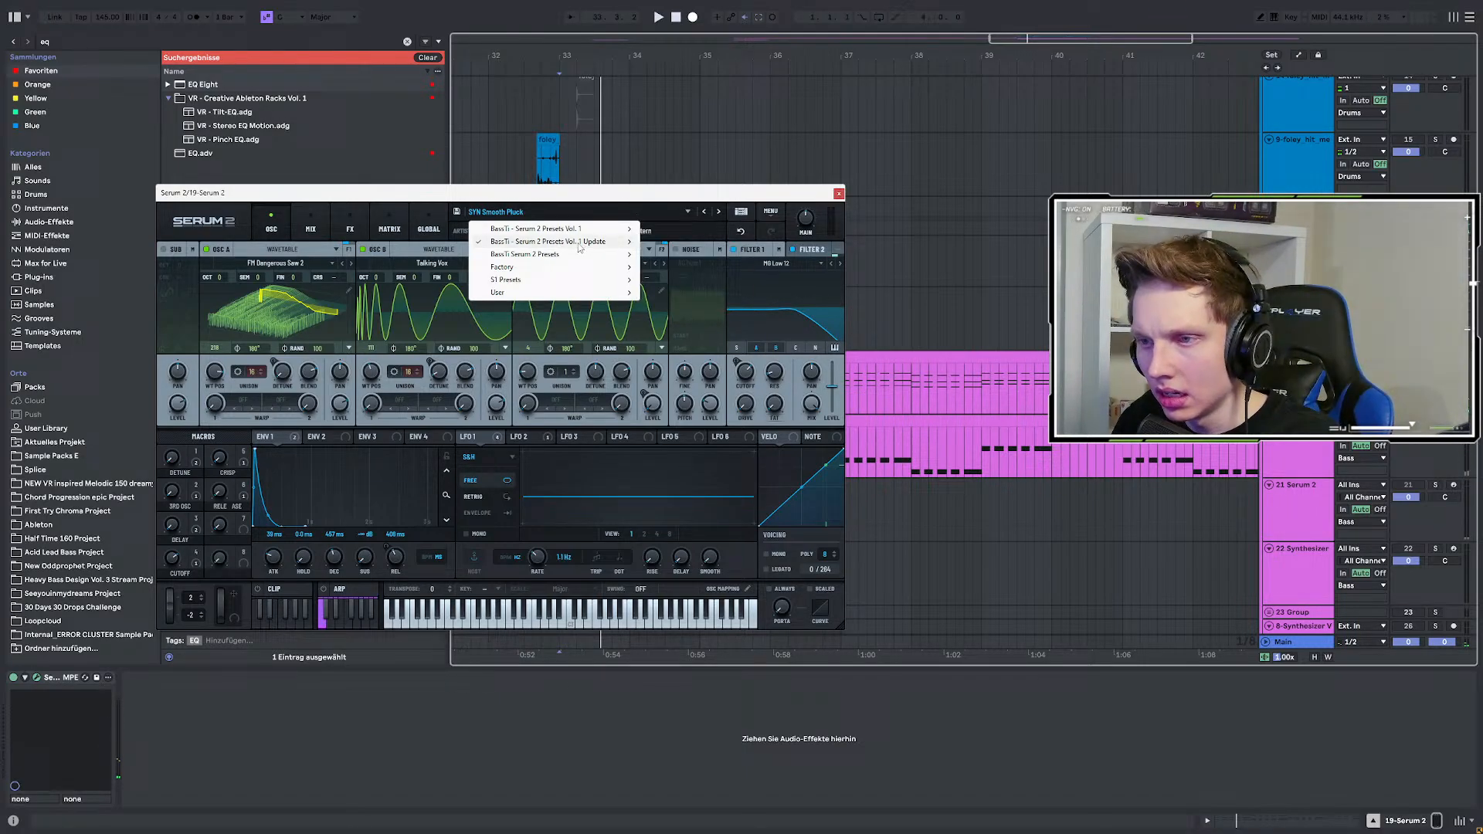
mouse_move(589, 246)
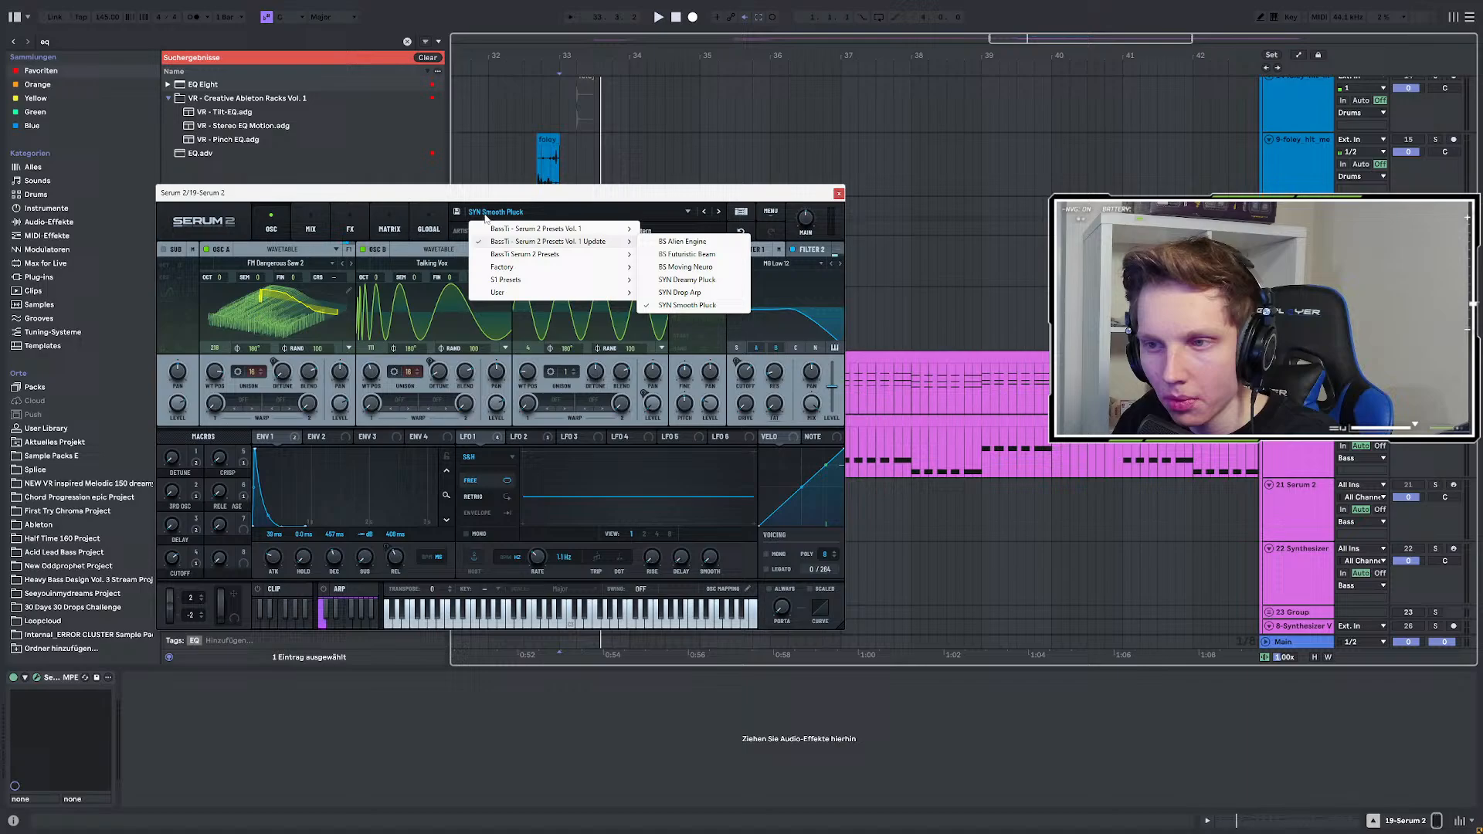
left_click(470, 195)
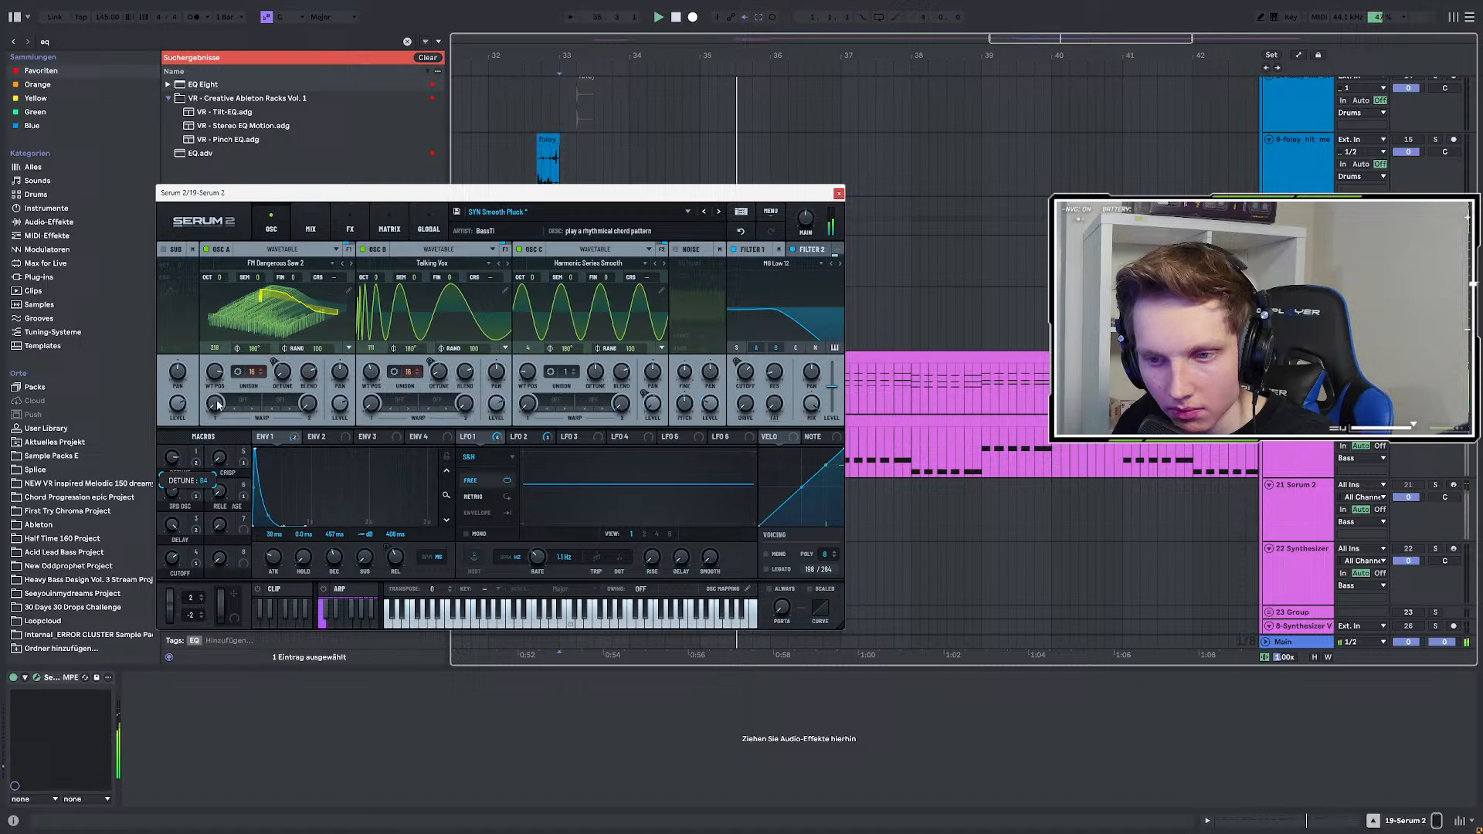
left_click(839, 193)
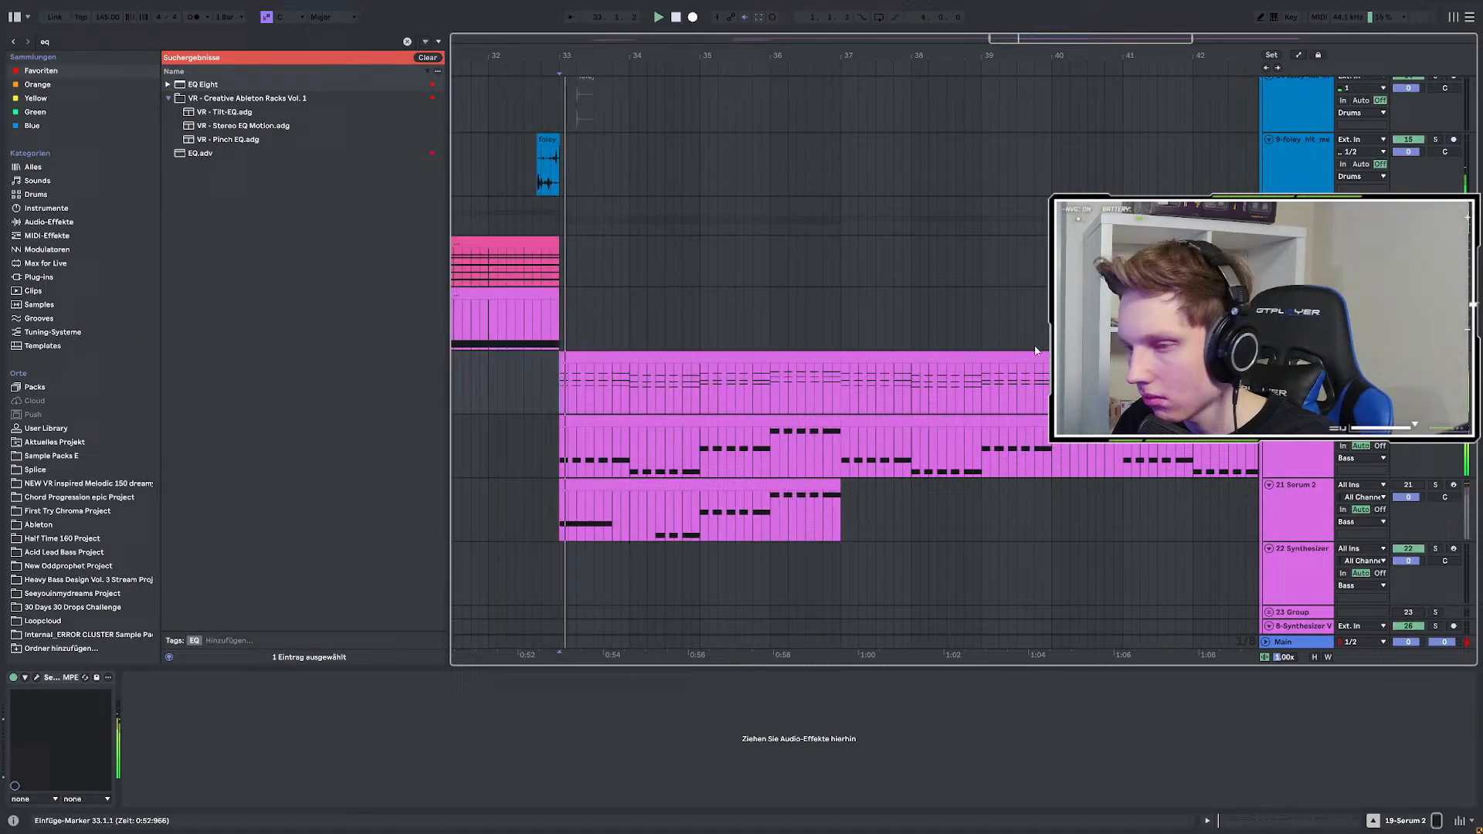
Move EQ Eight behind plugdata-fx on the 7-Group track and check the drum spectrum during playback.
scroll(655, 379, "up", 5)
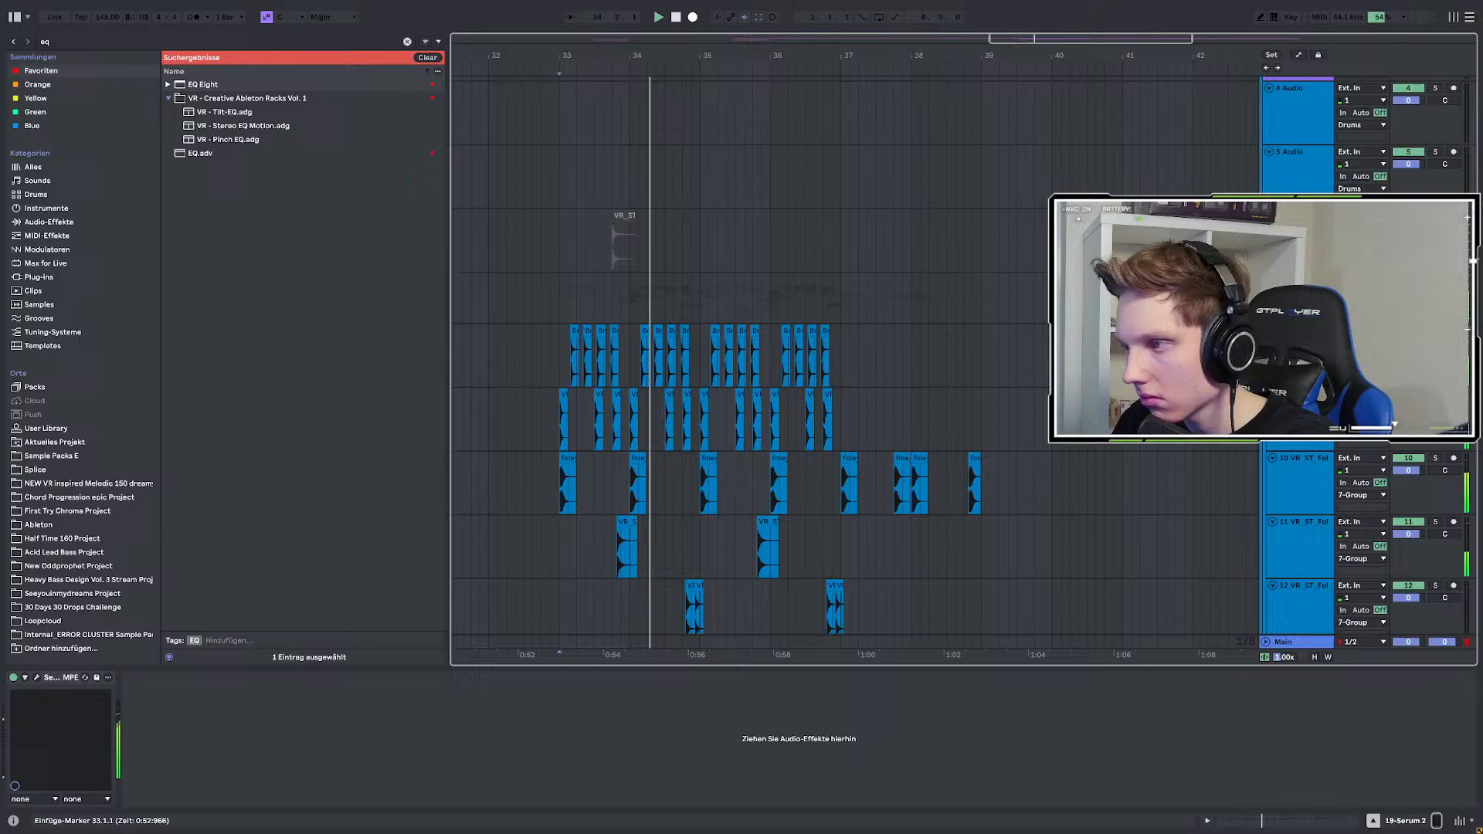
left_click(1408, 291)
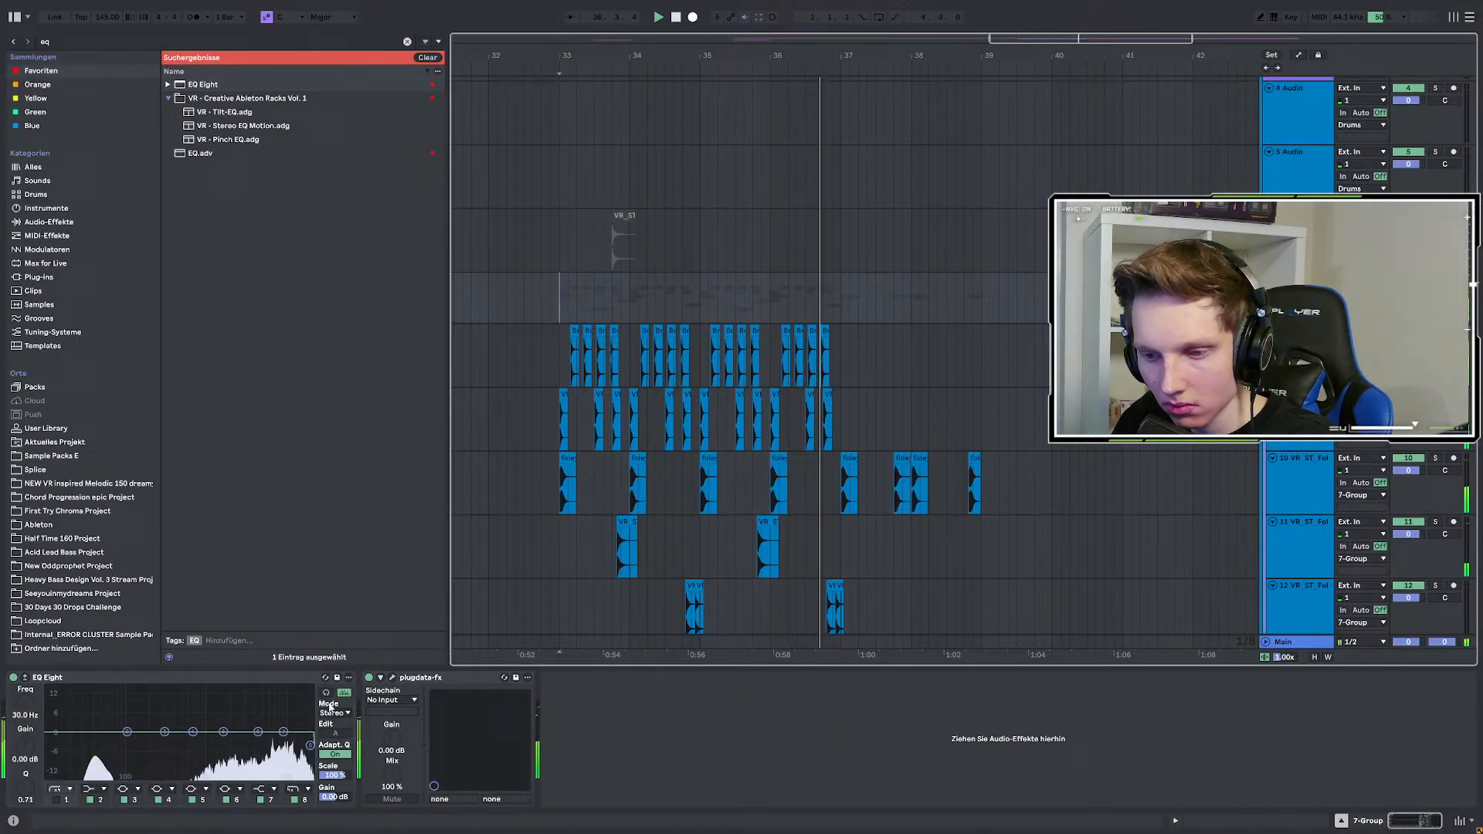
key("space")
key("space")
left_click_drag(222, 677, 687, 715)
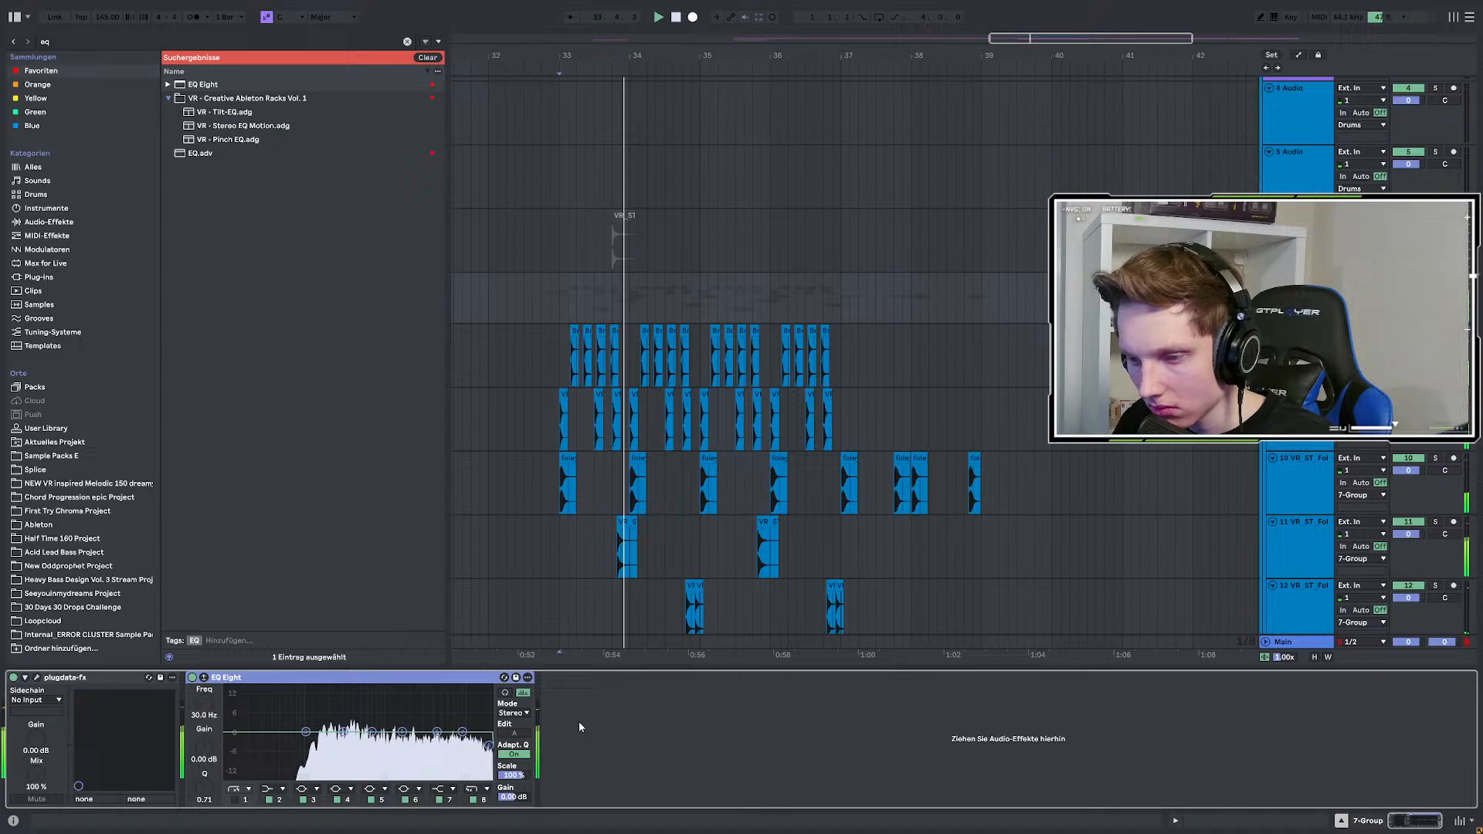
left_click(489, 745)
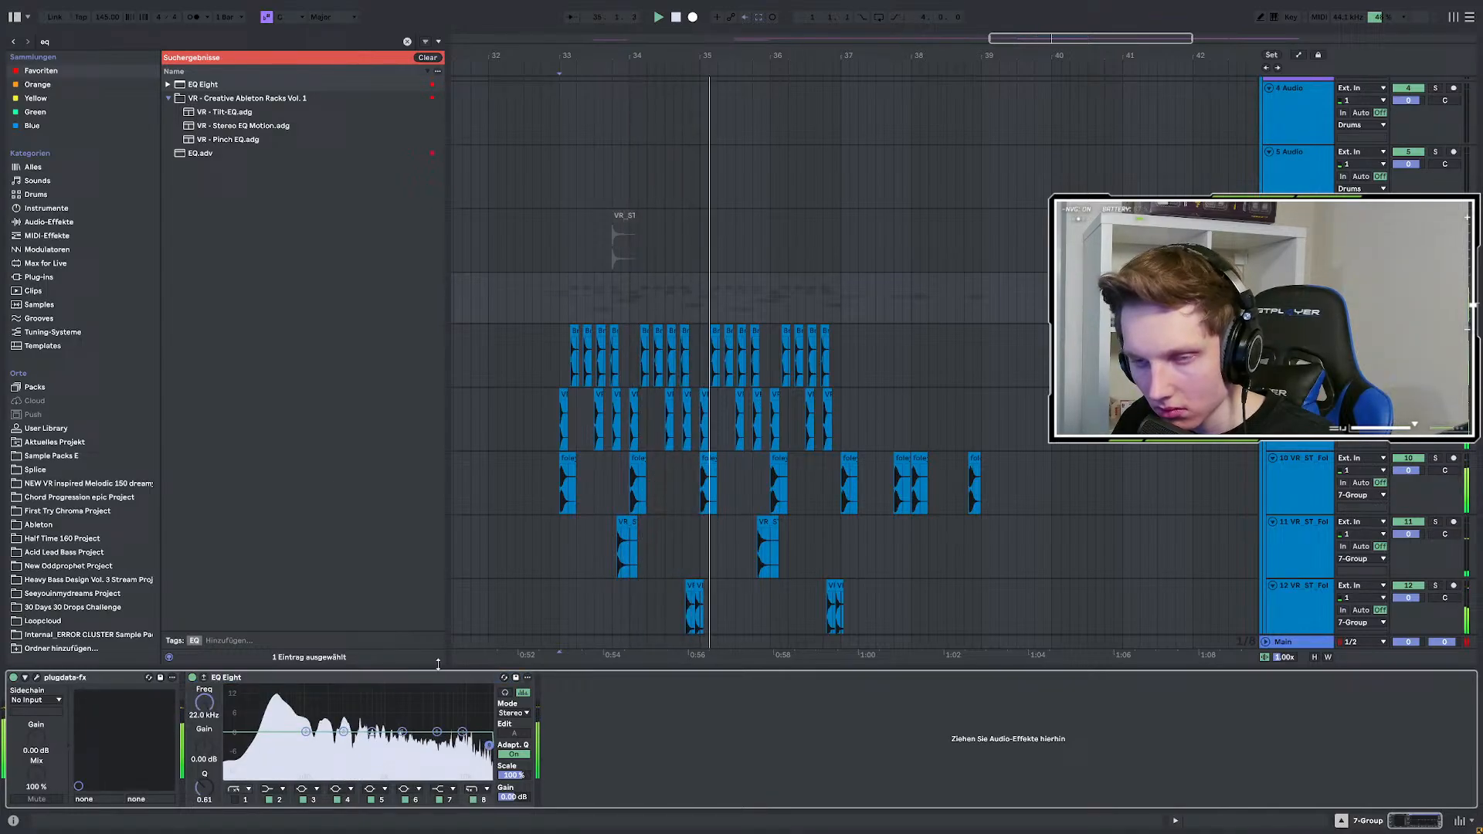
key("space")
Search the audio effects for "auto" and add Auto Filter after EQ Eight on the 7-Group track.
key("ctrl+f")
type("auto")
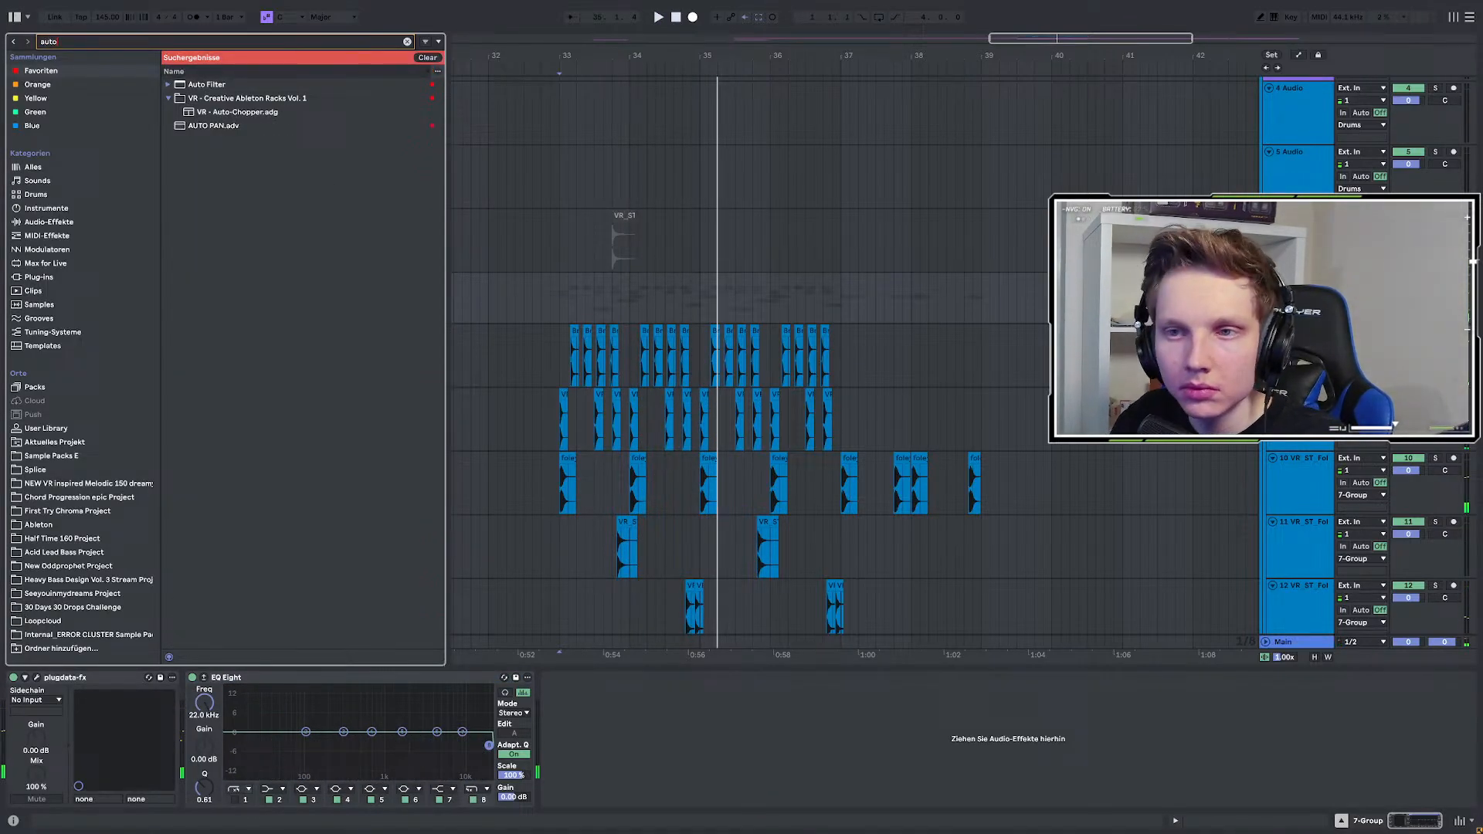
left_click(48, 71)
left_click(47, 429)
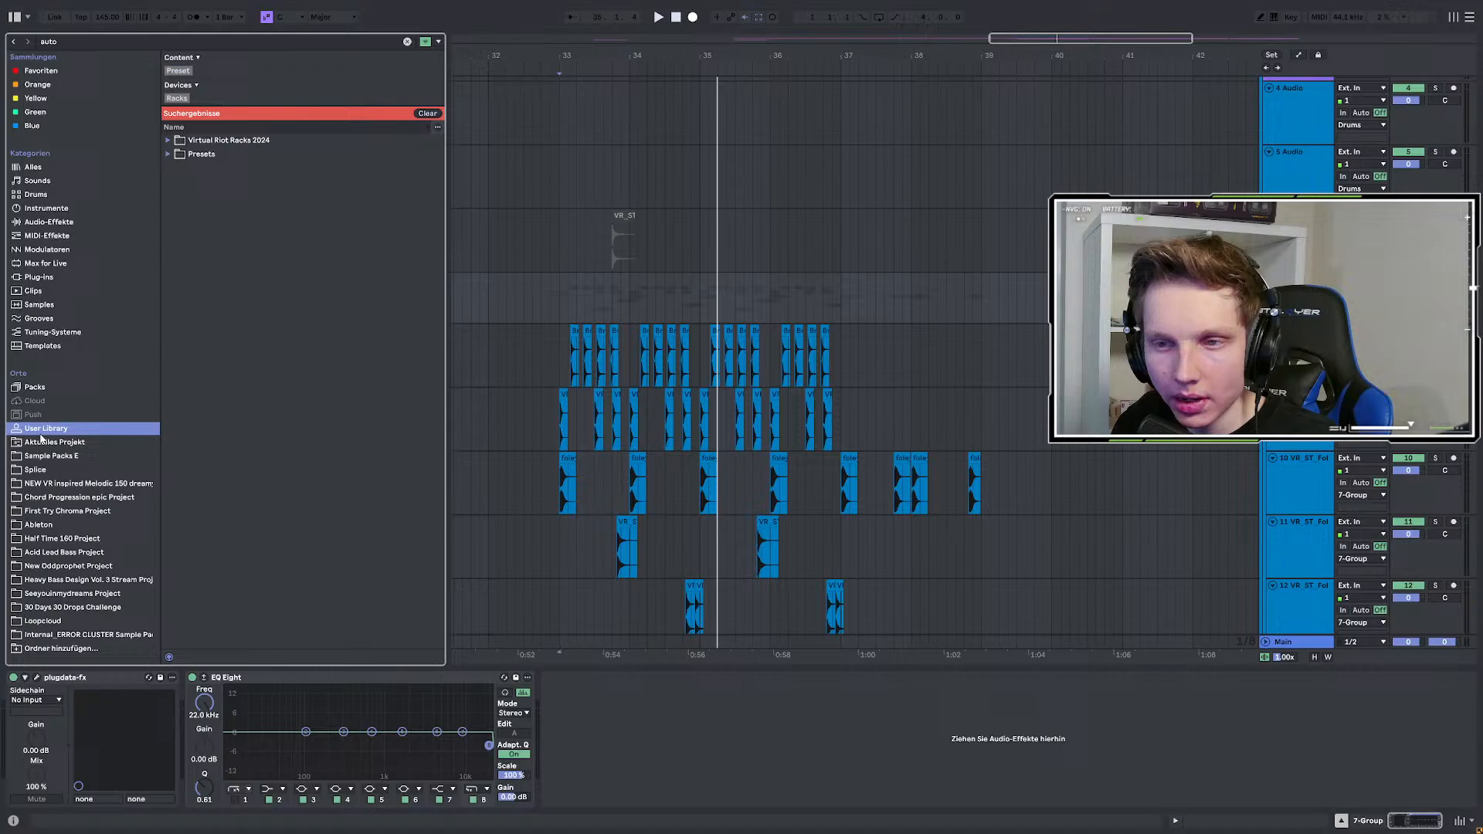
left_click(62, 224)
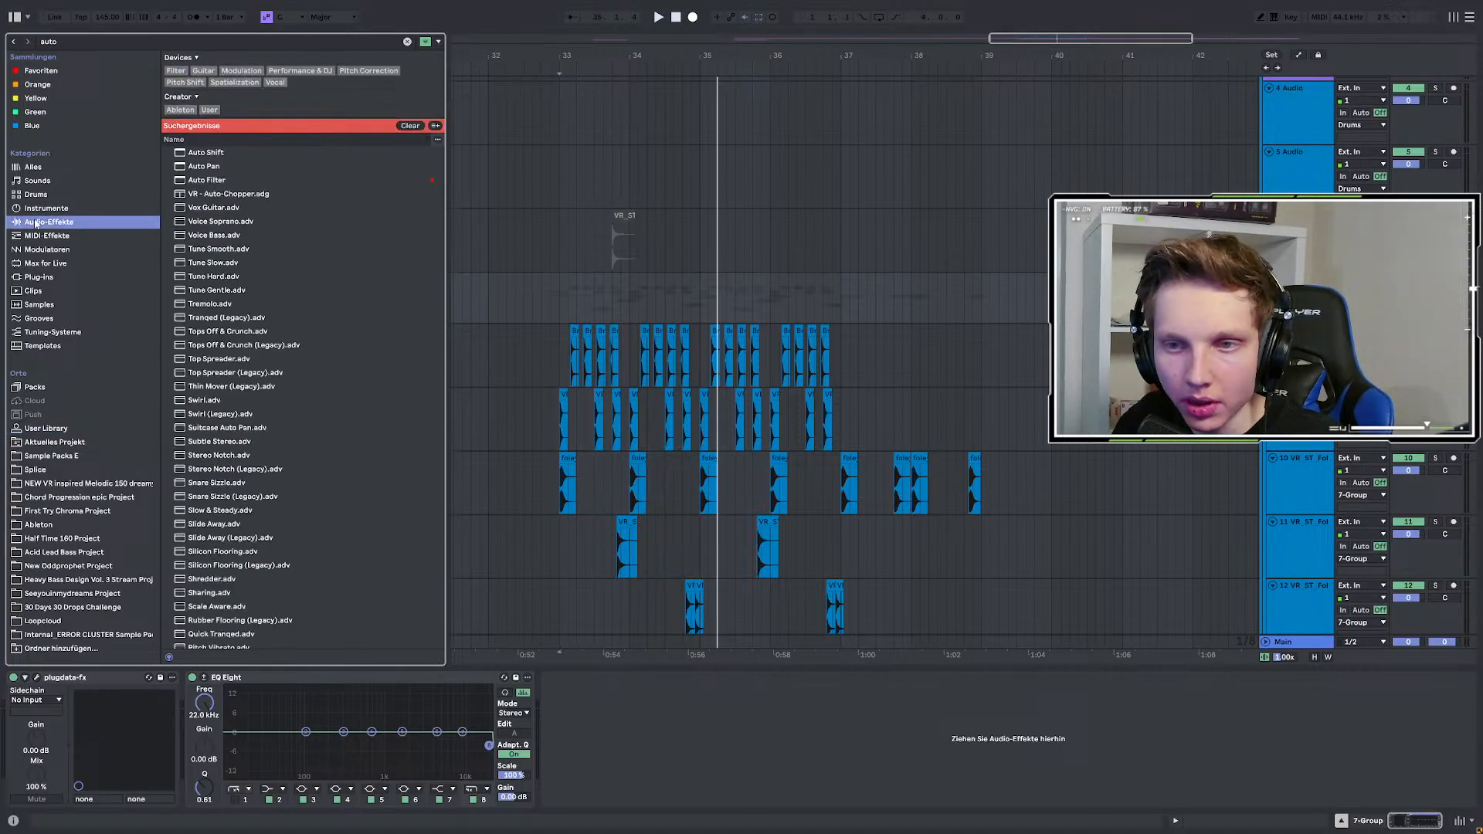
left_click(207, 180)
double_click(205, 180)
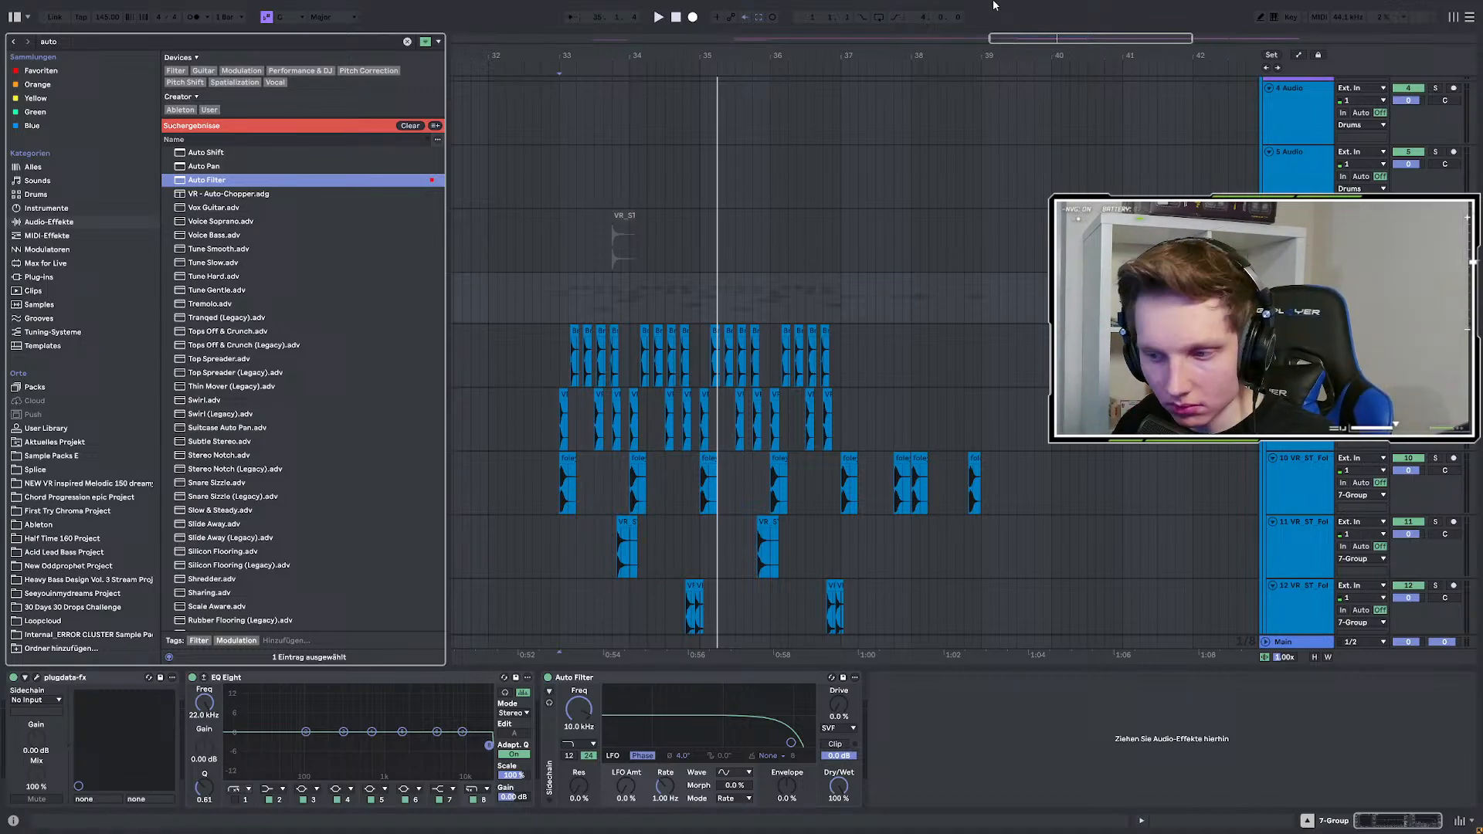
Set the Auto Filter to a 12 dB low-pass slope with the cutoff at about 4.09 kHz while listening.
key("space")
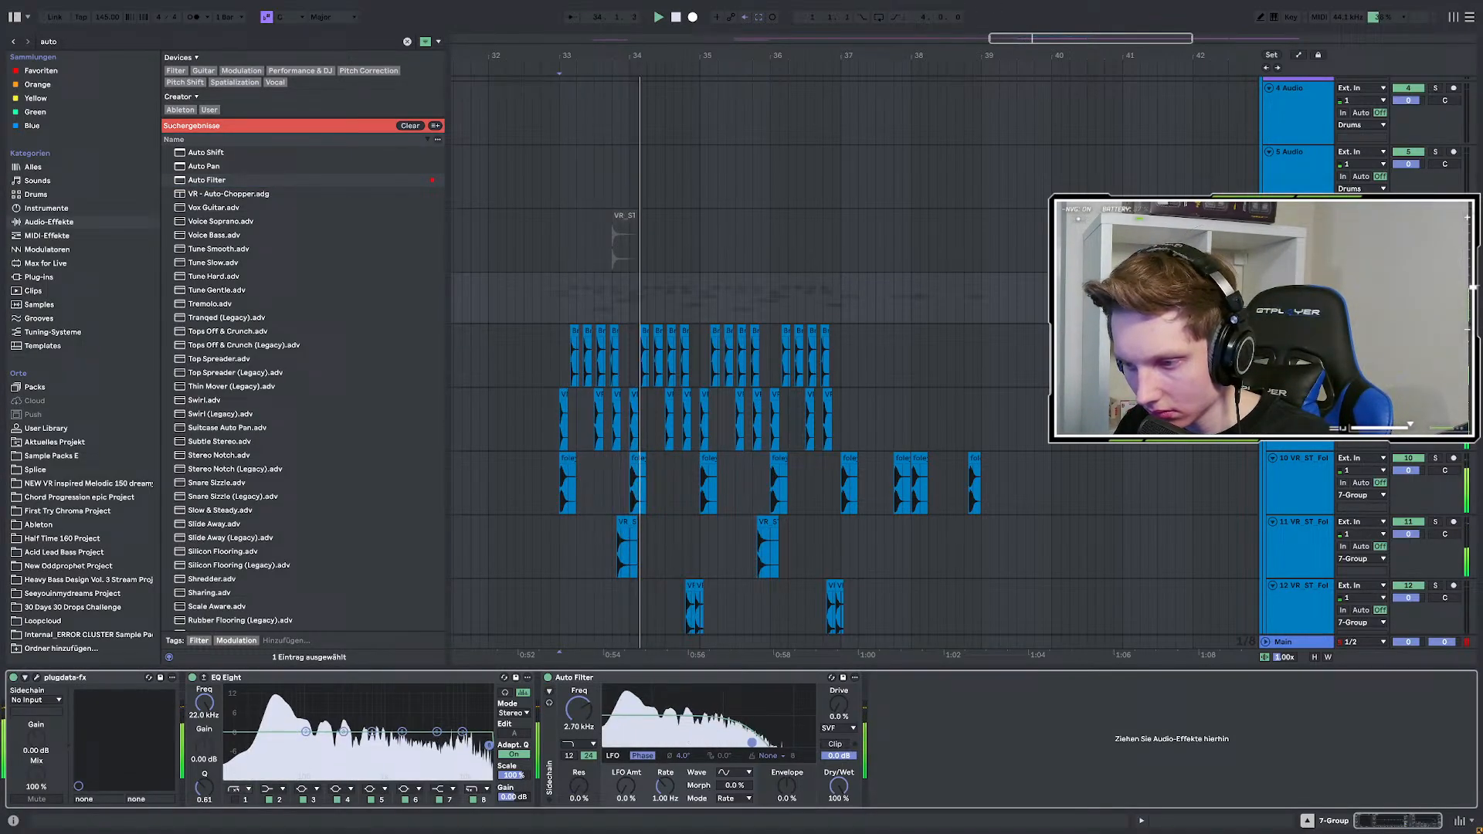
left_click_drag(752, 743, 770, 745)
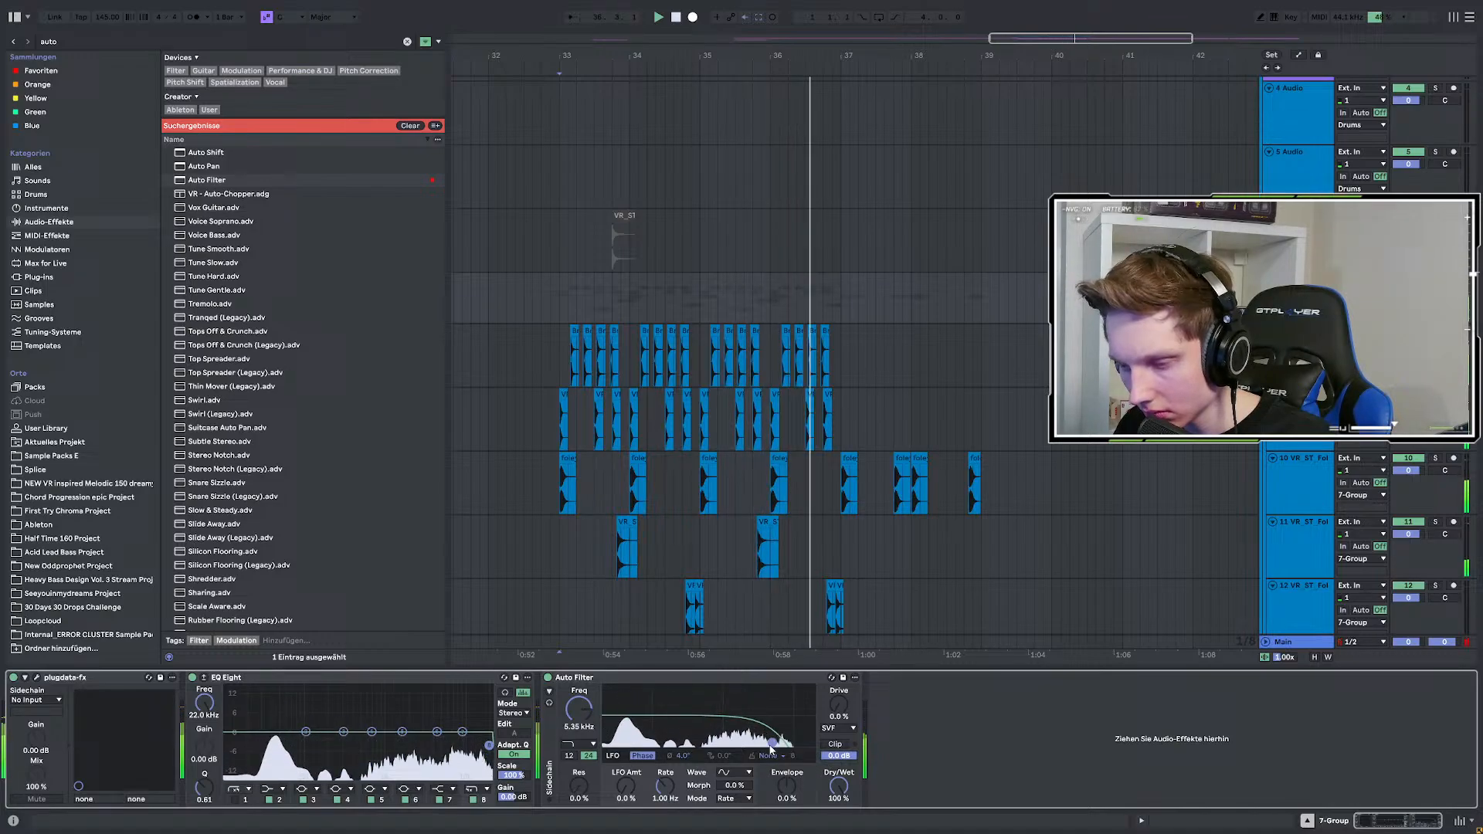
key("space")
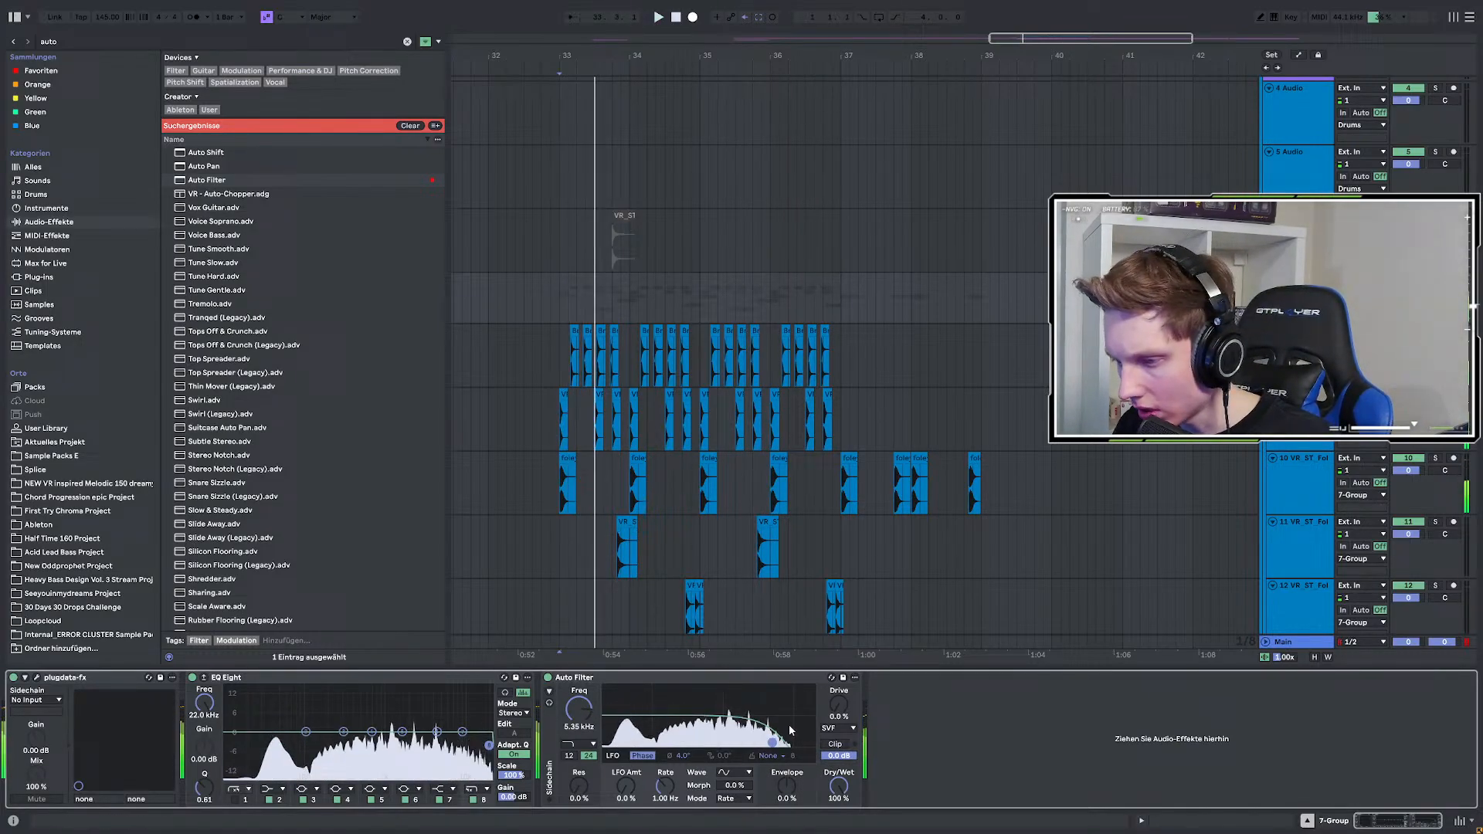
left_click(569, 755)
key("space")
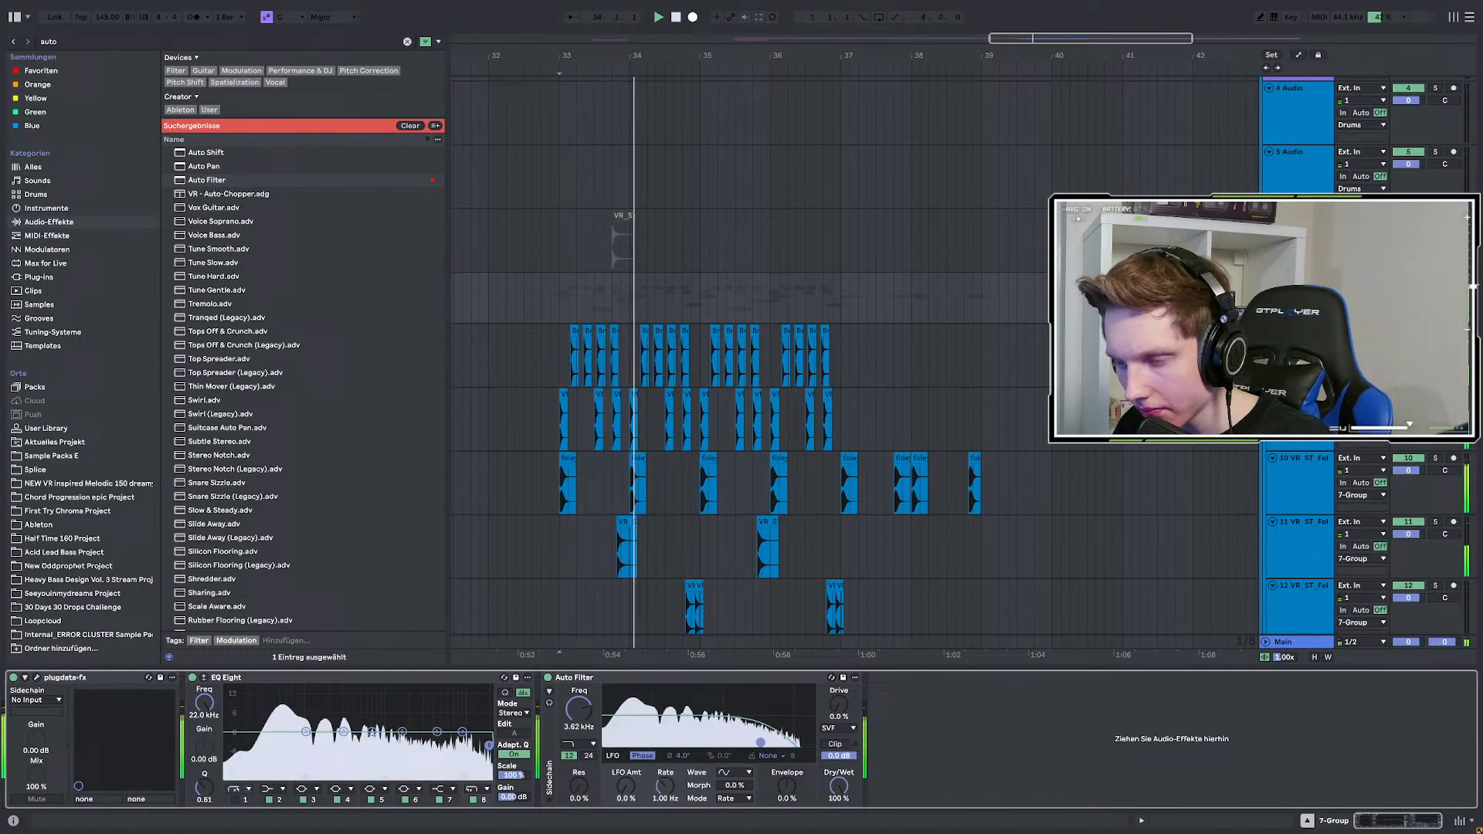
key("ctrl+f")
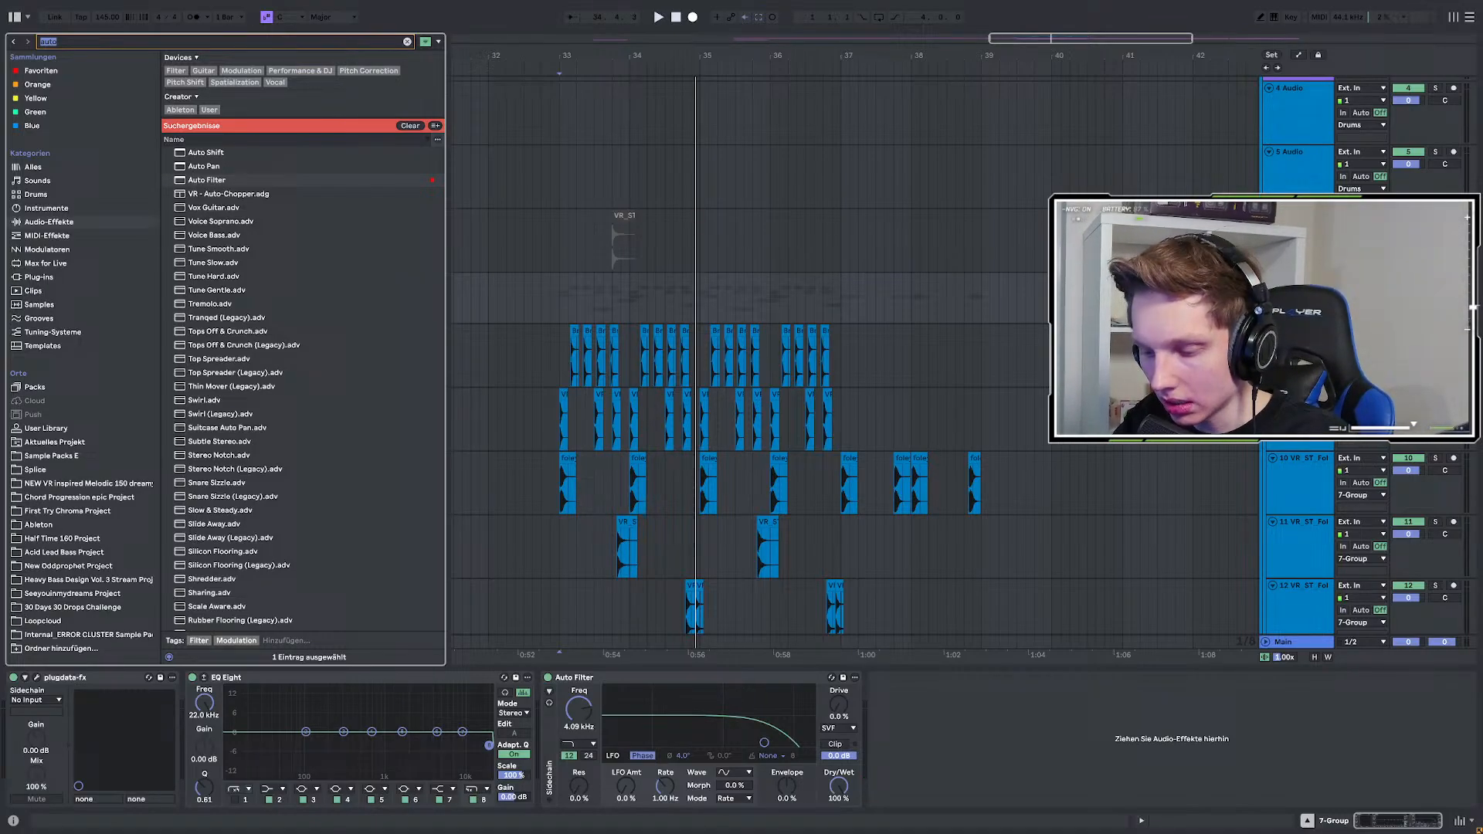
type("sora")
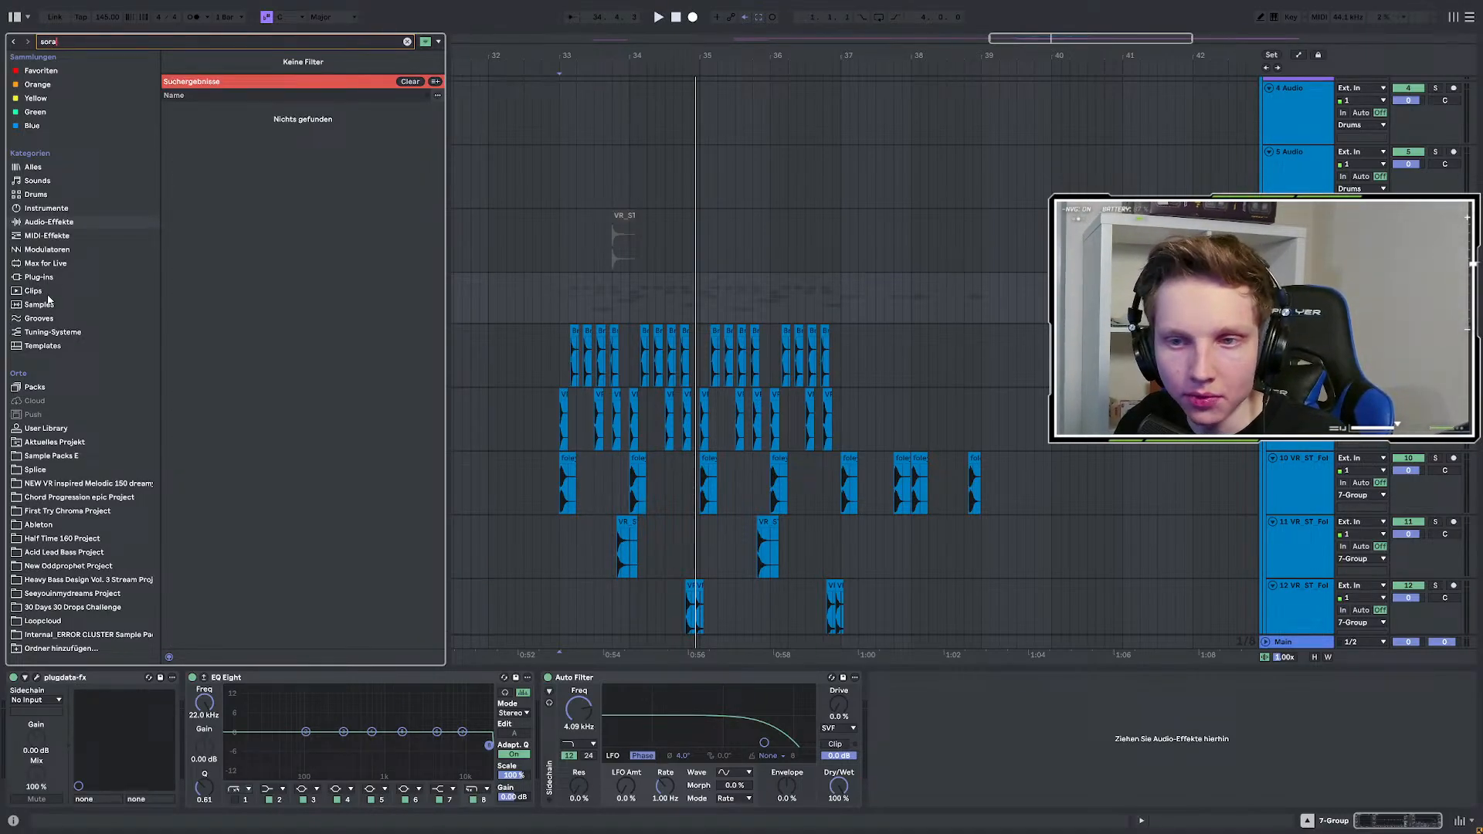
left_click(40, 278)
left_click(35, 430)
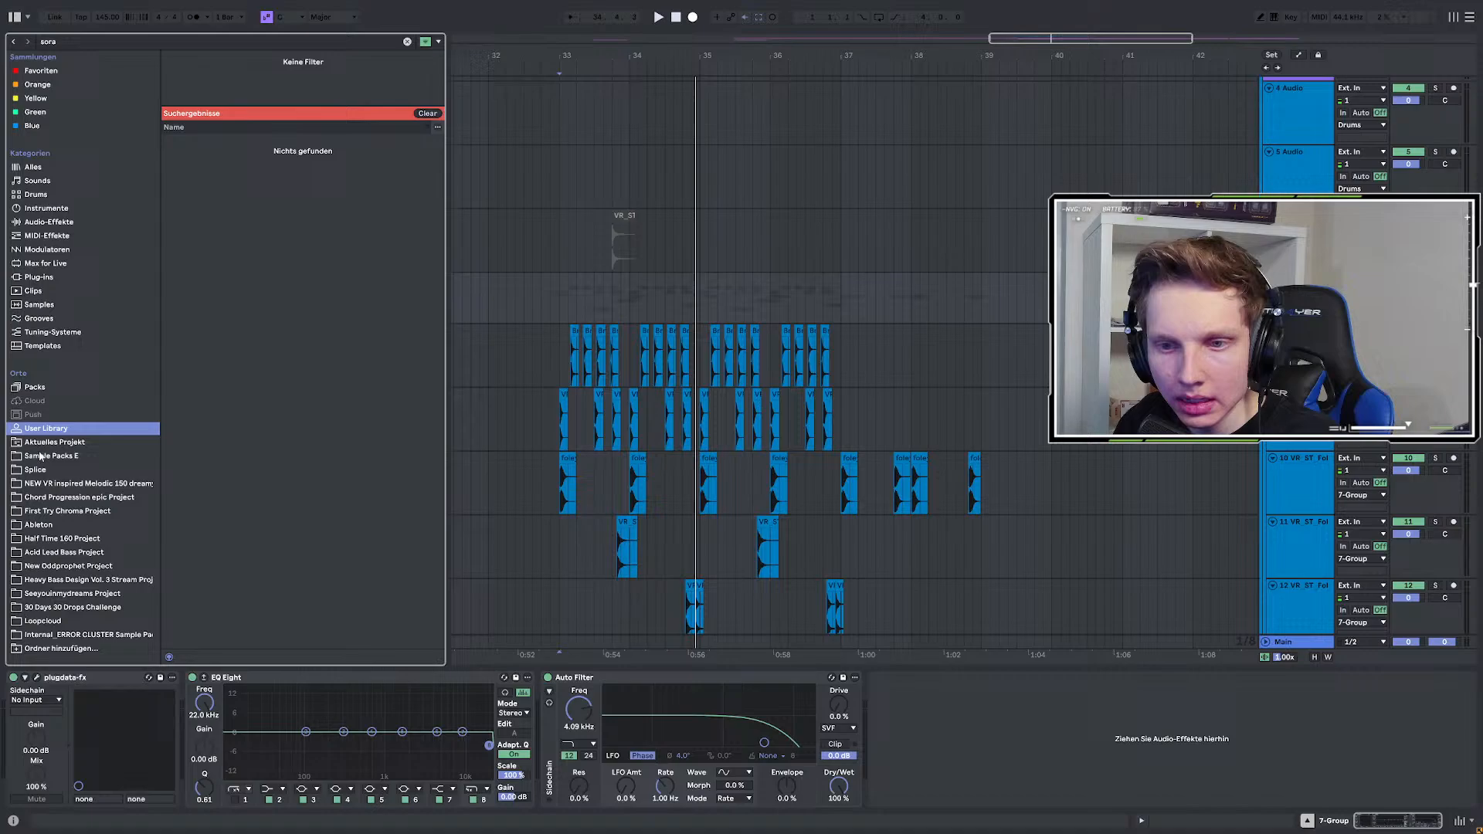
Search the plug-ins for "sal", add the Sala reverb after Auto Filter on the 7-Group track and start playback.
left_click(37, 278)
key("ctrl+f")
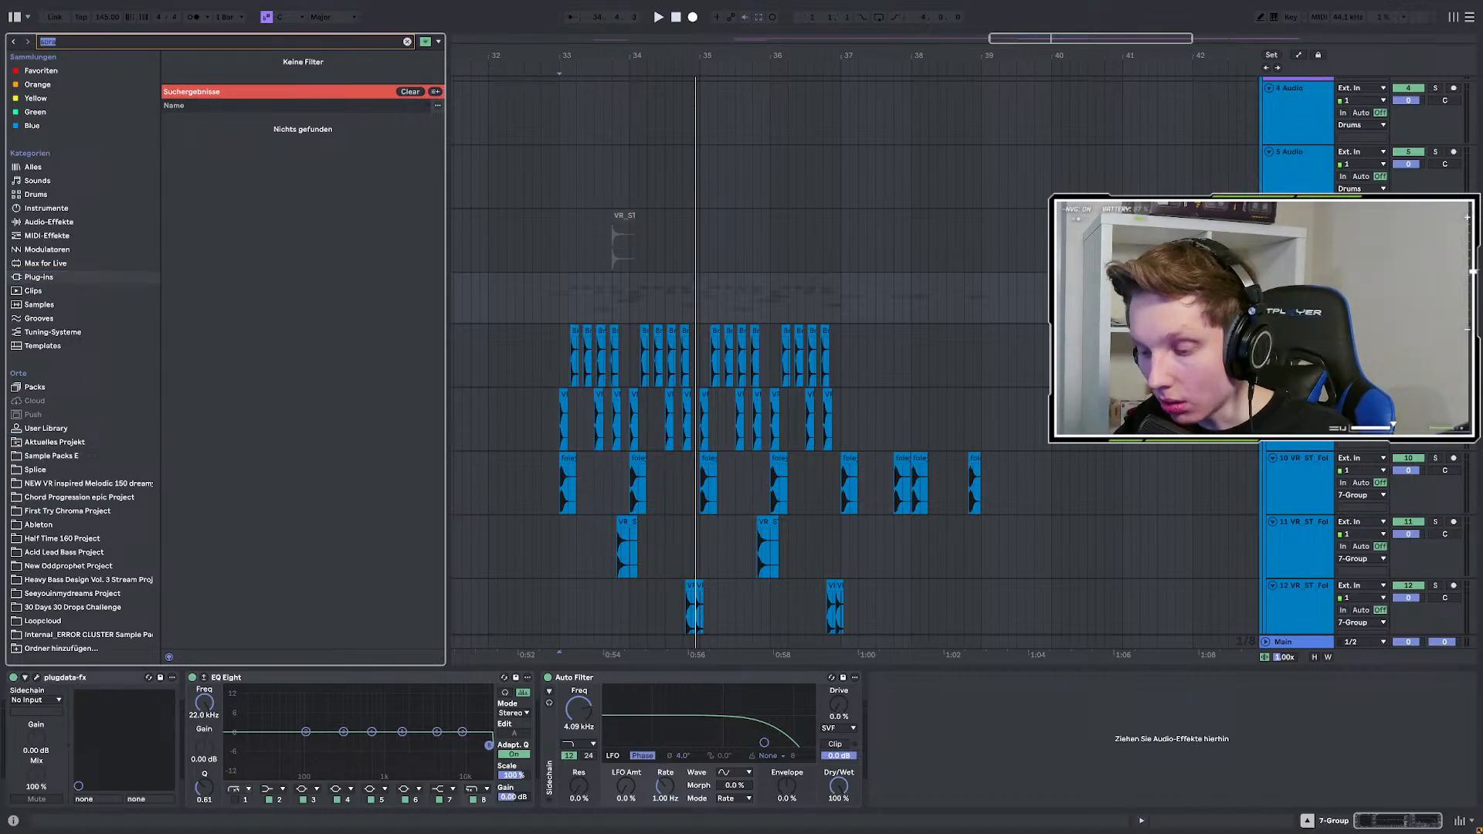
type("sal")
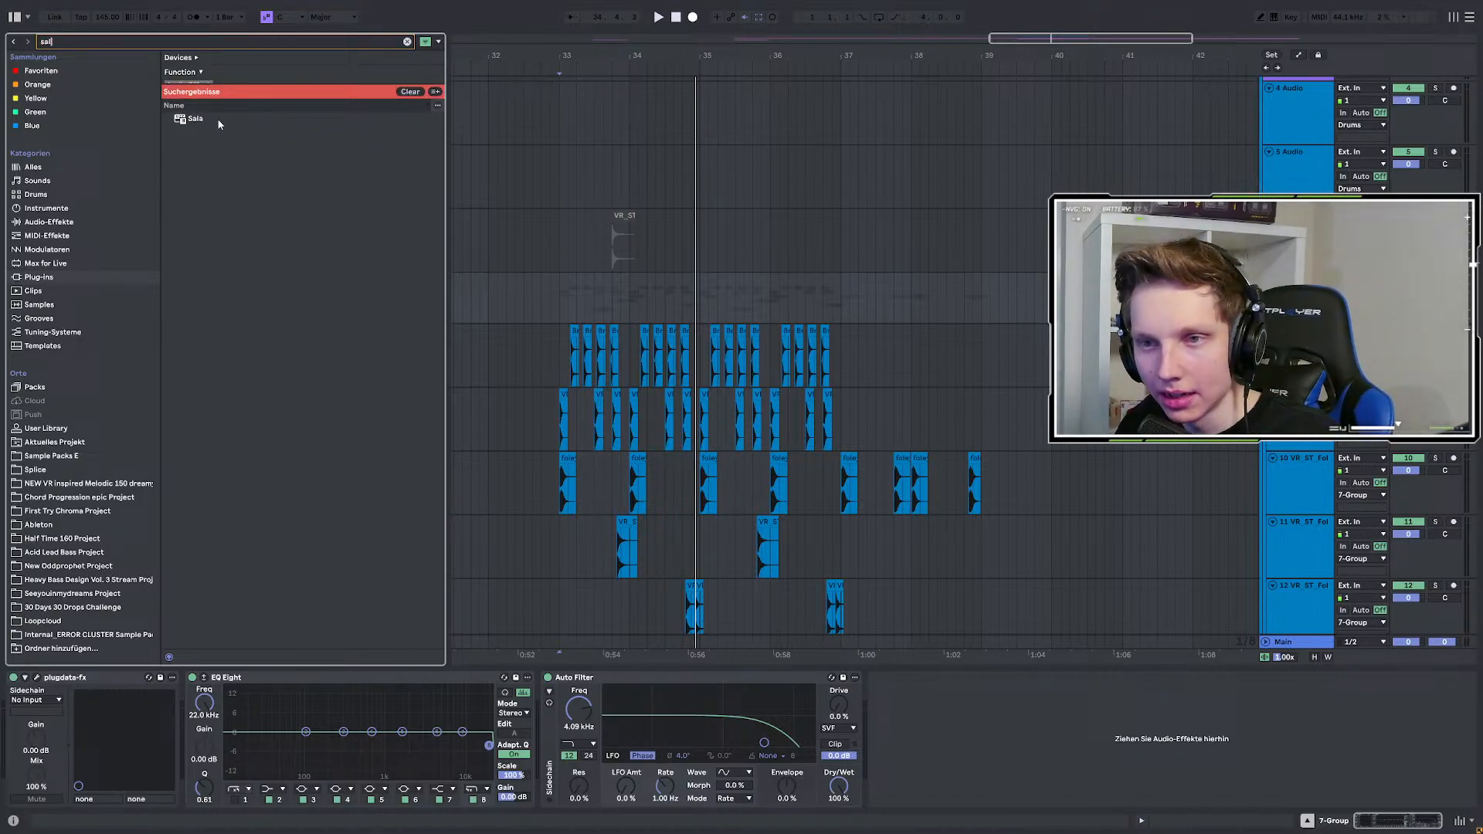
left_click(219, 123)
key("space")
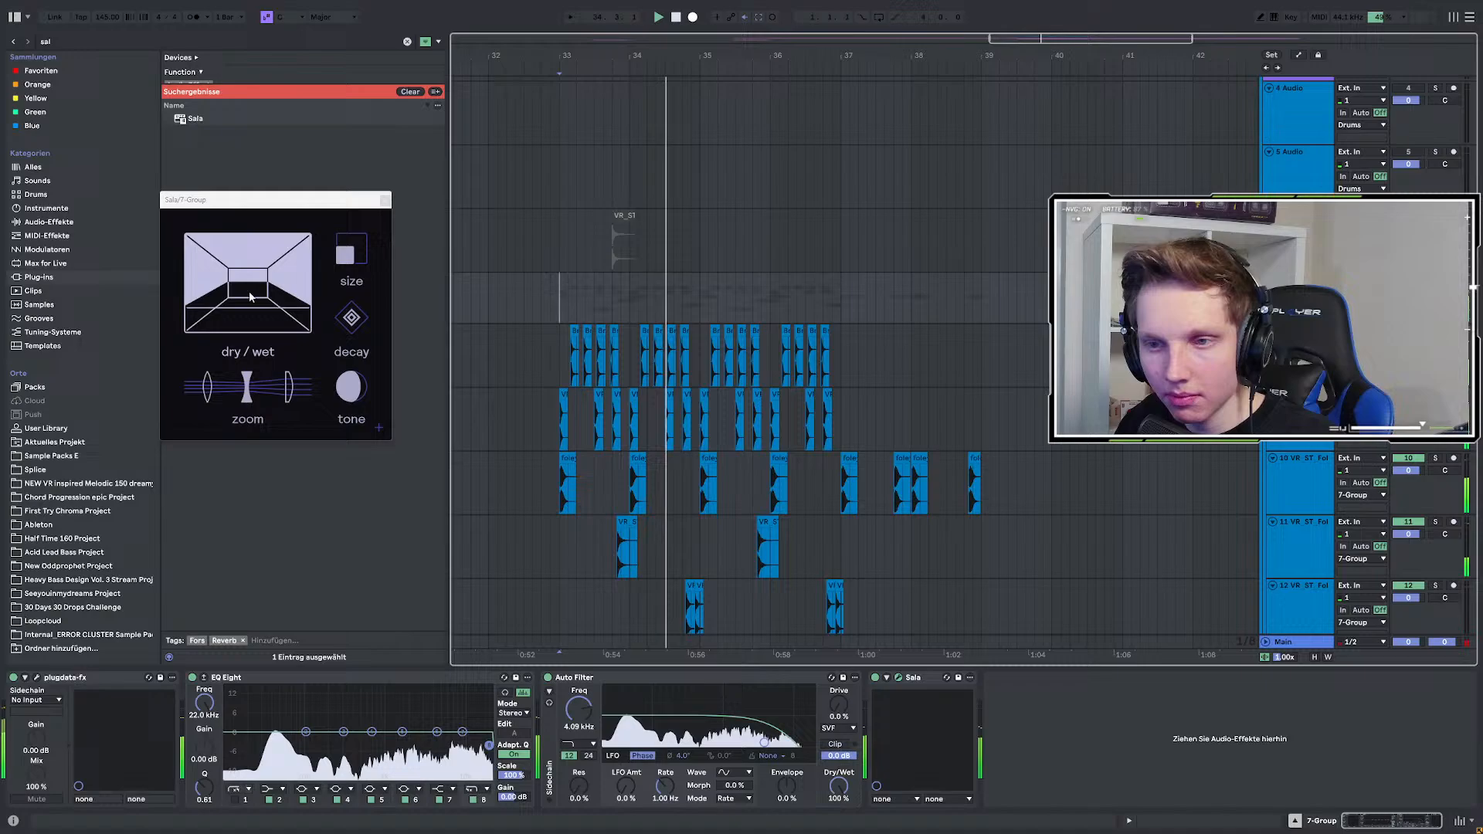
Set Sala's dry/wet to 17.50 and tone to 73.50, reduce its size and decay, and shift the zoom while listening.
left_click_drag(249, 295, 248, 332)
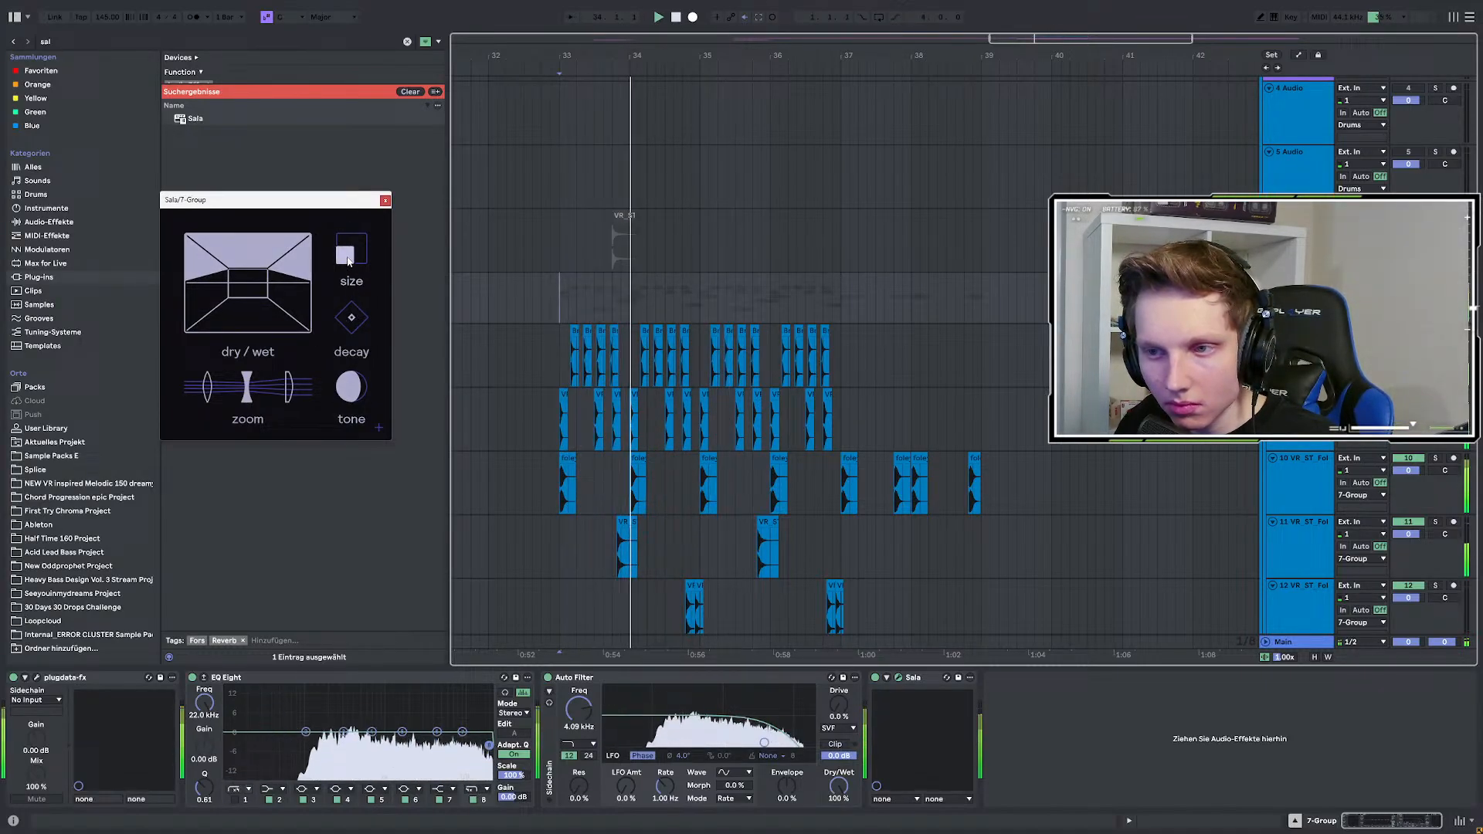
left_click_drag(348, 262, 275, 321)
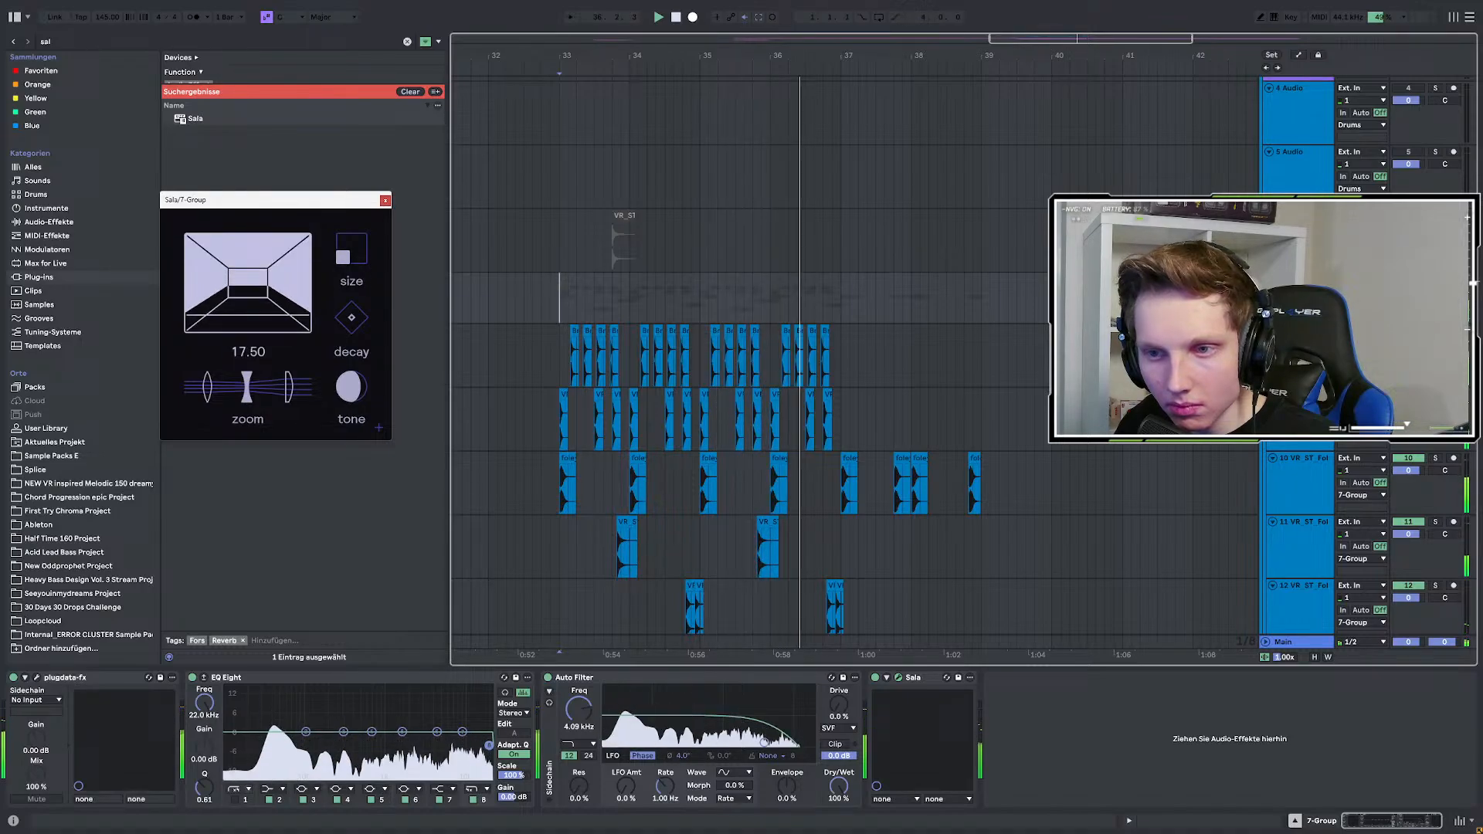
left_click_drag(252, 388, 351, 386)
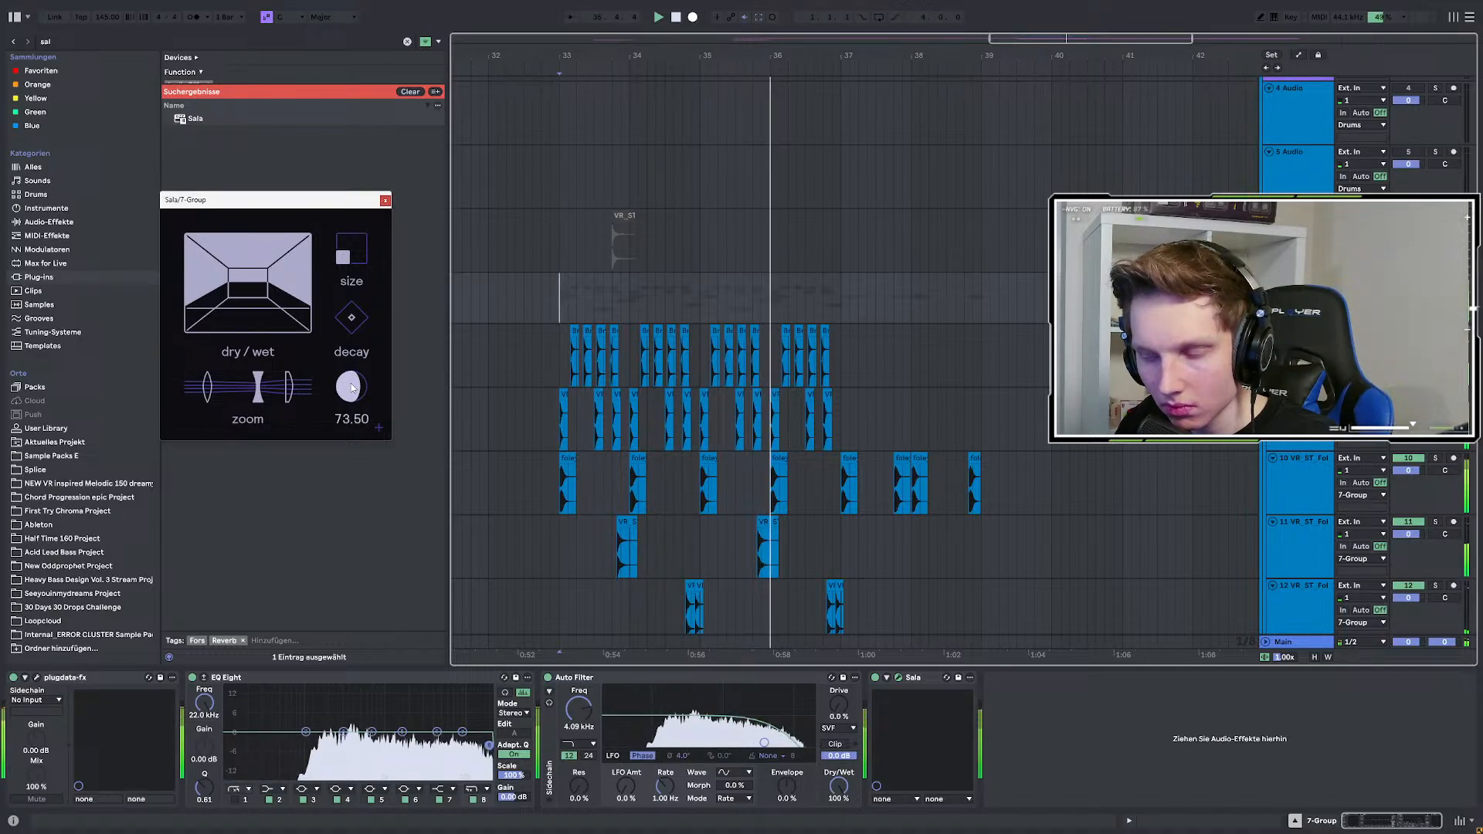
Toggle solo on the 7-Group track and replay the drop from bar 33 to judge the reverb.
left_click(1435, 280)
key("space")
key("space")
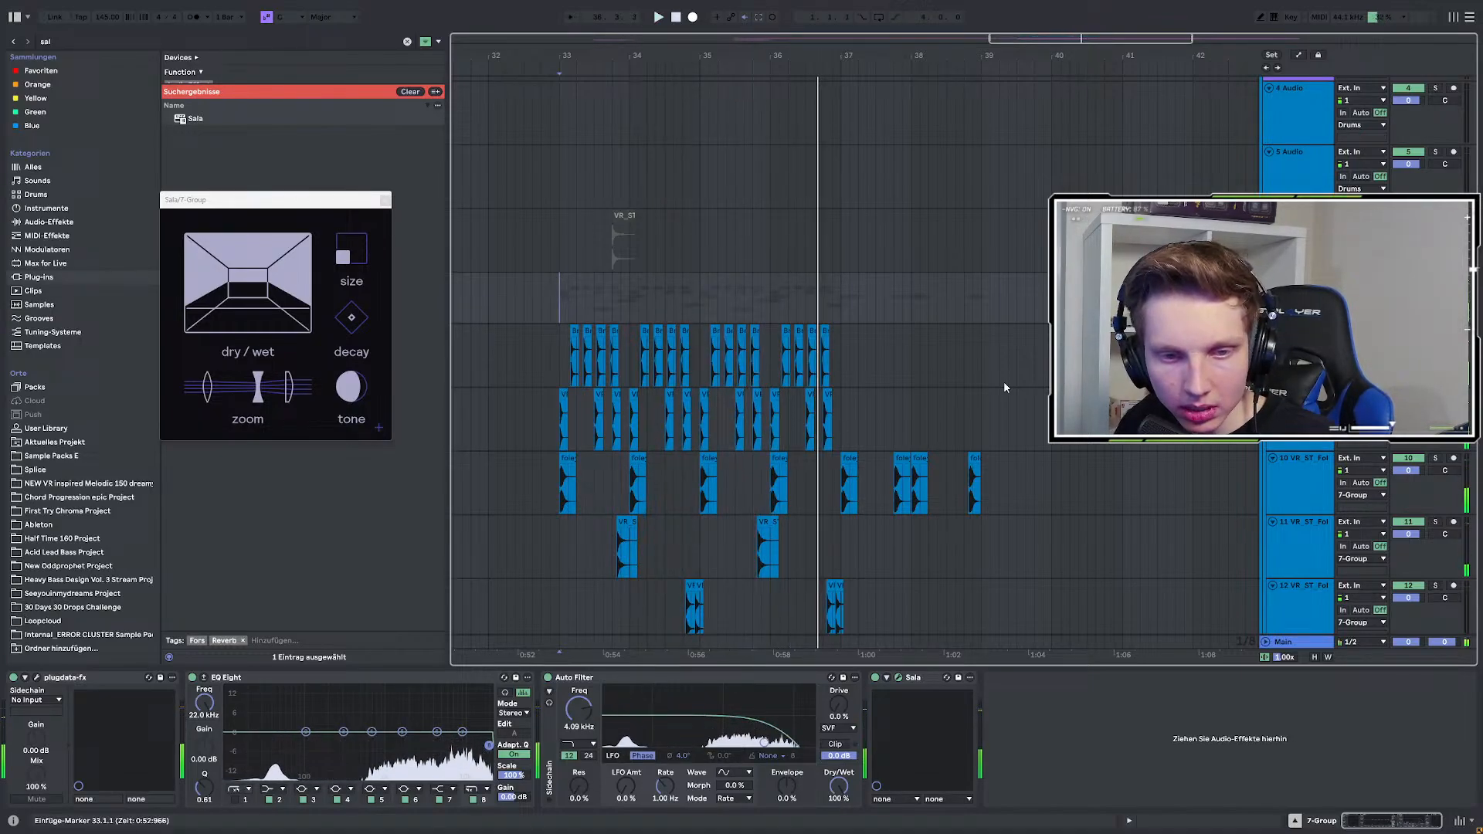
key("space")
key("space")
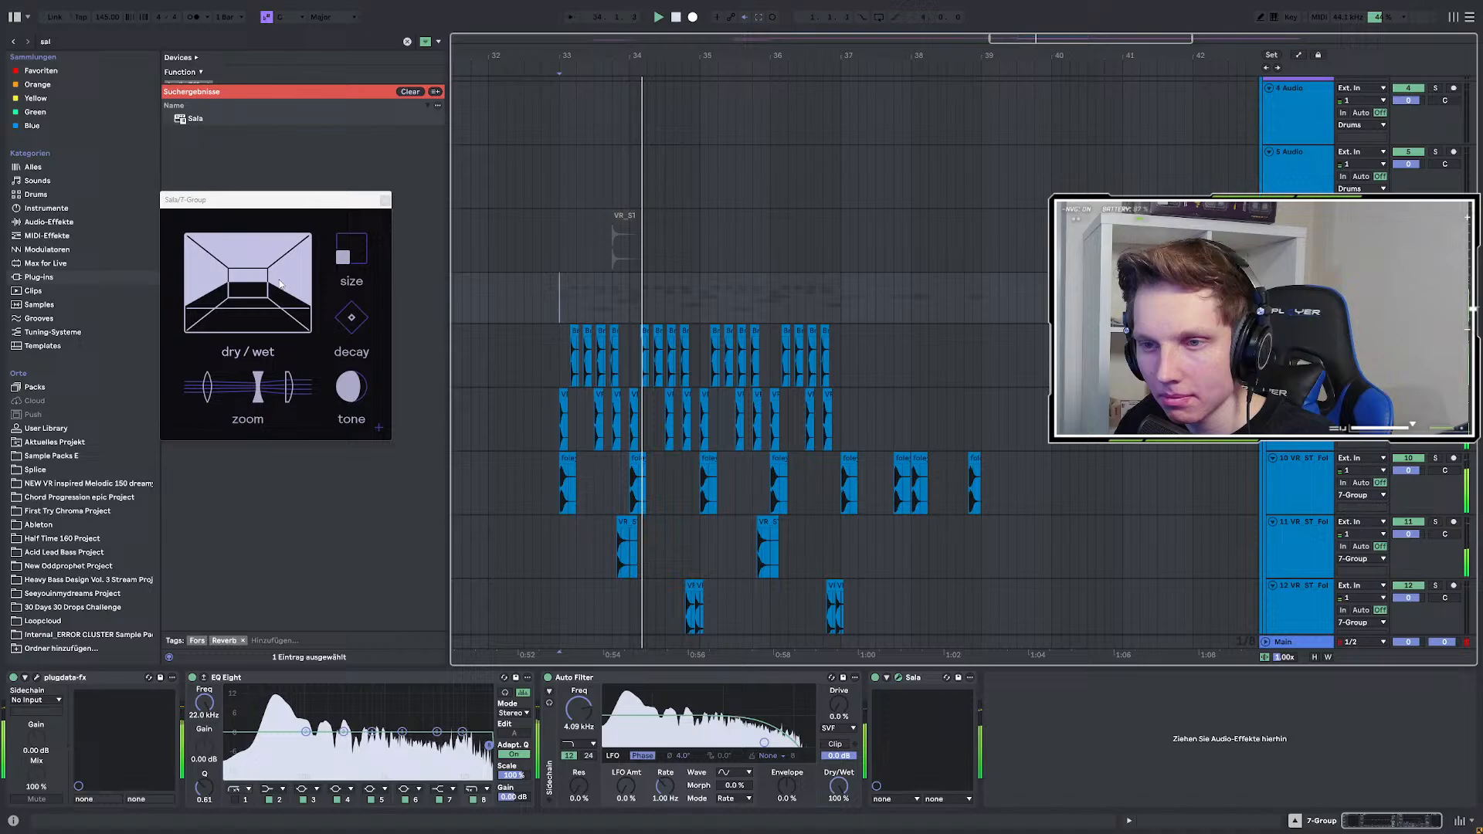
Adjust Sala's dry/wet and try decay values up to 100.0 before lowering the decay again.
left_click_drag(299, 297, 354, 307)
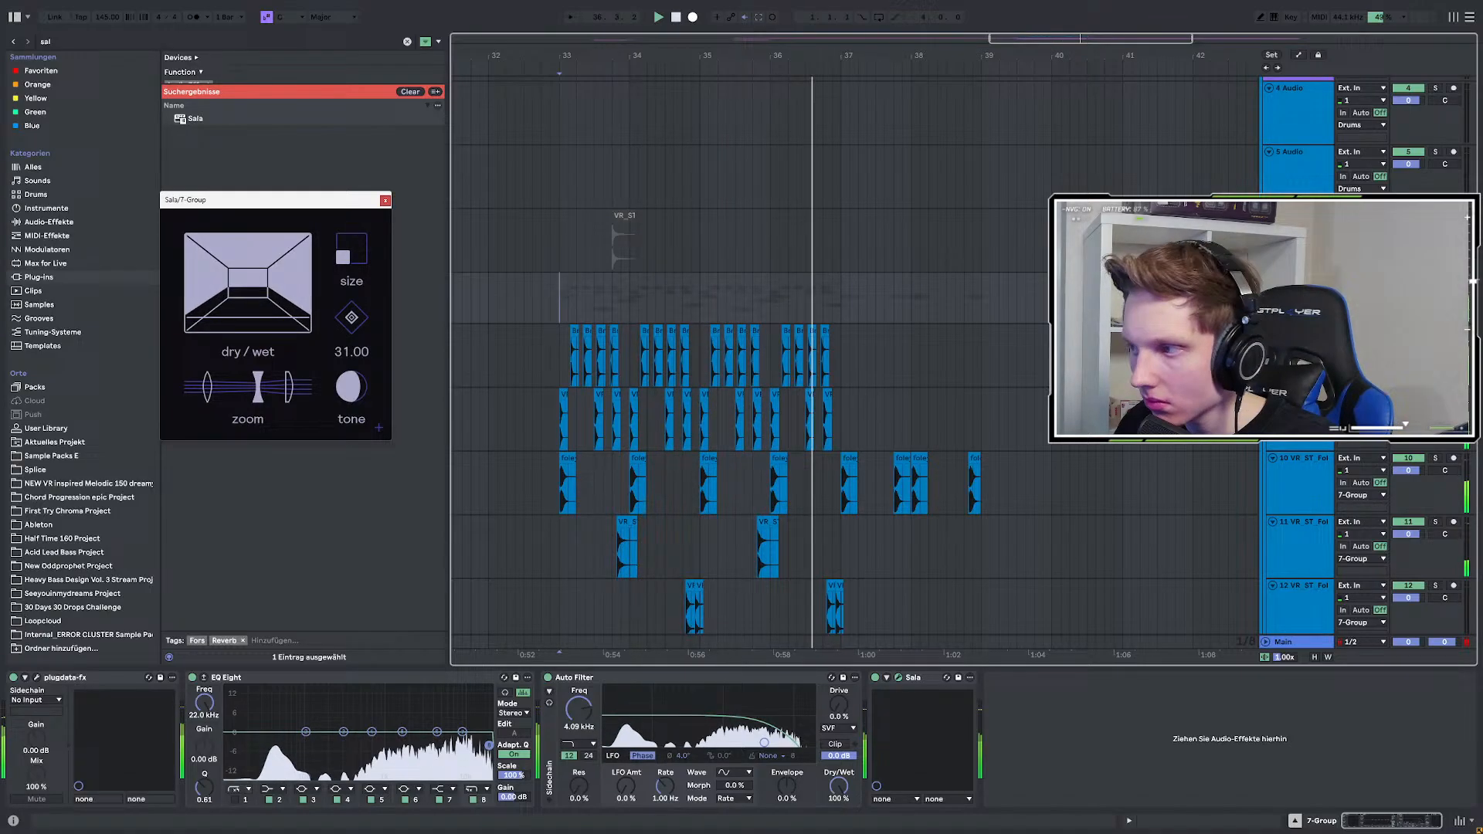
key("space")
key("space")
left_click_drag(352, 318, 352, 267)
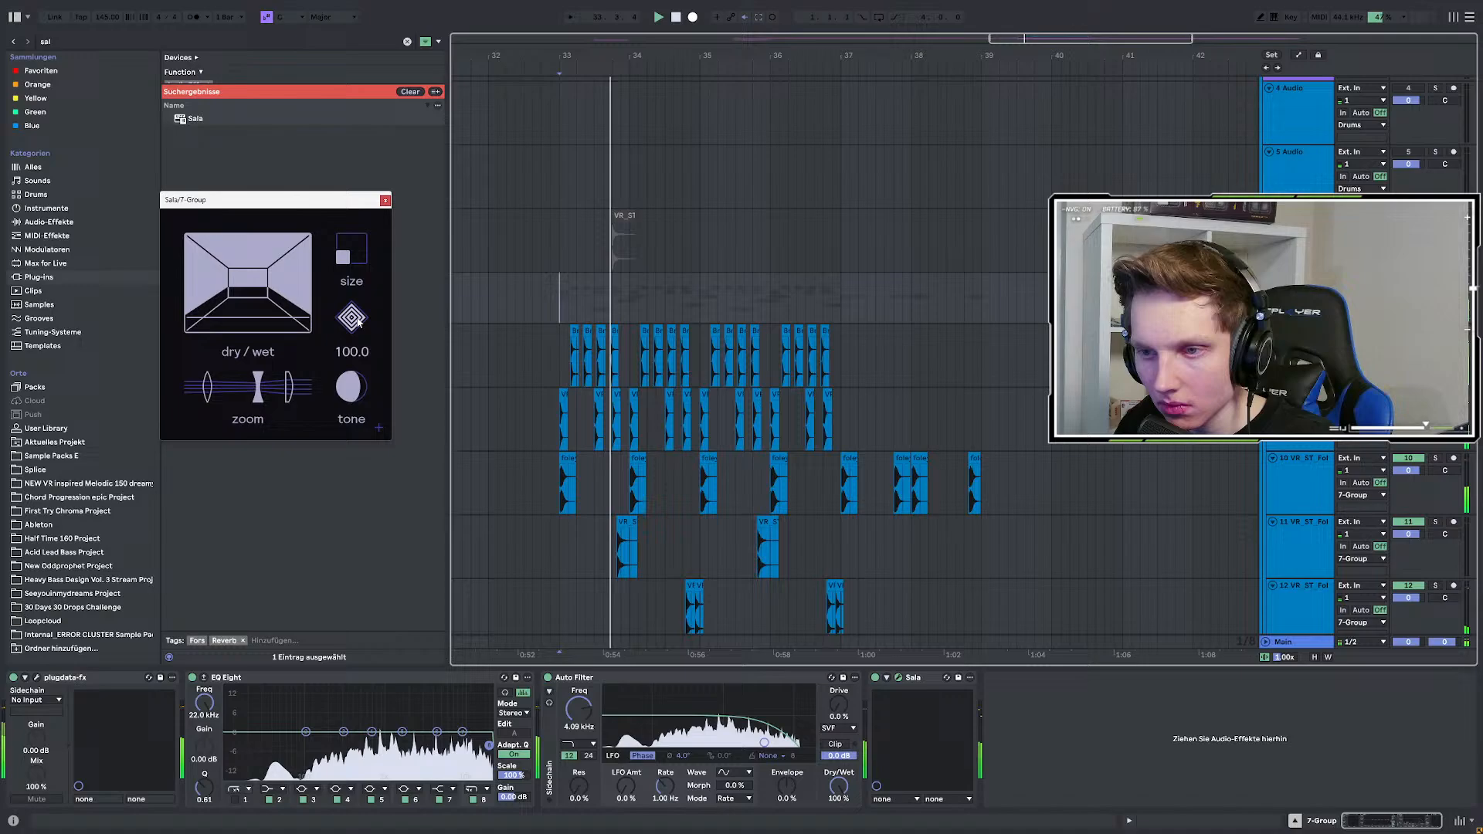
left_click_drag(358, 322, 357, 433)
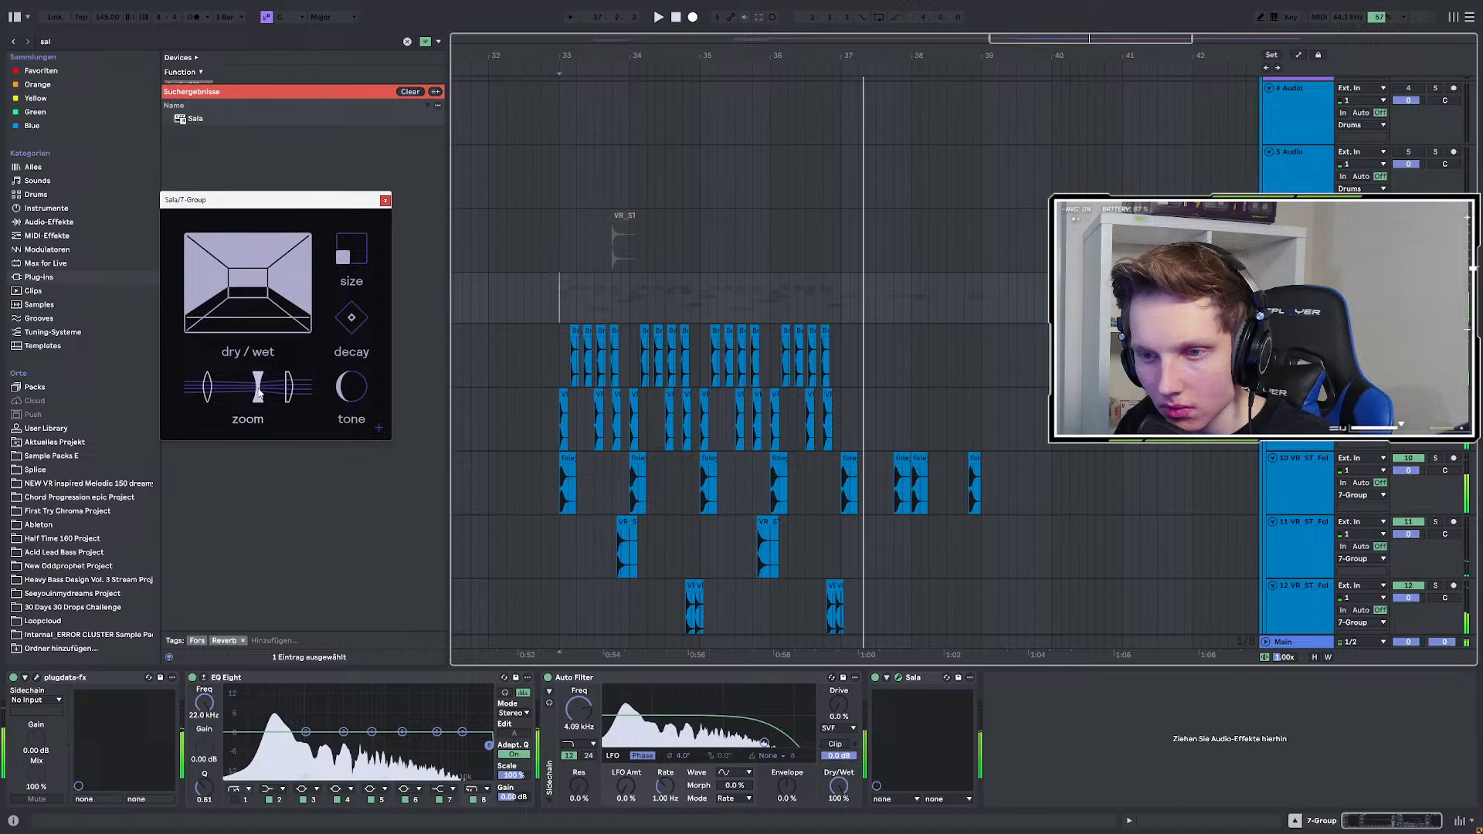
Lower Sala's zoom and set its tone to 71.00 while replaying the groove.
key("space")
key("space")
mouse_move(258, 388)
left_mouse_down()
mouse_move(215, 388)
mouse_move(242, 388)
left_mouse_up()
left_click_drag(352, 390, 352, 351)
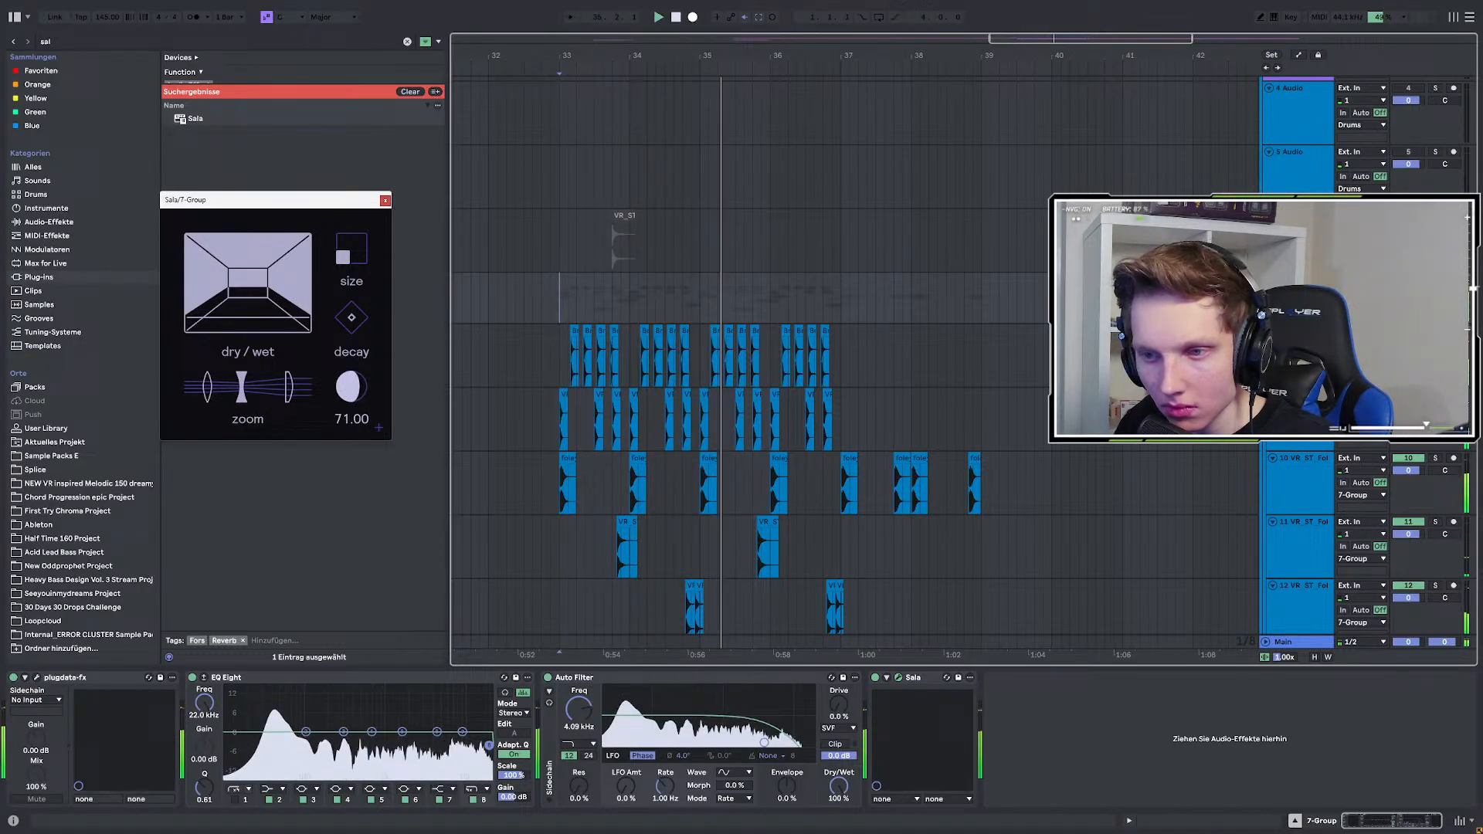
Toggle solo on the 7-Group track and look over the drum and Bass tracks during playback.
left_click(1434, 280)
key("space")
key("space")
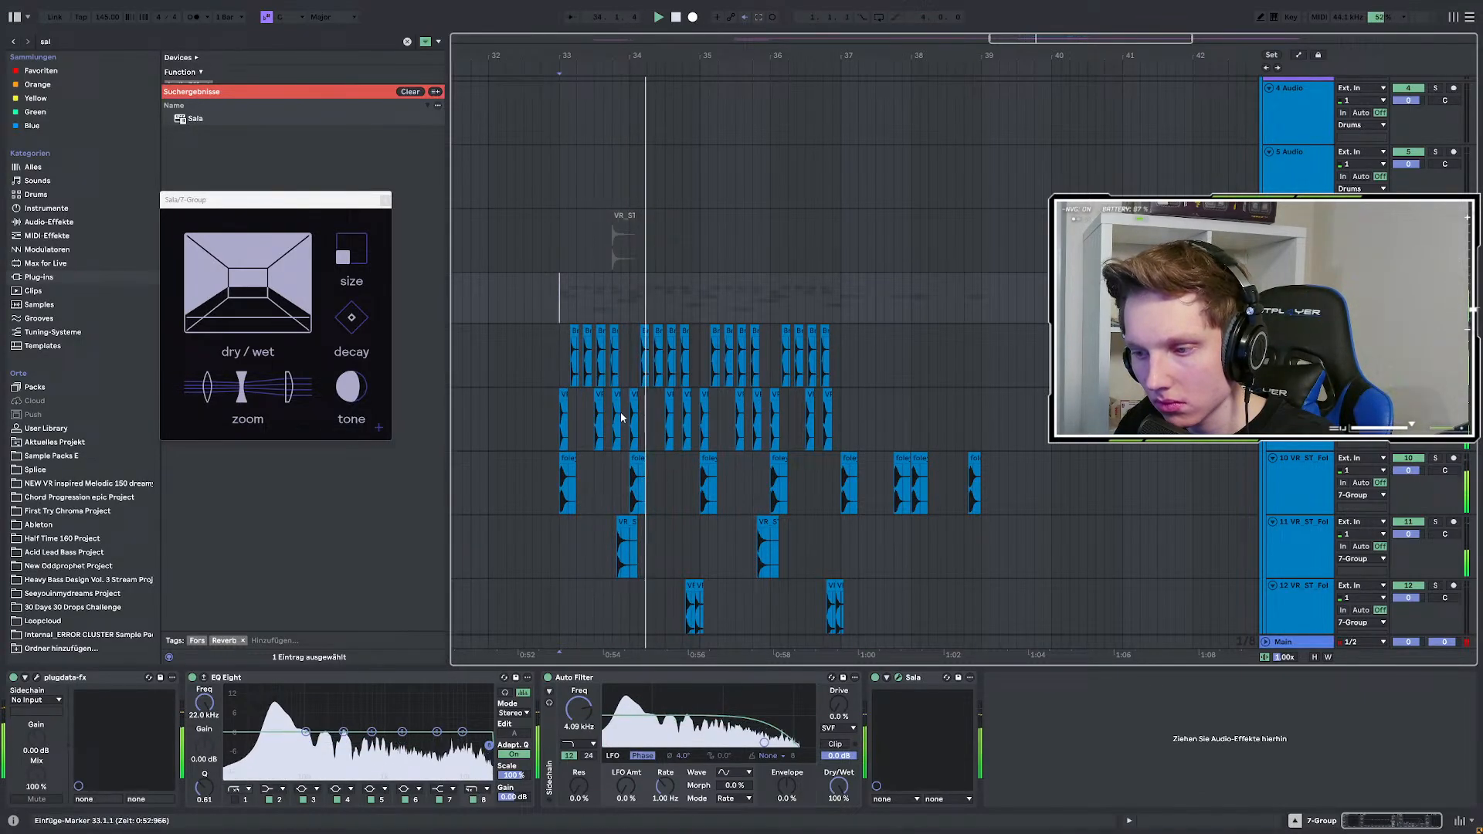
scroll(656, 433, "down", 10)
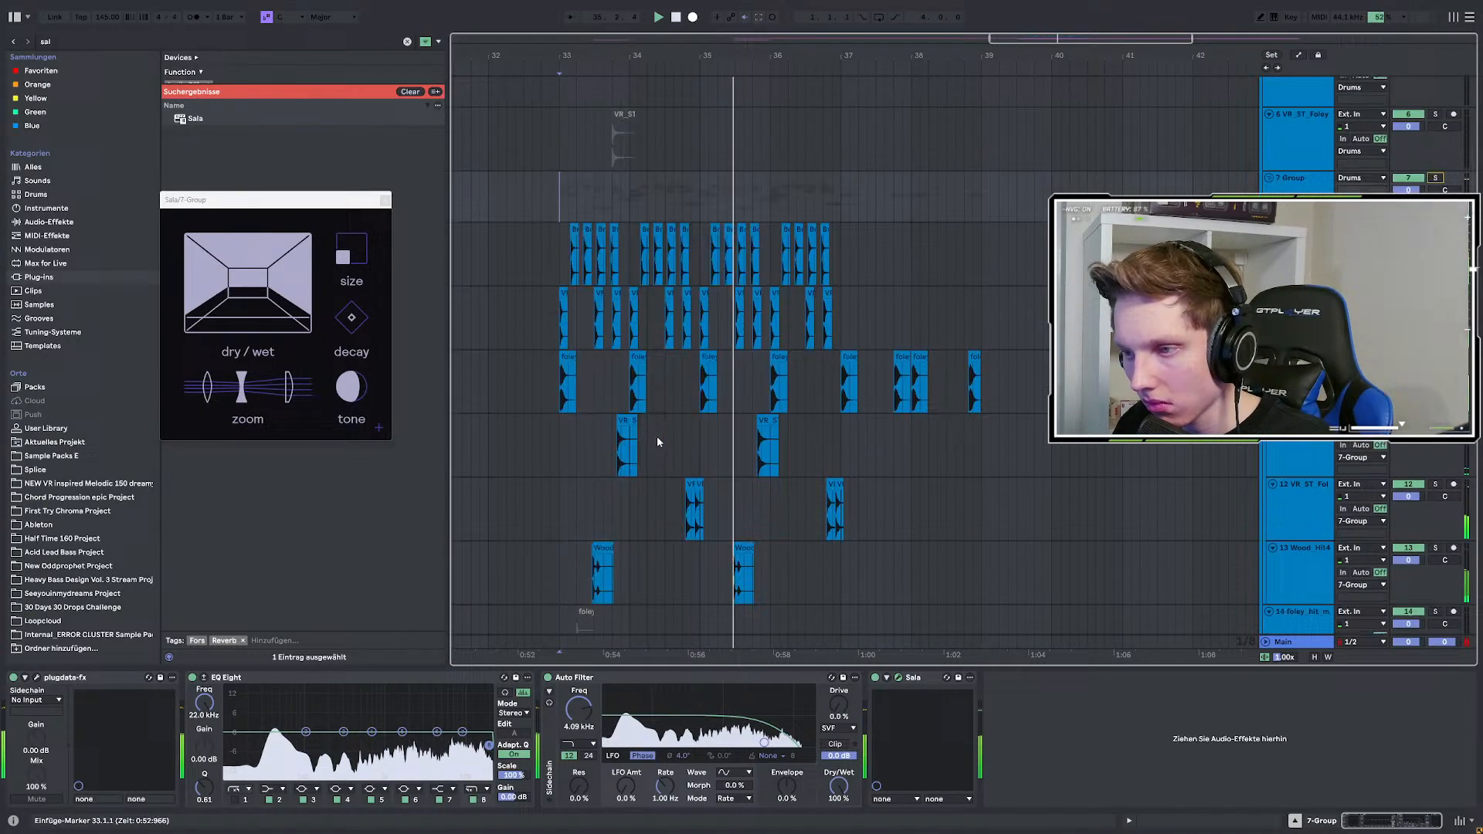
scroll(660, 403, "down", 2)
scroll(687, 383, "up", 3)
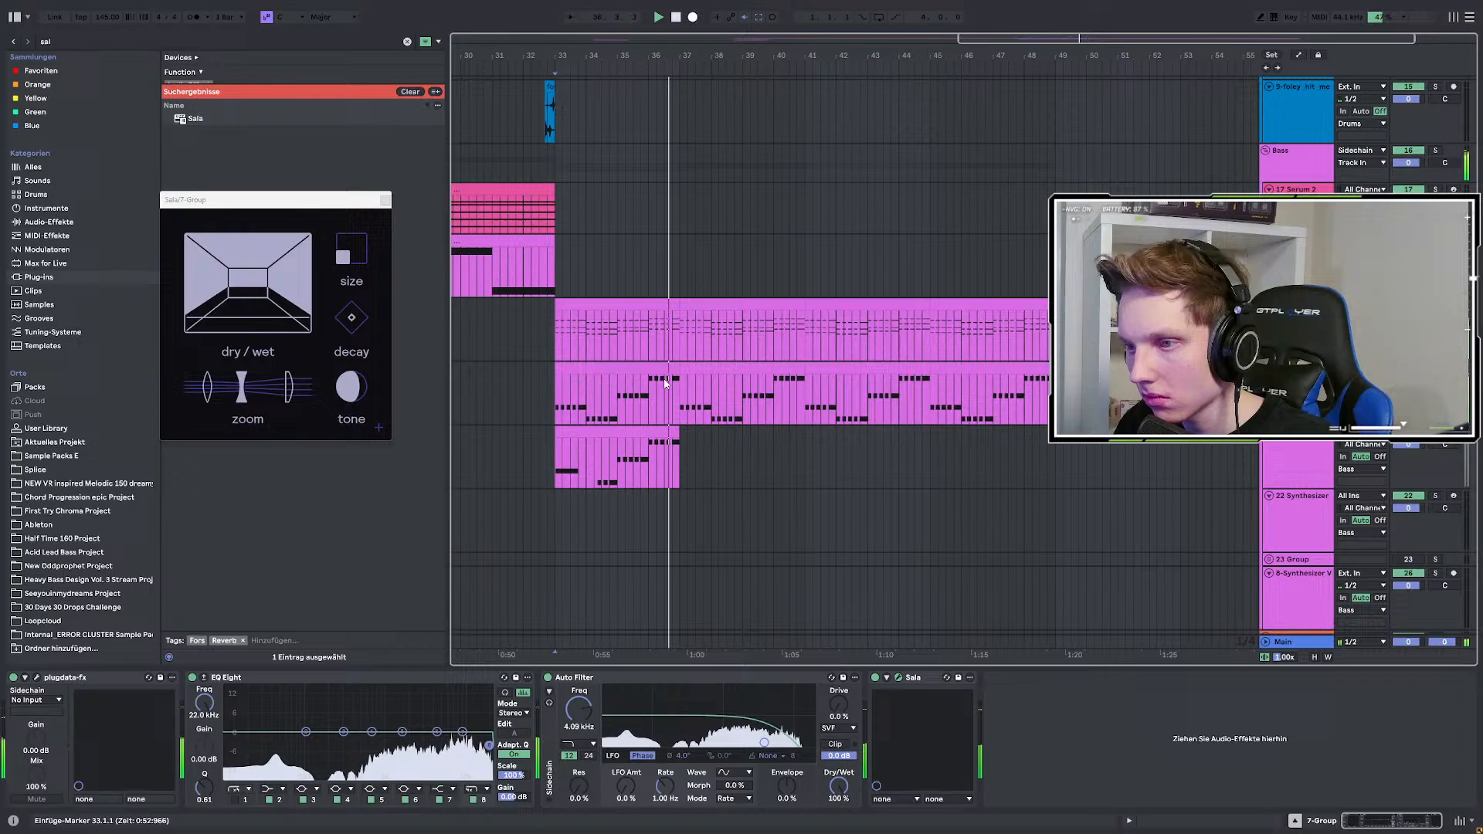
scroll(649, 413, "down", 2)
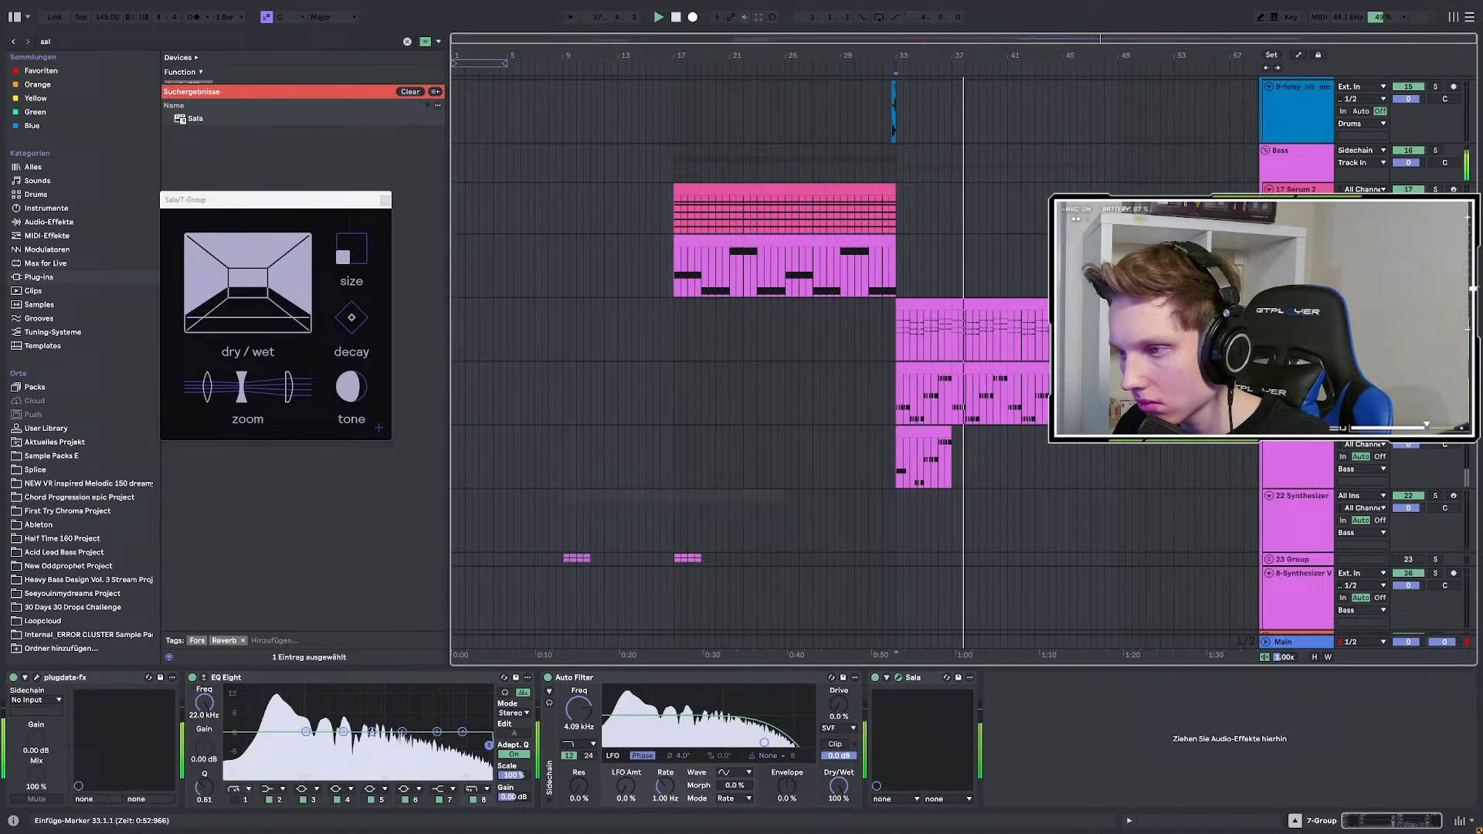
scroll(649, 413, "up", 2)
scroll(705, 380, "up", 3)
scroll(699, 379, "up", 5)
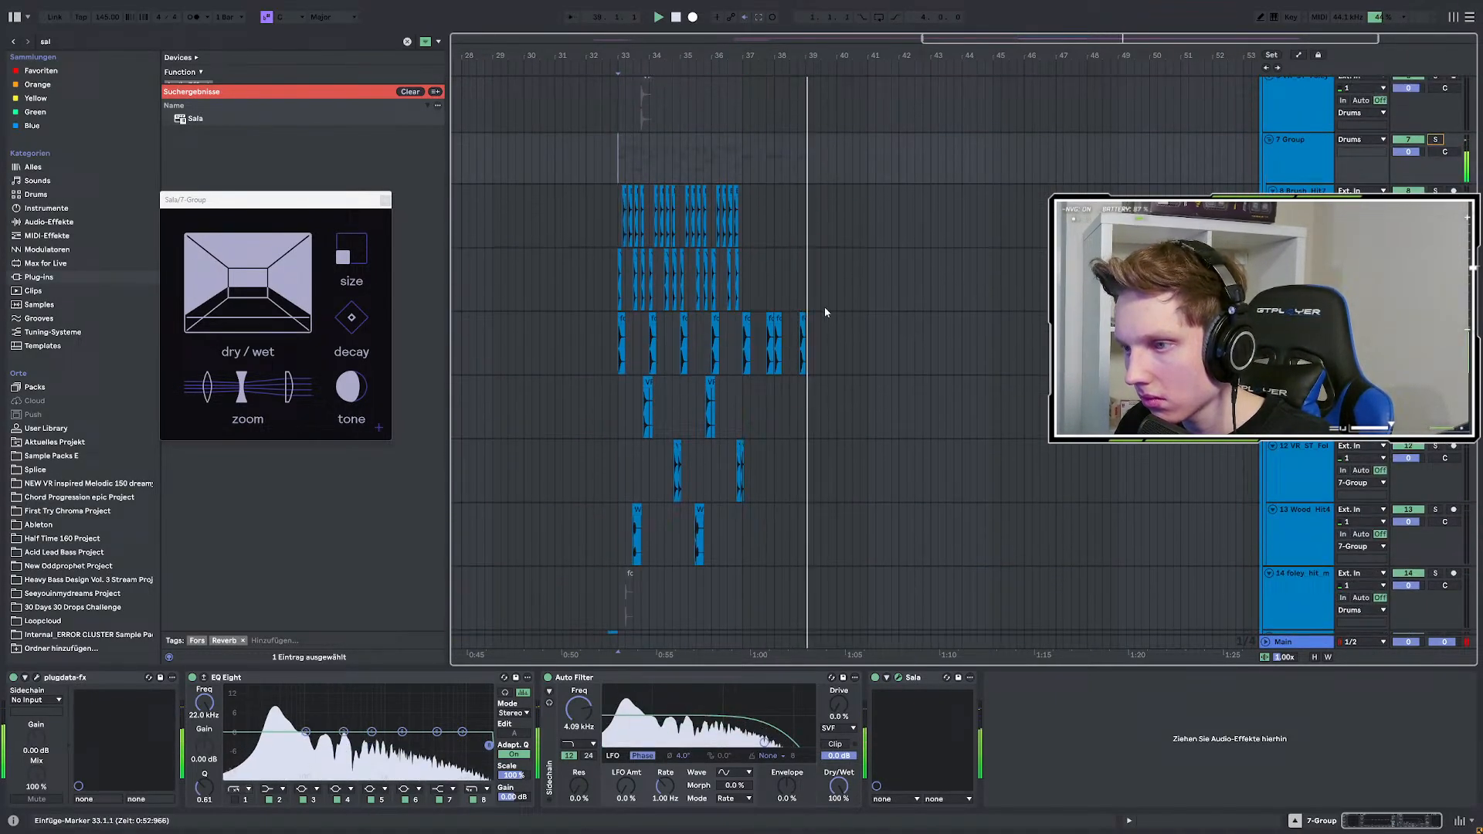
Duplicate the foley hits in bars 37 to 39 on the 10-VR_ST_Foley_woodKnock2 track into the following two bars.
scroll(820, 312, "up", 3)
key("space")
left_click(676, 348)
left_click_drag(676, 348, 819, 349)
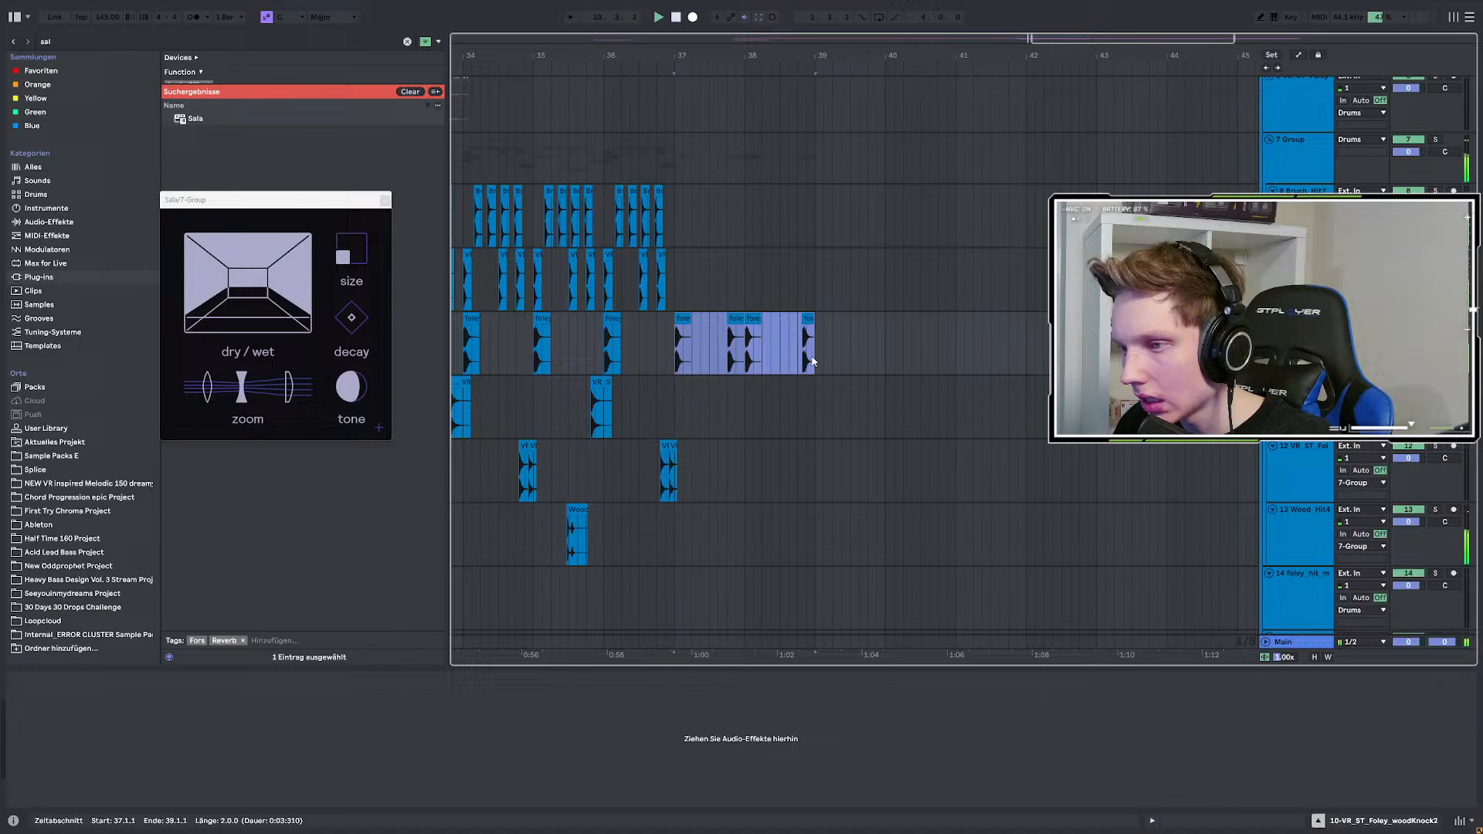
key("ctrl+d")
Automate the Auto Filter frequency on the 7-Group track with breakpoints at bars 33, 37 and 41, rising from 4.09 kHz.
scroll(877, 383, "down", 2)
scroll(748, 375, "up", 2)
scroll(734, 378, "up", 2)
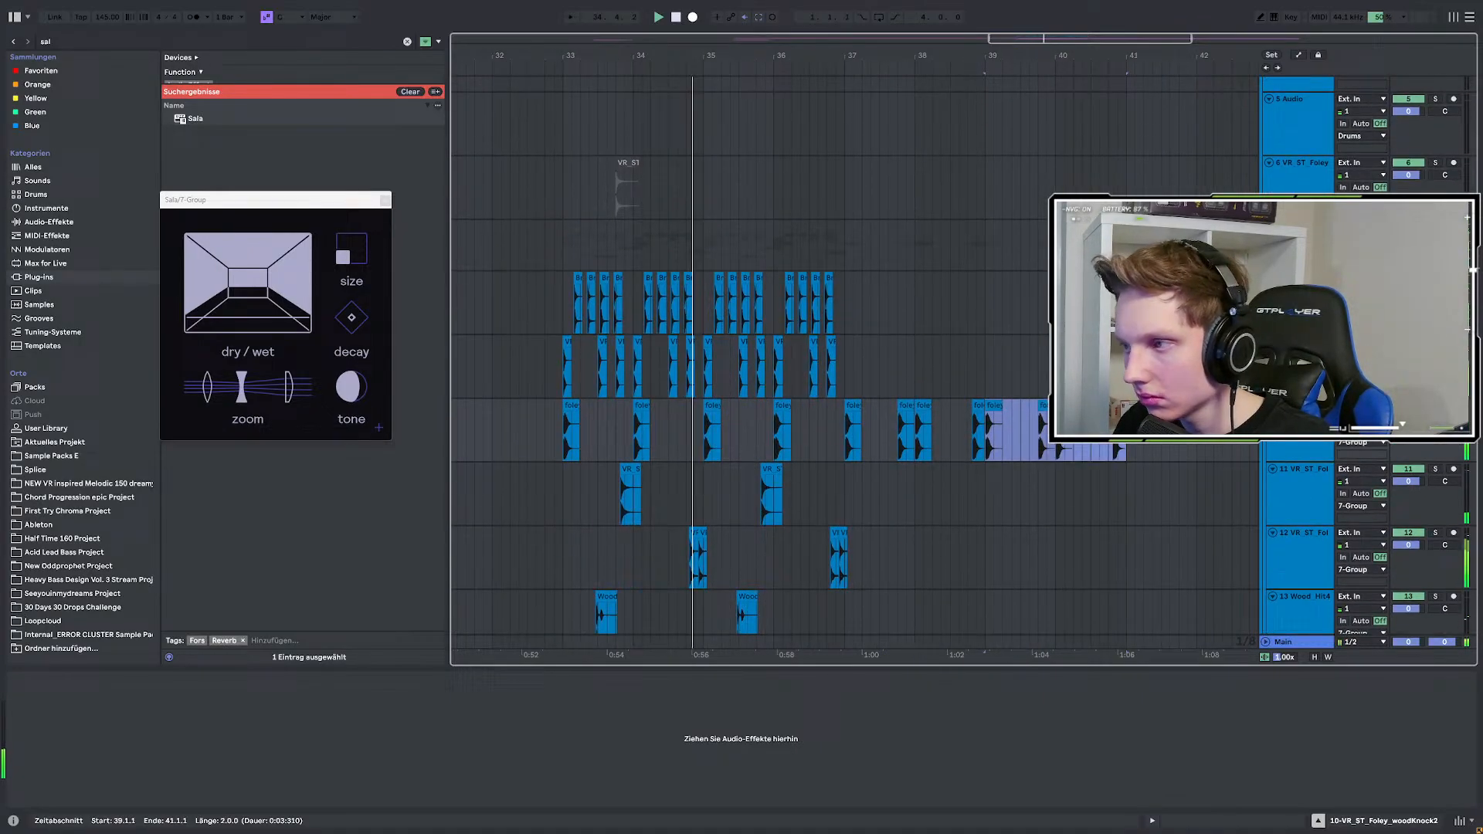
left_click(1294, 231)
key("a")
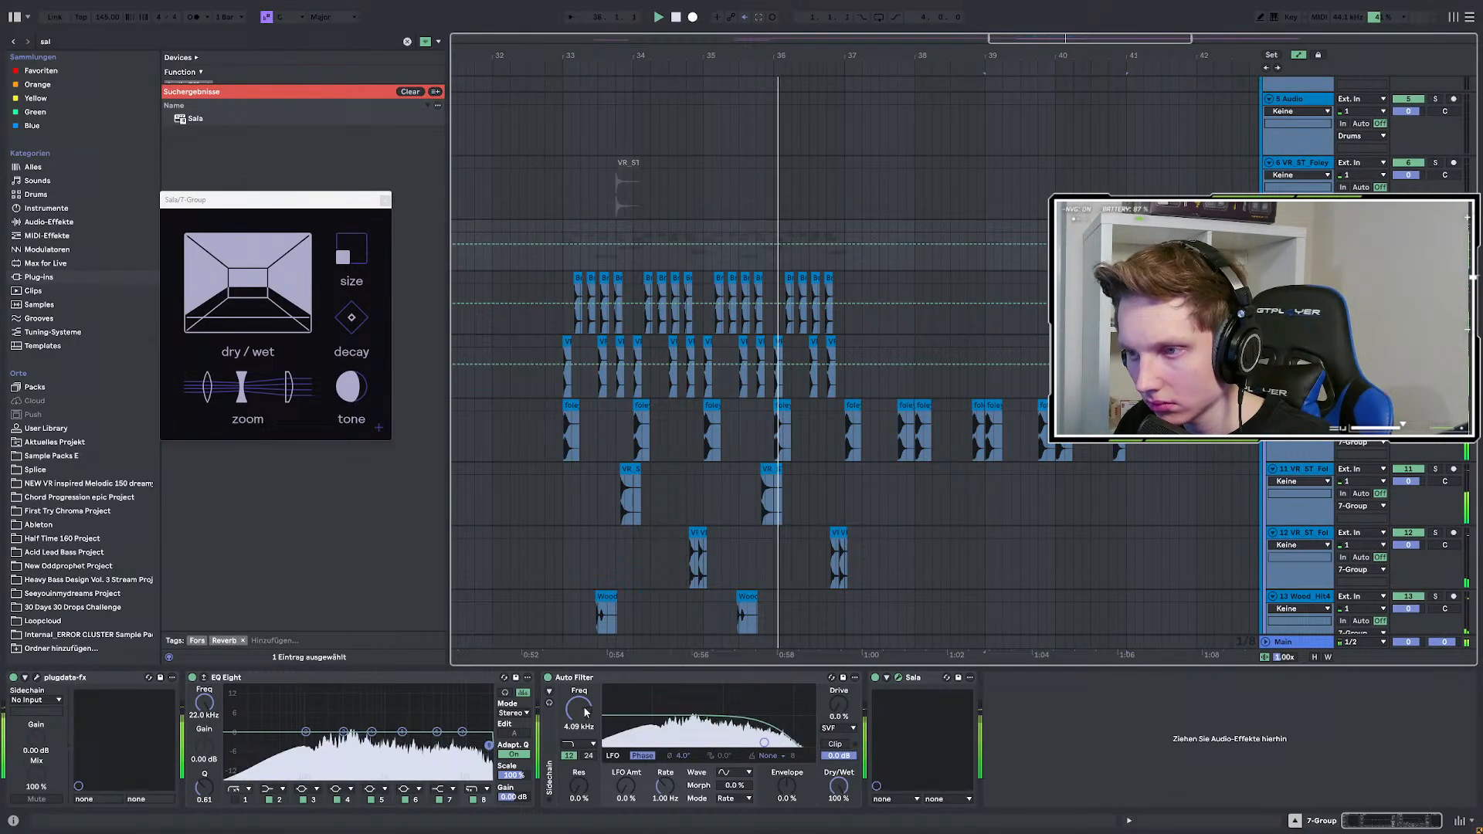
left_click(562, 241)
left_click(844, 238)
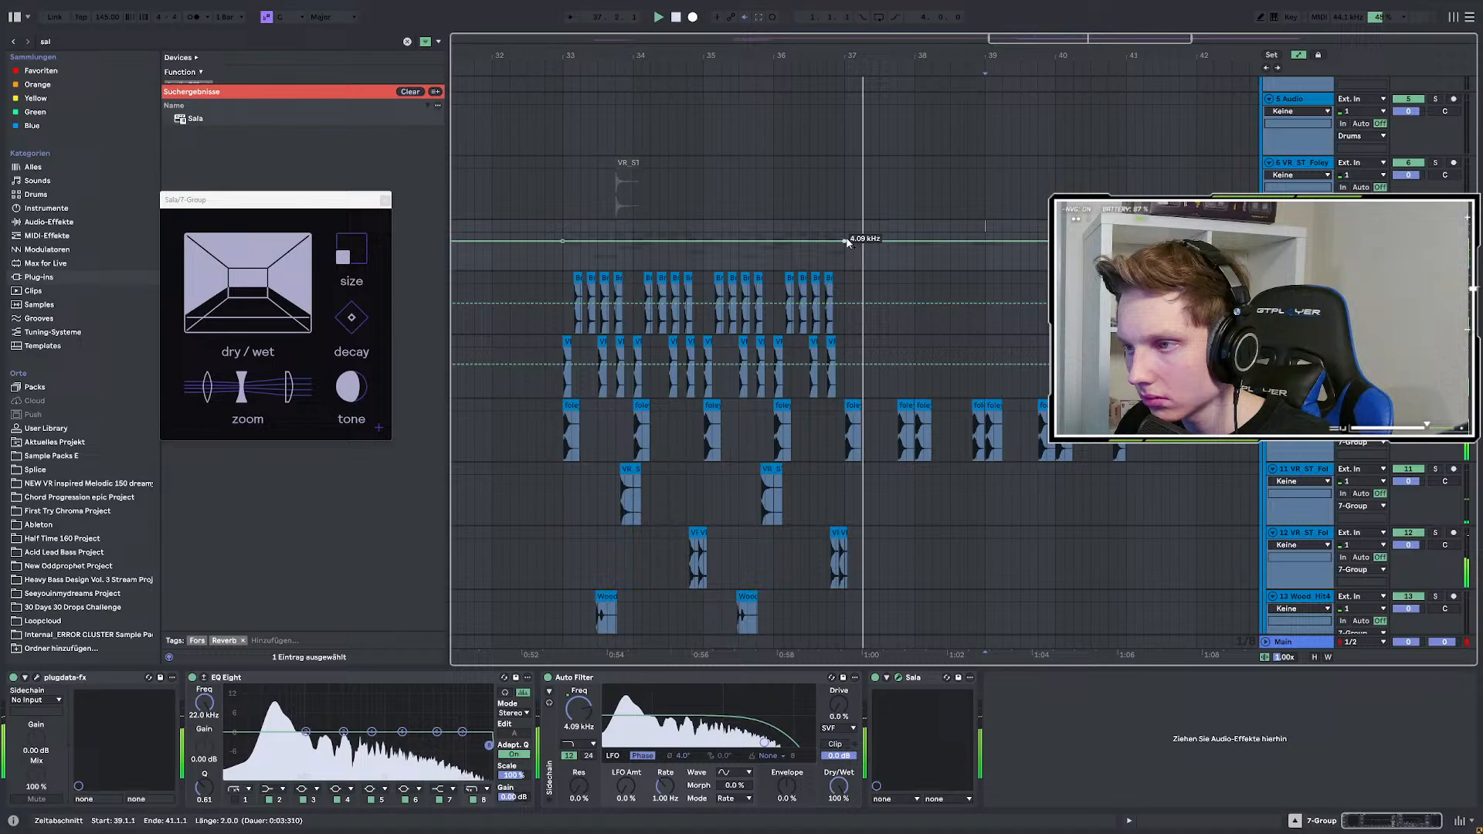
left_click(1126, 233)
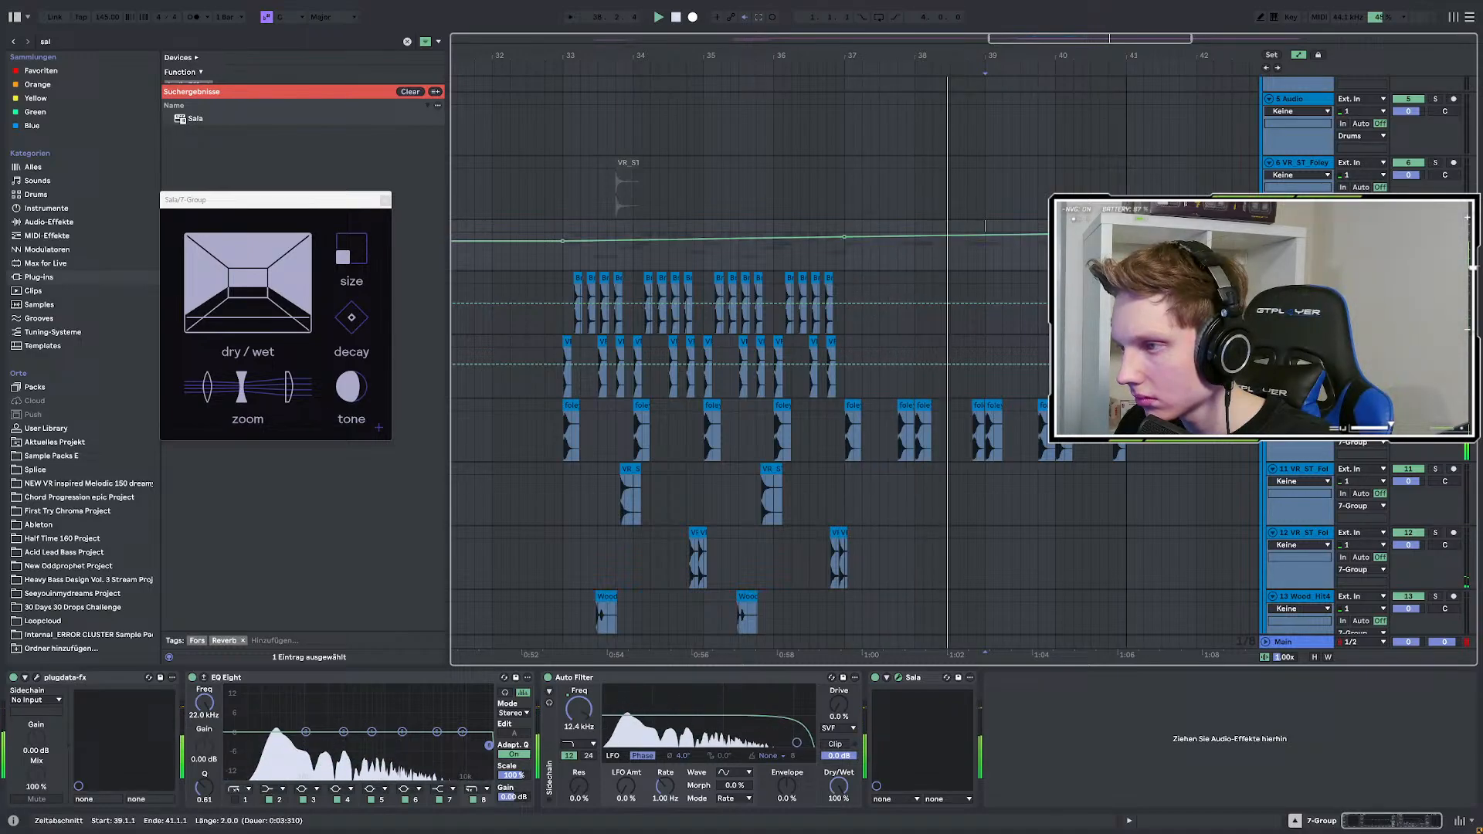
key("minus")
key("minus")
key("a")
Duplicate a foley hit on the woodKnock2 track so that an extra hit lands at 37.3.1.
scroll(787, 425, "up", 3)
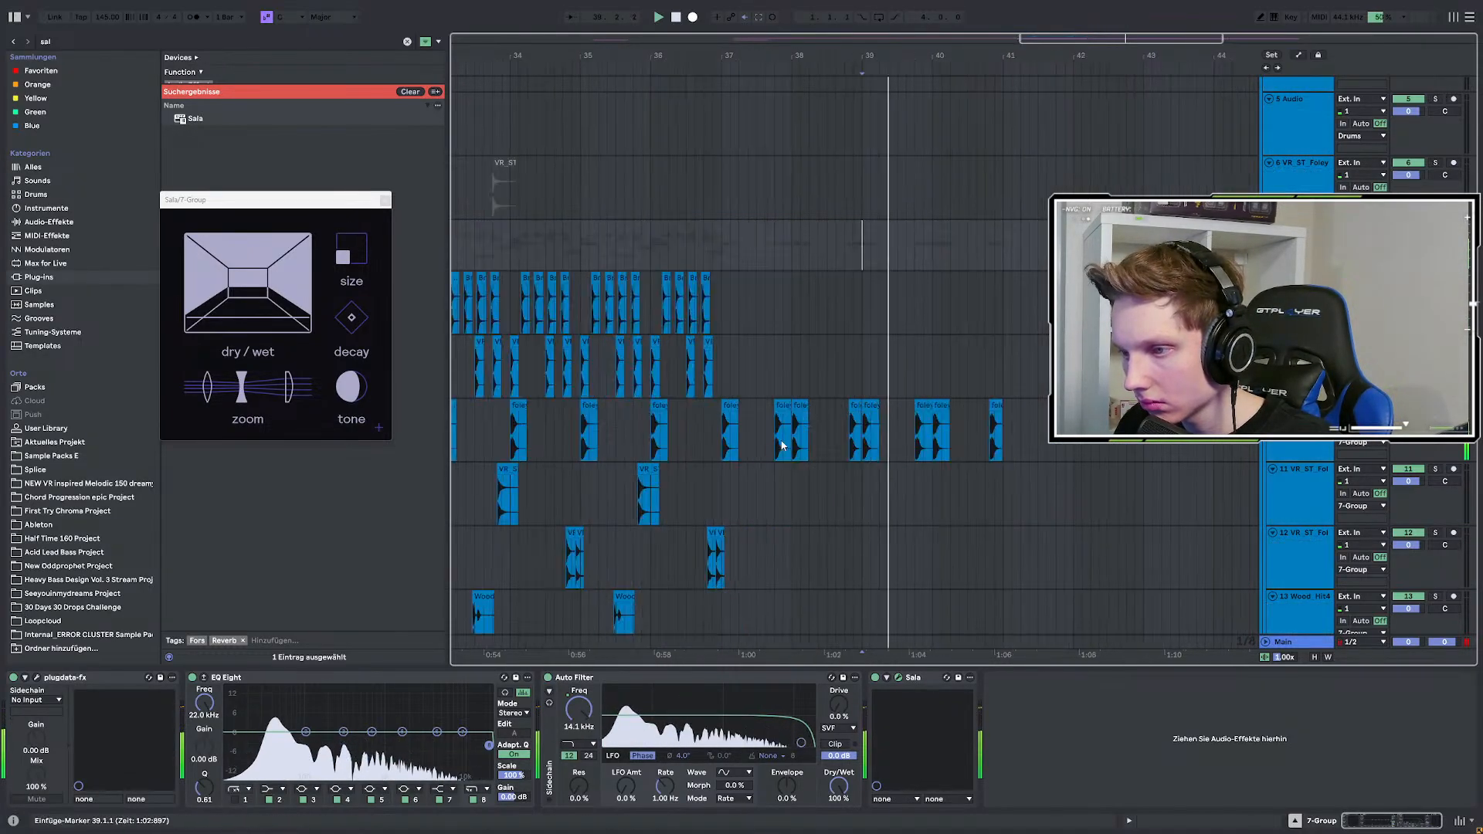
left_click(722, 434)
key("space")
key("space")
scroll(722, 434, "up", 3)
left_click_drag(722, 434, 794, 428)
key("space")
key("space")
key("ctrl+d")
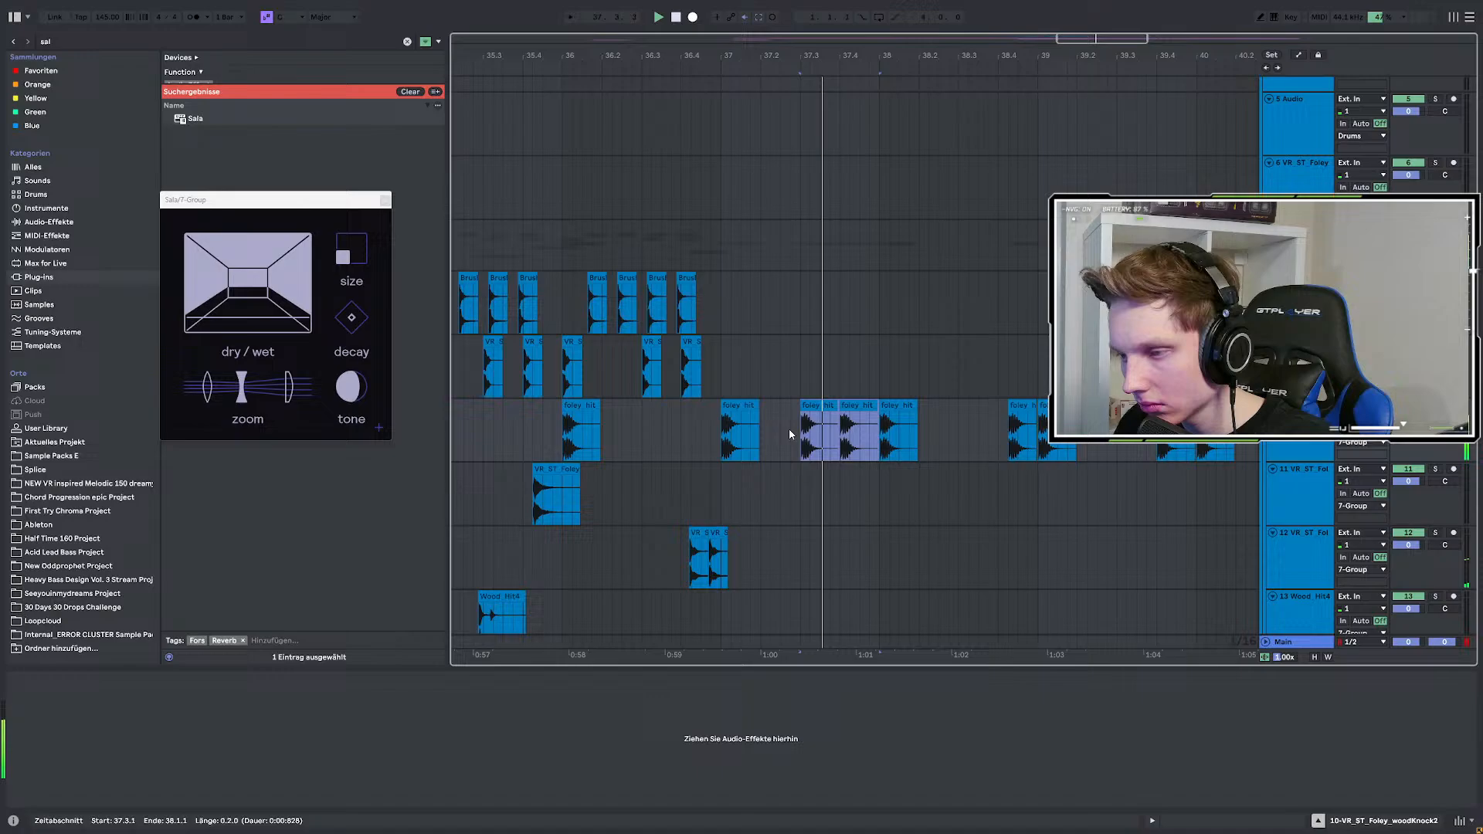
Duplicate the one-bar foley hit pattern from bar 37 on the woodKnock2 track three times, up to bar 41.
scroll(723, 433, "down", 3)
left_click(723, 430)
key("space")
key("space")
left_click_drag(722, 430, 798, 427)
key("ctrl+d")
key("ctrl+d")
key("ctrl+d")
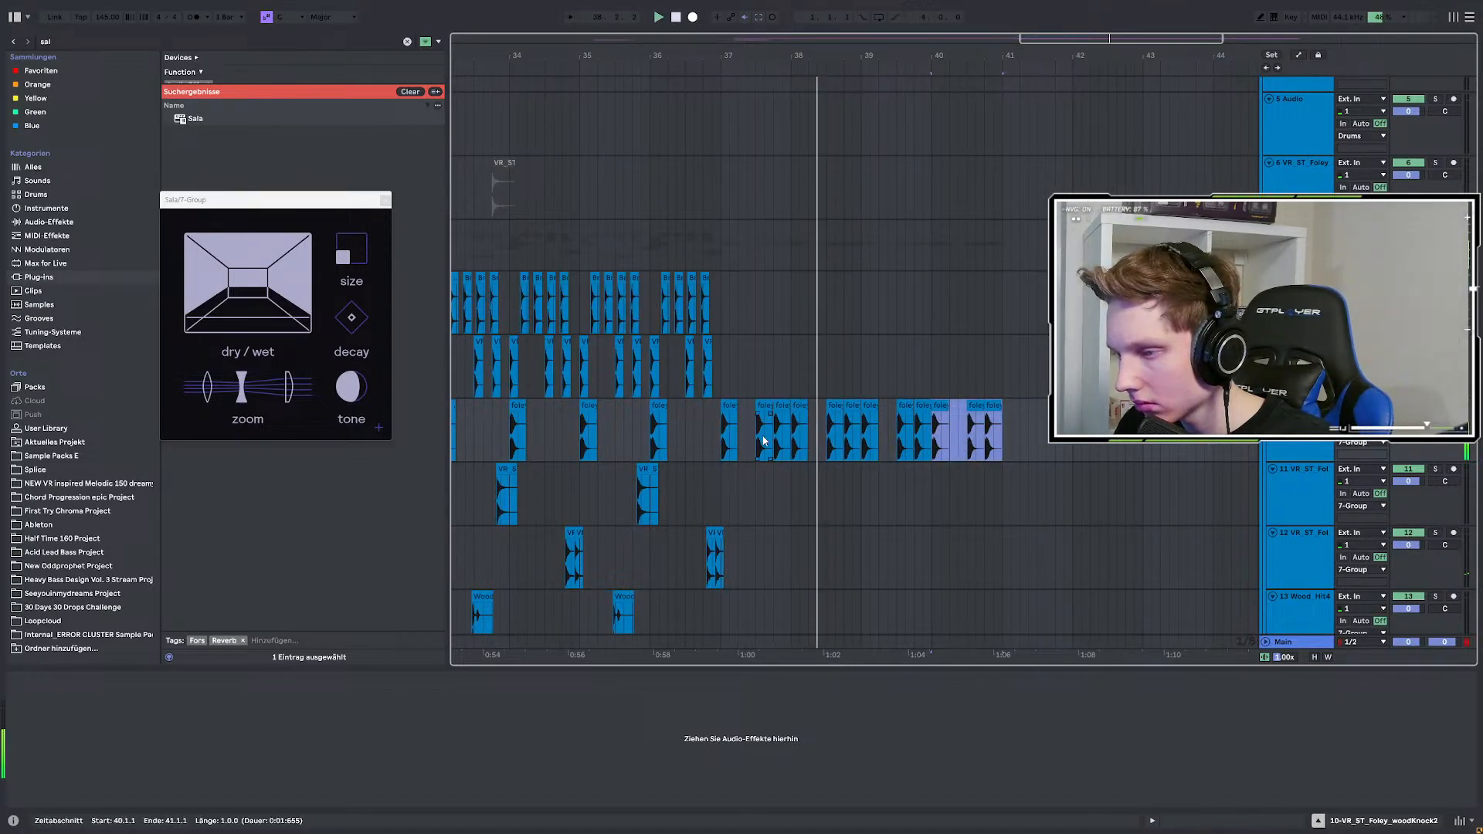
Deactivate the foley_hit_thump_kick11 clips at 38.3.1 and 40.3.1 on the woodKnock2 track.
scroll(763, 440, "up", 3)
left_click(919, 404)
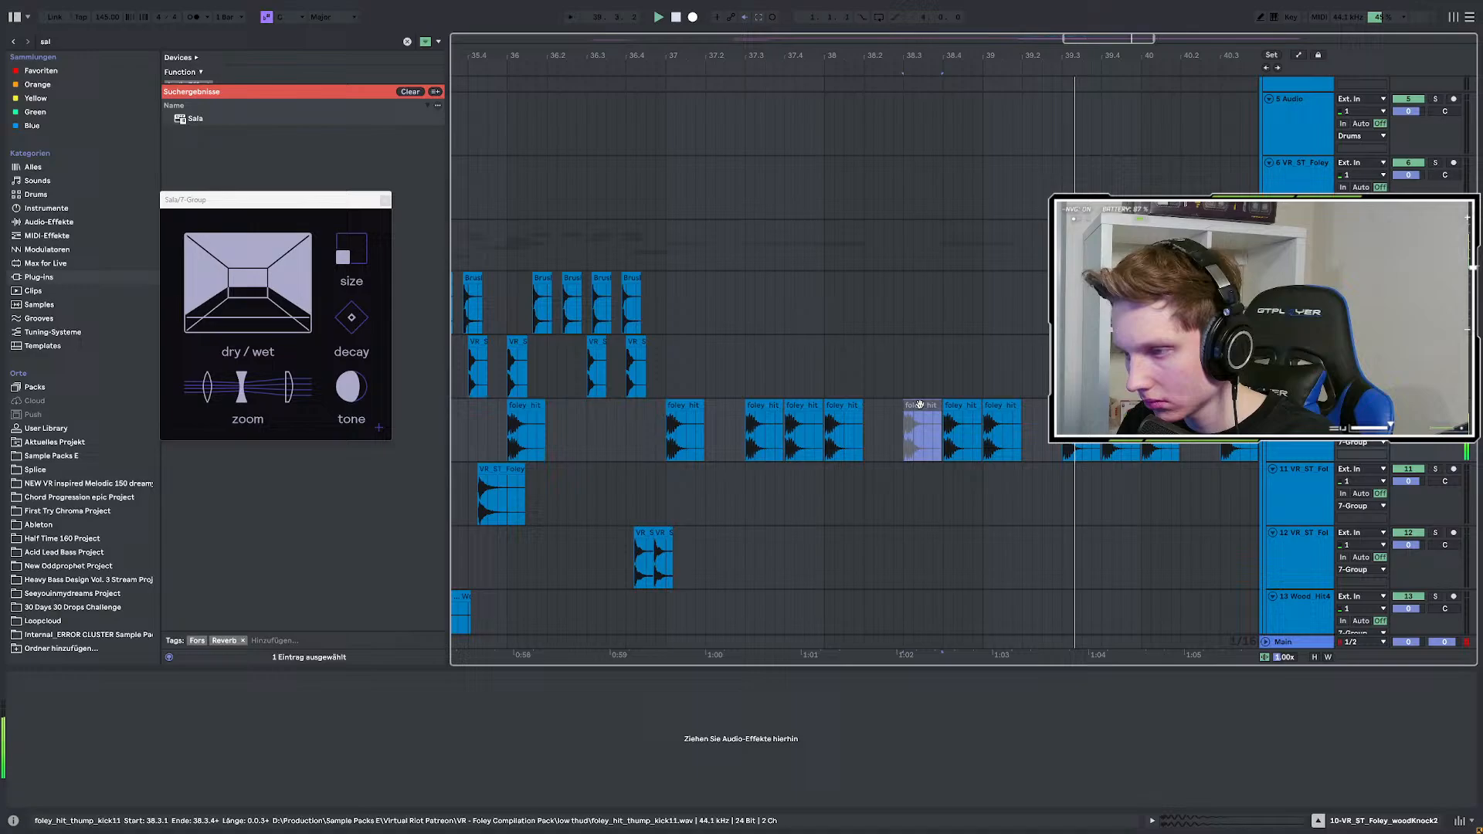
scroll(784, 437, "down", 3)
key("space")
key("space")
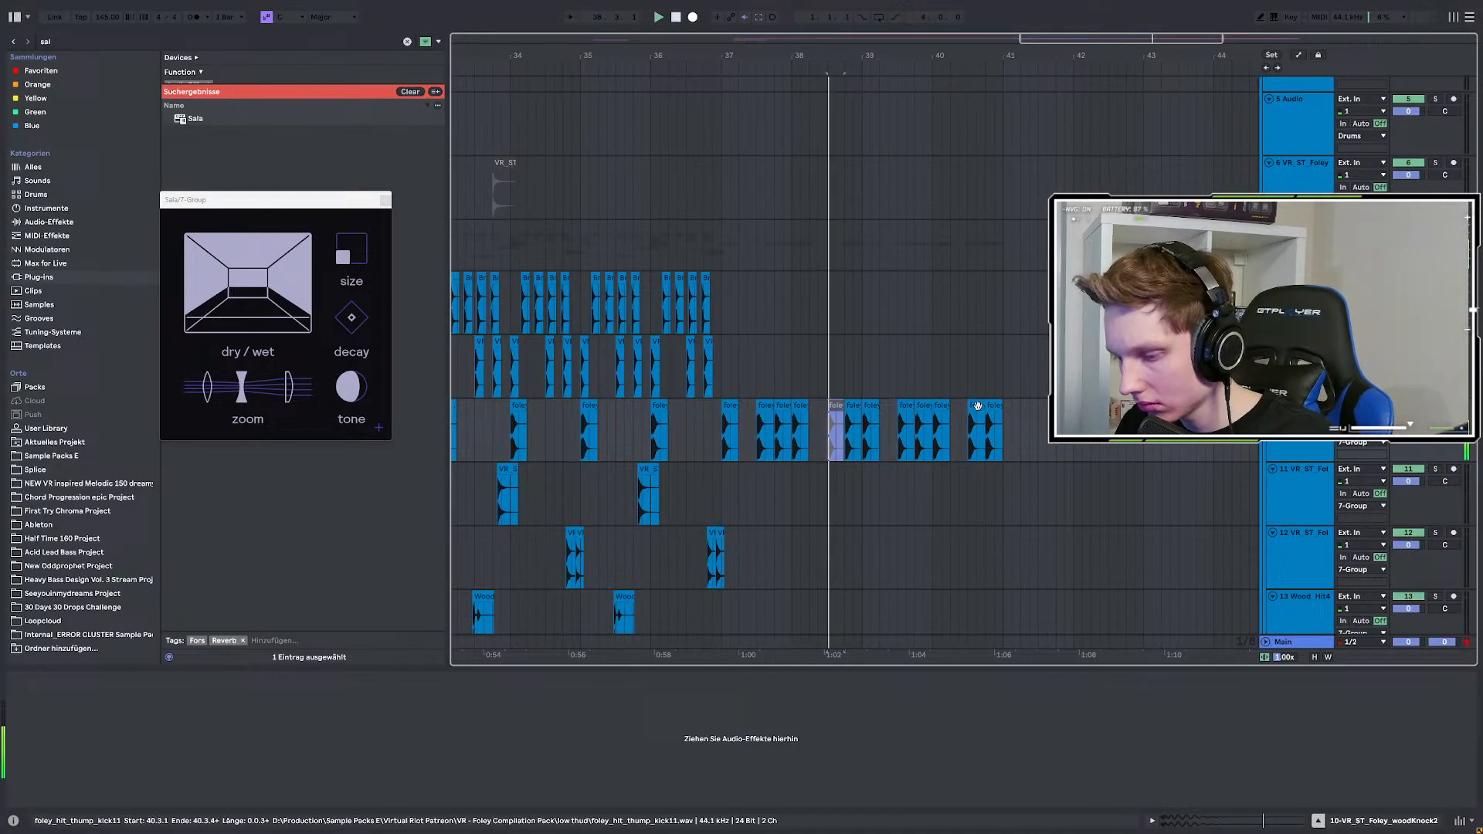
left_click(976, 406)
key("0")
Play the foley hit pattern from bar 37 and look over the surrounding drum tracks.
left_click(724, 435)
key("space")
key("space")
scroll(865, 455, "down", 3)
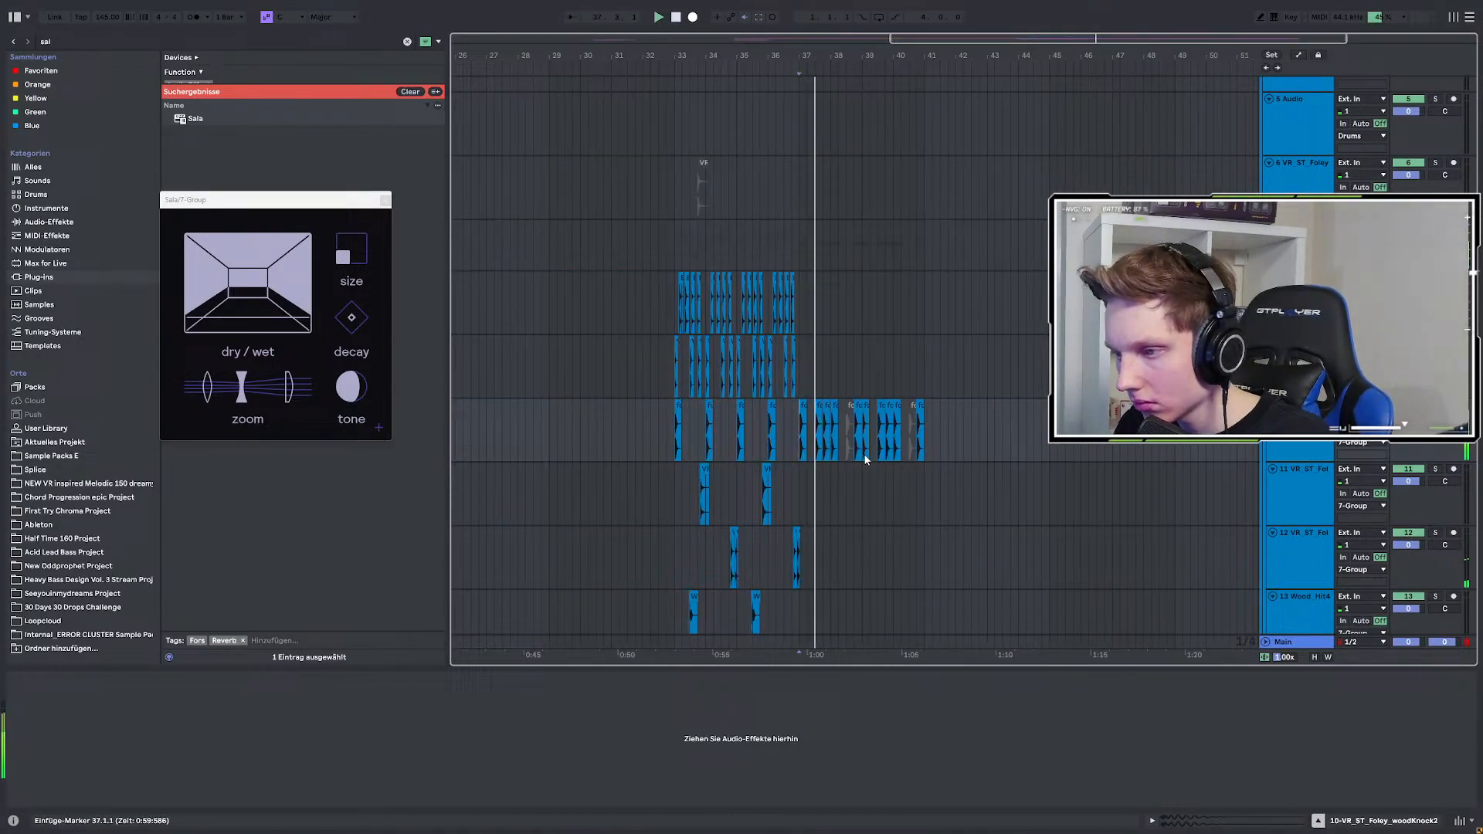
scroll(864, 454, "up", 3)
scroll(710, 435, "down", 3)
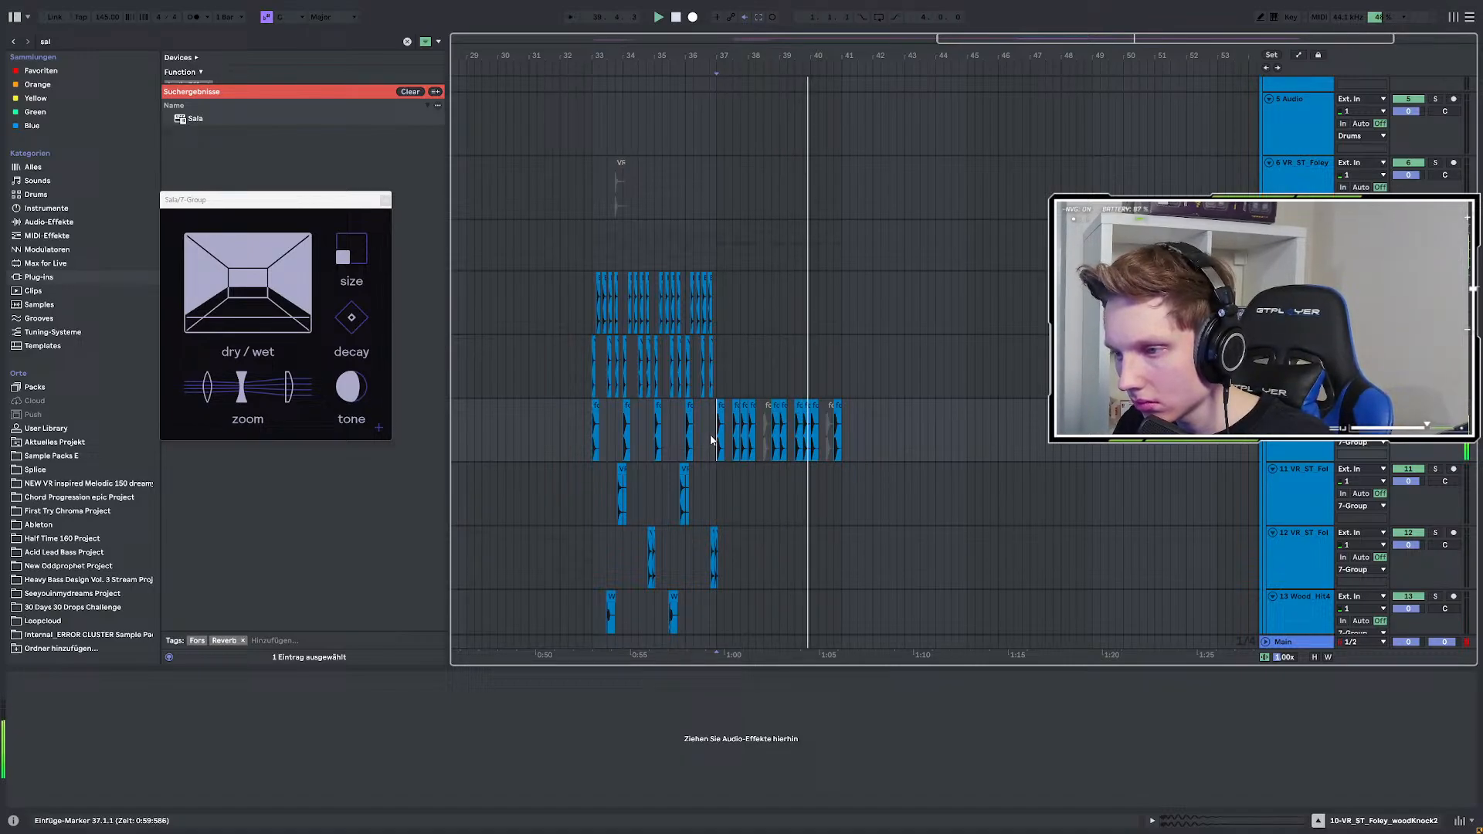
scroll(817, 420, "up", 3)
scroll(818, 419, "down", 3)
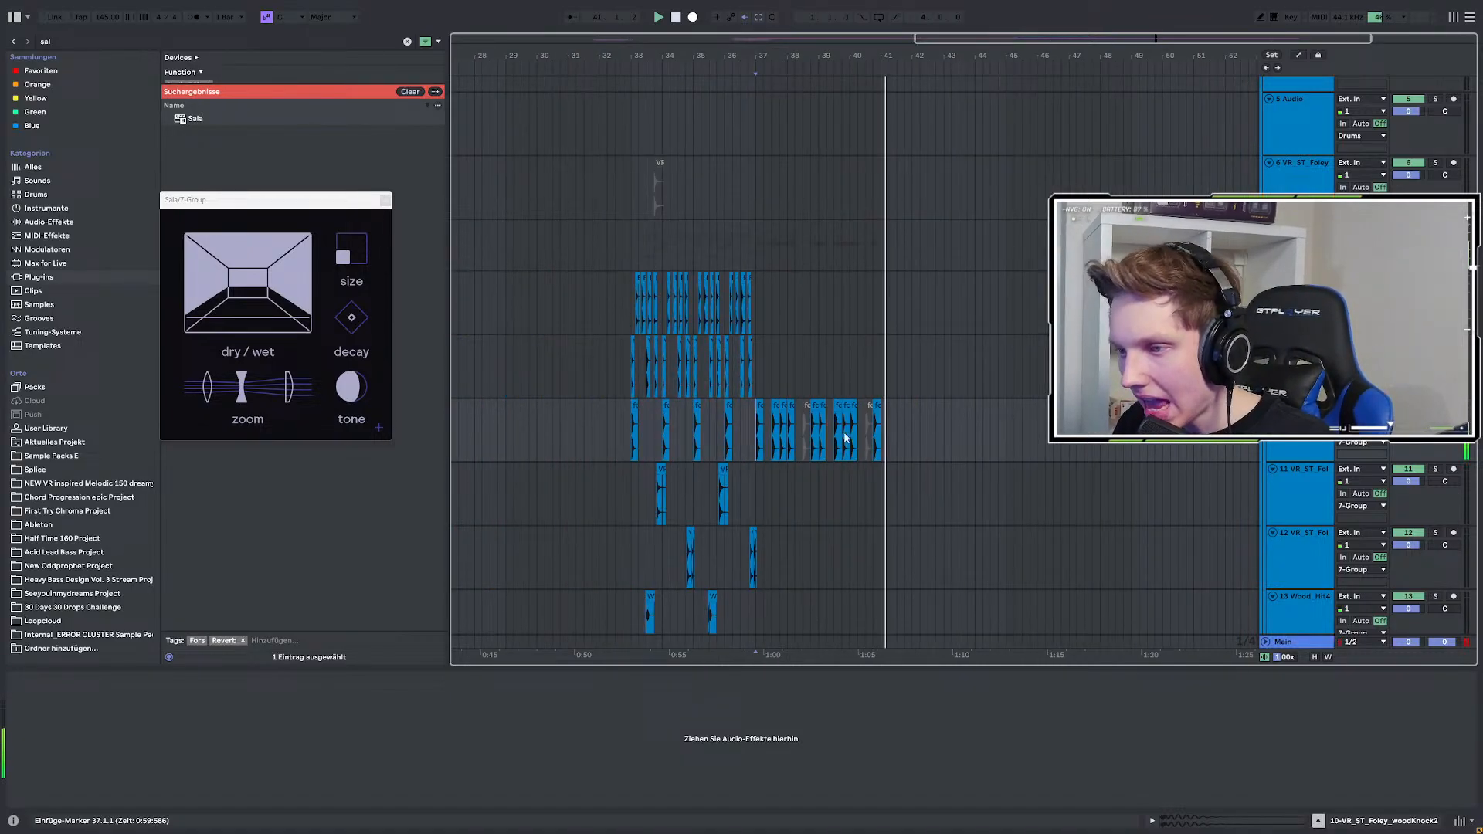
scroll(657, 435, "up", 3)
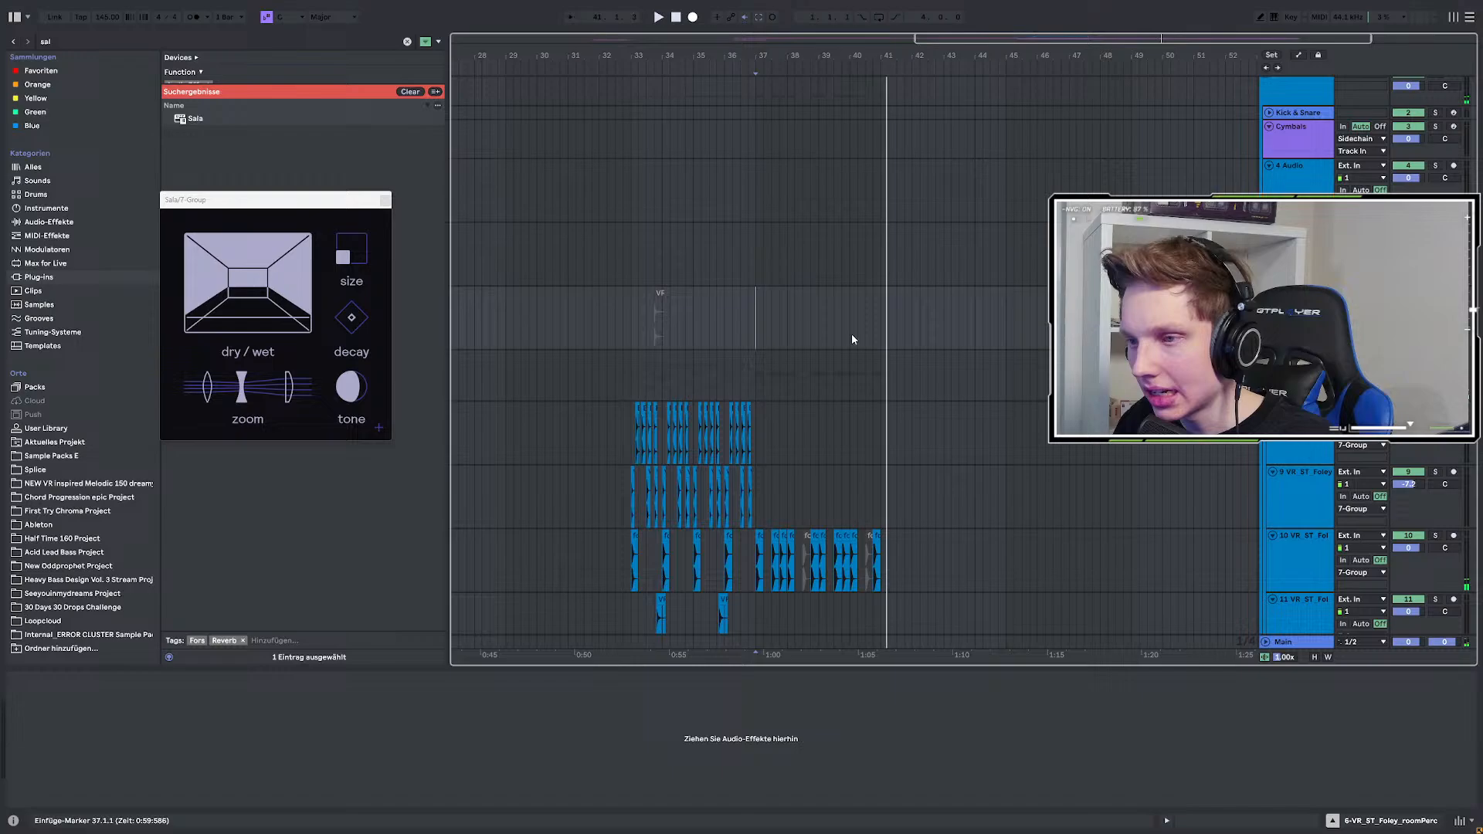
scroll(726, 331, "up", 8)
scroll(983, 352, "down", 3)
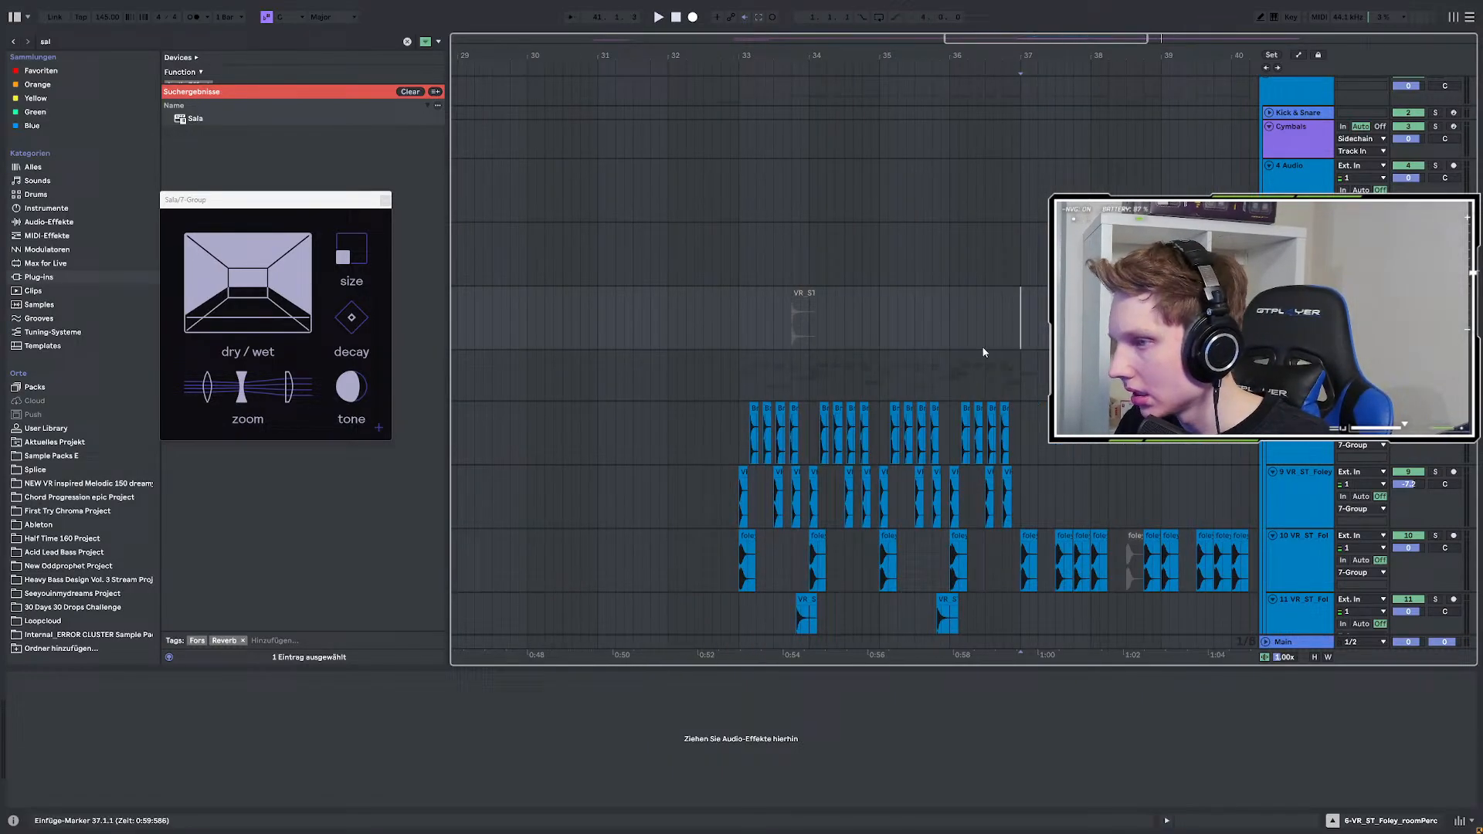
Insert a new audio track below the VR_ST_Foley_roomPerc track, close the Sala window and play the drums from bar 33.
key("ctrl+t")
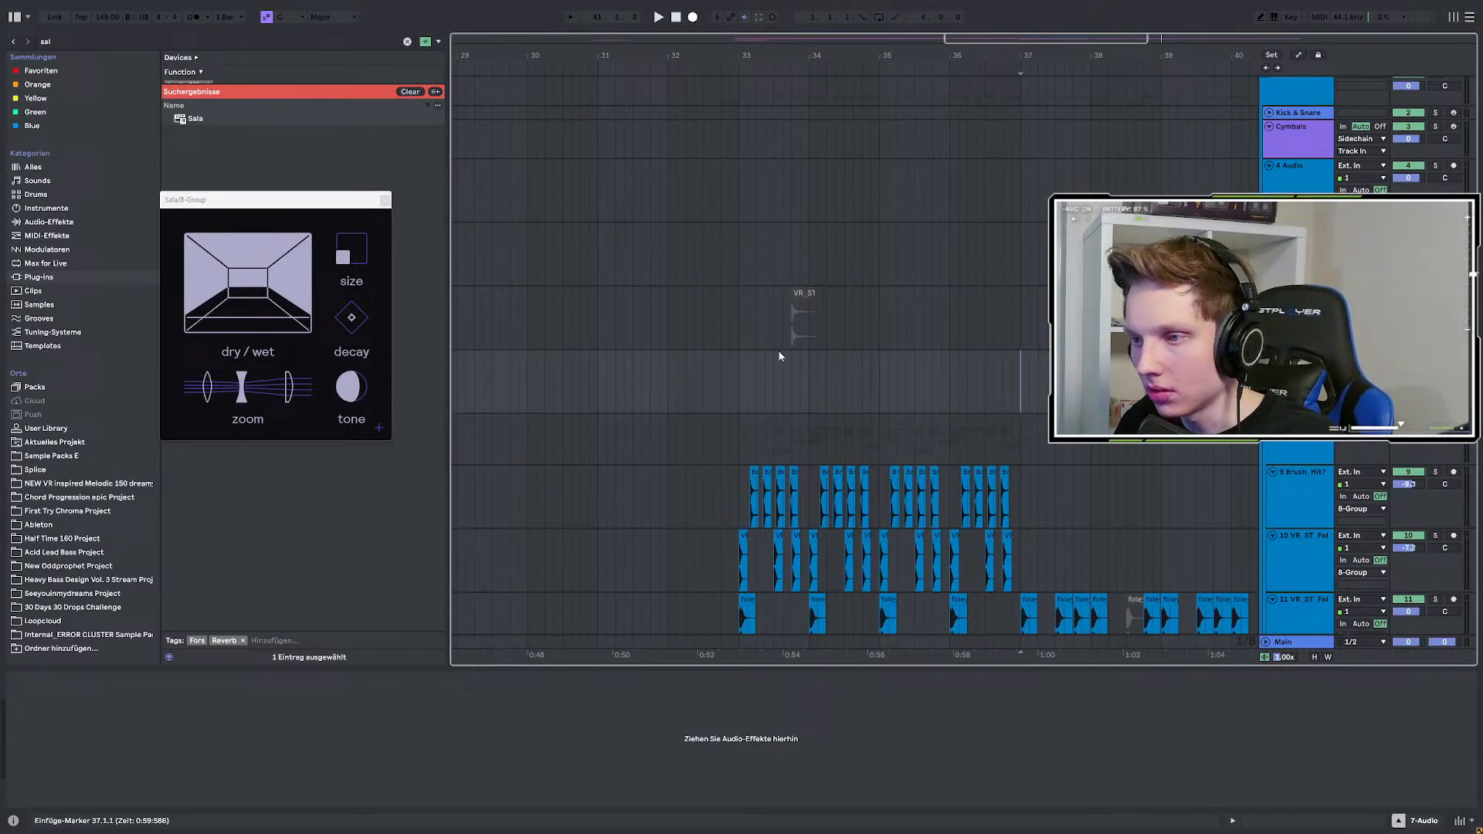
left_click(384, 202)
scroll(462, 323, "down", 3)
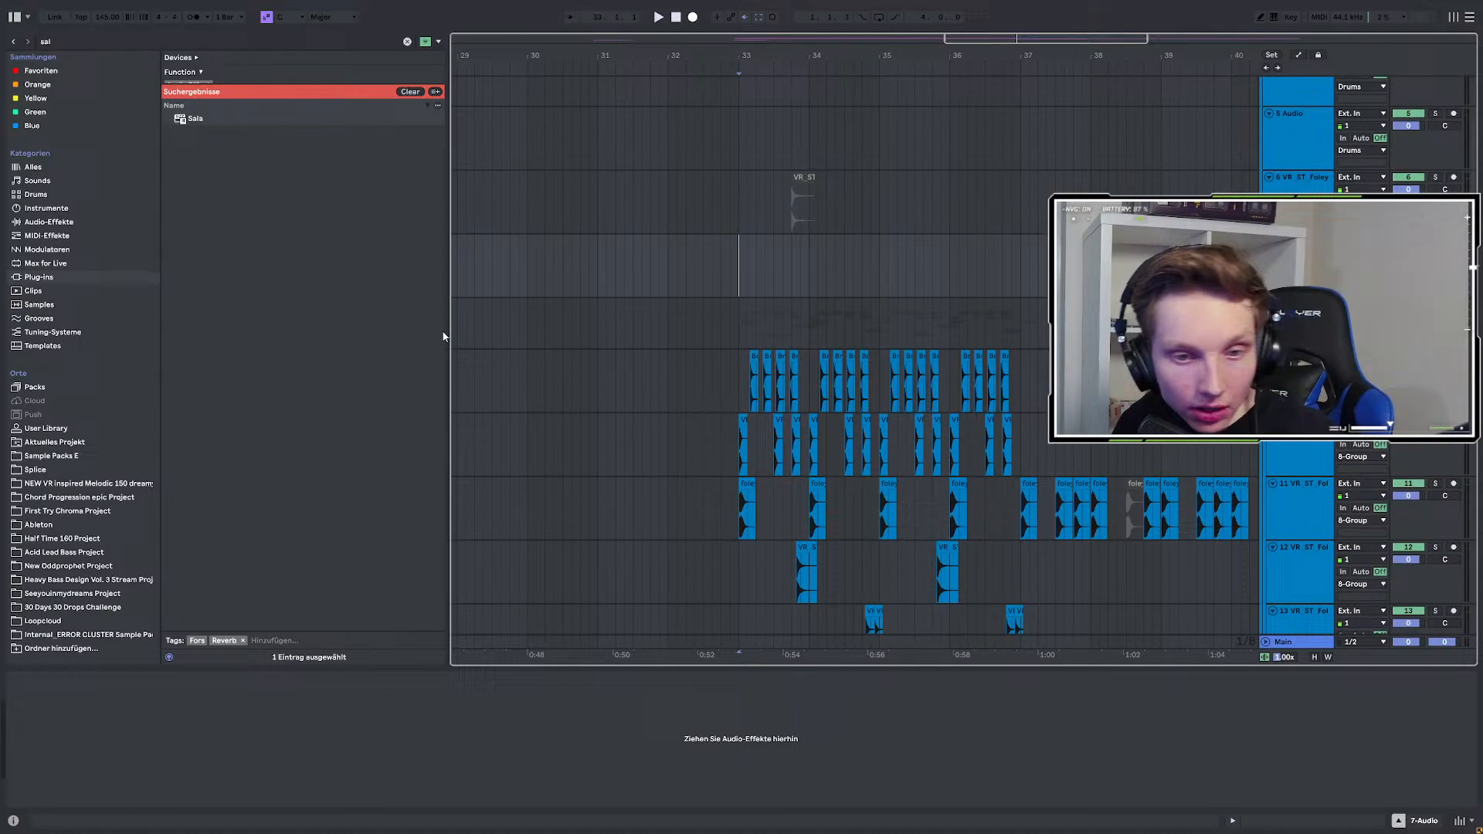
key("space")
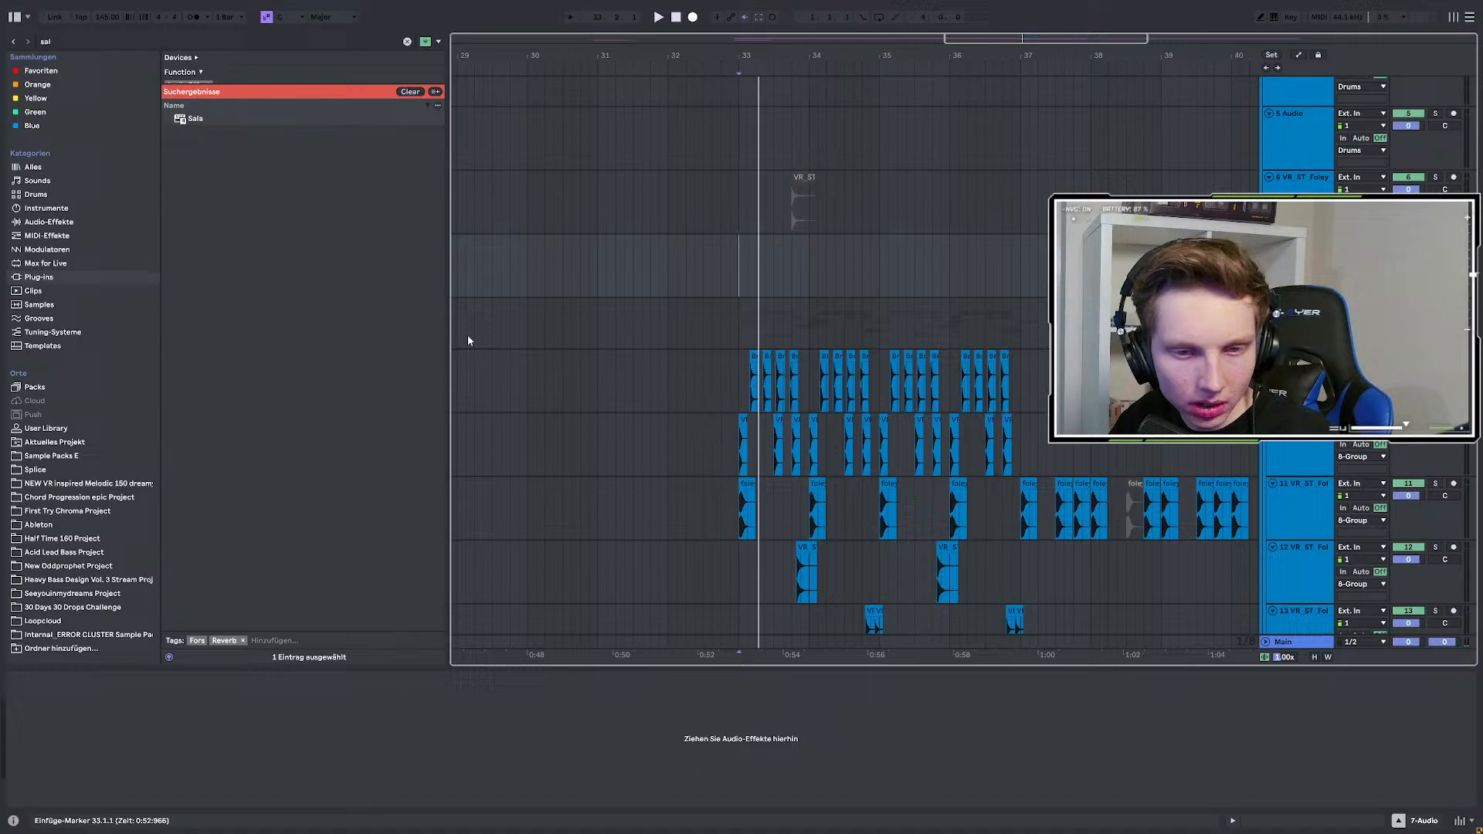
scroll(467, 335, "down", 3, "ctrl")
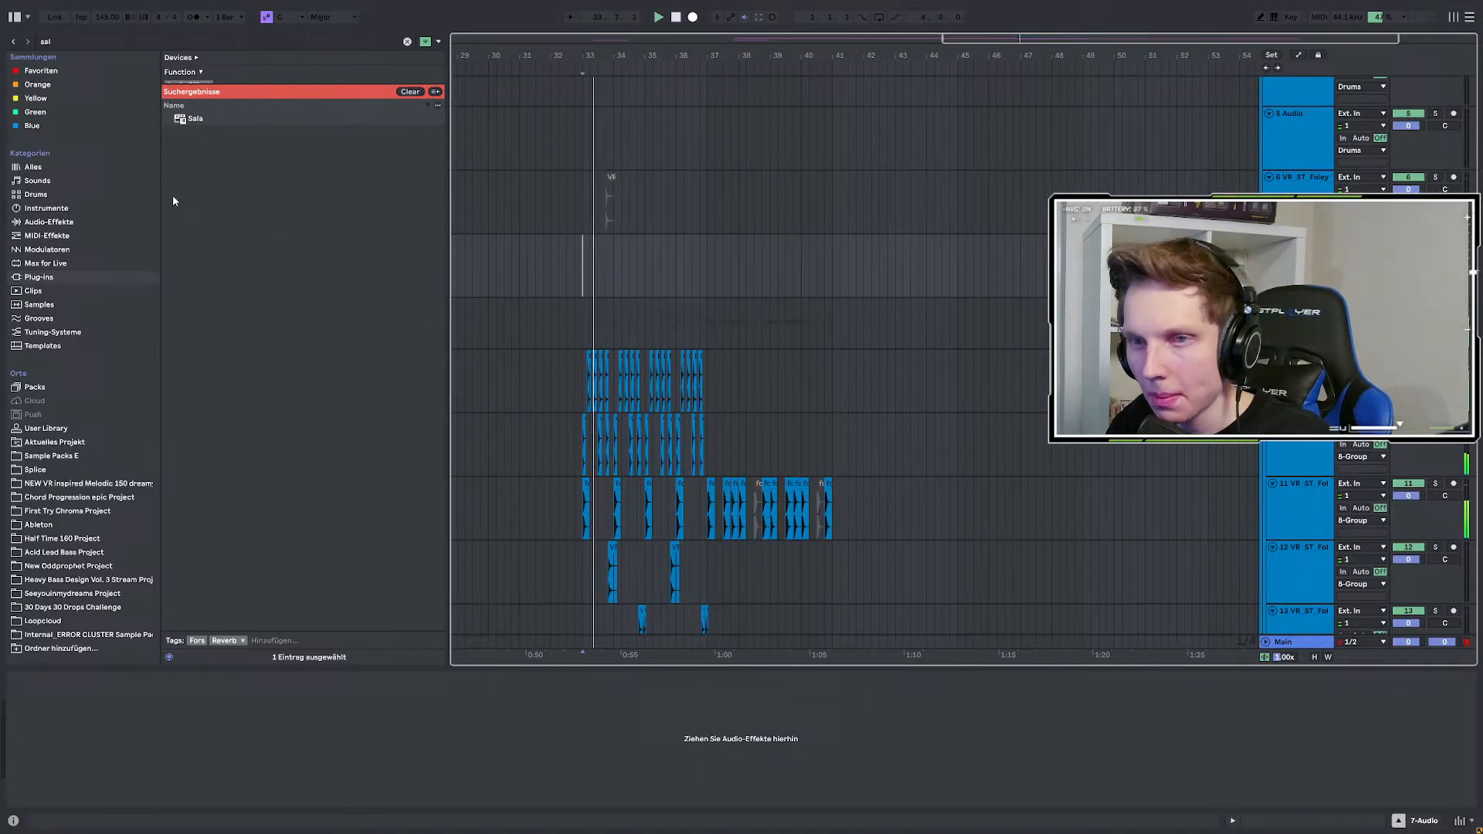
Search the Sample Packs E folder for "soft" and audition a soft shaker sample in the VR Foley Compilation Pack.
left_click(86, 42)
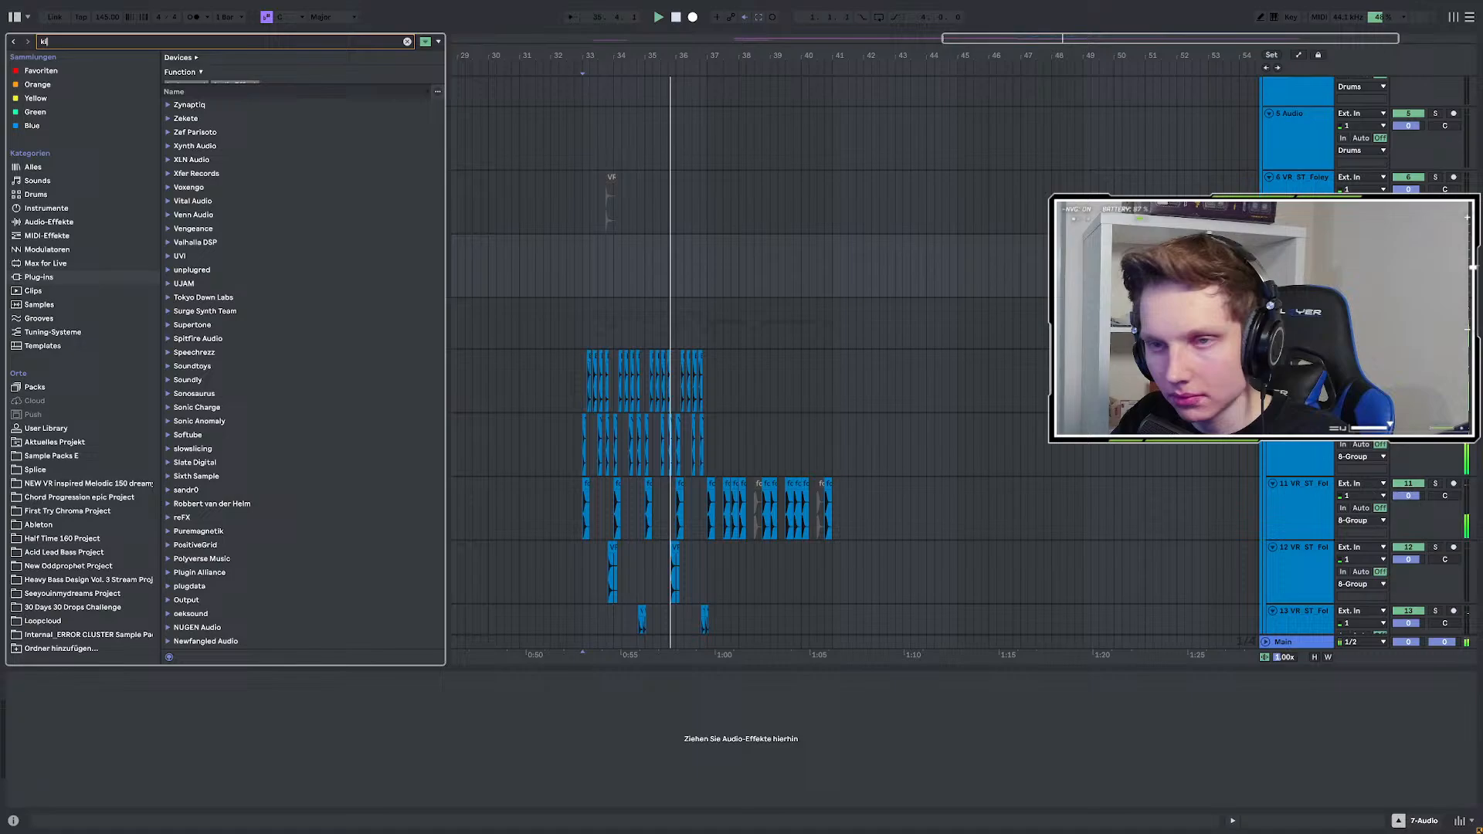
key("BackSpace")
key("BackSpace")
type("soft")
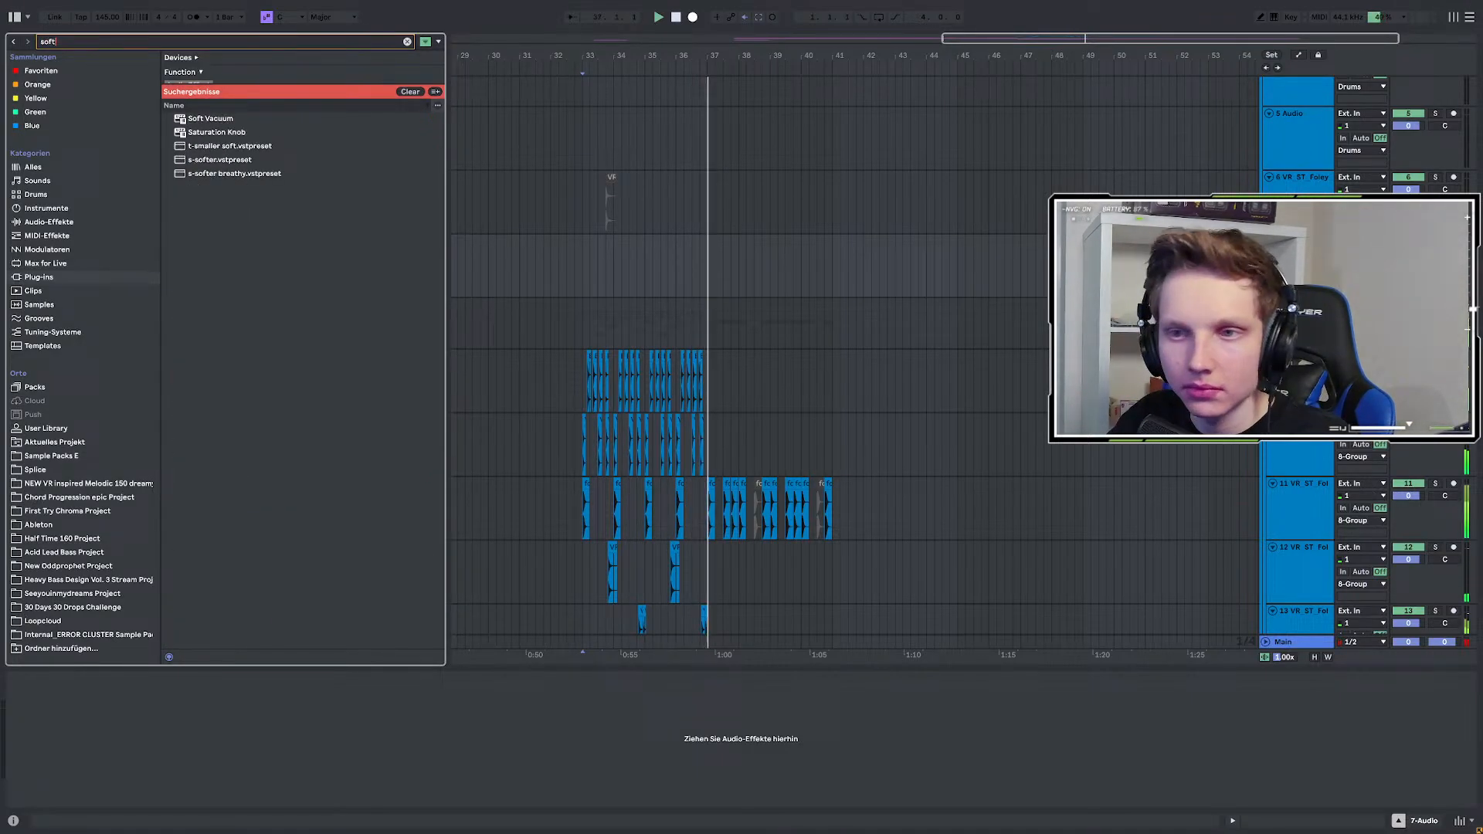
left_click(77, 456)
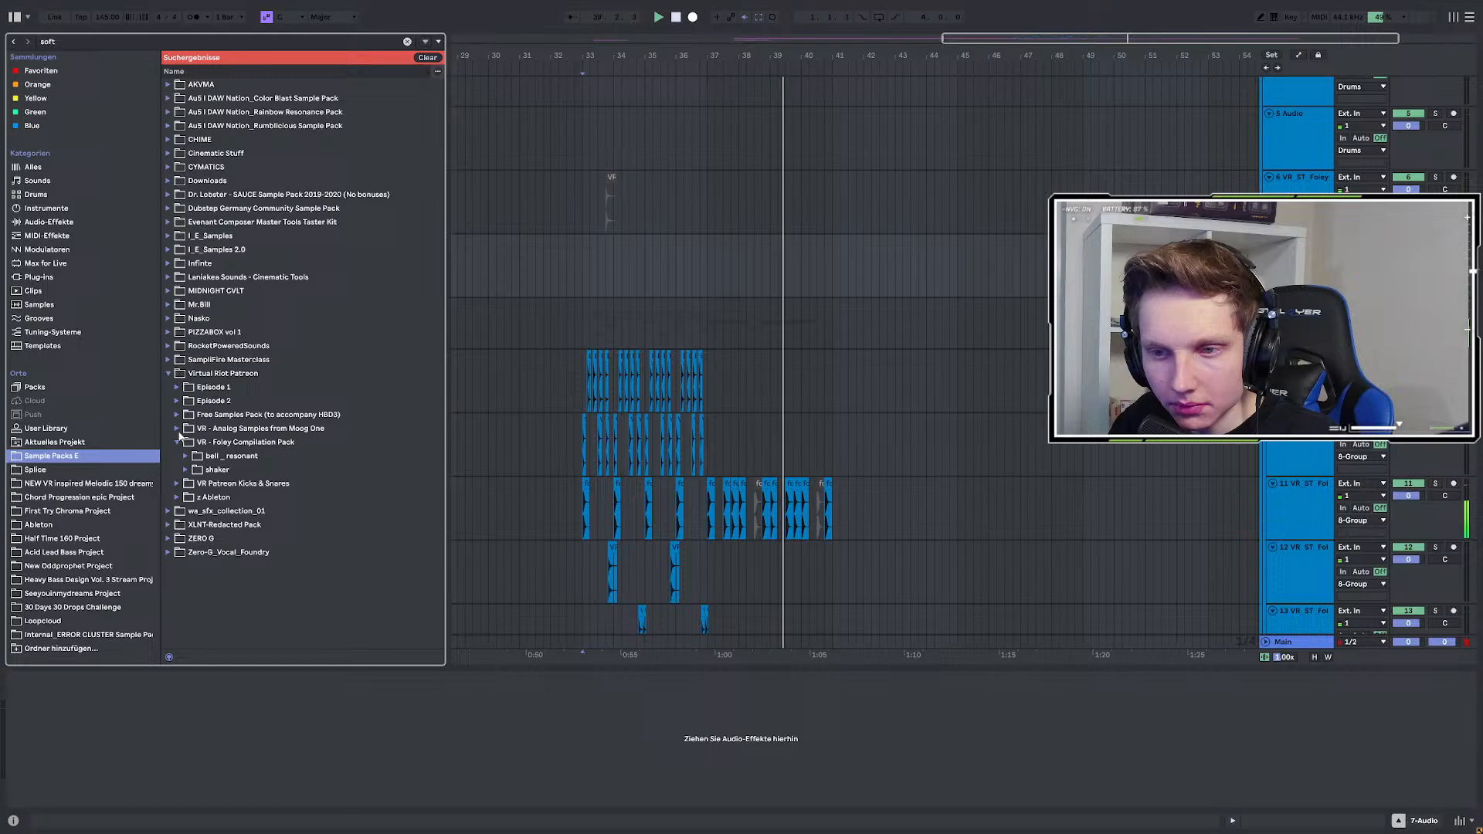
left_click(187, 470)
left_click(219, 512)
scroll(194, 556, "down", 1)
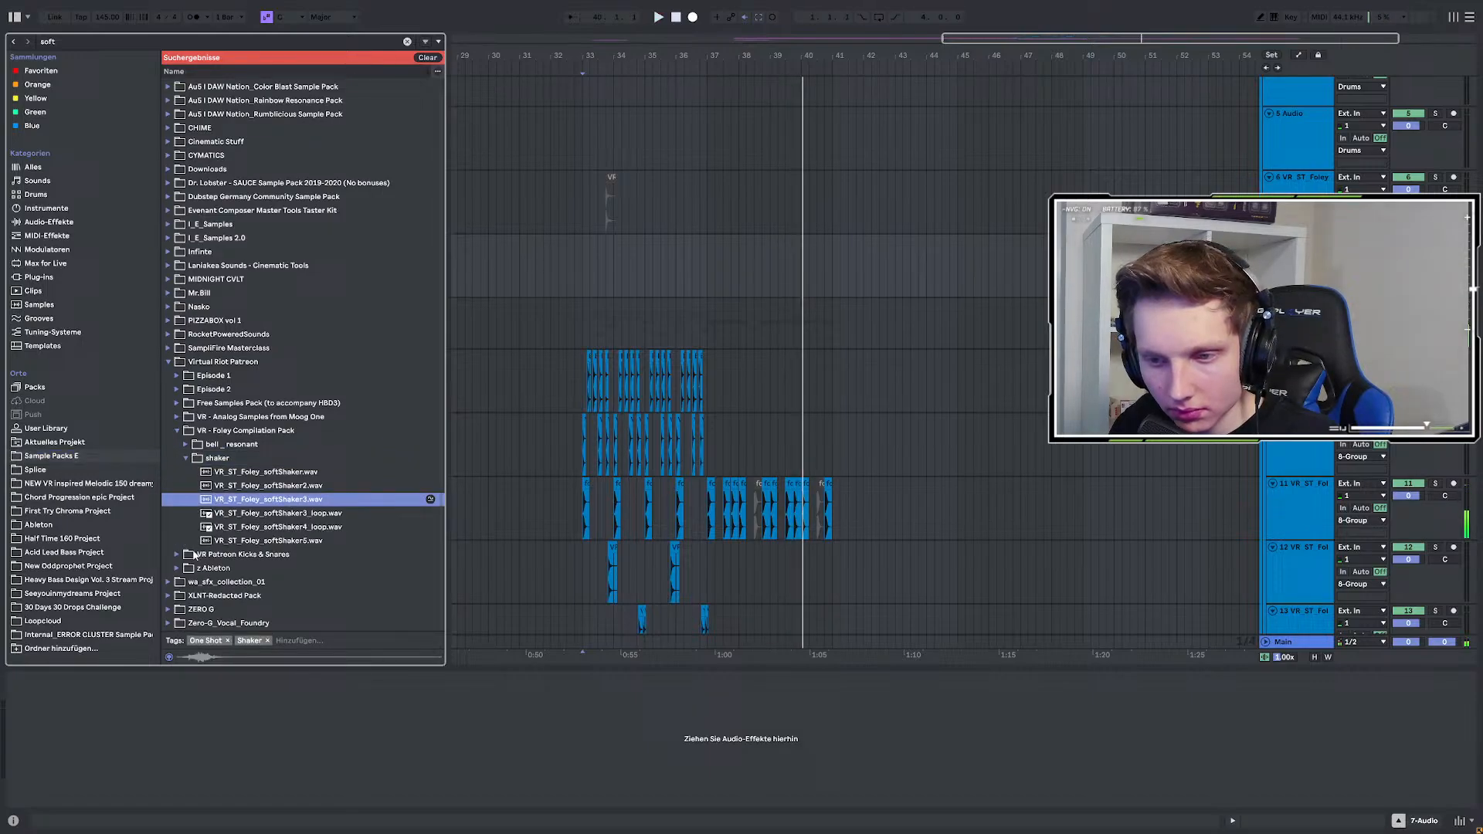
Audition the Softie kicks in the VR Patreon Kicks & Snares folder and place Softie.wav at bar 33 on the new audio track.
left_click(177, 554)
left_click(186, 471)
left_click(232, 497)
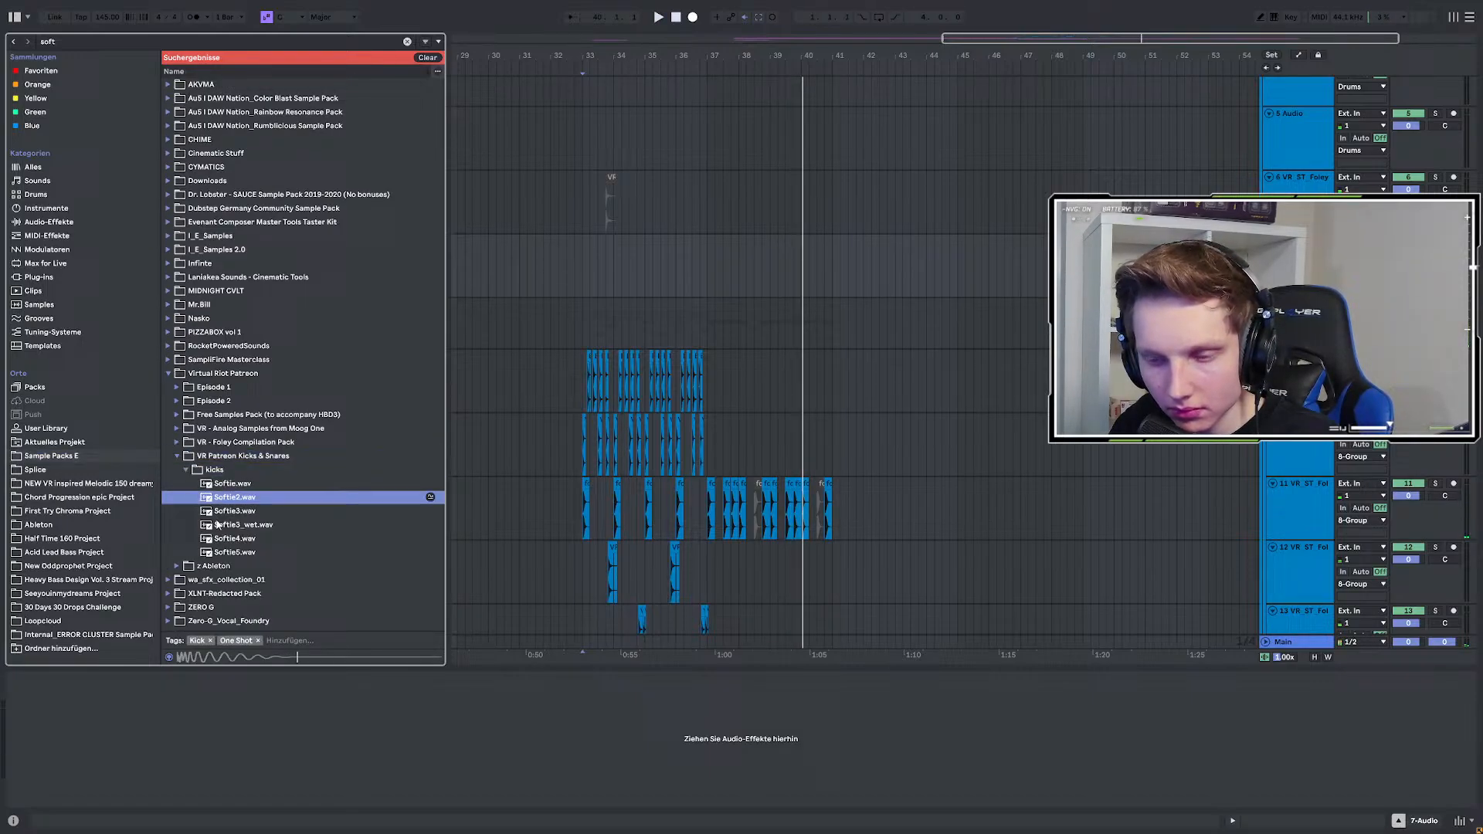
left_click(219, 526)
left_click(217, 485)
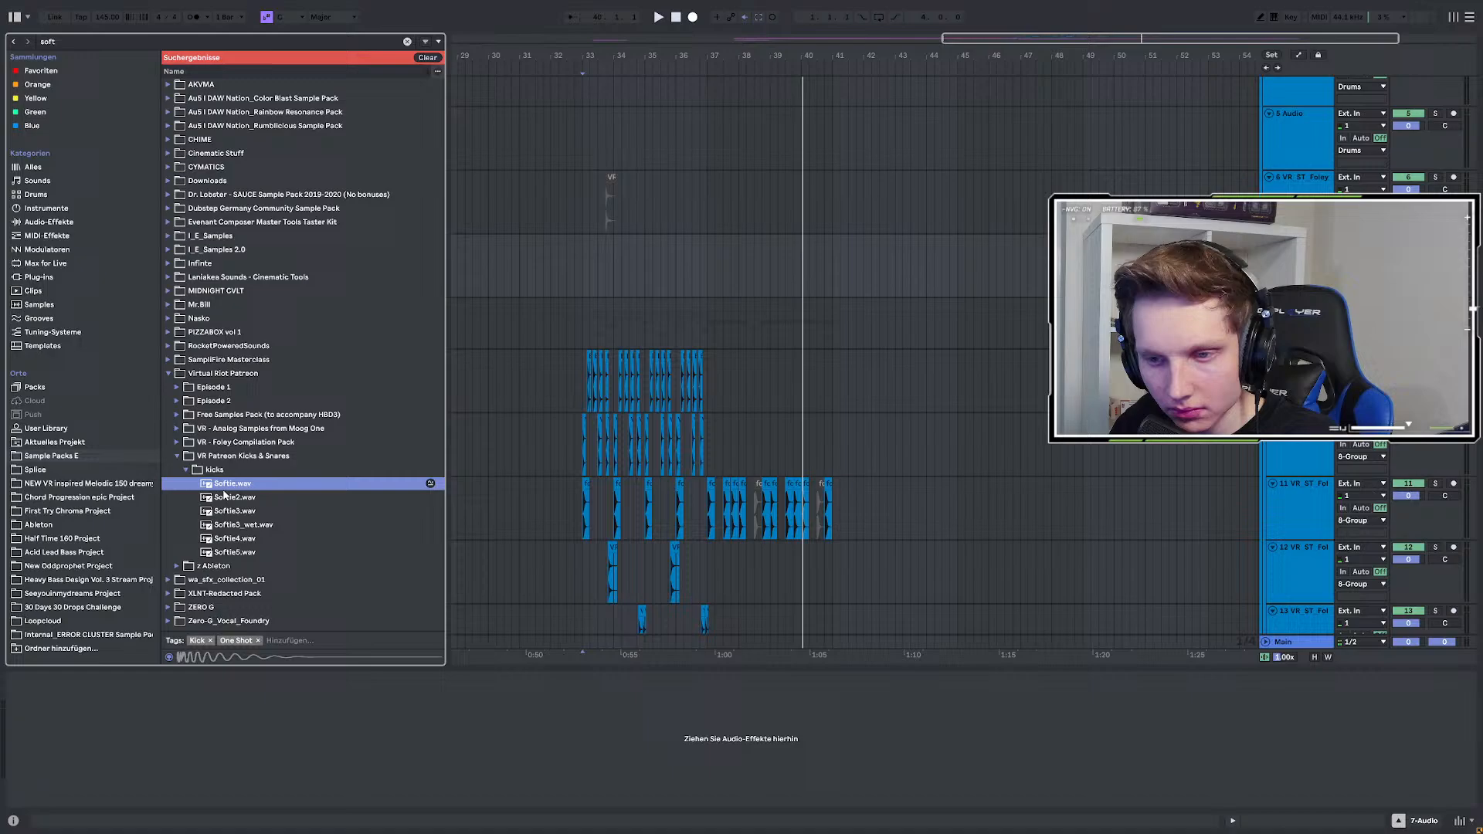
left_click(224, 496)
left_click(226, 487)
left_click_drag(234, 489, 573, 276)
left_click(582, 280)
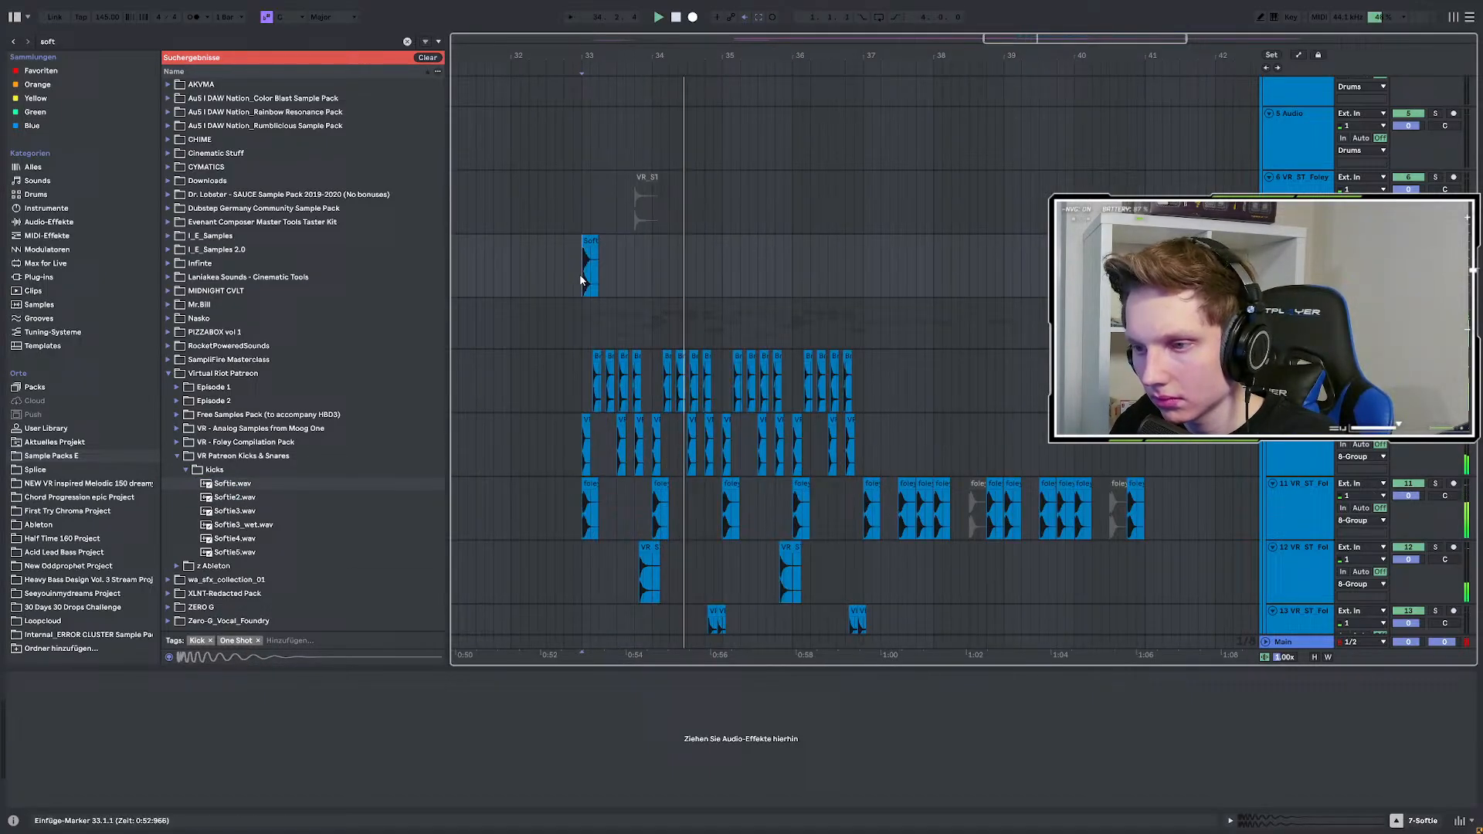
Deactivate all foley hit clips on the woodKnock2 track from 33.1.1 to 41.3.1.
scroll(573, 448, "down", 3)
left_click_drag(576, 518, 845, 507)
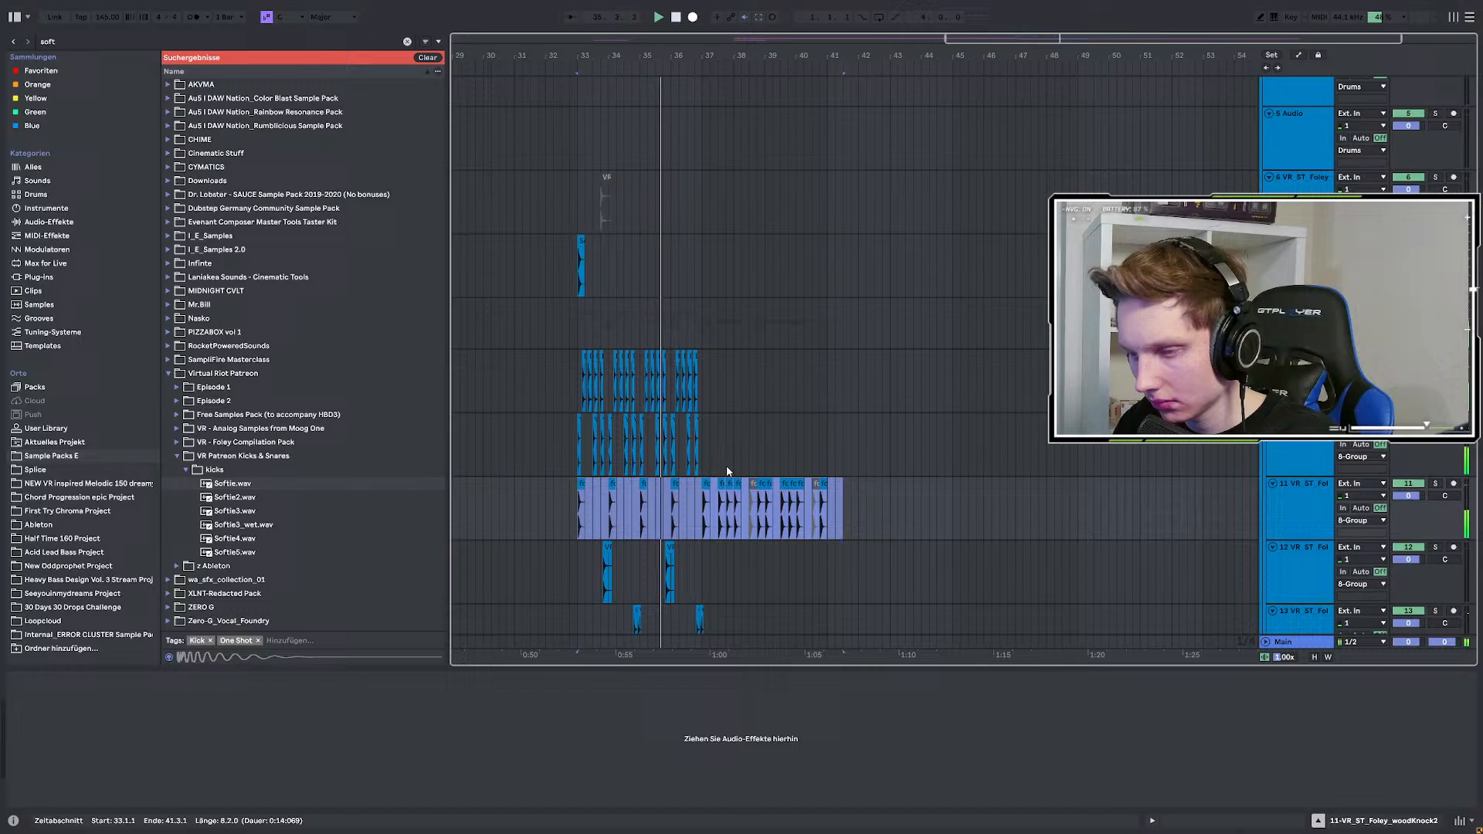
key("0")
Duplicate the one-bar Softie kick section from bar 33 four times, so that a kick starts each bar up to bar 37.
left_click(579, 279)
scroll(580, 279, "up", 4)
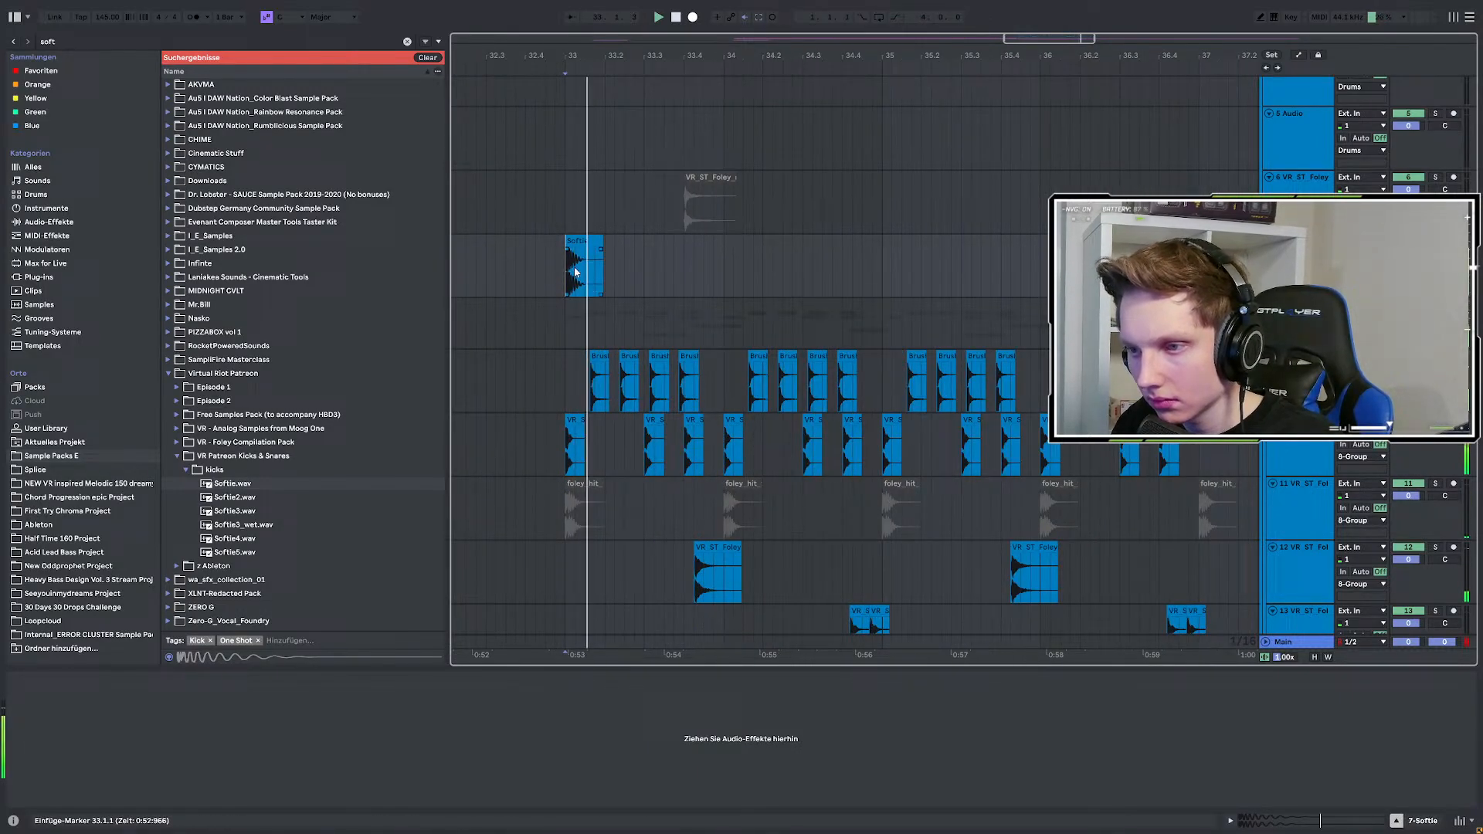
left_click_drag(566, 280, 714, 284)
scroll(665, 290, "down", 3)
key("ctrl+d")
key("ctrl+d")
key("ctrl+d")
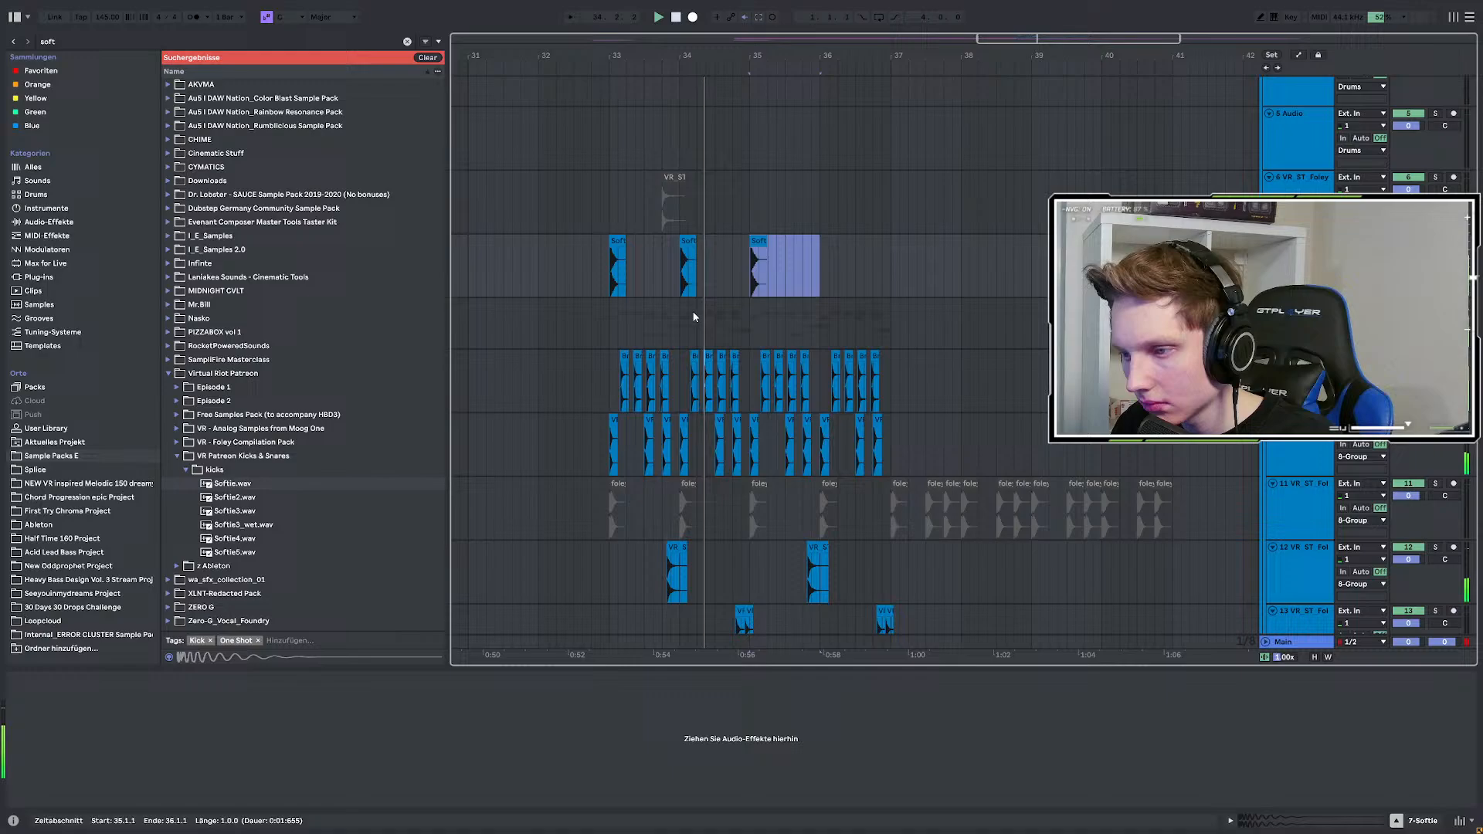
key("ctrl+d")
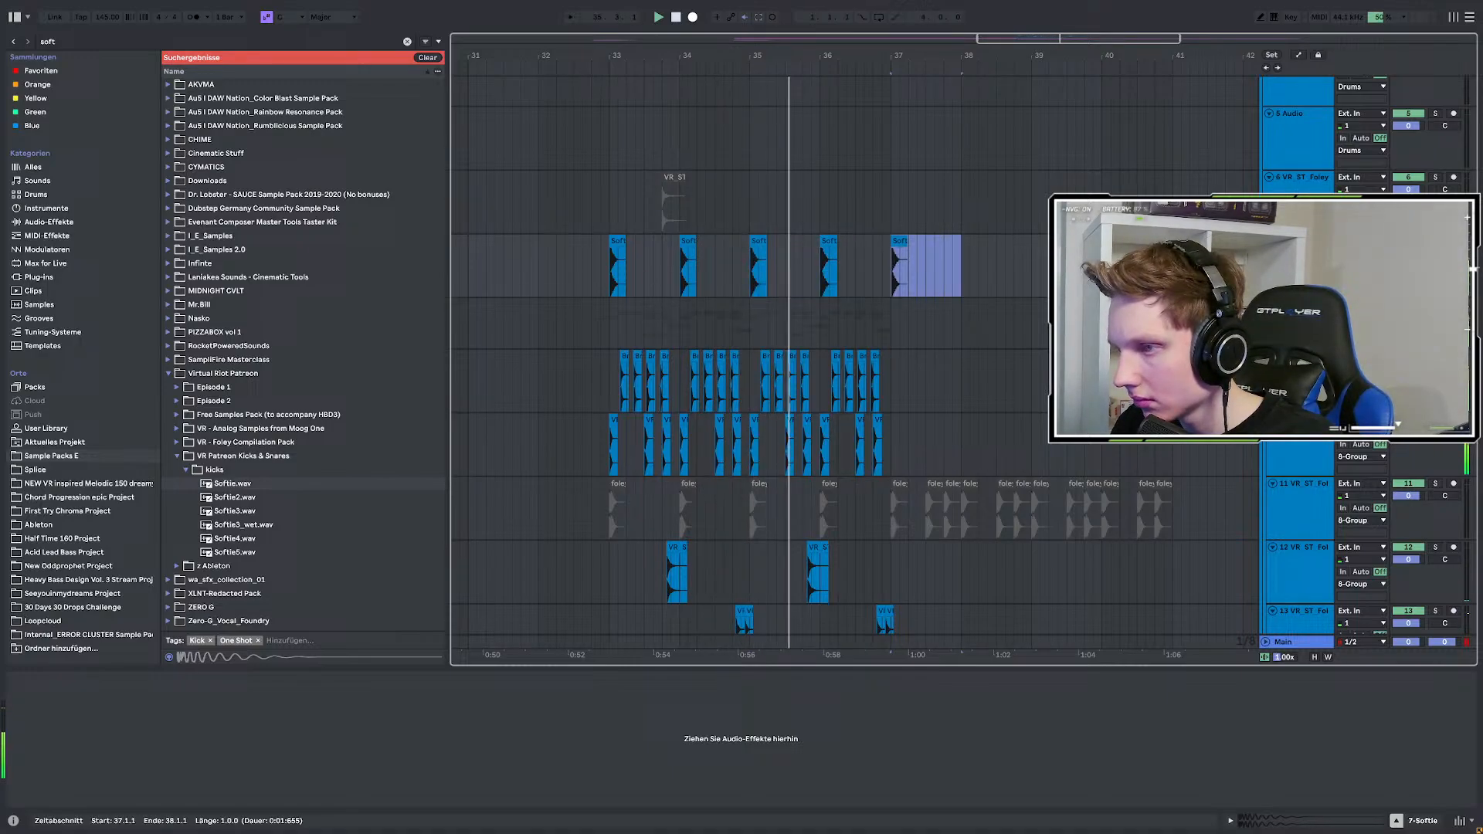
Search the favorites for "auto" and add an Auto Filter to the Softie track.
left_click(90, 43)
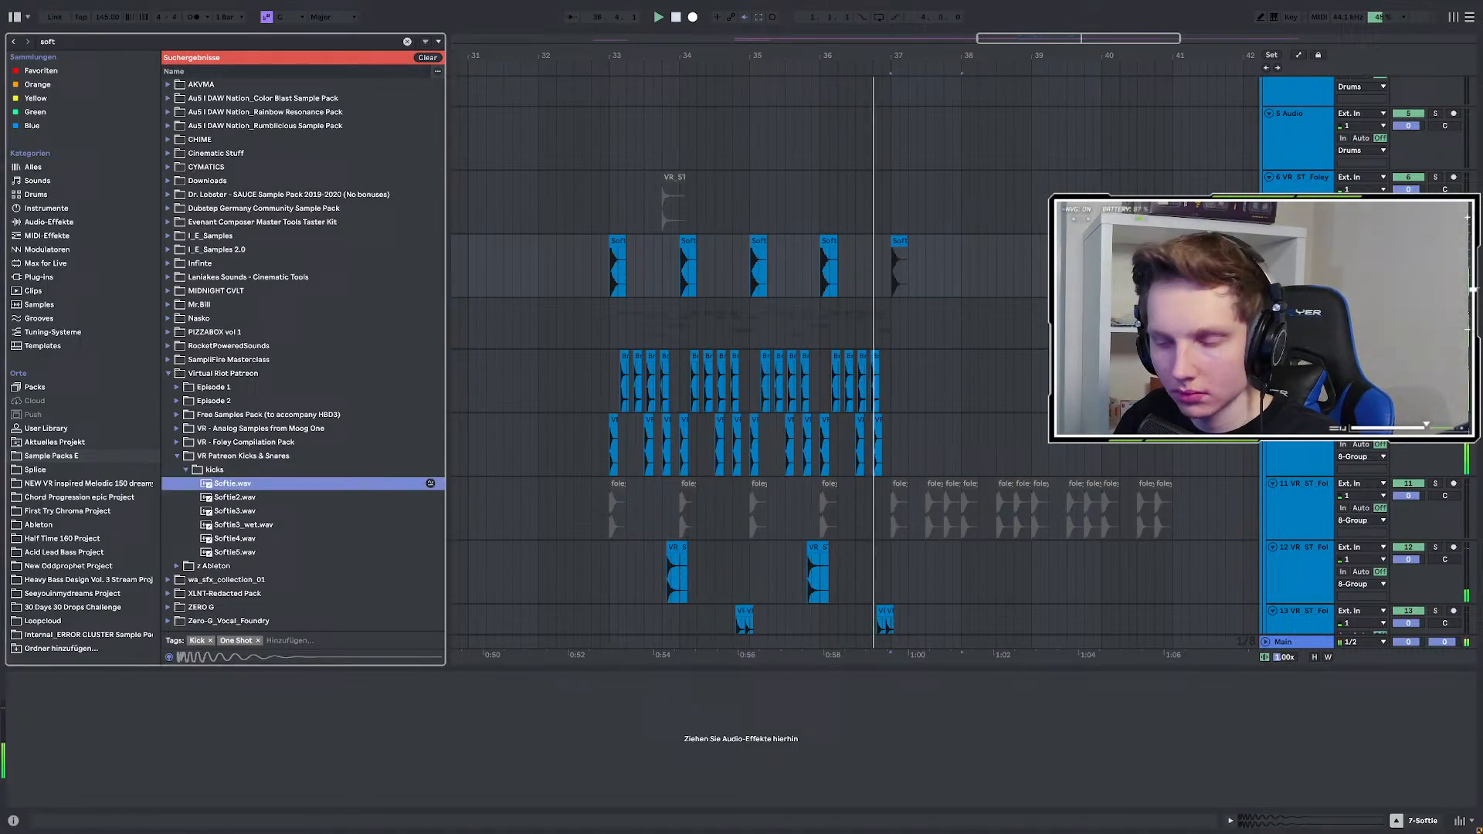
left_click(35, 43)
type("auto")
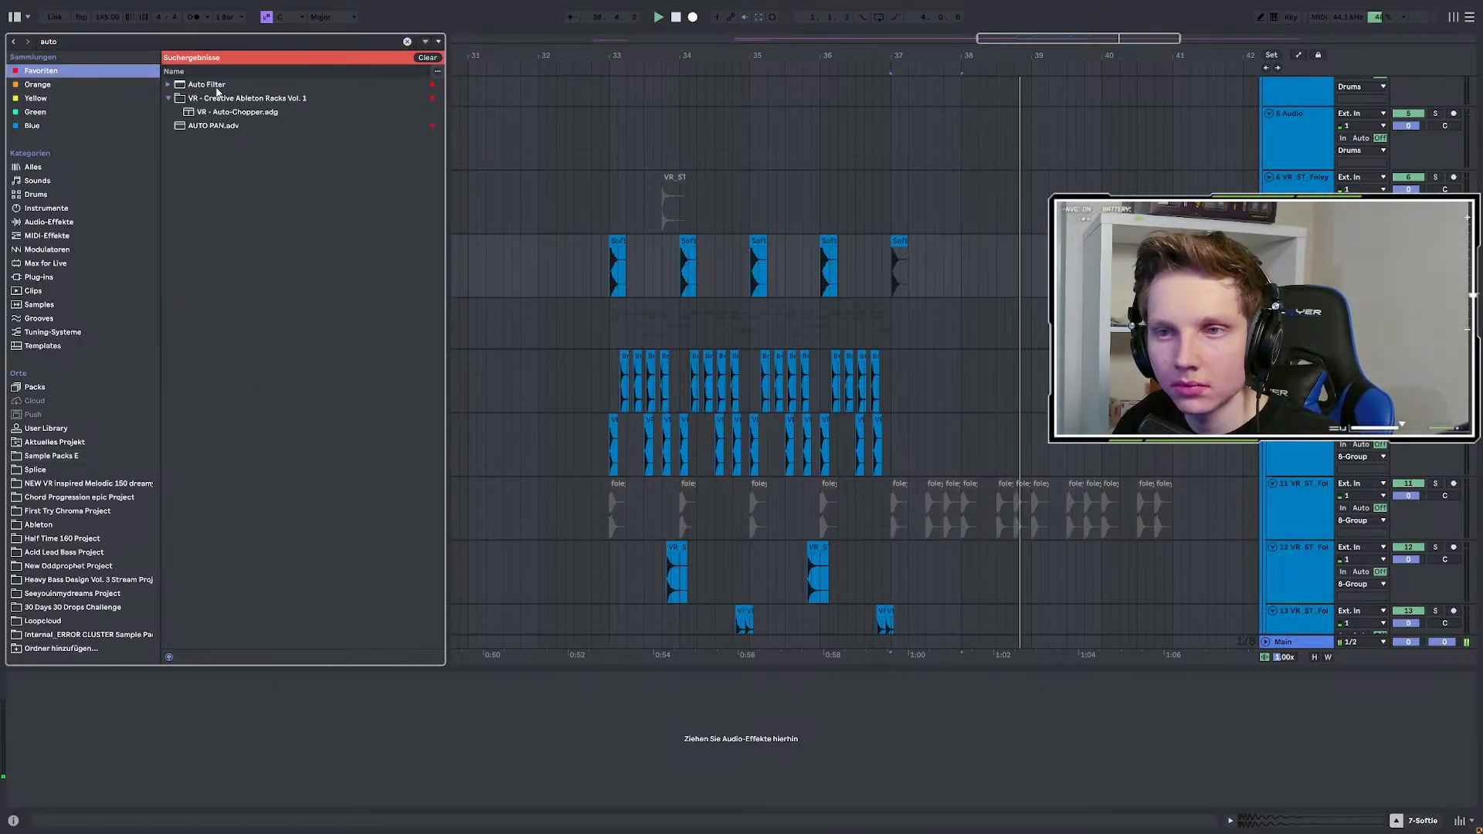
left_click(210, 85)
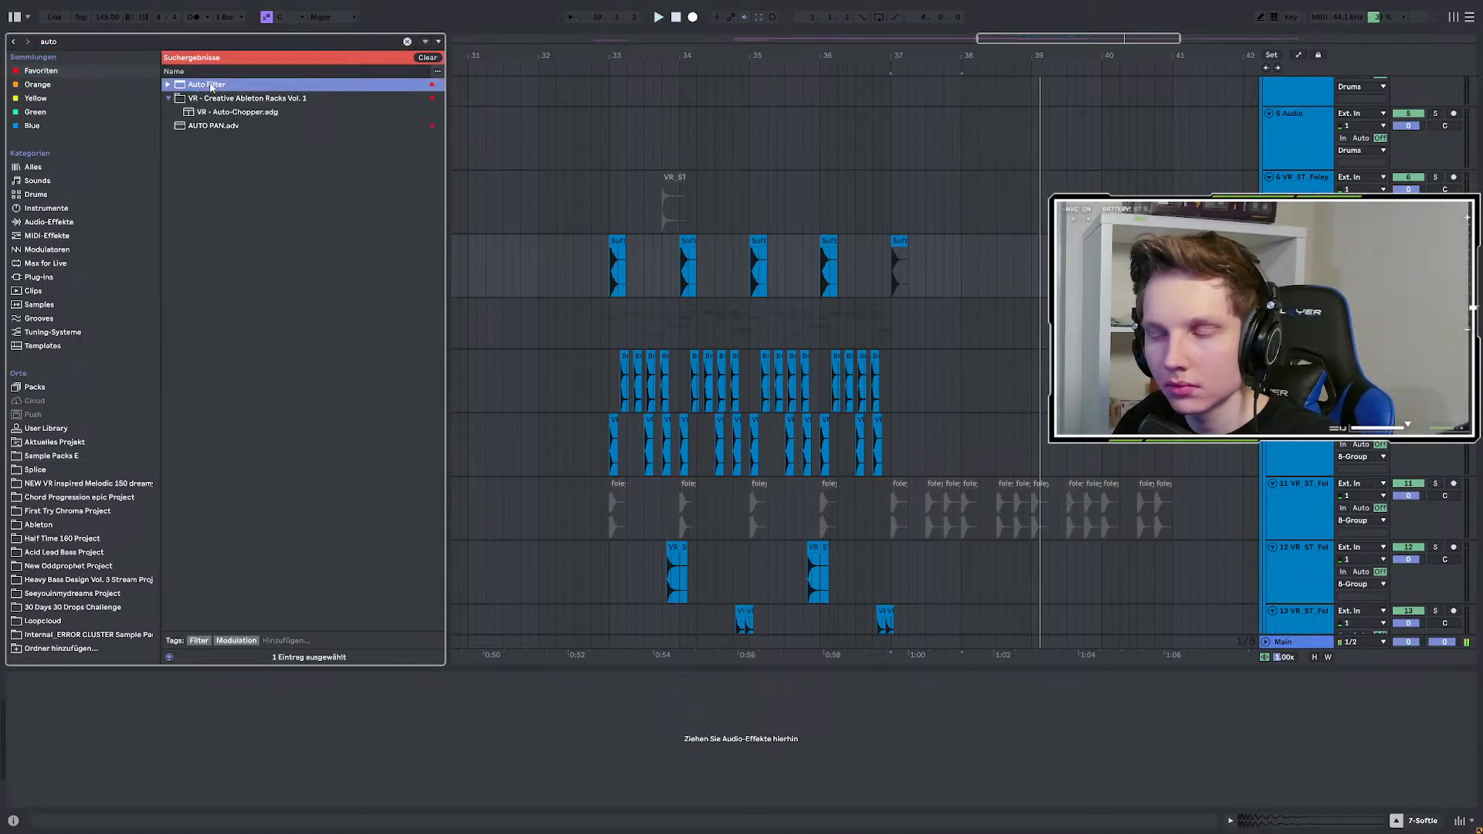
left_click_drag(209, 85, 738, 730)
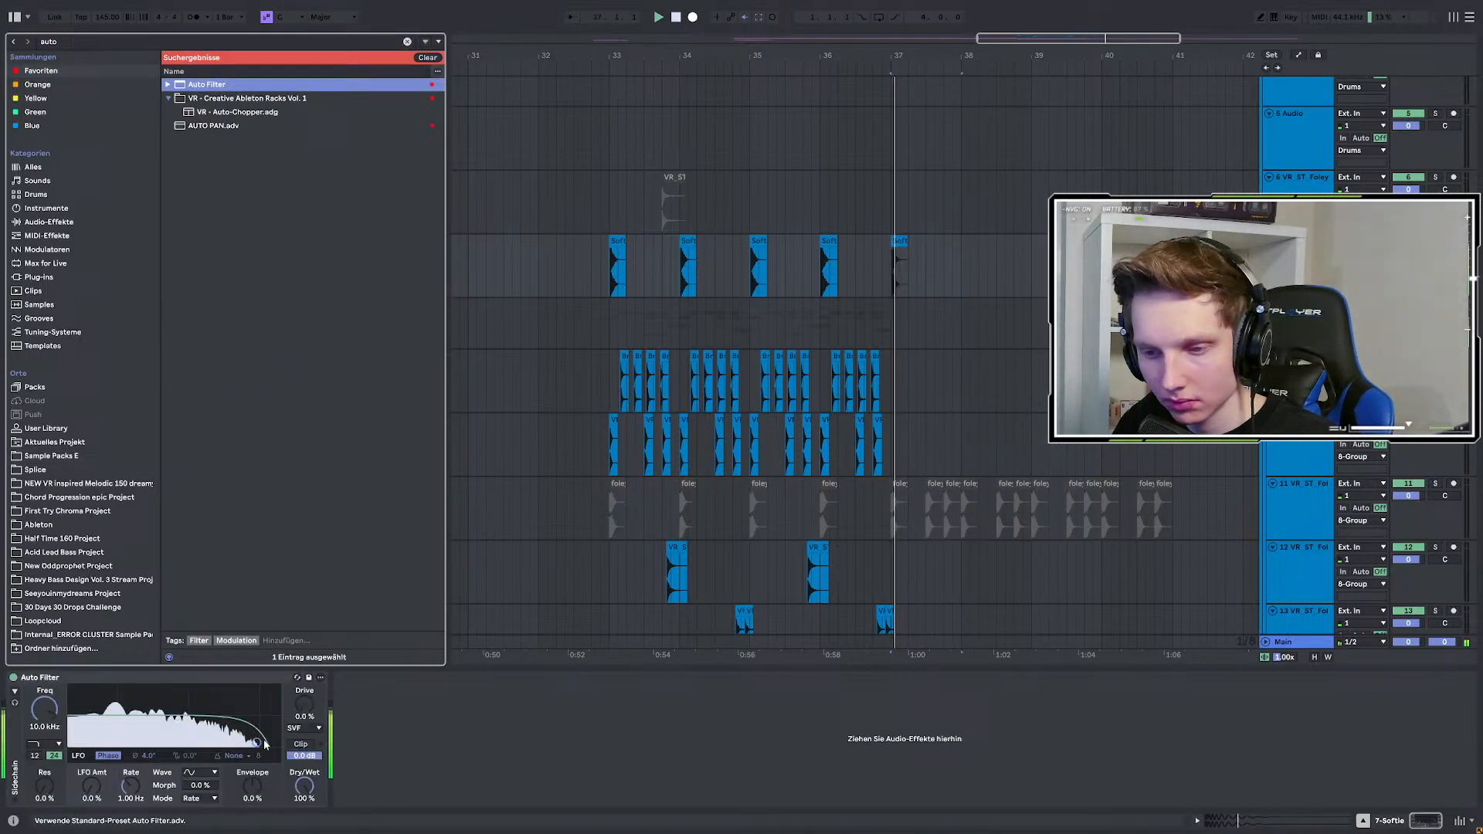
Set the Softie track's Auto Filter to a 12 dB slope with a 3.90 kHz cutoff and turn on Clip.
left_click(305, 738)
key("space")
key("space")
left_click(35, 756)
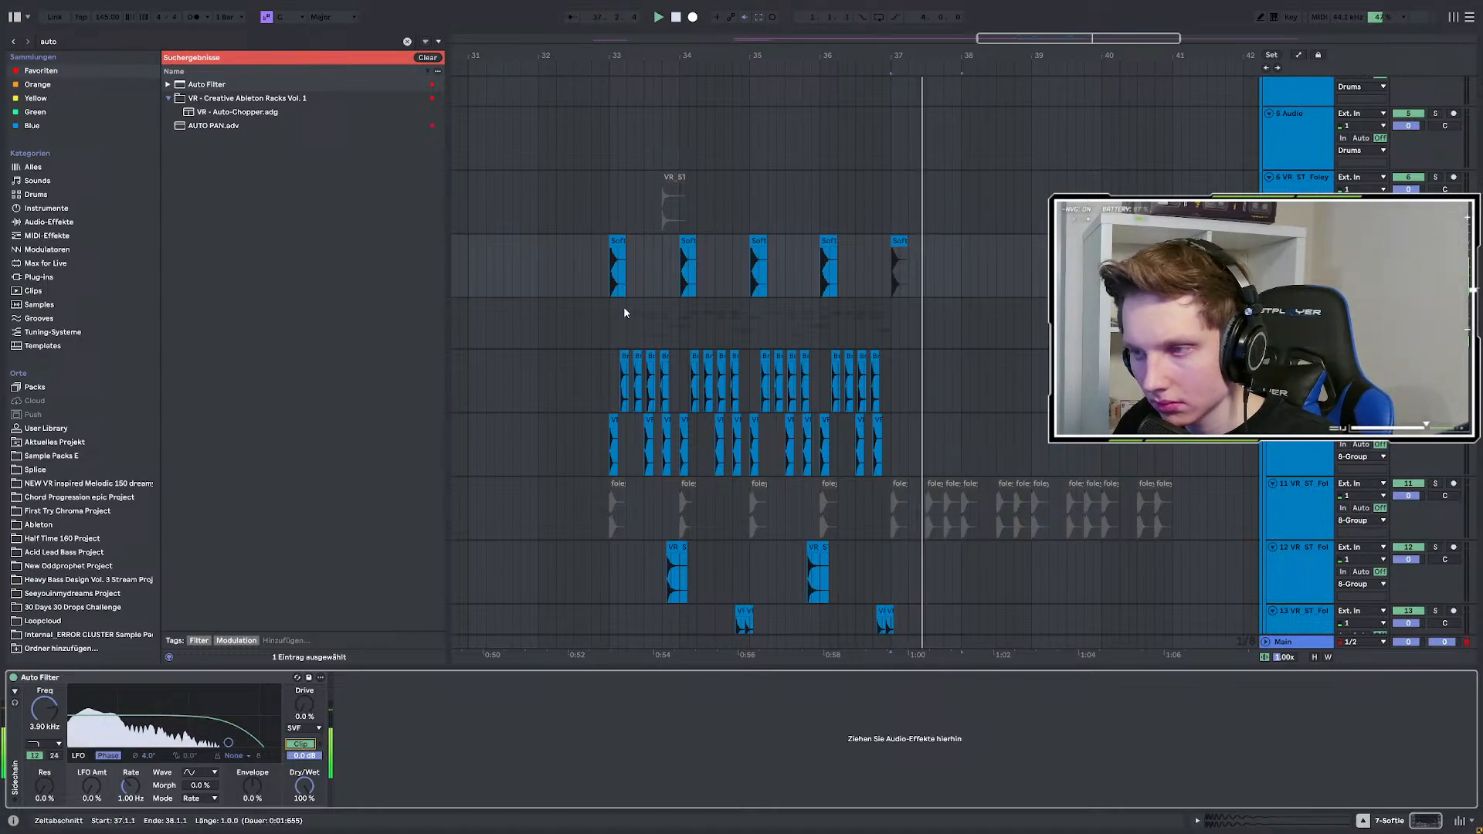
Duplicate the Softie kick in bar 37 so that extra hits land at 37.3.1 and 37.4.1.
scroll(623, 306, "down", 3)
left_click(609, 266)
scroll(803, 303, "up", 3)
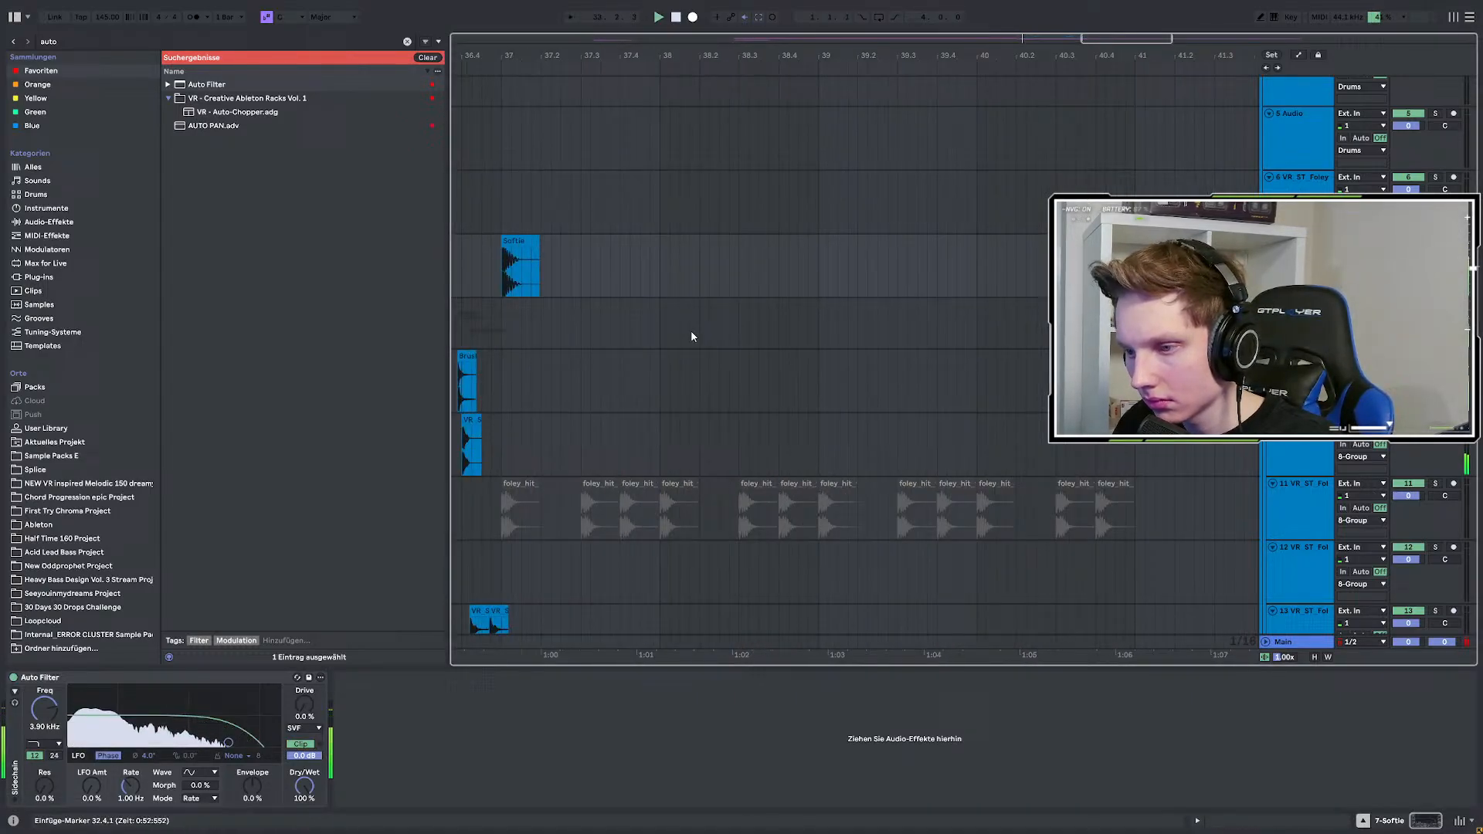
scroll(594, 301, "up", 3)
left_click_drag(651, 266, 768, 267)
key("ctrl+d")
key("ctrl+d")
scroll(719, 294, "down", 3)
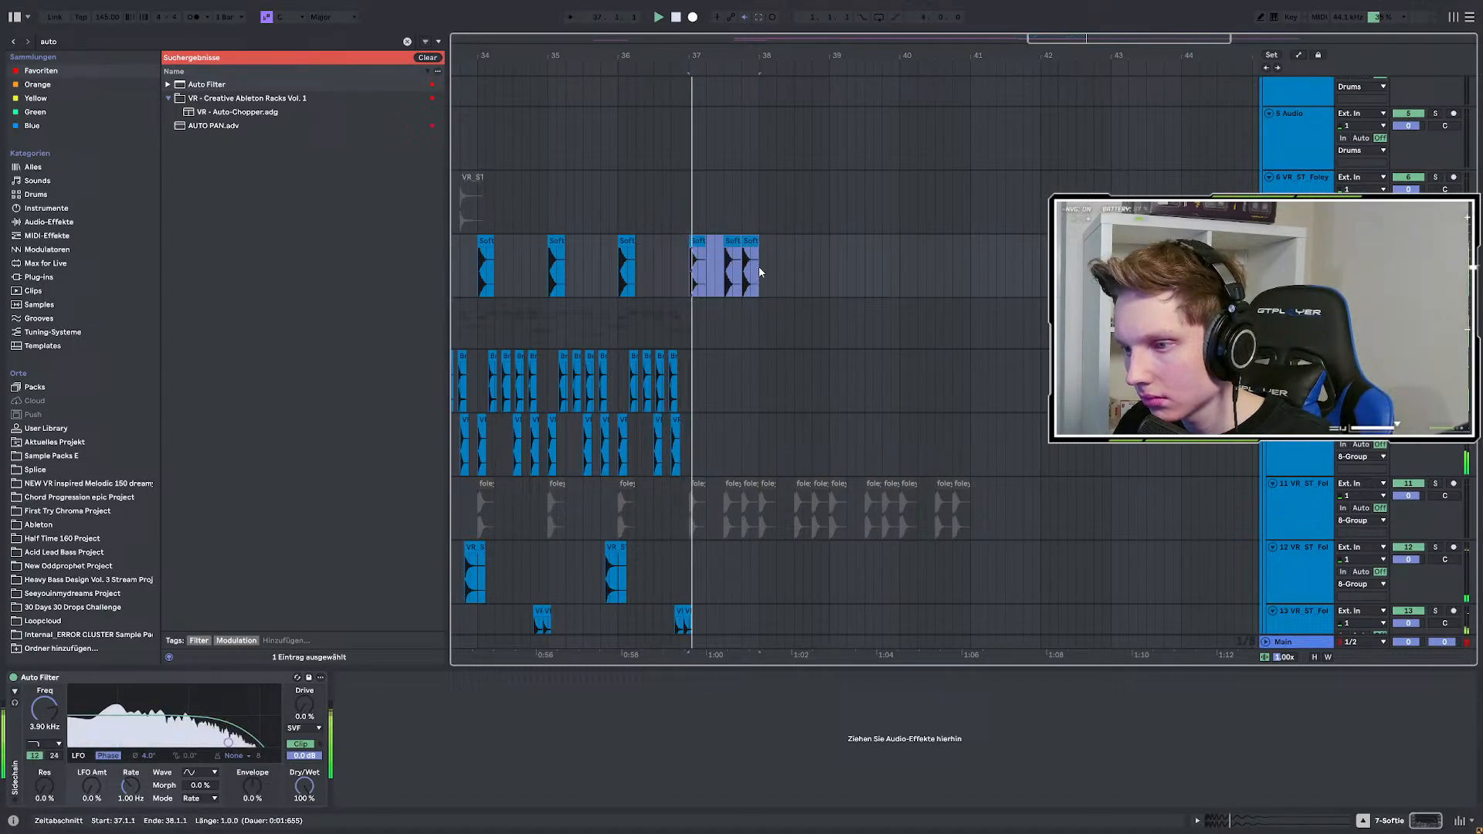
Duplicate the bar 37 Softie pattern into bar 38 and delete the kick at 38.3.1.
key("ctrl+d")
scroll(810, 317, "up", 3)
left_click(812, 319)
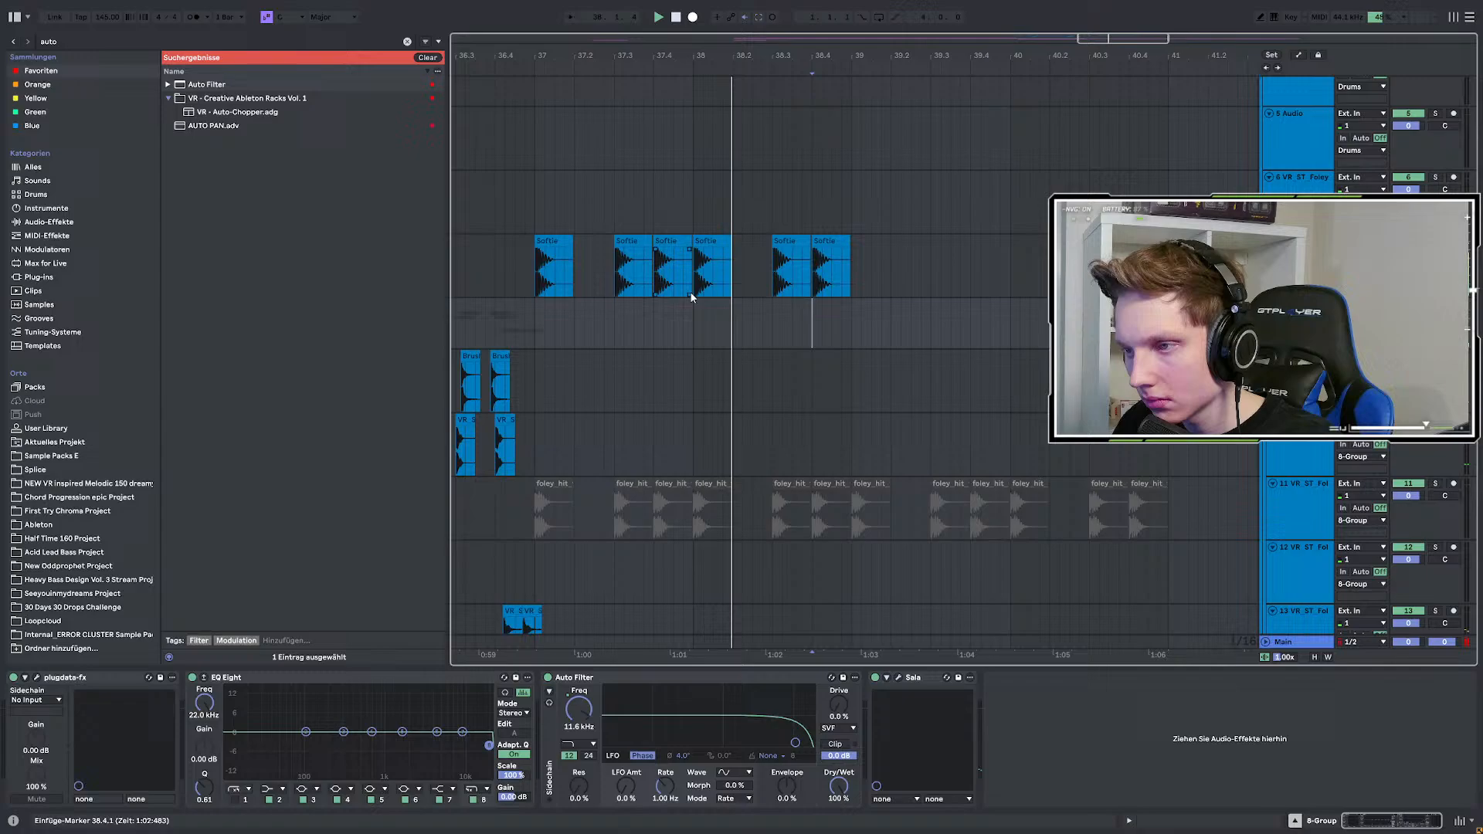
scroll(686, 293, "down", 3)
left_click(736, 242)
key("Delete")
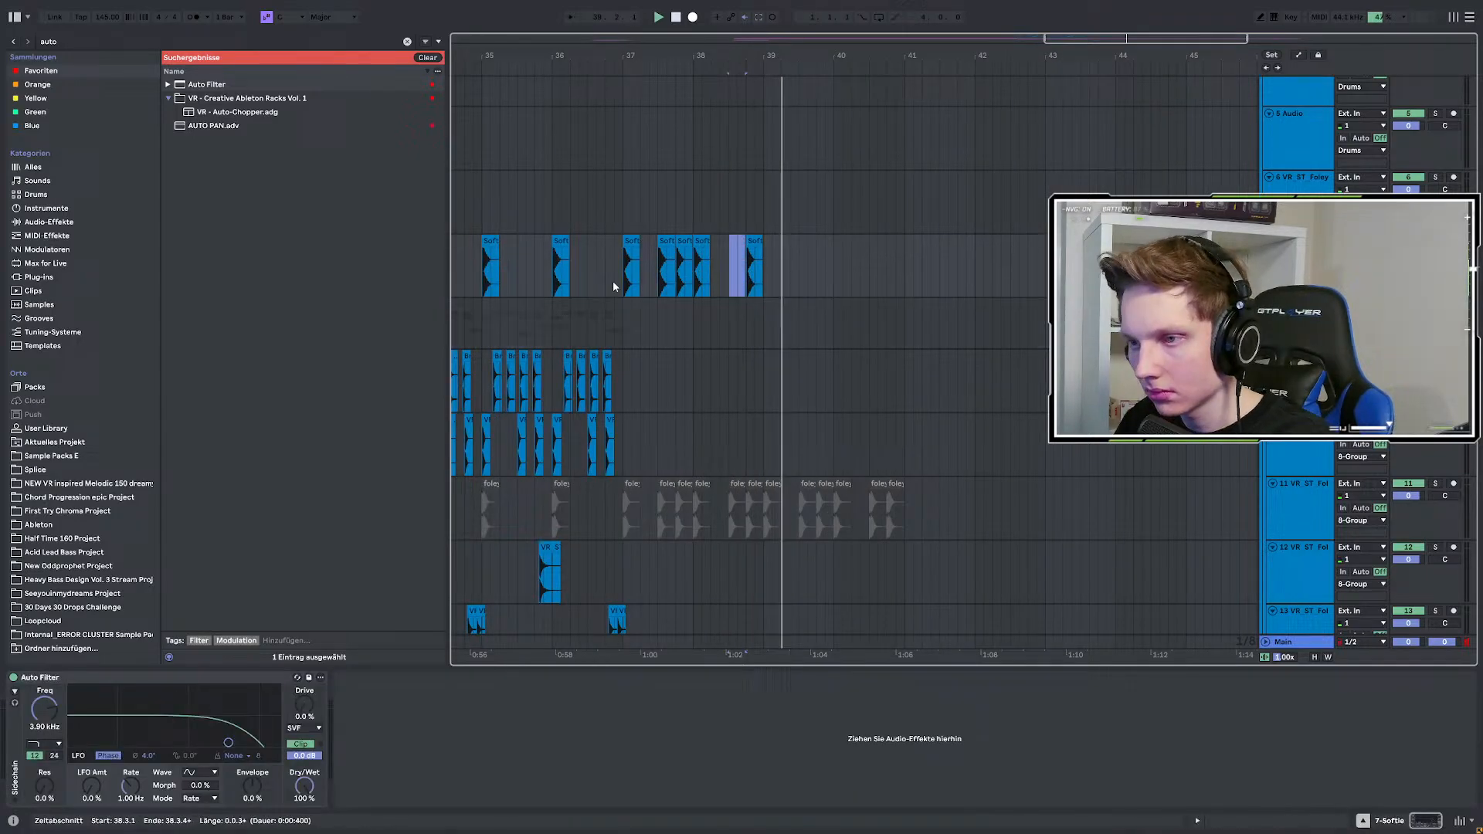
Duplicate the two-bar Softie pattern from bars 37 and 38 so that it fills 39.1.1 to 41.1.1.
left_click(623, 276)
key("space")
key("space")
left_click_drag(623, 276, 763, 269)
key("ctrl+d")
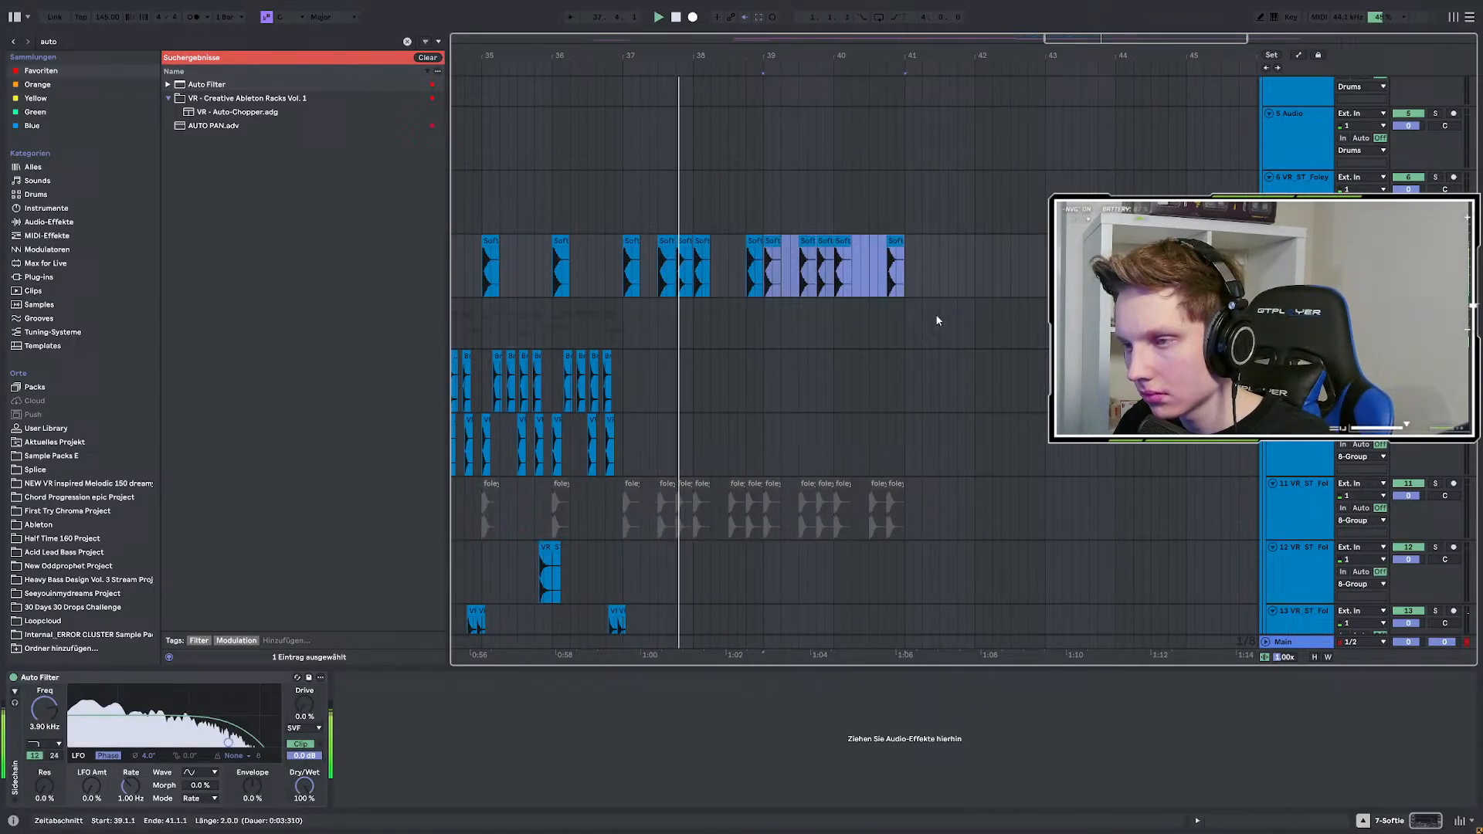
Play the Softie kicks from bar 33 and lower their Auto Filter cutoff to 640 Hz.
scroll(935, 314, "down", 3)
left_click(674, 275)
key("space")
key("space")
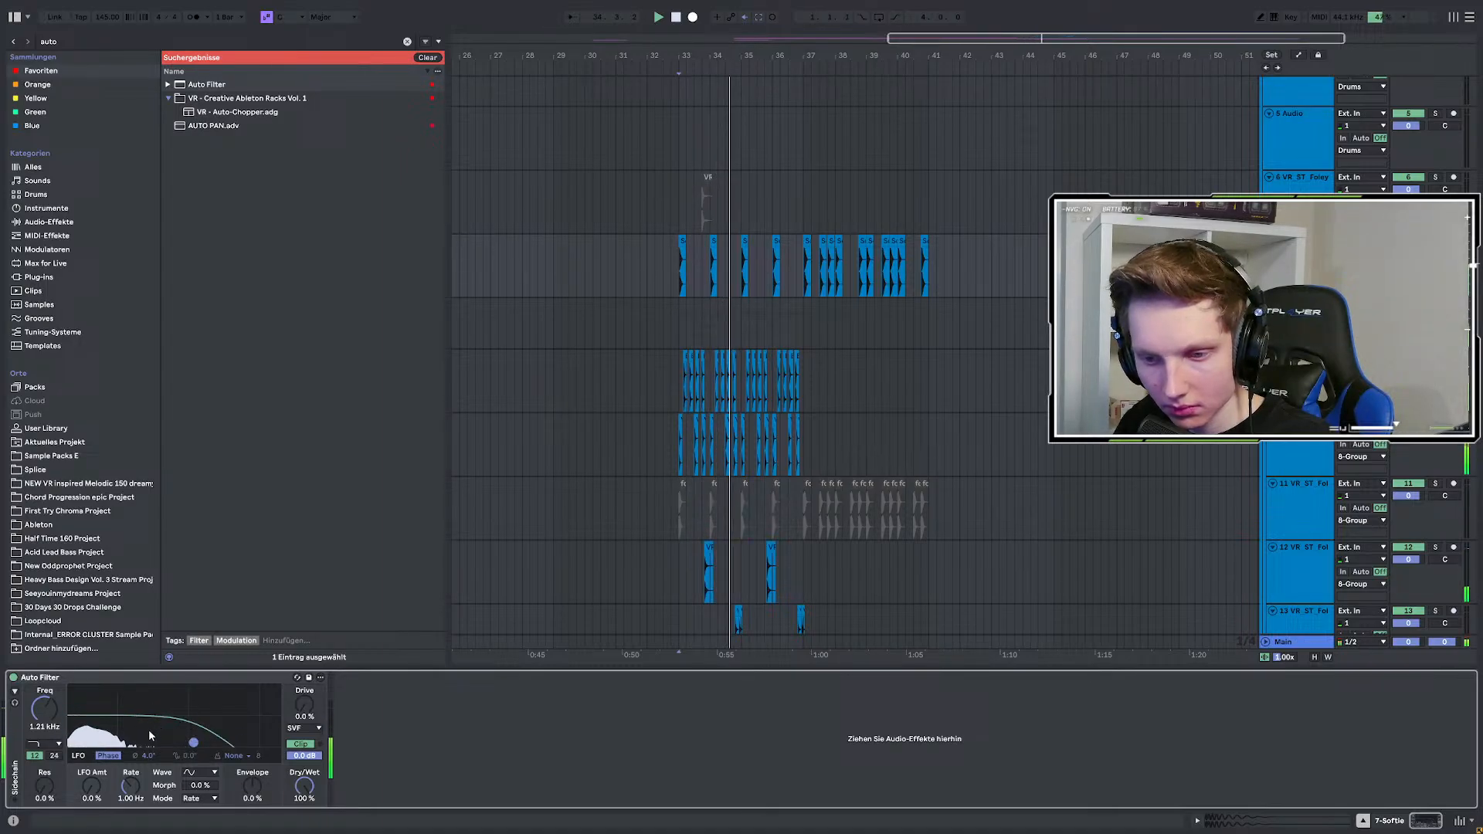
left_click_drag(193, 743, 176, 743)
Automate the Softie track's Auto Filter frequency to rise from 640 Hz at bar 37 to about 4.5 kHz at bar 41.
key("a")
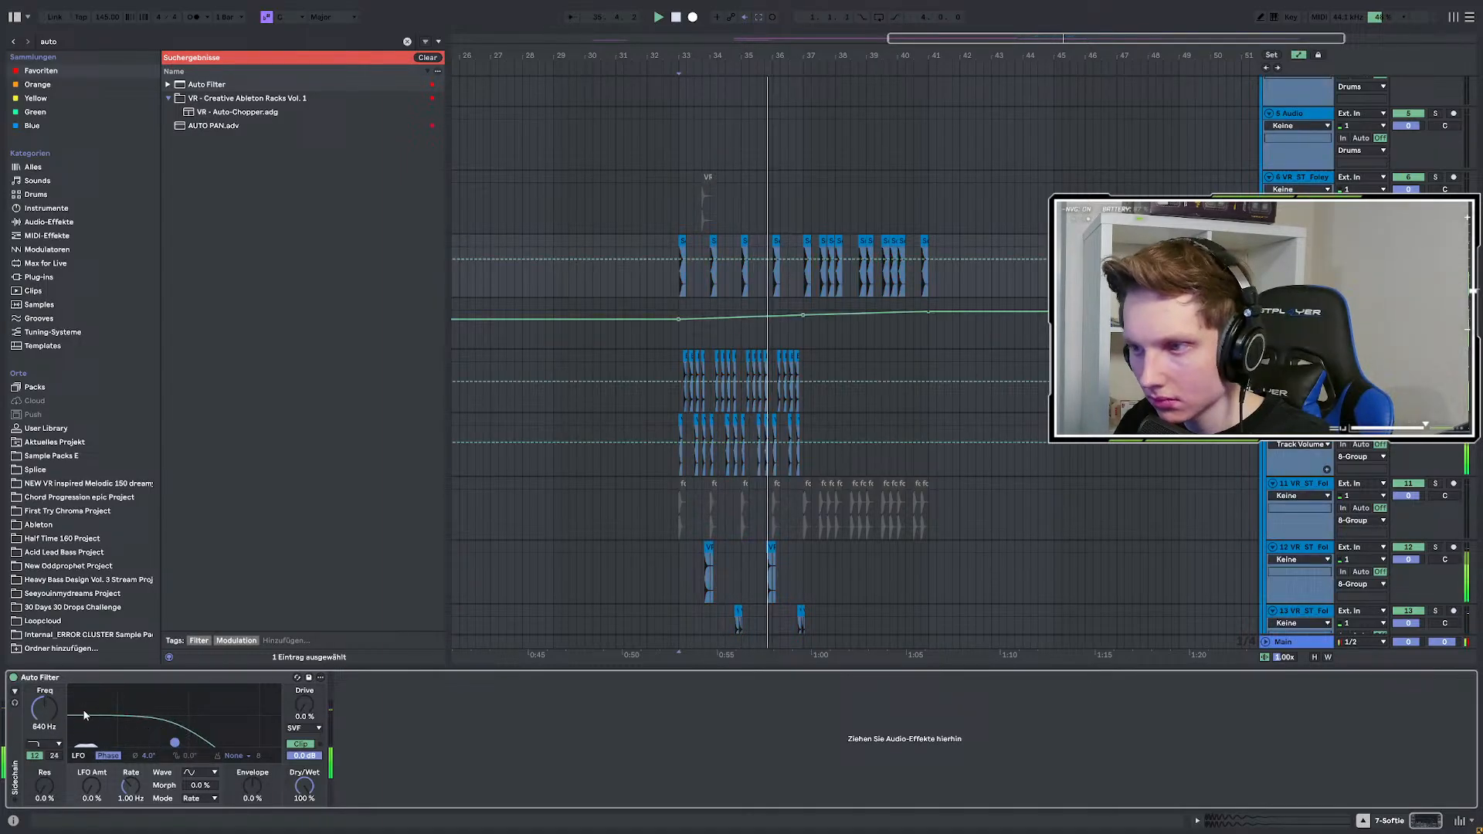
scroll(928, 283, "up", 3)
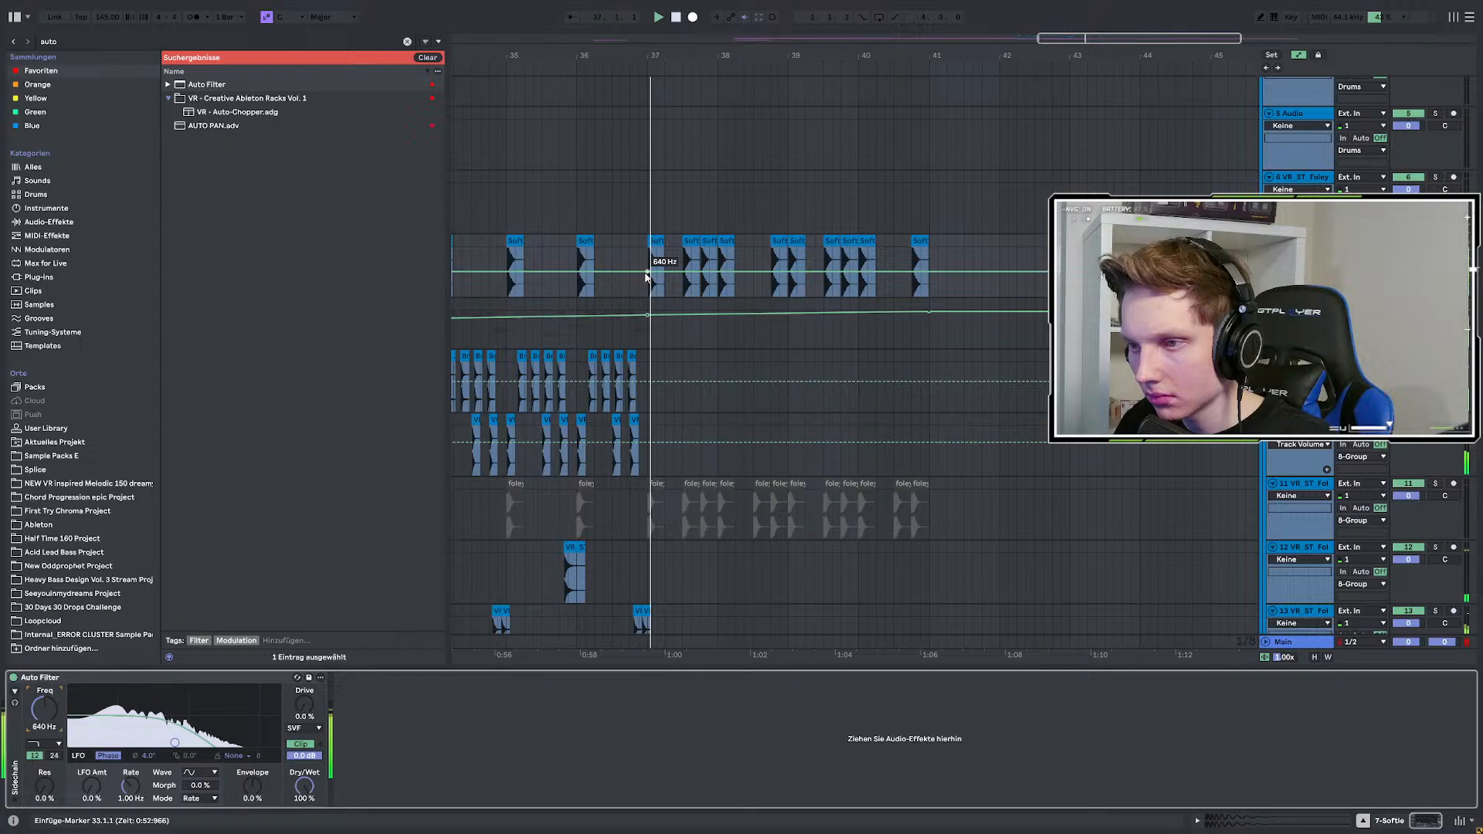
left_click(647, 271)
left_click_drag(650, 272, 929, 255)
scroll(937, 275, "down", 3)
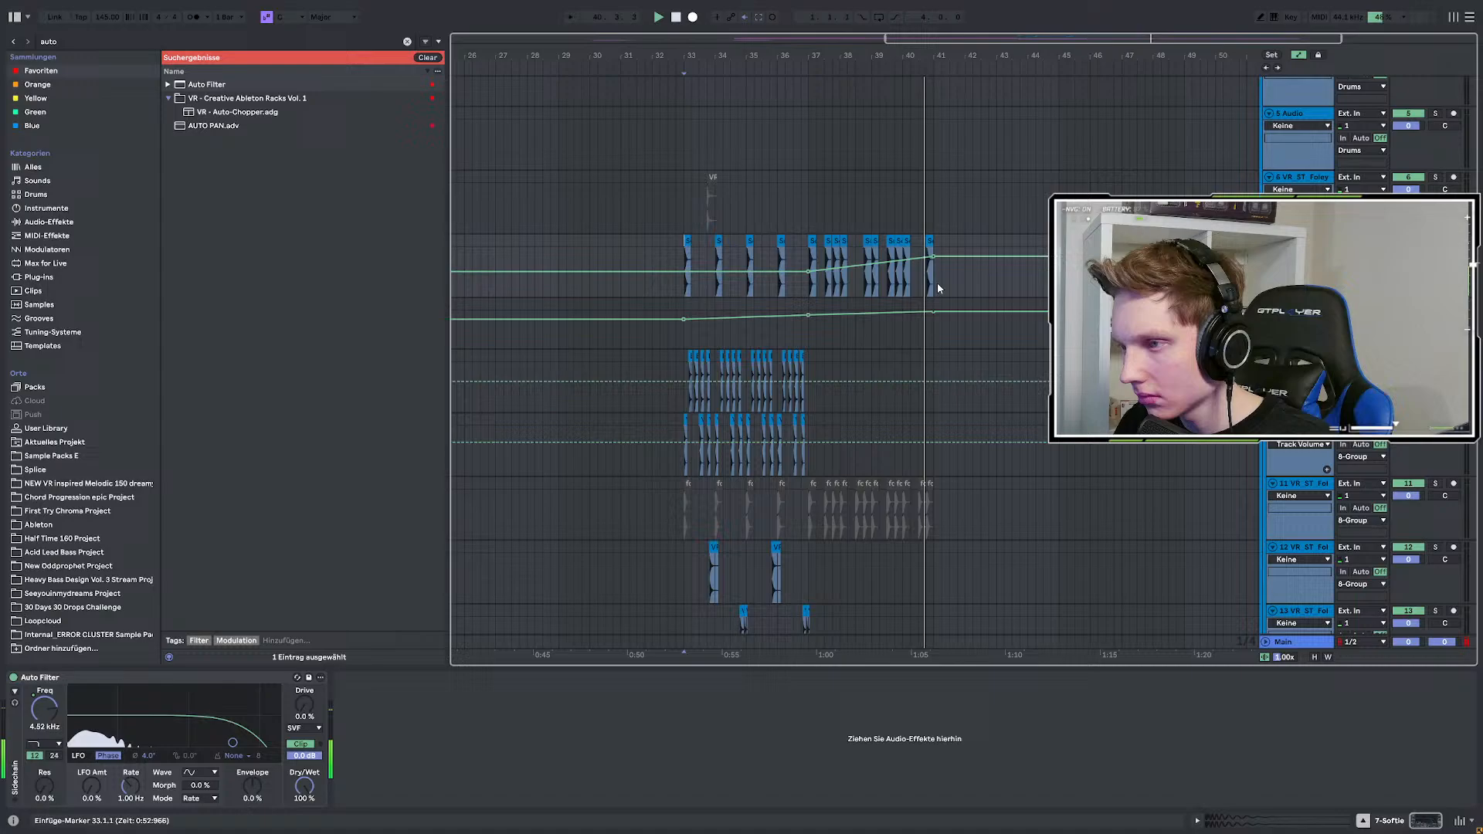
key("a")
Play the drop from bar 33 and review how the Serum 2 bass tracks sit with the new Softie kicks.
key("space")
scroll(777, 300, "down", 10)
key("space")
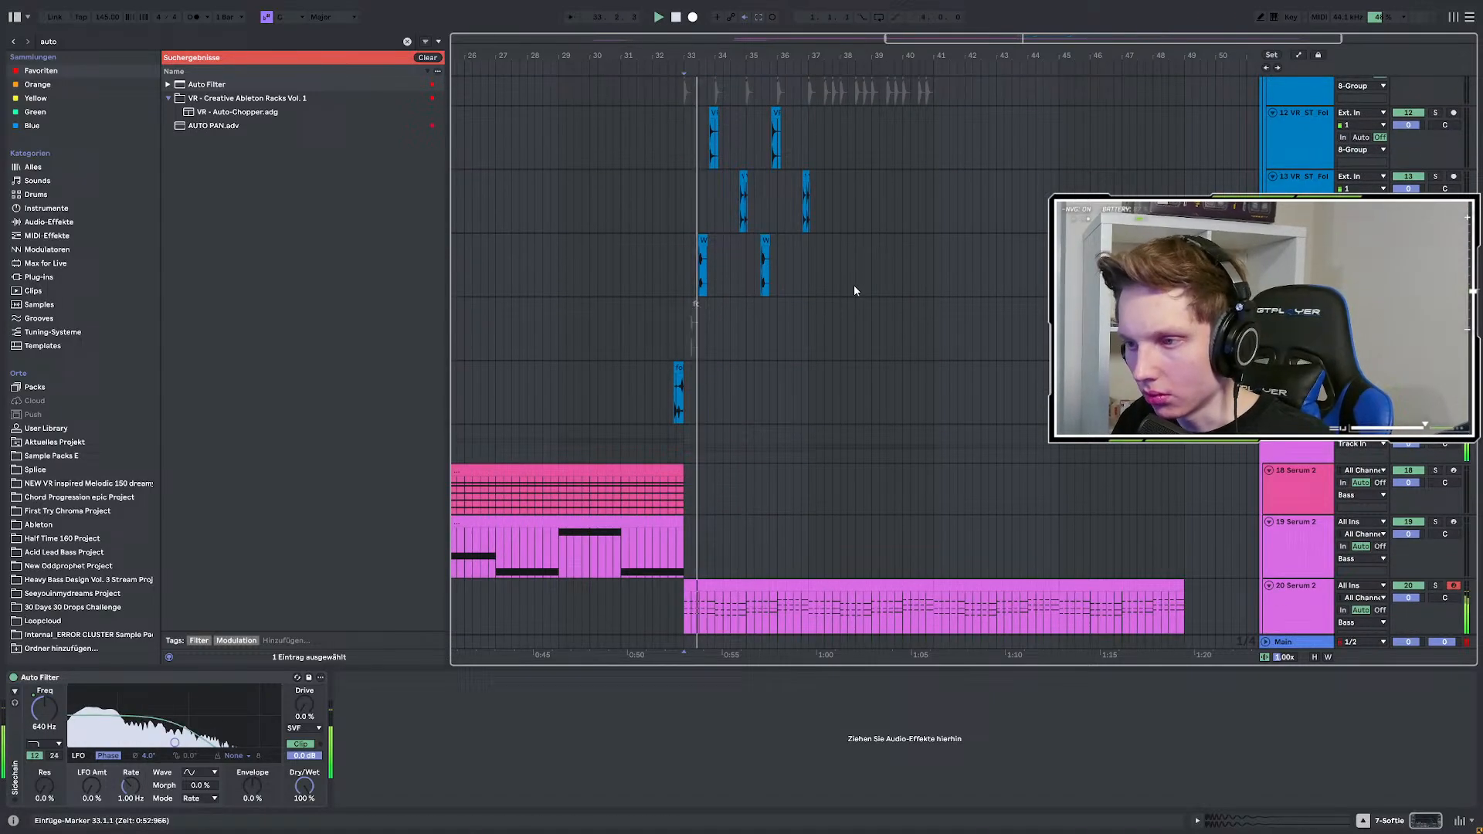
left_click(685, 276)
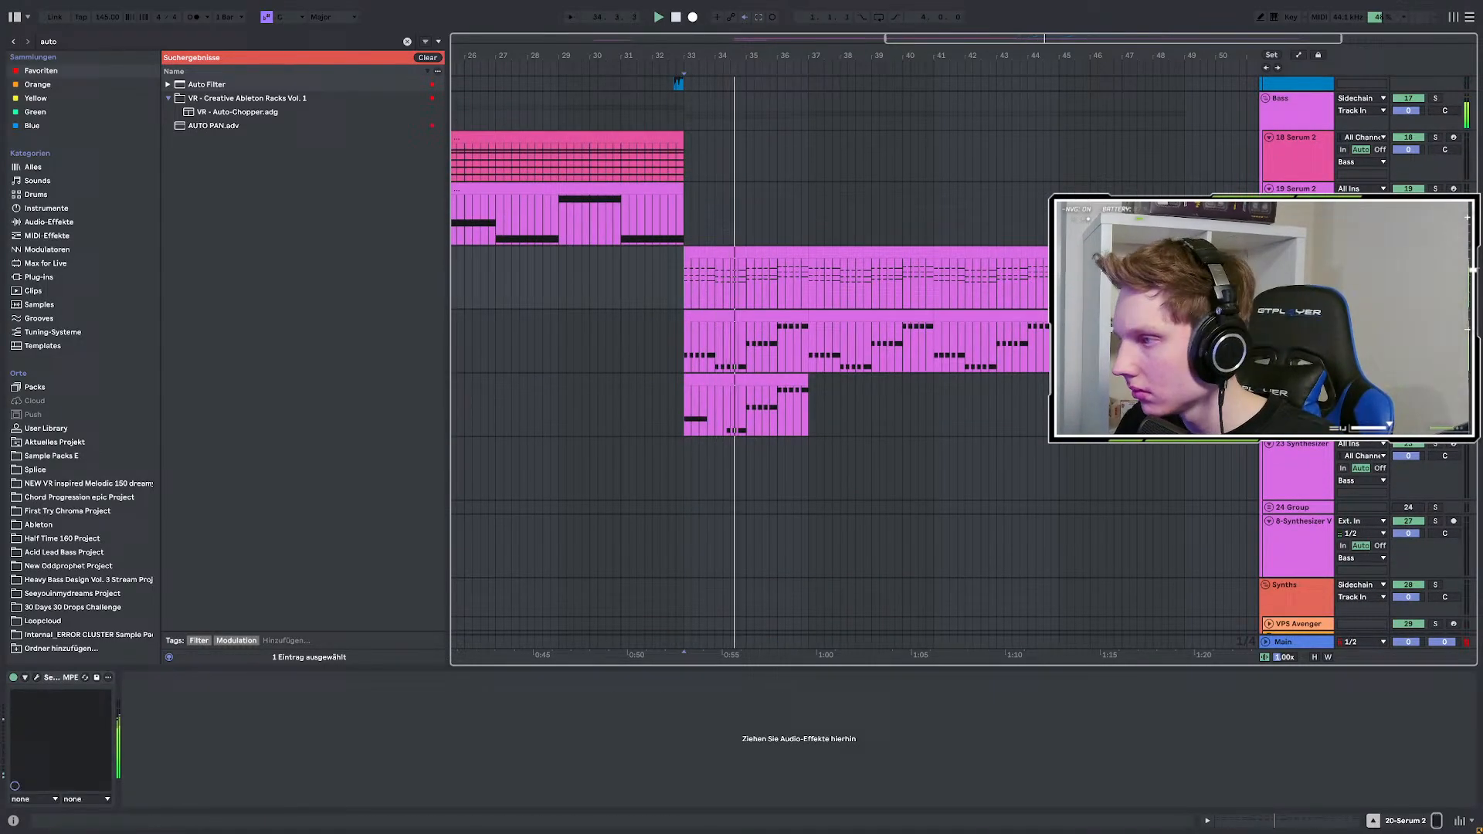
key("s")
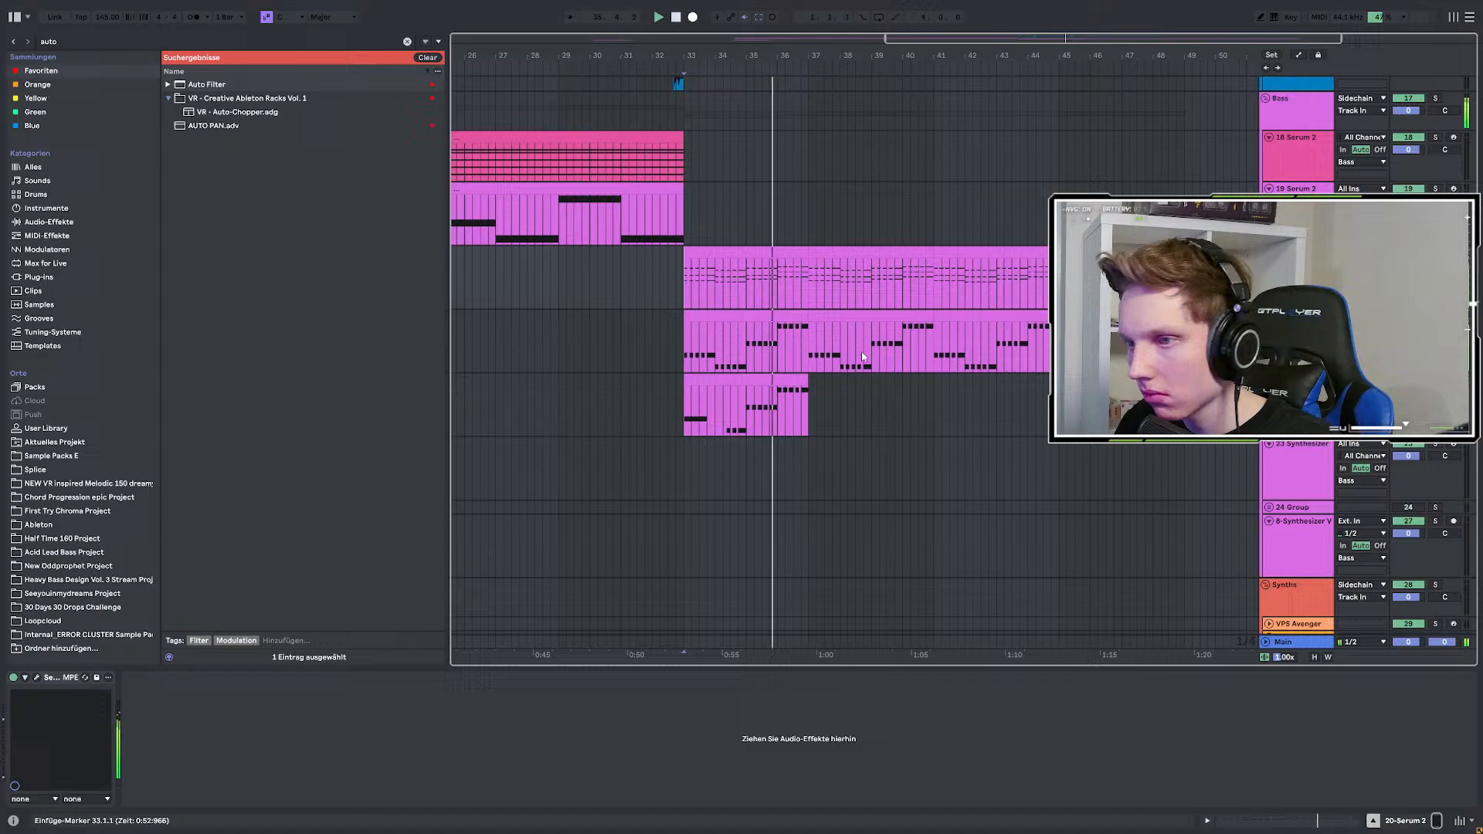
scroll(863, 355, "up", 5)
left_click(682, 415)
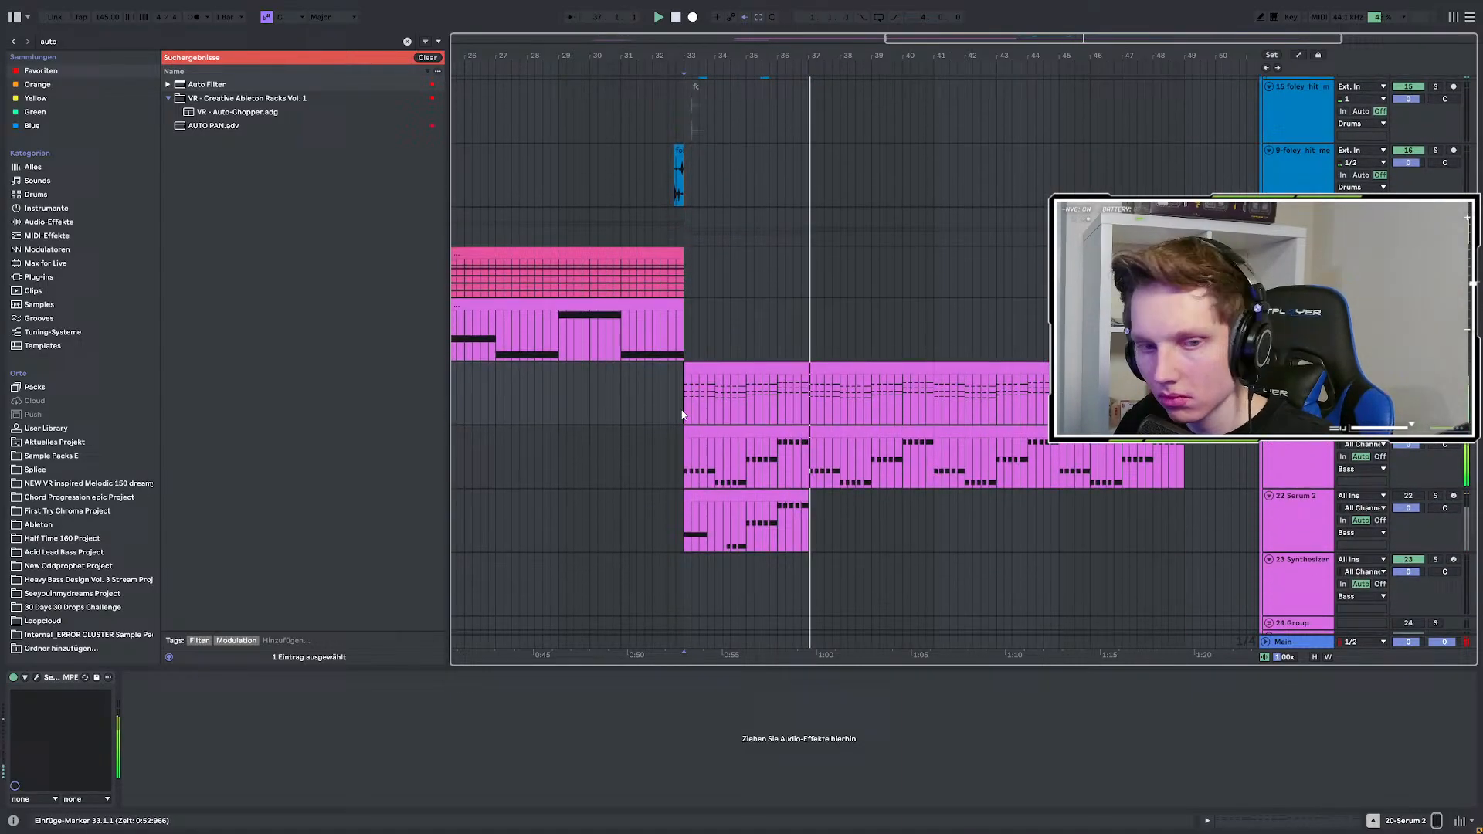
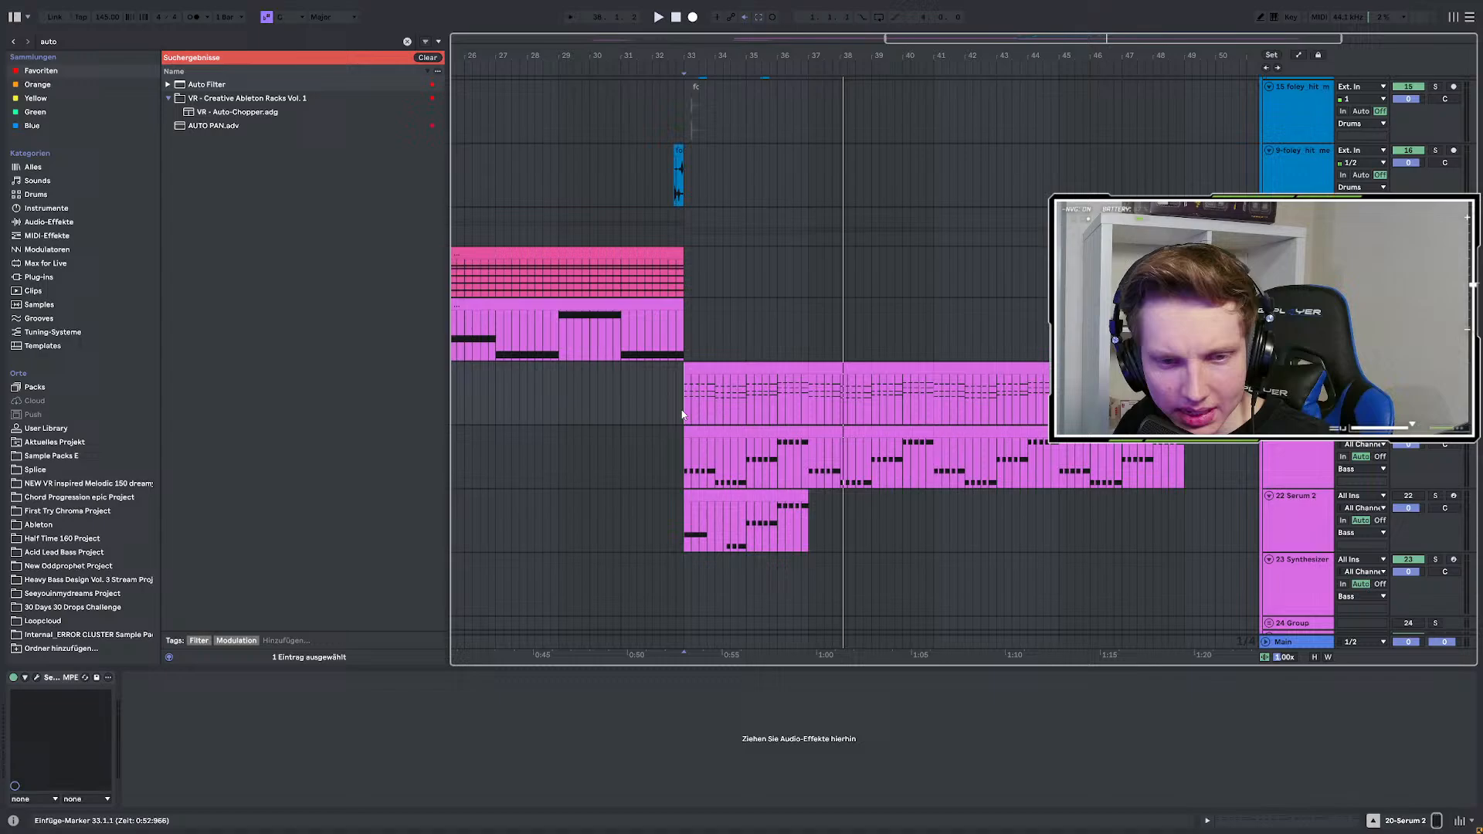
scroll(683, 415, "down", 3)
key("space")
scroll(906, 225, "up", 3)
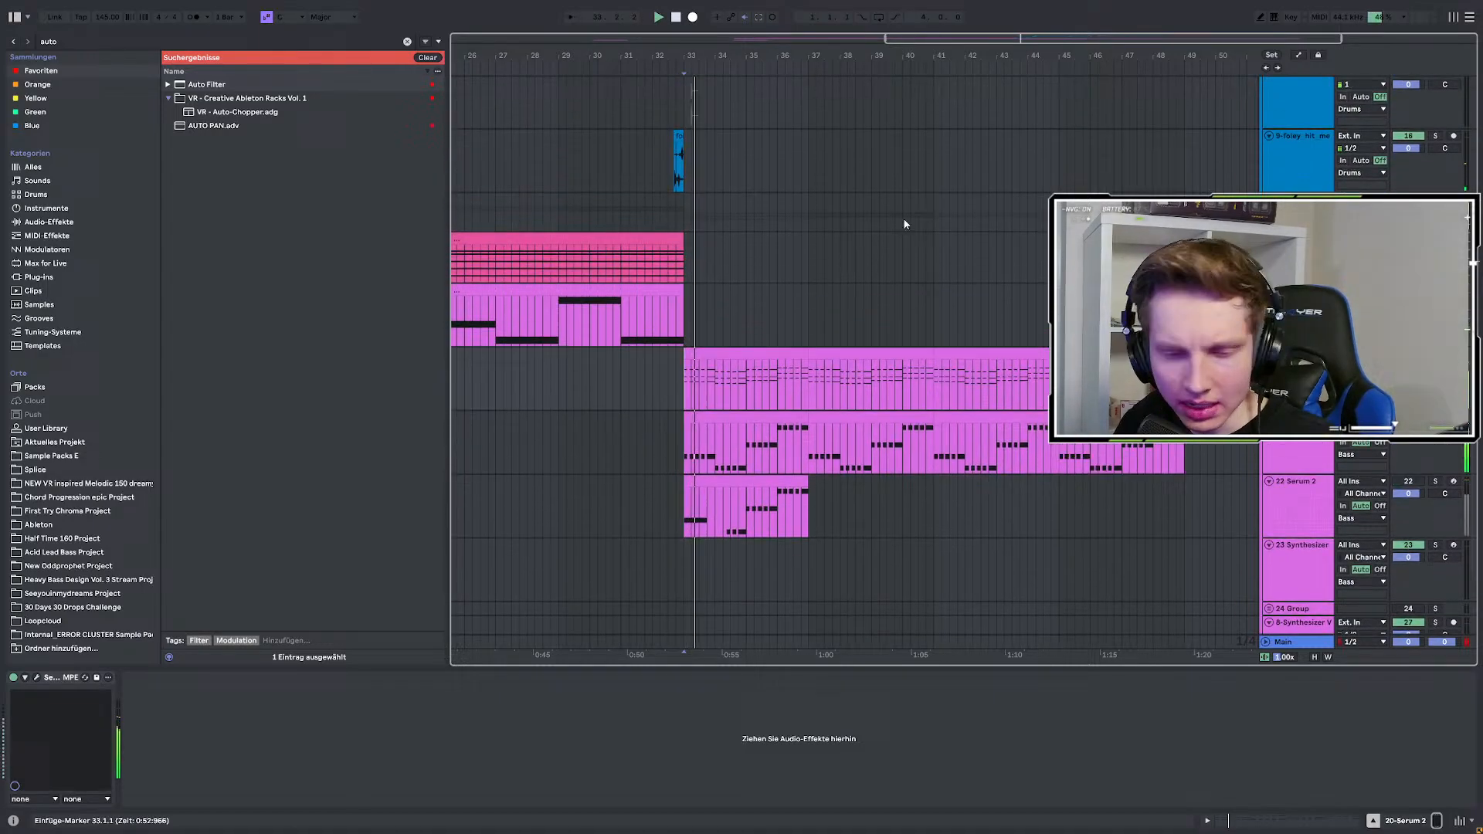
Search the Splice sample folder for "pad".
left_click(708, 481)
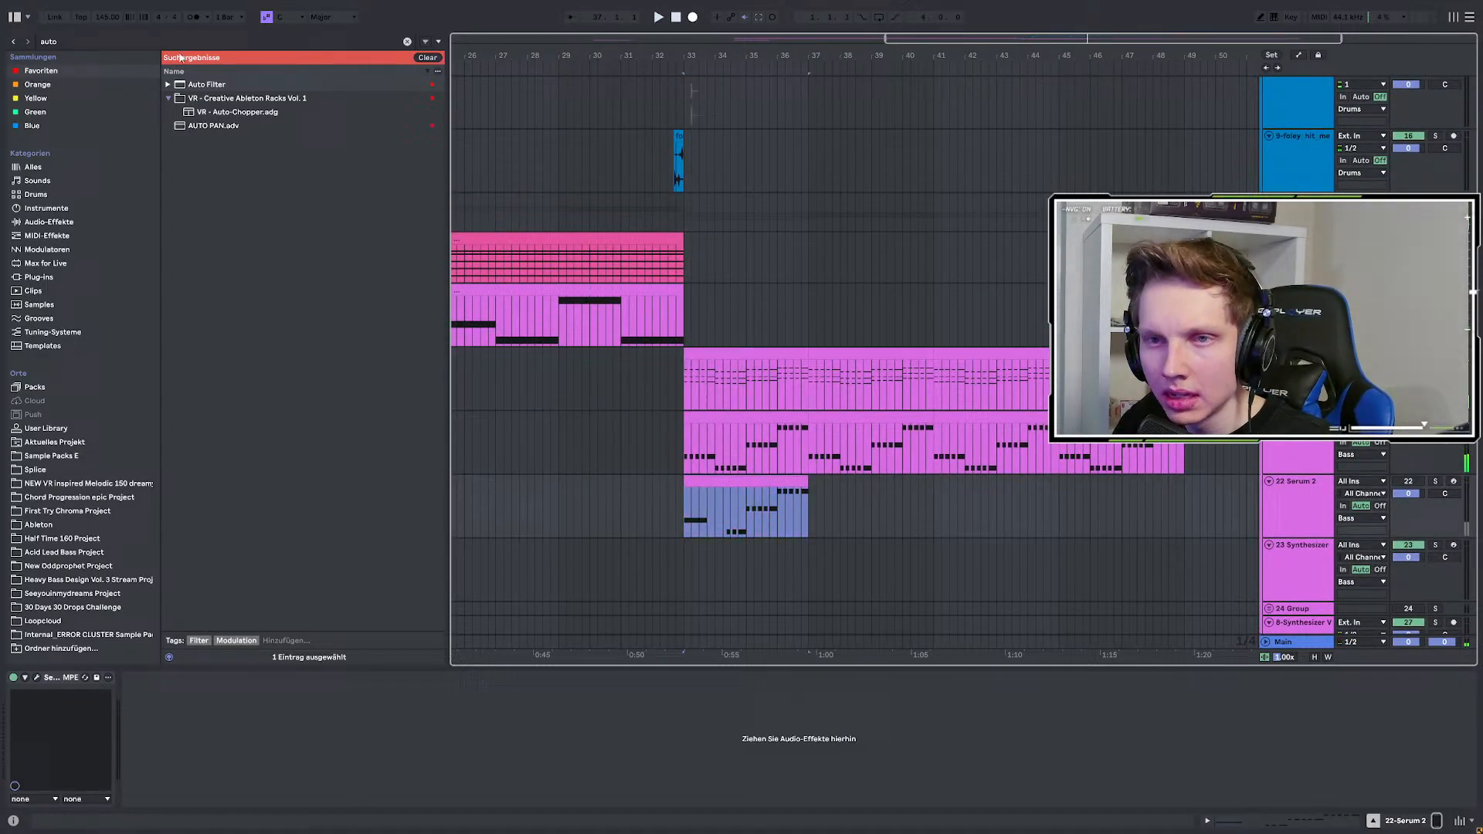
key("ctrl+f")
key("BackSpace")
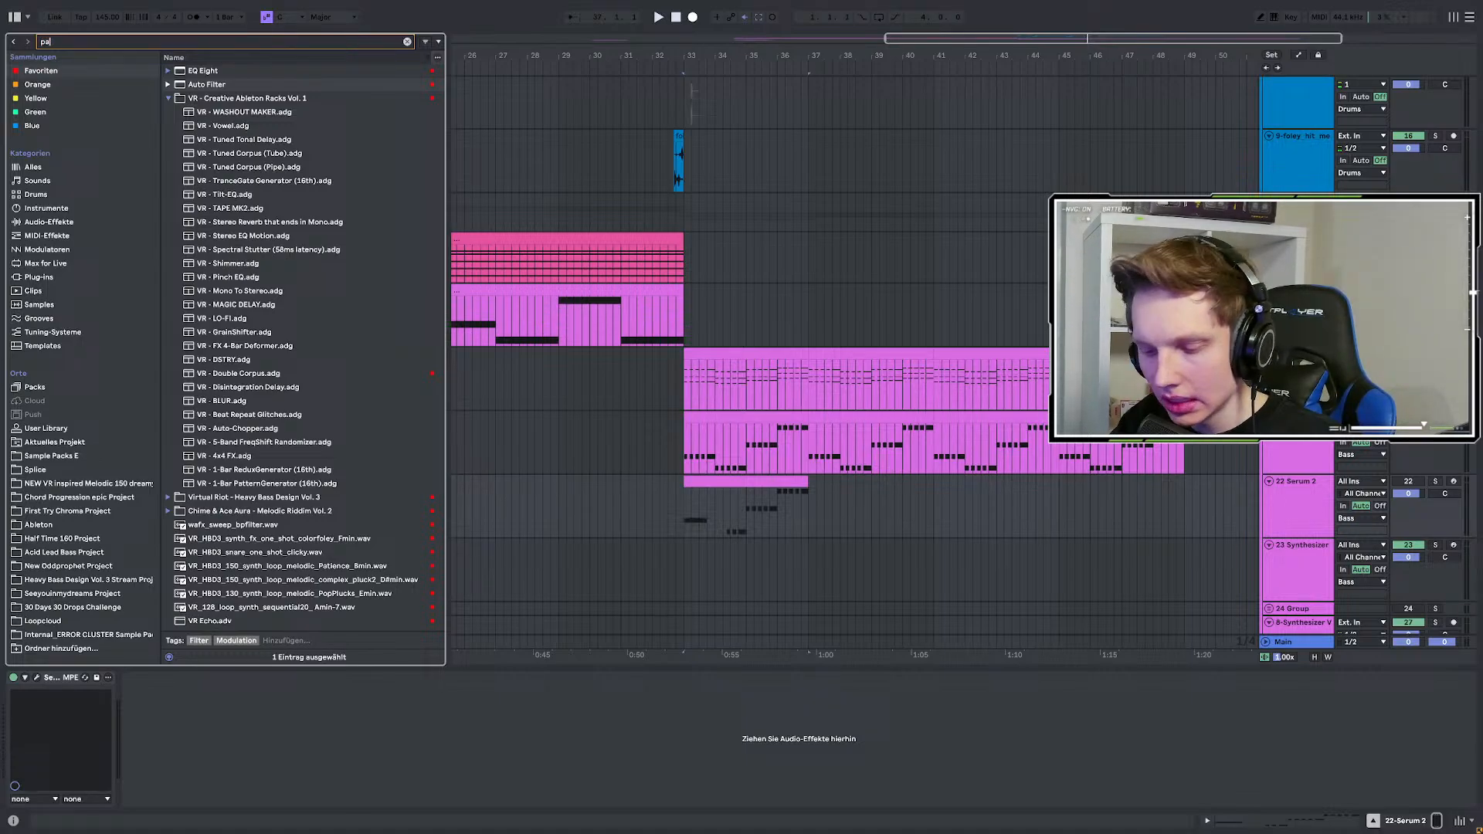
type("d")
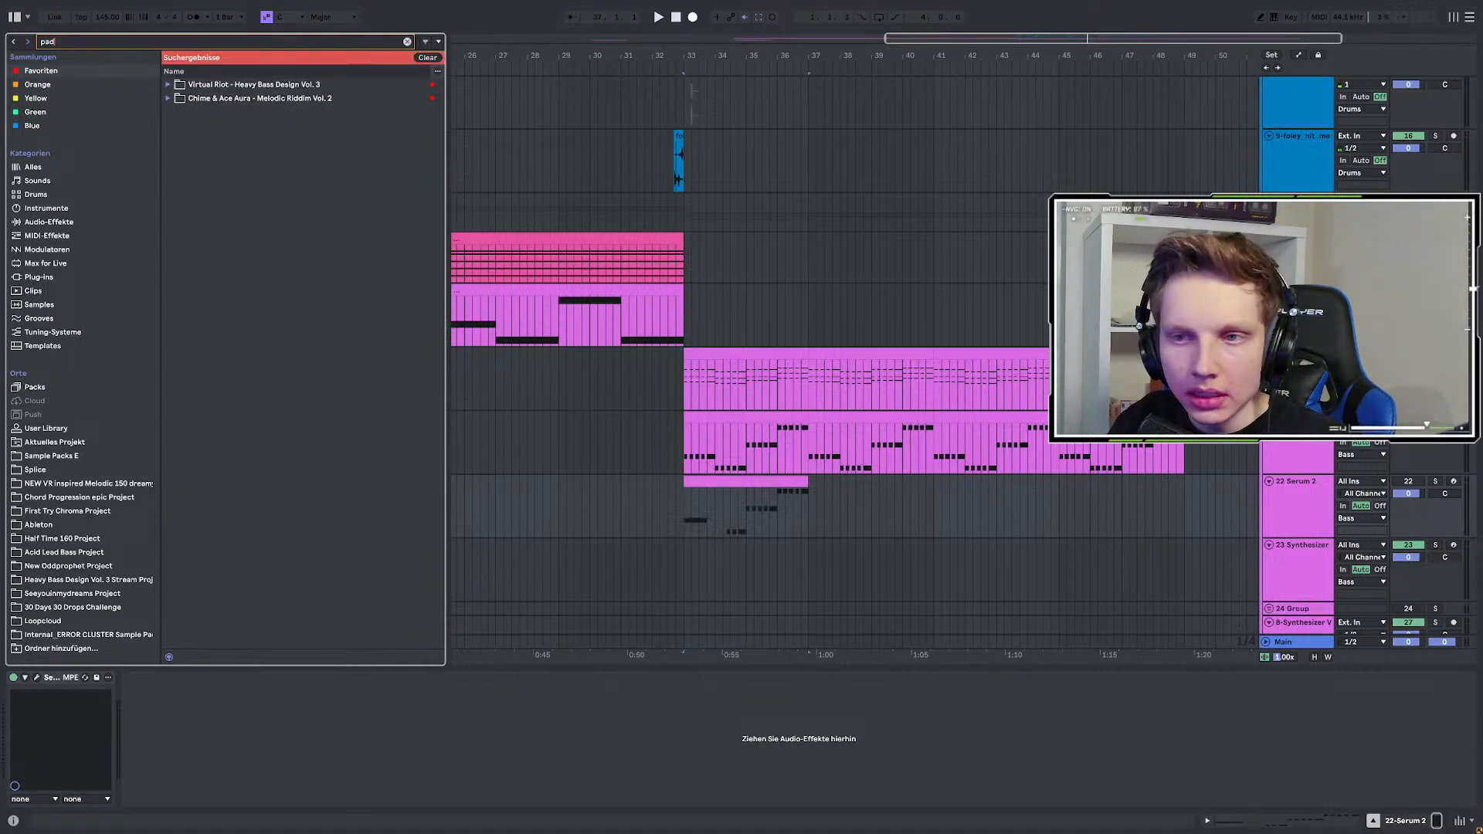
left_click(36, 469)
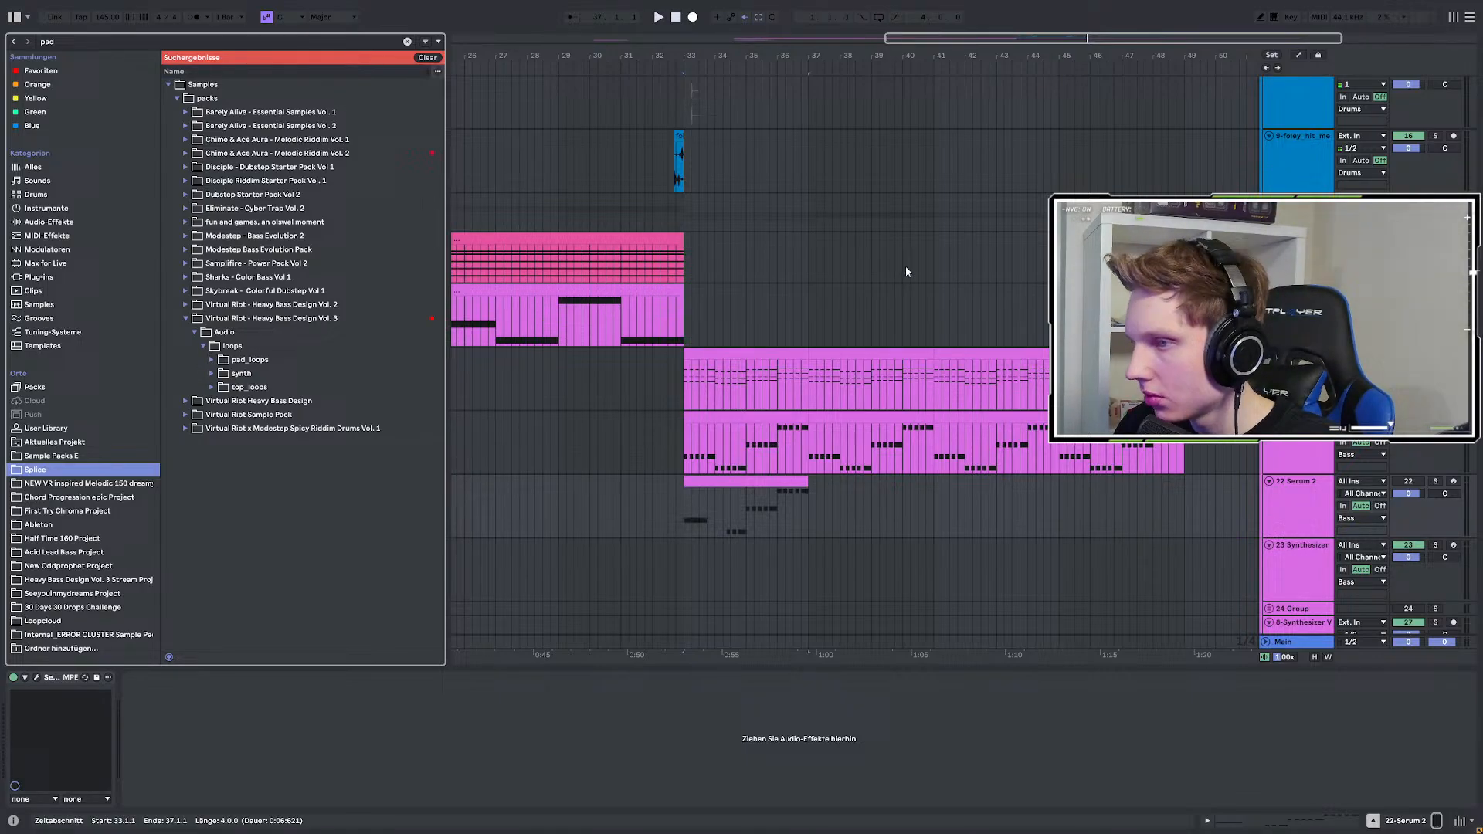
Audition the LowestPad, Bioluminescence and BeautifulSparkles pad loops in Virtual Riot - Heavy Bass Design Vol. 3.
left_click(211, 389)
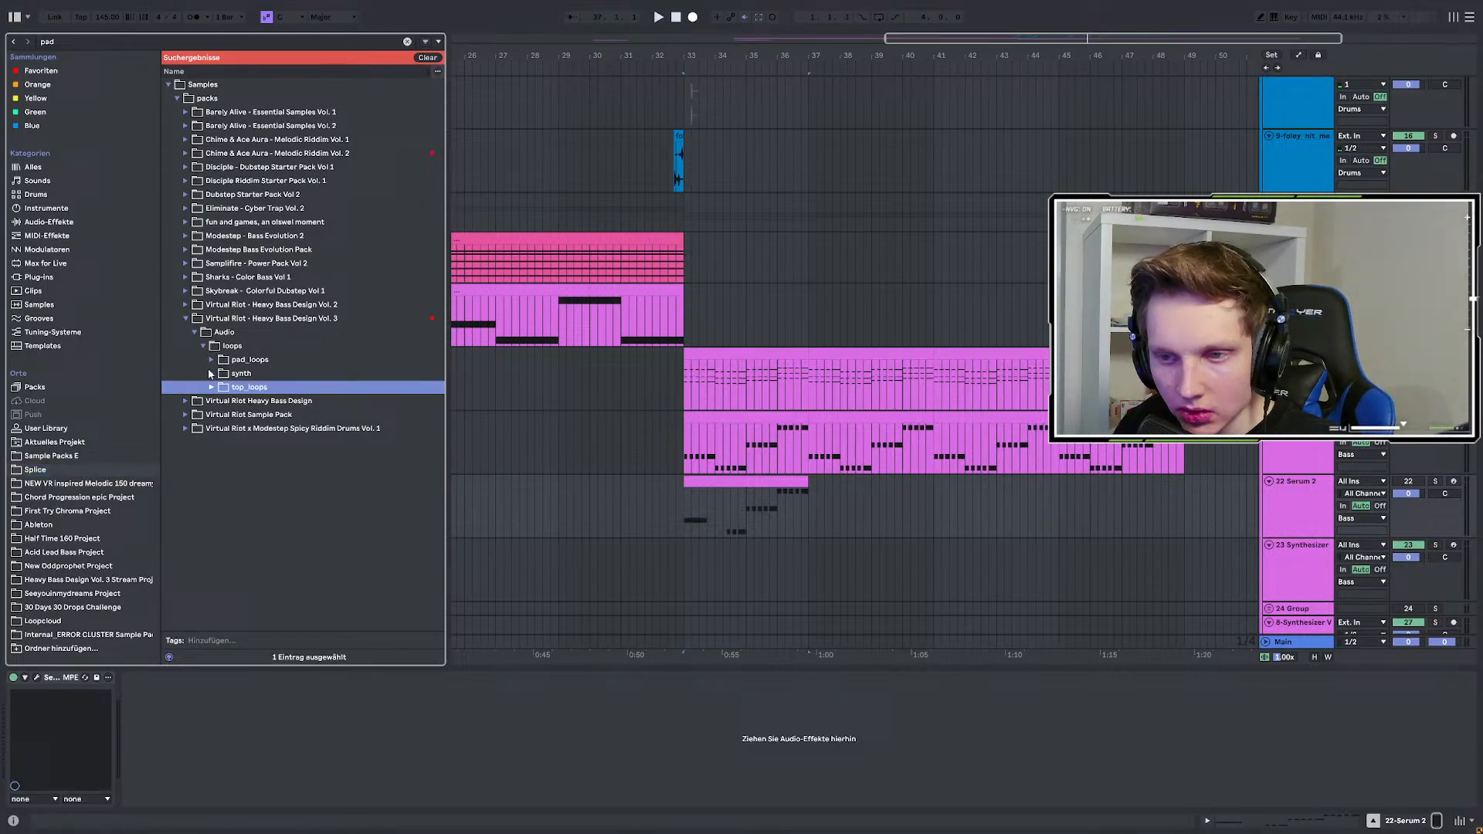
left_click(211, 360)
left_click(259, 388)
left_click(317, 417)
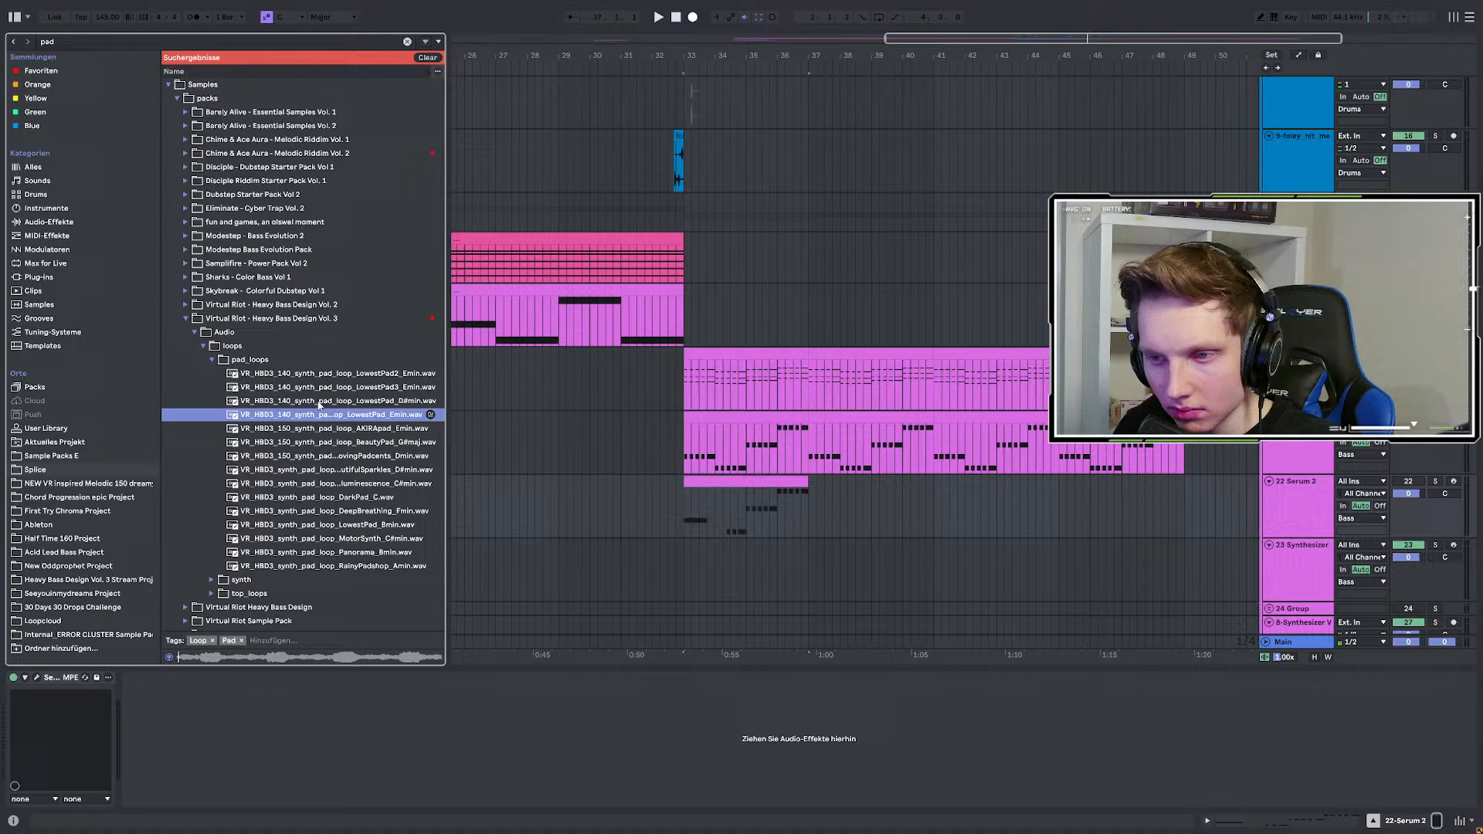
left_click(319, 404)
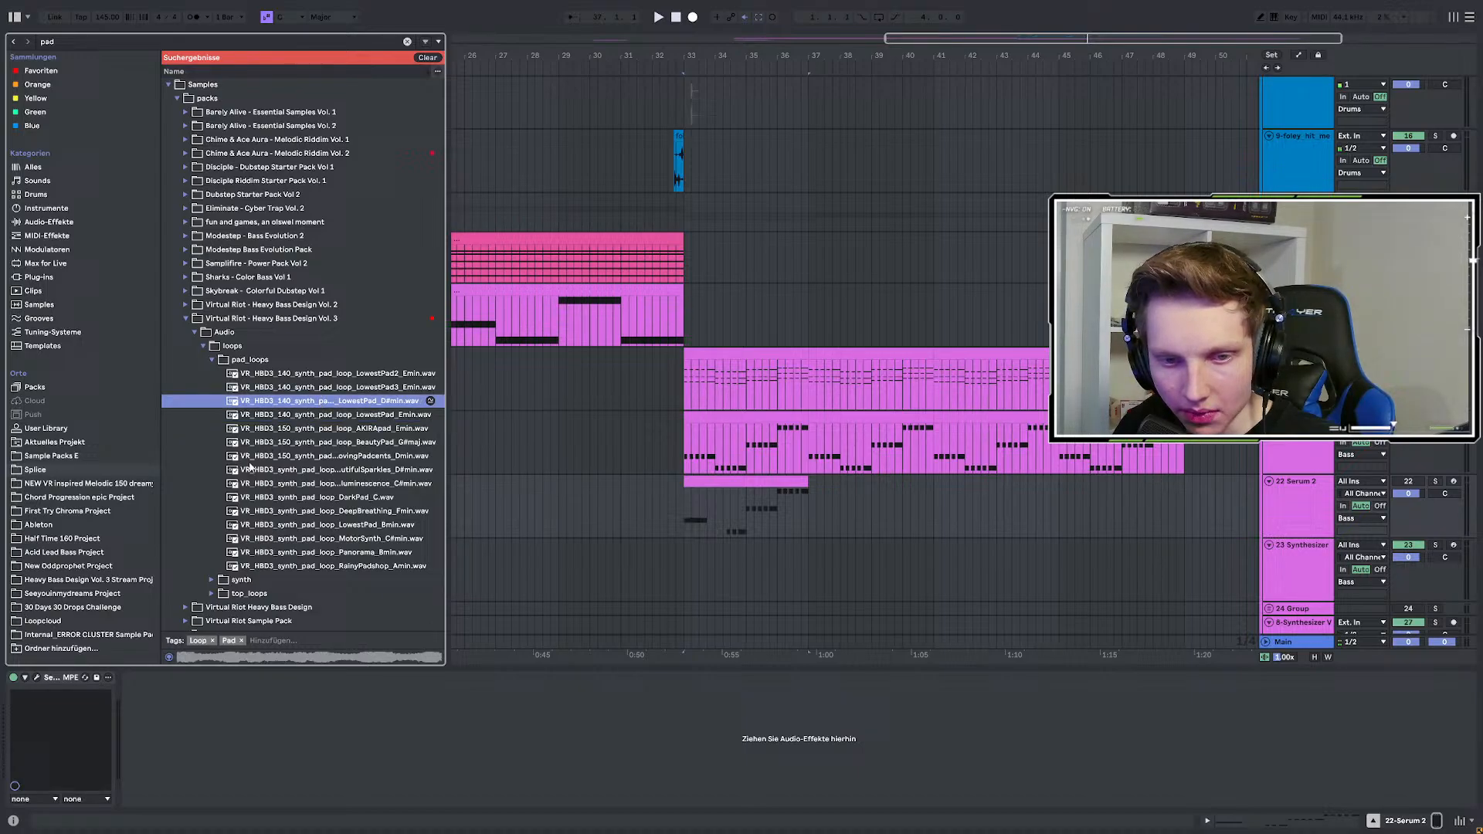
left_click(367, 483)
left_click(354, 470)
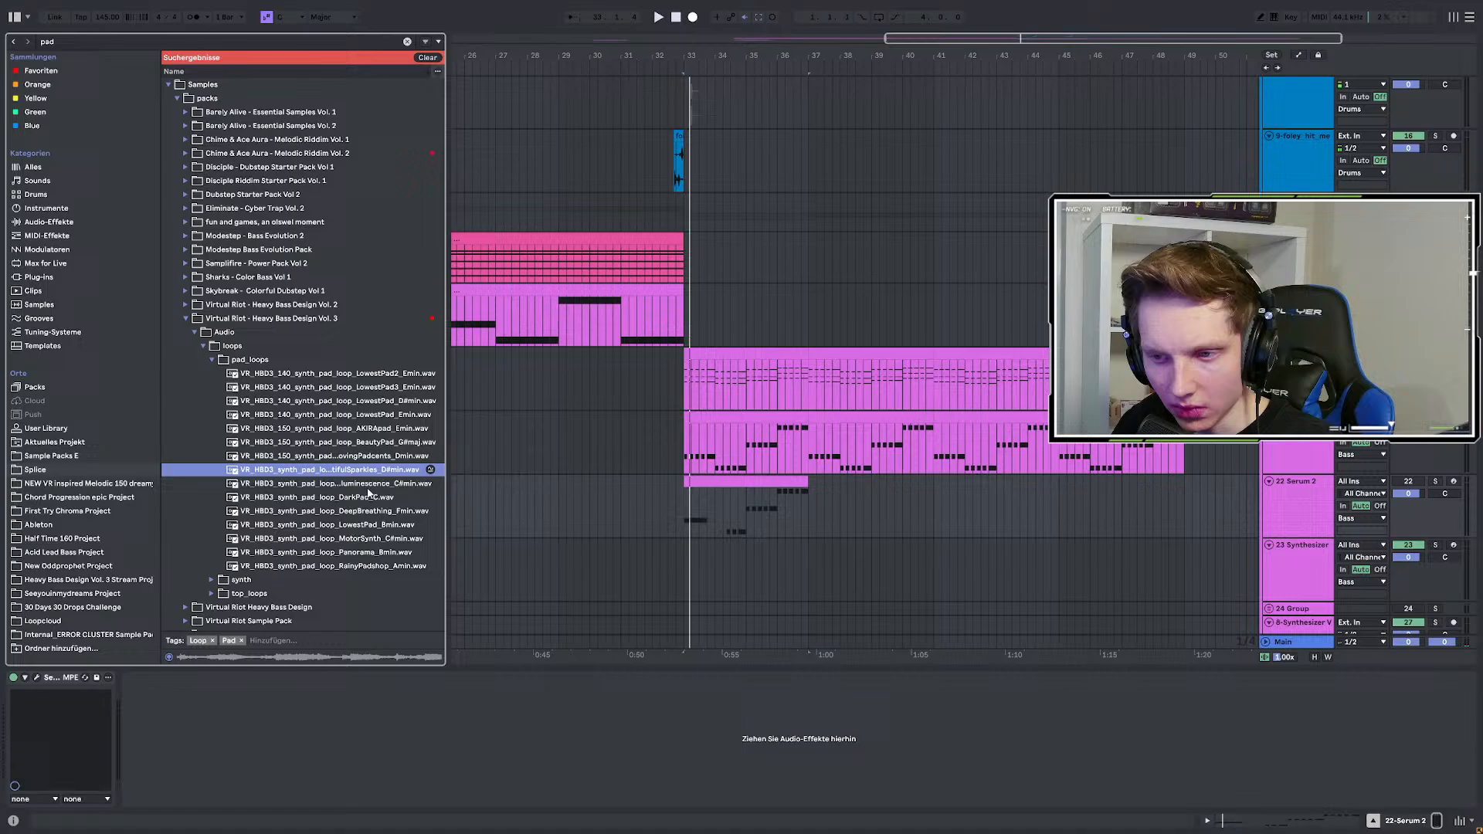
Play the drop from bar 33 and preview the MotorSynth pad loop against it.
key("space")
left_click(360, 542)
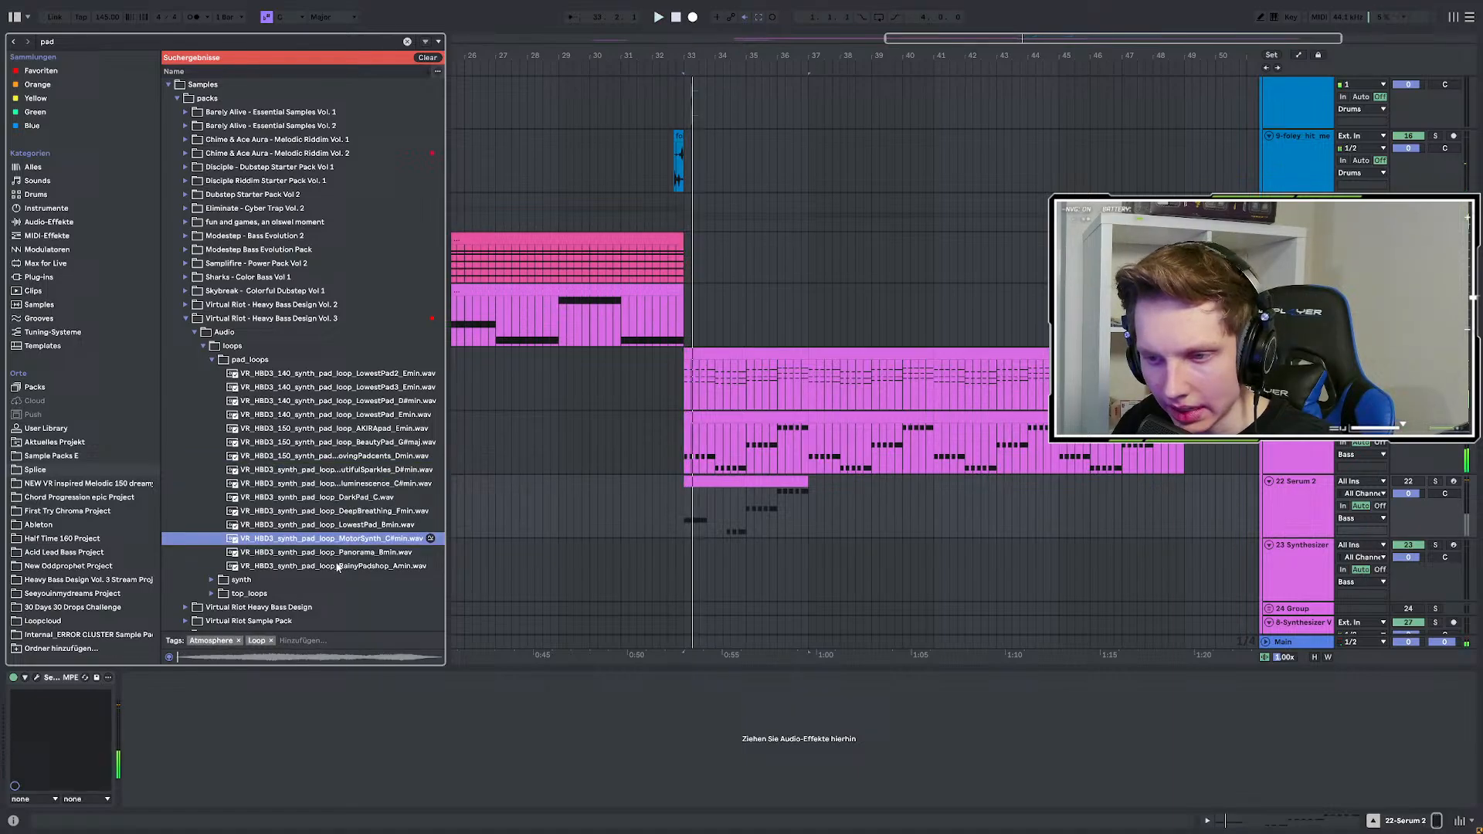
key("space")
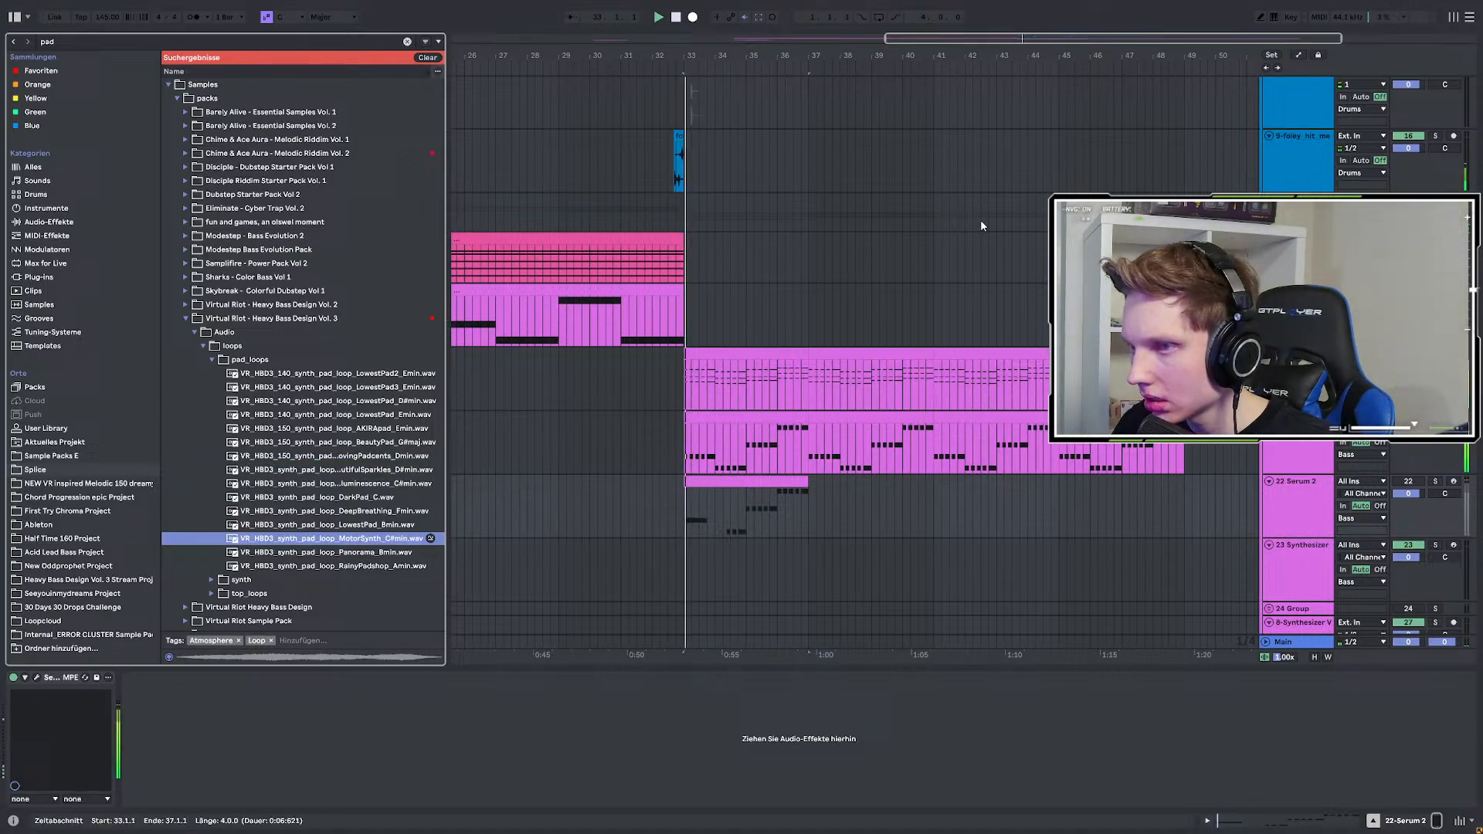
key("space")
key("space")
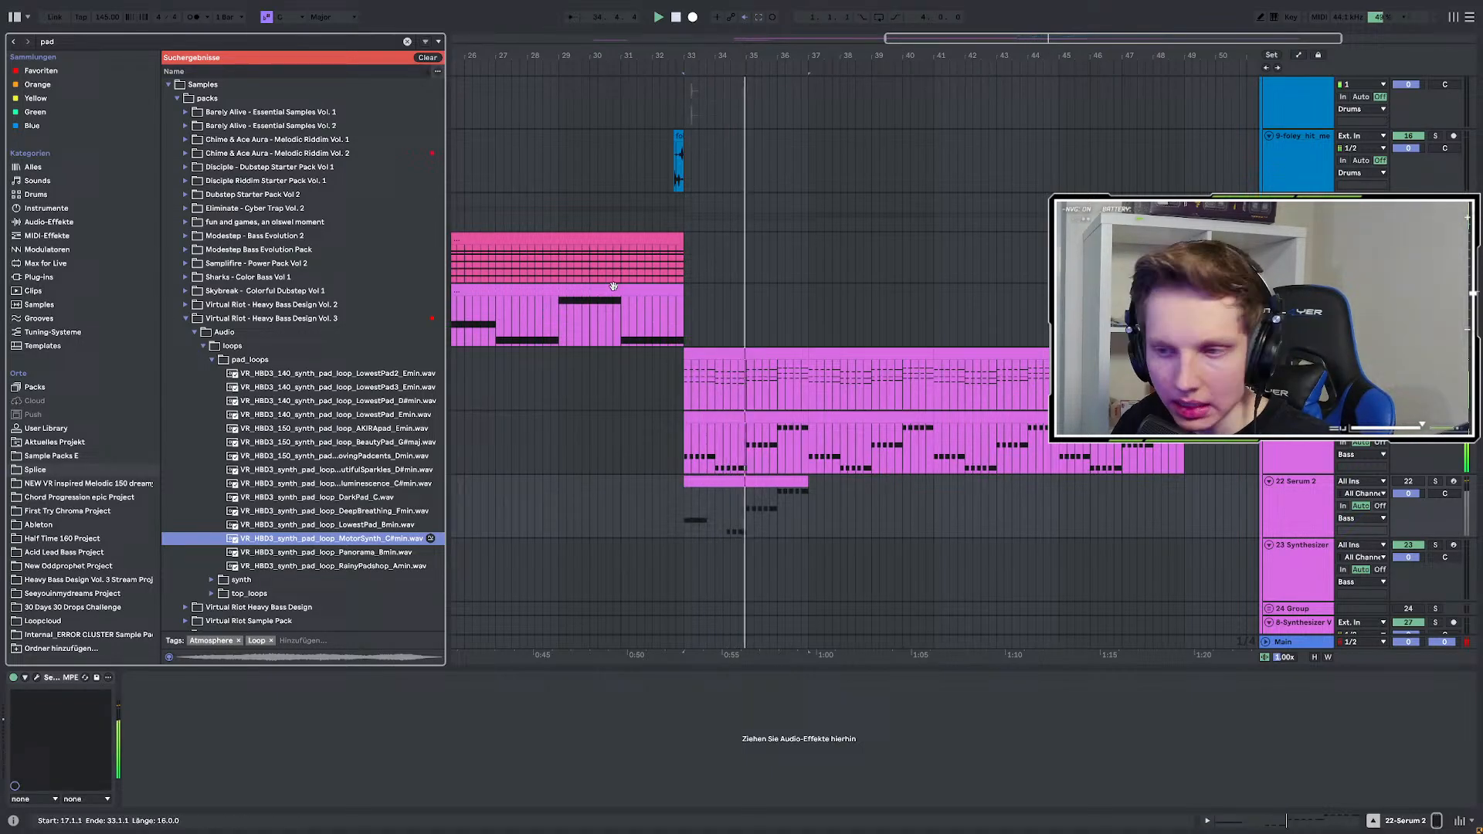
Clear the "pad" search and replay the drop from 33.1.1 to review the drum tracks.
left_click(70, 39)
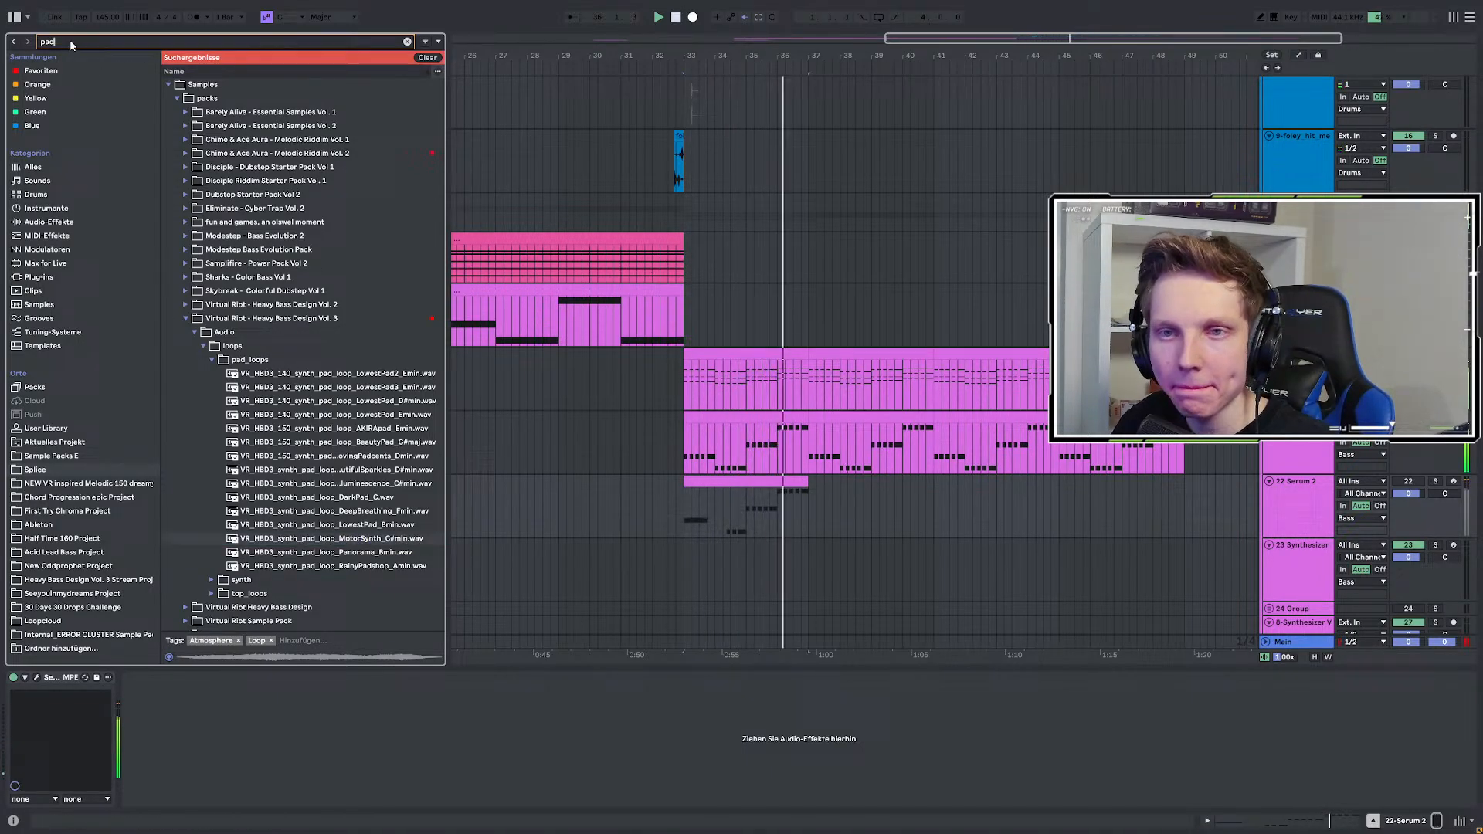
key("BackSpace")
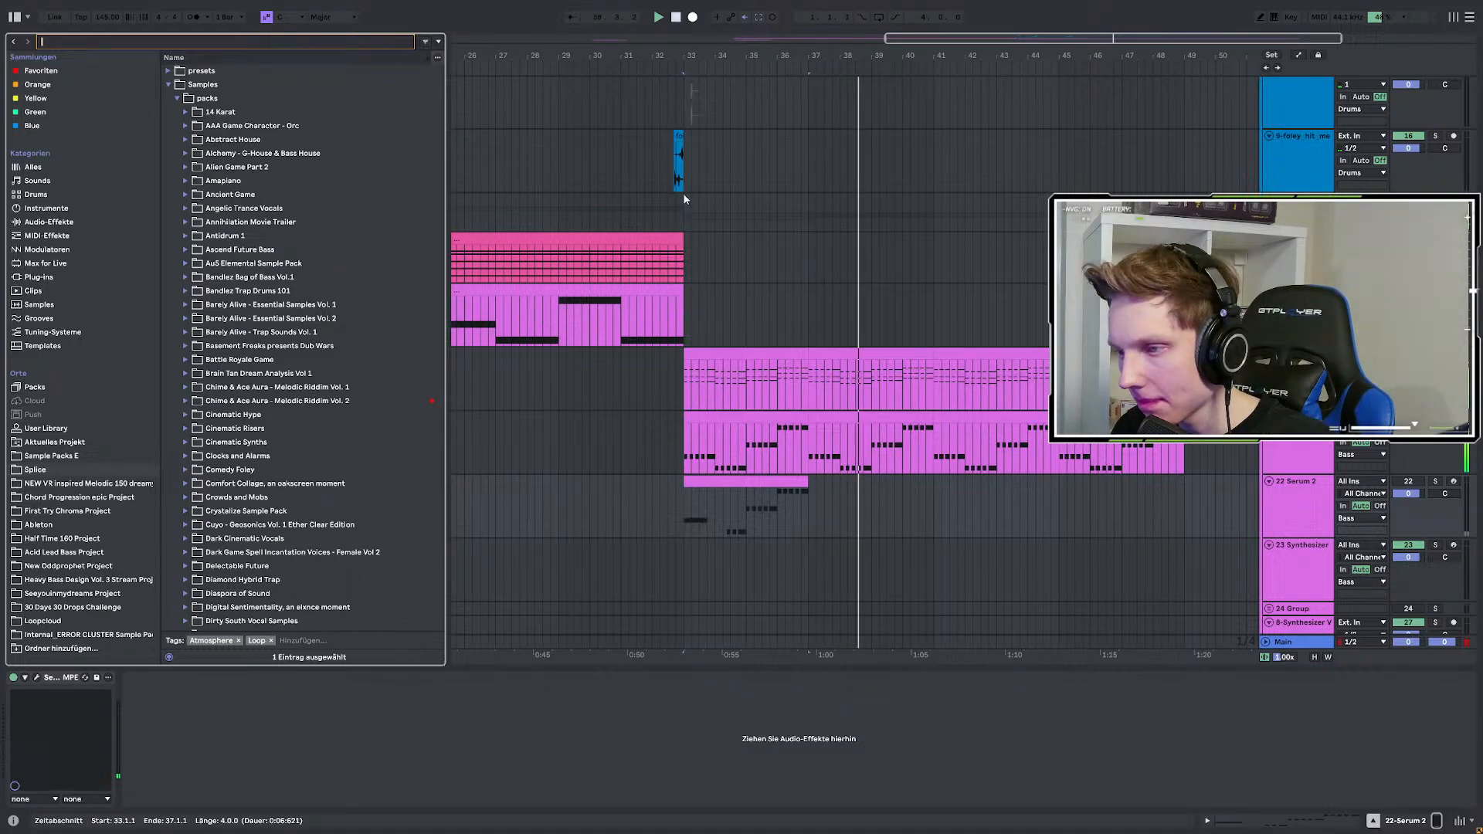
left_click(685, 374)
key("space")
key("space")
scroll(709, 355, "up", 10)
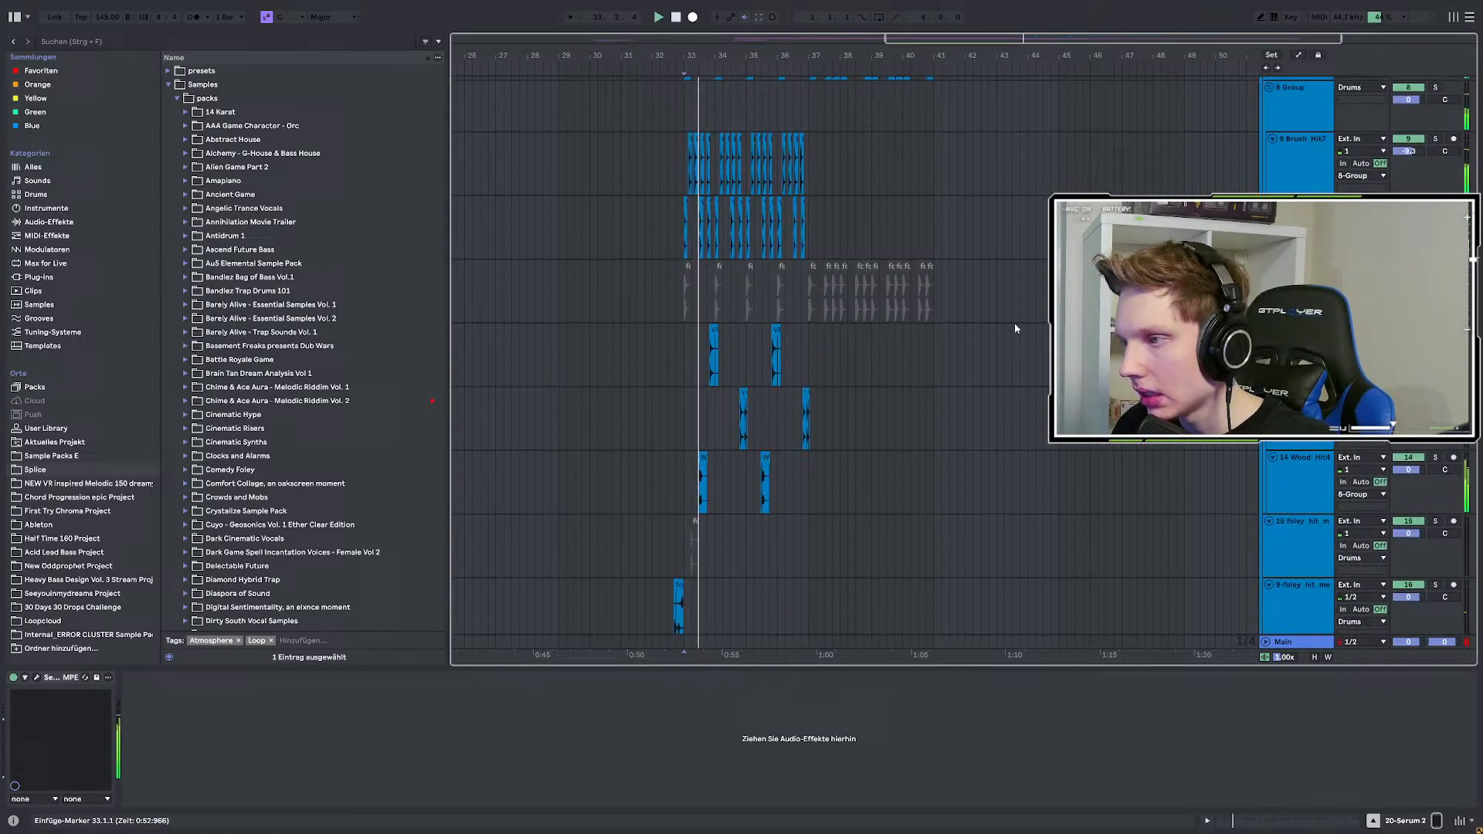
Insert a new audio track below the Softie track and search the Sample Packs E folder for "clap".
left_click(685, 284)
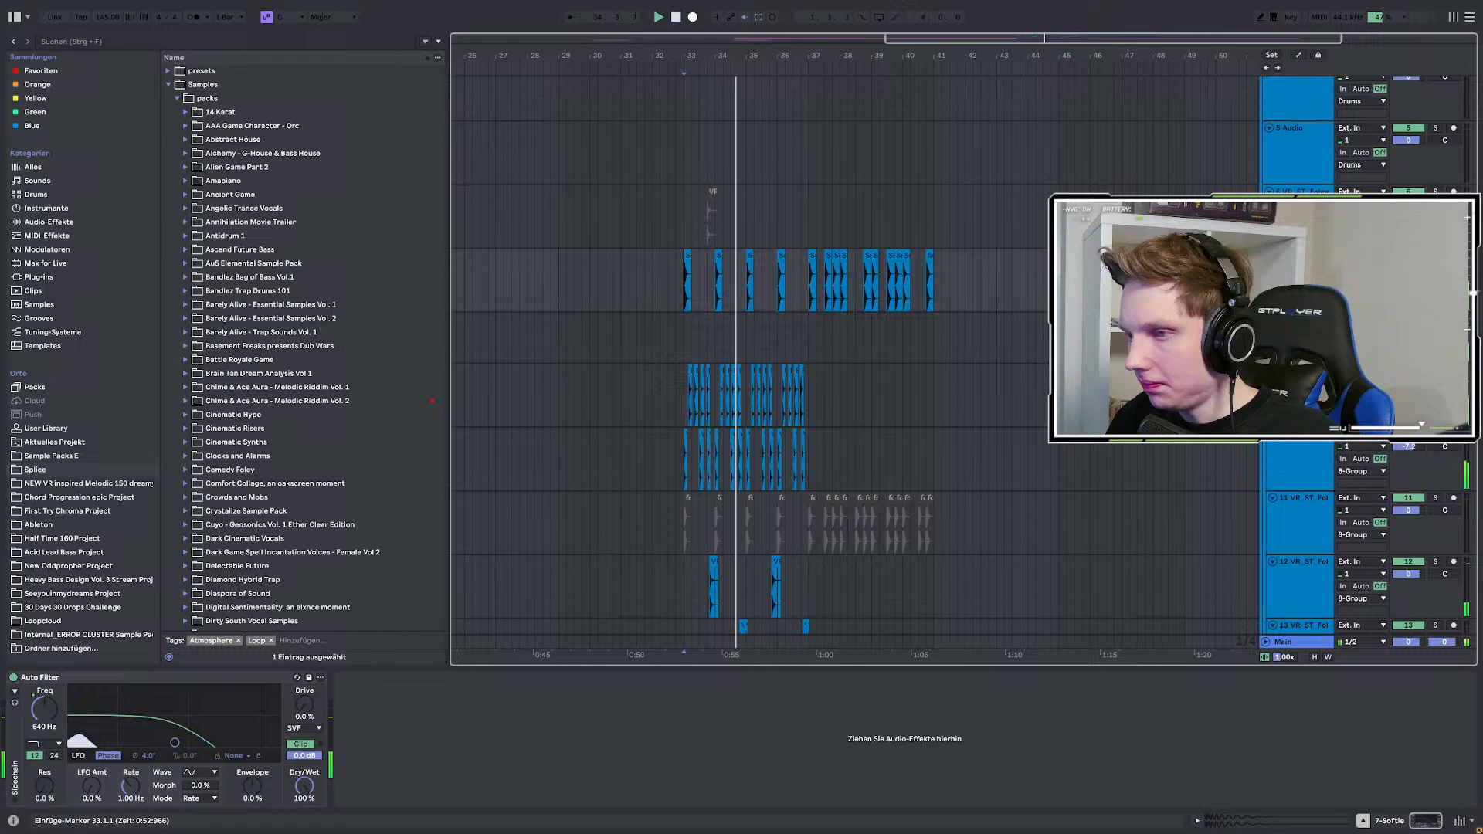
key("ctrl+t")
left_click(79, 42)
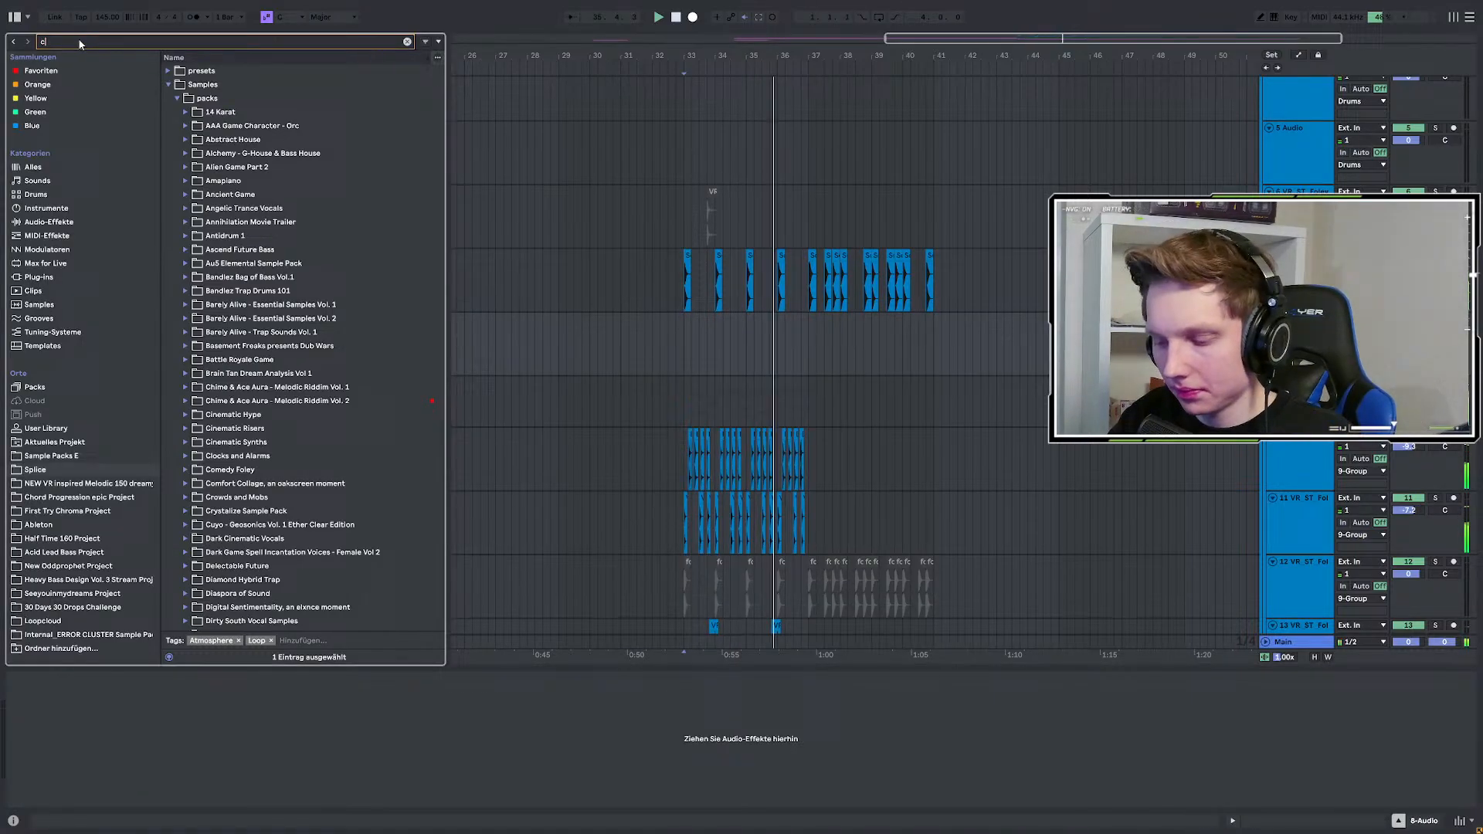
type("claü")
key("BackSpace")
type("p")
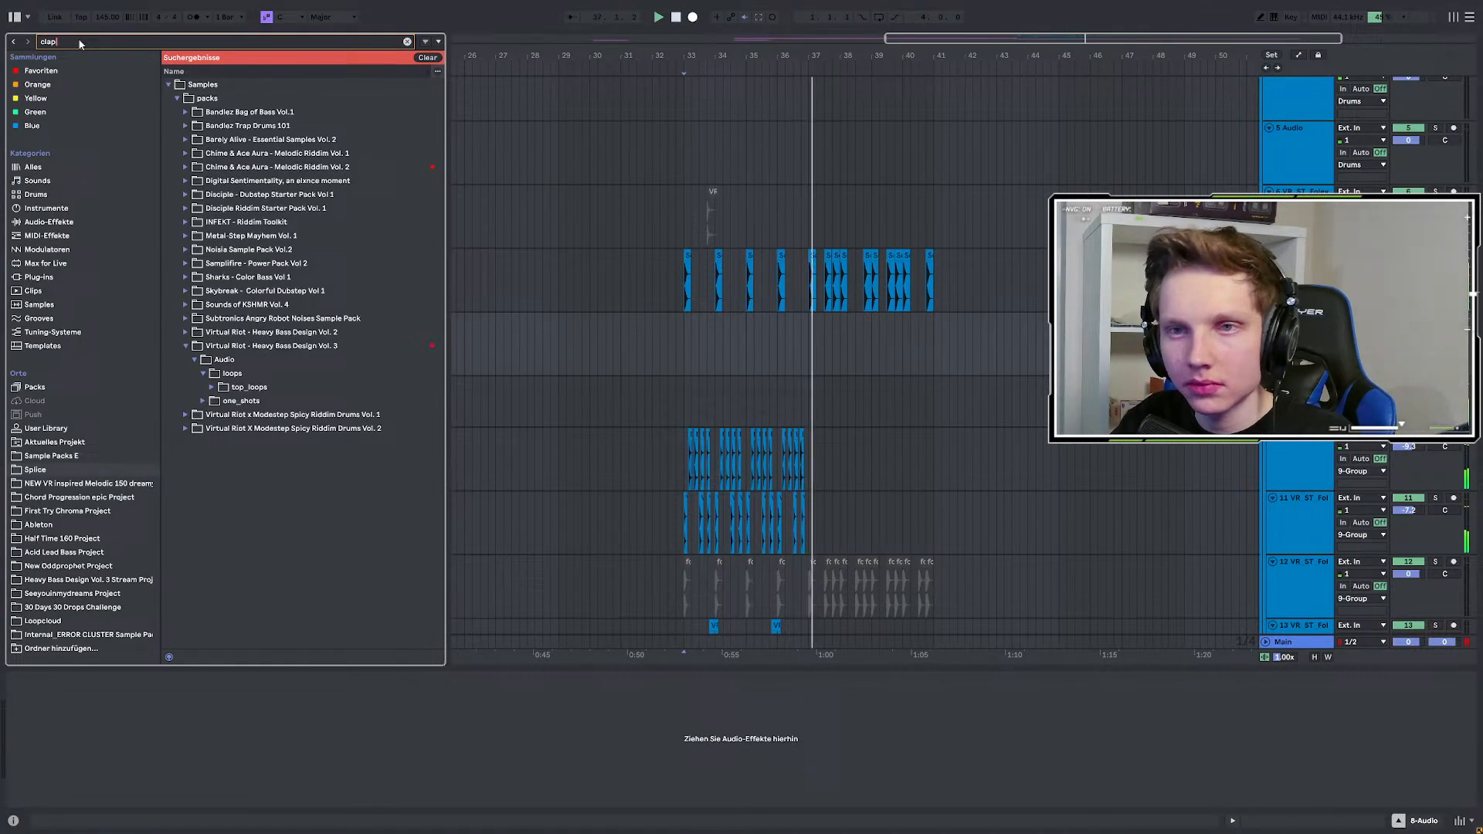
left_click(54, 456)
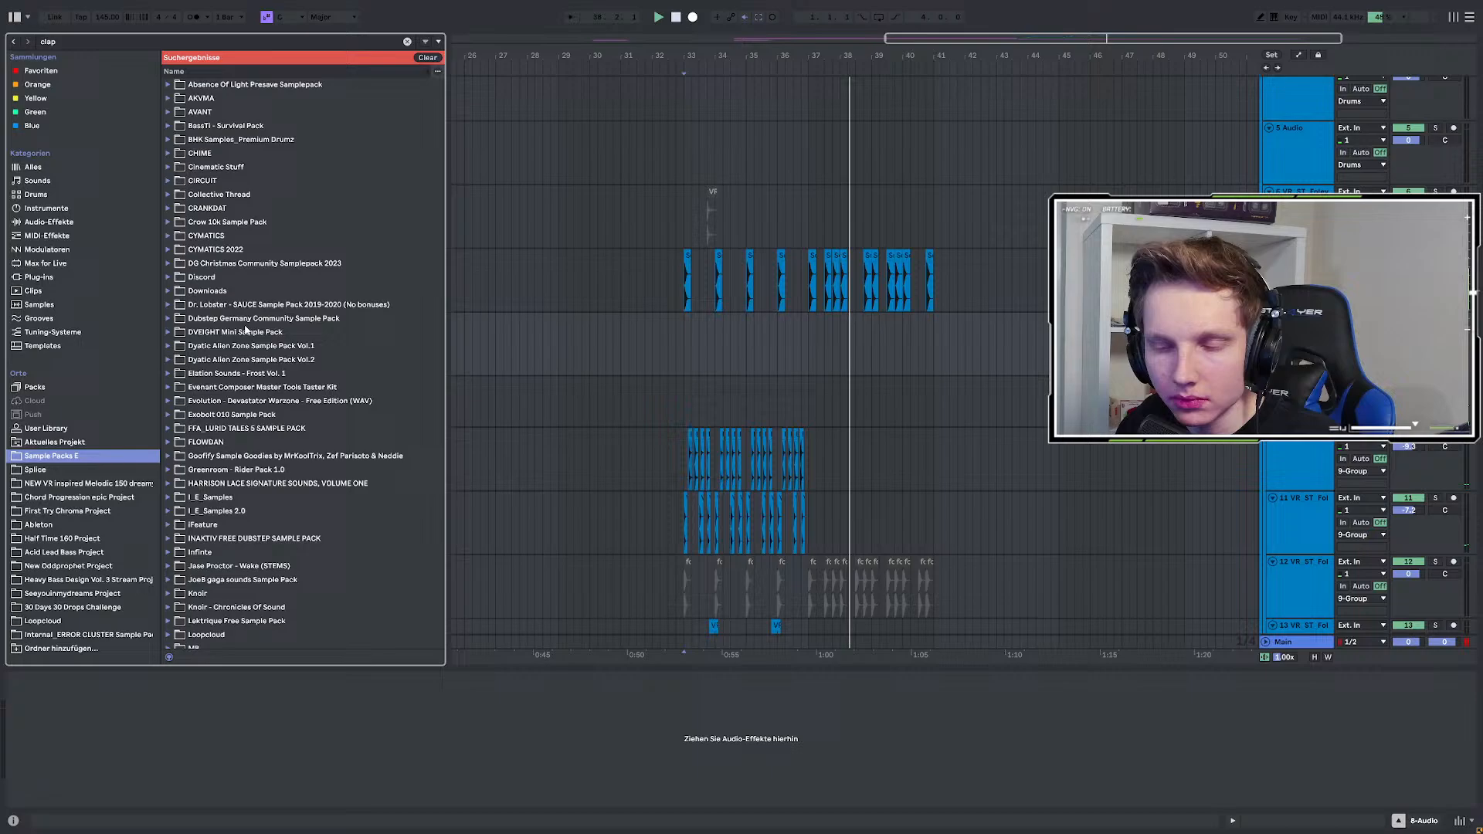
scroll(216, 424, "down", 10)
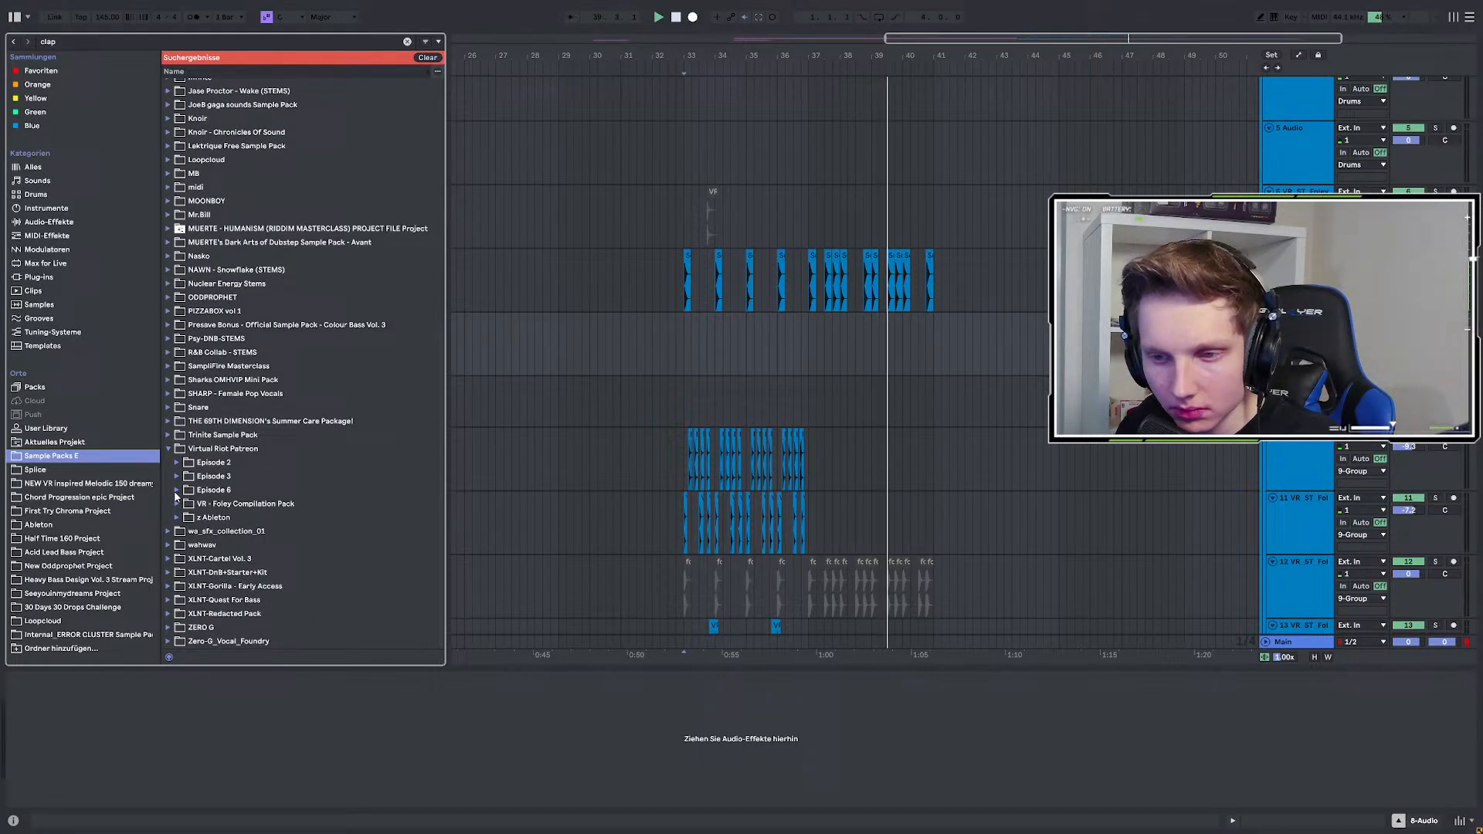
Audition the foley_hit_clap1, foley_hit_clap2 and foley_hit_noise_clap samples in the VR - Foley Compilation Pack's crunch folder, including against the drop.
left_click(177, 491)
left_click(177, 531)
left_click(185, 531)
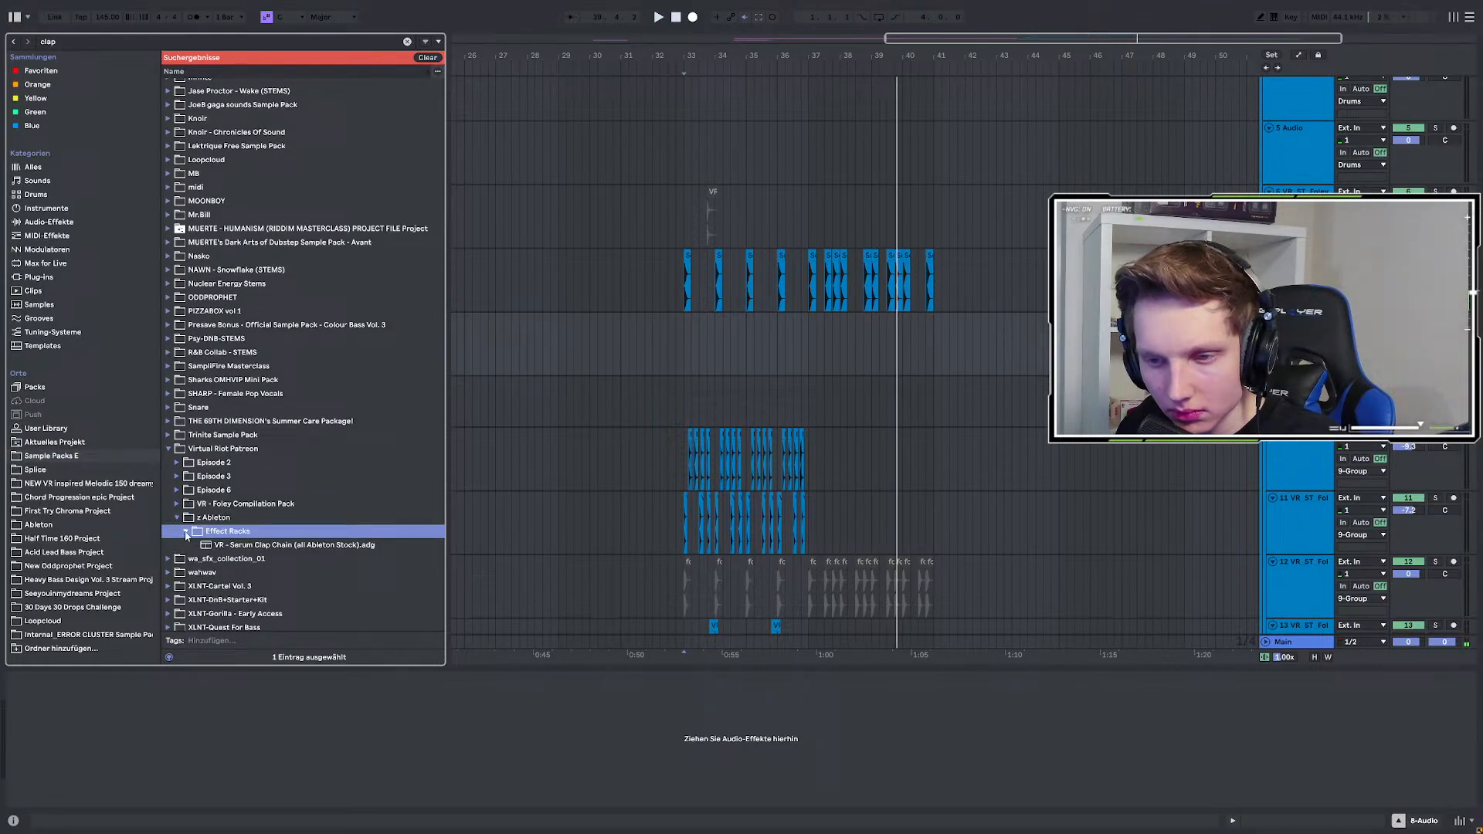
left_click(175, 507)
left_click(186, 517)
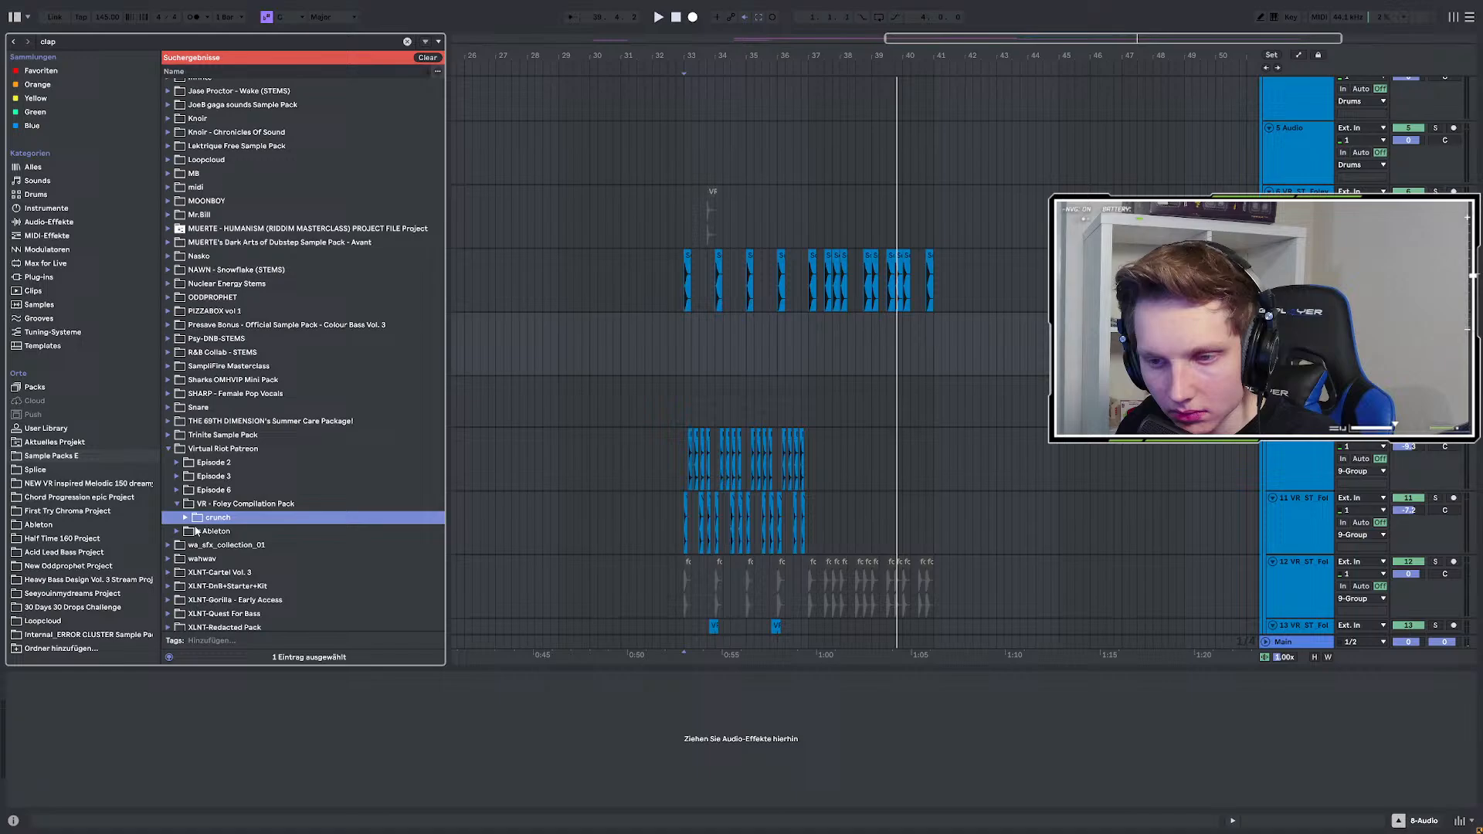
left_click(229, 546)
left_click(256, 559)
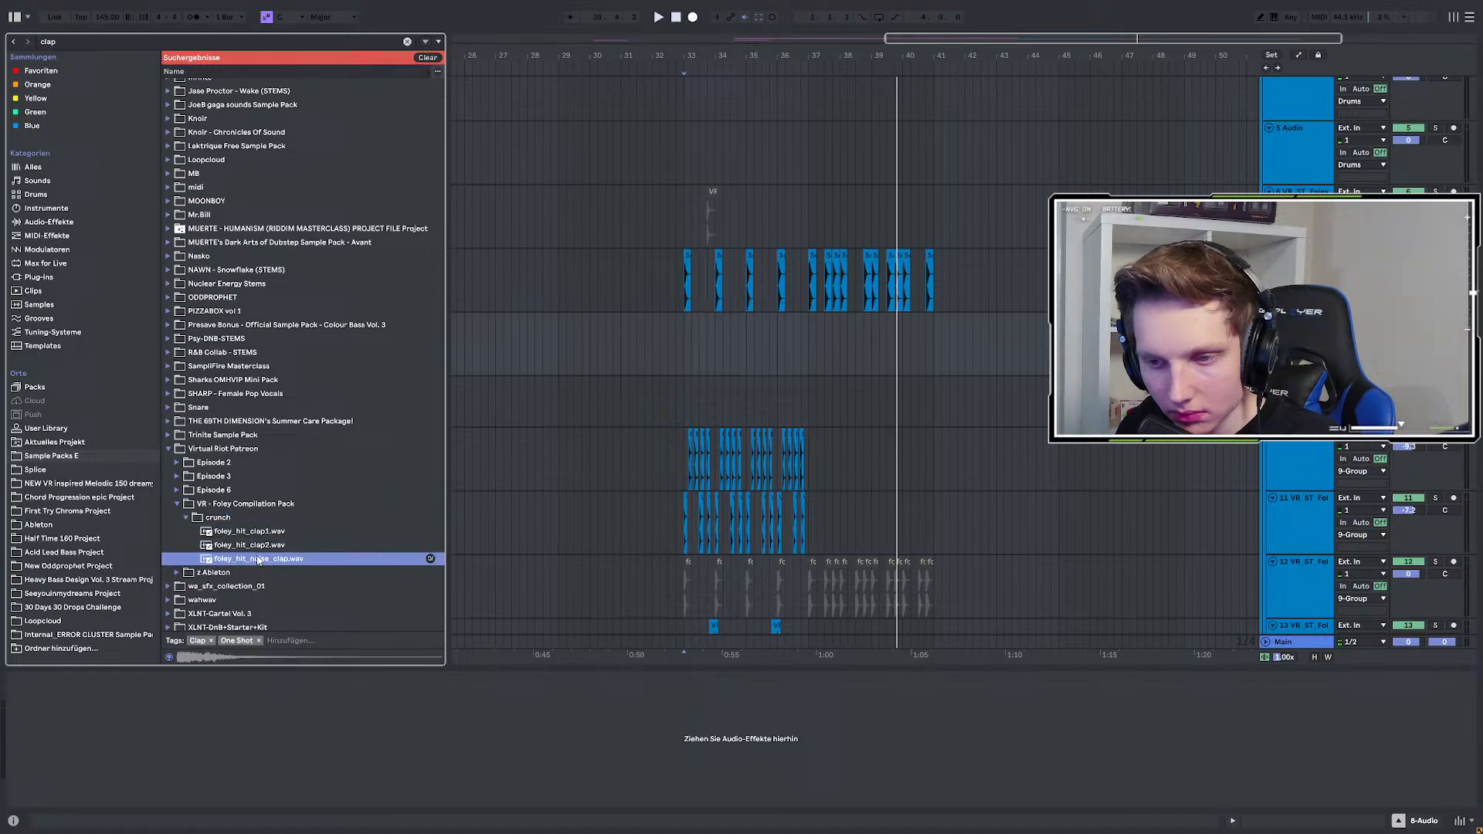
left_click(247, 533)
left_click(225, 547)
key("space")
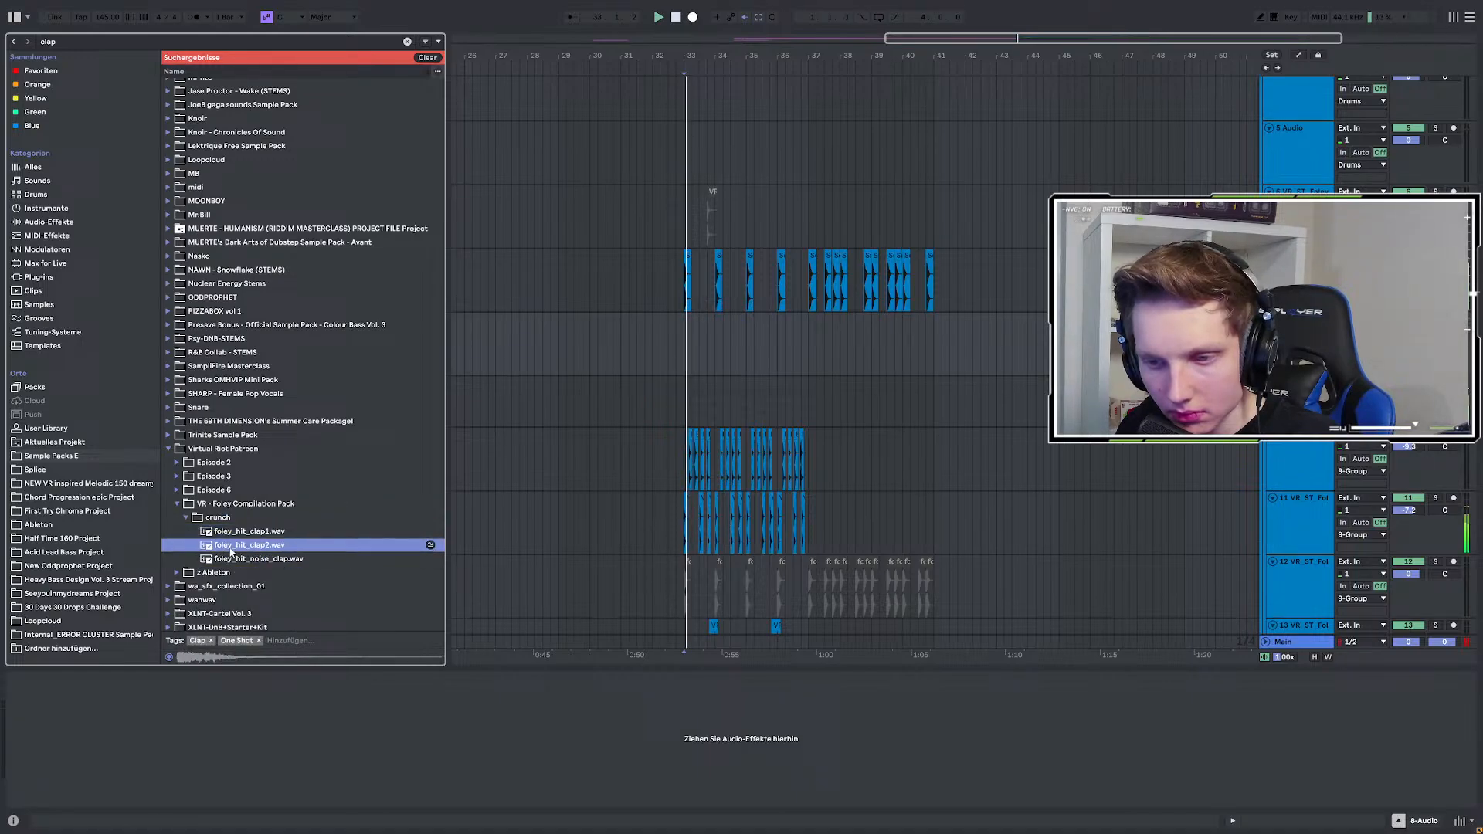
Audition N-Clap 02 and N-Clap 03 from Nasko Patreon Sample Pack Vol. 32 over the drop.
left_click(33, 468)
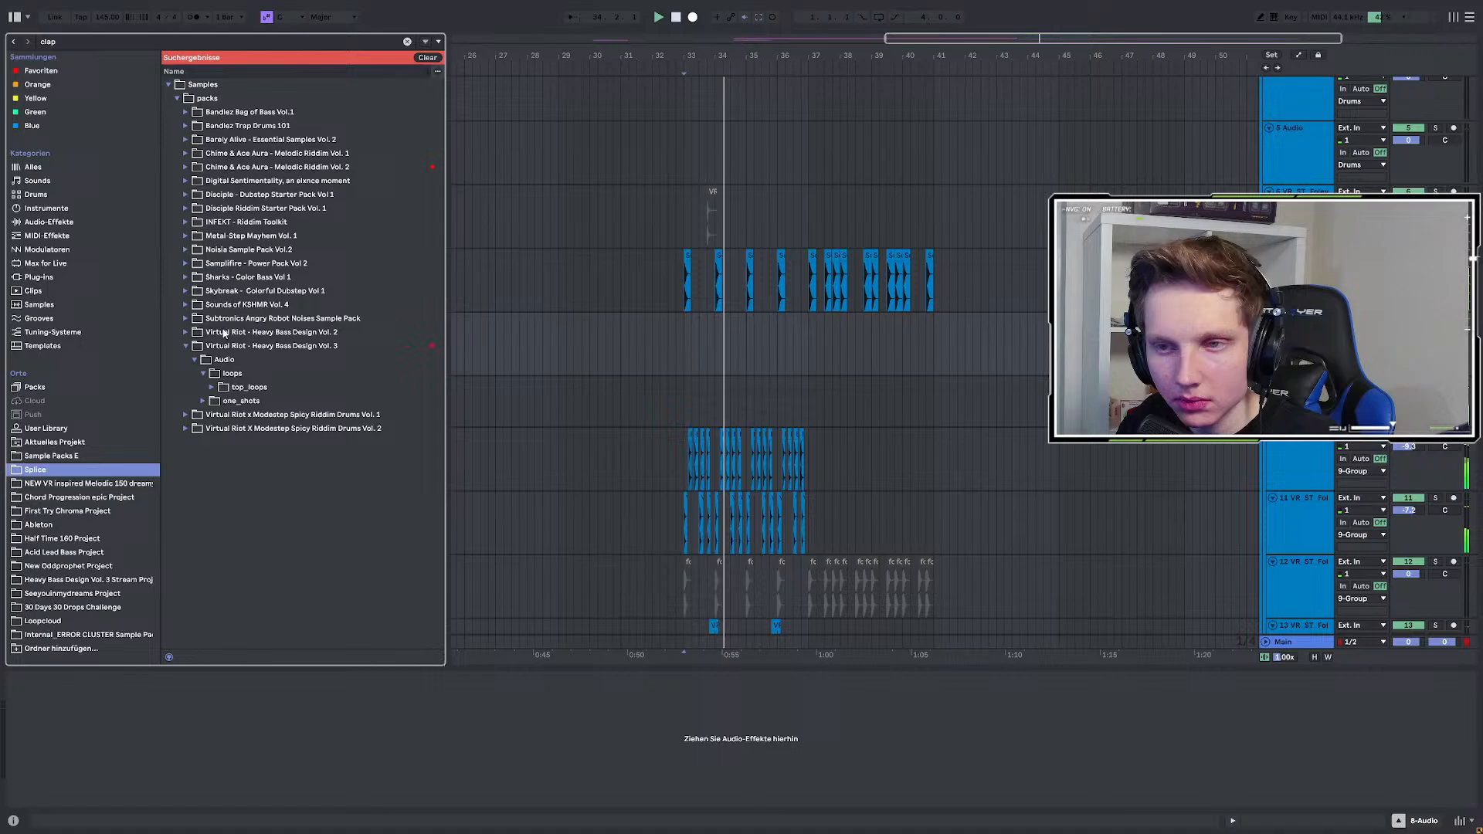
left_click(58, 456)
scroll(170, 302, "up", 1)
left_click(168, 306)
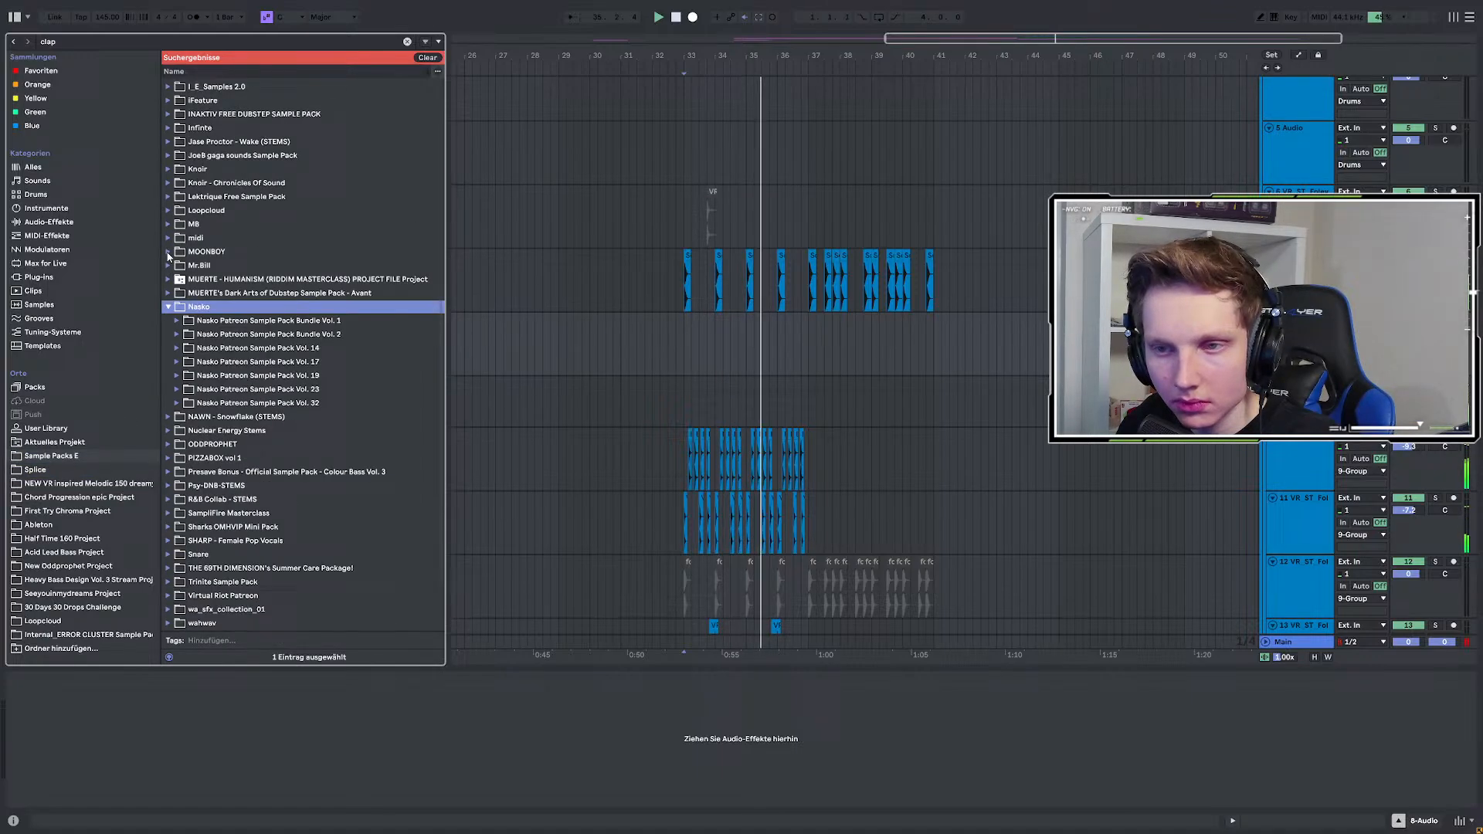
left_click(177, 404)
left_click(217, 430)
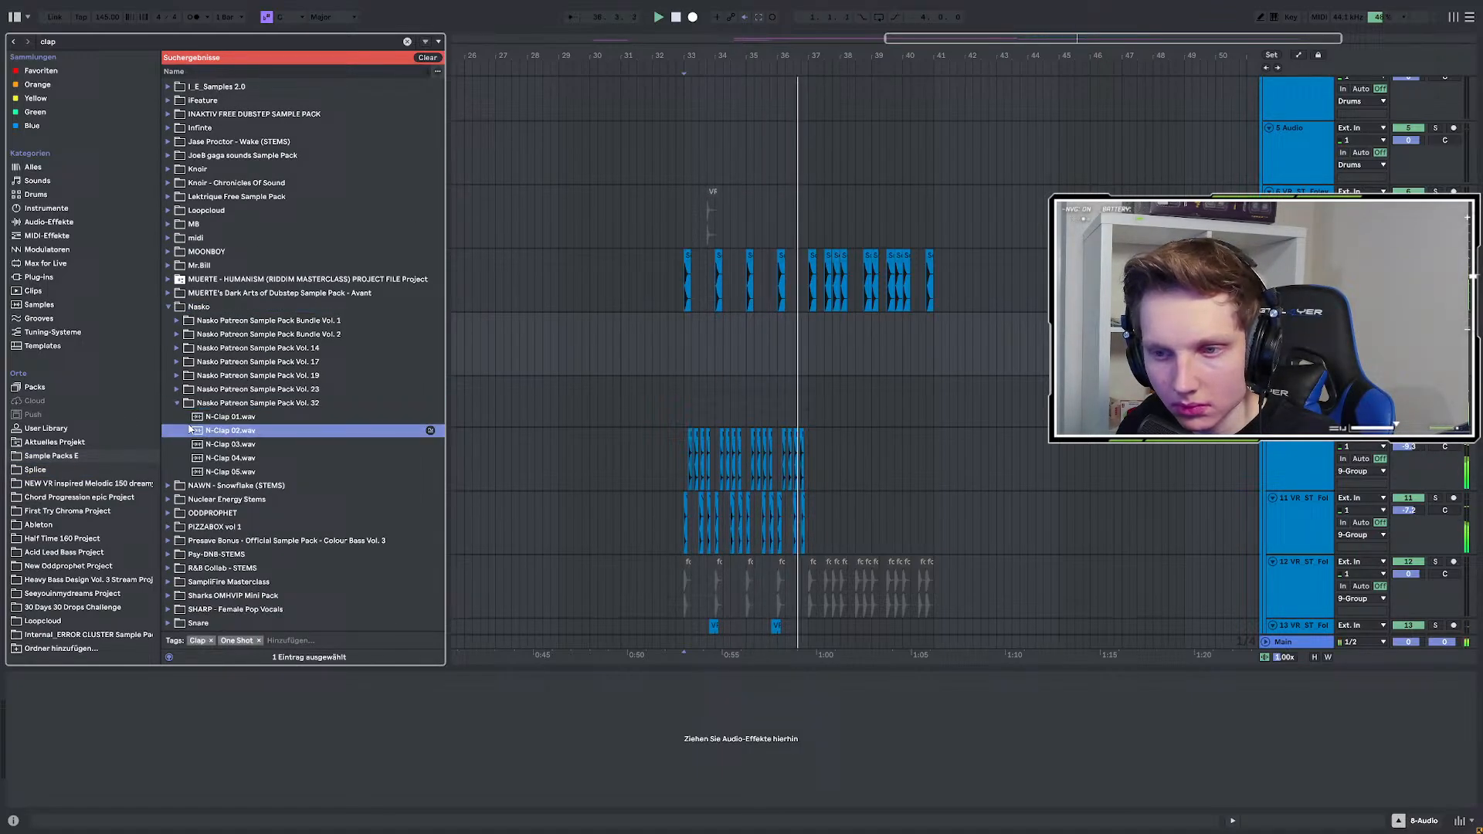
left_click(220, 444)
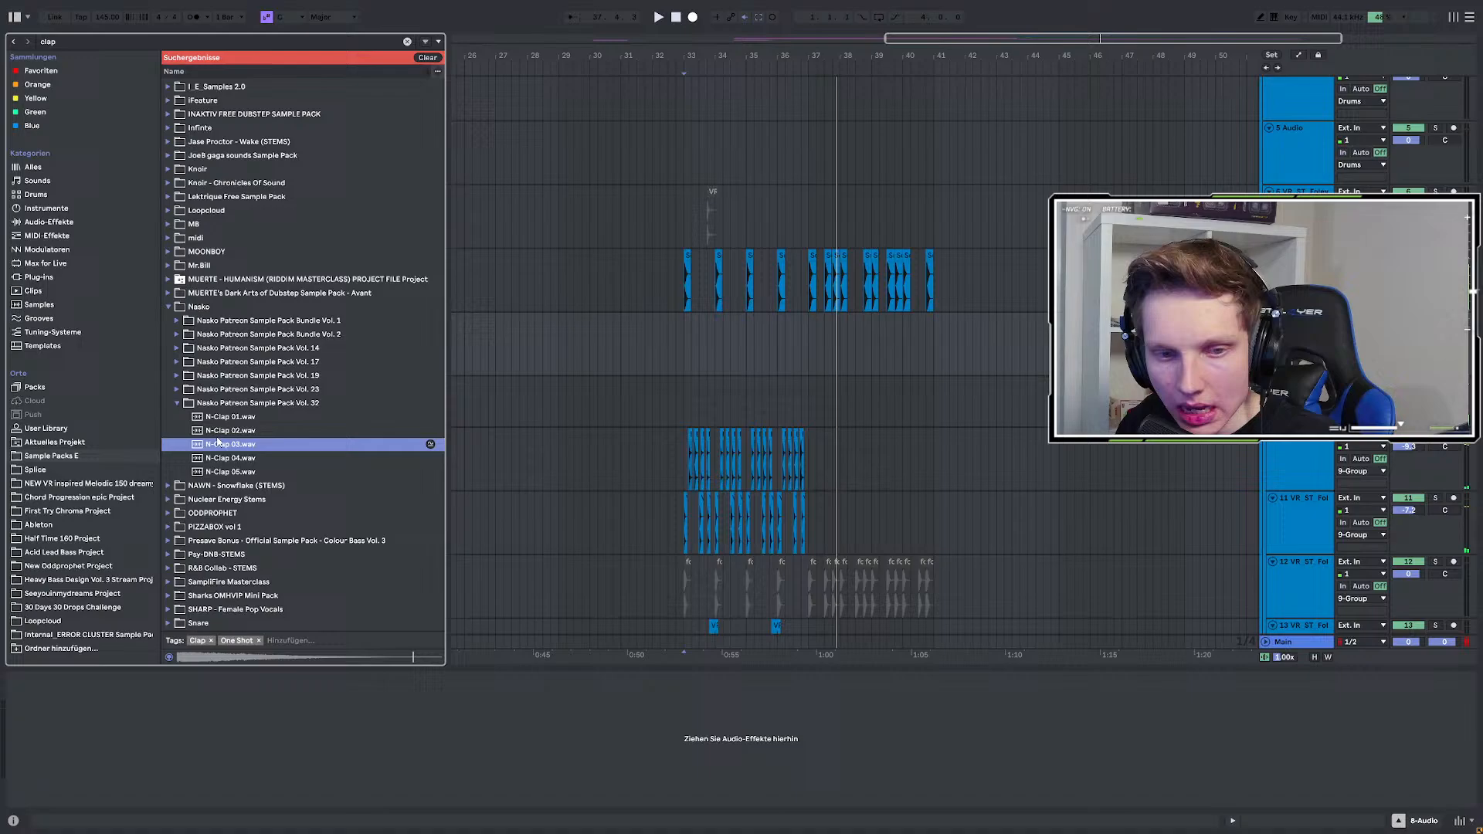
Place N-Clap 02.wav on the new audio track at 37.1.1, under the Softie kick.
left_click_drag(220, 432, 816, 348)
scroll(817, 350, "up", 5)
left_click(823, 342)
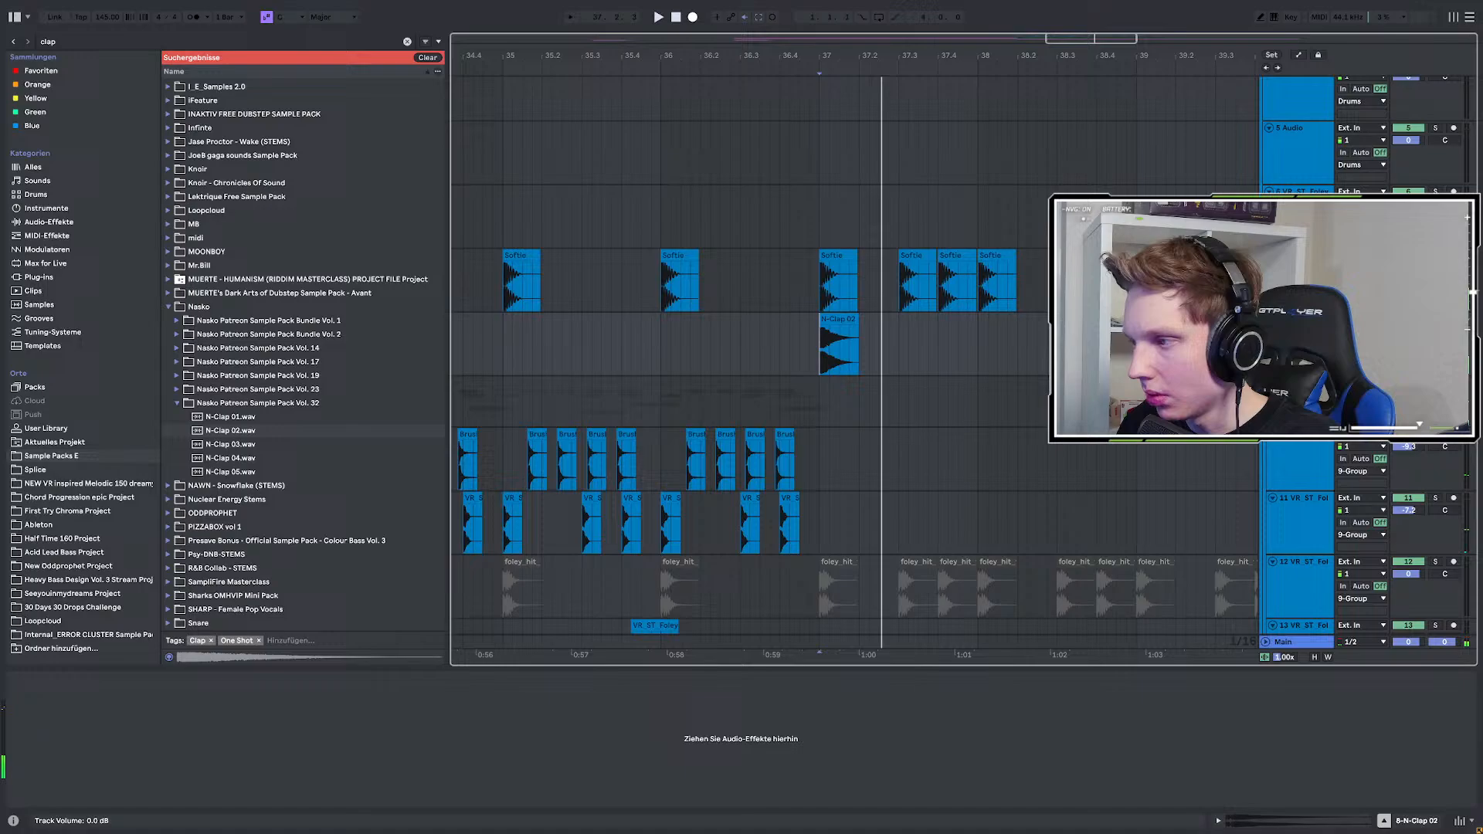
Group the Softie and N-Clap 02 tracks and select the Softie track's Auto Filter.
scroll(597, 346, "up", 1)
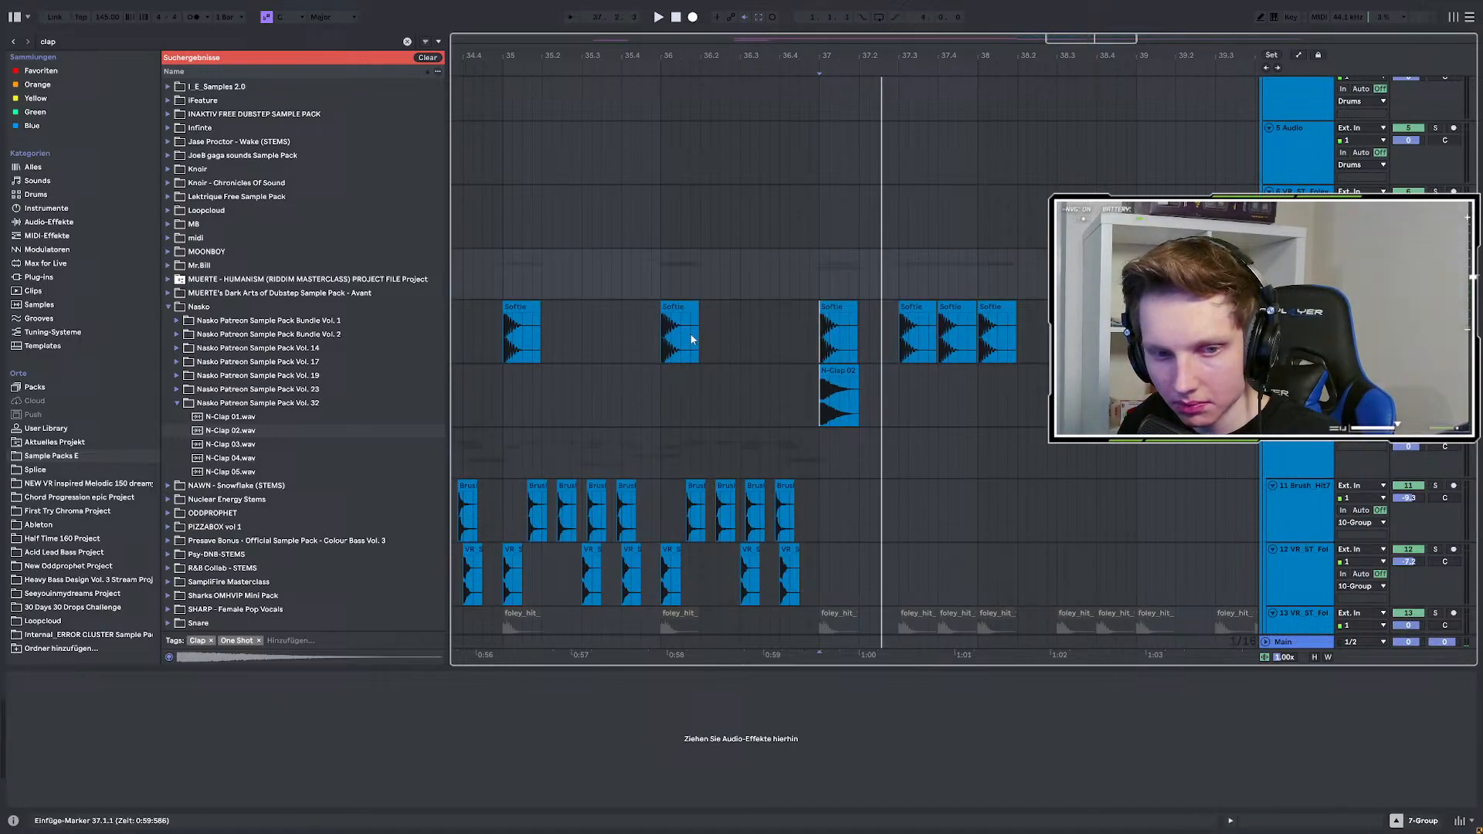
scroll(596, 345, "down", 3)
left_click(855, 425)
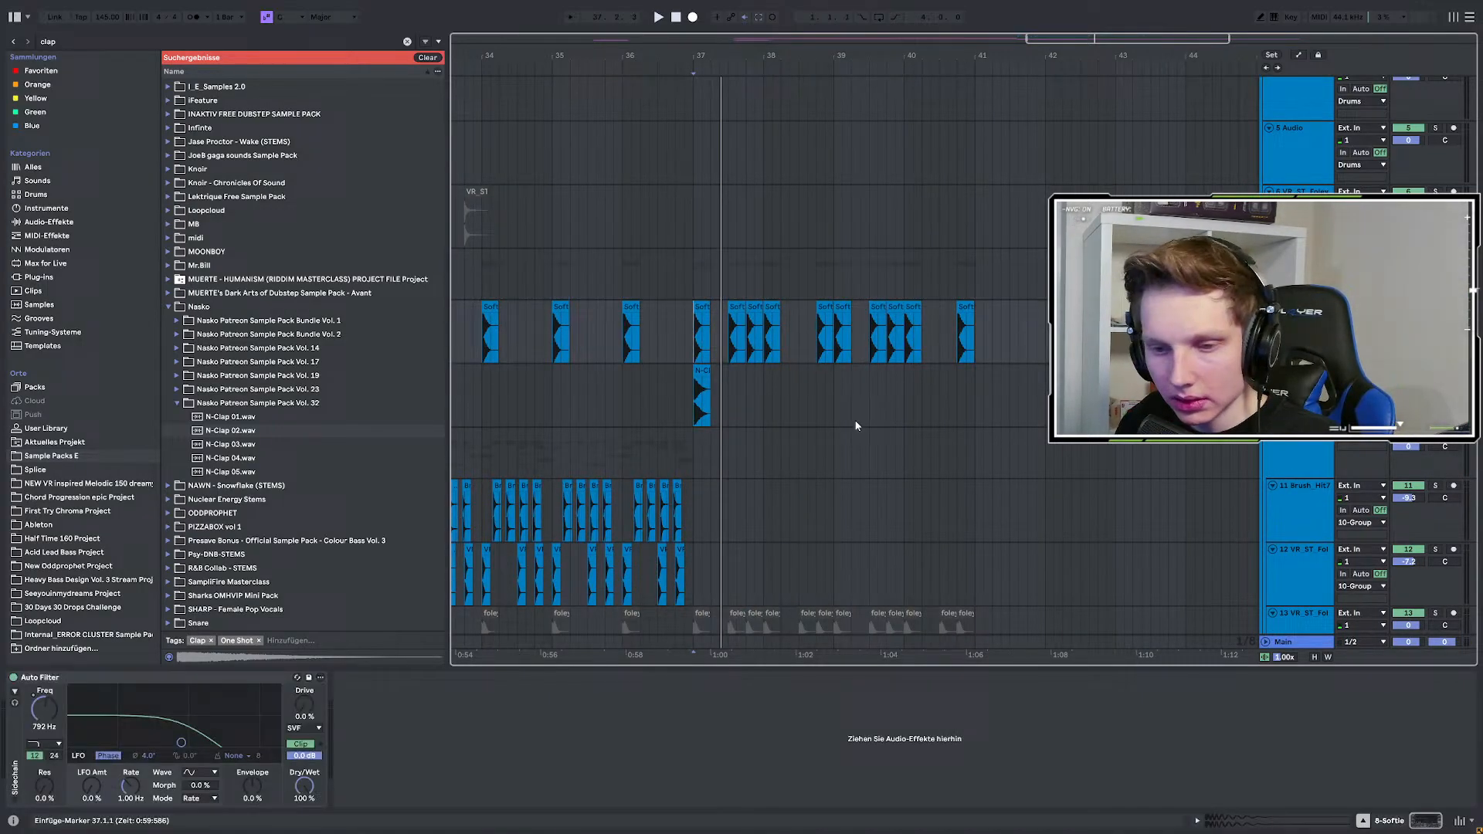
left_click(151, 682)
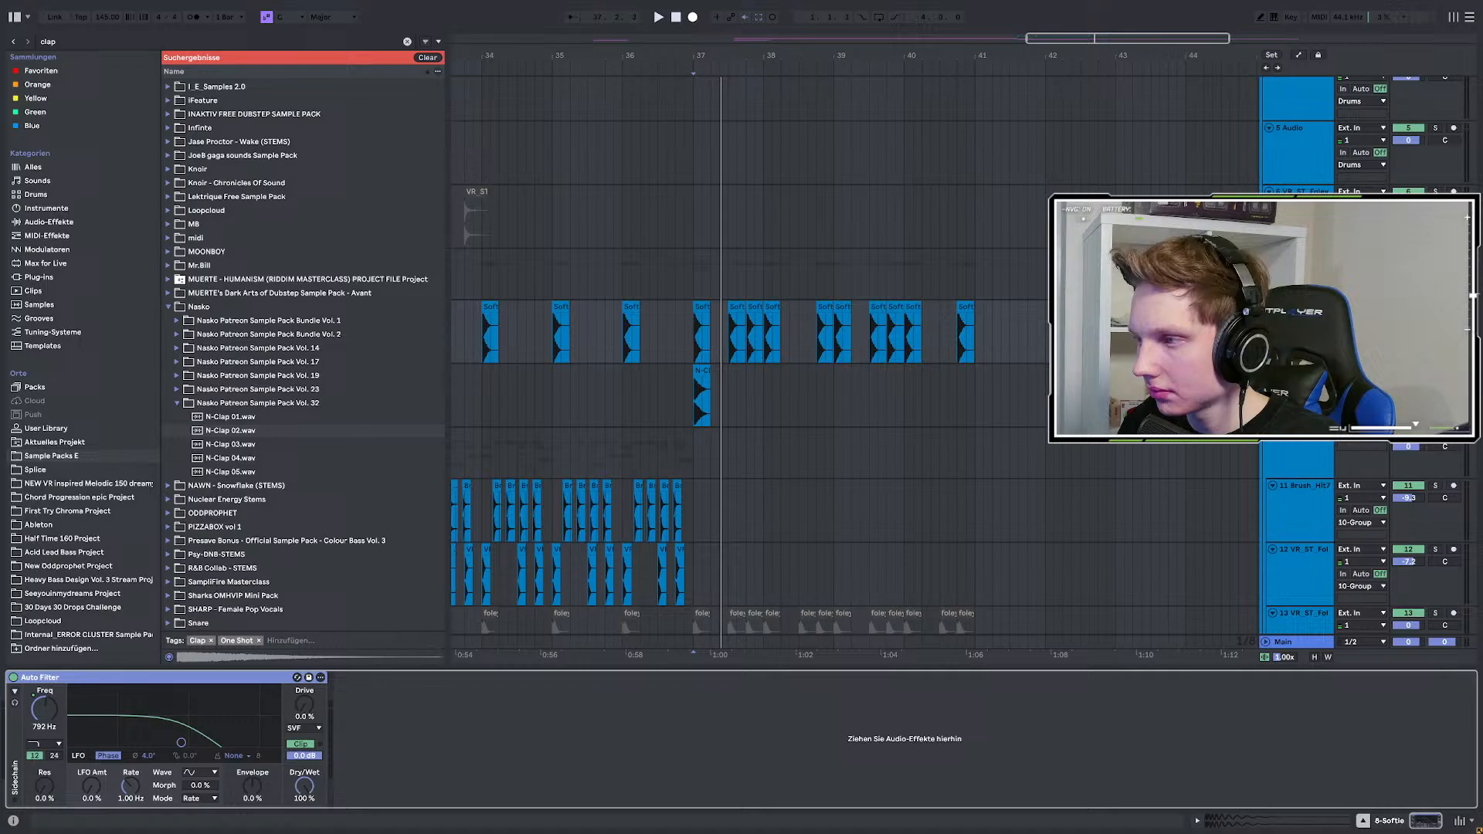
Play the N-Clap 02 hit repeatedly from 37.1.1 to judge it together with the Softie kick.
left_click(751, 386)
scroll(701, 402, "up", 4)
left_click(658, 397)
key("space")
key("space")
key("space")
scroll(658, 409, "down", 2)
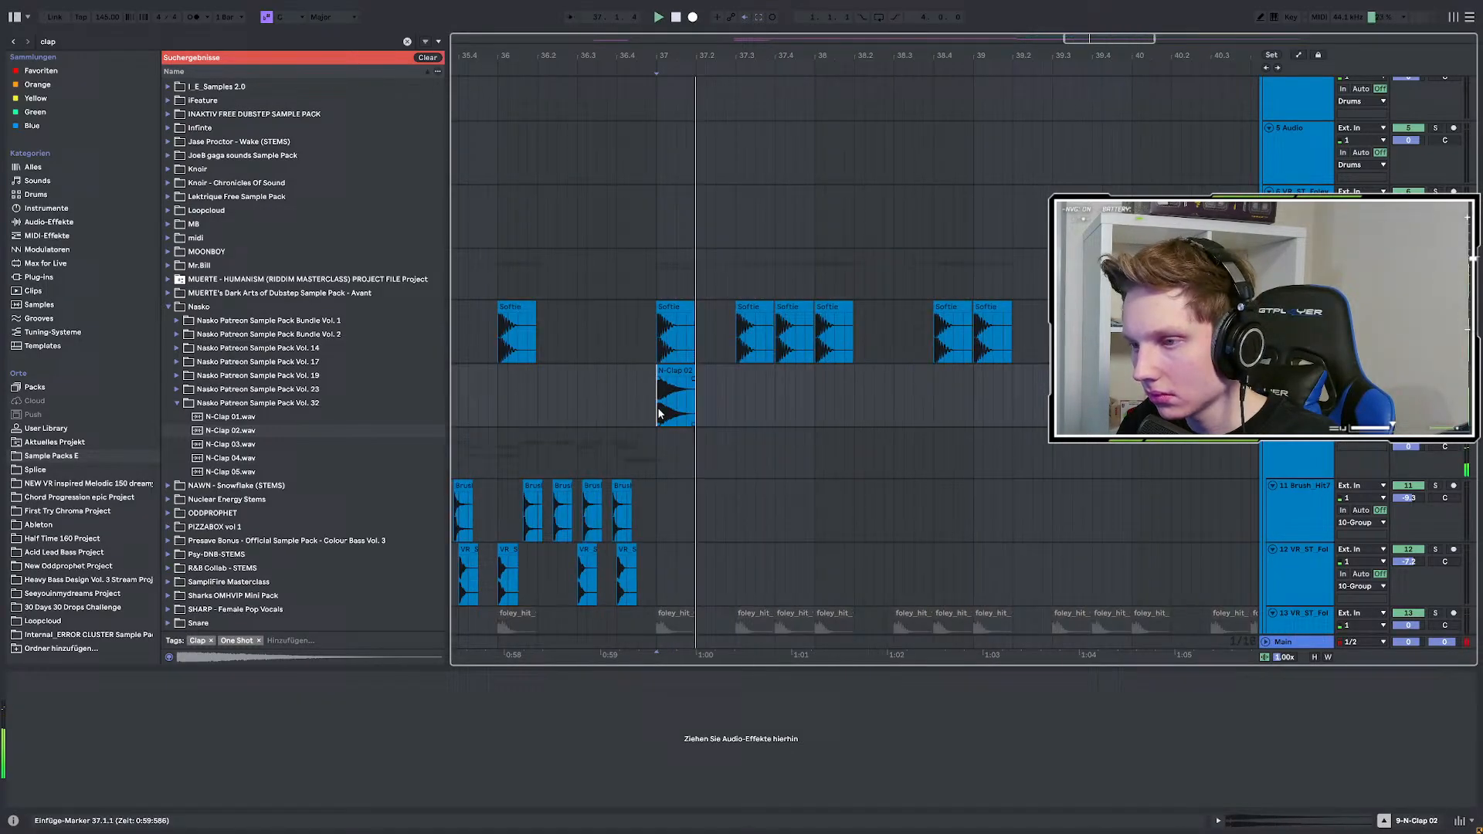
key("space")
key("space")
key("space")
key("space")
key("space")
key("space")
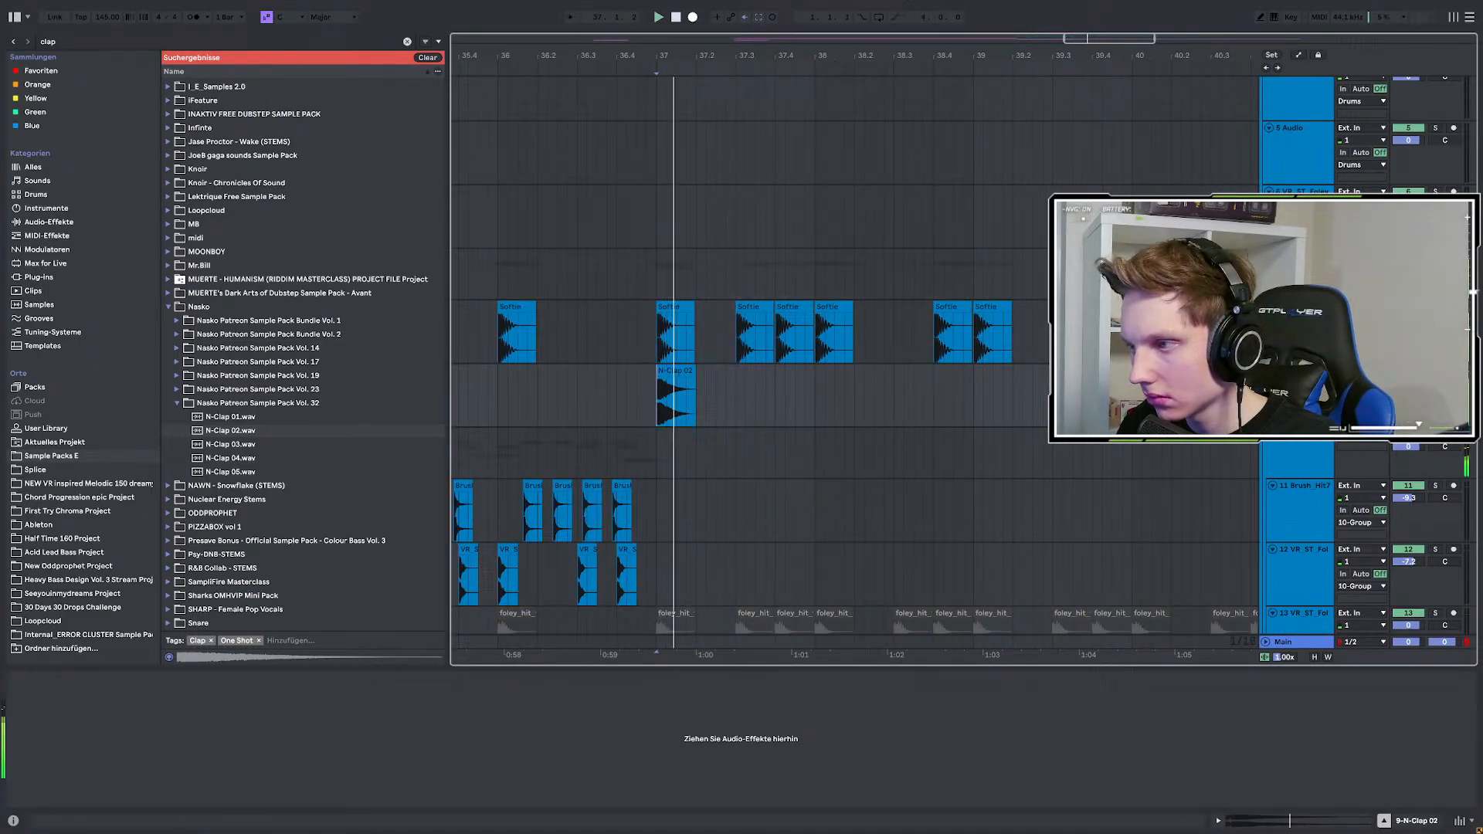
key("Up")
key("Up")
key("space")
key("space")
key("space")
key("space")
Duplicate the N-Clap 02 hit on every beat from 37.1.1 until 41.1.1.
left_click_drag(660, 396, 691, 407)
key("ctrl+d")
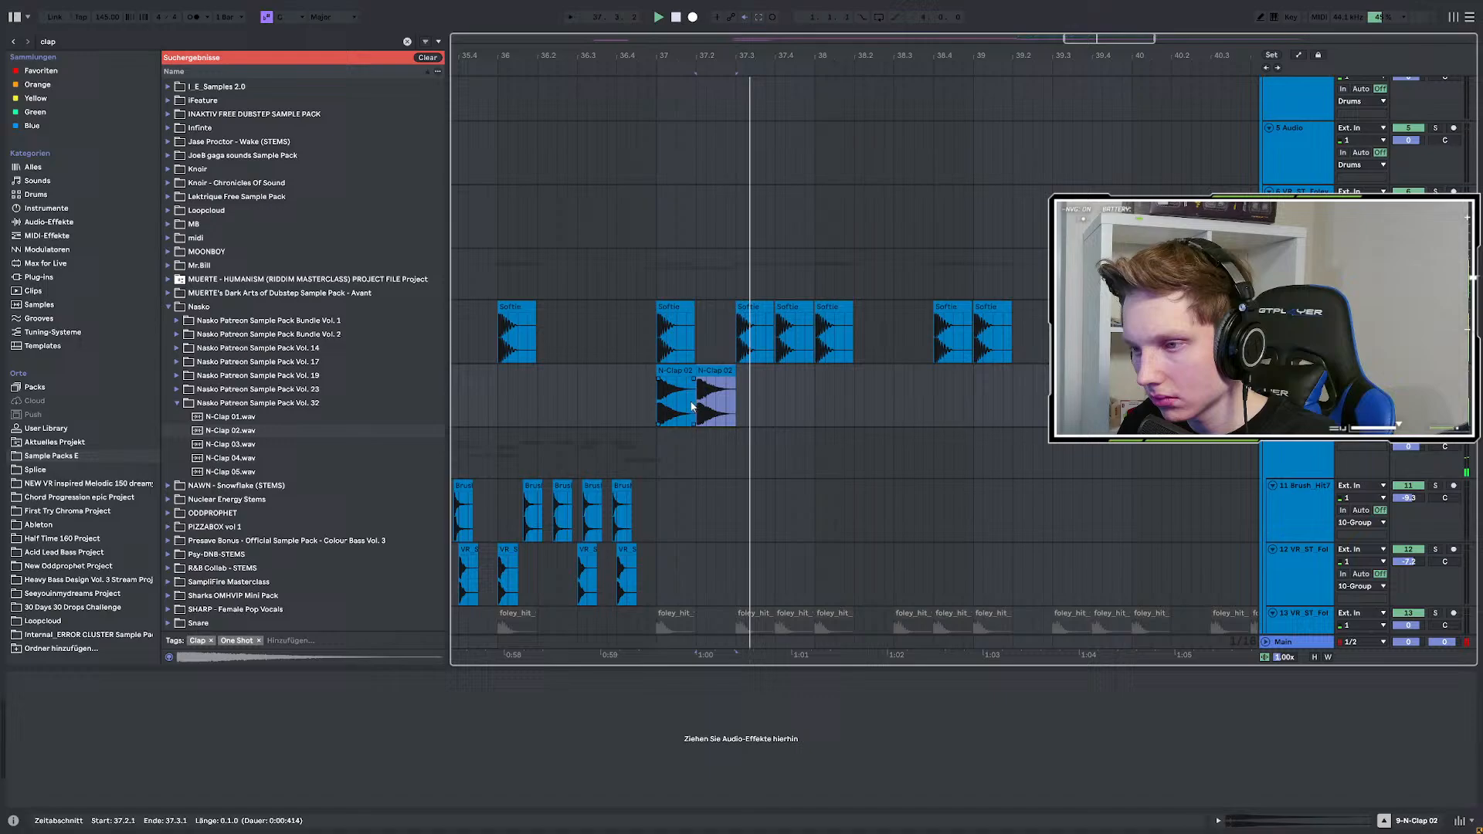
scroll(678, 423, "down", 2)
key("ctrl+d")
key("ctrl+d")
key("ctrl+d")
key("ctrl+d")
key("ctrl+d")
key("ctrl+d")
key("ctrl+d")
key("ctrl+d")
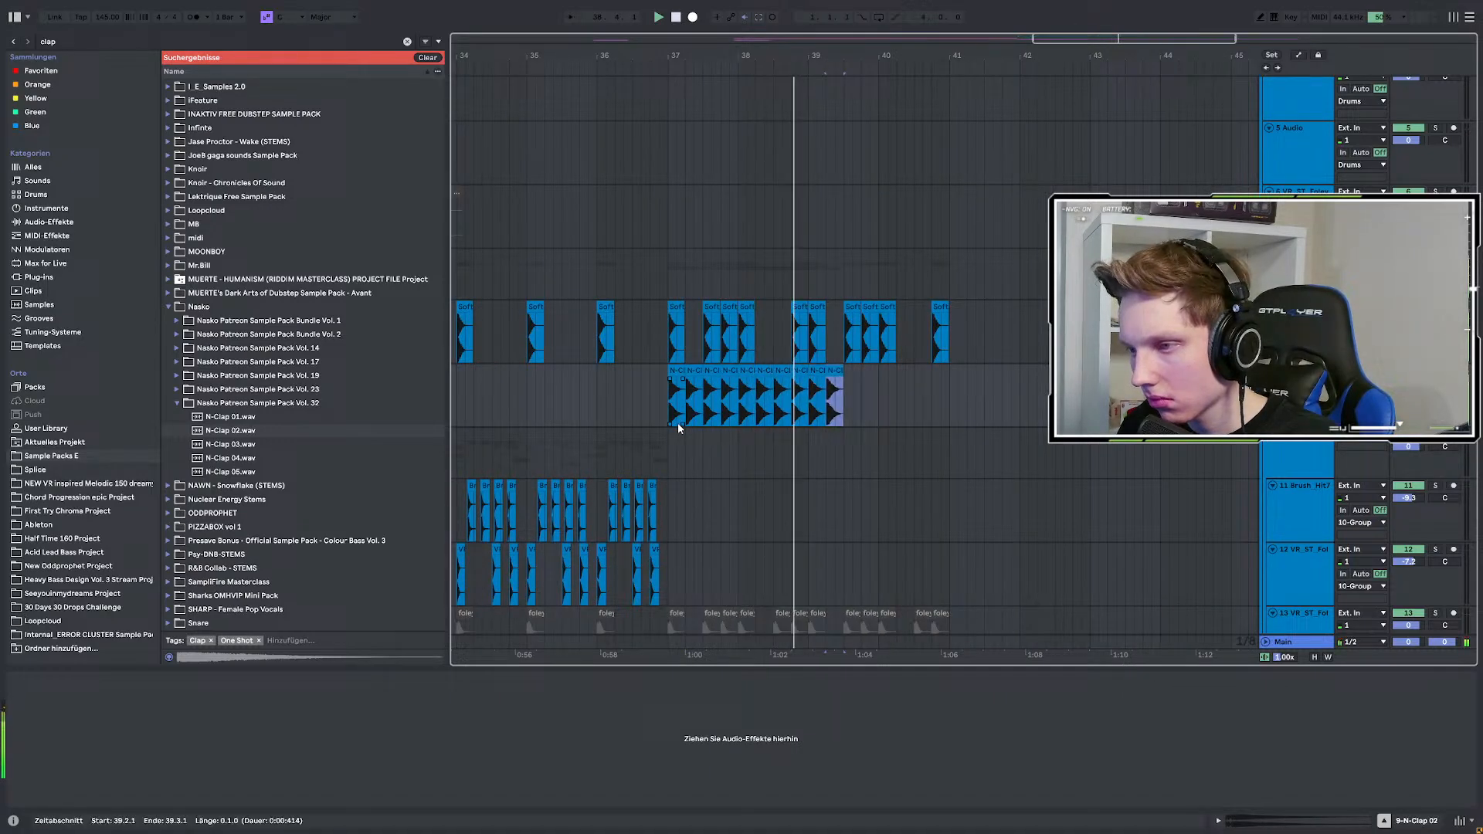
key("ctrl+d")
key("ctrl+d")
key("ctrl+d")
key("ctrl+d")
key("ctrl+d")
key("ctrl+d")
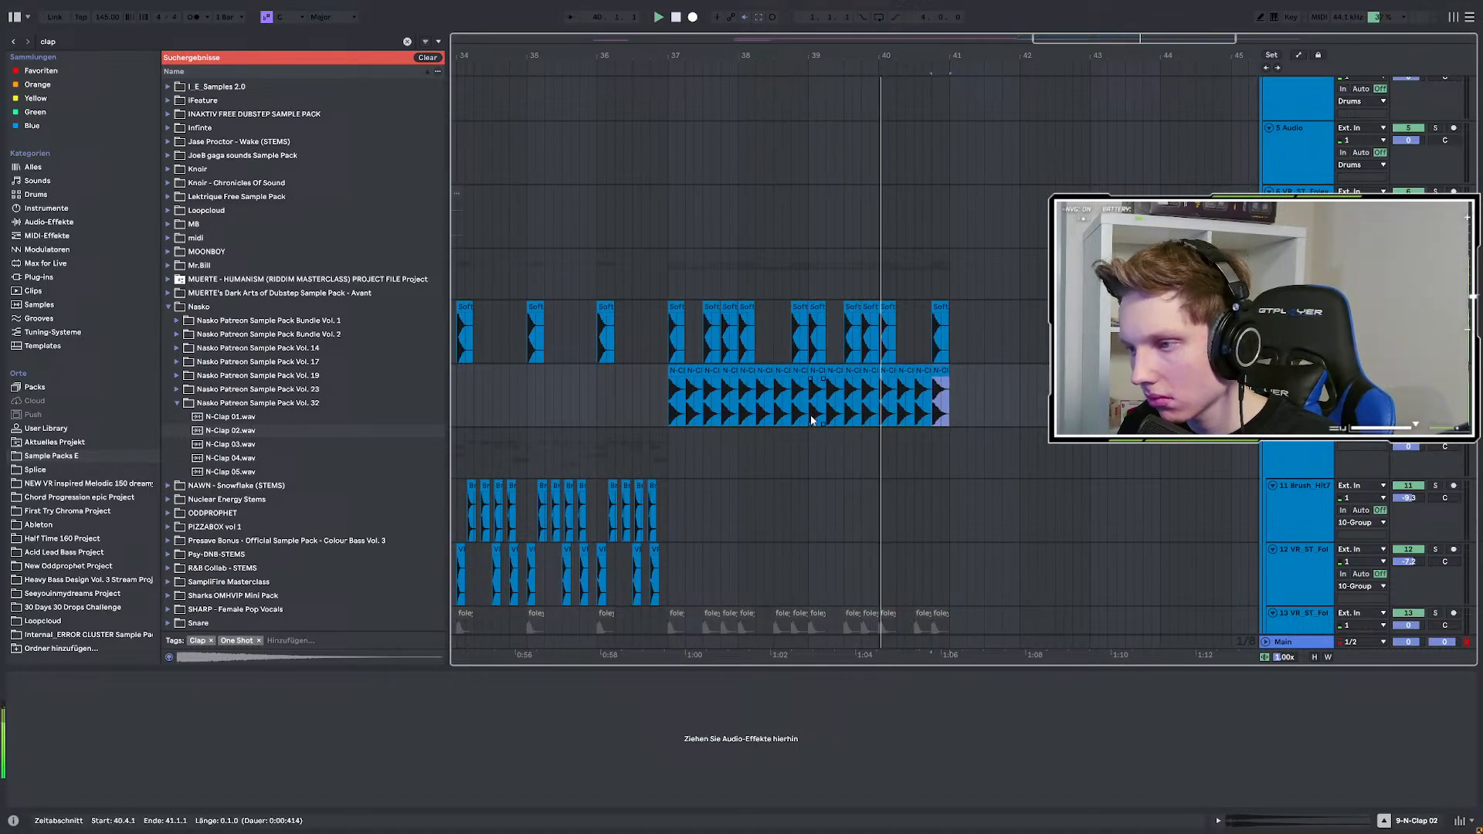
Open the chord clip at 41.1.1 on track 22 Serum 2 for note editing.
left_click(1299, 261)
key("space")
scroll(953, 316, "down", 3)
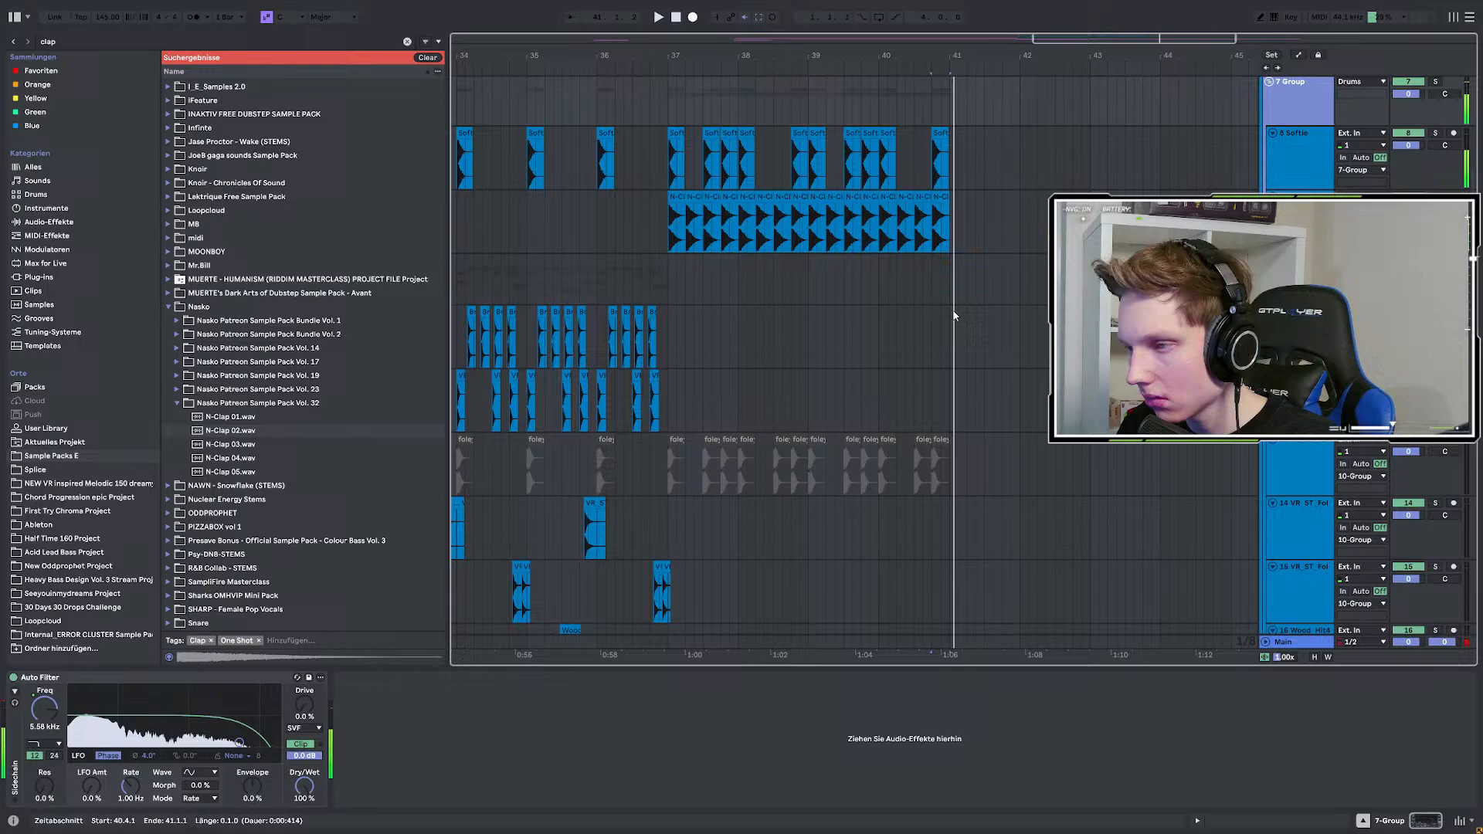
scroll(954, 313, "down", 10)
scroll(955, 301, "down", 5)
scroll(955, 301, "up", 2)
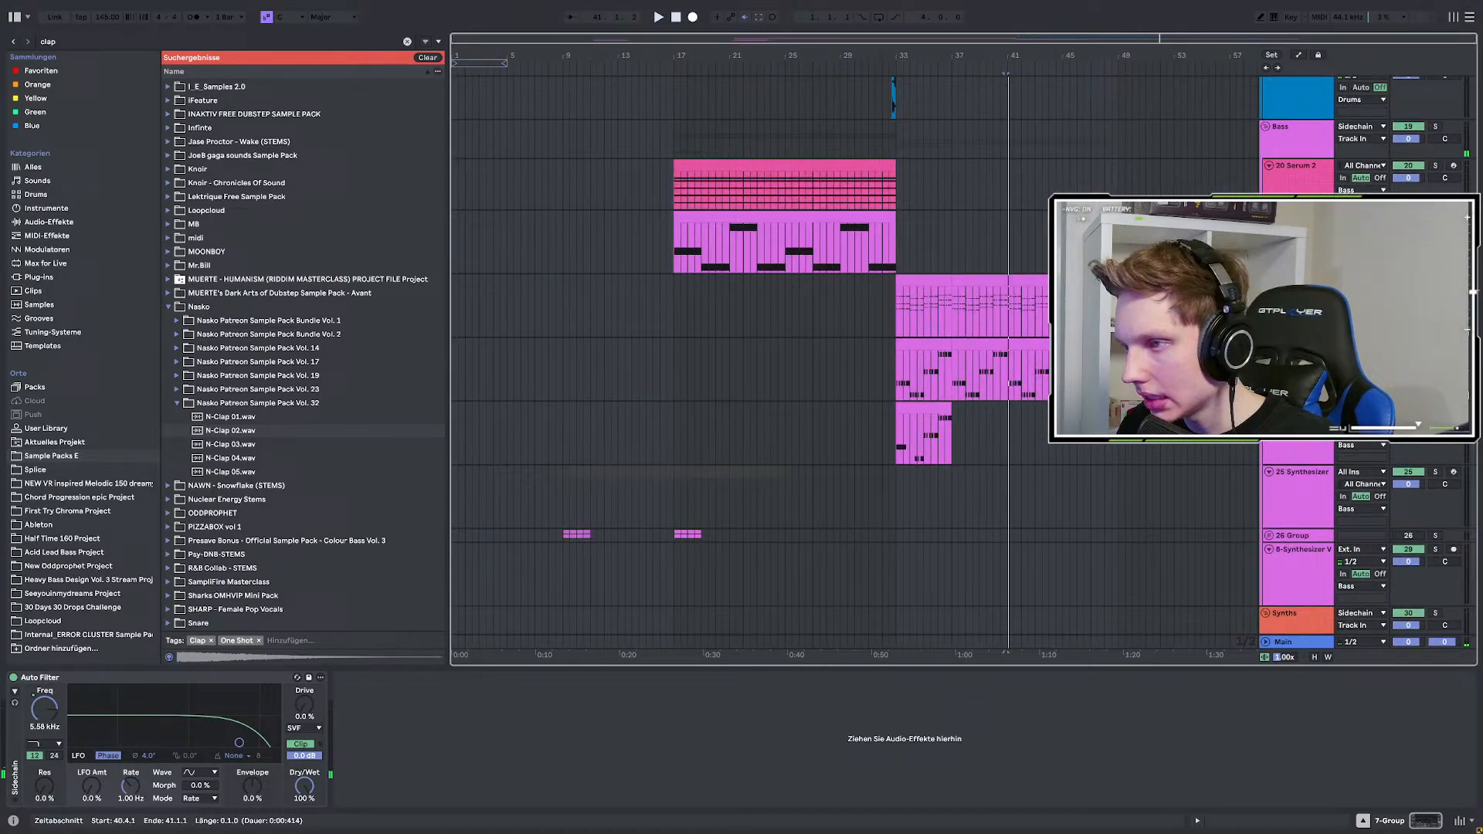
scroll(1004, 303, "up", 3)
scroll(1004, 302, "down", 3)
left_click_drag(1008, 306, 1057, 308)
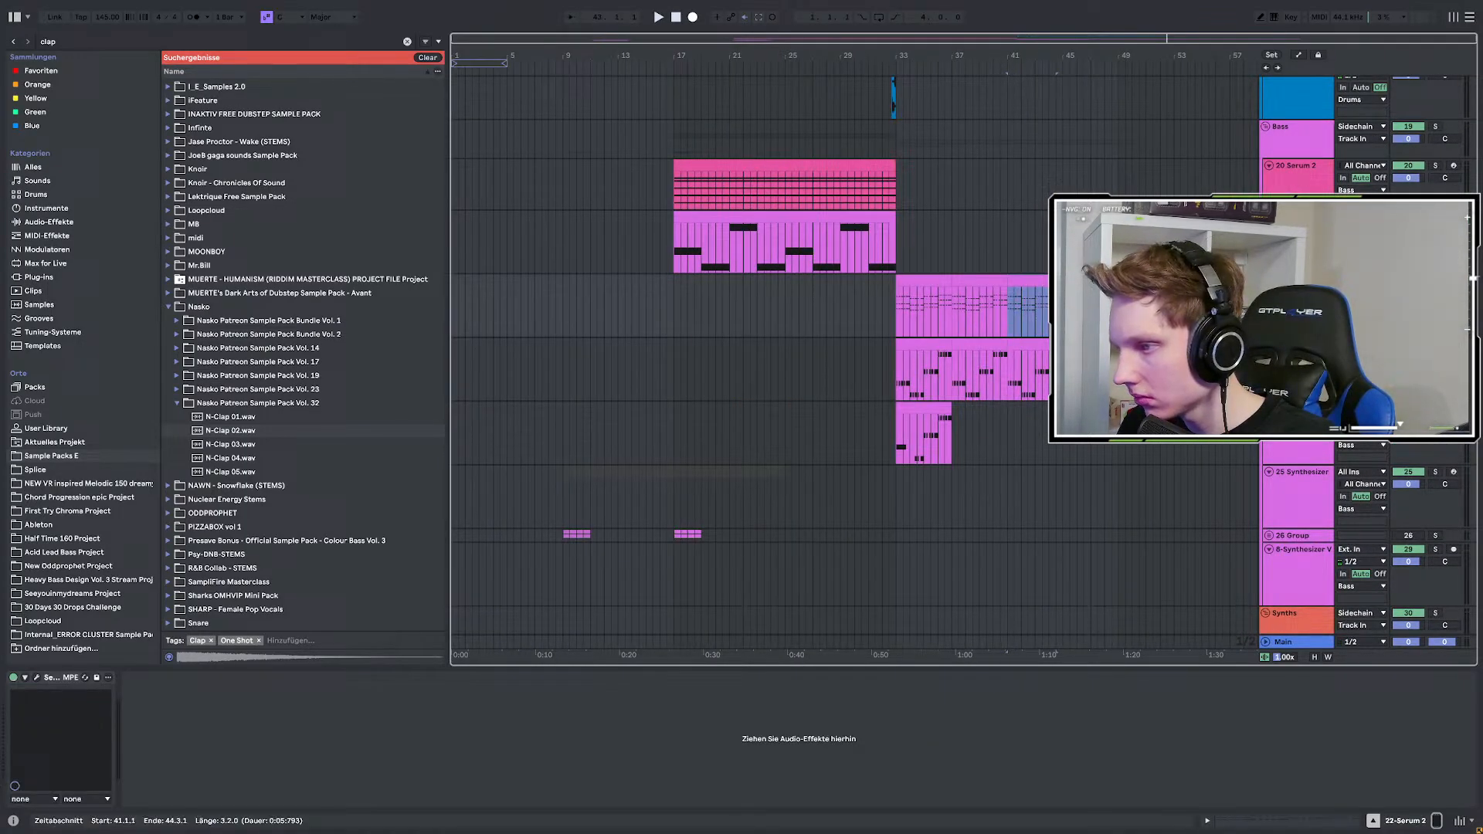
scroll(1119, 363, "up", 3)
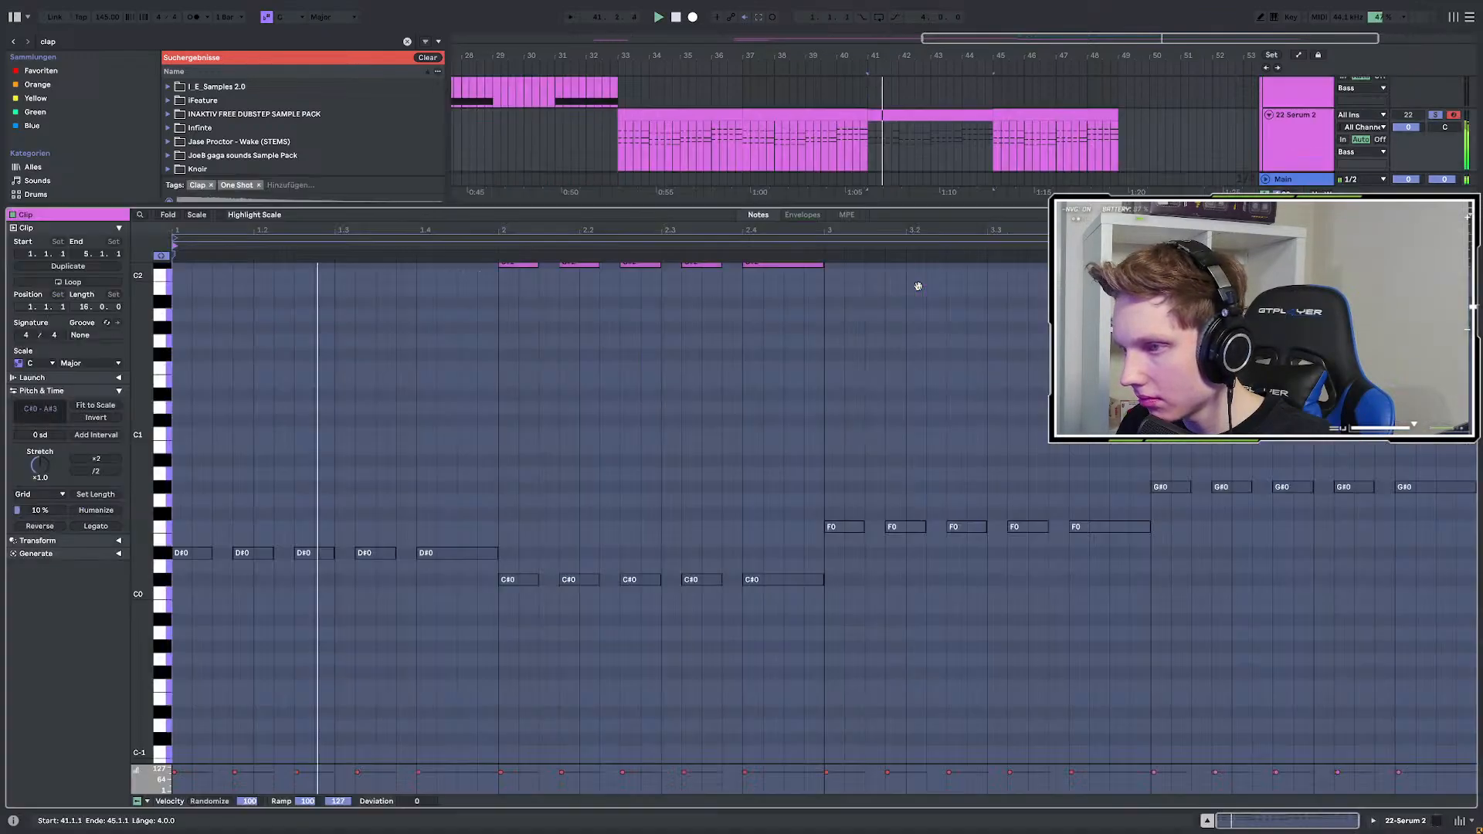
double_click(886, 307)
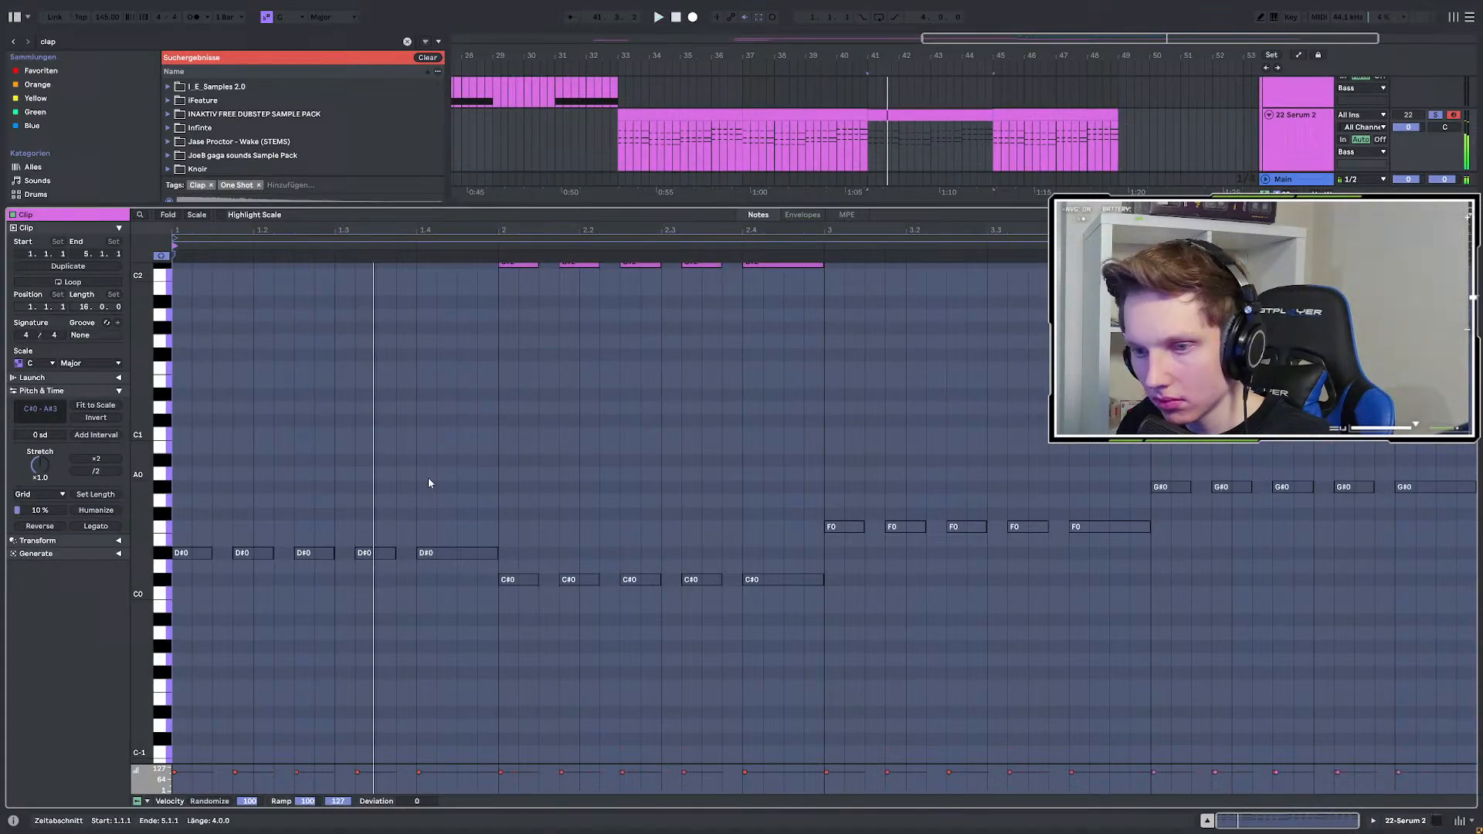
scroll(653, 427, "down", 3)
scroll(642, 453, "up", 3)
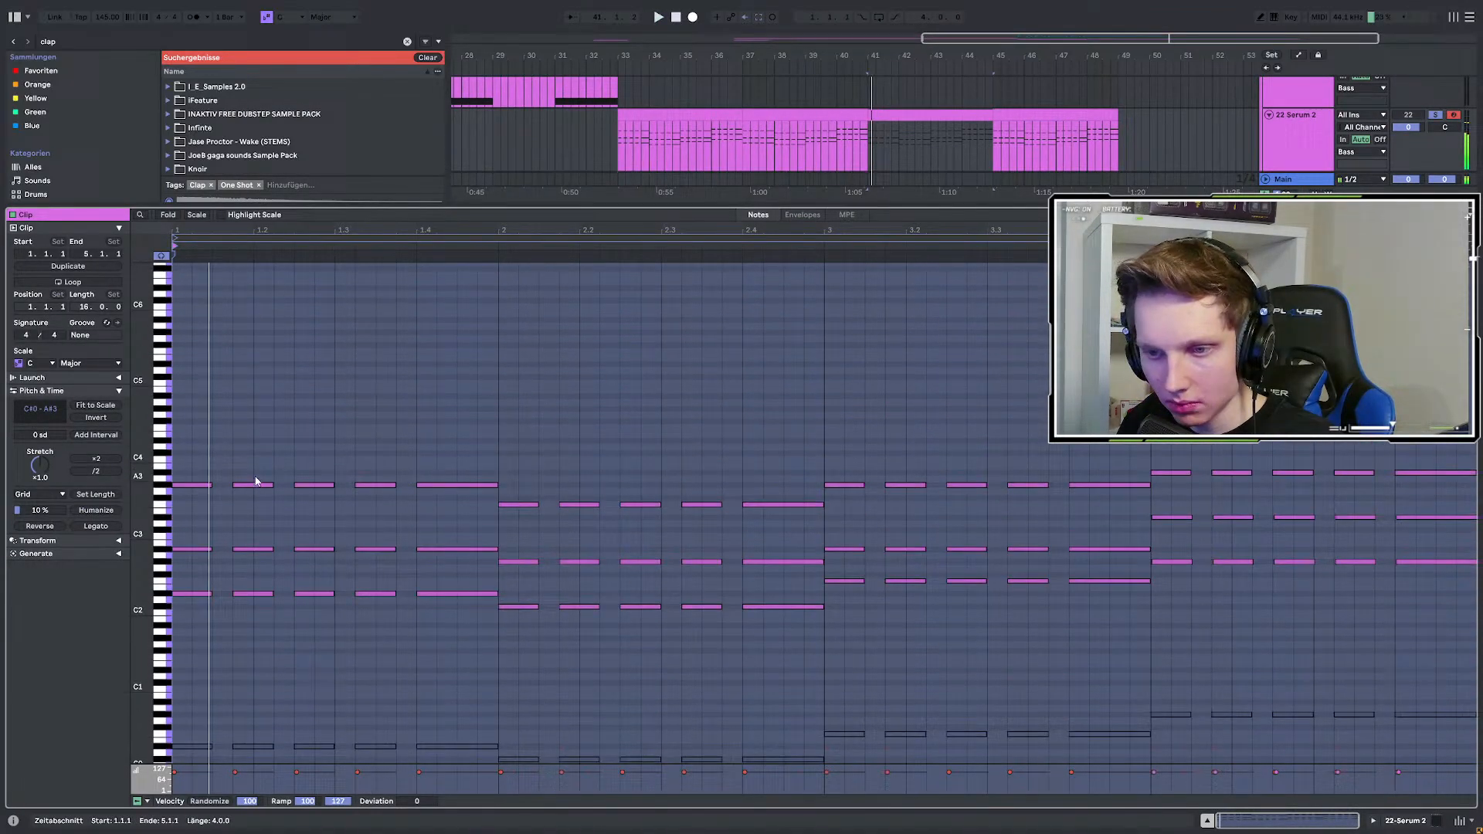
Delete the repeated chords after the first one in each bar and extend the remaining upper chords with Legato.
left_click_drag(244, 449, 473, 651)
key("Delete")
left_click_drag(559, 472, 842, 647)
key("Delete")
left_click_drag(883, 463, 1143, 618)
key("Delete")
left_click_drag(1236, 463, 1403, 653)
key("Delete")
left_click(1227, 526)
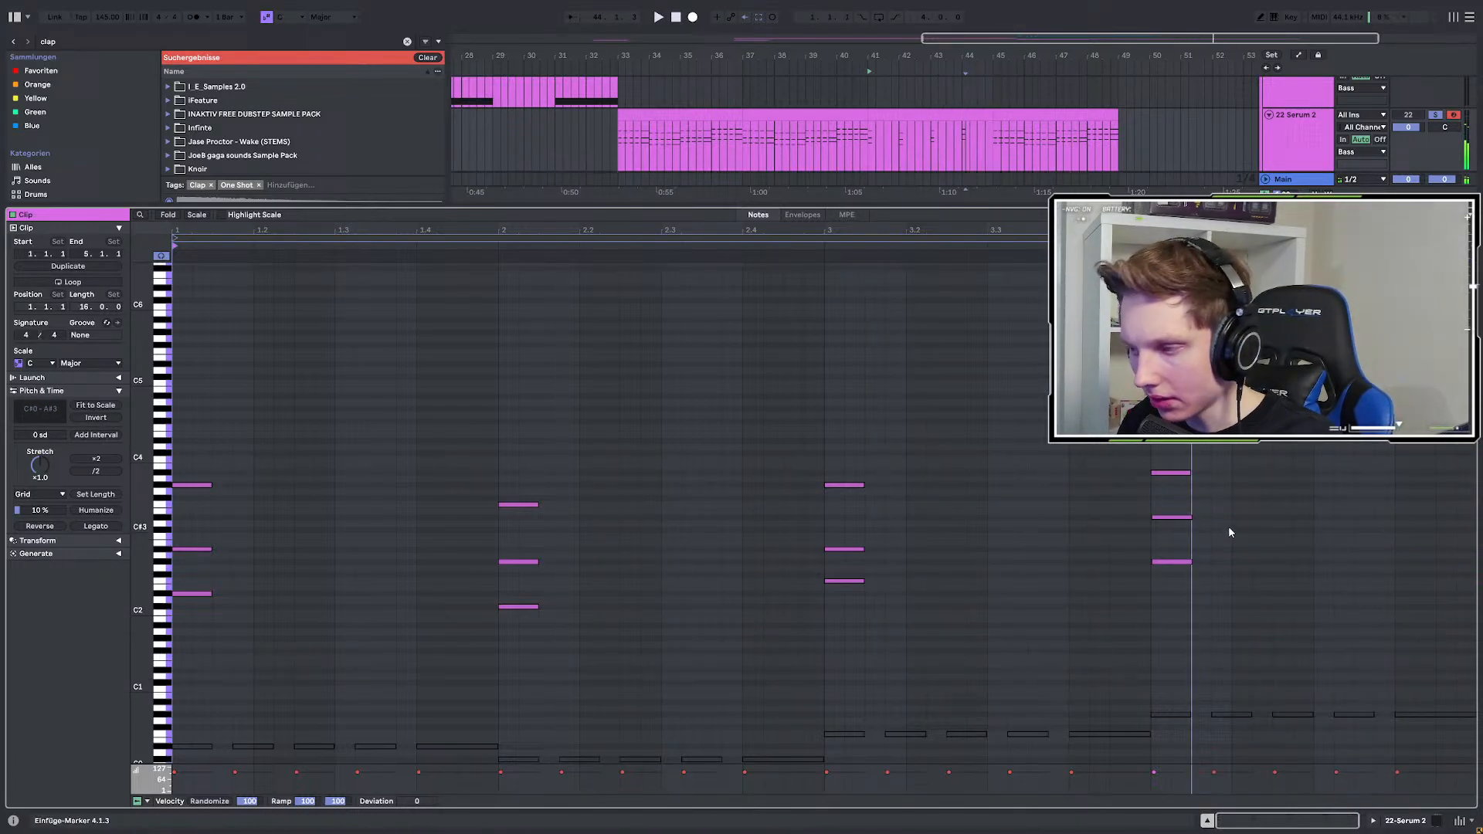
mouse_move(1241, 414)
left_mouse_down()
mouse_move(420, 685)
mouse_move(81, 638)
left_mouse_up()
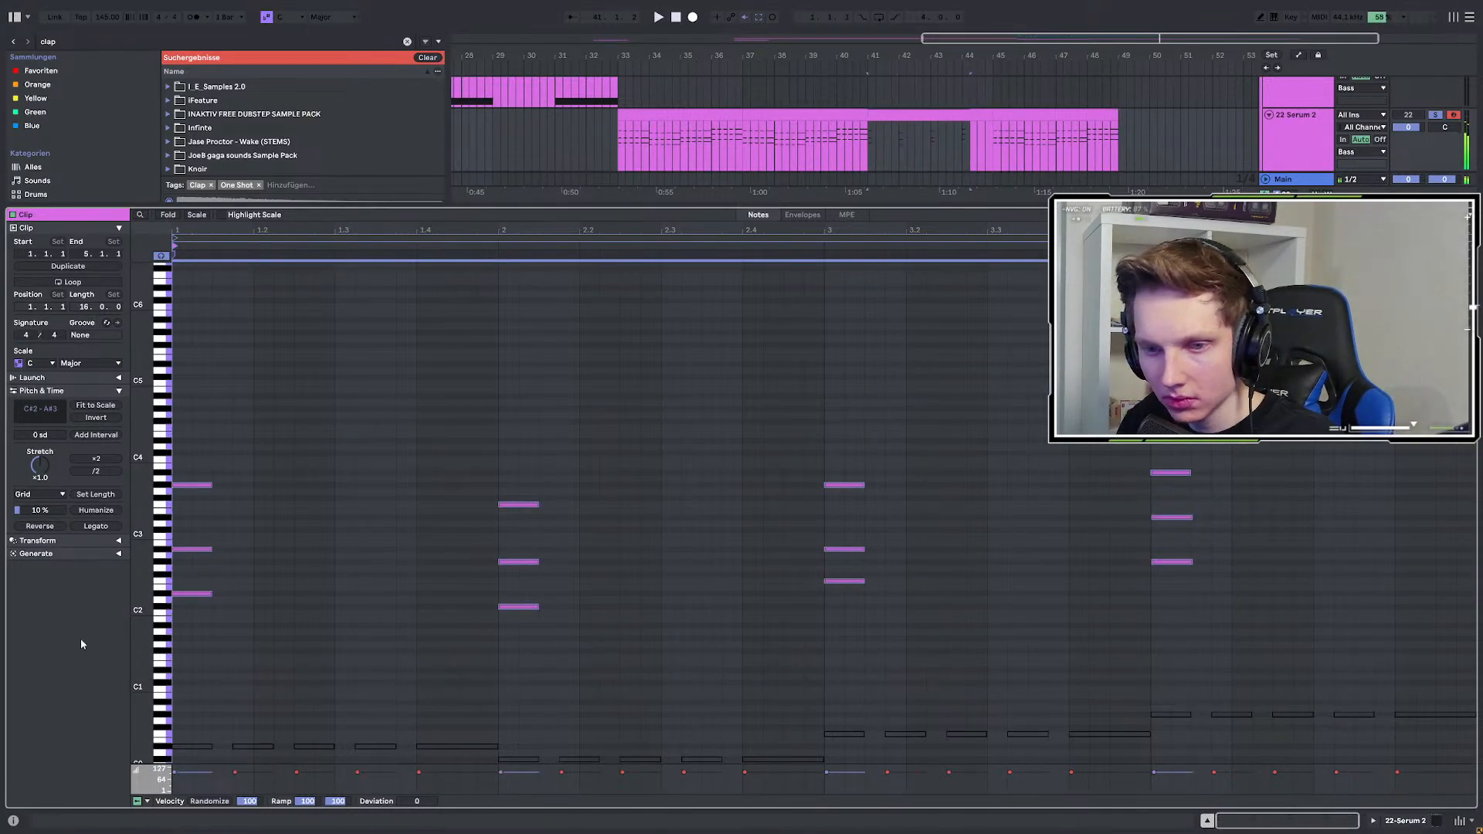
left_click(97, 527)
Play the edited chords from 41.1.1 and open the Serum 2 instrument of track 22.
key("space")
double_click(1313, 137)
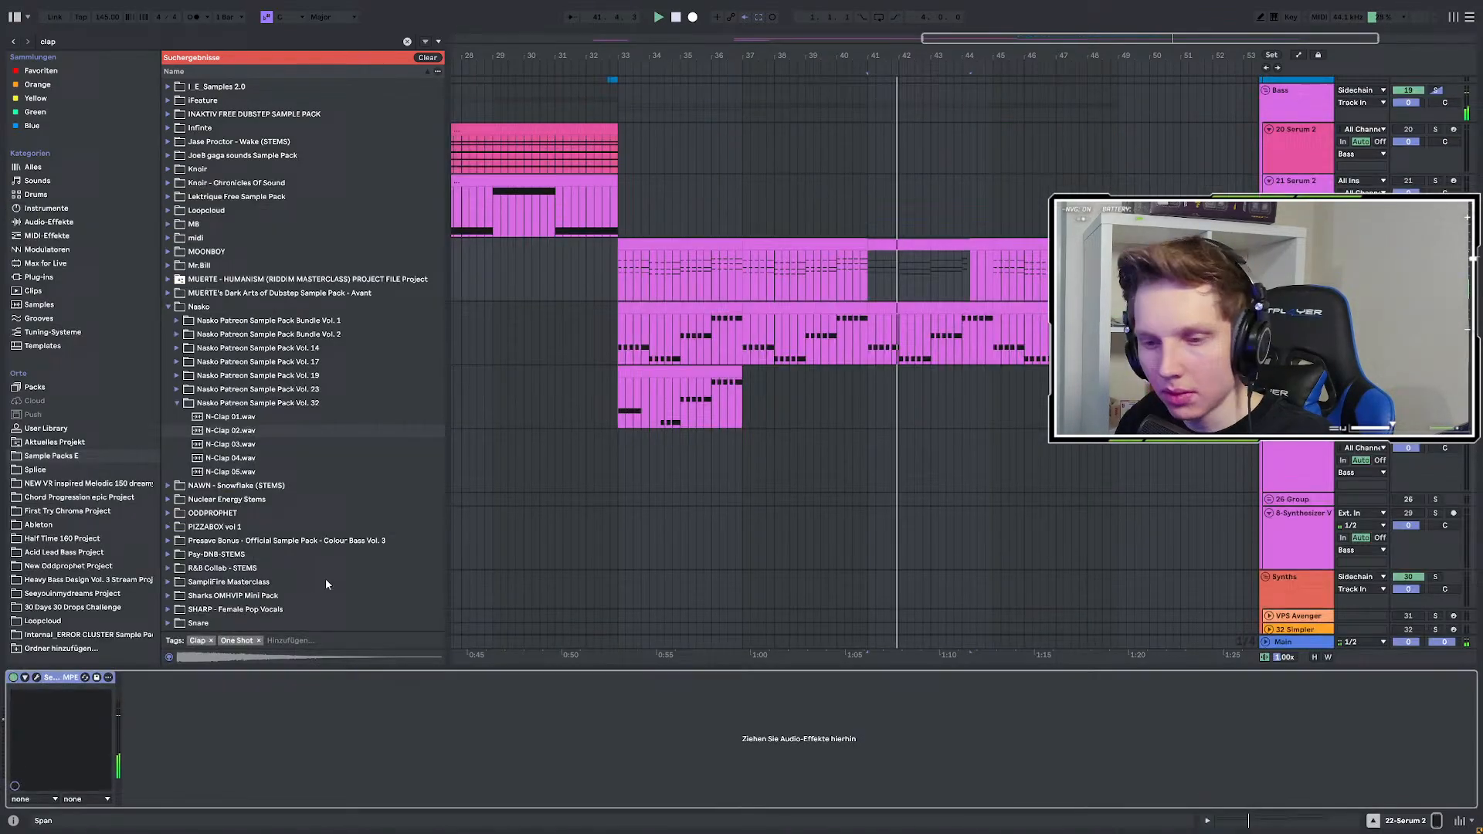
left_click(37, 678)
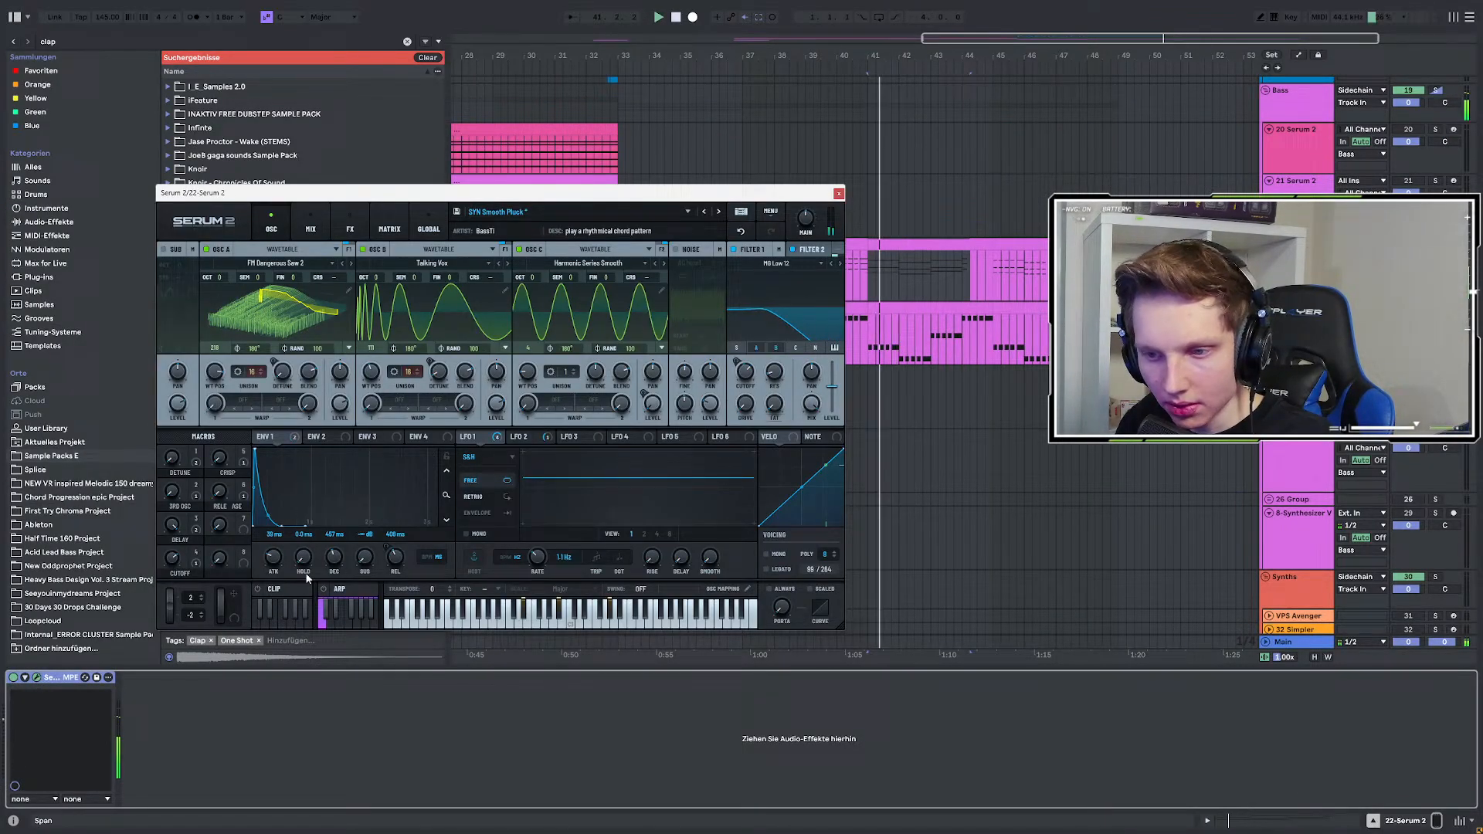
Try a much longer hold on Serum's ENV 1 and undo it.
left_click_drag(258, 451, 304, 462)
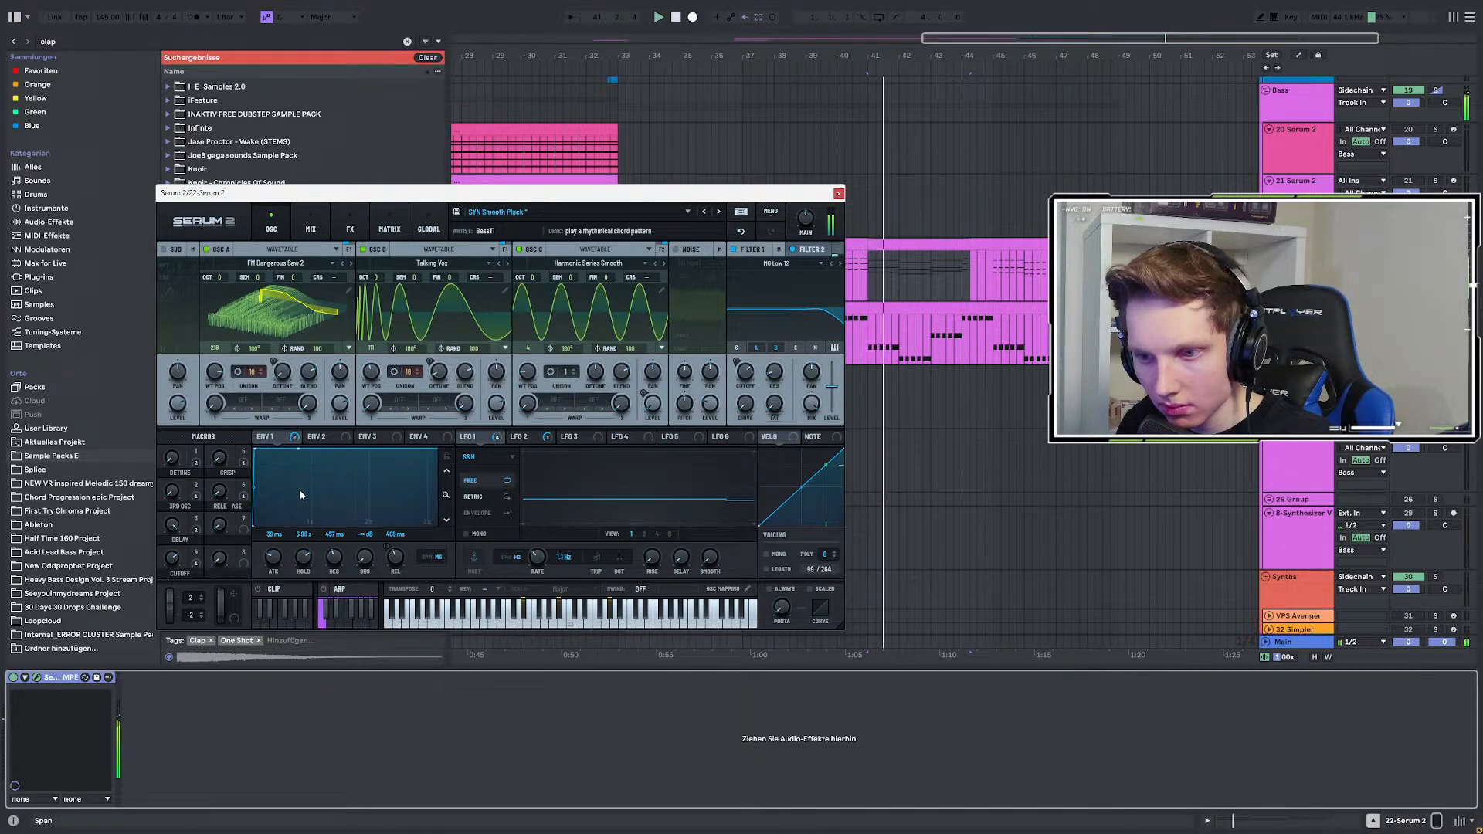
key("space")
key("ctrl+z")
Map Macro 7 to the hold of ENV 1 in Serum while auditioning the chords.
key("space")
key("space")
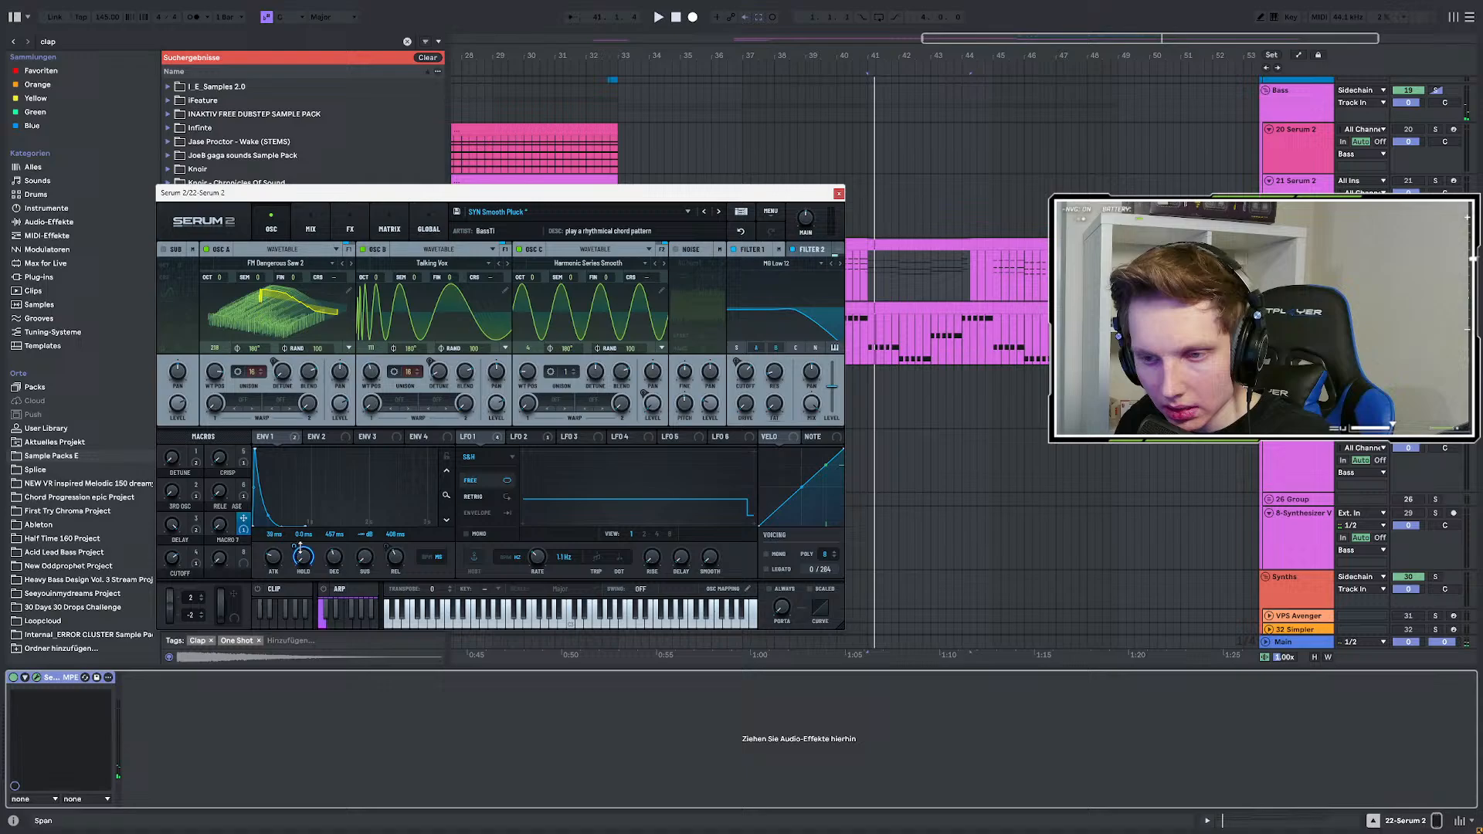
key("space")
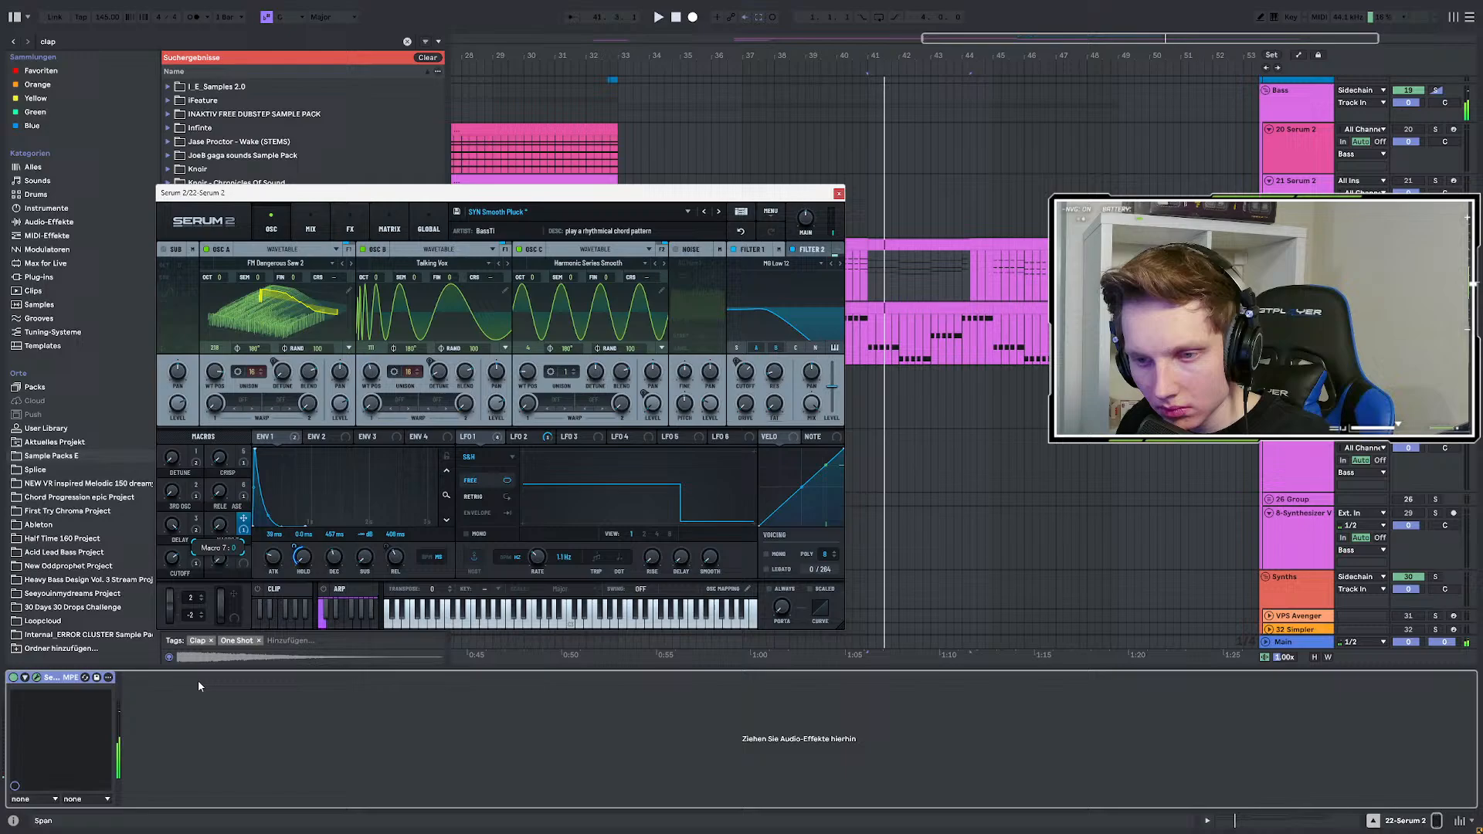
Automate Macro 7 on track 22 so it jumps to 100 at 41.1.1, and play the result.
key("ctrl+alt+i")
left_click_drag(669, 193, 614, 498)
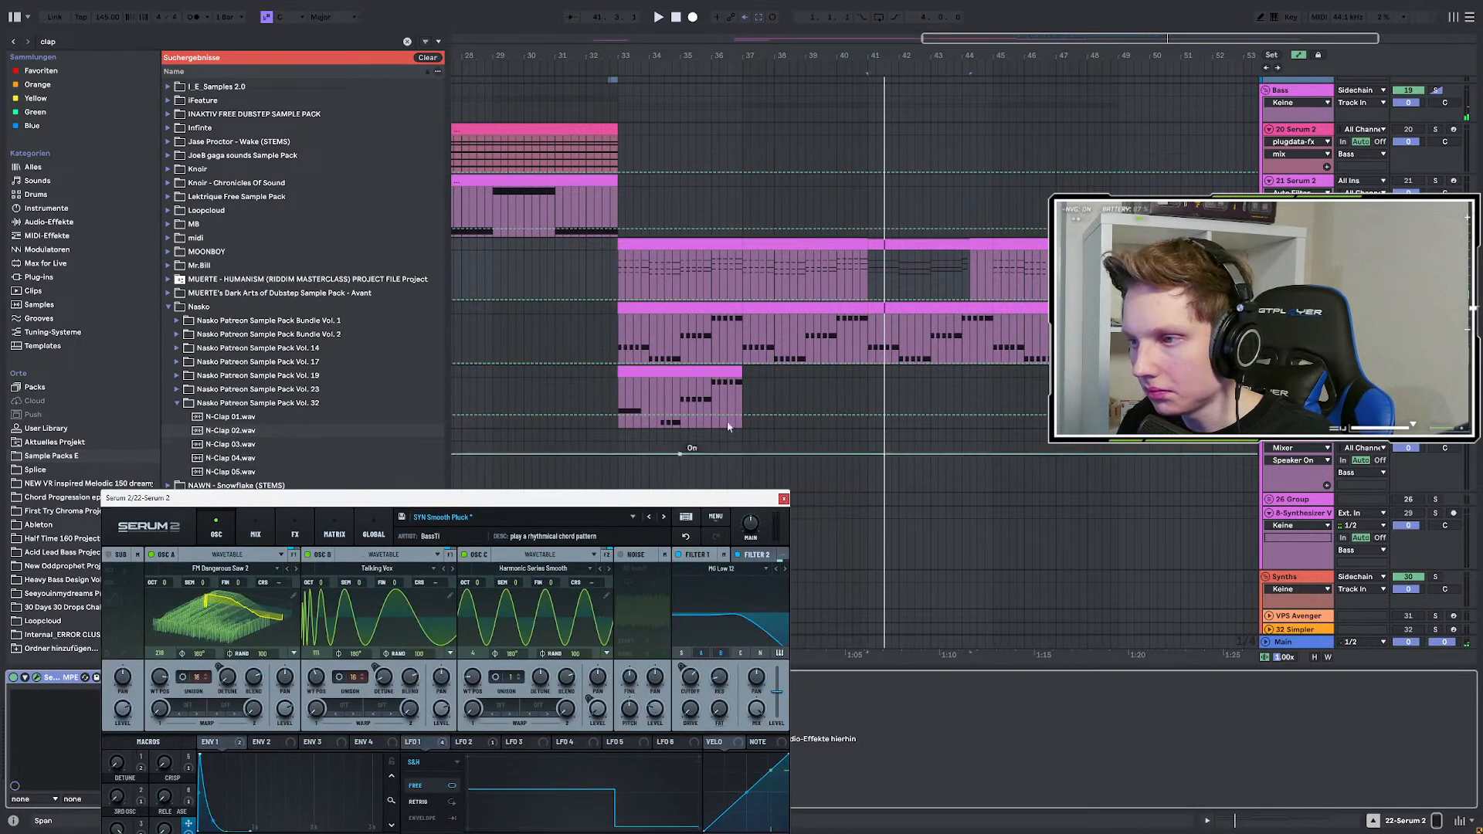
left_click(866, 300)
left_click_drag(872, 300, 867, 252)
key("space")
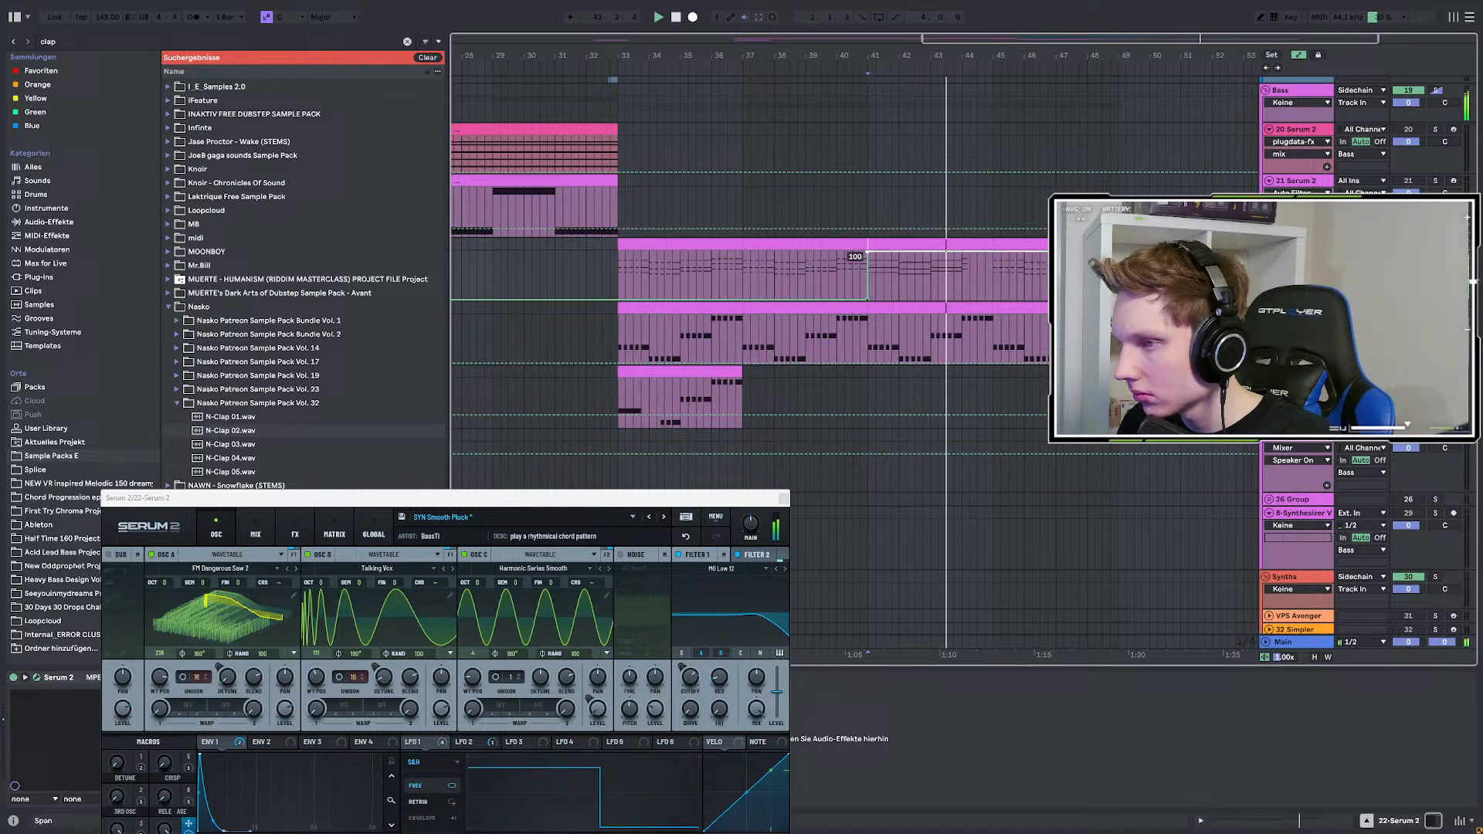
Extend the last chord of the clip at 41.1.1 to the end of its fourth bar.
key("a")
double_click(930, 244)
left_click_drag(1178, 454, 1205, 666)
key("space")
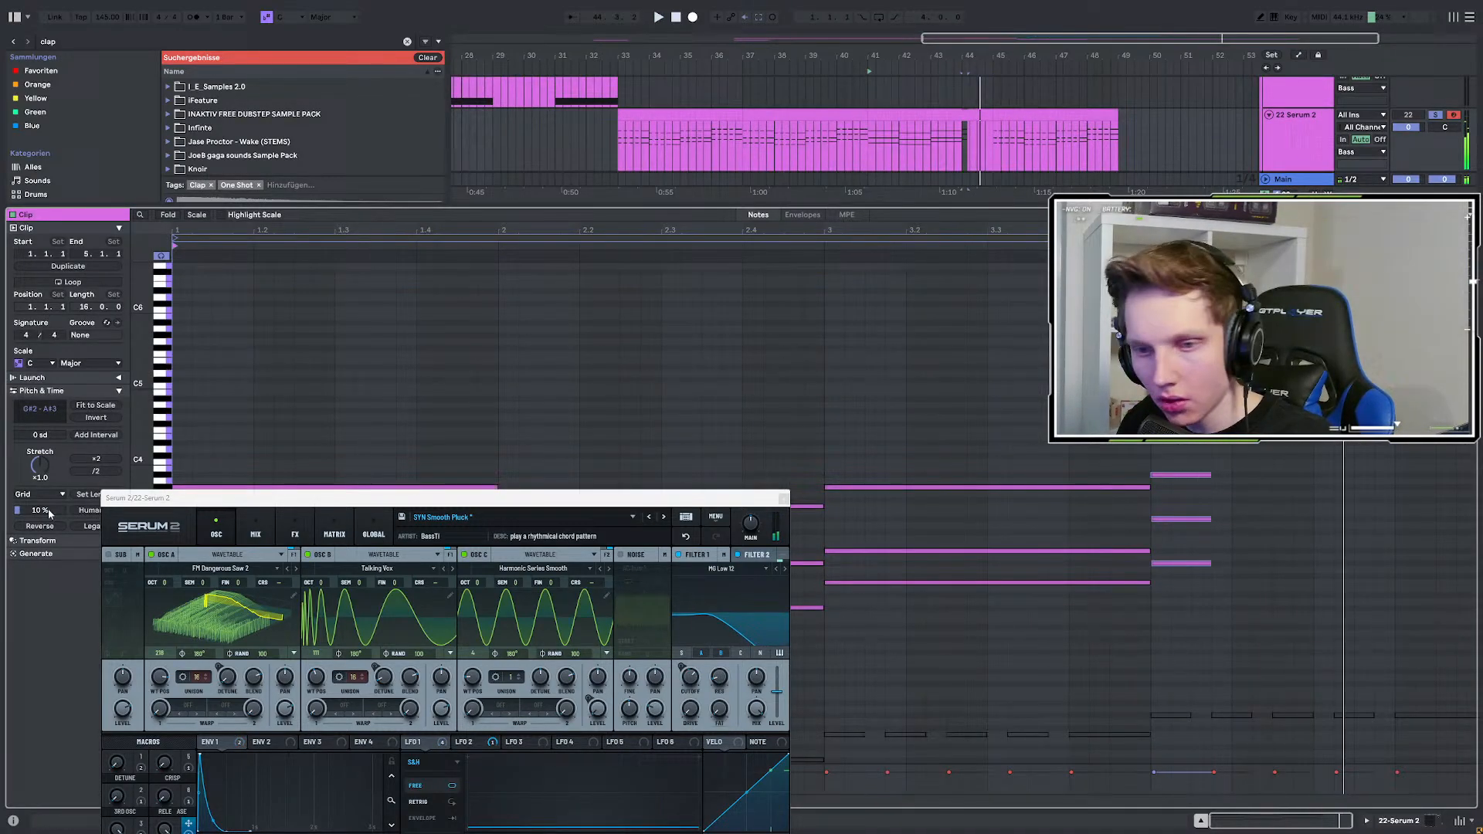
left_click_drag(202, 498, 361, 481)
left_click(92, 531)
key("space")
key("space")
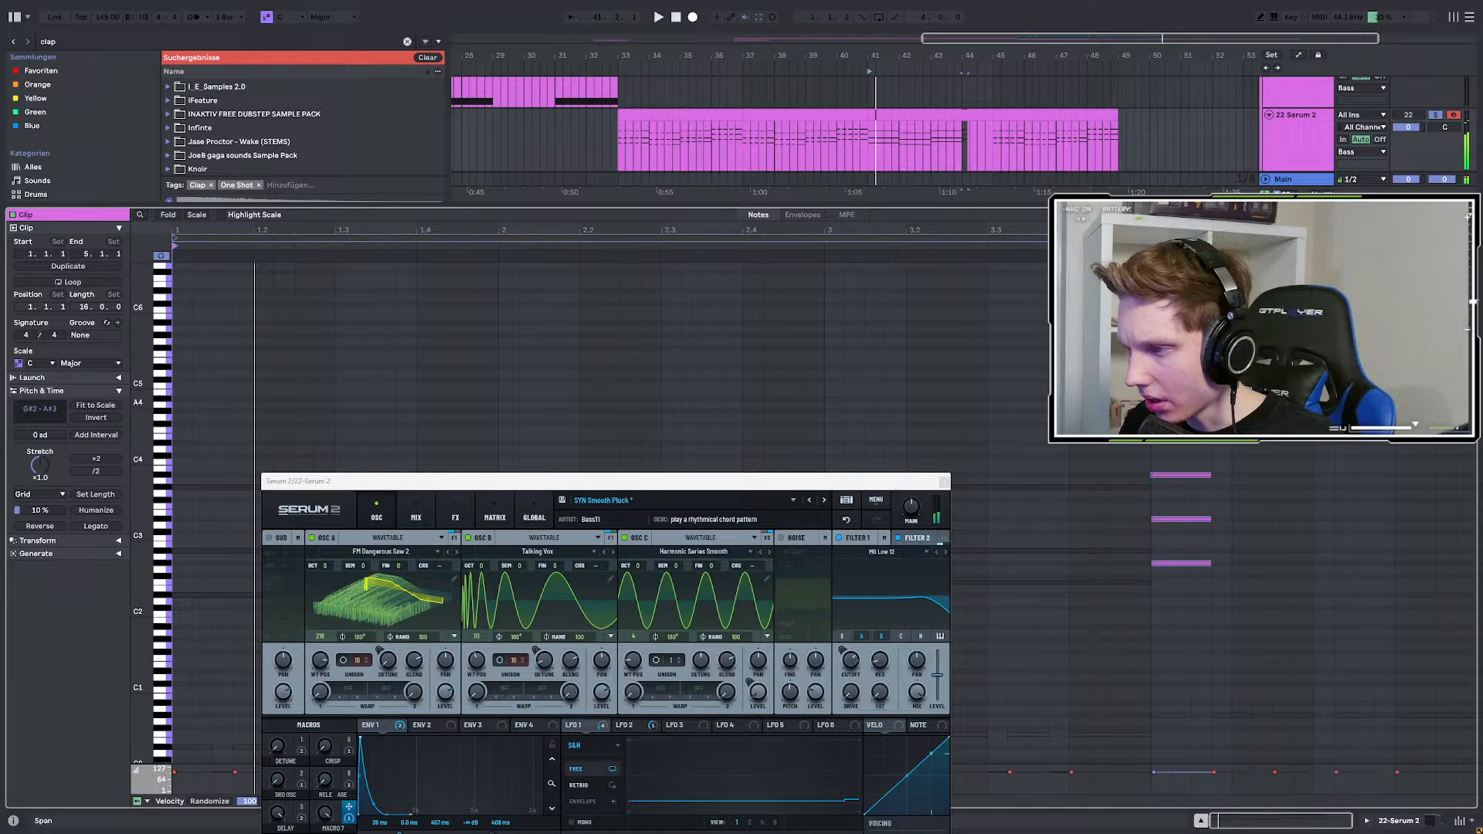
key("space")
left_click_drag(1210, 563, 1475, 560)
Duplicate the edited chord clip from 41.1.1 to 45.1.1 on track 22.
left_click(1285, 141)
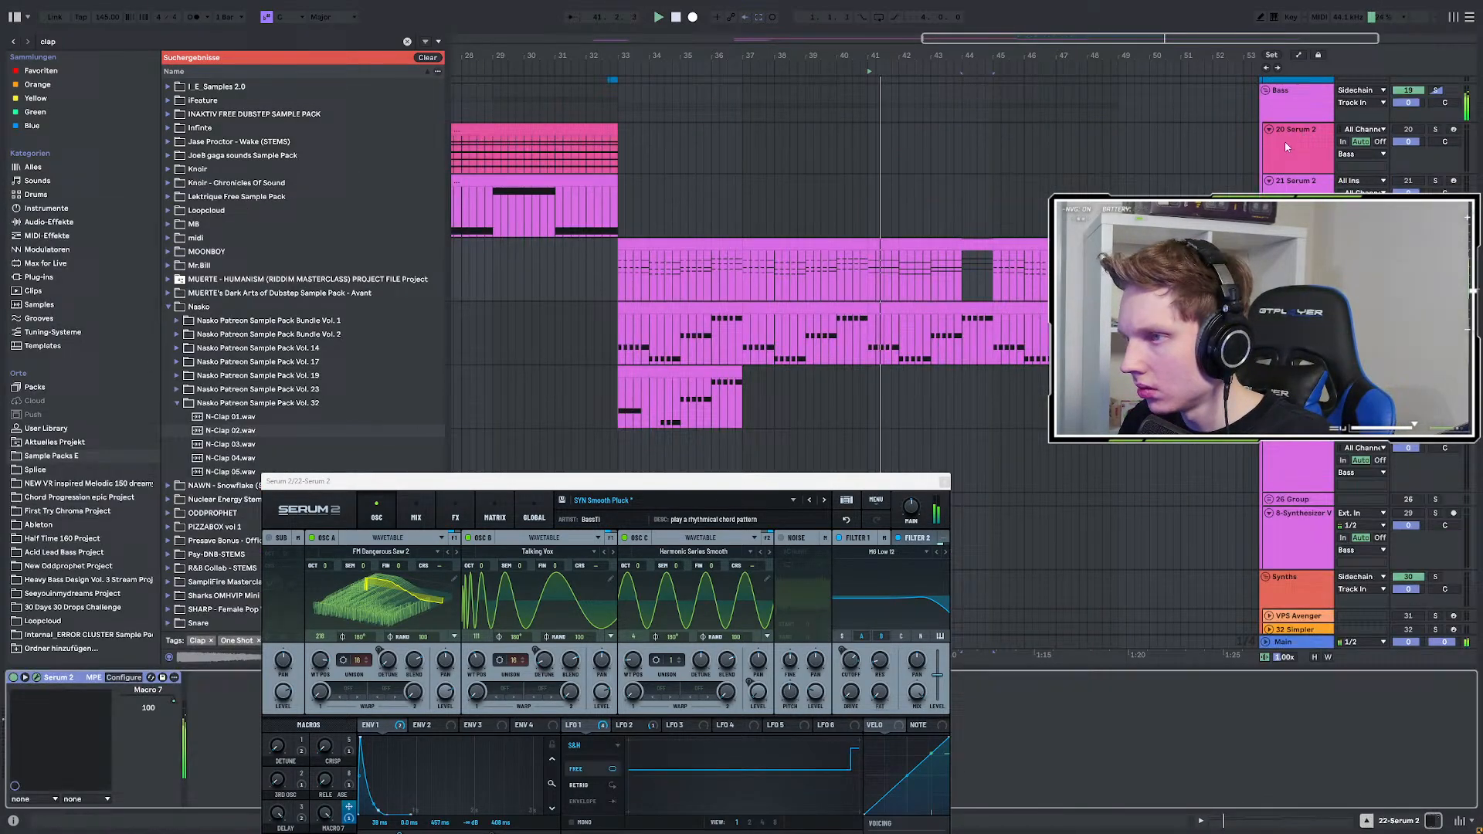
left_click(949, 246)
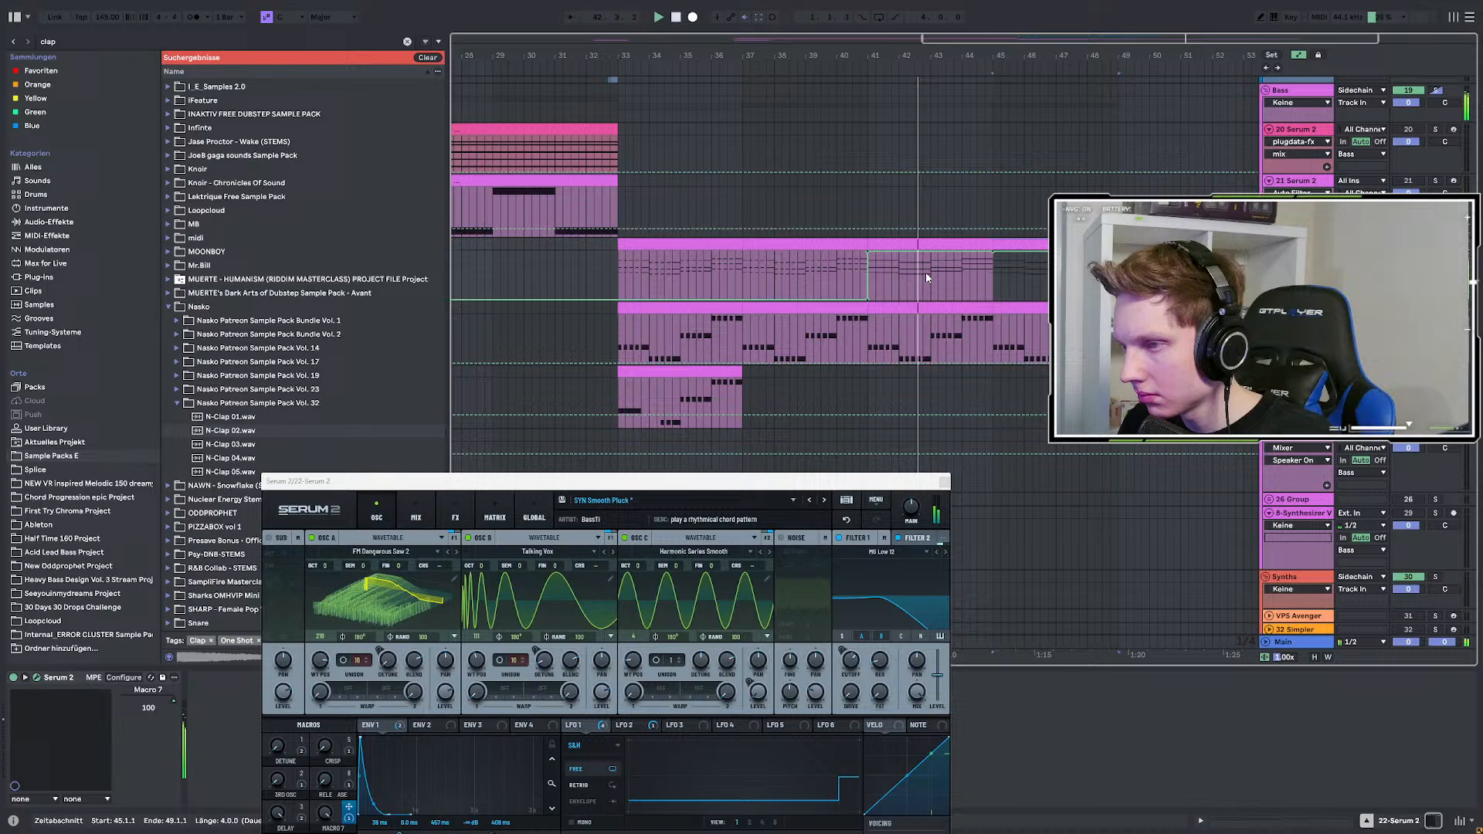
key("a")
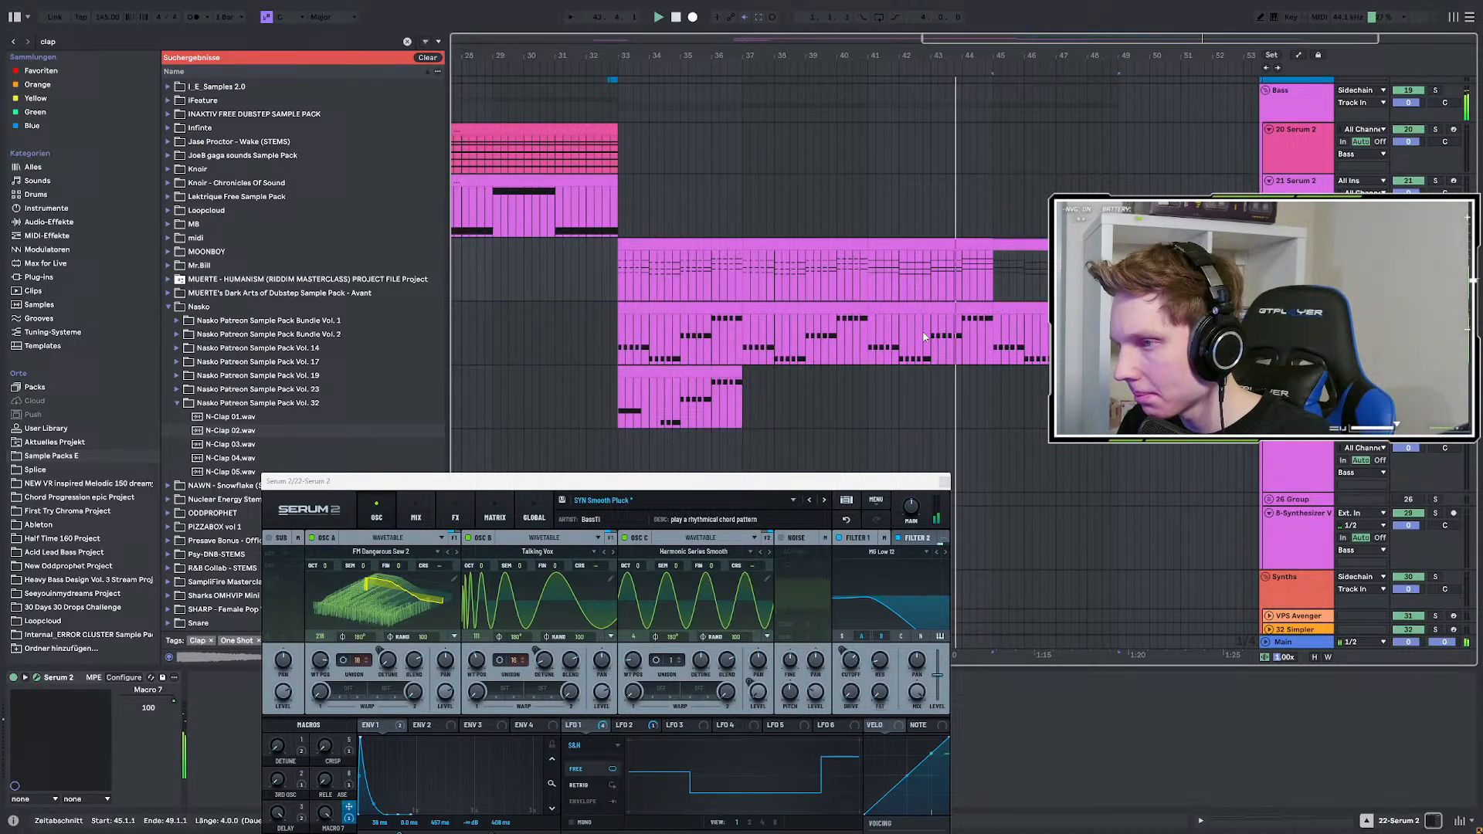
Close Serum, solo track 23 Serum 2 and listen to it from 41.1.1 and from 33.1.1.
left_click(924, 331)
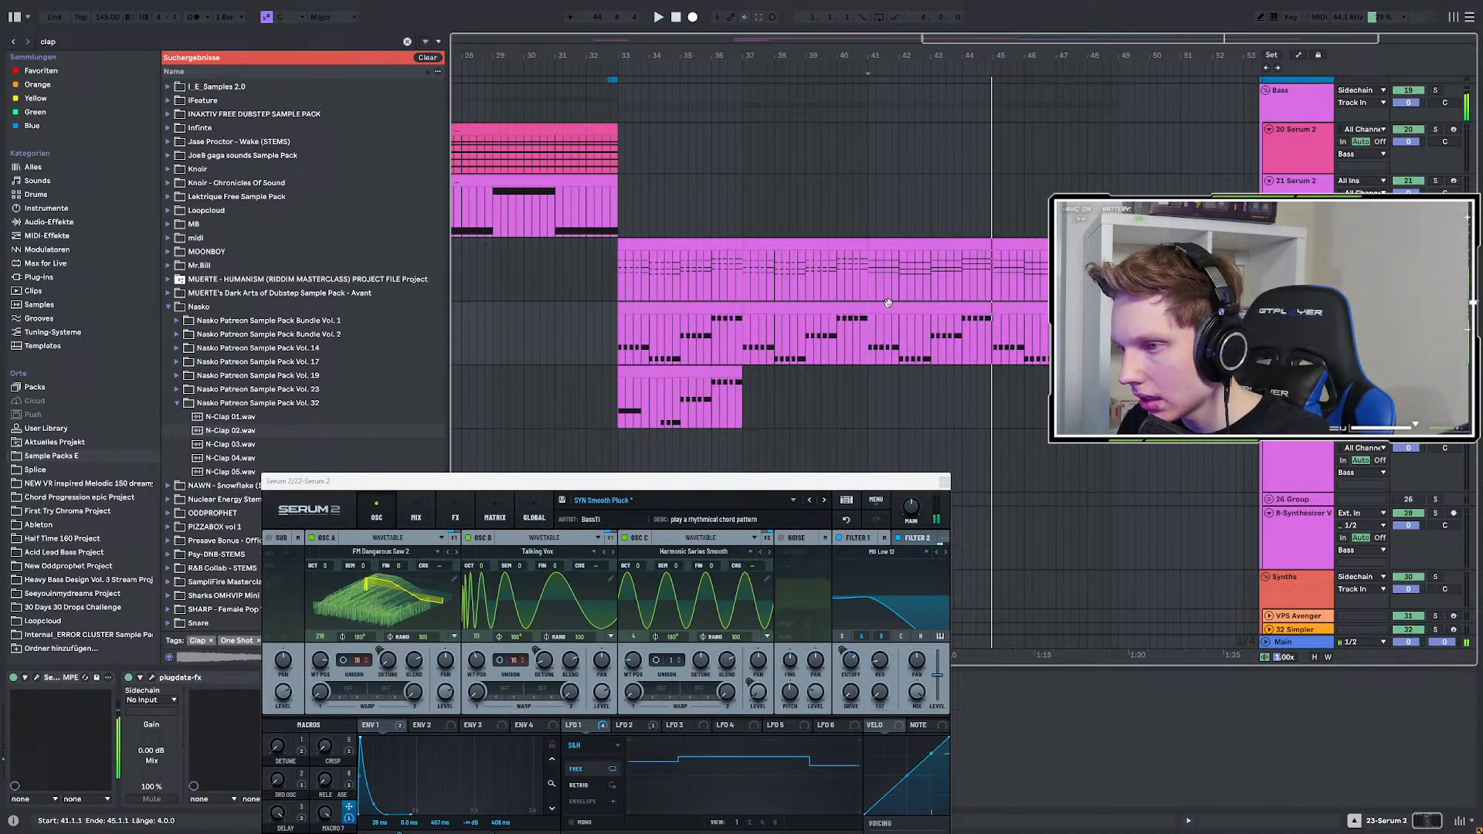
left_click(944, 481)
left_click(1435, 308)
key("space")
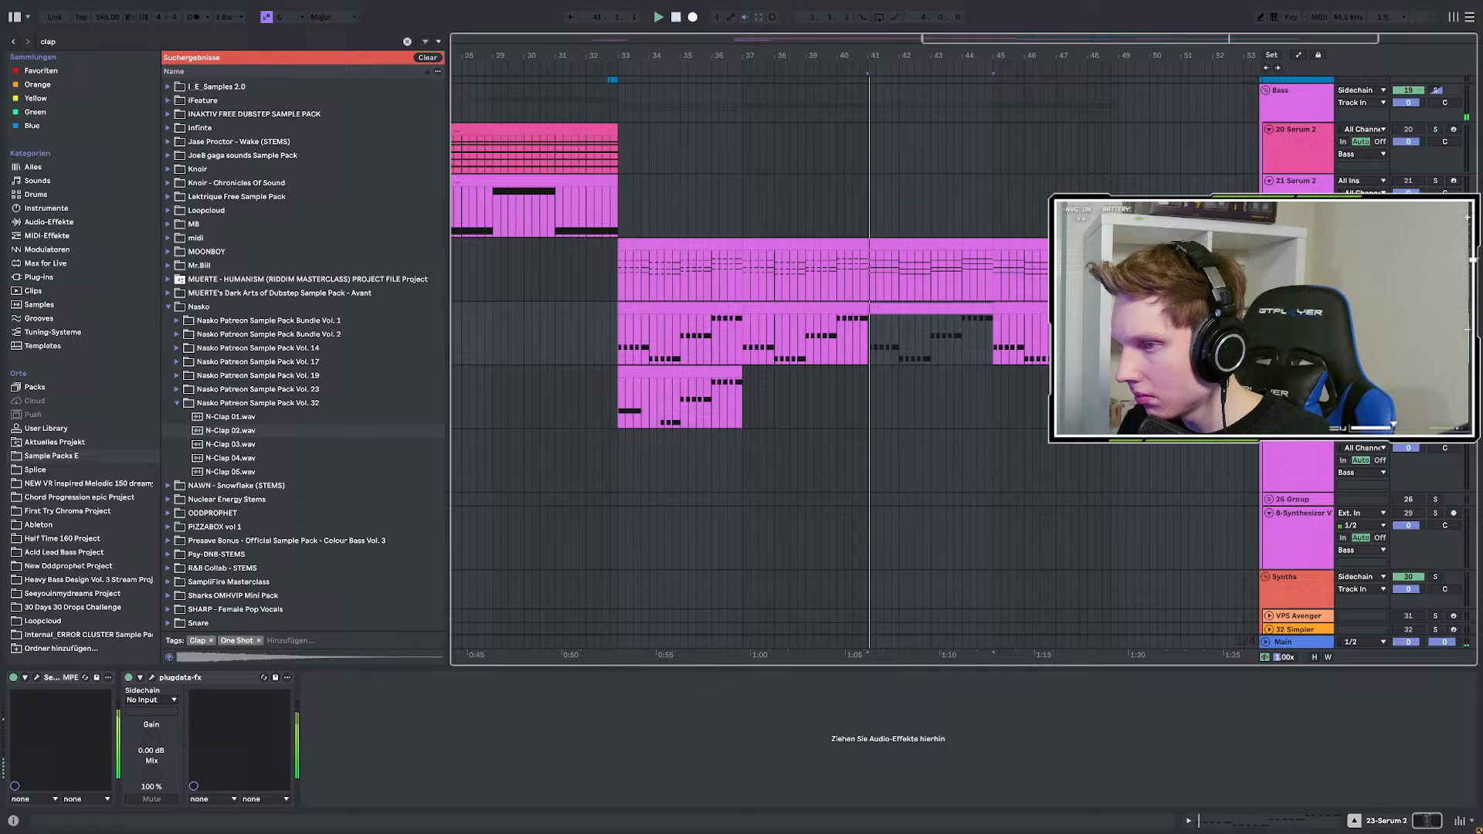
scroll(679, 397, "up", 2)
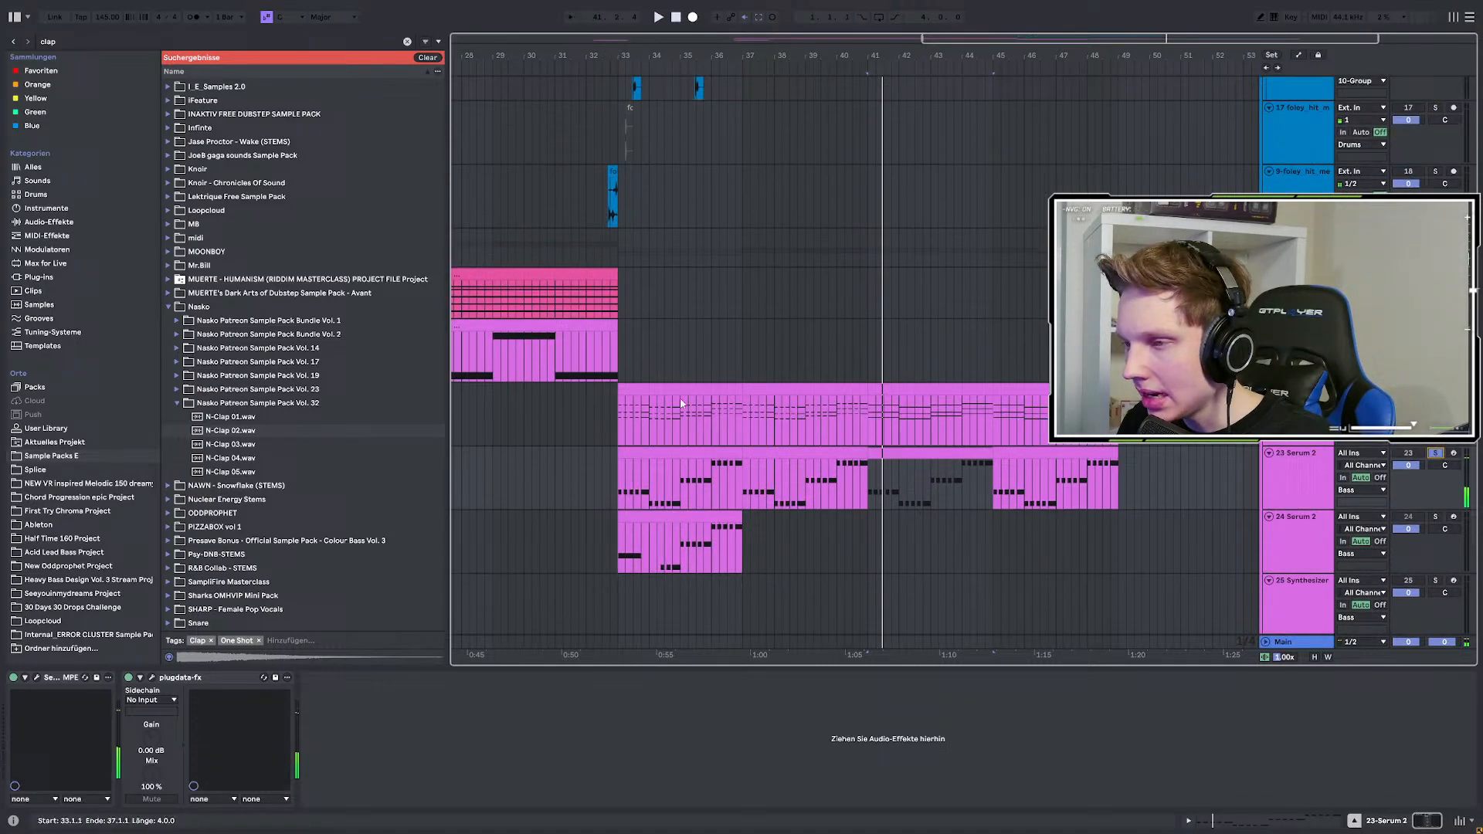
left_click(615, 494)
key("space")
key("space")
Deactivate the clips on track 23 from 41.1.1 to 49.1.1 and play the full mix from 33.1.1.
left_click(877, 488)
left_click_drag(878, 488, 1118, 479)
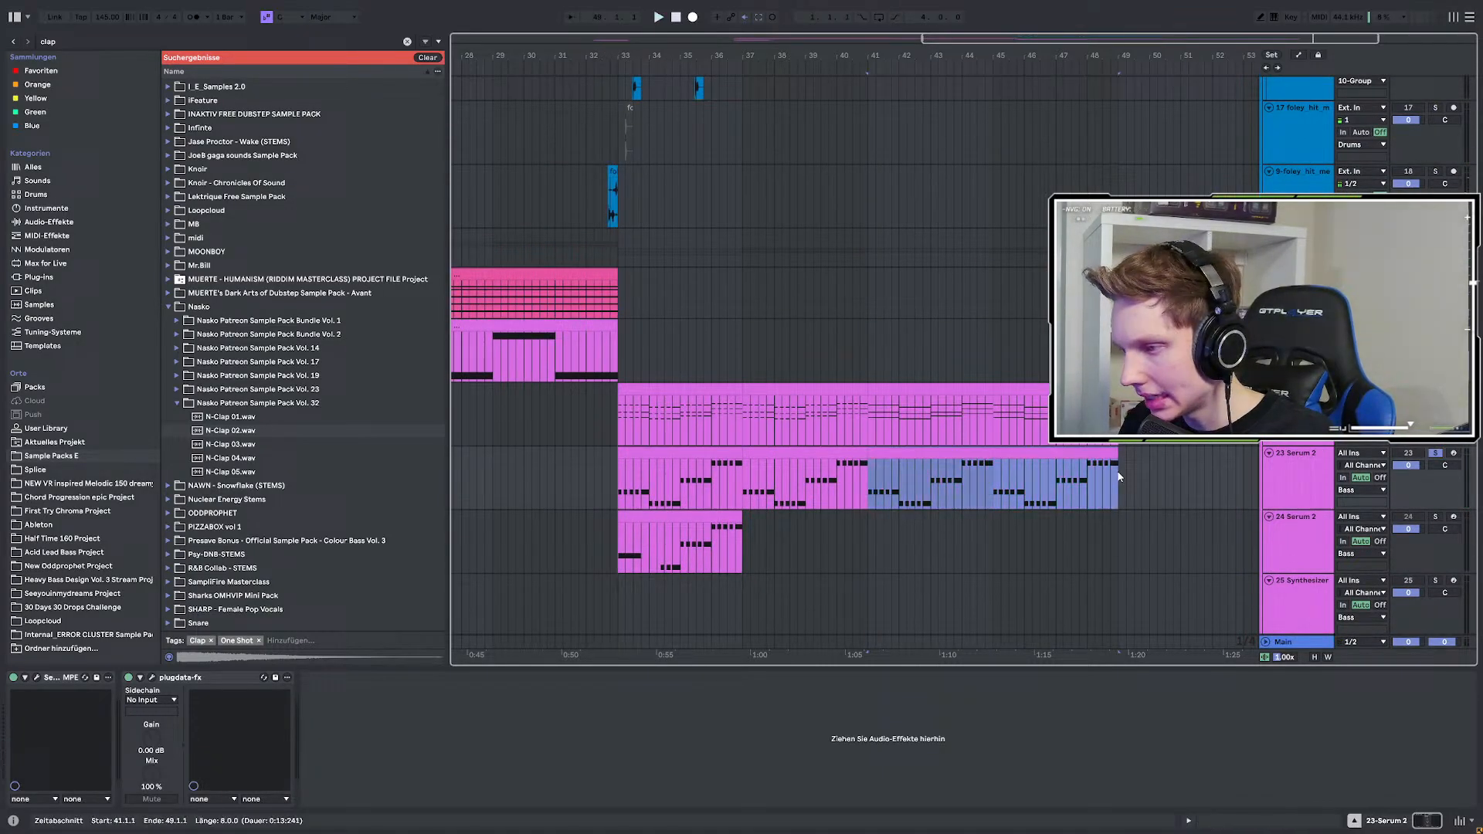
key("0")
left_click(617, 482)
key("space")
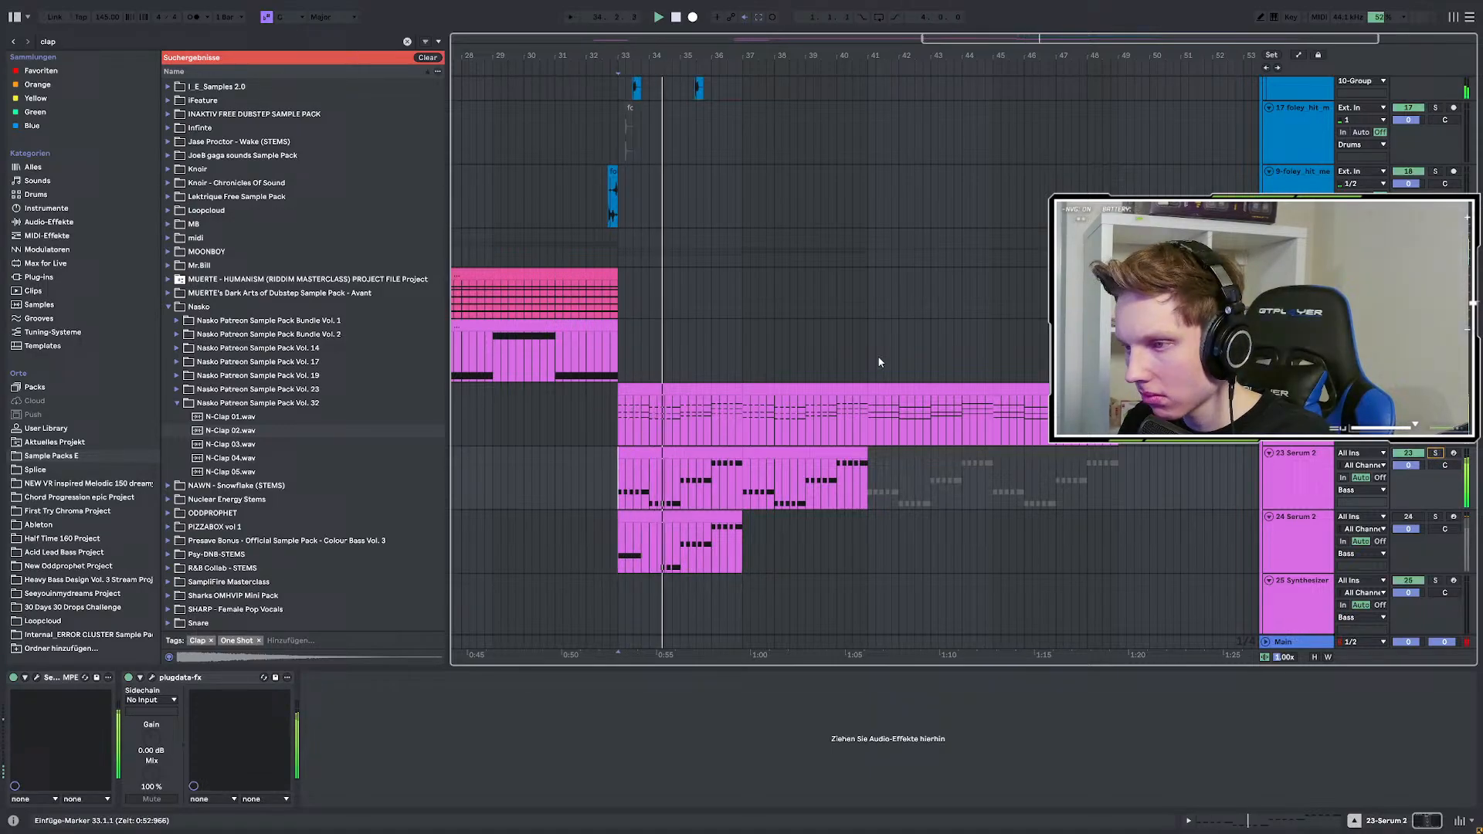
Insert an empty audio track below N-Clap 02 and move the VR_ST_Foley_roomPerc track between them inside the kick and clap group.
scroll(695, 434, "up", 4)
scroll(687, 433, "up", 4)
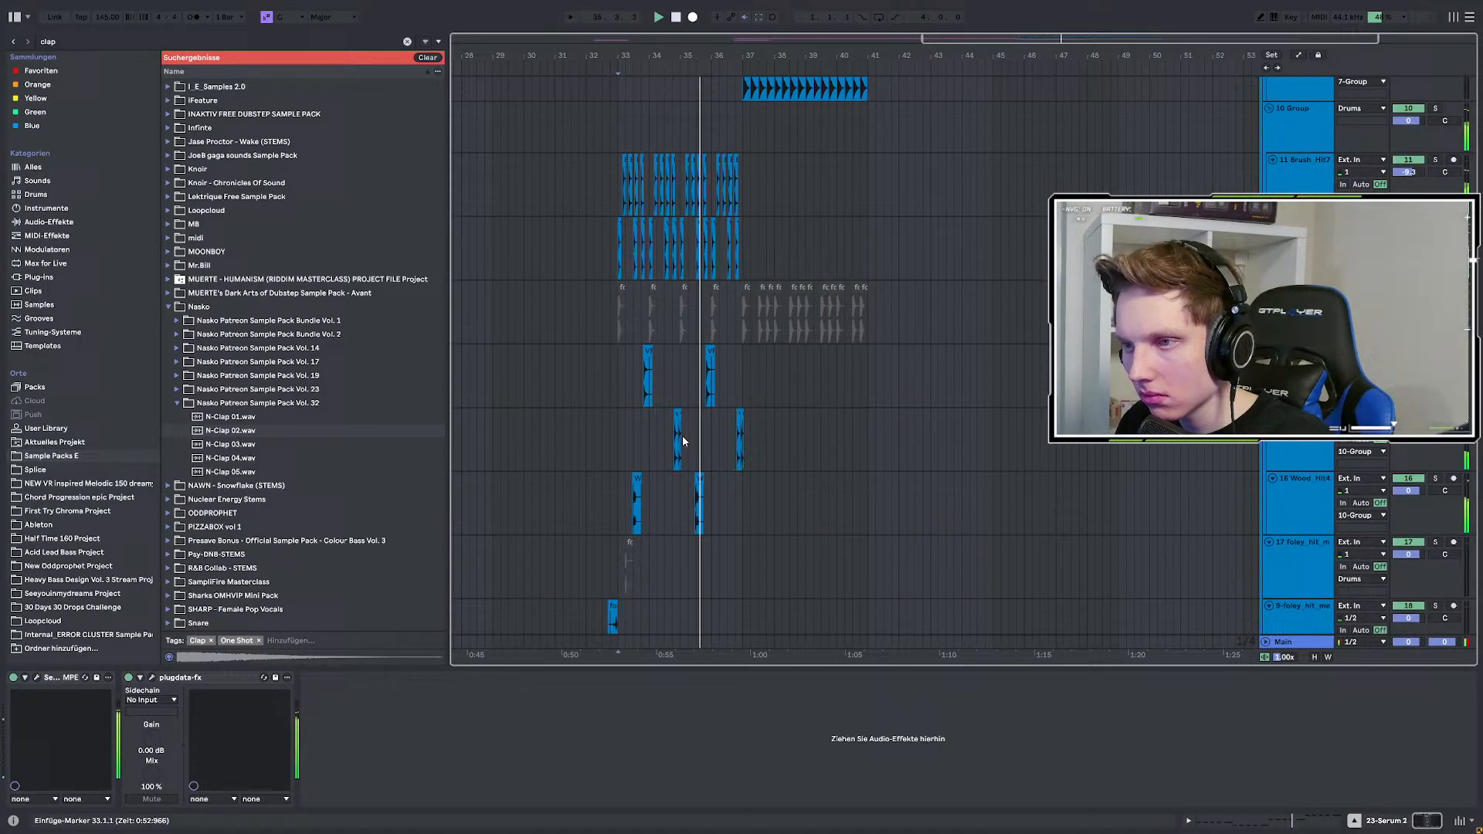
scroll(633, 309, "up", 4)
scroll(618, 348, "up", 3)
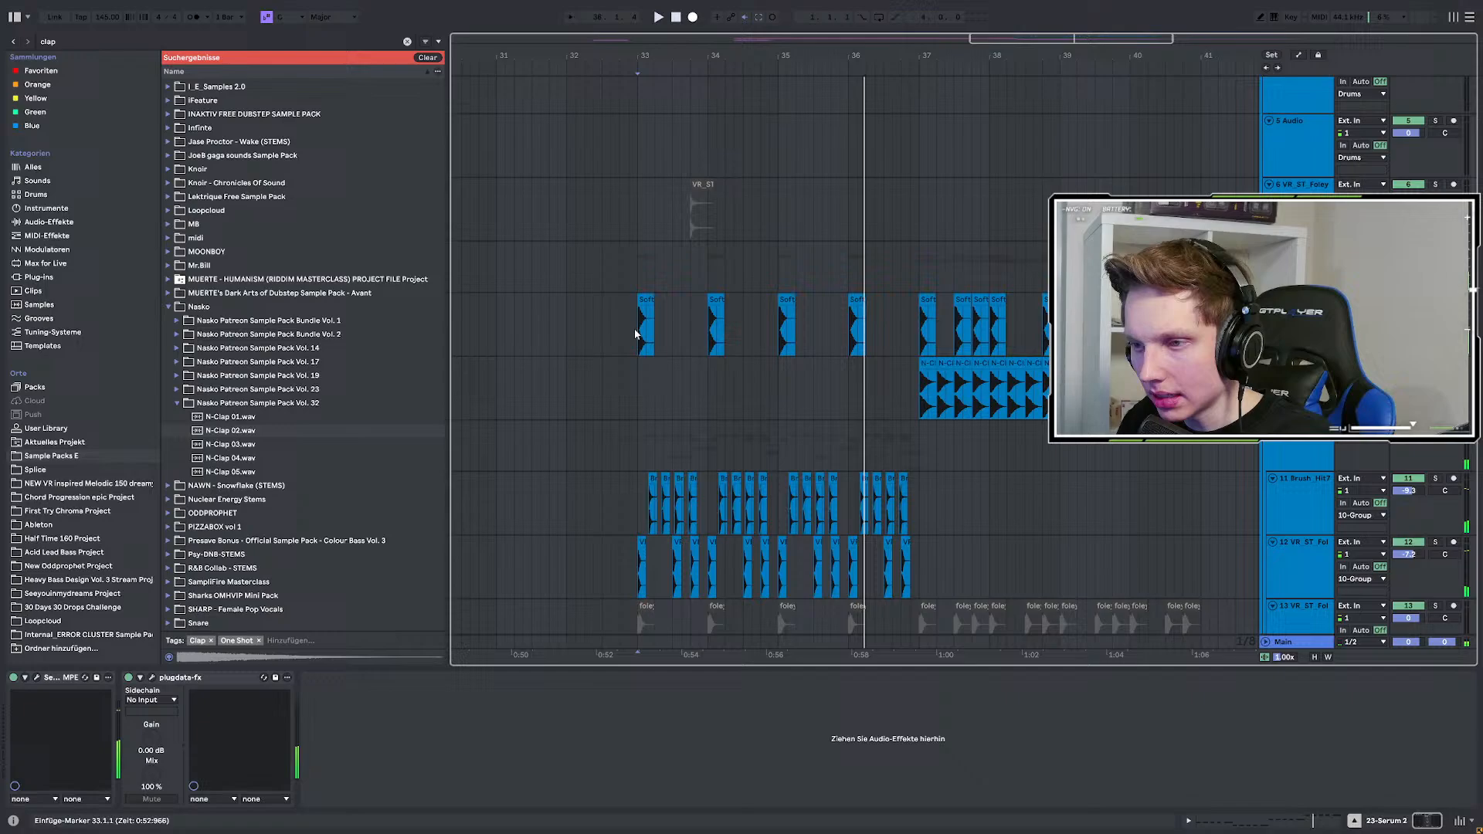
left_click(637, 380)
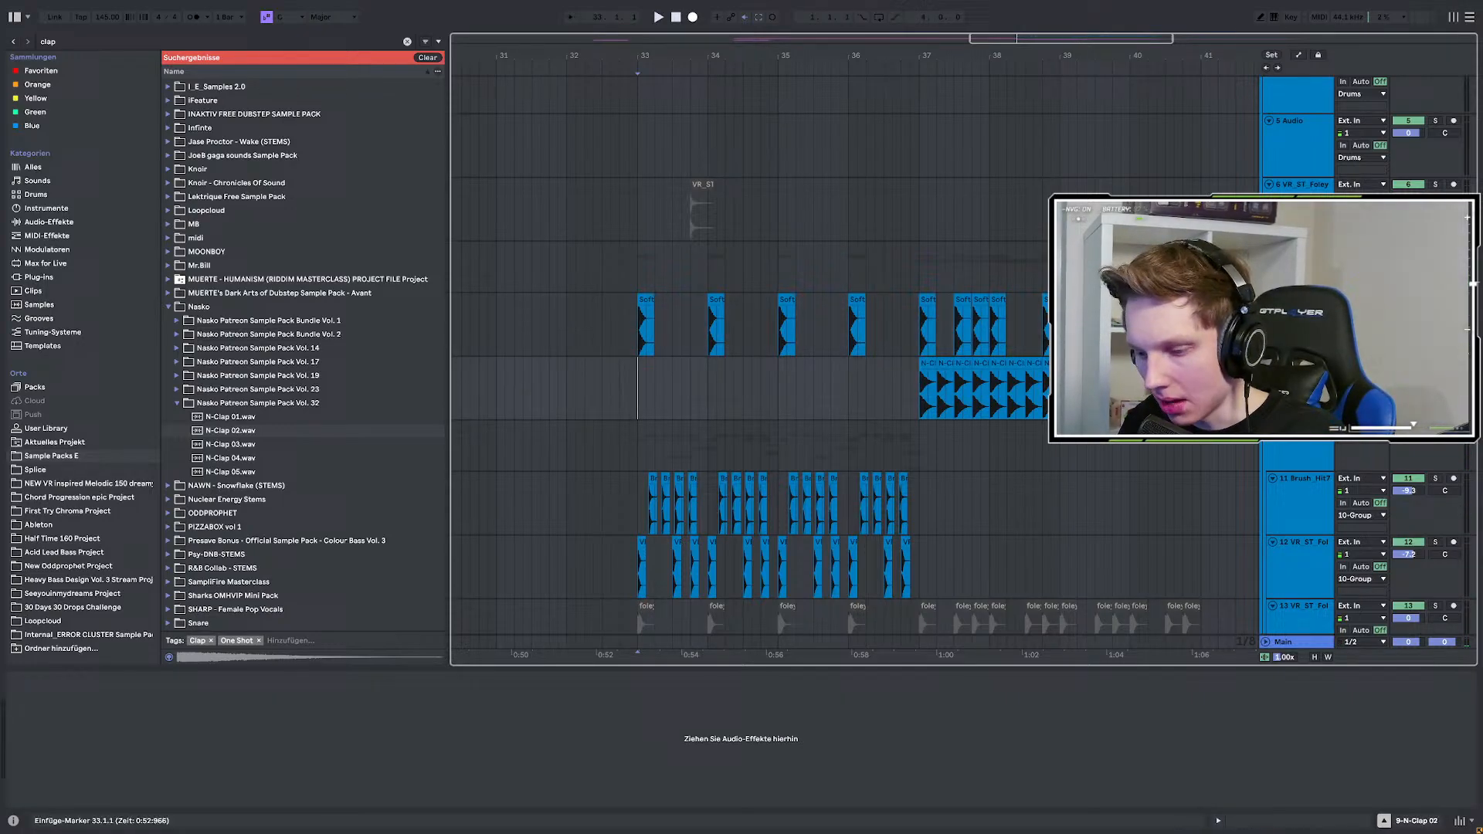
key("ctrl+t")
left_click(703, 185)
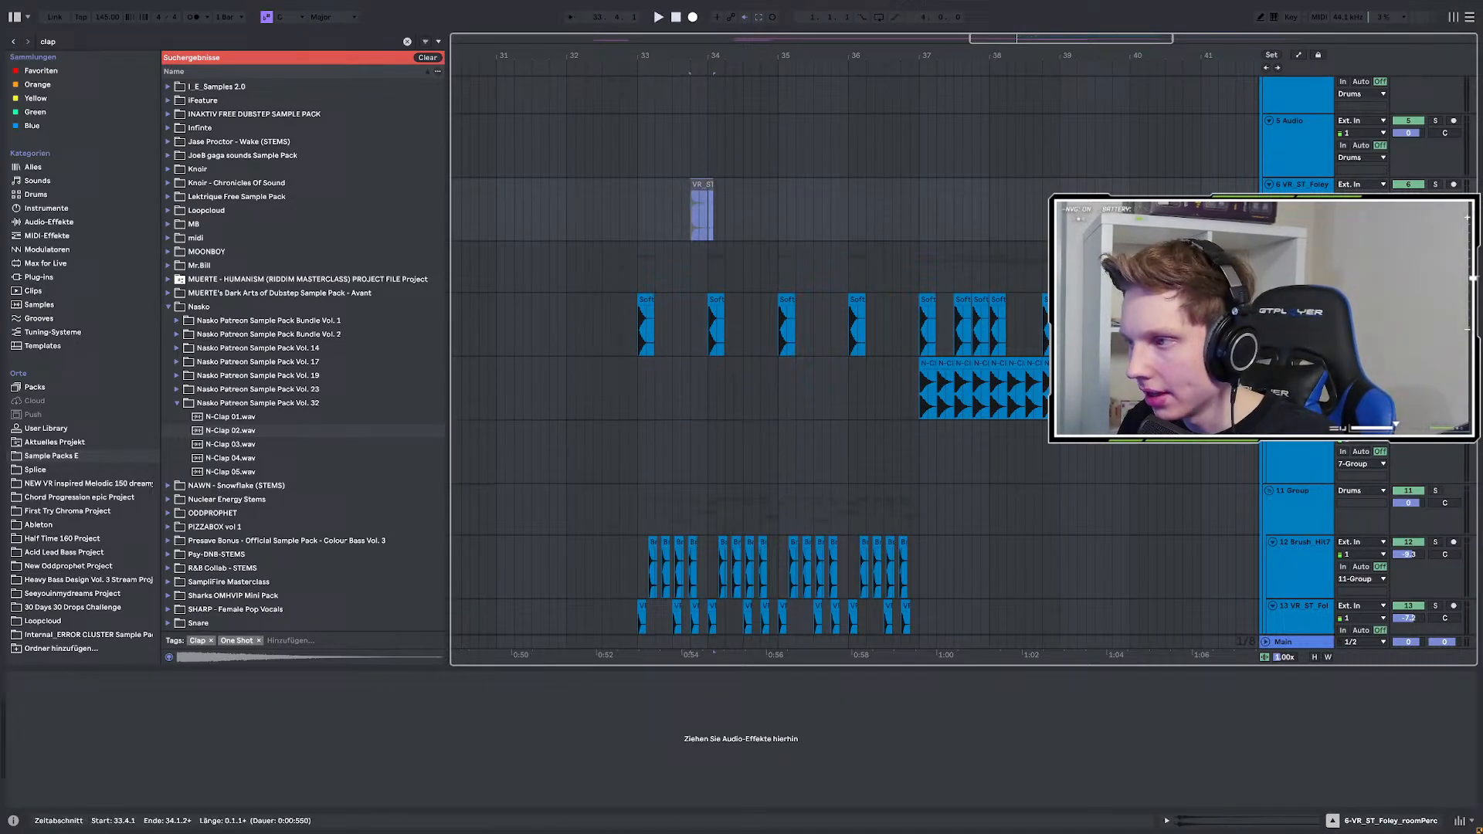
left_click_drag(1301, 185, 1301, 418)
Reactivate the VR_ST_Foley clip and move it to 33.3.1, playing it together with the drums.
scroll(687, 371, "up", 3)
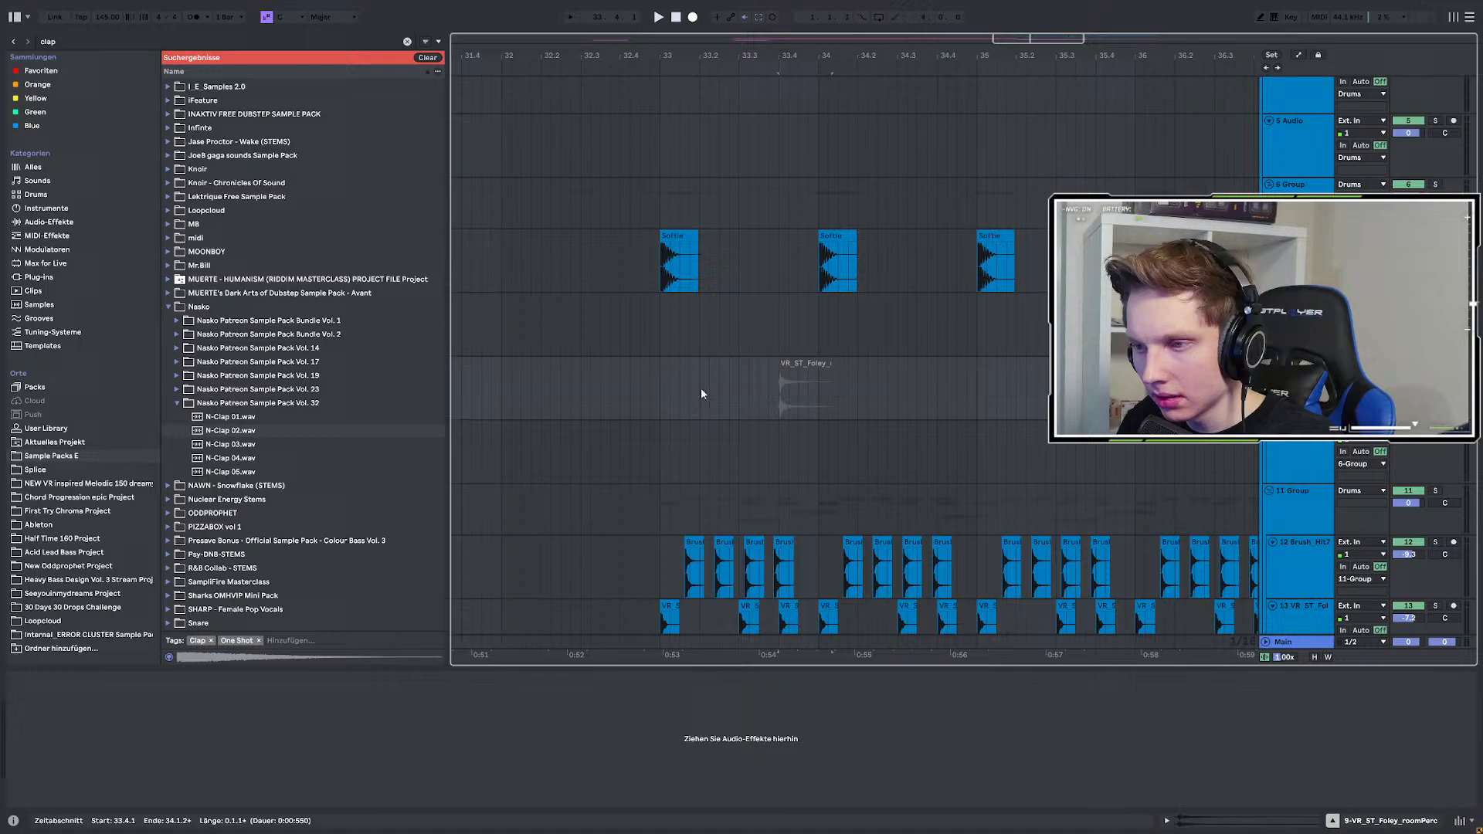
left_click(686, 376)
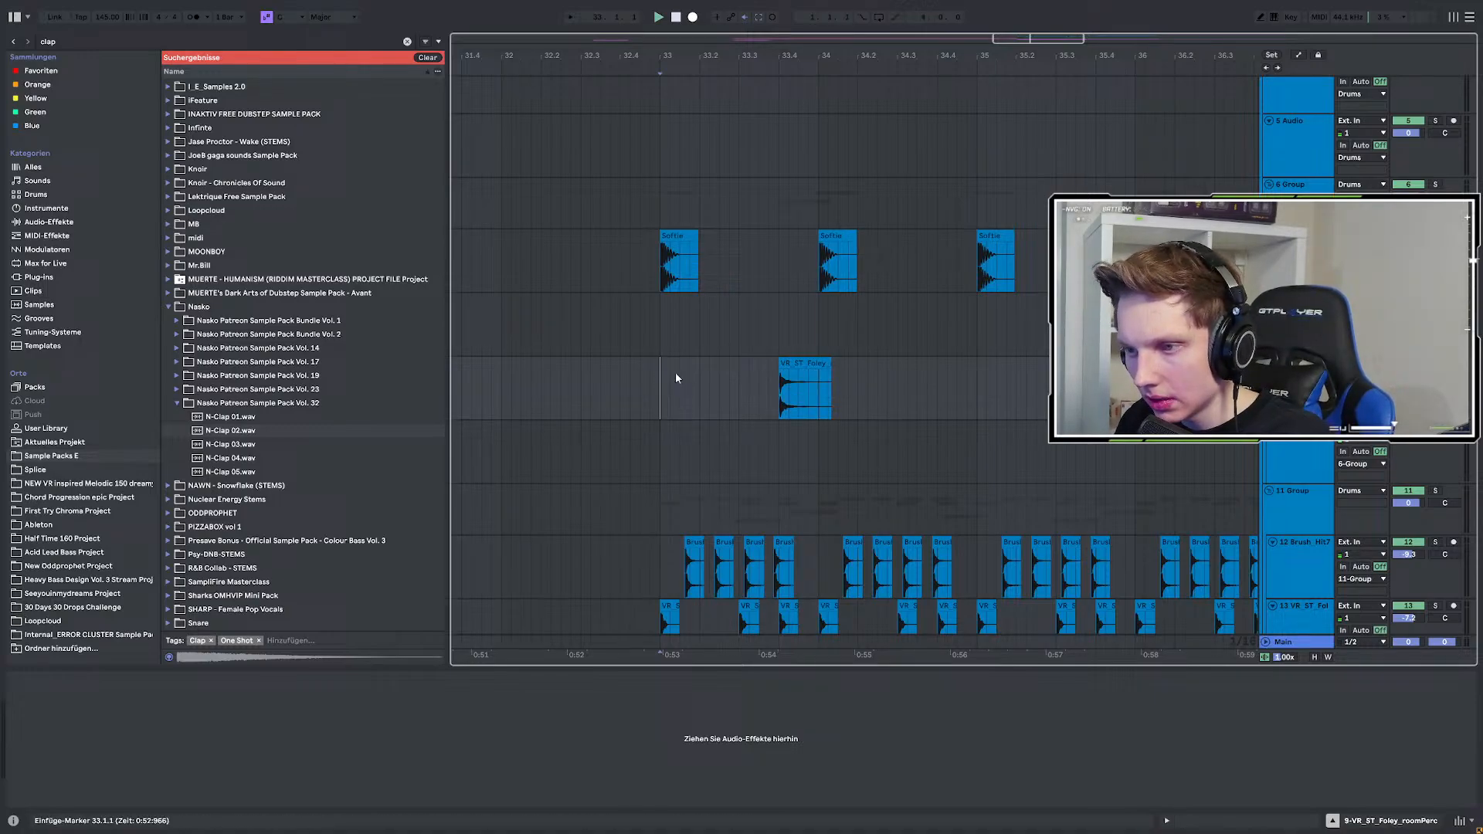
key("space")
left_click_drag(805, 364, 759, 361)
left_click(654, 384)
key("space")
key("space")
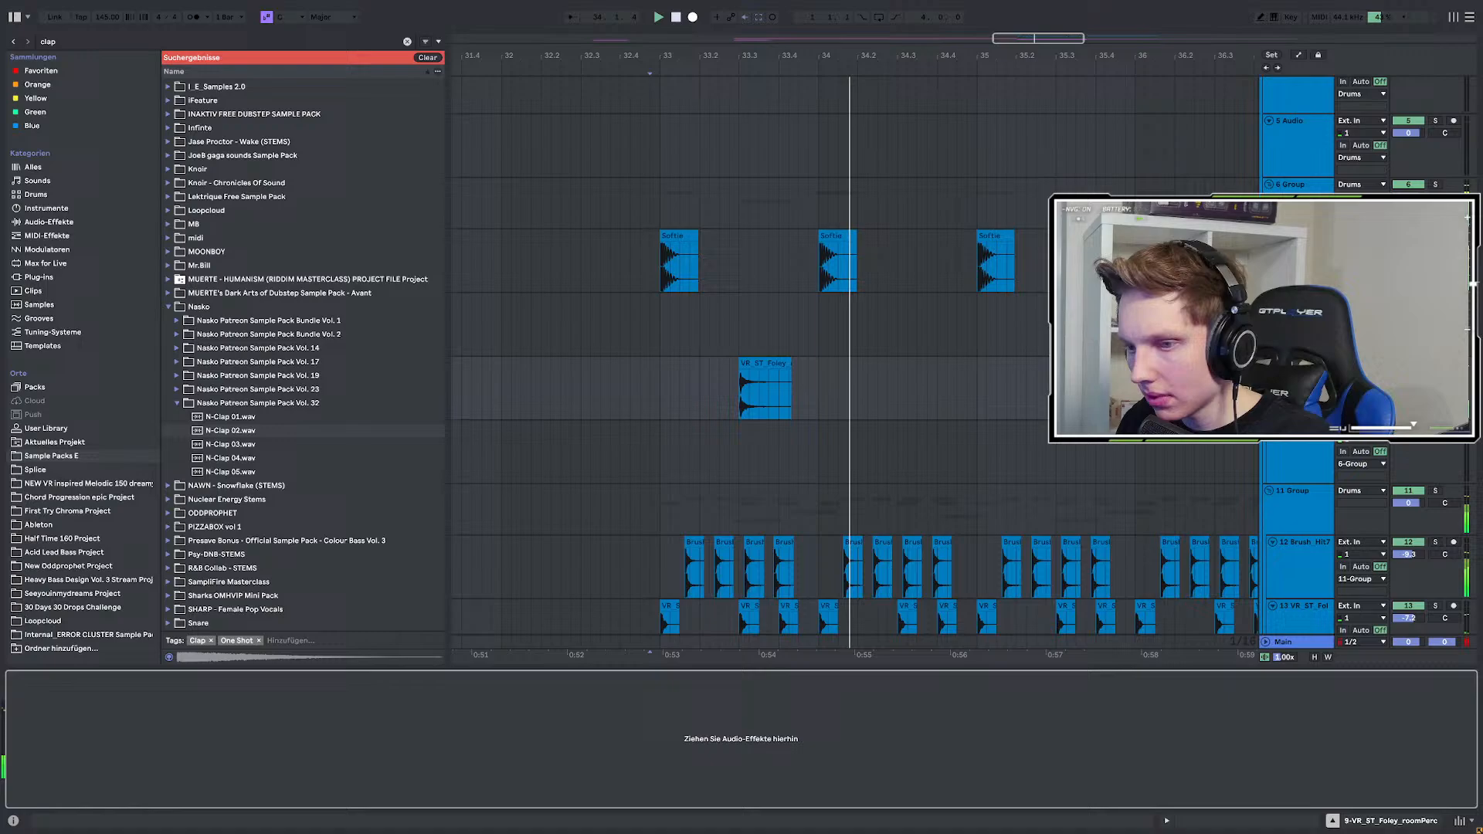
Stop playback and delete the VR_ST_Foley clip at 33.3.1 from the track below the Softie kicks.
key("space")
left_click(763, 363)
key("0")
scroll(764, 386, "up", 1)
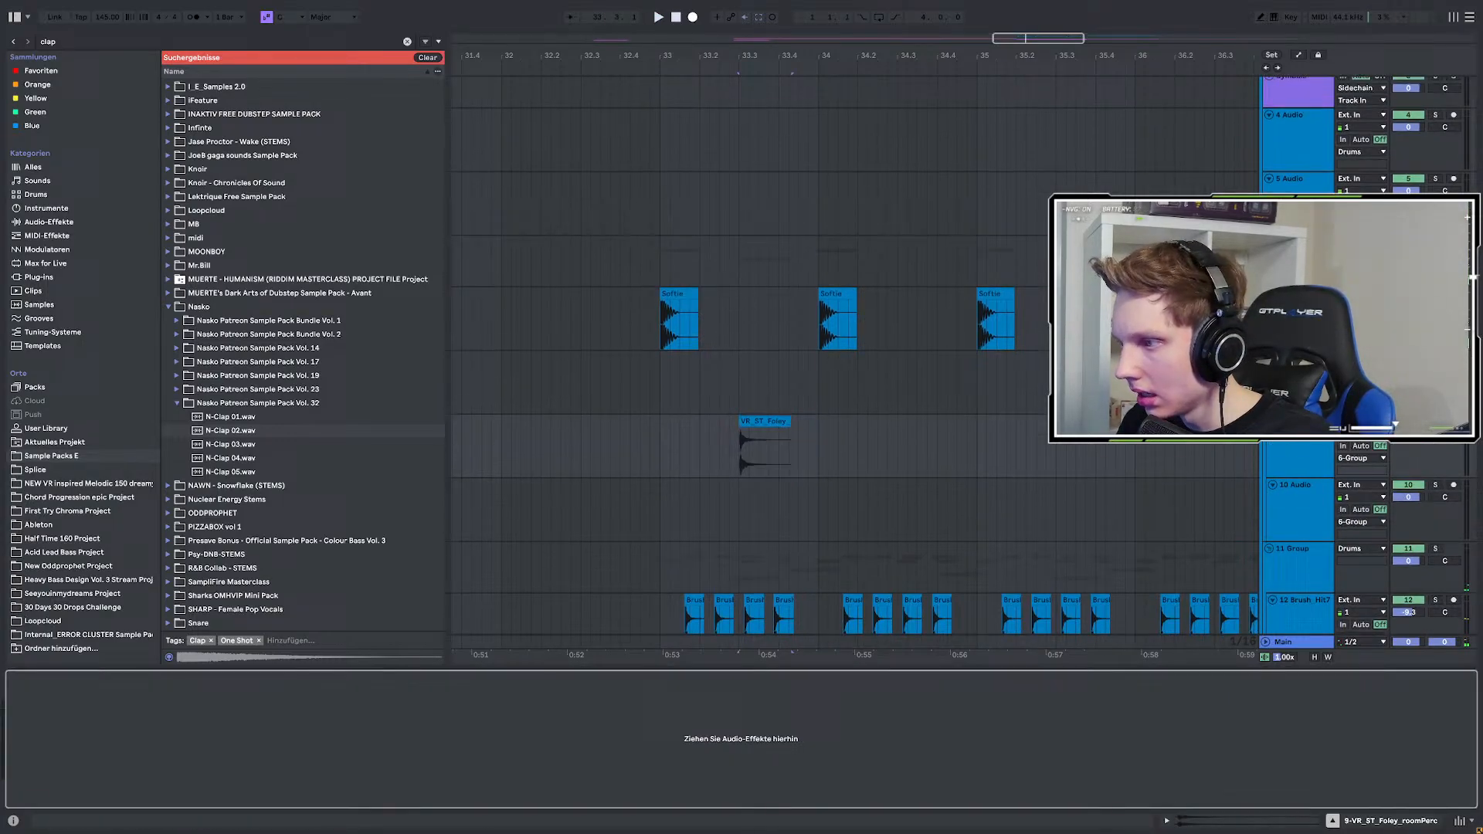
left_click(781, 423)
key("Delete")
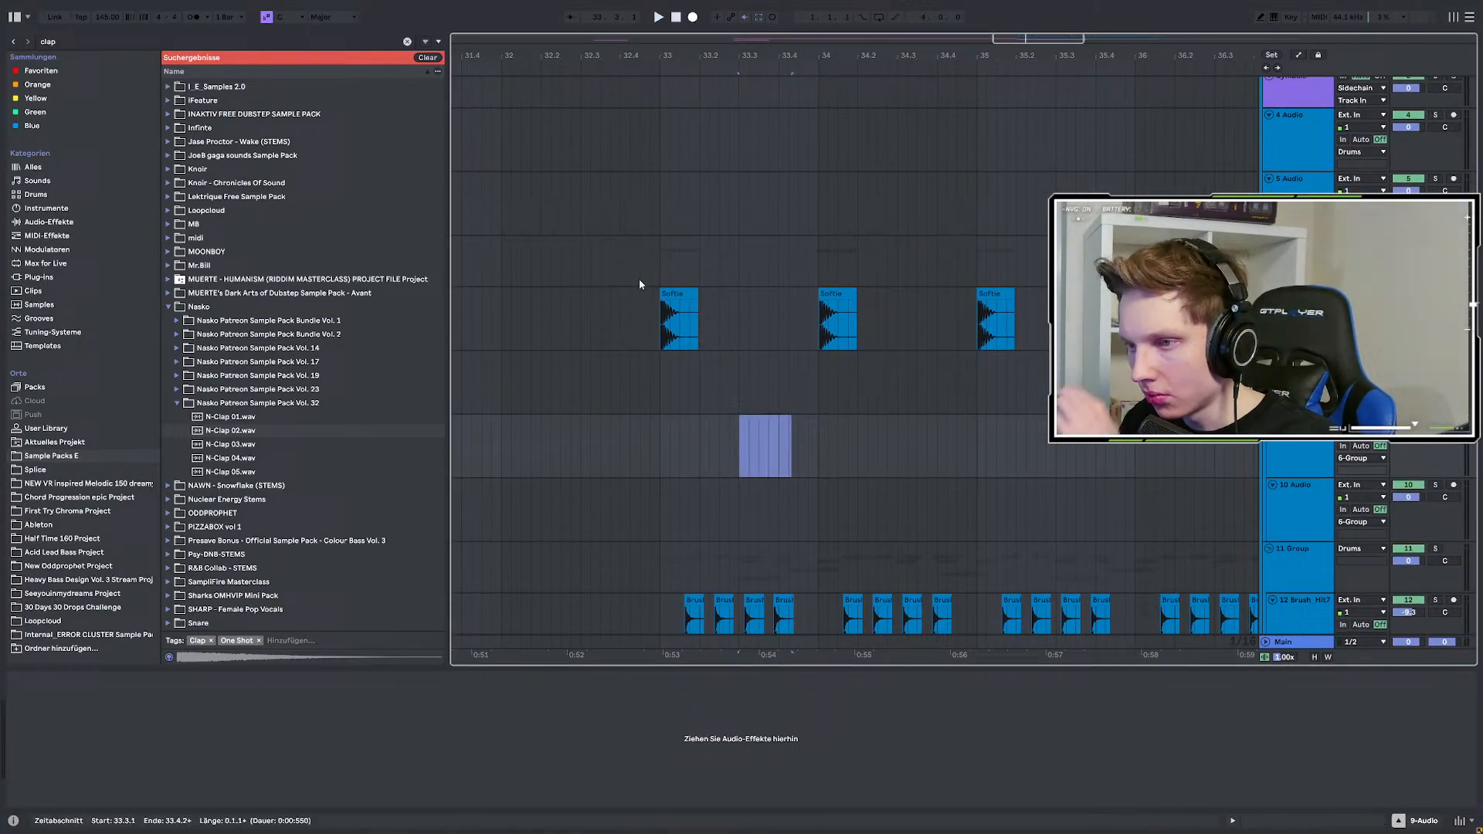
Search the sample packs for "rim" and audition the N-Rimshot Acoustic and N-Rim Snare Long samples.
left_click(115, 42)
type("rim")
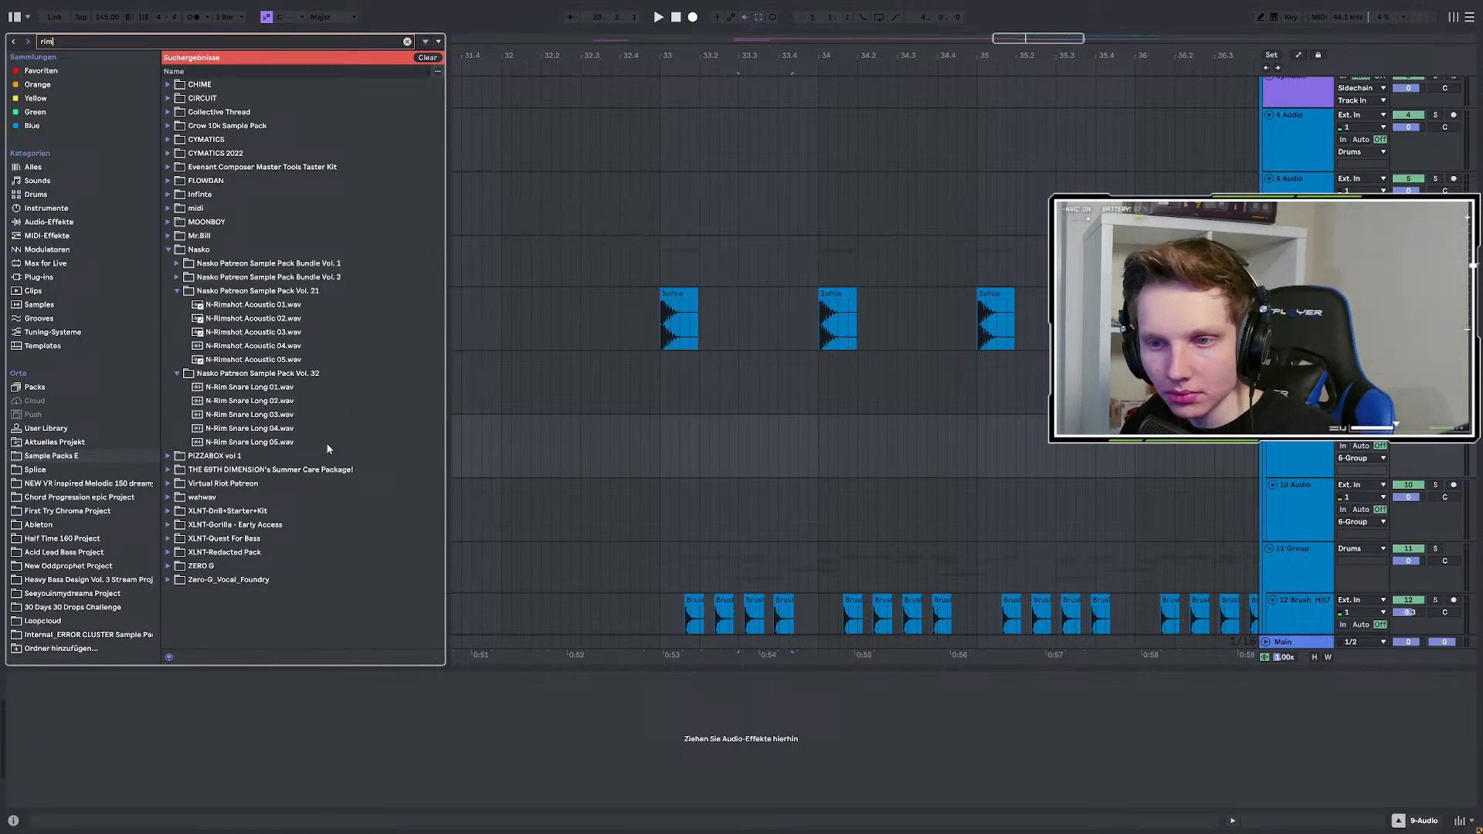
left_click(244, 415)
left_click(255, 318)
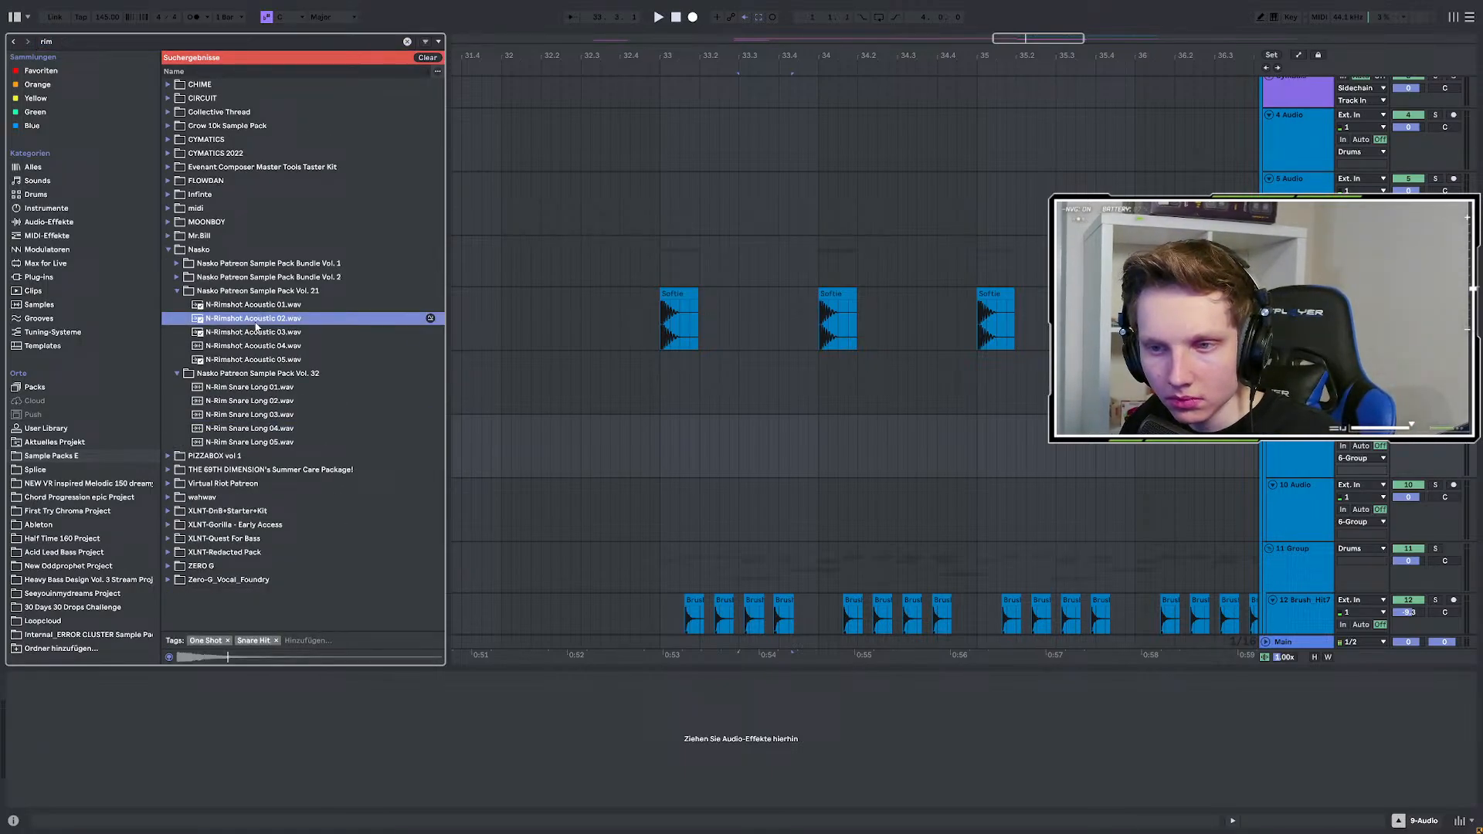
left_click(259, 347)
left_click(263, 332)
left_click(255, 318)
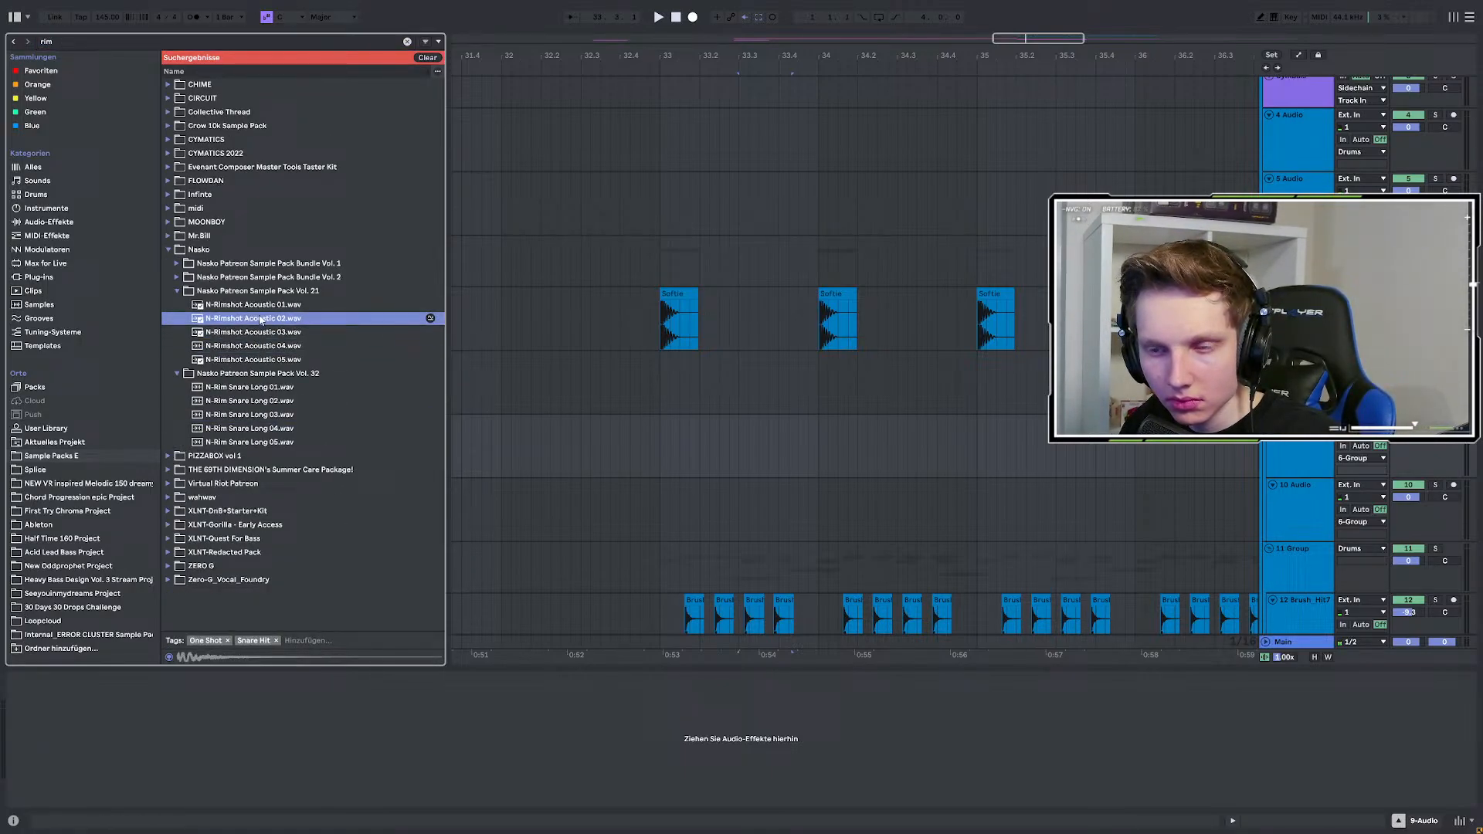
left_click(253, 334)
Place N-Rimshot Acoustic 03 at 33.3.1 on the emptied track below the Softie kicks and listen to it from there.
left_click_drag(288, 347, 814, 403)
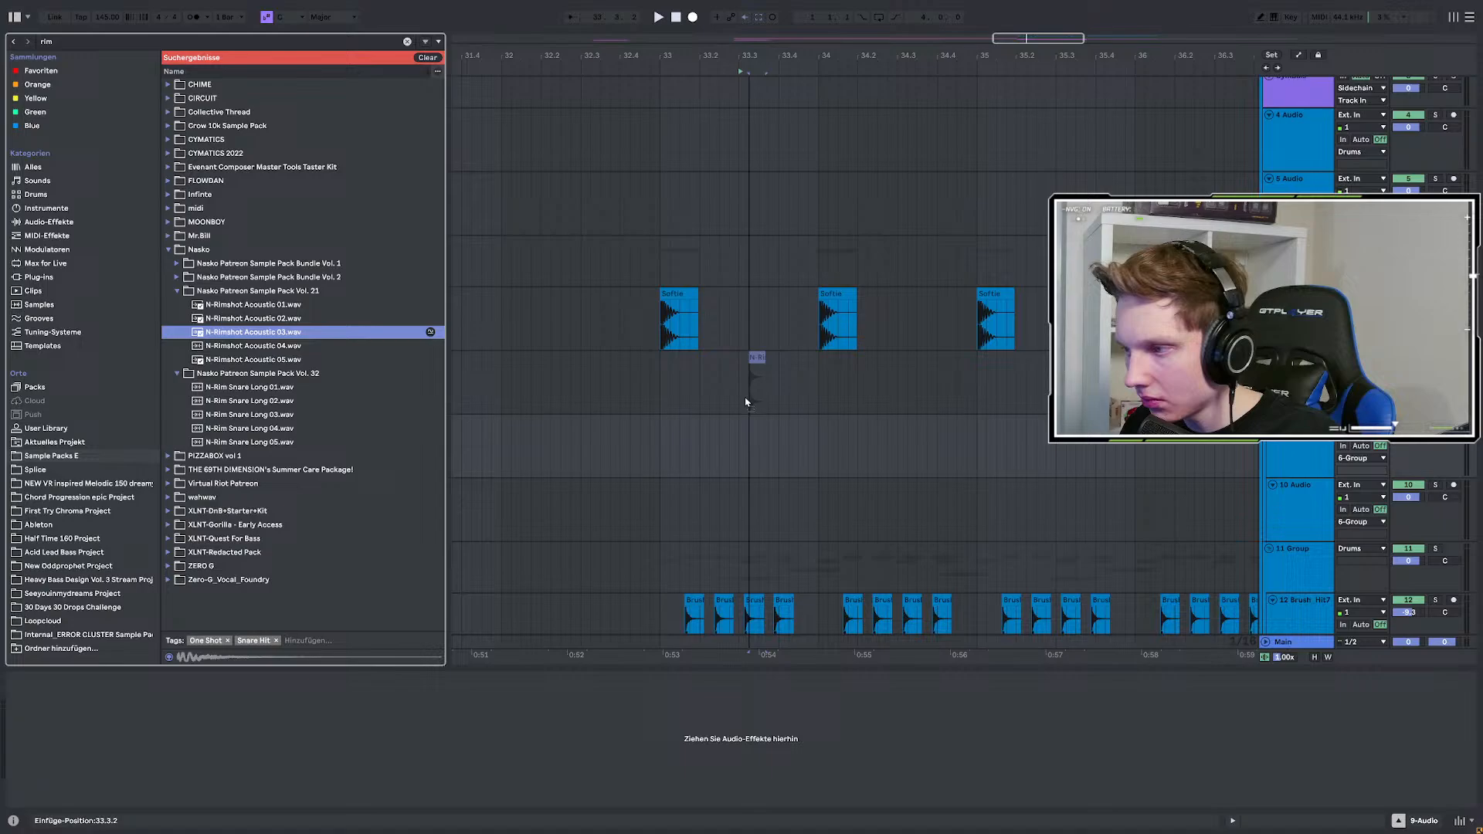
left_click(654, 434)
left_click_drag(754, 459, 748, 444)
key("space")
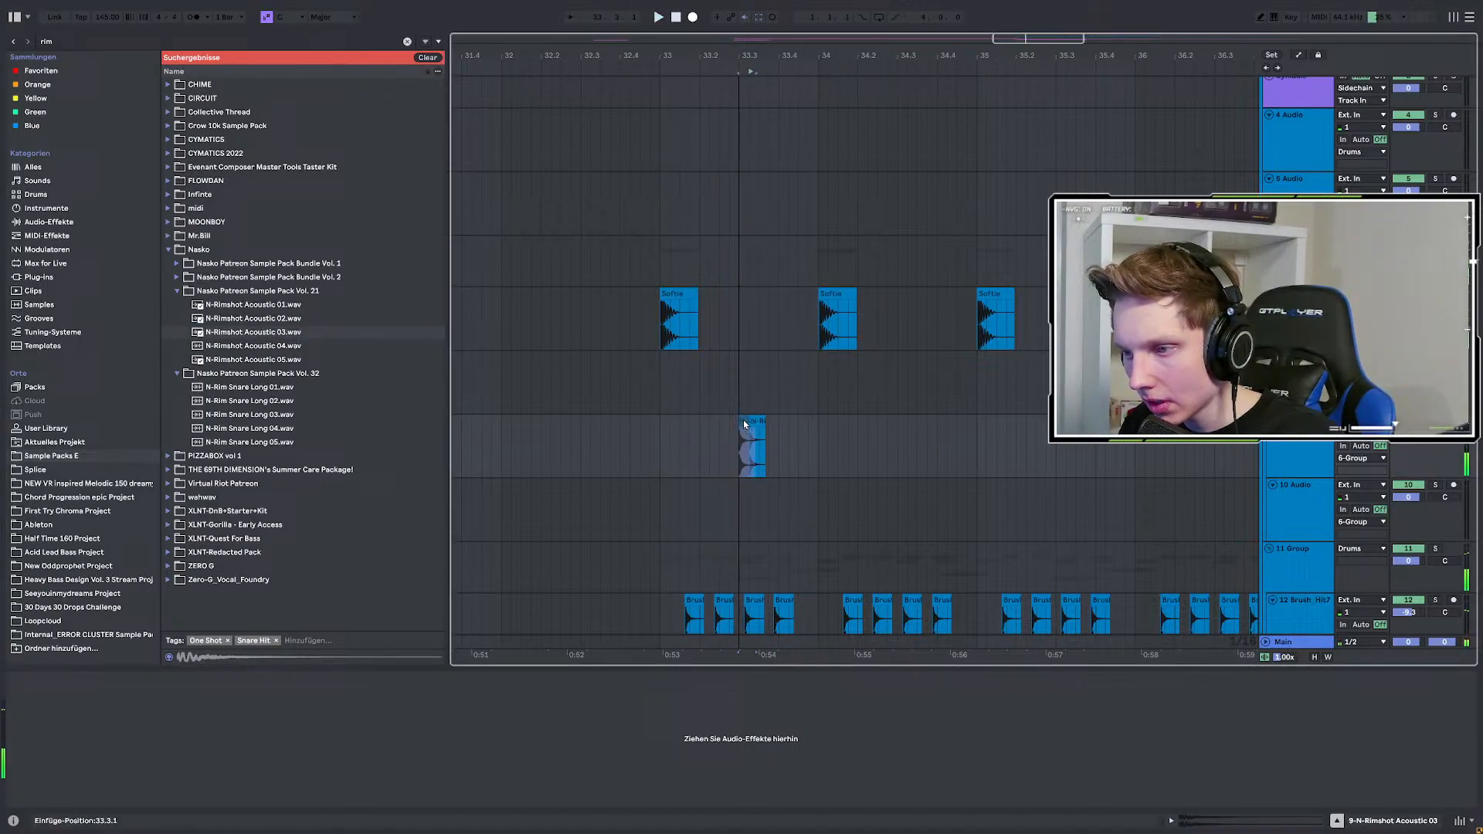
left_click(739, 448)
key("space")
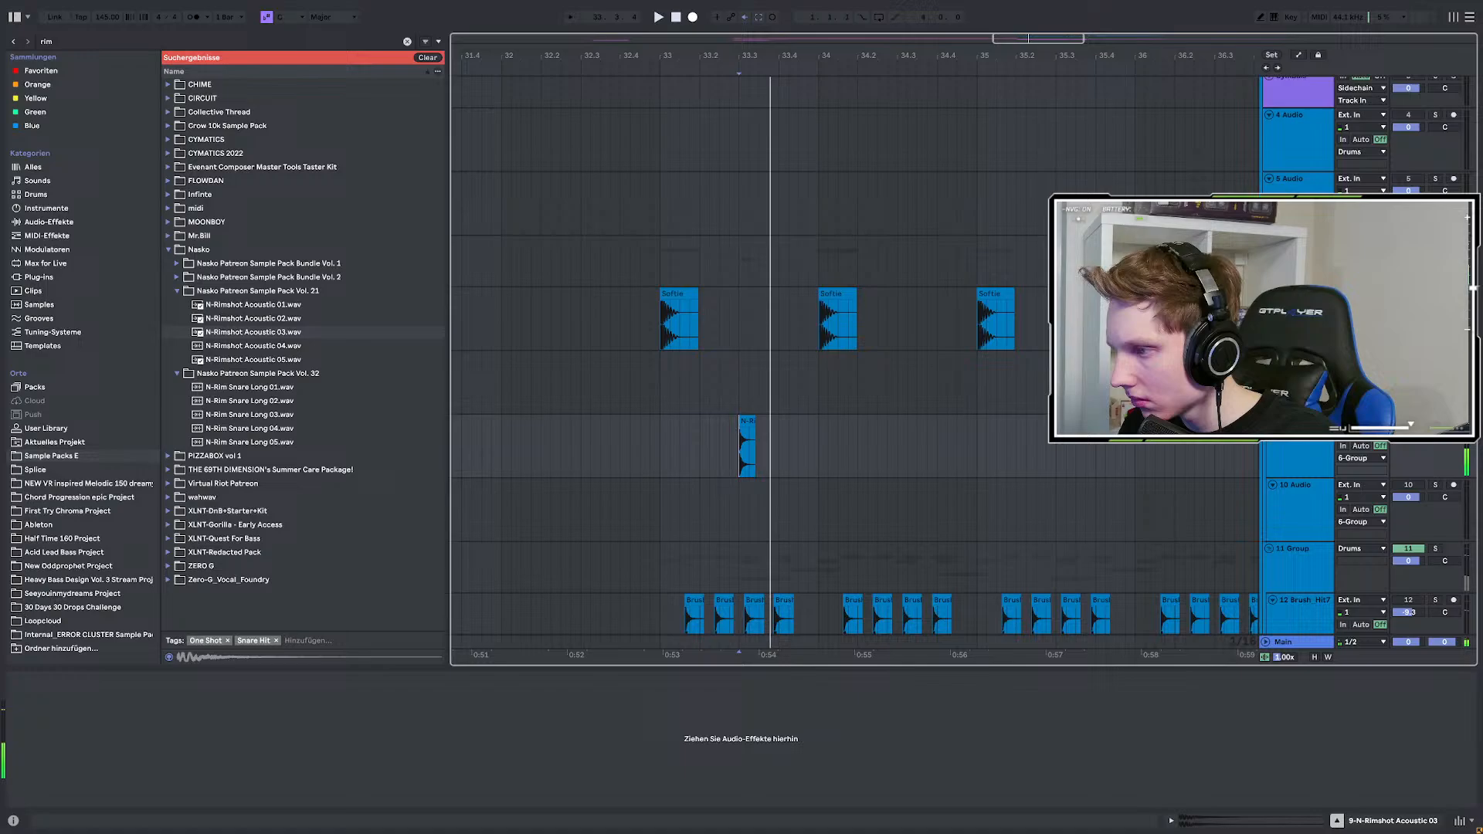
key("space")
key("space")
key("space")
scroll(1136, 462, "down", 2)
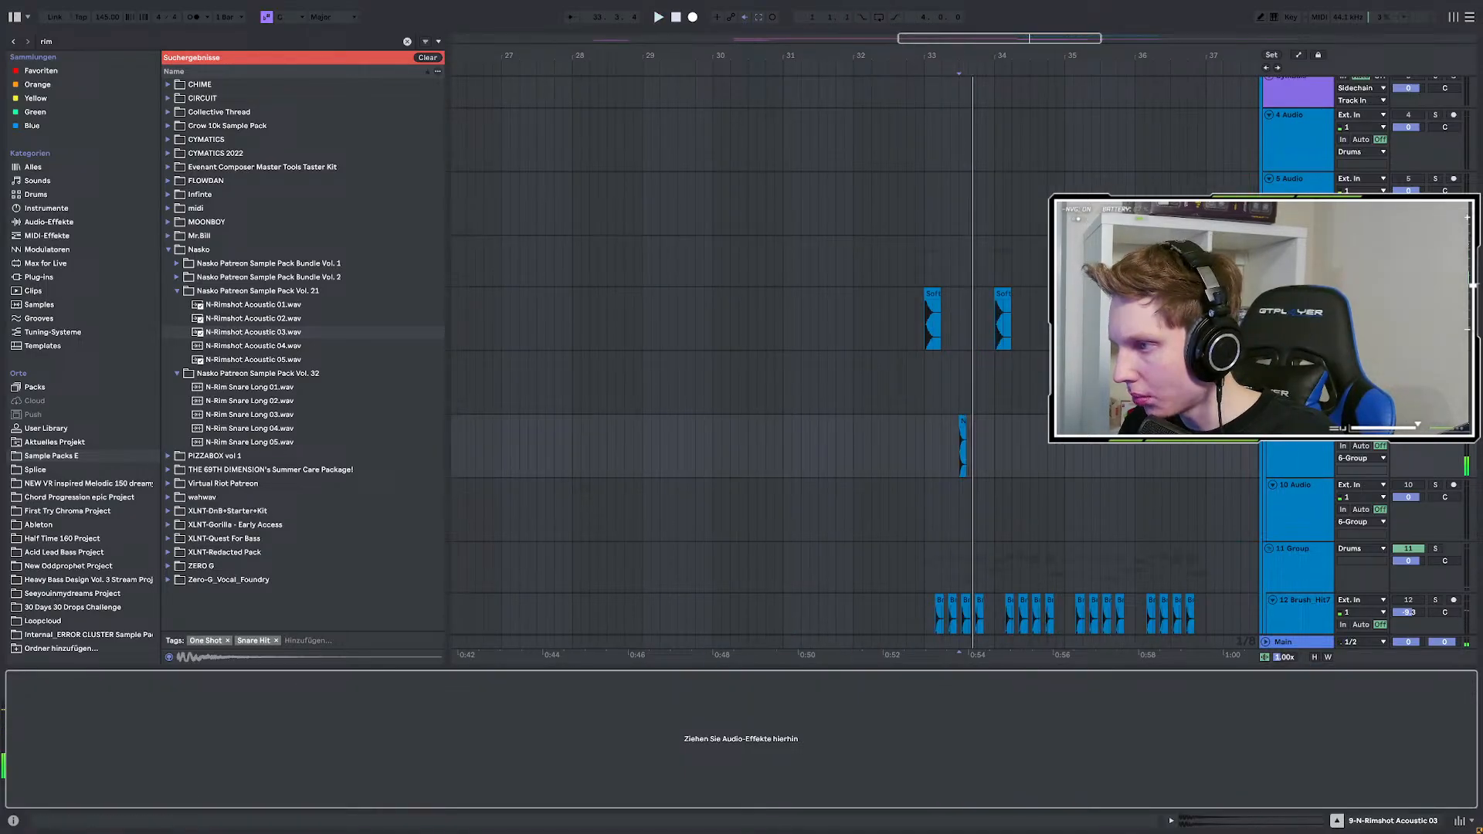
Move the N-Rimshot Acoustic 03 track out of the kick and clap group to just above it, and play from 33.1.1.
left_click_drag(1299, 457, 1299, 236)
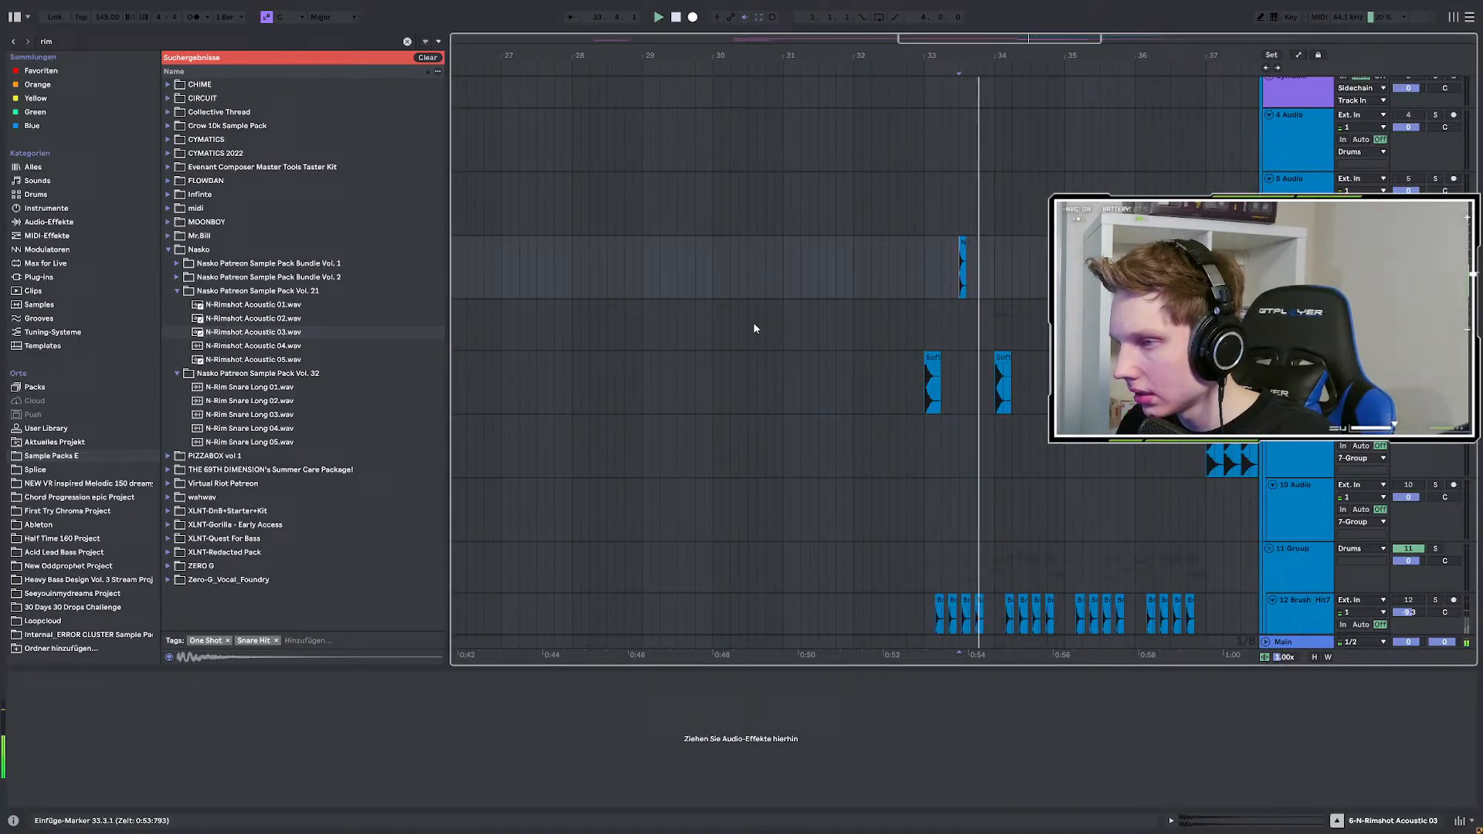
left_click(785, 253)
scroll(785, 253, "up", 2)
key("space")
key("space")
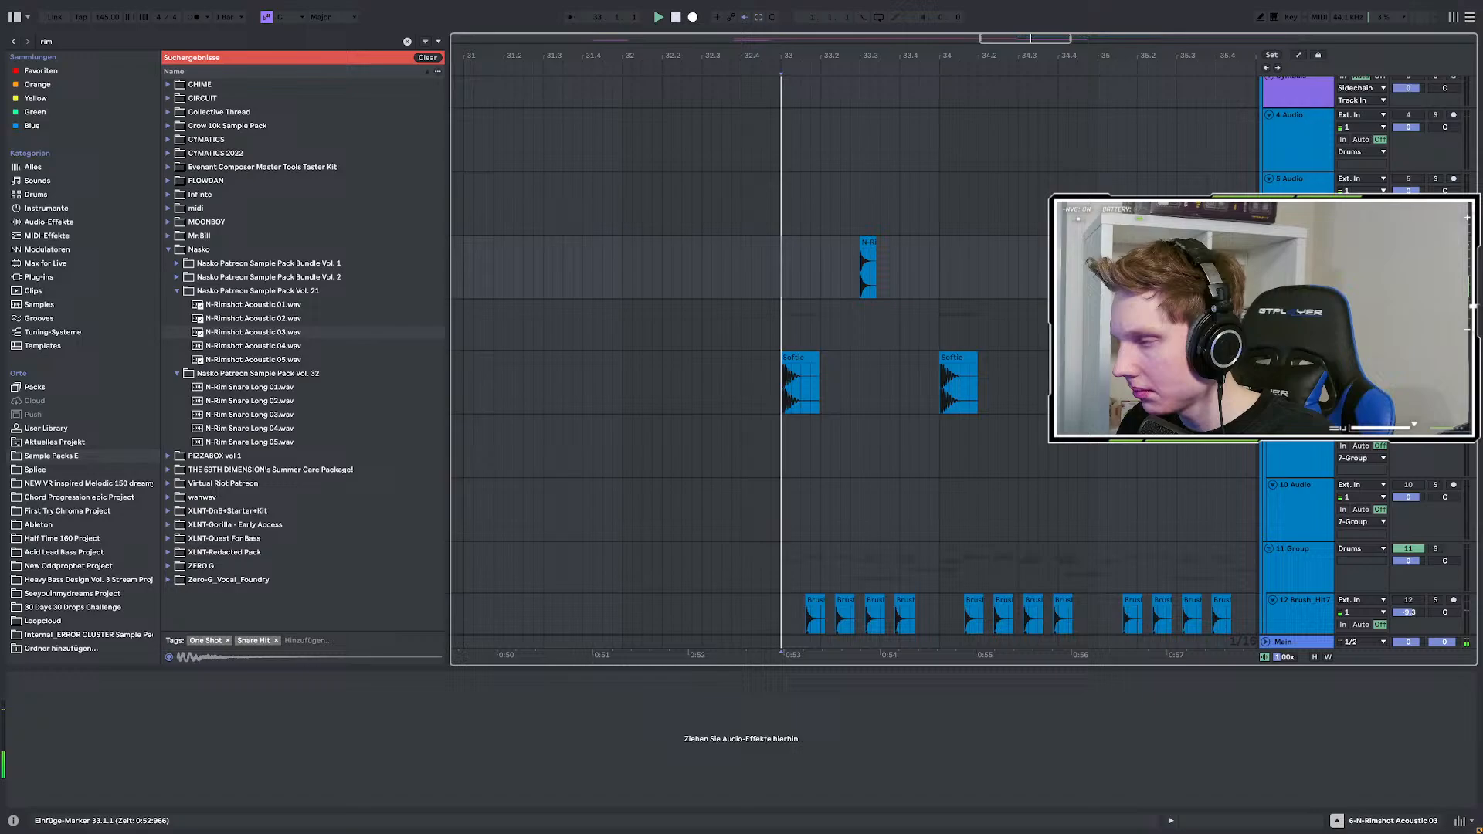
key("space")
key("space")
scroll(701, 330, "down", 2)
scroll(672, 321, "up", 2)
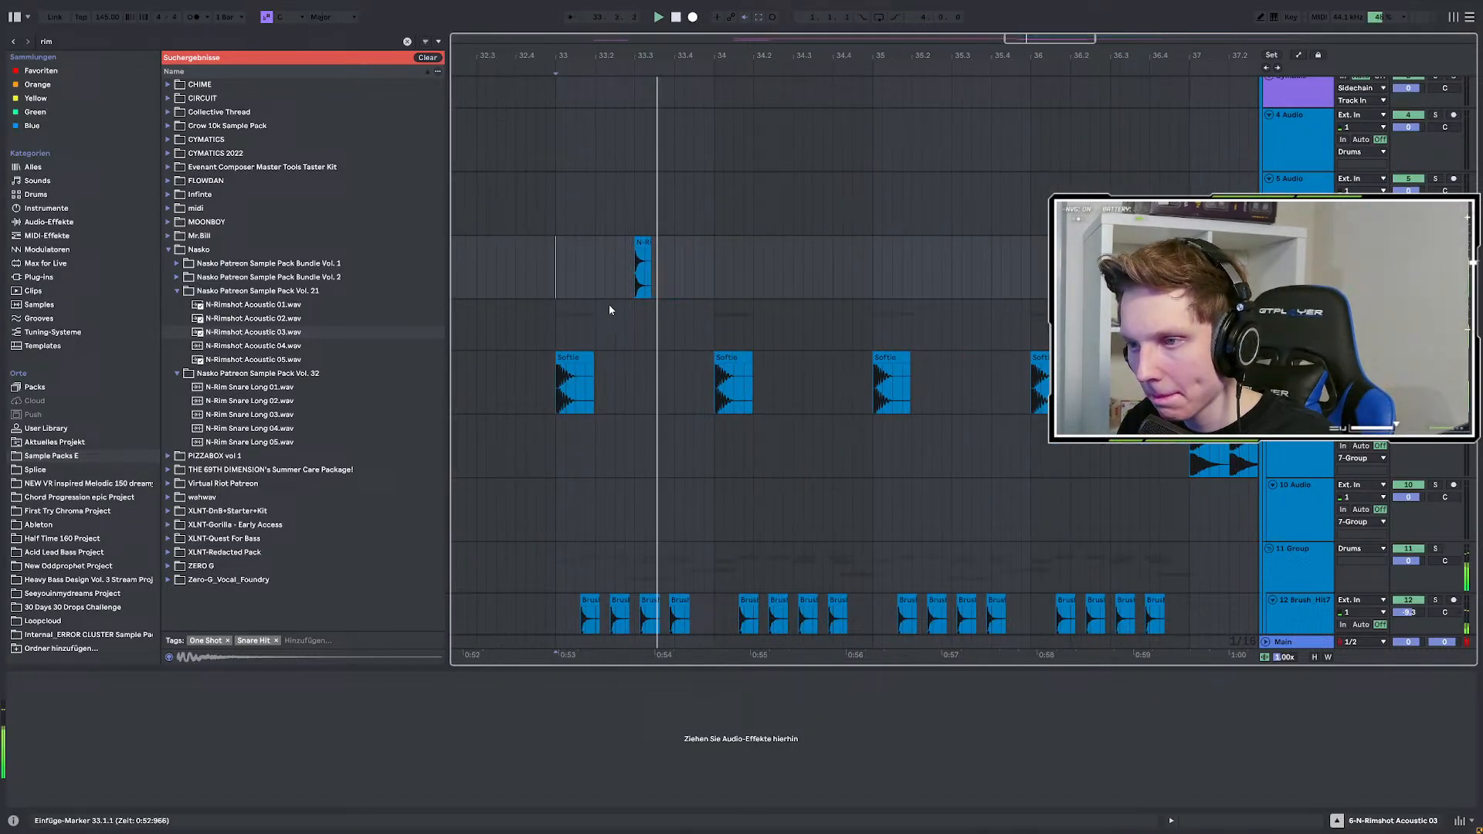
scroll(607, 302, "down", 2)
scroll(595, 269, "up", 2)
key("space")
key("space")
scroll(595, 269, "up", 2)
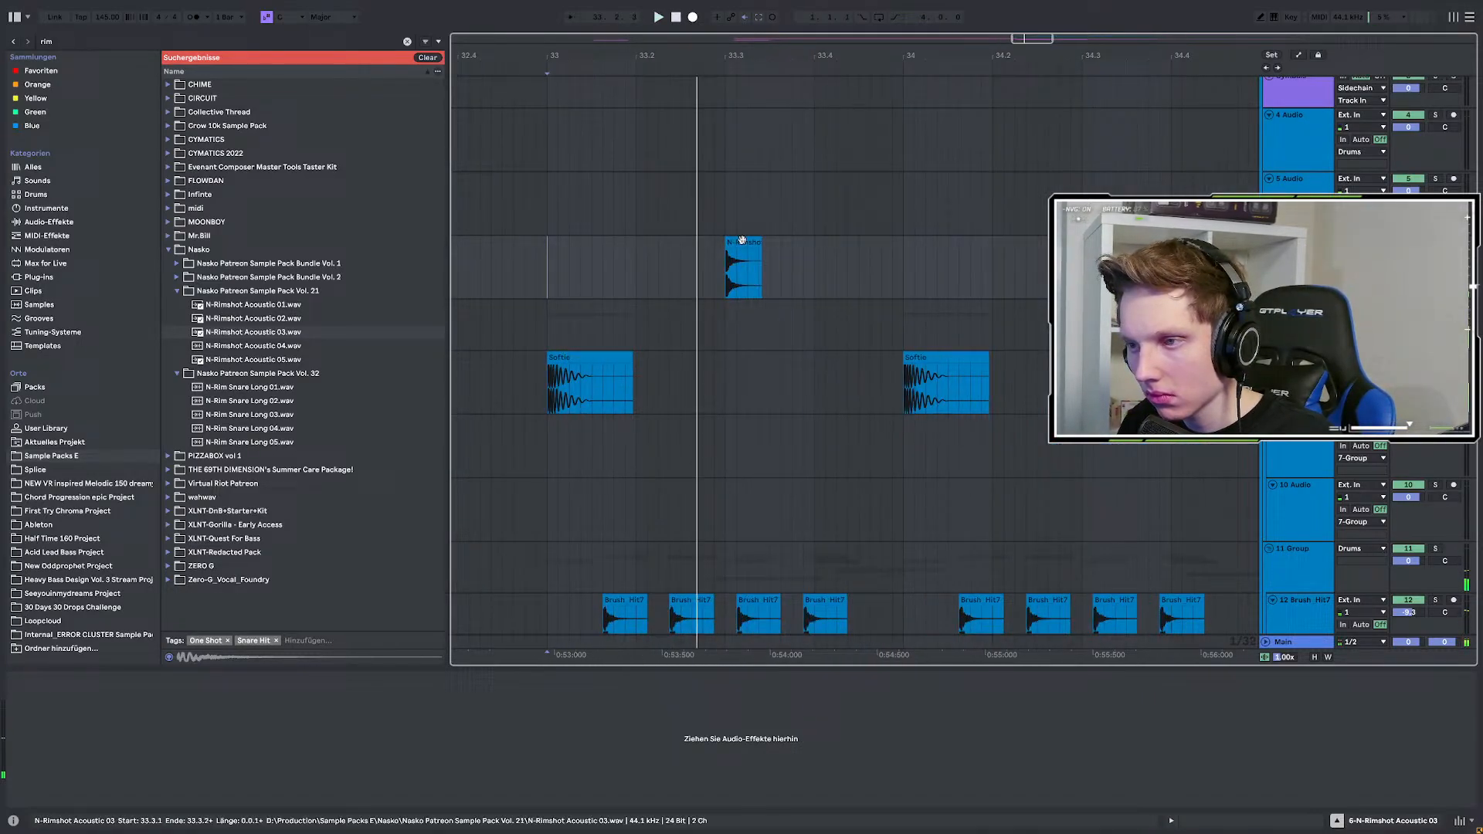
Try the N-Rimshot Acoustic 03 clip at 33.3.3, playing it with the drums from 33.1.1 several times.
left_click_drag(741, 240, 788, 247)
left_click(549, 265)
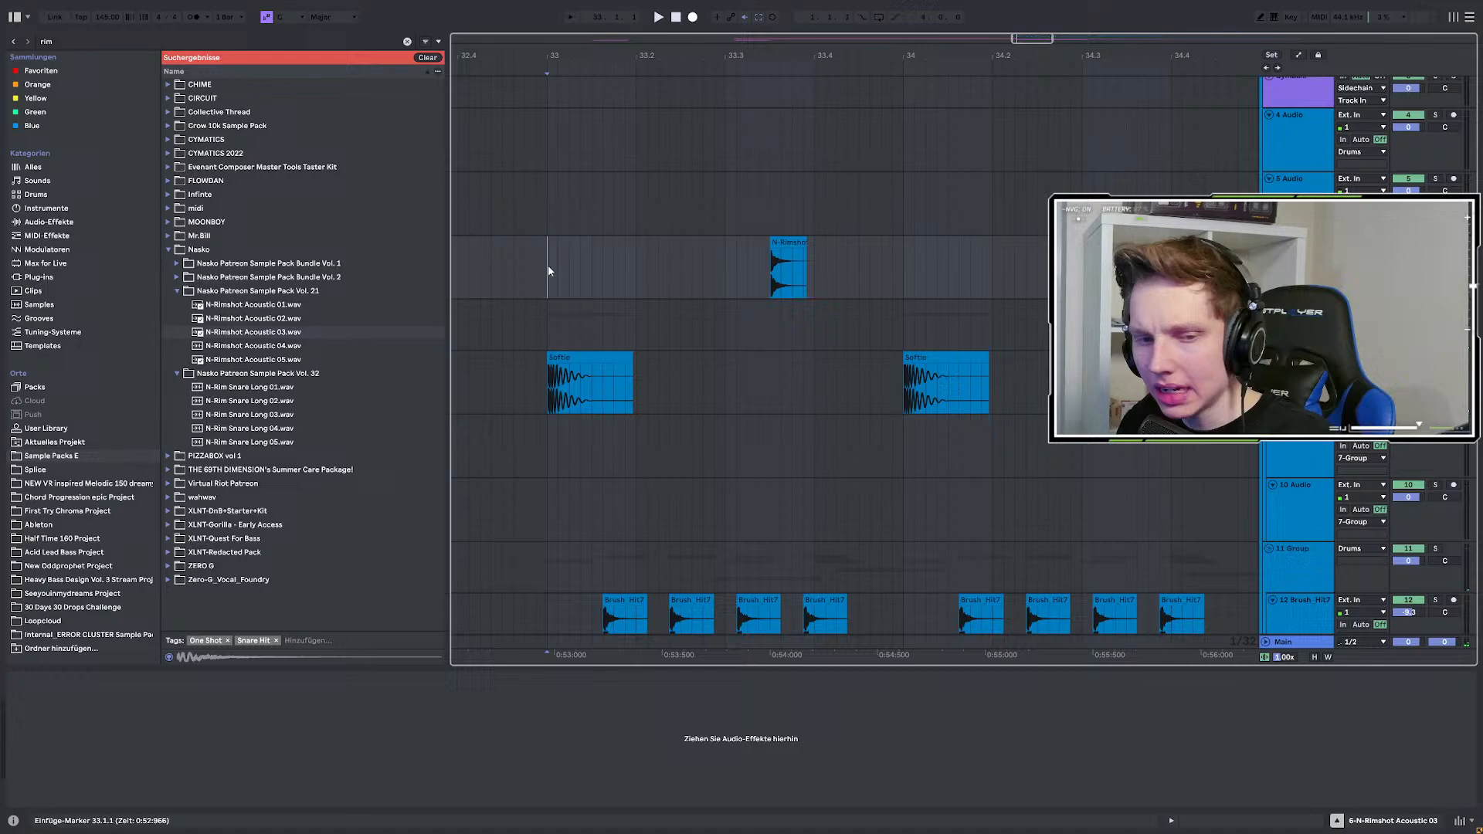
key("space")
scroll(548, 266, "down", 2)
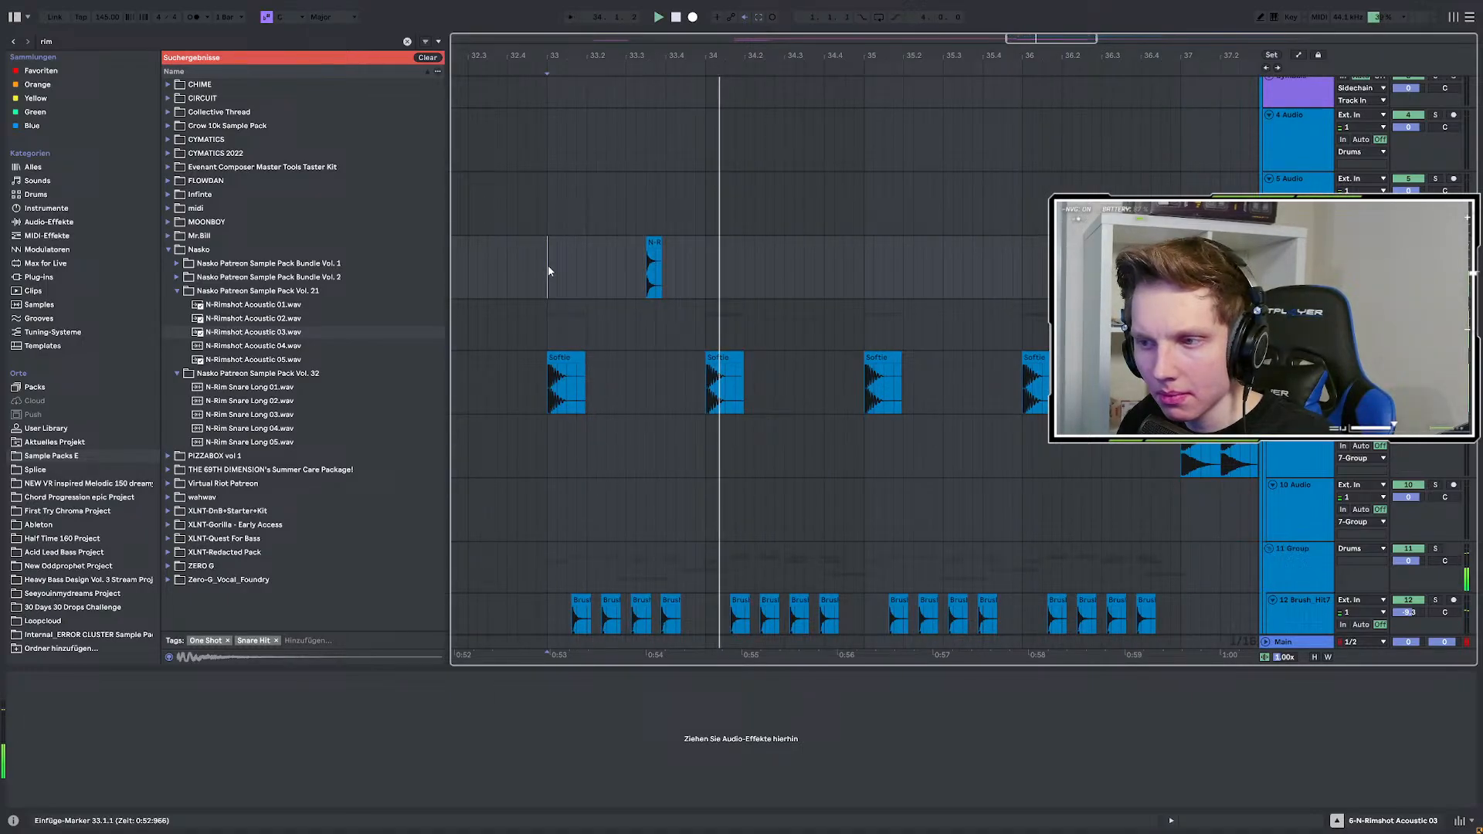
key("space")
key("space")
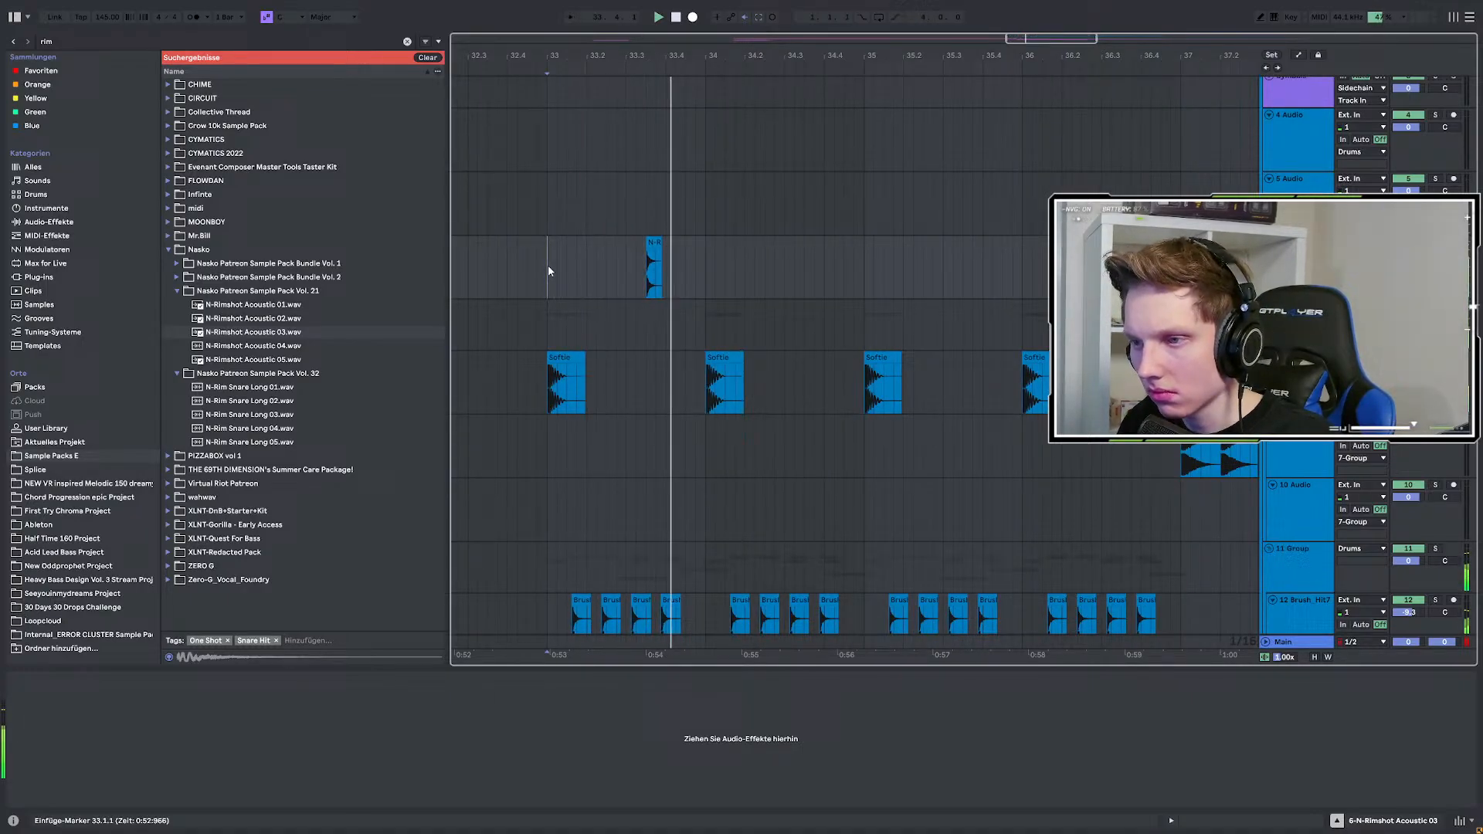
key("space")
key("space")
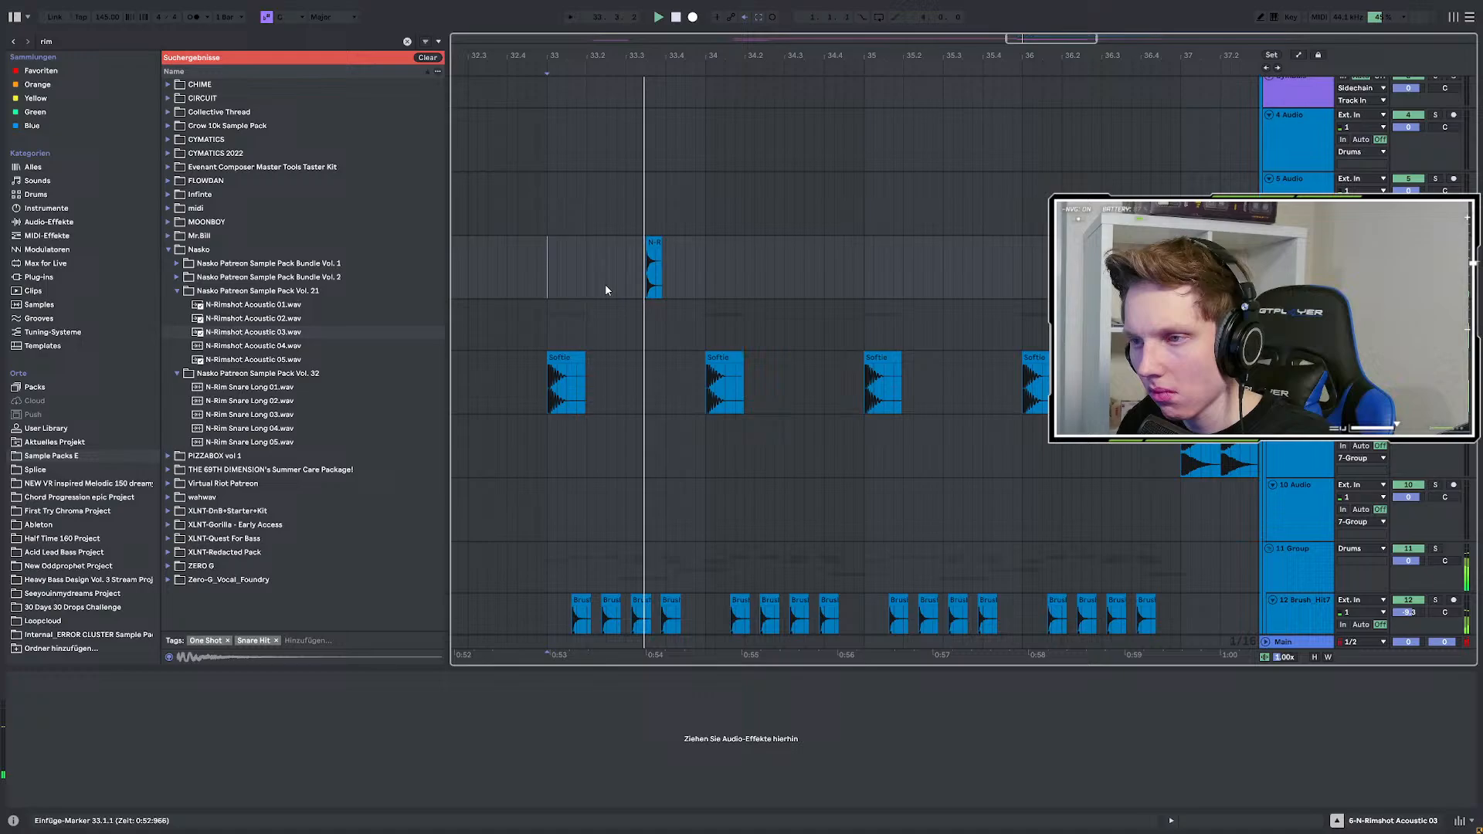
key("space")
key("space")
key("space")
key("space")
Move the N-Rimshot Acoustic 03 clip to 33.2.3 and play it with the drums from 33.1.1.
left_click_drag(656, 241, 618, 240)
key("space")
left_click(548, 255)
key("space")
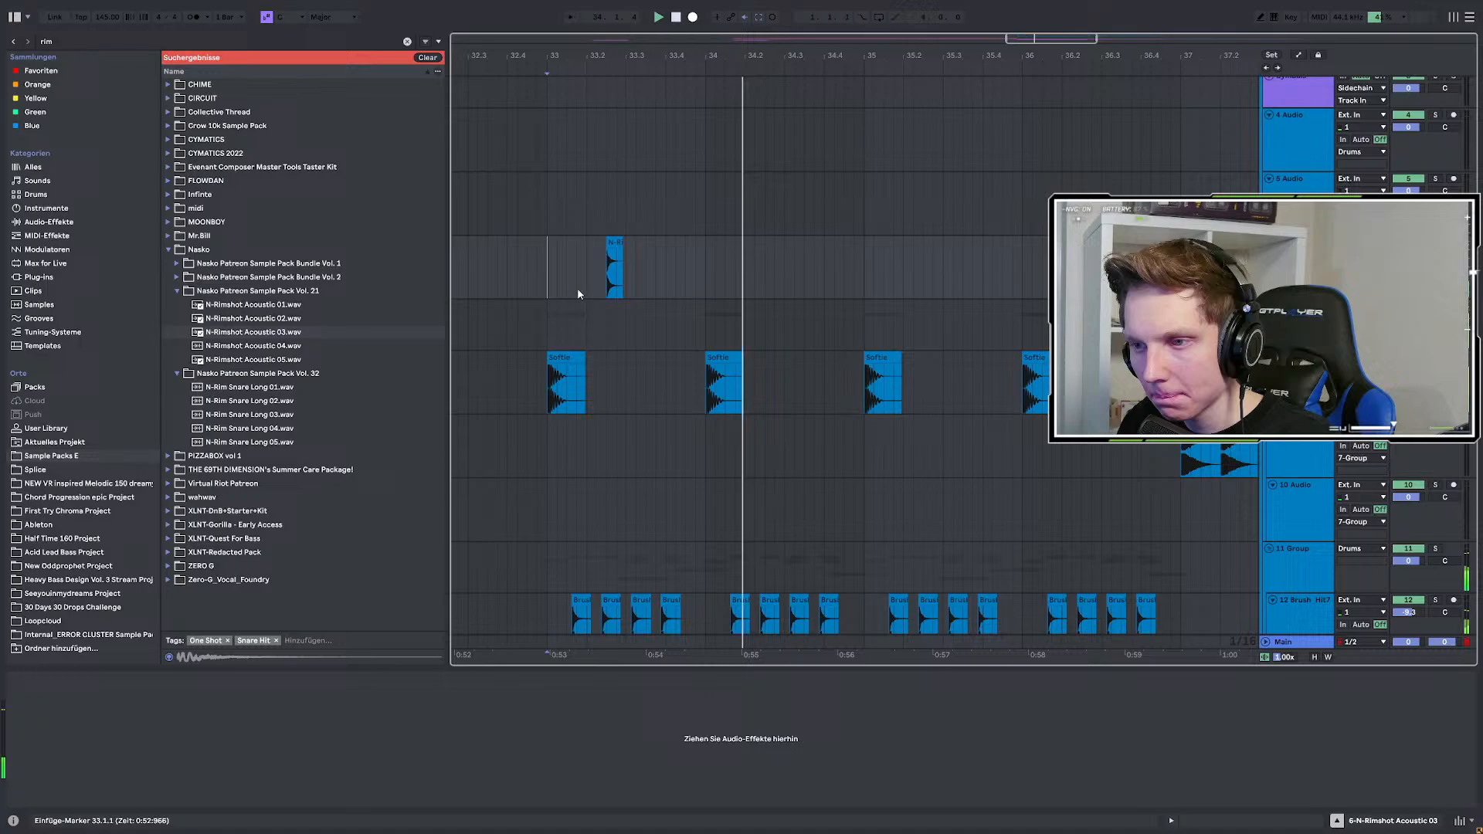
key("space")
key("space")
Audition the N-Rim Snare Long samples and the N-Rimshot Acoustic samples of Nasko Patreon Sample Pack Bundle Vol. 2.
left_click(569, 356)
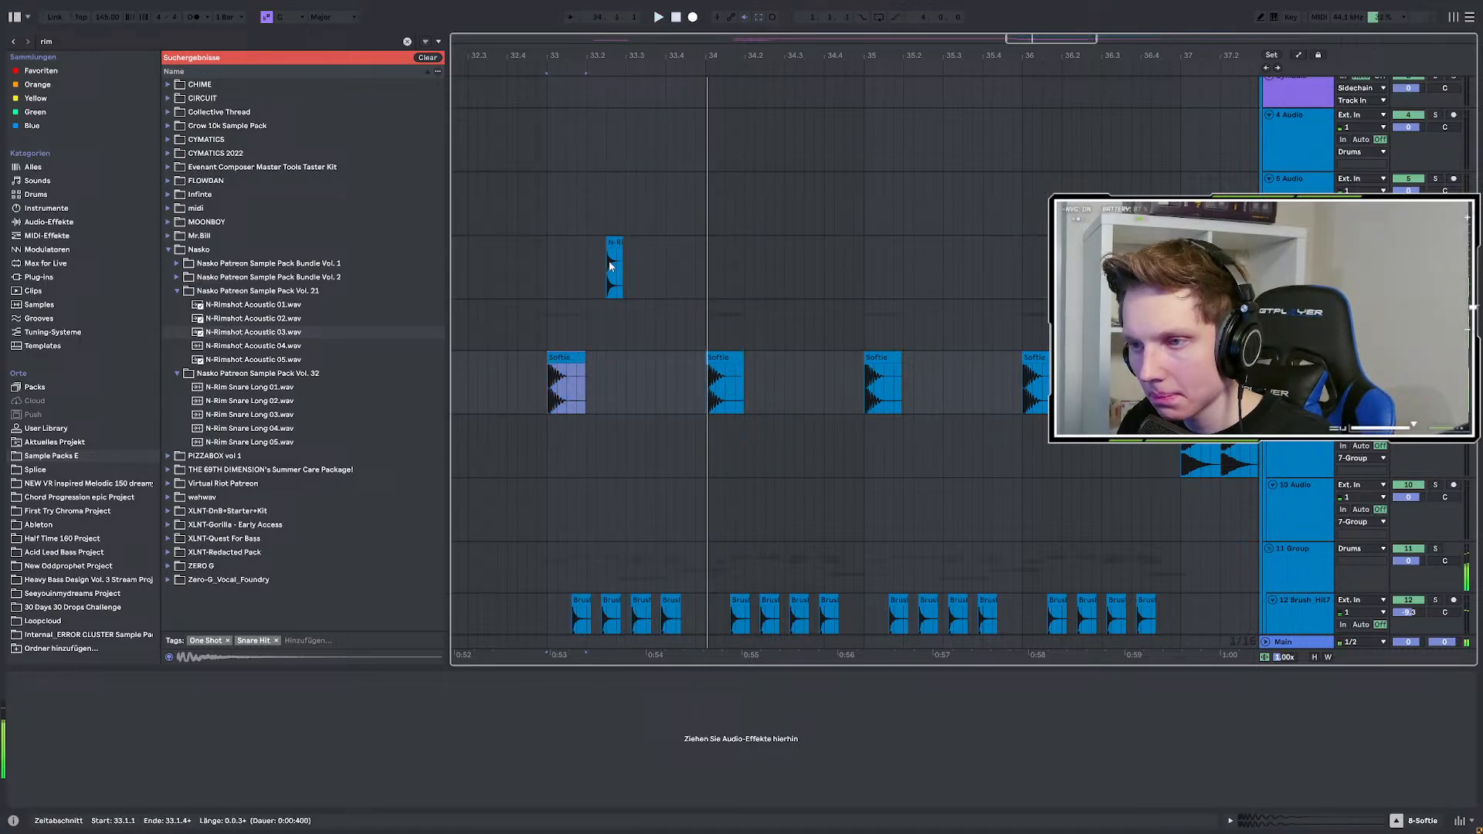
key("space")
left_click(237, 401)
left_click(242, 387)
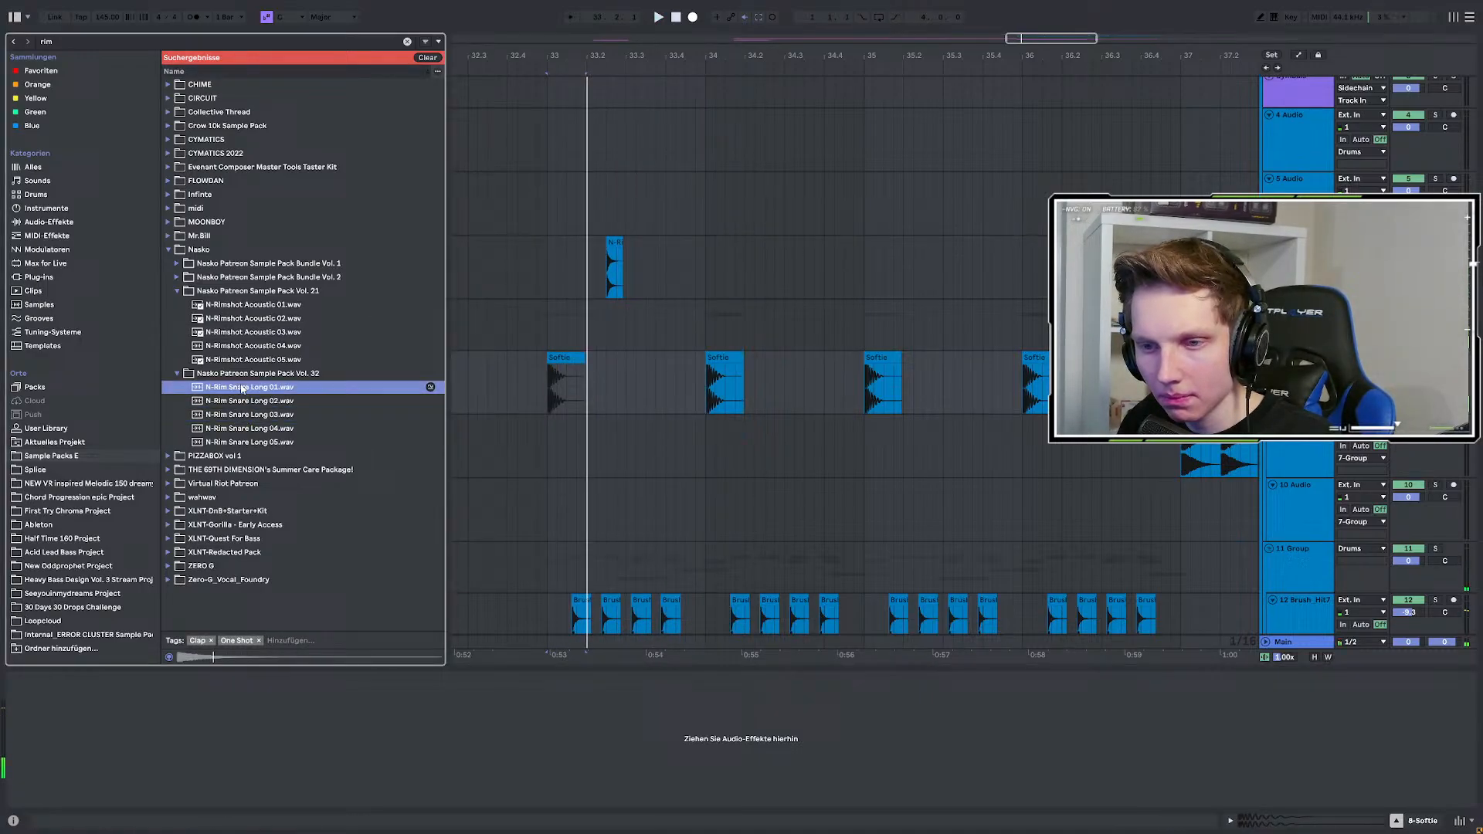
left_click(249, 442)
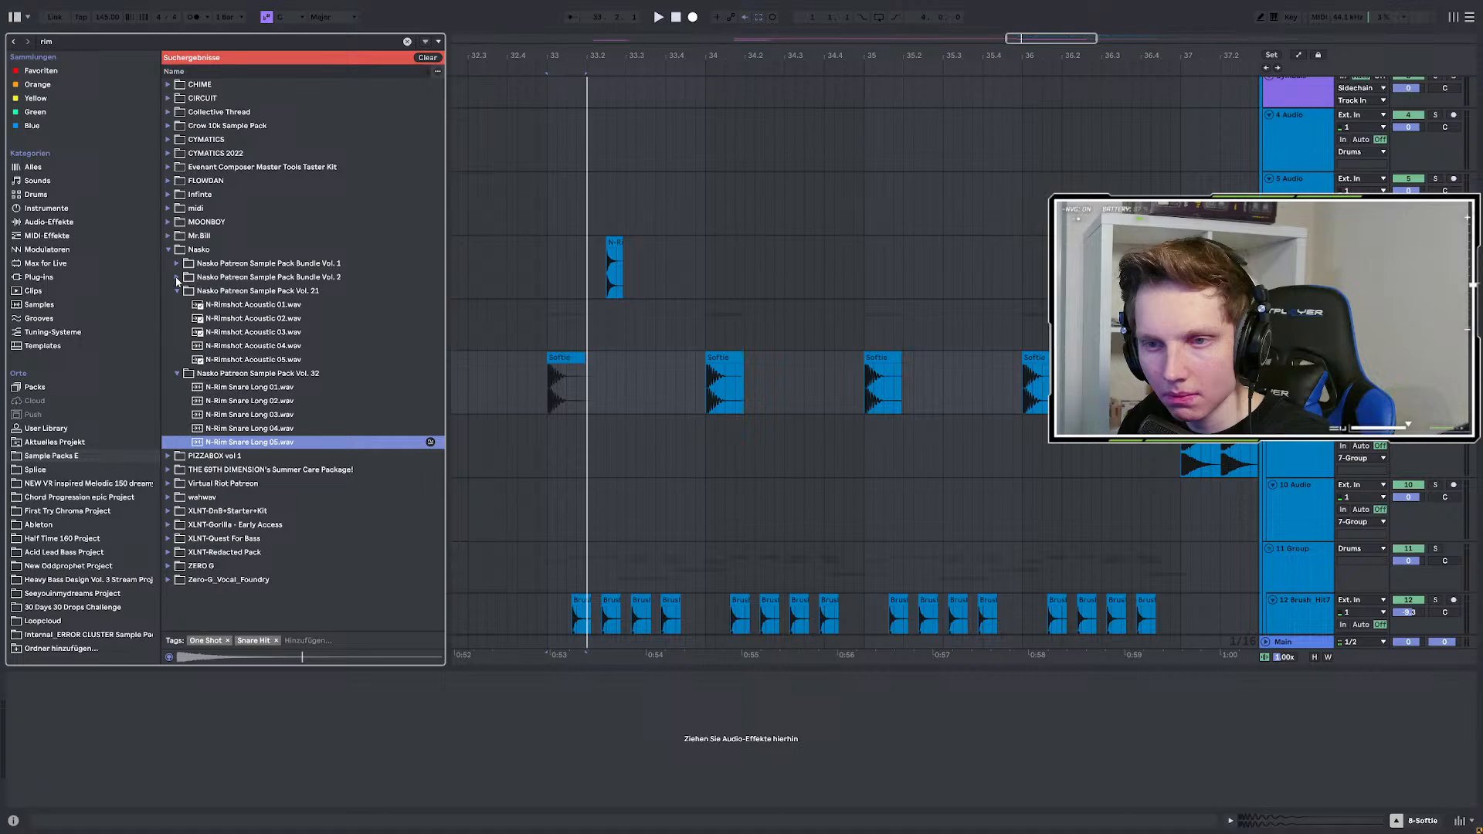
left_click(176, 278)
left_click(185, 291)
left_click(194, 305)
left_click(214, 331)
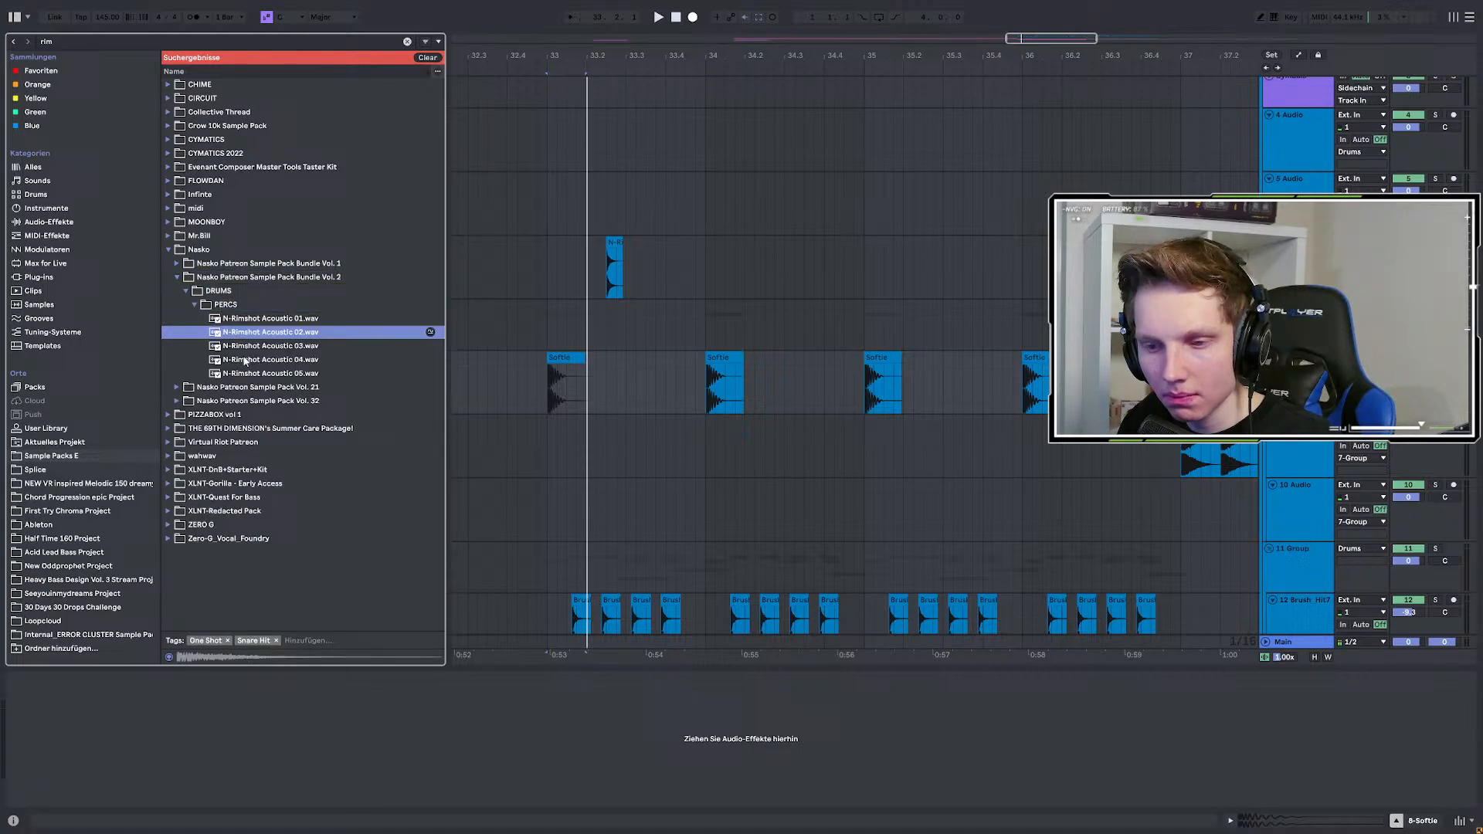
left_click(244, 361)
Audition the N-Rimshot samples of Nasko Bundle Vol. 1, replace the rimshot clip at 33.2.3 with N-Rimshot 03, and play from 33.1.1.
left_click(177, 263)
left_click(186, 277)
left_click(194, 291)
left_click(220, 319)
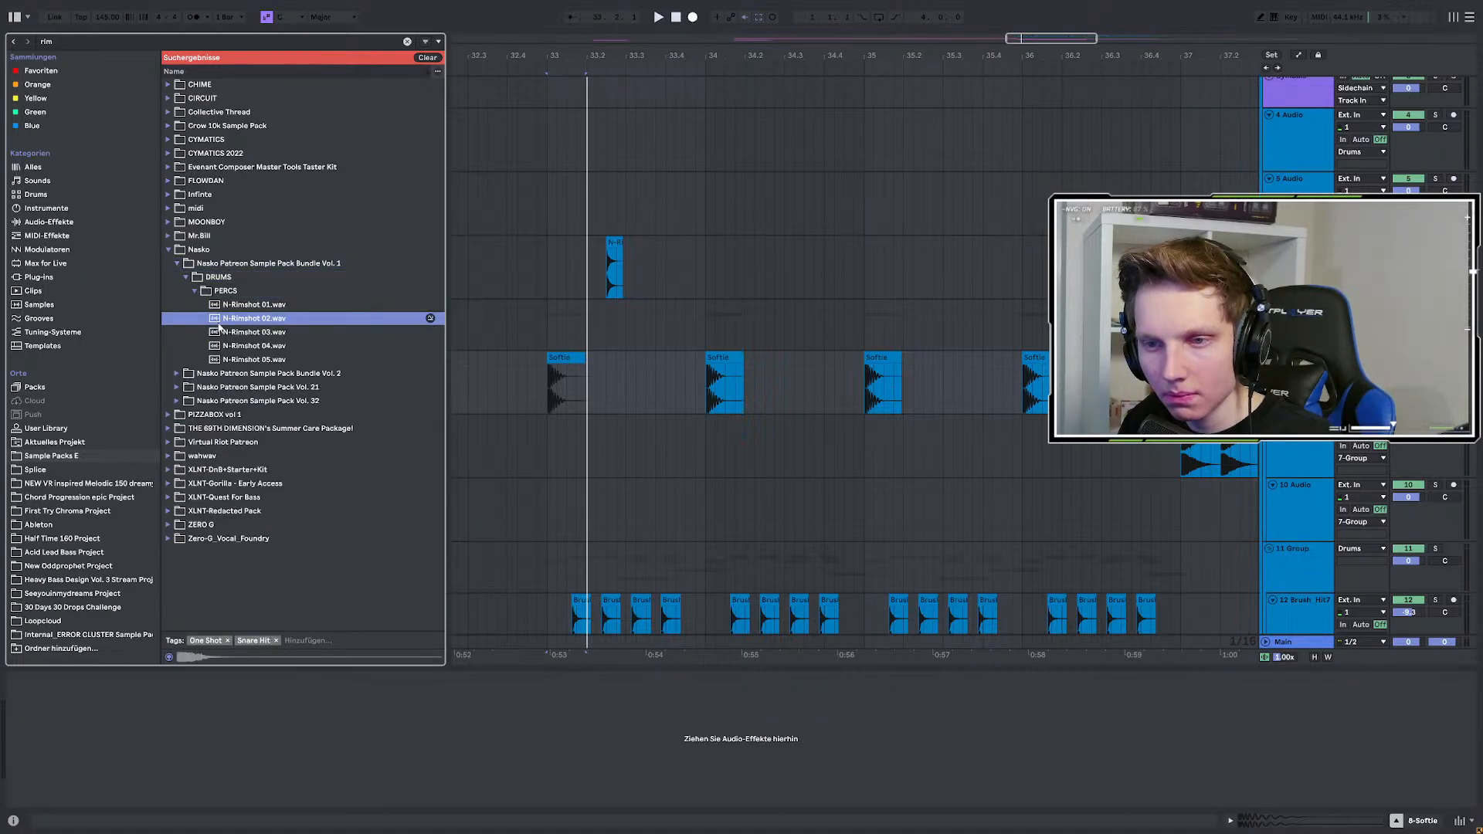
left_click(239, 346)
left_click(241, 335)
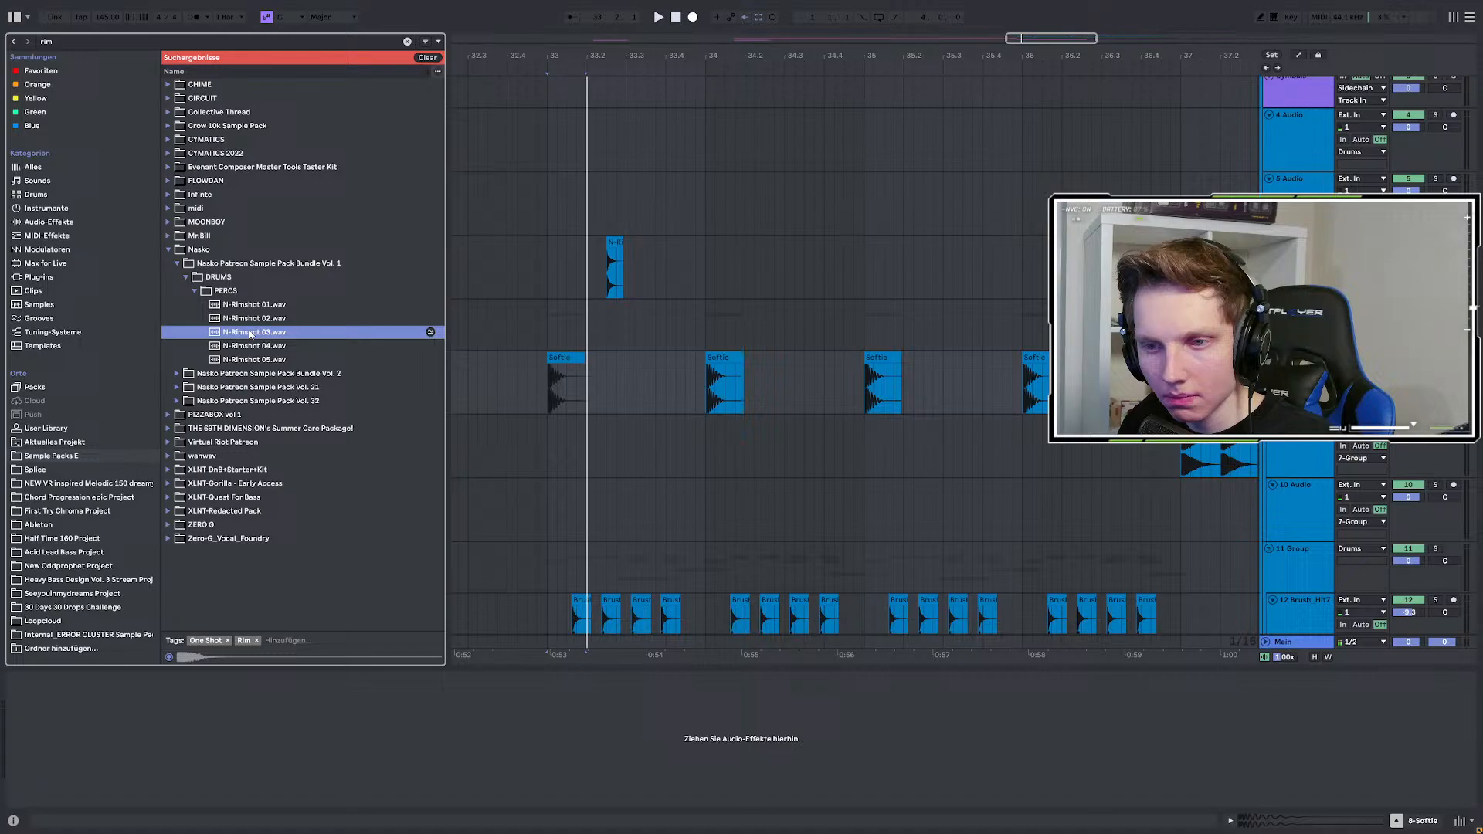
left_click_drag(250, 333, 610, 267)
left_click(547, 260)
key("space")
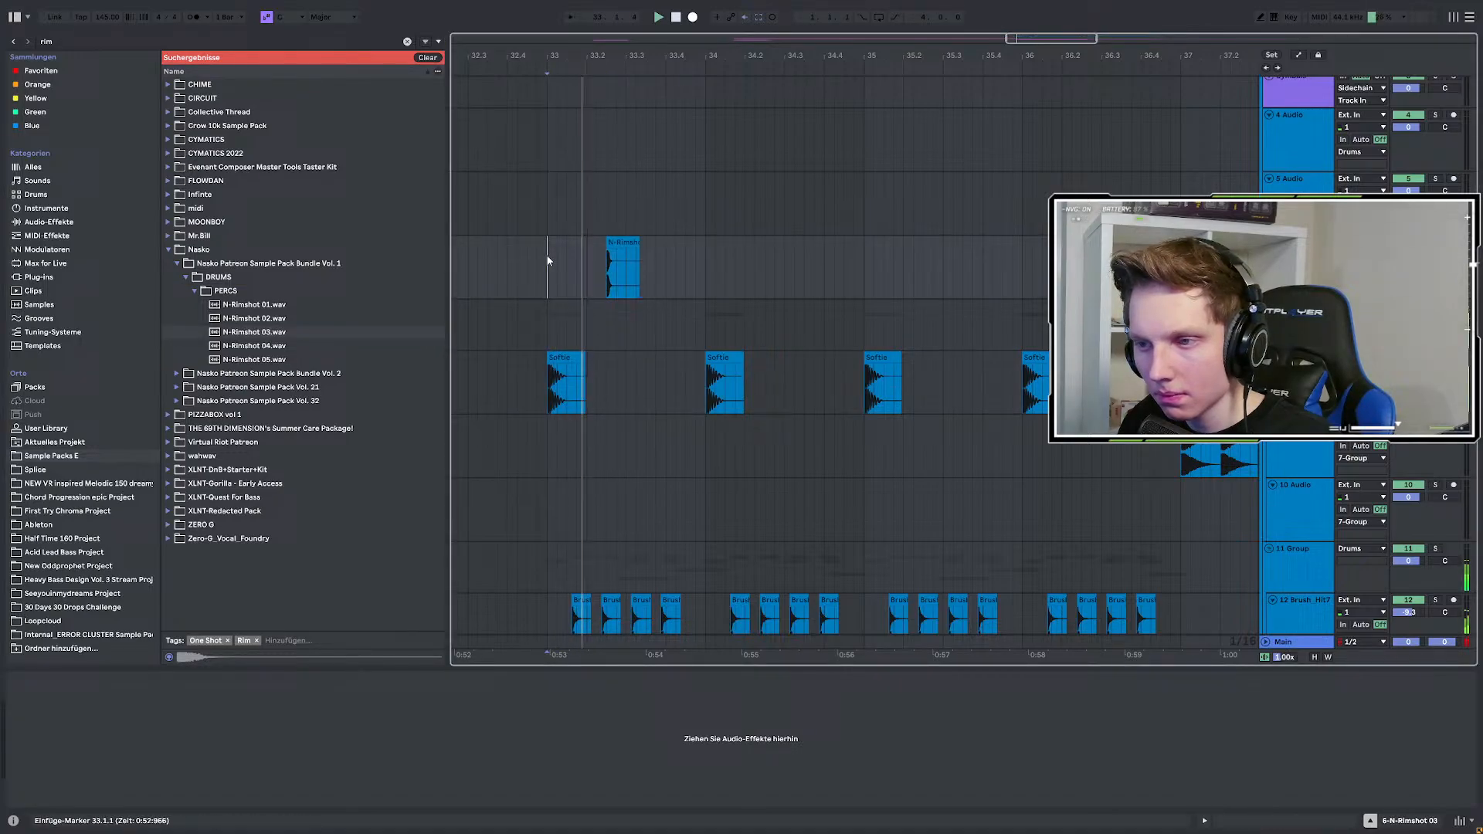
key("space")
key("space")
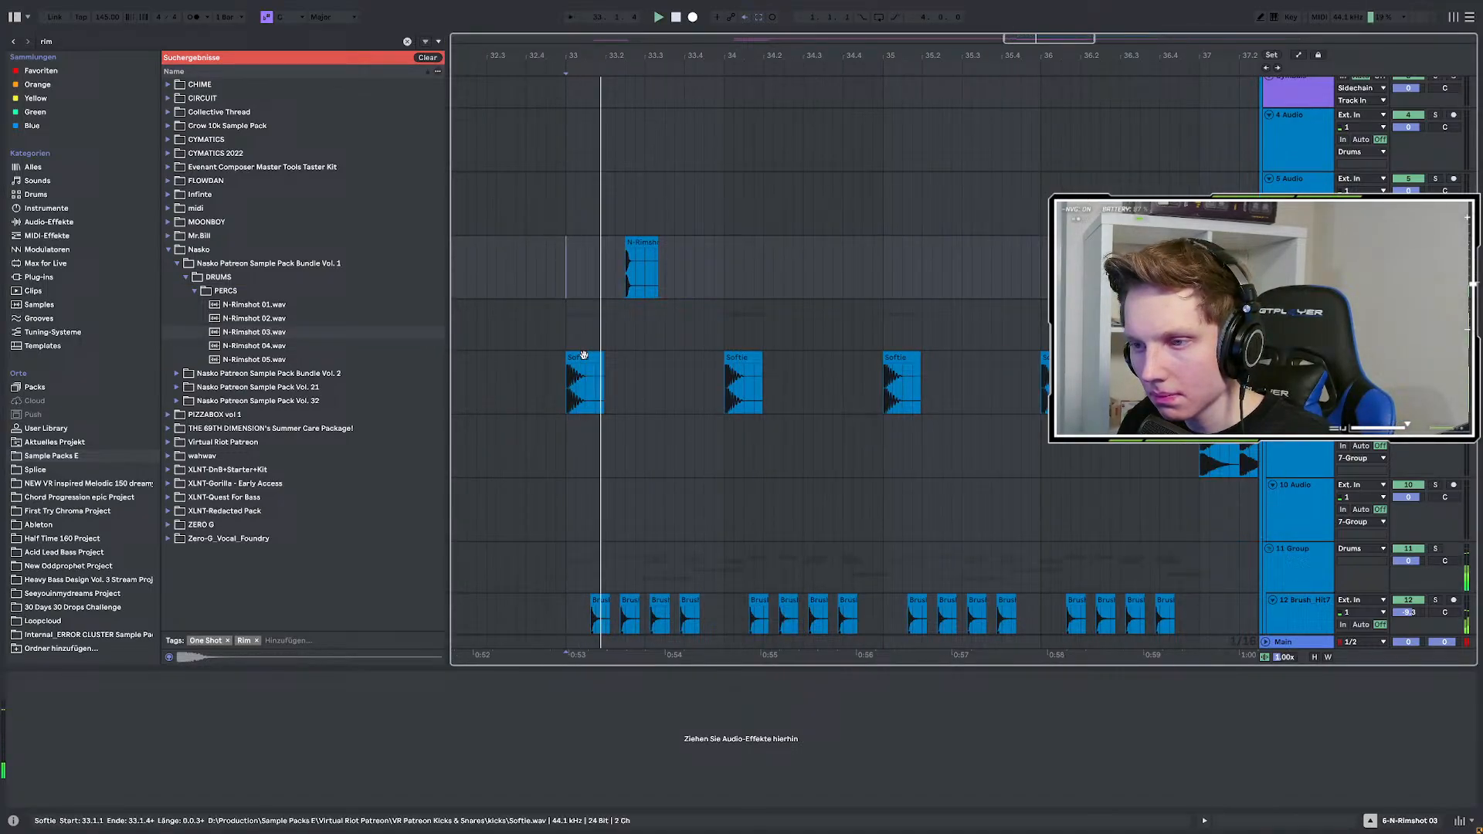
Copy the Softie kick clip from 33.1.1 to 33.3.3 and play the drums from 33.1.1.
left_click(584, 356)
scroll(596, 373, "up", 3)
key("space")
left_click(768, 366)
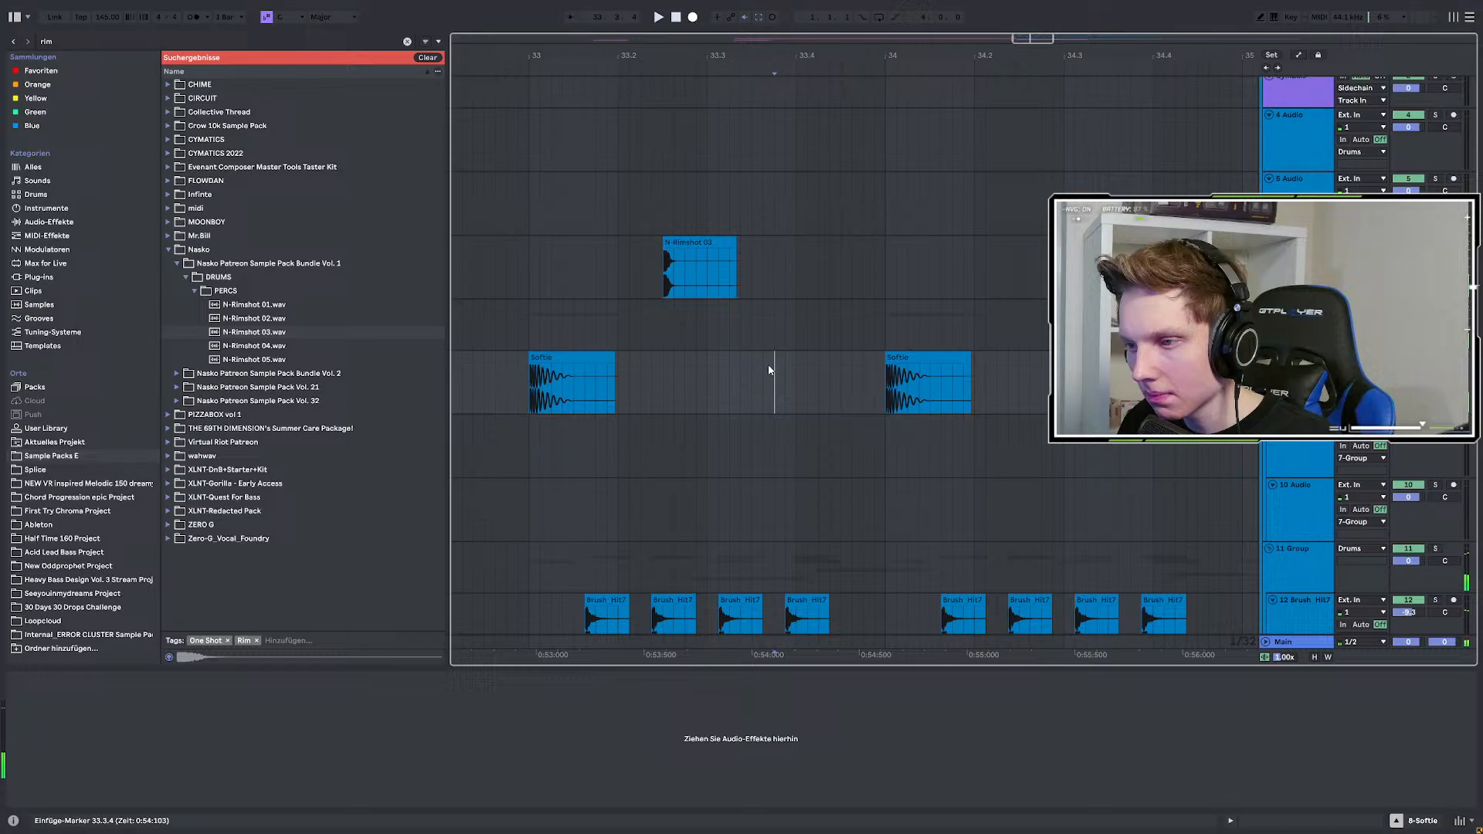
left_click(752, 358)
key("ctrl+v")
left_click(534, 381)
key("space")
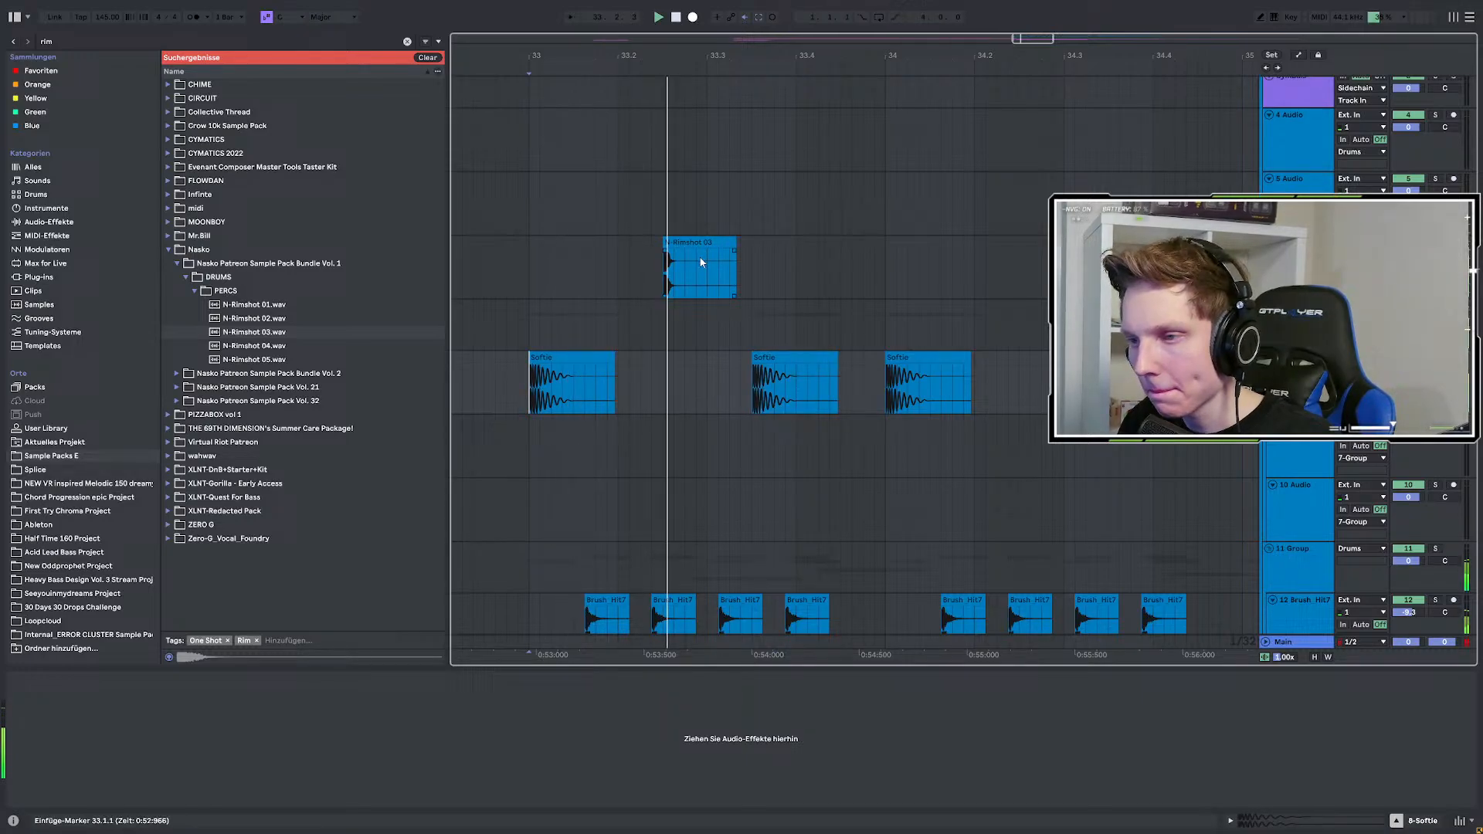
scroll(729, 354, "down", 5)
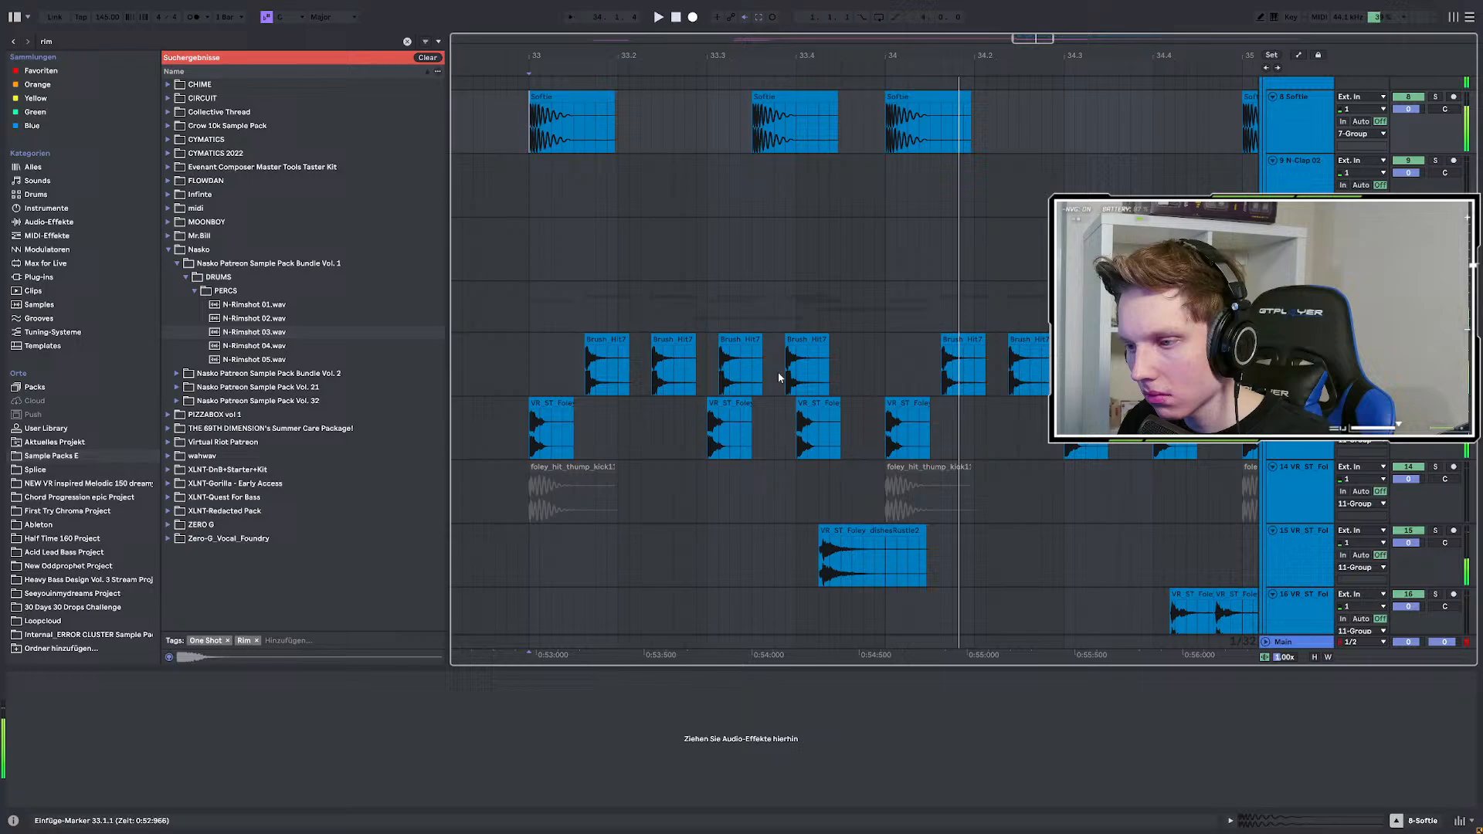
scroll(779, 376, "up", 3)
scroll(779, 376, "down", 3)
scroll(778, 376, "up", 3)
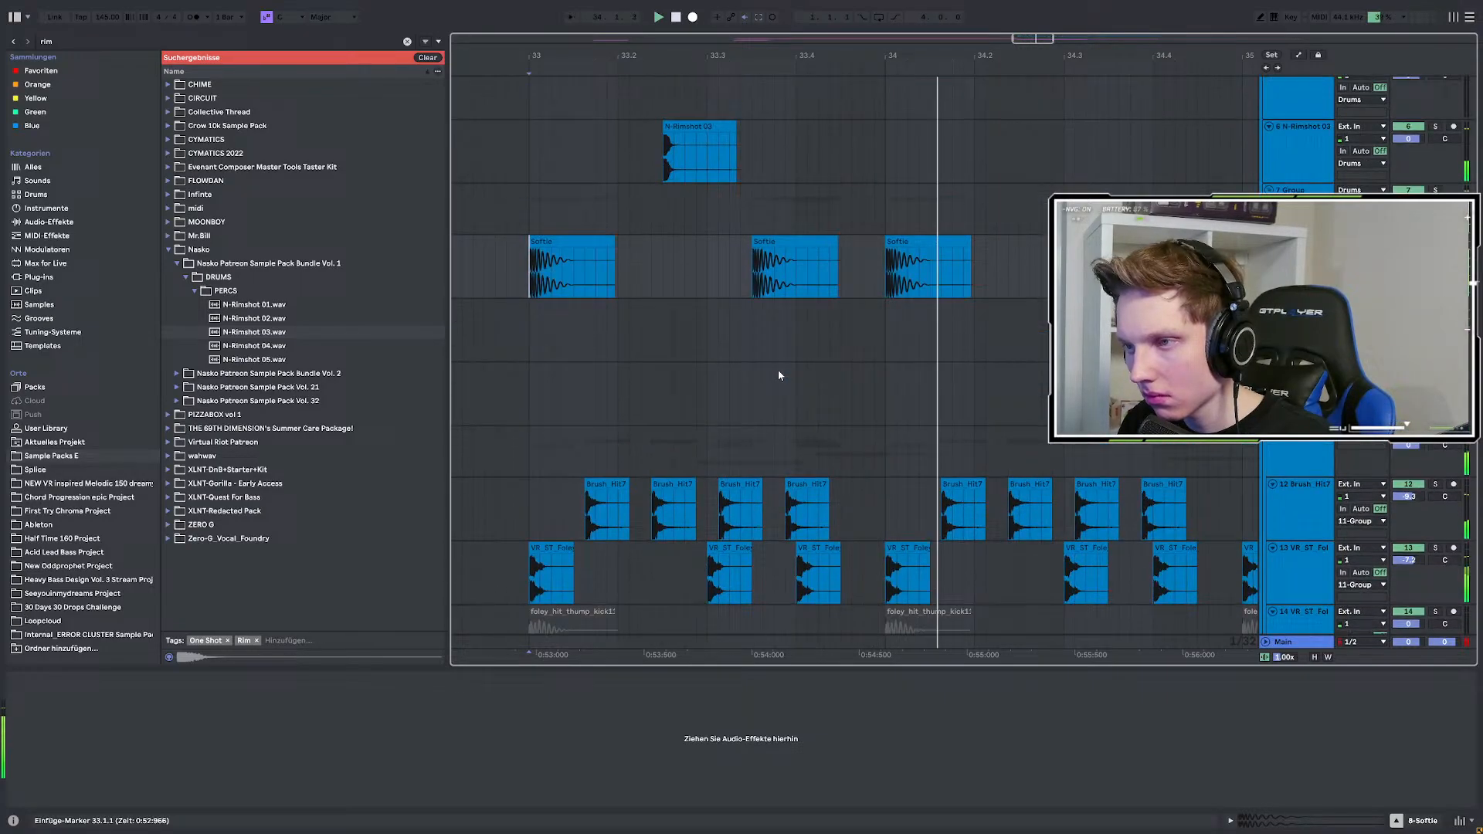
key("space")
key("space")
key("space")
Copy the N-Rimshot 03 clip to 33.4.2 and play the drums from 33.1.1.
left_click_drag(734, 152, 665, 149)
key("ctrl+c")
left_click(820, 140)
key("ctrl+v")
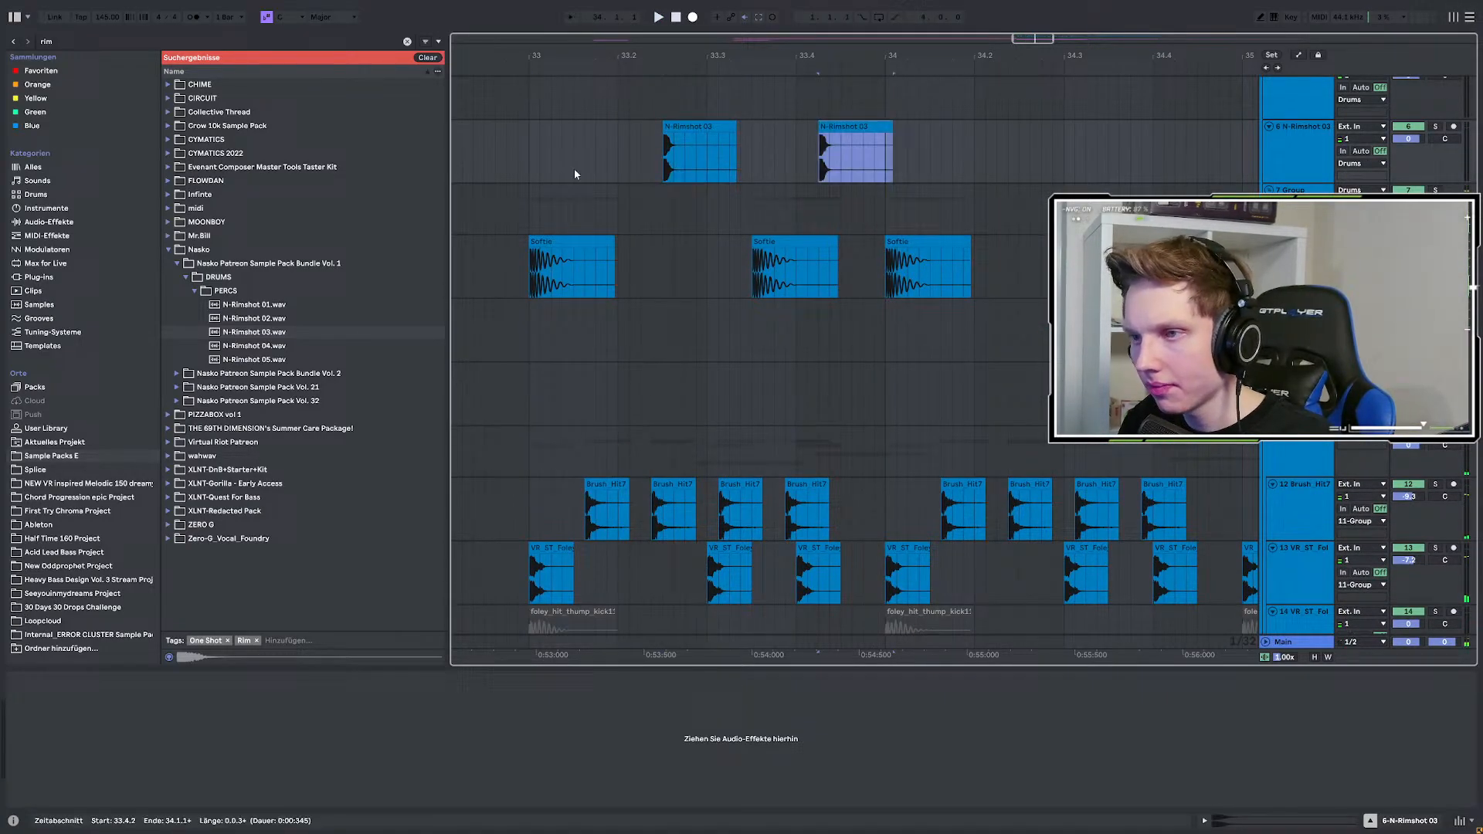
left_click(533, 142)
key("space")
scroll(614, 262, "down", 3)
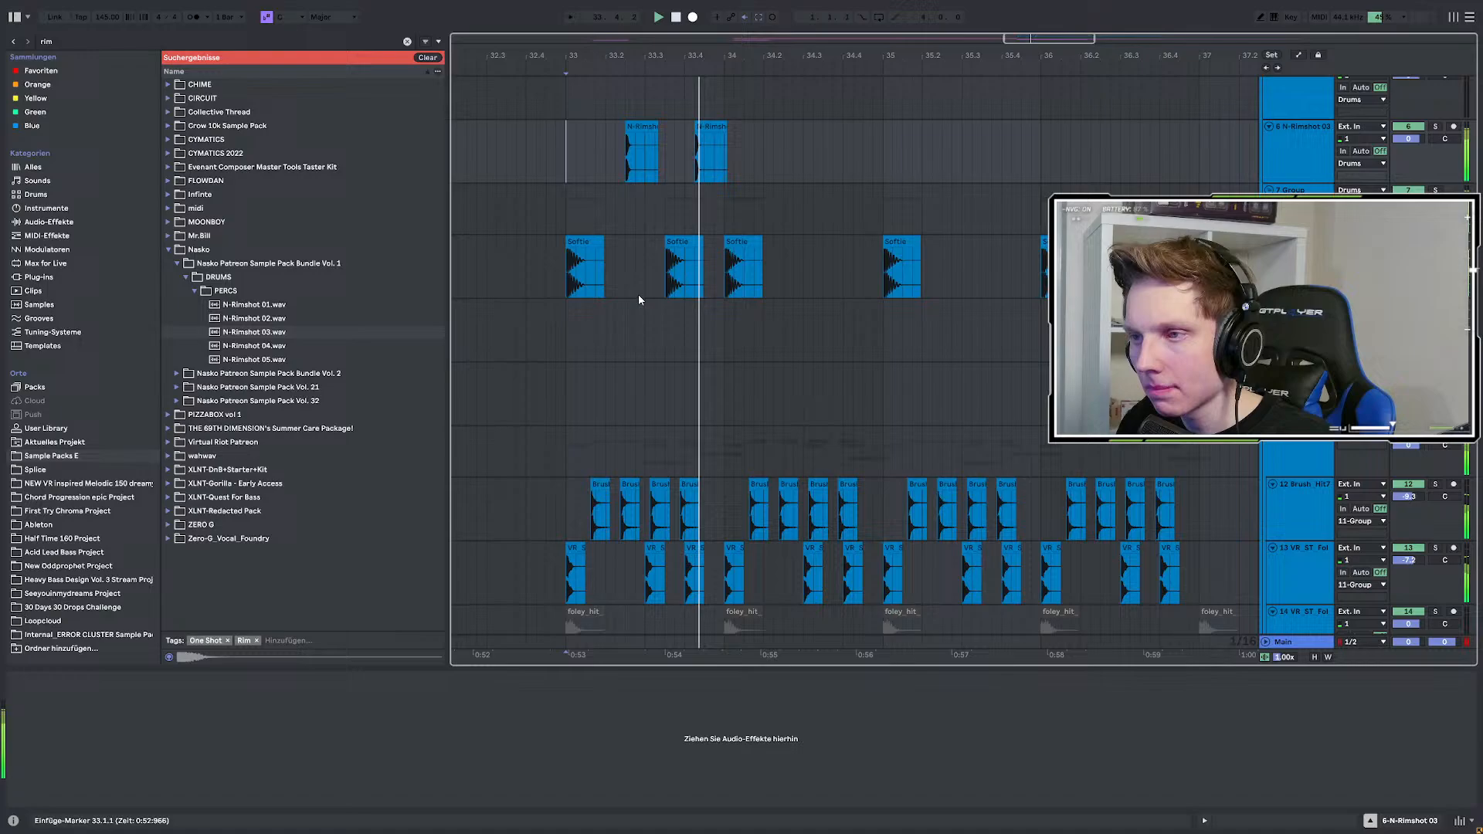
Copy the Auto Filter from the kick and clap group onto the N-Rimshot 03 track.
left_click(711, 151)
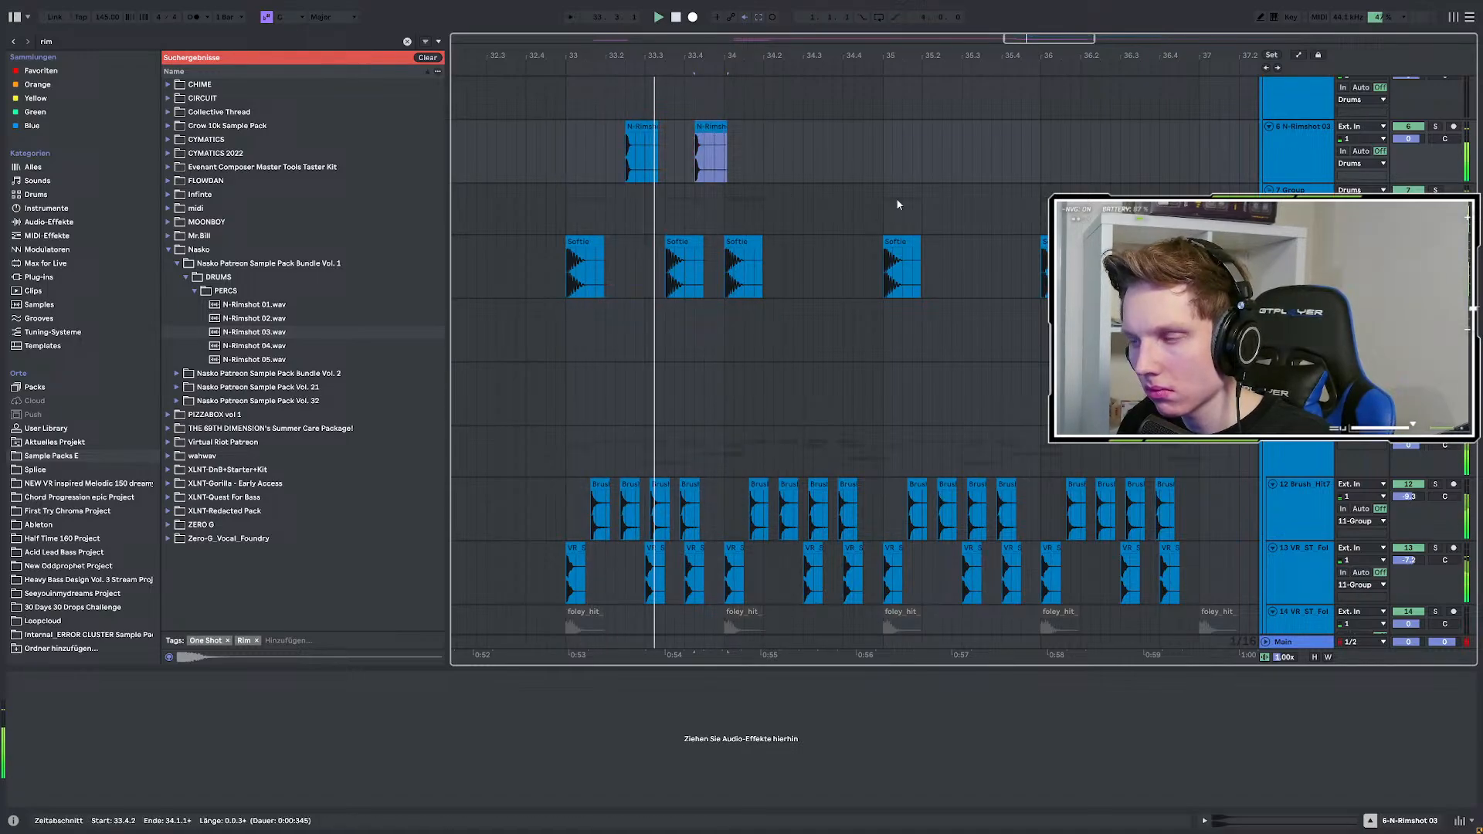
left_click(1279, 160)
left_click(1288, 190)
left_click(207, 676)
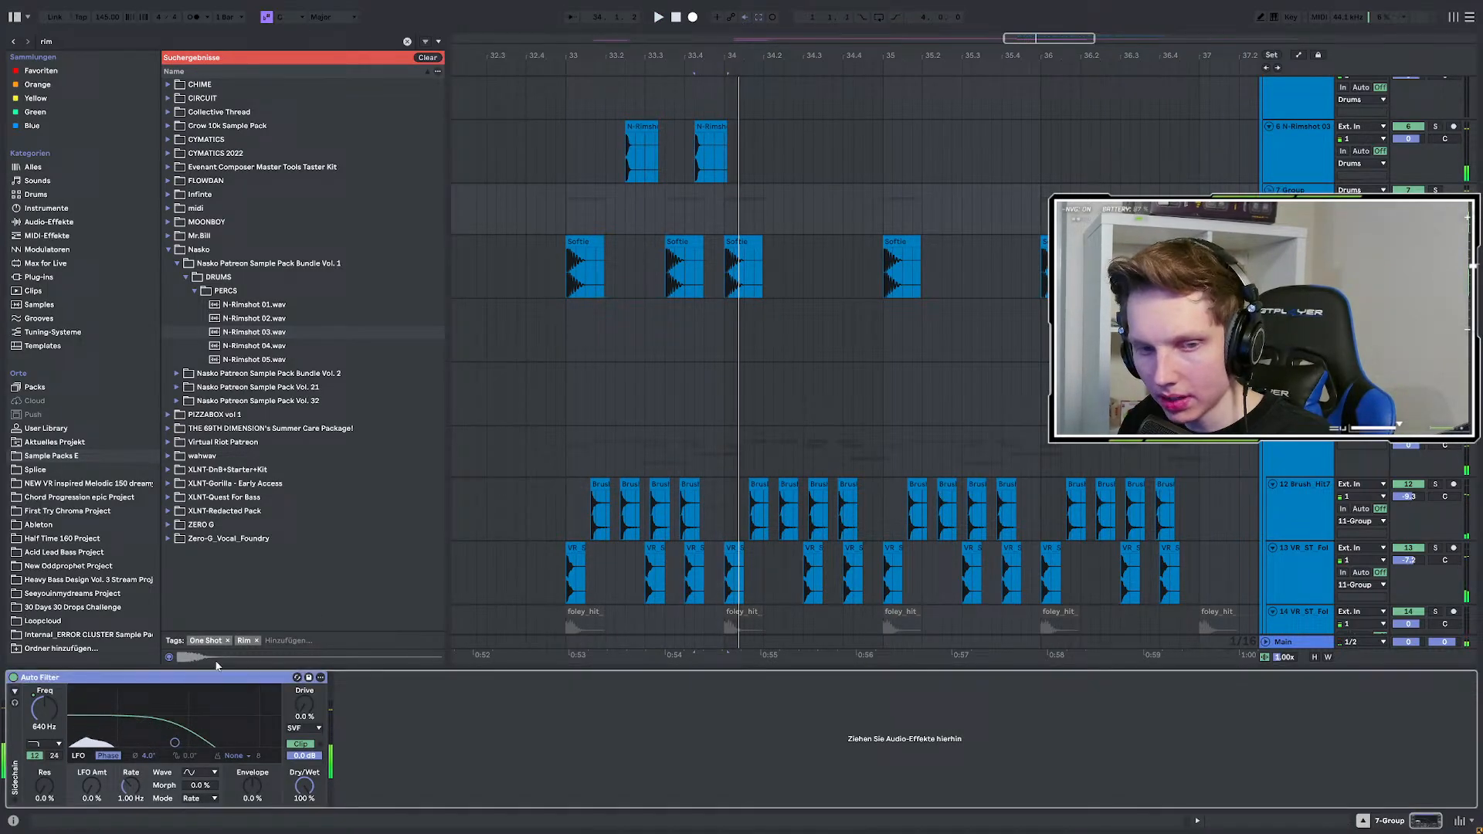
left_click(1295, 147)
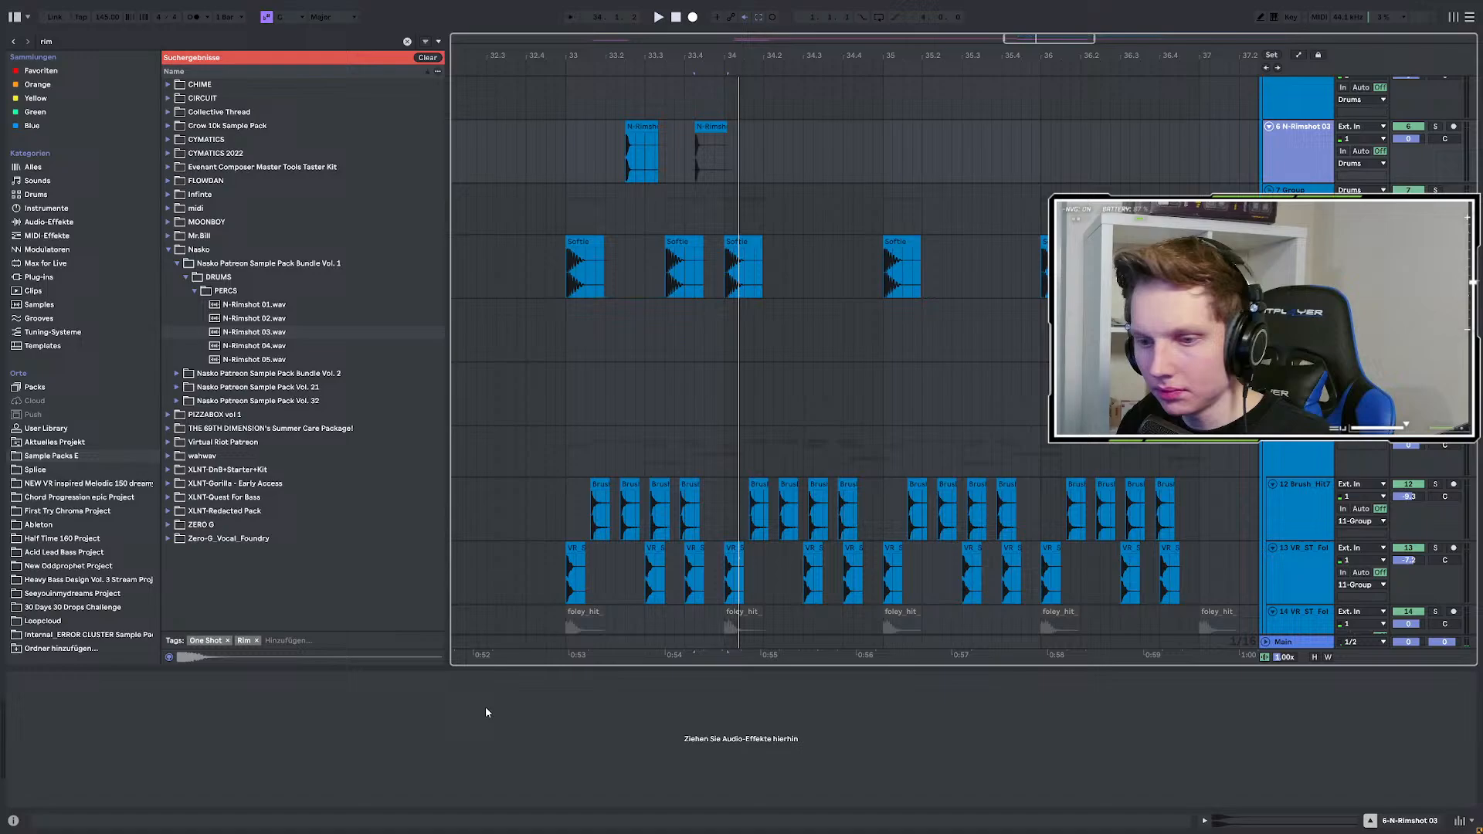
key("ctrl+v")
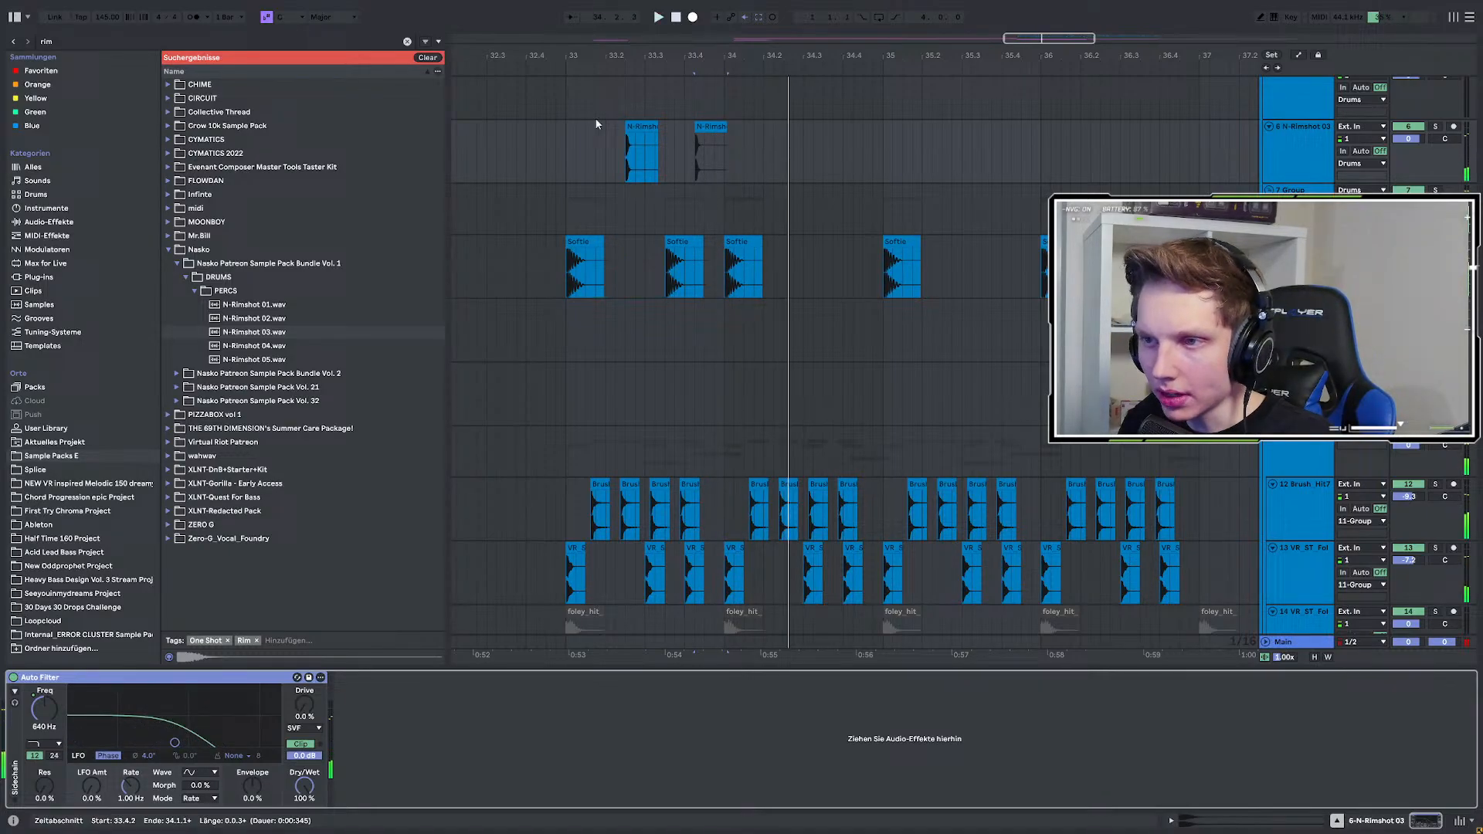
Show the N-Rimshot 03 track's Auto Filter frequency automation and raise its breakpoint at bar 37 to 1.59 kHz during playback from 33.1.1.
left_click(567, 161)
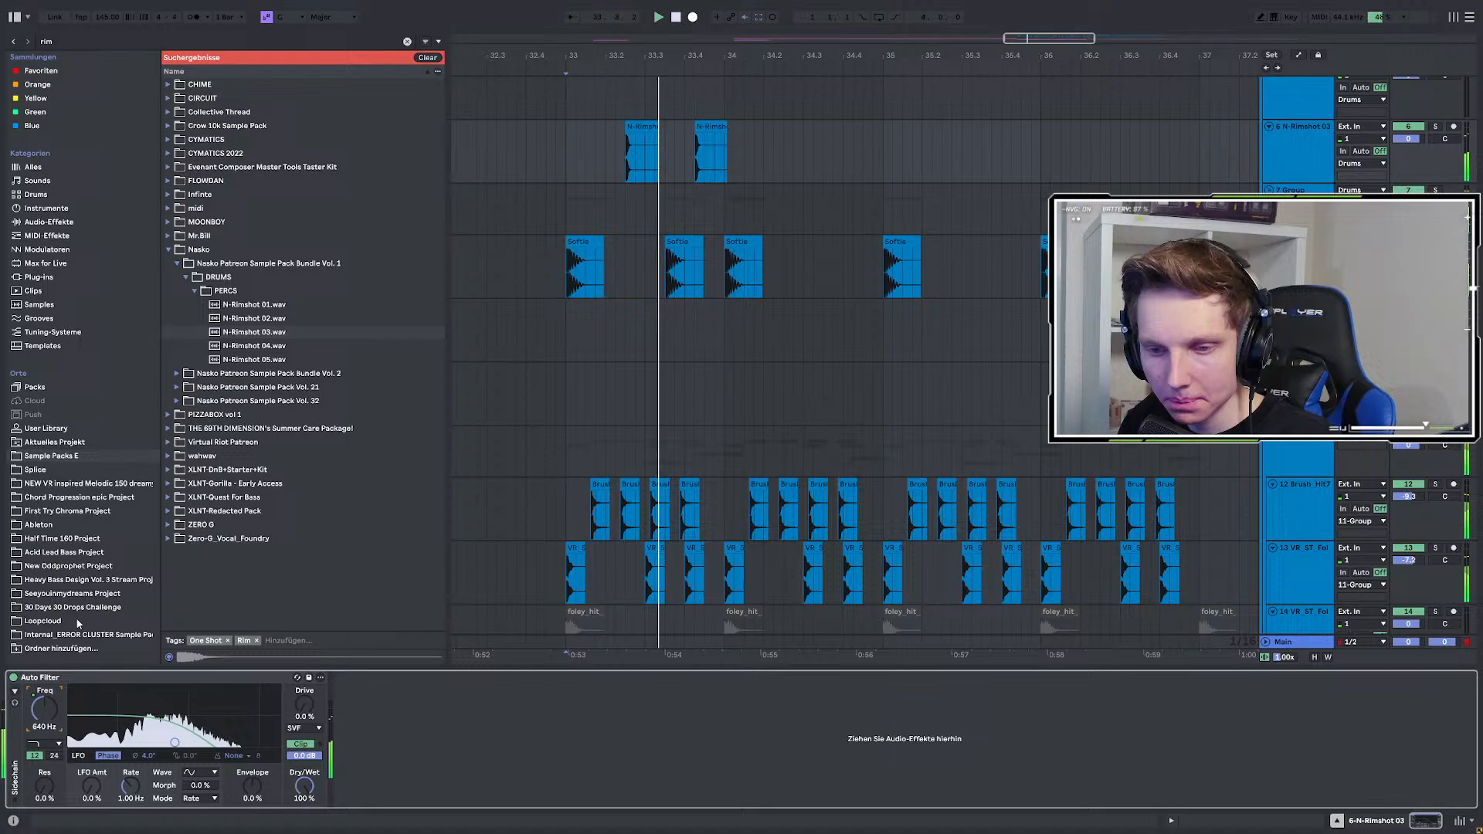
right_click(44, 704)
left_click(72, 577)
key("space")
key("space")
scroll(731, 247, "down", 5)
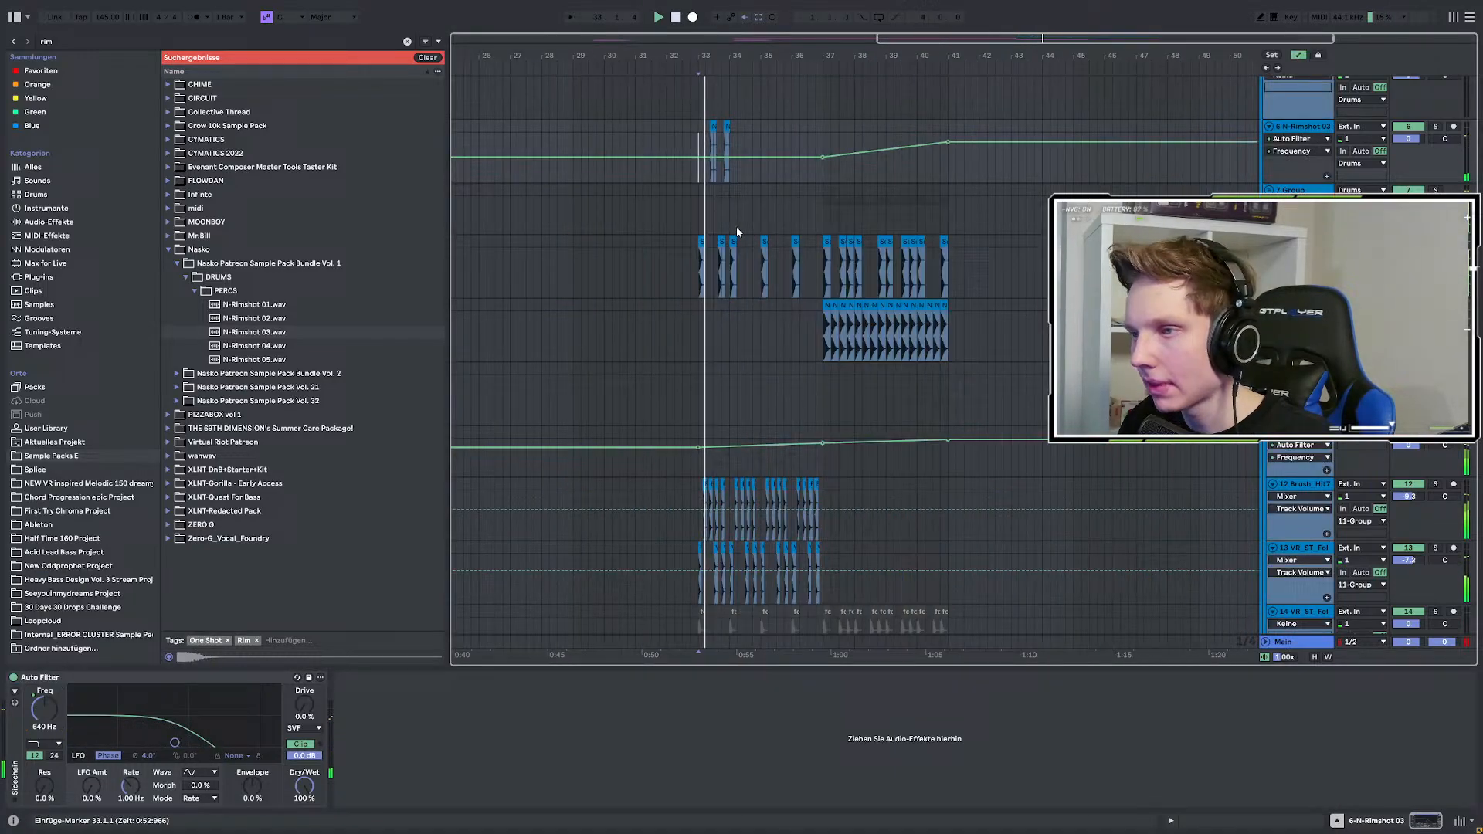
left_click_drag(822, 157, 822, 151)
scroll(788, 343, "up", 3)
scroll(784, 341, "up", 4)
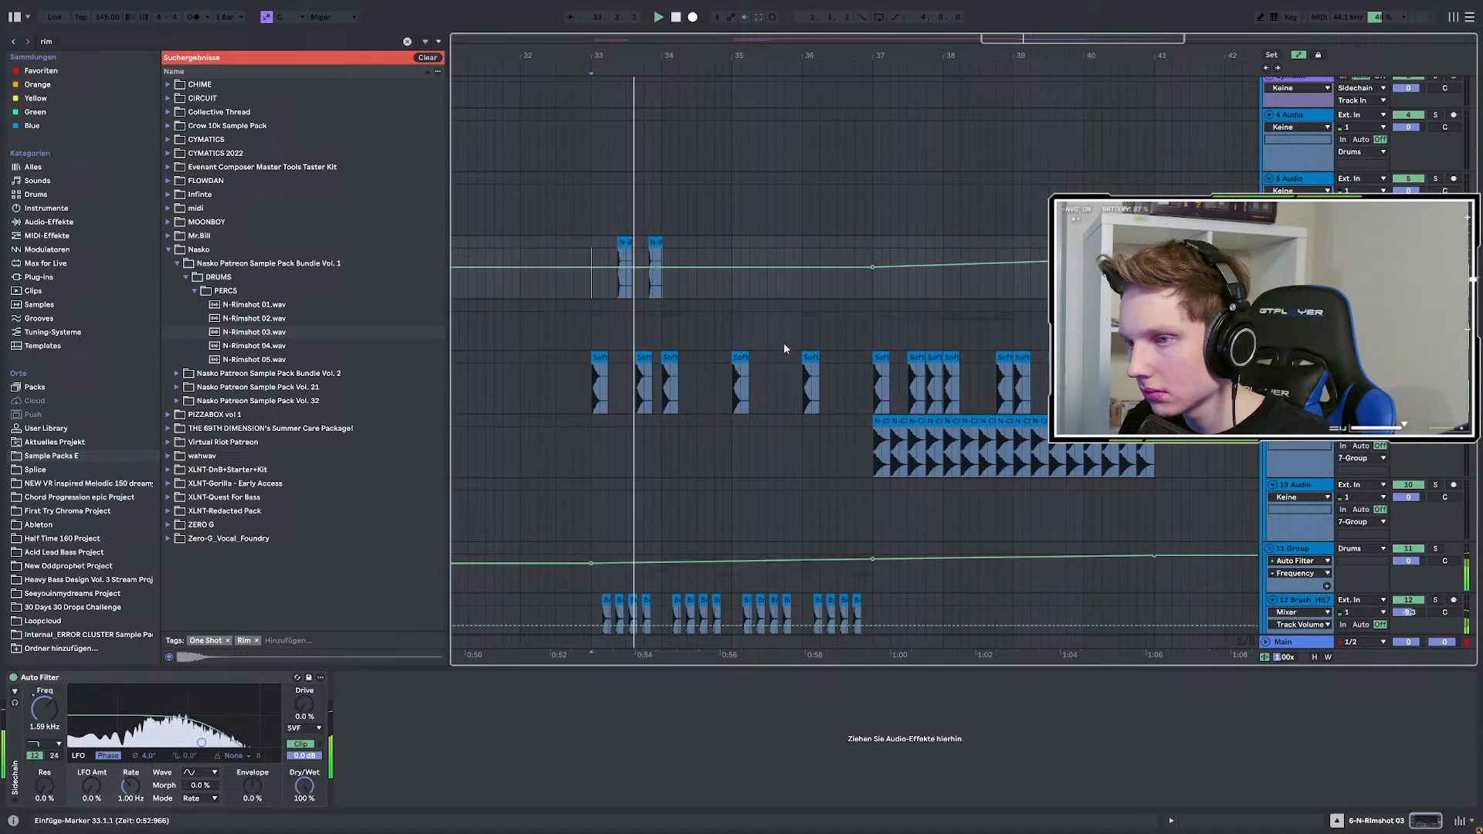
Raise the rimshot filter's frequency breakpoint at bar 37 to 2.55 kHz, replay from 33.1.1 and hide the automation.
key("space")
key("space")
left_click_drag(874, 267, 872, 263)
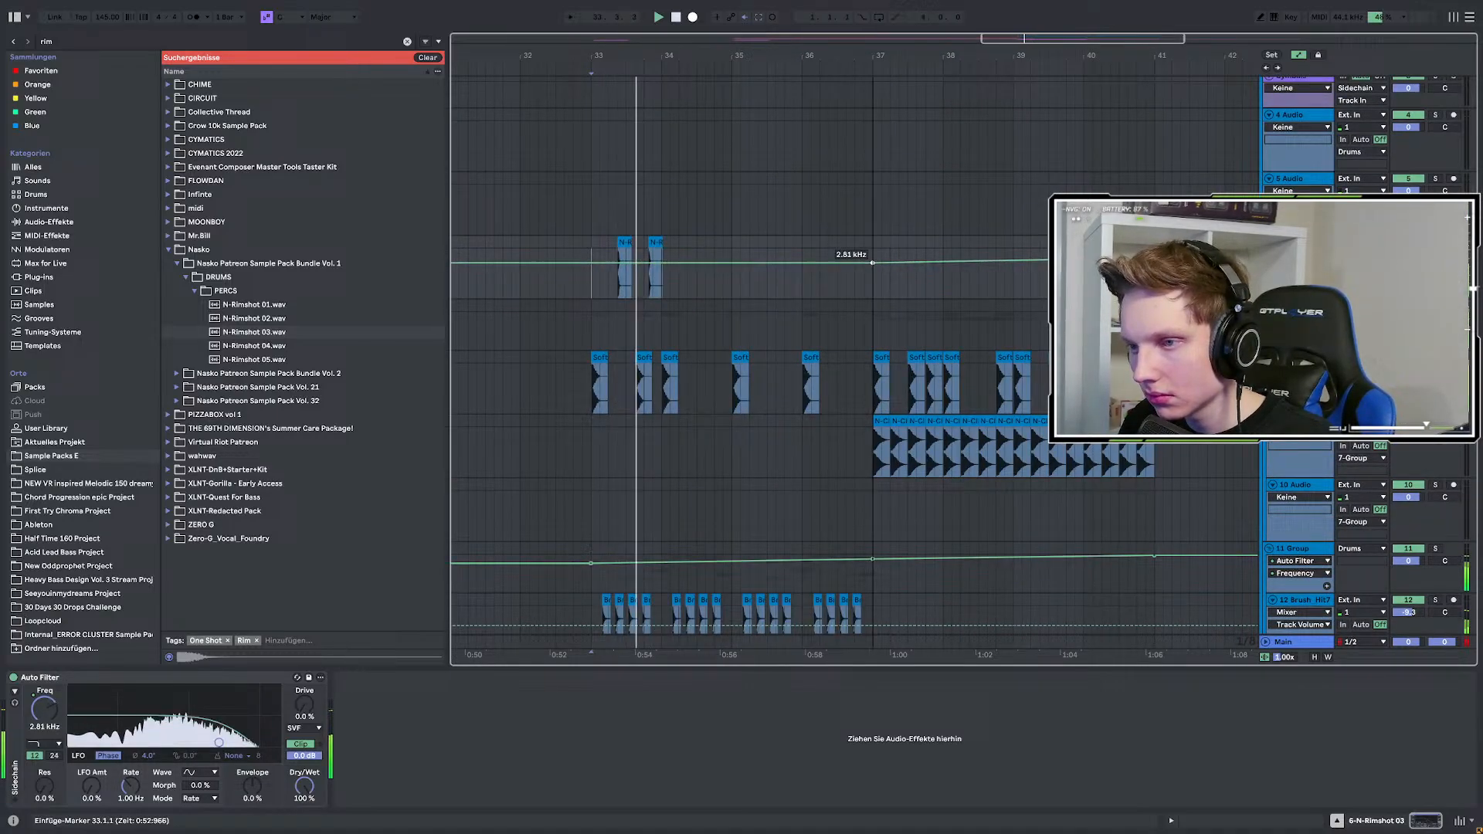
key("space")
key("space")
key("a")
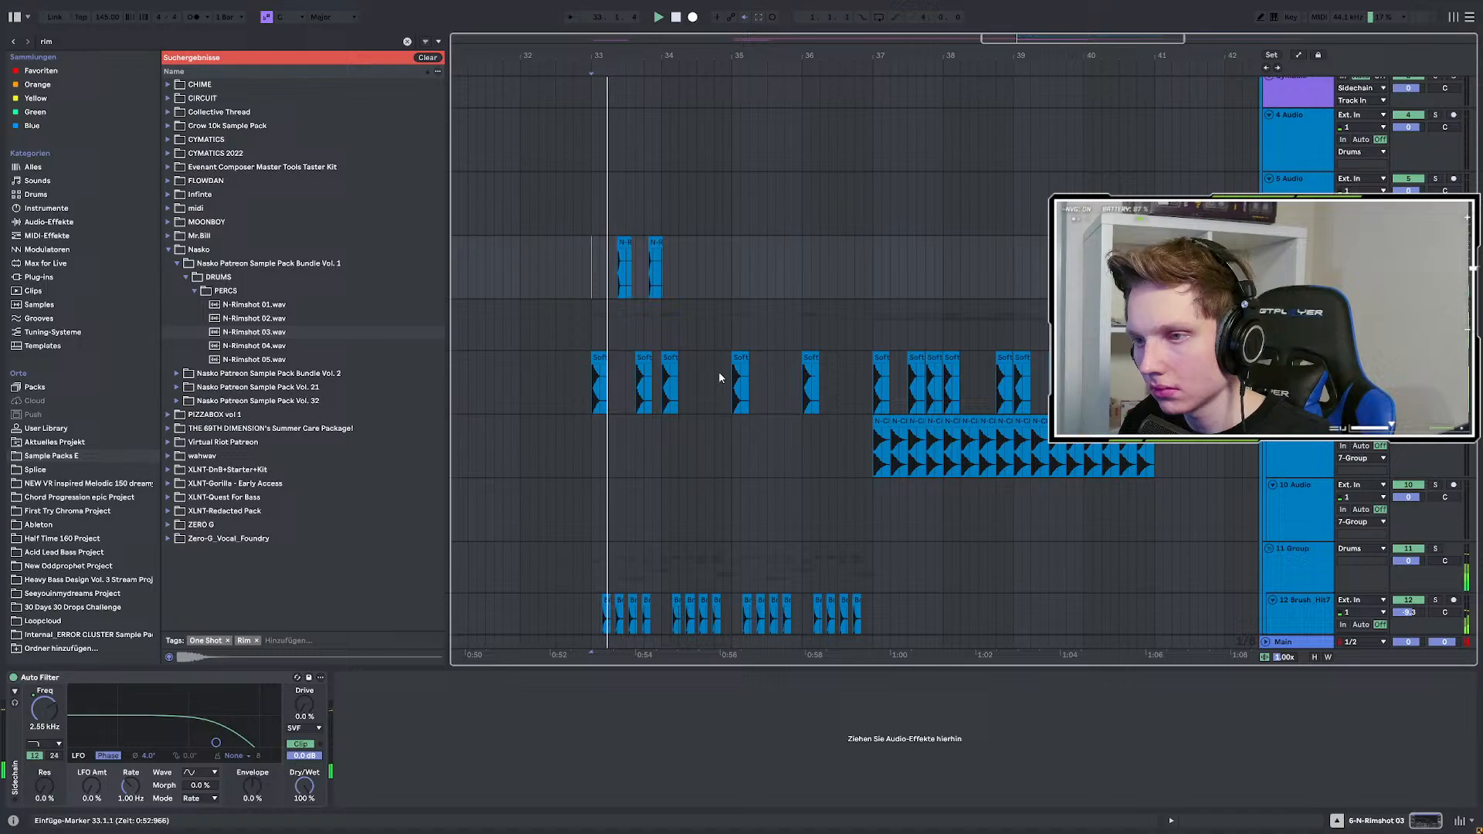
Find the N-SILK preset in the User Library with the search "n-silk" and load it onto the Bass group.
key("space")
scroll(814, 390, "down", 10)
key("ctrl+f")
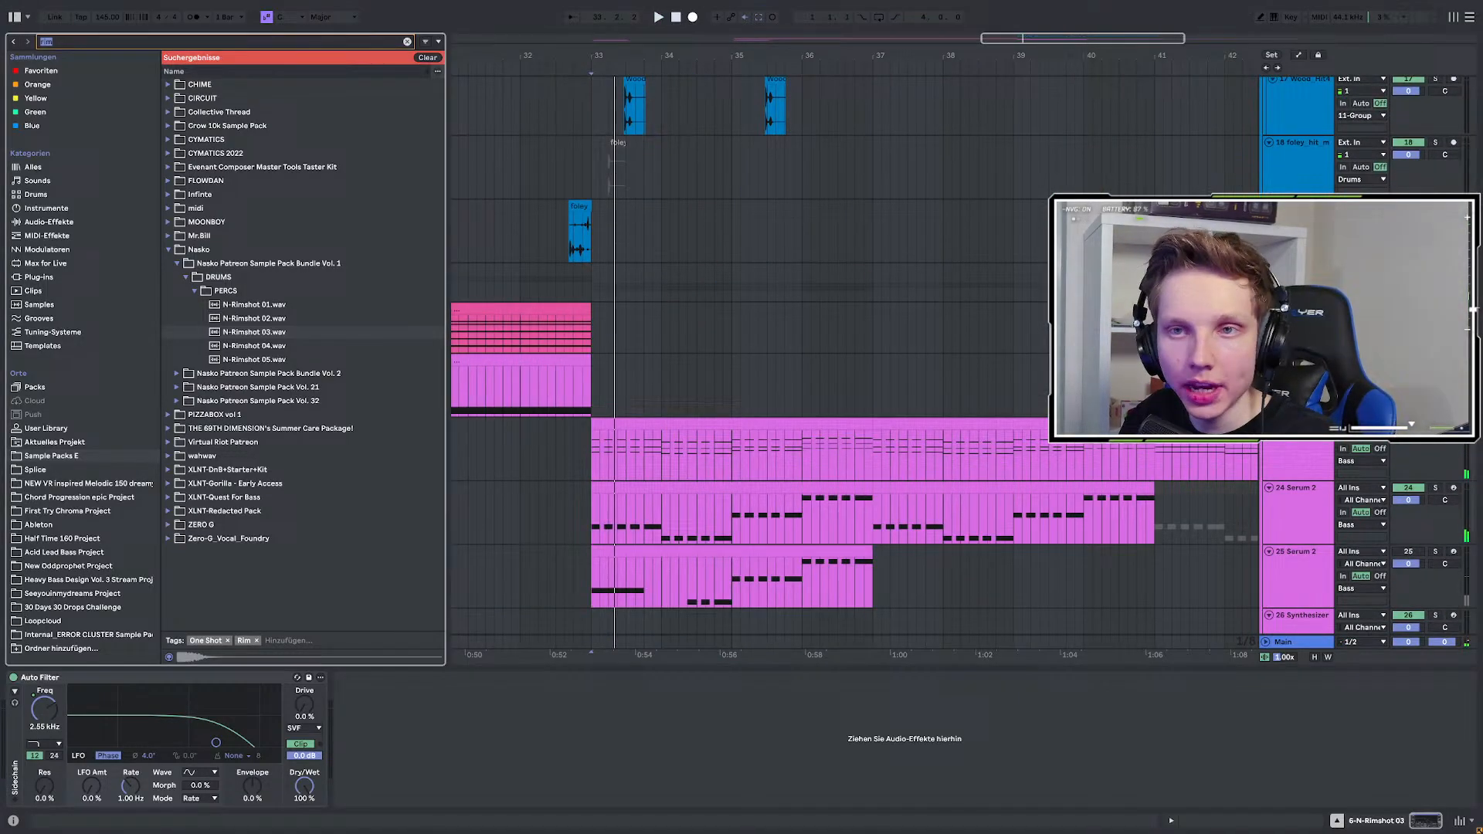
type("n-silk")
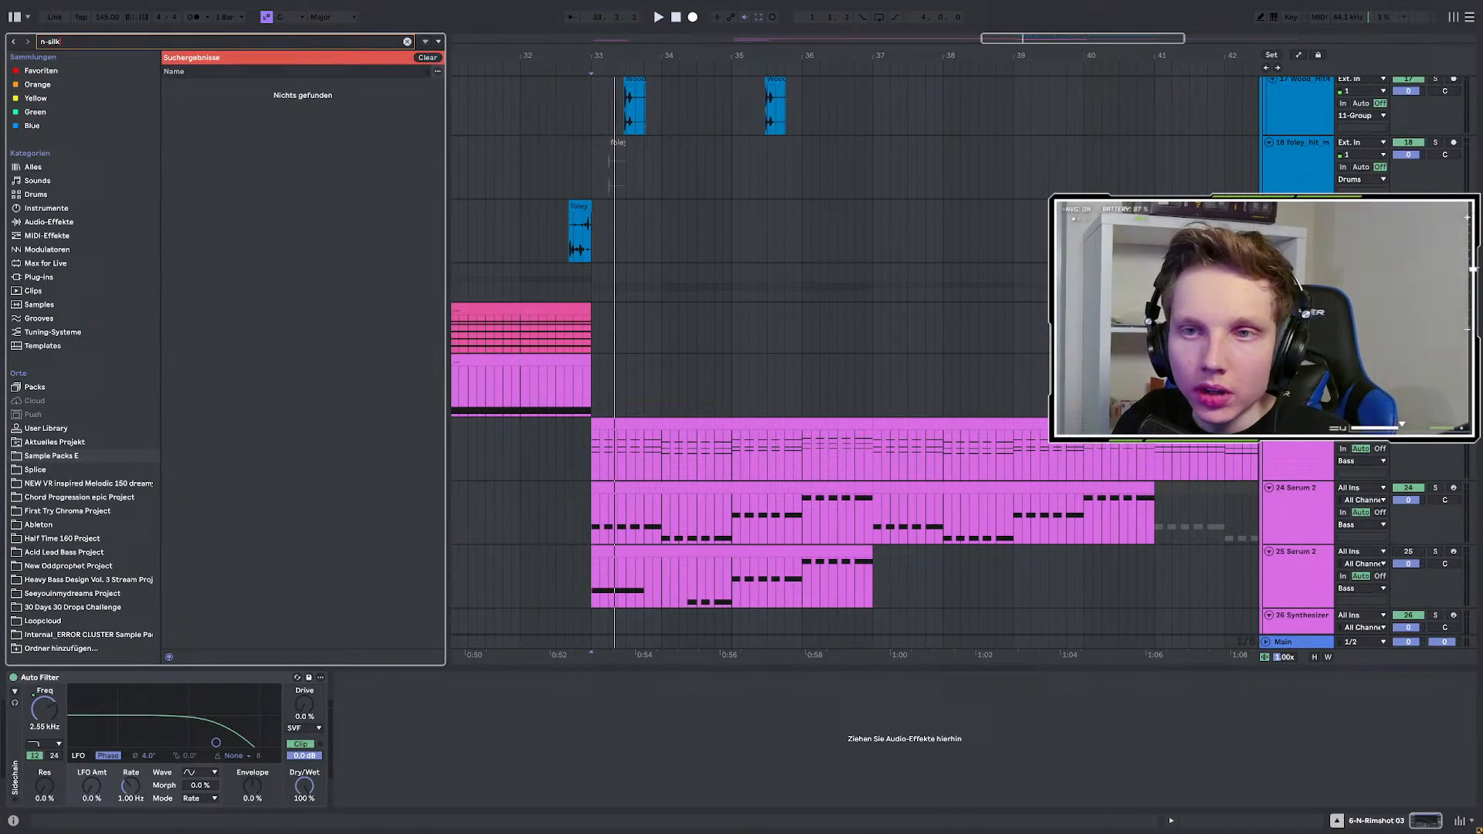
left_click(51, 72)
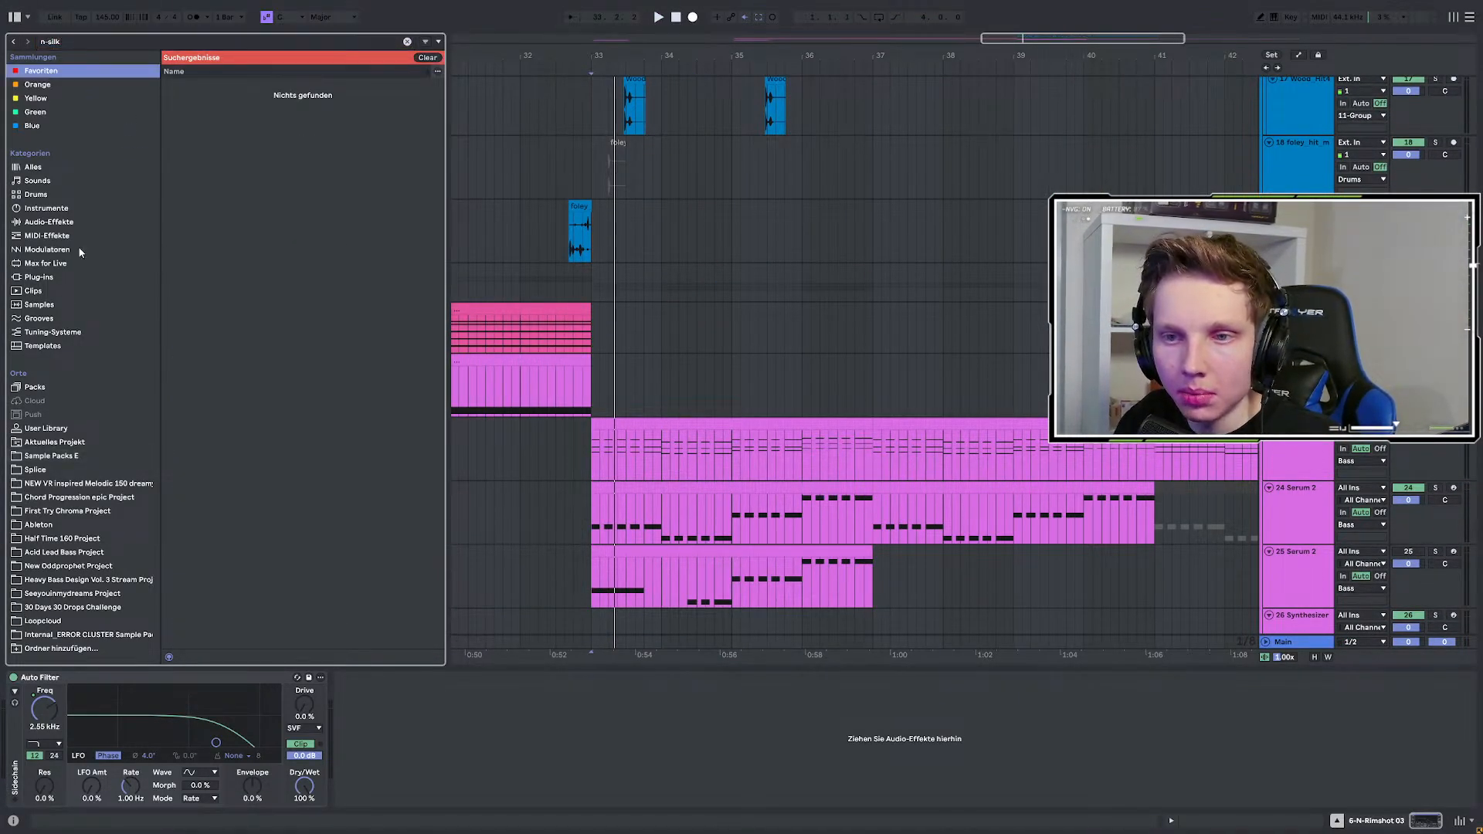
left_click(48, 430)
left_click_drag(207, 141, 650, 276)
Group the N-Rimshot 03 track together with the kick and clap group.
scroll(710, 324, "up", 5)
scroll(710, 325, "up", 10)
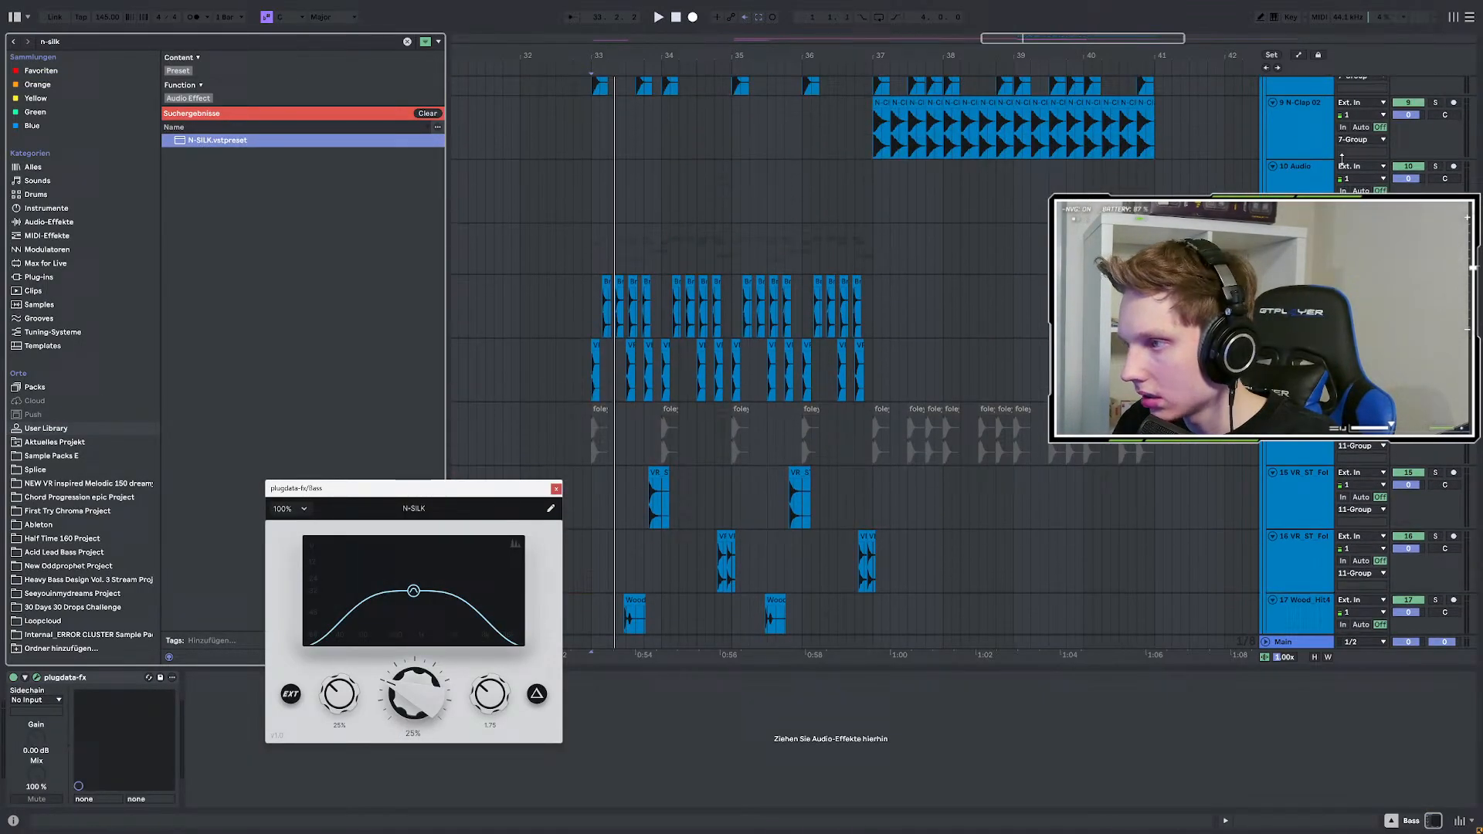
left_click(592, 296)
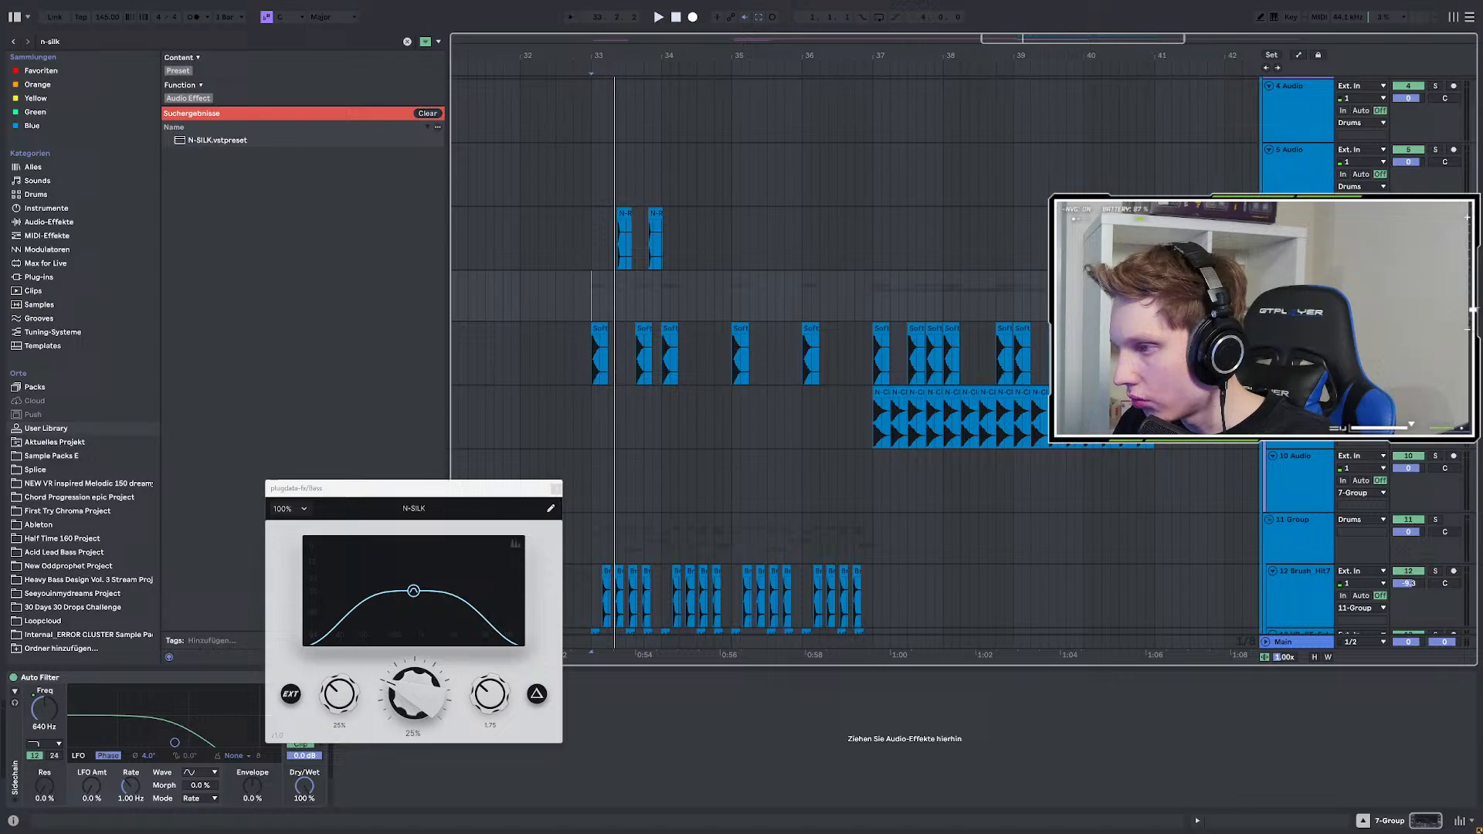
left_click(592, 241)
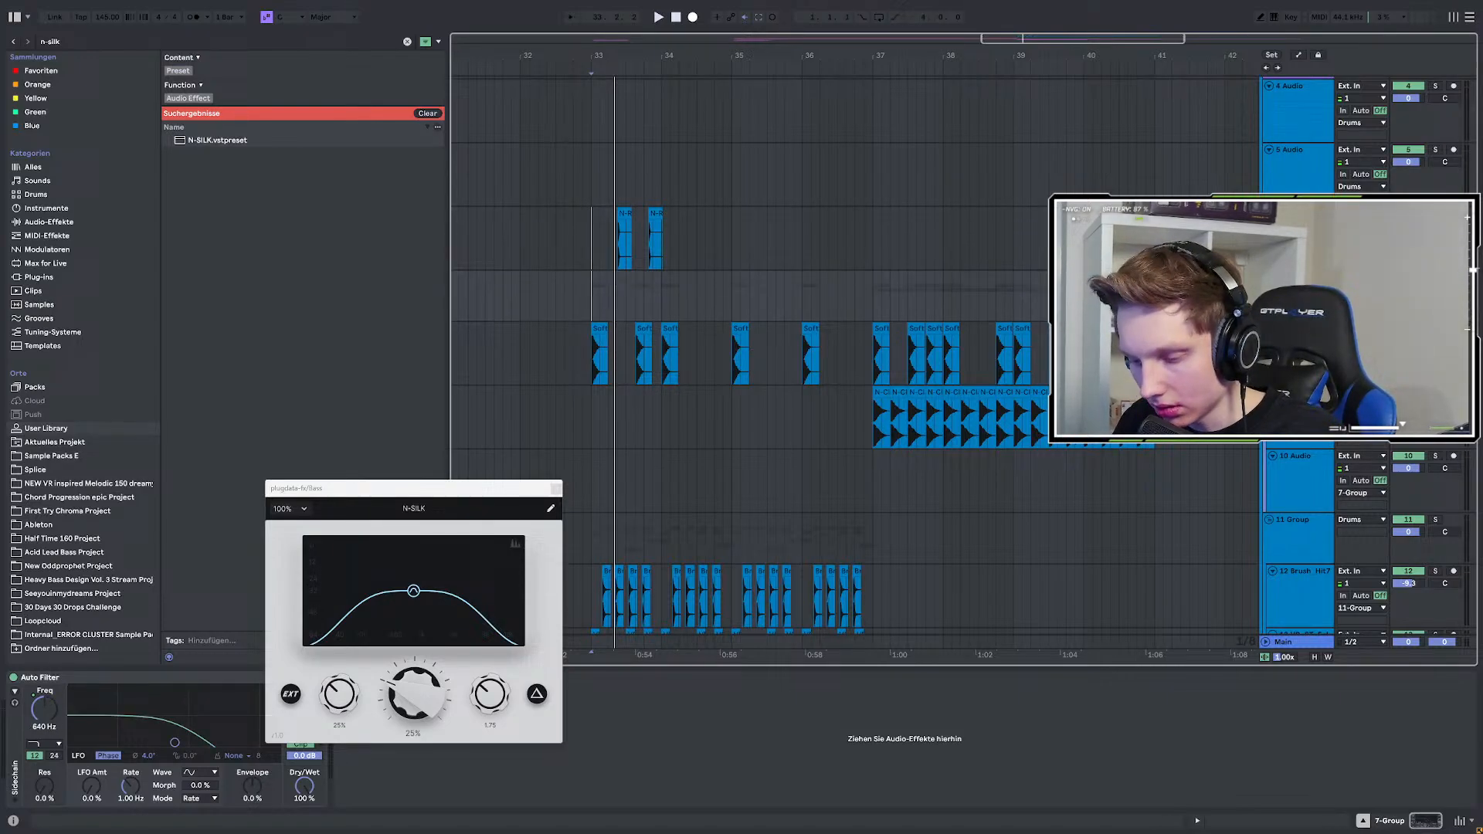
key("ctrl+g")
scroll(860, 558, "down", 10)
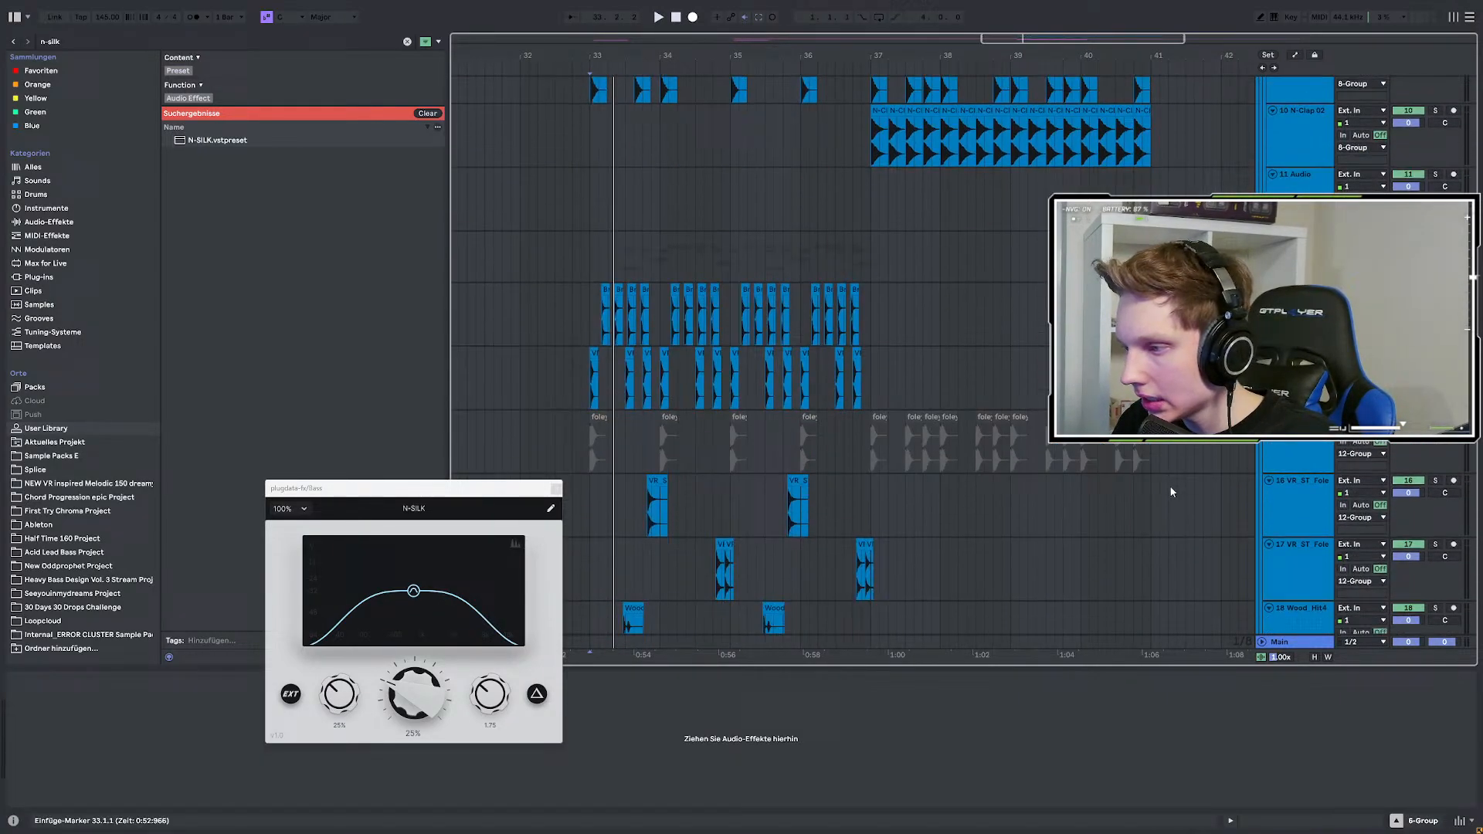
scroll(989, 431, "up", 6)
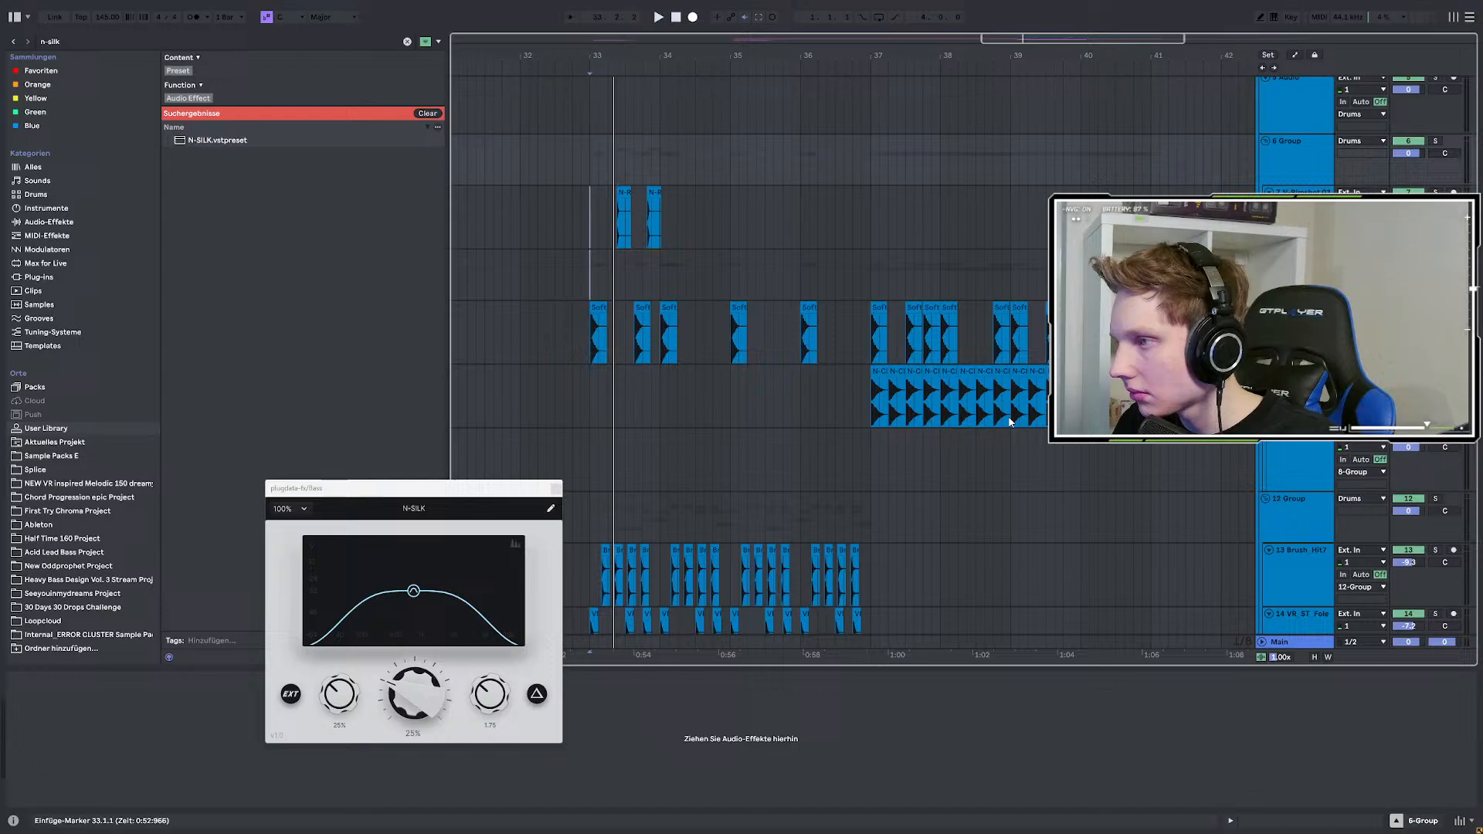
Set the sidechain input of N-SILK on the Bass group to 6-Group.
scroll(849, 472, "down", 10)
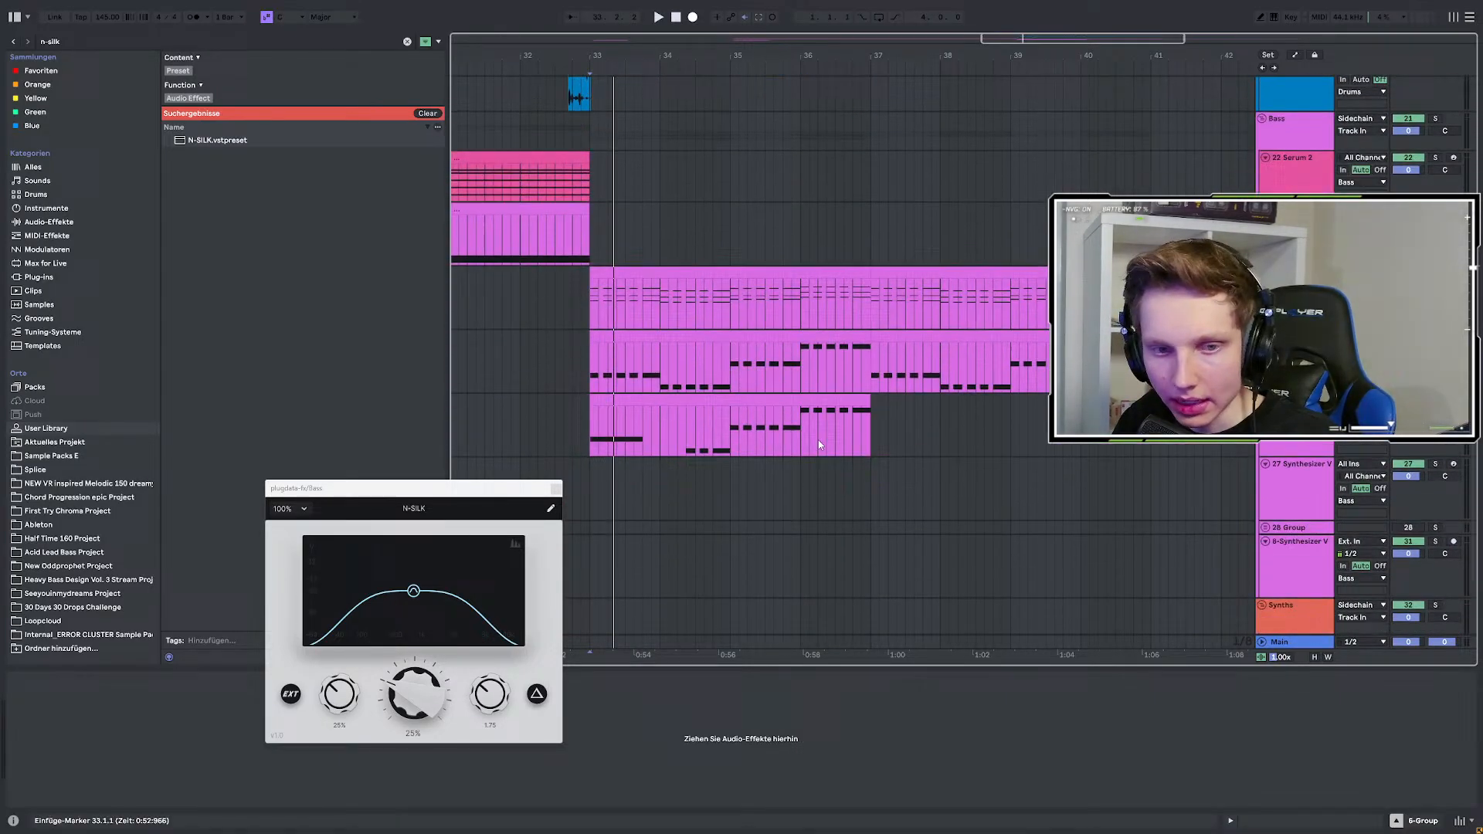
scroll(817, 447, "up", 3)
left_click(1296, 265)
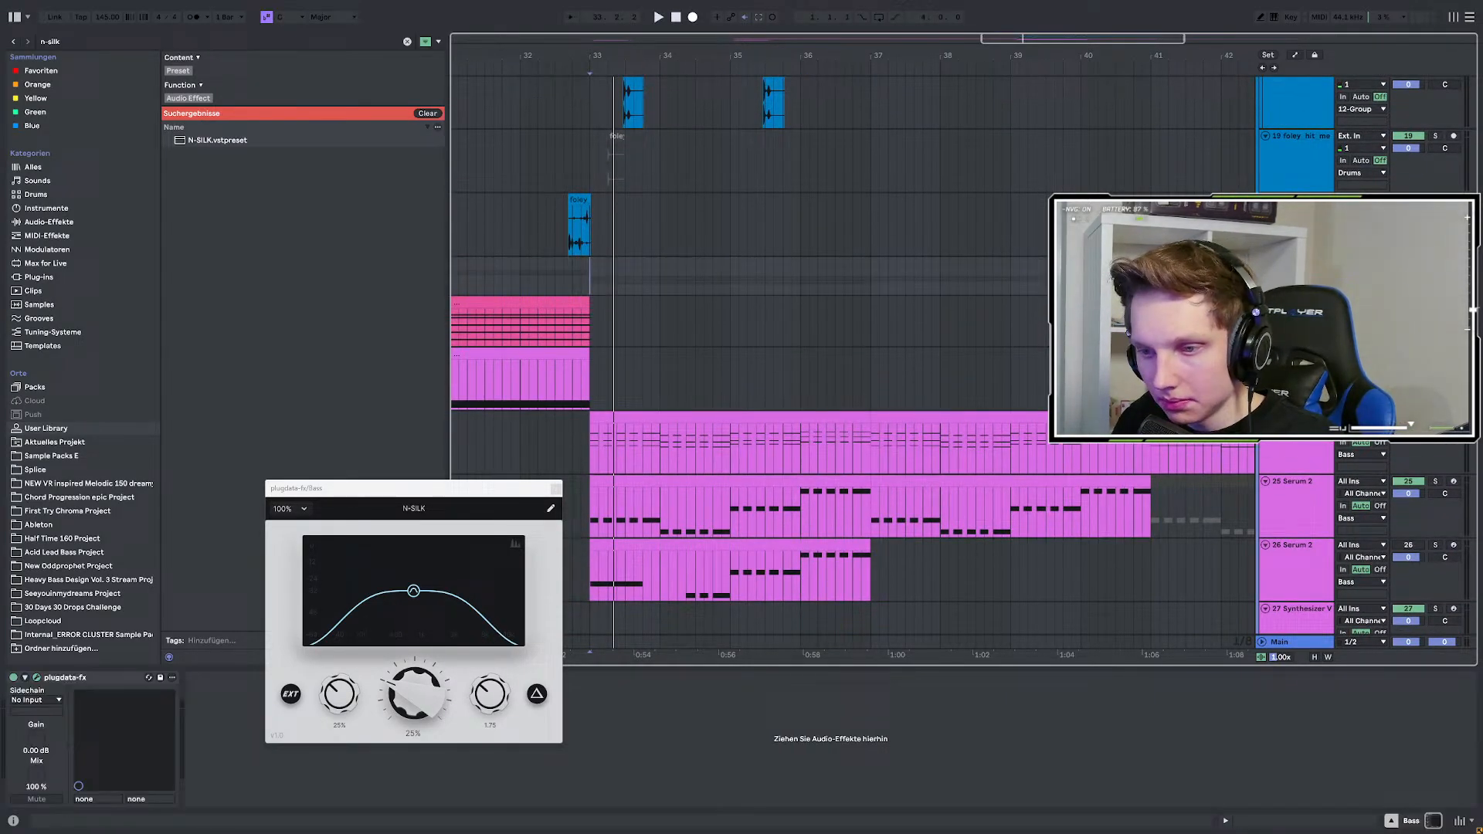
left_click(42, 698)
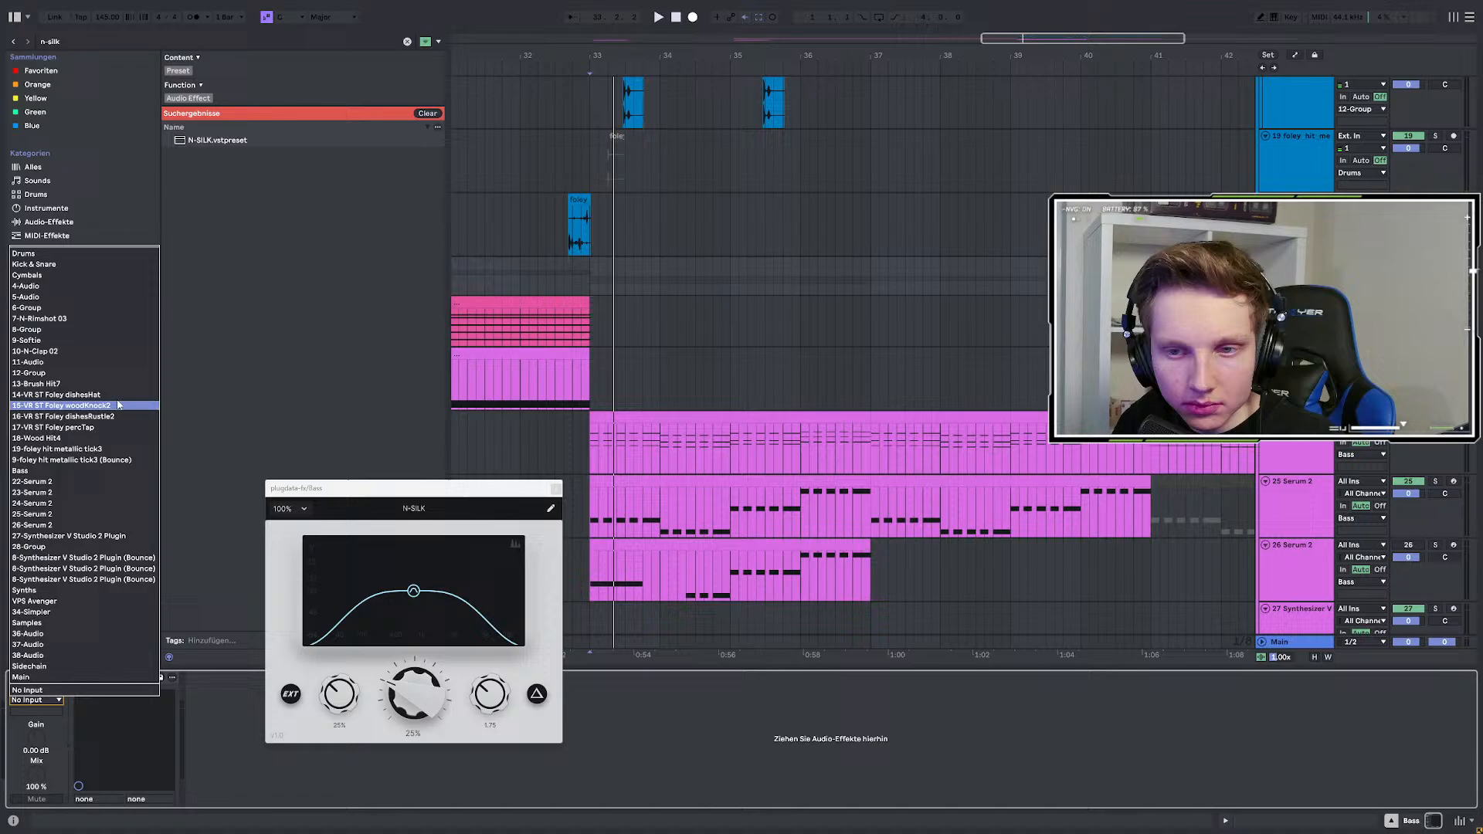
left_click(36, 308)
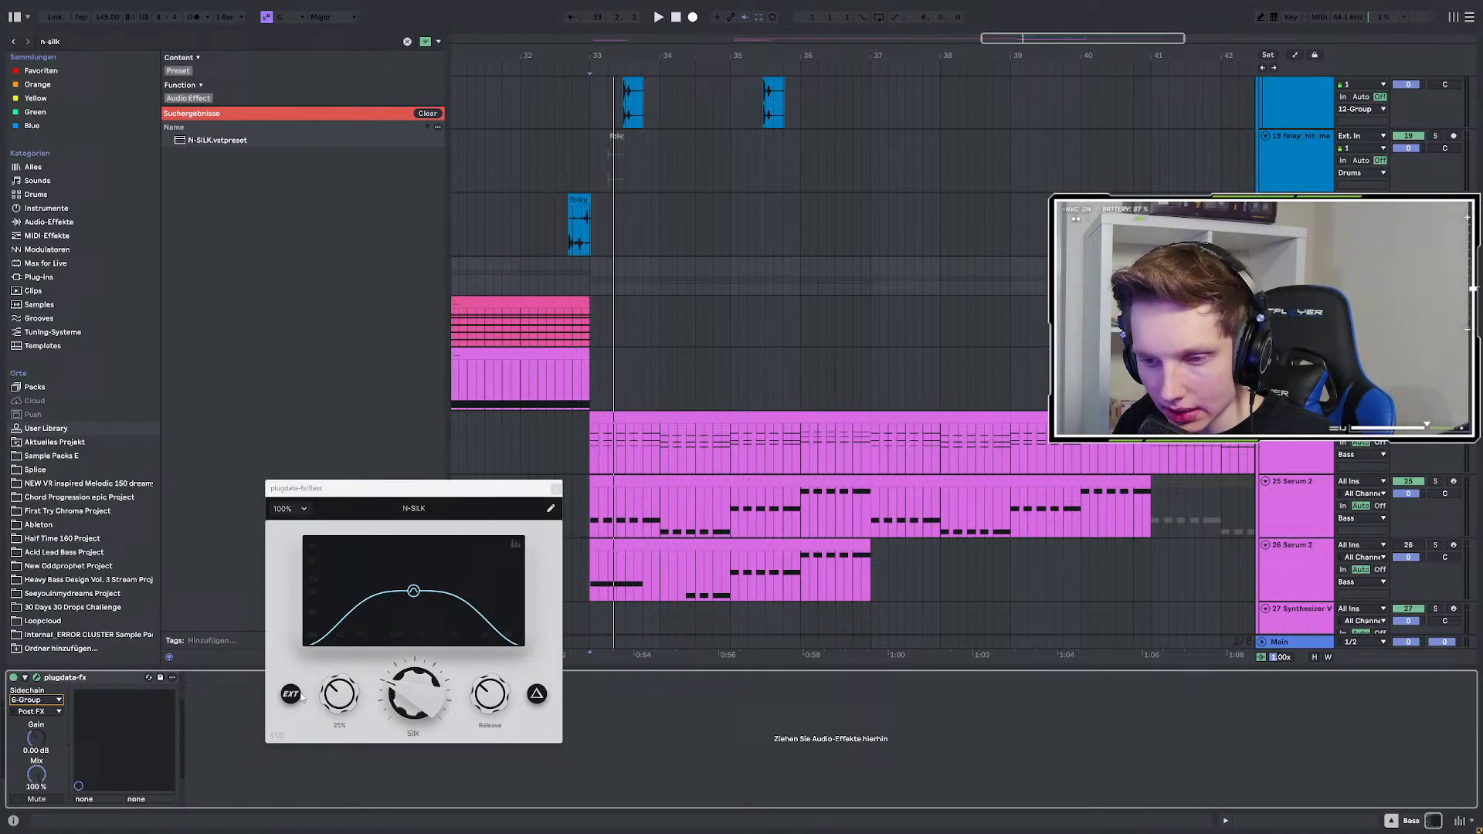
Enable N-SILK's external sidechain, widen its band across the full spectrum and raise Silk to about 63% during playback.
scroll(558, 453, "up", 5)
key("space")
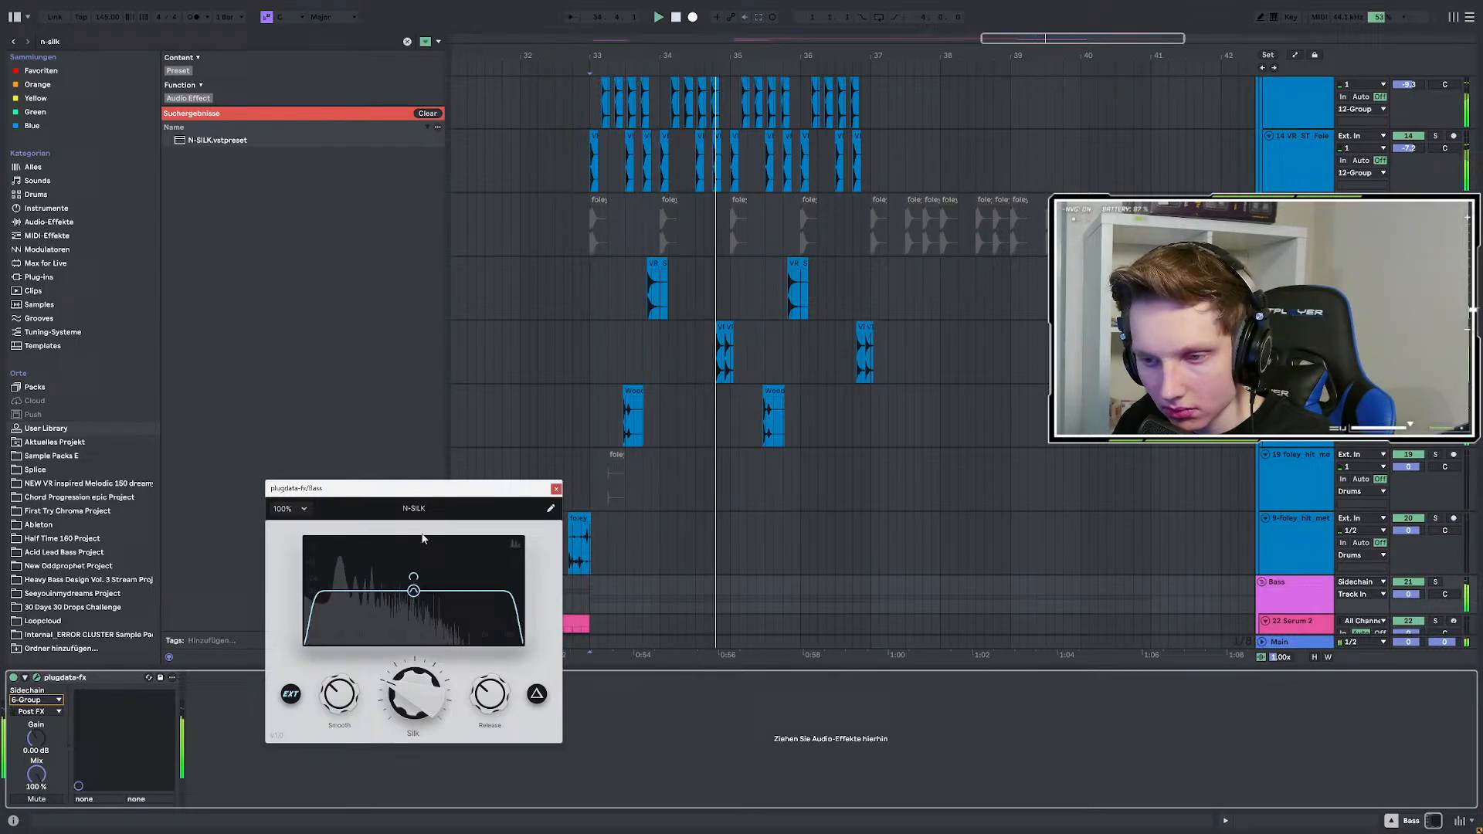
key("space")
key("space")
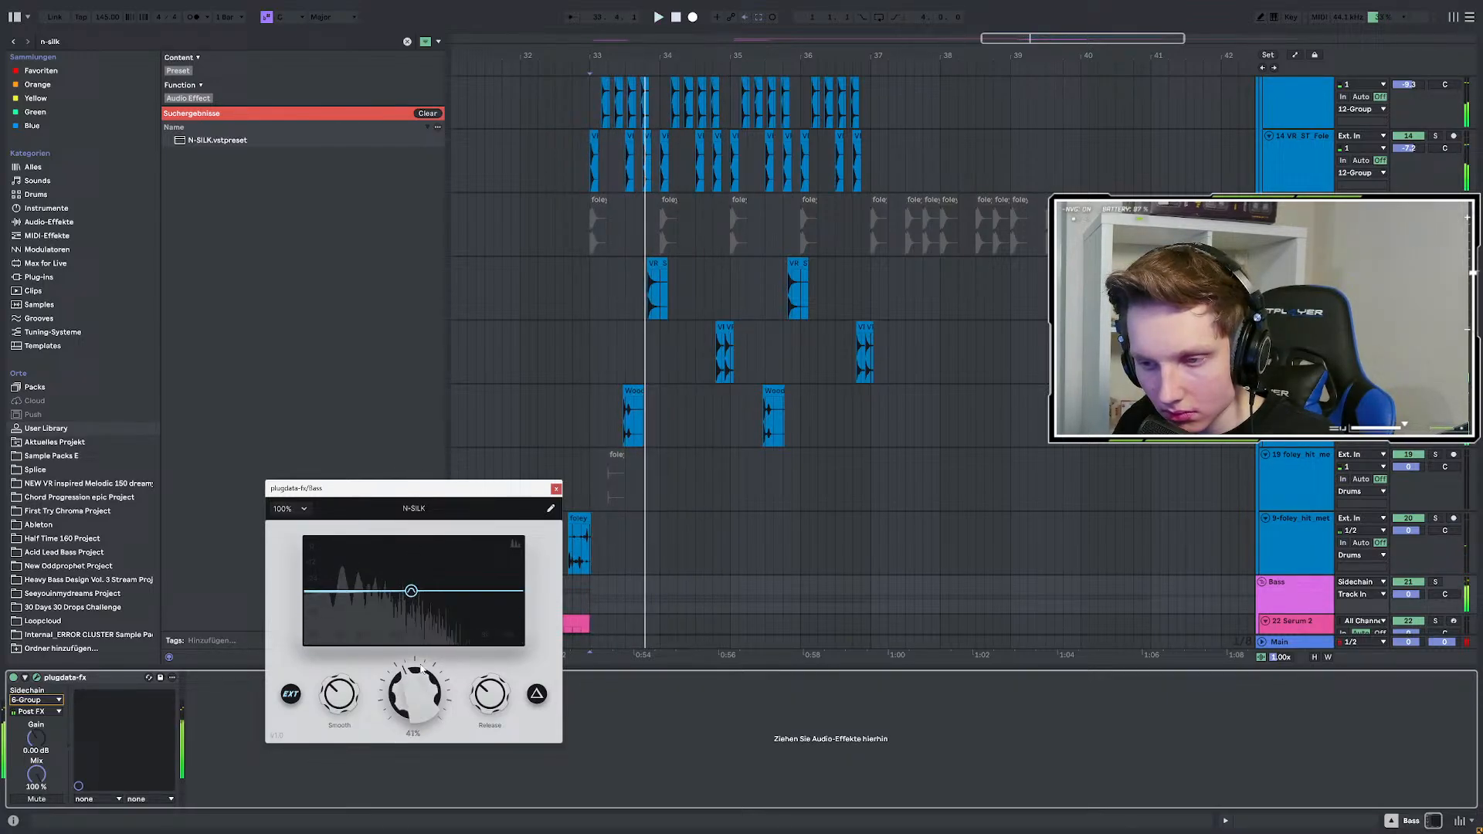
key("space")
key("space")
left_click_drag(414, 695, 415, 732)
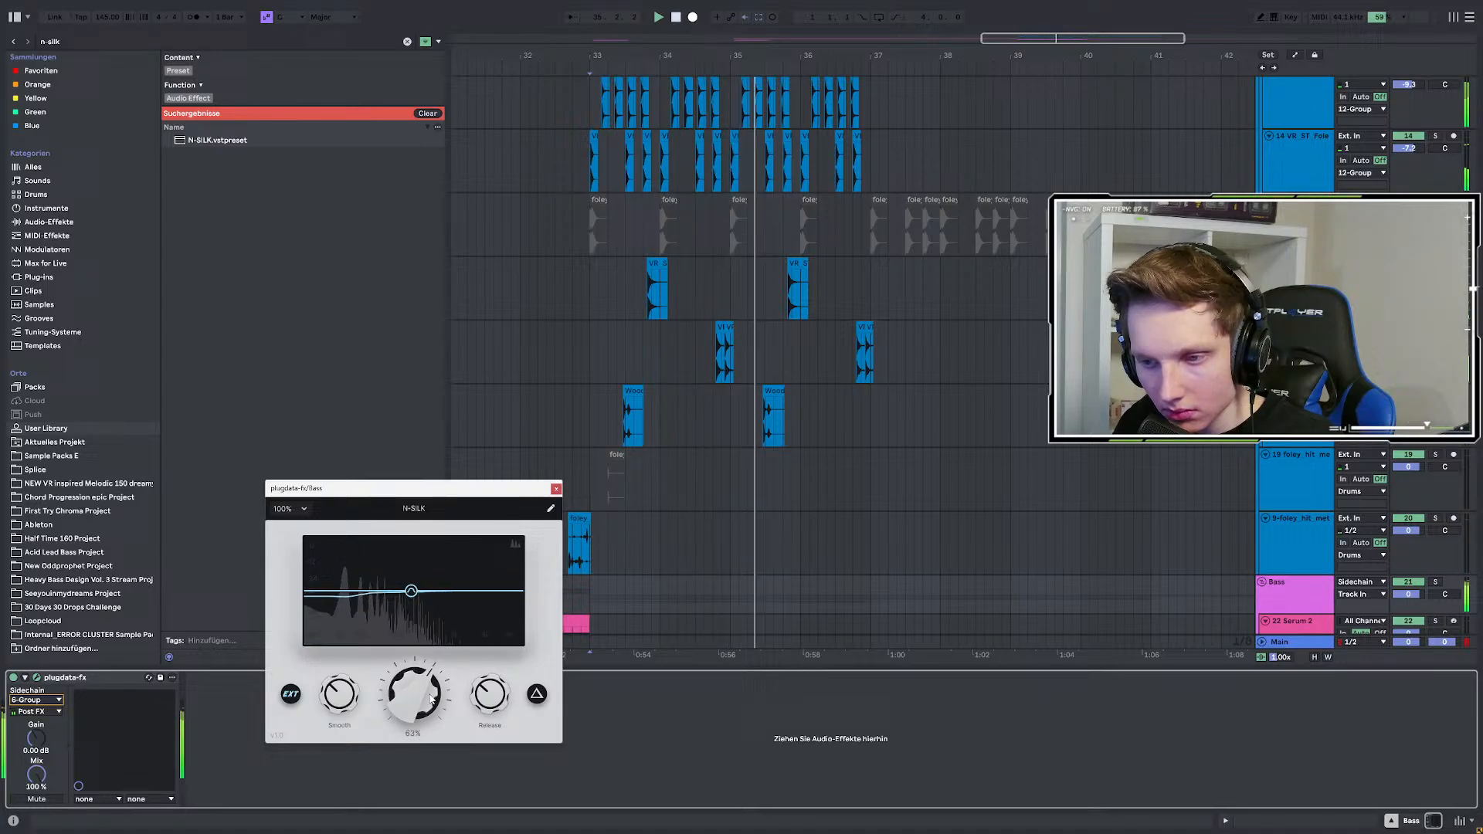
key("space")
key("space")
Duplicate the rimshot and Softie kick pattern of bar 33 three times to fill bars 34 to 36.
scroll(645, 437, "up", 3)
scroll(616, 278, "up", 3)
scroll(661, 387, "up", 6)
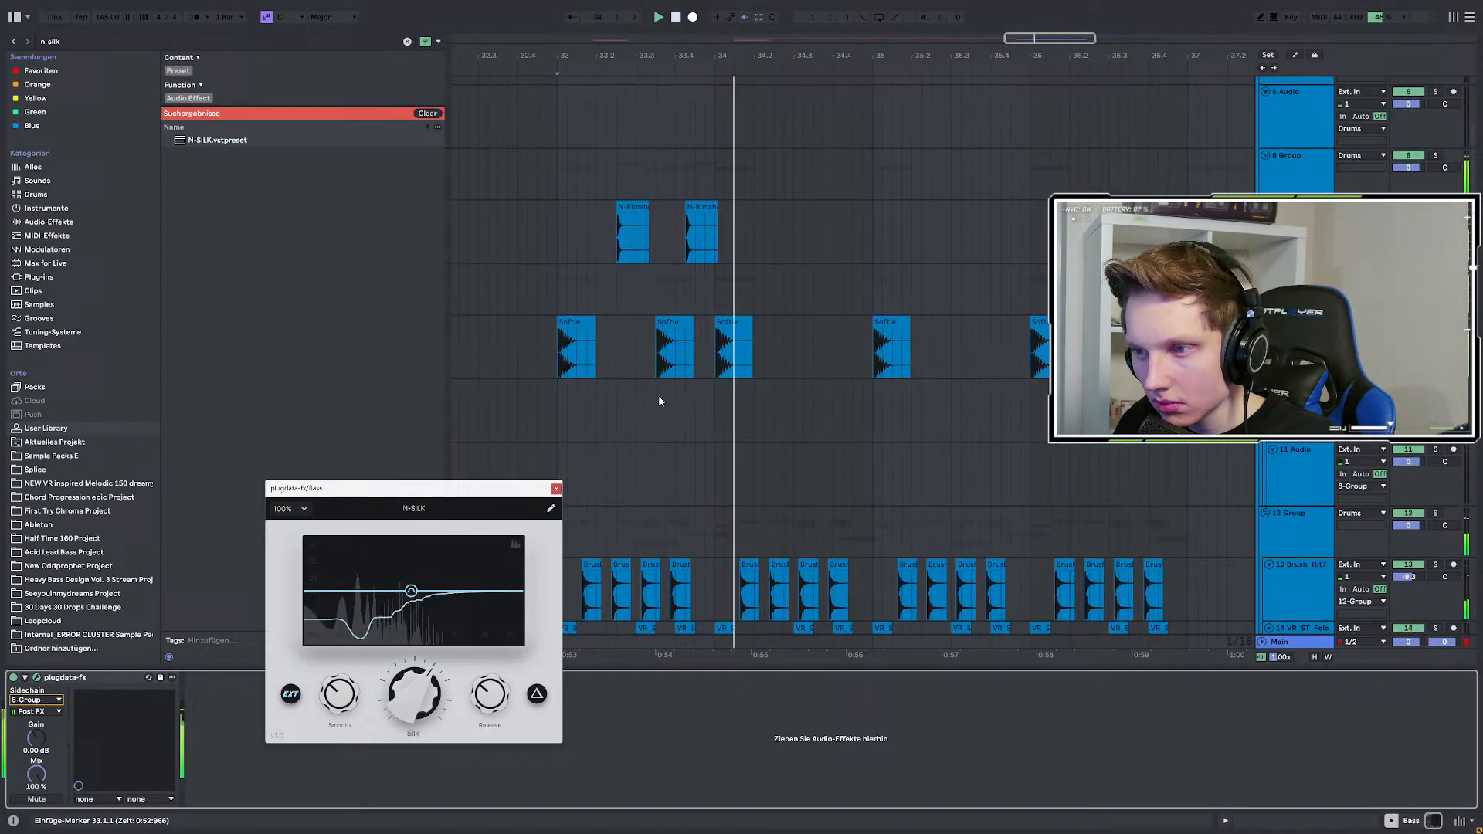
left_click_drag(558, 225, 715, 339)
key("ctrl+d")
scroll(716, 359, "down", 3)
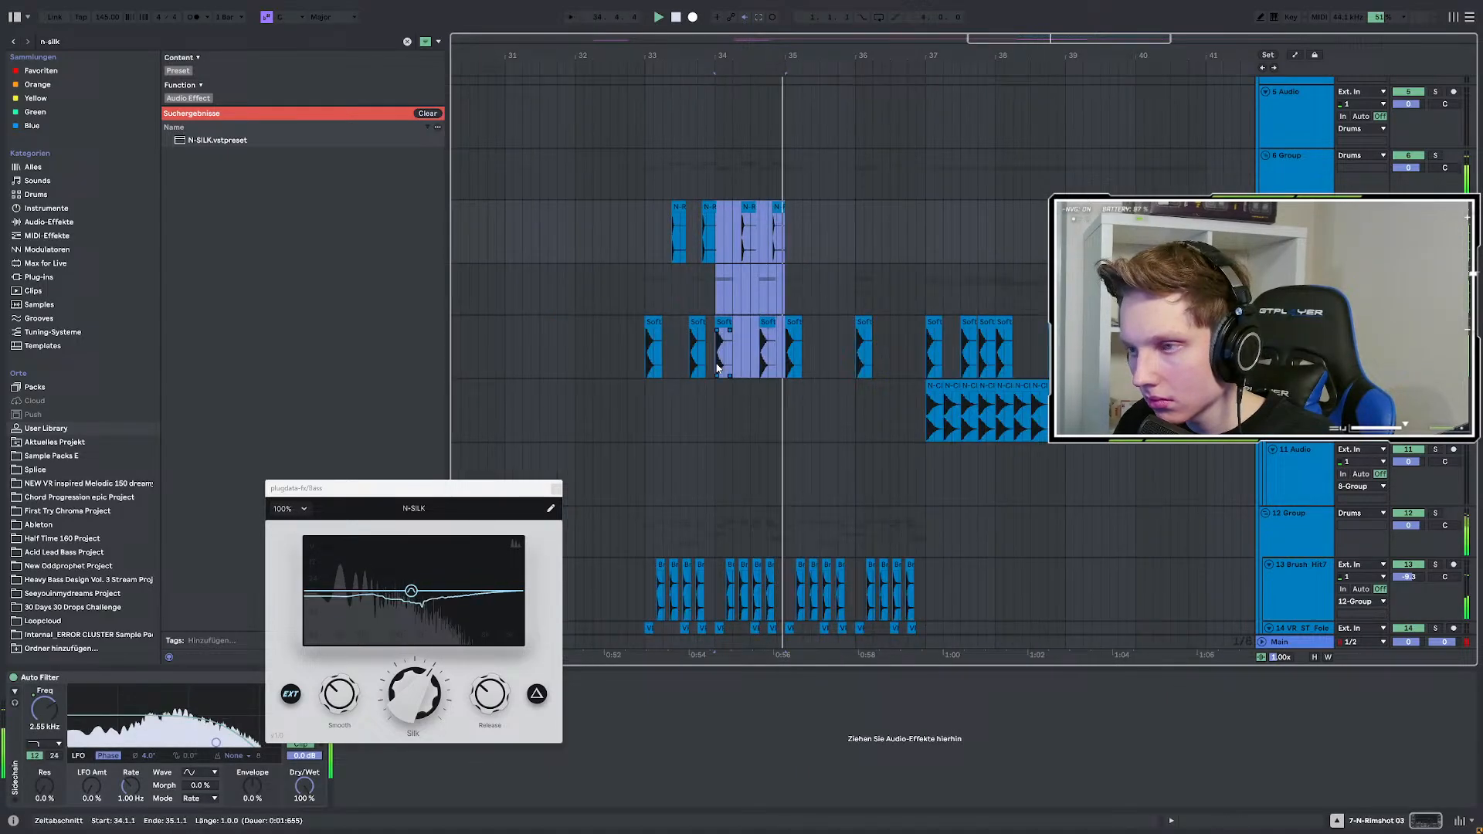
key("ctrl+d")
key("ctrl+d")
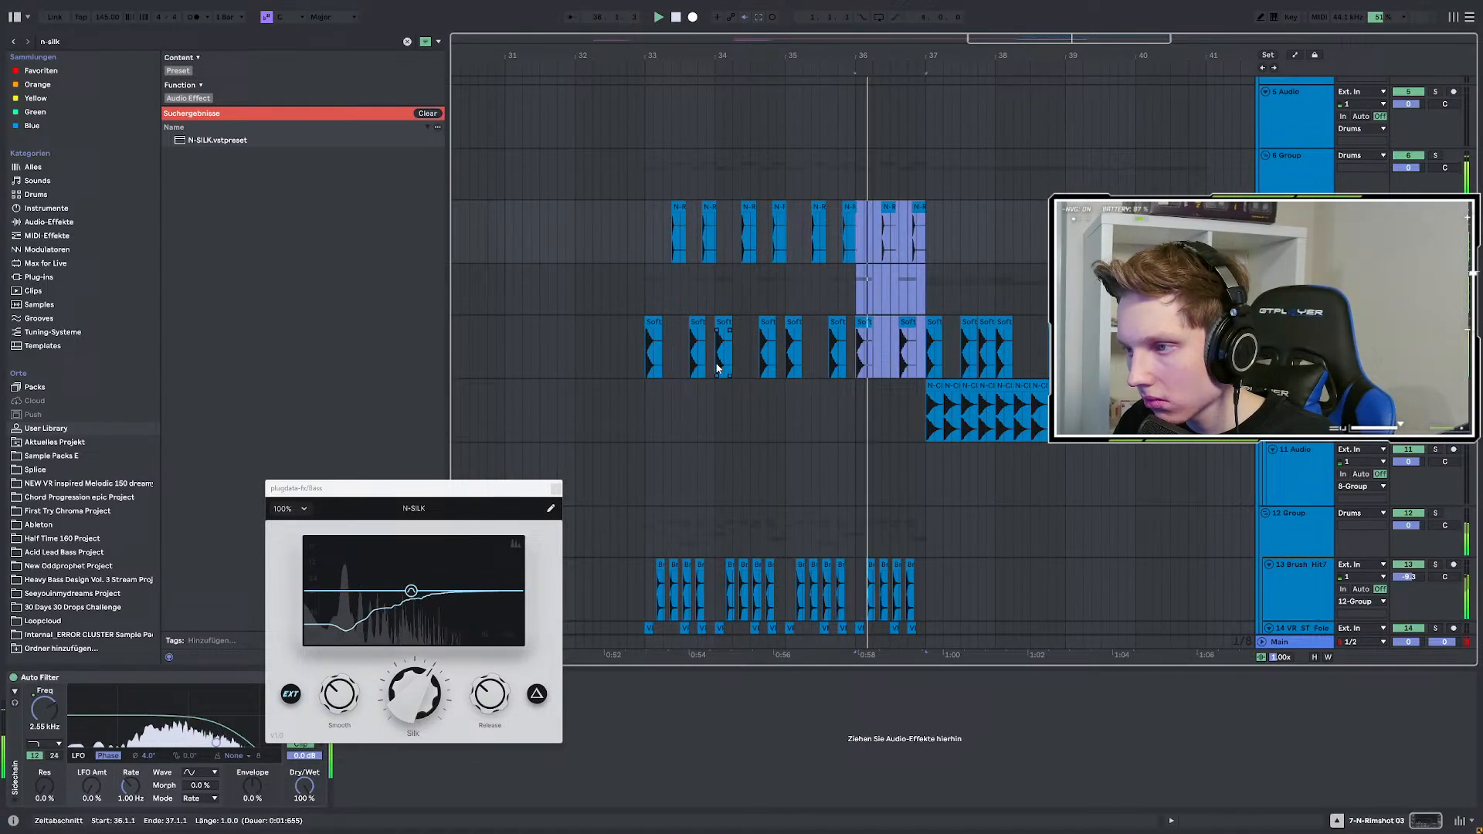
Duplicate one bar of rimshot clips four times to cover bars 37 to 40 over the clap section.
scroll(892, 371, "right", 3)
left_click(707, 276)
key("space")
key("space")
left_click_drag(625, 234, 696, 232)
key("ctrl+d")
key("ctrl+d")
key("ctrl+d")
key("ctrl+d")
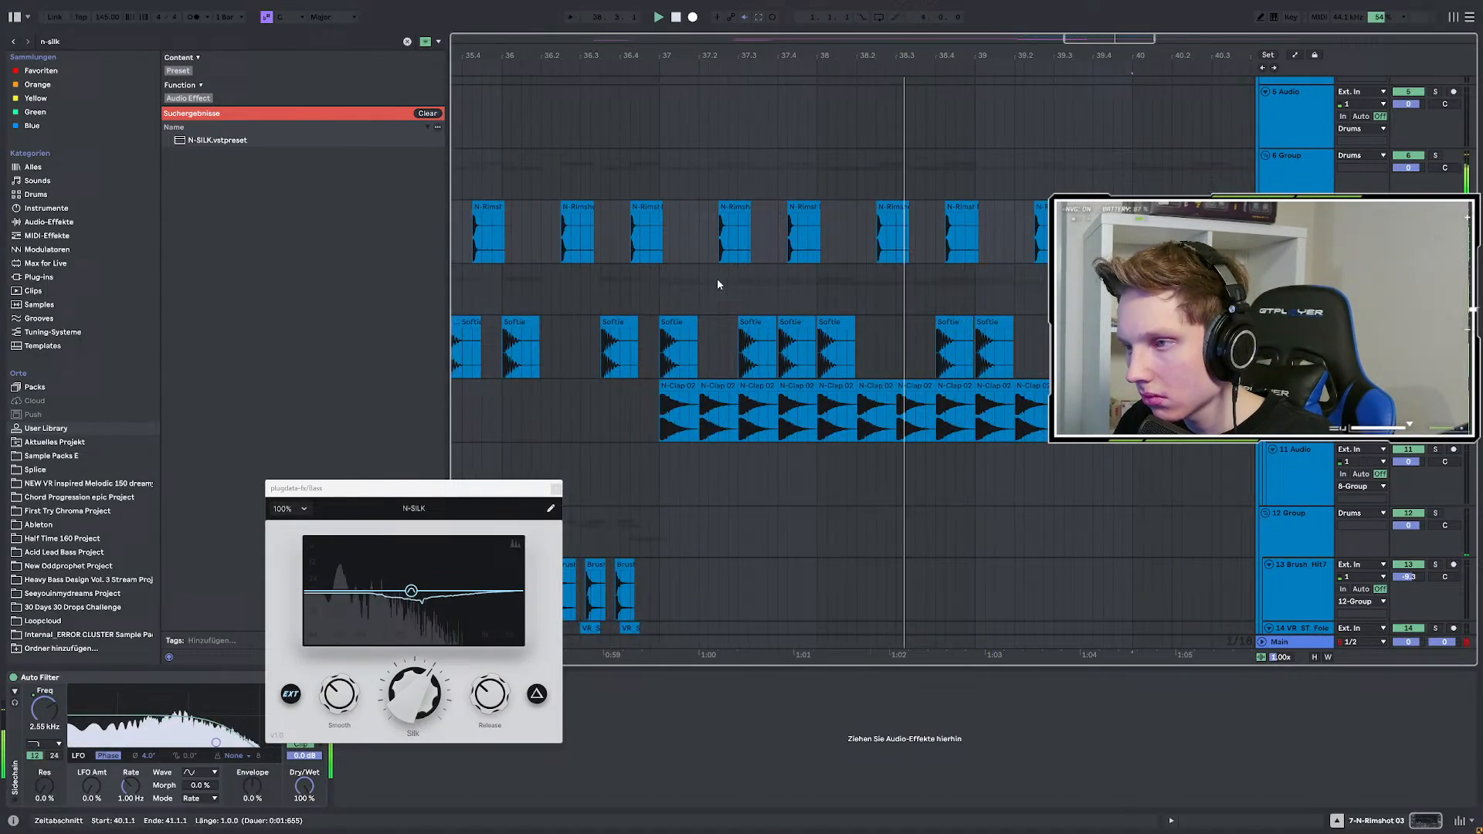
Delete the rimshot clips from 37.1.1 onwards and play the drums from 33.1.1.
key("space")
left_click(692, 230)
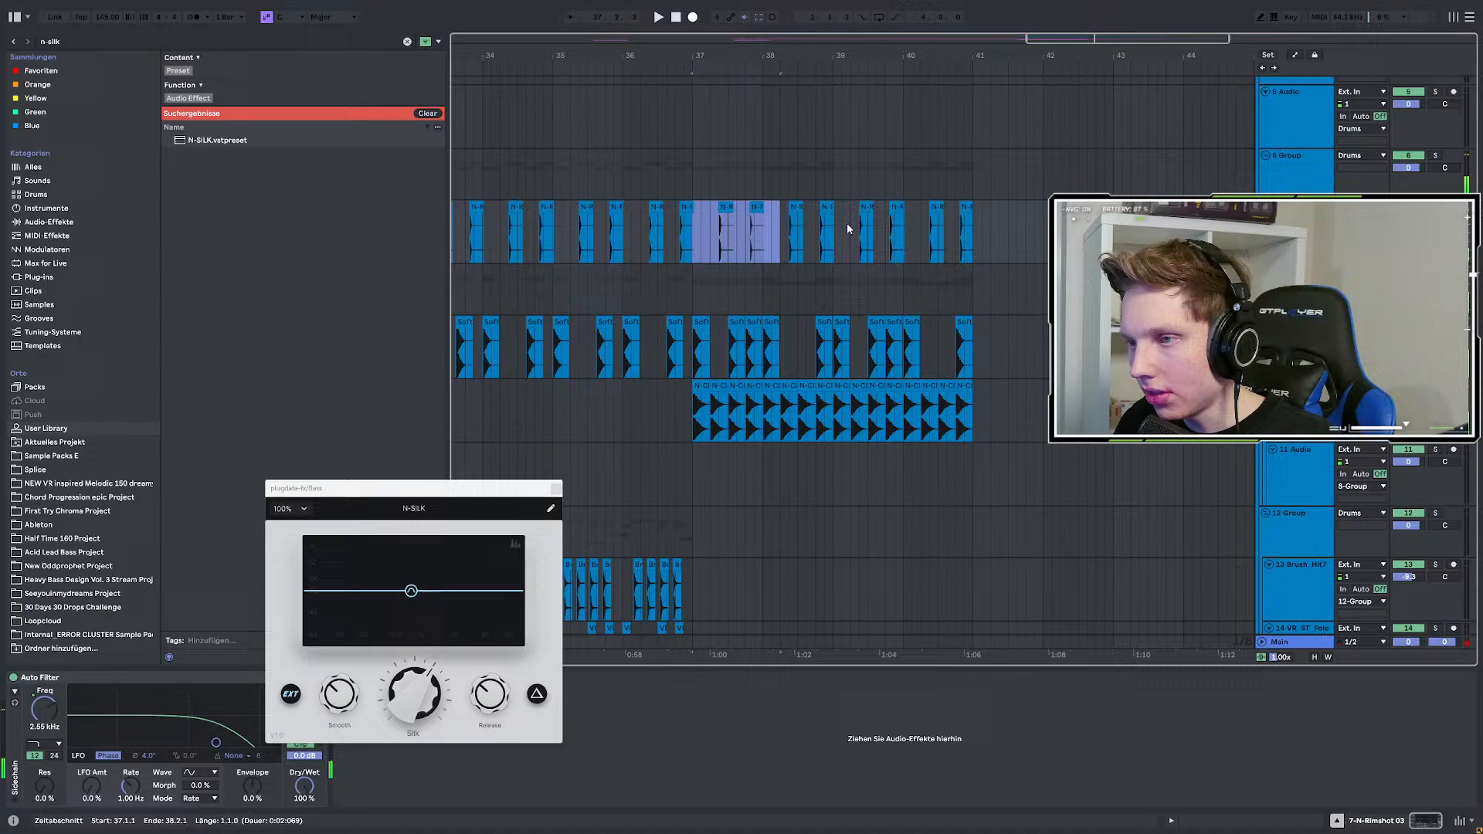
left_click_drag(847, 230, 1034, 234)
scroll(1039, 290, "down", 3)
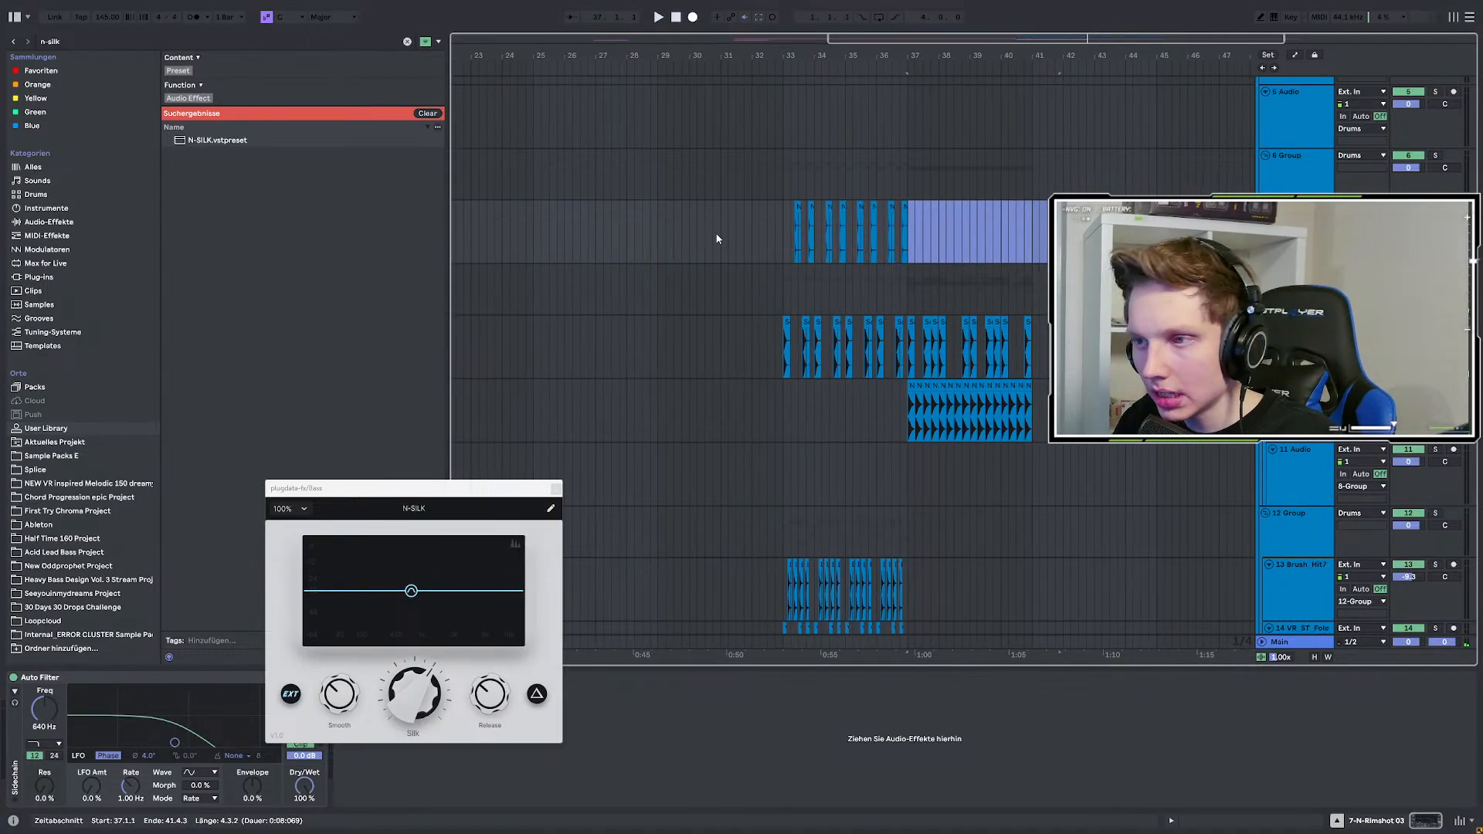
left_click(782, 226)
key("space")
scroll(943, 288, "up", 3)
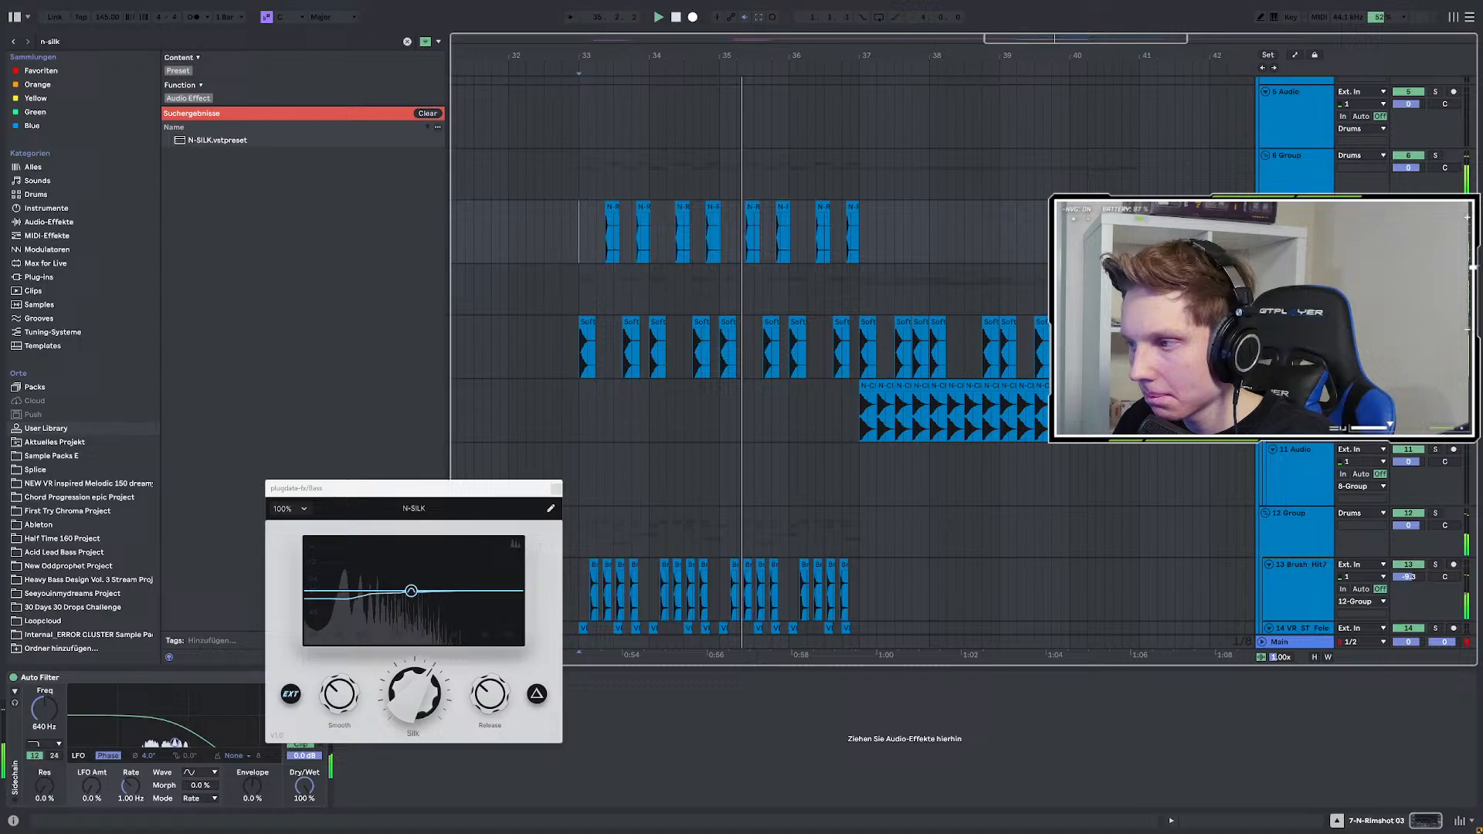
Show 8-Group's Auto Filter frequency automation, raise its breakpoint at bar 37 to 1.24 kHz and play from 33.1.1.
left_click(1297, 272)
right_click(38, 687)
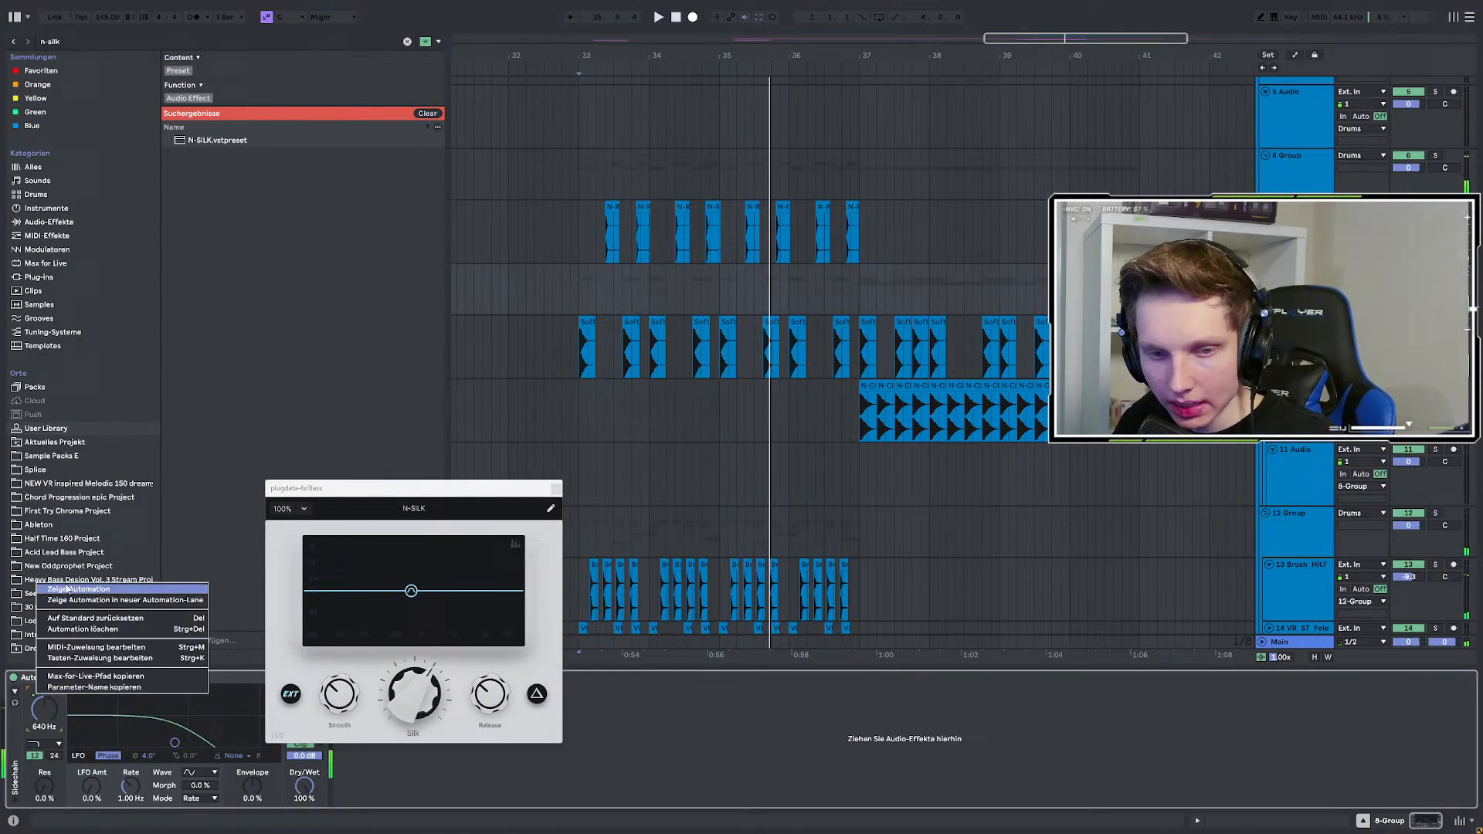
left_click(67, 590)
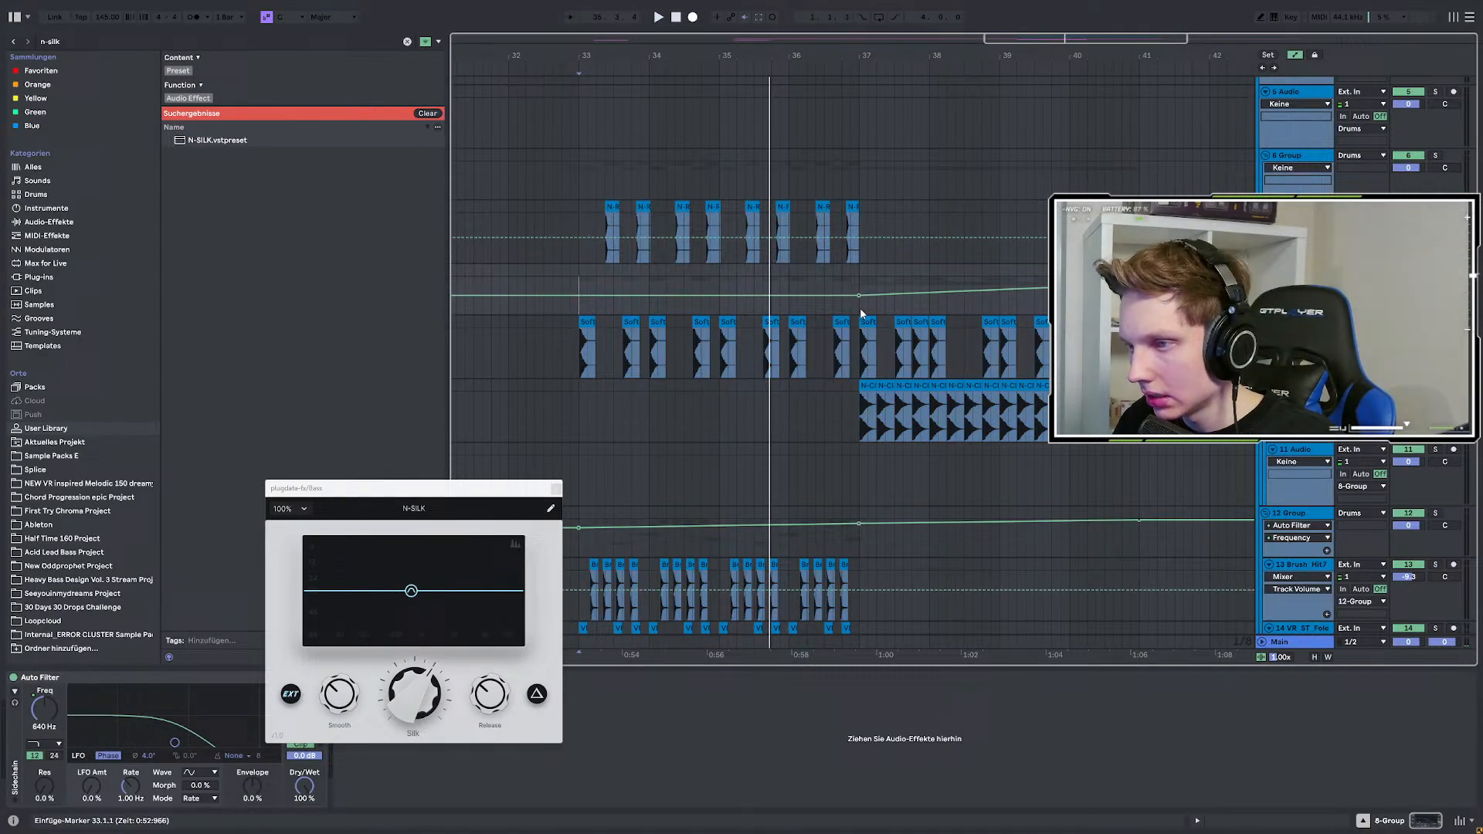
key("space")
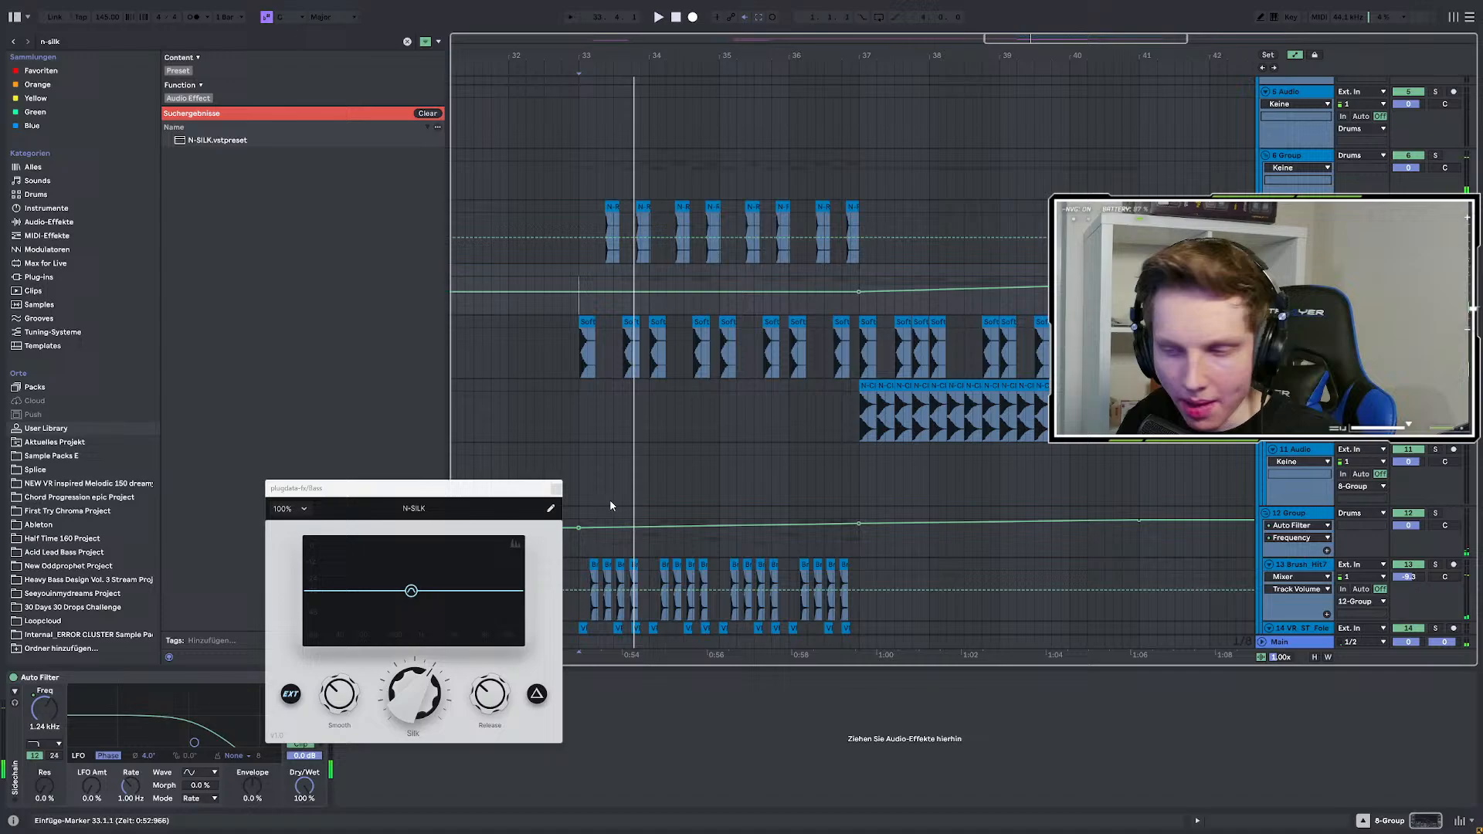
key("space")
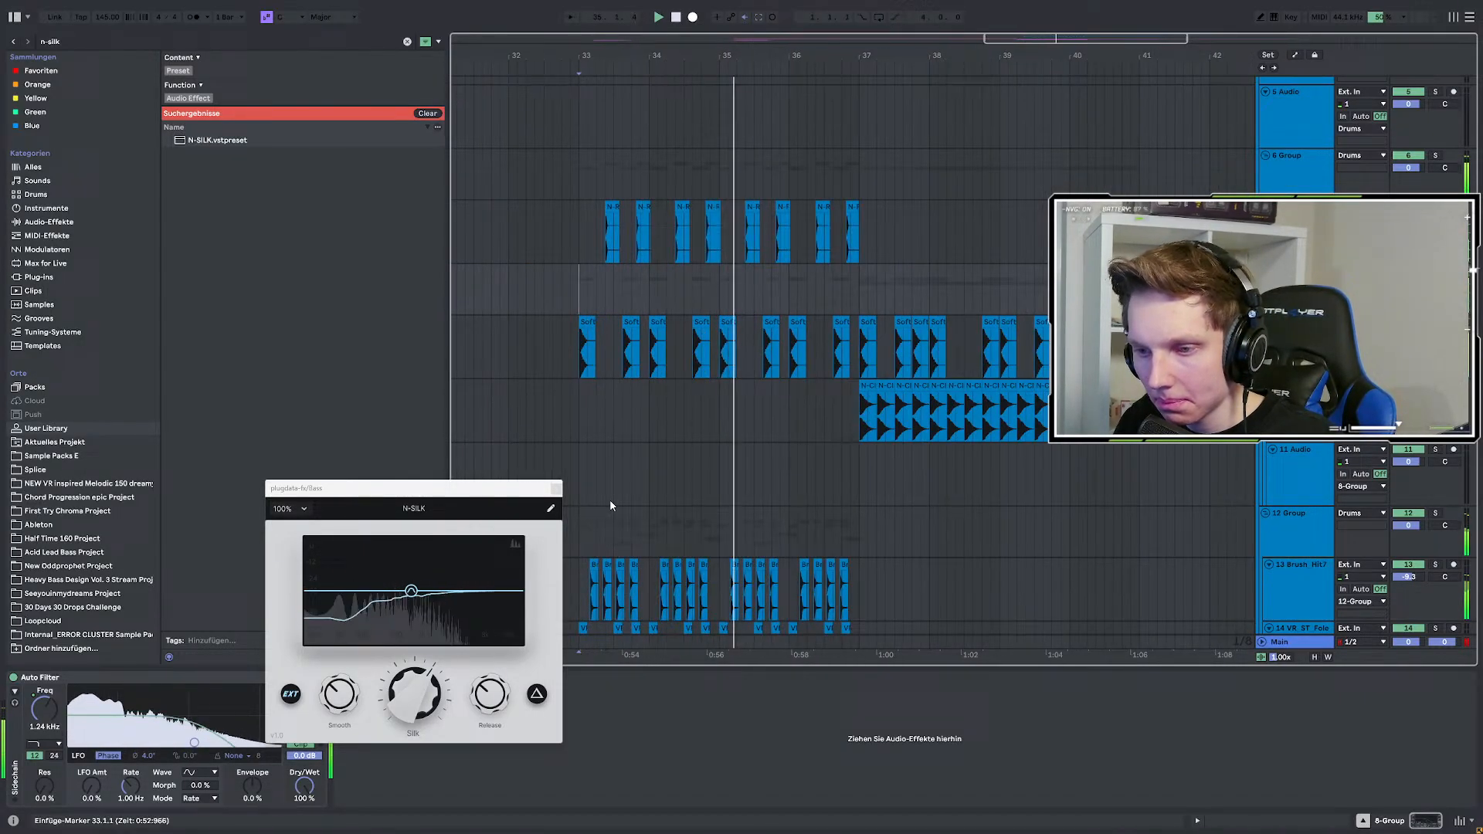
Close the N-SILK window, stop playback and set the insert marker at 33.1.1 on 12-Group.
left_click(556, 488)
key("space")
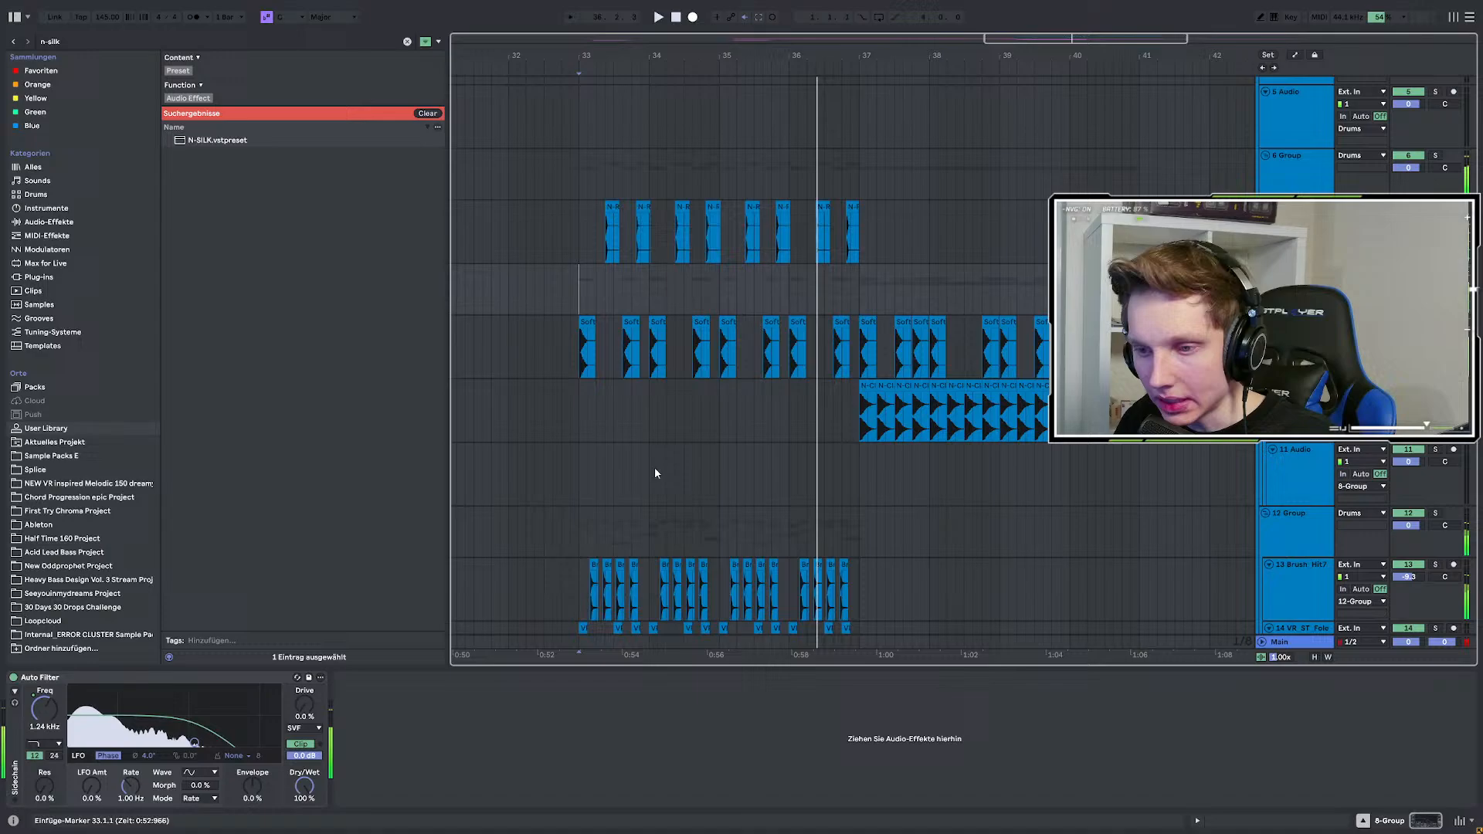
scroll(763, 454, "down", 3, "ctrl")
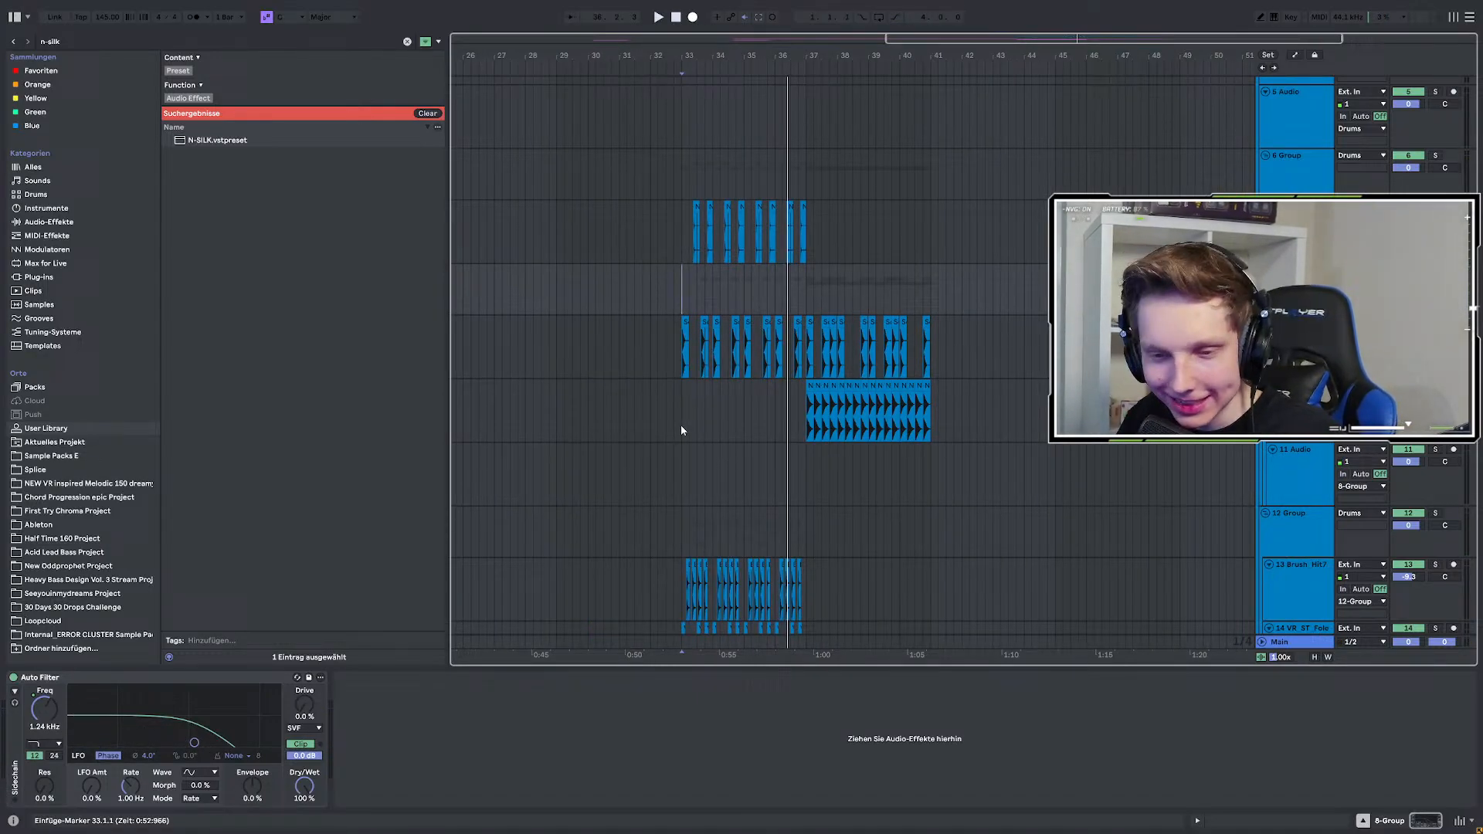
scroll(703, 373, "down", 2)
scroll(718, 379, "down", 10)
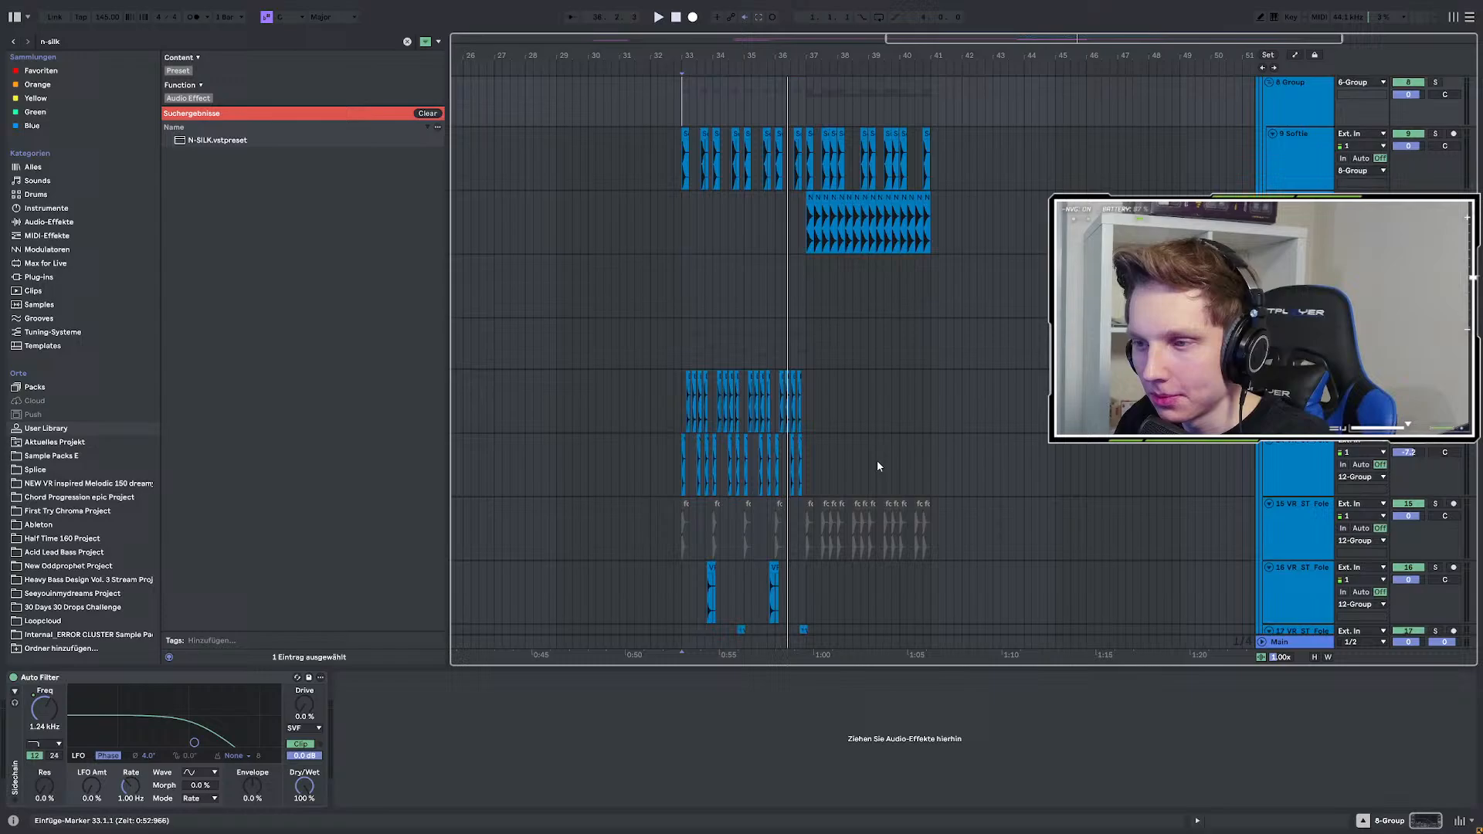
scroll(685, 259, "up", 3, "ctrl")
left_click(679, 255)
scroll(582, 263, "down", 3, "ctrl")
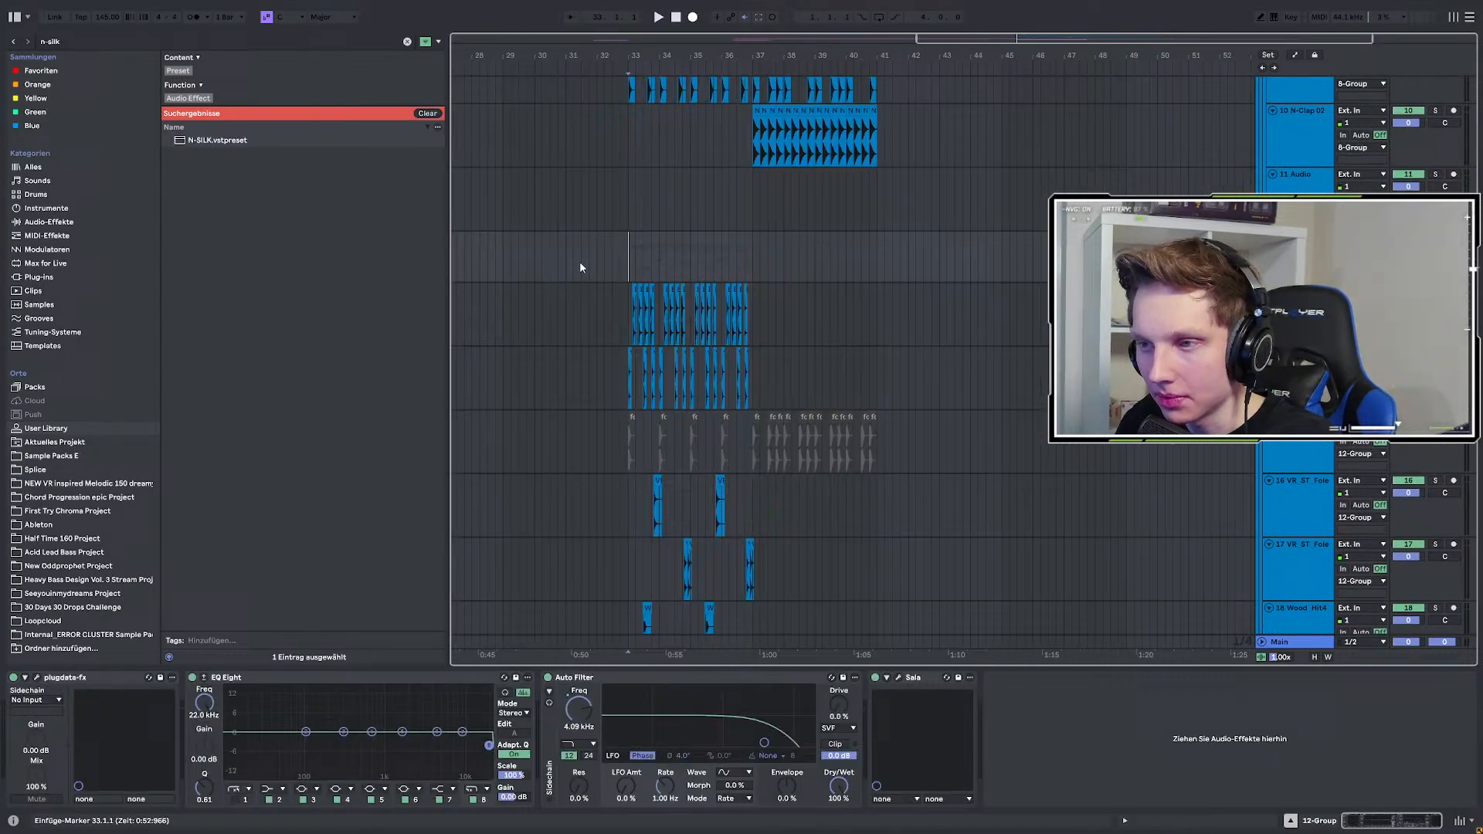
scroll(748, 371, "up", 10)
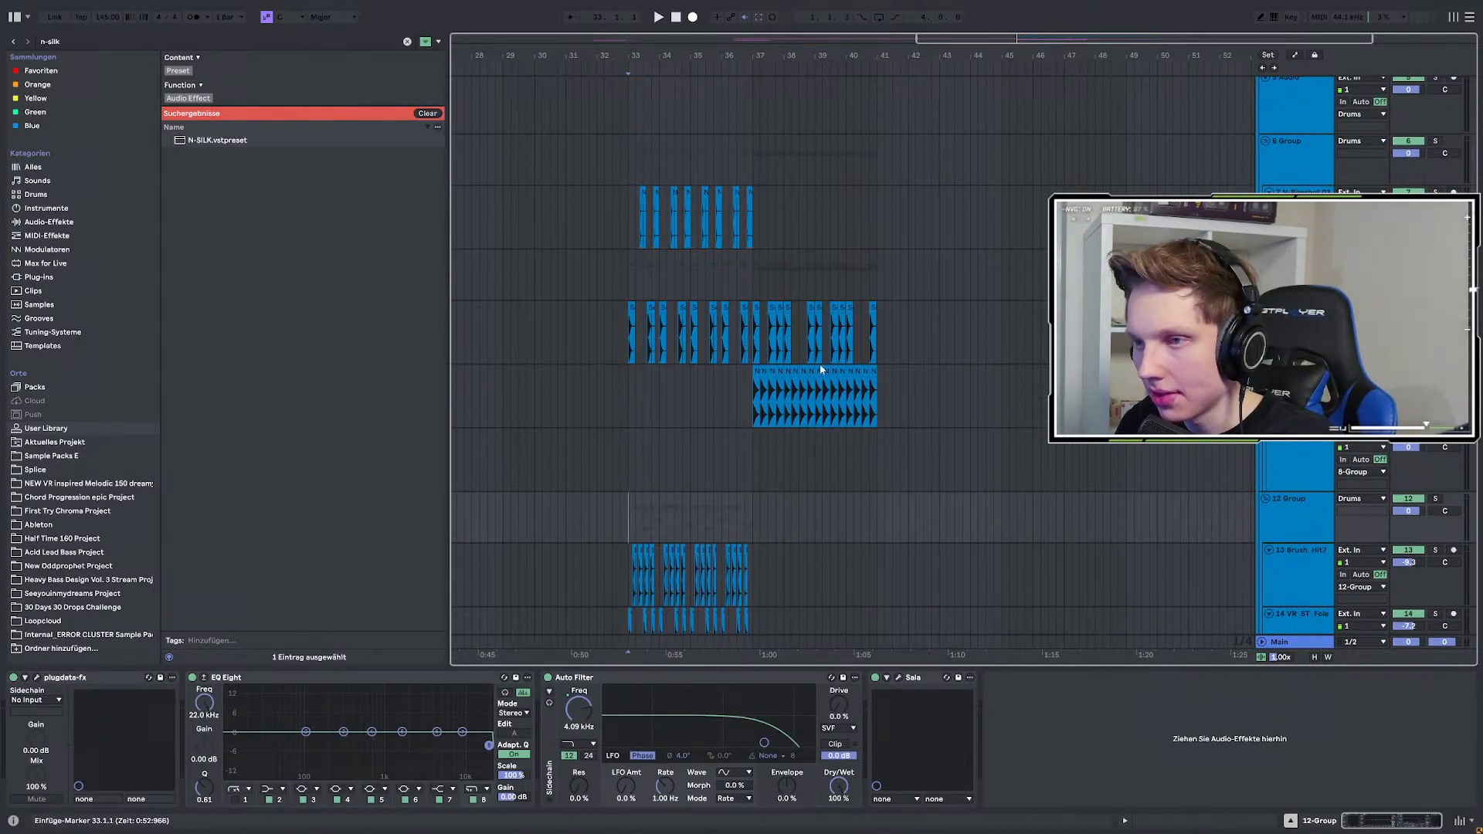
Play from 33.1.1 and examine the rimshot, Softie kick and clap clips across bars 33 to 40.
key("space")
scroll(738, 334, "up", 3, "ctrl")
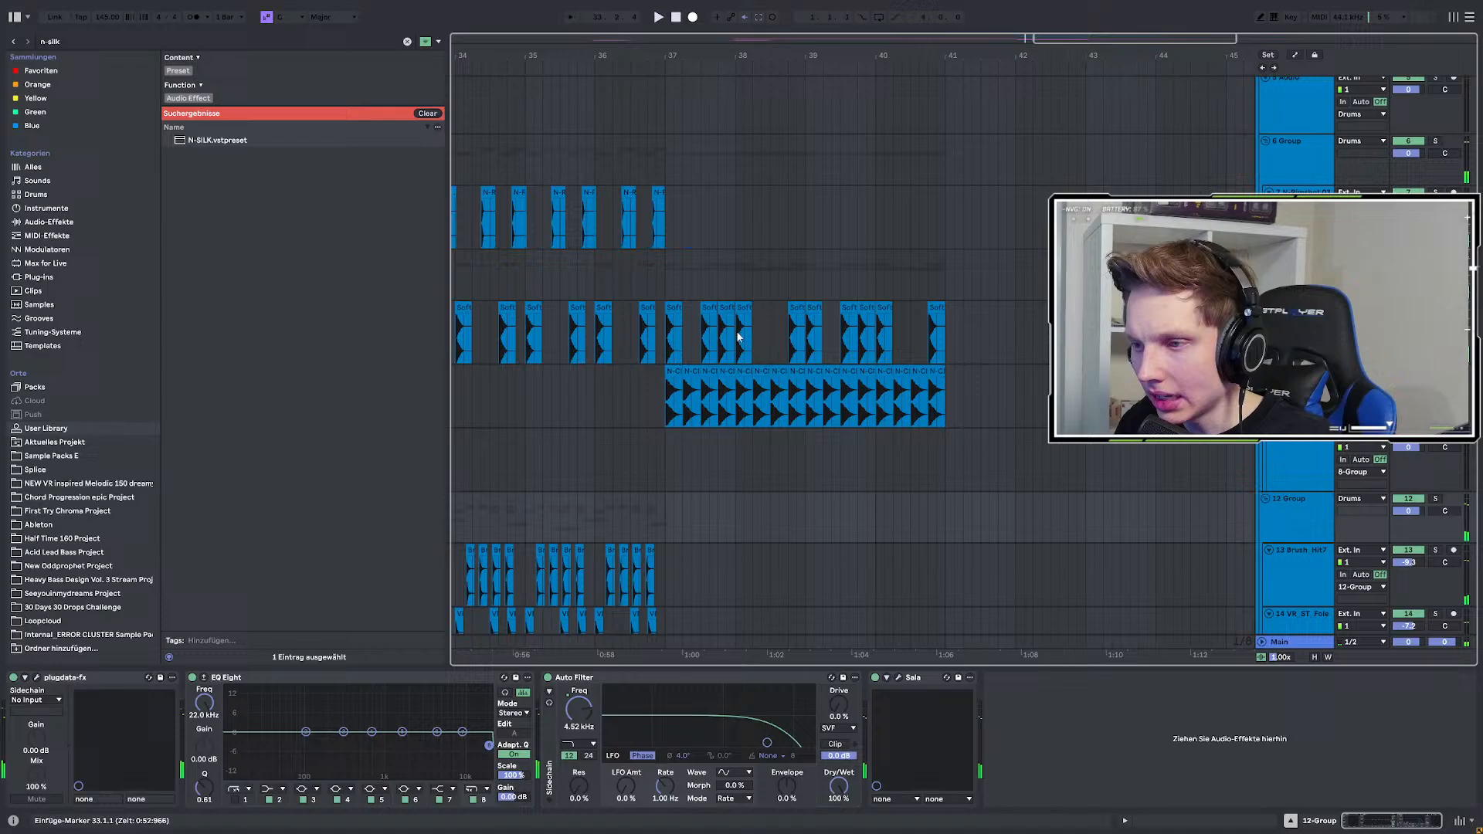
scroll(632, 361, "down", 3, "ctrl")
scroll(643, 372, "up", 4, "ctrl")
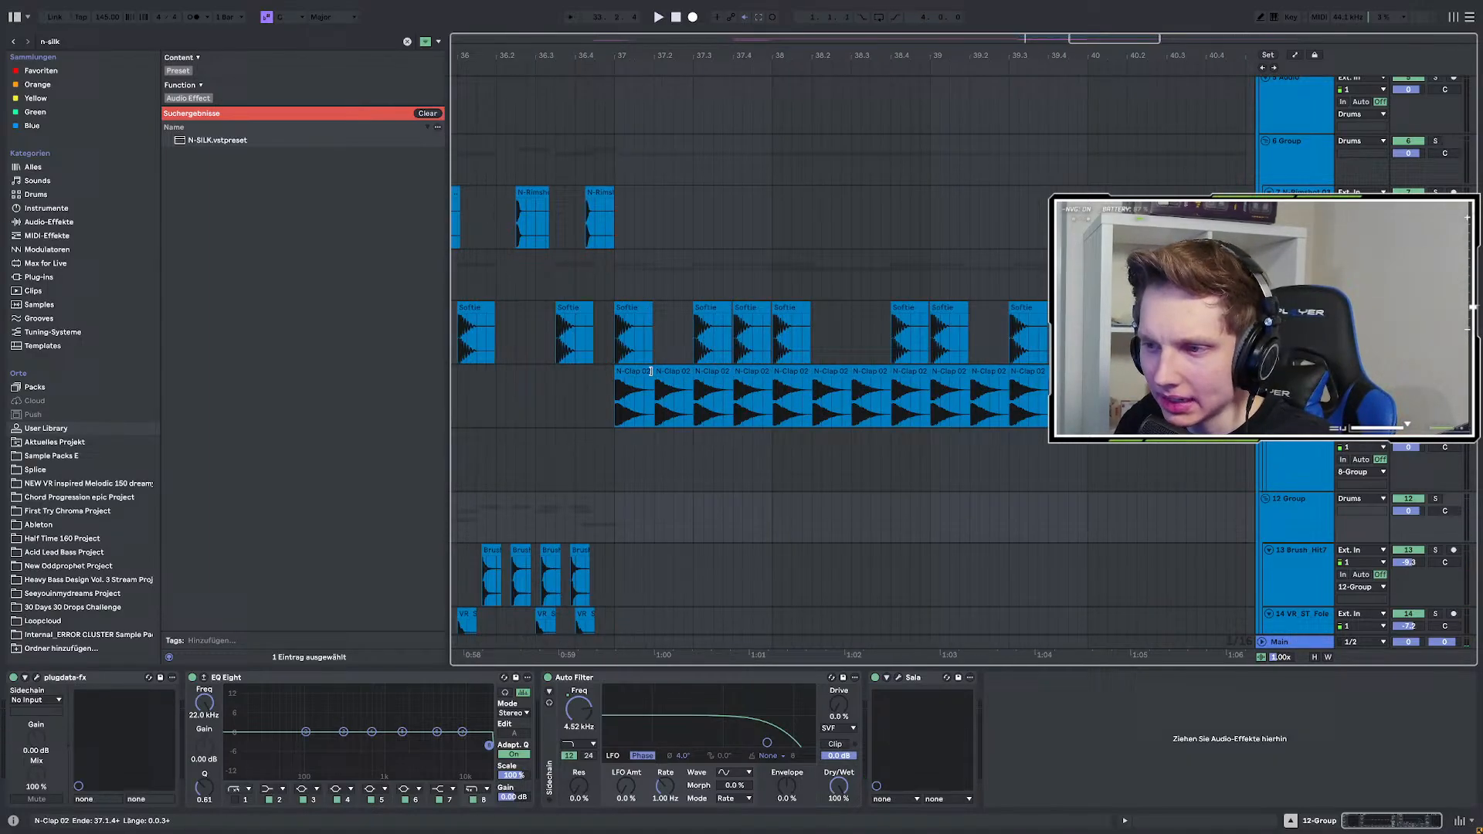
scroll(601, 349, "down", 1, "ctrl")
scroll(617, 356, "down", 3, "ctrl")
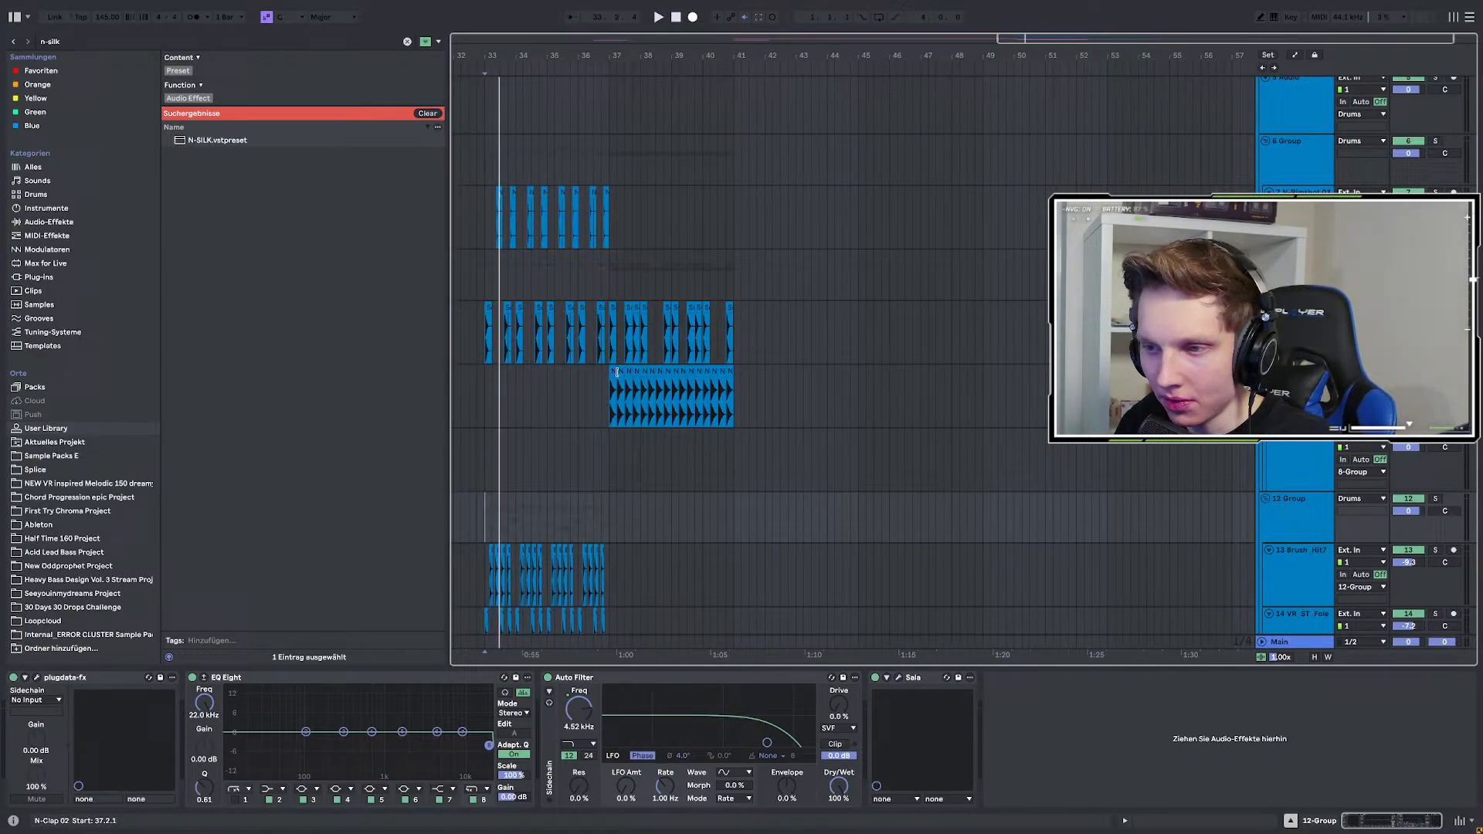
scroll(589, 368, "up", 3, "ctrl")
scroll(854, 397, "down", 3, "ctrl")
scroll(730, 332, "up", 8, "ctrl")
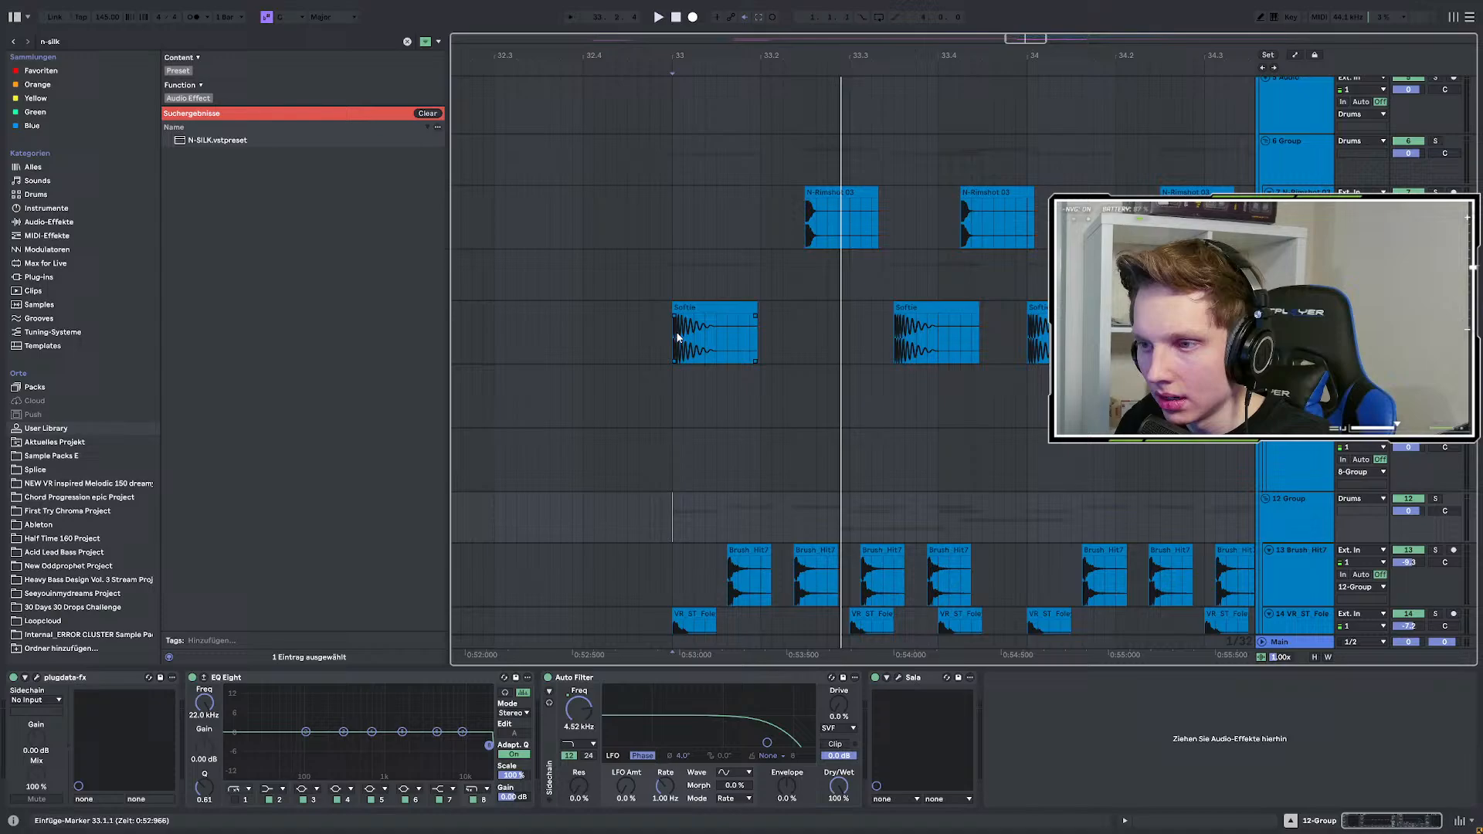
Select the first Softie kick clip at 33.1.1 and play the drums from there.
left_click(677, 338)
scroll(710, 263, "down", 3, "ctrl")
left_click(749, 272)
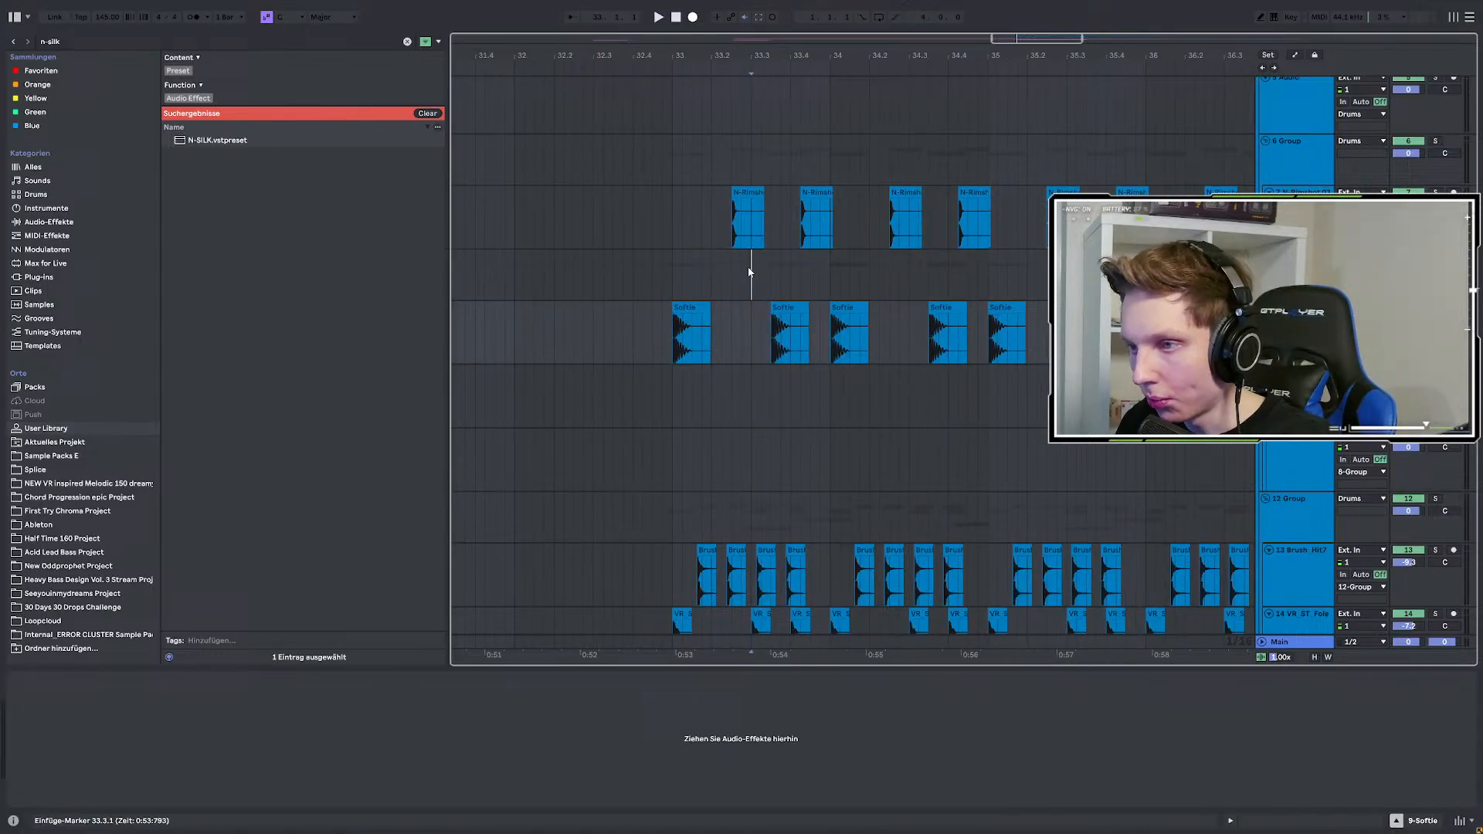
left_click(681, 310)
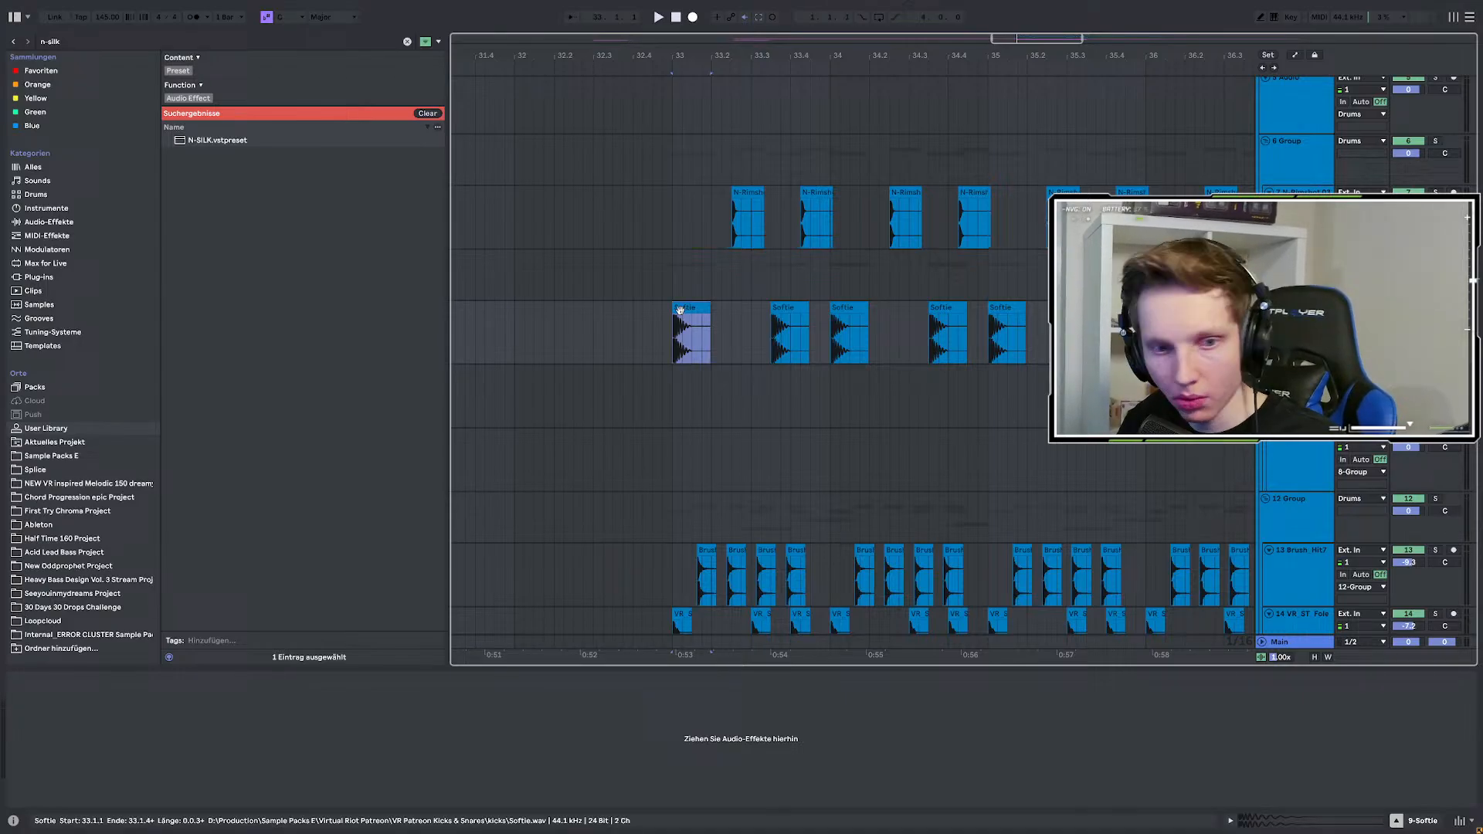
scroll(677, 316, "down", 4)
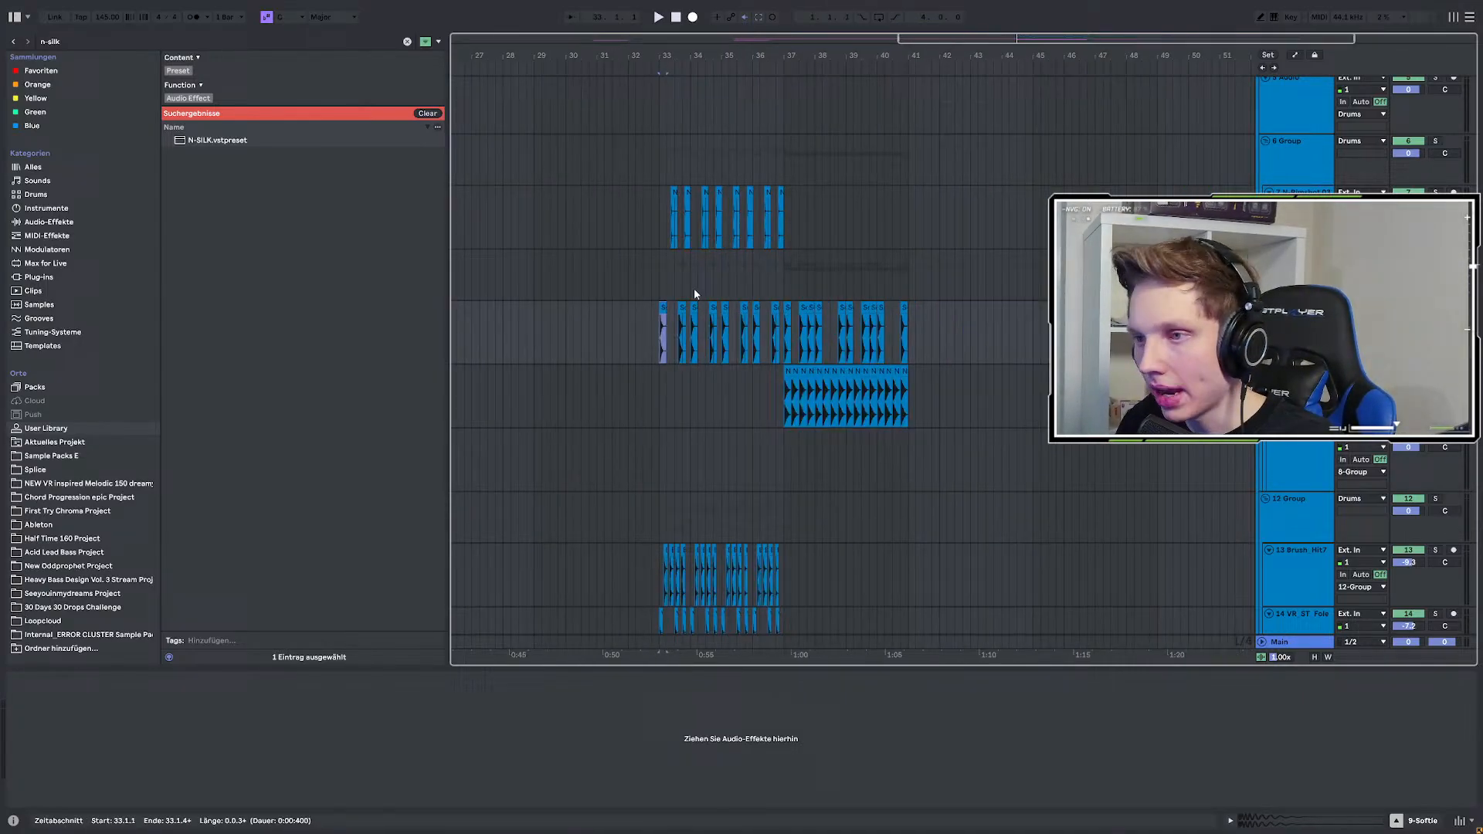
key("space")
scroll(665, 267, "up", 2)
scroll(665, 271, "up", 1)
scroll(682, 294, "up", 2)
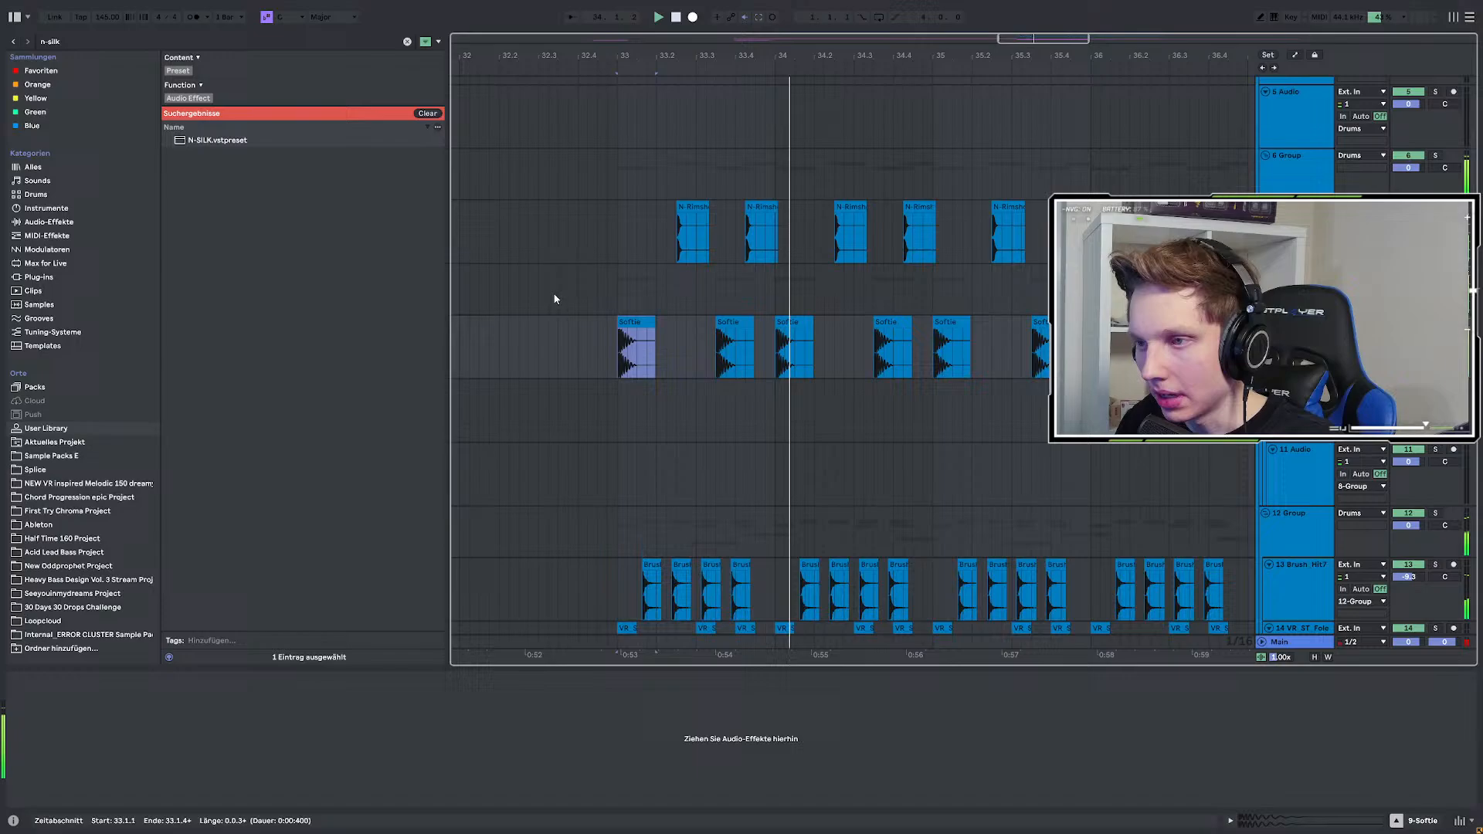
scroll(554, 298, "down", 2)
scroll(553, 299, "down", 3)
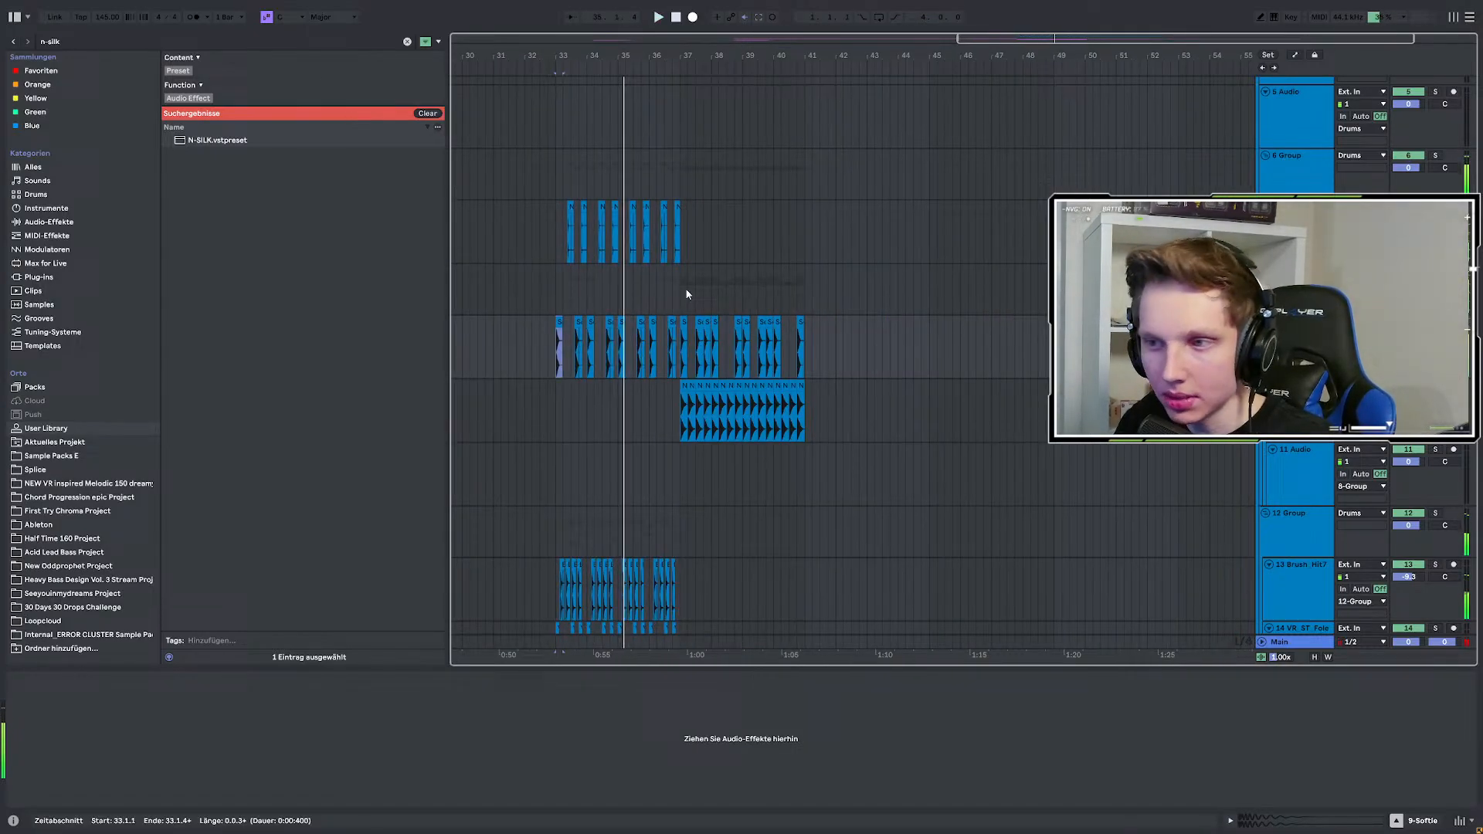
key("space")
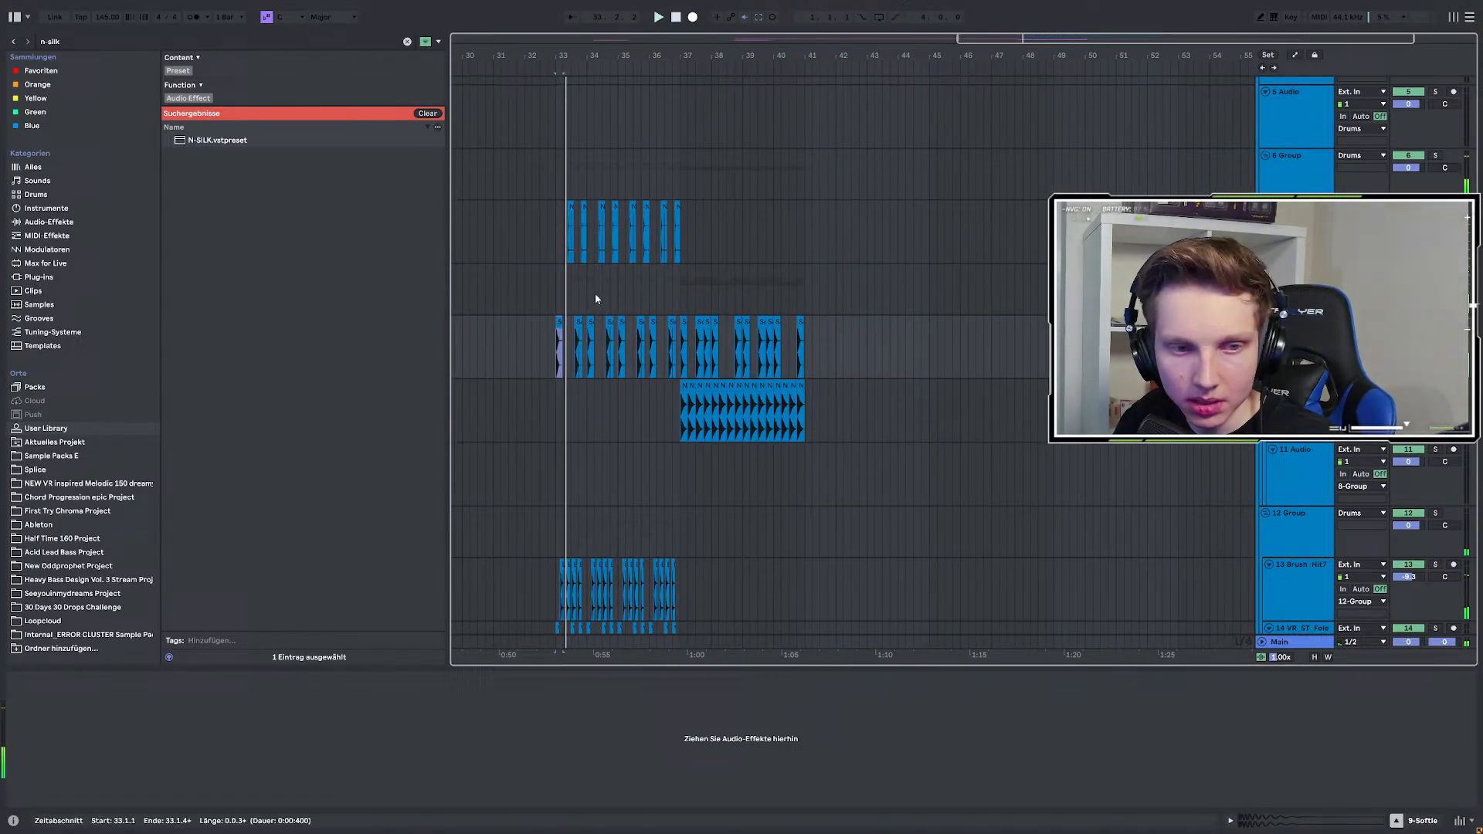
Copy the first rimshot hit with the gap before it from 33.1.1 to 37.1.1 and play from there.
scroll(584, 299, "up", 3)
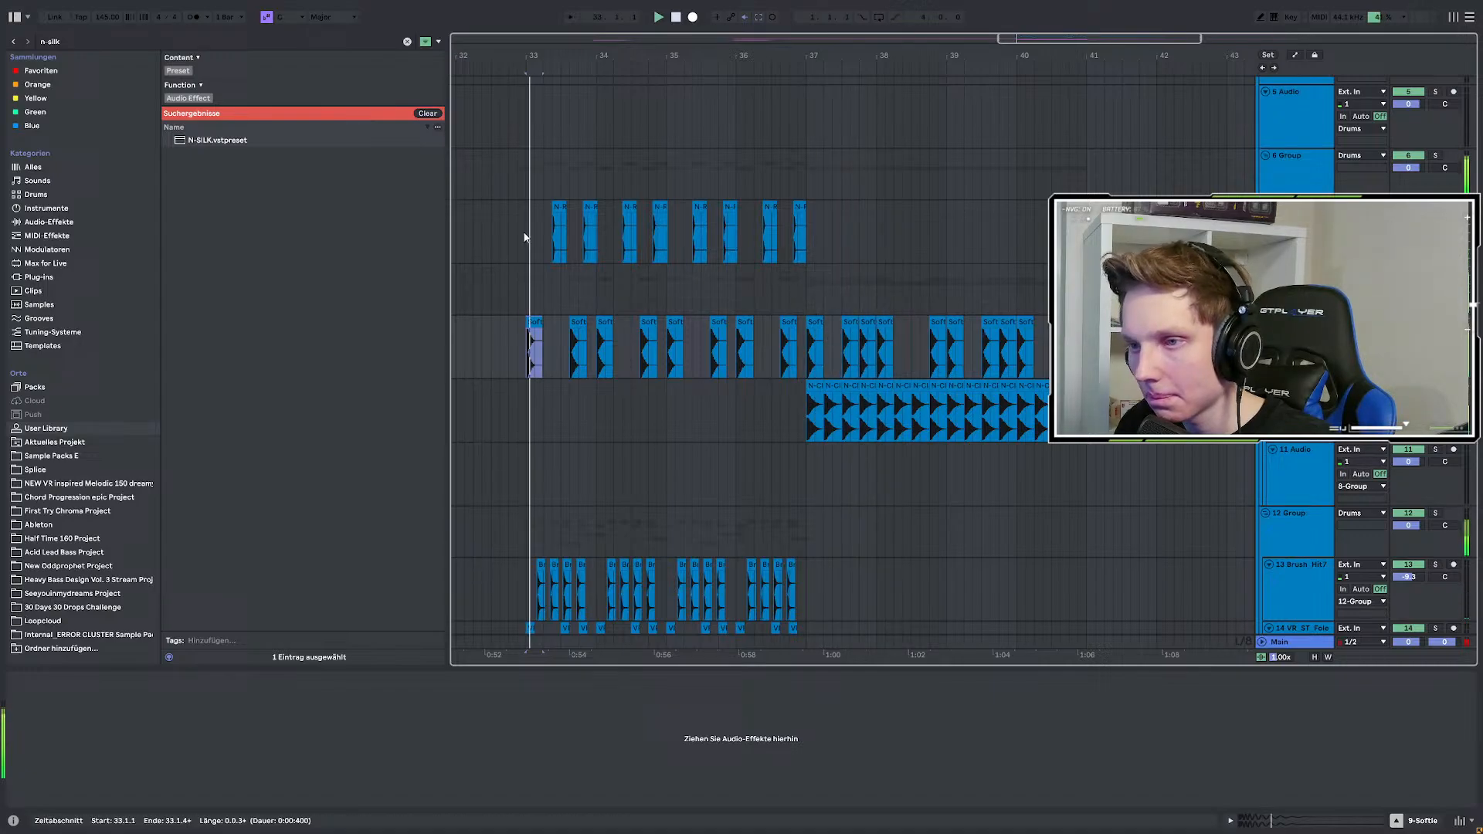
left_click(560, 210)
left_click_drag(528, 233, 570, 235)
left_click(808, 237)
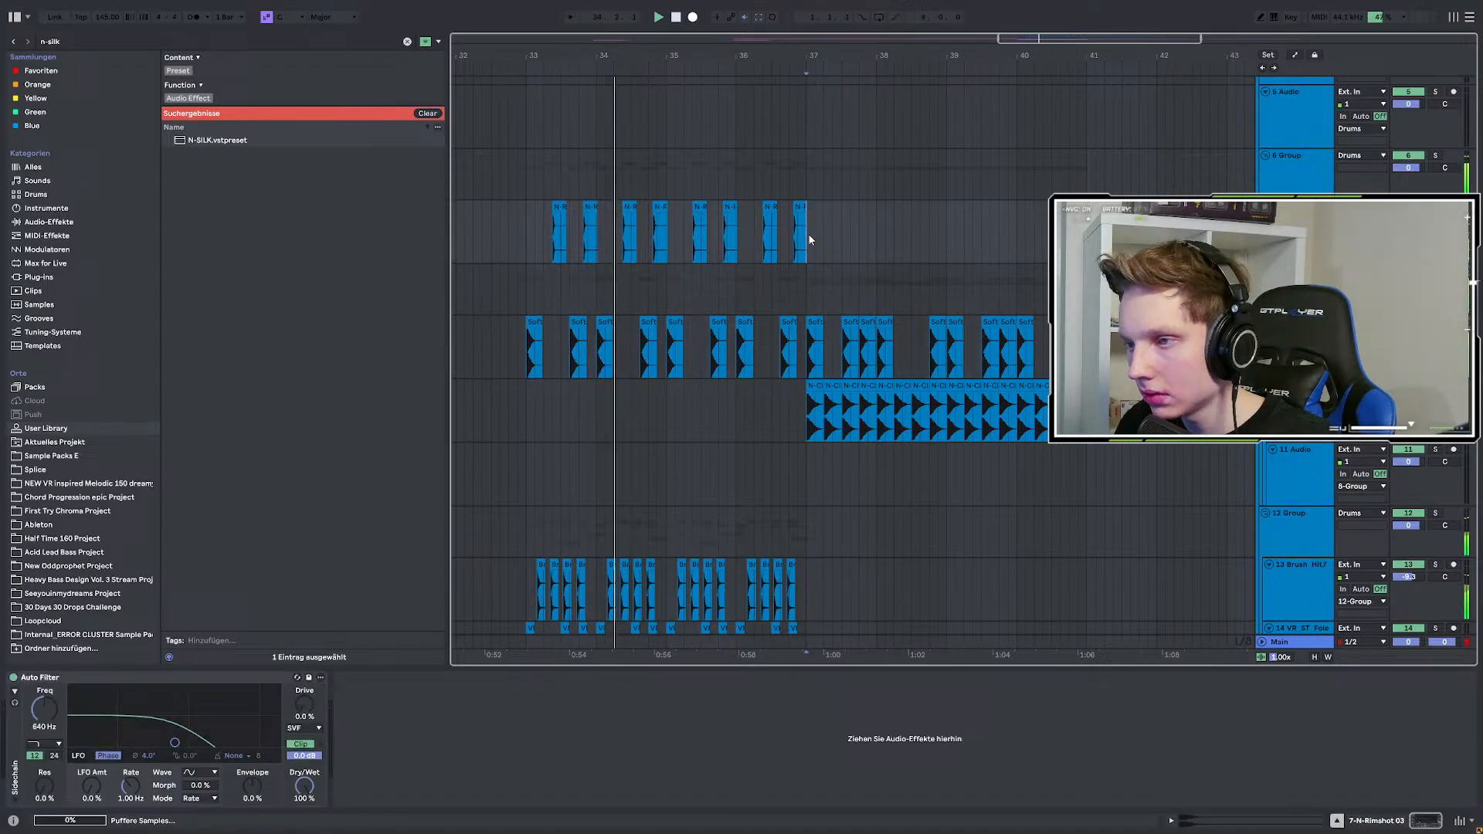
key("ctrl+v")
scroll(886, 282, "up", 3)
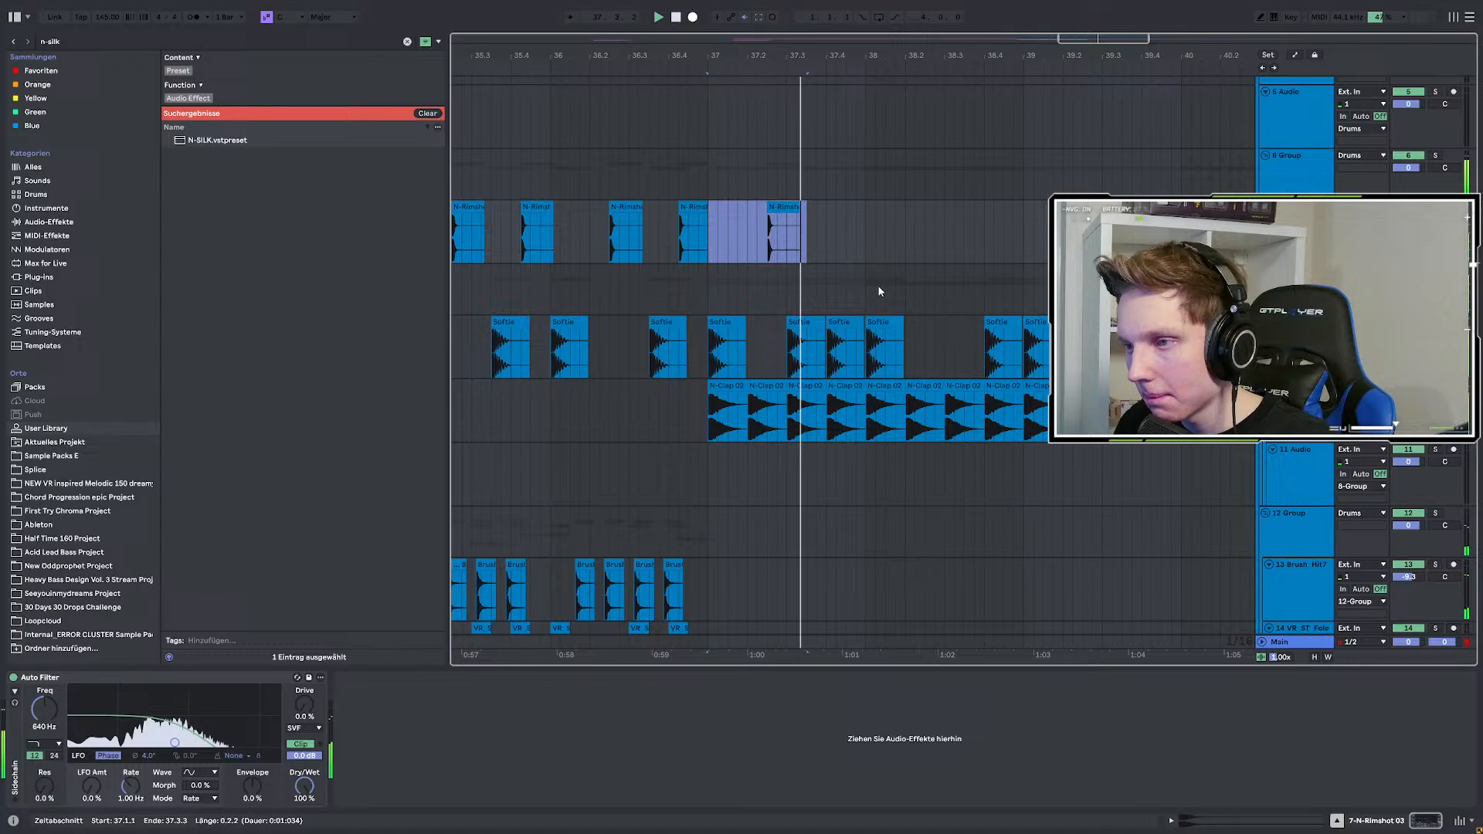
scroll(864, 297, "down", 3)
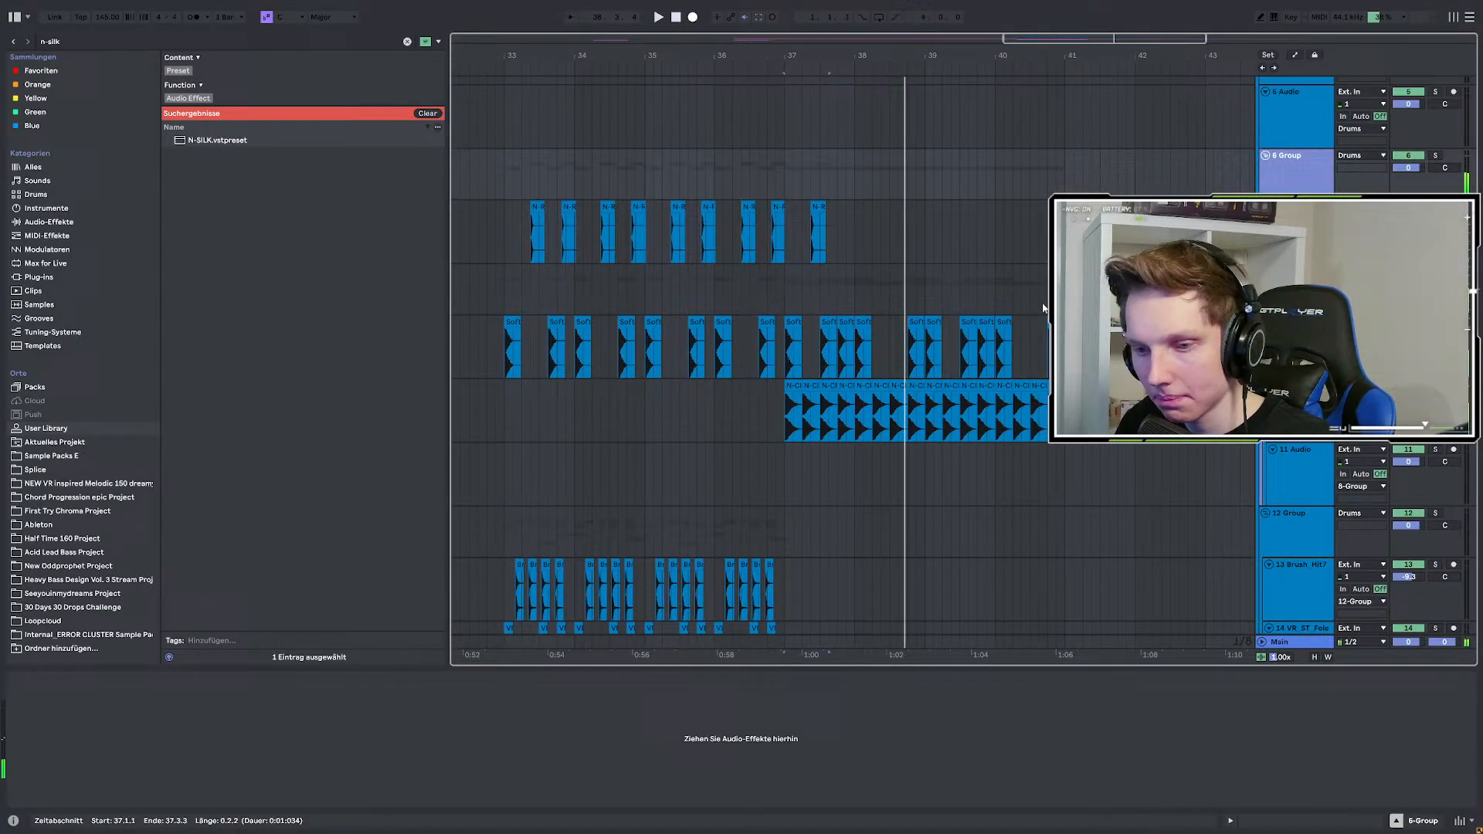
key("space")
key("space")
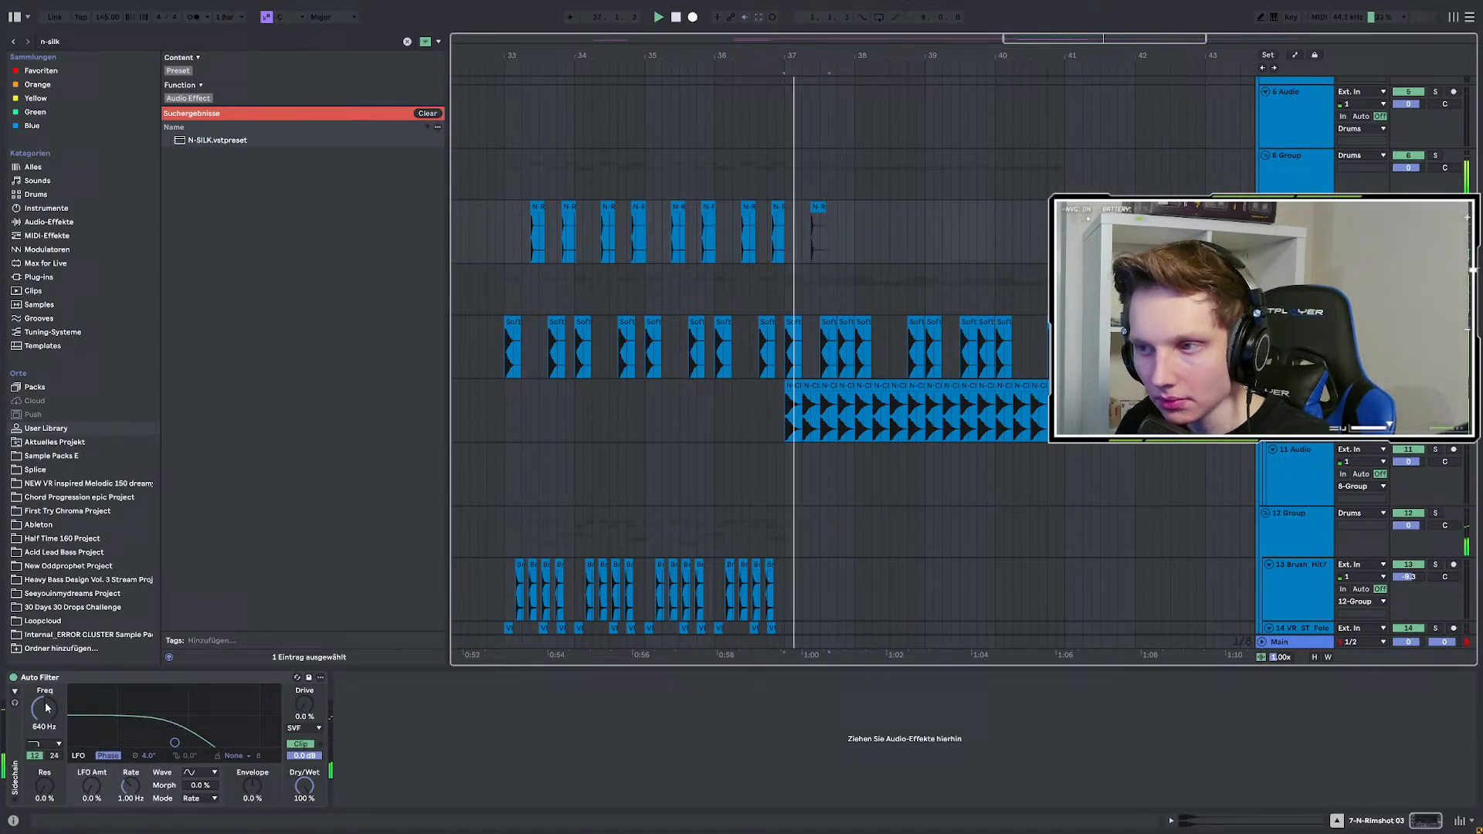
Solo 6-Group and play the rimshots from 33.1.1.
left_click(504, 234)
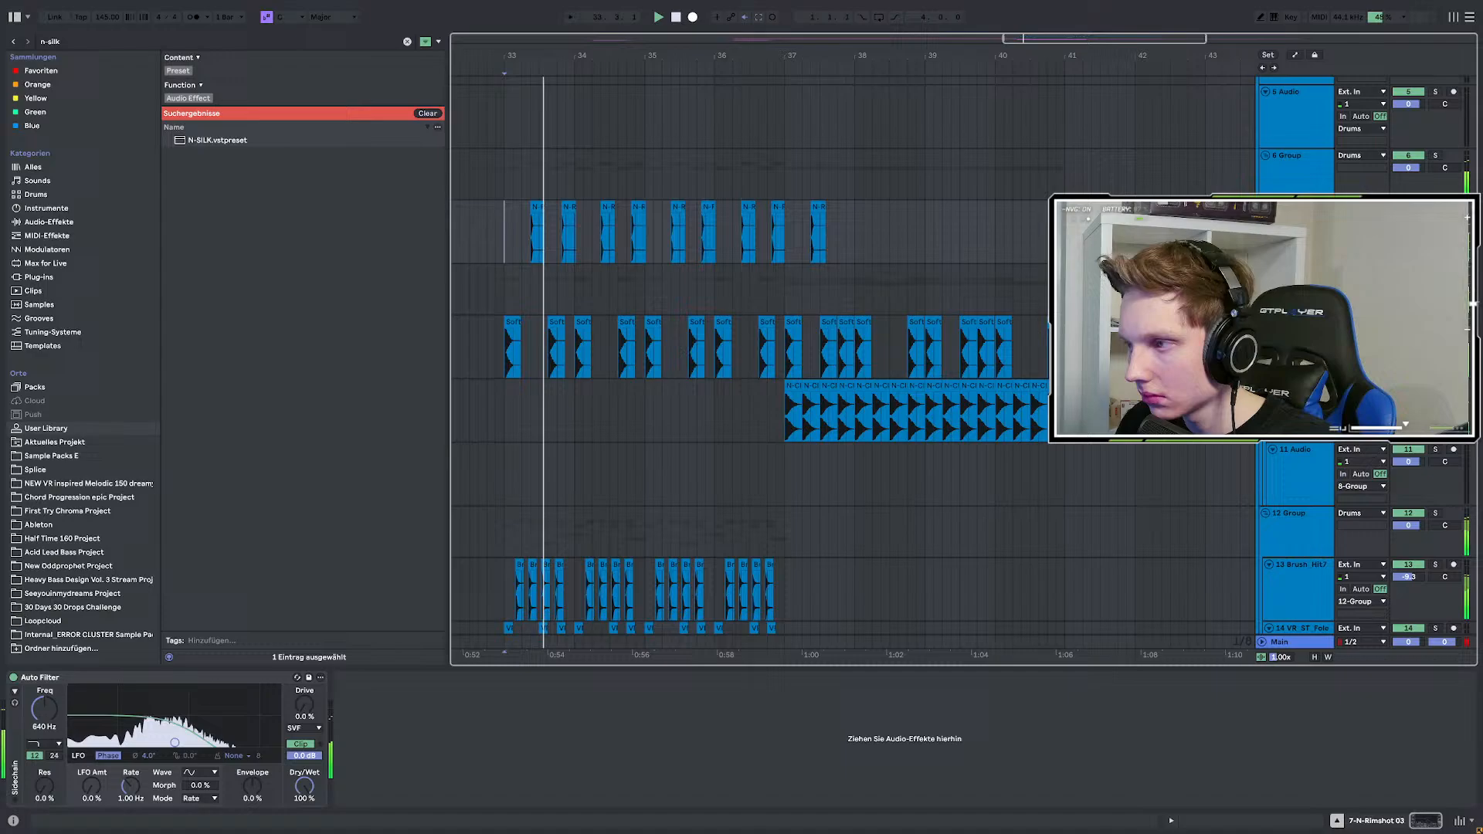
key("s")
key("space")
key("space")
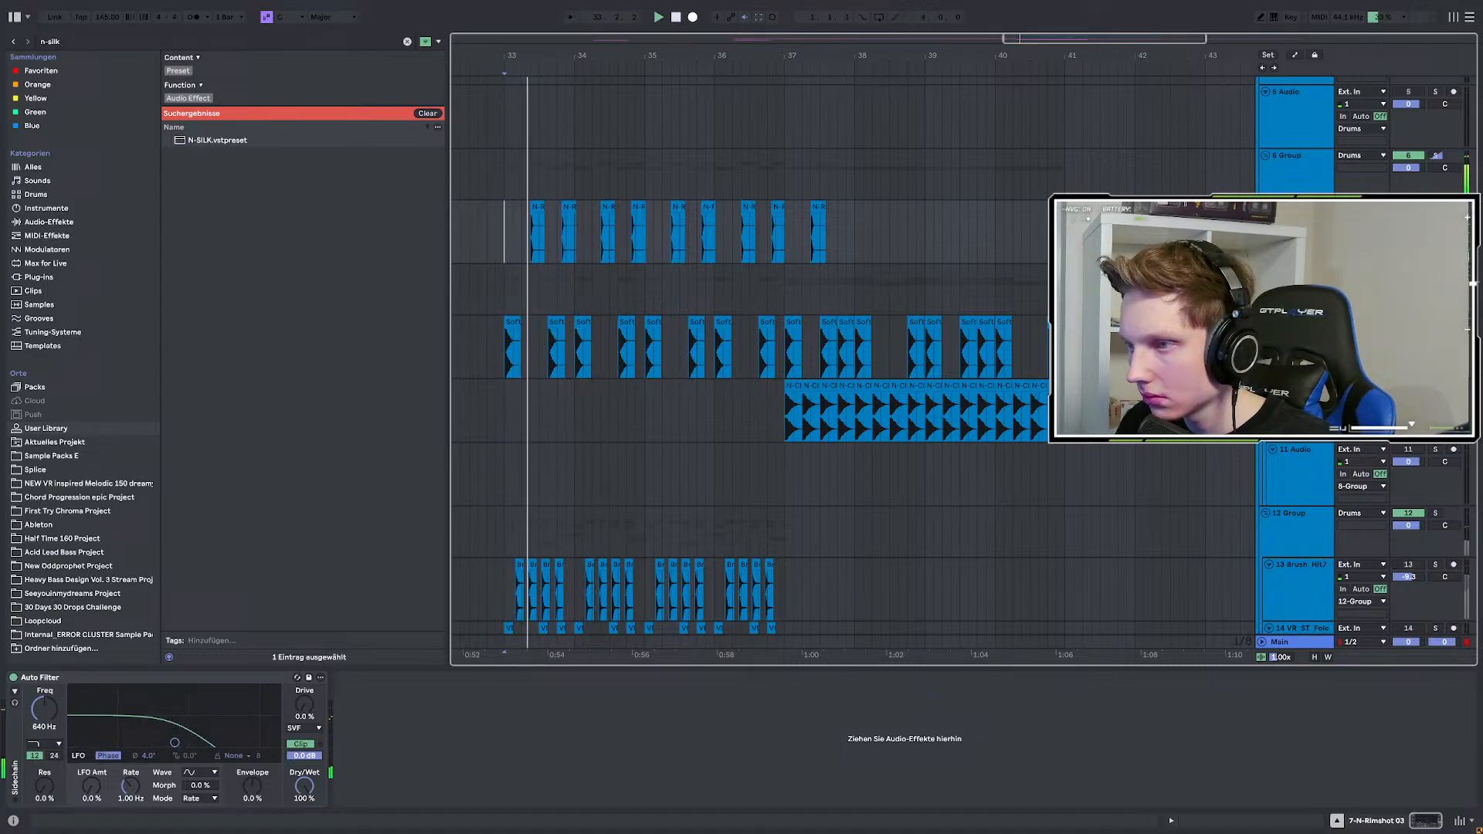
key("space")
key("space")
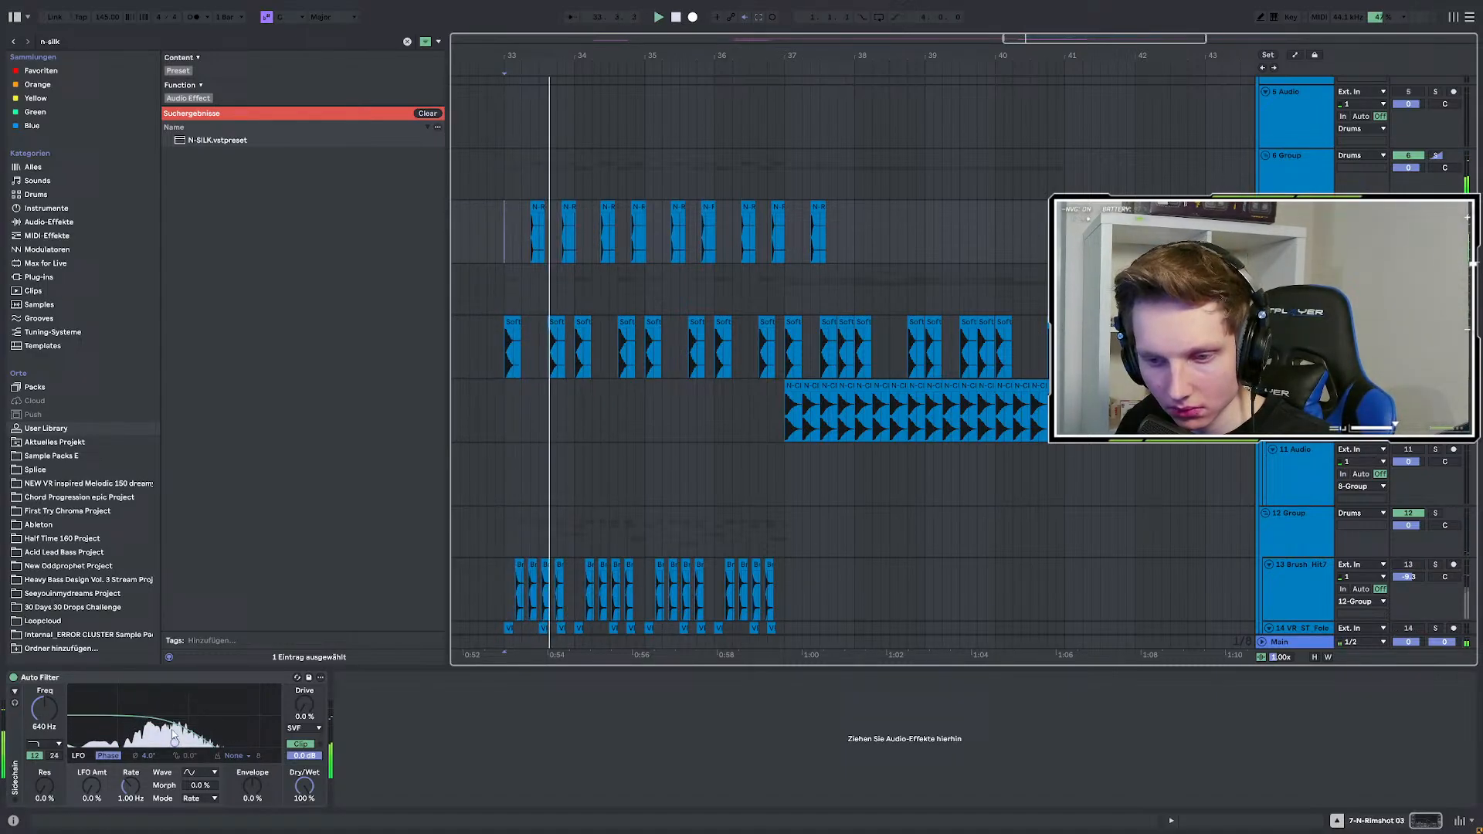
Raise the rimshot track's Auto Filter frequency to 1.87 kHz and turn off the solo on 6-Group.
left_click_drag(175, 742, 199, 742)
key("space")
key("space")
key("space")
key("space")
key("space")
key("space")
key("space")
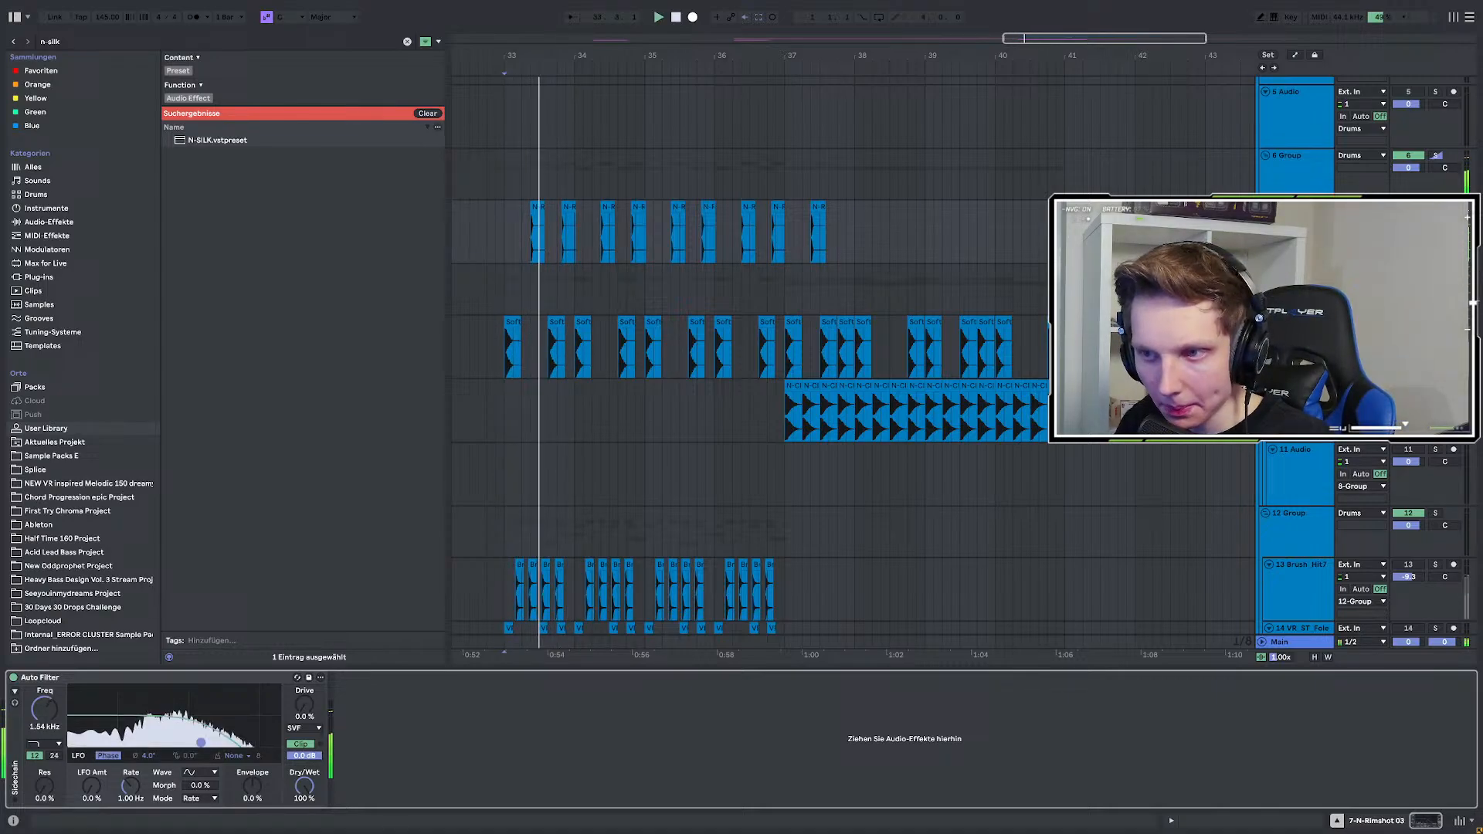
key("space")
left_click(1435, 207)
key("space")
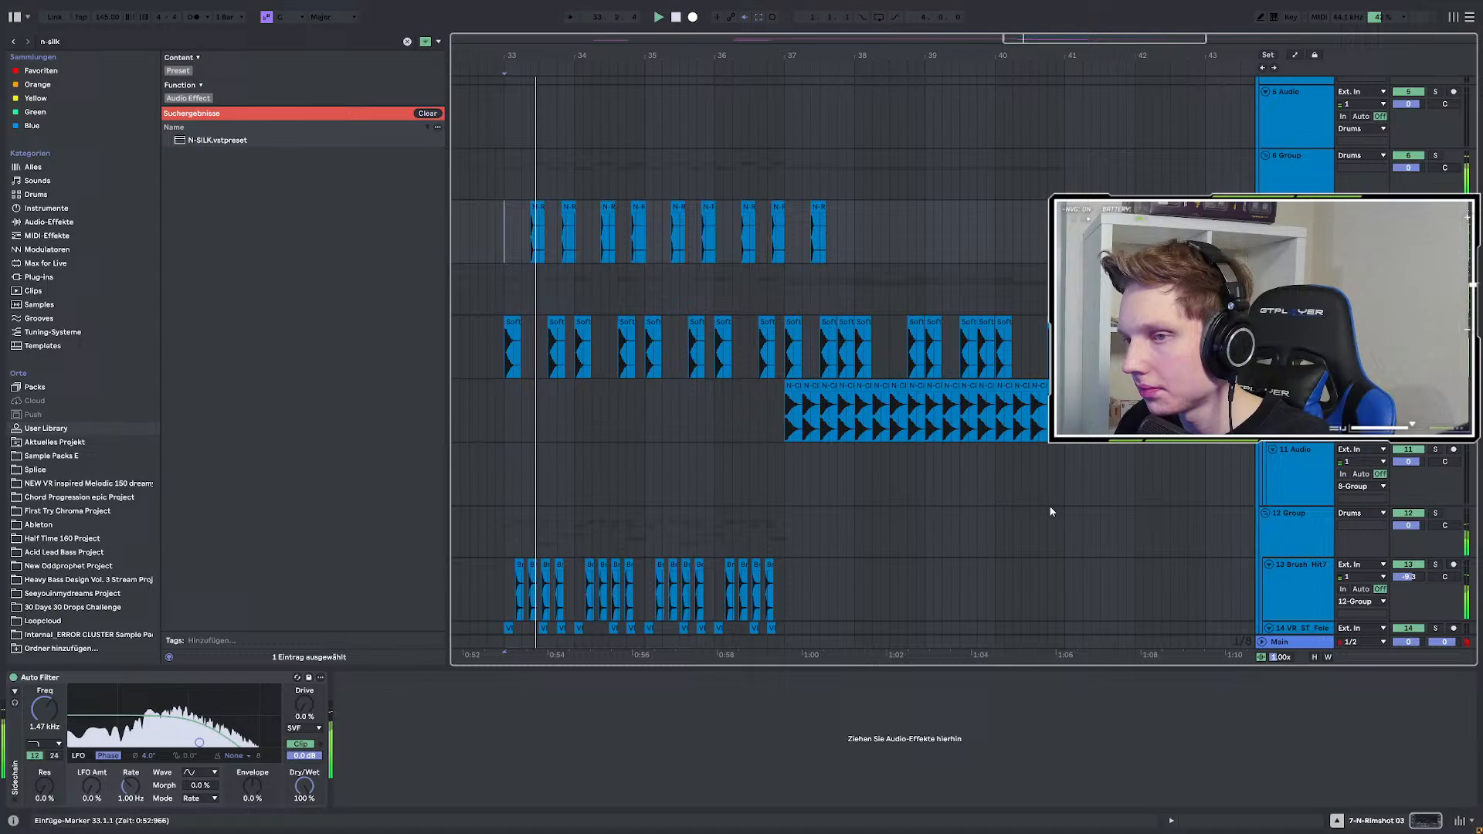
left_click_drag(199, 742, 206, 742)
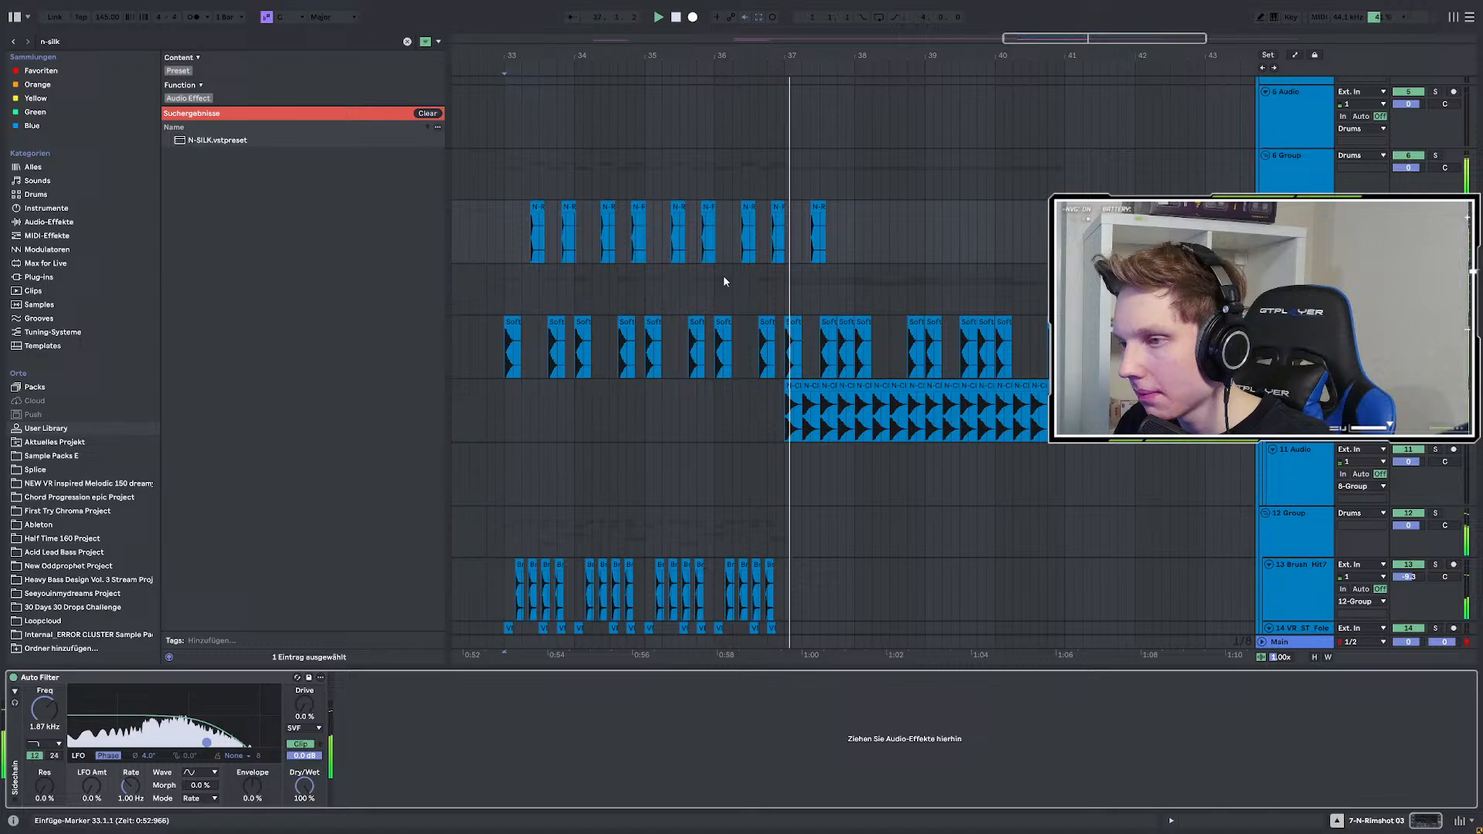
Duplicate bar 37 of the rimshot track three times to fill bars 38 to 40.
left_click_drag(787, 226, 856, 241)
key("ctrl+d")
key("ctrl+d")
key("ctrl+d")
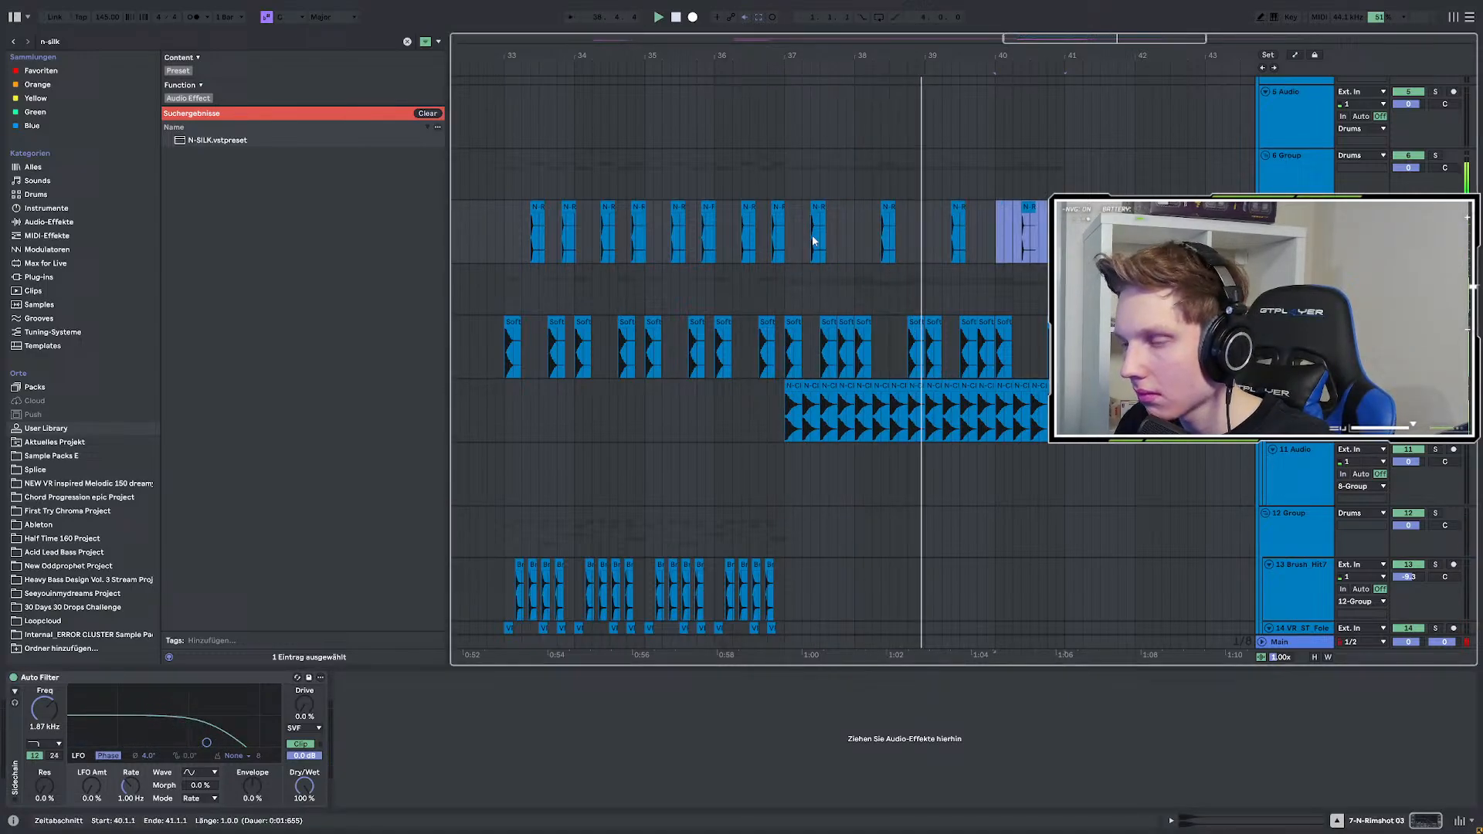
Search the browser for "del" and add the DELAY.adv preset to the rimshot track.
left_click(123, 41)
type("de")
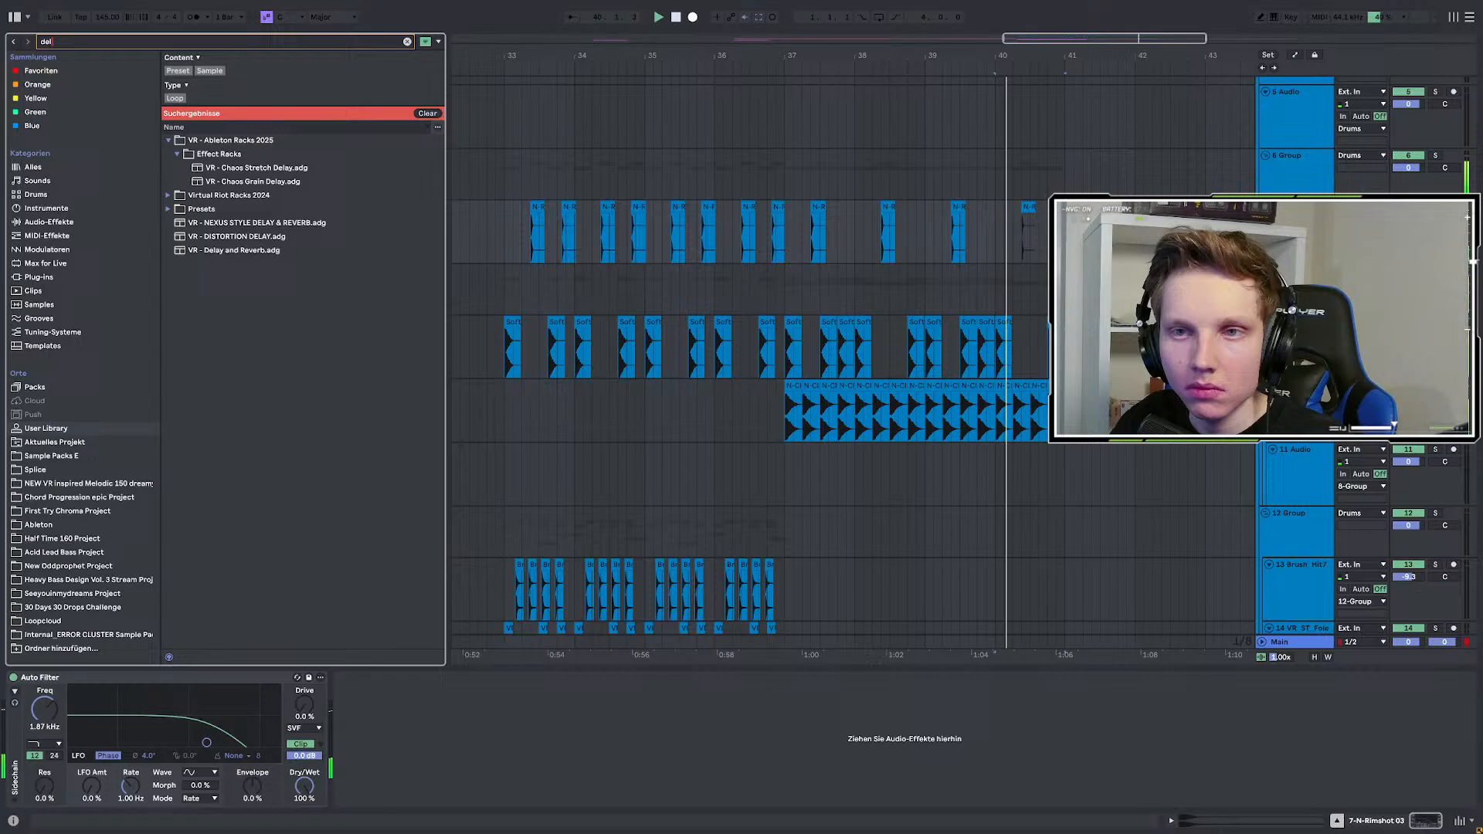
type("l")
left_click(207, 153)
double_click(207, 154)
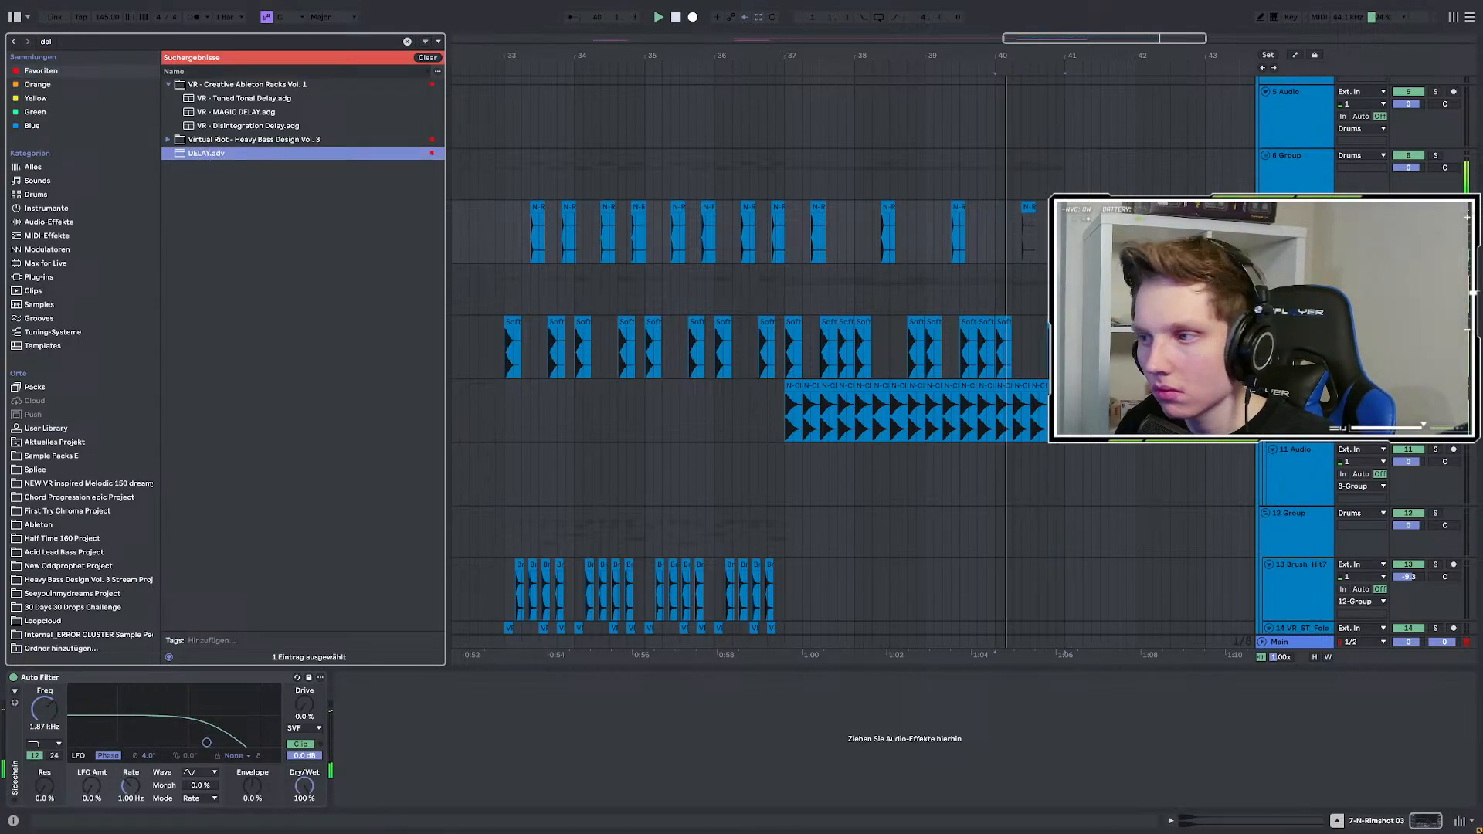
Play from 33.1.1 and set DELAY's filter to 851 Hz, width 1.84, with both delay times at 6 sixteenths.
left_click(503, 216)
key("space")
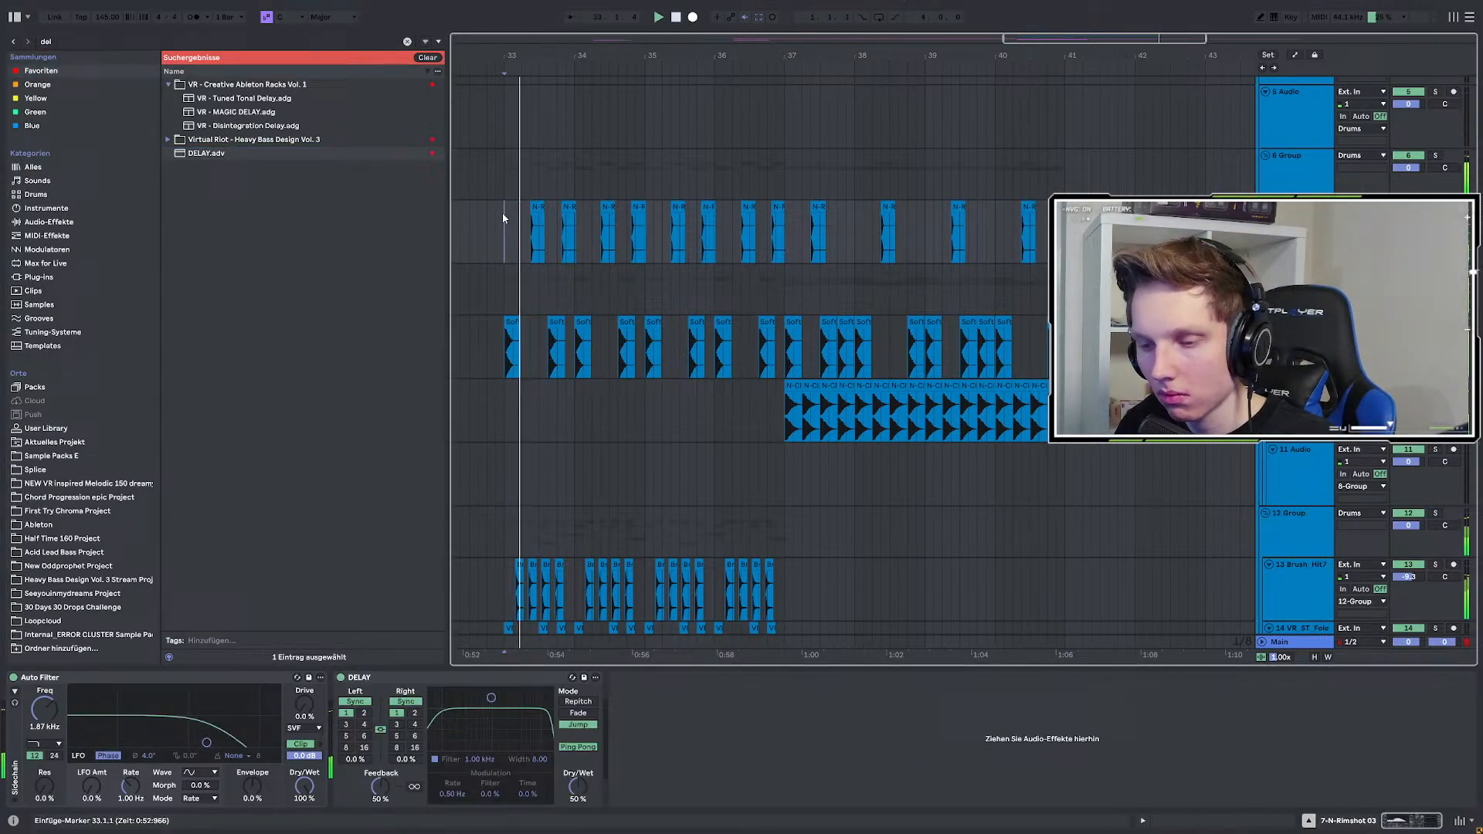
left_click_drag(481, 709, 489, 741)
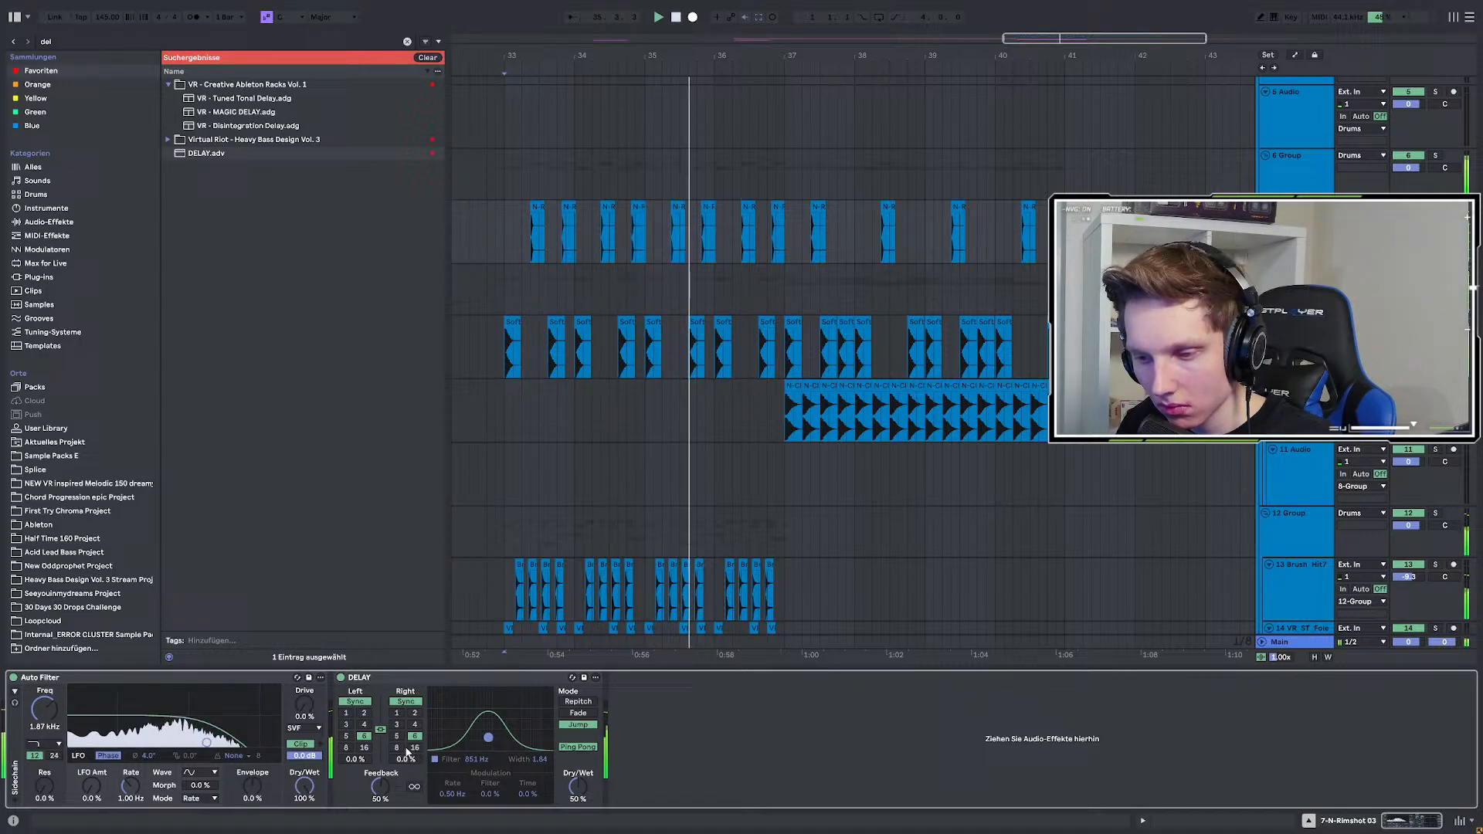
Automate DELAY's Dry/Wet to rise from 0 % to 48 % at the rimshot on 37.2.3 and set its filter to 4.06 kHz.
key("a")
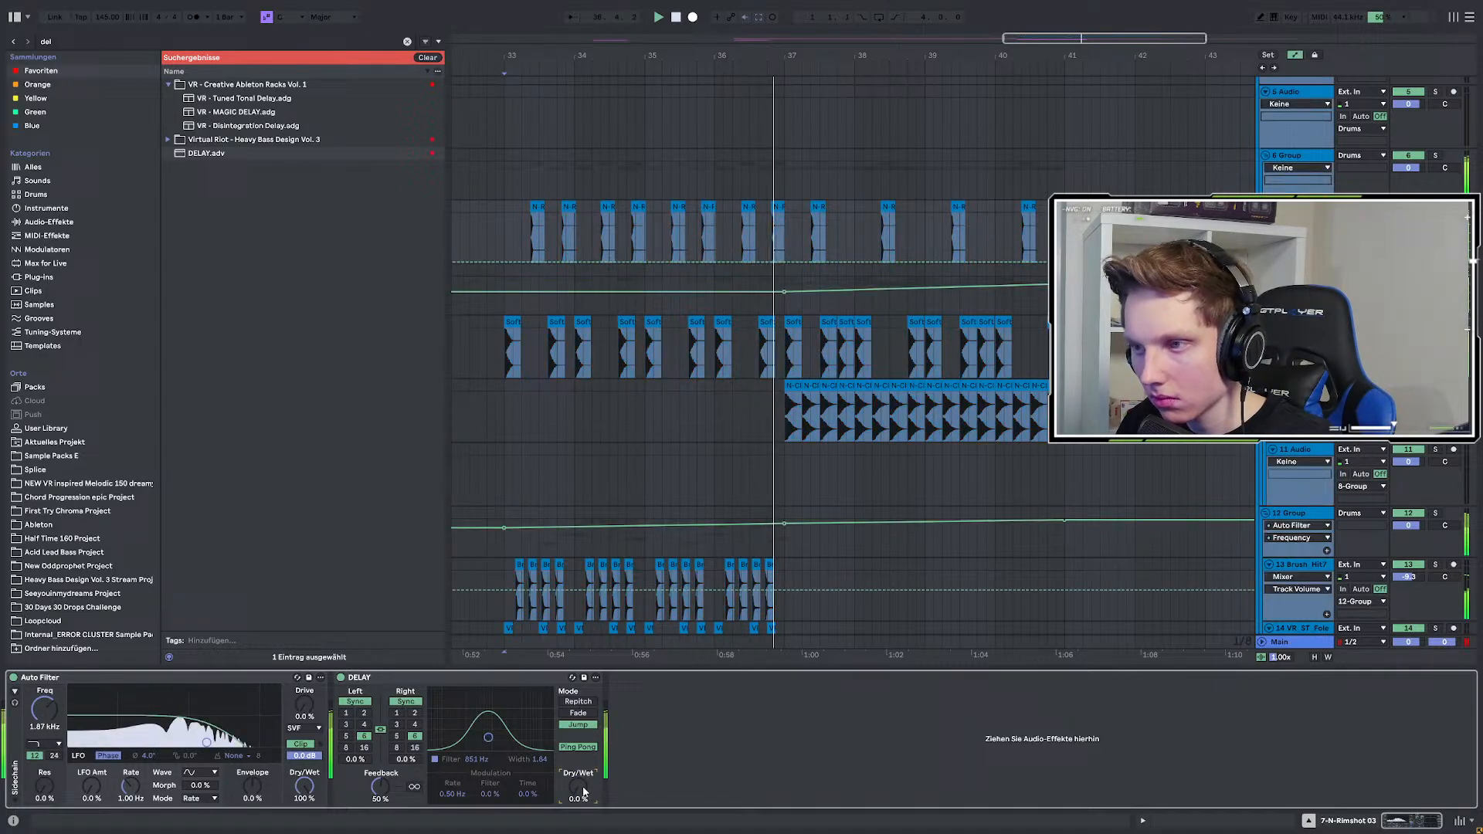
scroll(836, 269, "up", 3)
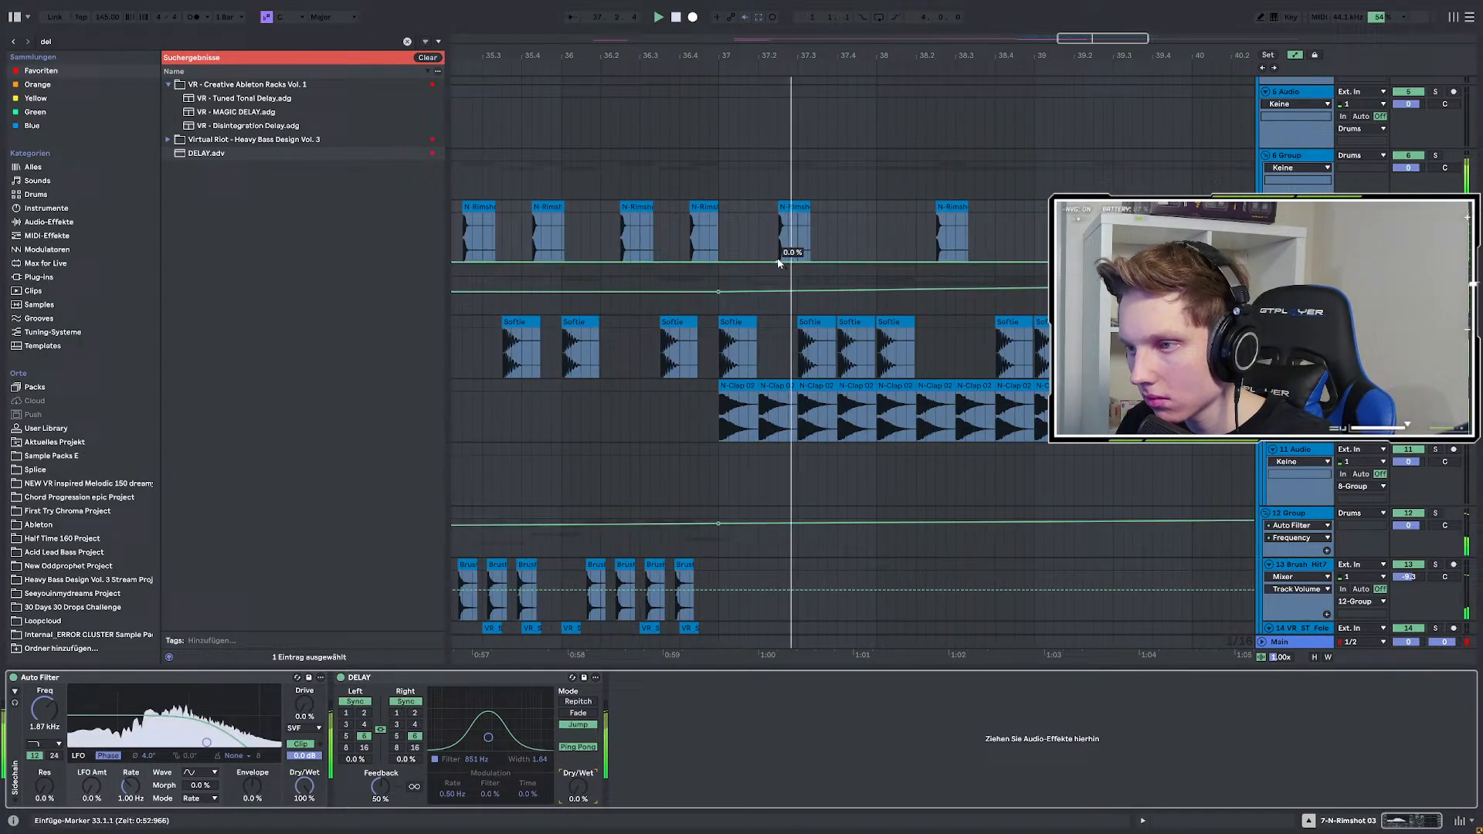
left_click(720, 266)
left_click_drag(769, 263, 795, 238)
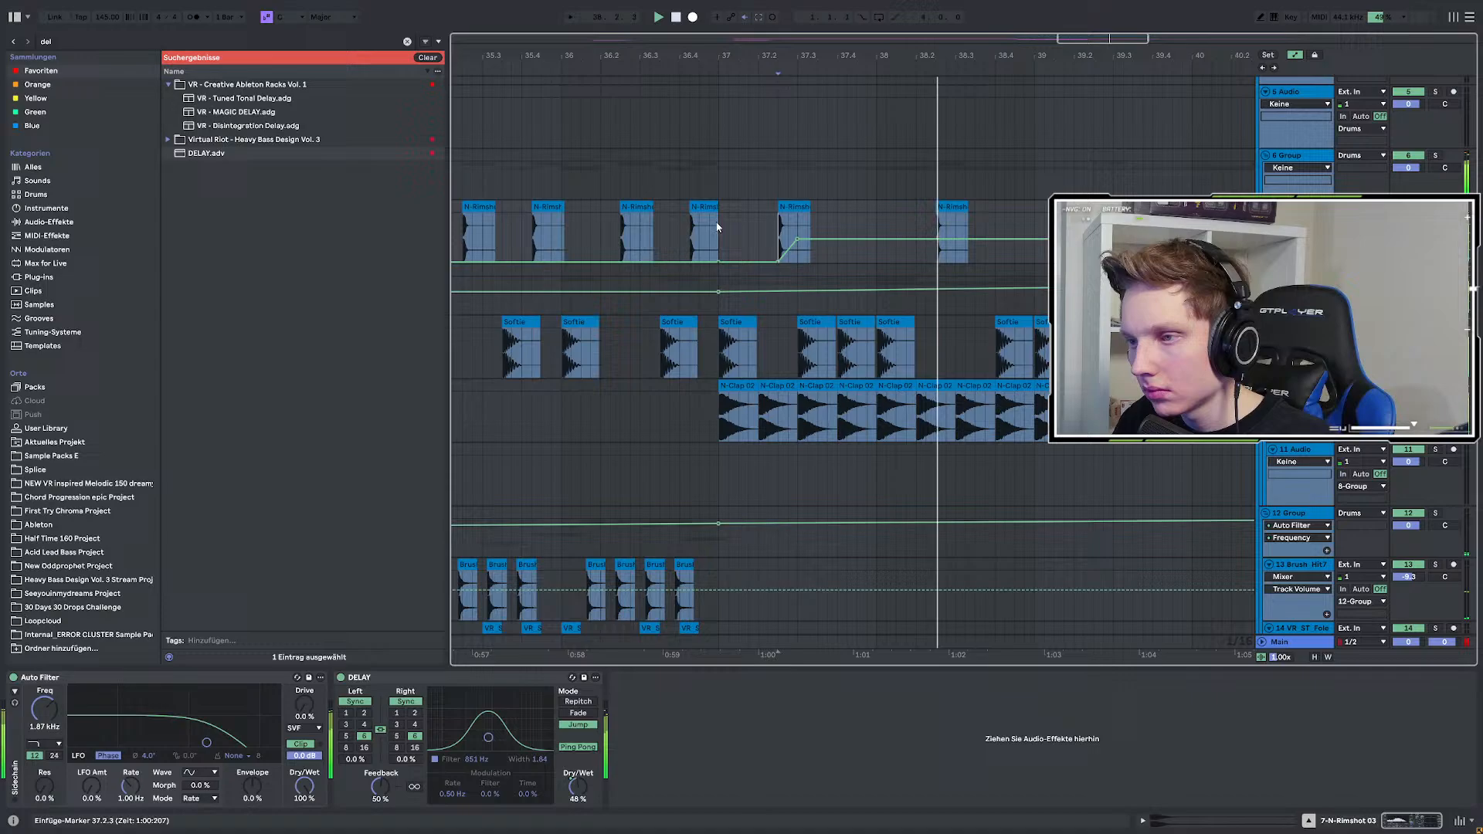
left_click_drag(490, 737, 519, 732)
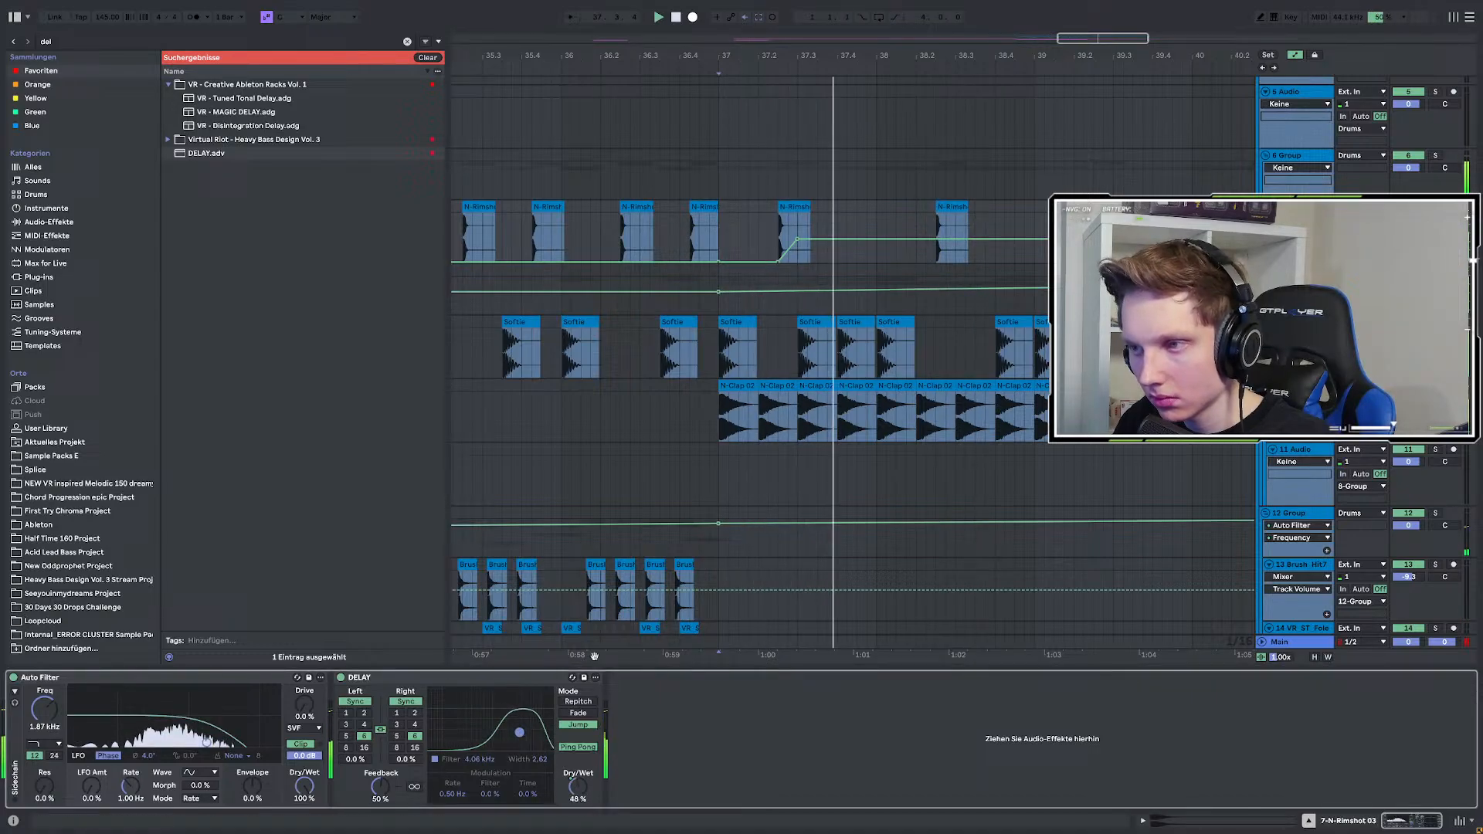
Solo the rimshot from 37.1.1, set its DELAY filter to 1.52 kHz with width 4.75, and audition it with the other tracks.
scroll(728, 322, "down", 3)
left_click(726, 240)
key("s")
key("space")
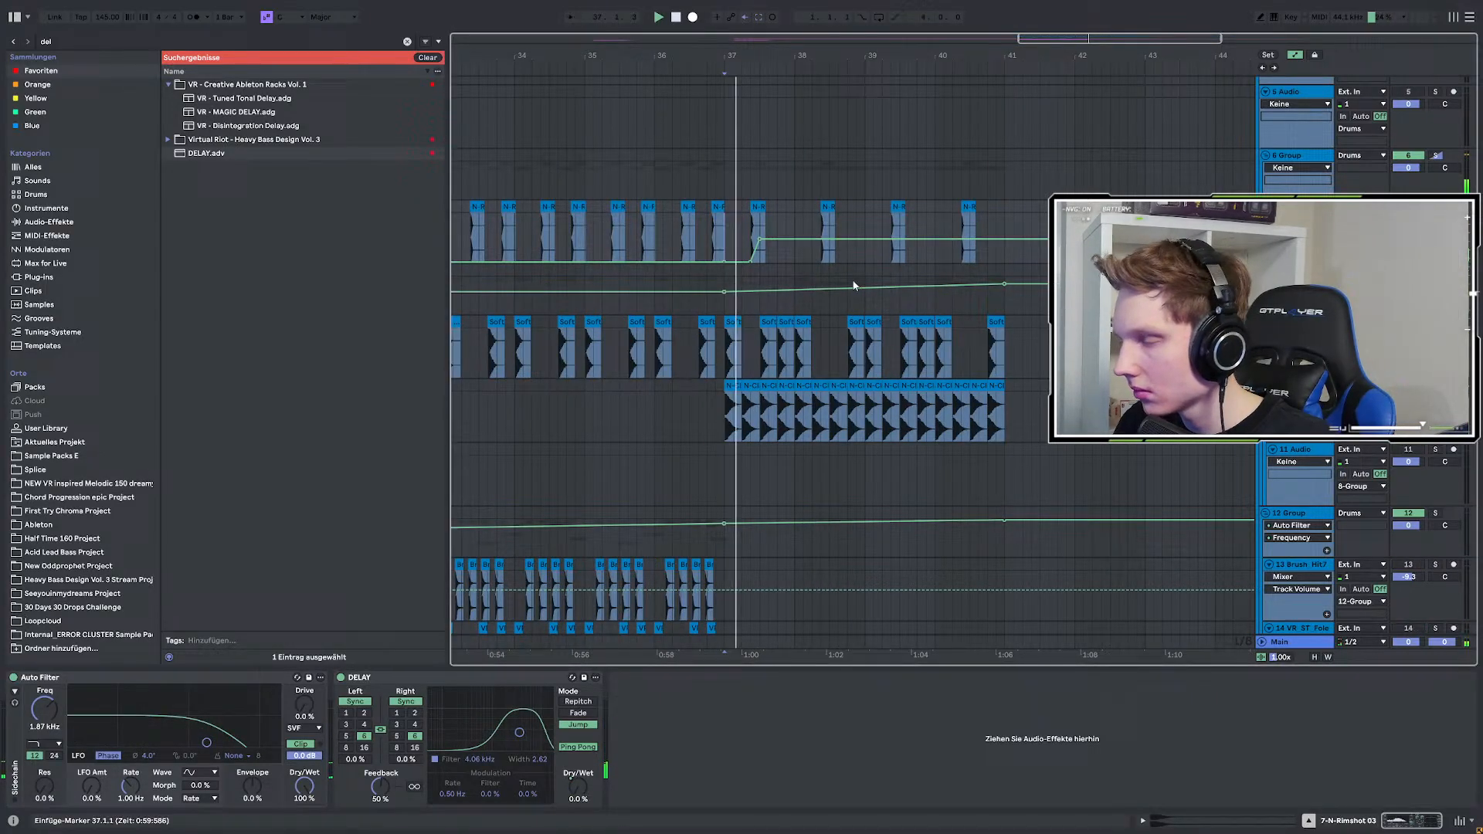
scroll(804, 286, "up", 3)
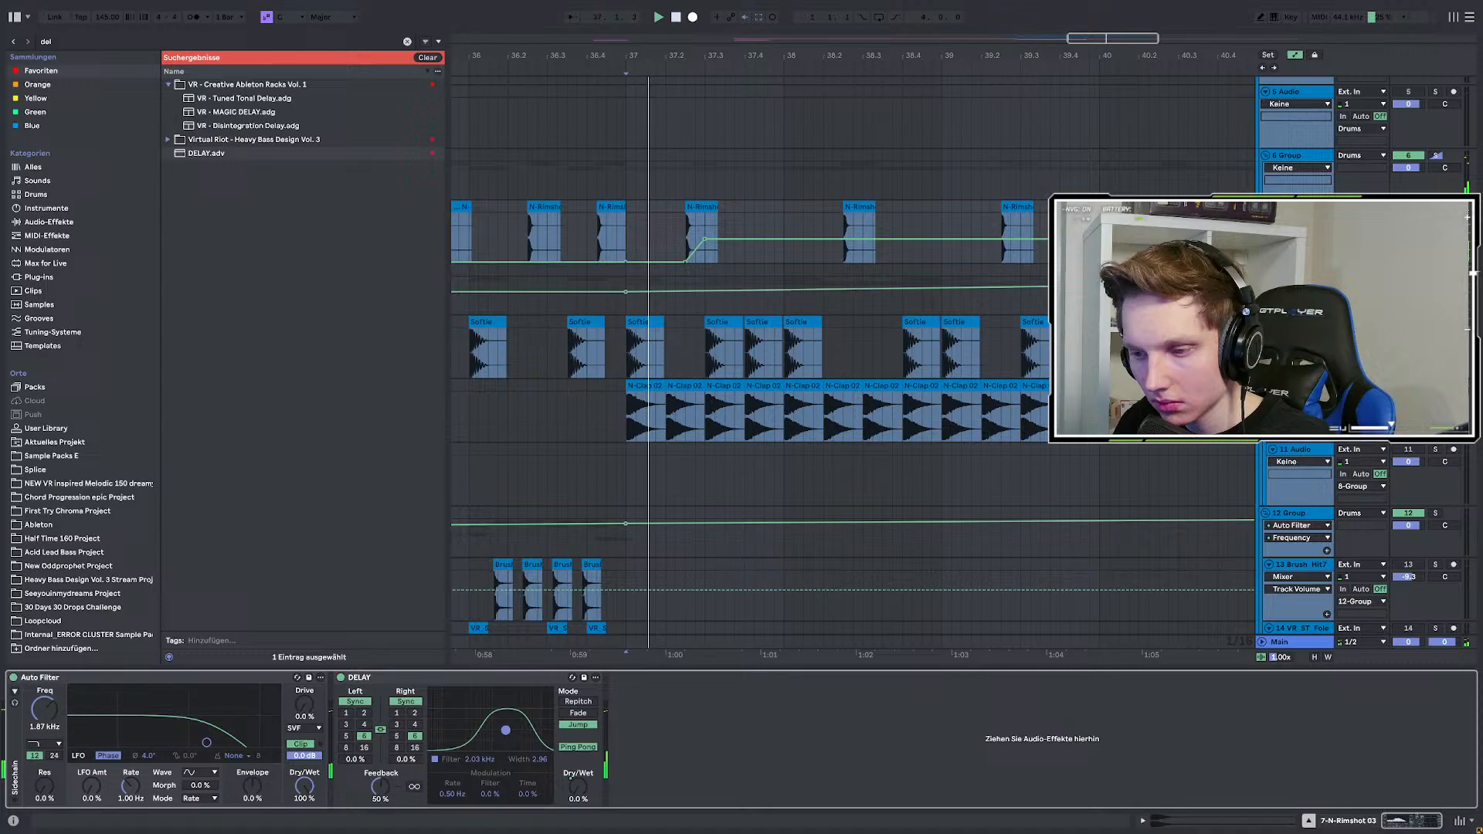
left_click_drag(519, 732, 506, 734)
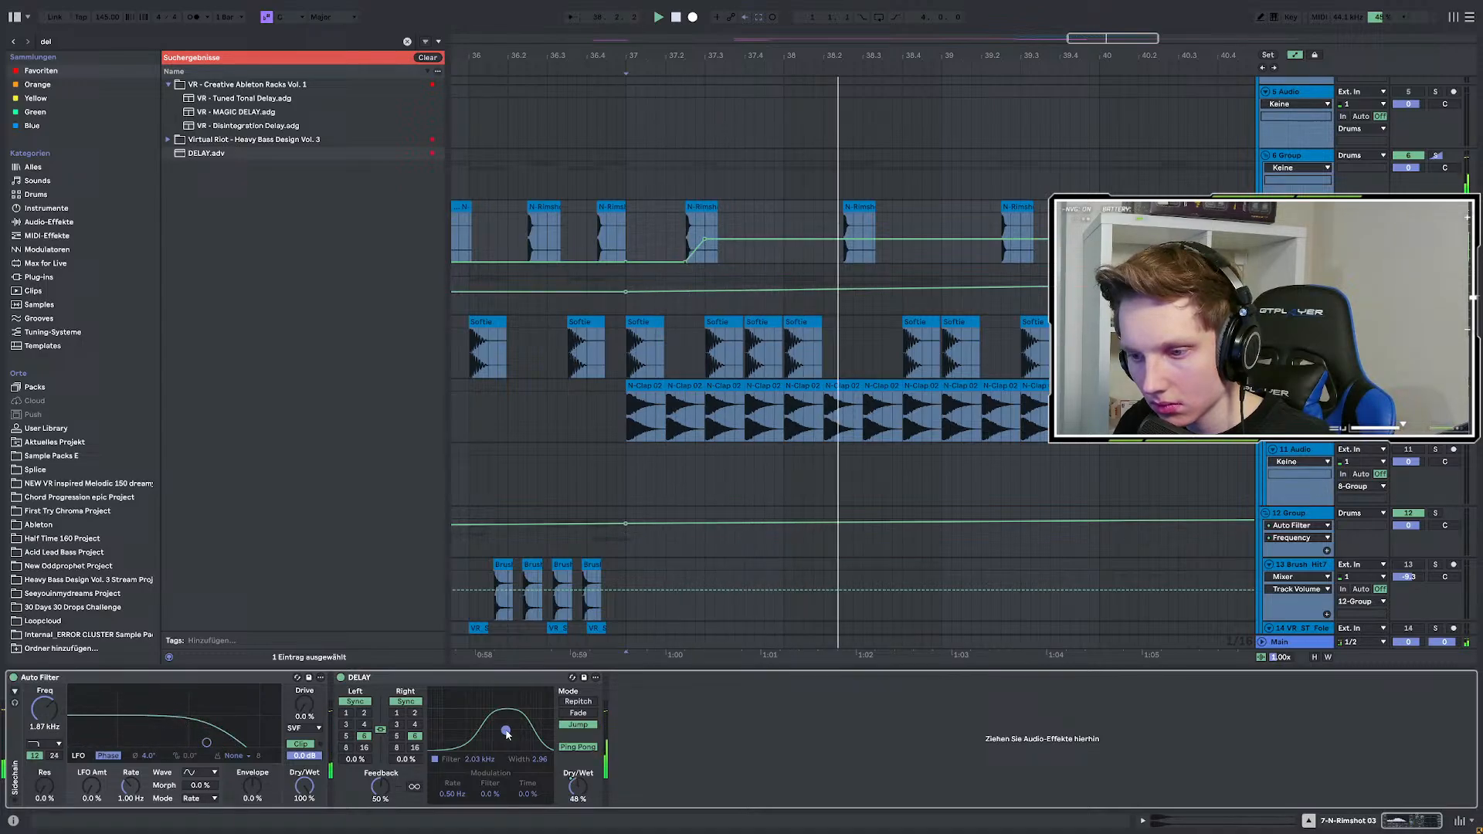
left_click(1435, 207)
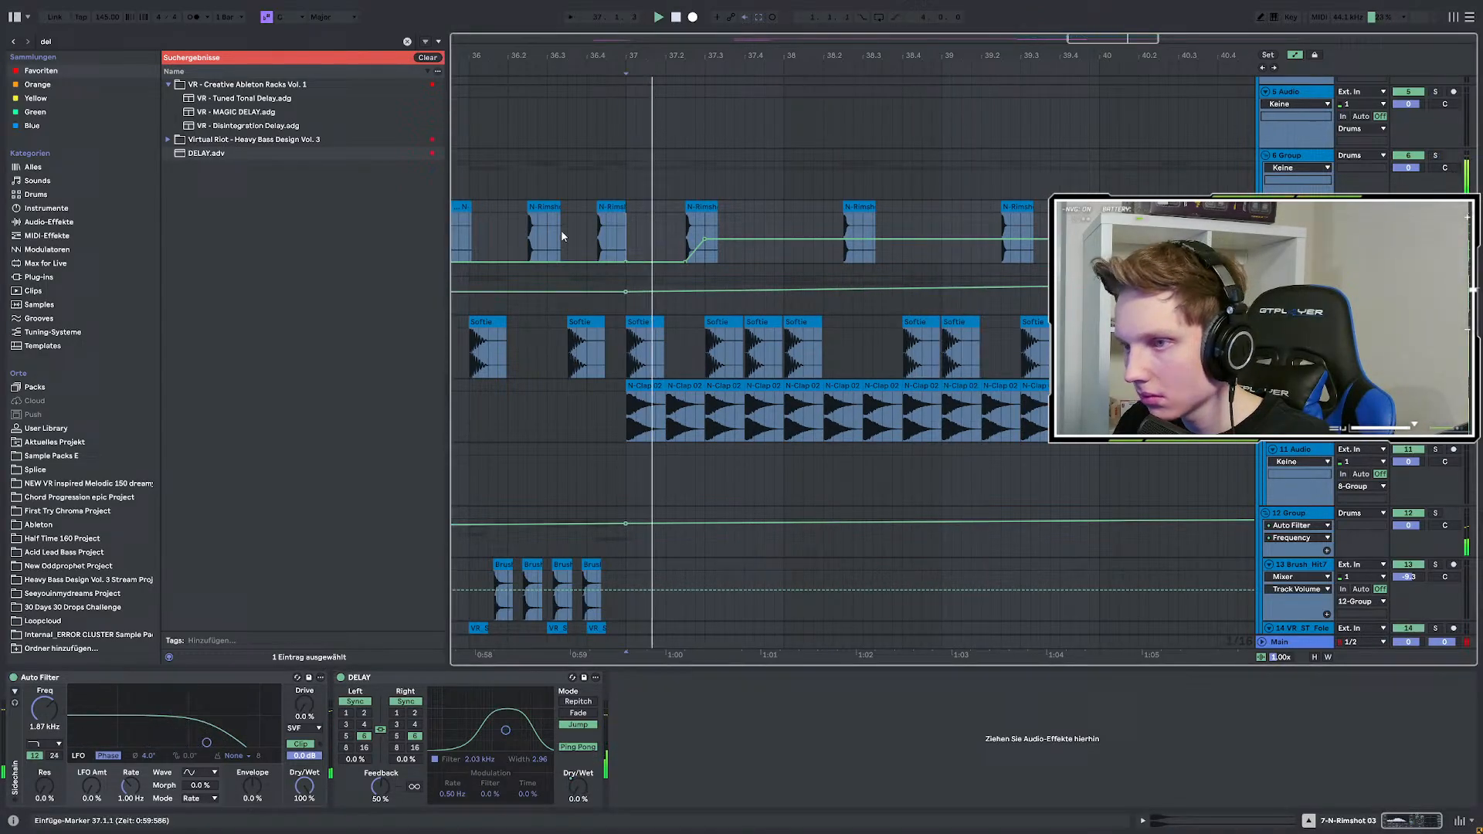
scroll(562, 236, "down", 3)
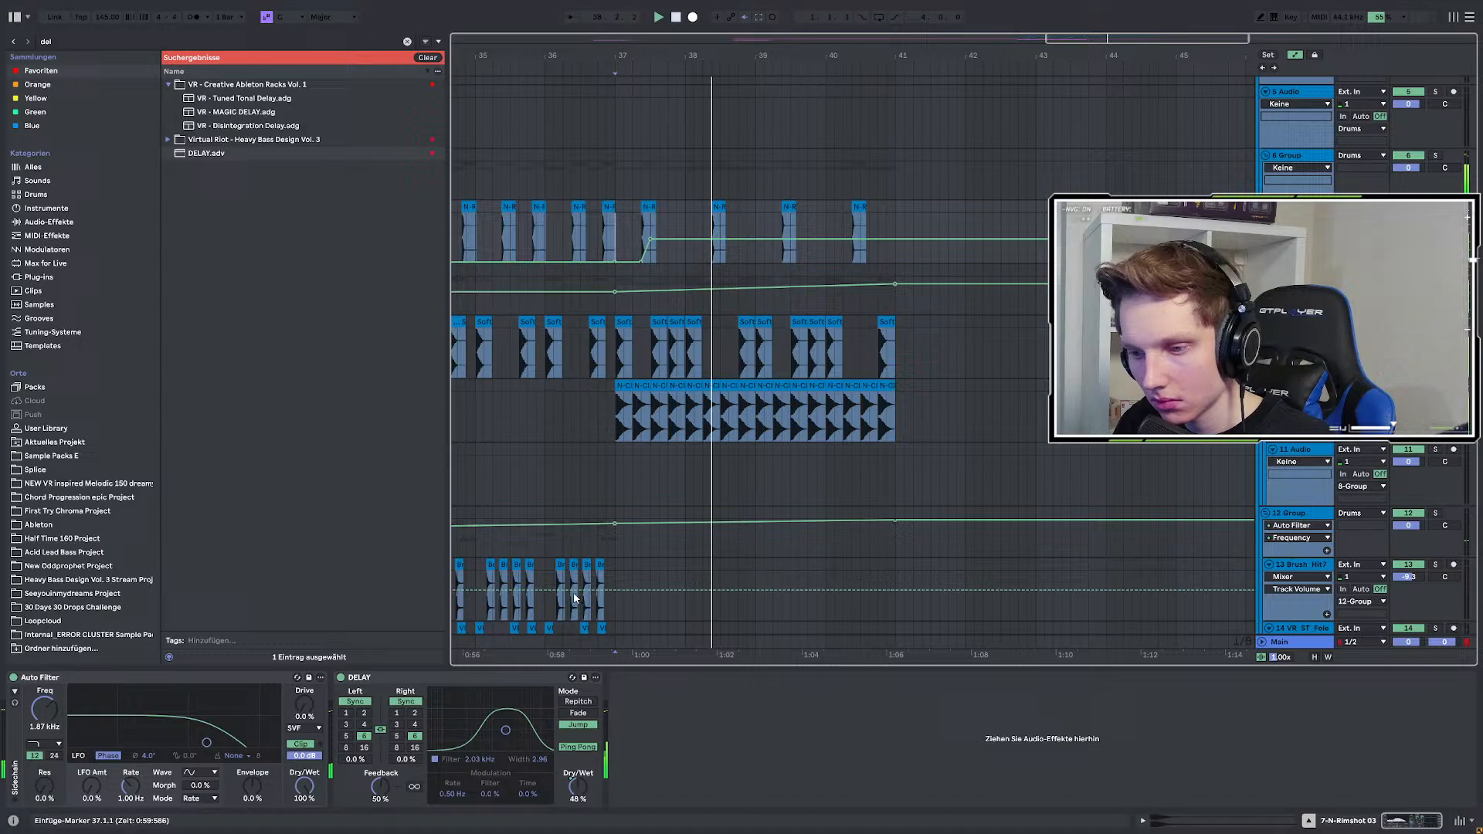
key("space")
left_click_drag(506, 730, 500, 718)
key("space")
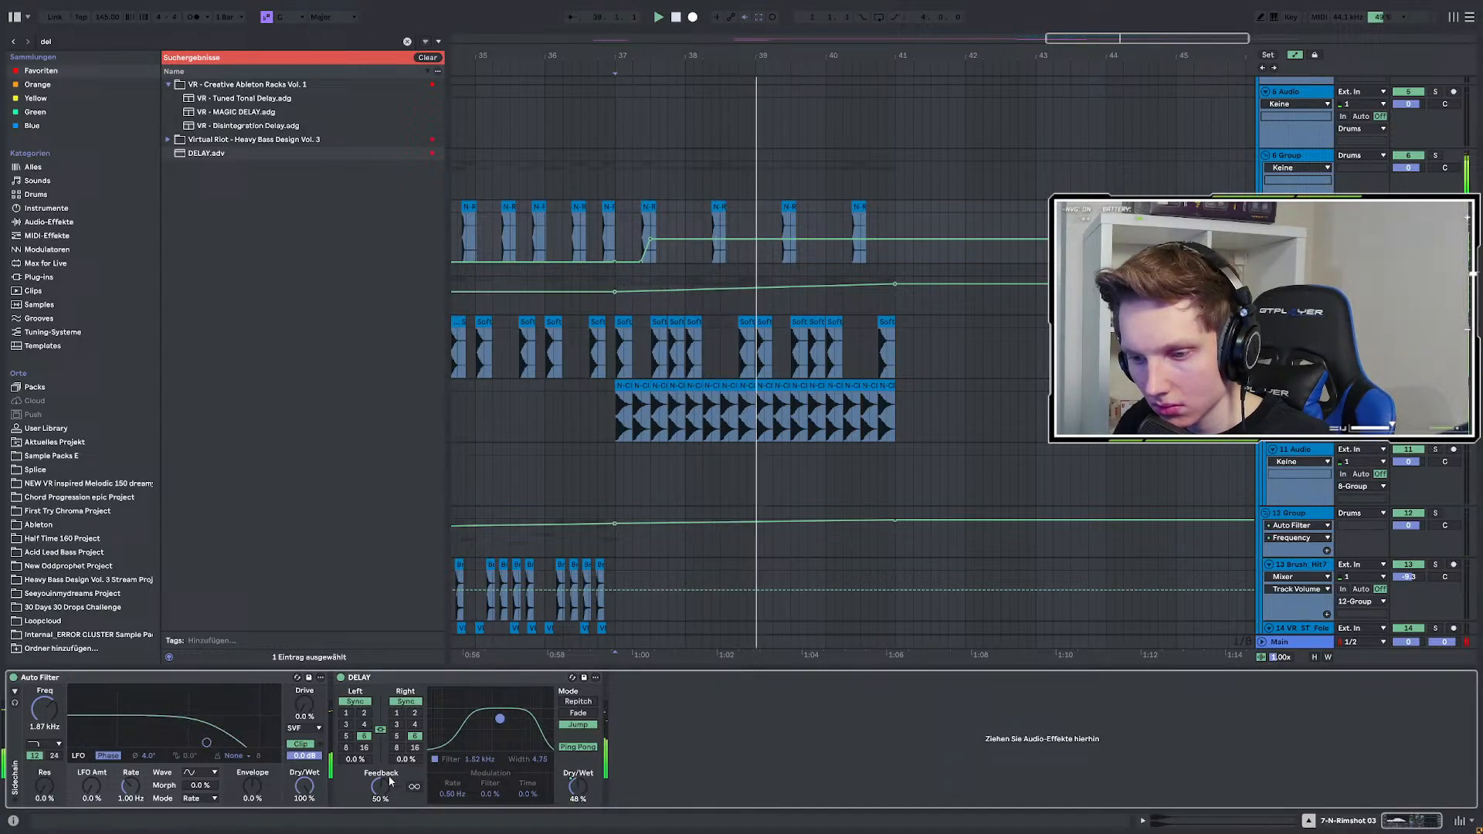
Raise the rimshot's DELAY Dry/Wet automation to 60 % from the hit in bar 37 and audition it soloed from 37.1.1.
right_click(569, 777)
left_click(758, 291)
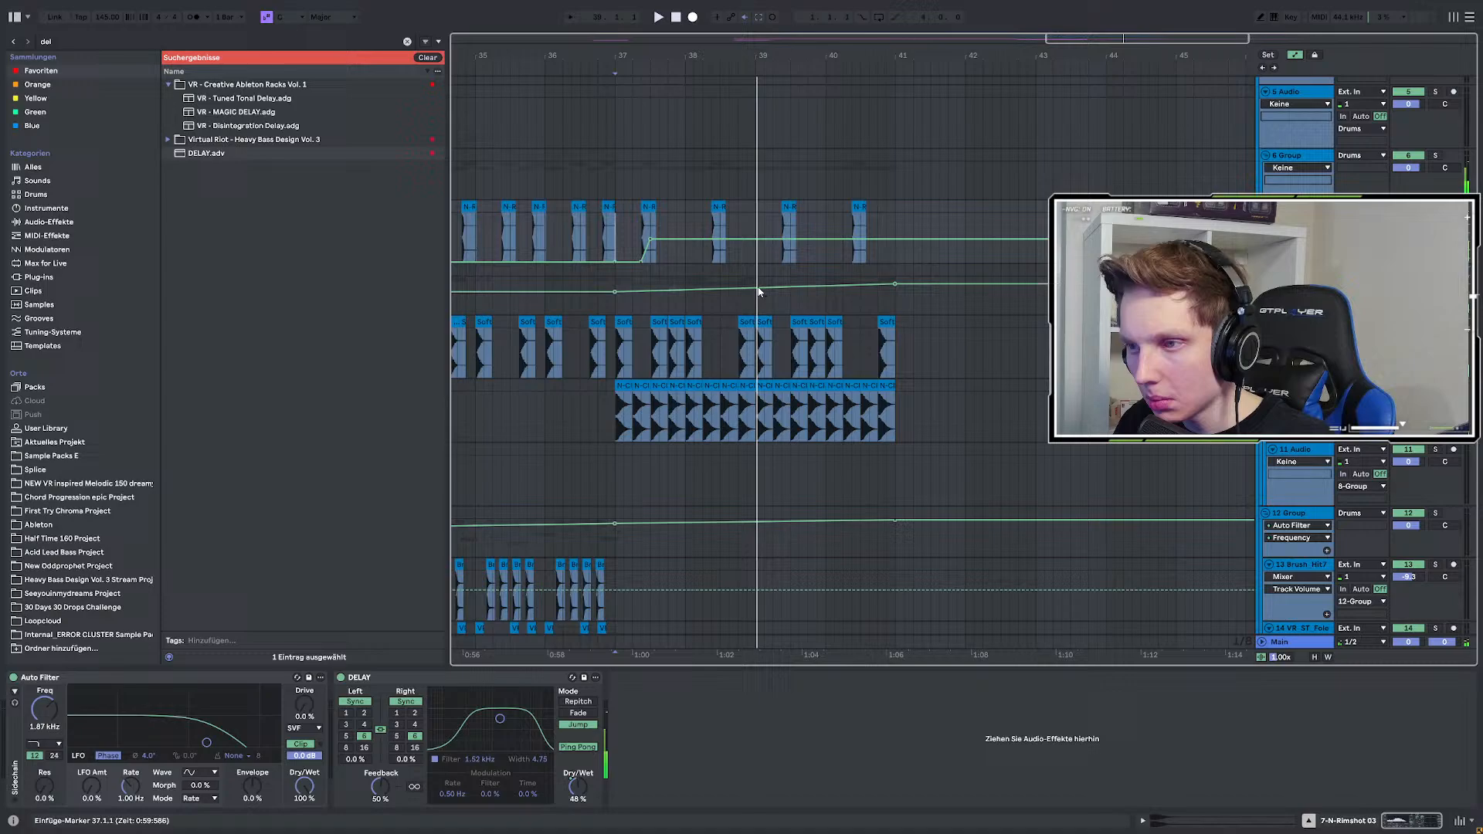
left_click_drag(651, 237, 652, 231)
key("space")
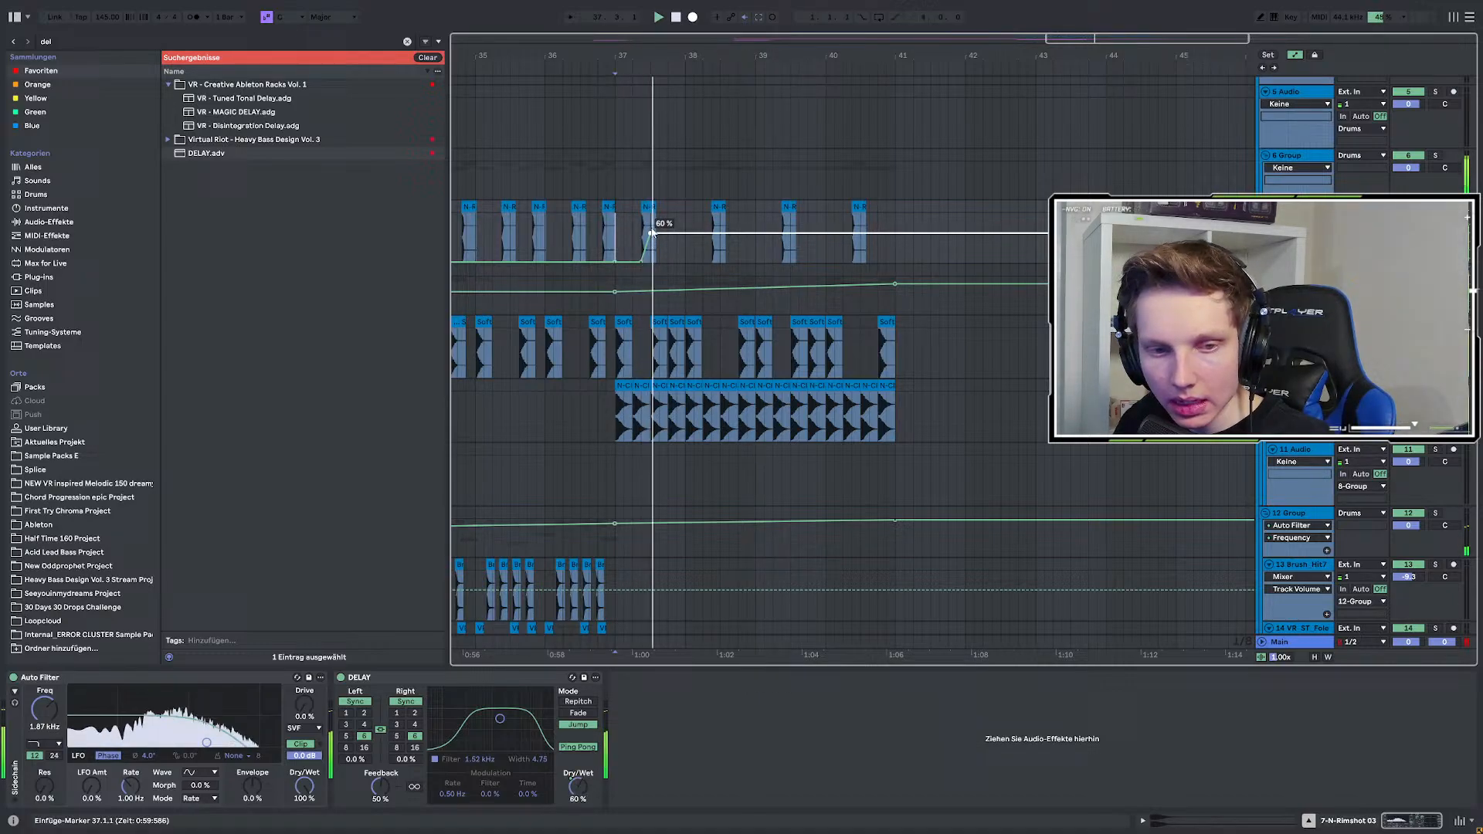
key("space")
key("space")
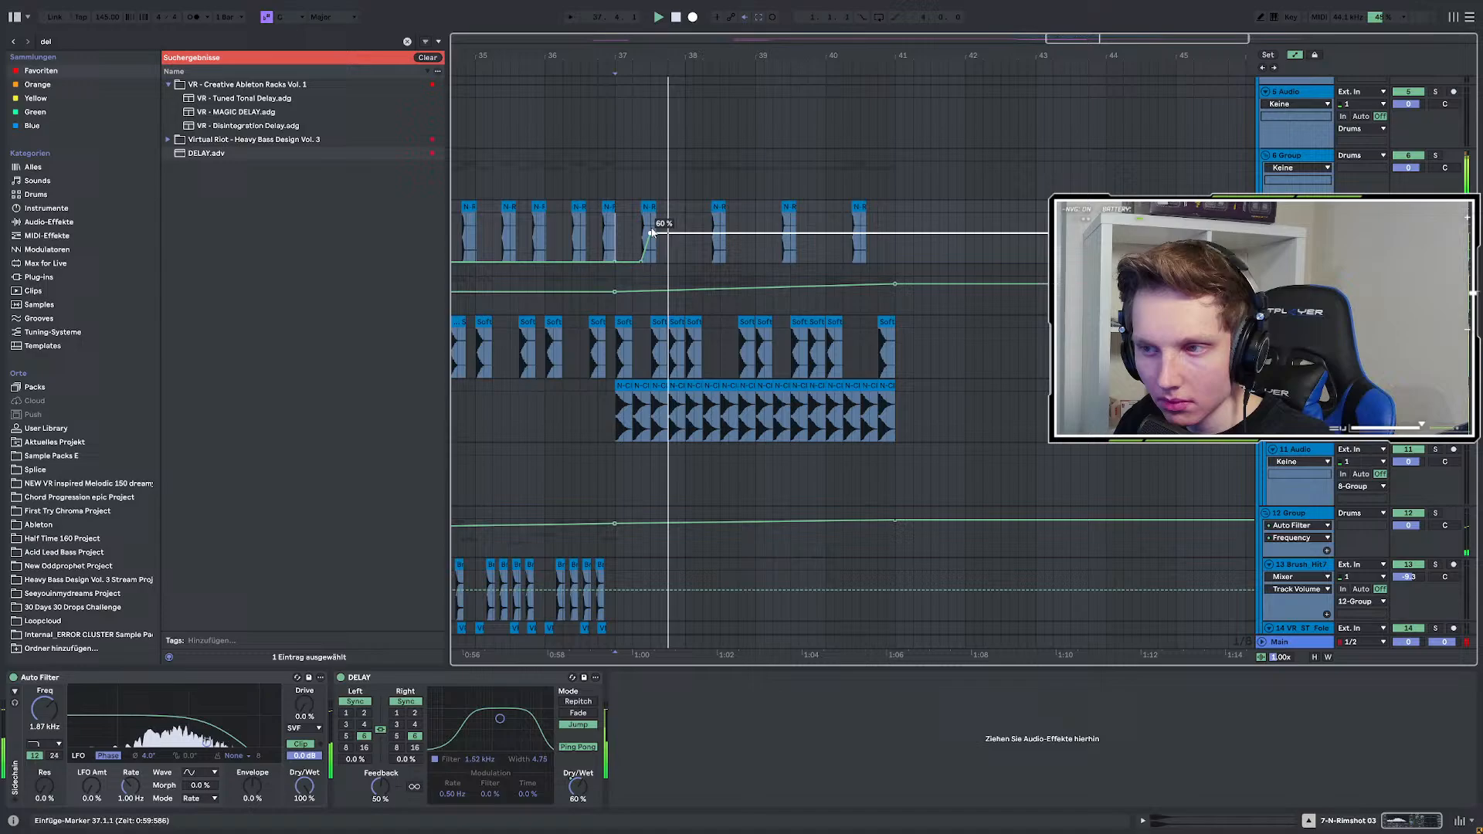
left_click(1435, 207)
key("space")
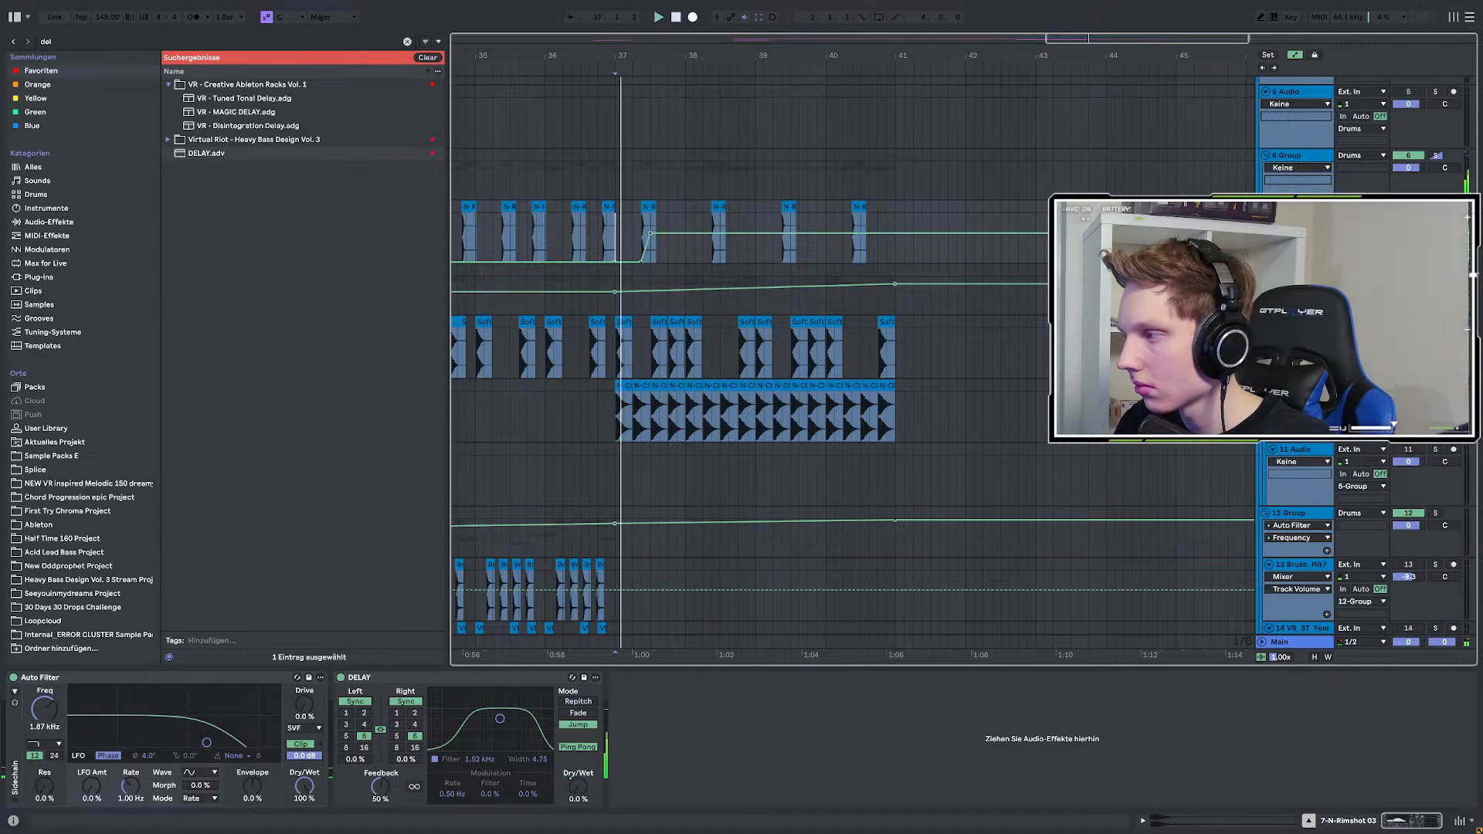
Switch the rimshot's DELAY to Repitch mode and turn Ping Pong off while playing from bar 37.
left_click(578, 701)
key("space")
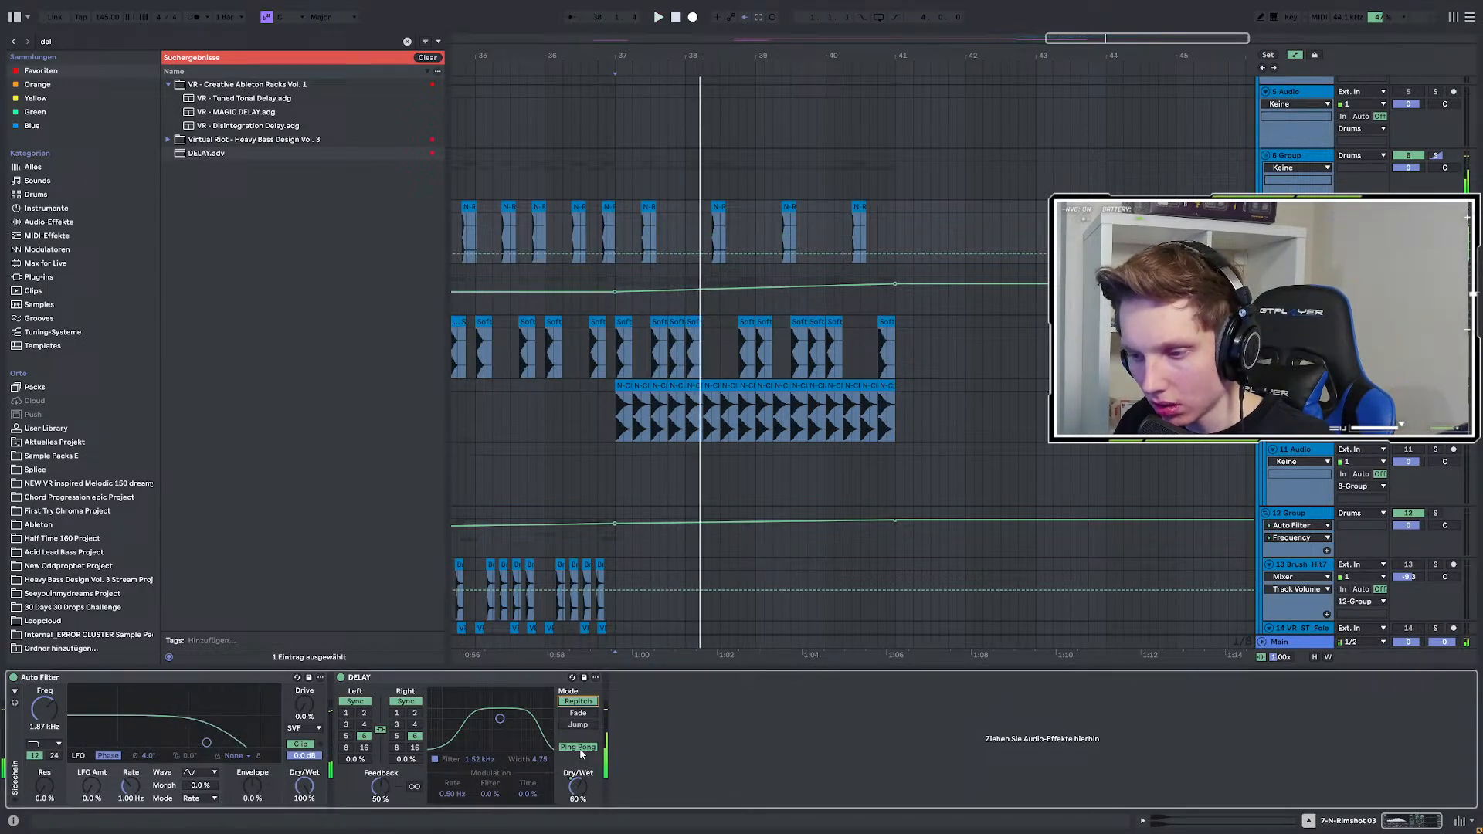
left_click(578, 747)
key("space")
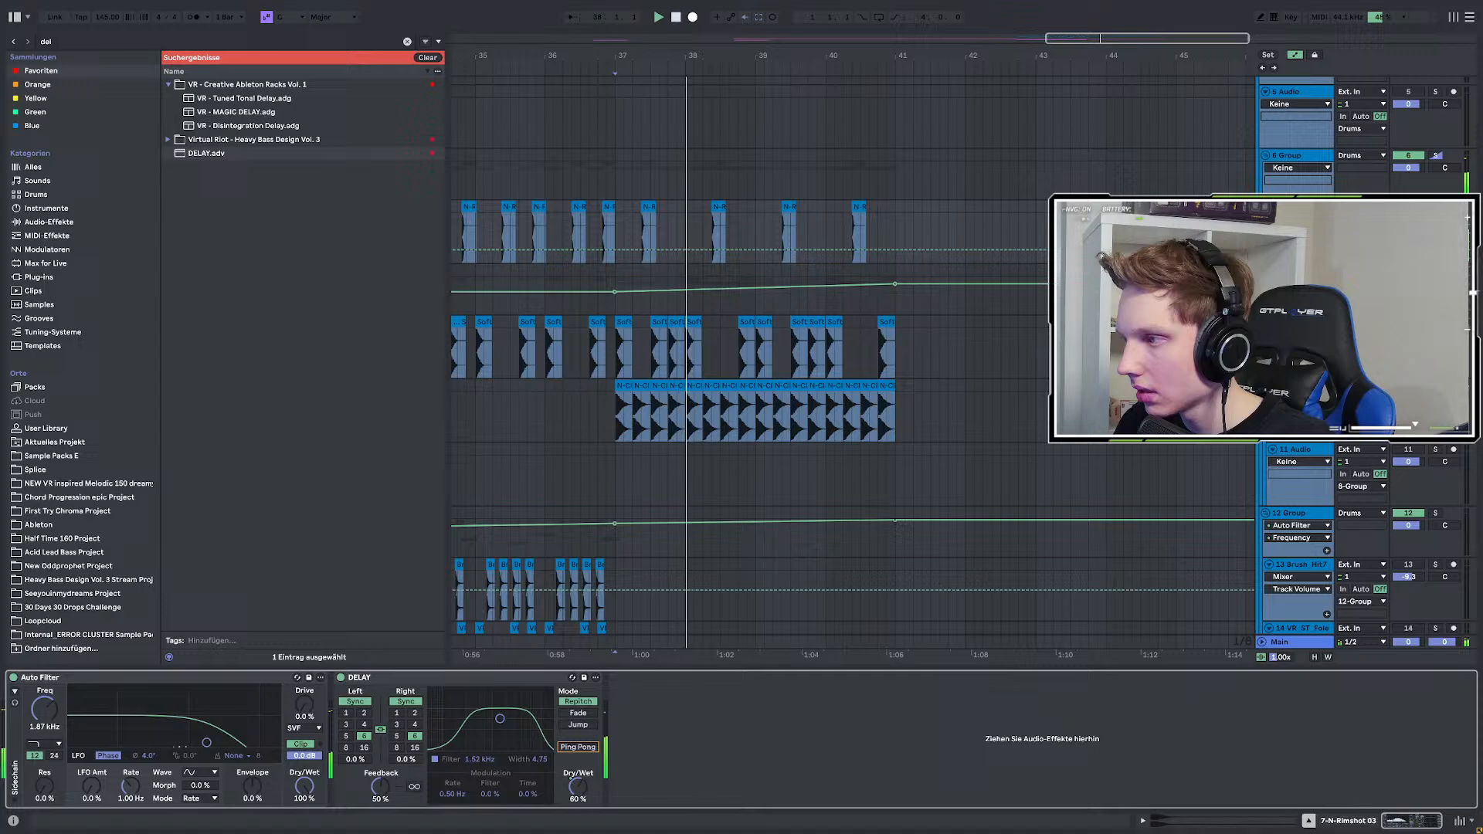
left_click(621, 325)
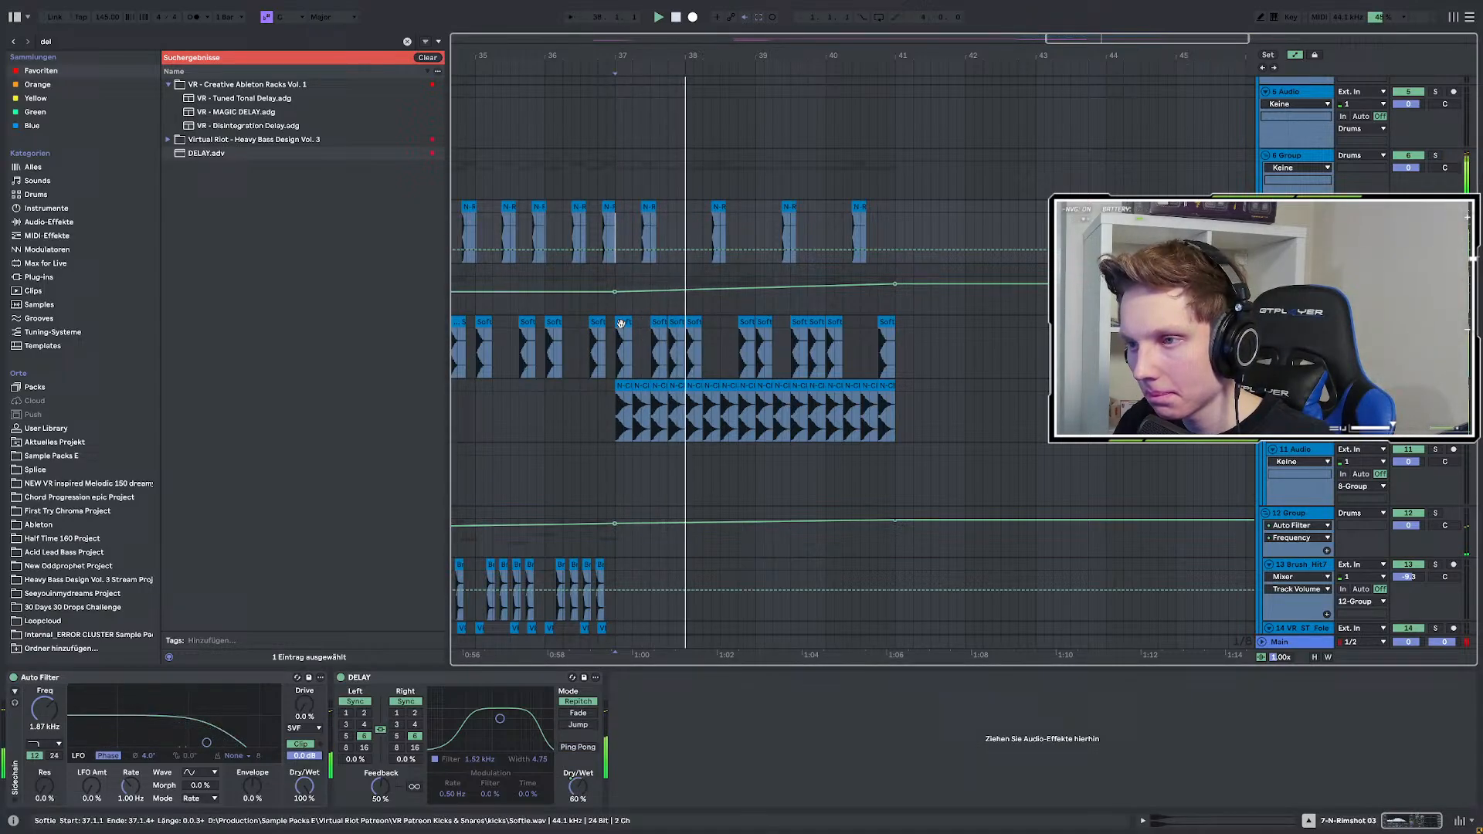
scroll(621, 325, "up", 3)
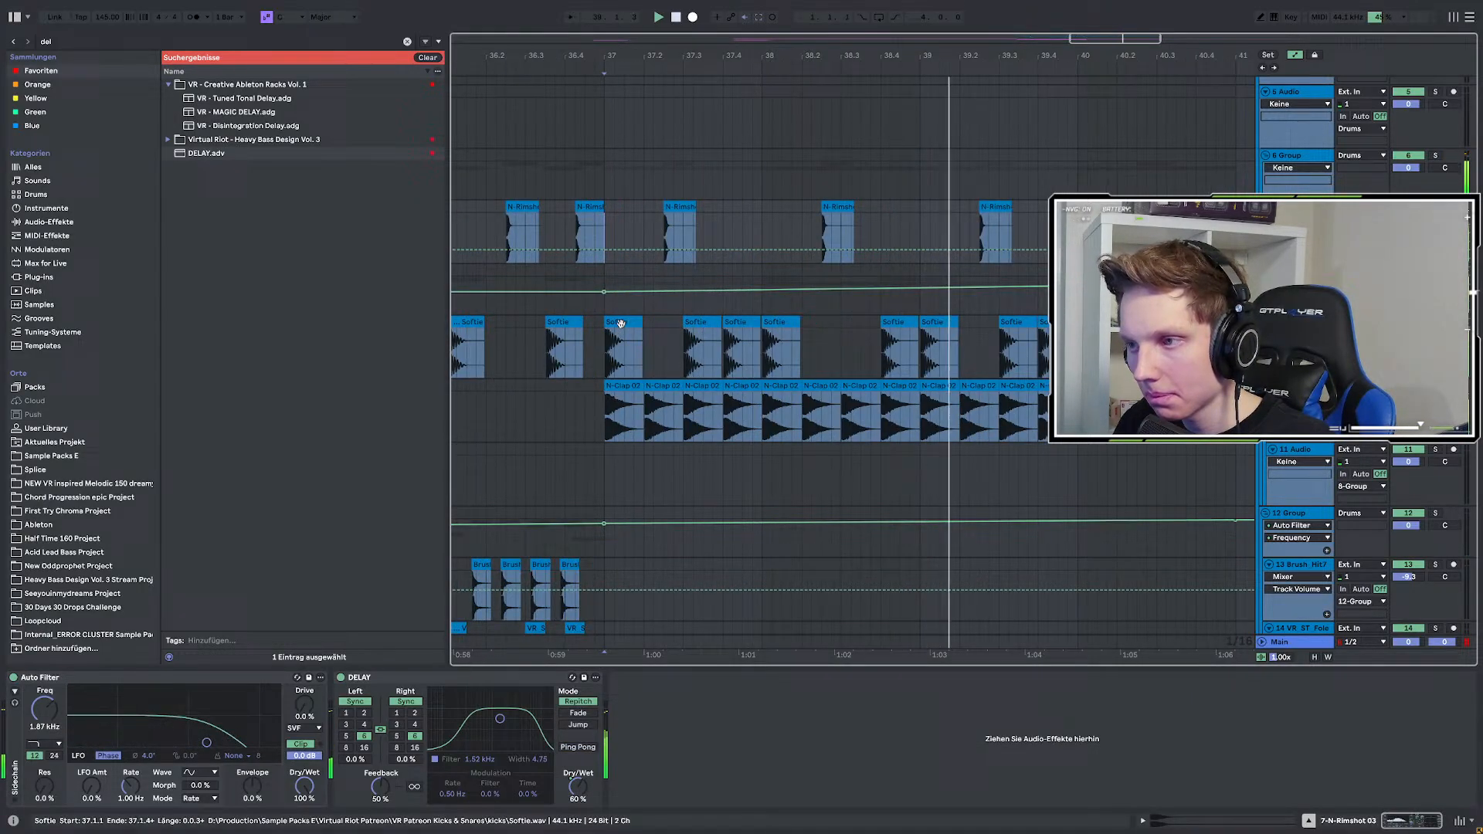
scroll(621, 324, "down", 3)
Hide the automation lanes, solo the 24-Serum 2 chord track and play it from 37.1.1.
key("ctrl+a")
key("space")
key("space")
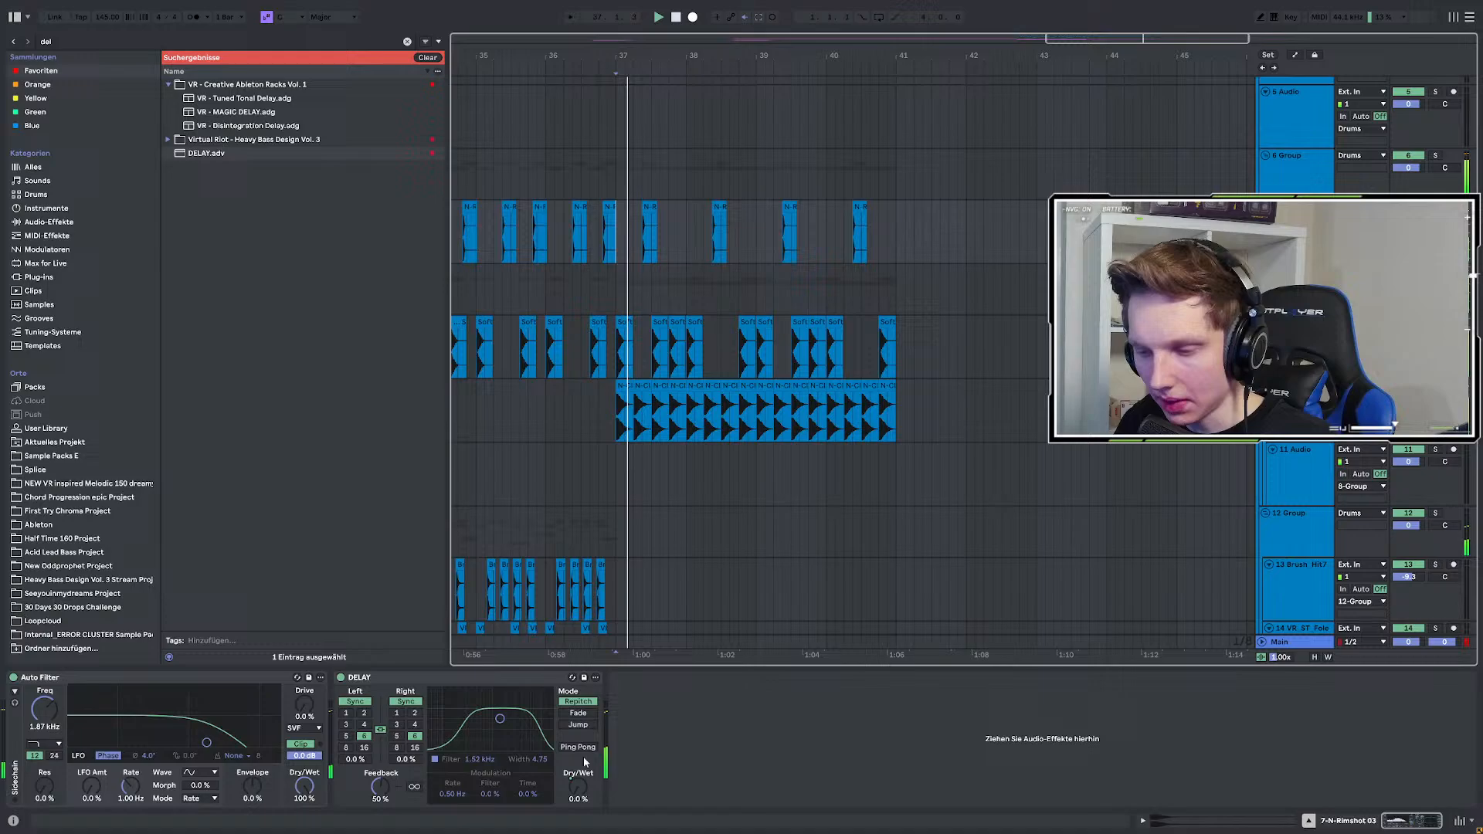
scroll(855, 364, "down", 3)
scroll(855, 369, "down", 10)
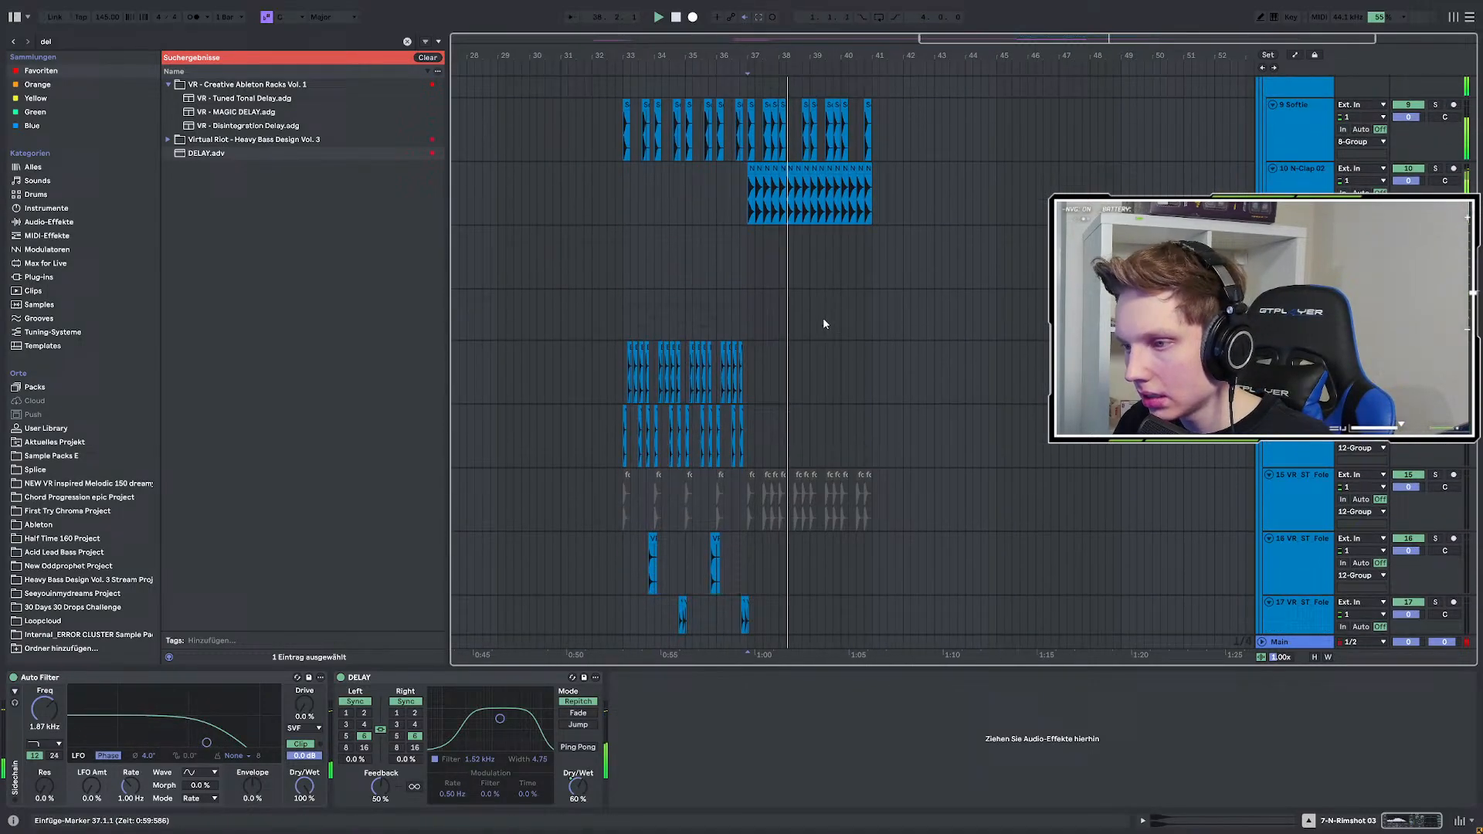
left_click(750, 258)
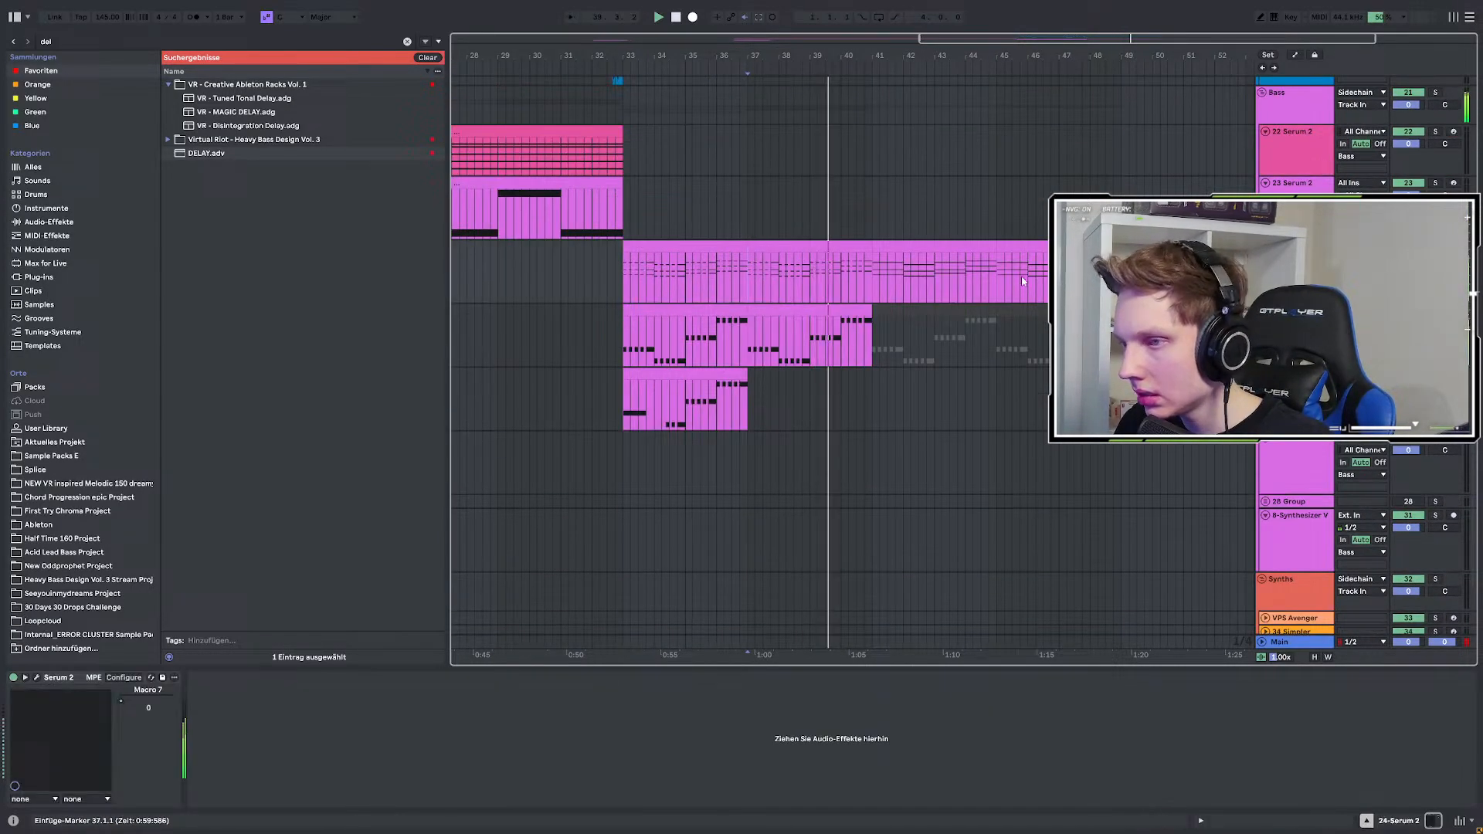
key("s")
key("space")
key("space")
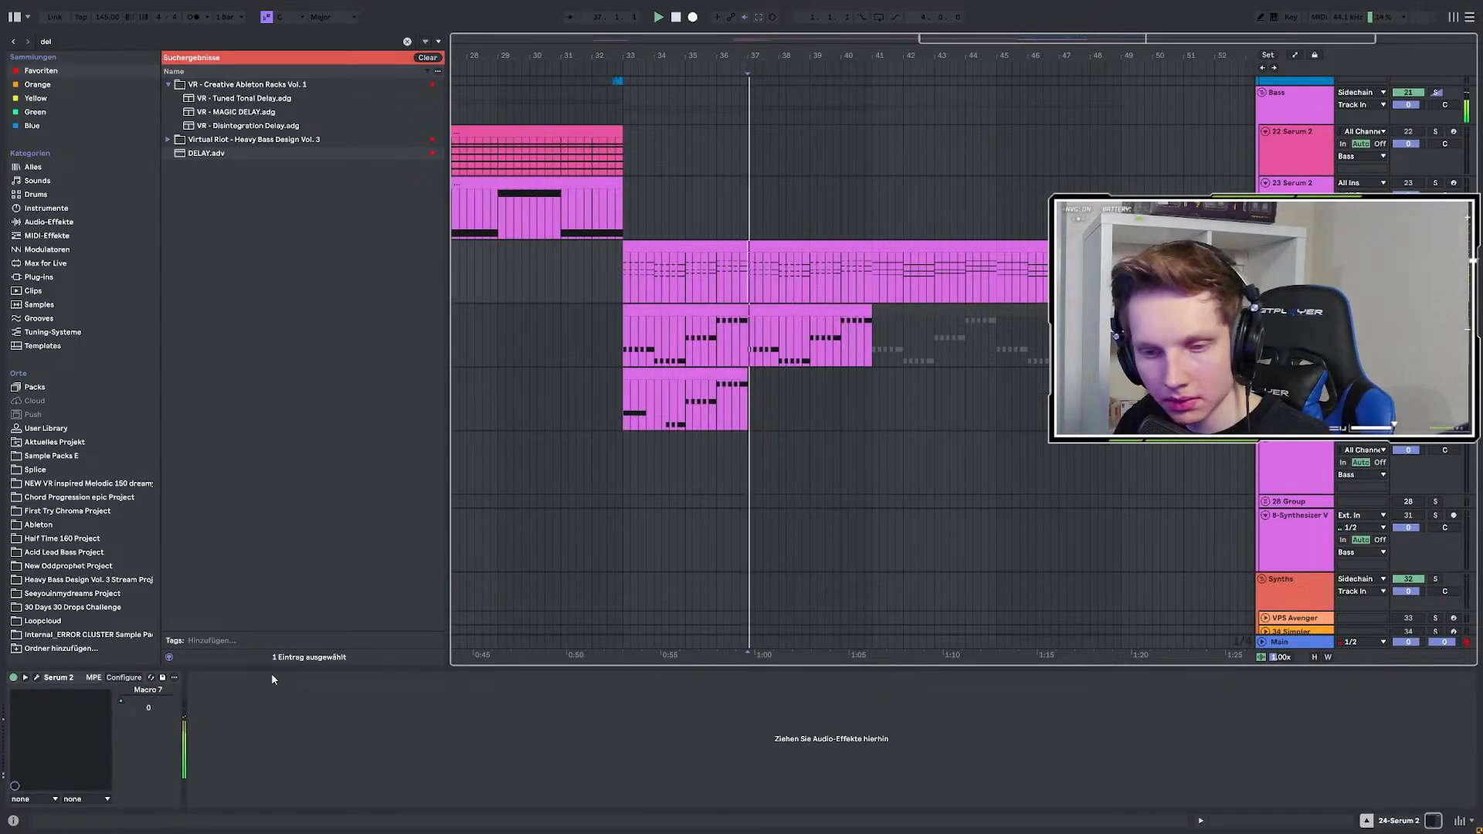
Open the chord track's Serum 2 and automate its DETUNE macro to rise from 0 at bar 37 to its maximum at bar 41.
left_click(36, 678)
left_click(280, 635)
key("a")
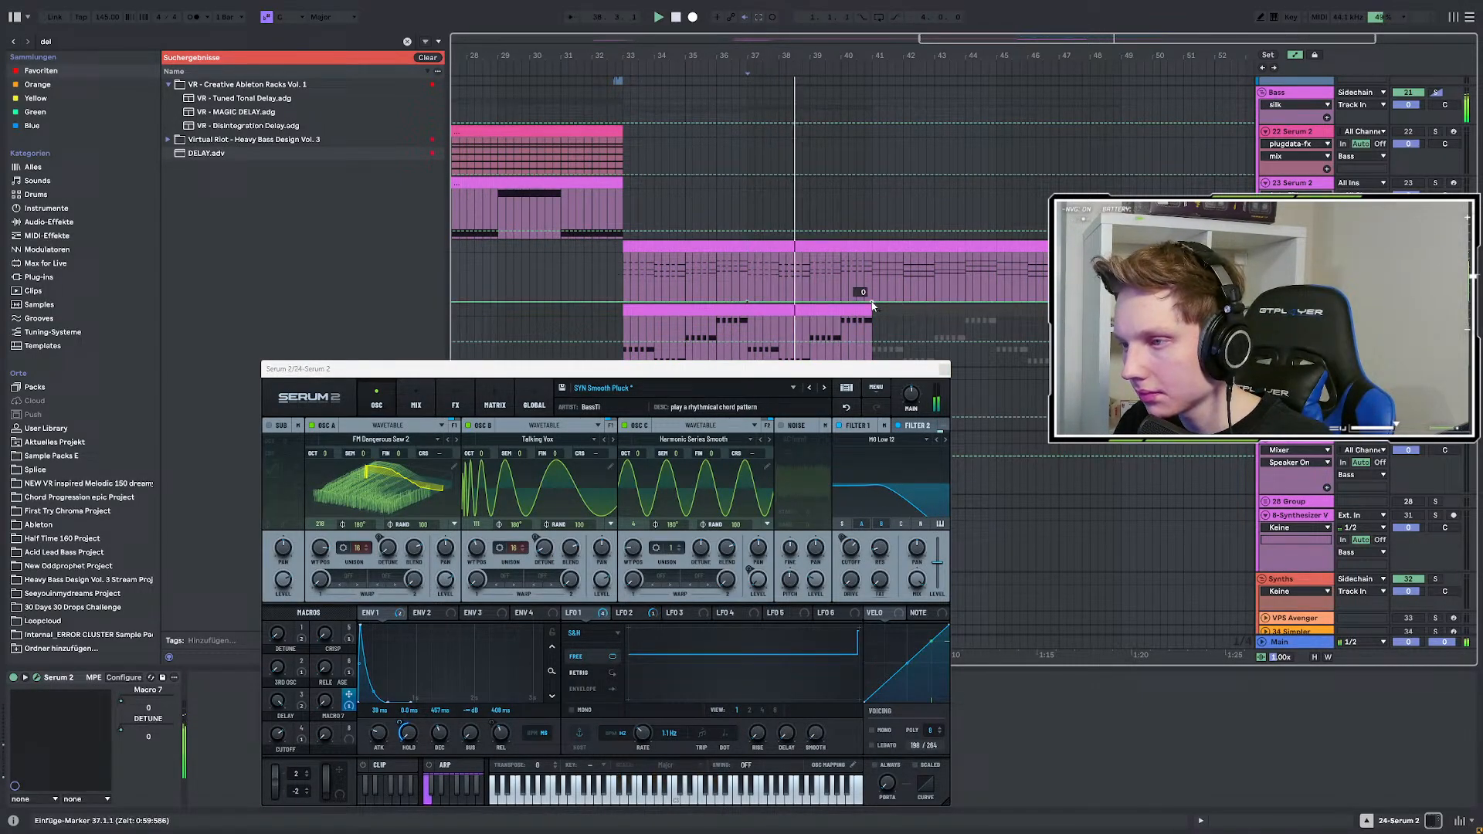
left_click_drag(872, 305, 872, 254)
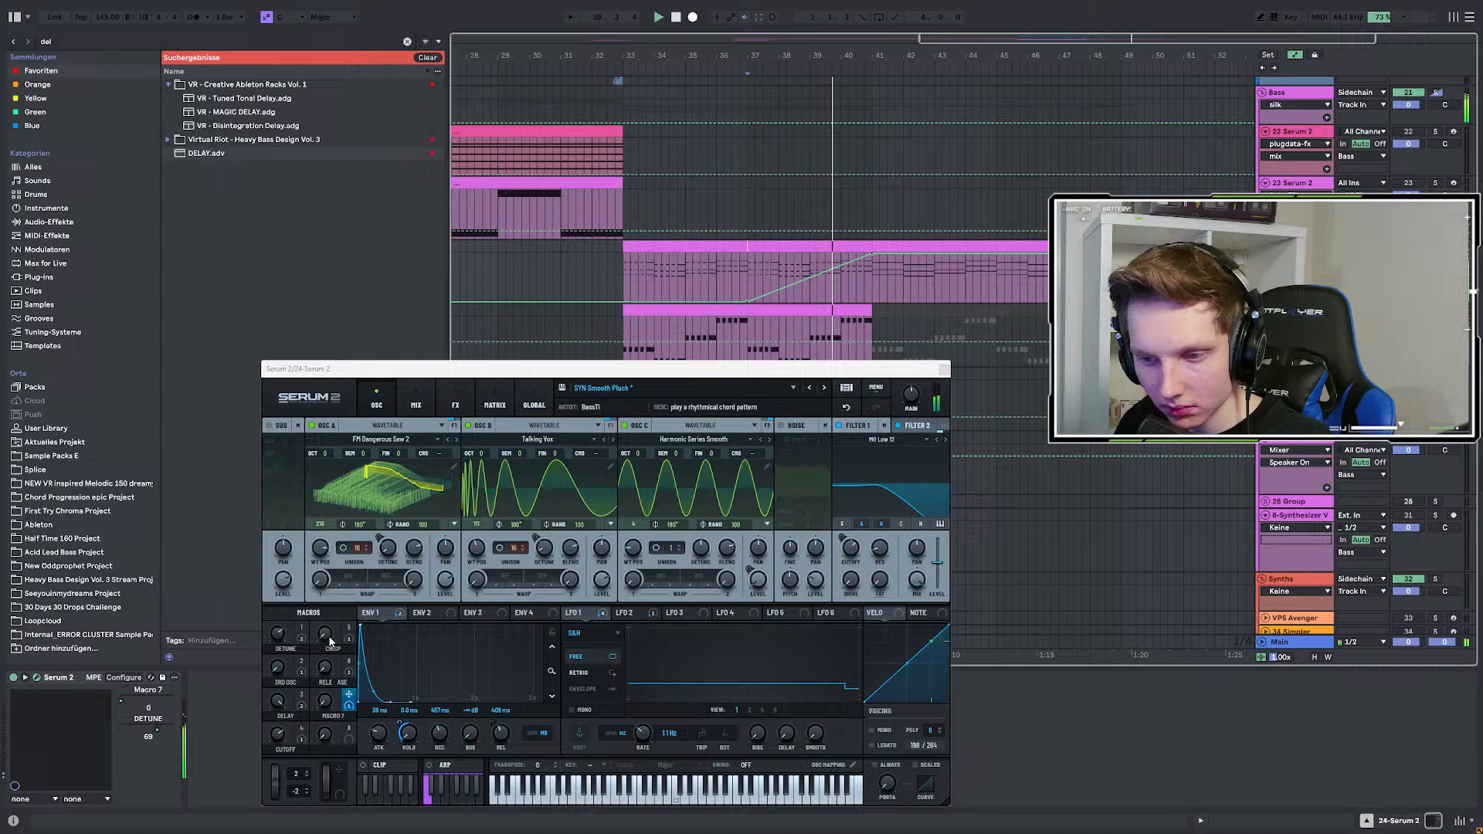
Automate the 3RD OSC macro on track 24 to rise to 100 by bar 41, and play it back.
key("space")
key("space")
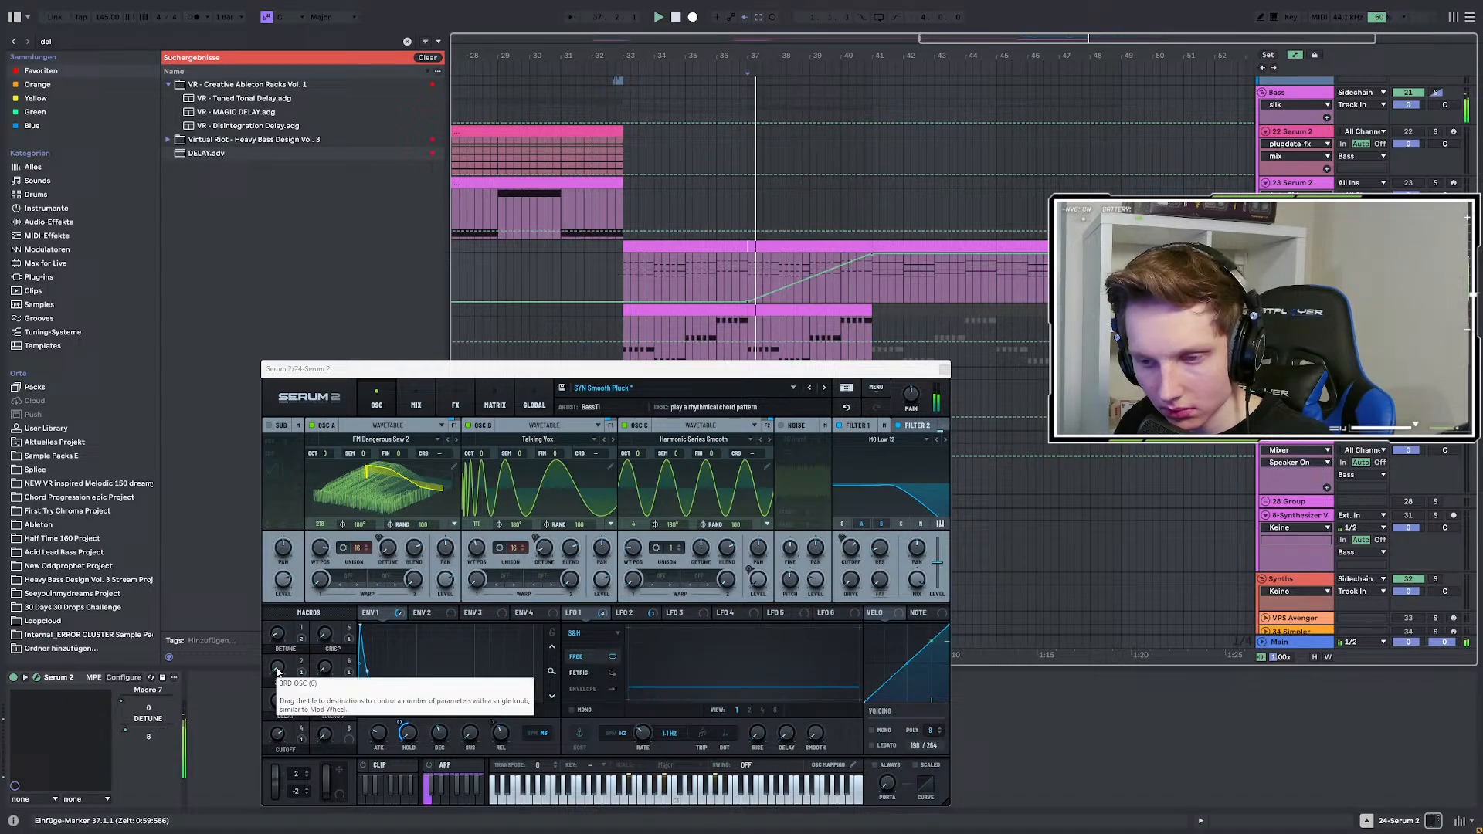
left_click_drag(281, 671, 307, 550)
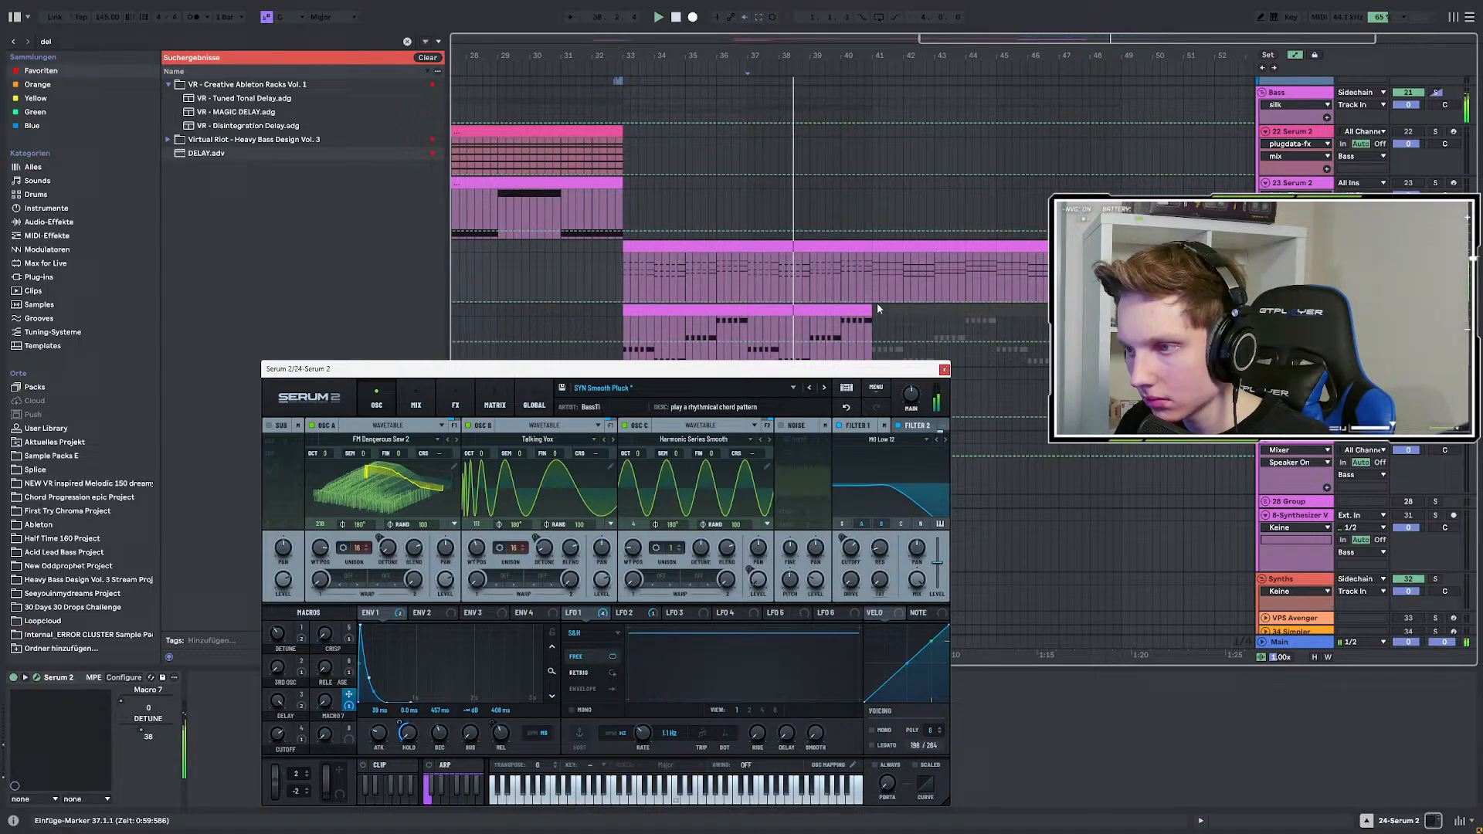
left_click_drag(873, 303, 871, 255)
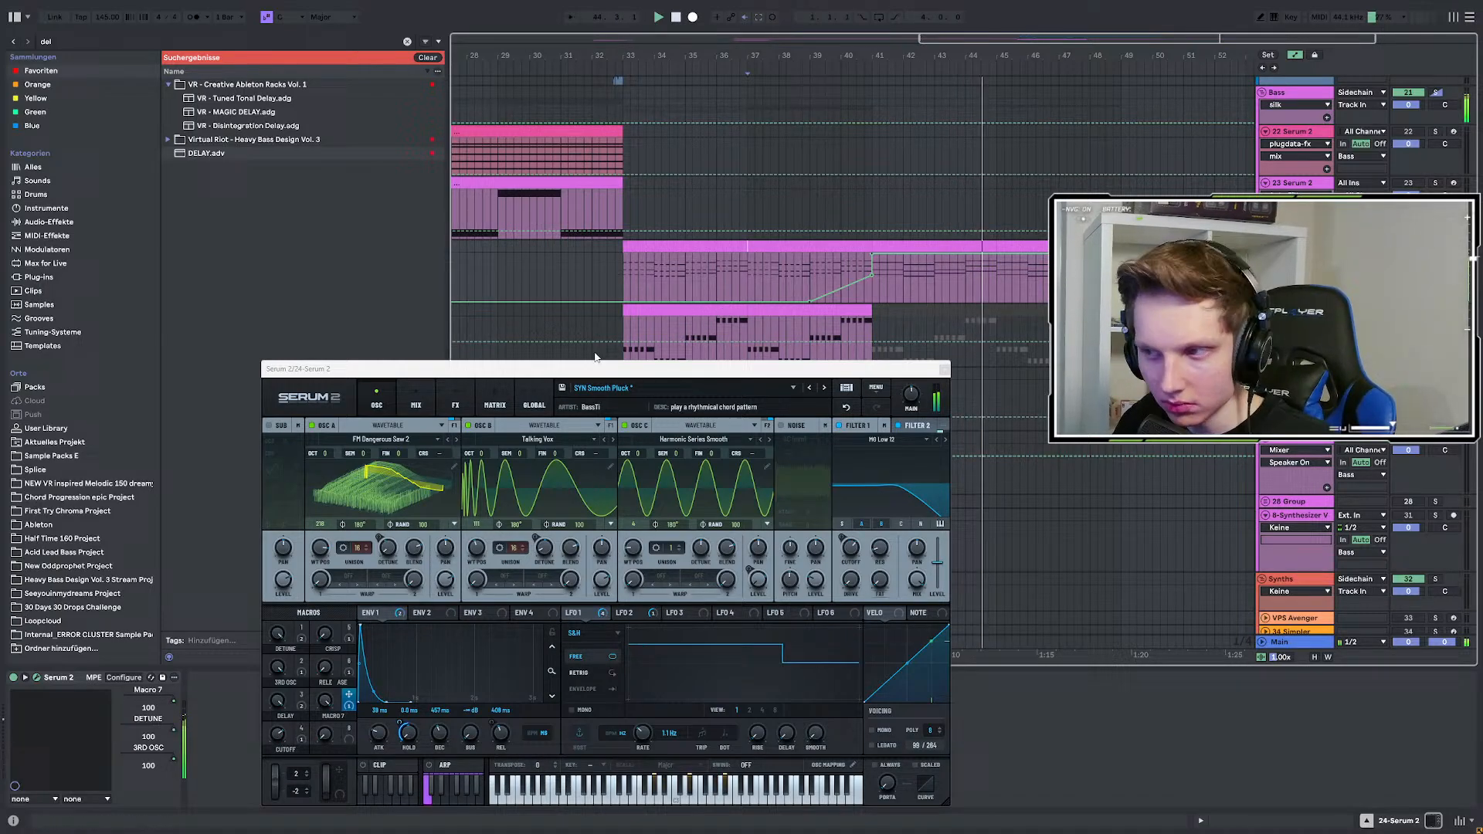
key("space")
key("space")
Open Serum 2 on track 25 and enable oscillator C, tuned to +1 octave and +7 semitones.
scroll(830, 272, "up", 2)
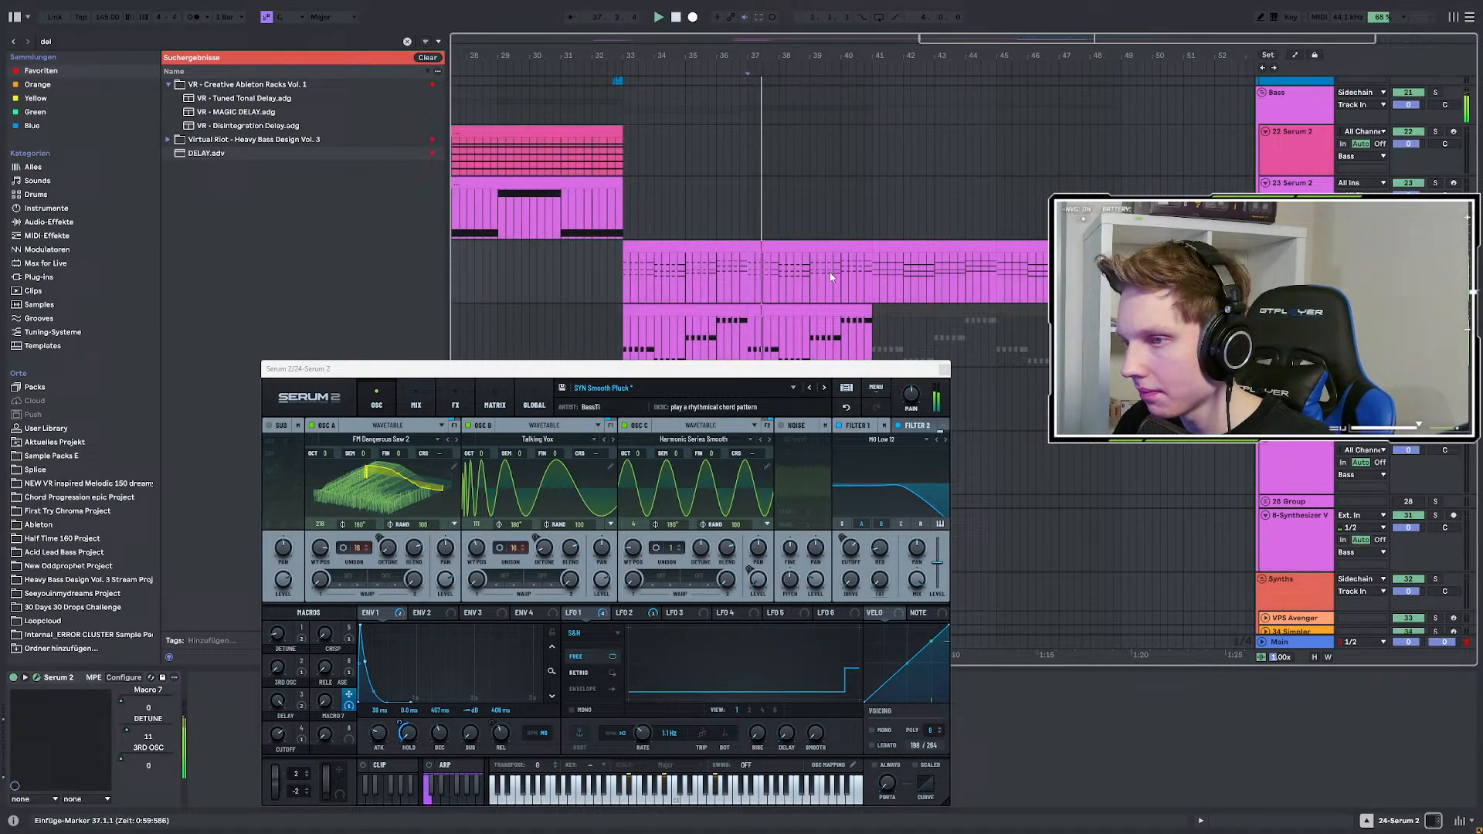
scroll(839, 318, "up", 3)
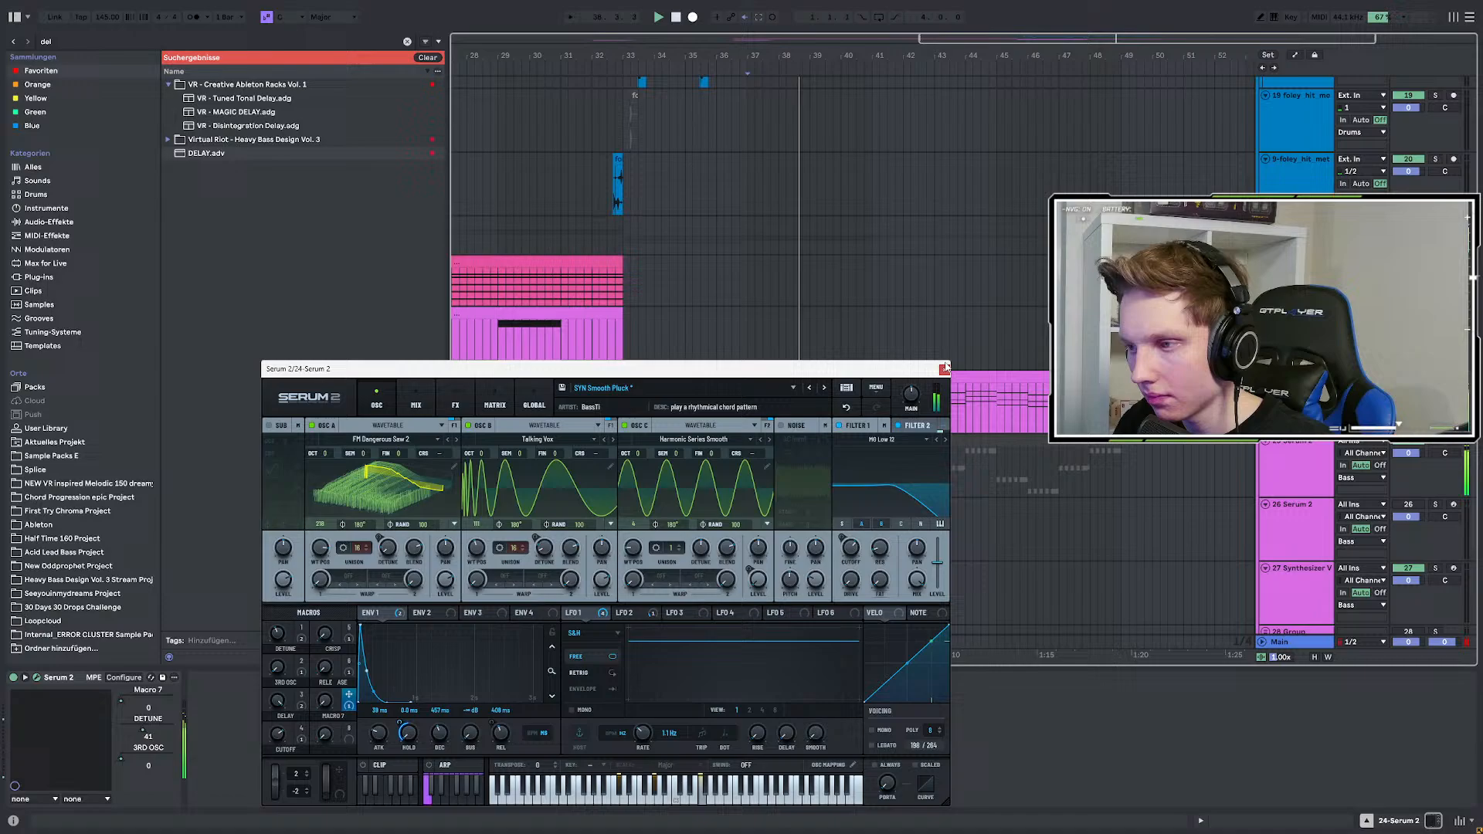
left_click(944, 370)
left_click(1403, 446)
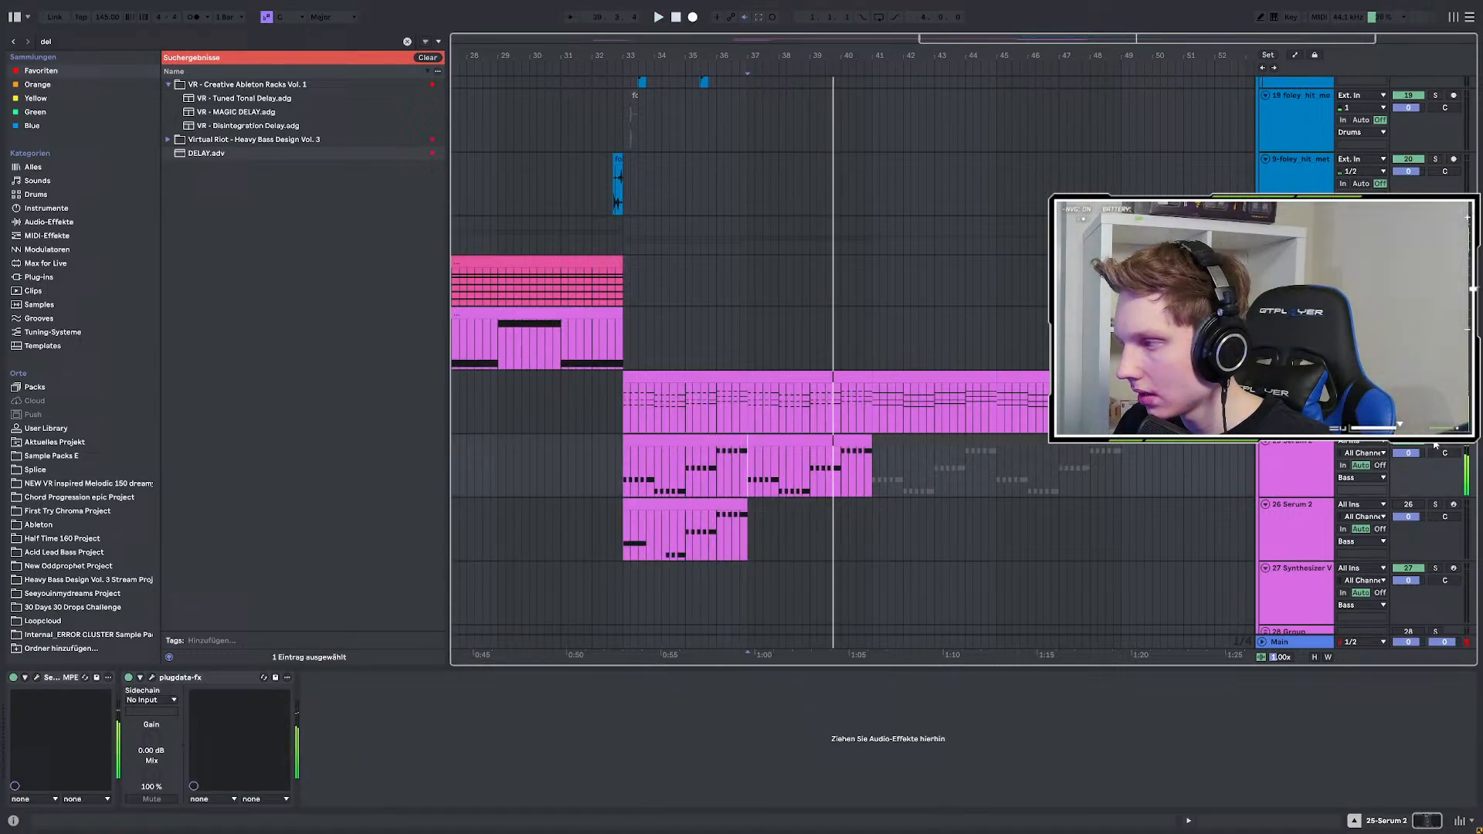
left_click(37, 677)
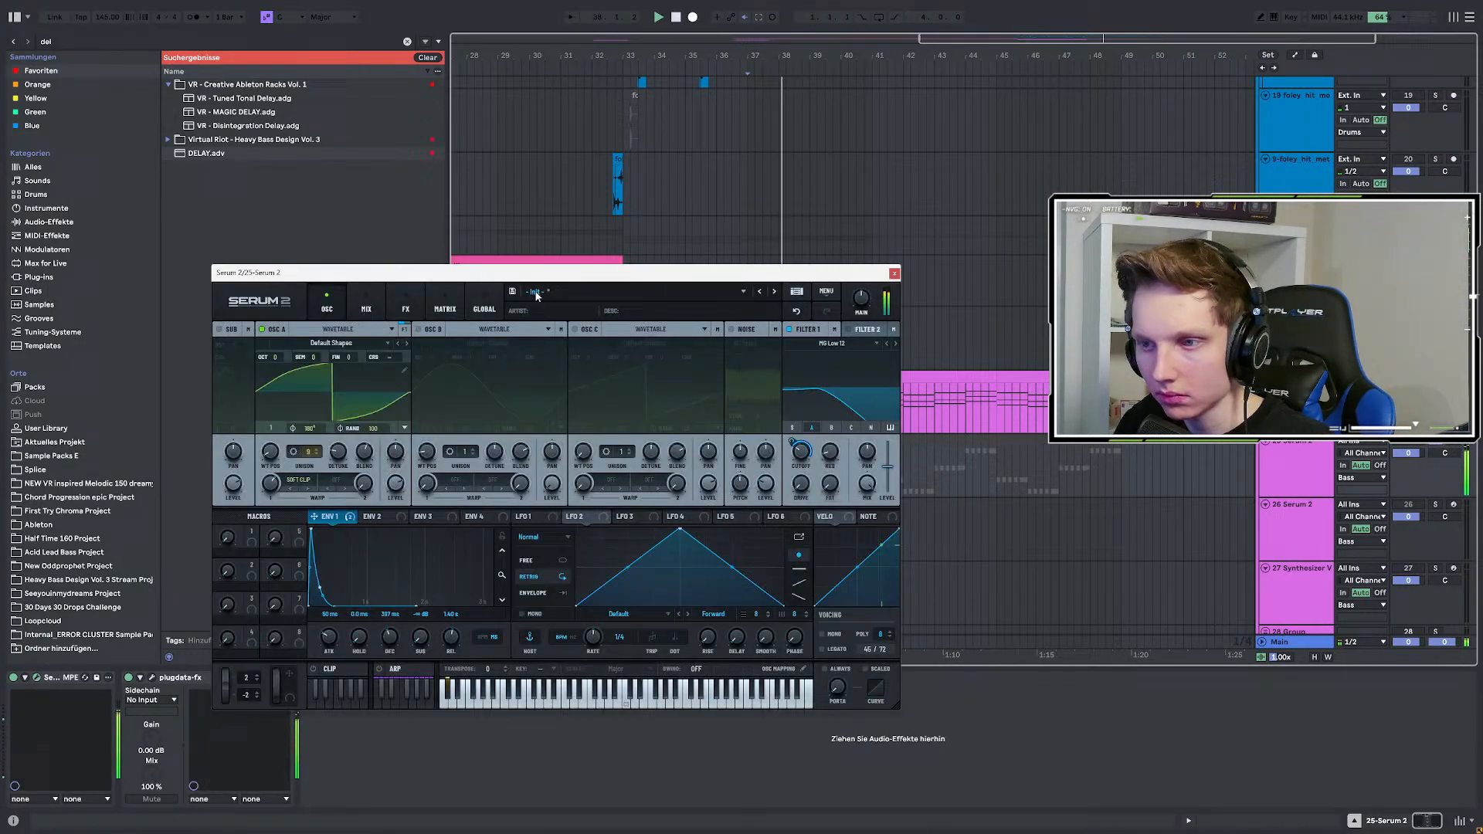
left_click(603, 332)
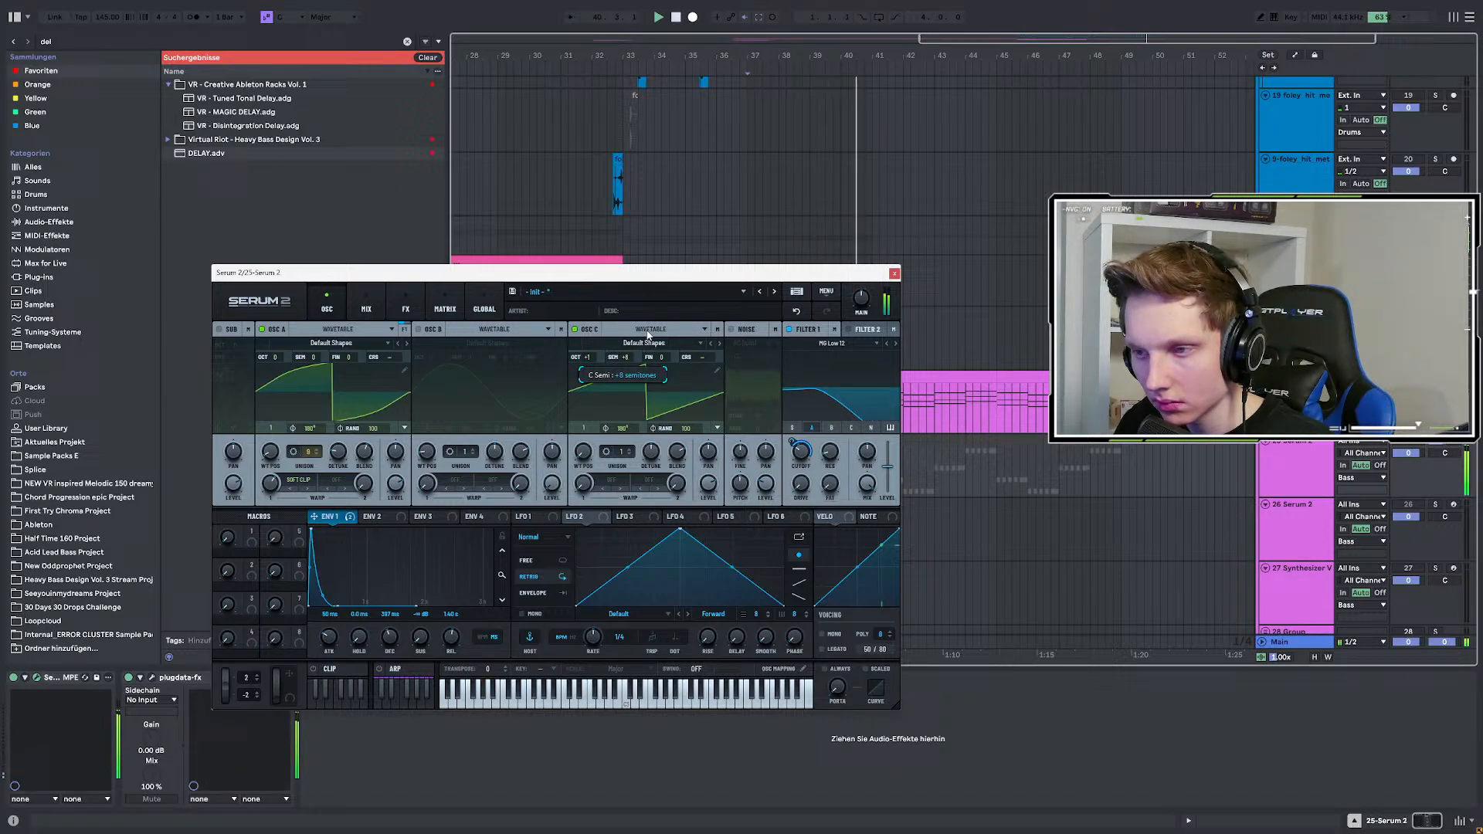
left_click_drag(651, 336, 646, 350)
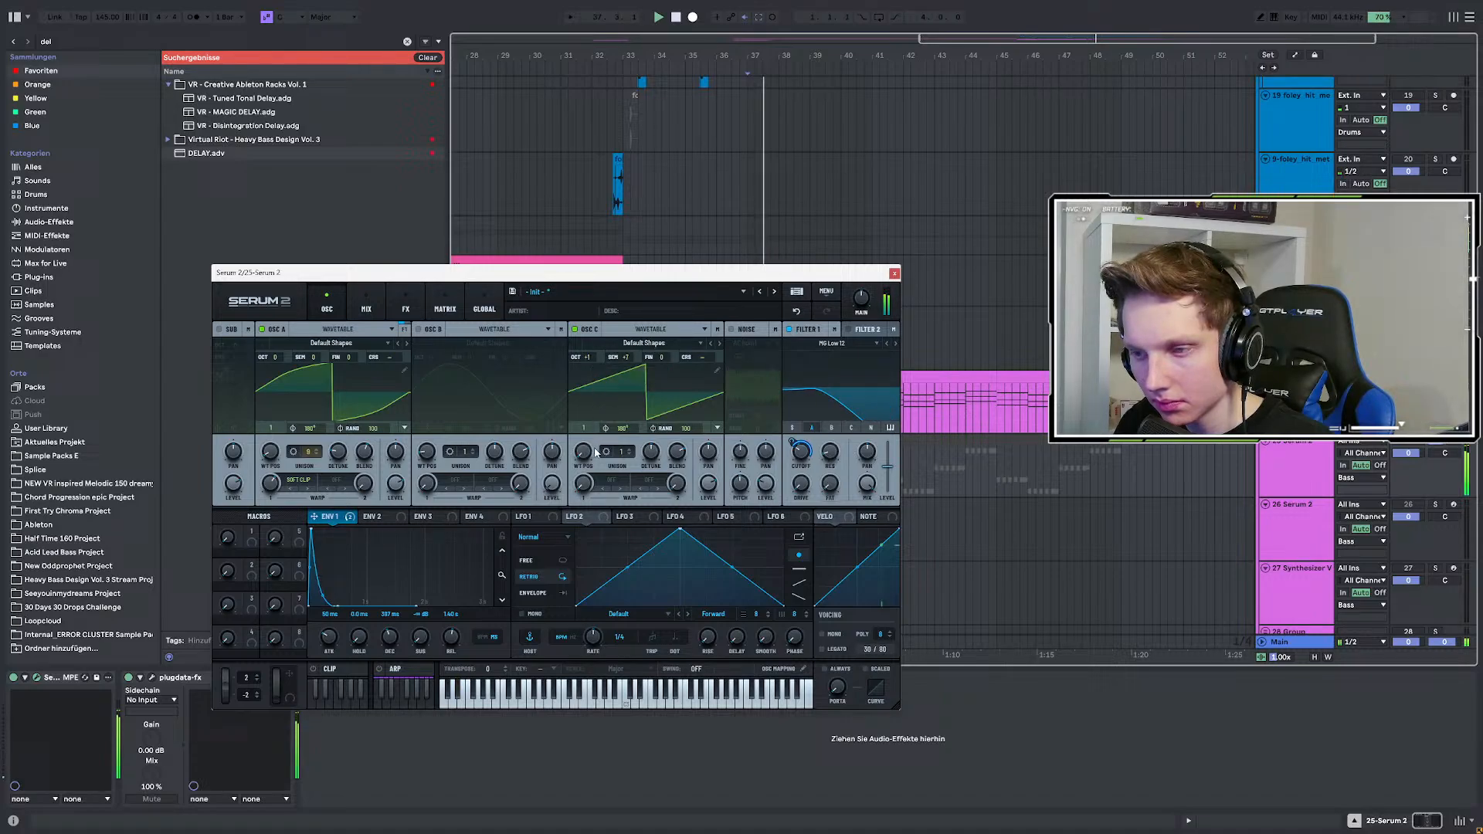
Set oscillator C's unison to 16 voices, adjust its detune, and play back the sound.
left_click_drag(579, 457, 706, 317)
key("space")
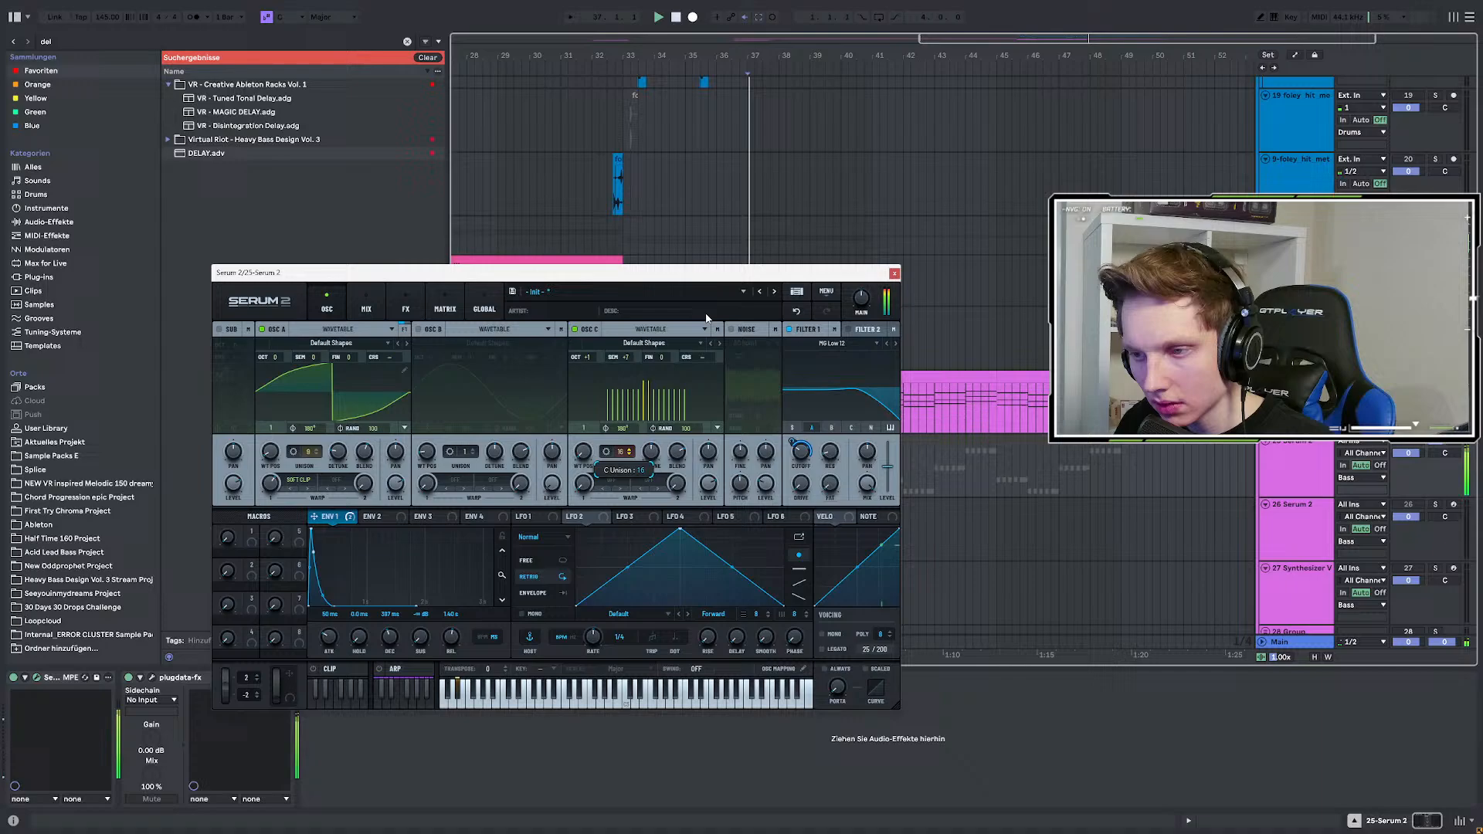
left_click_drag(651, 451, 637, 506)
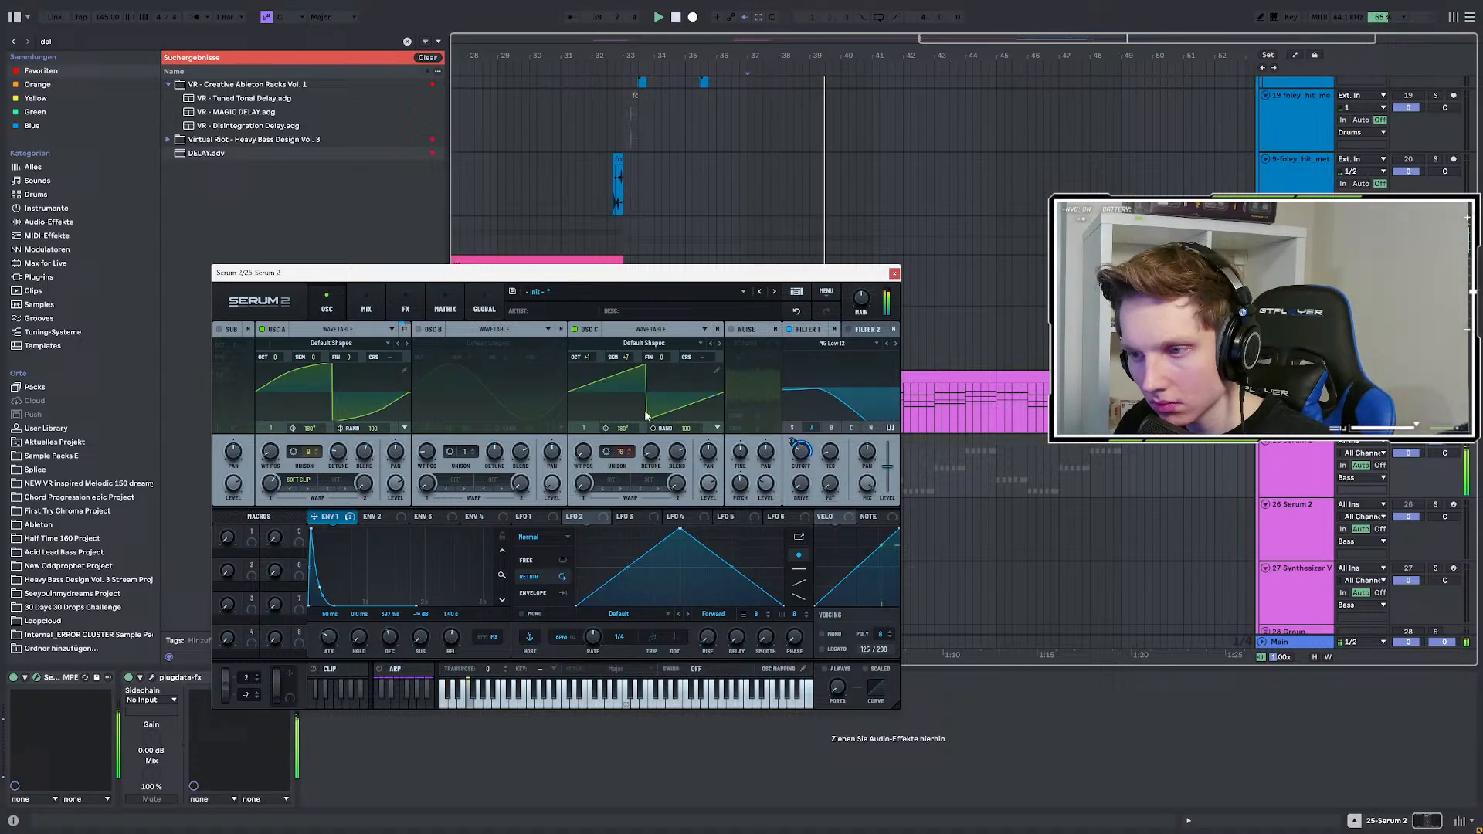
key("space")
key("space")
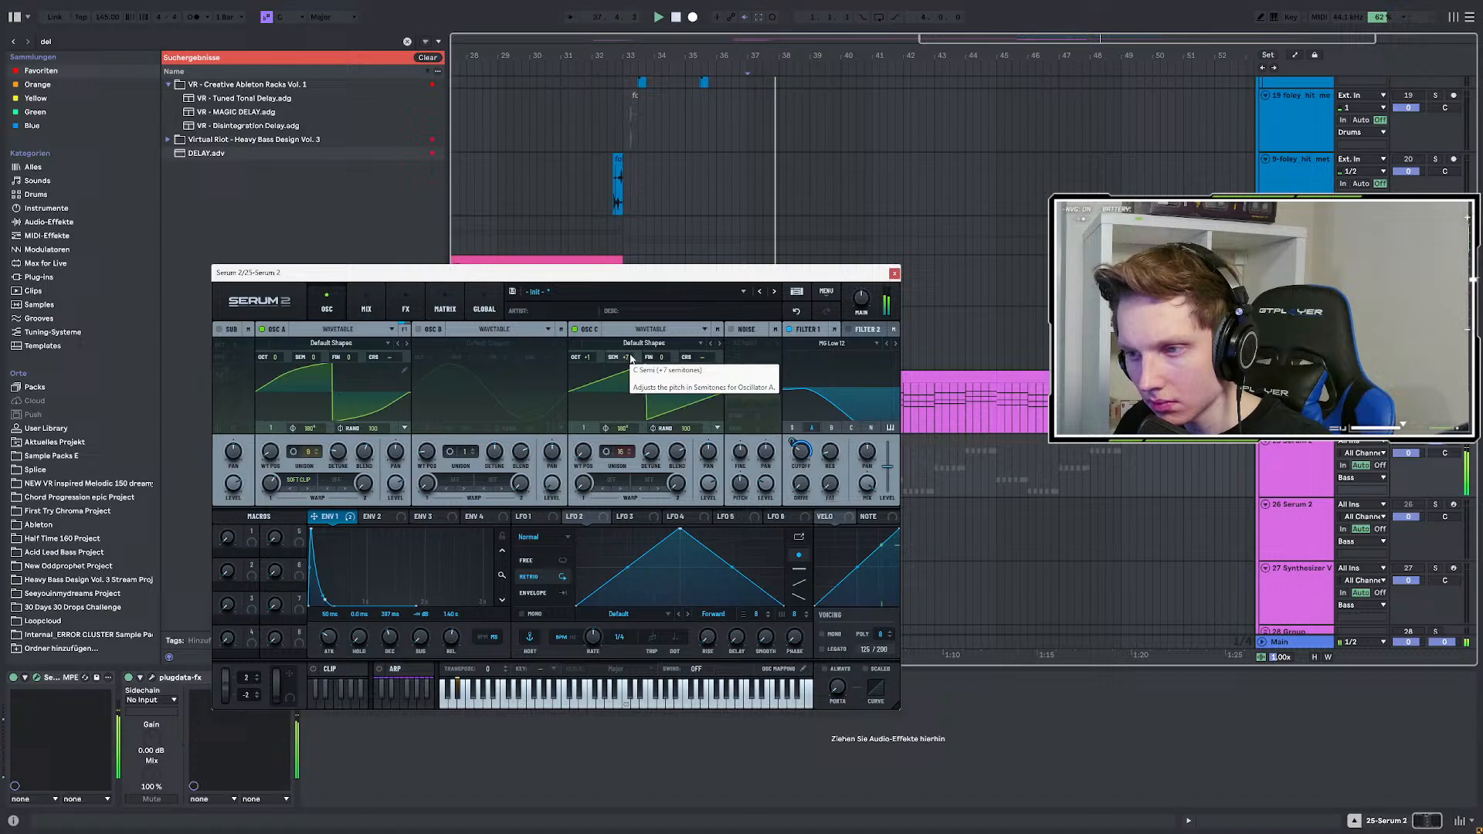
Raise oscillator C's octave to +2, keeping the pitch offset at +7 semitones.
left_click(631, 358)
left_click_drag(631, 349, 631, 345)
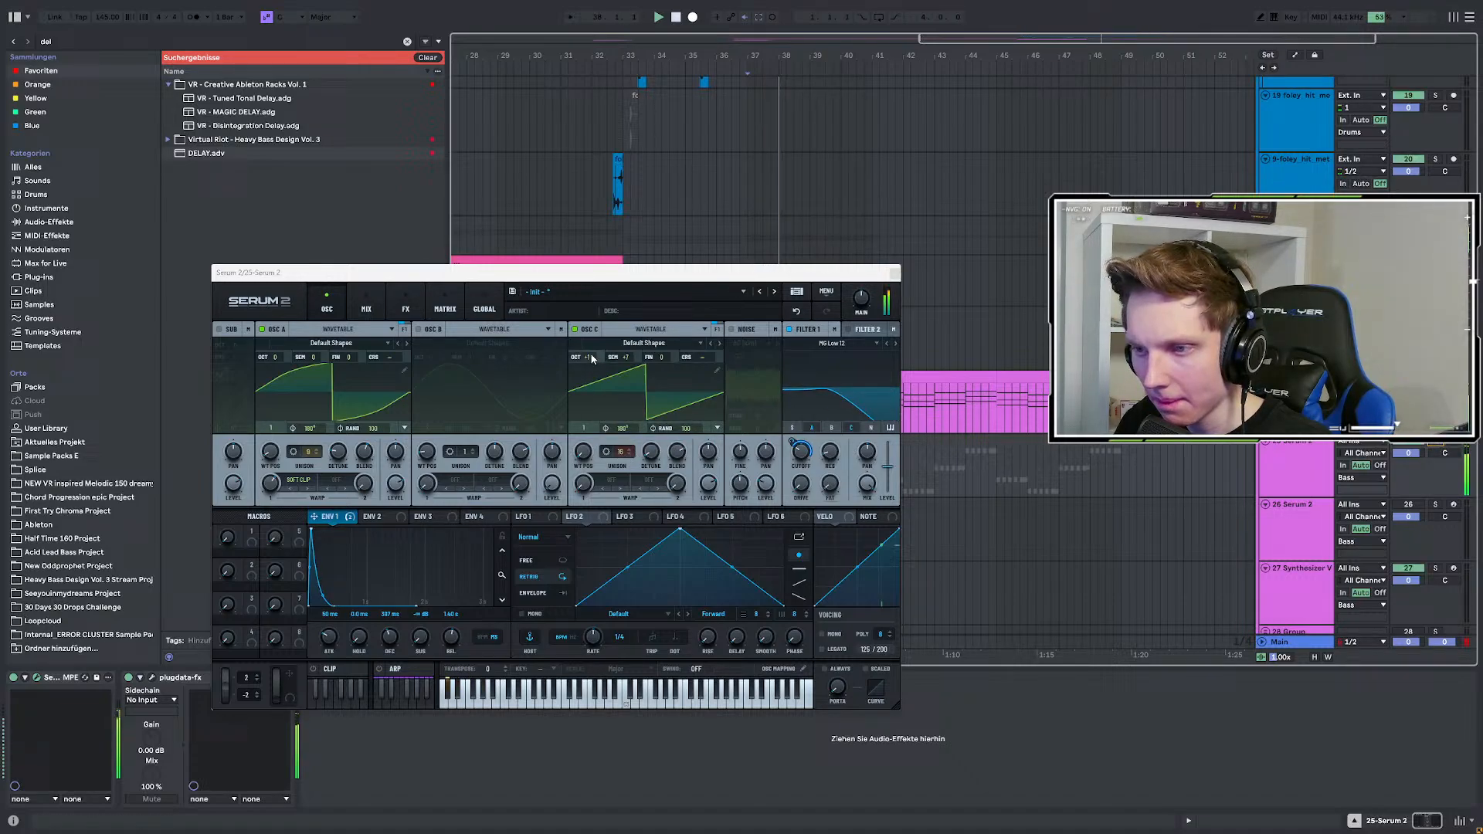
left_click_drag(593, 358, 596, 346)
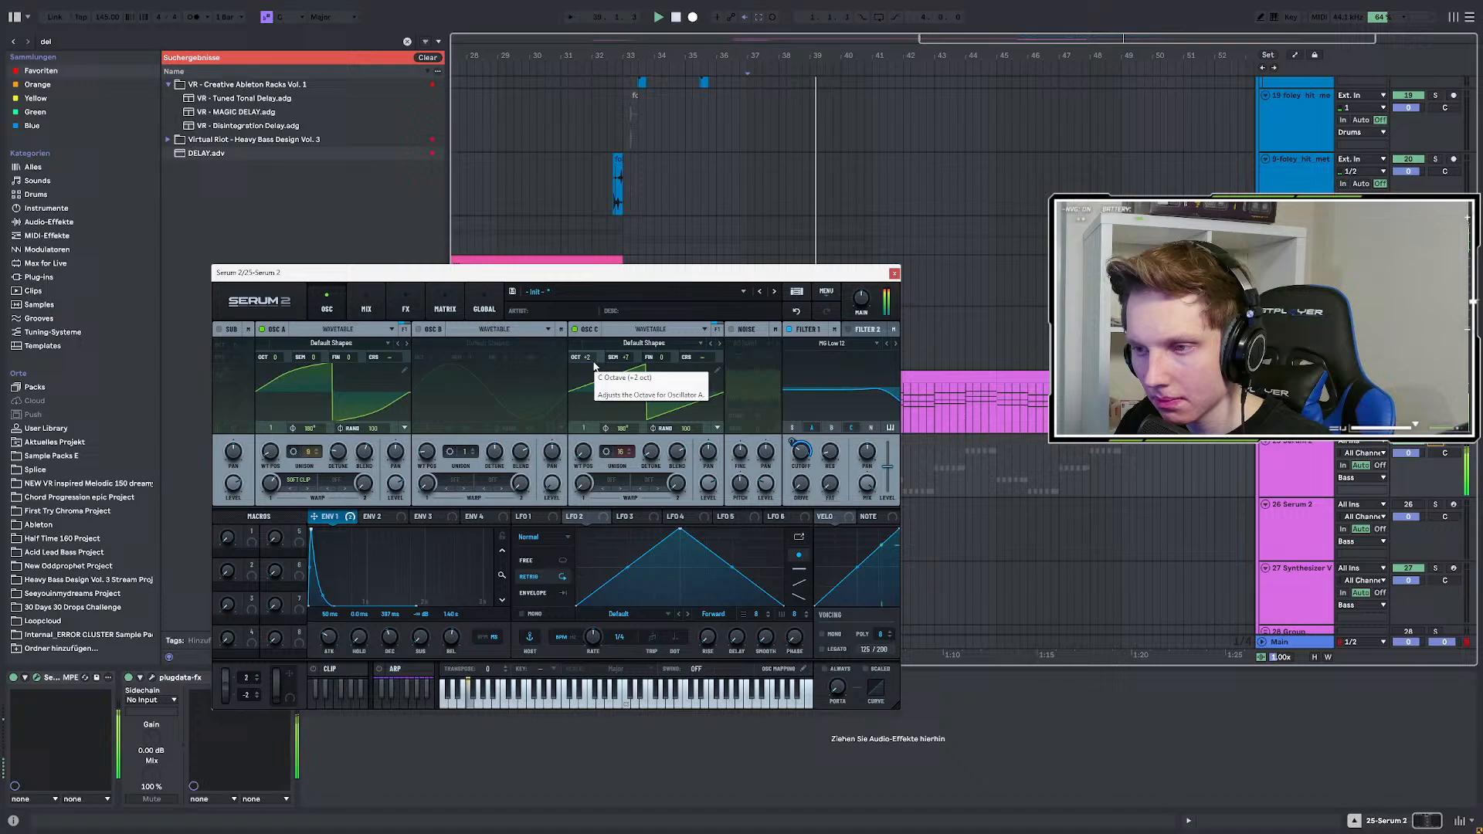
Set oscillator C's warp mode to Bend +/- and modulate the warp amount with Envelope 1.
left_click_drag(664, 276, 450, 208)
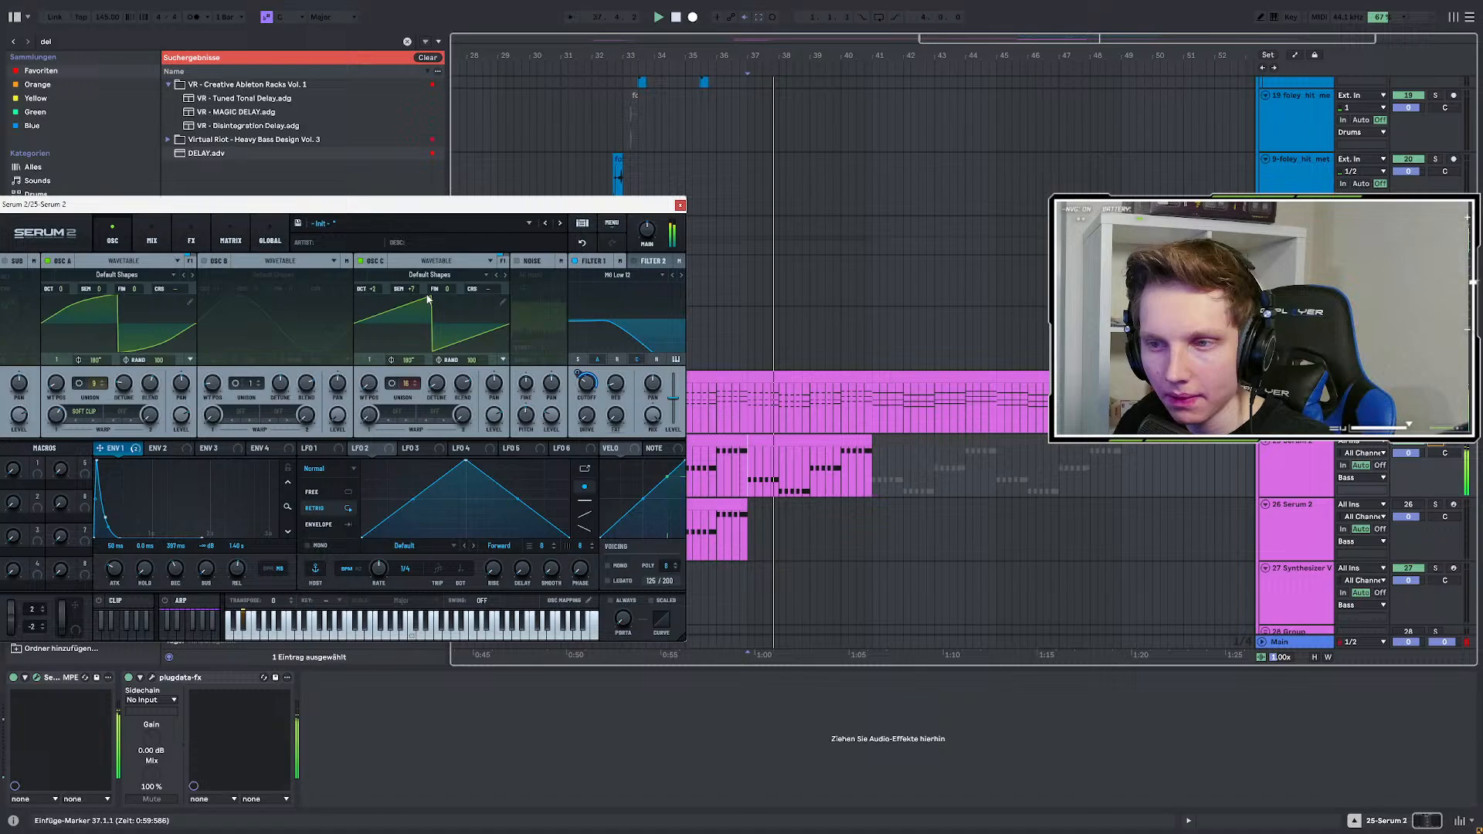
left_click(401, 415)
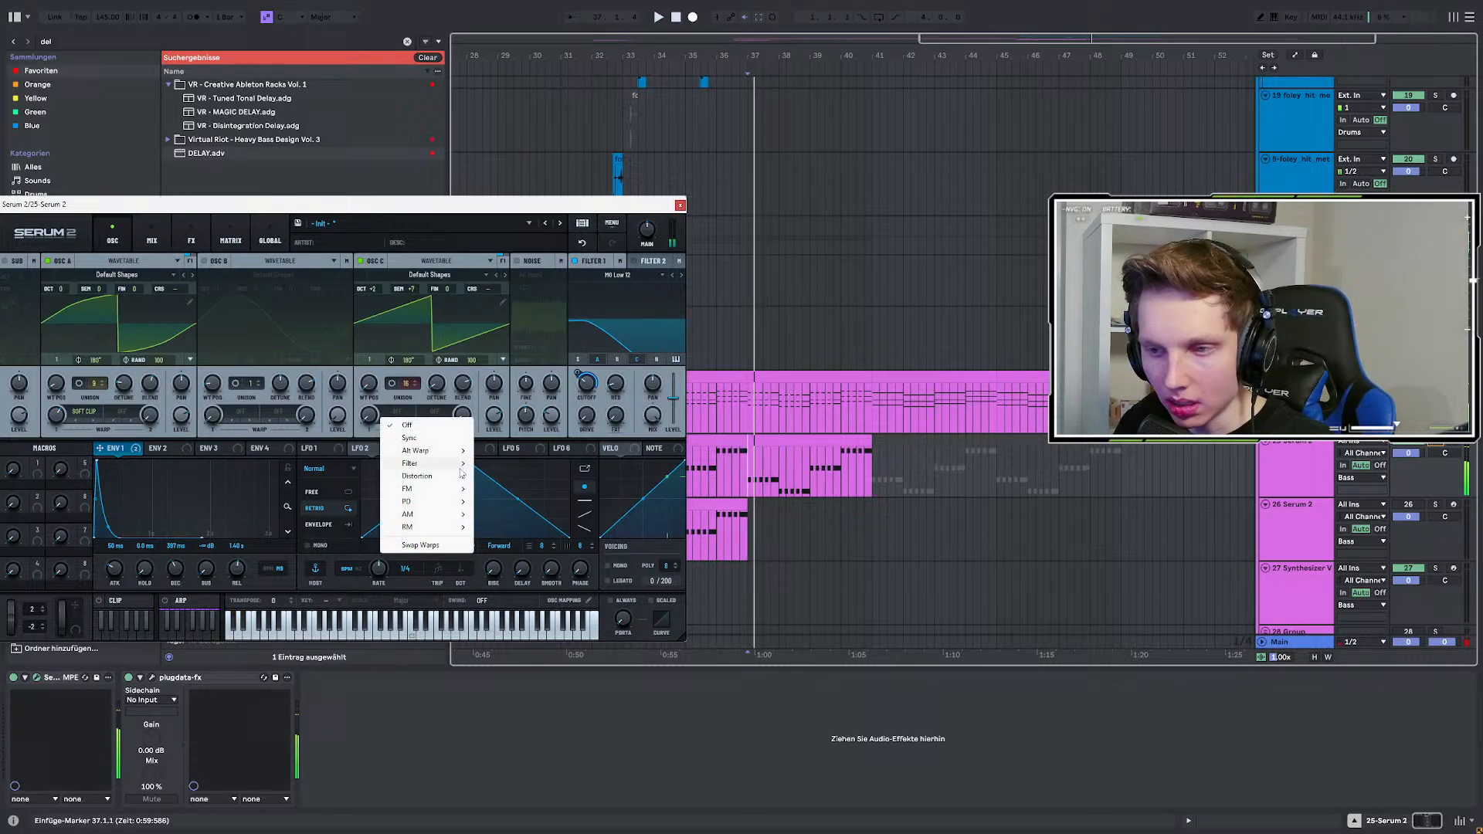
mouse_move(434, 463)
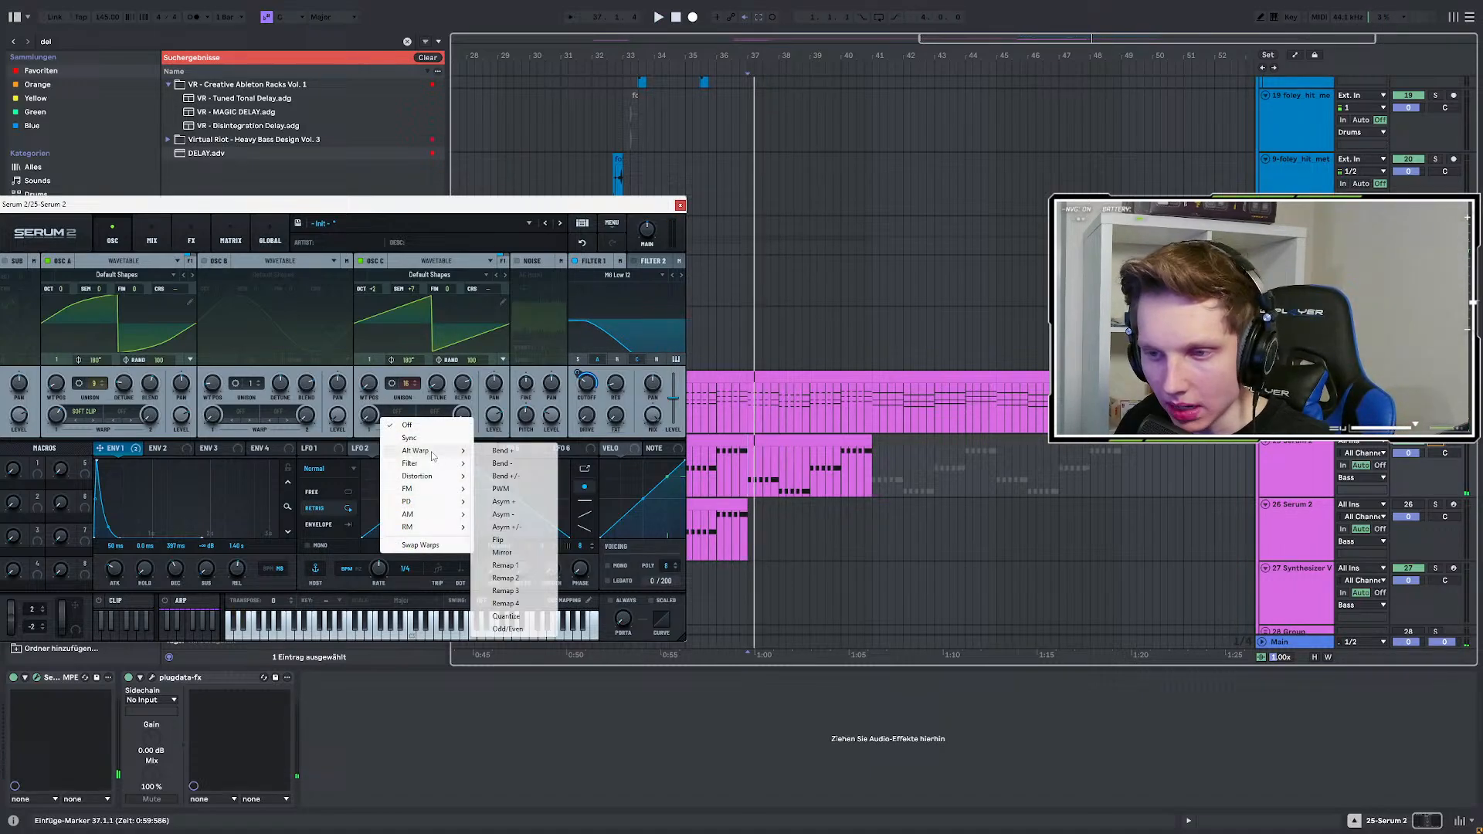
left_click(520, 478)
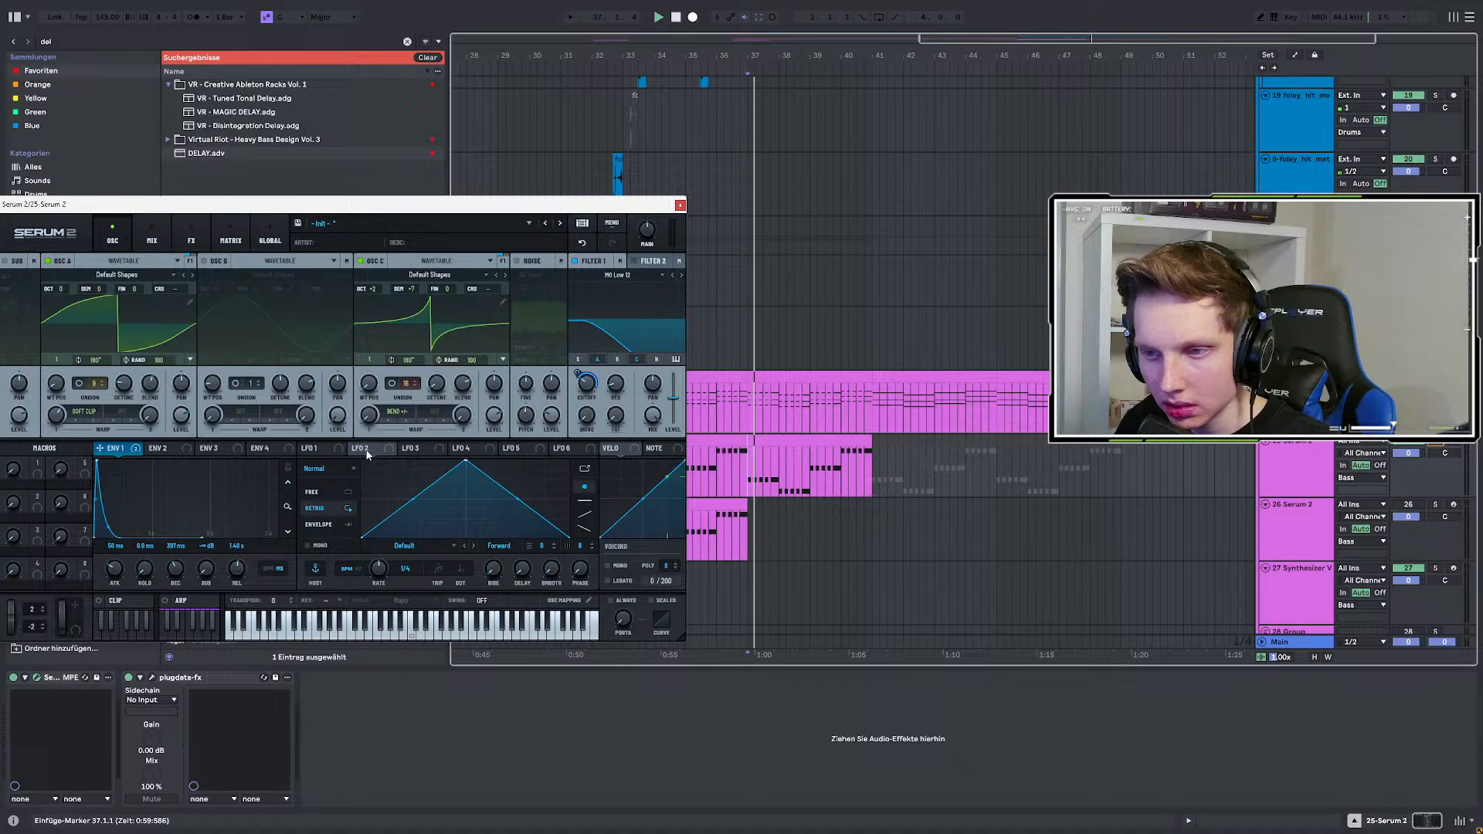
left_click_drag(115, 449, 364, 384)
key("space")
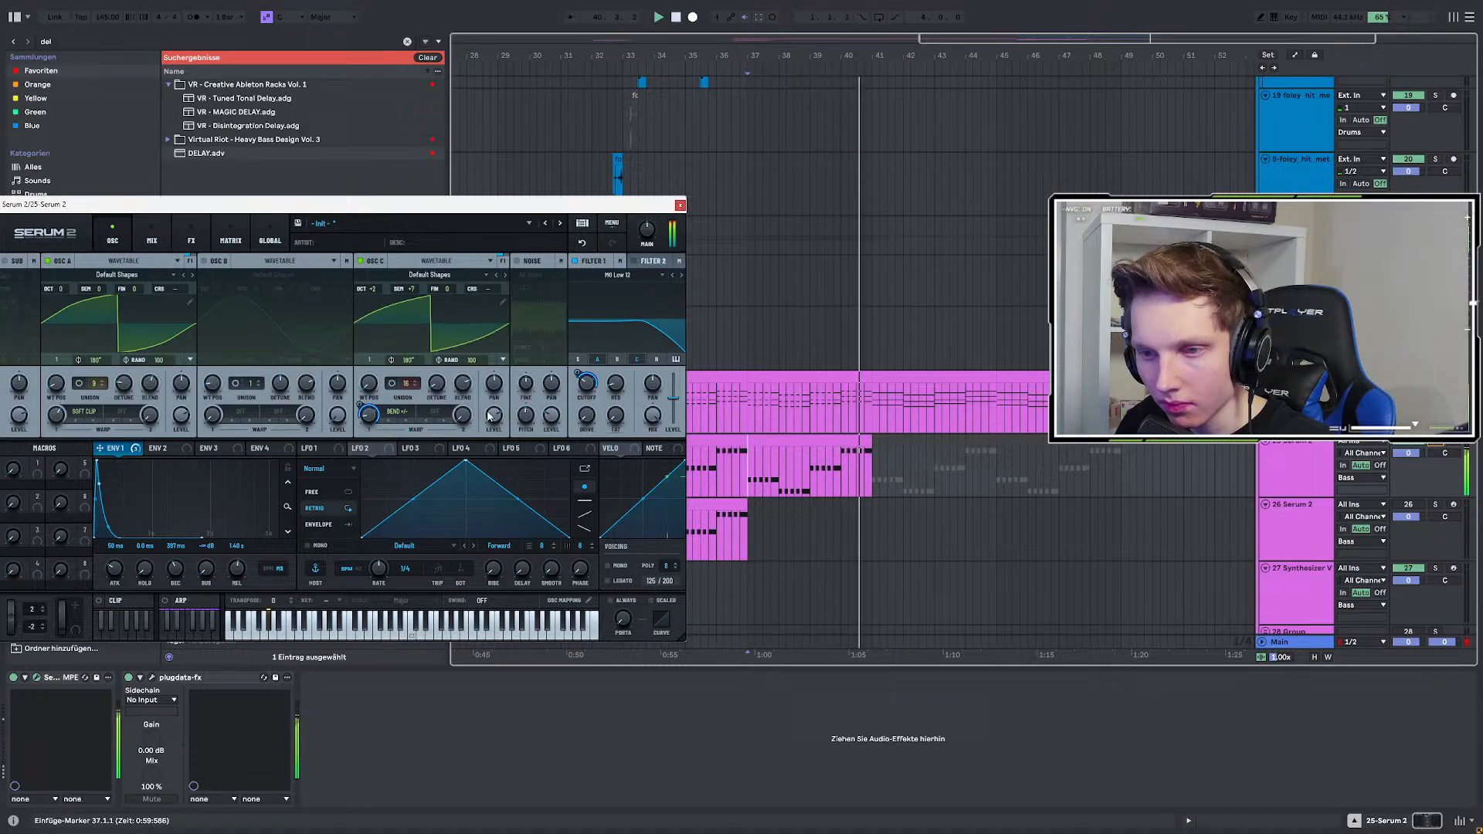
key("space")
key("space")
Draw a curved C Level automation on track 25 rising from 0% at bar 37 to bar 41, and close Serum 2.
key("a")
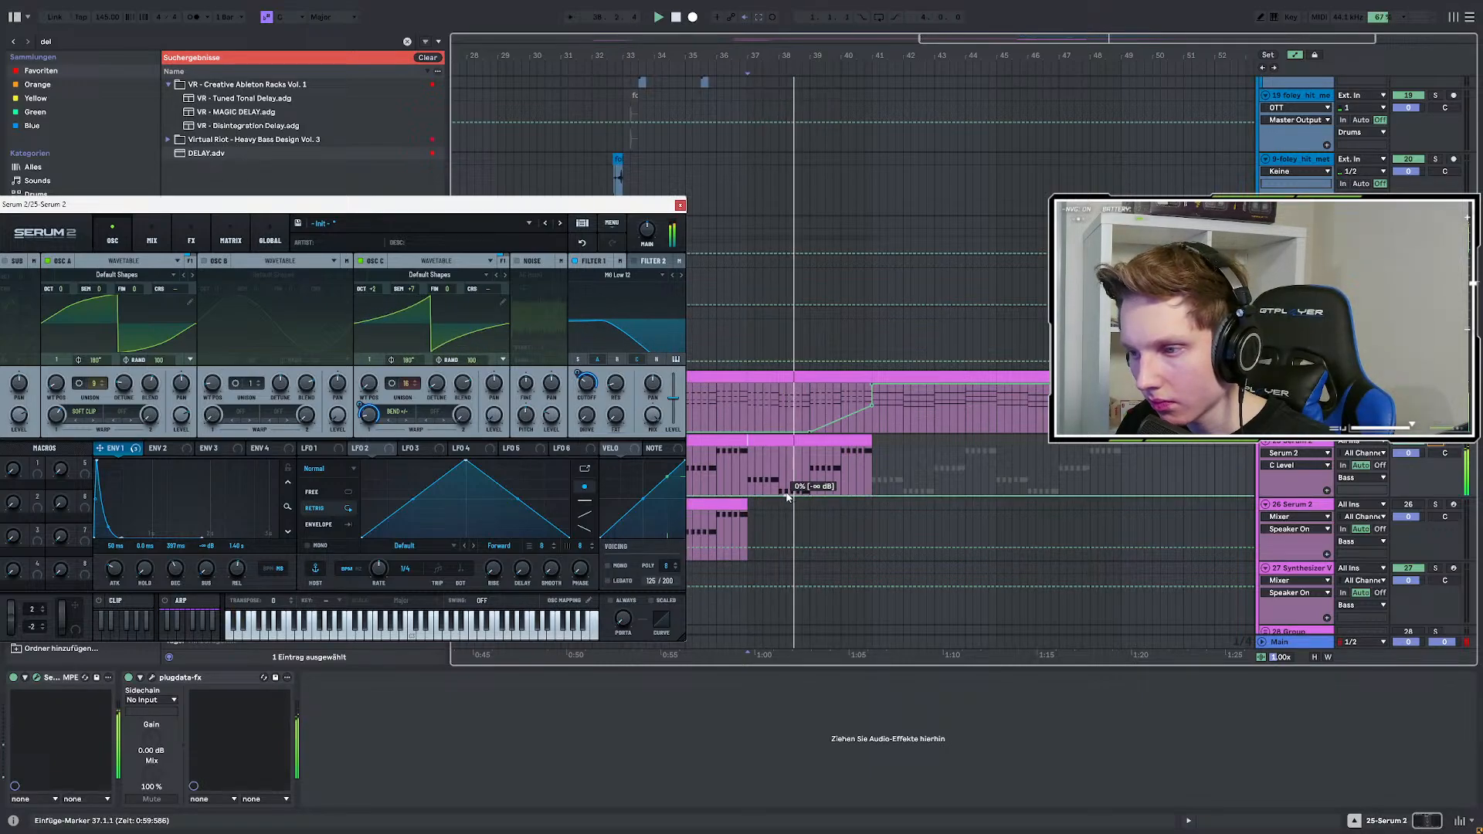
left_click(748, 497)
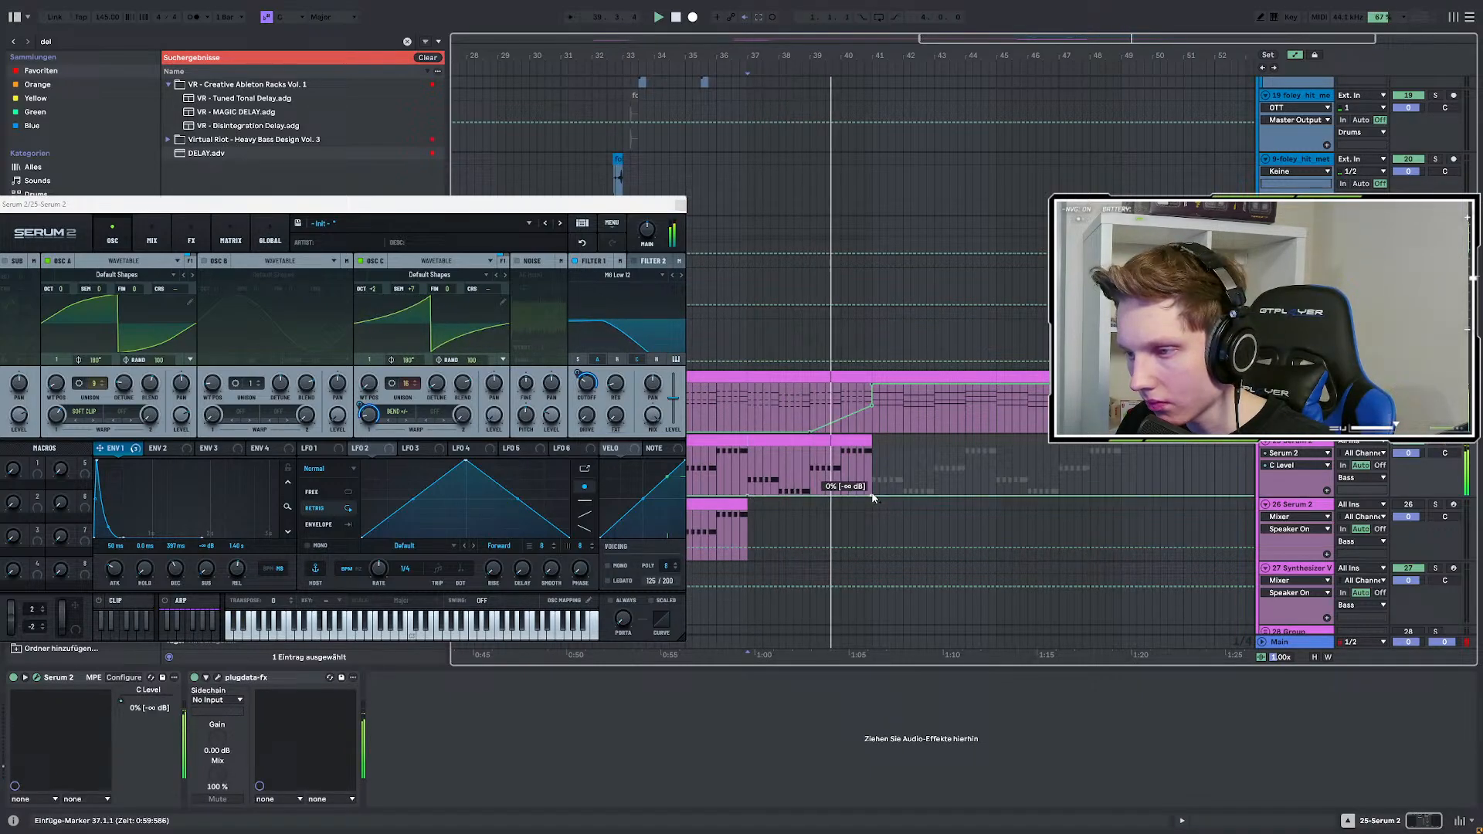
left_click_drag(872, 496, 819, 498)
key("space")
key("space")
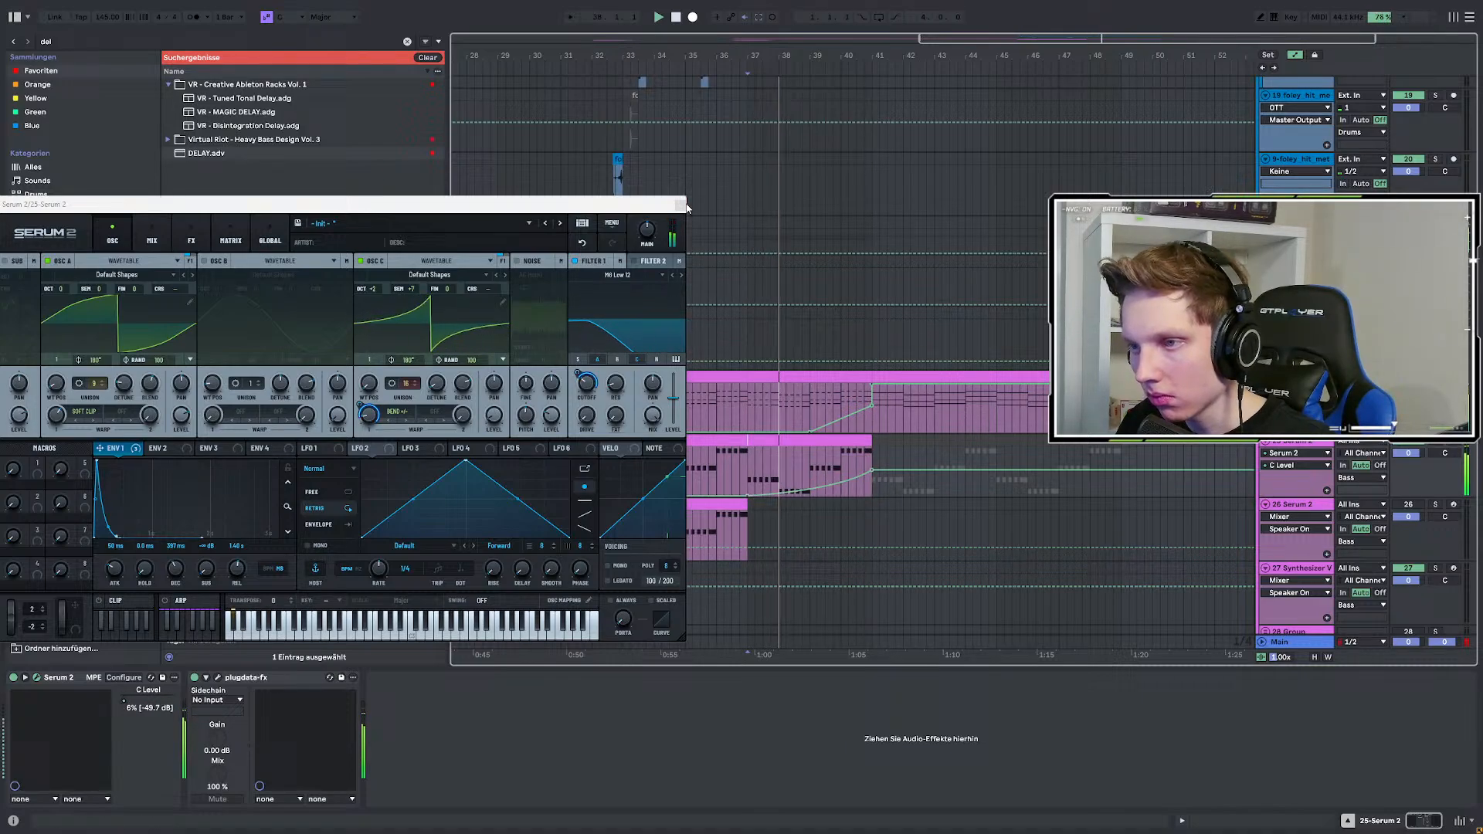
left_click(680, 205)
key("a")
Review the upper drum tracks and play the arrangement from bar 41.
scroll(842, 346, "up", 8)
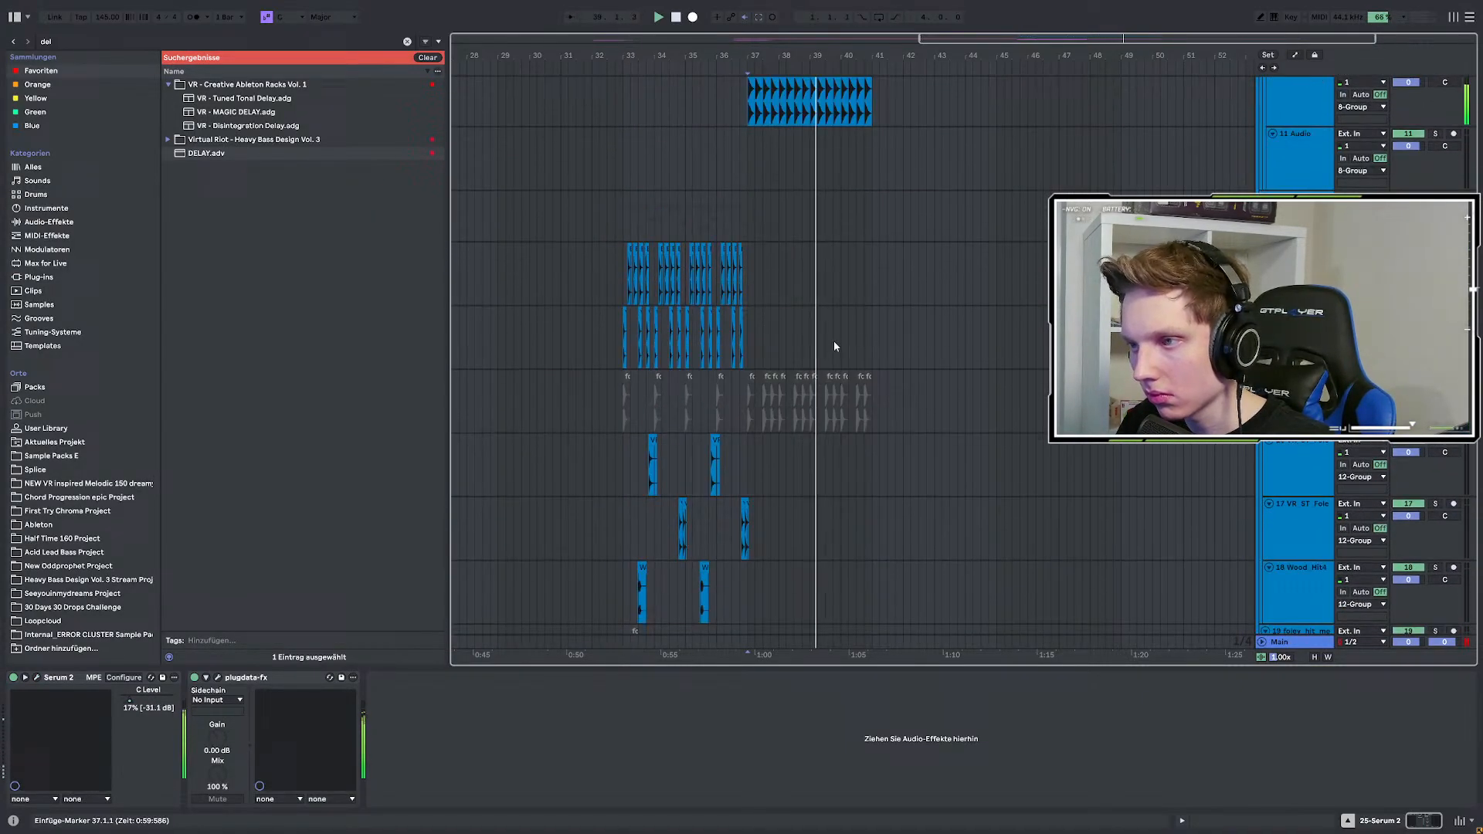
scroll(775, 313, "down", 2)
key("space")
scroll(1017, 178, "up", 2)
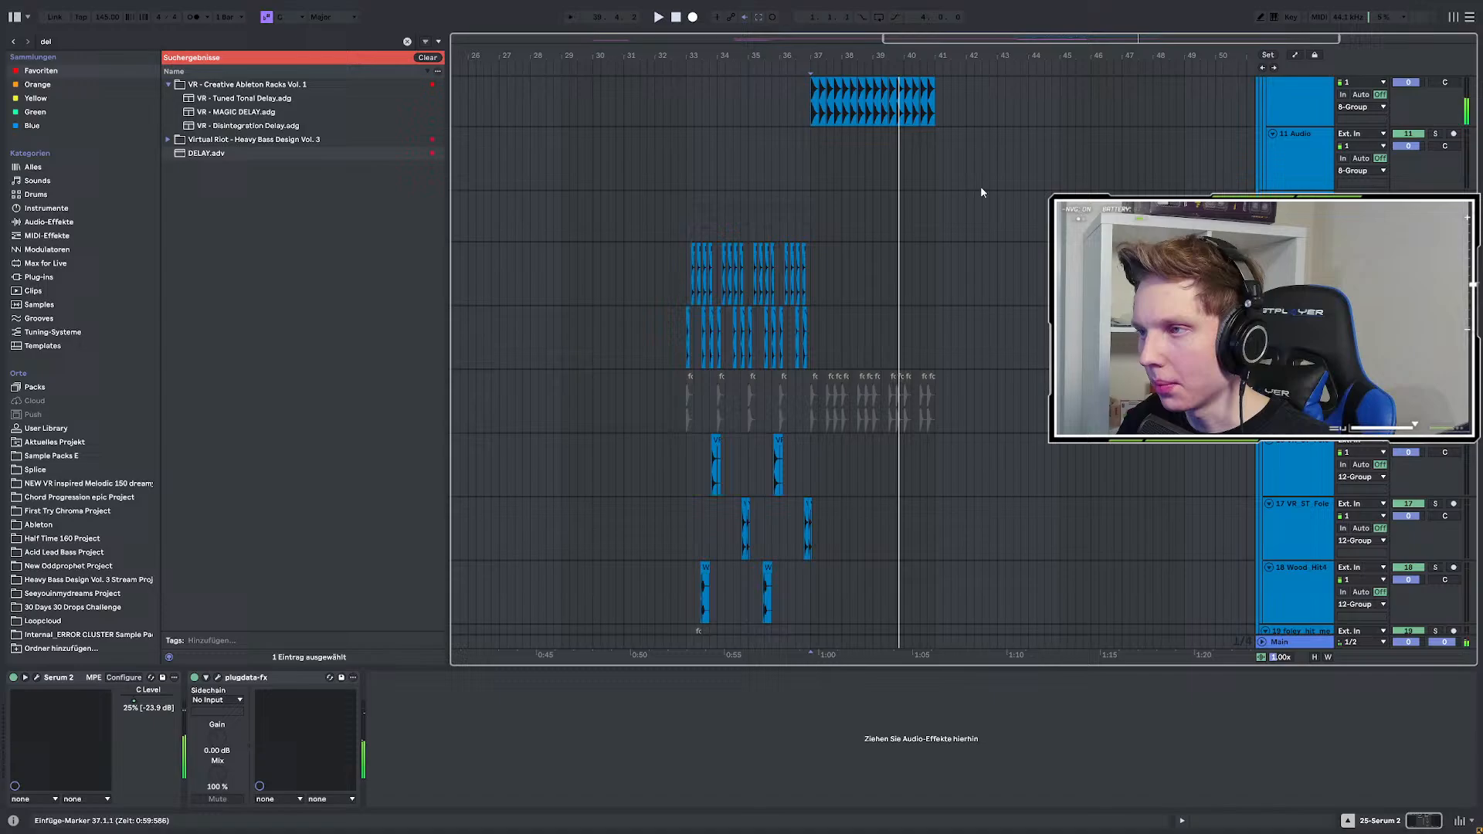
left_click(937, 147)
key("space")
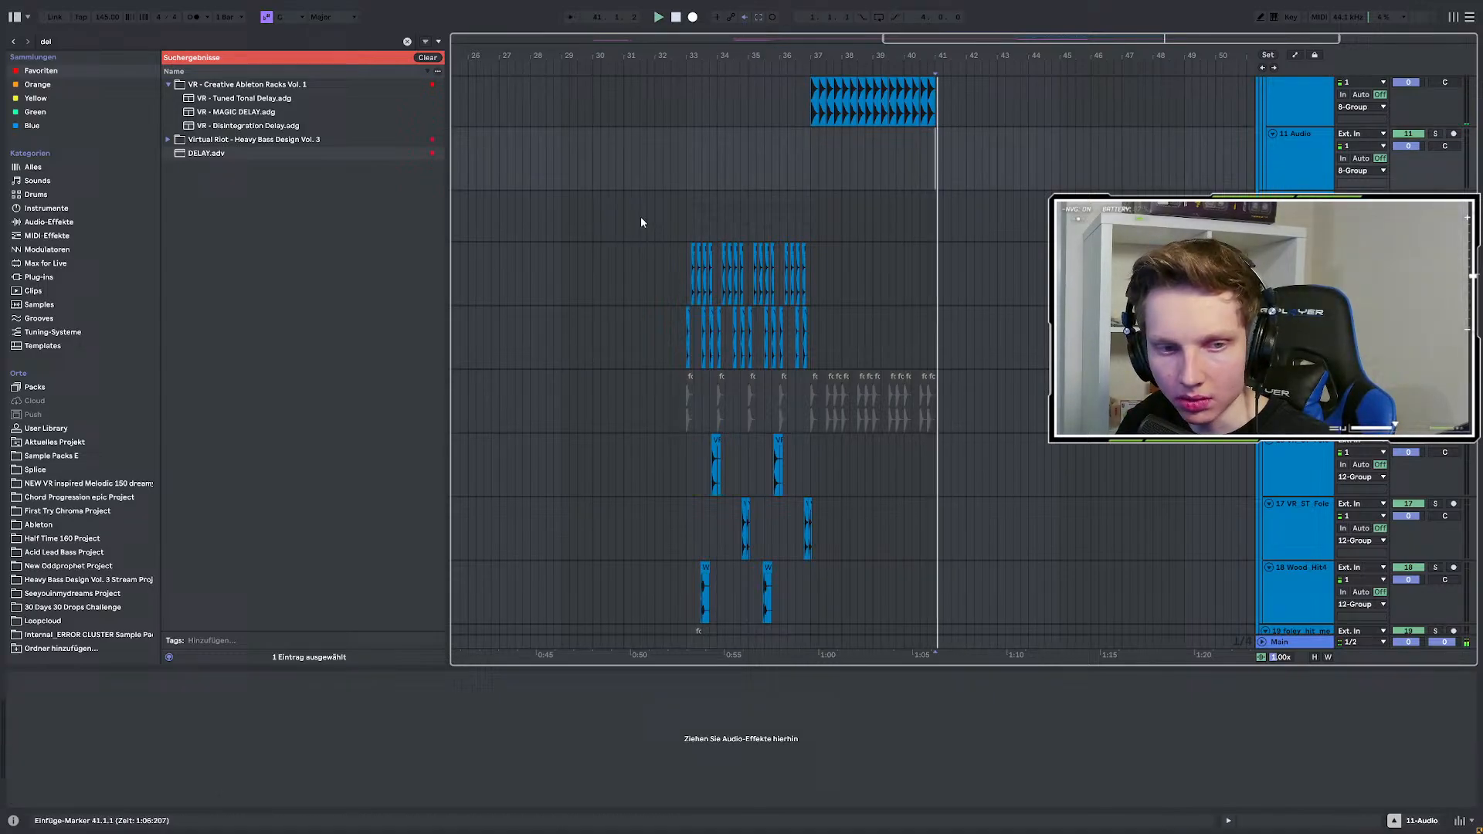
Play the arrangement from bar 33 and examine how the drum and foley clips are laid out through bar 41.
left_click(691, 168)
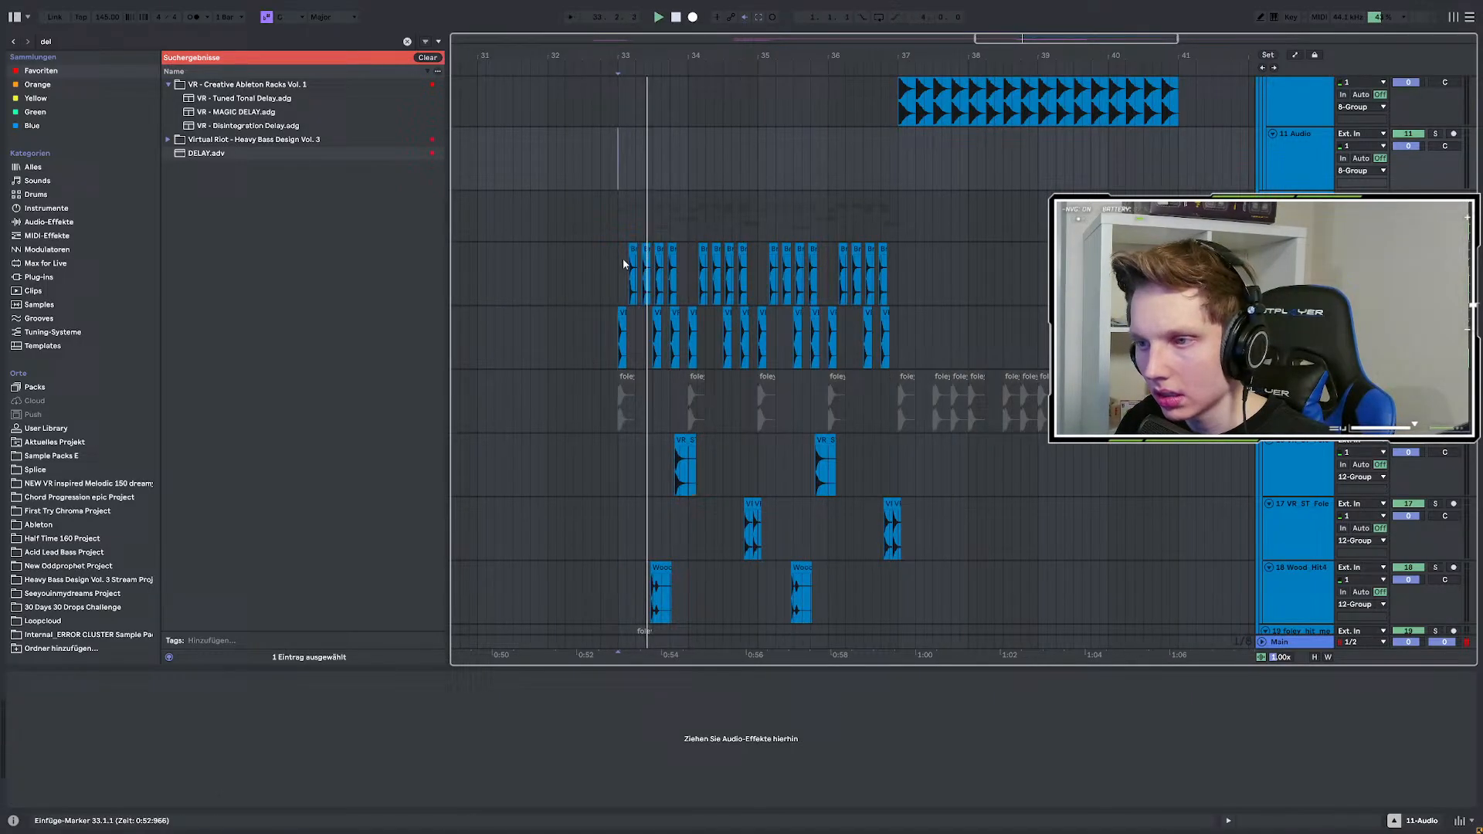
scroll(772, 275, "up", 3)
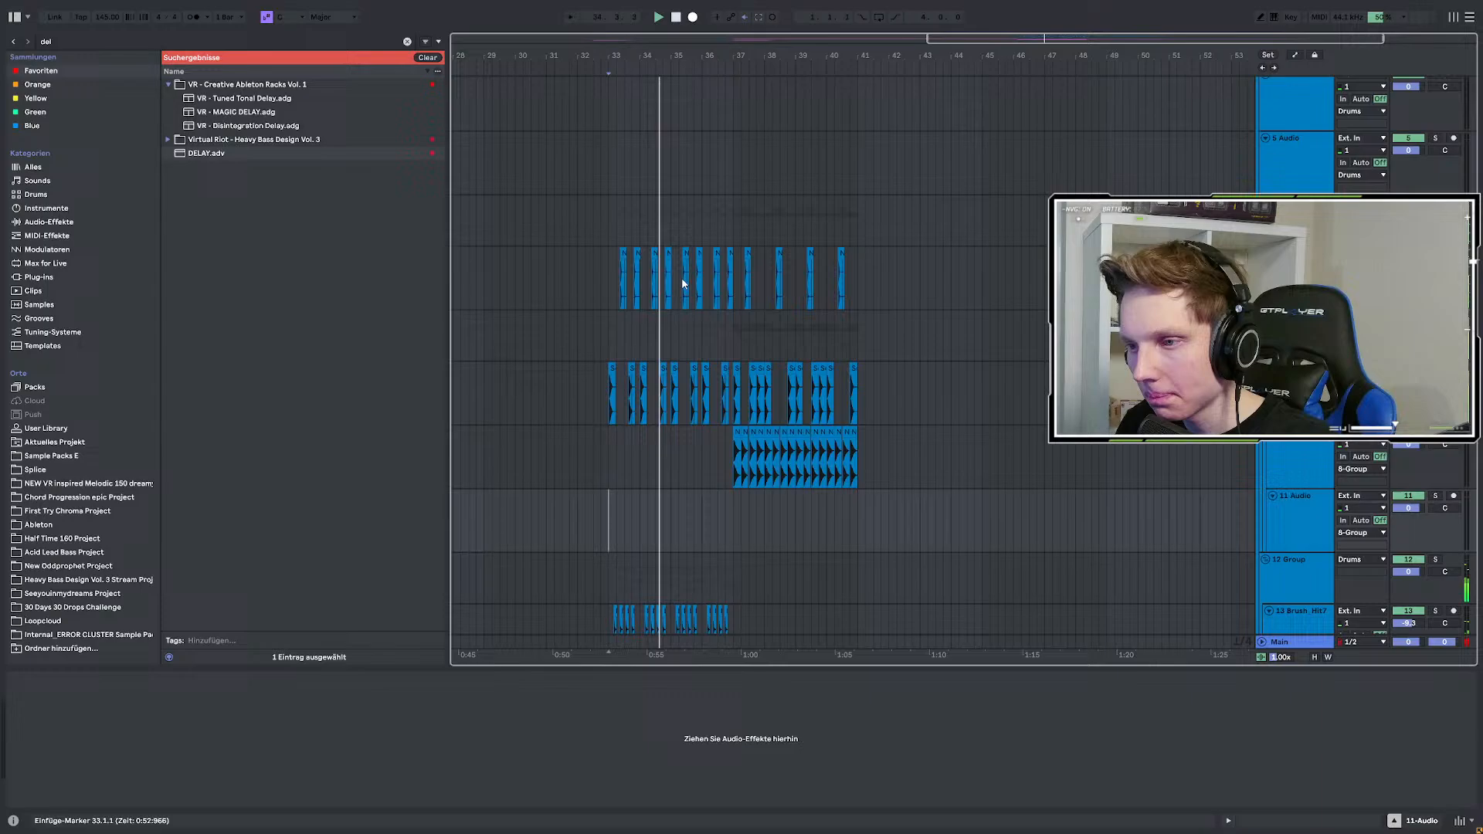
left_click(610, 221)
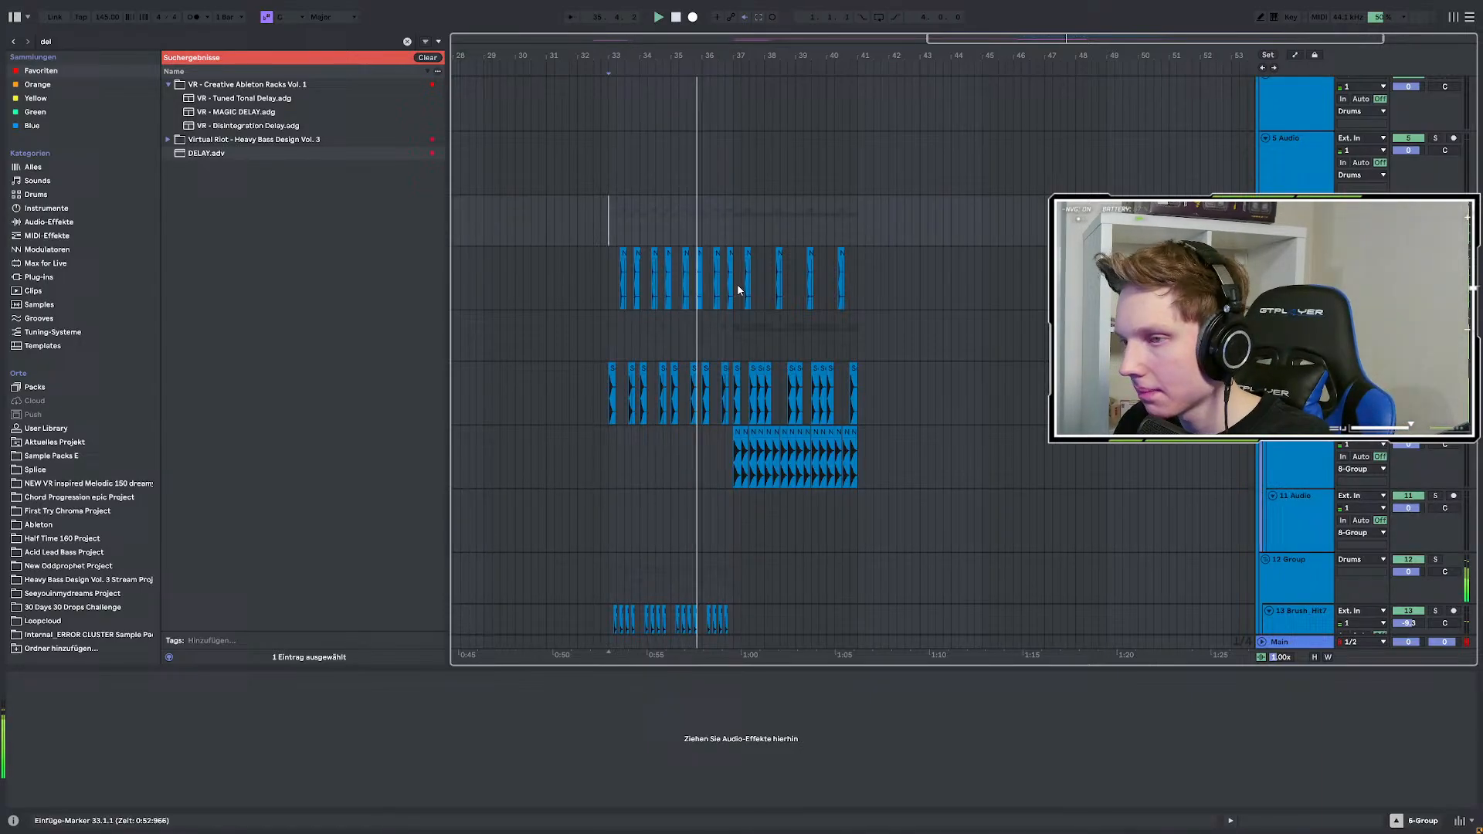
scroll(661, 285, "up", 2)
scroll(784, 300, "down", 2)
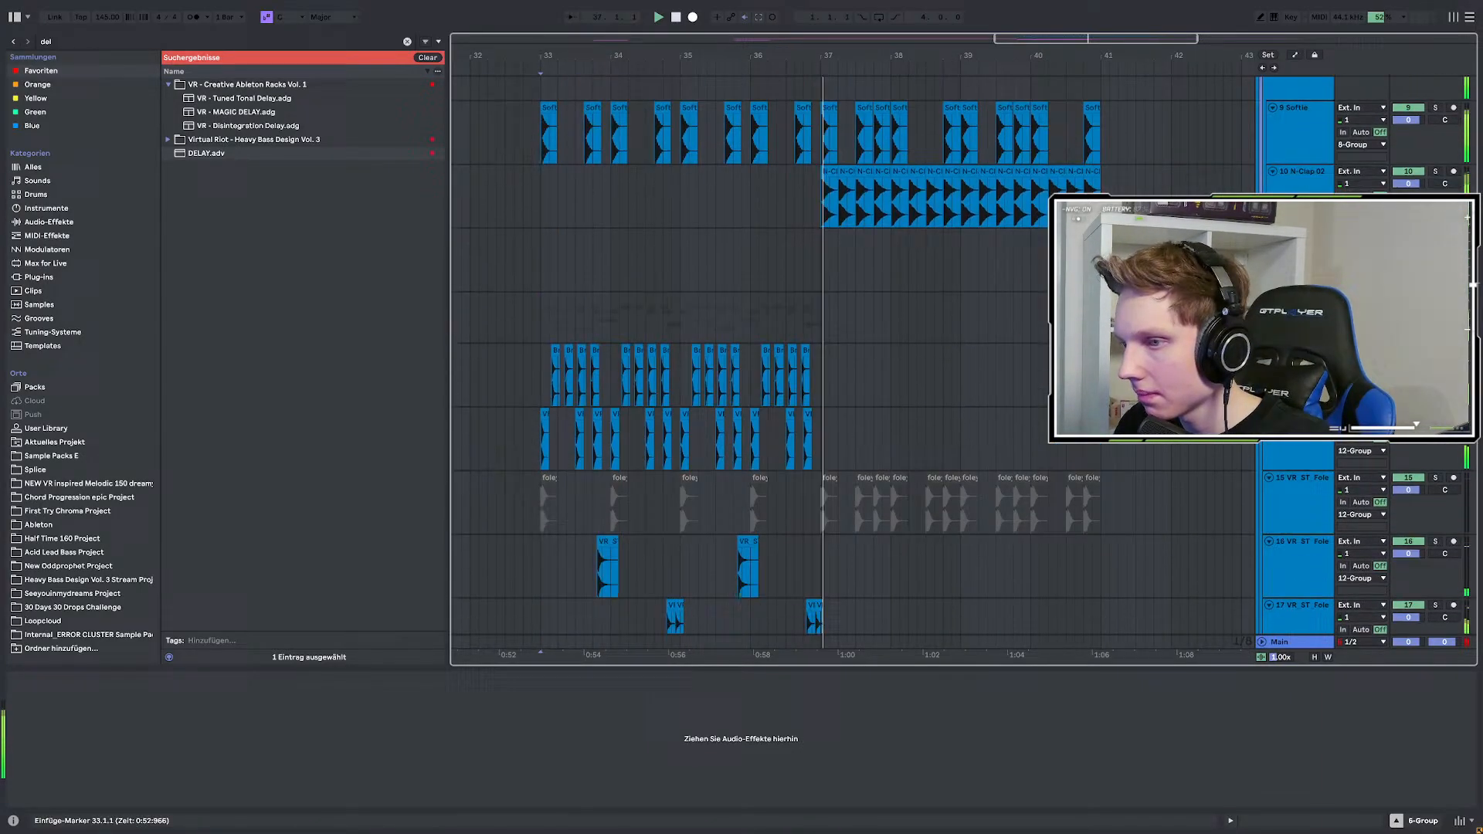
scroll(784, 300, "up", 1)
scroll(769, 319, "down", 2)
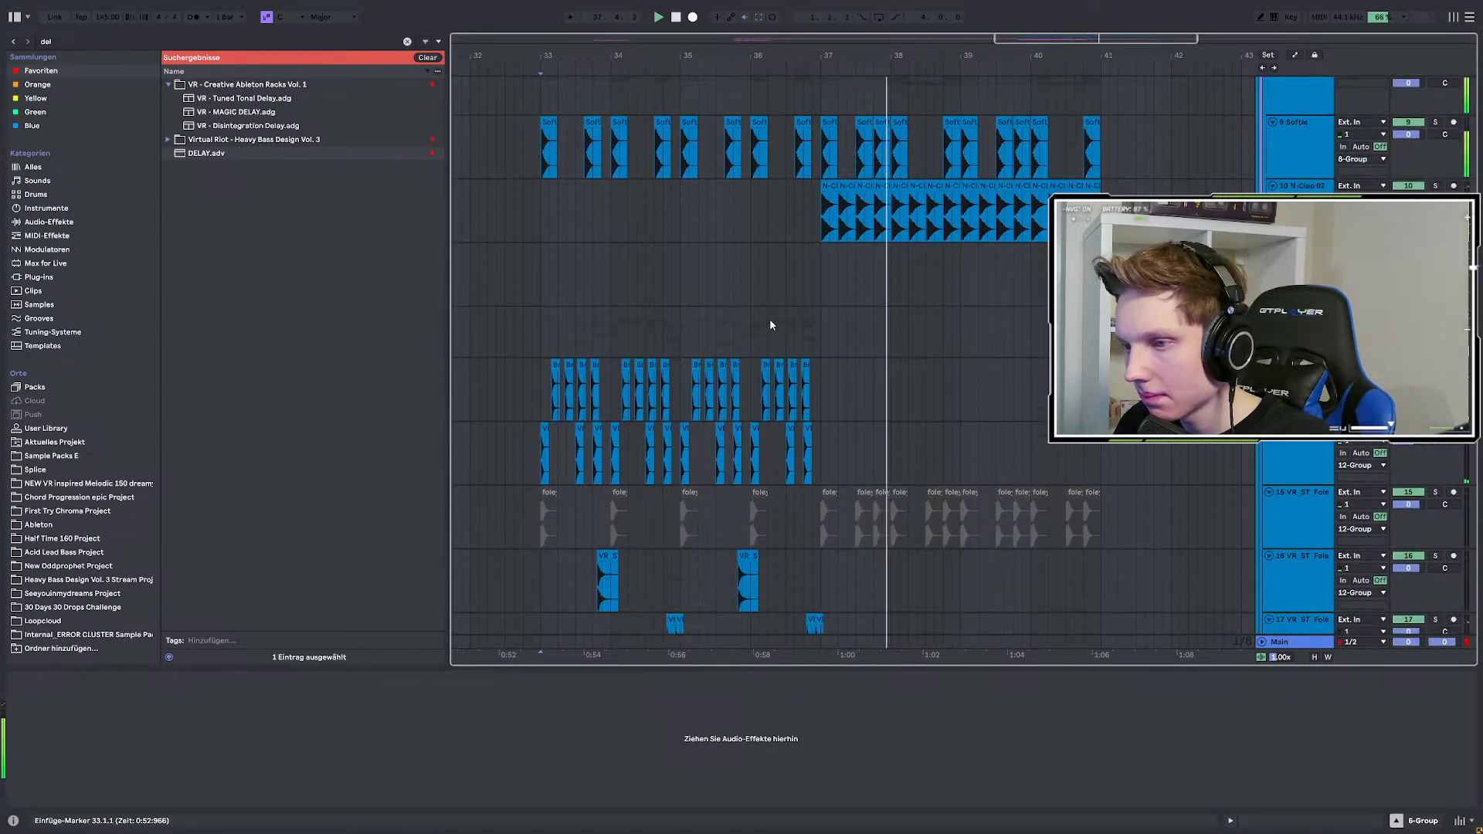
left_click(536, 373)
scroll(558, 378, "down", 1)
scroll(536, 407, "up", 3)
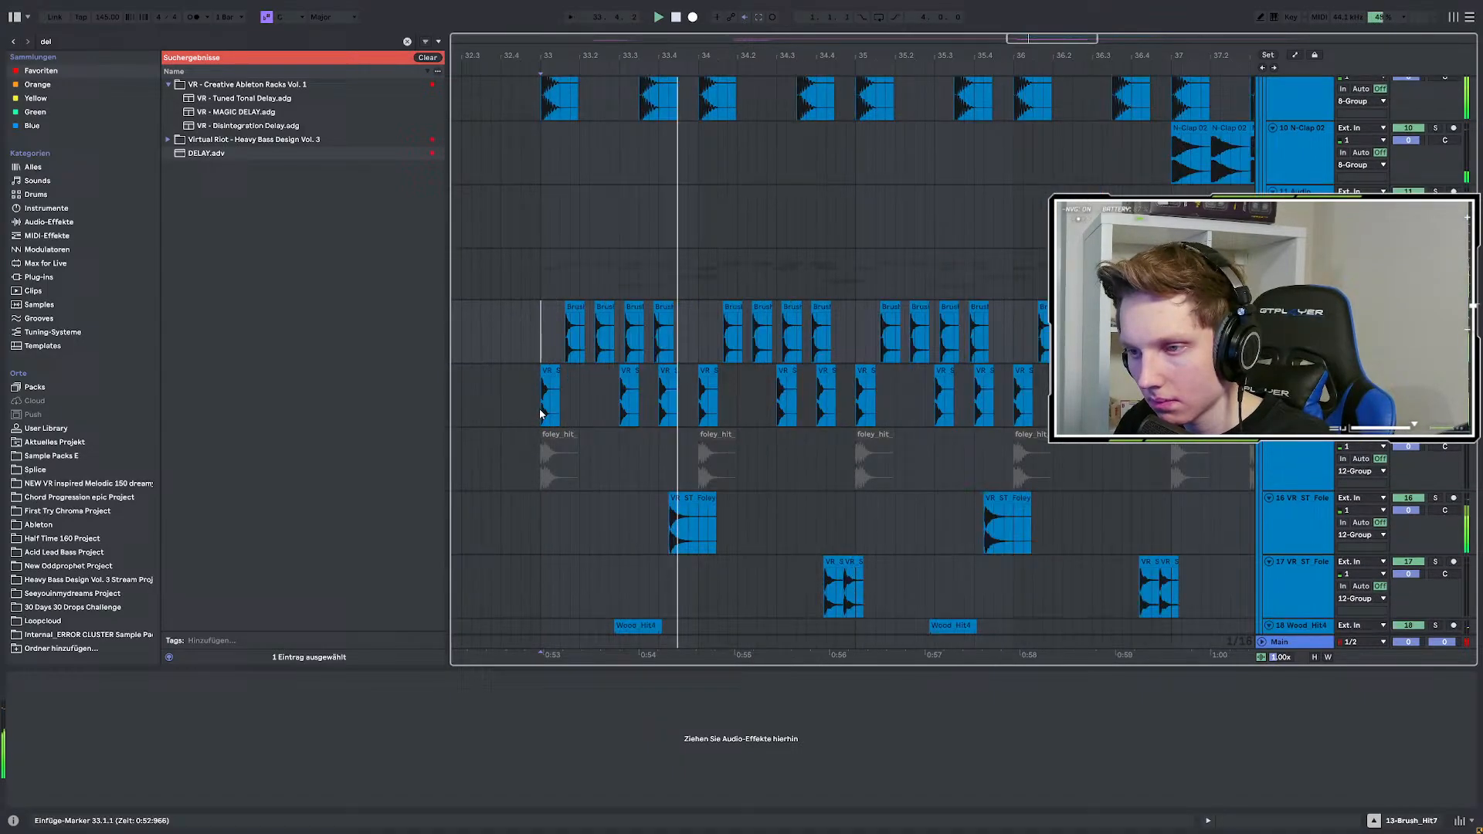
Duplicate the dishes foley clips on track 14 from bars 33–37 into bars 37–41.
scroll(539, 410, "down", 2)
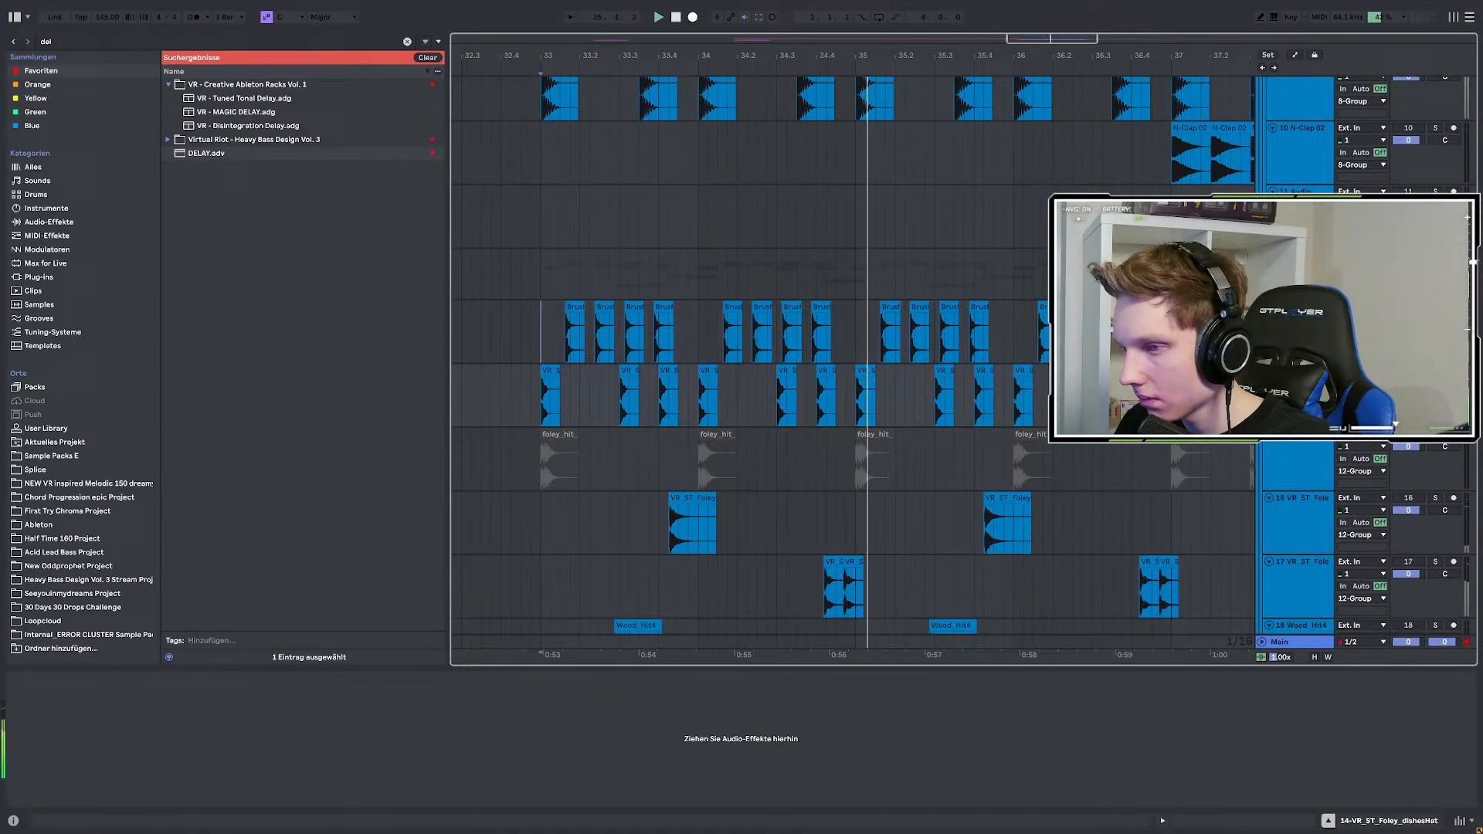
scroll(666, 401, "down", 3)
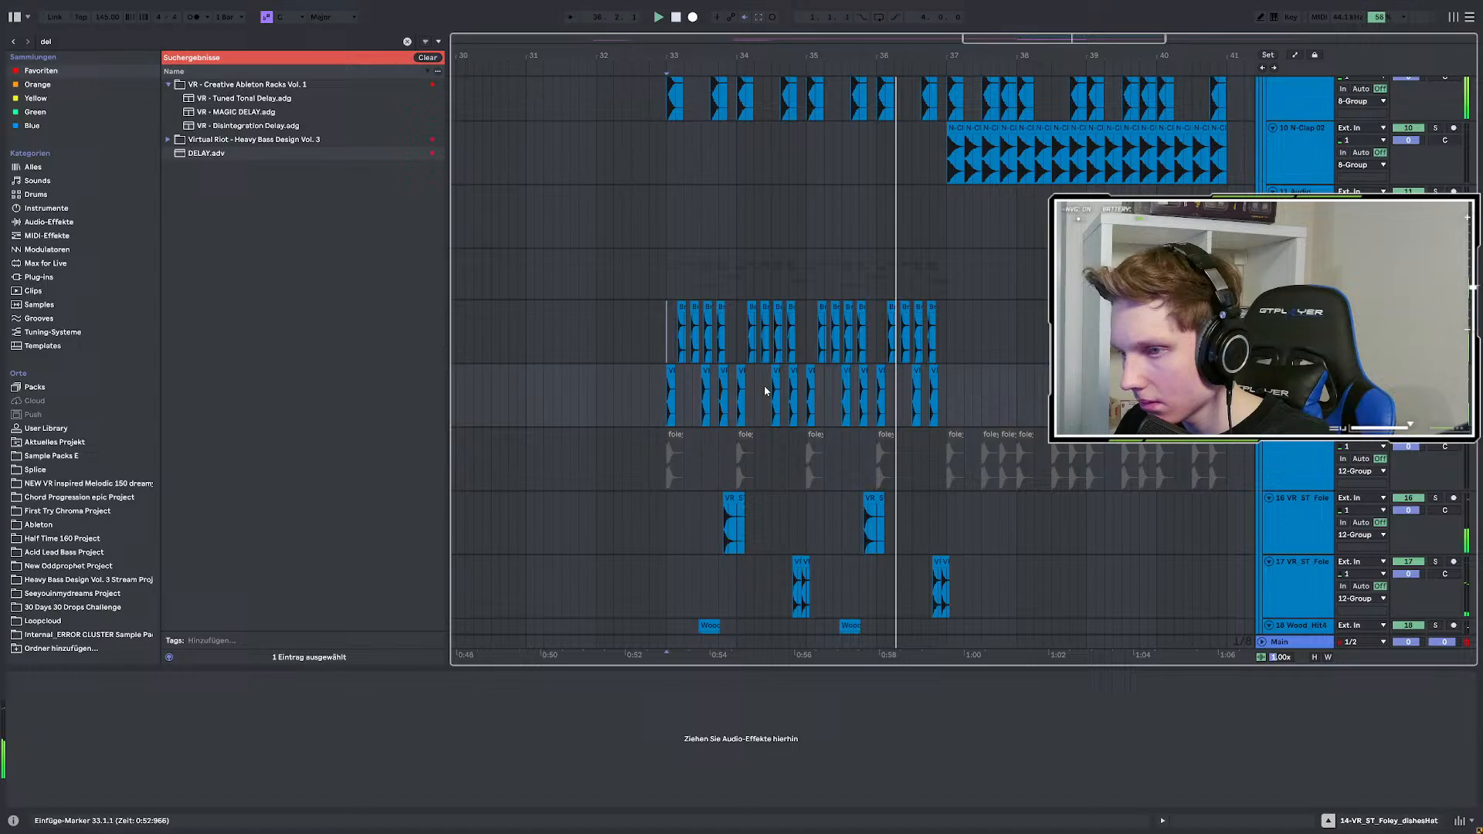
left_click_drag(664, 401, 964, 392)
key("ctrl+d")
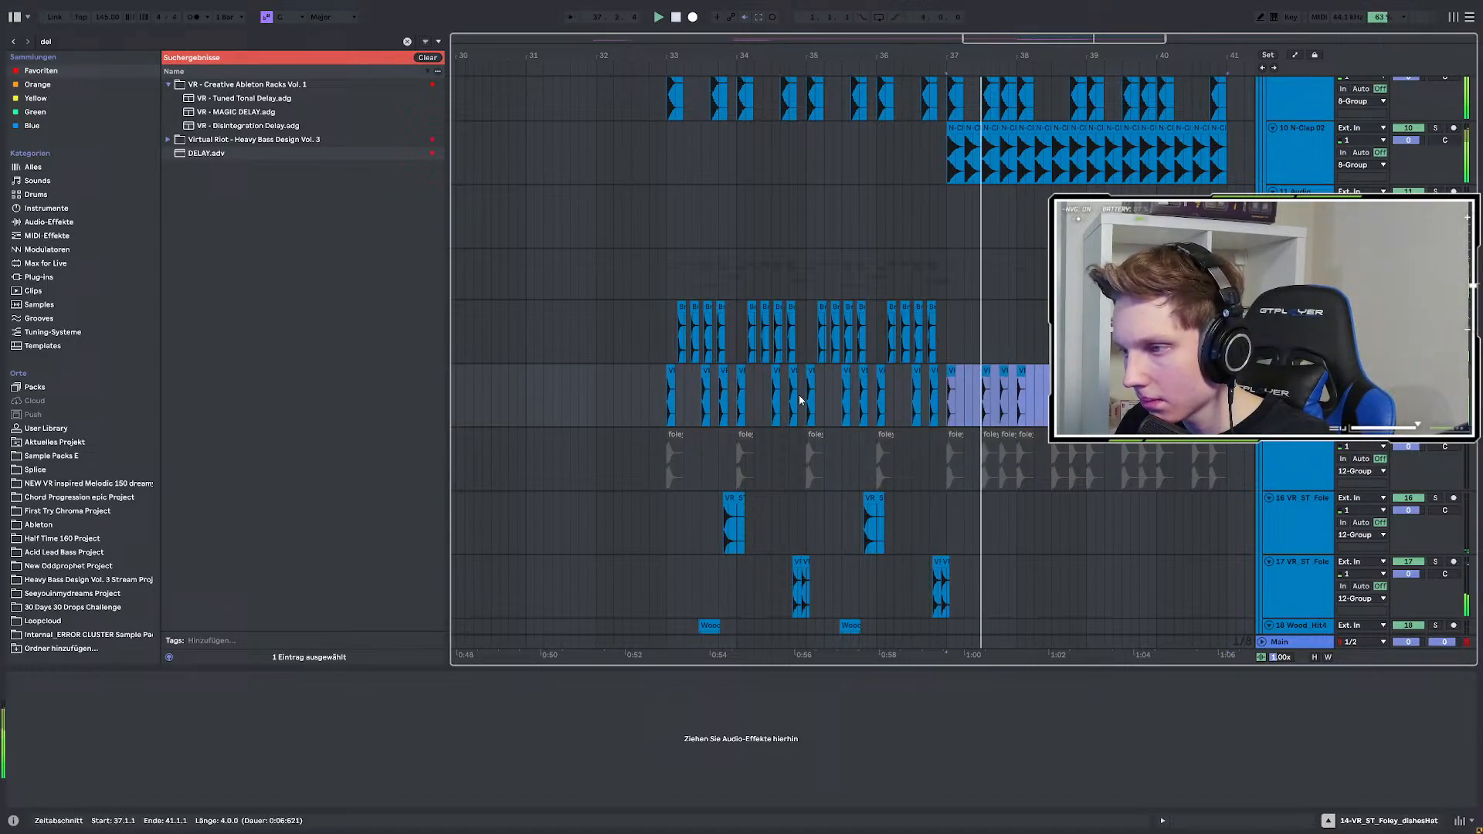
scroll(752, 397, "up", 3)
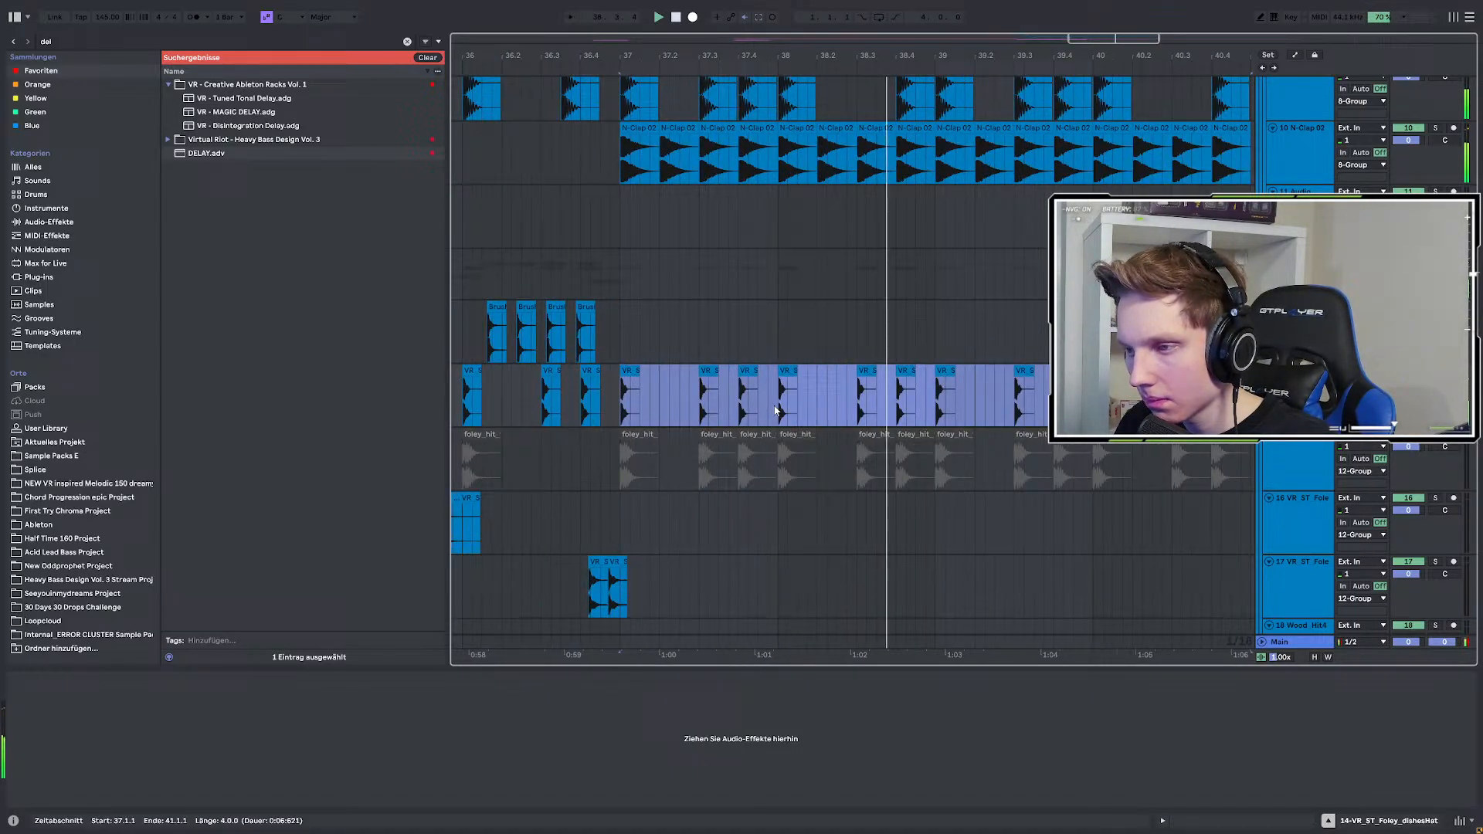
Add a dishes foley hit at 37.2 on track 14 and repeat the bar 37 pattern three times up to bar 41.
left_click(621, 403)
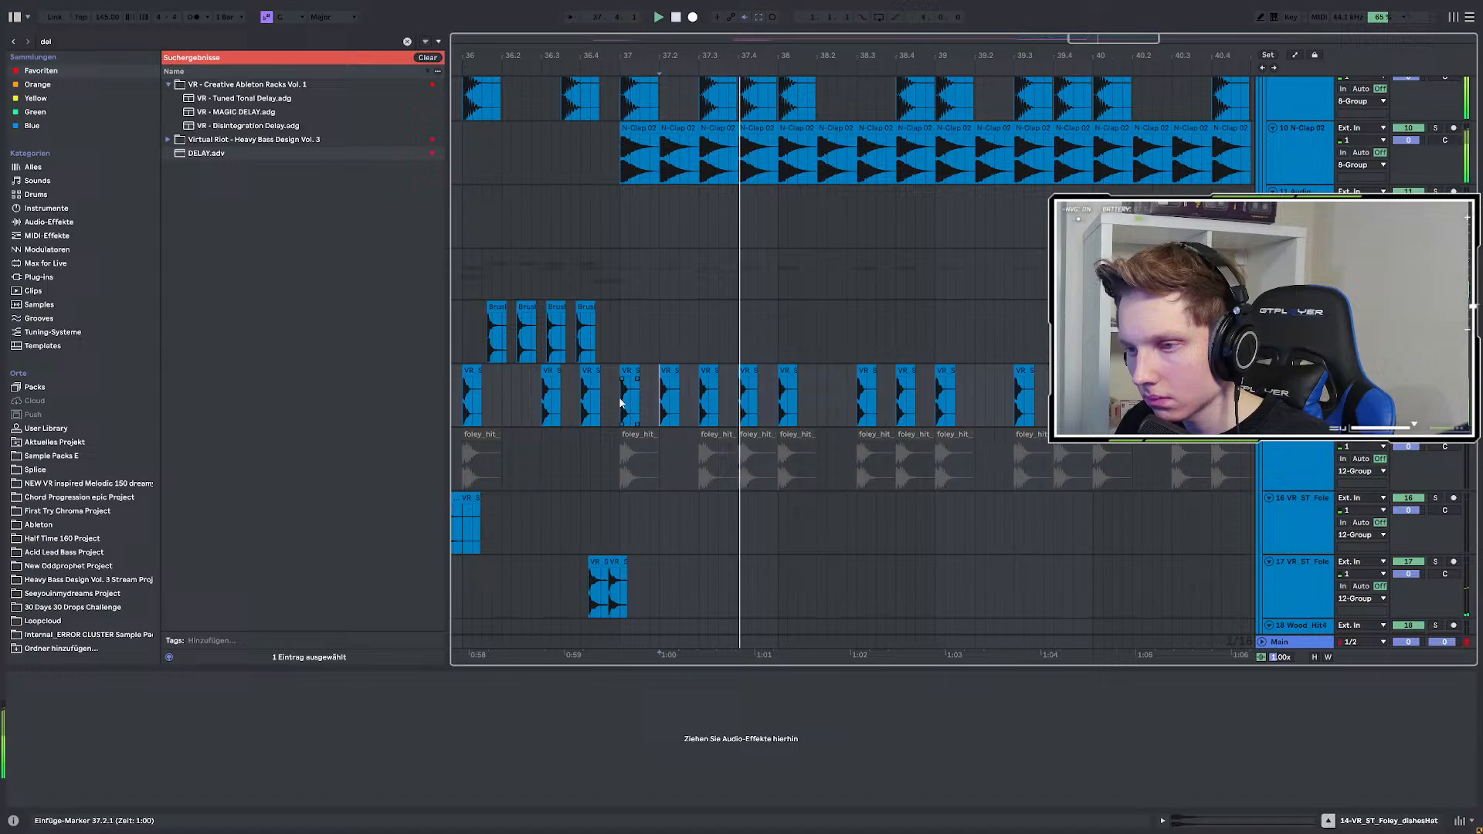
scroll(618, 395, "down", 3)
left_click_drag(618, 396, 689, 401)
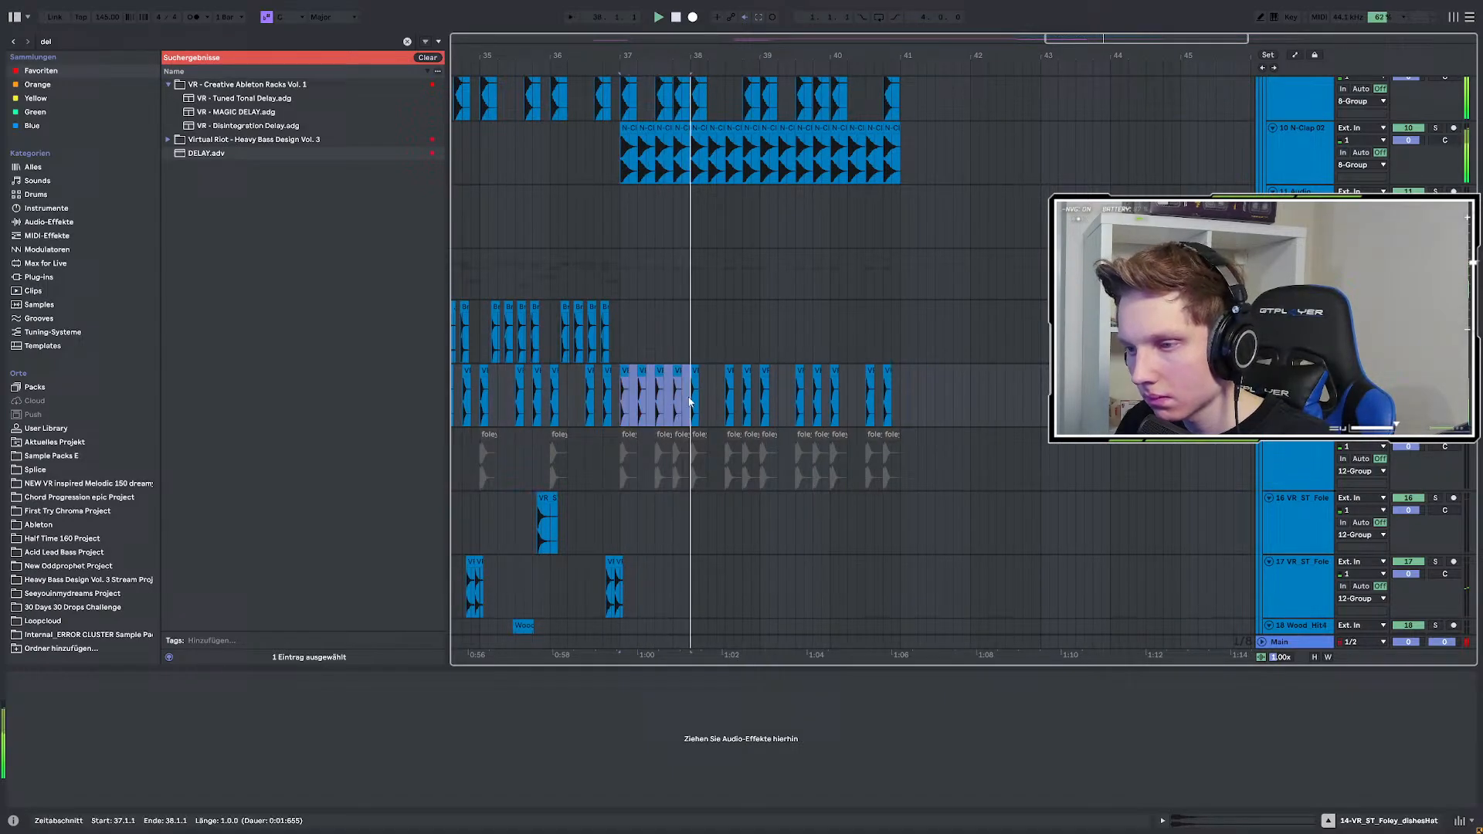
key("ctrl+d")
key("ctrl+d")
key("ctrl+d")
scroll(730, 416, "down", 3)
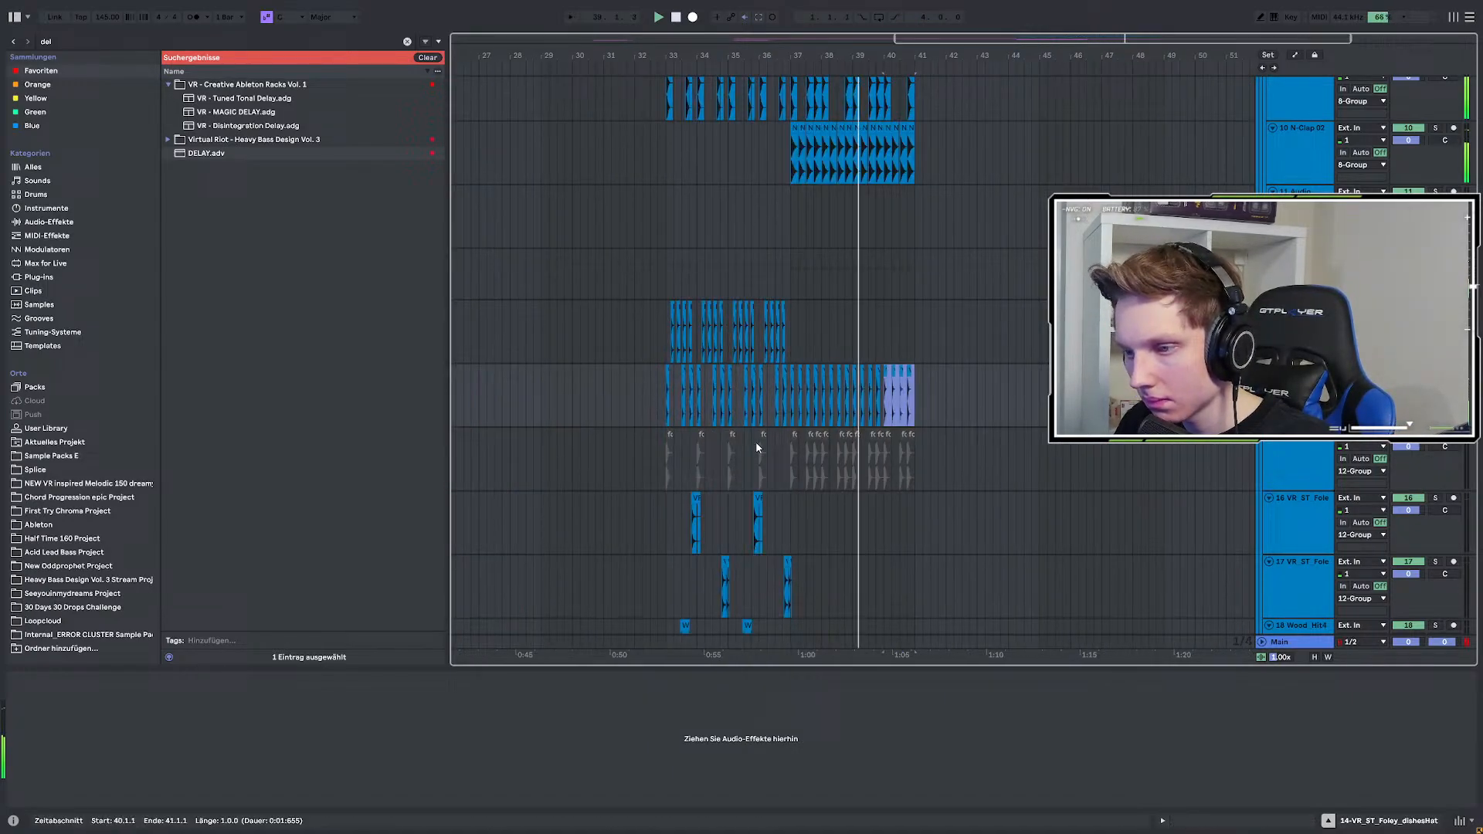
Duplicate the dishesRustle foley clips on track 16 from bars 33–37 into bars 37–41.
scroll(676, 439, "down", 1)
left_click_drag(677, 439, 795, 440)
key("ctrl+d")
scroll(756, 436, "down", 2)
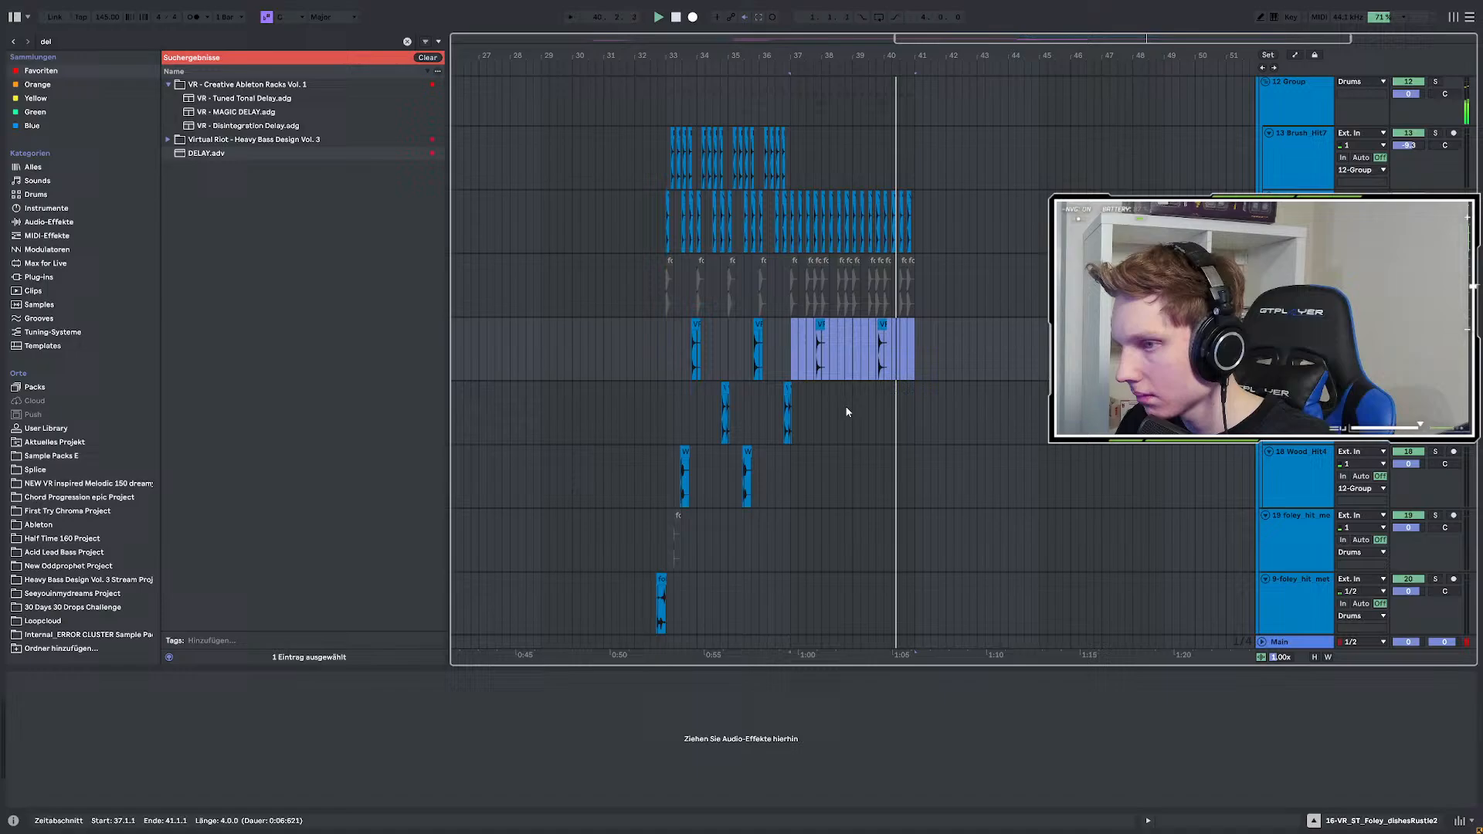
Deactivate the last dishesRustle clip near bar 40 on track 16 and stop playback.
scroll(756, 336, "up", 3)
left_click(713, 342)
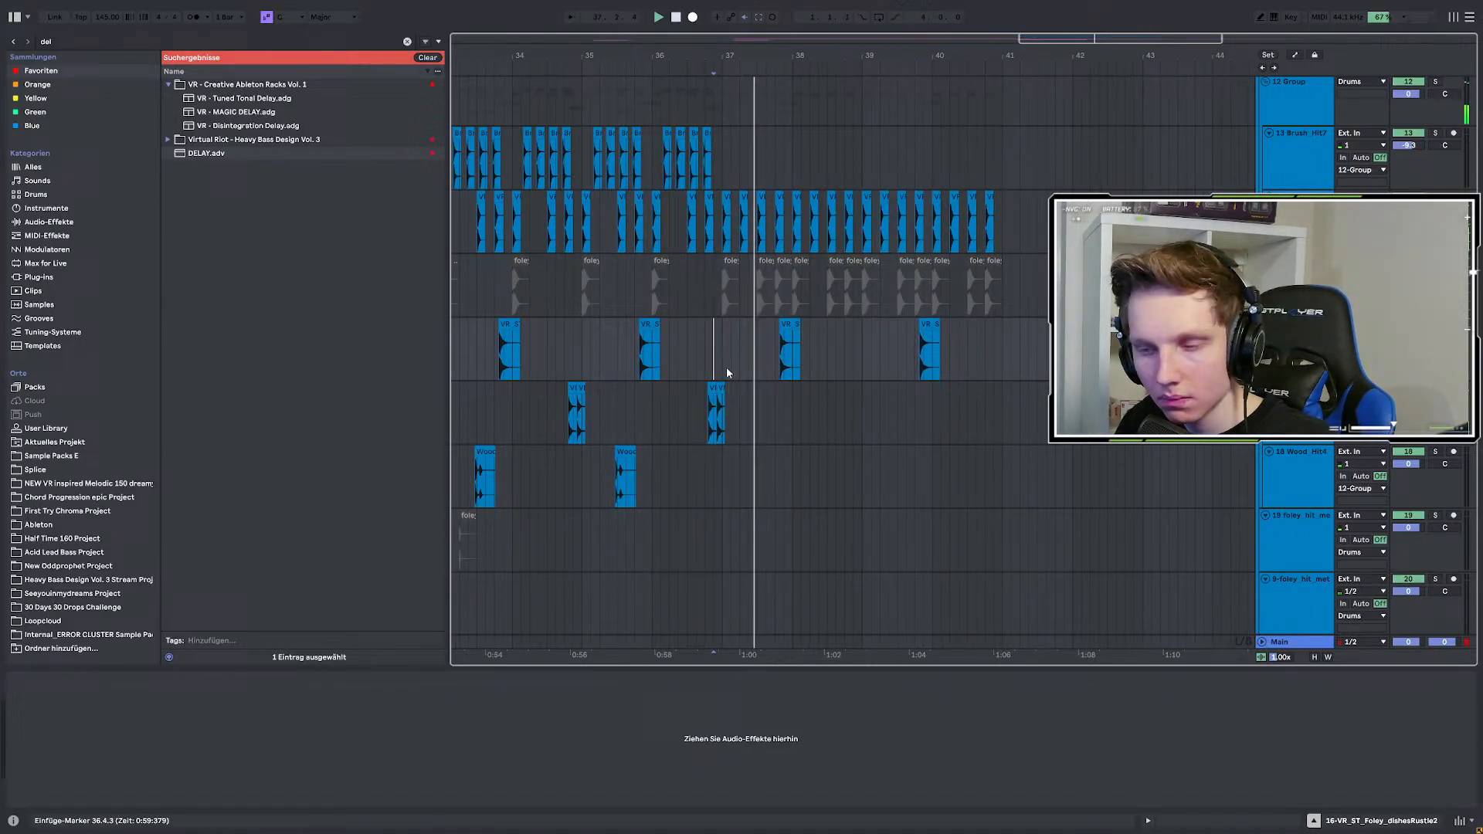
key("minus")
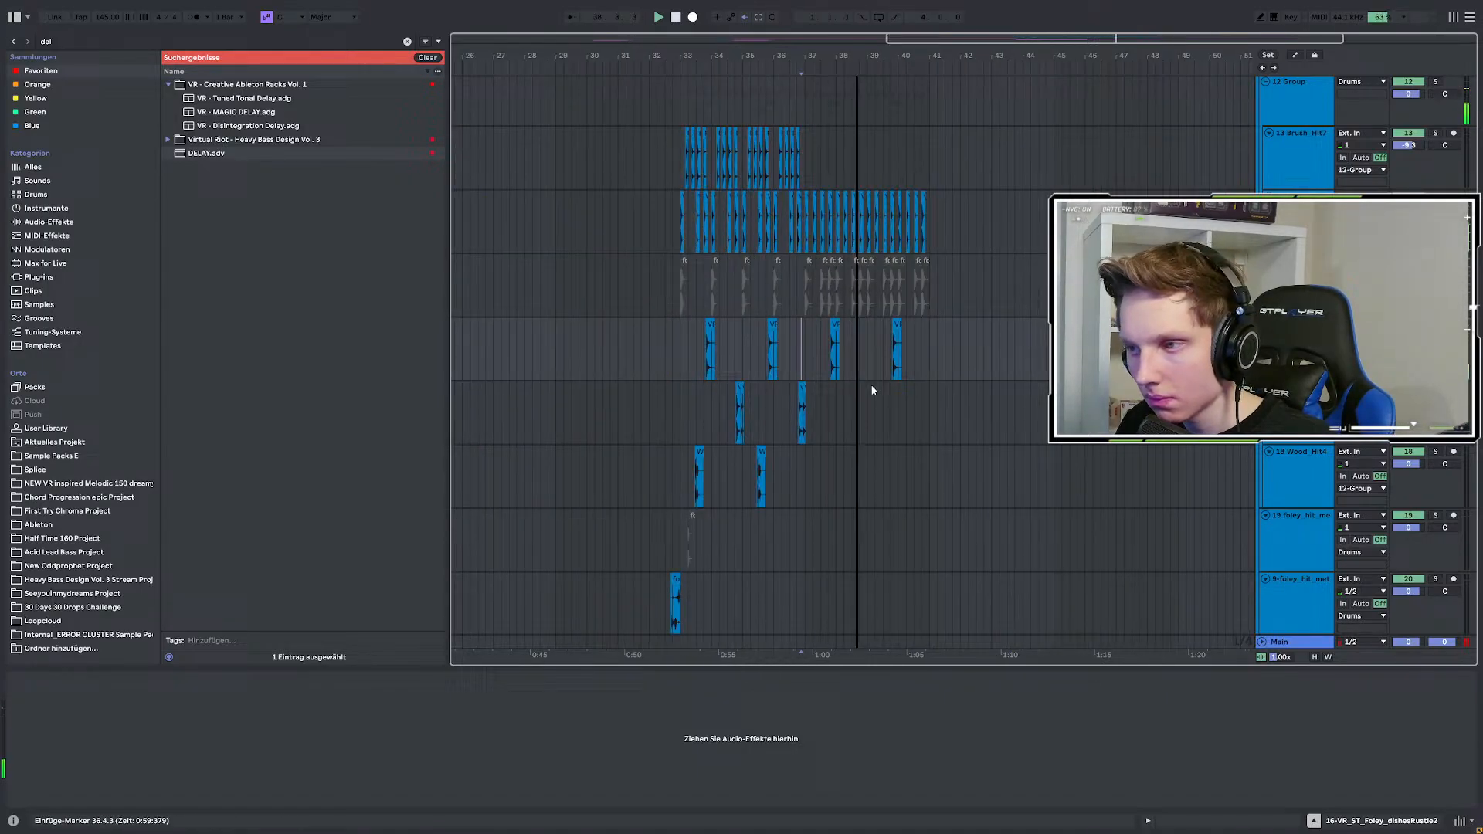
left_click_drag(680, 410, 812, 401)
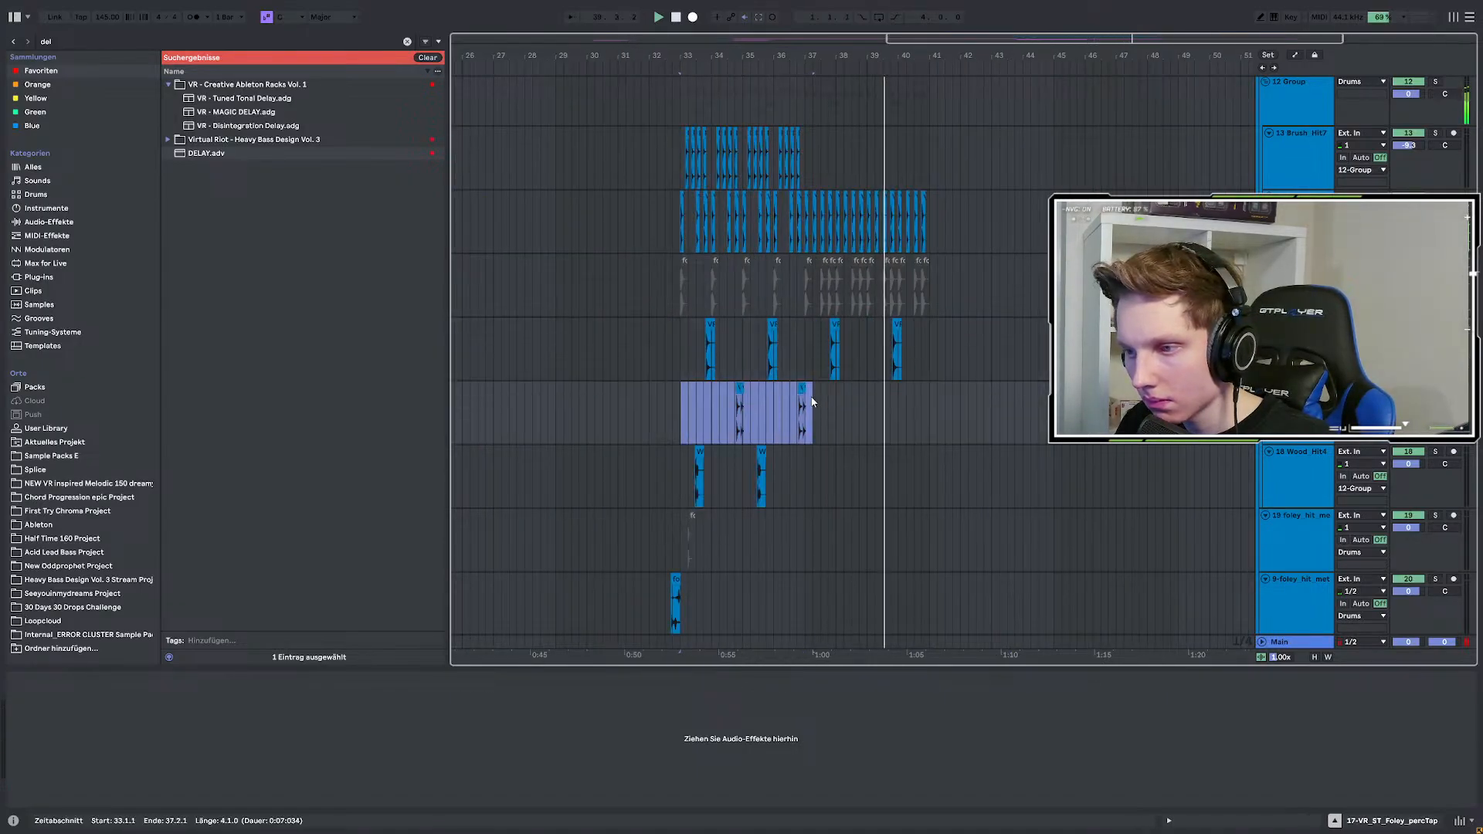
left_click(675, 465)
left_click(897, 325)
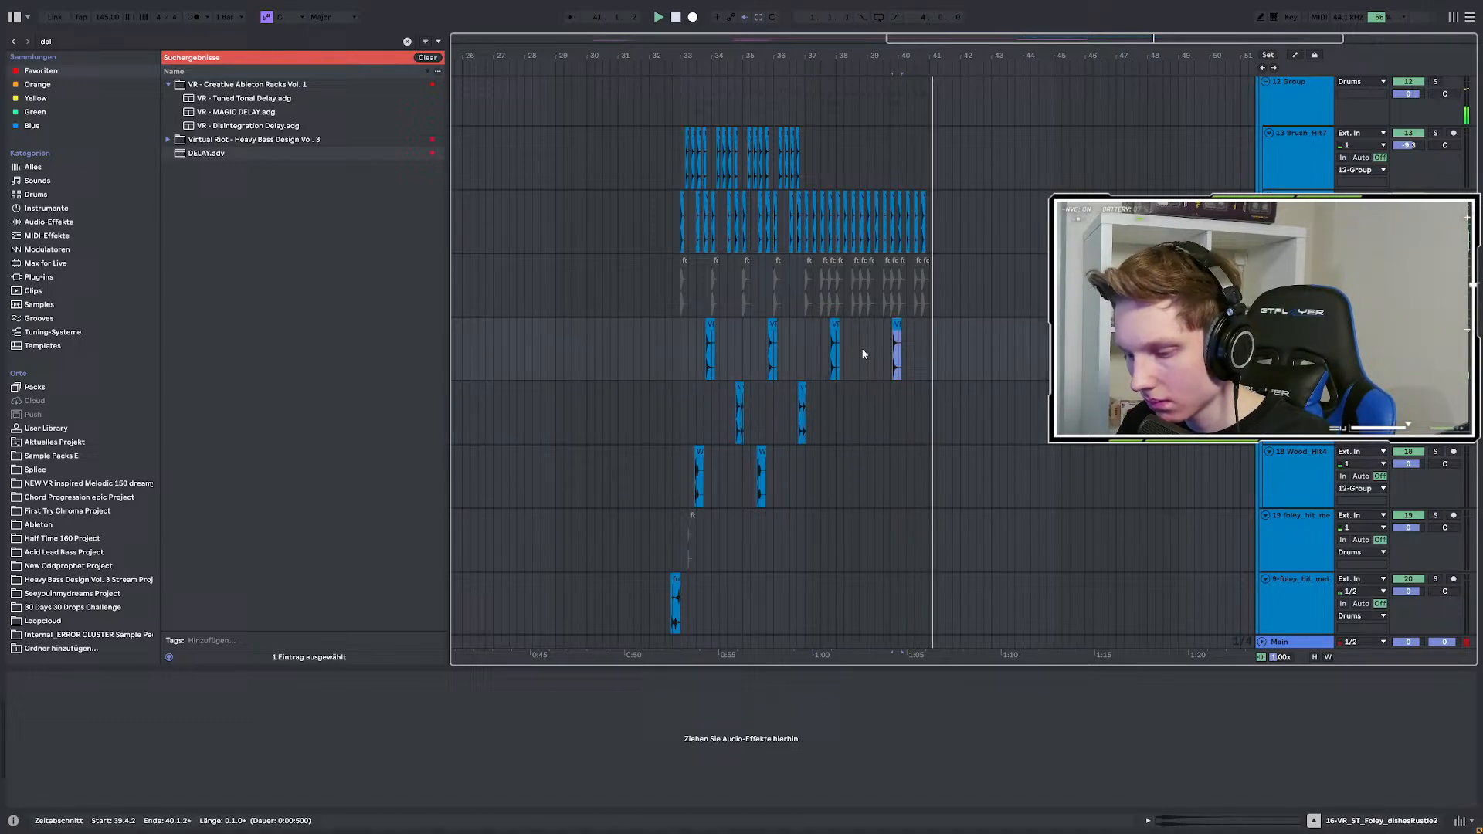
key("0")
key("space")
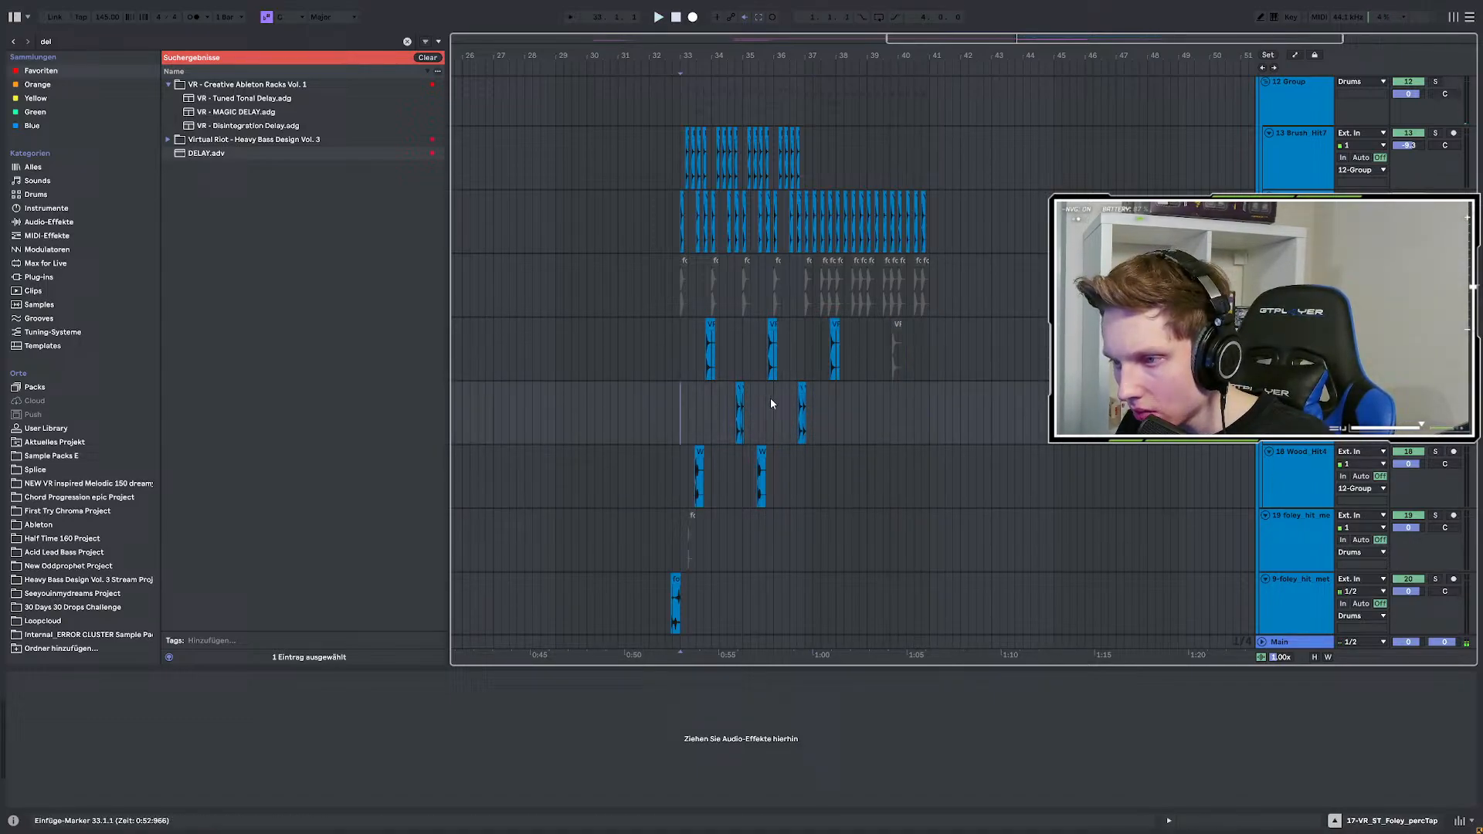
Copy the percTap foley section on track 17 from 33.1–35.3 to bar 37 and play it back.
left_click(679, 399)
left_click_drag(677, 402, 746, 408)
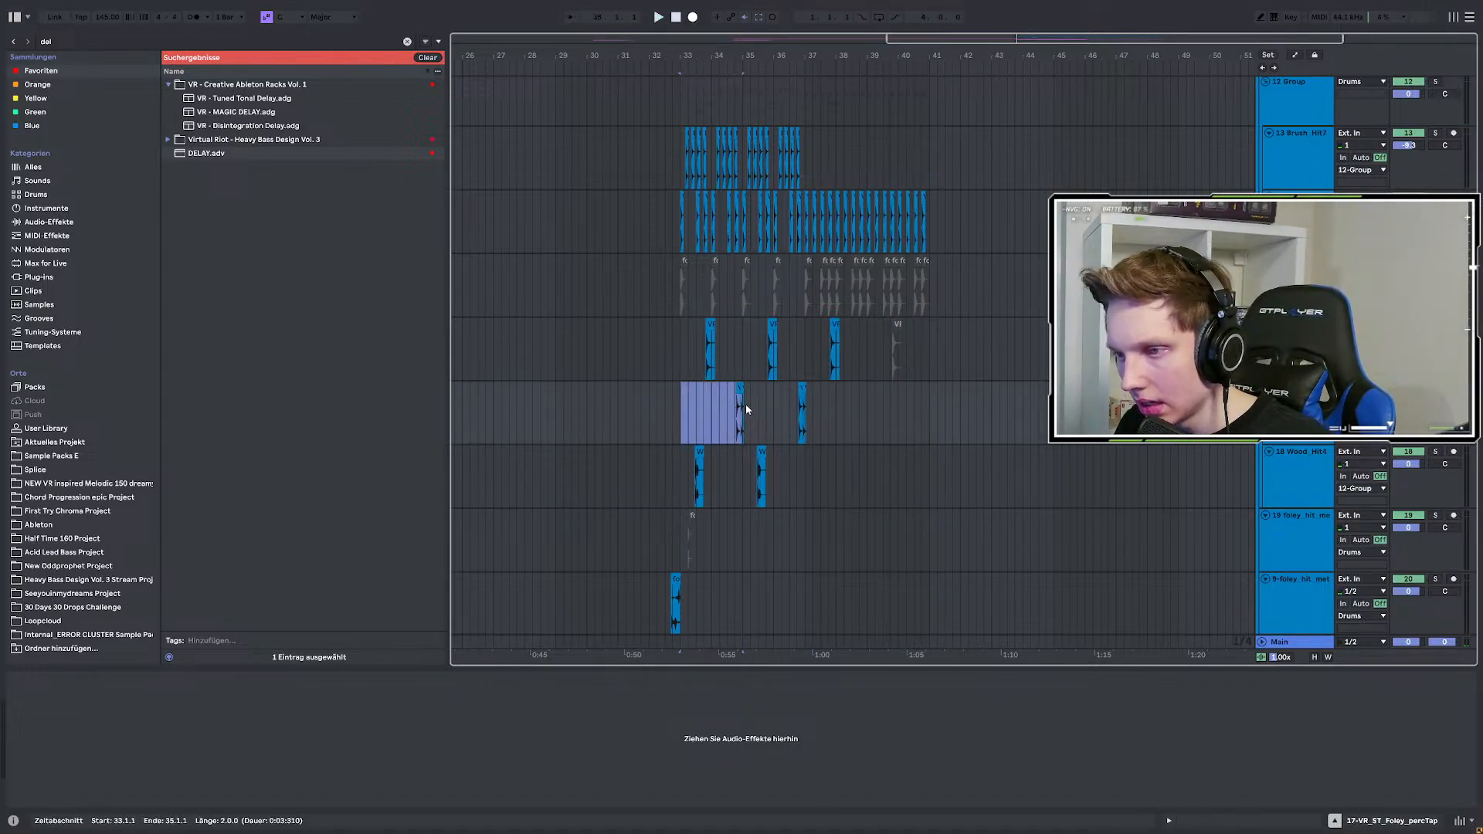
left_click(807, 406)
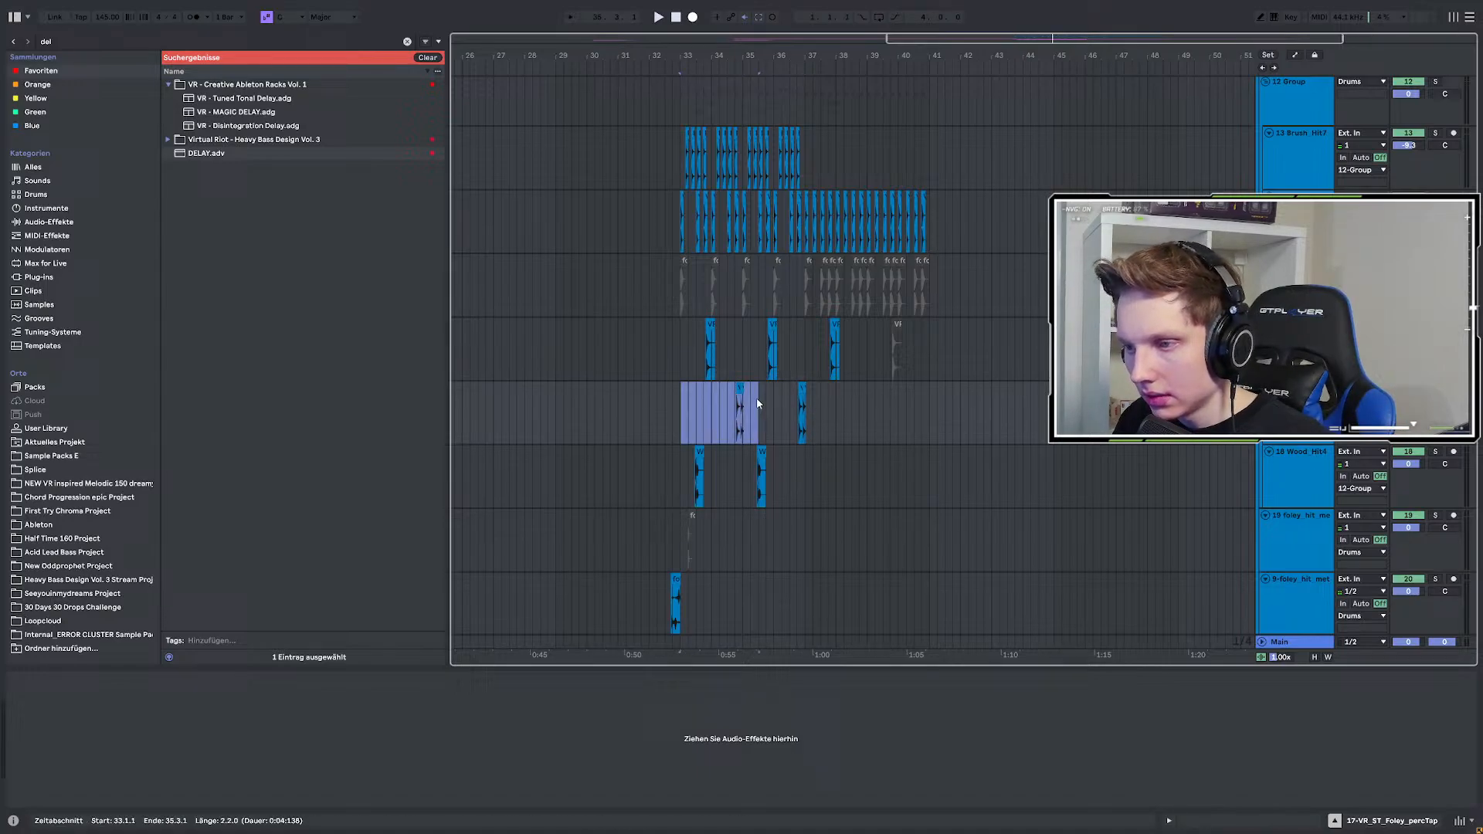
left_click(806, 405)
key("ctrl+v")
key("space")
scroll(866, 417, "up", 2)
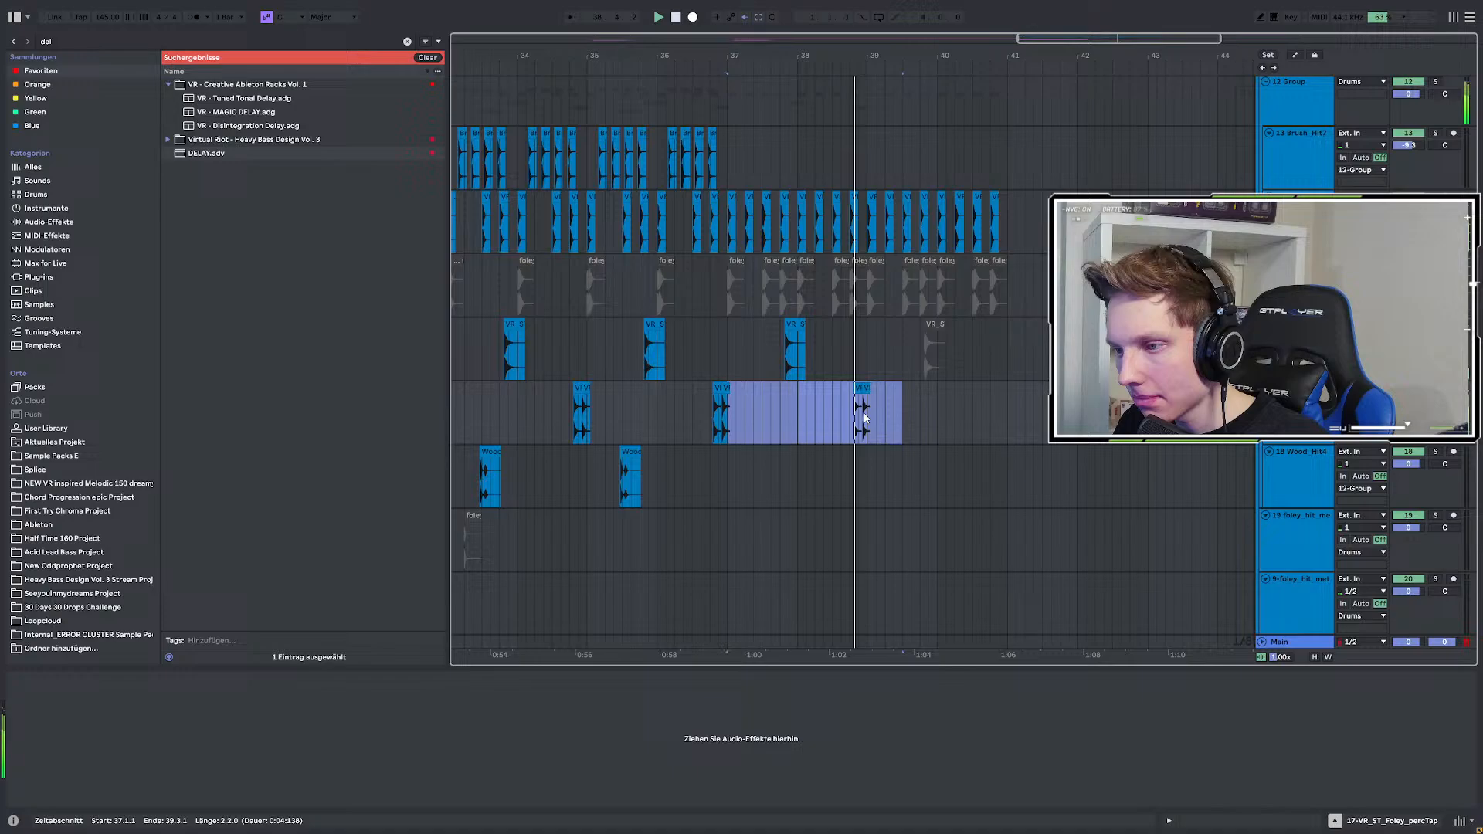
scroll(865, 417, "down", 2)
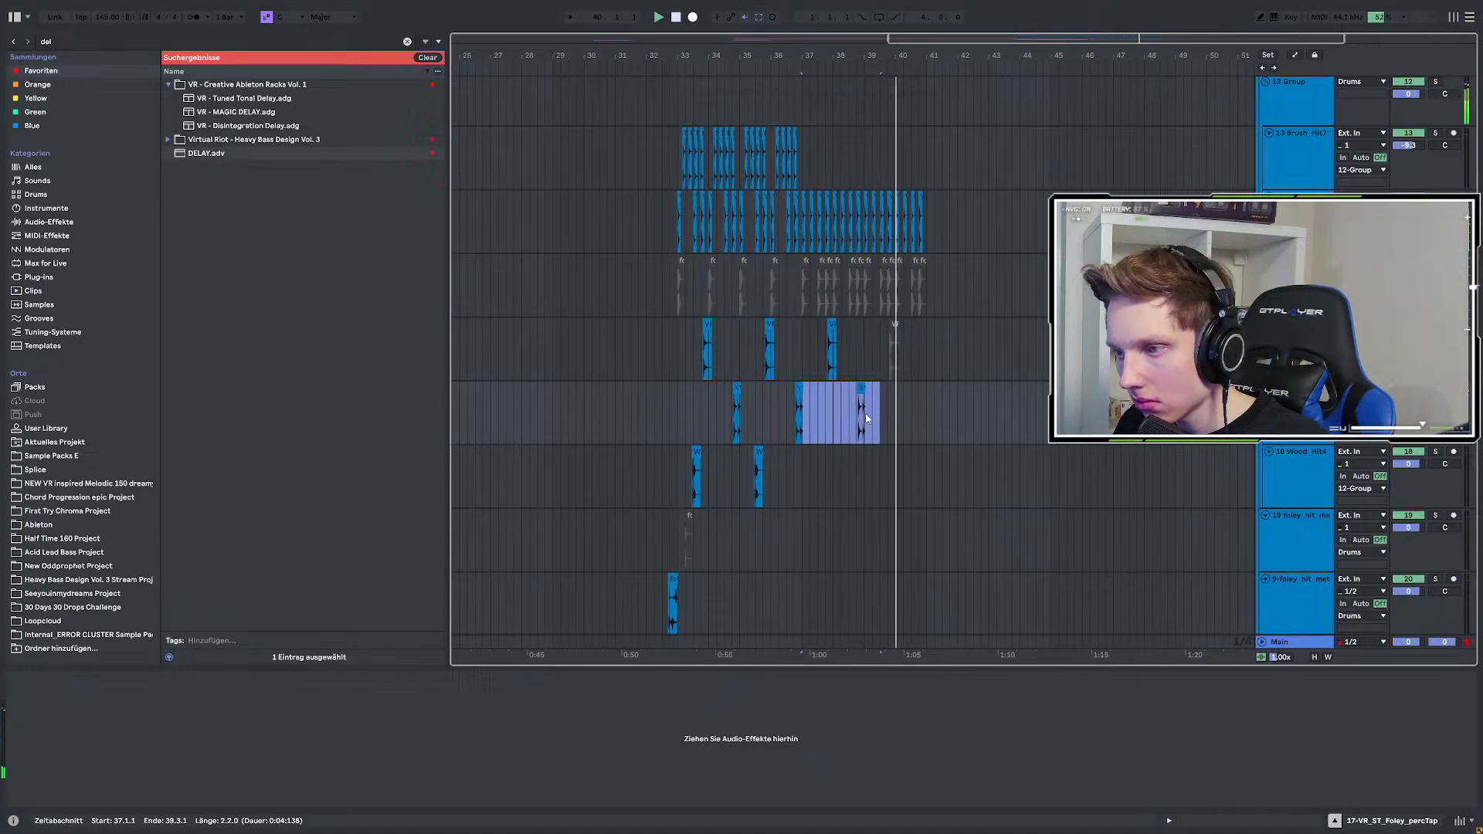
scroll(919, 436, "up", 3)
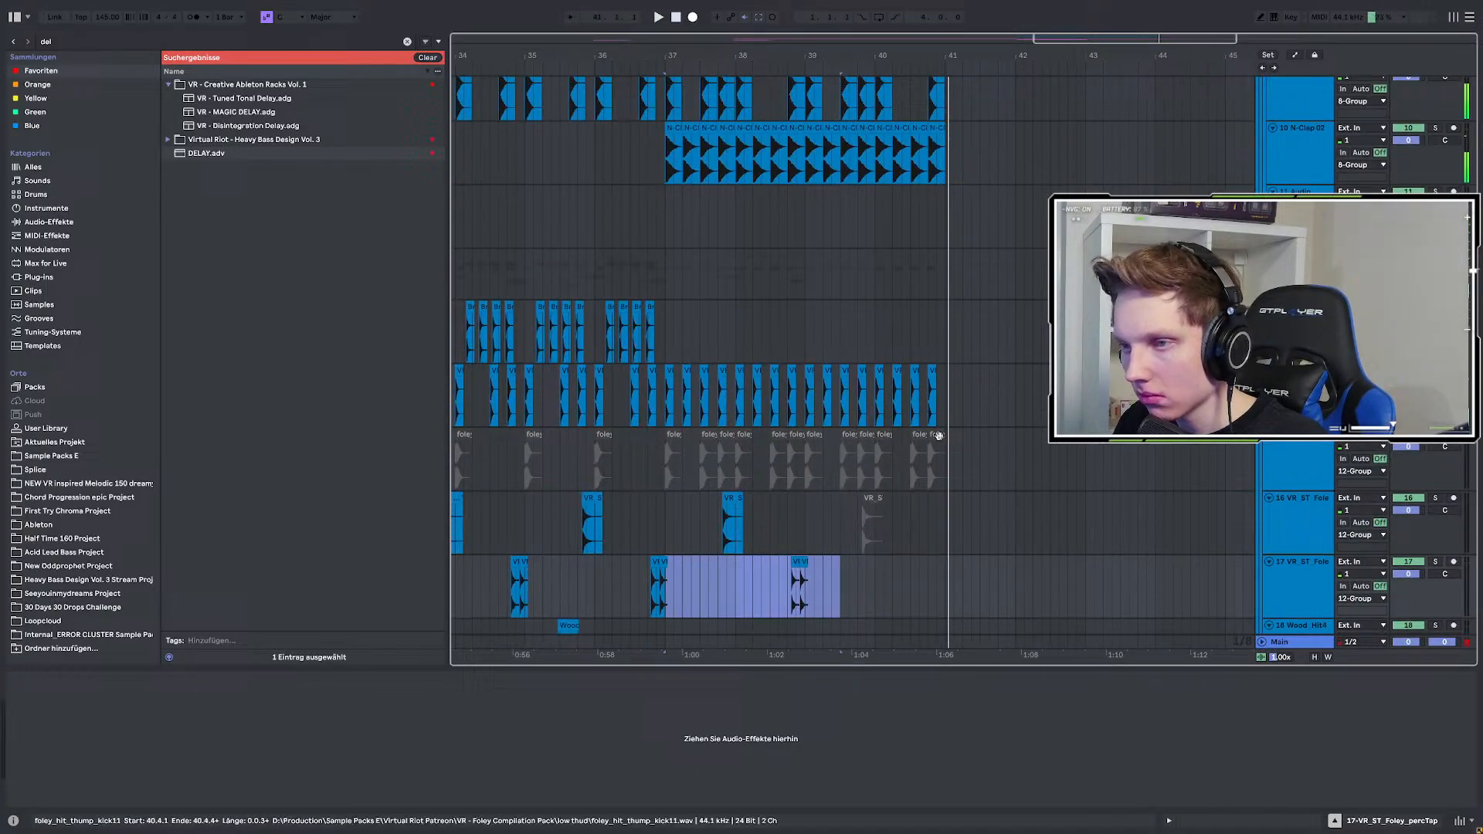
Play the arrangement from 32.4 and review the drum, foley and bass tracks.
left_click(711, 209)
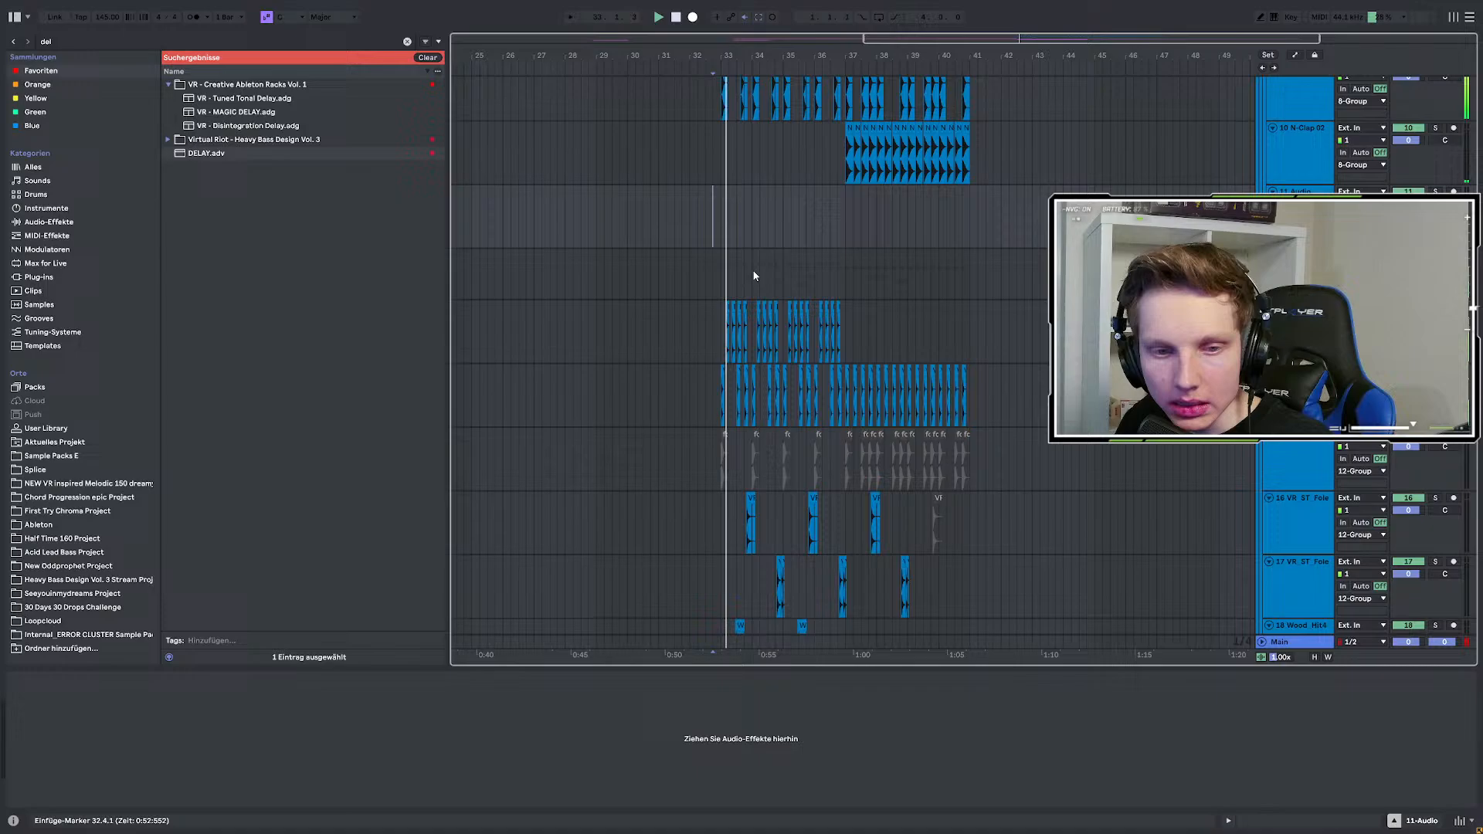
scroll(756, 279, "down", 2)
scroll(769, 295, "up", 7)
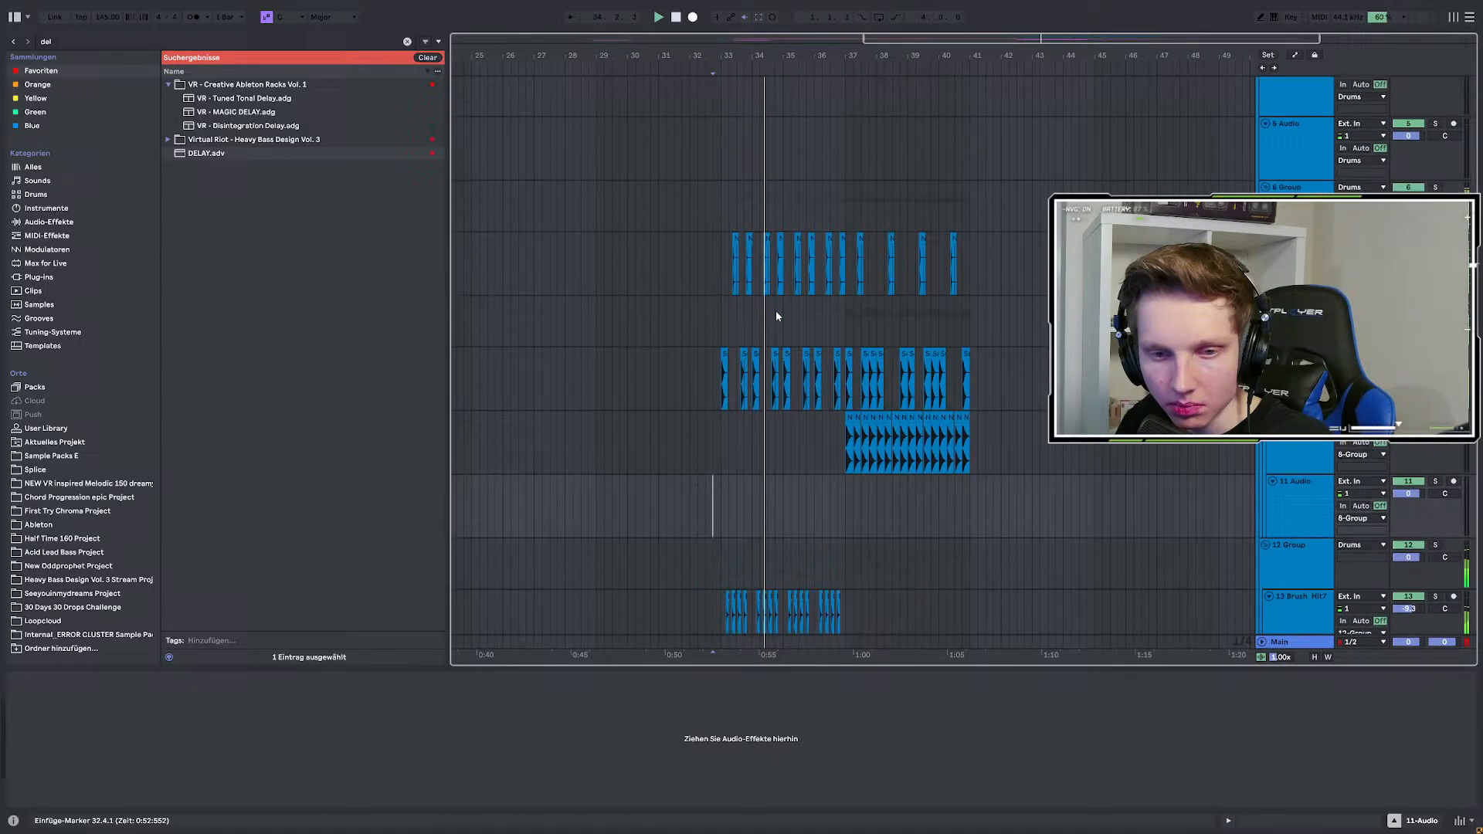
scroll(776, 311, "up", 3)
scroll(776, 312, "down", 4)
key("space")
key("space")
scroll(923, 323, "down", 10)
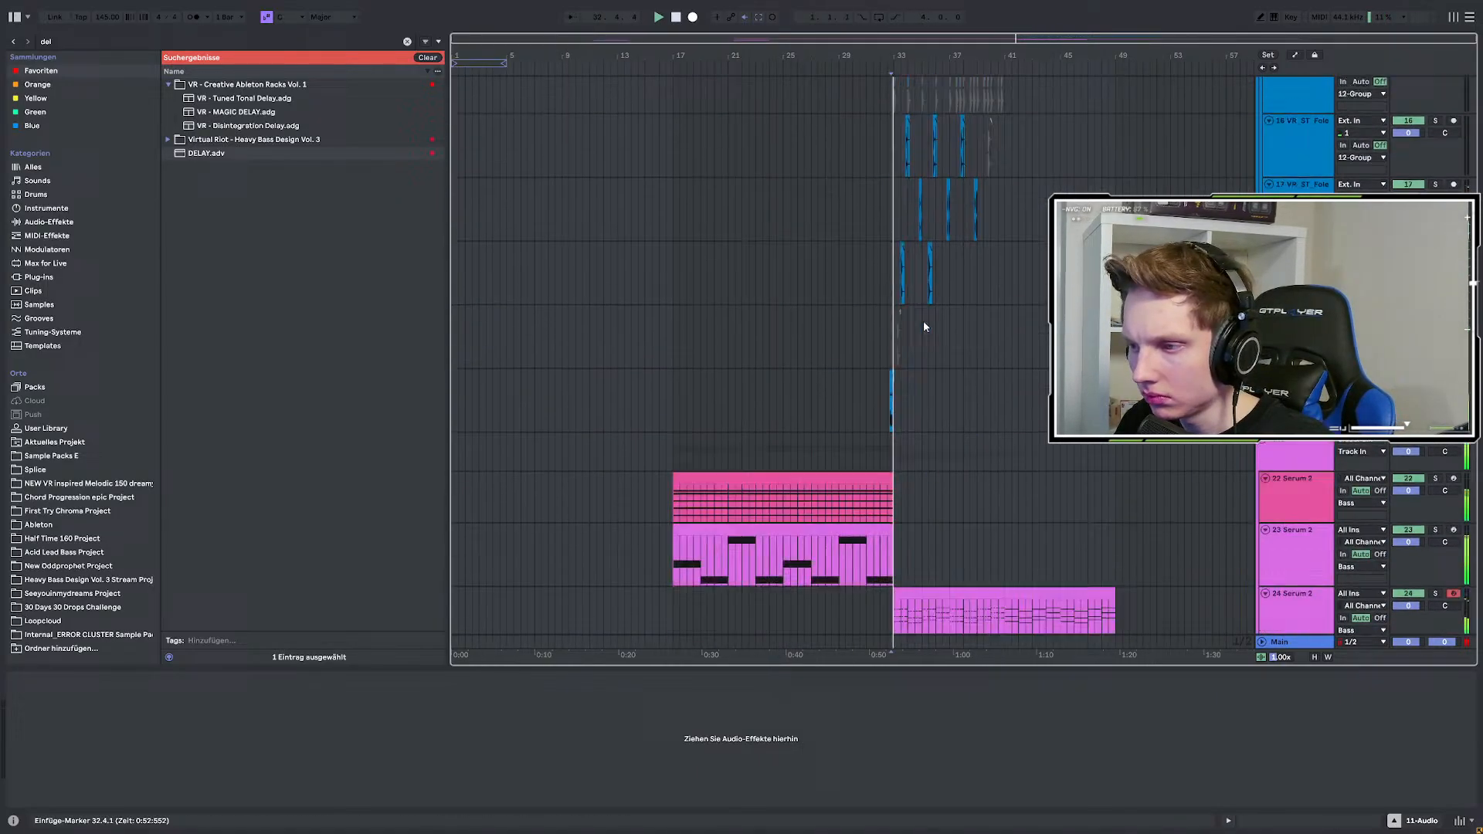
scroll(923, 326, "down", 9)
scroll(680, 177, "up", 1)
Play the earlier bass section from bar 17 on track 22 to compare it with bar 33.
left_click(673, 172)
scroll(759, 284, "up", 4)
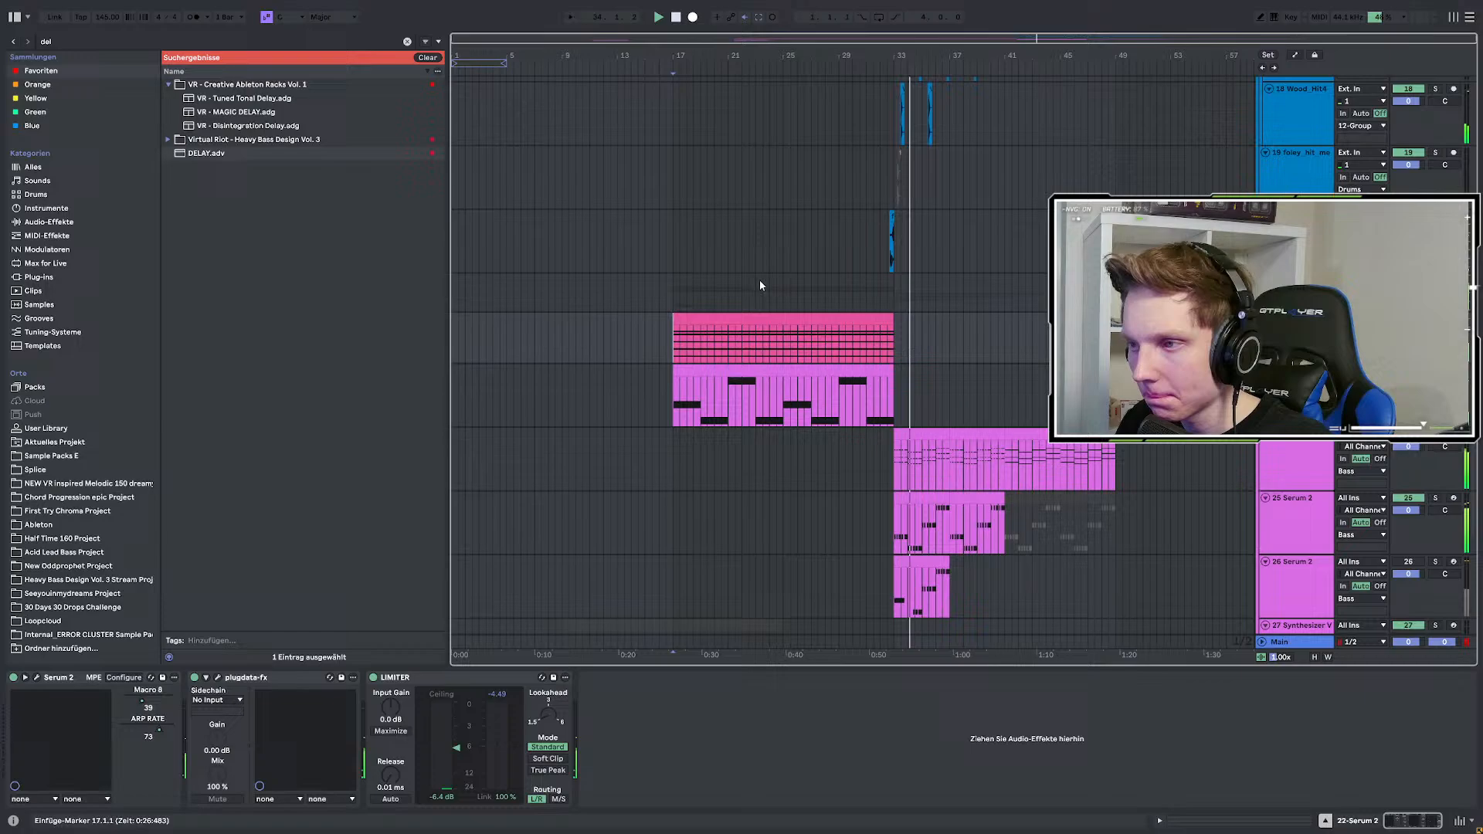
key("space")
key("space")
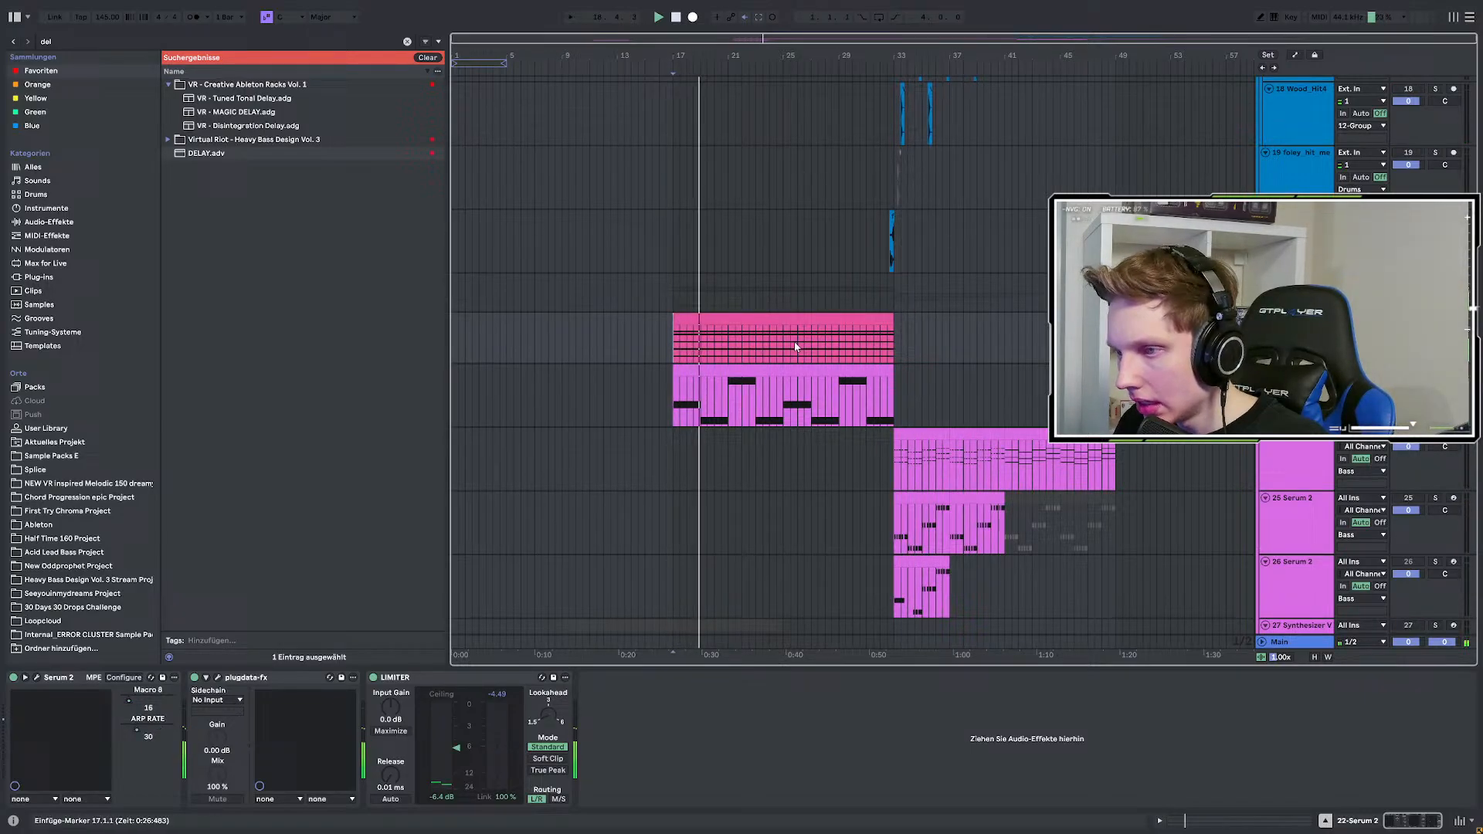
key("space")
key("space")
Play track 22 from about bar 24, examine its clip's sustained notes and return to its device chain.
left_click(770, 336)
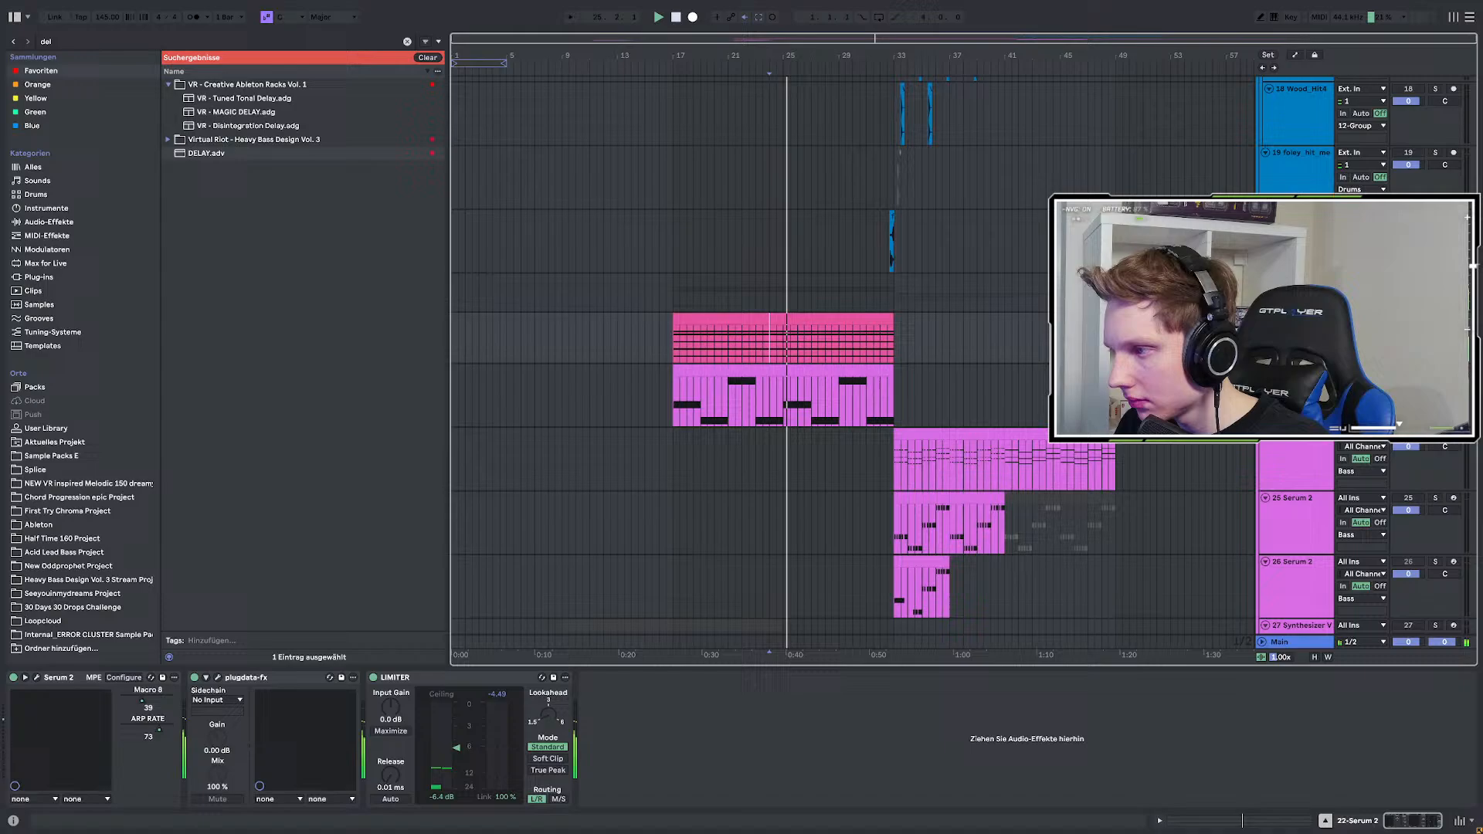
key("s")
key("plus")
key("plus")
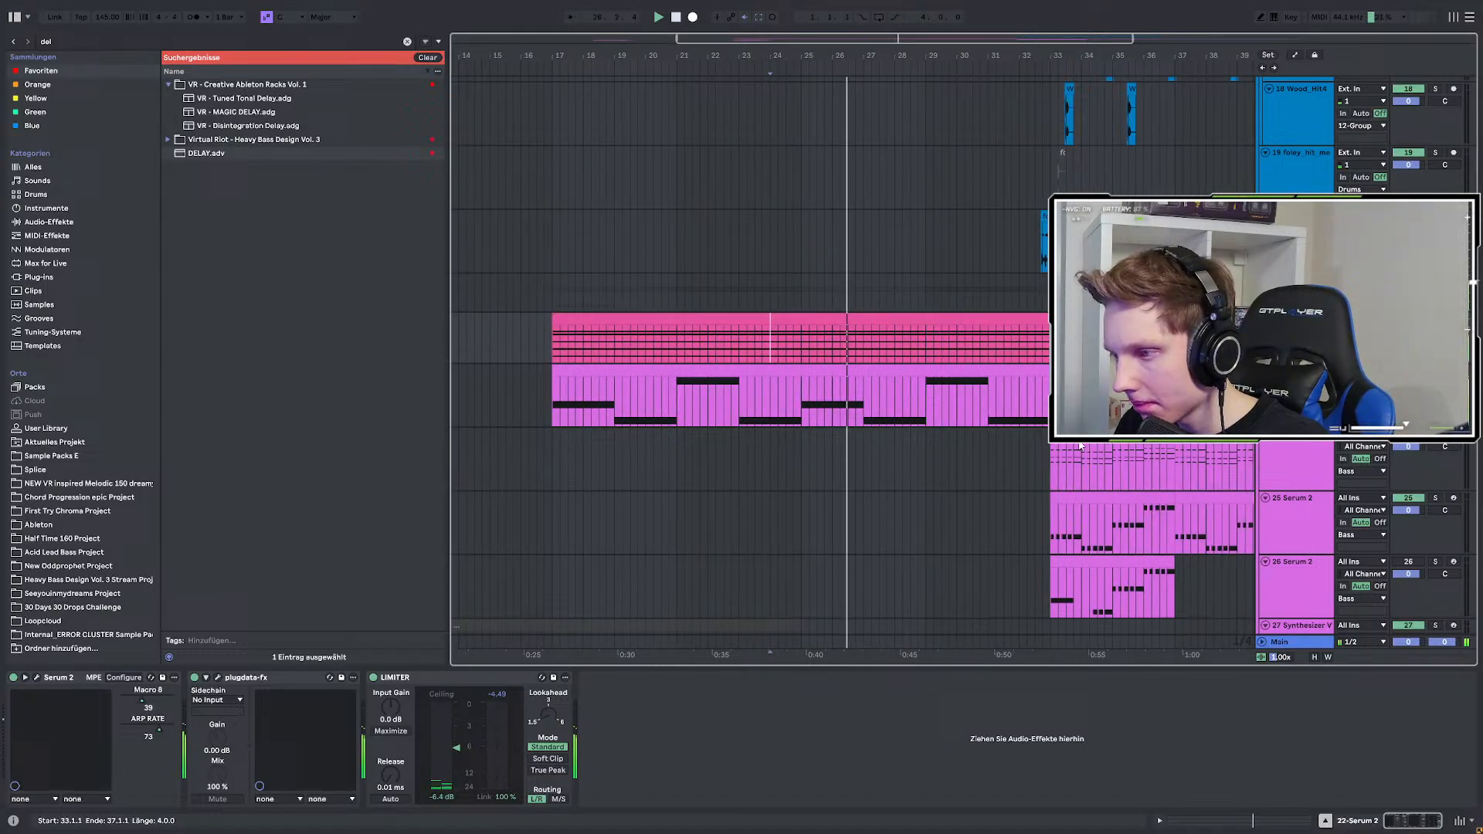
double_click(879, 324)
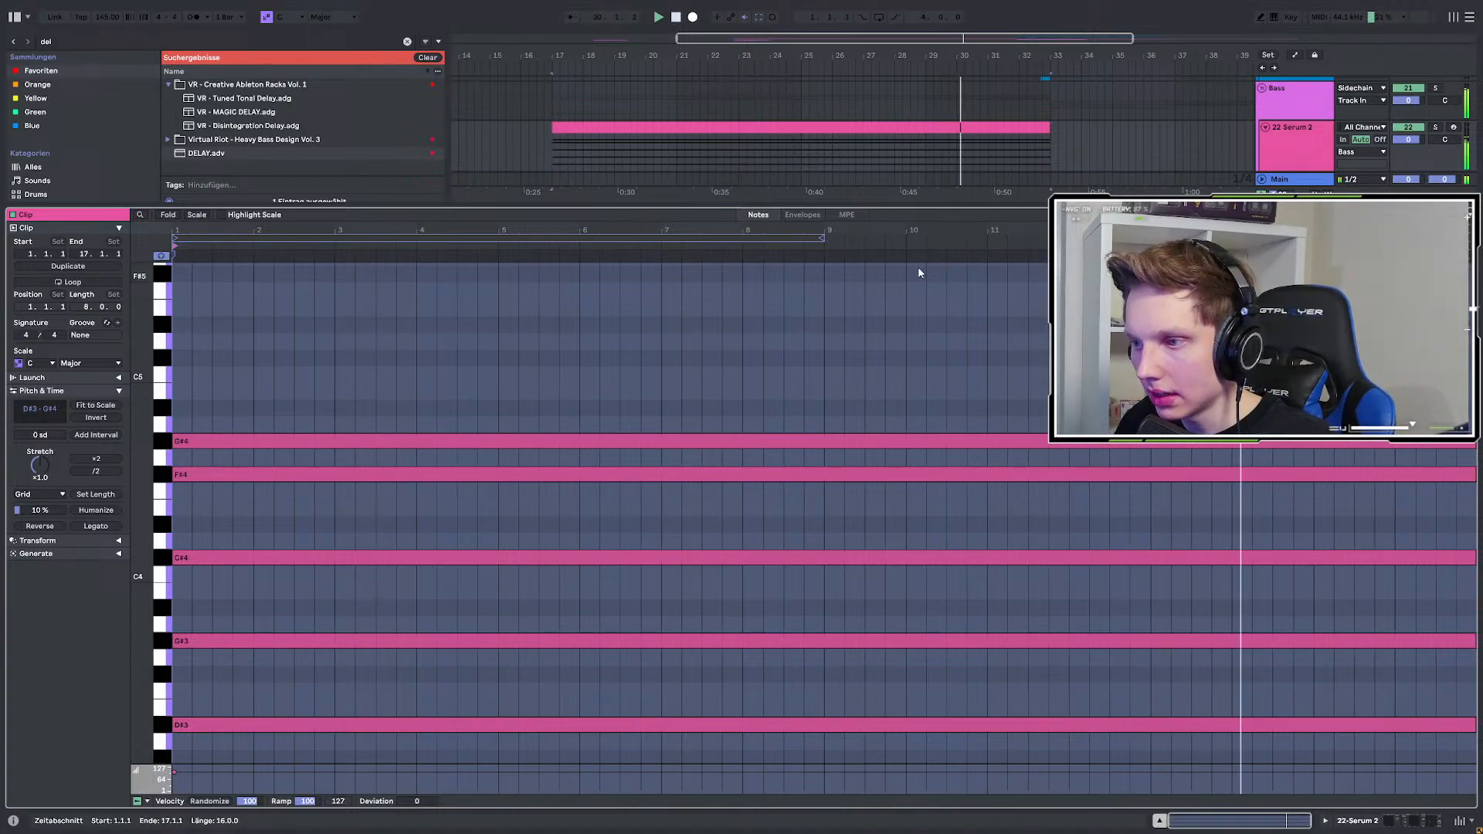
left_click(1290, 145)
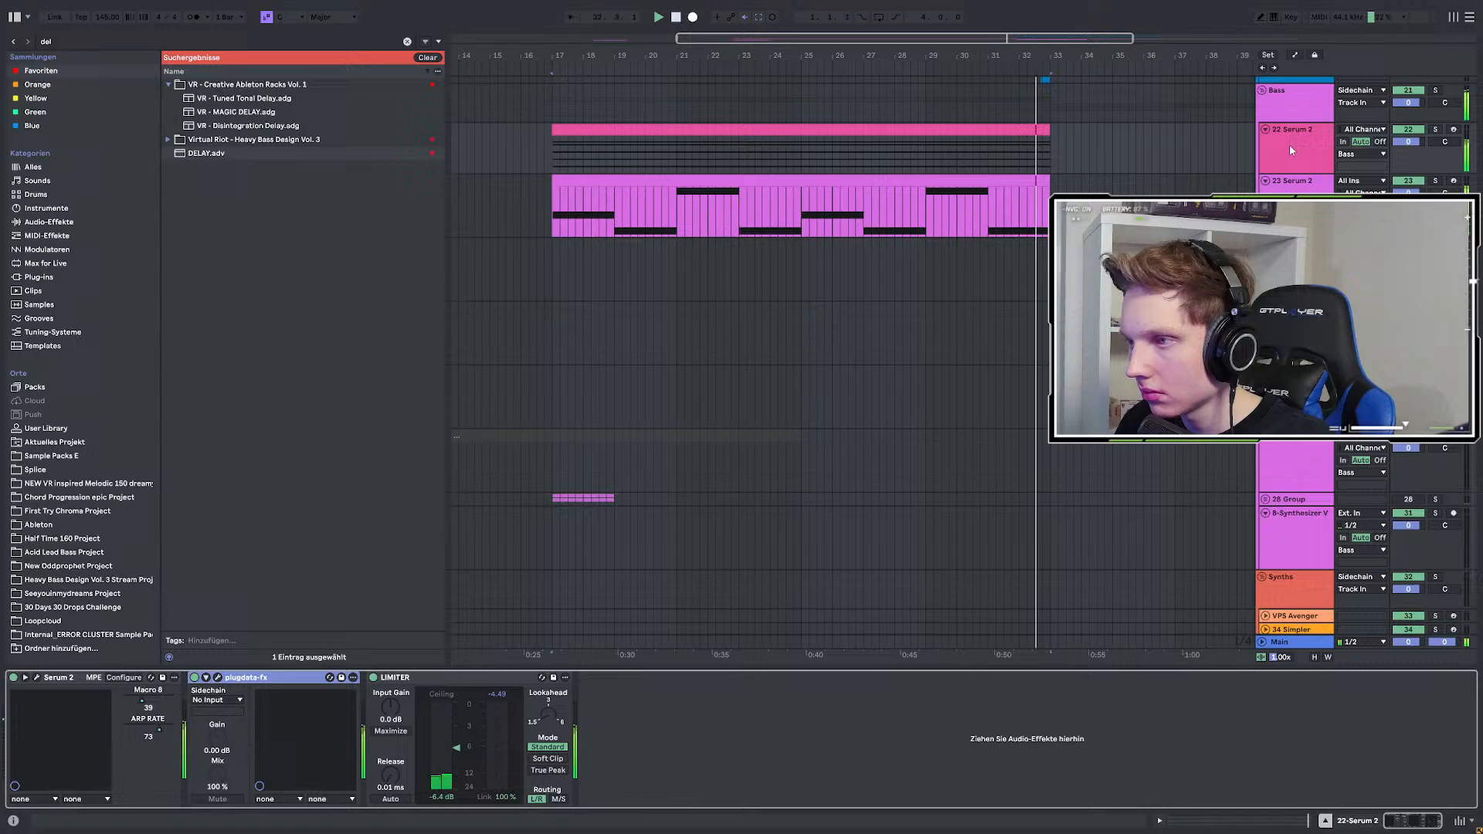
Listen through the transition into bar 33 and compare the bass clips before and after it.
scroll(788, 204, "up", 4)
scroll(734, 205, "down", 4)
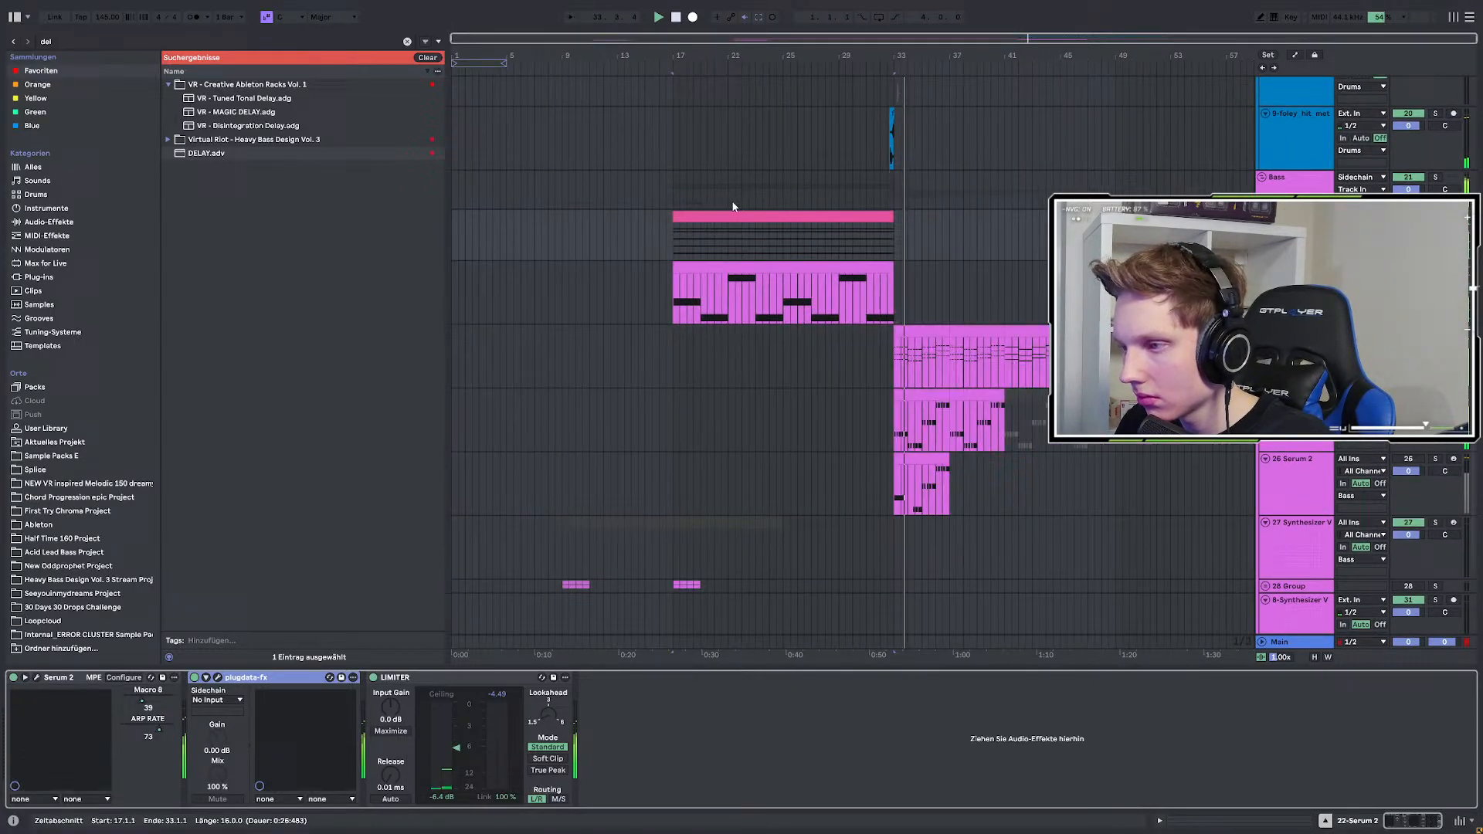
scroll(988, 261, "up", 1)
scroll(918, 308, "up", 2)
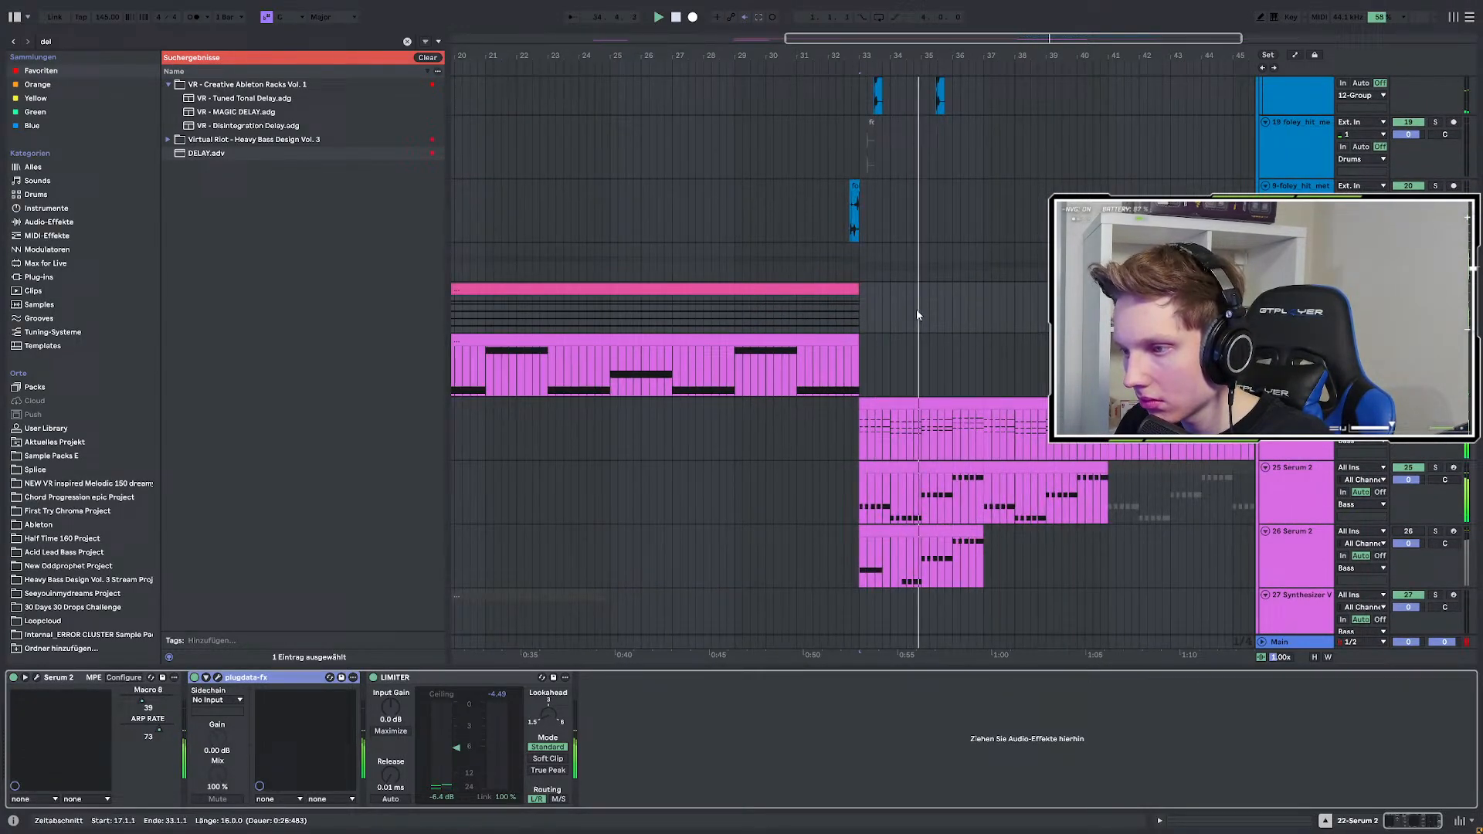
scroll(915, 312, "up", 3)
scroll(916, 313, "down", 3)
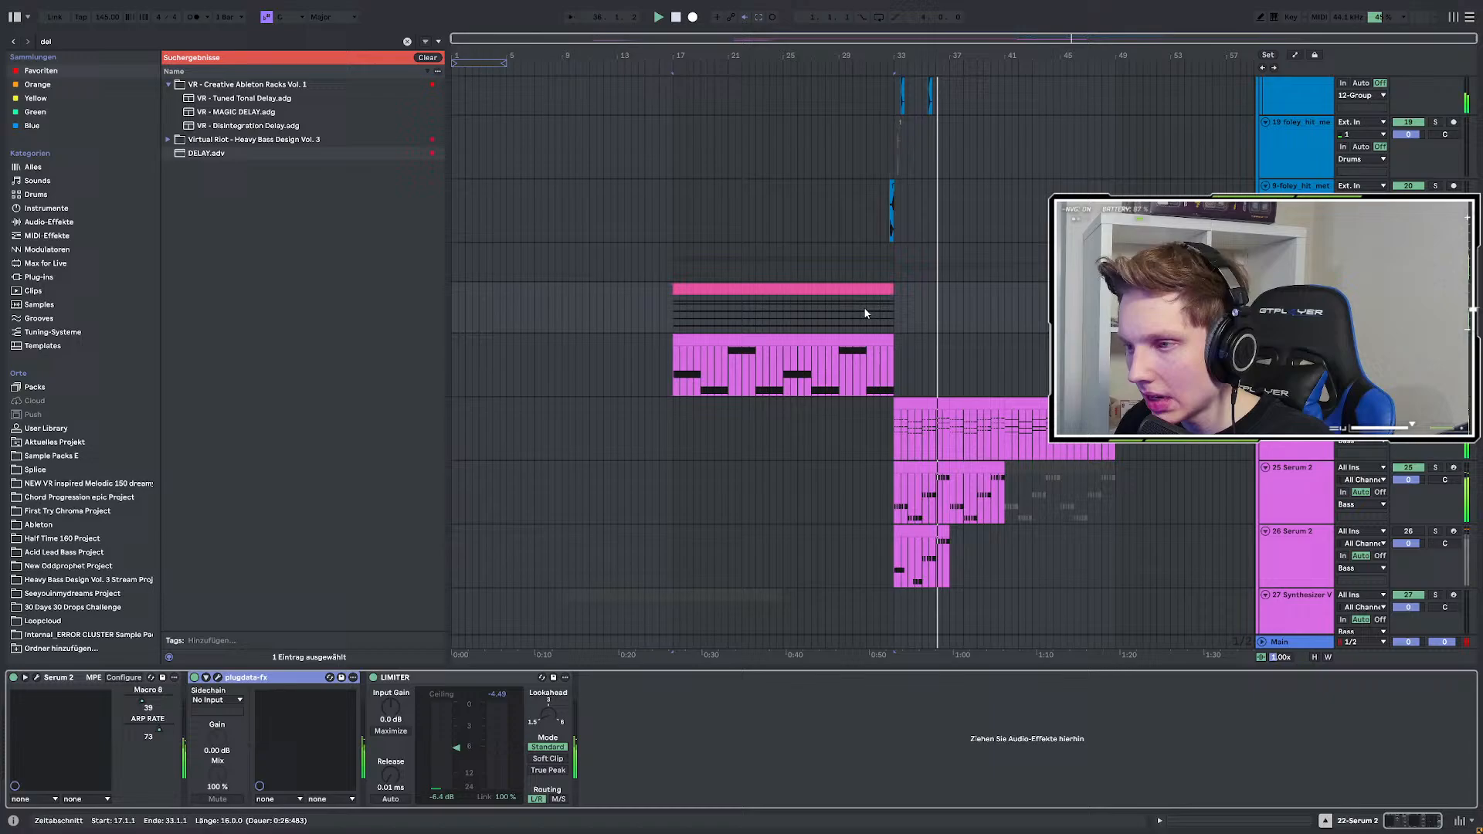
scroll(900, 340, "up", 3)
Place the insert marker at bar 25 on track 23 and open the bar 33–37 clip on track 24 to inspect its chords.
key("space")
key("space")
left_click(635, 361)
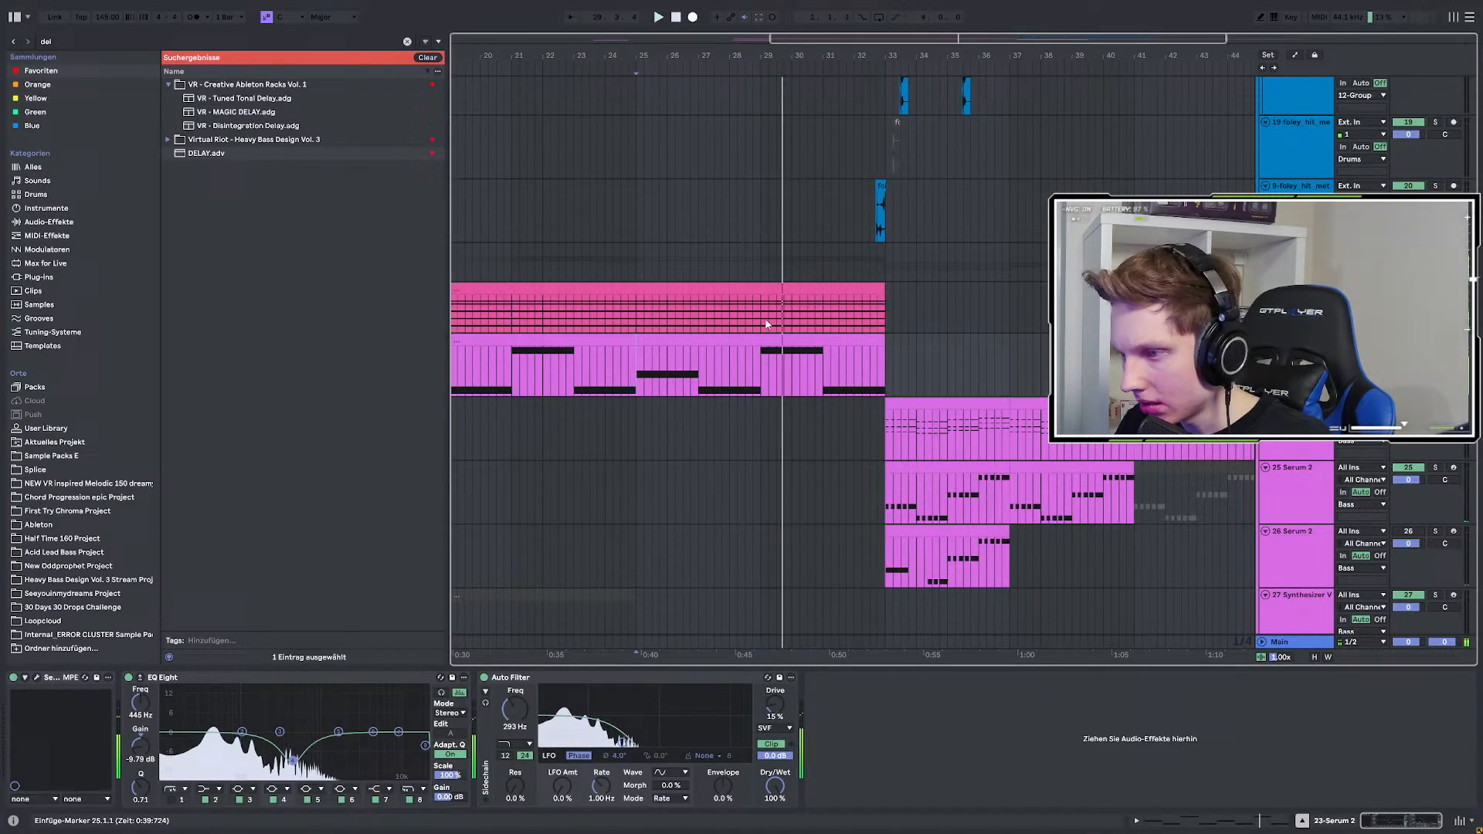
double_click(920, 411)
scroll(625, 524, "up", 10)
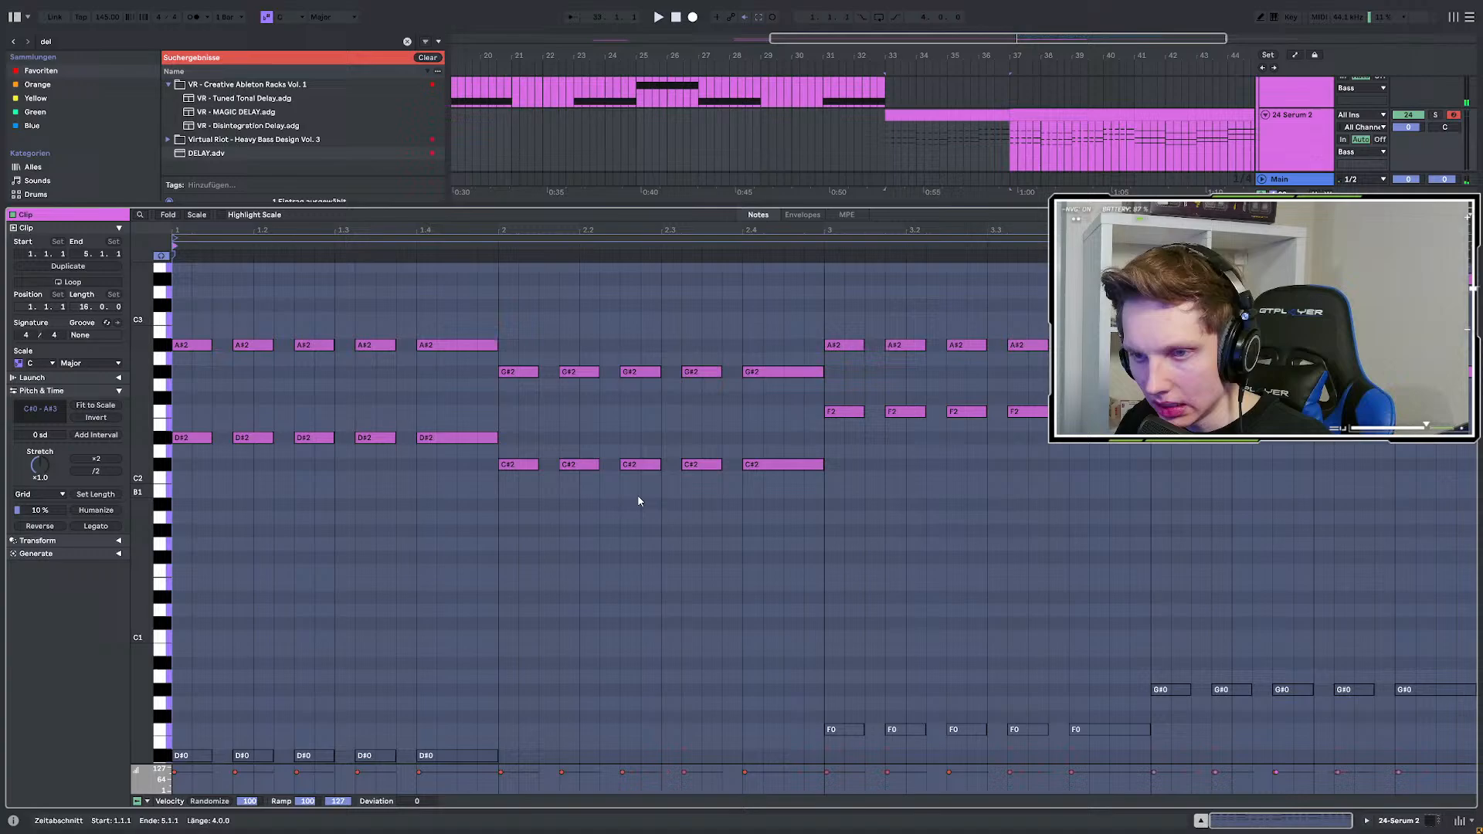
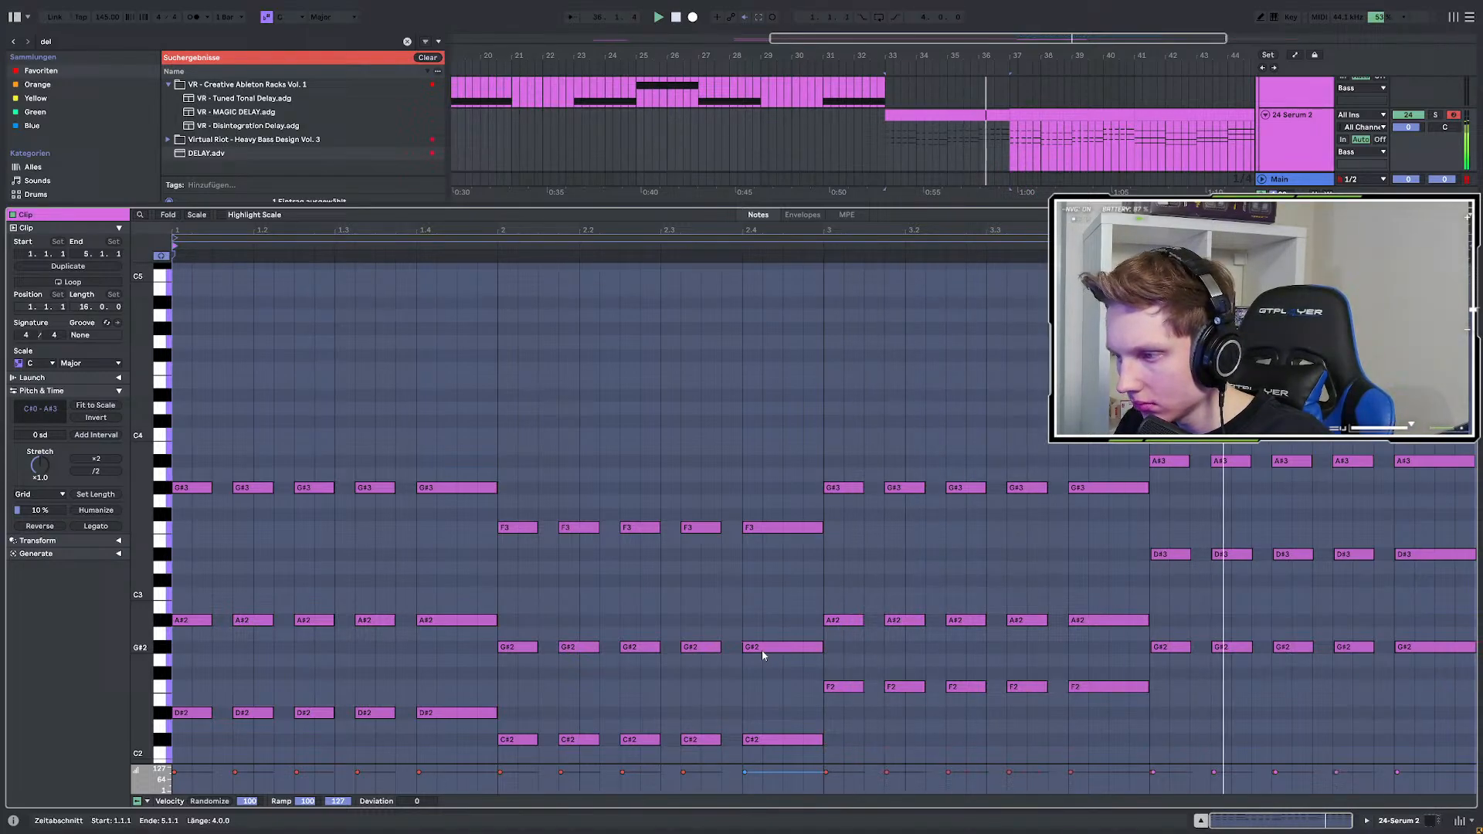
Align the first four G#2 and D#3 note pairs in the clip's bar 4 to the grid, starting at 4.1.1.
left_click(1228, 618)
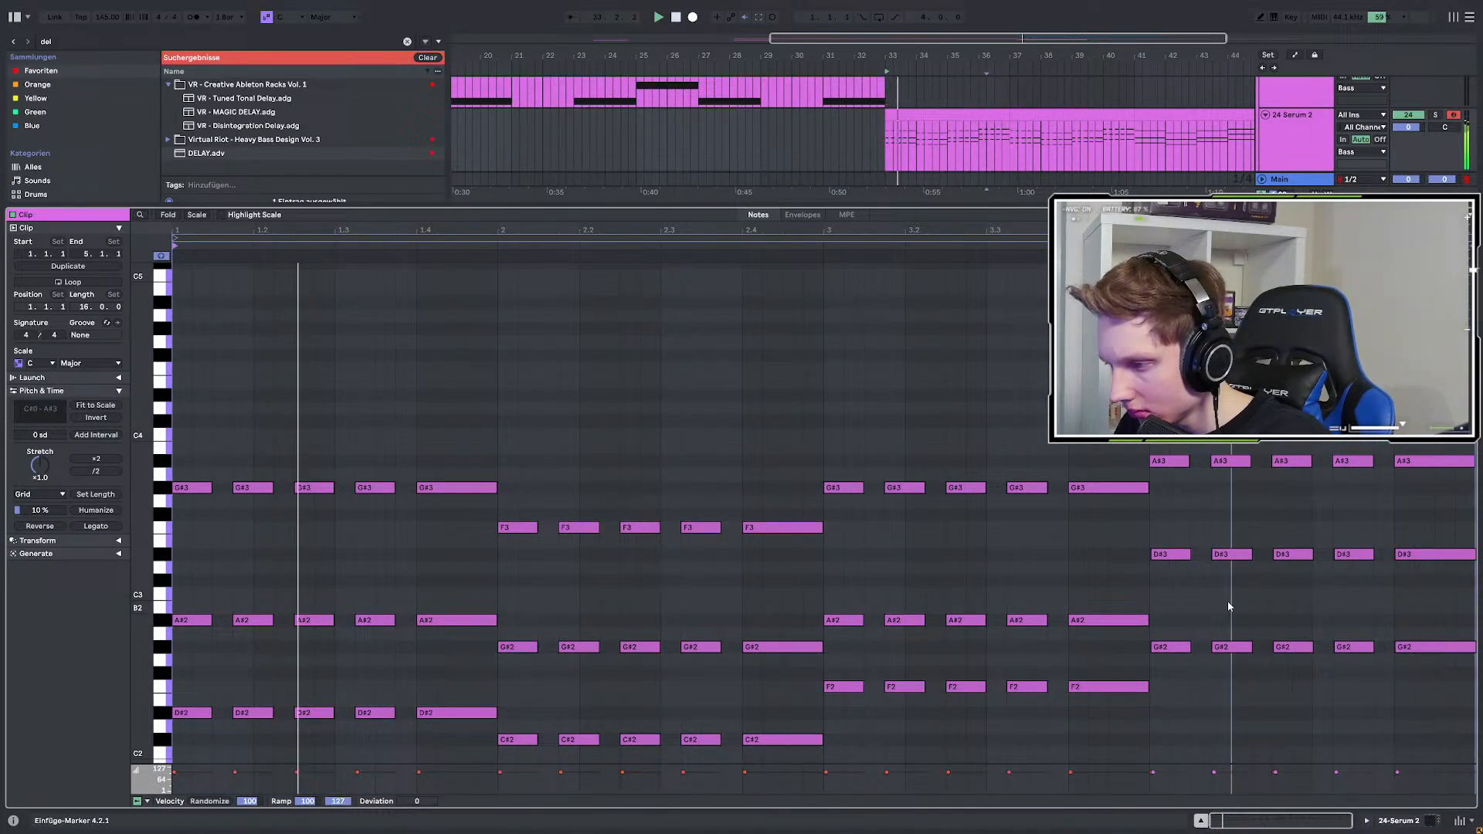
scroll(1184, 646, "up", 5)
scroll(1029, 648, "down", 3)
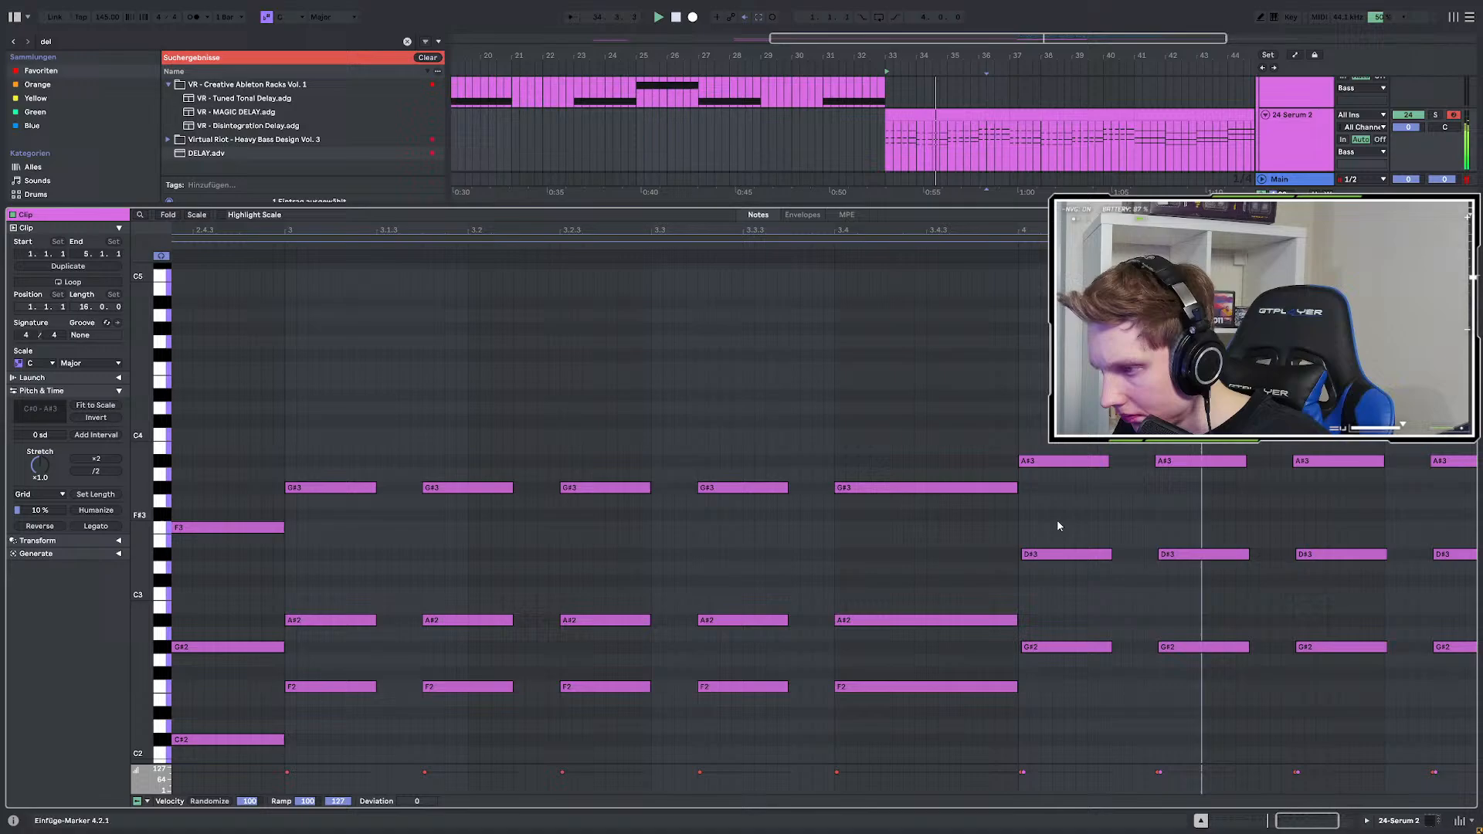
left_click_drag(1057, 521, 1059, 692)
key("space")
scroll(1011, 571, "down", 3)
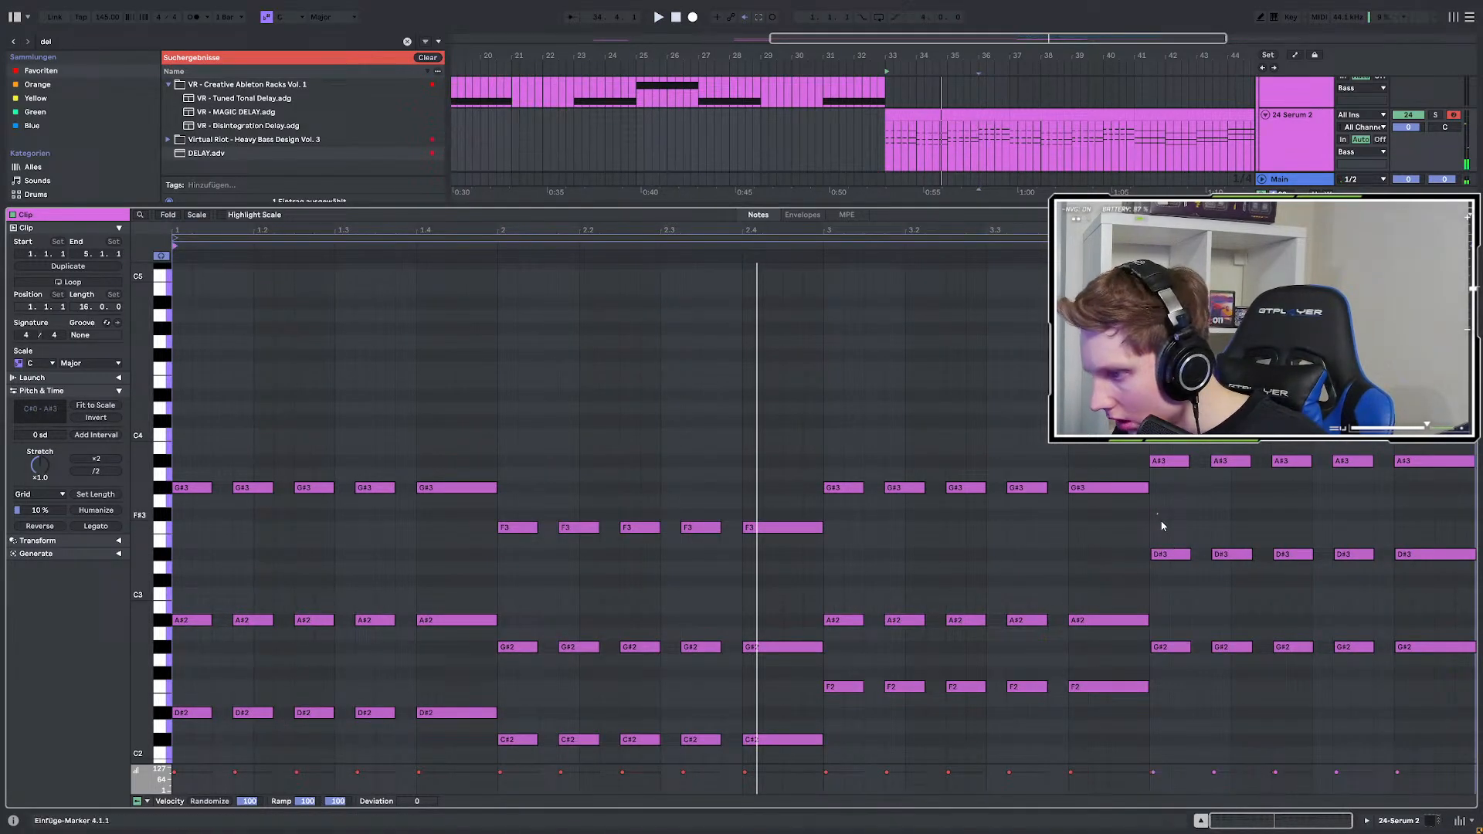
left_click_drag(1144, 533, 1341, 674)
scroll(1313, 664, "up", 5)
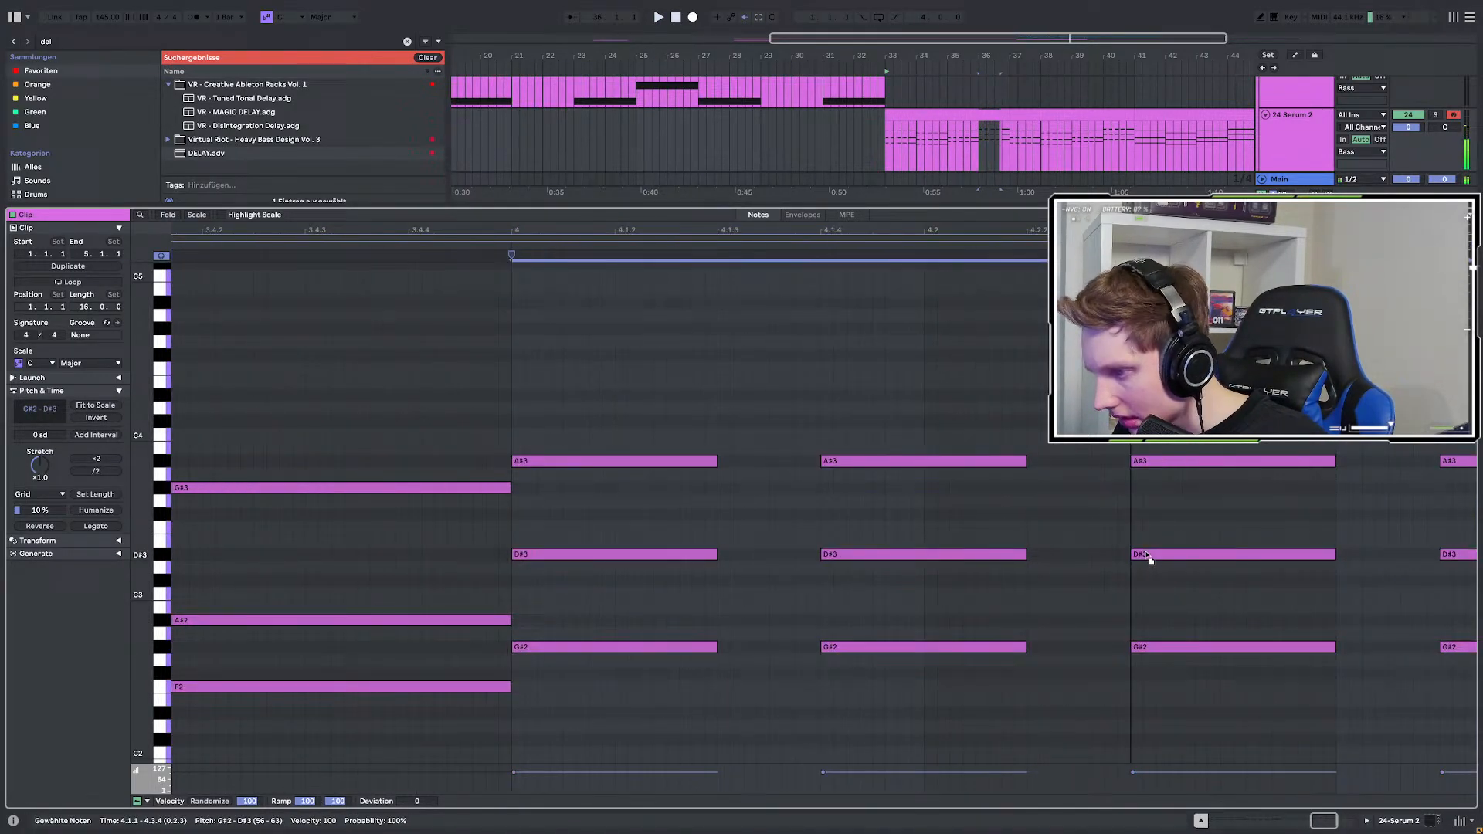
scroll(933, 571, "down", 3)
scroll(1247, 604, "up", 4)
Move the final G#2 and D#3 note pair to start exactly at 4.4.1 and play the clip.
left_click_drag(1410, 535, 1388, 701)
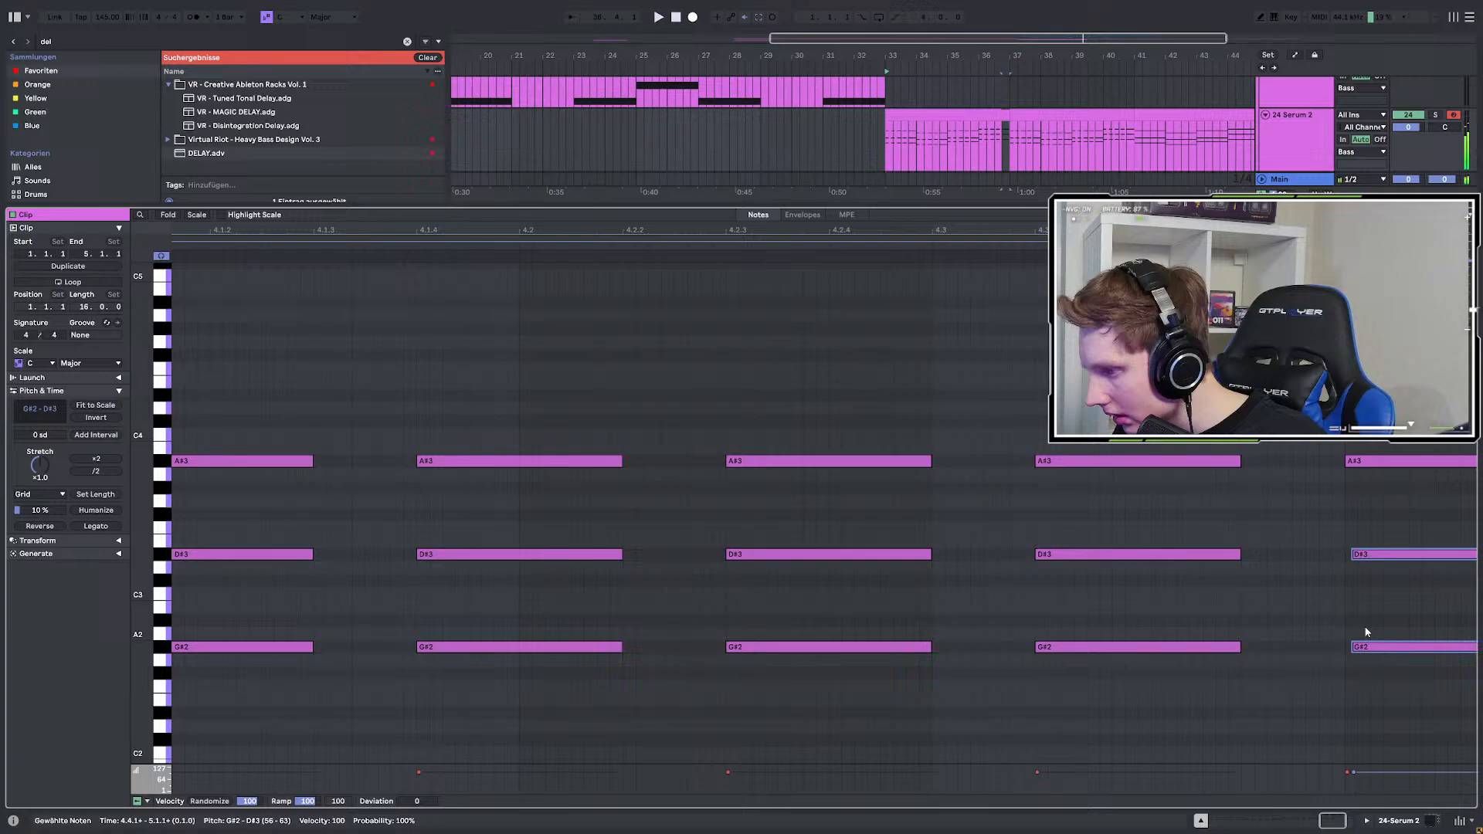
left_click_drag(1366, 648, 1359, 649)
key("space")
scroll(1313, 610, "down", 4)
scroll(599, 583, "up", 3)
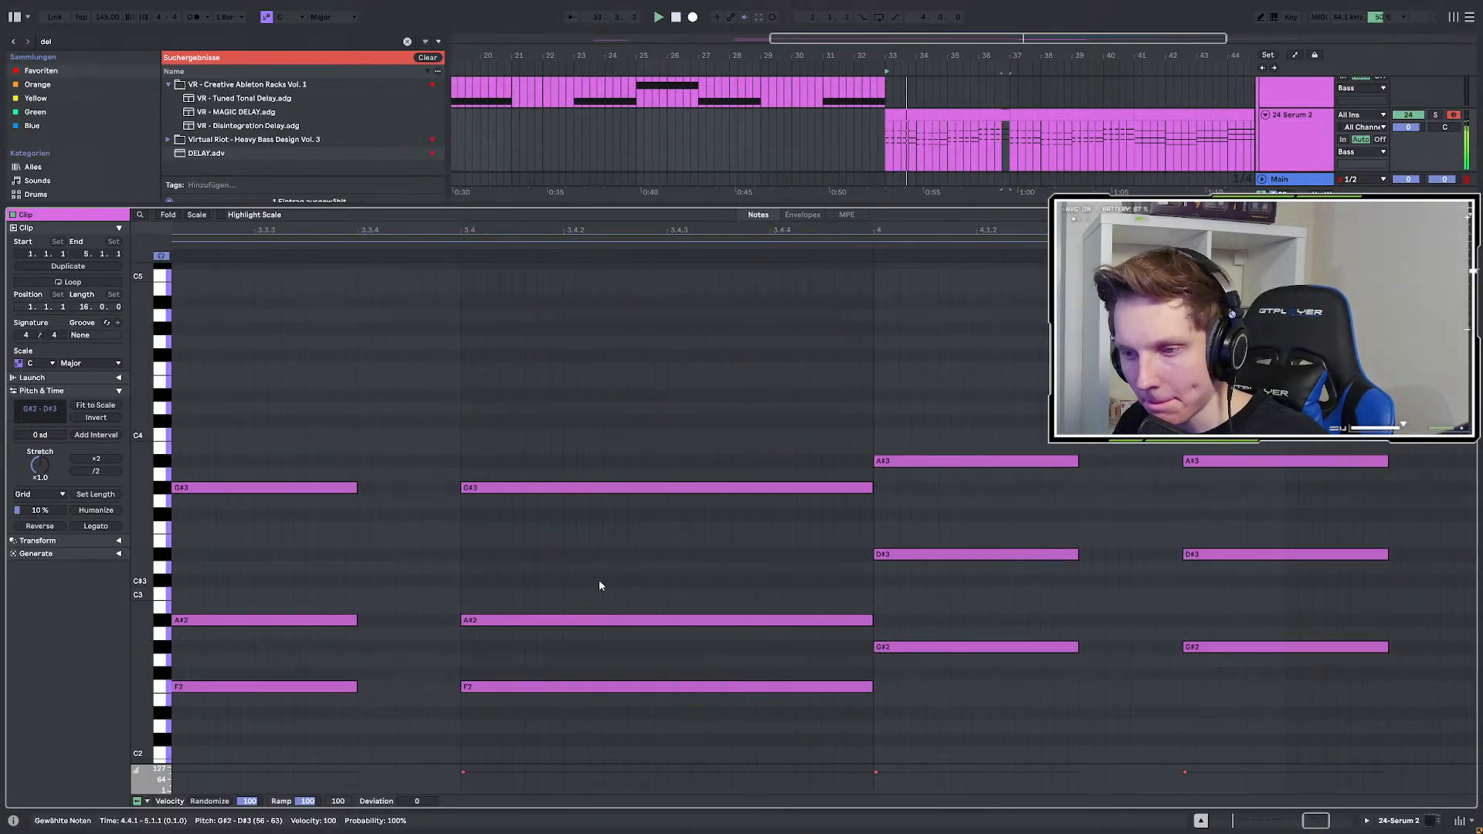
Examine the notes of the bar 33–37 clip and the following bar 37–41 clip on track 24 during playback.
scroll(568, 600, "down", 3)
scroll(569, 599, "down", 3)
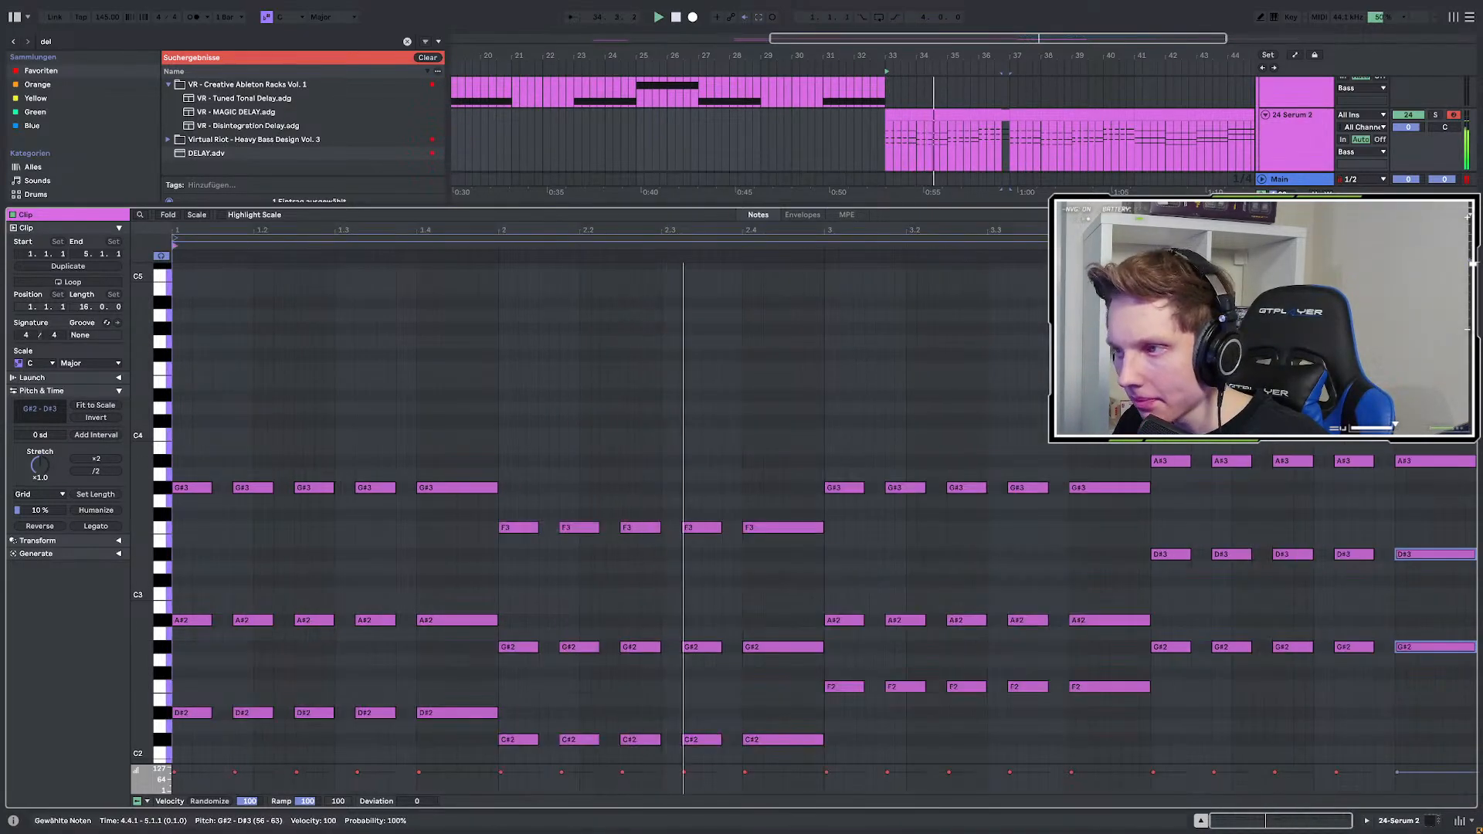
double_click(1294, 154)
scroll(1002, 340, "up", 2)
double_click(1002, 348)
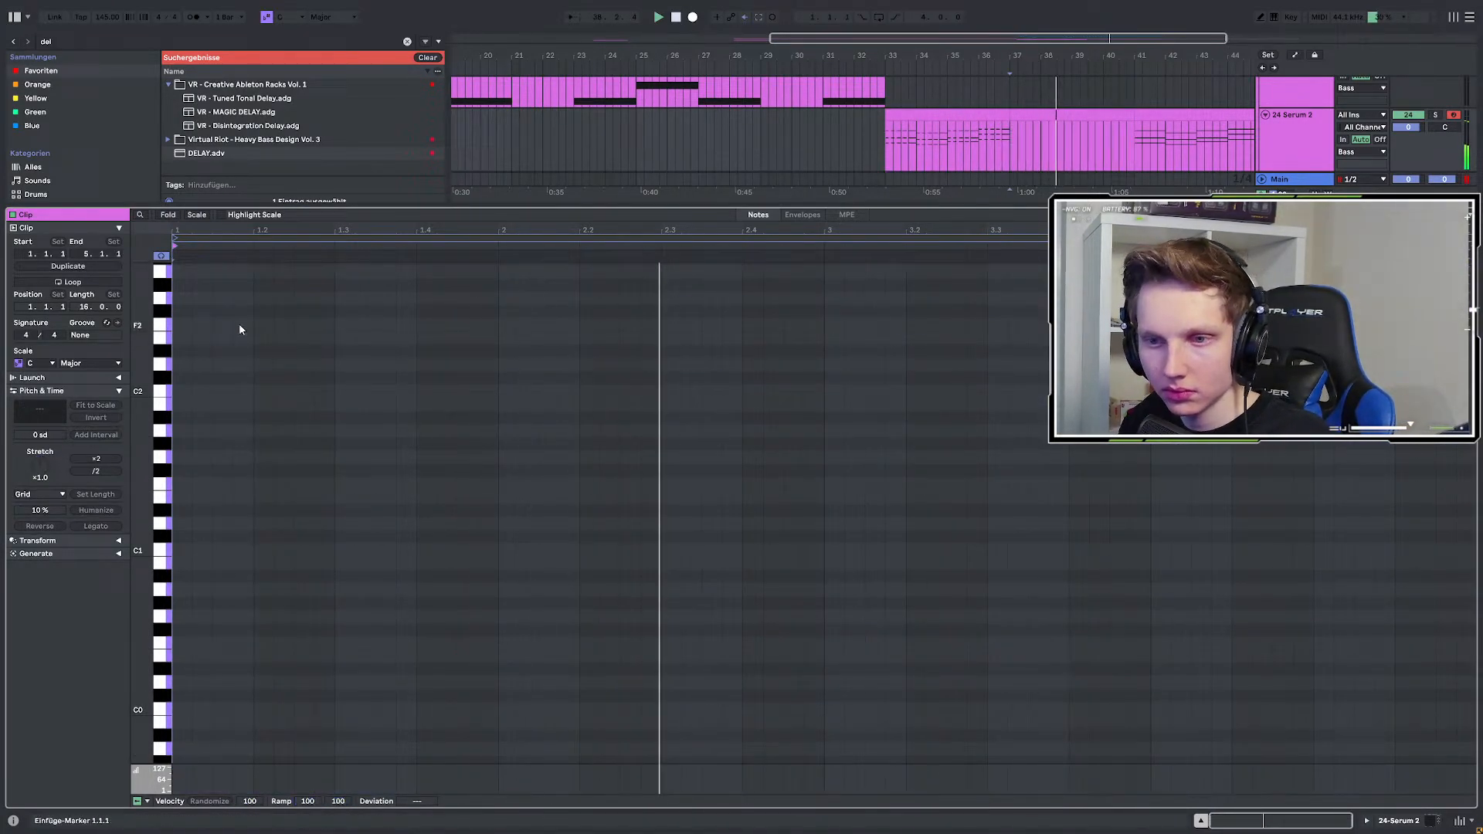
double_click(1294, 133)
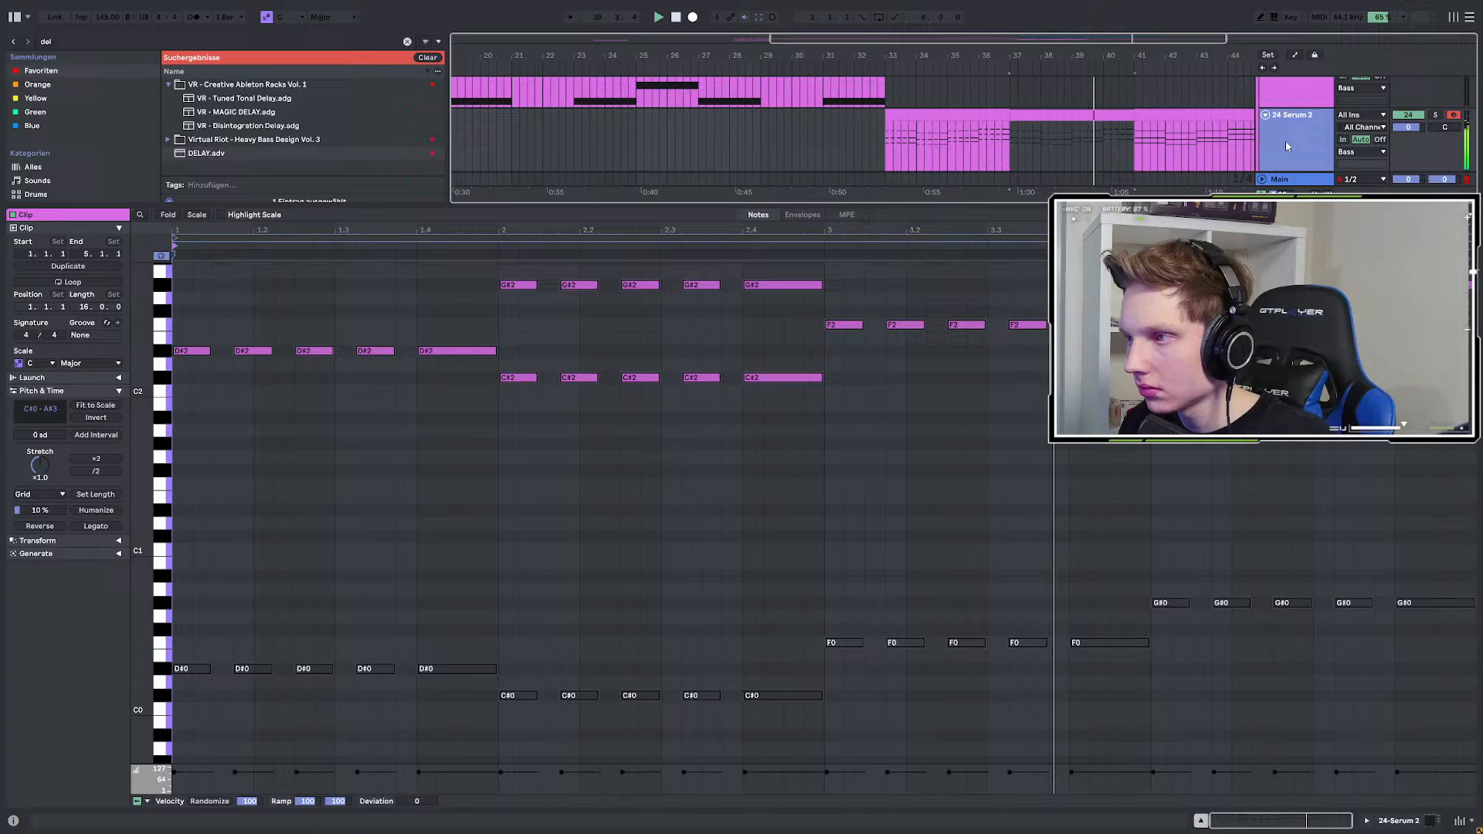
scroll(873, 255, "down", 4)
scroll(897, 315, "up", 3)
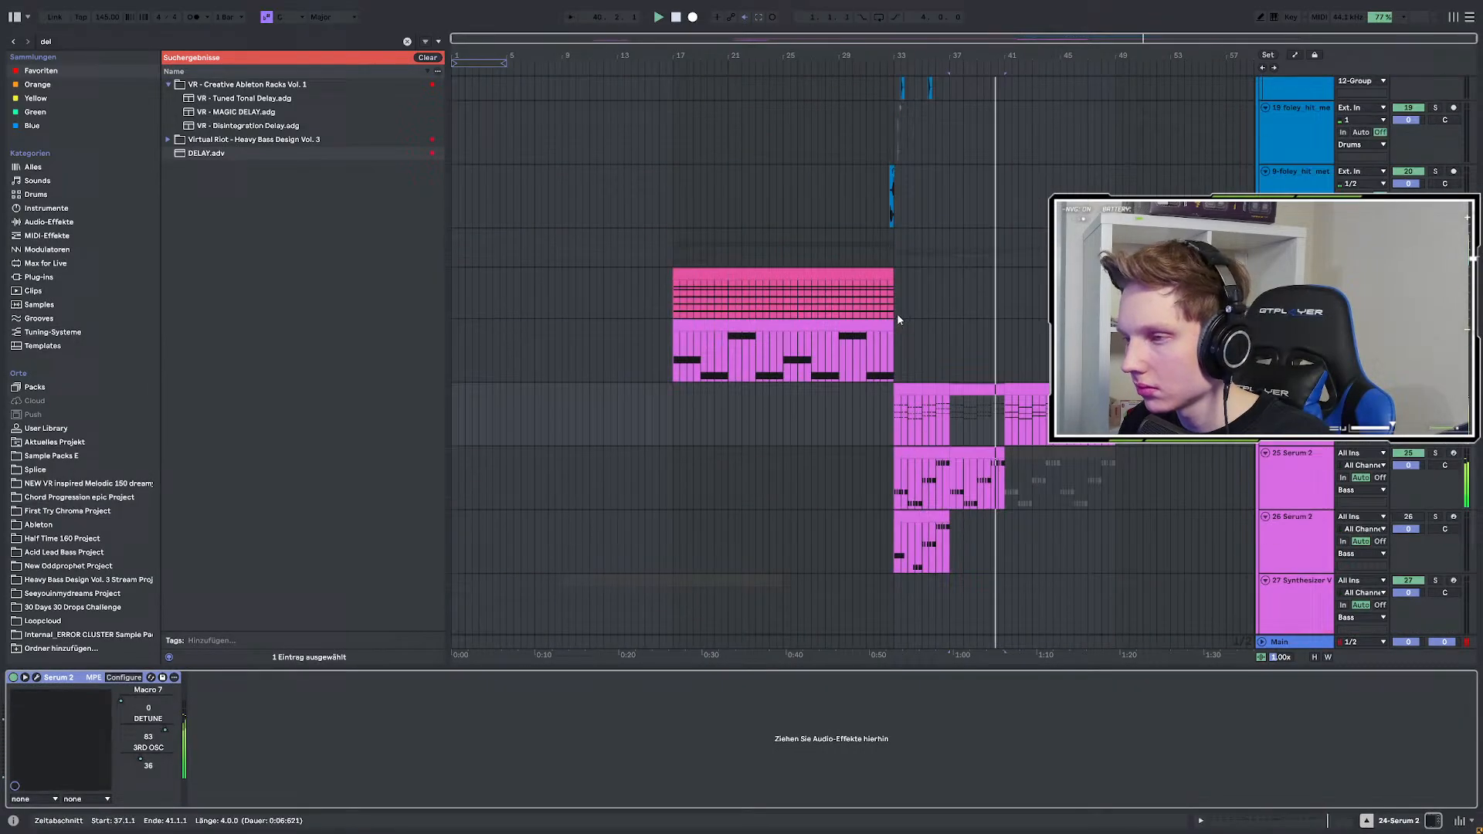
Play from bar 17 and open the bar 17–33 clip on track 22 to check its F#4 note.
left_click(656, 326)
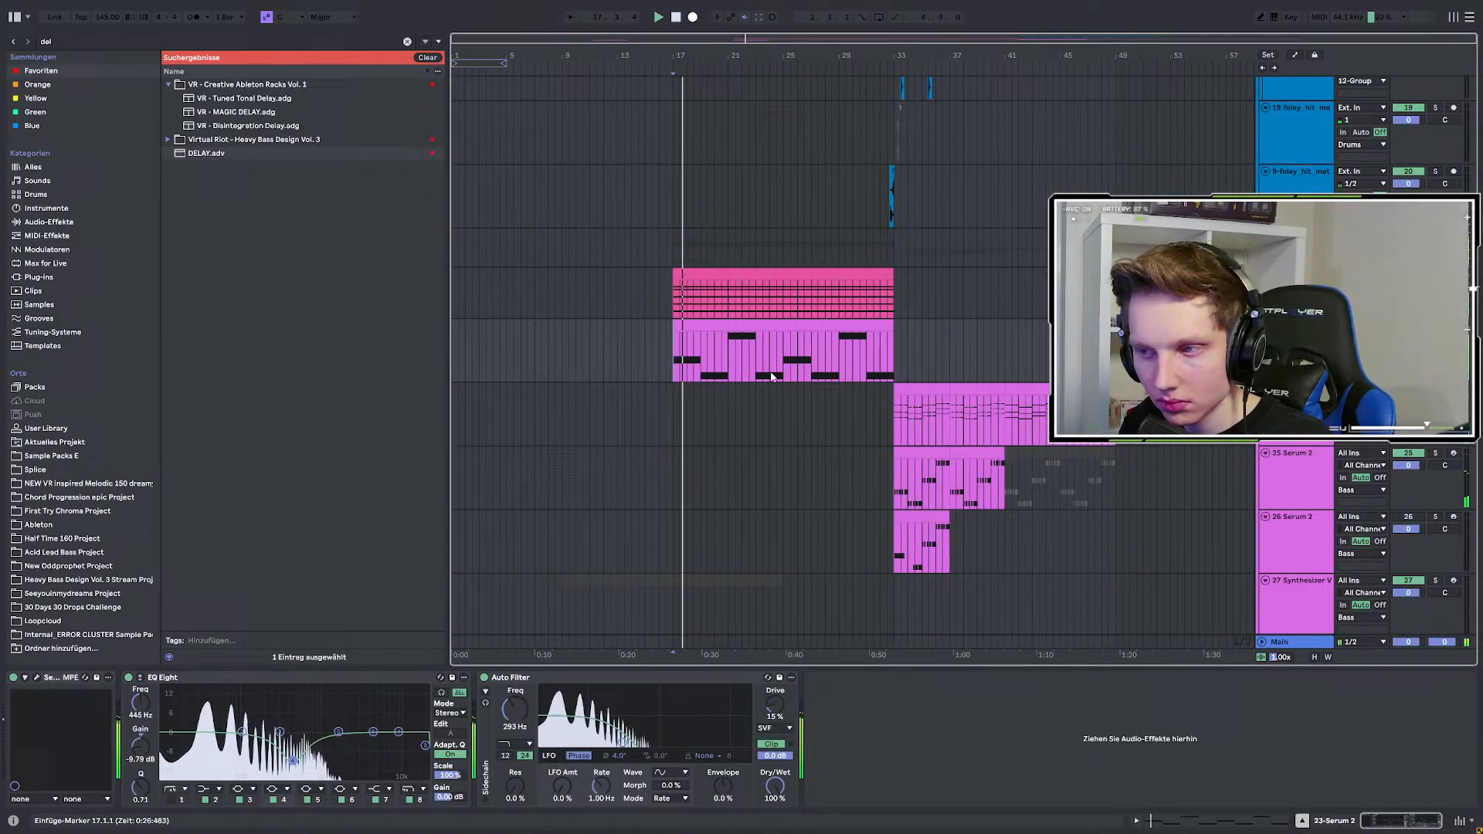
scroll(771, 377, "up", 2)
double_click(728, 393)
key("space")
left_click(192, 475)
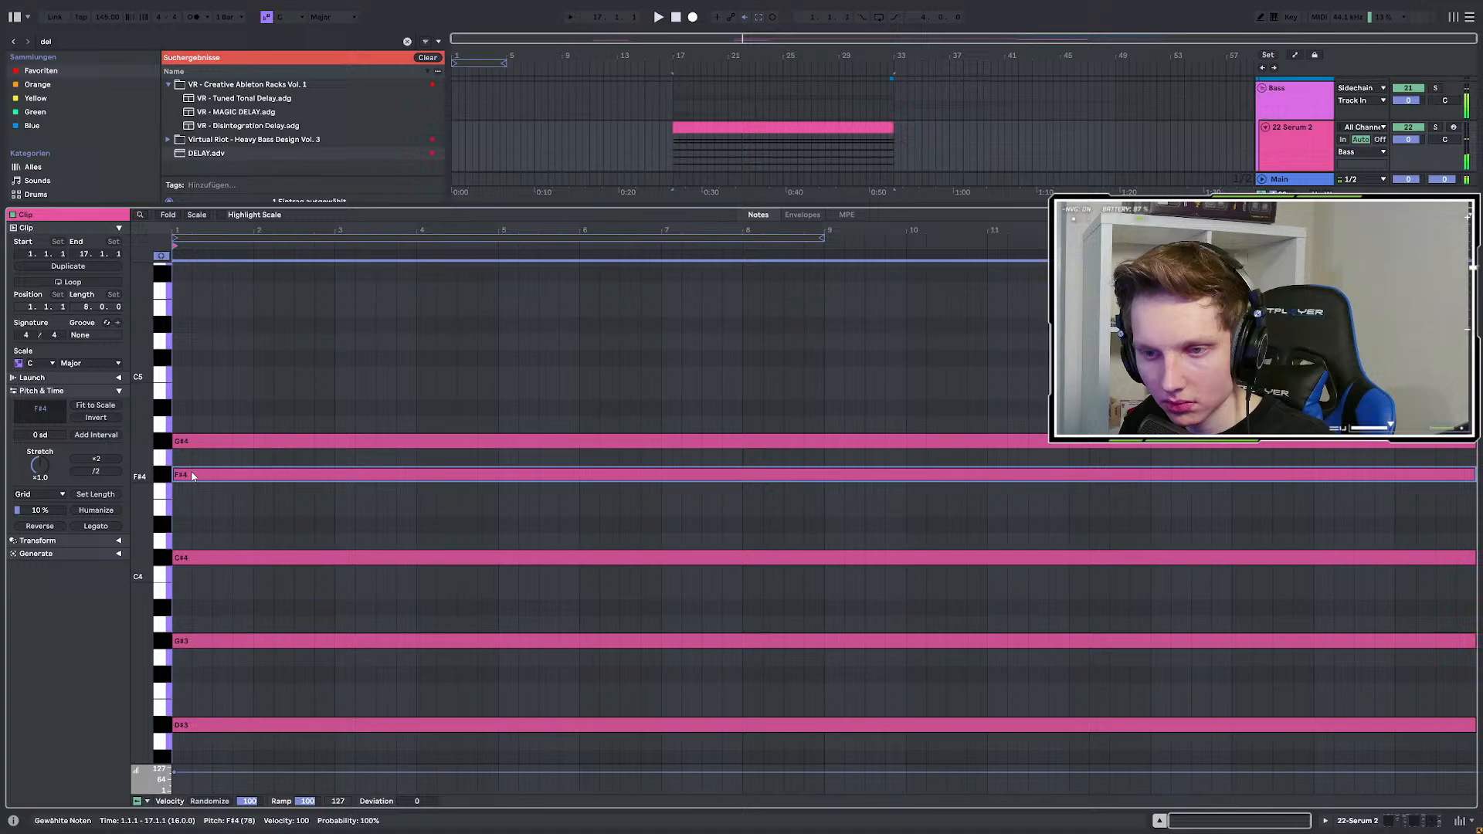
Add a new MIDI track below track 22 and load Serum 2 onto it, moving its window clear of the upper clips.
left_click(1285, 156)
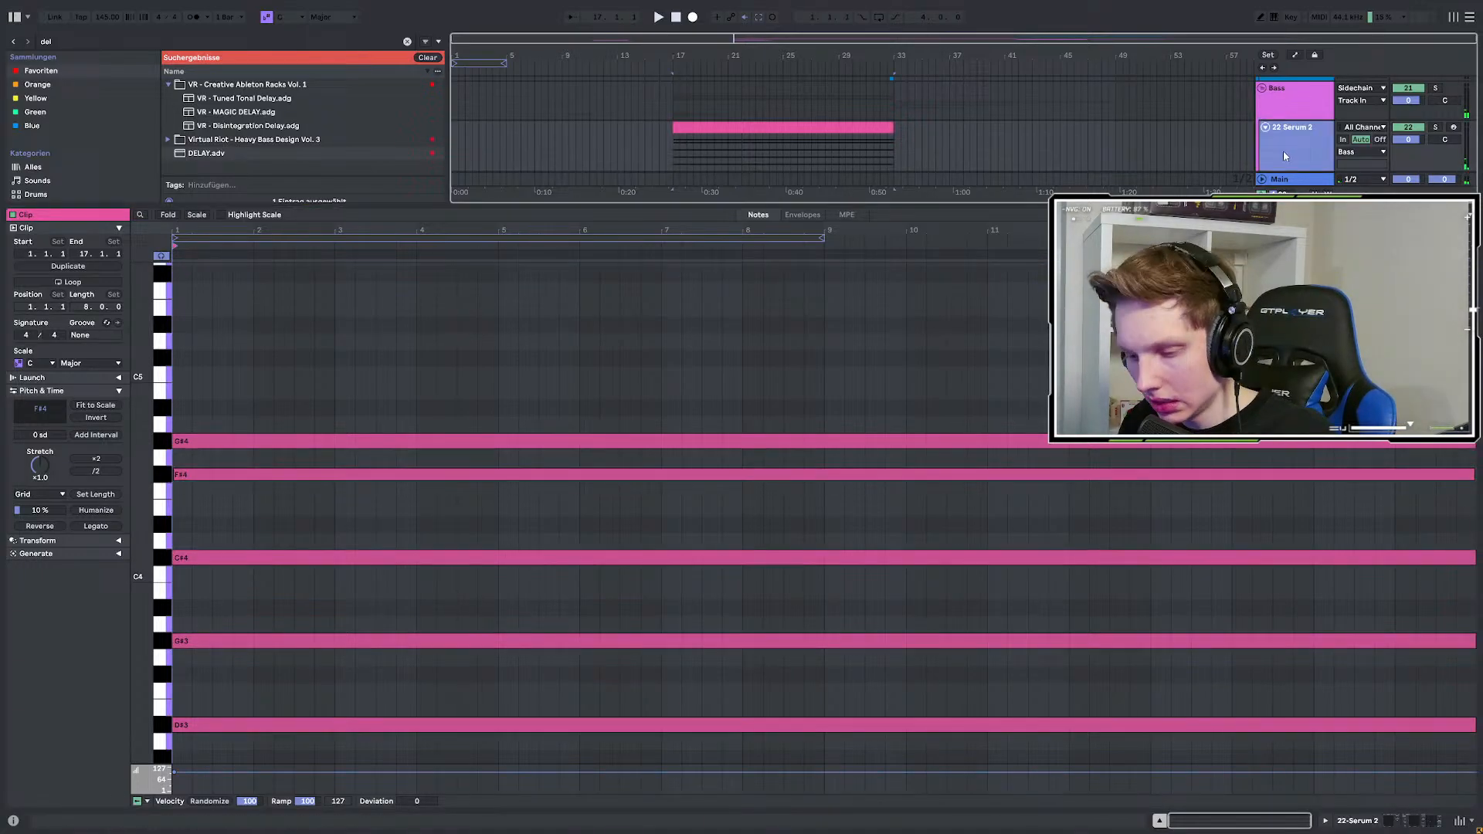
key("ctrl+shift+t")
key("ctrl+f")
type("ser")
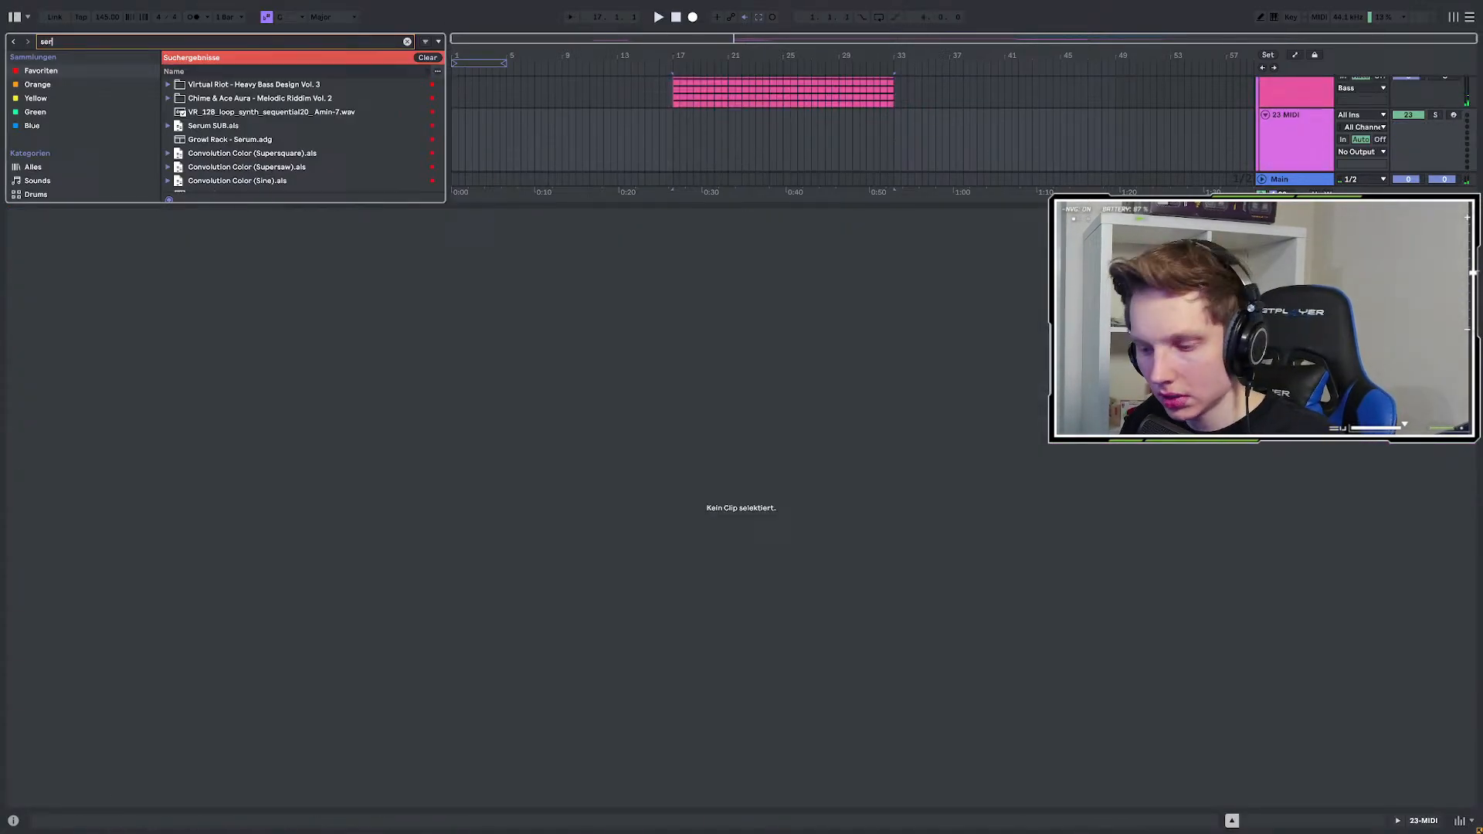
type("u,m")
key("BackSpace")
key("BackSpace")
type("m")
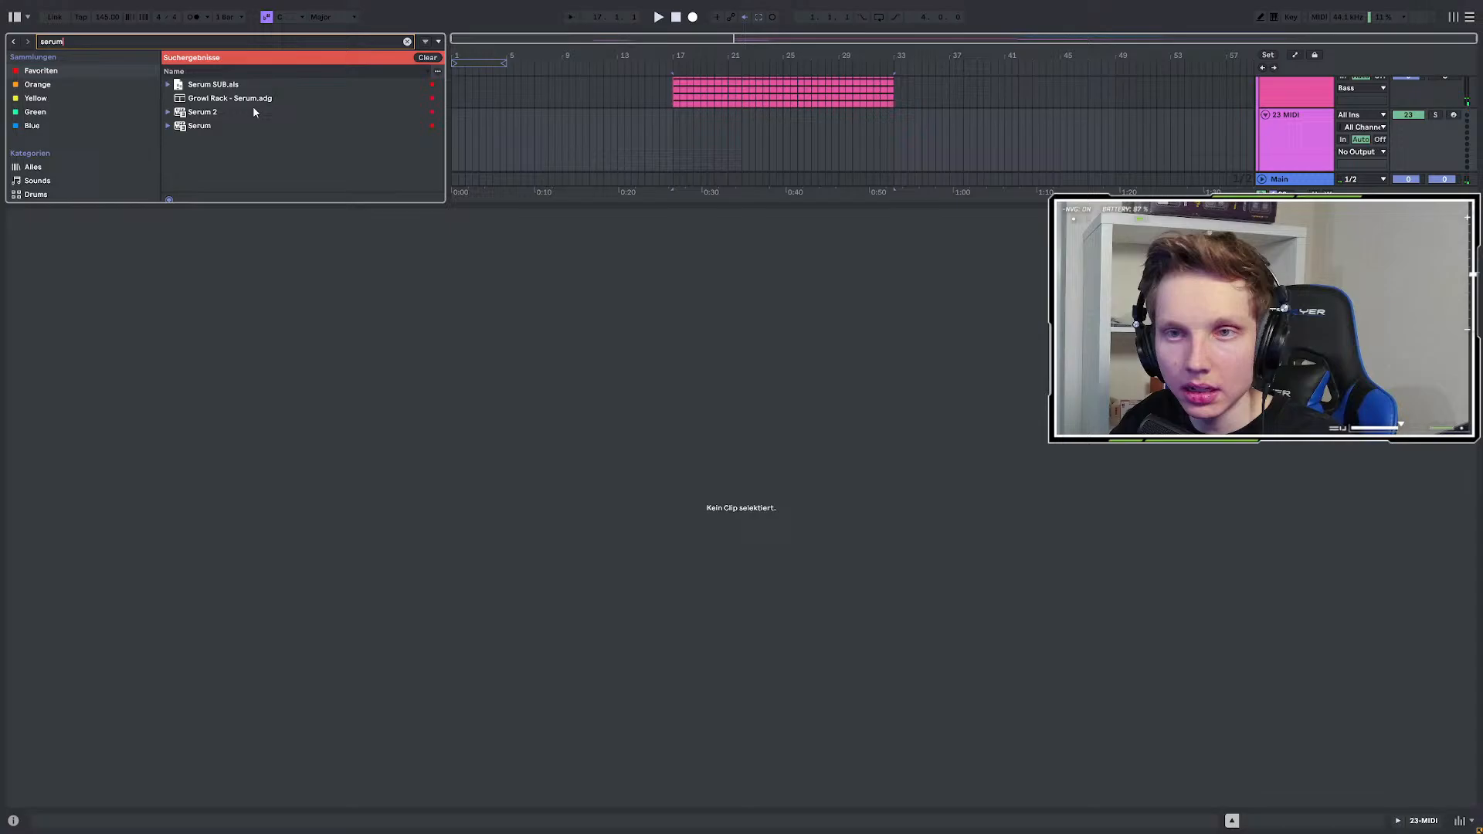
left_click(214, 116)
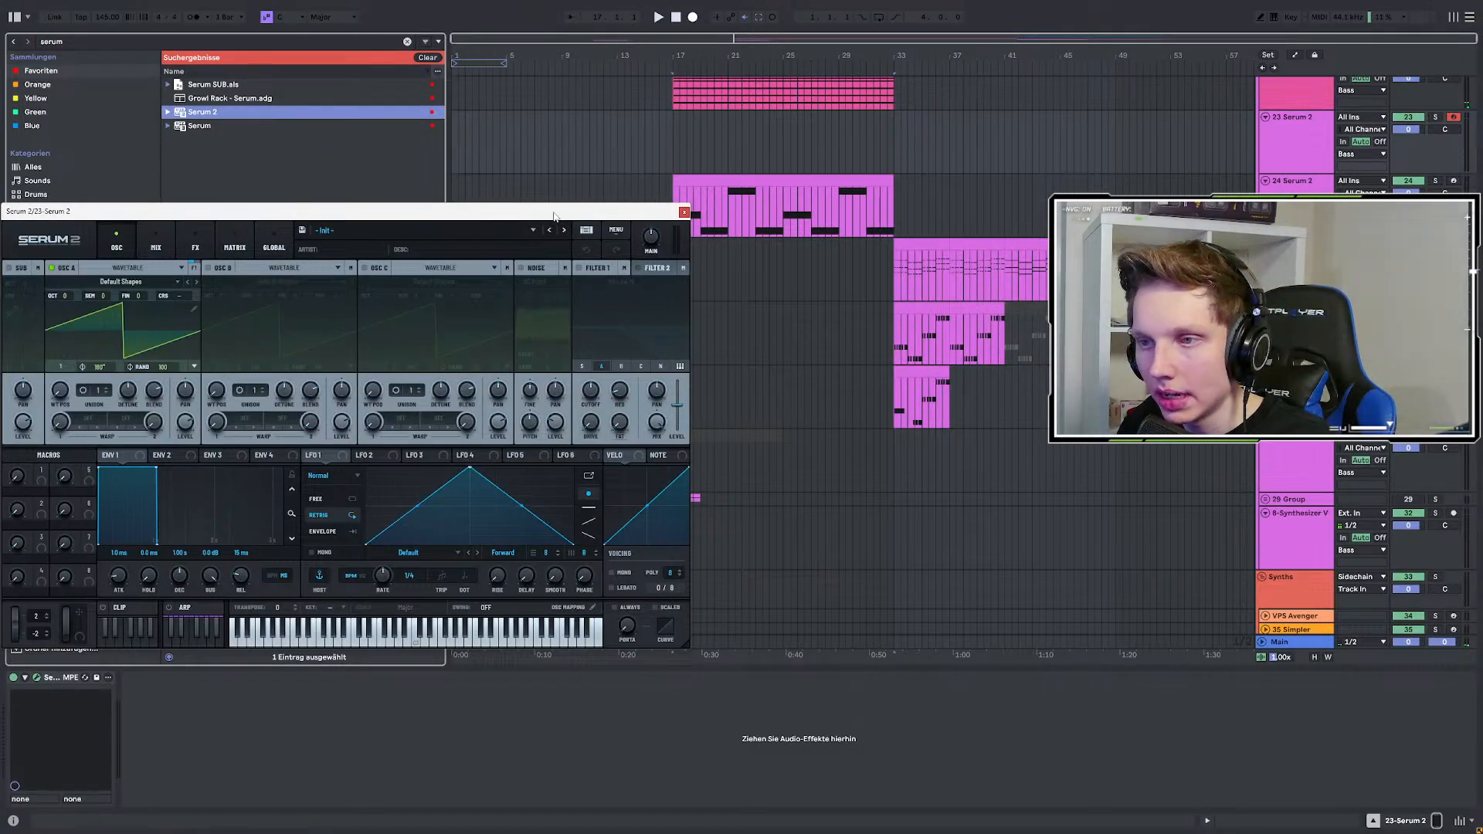
left_click_drag(553, 216, 745, 271)
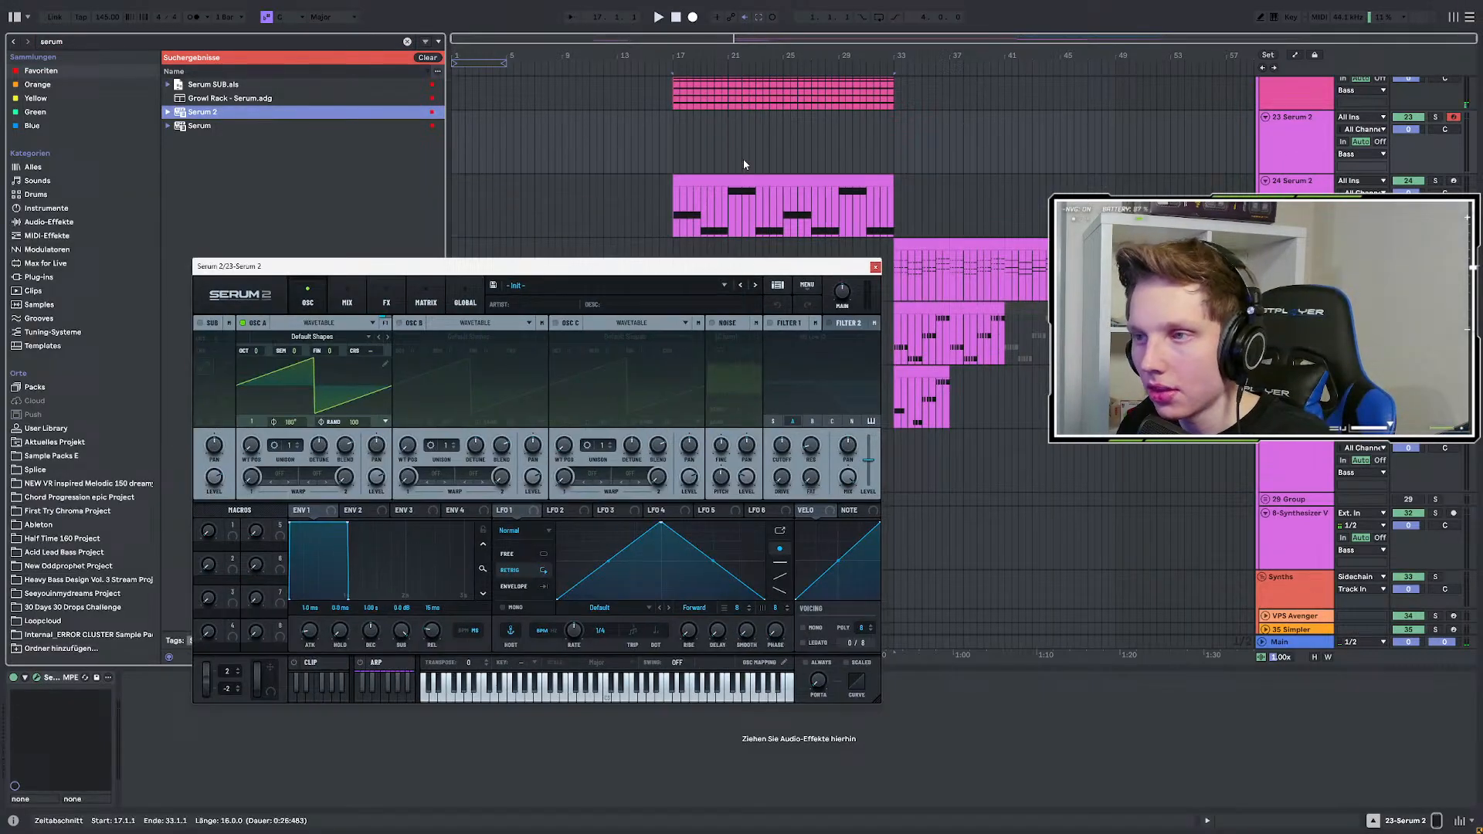
Copy the bar 17–33 clip from track 22 to bar 17 on track 23 and play it.
scroll(744, 160, "up", 2)
left_click(702, 139)
key("ctrl+c")
left_click(682, 206)
key("ctrl+v")
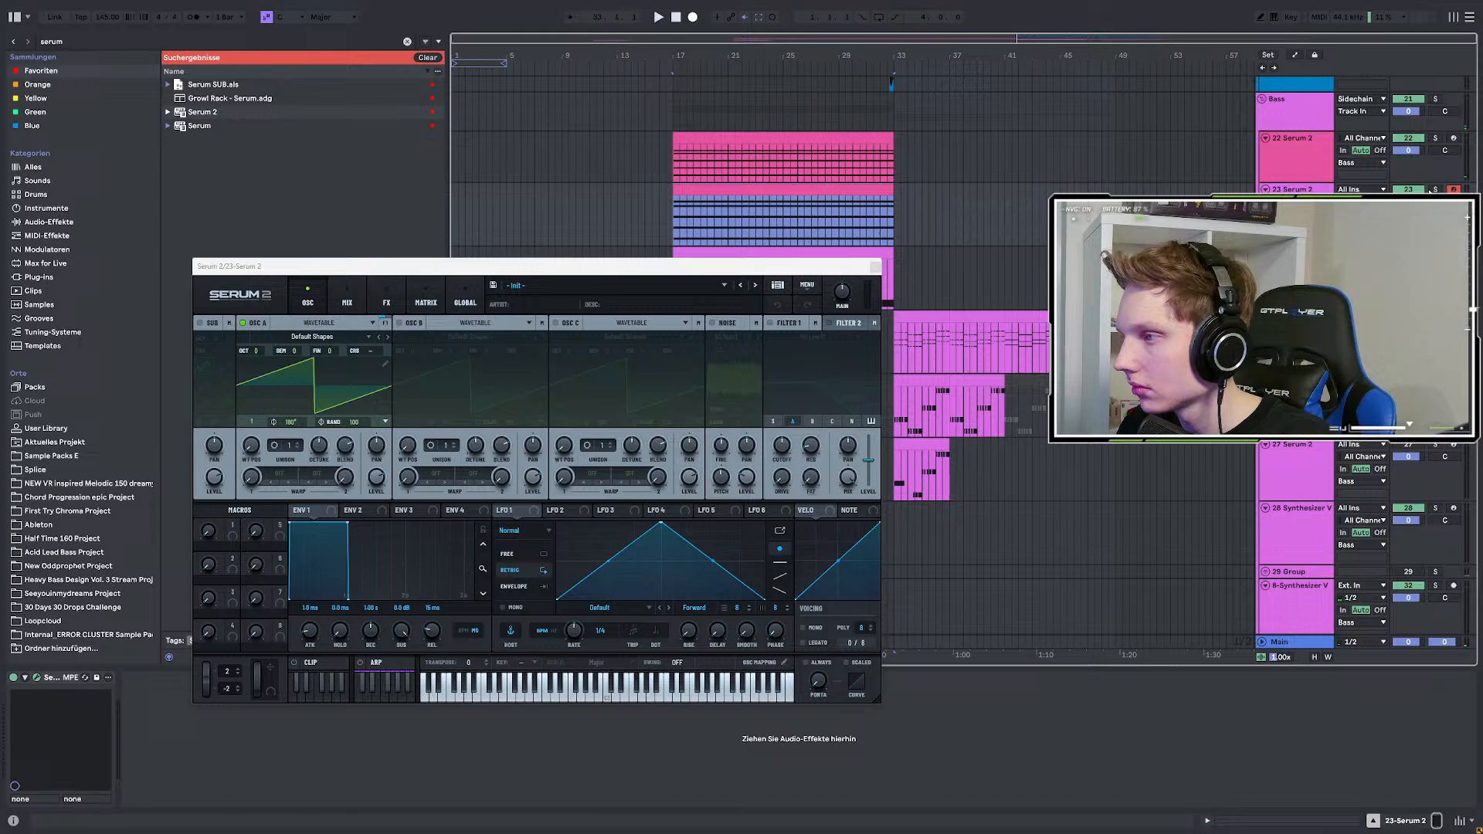
key("space")
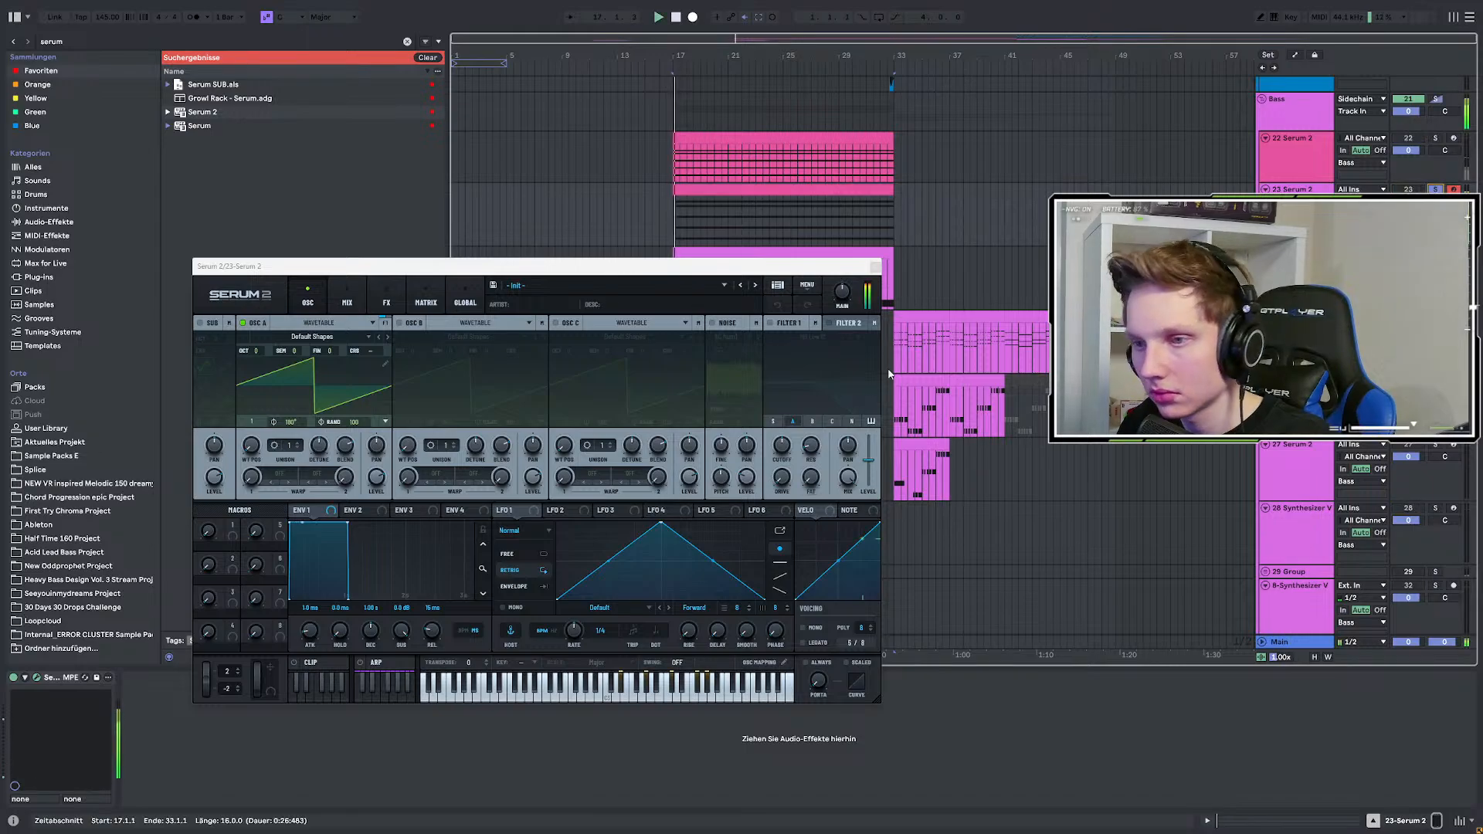
key("space")
Listen from bar 31 through the transition into bar 33 with the new Serum 2 chord layer.
left_click(867, 223)
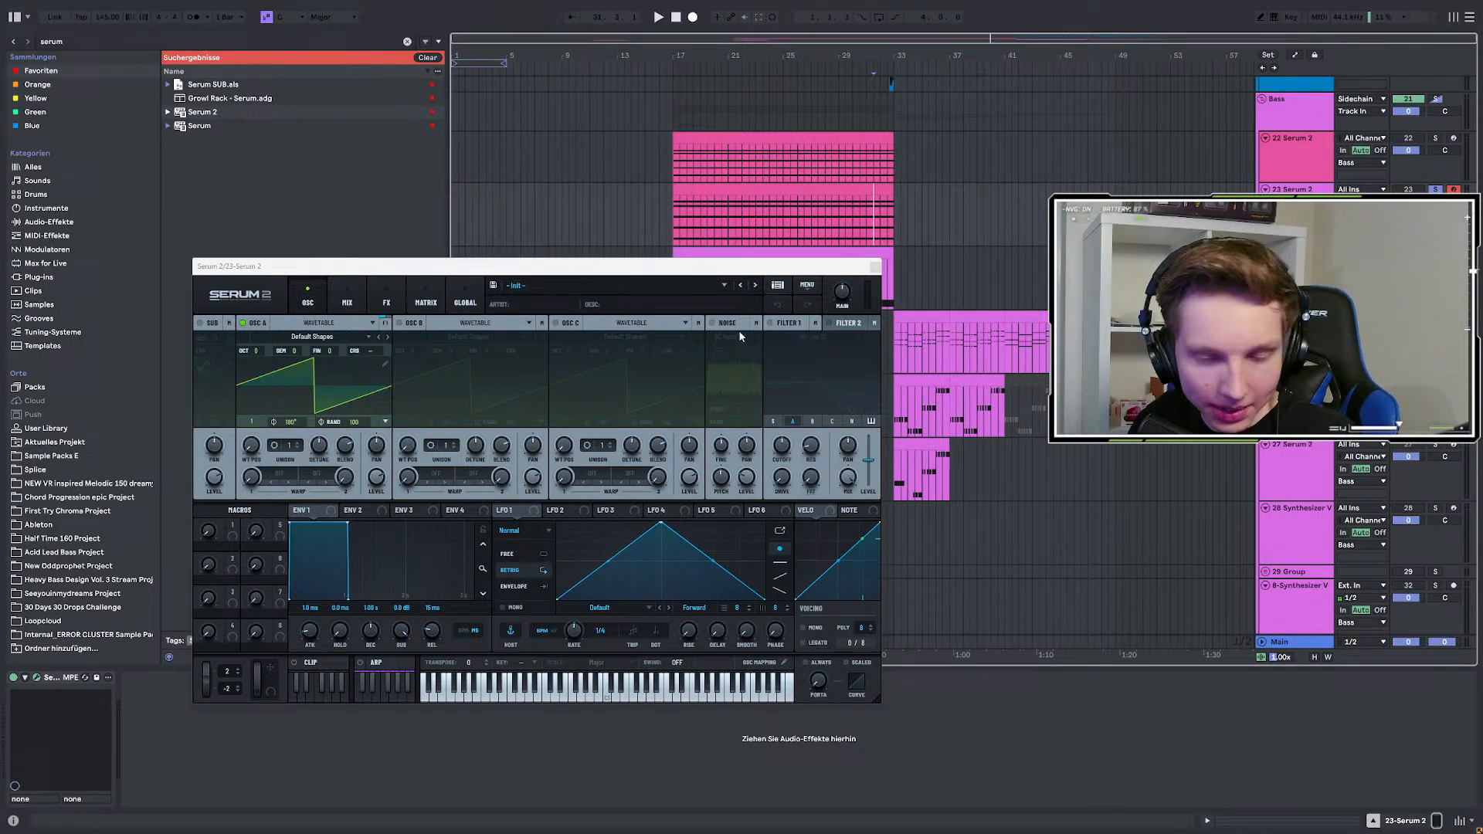
left_click_drag(827, 273, 828, 330)
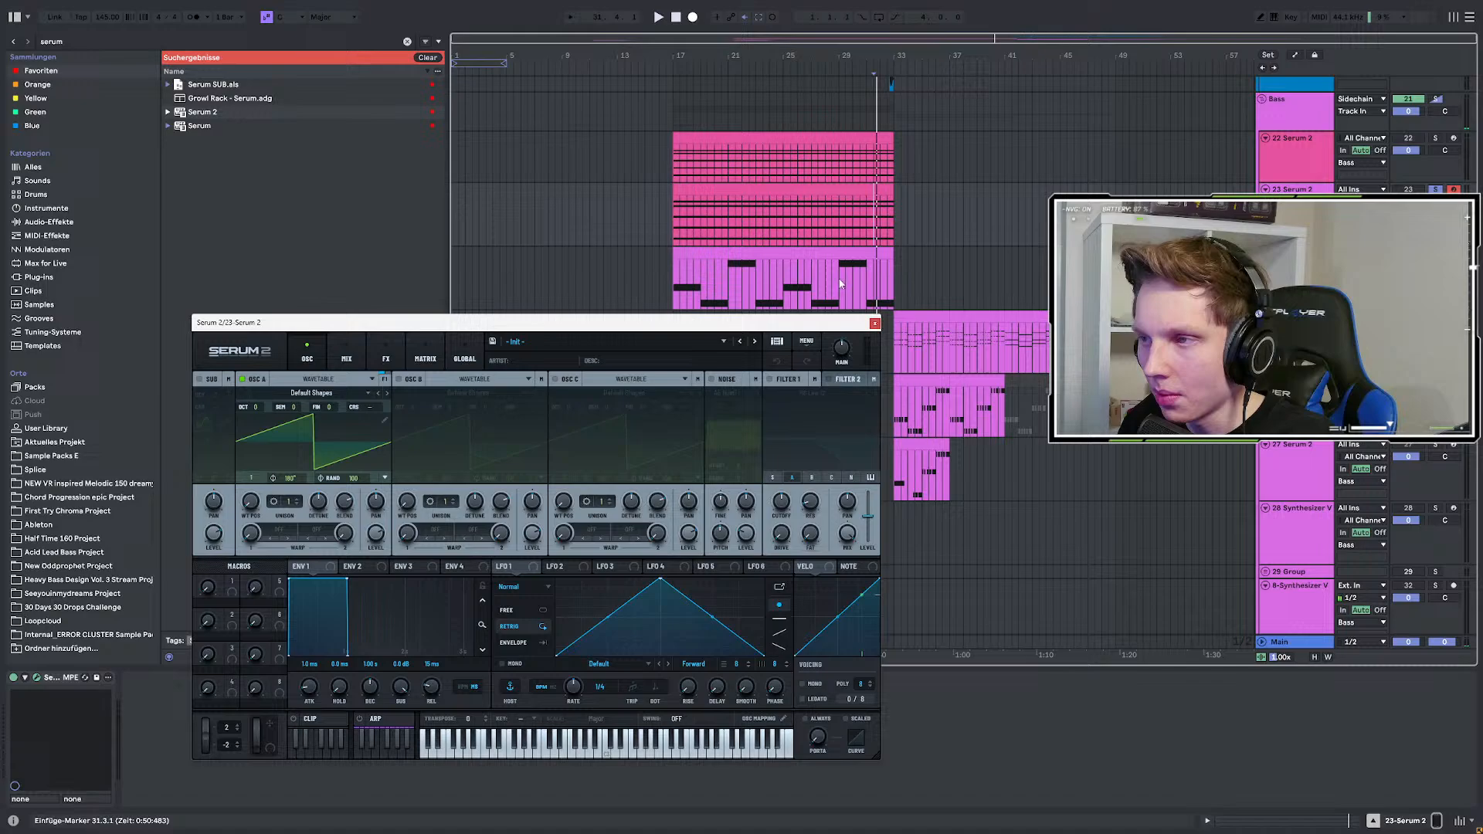
scroll(841, 284, "up", 3)
left_click(885, 280)
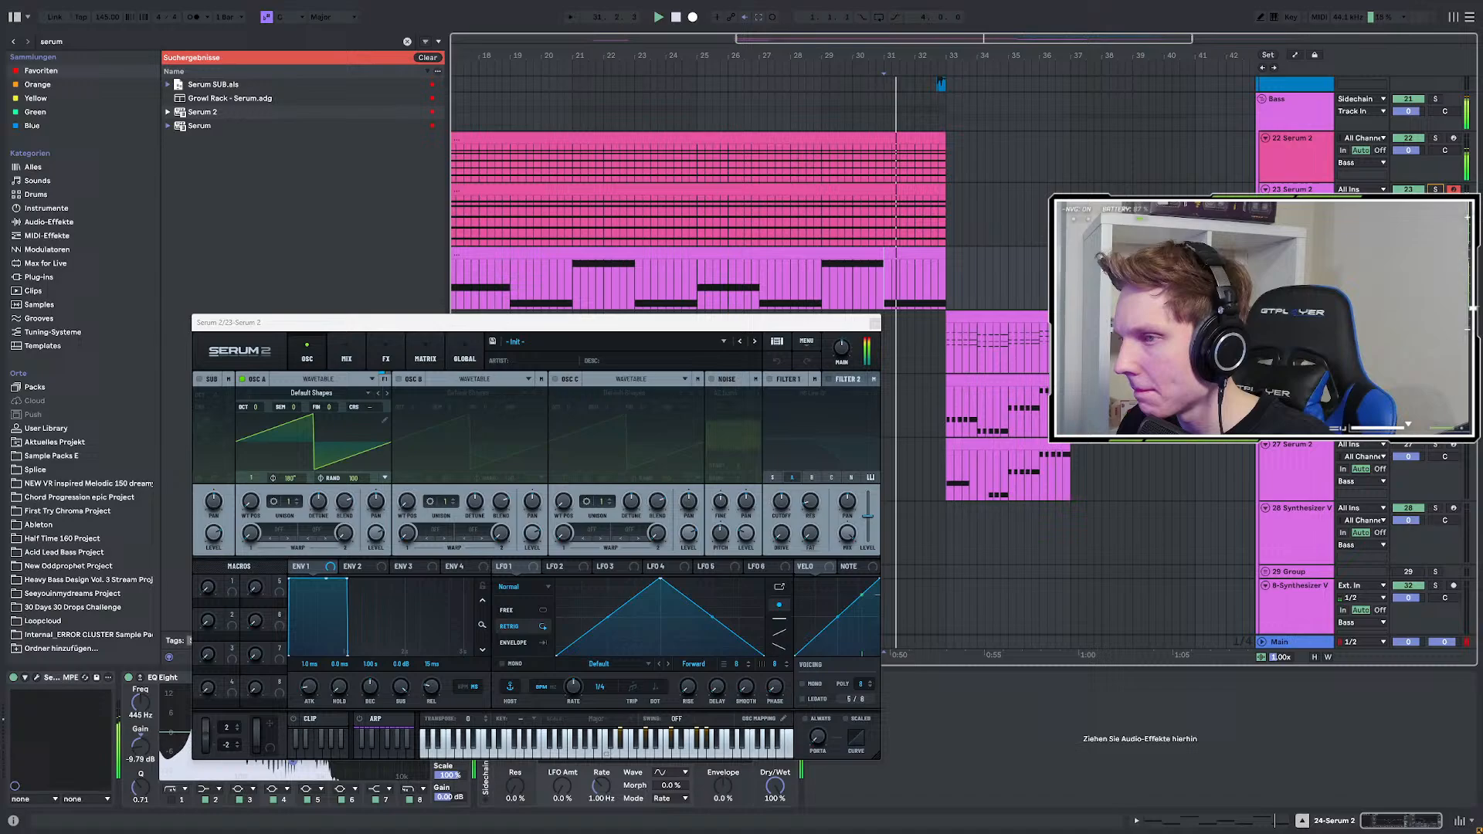
scroll(966, 319, "up", 3)
scroll(958, 317, "up", 3, "ctrl")
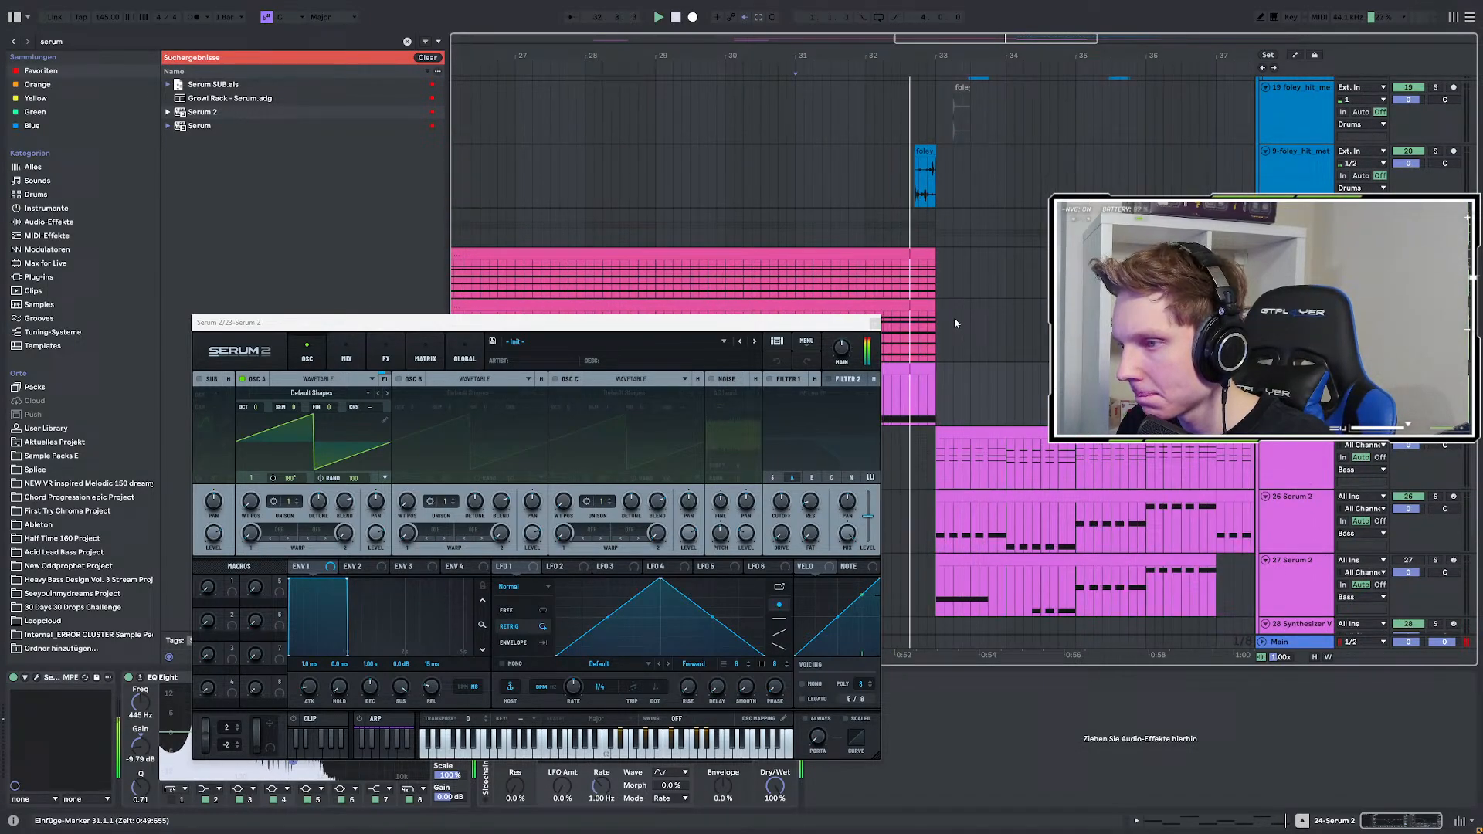
scroll(946, 340, "down", 5, "ctrl")
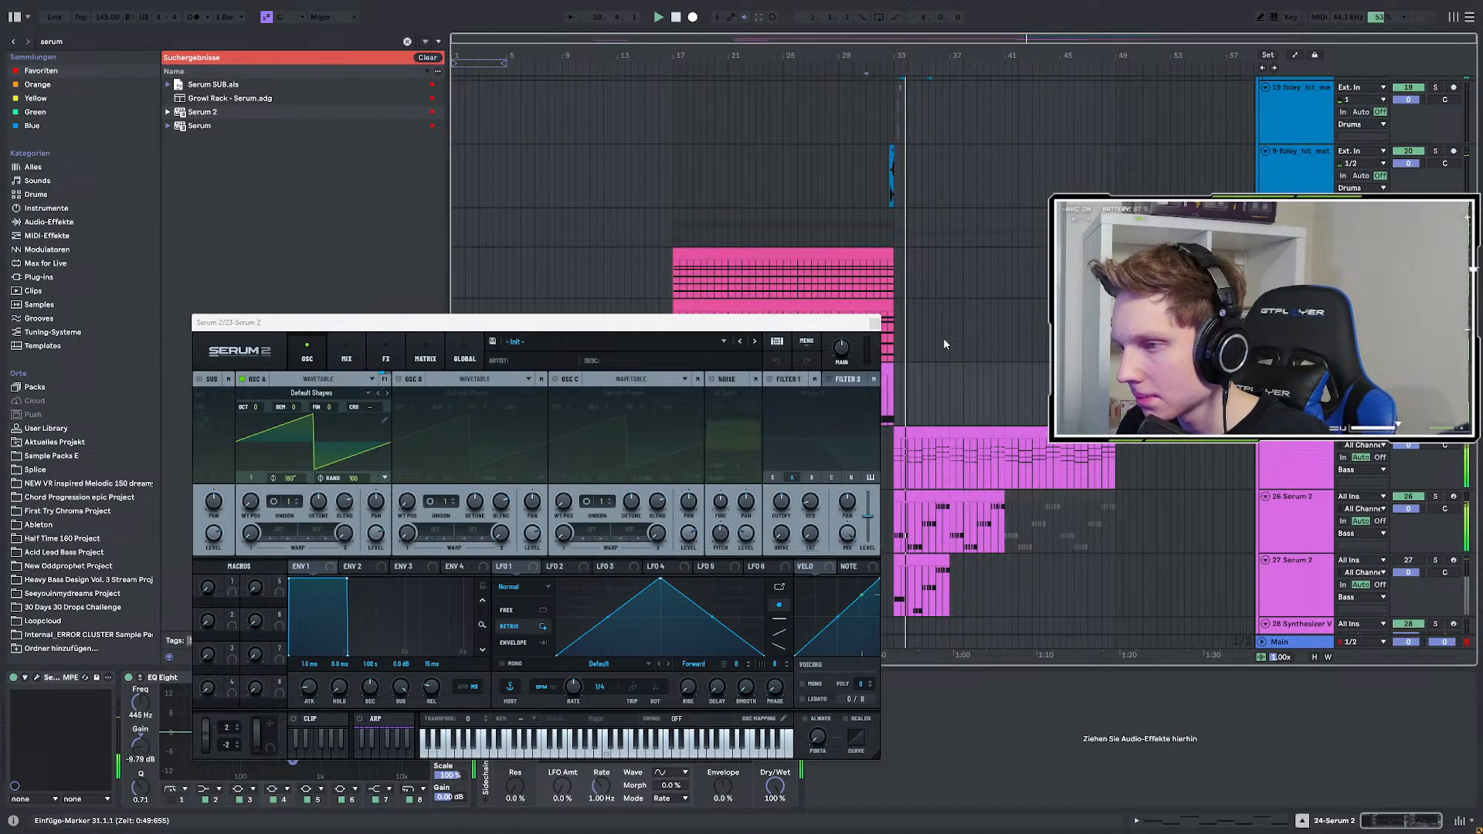
scroll(858, 289, "up", 3, "ctrl")
scroll(896, 284, "down", 3)
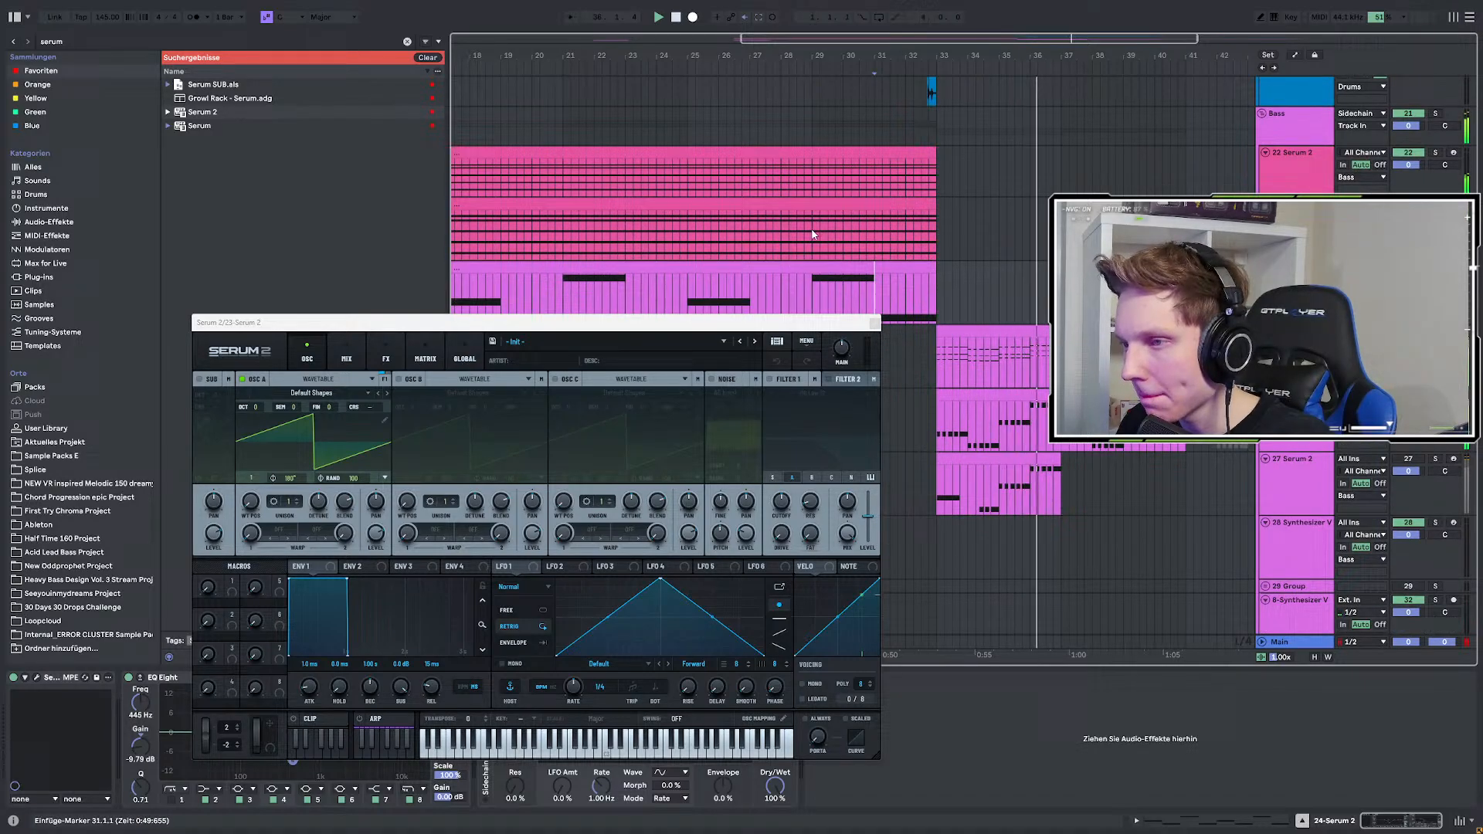
Open the copied clip on track 23, lower its F#4 note to F4 and play the changed chord.
left_click(812, 234)
double_click(871, 204)
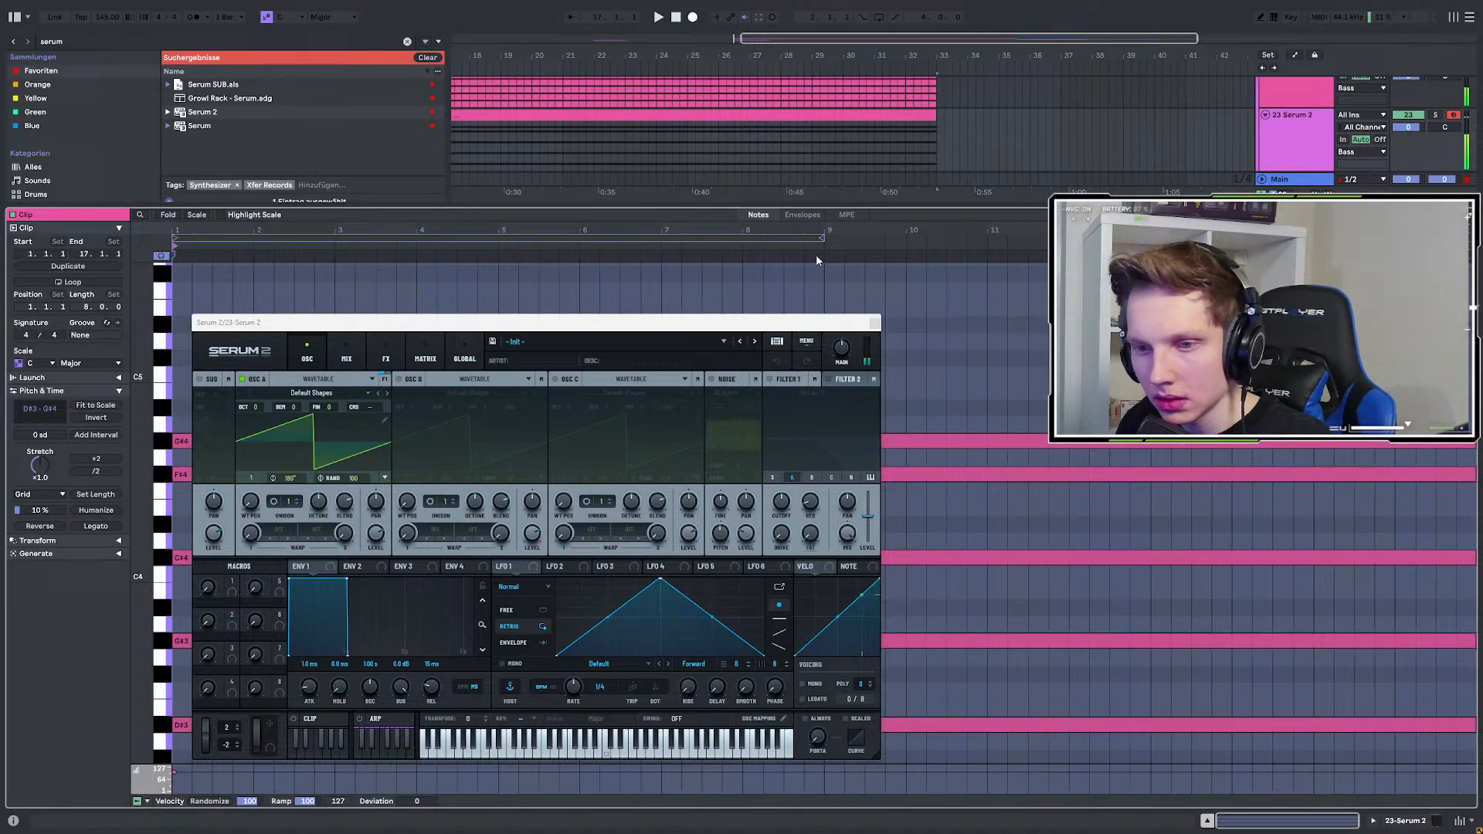
key("space")
key("space")
key("space")
double_click(1288, 158)
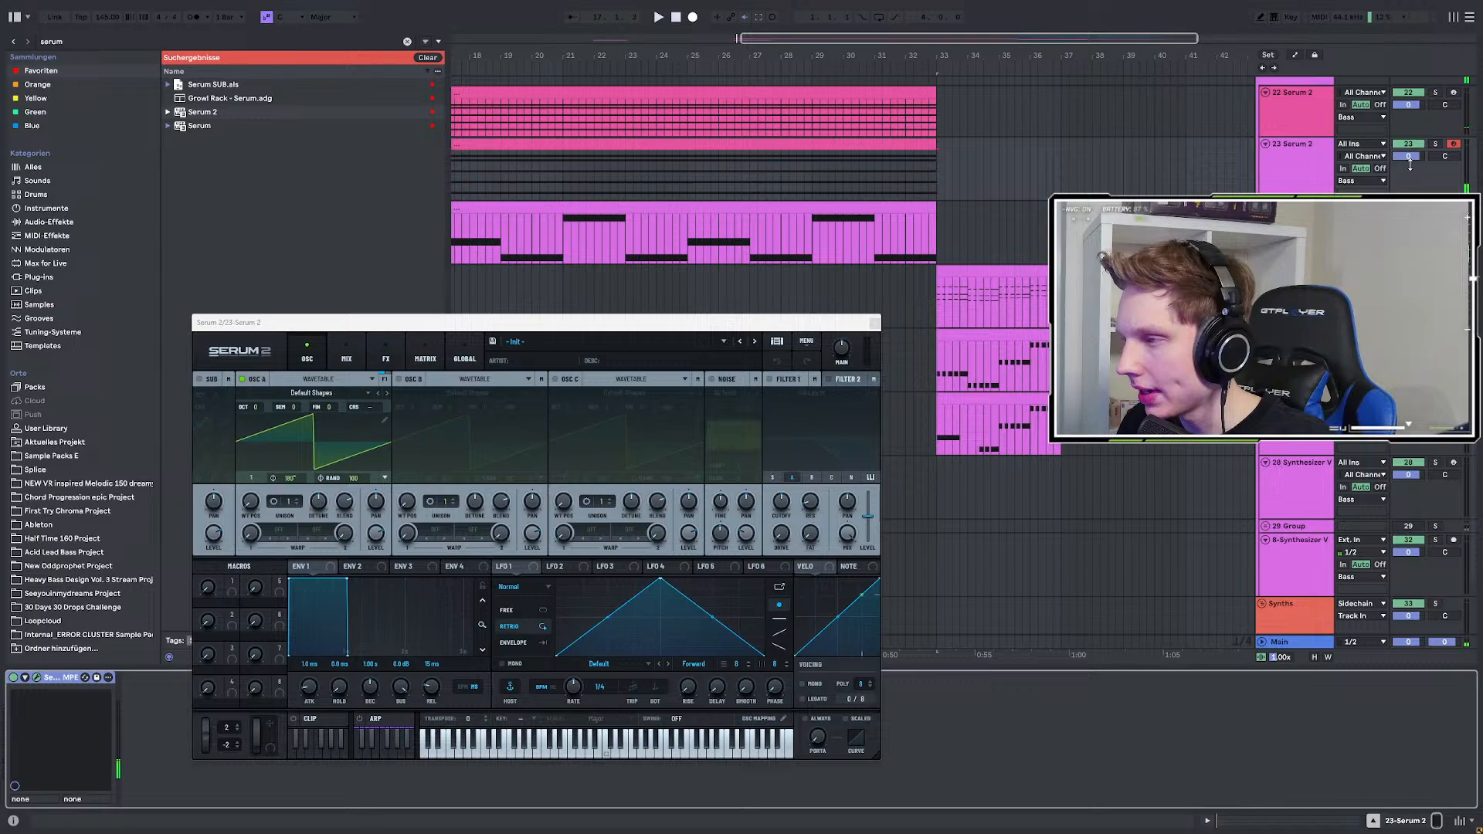
scroll(877, 214, "up", 3)
double_click(874, 210)
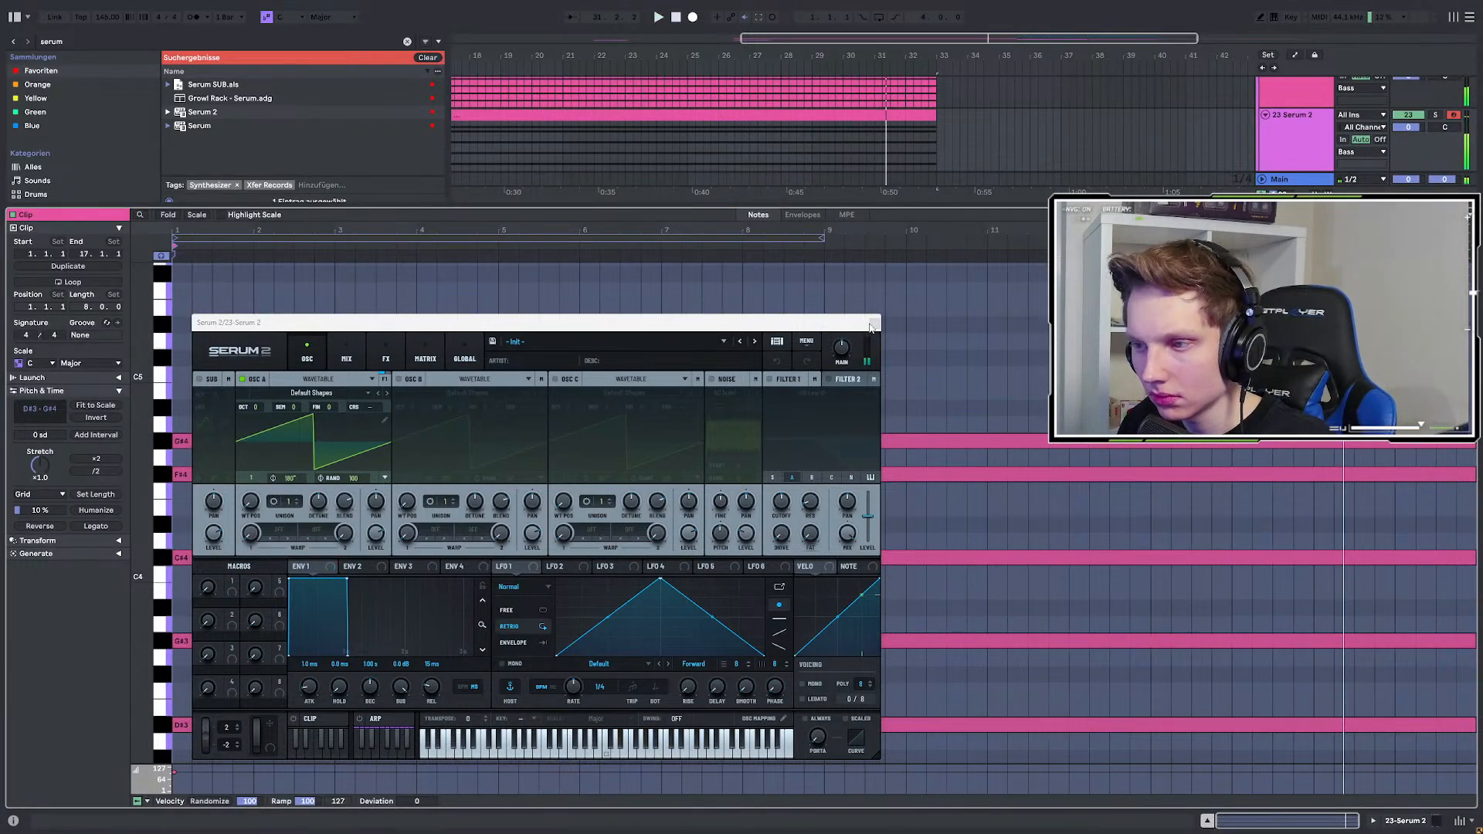
left_click(872, 325)
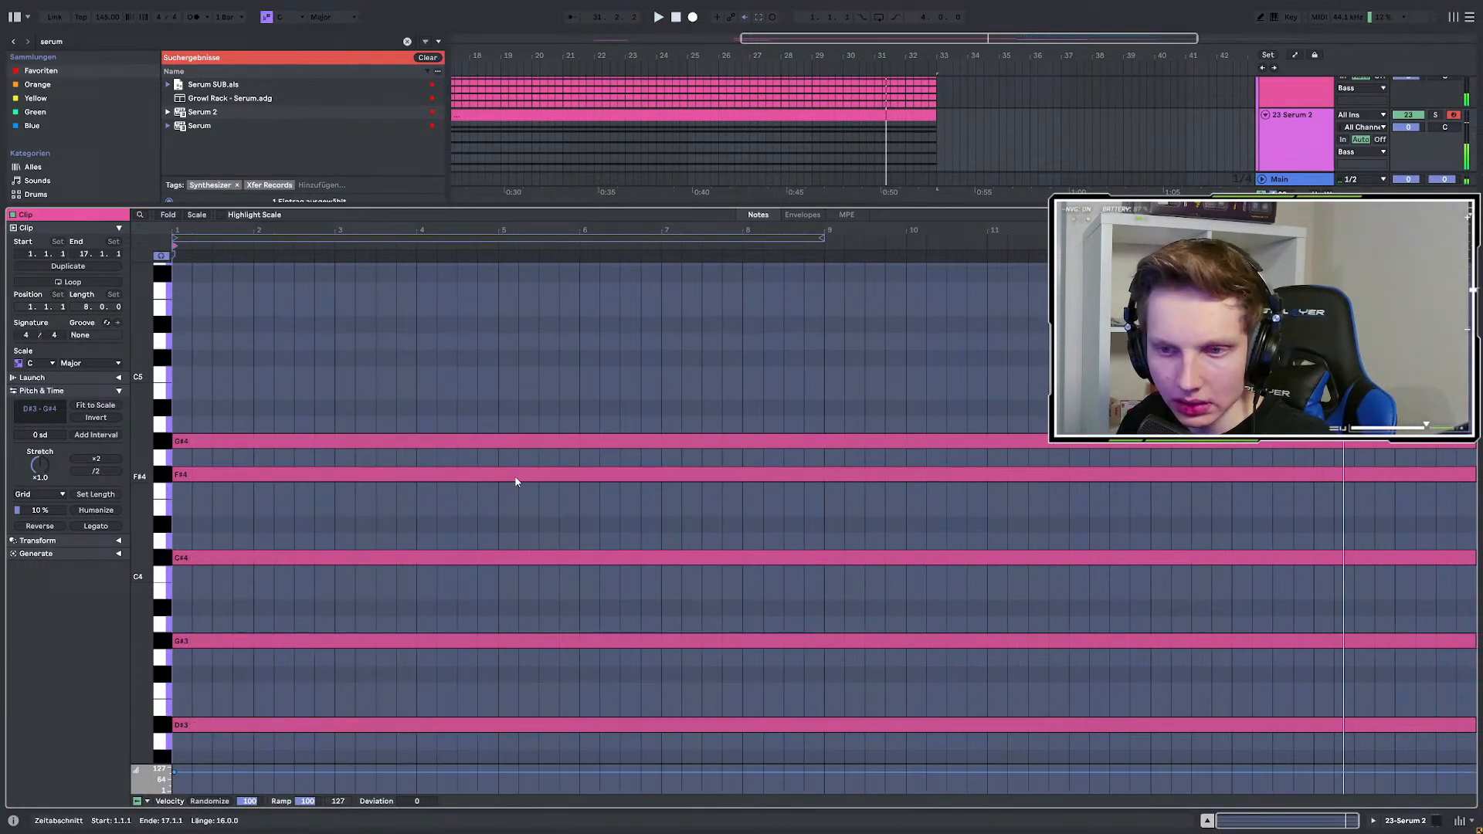
left_click_drag(271, 471, 268, 493)
key("space")
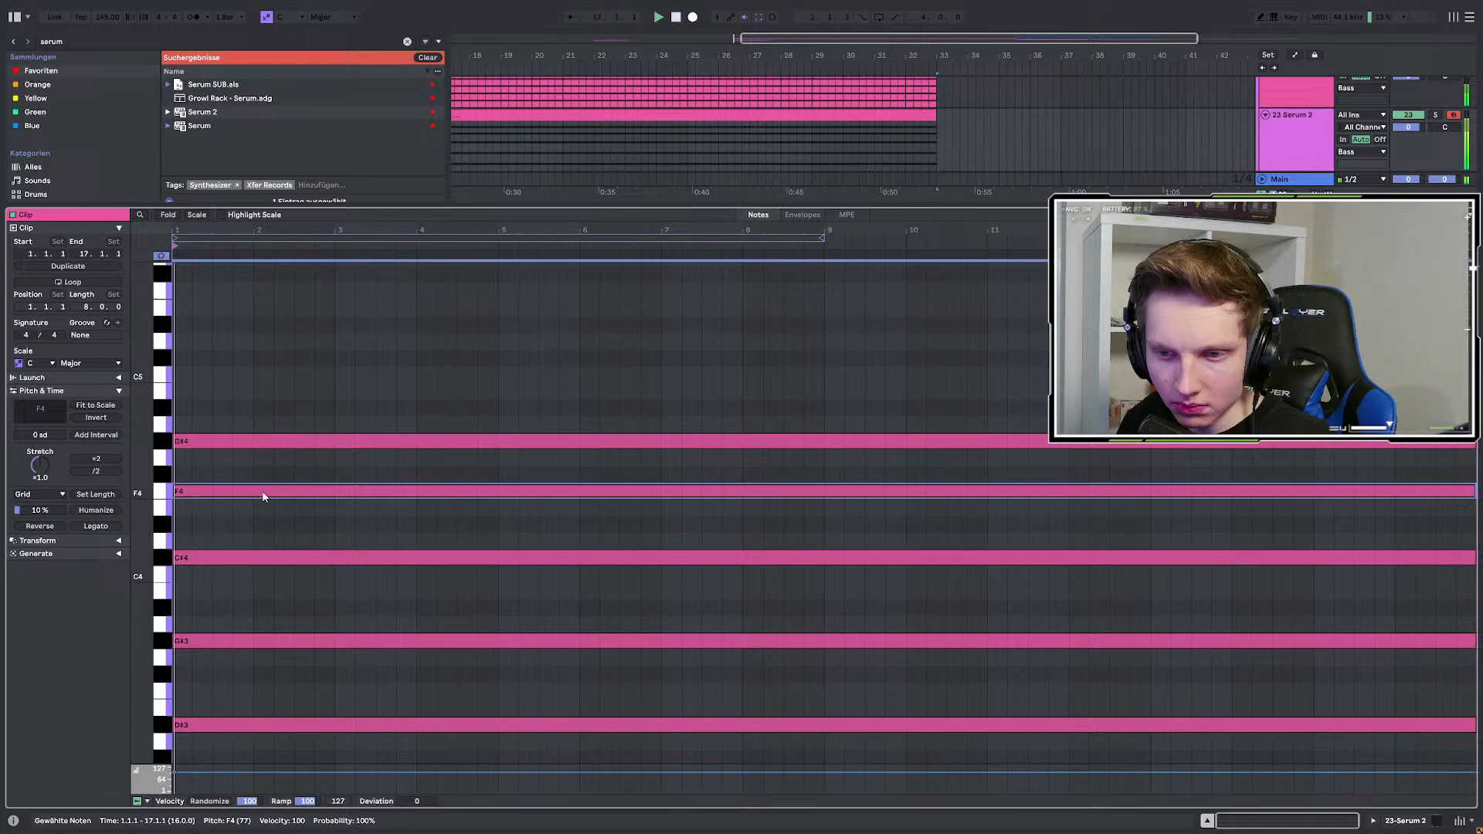
Play the arrangement from bar 32 to check how the altered chord leads into the bar 33 section.
left_click(1267, 150)
double_click(1266, 151)
left_click(903, 166)
key("space")
key("space")
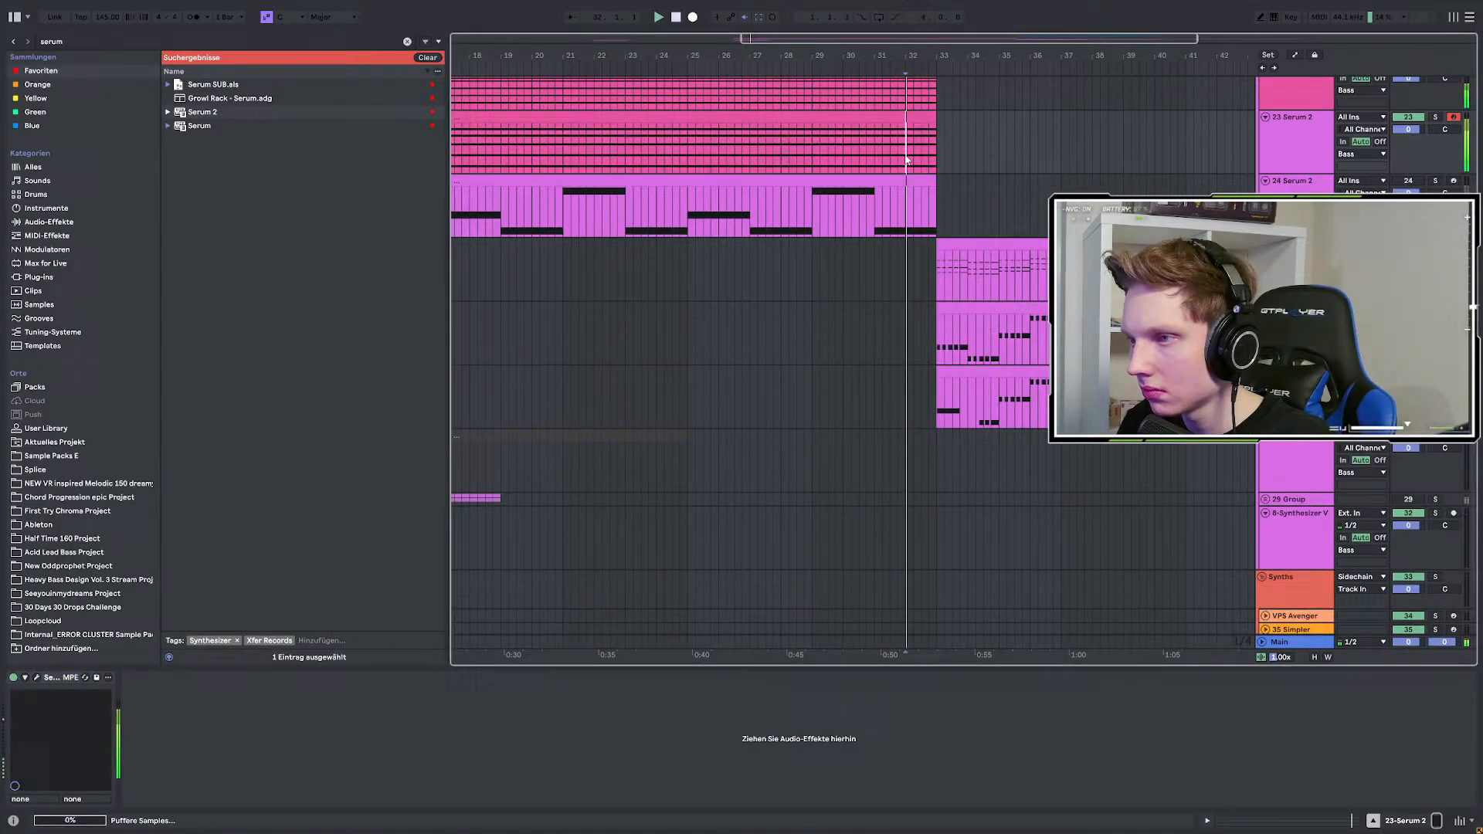
key("space")
key("space")
scroll(1329, 152, "up", 3)
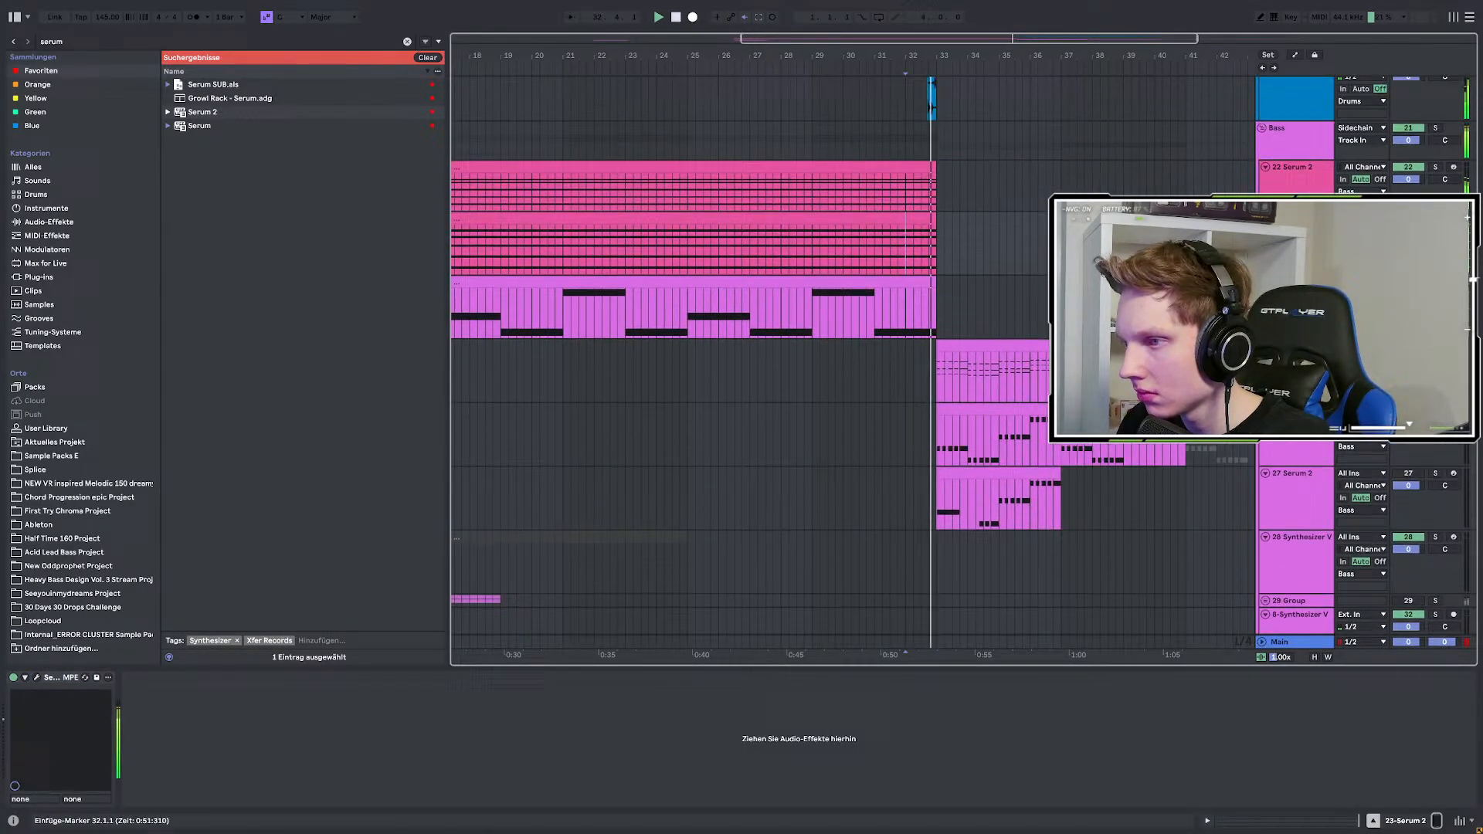
scroll(975, 276, "down", 3)
scroll(858, 221, "up", 2)
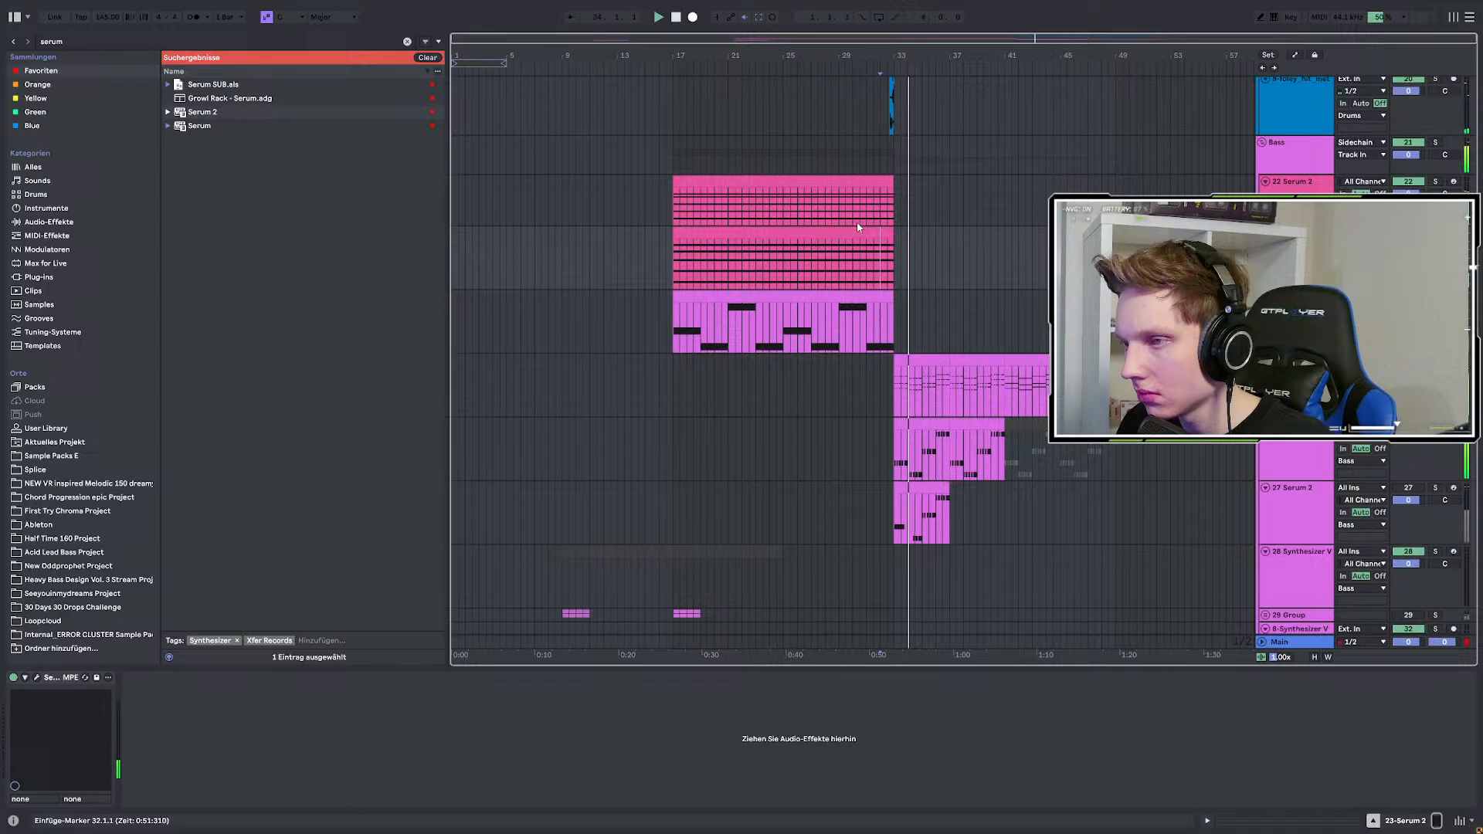
Audition the bar 17–33 clip on track 22 from bar 17, toggling the clip off and on.
left_click(859, 244)
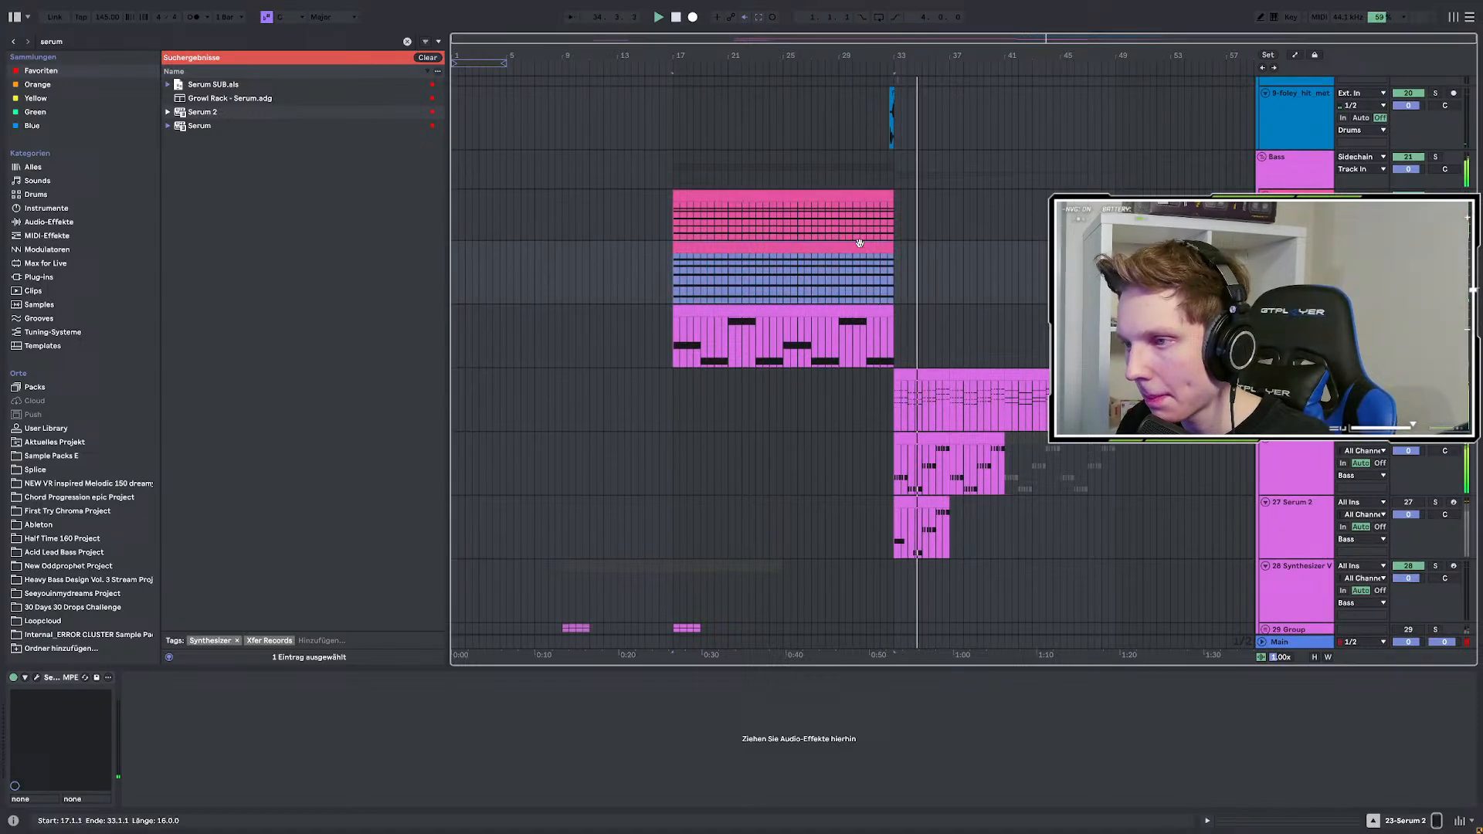
left_click(673, 219)
left_click(692, 232)
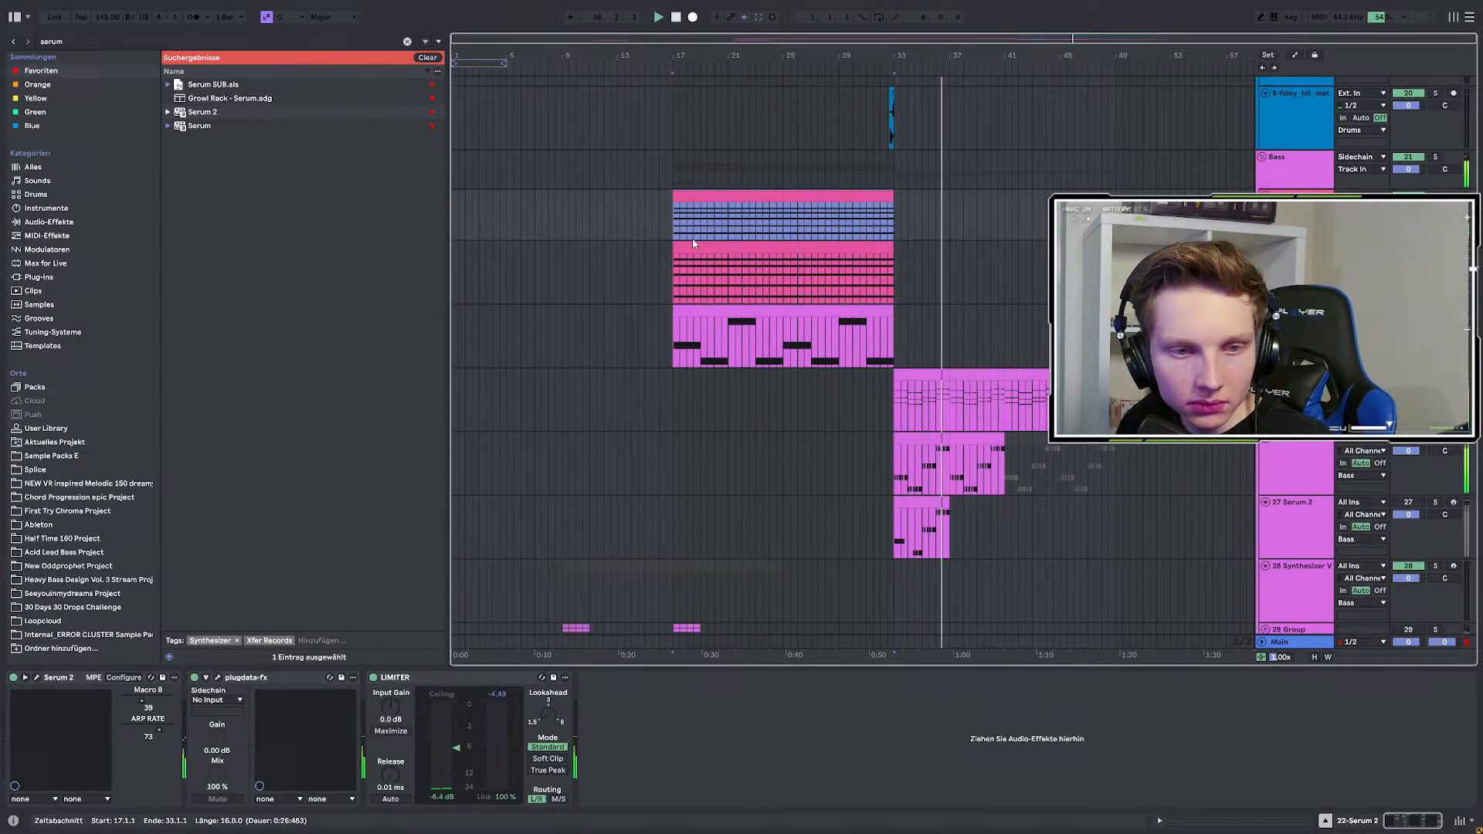
key("space")
key("space")
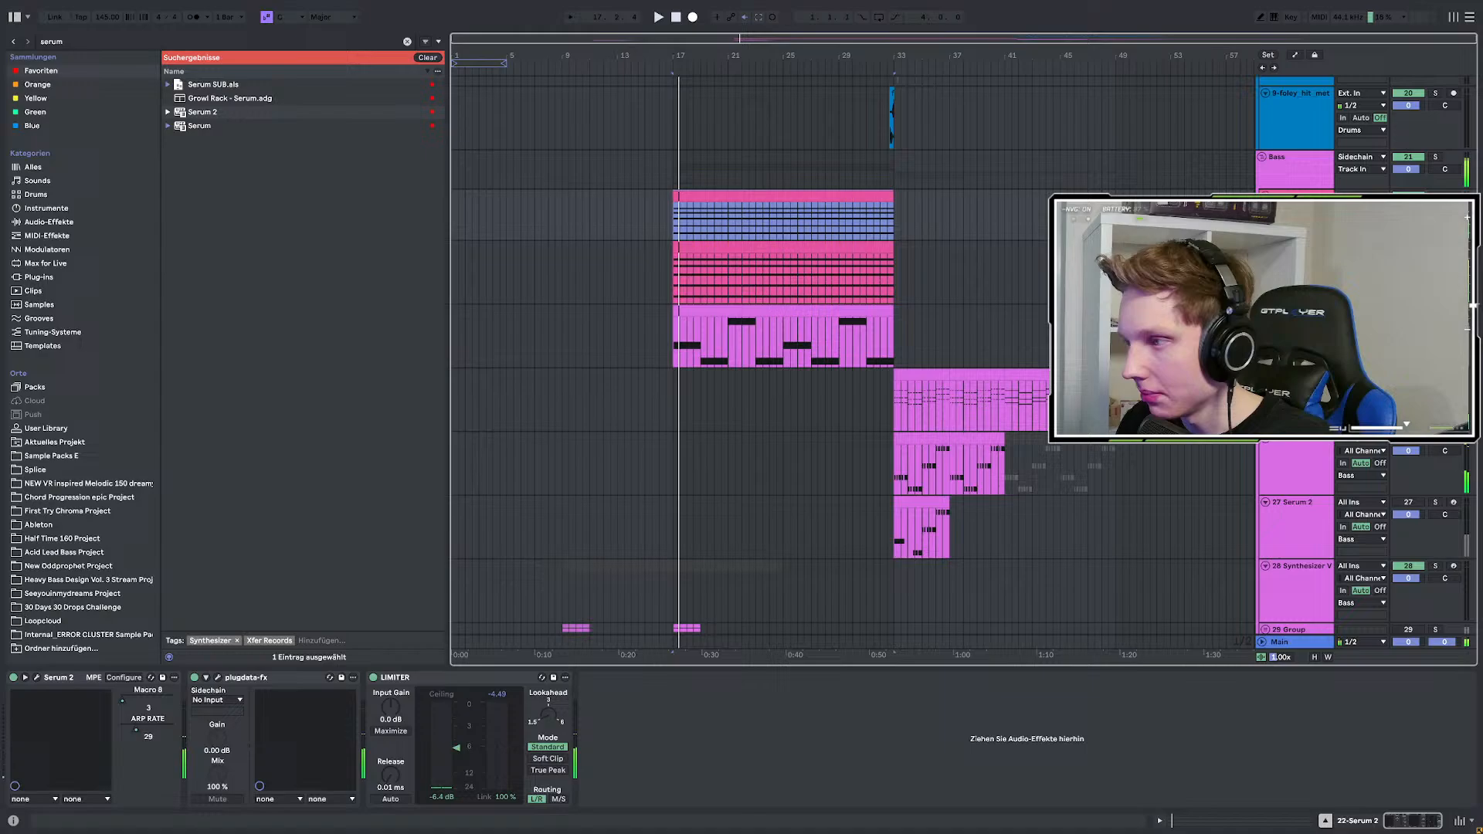
key("0")
key("space")
key("0")
Play from bar 29 and open the plugdata-fx compressor on track 22.
left_click(839, 219)
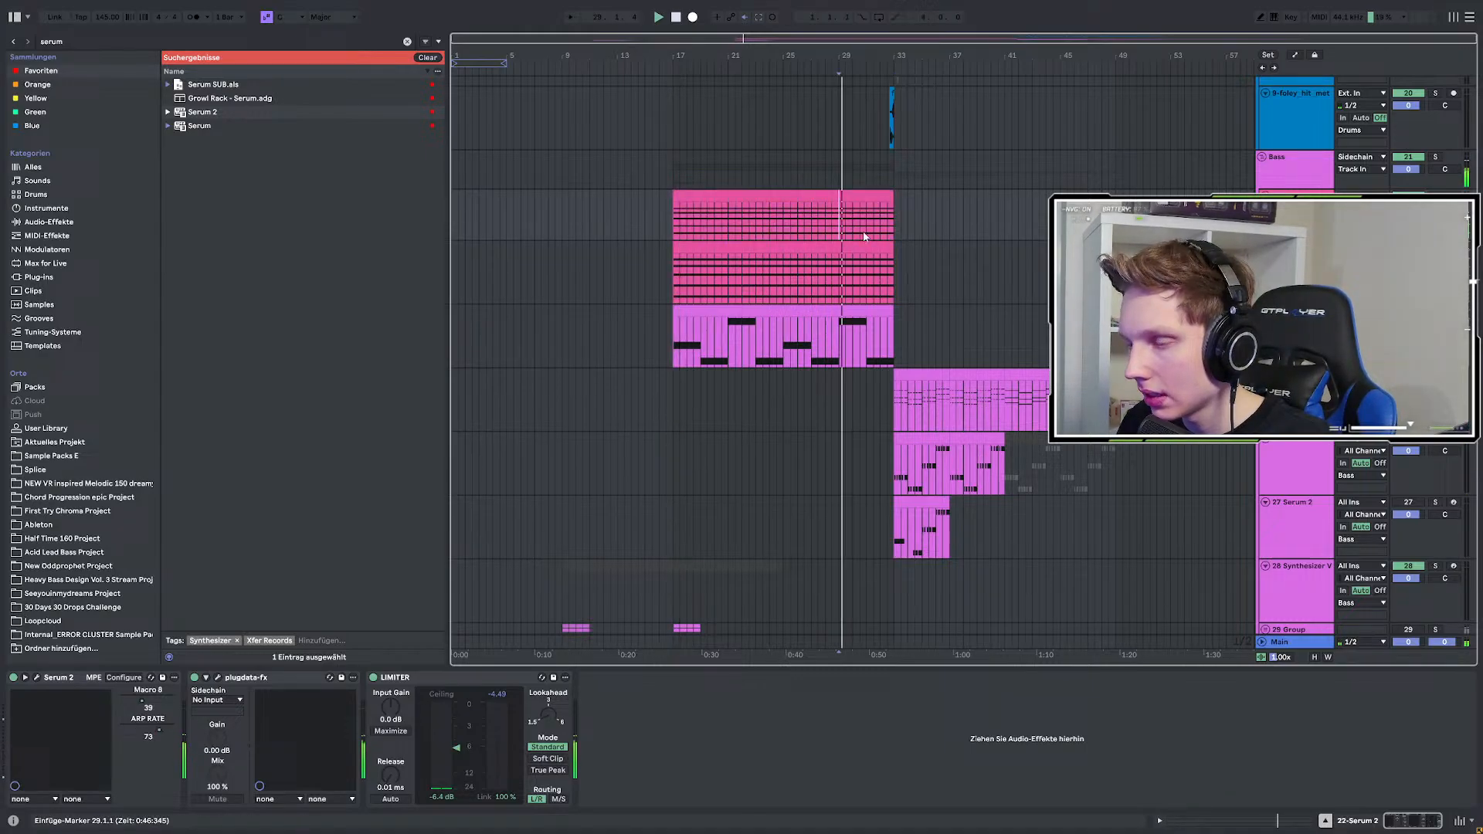
scroll(865, 237, "up", 3)
scroll(822, 340, "down", 3)
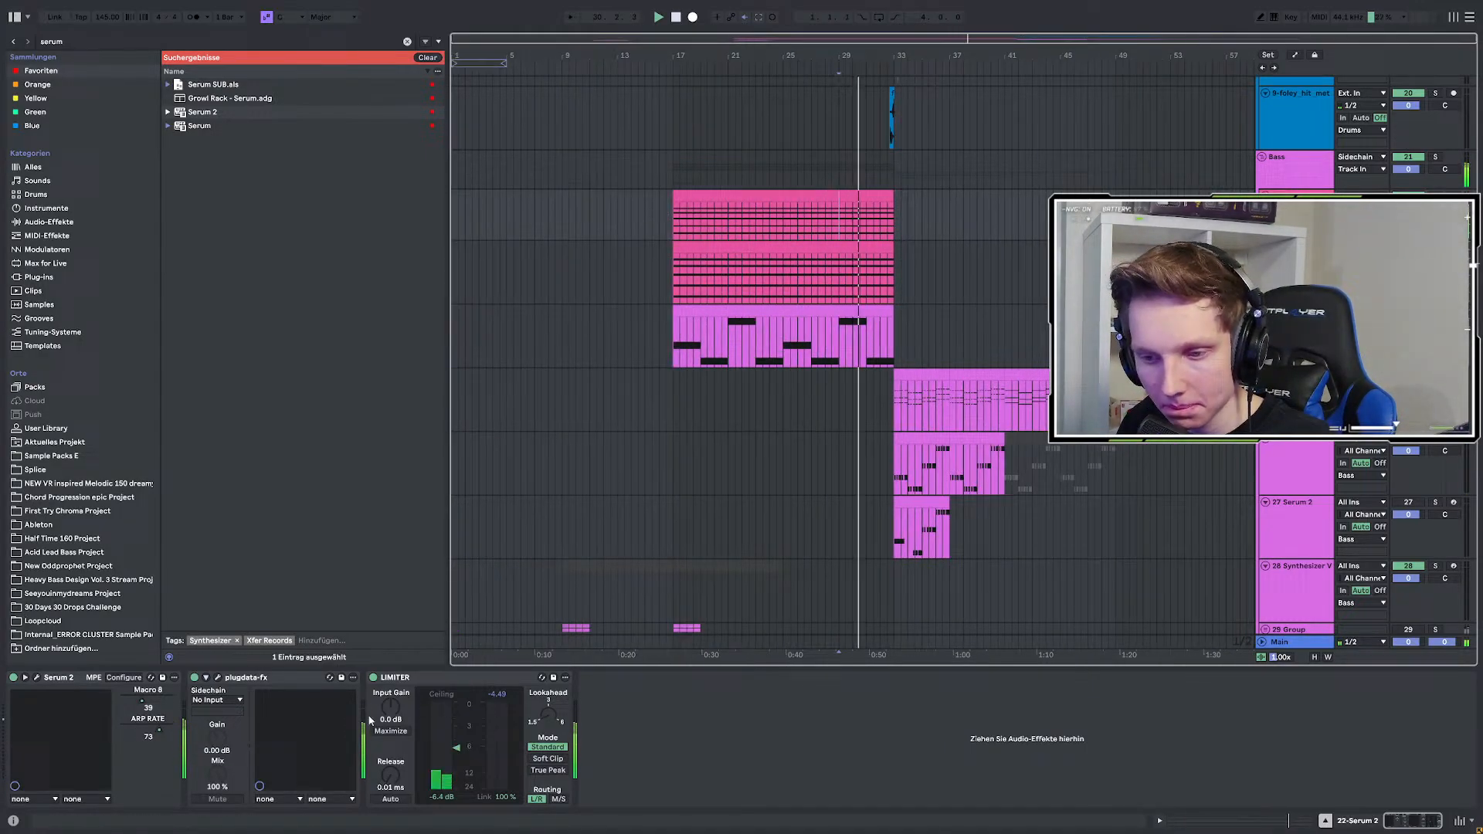
left_click(219, 677)
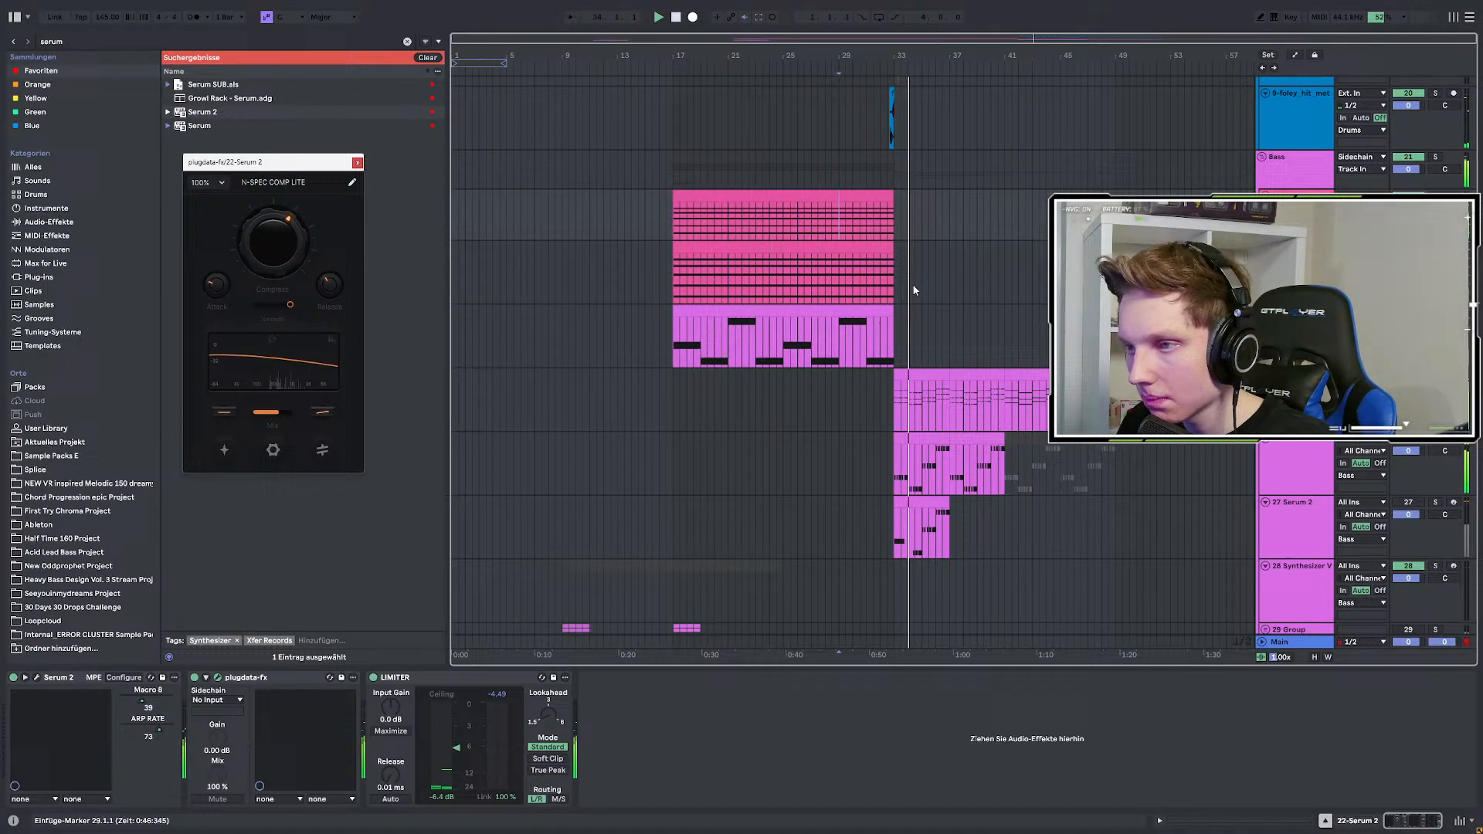
Insert a new audio track directly below track 37 in the Samples group.
scroll(850, 363, "down", 5)
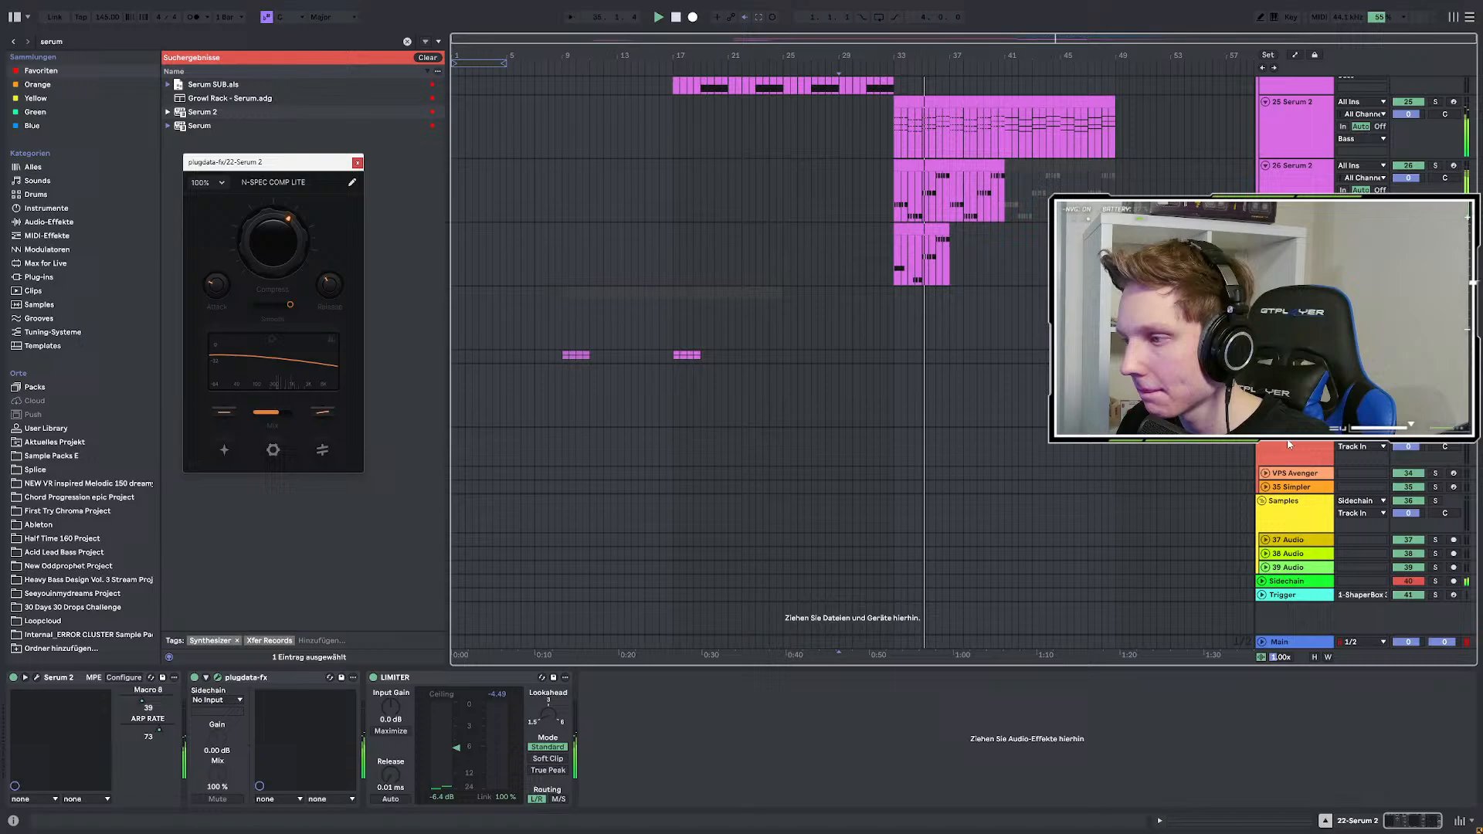
left_click(1286, 540)
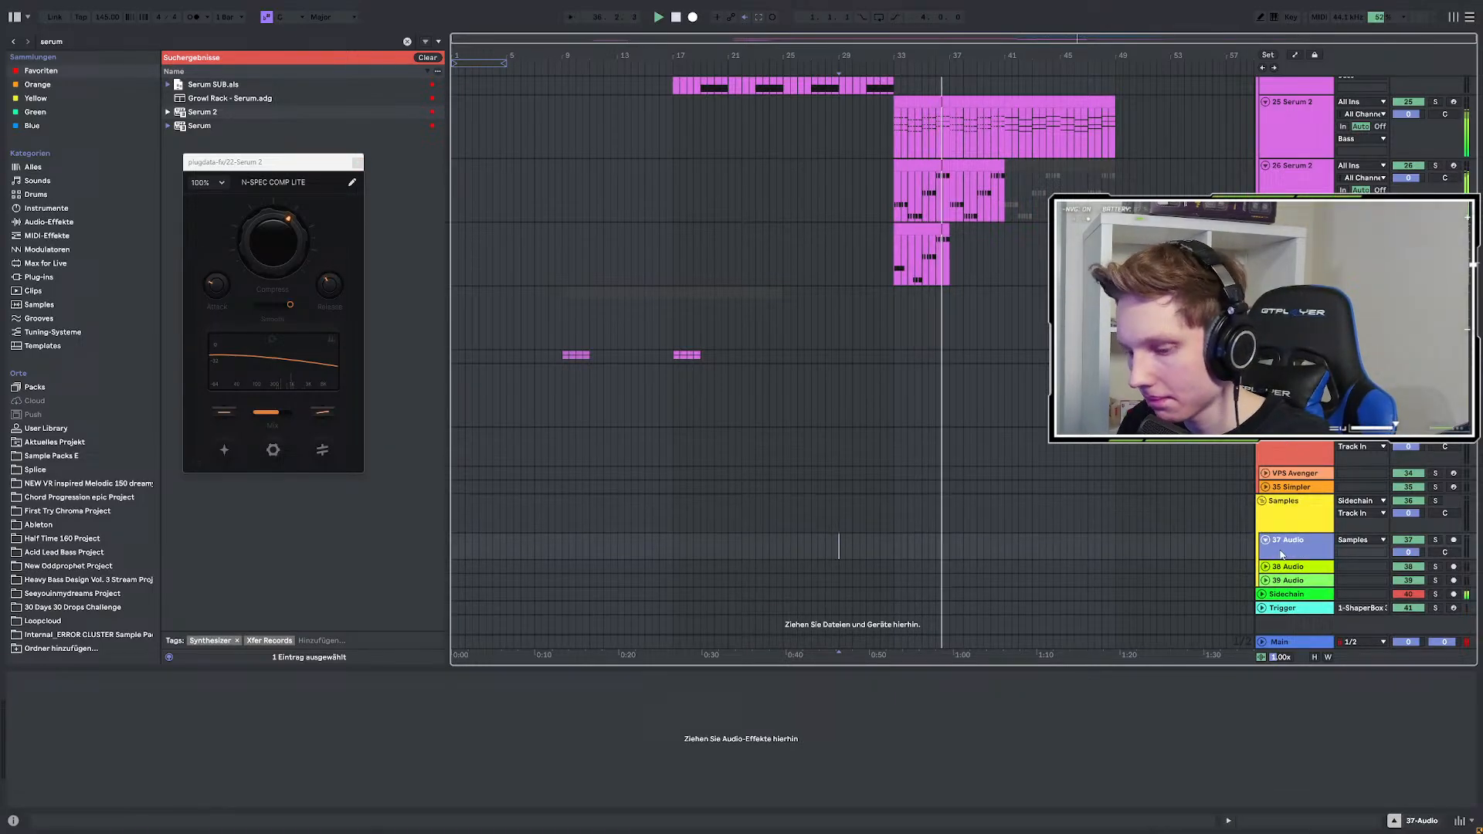
key("ctrl+t")
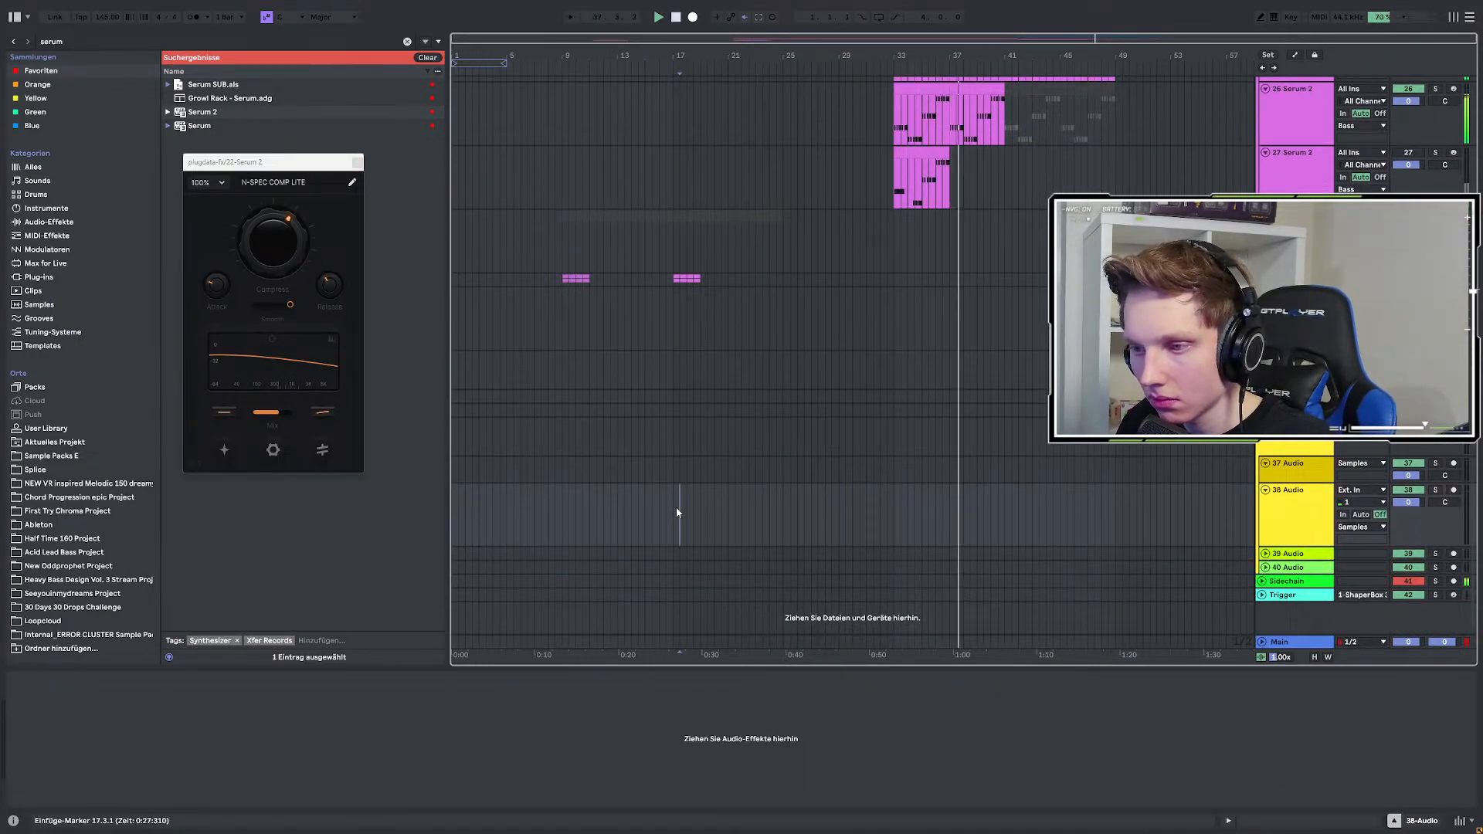
Play the arrangement from bar 25 to hear the chords lead into the bar 33 section.
scroll(949, 318, "up", 8)
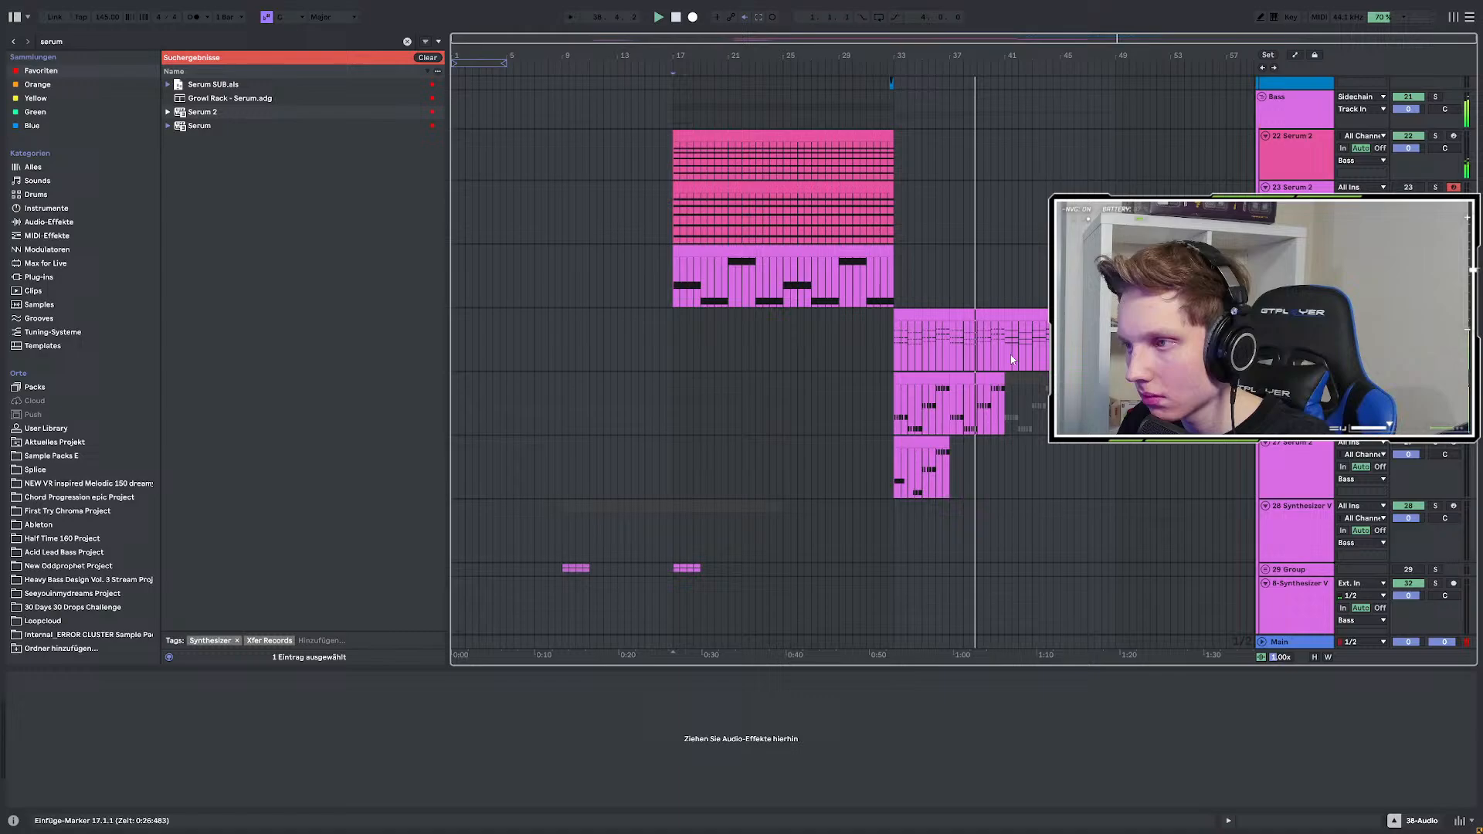
scroll(1007, 356, "up", 5)
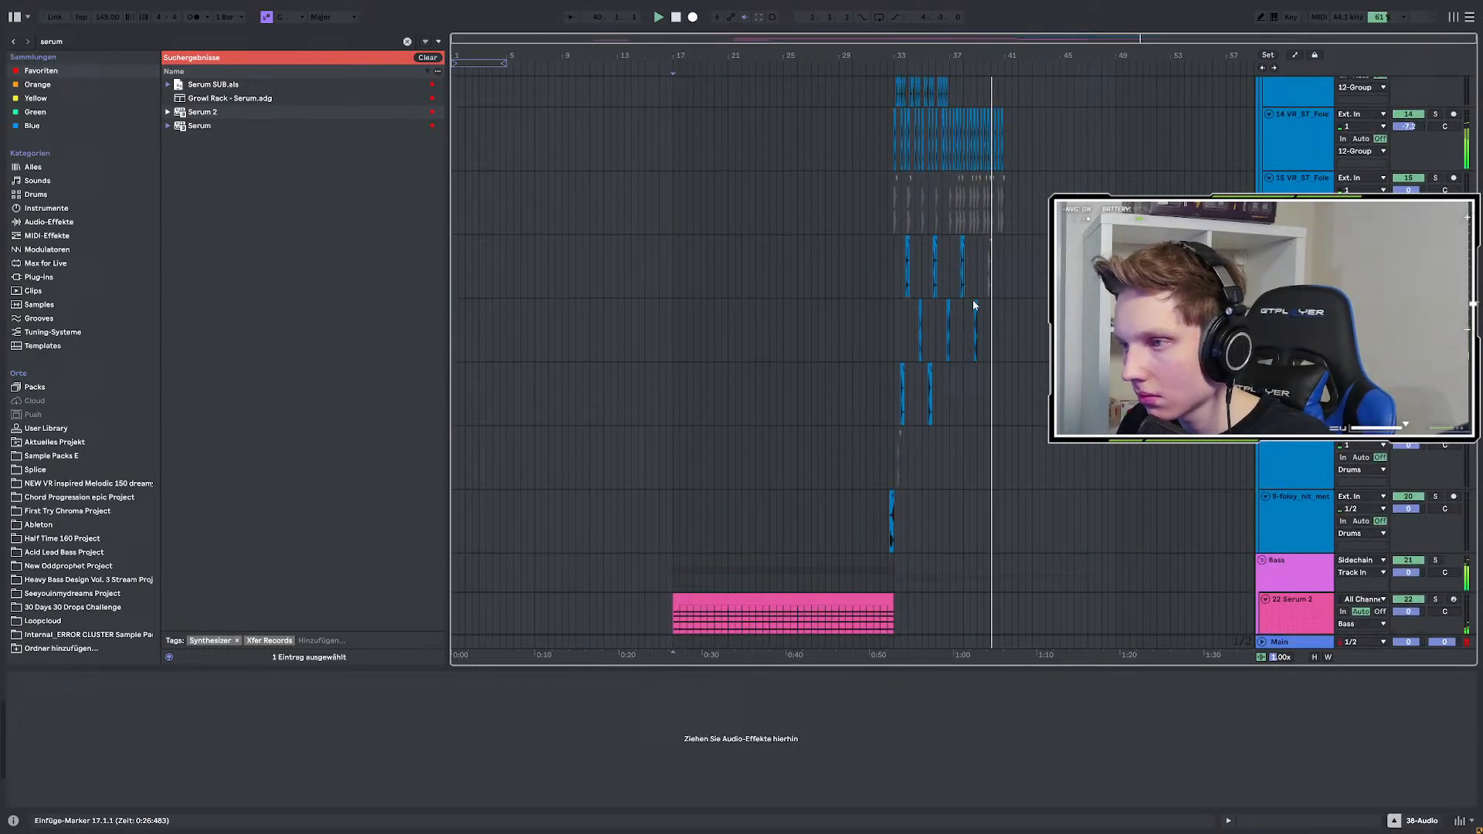
scroll(963, 301, "up", 3)
scroll(965, 305, "up", 2)
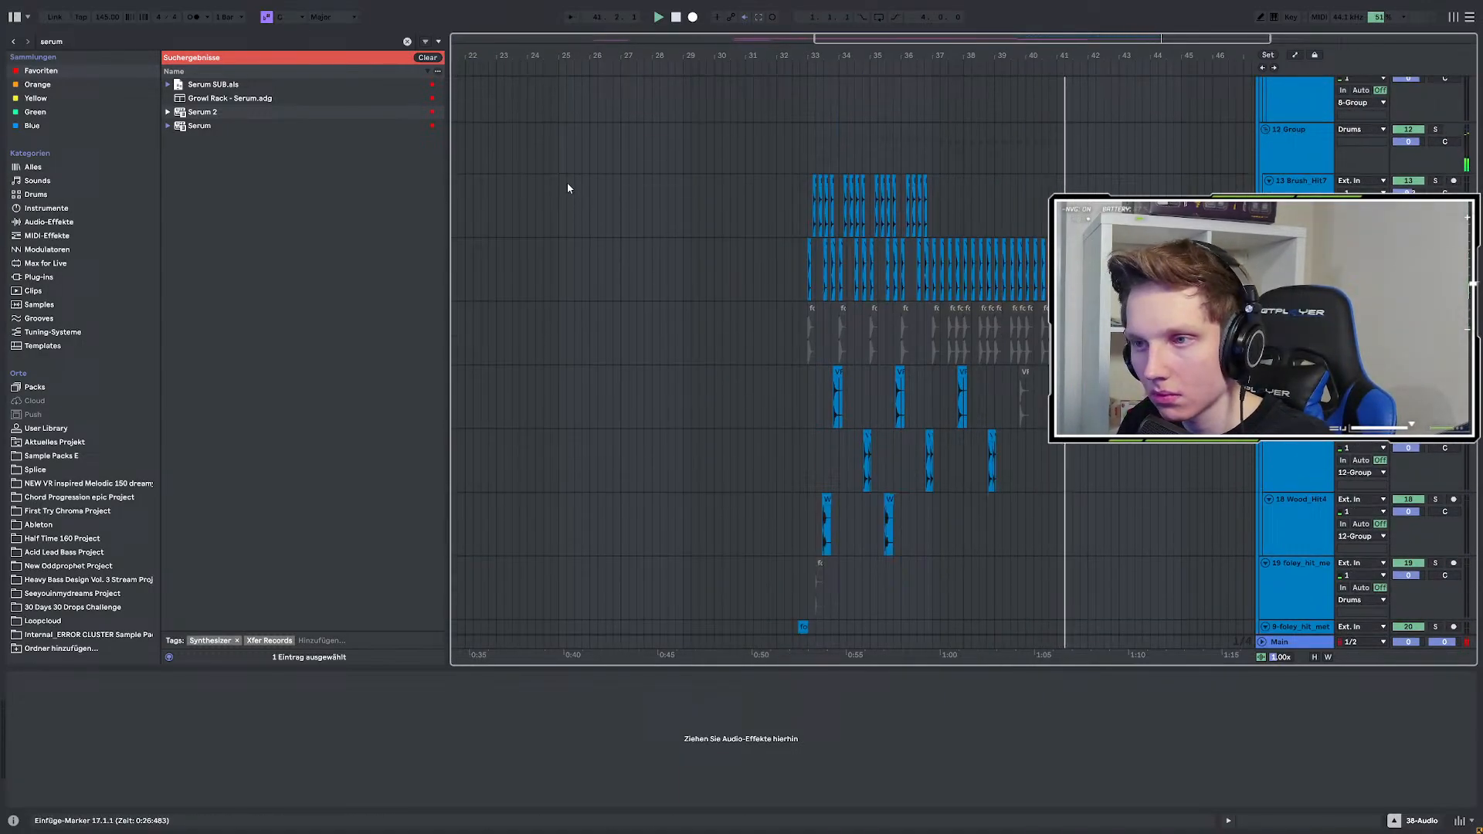
left_click(574, 224)
scroll(797, 348, "up", 5)
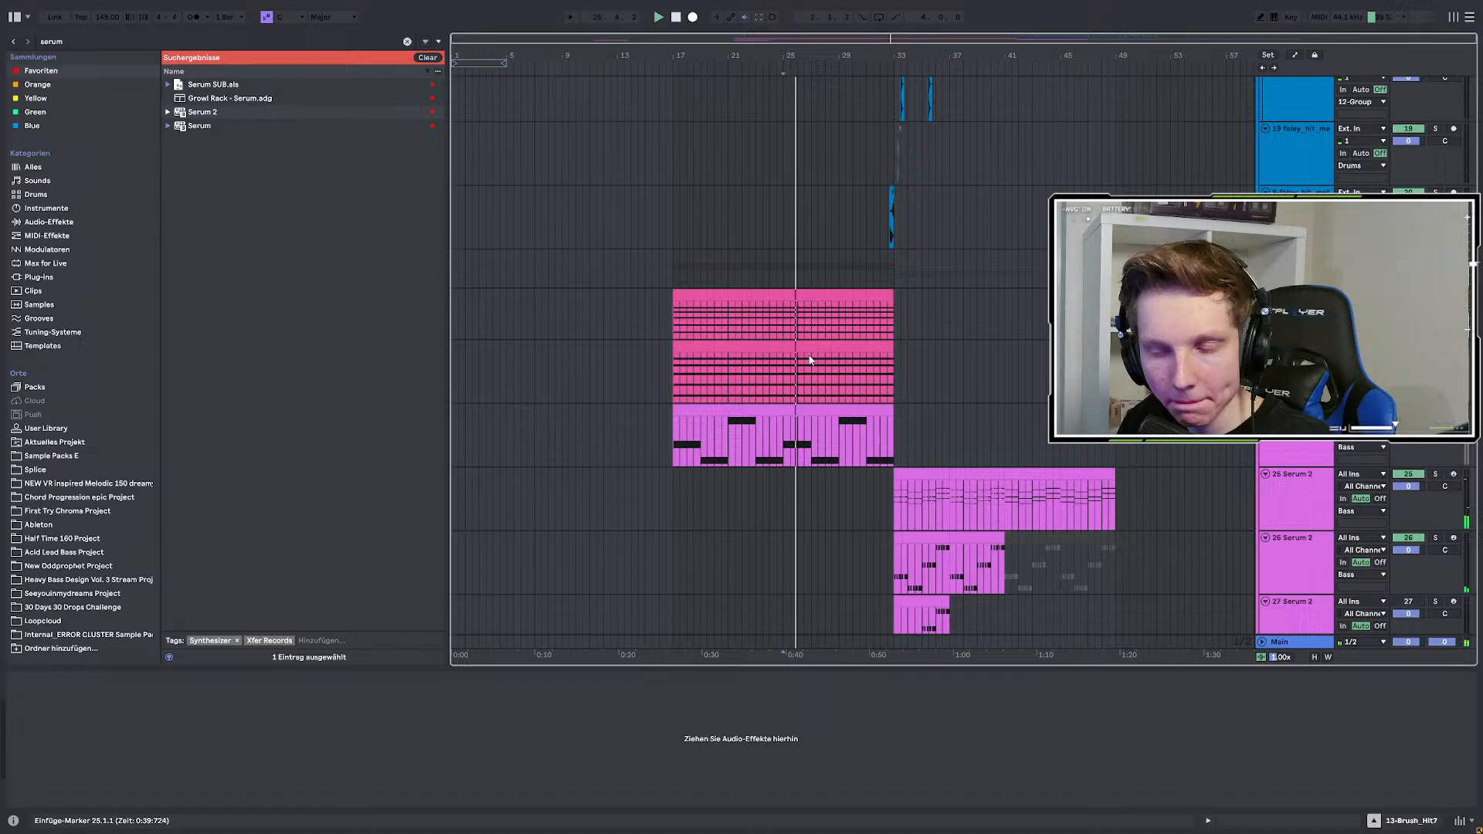
Open the bar 17–33 bass clip on track 24 and lower its two F#0 notes to F0.
scroll(796, 363, "down", 3, "ctrl")
scroll(795, 373, "up", 1)
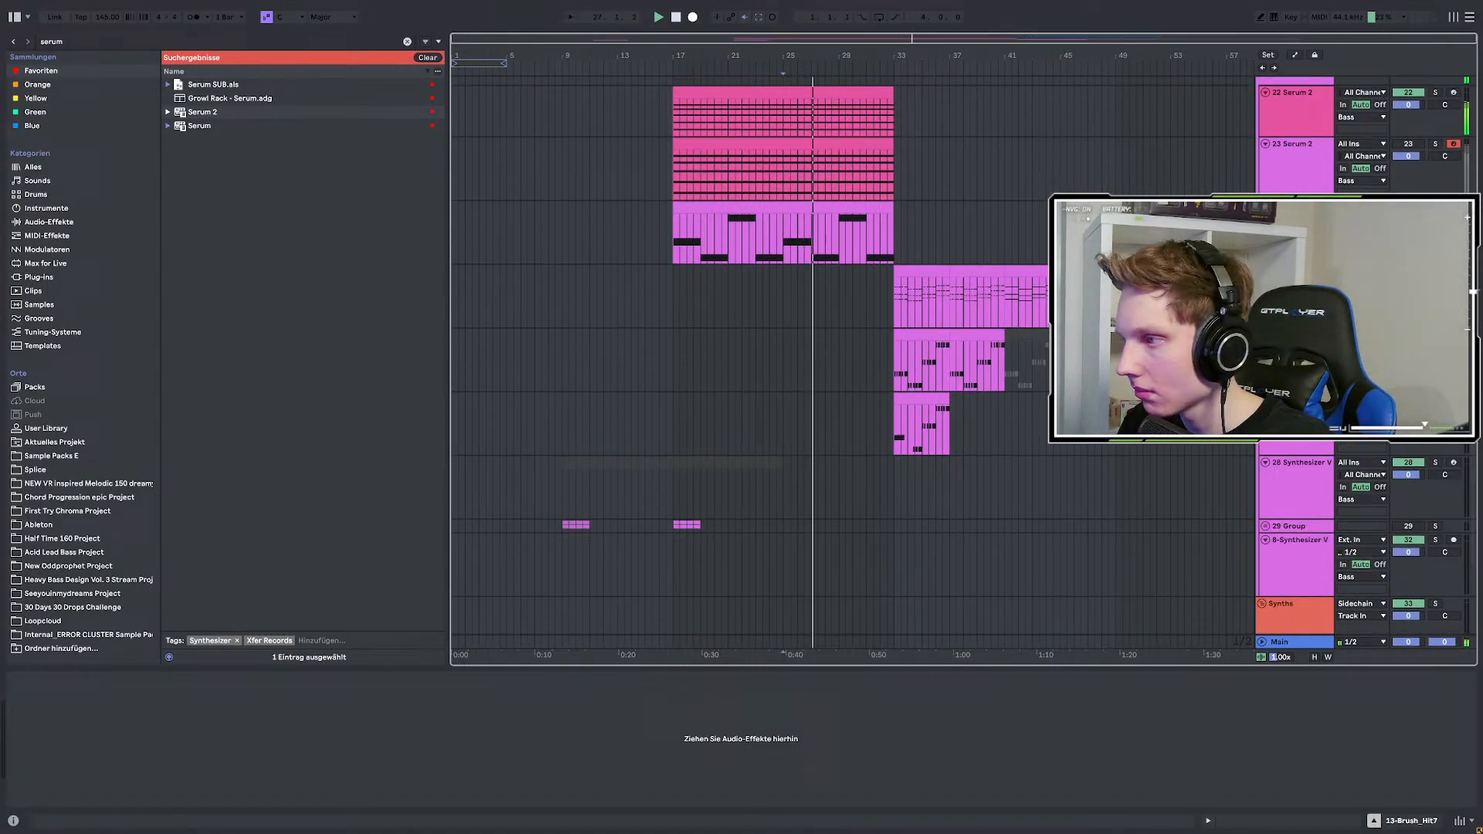
scroll(883, 315, "up", 1)
double_click(882, 316)
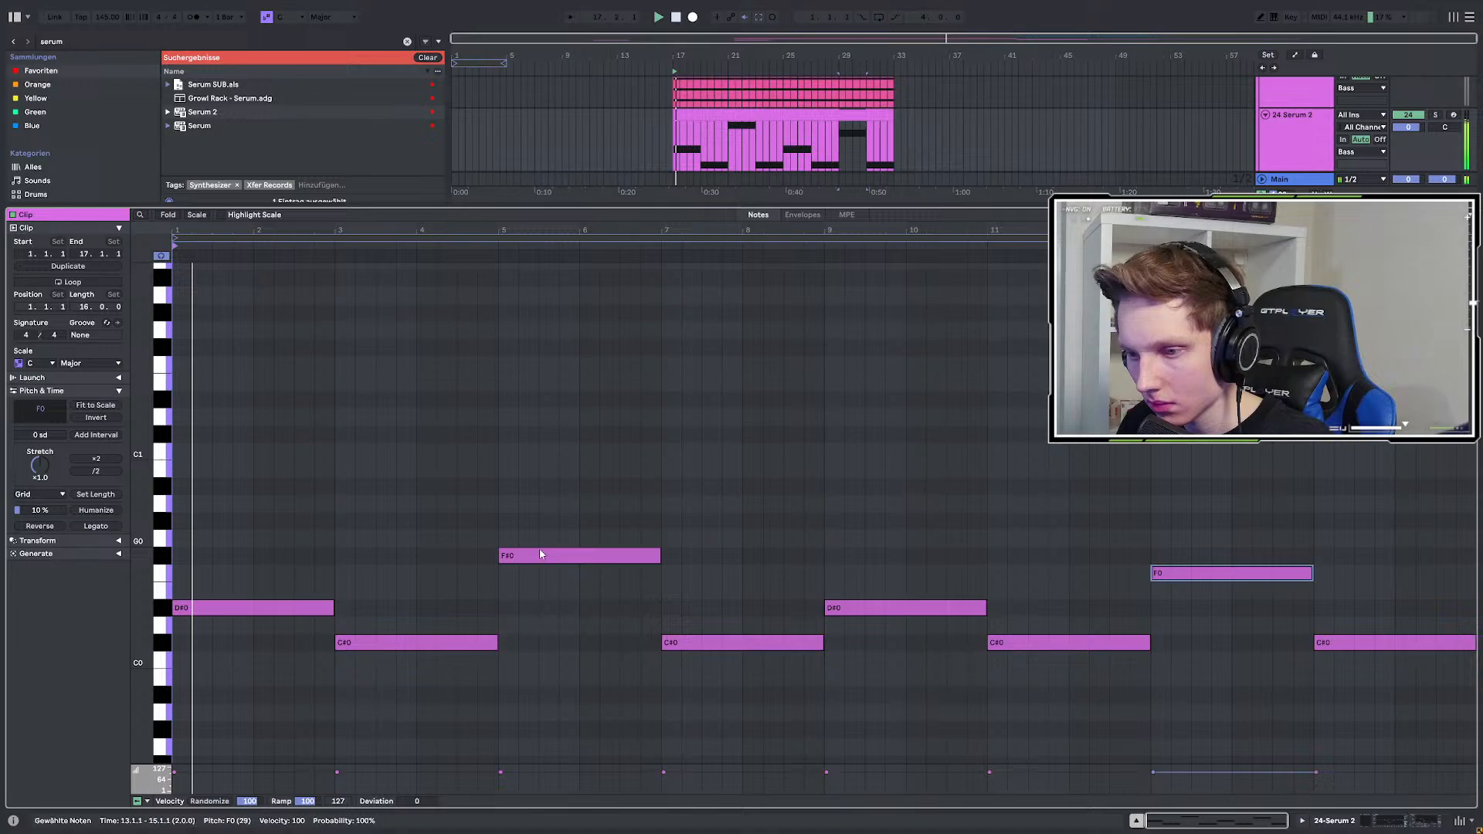
left_click_drag(541, 556, 541, 573)
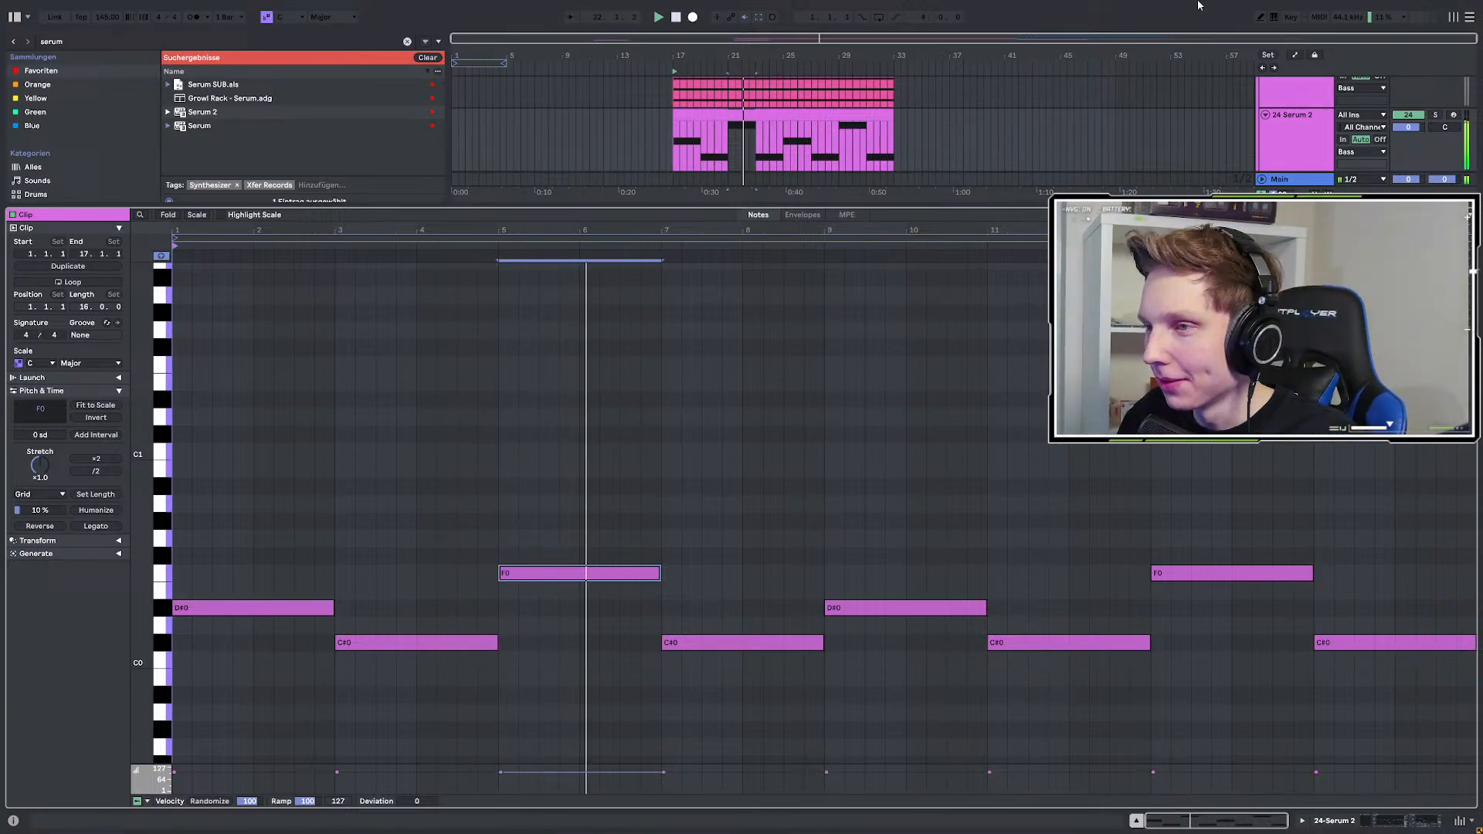
Check the device chain of track 24 and open the plugdata-fx compressor on track 22 during playback.
double_click(1301, 146)
scroll(906, 313, "up", 4)
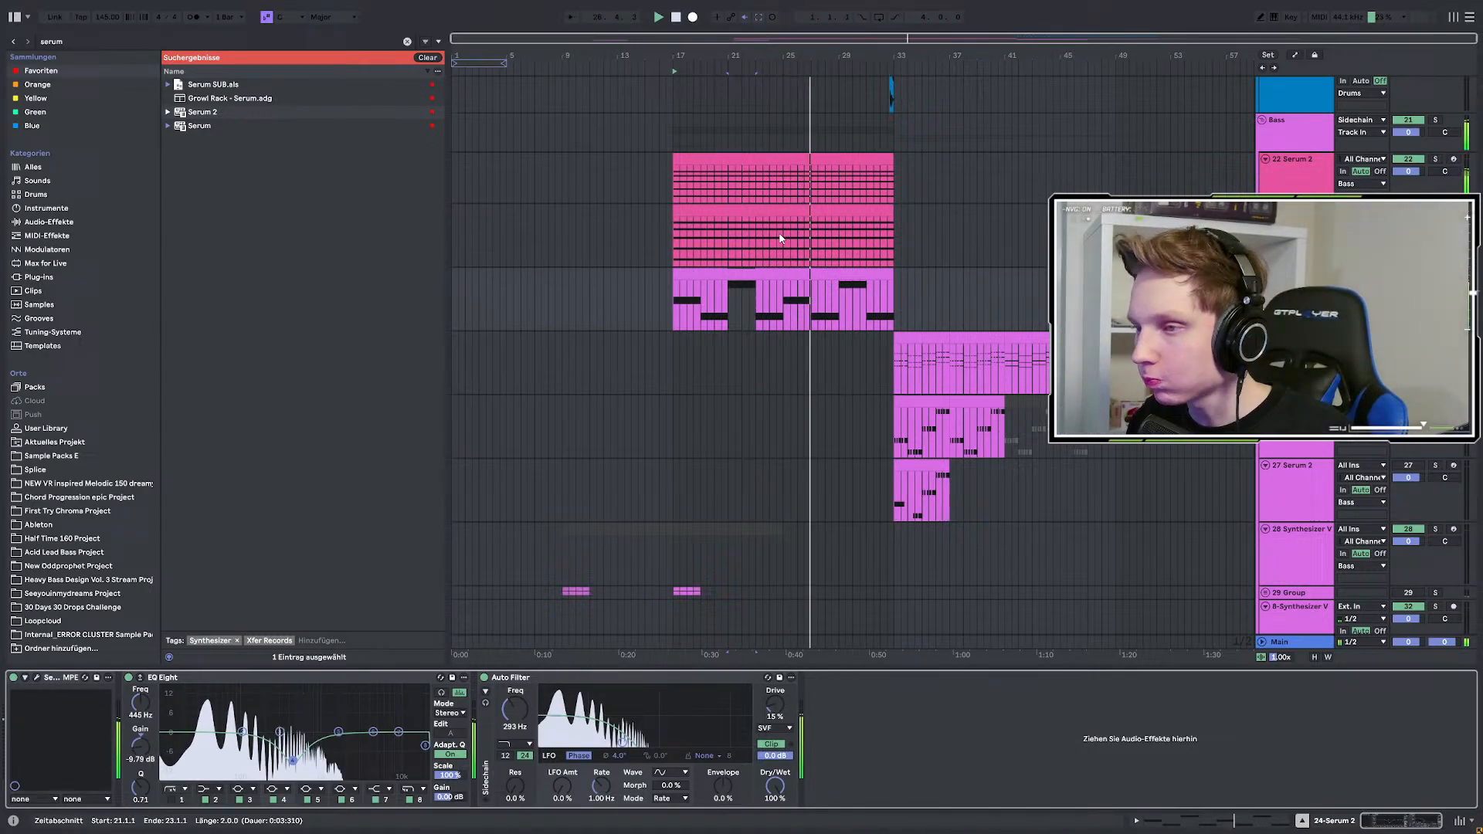
left_click(1309, 173)
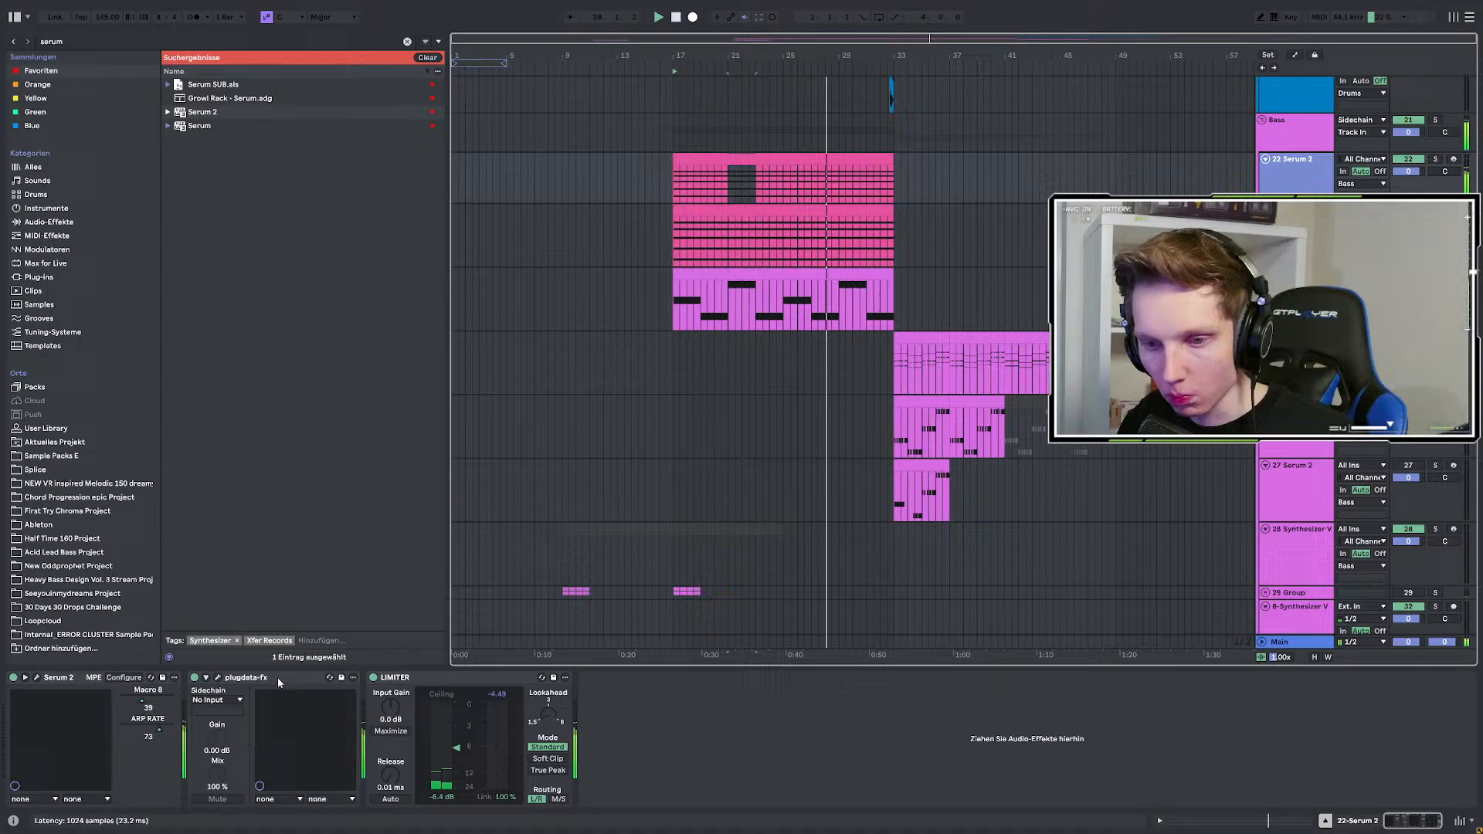
left_click(218, 678)
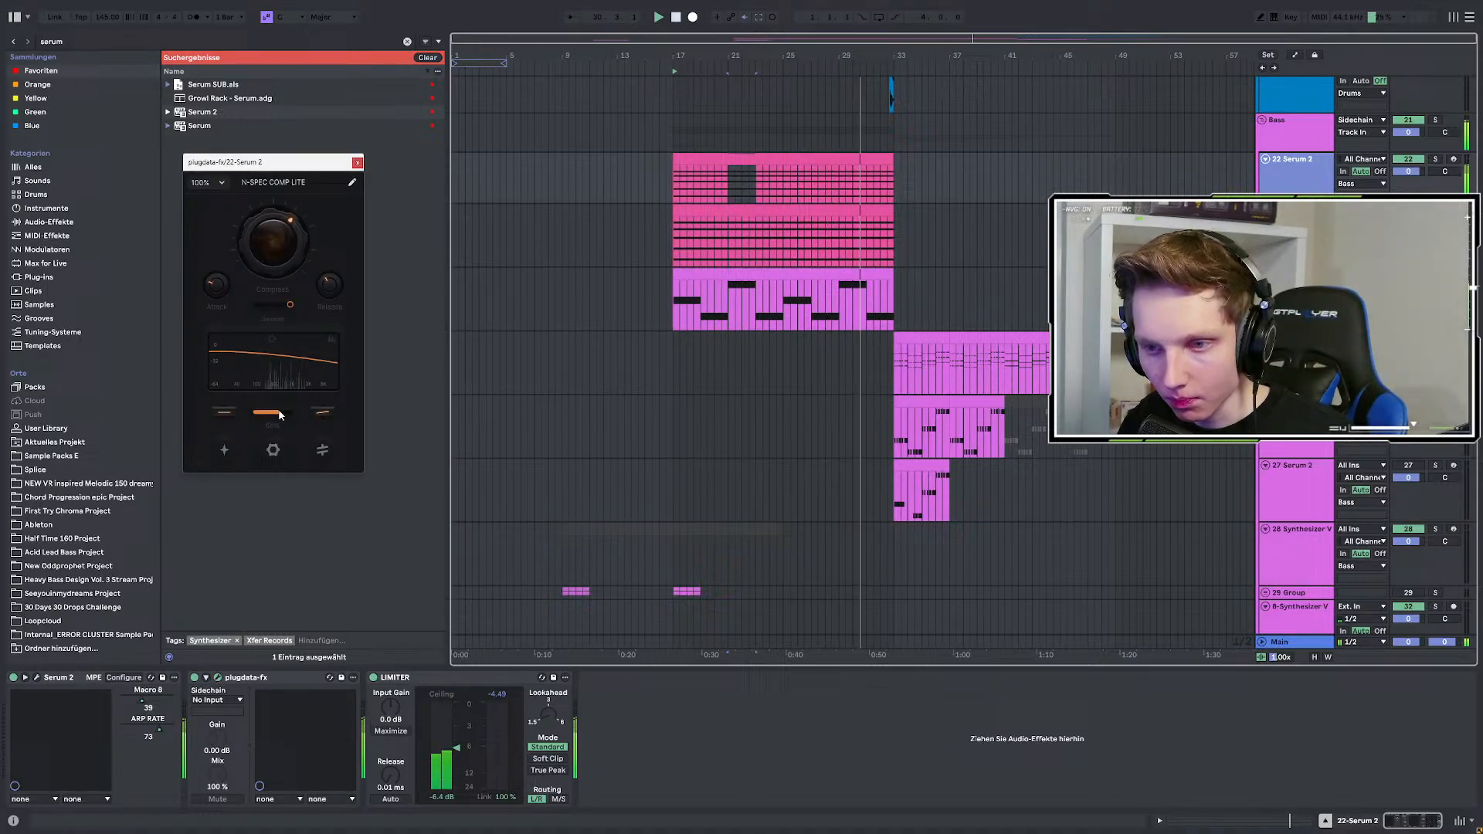
scroll(761, 349, "up", 2)
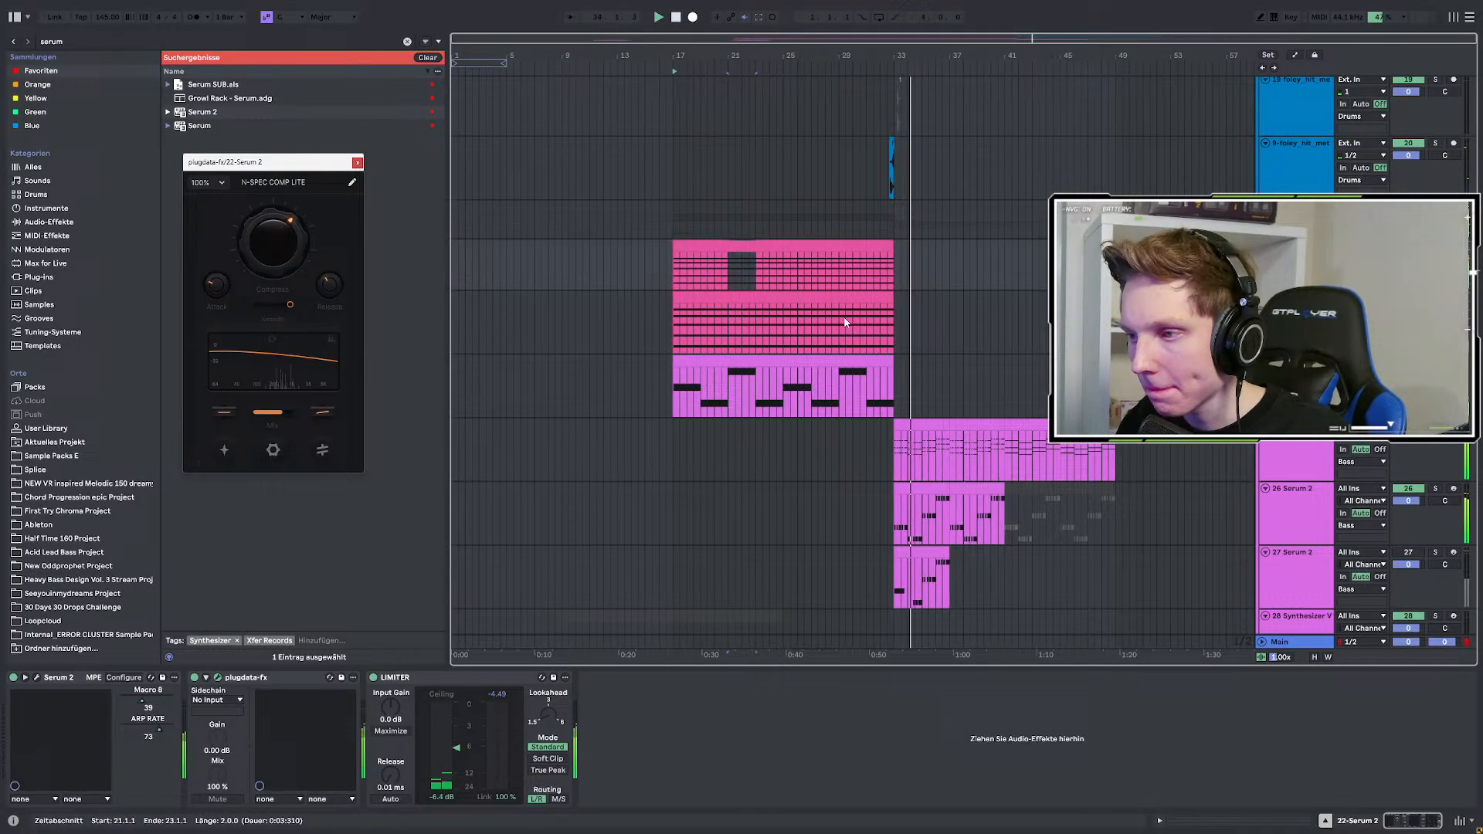
Select the bass clip on track 24 and examine the bar 33–41 drum and foley tracks during playback.
scroll(888, 307, "down", 6)
scroll(886, 305, "up", 4)
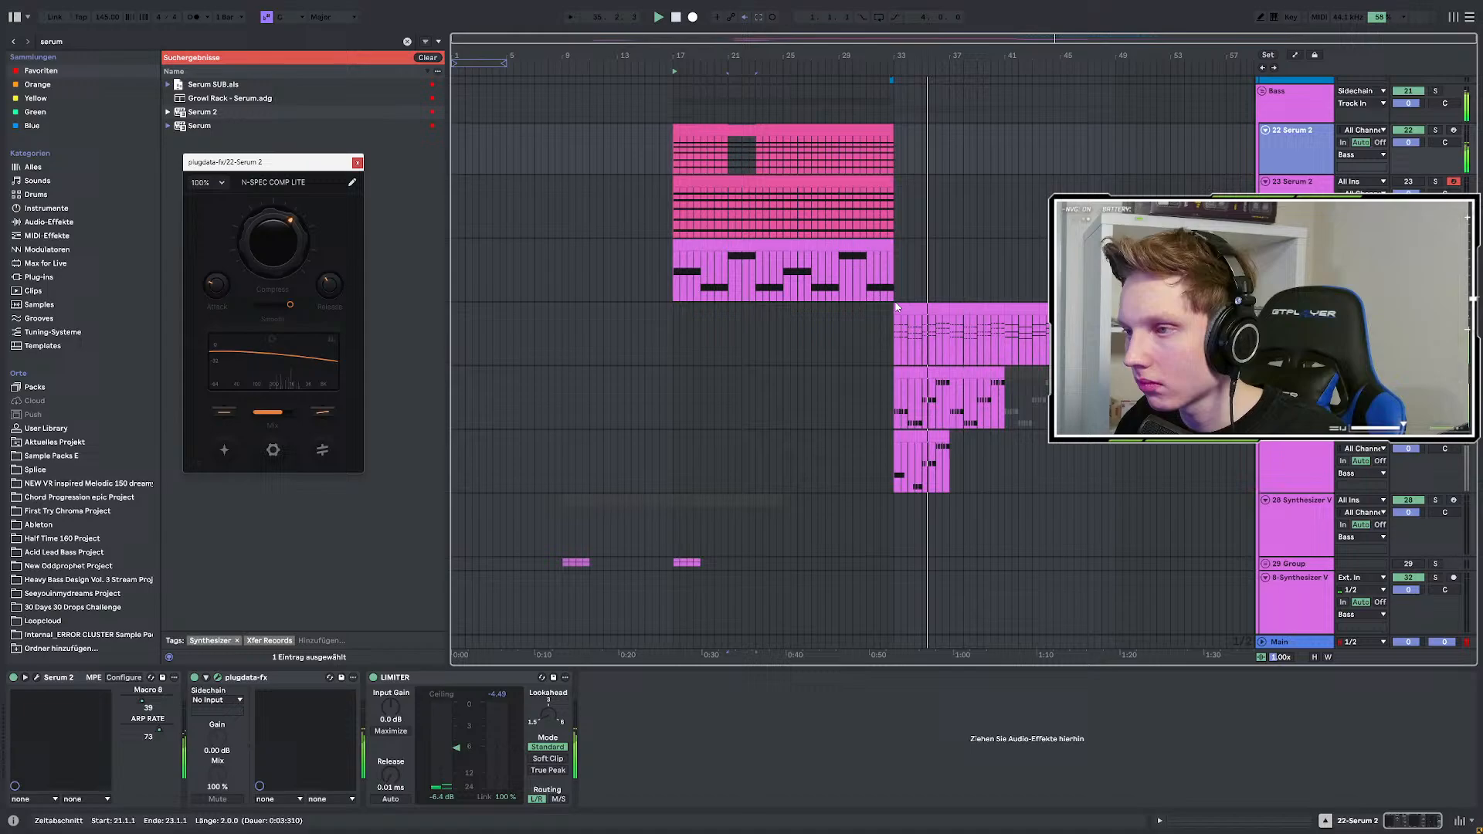
left_click(769, 273)
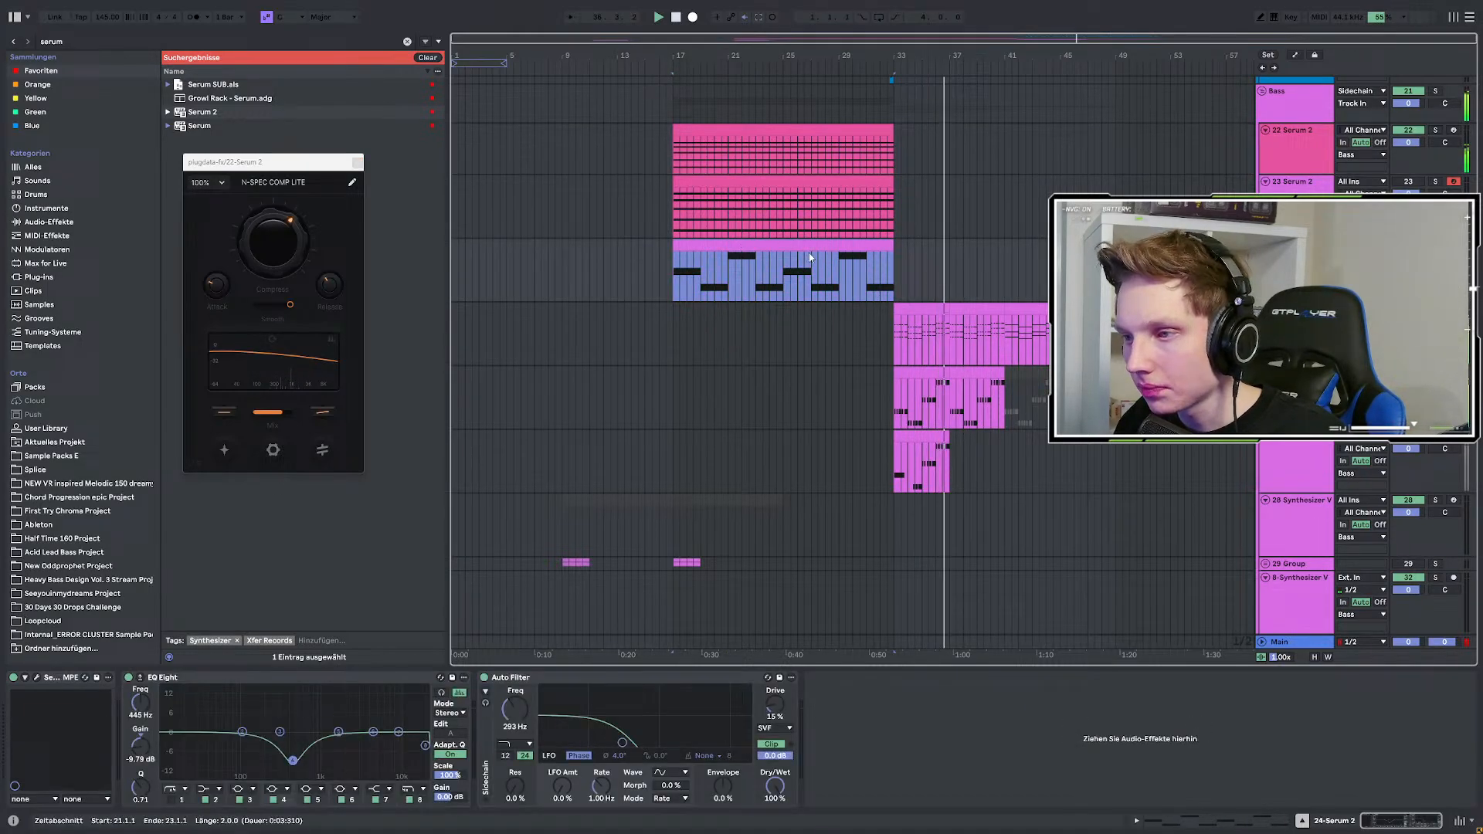
scroll(873, 313, "down", 4)
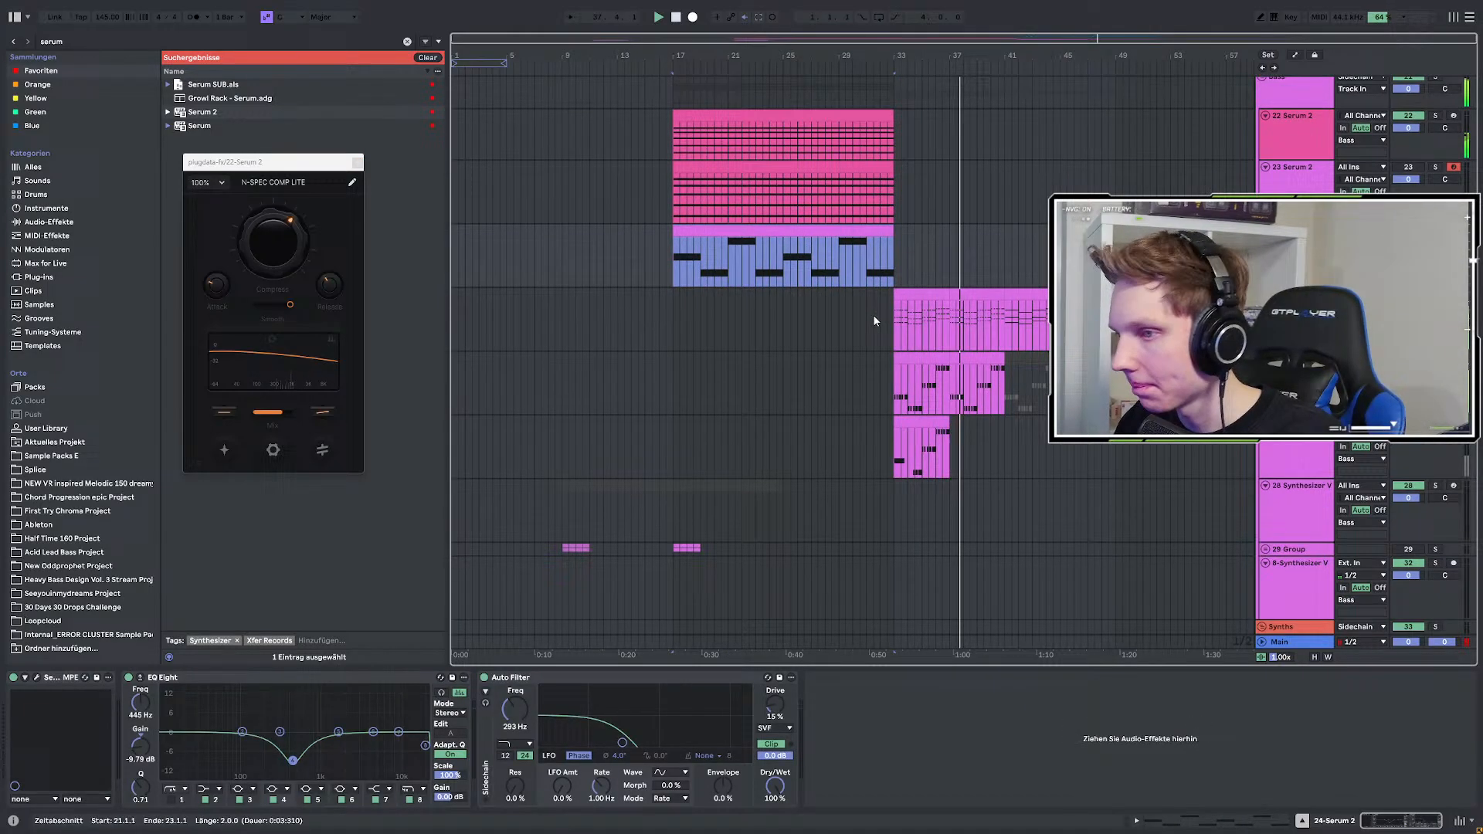
scroll(1021, 341, "up", 6)
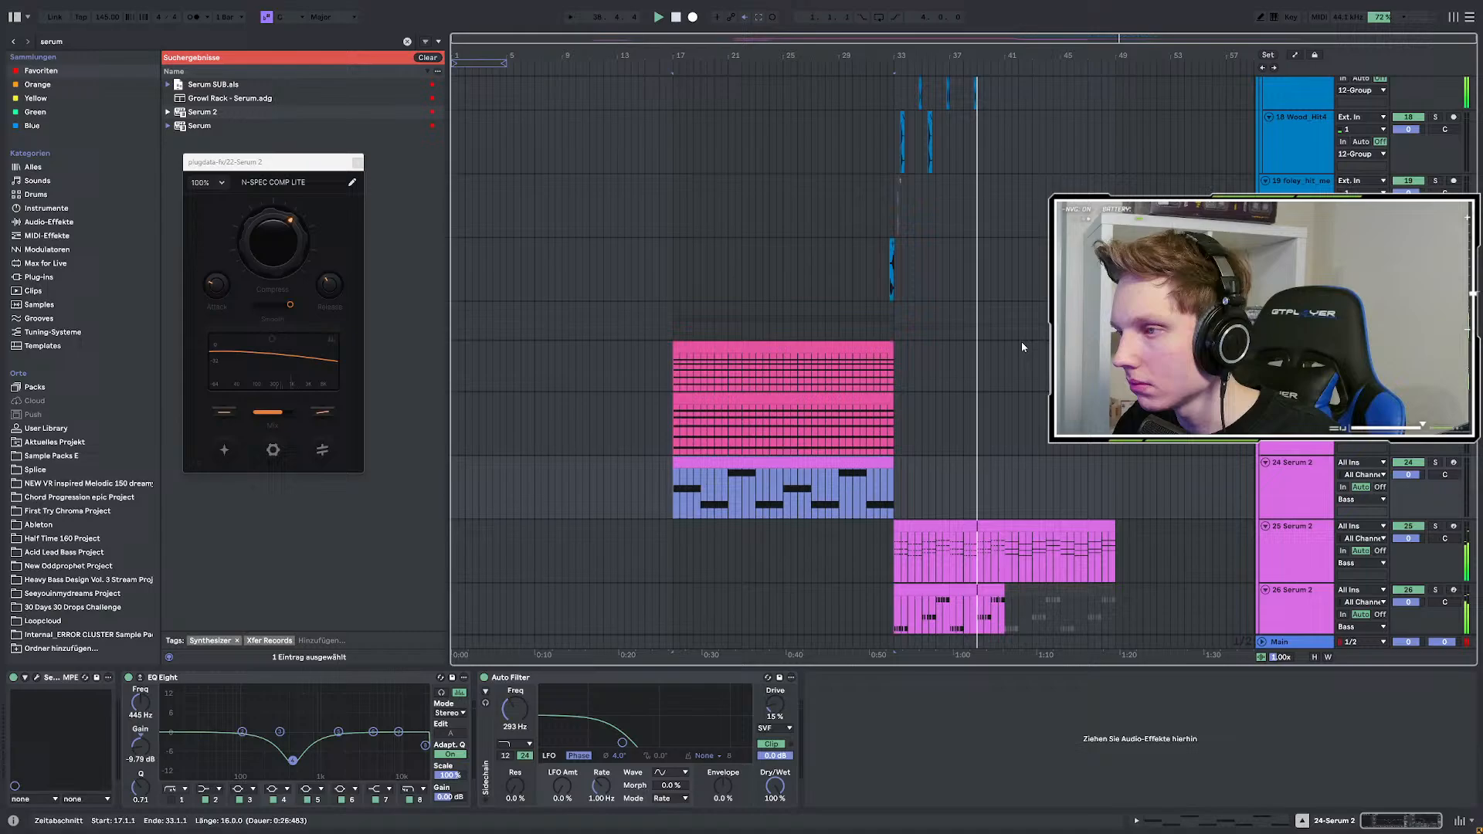
scroll(1019, 347, "up", 5)
scroll(985, 410, "up", 4)
scroll(1010, 398, "down", 5)
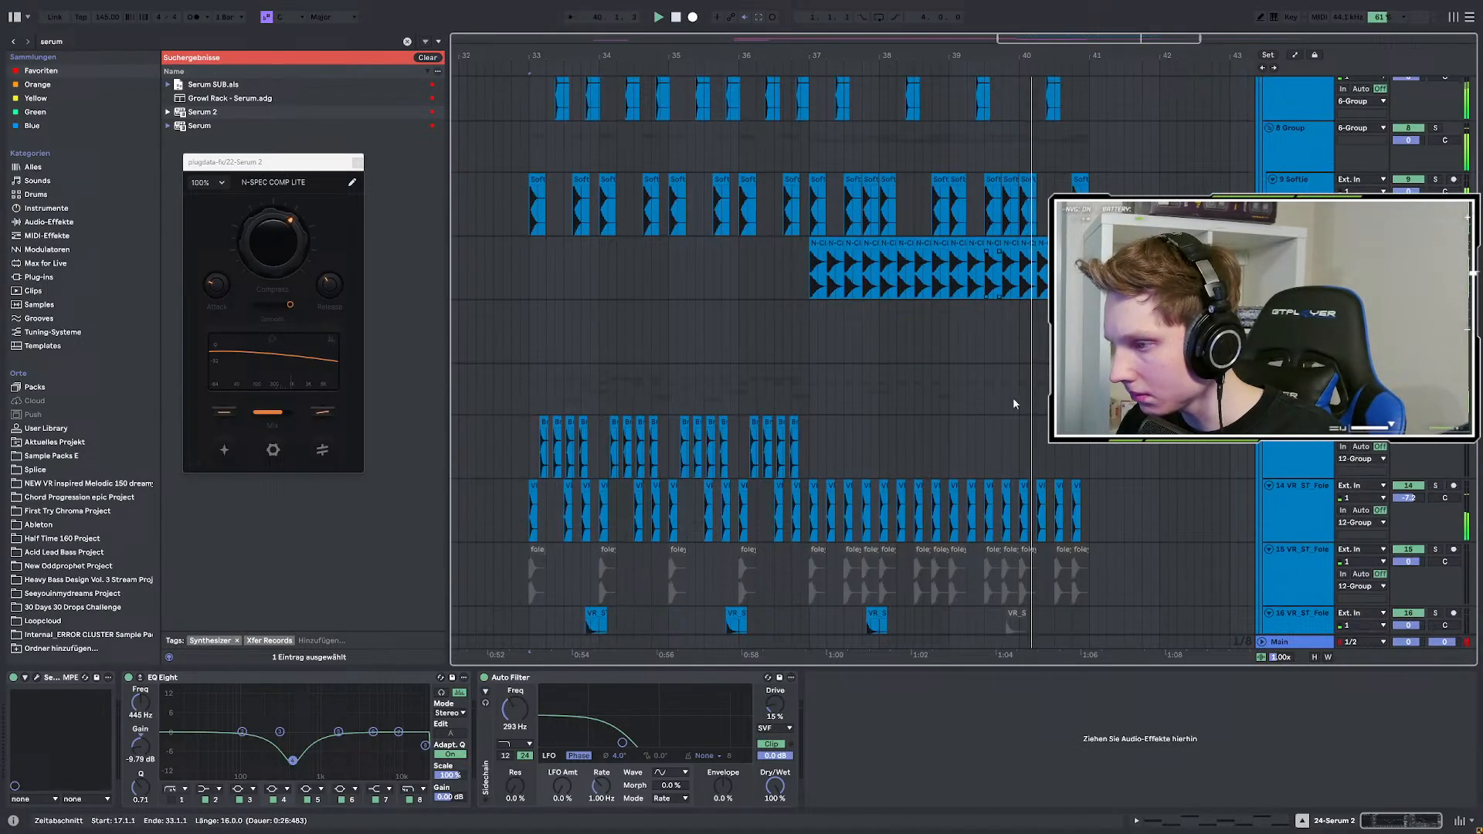
scroll(859, 366, "down", 2)
scroll(1037, 333, "down", 3)
key("space")
Play the layered drums and basses from bar 33, and the passage starting just after bar 41.
scroll(1037, 334, "down", 3)
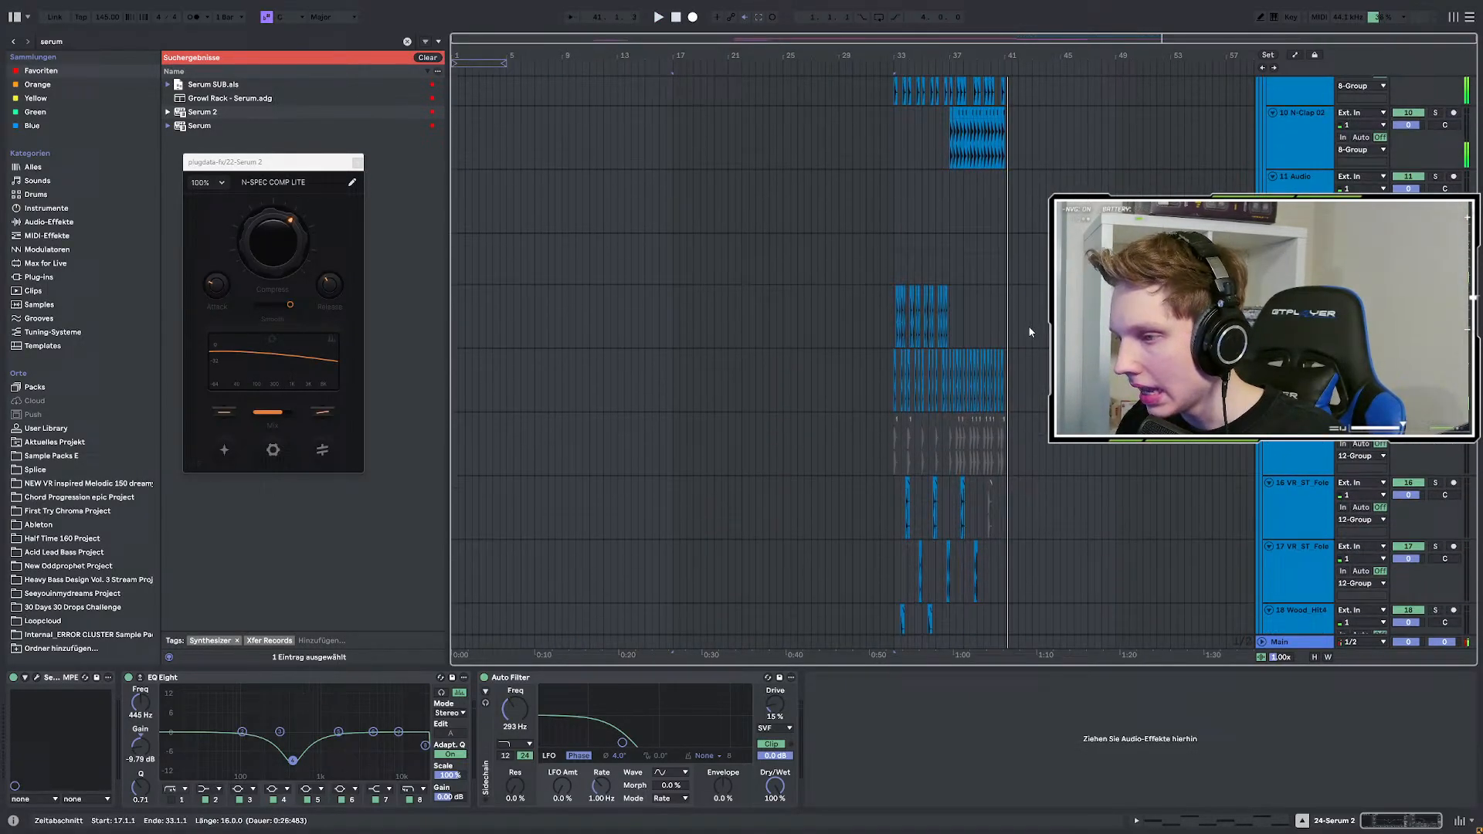
scroll(964, 316, "up", 3)
left_click(811, 246)
key("space")
scroll(837, 268, "down", 6)
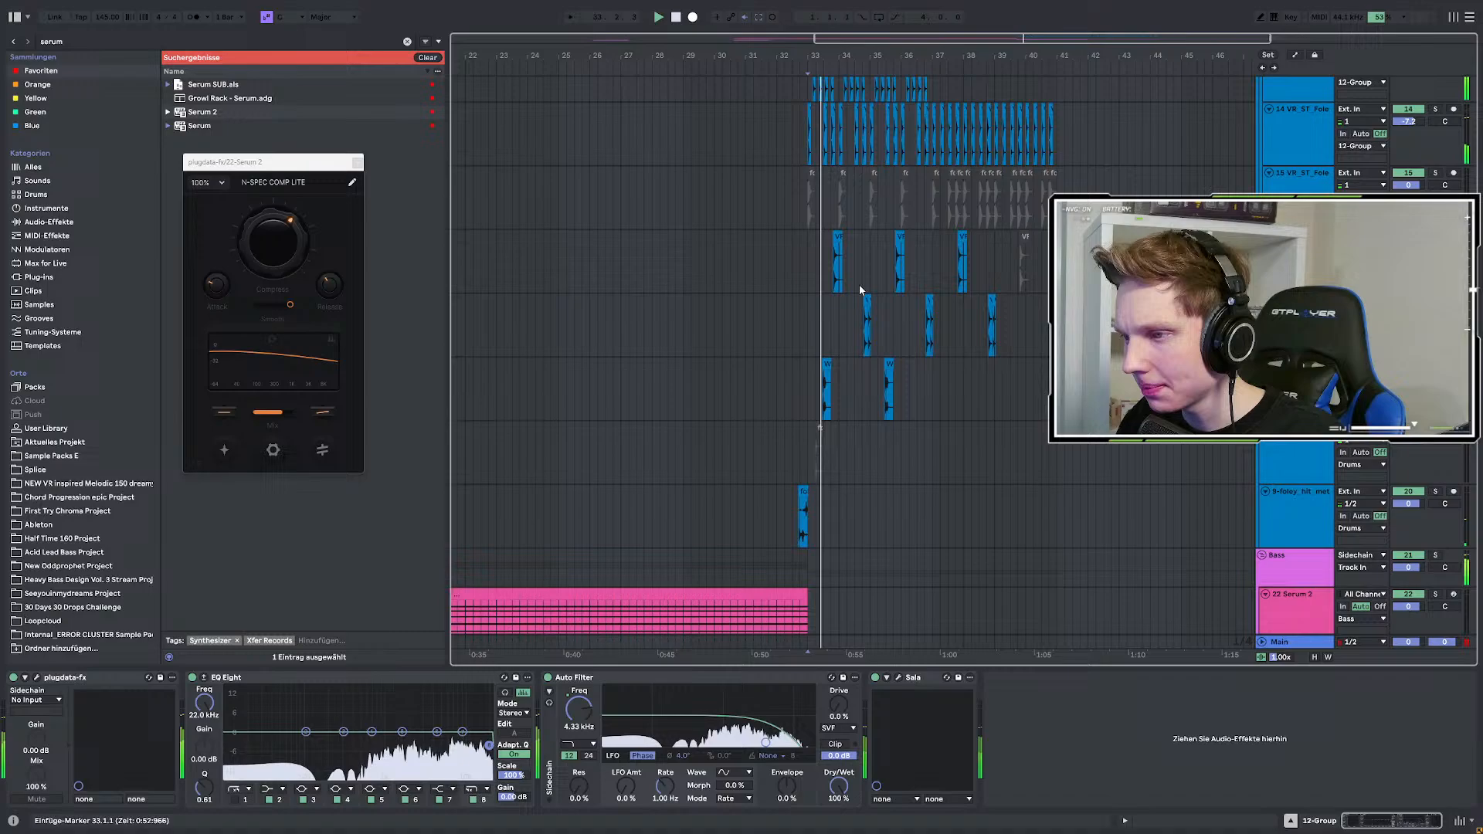
scroll(870, 294, "down", 3)
scroll(927, 305, "down", 5)
scroll(958, 313, "down", 3)
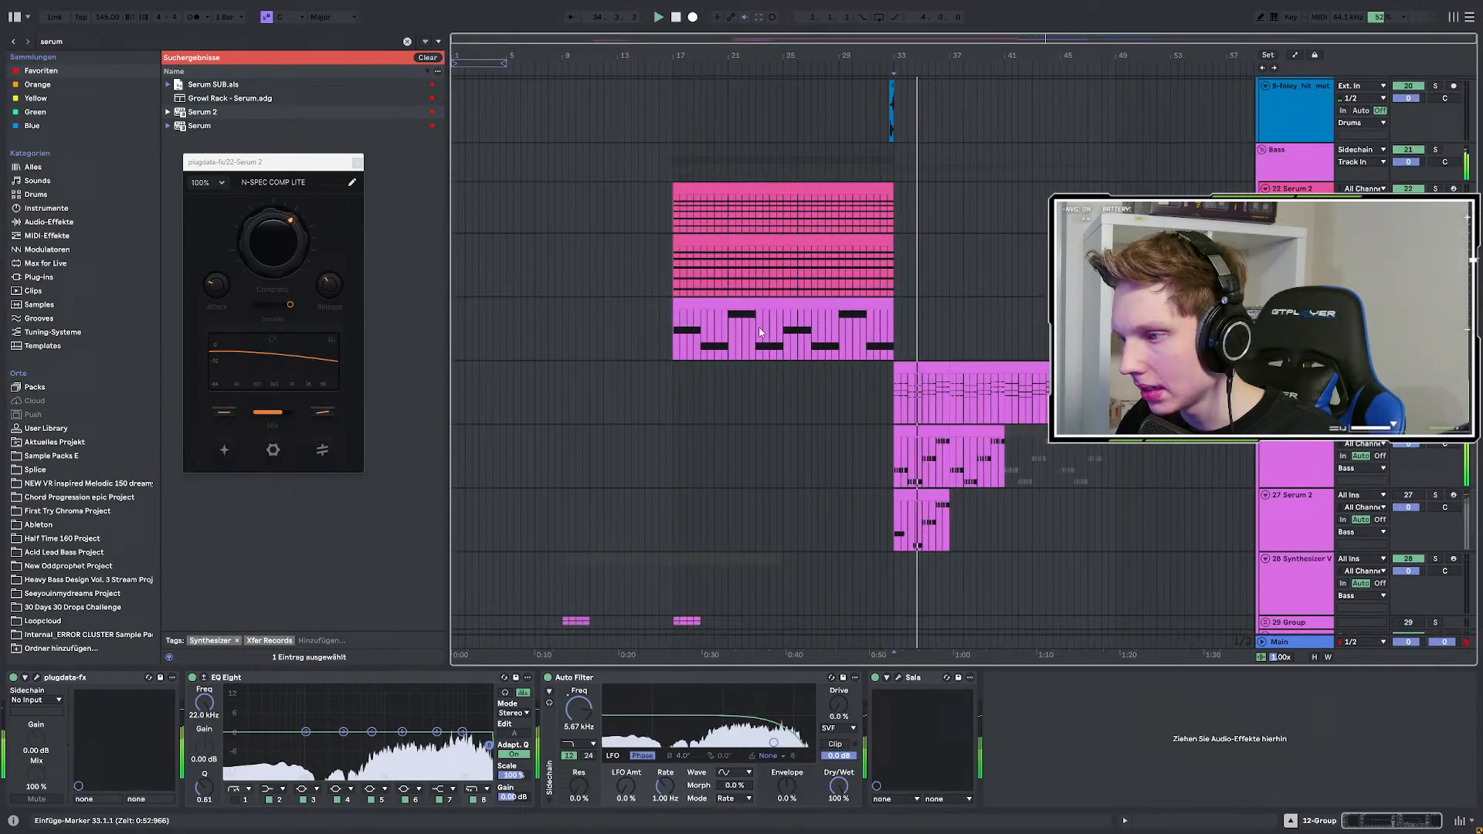
scroll(772, 348, "up", 3)
key("space")
left_click(864, 452)
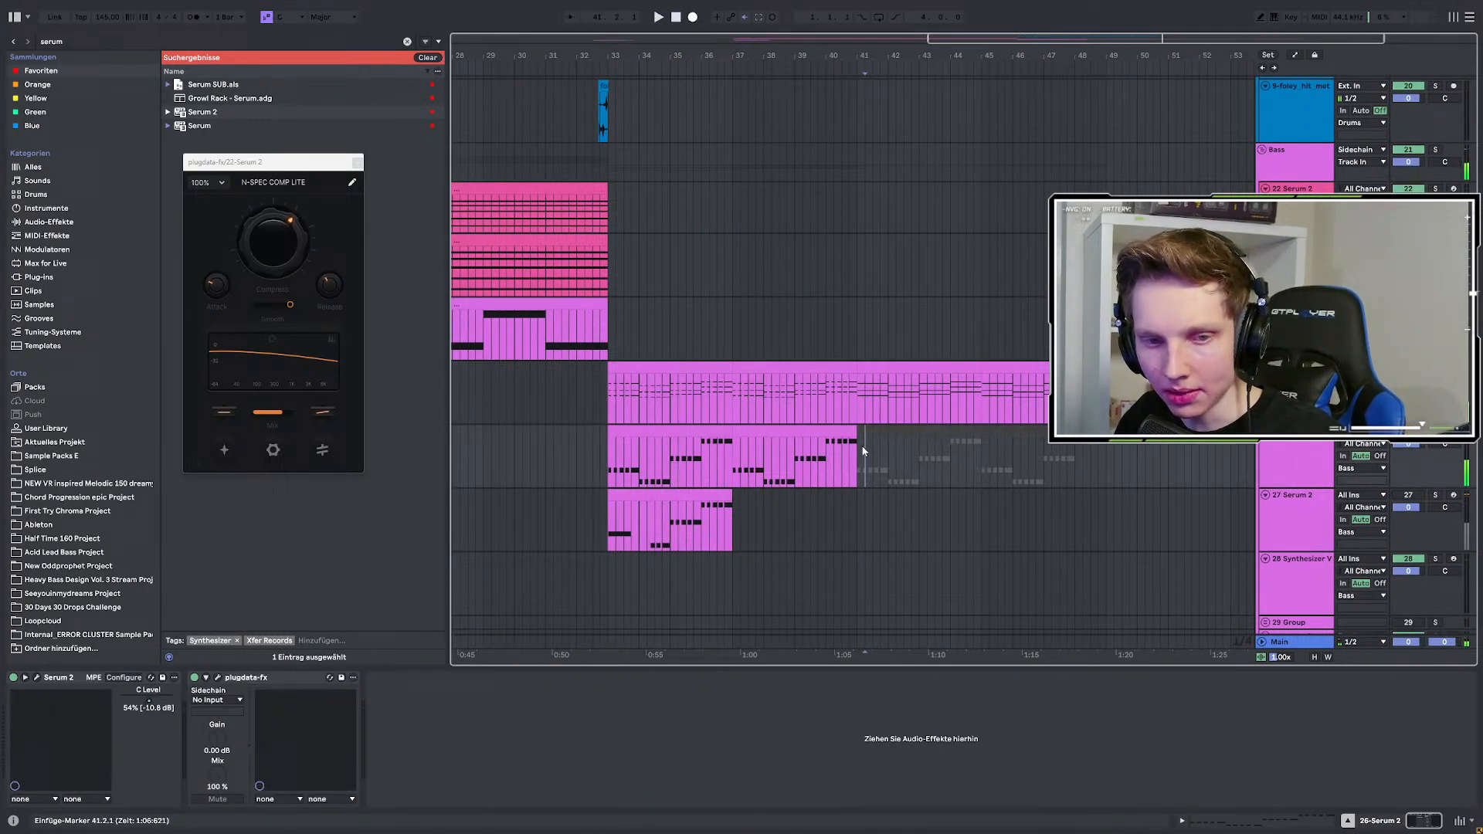
key("space")
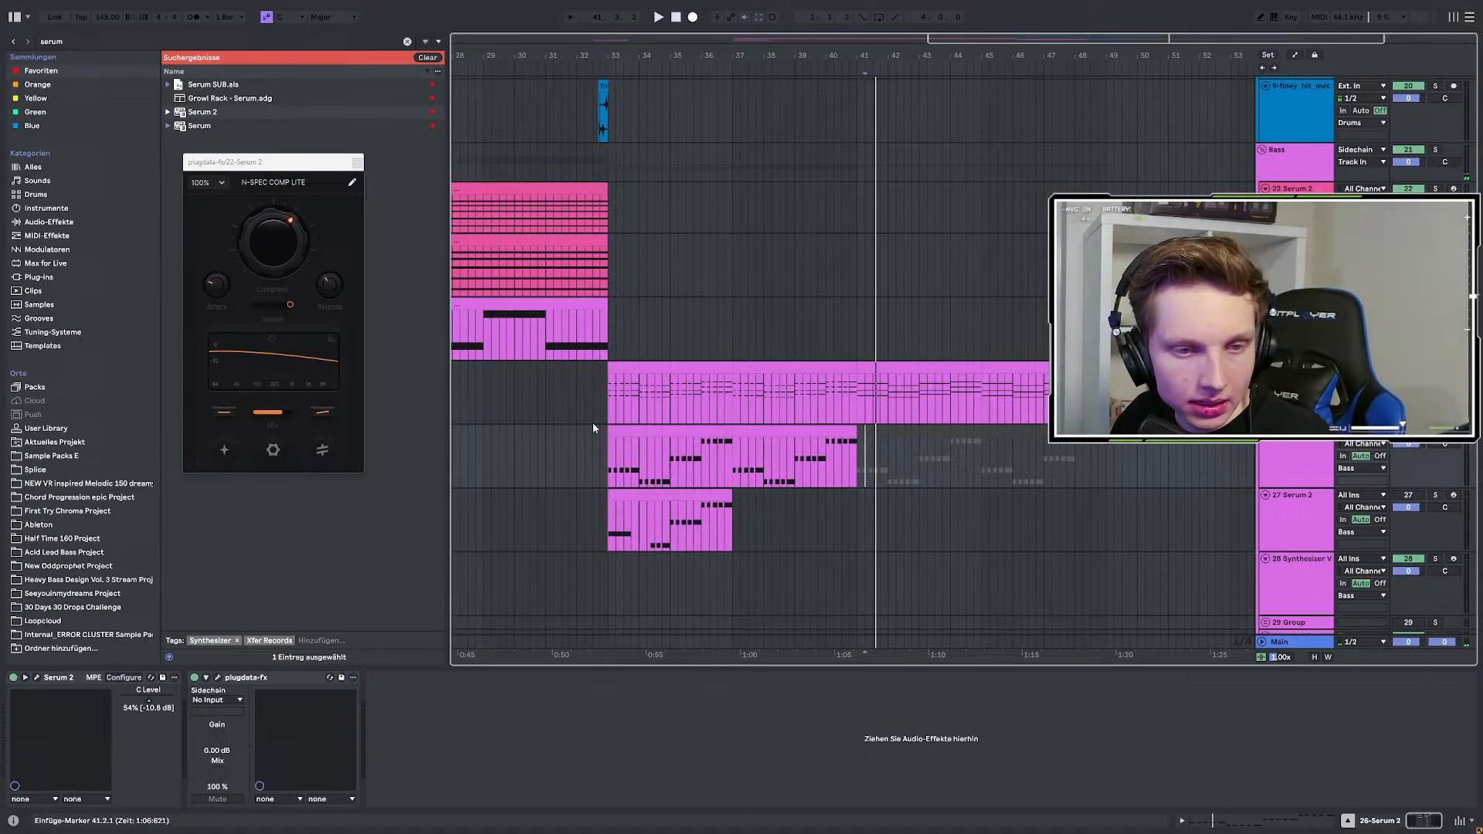
Return to bar 33 and listen to the opening while looking over the drum and foley tracks.
left_click(609, 170)
scroll(637, 194, "up", 5)
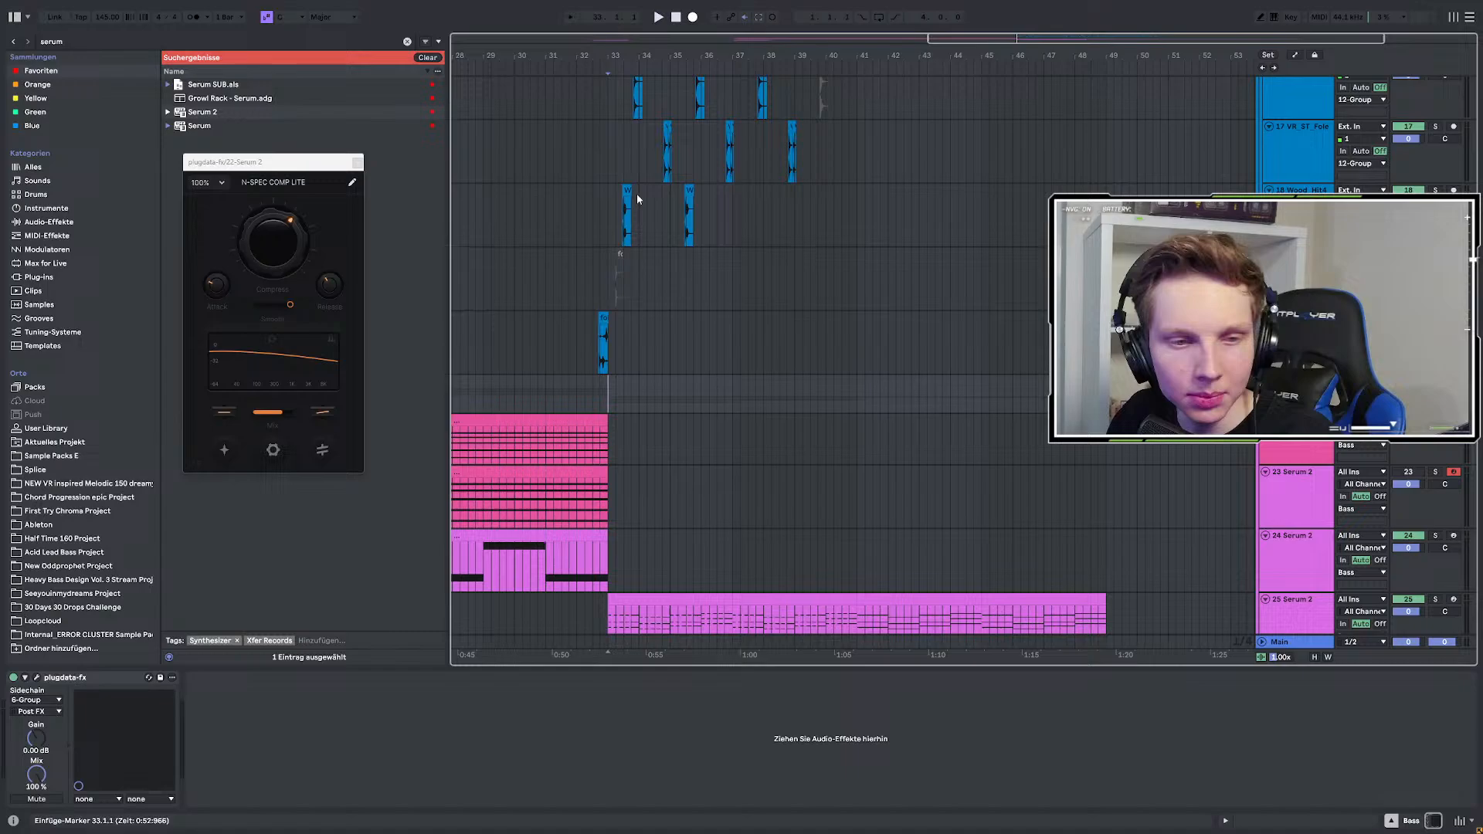
scroll(636, 193, "up", 5)
left_click(608, 261)
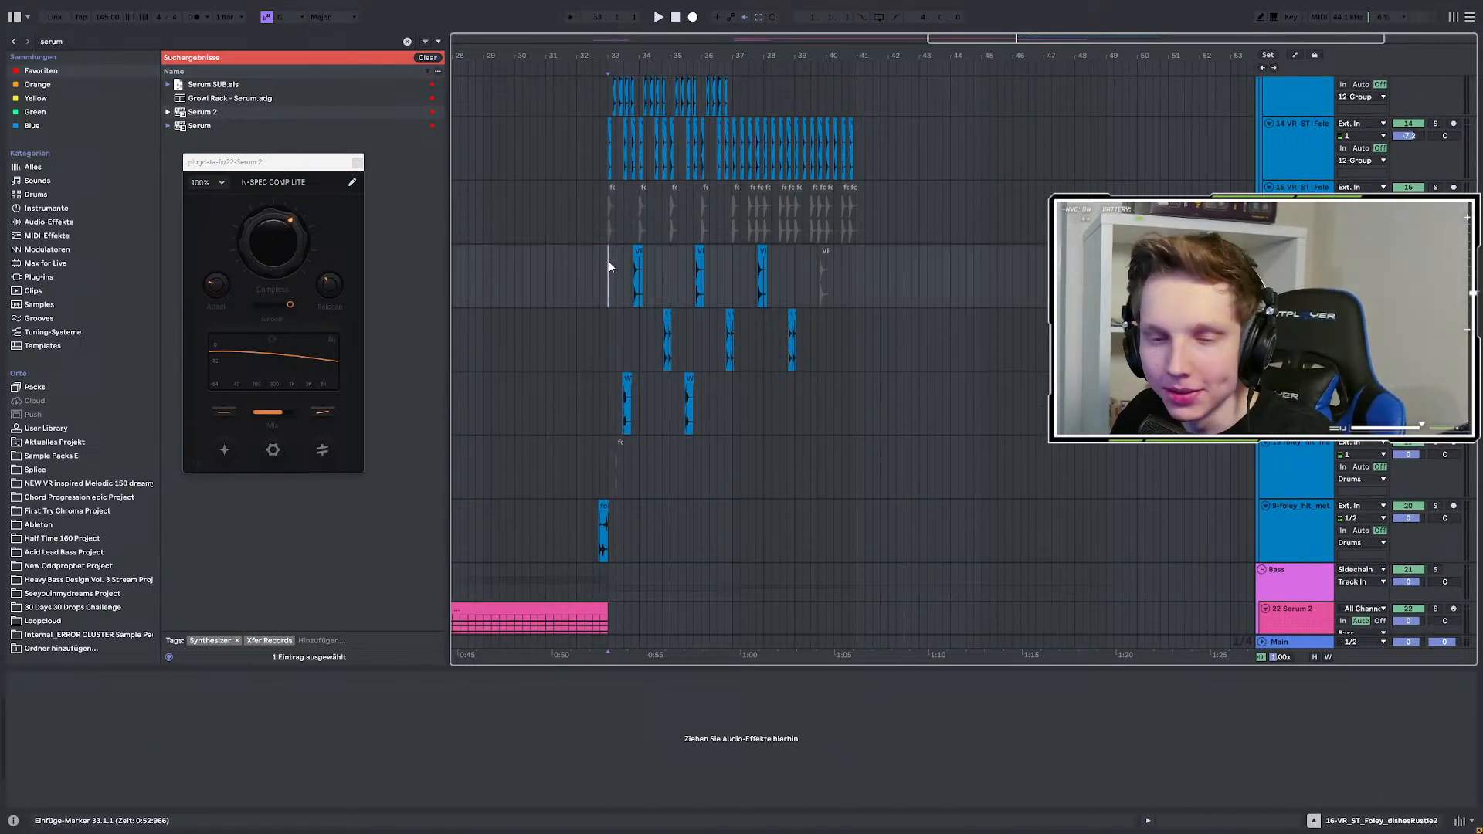
key("space")
scroll(609, 266, "up", 3)
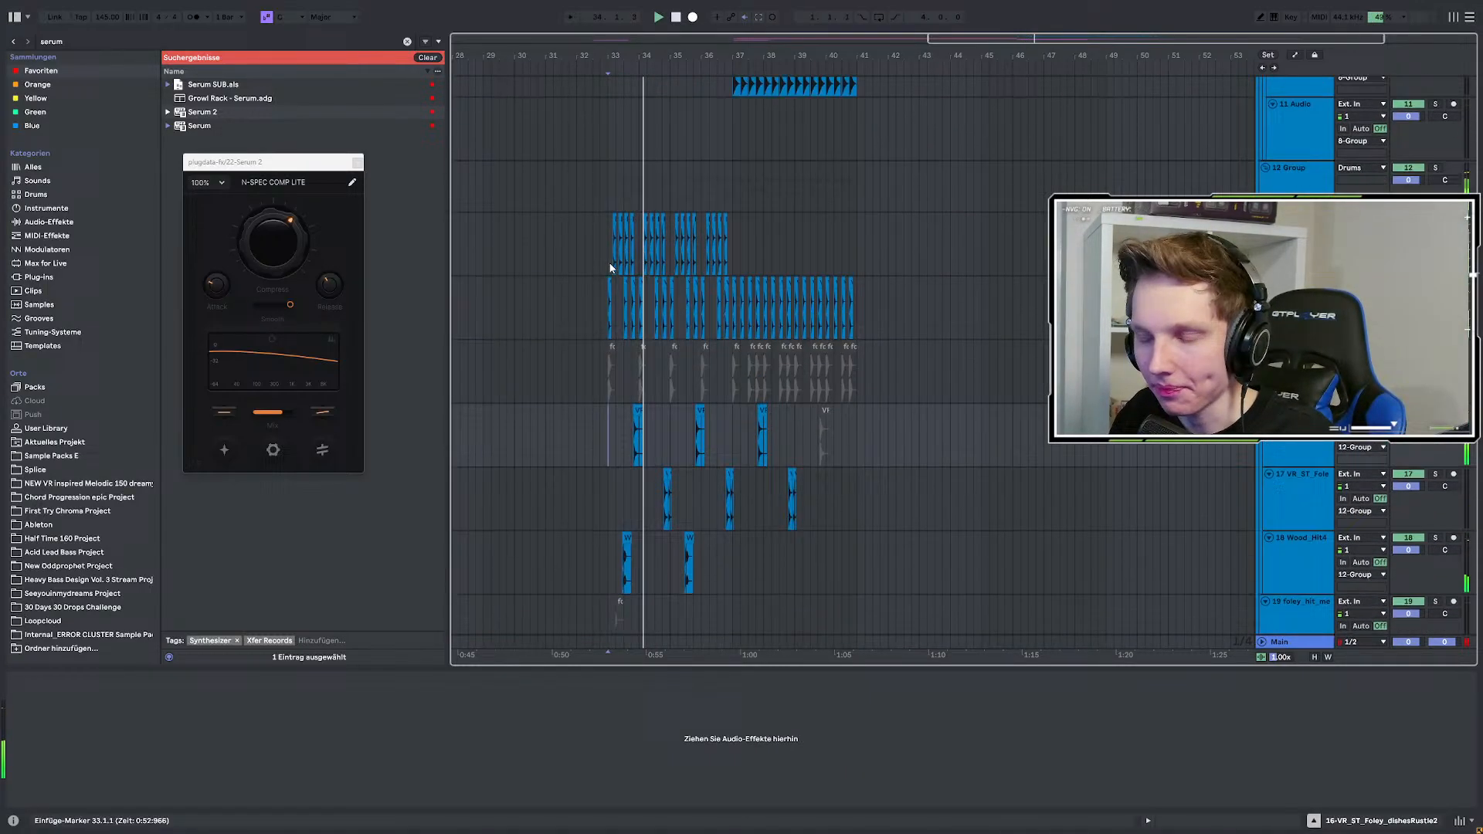
scroll(610, 268, "up", 3)
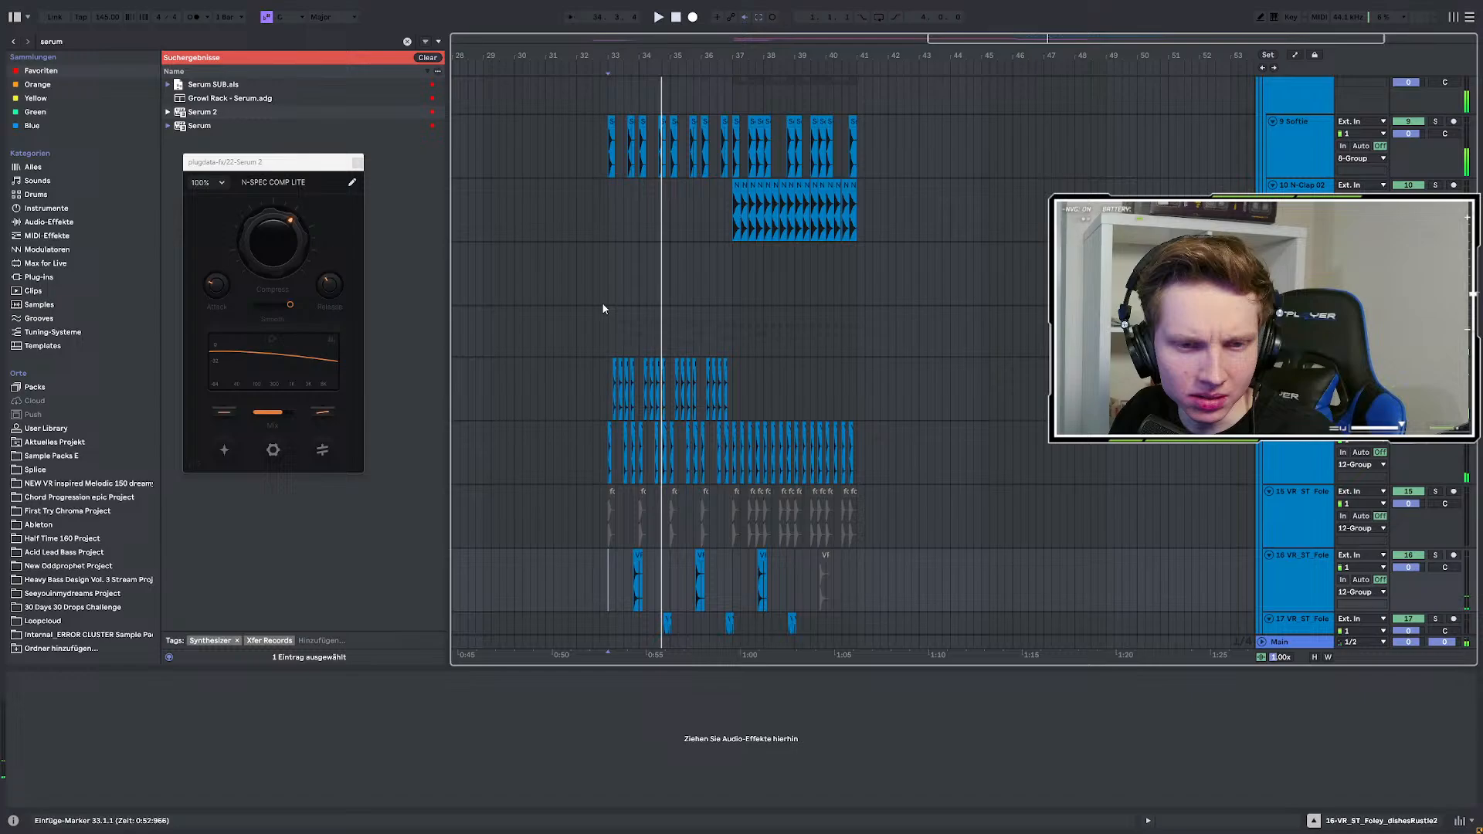
scroll(604, 308, "up", 1)
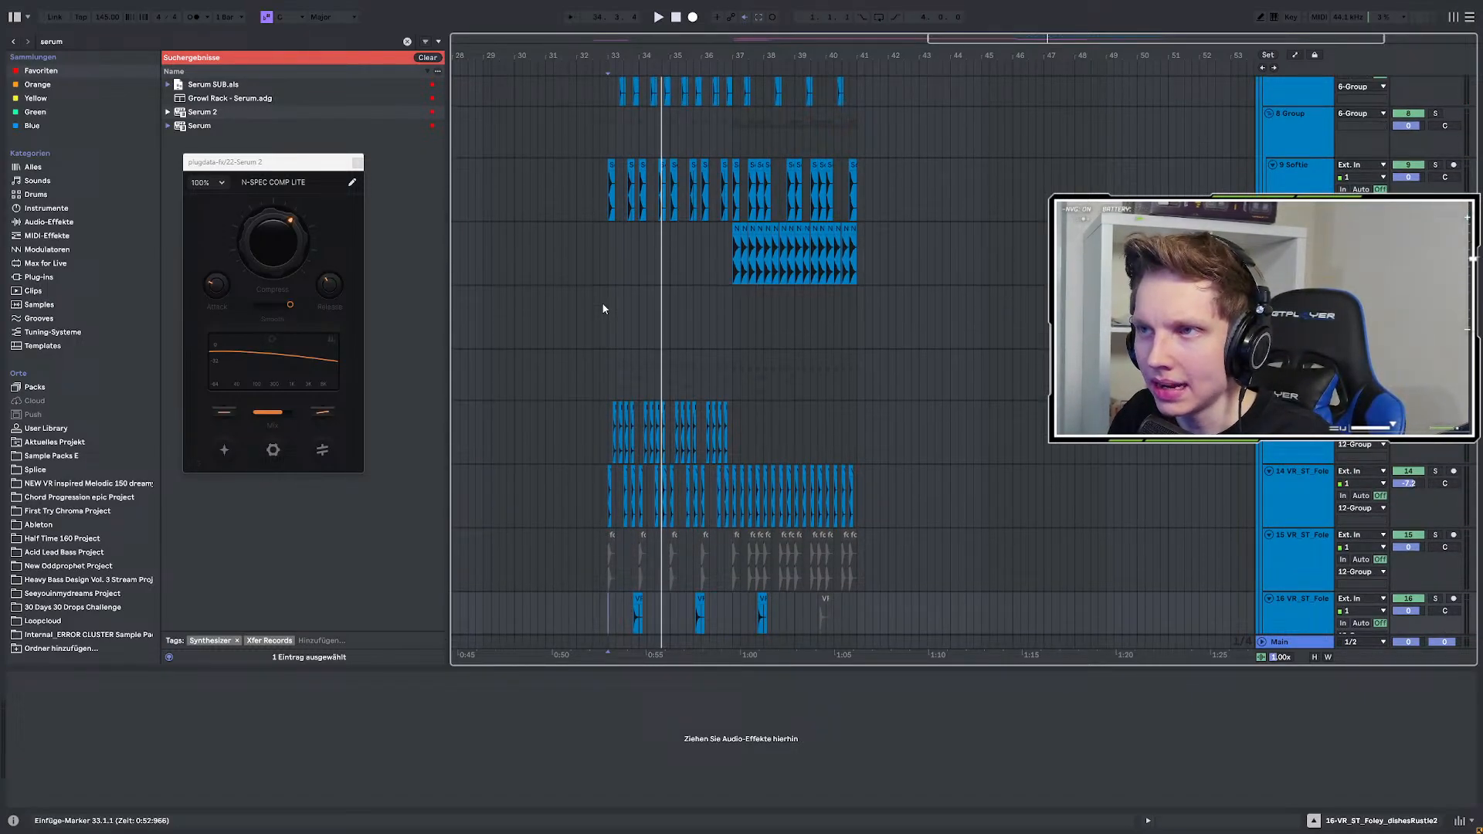
scroll(604, 308, "up", 1)
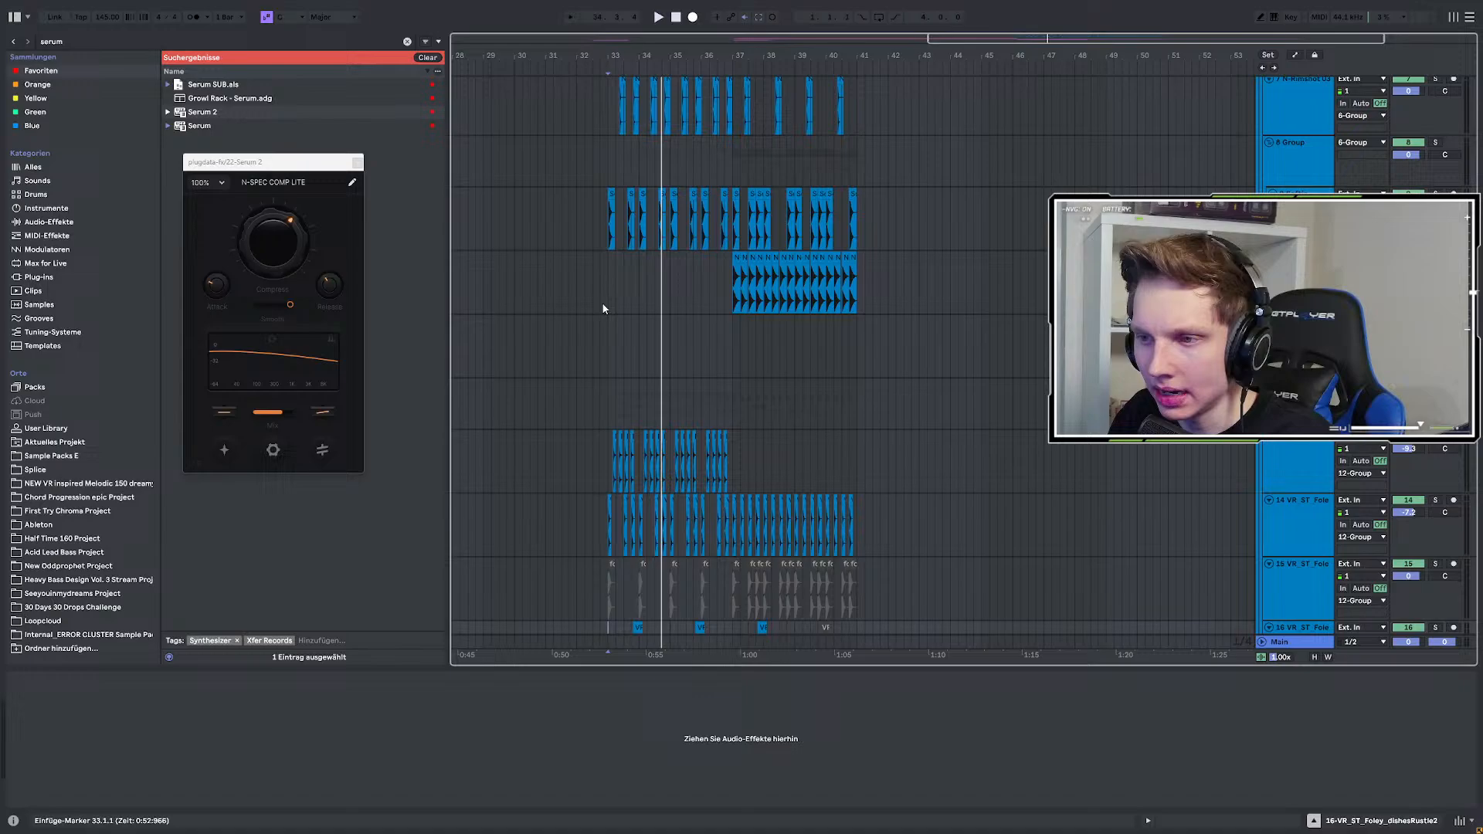
Replay the section from bar 33 and close the track 22 compressor window.
key("space")
left_click(608, 308)
key("space")
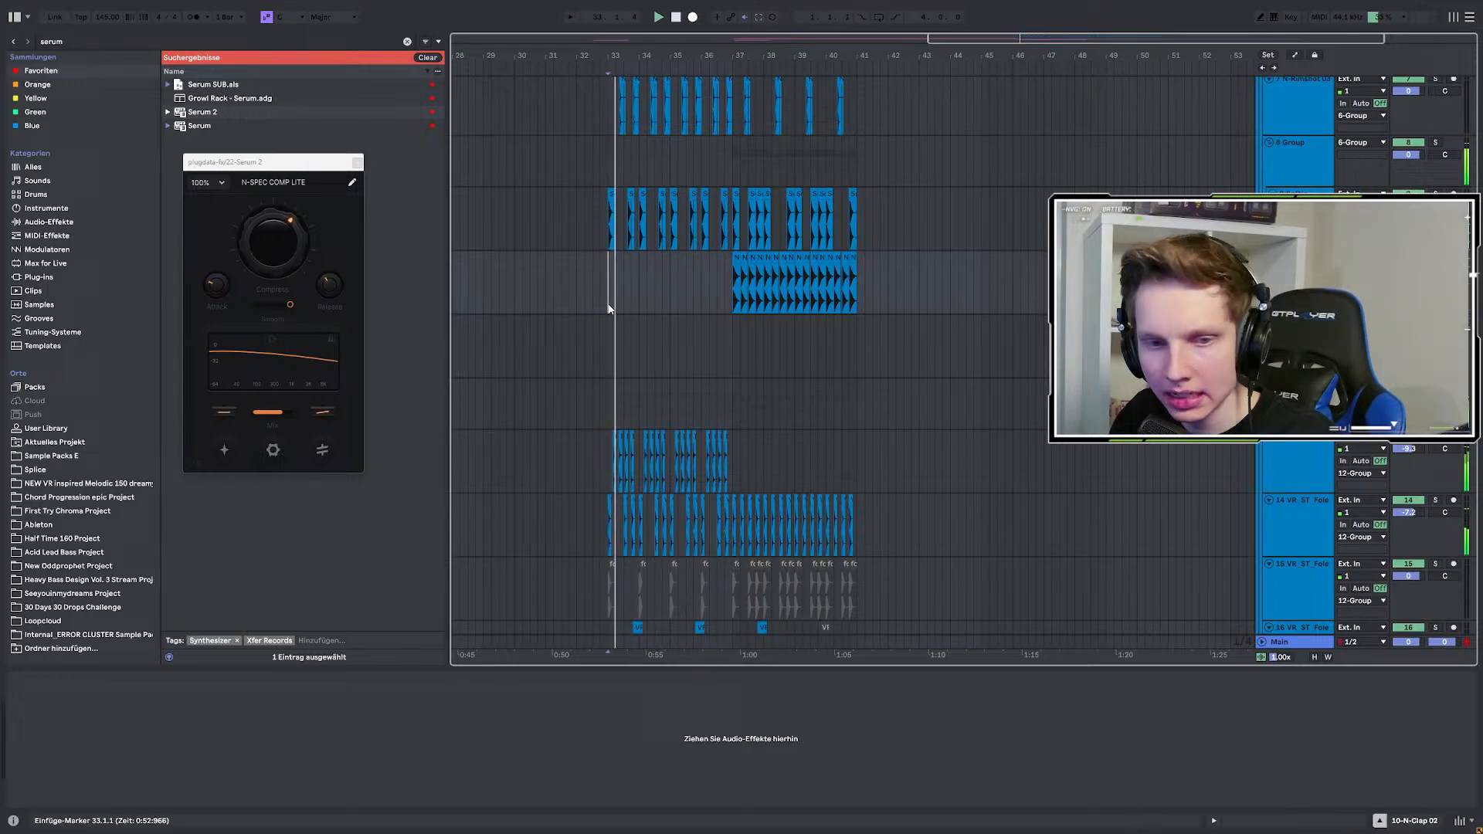
scroll(637, 322, "down", 3)
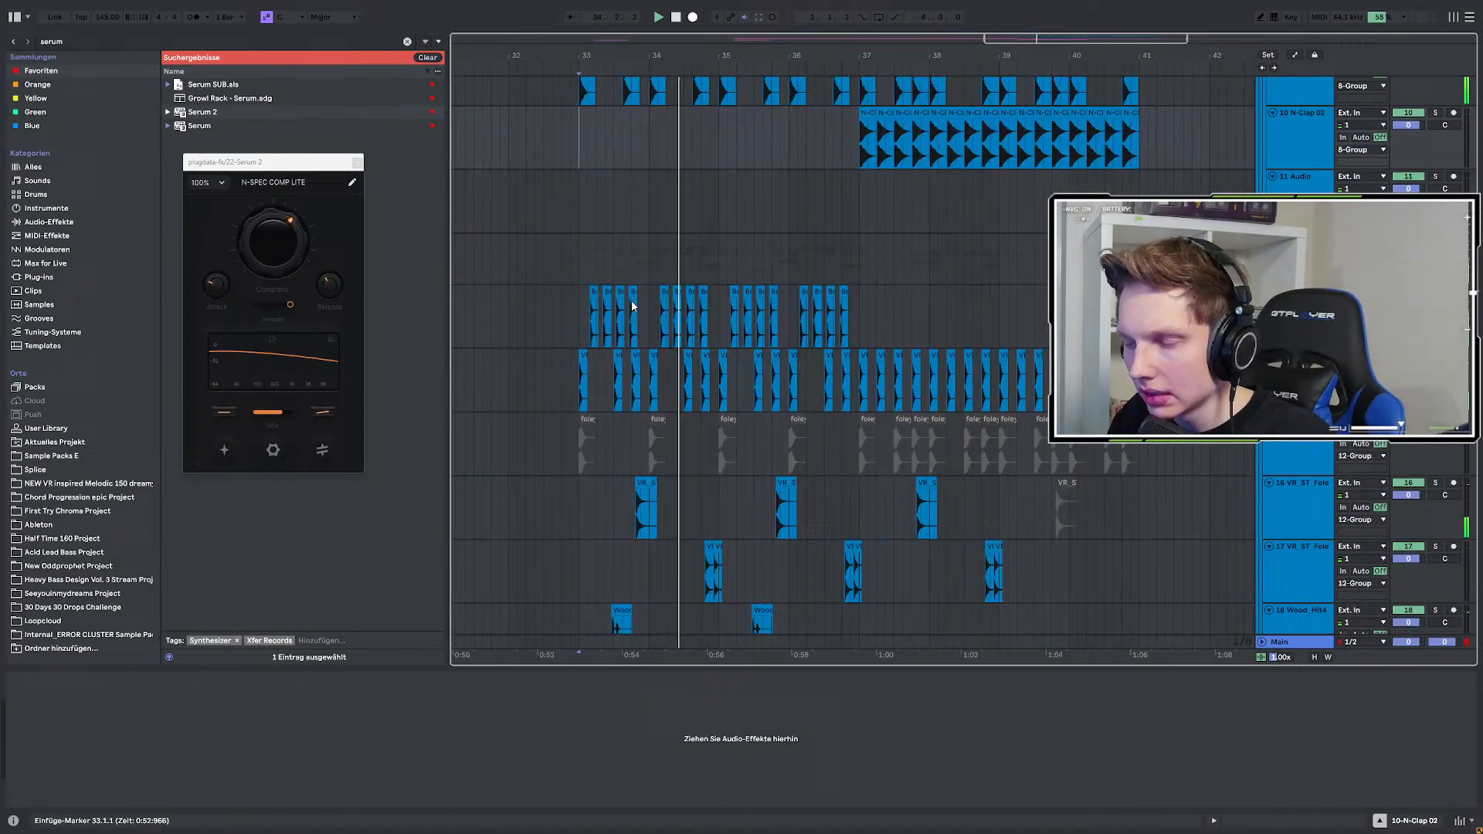
left_click(357, 162)
Place the insertion marker at bar 33 on track 38 and clear the browser's search text.
scroll(837, 314, "down", 10)
key("w")
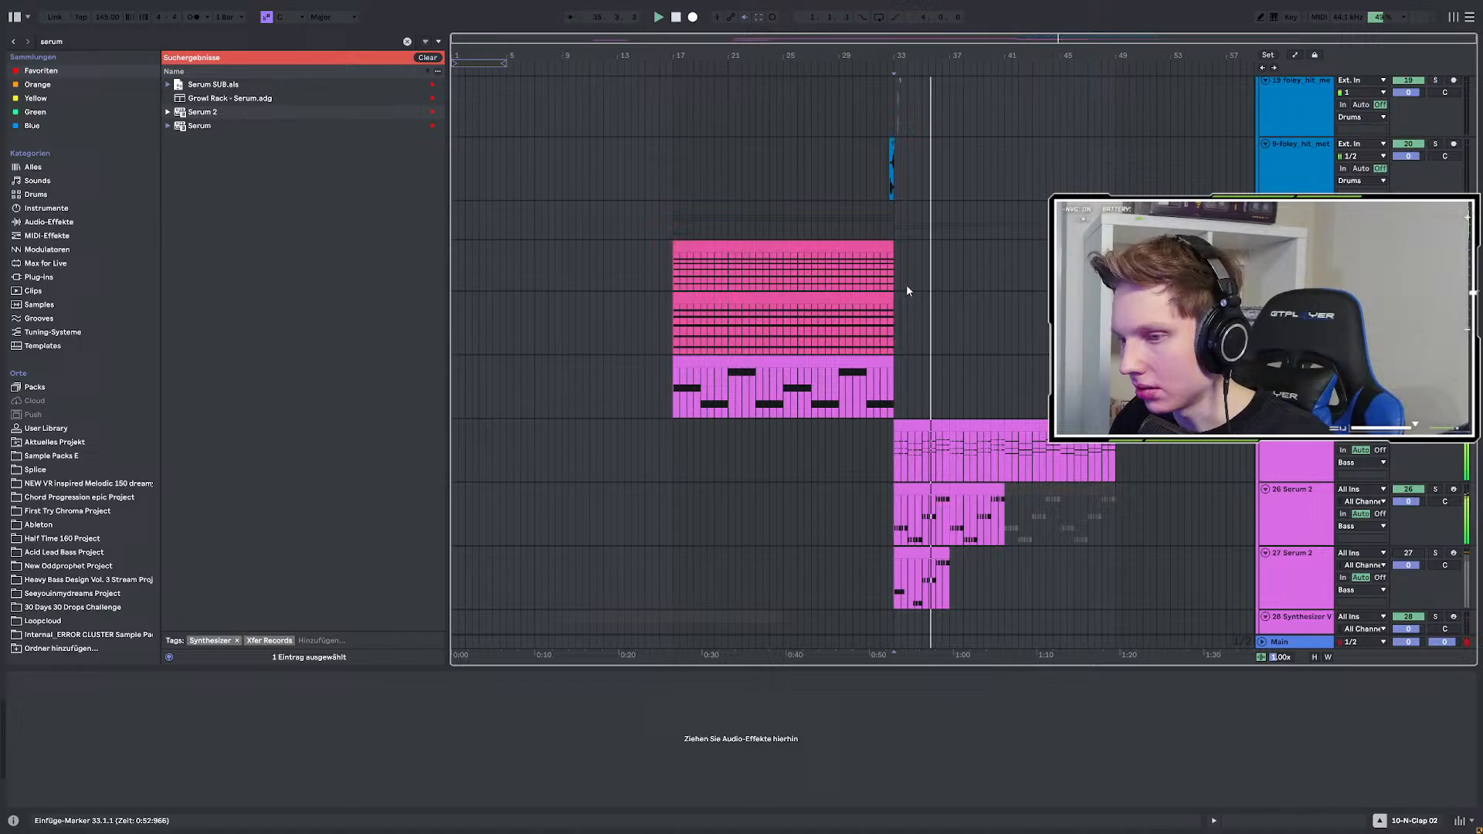
scroll(889, 317, "down", 6)
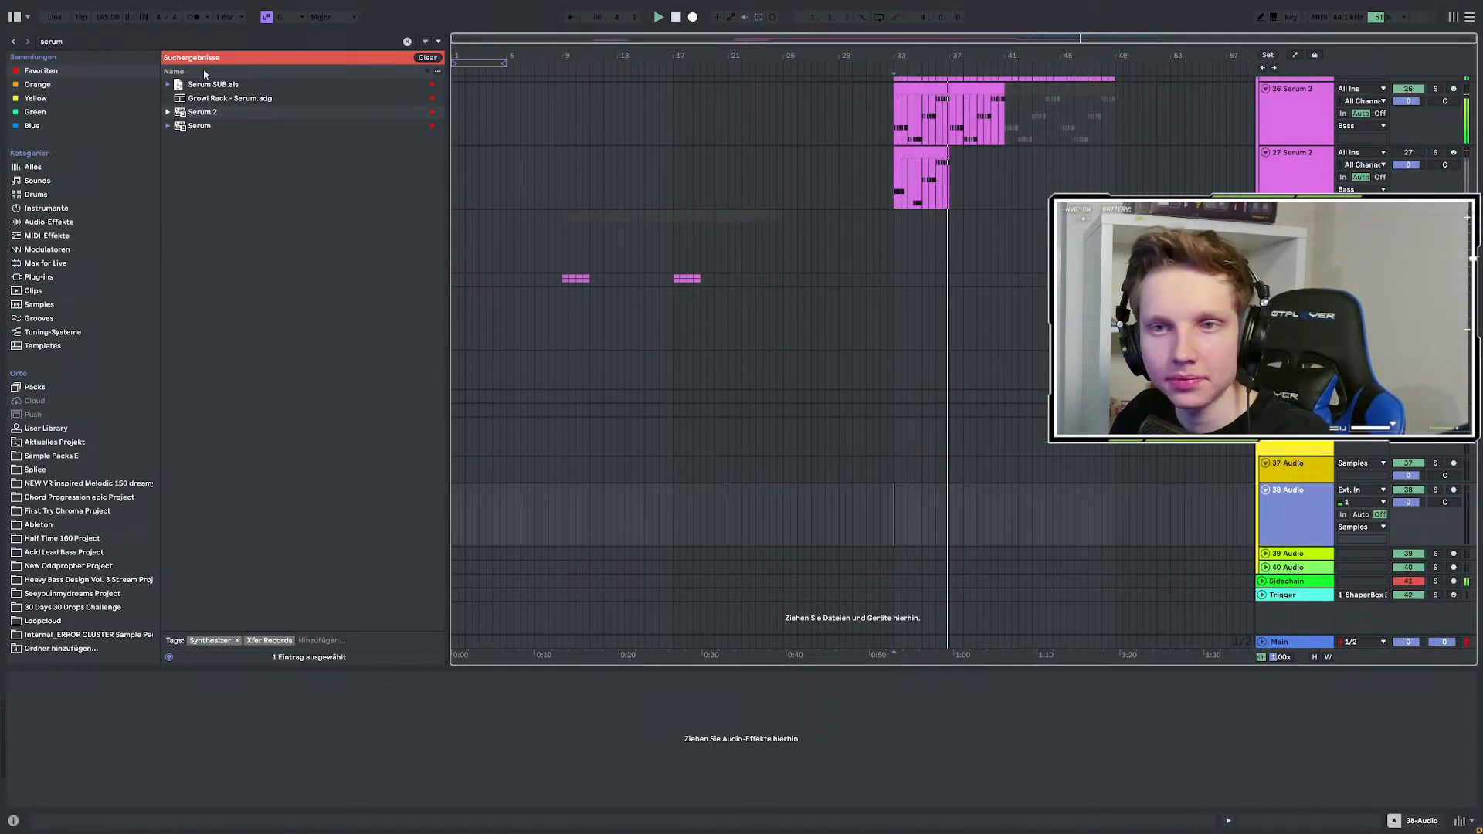
key("ctrl+f")
key("BackSpace")
key("BackSpace")
key("BackSpace")
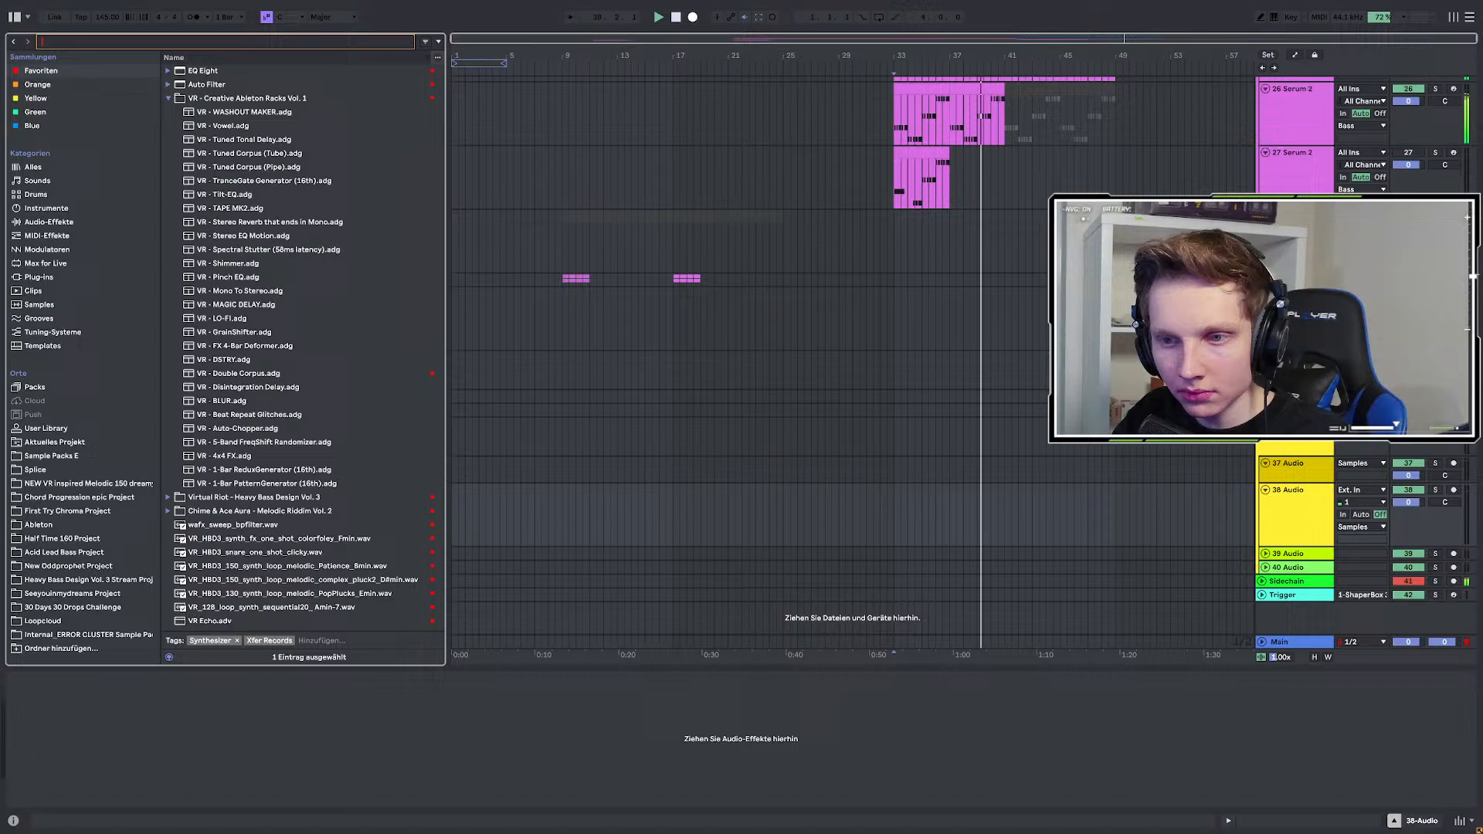
Search the Splice folder for "riser" and play the section from bar 33.
type("riser")
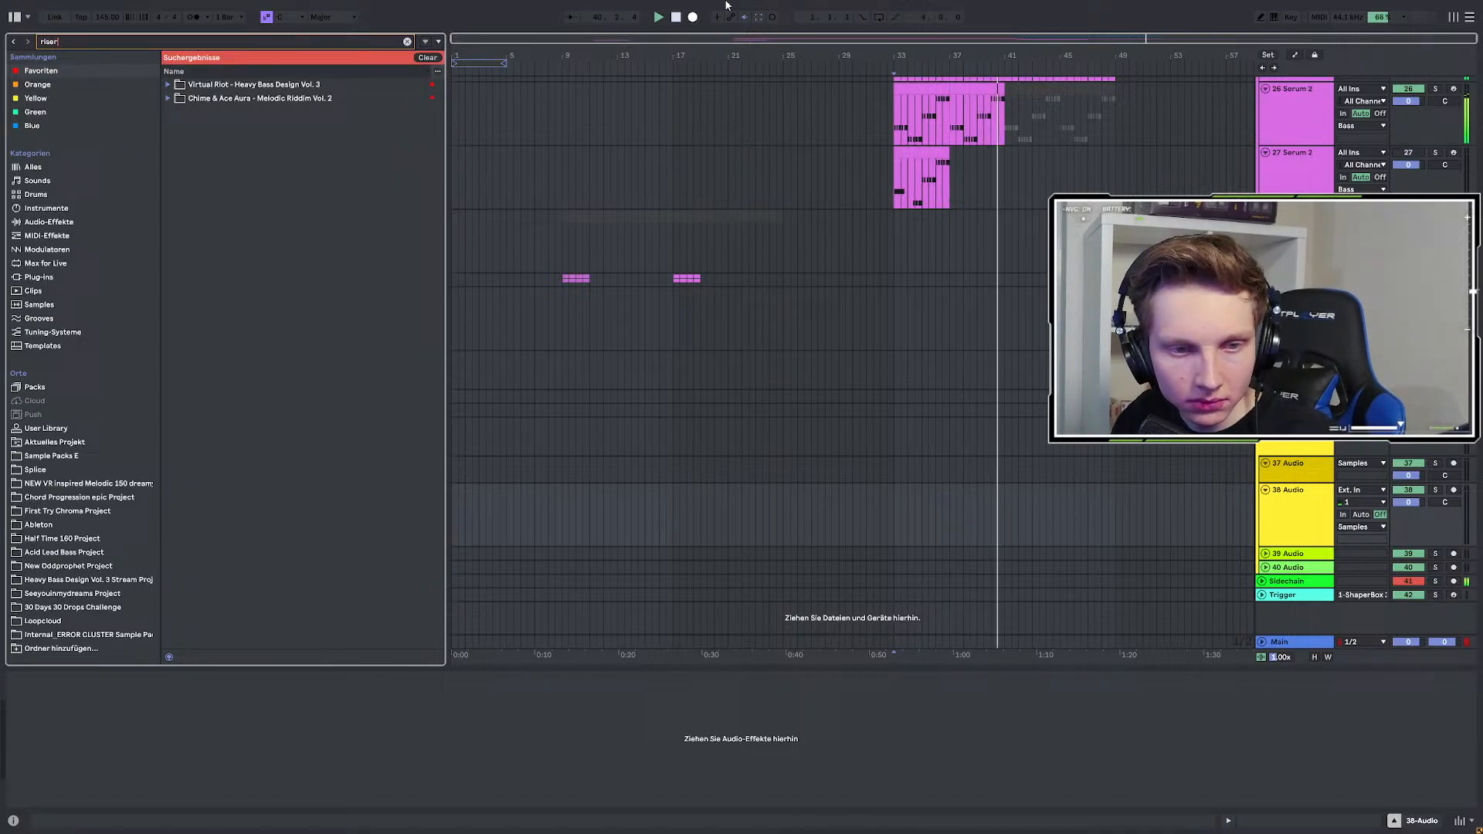
left_click(47, 472)
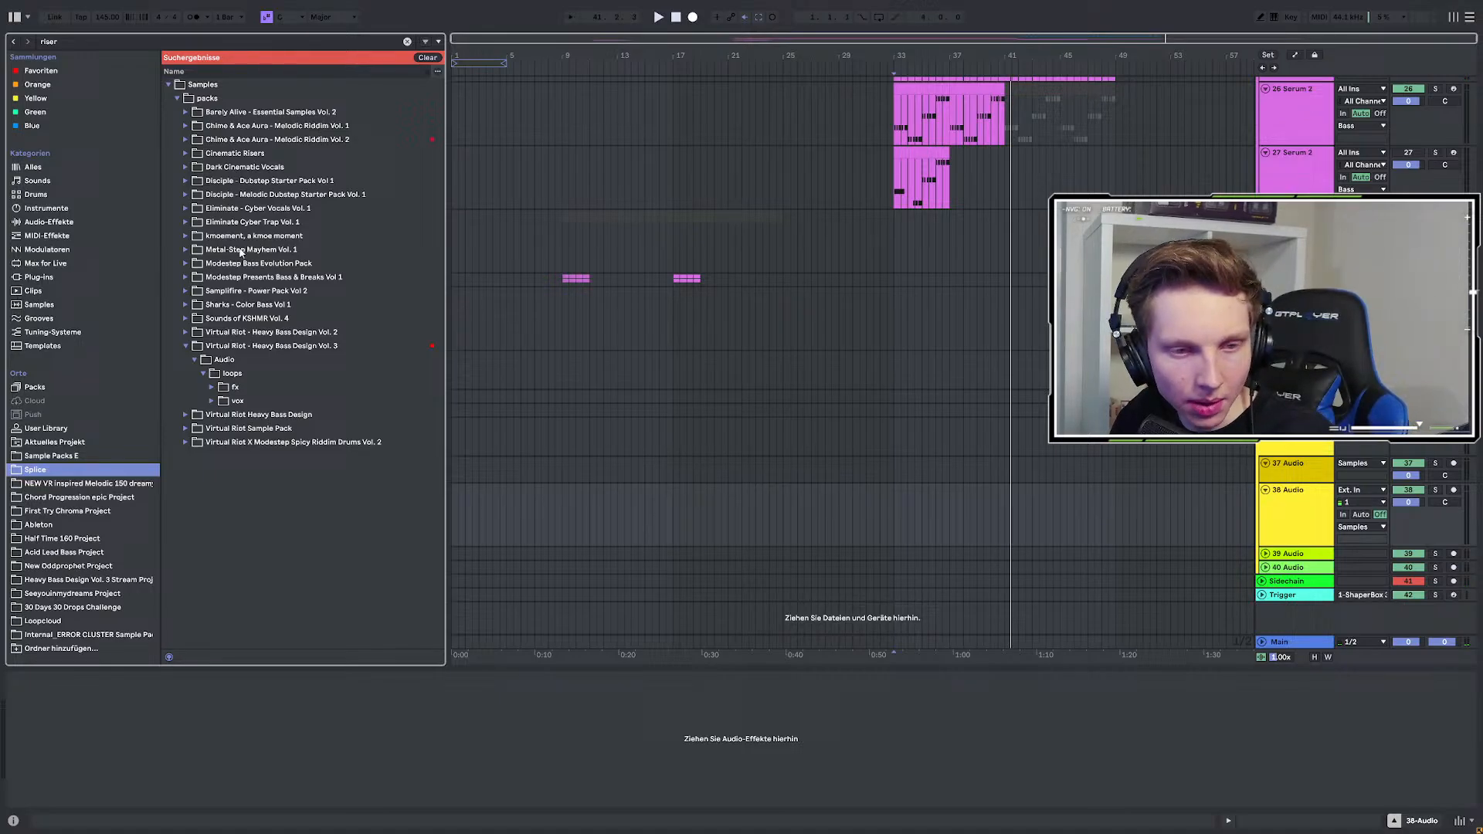
key("space")
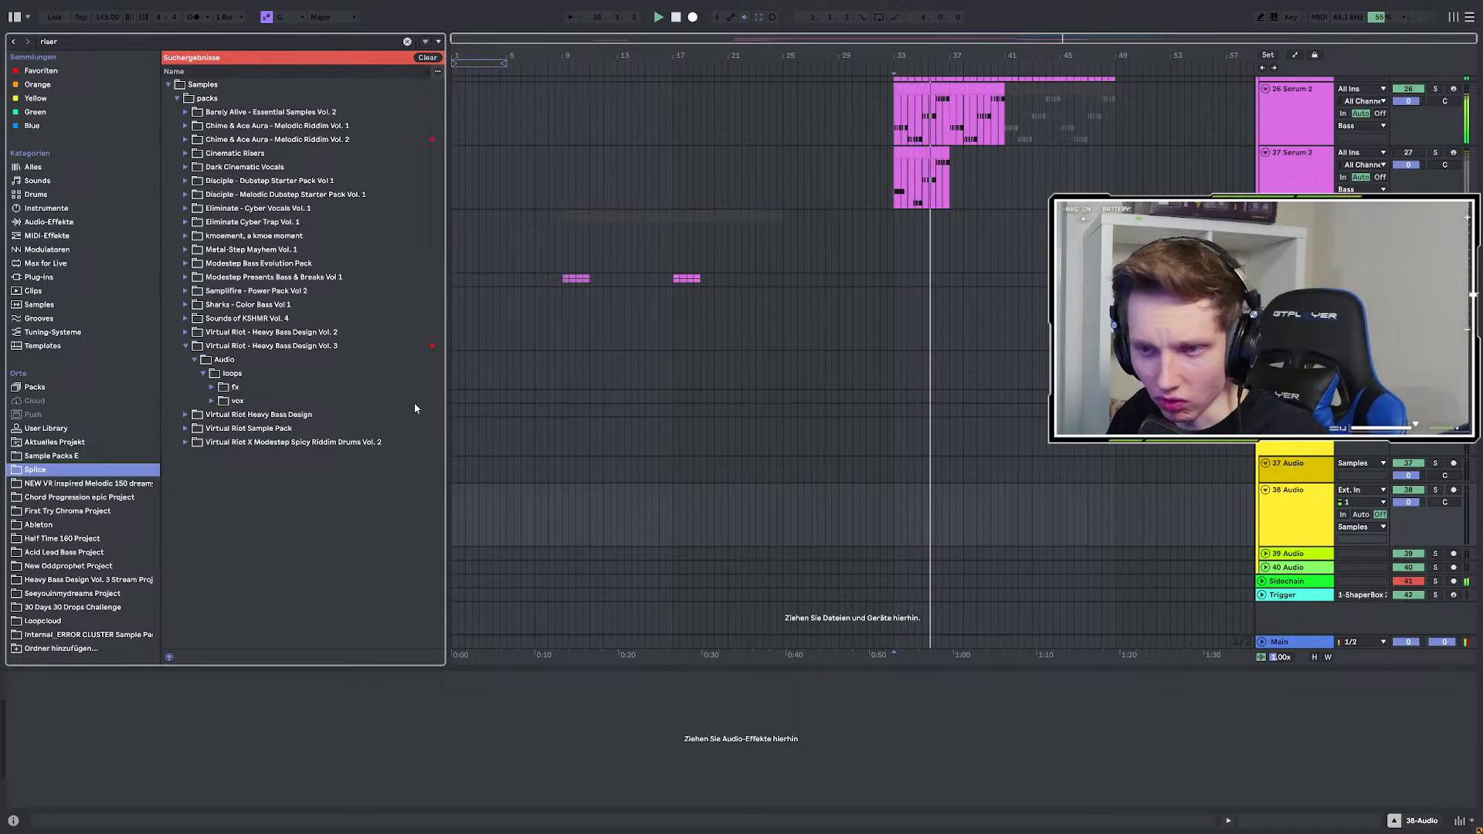
scroll(919, 238, "up", 1)
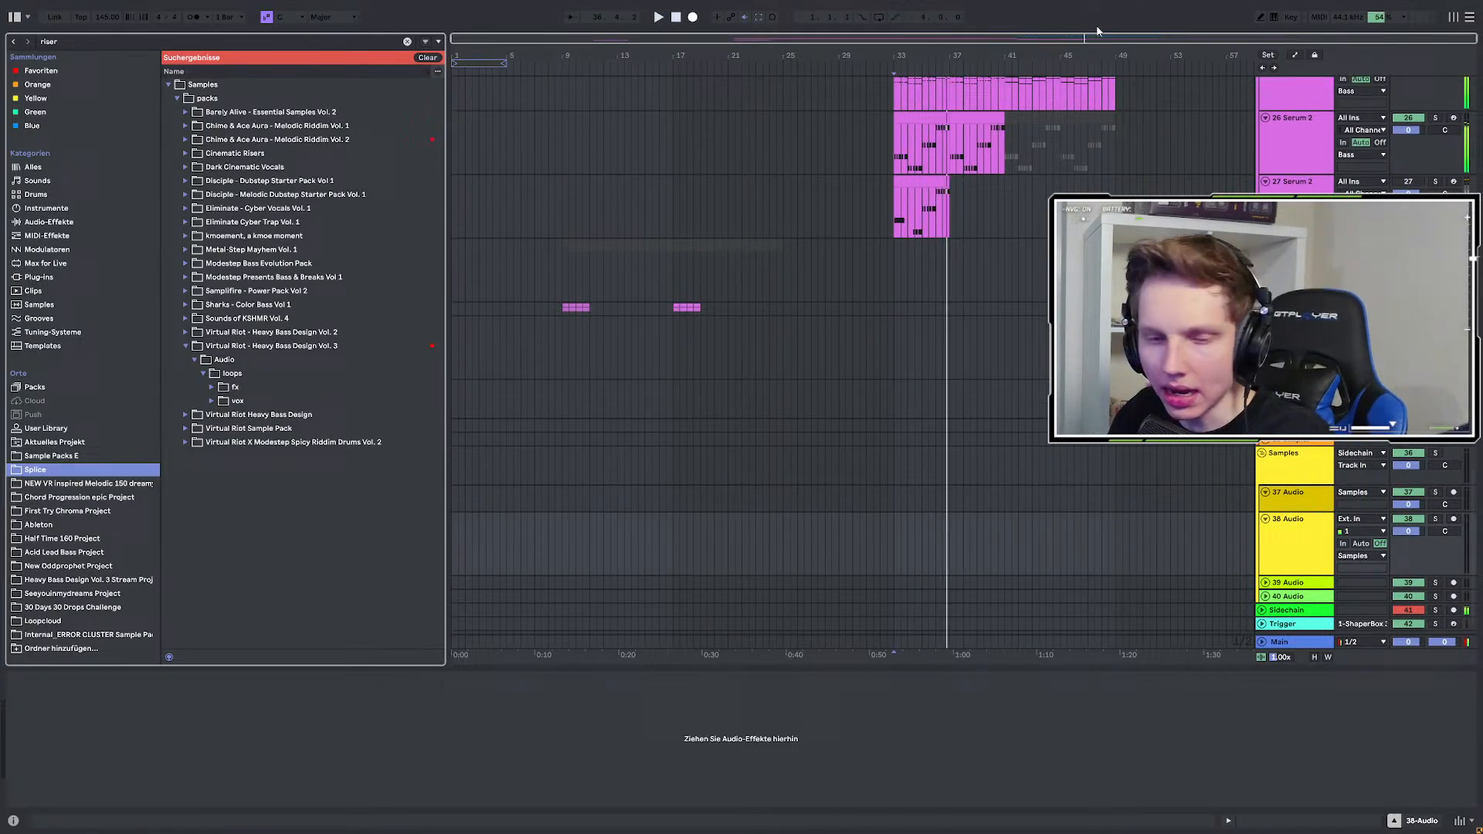
key("space")
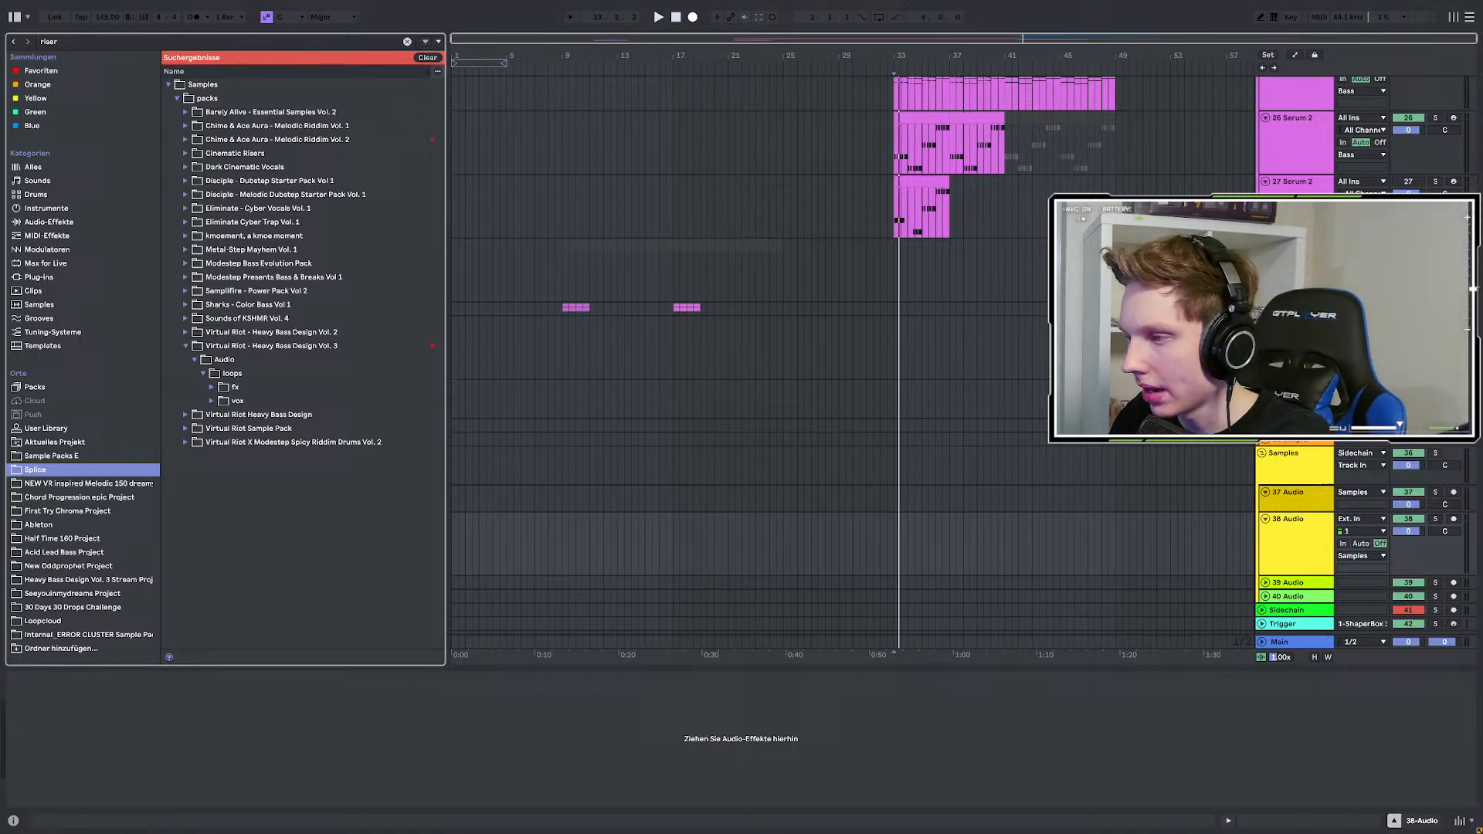
left_click(1265, 426)
left_click(1279, 444)
scroll(972, 422, "down", 2)
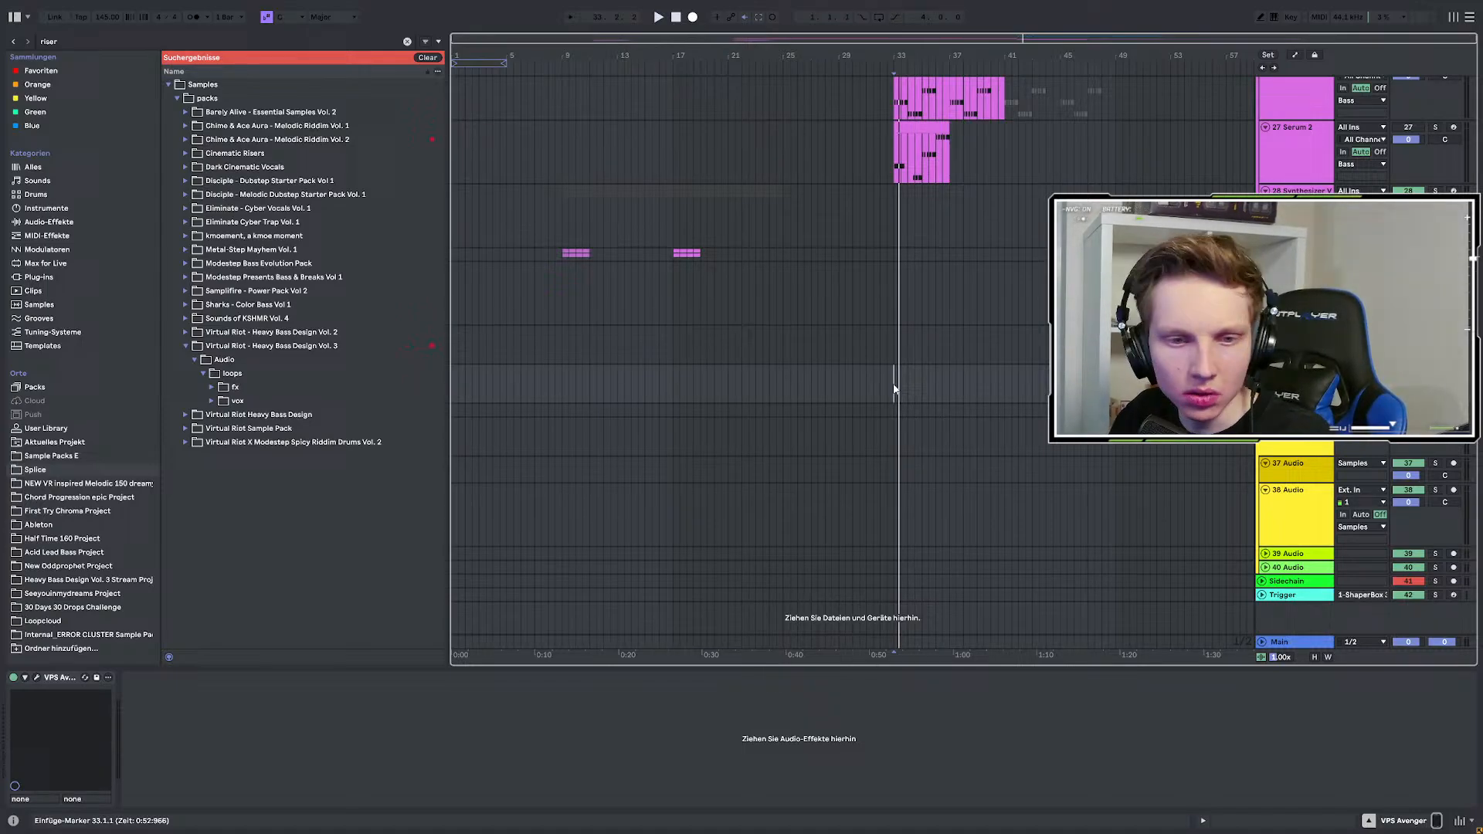
key("space")
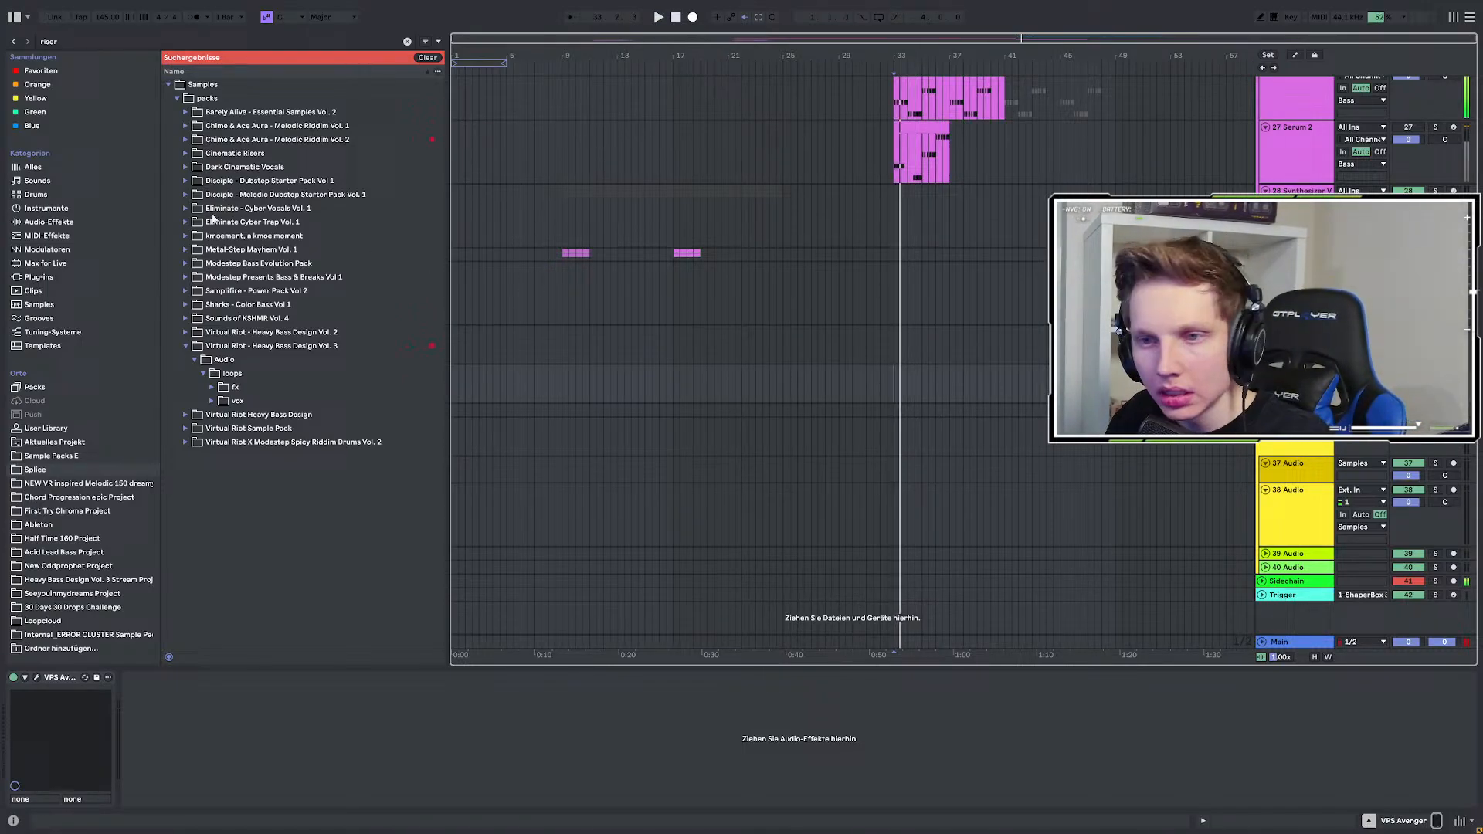
Audition the 4-bar and 8-bar riser samples in the fx folder of Virtual Riot - Heavy Bass Design Vol. 3.
left_click(214, 390)
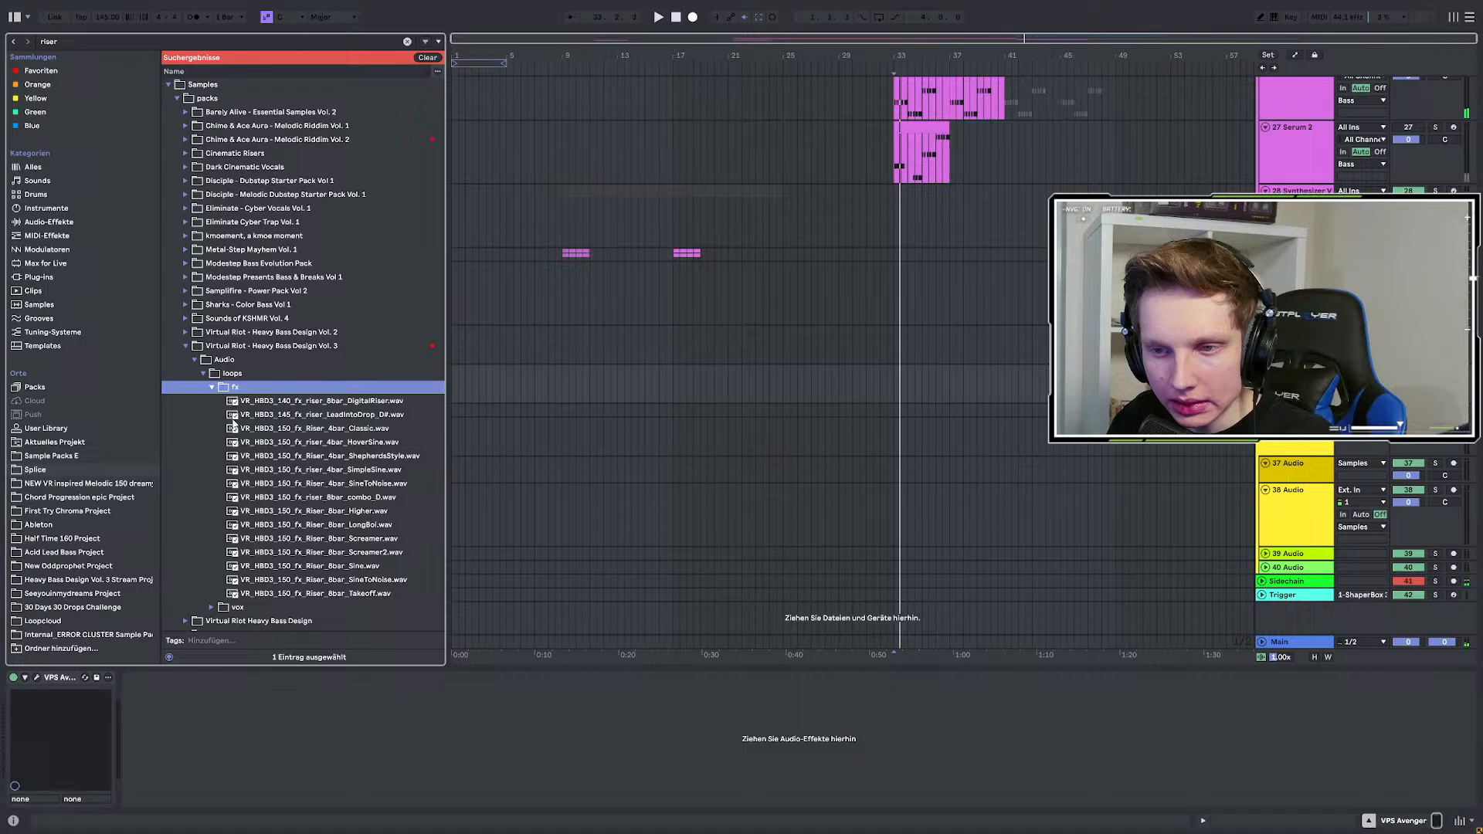
left_click(263, 429)
left_click(308, 538)
left_click(309, 470)
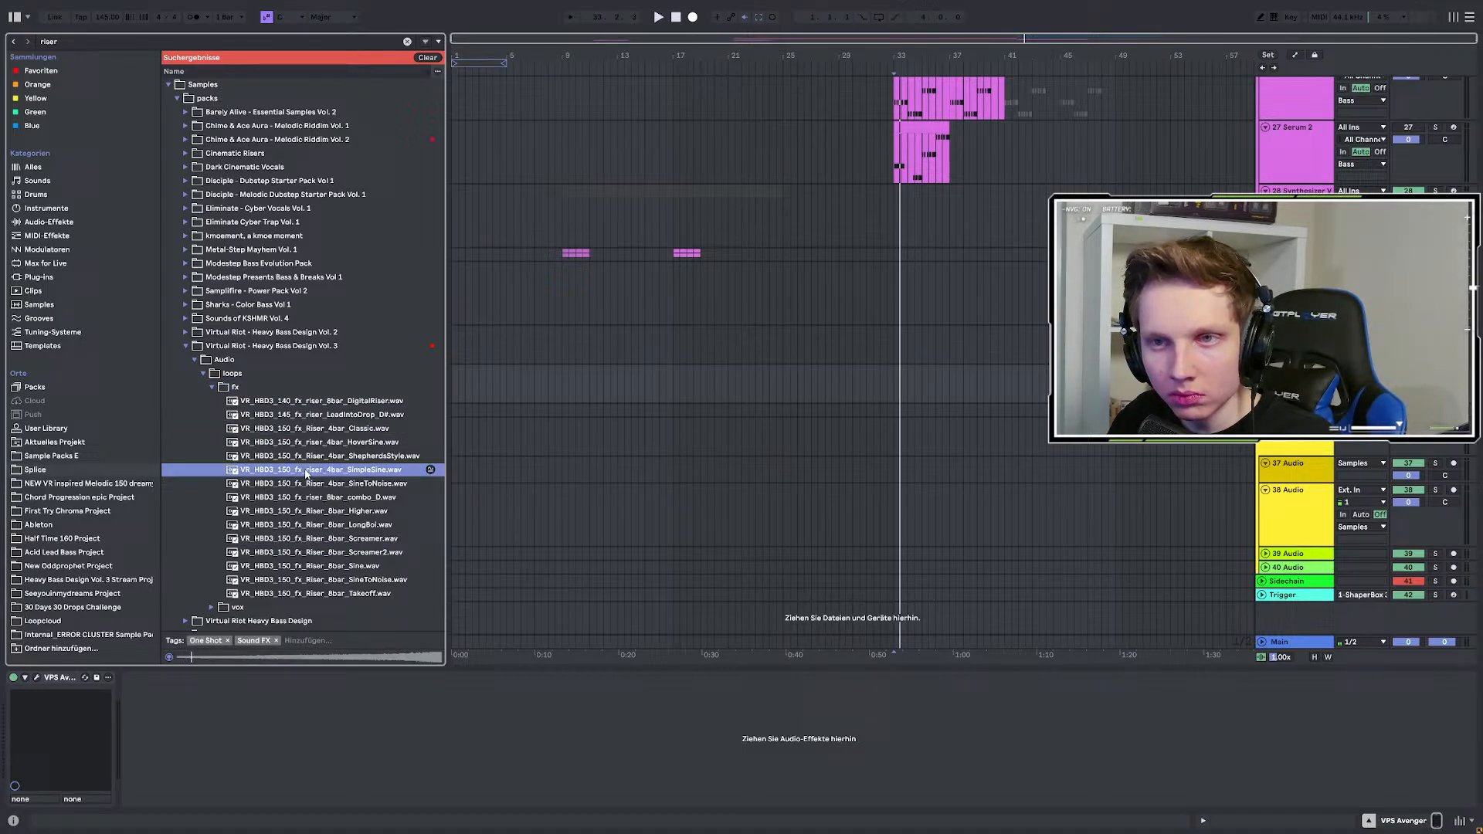
left_click(317, 566)
left_click(327, 557)
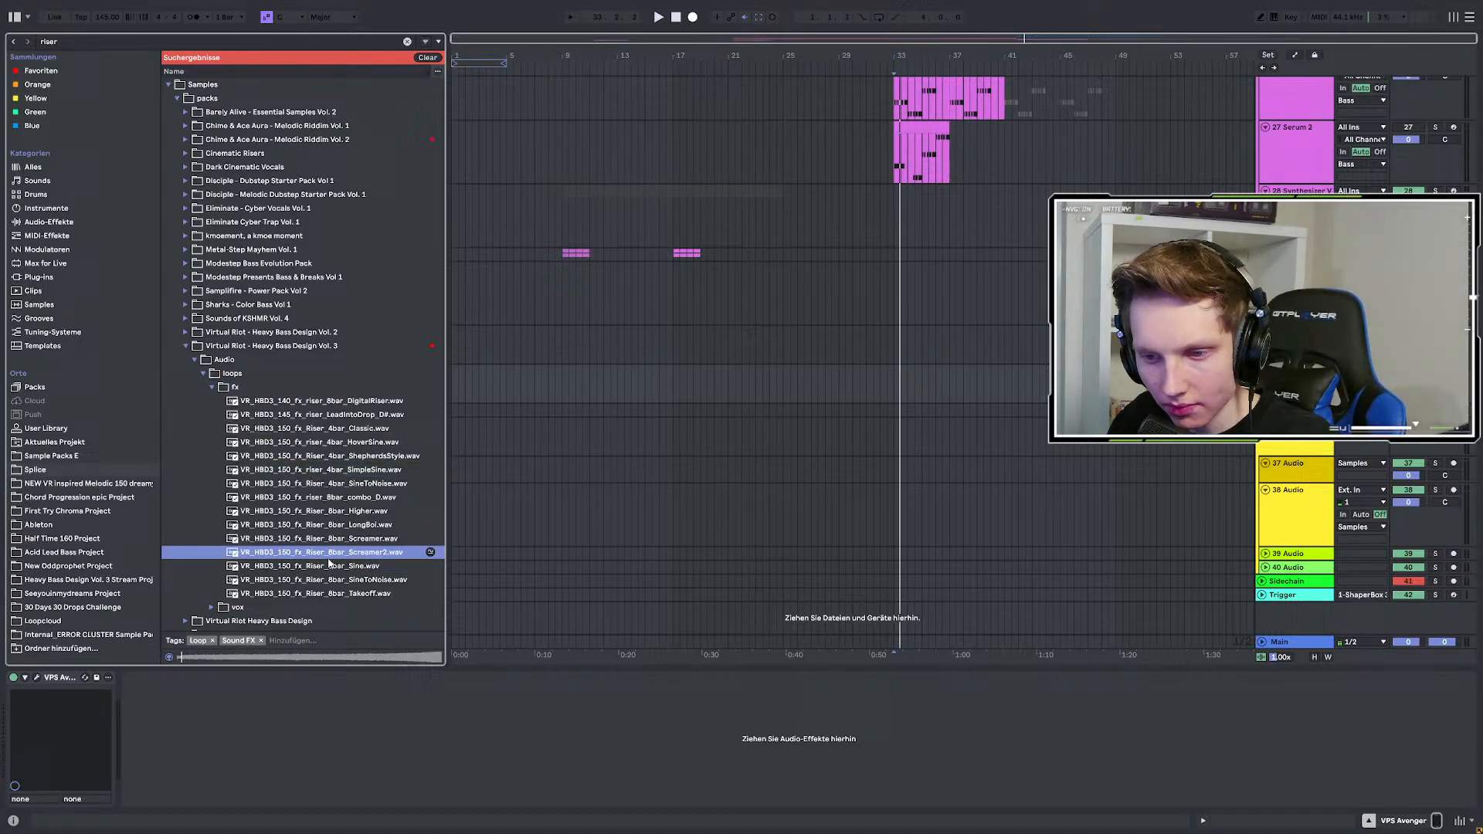
left_click(325, 538)
left_click(336, 580)
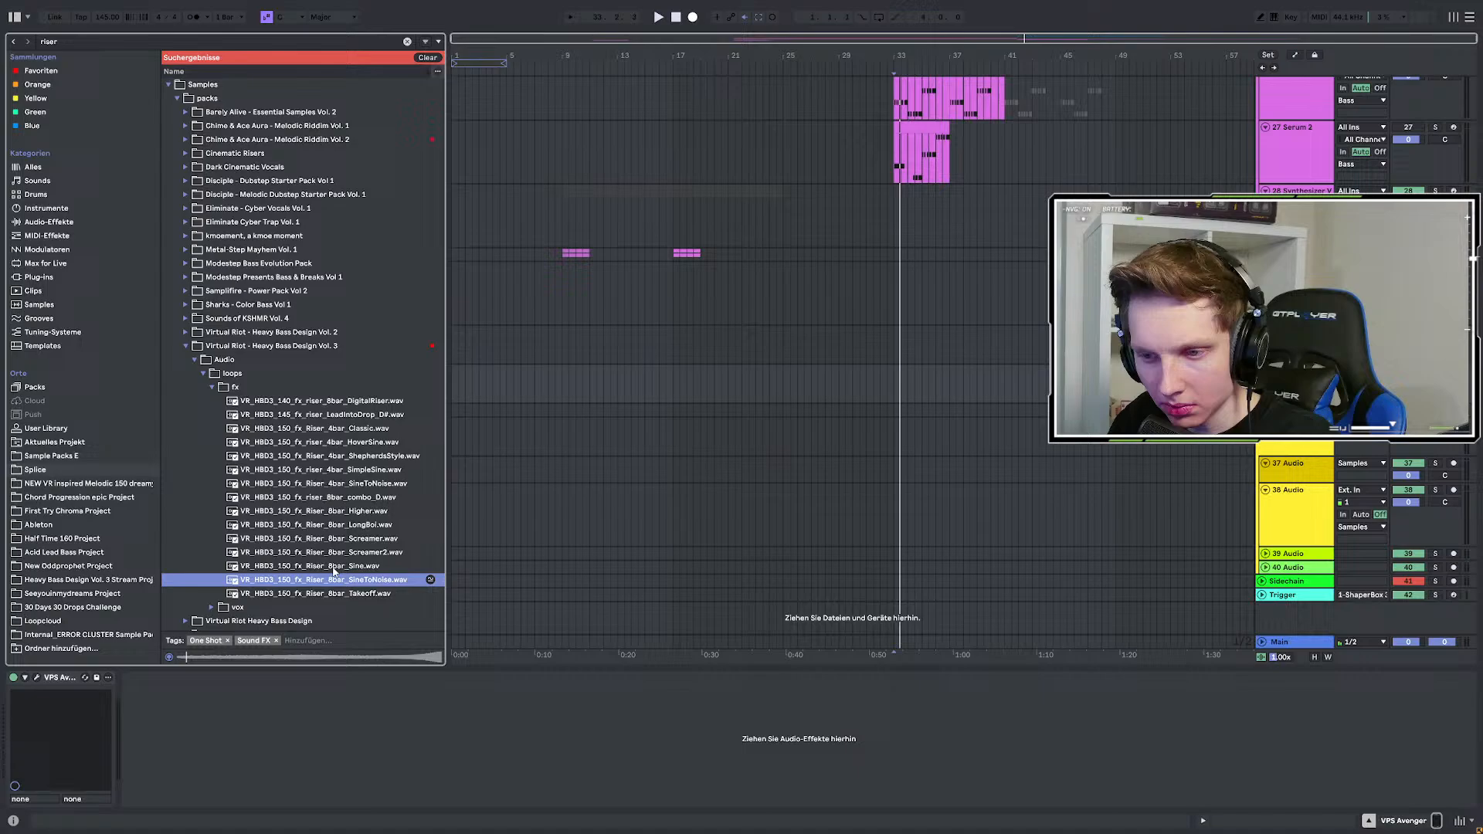
left_click(334, 569)
left_click(332, 593)
left_click(345, 525)
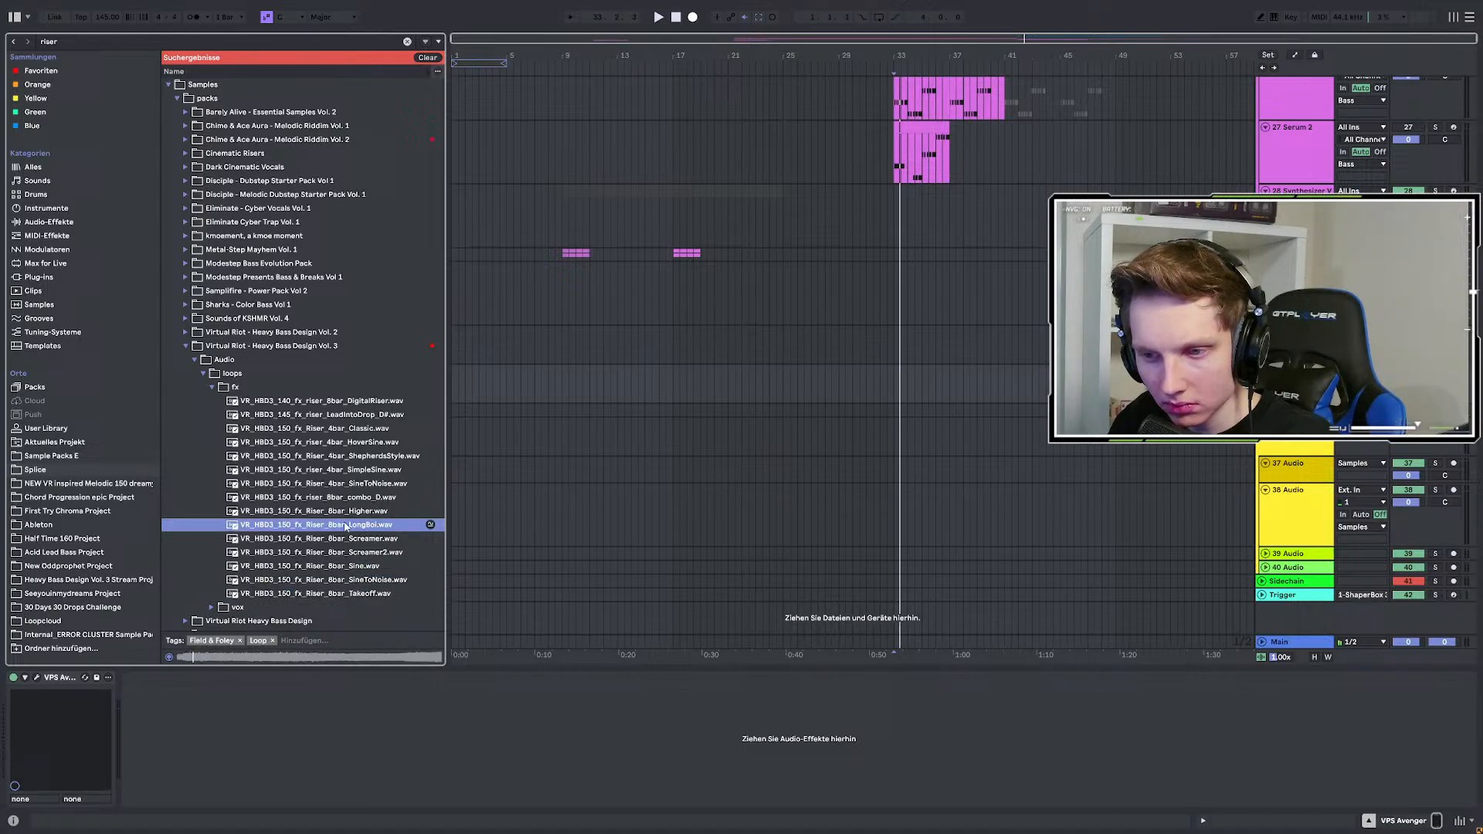
left_click(347, 511)
left_click(350, 498)
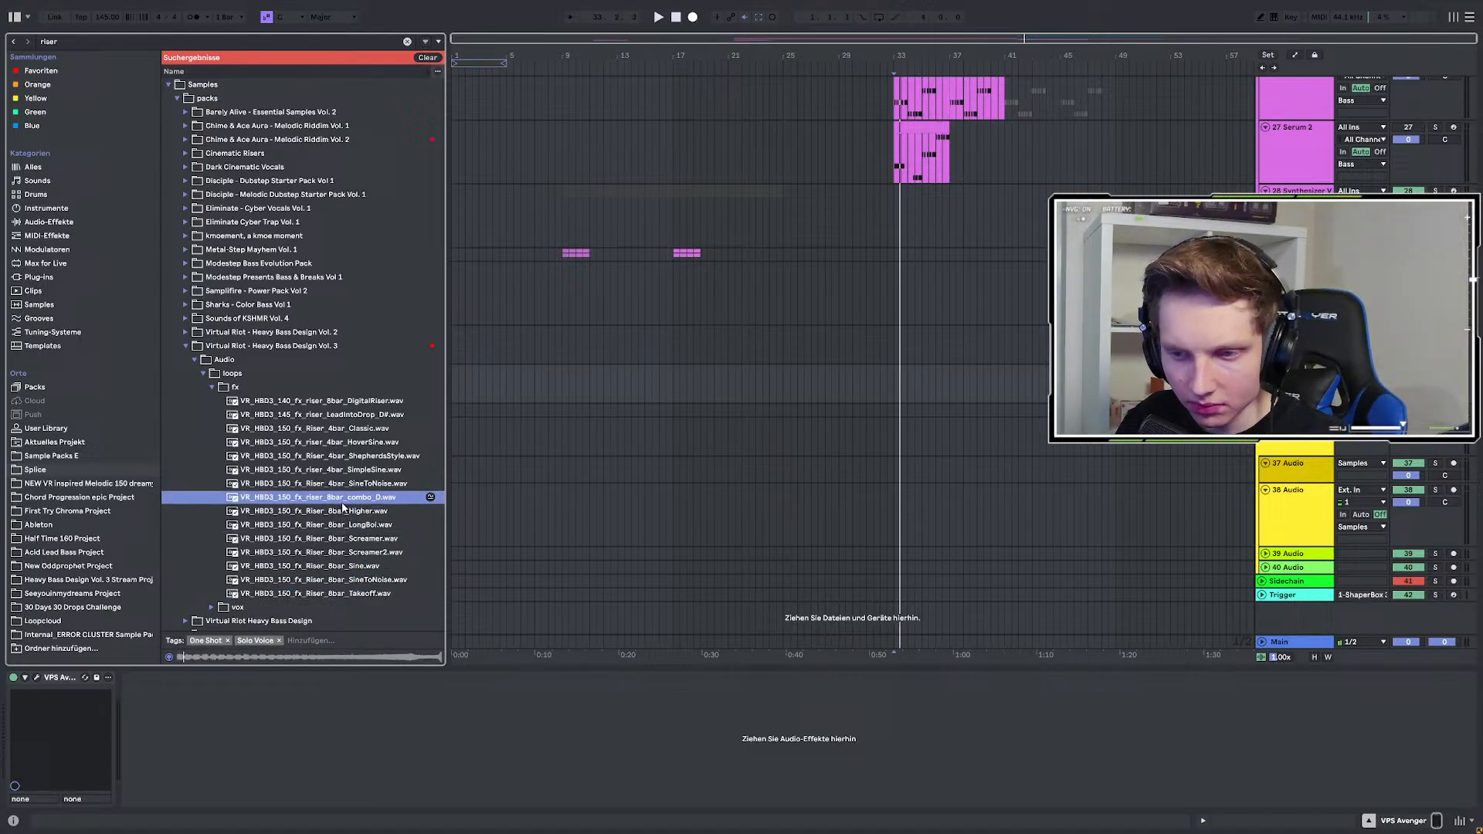
left_click(338, 484)
left_click(336, 472)
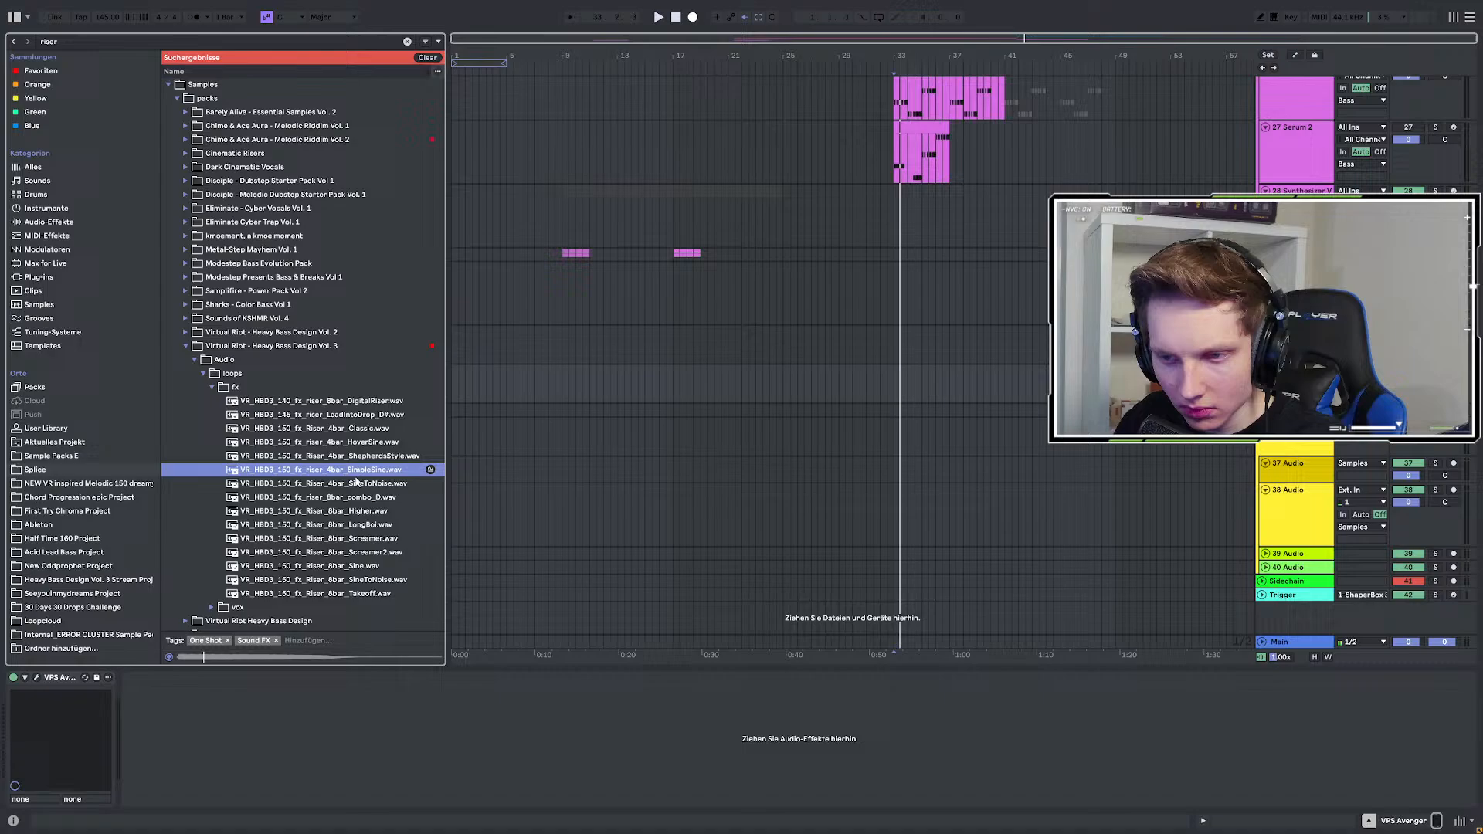
Place VR_HBD3_150_fx_riser_4bar_SimpleSine.wav on track 38 at bar 39 and lower the track's volume during playback.
key("space")
scroll(1034, 309, "up", 3)
scroll(1040, 323, "up", 3)
scroll(826, 344, "up", 3)
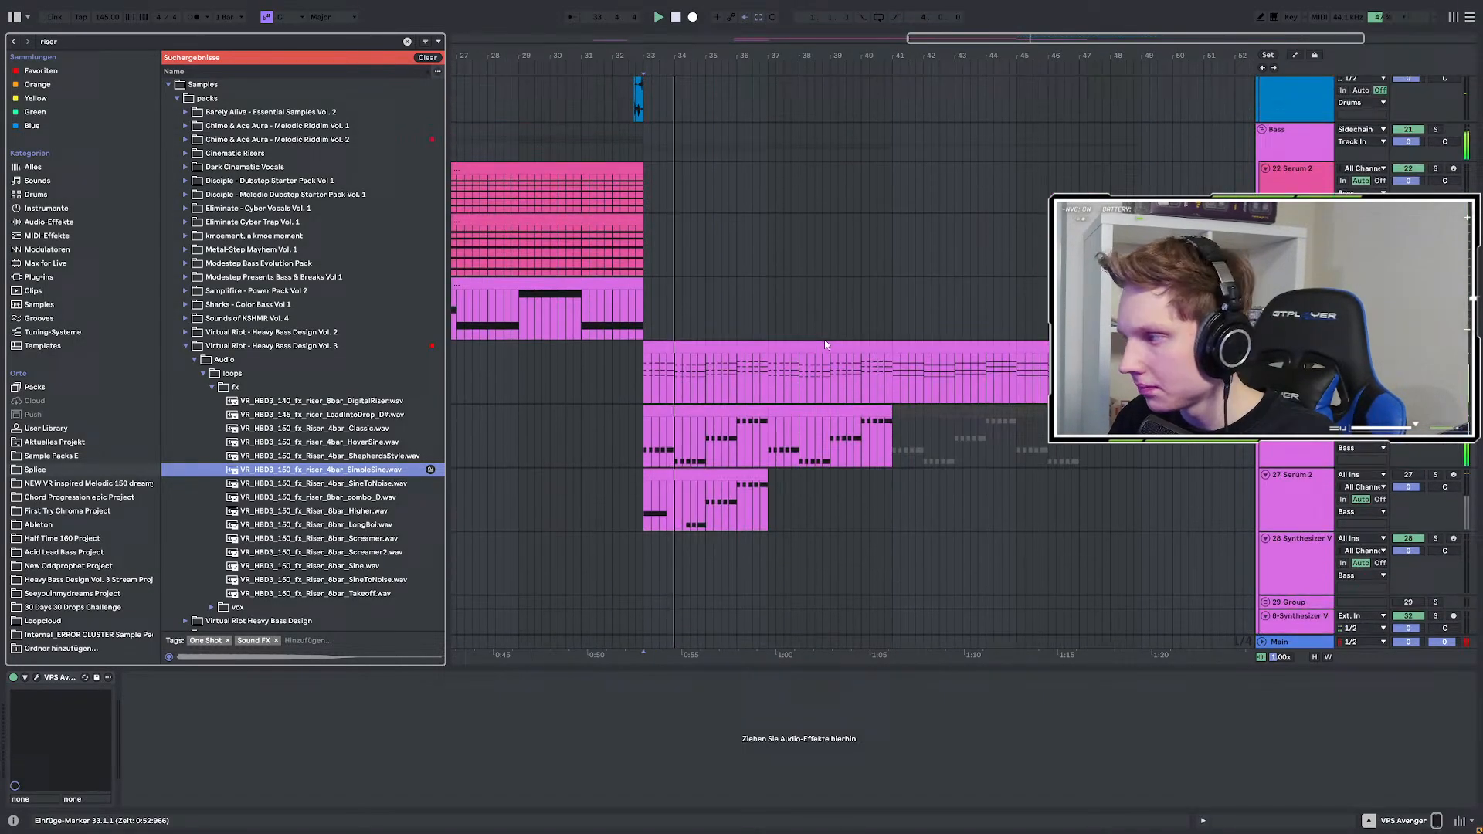
scroll(825, 344, "up", 1)
scroll(825, 344, "down", 9)
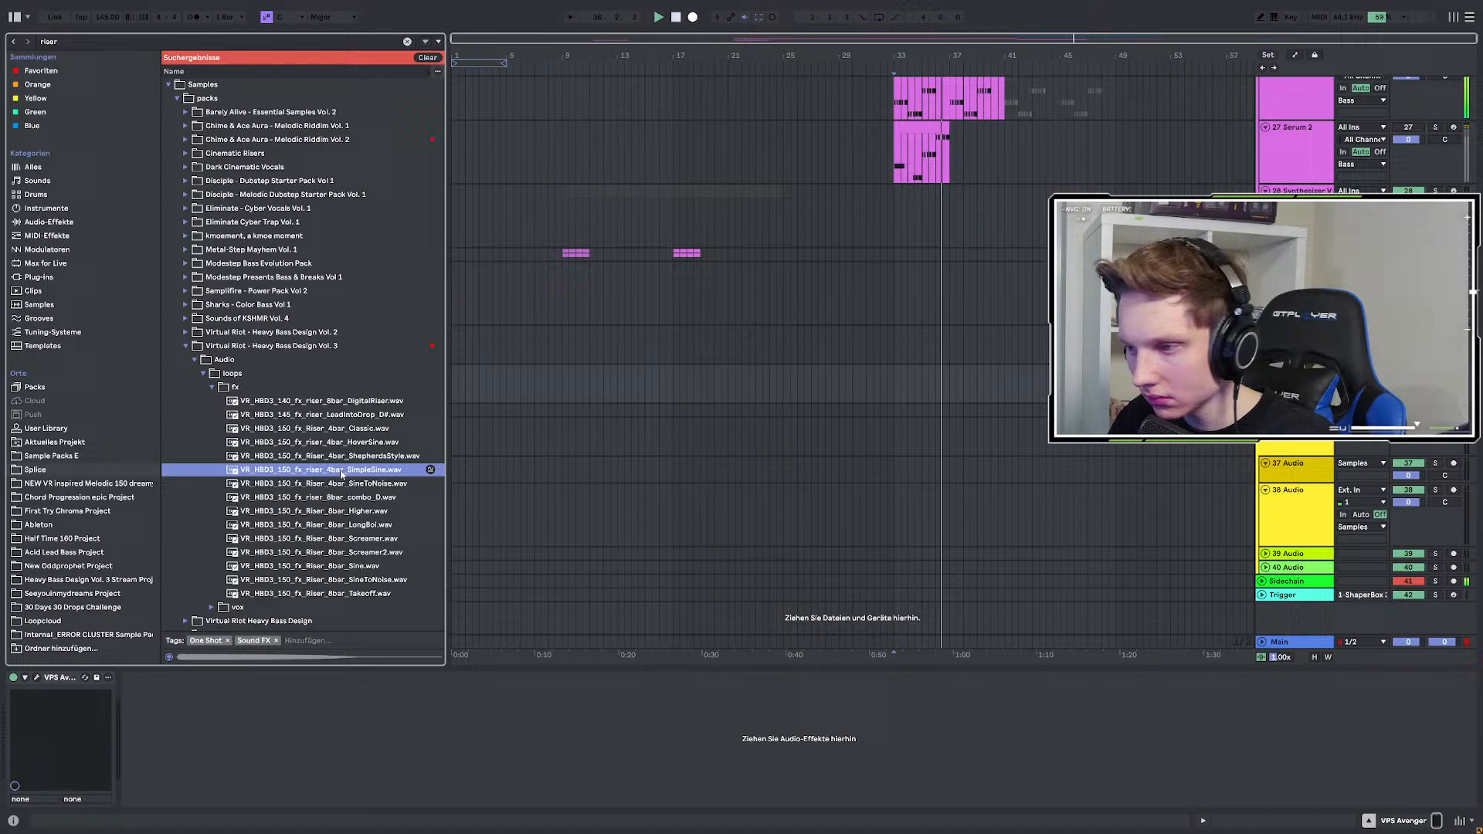
left_click_drag(342, 473, 975, 491)
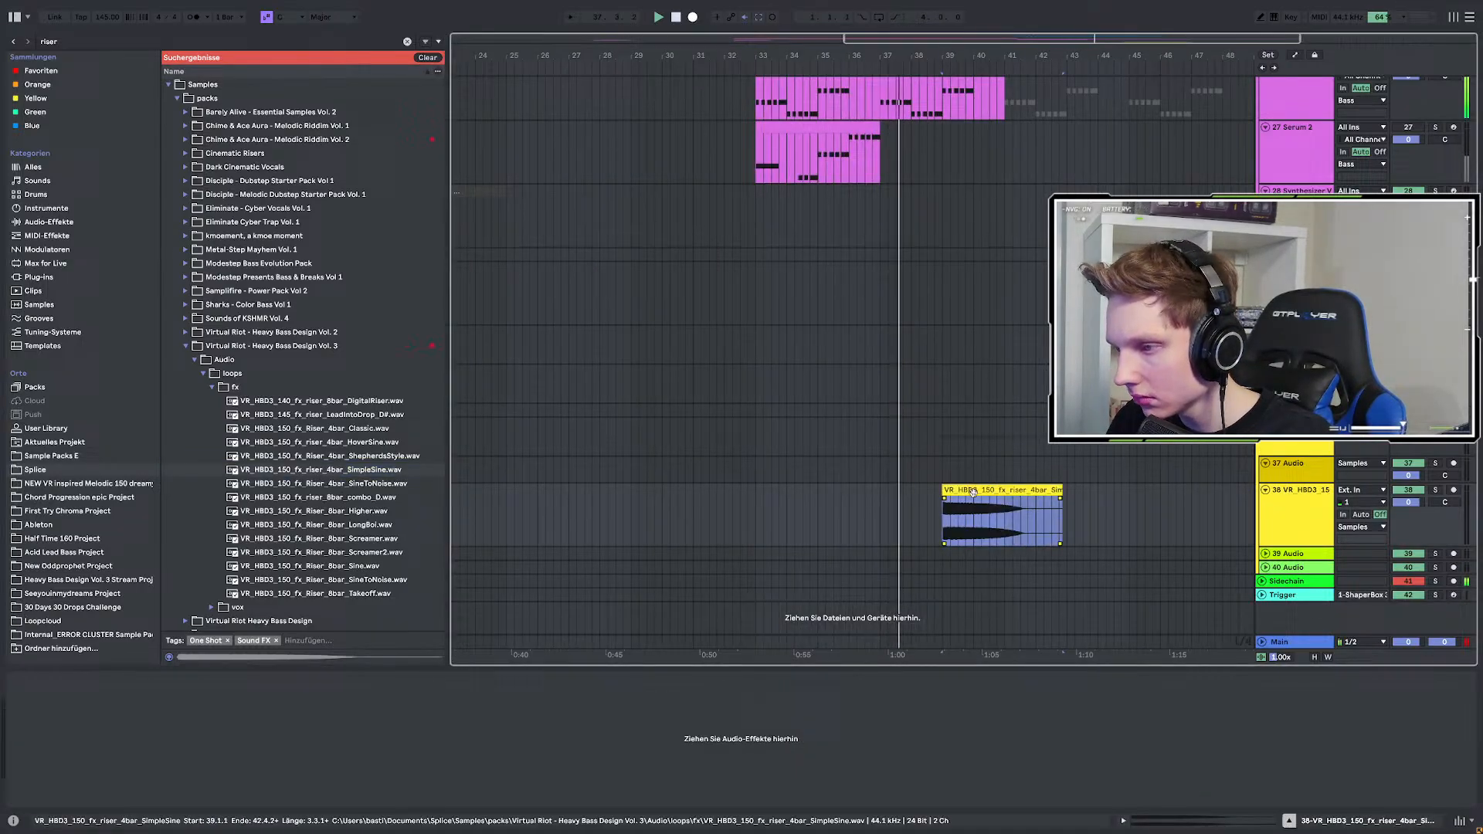
left_click(1408, 502)
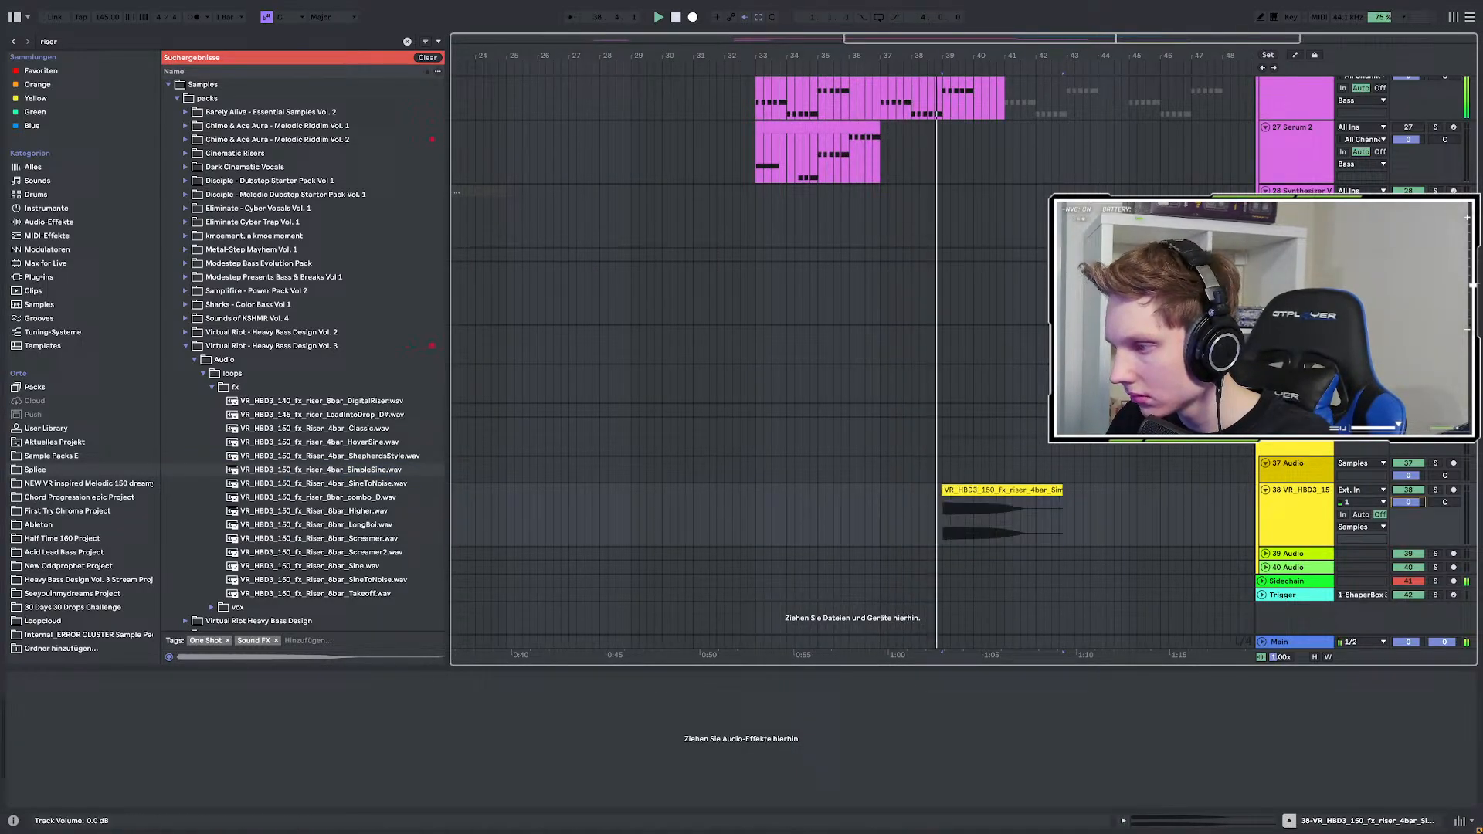
left_click_drag(1408, 502, 1408, 533)
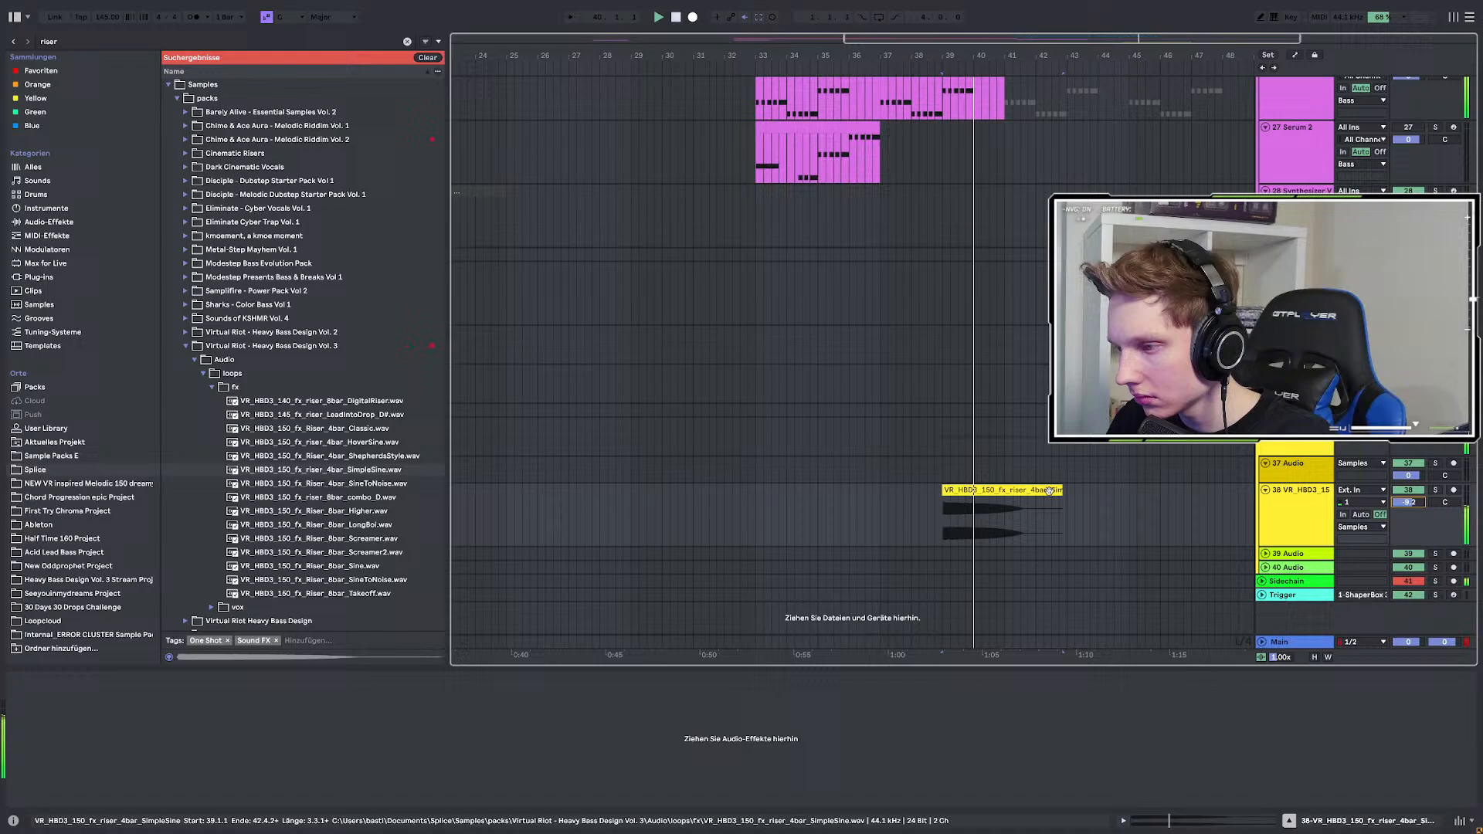
Trim the SimpleSine riser clip to end at bar 41 and insert an audio track below it.
left_click_drag(1060, 490, 1004, 486)
left_click(1274, 520)
left_click(1233, 502)
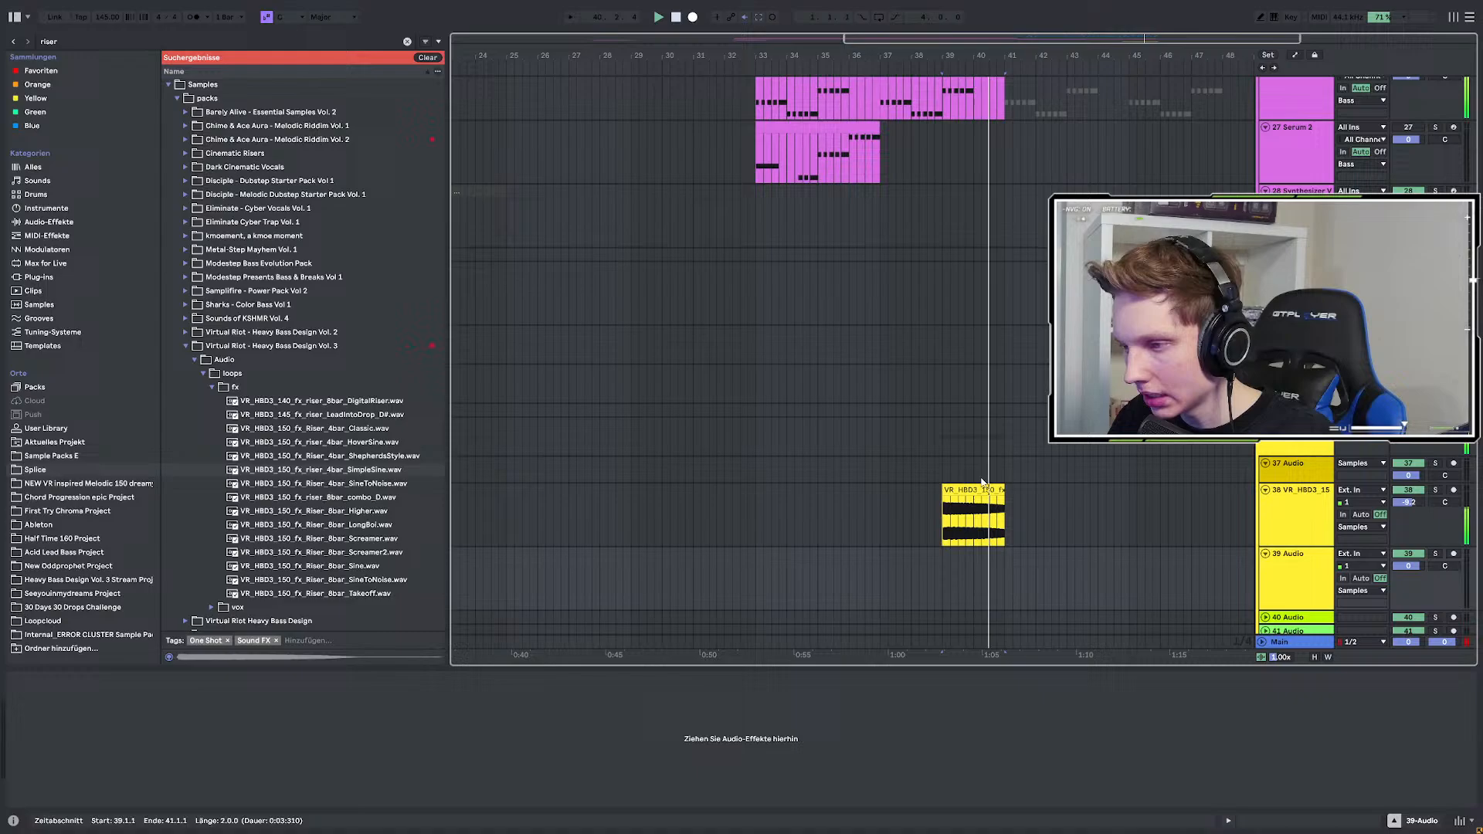
Warp the SimpleSine riser clip in Re-Pitch mode, set its tempo to 150 BPM, and replay it.
double_click(974, 490)
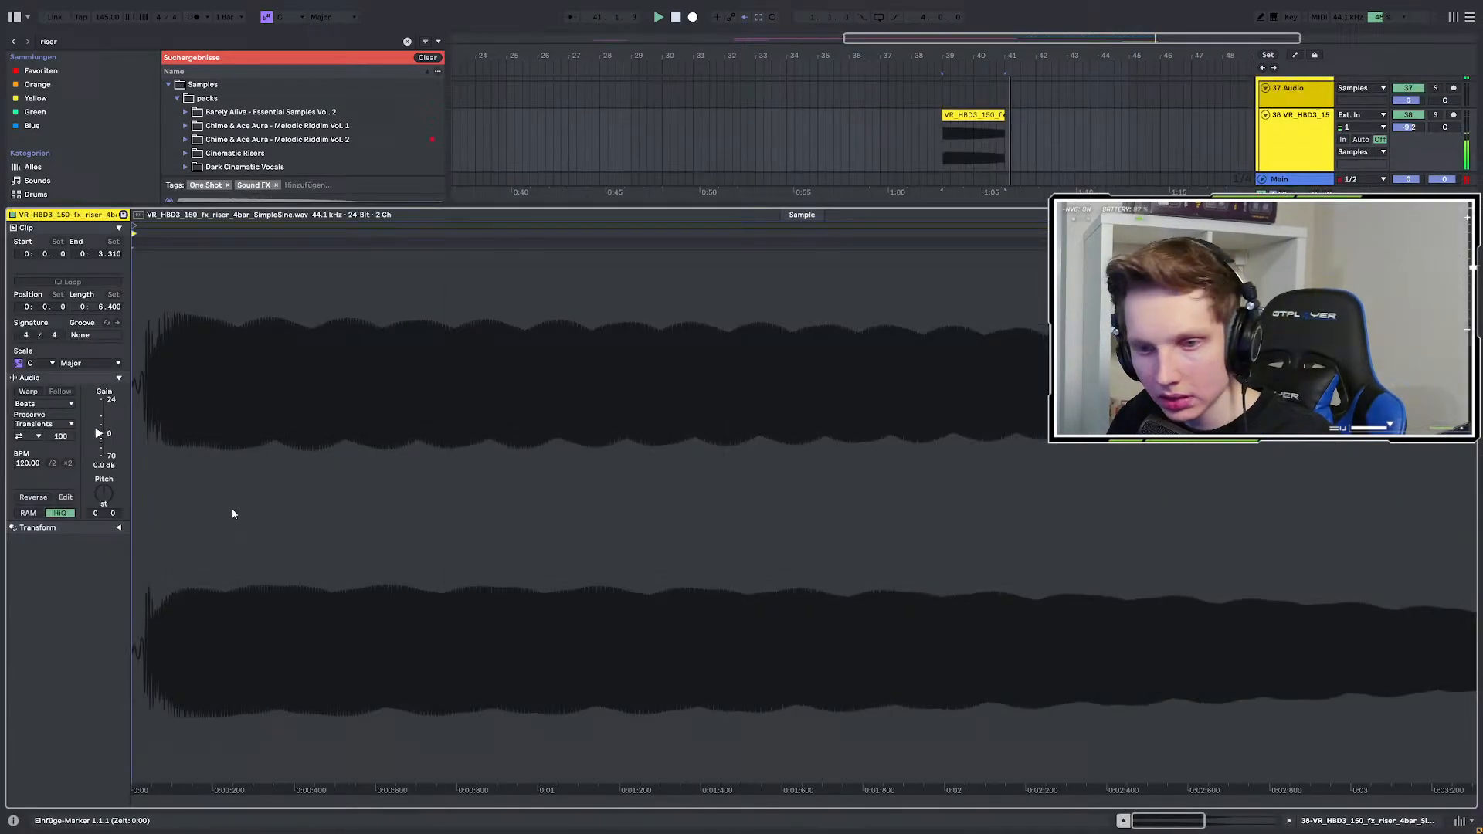
left_click(29, 392)
left_click(35, 404)
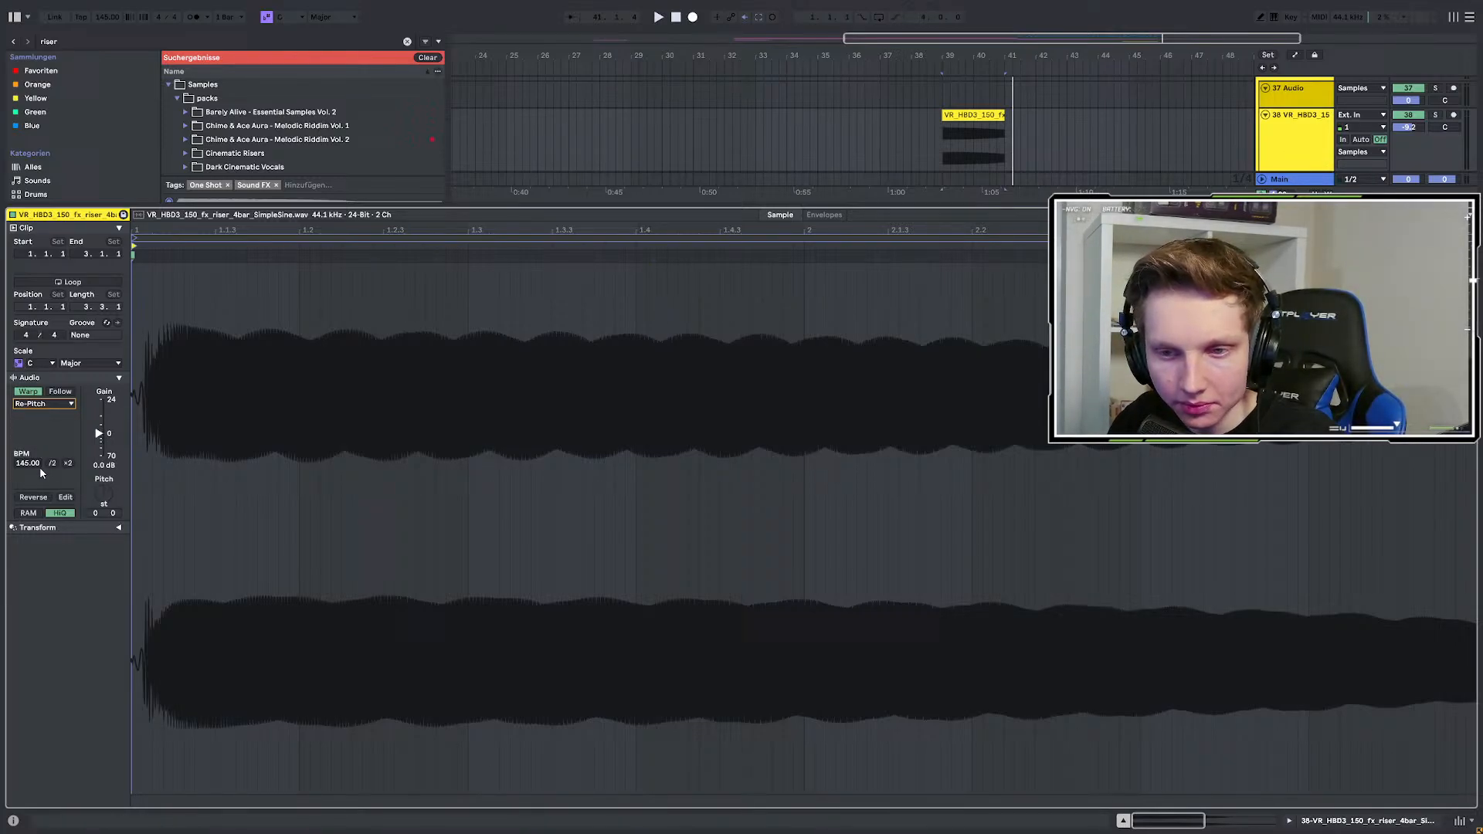
key("space")
mouse_move(33, 464)
left_mouse_down()
mouse_move(32, 451)
mouse_move(28, 469)
left_mouse_up()
key("space")
key("space")
key("space")
key("space")
key("space")
key("space")
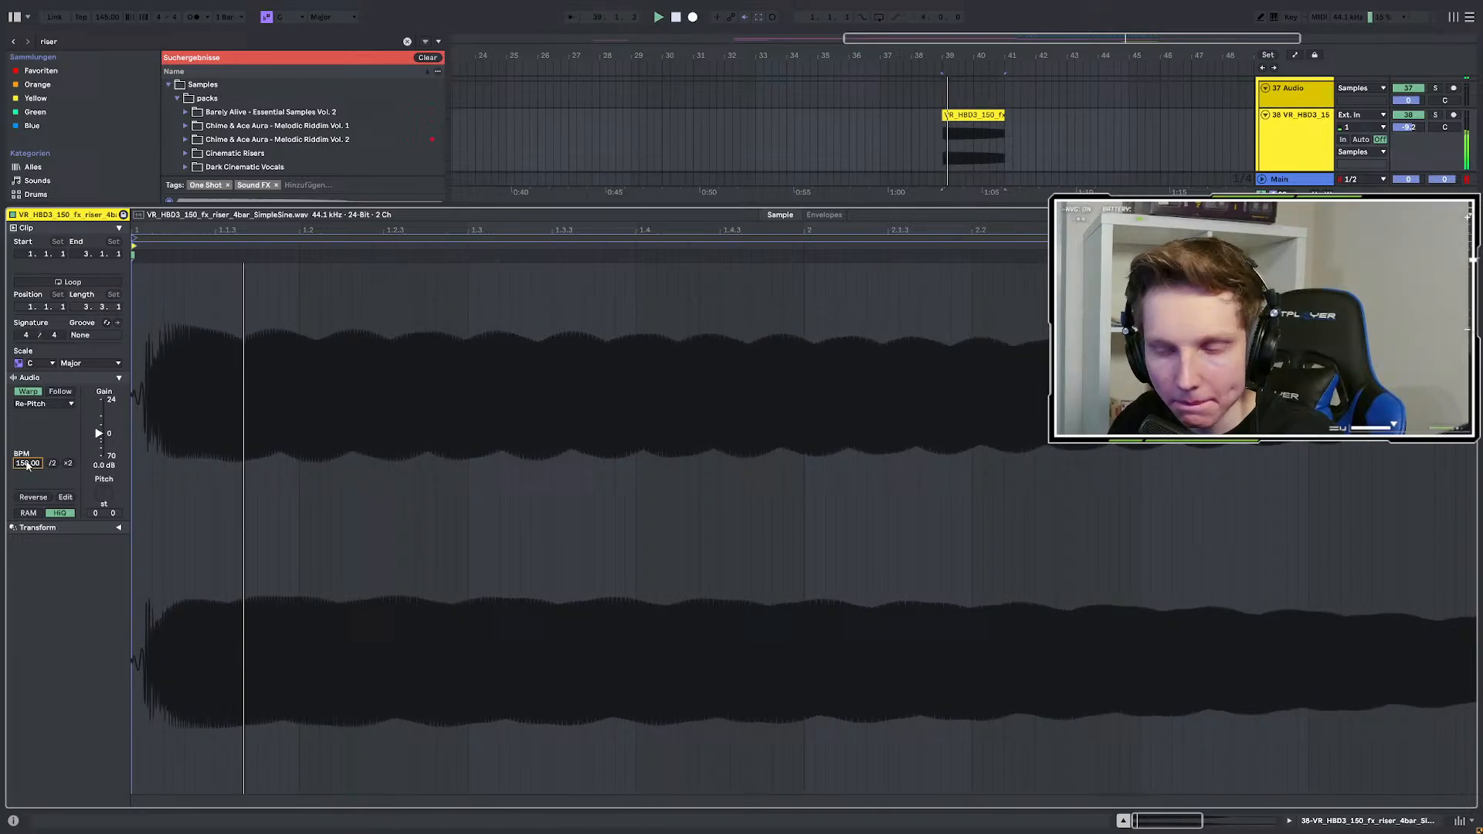
Check the warped riser's end at bar 41 in the arrangement and insert another audio track below track 38.
double_click(1288, 148)
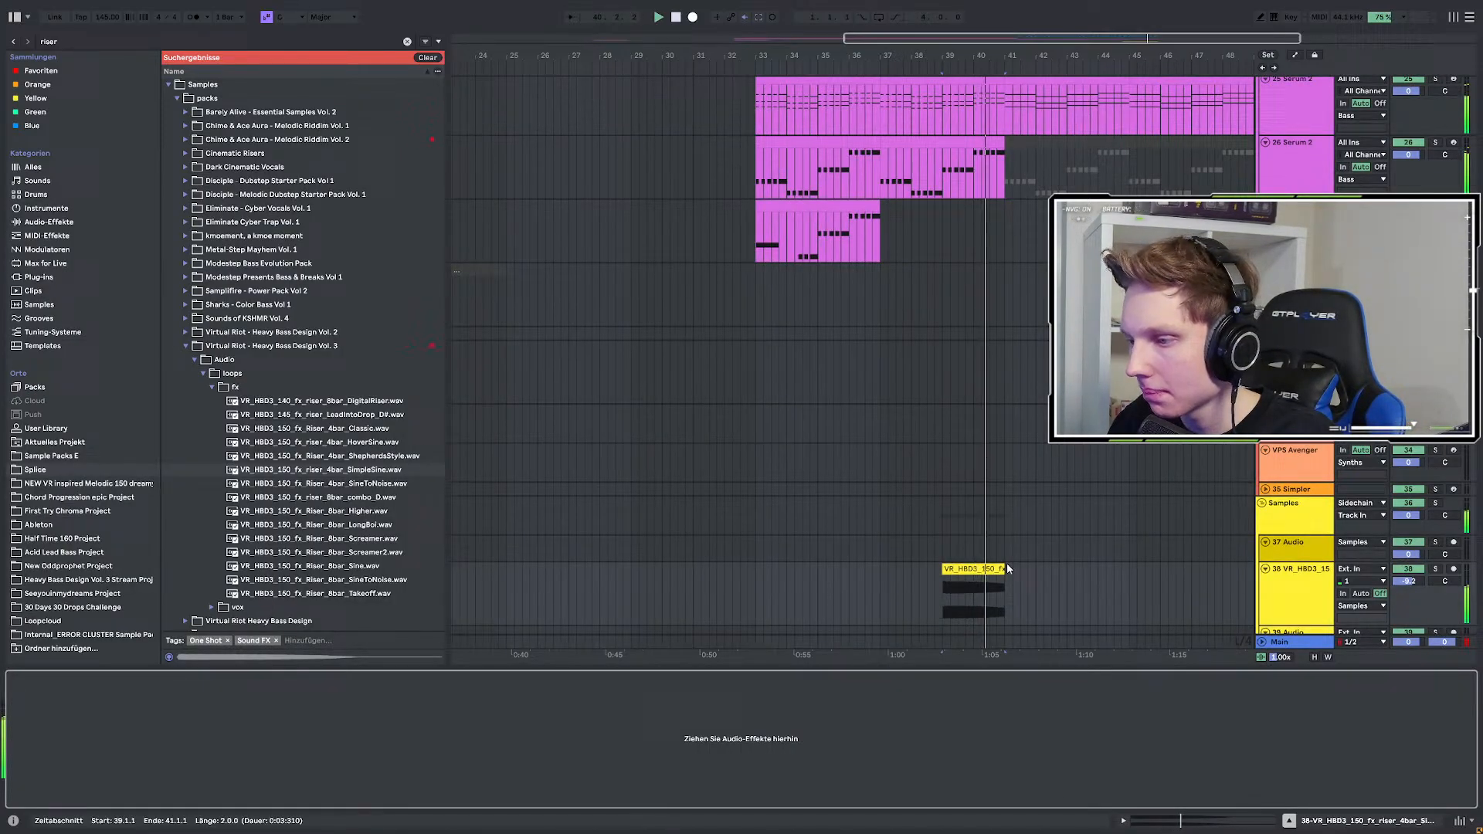
mouse_move(1007, 568)
left_mouse_down()
mouse_move(1066, 568)
mouse_move(1006, 572)
left_mouse_up()
scroll(1024, 522, "down", 3)
left_click(1287, 498)
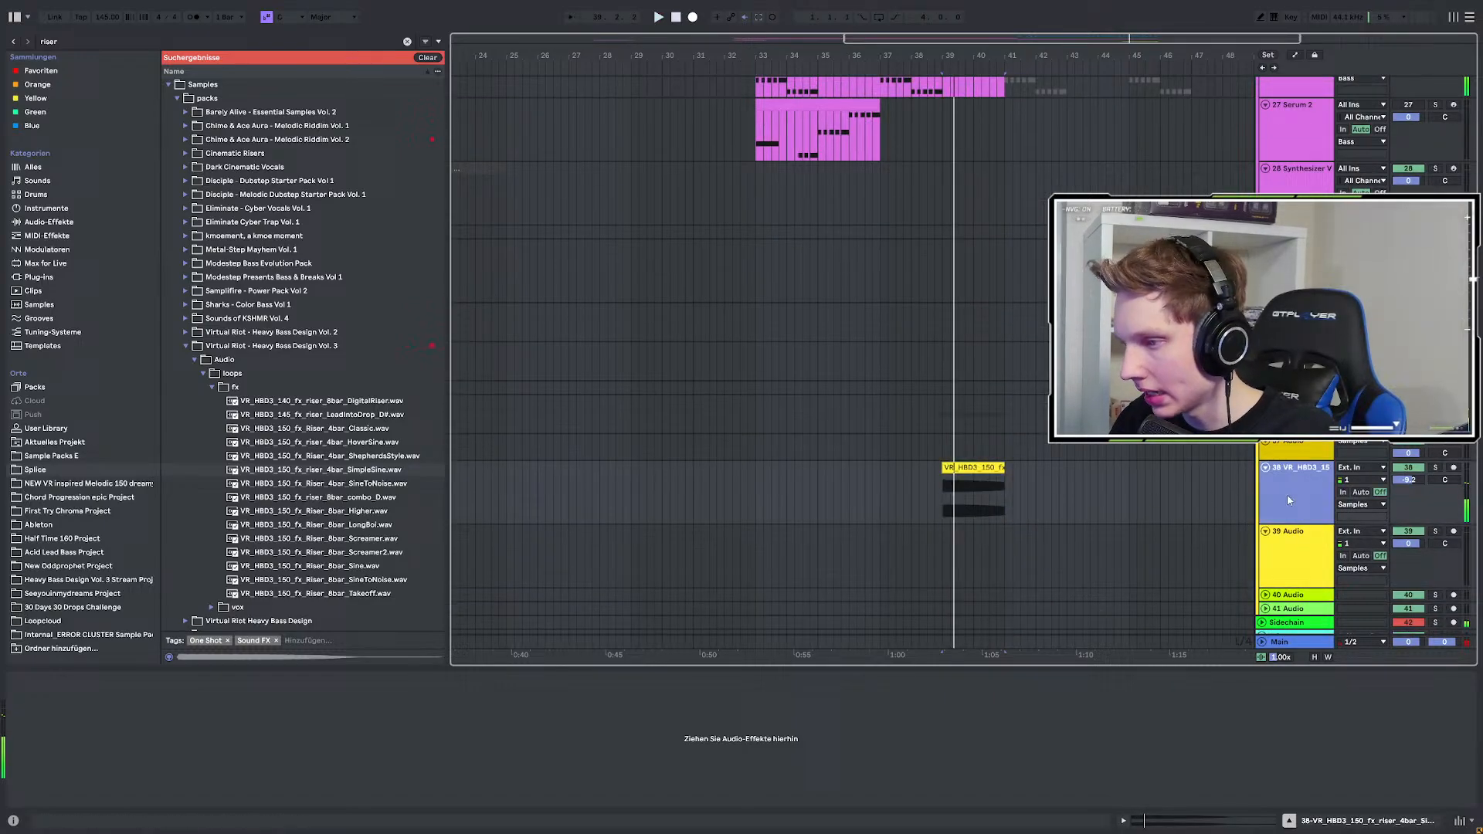
key("ctrl+t")
Search Sample Packs E for "overdr" and select the overdrive uplifter in the wa_sfx_collection_01 uplifters folder.
left_click_drag(64, 42, 55, 41)
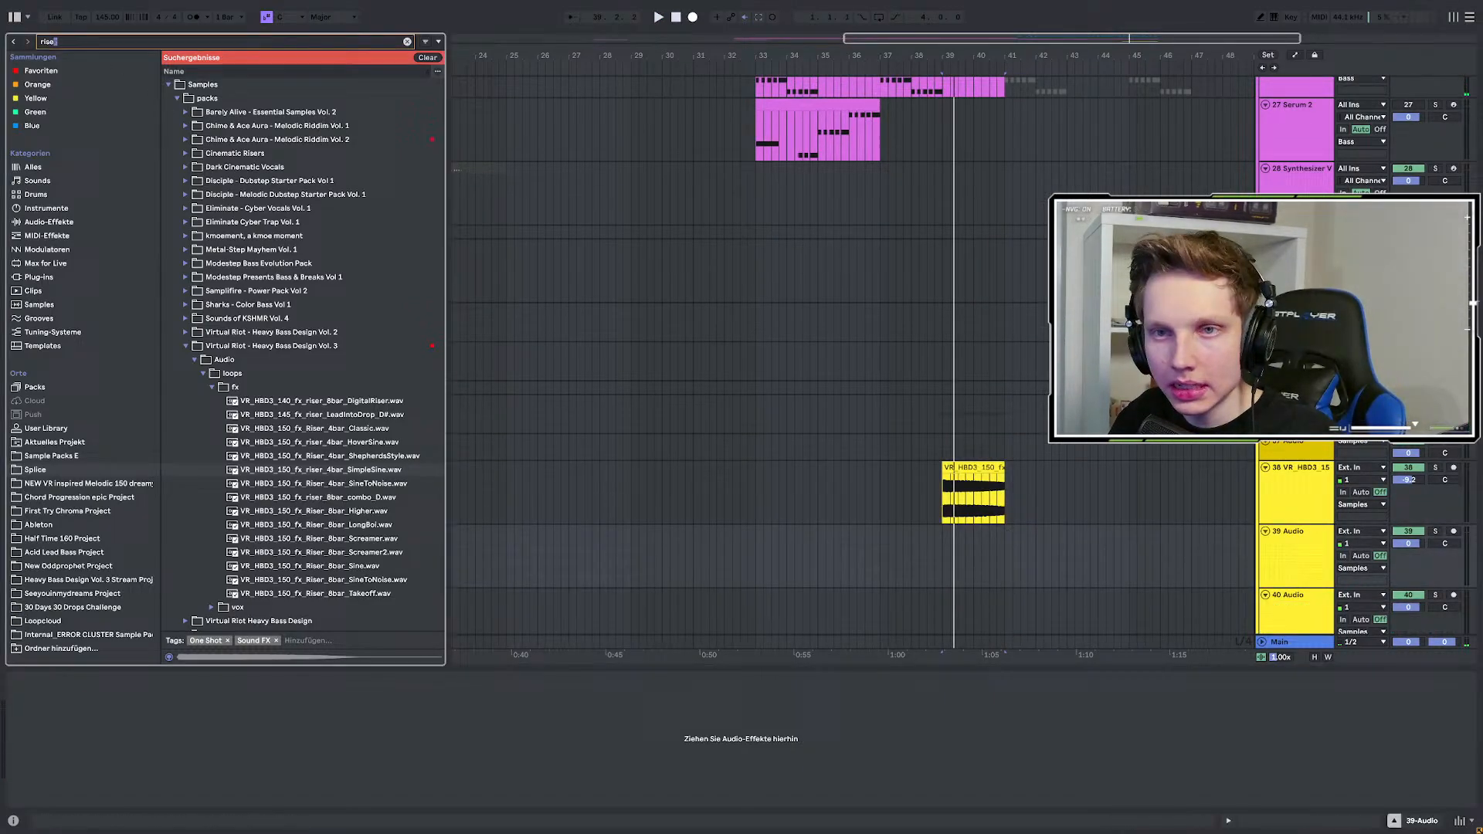
key("BackSpace")
key("BackSpace")
key("BackSpace")
key("BackSpace")
key("BackSpace")
type("ov")
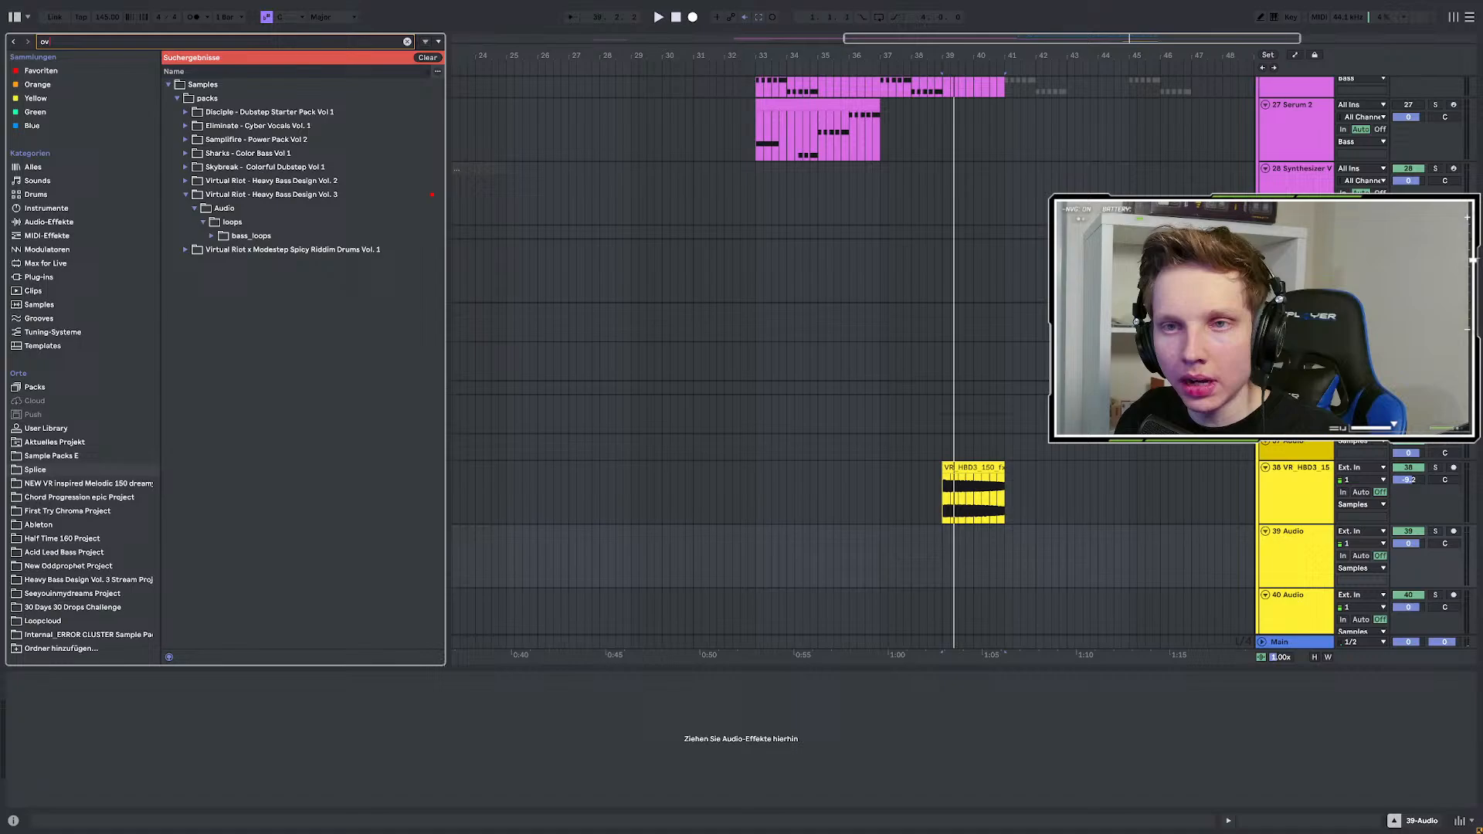
type("erdr")
left_click(47, 442)
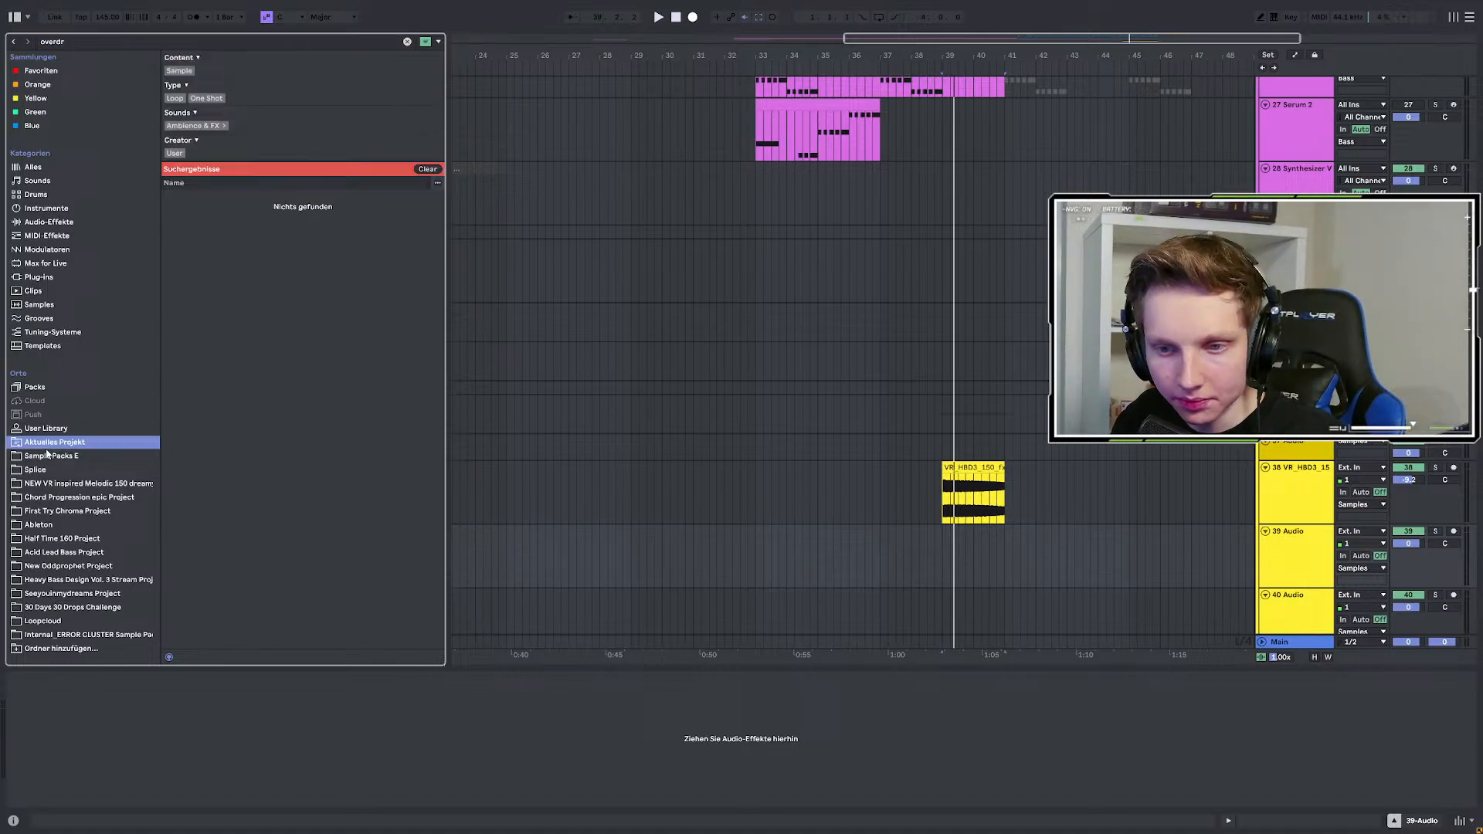
left_click(48, 456)
left_click(168, 180)
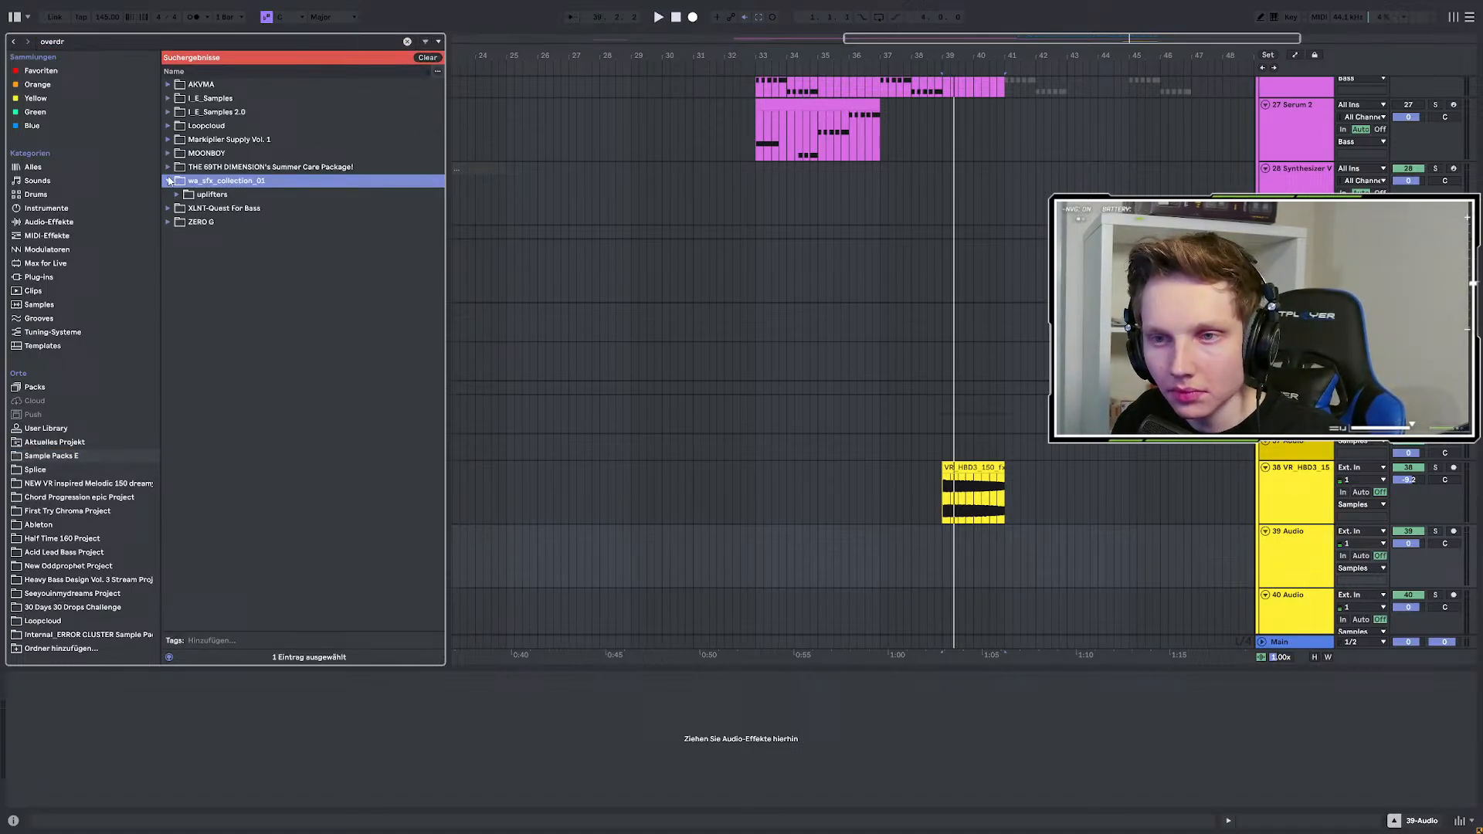
left_click(177, 194)
left_click(232, 209)
Place wafx_uplifter_overdrive.wav on track 39 from 38.4.2 to just past bar 41, and set the track's volume to -12.8 dB.
left_click_drag(238, 210, 938, 549)
key("space")
left_click_drag(1410, 572, 1408, 570)
scroll(1094, 541, "up", 3)
scroll(896, 533, "up", 3)
left_click(896, 531)
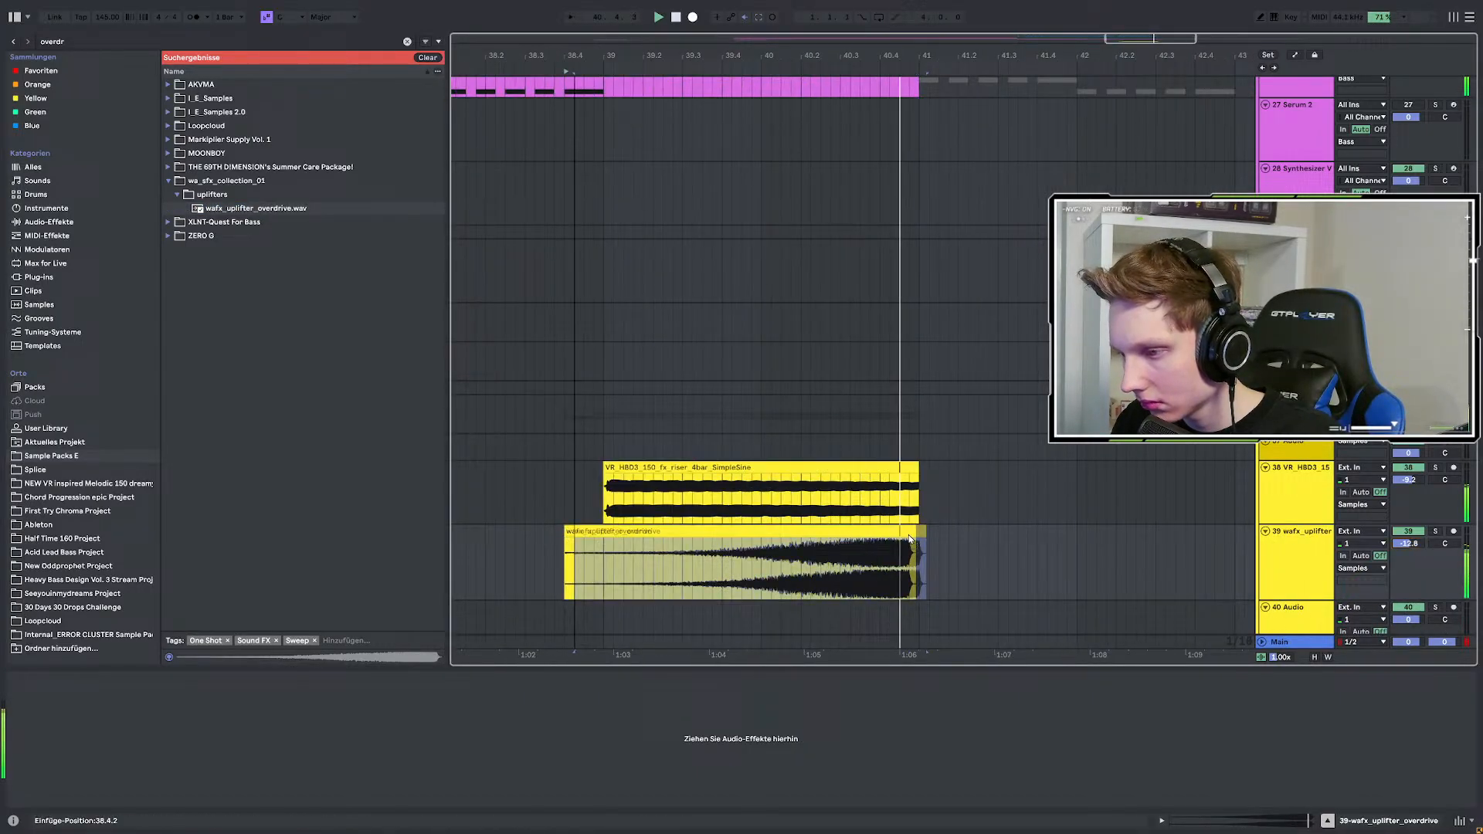
scroll(896, 531, "down", 5)
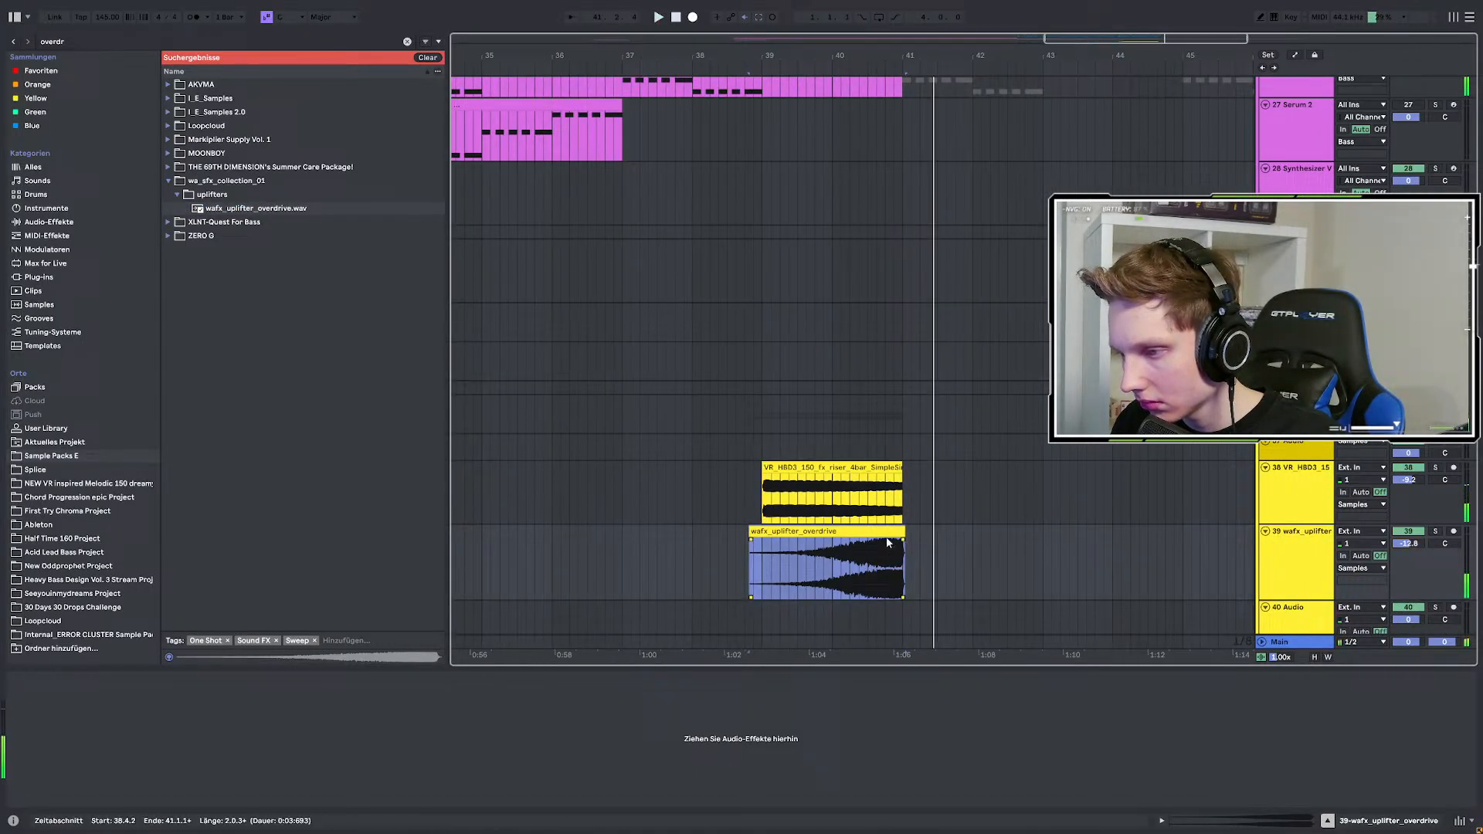
Insert an additional audio track below the overdrive uplifter's track.
left_click(1296, 558)
left_click(1106, 617)
scroll(1091, 448, "down", 3)
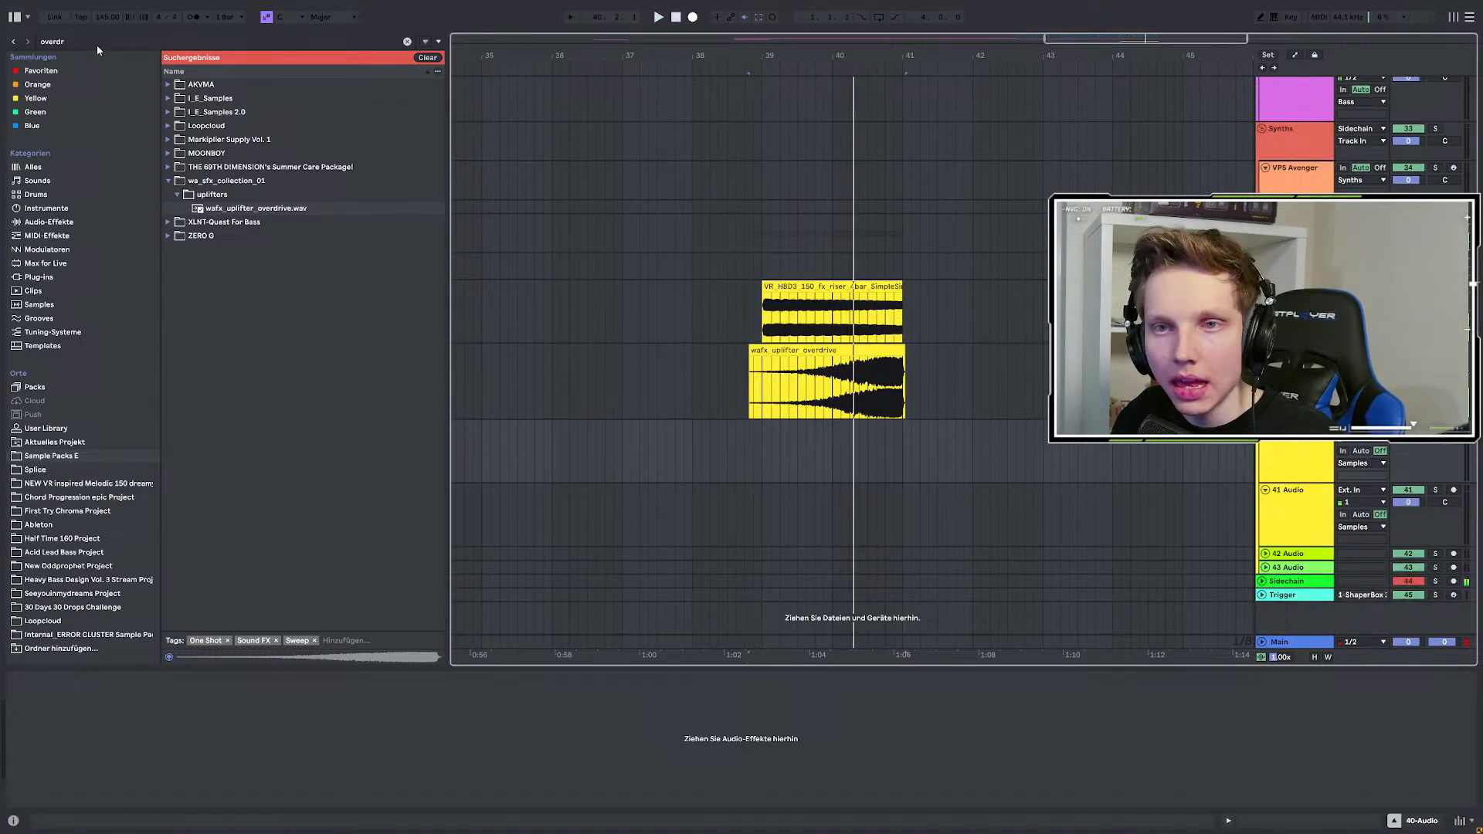
Search the Splice folder for "sust".
key("ctrl+f")
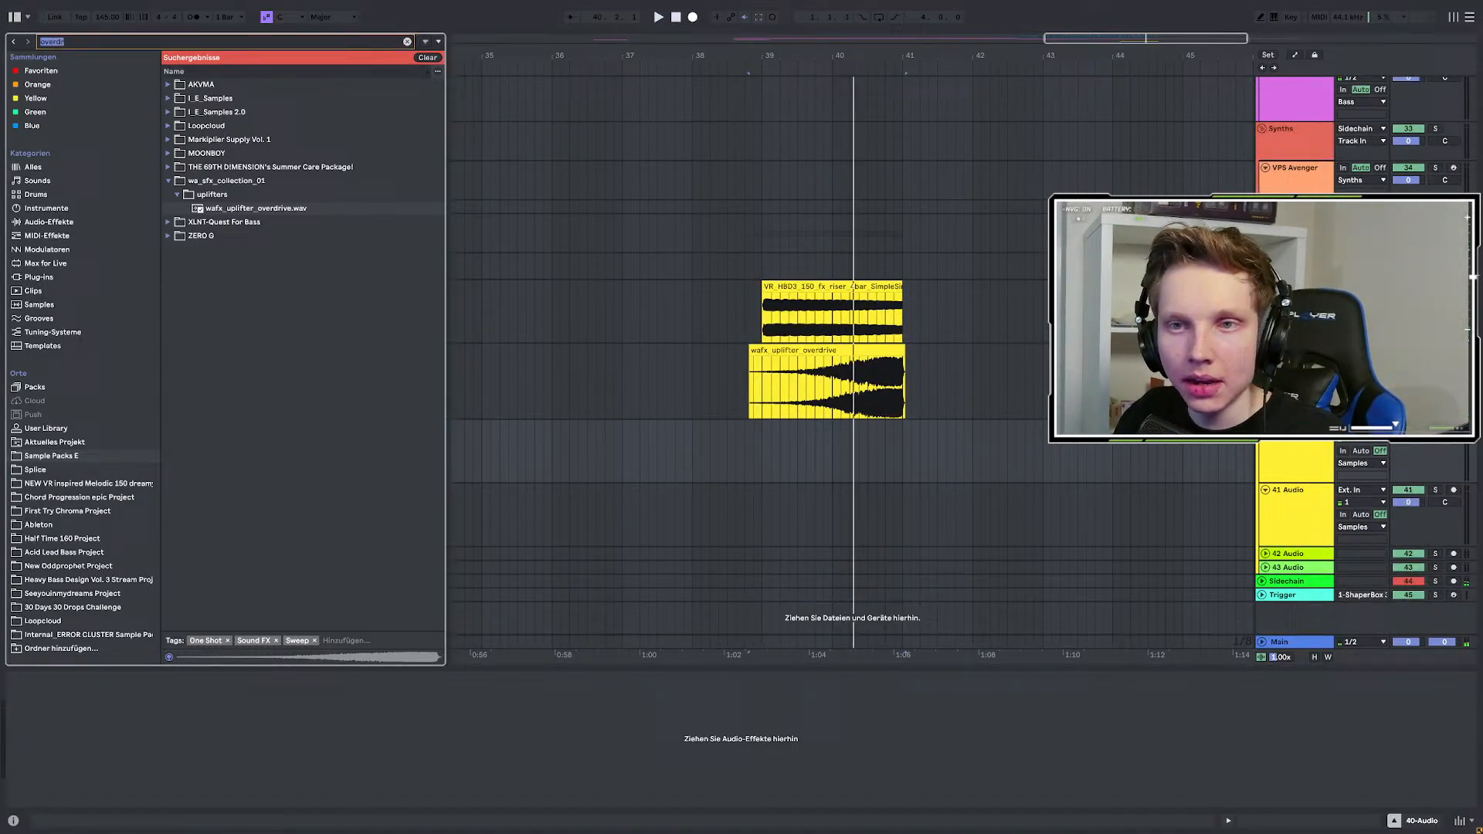
type("sust")
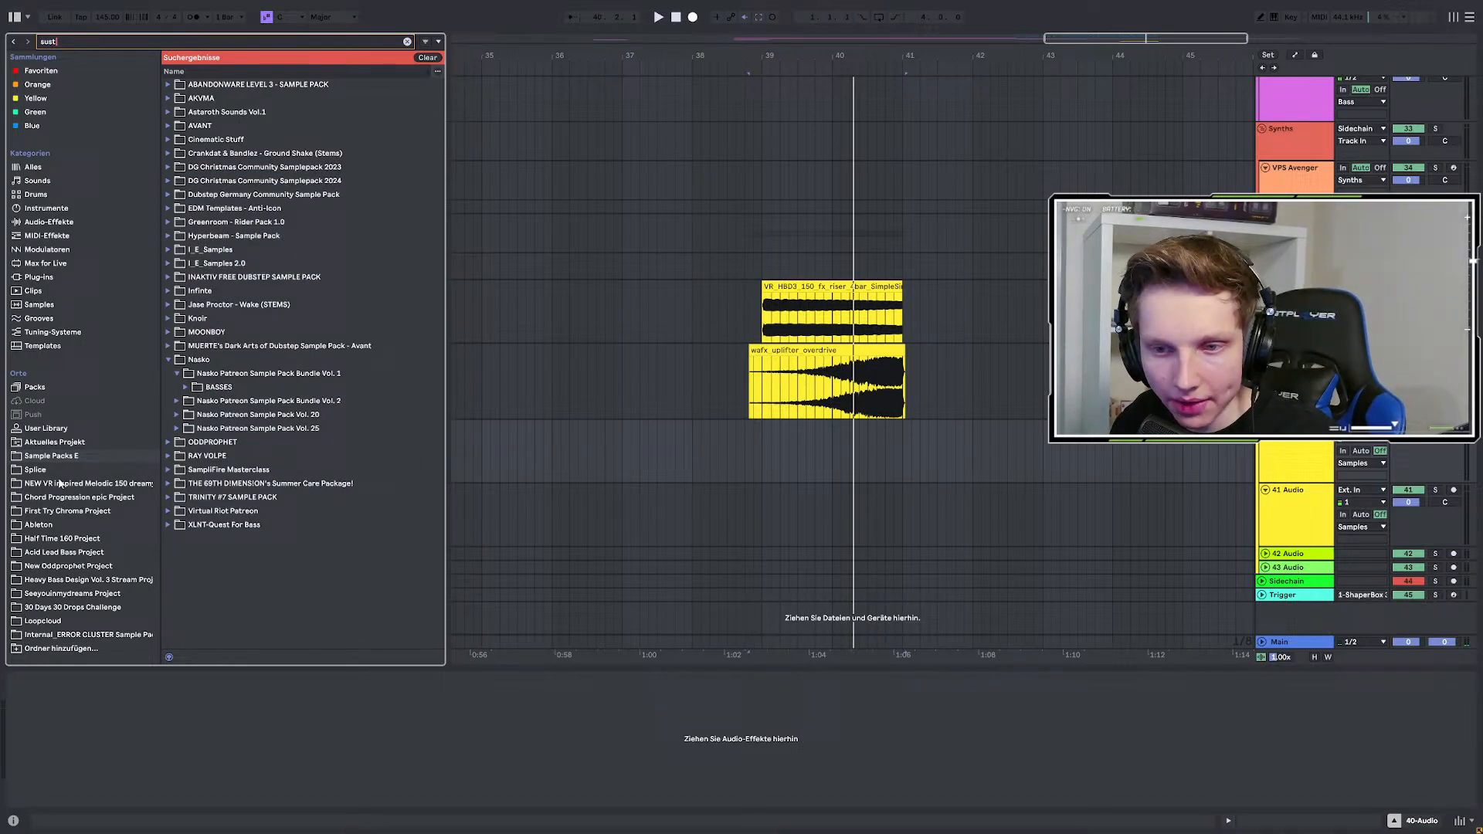
left_click(36, 471)
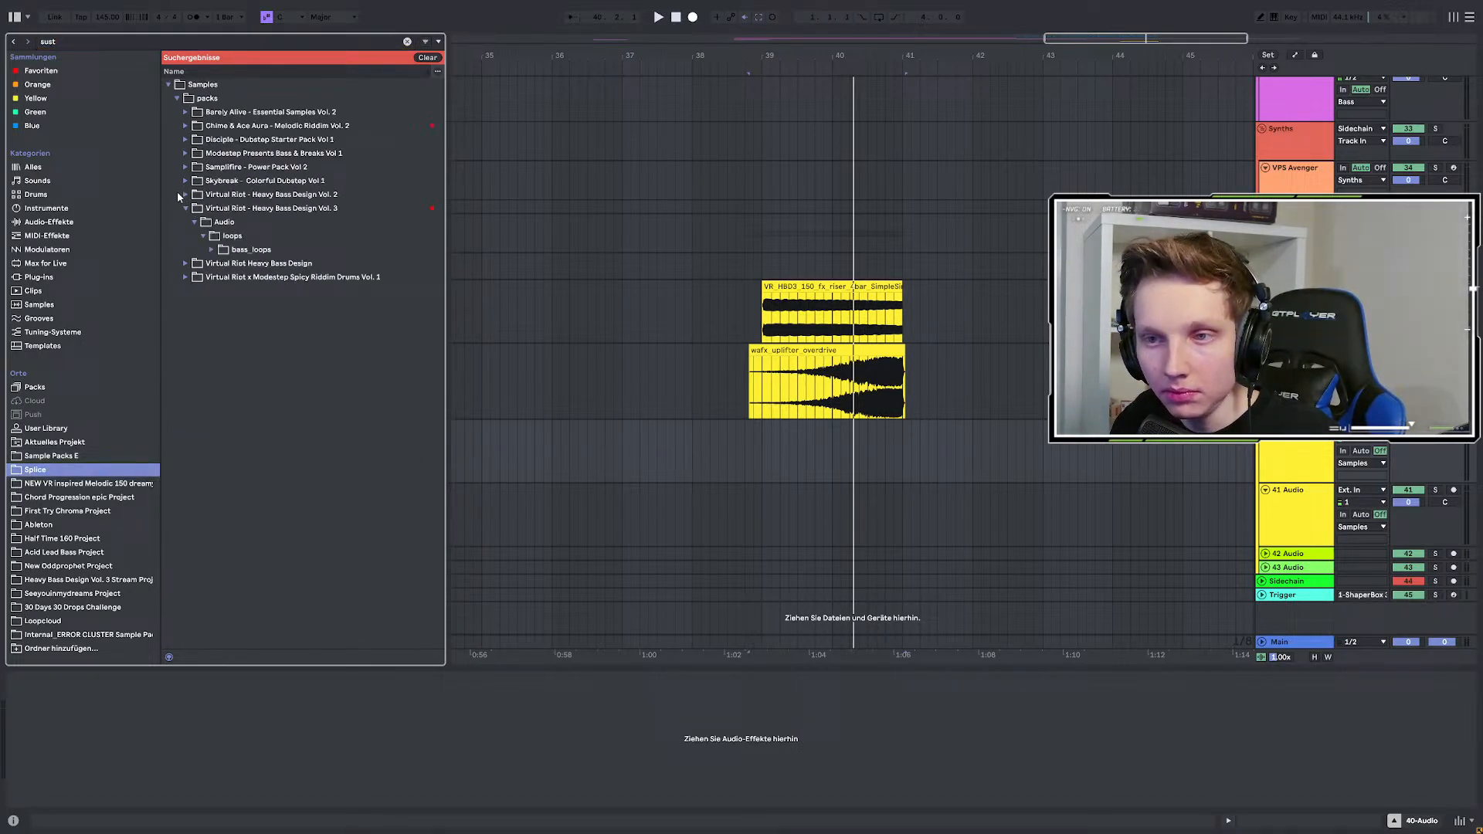
Preview the sustained risers in the Virtual Riot Heavy Bass Design pack and place V_RIOT_fx_riser_8bar_sustained_150.wav on track 40 at bar 41.
left_click(186, 263)
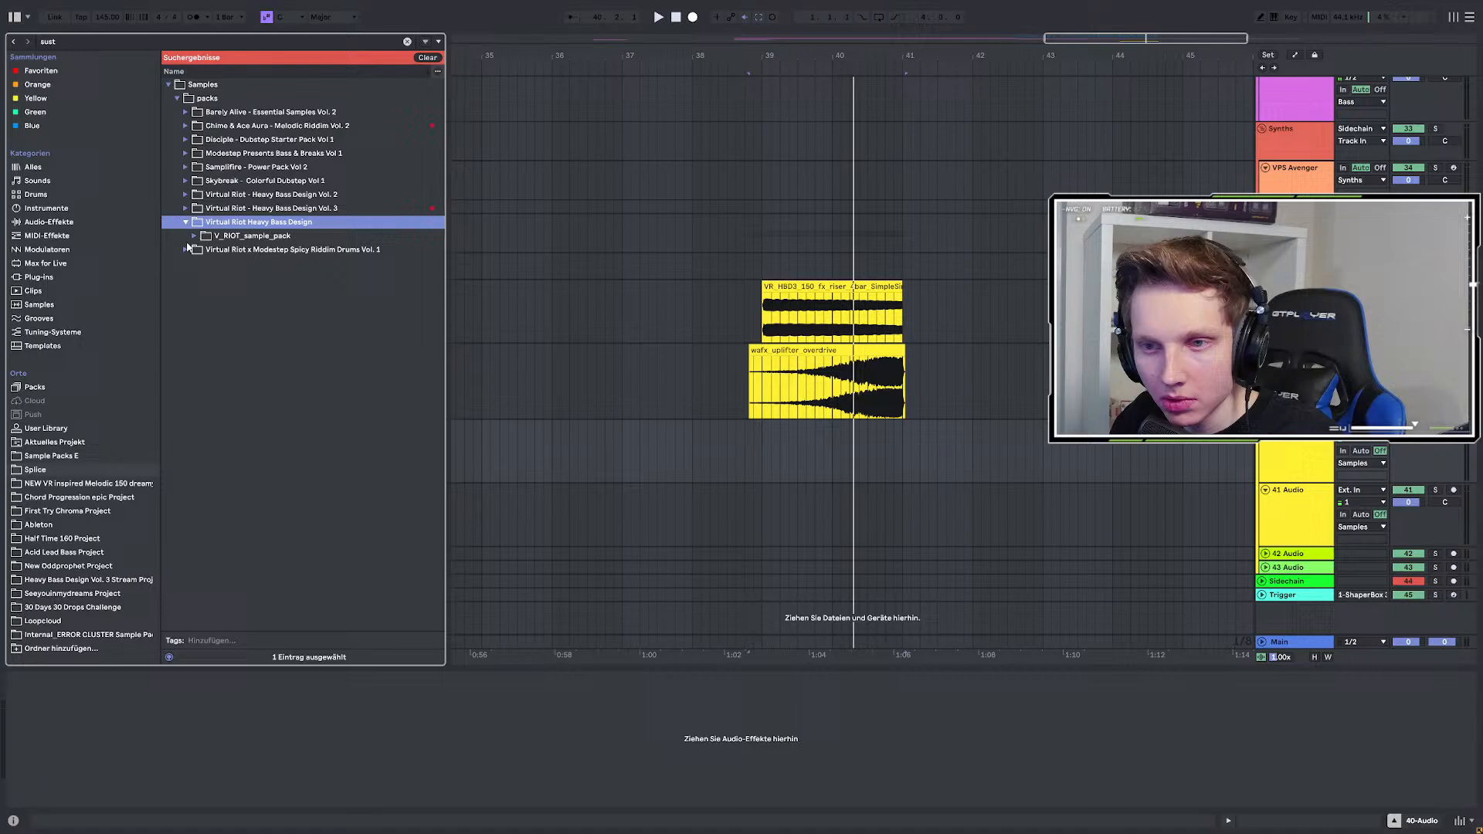
left_click(194, 237)
left_click(203, 250)
left_click(212, 264)
left_click(207, 265)
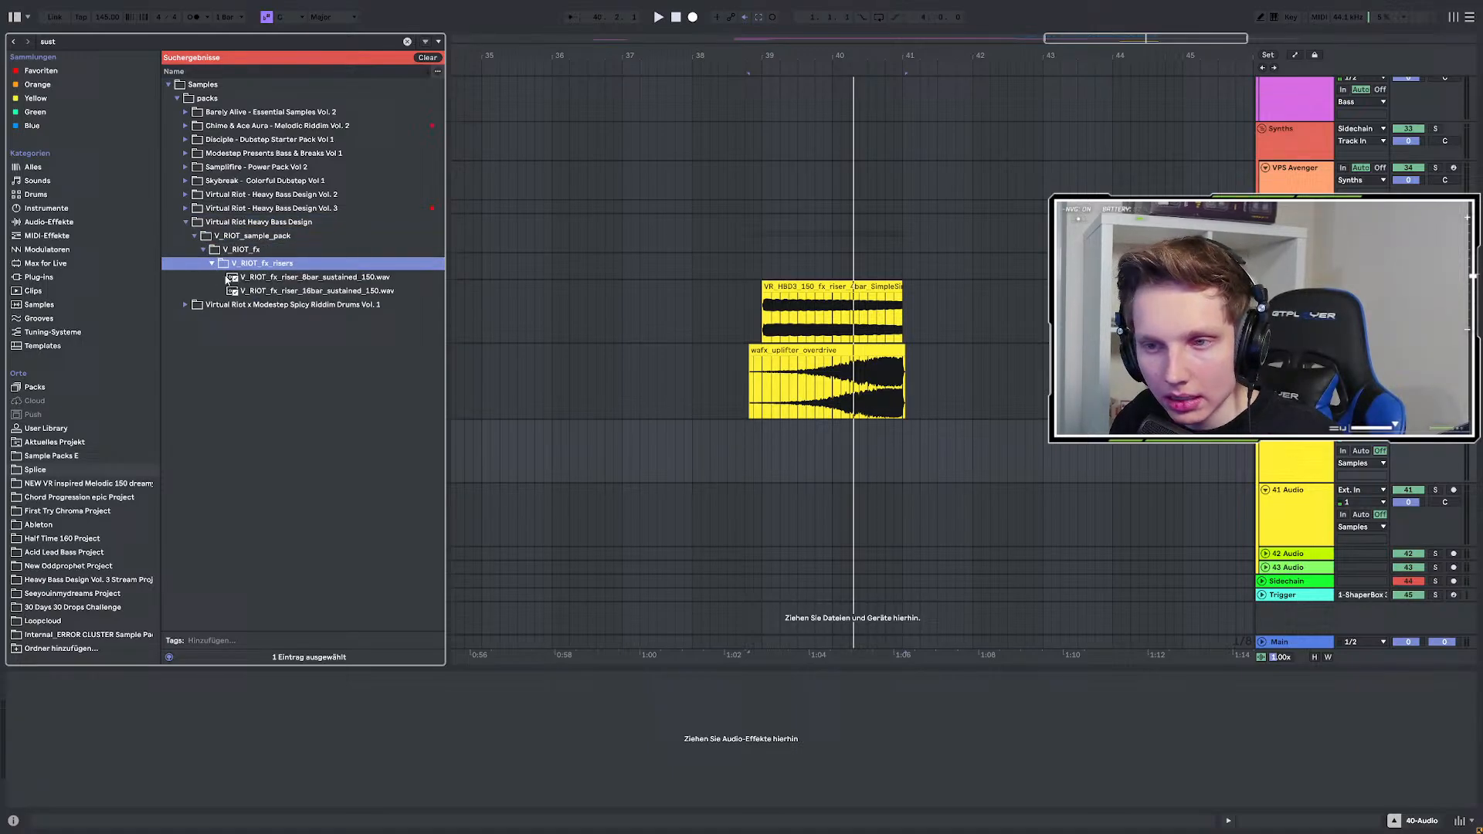
key("Down")
key("Down")
scroll(515, 345, "down", 3)
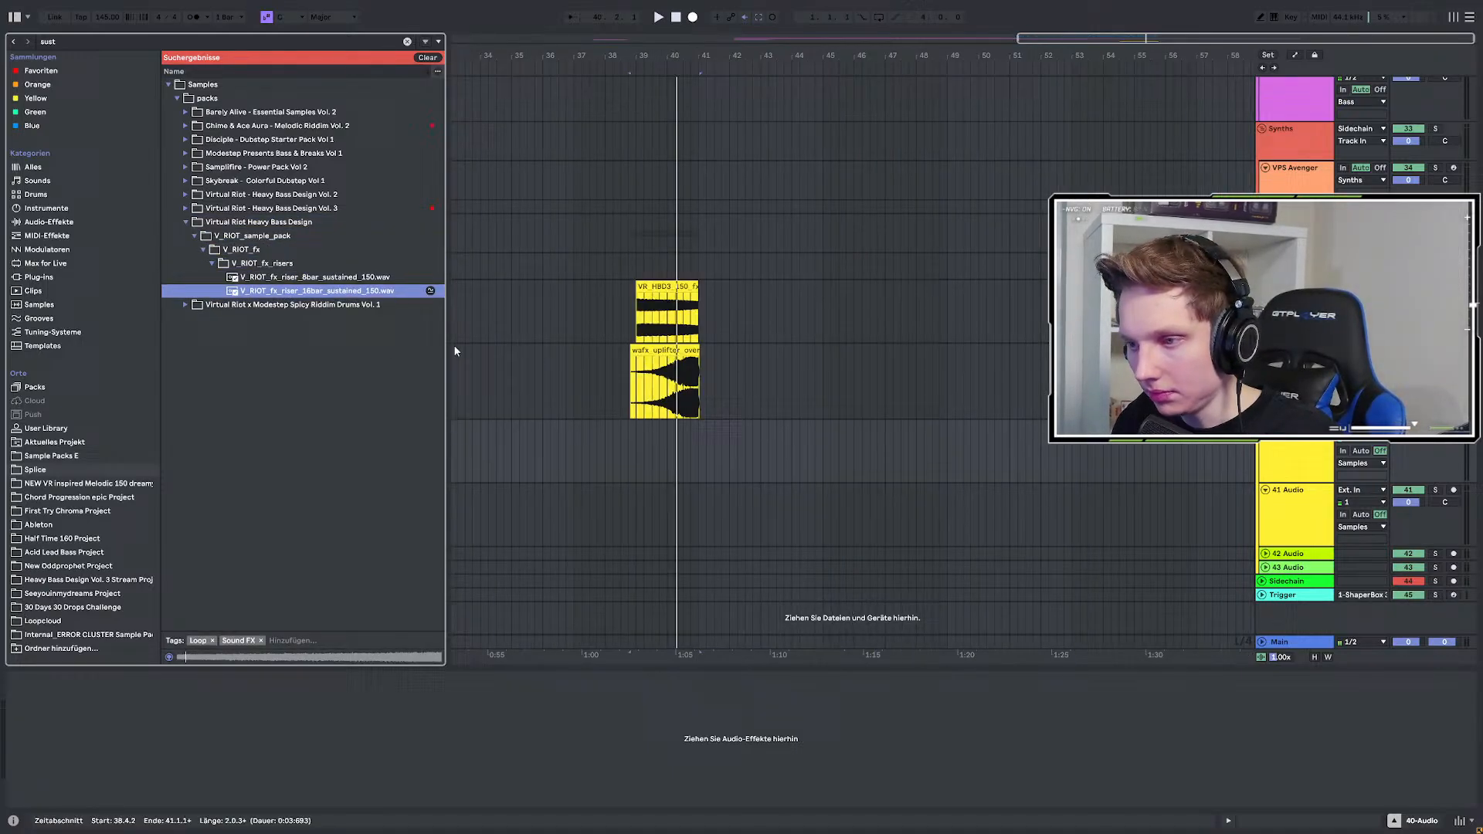
left_click_drag(294, 279, 703, 432)
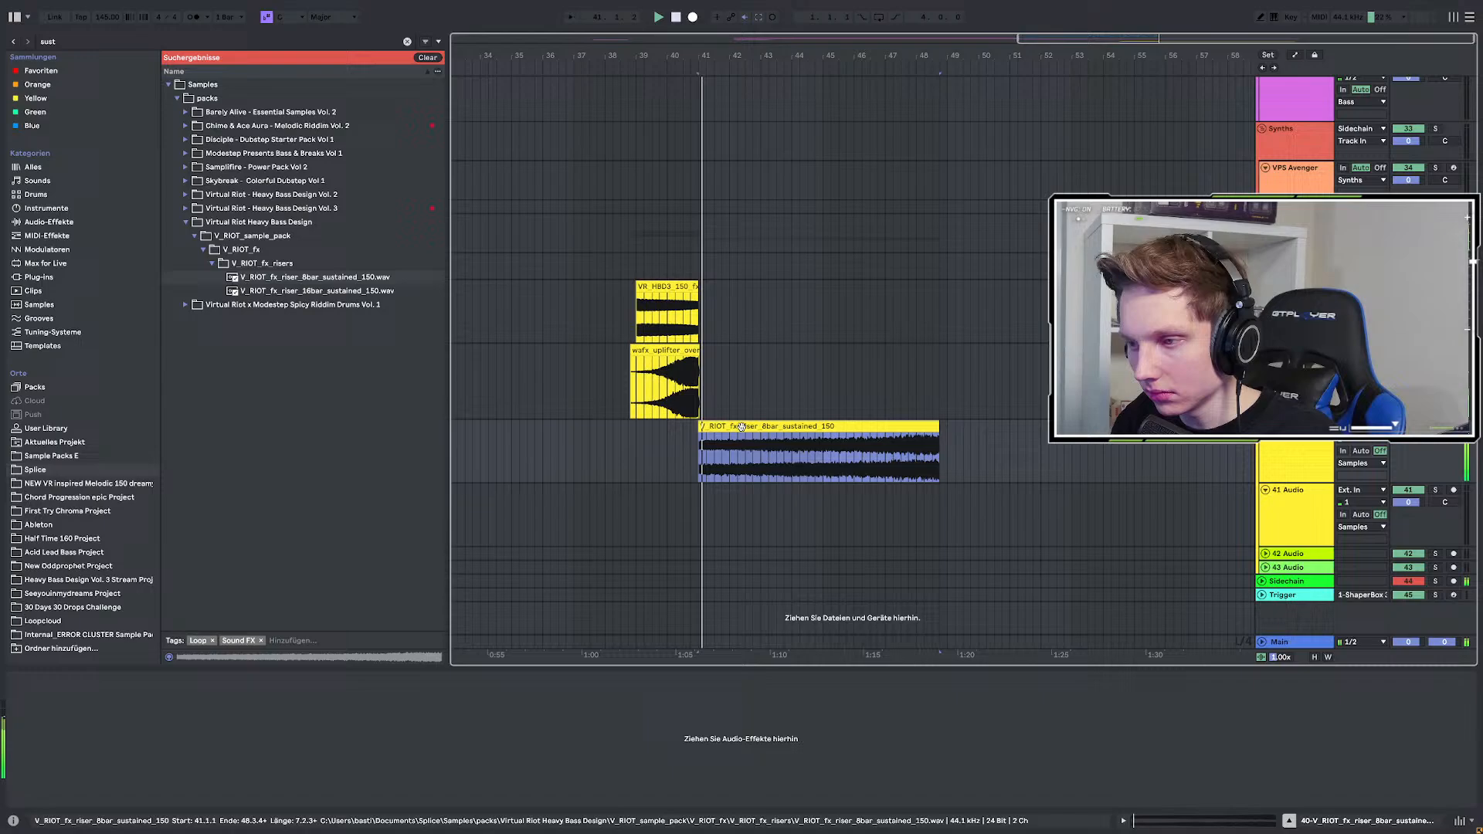
Warp the 8-bar sustained riser clip in Complex Pro mode and extend its end to bar 49.
double_click(712, 436)
left_click(28, 391)
left_click(44, 403)
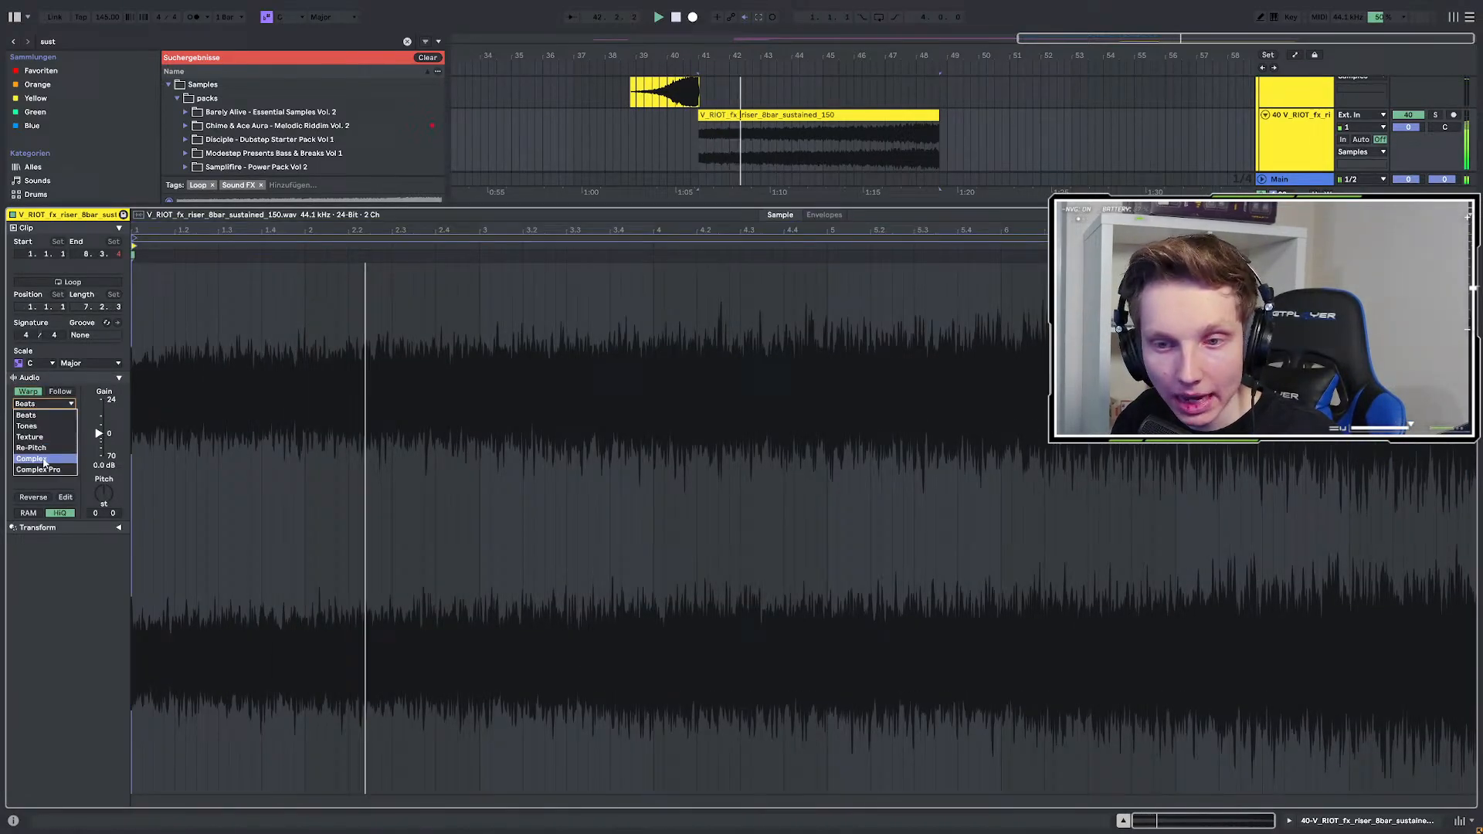
left_click(44, 469)
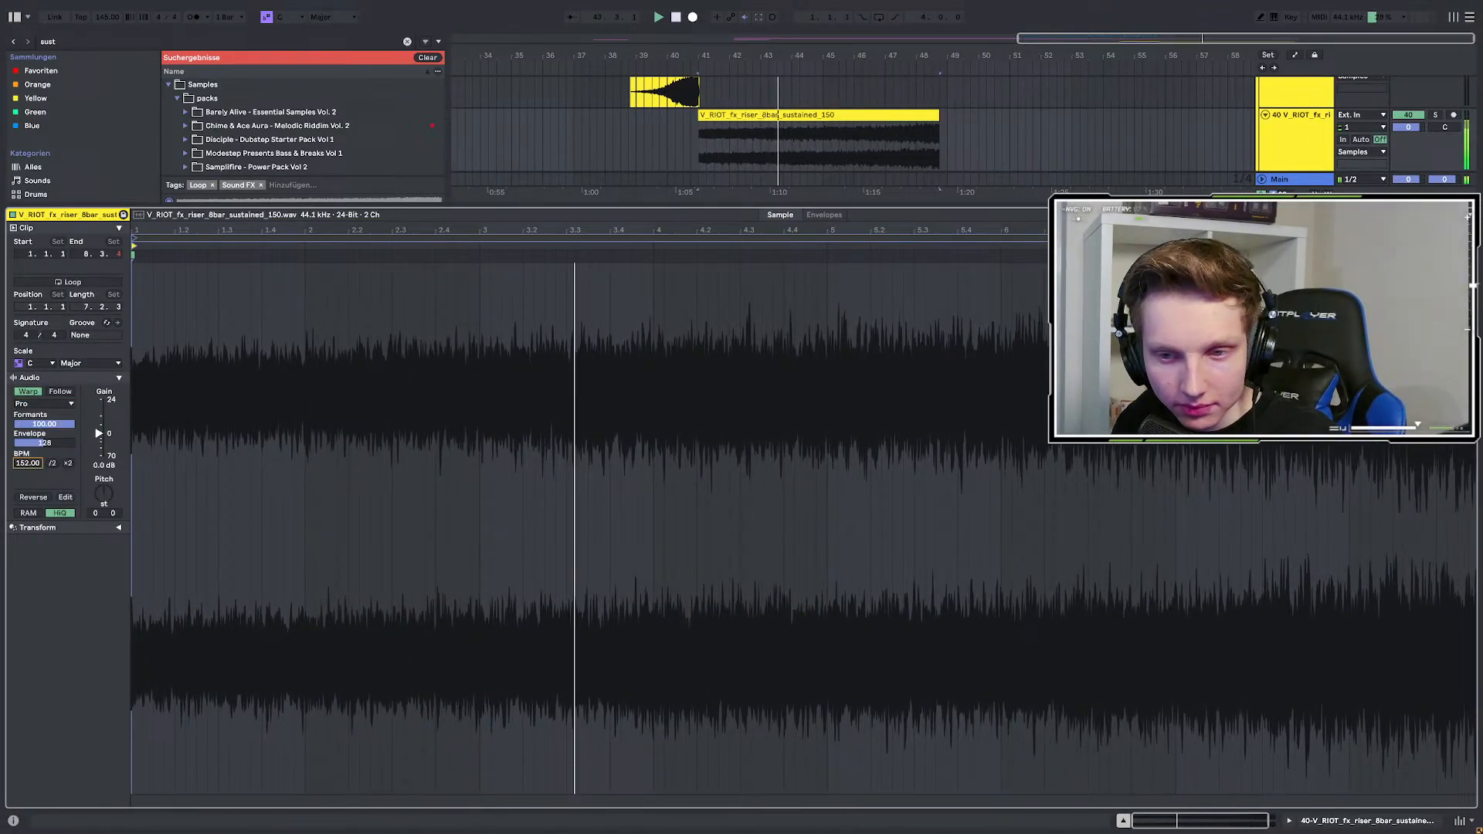
left_click_drag(938, 116, 947, 116)
Set the volume of the 8-bar sustained riser's track to -4.1 dB.
double_click(1295, 148)
scroll(924, 391, "up", 3)
scroll(924, 391, "down", 3)
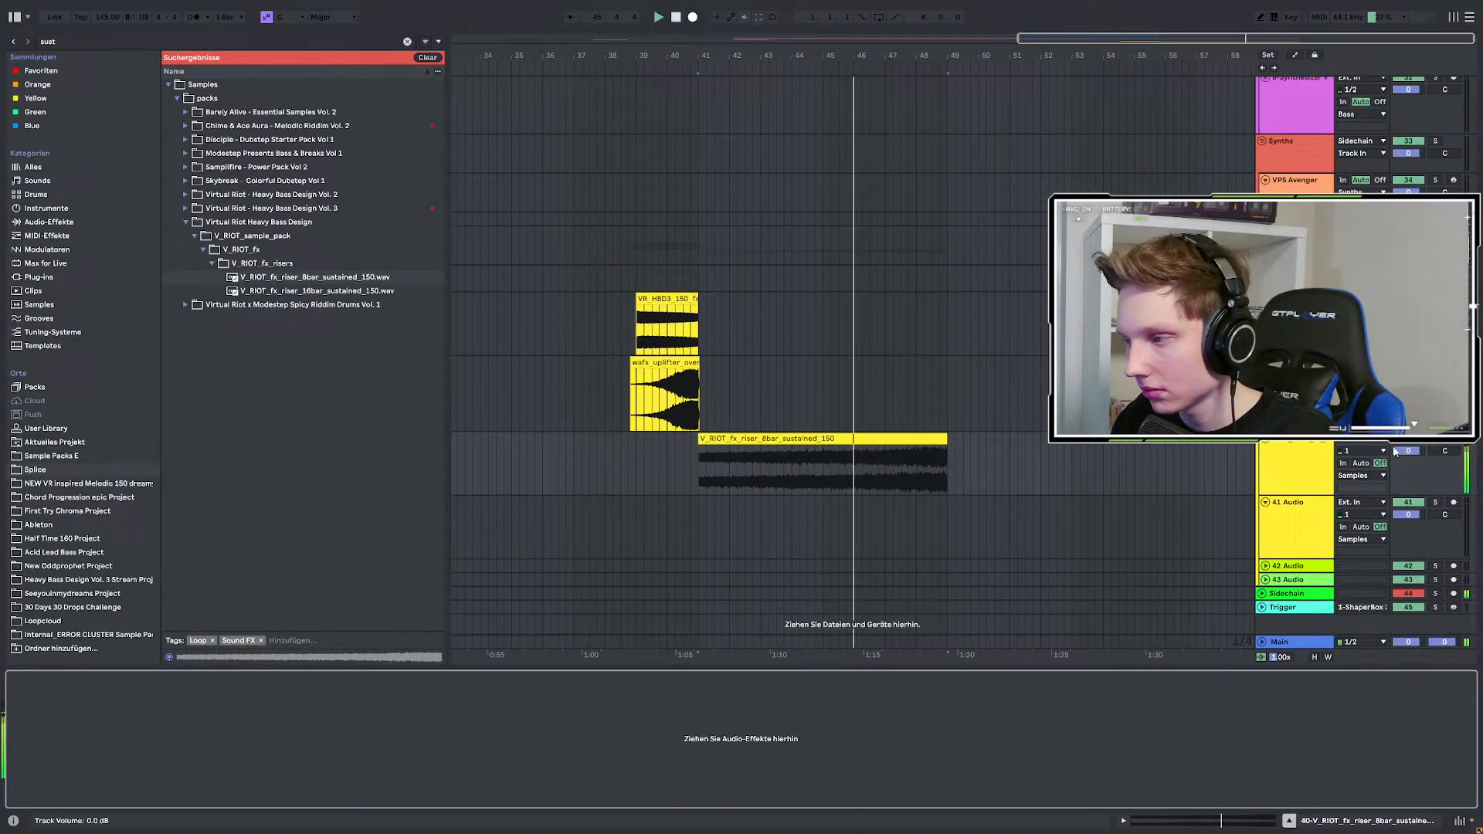
left_click(1407, 450)
left_click_drag(1408, 451, 1407, 466)
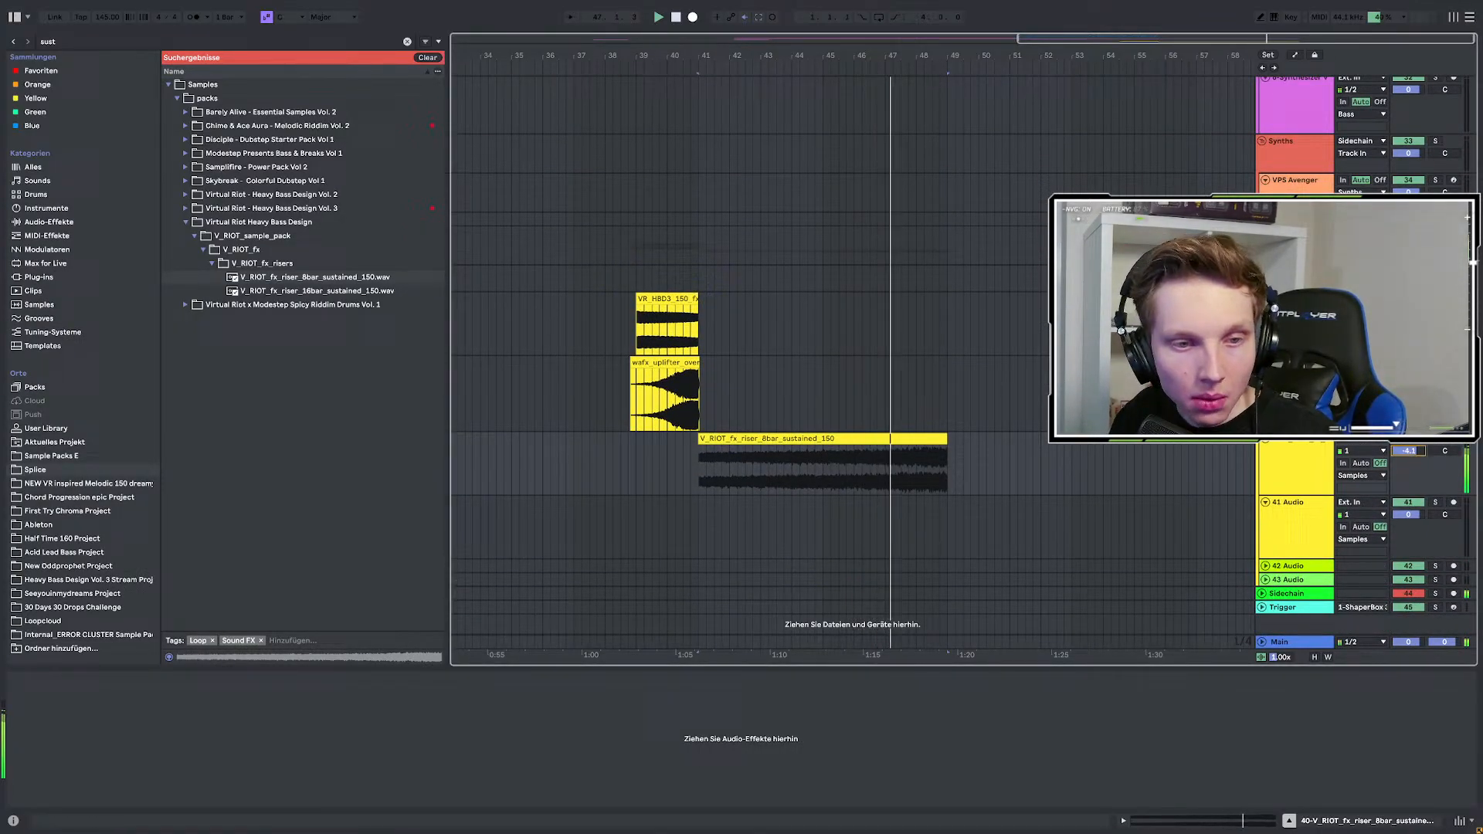
Examine the bass and foley drum tracks across bars 33 to 41 of the arrangement.
scroll(957, 400, "down", 4)
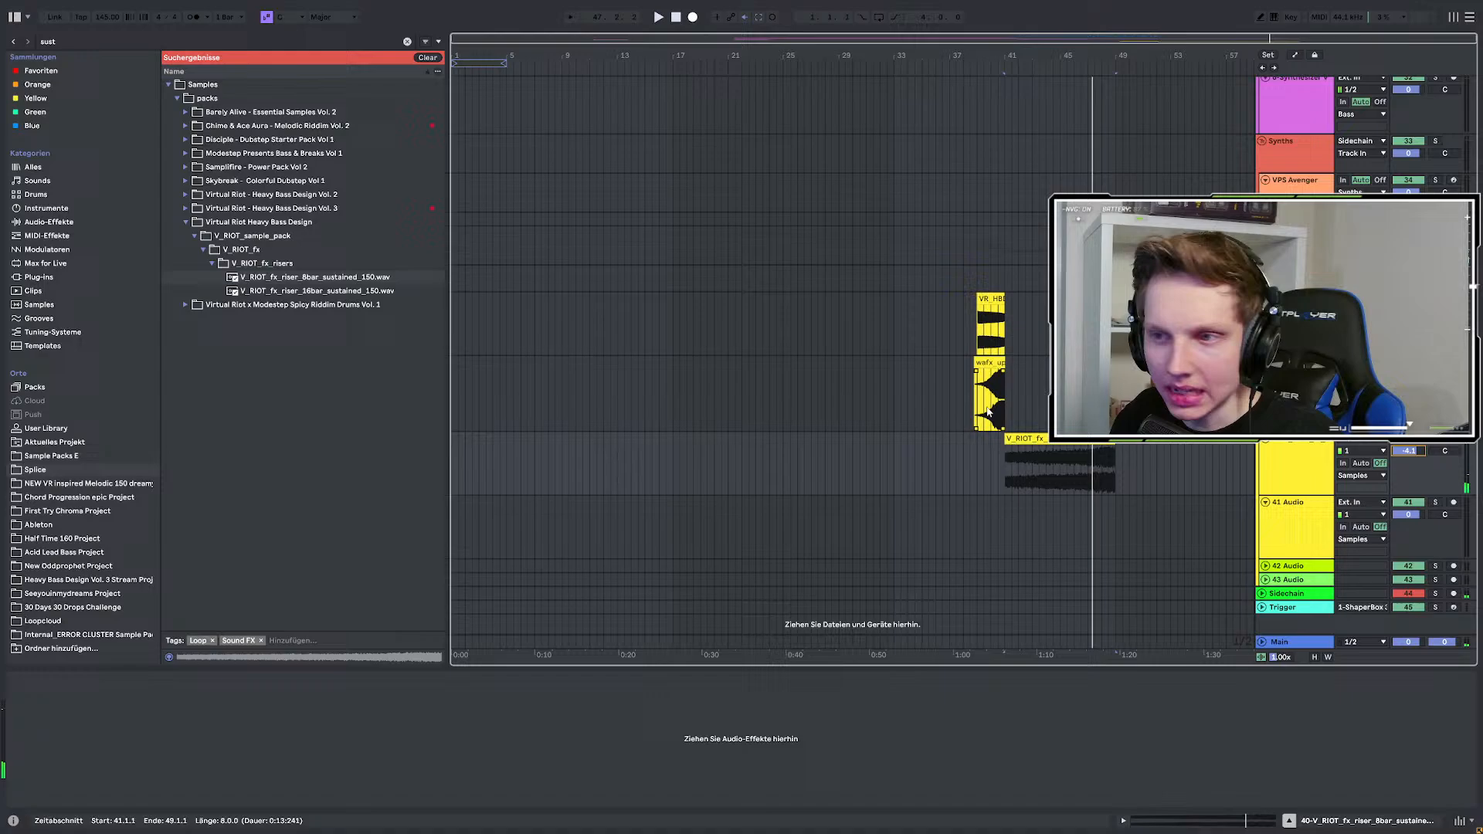
scroll(989, 408, "up", 2)
scroll(813, 337, "up", 8)
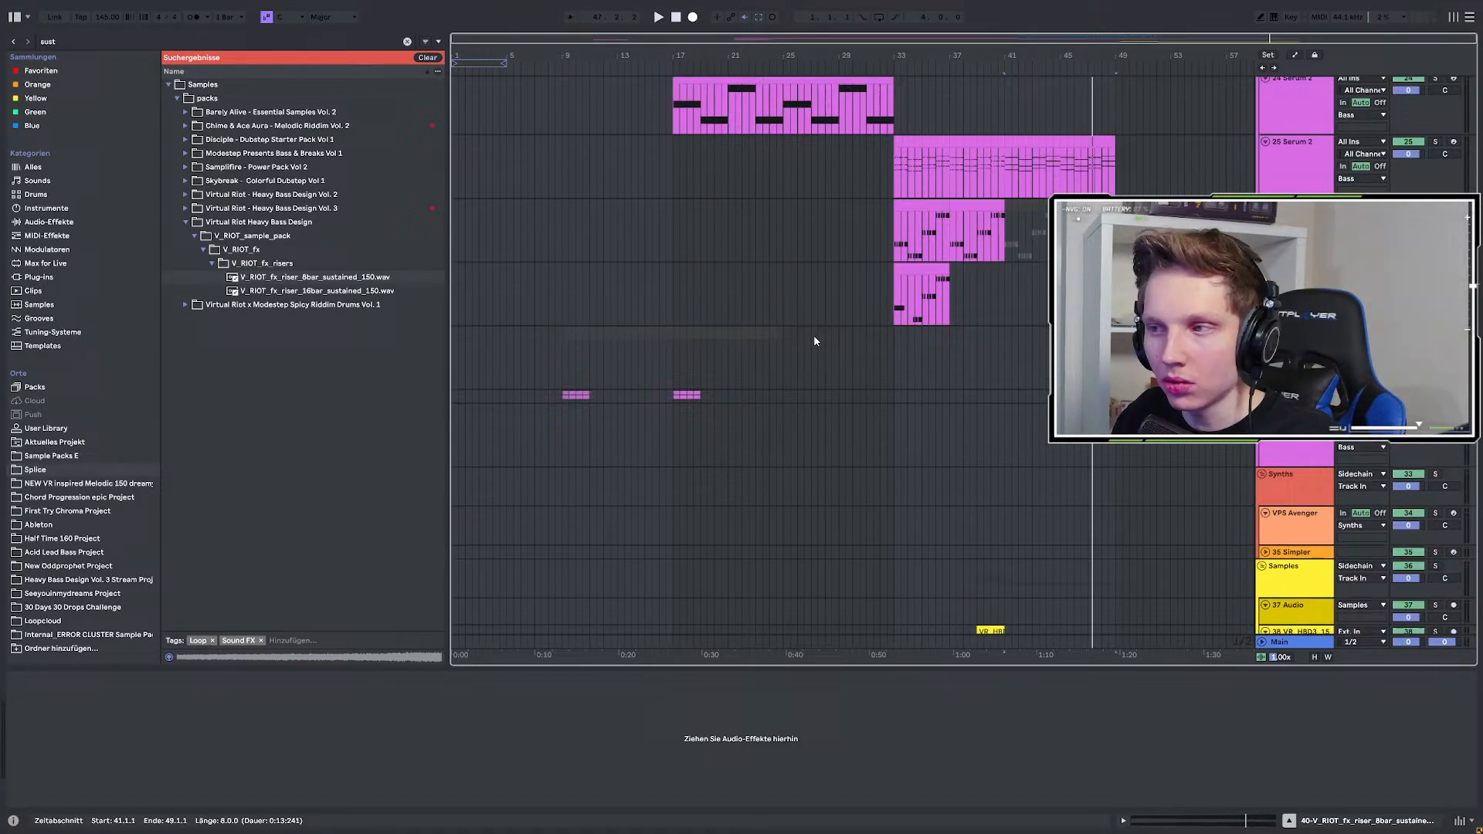
scroll(865, 378, "up", 3)
scroll(873, 368, "up", 8)
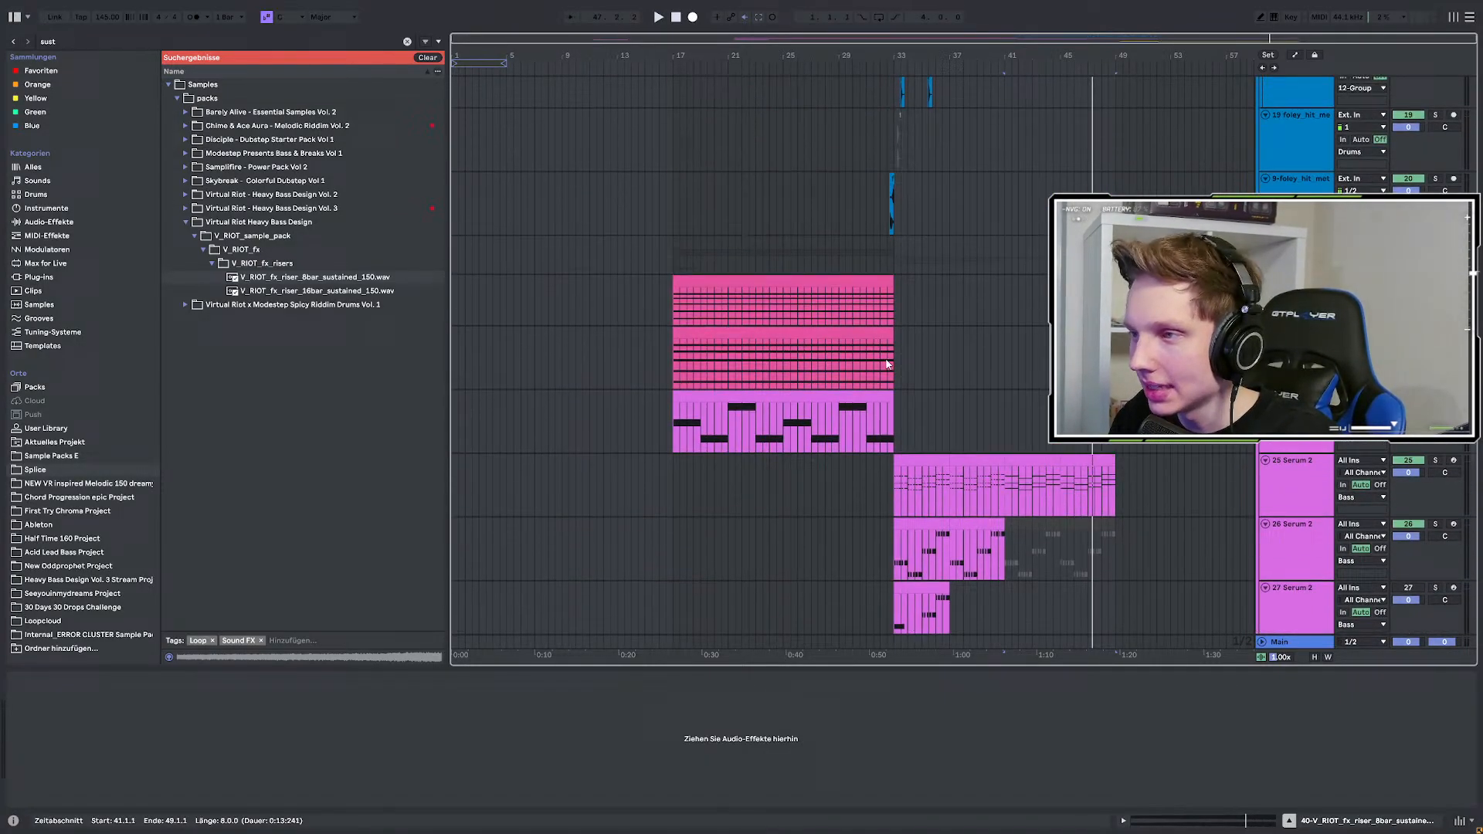
scroll(983, 343, "up", 3)
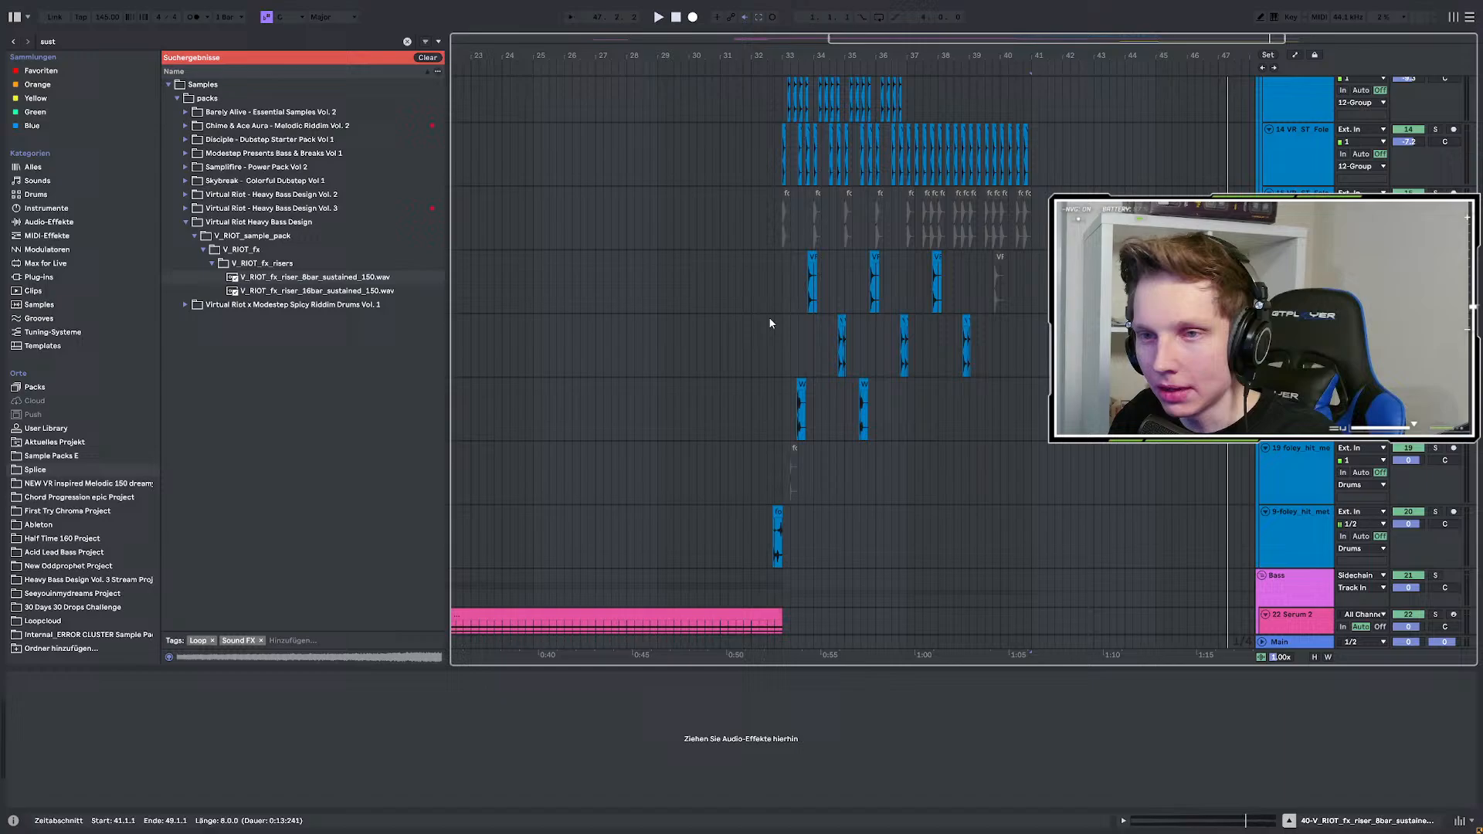
scroll(769, 318, "down", 3)
scroll(994, 332, "up", 3)
scroll(962, 337, "up", 3)
scroll(962, 341, "up", 3)
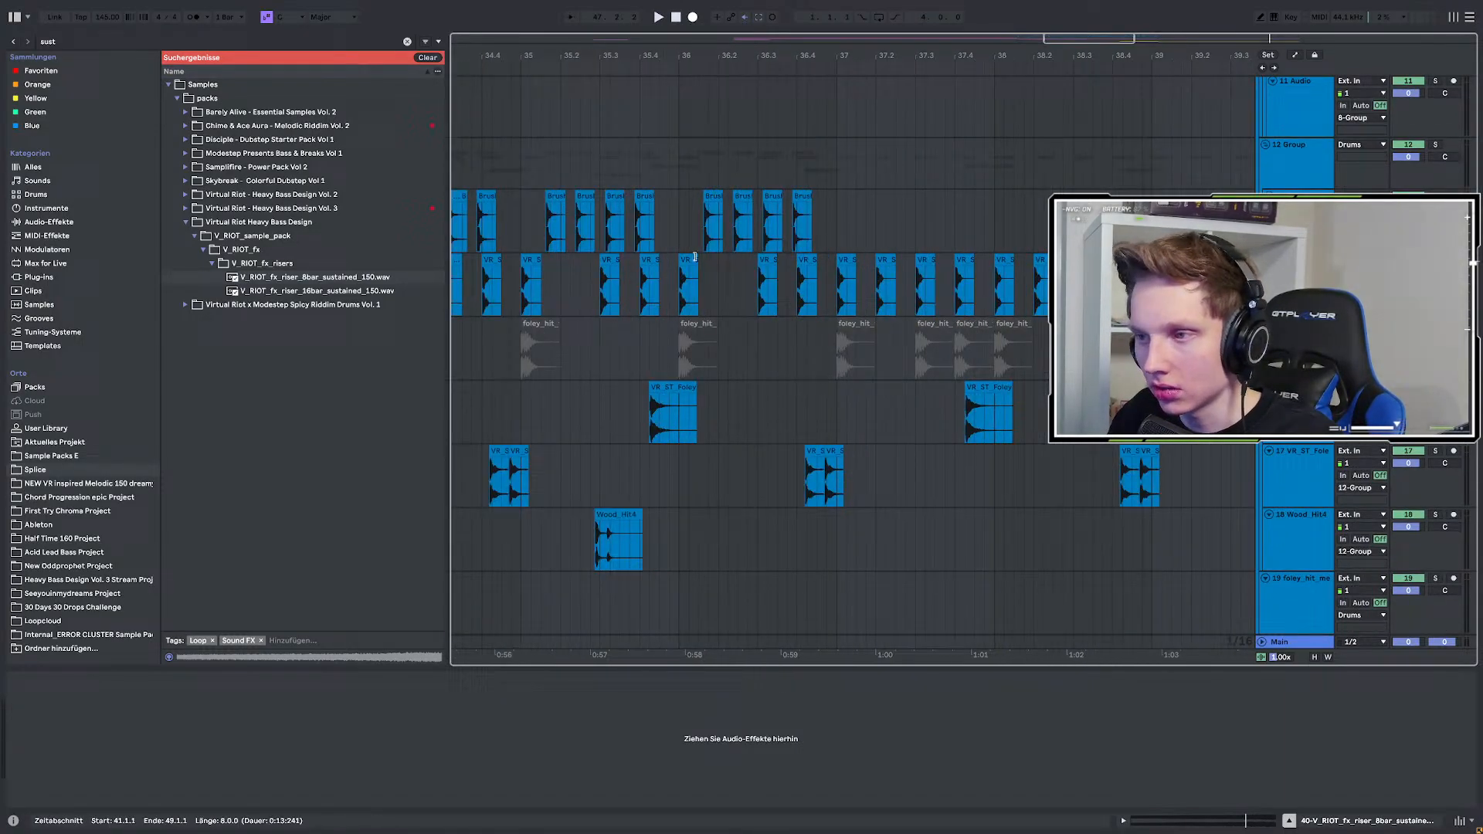
scroll(659, 263, "down", 3)
scroll(695, 268, "up", 3)
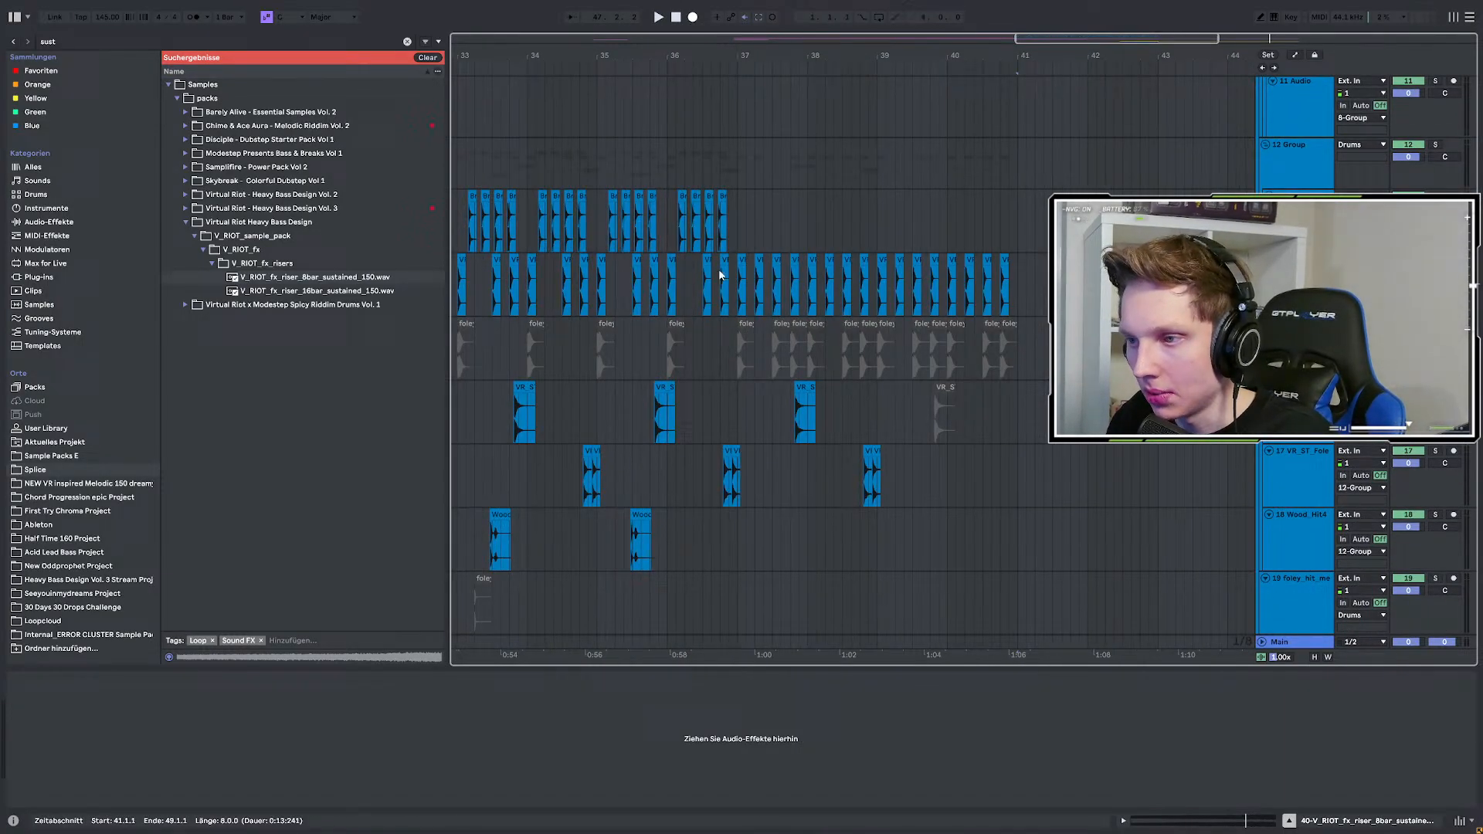
scroll(984, 272, "down", 10)
scroll(987, 301, "down", 3)
scroll(987, 301, "up", 3)
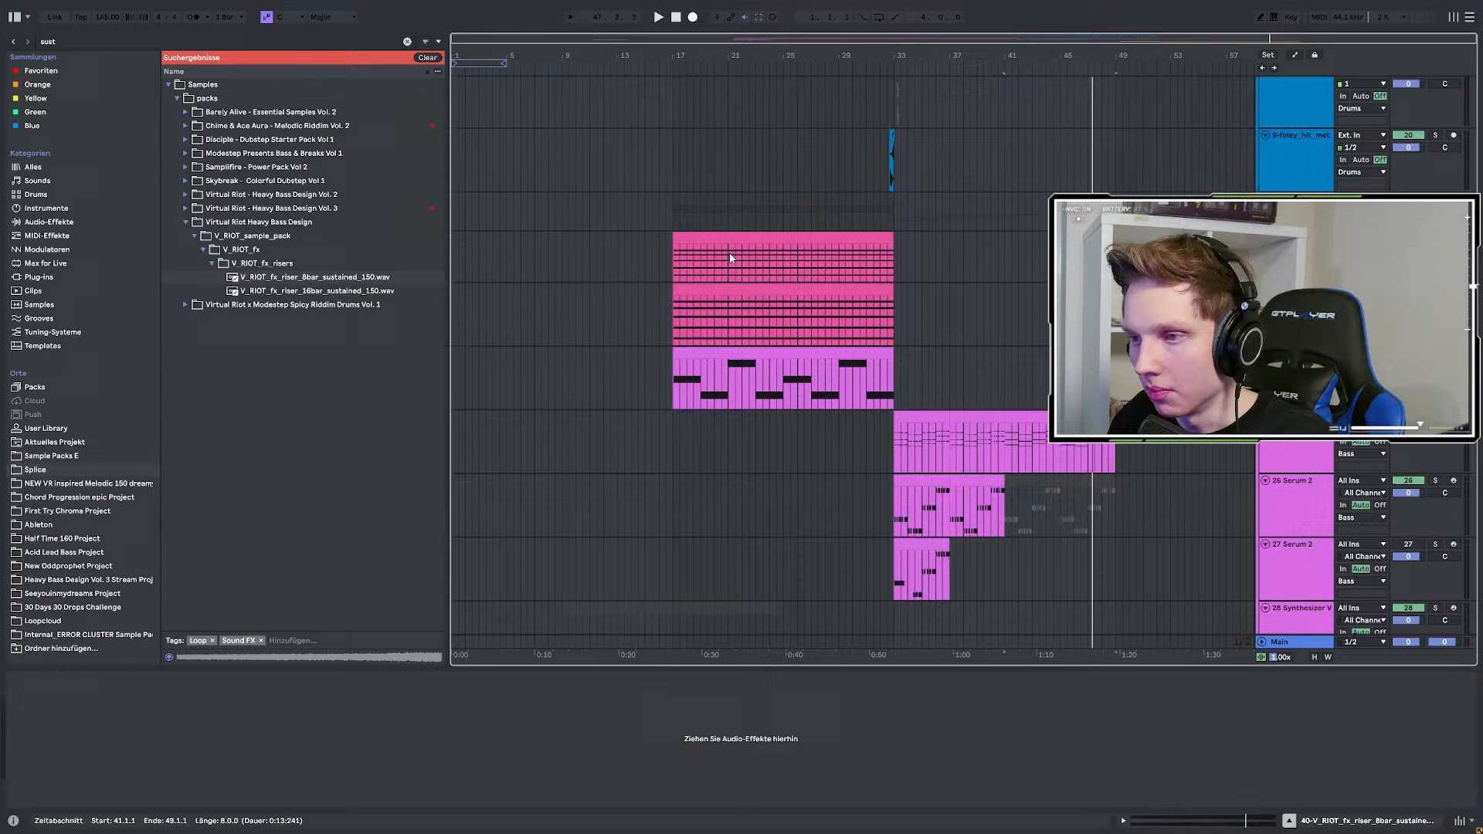
scroll(1029, 317, "up", 3)
scroll(1030, 317, "up", 3)
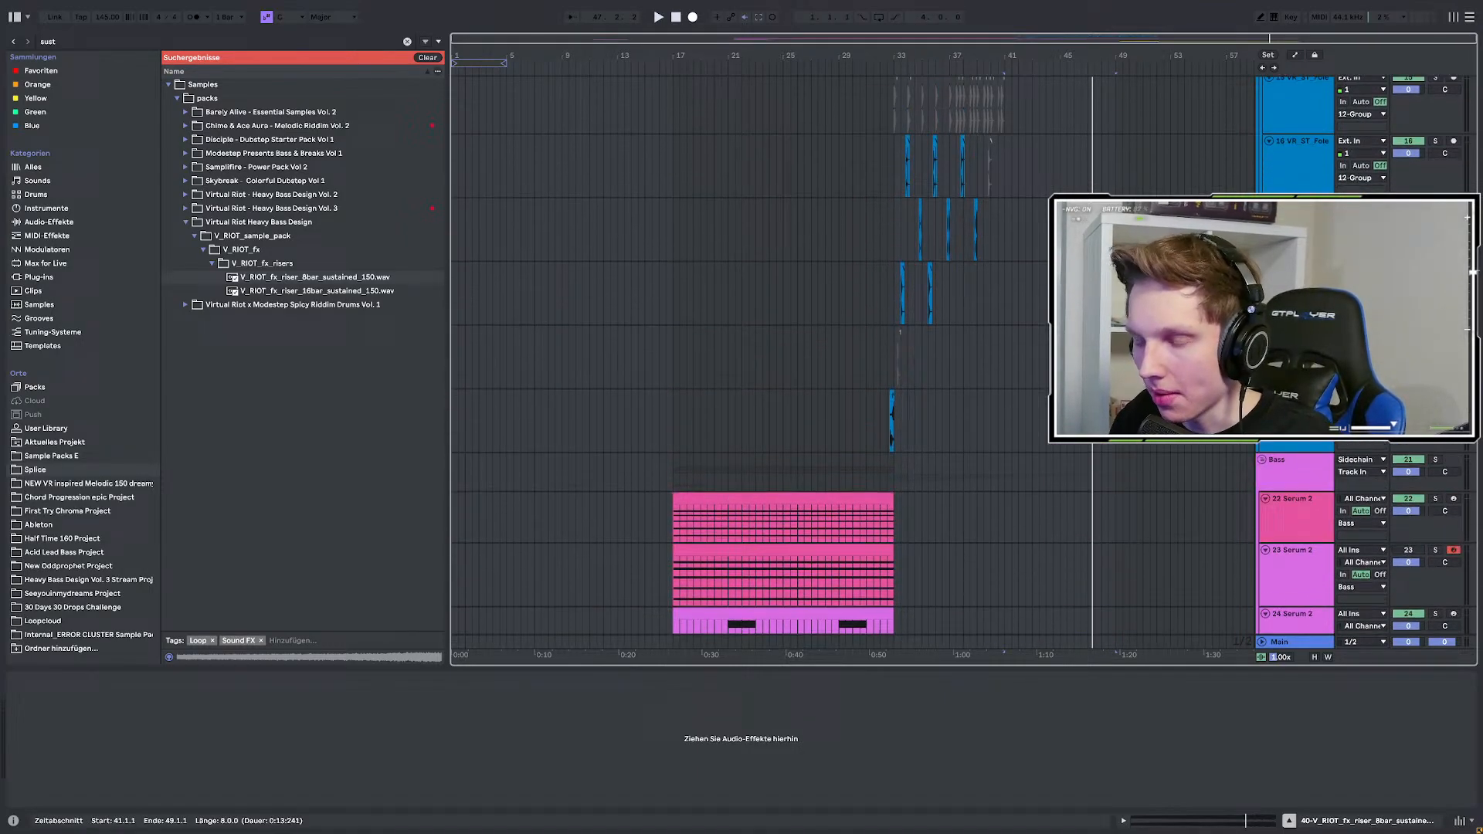
scroll(1038, 316, "up", 3)
scroll(937, 311, "up", 3)
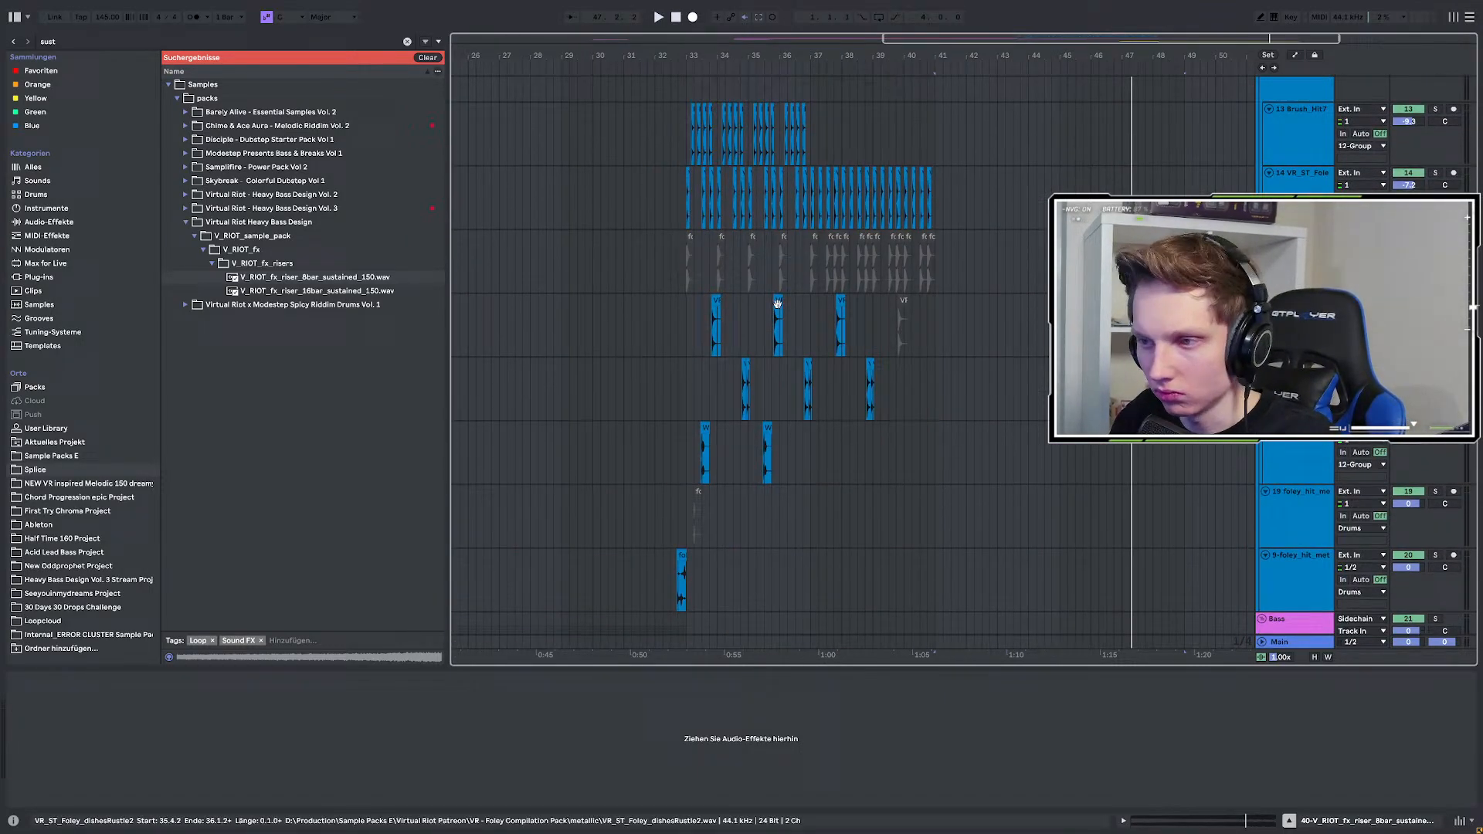
scroll(777, 305, "down", 5)
scroll(1032, 344, "up", 5)
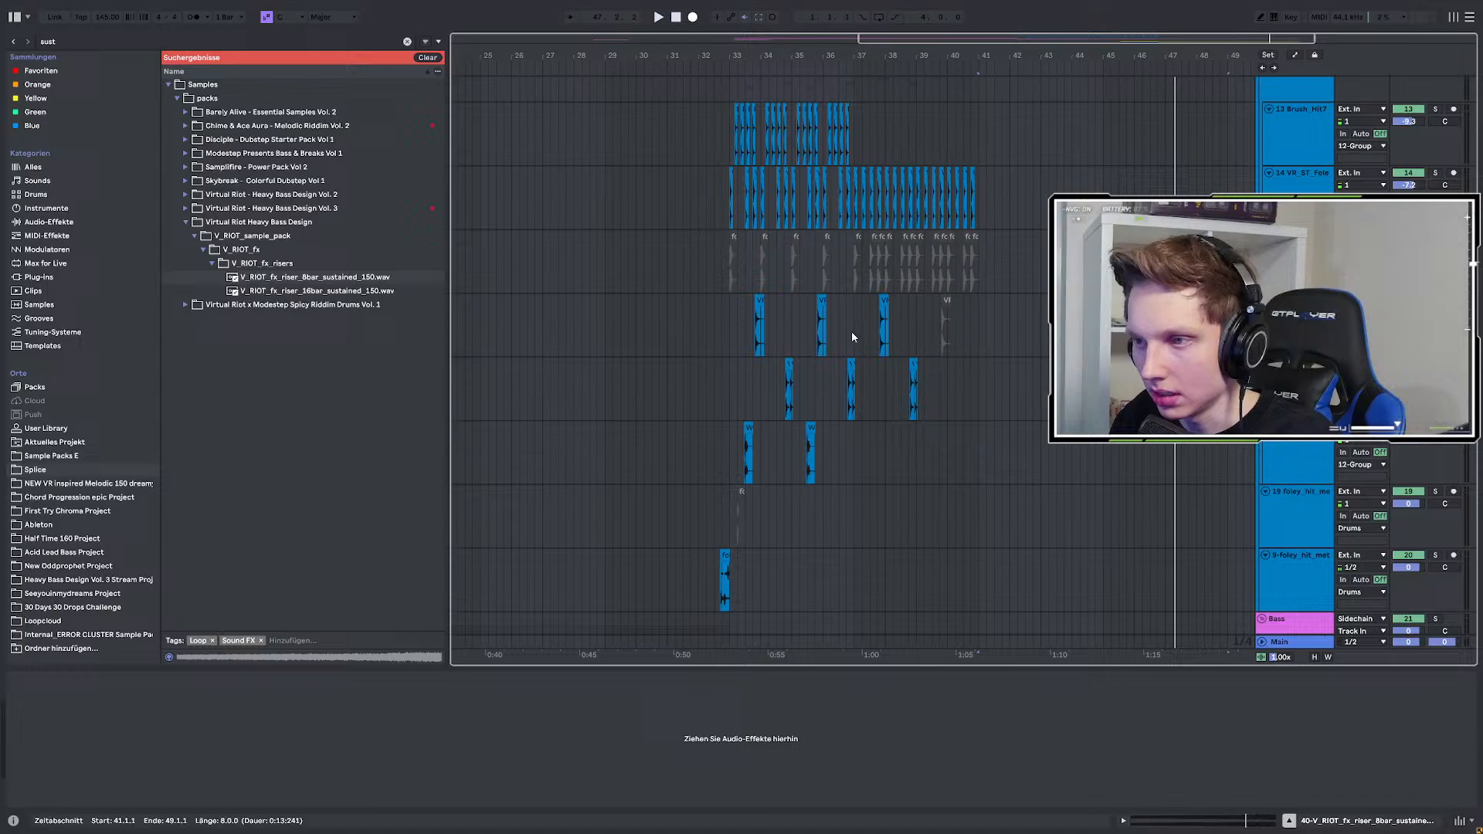
scroll(852, 337, "up", 4)
scroll(669, 353, "up", 2)
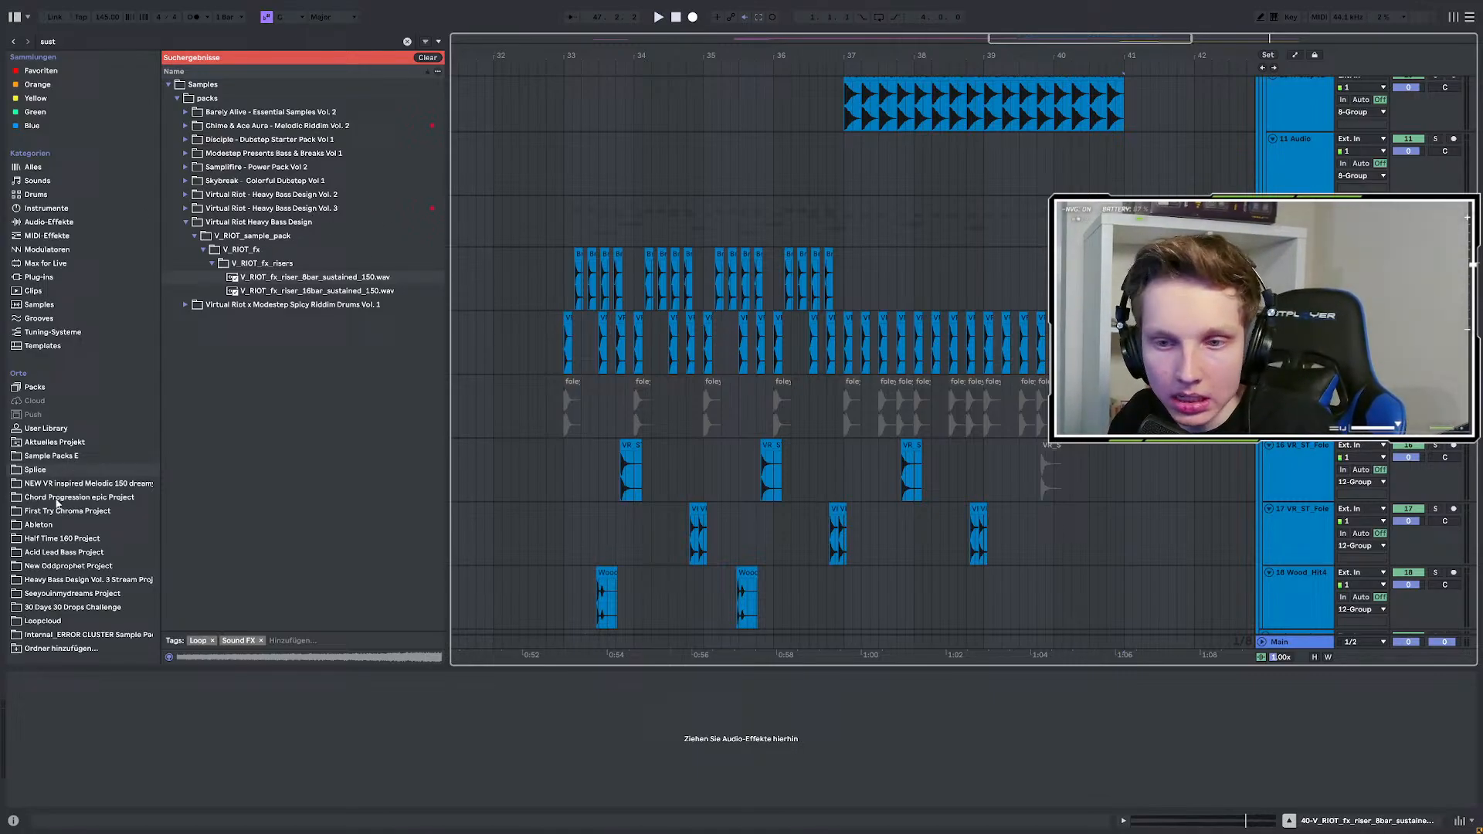
Clear the search in Sample Packs E and look through the samples in Nasko Patreon Sample Pack Vol. 26.
left_click(51, 456)
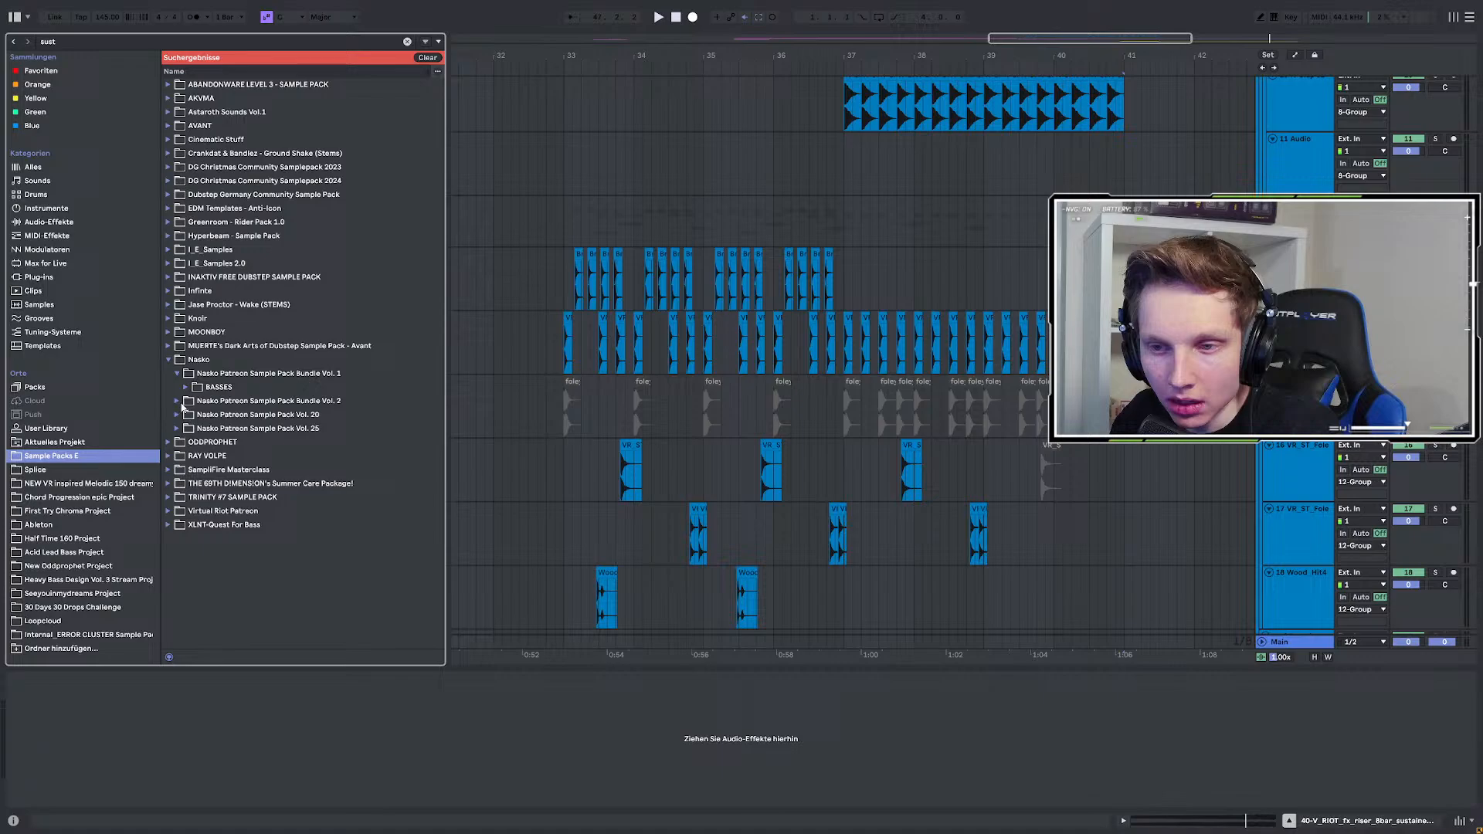
left_click(61, 42)
key("BackSpace")
scroll(278, 291, "down", 5)
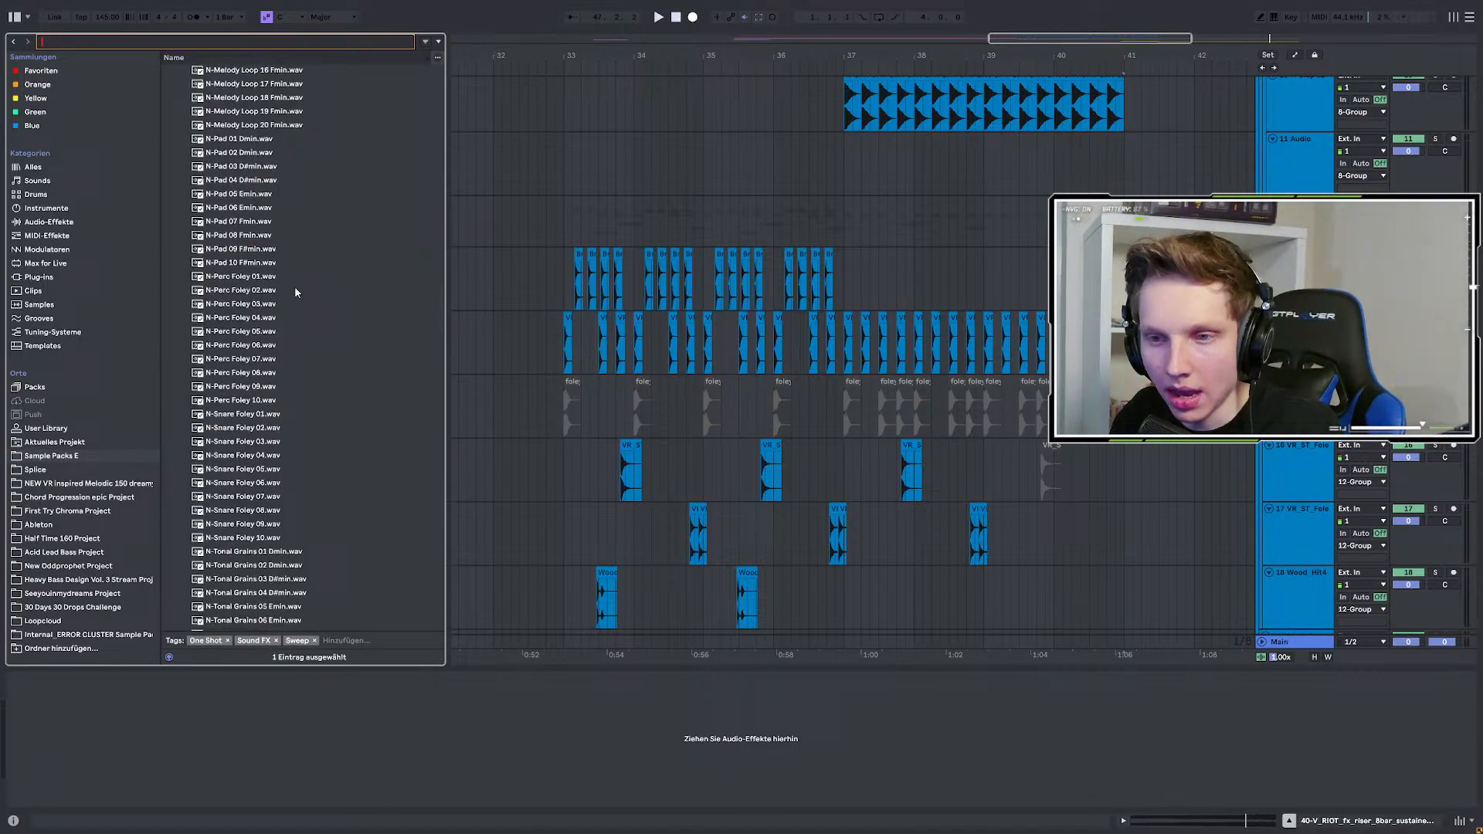
scroll(262, 309, "up", 10)
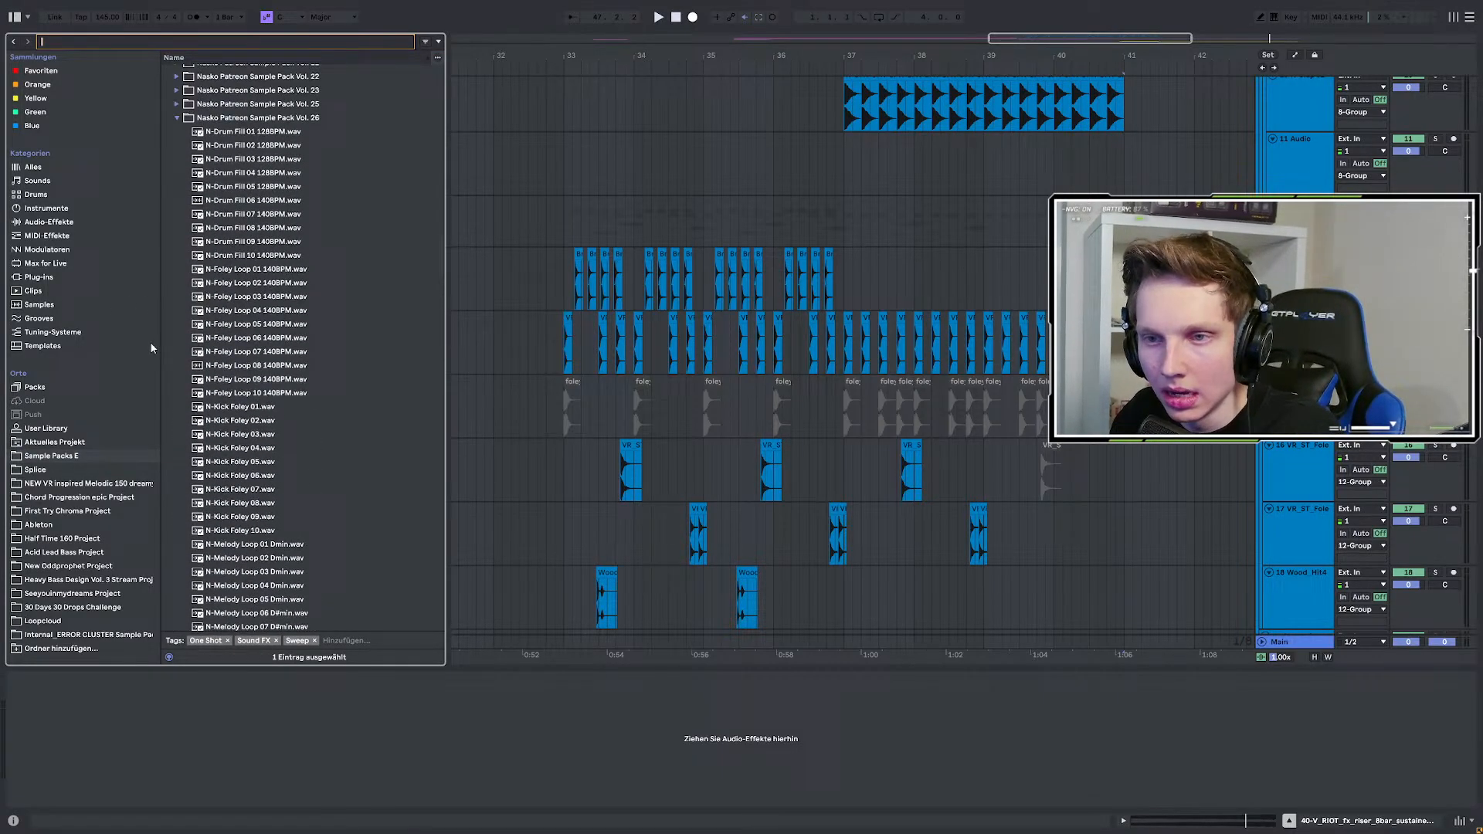
scroll(305, 355, "down", 6)
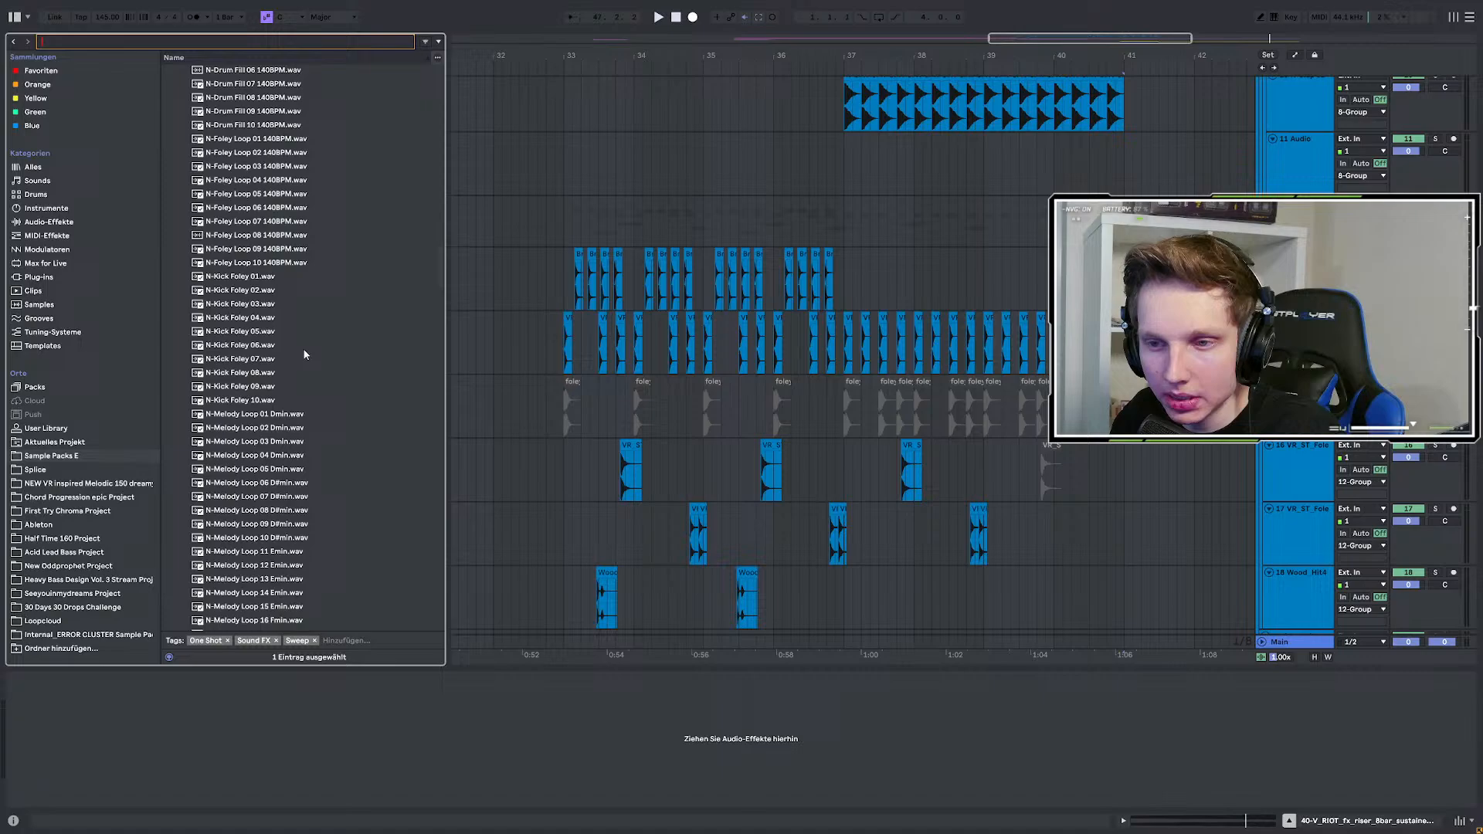
scroll(309, 368, "down", 3)
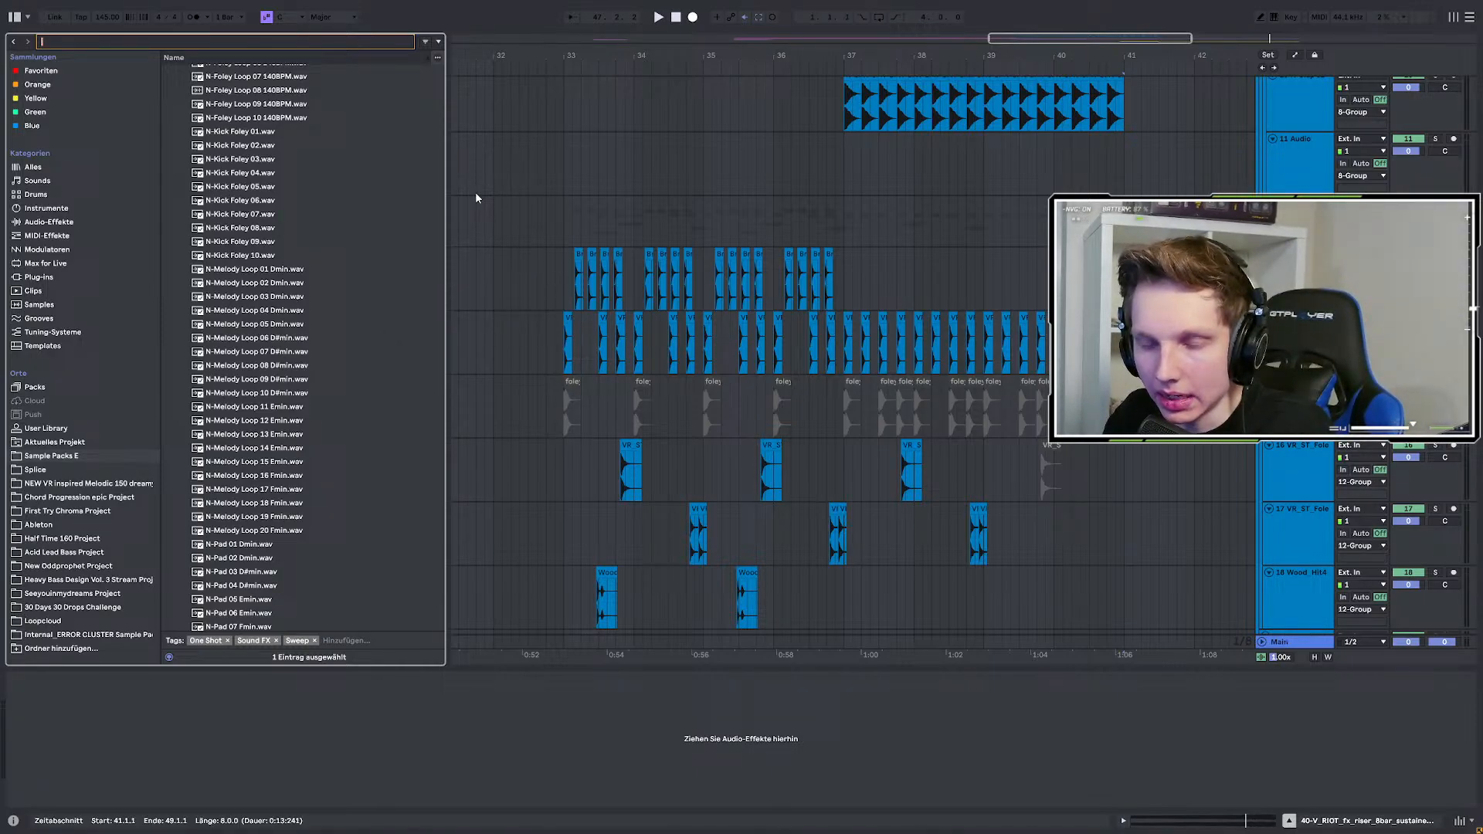
Review the foley and bass tracks around bar 33 alongside the percussion, snare and tonal grain samples of Vol. 26.
scroll(463, 237, "down", 4)
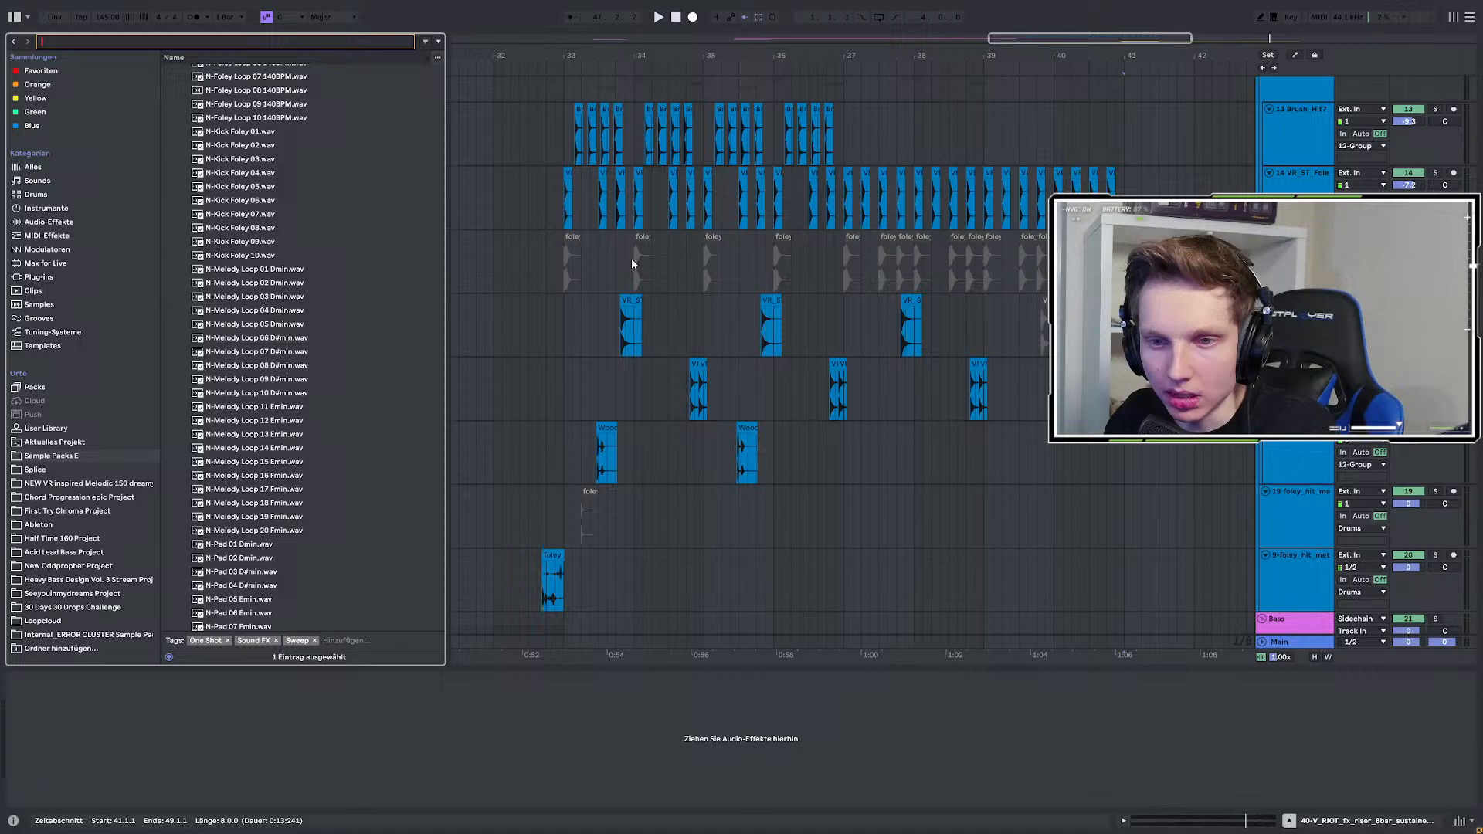
scroll(618, 259, "down", 1)
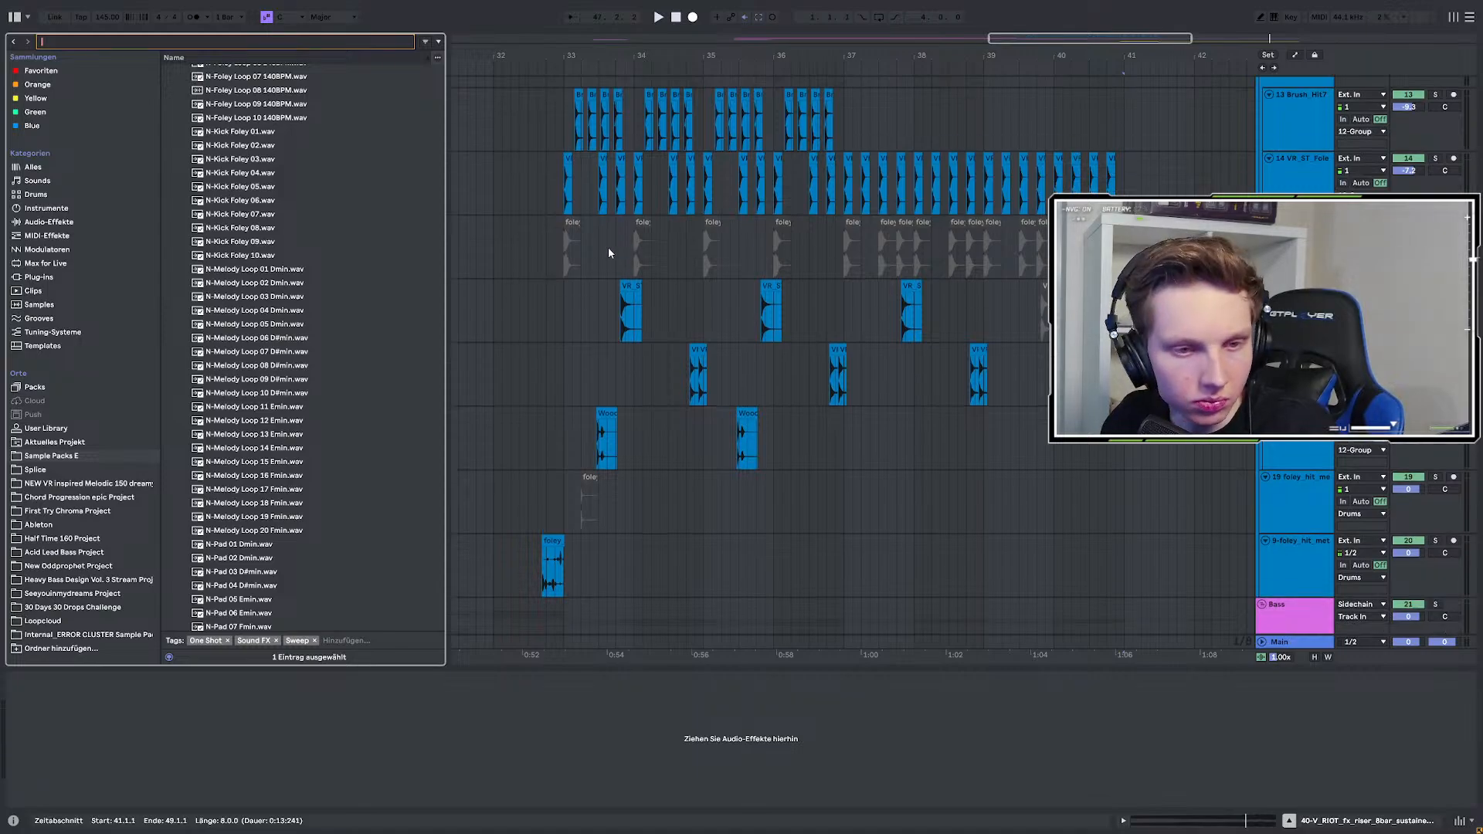
left_click(558, 260)
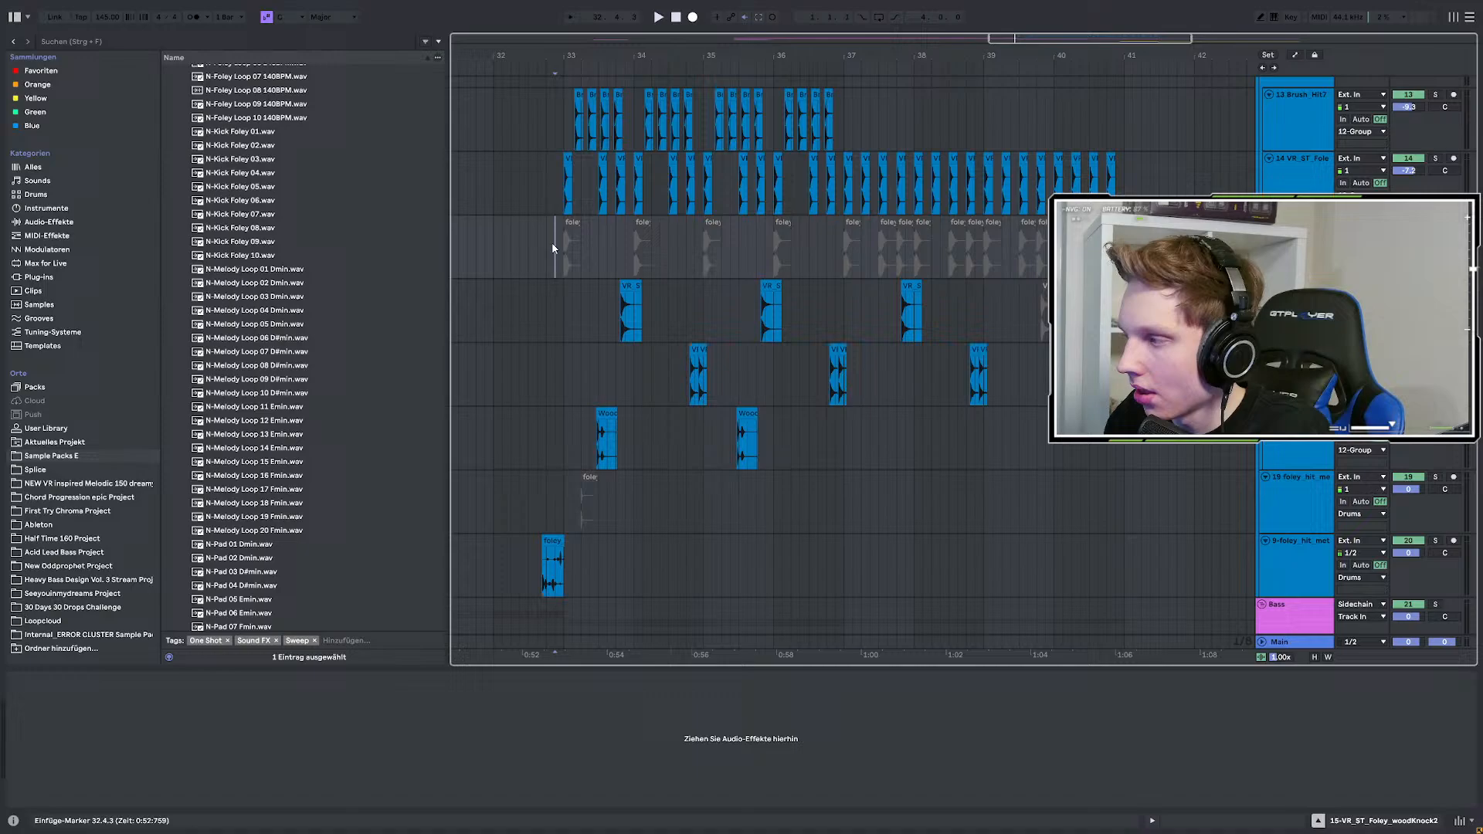
scroll(552, 249, "down", 2)
scroll(358, 286, "down", 3)
scroll(378, 284, "down", 3)
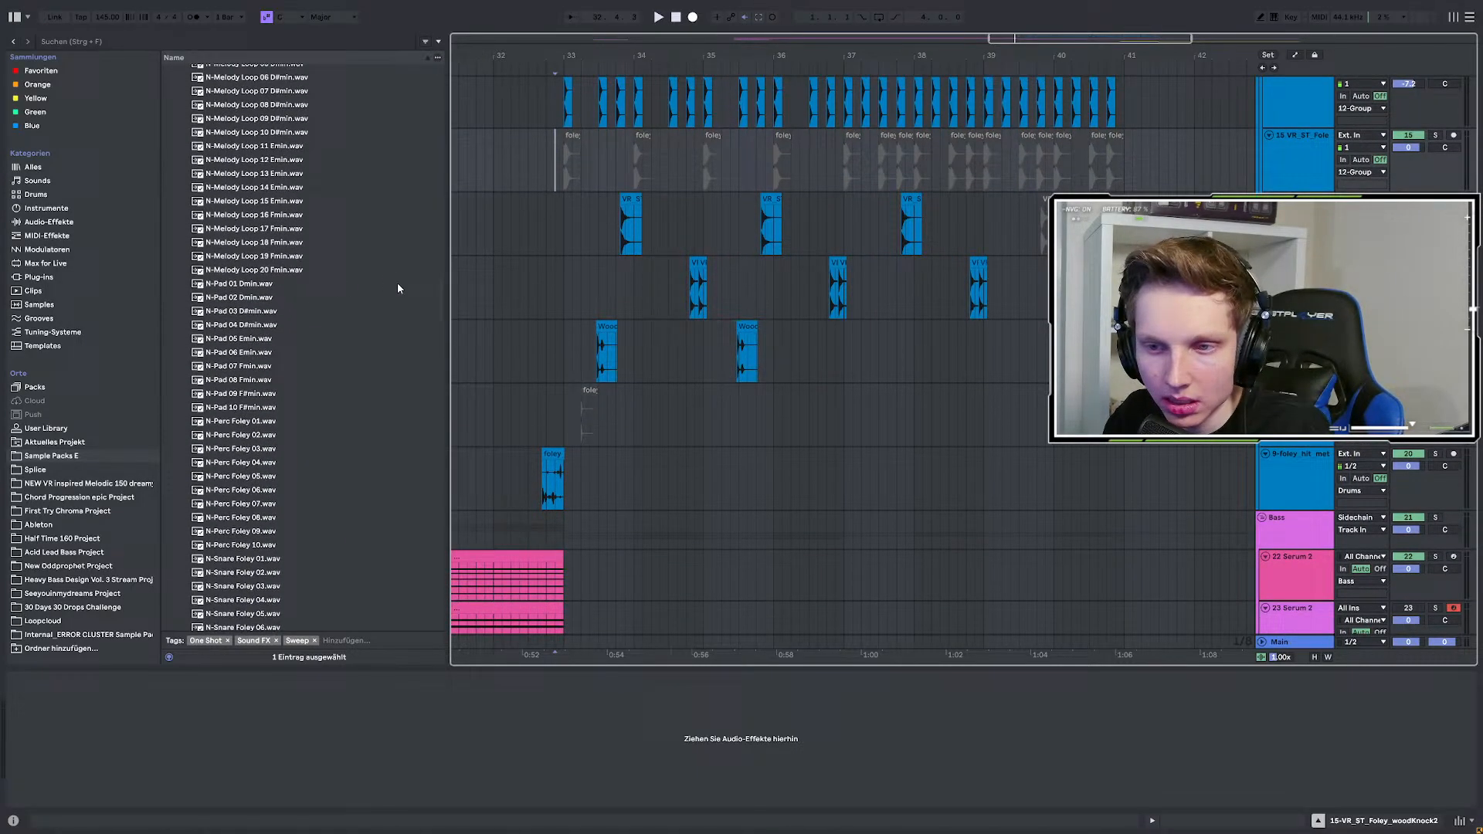
scroll(771, 309, "down", 4)
scroll(712, 300, "down", 3)
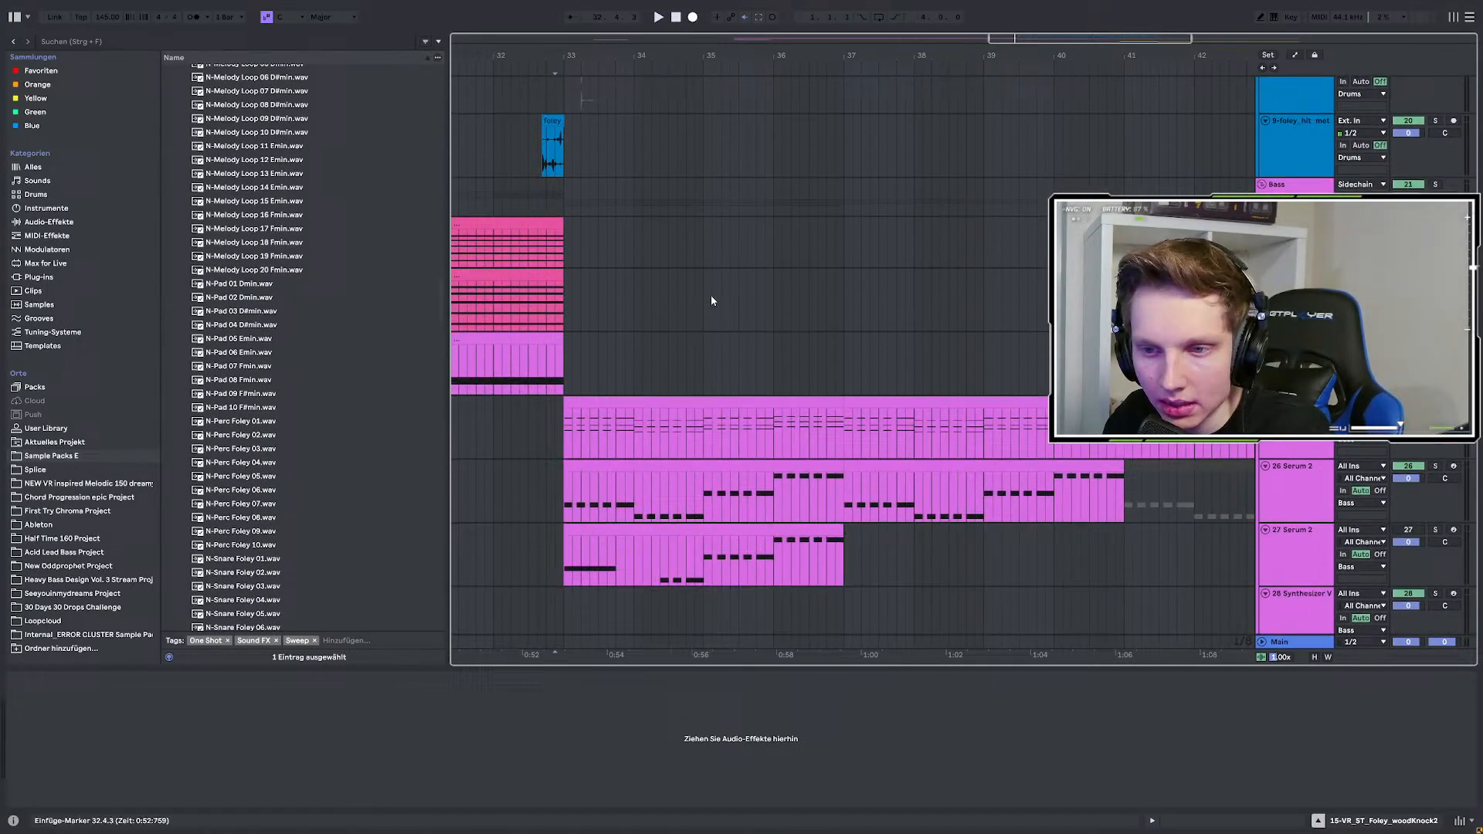
scroll(187, 260, "down", 6)
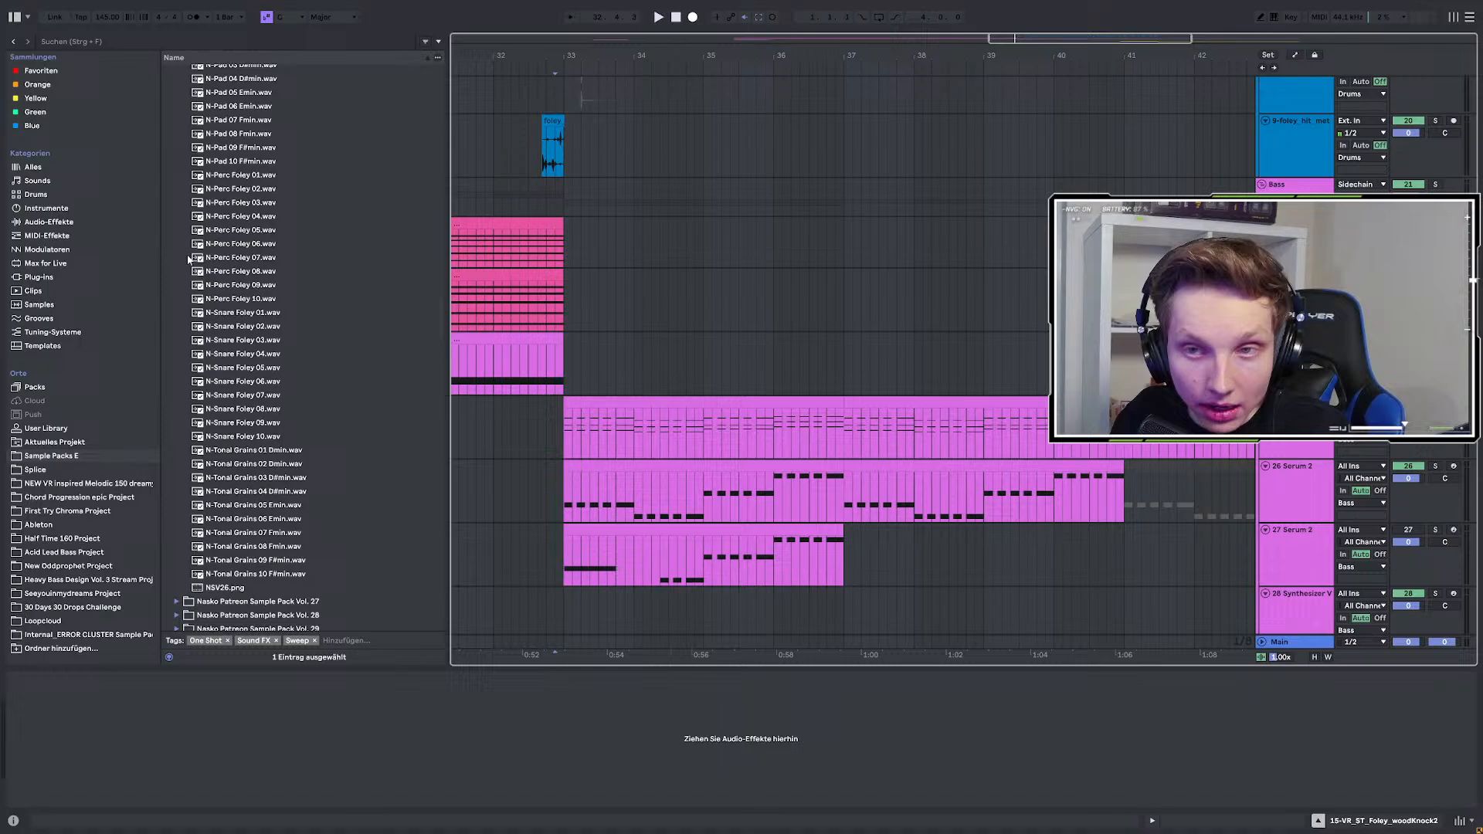
Search Sample Packs E for "wafx".
left_click(91, 43)
type("w")
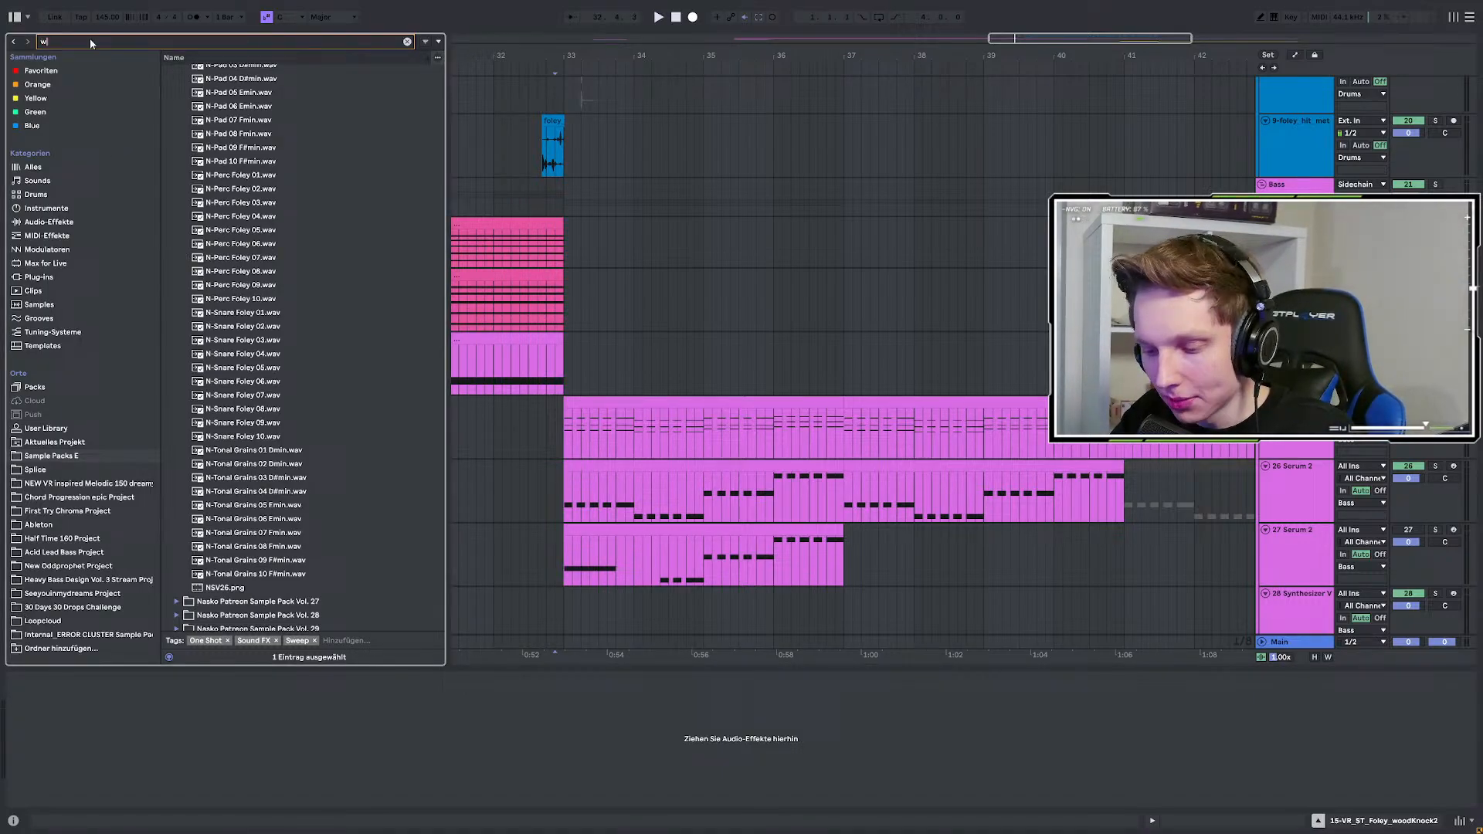
type("afx")
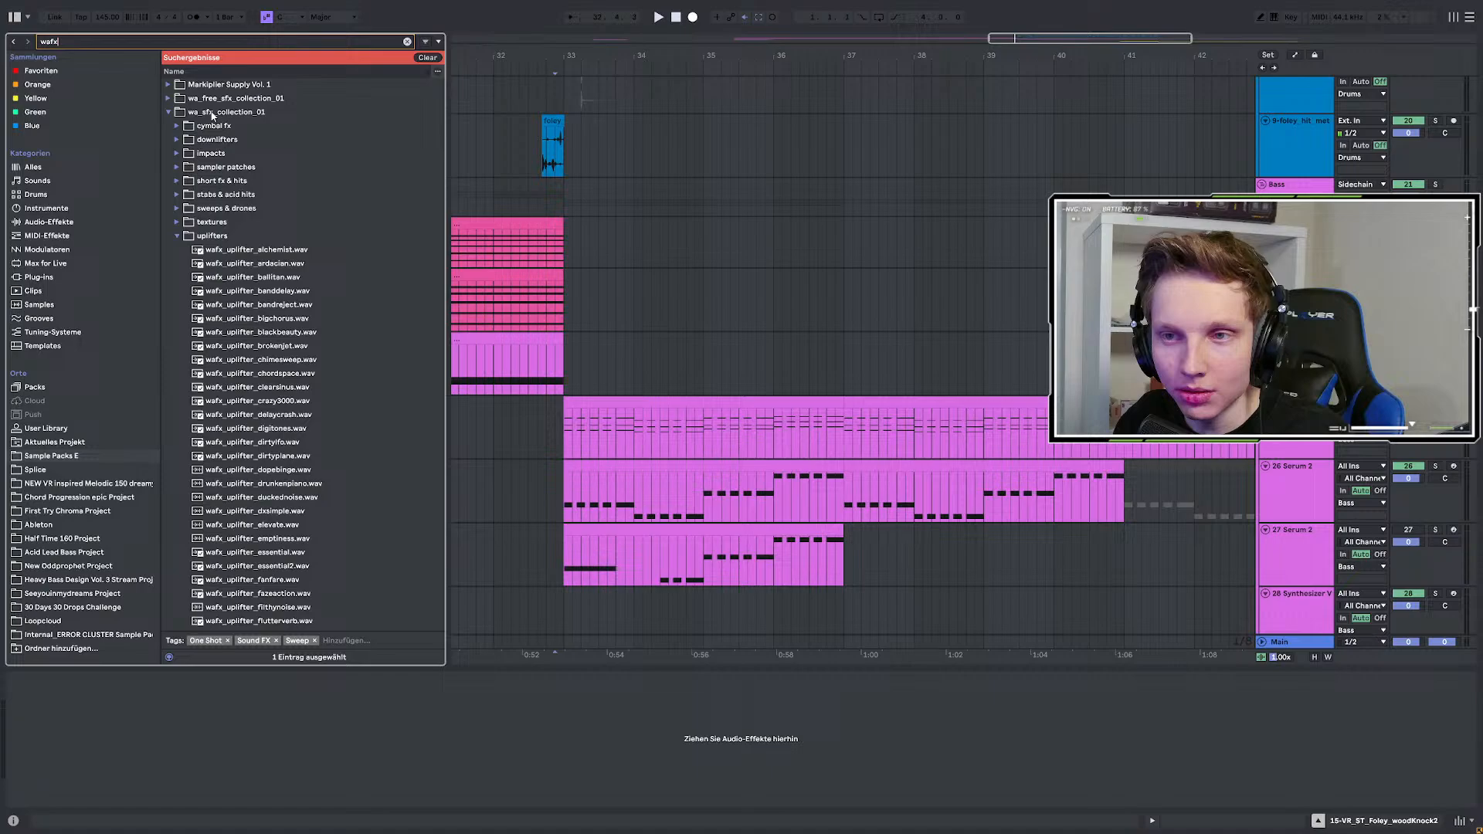
Preview uplifter samples from wa_sfx_collection_01, including wafx_uplifter_alchemist, wafx_uplifter_drunkenpiano and wafx_uplifter_essential2.
left_click(249, 252)
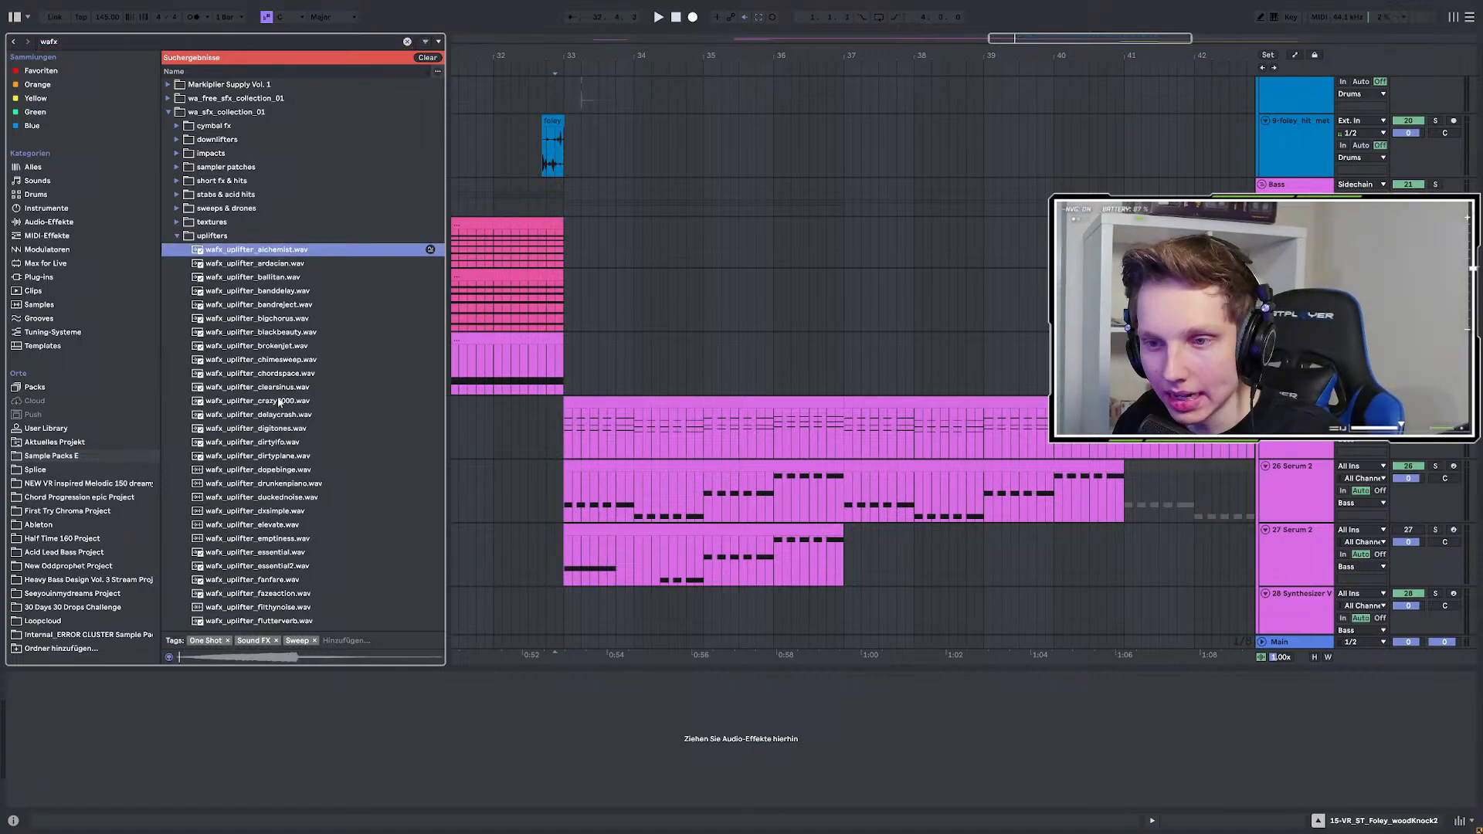
left_click(281, 405)
scroll(280, 406, "down", 3)
left_click(269, 369)
scroll(268, 306, "down", 2)
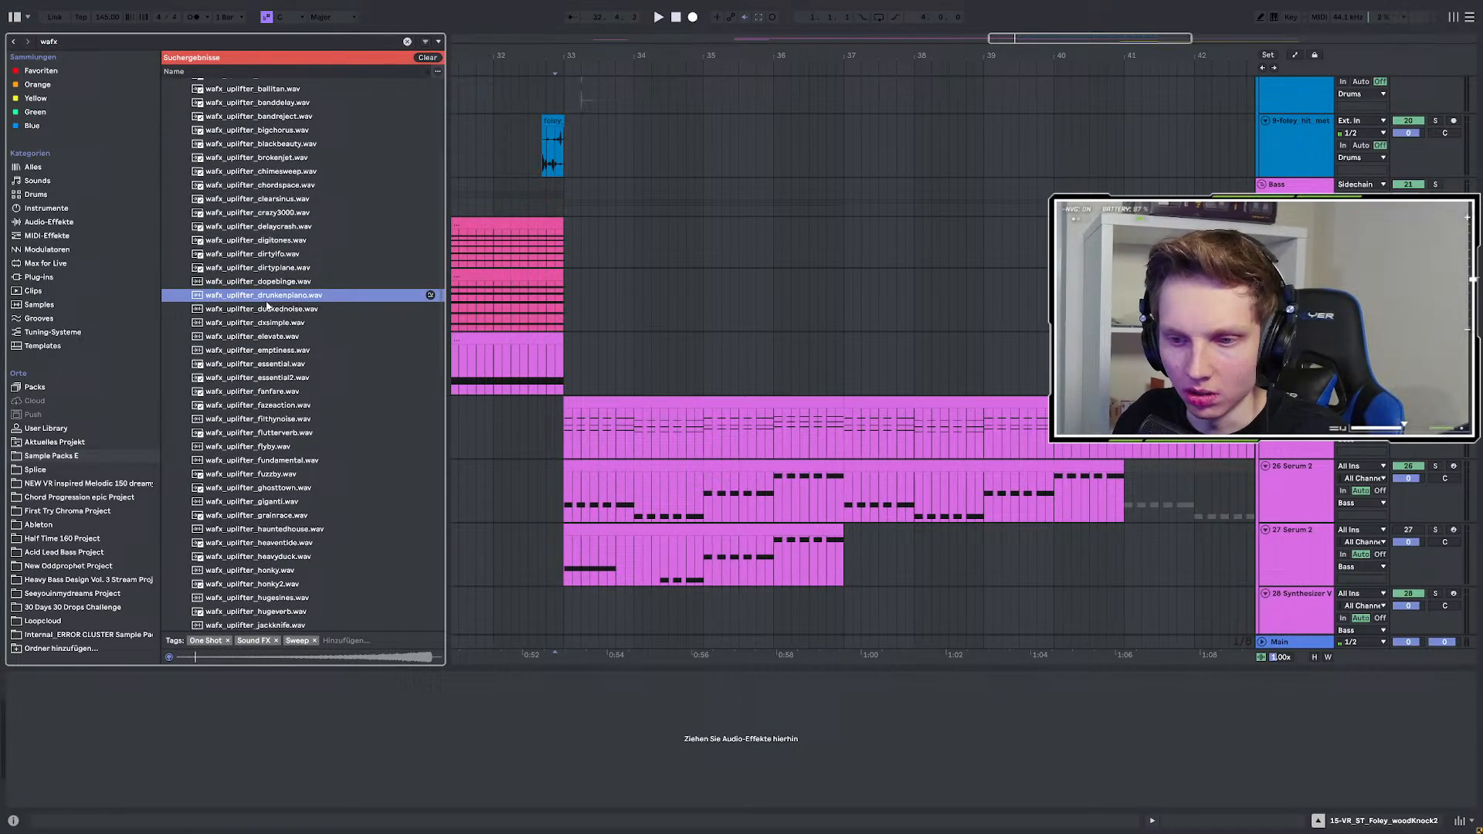
left_click(263, 377)
scroll(255, 363, "down", 10)
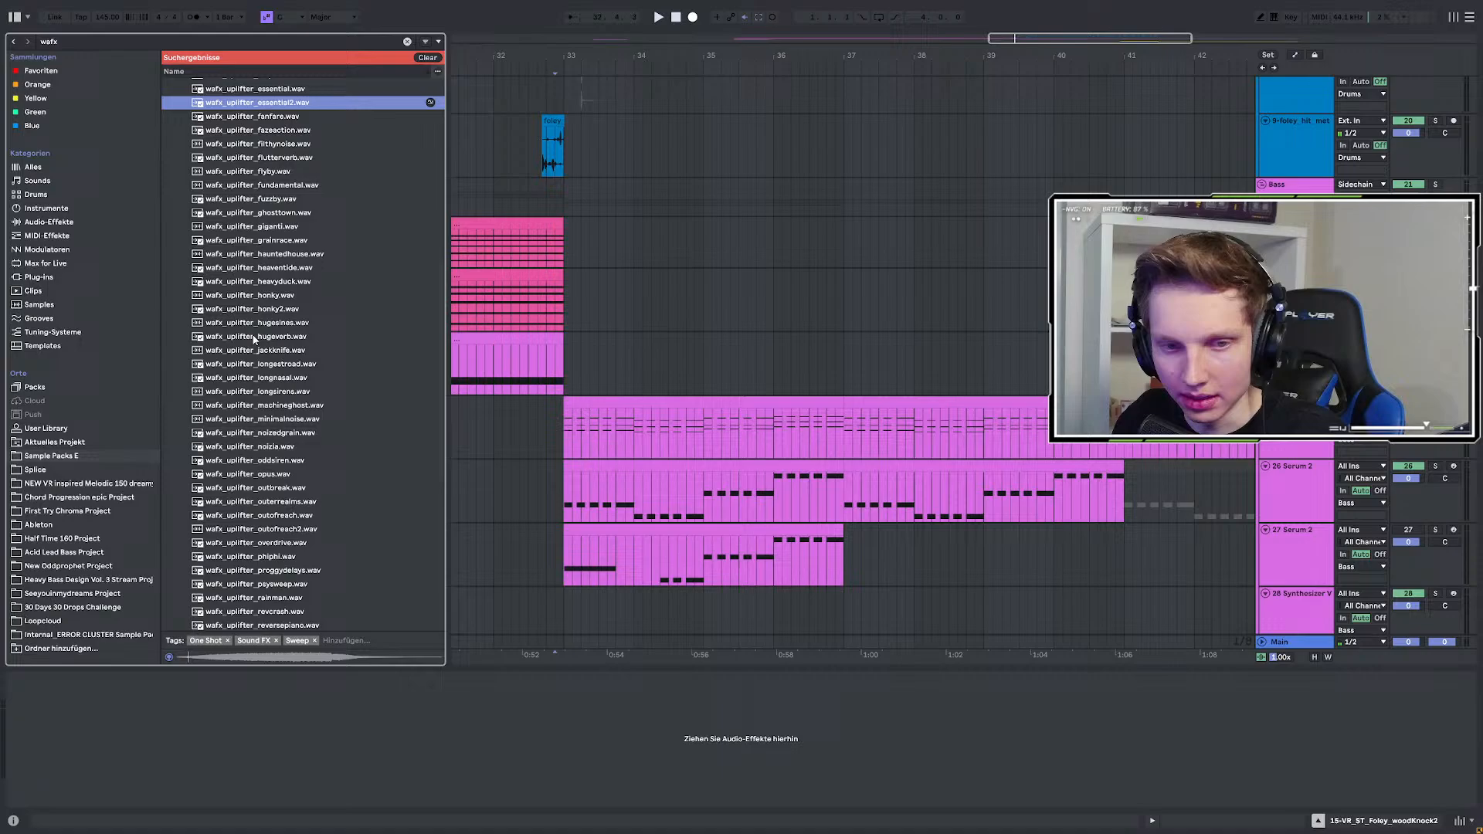
scroll(251, 358, "up", 10)
Search Sample Packs E for "furth" and preview wafx_downlifter_furtherdown.wav from the downlifters folder of wa_sfx_collection_01.
key("ctrl+f")
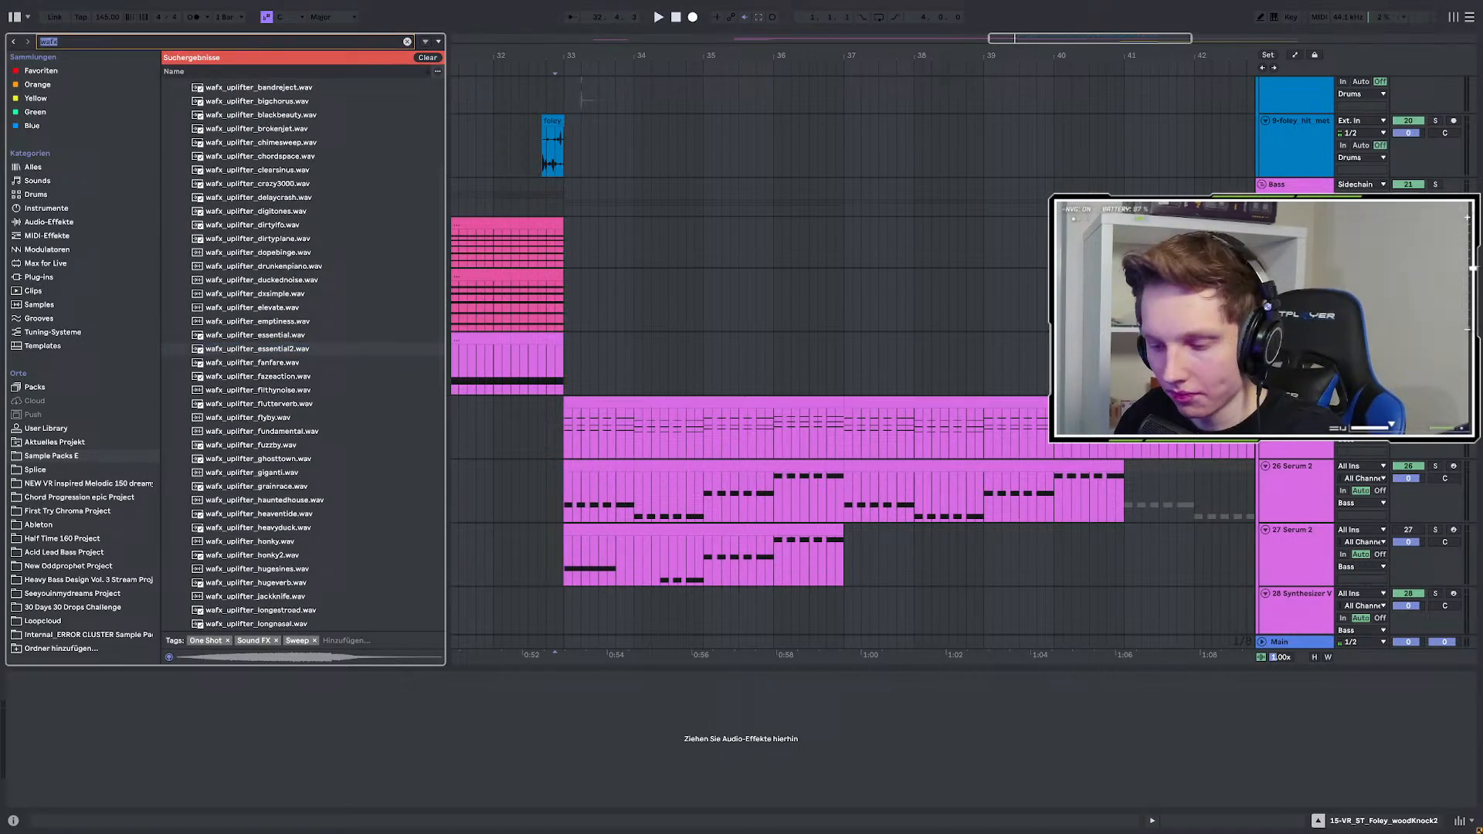
type("furth")
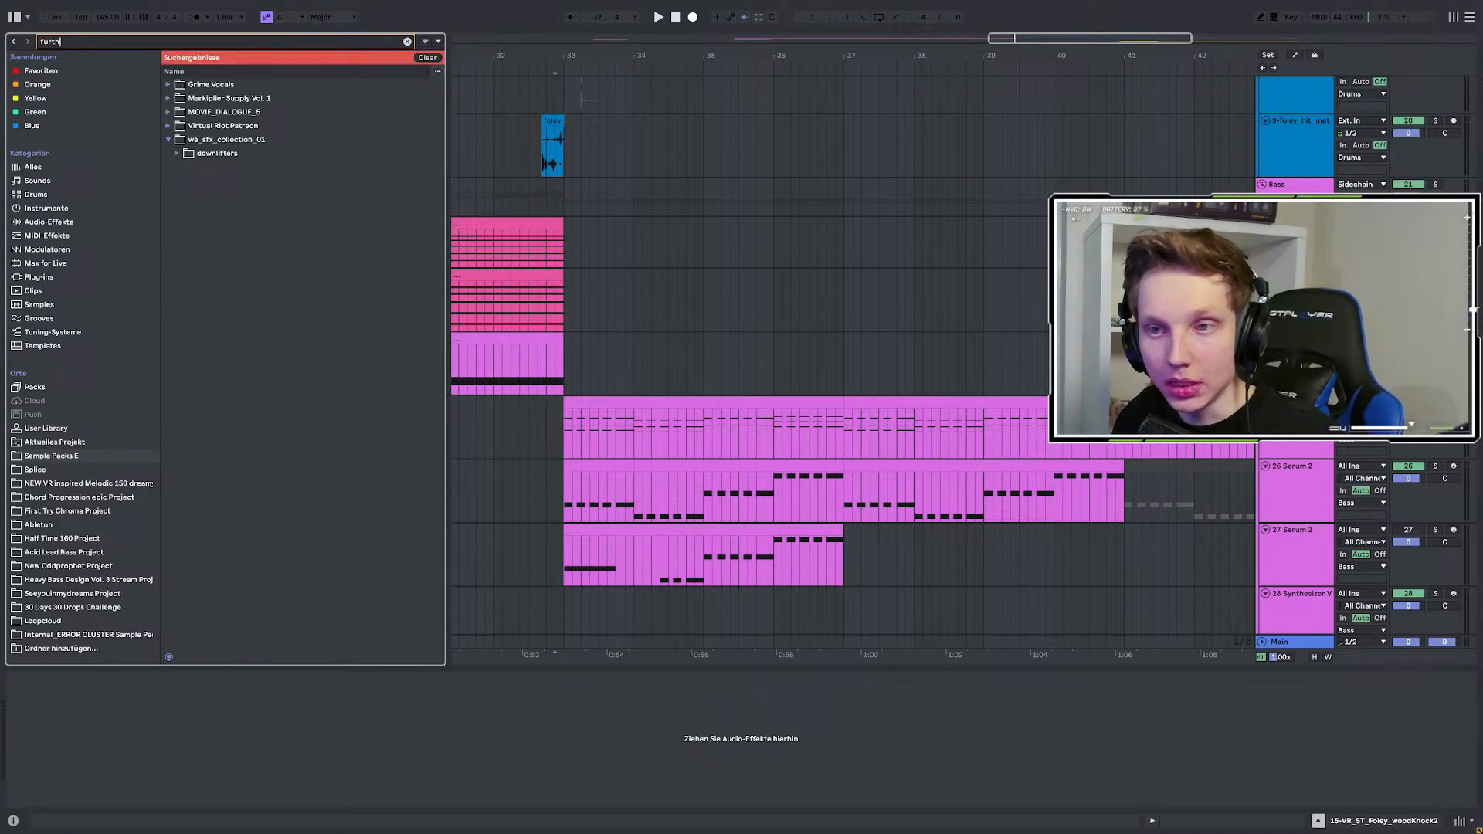
left_click(177, 155)
left_click(198, 166)
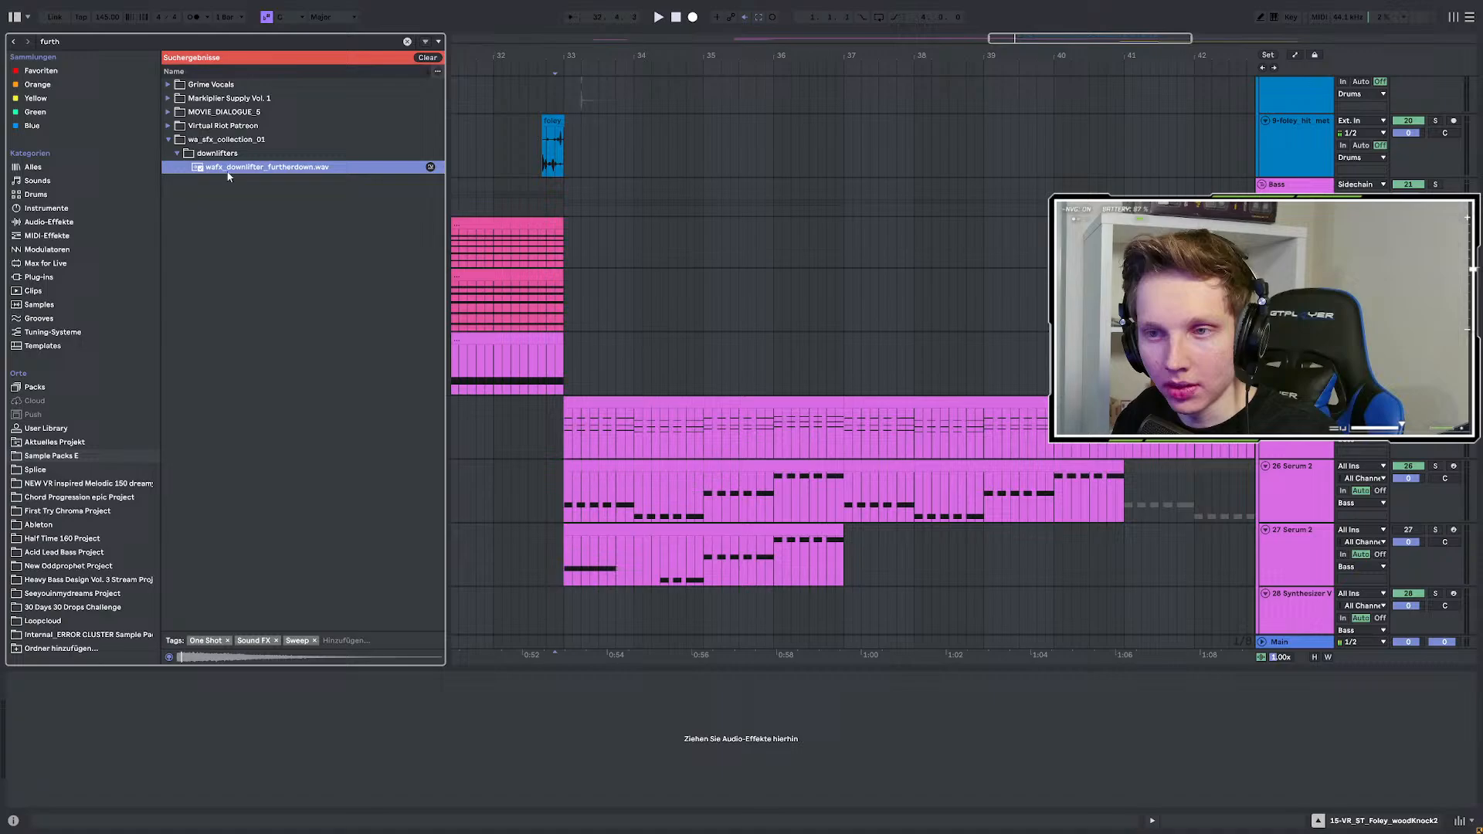
Insert a new audio track above the riser tracks in the Samples group and place wafx_downlifter_furtherdown.wav on it at bar 33.
scroll(628, 294, "down", 5)
left_click(663, 266)
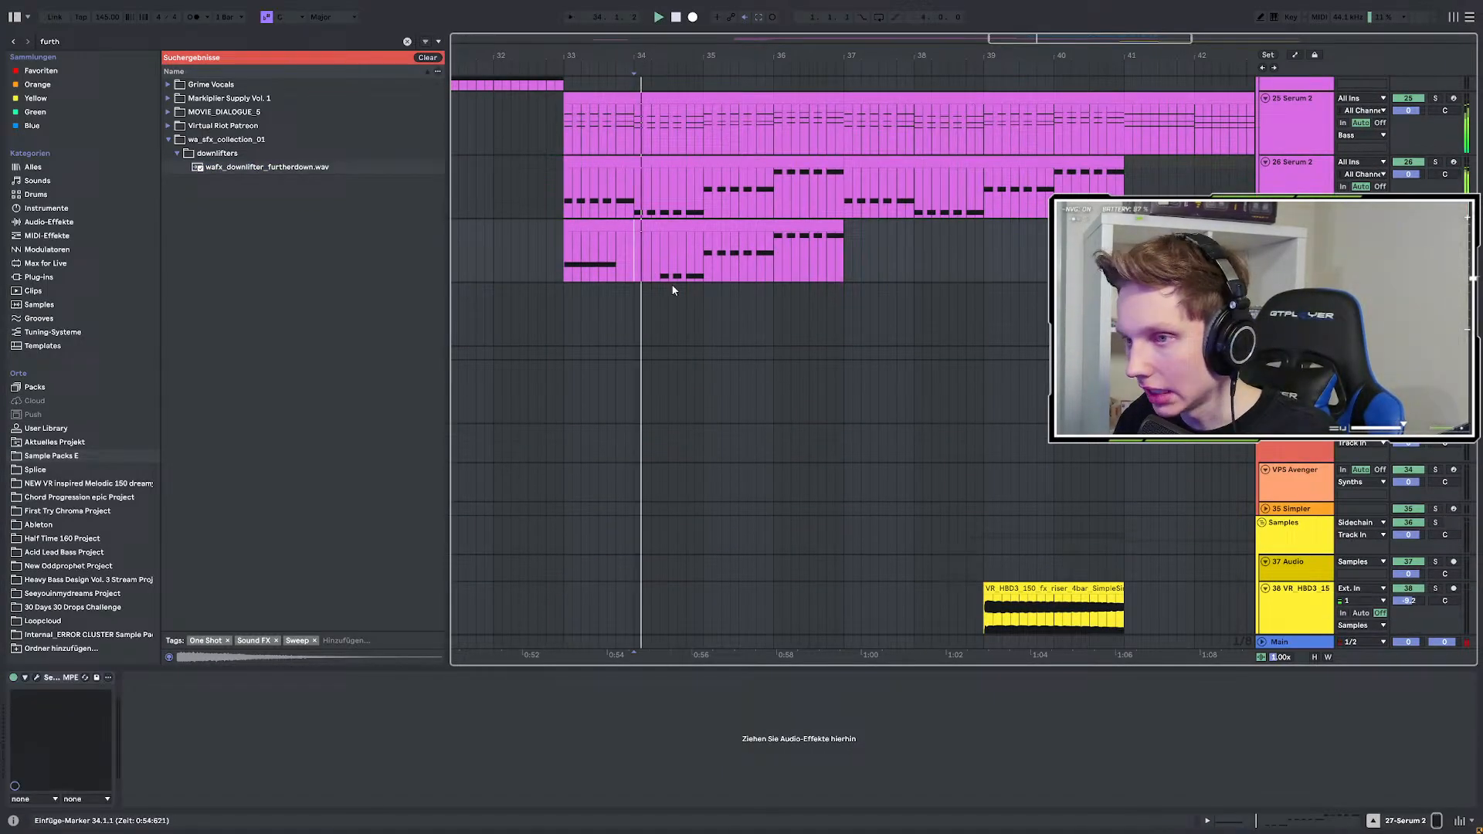
left_click(566, 296)
key("space")
key("space")
scroll(566, 296, "down", 2)
scroll(716, 306, "down", 4)
scroll(716, 310, "down", 1)
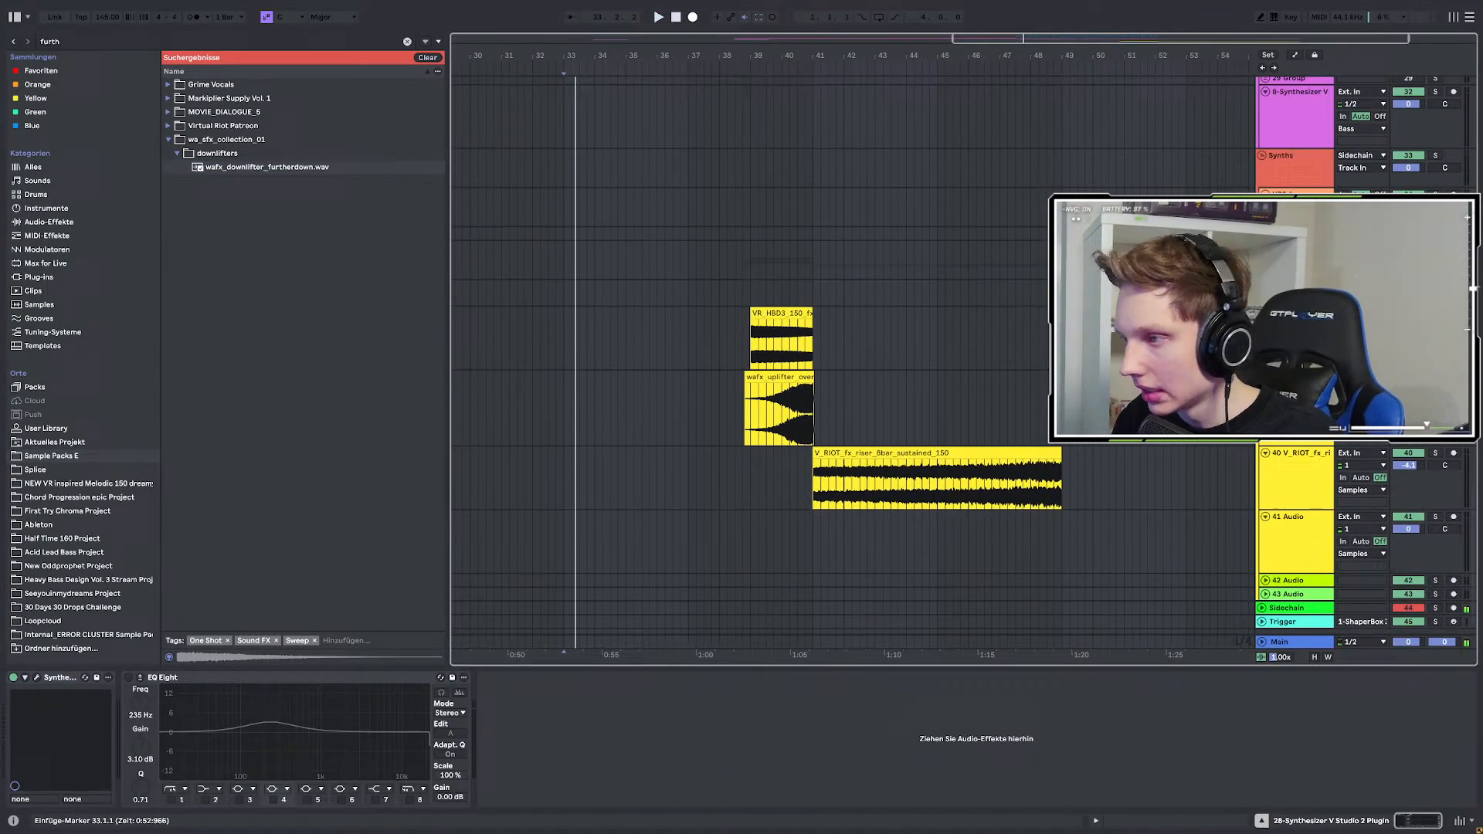
left_click(564, 294)
key("ctrl+t")
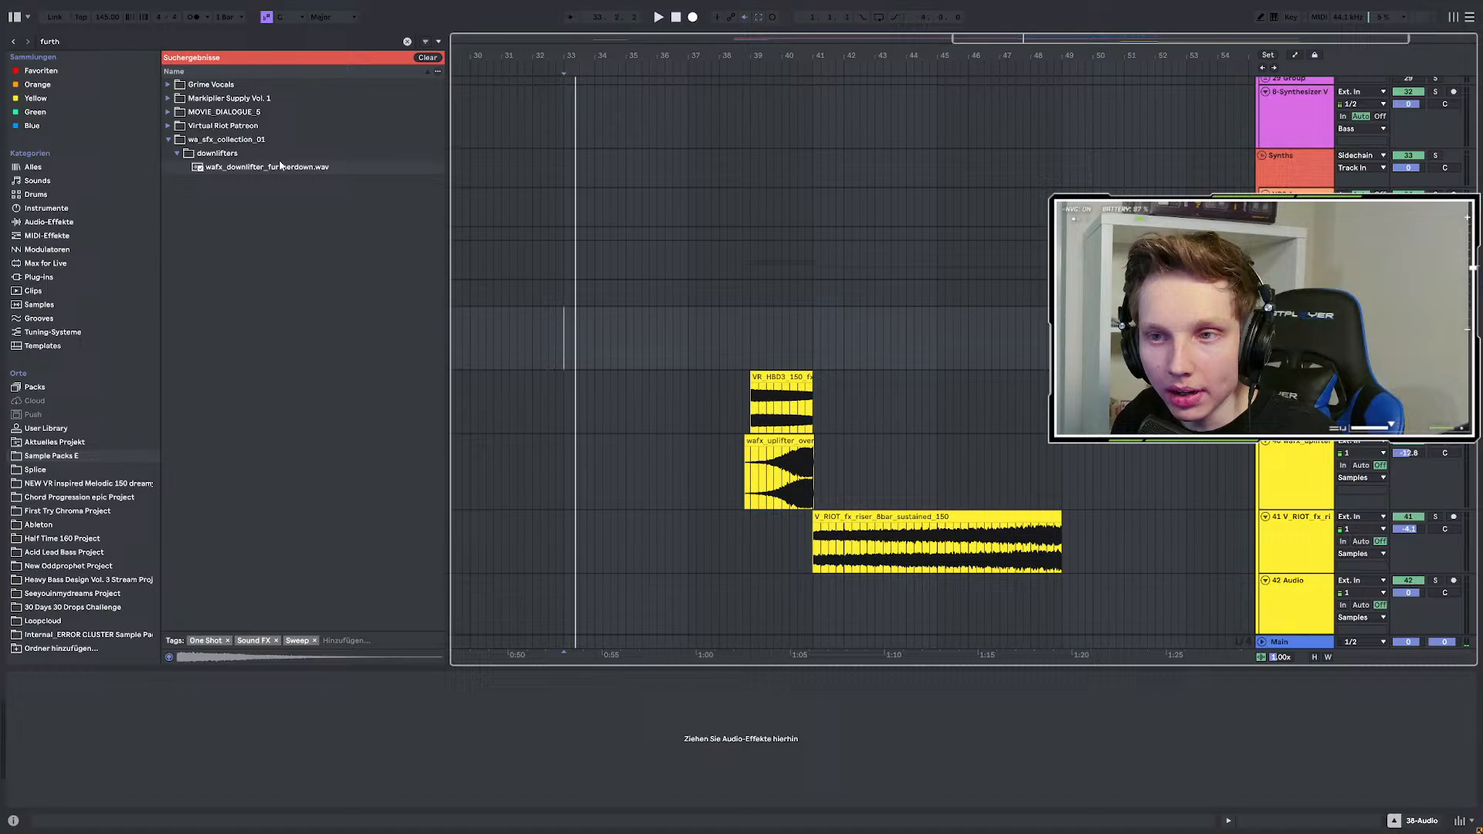
left_click_drag(267, 167, 567, 350)
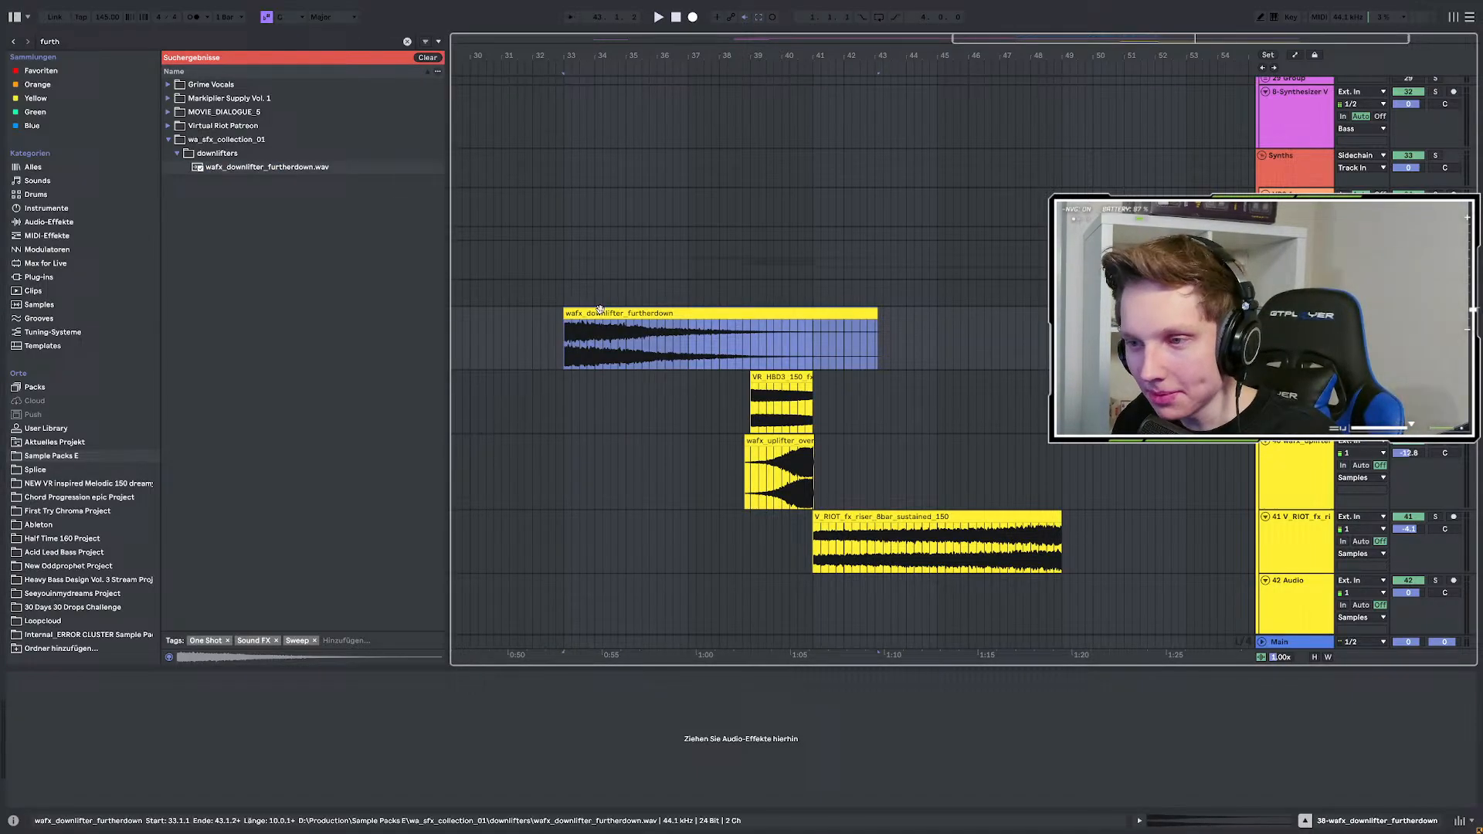
Turn on warping in Beats mode for the downlifter clip and start playback from bar 33.
double_click(573, 314)
left_click(27, 392)
left_click(28, 404)
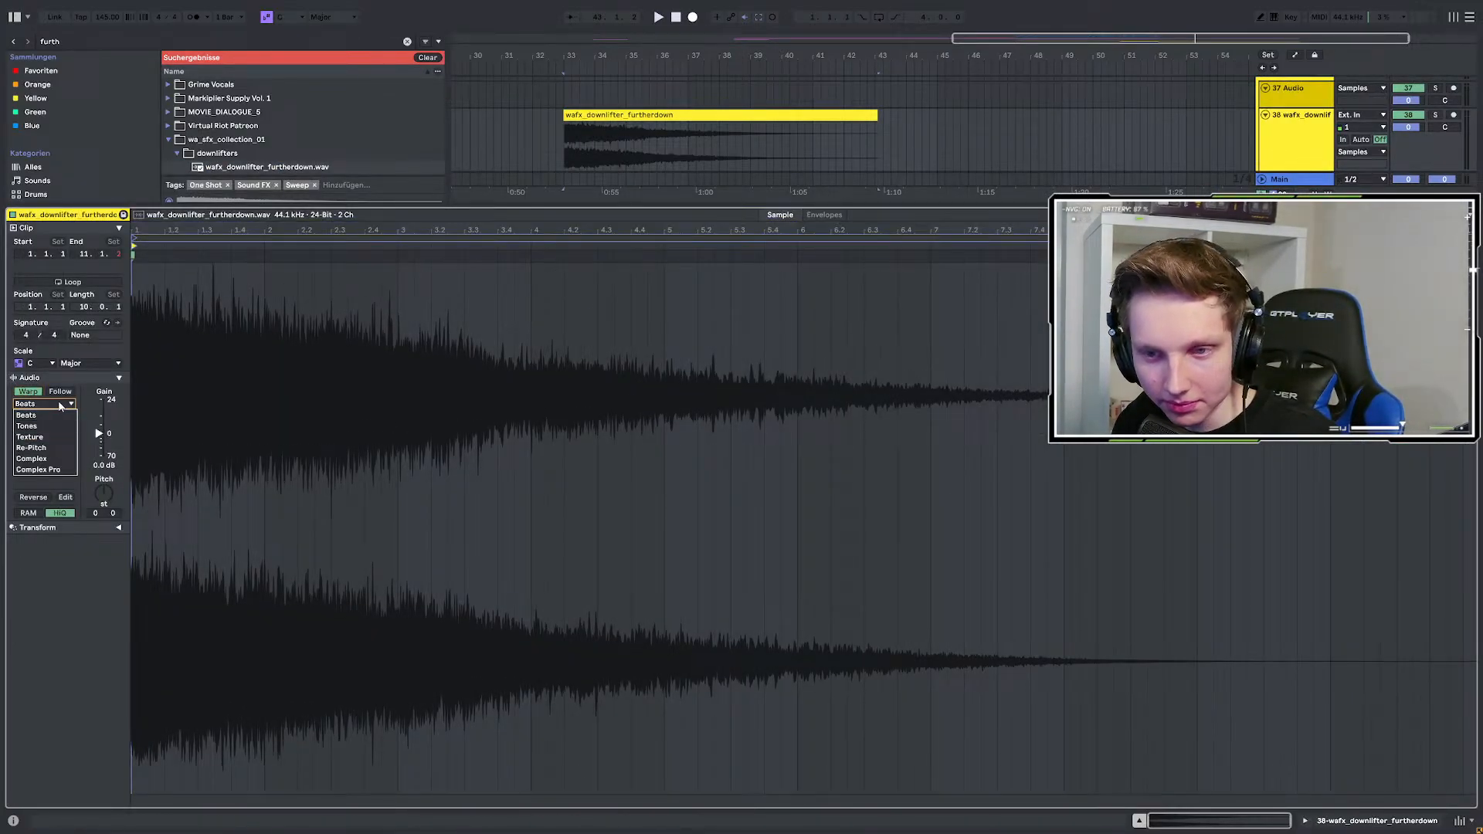
left_click(60, 406)
key("space")
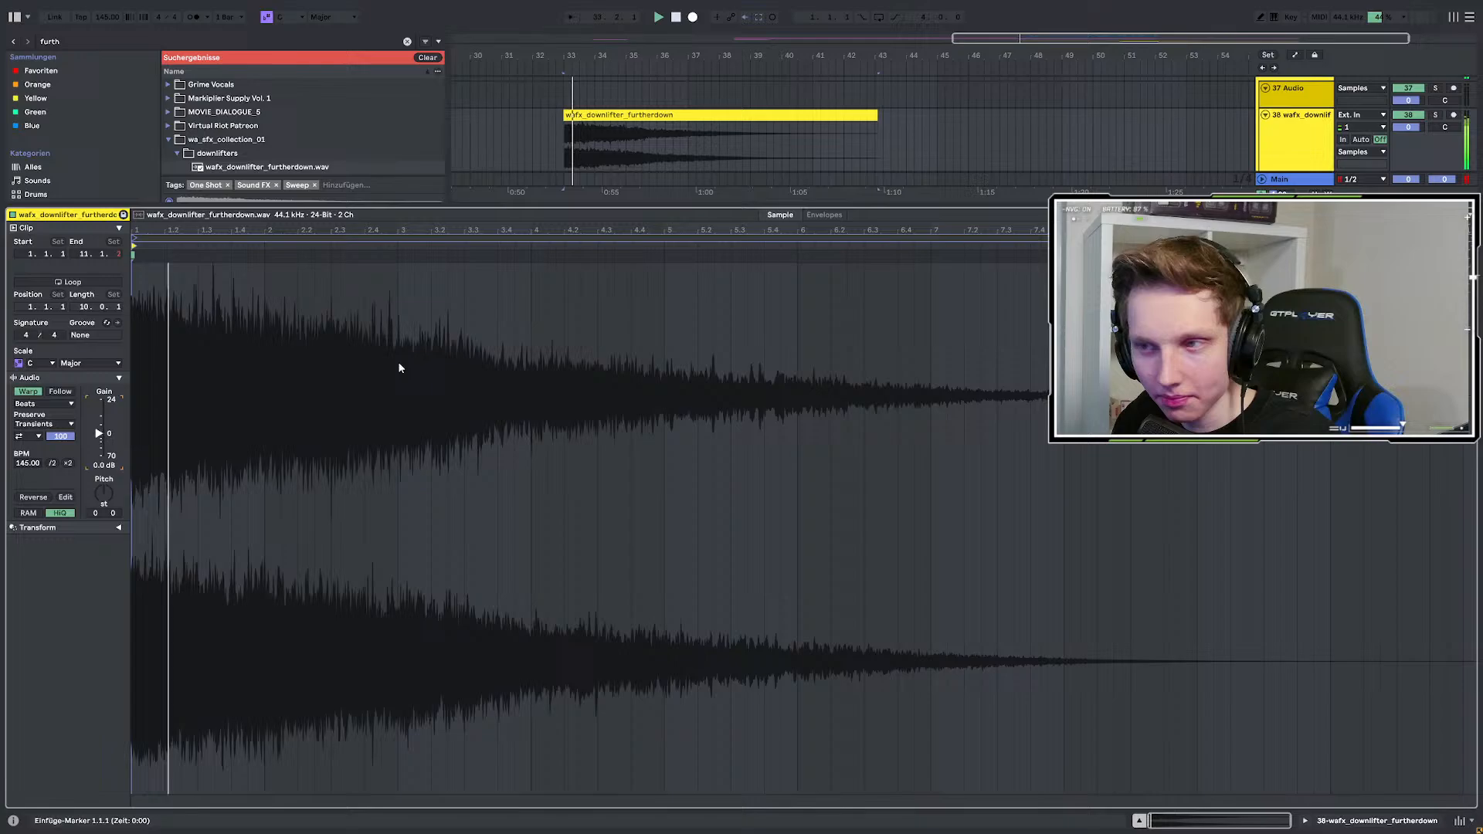
Lower the downlifter track's volume to -7.5 dB.
left_click_drag(1409, 127, 1410, 154)
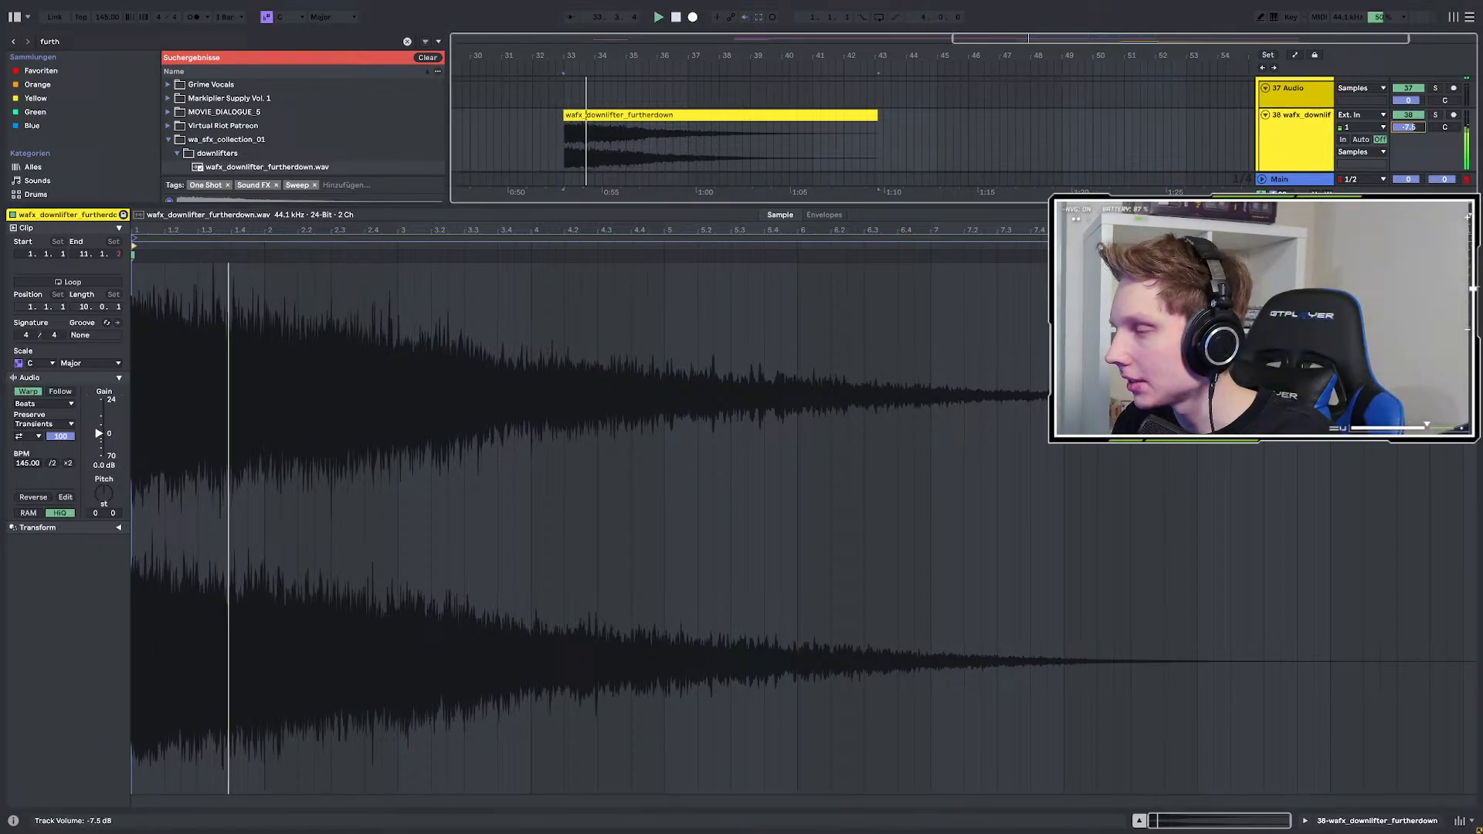
double_click(1301, 139)
scroll(827, 285, "down", 3)
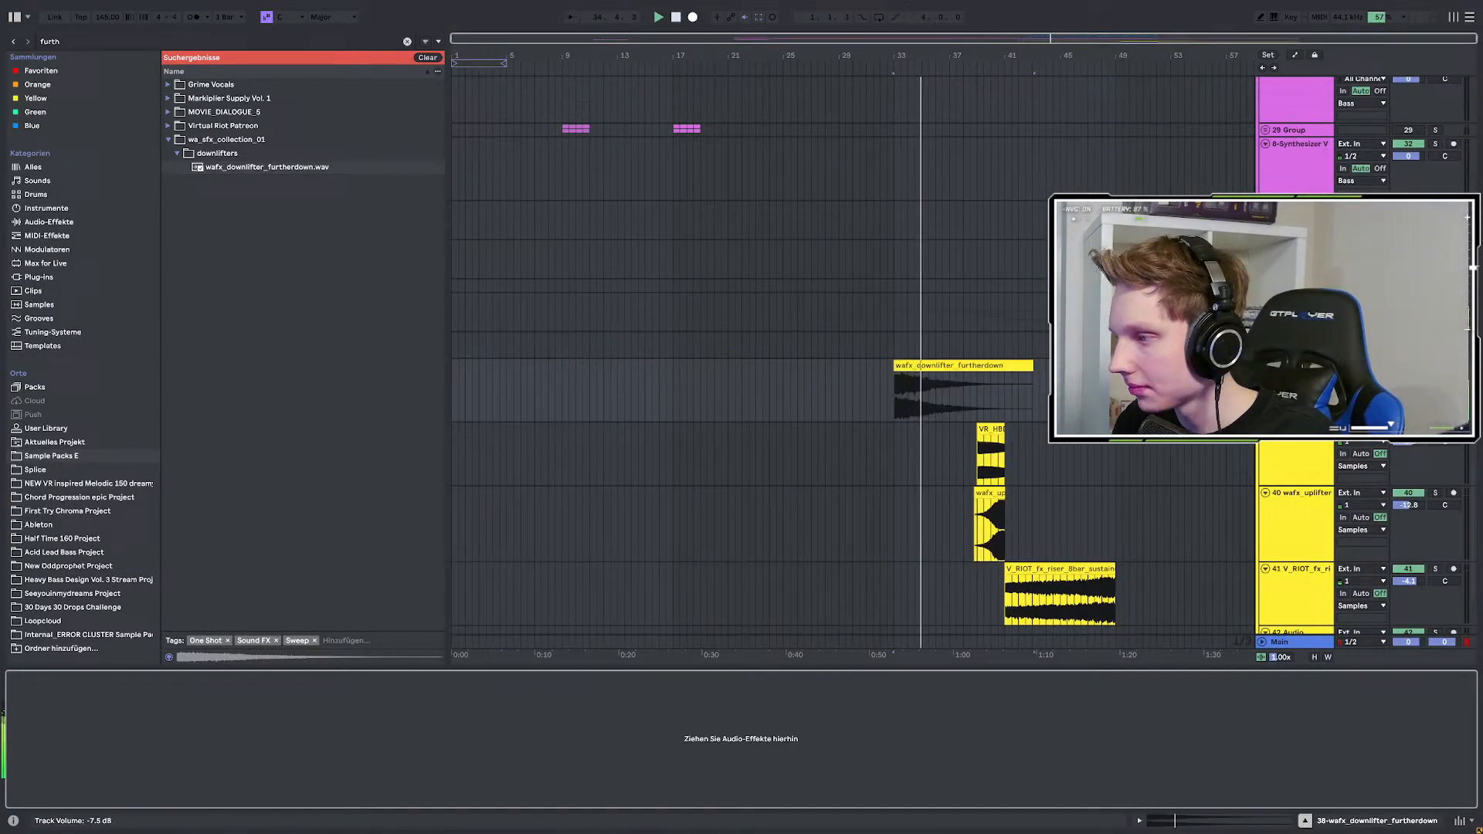
Listen to the downlifter with the risers and drum tracks up to bar 41.
left_click(949, 394)
scroll(949, 394, "up", 3)
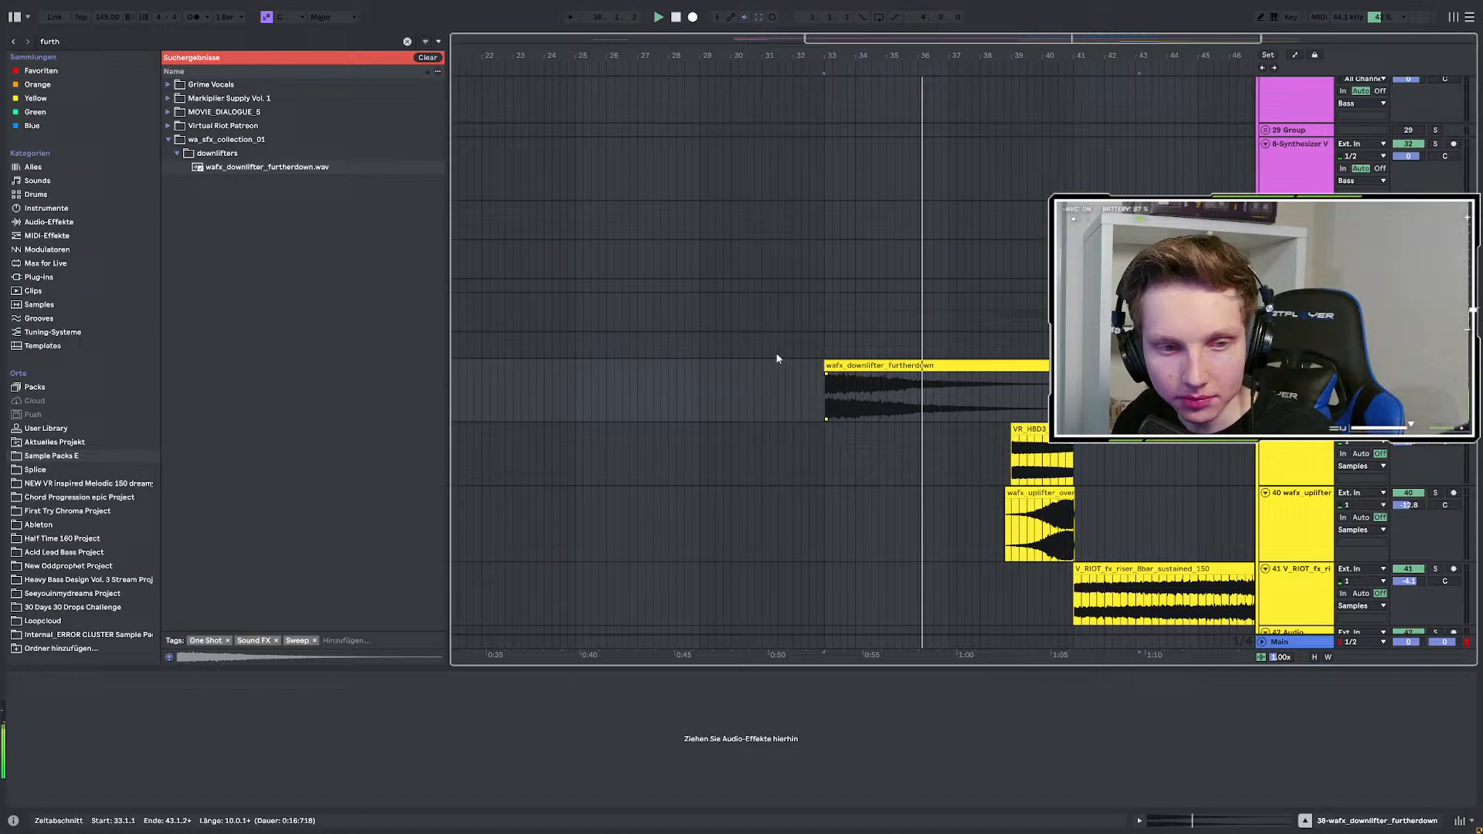
scroll(765, 339, "down", 2)
left_click(770, 317)
left_click(1052, 421)
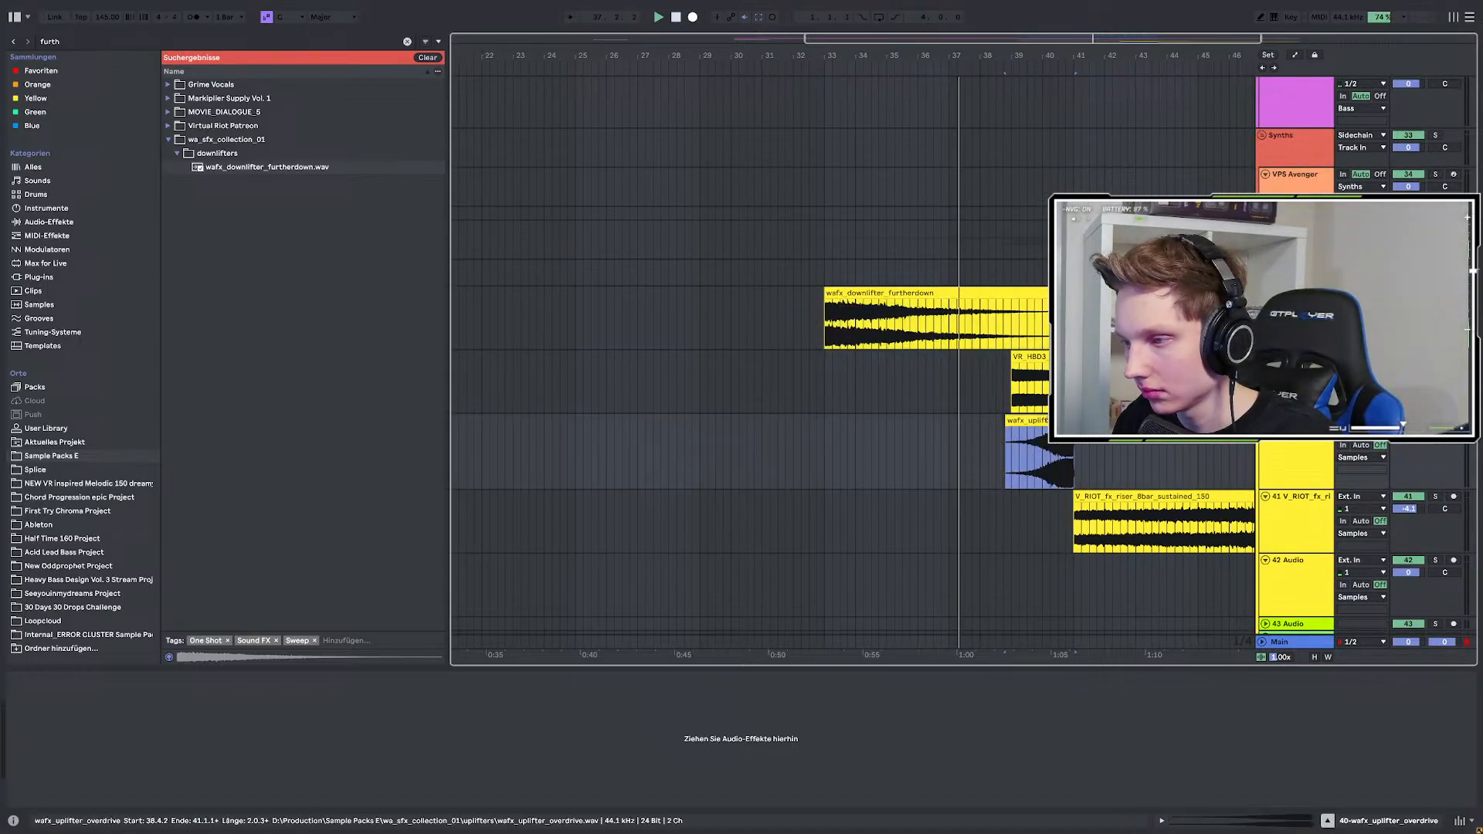
left_click(897, 295)
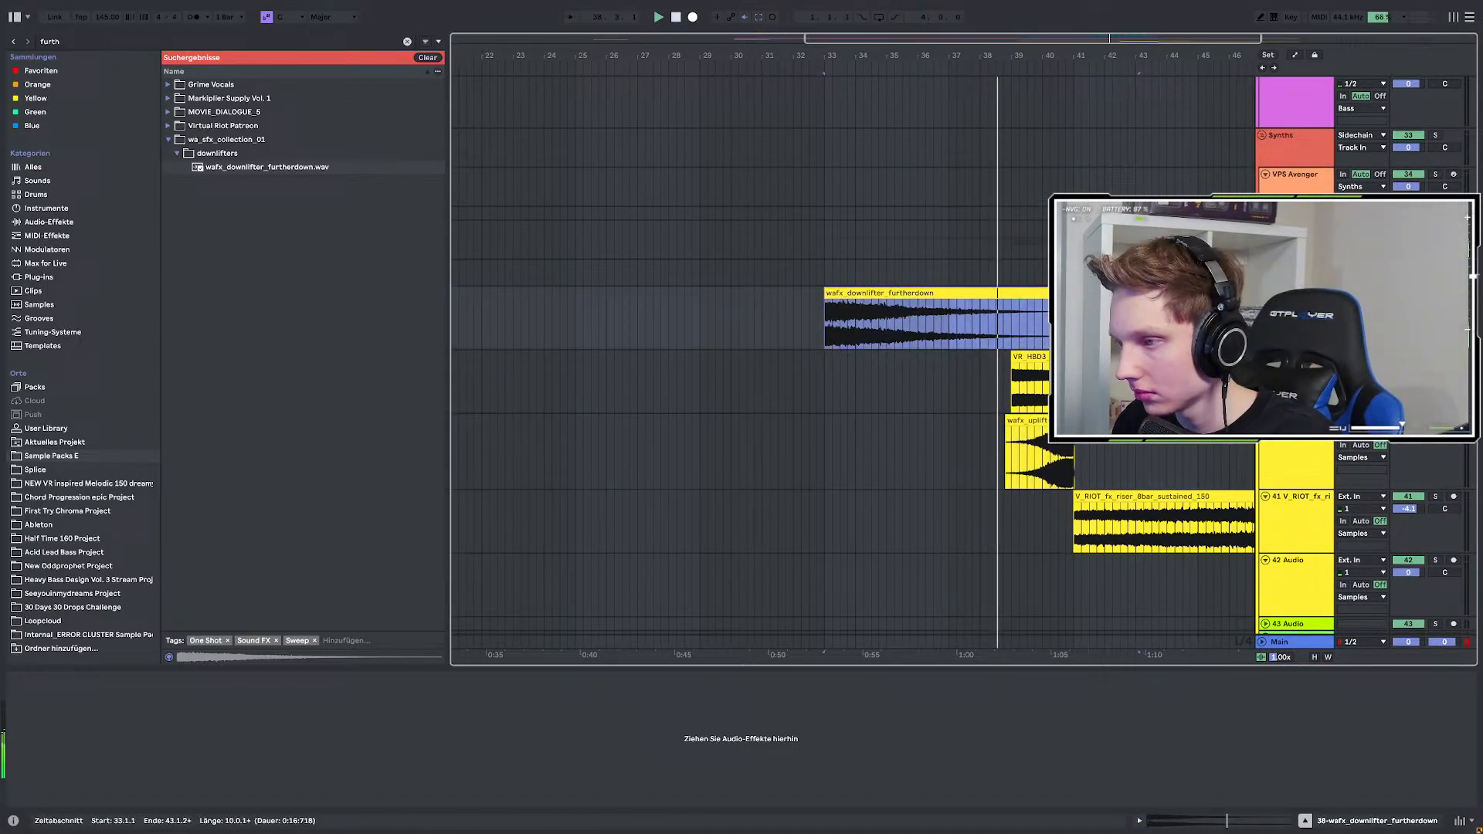
scroll(897, 295, "down", 3)
scroll(897, 295, "up", 15)
scroll(1056, 298, "down", 10)
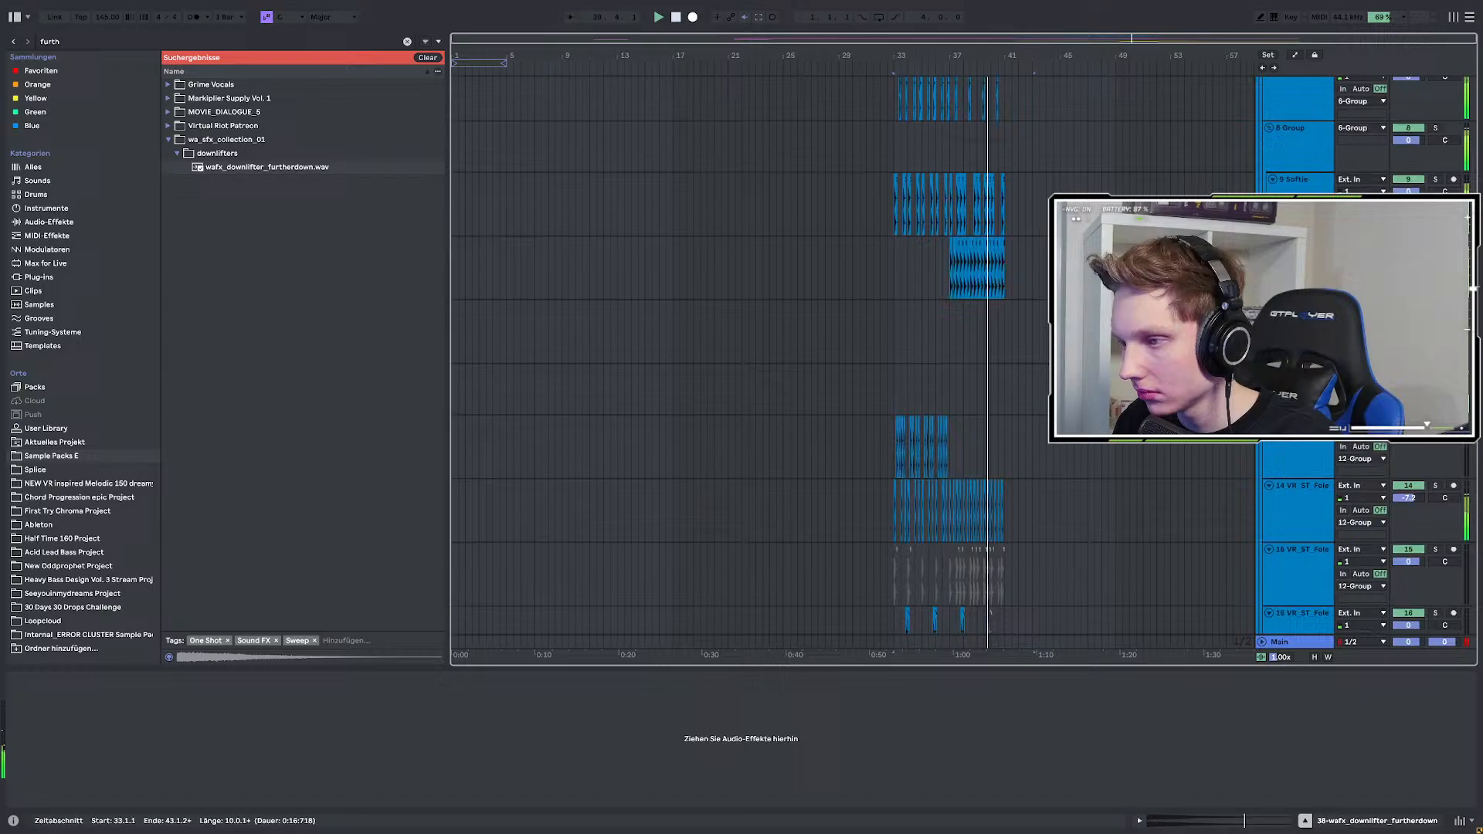
scroll(1056, 298, "up", 3)
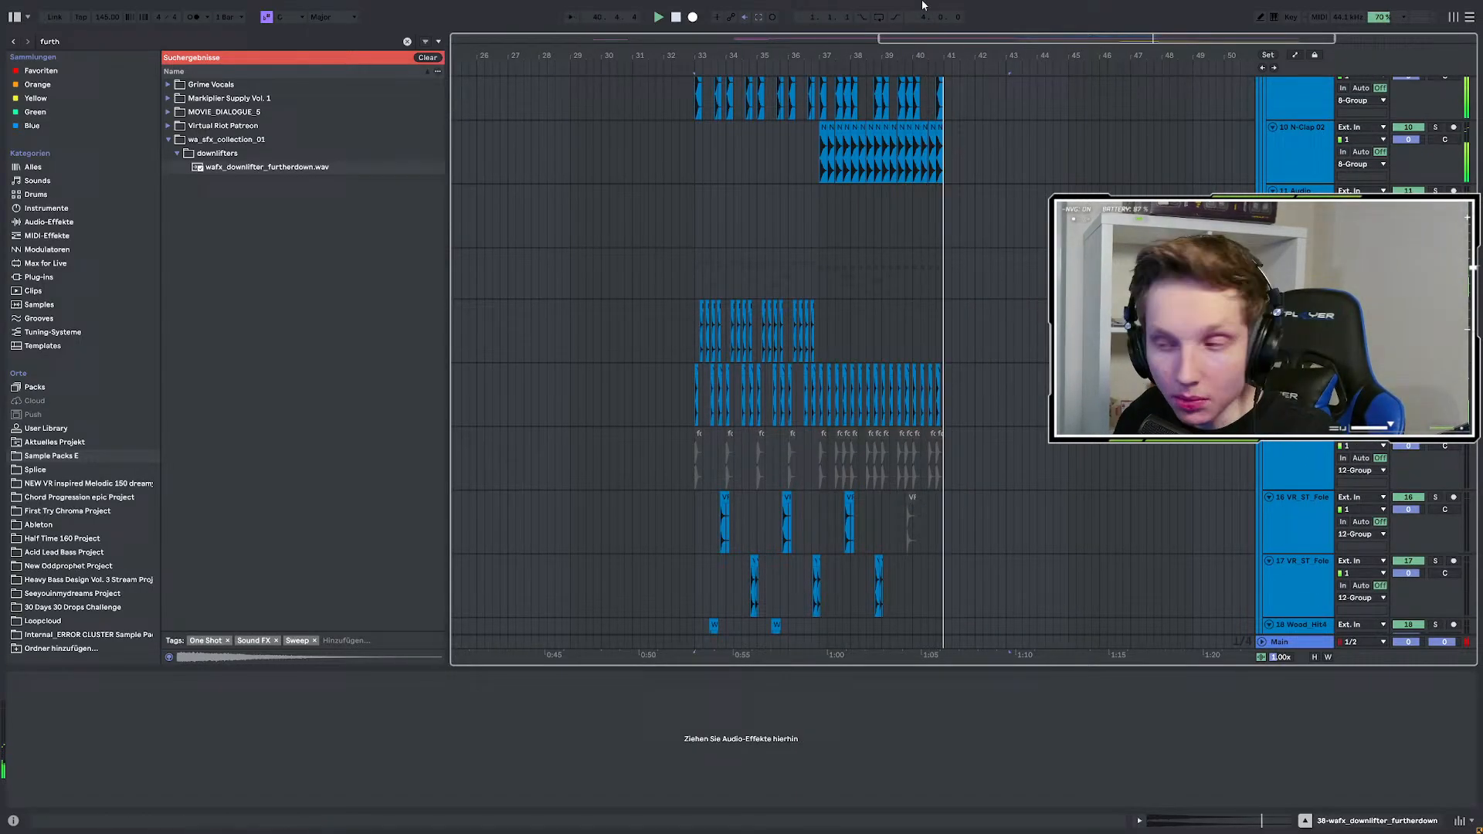
key("space")
Listen to the soloed Bass group from bar 17 and from bar 25.
scroll(851, 306, "down", 10)
scroll(920, 352, "down", 3)
scroll(920, 352, "down", 8)
scroll(689, 306, "up", 3)
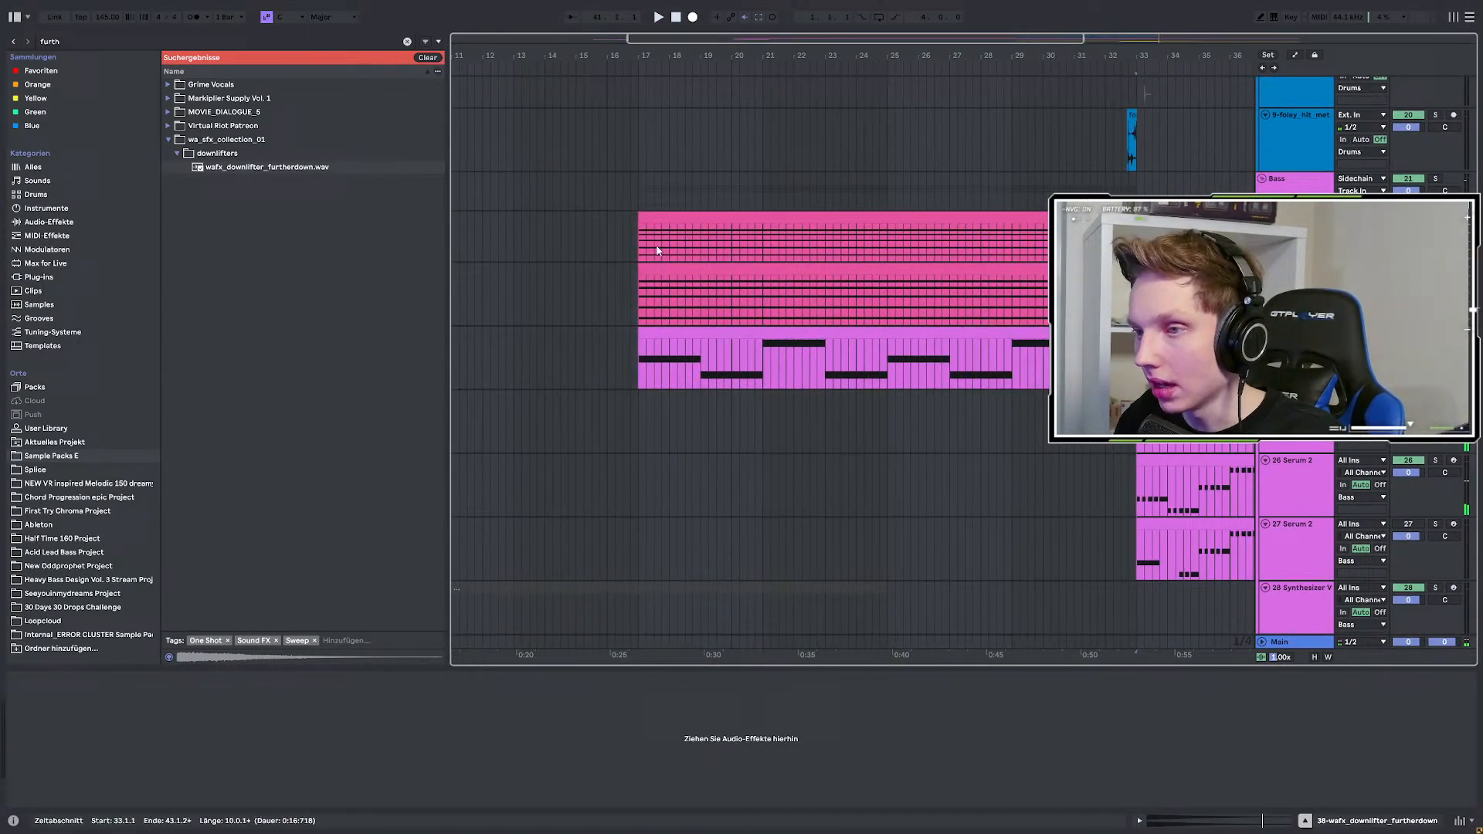
left_click(639, 241)
key("space")
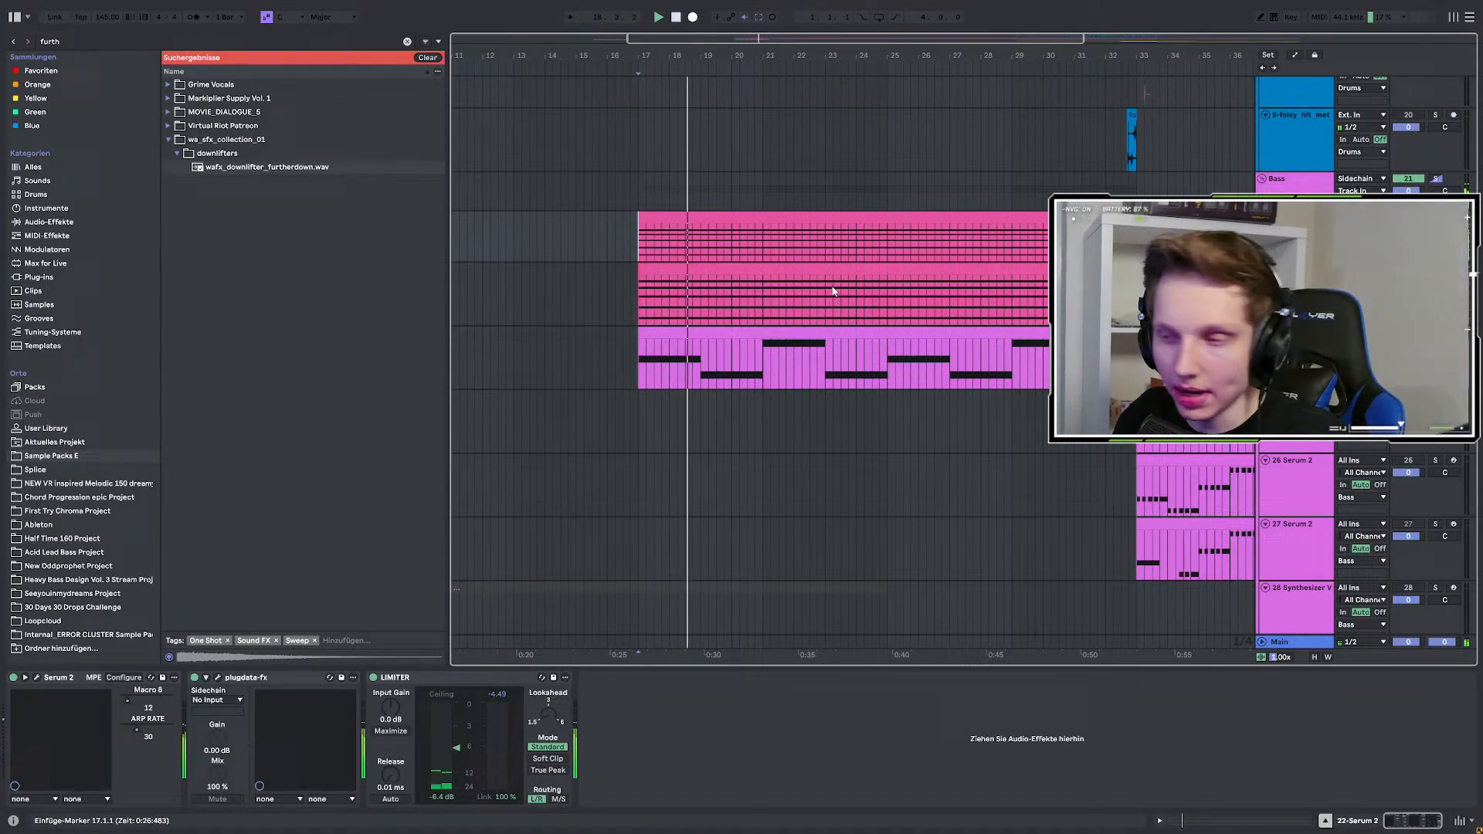
left_click(886, 243)
key("space")
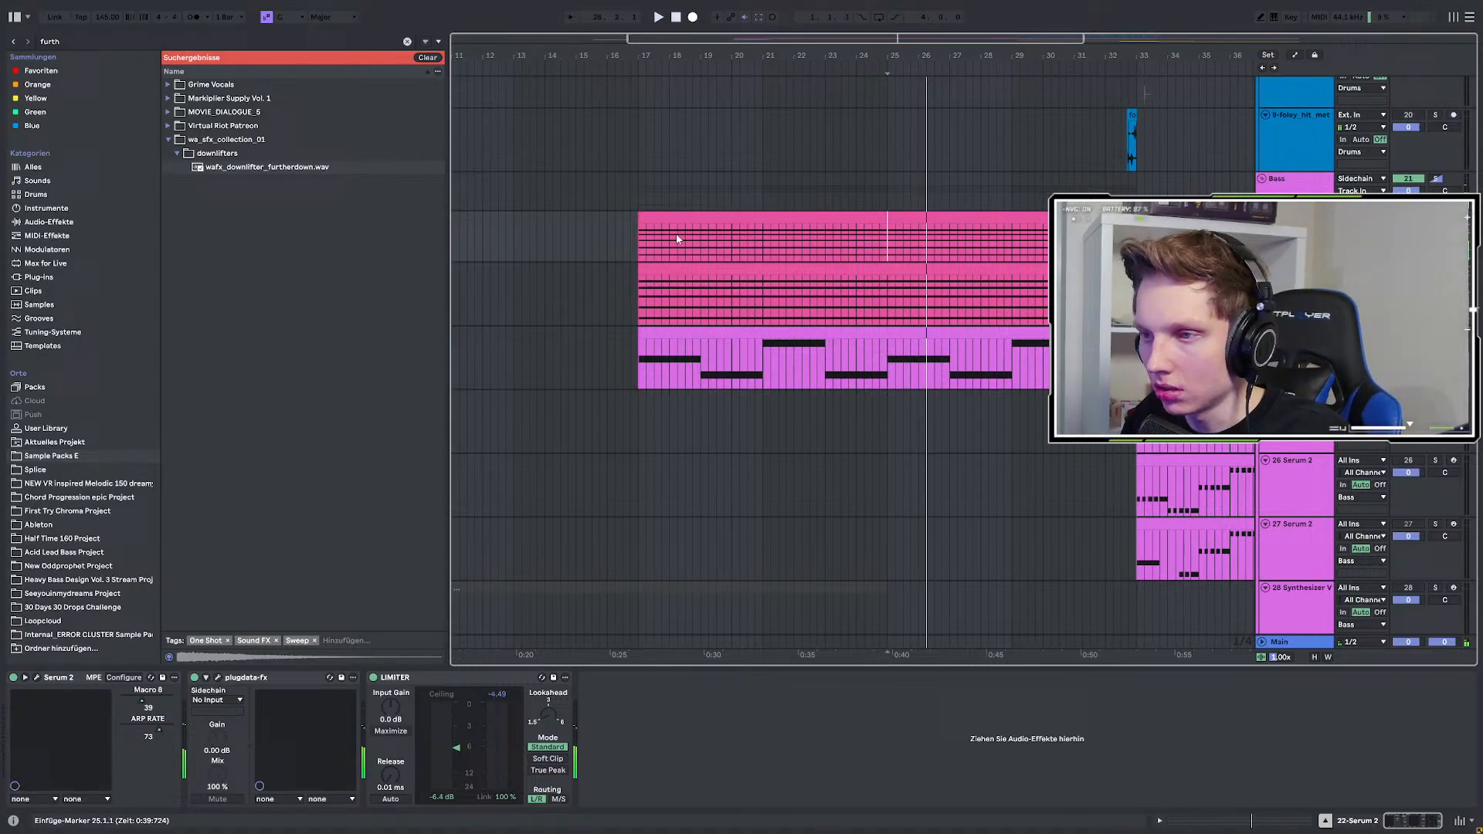
key("space")
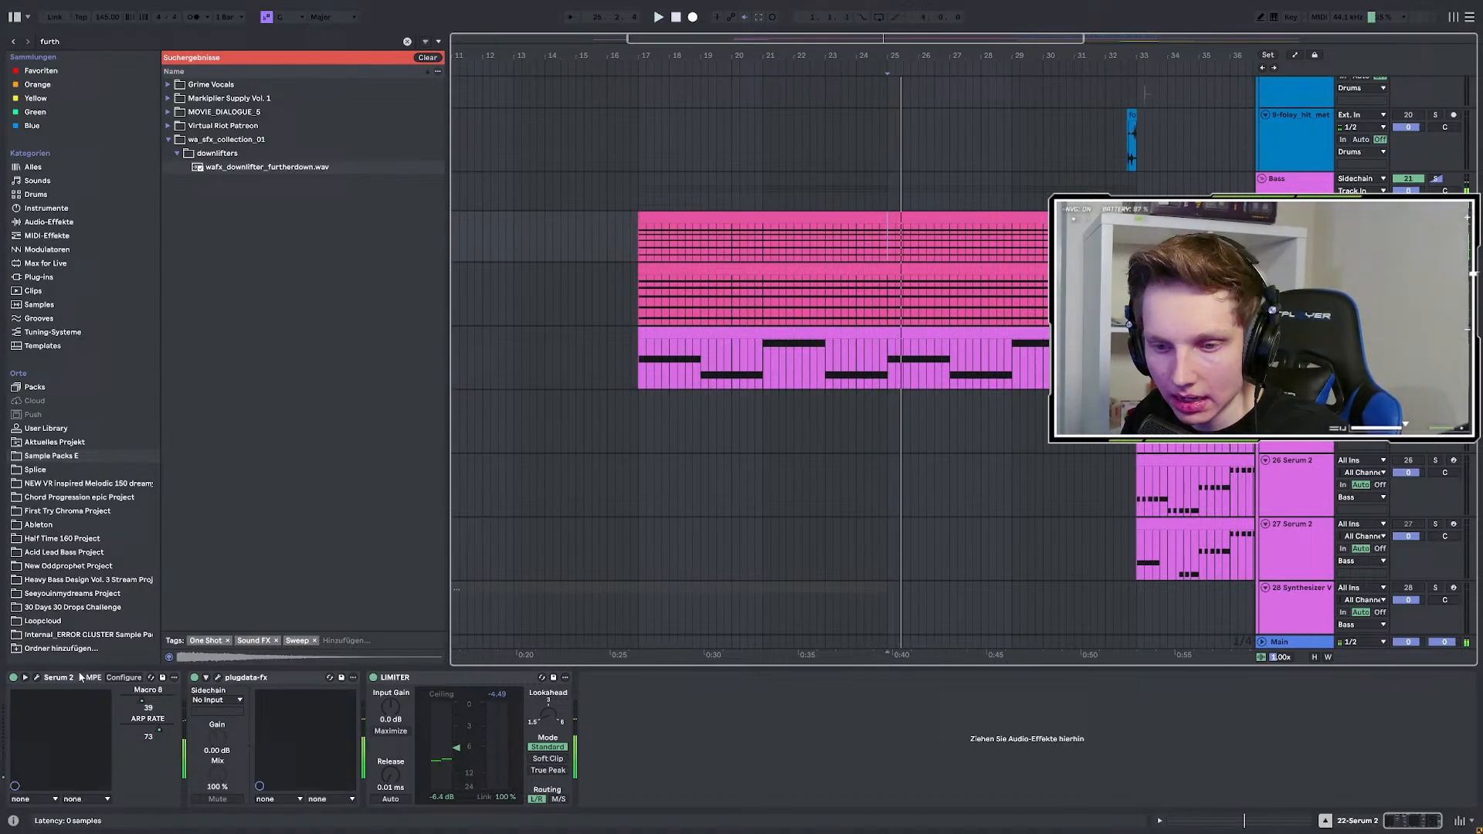
Examine the LFOs, effects and oscillators of the SYN Generative Plucks patch in track 22's Serum 2 during playback, and close the plugin.
left_click(35, 679)
left_click_drag(555, 233, 478, 225)
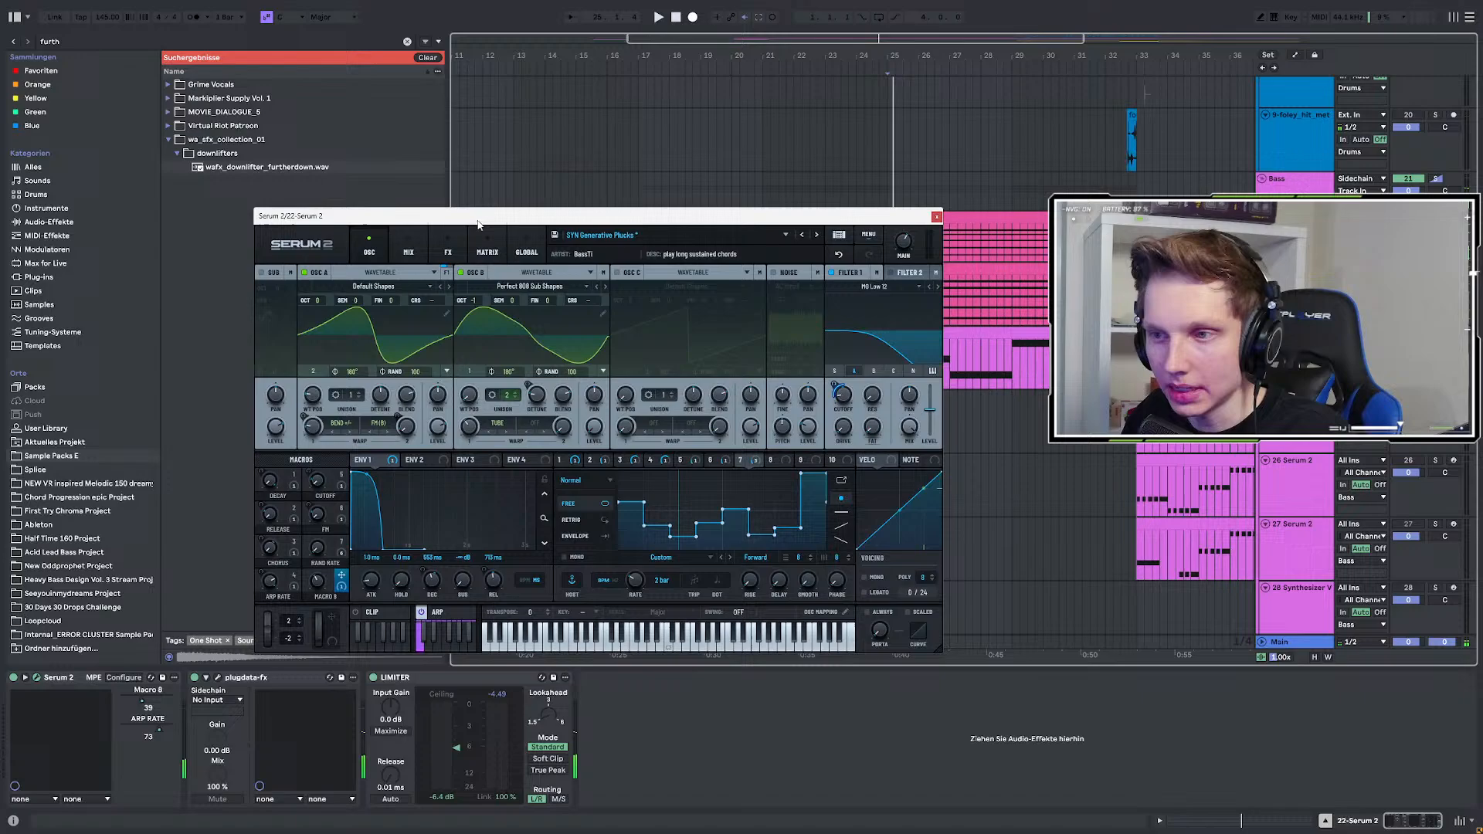
key("space")
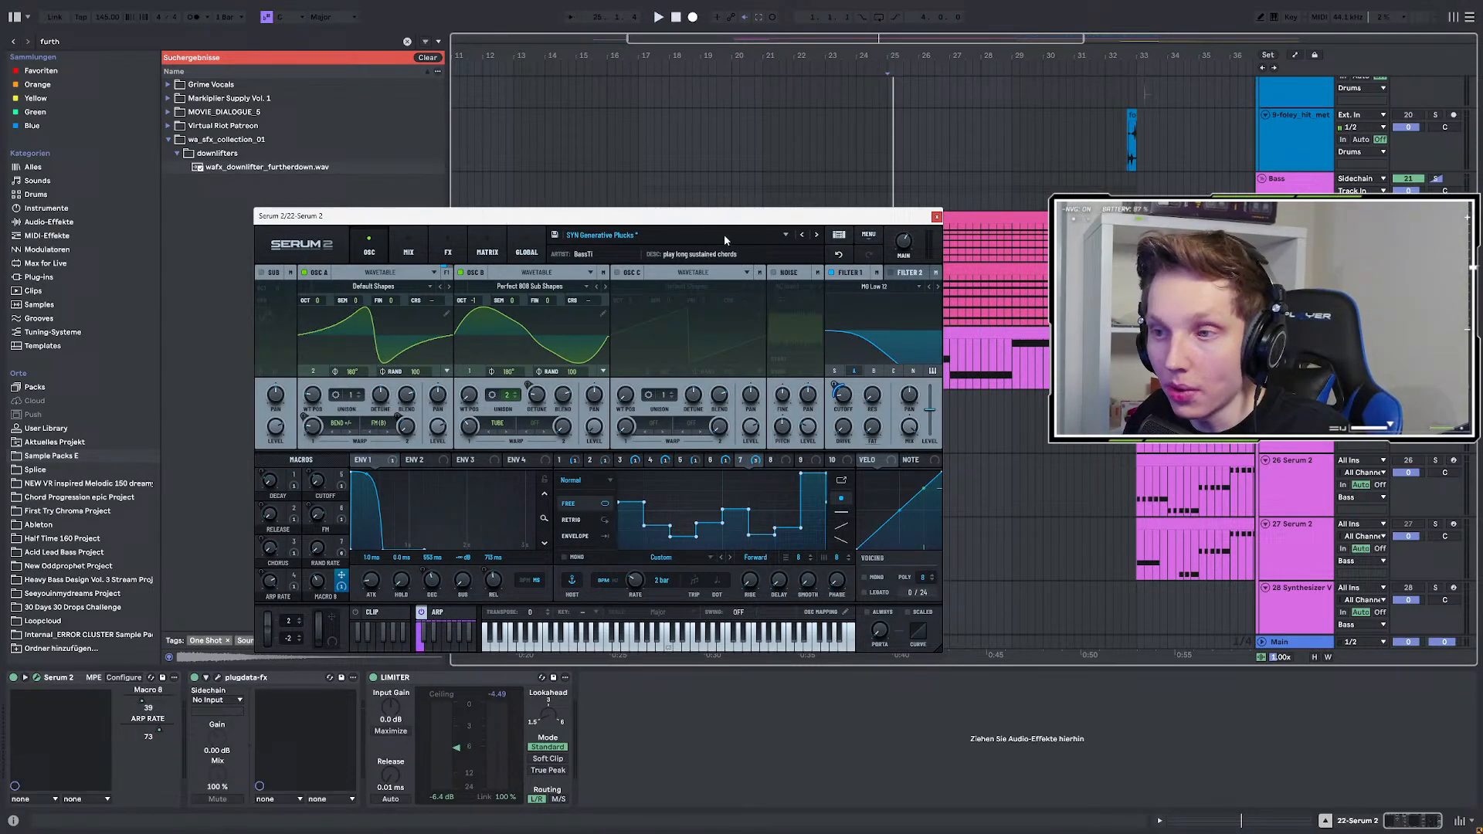
key("space")
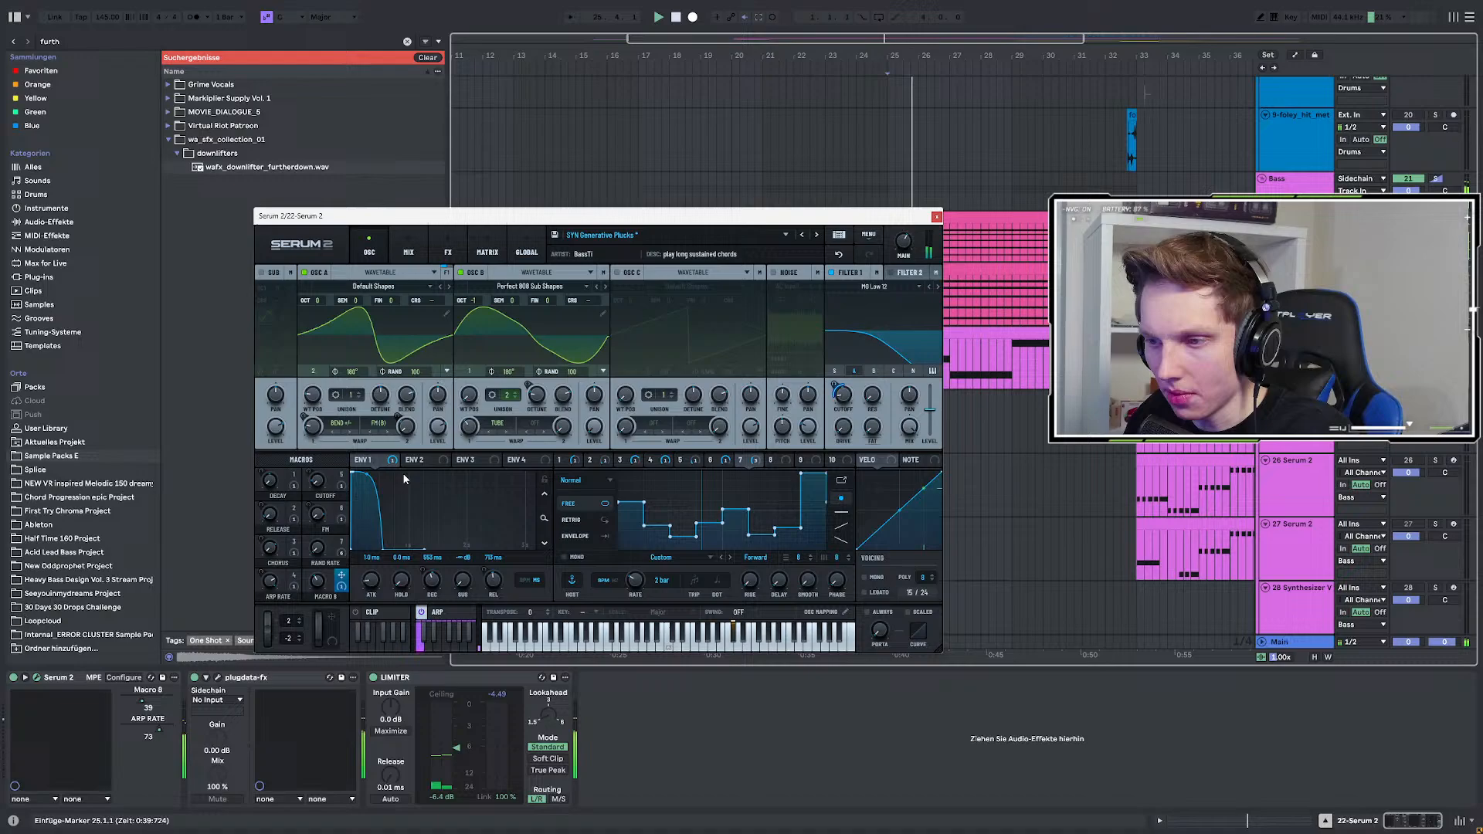
left_click(624, 461)
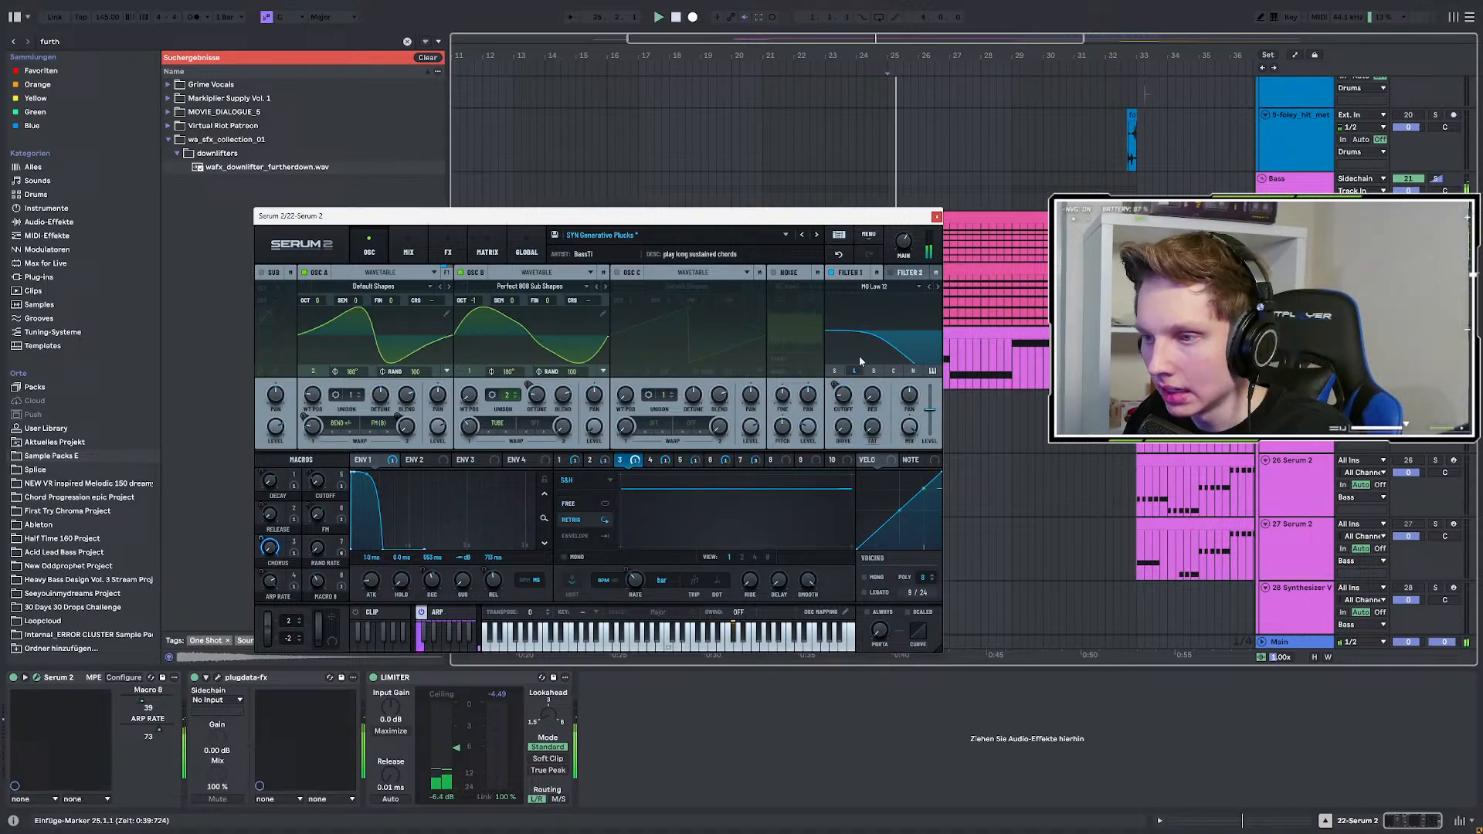
left_click(570, 461)
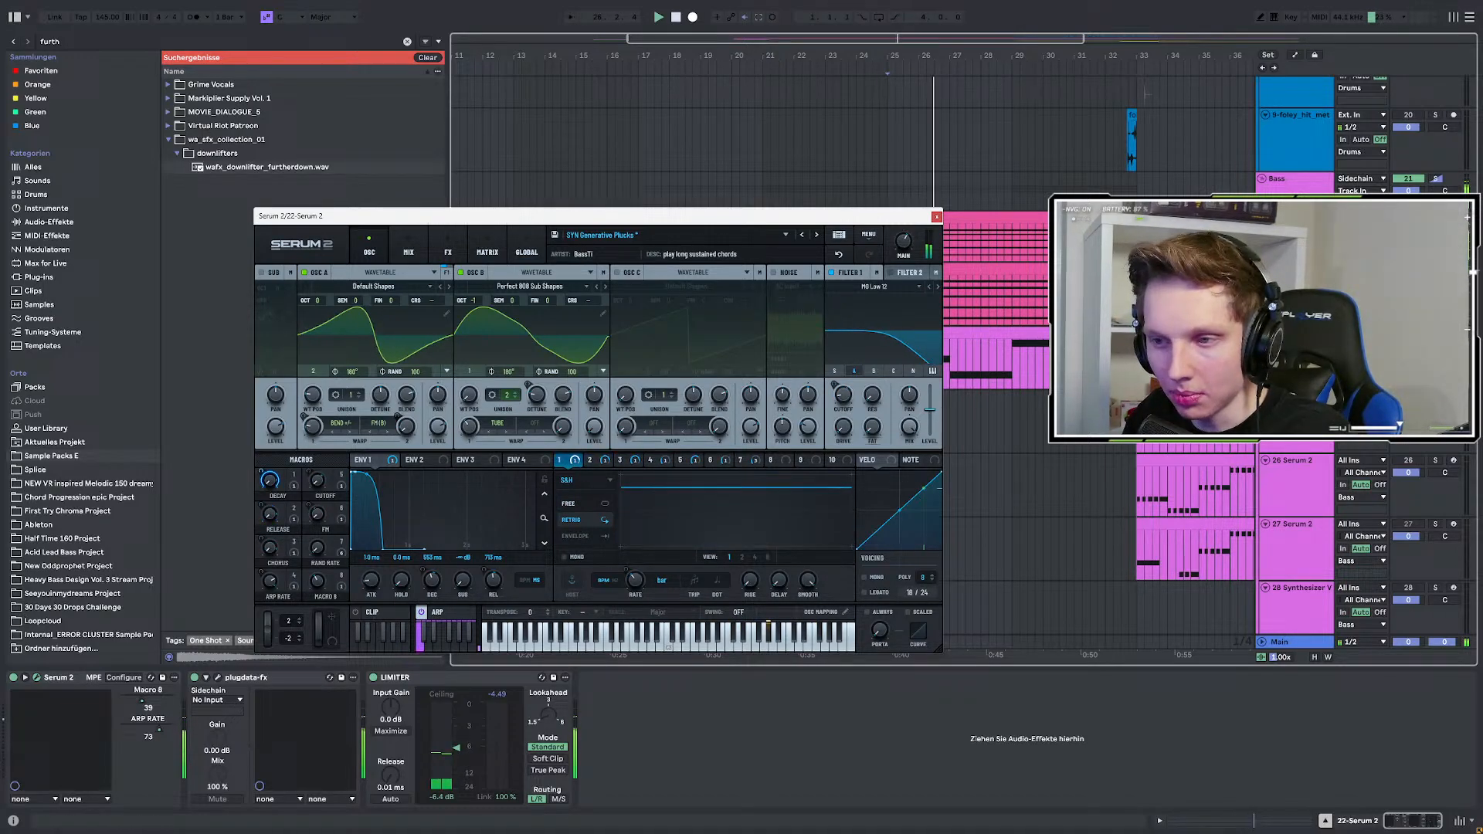
left_click(727, 462)
left_click(409, 248)
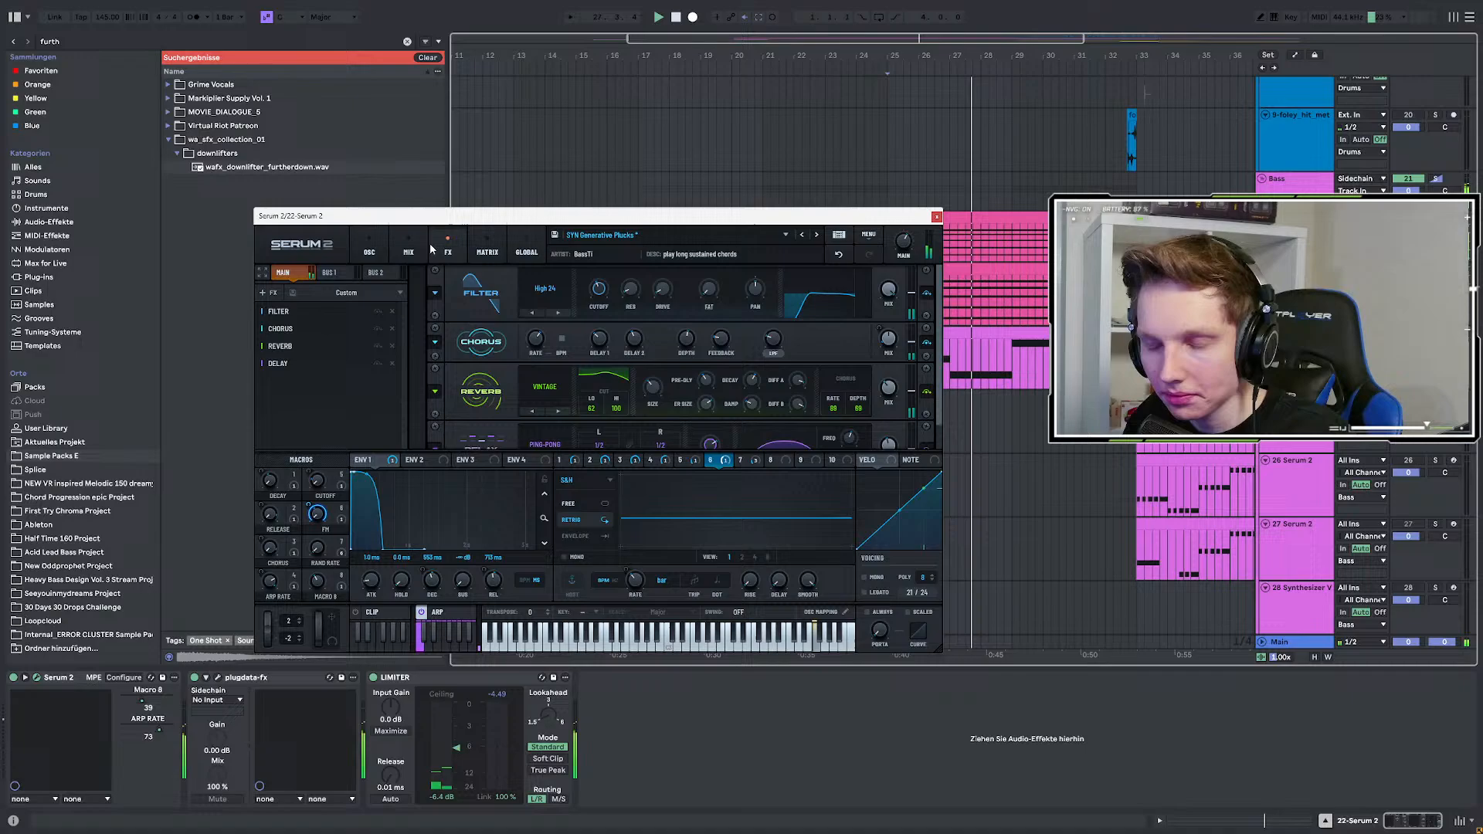
left_click(369, 251)
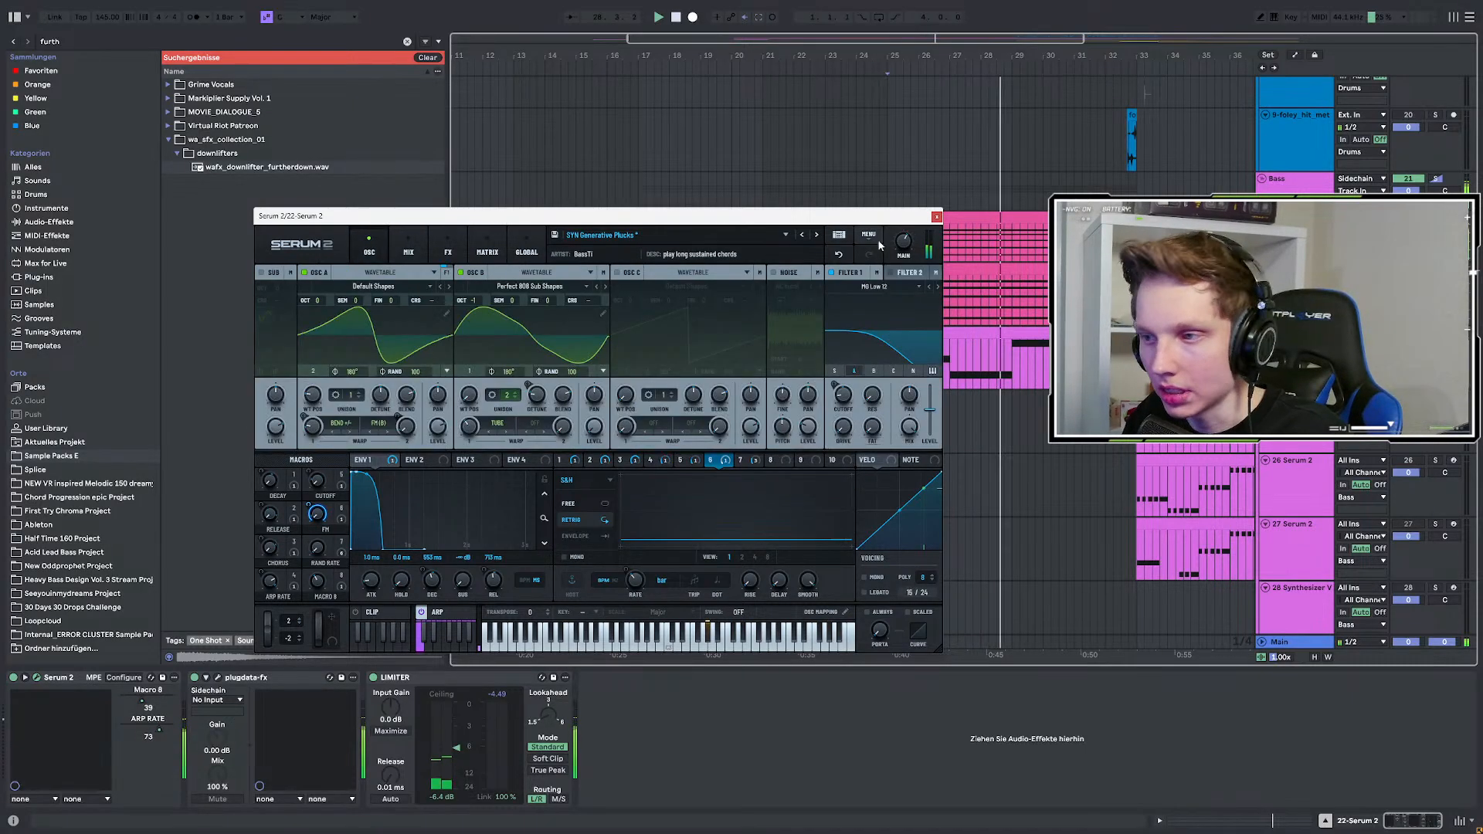
left_click(936, 217)
Solo the 24 Serum 2 track and listen to its bass line from bar 25.
left_click(1434, 332)
key("space")
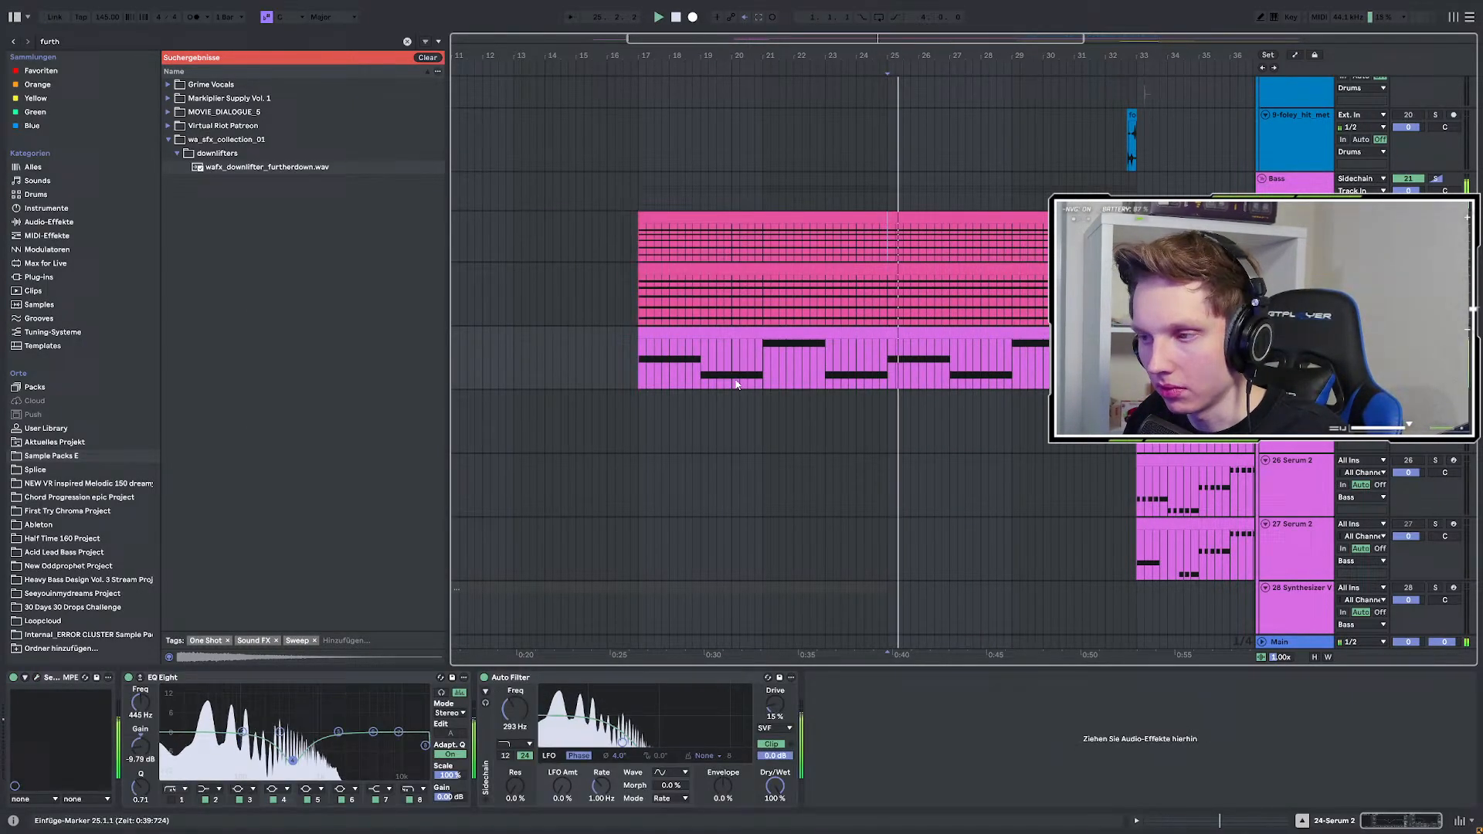
scroll(854, 363, "down", 1)
scroll(606, 504, "down", 3)
scroll(934, 488, "up", 3)
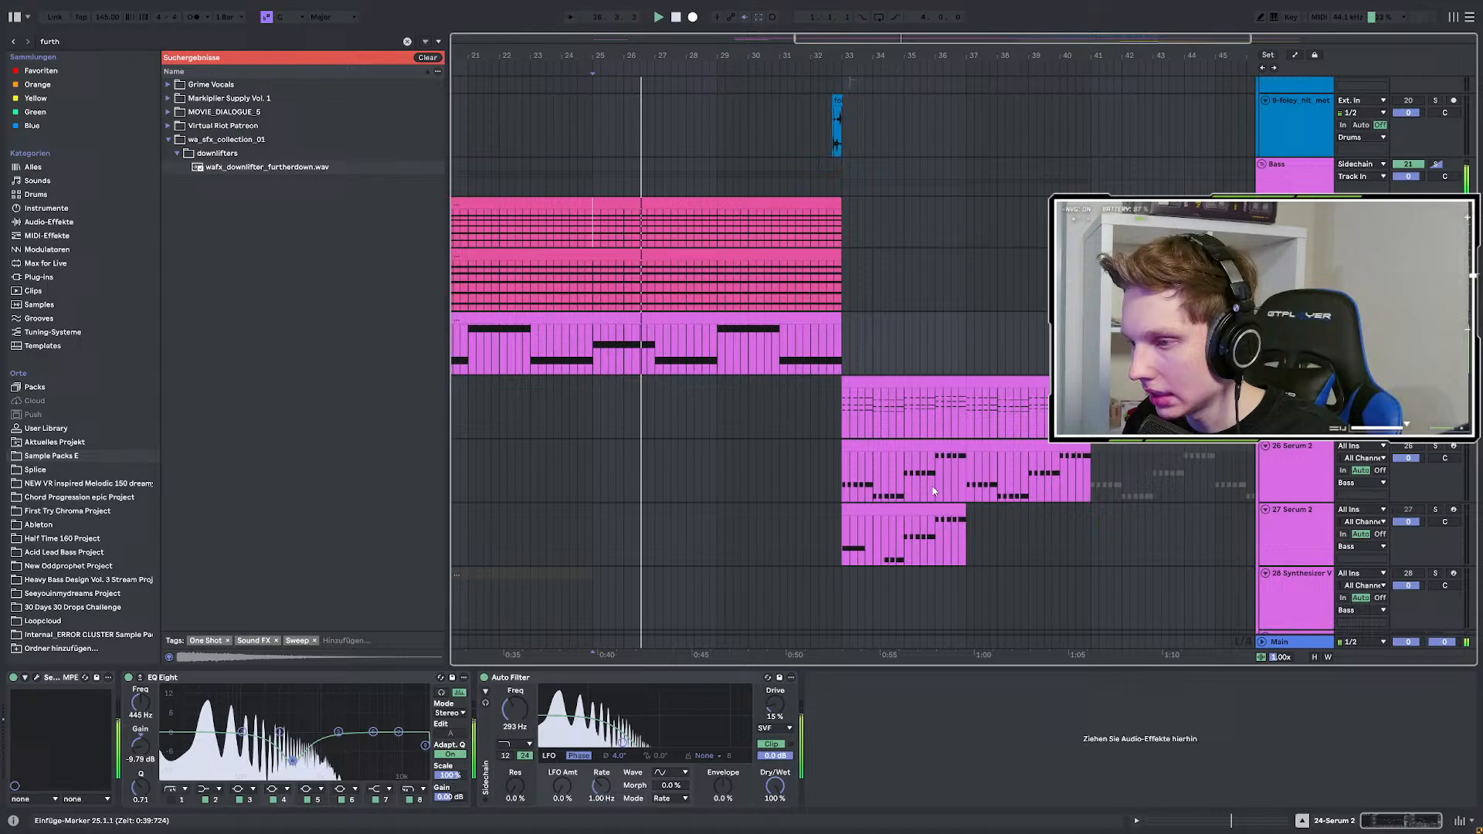
Solo the 26 and 27 Serum 2 bass layers in turn and listen to them from bar 33.
left_click(845, 474)
left_click(858, 414)
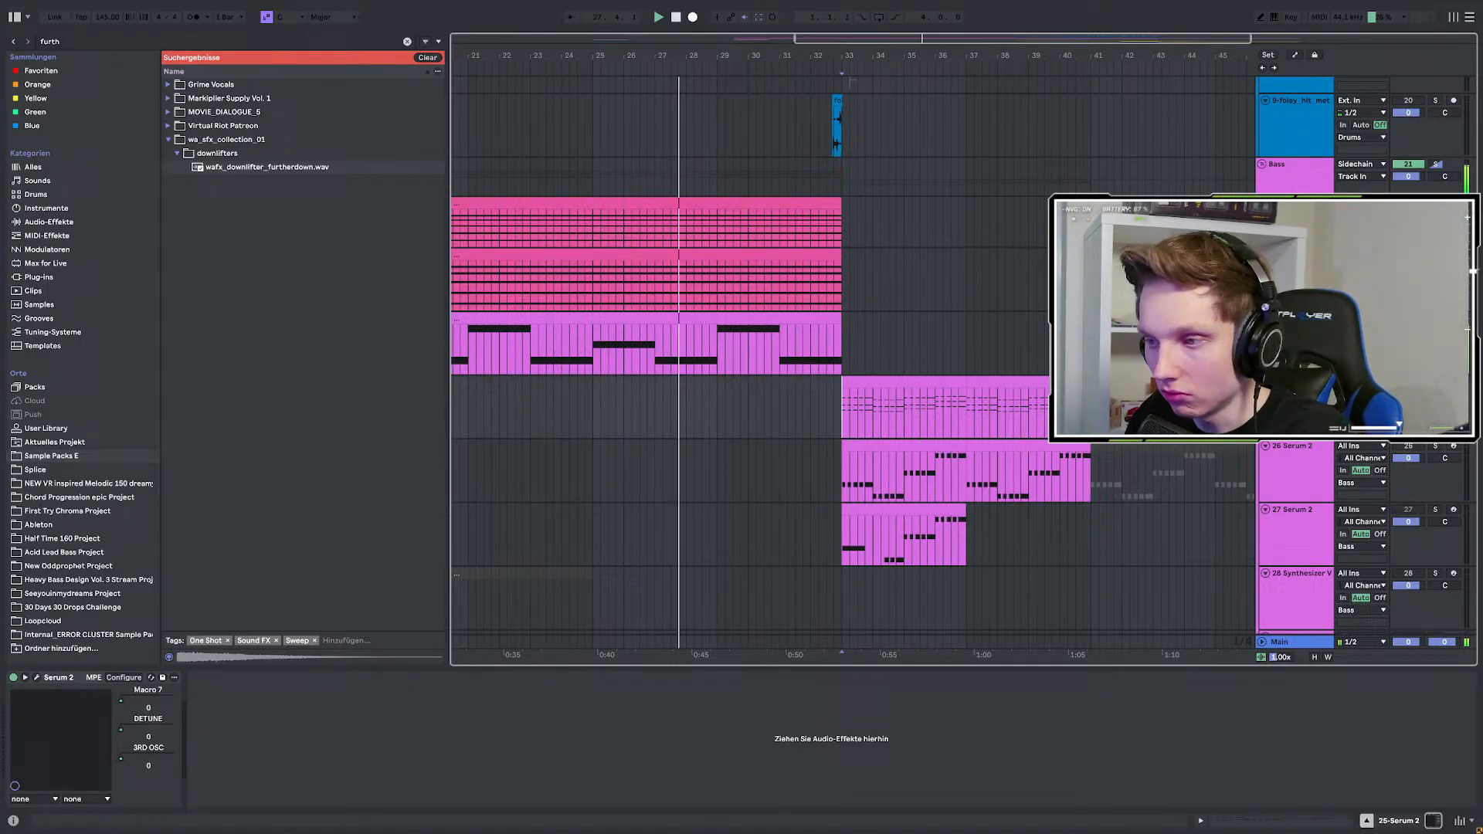
left_click(1435, 449)
left_click(1436, 511)
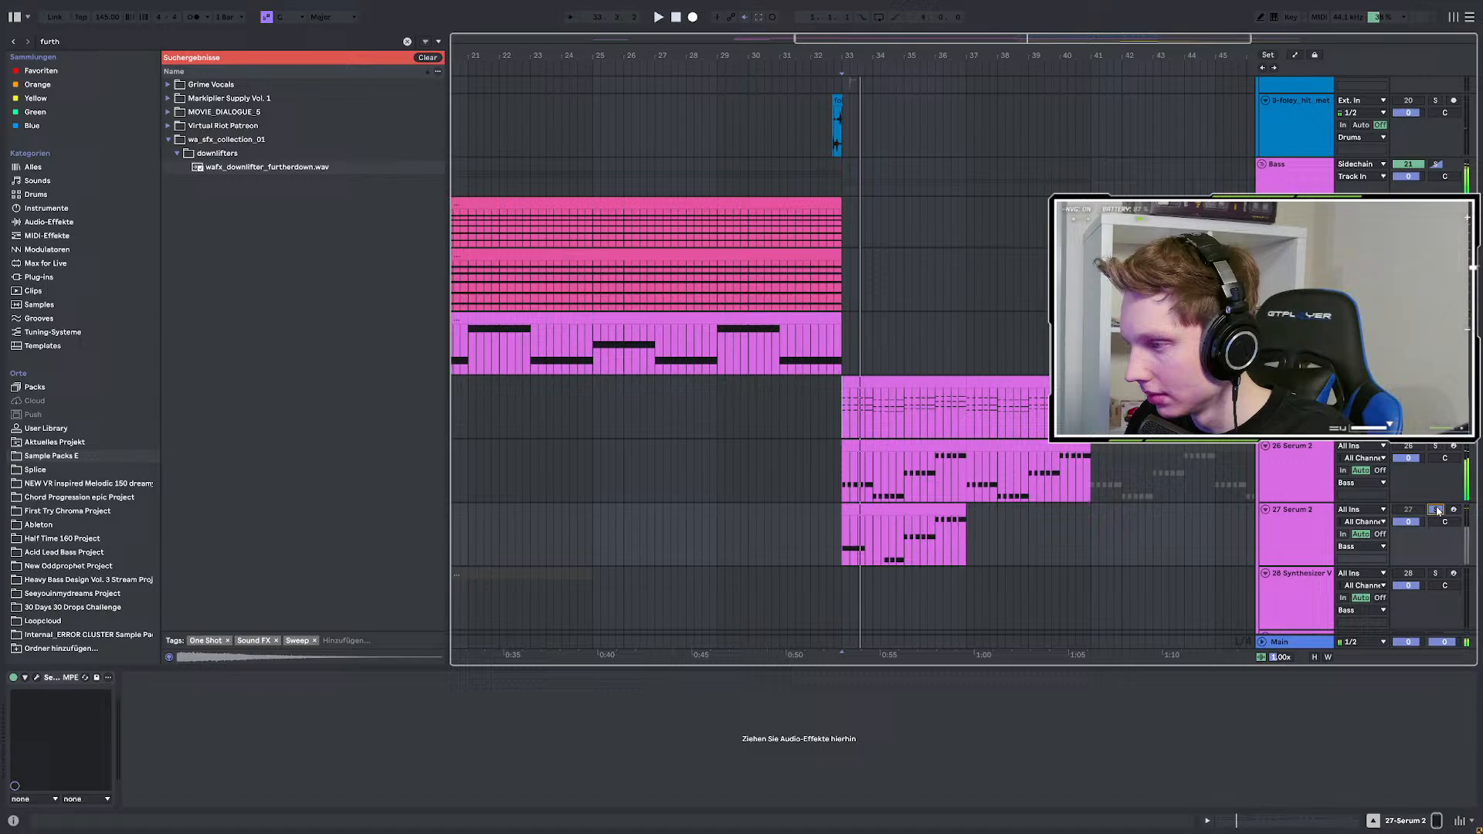
left_click(858, 536)
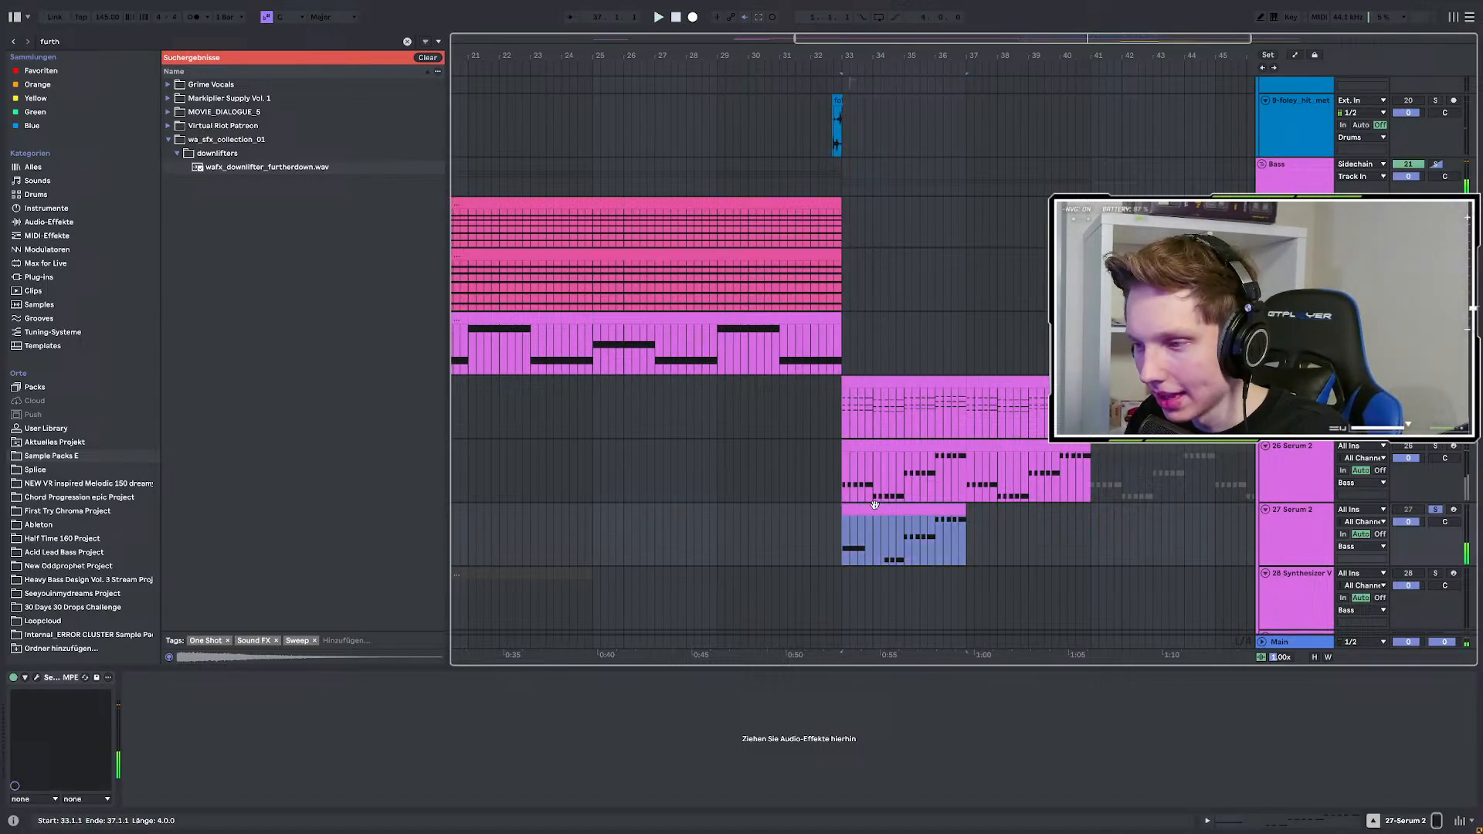
Raise the first long note of the 27 Serum 2 clip at bar 33 by two octaves to D#2 and play it.
double_click(890, 512)
left_click(327, 553)
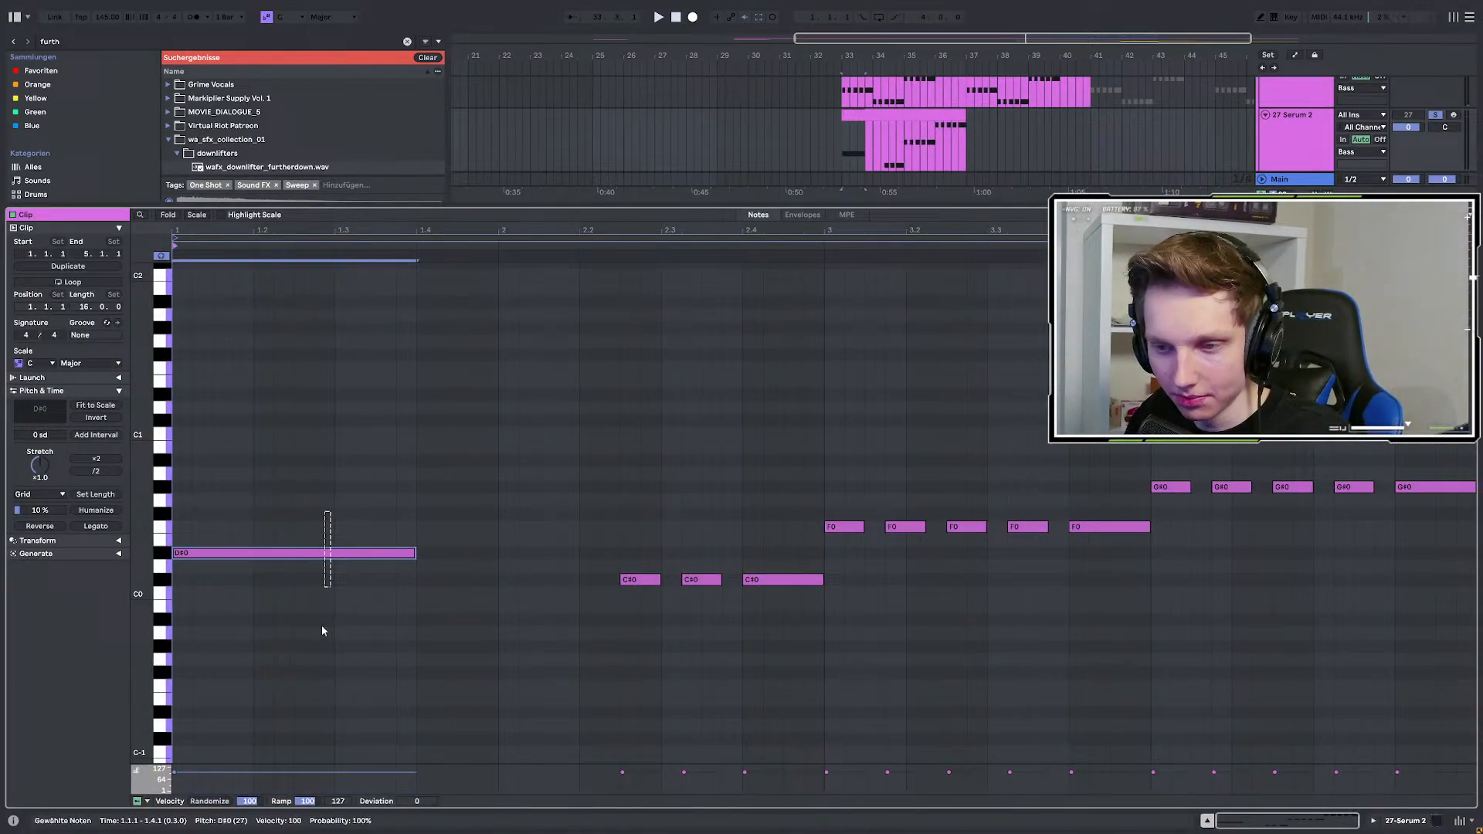
key("shift+Up")
key("shift+Up")
key("space")
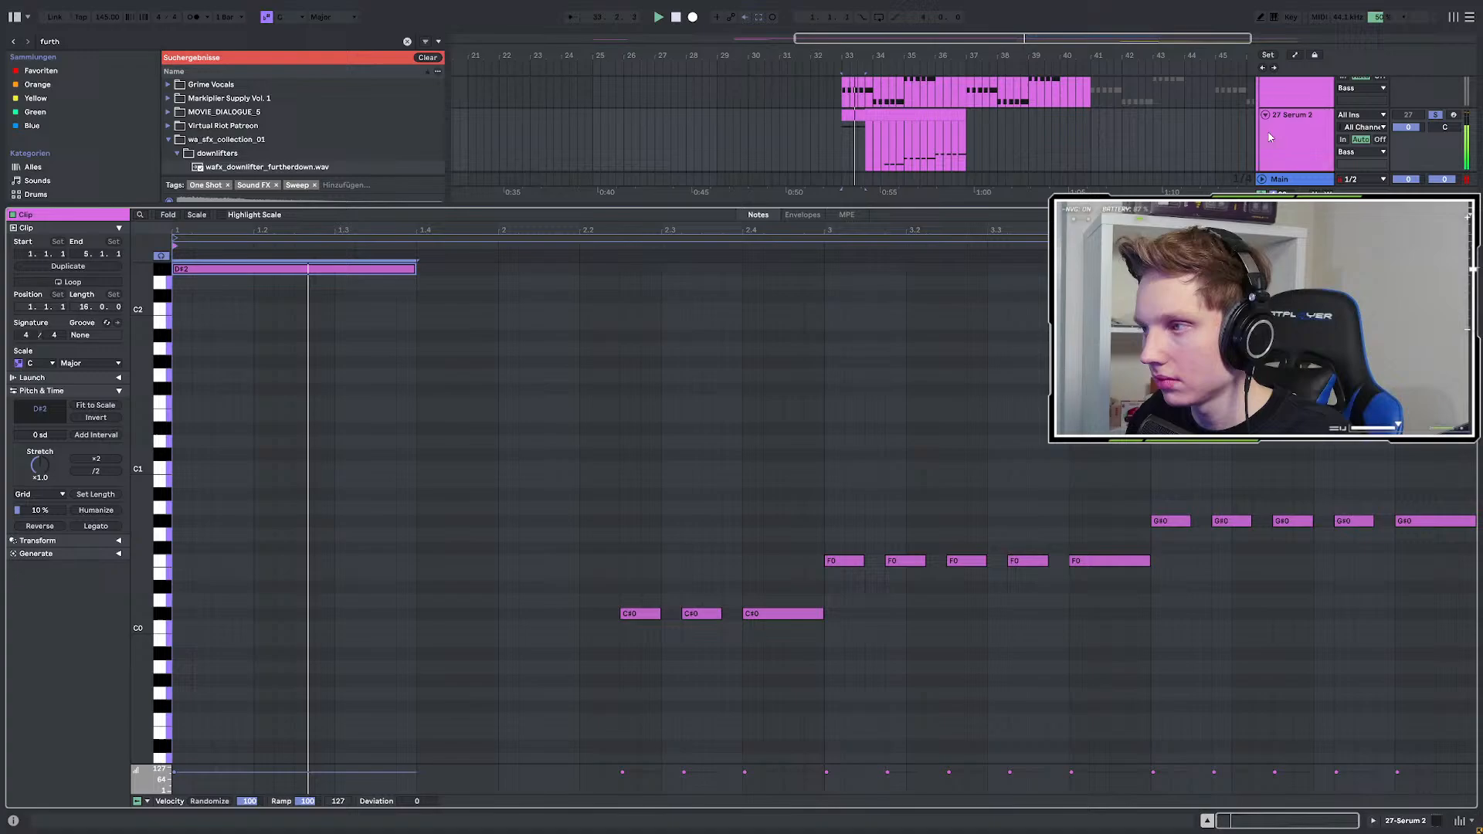
Look at the Serum 2 patch on track 27 during playback and close the plugin.
key("shift+Tab")
left_click(36, 678)
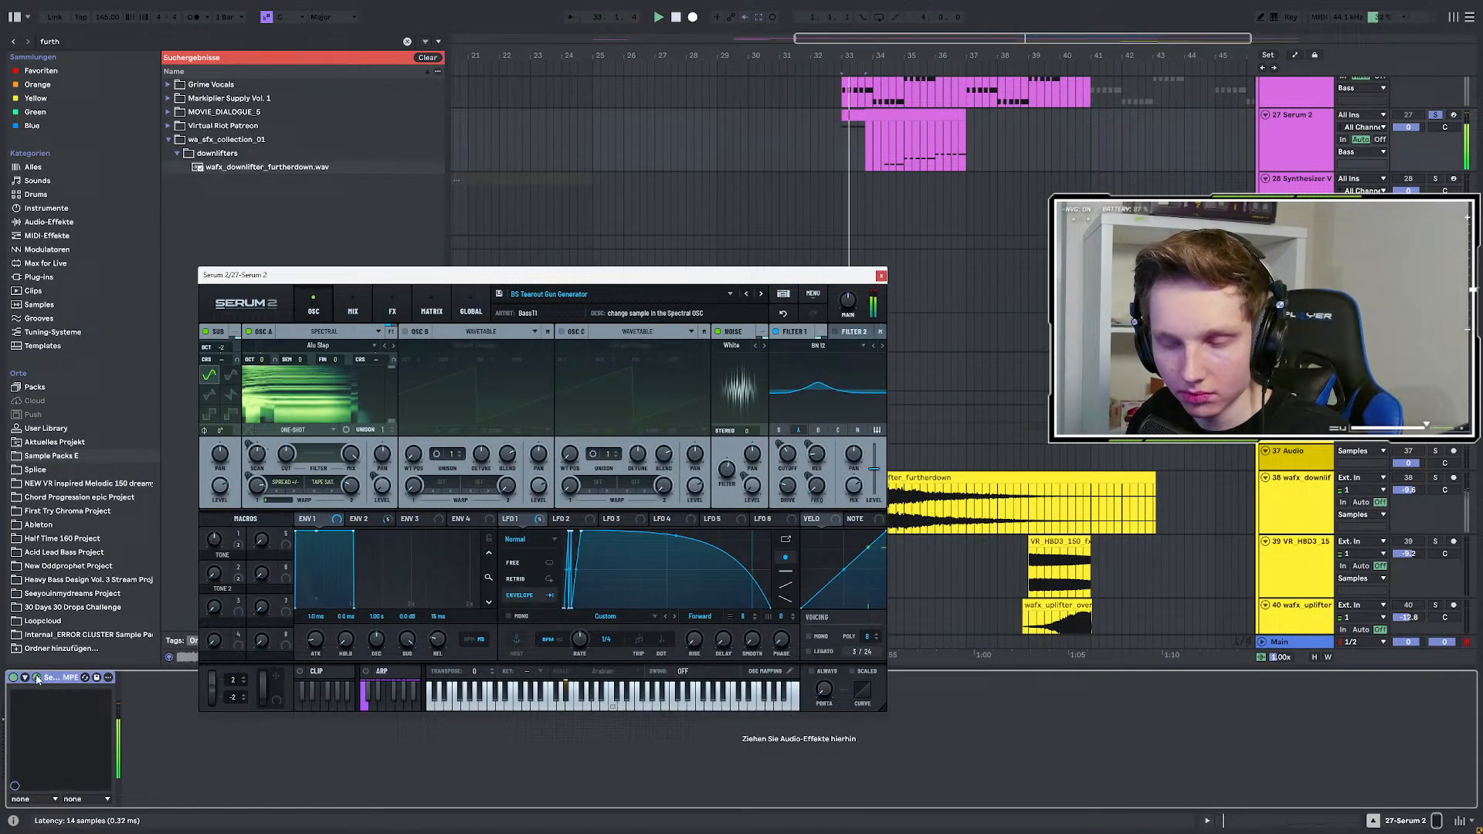
left_click(880, 276)
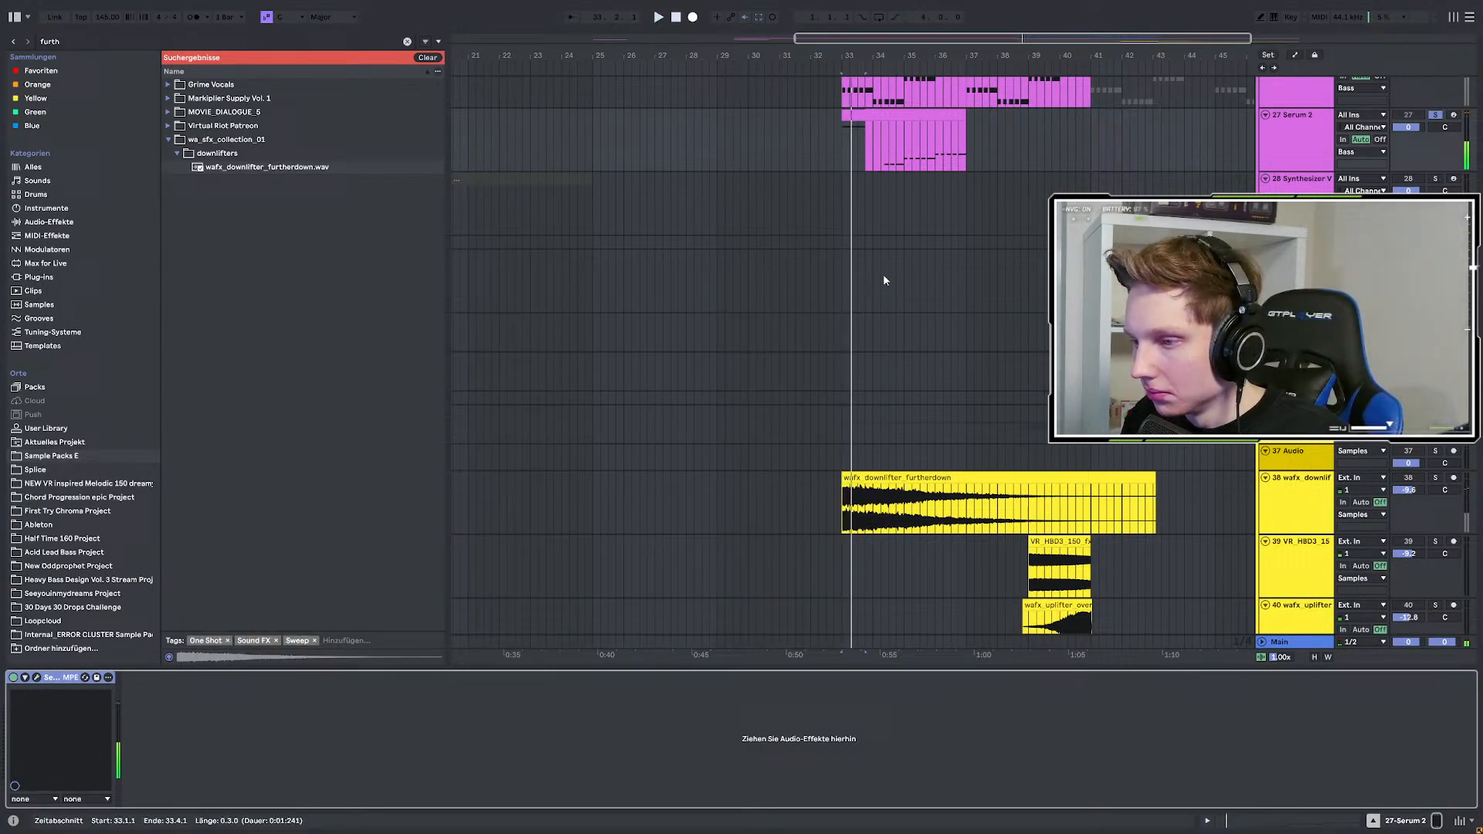
Turn off the solo on the 27 Serum 2 track and start playback from just before bar 30.
scroll(804, 468, "down", 3)
key("s")
left_click(740, 327)
key("space")
key("space")
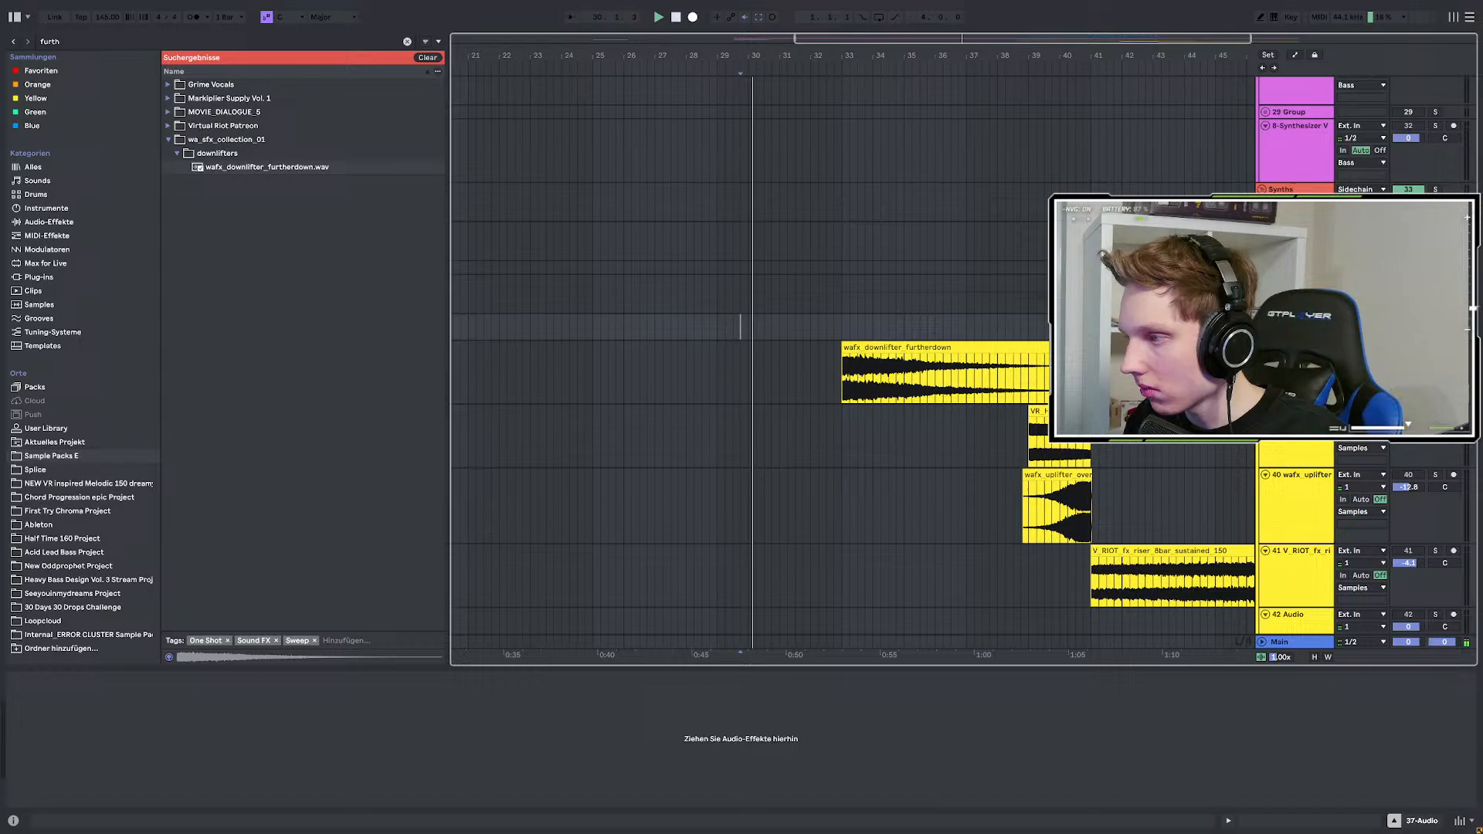
Listen to the full mix through the transition into bar 33 while reviewing the sample, bass and drum tracks.
left_click(1294, 348)
scroll(948, 401, "up", 4)
scroll(958, 385, "down", 4)
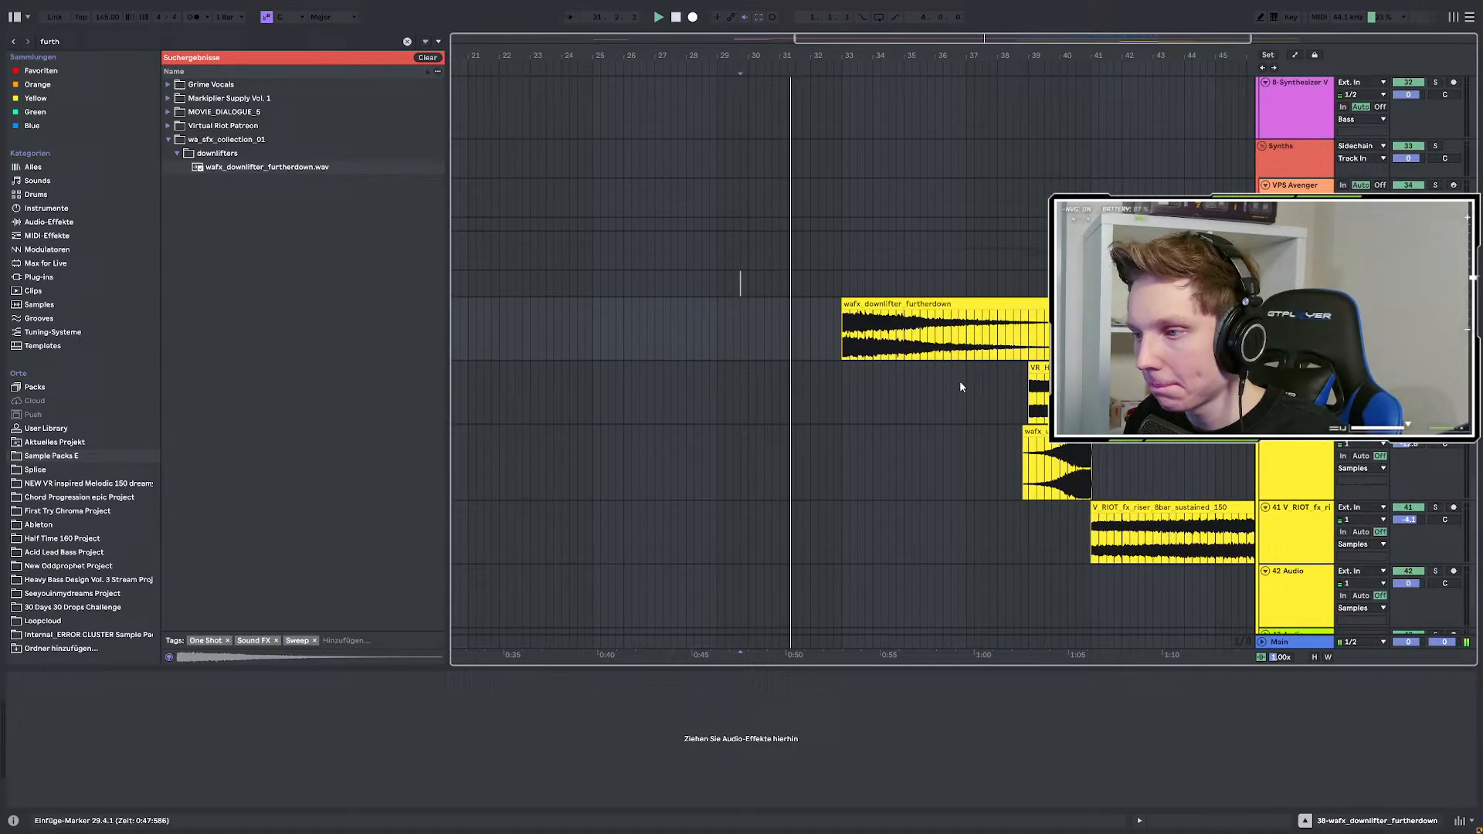
scroll(950, 401, "up", 2)
scroll(948, 404, "up", 5)
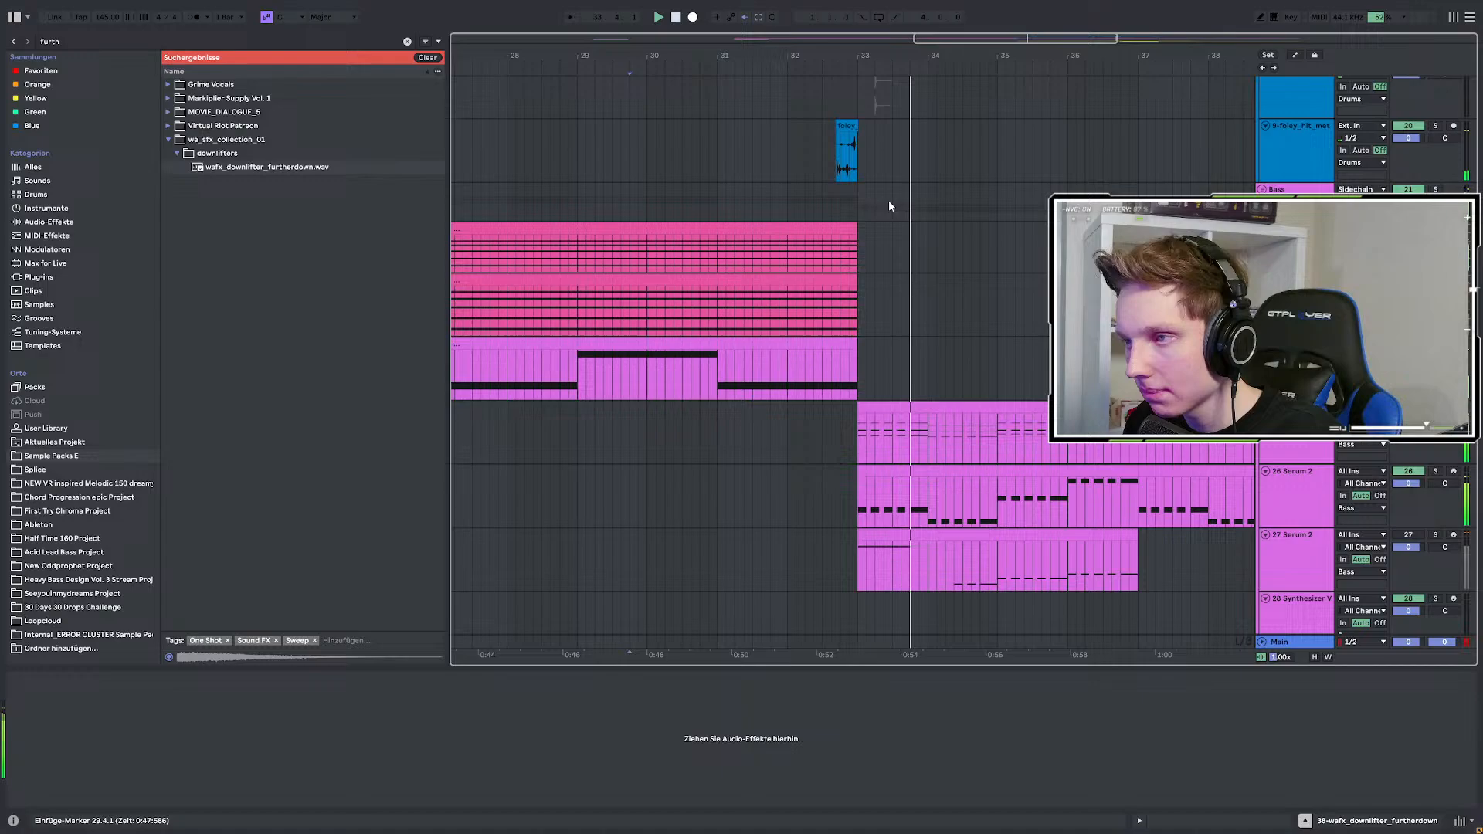
scroll(888, 201, "down", 10)
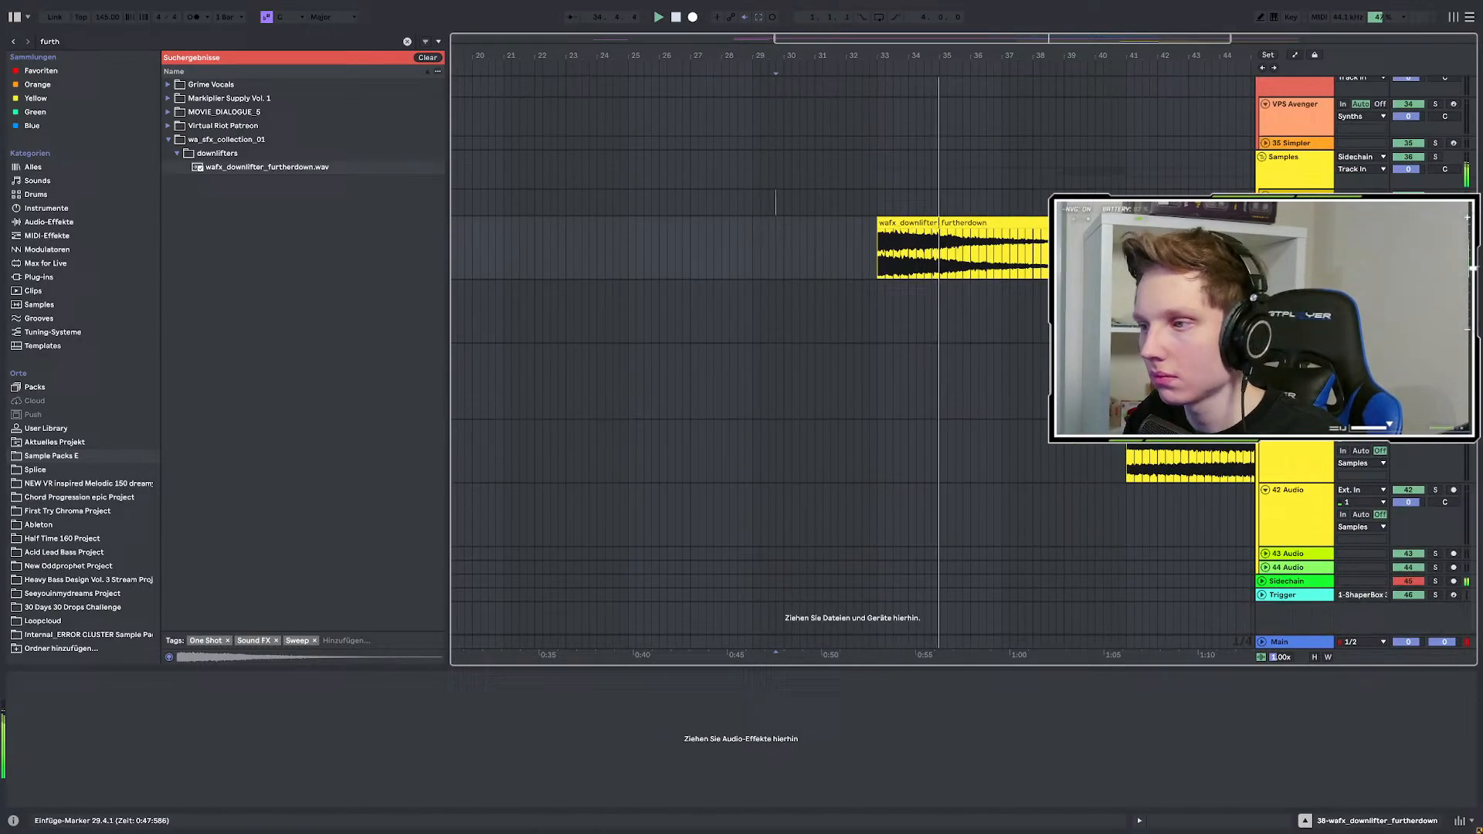
scroll(949, 340, "up", 3)
scroll(990, 349, "up", 4)
key("space")
Insert a new MIDI track below the 28 Synthesizer V track.
scroll(990, 349, "down", 3)
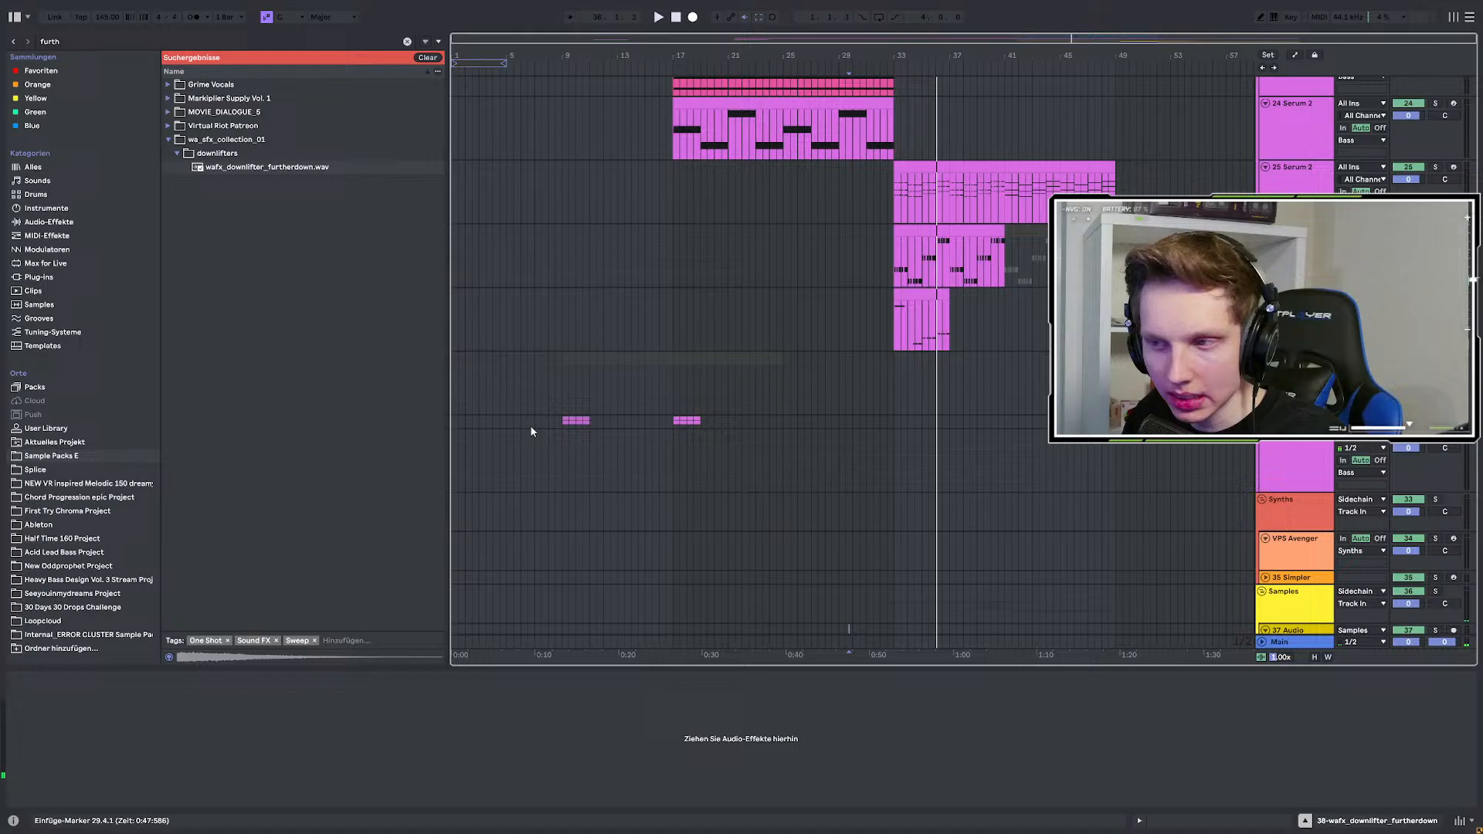
scroll(617, 417, "up", 1)
scroll(743, 406, "down", 8)
scroll(1081, 463, "up", 7)
left_click(1288, 463)
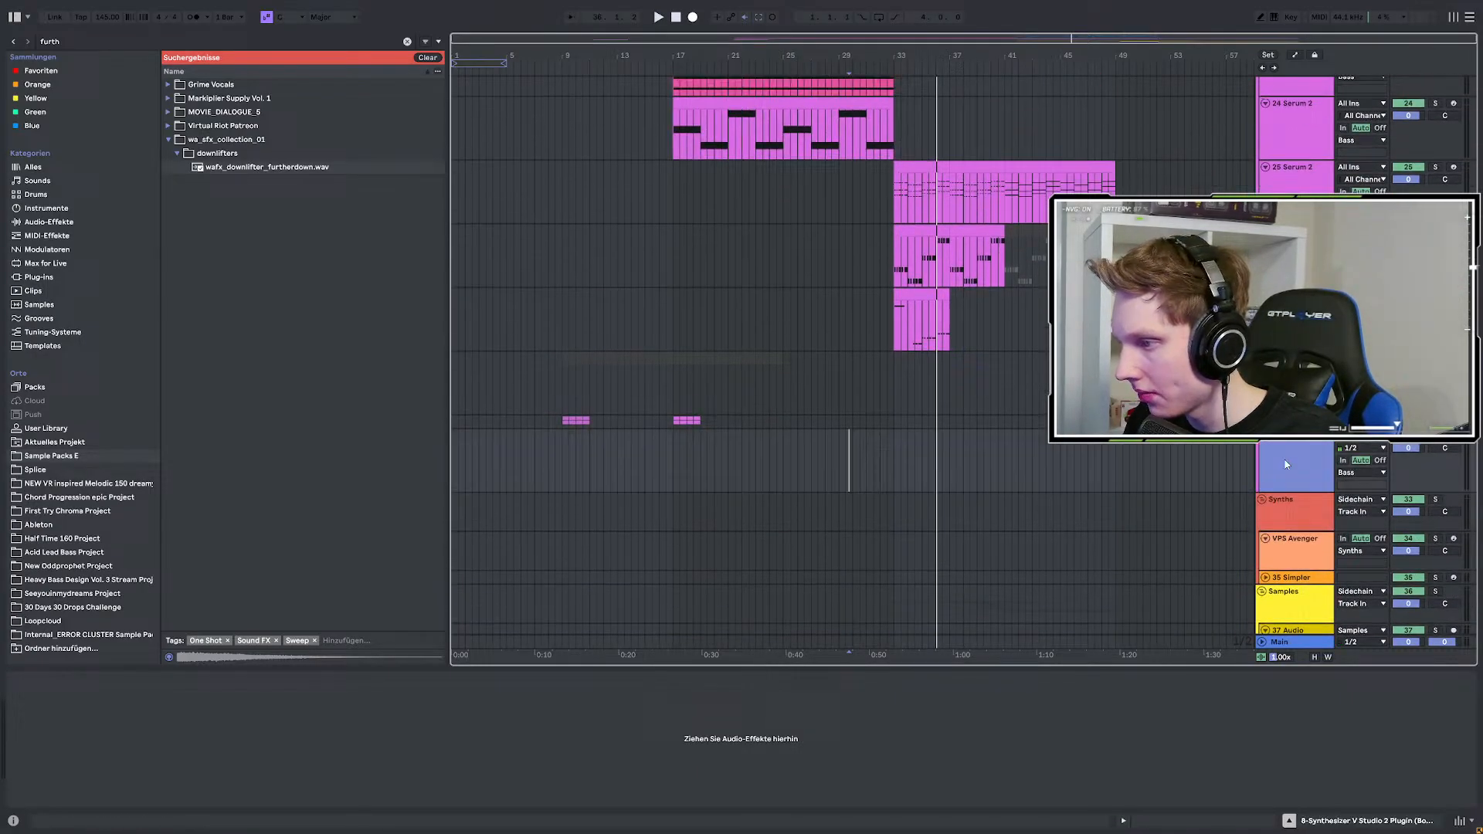
left_click(788, 401)
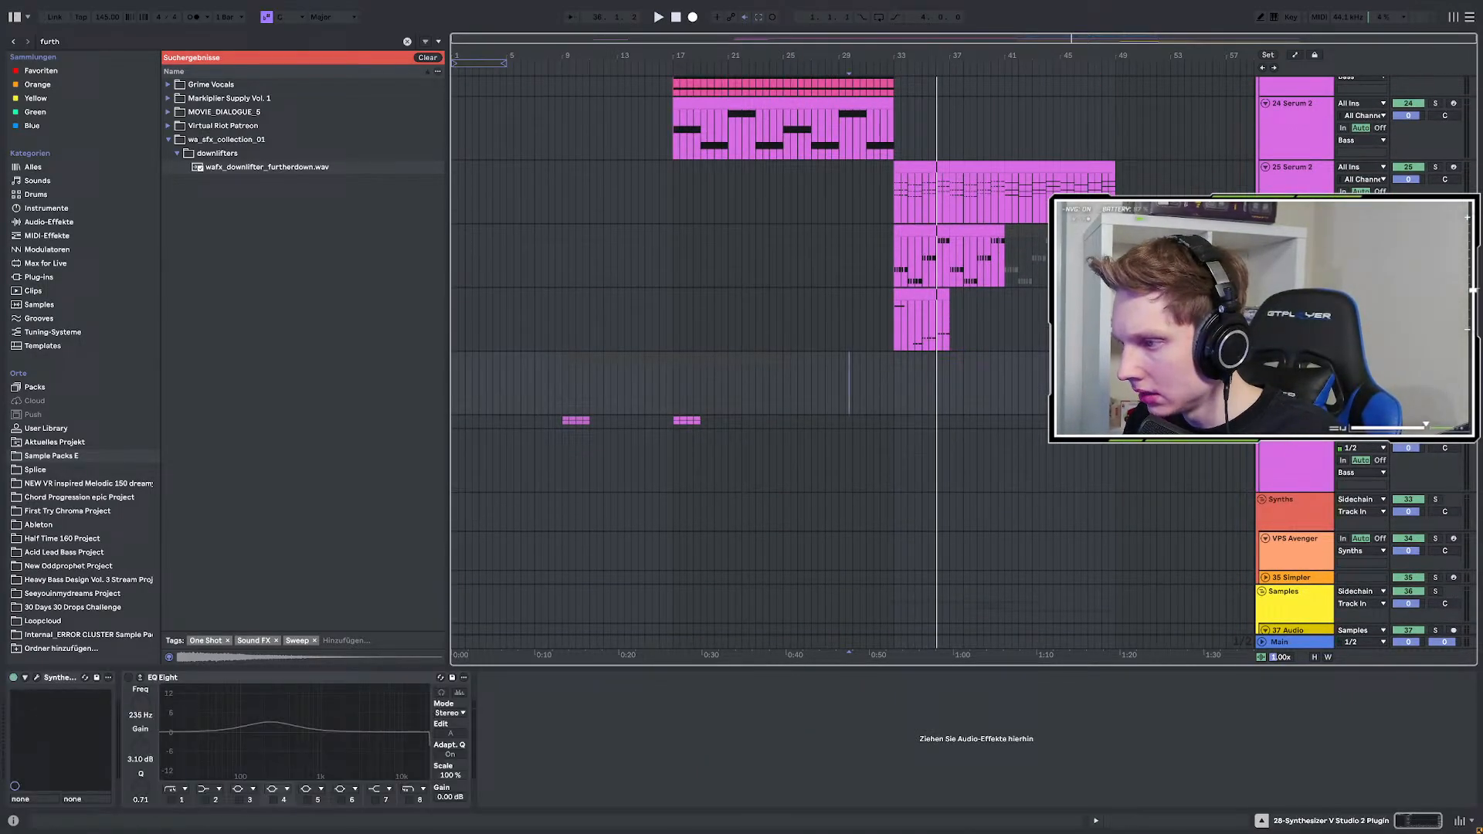
key("ctrl+shift+t")
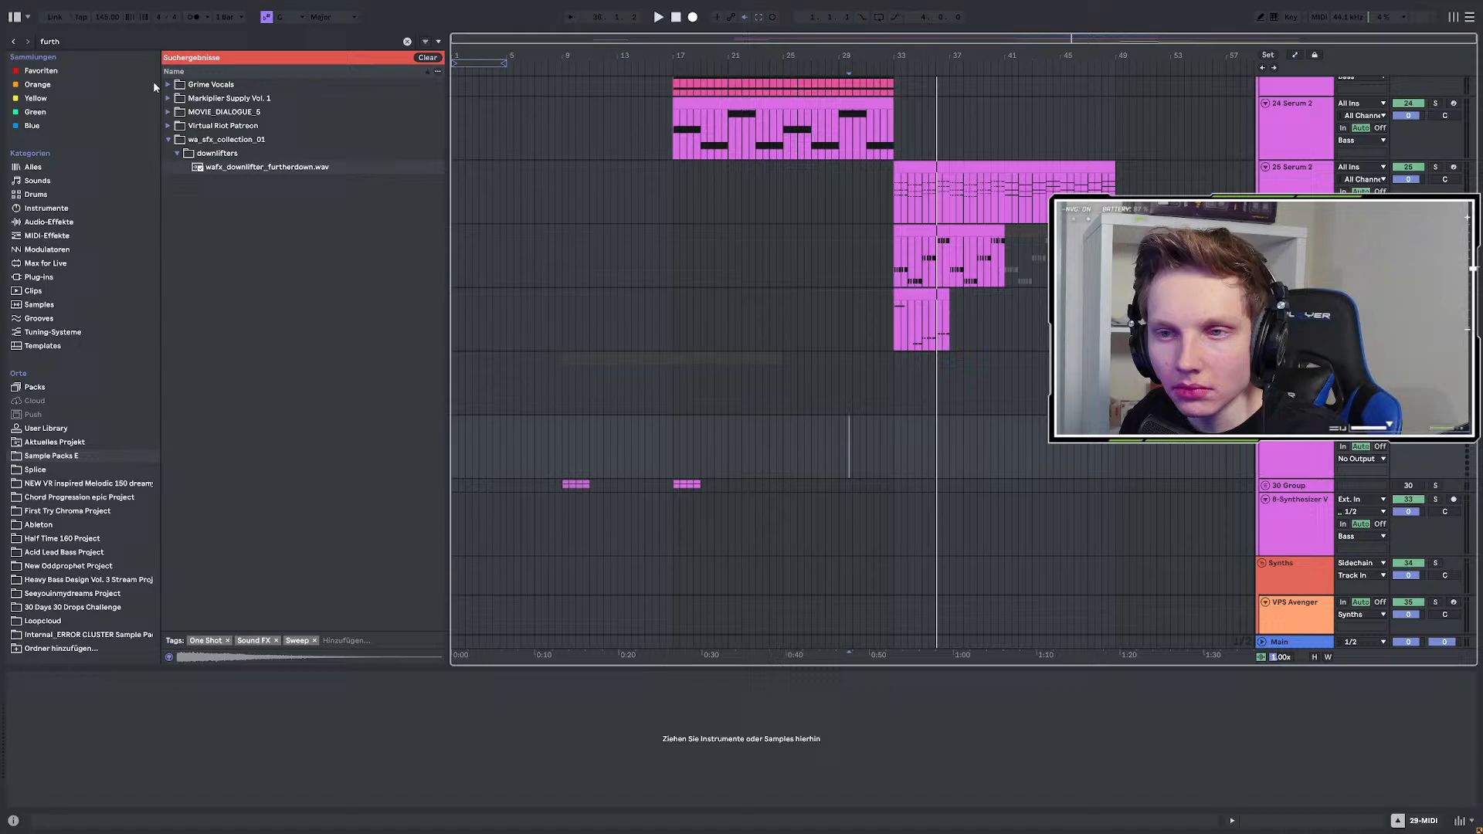
Search the Splice folder for "impac" and open the impacts folder of Sharks - Color Bass Vol 1.
key("ctrl+f")
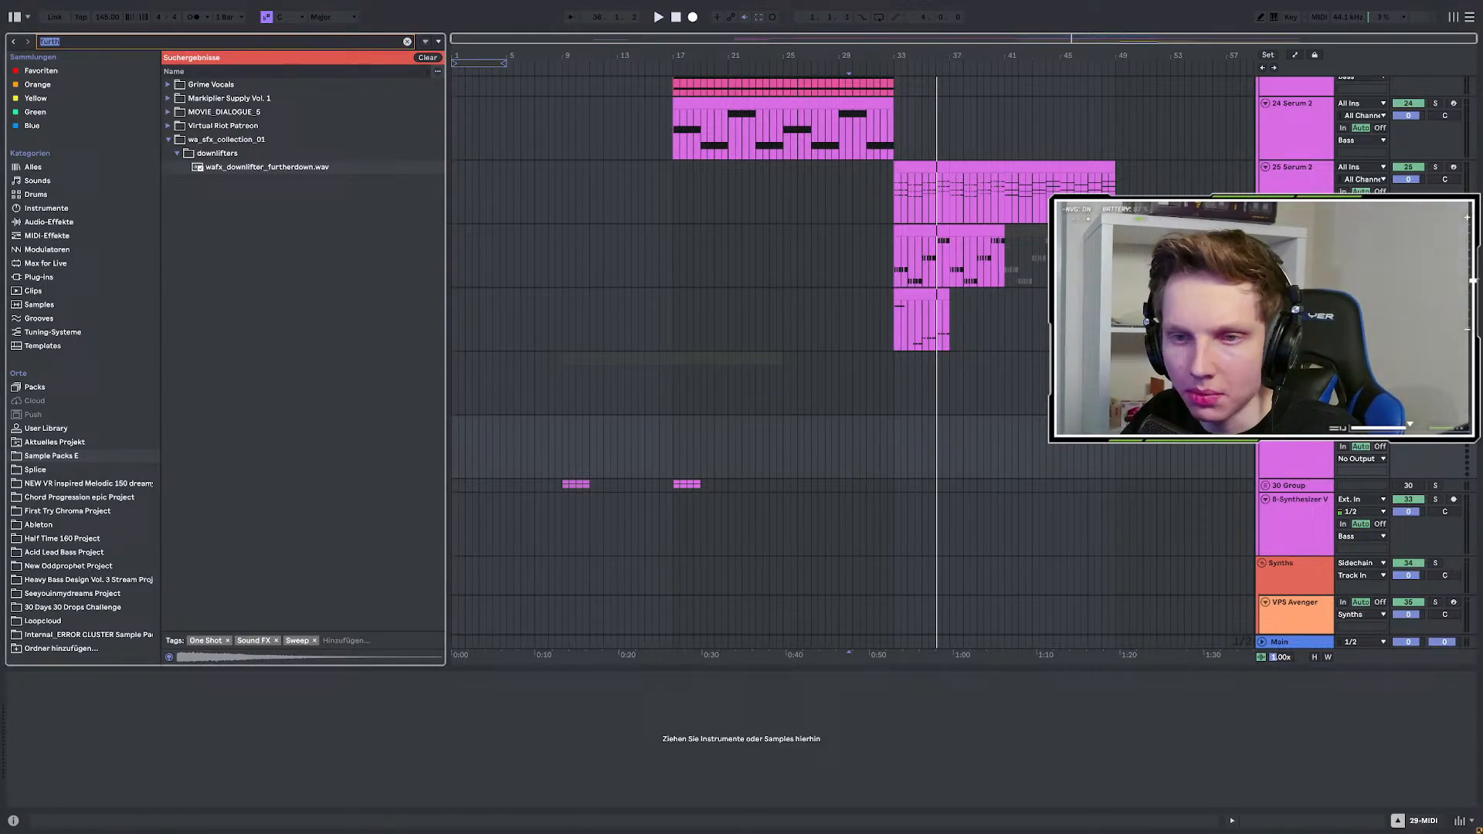
key("BackSpace")
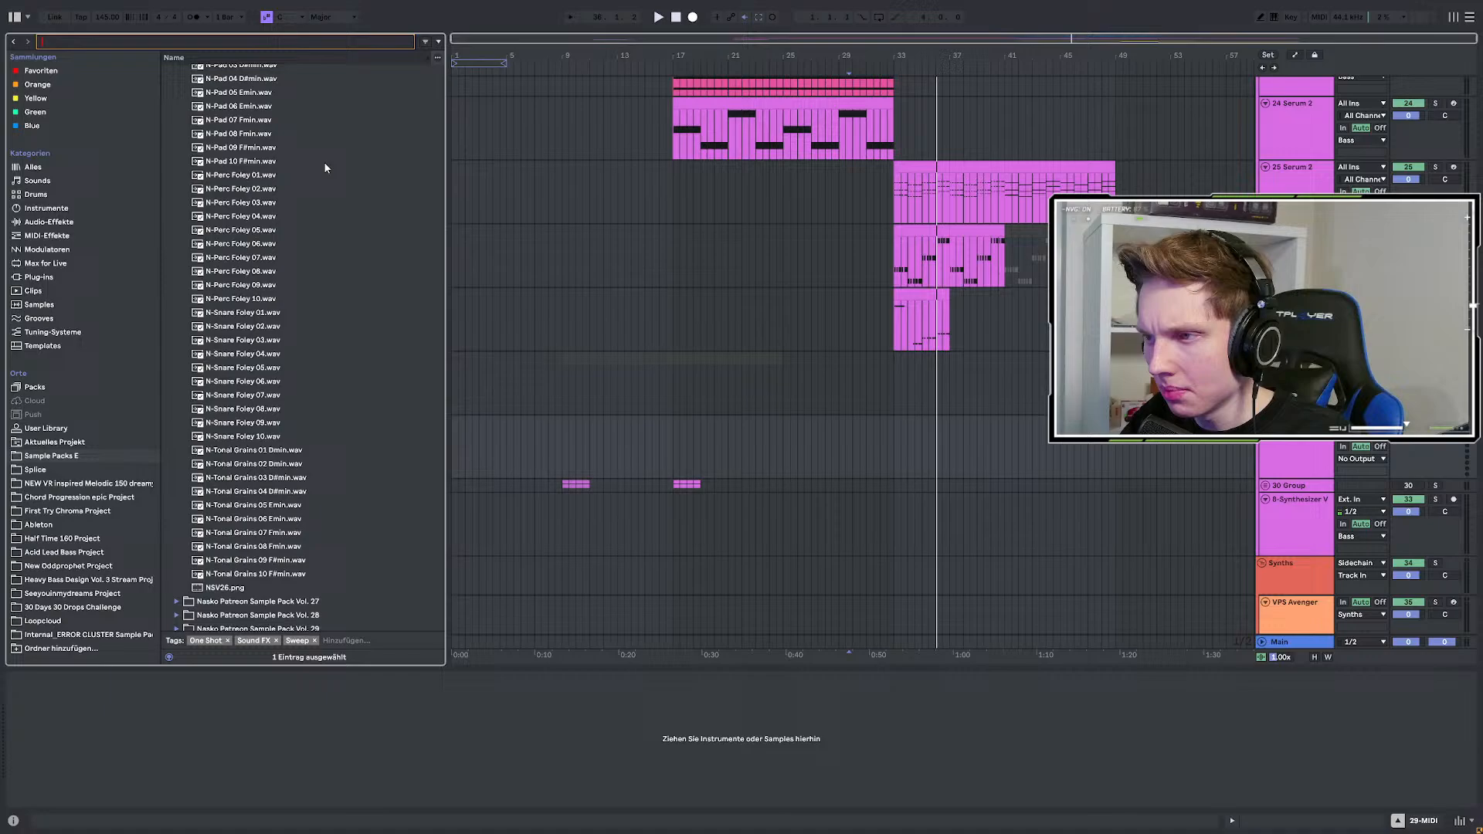
type("impac")
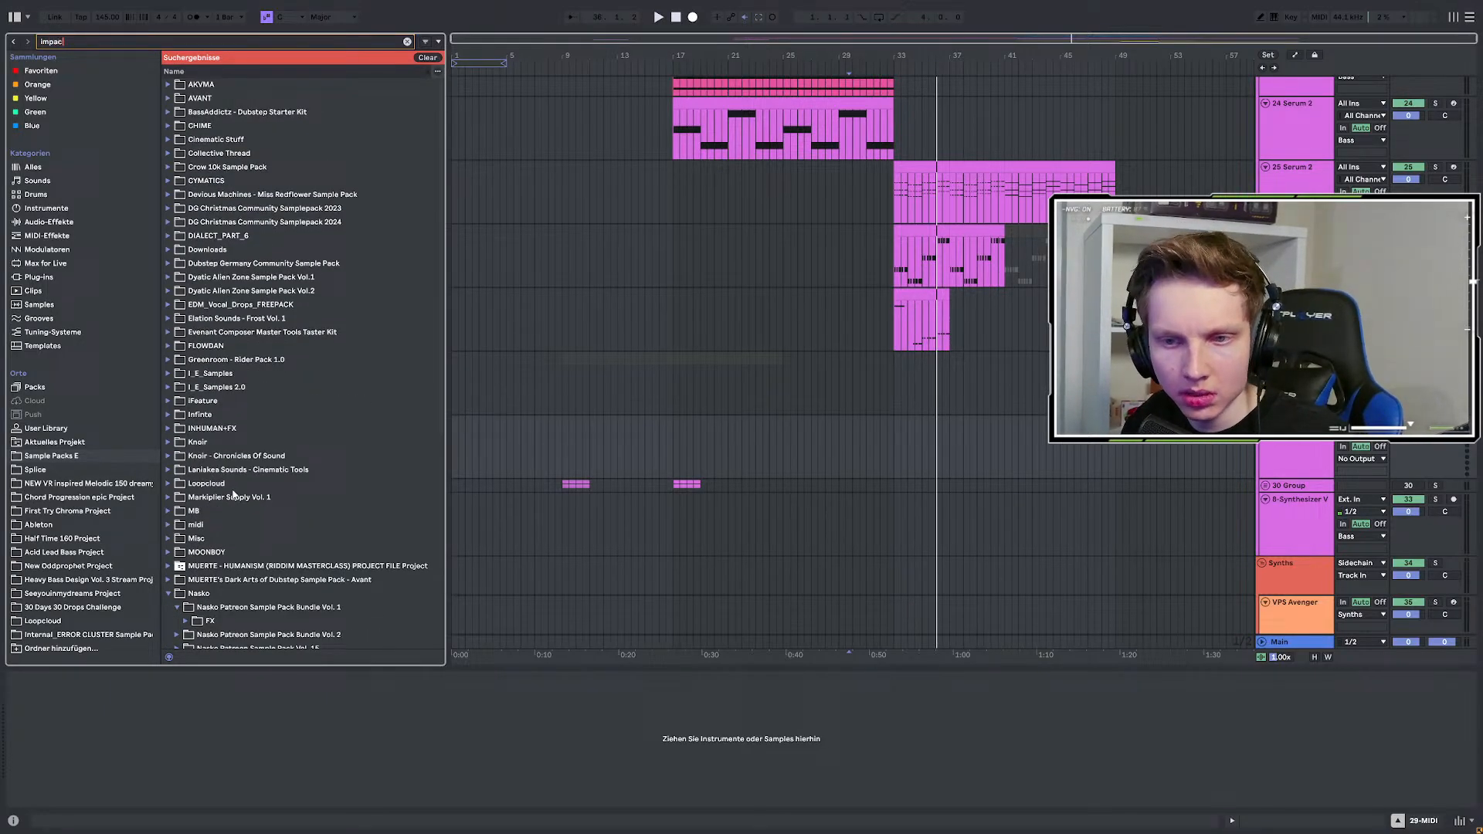
left_click(65, 471)
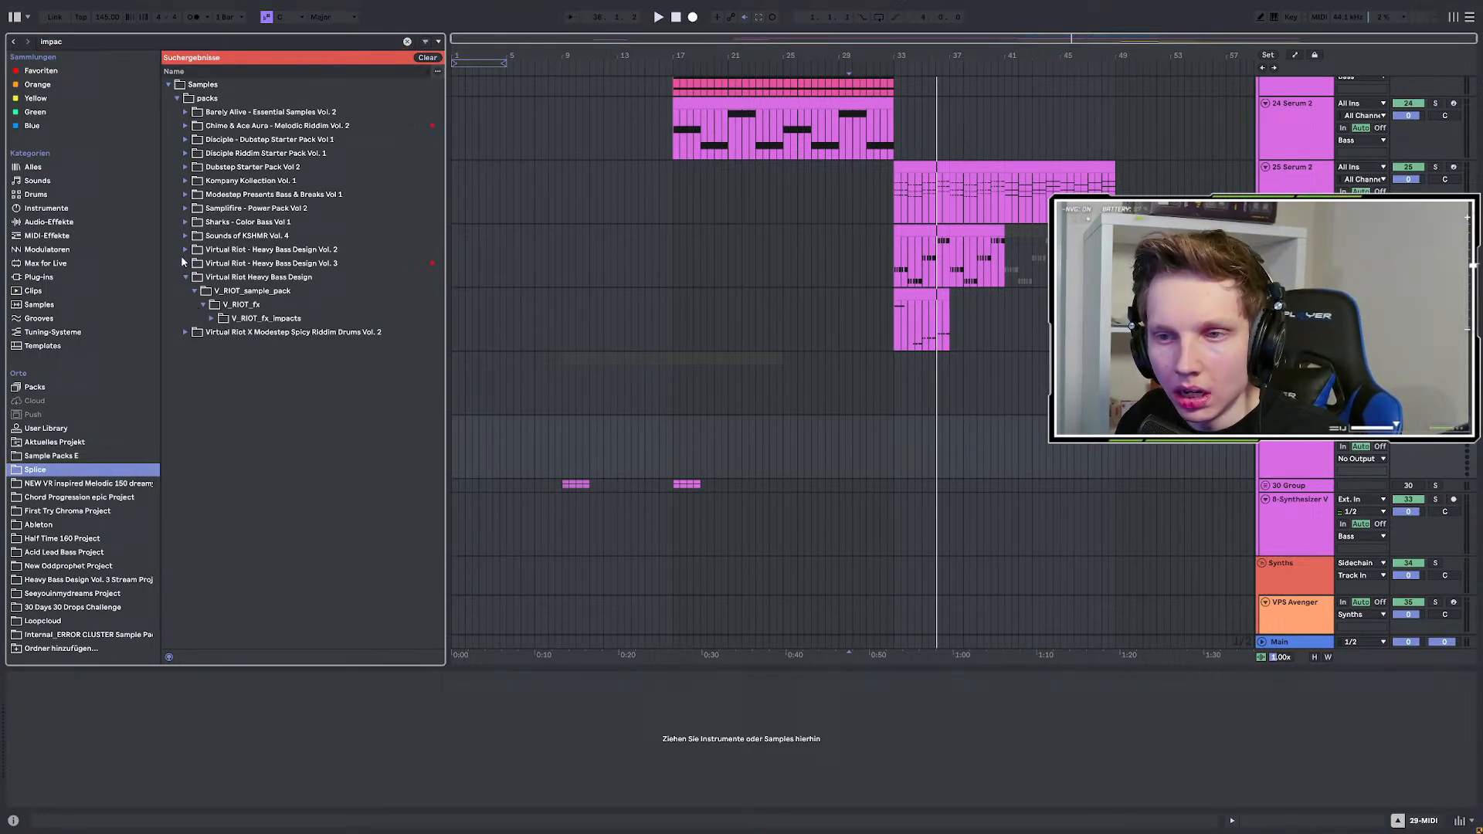
left_click(185, 222)
left_click(194, 235)
left_click(204, 249)
left_click(211, 264)
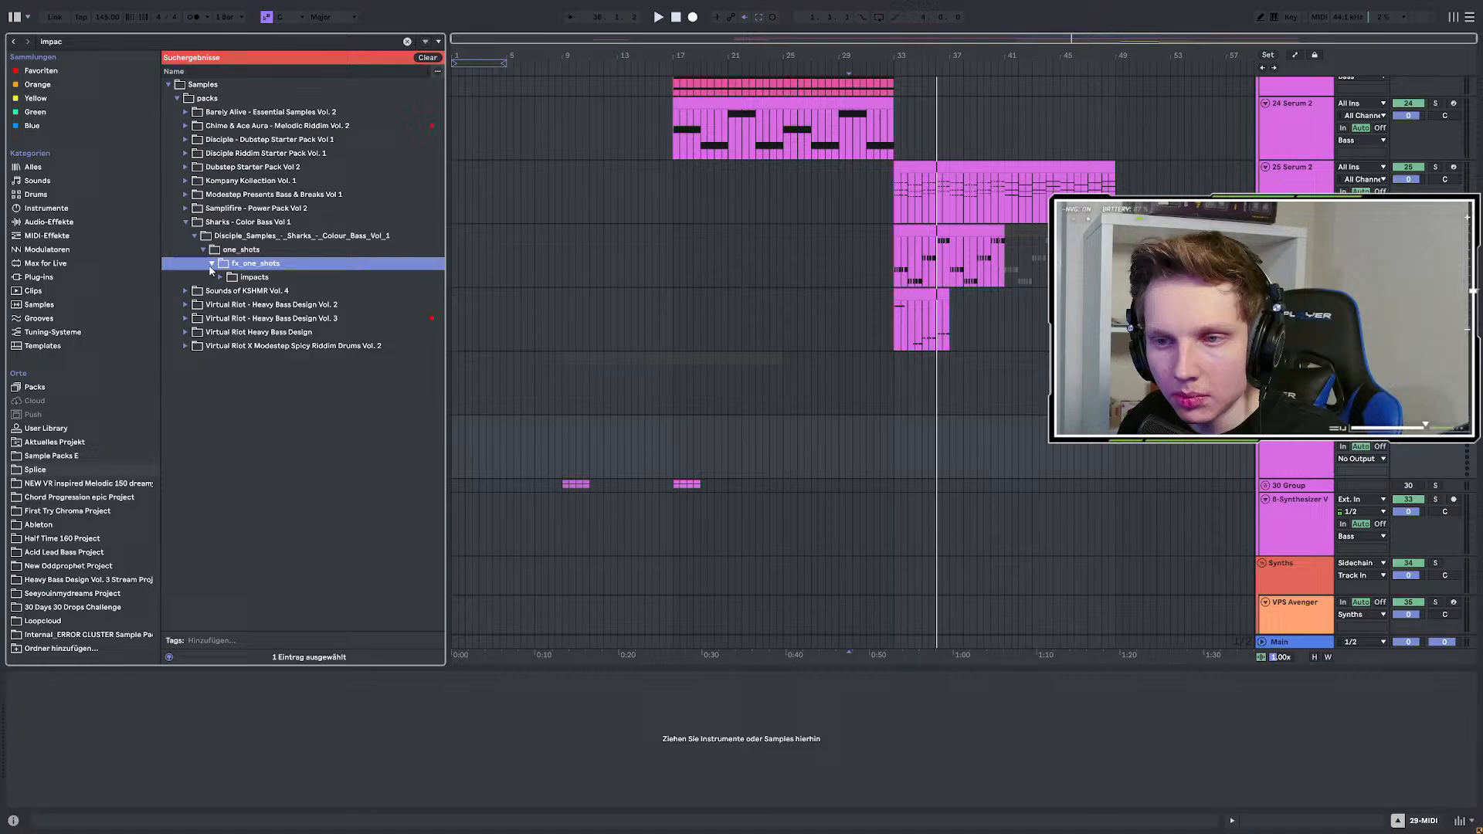
left_click(220, 277)
Audition several impact one-shots, including explosion, slam, subatomic and temple.
left_click(258, 296)
left_click(347, 348)
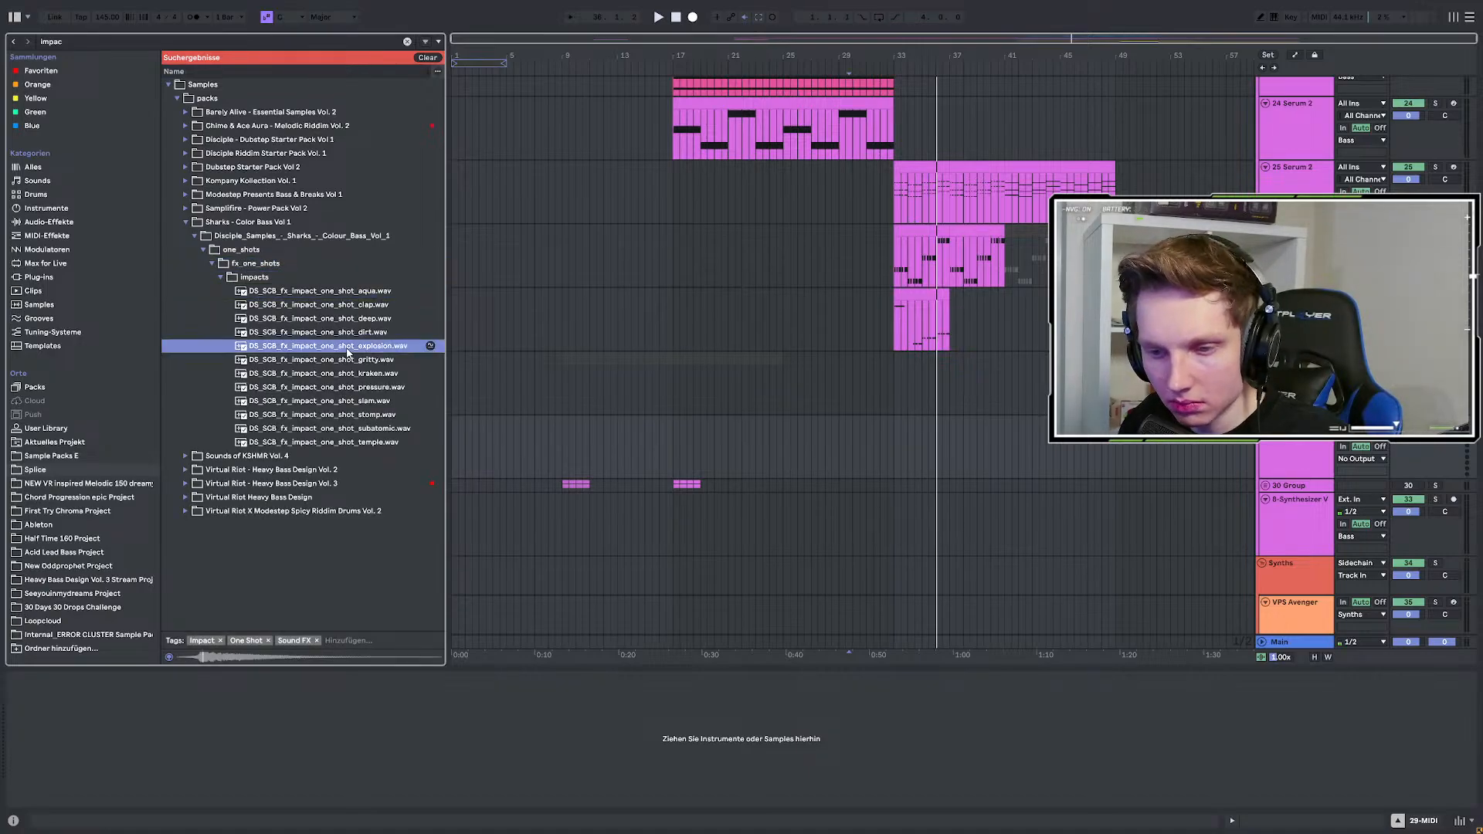
left_click(342, 400)
left_click(329, 428)
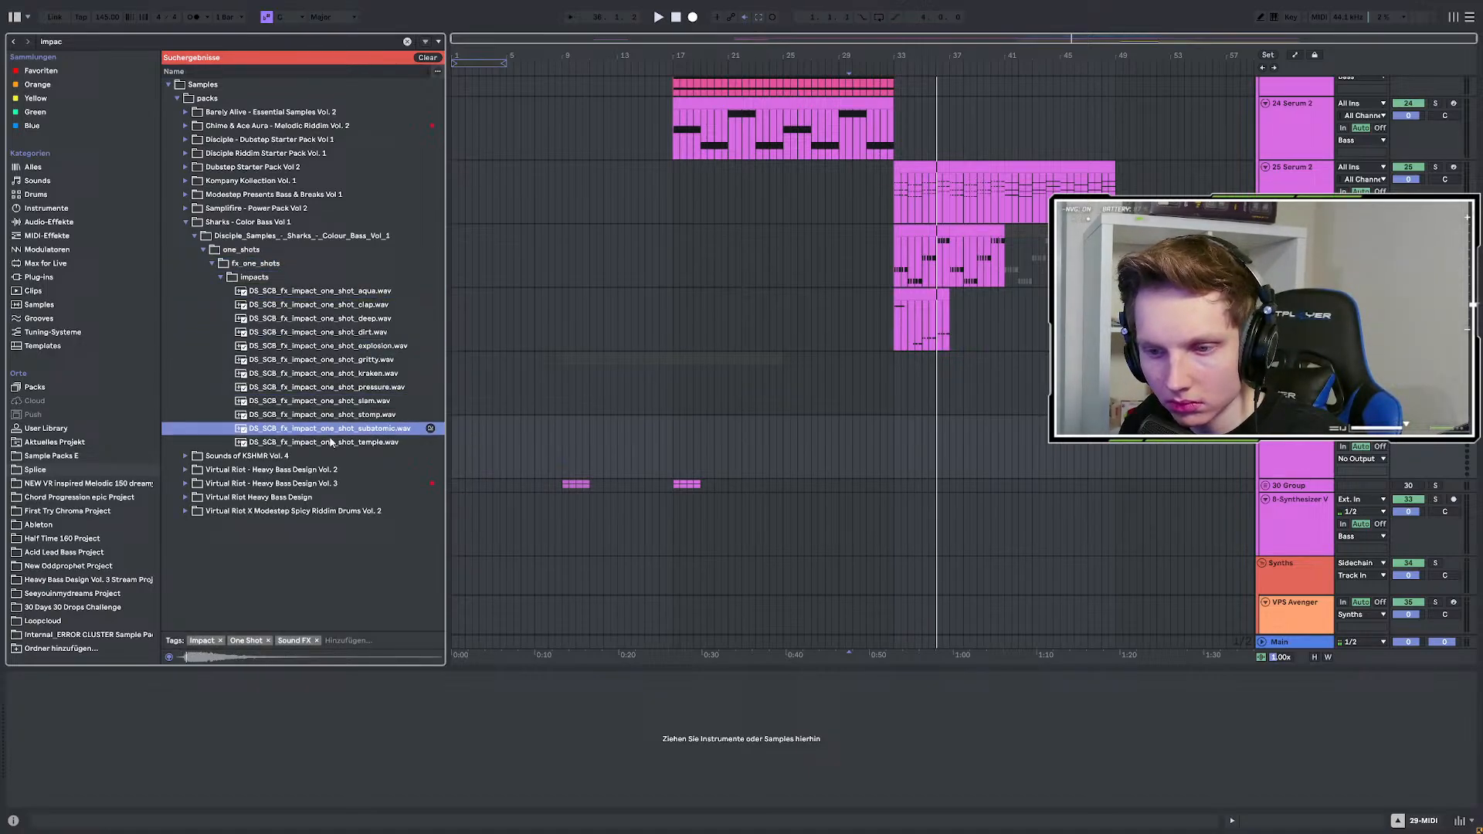
left_click(331, 443)
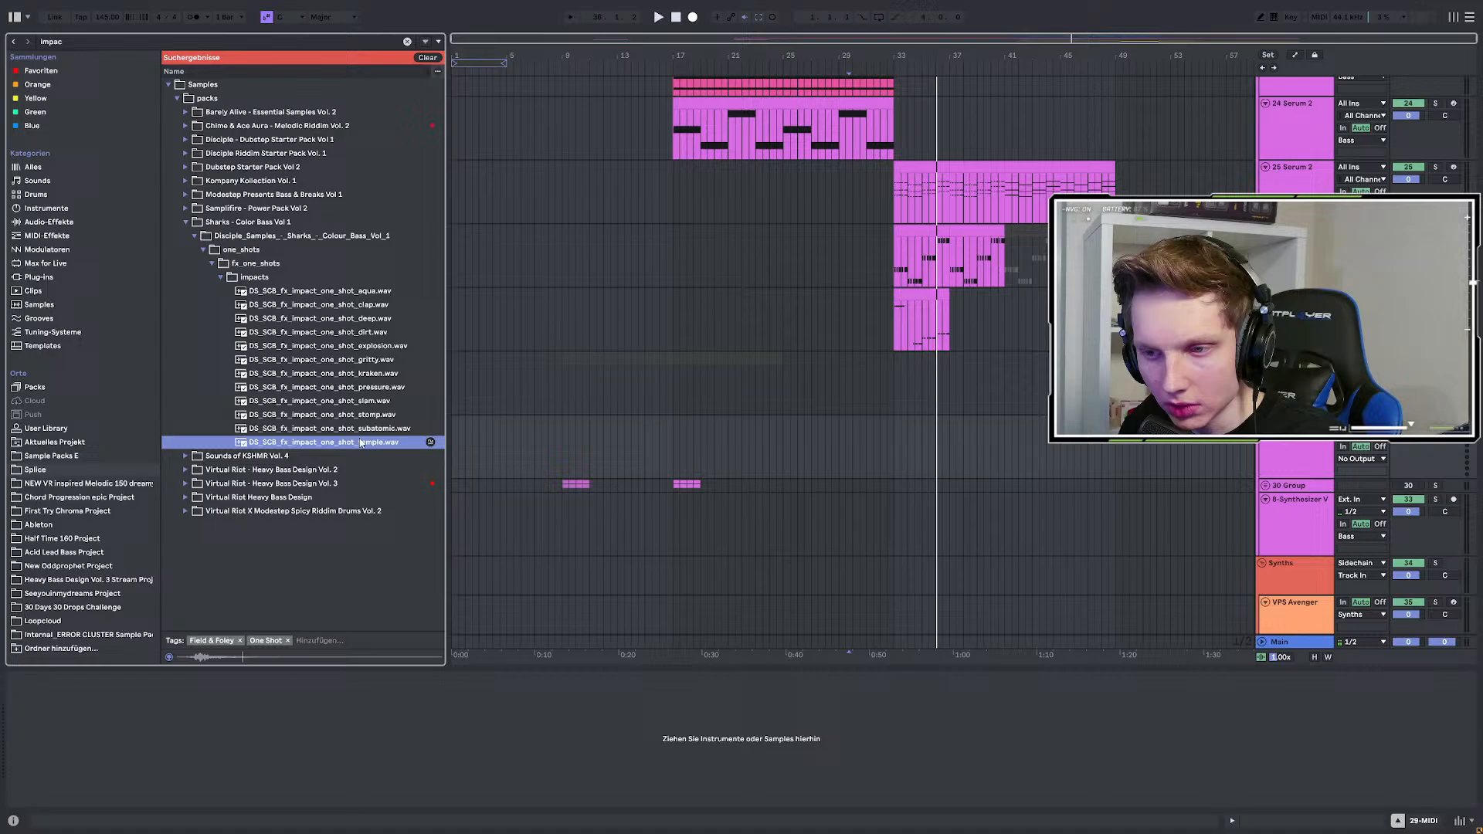
Place DS_SCB_fx_impact_one_shot_temple.wav on a new audio track above the downlifter, starting just before bar 33, and play it.
scroll(827, 386, "down", 5)
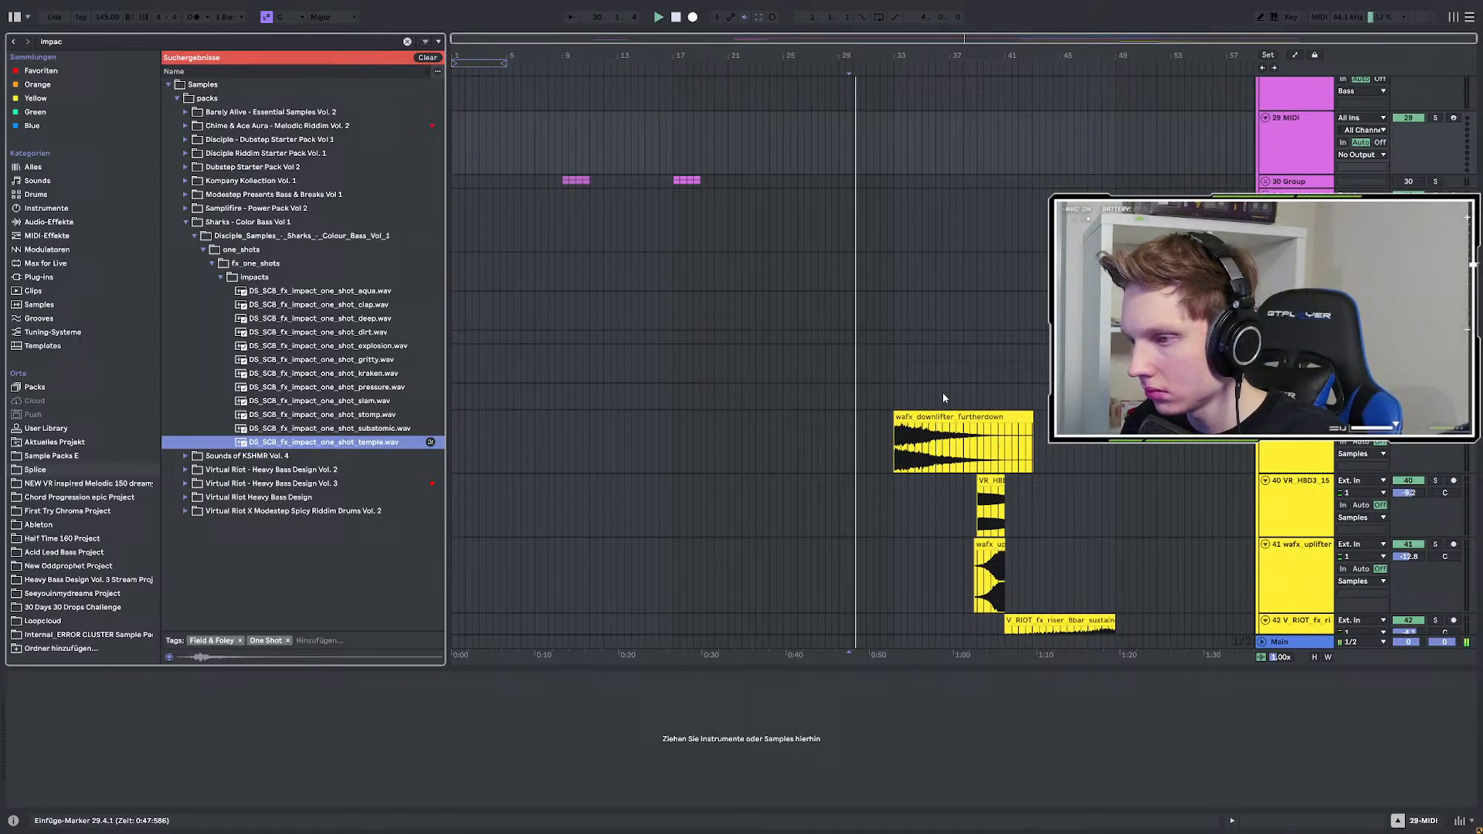
scroll(942, 398, "up", 3)
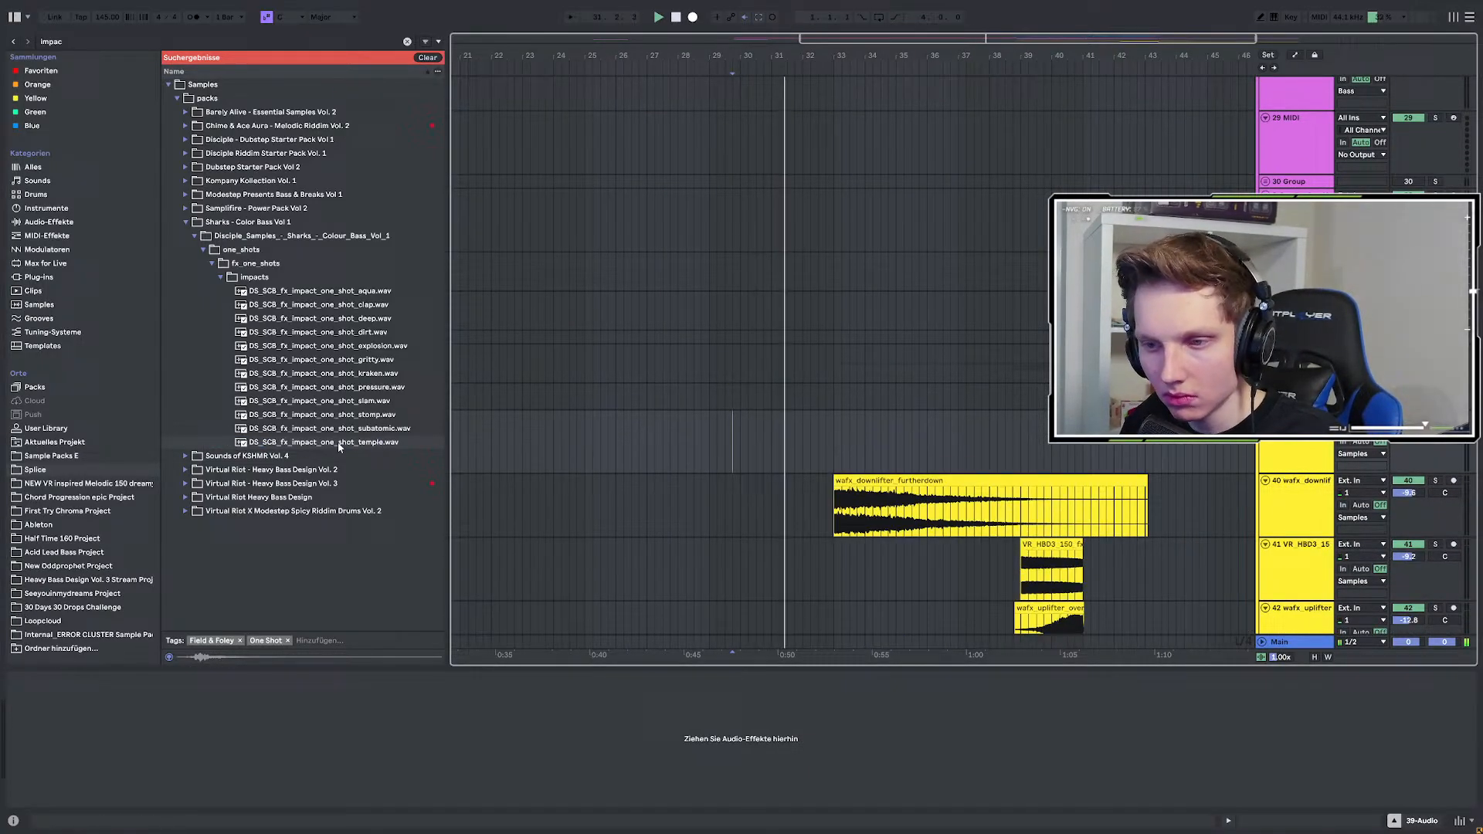
left_click_drag(332, 442, 840, 435)
scroll(814, 431, "up", 2)
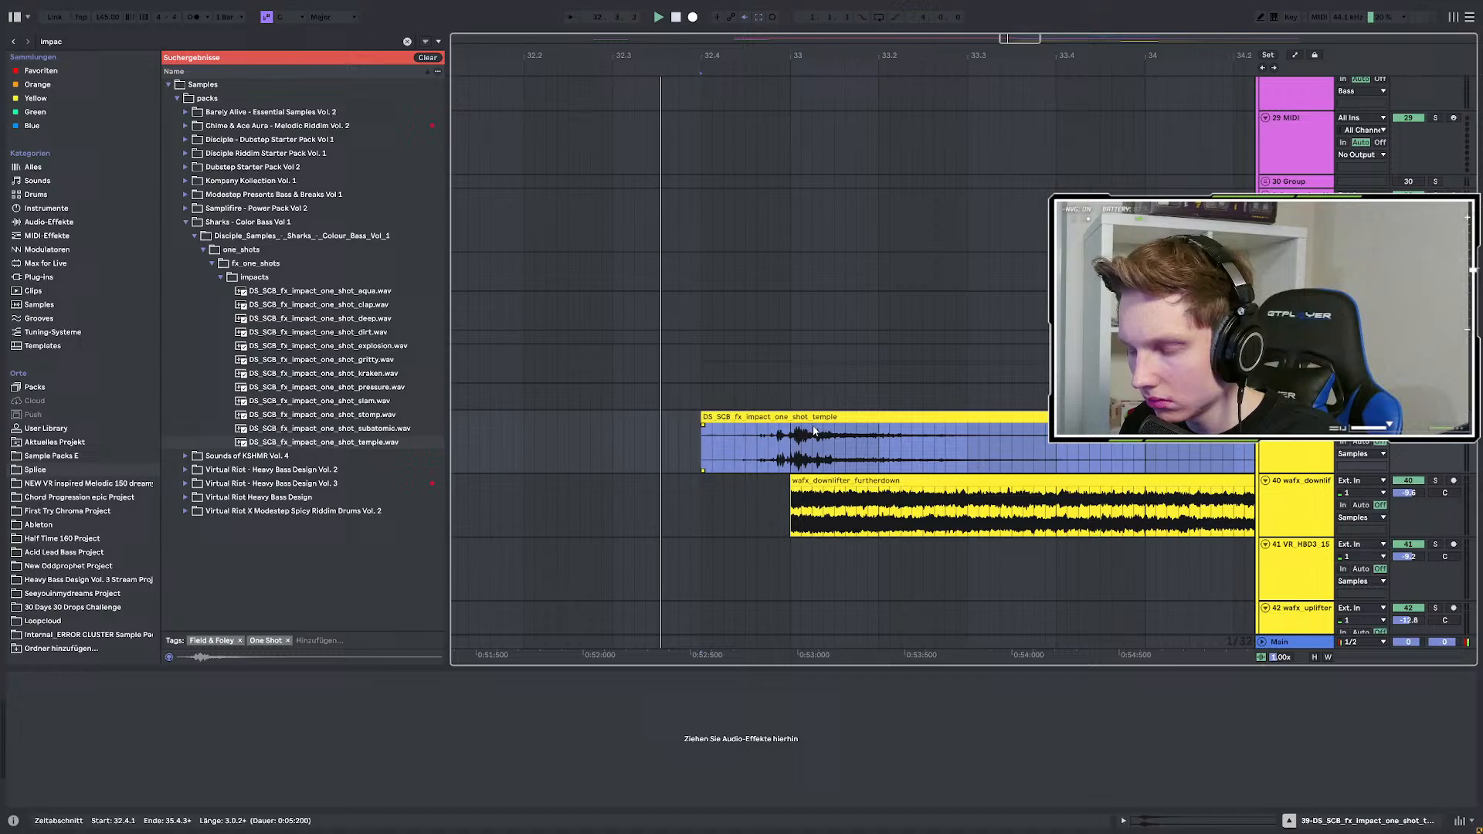
left_click(692, 441)
key("space")
key("space")
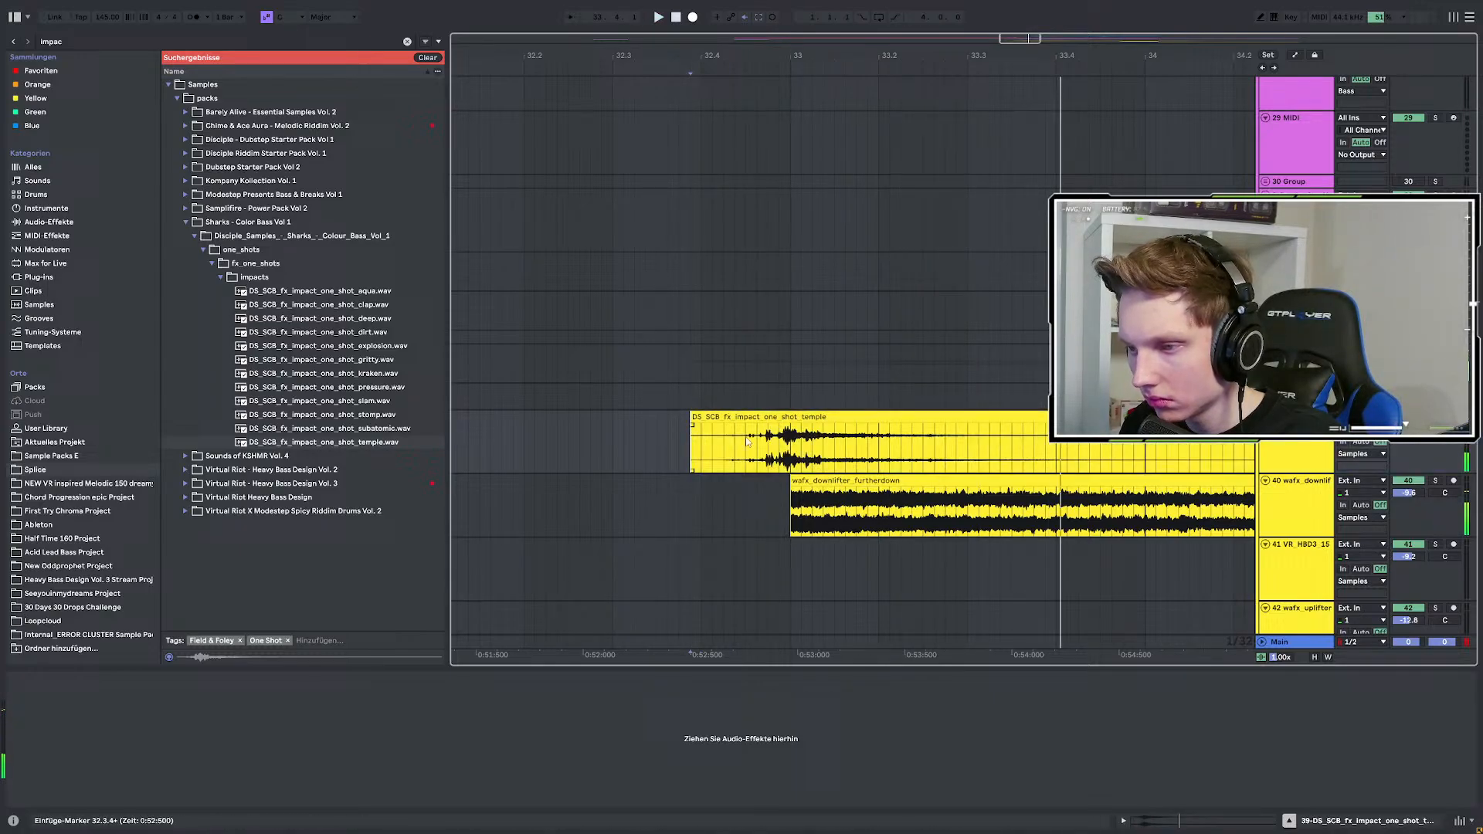
Fine-tune the temple impact clip's position so that its main transient lands on bar 33.
scroll(799, 429, "up", 4)
left_click_drag(785, 417, 806, 417)
mouse_move(775, 442)
left_mouse_down()
mouse_move(746, 416)
mouse_move(723, 419)
left_mouse_up()
scroll(765, 438, "up", 4)
left_click(772, 417)
scroll(735, 421, "up", 2)
scroll(722, 431, "down", 5)
left_click(721, 450)
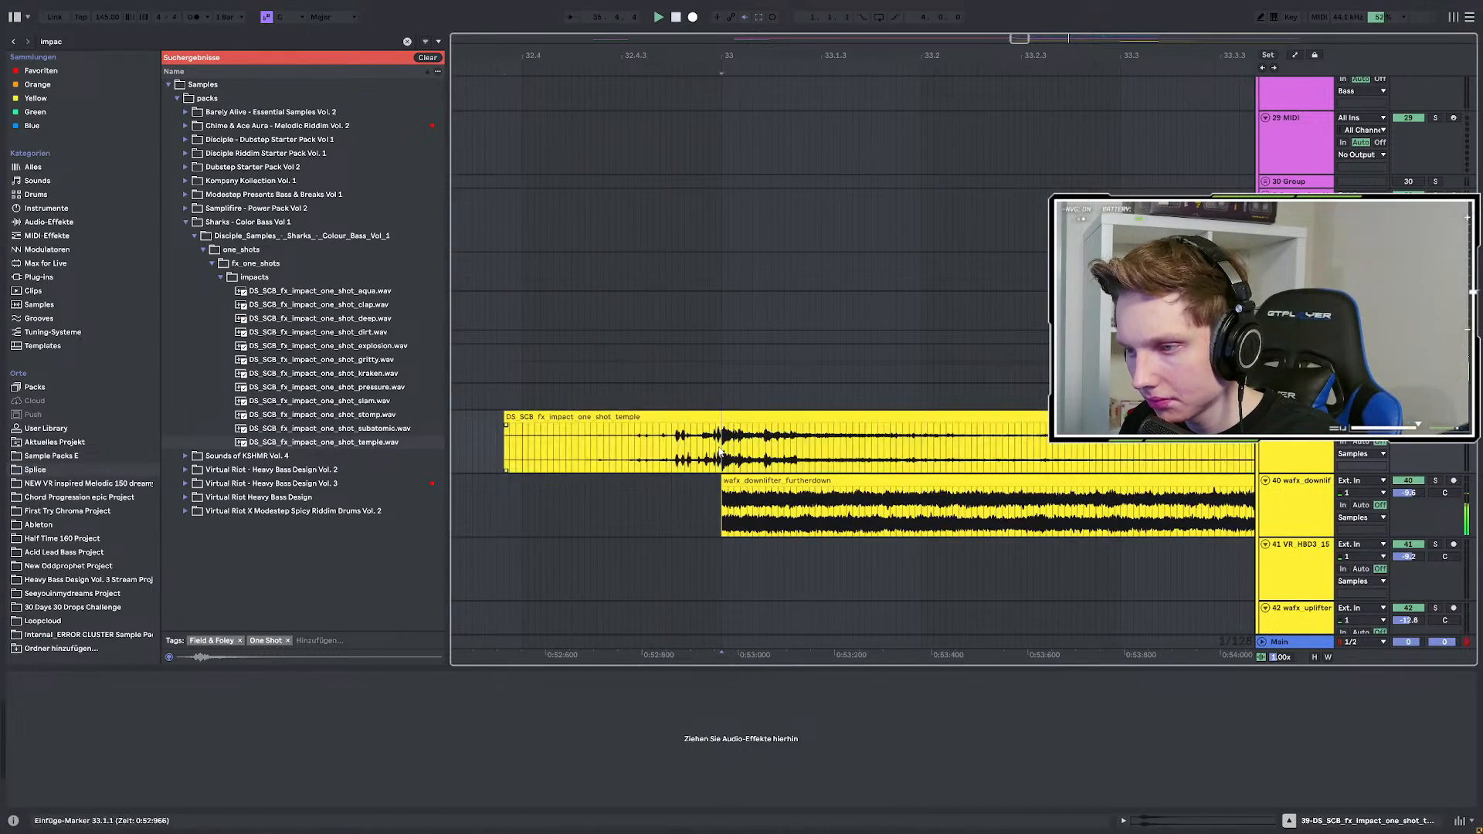
Listen to the soloed temple impact from bar 32.4.
scroll(690, 443, "down", 6)
left_click(665, 442)
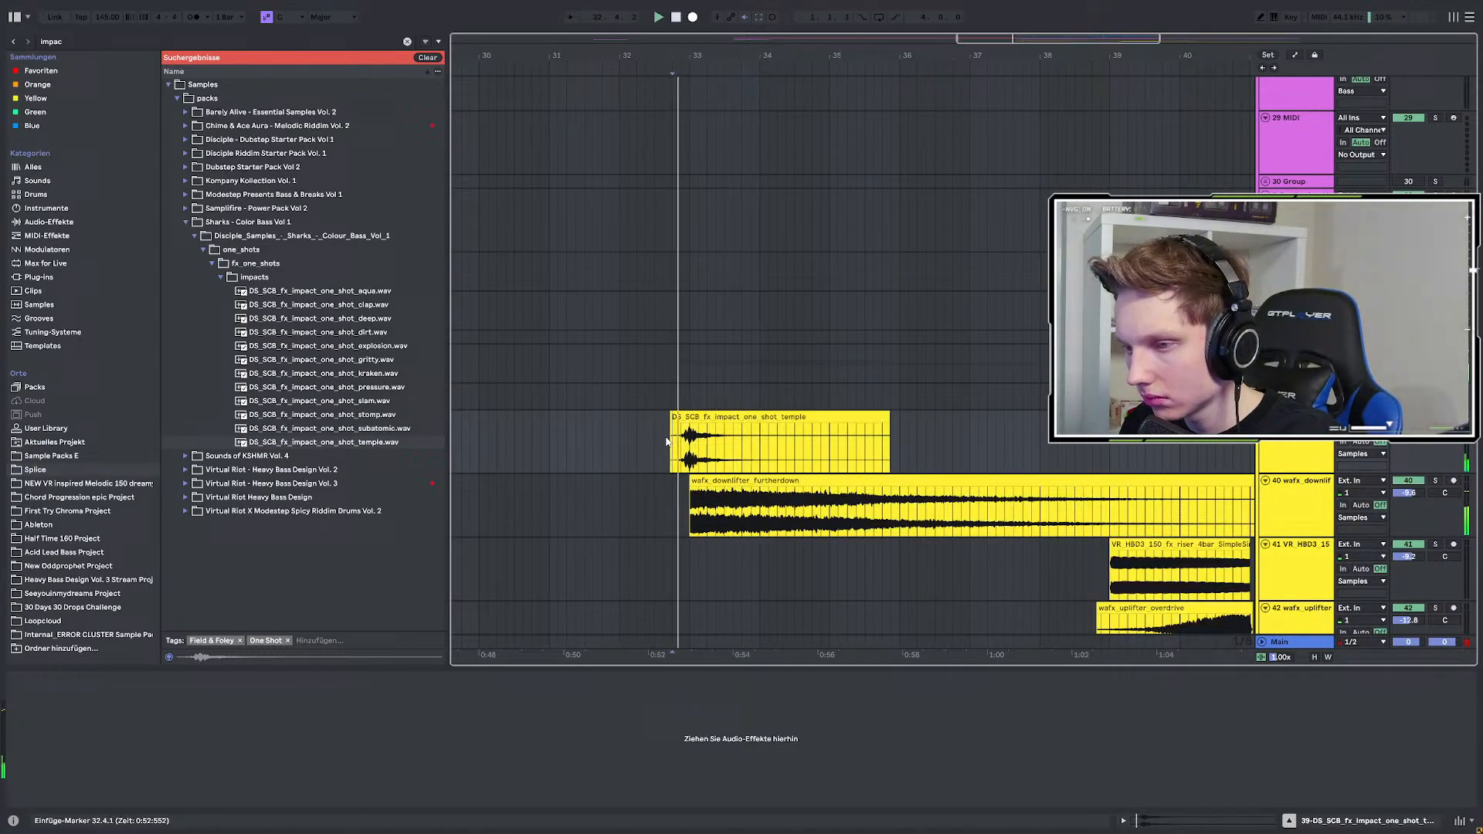
scroll(665, 440, "up", 3)
key("space")
key("space")
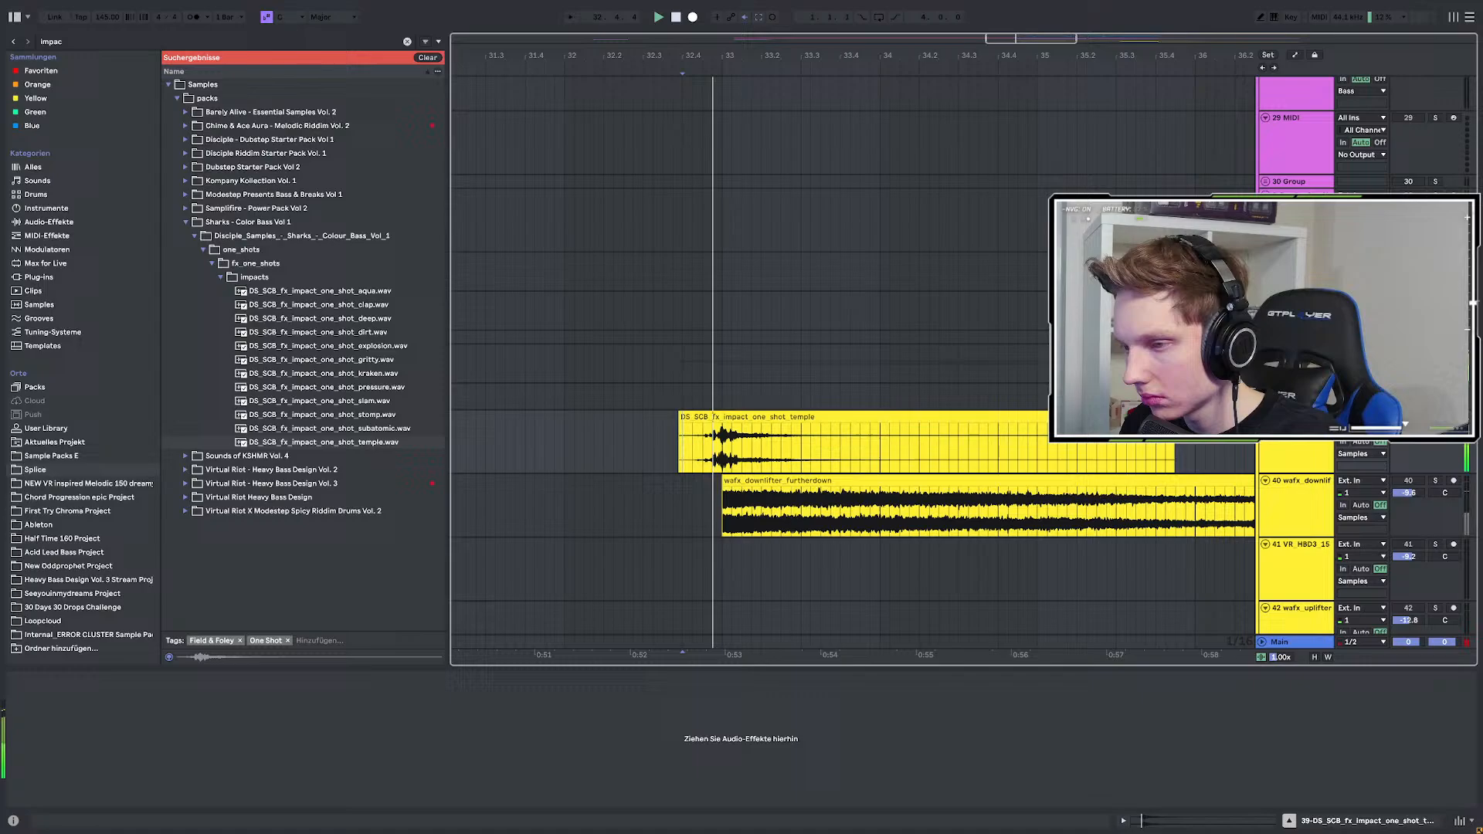
Turn off the impact track's solo and listen to the impact with the full mix from bar 32.4.
left_click(1435, 417)
key("space")
key("space")
scroll(766, 437, "up", 3)
scroll(761, 437, "down", 5)
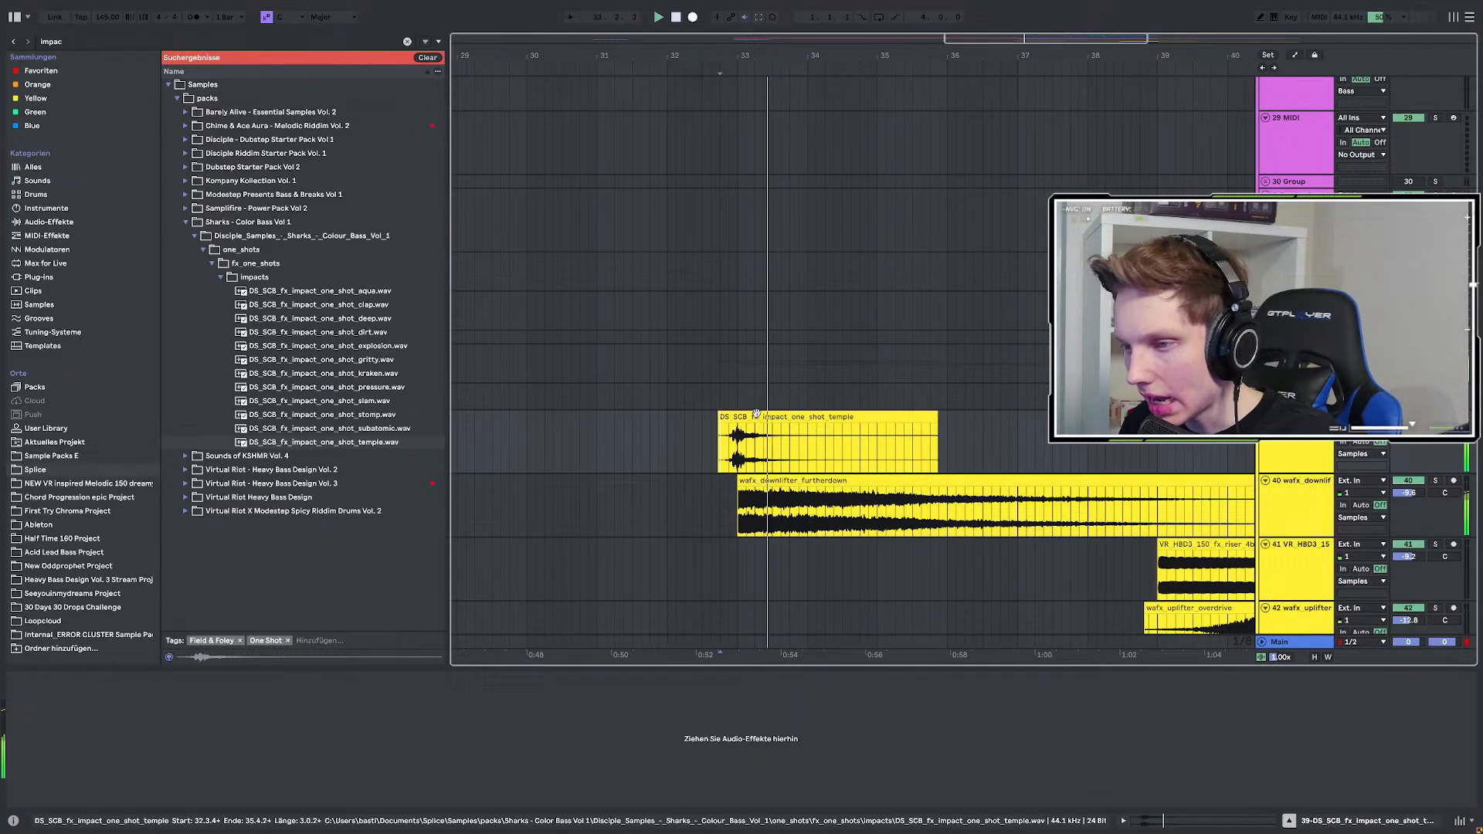
key("space")
scroll(716, 337, "up", 10)
key("space")
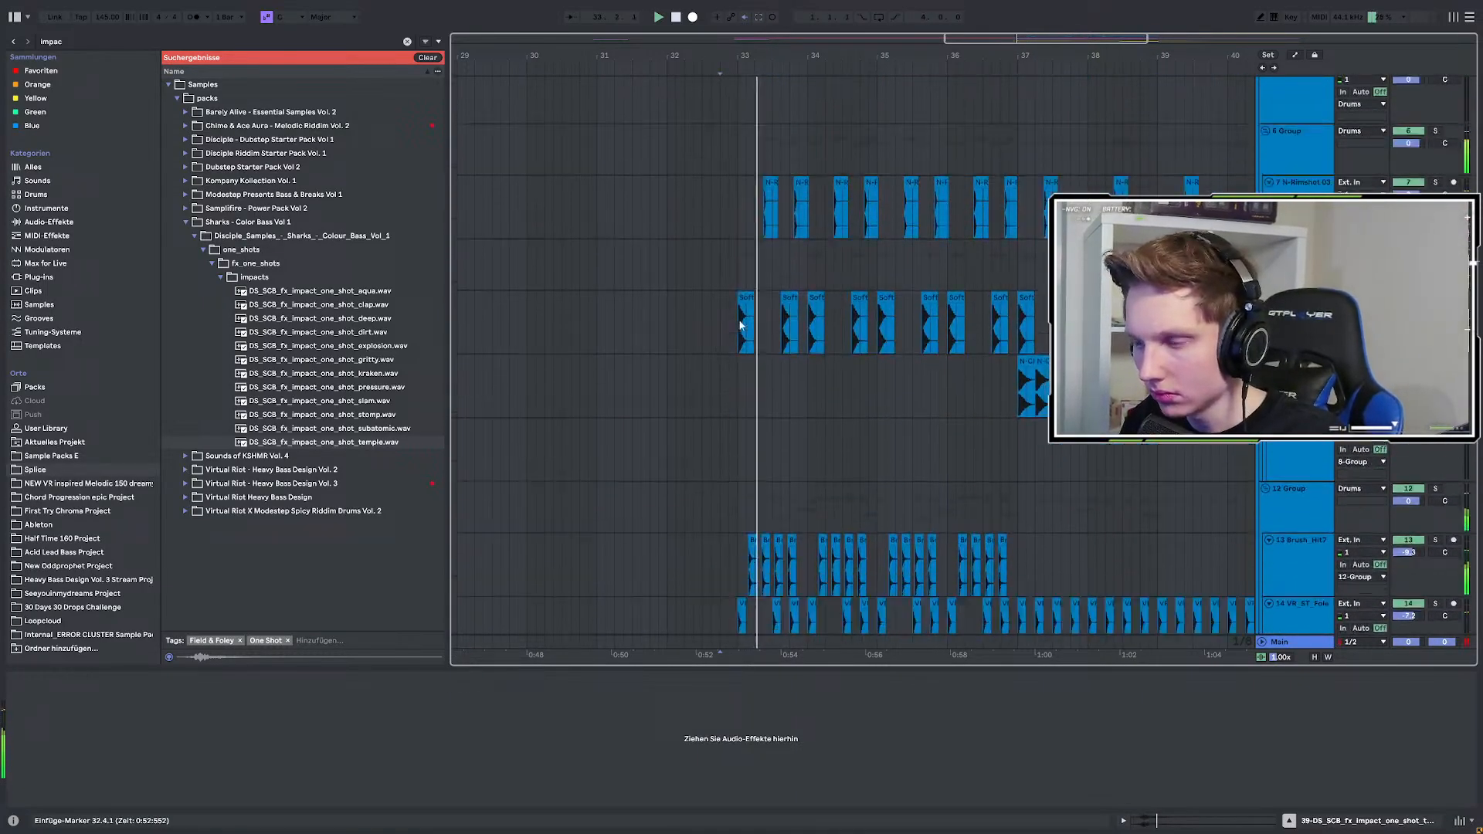
scroll(833, 322, "down", 4)
scroll(544, 269, "down", 6)
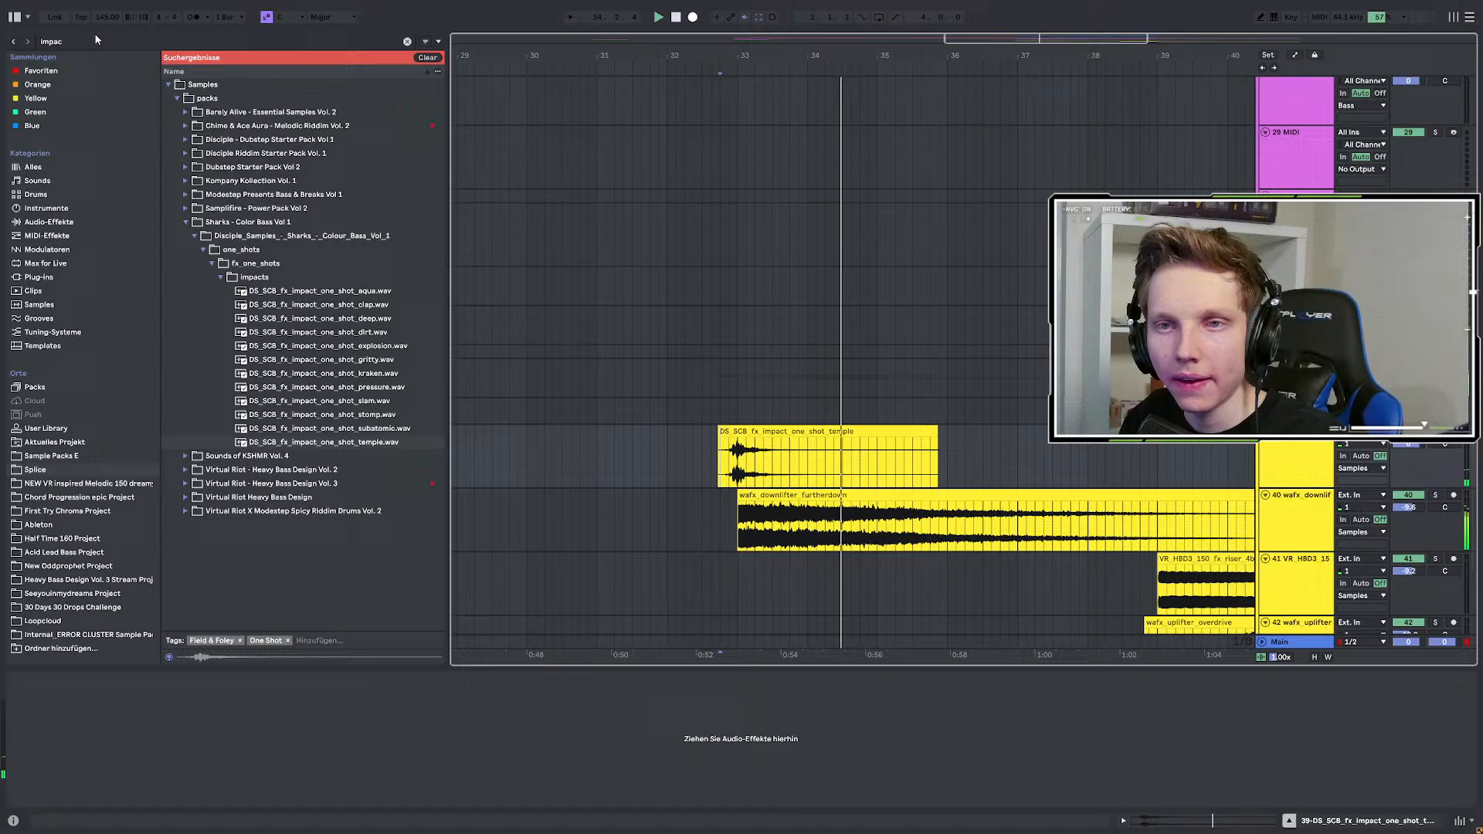
Search Sample Packs E for "tech", audition wafx_uplifter_technopitch.wav and replay the arrangement from just before bar 33.
left_click(81, 41)
scroll(977, 251, "down", 1)
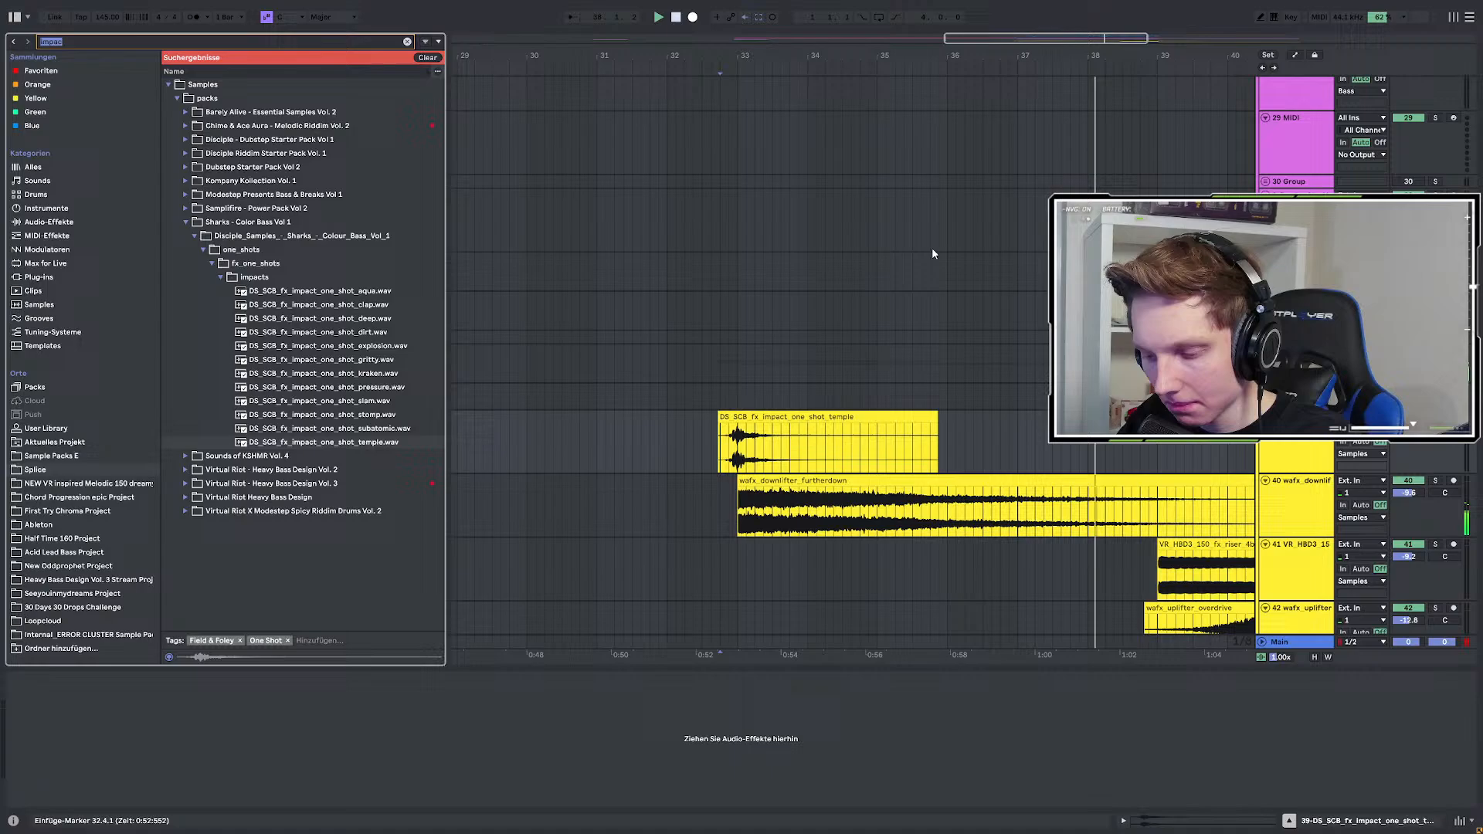
type("tech")
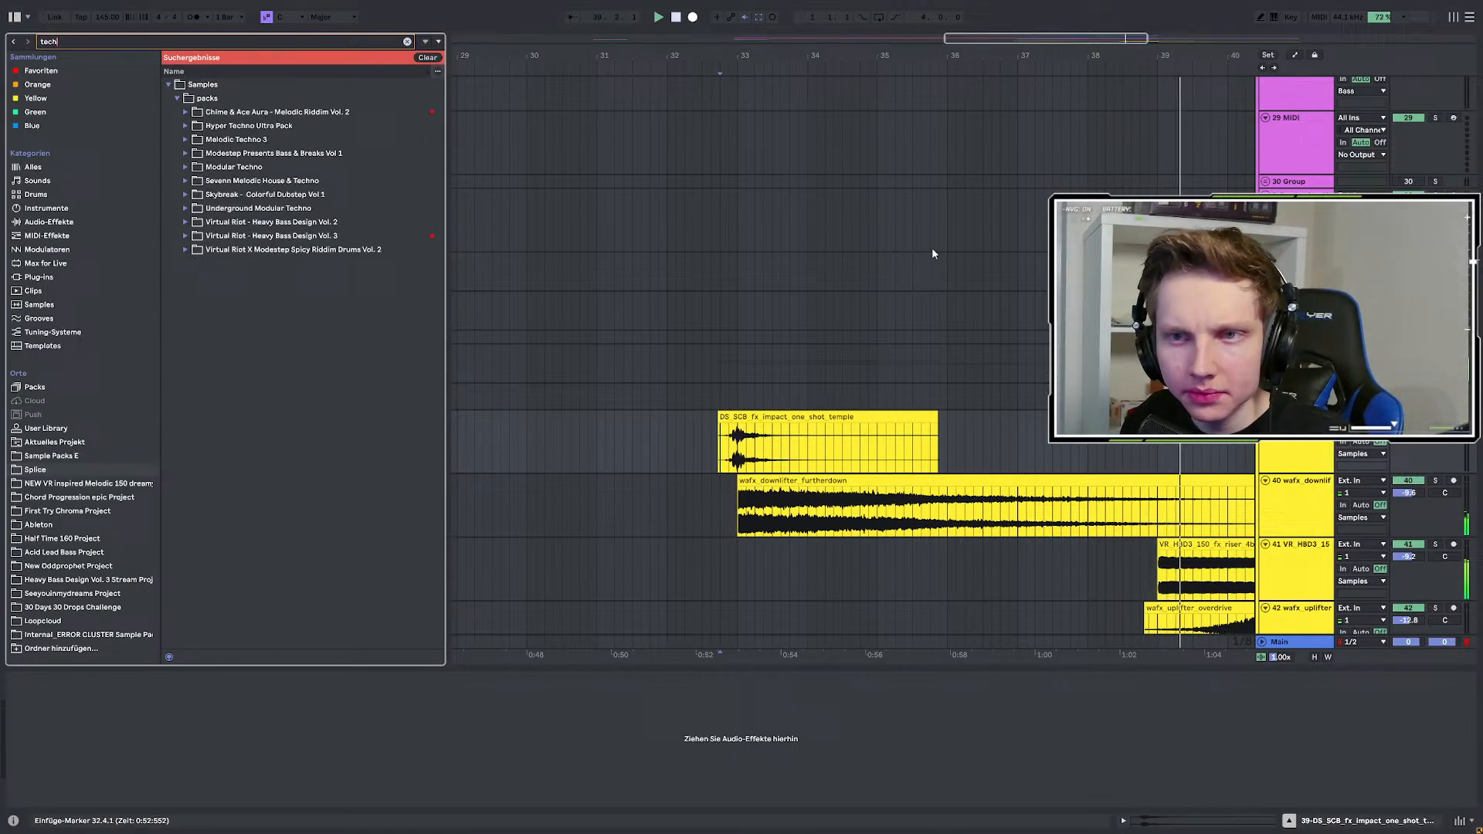
left_click(51, 456)
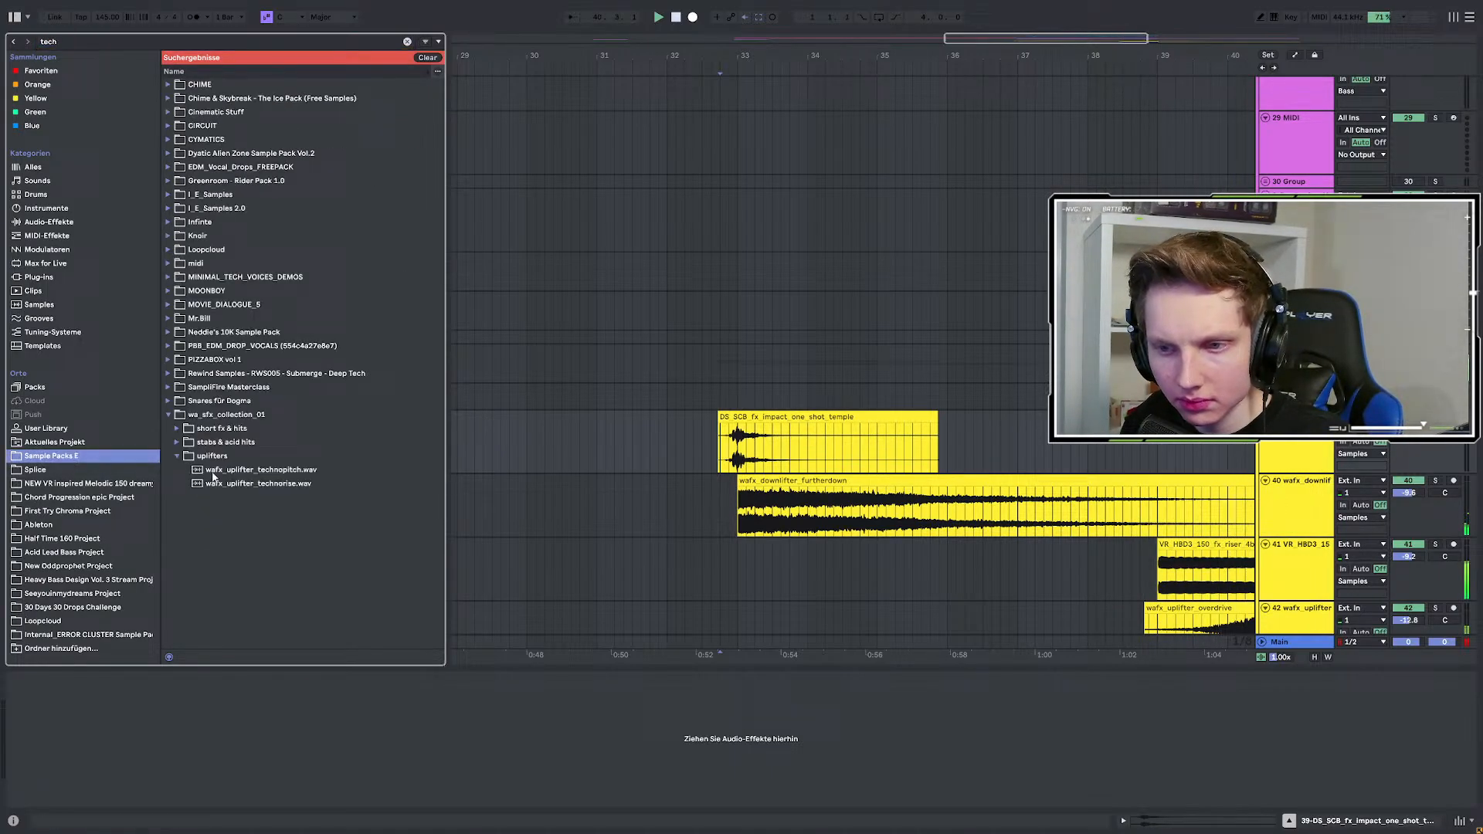
left_click(240, 470)
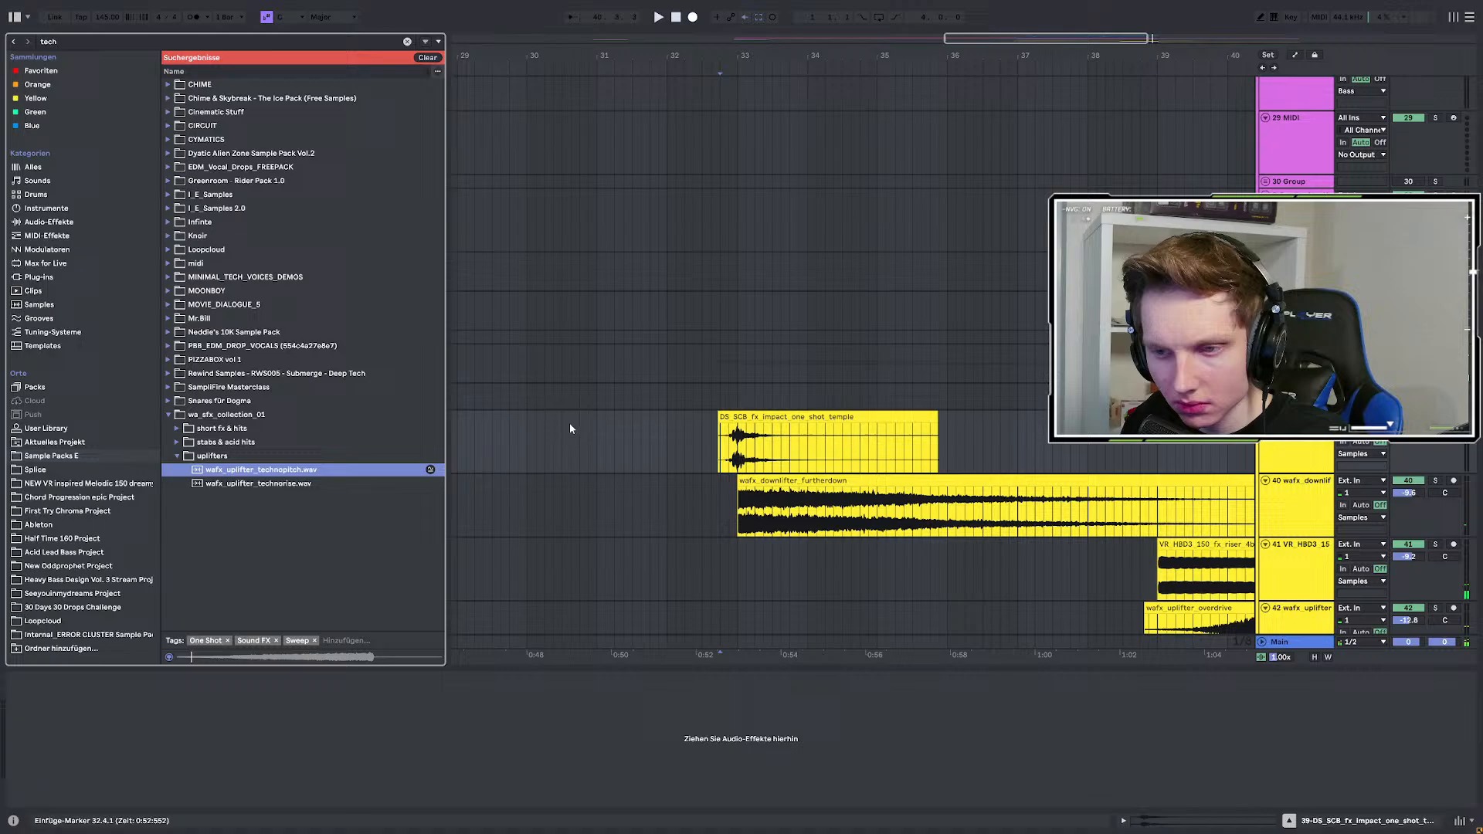
key("space")
scroll(782, 391, "down", 3)
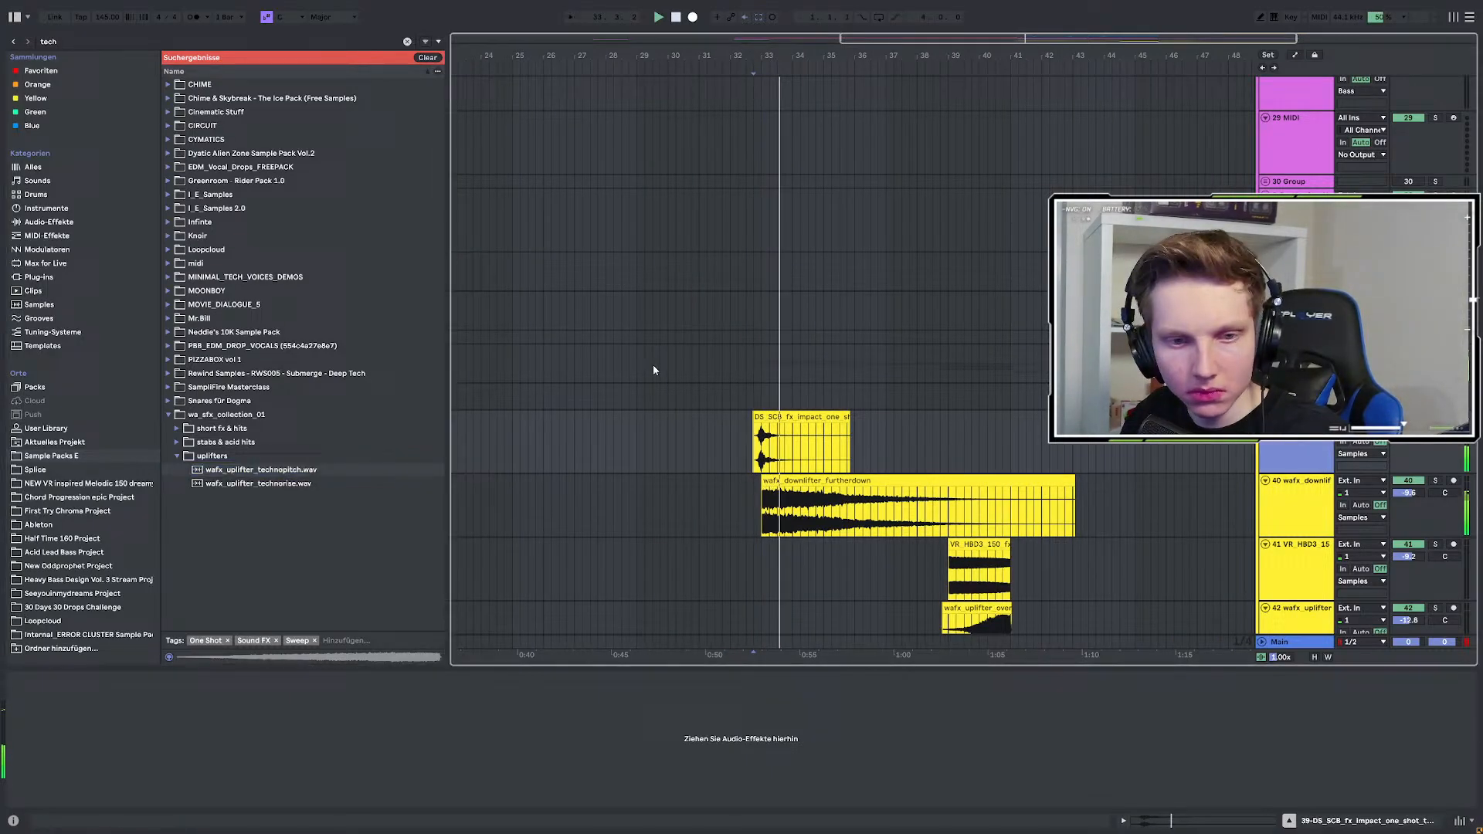
Insert an audio track below the temple impact and place wafx_uplifter_technopitch.wav on it.
key("ctrl+t")
scroll(795, 310, "down", 1)
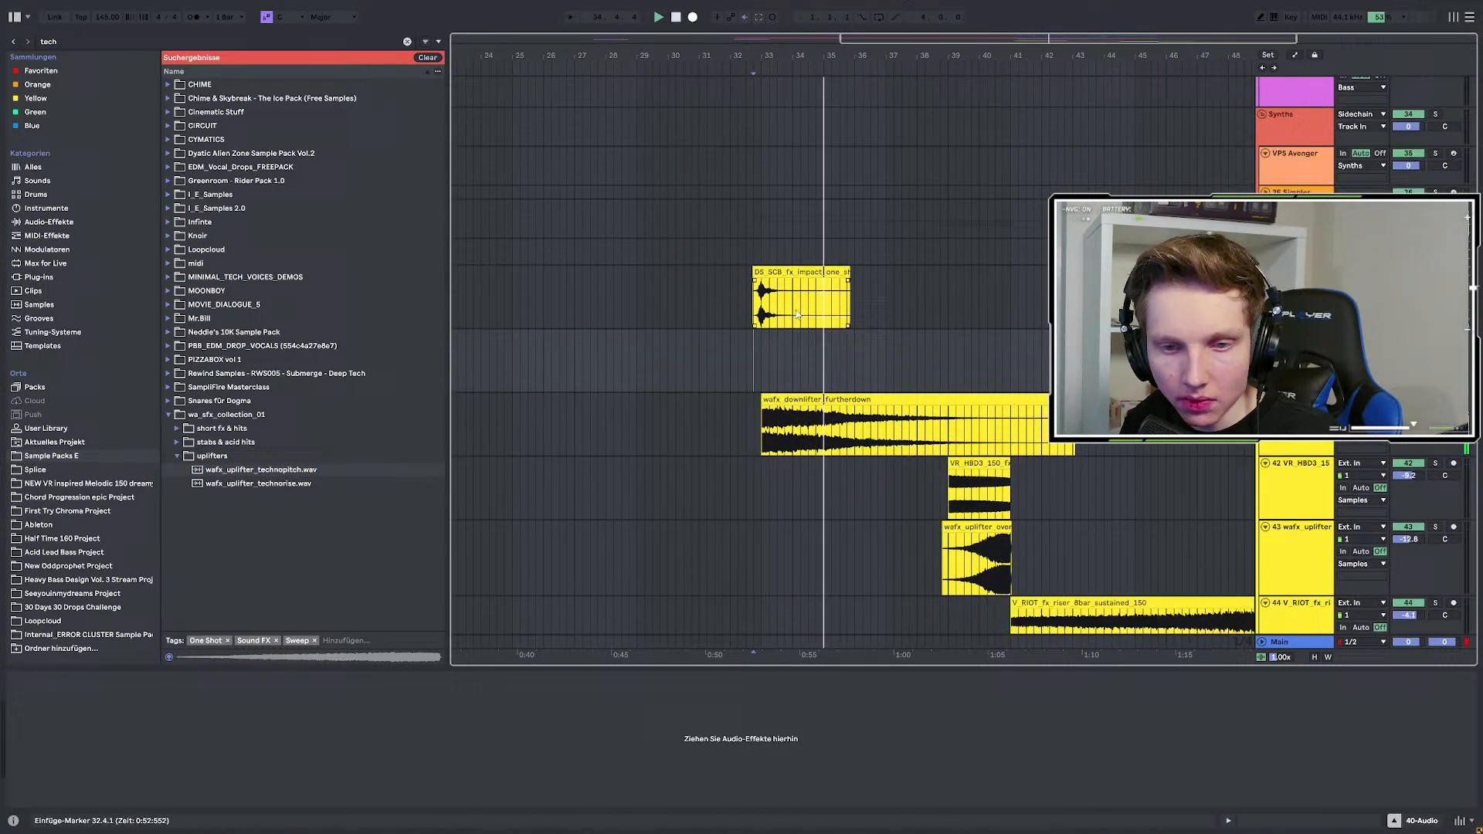
left_click(298, 472)
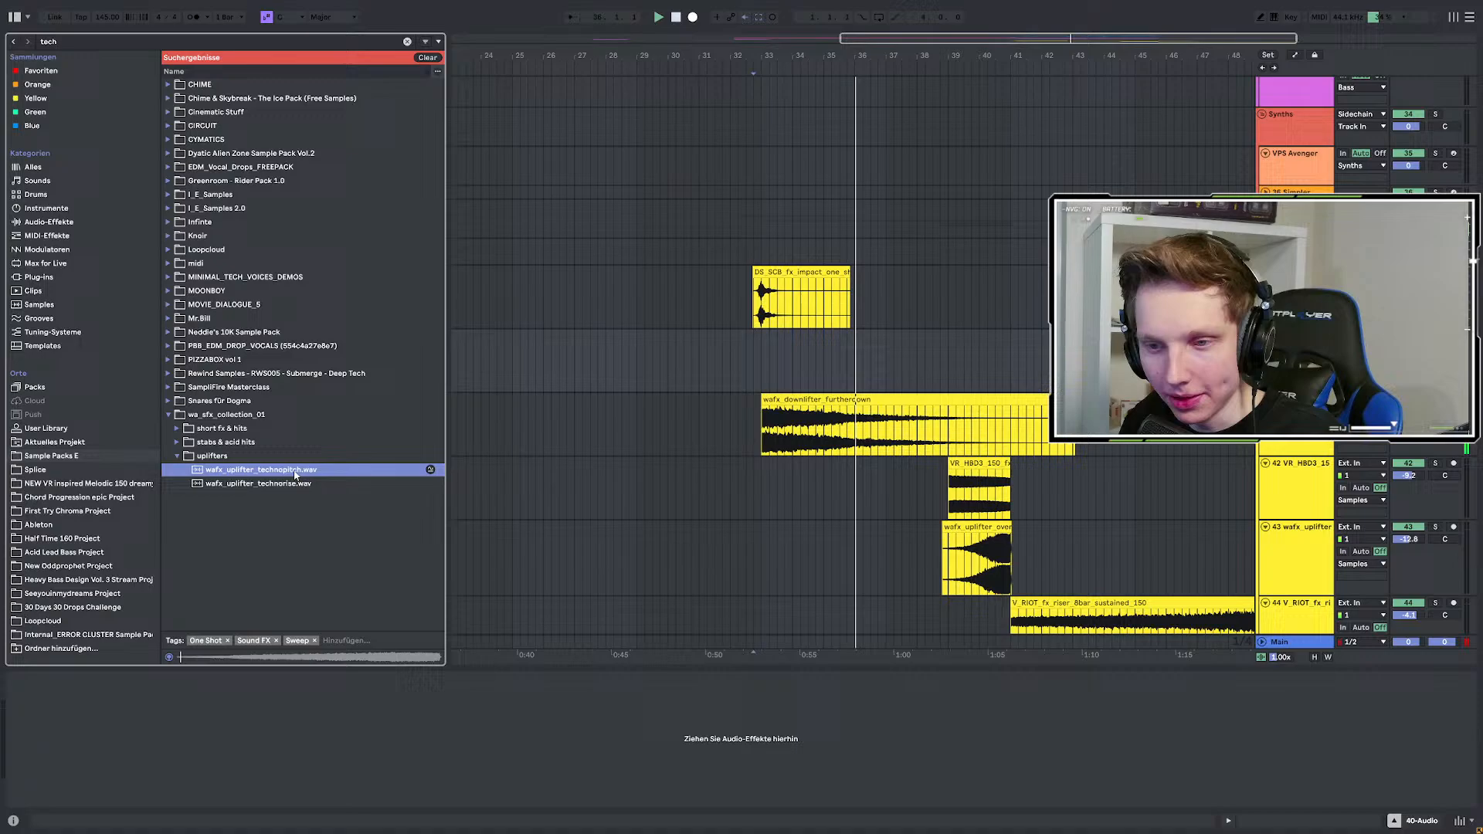
left_click_drag(298, 473, 556, 361)
scroll(971, 343, "down", 5)
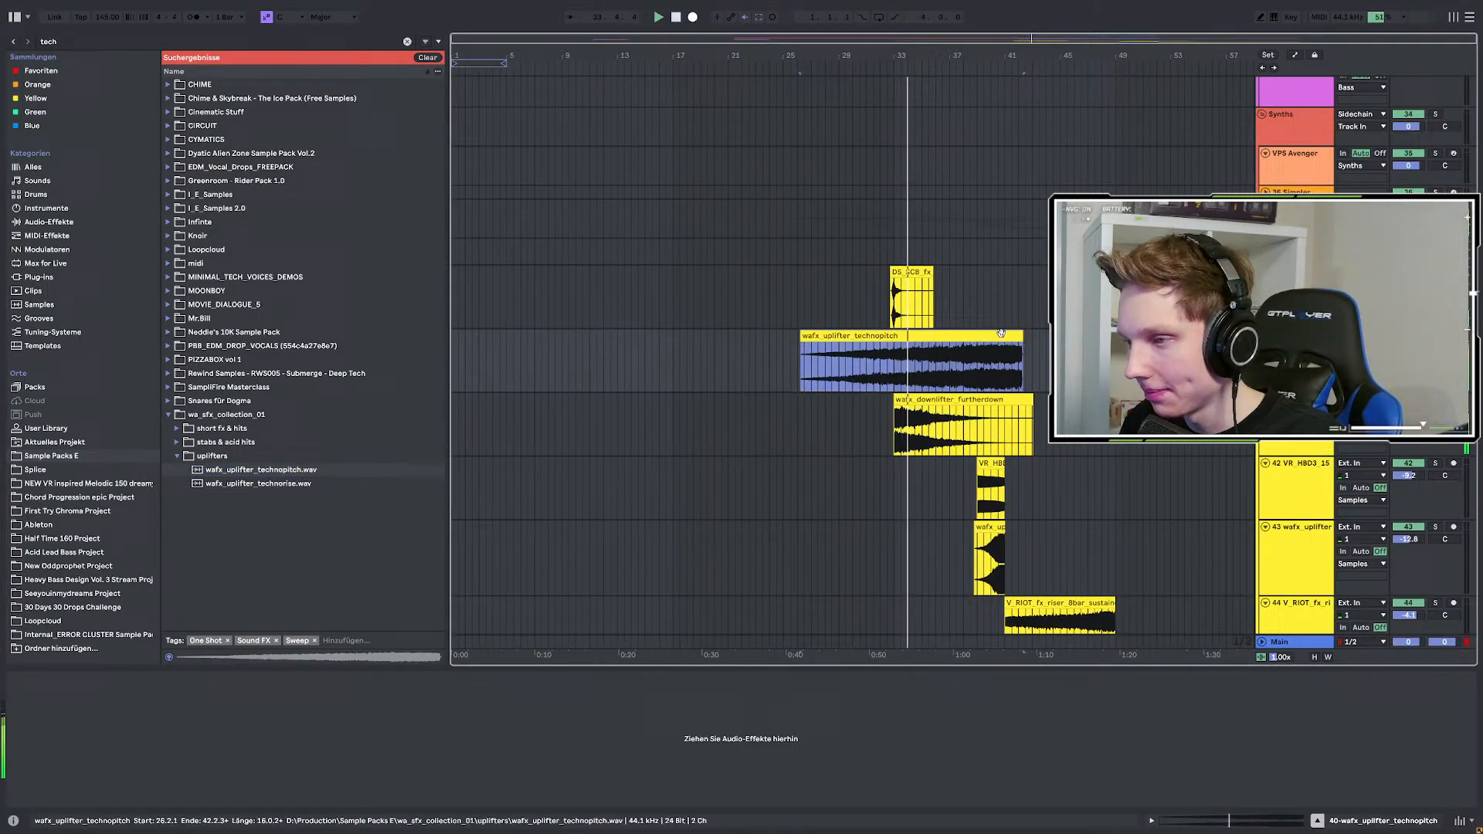
Fit the uplifter clip between bars 29 and 33 and give it a long fade-in reaching almost to its end.
left_click_drag(1006, 337, 878, 345)
left_click(823, 368)
key("space")
scroll(897, 352, "up", 5)
scroll(885, 355, "down", 3)
left_click_drag(713, 349, 882, 335)
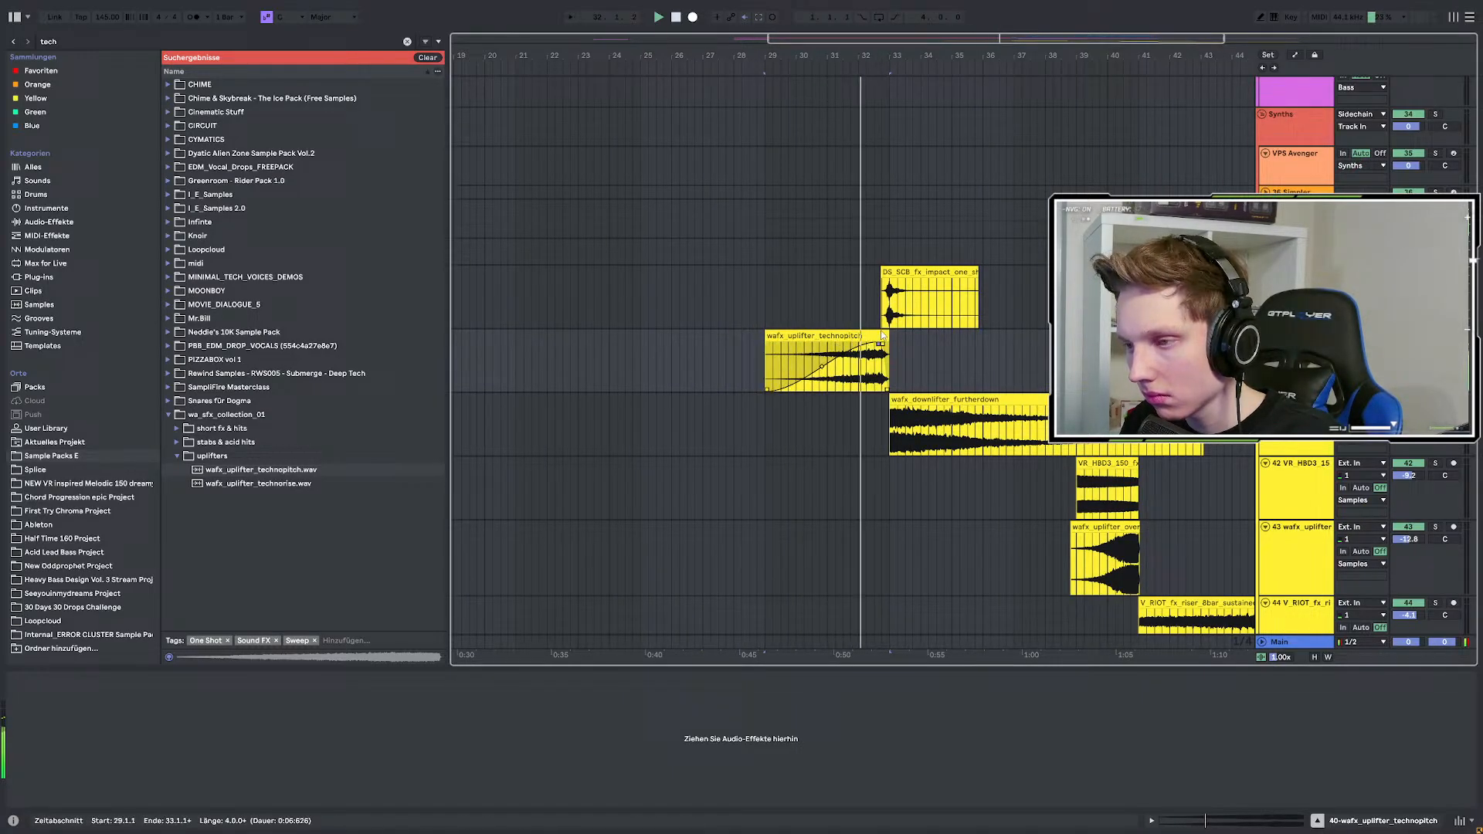
scroll(885, 340, "up", 3)
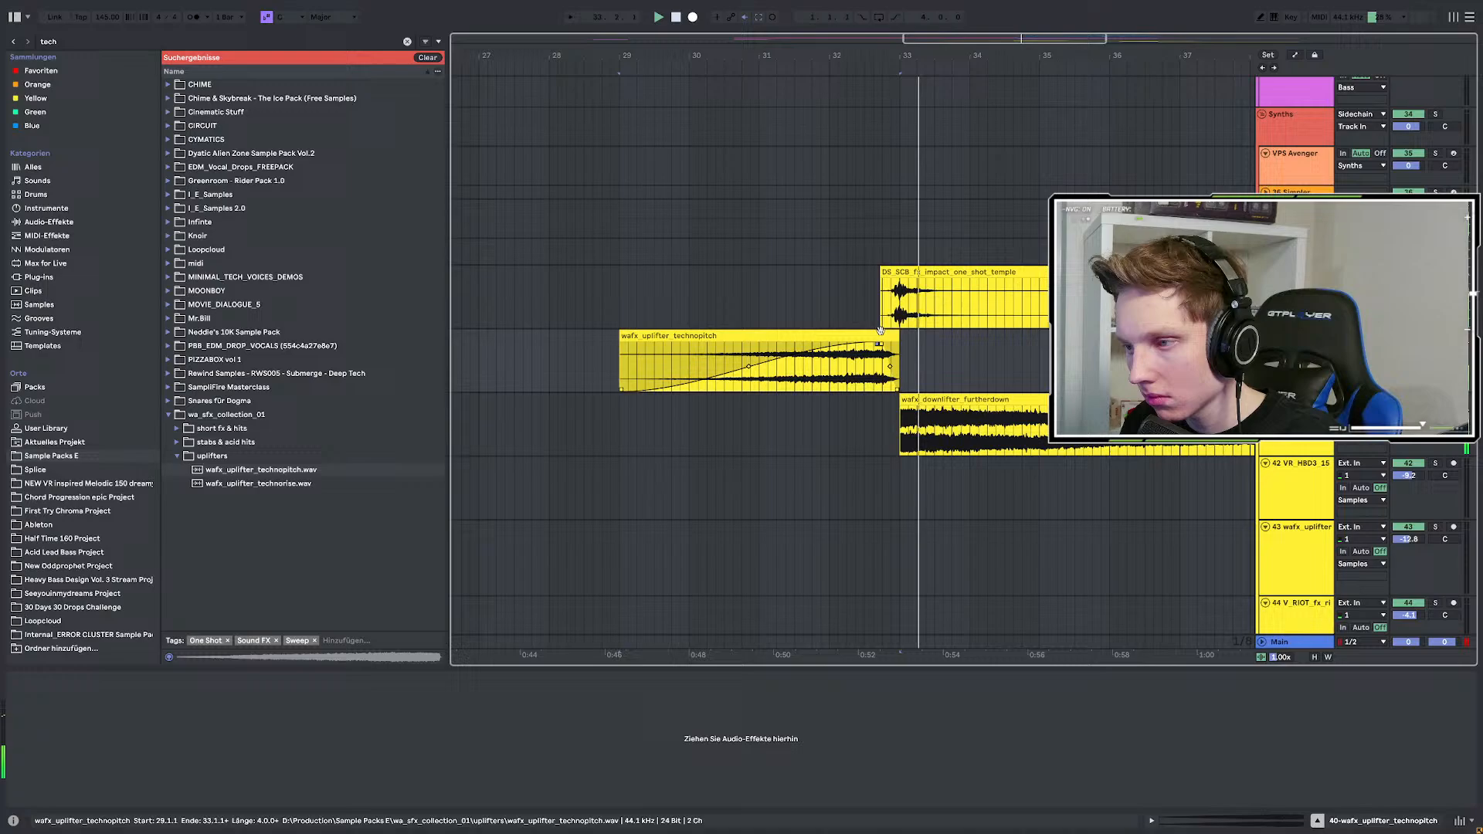
left_click_drag(881, 350, 890, 352)
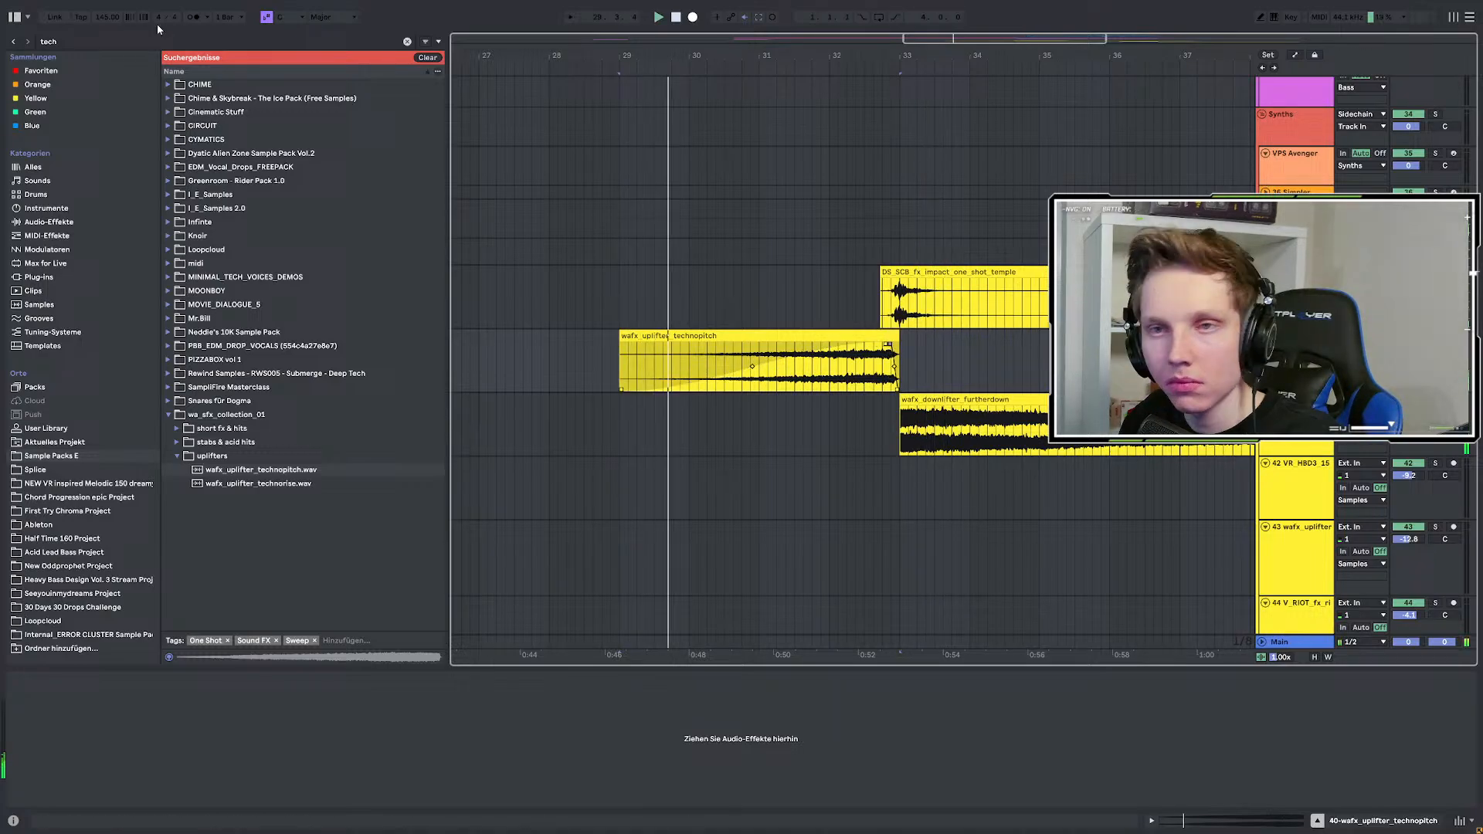
Search the plug-ins for "sala" and load the Sala reverb onto the uplifter track.
left_click(48, 40)
key("BackSpace")
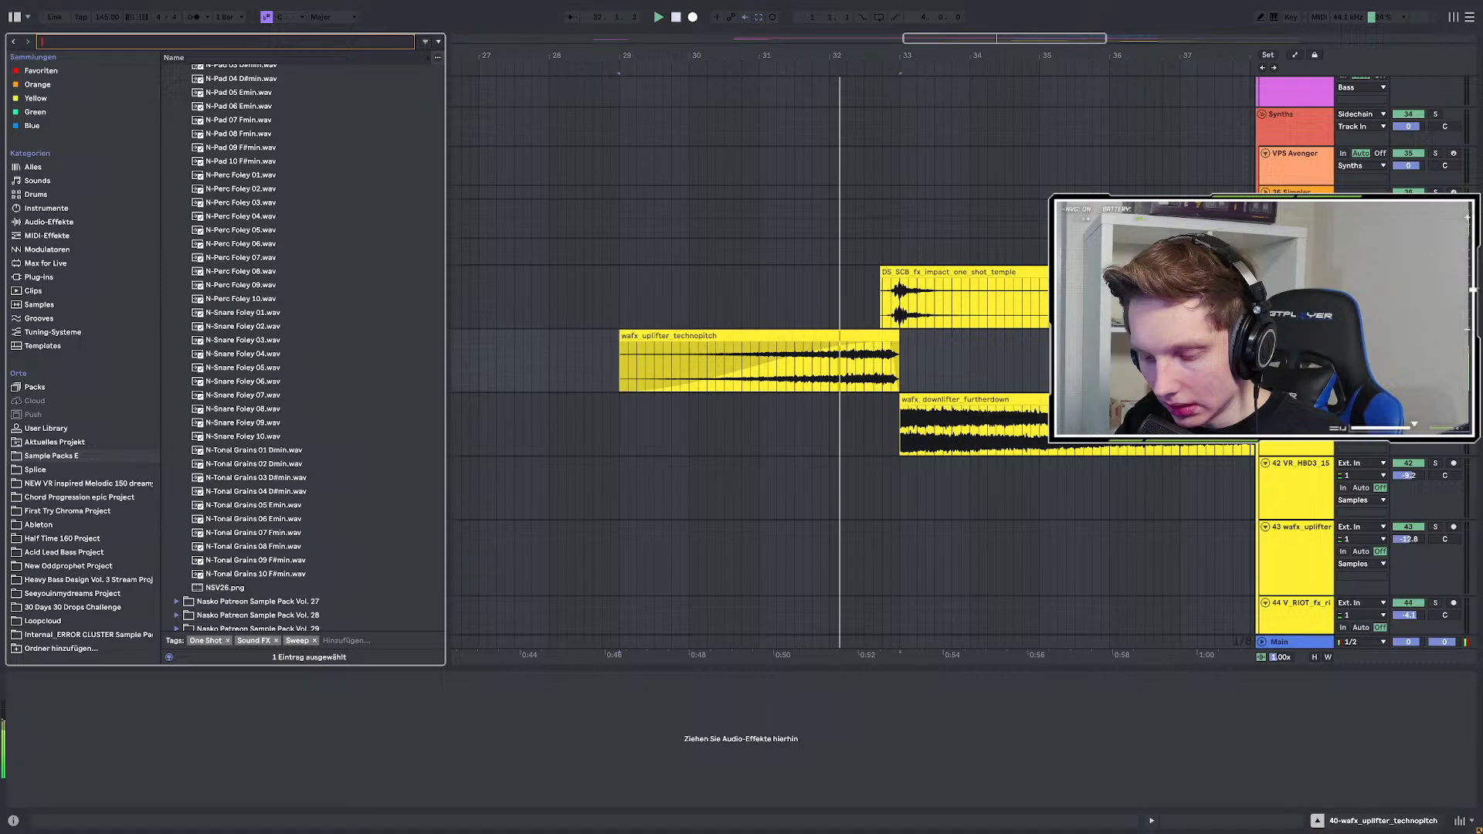
type("s")
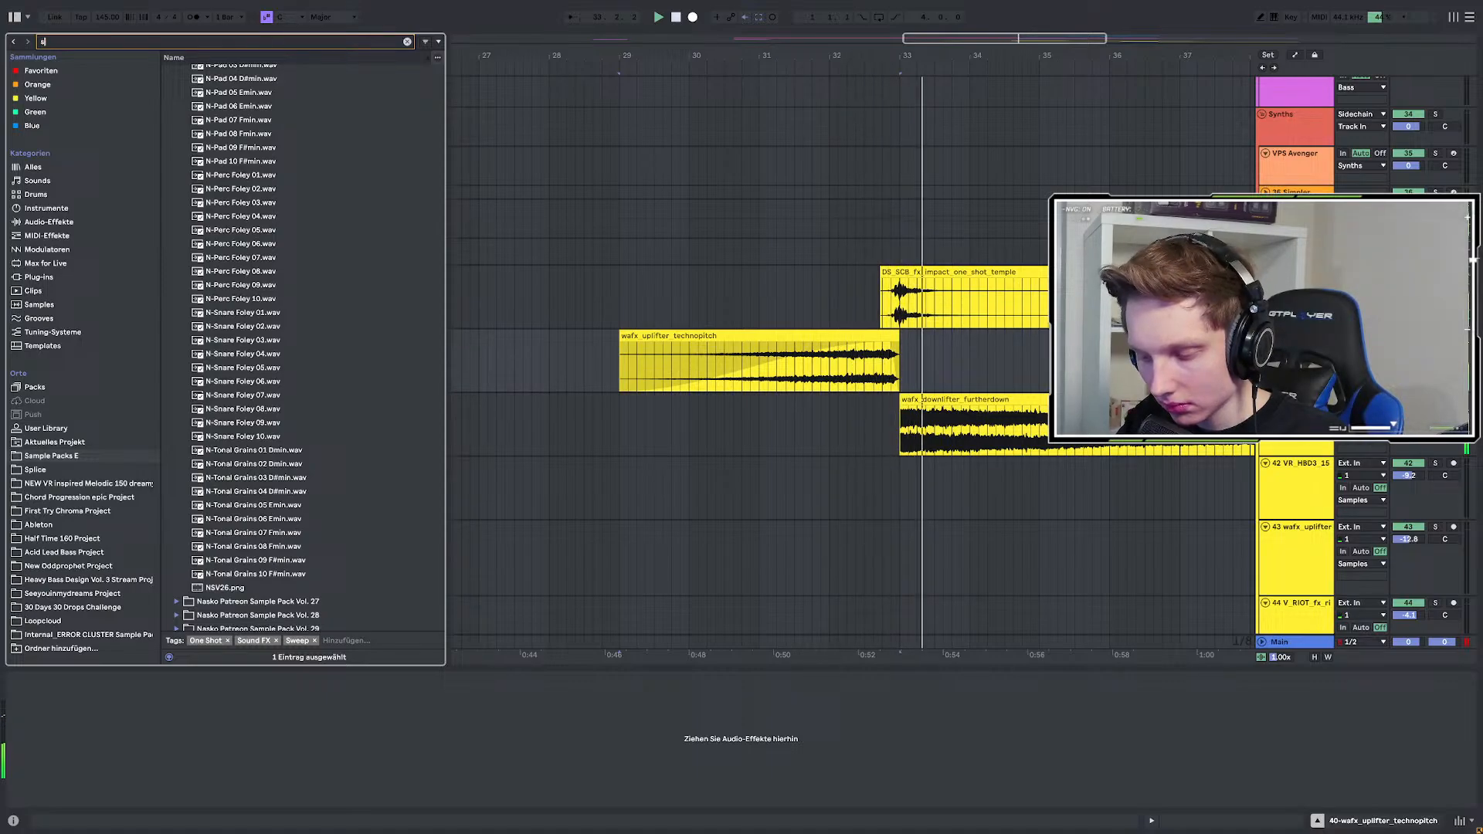
type("ala")
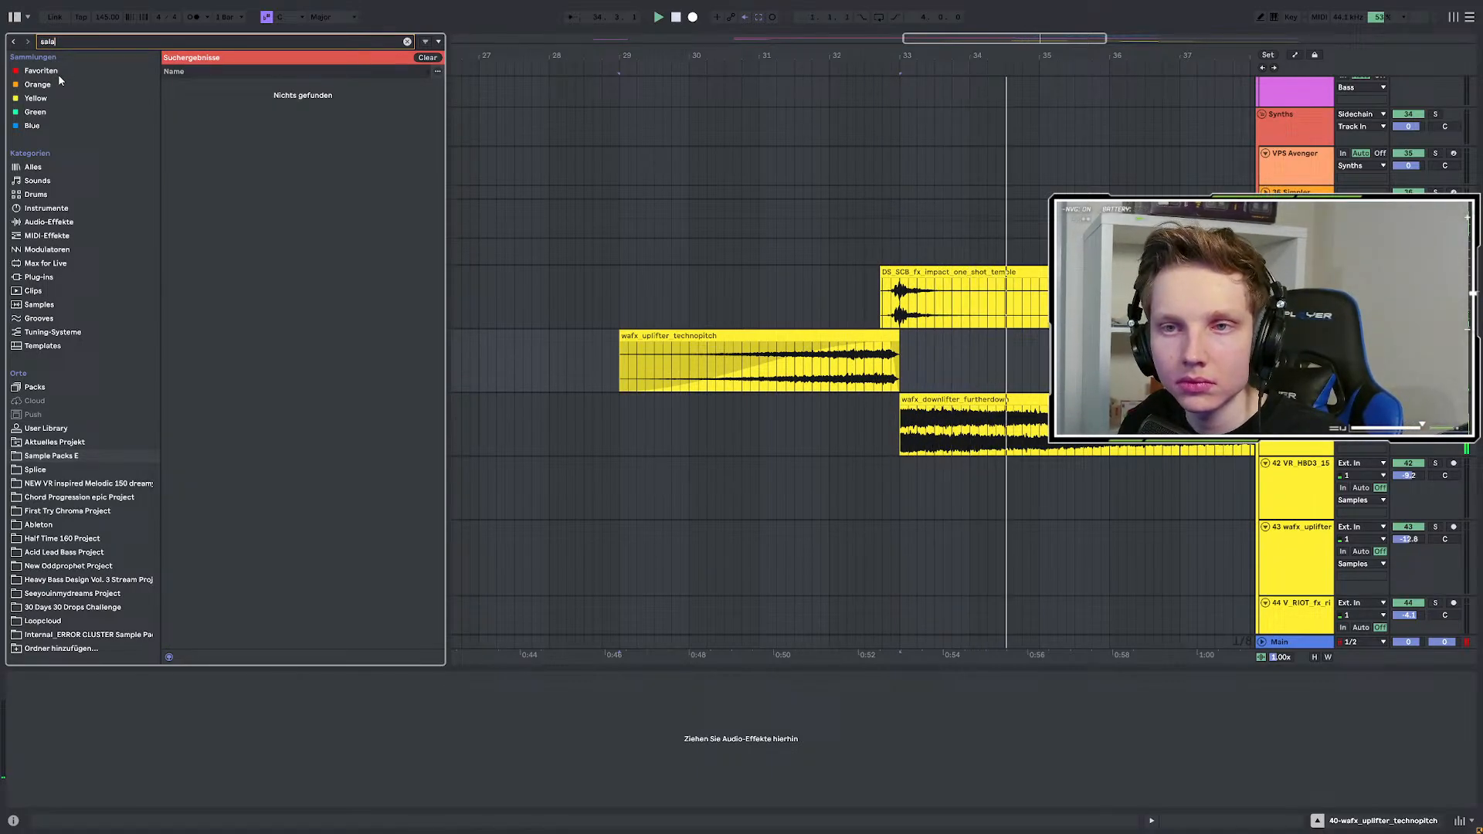
left_click(32, 278)
left_click(216, 118)
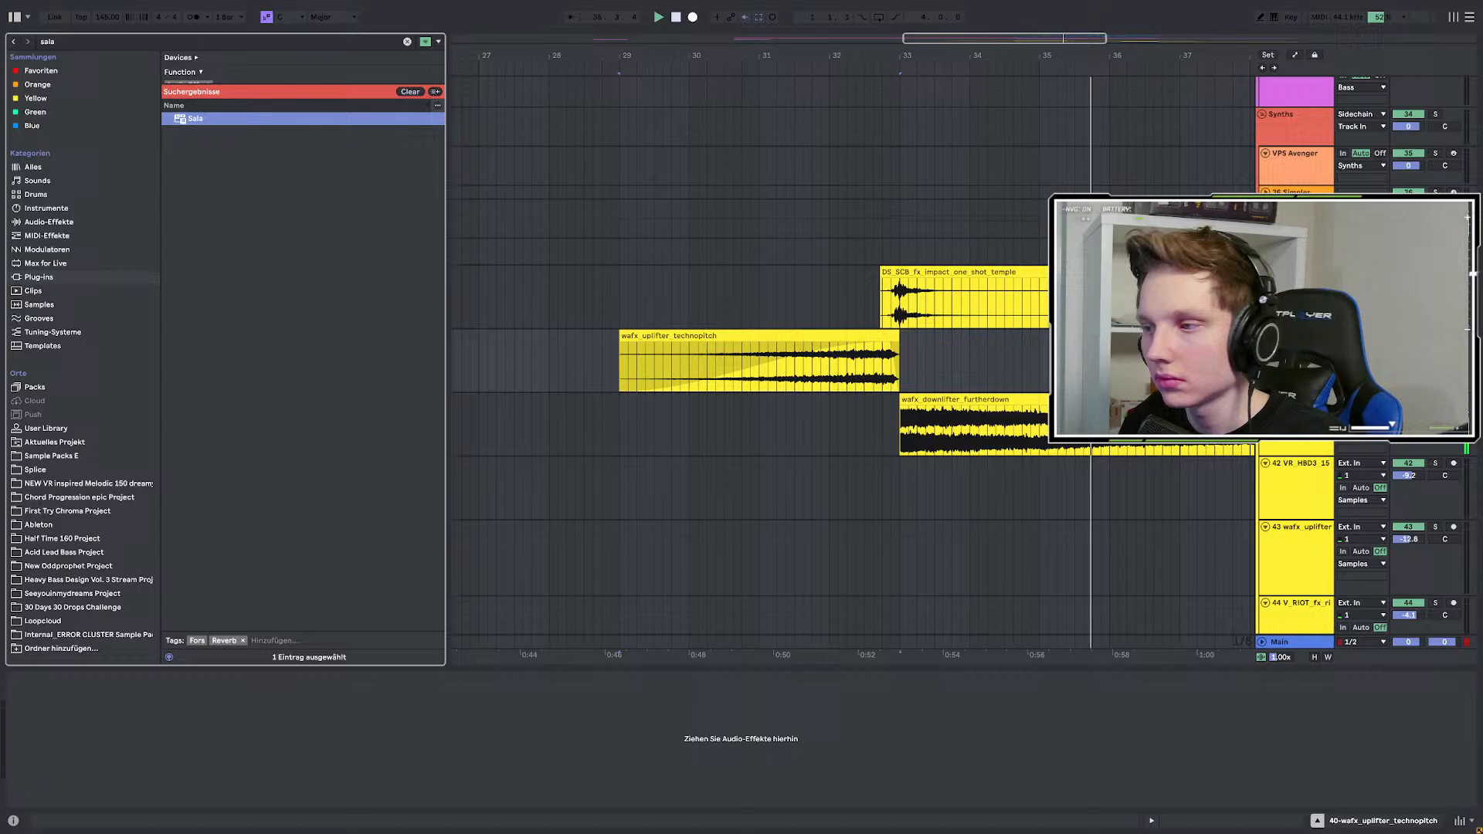
key("Return")
While listening from about bar 31, reduce Sala's zoom, set its decay to 42.50 and its dry/wet to 0.00.
left_click(783, 376)
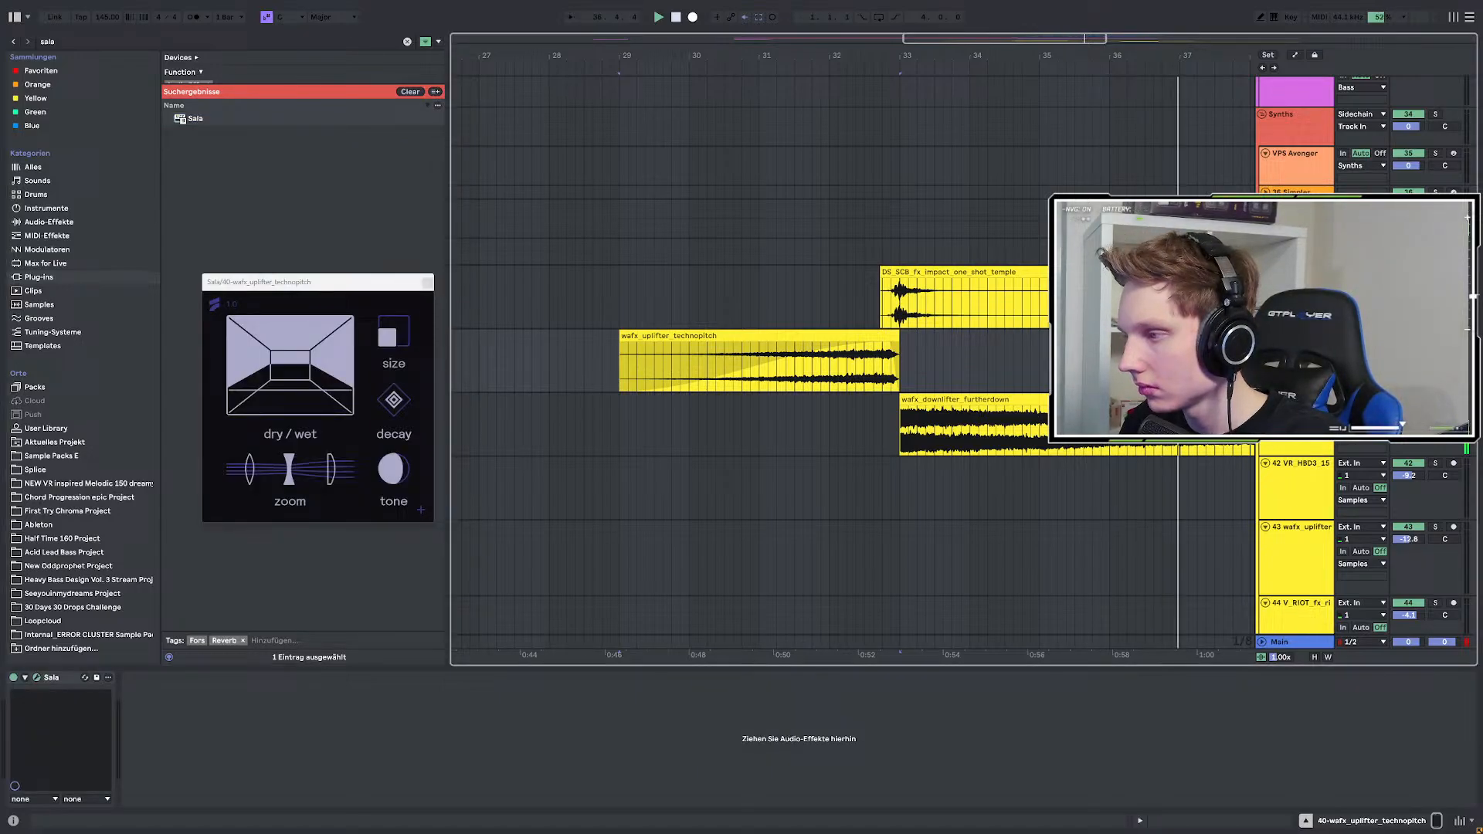
key("space")
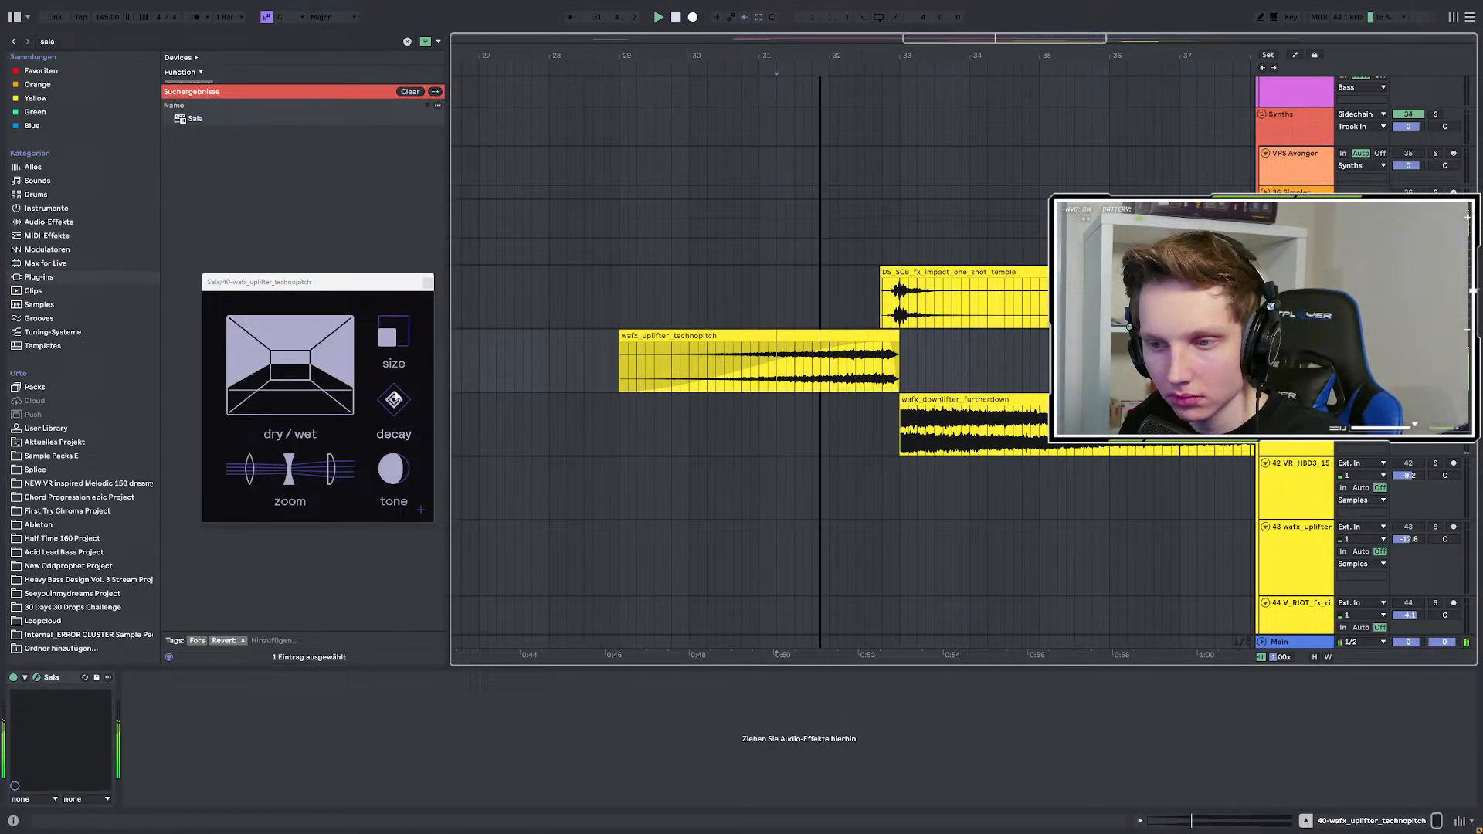
mouse_move(312, 465)
left_mouse_down()
mouse_move(372, 474)
mouse_move(254, 469)
left_mouse_up()
key("space")
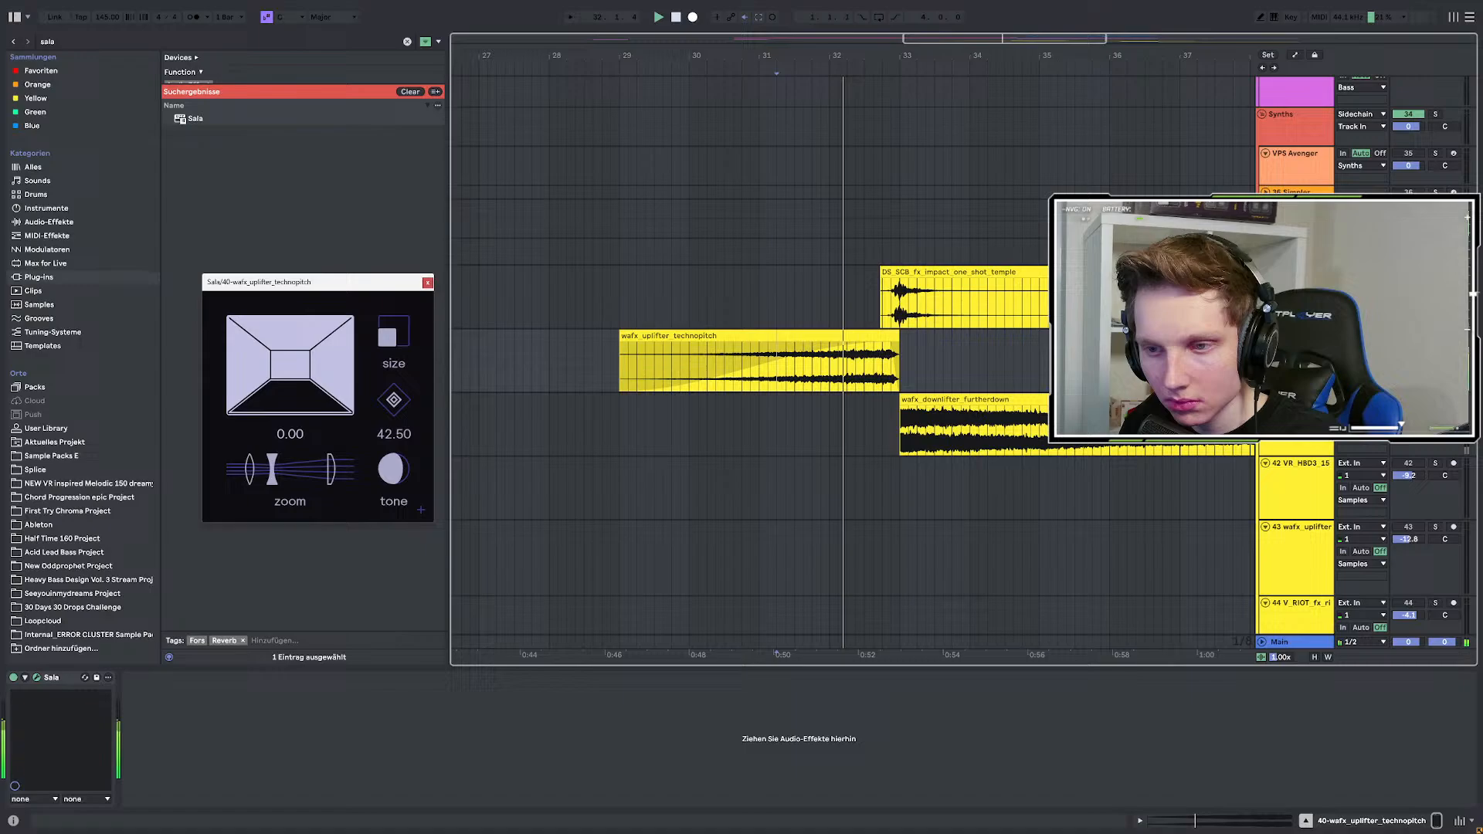
mouse_move(307, 359)
left_mouse_down()
mouse_move(307, 282)
mouse_move(307, 359)
left_mouse_up()
Automate Sala's dry/wet on the uplifter track with a curve rising from 0 to its peak at bar 33.
key("space")
key("space")
key("a")
key("space")
key("space")
left_click_drag(896, 391, 898, 363)
key("space")
key("space")
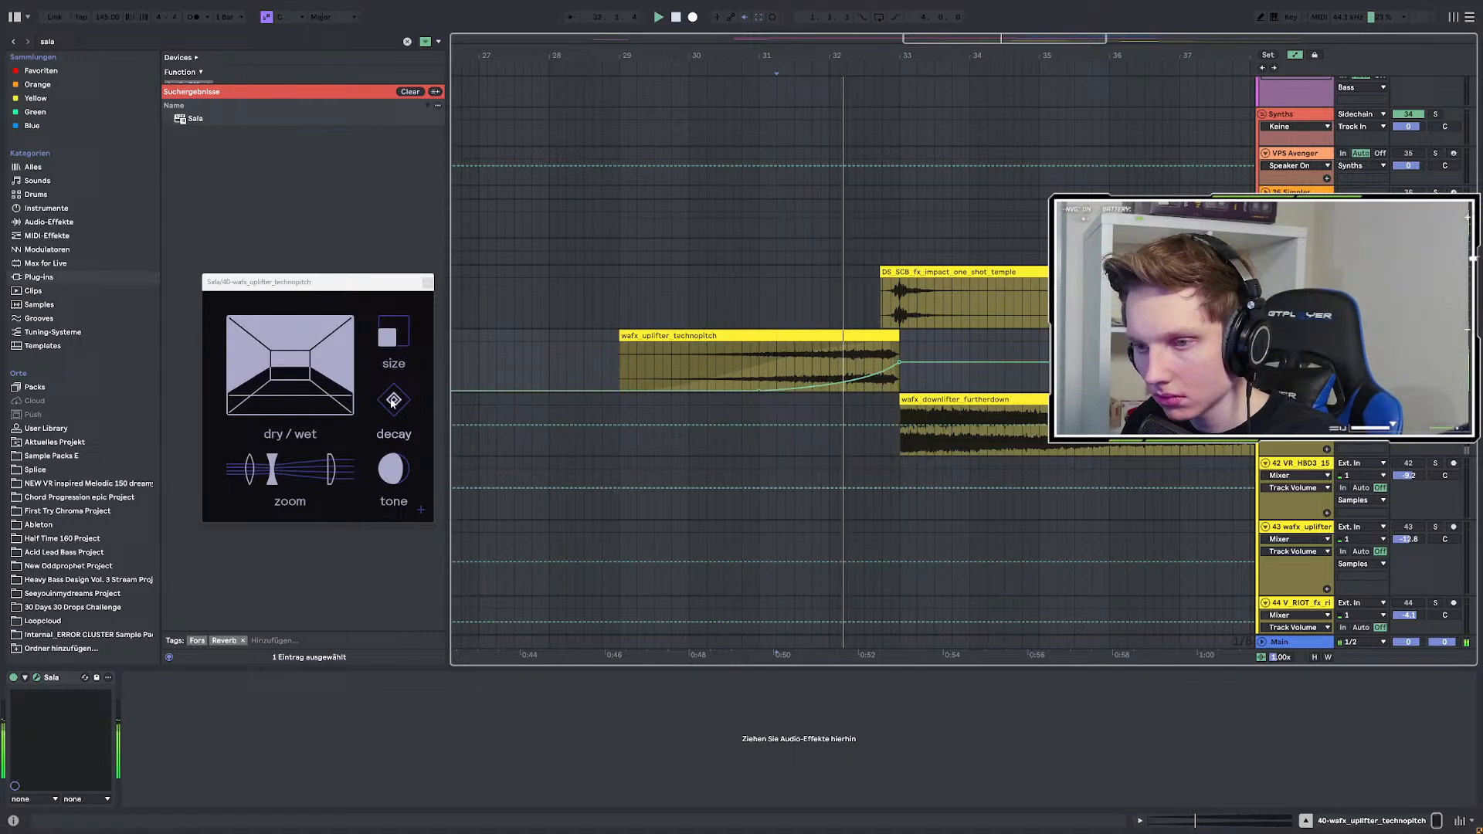
Shorten Sala's decay while listening, trying 8.00, 9.00 and 23.00, raise its zoom slightly and close the plug-in window.
left_click_drag(394, 399, 394, 421)
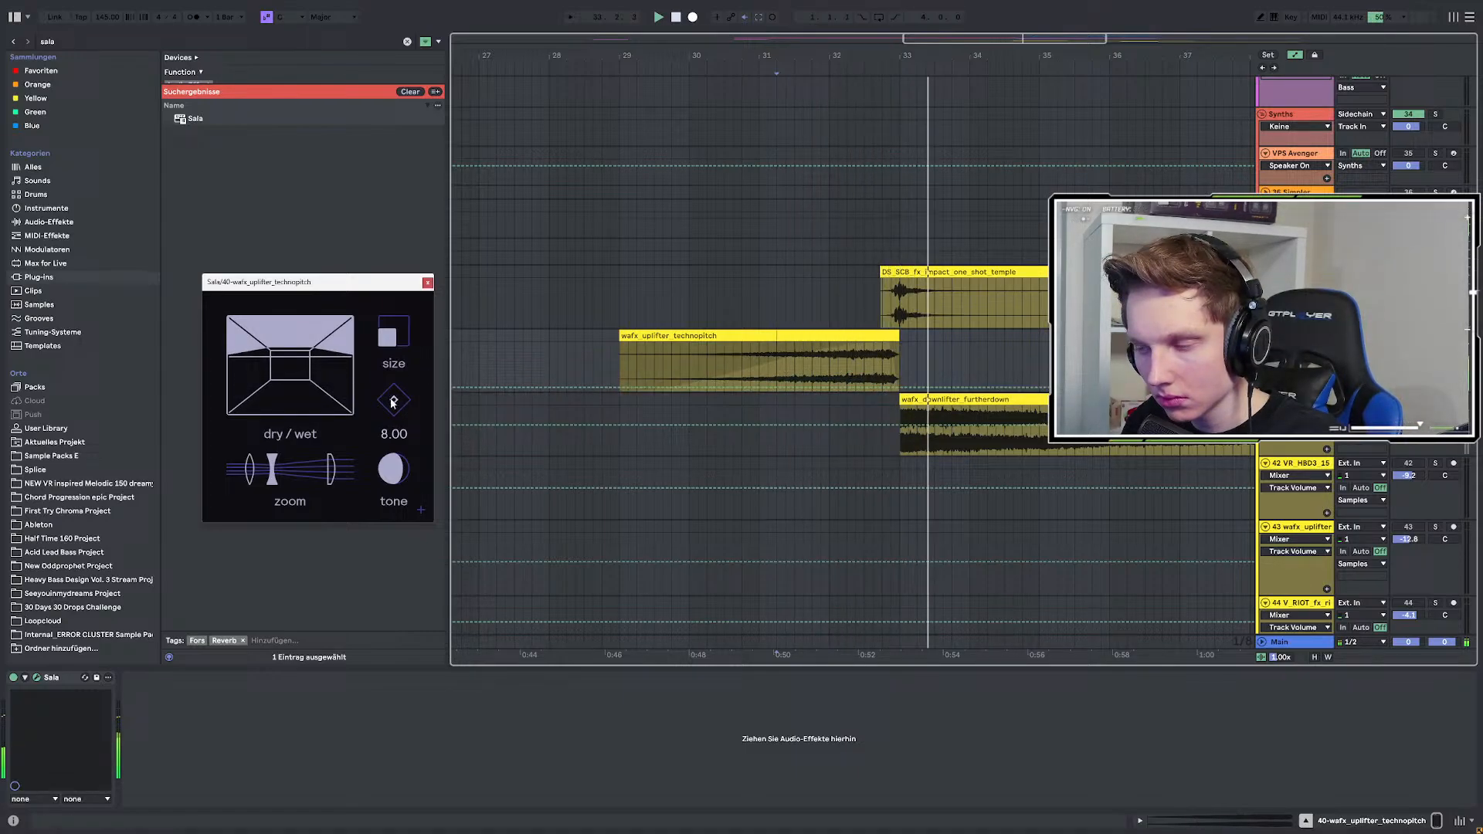
key("space")
key("space")
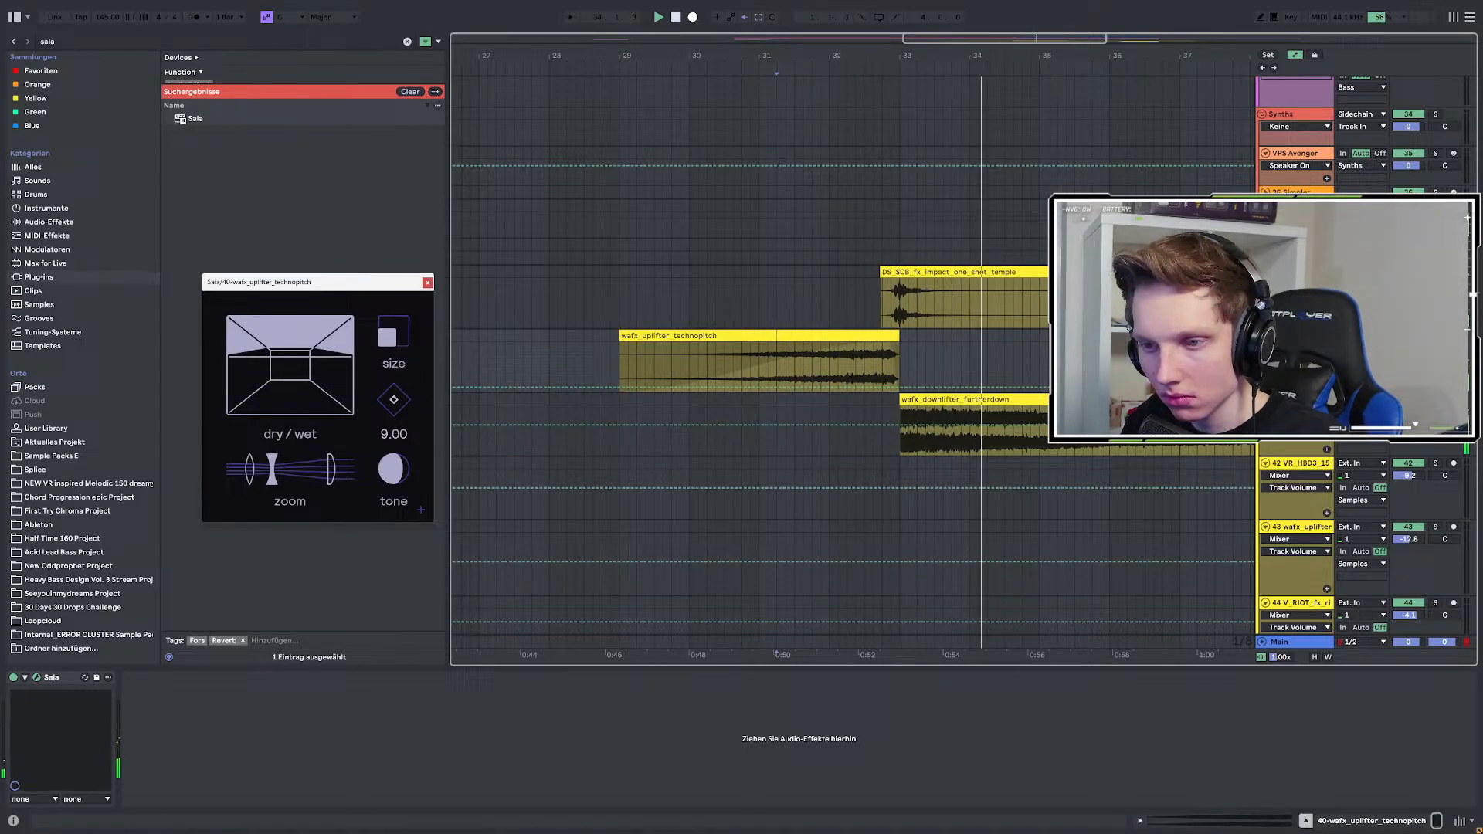
left_click_drag(394, 413, 394, 402)
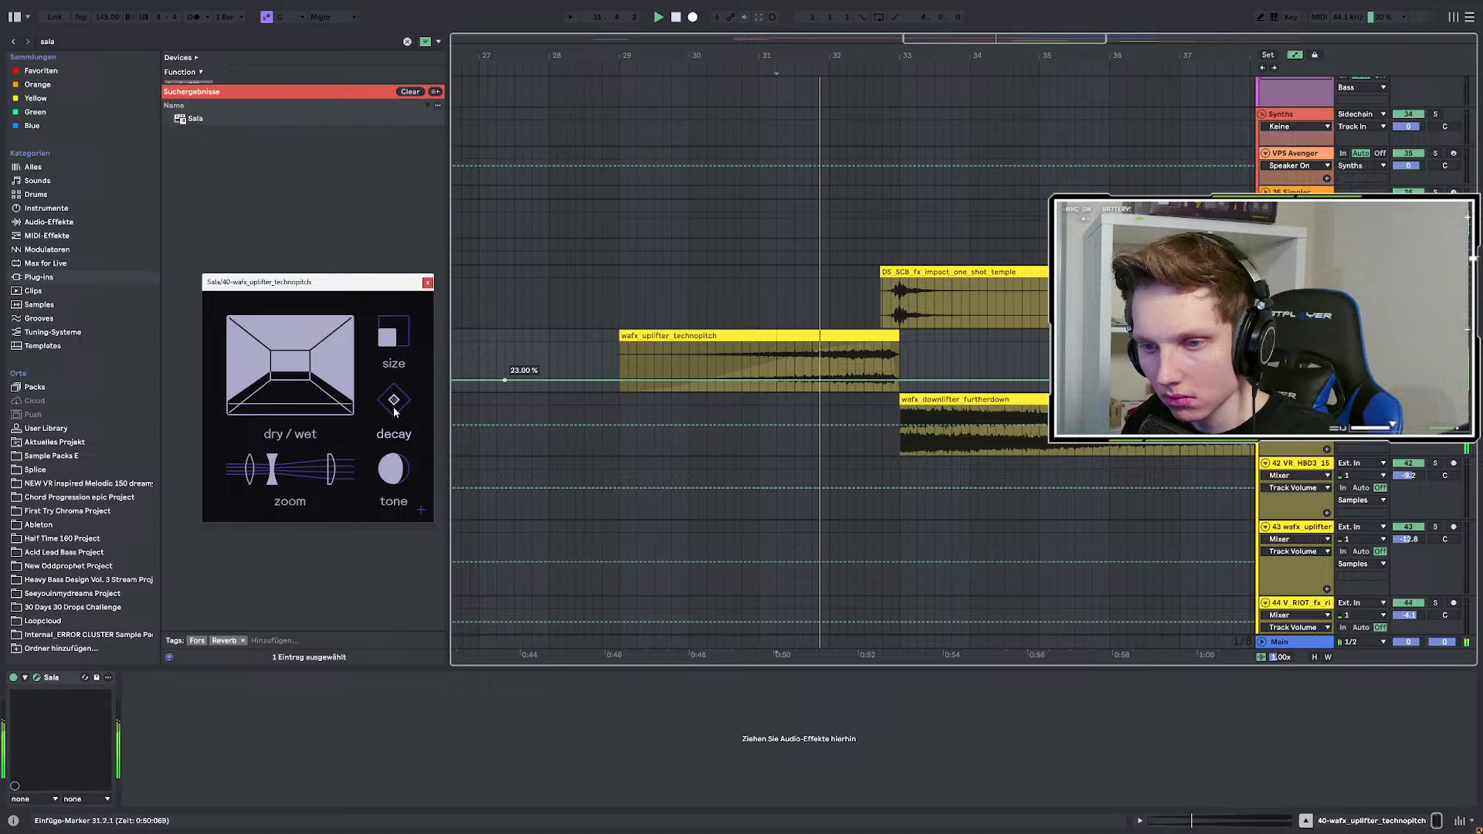
left_click_drag(274, 473, 282, 472)
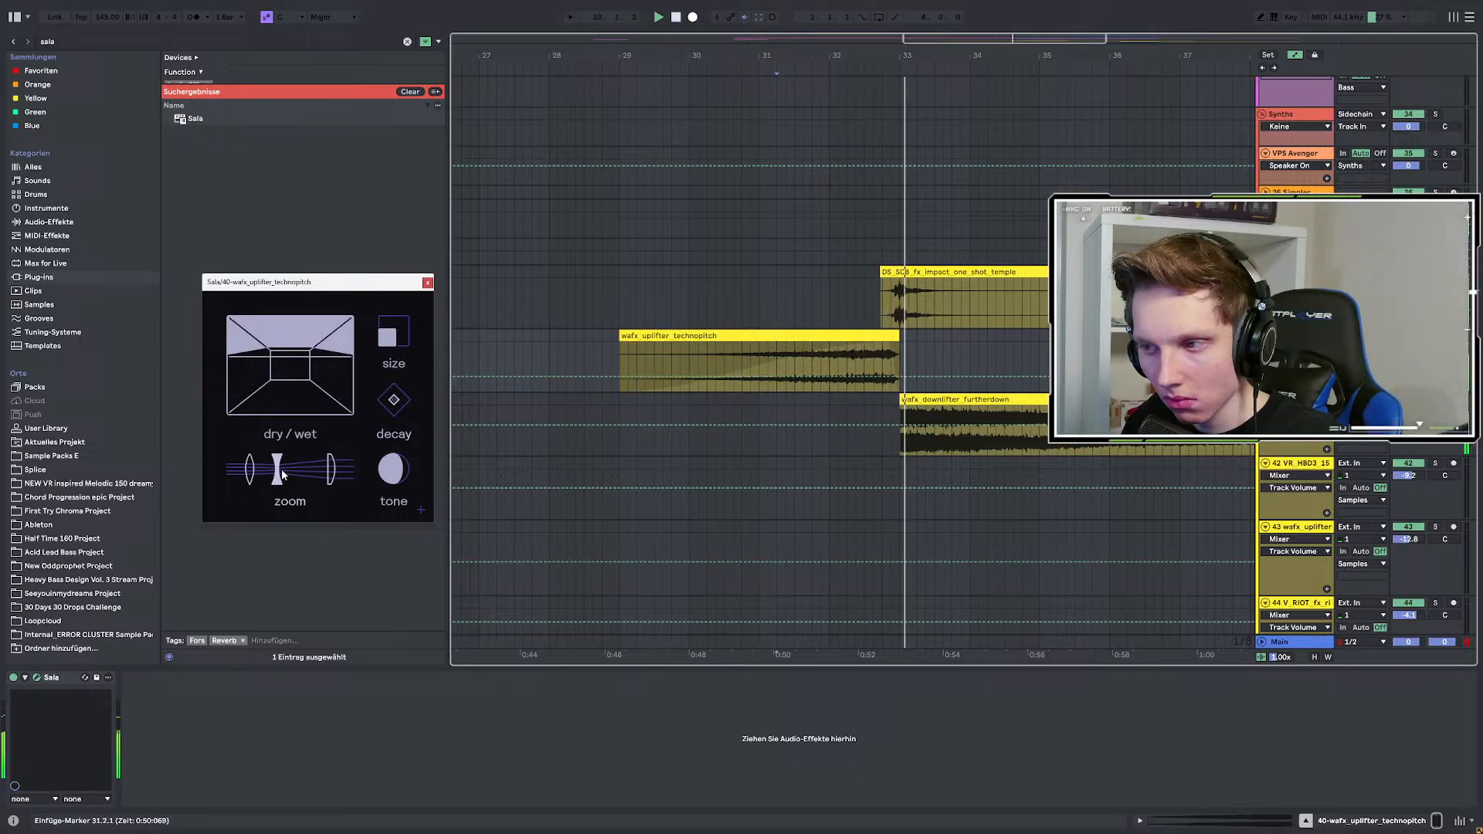
left_click(428, 282)
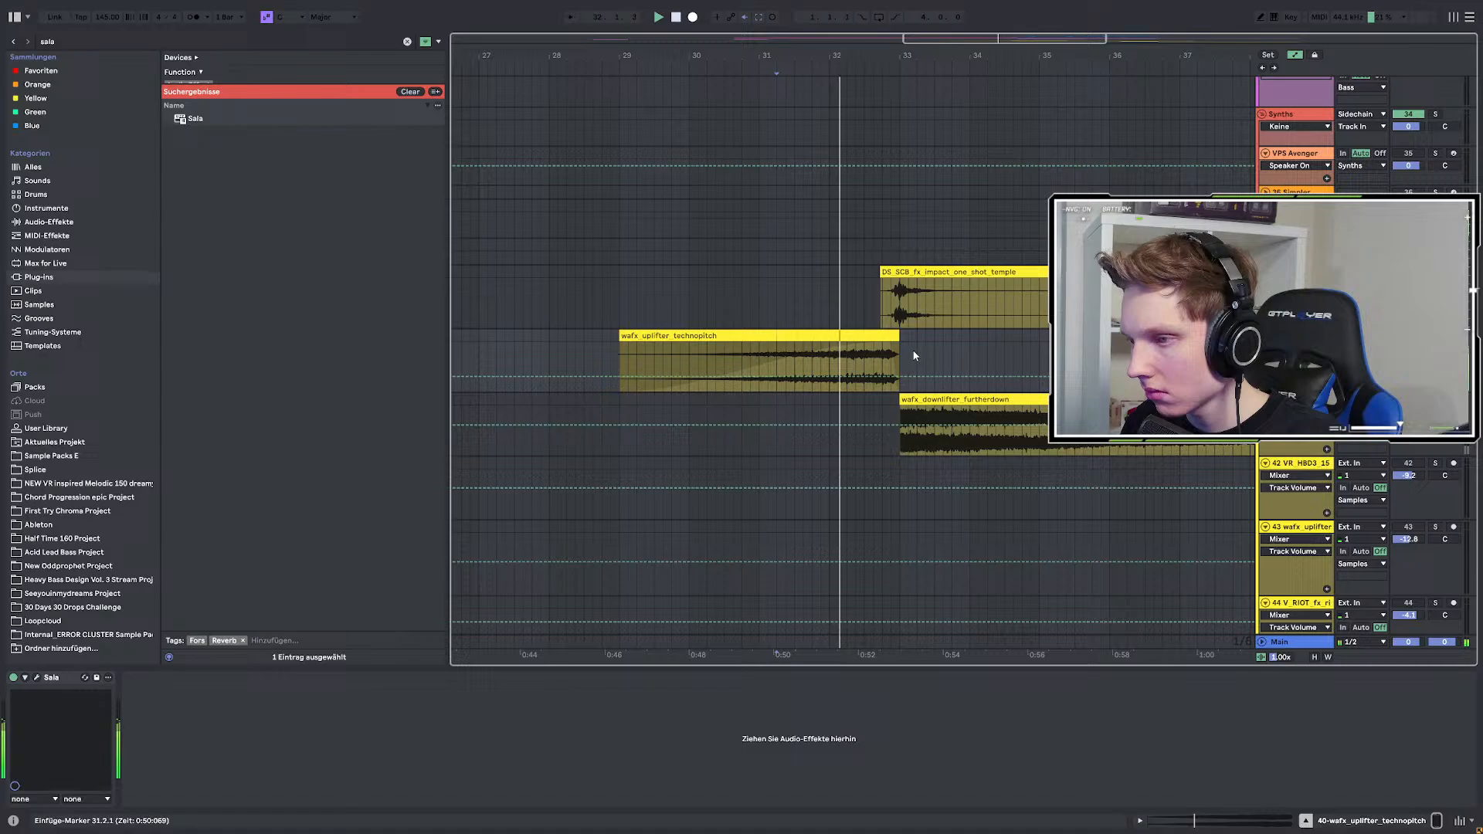
Try shortening the uplifter clip to end at 32.3.1 while listening, and restore its end to bar 33.
left_click_drag(899, 332, 865, 330)
left_click(814, 362)
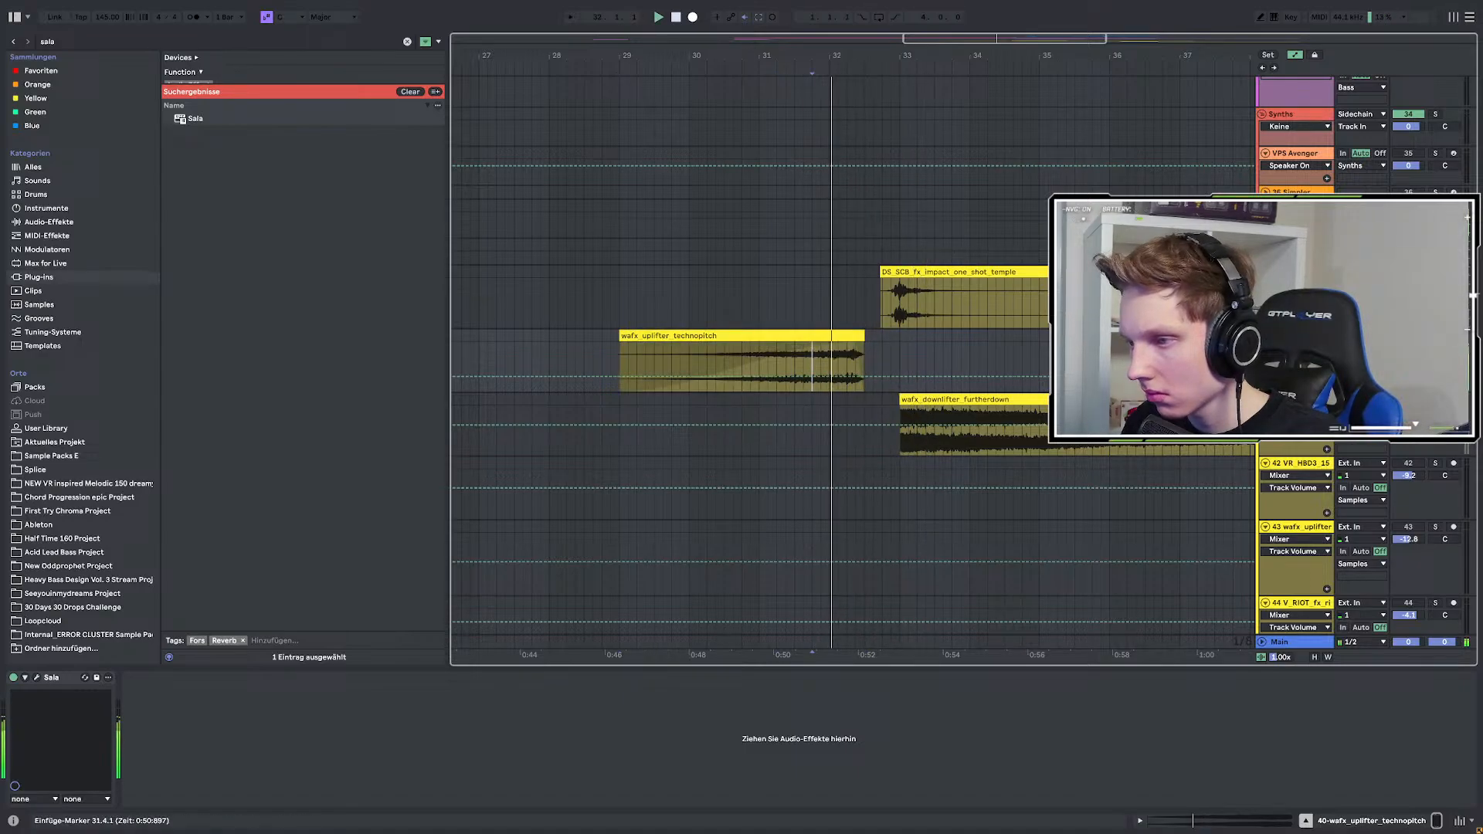
key("space")
key("space")
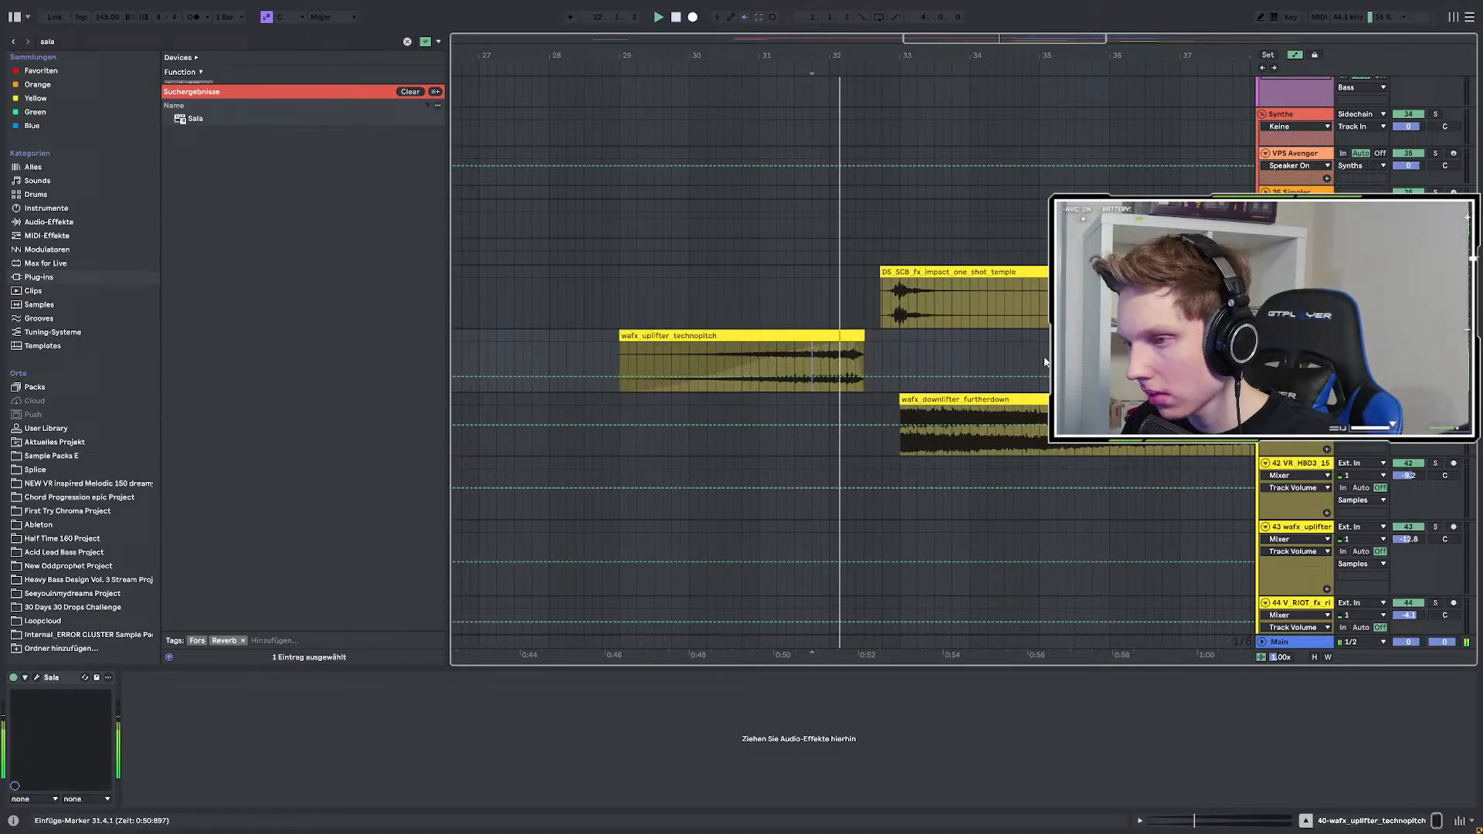
left_click(926, 363)
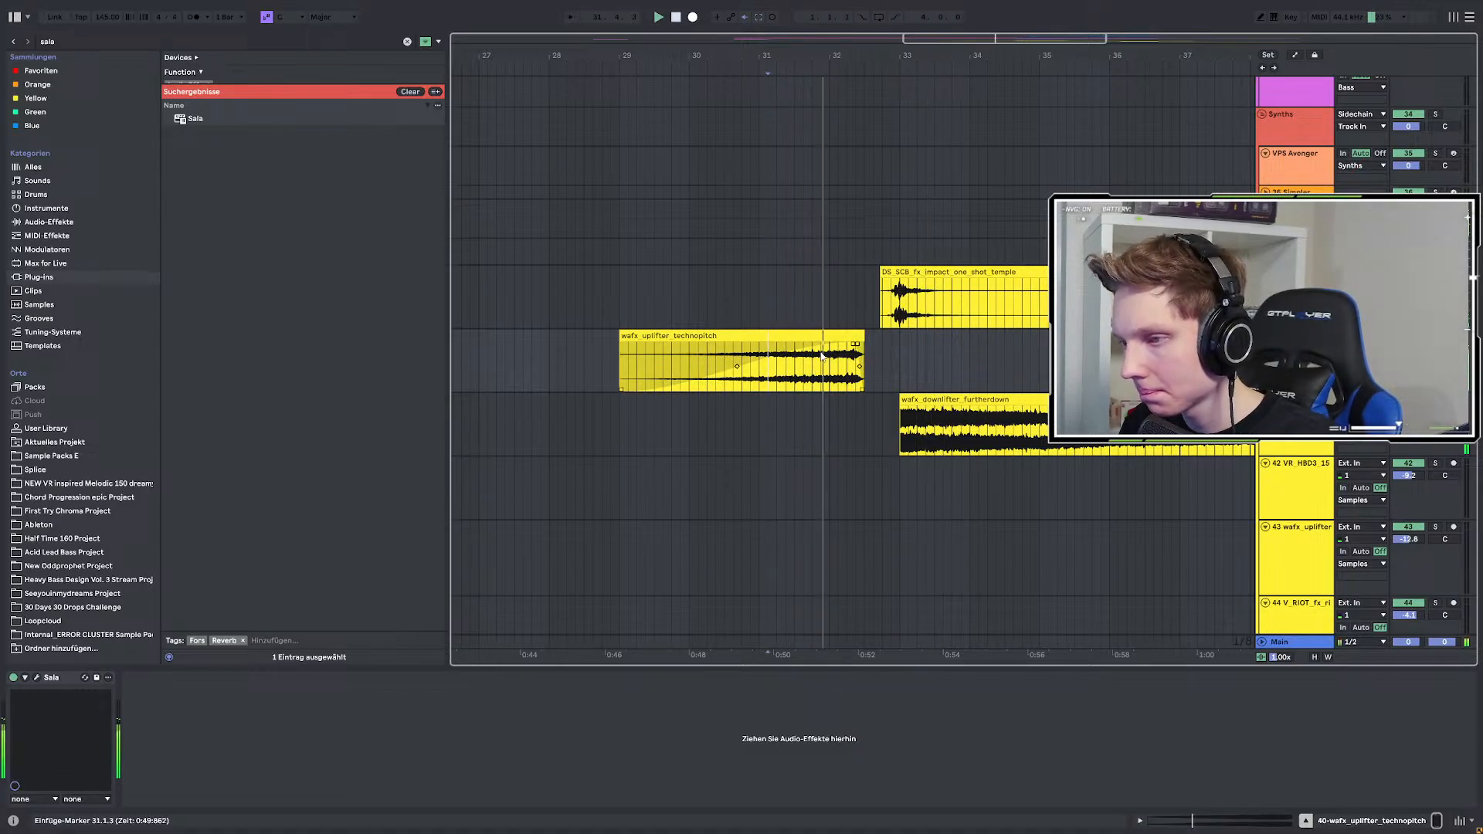
left_click(860, 335)
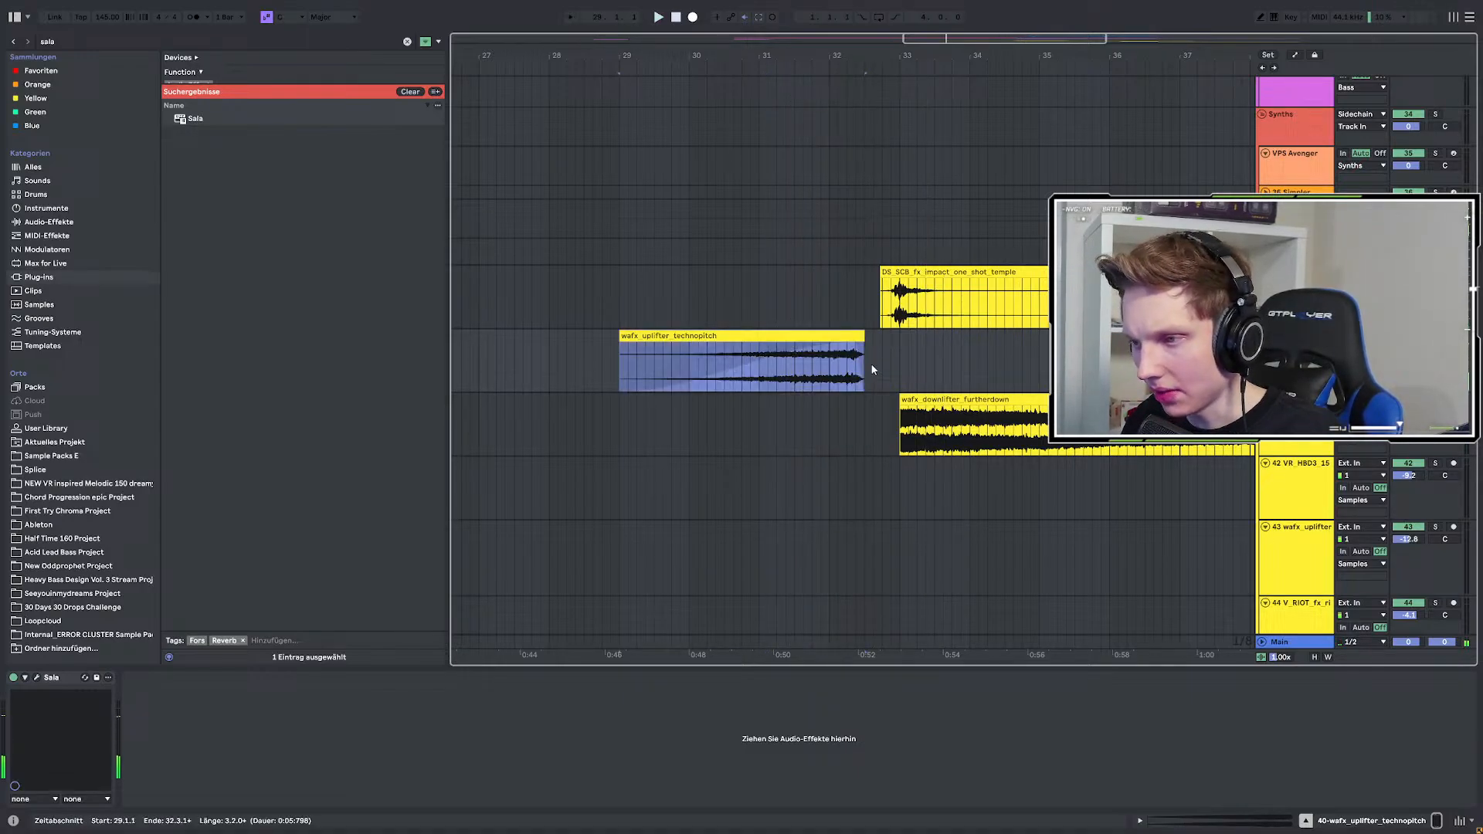
Listen to the uplifter and its reverb leading into bar 33, starting from bars 31 and 32.
left_click(769, 378)
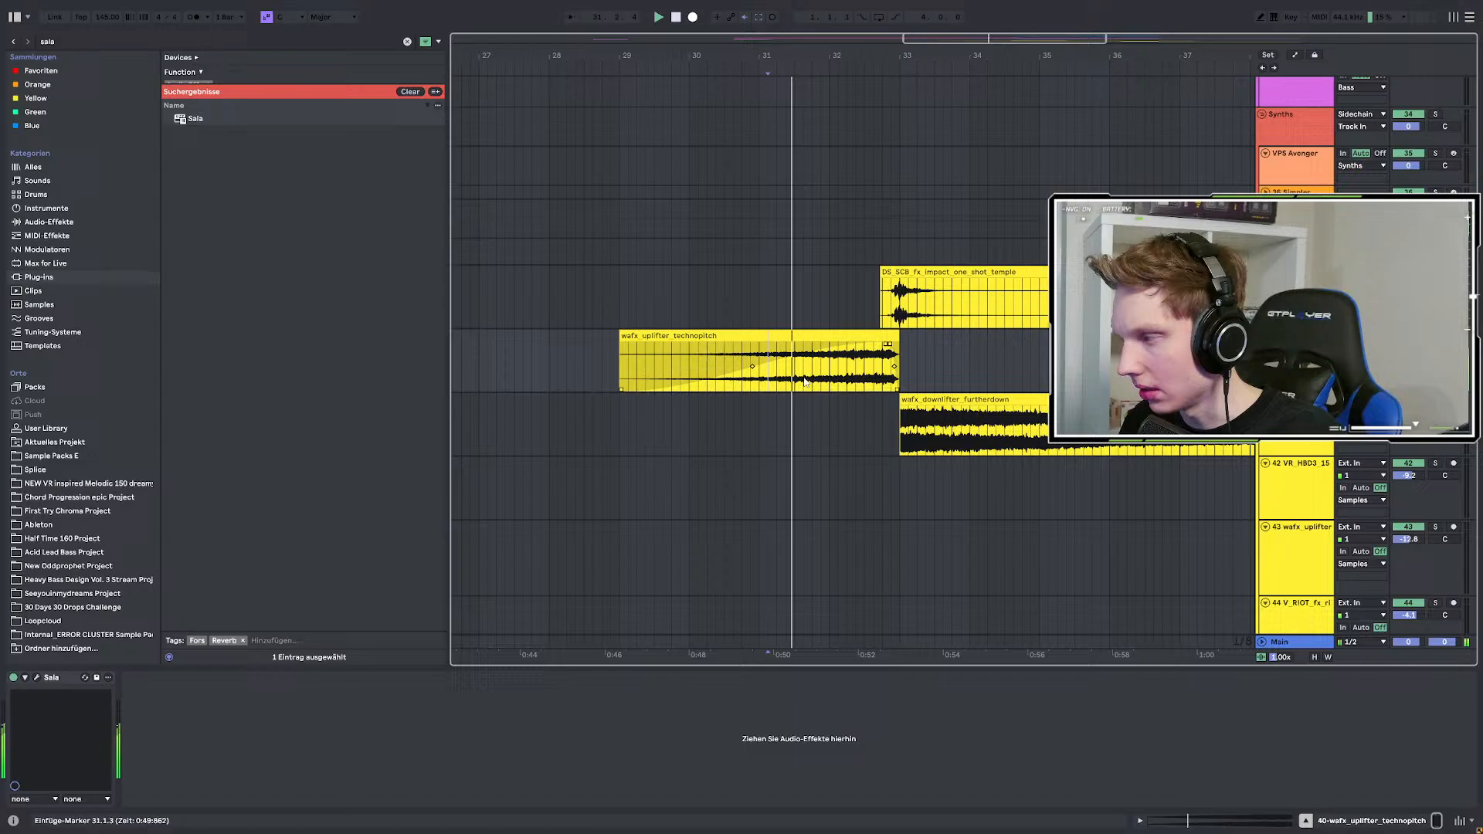
scroll(887, 382, "up", 3)
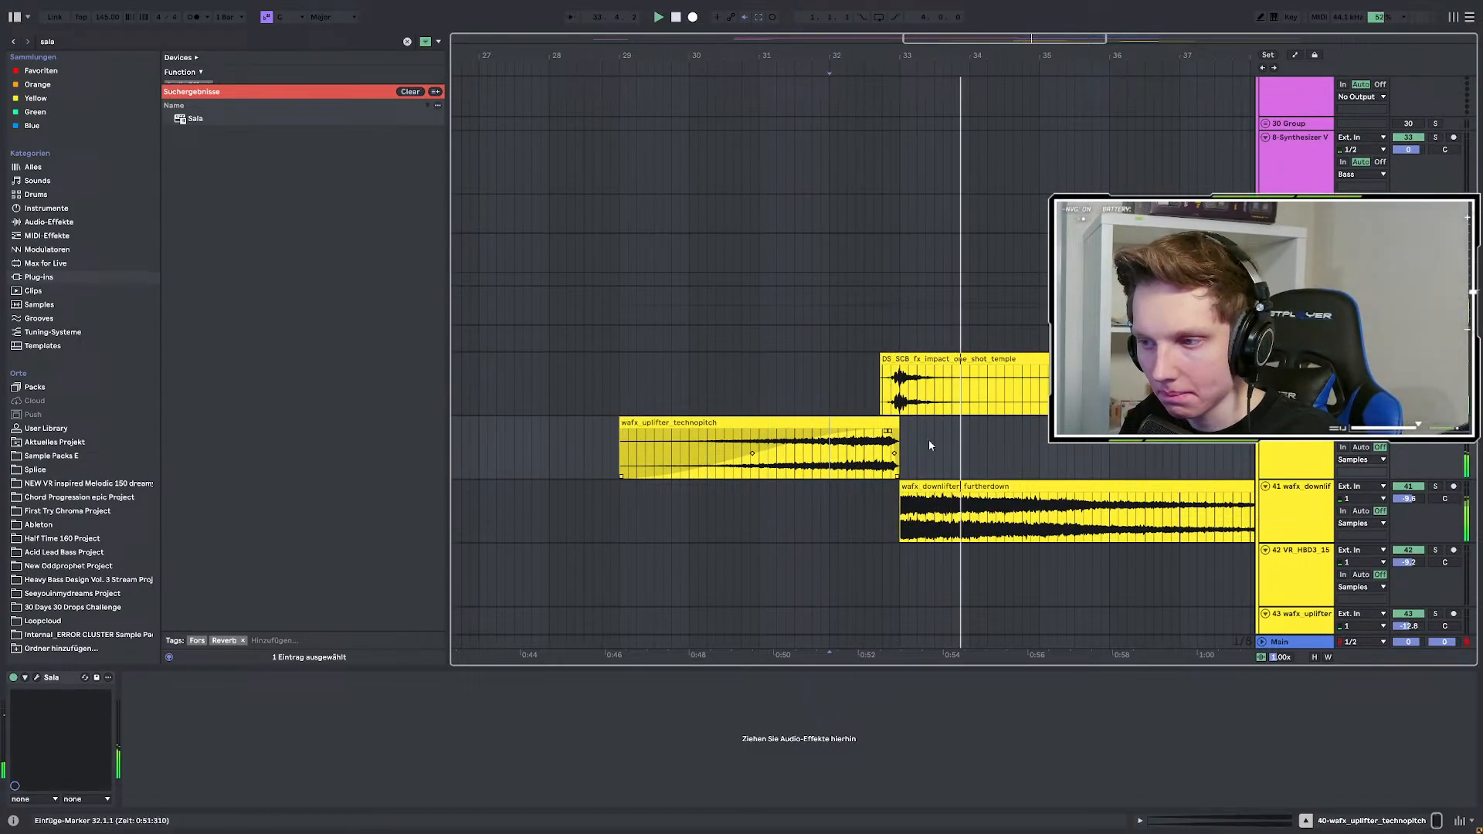
left_click(838, 459)
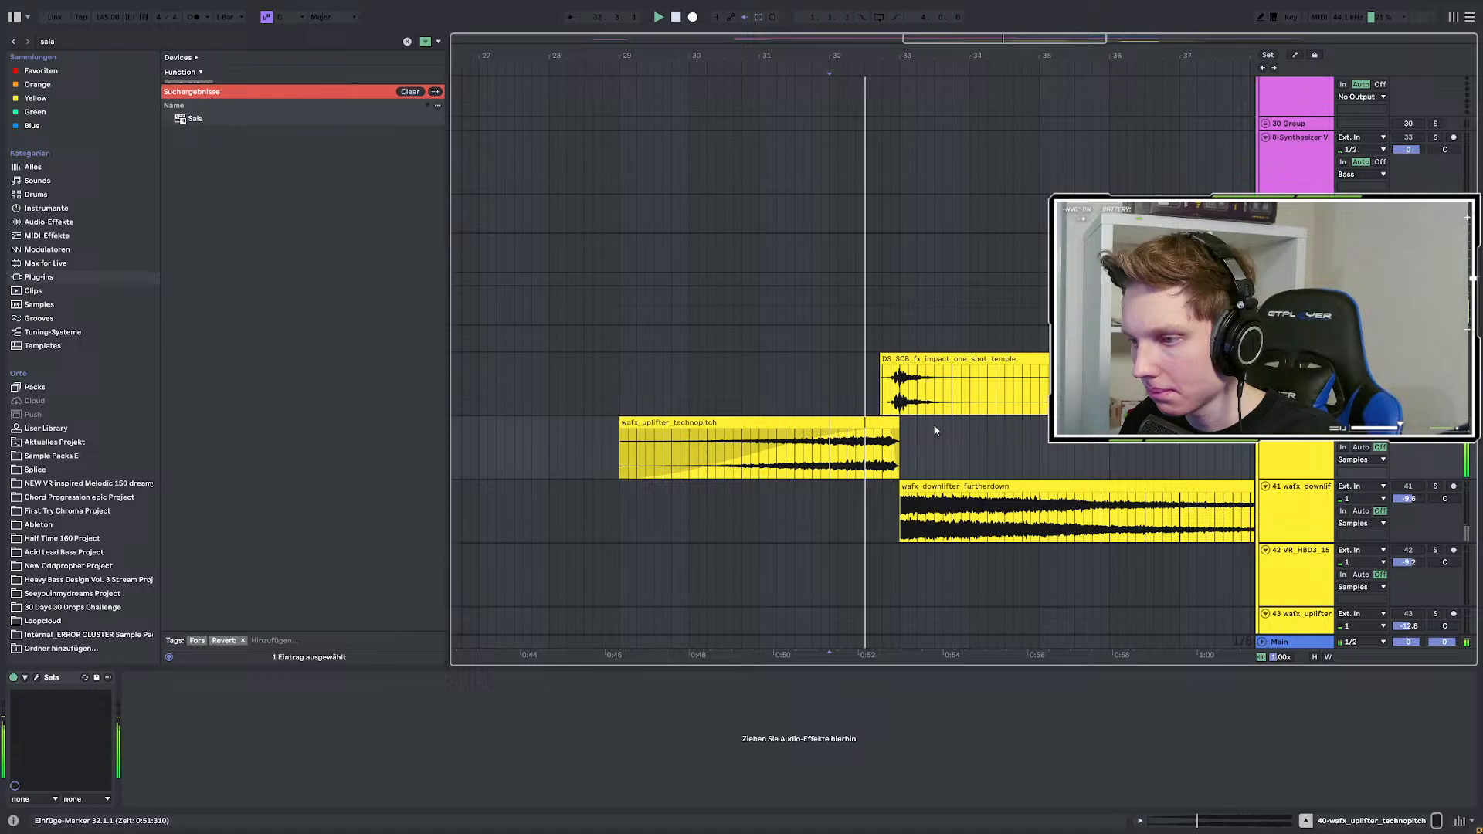
Search the favourites for "del" and load the DELAY.adv preset after Sala on the uplifter track.
key("ctrl+f")
type("del")
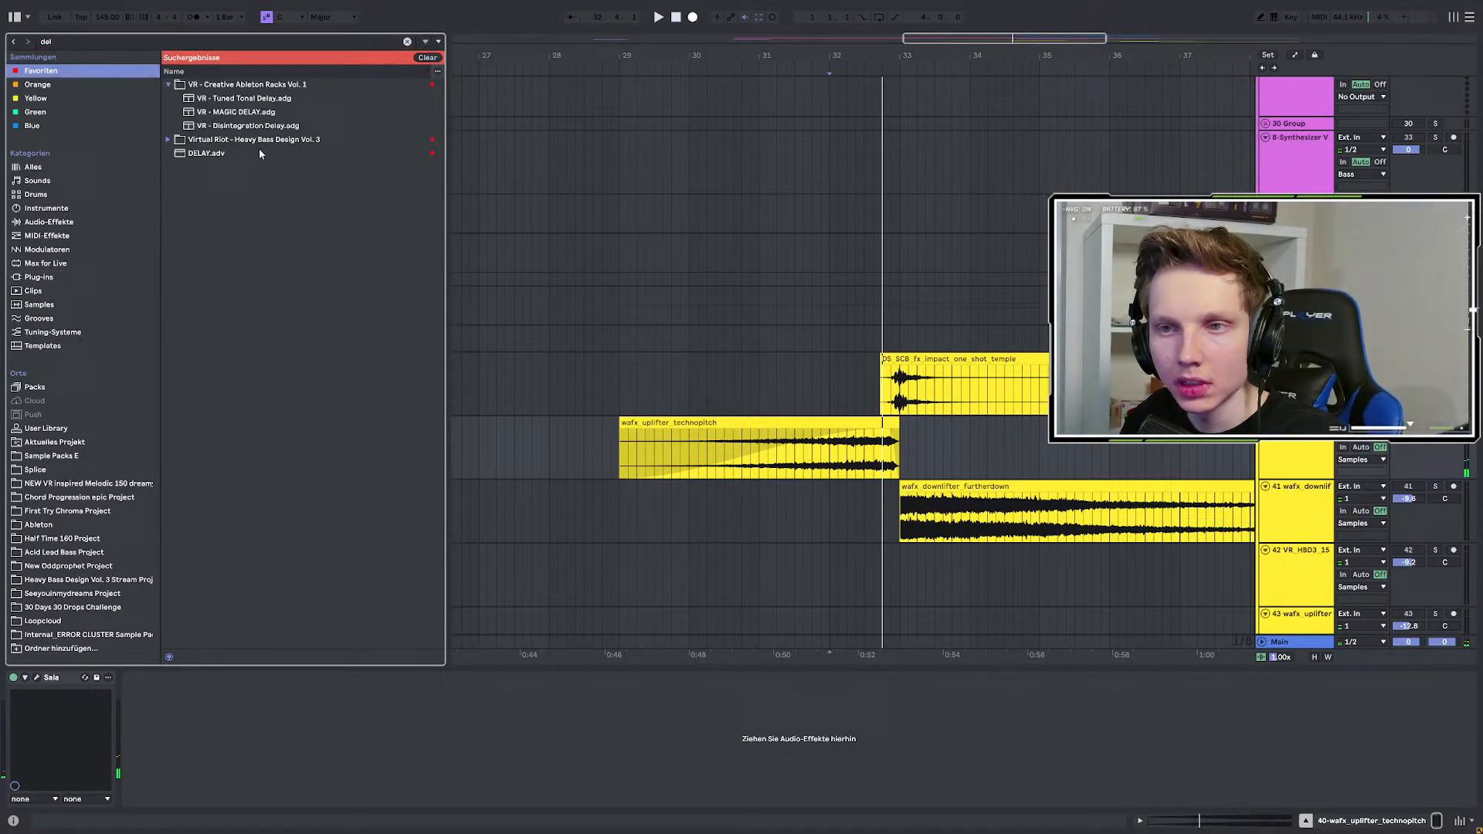
left_click(212, 154)
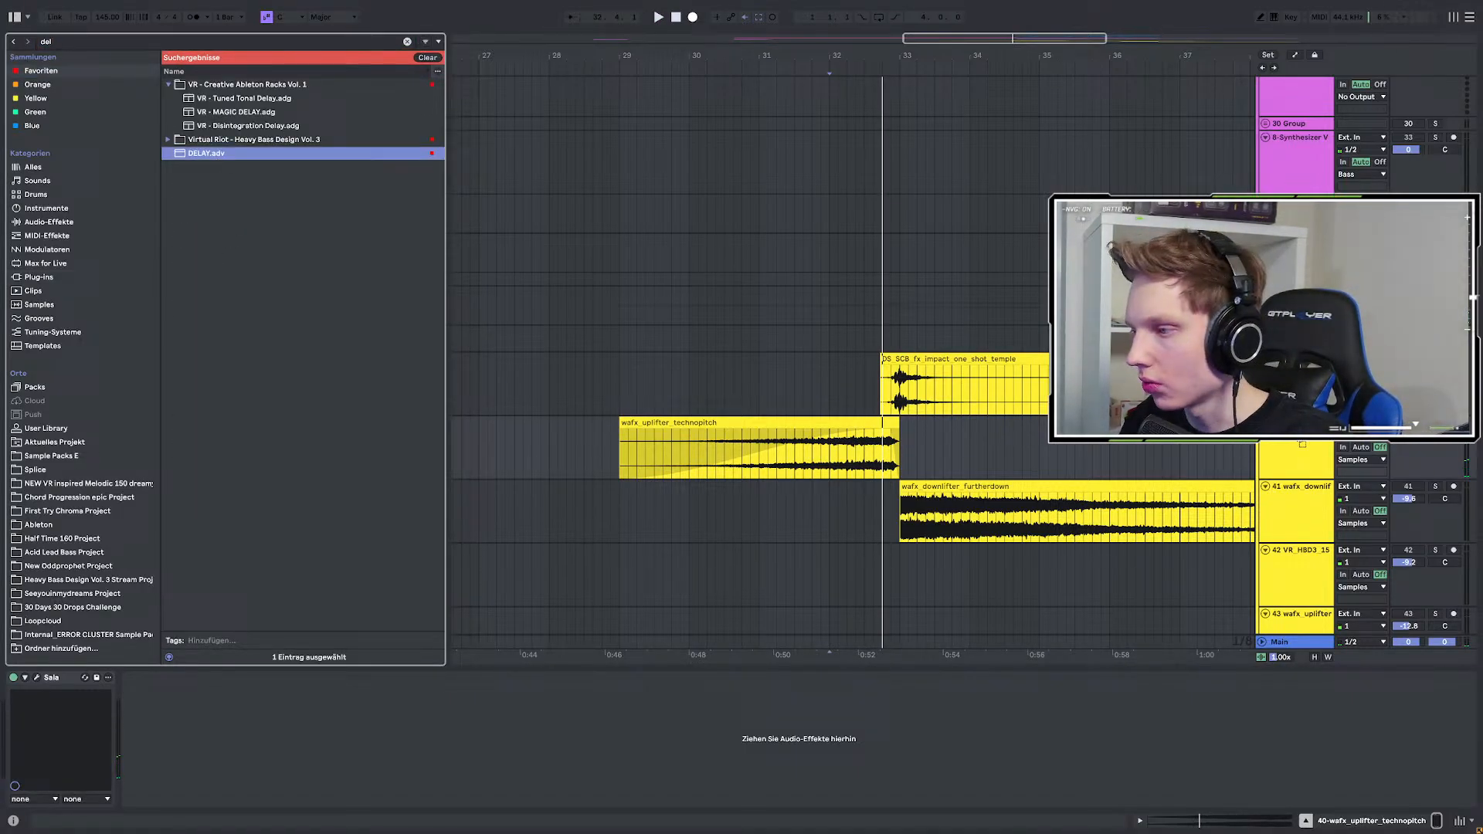
key("Return")
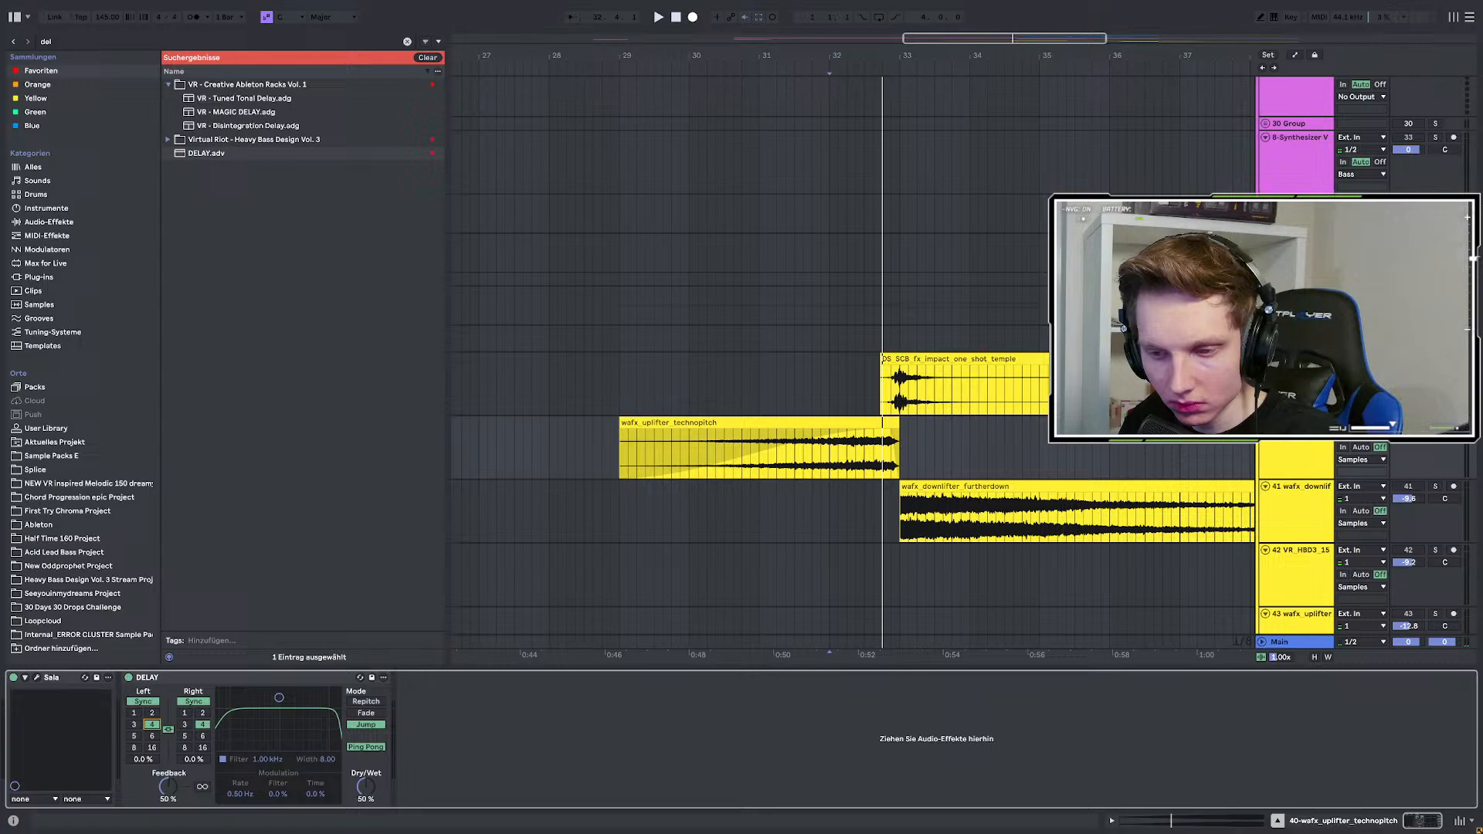
Set the delay's linked times to 6 sixteenths, narrow its filter to about 890 Hz with width 1.84, and set dry/wet to 0 %.
key("space")
left_click(152, 736)
left_click_drag(365, 785, 365, 826)
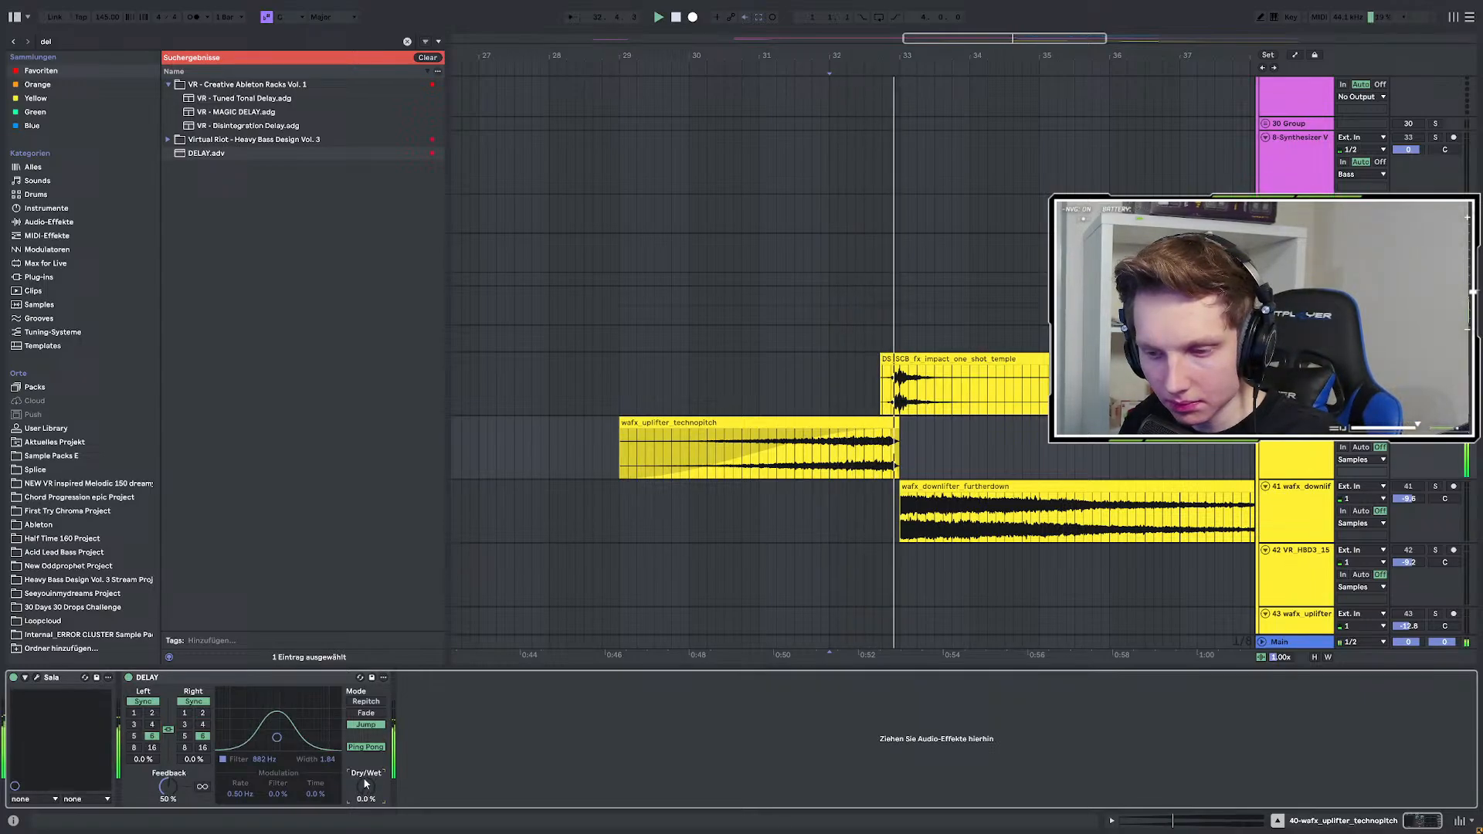
Automate the delay's dry/wet on the uplifter track, rising from 0 % at bar 32 to 43 % at bar 33.
key("a")
key("space")
key("space")
left_click(829, 479)
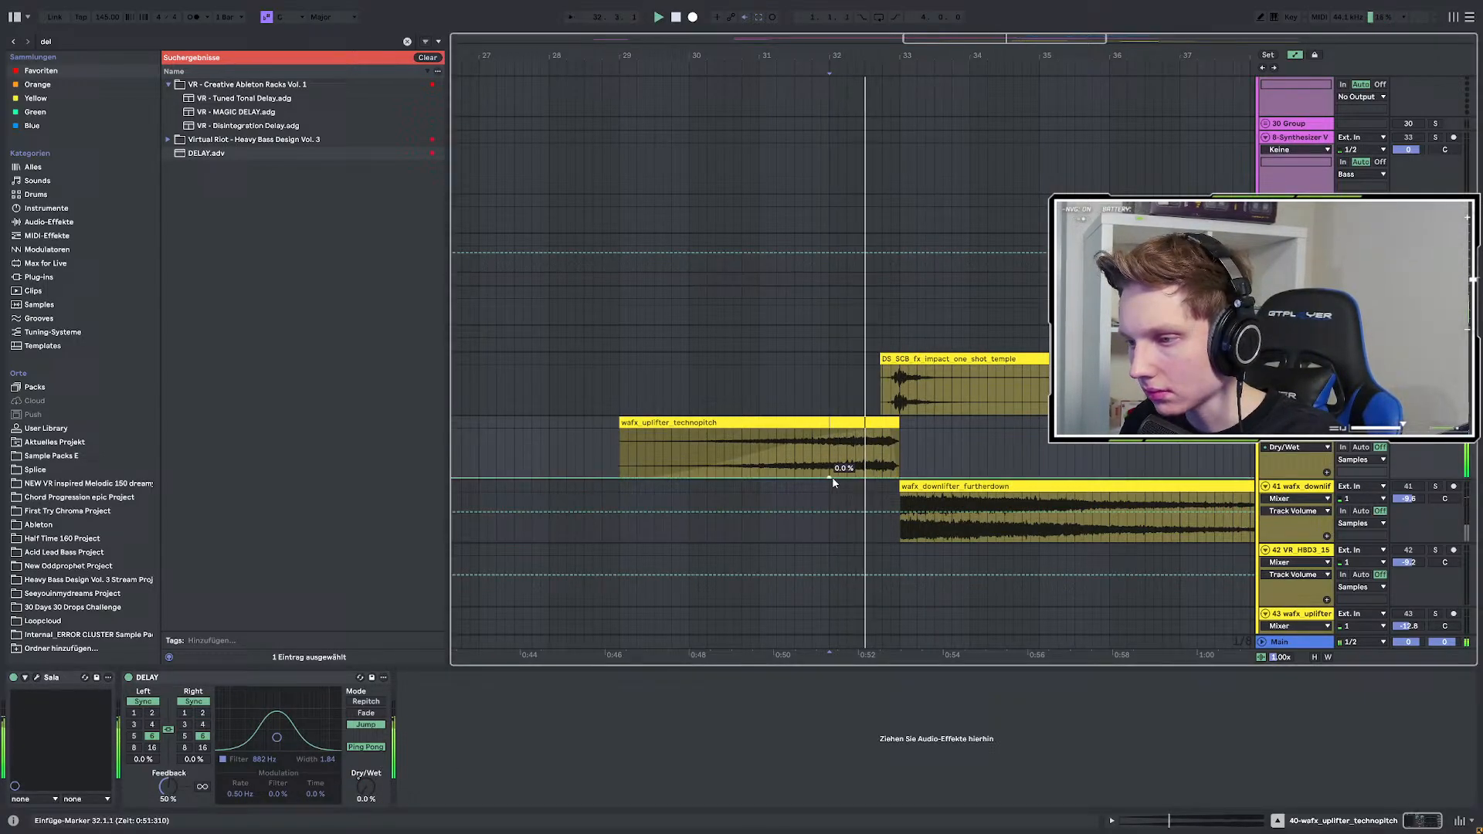
mouse_move(897, 479)
left_mouse_down()
mouse_move(897, 448)
mouse_move(907, 457)
left_mouse_up()
key("space")
key("space")
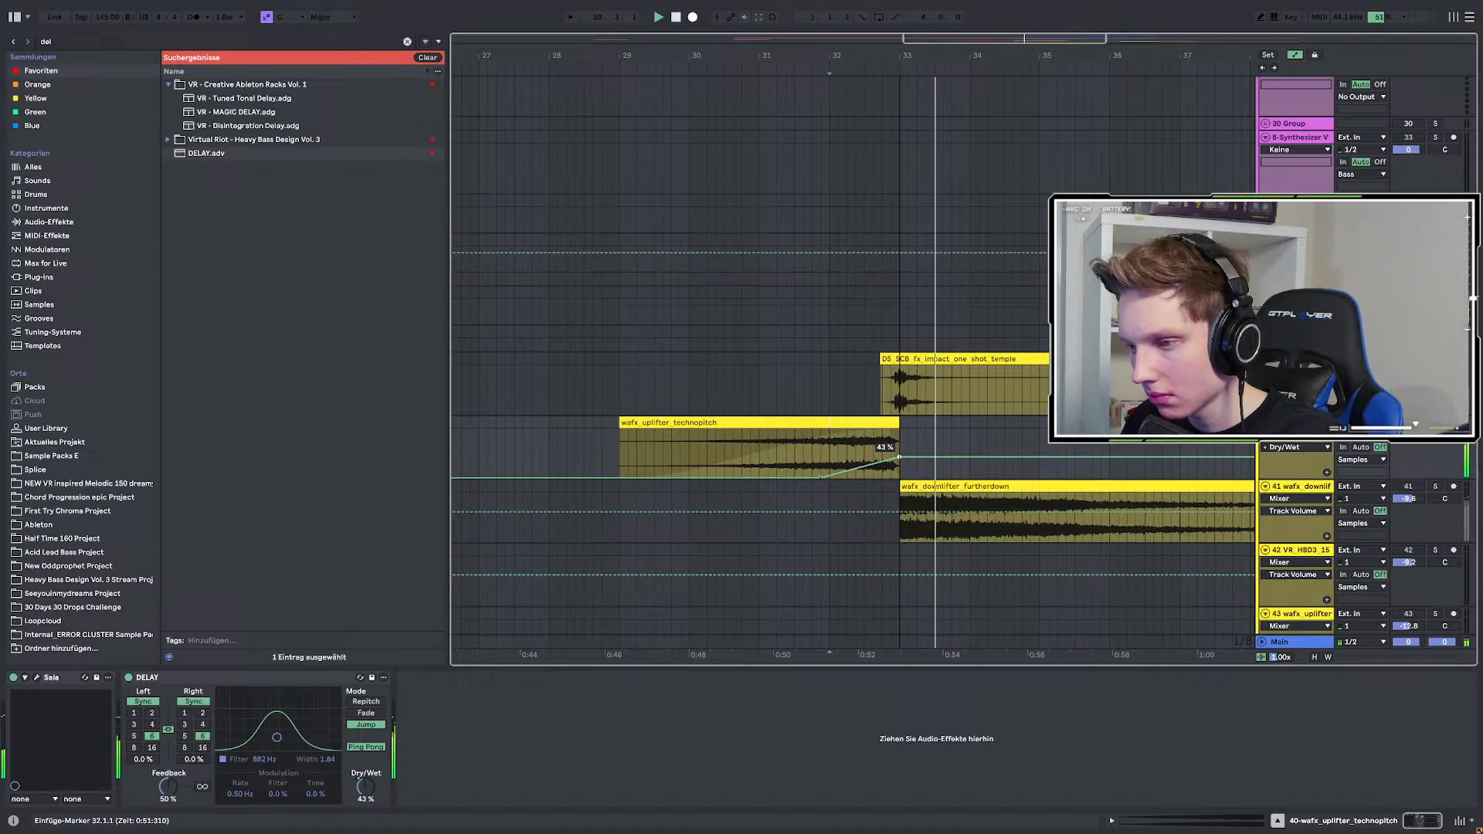
Lower the delay dry/wet automation peak at bar 33 to about 35 % while replaying from bar 32.
key("space")
key("space")
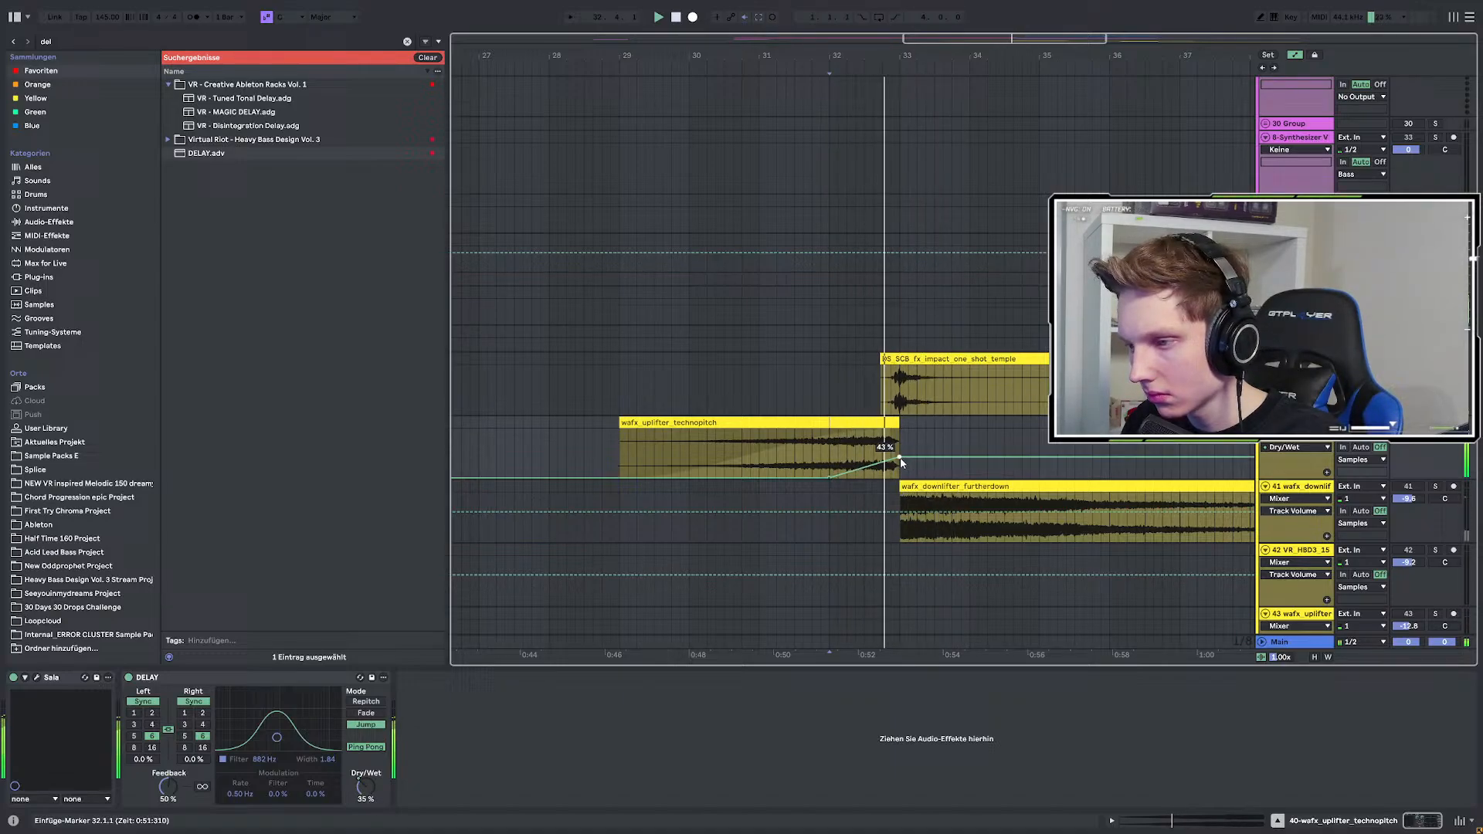
left_click_drag(900, 457, 899, 462)
key("space")
key("space")
Let the delay dry/wet automation fall in a curve to 0 % at about bar 37 and listen again from bar 29.
left_click_drag(1040, 461, 1180, 477)
left_click_drag(1039, 469, 1039, 454)
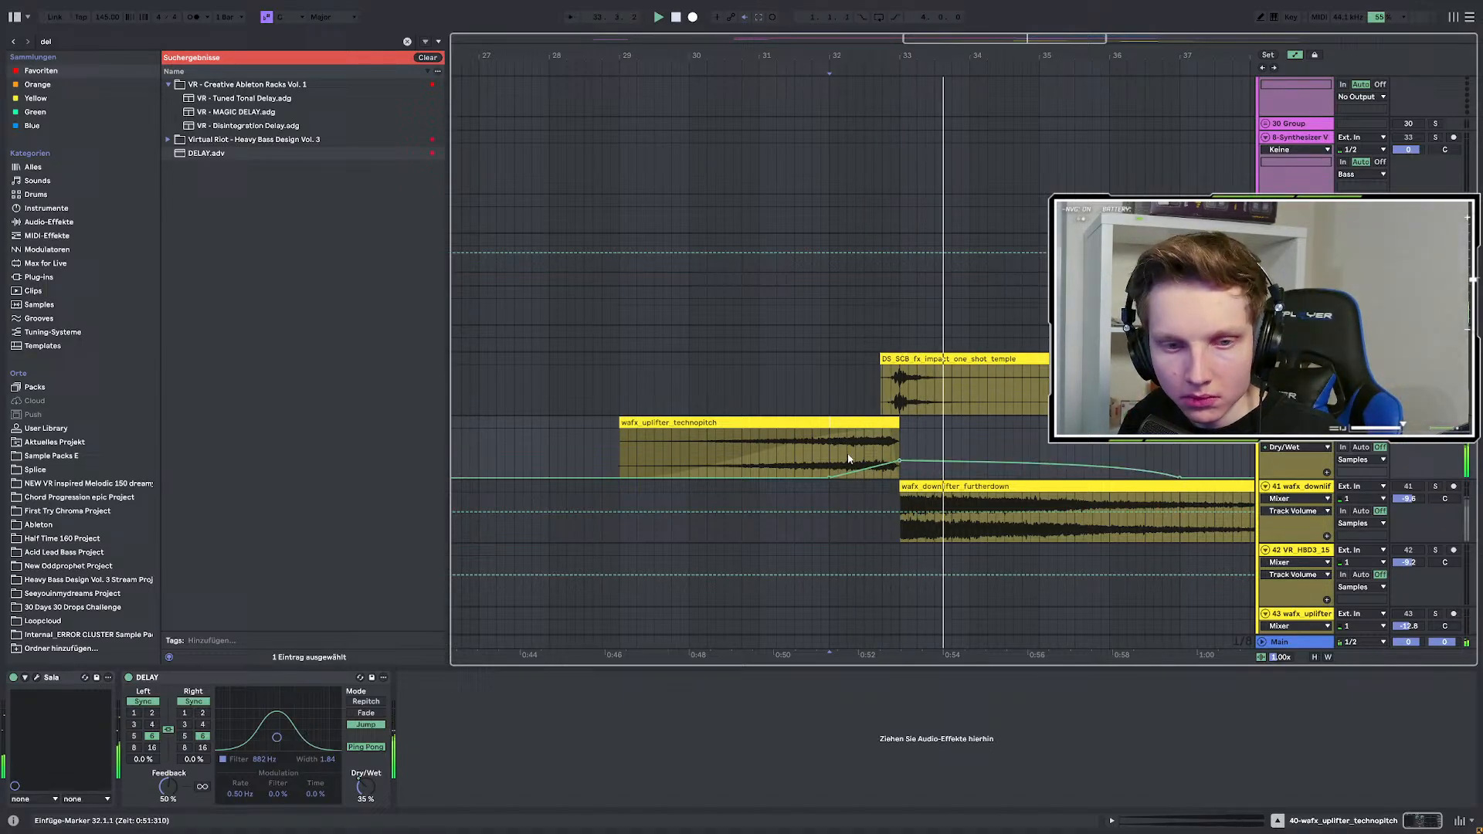
key("space")
key("space")
left_click(614, 442)
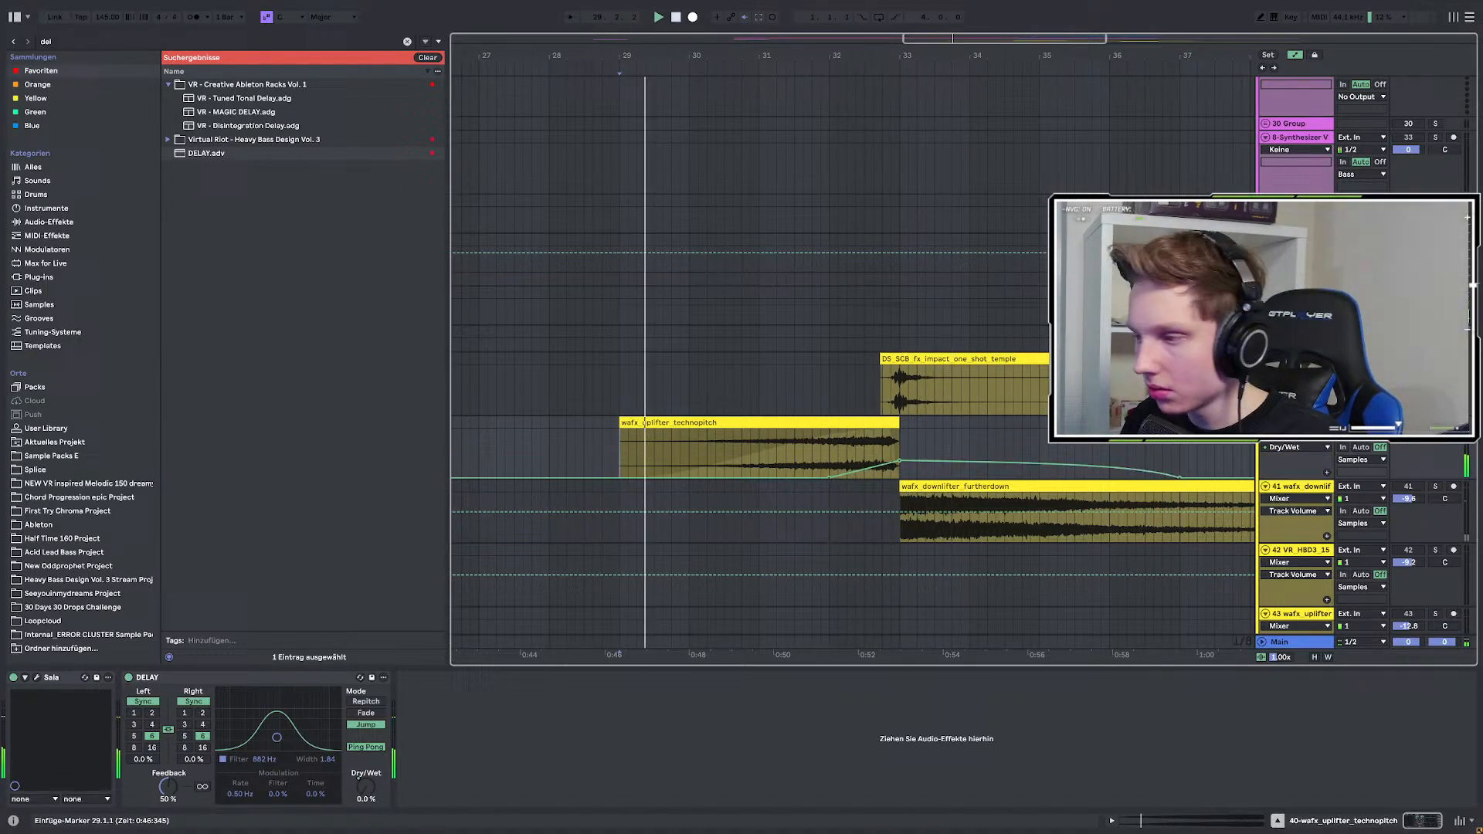
Replay the arrangement from bar 29 and look over the bass, synth and sample tracks around the bar 33 transition.
left_click(1435, 423)
key("space")
key("space")
scroll(888, 443, "up", 3)
scroll(888, 443, "down", 4)
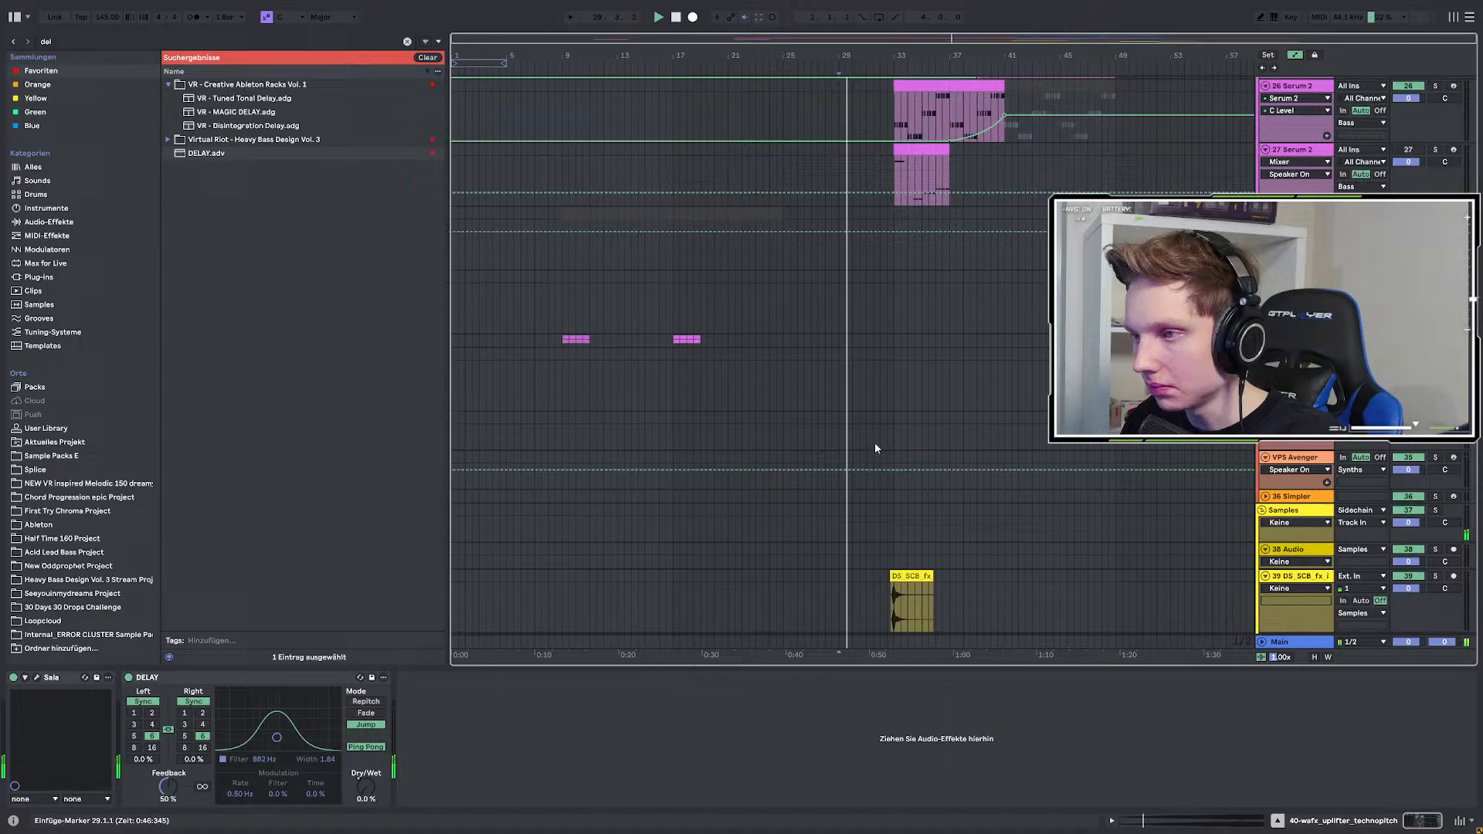
scroll(884, 454, "up", 8)
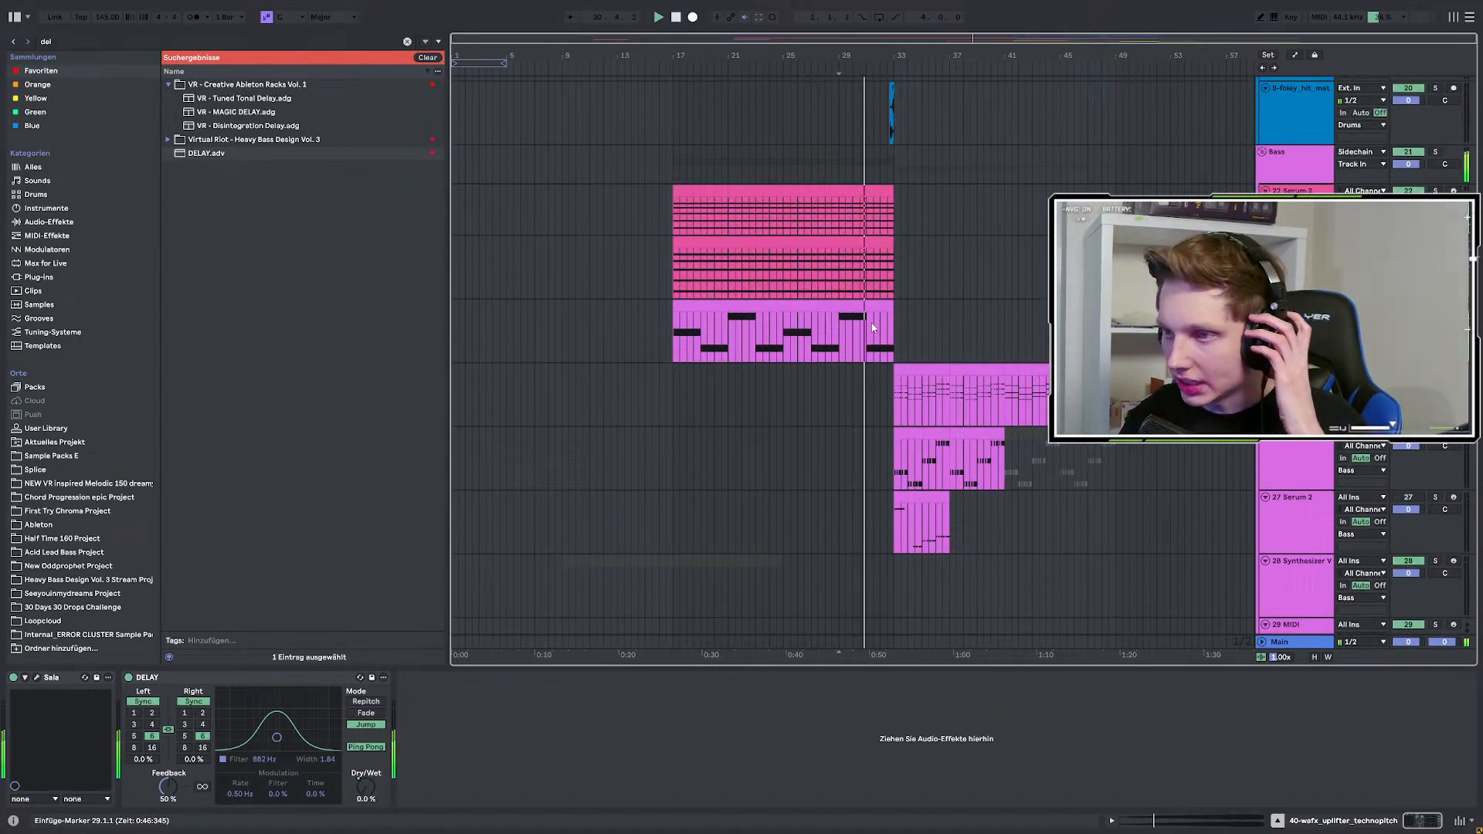
scroll(872, 327, "down", 10)
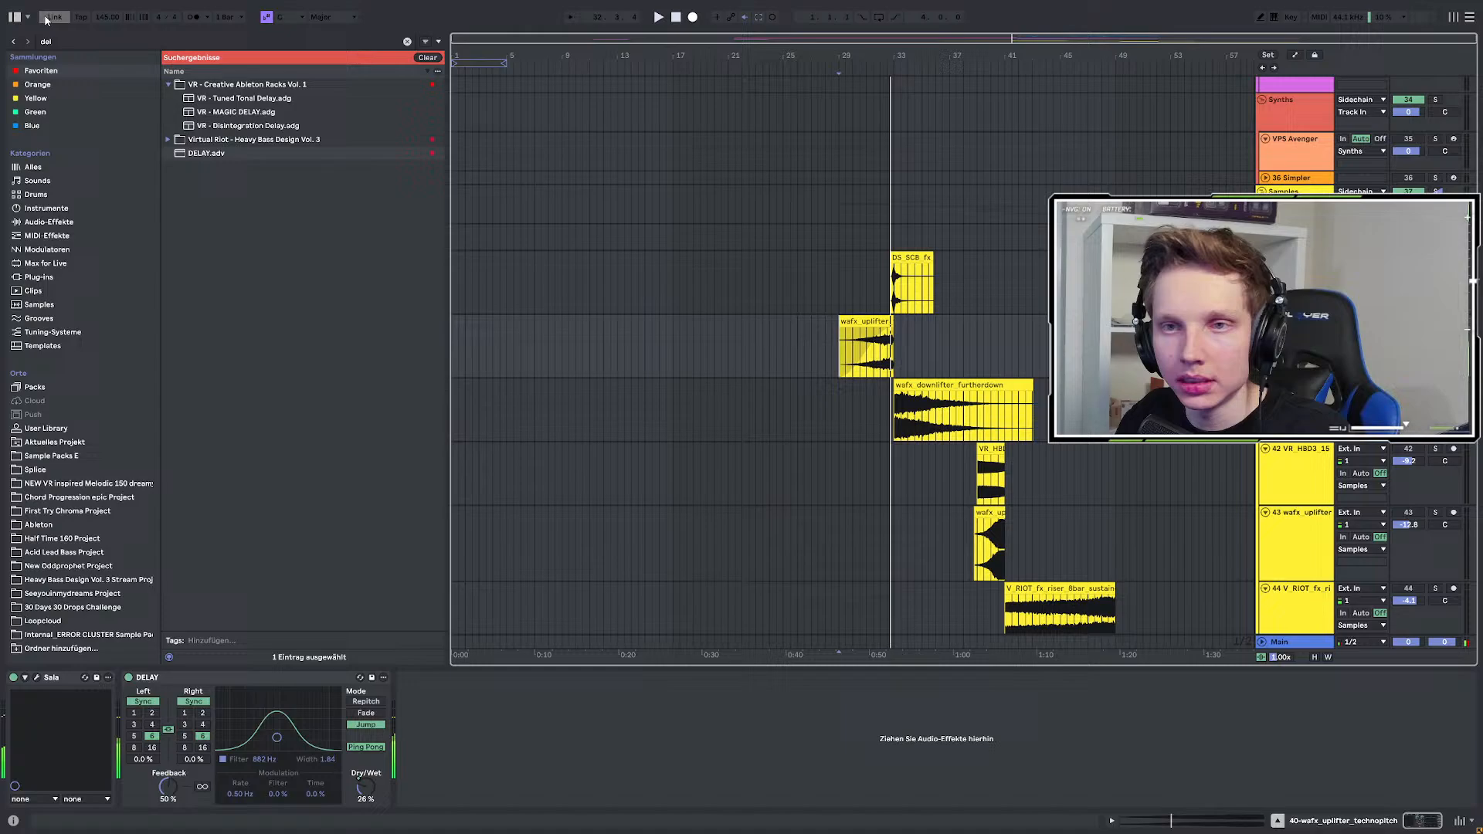
Search the User Library for "spectr" and examine the spectral gate devices in the iFeature folder.
key("ctrl+f")
type("spectr")
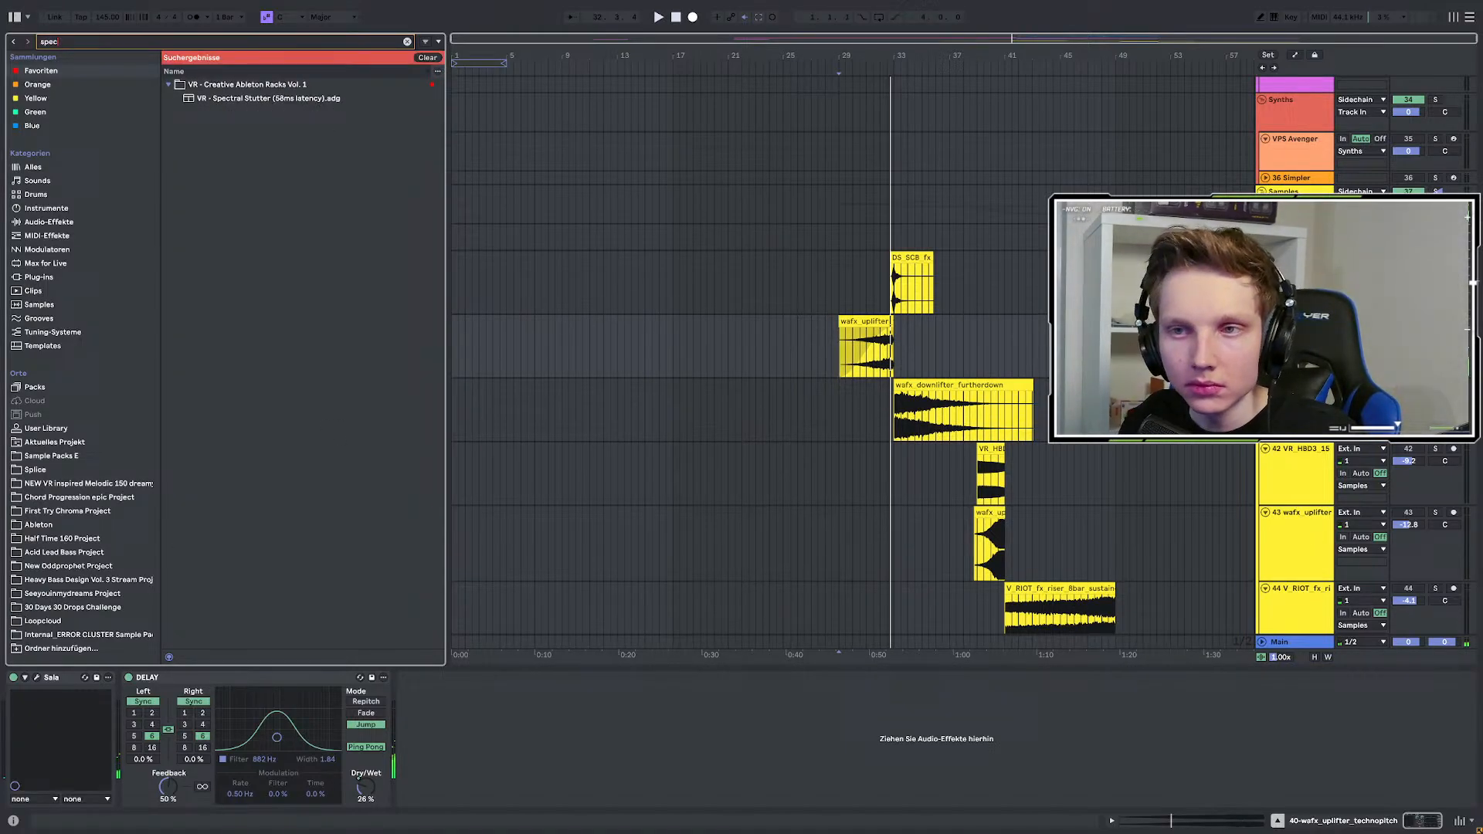
left_click(48, 427)
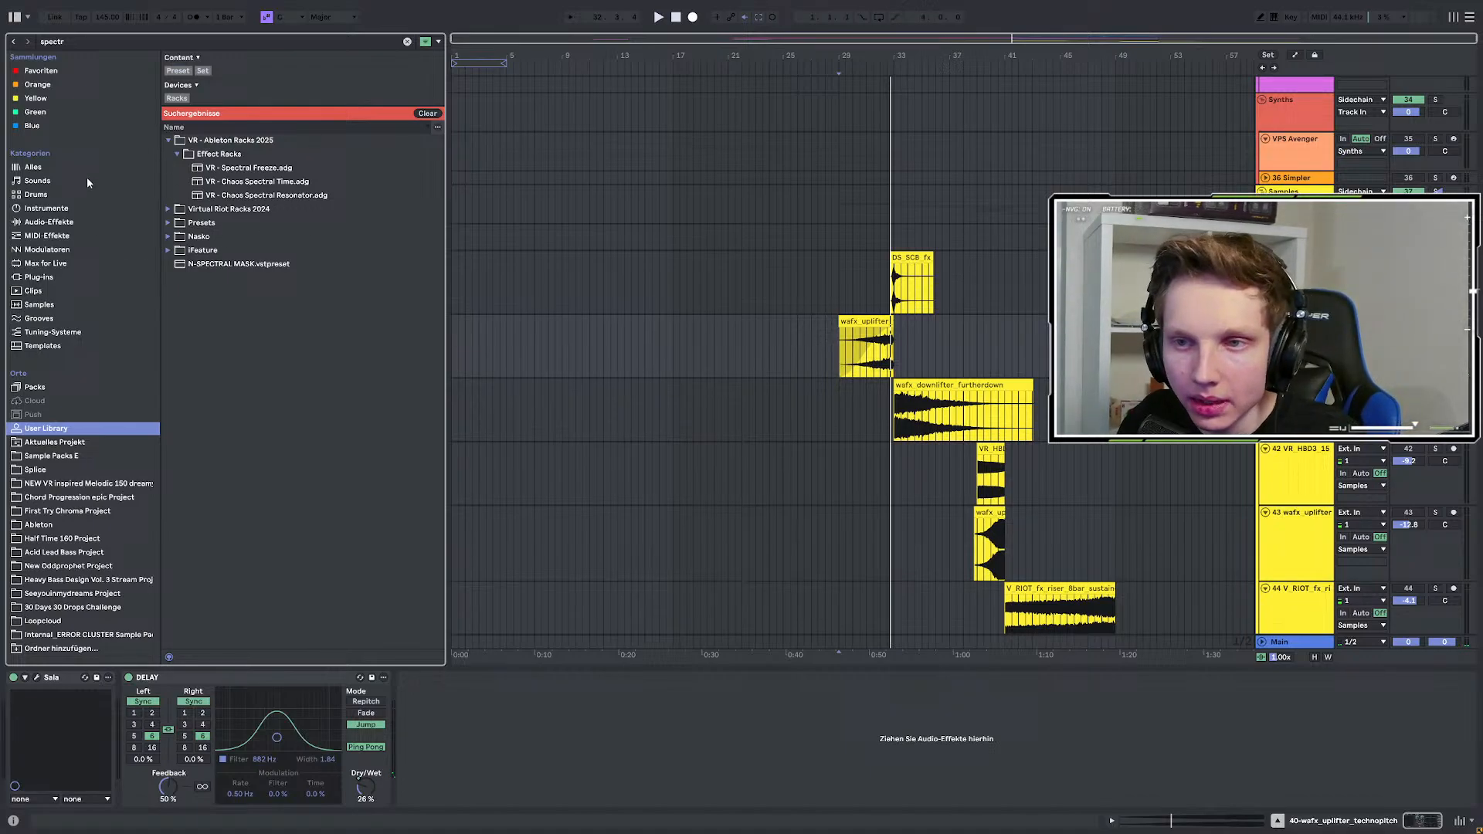
left_click(168, 249)
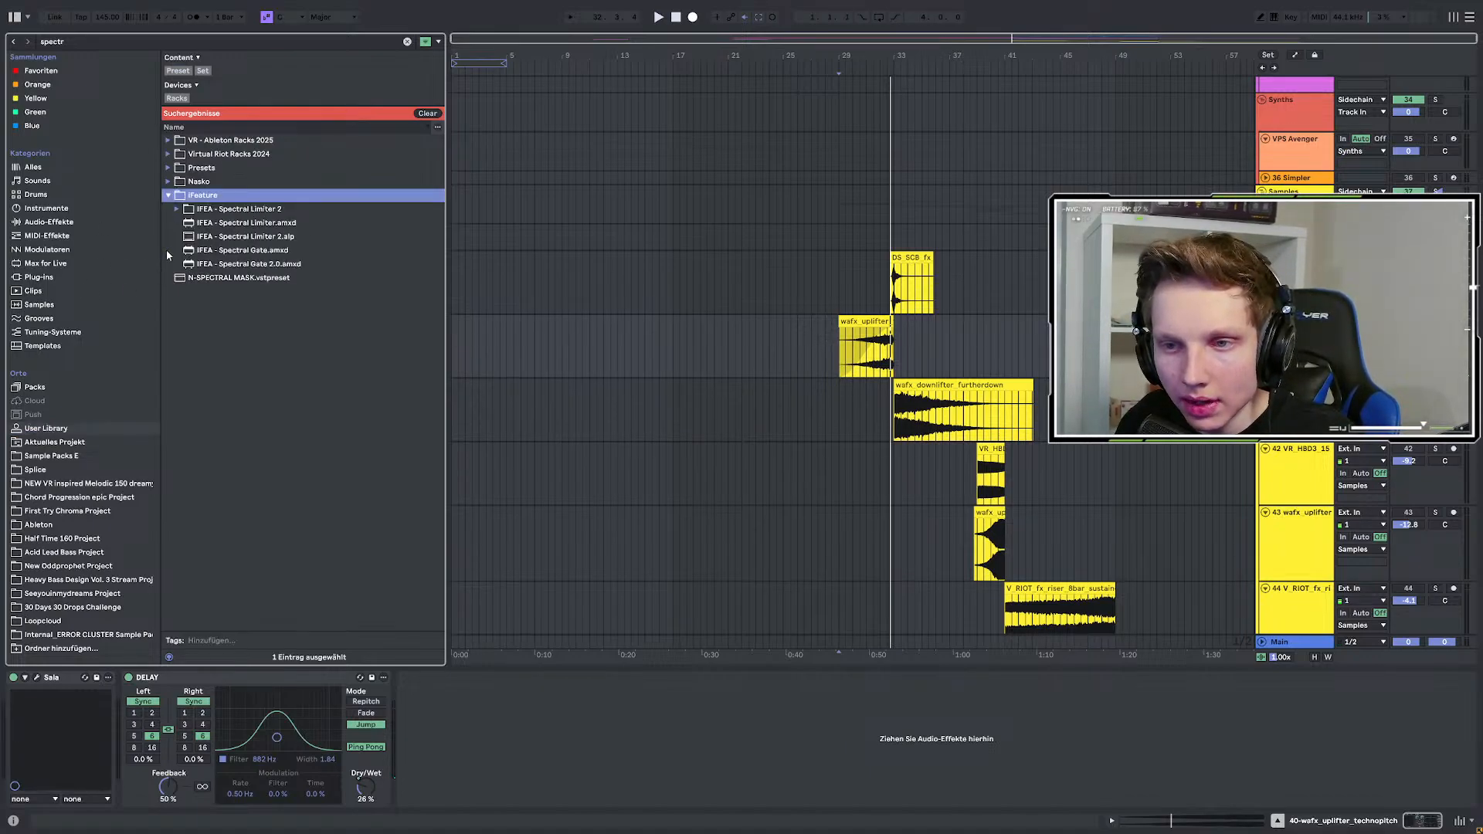
left_click(273, 255)
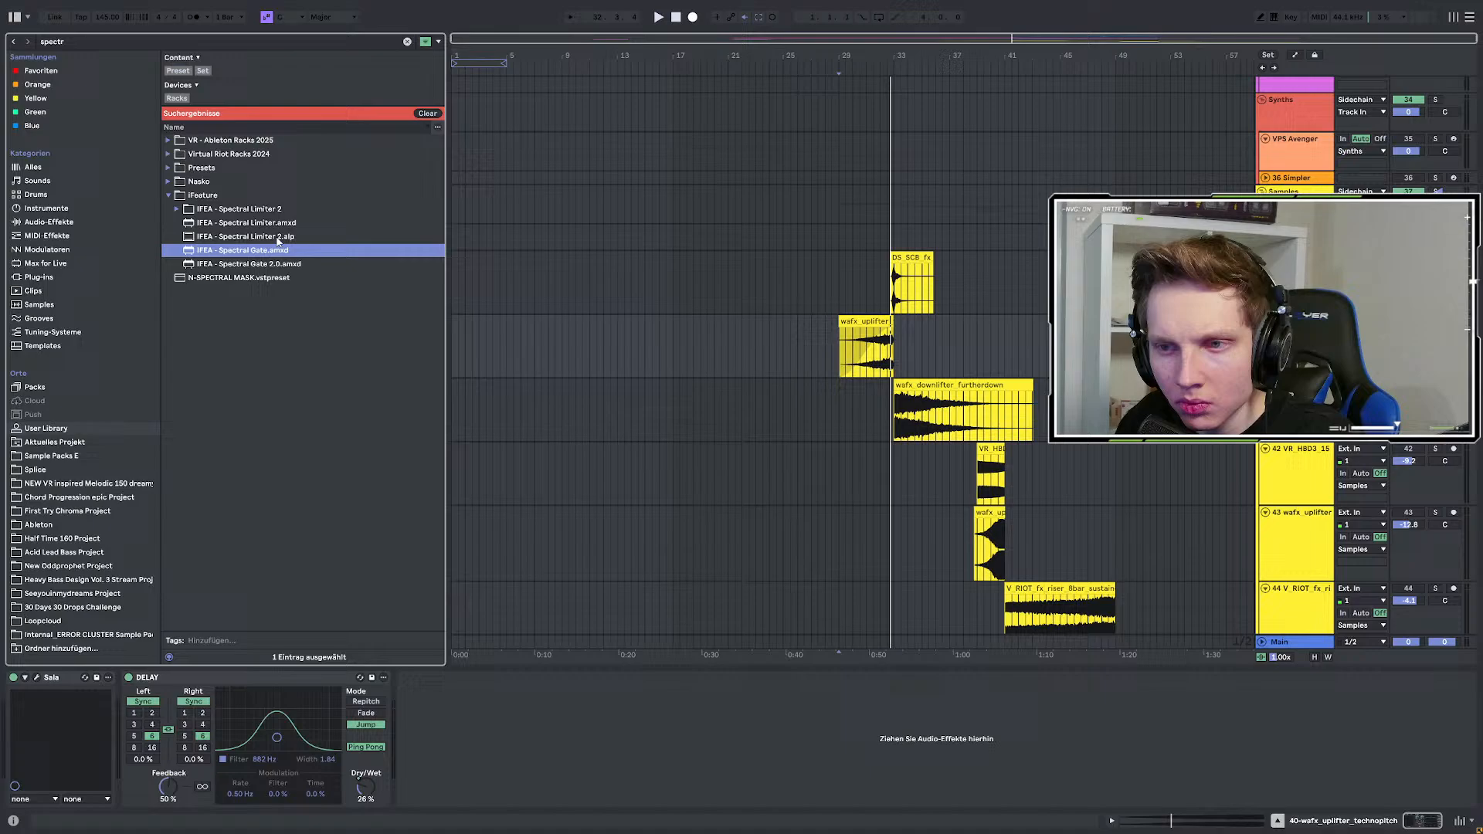
left_click(294, 267)
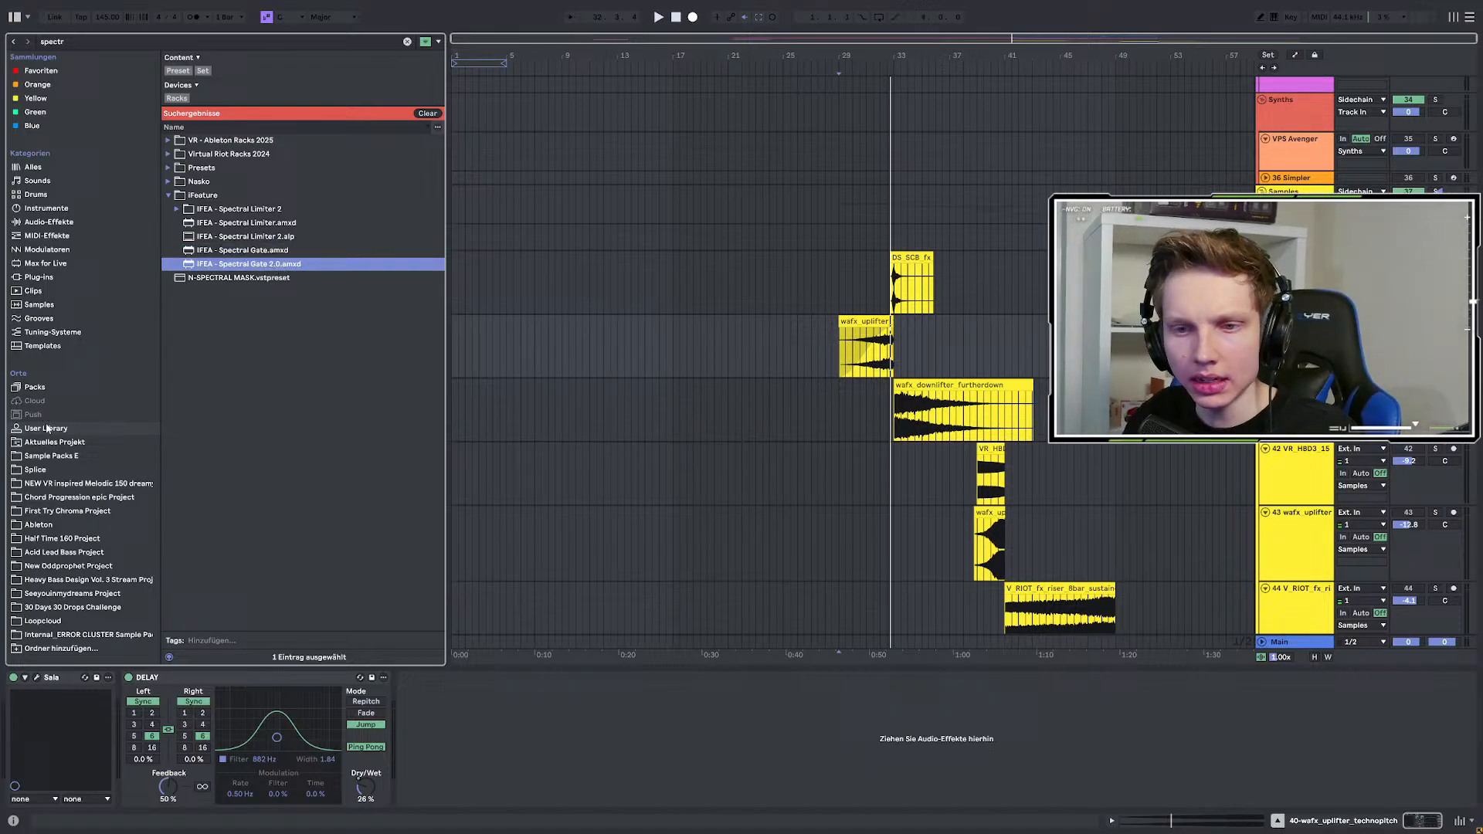
Search for "gate" and add the IFEA - Spectral Gate plug-in to the uplifter track after the delay.
left_click(93, 42)
type("gate")
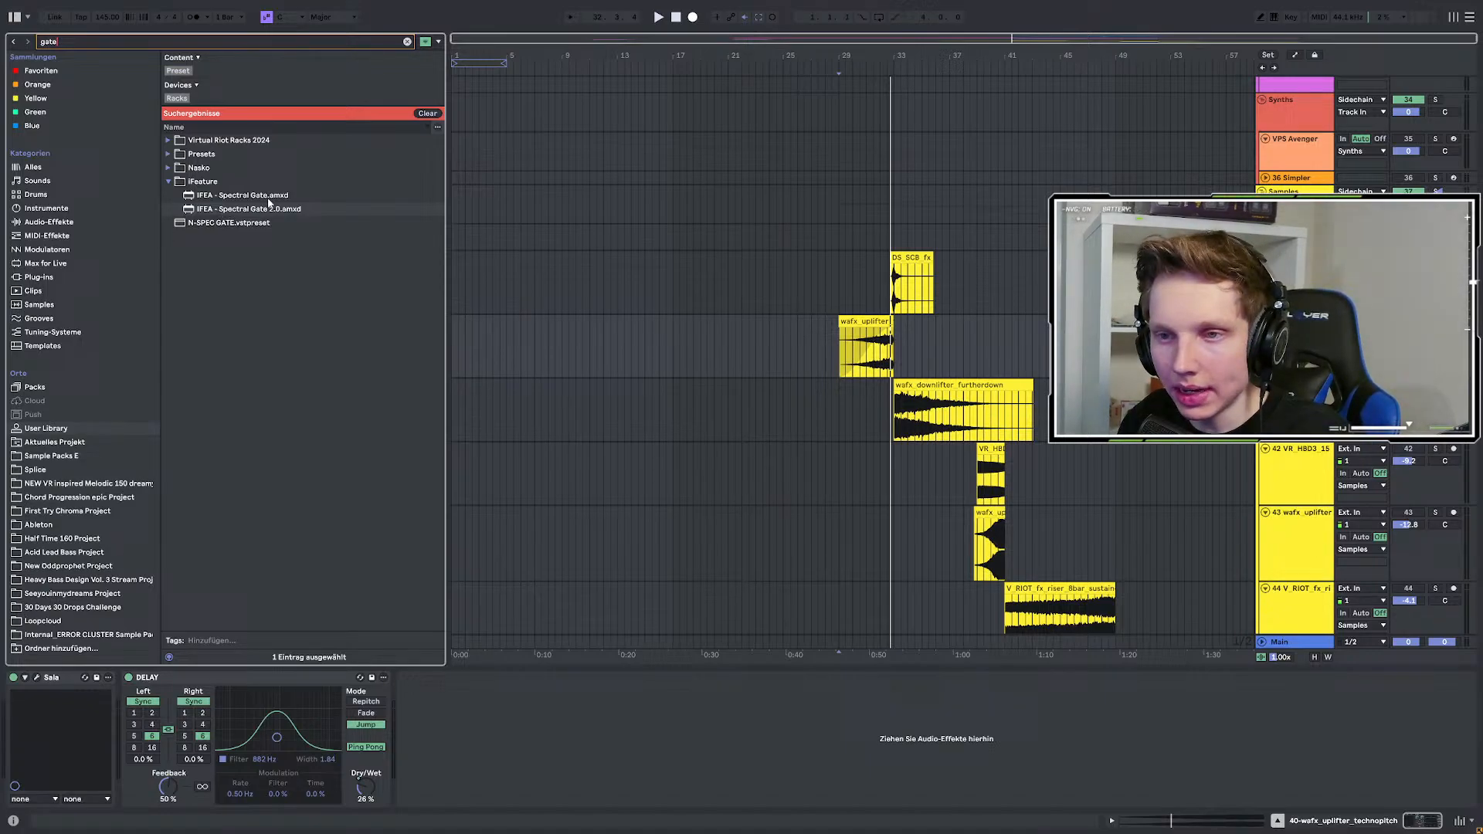
left_click(238, 199)
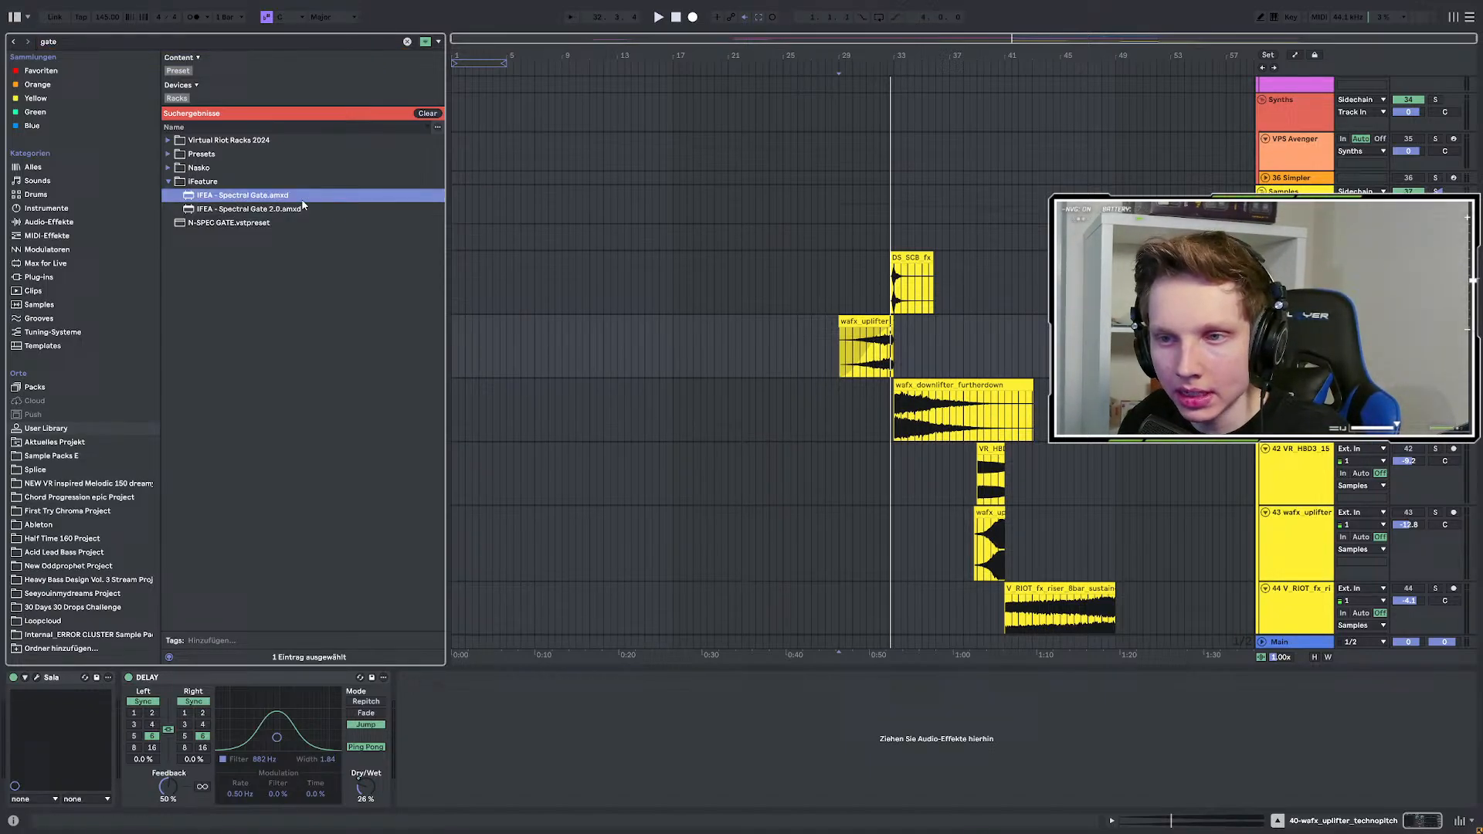
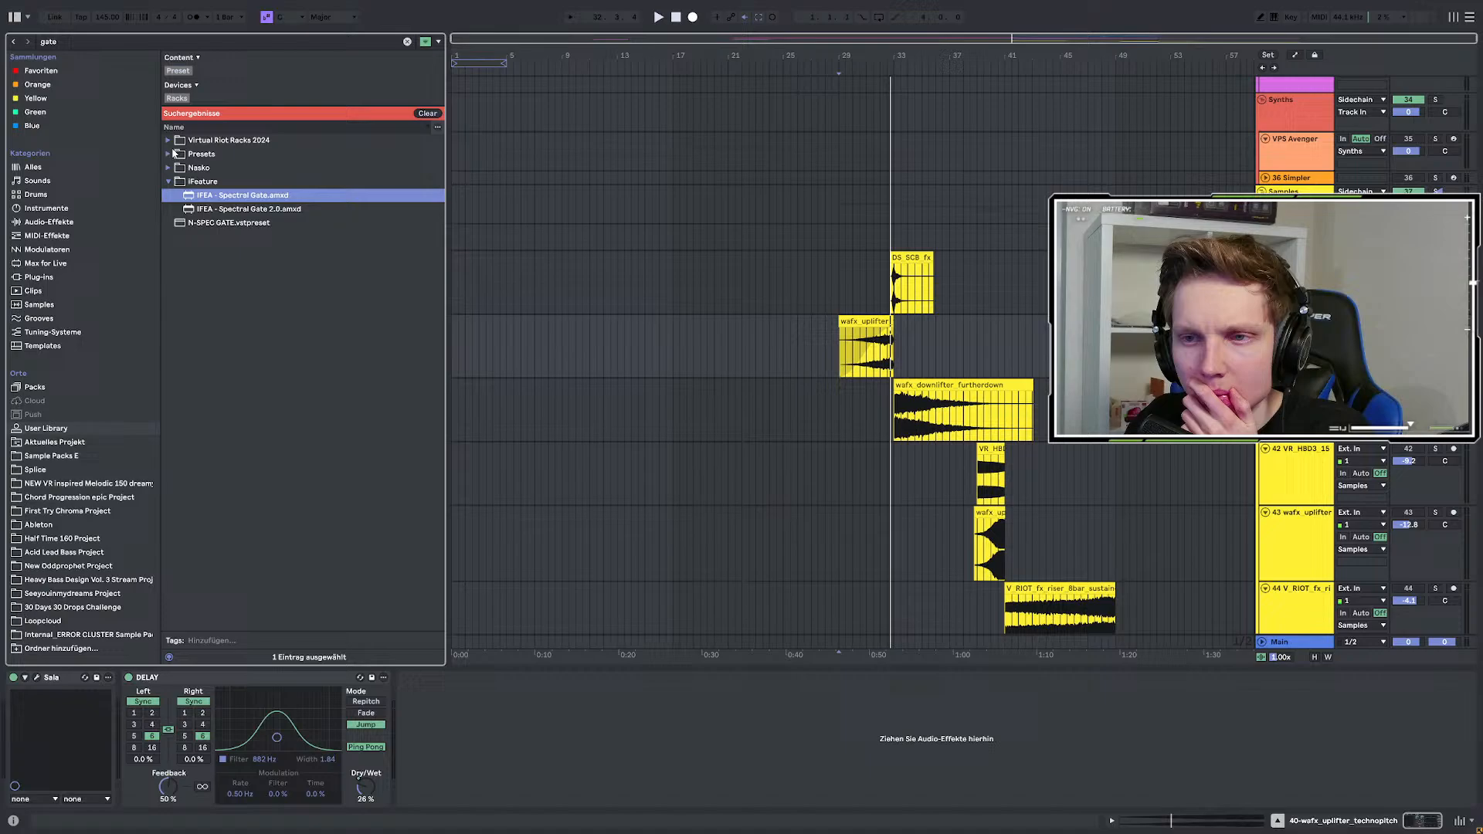
left_click(38, 278)
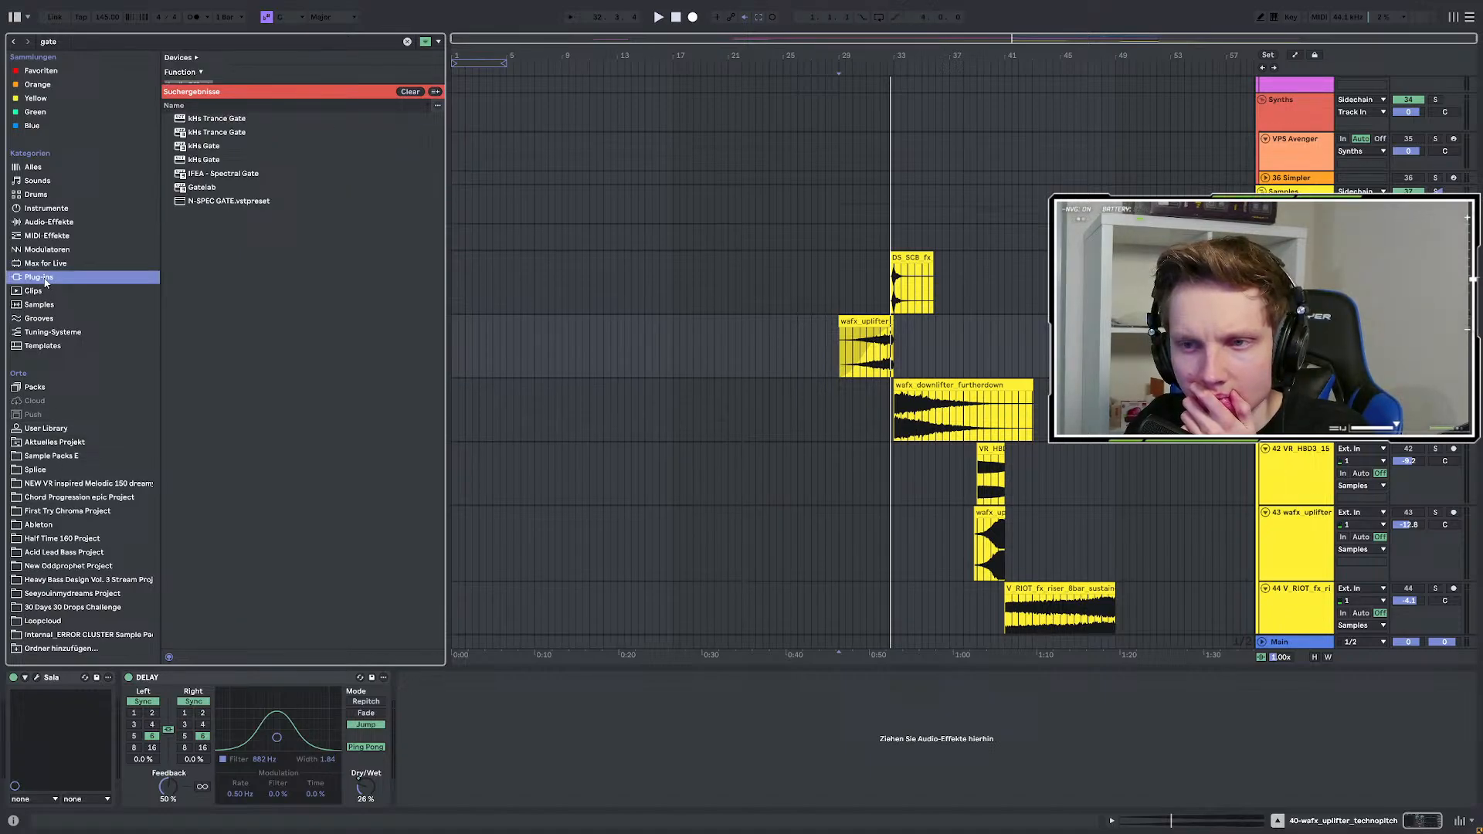
left_click(221, 174)
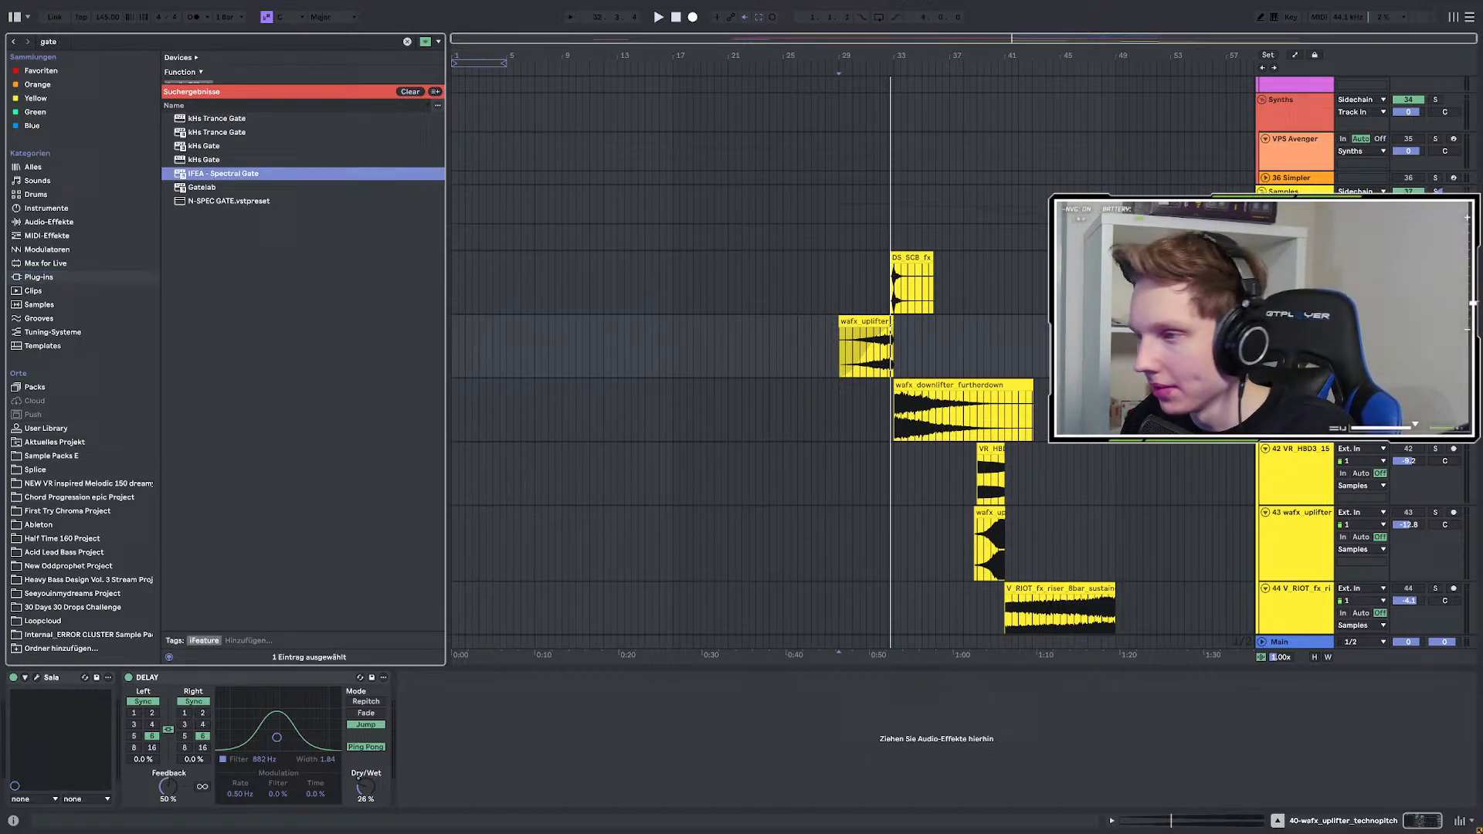
key("Return")
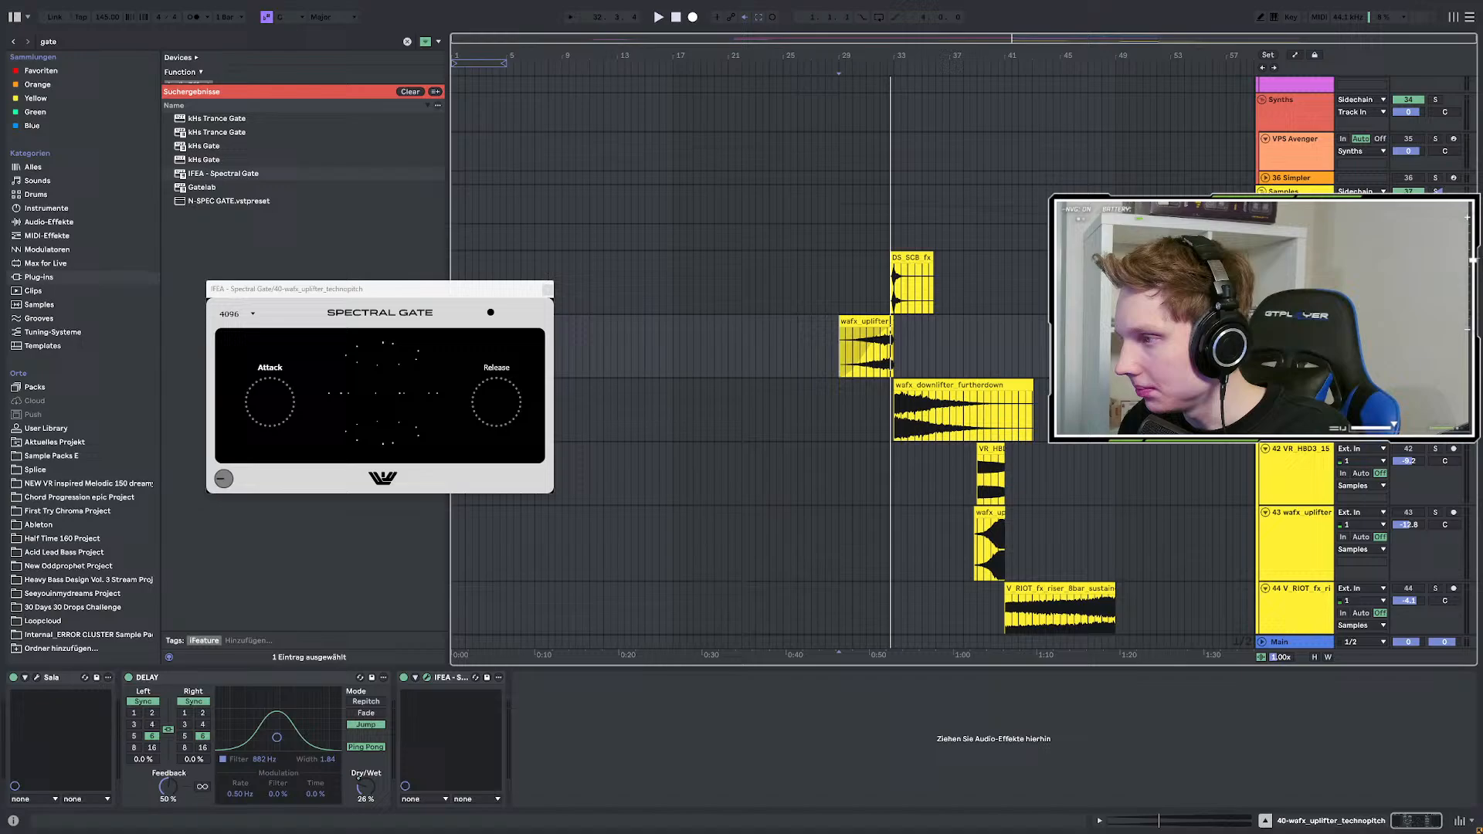
Adjust the Spectral Gate's central sphere control while replaying the uplifter from bar 29.
key("space")
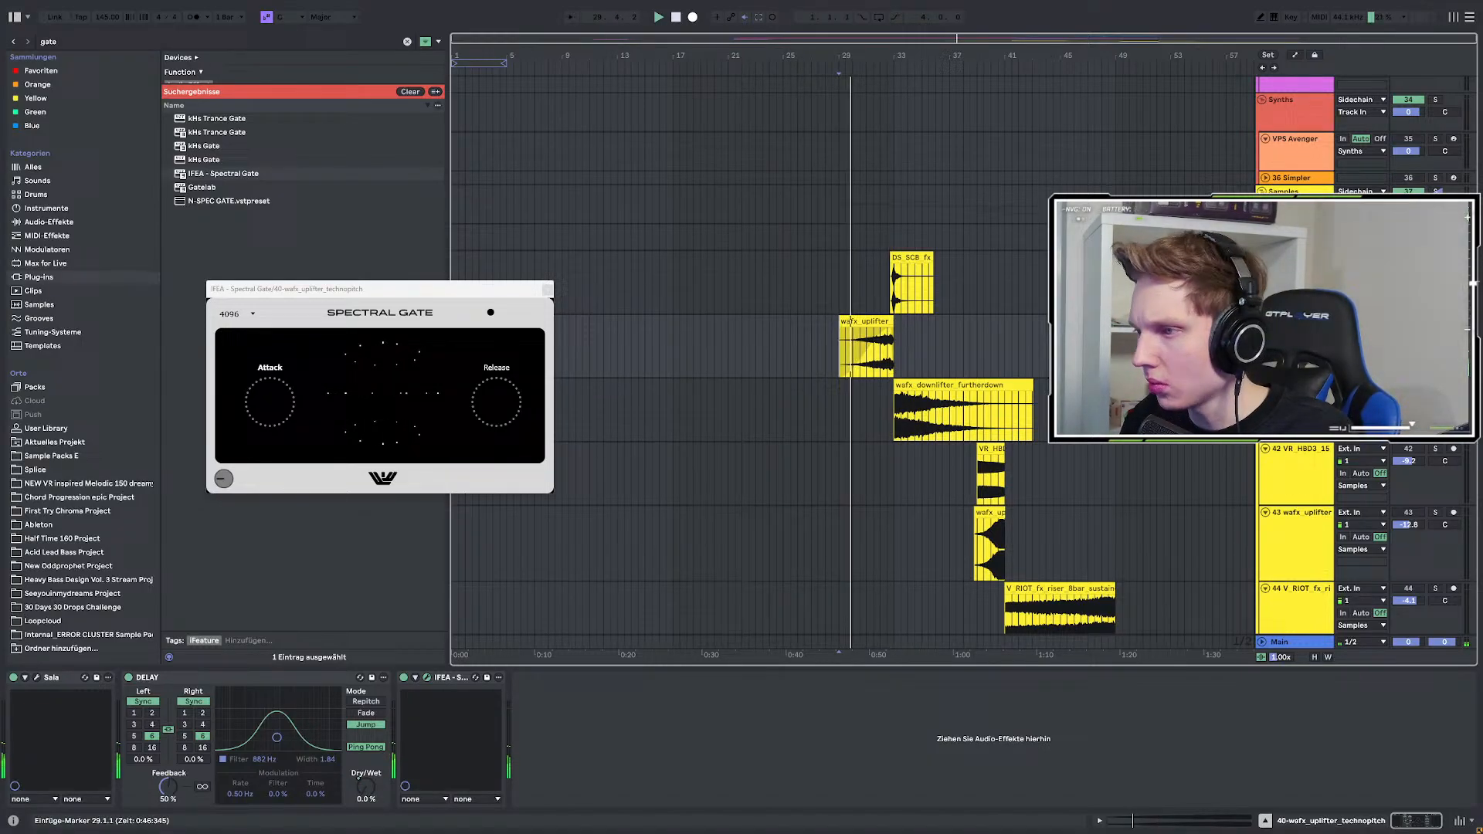
scroll(772, 363, "up", 1)
key("space")
key("space")
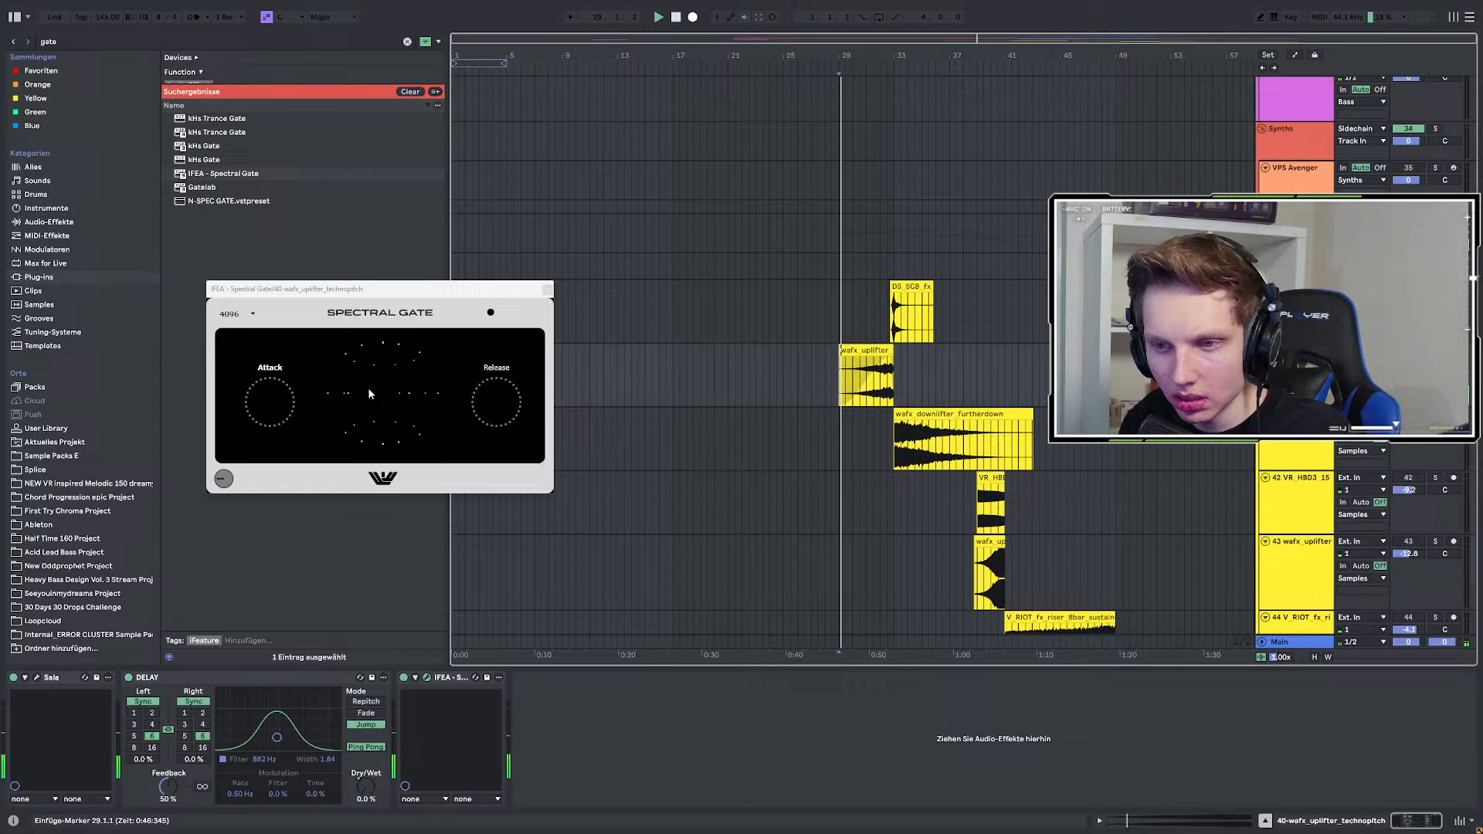
left_click_drag(369, 393, 401, 396)
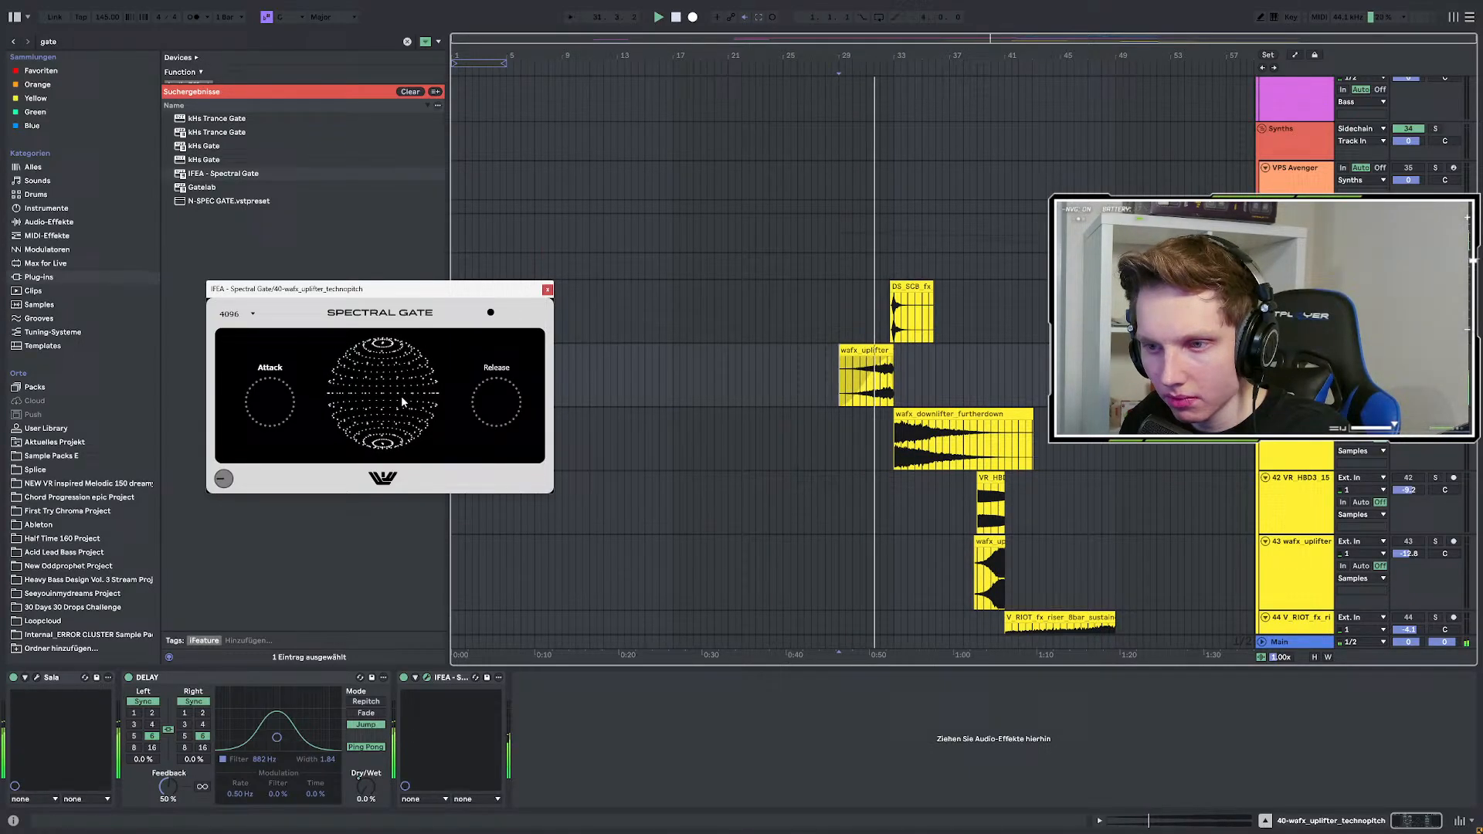
key("space")
key("space")
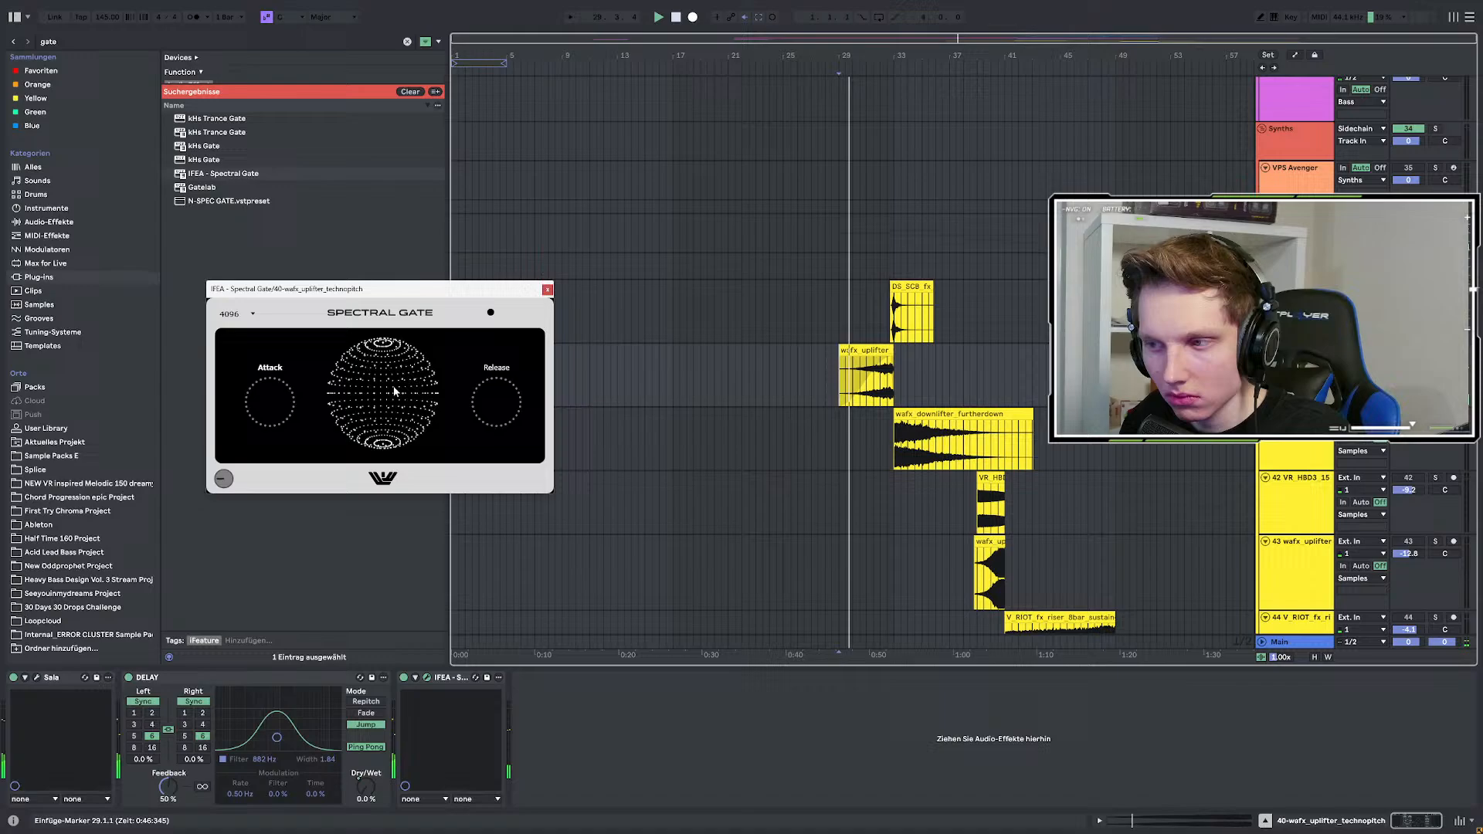
Automate the Spectral Gate's sphere control across the uplifter clip, falling from 36 at bar 29 to a lower value at bar 33.
key("a")
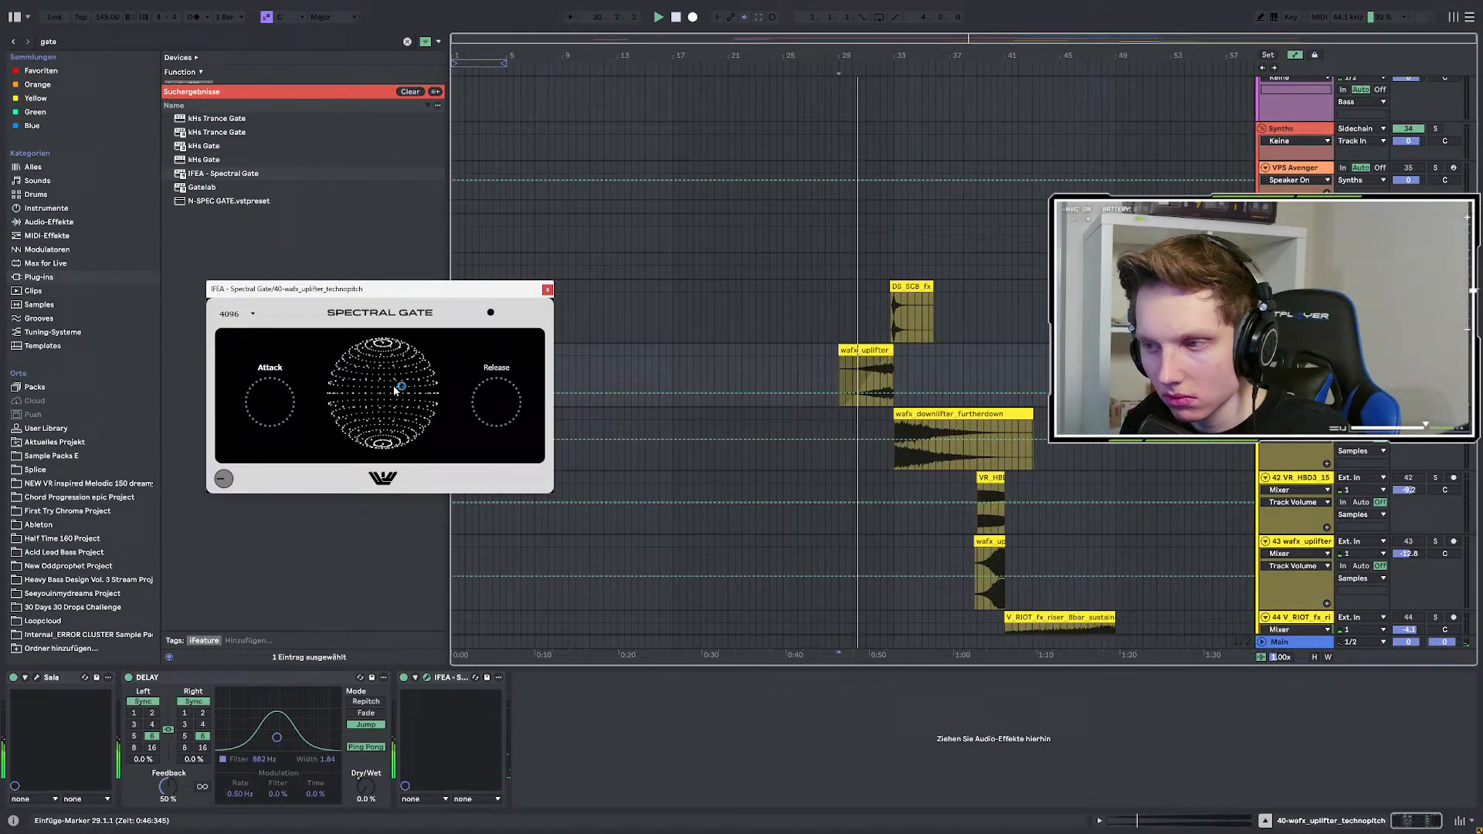
left_click(839, 388)
left_click_drag(893, 389, 894, 400)
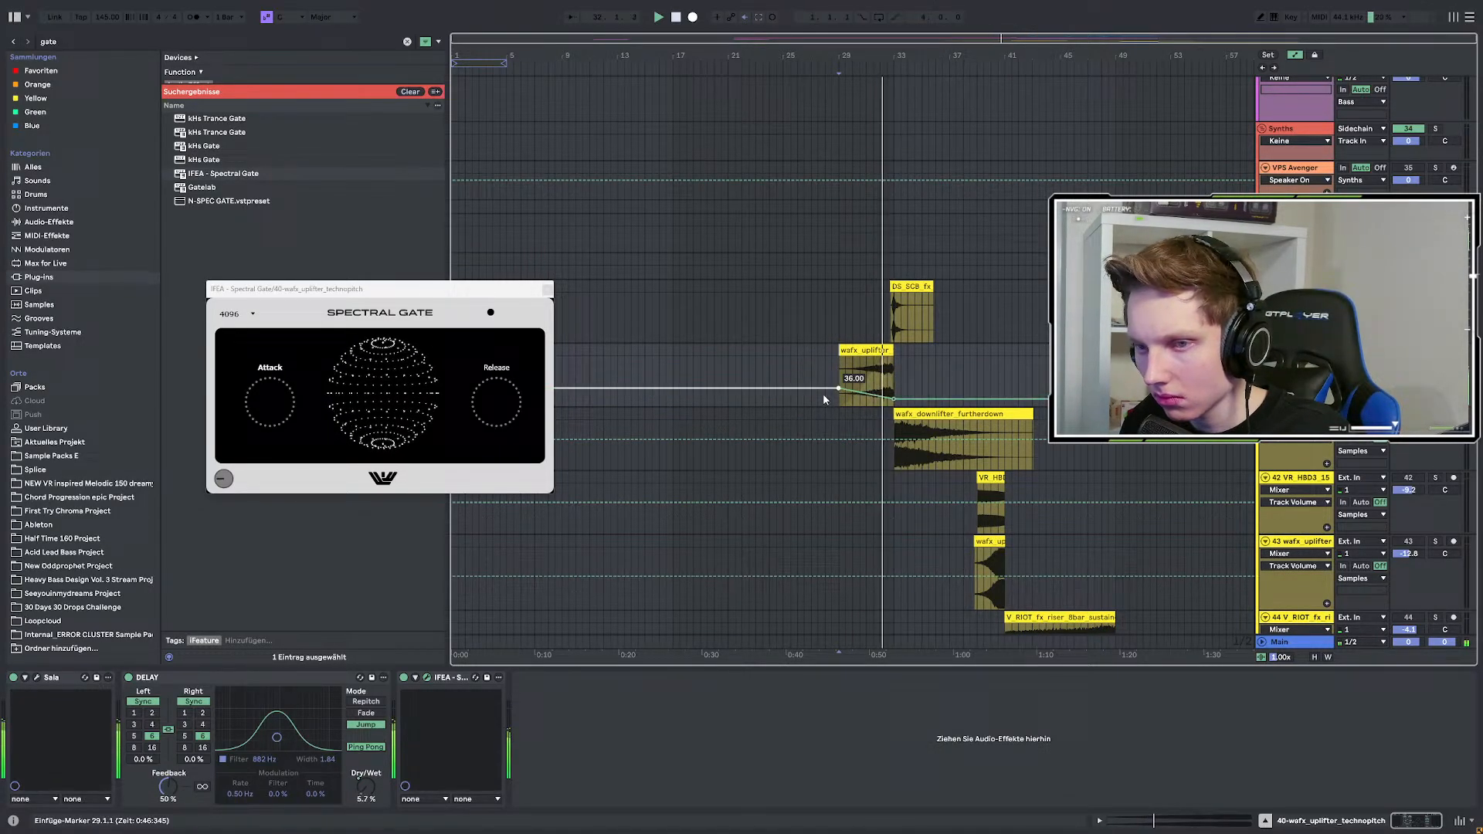
key("space")
key("space")
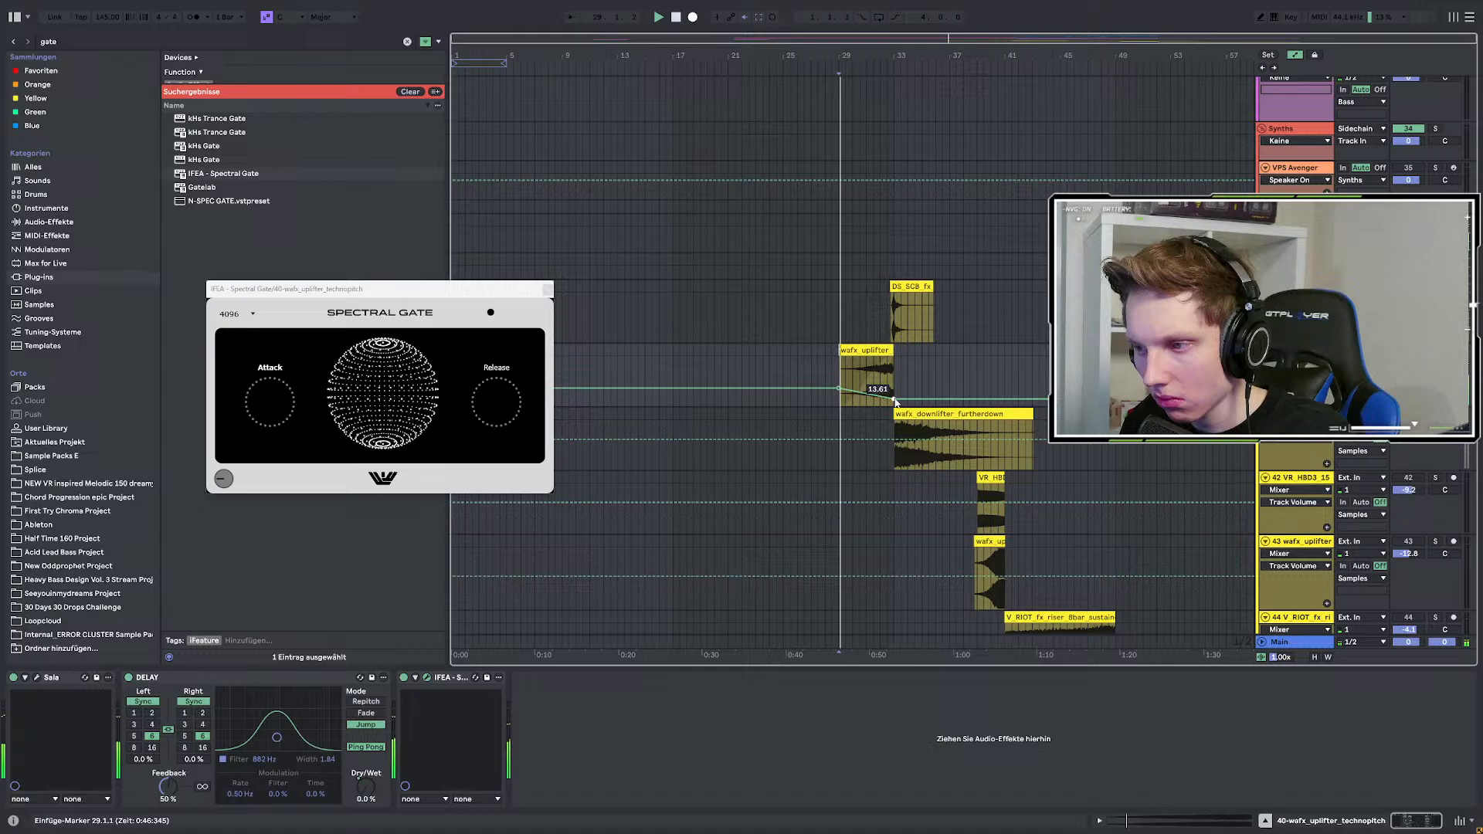
Set the Spectral Gate's size to 1024, replay the transition from bar 29, and close the plug-in window.
left_click(245, 314)
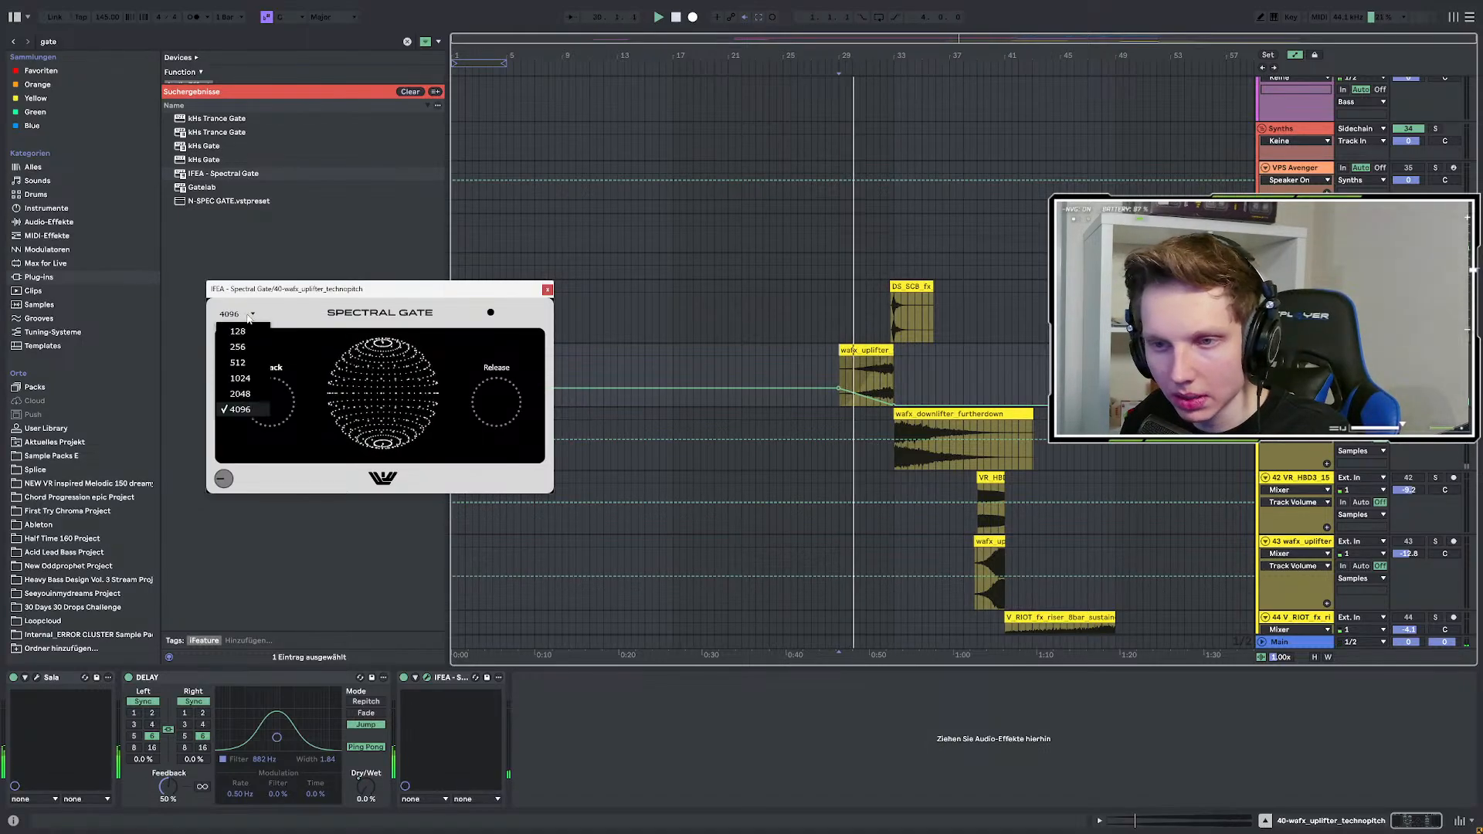
left_click(240, 378)
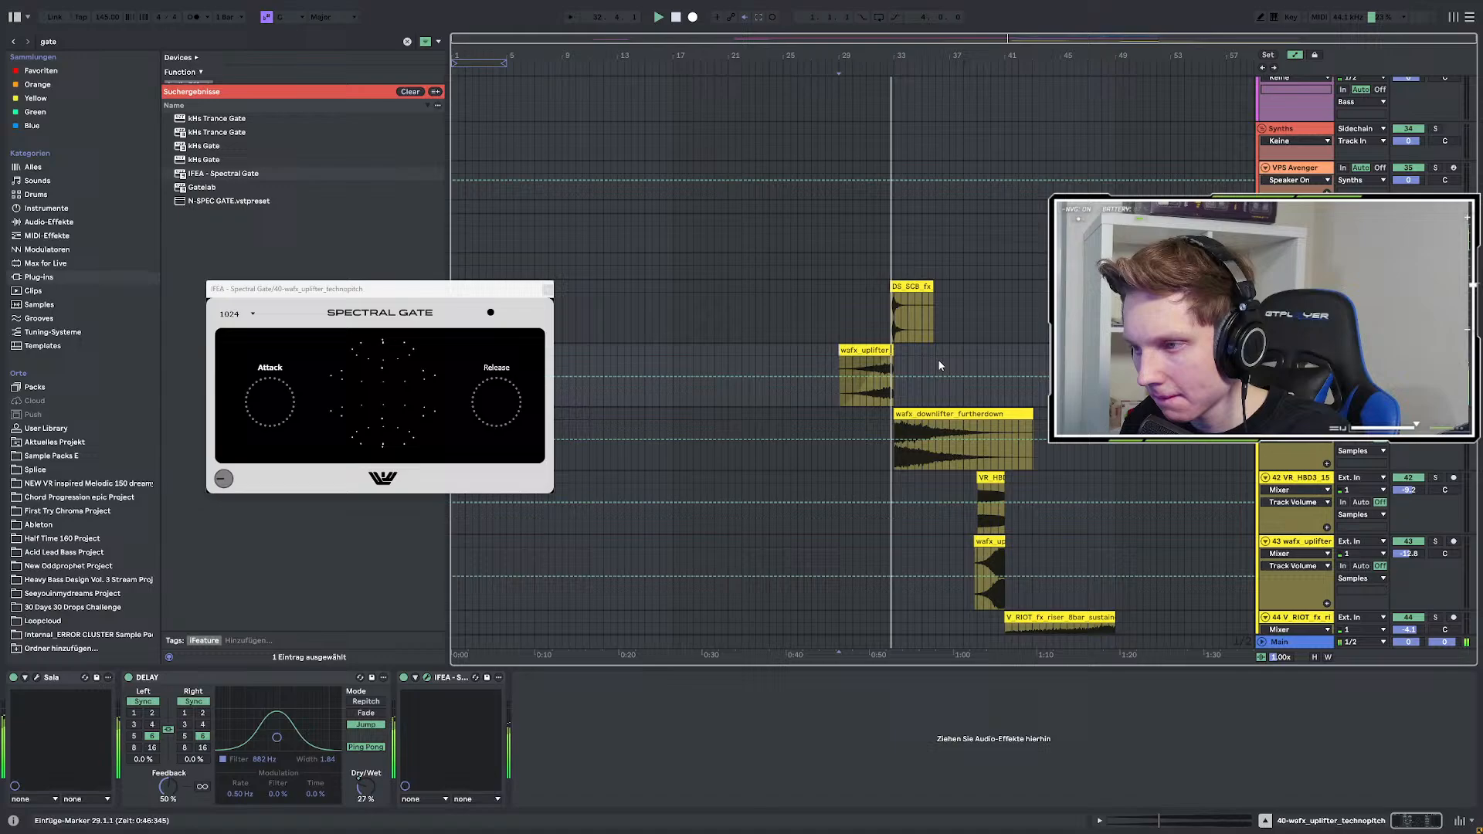
scroll(940, 366, "up", 3)
key("space")
key("space")
key("a")
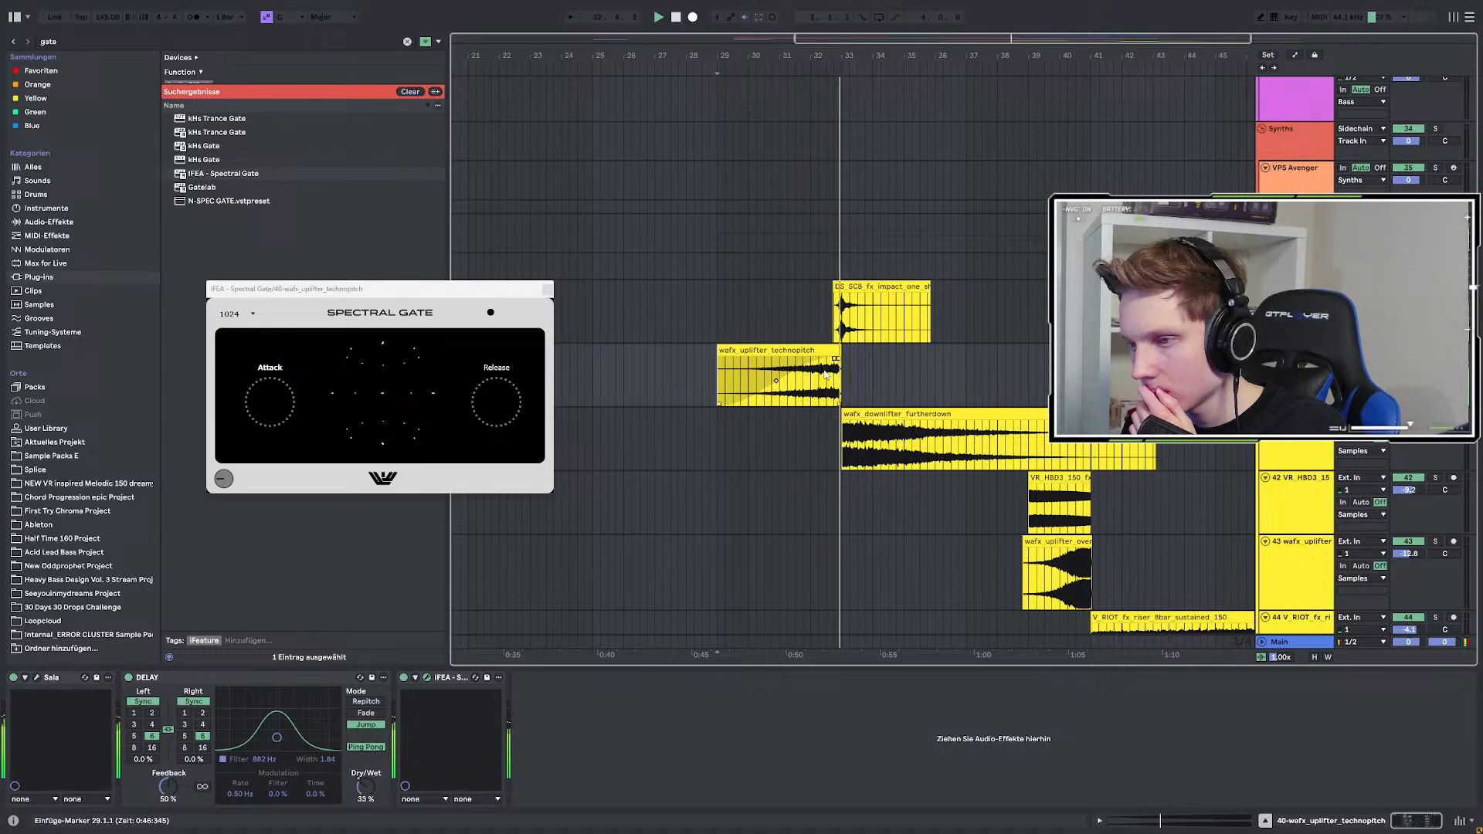
left_click(548, 291)
scroll(762, 340, "up", 3)
scroll(761, 341, "down", 4)
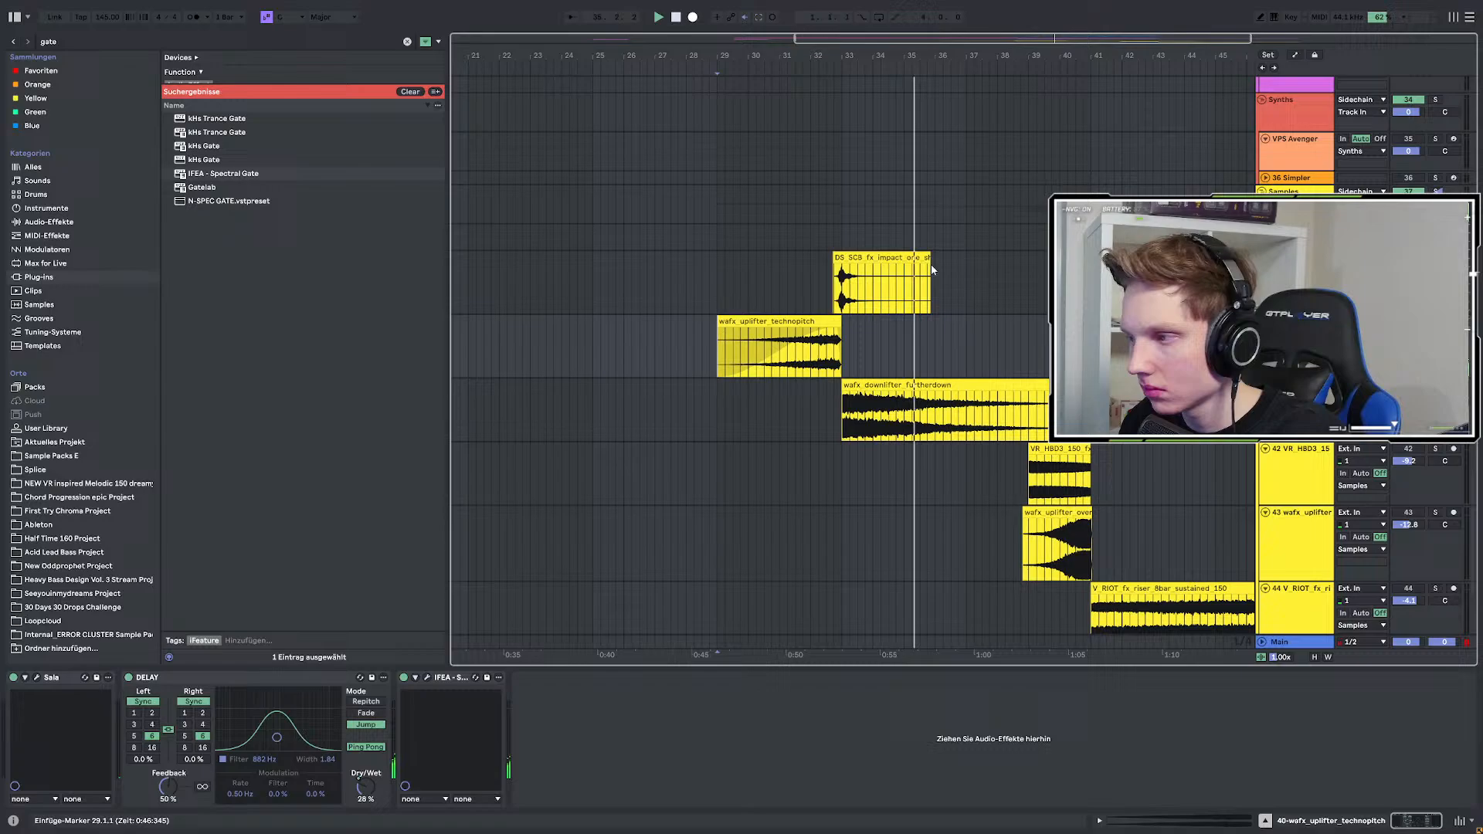
Try the favourite AUTO PAN preset on the uplifter track with another waveform, a faster rate and 44.4 % shape while replaying from bar 29.
key("ctrl+f")
type("auto")
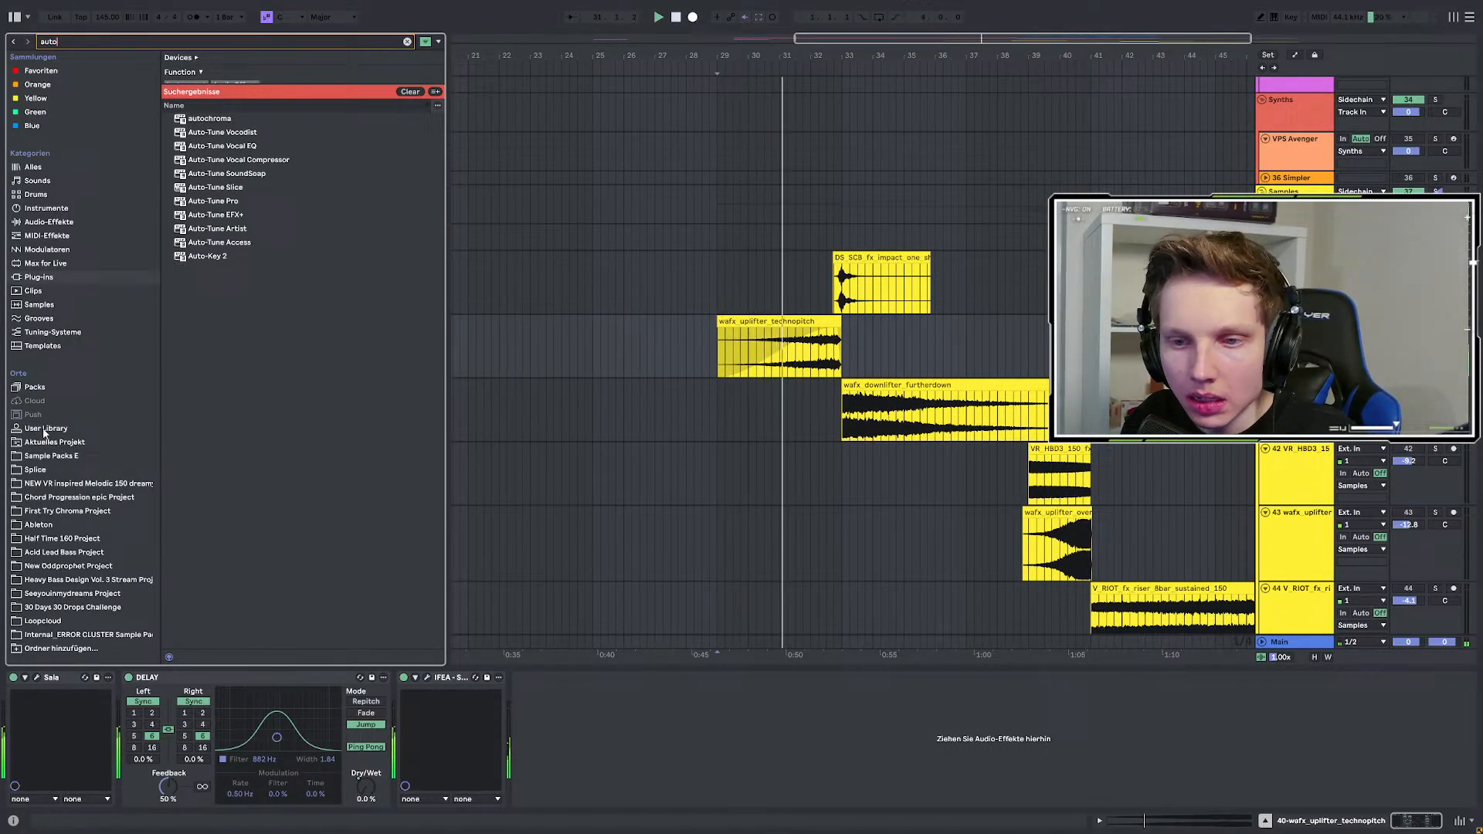
left_click(44, 430)
left_click(43, 70)
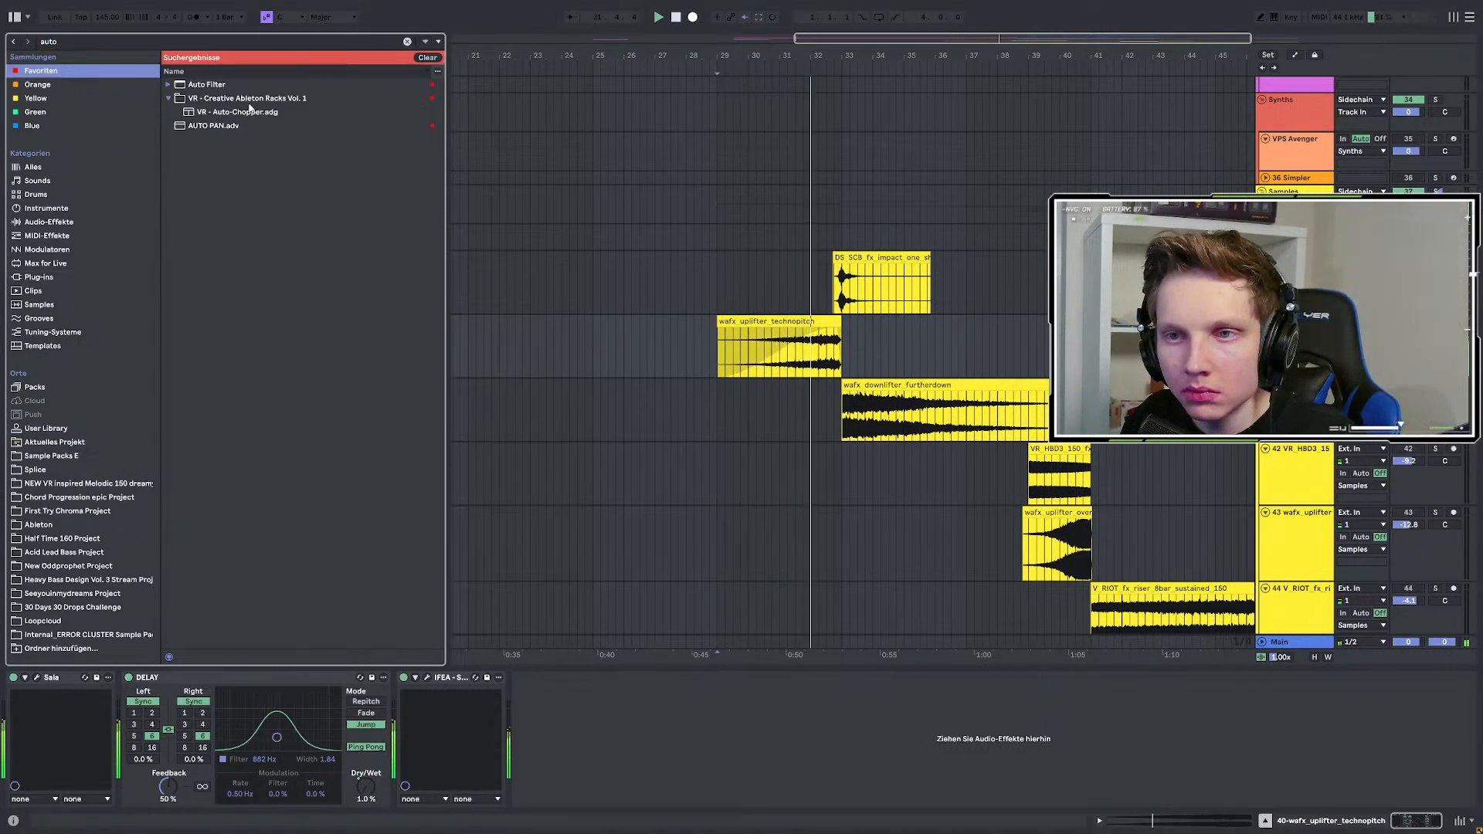
double_click(204, 123)
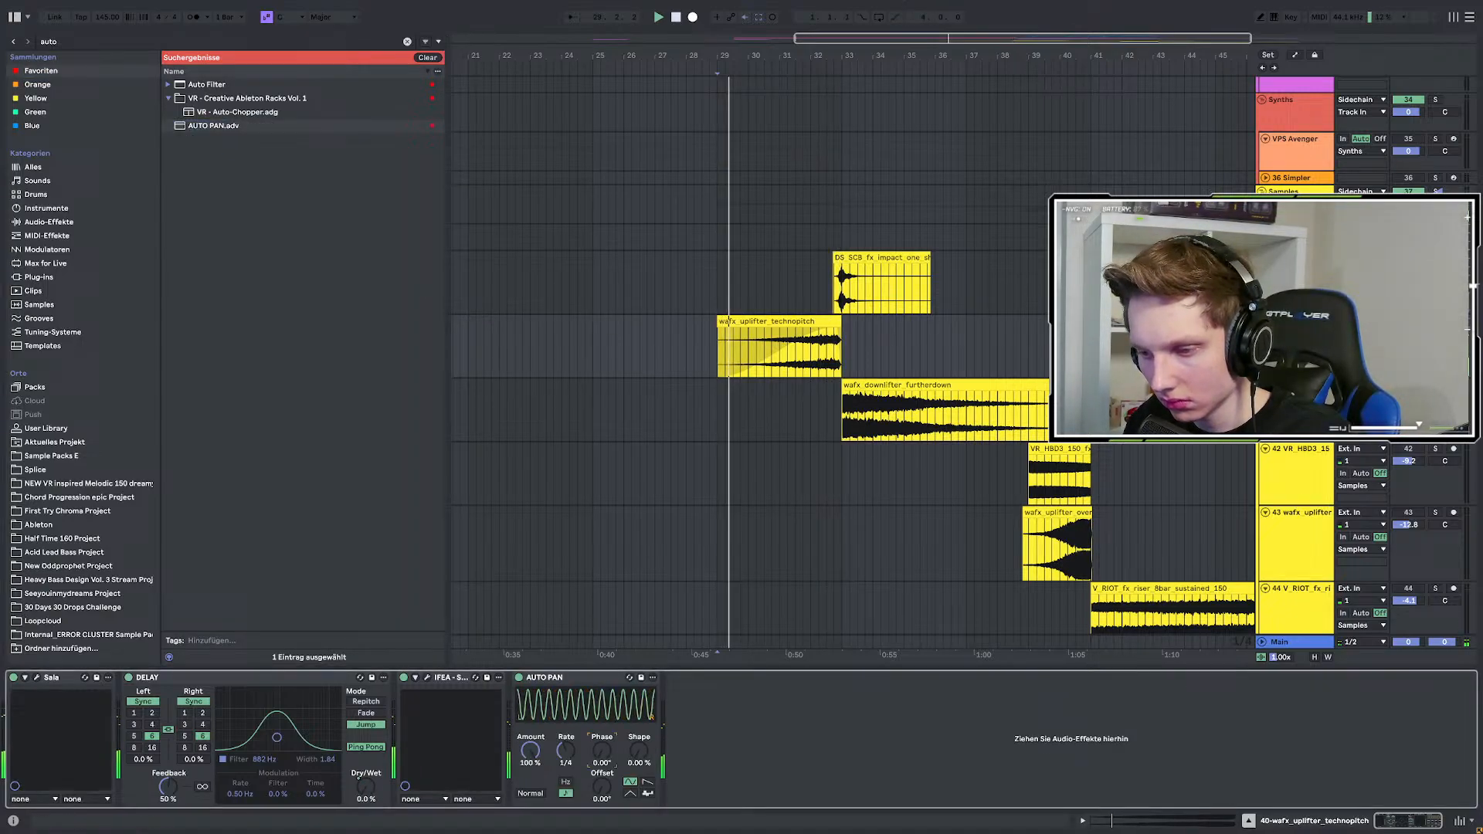
left_click(647, 782)
left_click_drag(566, 750, 639, 704)
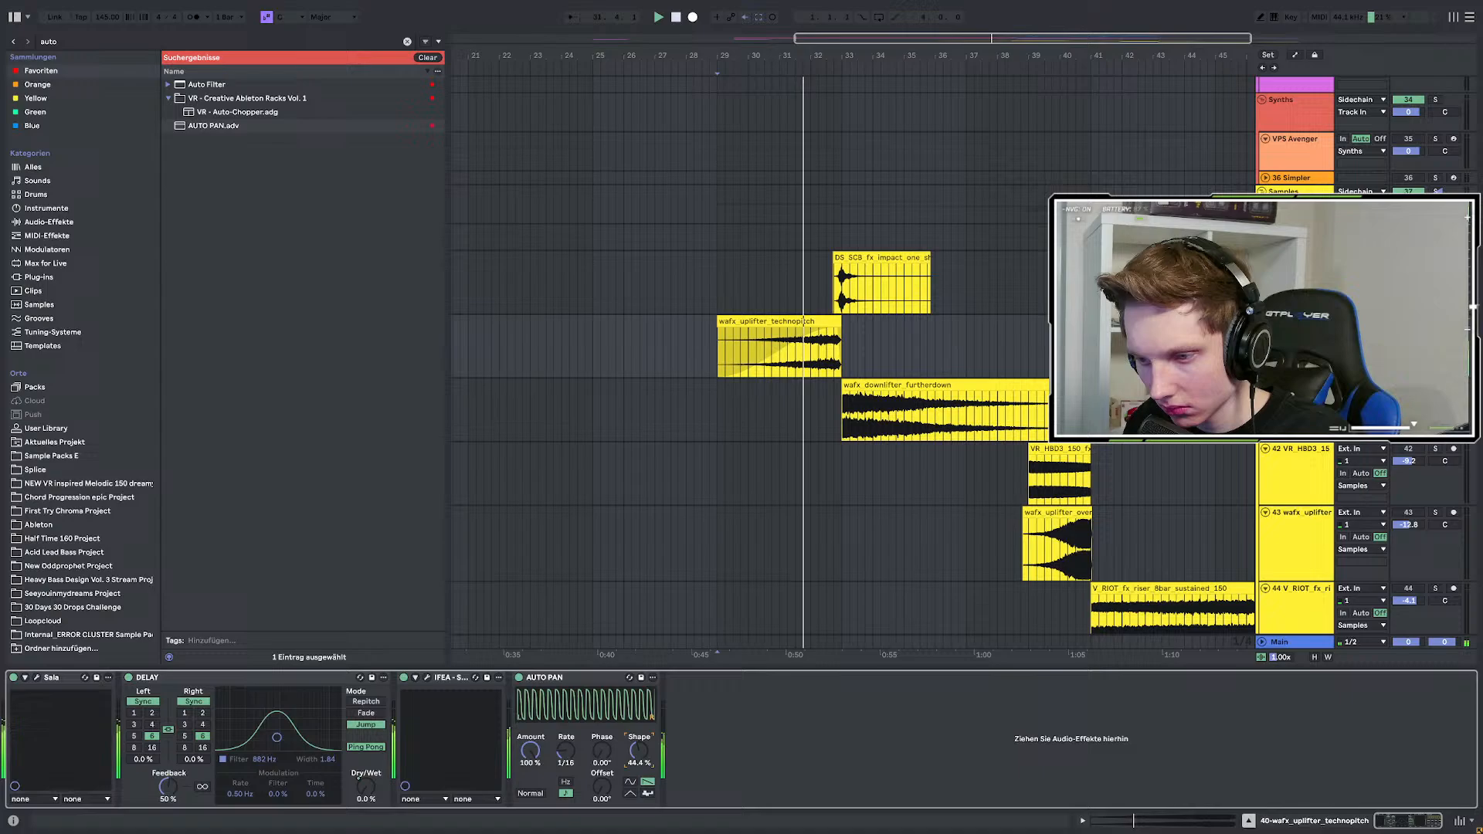
key("space")
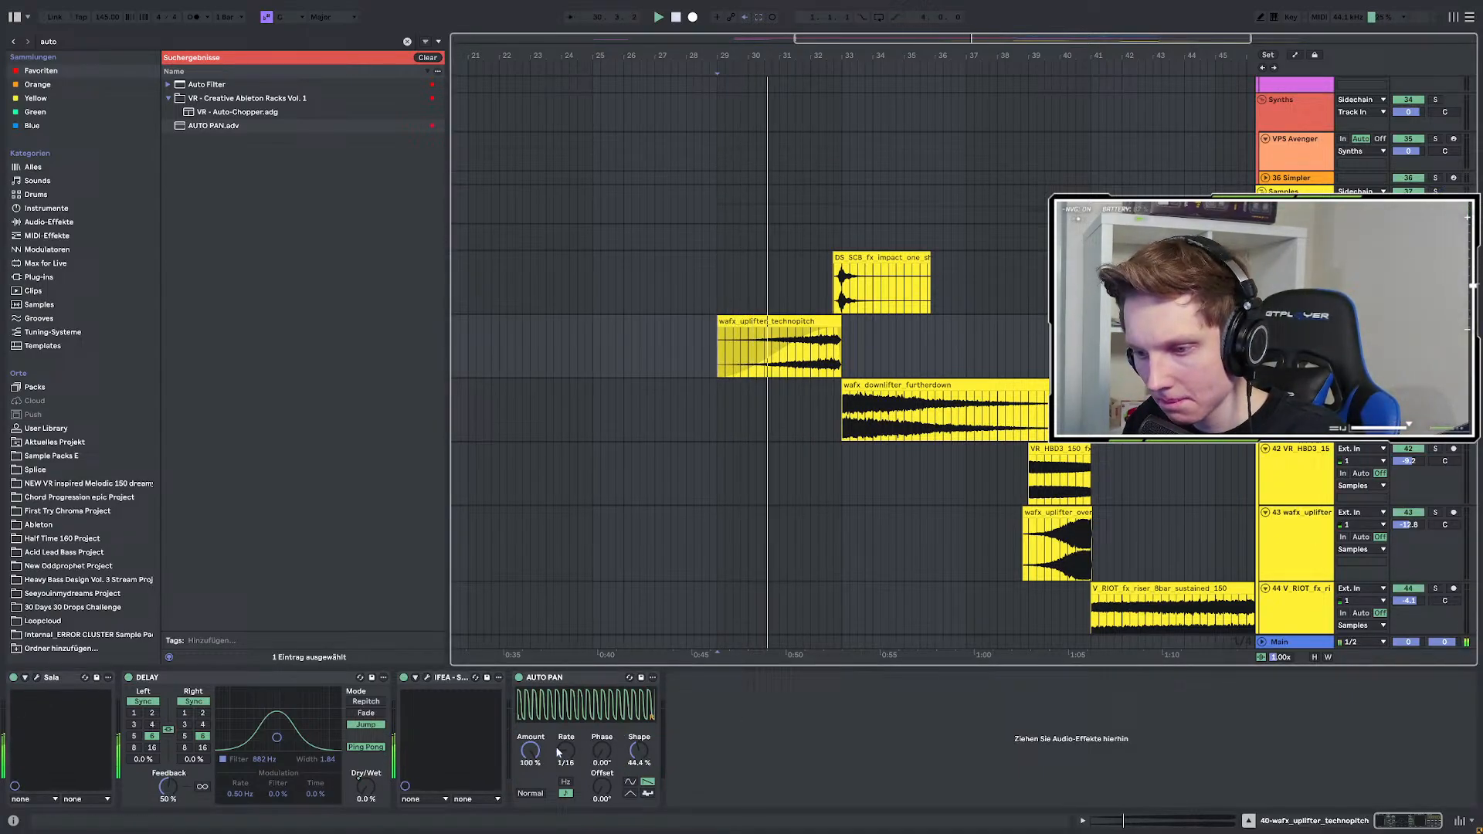
Remove the Auto Pan, search for "comp" in the User Library, and load N-SPEC COMP LITE 1.5 on the uplifter track.
left_click(85, 46)
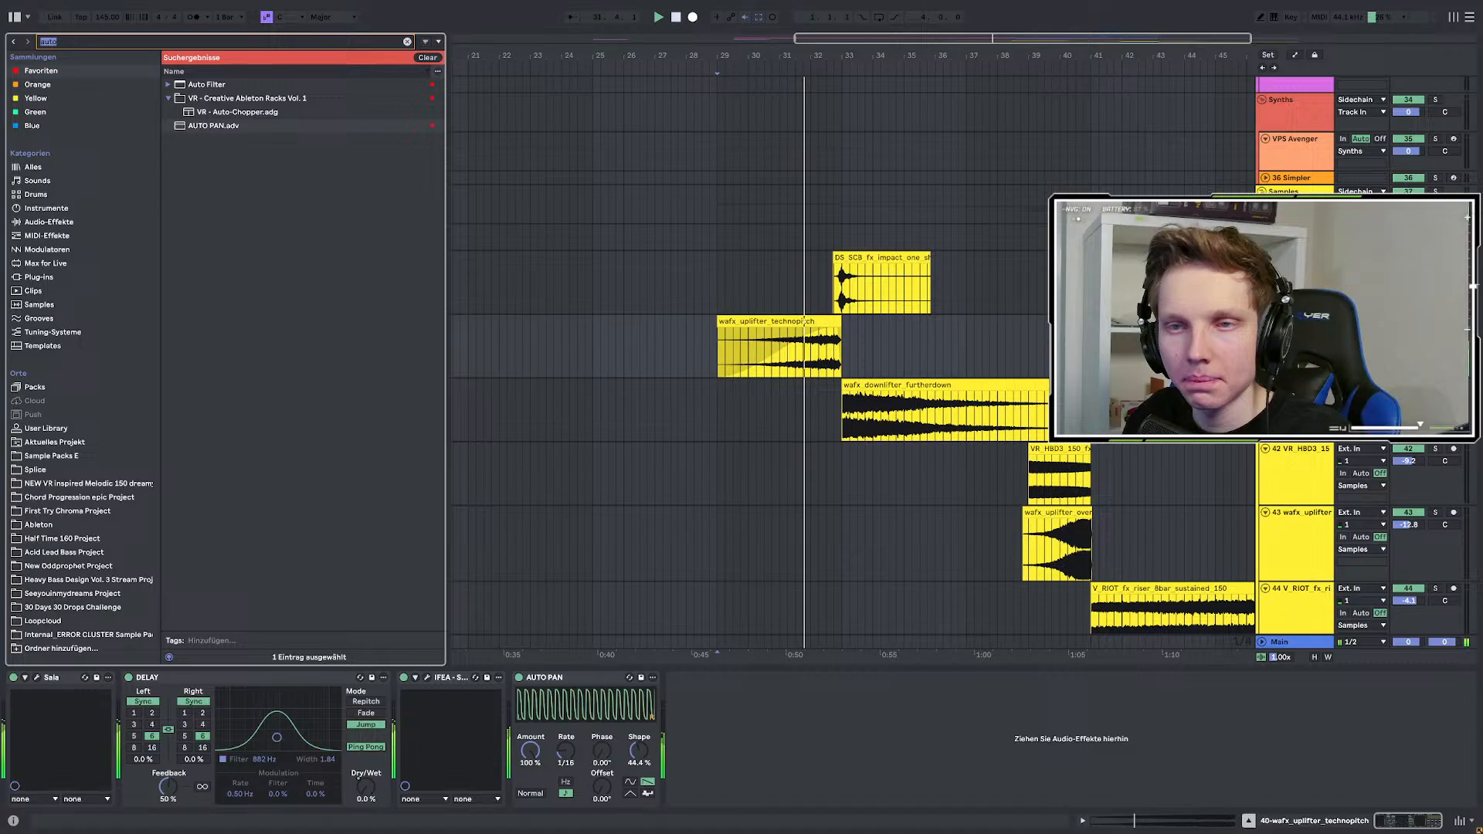
type("comp")
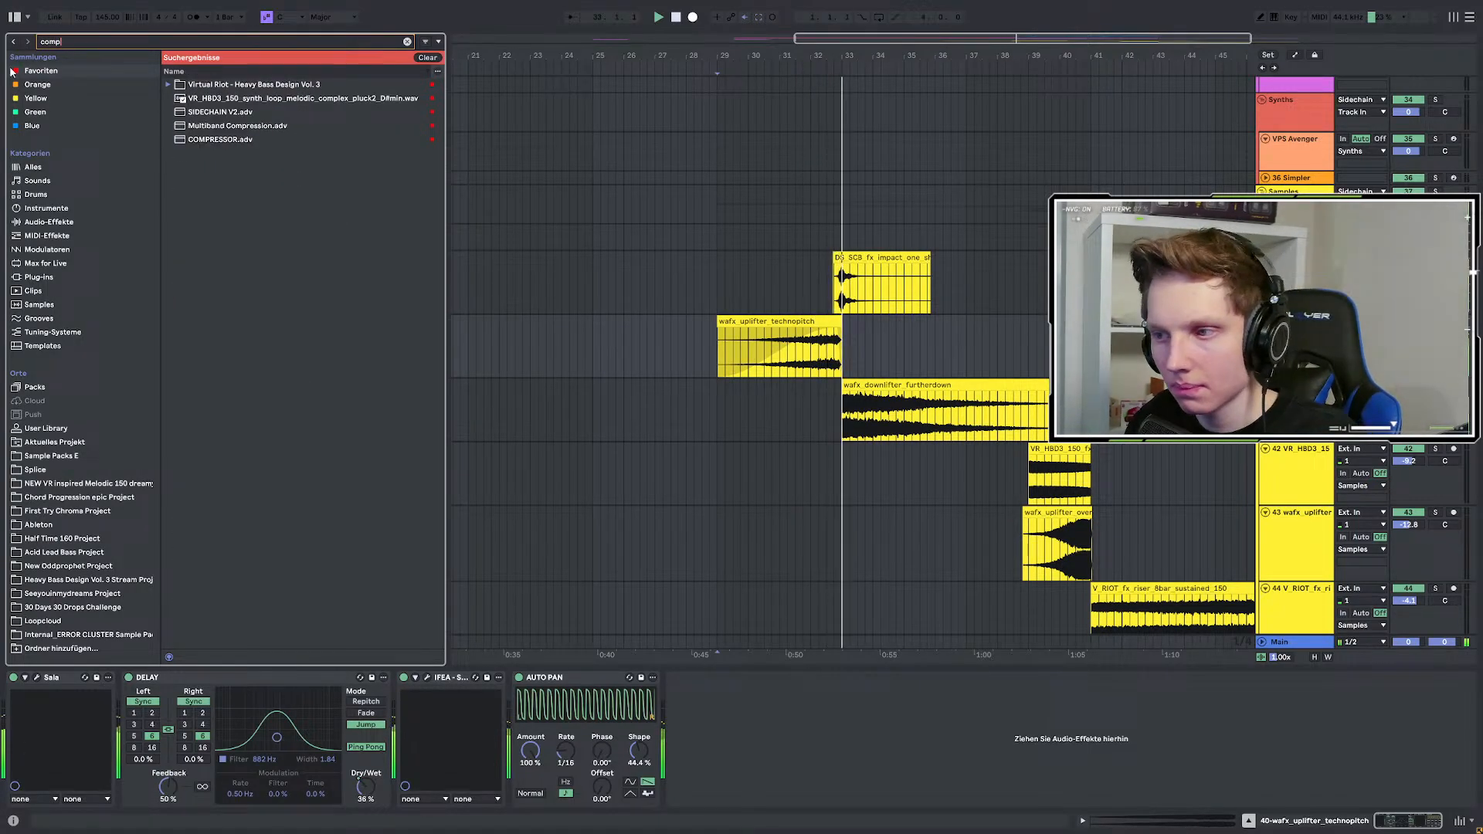
left_click(546, 677)
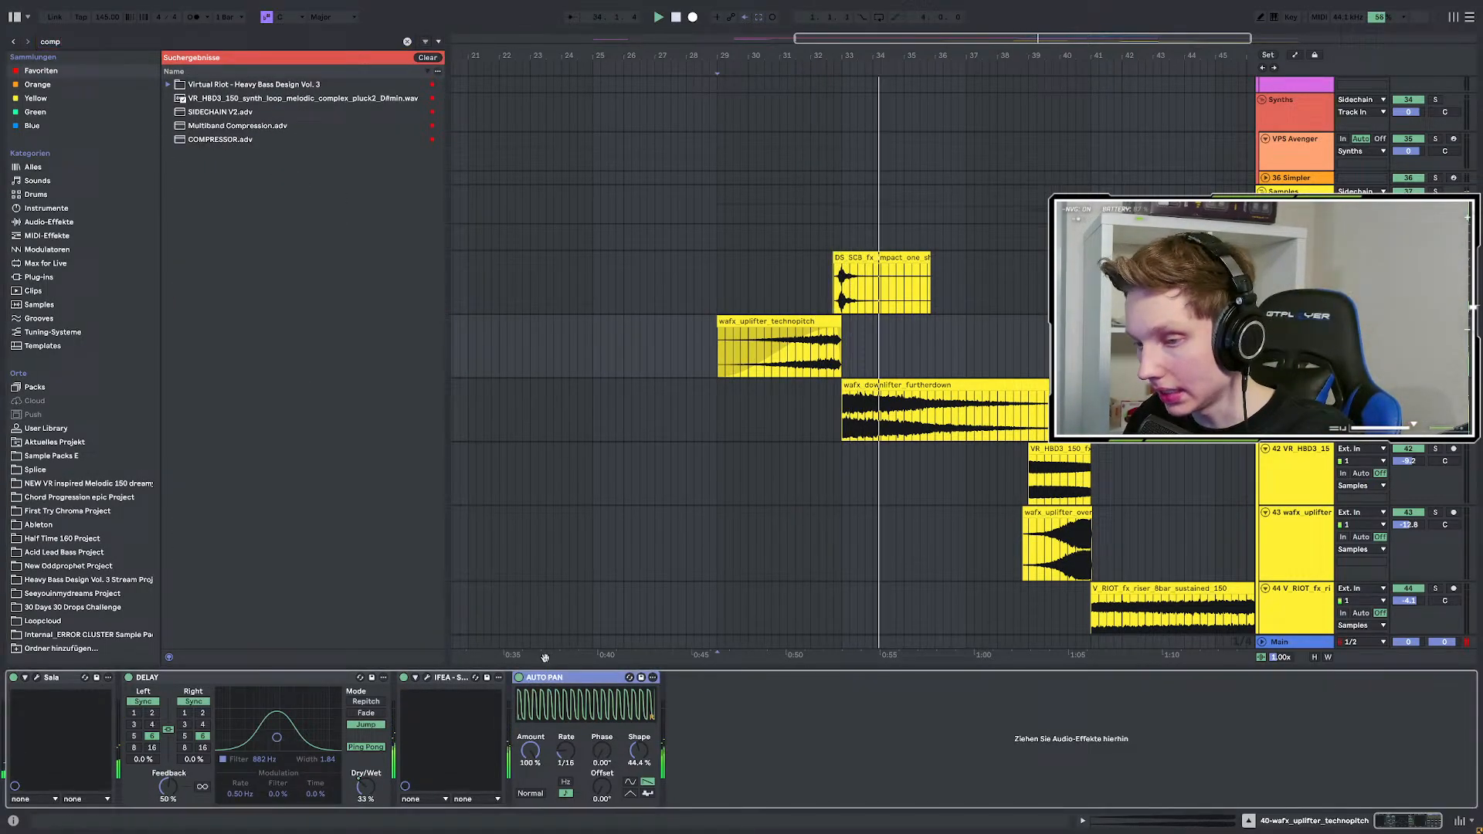
key("Delete")
left_click(58, 429)
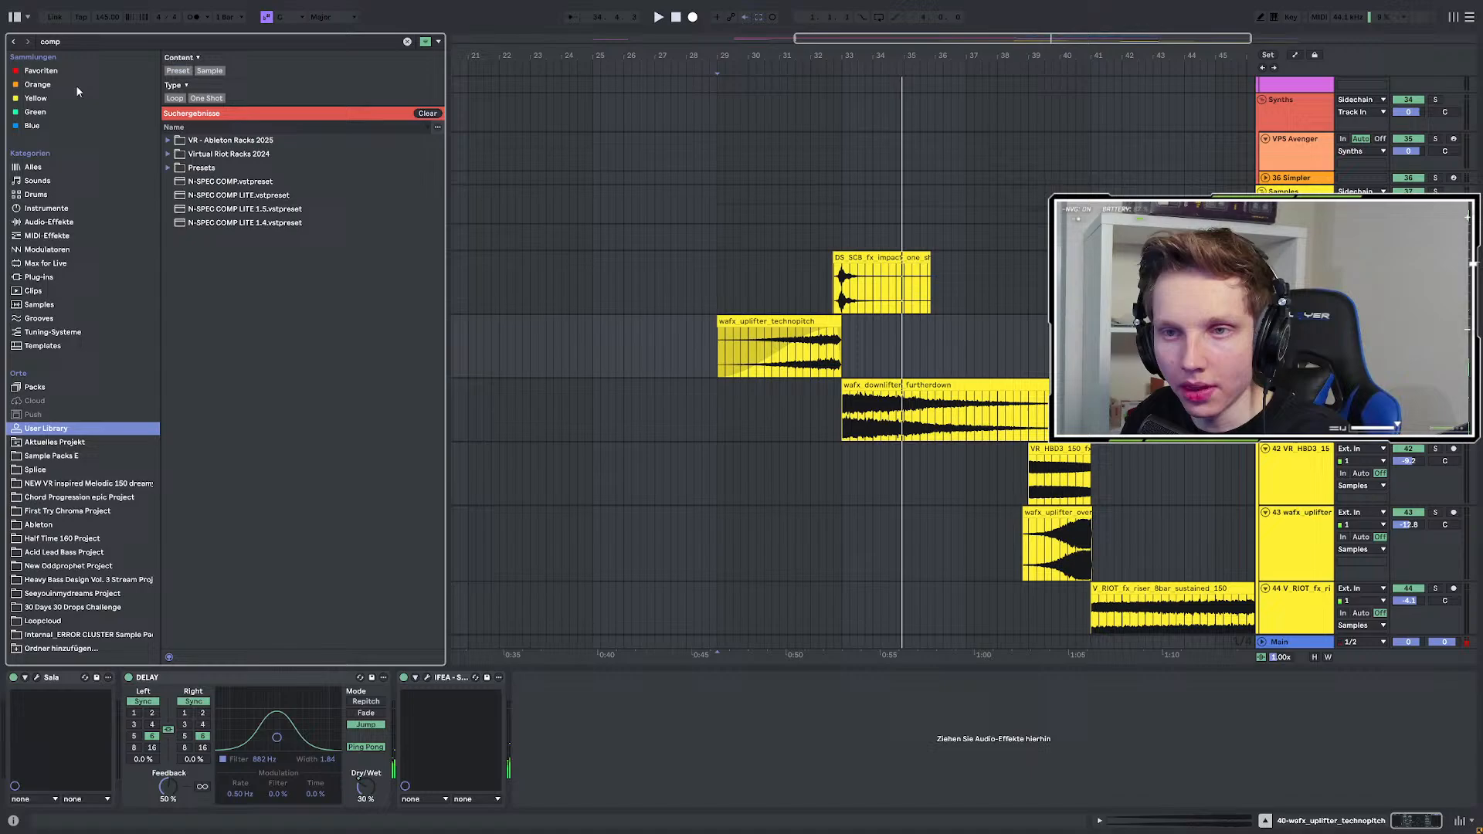
left_click(260, 209)
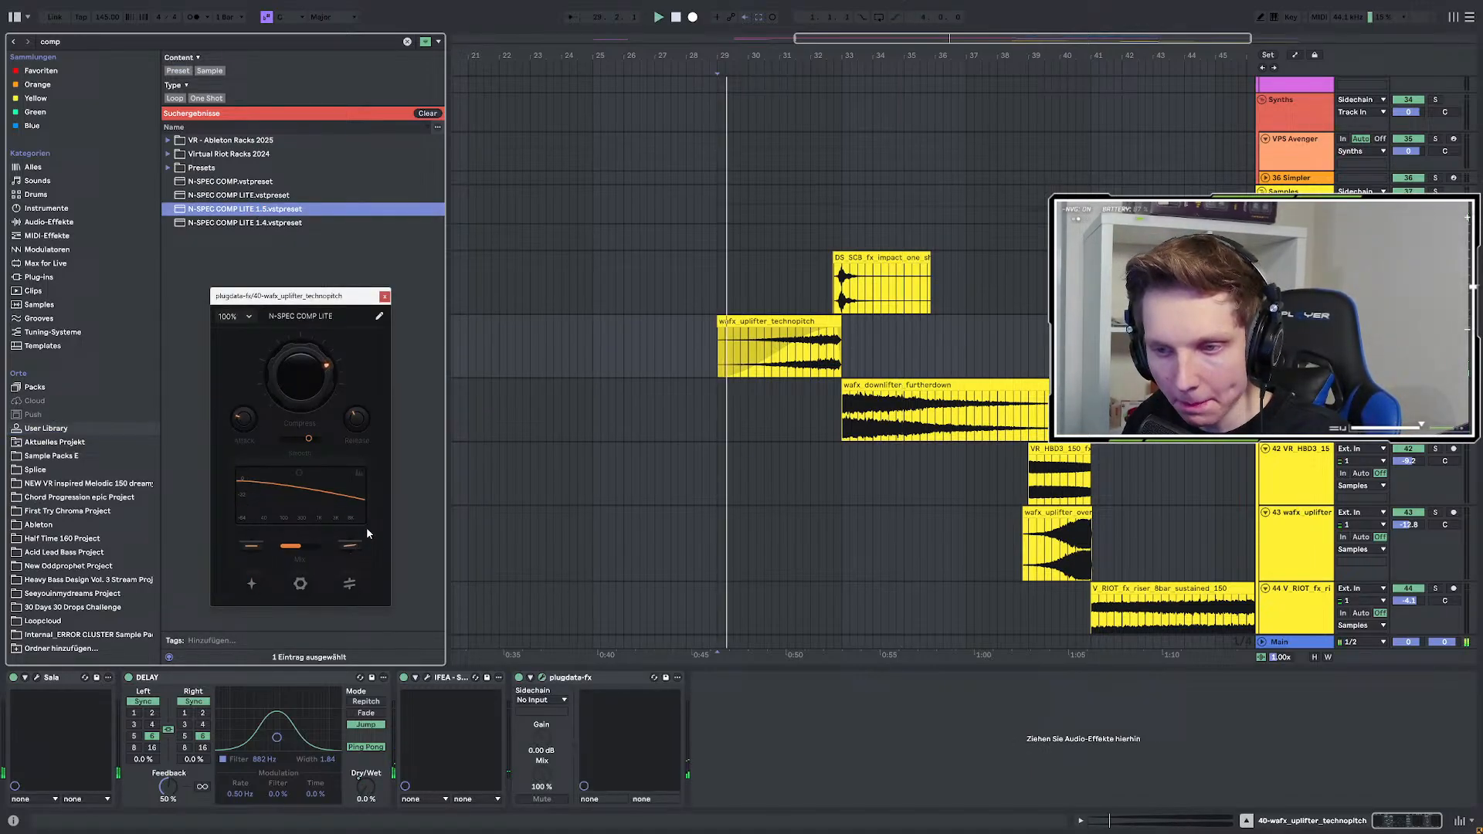
Raise the N-SPEC COMP LITE's mix and load the favourite UTILITY preset after it on the uplifter track.
left_click_drag(309, 546, 326, 546)
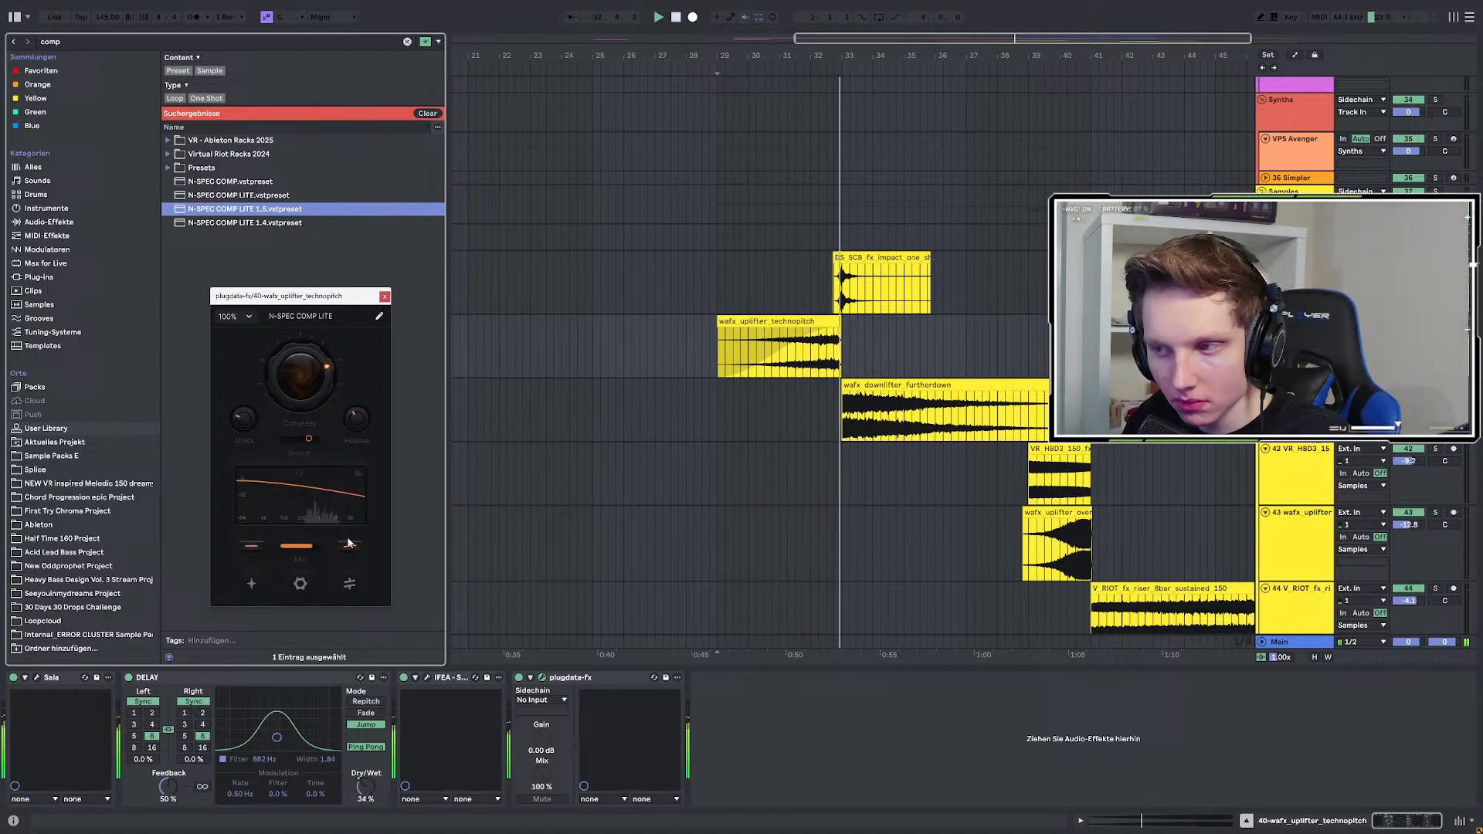
key("ctrl+f")
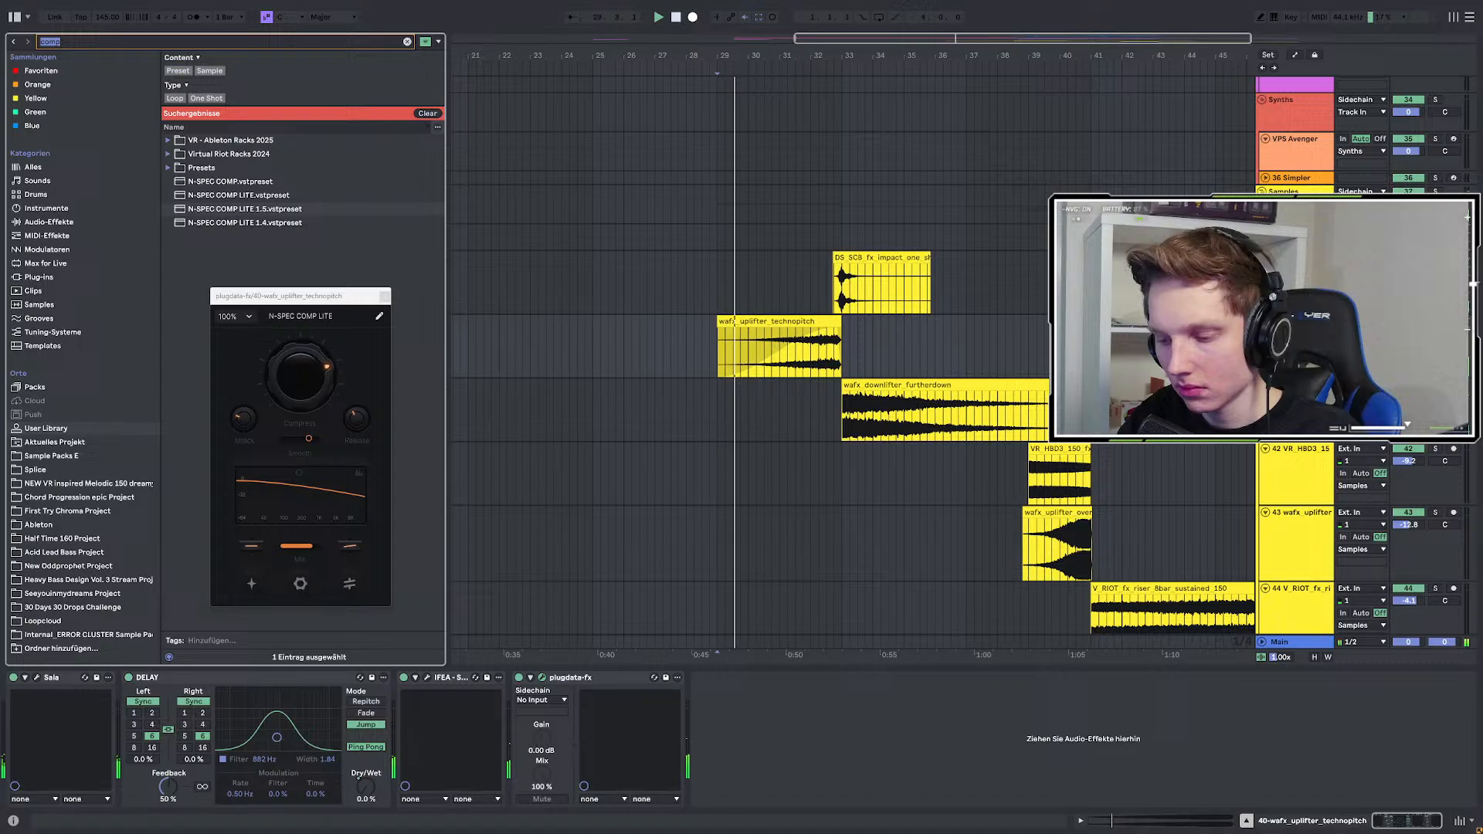
type("util")
left_click(224, 133)
left_click(47, 70)
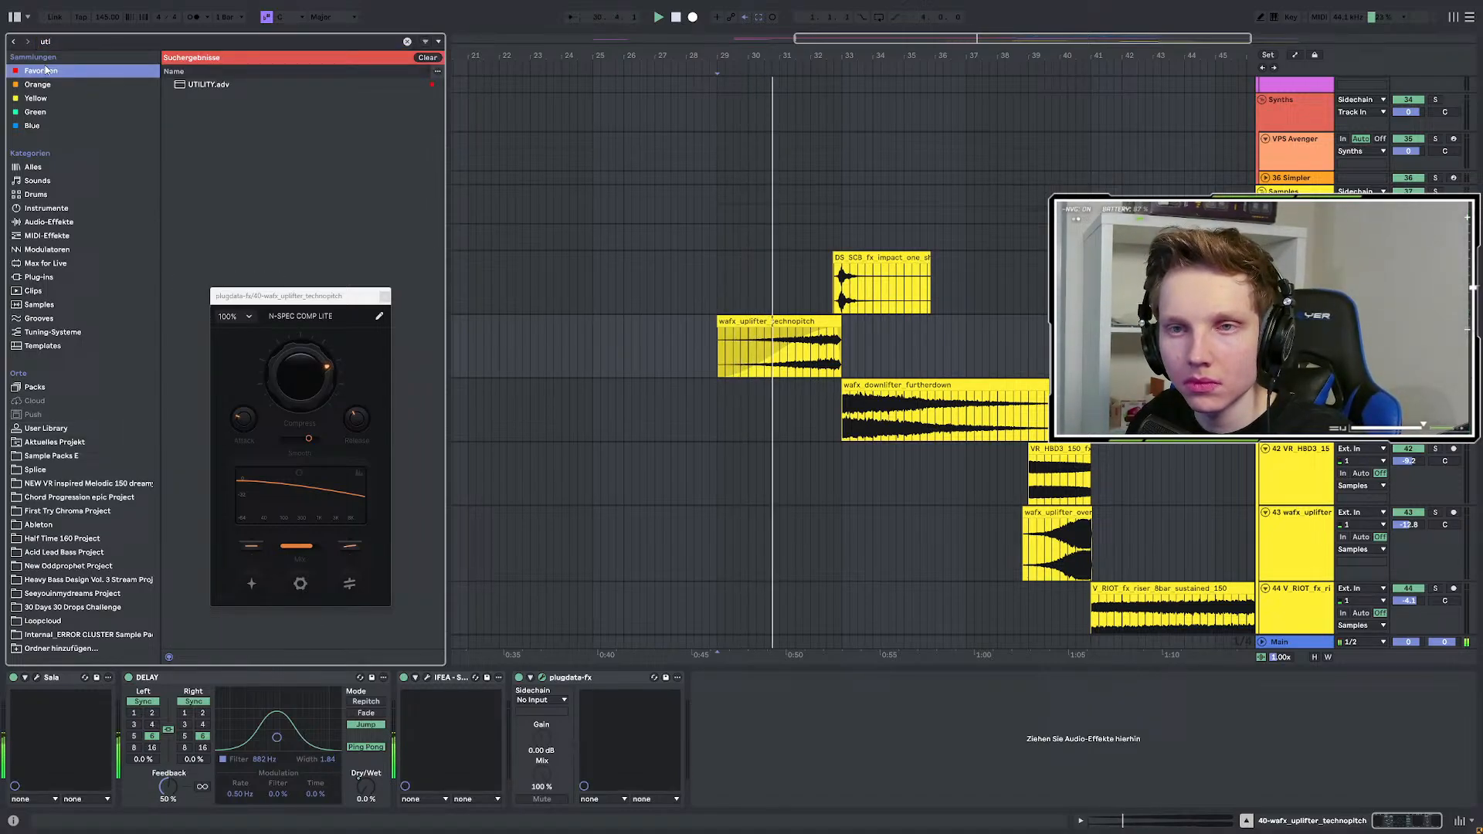
double_click(194, 84)
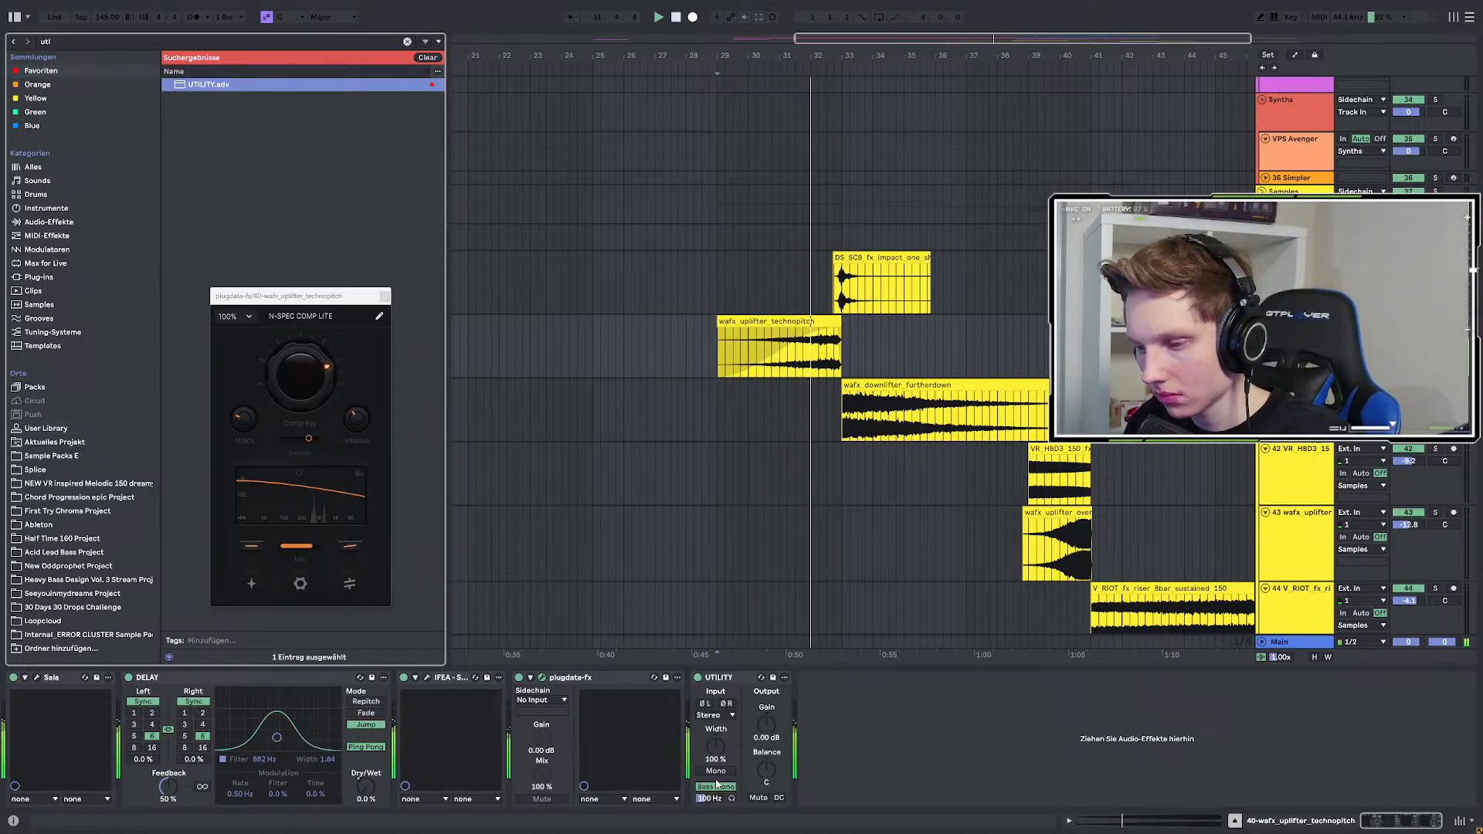
Show the Utility's gain automation on the uplifter track and shape a one-beat curve falling from 0 dB to silence at bar 29.
left_click(763, 726)
key("a")
key("space")
key("space")
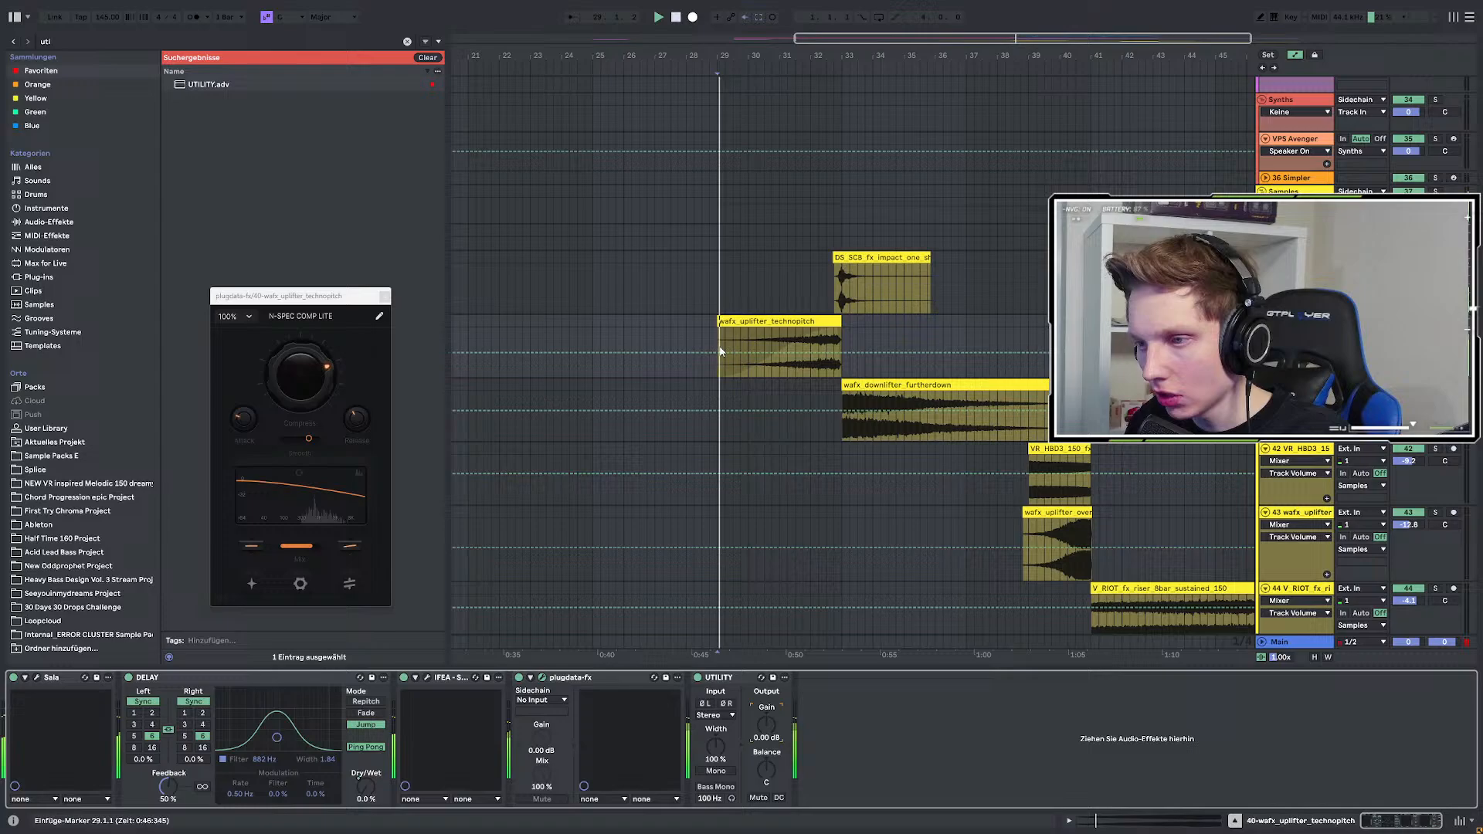
scroll(719, 354, "up", 5)
key("space")
left_click(718, 354)
key("space")
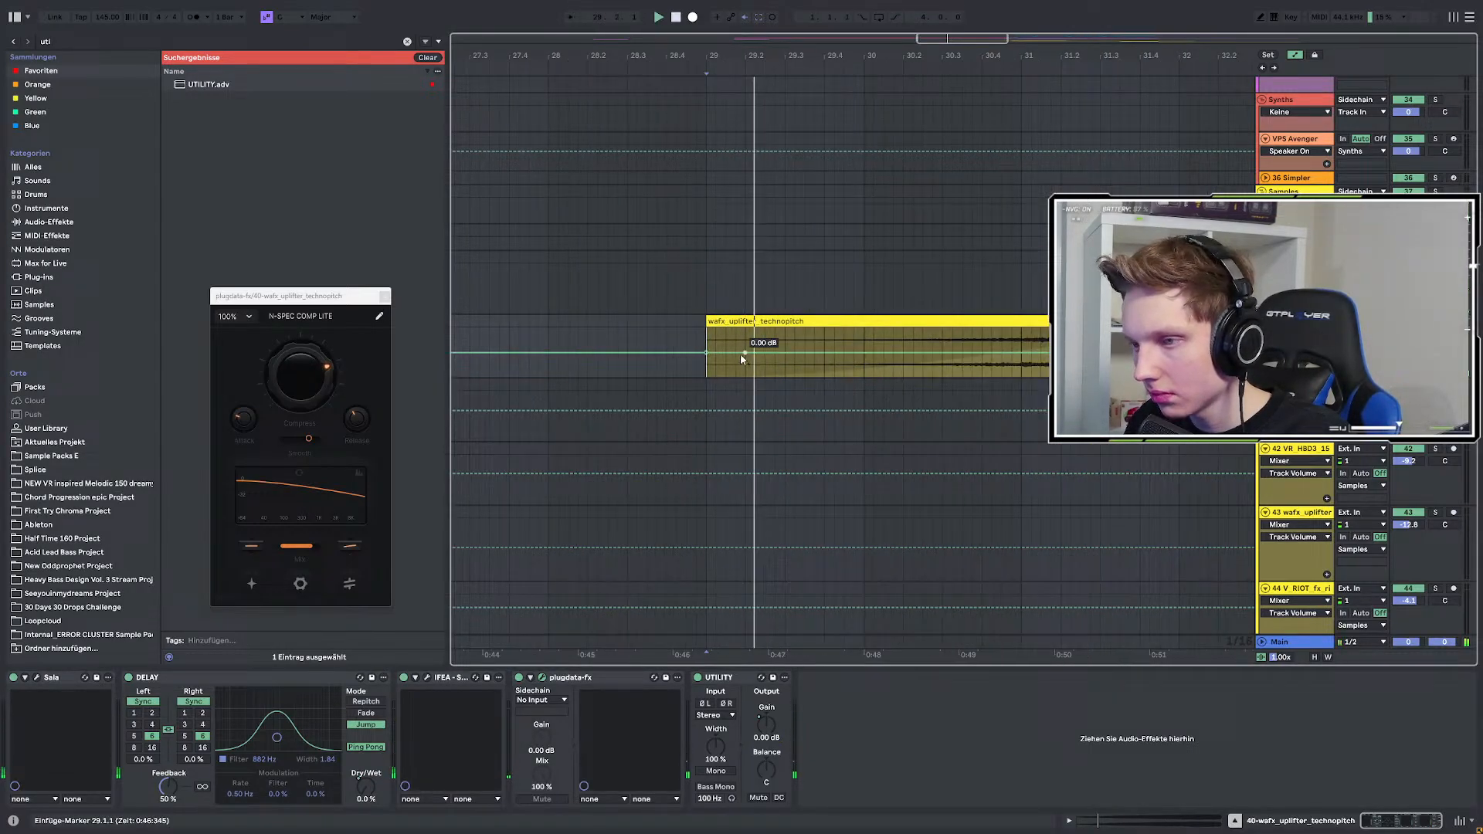
mouse_move(738, 354)
left_mouse_down()
mouse_move(739, 374)
mouse_move(742, 343)
left_mouse_up()
Duplicate the one-beat gain curve repeatedly across the uplifter clip through to bar 33.
key("ctrl+d")
scroll(677, 398, "down", 5)
scroll(678, 399, "down", 3)
key("ctrl+d")
key("ctrl+d")
key("ctrl+d")
key("ctrl+d")
key("ctrl+d")
key("ctrl+d")
key("ctrl+d")
key("ctrl+d")
key("ctrl+d")
key("ctrl+d")
key("ctrl+d")
key("ctrl+d")
key("ctrl+d")
key("ctrl+d")
key("ctrl+d")
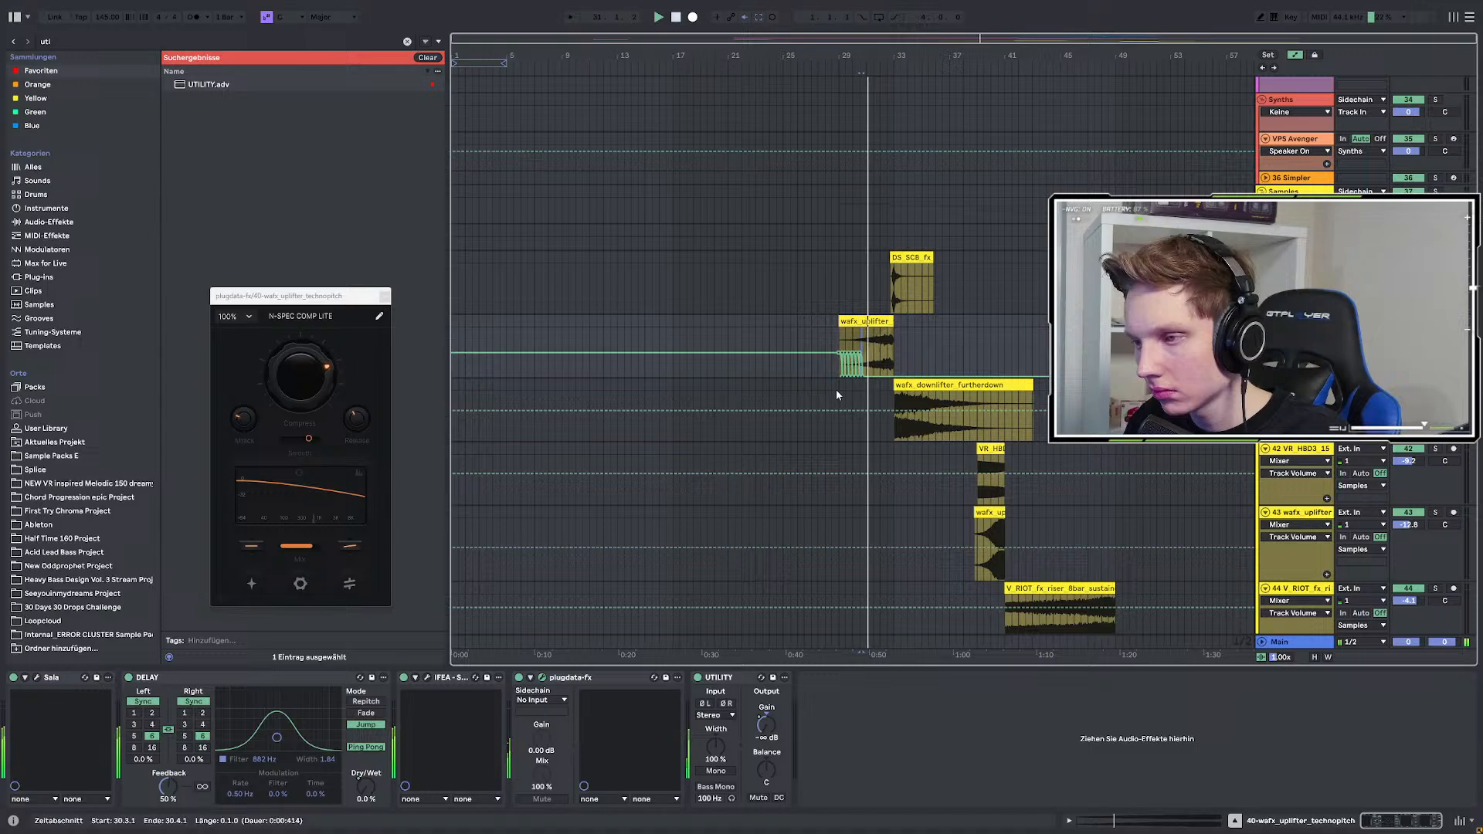
Replace the excess gain curve after bar 33 with a flat 0 dB line and replay the transition from bar 32.
scroll(888, 380, "up", 3)
scroll(881, 380, "up", 3)
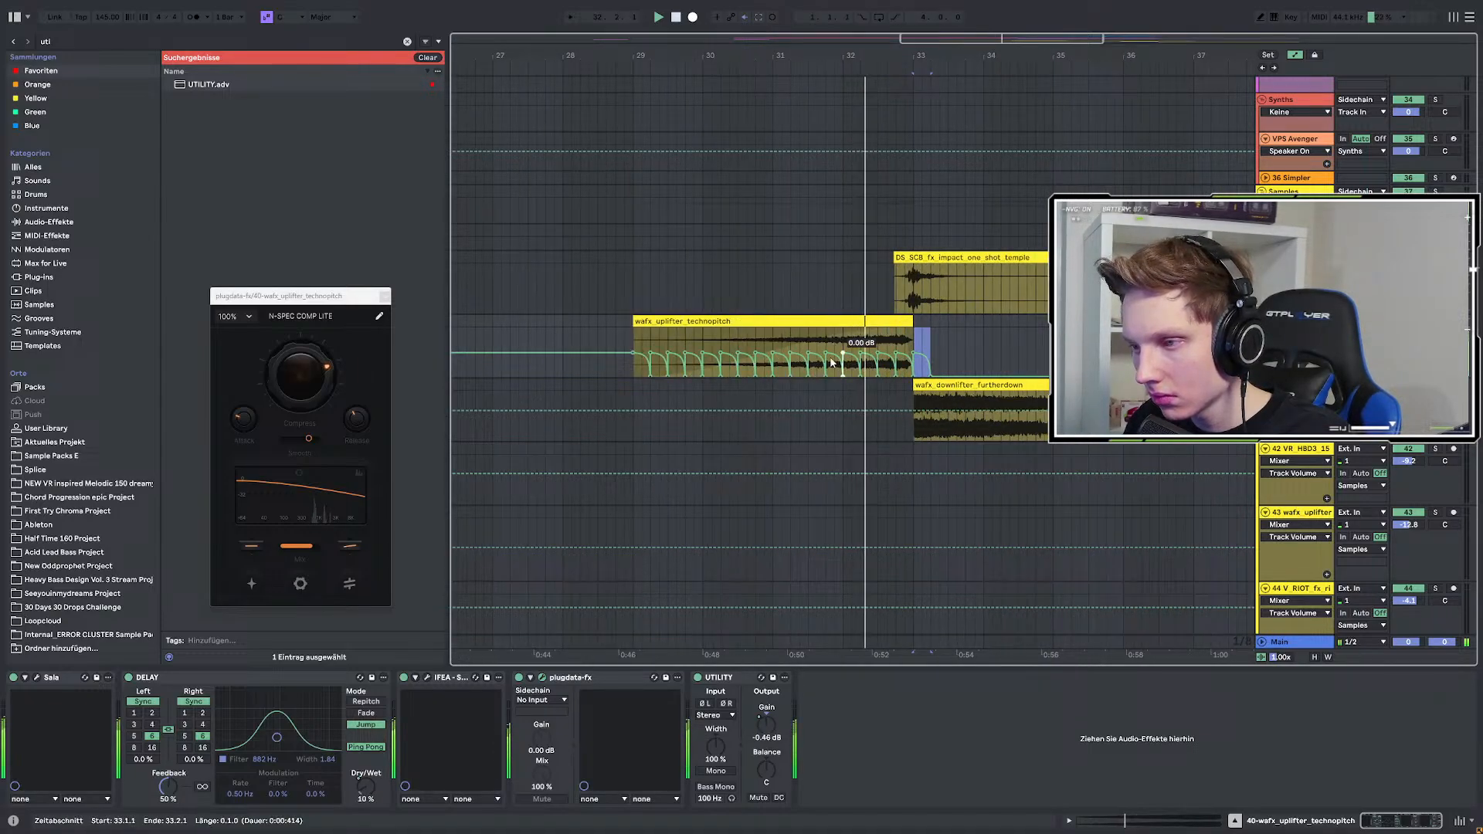
scroll(814, 336, "up", 3)
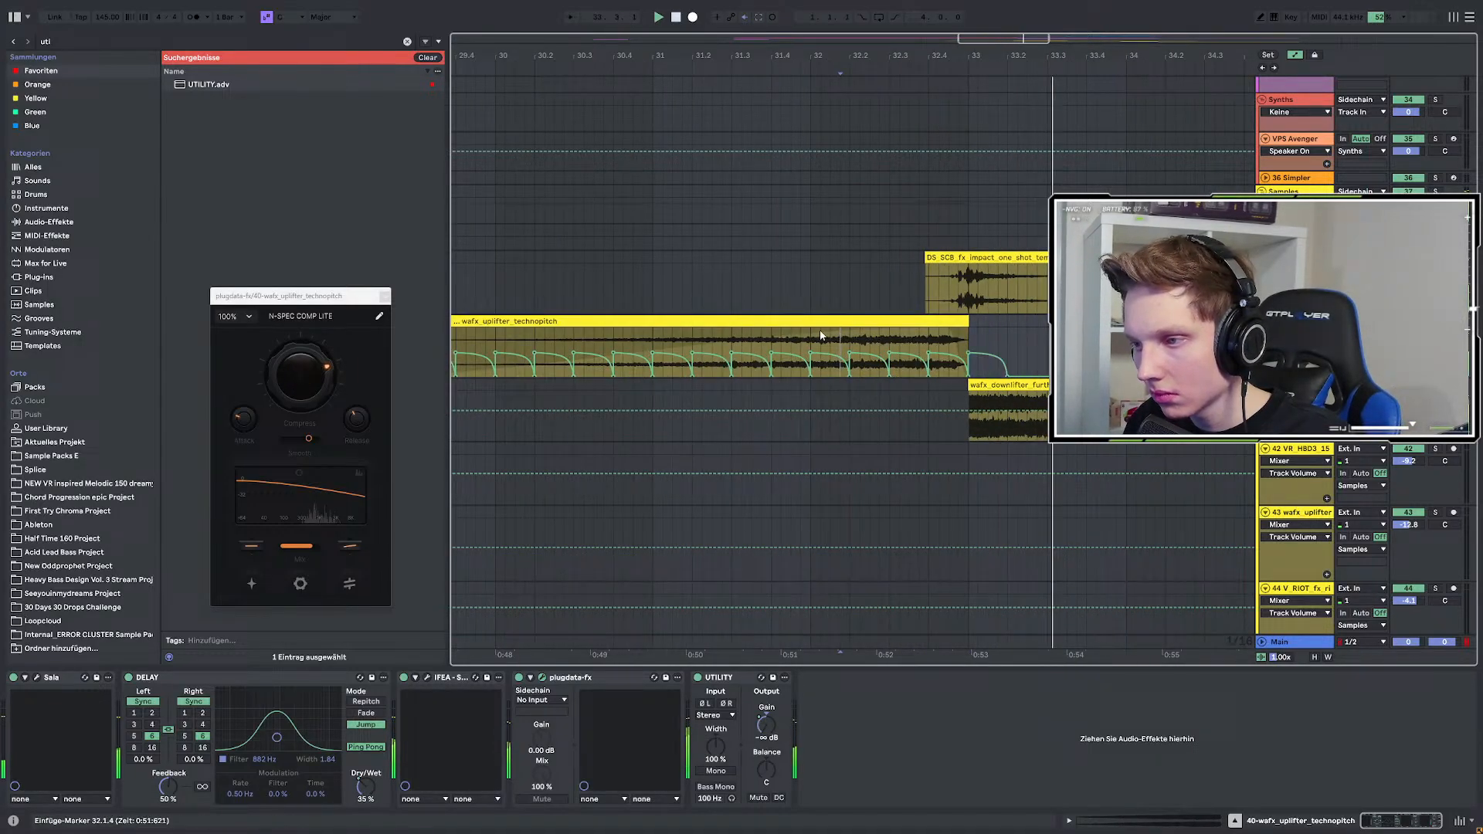
scroll(948, 355, "down", 3)
scroll(984, 355, "up", 3)
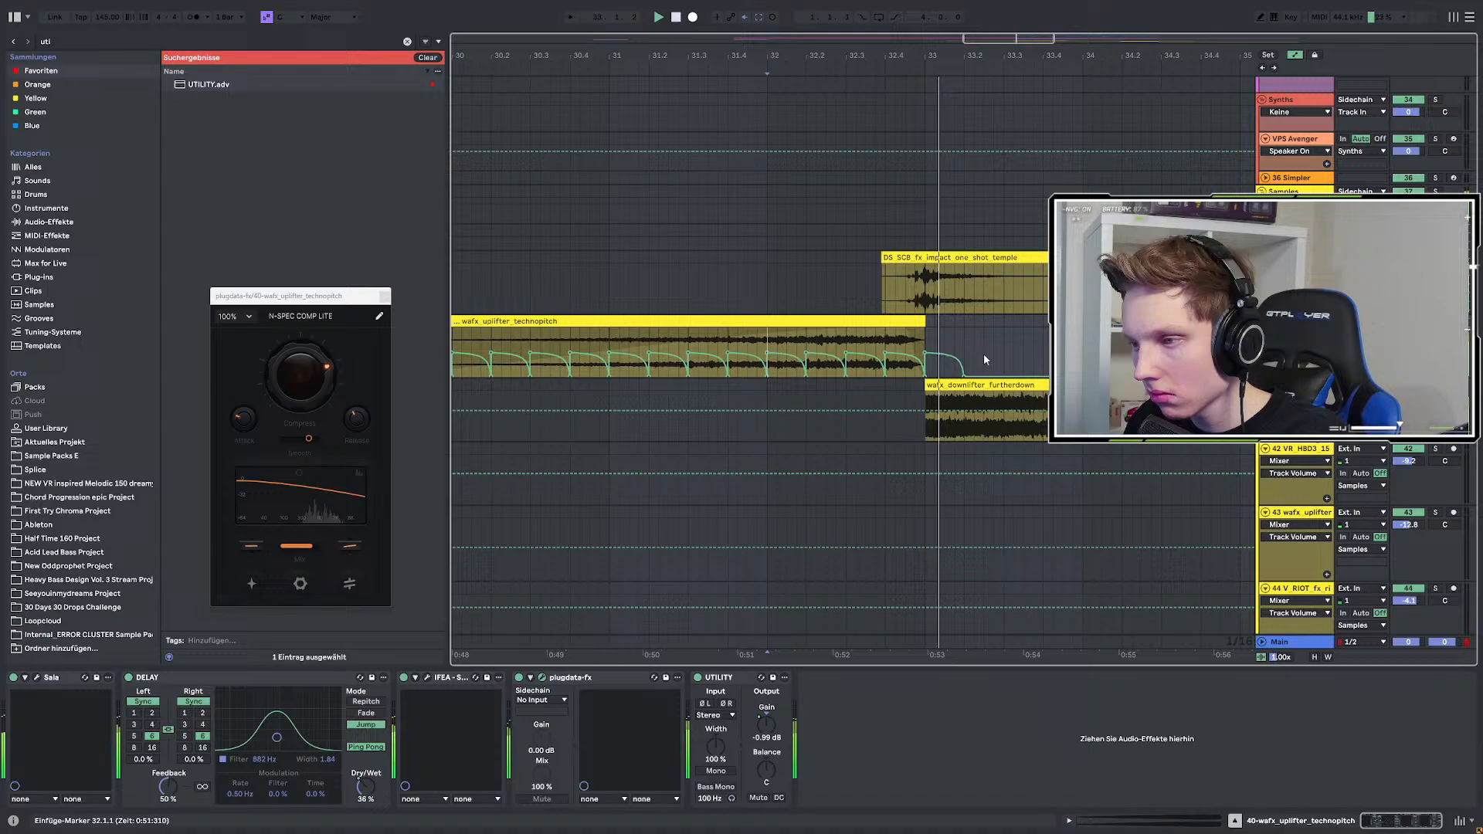
scroll(920, 340, "down", 2)
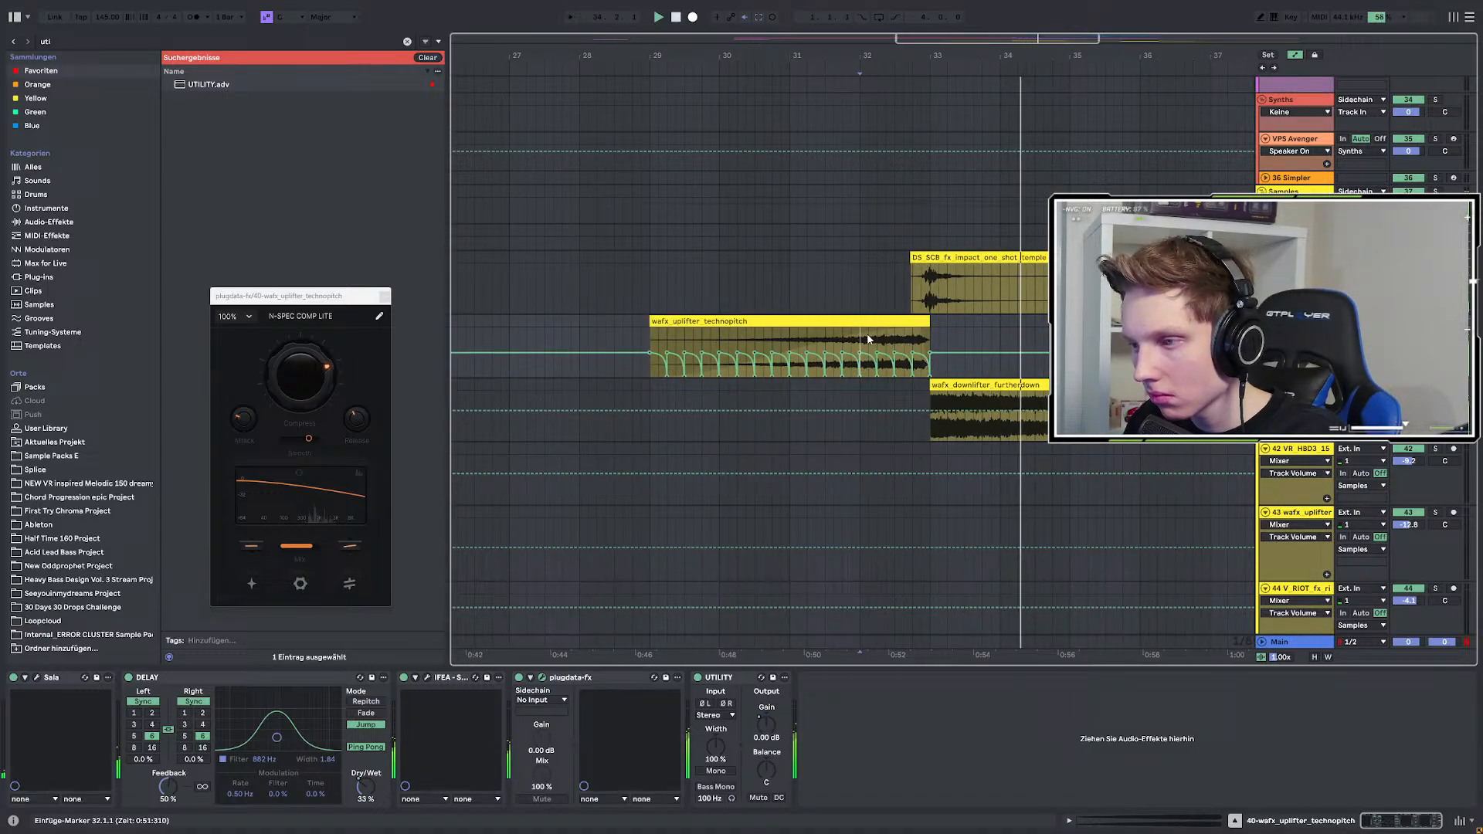
scroll(956, 354, "up", 2)
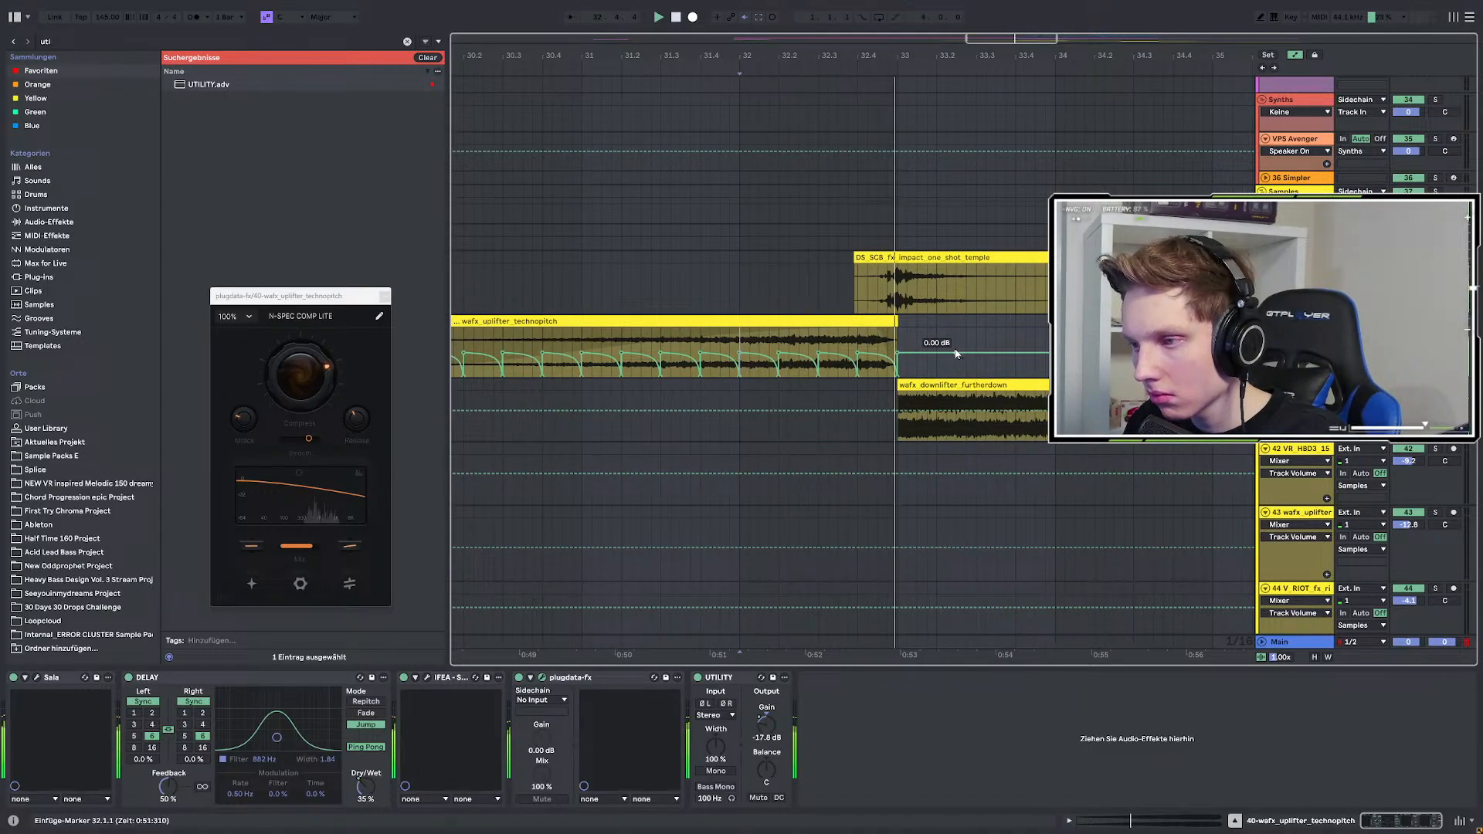
scroll(956, 354, "down", 2)
Compress the gain curve at bar 29 to half a beat and duplicate it across the uplifter clip up to bar 33.
scroll(688, 356, "up", 2)
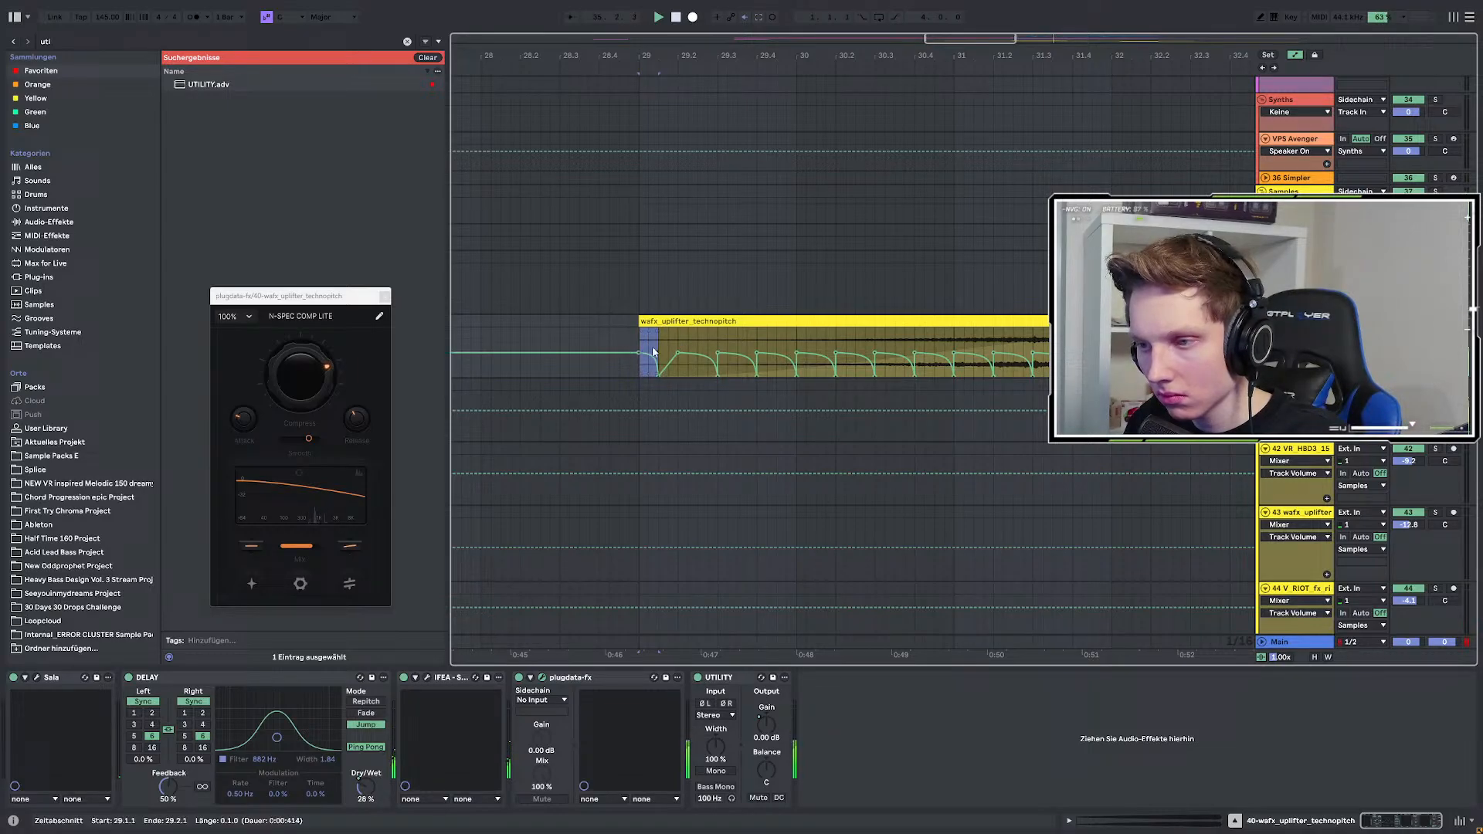
scroll(585, 388, "down", 2)
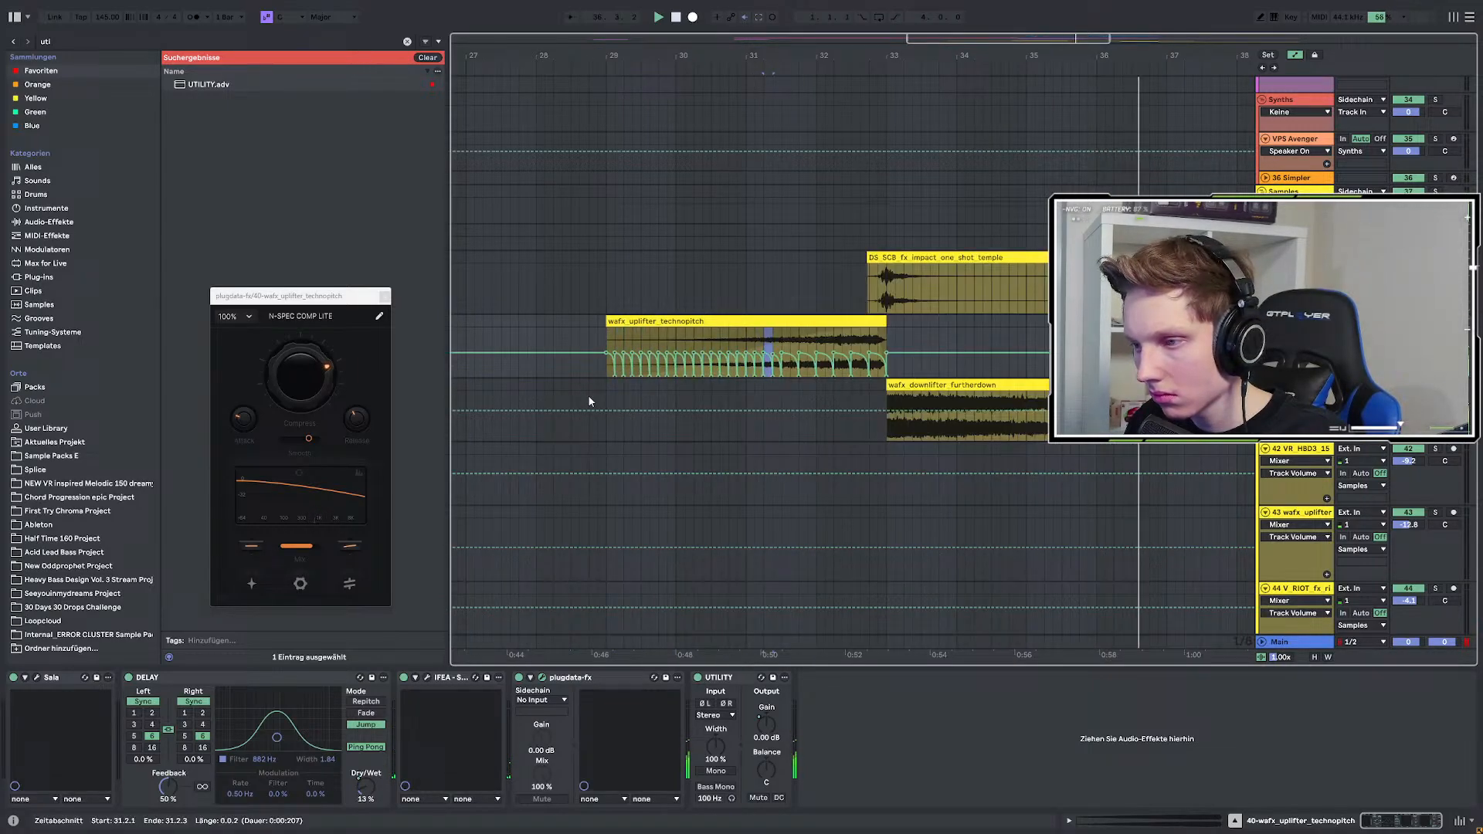
key("ctrl+d")
key("ctrl+d")
key("ctrl+d")
key("ctrl+d")
key("ctrl+d")
key("ctrl+d")
key("ctrl+d")
key("ctrl+d")
key("ctrl+d")
key("ctrl+d")
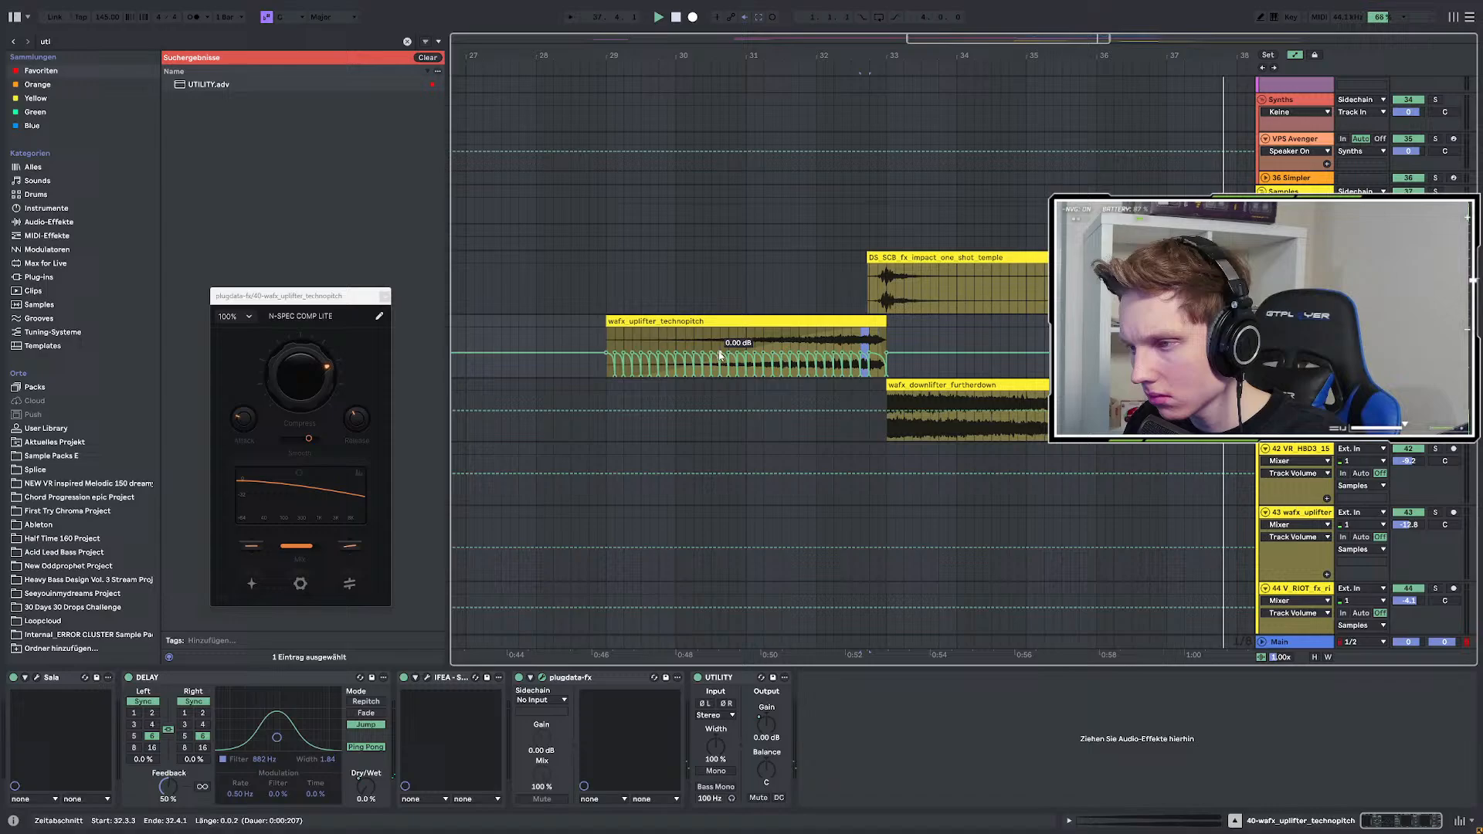
key("ctrl+d")
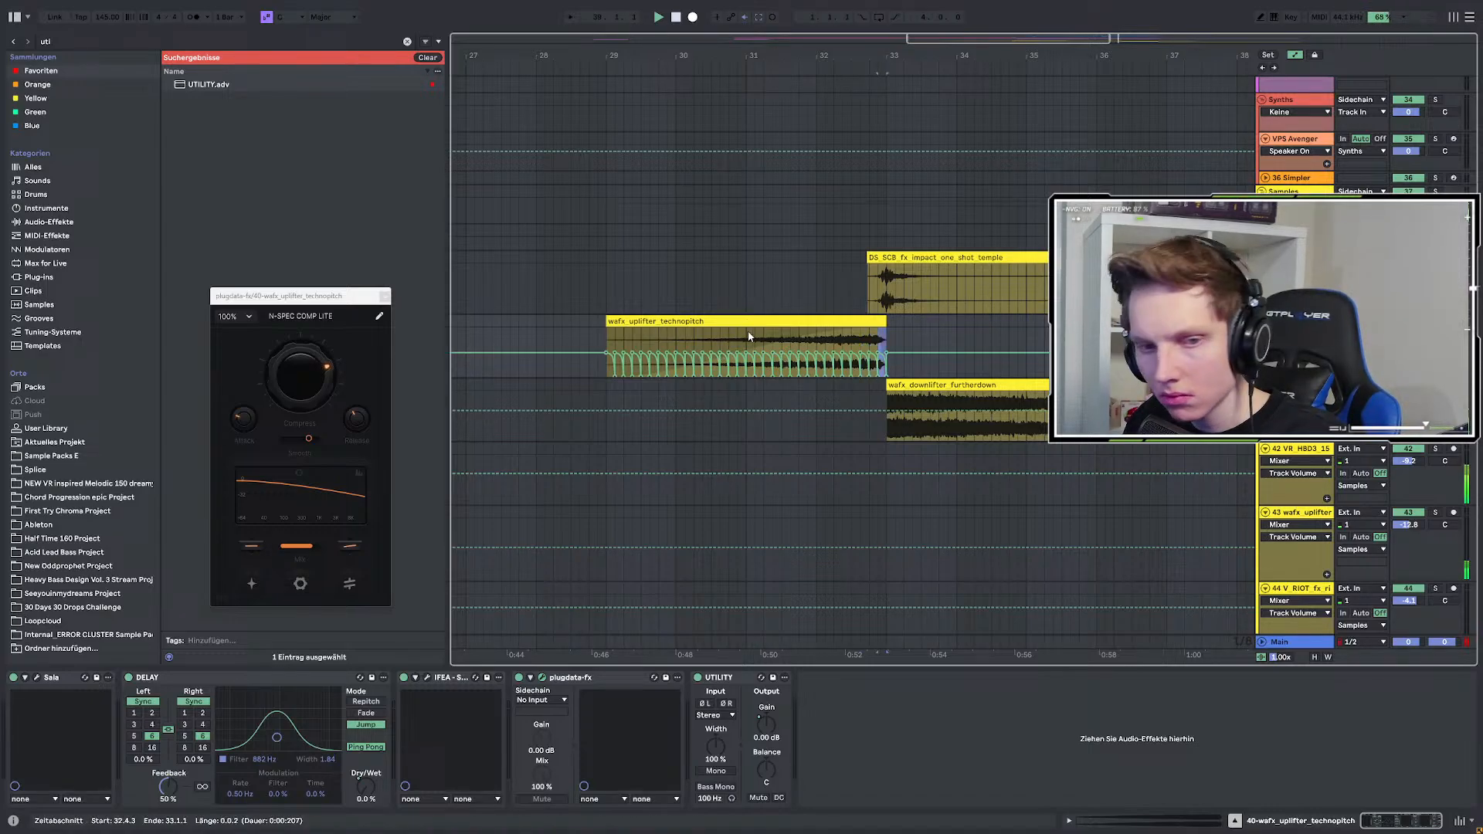
Replay the transition from bar 31 to check the half-beat gain pumping on the uplifter.
left_click(747, 332)
scroll(744, 331, "up", 1)
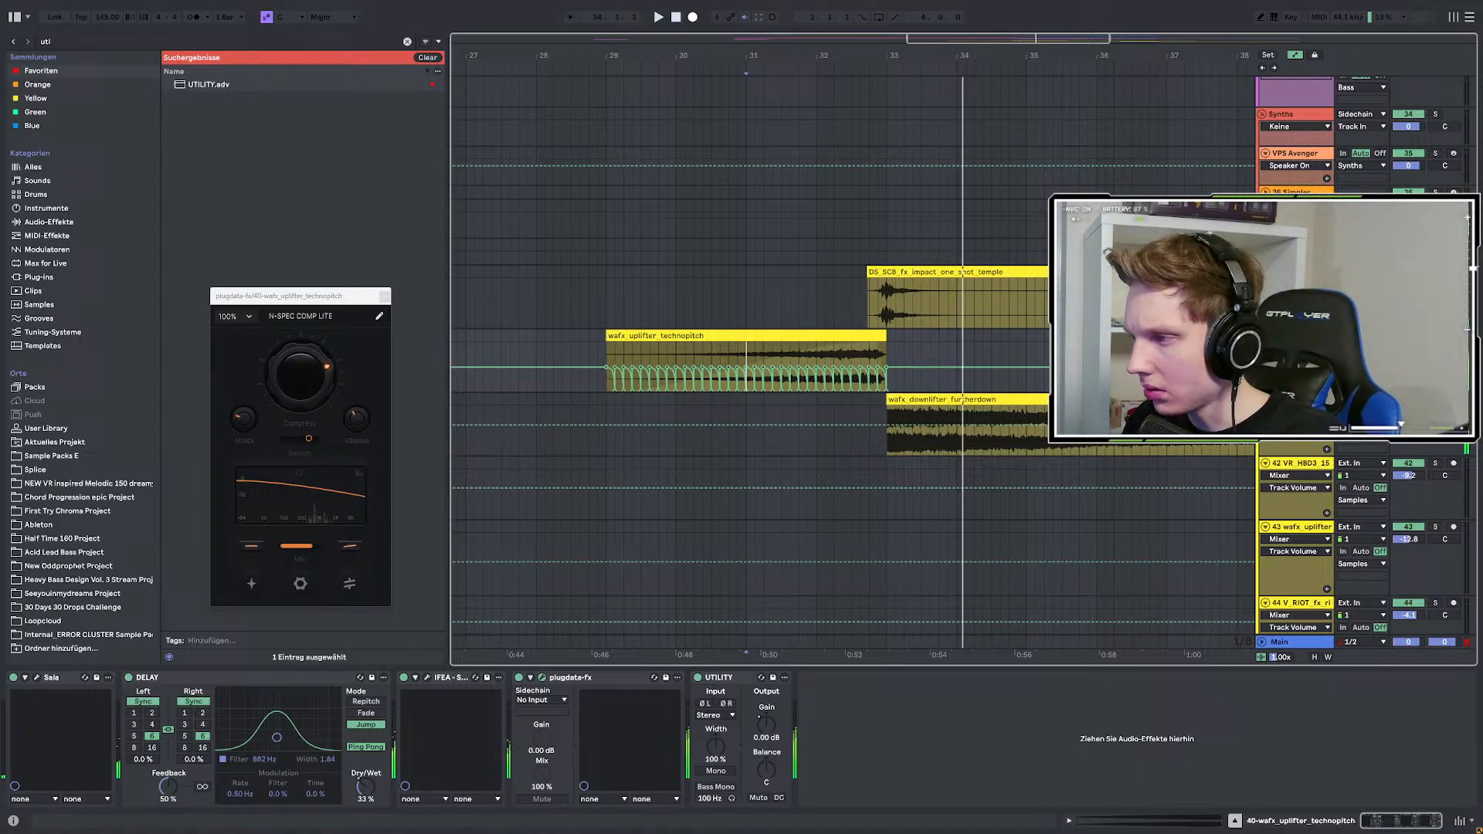
key("s")
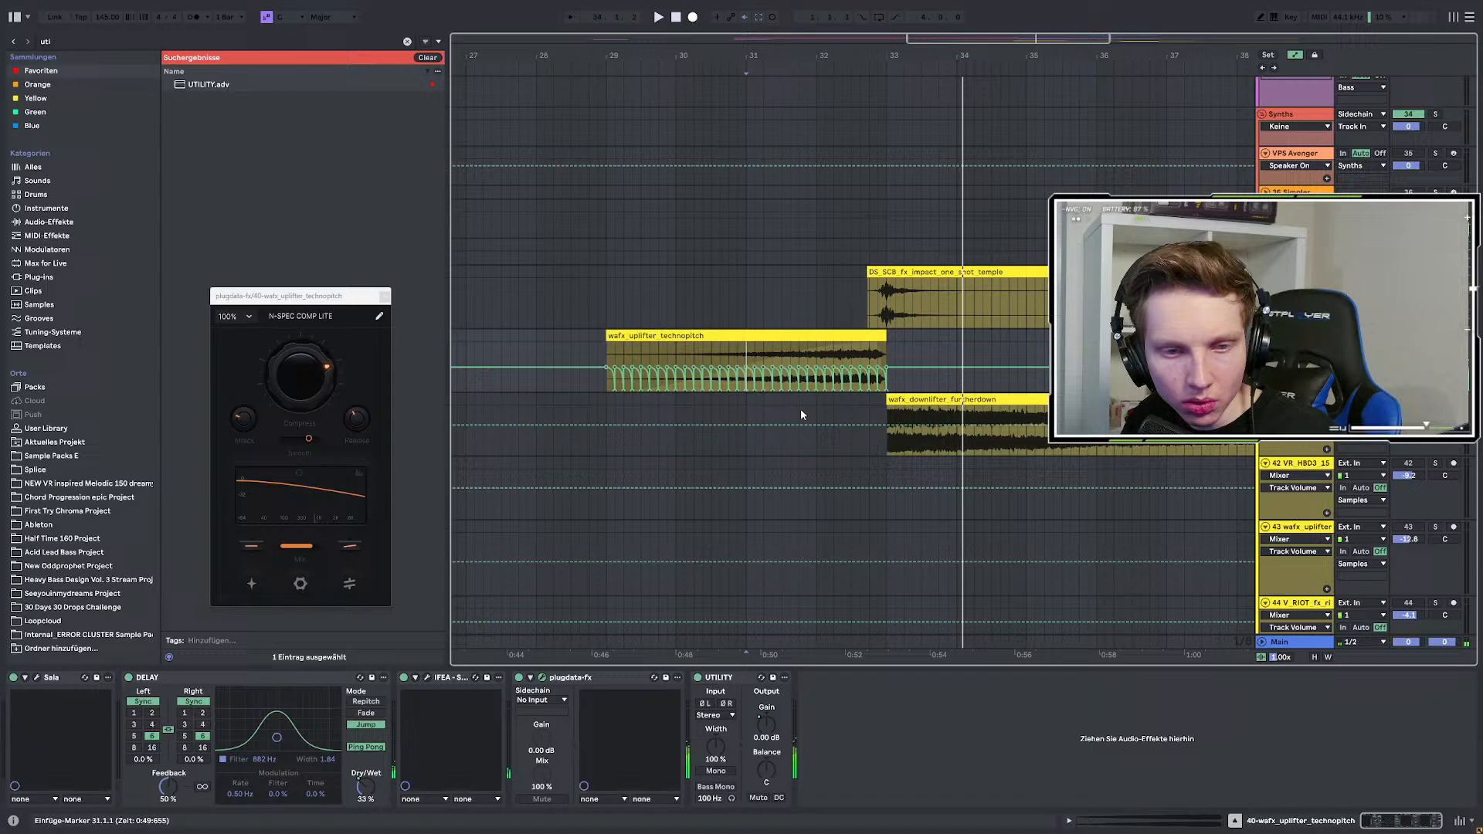
key("space")
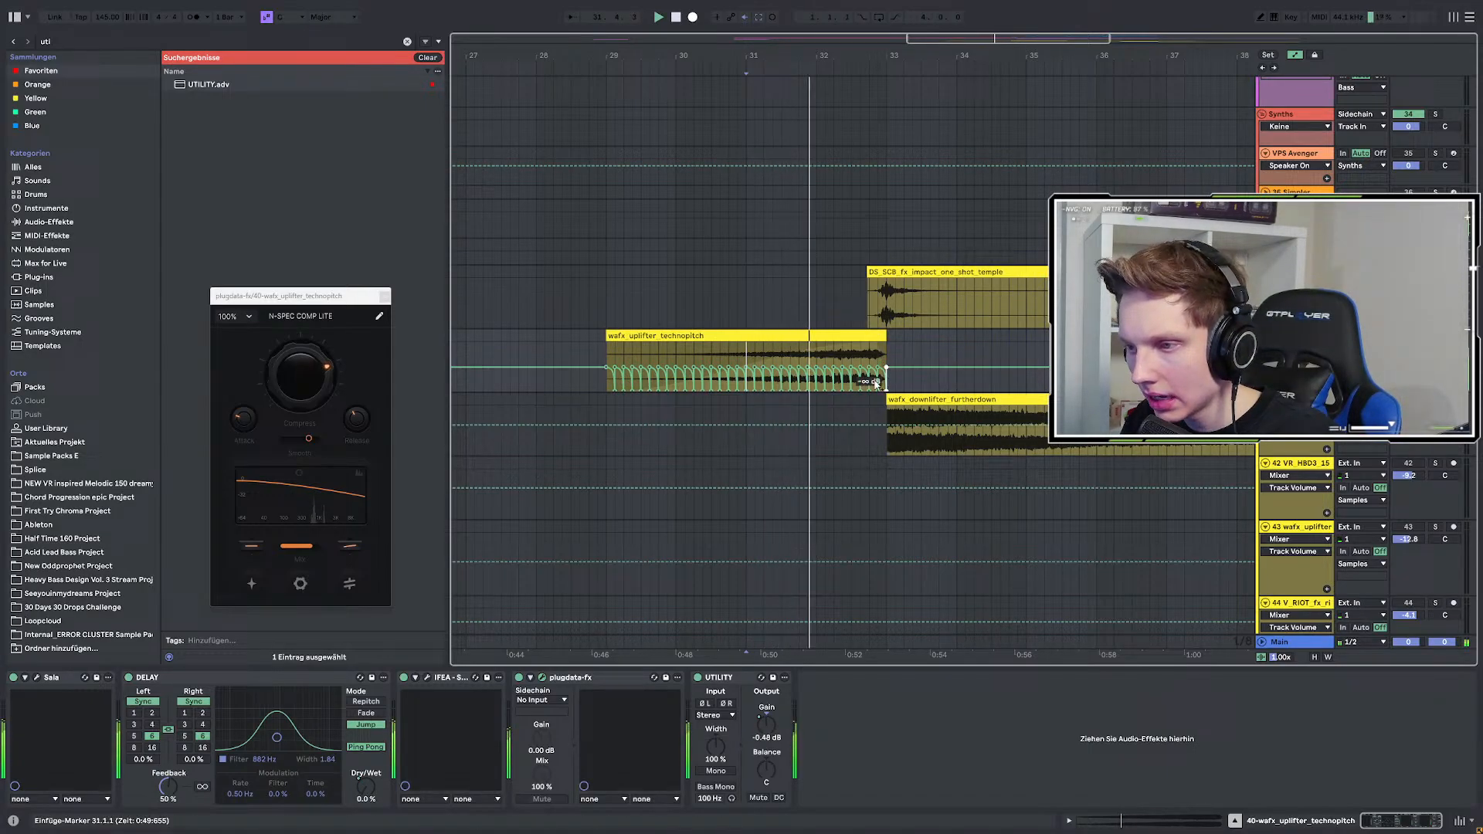
scroll(827, 390, "up", 5)
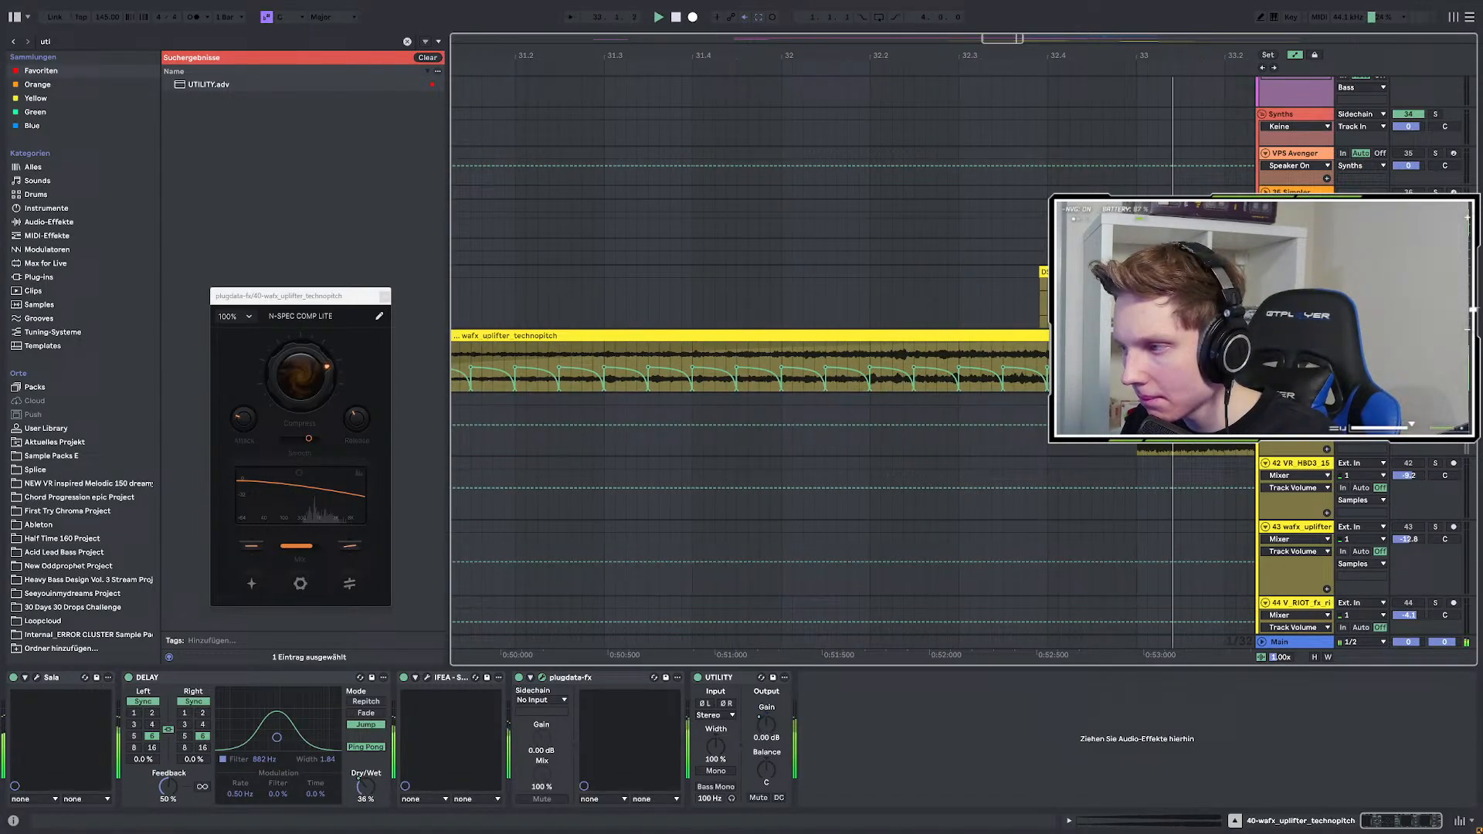
scroll(831, 405, "down", 3)
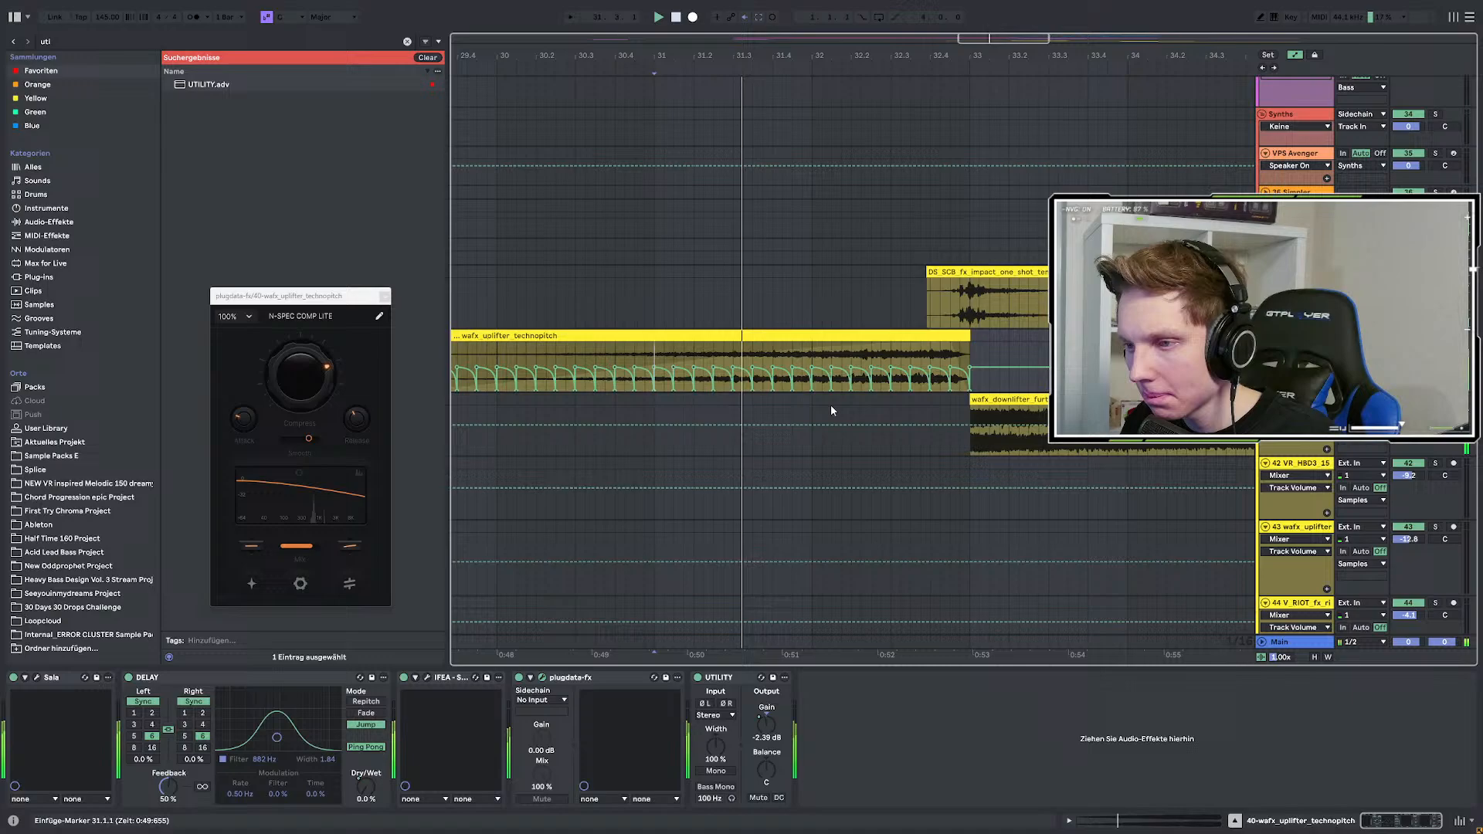
Close the compressor window, search for "2025" in the User Library, and load VR - Beautyrack on the uplifter track.
left_click(385, 297)
key("ctrl+f")
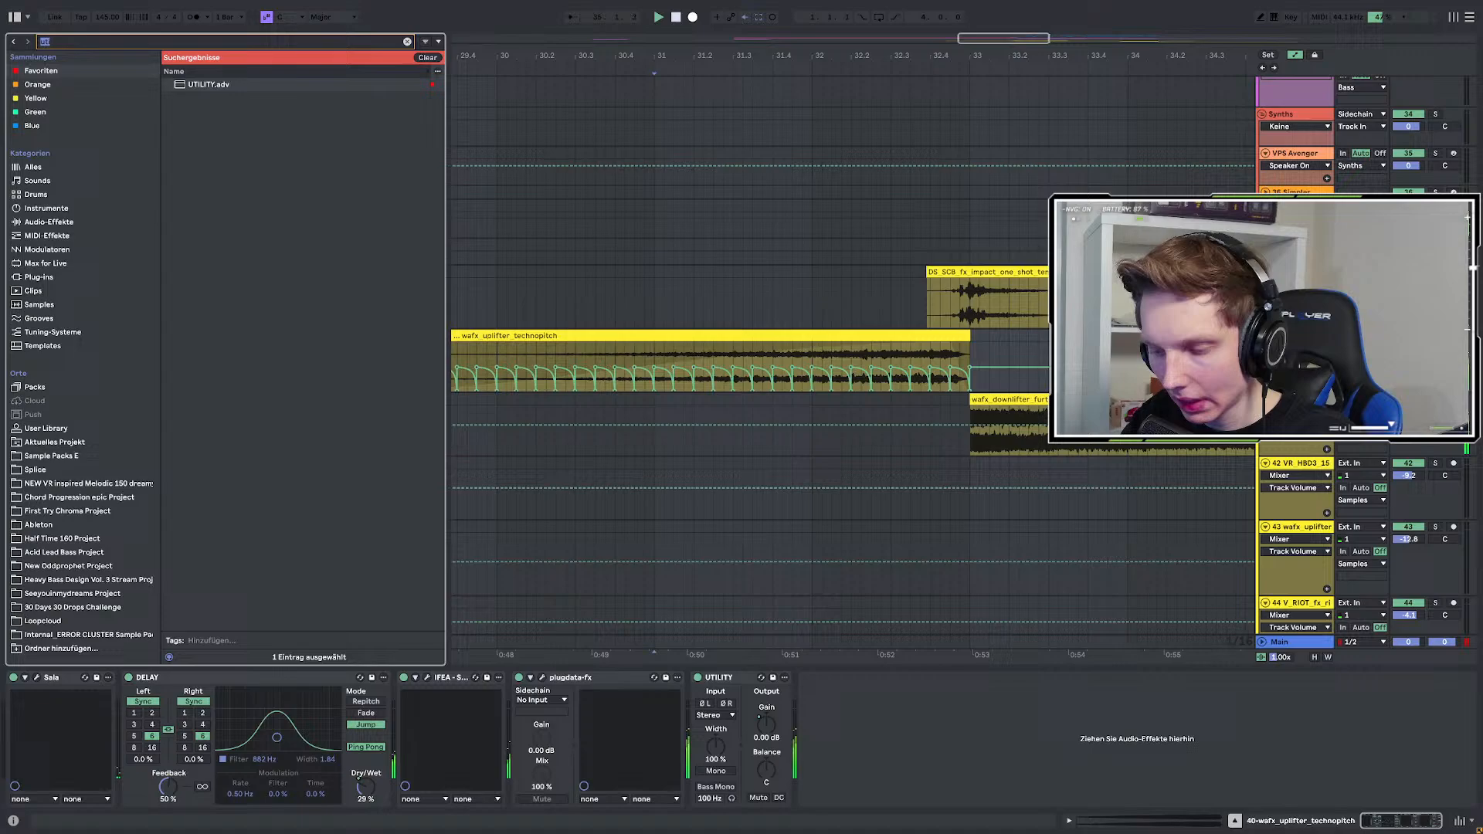
key("BackSpace")
type("202")
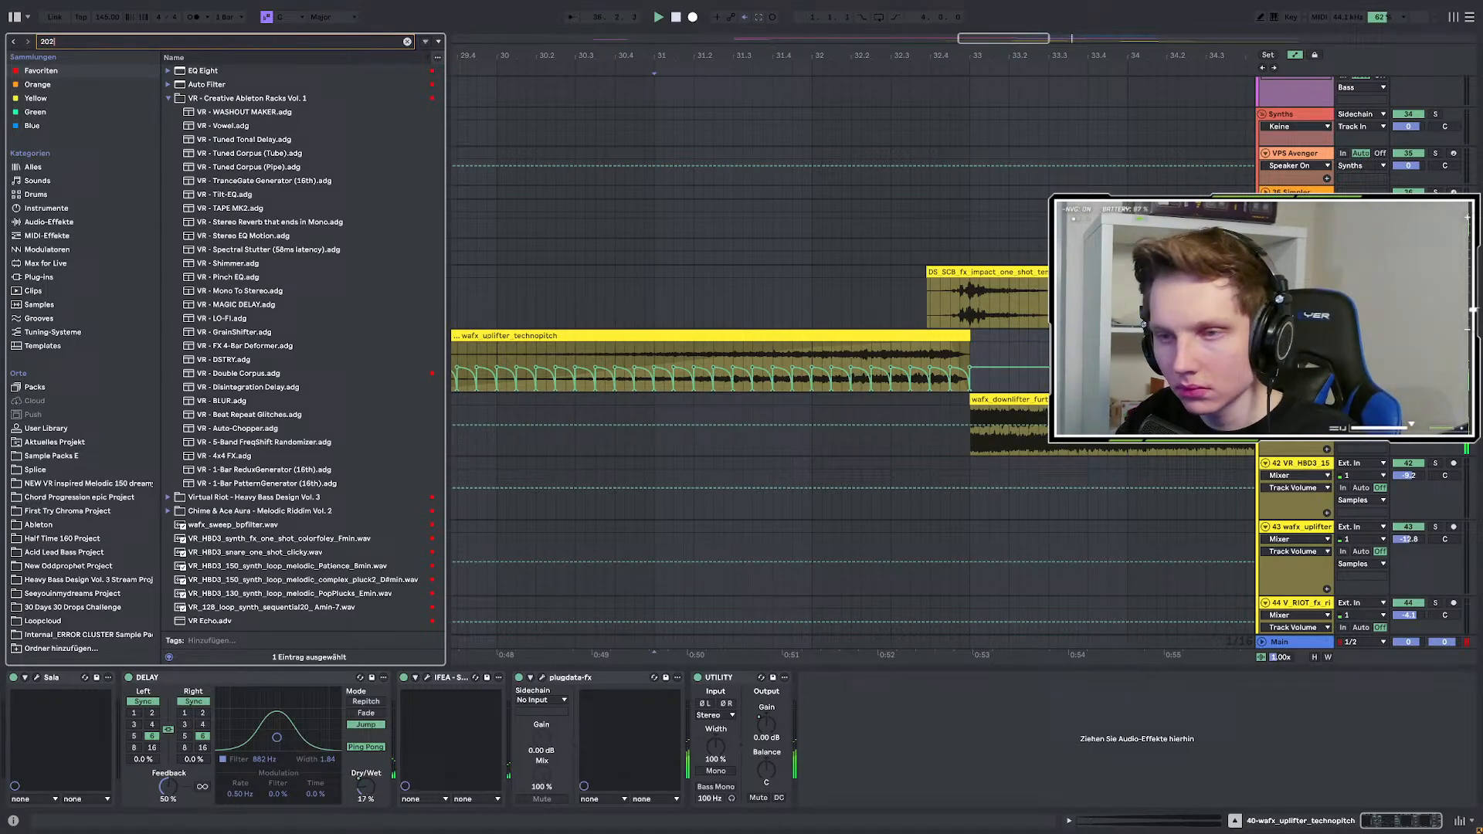
type("5")
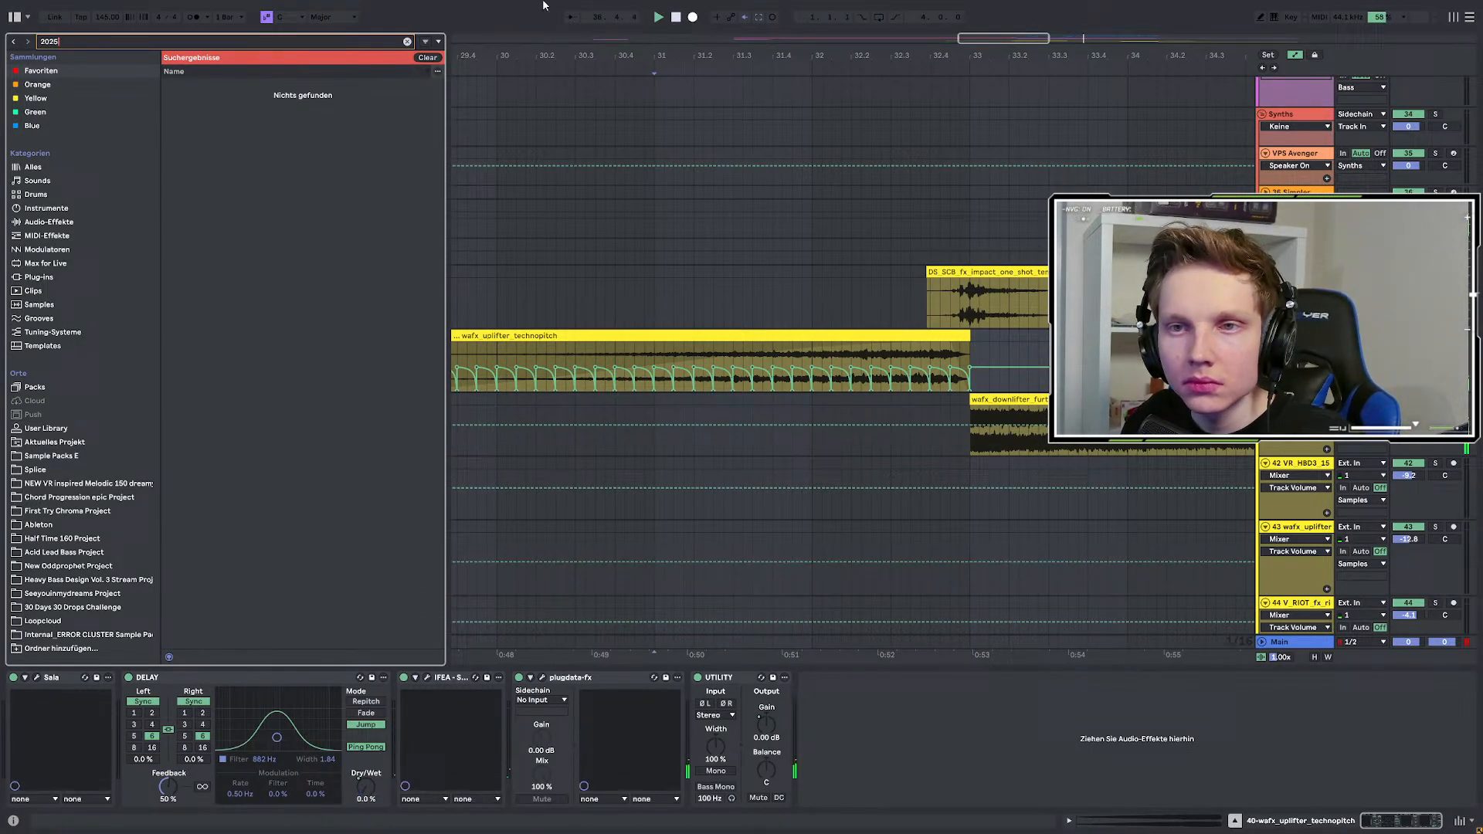
left_click(43, 431)
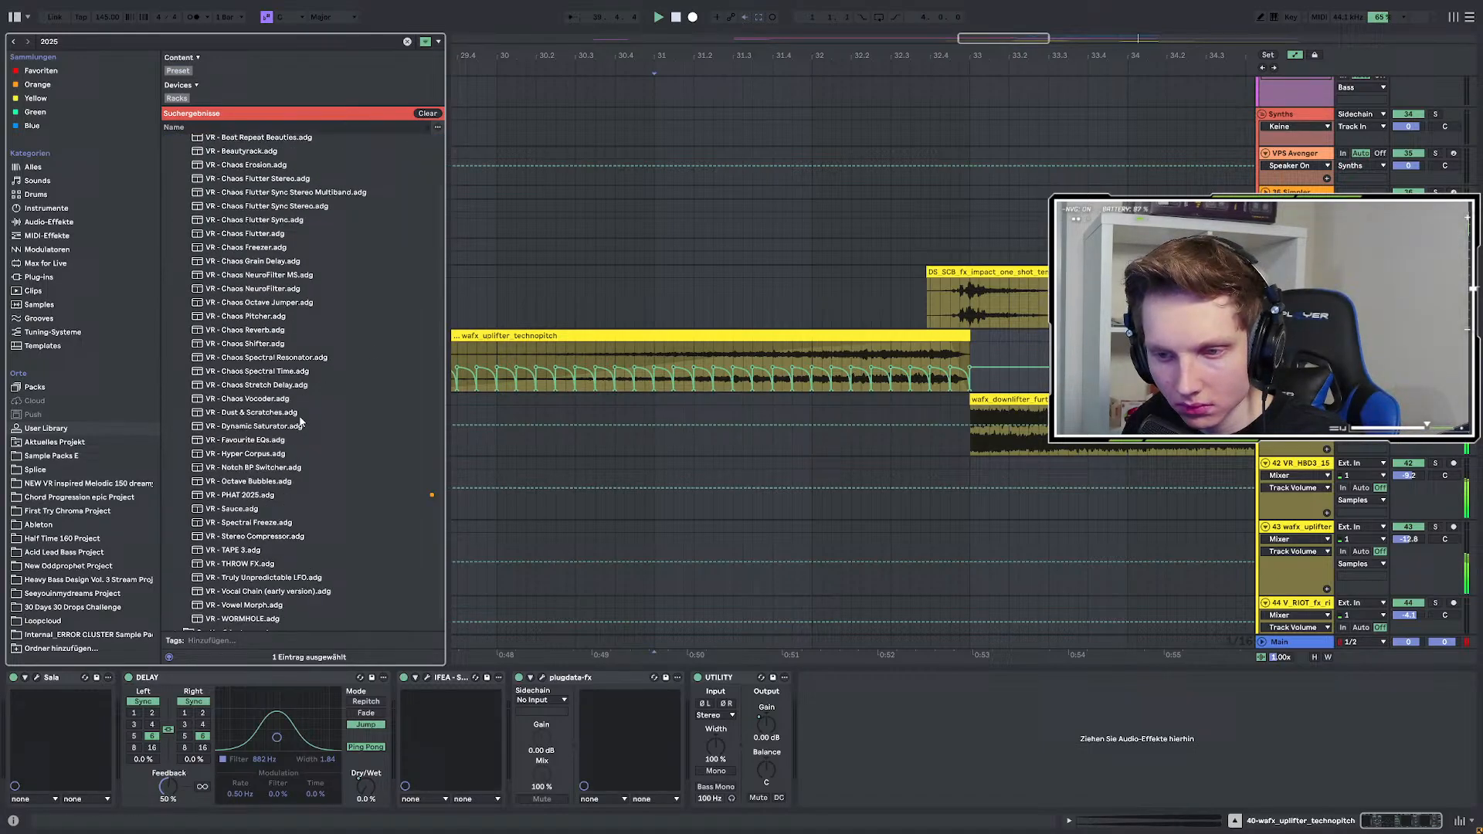
left_click(282, 196)
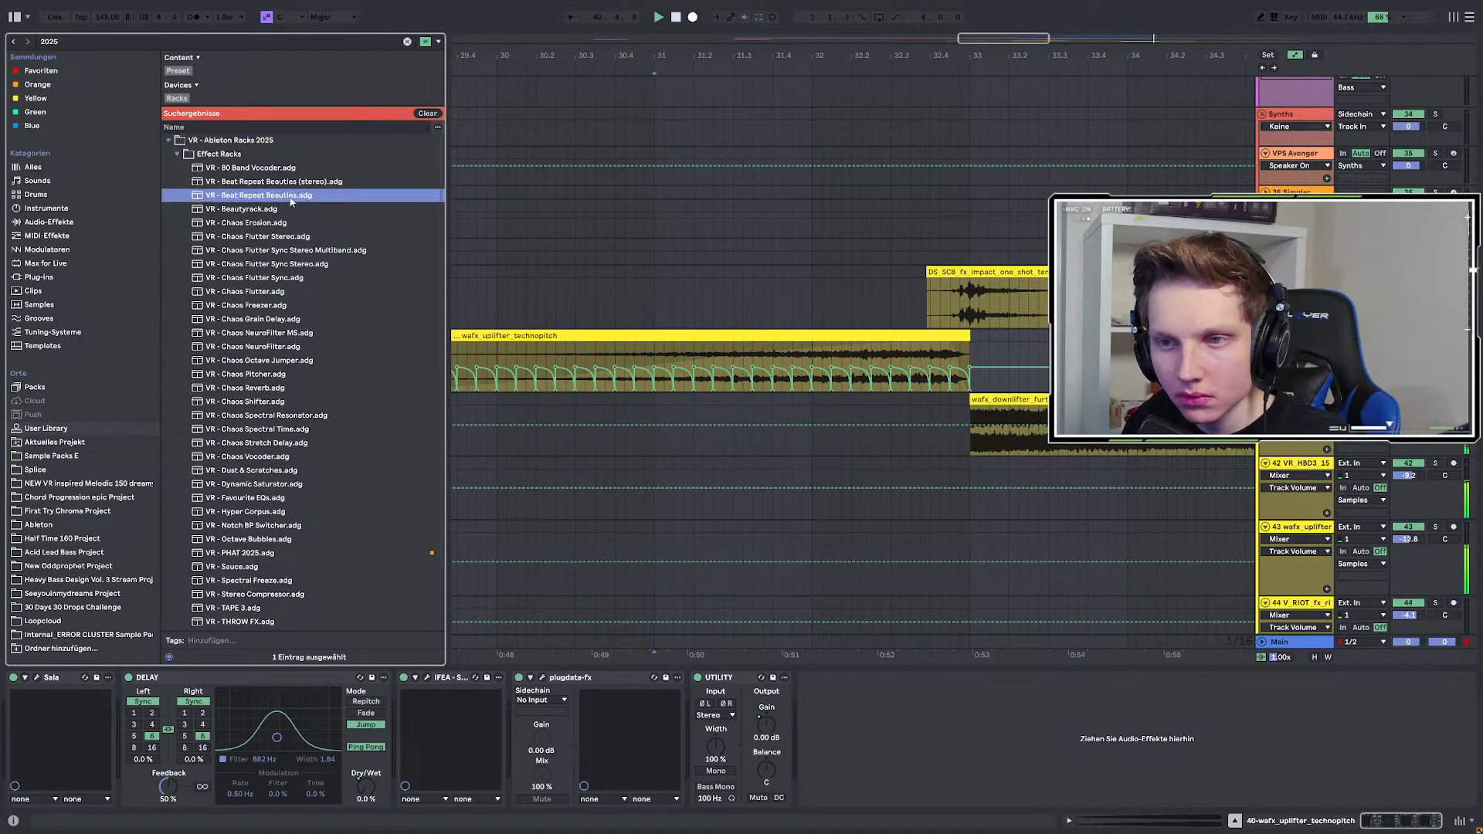
left_click(256, 211)
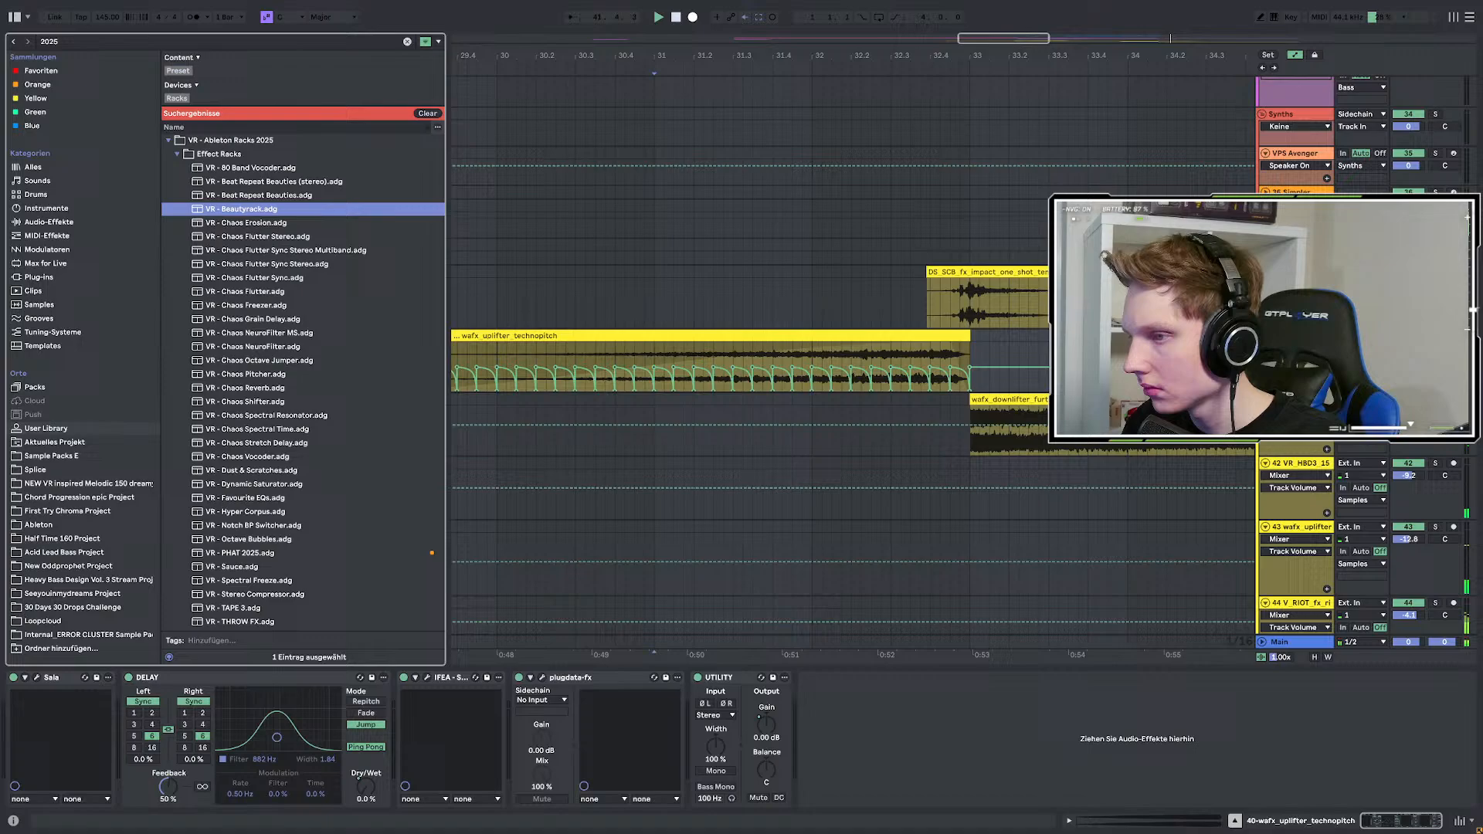
Replay the uplifter from bar 31 to judge the sound with the Beautyrack in the chain.
scroll(907, 370, "down", 5)
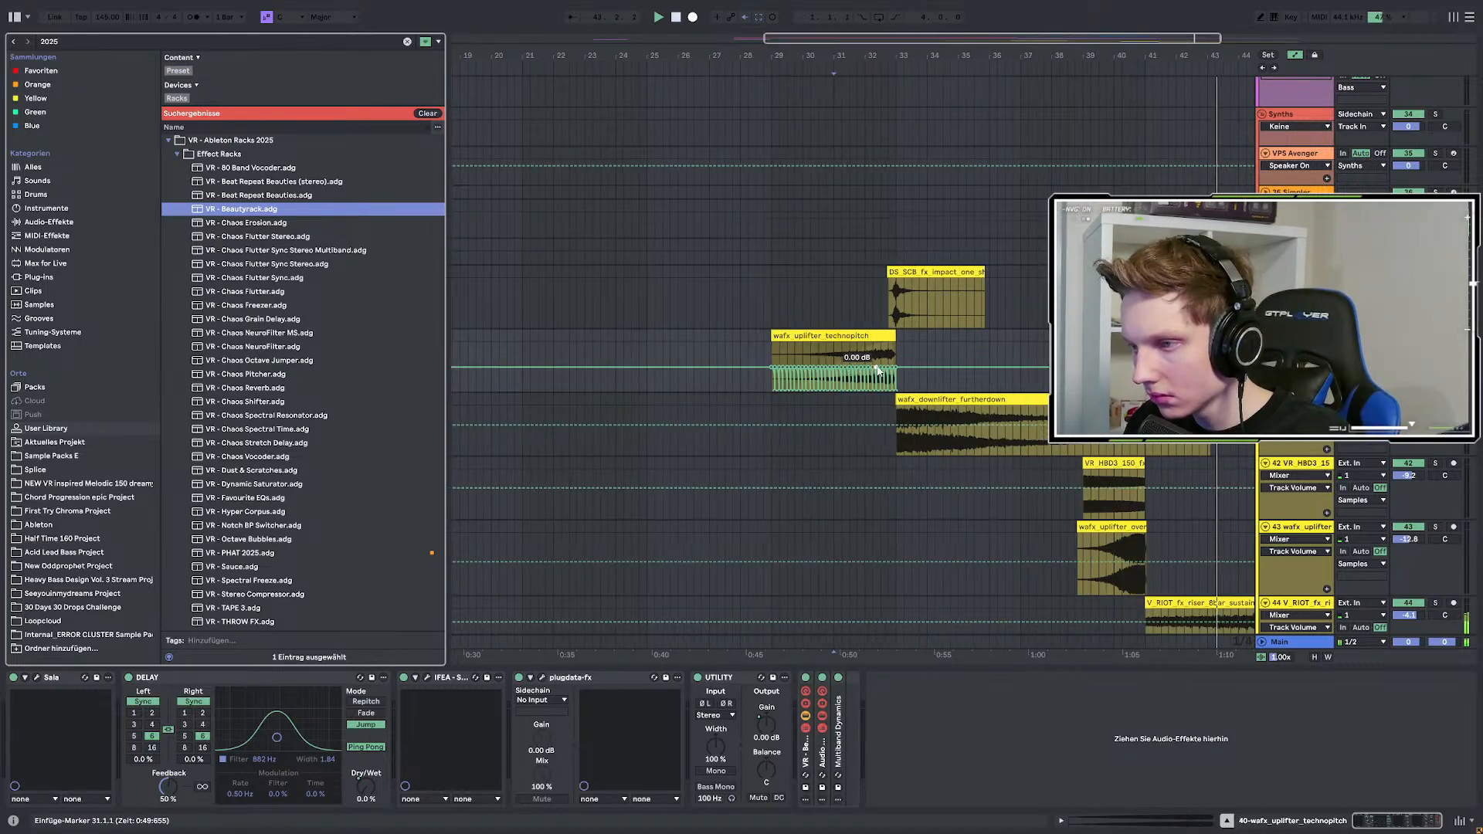
left_click(836, 347)
scroll(841, 350, "up", 3)
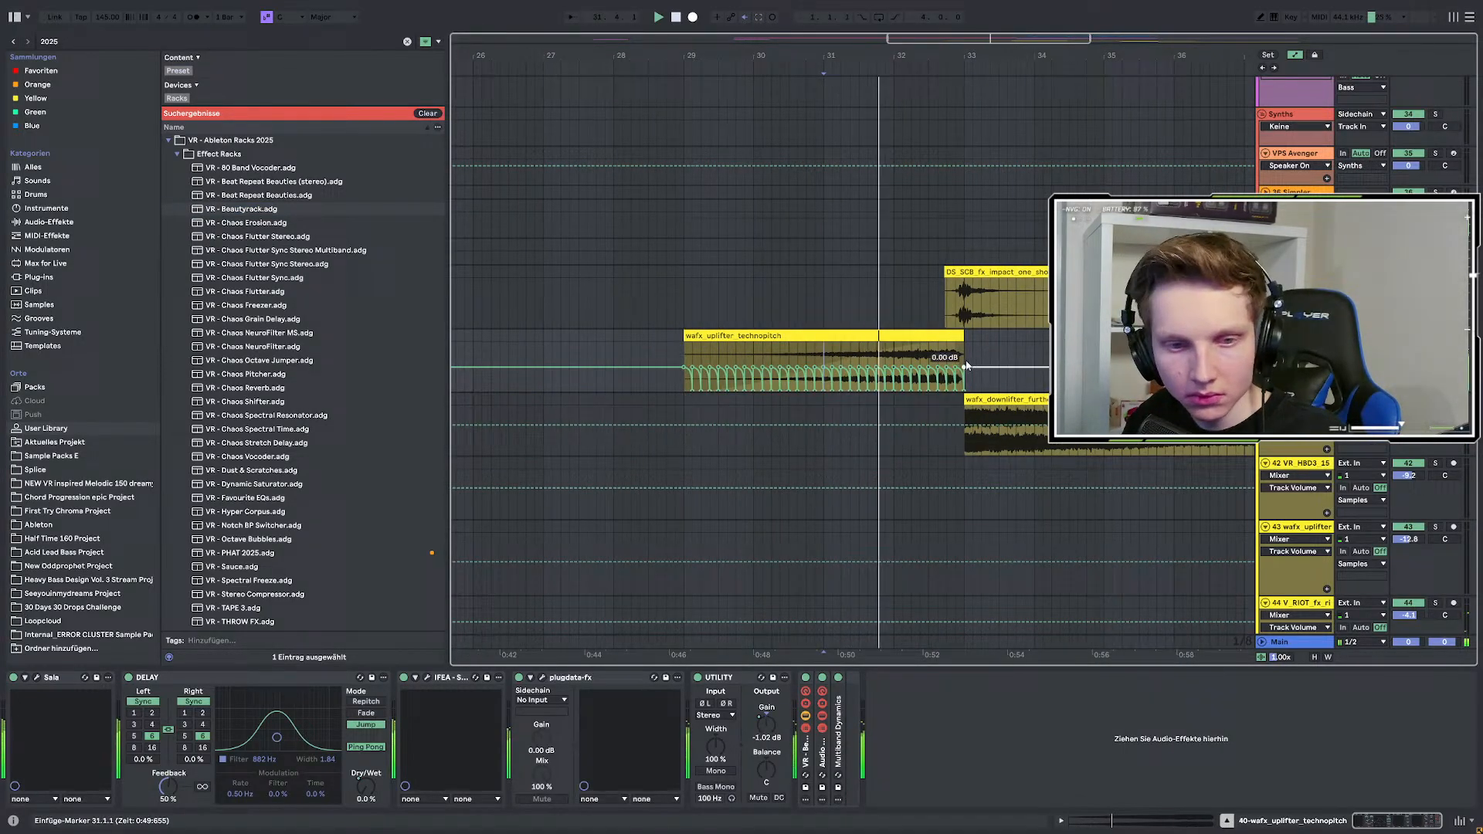
scroll(946, 361, "up", 1)
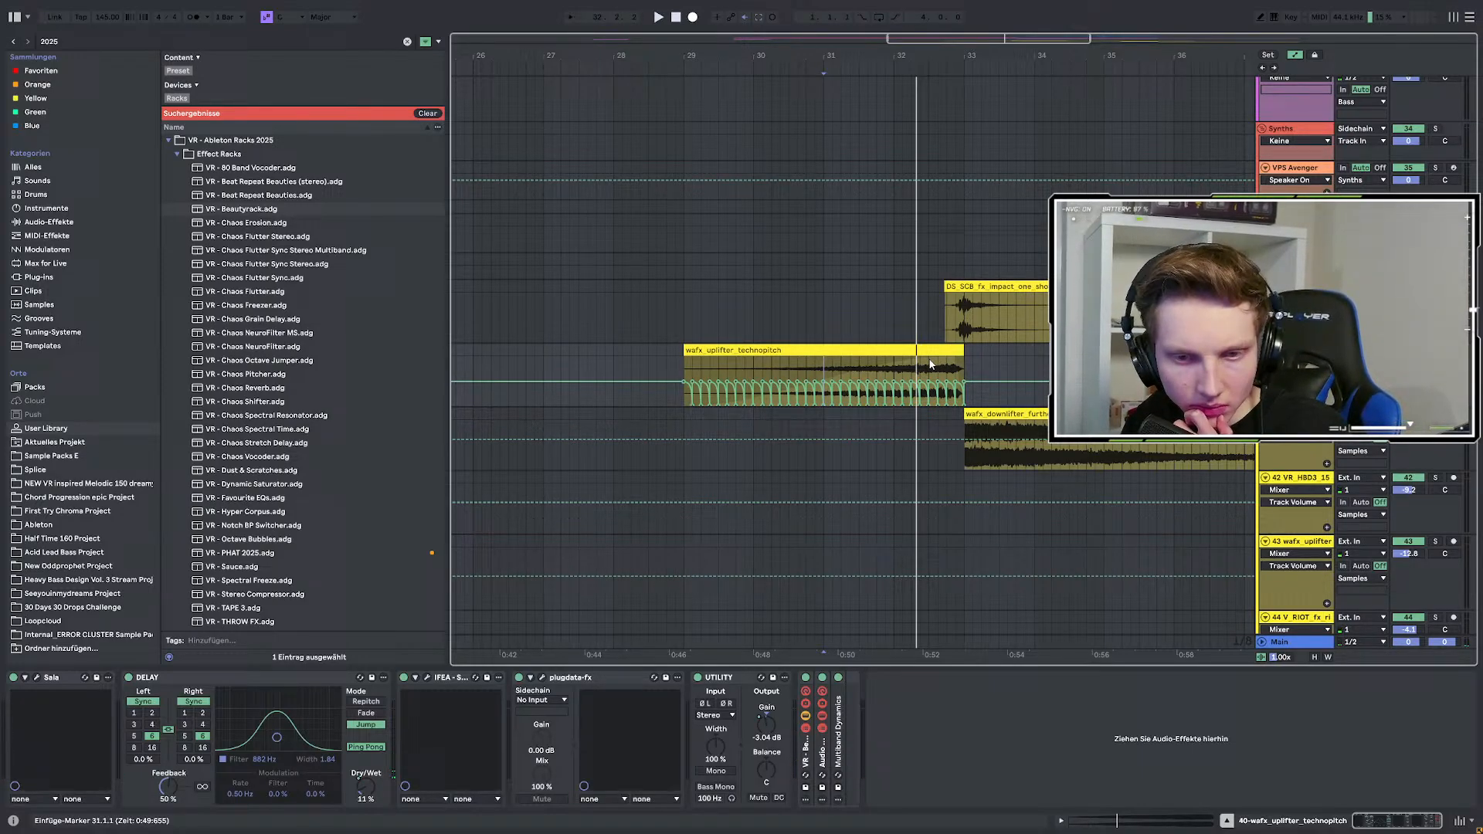
key("space")
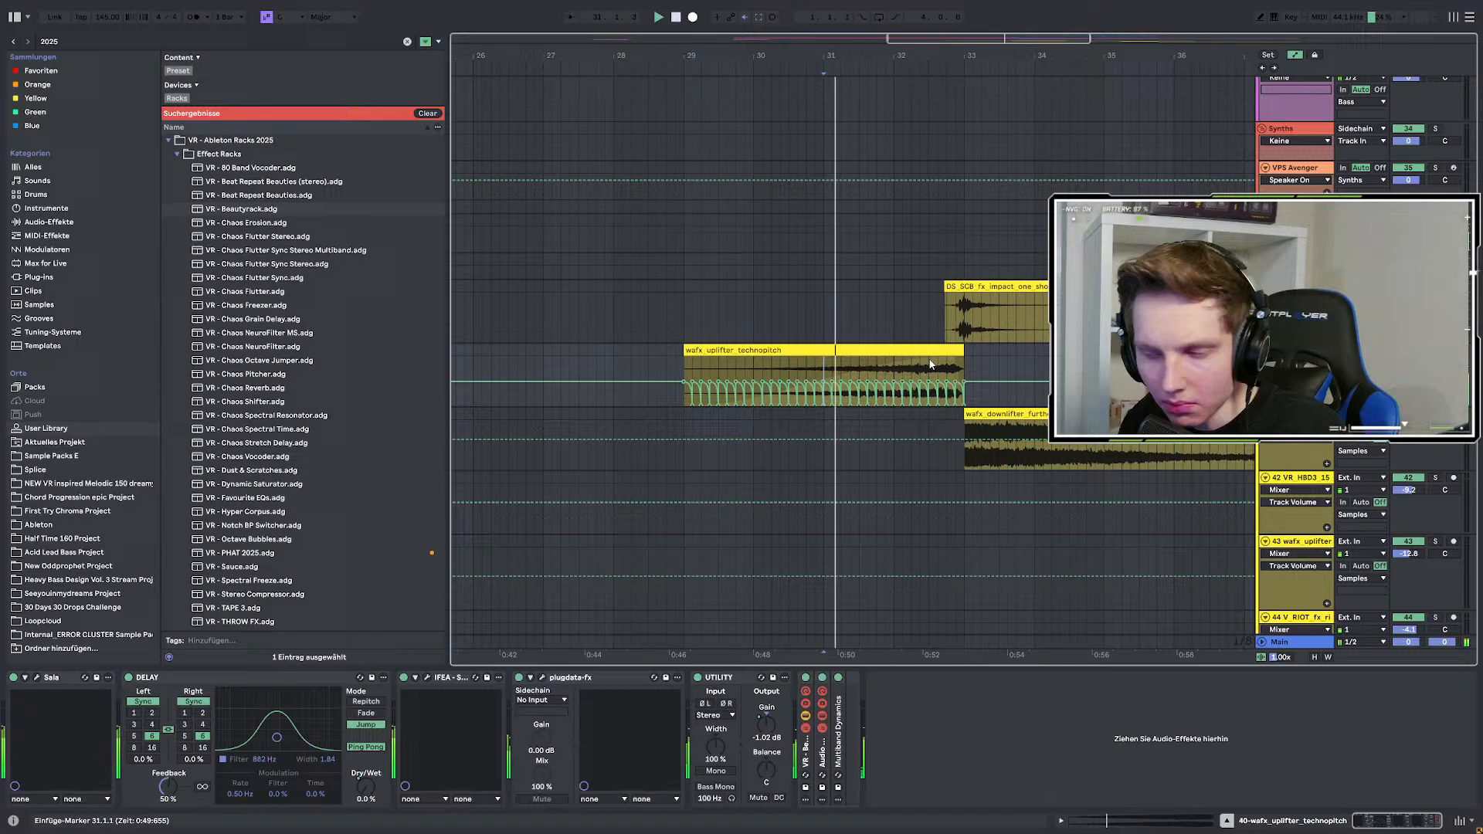
key("space")
key("space")
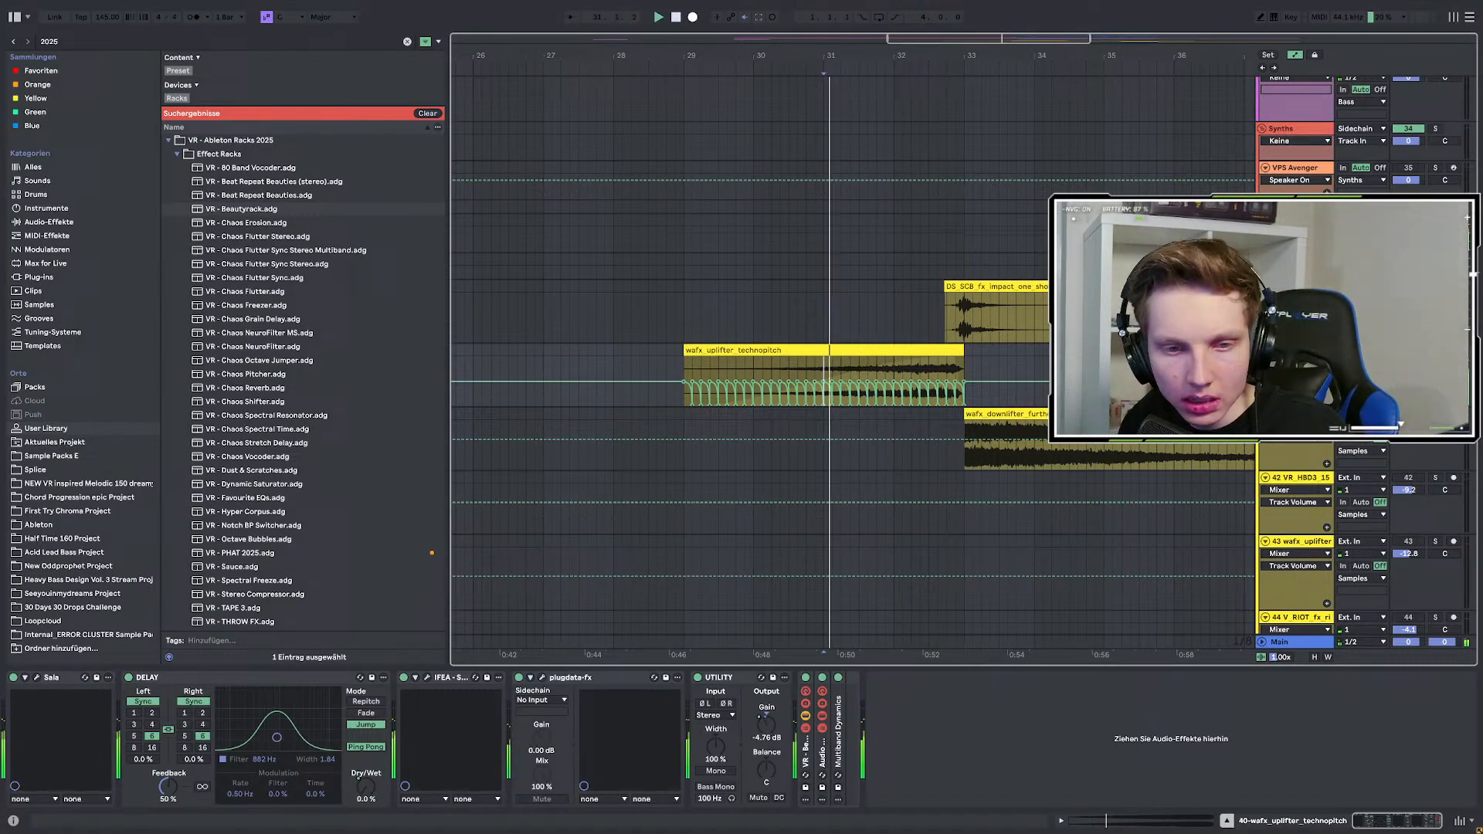
Move the VR - Beautyrack ahead of the Utility in the uplifter's effect chain and replay the transition from bar 31.
left_click(808, 761)
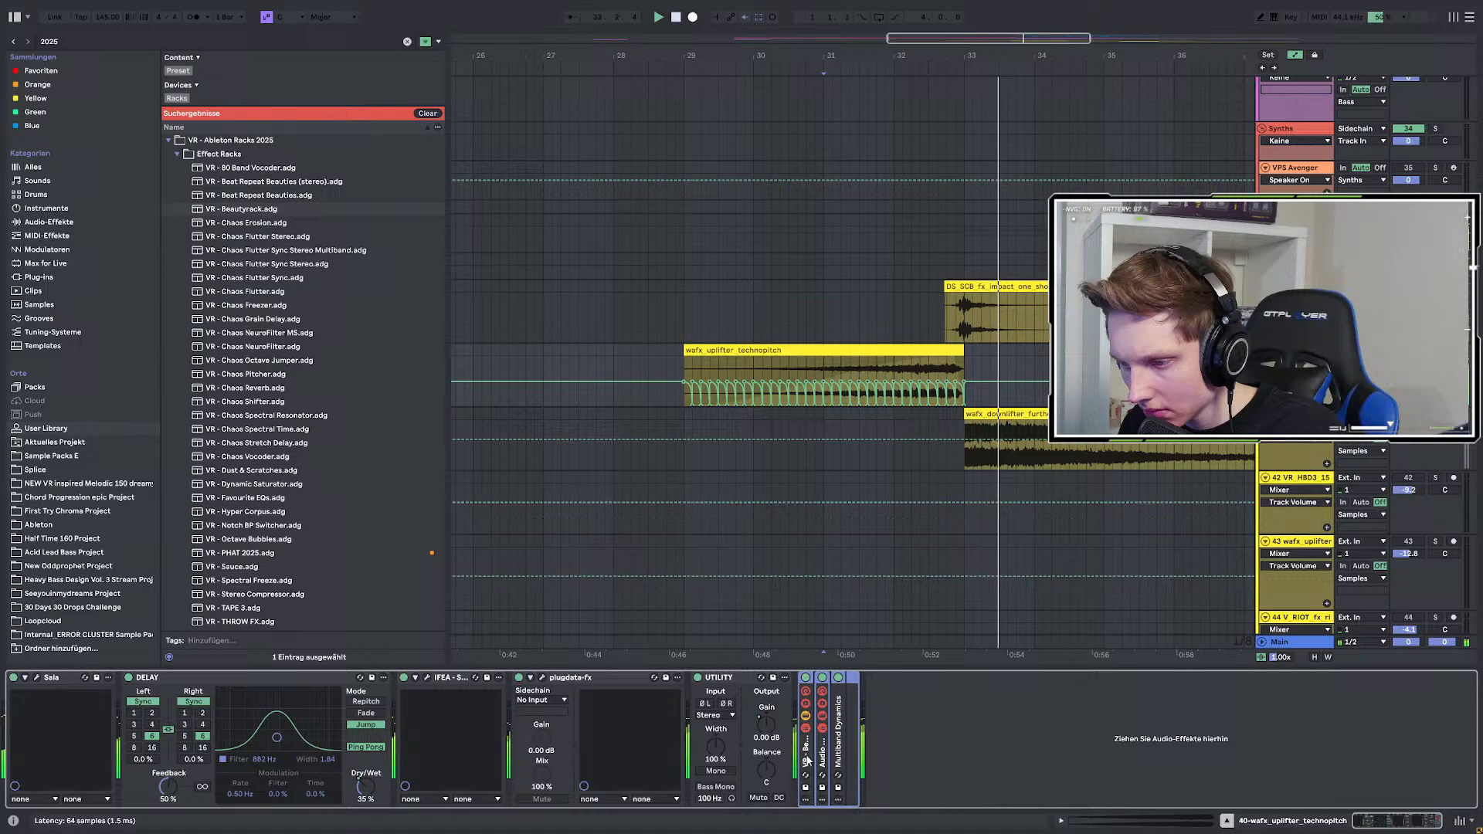
left_click(688, 755)
left_click_drag(807, 761, 687, 755)
key("space")
key("space")
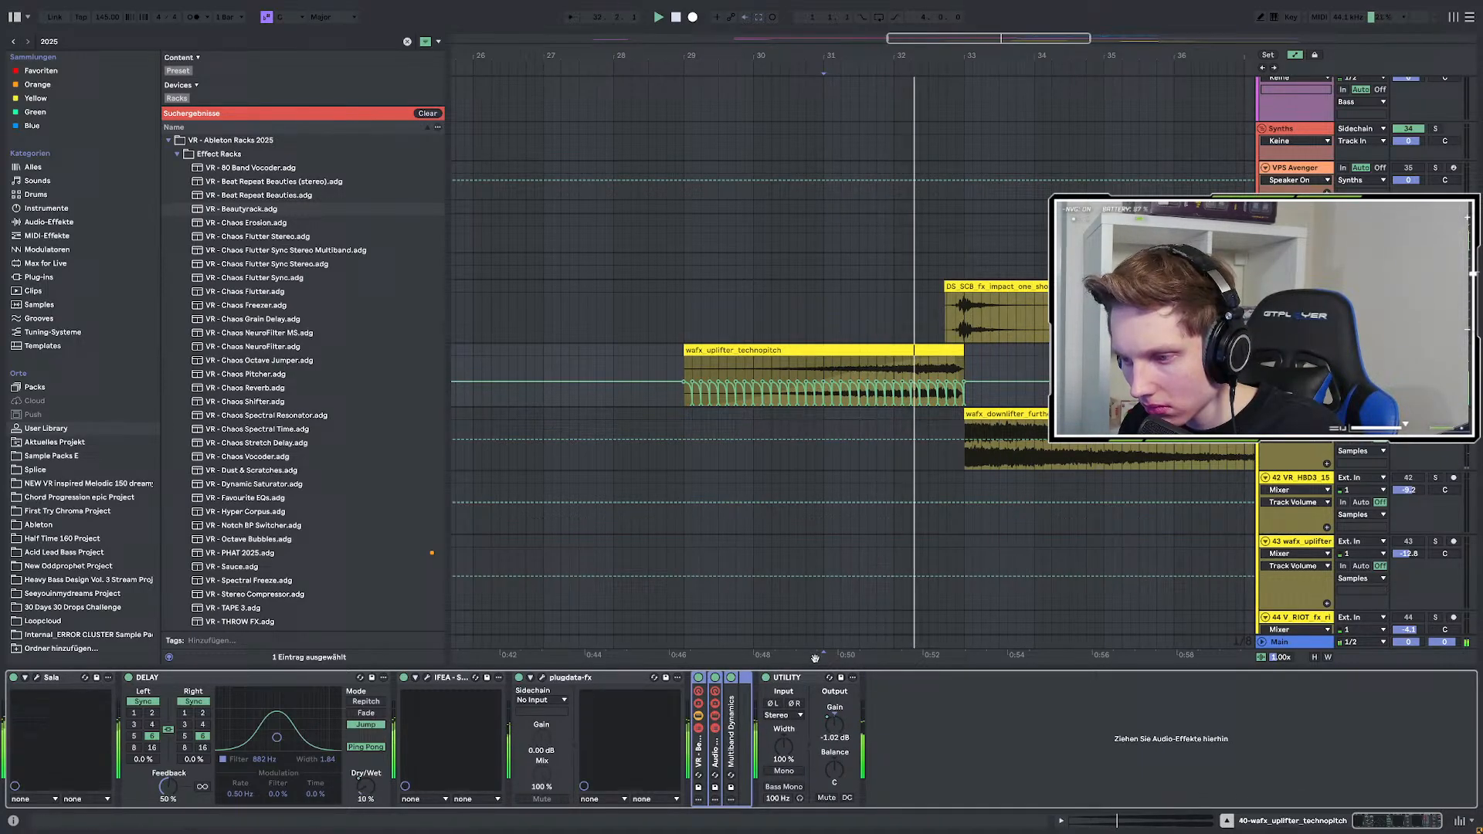
left_click(865, 382)
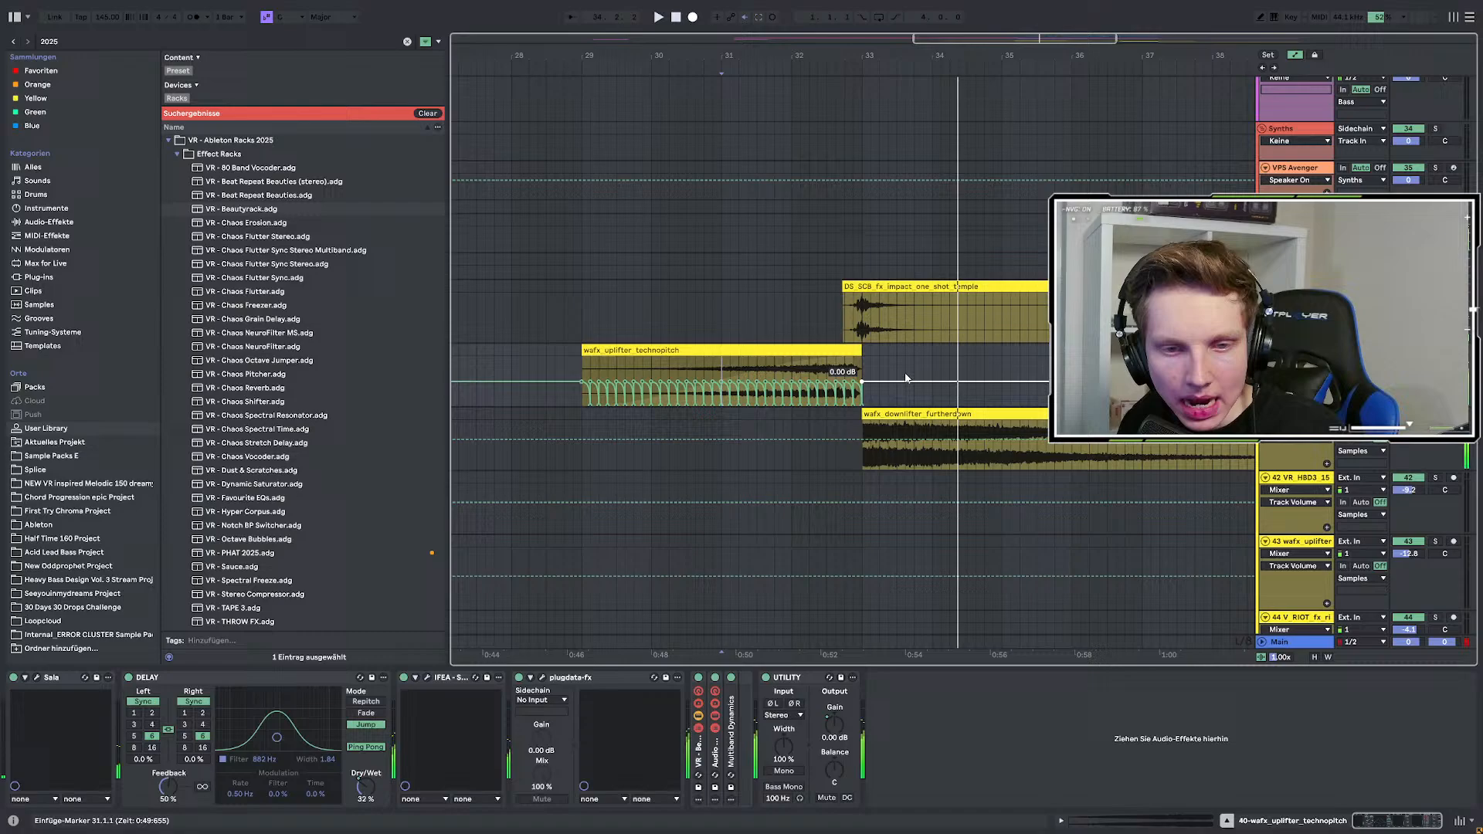
Hide the automation in the arrangement and remove the VR - Beautyrack from the uplifter's effect chain.
key("a")
left_click(699, 679)
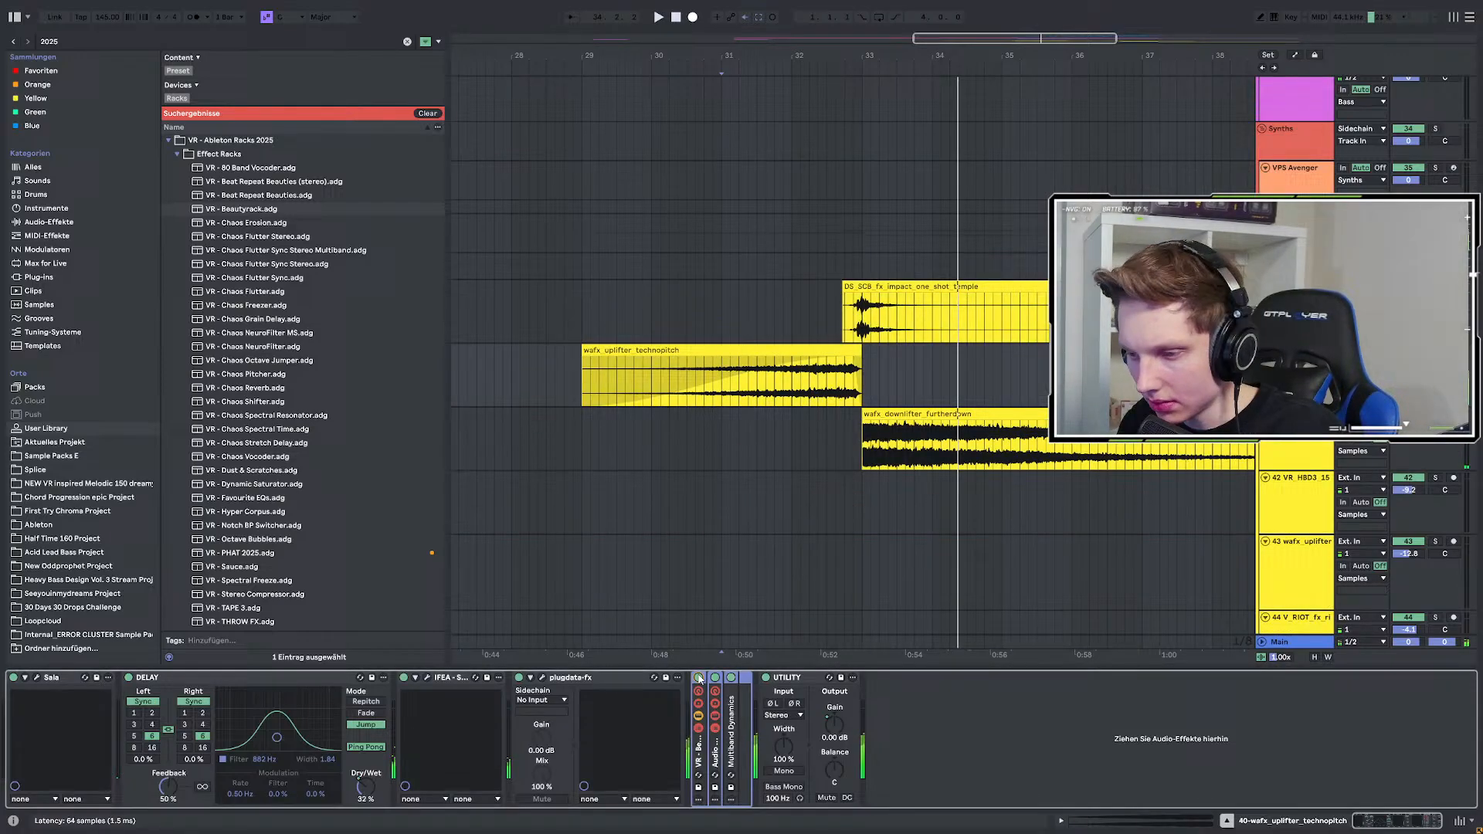
left_click(698, 776)
key("Delete")
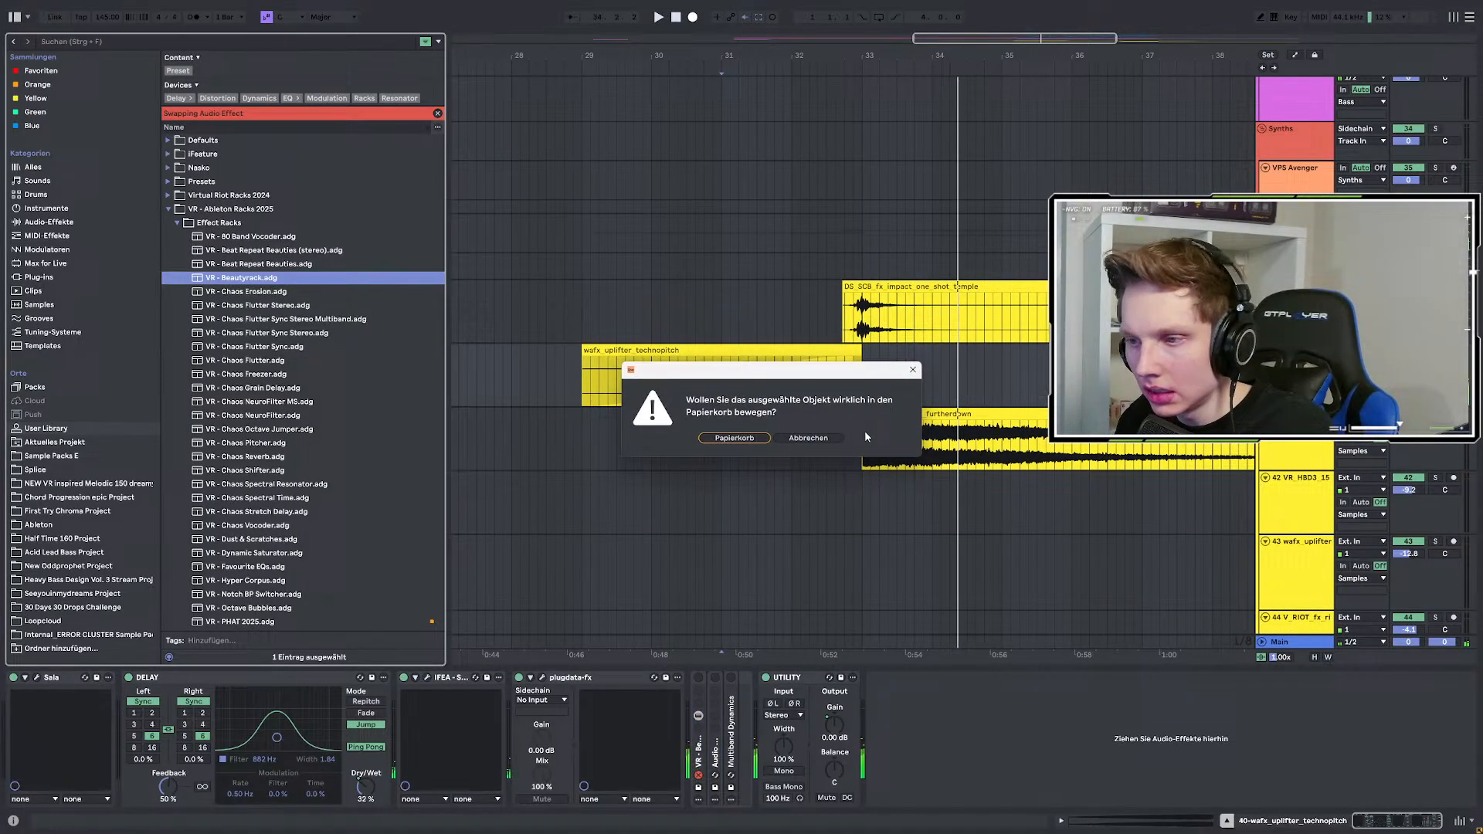
left_click(809, 438)
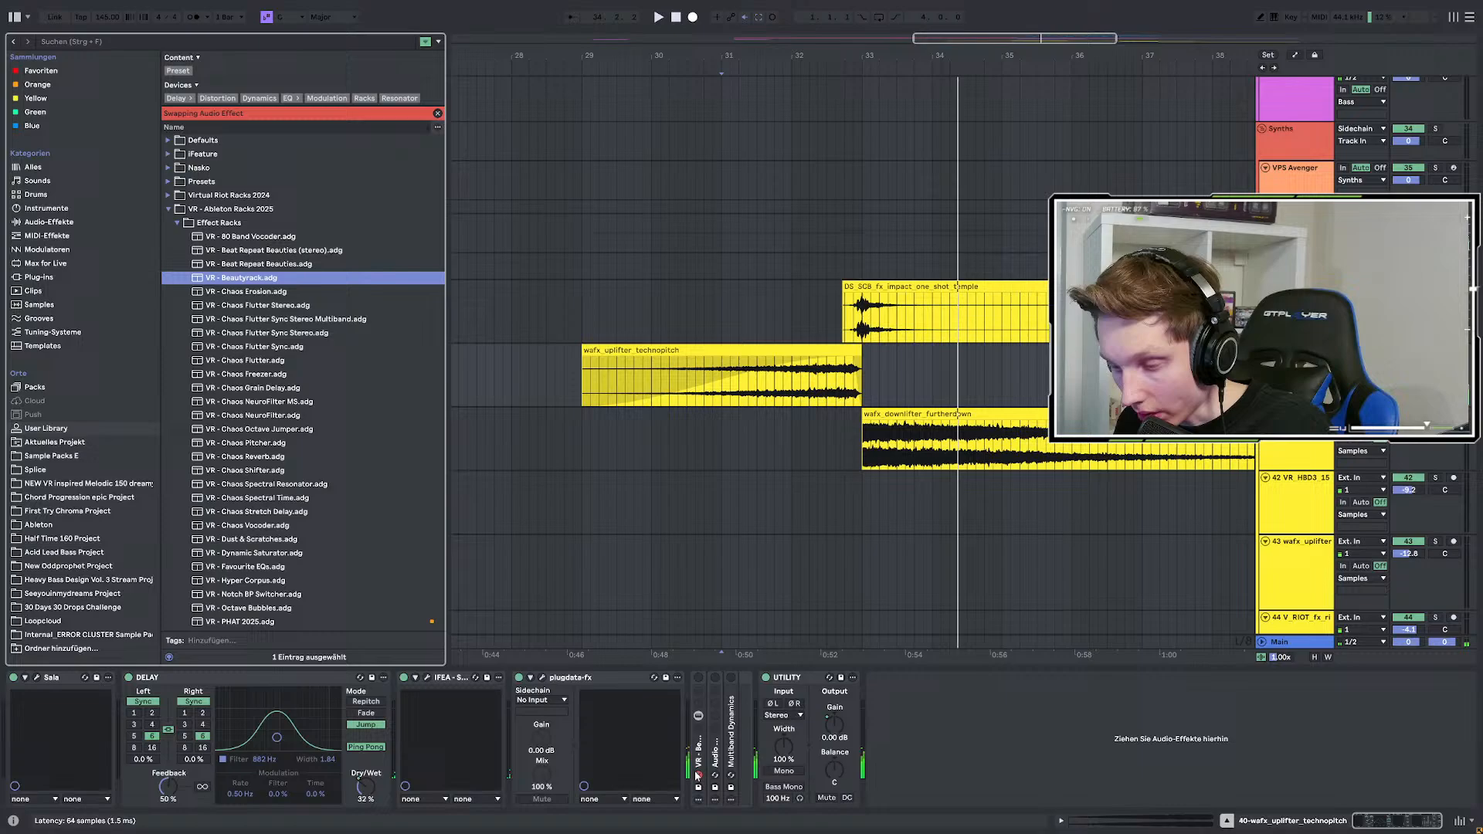
left_click(699, 760)
key("Delete")
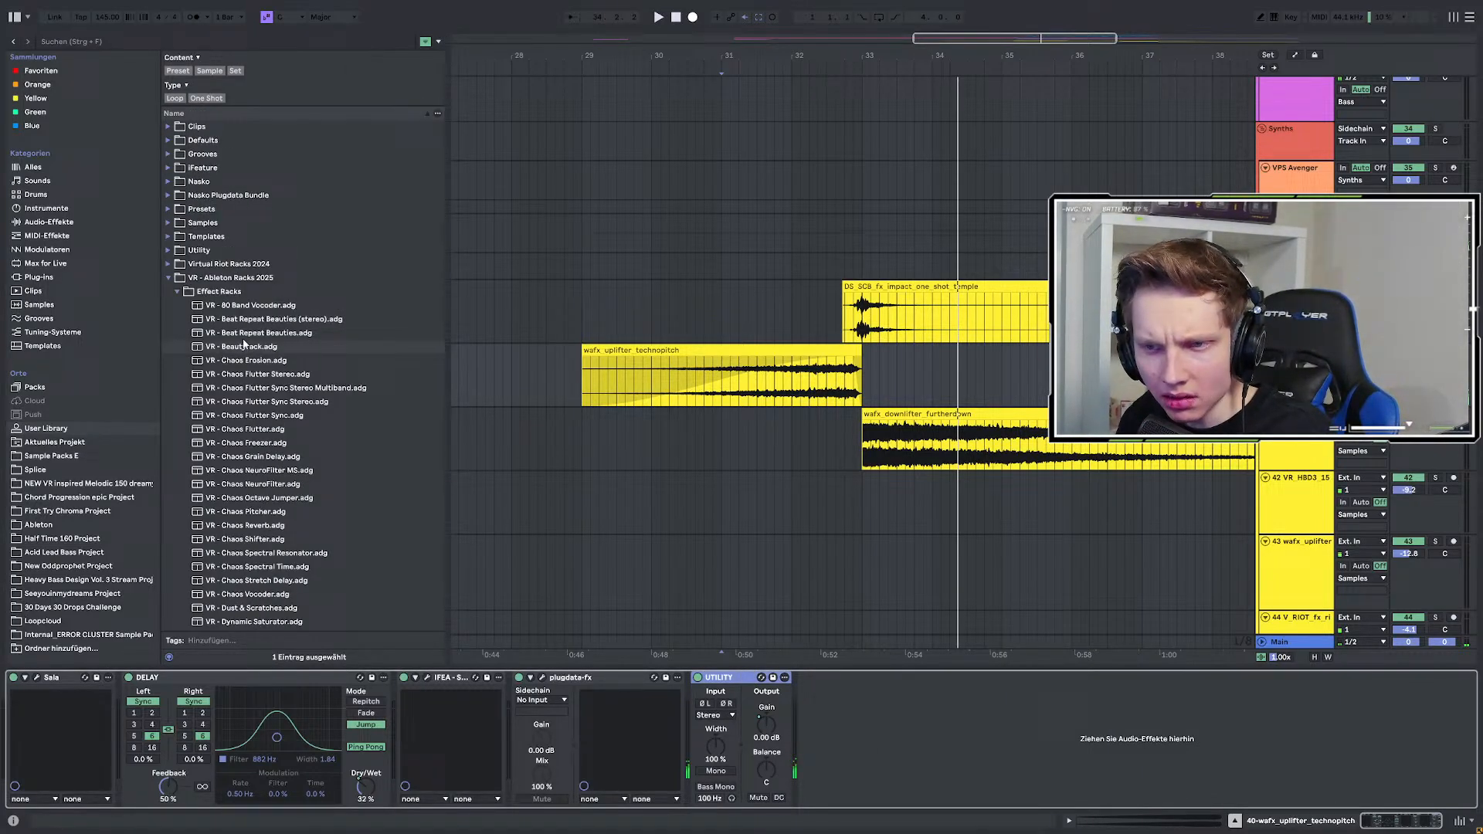
Replay the transition from bar 31 to judge the uplifter without the Beautyrack.
key("space")
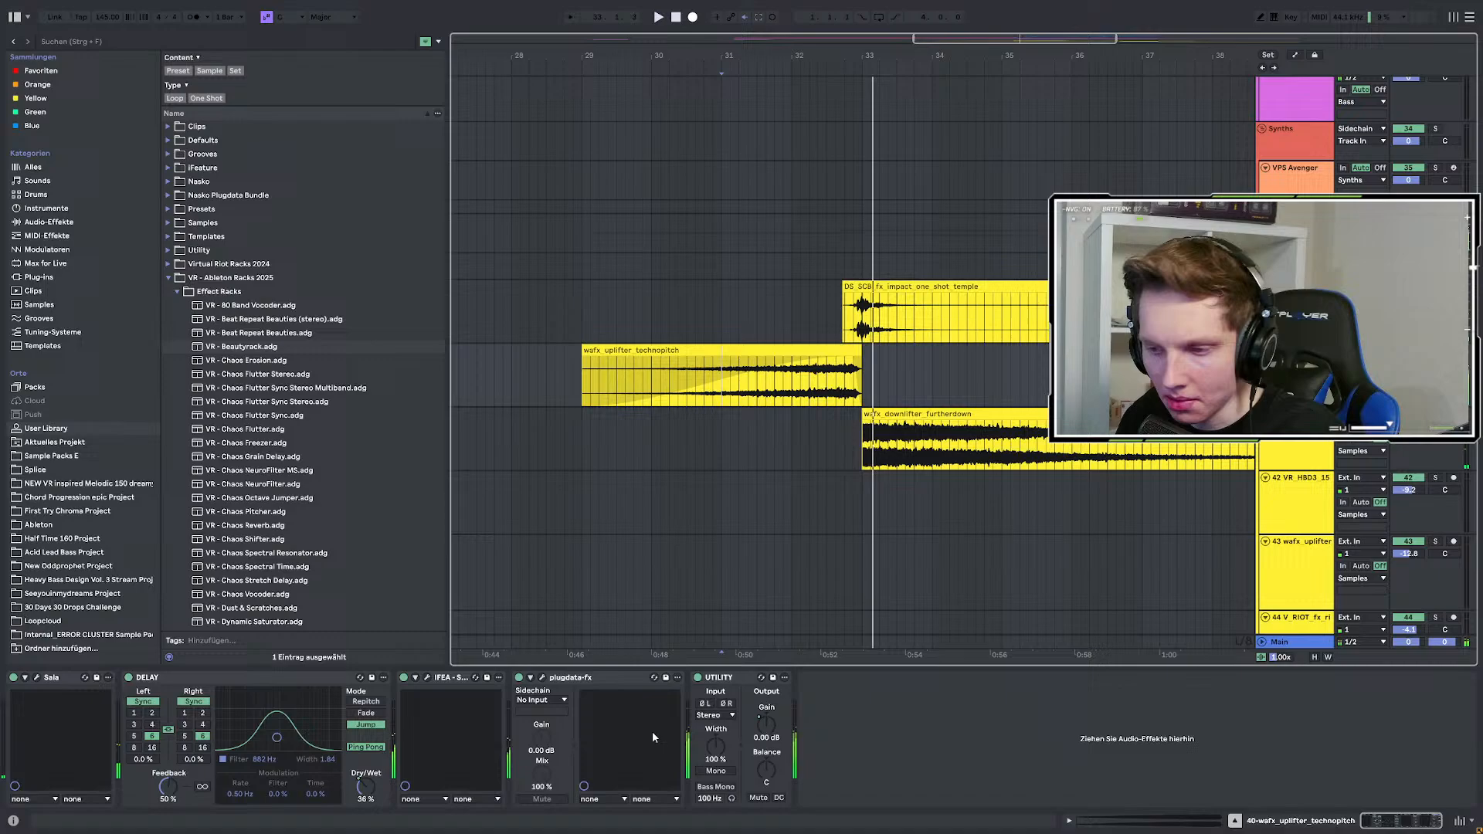
key("space")
key("space")
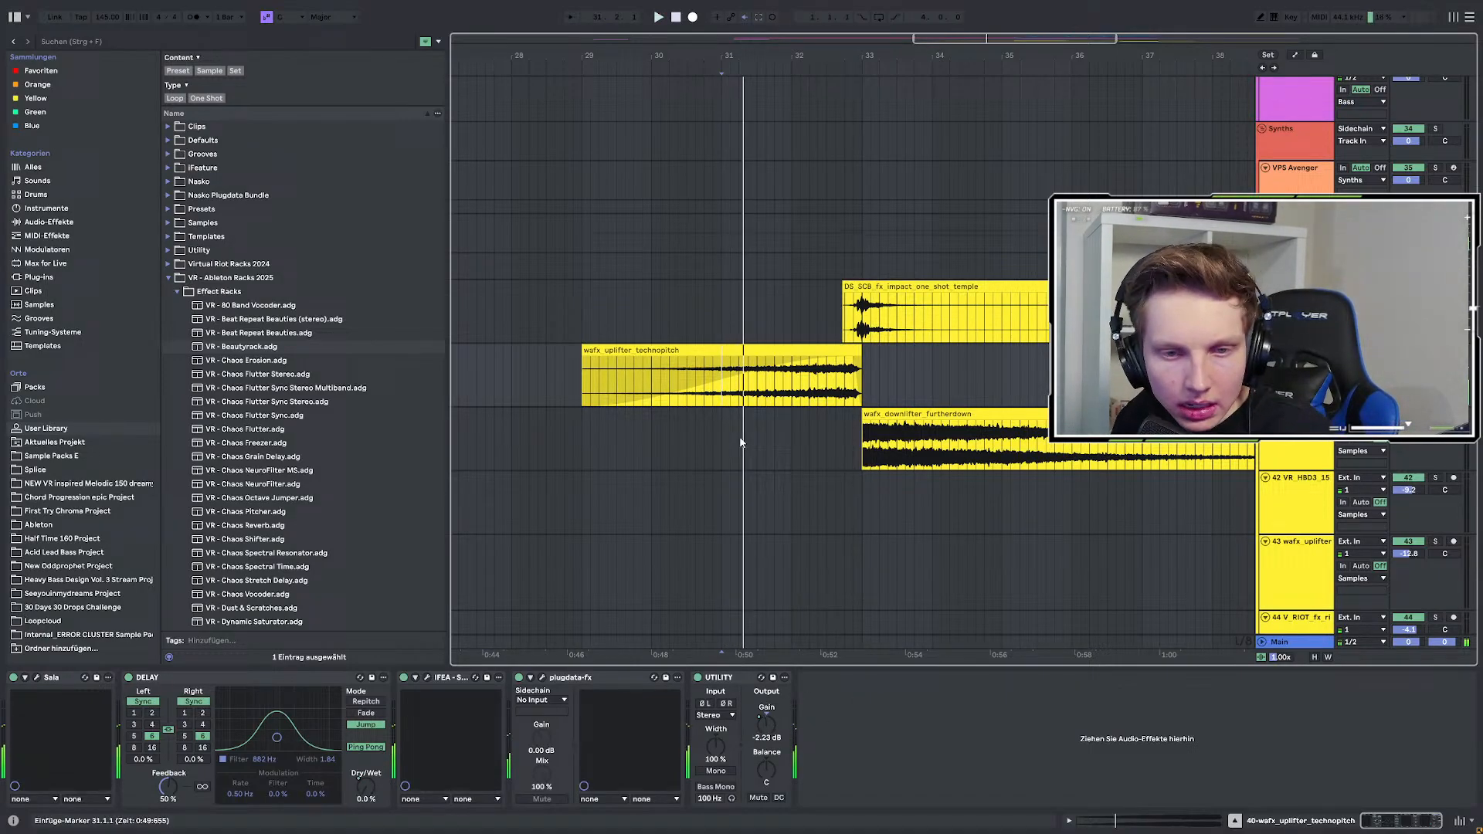
Look over the effect, synth and bass tracks around the bar 33 transition in a wider view.
scroll(740, 442, "up", 1)
scroll(740, 442, "up", 3)
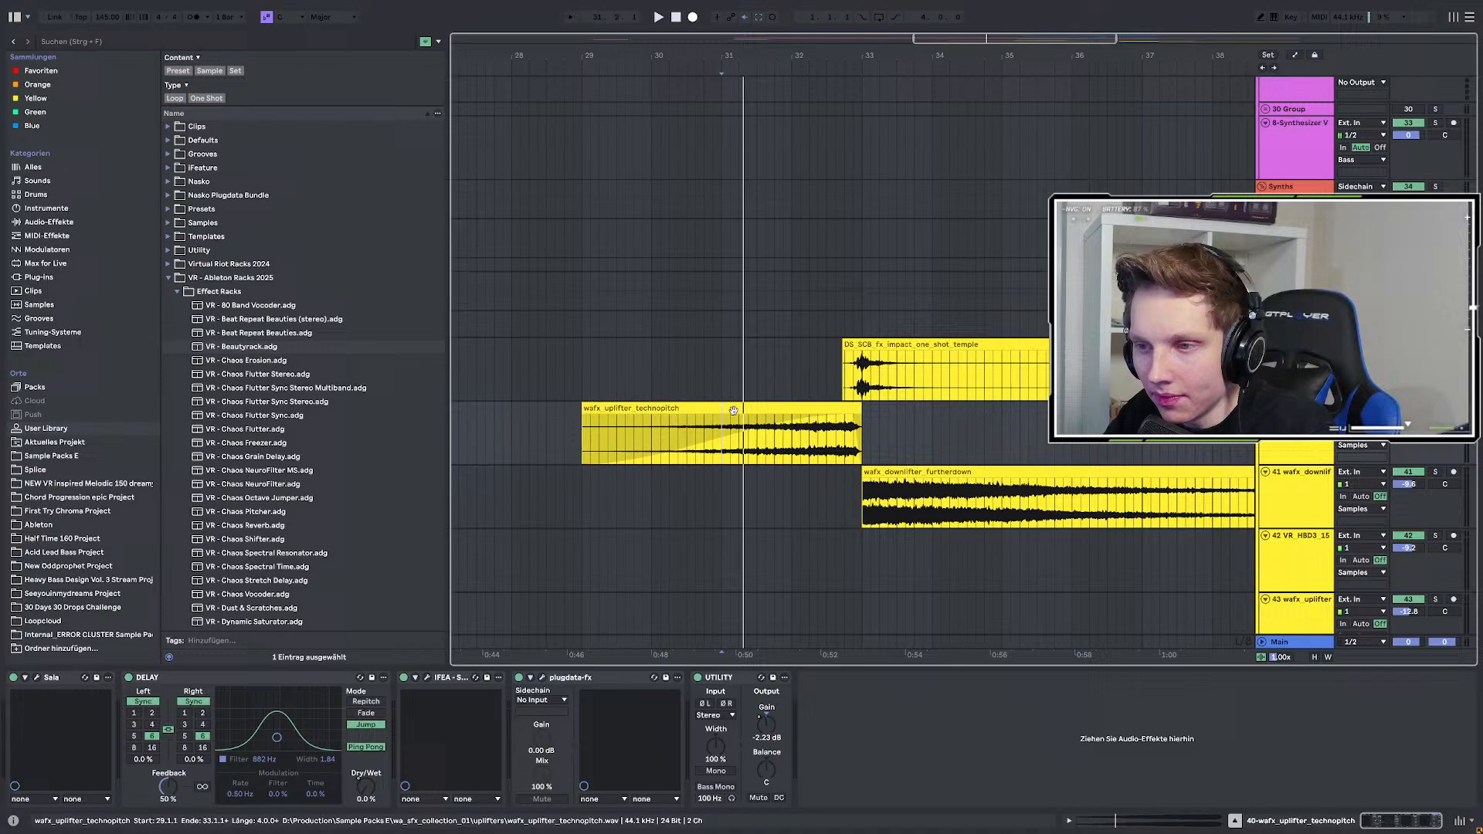
scroll(911, 318, "down", 4)
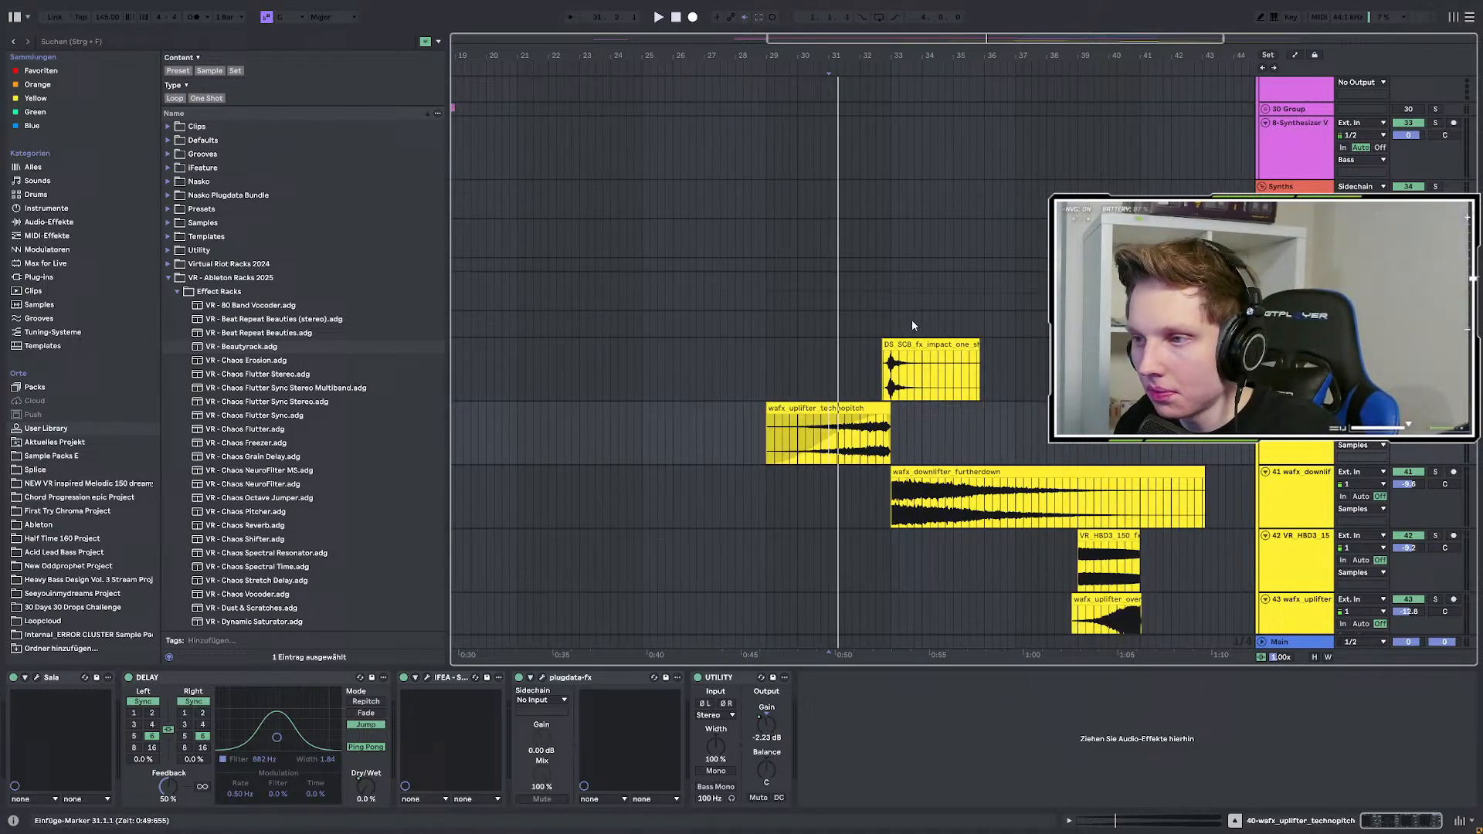
scroll(958, 305, "up", 8)
scroll(975, 324, "down", 3)
scroll(776, 354, "up", 6)
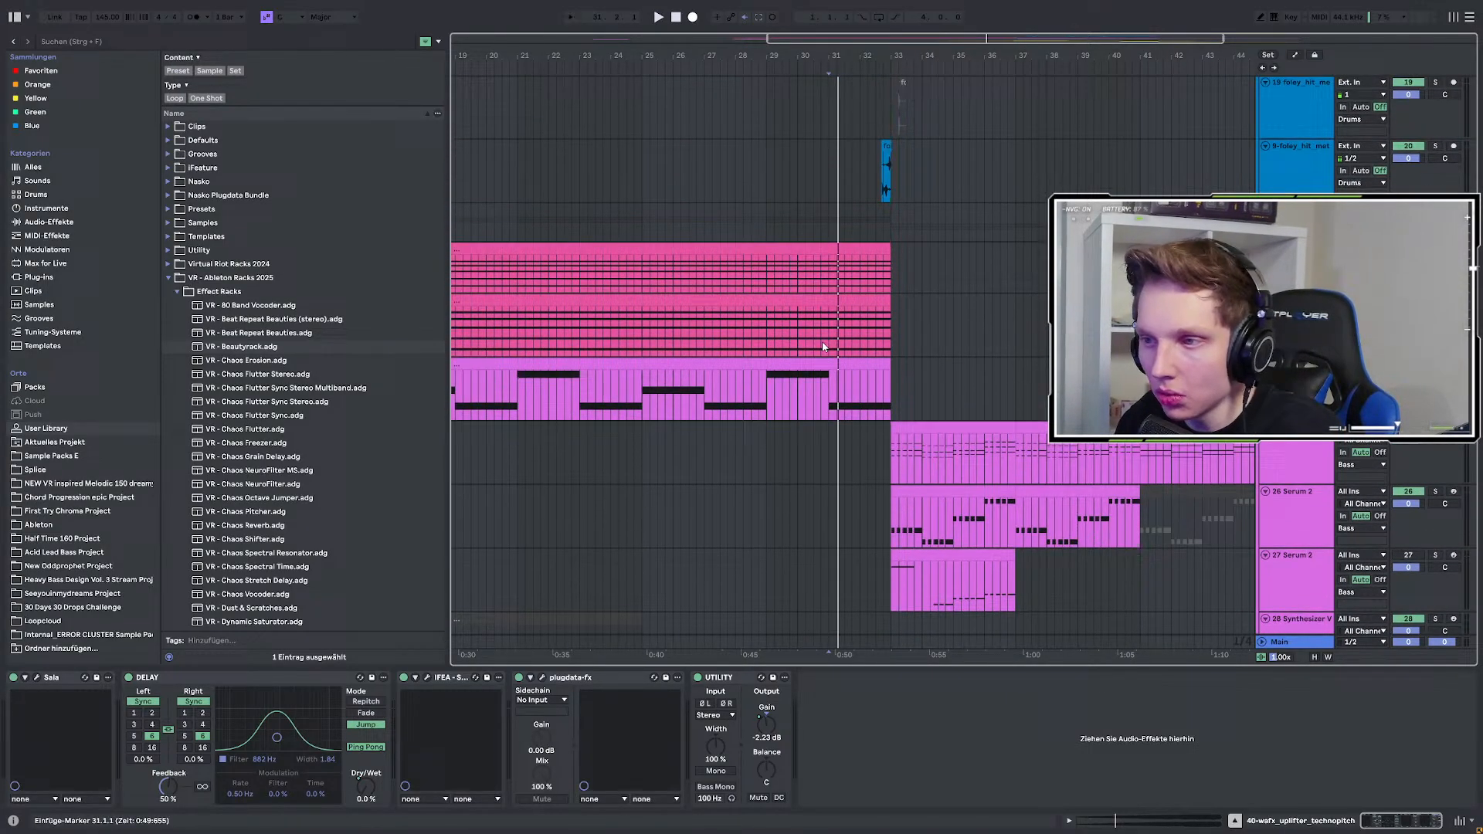
Play the arrangement from bar 17 and inspect the device chain of the 22 Serum 2 track.
scroll(864, 363, "up", 1)
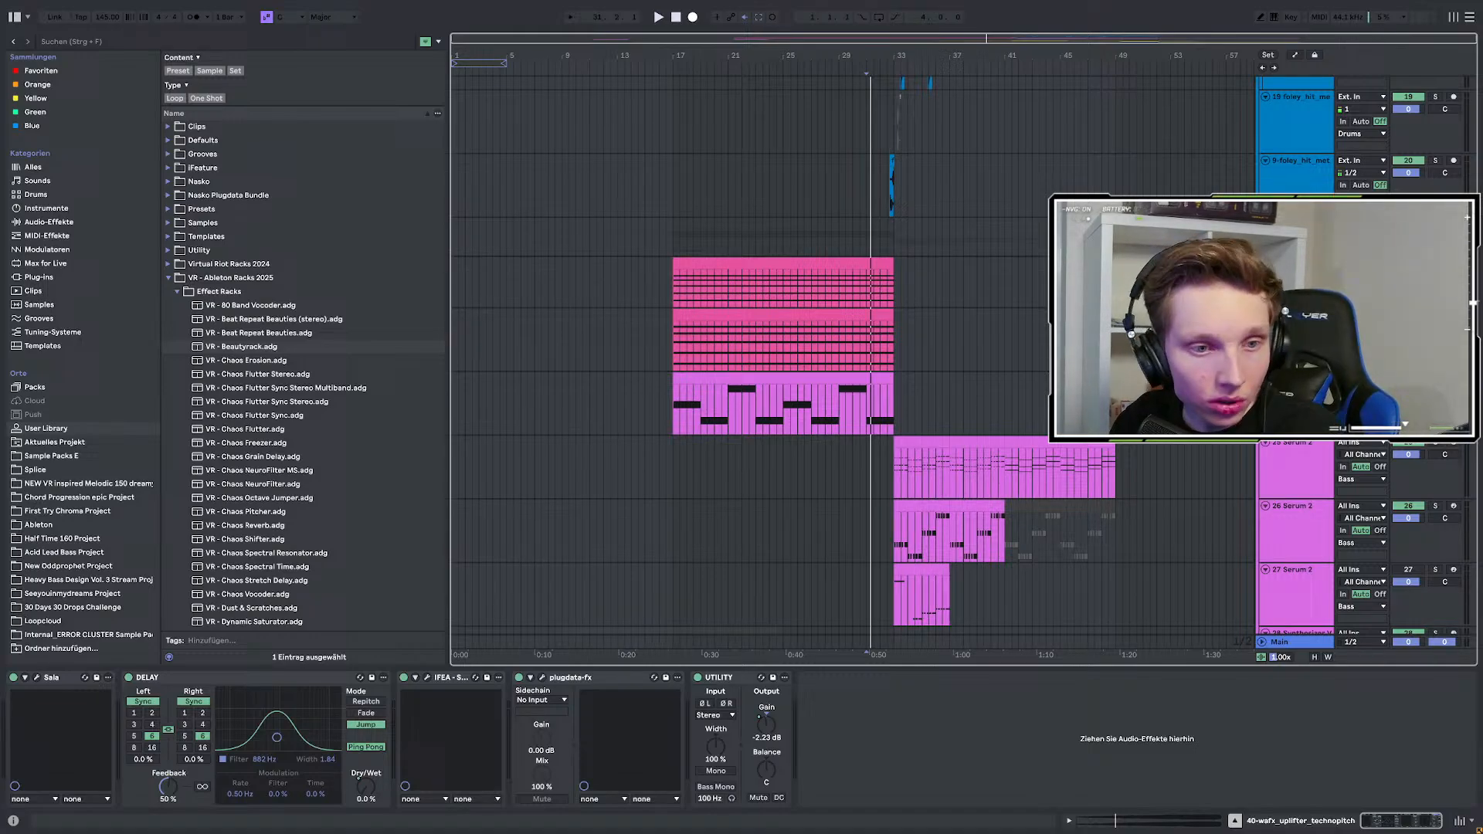
left_click(676, 349)
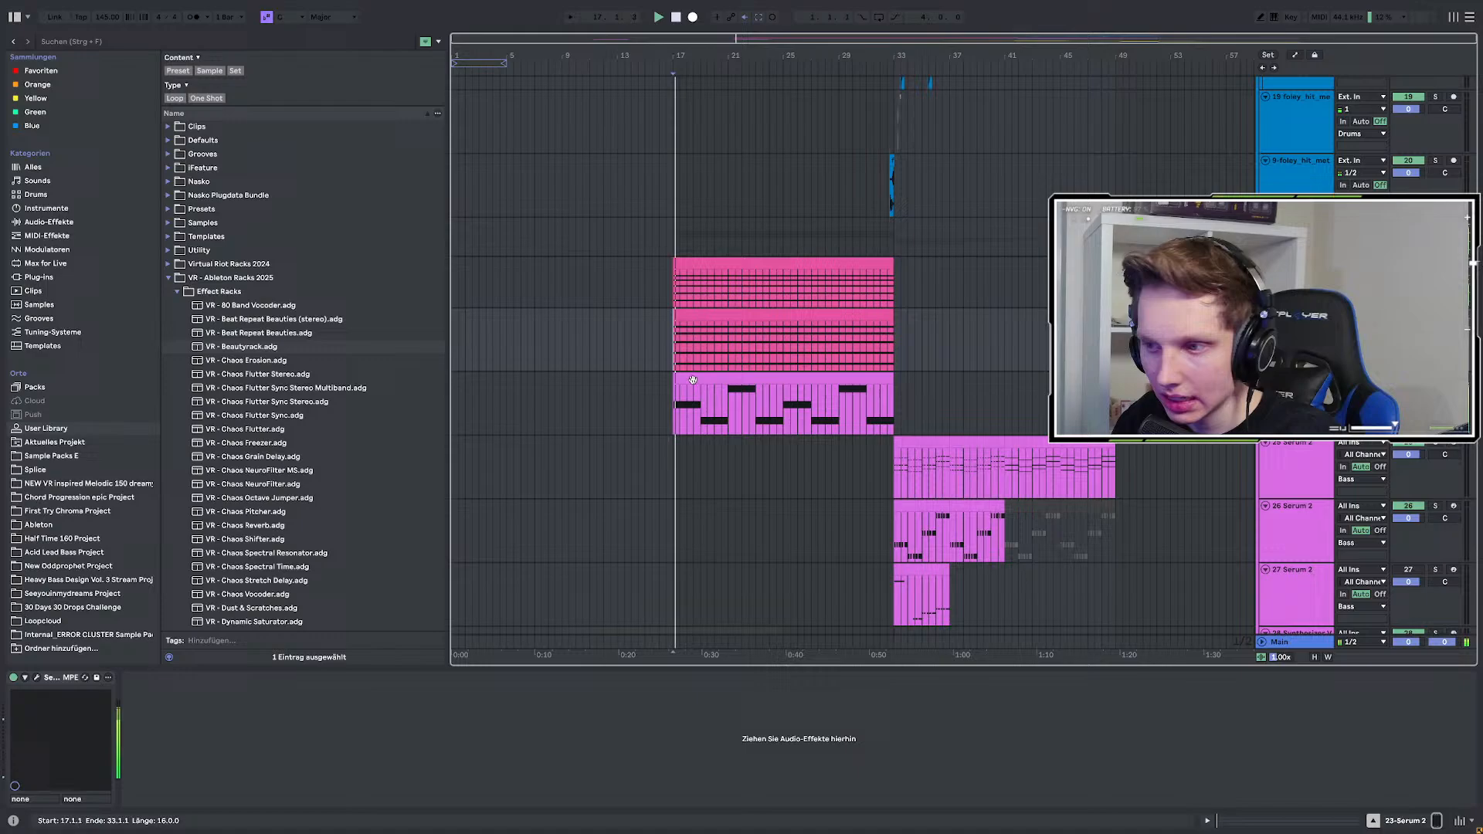
key("space")
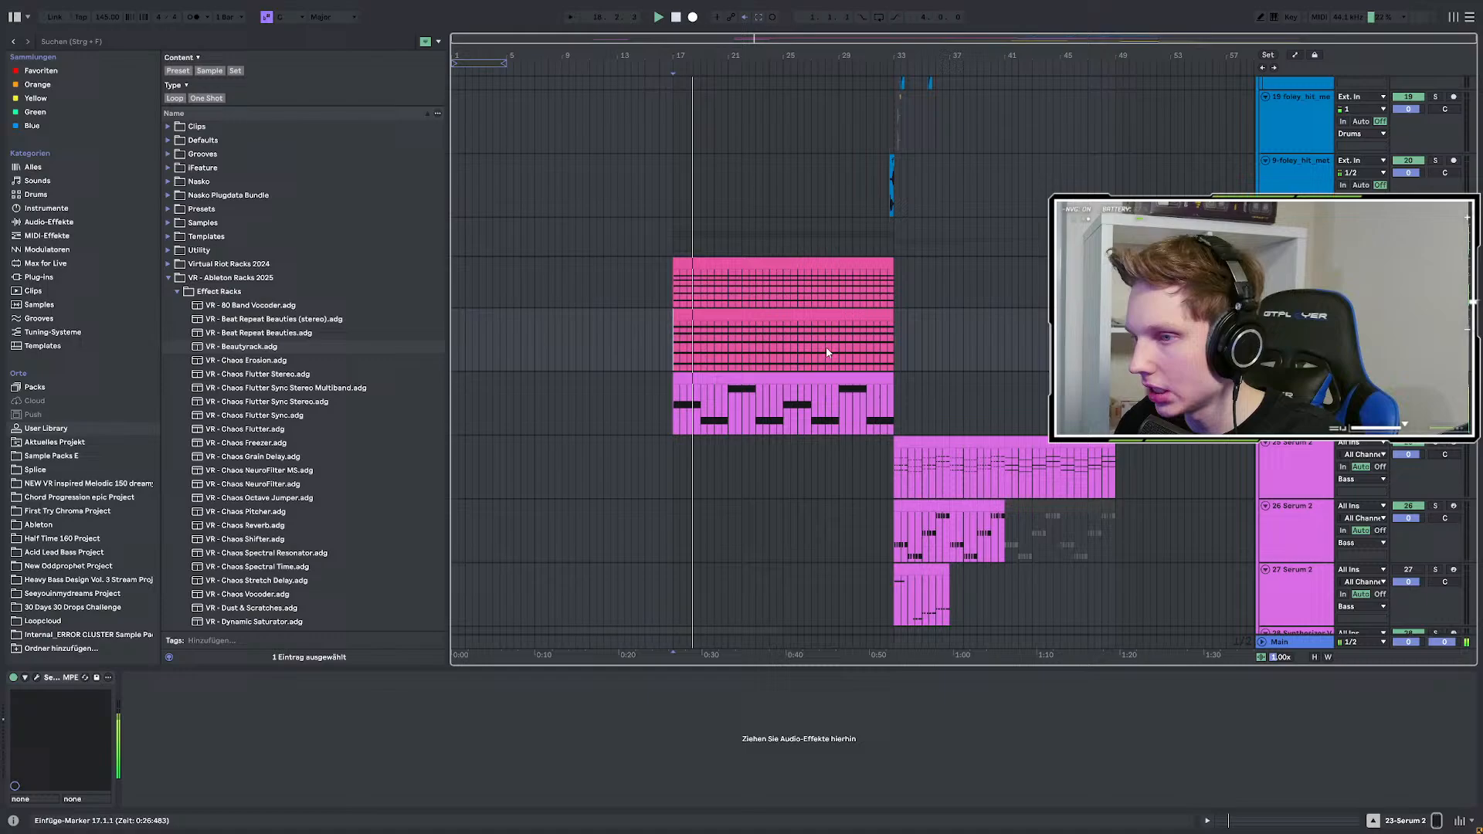
scroll(996, 325, "down", 3)
left_click(1295, 222)
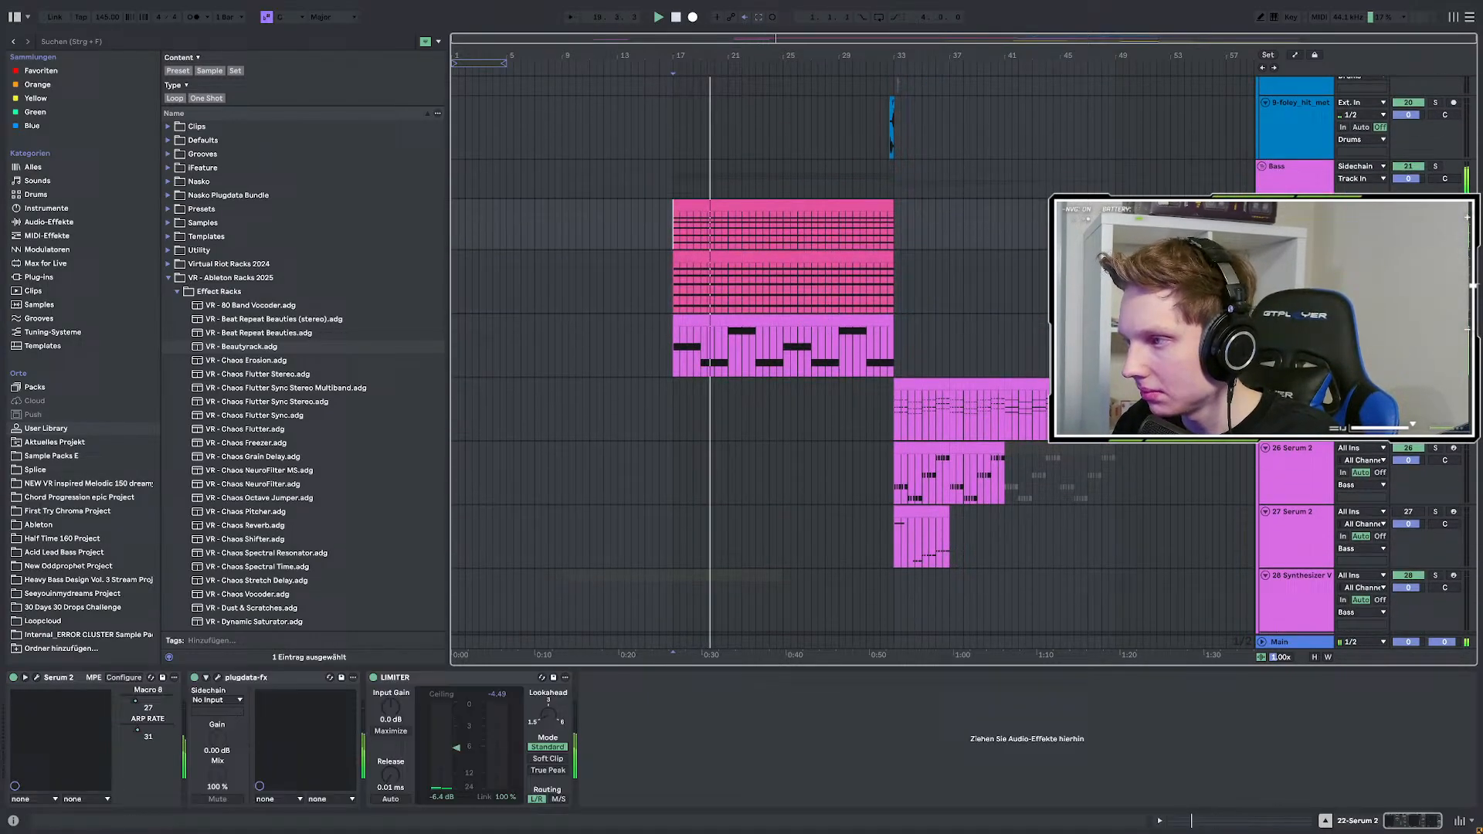
scroll(935, 298, "up", 2)
scroll(847, 378, "up", 2)
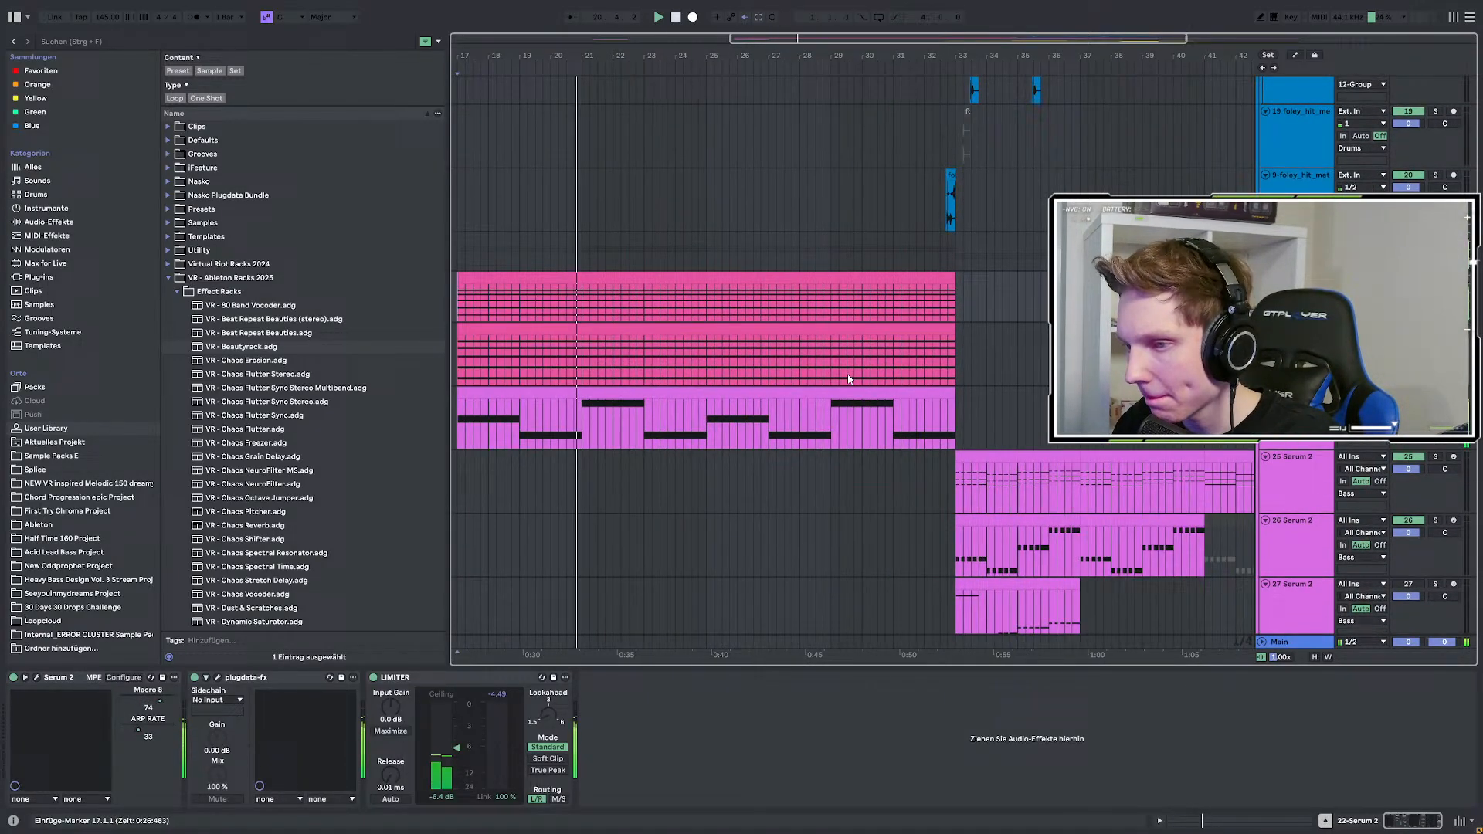
Select the 24 Serum 2 bass track at bar 17 for playback and show the automation lanes.
scroll(848, 377, "down", 2)
scroll(768, 390, "up", 2)
left_click(692, 394)
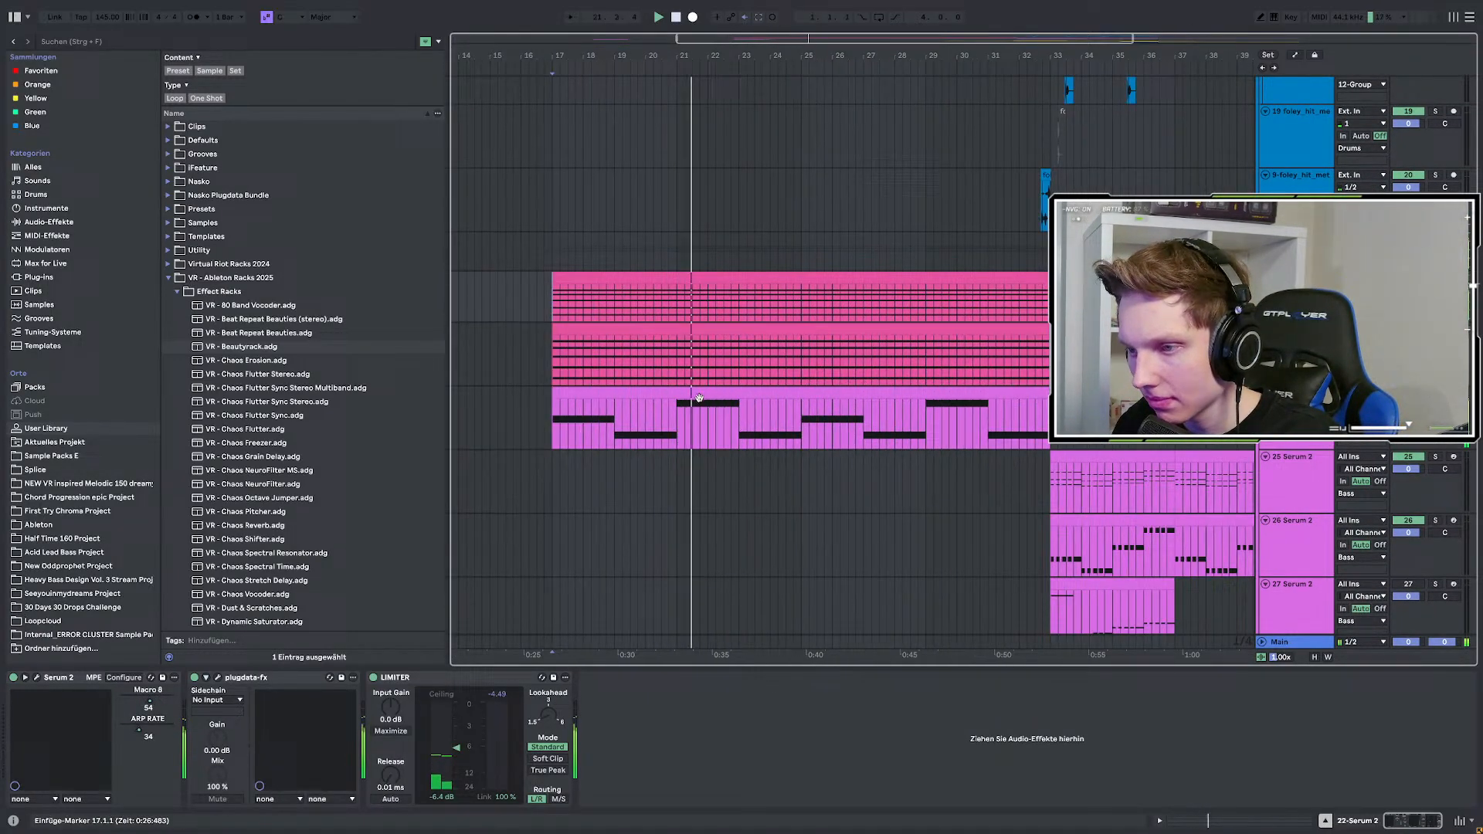
left_click(554, 423)
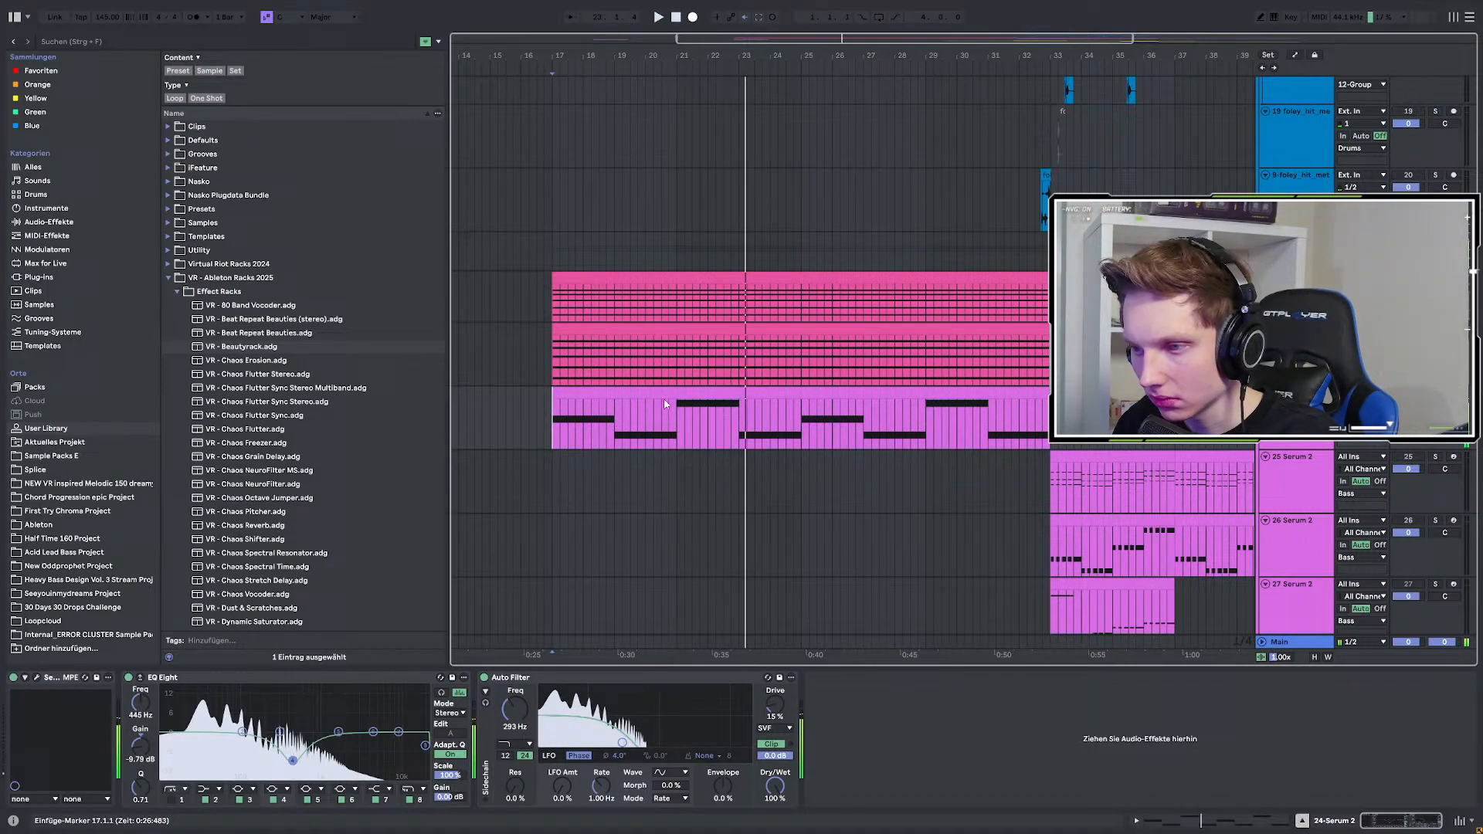
key("a")
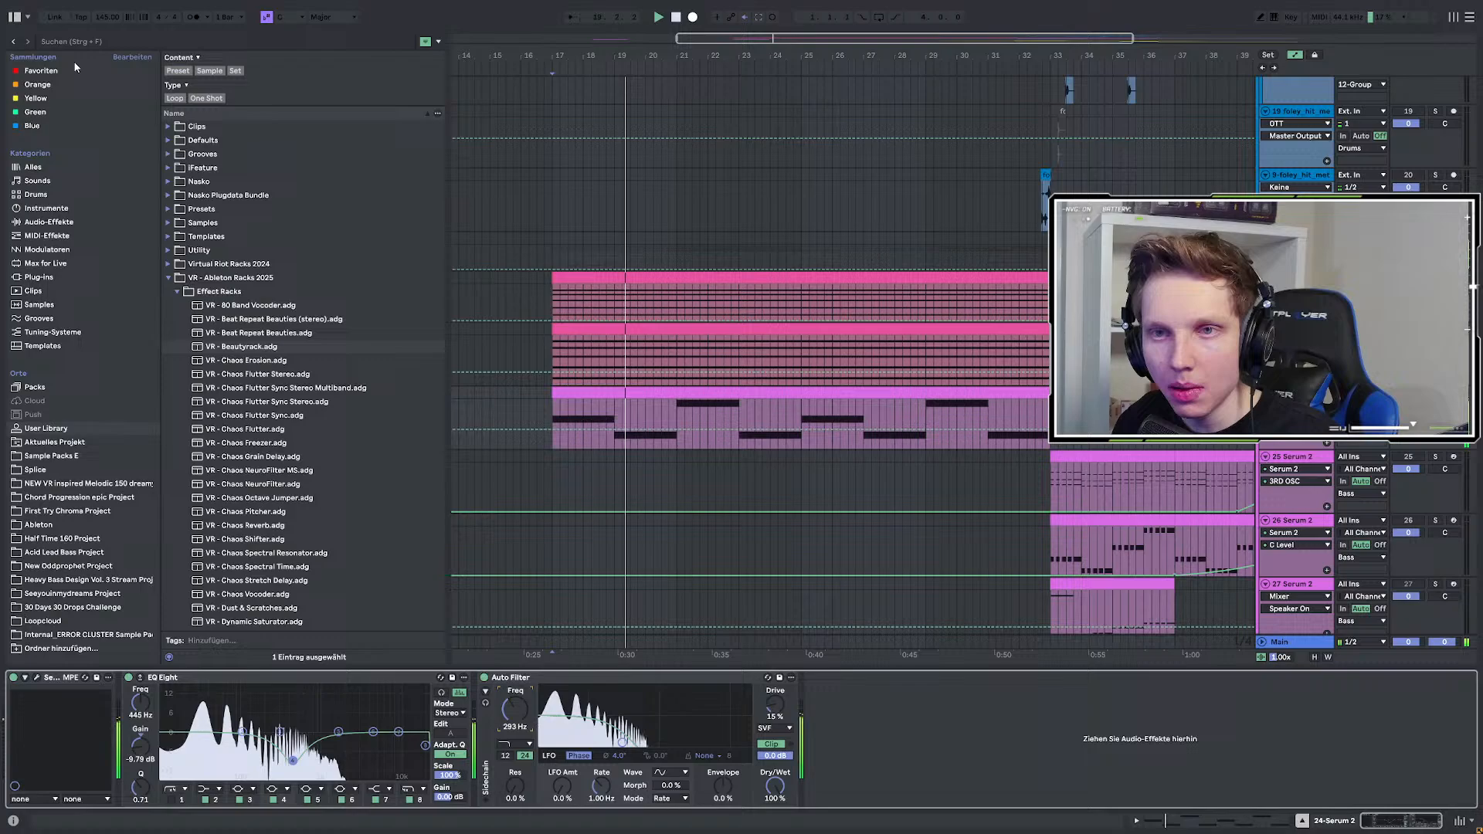
Search the favorites for "auto" and insert an Auto Filter between EQ Eight and the existing Auto Filter on 24 Serum 2.
left_click(52, 41)
type("auto")
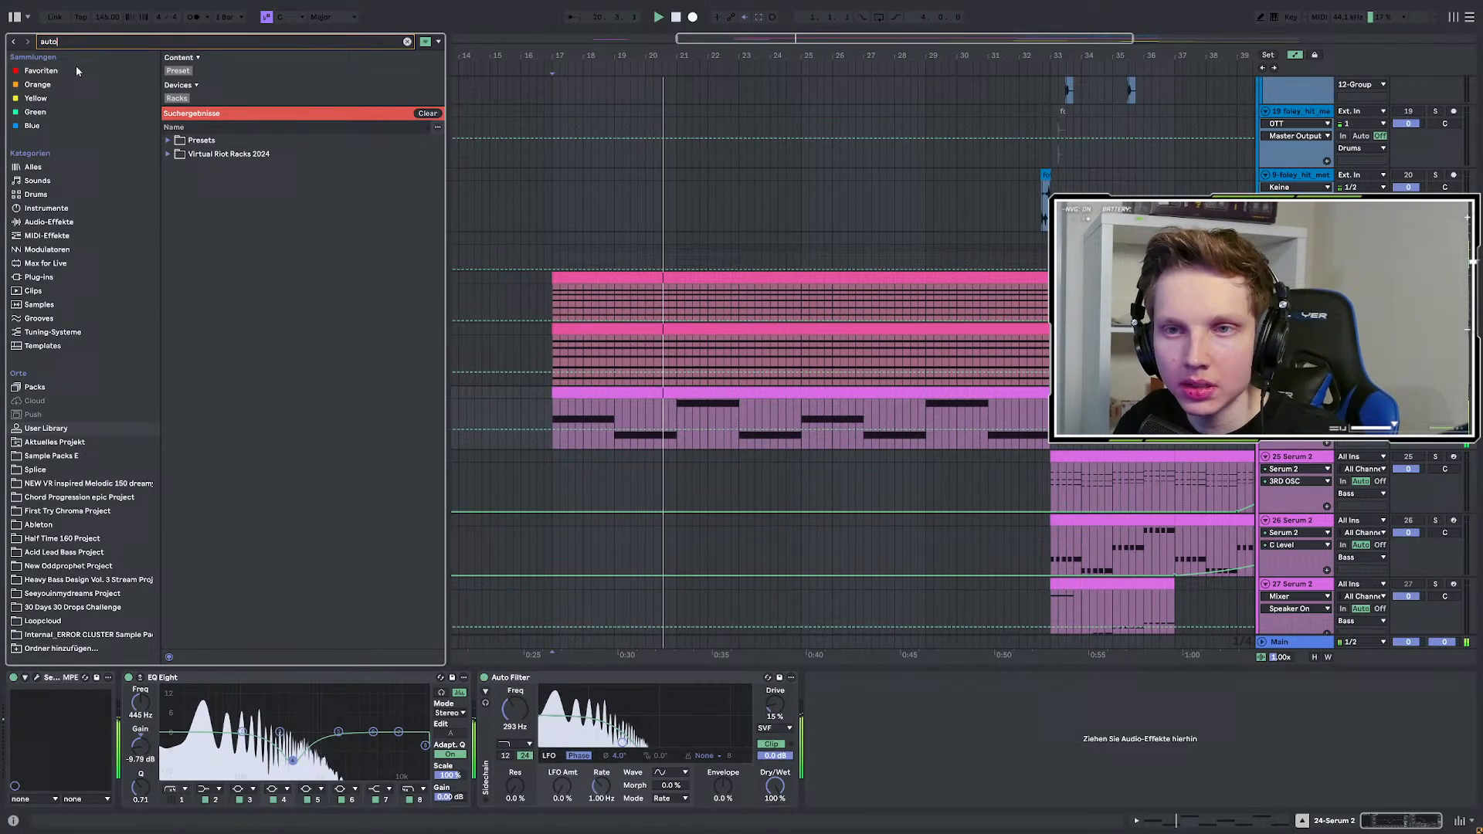
left_click(80, 70)
left_click(198, 127)
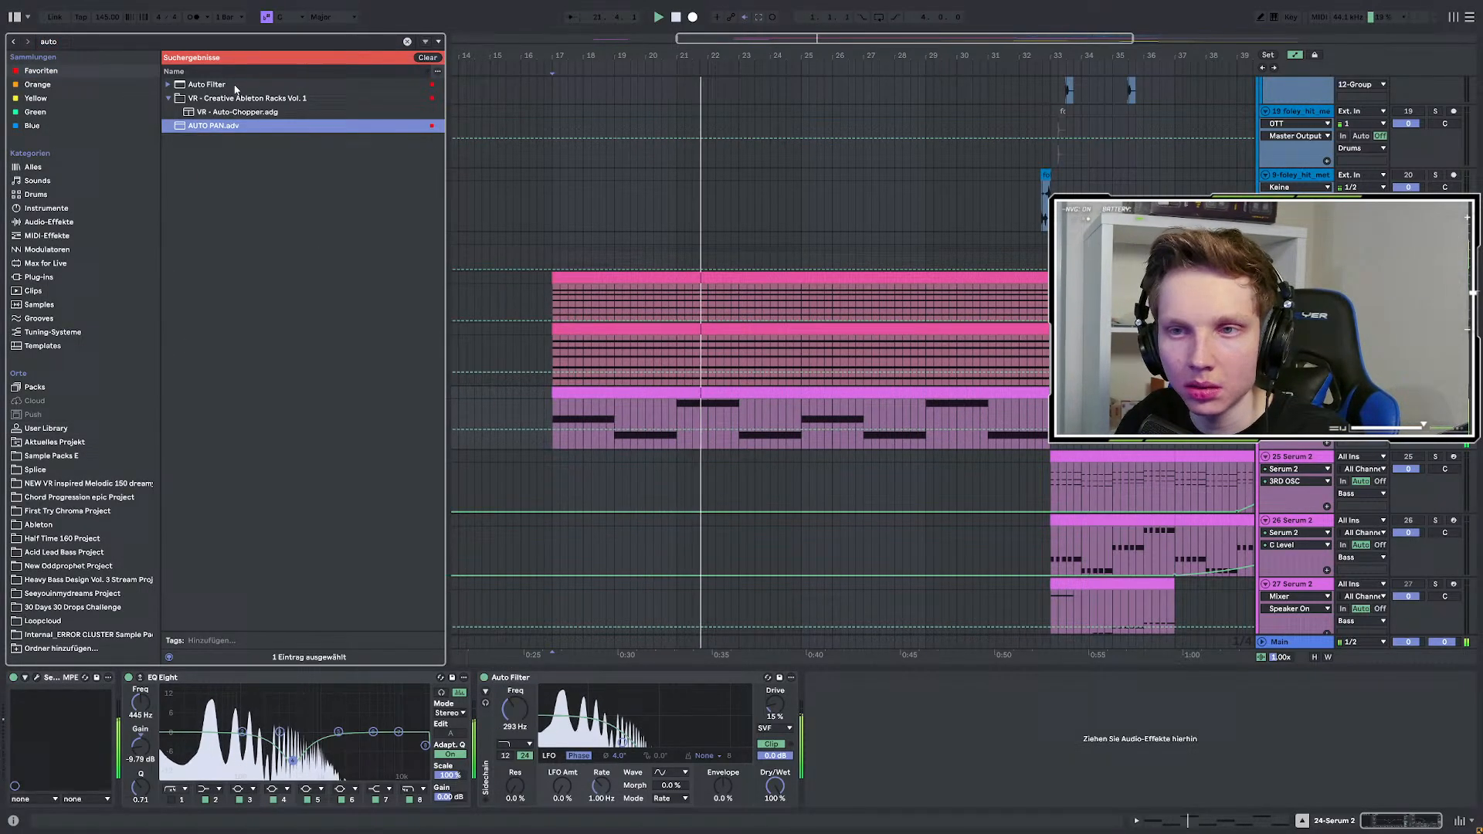
left_click_drag(234, 85, 502, 718)
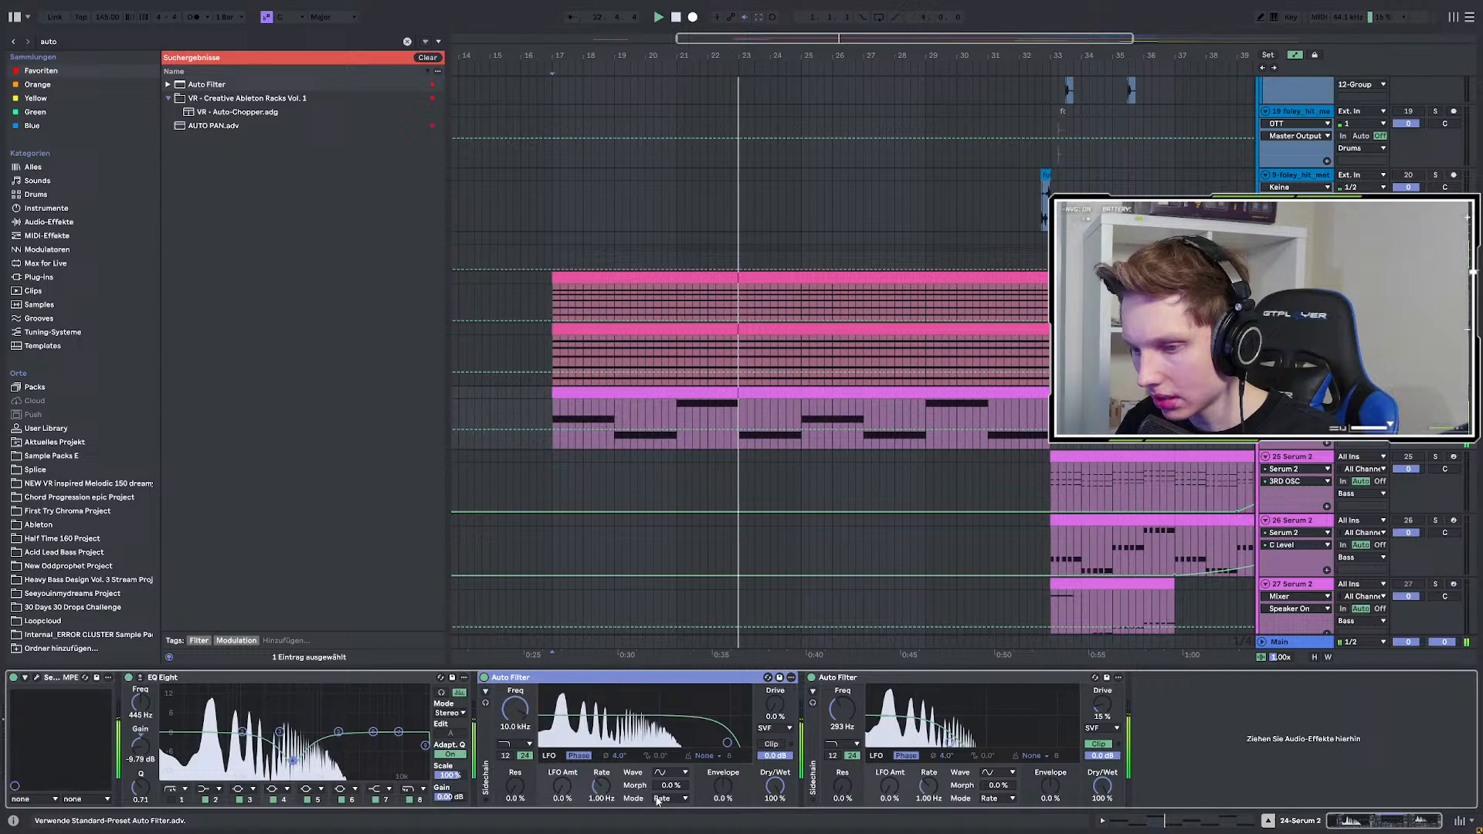
Change the inserted Auto Filter's filter type, enable Clip, and try frequencies of 66.1, 104 and 38.6 Hz with 32% and 21% drive.
left_click(516, 743)
left_click(525, 702)
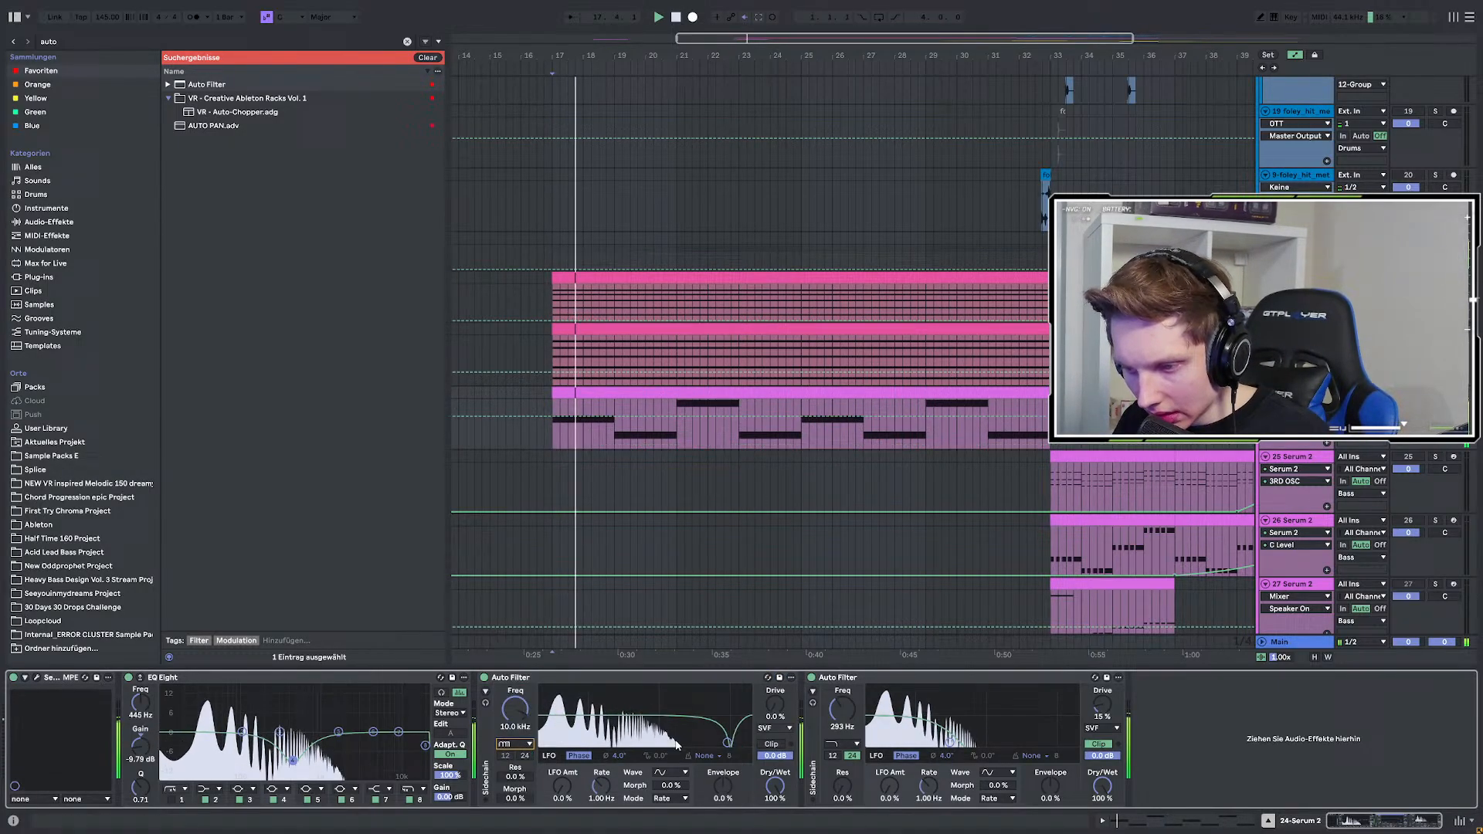
key("space")
key("space")
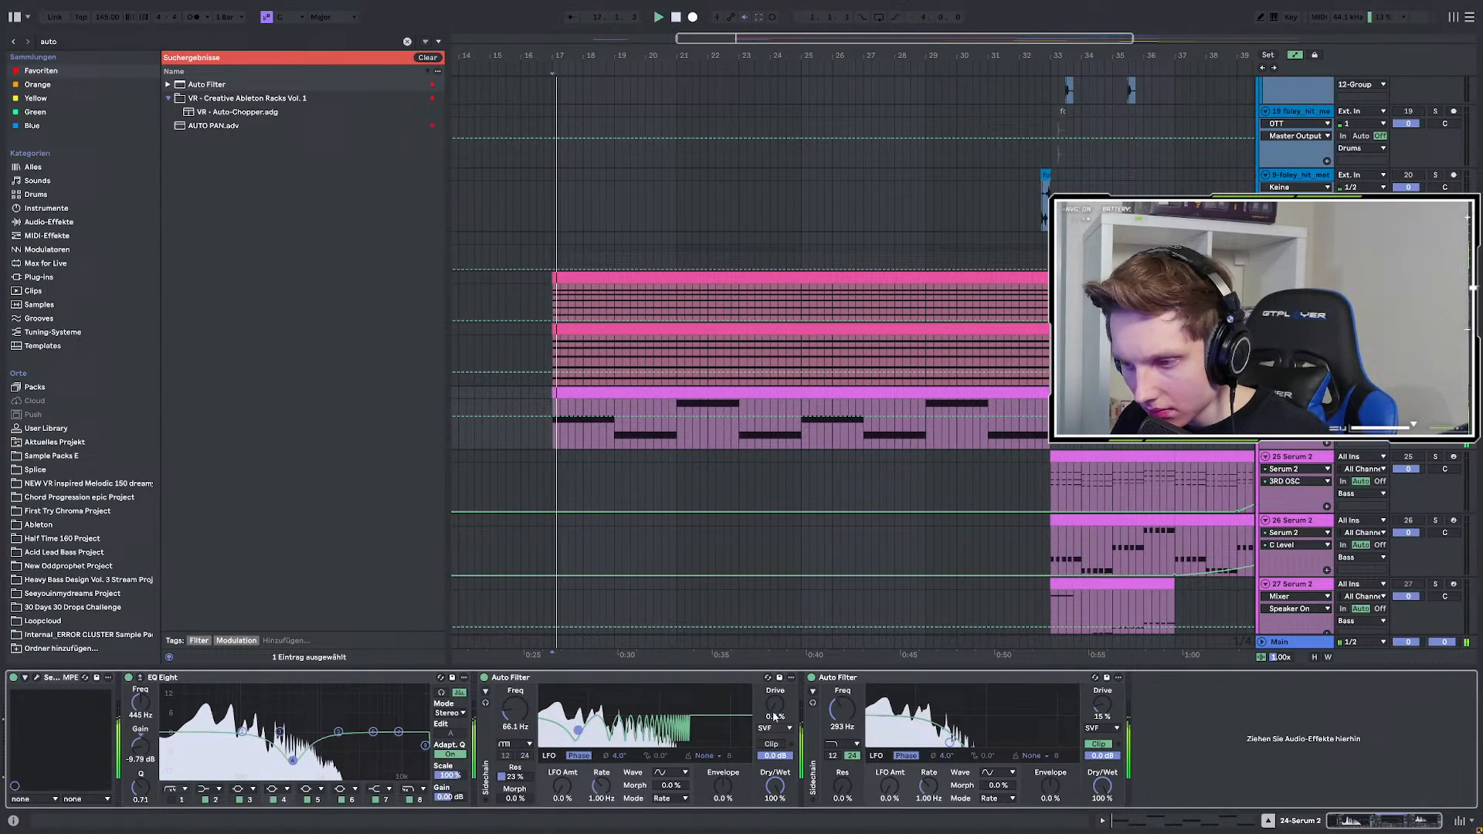
left_click(771, 743)
left_click_drag(774, 704, 774, 668)
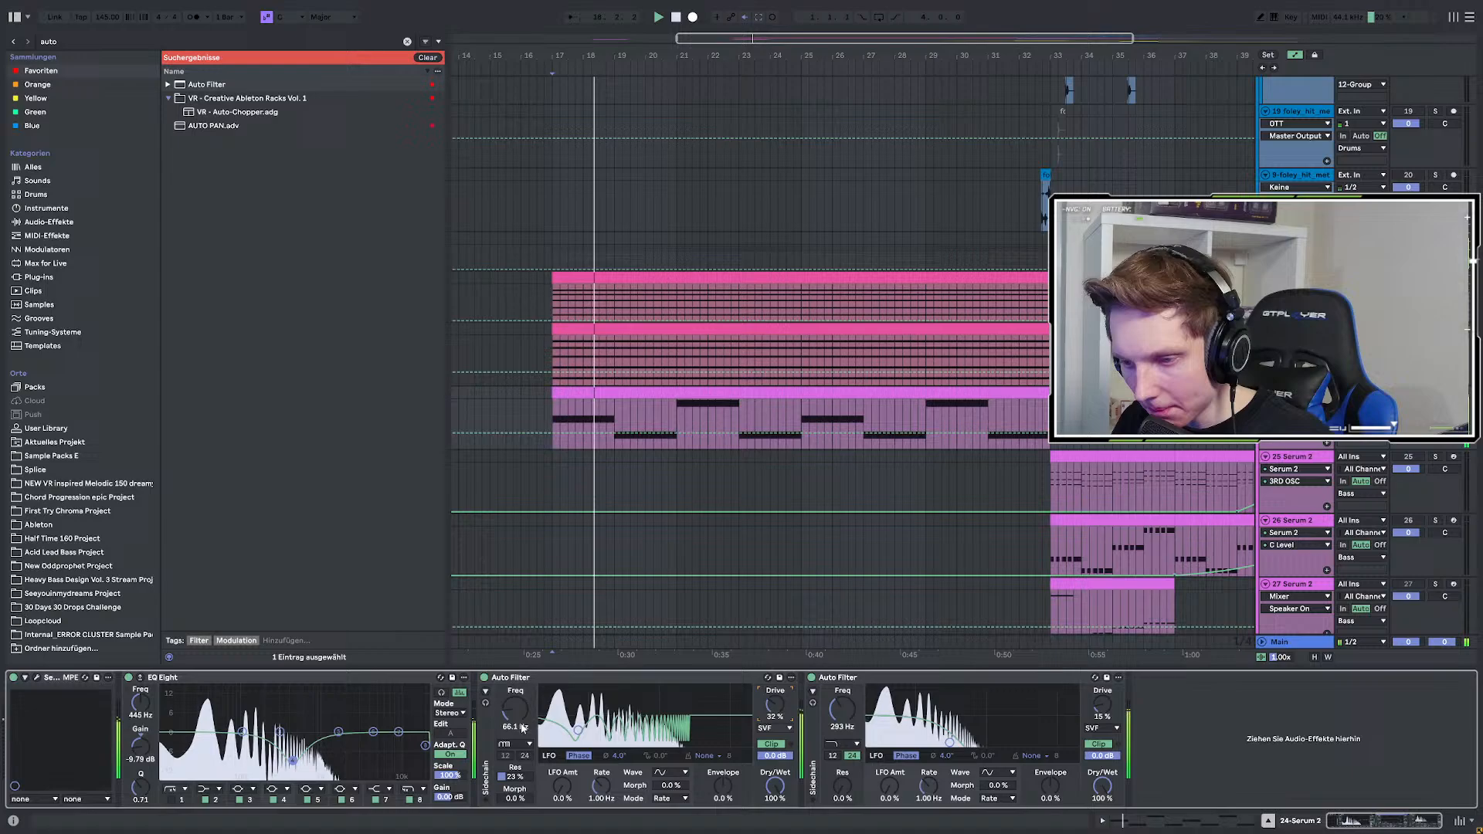
mouse_move(515, 708)
left_mouse_down()
mouse_move(515, 677)
mouse_move(515, 696)
left_mouse_up()
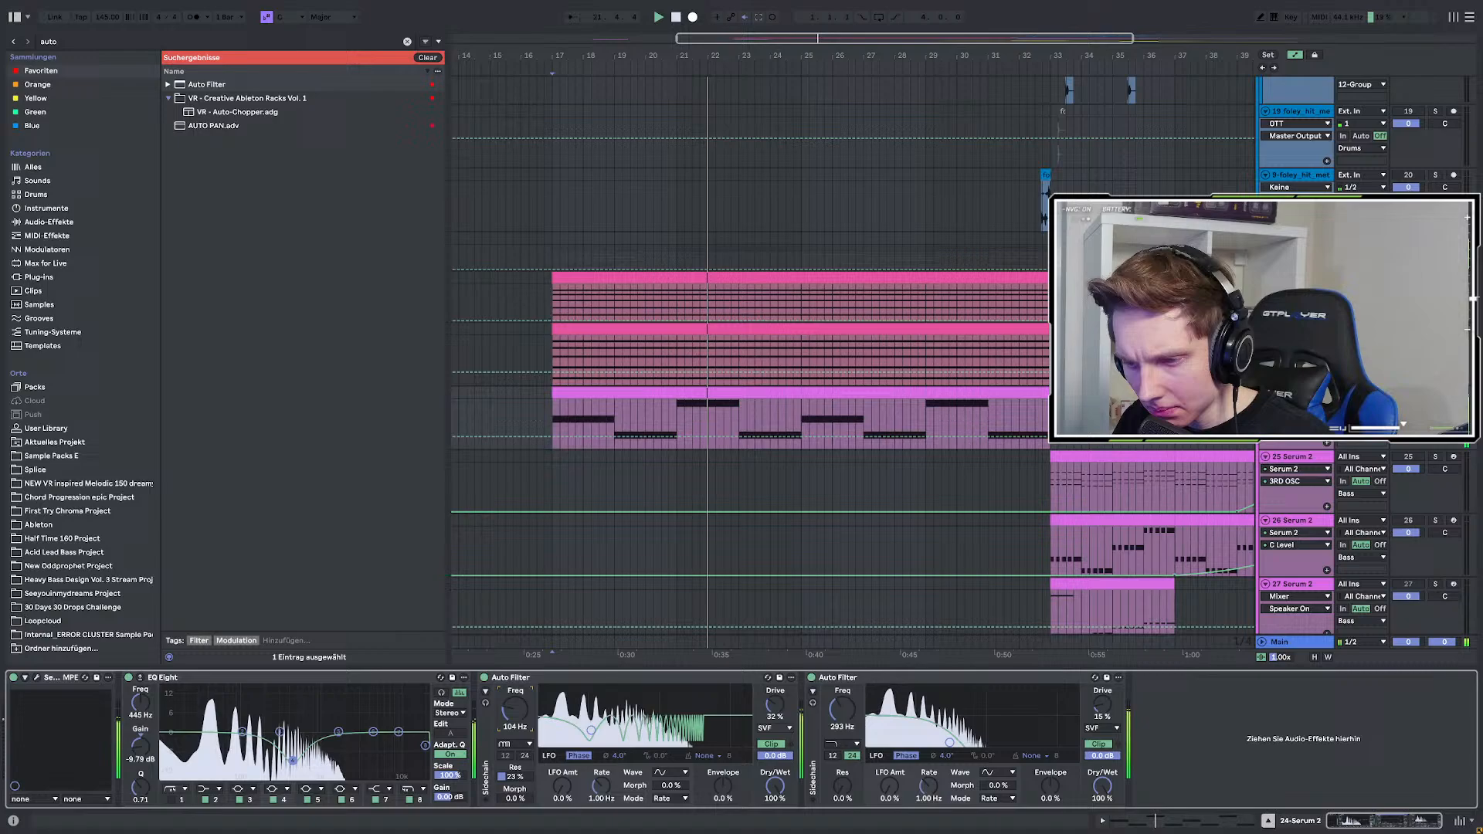
left_click_drag(775, 706, 775, 717)
left_click_drag(498, 710, 498, 721)
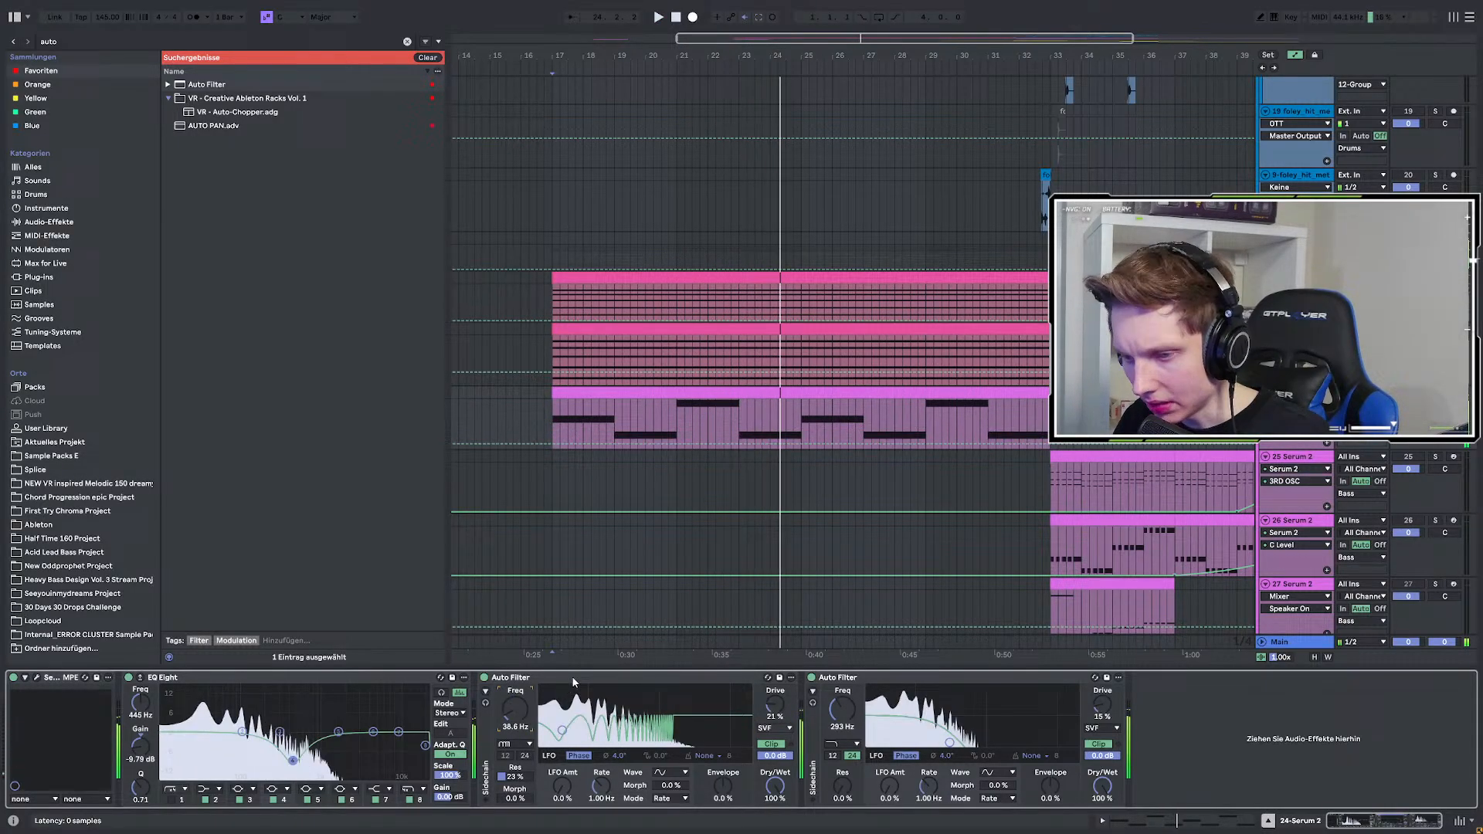
Delete the newly inserted Auto Filter and replay the section from bar 17.
left_click(573, 721)
key("Delete")
key("space")
key("space")
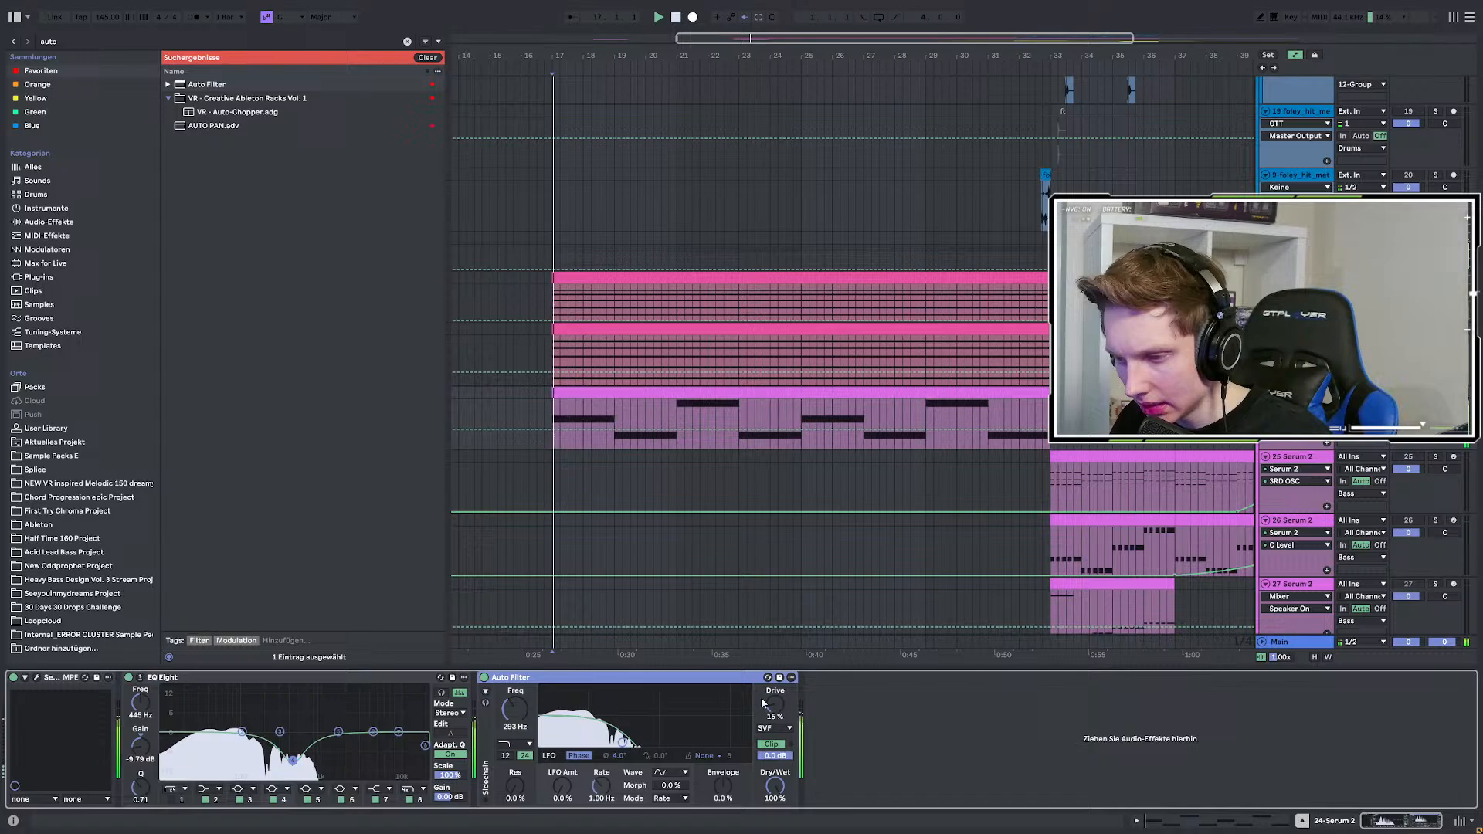
Automate the remaining Auto Filter's frequency on 24 Serum 2, rising from 293 Hz at bar 19 to 603 Hz at bar 20.
key("a")
key("a")
left_click(771, 706)
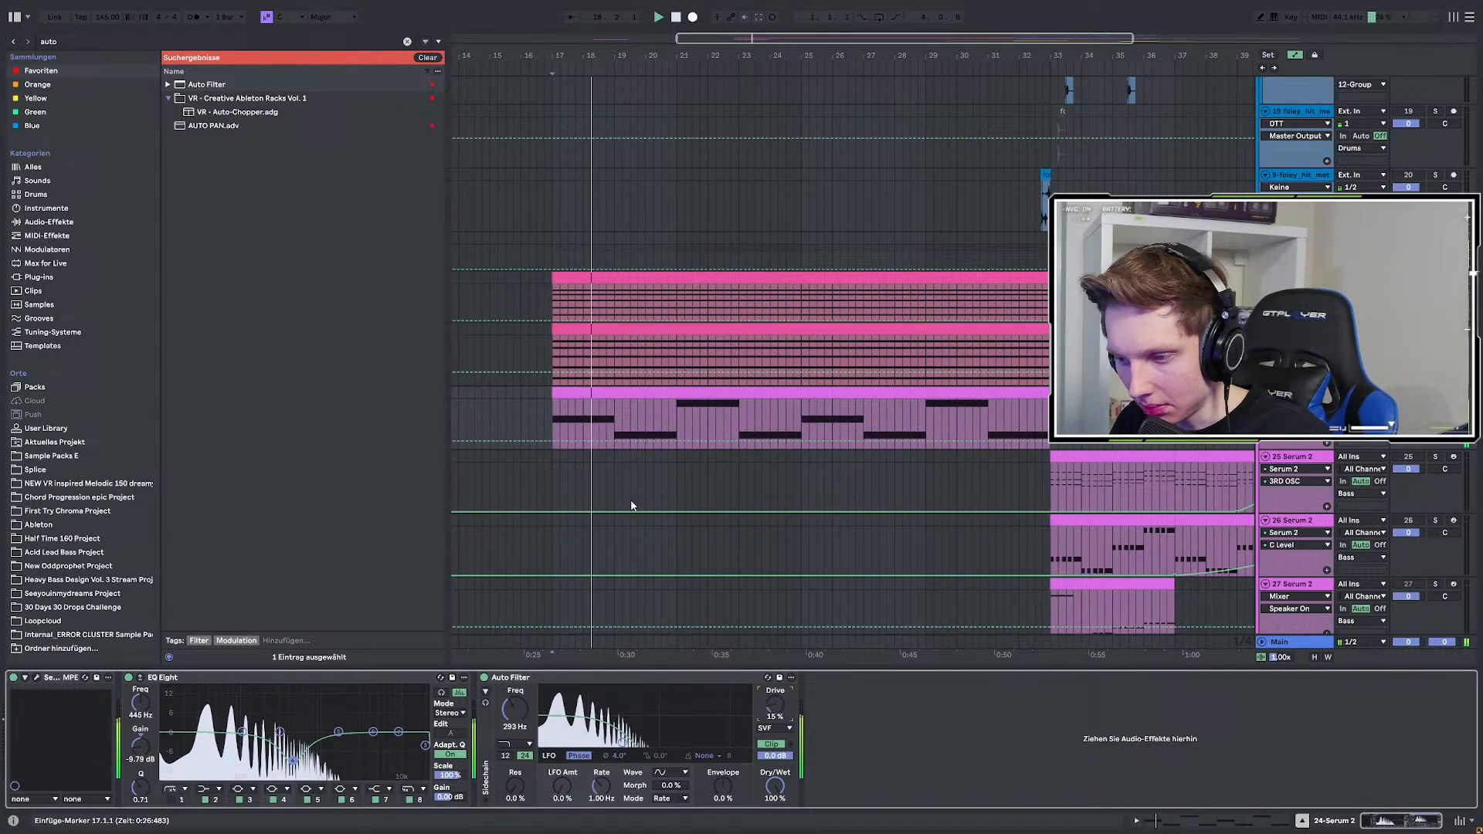
scroll(633, 503, "up", 1)
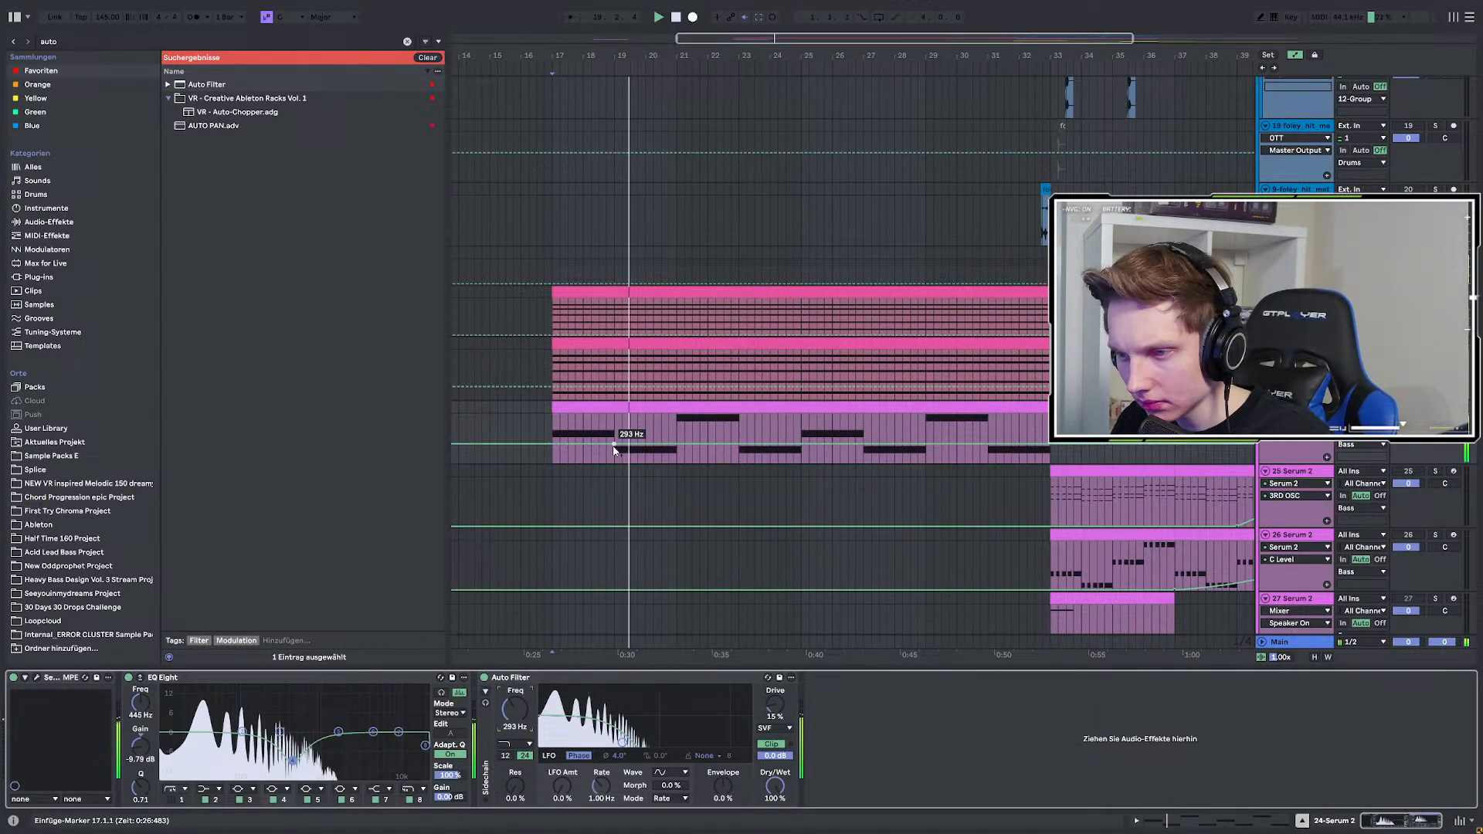
left_click(615, 444)
left_click(646, 445)
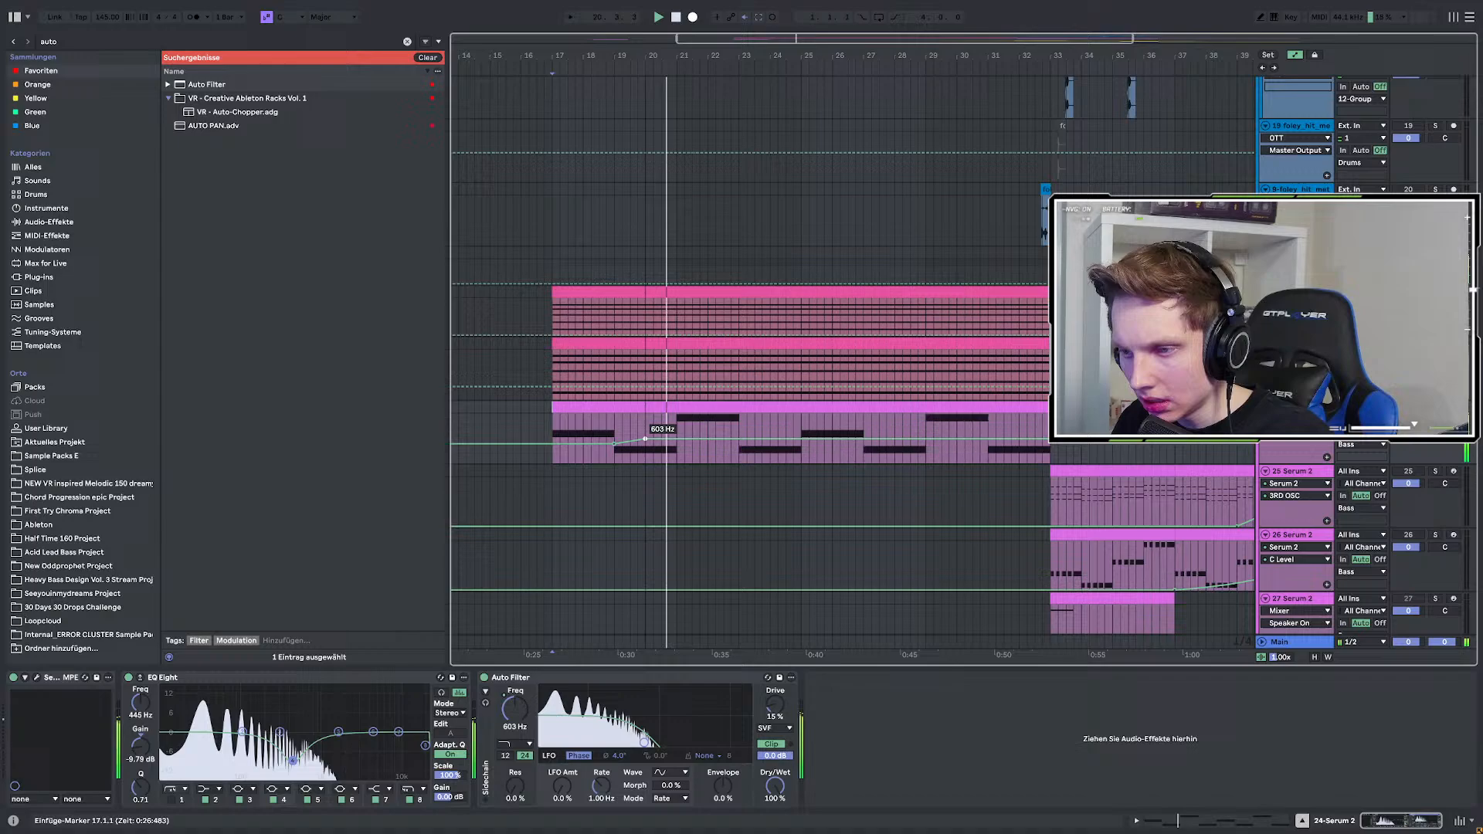
Try duplicating the filter frequency ramp between bars 19 and 20 directly after itself.
key("space")
left_click_drag(616, 434, 646, 434)
key("ctrl+d")
left_click(677, 422)
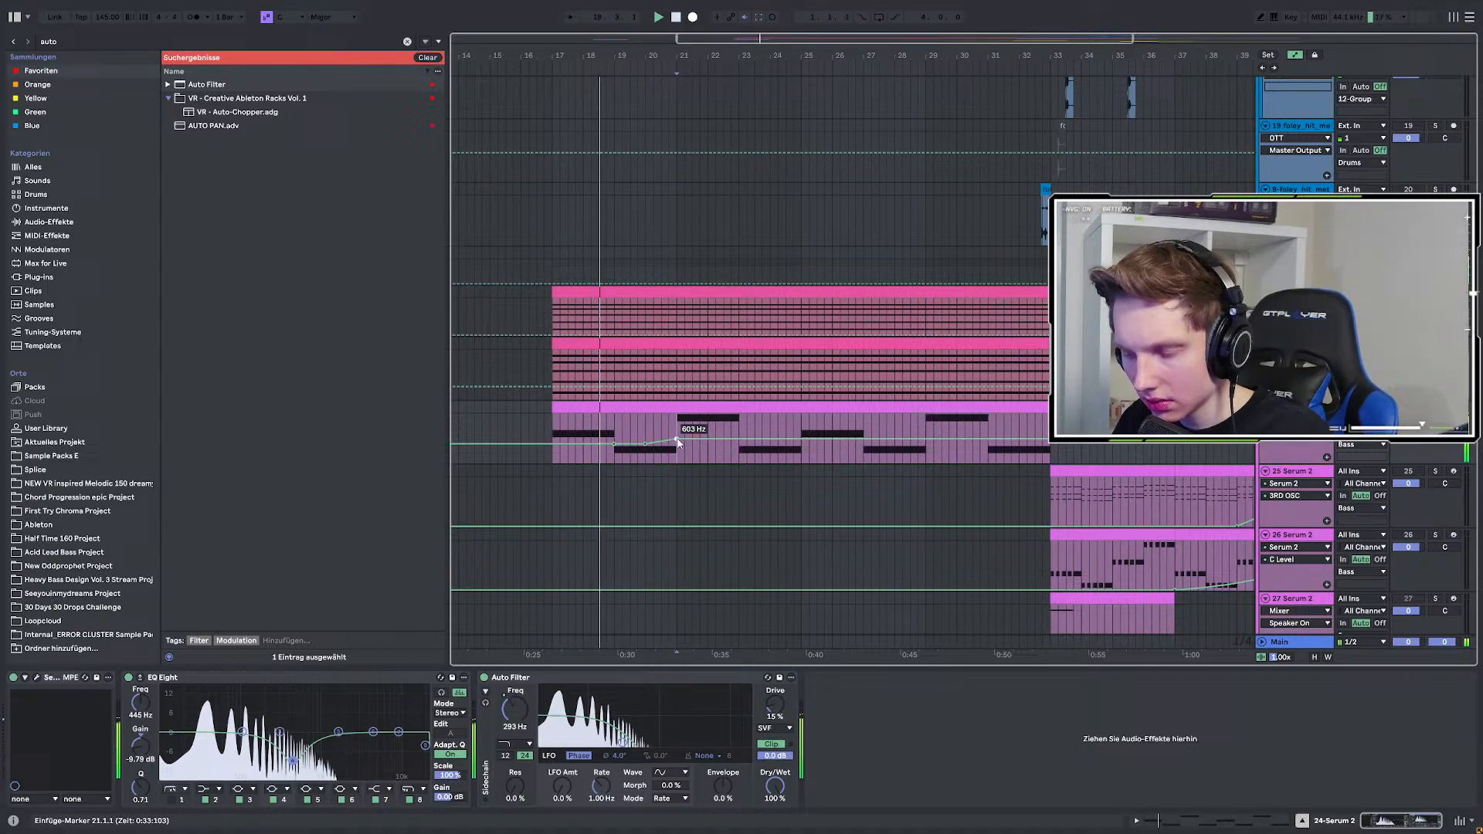
key("ctrl+z")
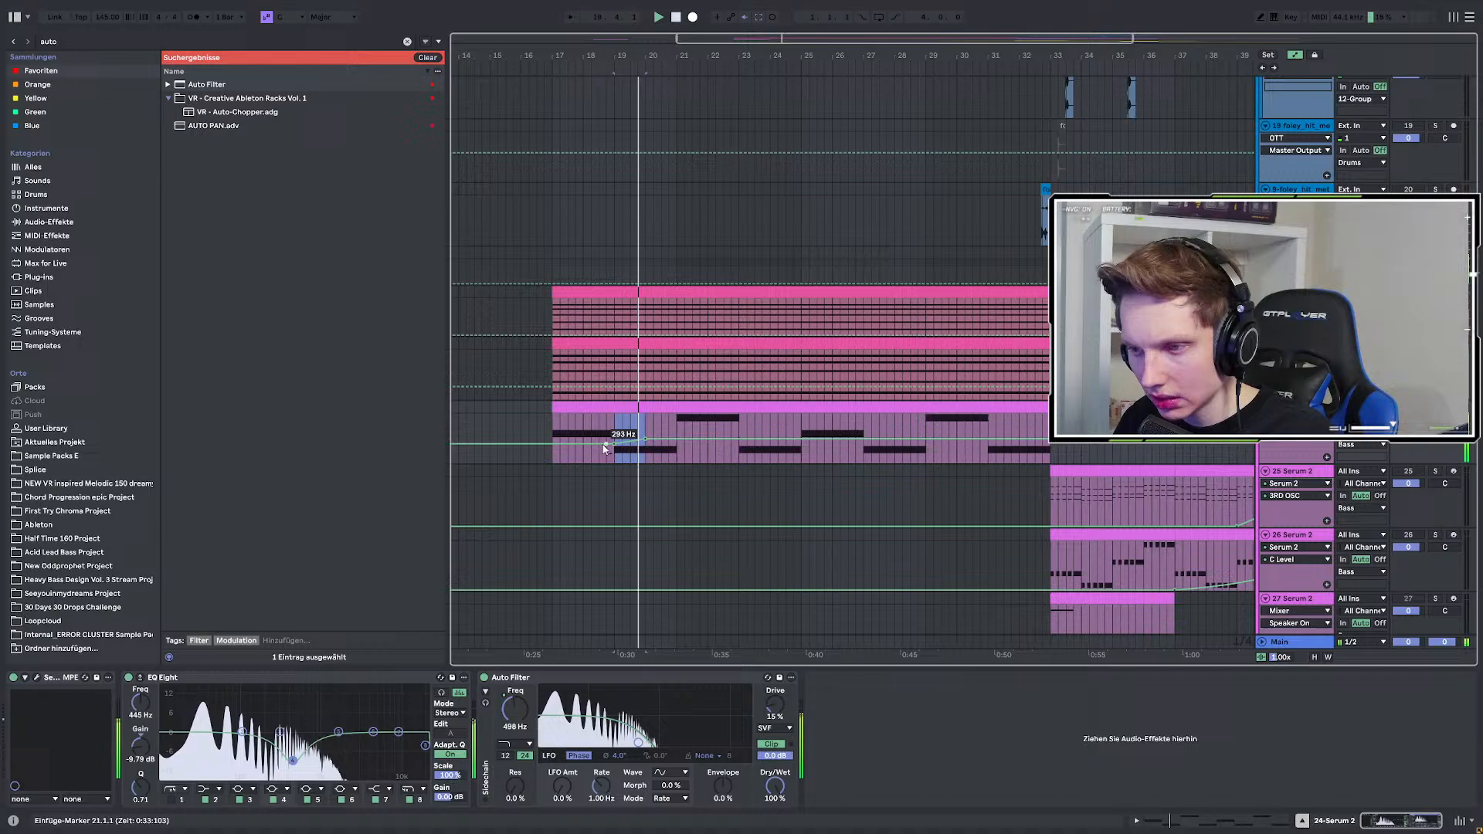
Copy the selected one-bar frequency ramp to bar 21 and remove the 603 Hz breakpoint at bar 21.
key("ctrl+c")
left_click(675, 427)
key("ctrl+v")
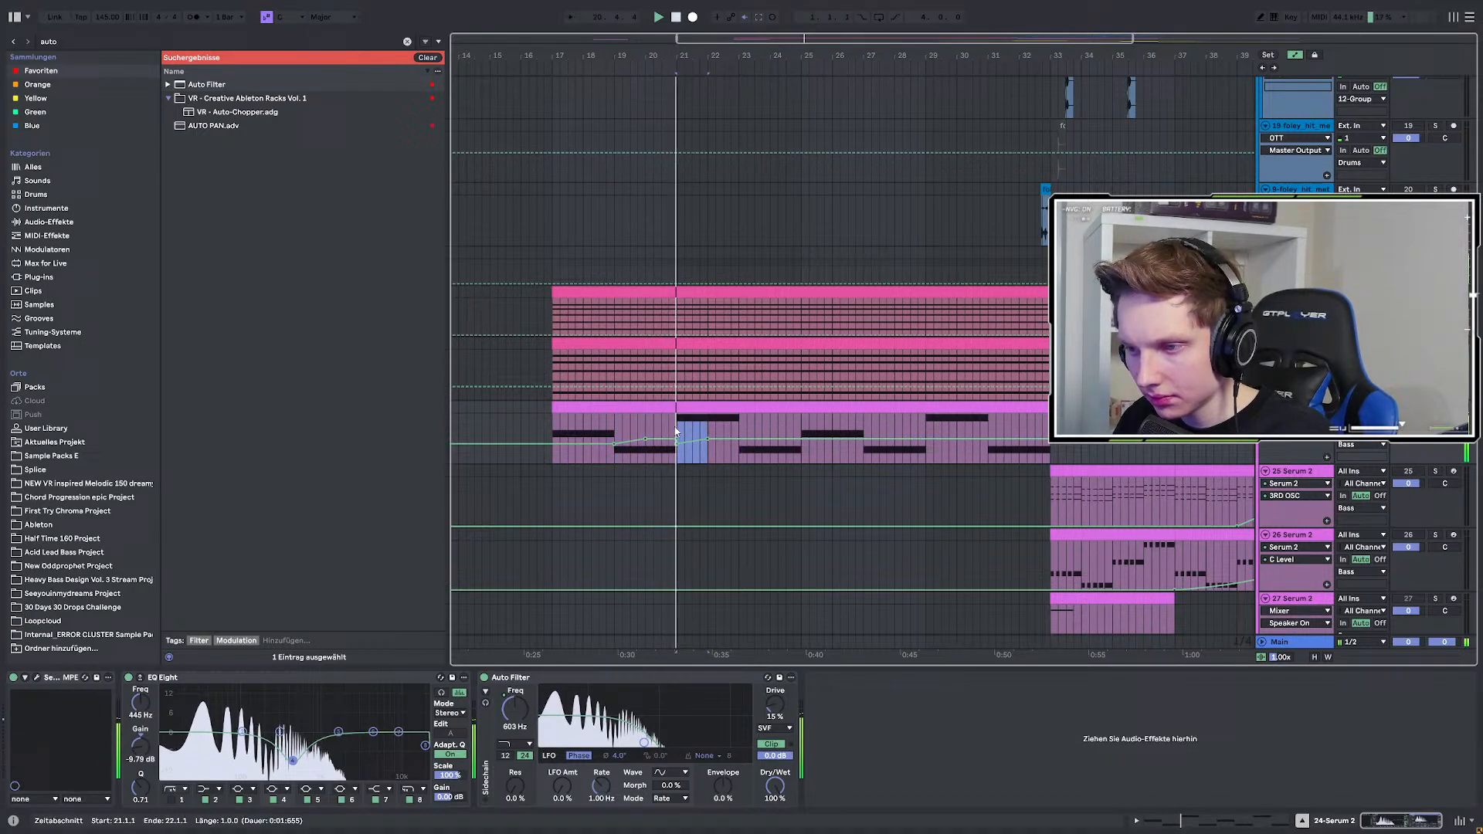
left_click(677, 439)
key("space")
key("space")
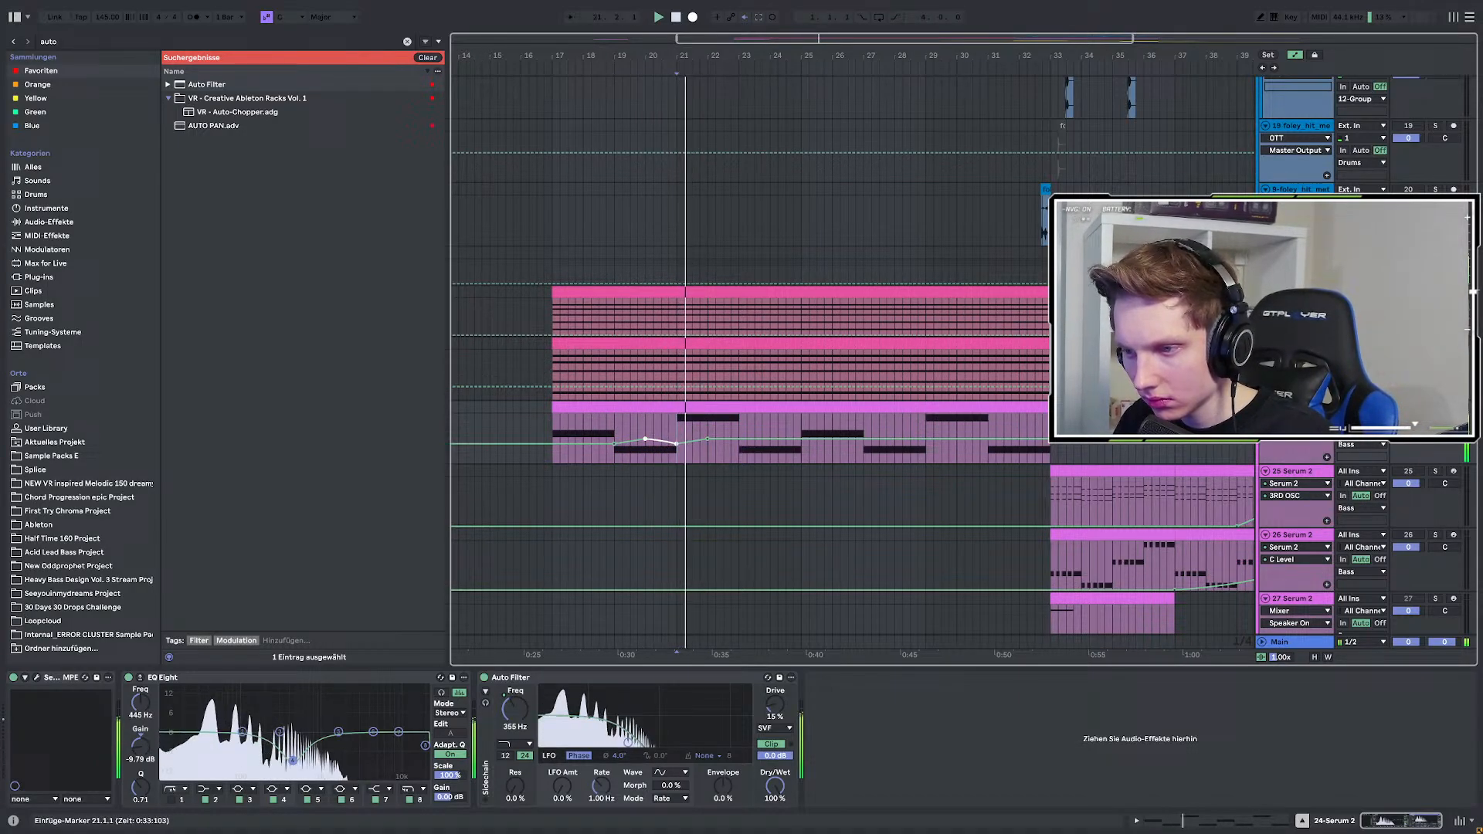
Duplicate the frequency automation from bars 17 to 21 three times, filling the bass clip up to bar 33.
left_click(555, 424)
key("space")
key("space")
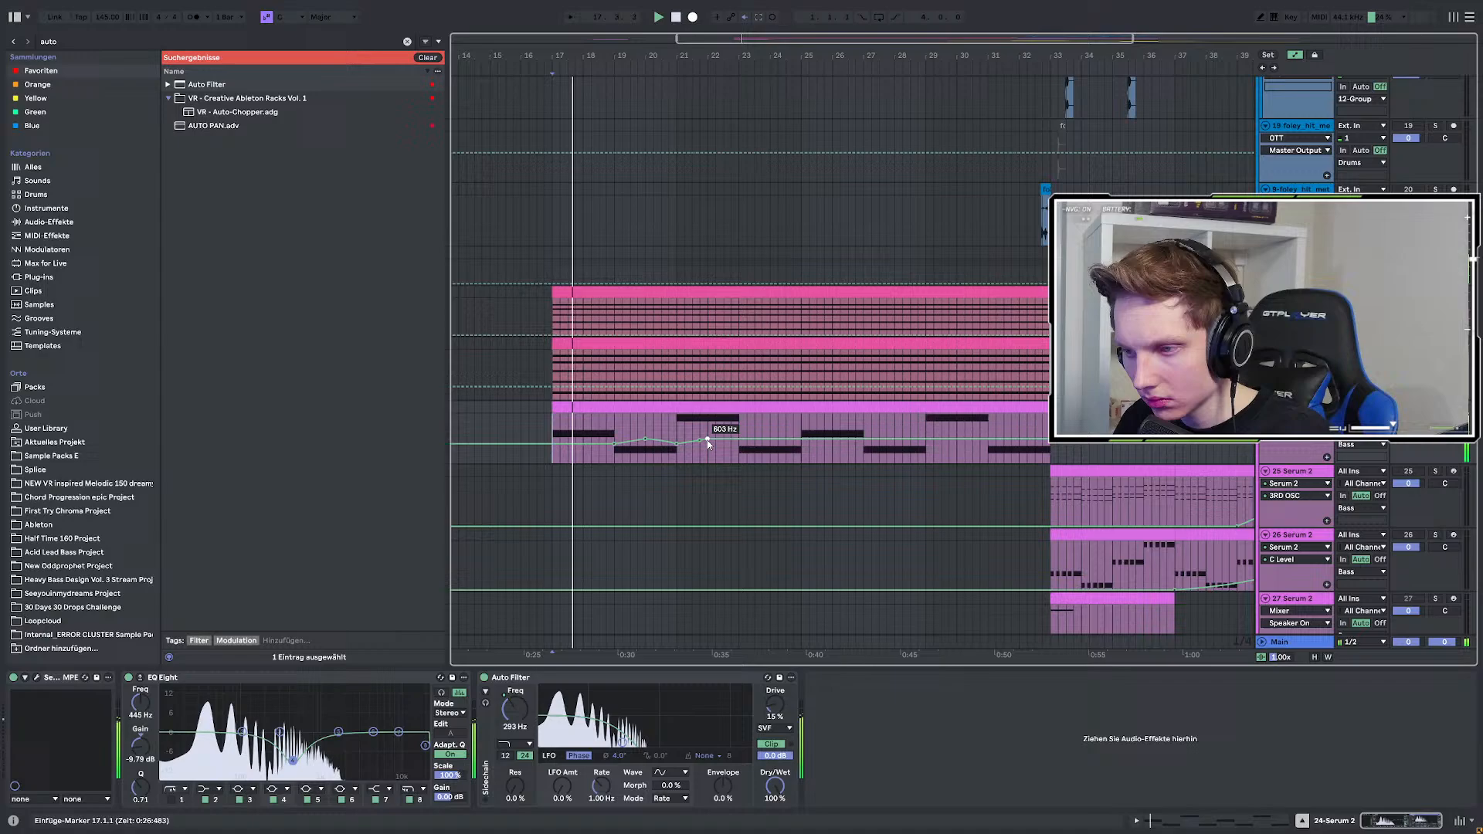
left_click(671, 429, "shift")
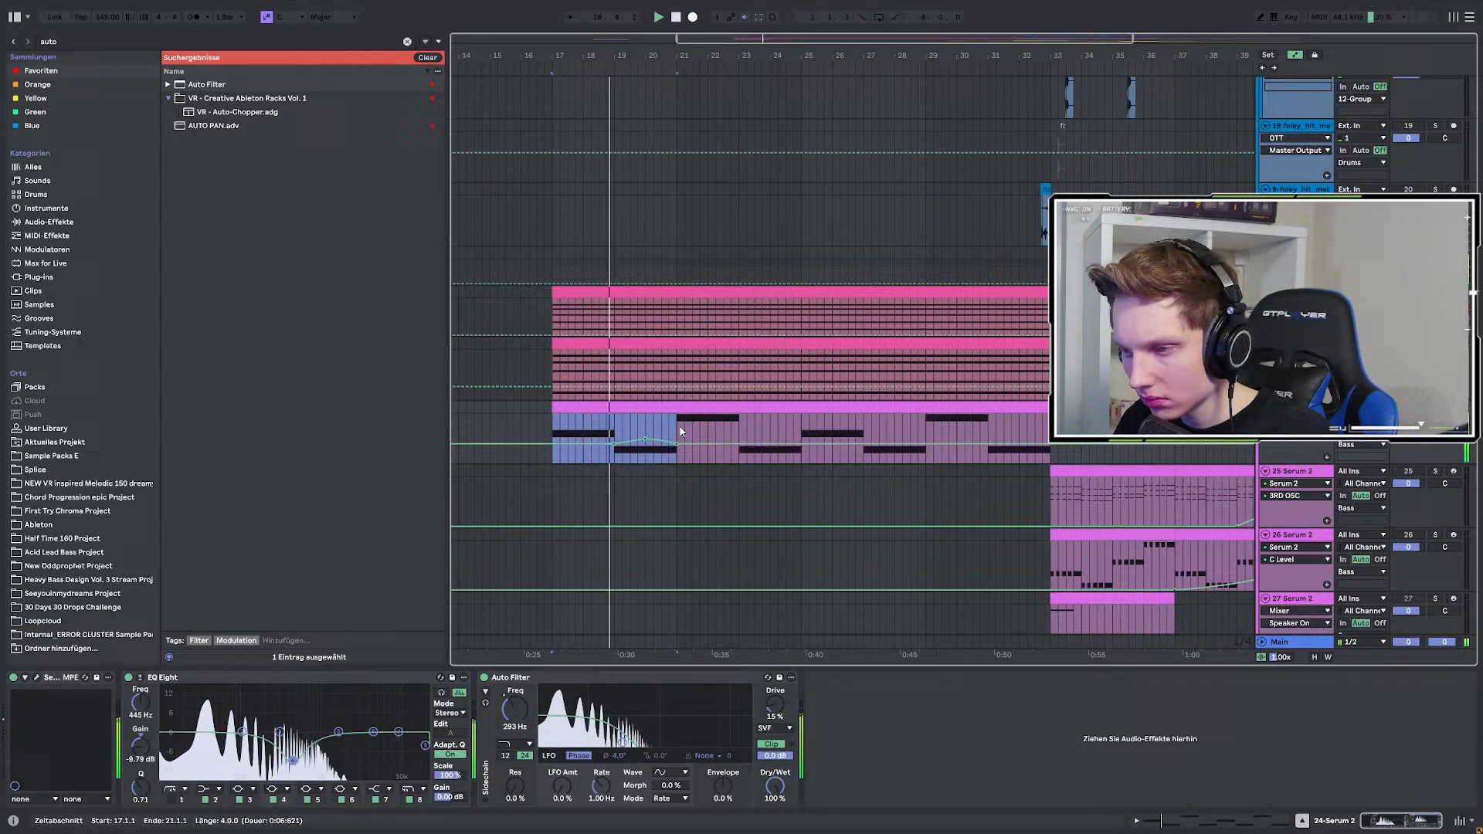
key("ctrl+d")
key("ctrl+d")
key("ctrl+d")
left_click(555, 444, "shift")
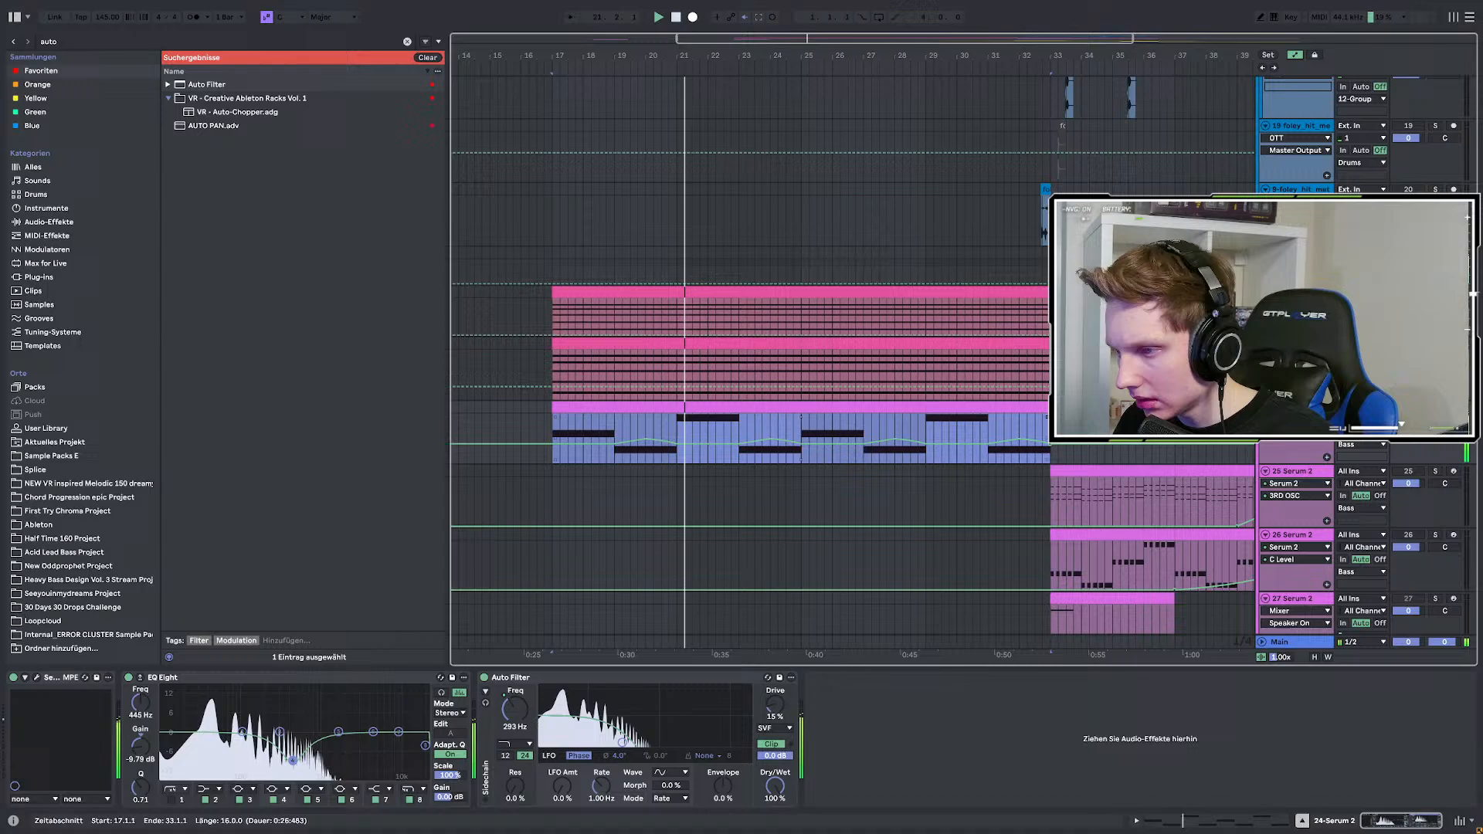
Play from bar 29 and raise the filter frequency automation between bars 29 and 31 to about 557 Hz.
left_click(927, 430)
key("space")
key("space")
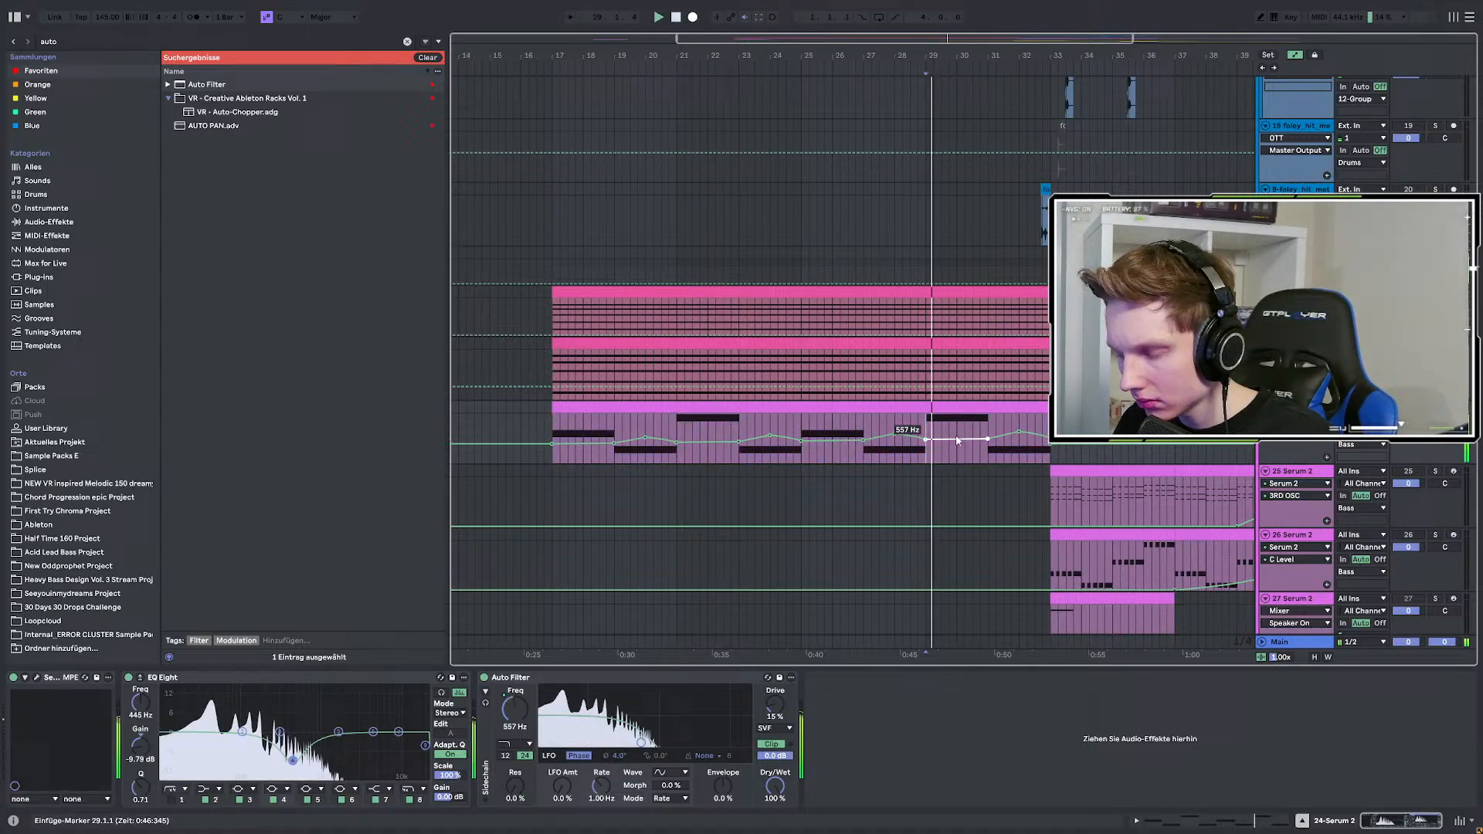
Open the Serum 2 instrument on the 24 Serum 2 track and reposition its window to view the full synth.
left_click(43, 678)
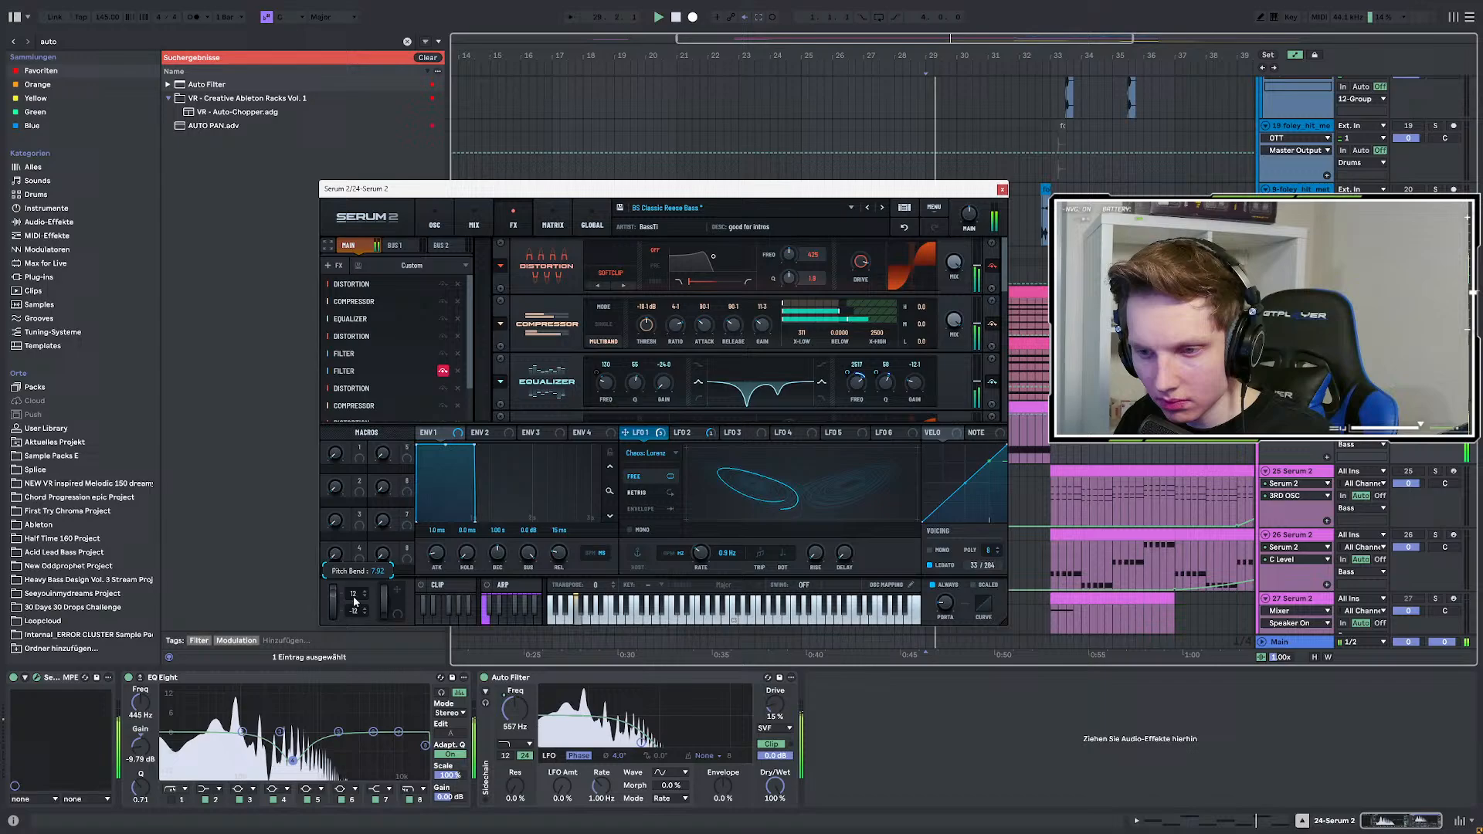
left_click_drag(794, 194, 276, 231)
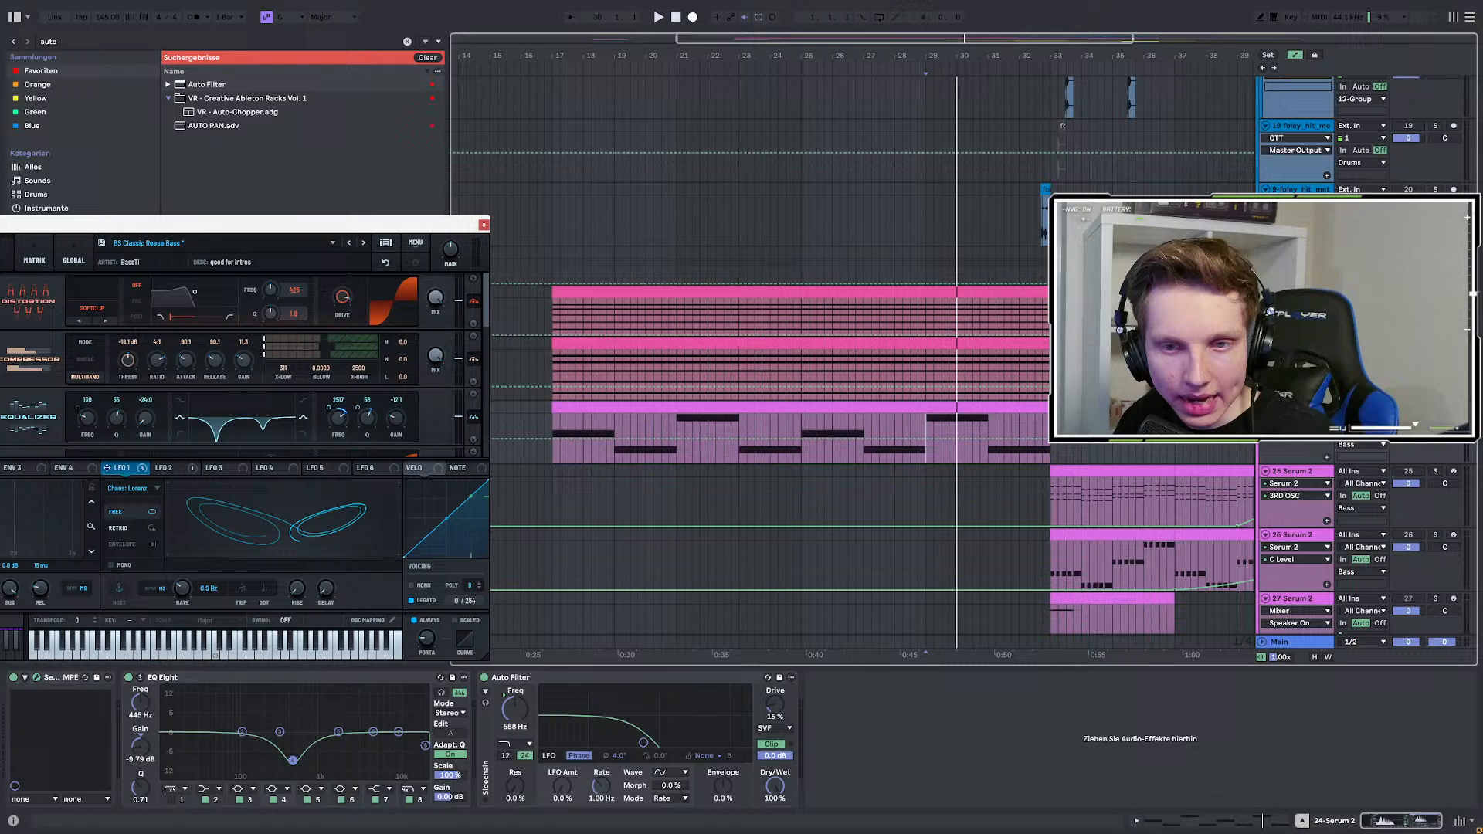
left_click_drag(277, 231, 278, 132)
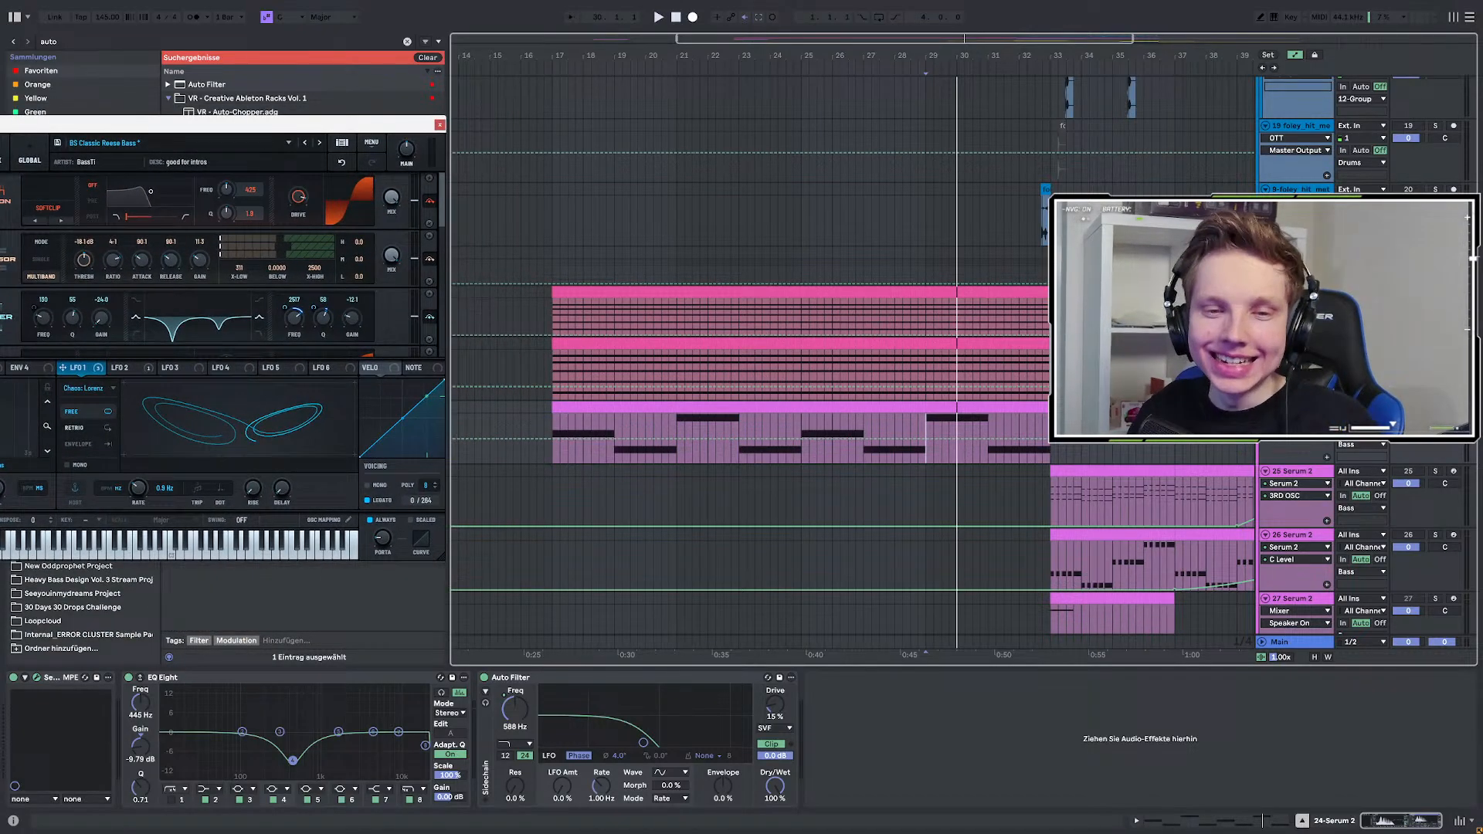
left_click_drag(352, 152, 430, 131)
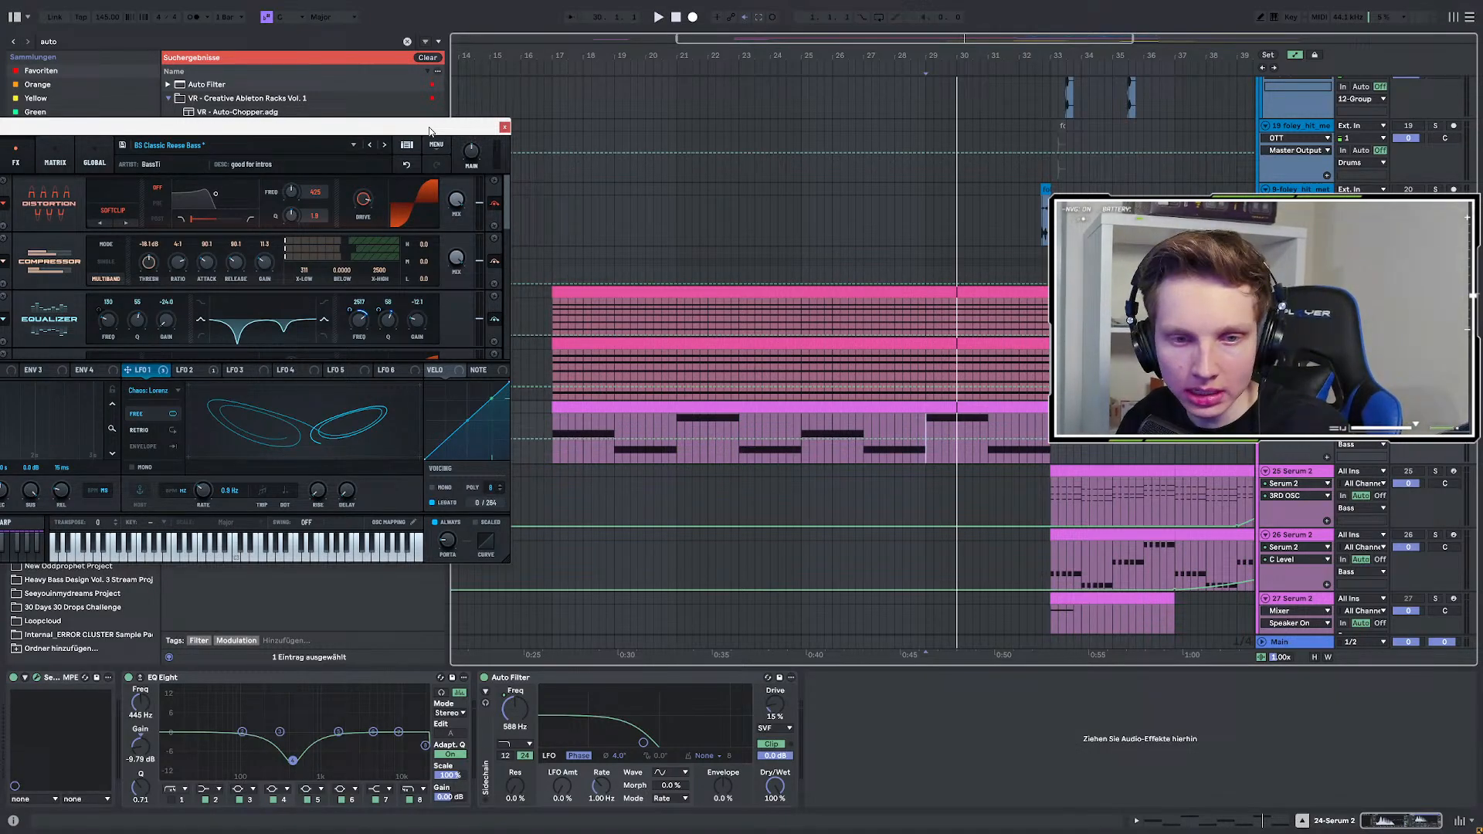
left_click_drag(430, 131, 426, 131)
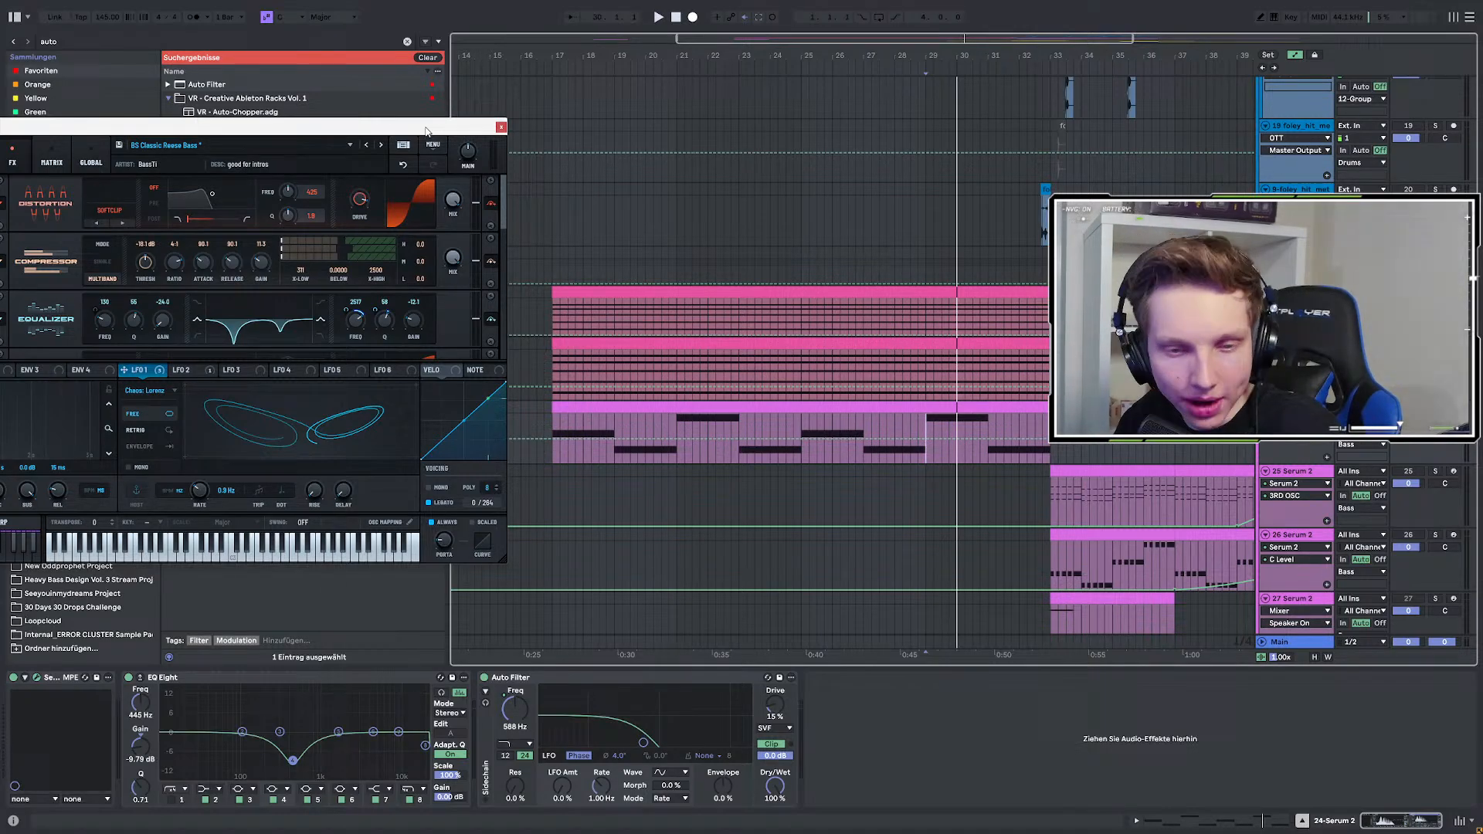
left_click_drag(425, 131, 722, 135)
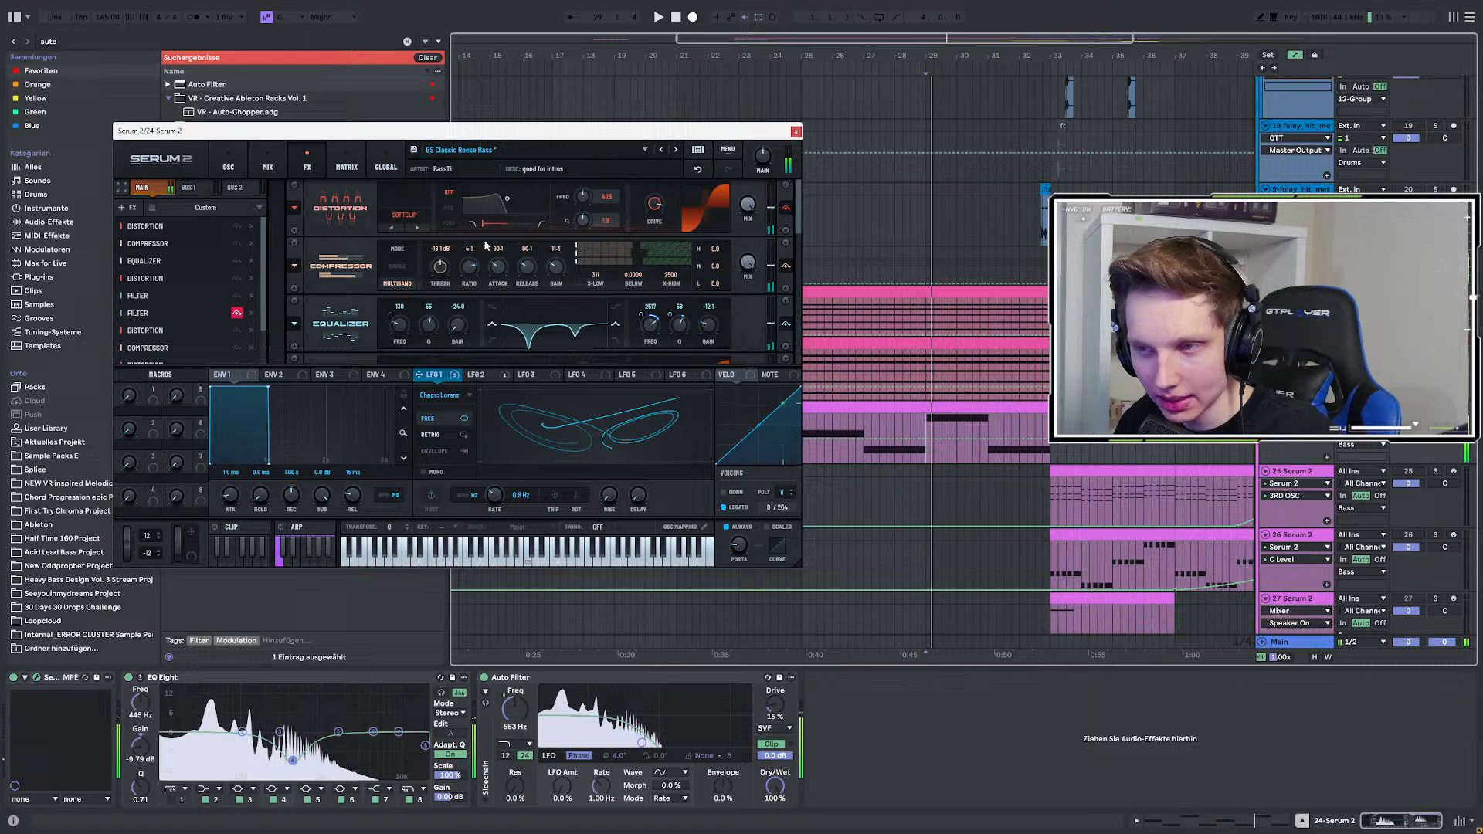
Play from bar 29, move the Serum 2 window out of the arrangement and hide the automation lanes.
key("space")
left_click_drag(494, 131, 1482, 96)
key("a")
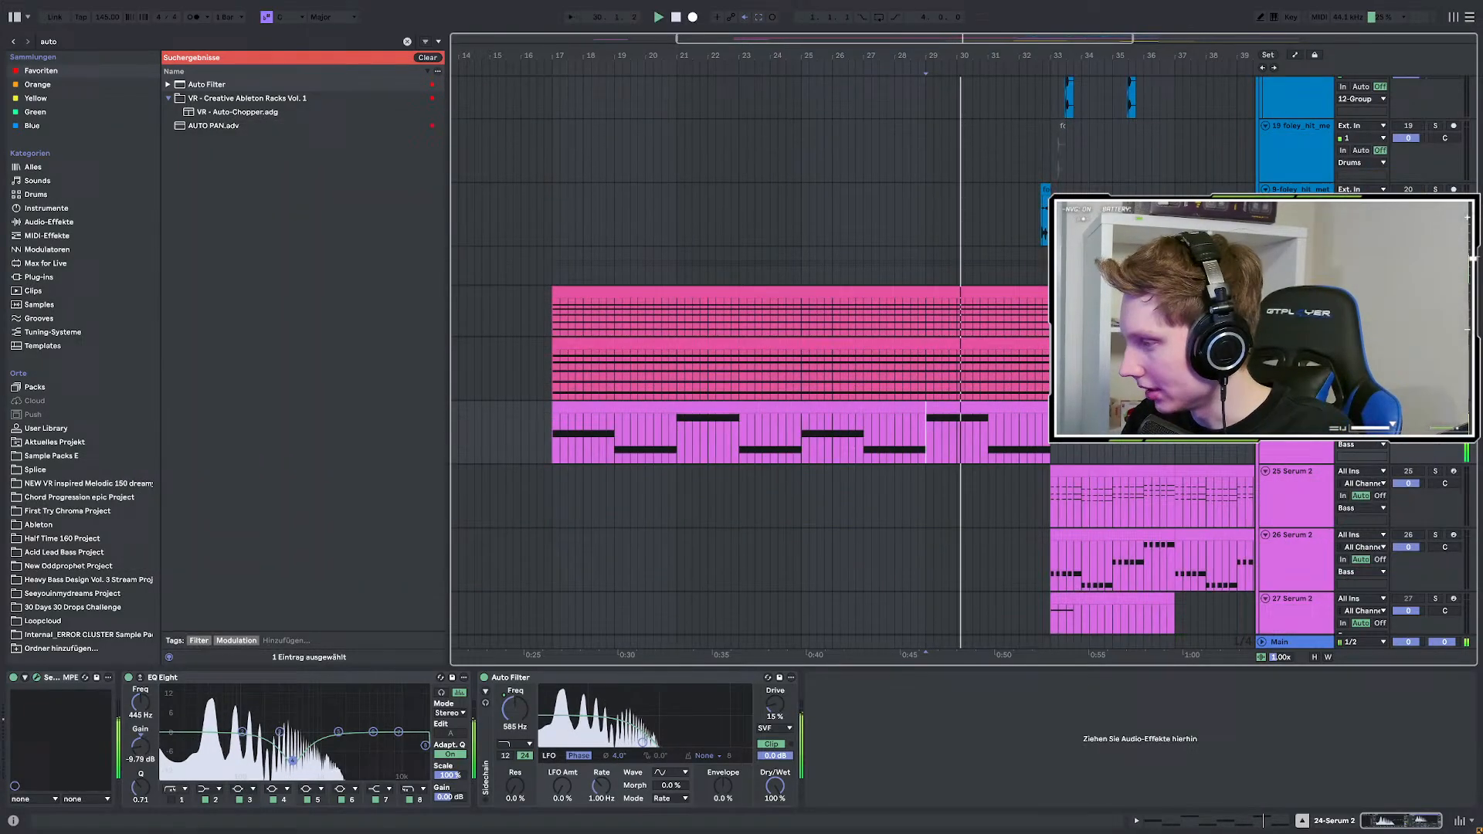
Show the automation lanes and draw a pitch bend bump on the 24 Serum 2 track after bar 25, shifted to end near bar 27.
key("a")
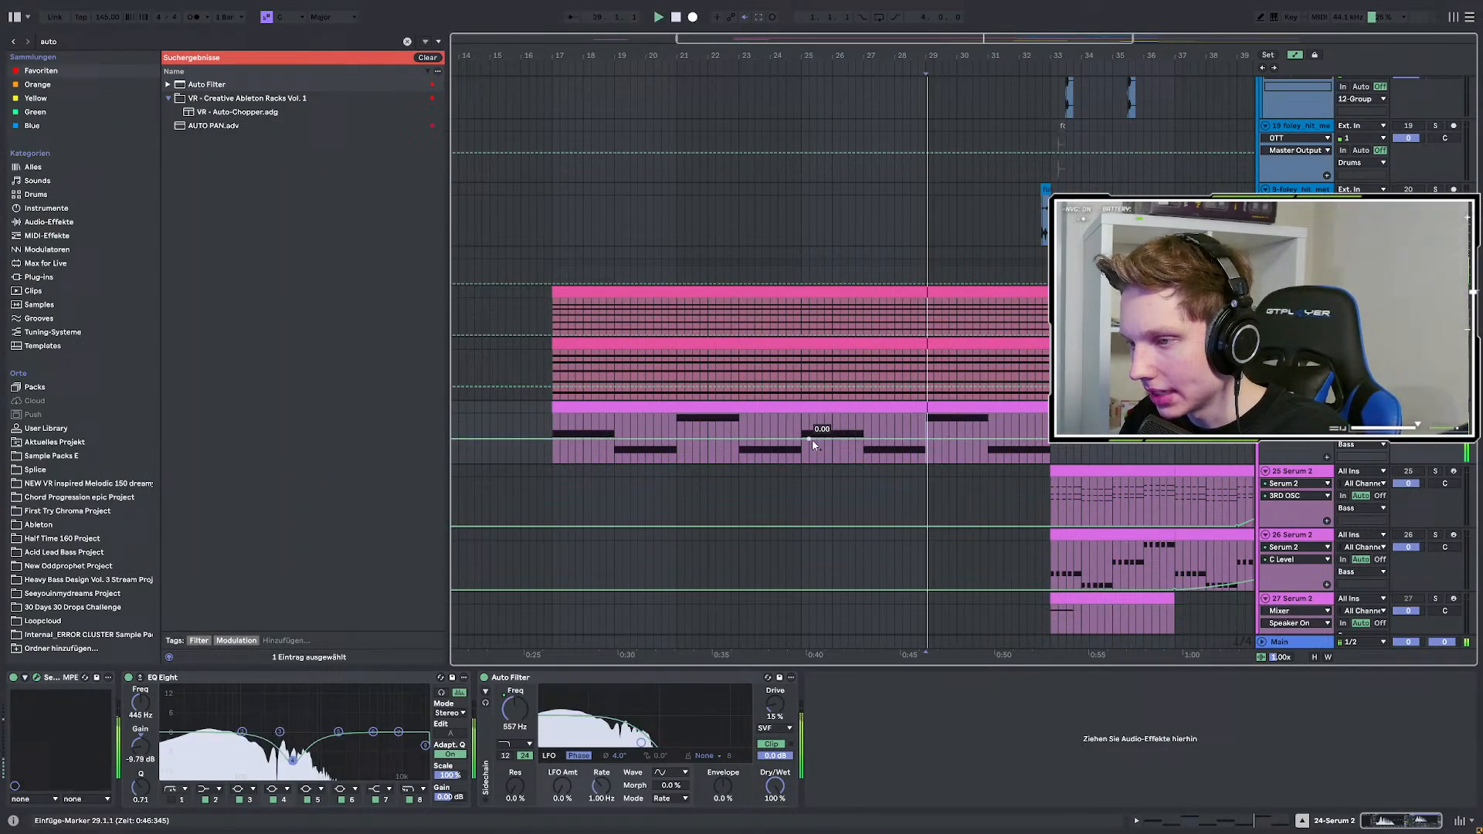
key("space")
scroll(808, 438, "up", 3)
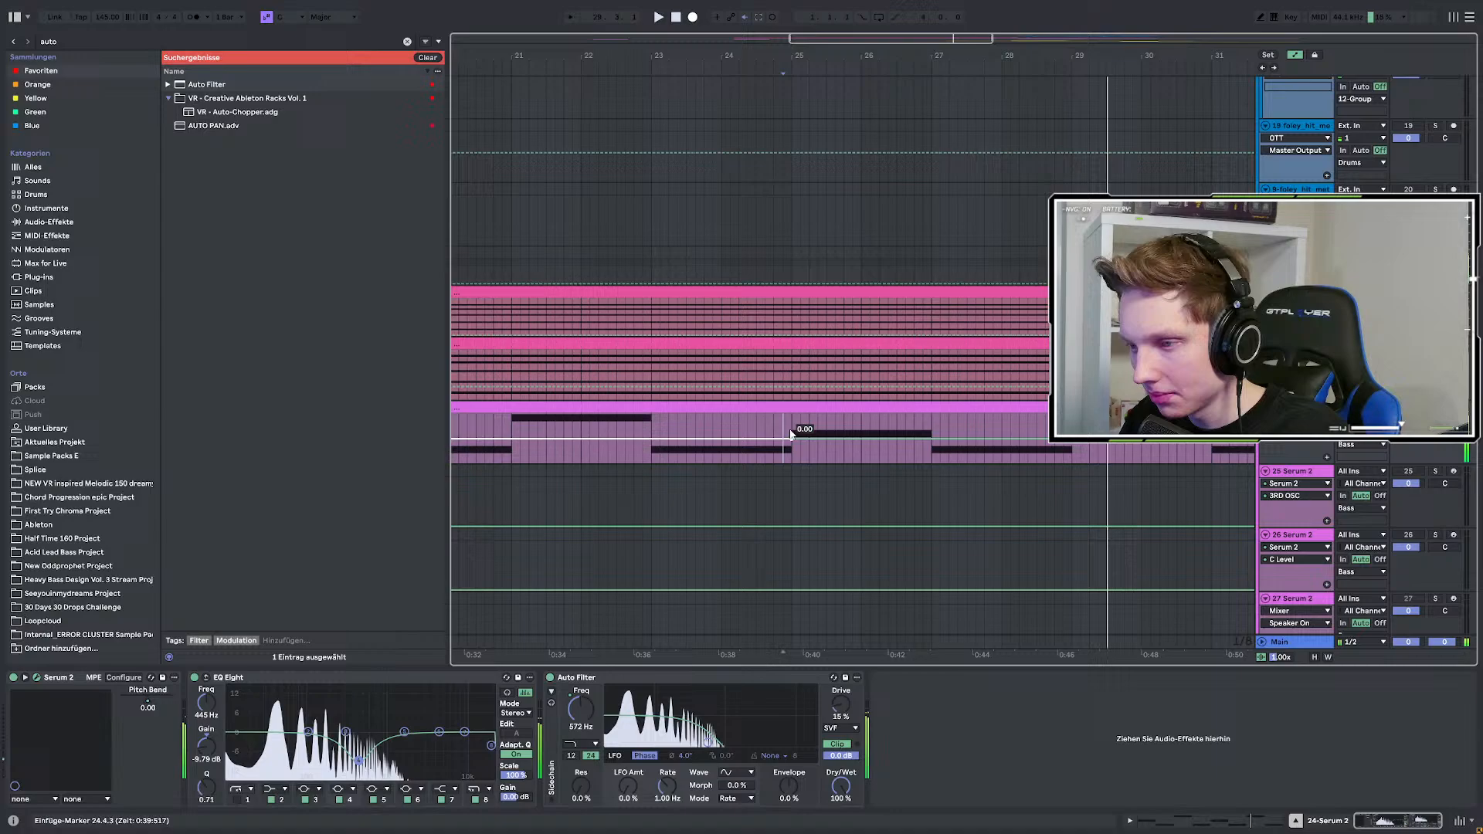
key("space")
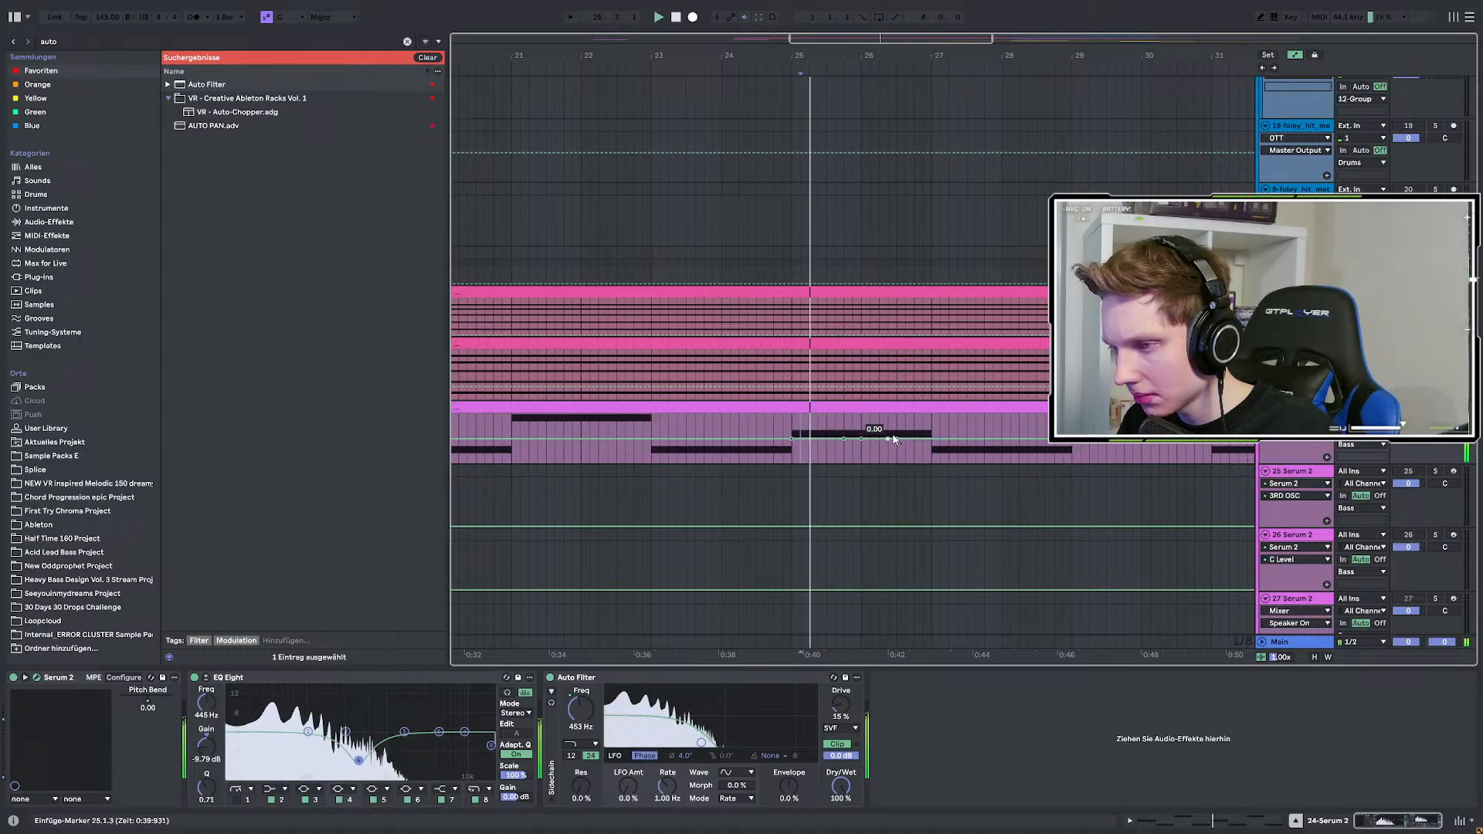
left_click_drag(870, 438, 870, 420)
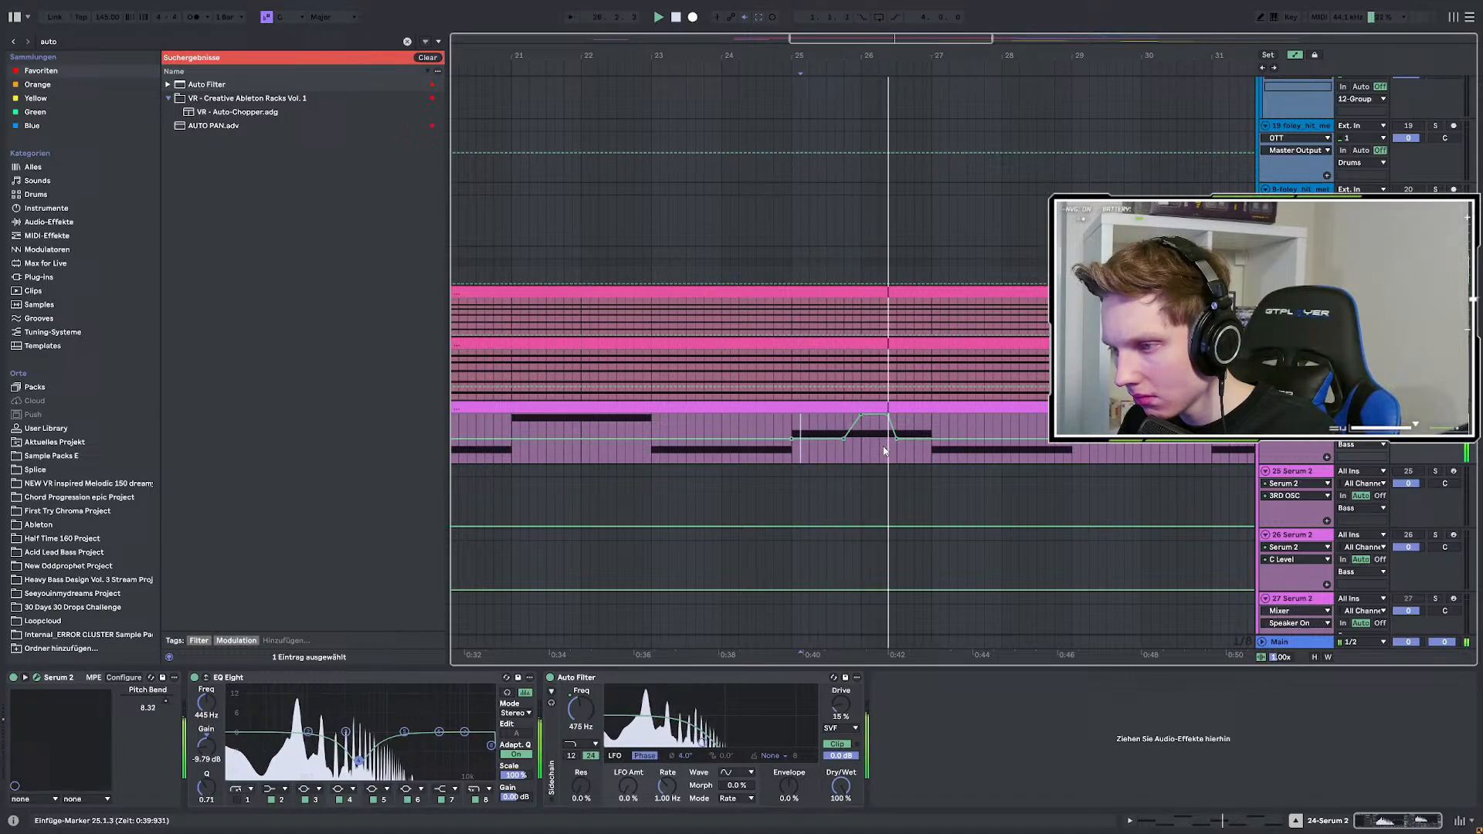
mouse_move(792, 426)
left_mouse_down()
mouse_move(903, 428)
mouse_move(894, 454)
mouse_move(861, 439)
mouse_move(884, 434)
left_mouse_up()
left_click(845, 457)
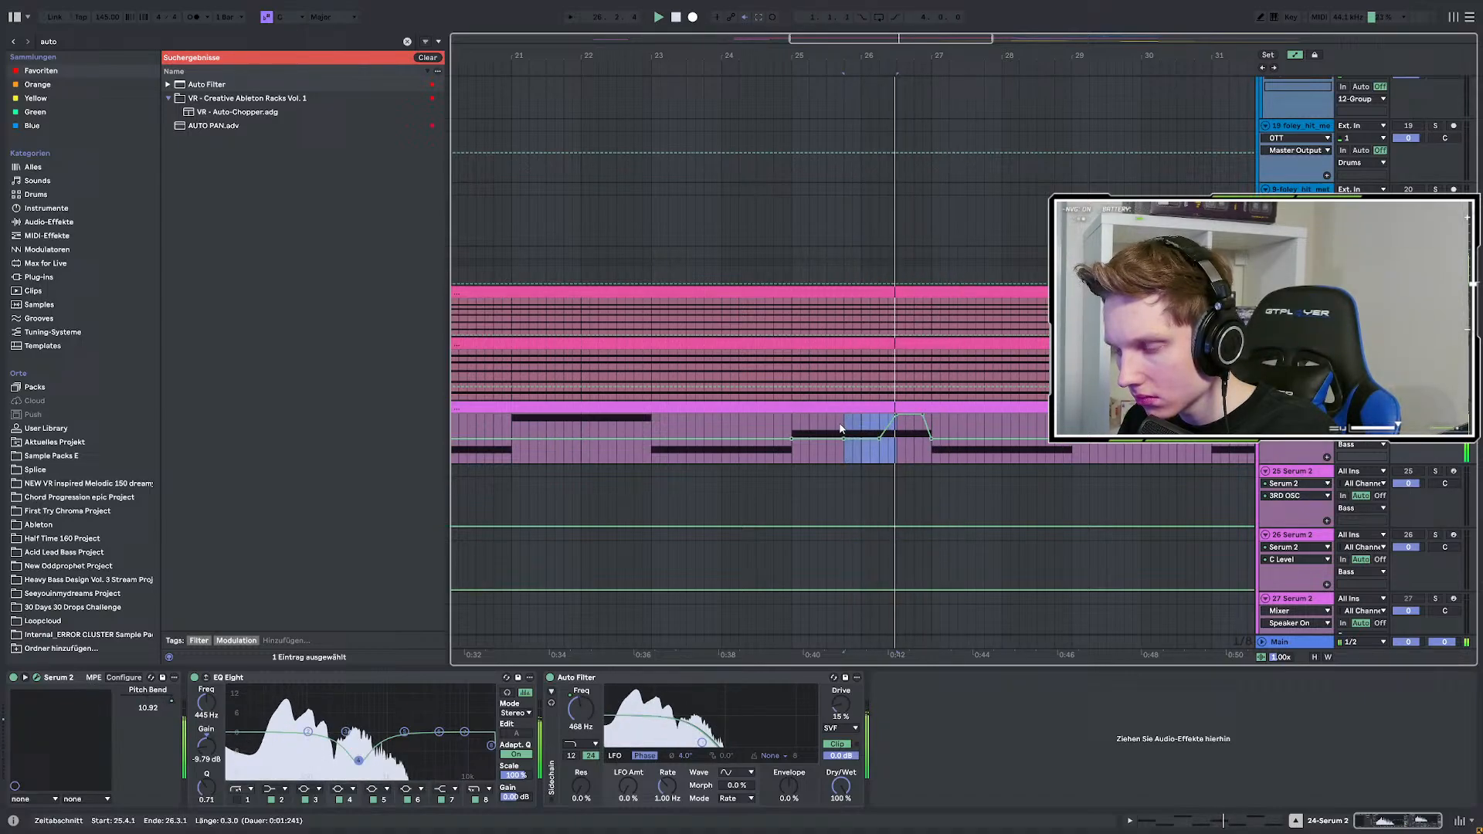
Play the bass from just after bar 27 and just before bar 25, and bring the Serum 2 window back into view.
left_click(949, 446)
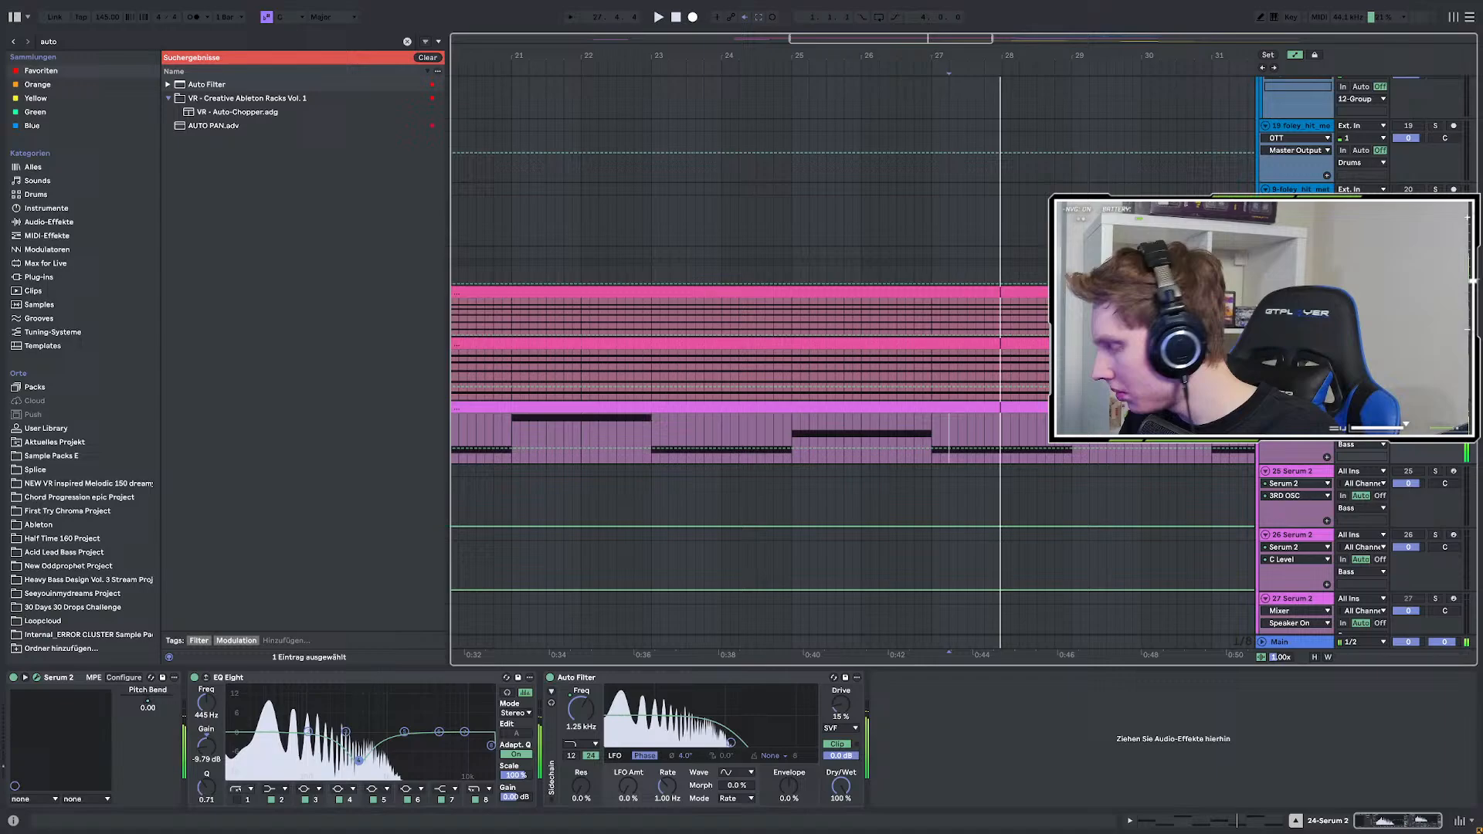
left_click(783, 451)
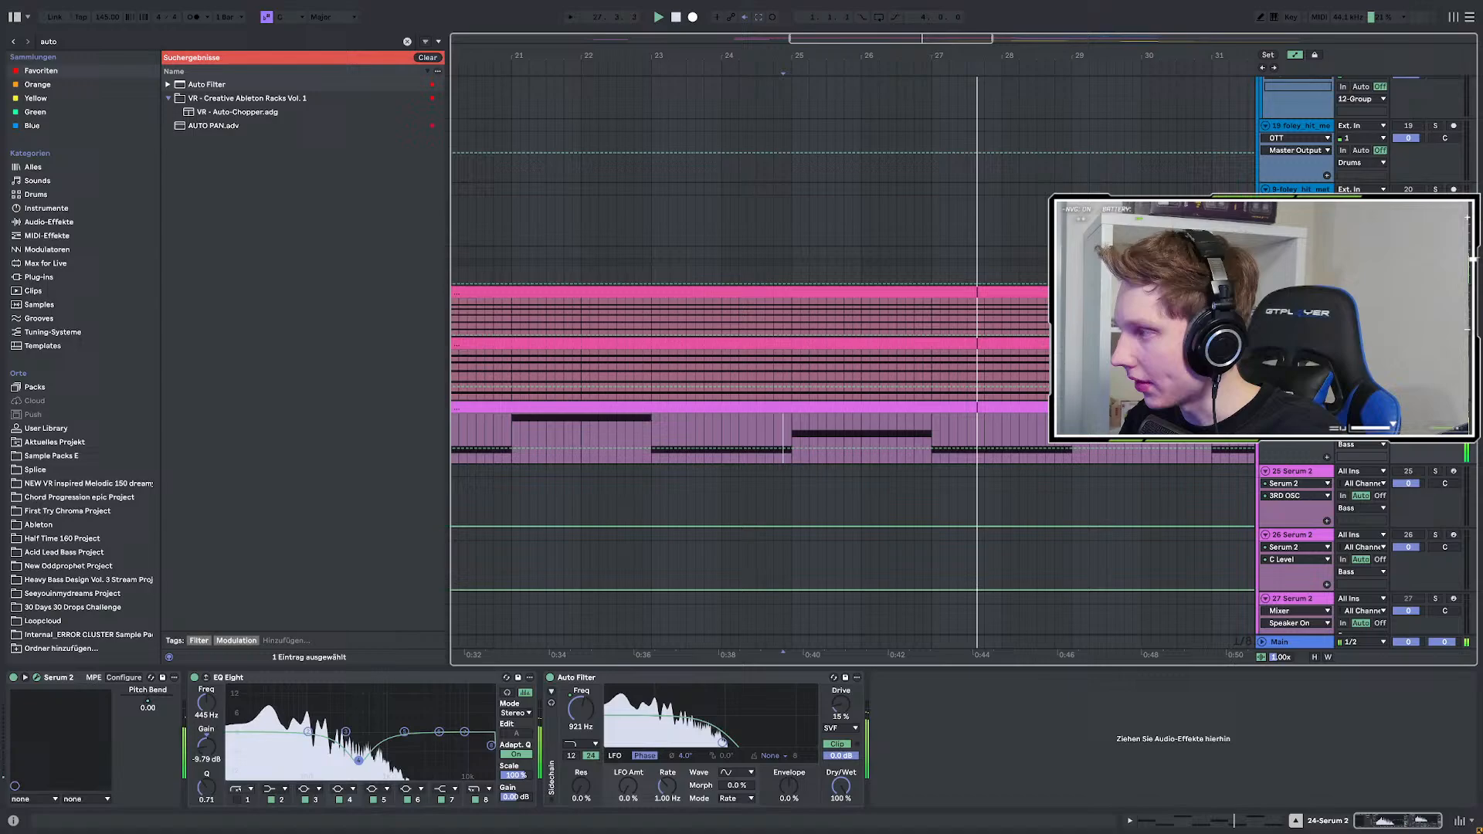
key("space")
key("space")
mouse_move(1481, 243)
left_mouse_down()
mouse_move(626, 176)
mouse_move(341, 231)
mouse_move(415, 170)
left_mouse_up()
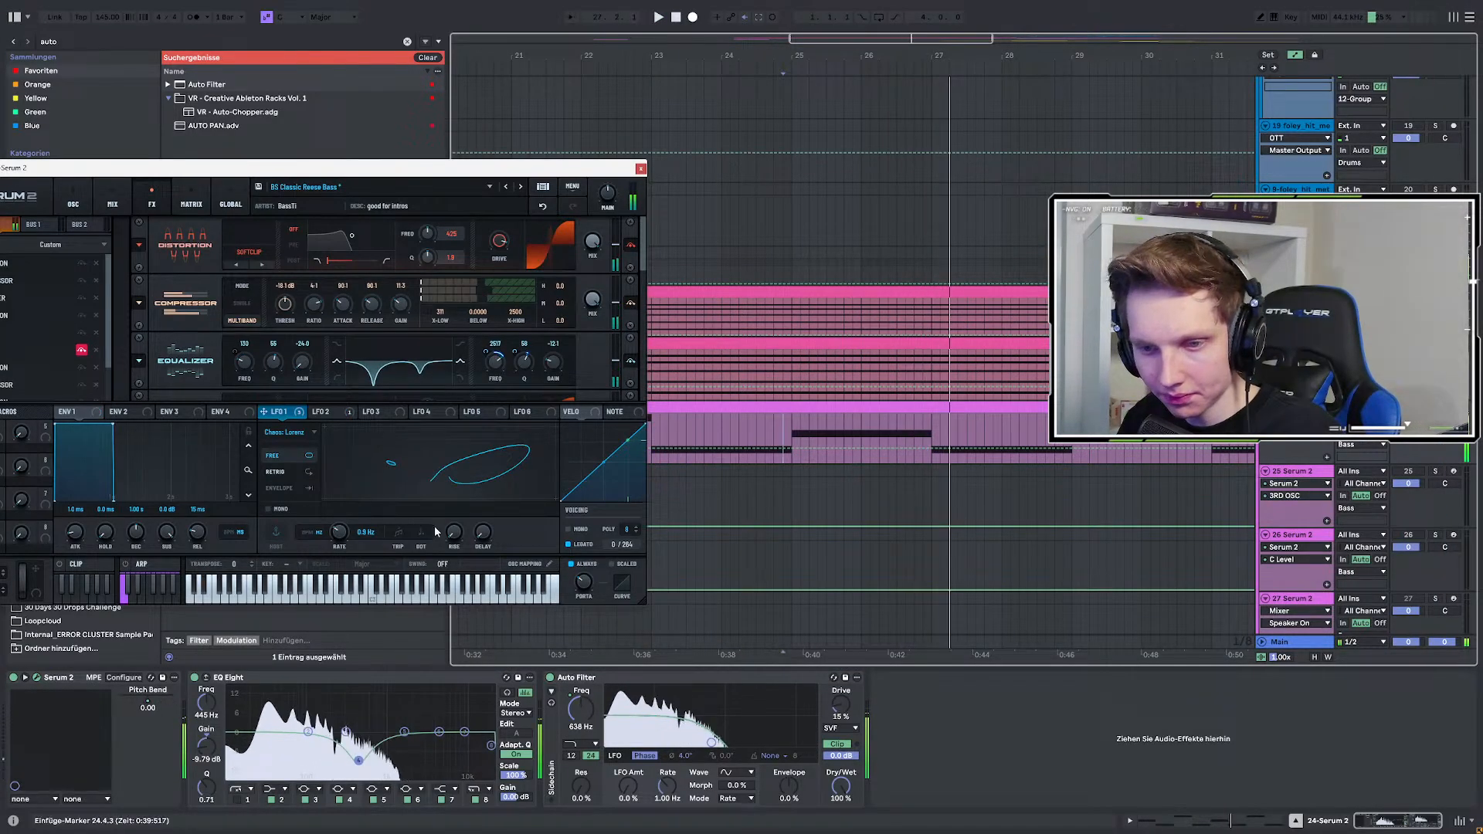
Display the Pitch Bend automation of Serum 2 on the 24 Serum 2 track again and play from bar 25.
key("space")
right_click(149, 694)
left_click(202, 583)
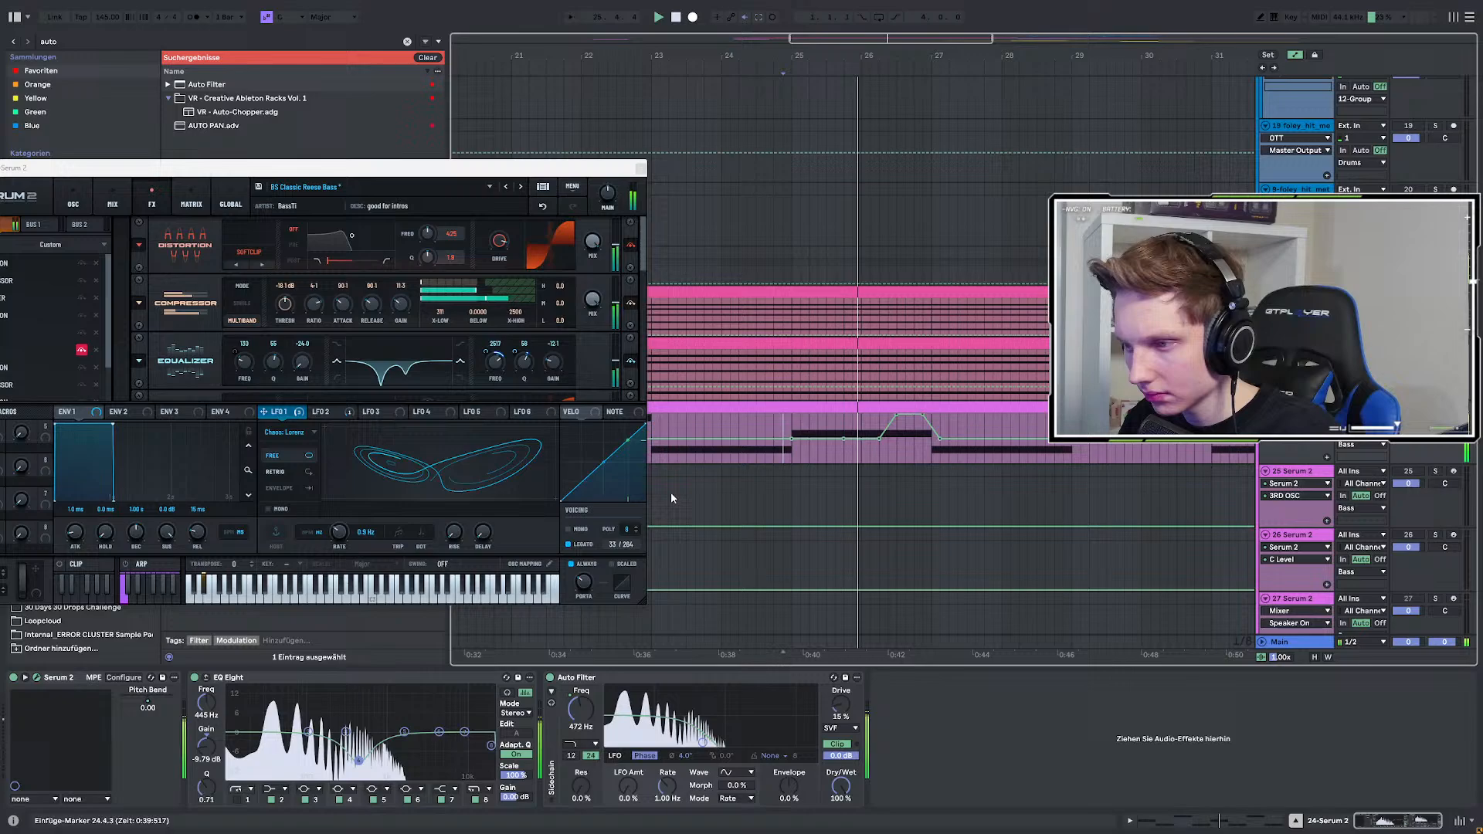
left_click(753, 432)
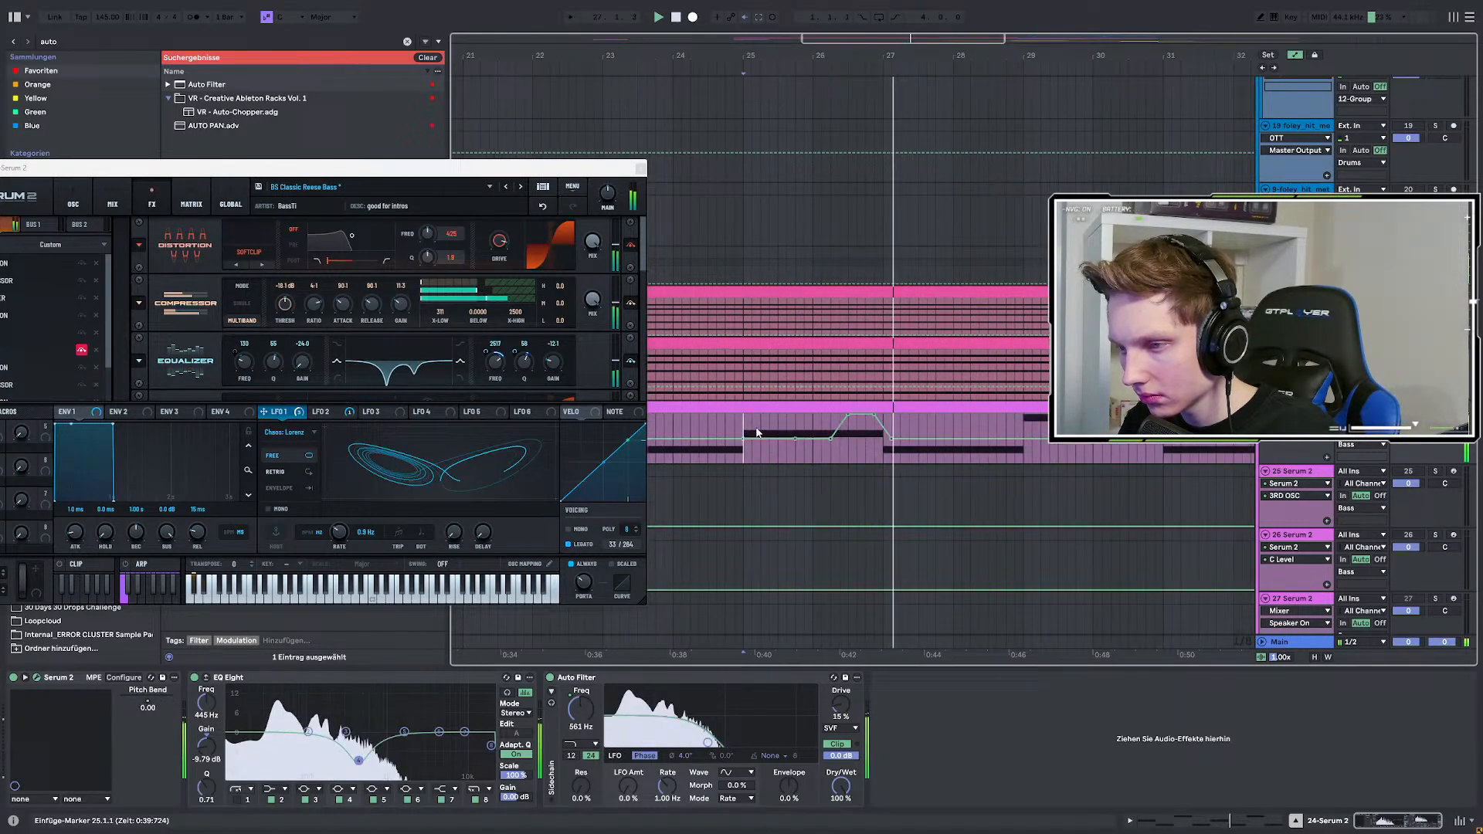
Try to copy the pitch bend automation between 25.4.1 and 27.1.3 and paste it at 28.4.1.
left_click_drag(797, 425, 892, 425)
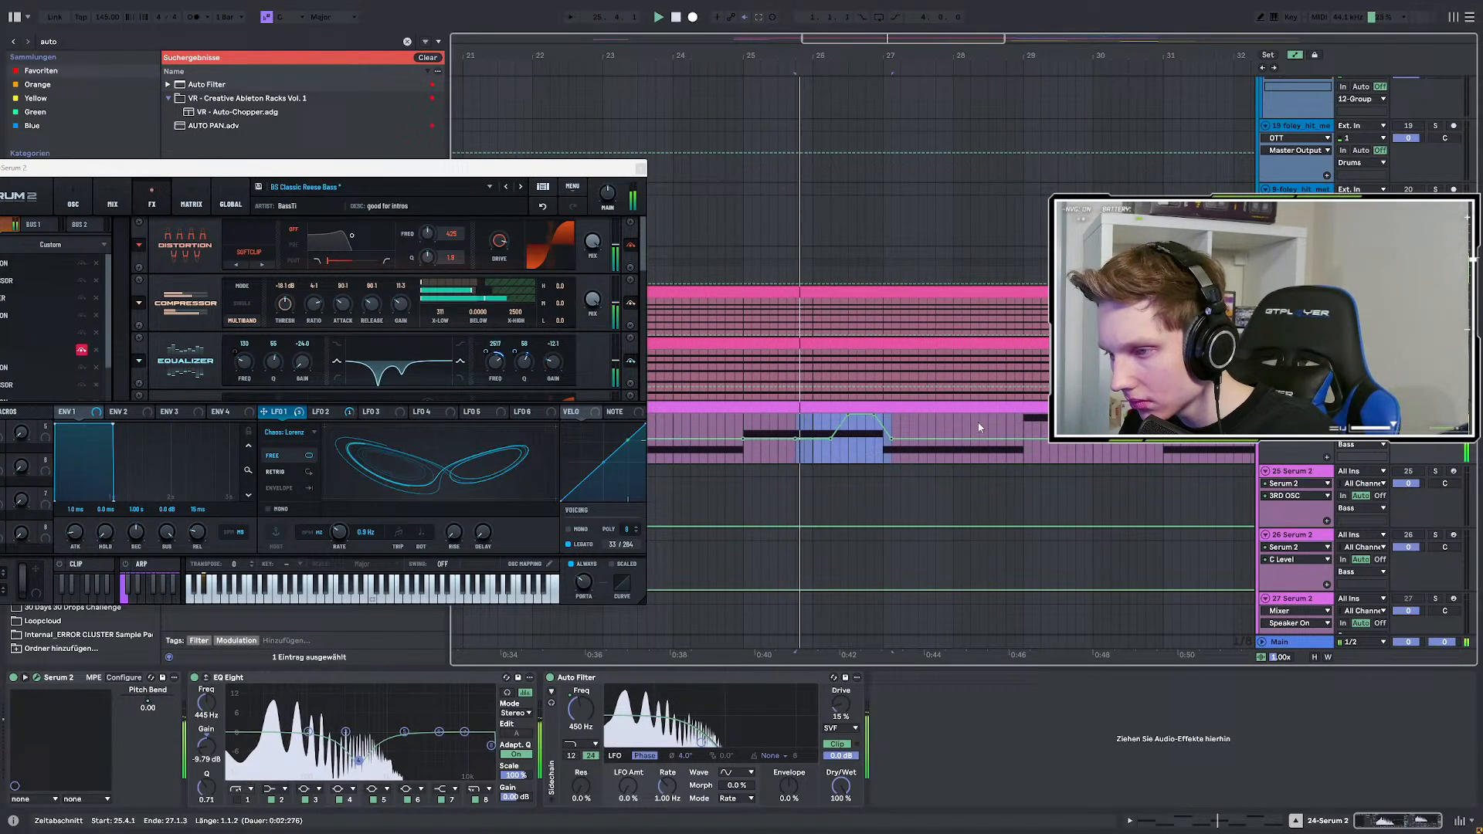
key("ctrl+c")
left_click(1009, 426)
key("ctrl+v")
scroll(918, 440, "down", 3)
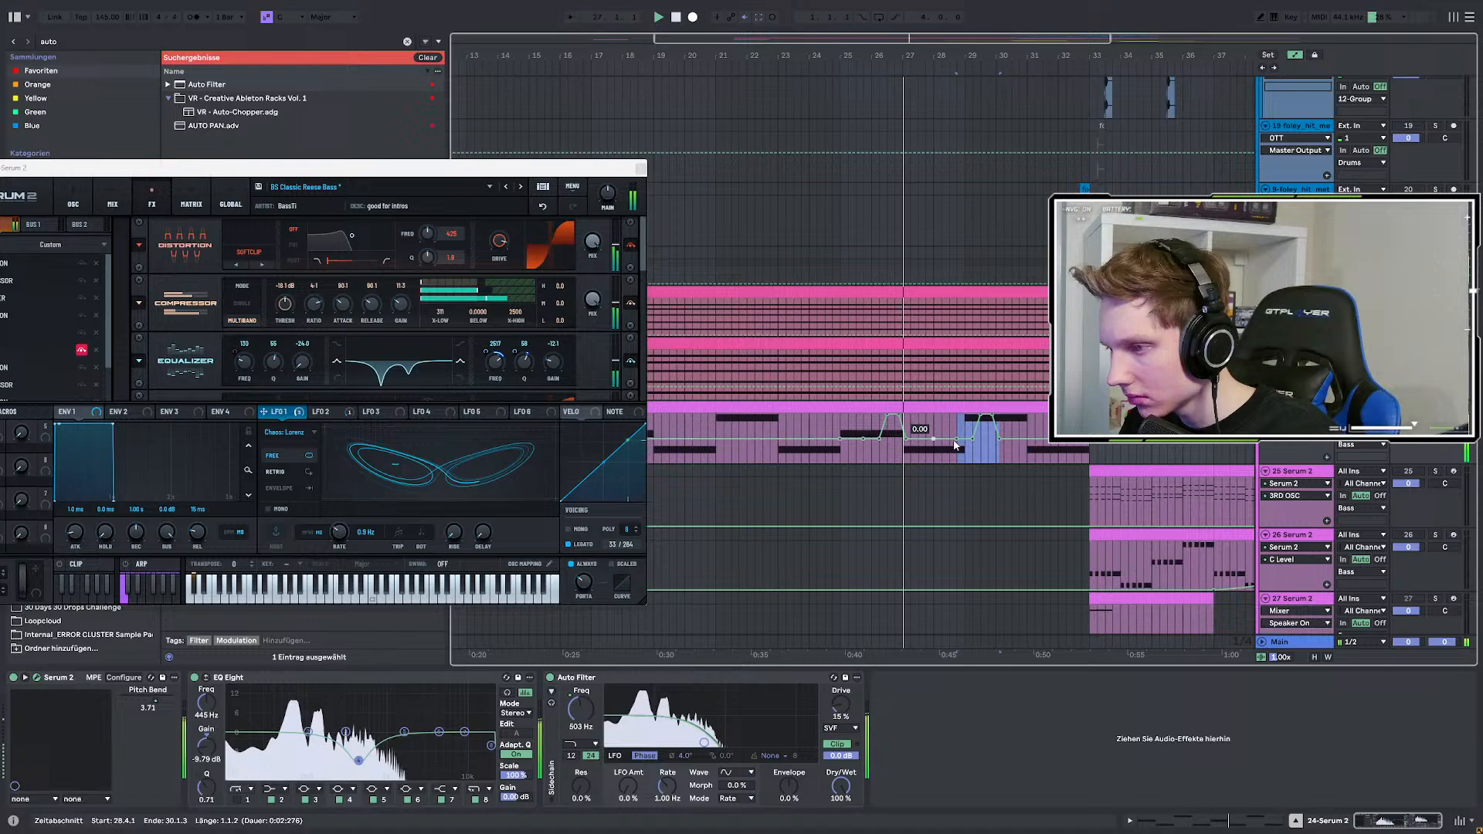
scroll(1020, 445, "up", 3)
scroll(1020, 445, "down", 3)
key("ctrl+z")
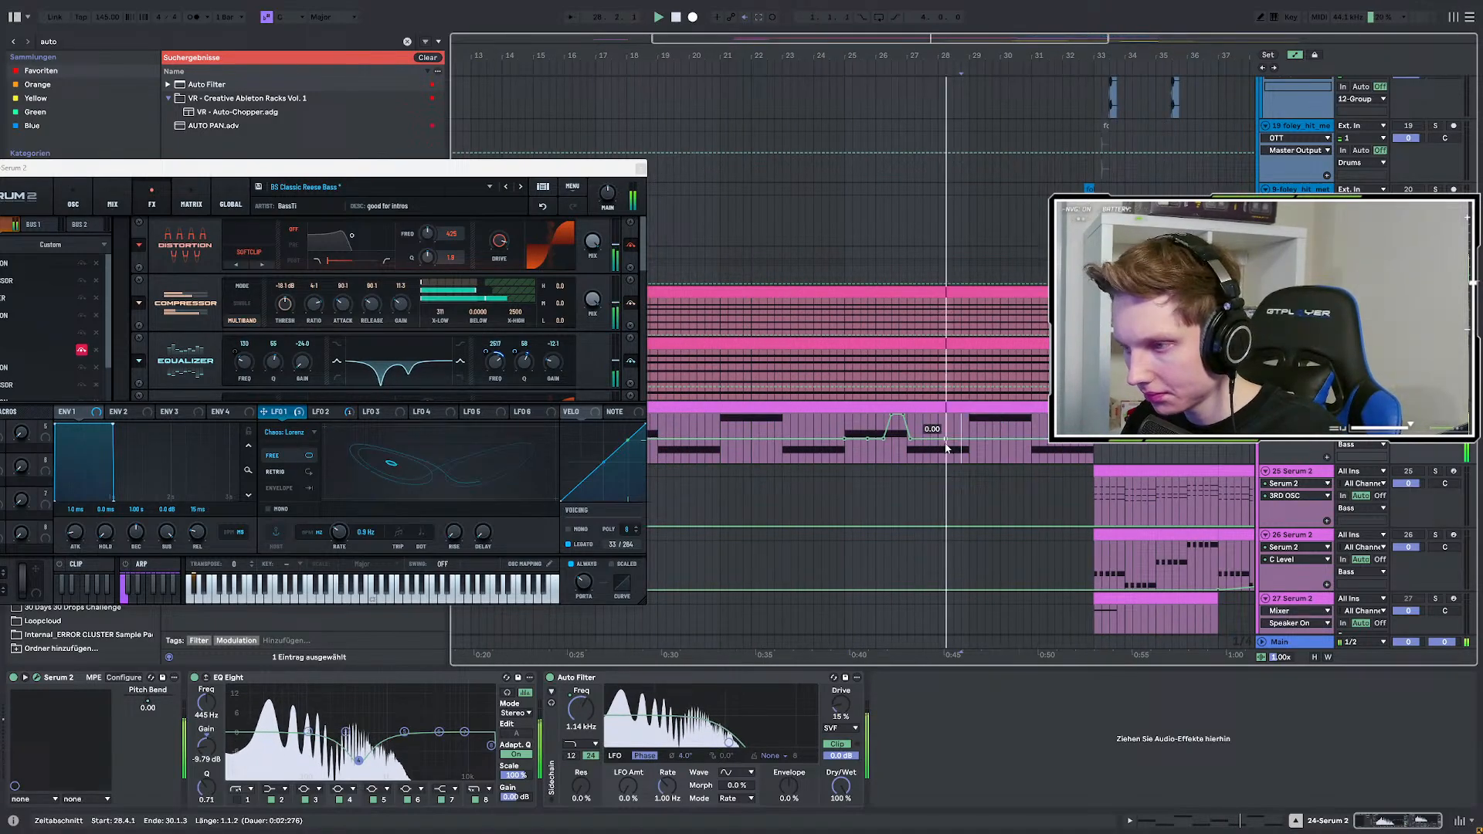
Duplicate the pitch bend automation from bars 26 to 28 three times, extending the repeated bumps up to bar 34.
scroll(946, 448, "up", 3)
left_click_drag(719, 425, 933, 424)
left_click(763, 424)
key("space")
key("space")
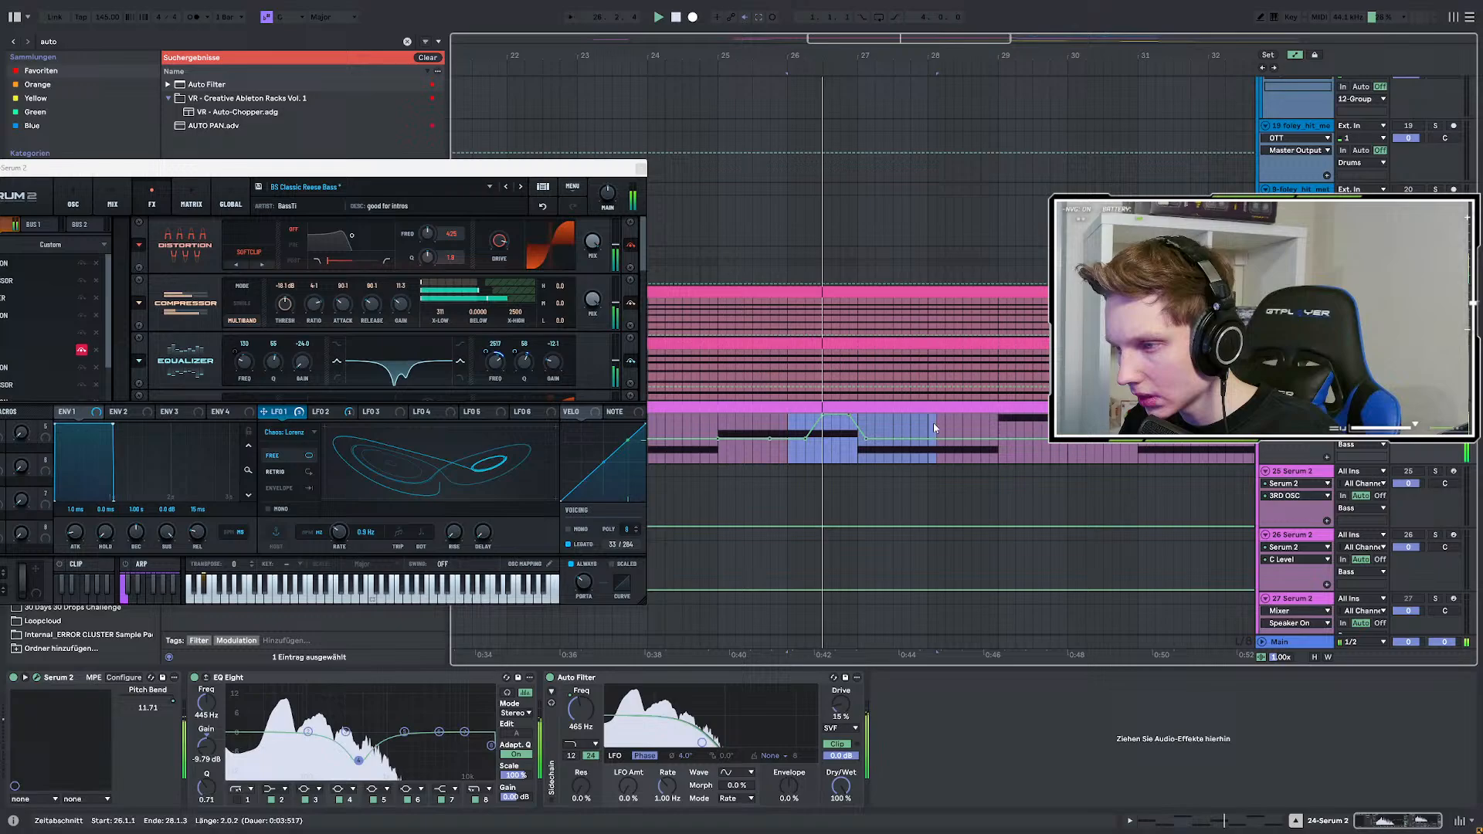
key("ctrl+d")
scroll(934, 440, "down", 3)
key("ctrl+d")
key("ctrl+d")
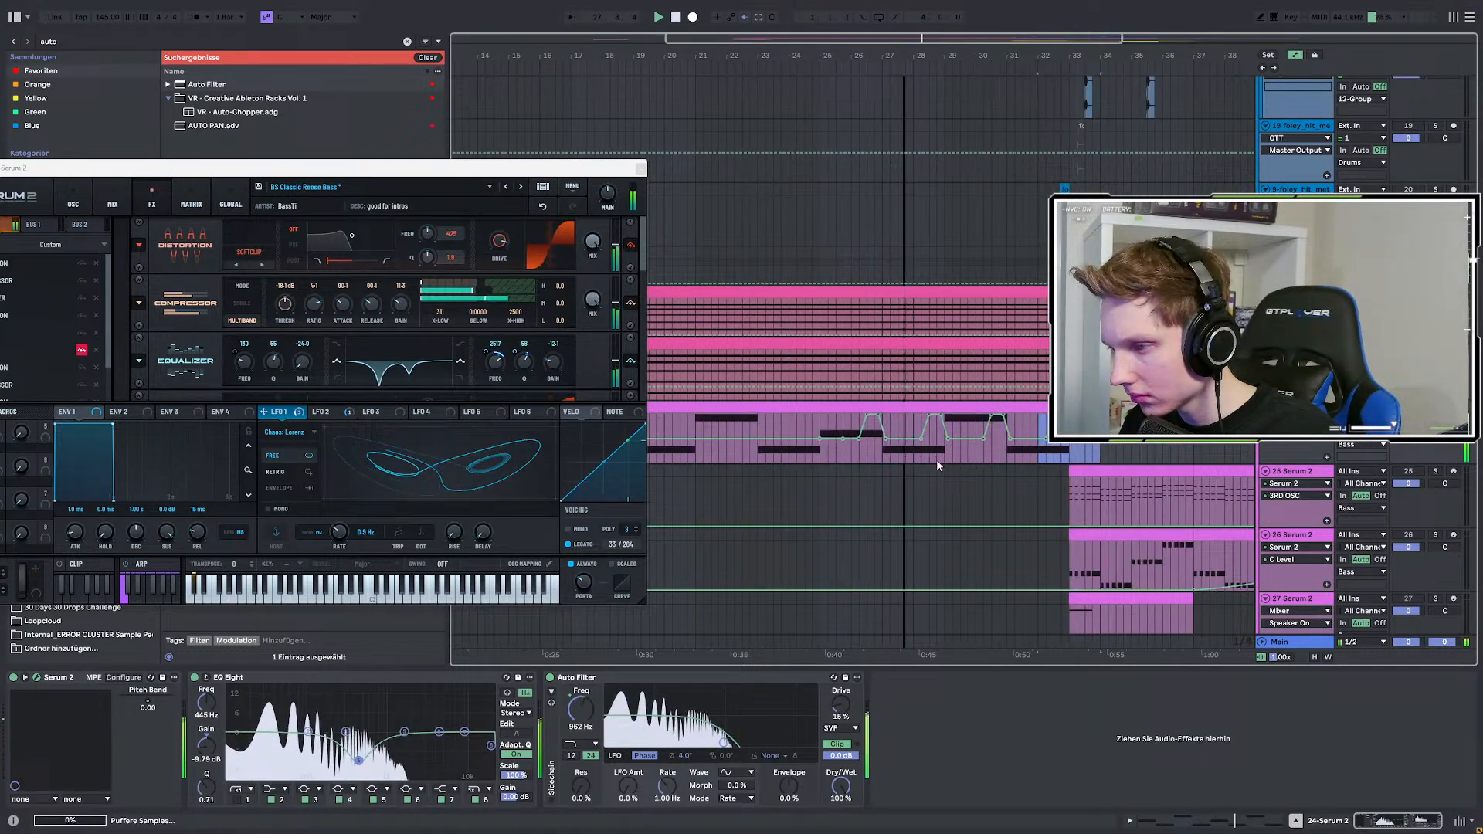
Turn off solo on the 24 Serum 2 track, close the Serum 2 window and play through the transition into bar 33.
left_click(1435, 407)
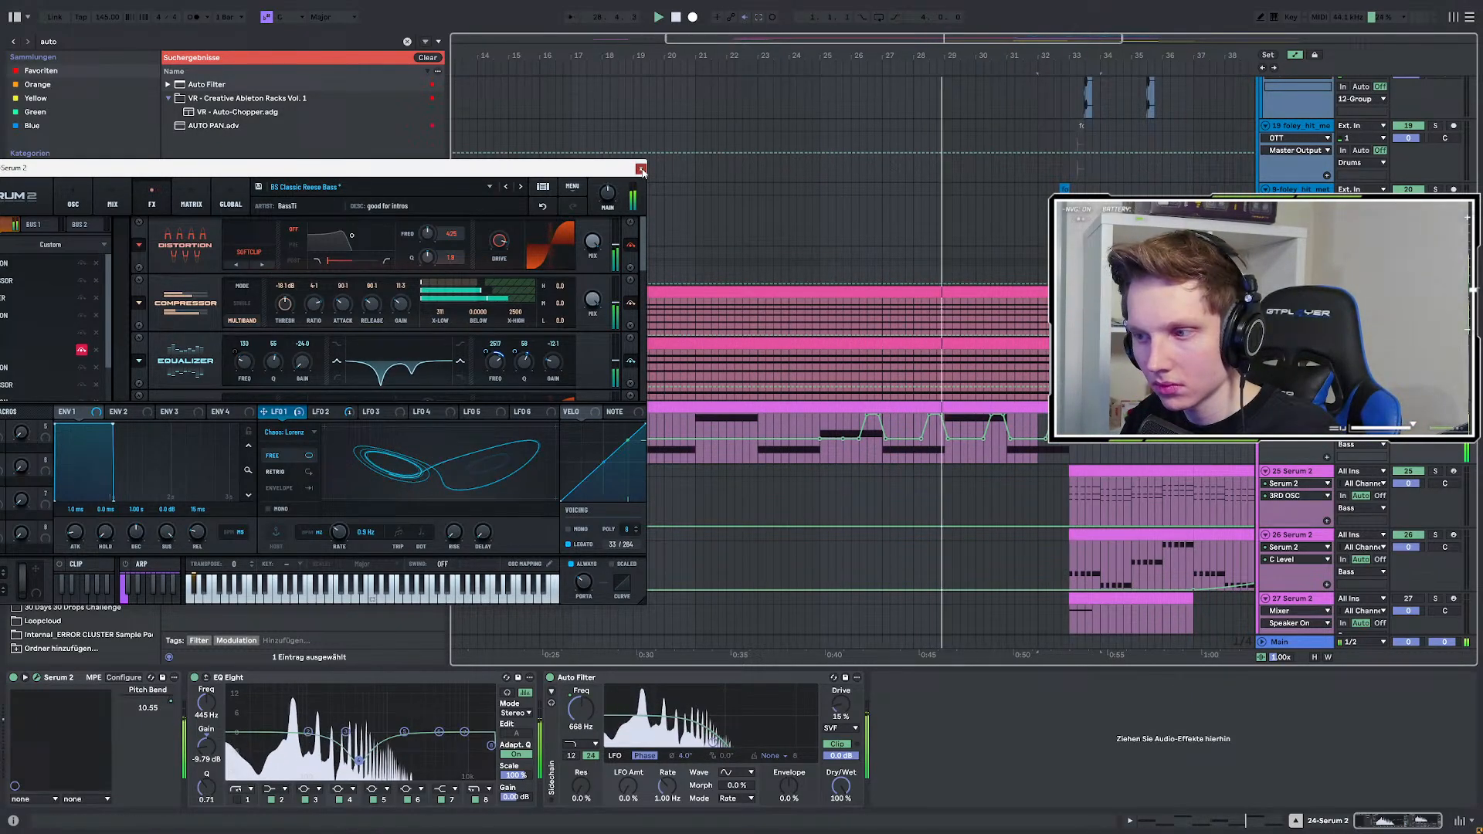
left_click(641, 169)
scroll(988, 467, "up", 3)
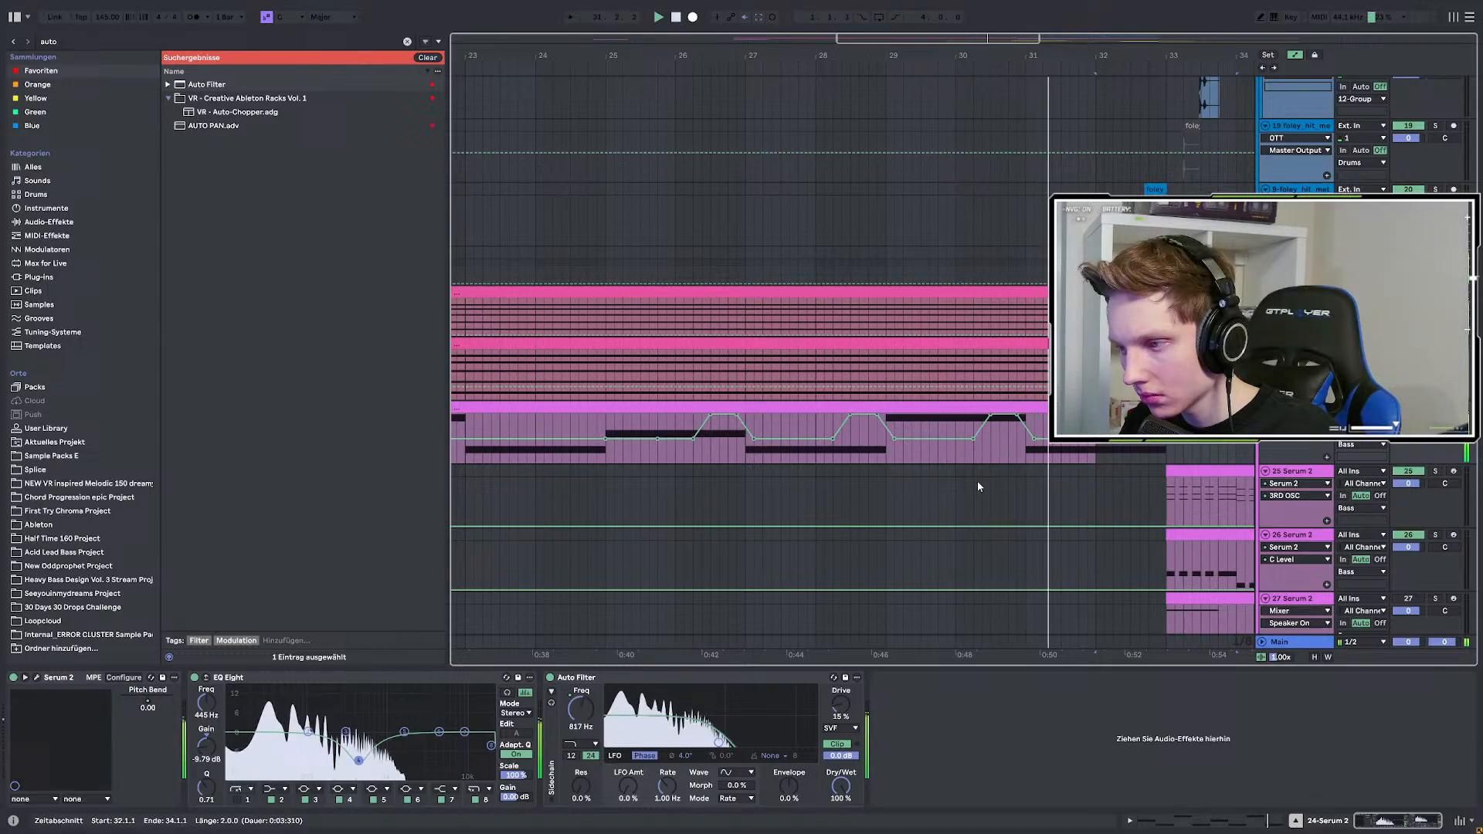
scroll(896, 459, "down", 3)
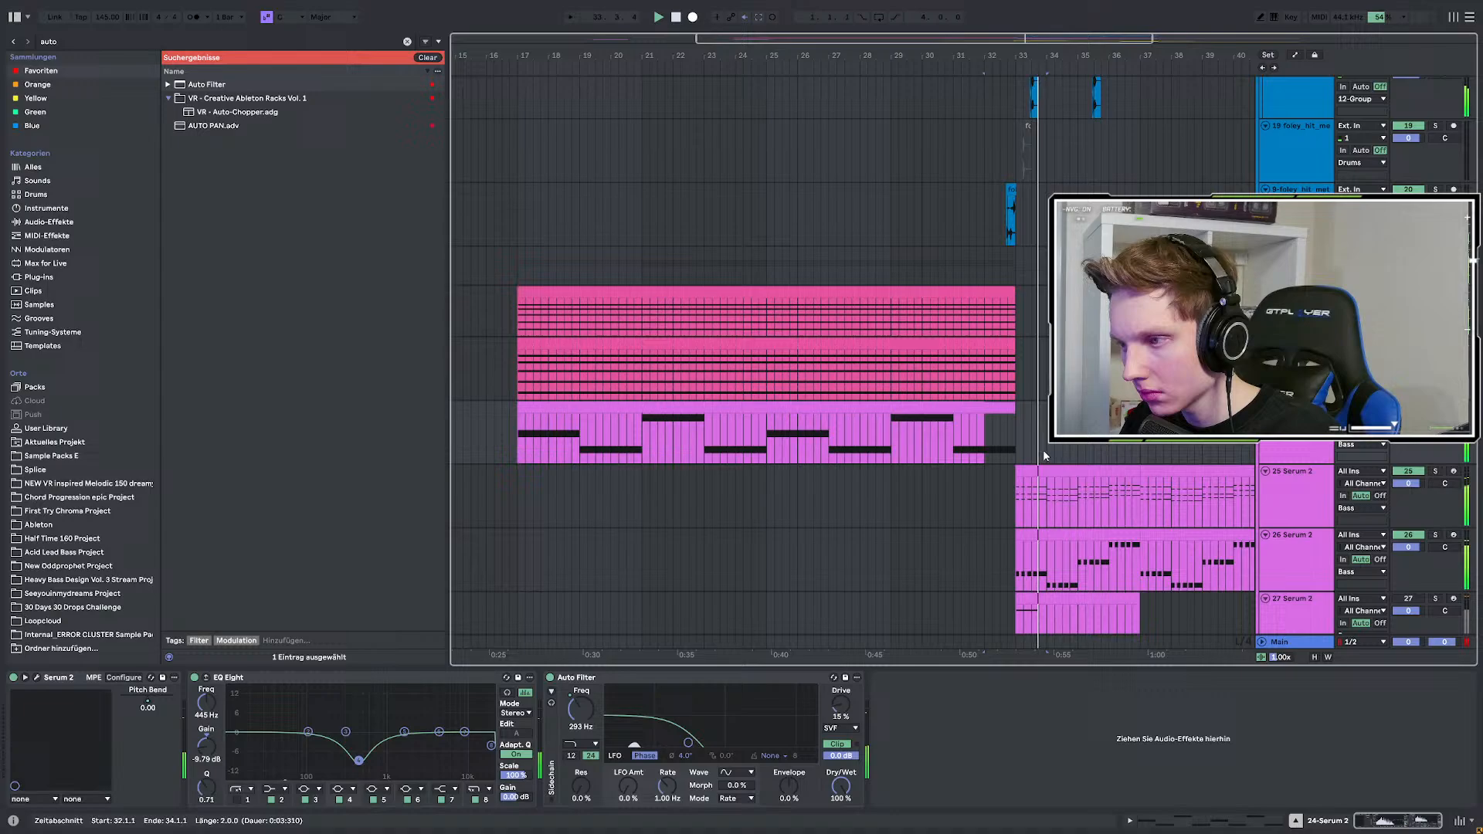
Select the 40 wafx_uplifter_technopitch track and play from bar 29 at the start of its uplifter clip.
scroll(973, 440, "up", 3)
scroll(933, 387, "down", 5)
scroll(932, 386, "down", 4)
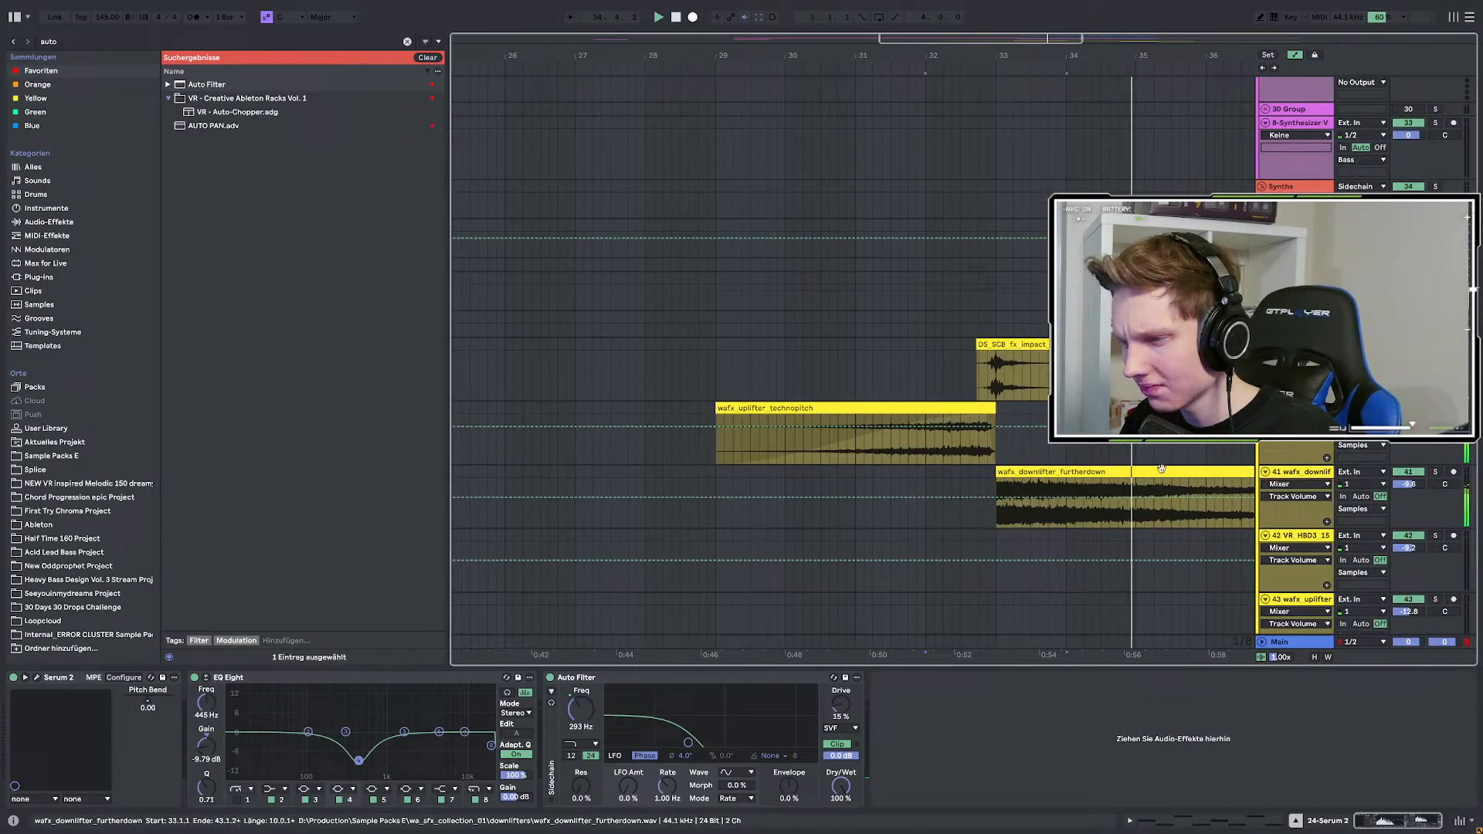
left_click(1317, 451)
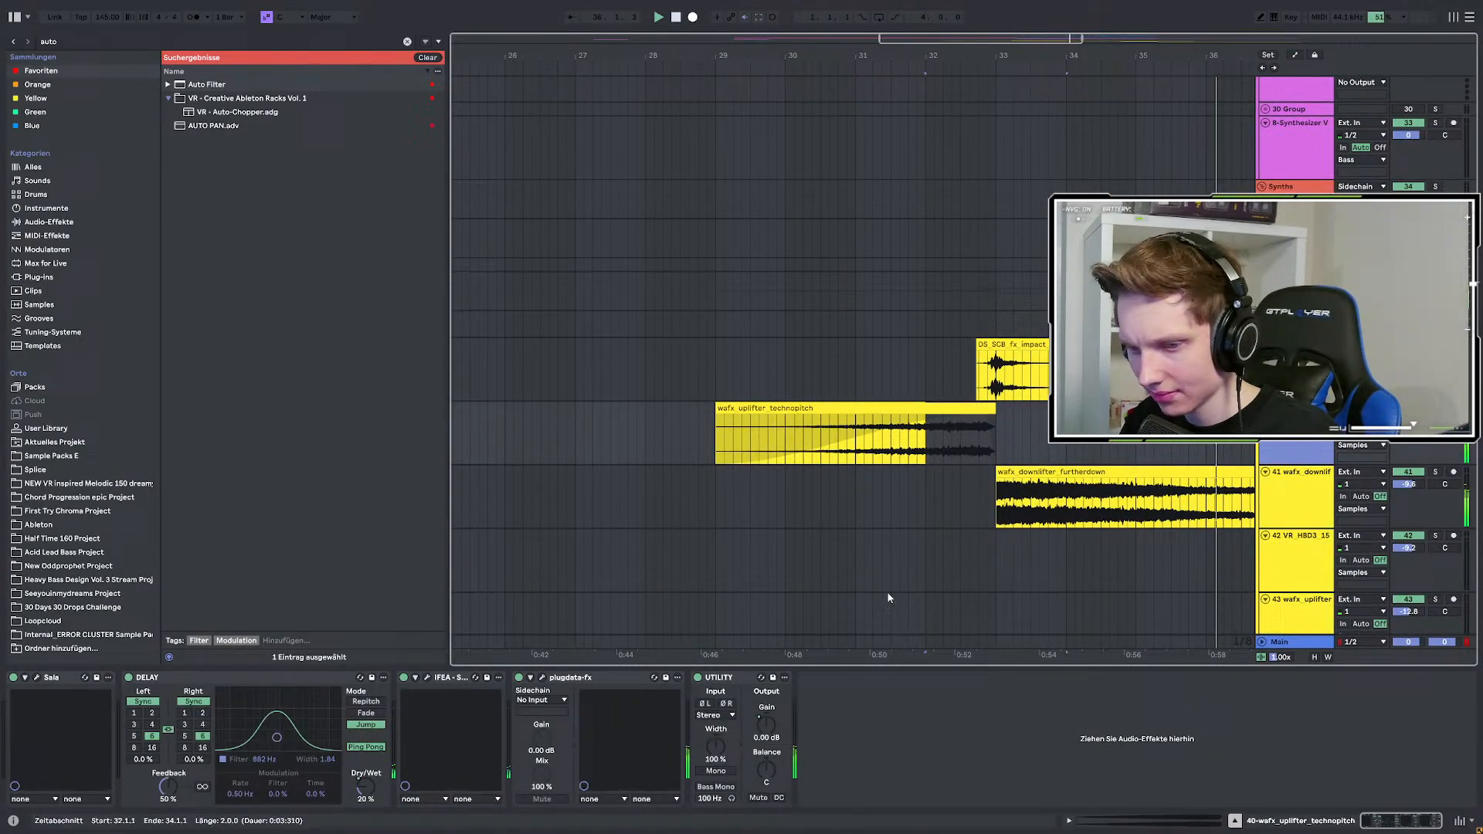
left_click(712, 438)
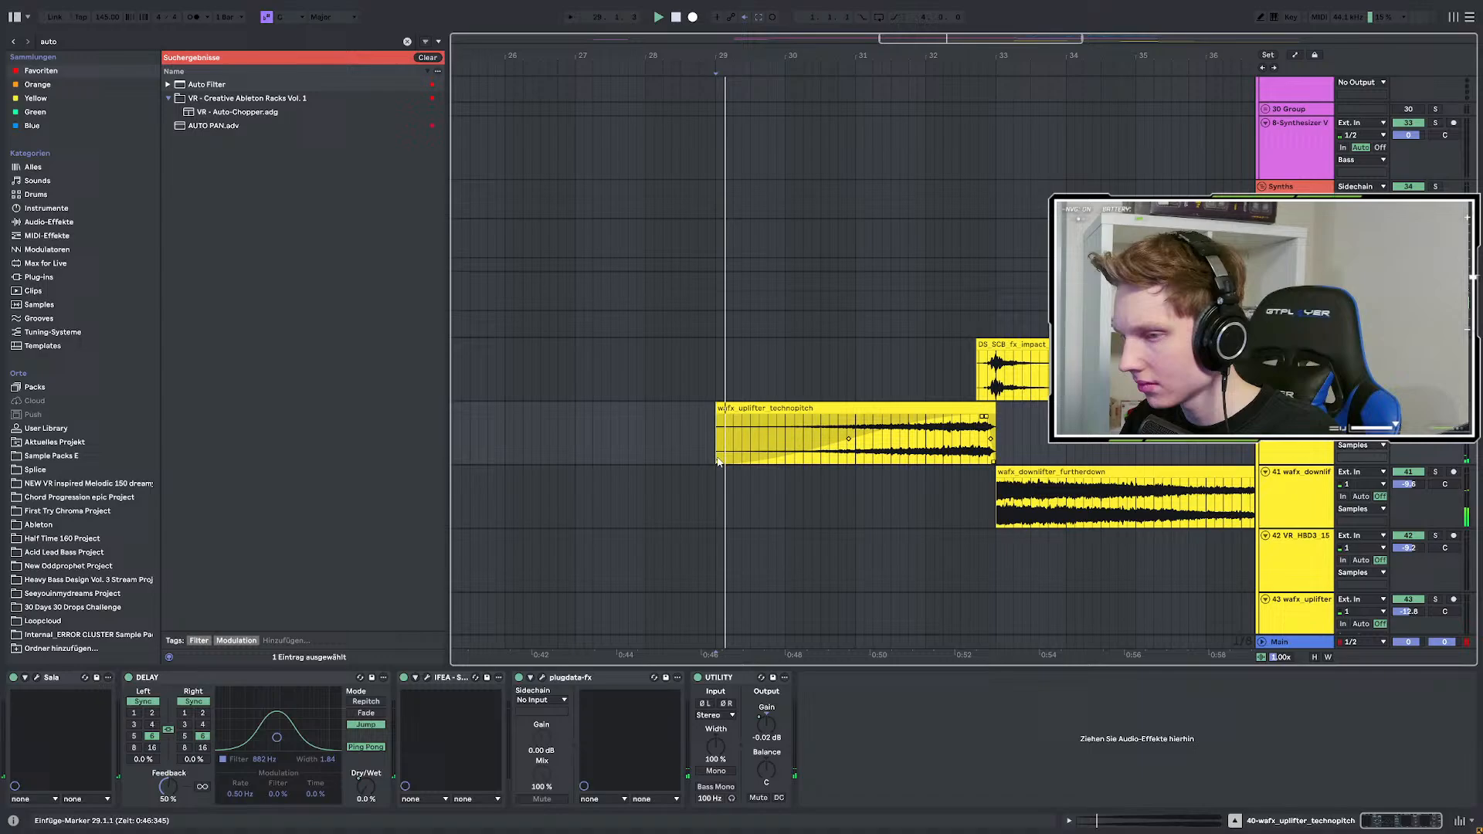
scroll(850, 504, "down", 3)
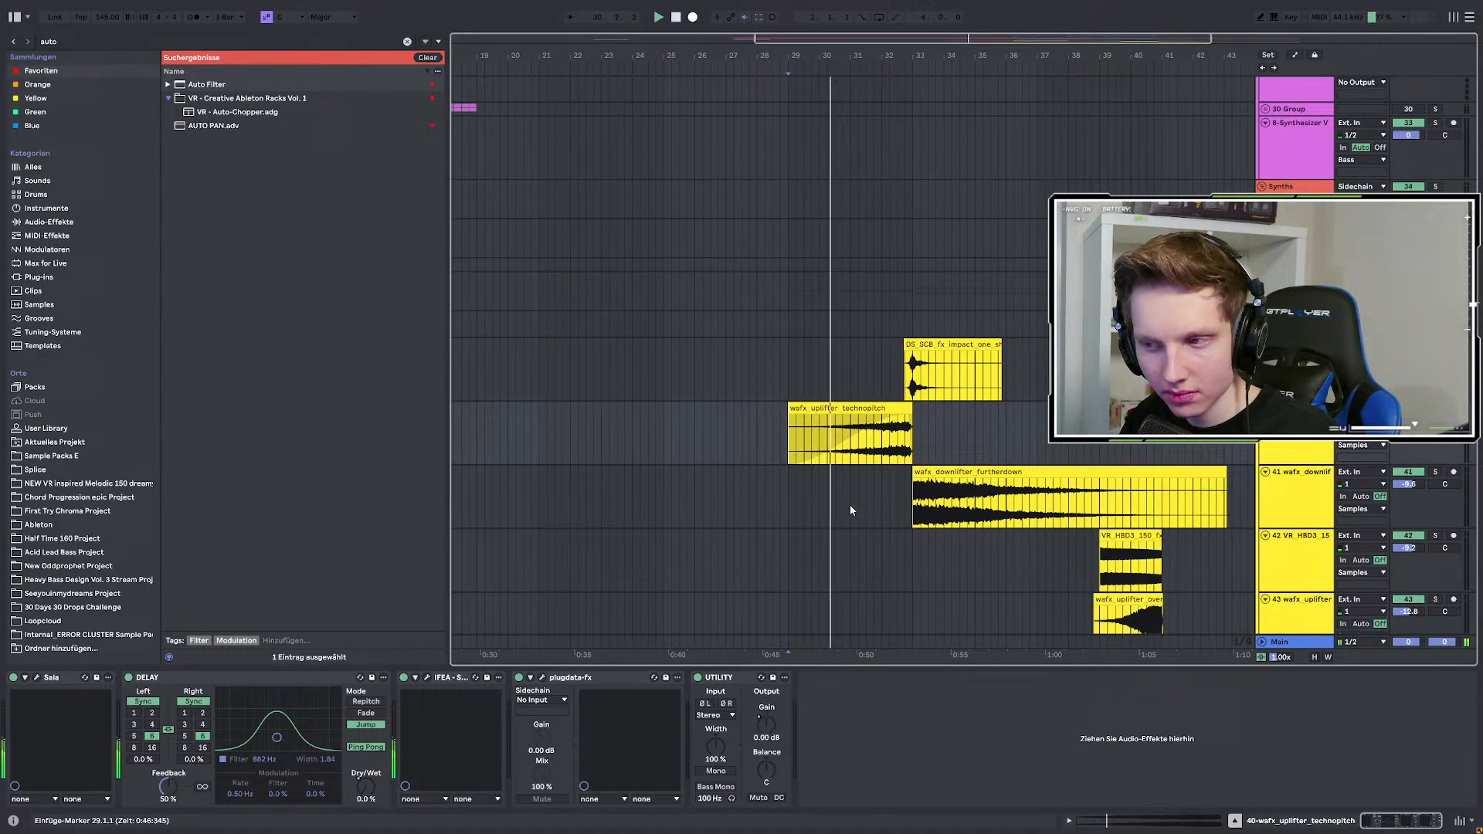
Open the 25 Serum 2 clip at bar 33 to examine its chord notes, and return to the track's device view.
scroll(850, 509, "up", 6)
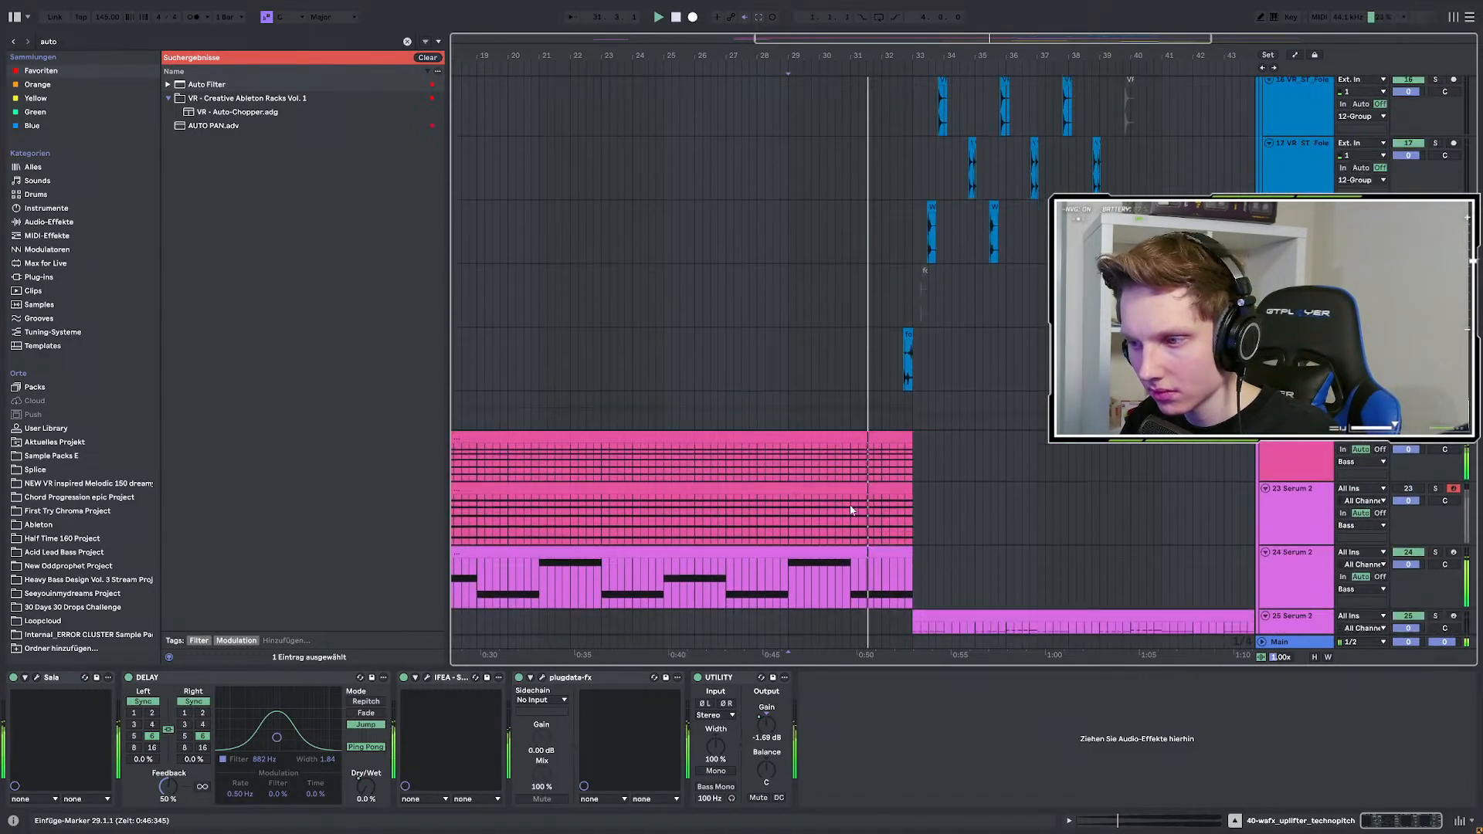
scroll(851, 510, "down", 4)
double_click(937, 376)
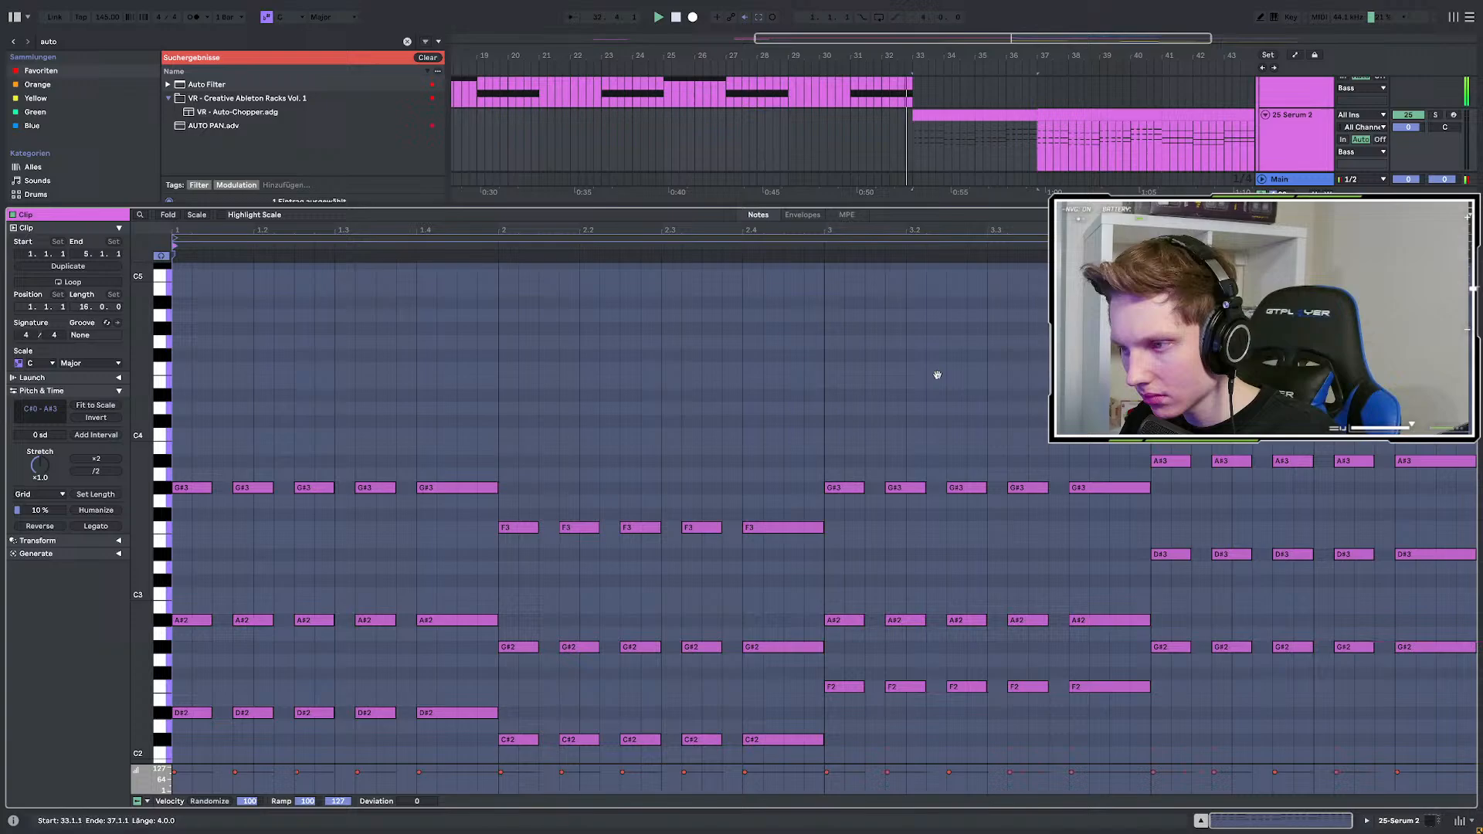
scroll(289, 643, "down", 2)
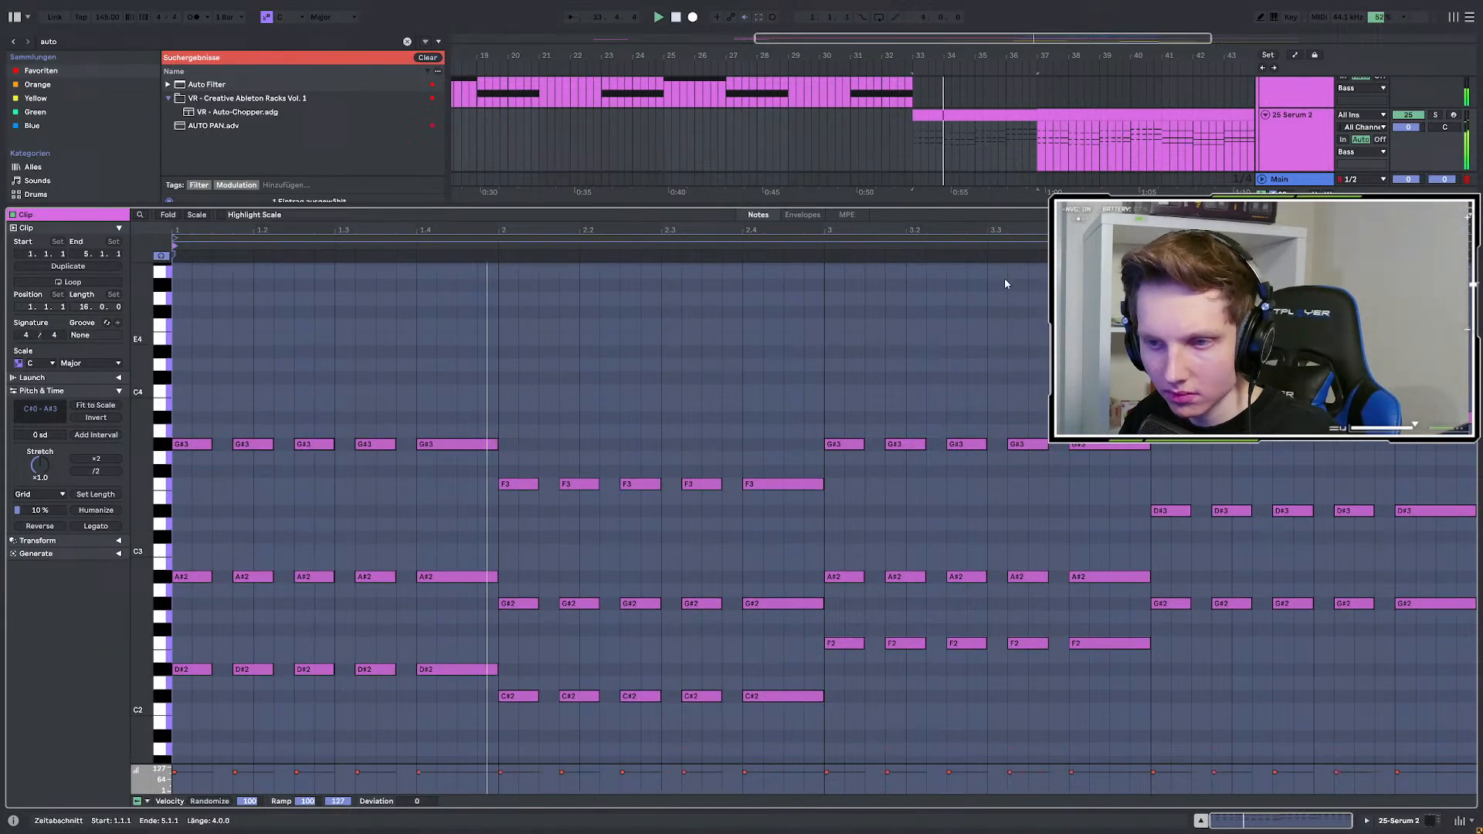
left_click(1293, 141)
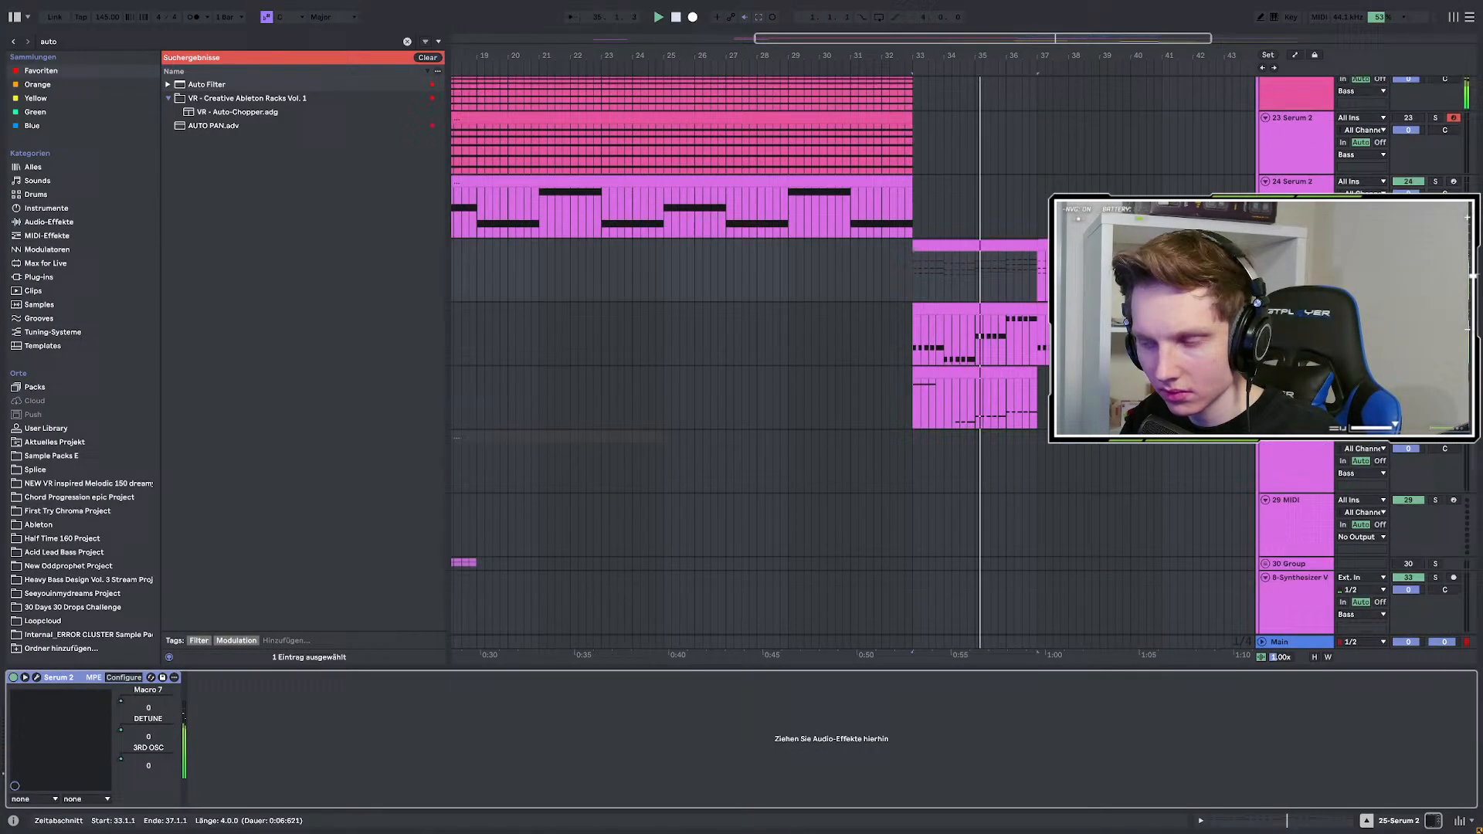
Raise the F0 note at bar 13 of the 24 Serum 2 clip to G#0 and play the arrangement from bar 29.
scroll(871, 306, "up", 5)
double_click(871, 307)
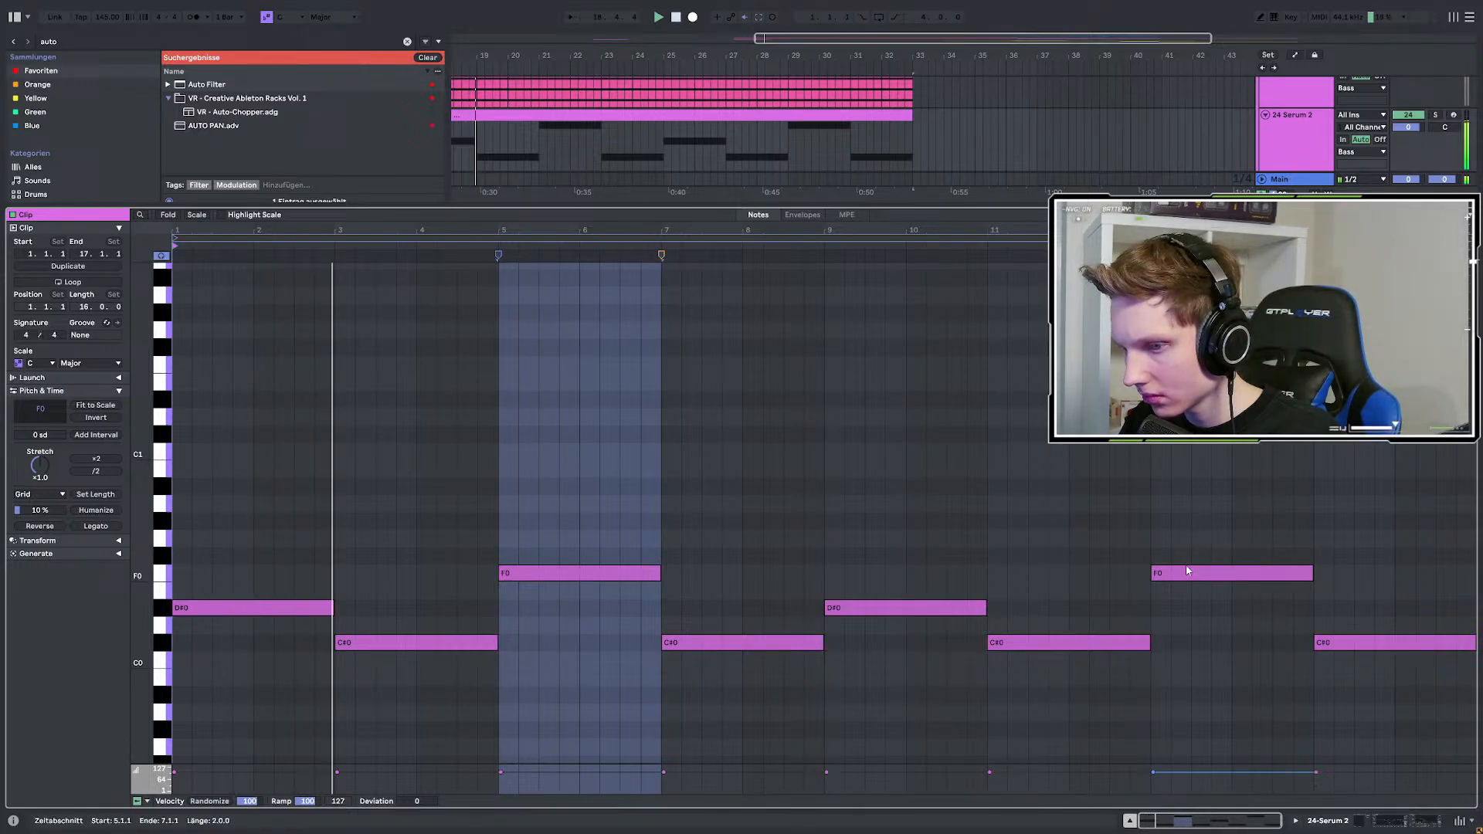
left_click_drag(1199, 572, 1200, 521)
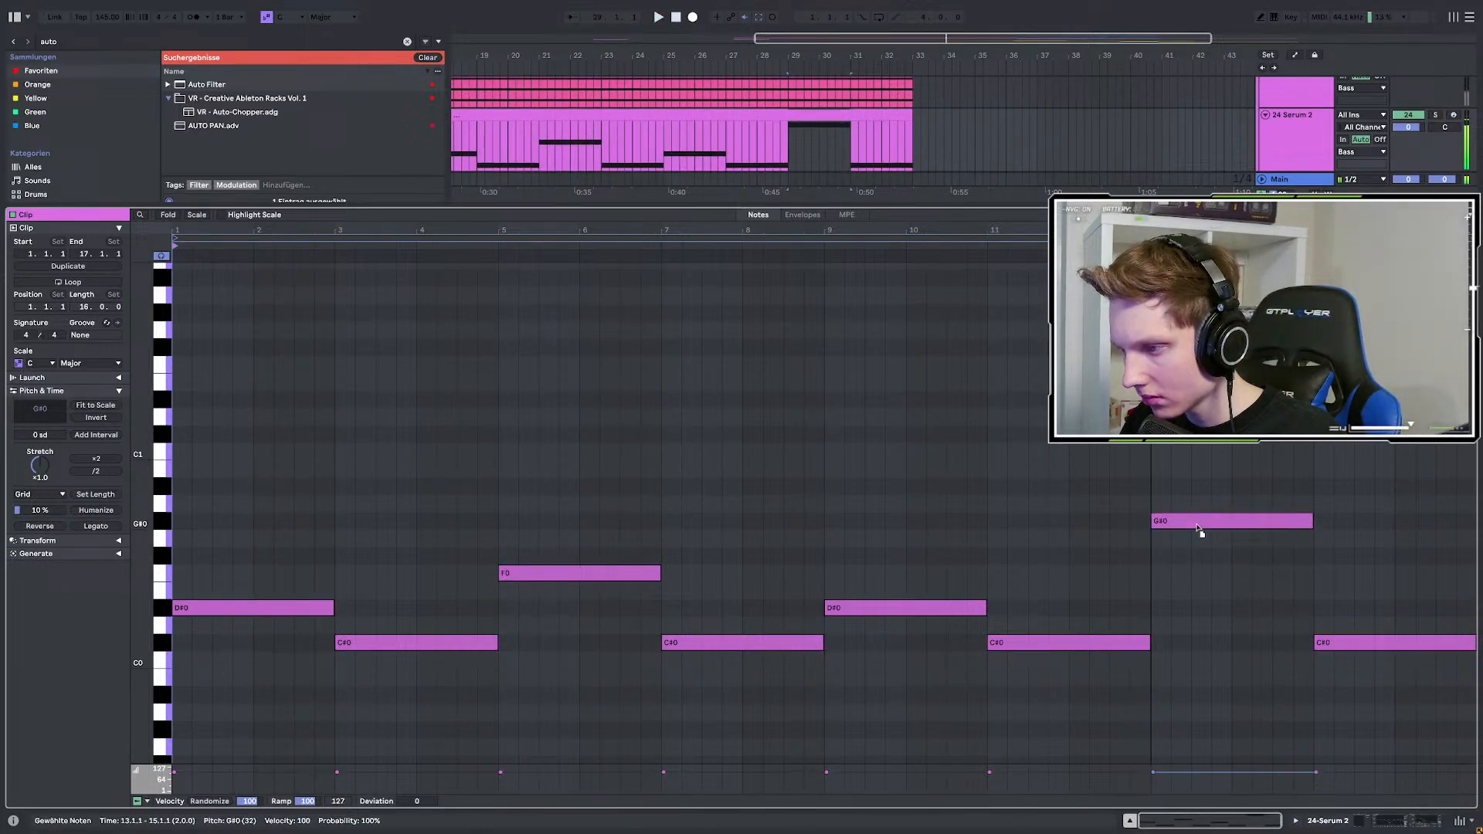
key("space")
left_click(788, 136)
key("space")
key("space")
Delete the F4 note in the 22 Serum 2 clip and add an A#4 note spanning all 16 bars.
double_click(1301, 125)
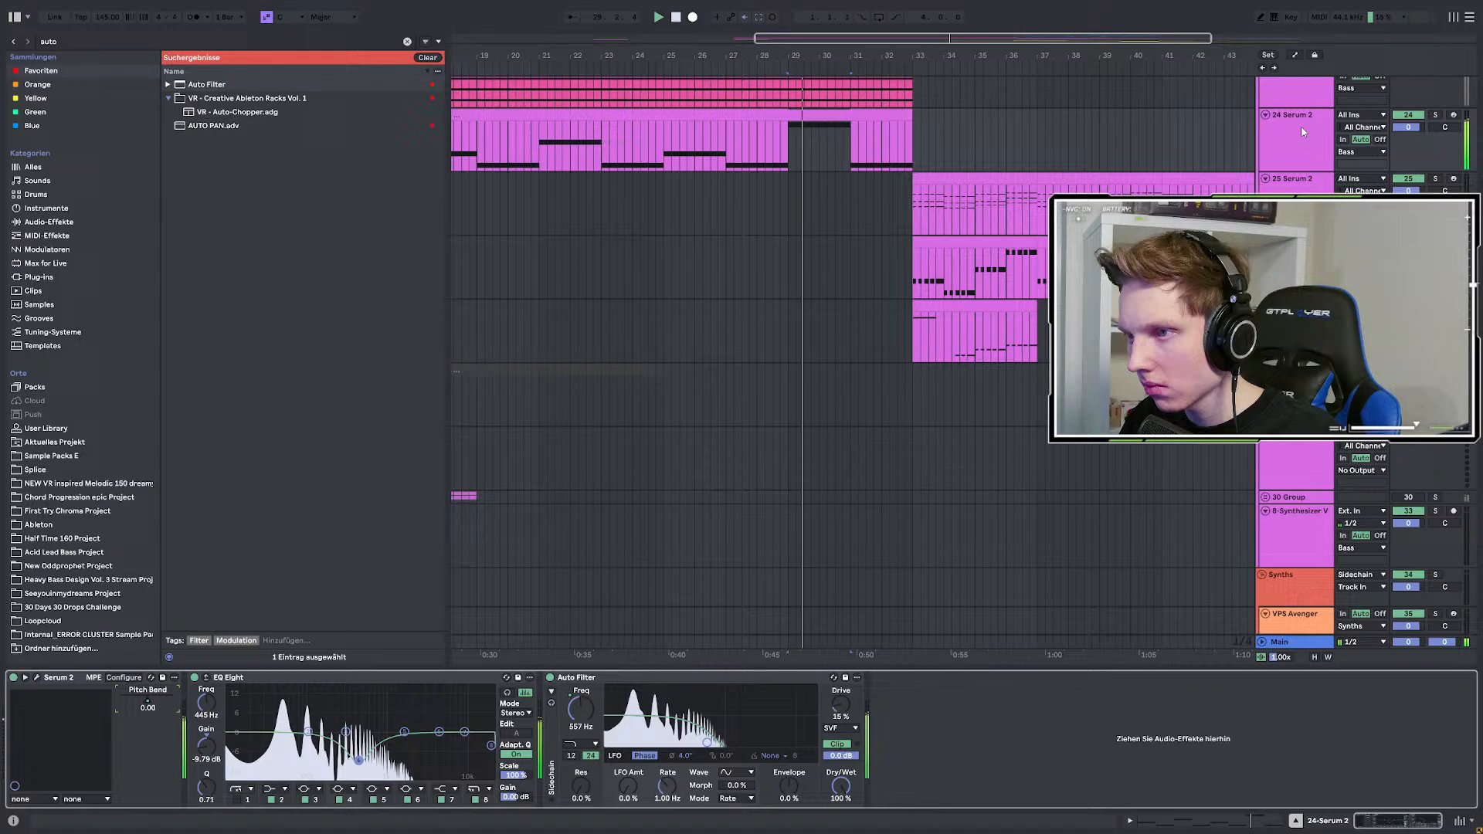
scroll(823, 219, "up", 4)
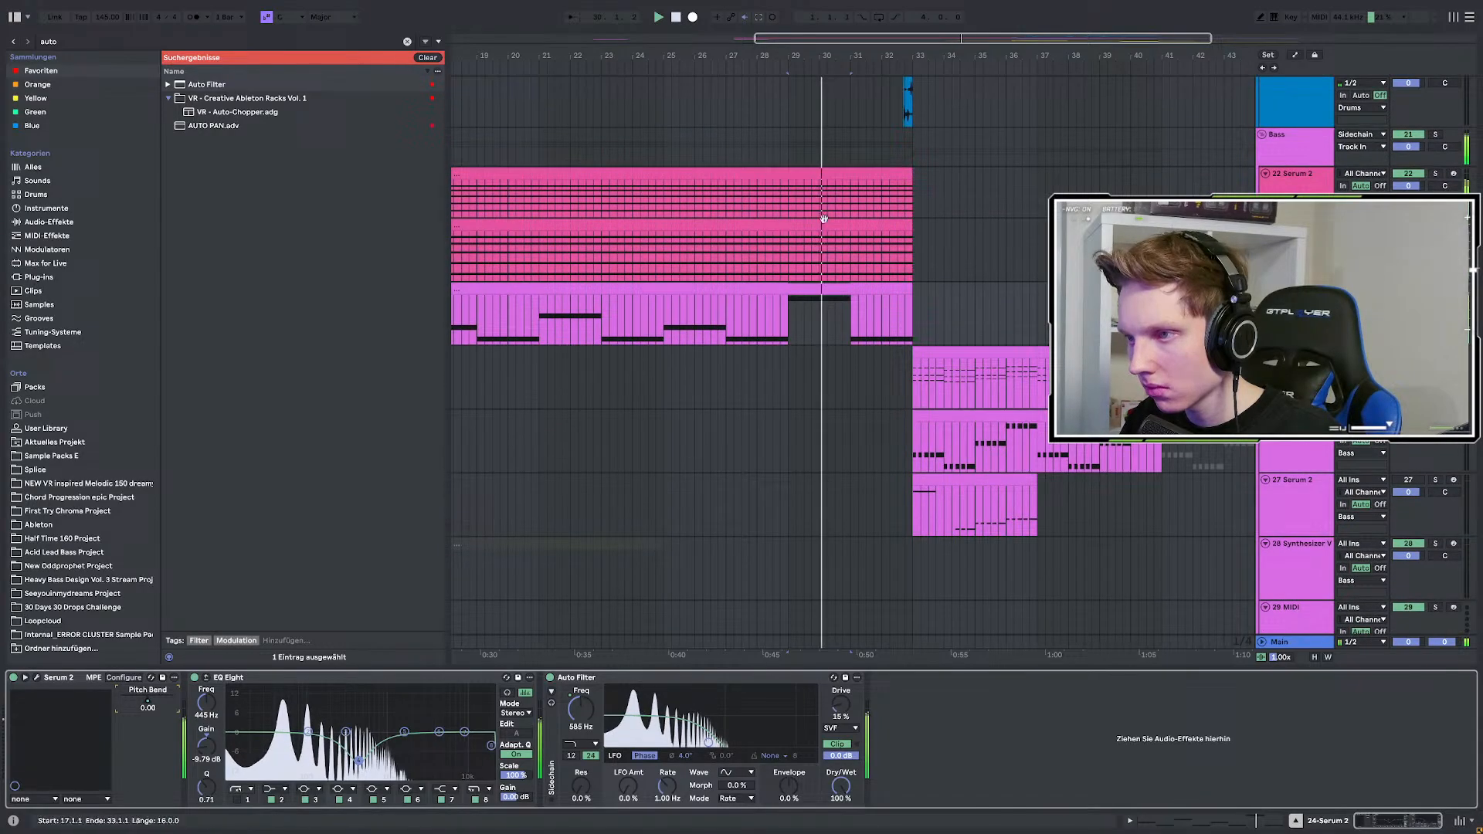
double_click(849, 178)
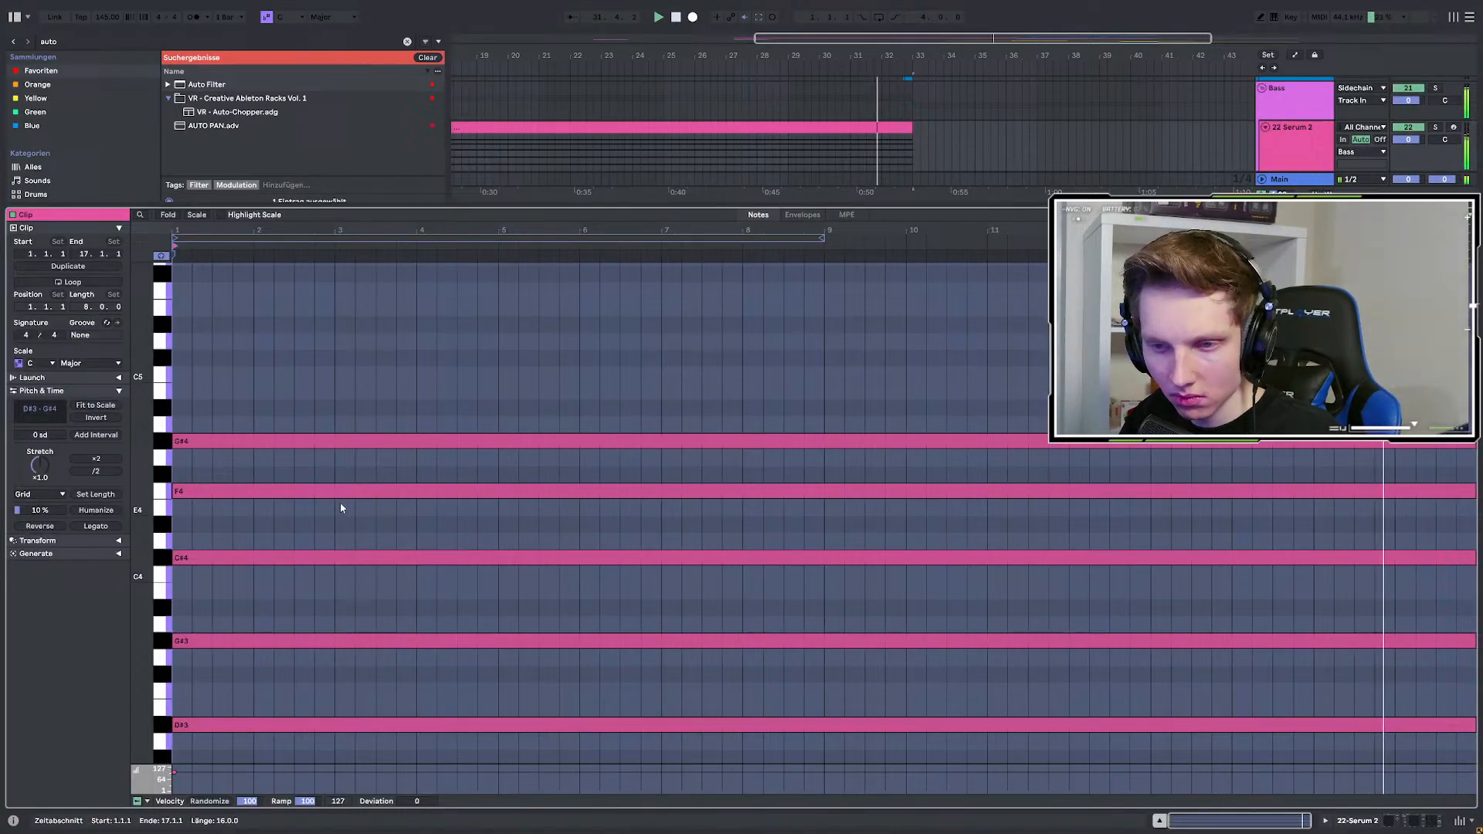
double_click(238, 491)
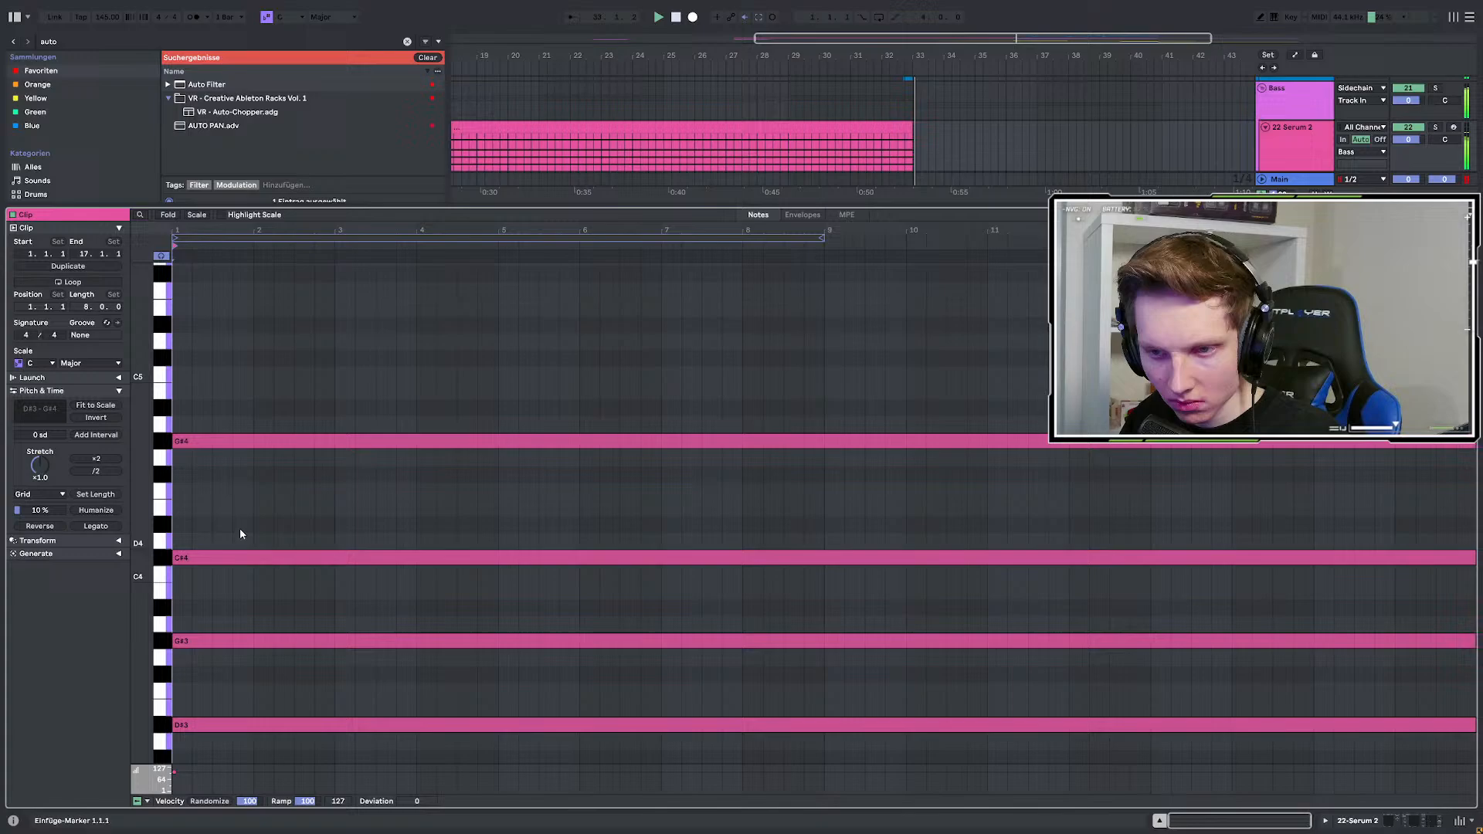
double_click(220, 409)
left_click(220, 423)
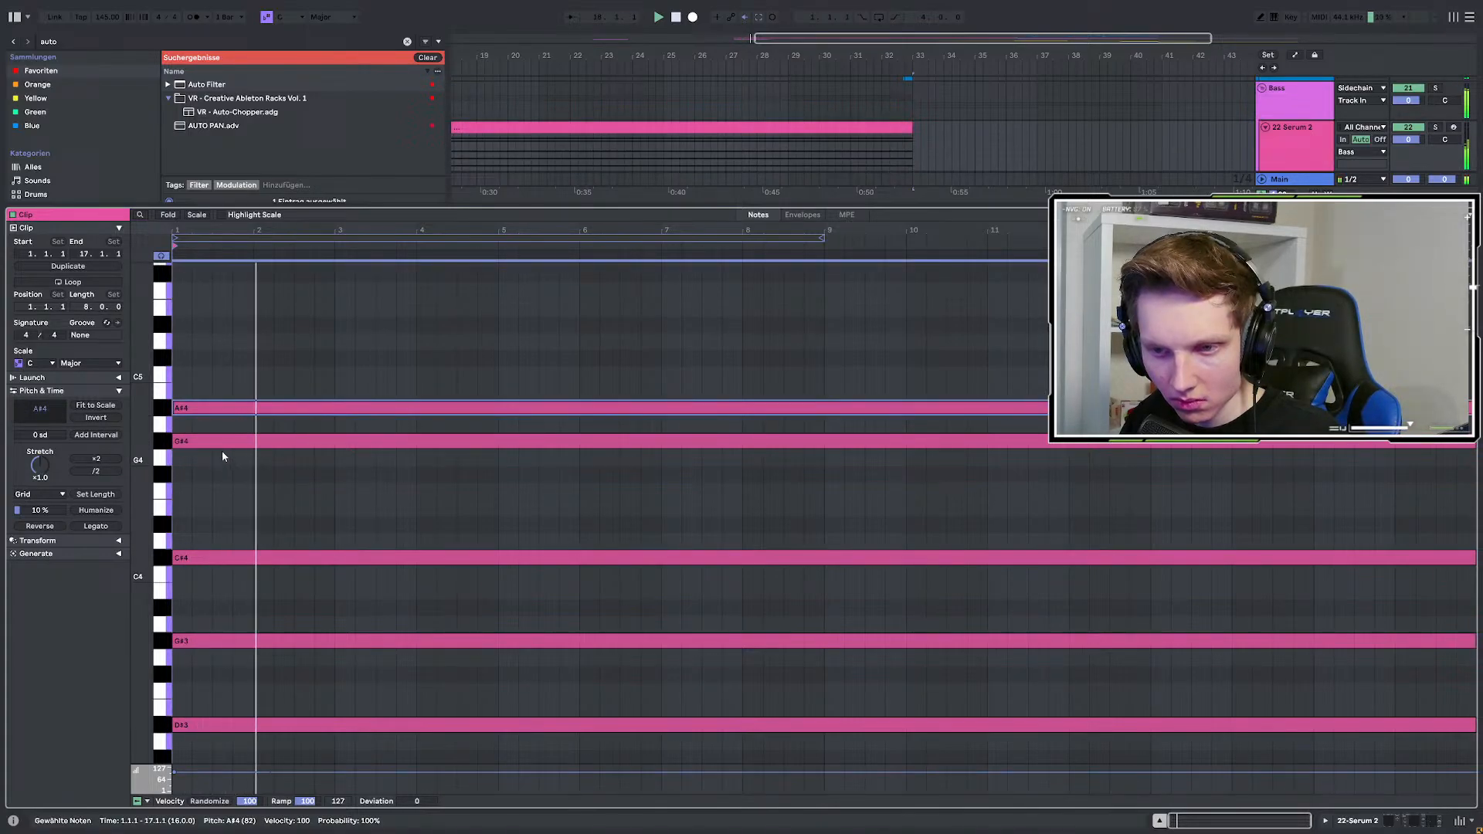
Play from bar 29 and raise the C#4 note in the 22 Serum 2 clip to D#4.
left_click(787, 145)
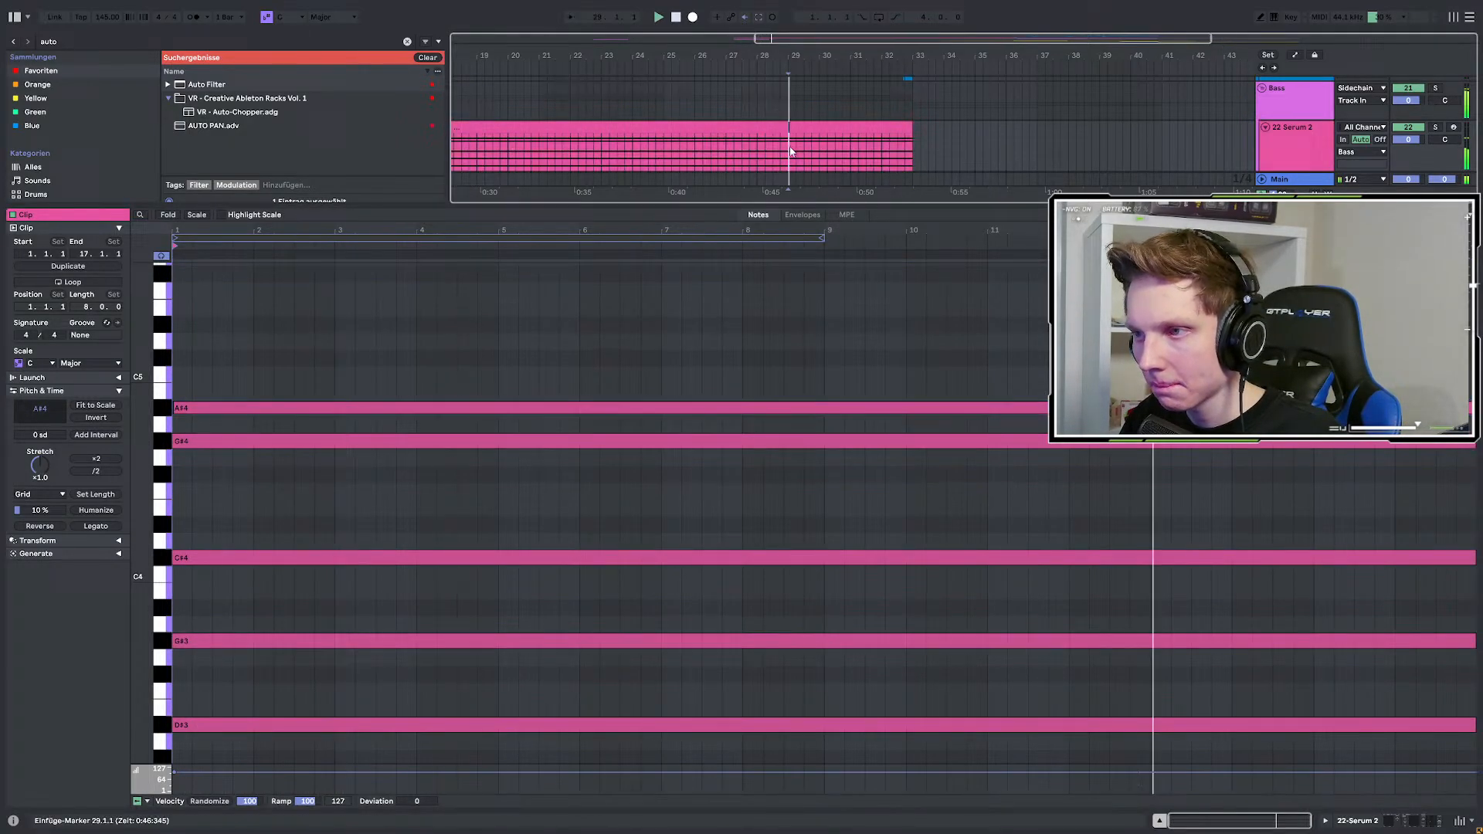
left_click_drag(248, 563, 247, 519)
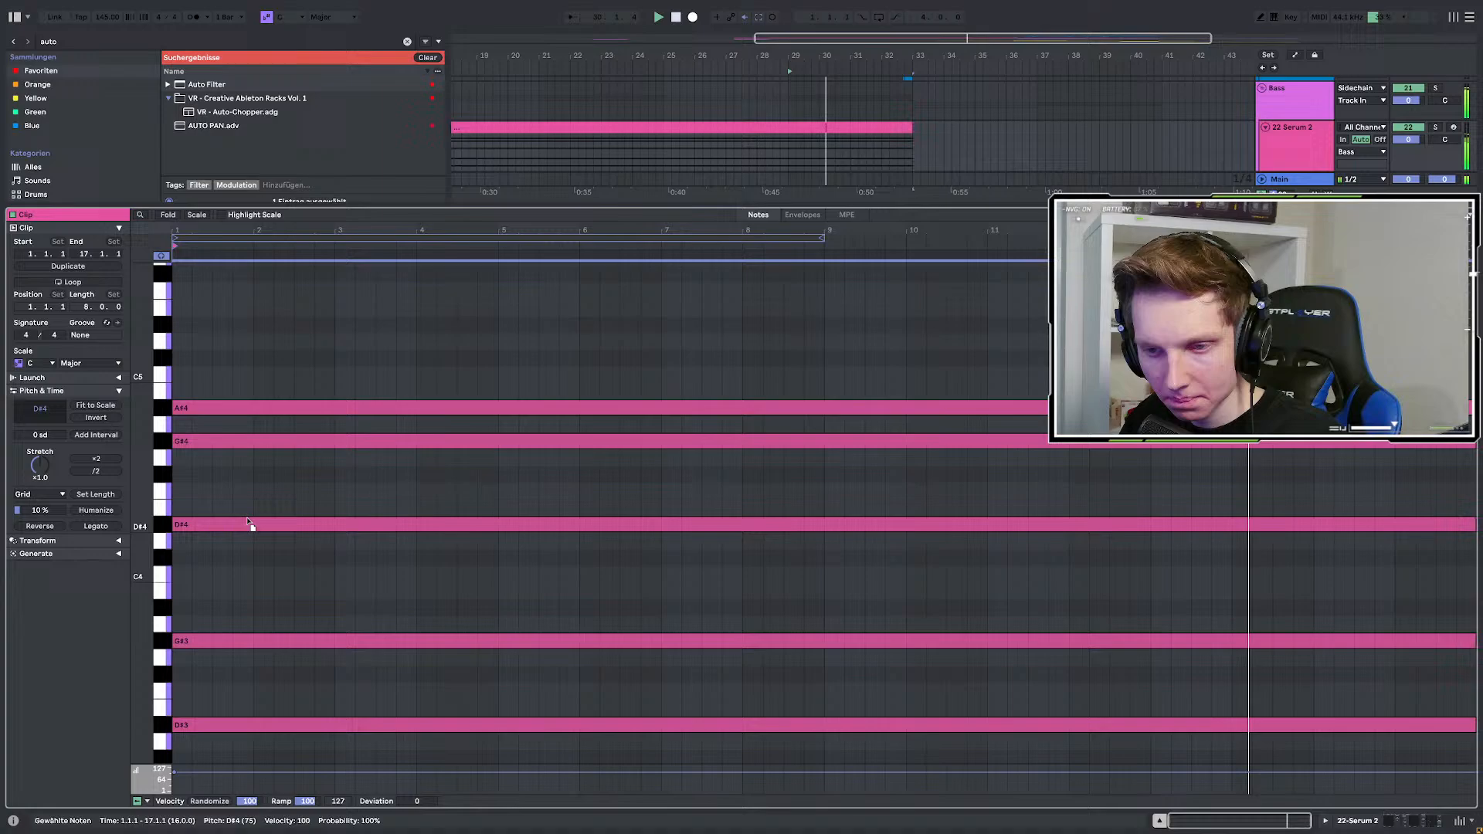
Show the 22 Serum 2 device chain and examine the uplifter, impact and downlifter samples around bar 33 during playback.
double_click(1294, 145)
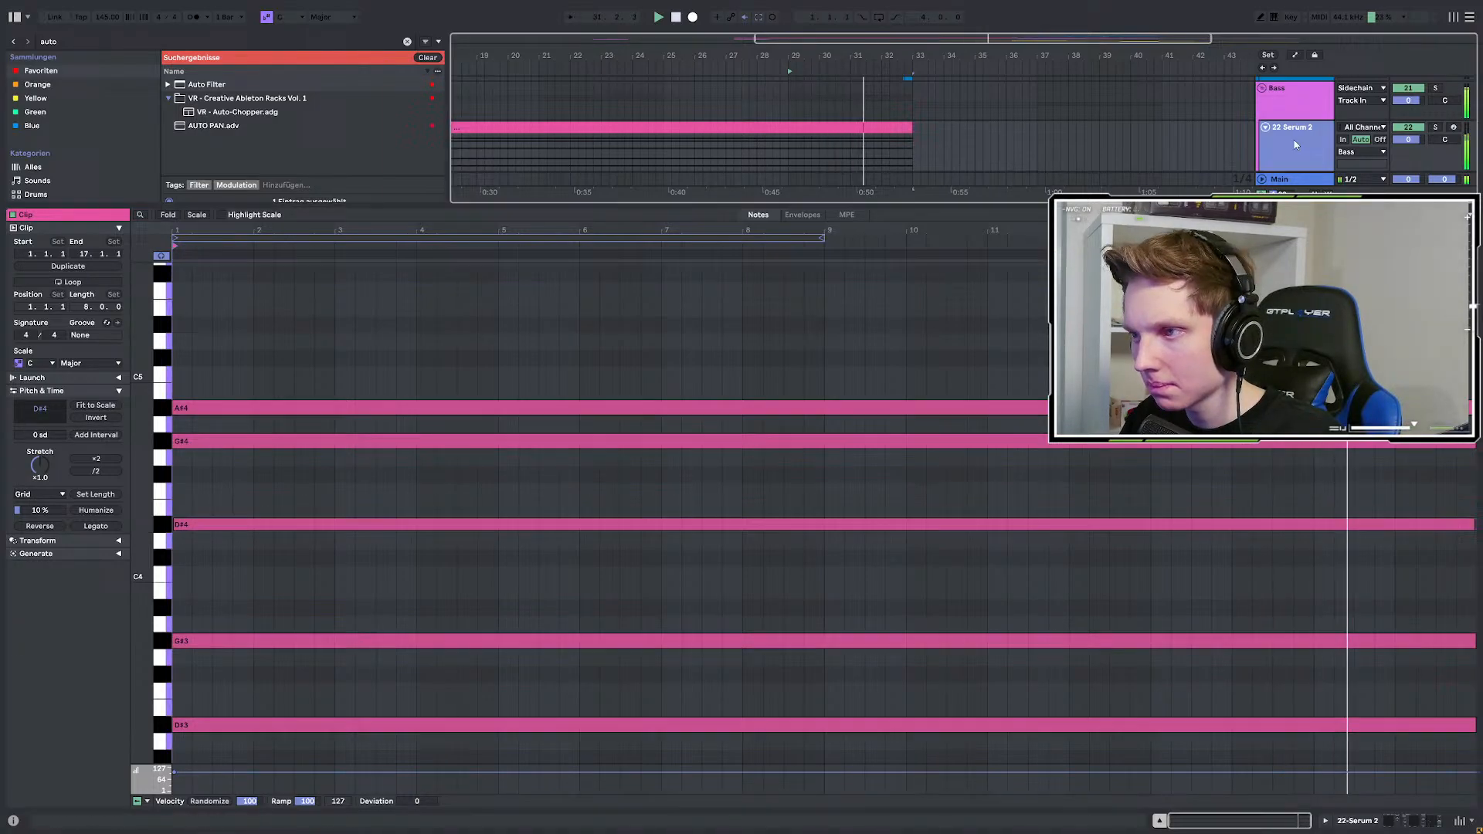
scroll(1030, 310, "up", 2)
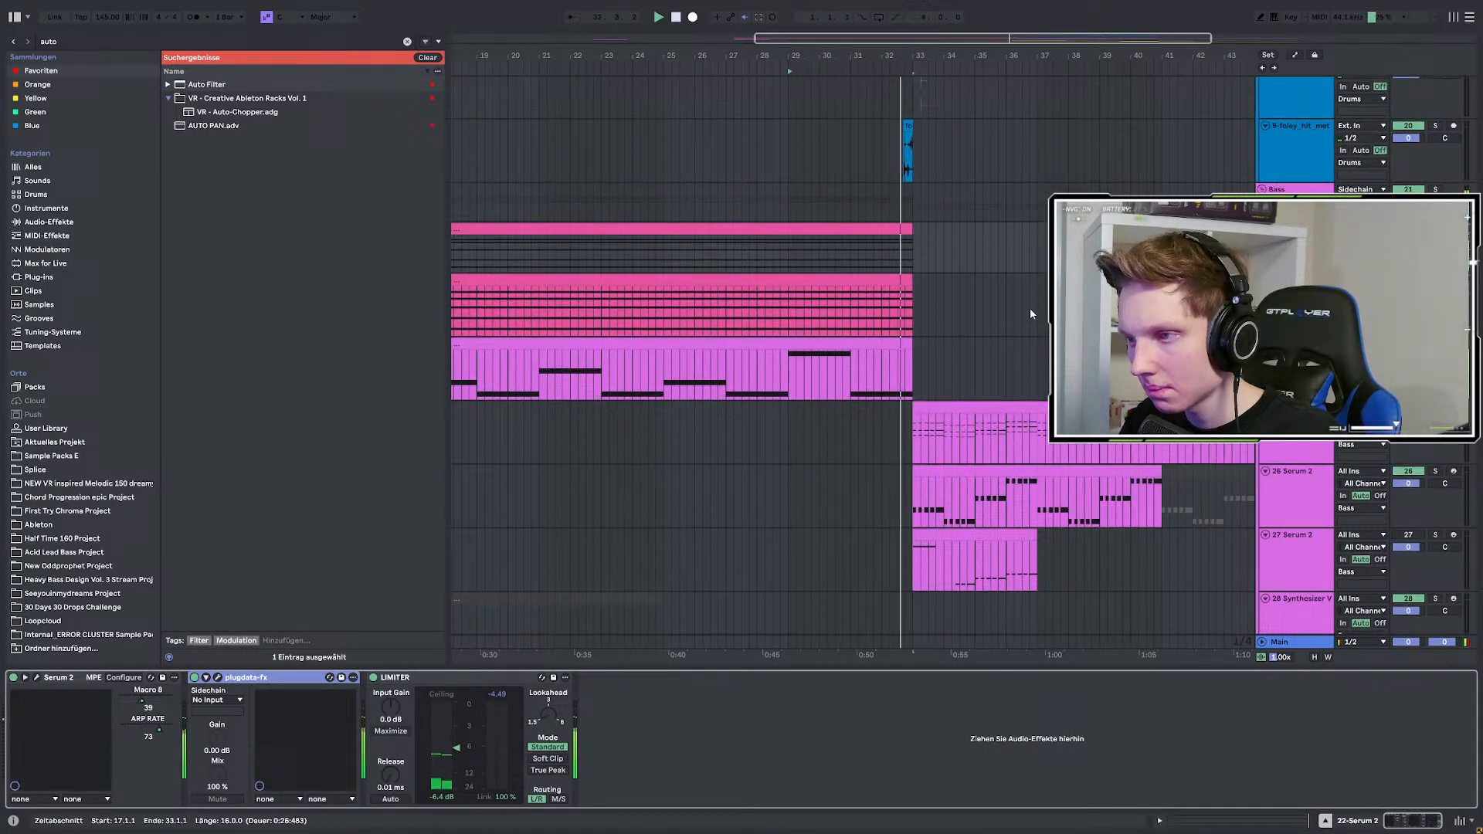
scroll(968, 323, "down", 4)
scroll(969, 324, "down", 6)
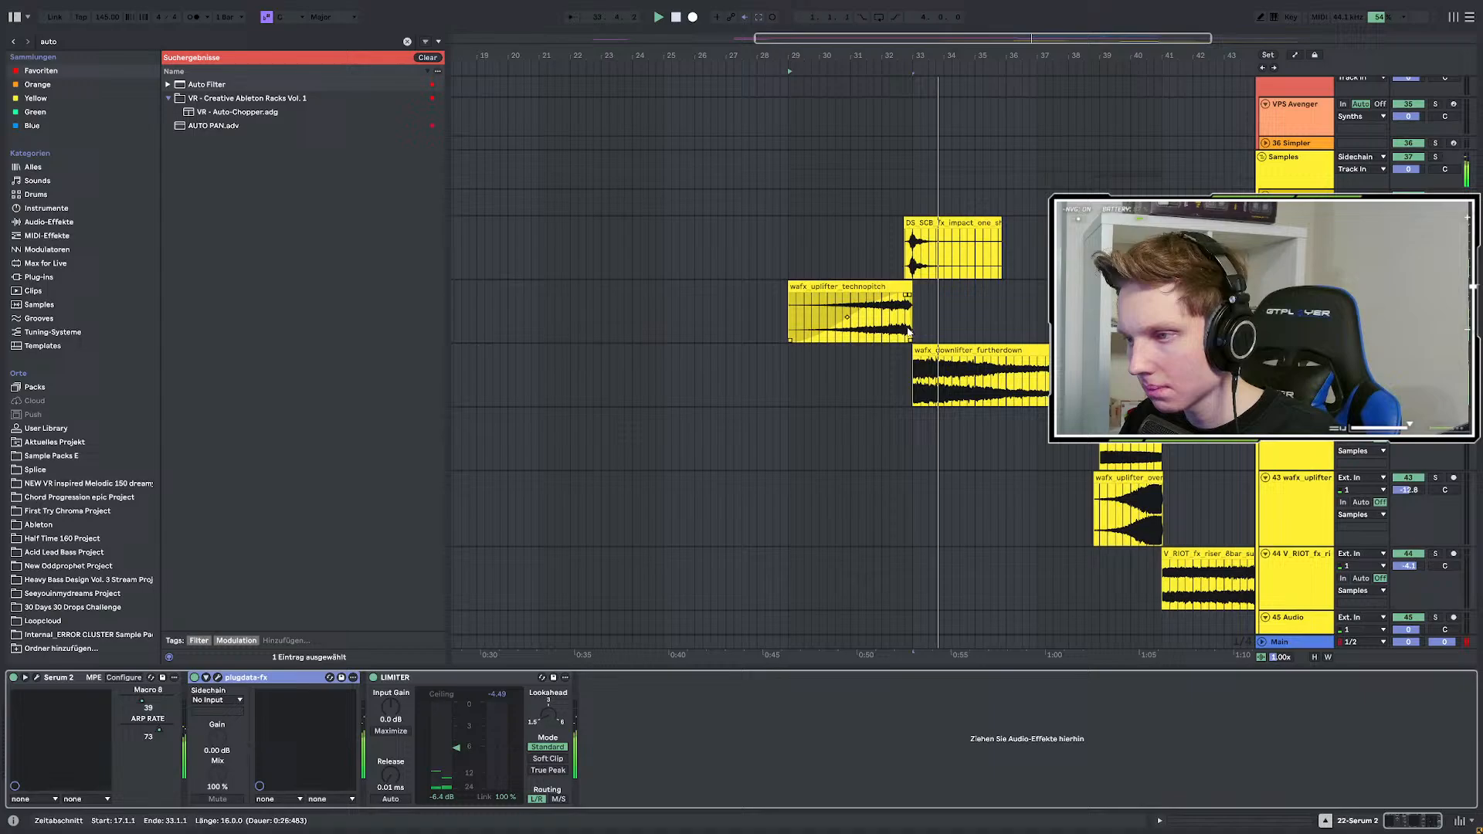
scroll(906, 328, "up", 2)
left_click(661, 311)
scroll(902, 348, "down", 4)
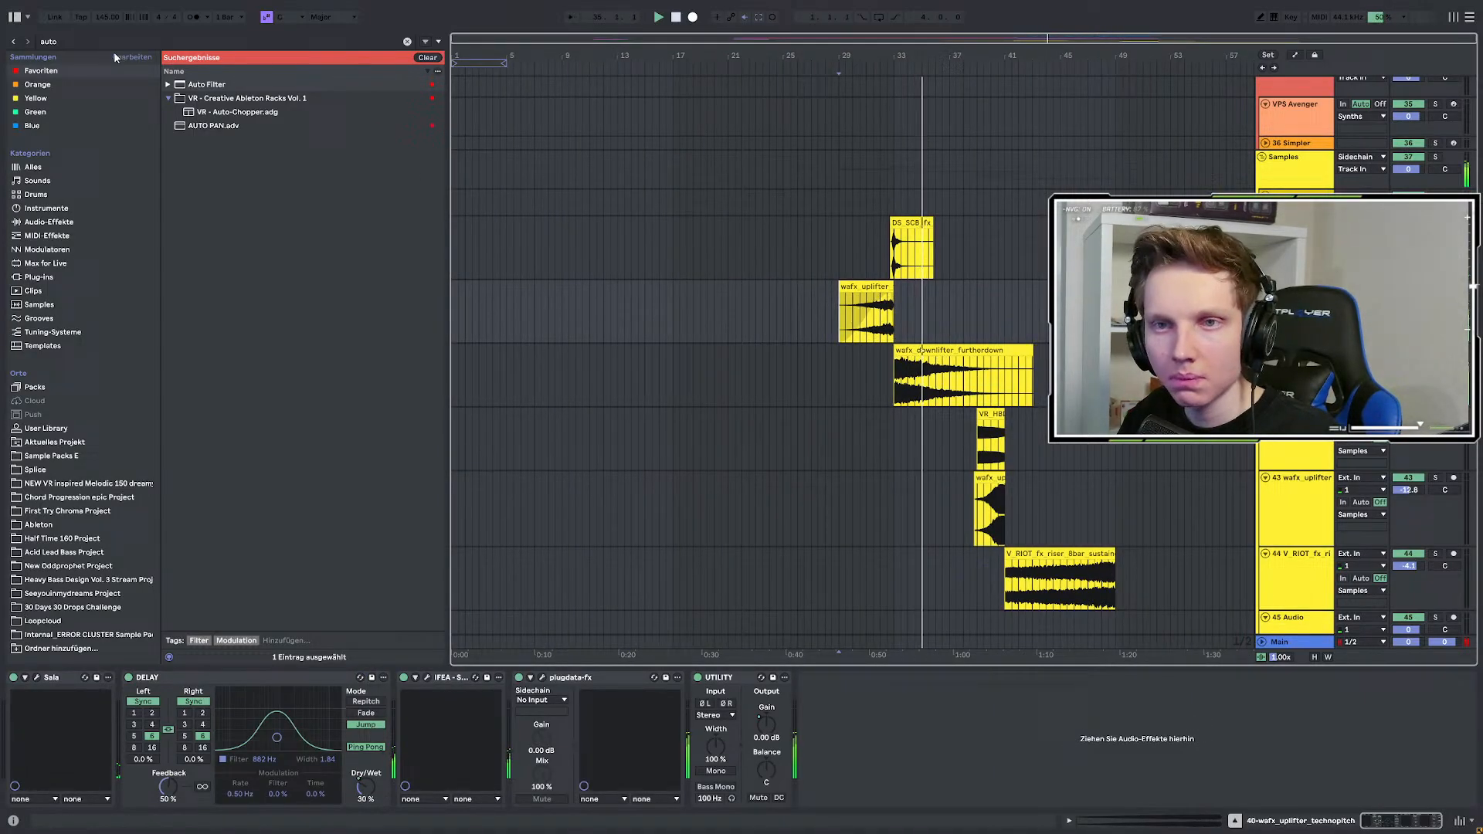
Search the browser for "forge" and open the ZERO G Vocal Forge Samples folder in Sample Packs E.
key("ctrl+f")
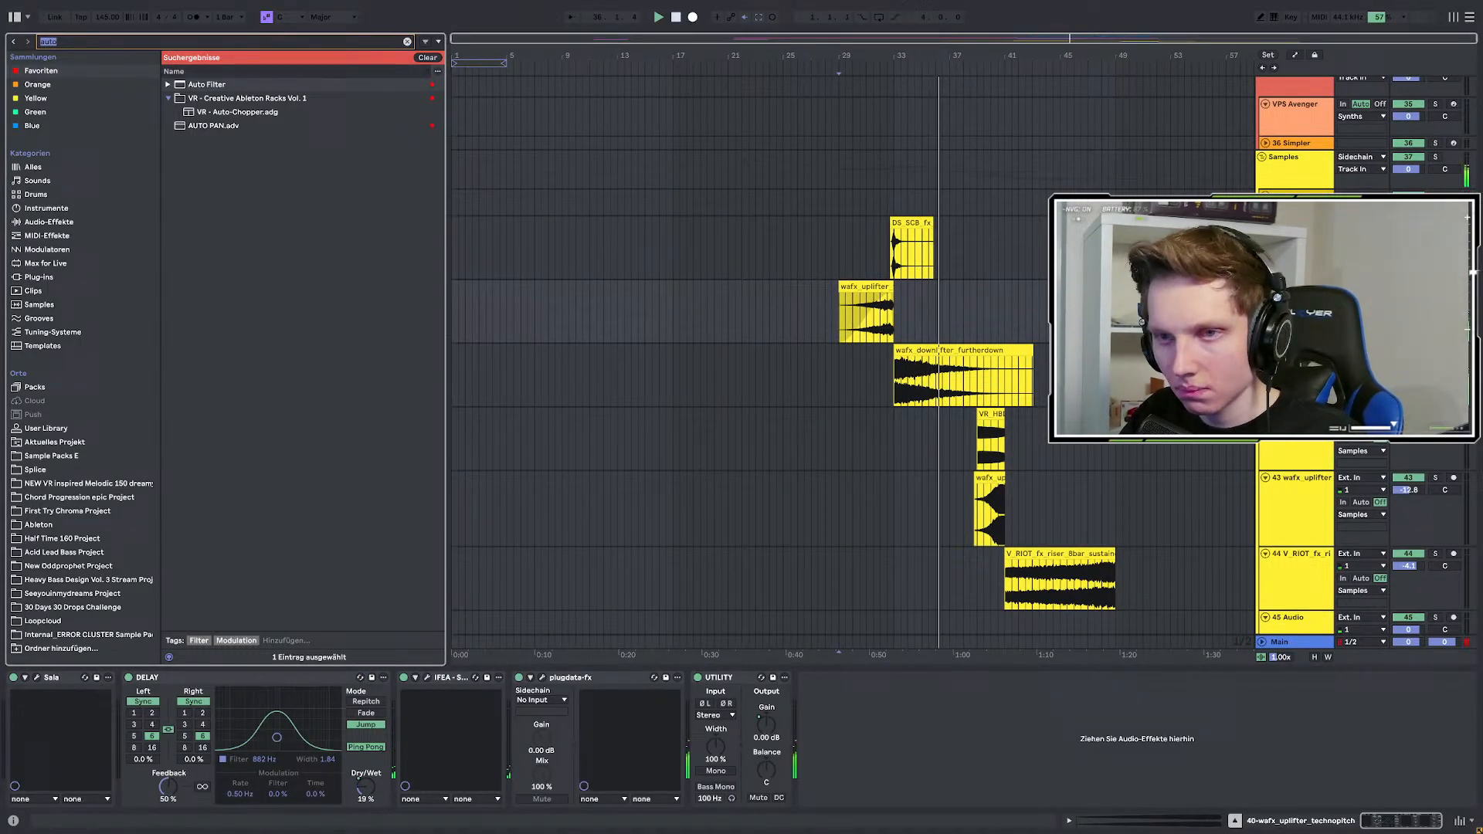
type("f")
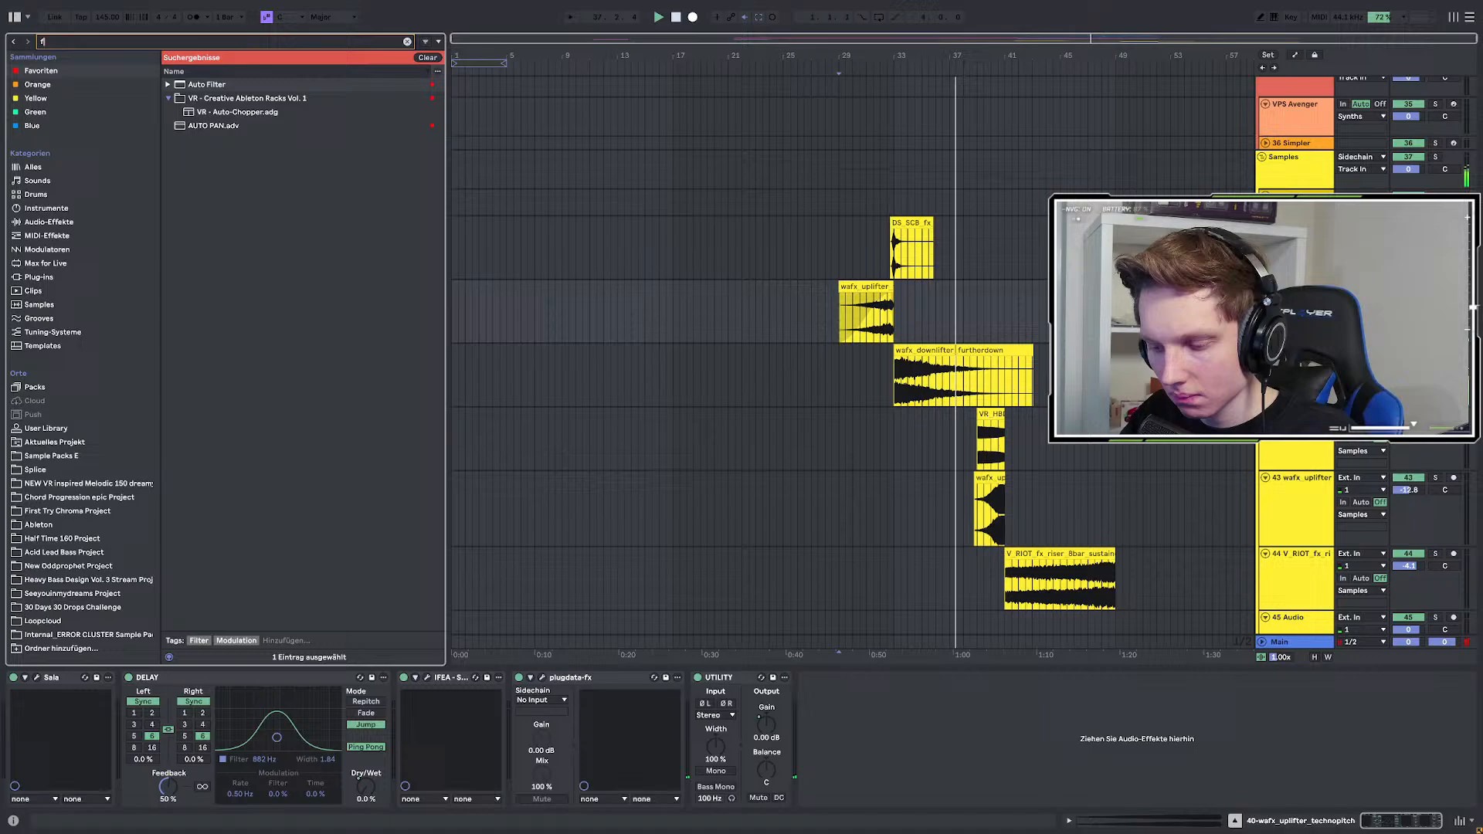
type("orge")
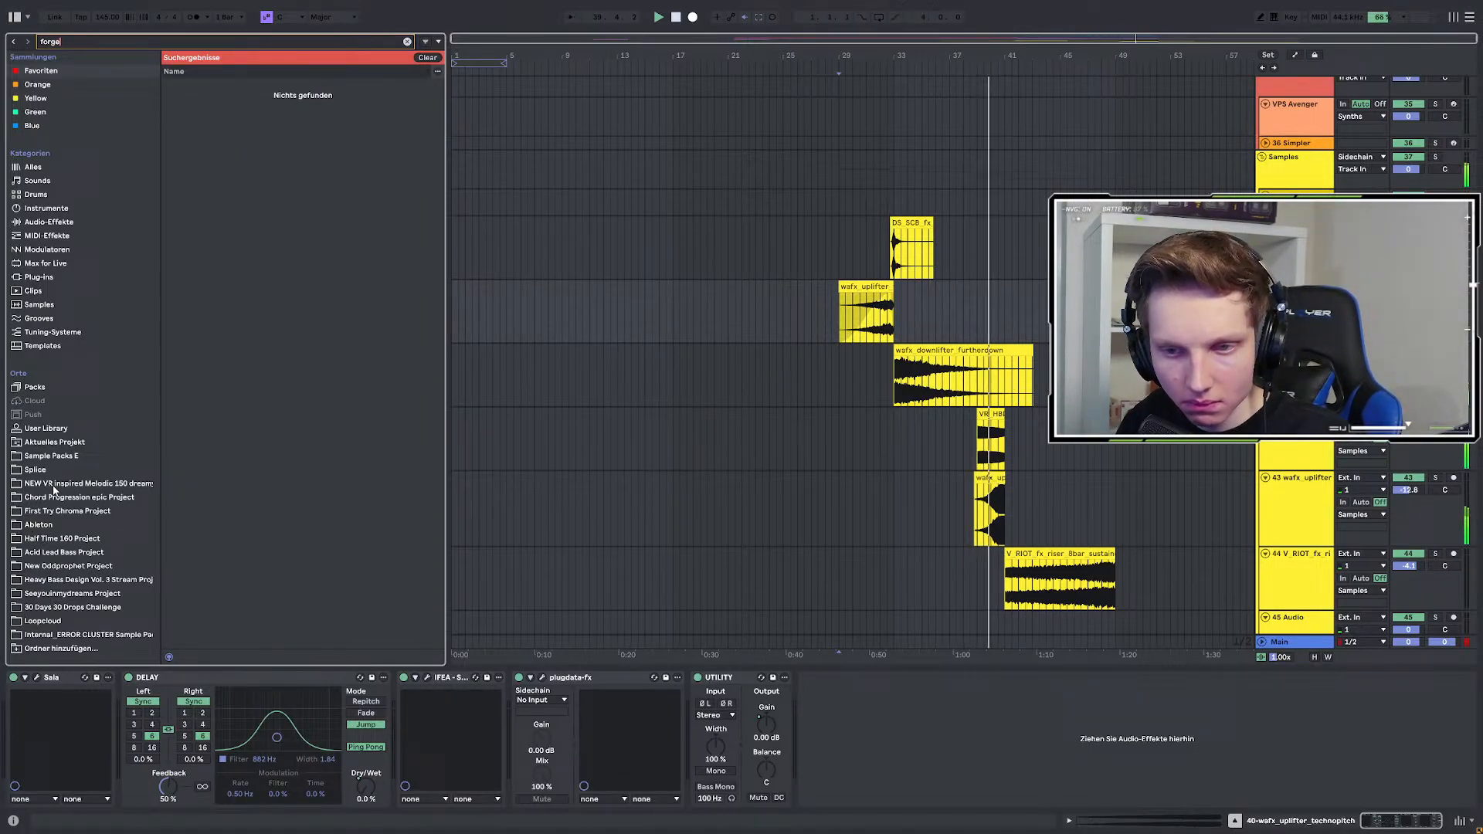
left_click(49, 457)
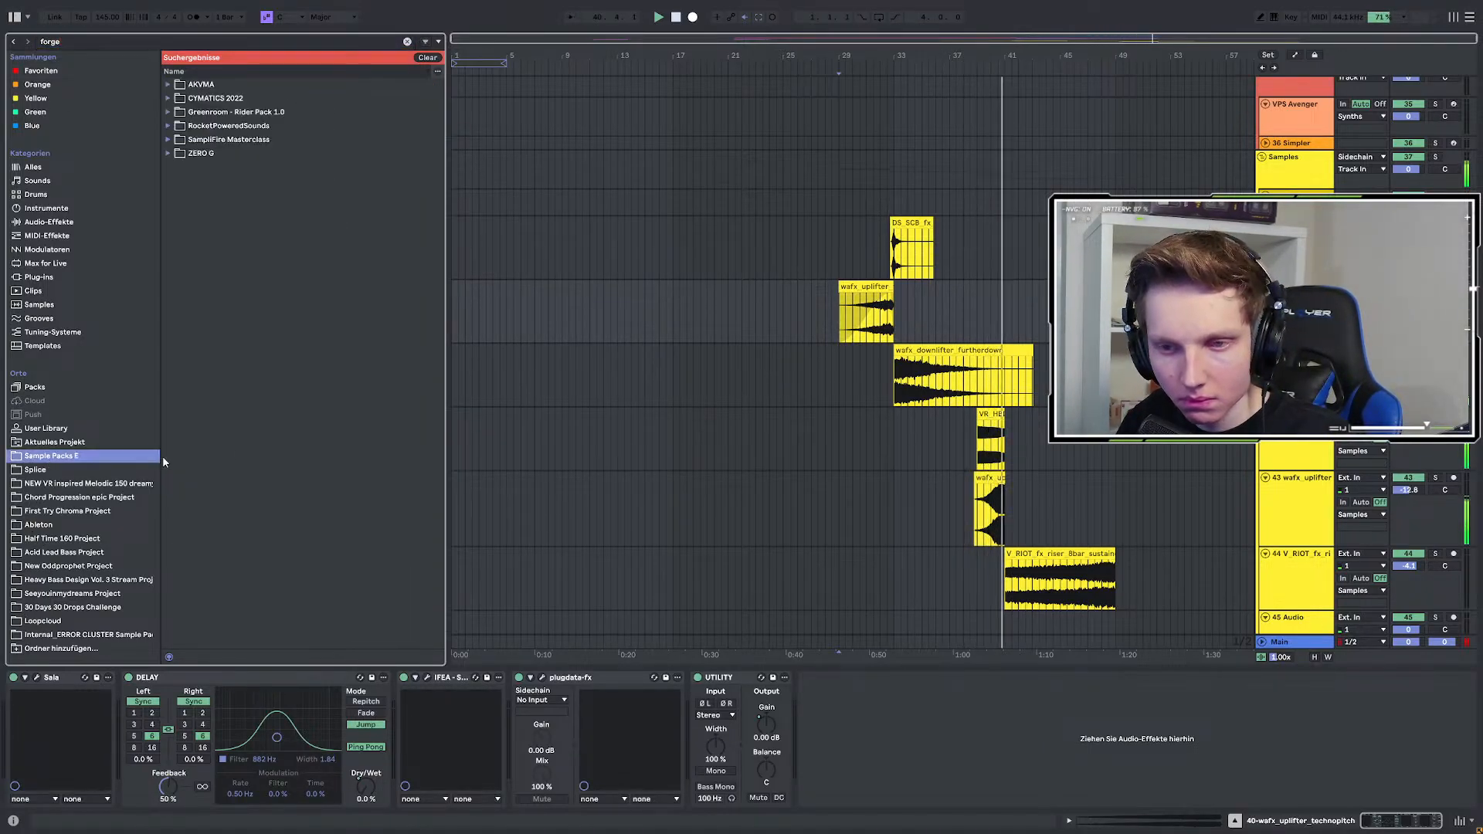
left_click(168, 153)
left_click(177, 167)
left_click(186, 181)
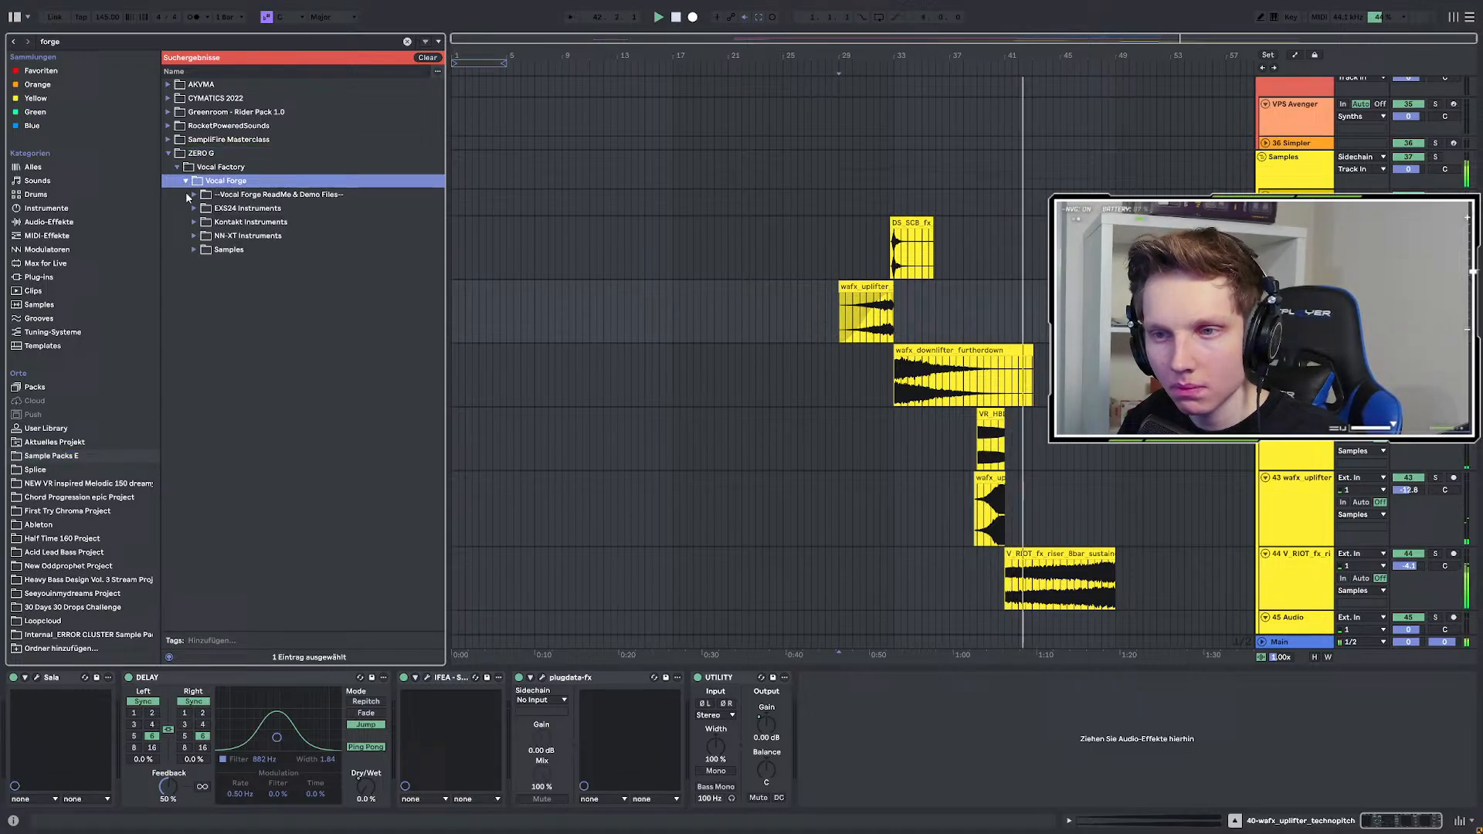
left_click(193, 251)
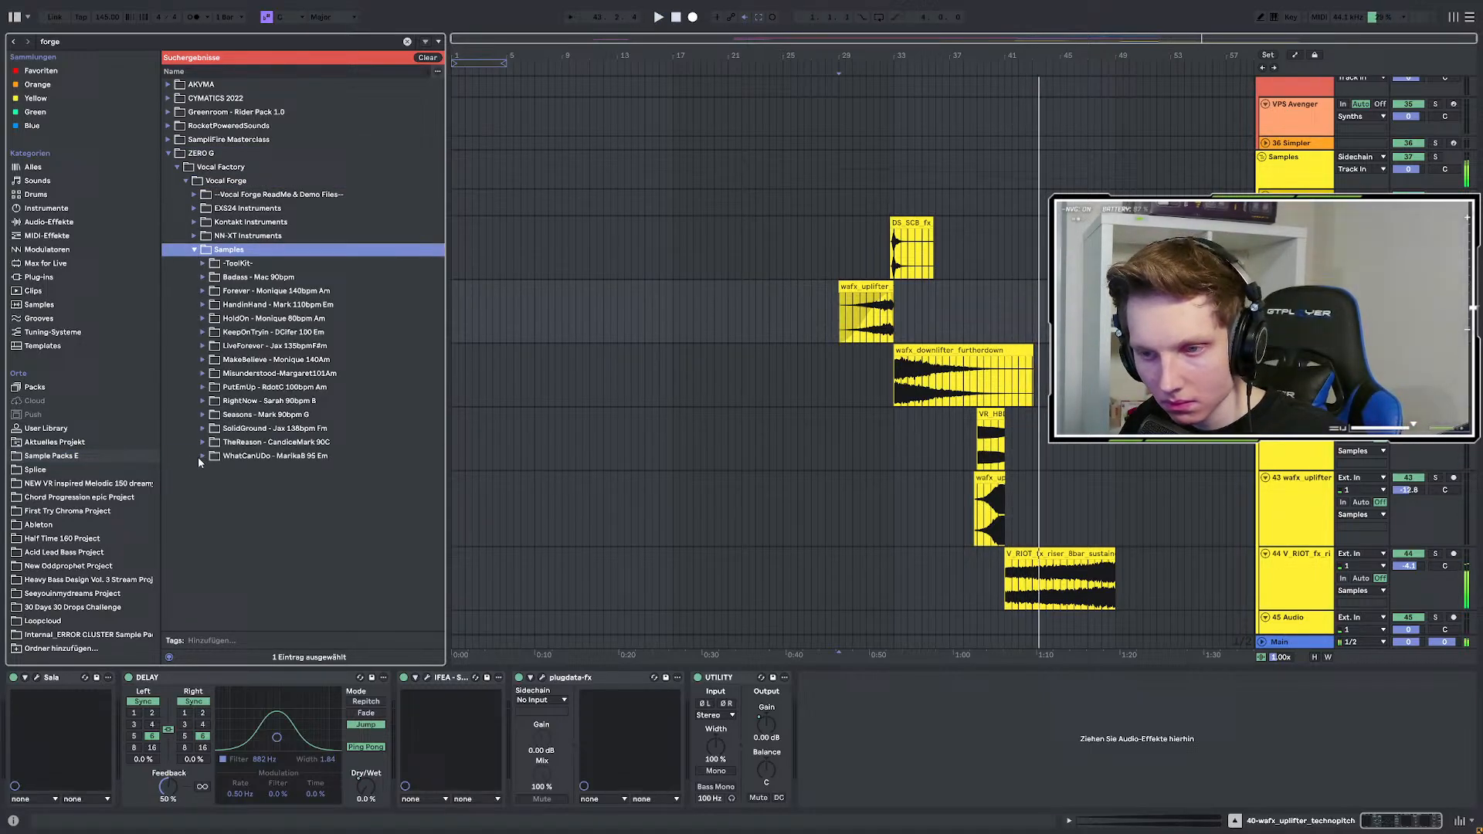
Audition the WhatCanUDo bridge vocals from Bridge1A through Bridge2BL.
left_click(200, 456)
left_click(226, 498)
key("Down")
key("Down")
key("Down")
key("Down")
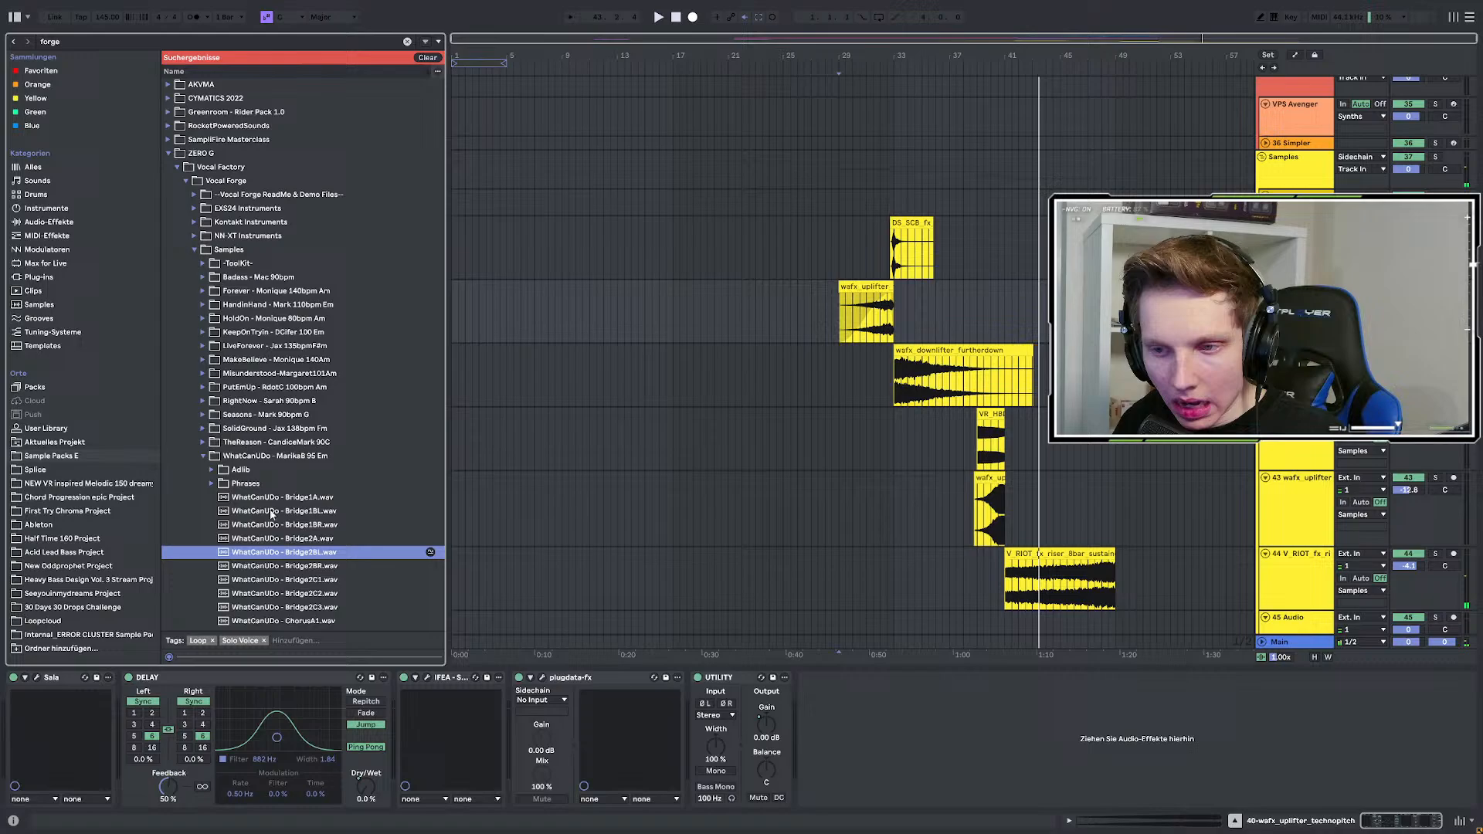
Audition TheReason vocals, including Bridge2-A and the ChorusBV1R, ChorusBV3L and ChorusBVm3L backing vocals.
left_click(223, 443)
left_click(254, 510)
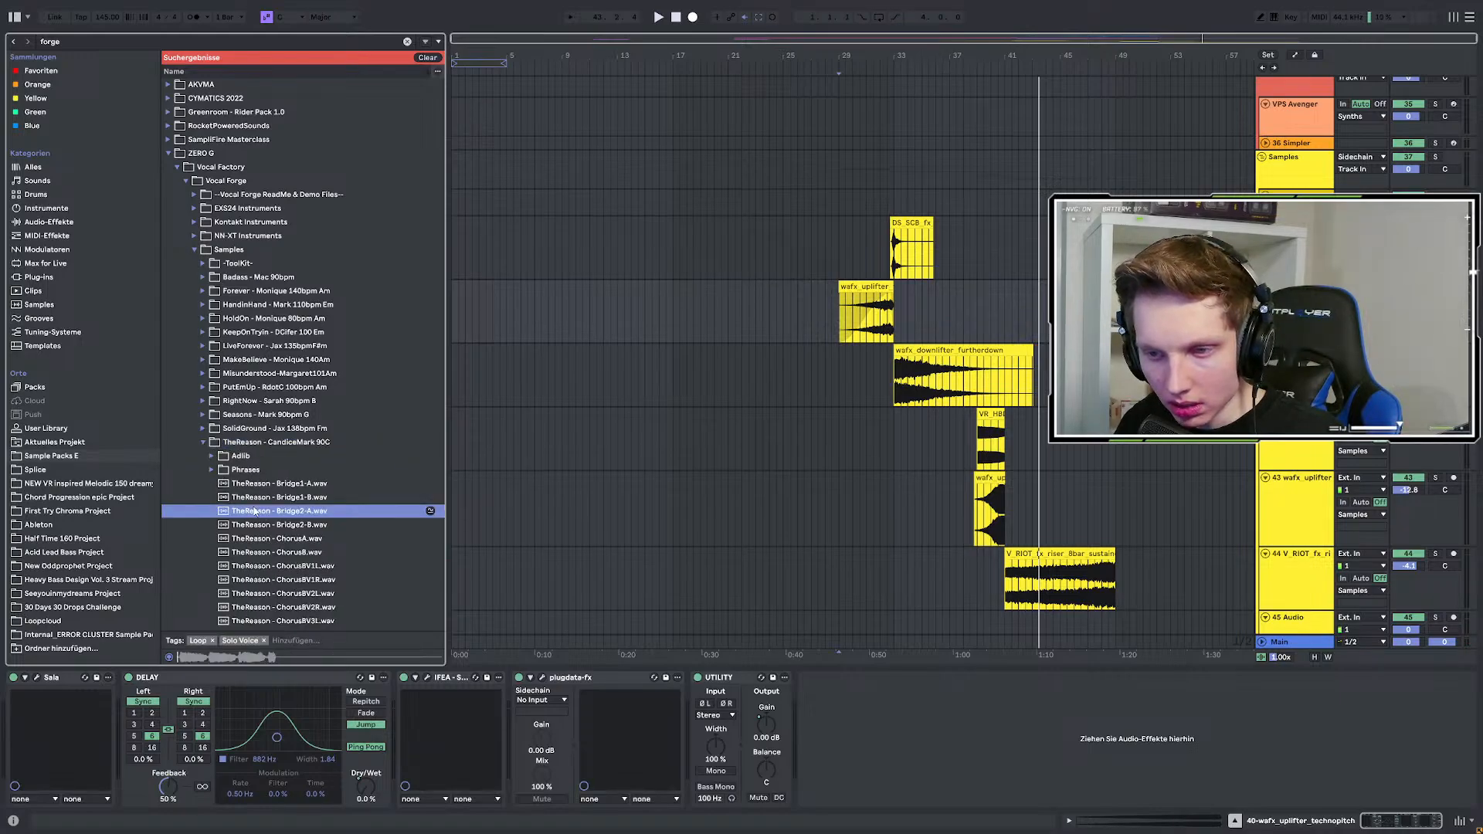
left_click(292, 581)
scroll(293, 520, "down", 3)
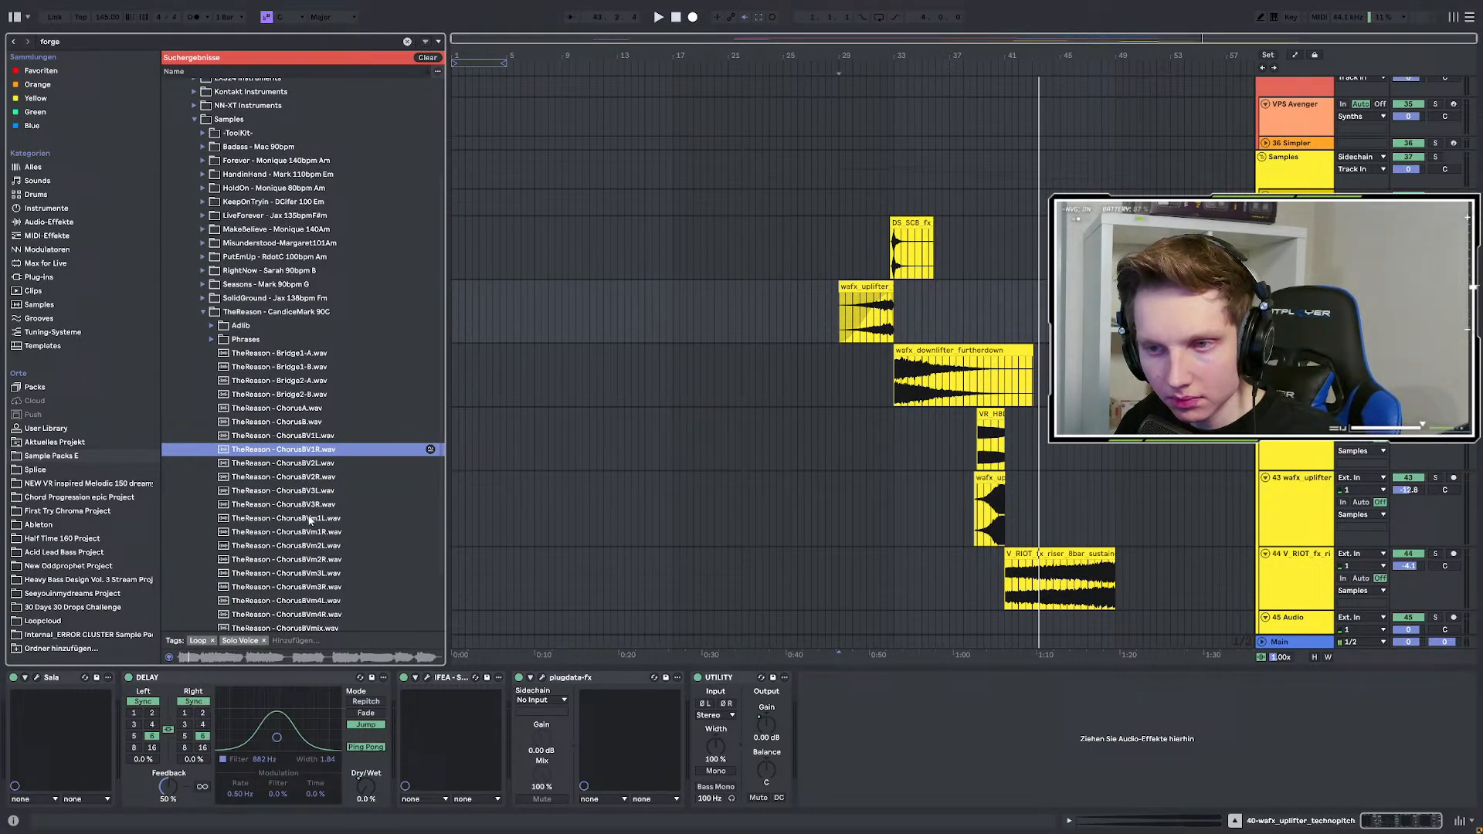
left_click(306, 493)
scroll(313, 535, "down", 2)
left_click(292, 502)
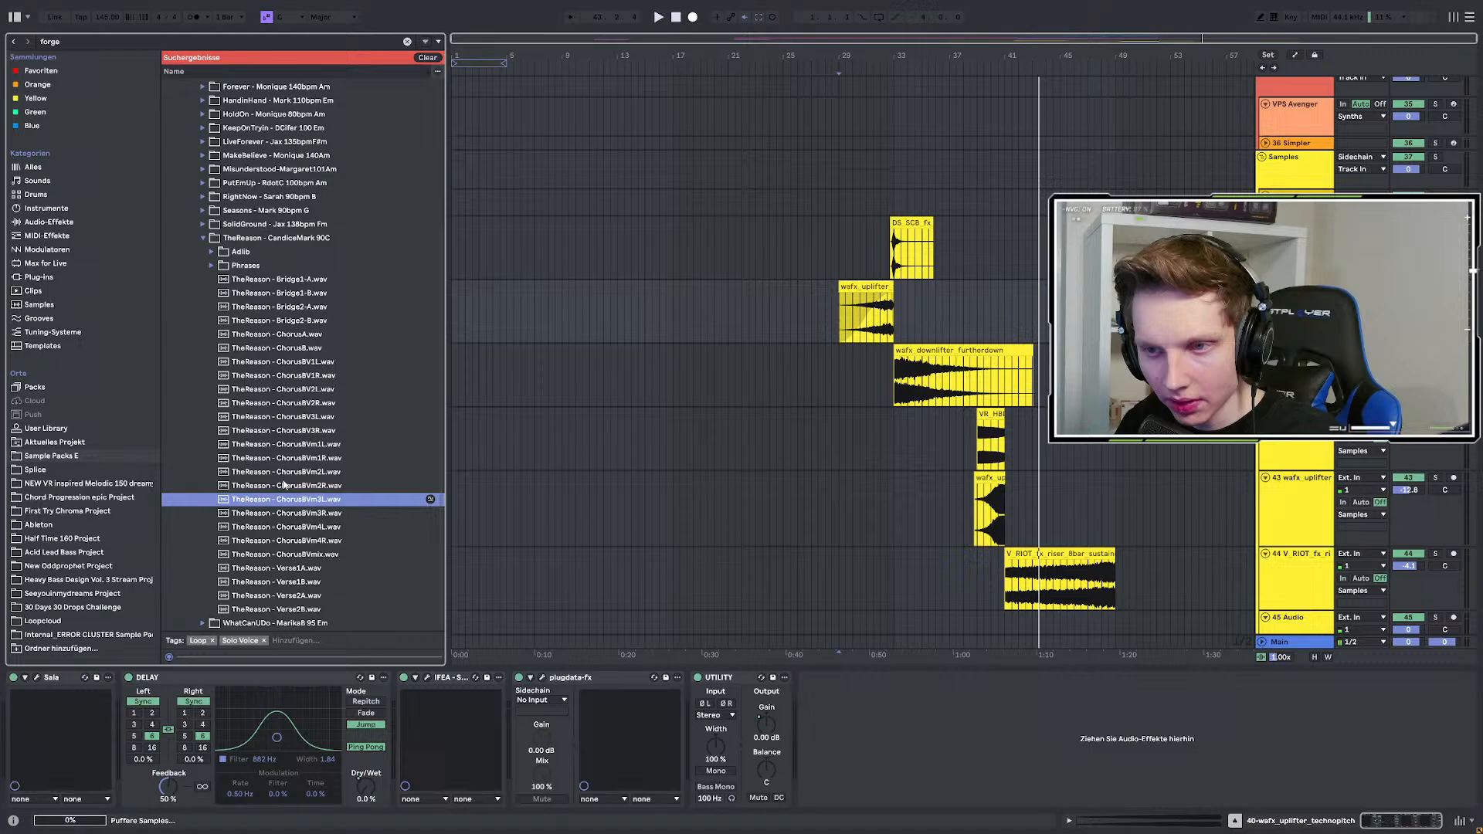
Audition the SolidGround vocals ChorusBV1R, ChorusBVMix, Verse1A and Verse2-8va1.
scroll(263, 433, "up", 4)
left_click(207, 382)
left_click(278, 553)
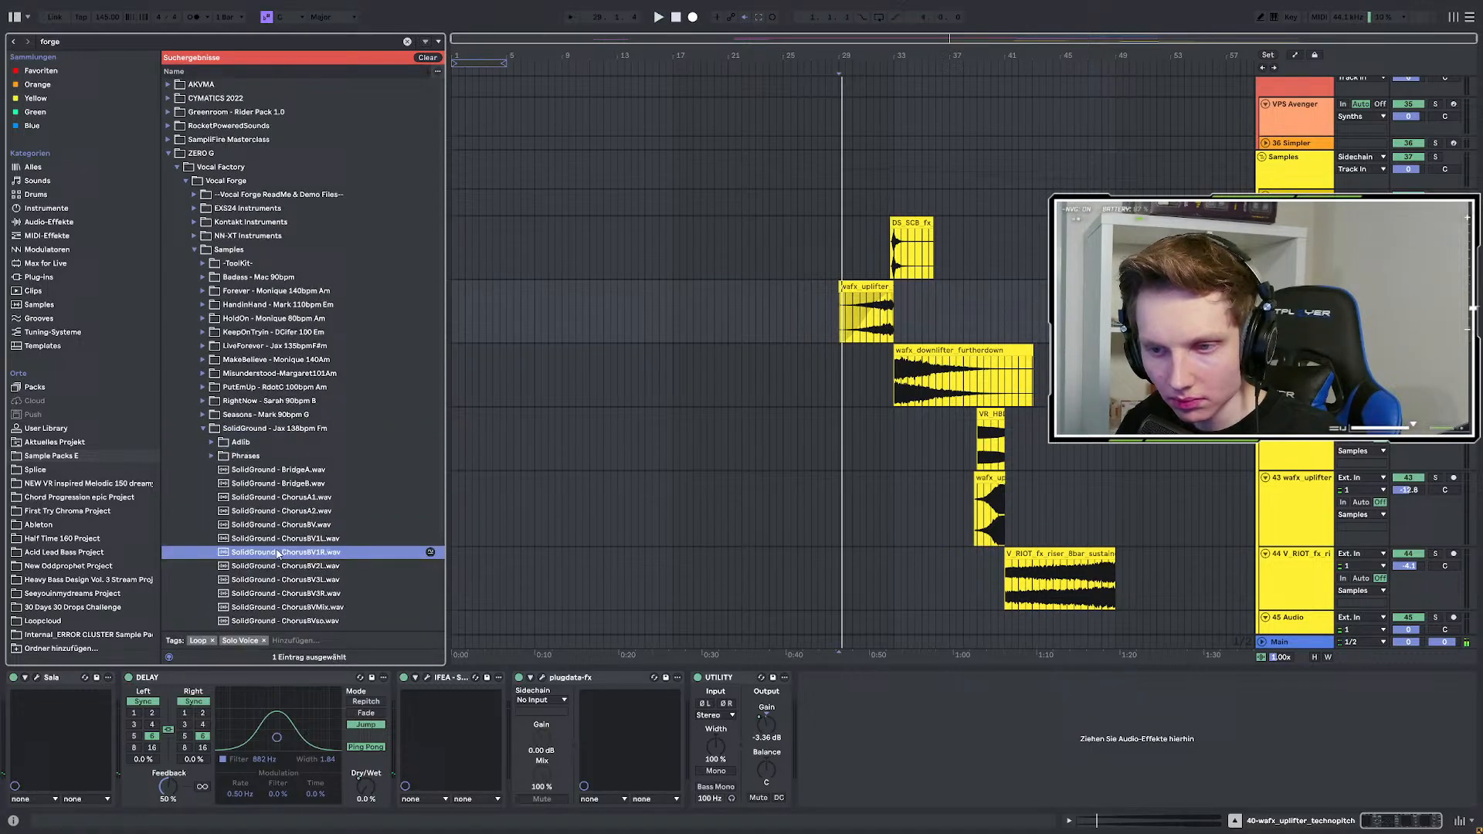
scroll(286, 587, "down", 3)
left_click(286, 498)
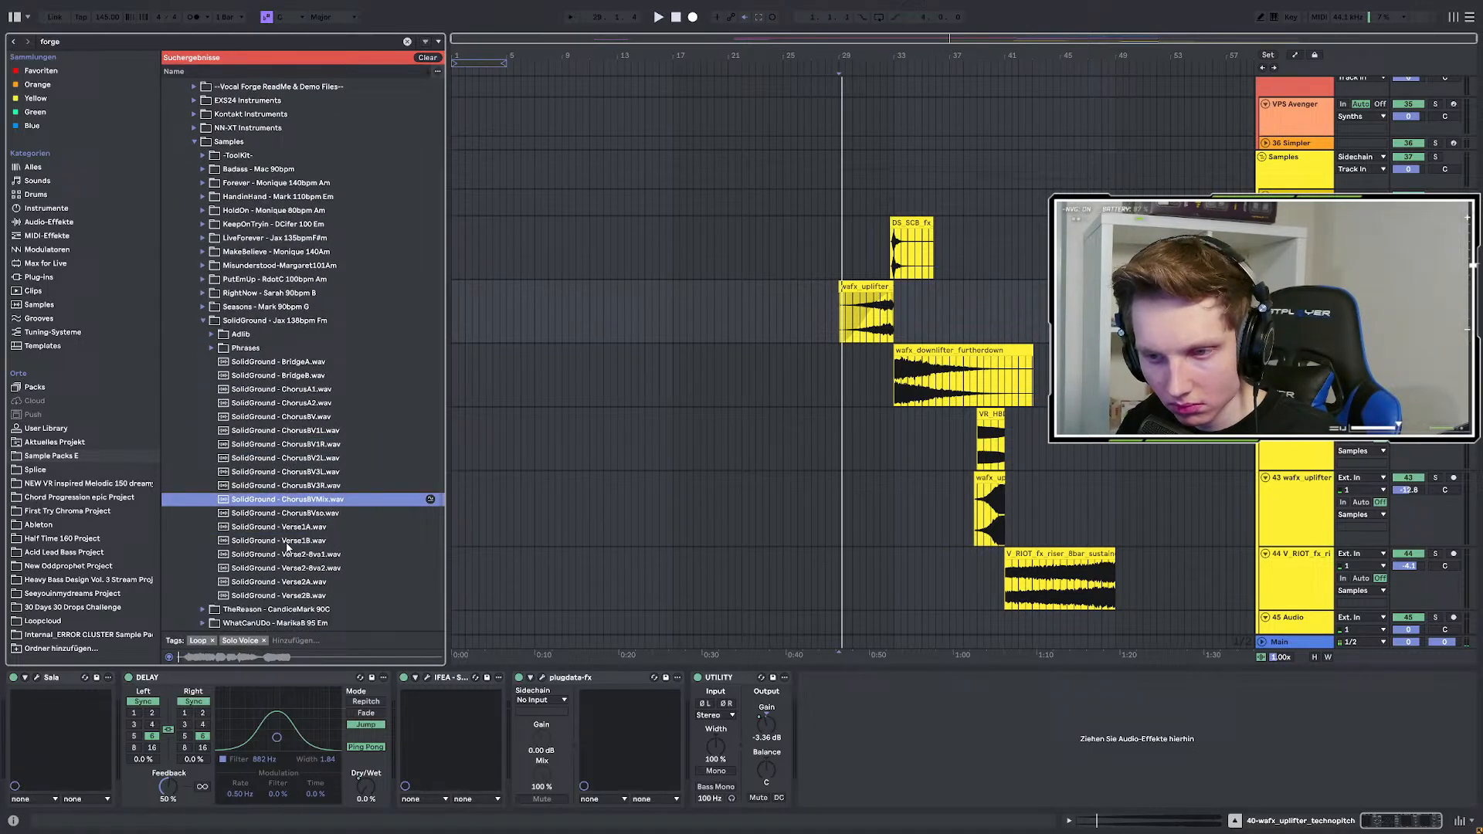
left_click(286, 527)
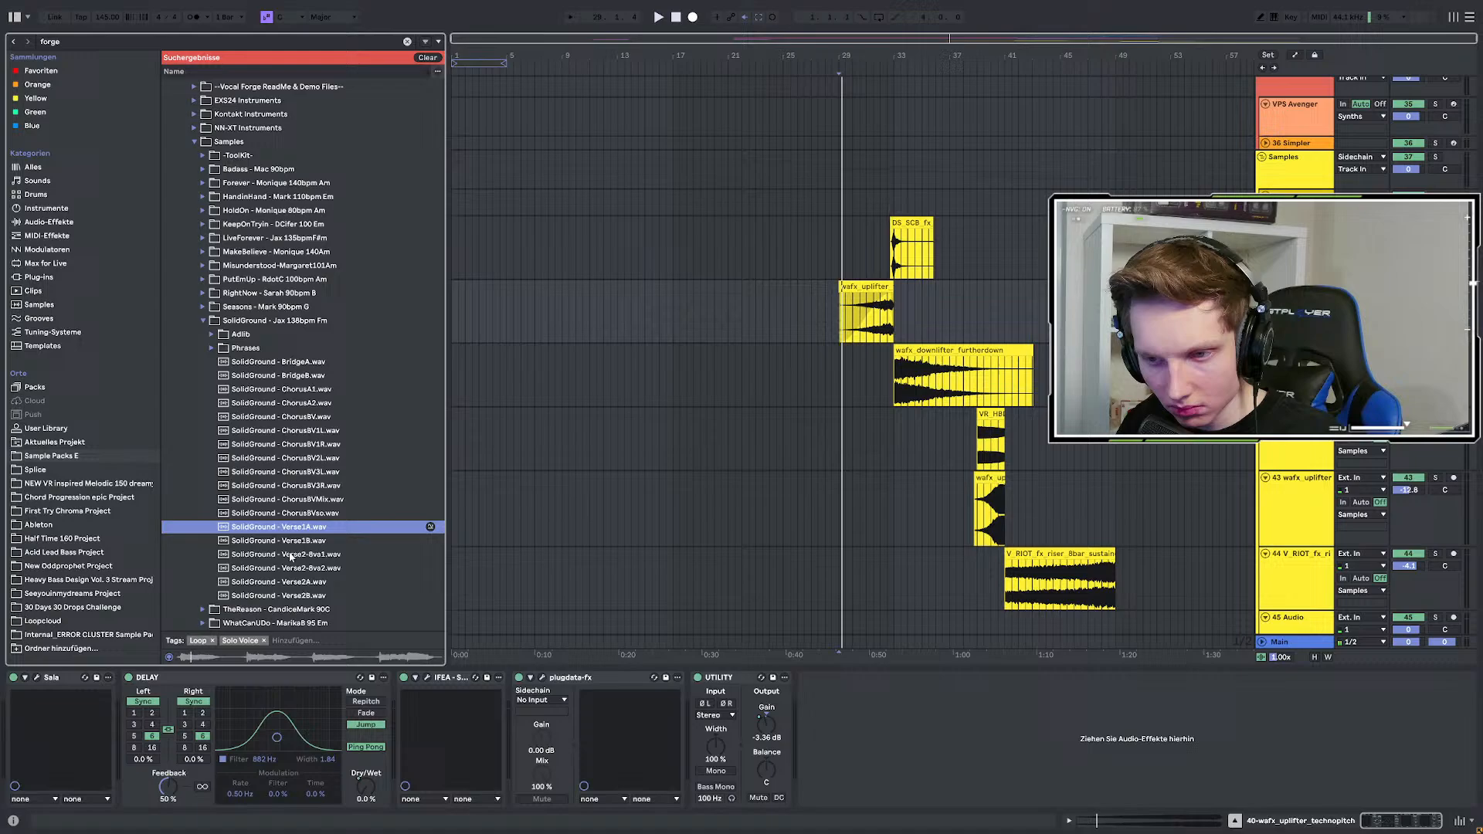
left_click(290, 555)
scroll(271, 479, "up", 1)
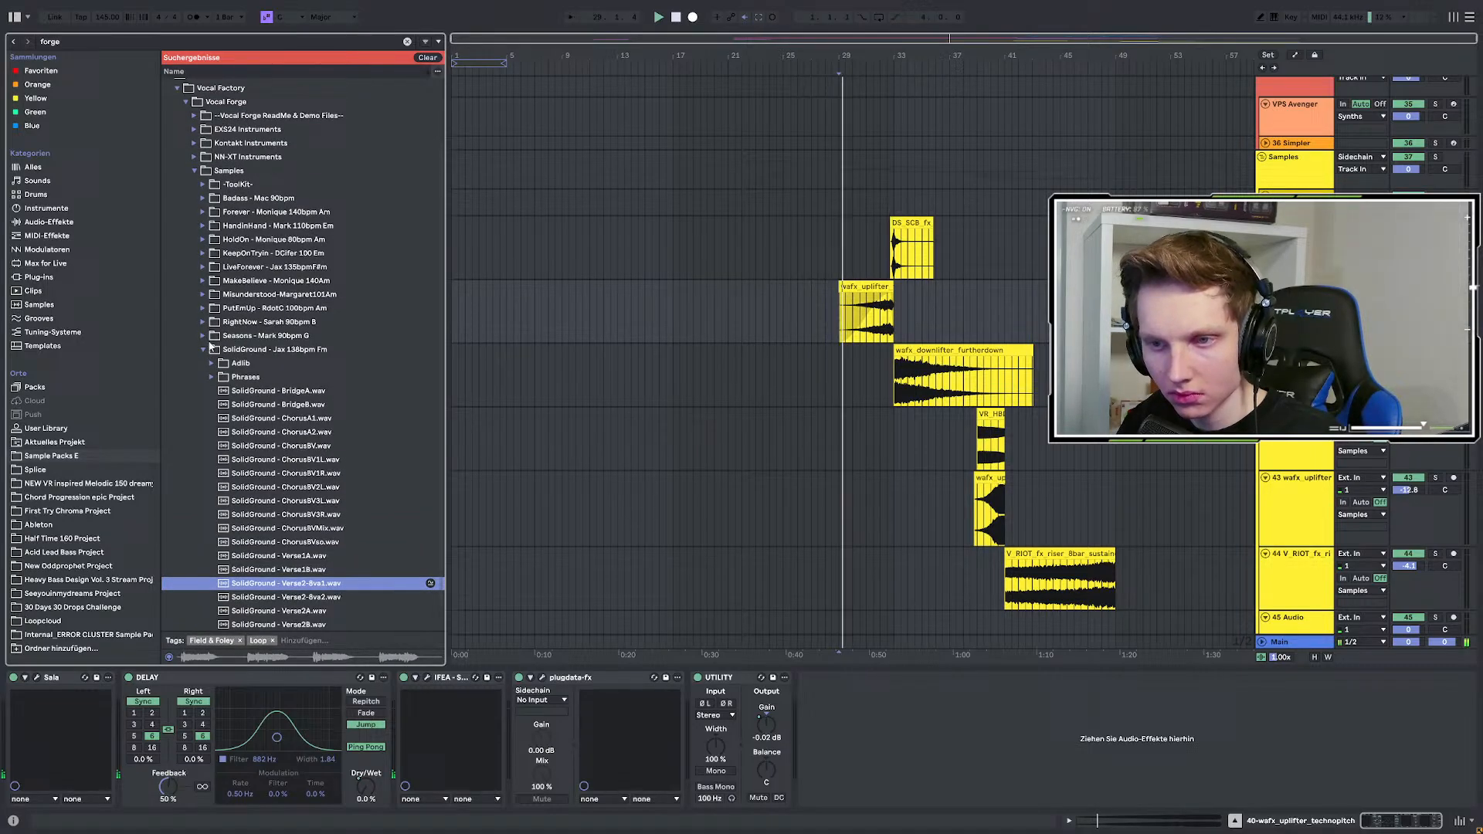
Play the arrangement while auditioning the PutEmUp Verse2-A1 and Verse1-A1 vocals.
left_click(203, 323)
left_click(225, 386)
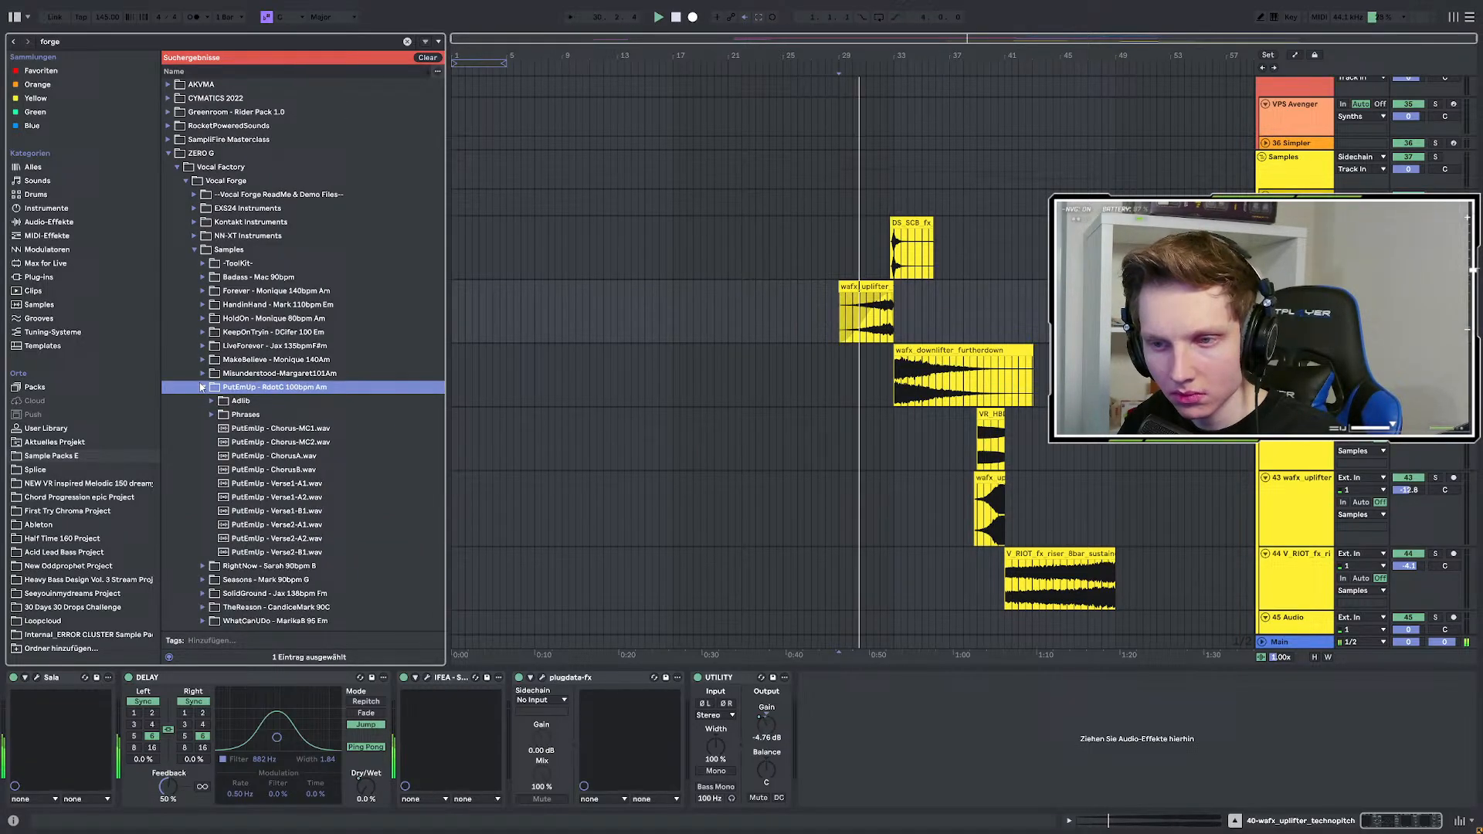
left_click(272, 524)
left_click(272, 486)
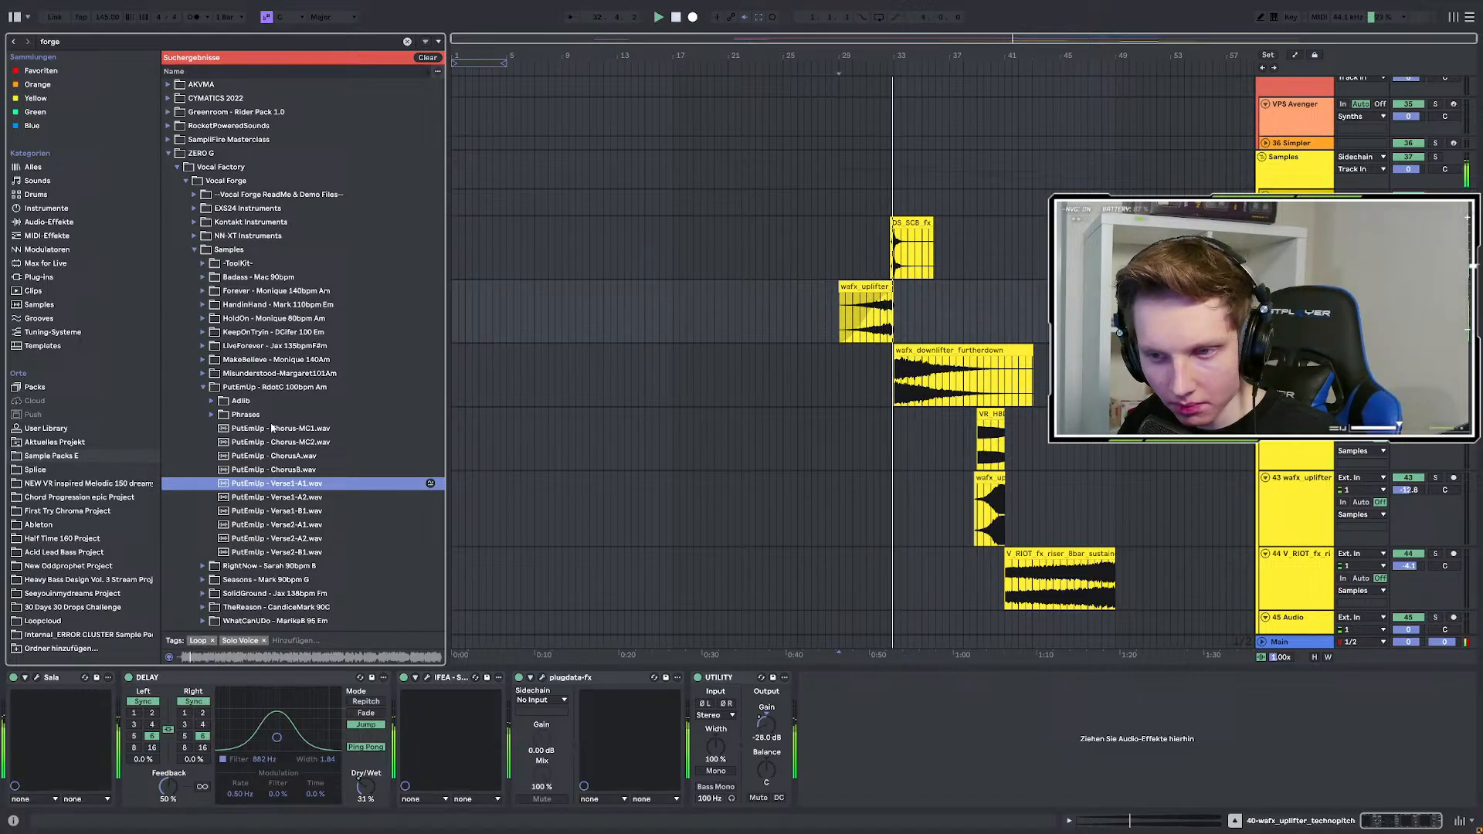
Audition Mis-Verse1-B from the Misunderstood folder and Make-Chorus-B1 from the MakeBelieve folder against the playing track.
left_click(203, 374)
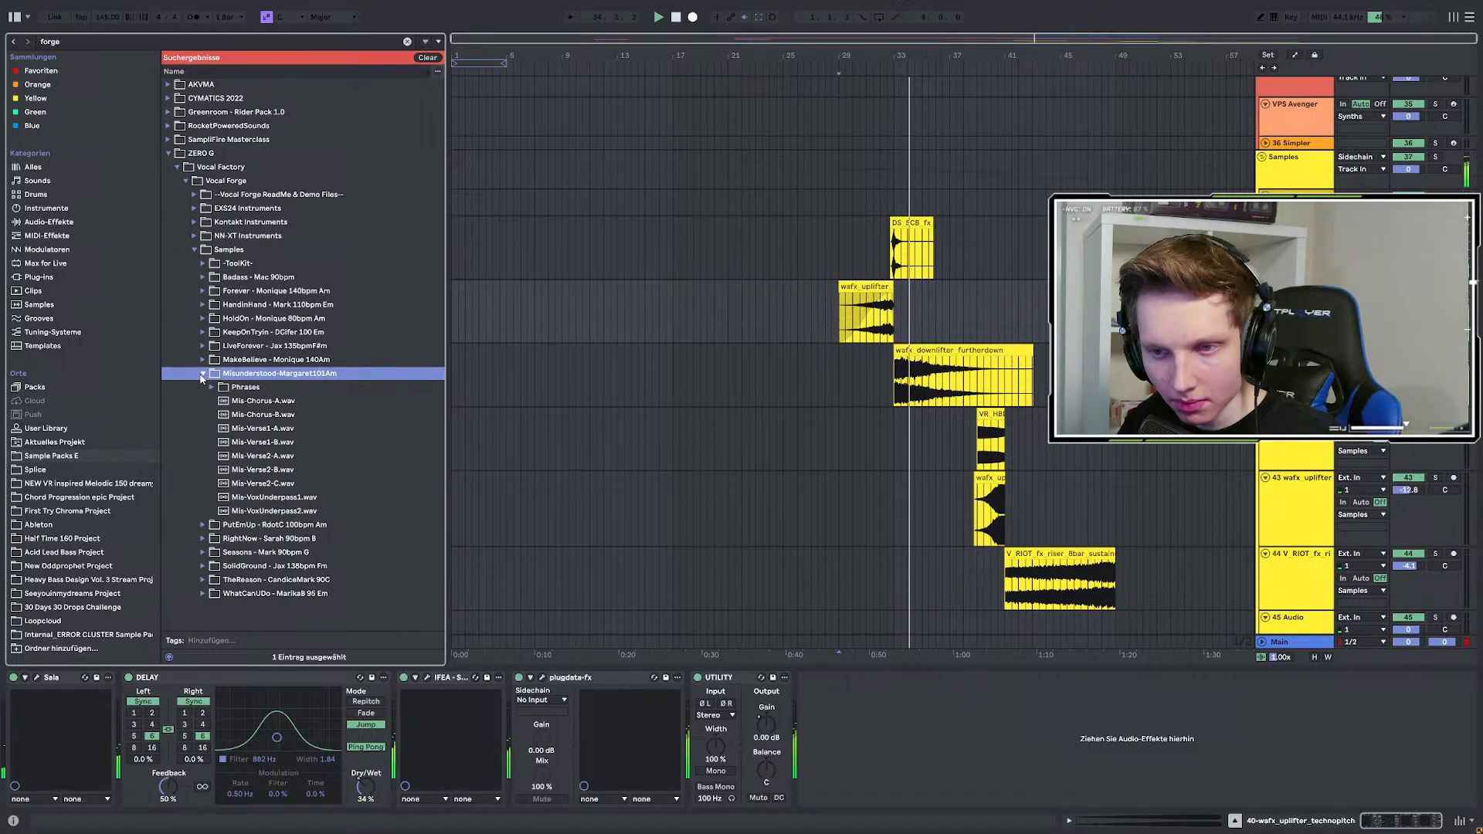
left_click(249, 443)
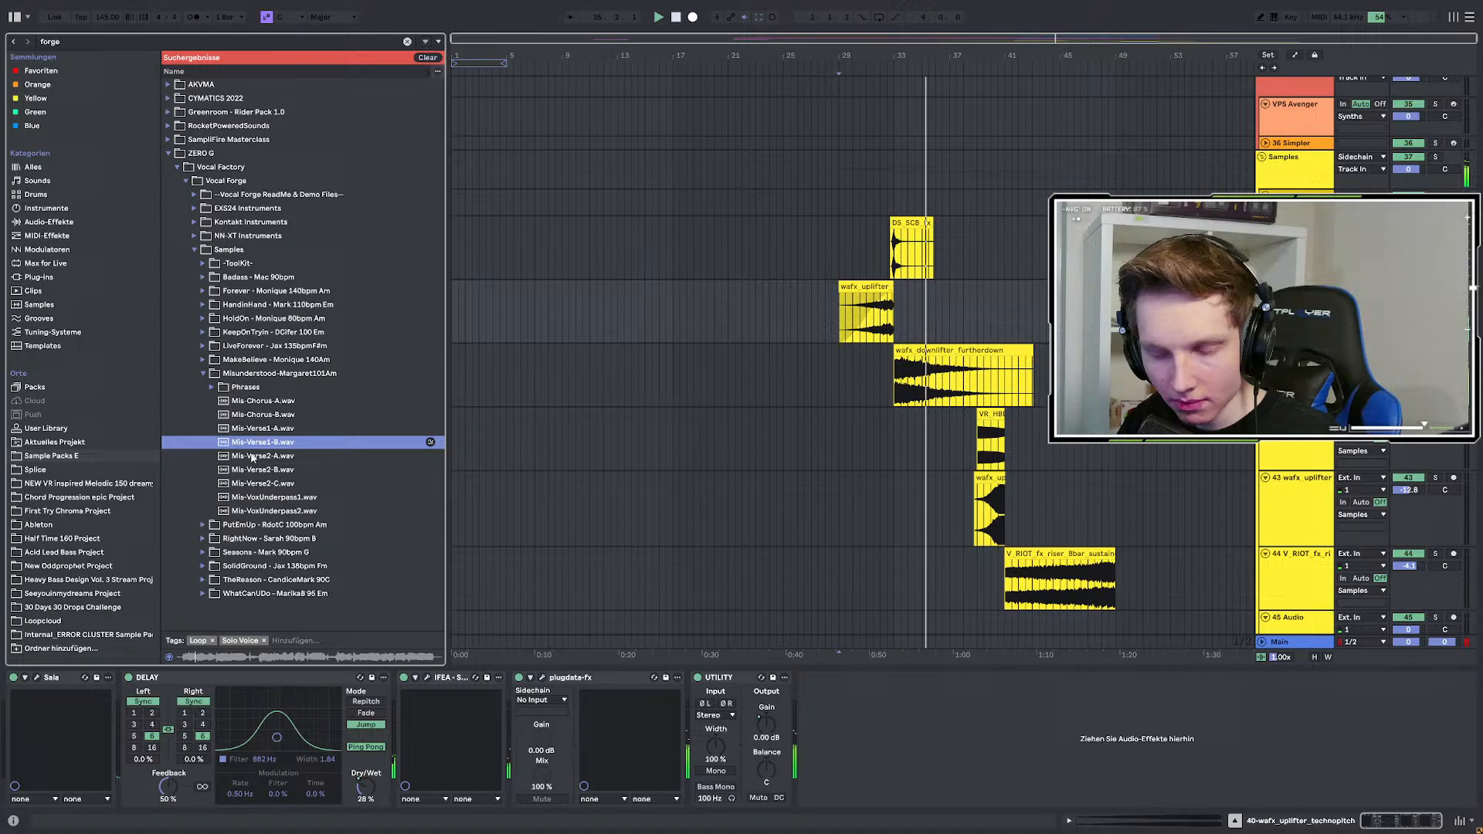
left_click(198, 360)
left_click(250, 444)
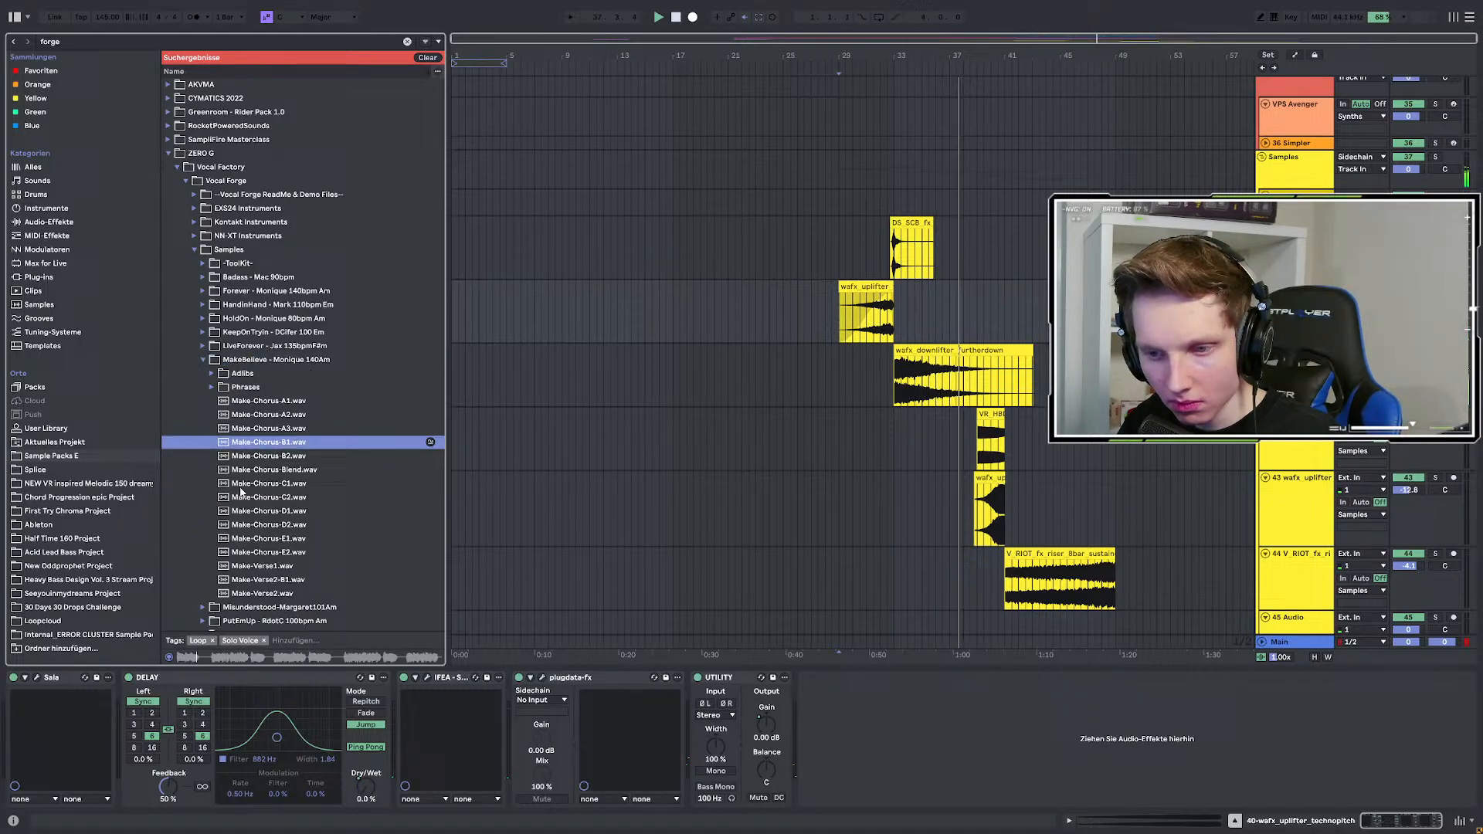
Insert a new audio track below the Bass group's tracks and put it into a group of its own.
scroll(854, 350, "up", 10)
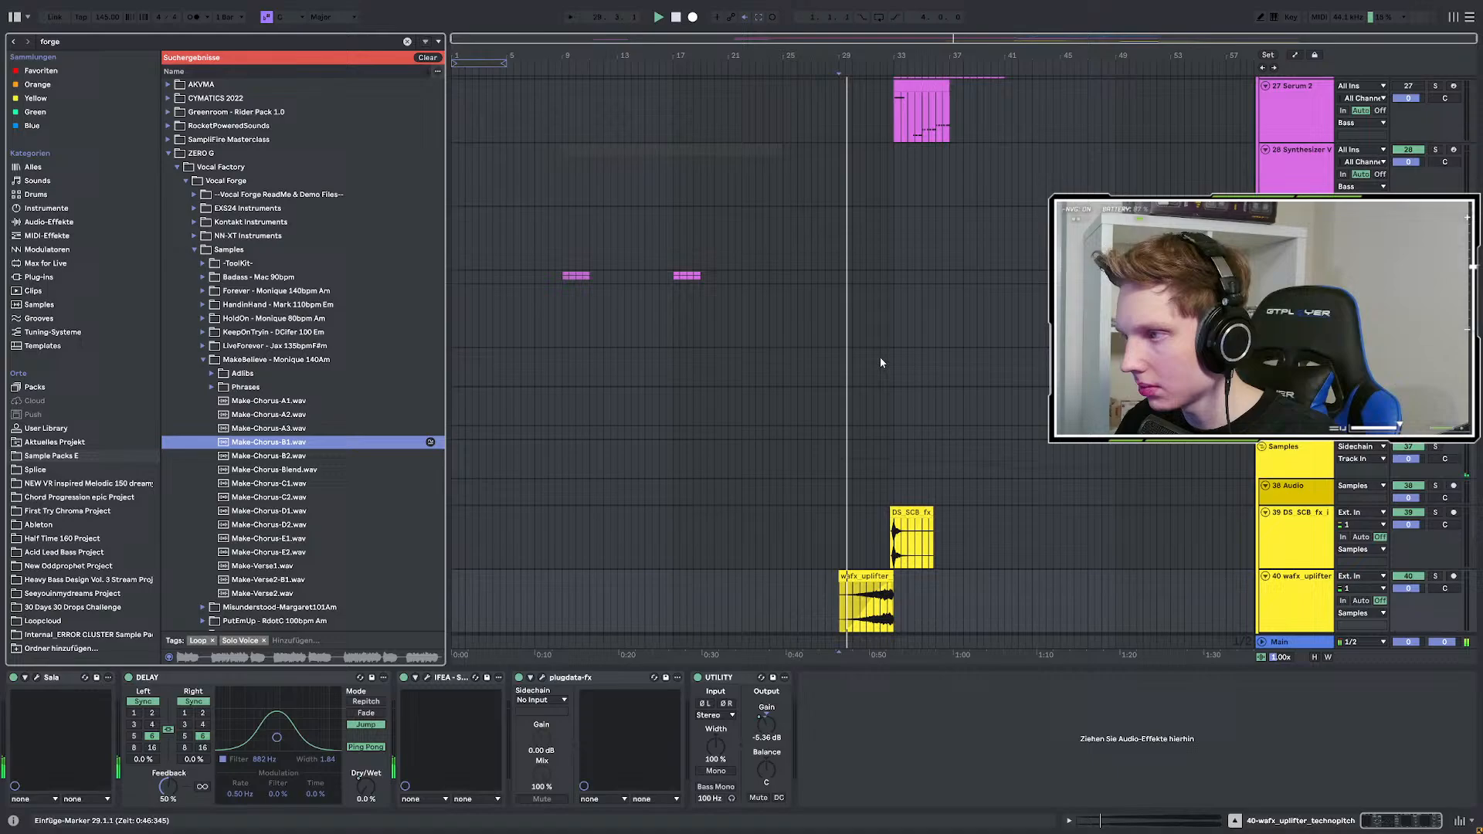
scroll(1317, 452, "up", 8)
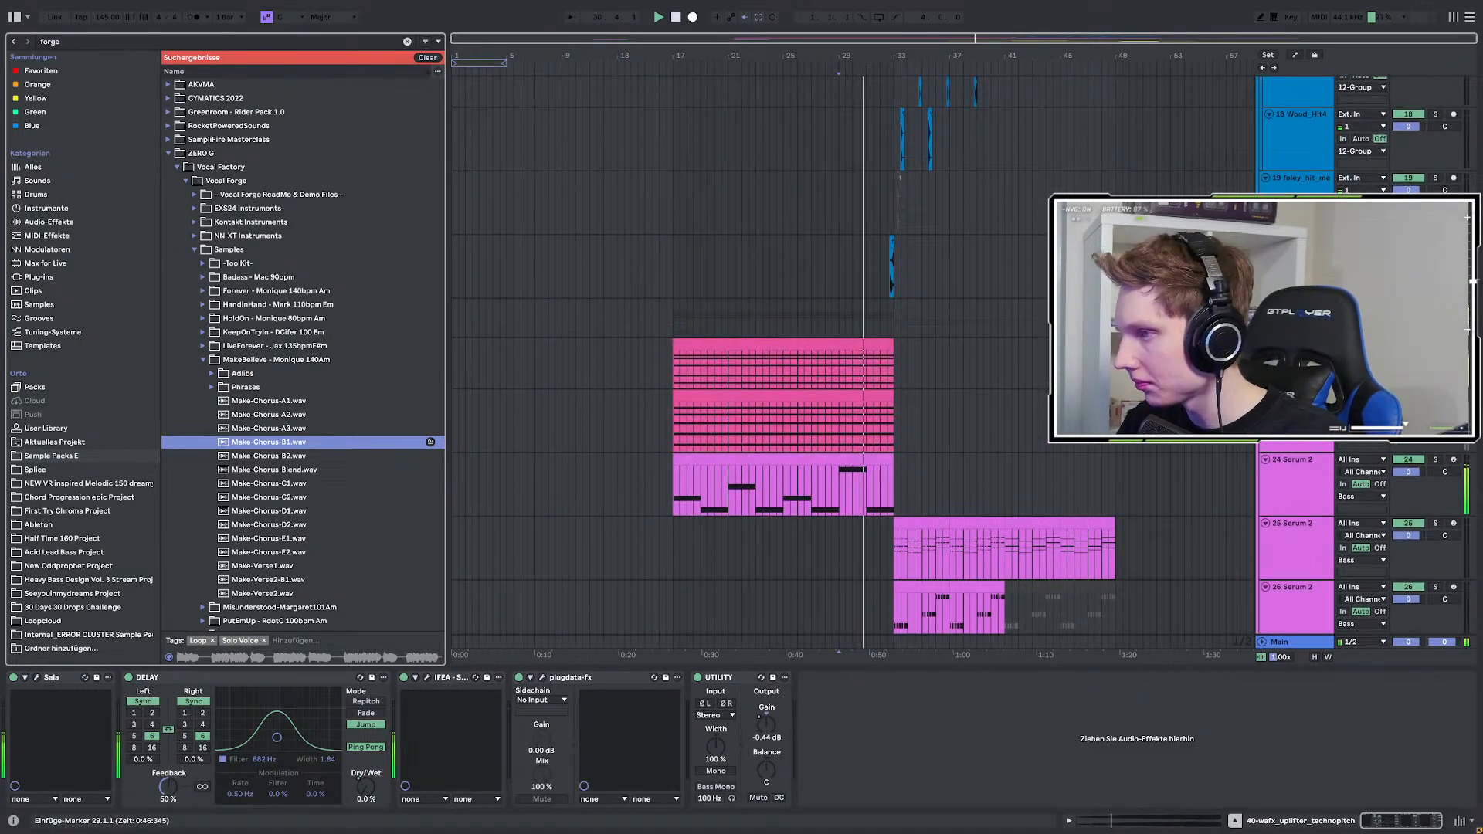
left_click(1305, 376)
scroll(1303, 363, "down", 10)
left_click(1302, 332)
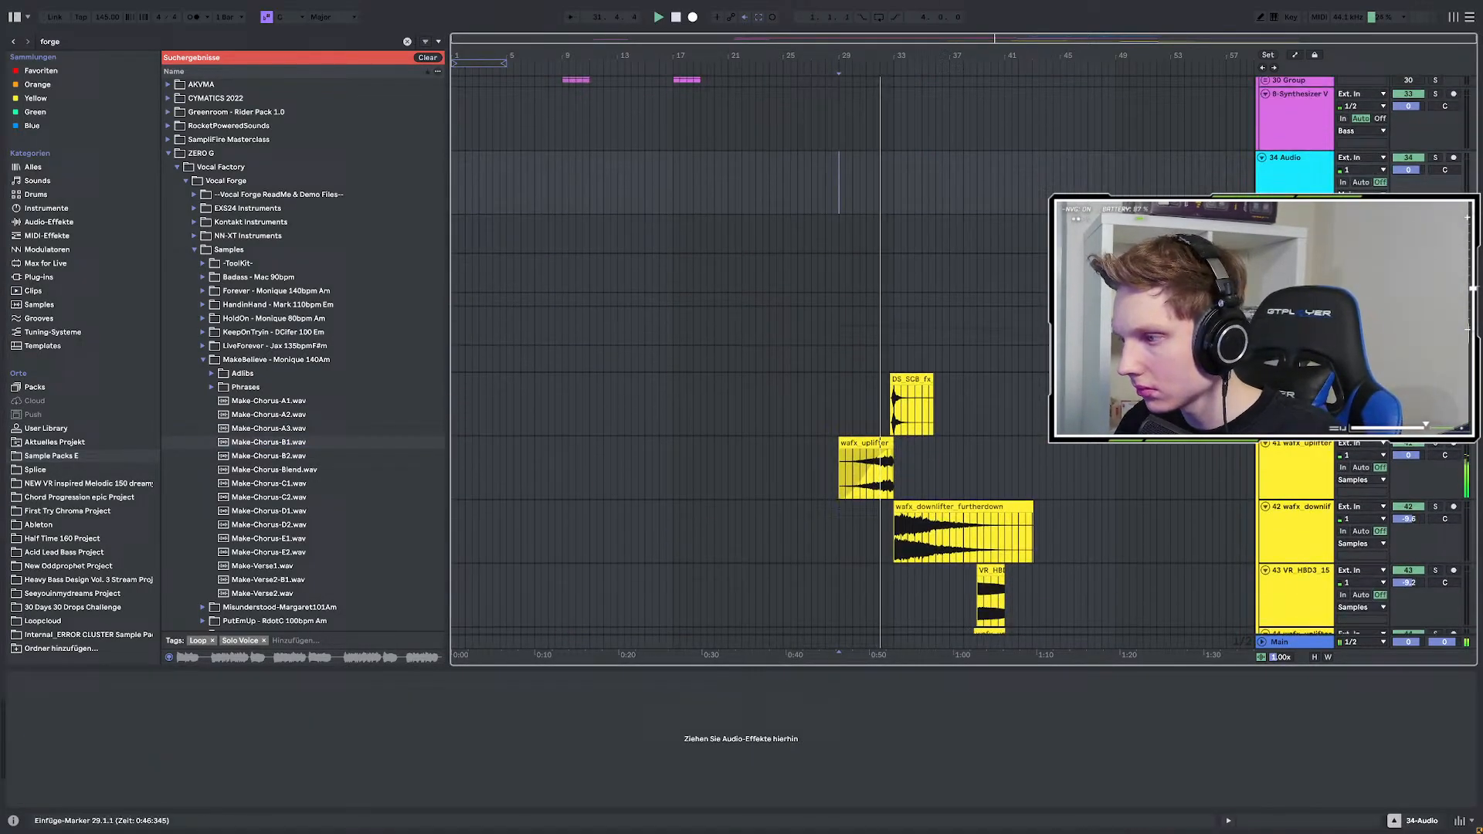
scroll(1302, 333, "up", 2)
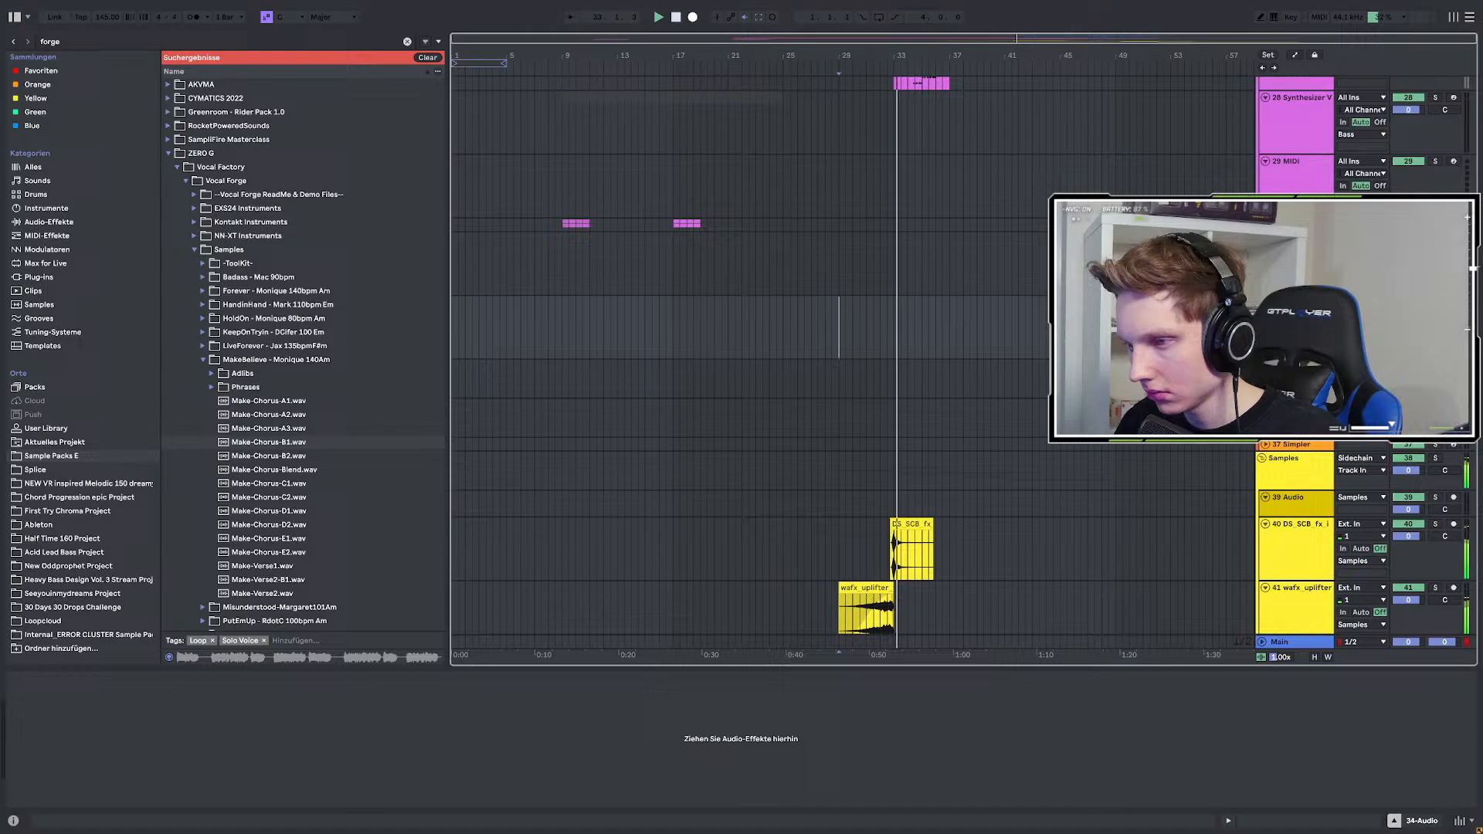
key("ctrl+g")
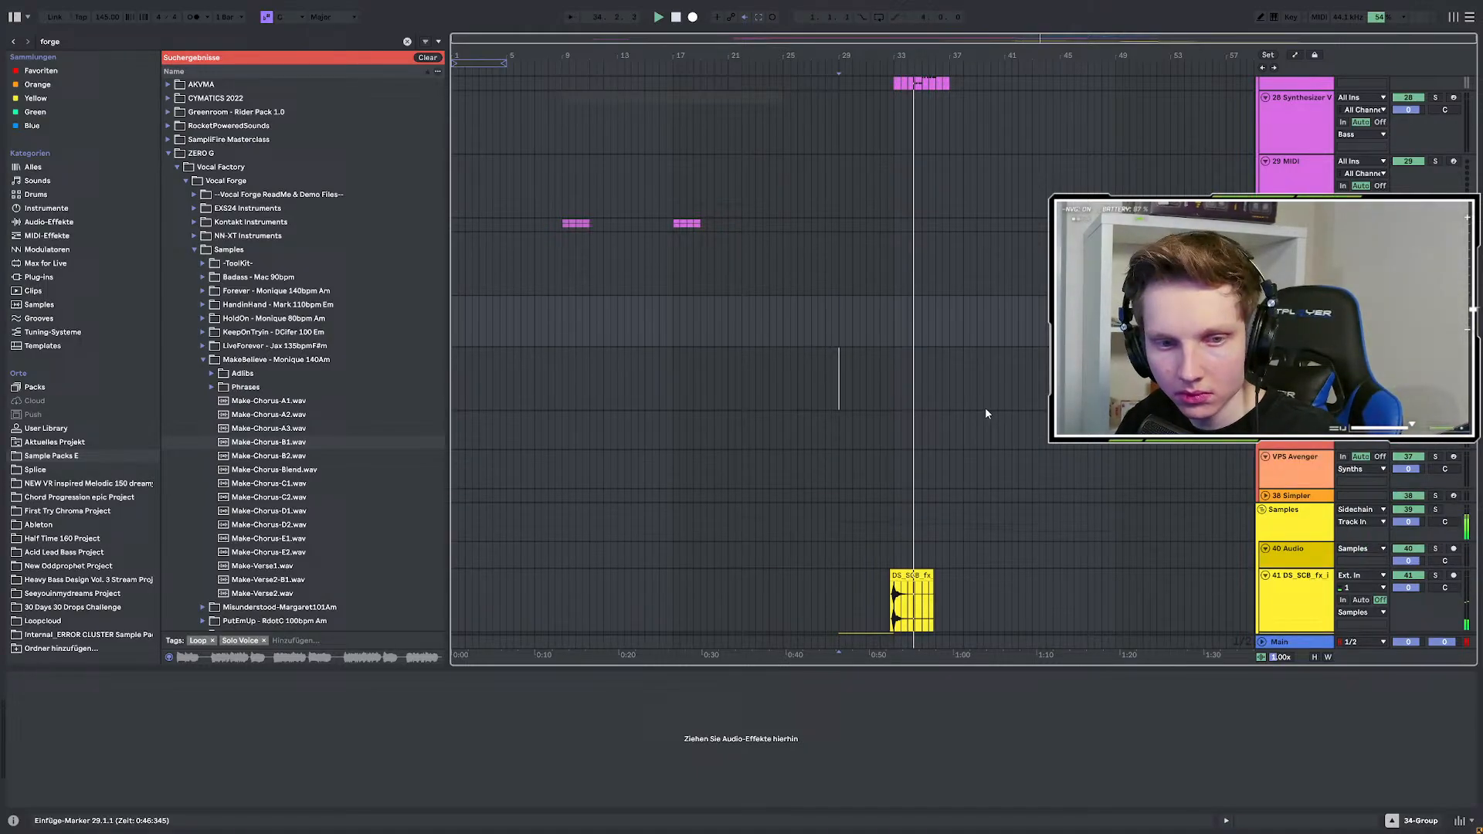
Place the Make-Chorus-B1 vocal sample at bar 17 on the new audio track.
scroll(987, 409, "up", 1)
left_click(672, 375)
left_click_drag(326, 446, 673, 368)
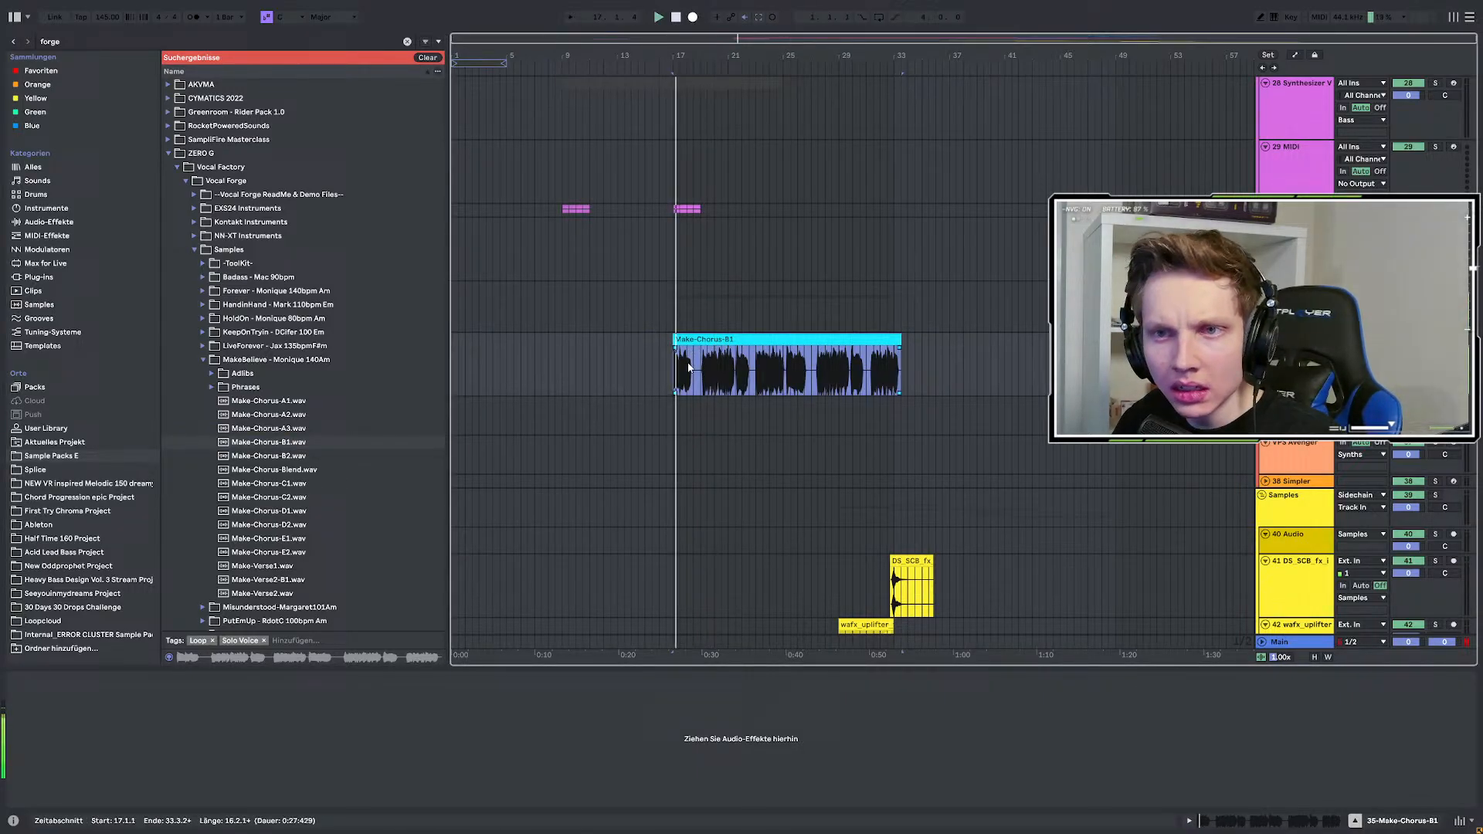
Warp the Make-Chorus-B1 clip in Pro mode at 140 BPM, transpose it +1 semitone and play it back.
double_click(719, 363)
left_click(27, 391)
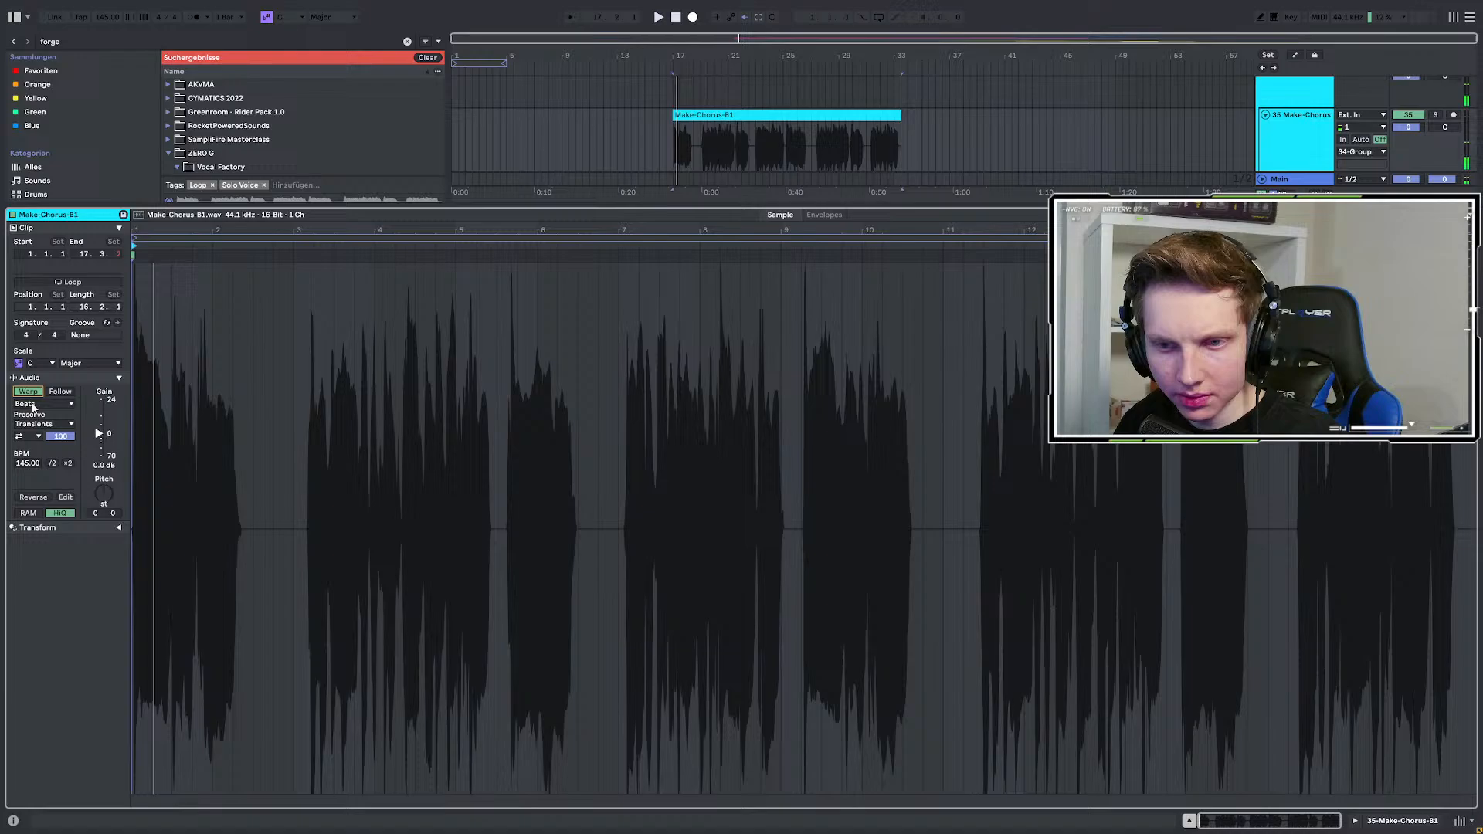
left_click(45, 403)
left_click(39, 470)
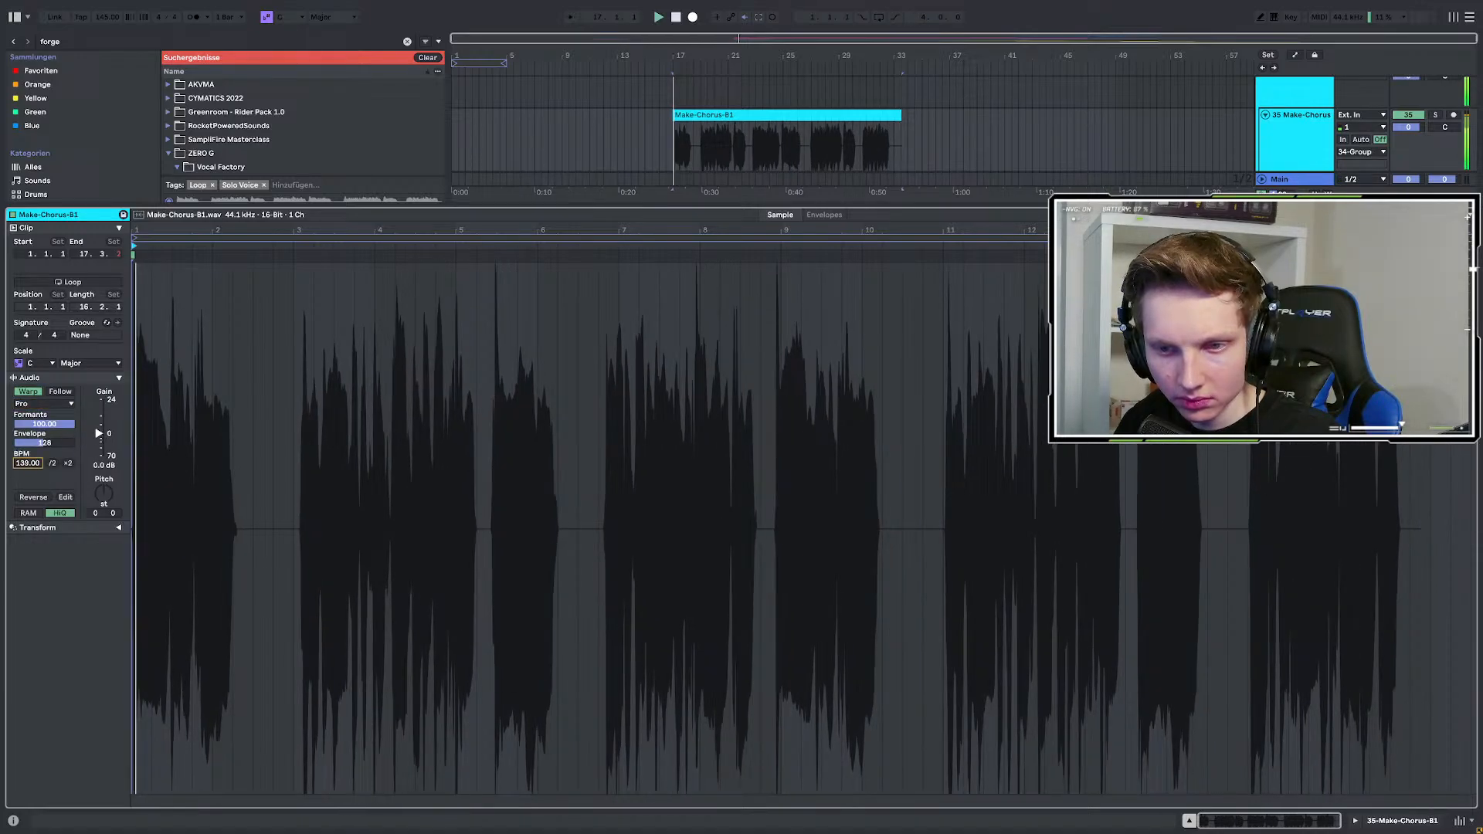
key("space")
key("space")
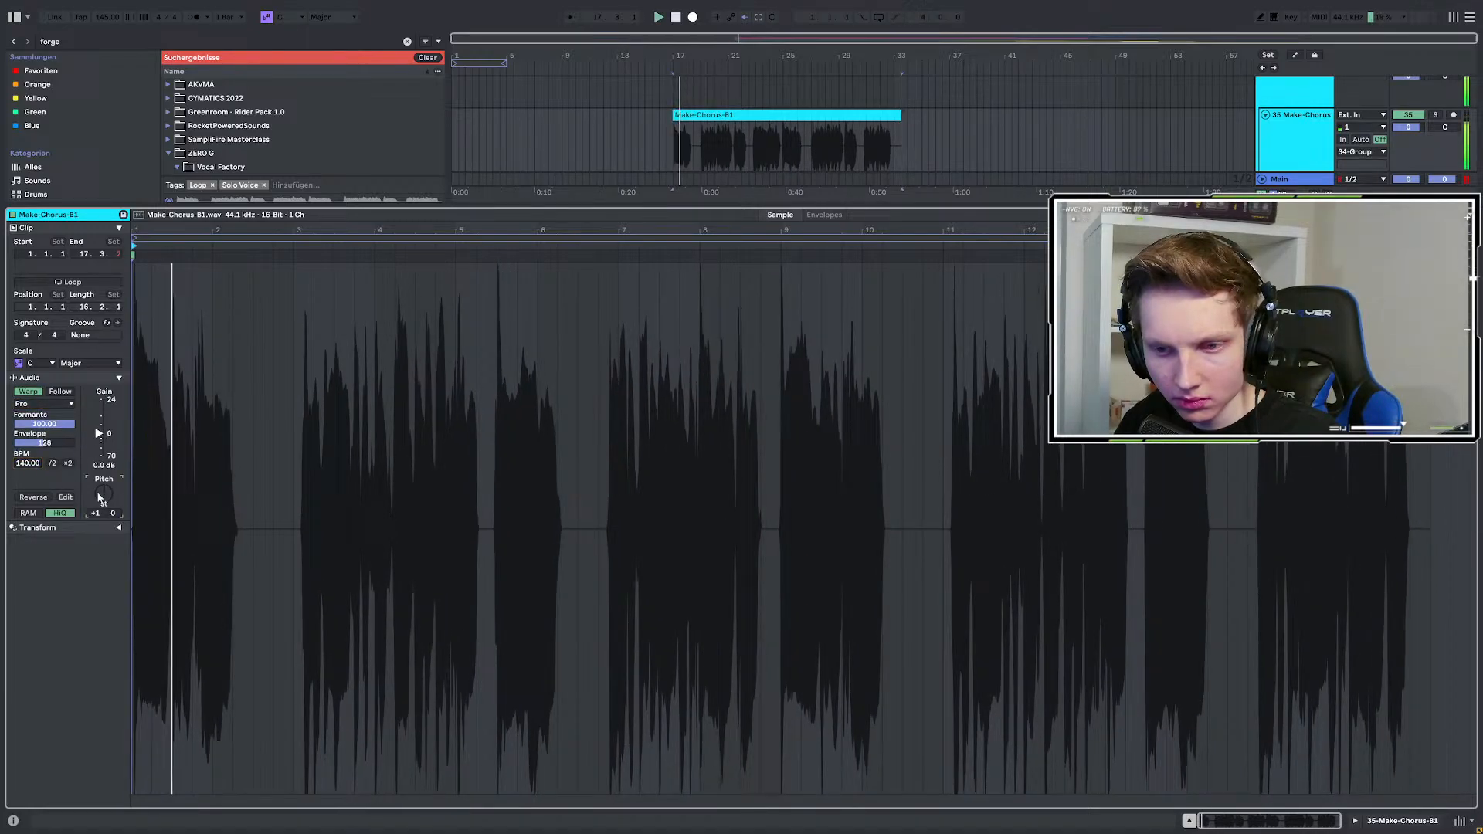
left_click_drag(102, 497, 102, 489)
key("space")
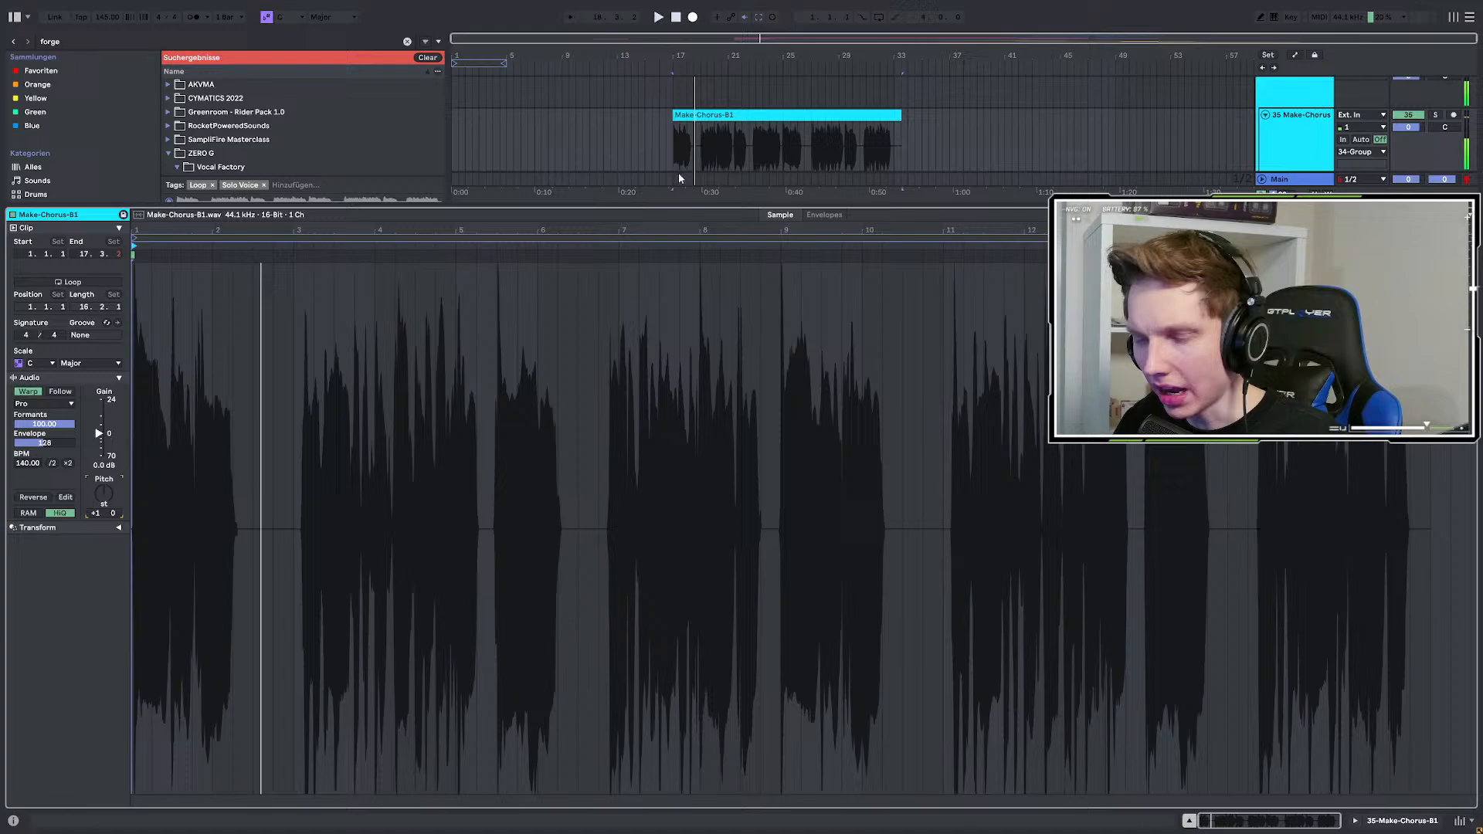
Delete the Make-Chorus-B1 clip from the new audio track.
double_click(730, 117)
left_click(730, 116)
key("Delete")
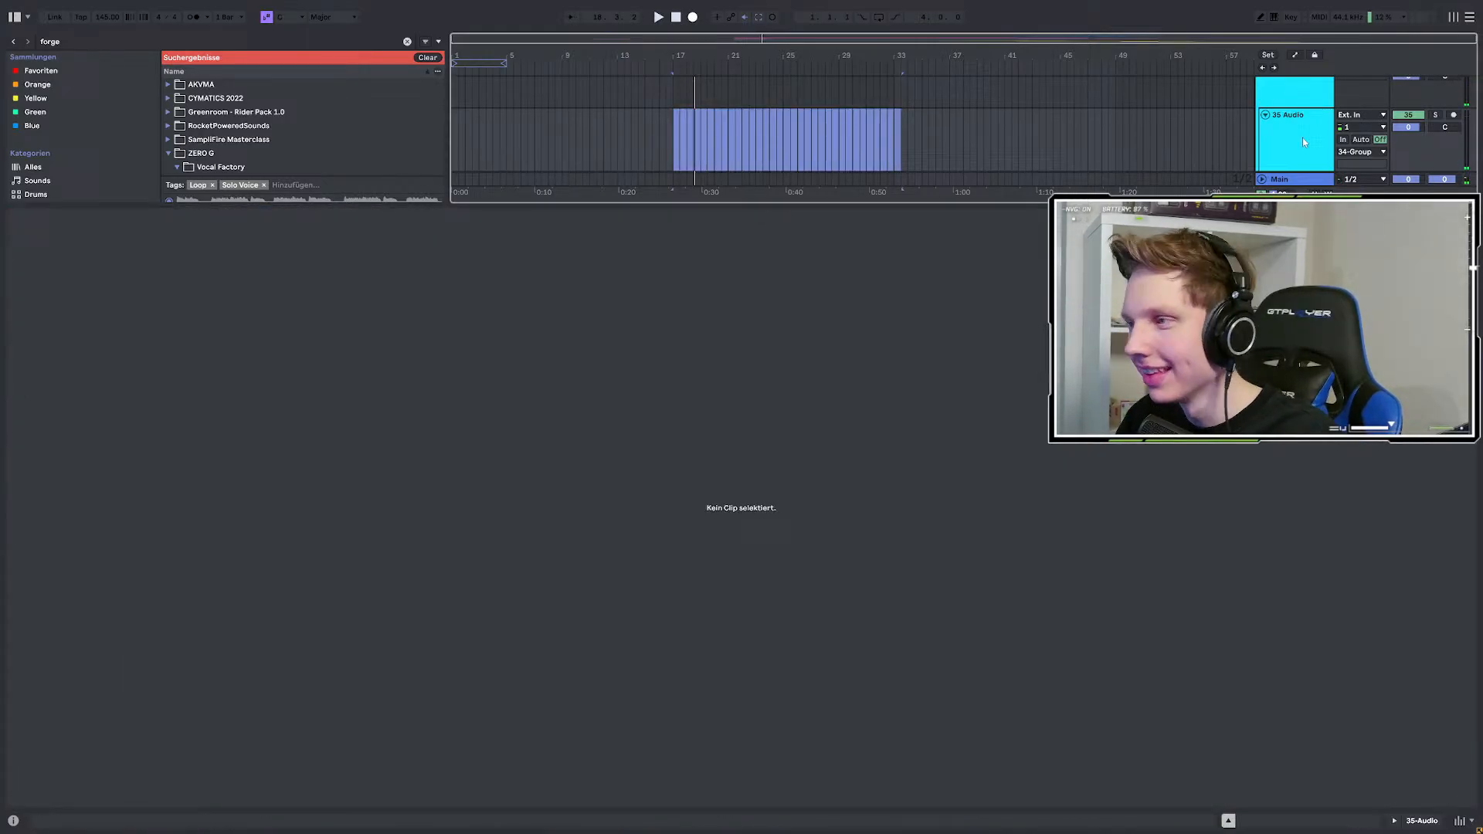
Return to the audio track's device view and audition the Make-Chorus-A2 vocal sample.
double_click(1303, 137)
scroll(1225, 174, "up", 2)
left_click(210, 414)
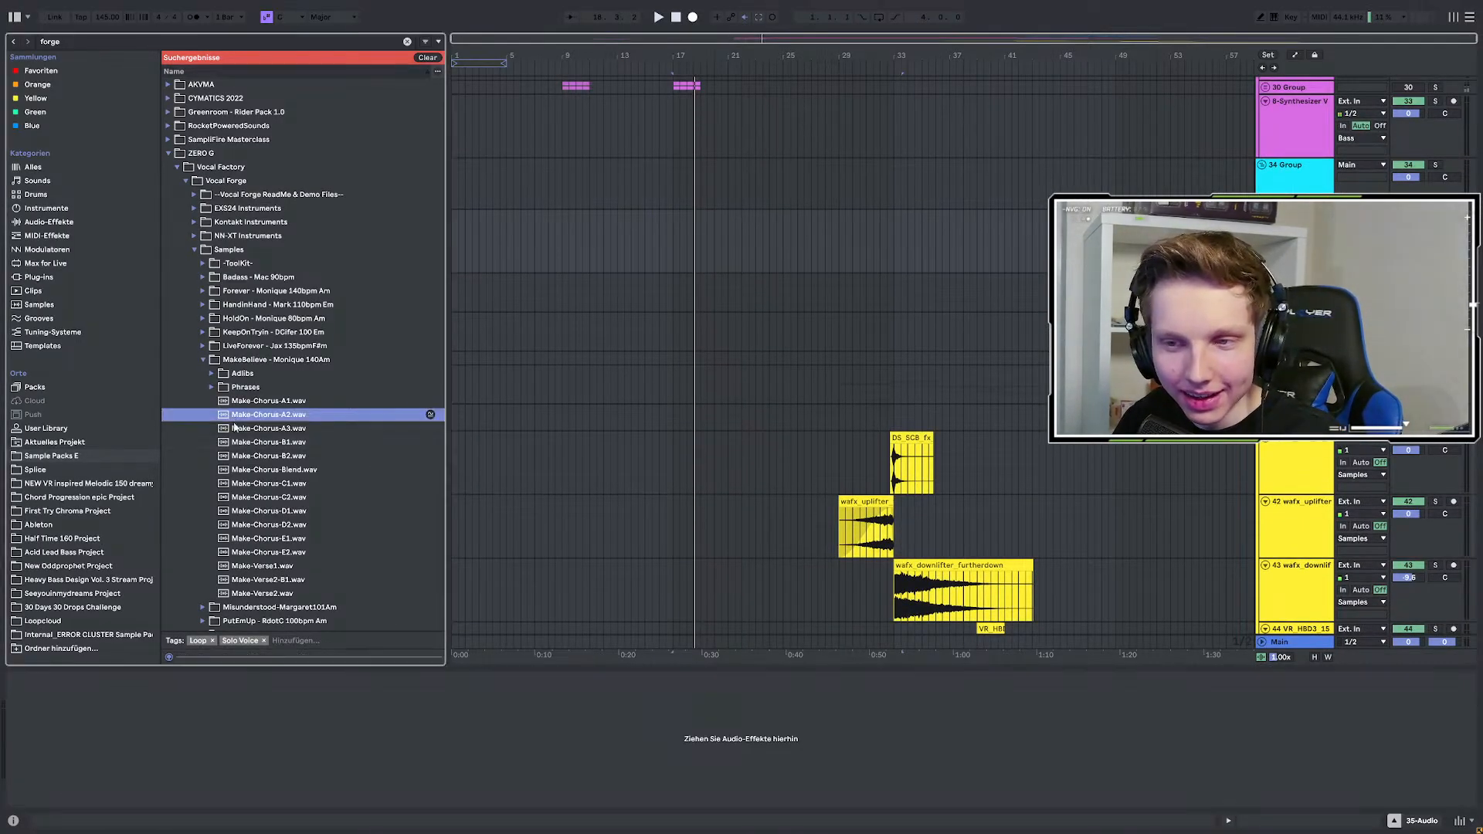
Audition the Make-Chorus-D1 and Make-Verse1 samples and place Make-Verse1 at bar 17 on the audio track.
left_click(257, 508)
left_click(263, 565)
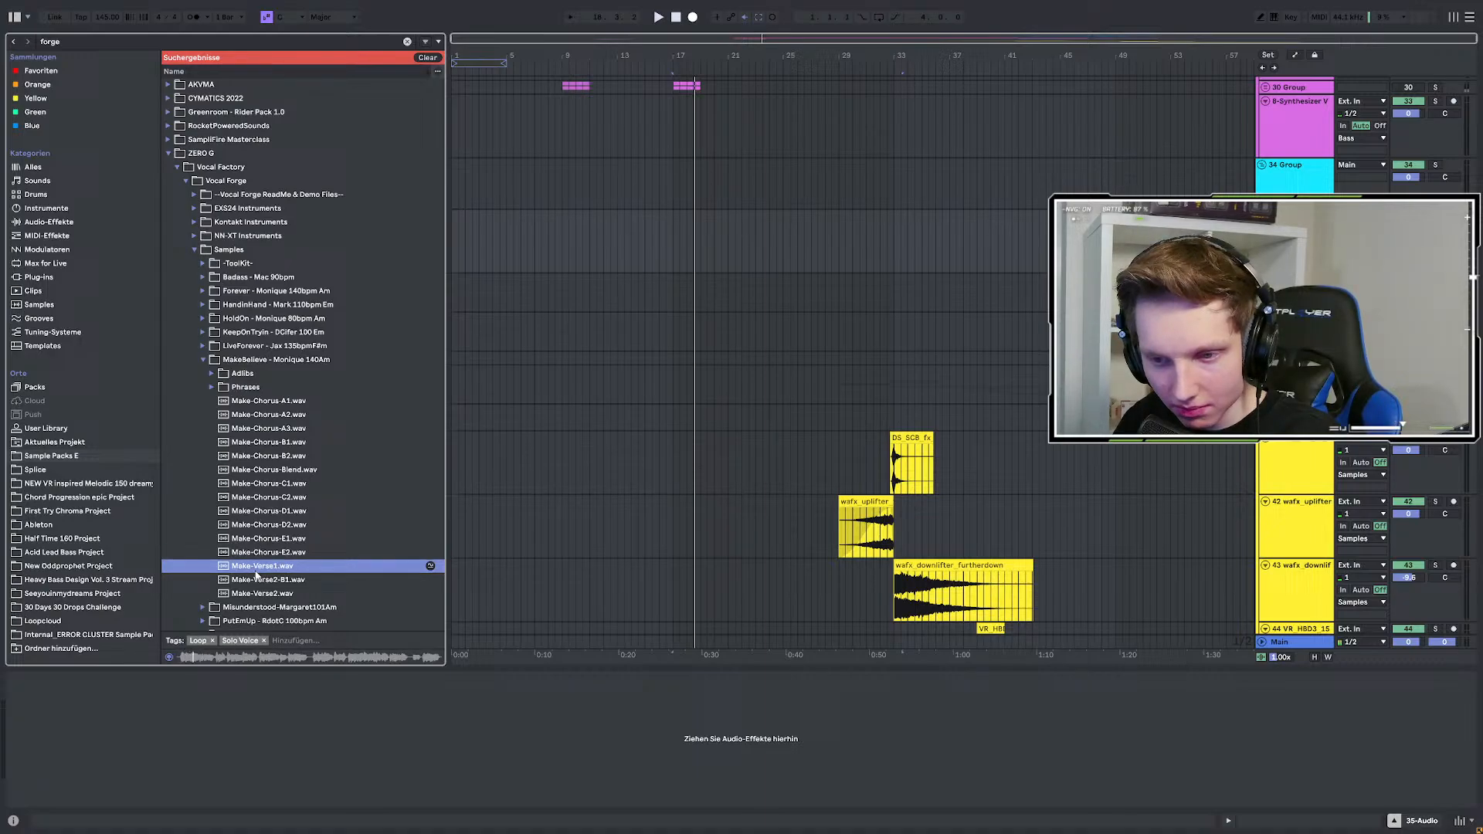
left_click_drag(256, 575, 687, 217)
Warp the Make-Verse1 clip in Pro mode at 140 BPM, transpose it +3 semitones and play it back.
double_click(687, 217)
left_click(27, 391)
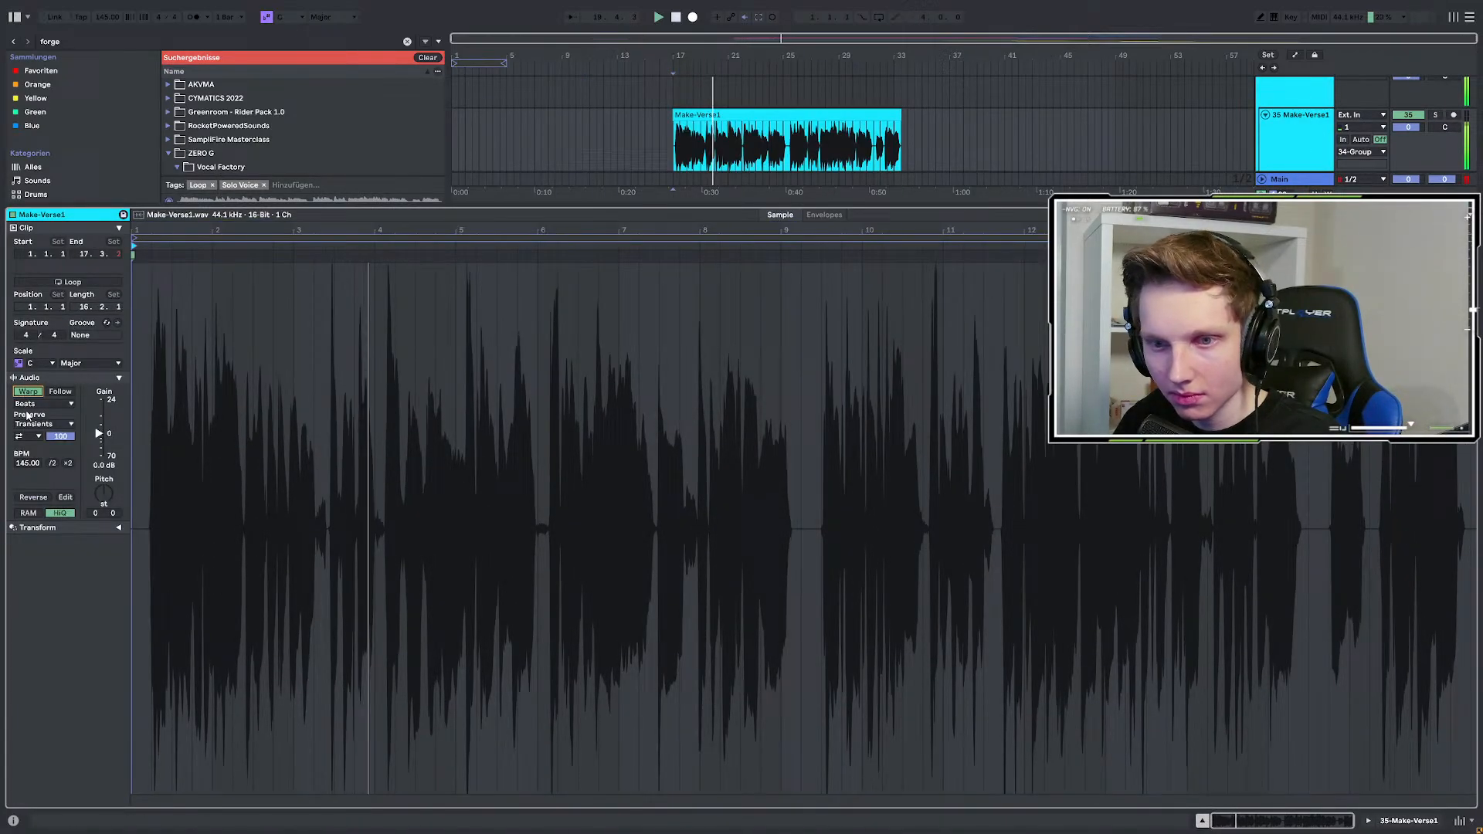
left_click(44, 403)
left_click(35, 471)
left_click_drag(28, 463, 27, 482)
key("space")
key("space")
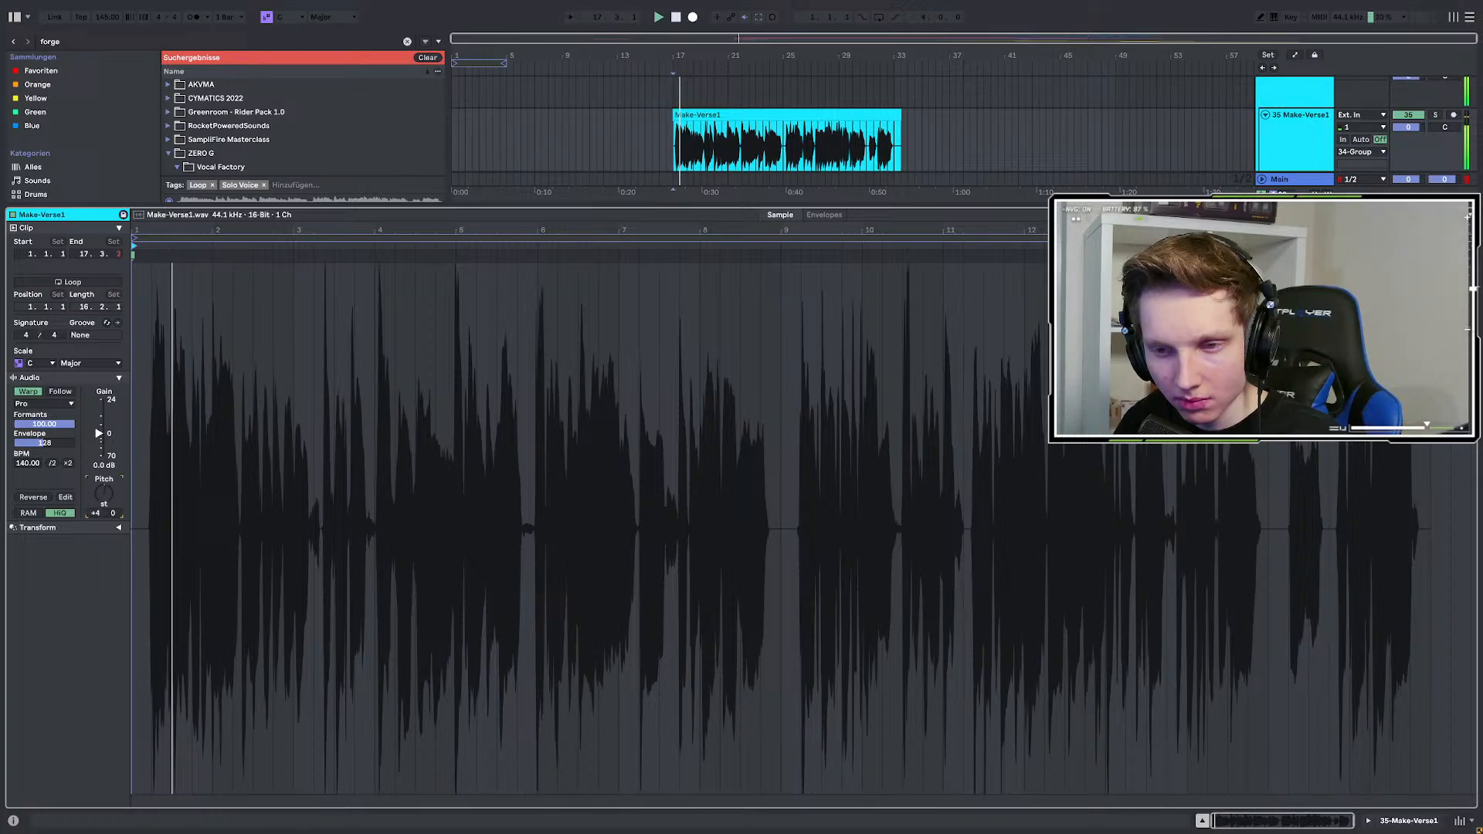
key("Down")
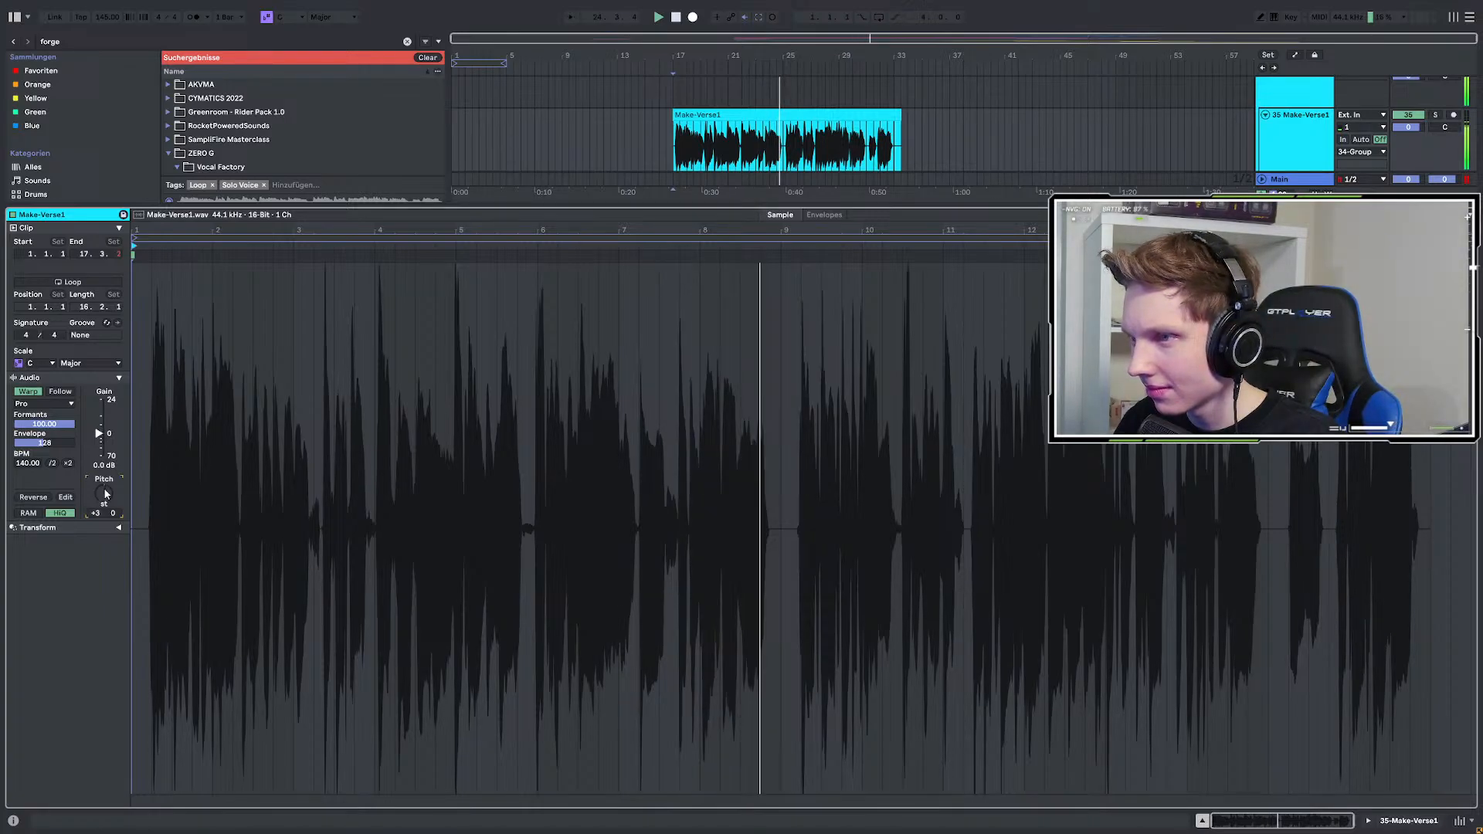
Return to the audio track's device view, play Make-Verse1 through its end and replay it from bar 31.
double_click(1284, 146)
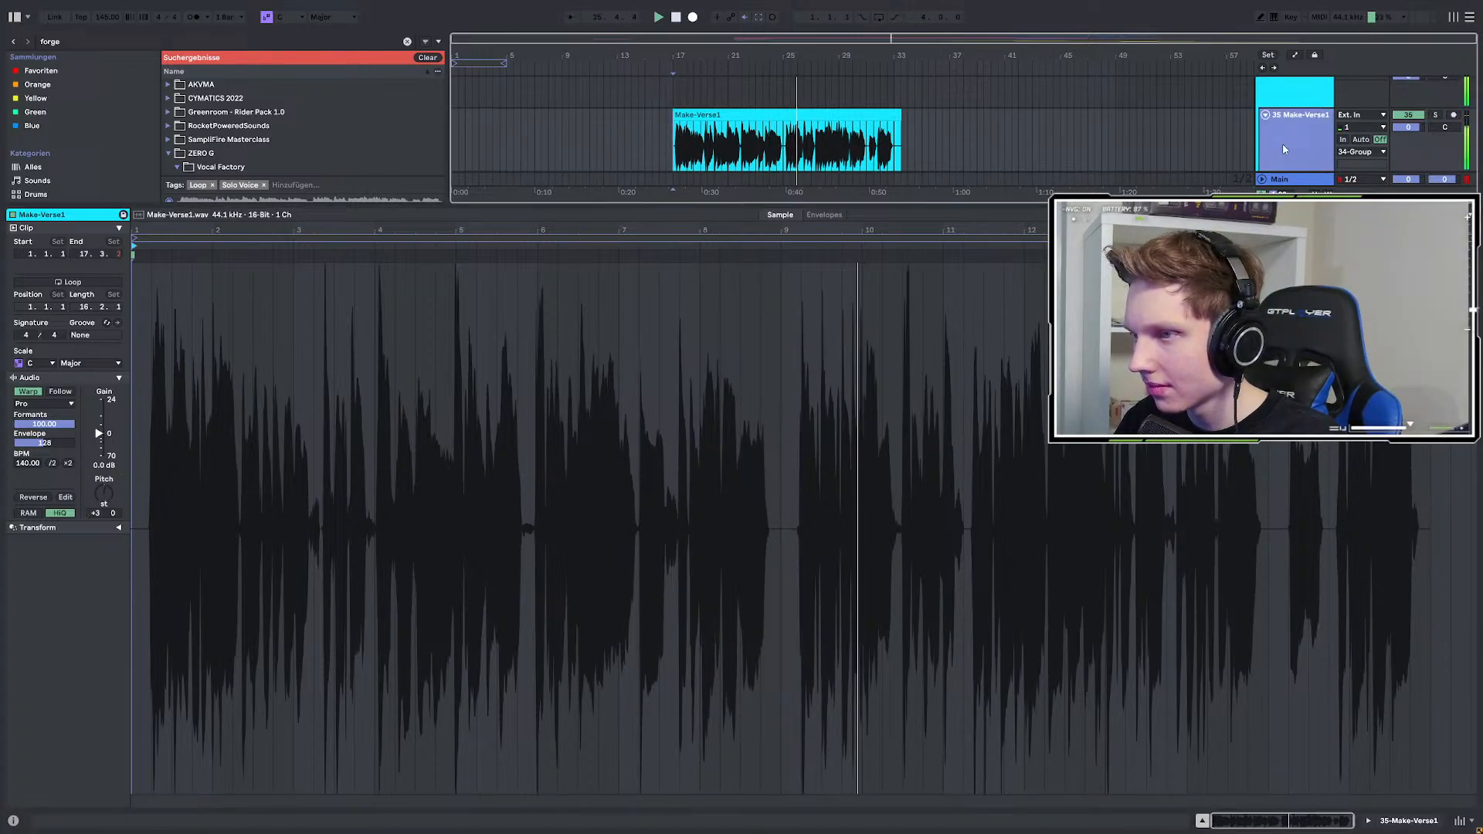
scroll(944, 342, "up", 3)
scroll(818, 287, "up", 3)
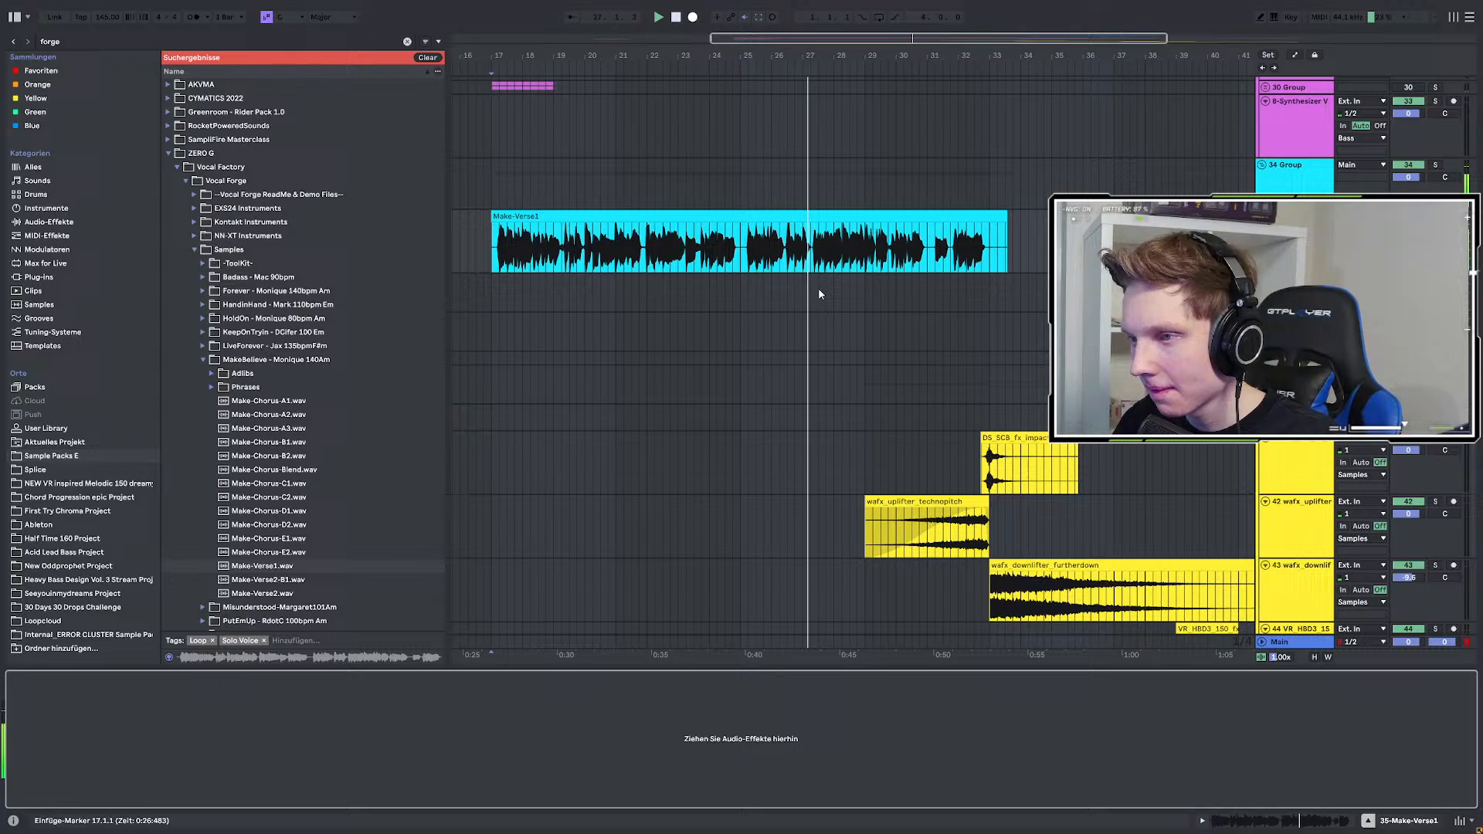
scroll(818, 288, "down", 3)
scroll(818, 289, "up", 2)
scroll(844, 320, "up", 3)
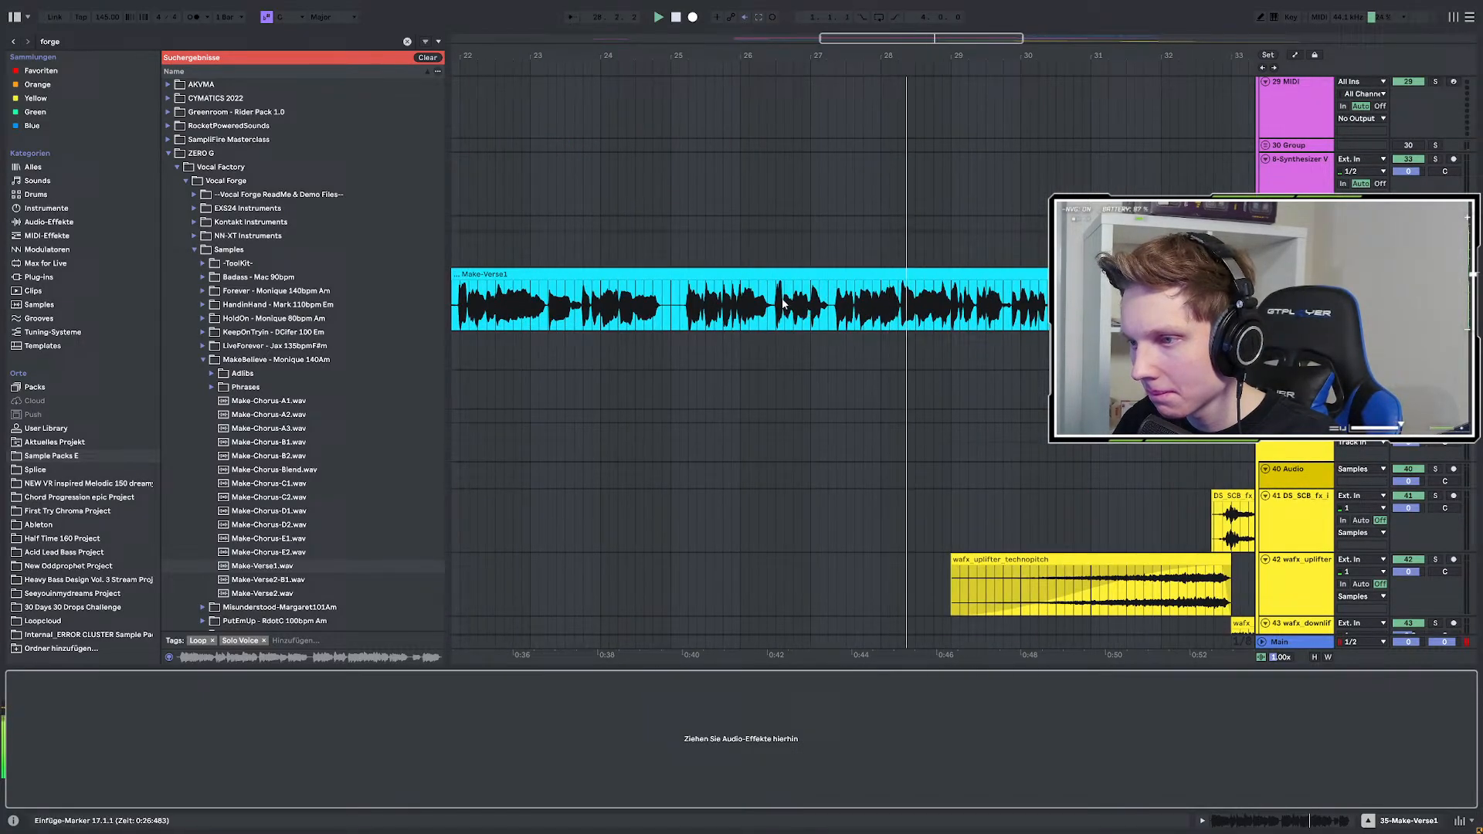
scroll(780, 303, "down", 3)
scroll(864, 335, "up", 3)
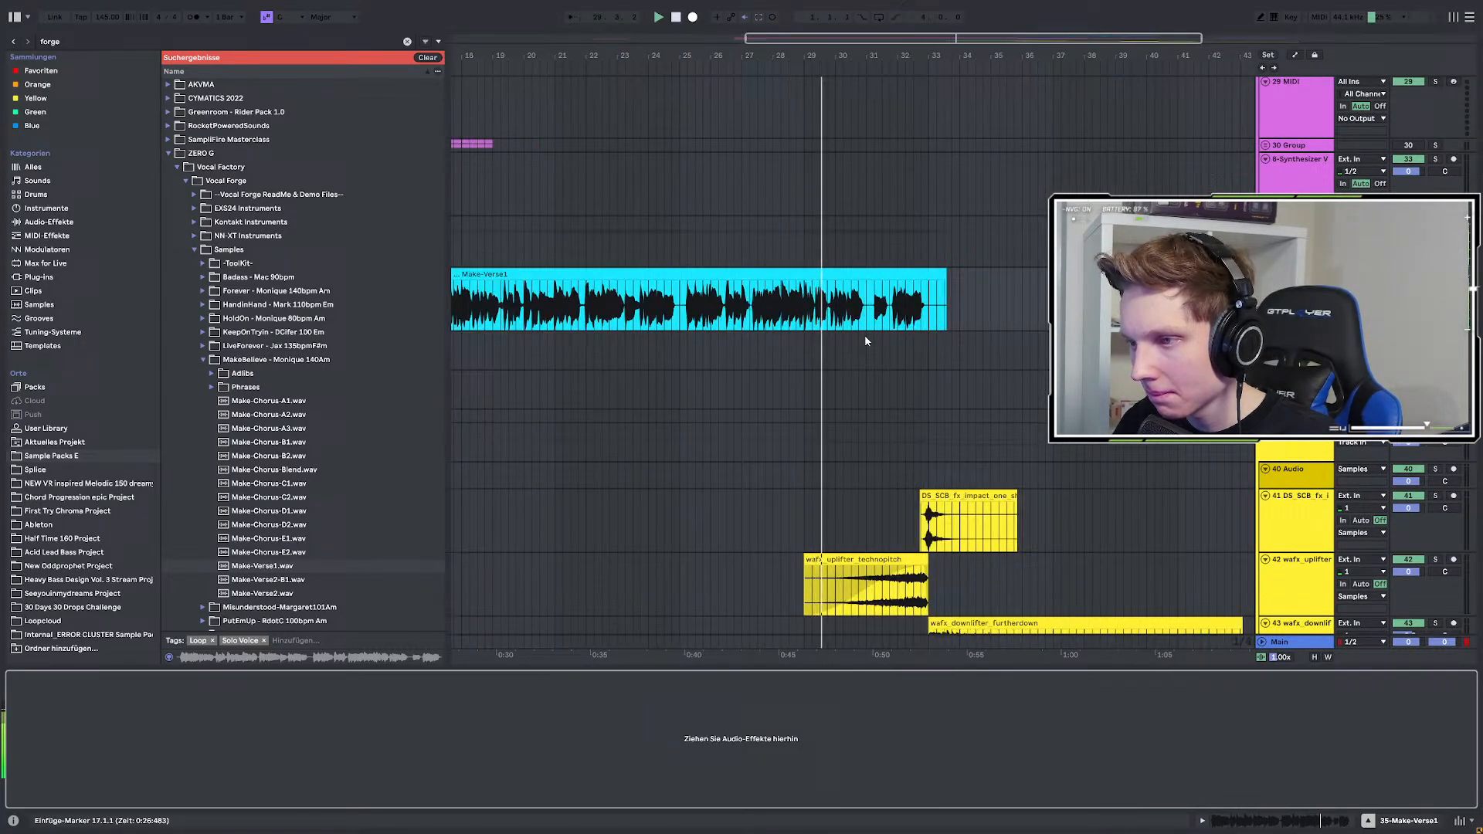
scroll(864, 335, "down", 3)
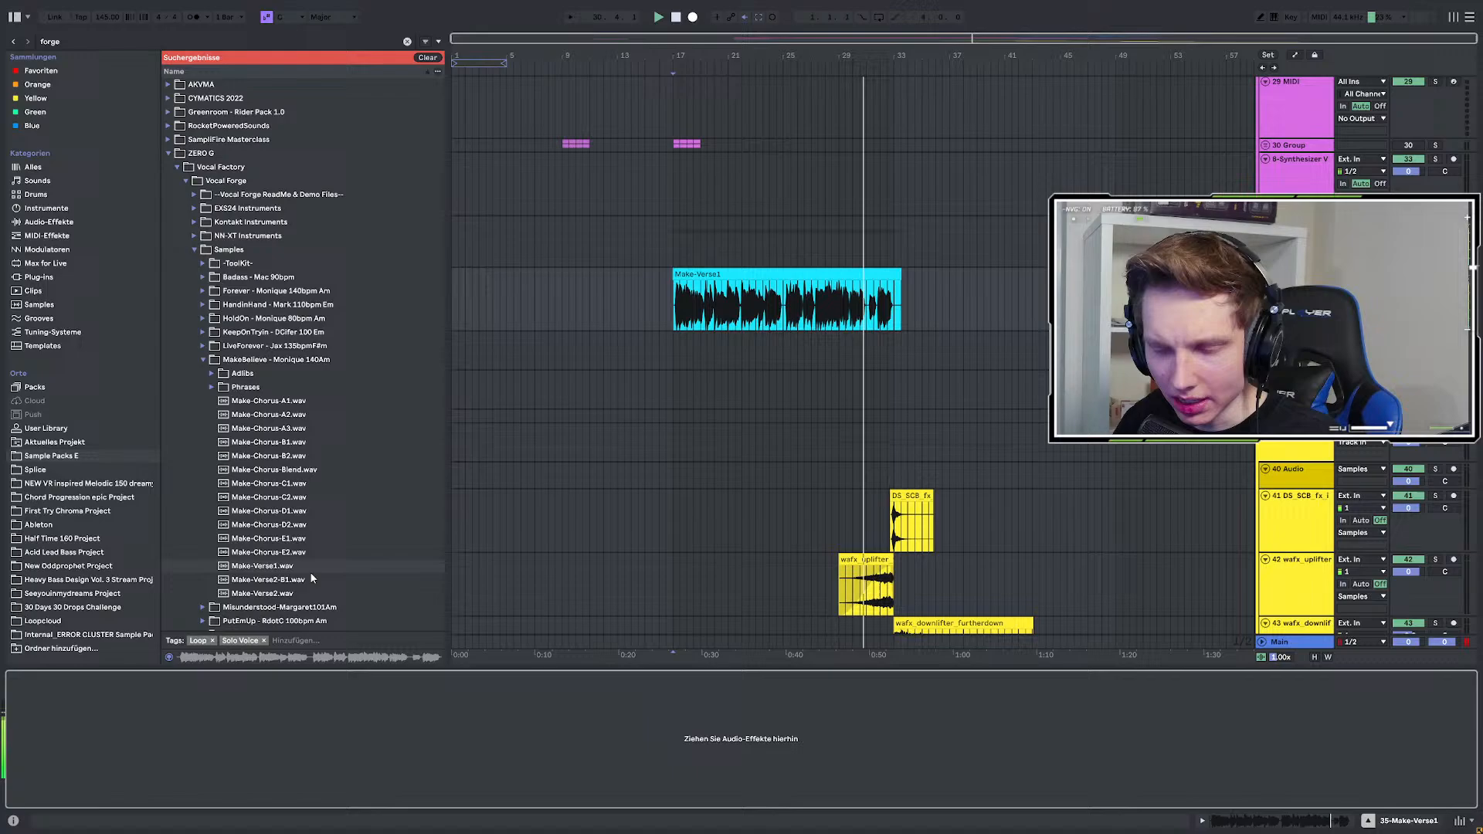
scroll(882, 400, "up", 5)
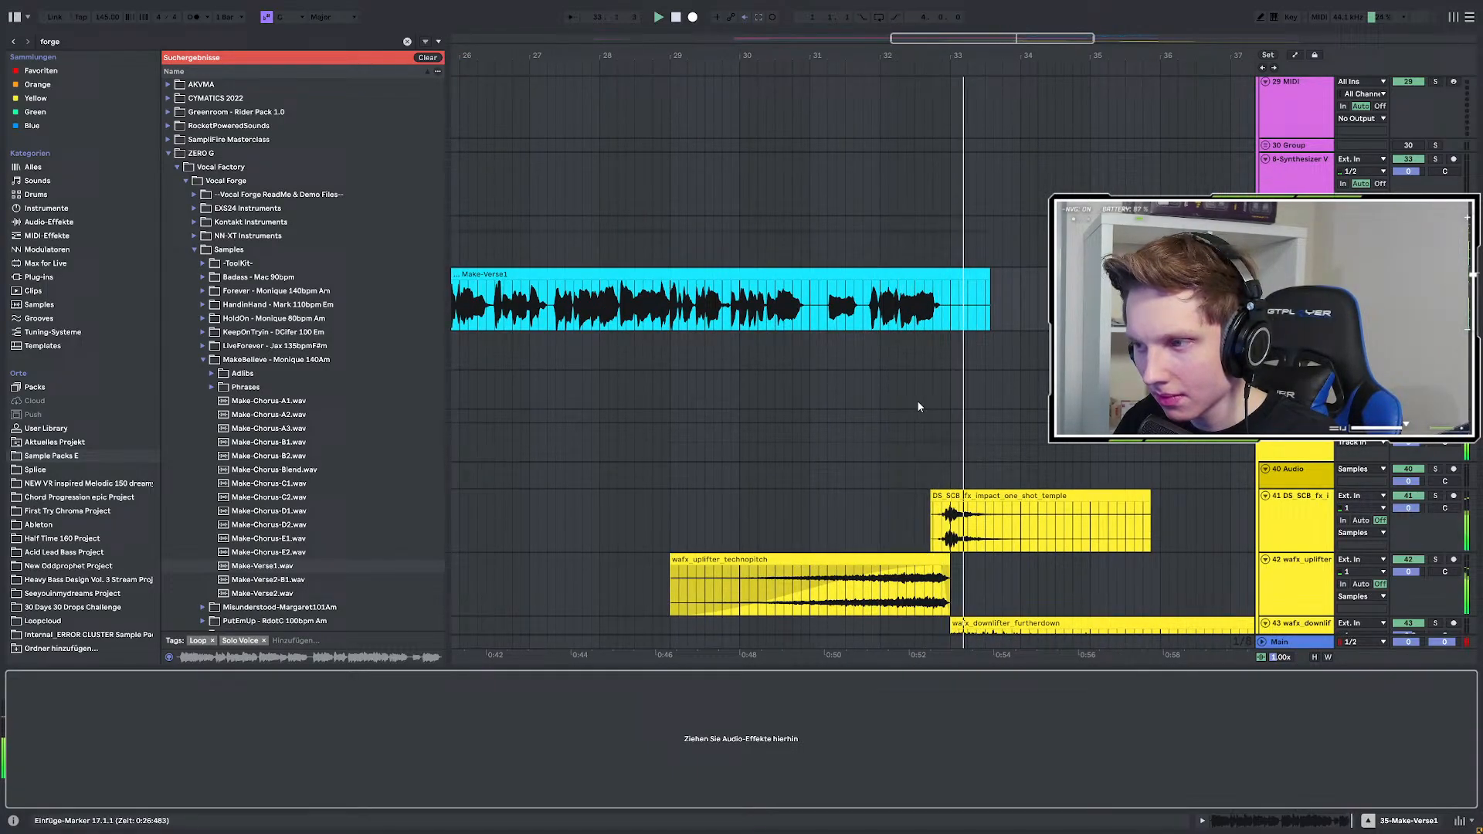
scroll(916, 400, "down", 3)
key("space")
key("space")
left_click(868, 307)
key("space")
key("space")
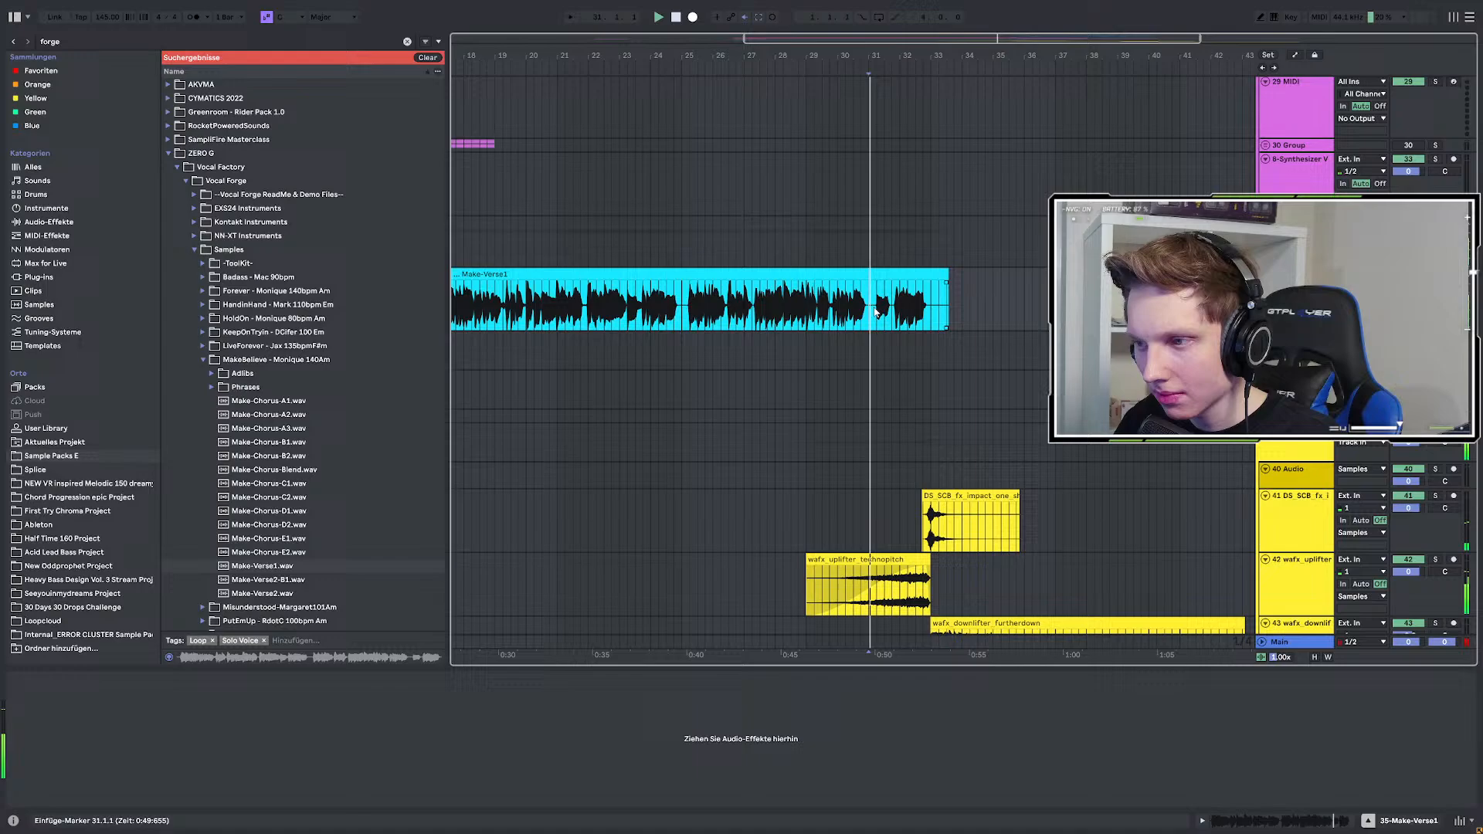
scroll(873, 320, "up", 3)
scroll(837, 329, "down", 3)
Open MakeBelieve's Adlibs folder and audition its samples, including Make-IGattaSay2, Make-NoNoNoNoNo, Make-IWantChoo2, Make-SayToYou2 and Make-SayToYou1.
left_click(212, 373)
left_click(250, 470)
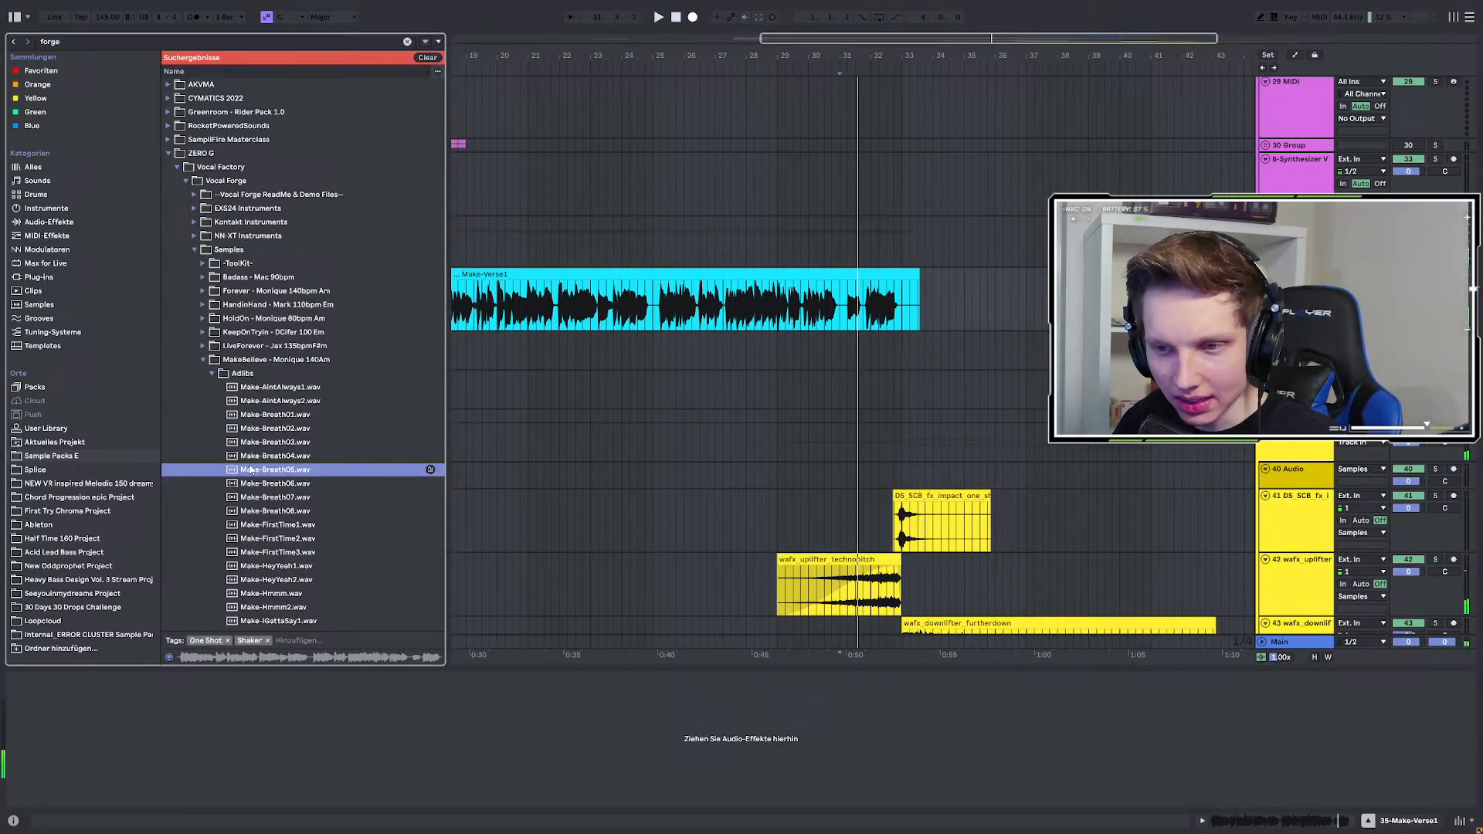
left_click(272, 552)
scroll(274, 533, "down", 3)
left_click(278, 506)
scroll(278, 506, "down", 2)
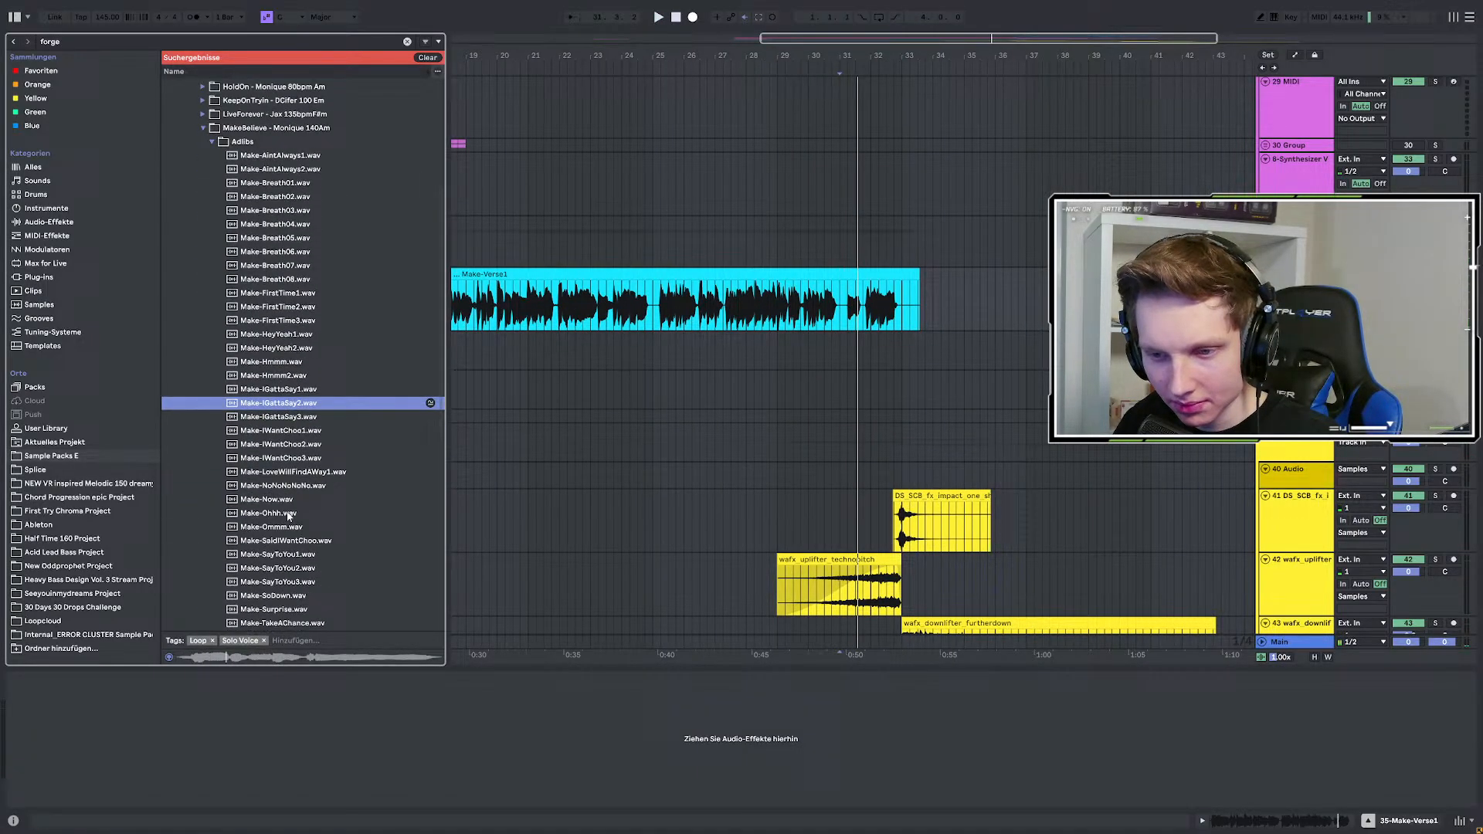
left_click(282, 486)
left_click(280, 448)
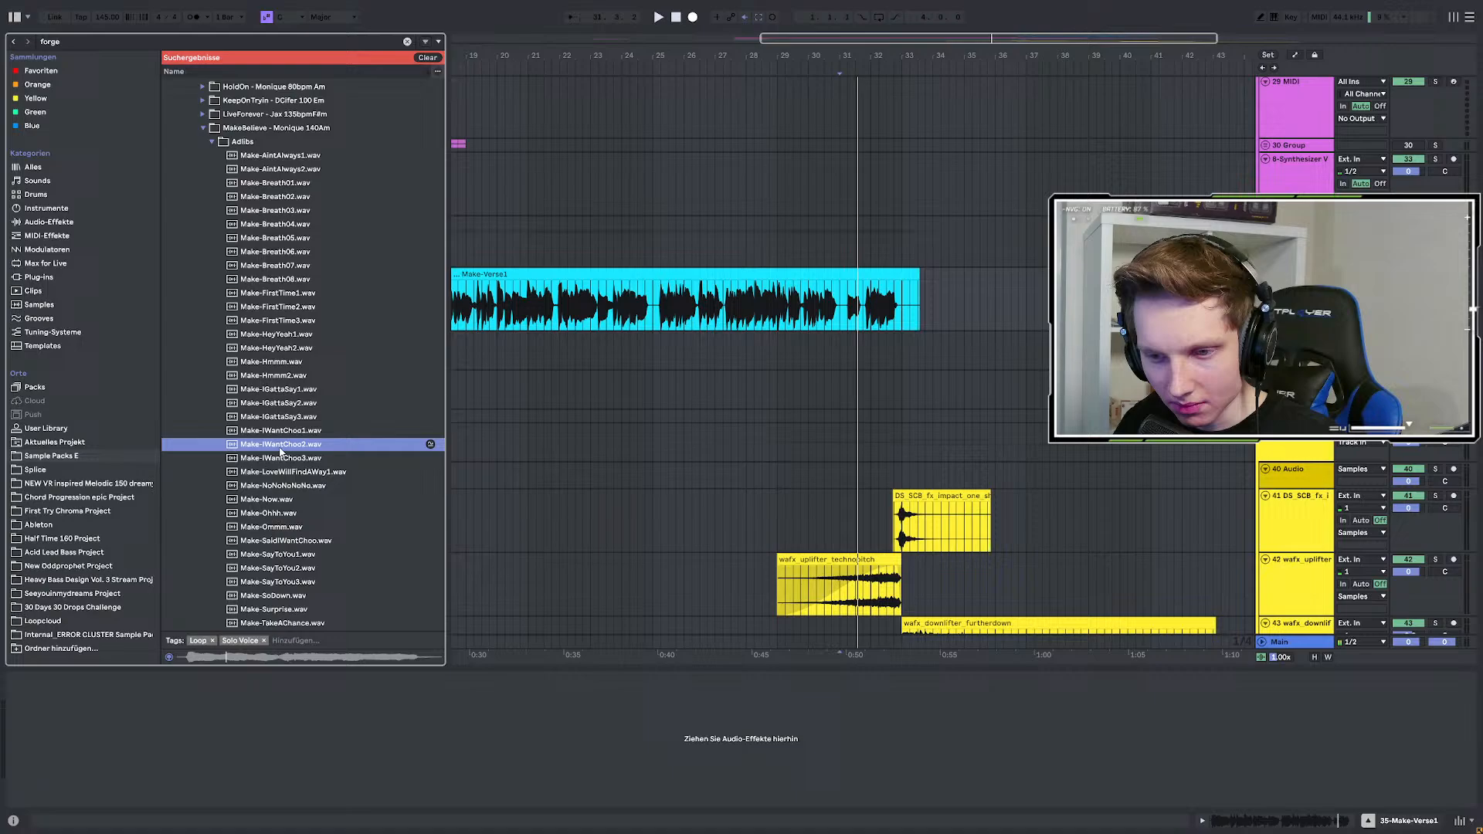
left_click(278, 567)
scroll(282, 597, "down", 1)
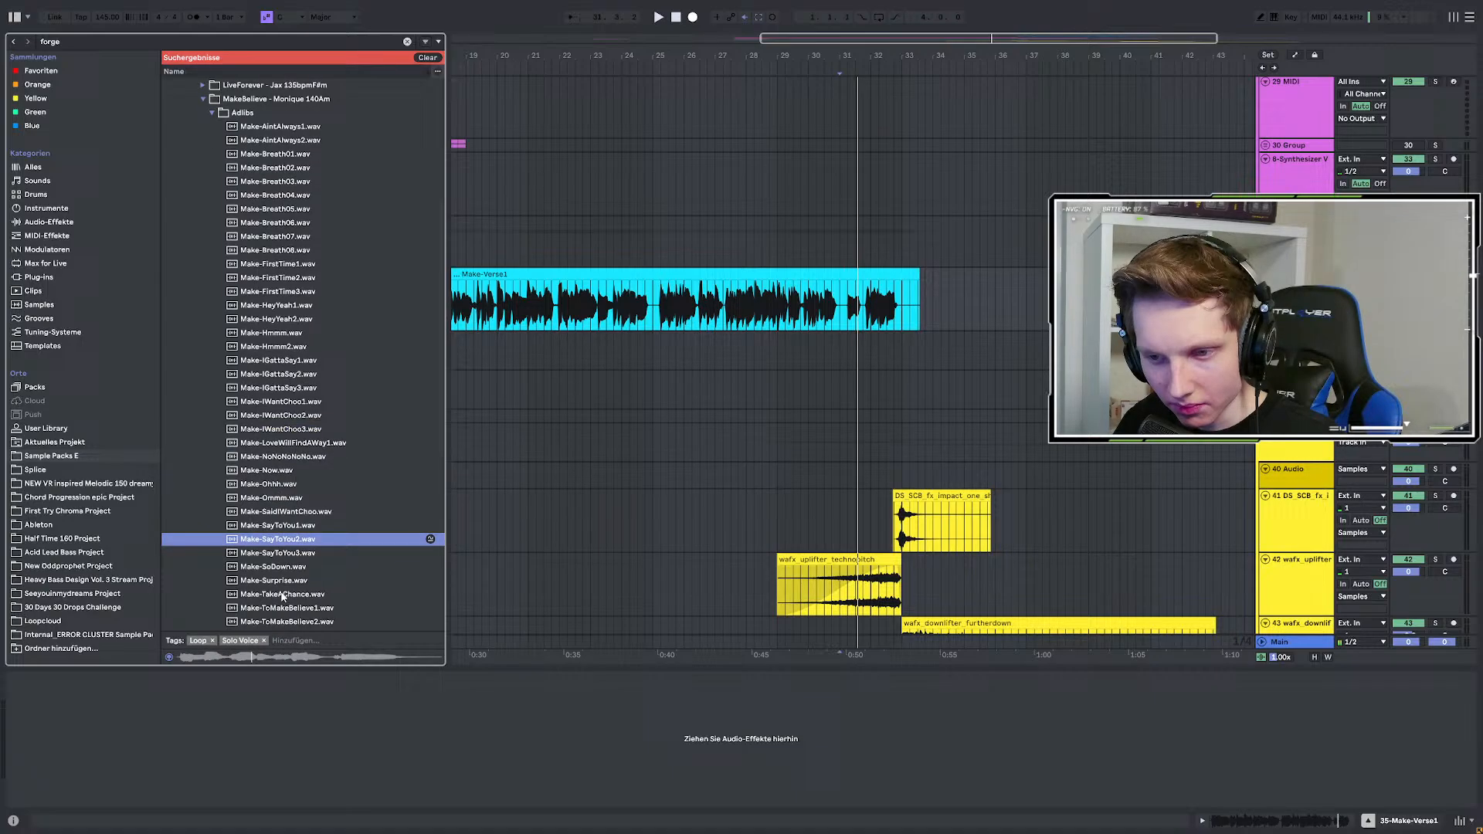
left_click(288, 531)
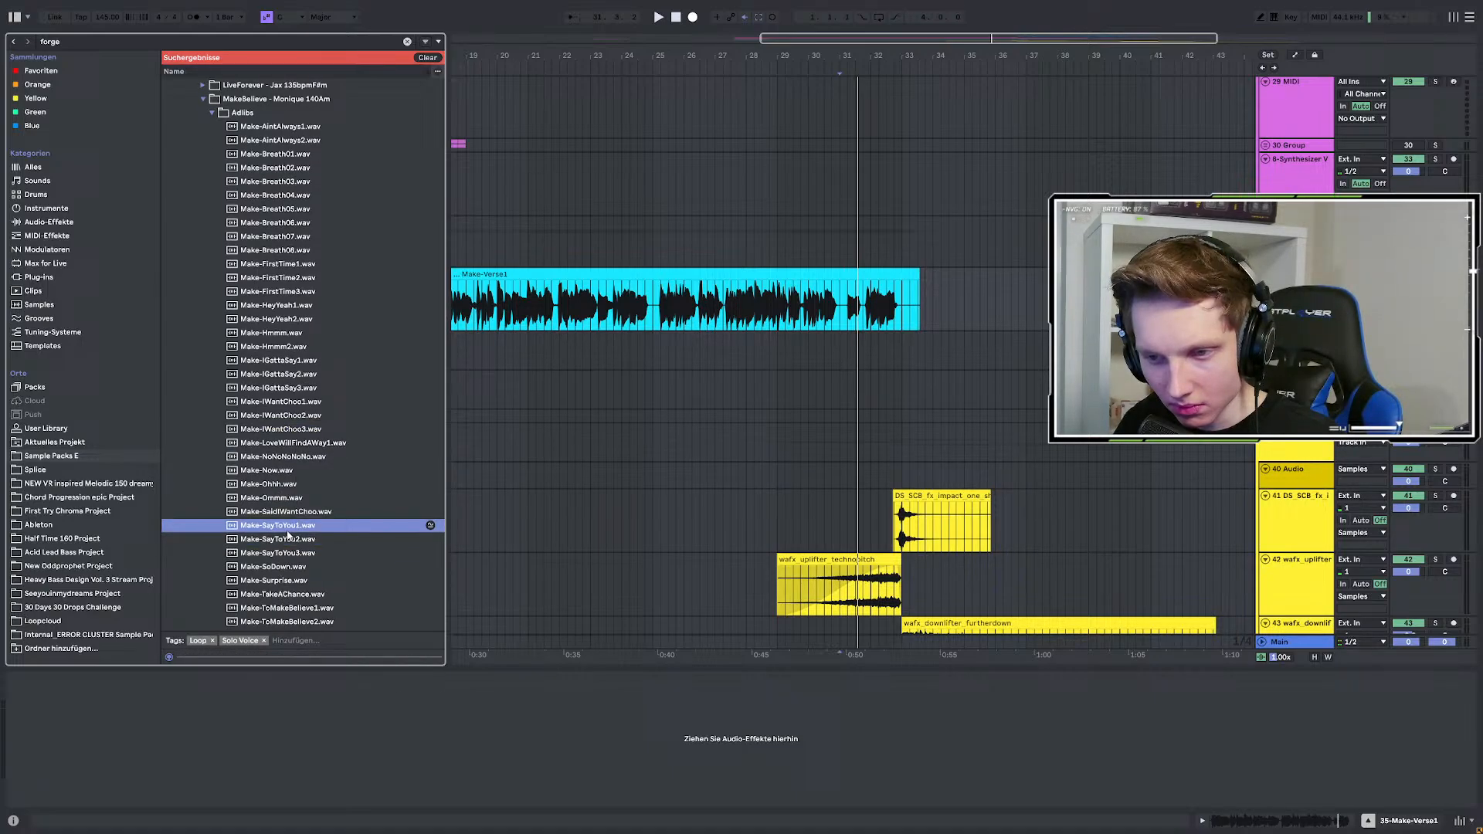
scroll(748, 346, "down", 3)
Delete the Make-Verse1 clip from the audio track.
left_click(834, 272)
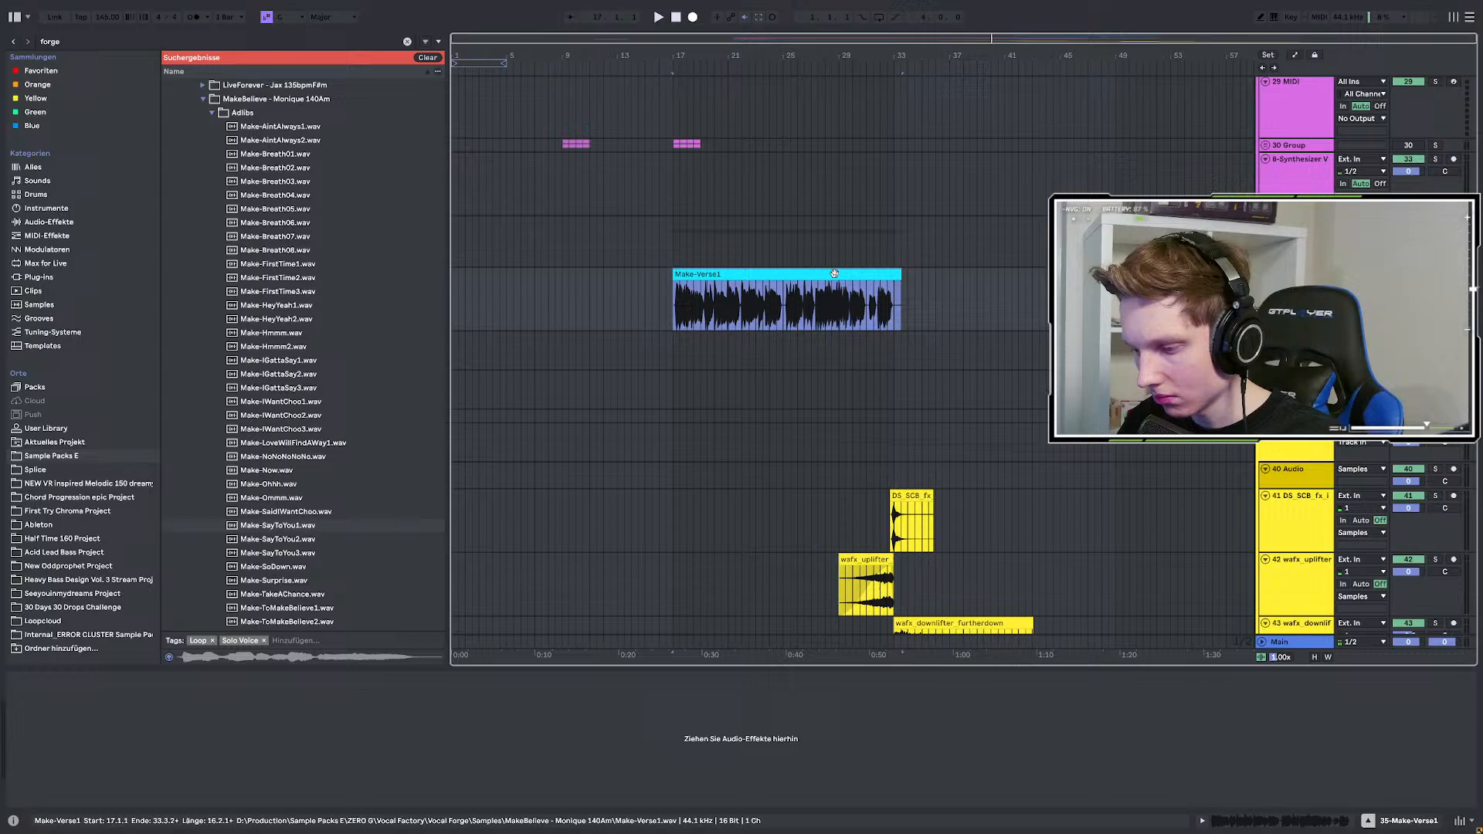
key("Delete")
Audition Make-SayToYou1 again, play the arrangement and place the sample at bar 32.2 on the audio track.
left_click(307, 527)
left_click(864, 276)
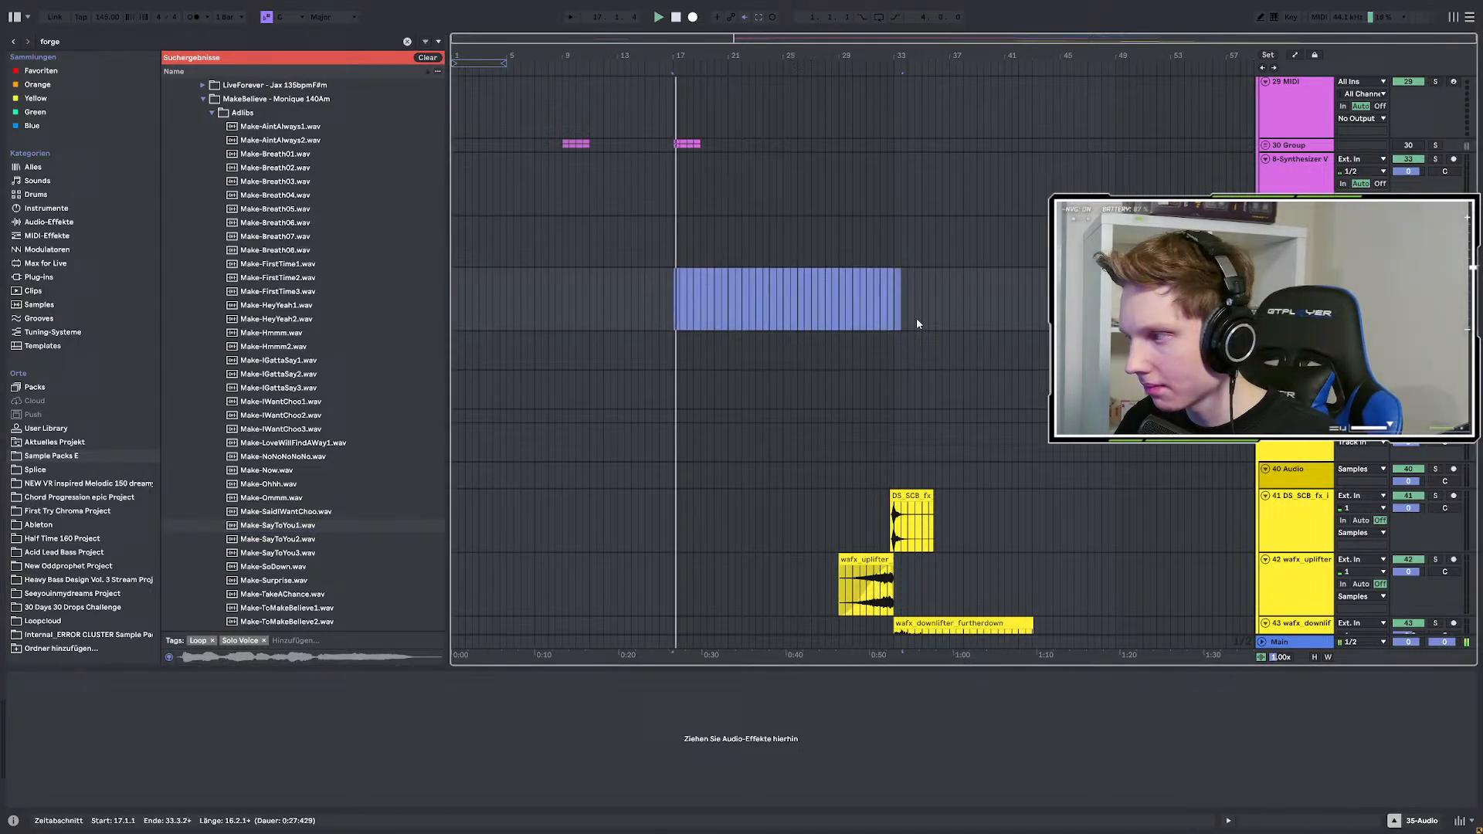
scroll(916, 317, "up", 3)
left_click(753, 297)
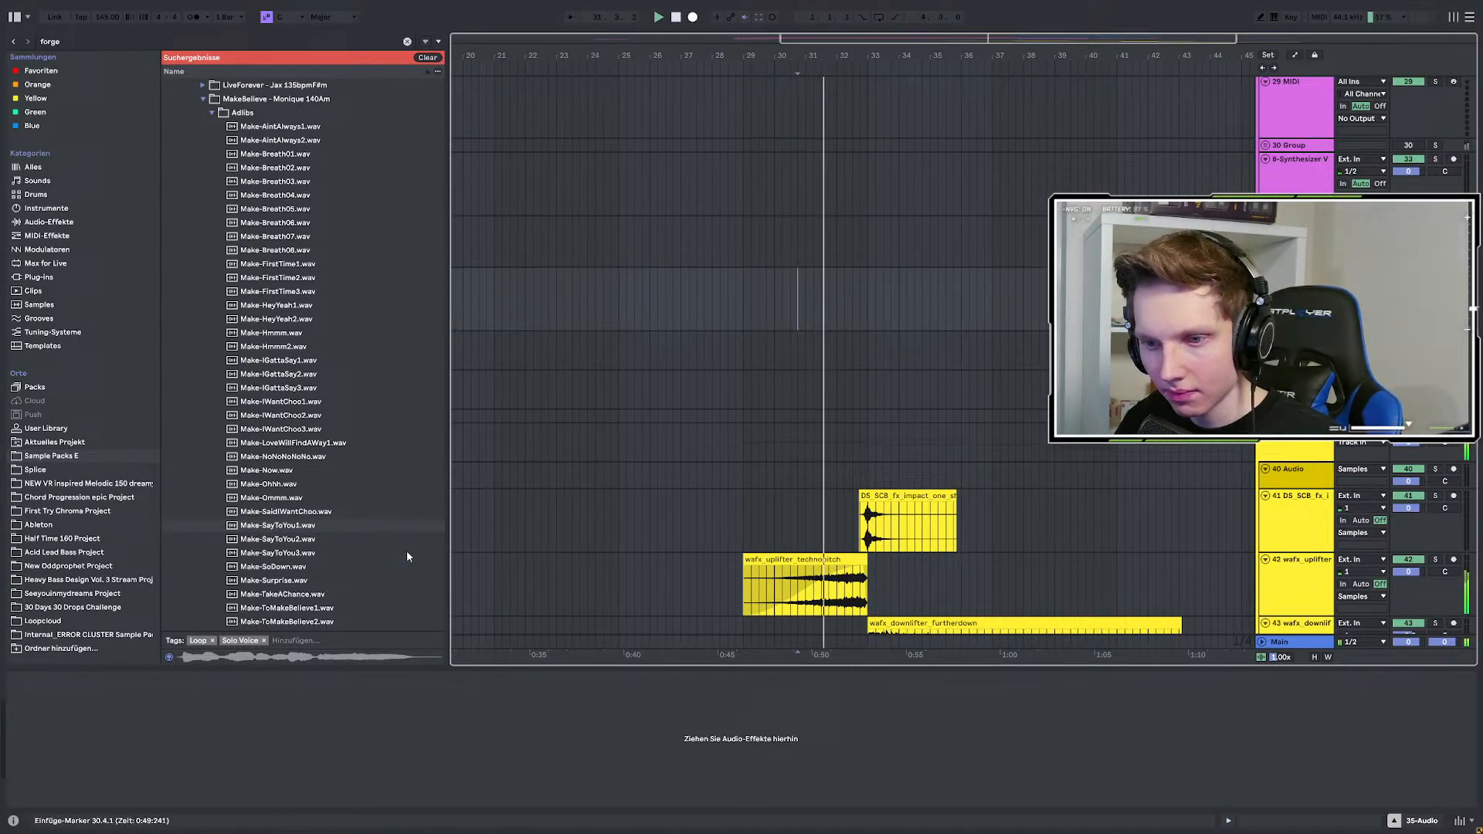
left_click_drag(306, 527, 846, 300)
scroll(854, 300, "up", 5)
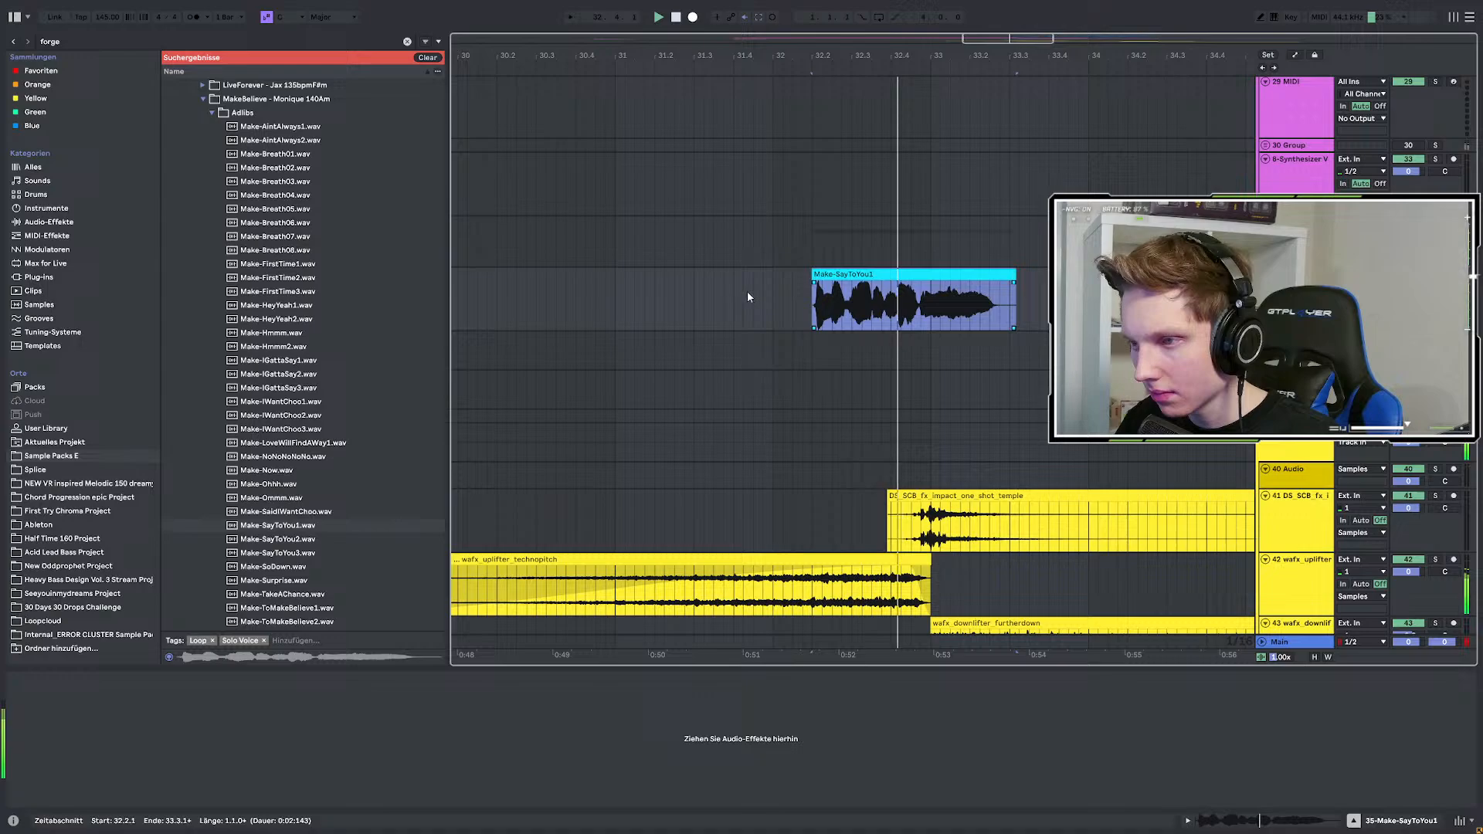
Warp the Make-SayToYou1 clip in Pro mode at 140 BPM and move its start to bar 32.
double_click(825, 275)
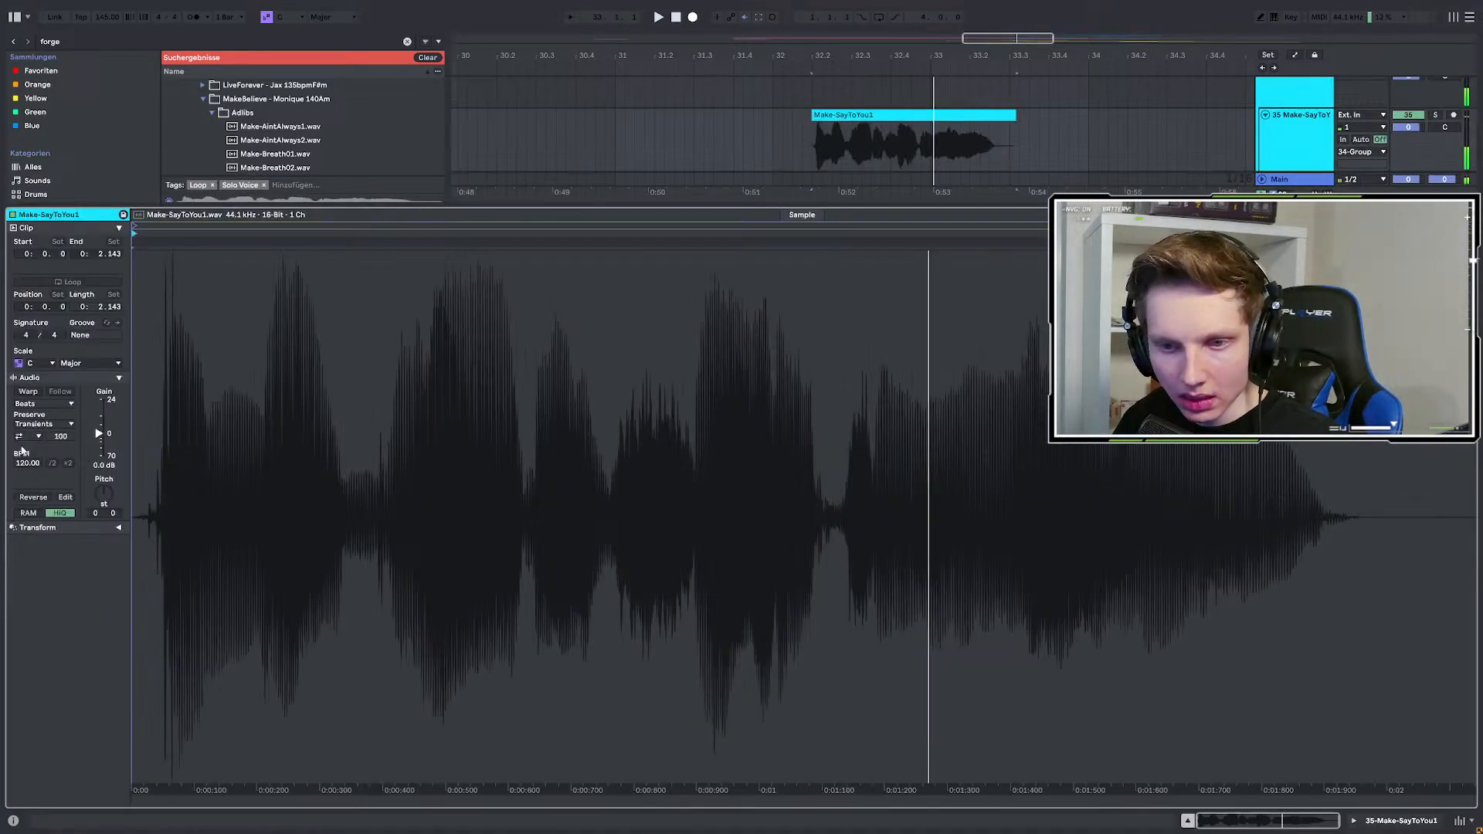
left_click(28, 393)
left_click(42, 403)
left_click_drag(38, 464, 104, 486)
key("space")
left_click_drag(846, 131, 808, 109)
Try different transpositions of the Make-SayToYou1 clip, such as +6, +5, +4 and -4 semitones, while playing it back.
left_click_drag(104, 495, 104, 484)
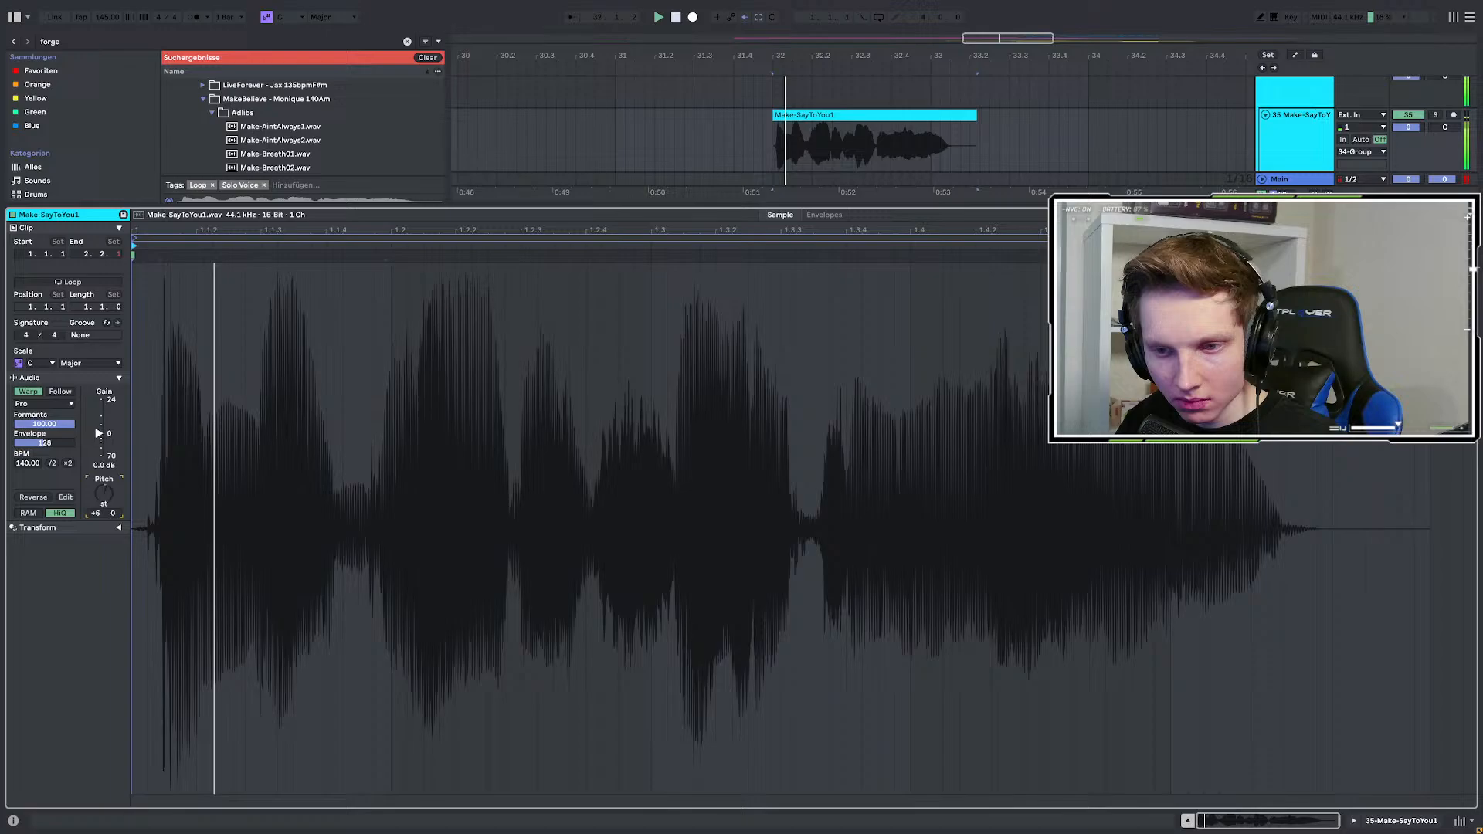
key("space")
key("space")
key("Down")
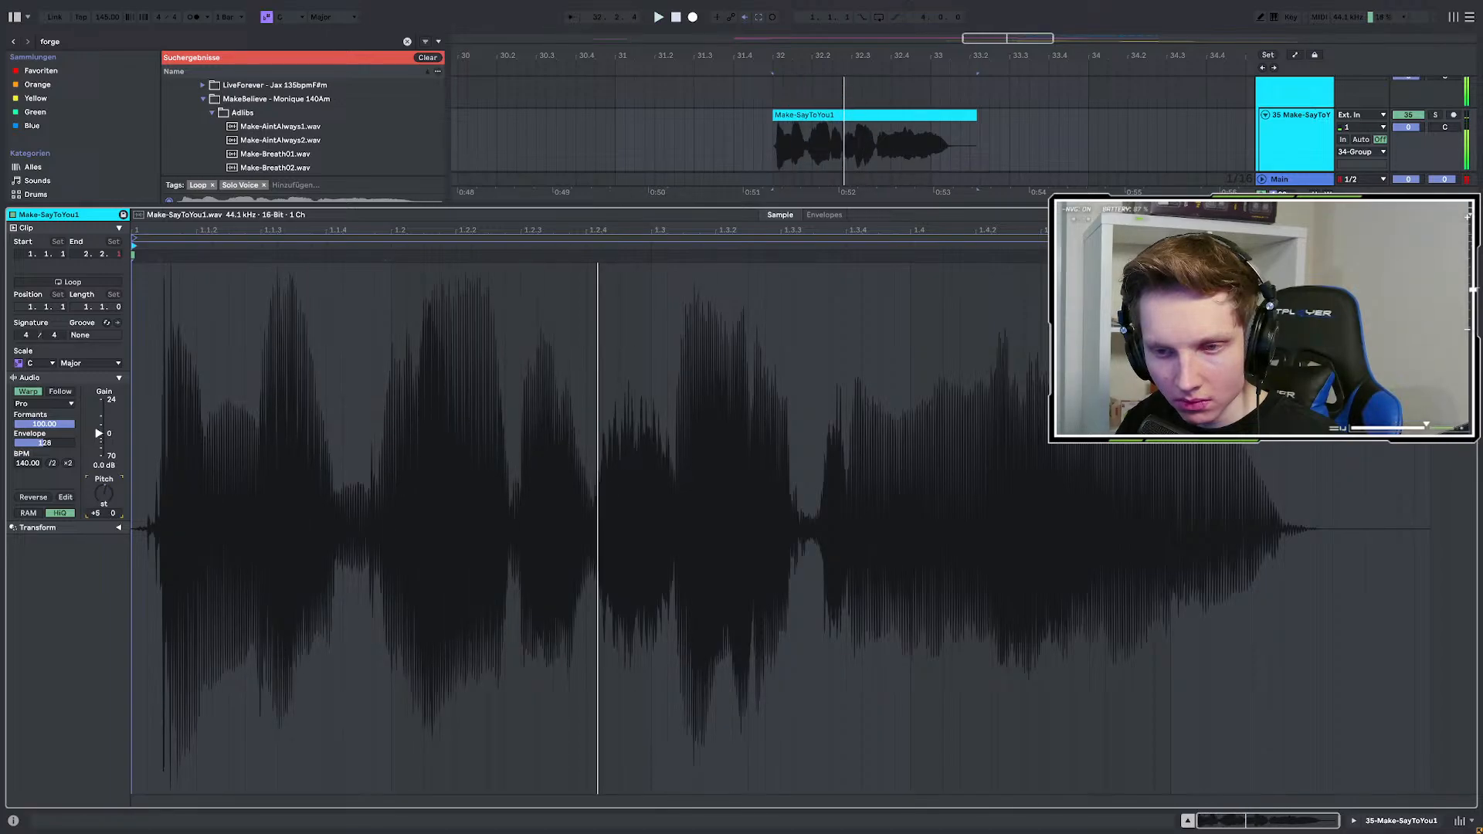
key("space")
key("space")
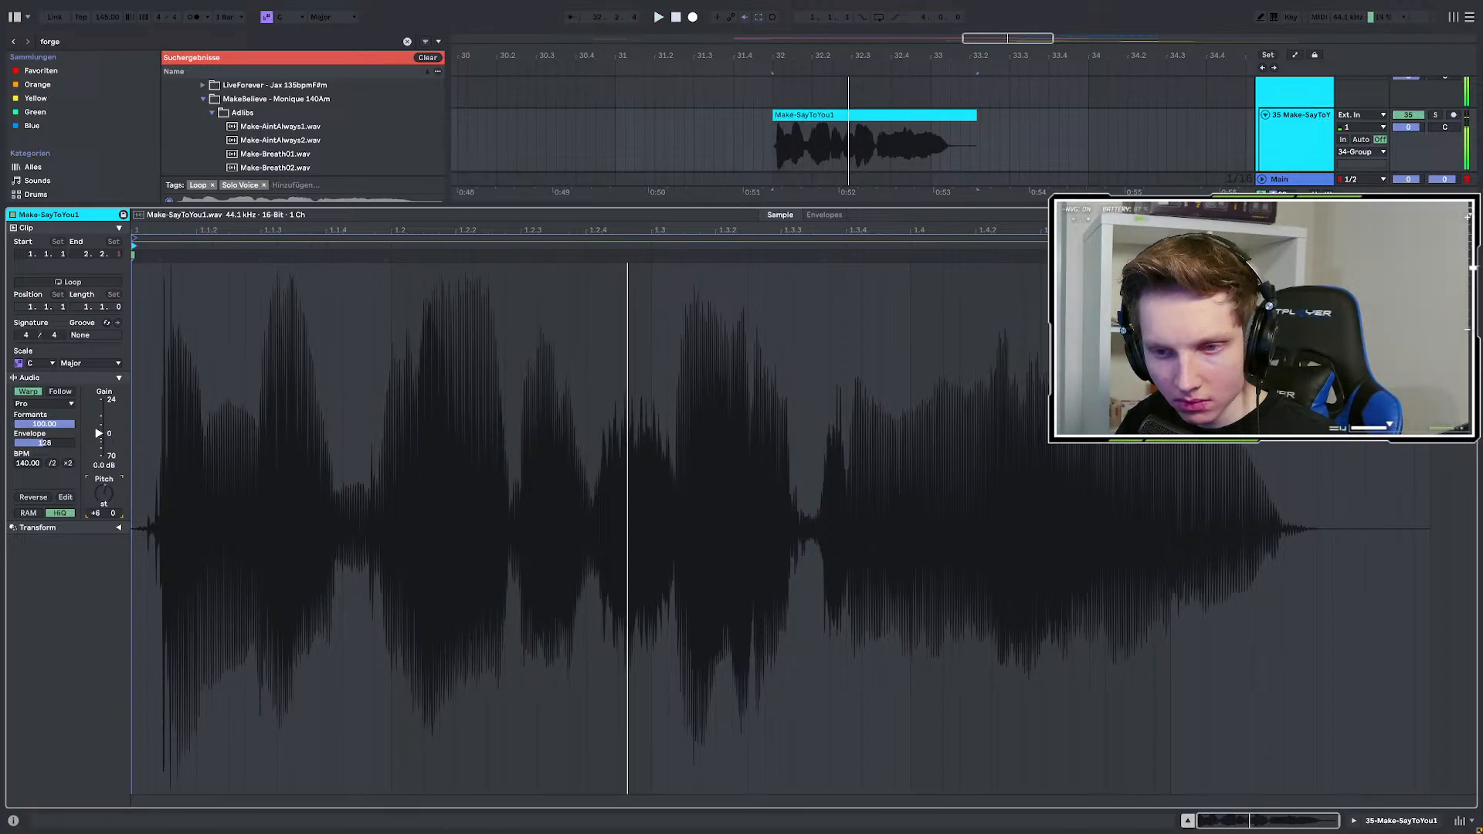
key("space")
key("space")
key("Down")
key("Down")
key("Down")
key("Down")
key("Down")
key("space")
key("space")
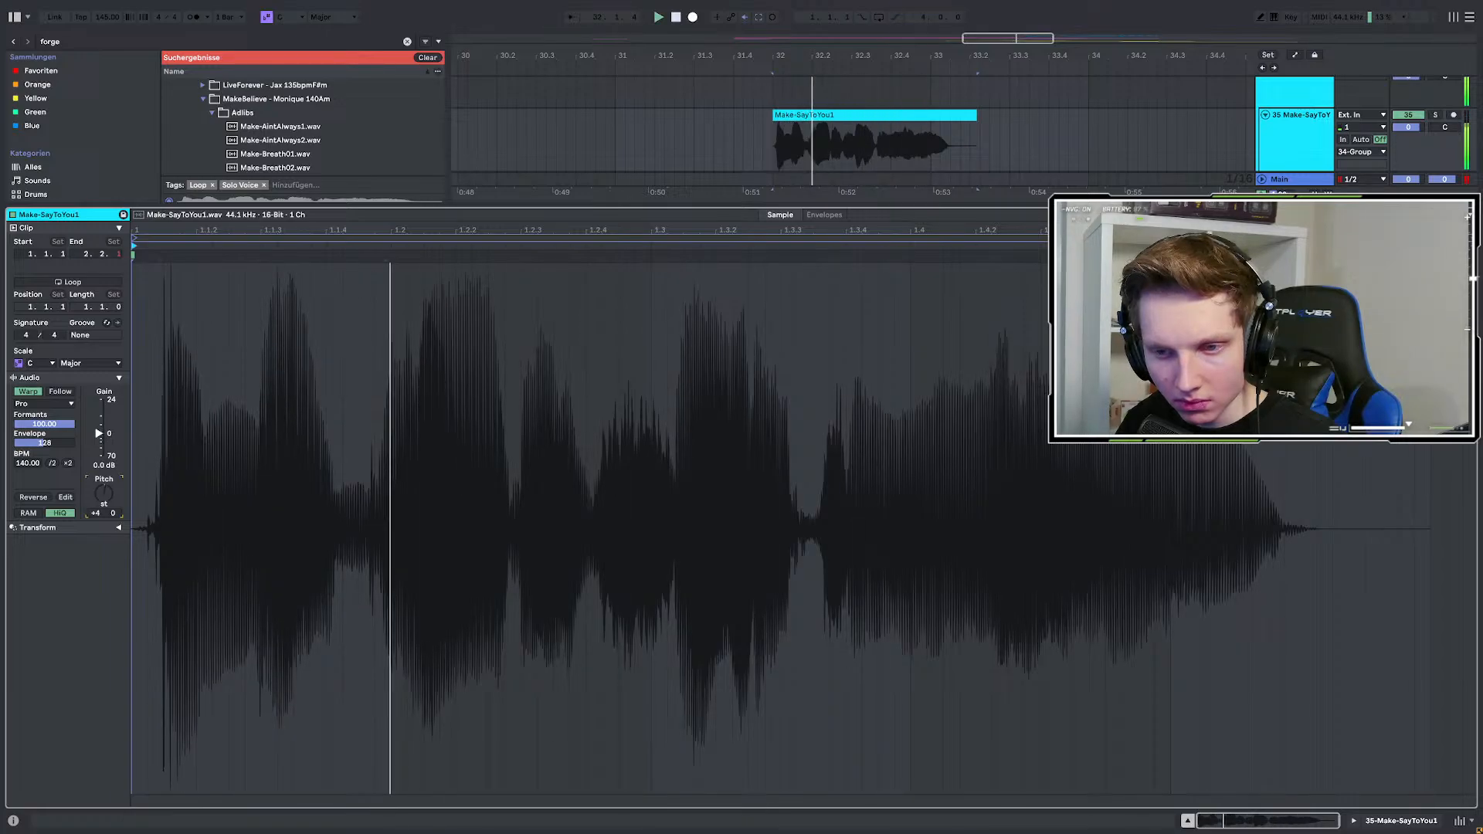
key("space")
key("Up")
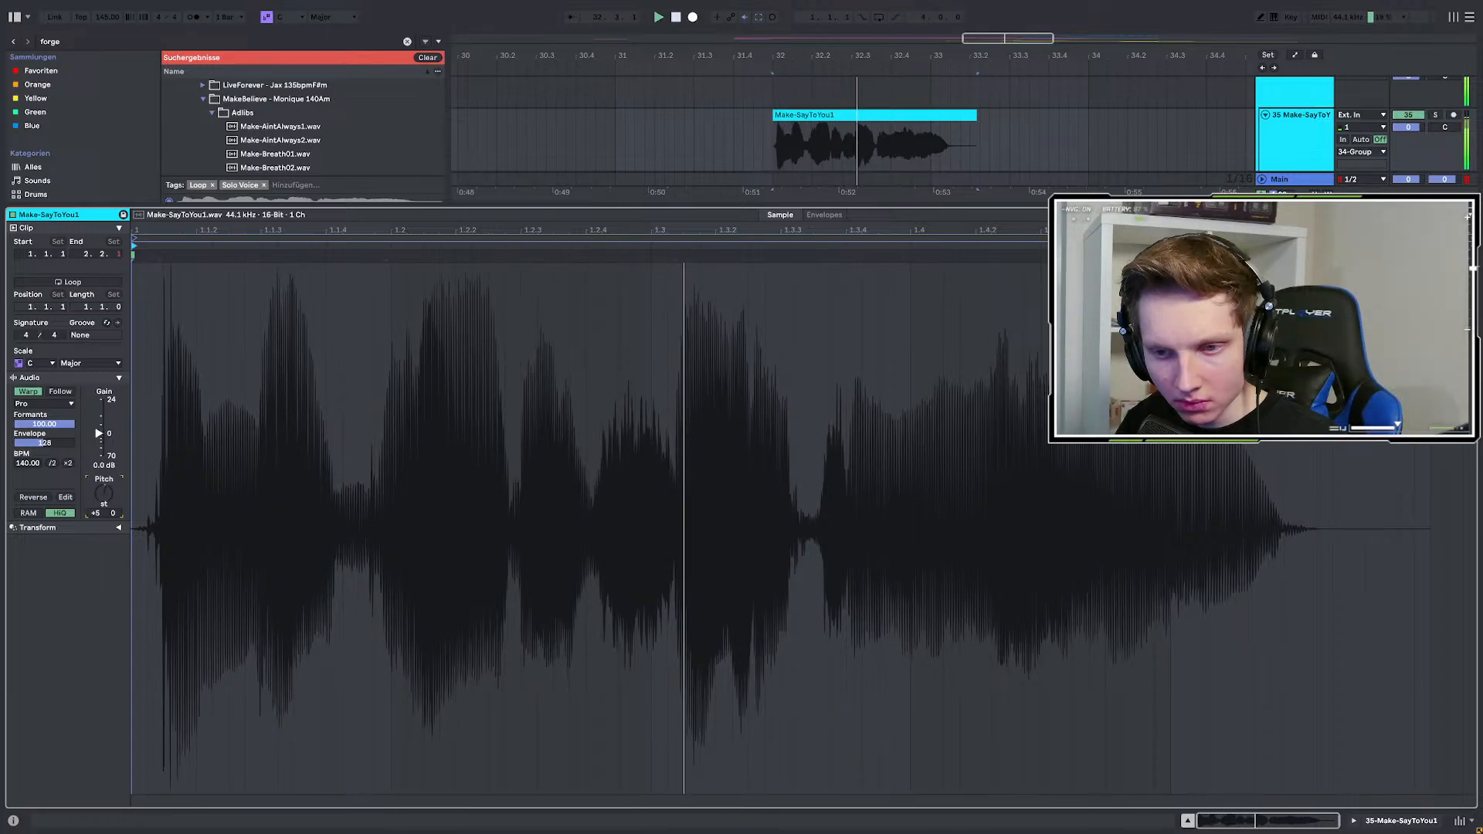
key("Up")
key("Up")
key("space")
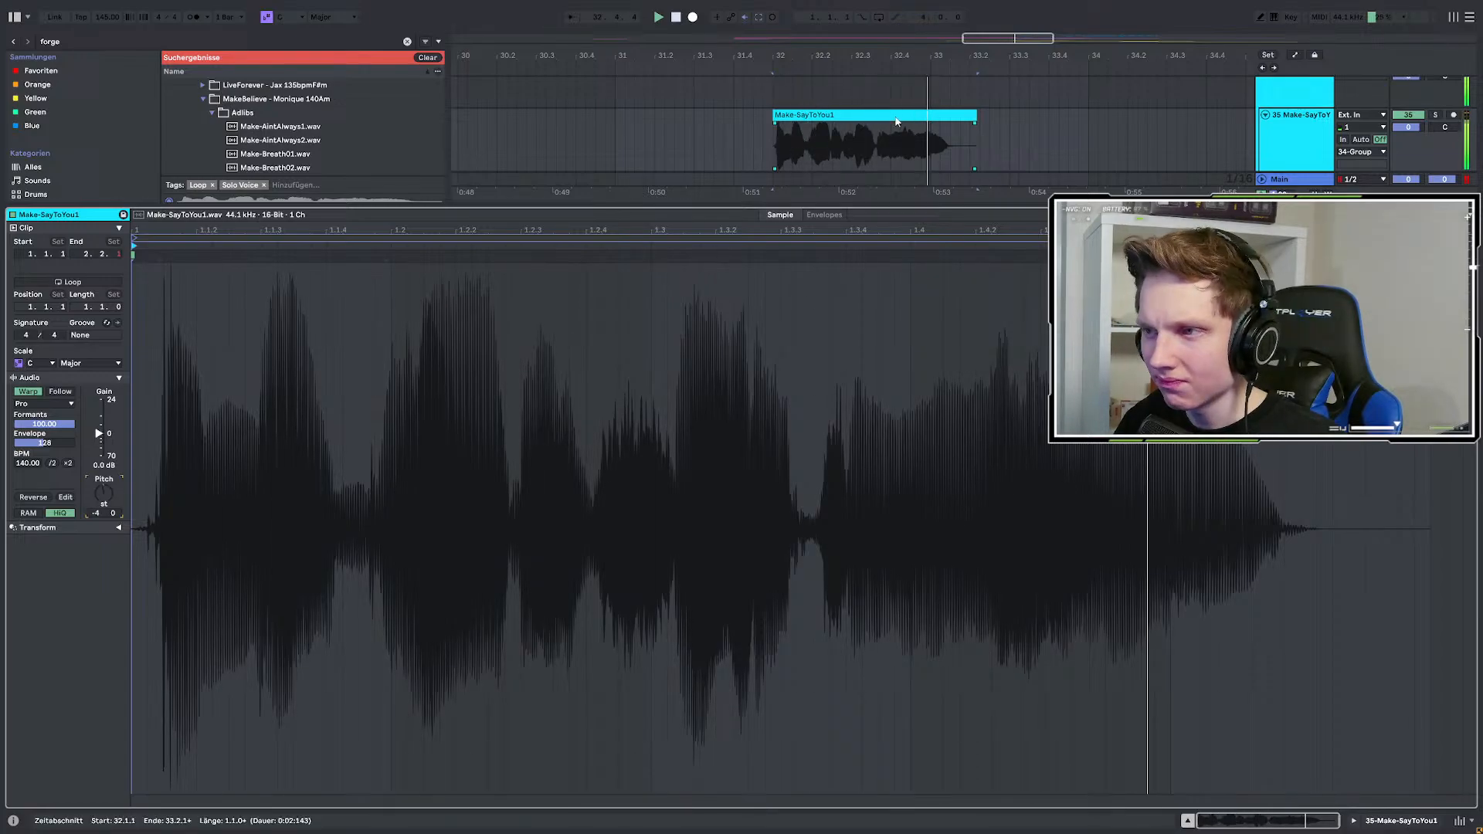
Delete the Make-SayToYou1 clip from the audio track.
left_click(868, 121)
key("Delete")
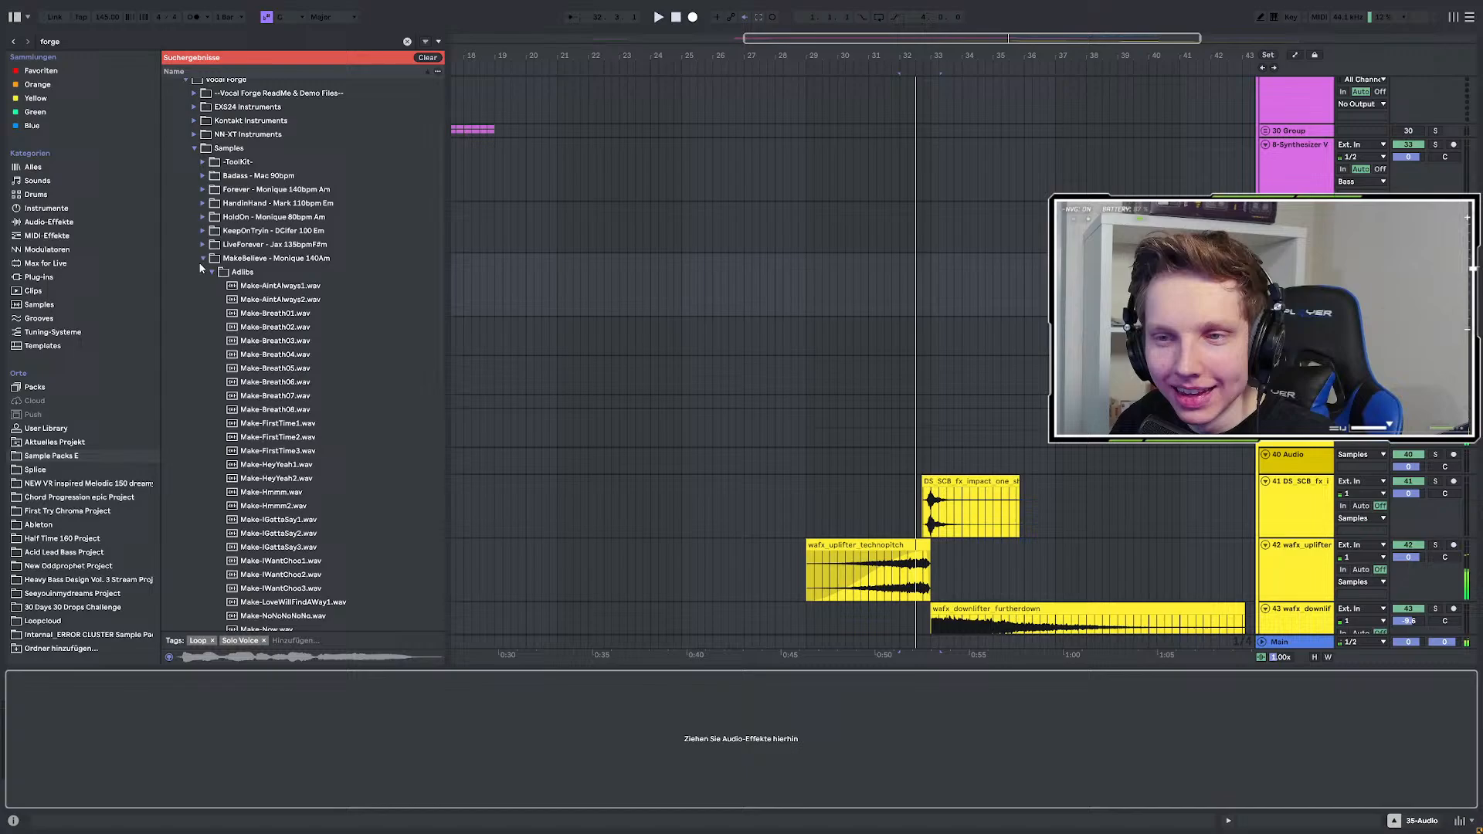
Close the MakeBelieve folder, open LiveForever and audition Live-Beautiful-C1, Live-FlyAway-A1 and Live-Verse1-B1.
left_click(203, 259)
left_click(203, 345)
left_click(228, 414)
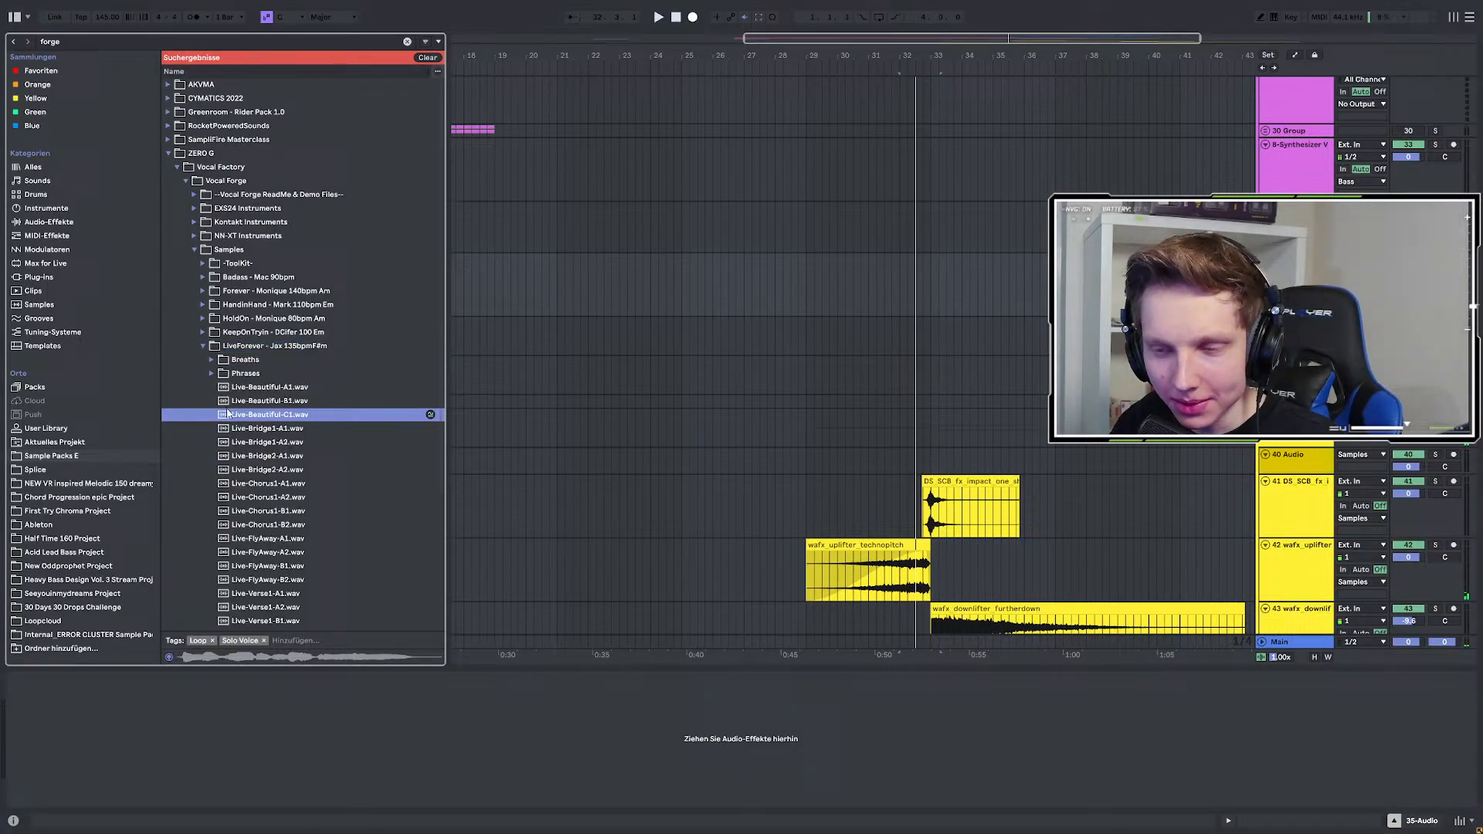
left_click(239, 539)
scroll(247, 533, "down", 3)
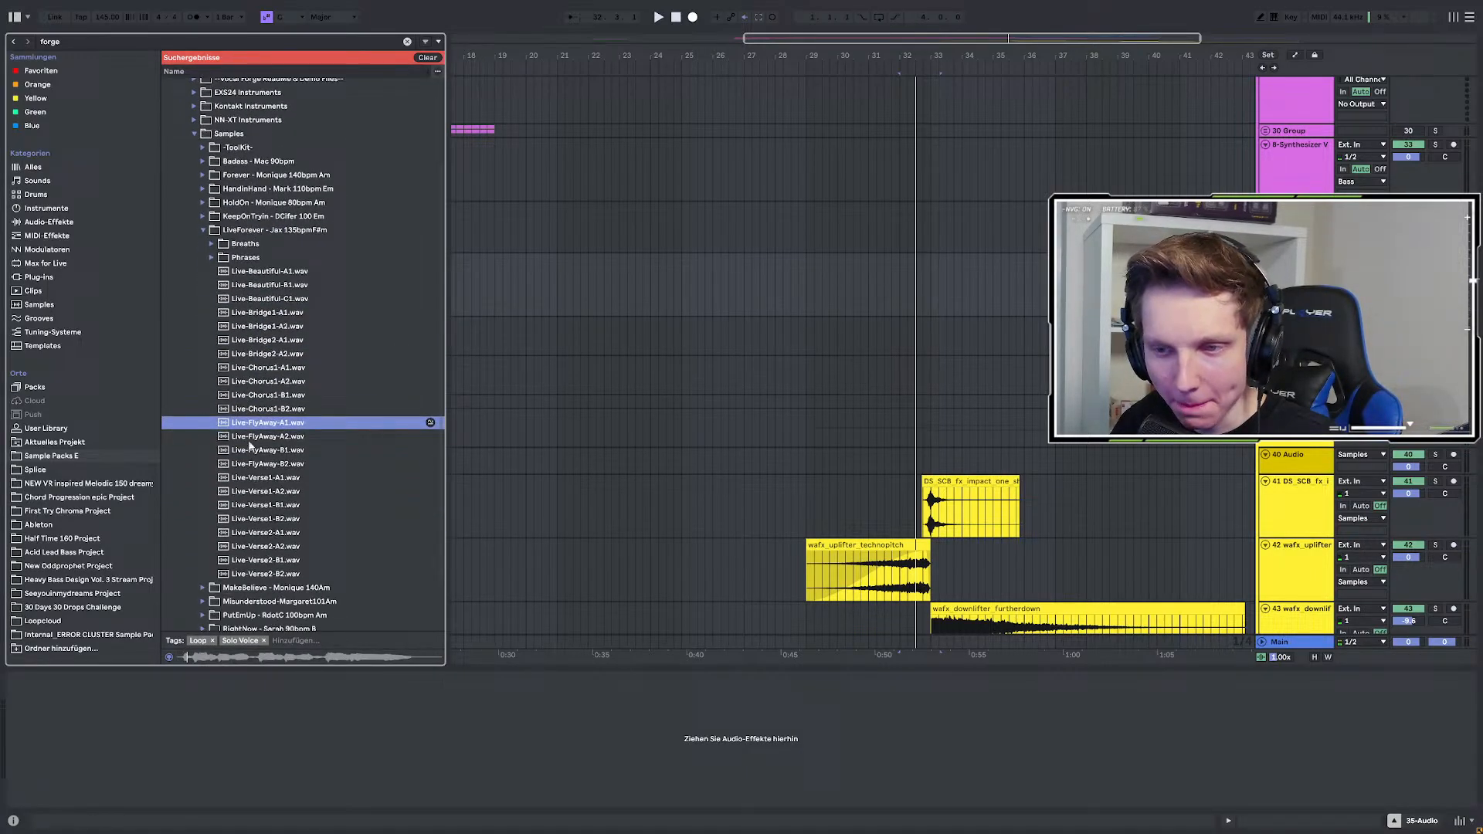
left_click(257, 506)
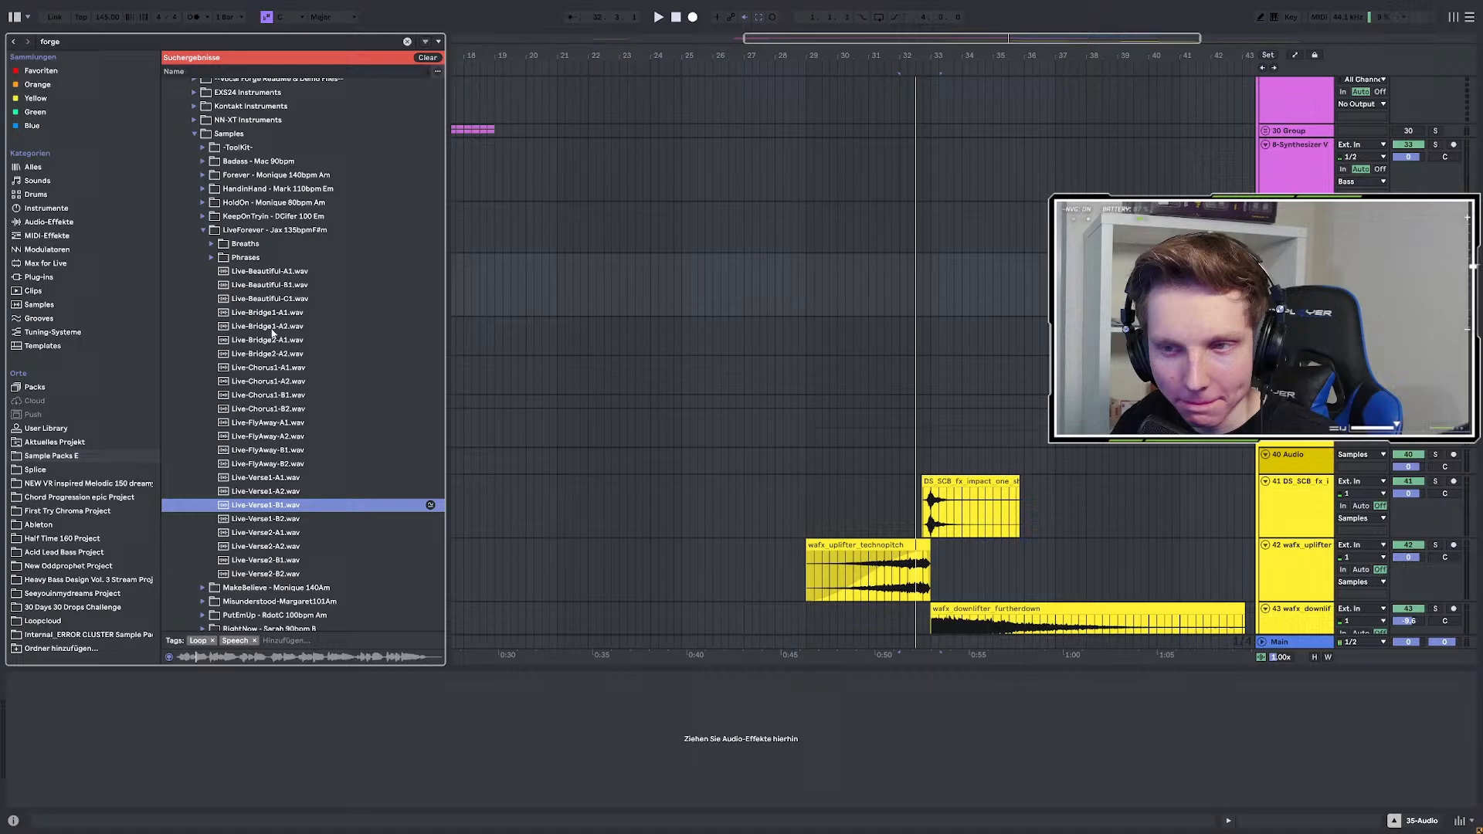
Open the KeepOnTryin folder and audition the Keep - IntroB1 and Keep - Verse1B3 samples.
left_click(201, 217)
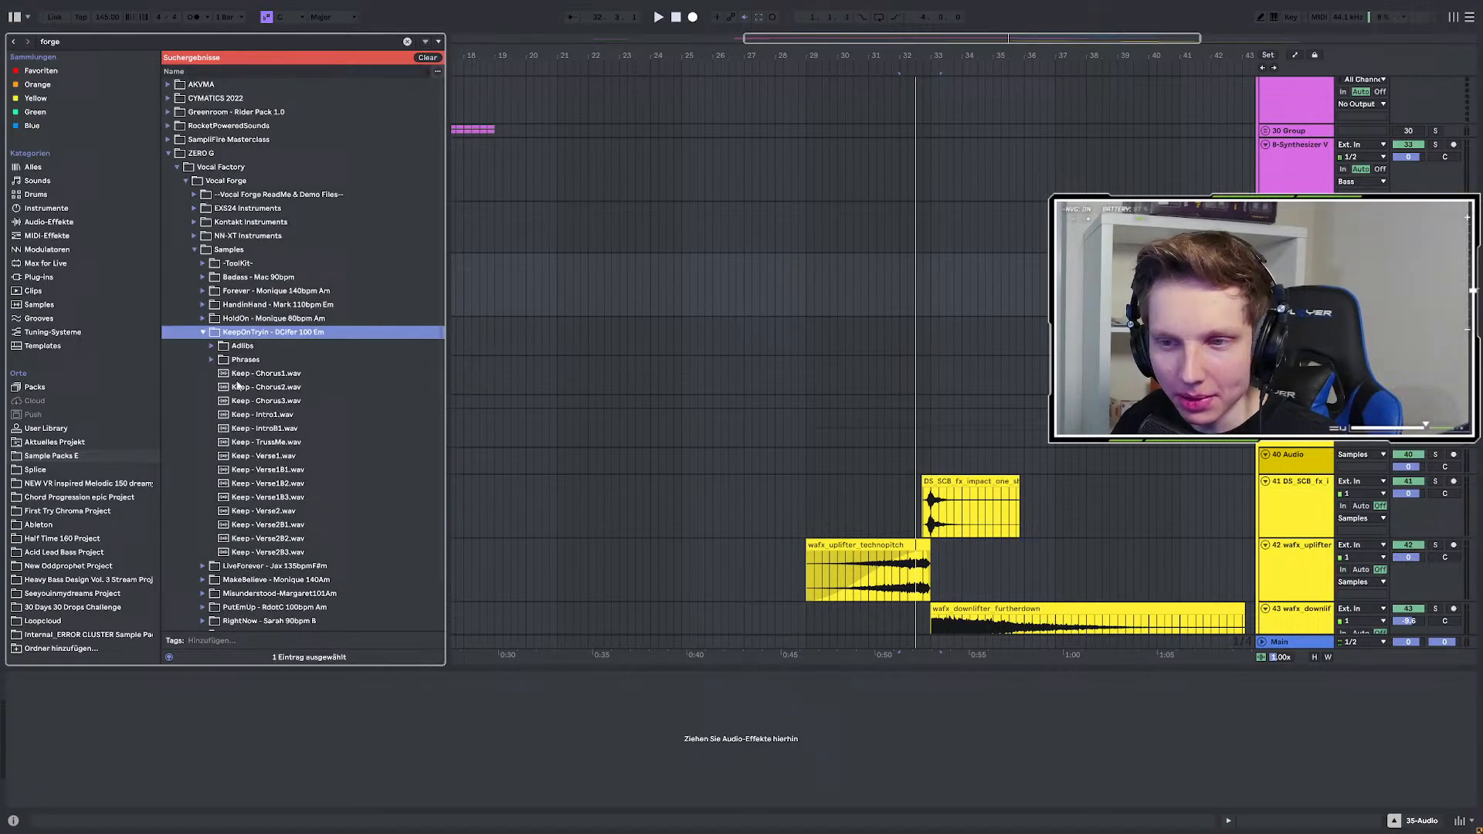
left_click(252, 428)
left_click(268, 498)
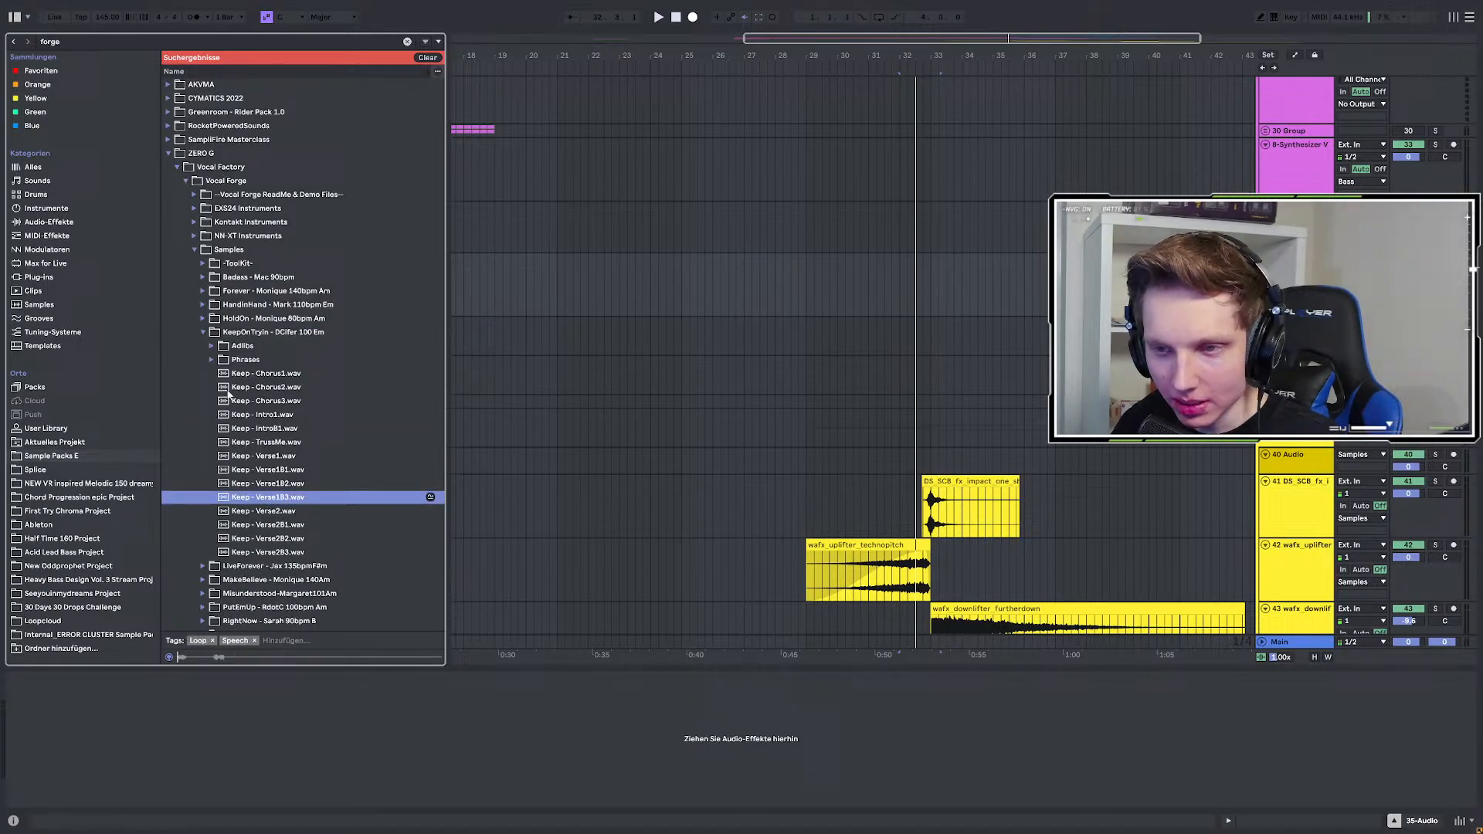
Open the HoldOn folder and audition Hold-Bridge2Main1 and Hold-Bridge1Backup2 against the arrangement.
left_click(202, 318)
left_click(246, 429)
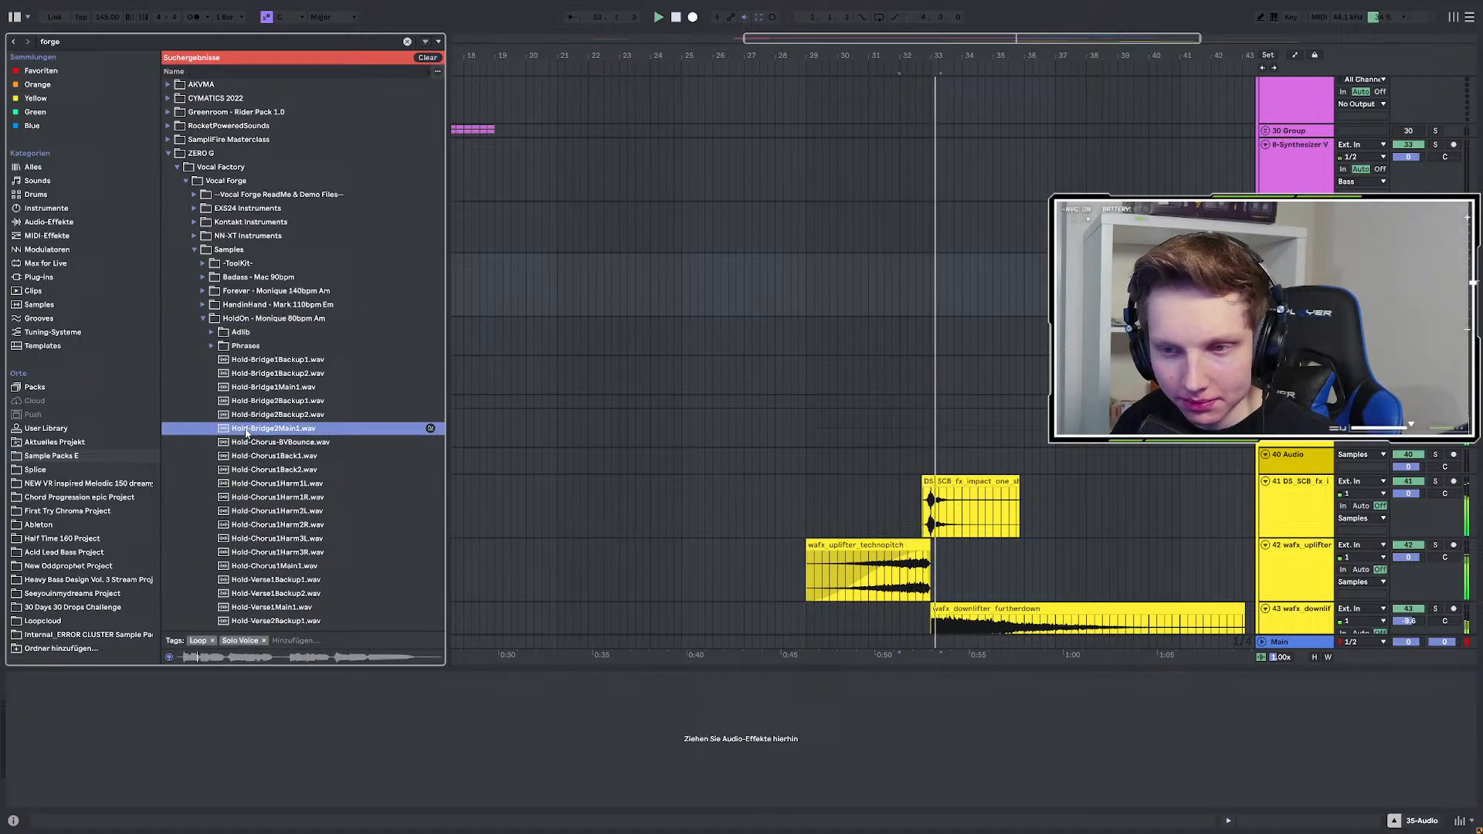
left_click(268, 375)
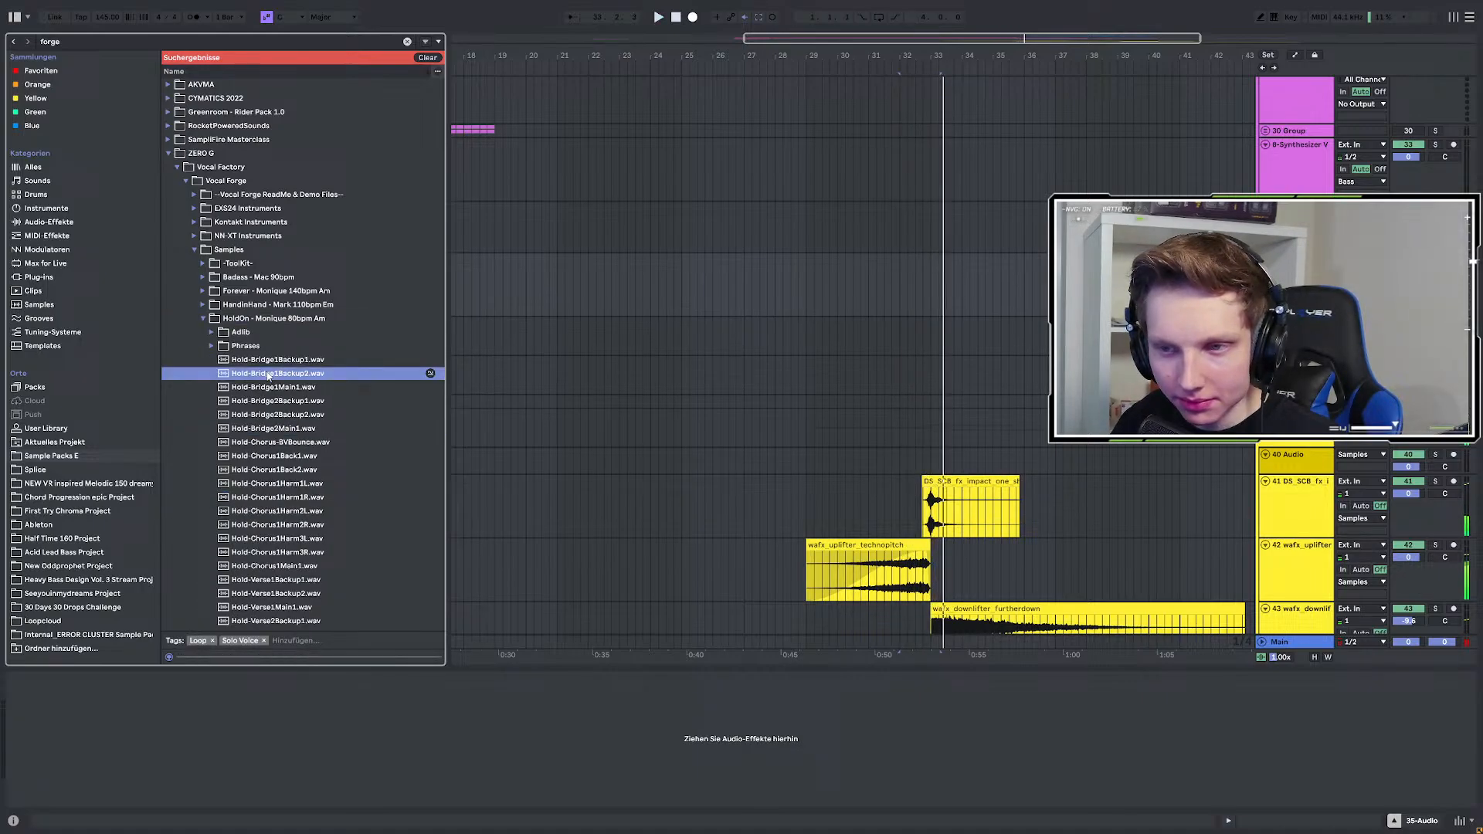
Audition Hold-Chorus1Harm3L, Hold-Chorus1Harm3R and Hold-Chorus1Main1, restarting the arrangement playback from bar 25.
left_click(299, 539)
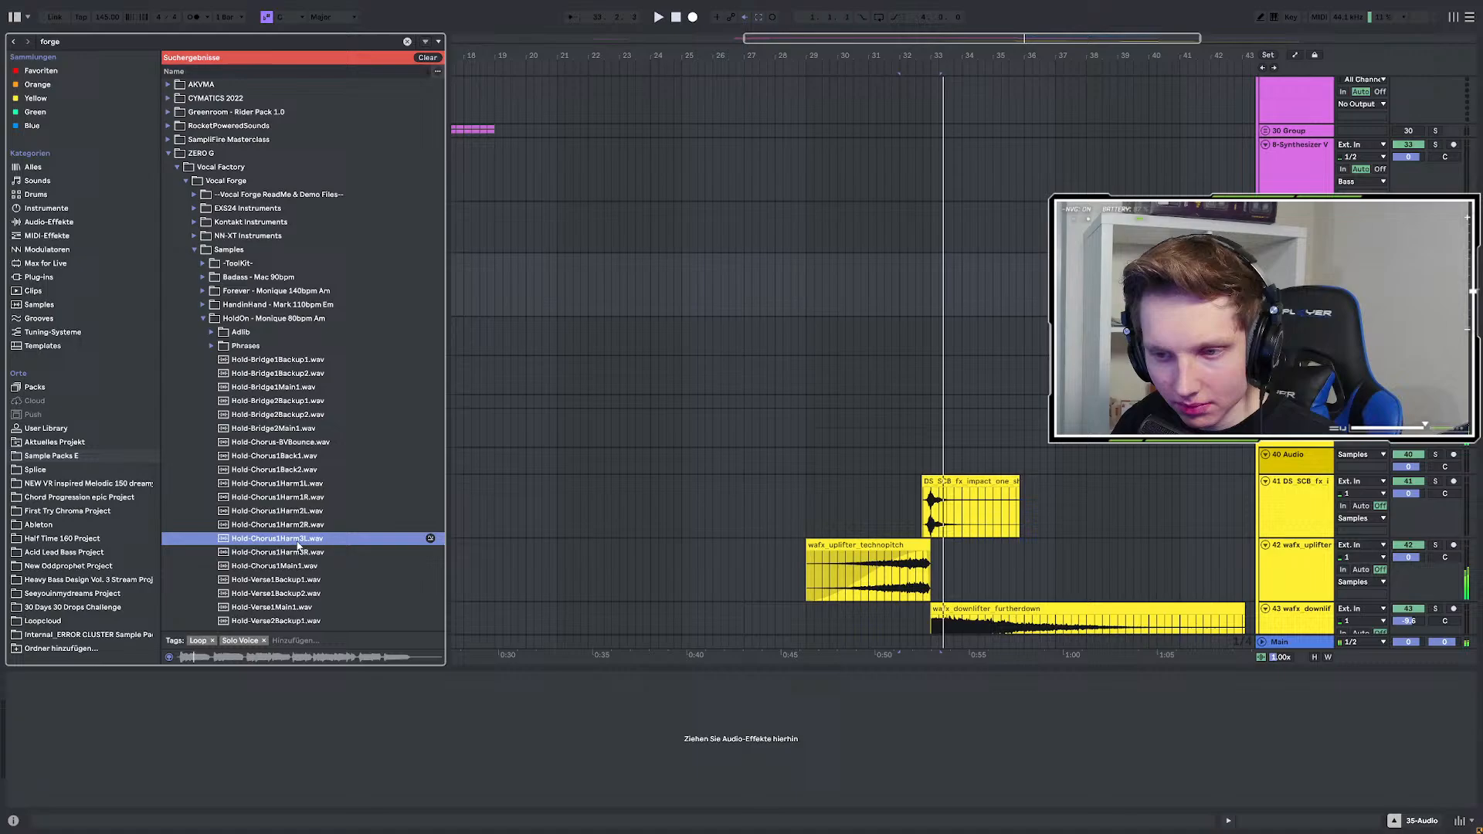
left_click(296, 551)
left_click(293, 566)
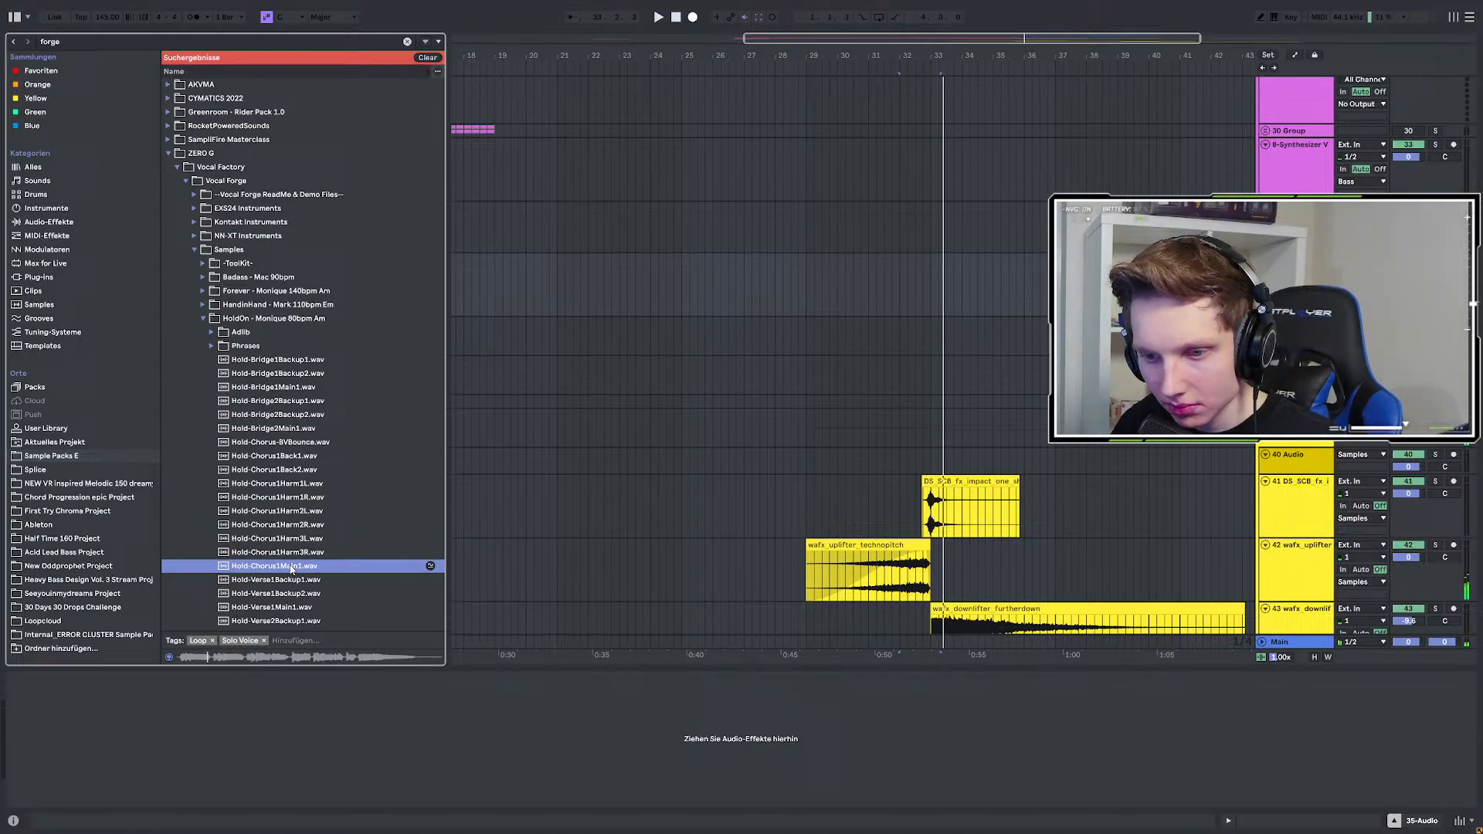
left_click(684, 284)
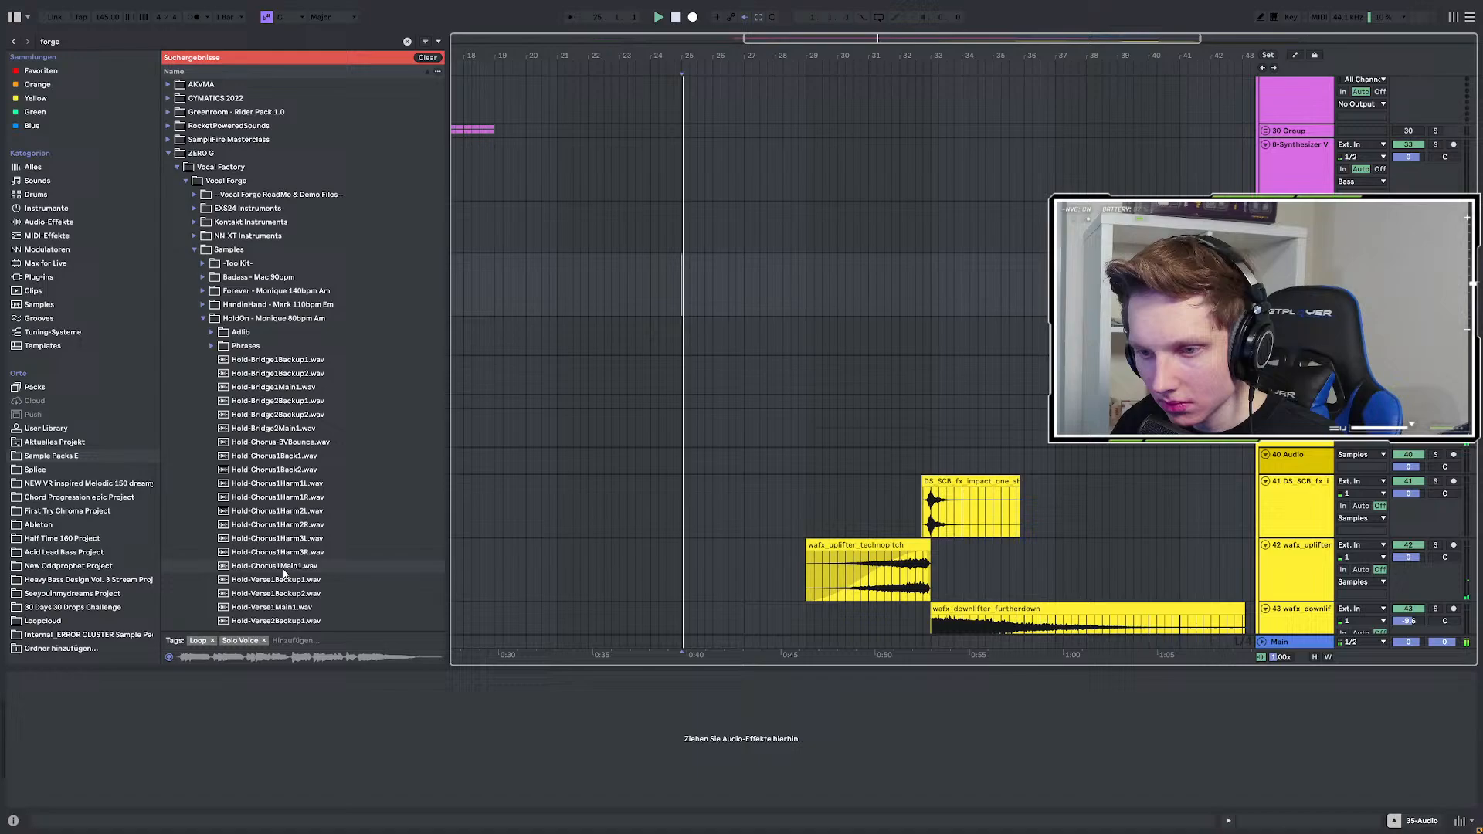
Open the HandinHand folder and audition the chorusbv1right (master) and inaworld (master) samples.
left_click(204, 306)
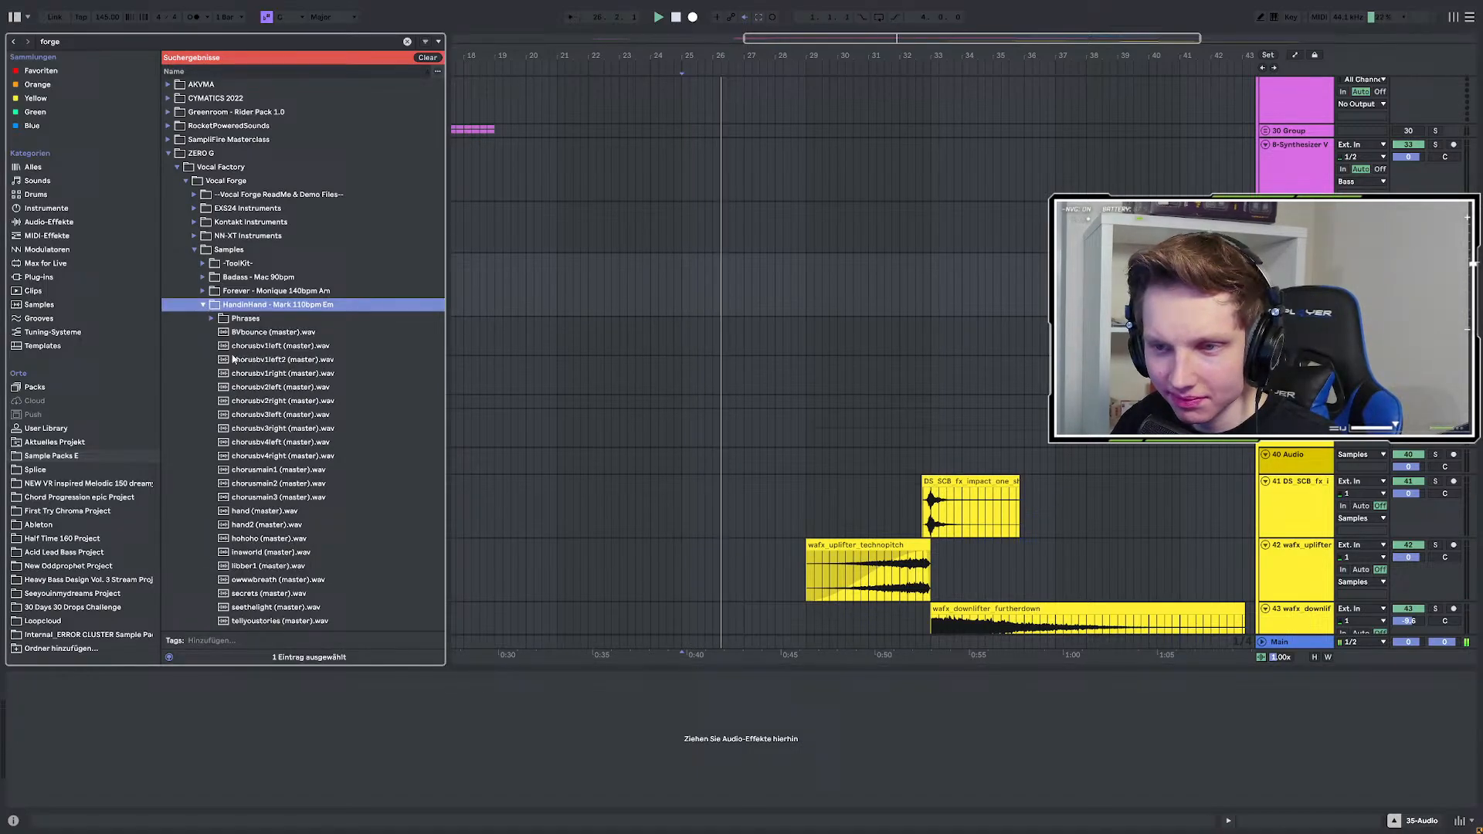
left_click(242, 375)
left_click(265, 552)
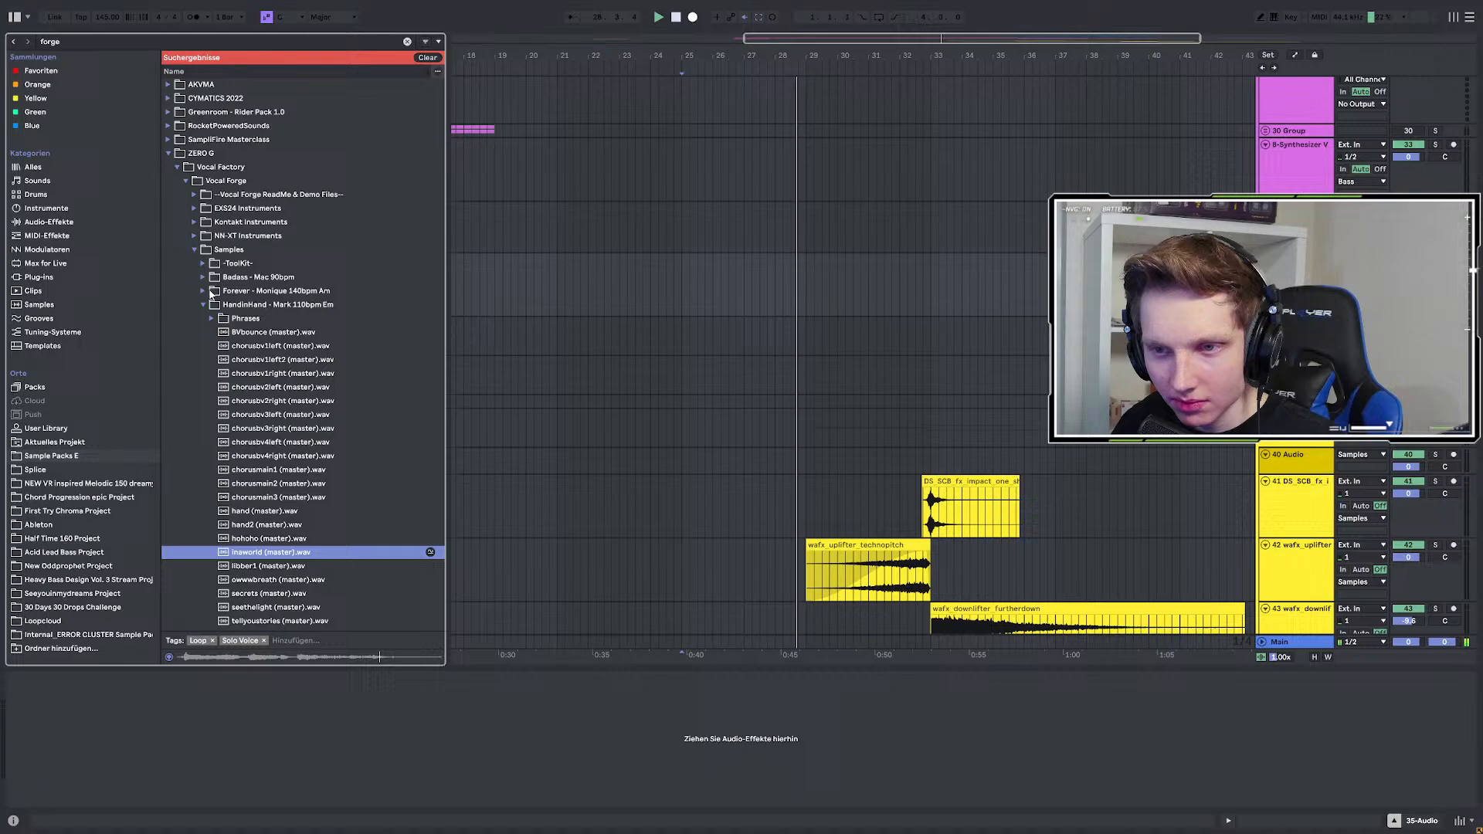
Open the Forever folder, audition its chorustooned, Breath01 and verse1 line samples, and collapse the Vocal Forge Samples folder.
left_click(209, 292)
left_click(208, 279)
left_click(205, 279)
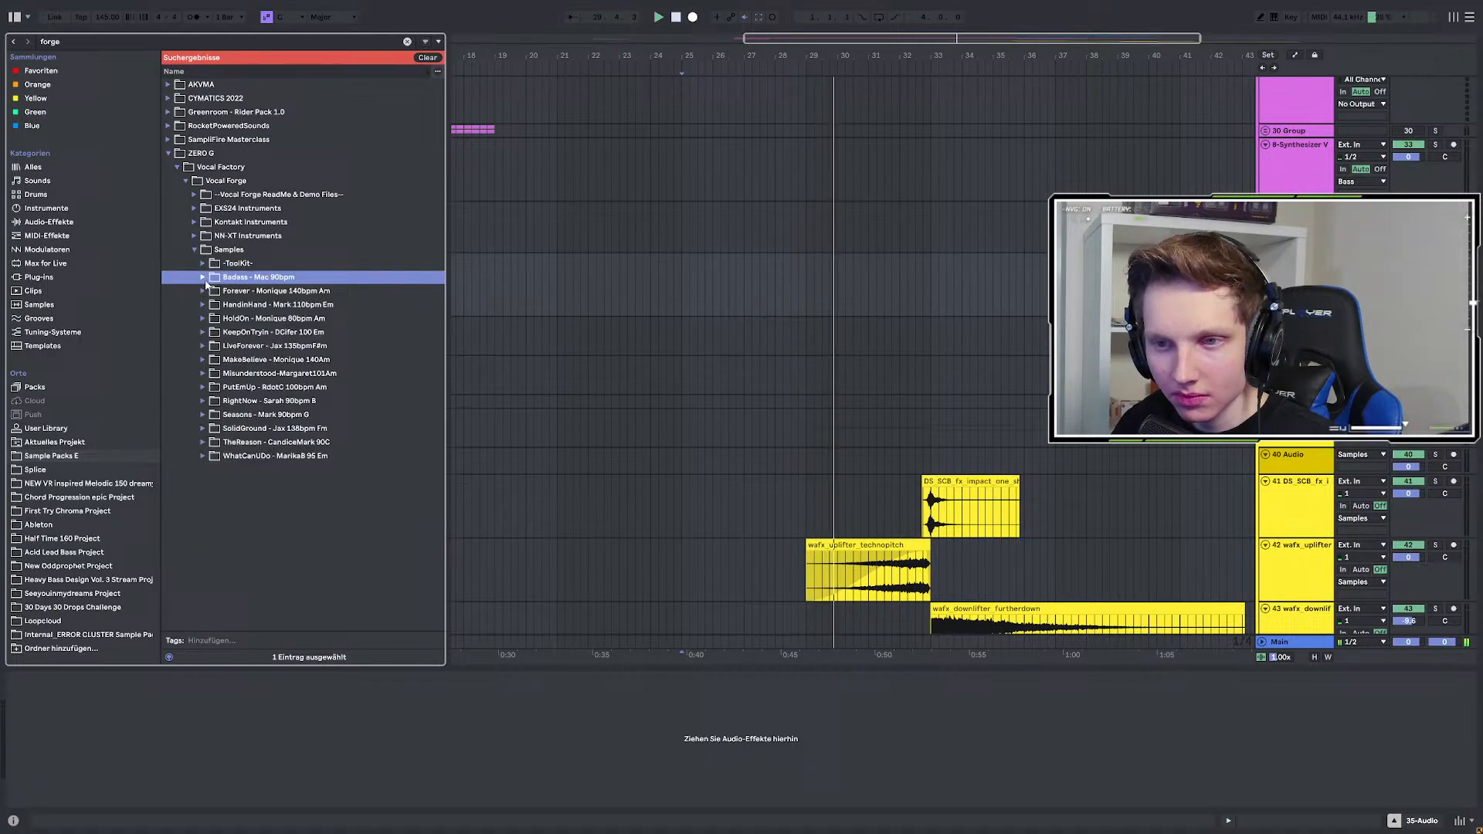
left_click(205, 291)
left_click(225, 373)
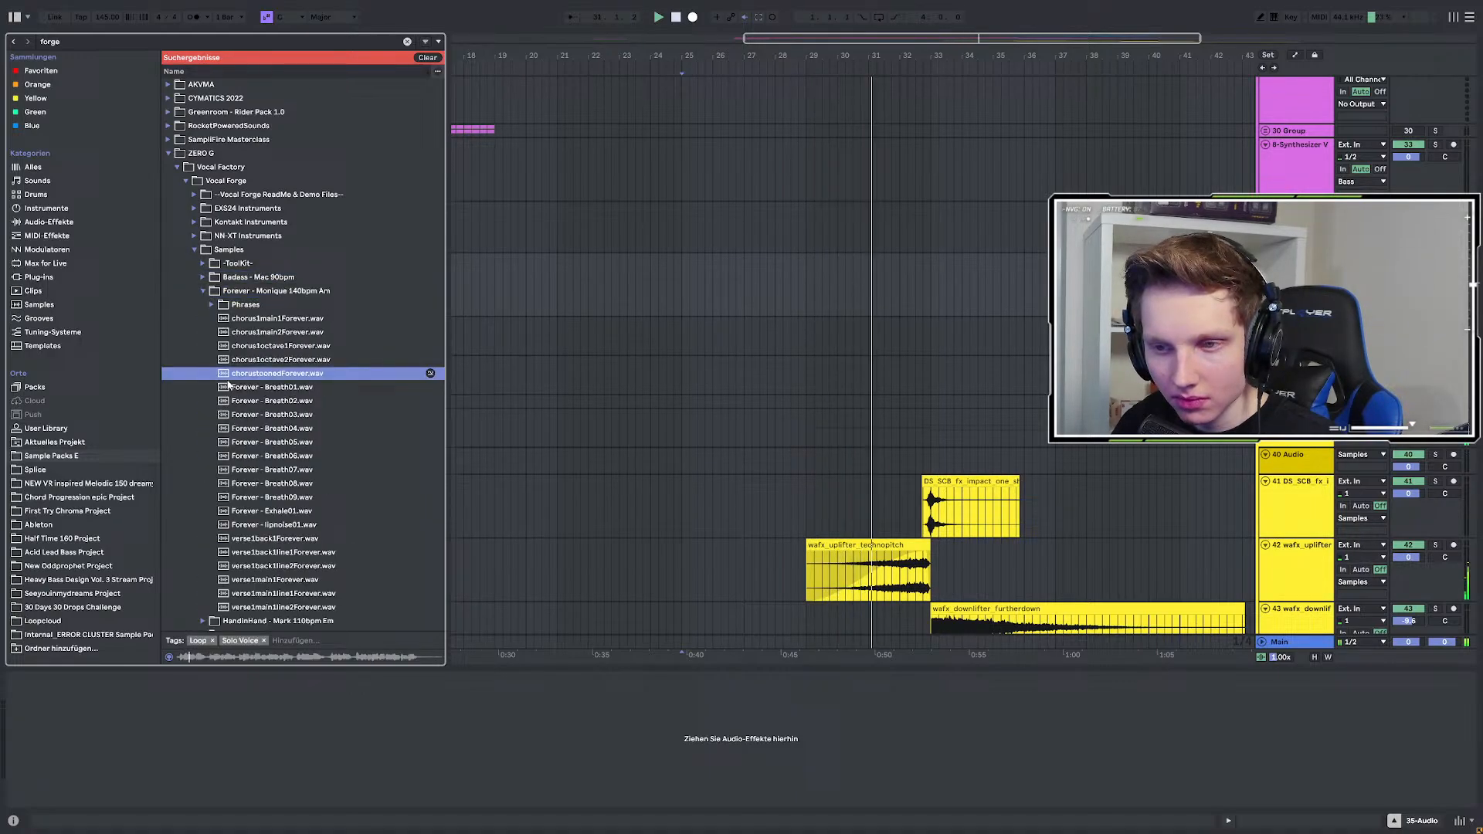
left_click(232, 388)
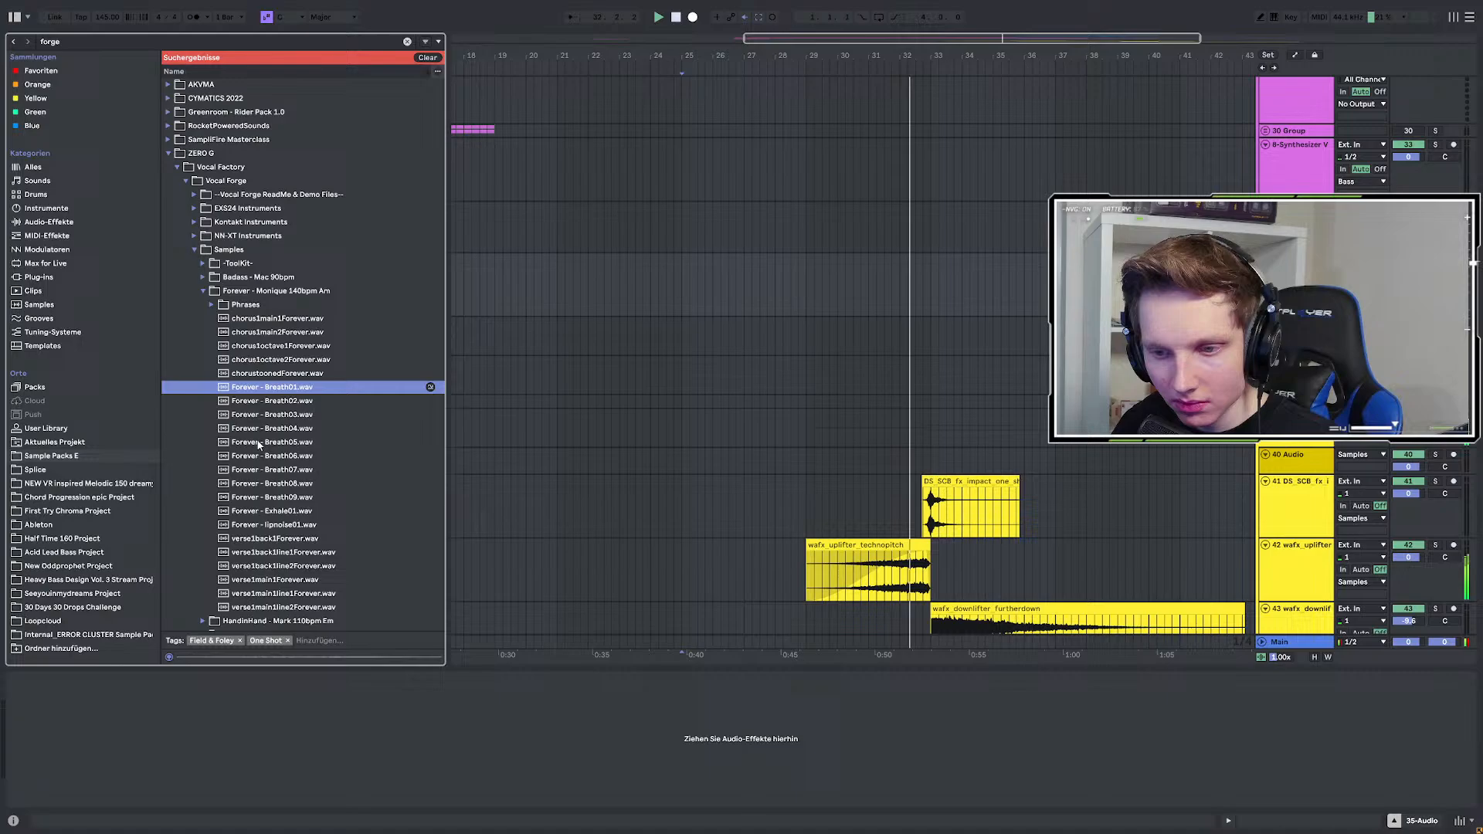
left_click(248, 553)
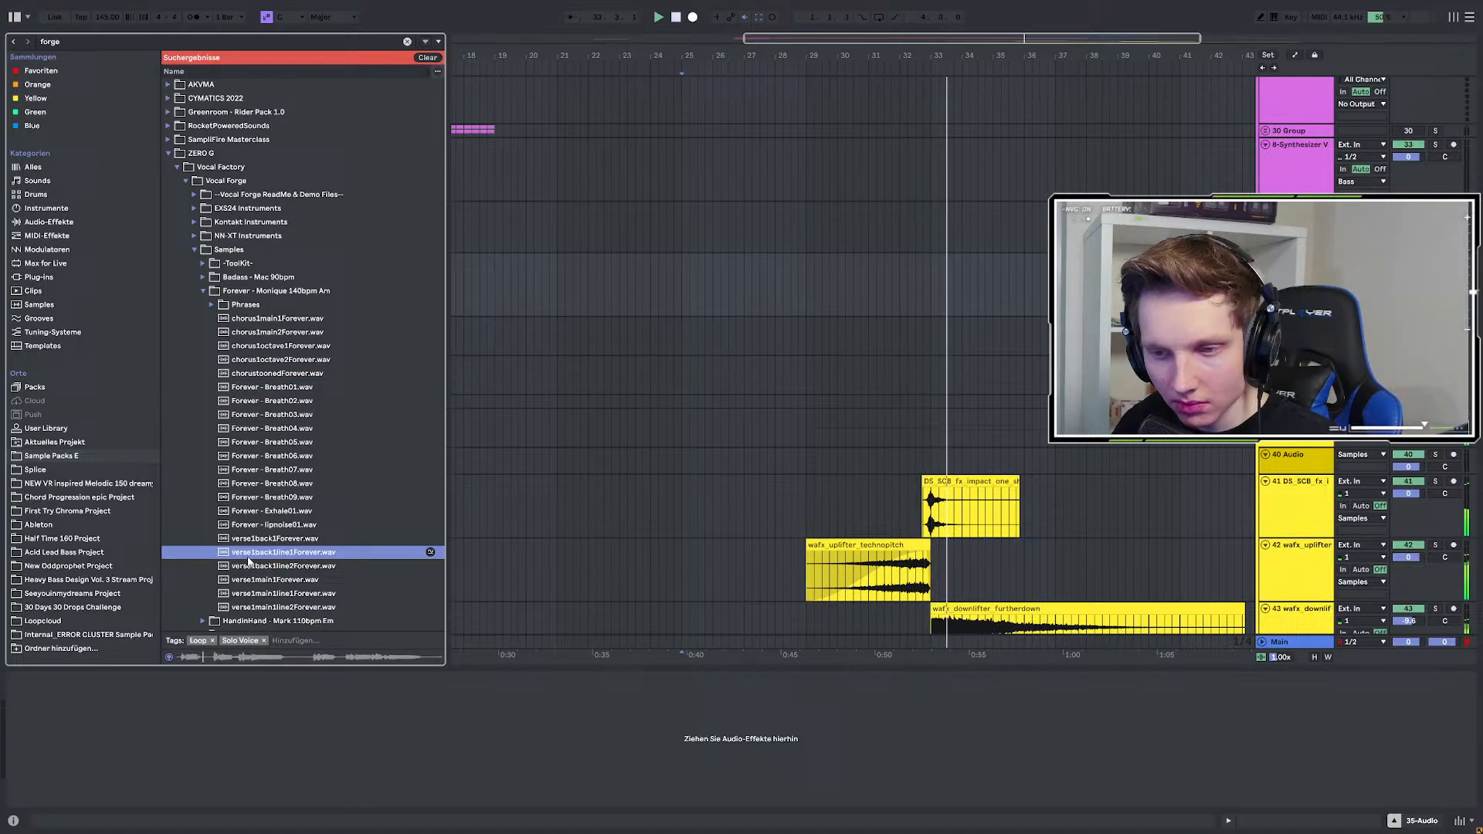
left_click(251, 593)
scroll(252, 594, "down", 1)
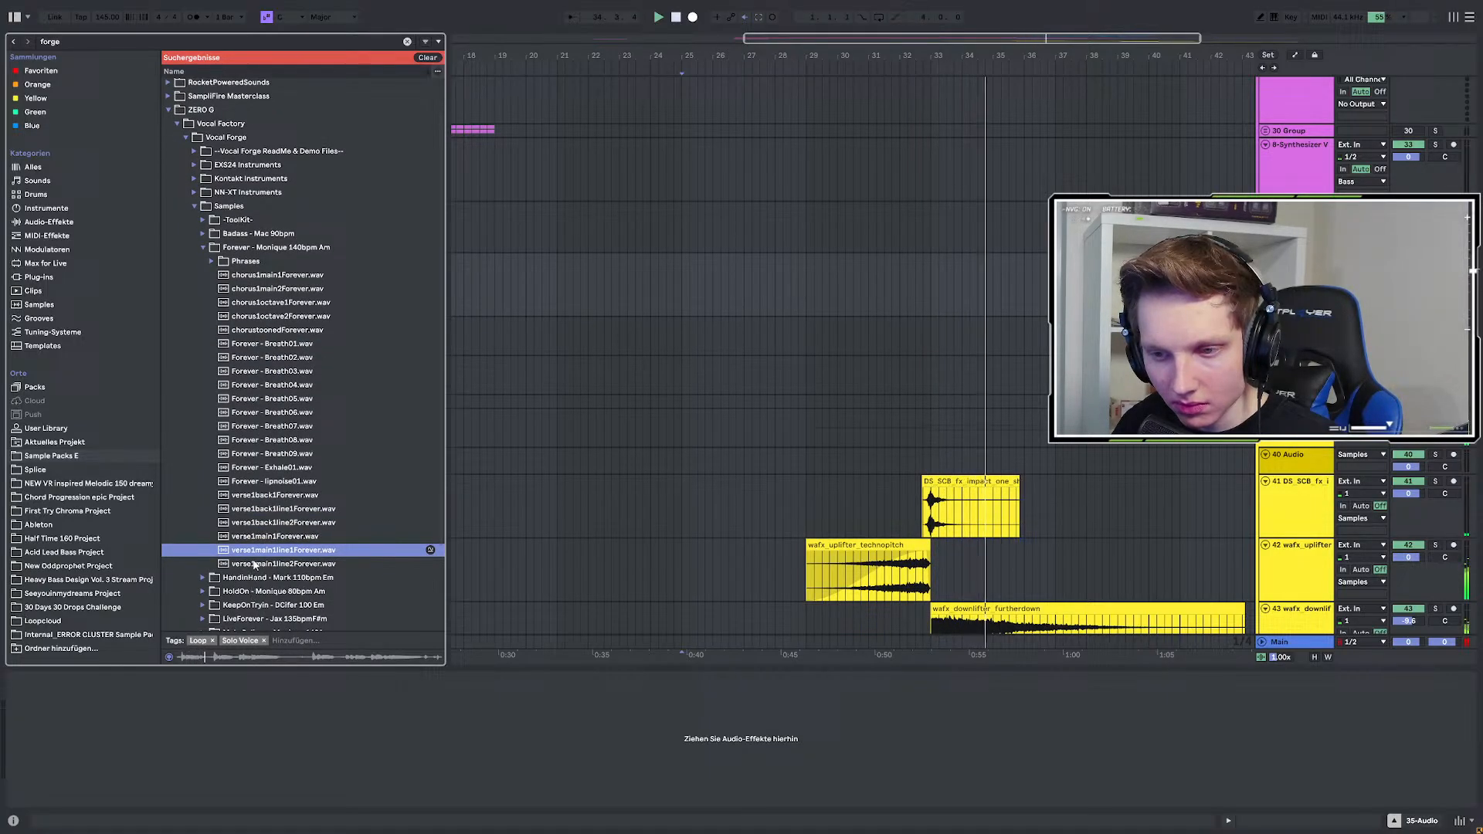
left_click(256, 565)
scroll(259, 557, "up", 1)
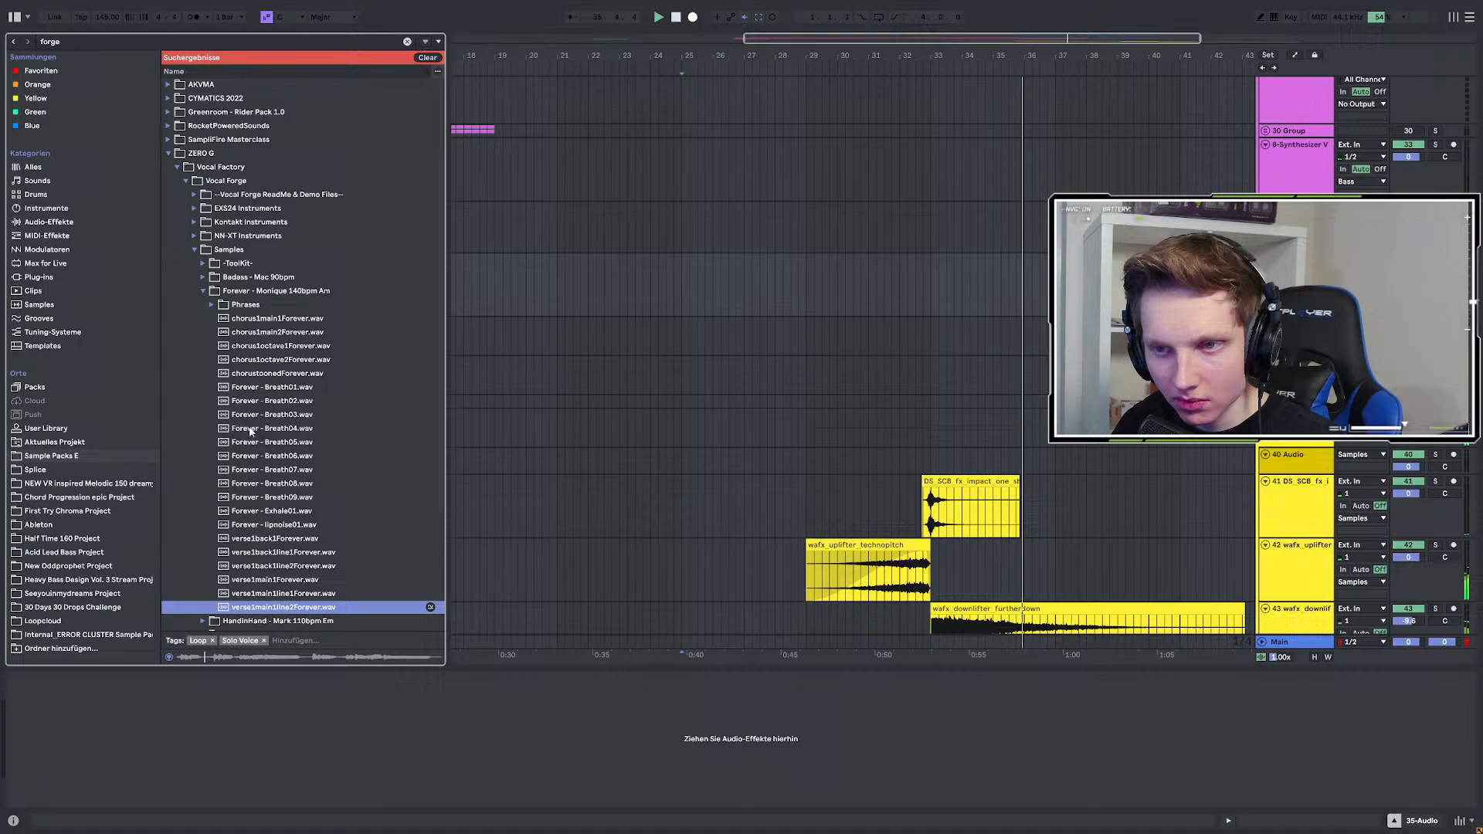
left_click(194, 249)
Play the arrangement from bar 25 and from bar 31, examining the drum and bass clips around the bar 33 transition.
left_click(683, 301)
scroll(828, 305, "up", 5)
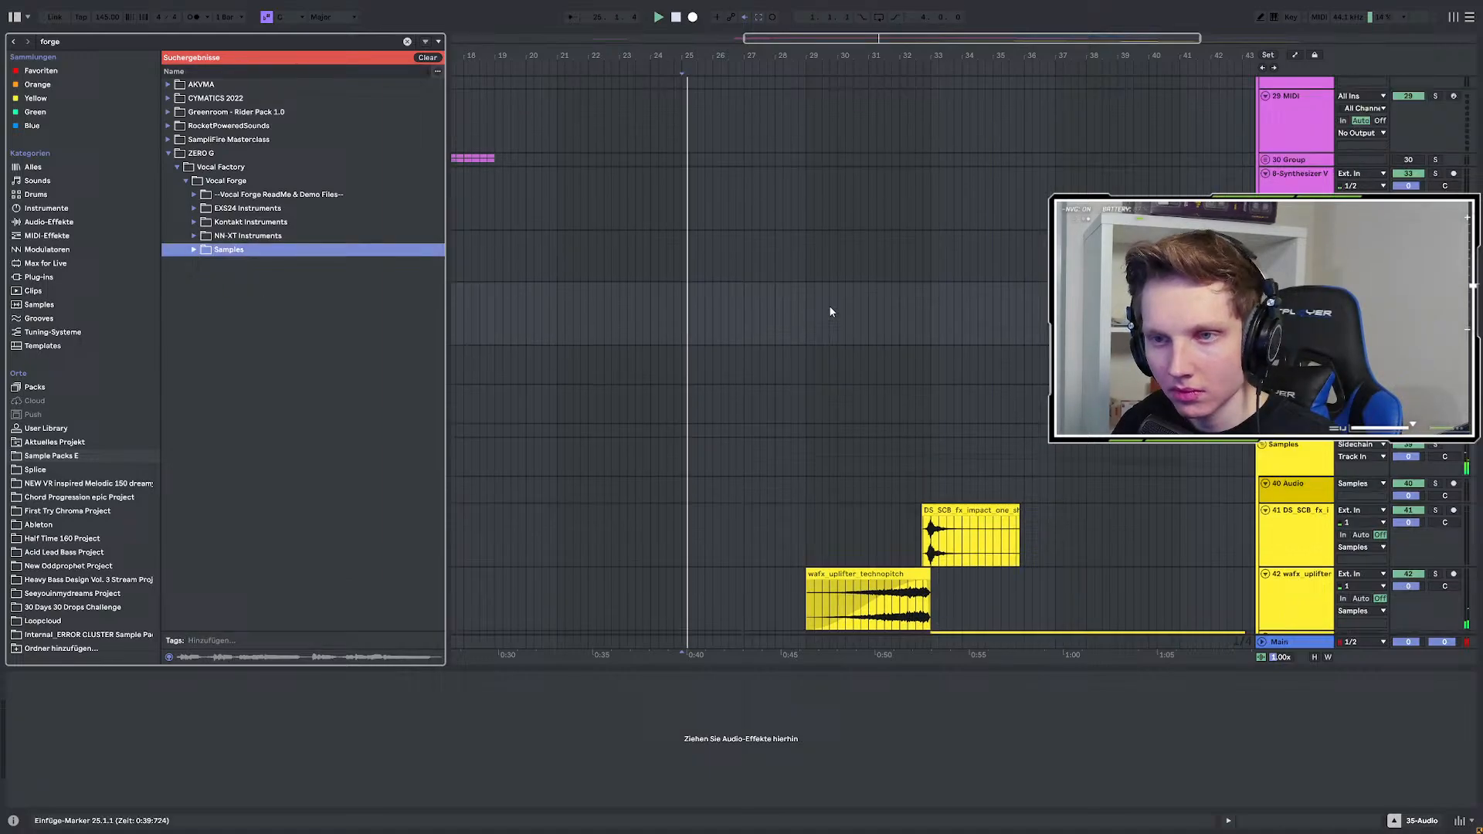
left_click(868, 298)
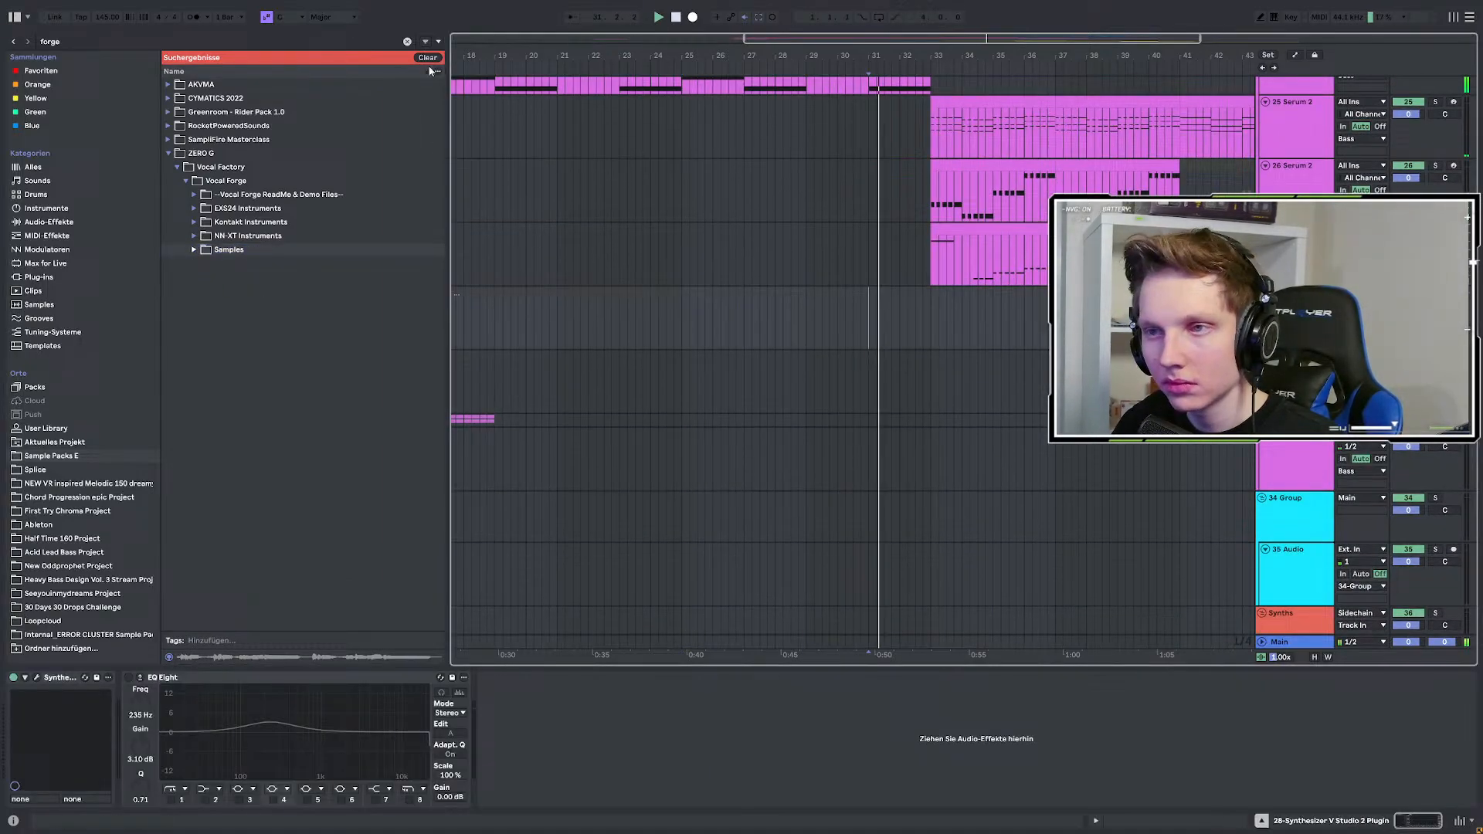
scroll(740, 356, "up", 4)
scroll(871, 386, "down", 2)
scroll(1081, 340, "up", 1)
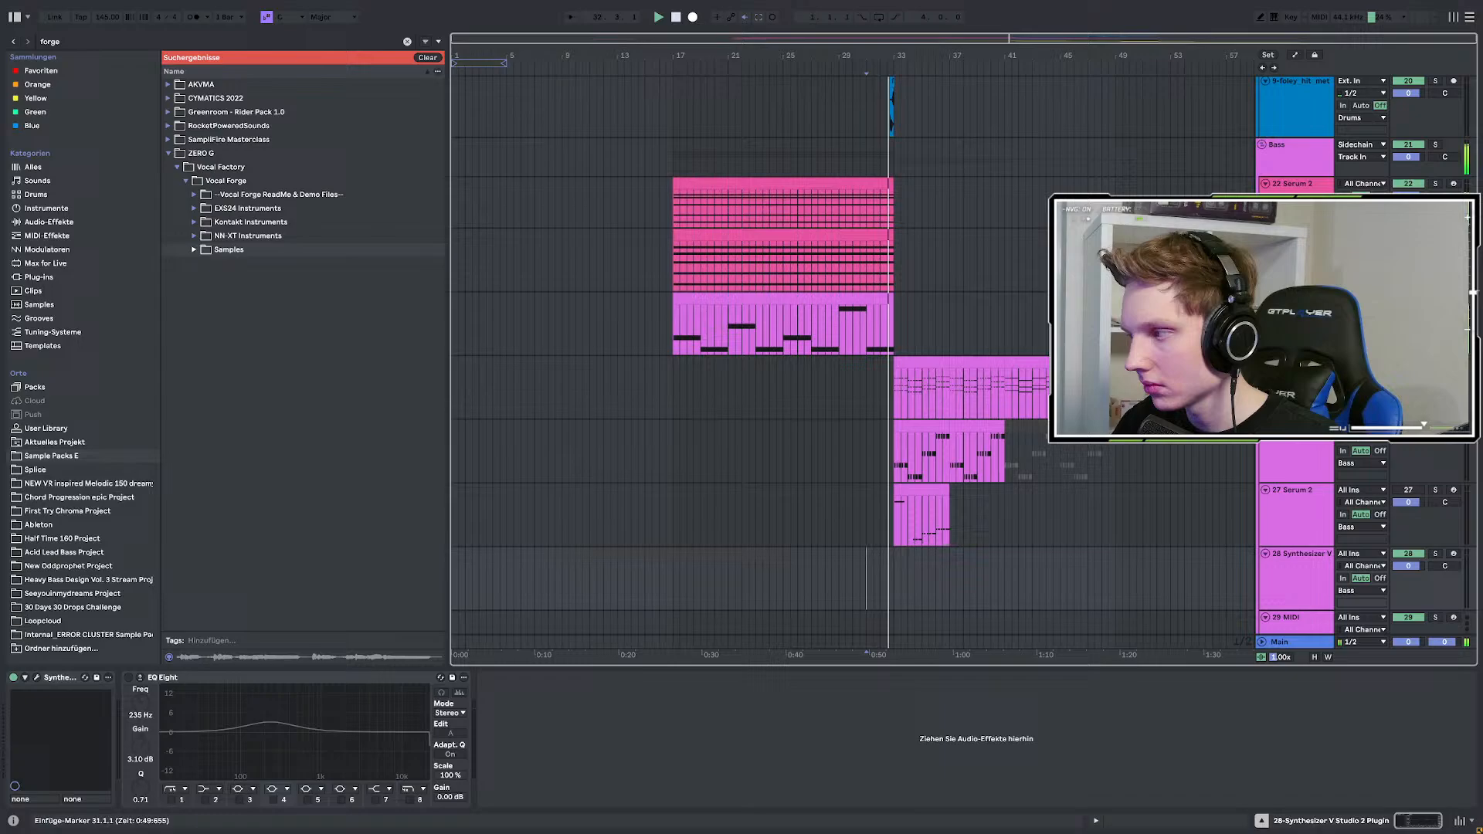
scroll(1137, 324, "up", 2)
scroll(911, 319, "left", 5)
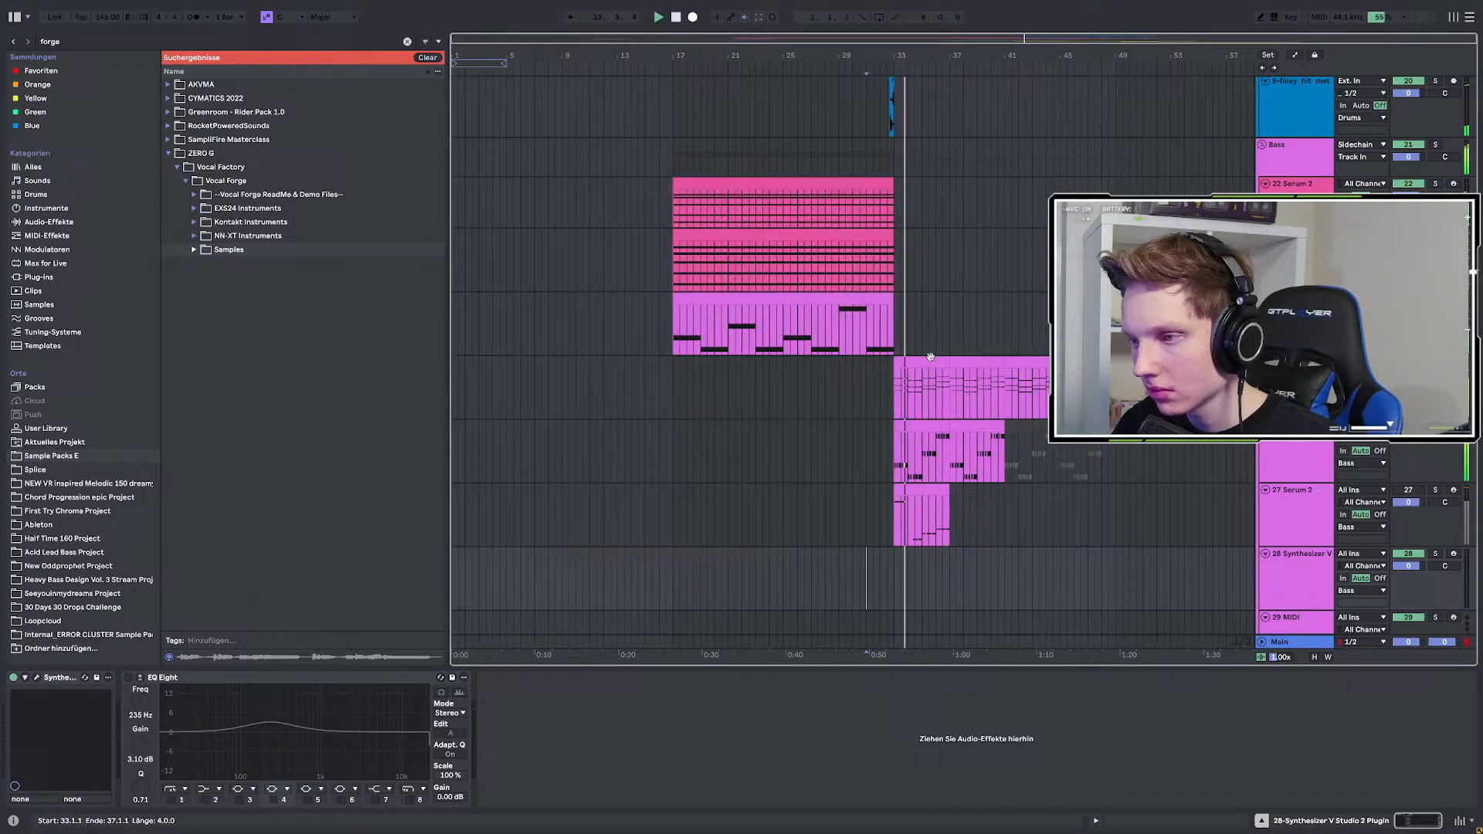
scroll(939, 348, "up", 2)
scroll(962, 377, "right", 2)
scroll(966, 370, "up", 2)
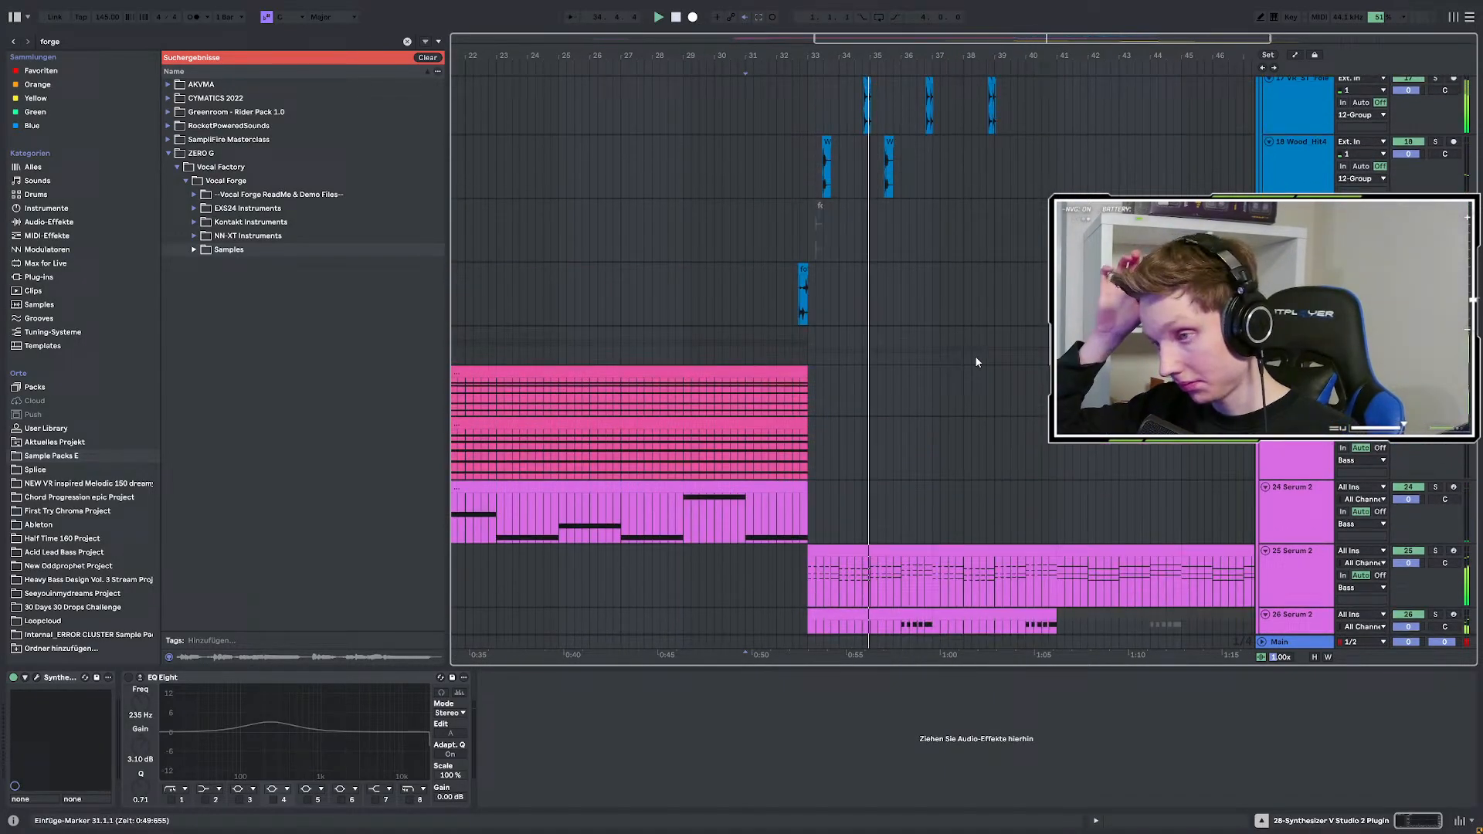
scroll(974, 357, "down", 4)
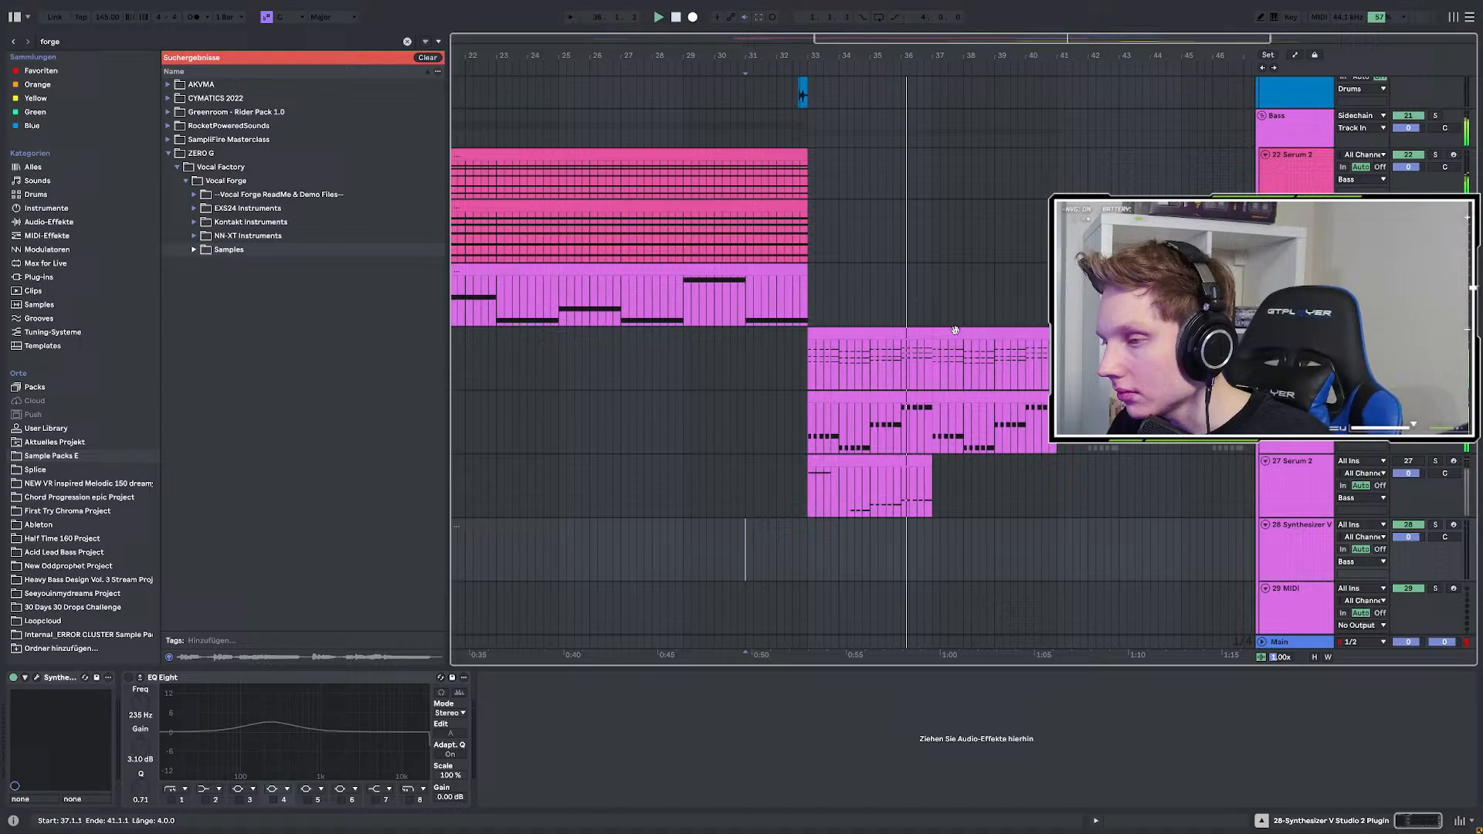
scroll(962, 334, "down", 2)
scroll(995, 340, "up", 2)
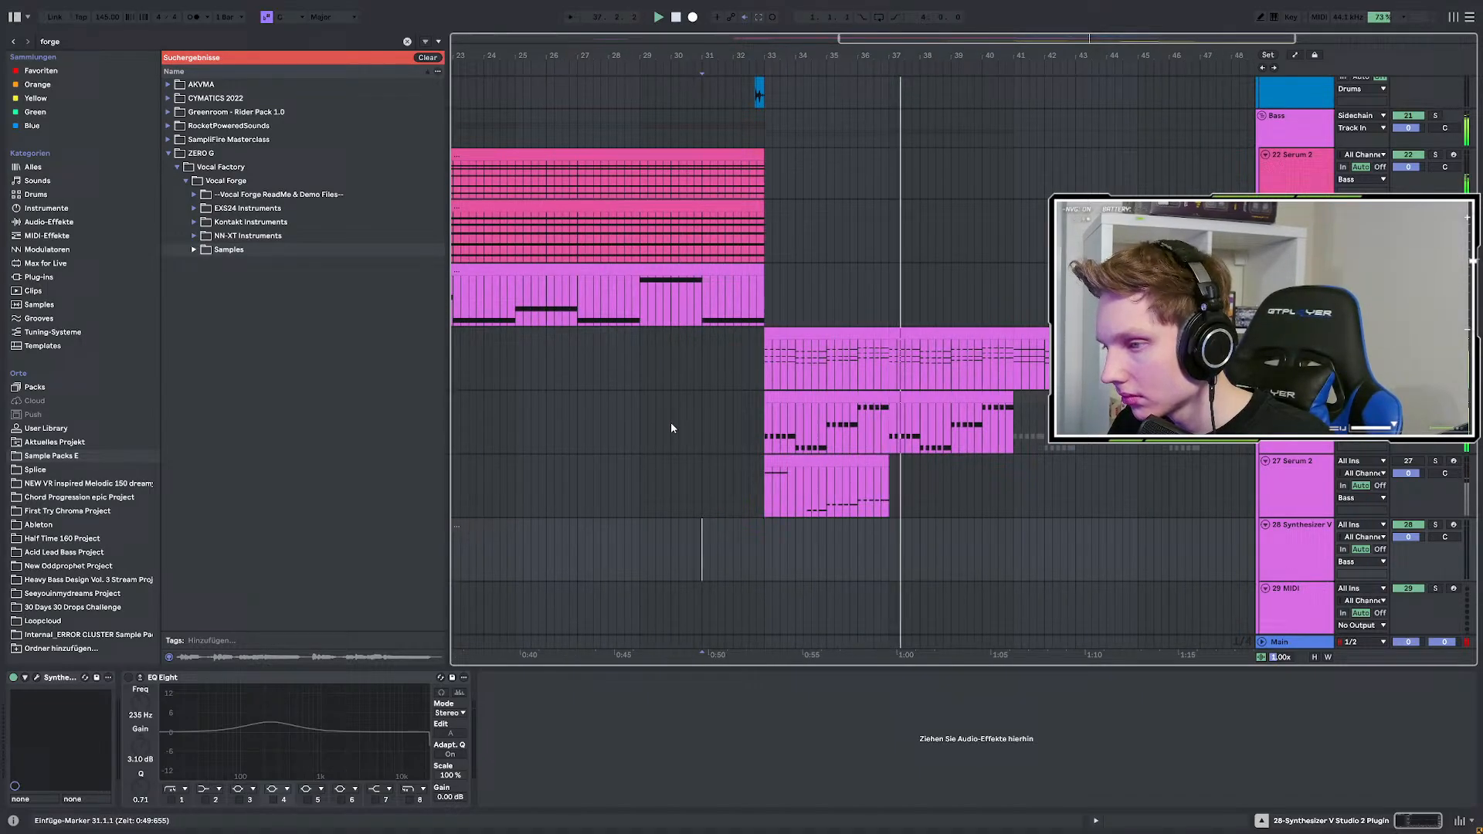
scroll(1004, 455, "down", 3)
left_click(1305, 438)
scroll(1149, 402, "up", 3)
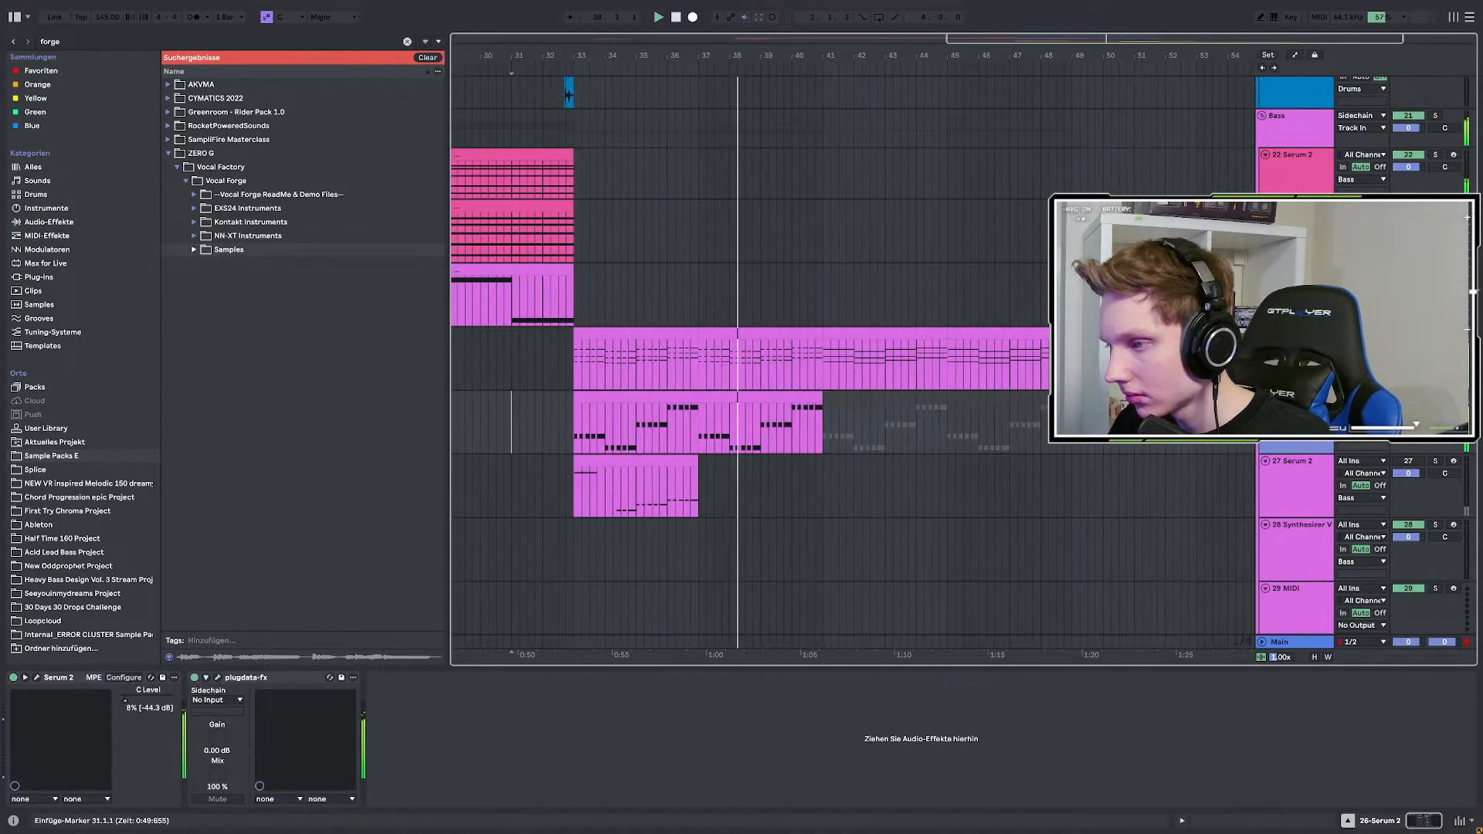
Search the favourites for "auto" and add the AUTO PAN preset to the V_RIOT_fx_riser track that starts at bar 41.
left_click(852, 332)
scroll(919, 361, "down", 10)
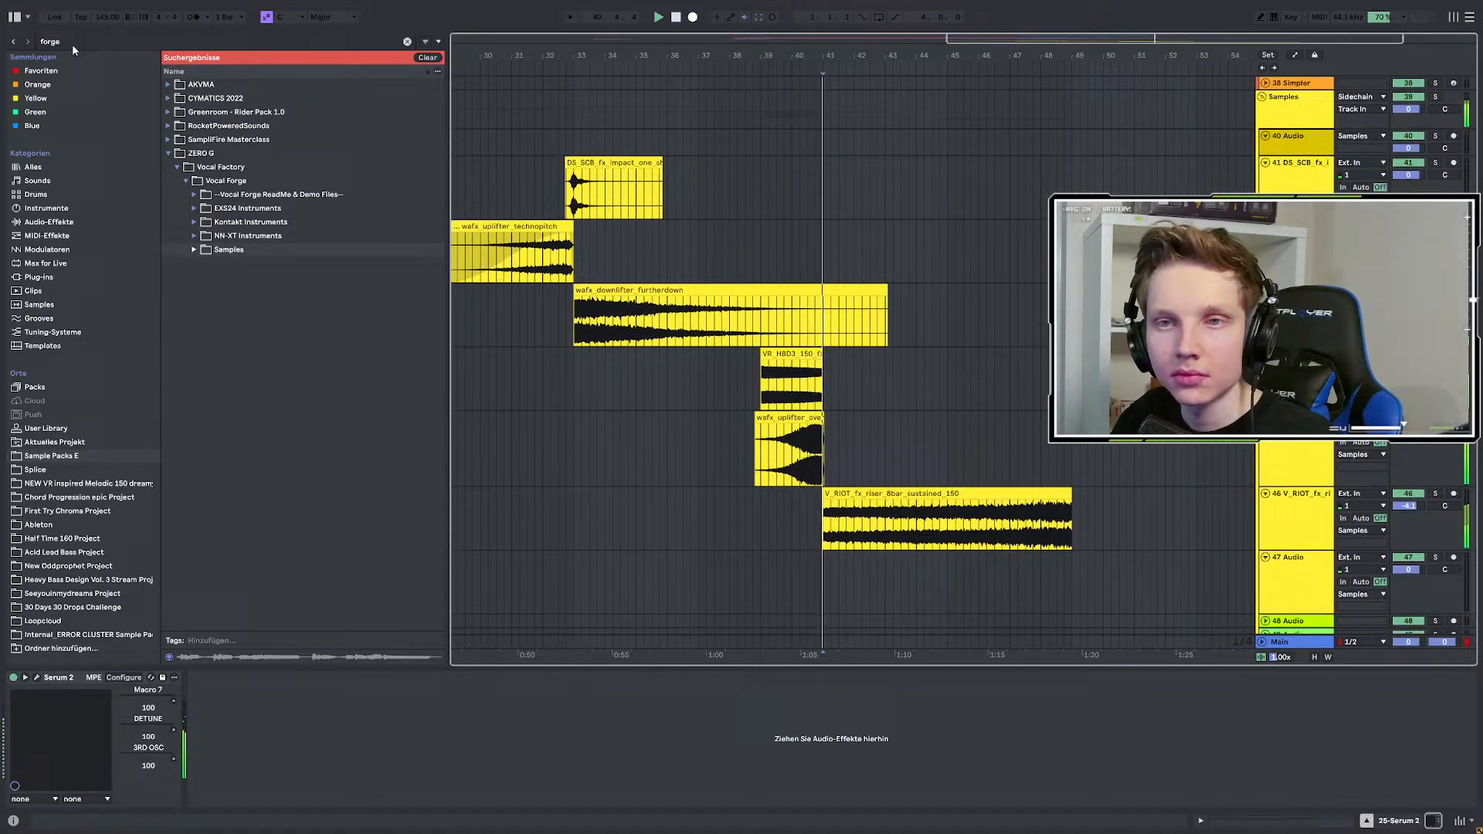
key("ctrl+f")
type("auto")
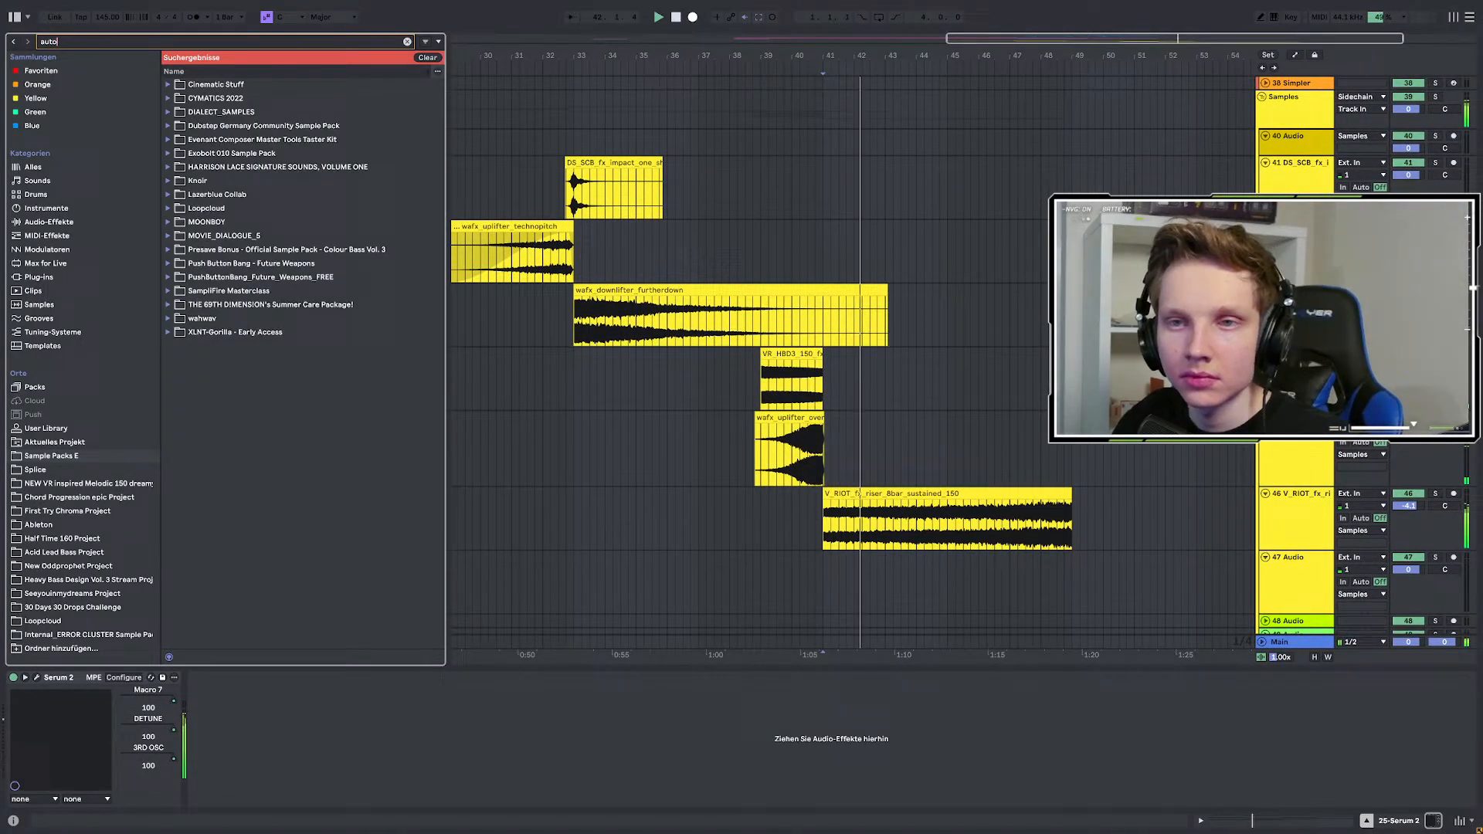
left_click(208, 125)
left_click_drag(207, 130, 1282, 525)
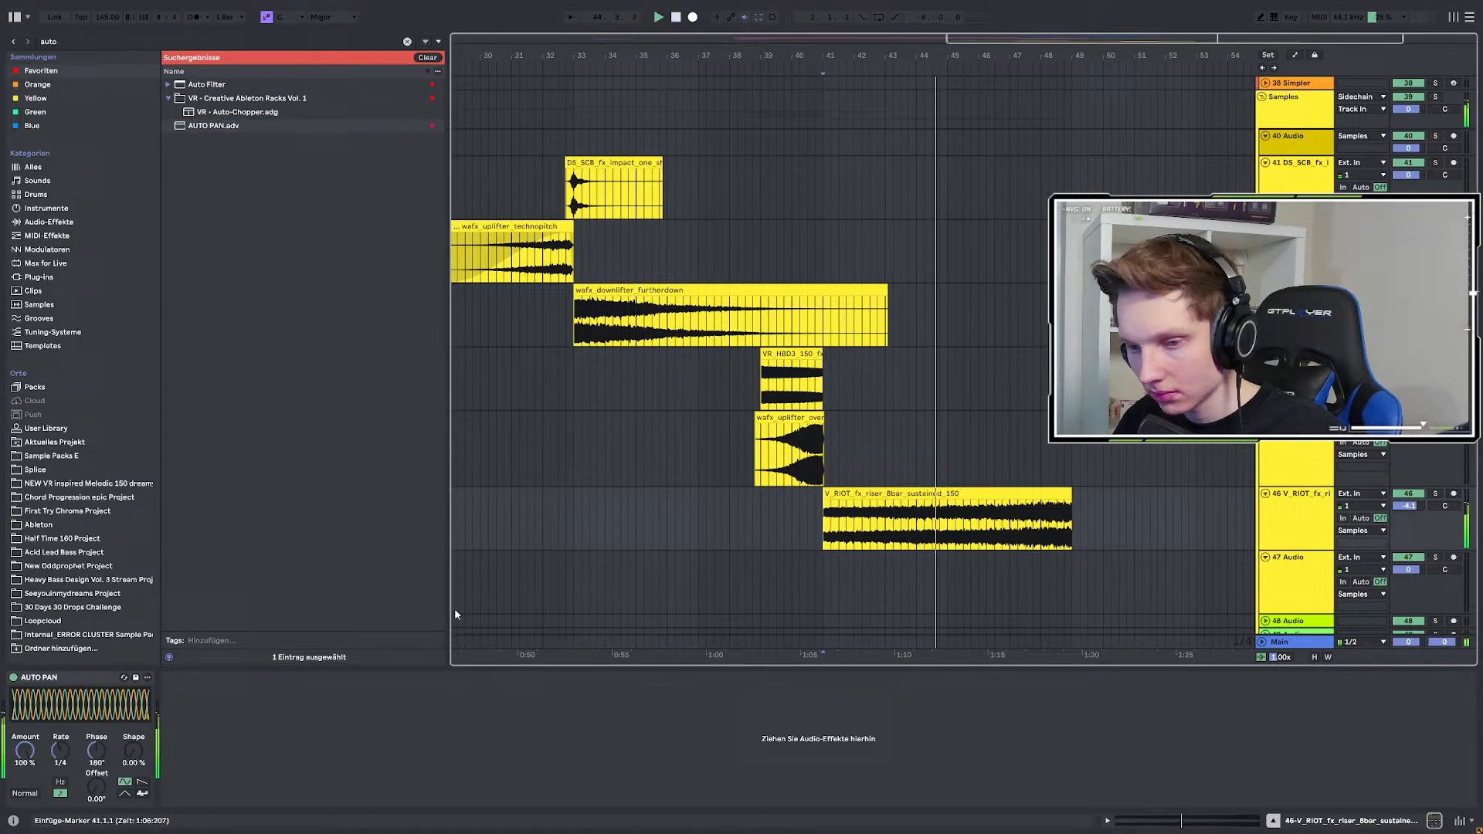
Give the riser's Auto Pan a sawtooth waveform with 0° phase, a 1/16 rate and a shape of 56.3 %.
left_click(141, 781)
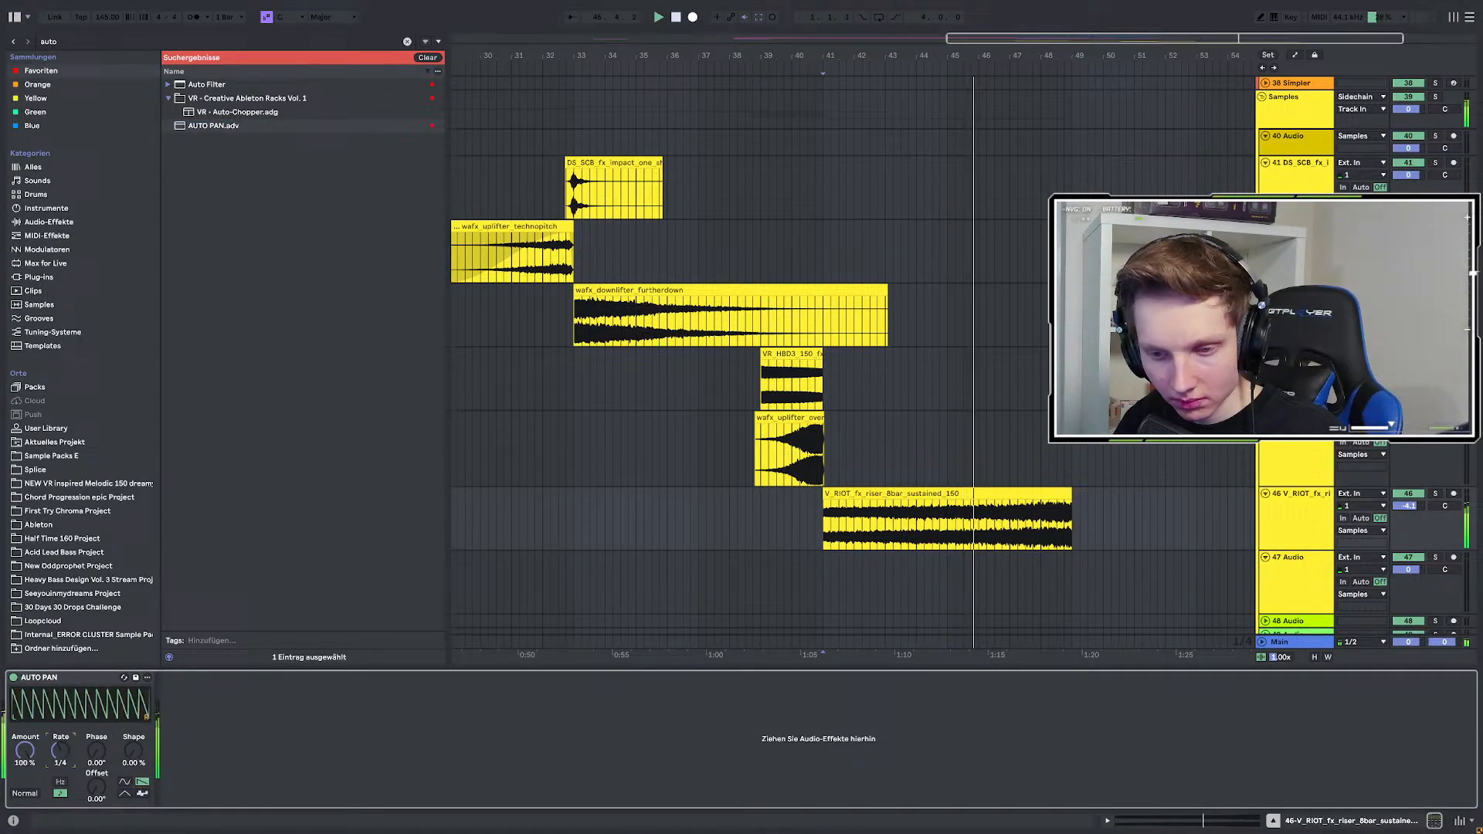
mouse_move(60, 749)
left_mouse_down()
mouse_move(60, 724)
mouse_move(60, 760)
left_mouse_up()
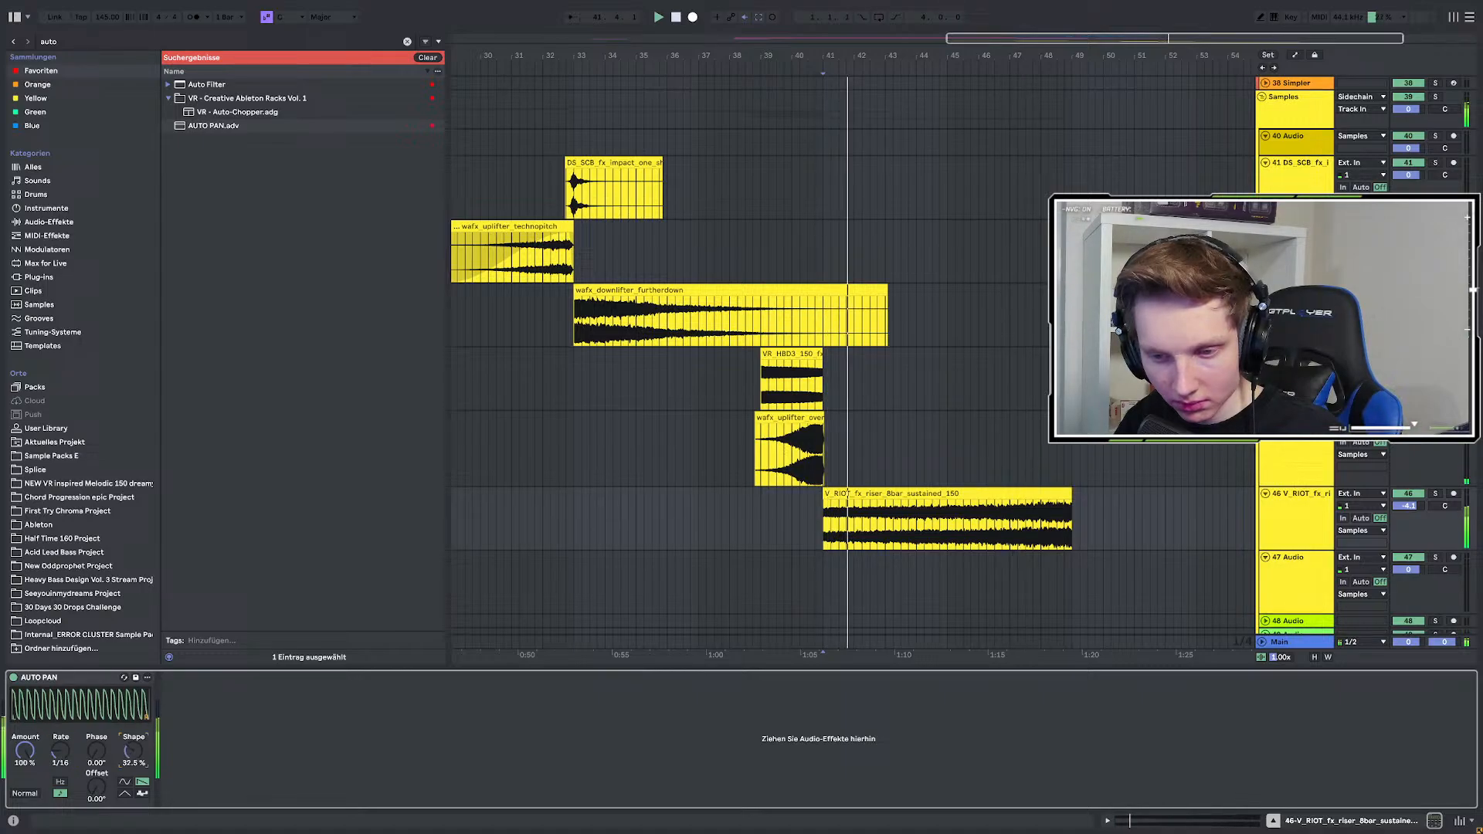
Automate the riser's Auto Pan amount to rise from 0 % at bar 41 to about 100 % near bar 47.
key("a")
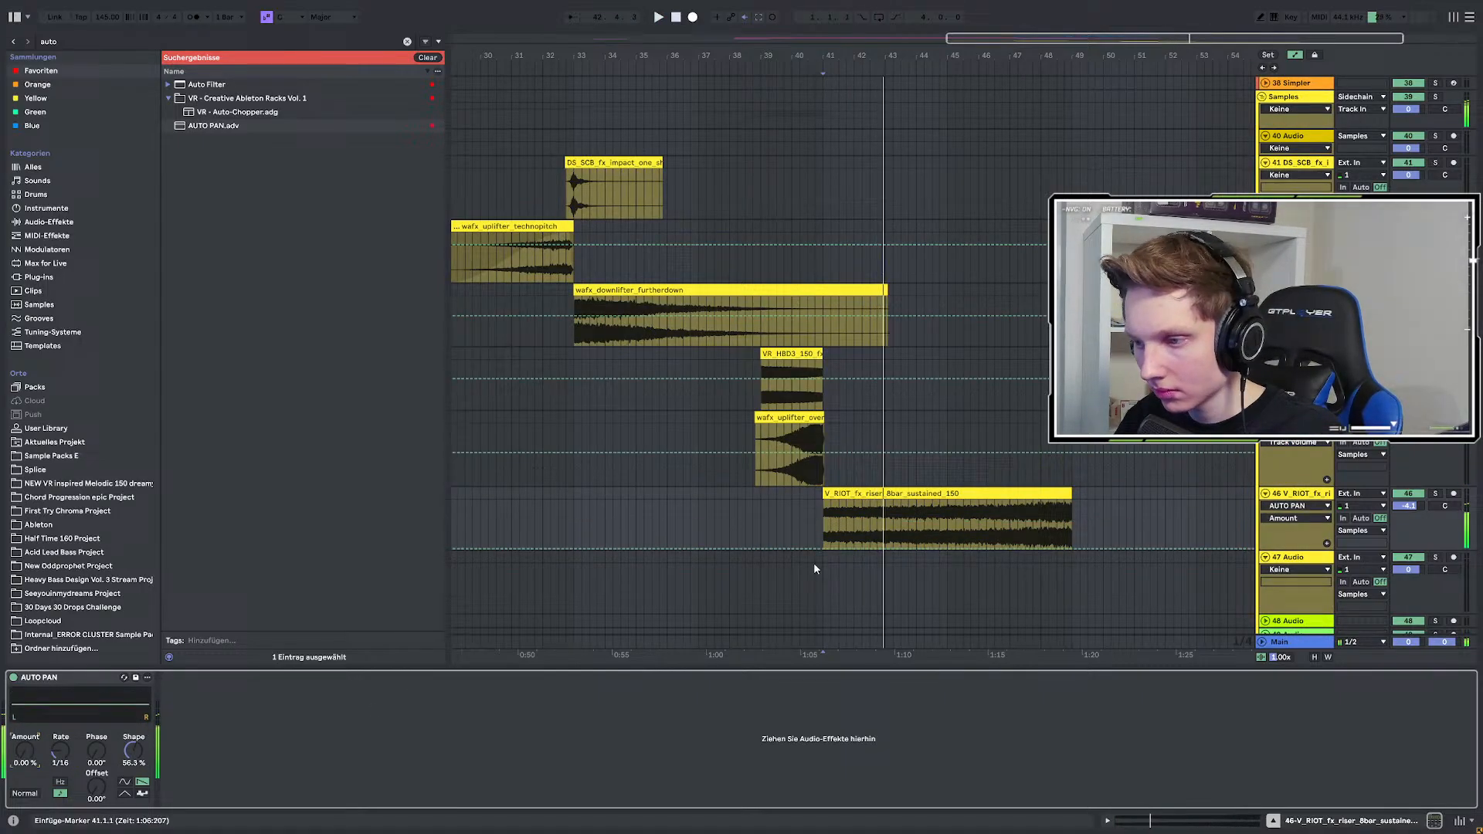
left_click(824, 549)
left_click_drag(950, 540, 1009, 501)
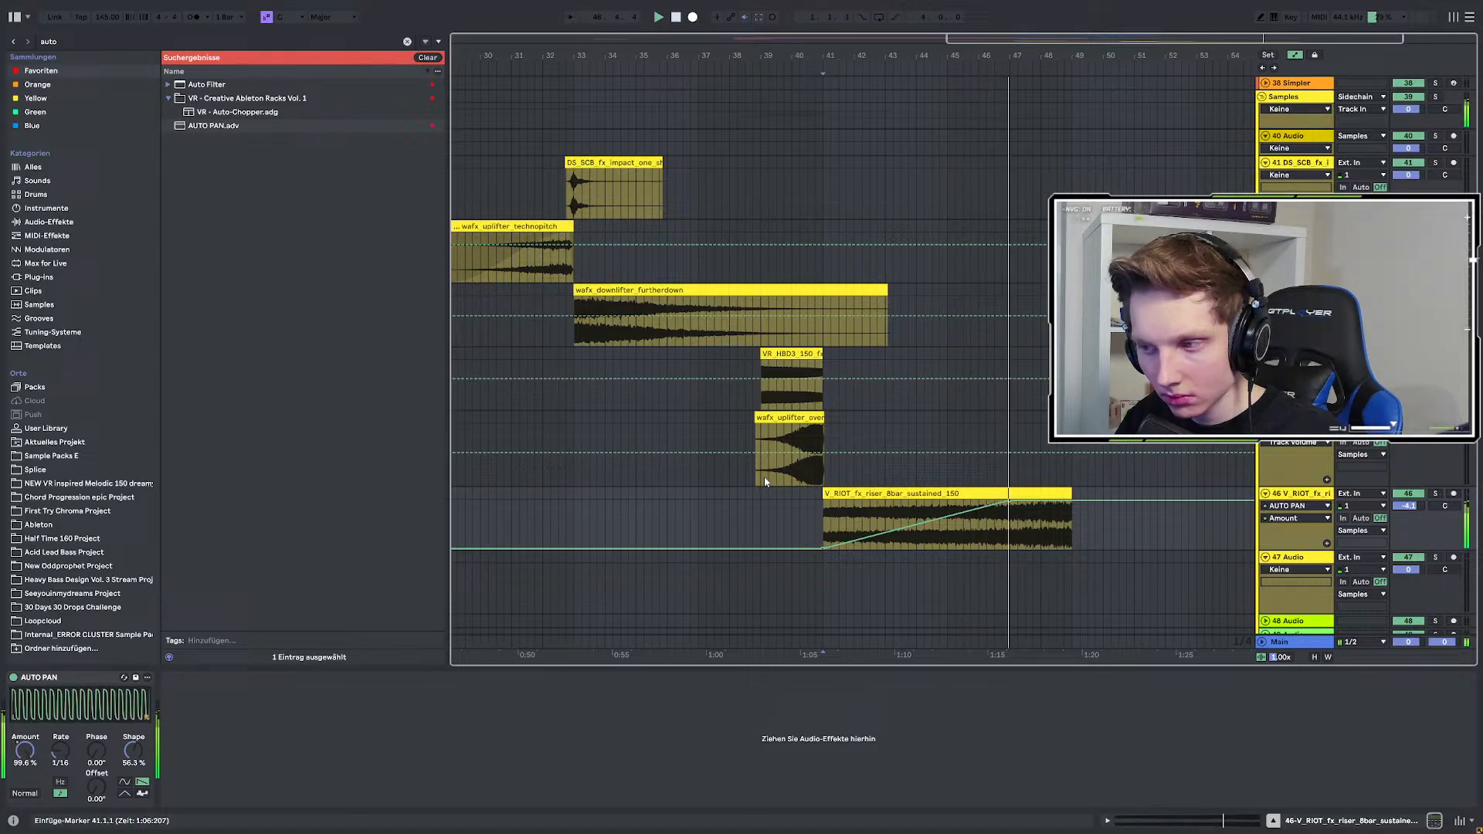
Shorten the V_RIOT riser clip to end at bar 48, hide the automation and play the arrangement from about bar 39.
left_click_drag(1071, 480, 1042, 480)
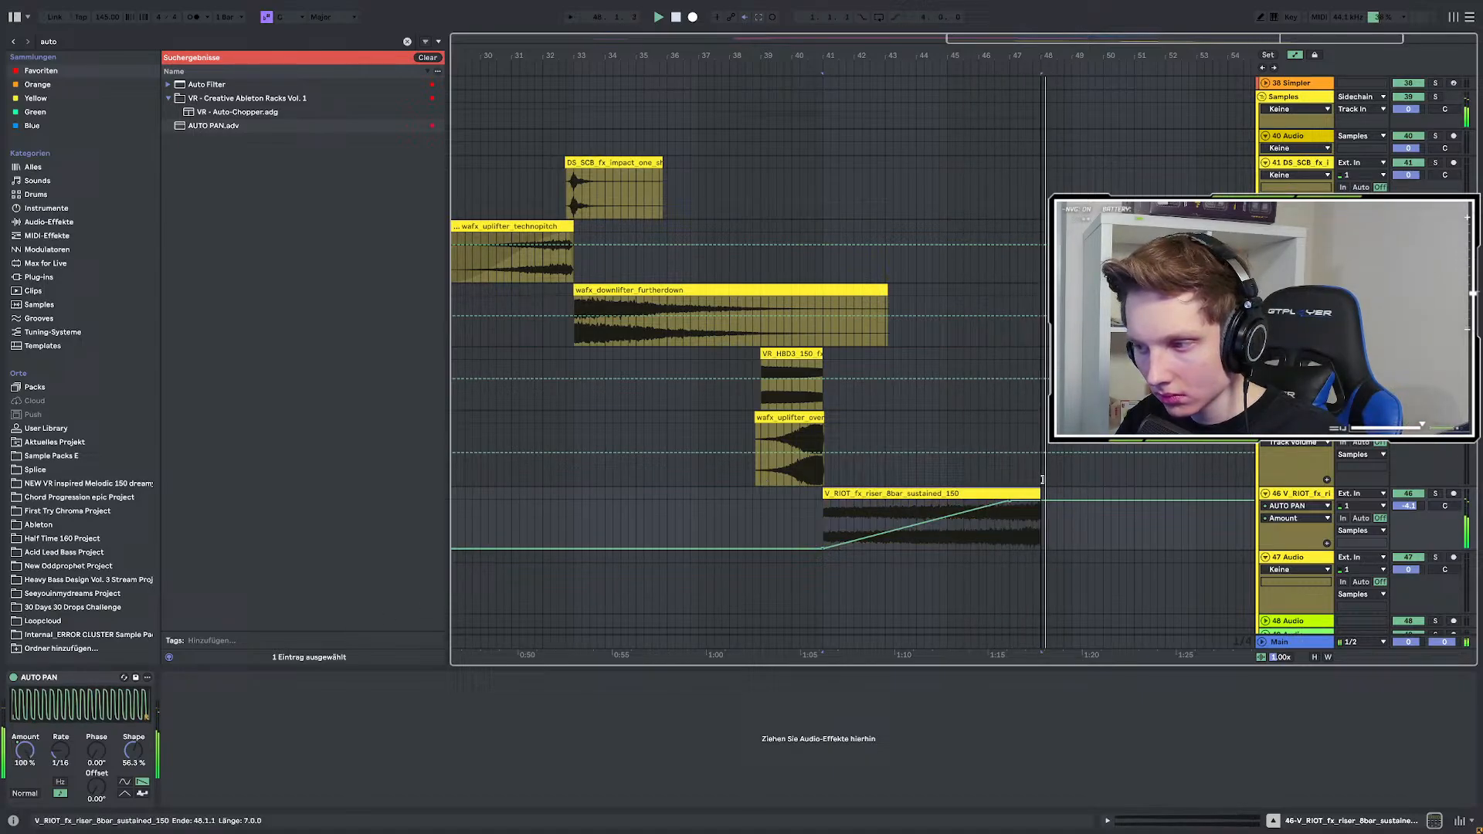
key("space")
key("space")
key("a")
scroll(839, 464, "up", 4)
left_click(752, 509)
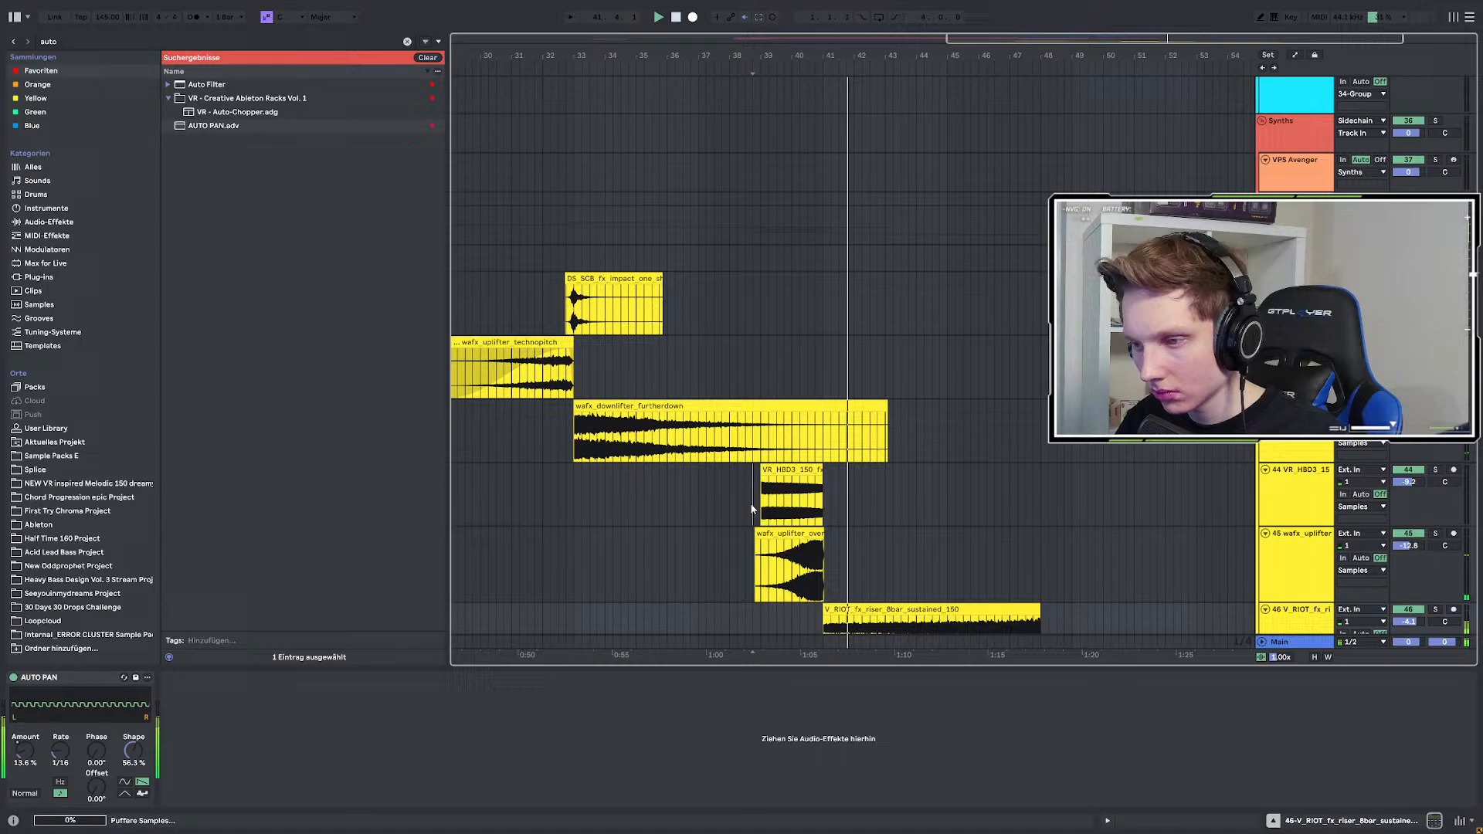
Duplicate the 26 Serum 2 bass clip from bars 37 to 41 into bars 41 to 45.
scroll(893, 487, "up", 10)
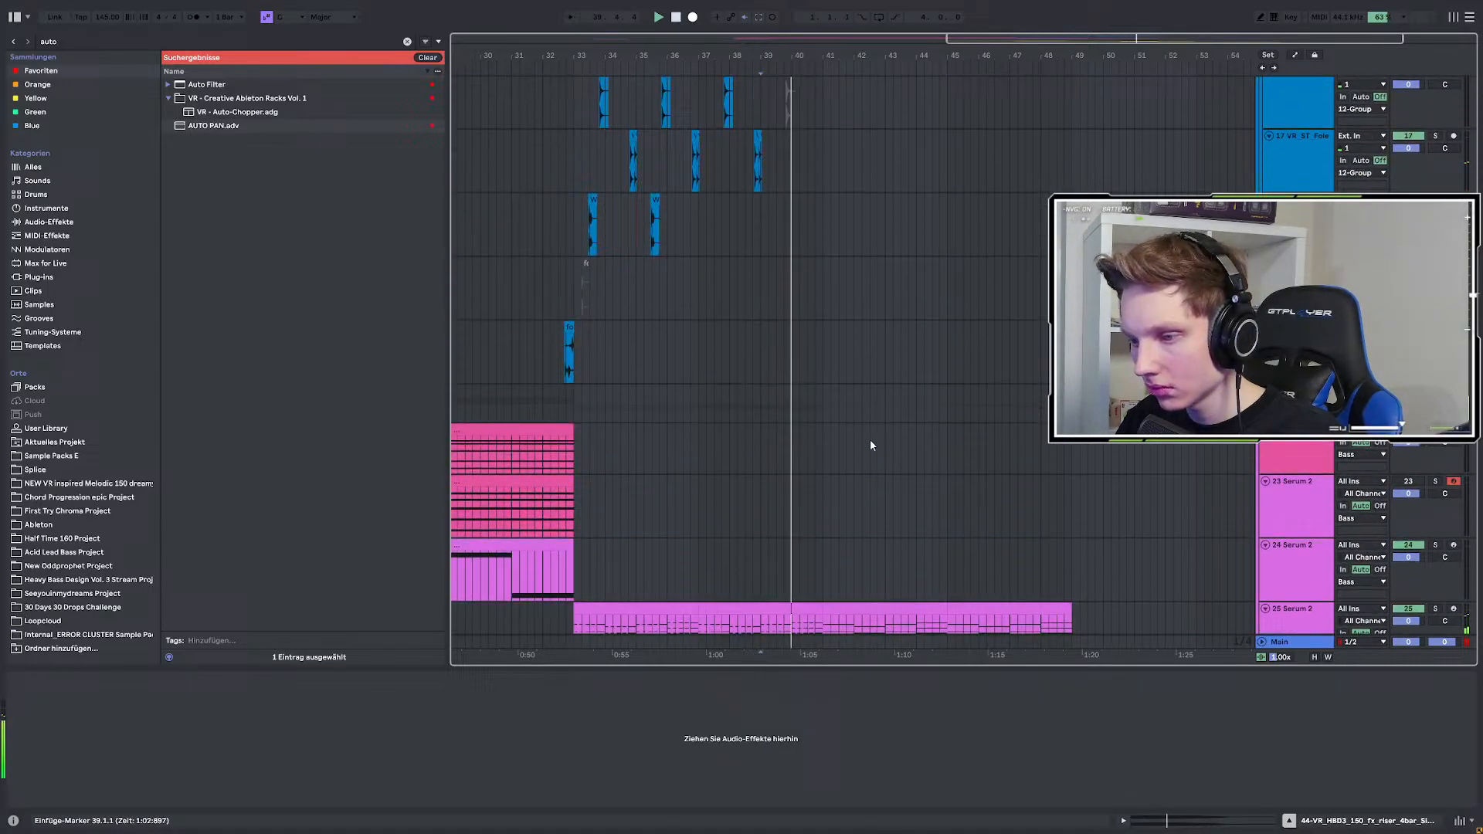
scroll(869, 444, "down", 5)
left_click(770, 334)
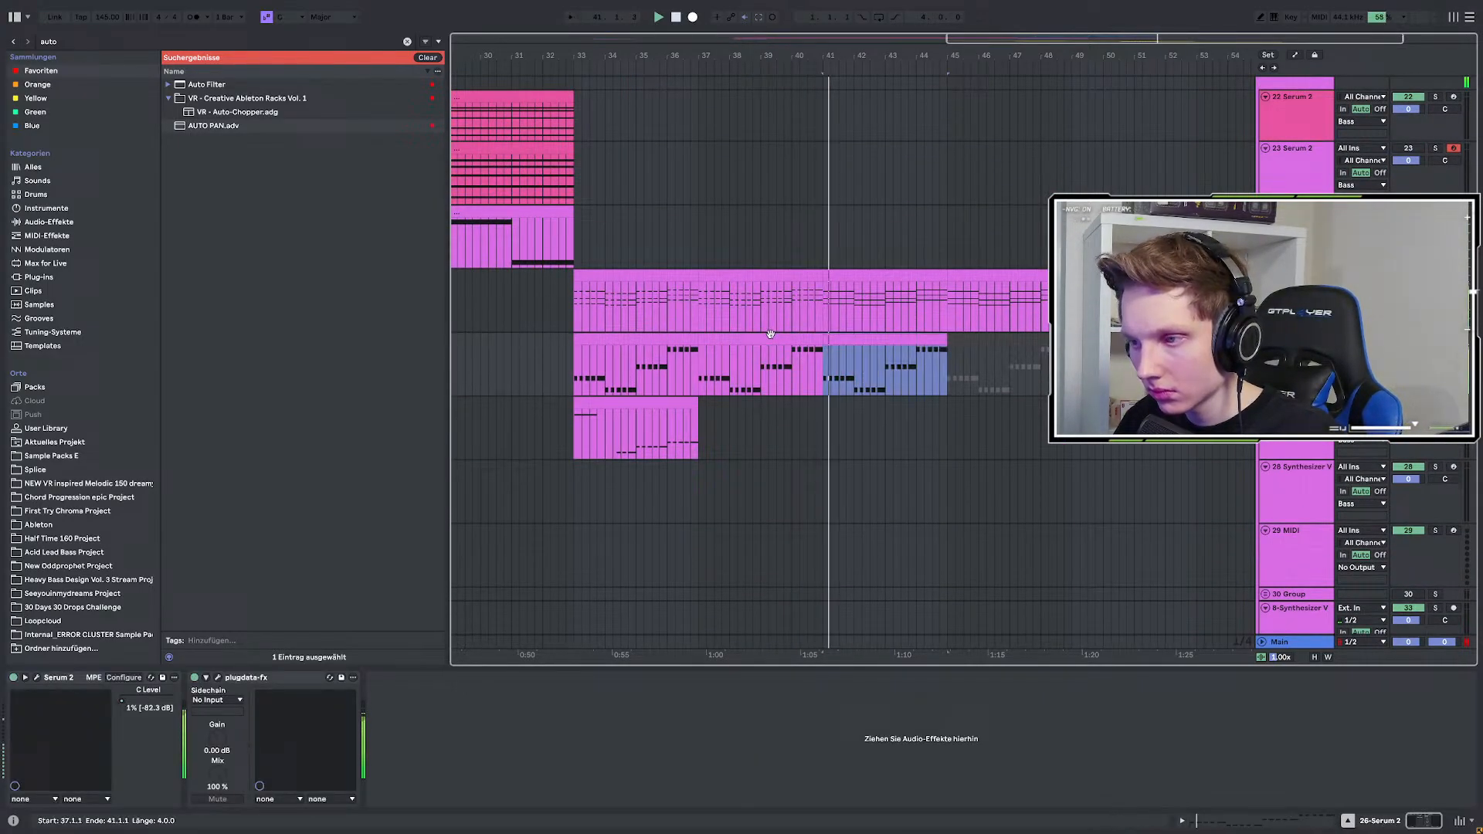
Replace the repeated notes in the 26 Serum 2 clip at bar 41 with one-bar sustained D#0, C#0, F0 and G#0 notes.
key("plus")
key("plus")
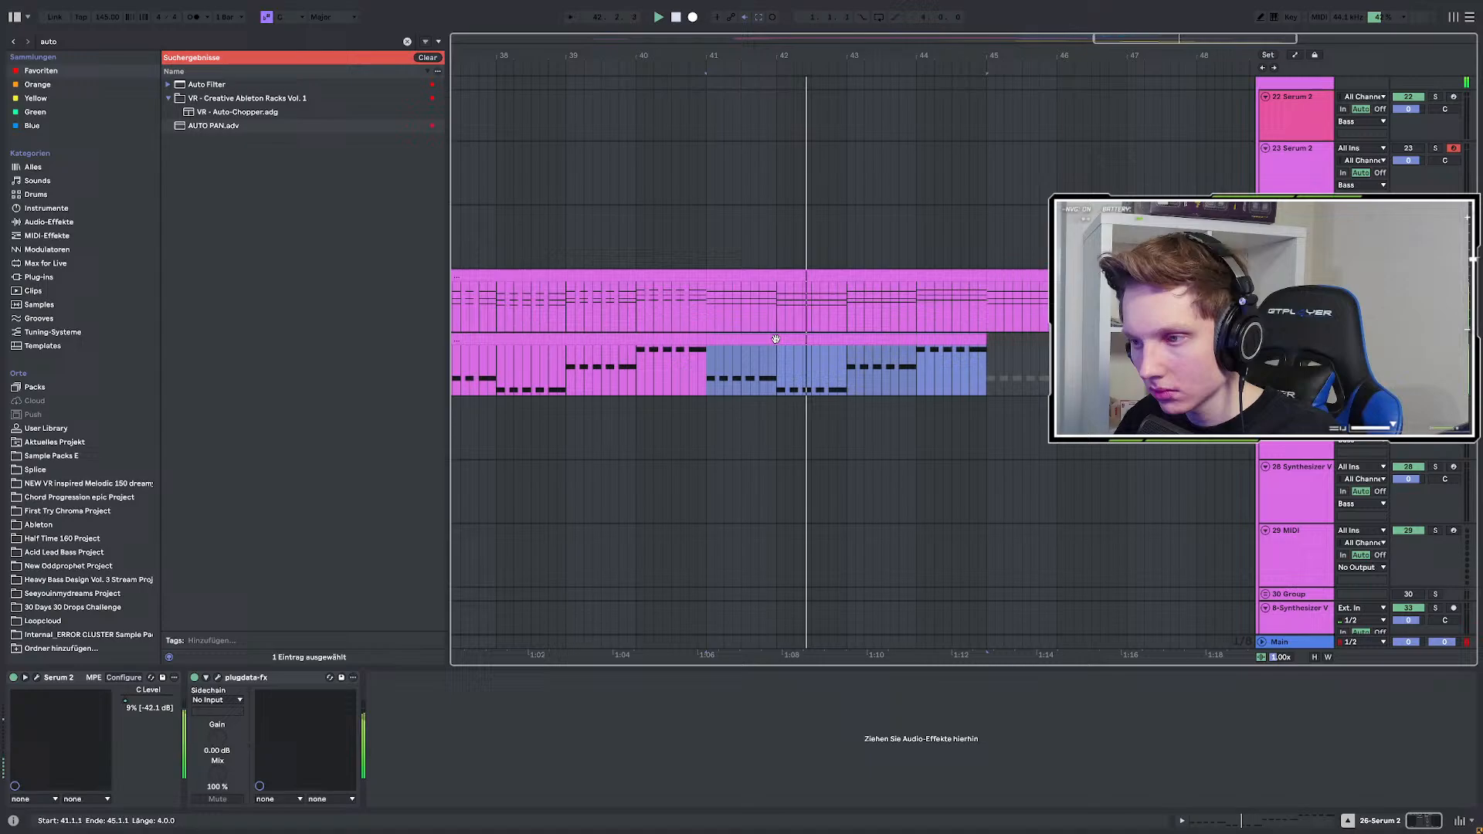
double_click(775, 339)
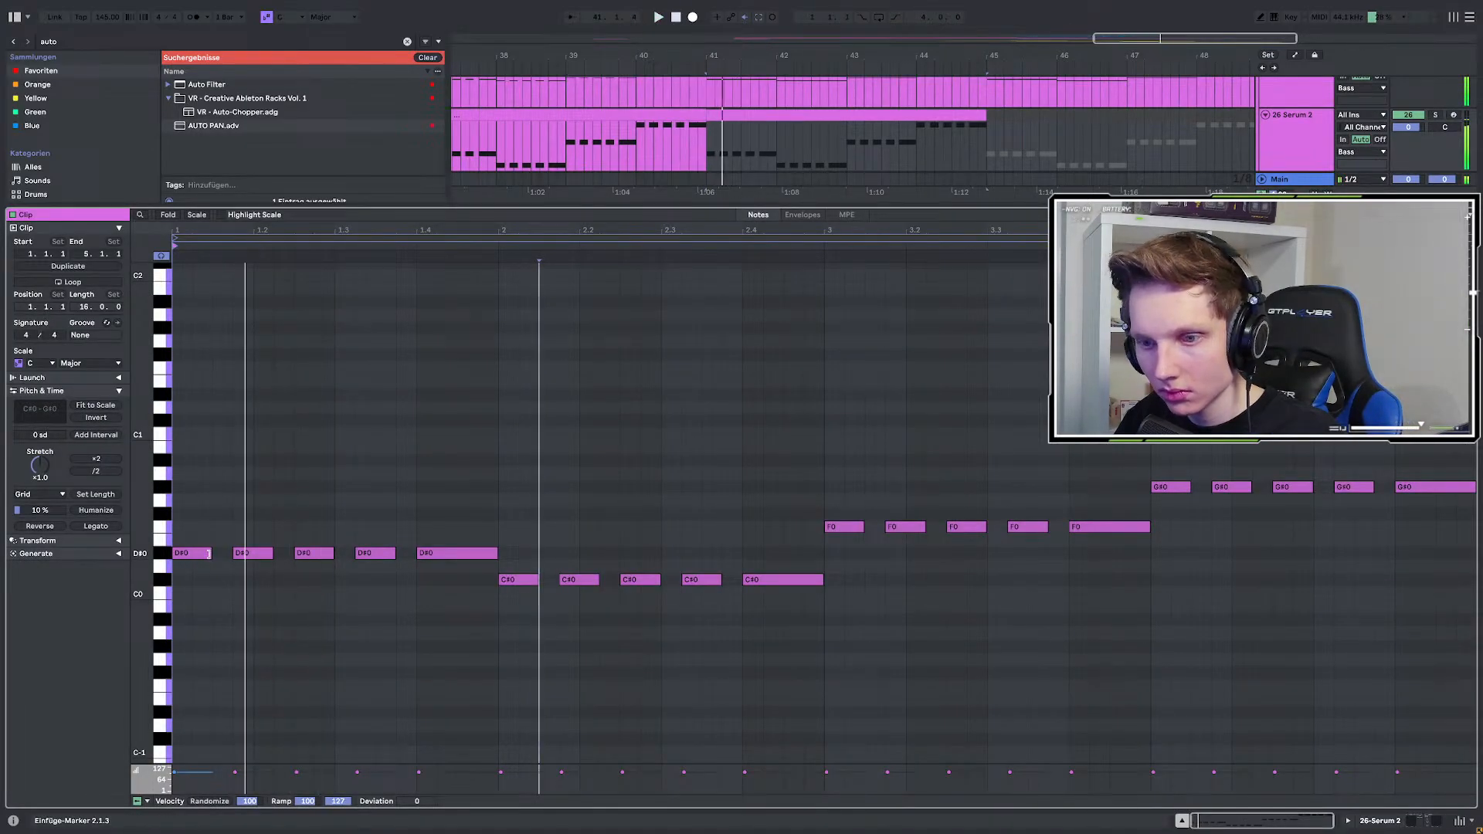
left_click_drag(209, 554, 499, 558)
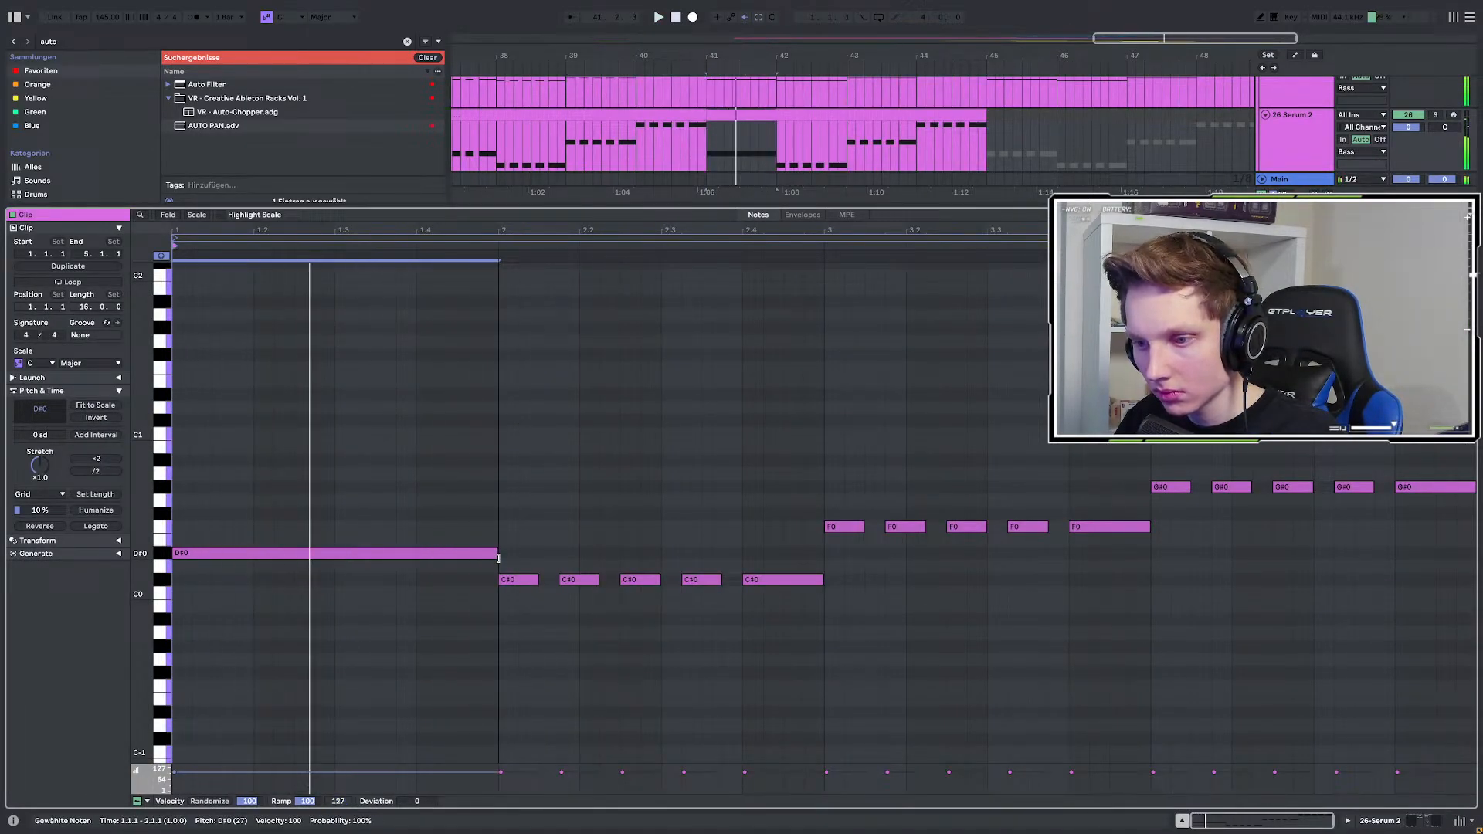
left_click_drag(225, 556, 1172, 497)
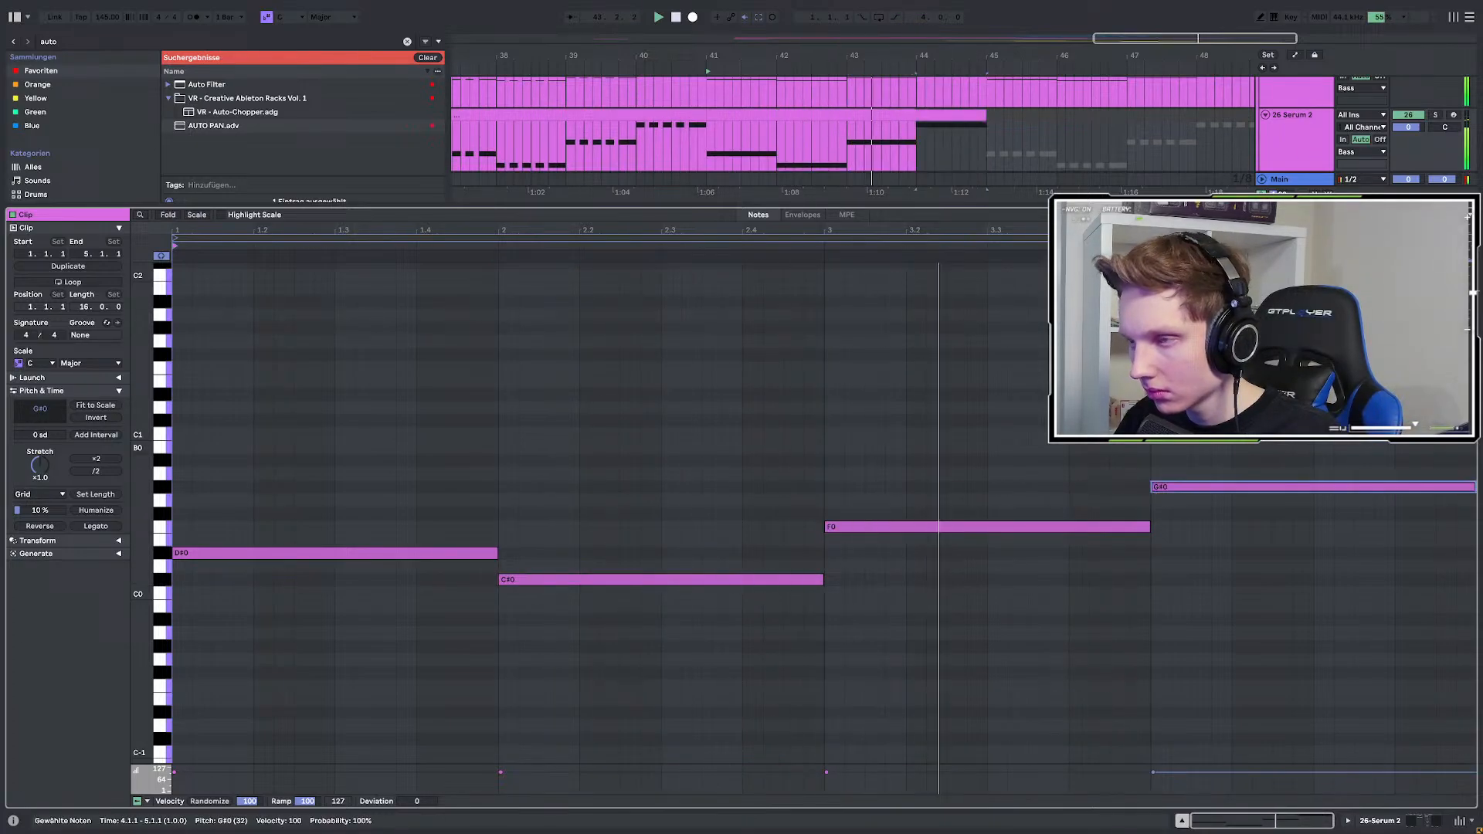
Return to the device view and play the arrangement from bar 41 to check the sustained bass notes.
key("shift+Tab")
scroll(1034, 317, "up", 2)
left_click(706, 267)
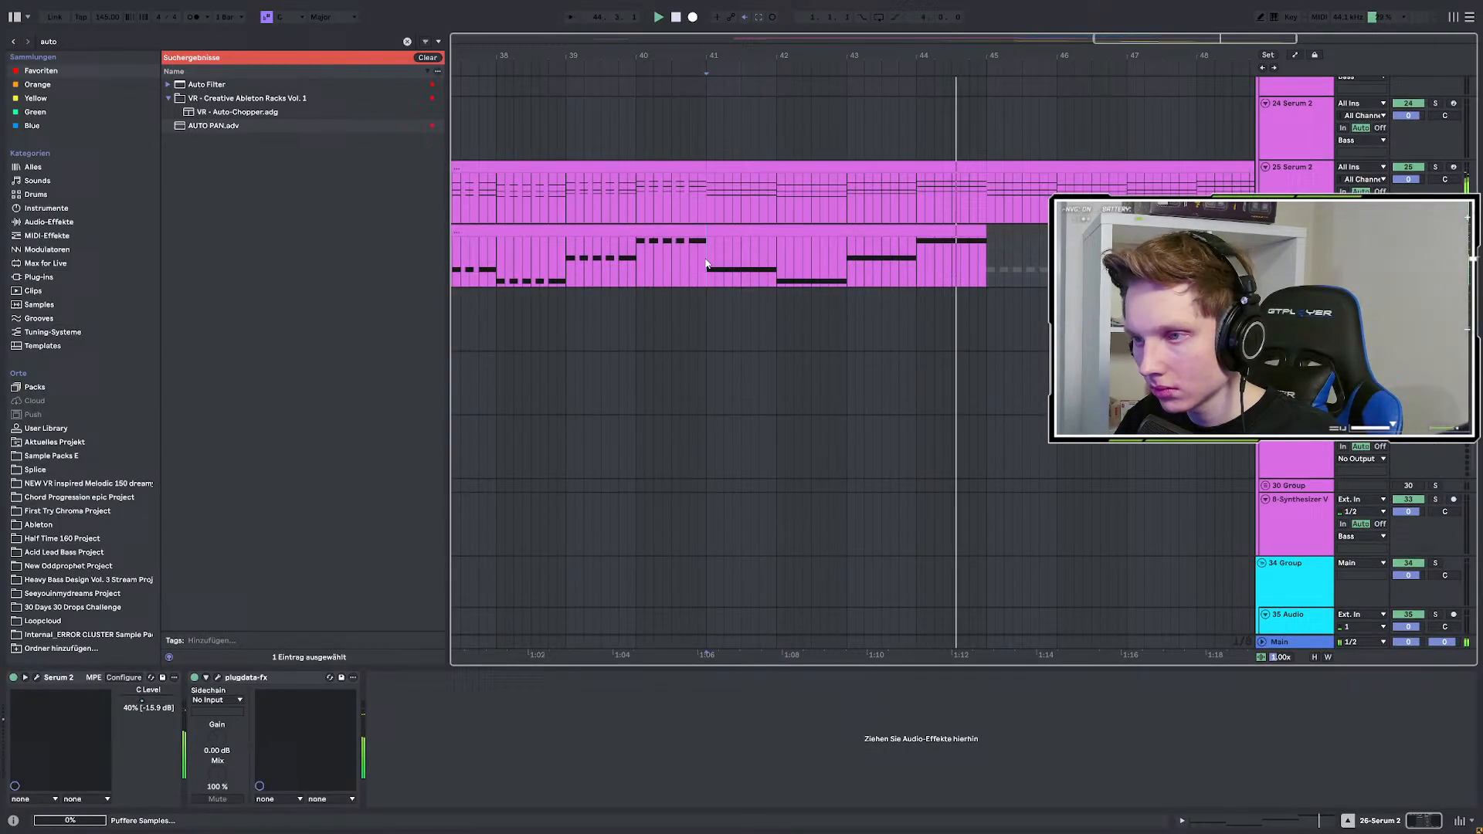
Open the Serum 2 instrument on track 26 during playback and assign Macro 1 to the Env 1 Hold at 50%.
key("space")
key("space")
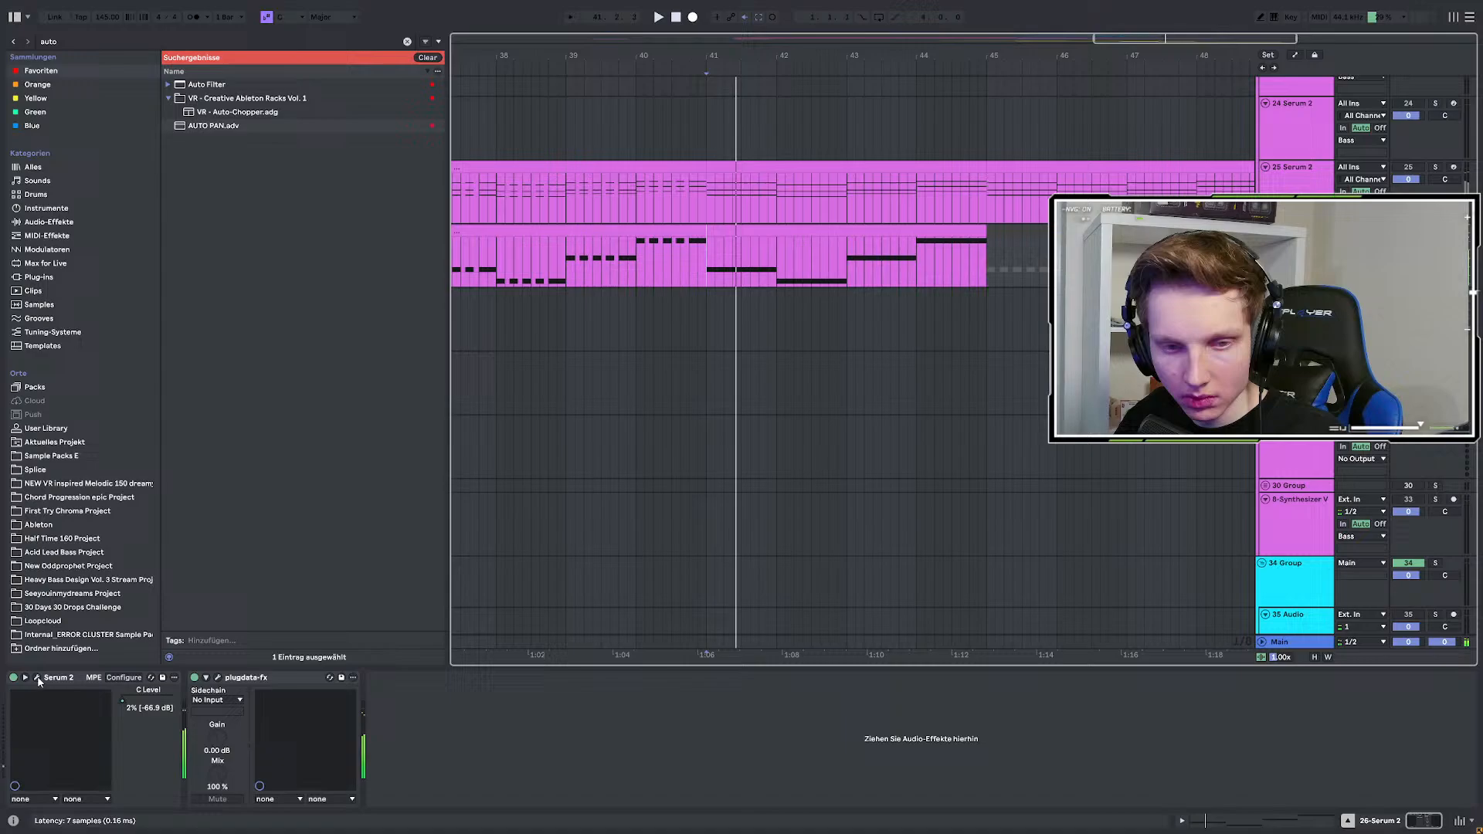
key("s")
left_click(36, 677)
key("space")
left_click_drag(252, 205, 495, 266)
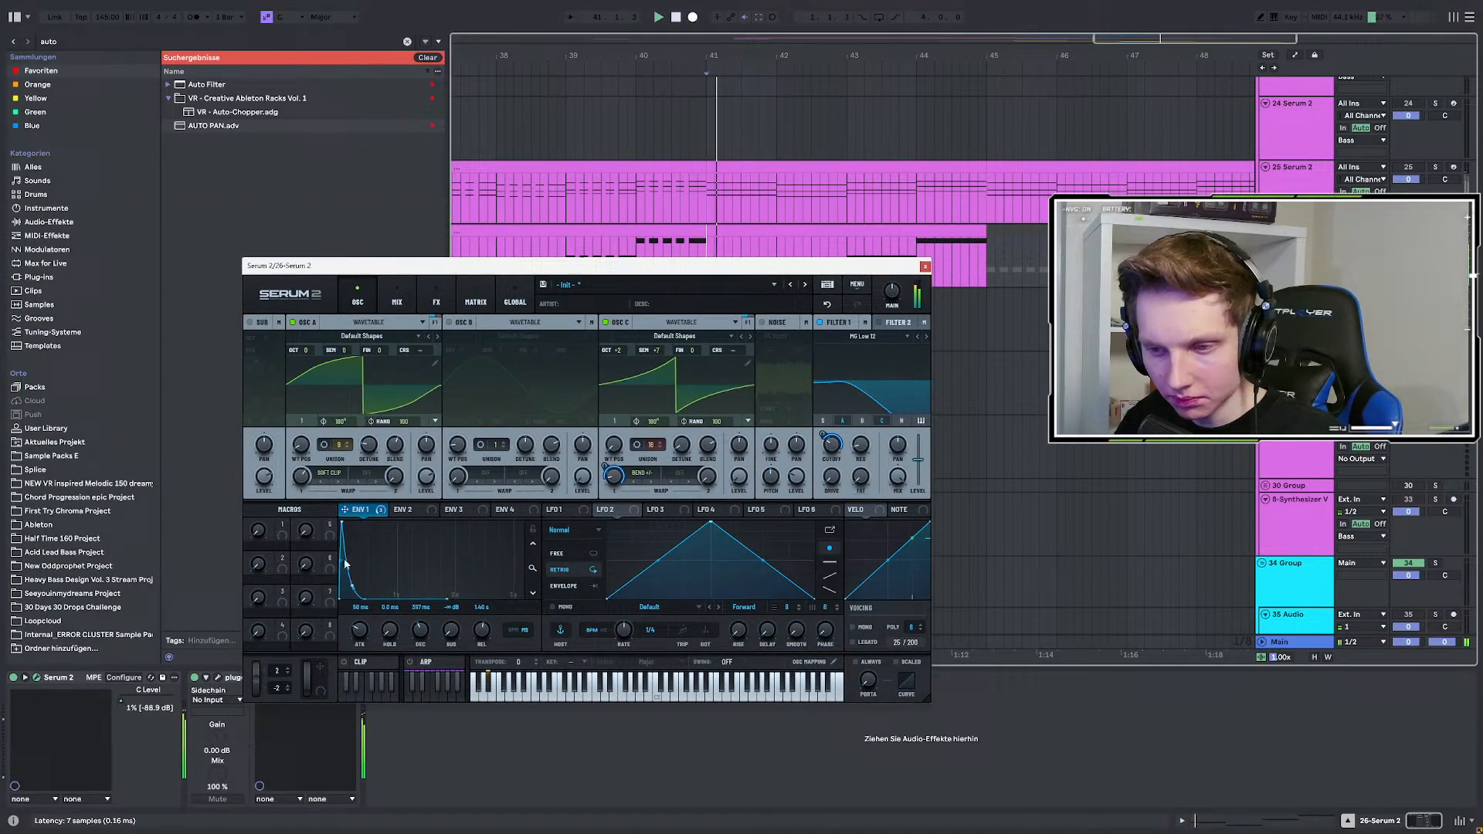
left_click_drag(390, 641, 390, 633)
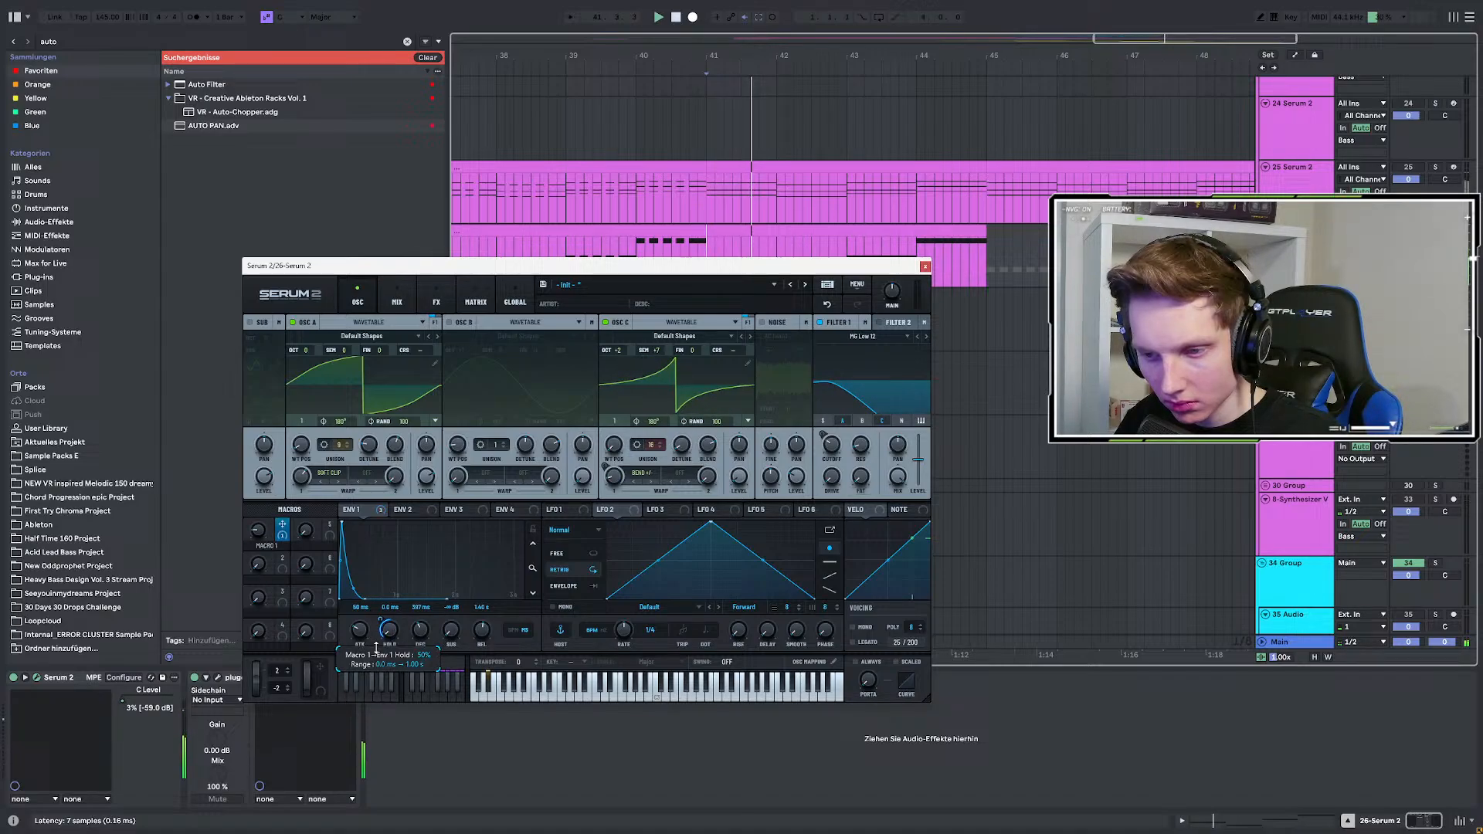
left_click_drag(259, 543, 266, 515)
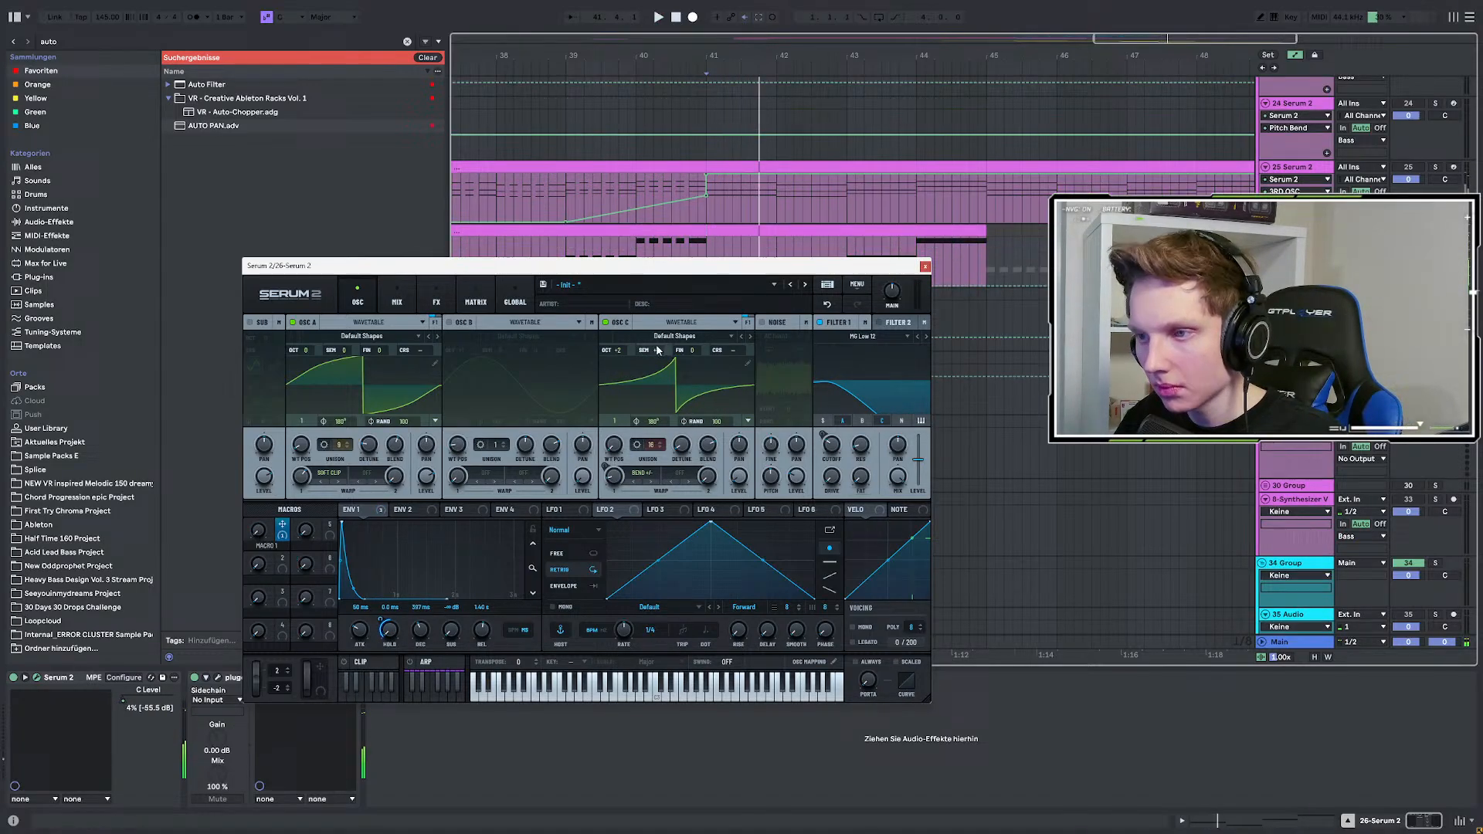
Step the 26 Serum 2 Macro 1 automation up to about 79 at bar 41, with a slight rise from bar 43 to 45.
left_click_drag(660, 267, 657, 405)
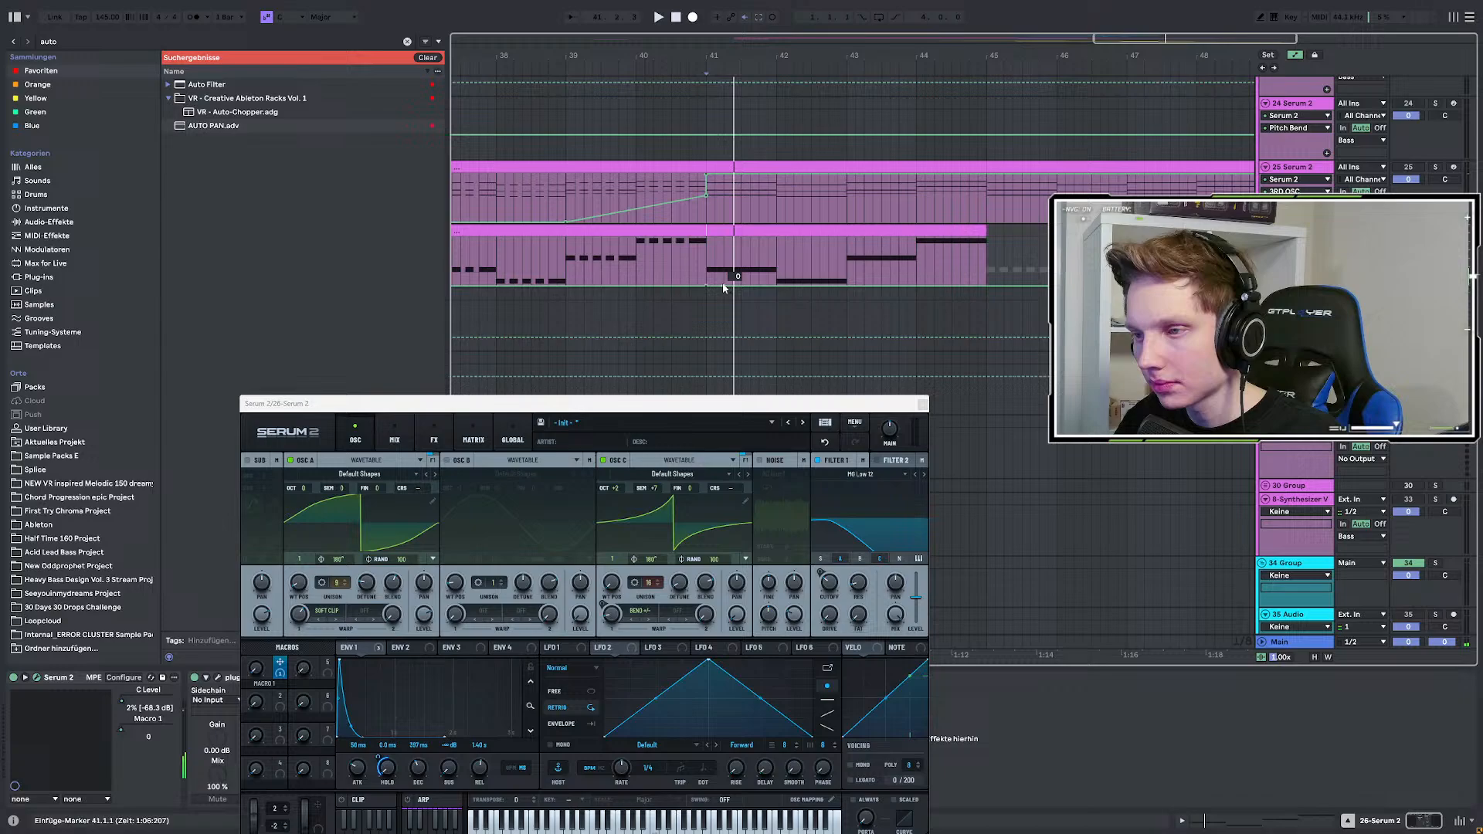
left_click_drag(723, 288, 724, 251)
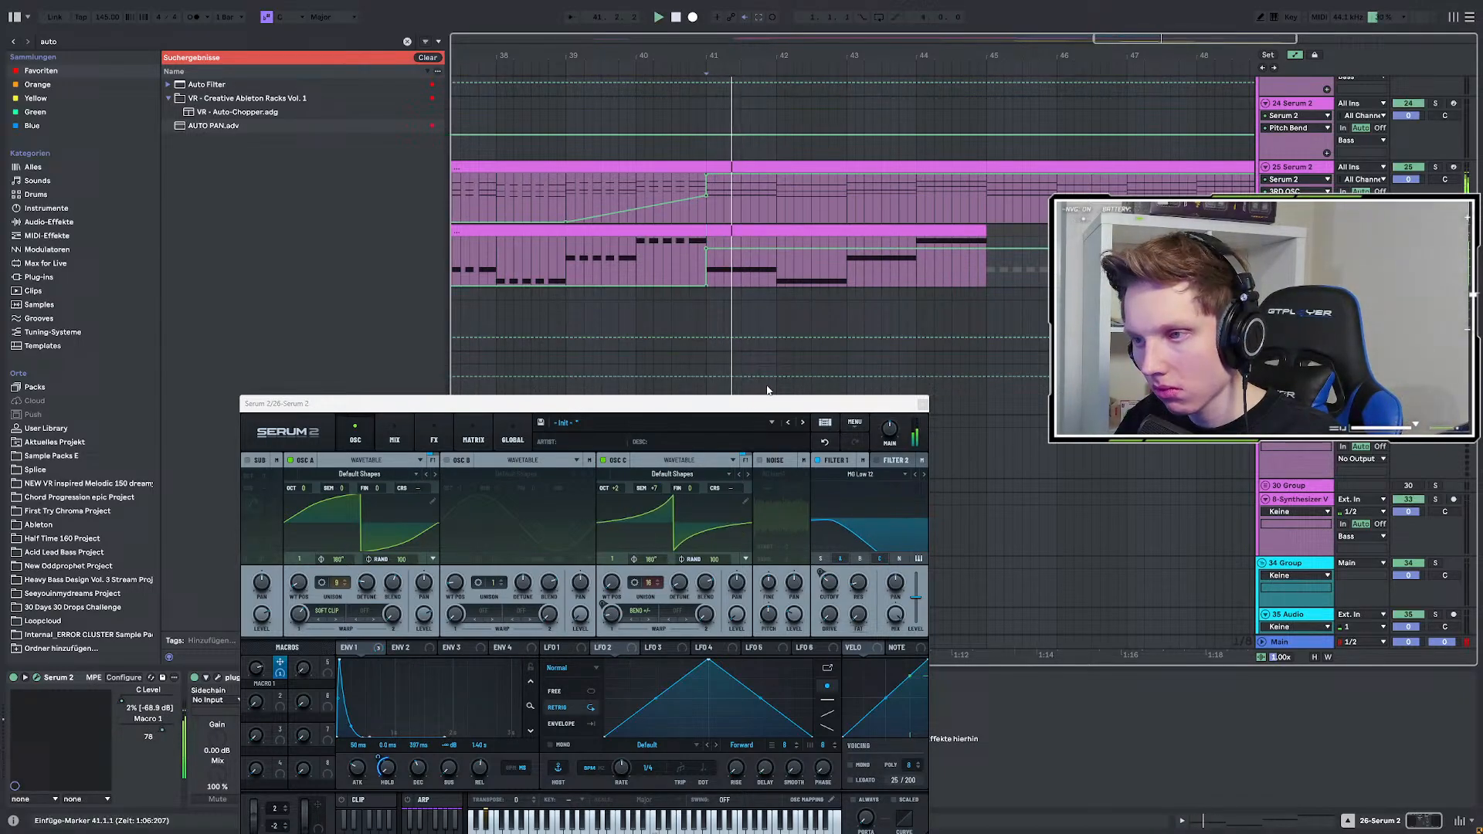
left_click_drag(708, 249, 707, 244)
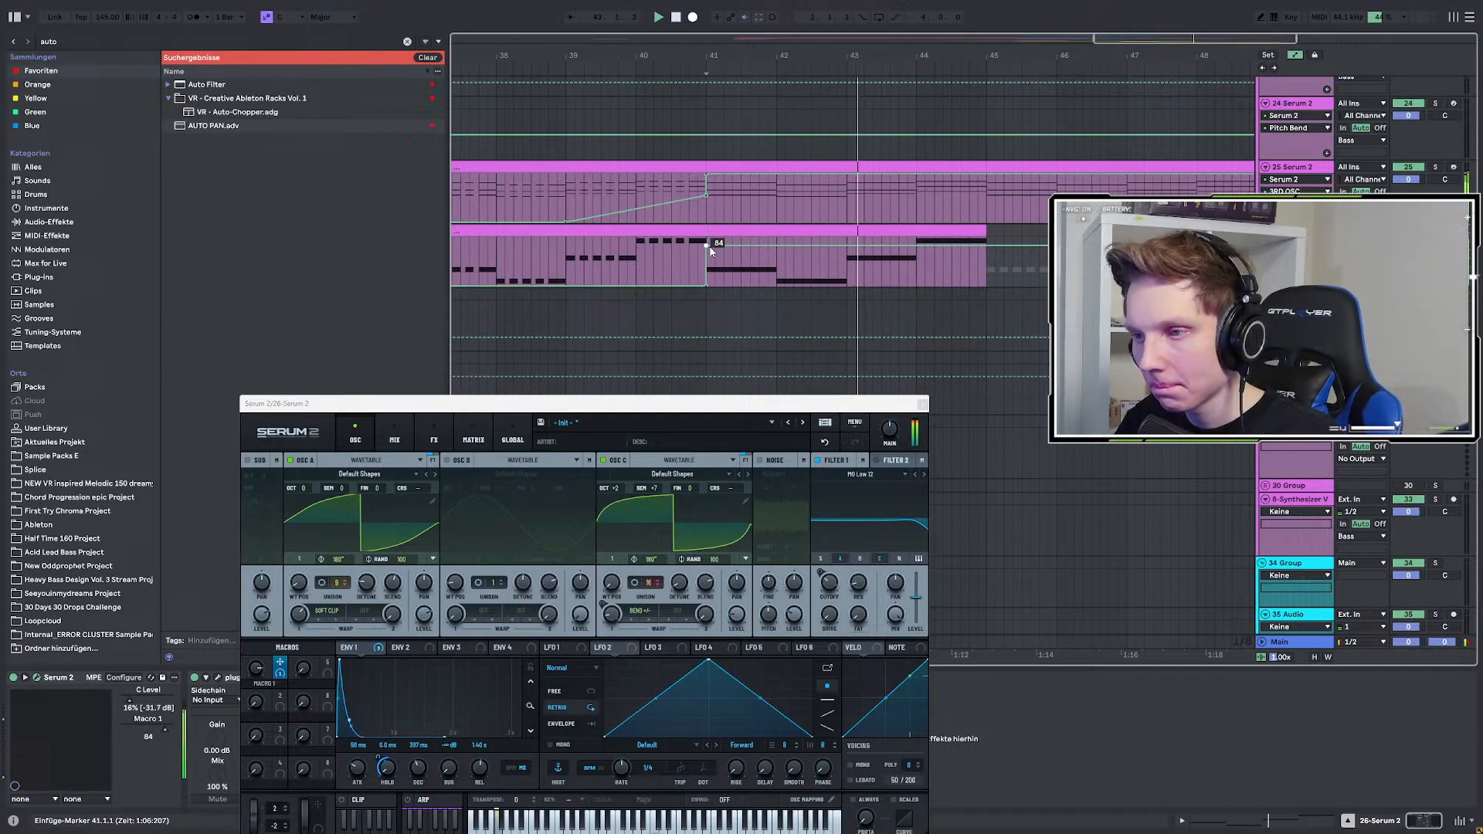
left_click_drag(705, 244, 849, 249)
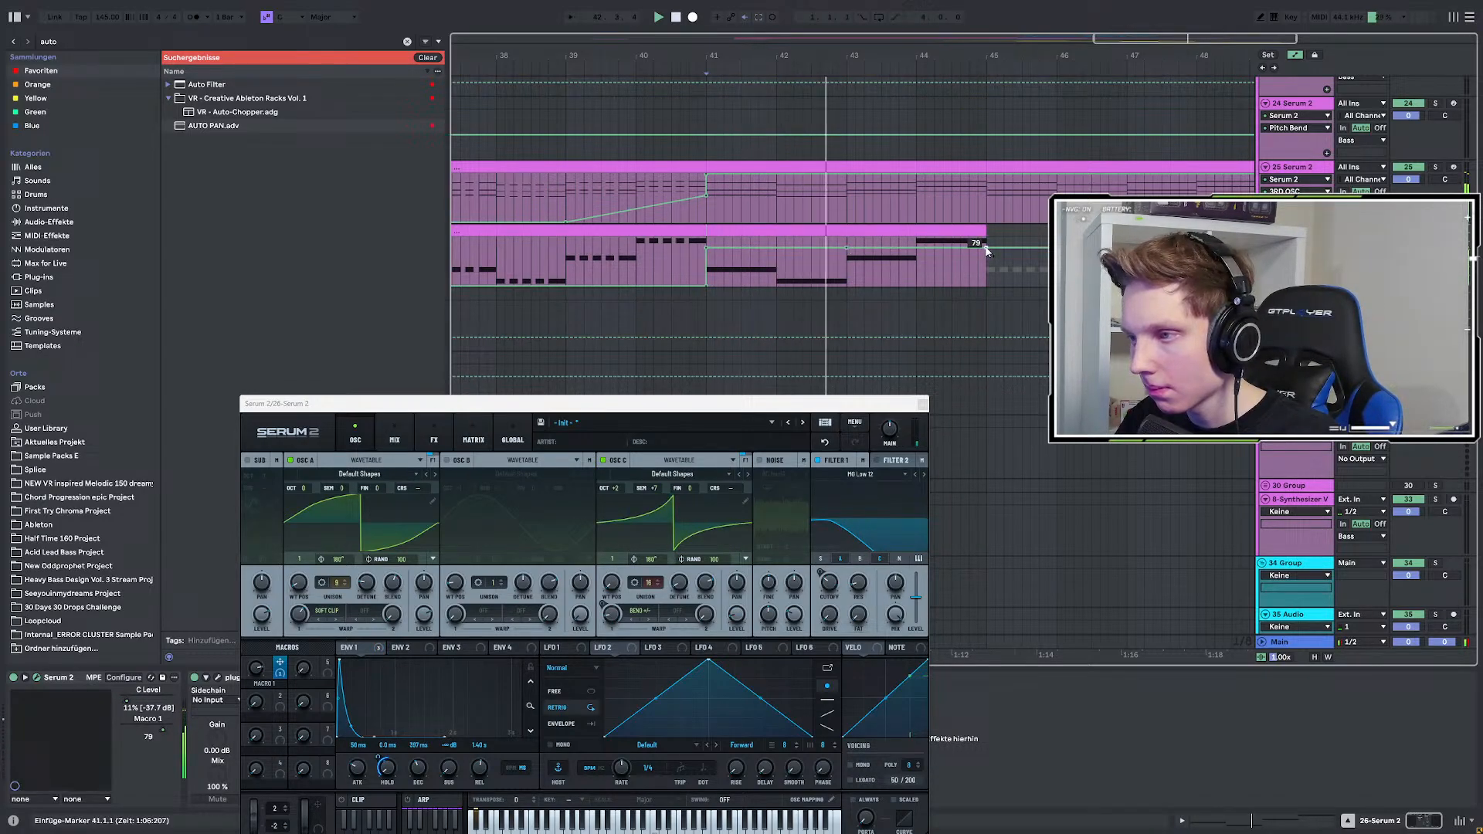
left_click_drag(986, 251, 986, 246)
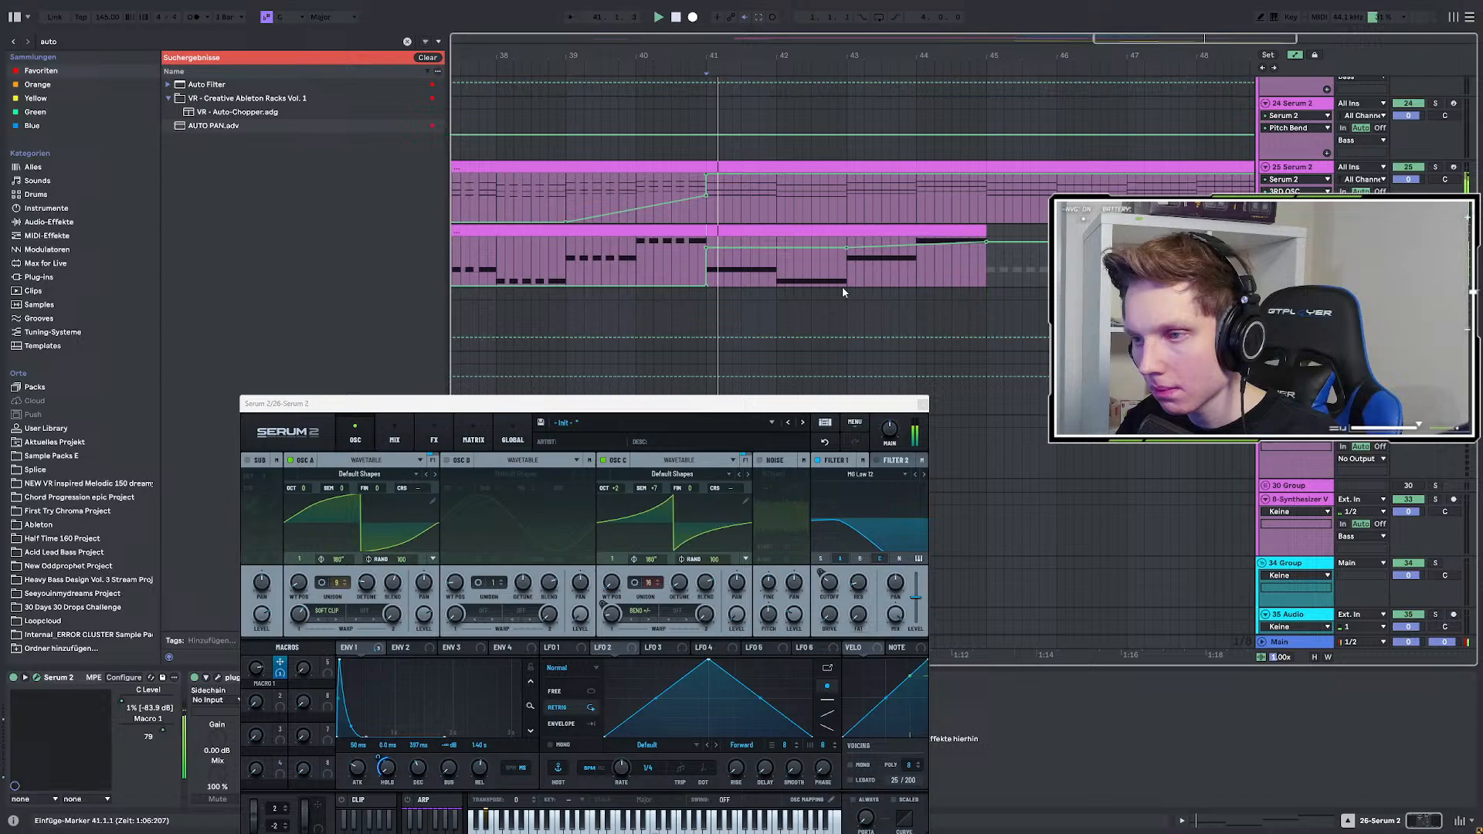
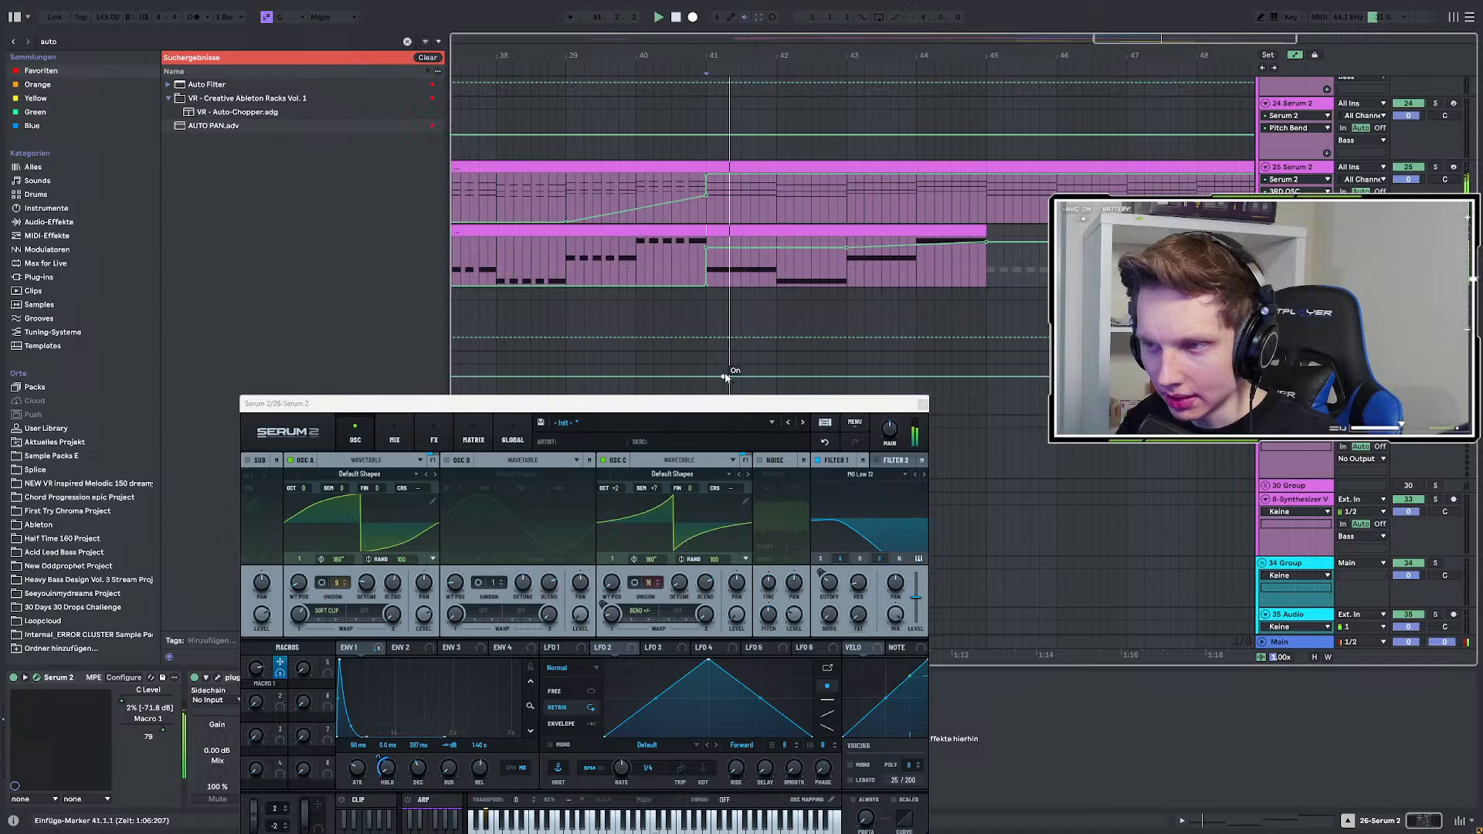
Move the Macro 1 automation jump slightly ahead of bar 41 and raise its level to 100 while listening.
scroll(703, 282, "up", 5)
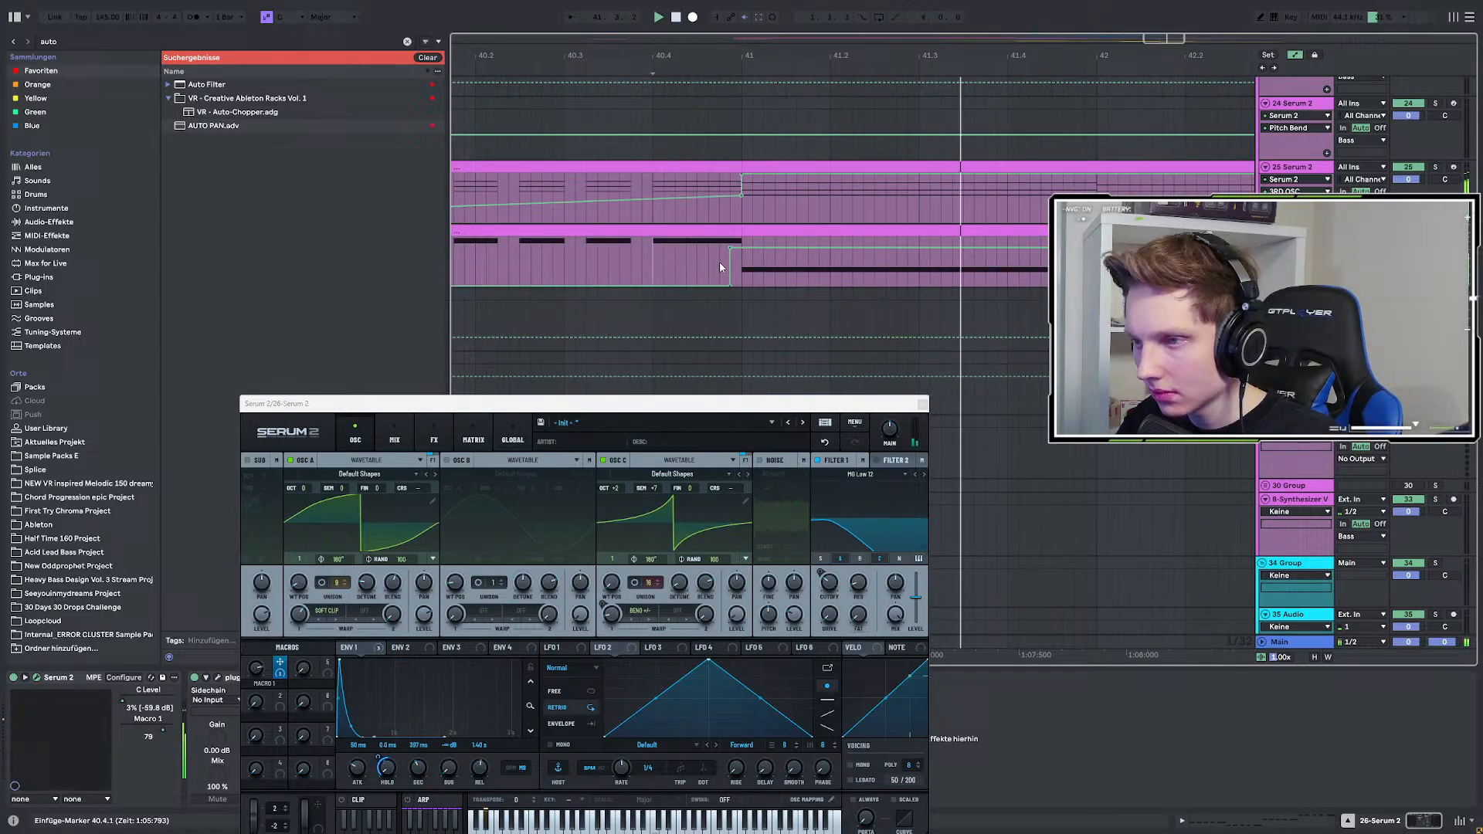
scroll(720, 267, "down", 3)
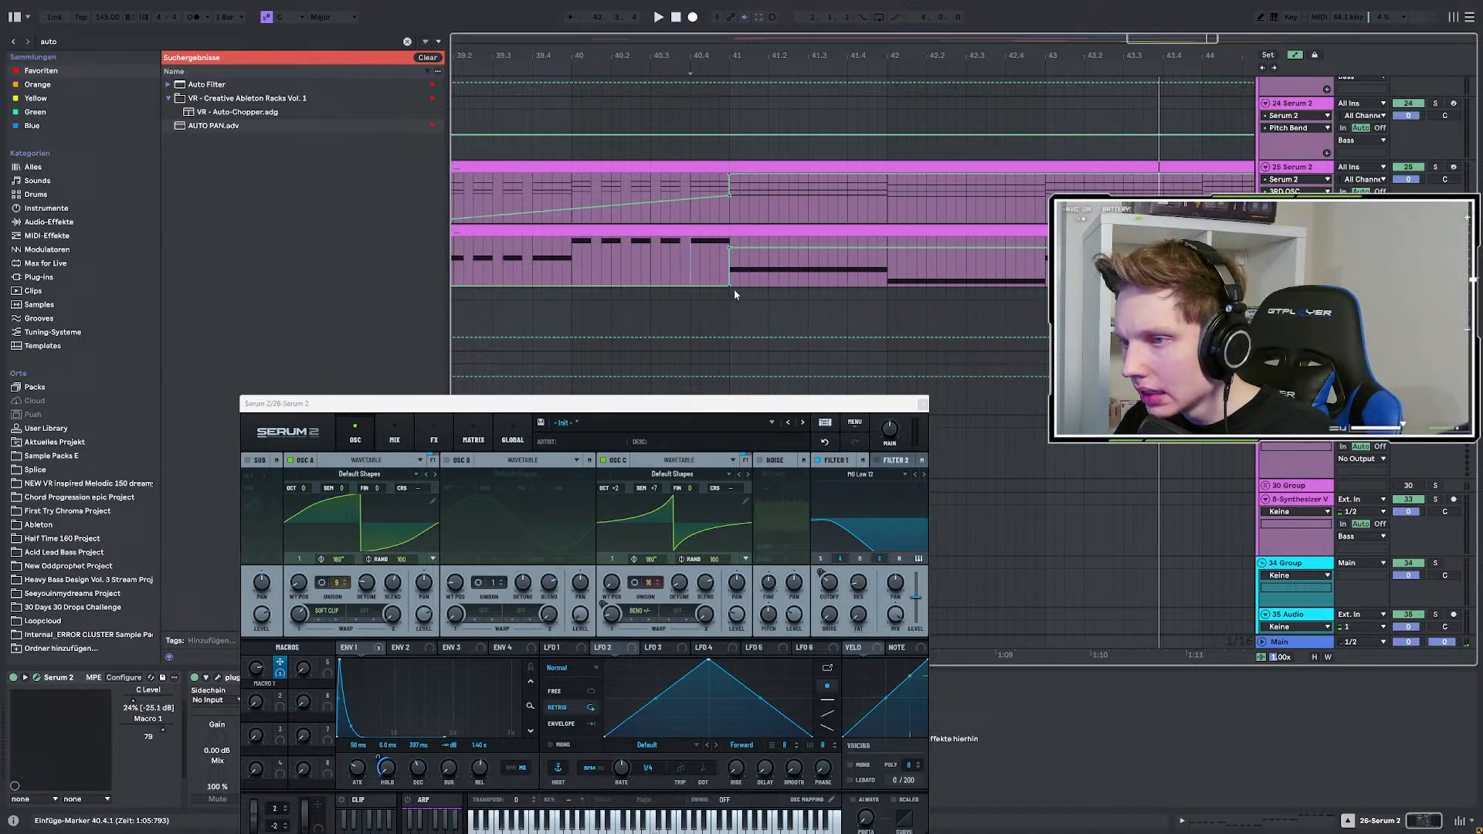
scroll(734, 293, "down", 3)
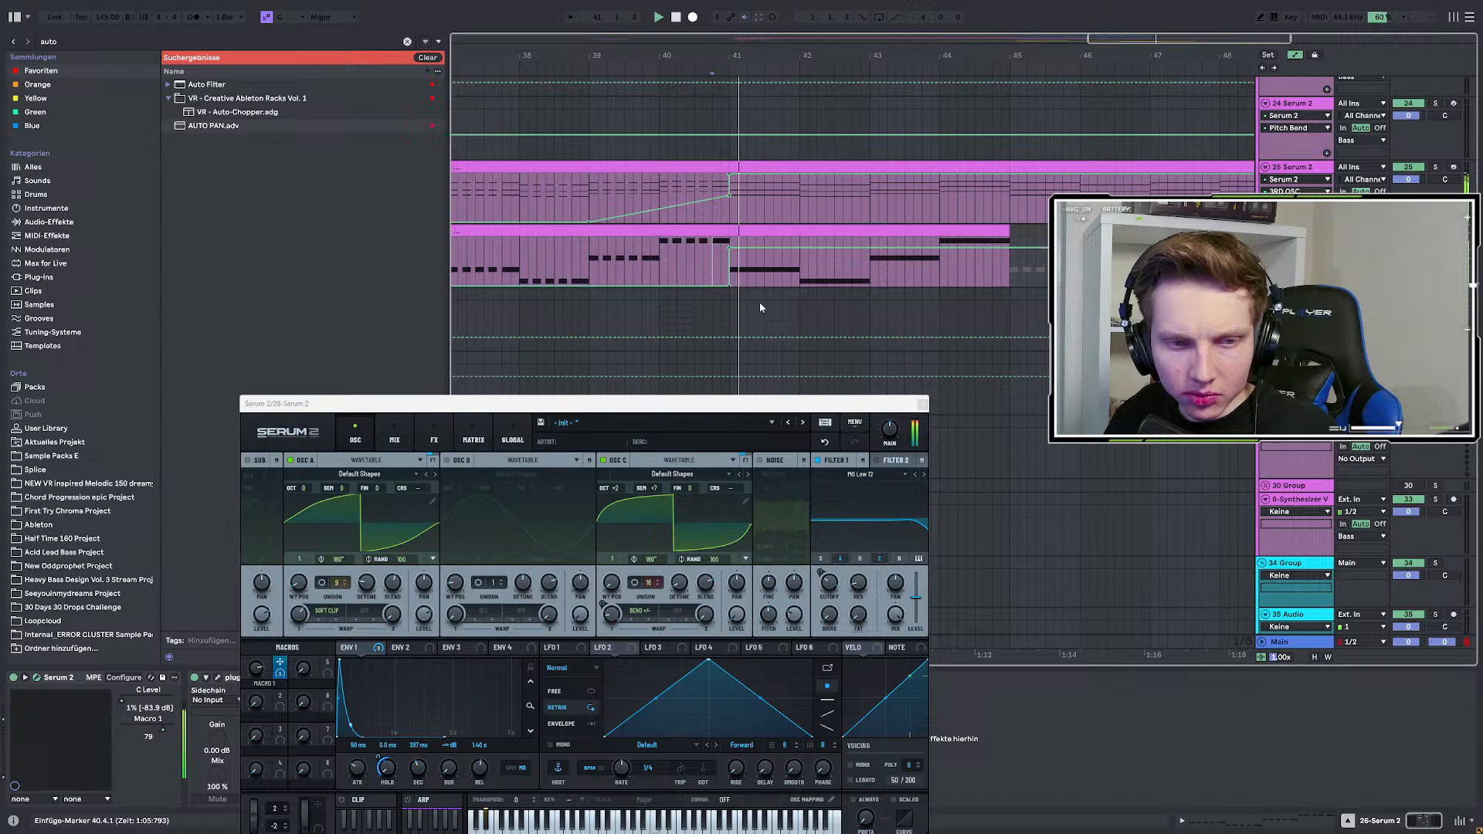
scroll(786, 297, "up", 1)
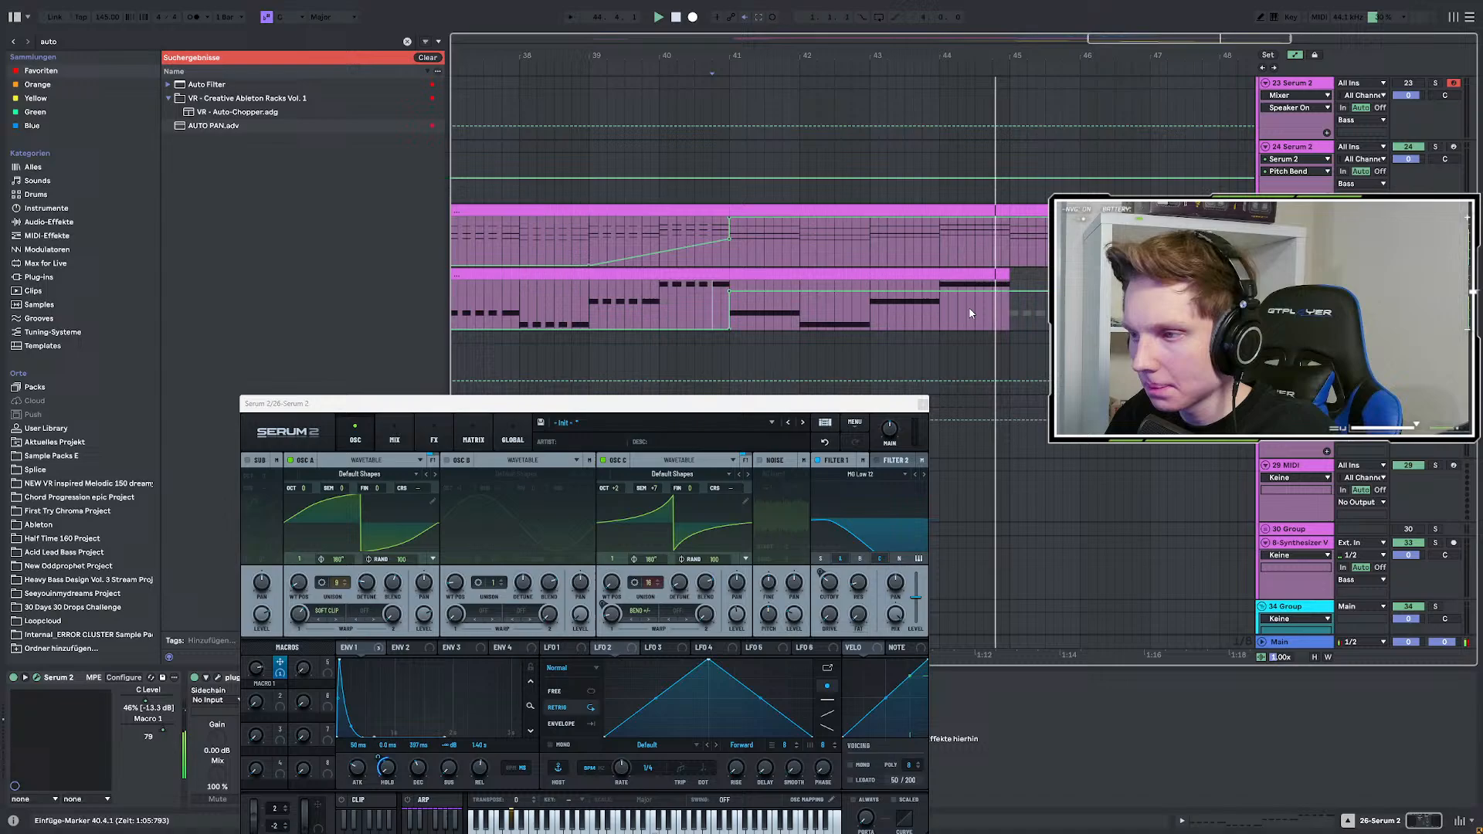
scroll(971, 311, "down", 3, "ctrl")
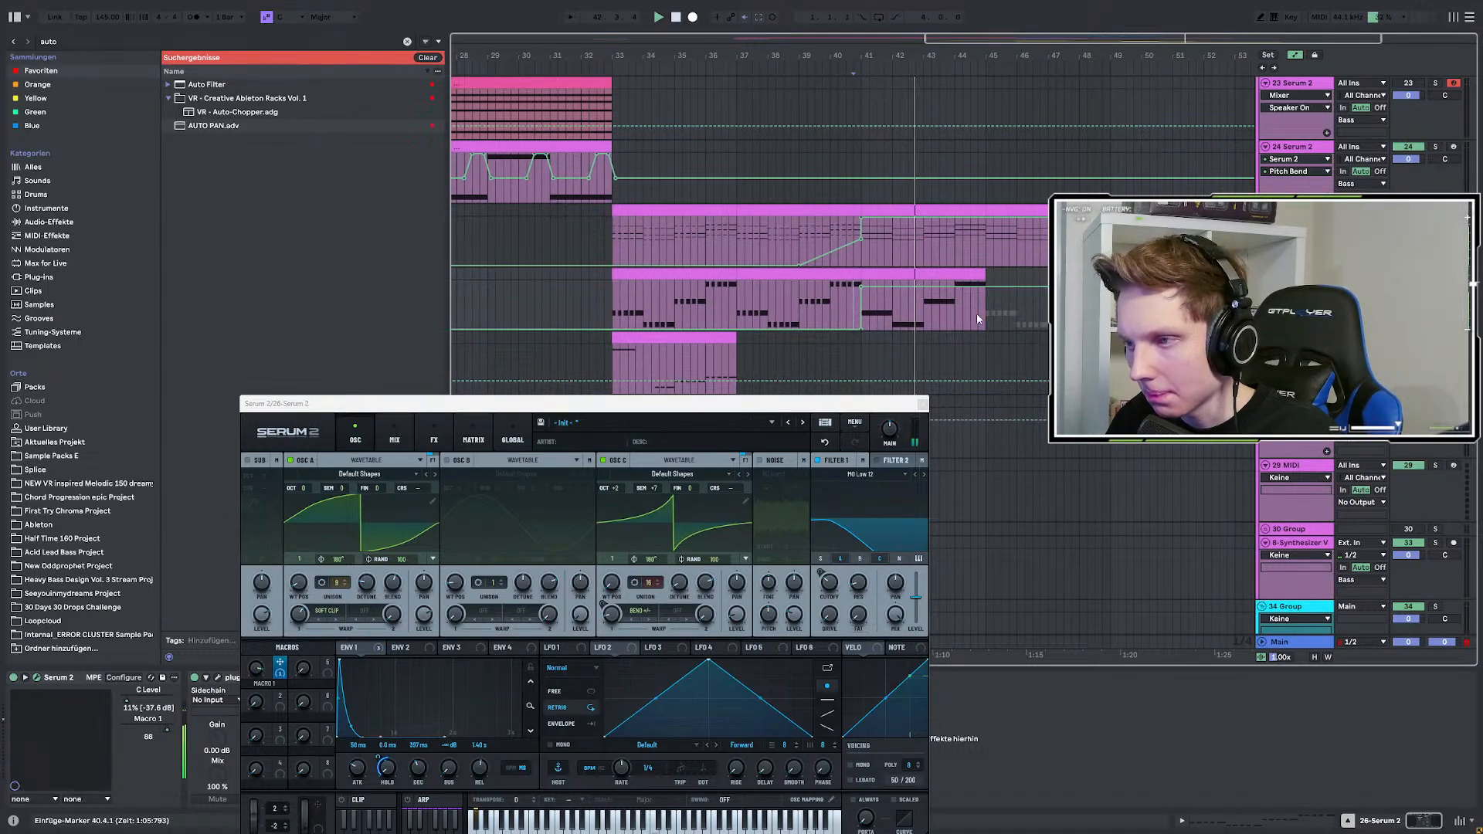
scroll(977, 319, "up", 3, "ctrl")
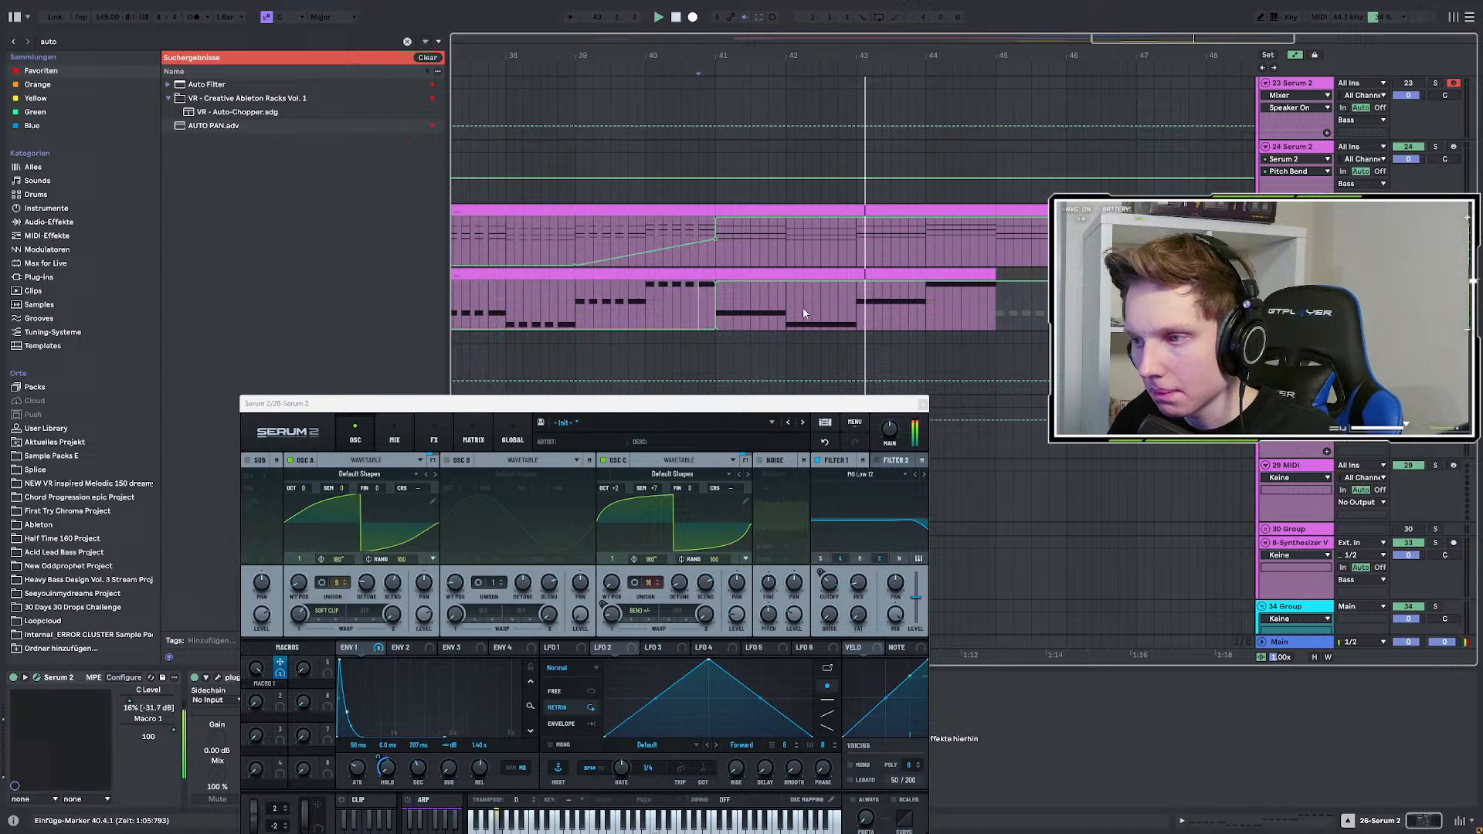
Duplicate the 26 Serum 2 clip from bars 41 to 45 into bars 45 to 49 and play from bar 45.
key("a")
left_click_drag(717, 300, 994, 302)
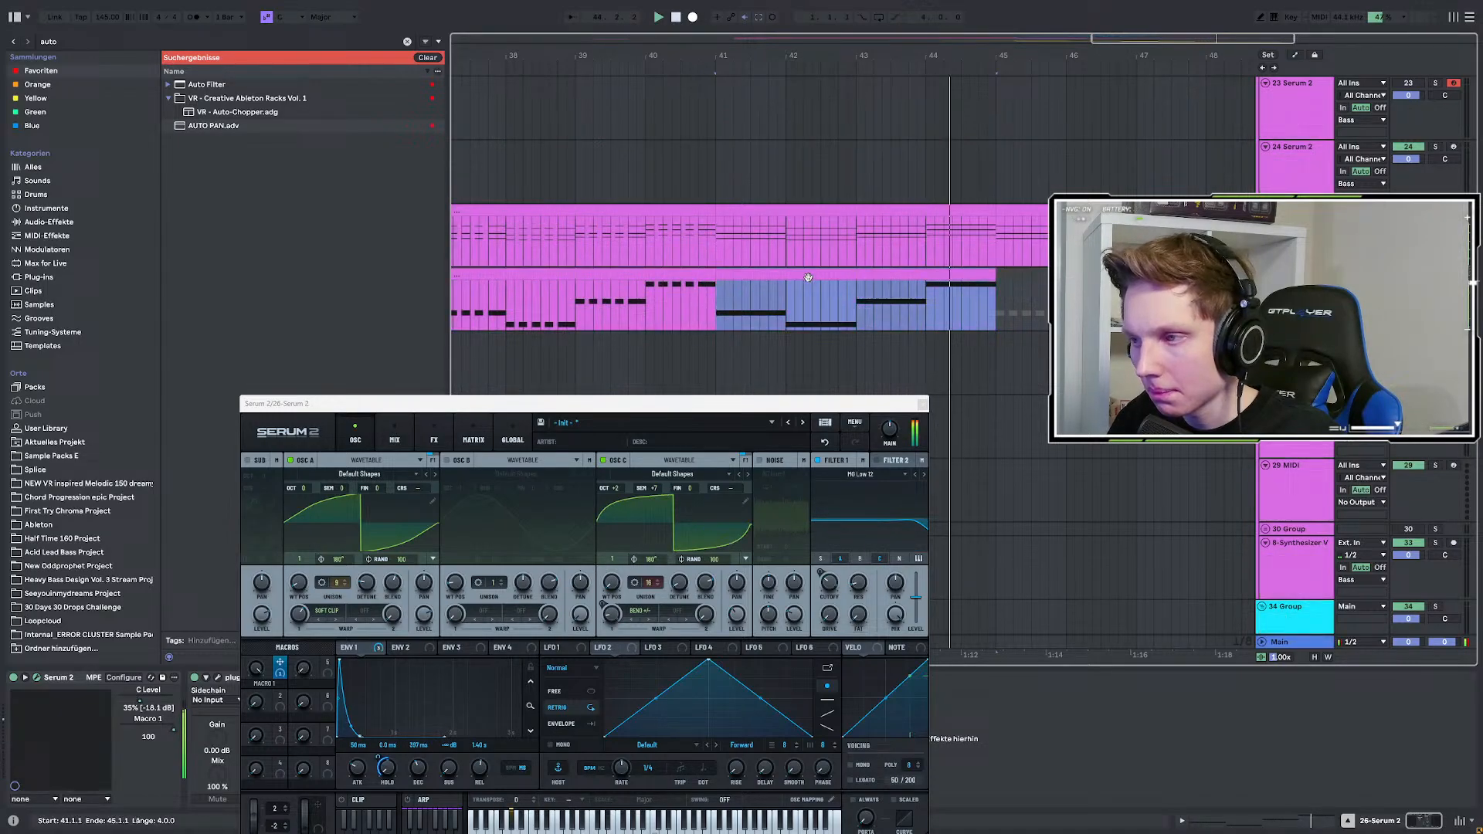
key("ctrl+d")
scroll(807, 304, "down", 2)
scroll(939, 354, "up", 2)
scroll(946, 405, "down", 2)
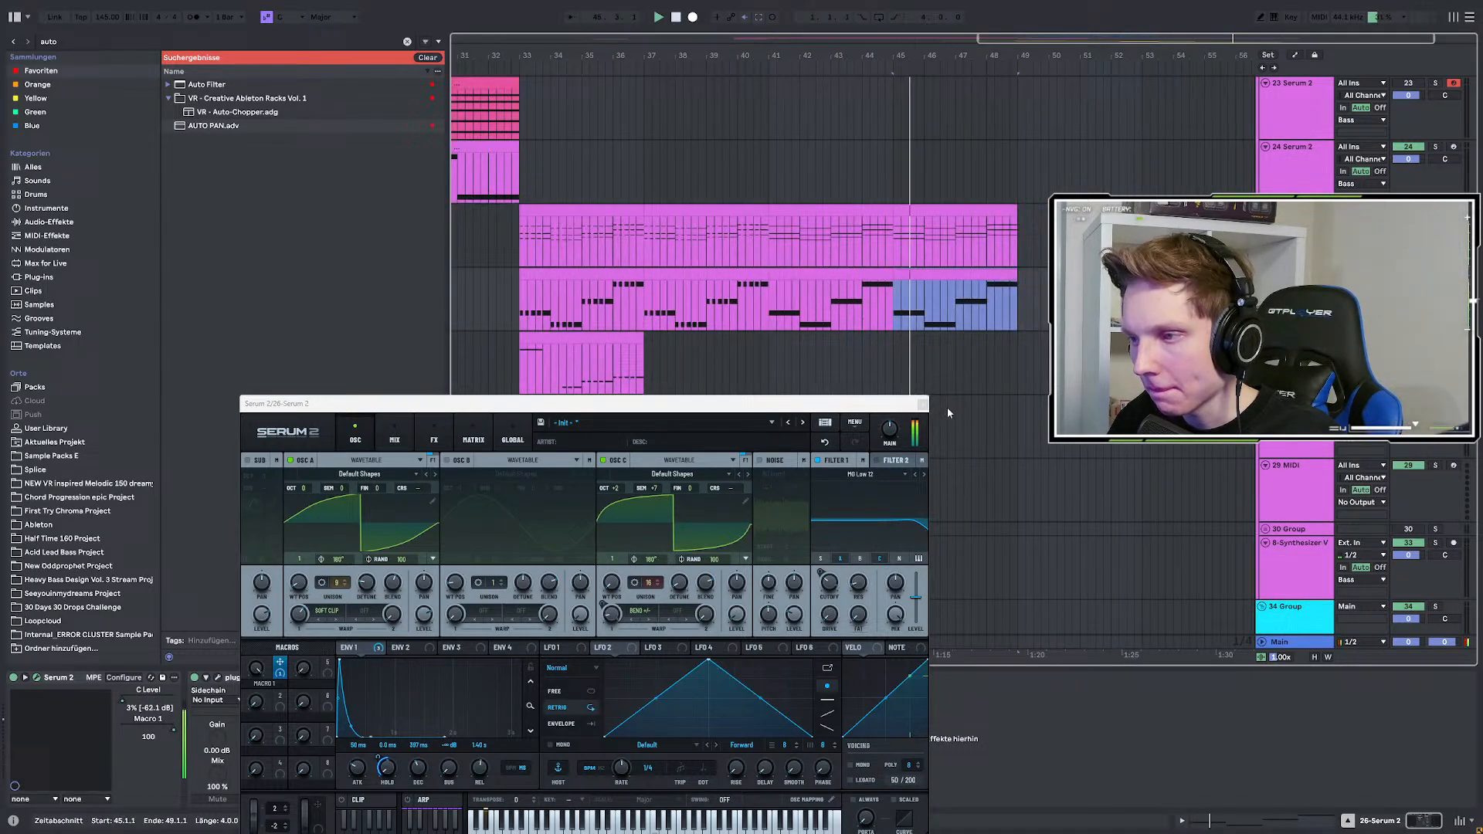
left_click(898, 312)
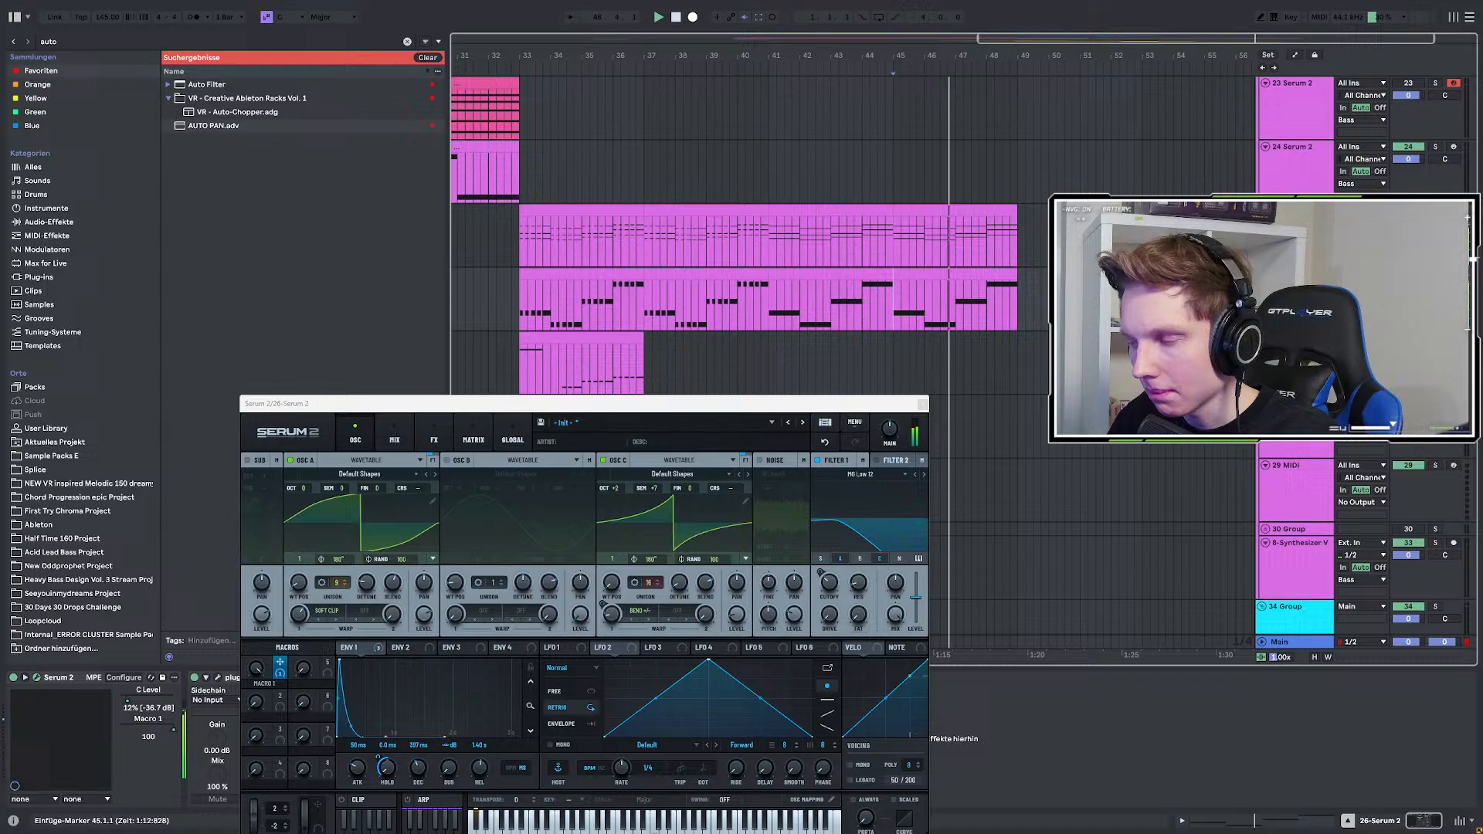
key("space")
key("space")
Replace the sustained D#0 note in the 26 Serum 2 clip at bar 45 with eight consecutive eighth notes filling the bar.
double_click(898, 310)
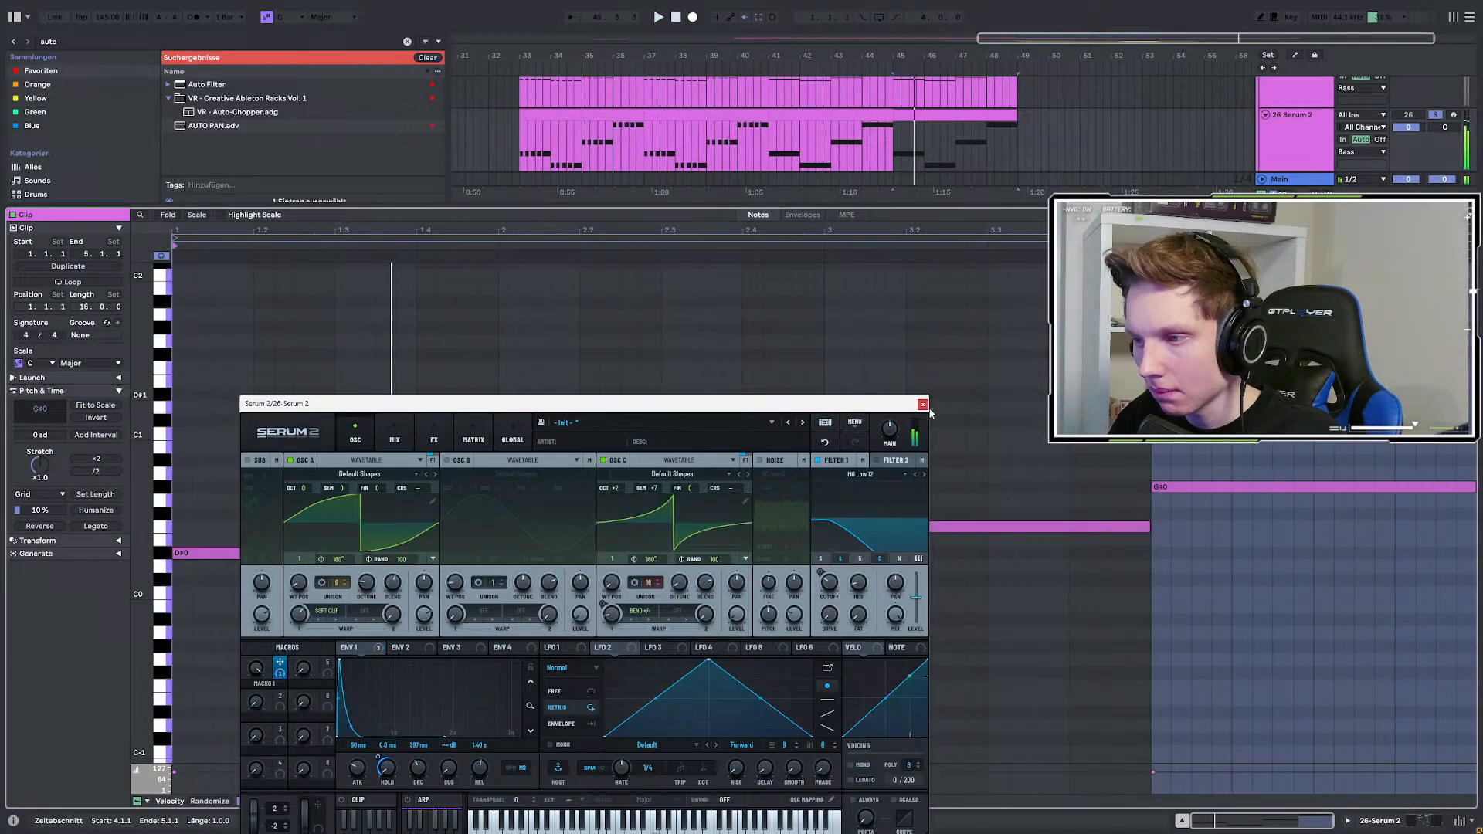
left_click(922, 403)
left_click_drag(488, 553, 224, 568)
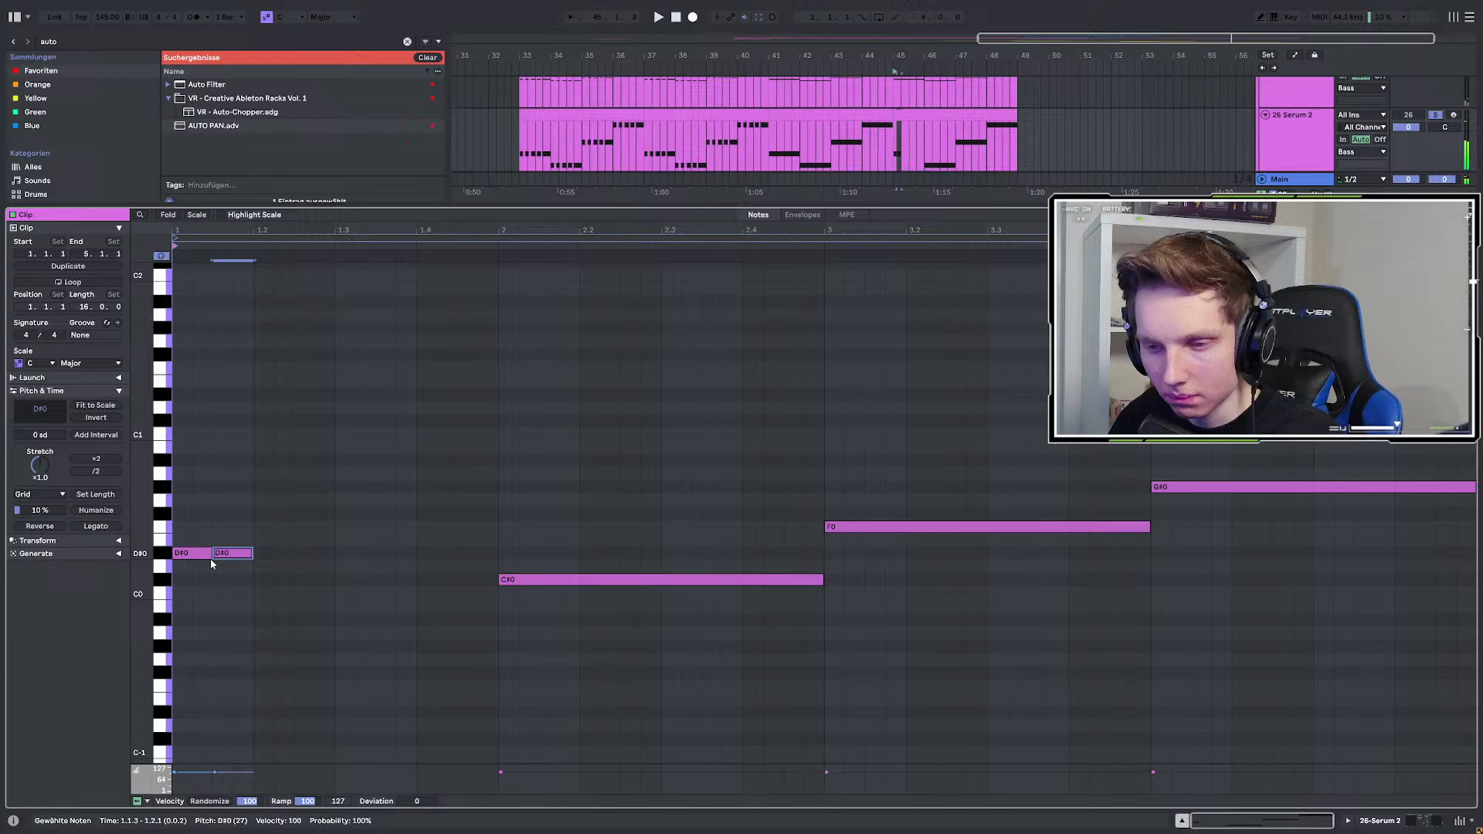
key("ctrl+d")
key("ctrl+d")
key("ctrl+d")
key("ctrl+d")
key("ctrl+d")
key("ctrl+d")
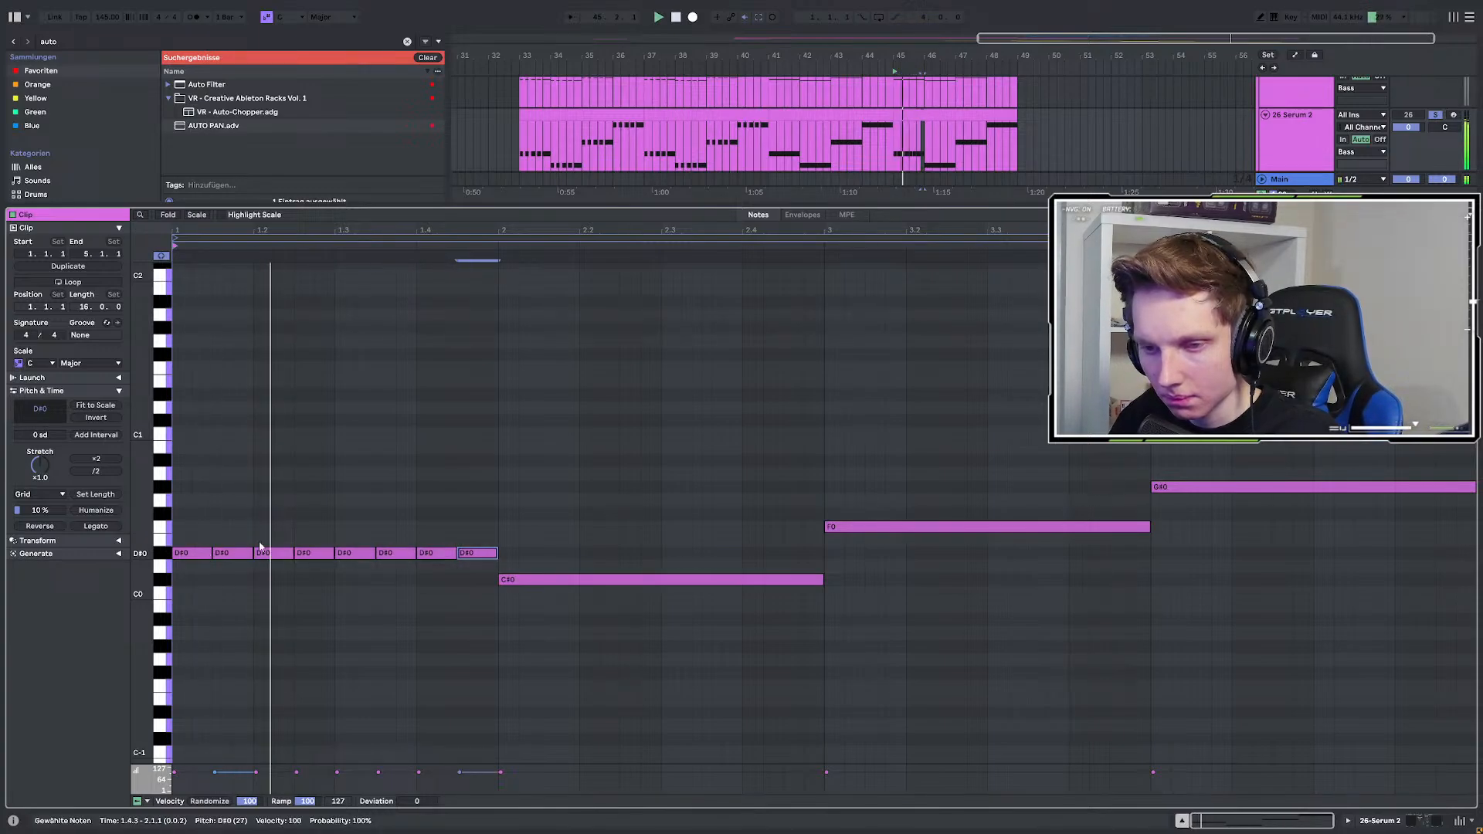
Unsolo the 26 Serum 2 track and lower its Macro 1 automation to about 34 from bar 45 while listening.
left_click(1308, 147)
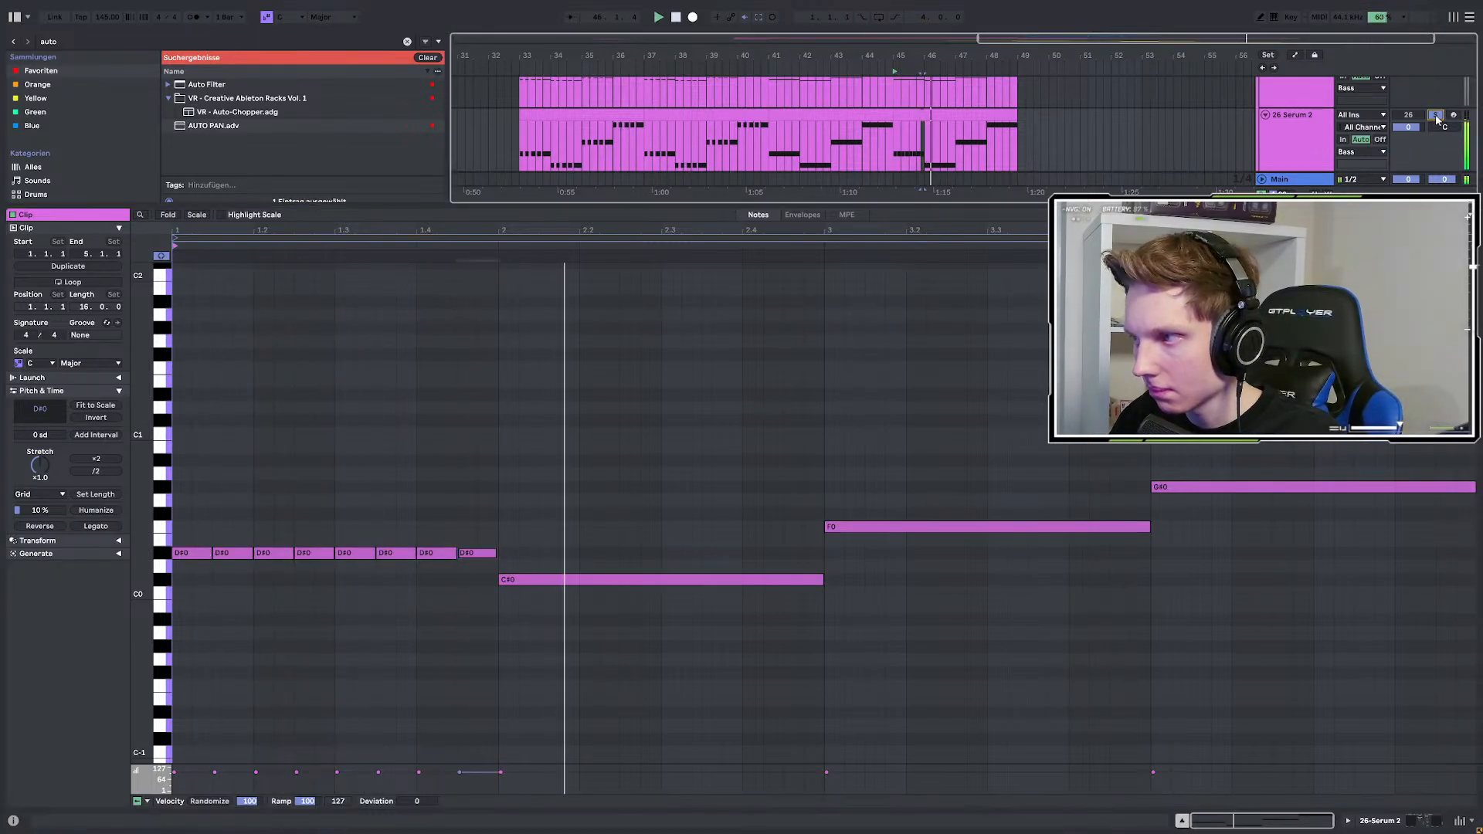
double_click(1308, 147)
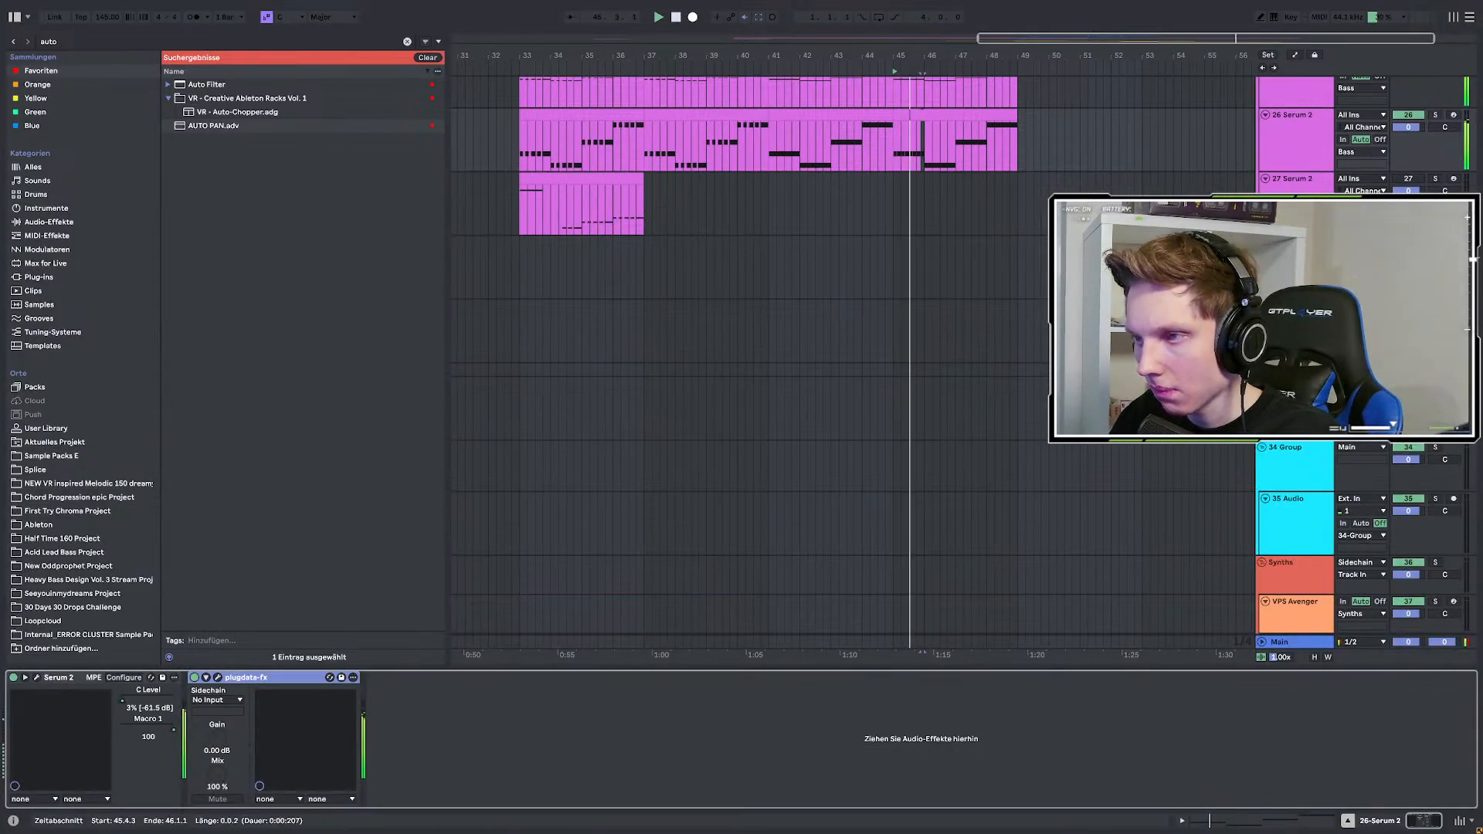
right_click(173, 731)
left_click(225, 602)
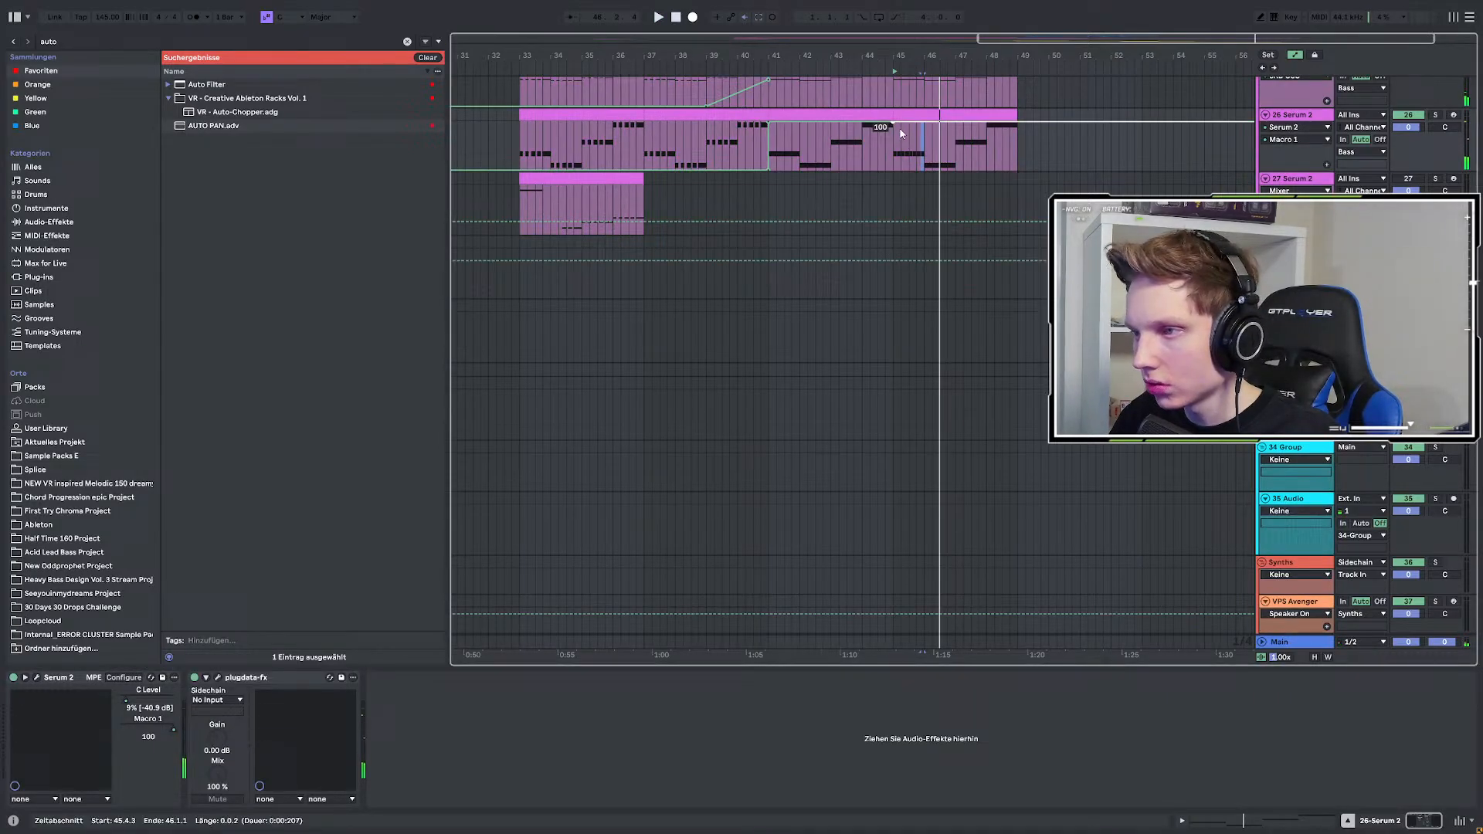
left_click_drag(900, 133, 871, 147)
left_click(900, 165)
scroll(931, 167, "up", 3)
key("space")
key("space")
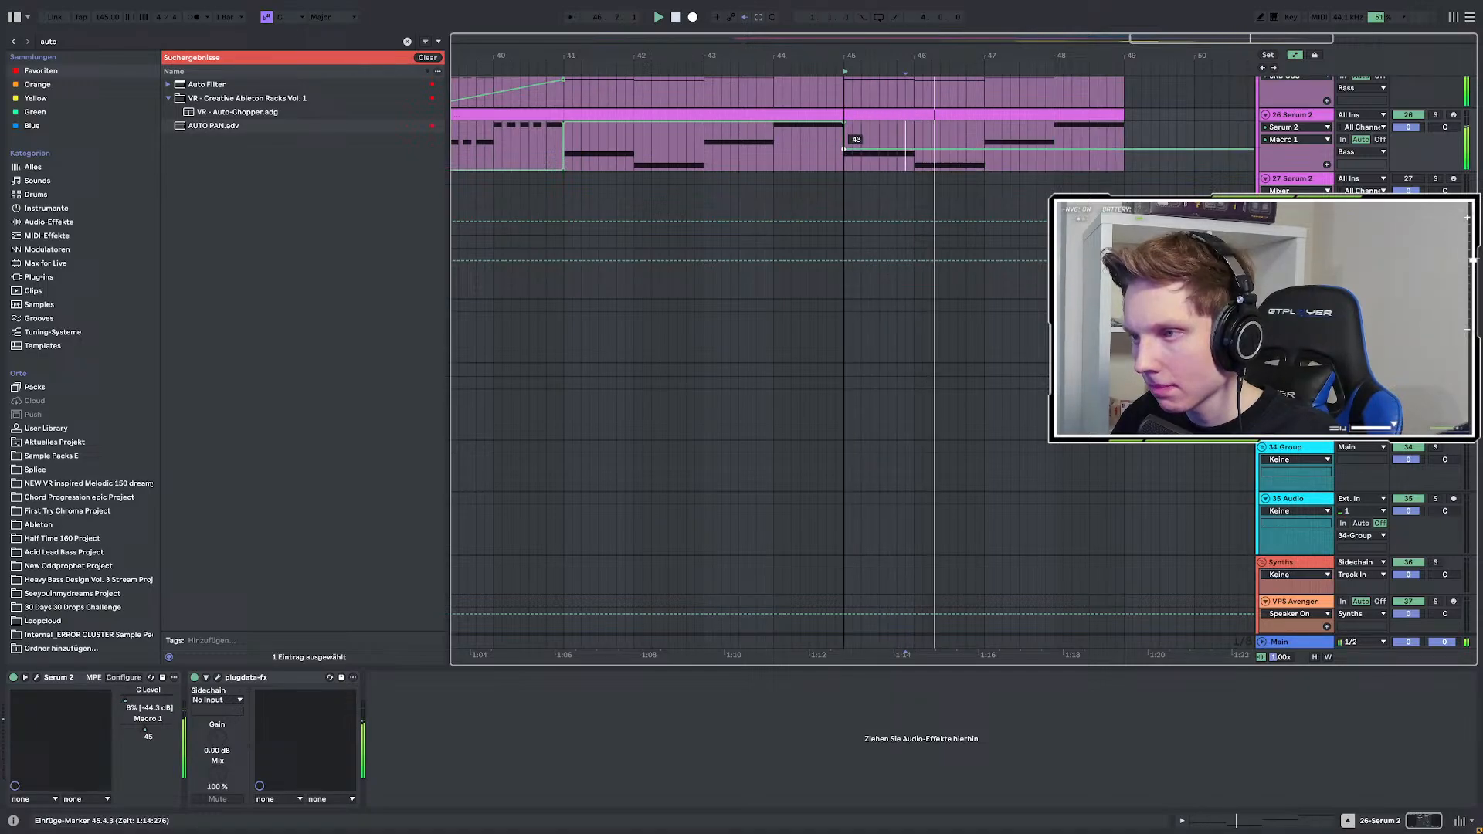
left_click(847, 152)
key("space")
key("space")
Copy the eight repeated D#0 notes over the sustained C#0, F0 and G#0 notes at matching pitches, and return to the device view.
key("a")
double_click(889, 115)
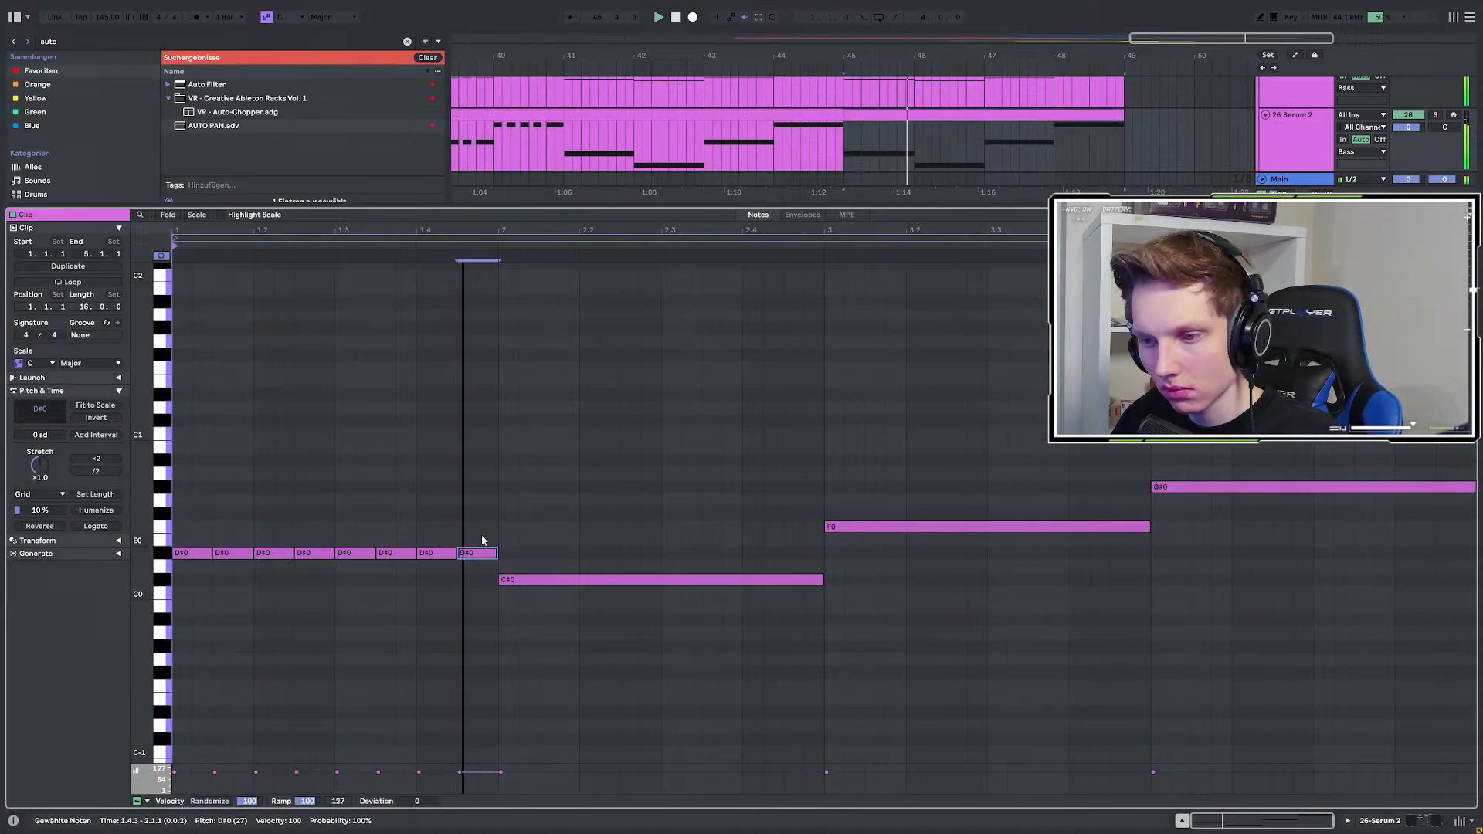
left_click_drag(485, 520, 156, 601)
left_click_drag(189, 554, 1157, 488)
left_click(1295, 141)
double_click(1295, 141)
Play the arrangement from bar 33 and review the bass, group and sample tracks of the section.
scroll(1295, 141, "up", 2)
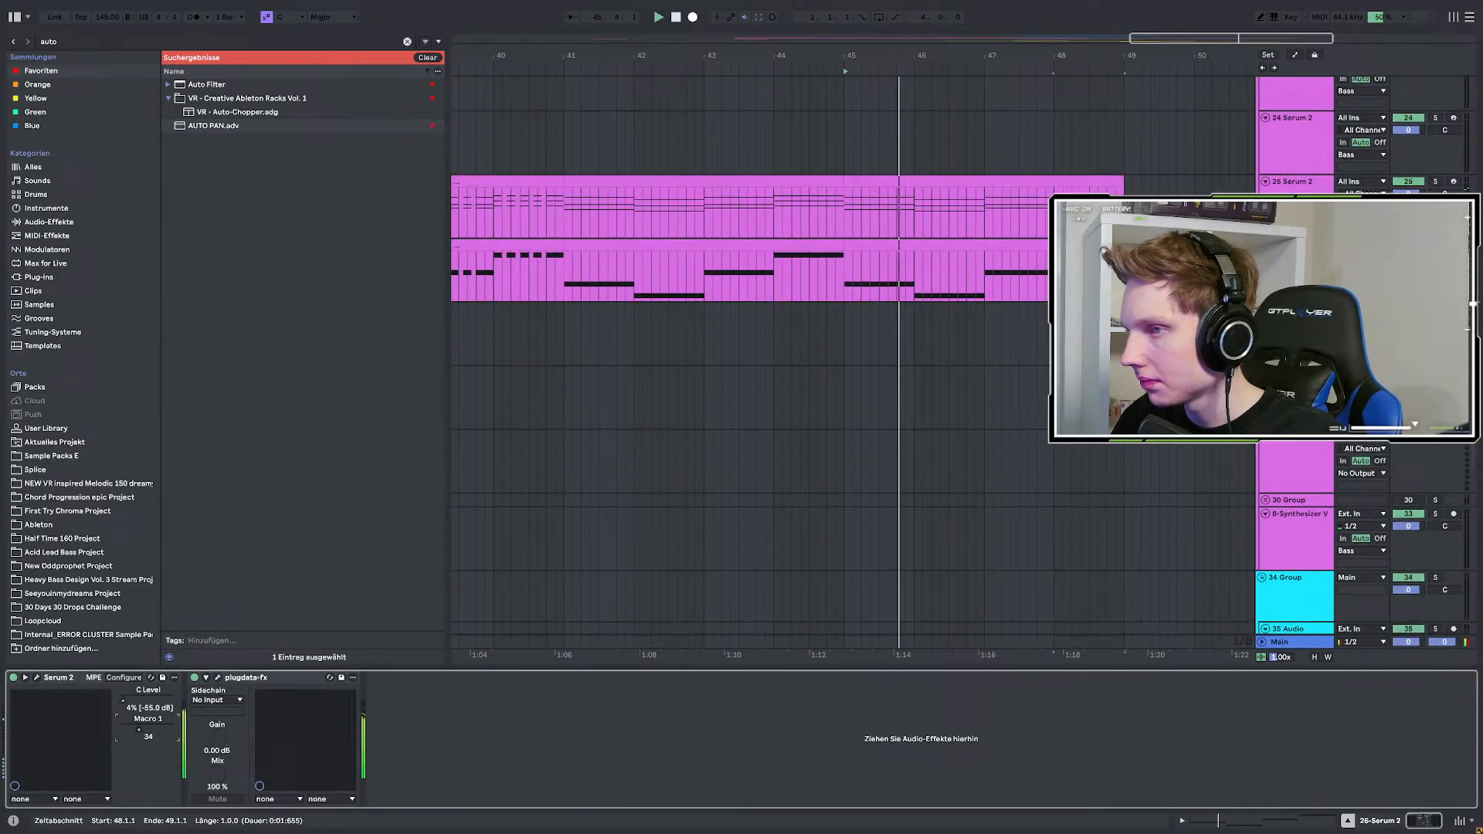
scroll(1282, 309, "up", 2)
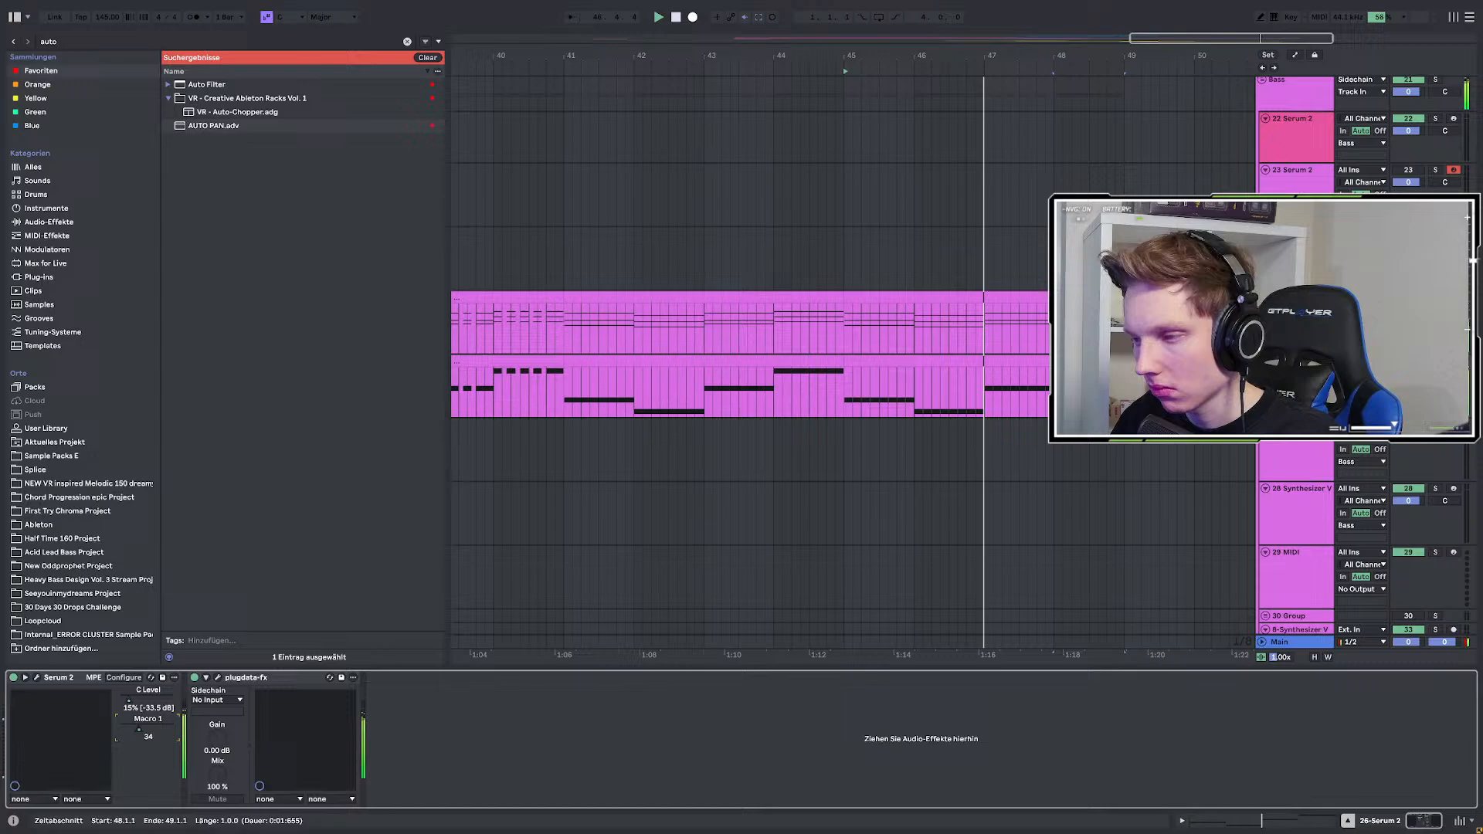
scroll(1133, 332, "down", 2)
scroll(1031, 327, "up", 2)
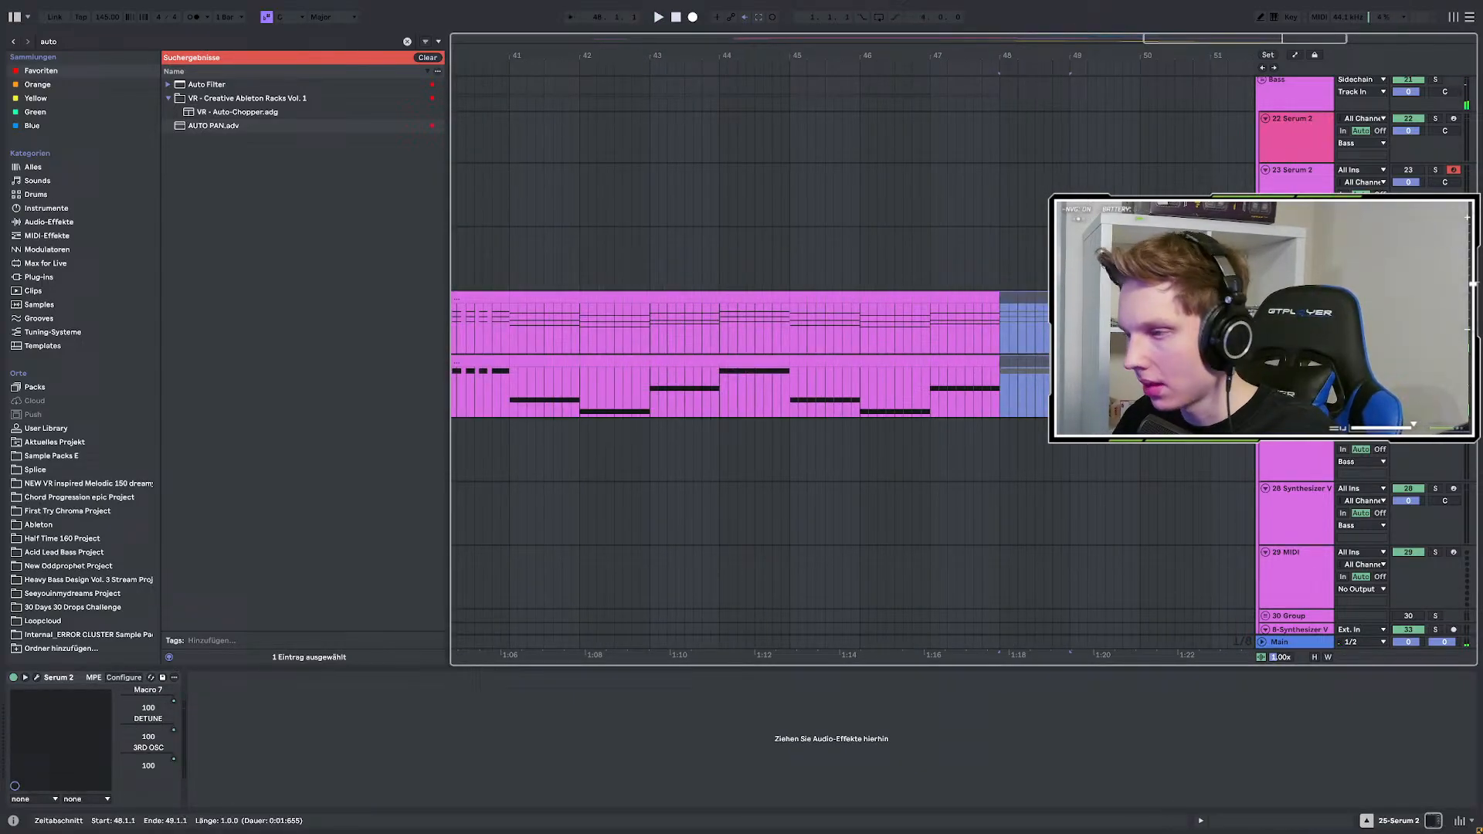
scroll(898, 254, "down", 5)
left_click(898, 253)
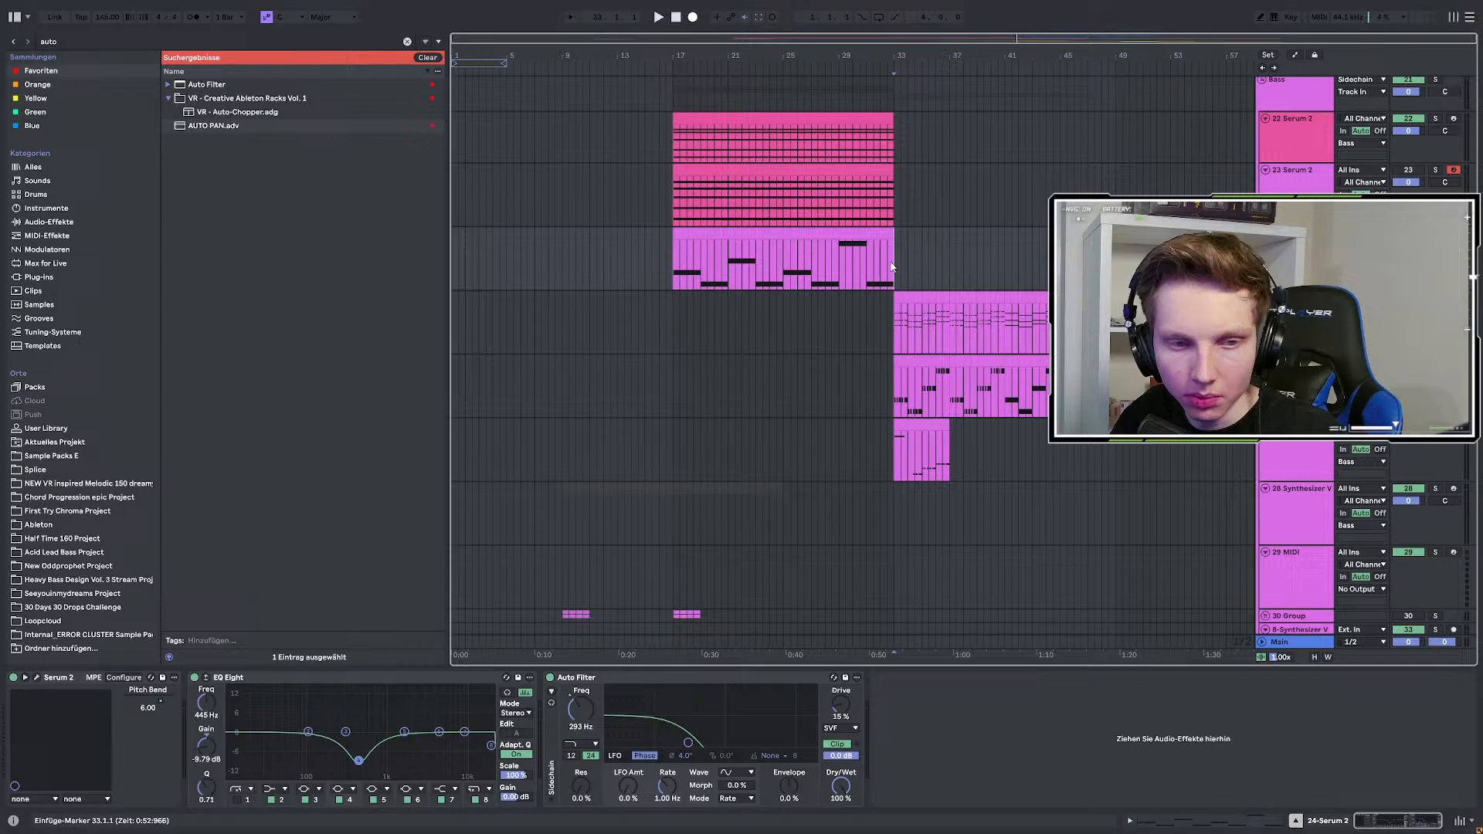
left_click(892, 268)
scroll(913, 292, "up", 2)
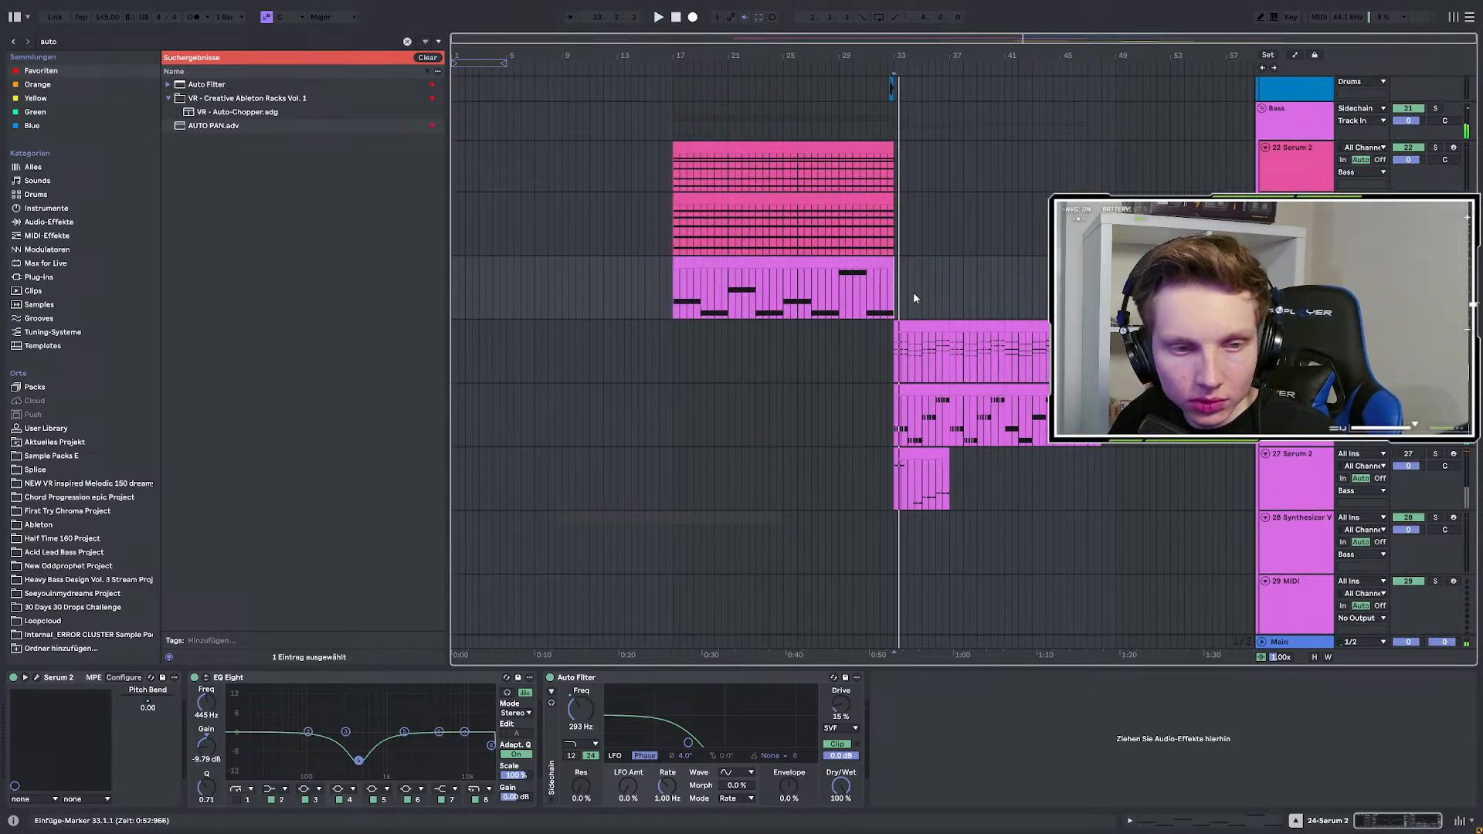
scroll(912, 294, "up", 1)
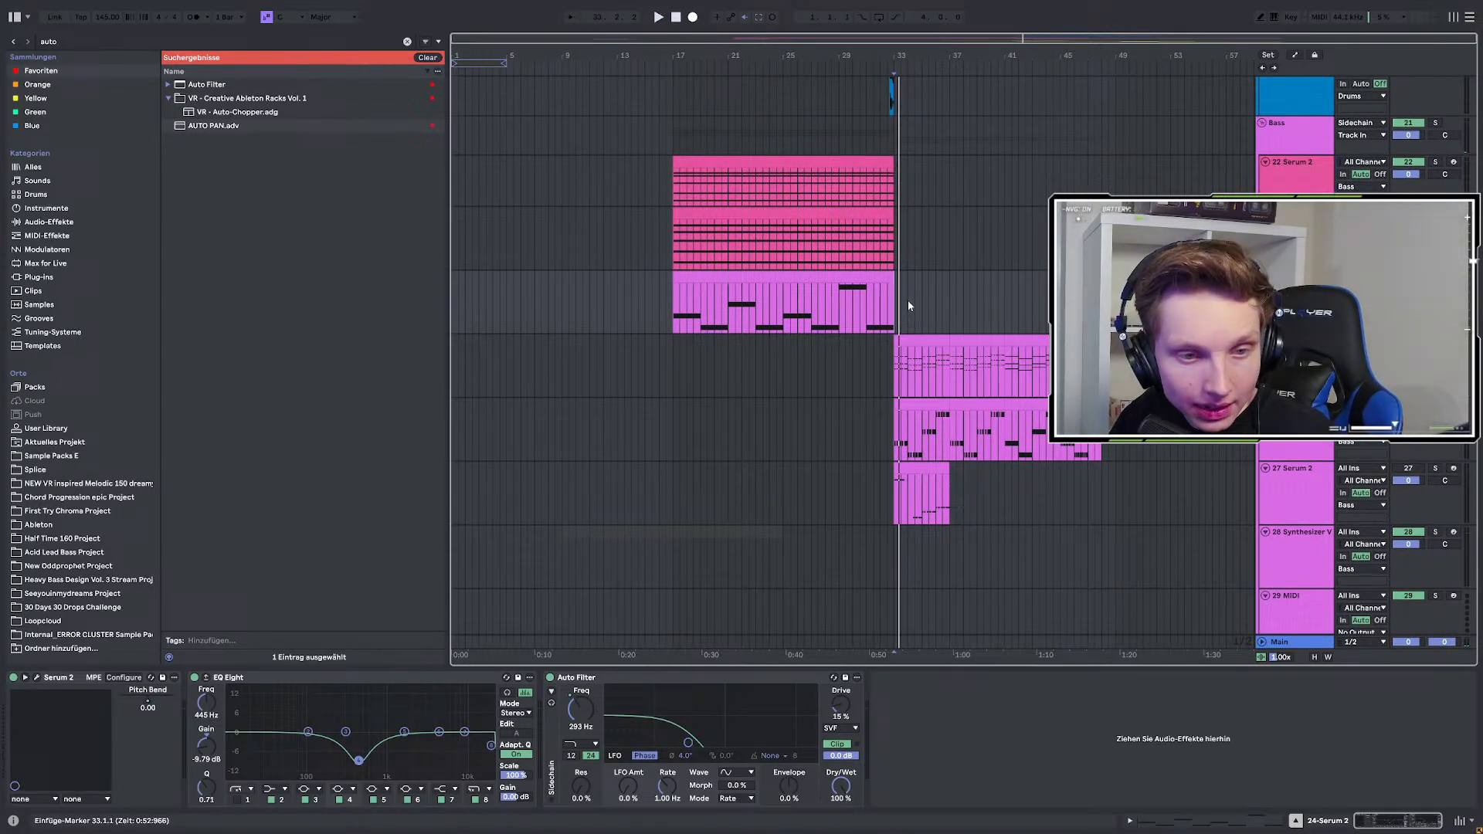
key("space")
scroll(908, 305, "up", 3)
scroll(911, 313, "up", 2)
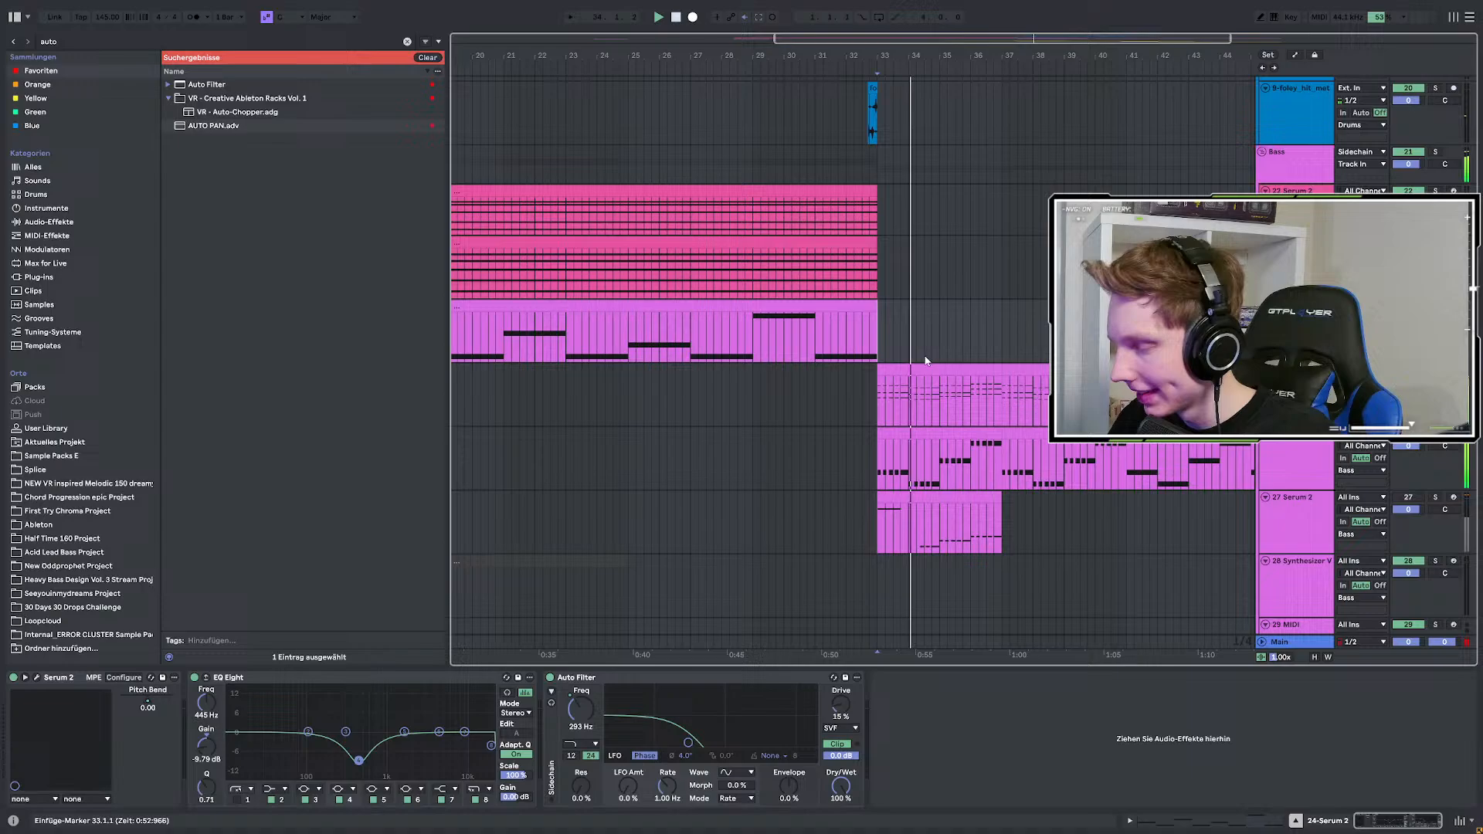
scroll(965, 364, "down", 12)
scroll(908, 363, "down", 2)
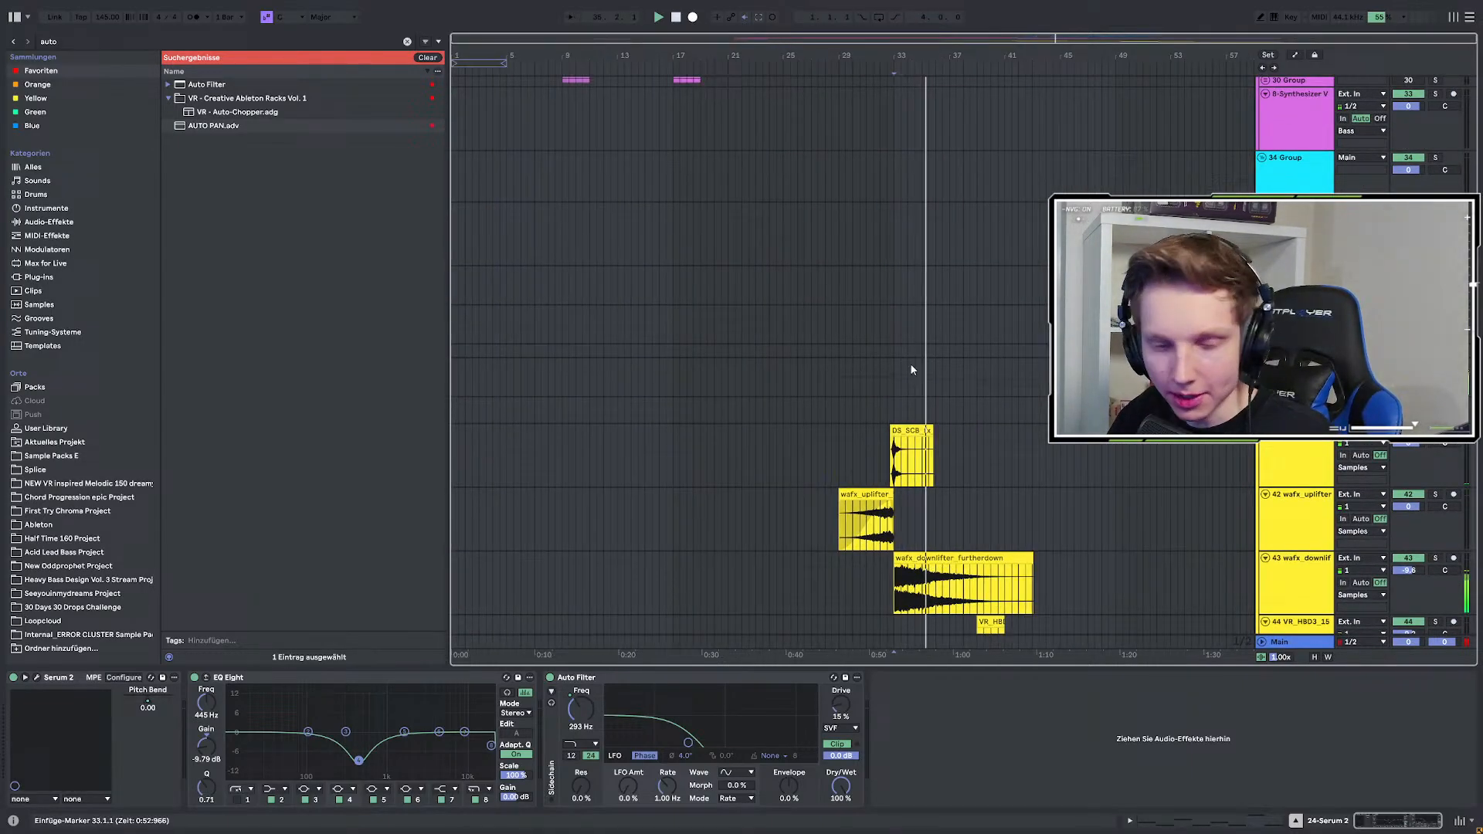
Shorten the wafx_downlifter_furtherdown clip to end at bar 41 and fade out its tail.
scroll(1004, 378, "down", 3)
scroll(1018, 382, "up", 2)
scroll(1019, 382, "down", 1)
scroll(1018, 382, "down", 2)
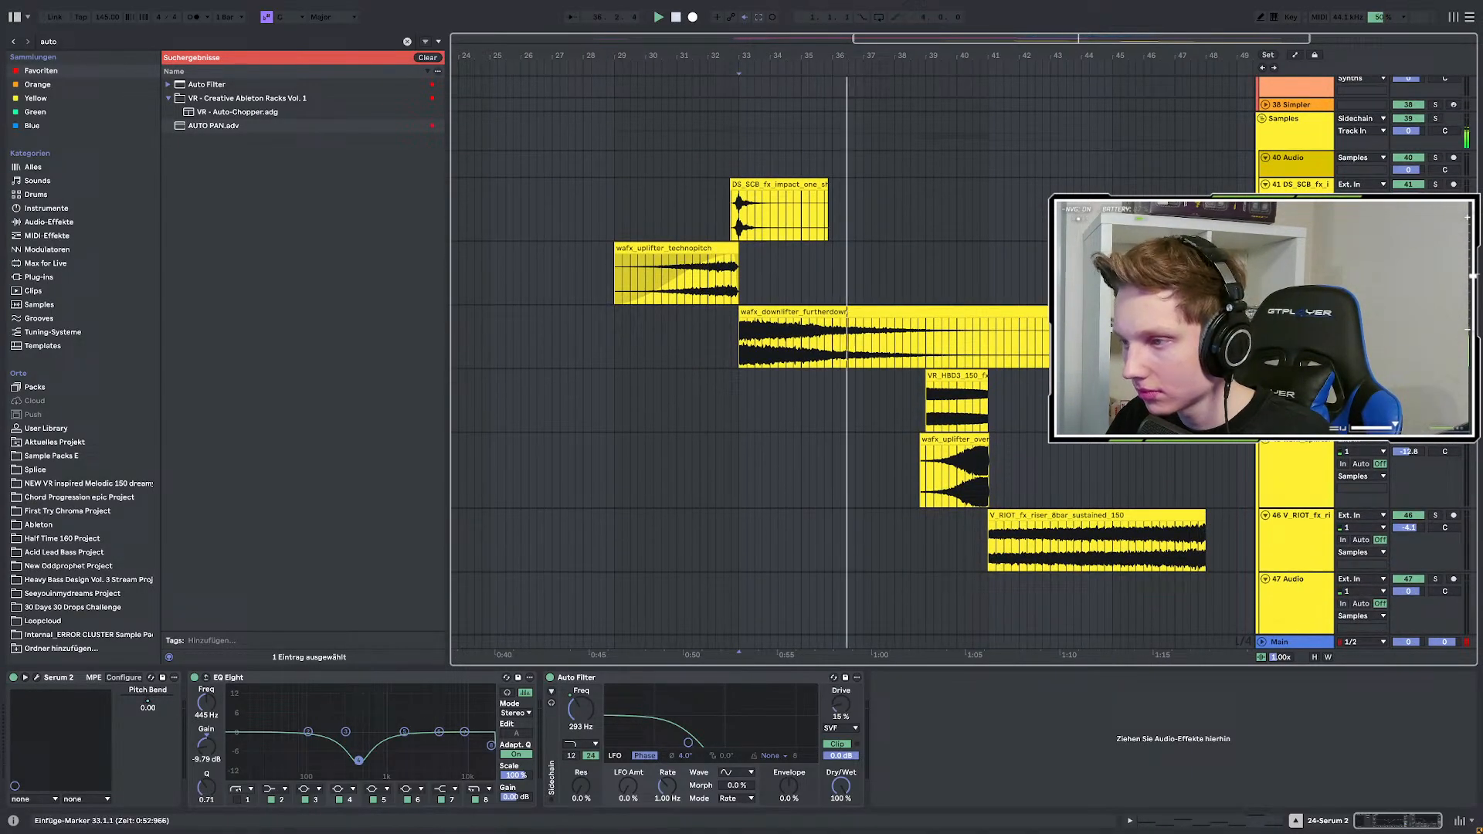
left_click_drag(1047, 315, 879, 324)
scroll(877, 326, "down", 3)
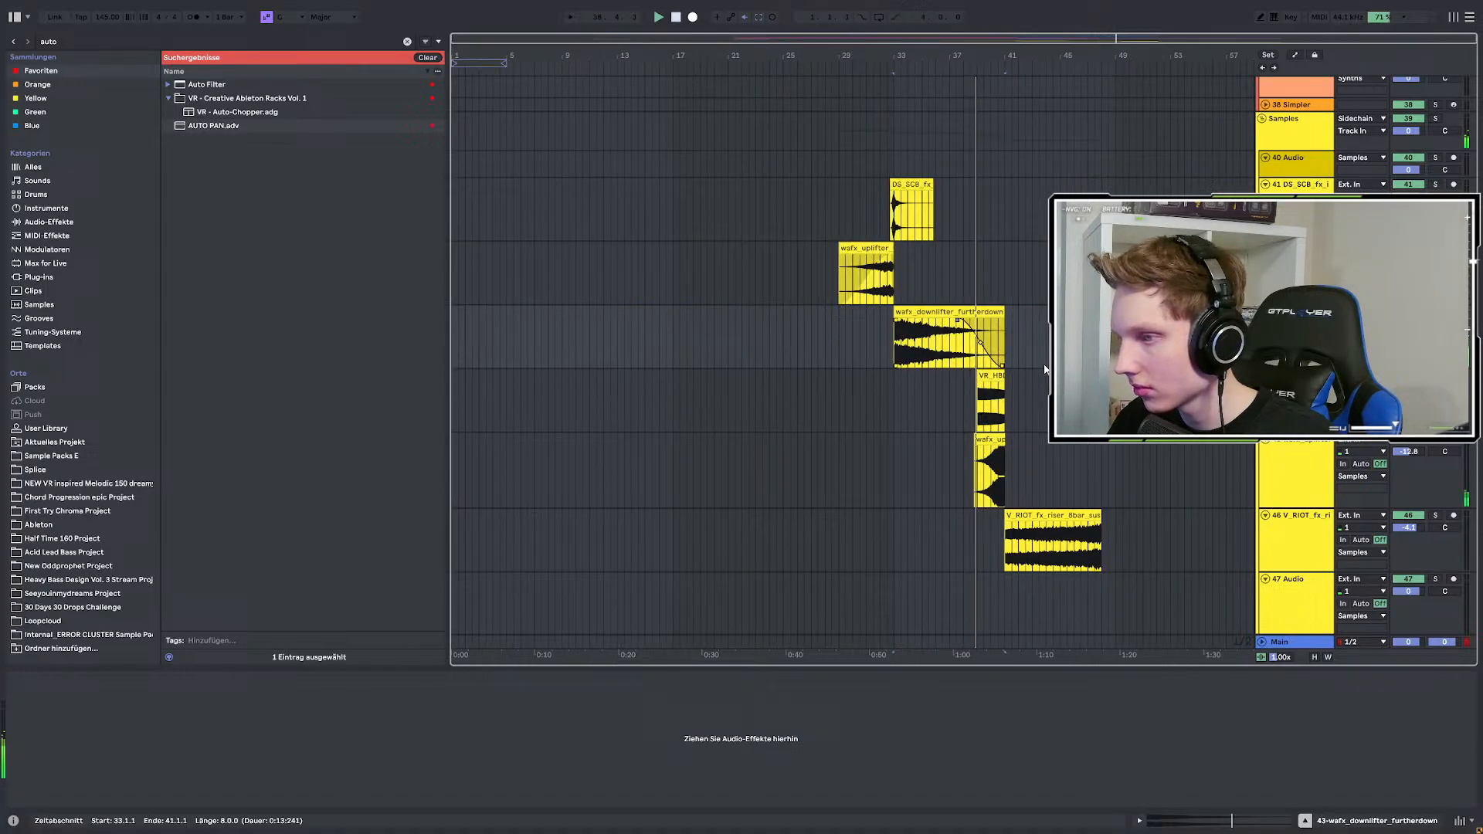
Review the bass clips between bars 33 and 47 during playback.
scroll(1044, 370, "up", 10)
scroll(850, 363, "up", 3)
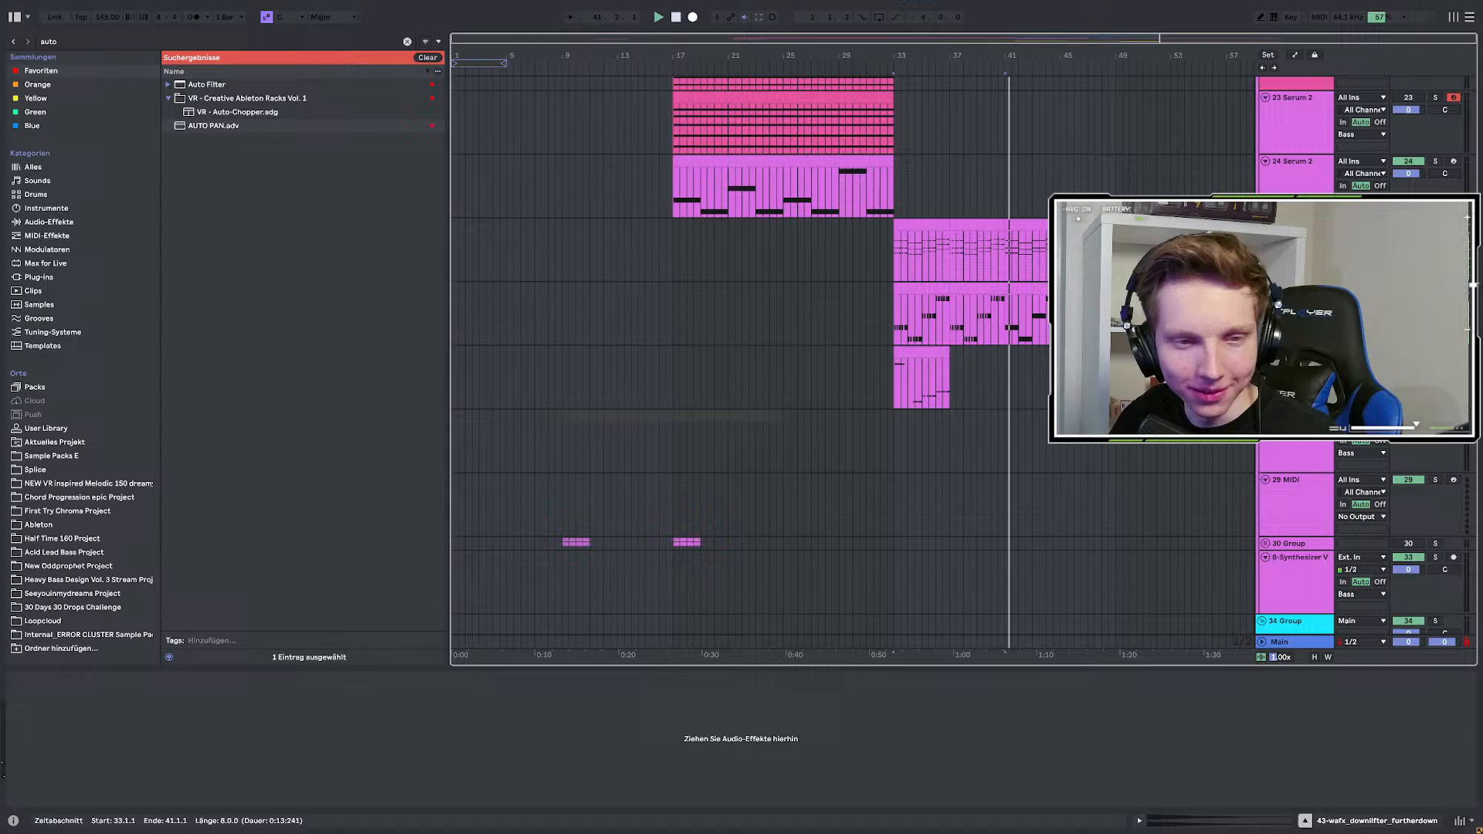
scroll(1017, 389, "up", 3)
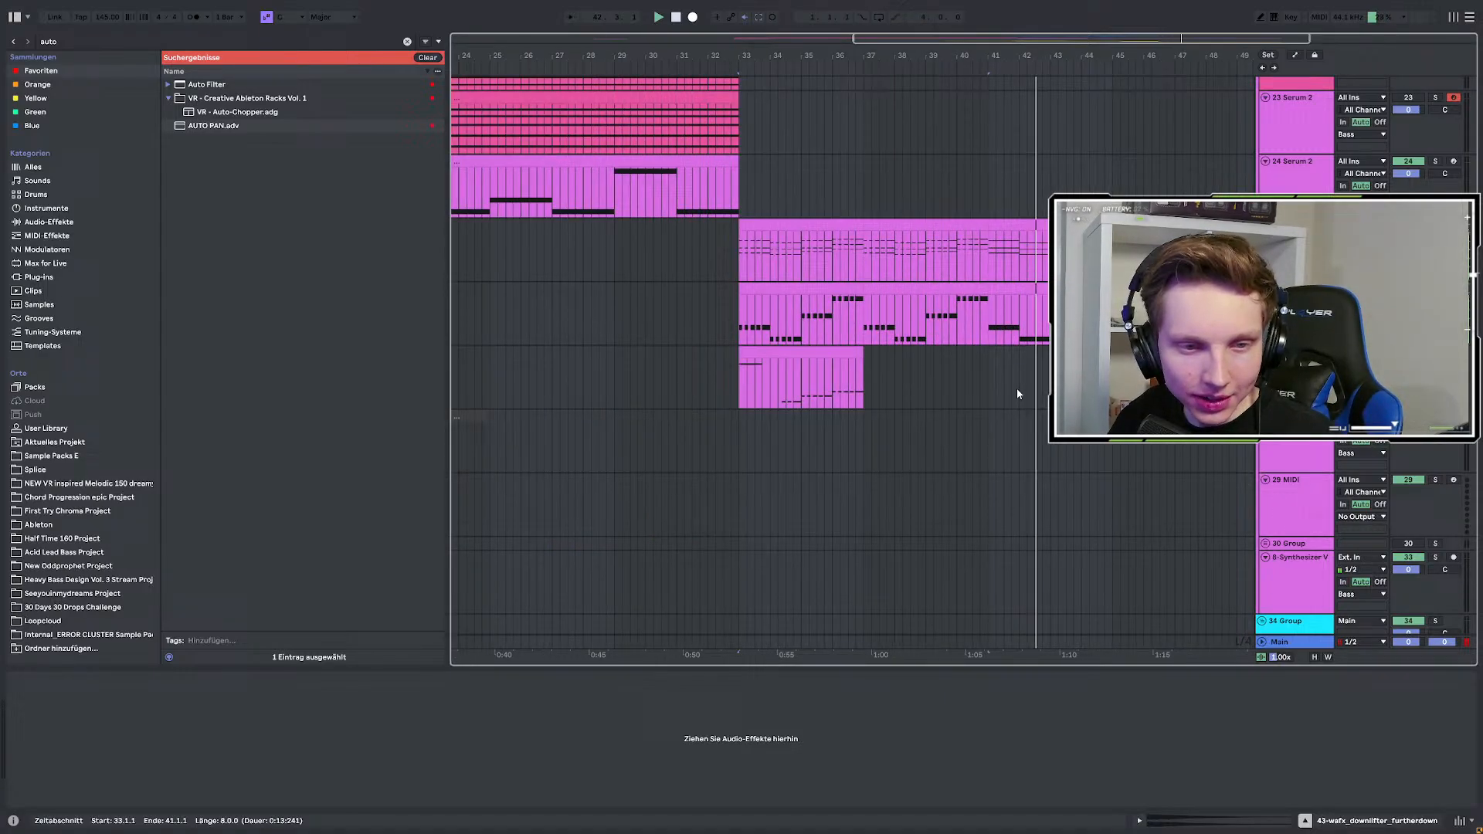
scroll(782, 393, "down", 3)
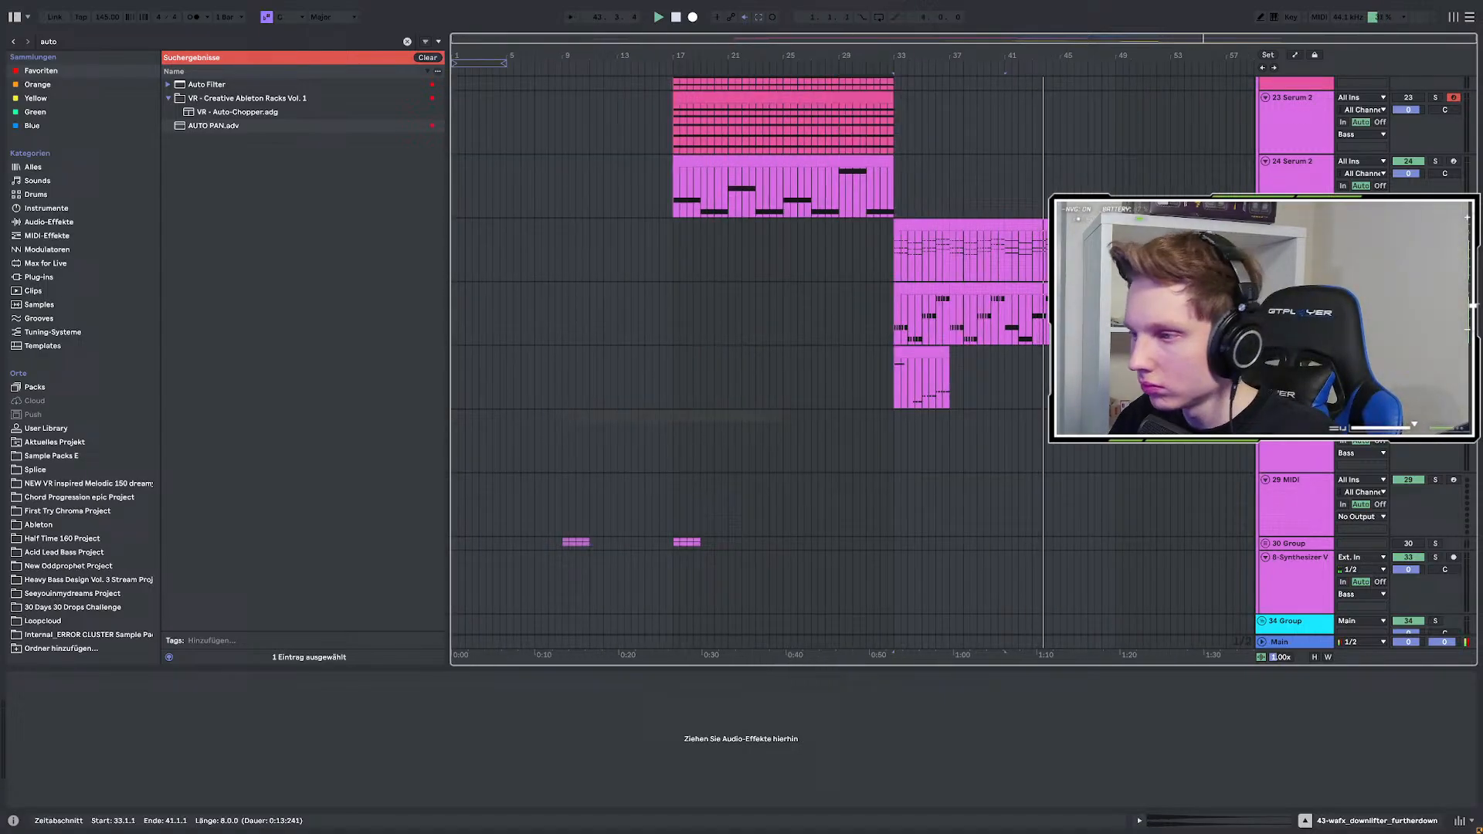
scroll(1081, 363, "up", 3)
scroll(836, 337, "down", 3)
scroll(836, 341, "up", 3)
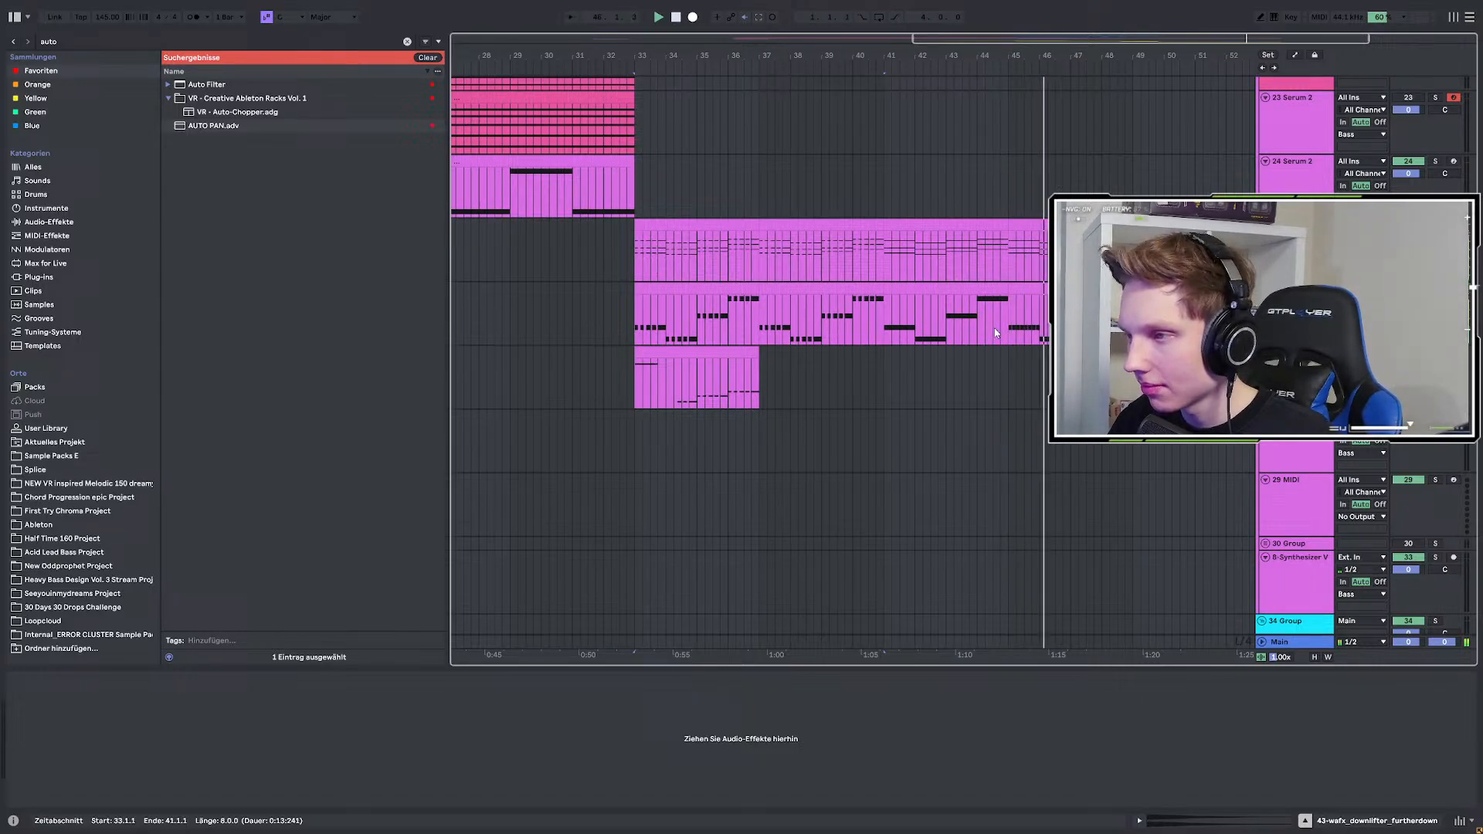
Copy the VR_HBD3_150 riser clip to bar 45 on its own track and trim it to end at bar 48.
scroll(994, 328, "down", 6)
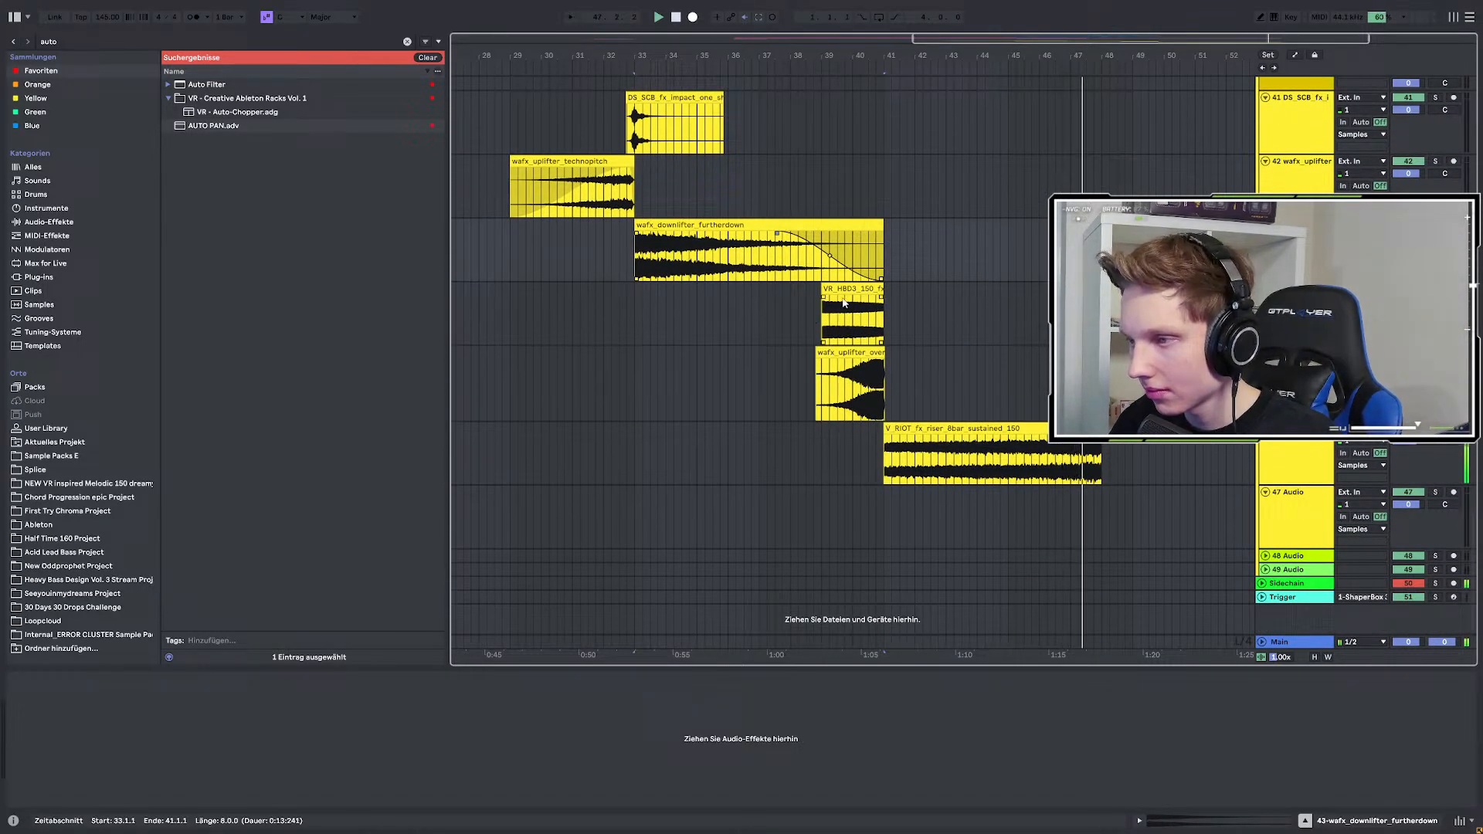
left_click(852, 316)
left_click(1007, 295)
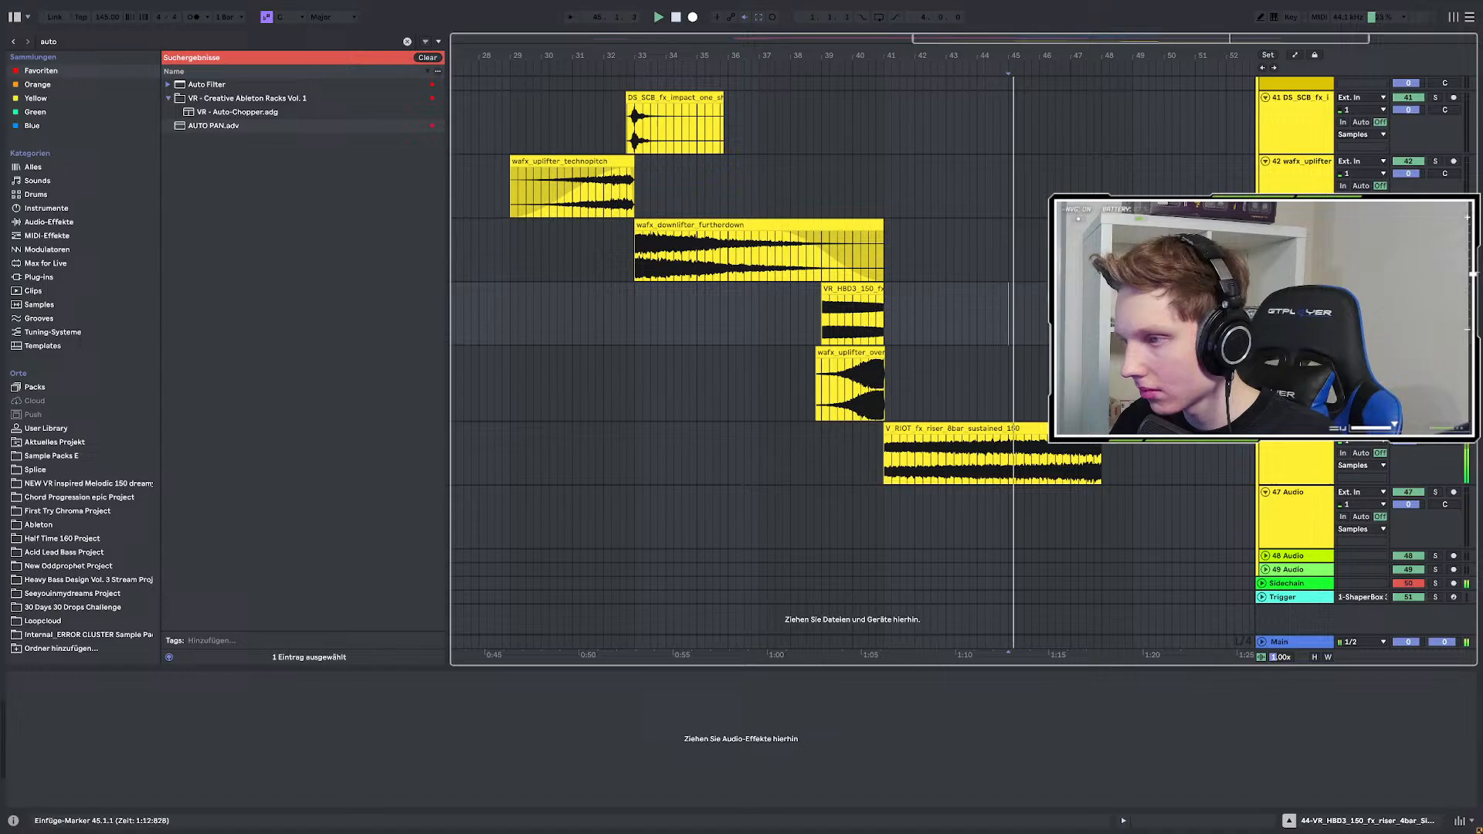
key("ctrl+v")
left_click_drag(1133, 289, 1110, 288)
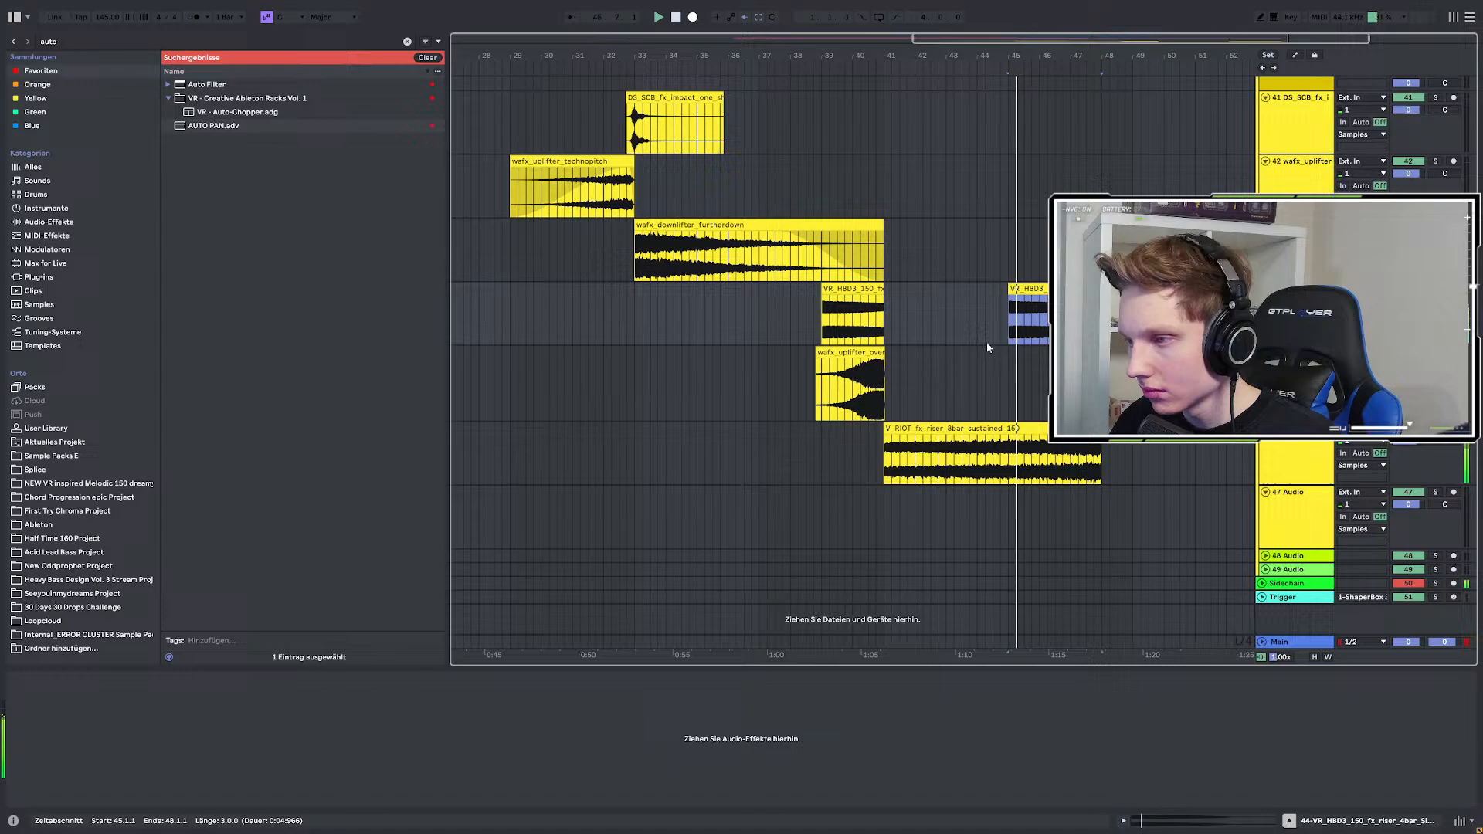
Group the two Serum 2 tracks, 25 and 26, whose clips start at bar 33.
scroll(884, 348, "up", 5)
scroll(884, 349, "up", 6)
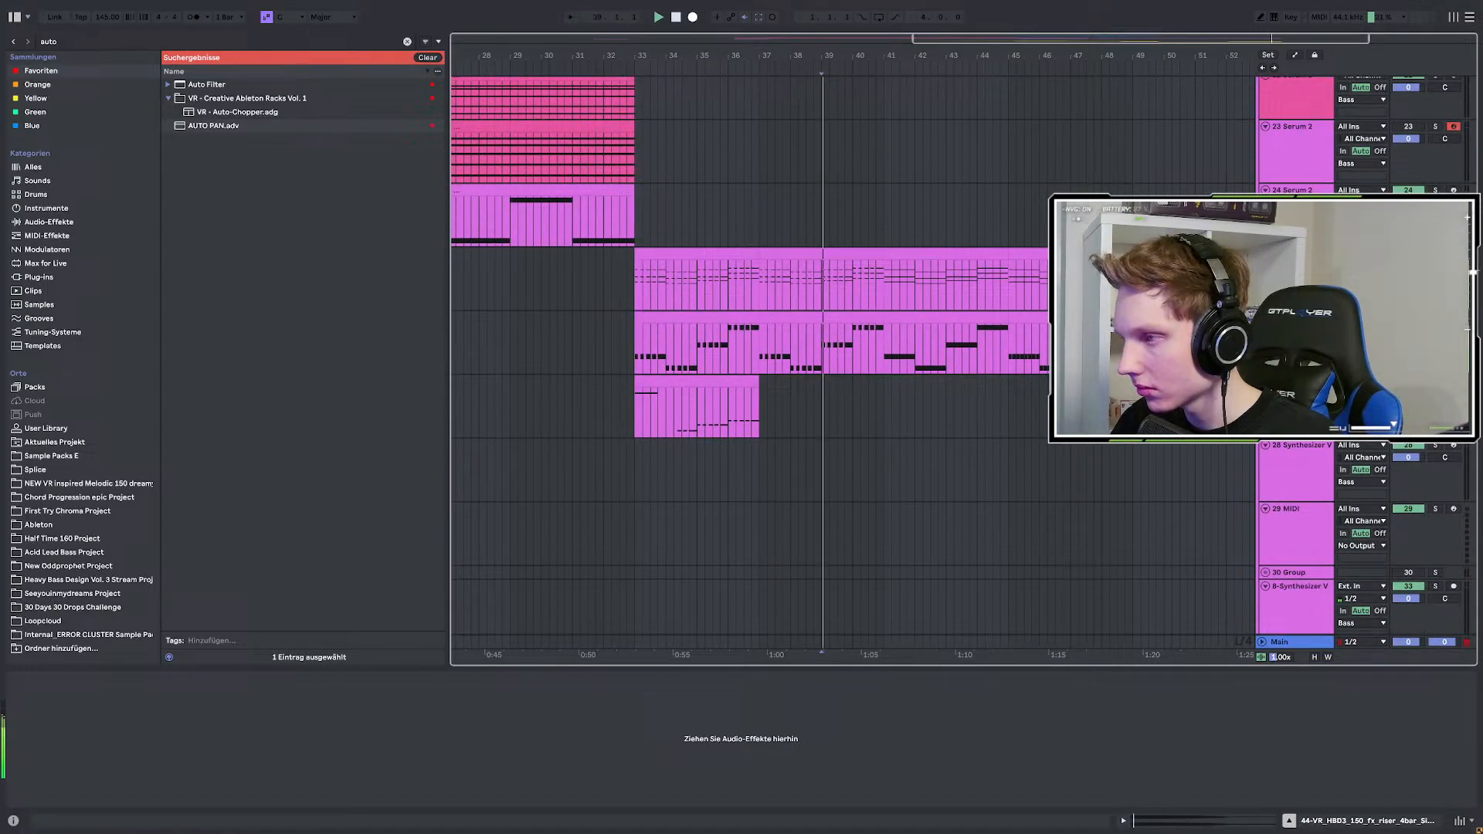
left_click(1298, 253)
left_click(1298, 382, "shift")
key("ctrl+g")
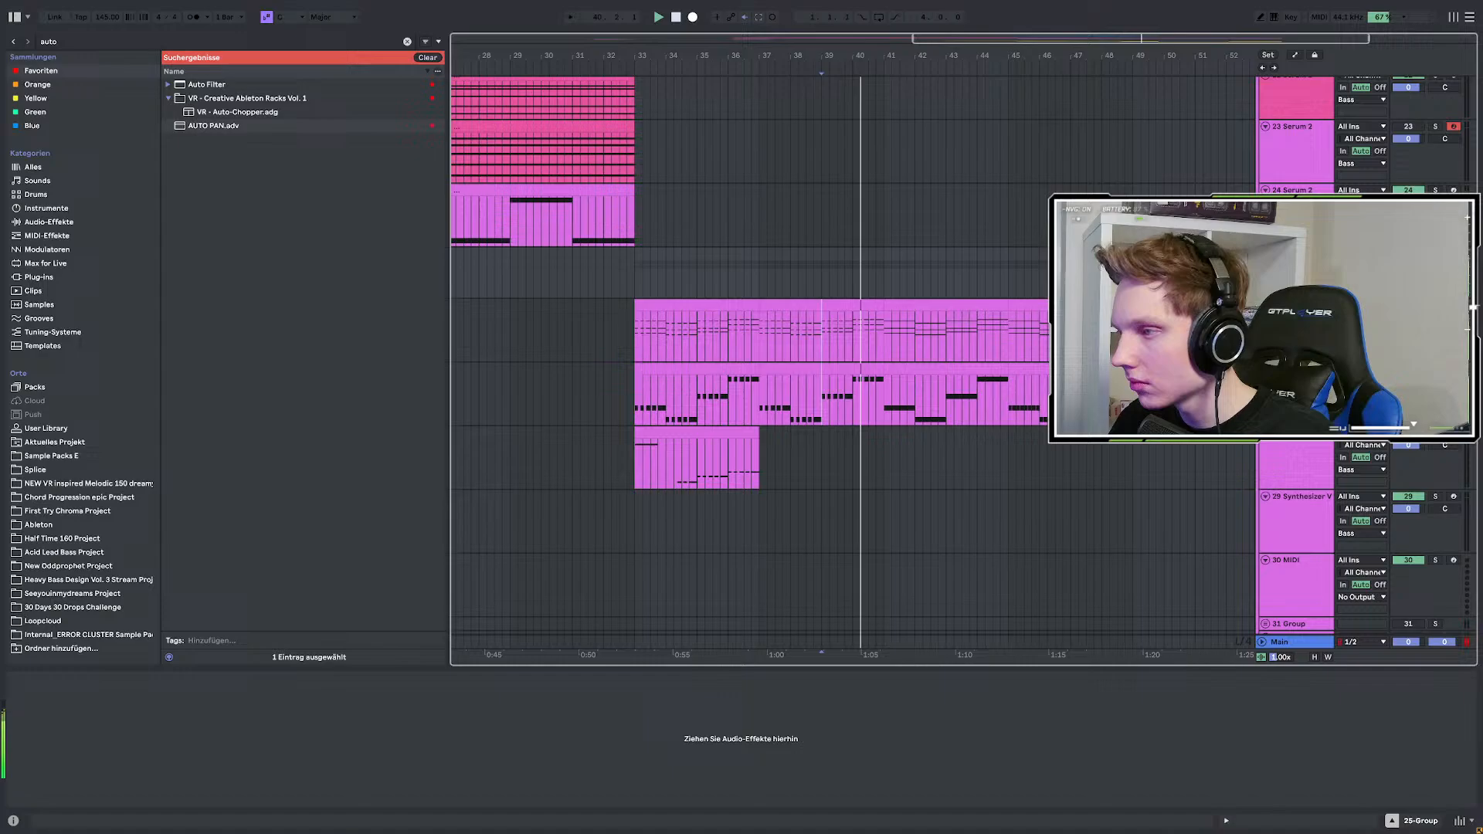
Search the library for "wash" and load the VR - Wash Out - Octave GrainPitch rack onto the new group.
key("ctrl+f")
type("wa")
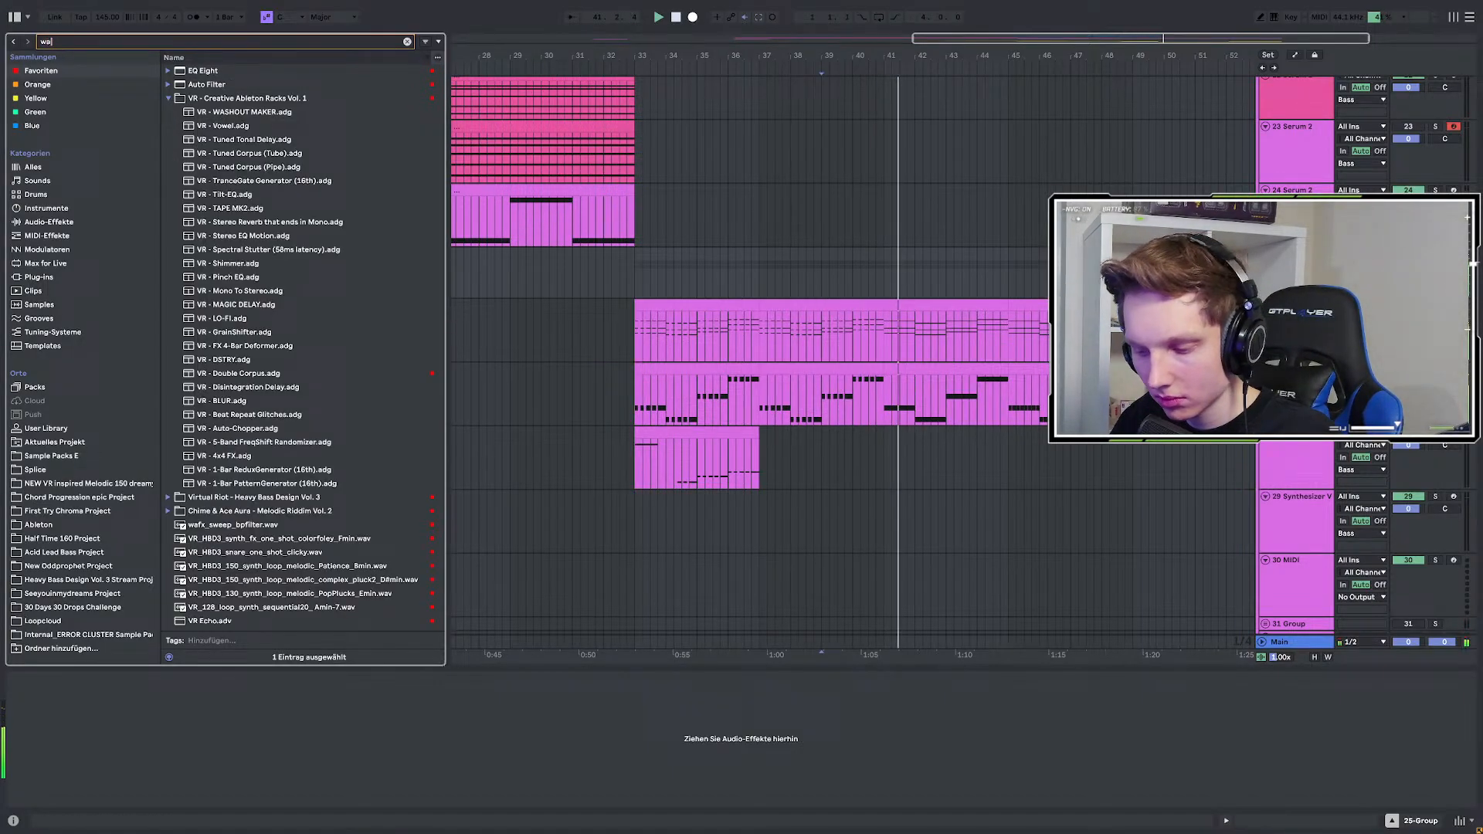
type("sh")
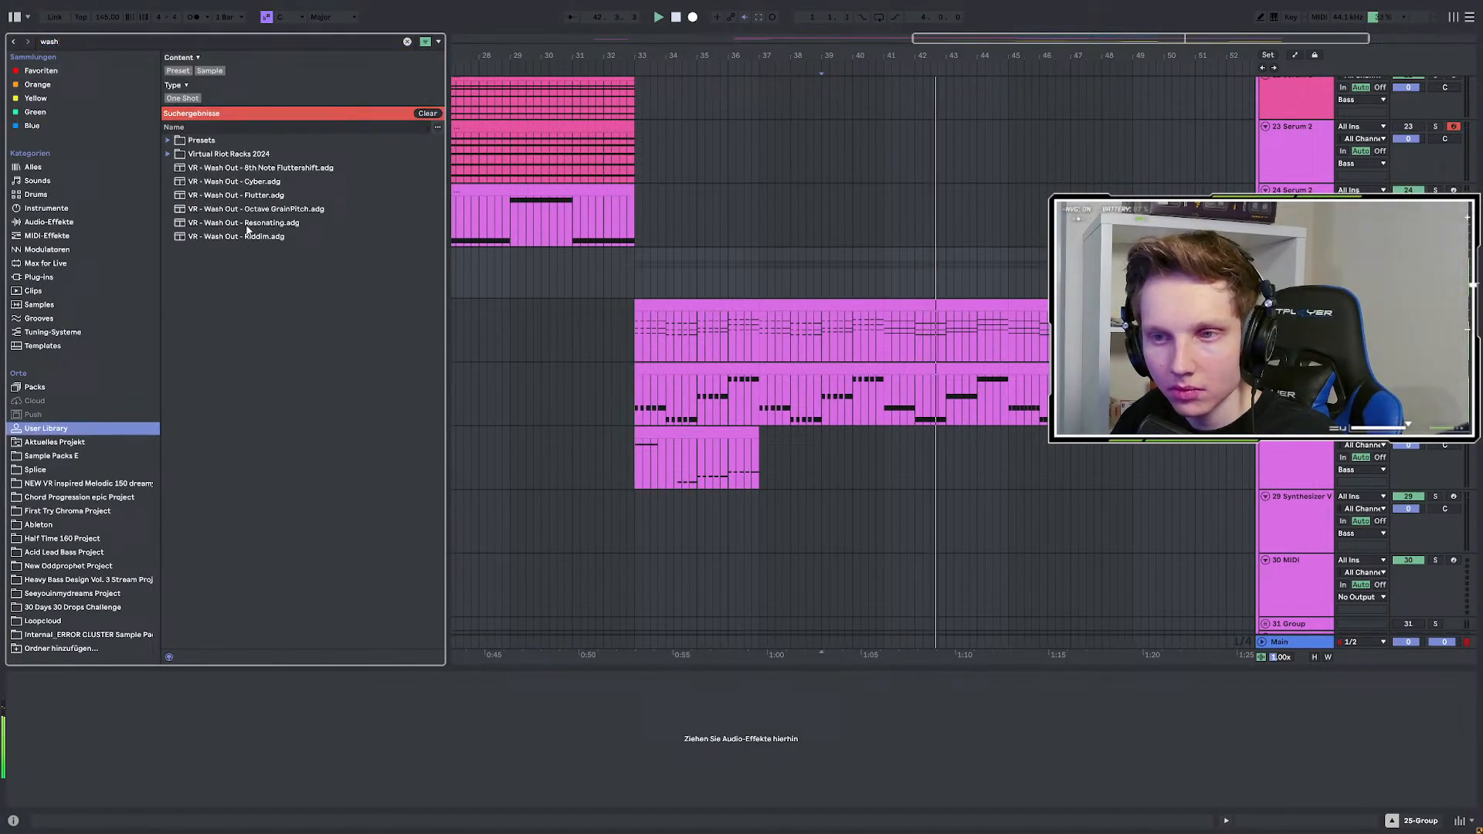
left_click(257, 210)
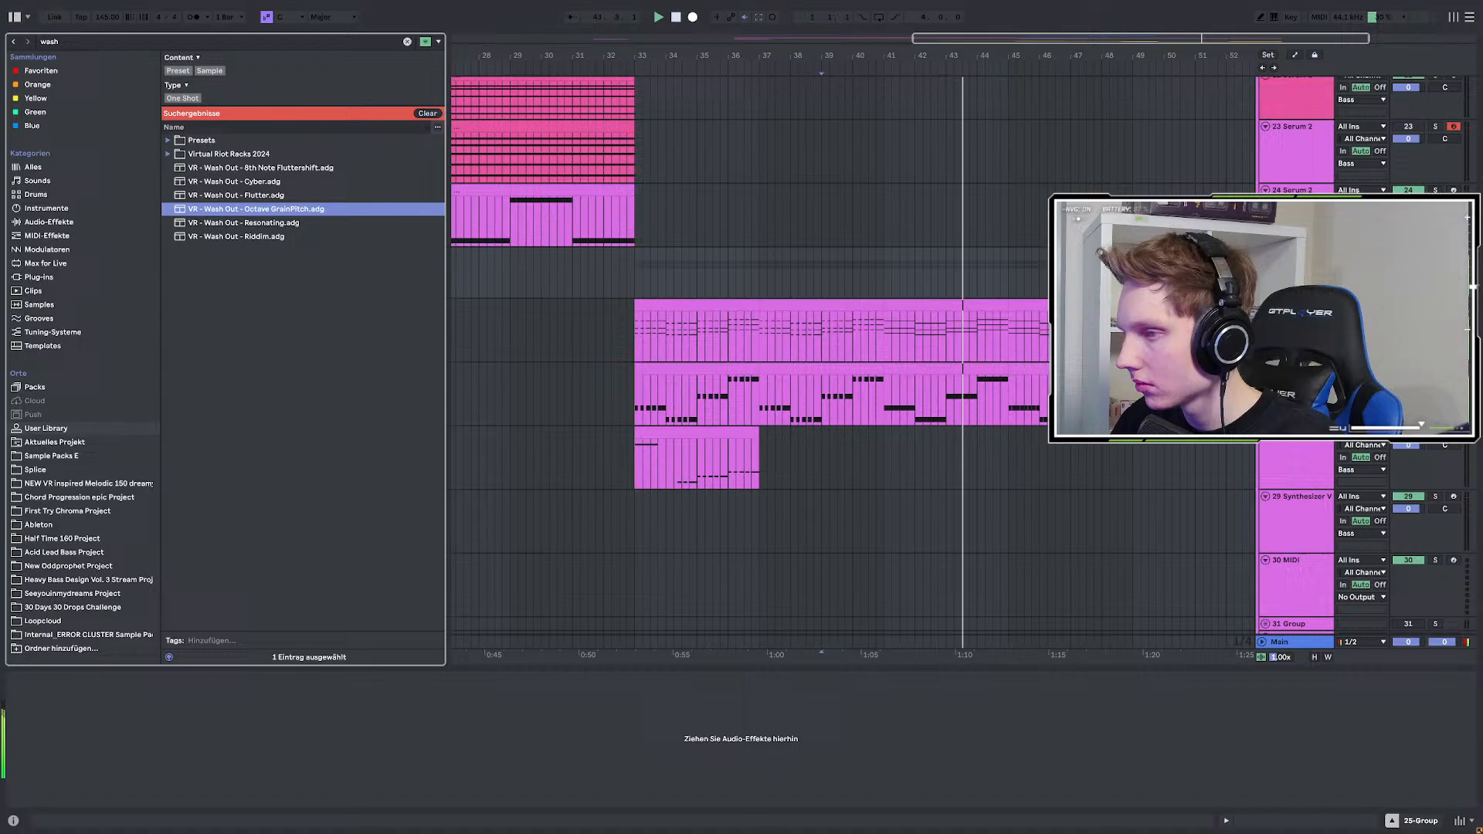
Play from bar 41 and automate the group's Wash Out macro to rise slightly until bar 45, then steeply towards bar 48.
left_click(887, 275)
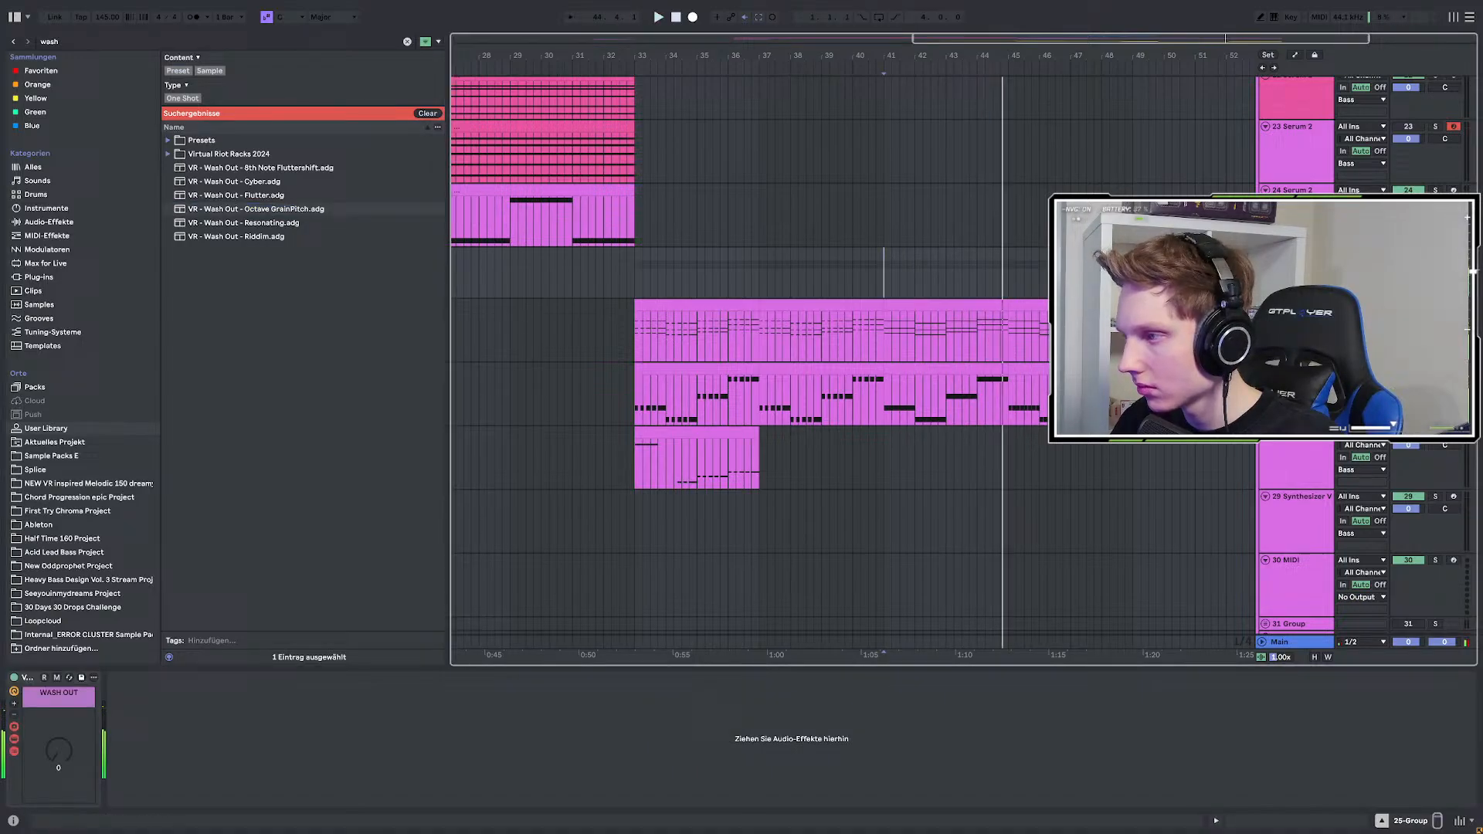
key("space")
key("s")
key("space")
key("space")
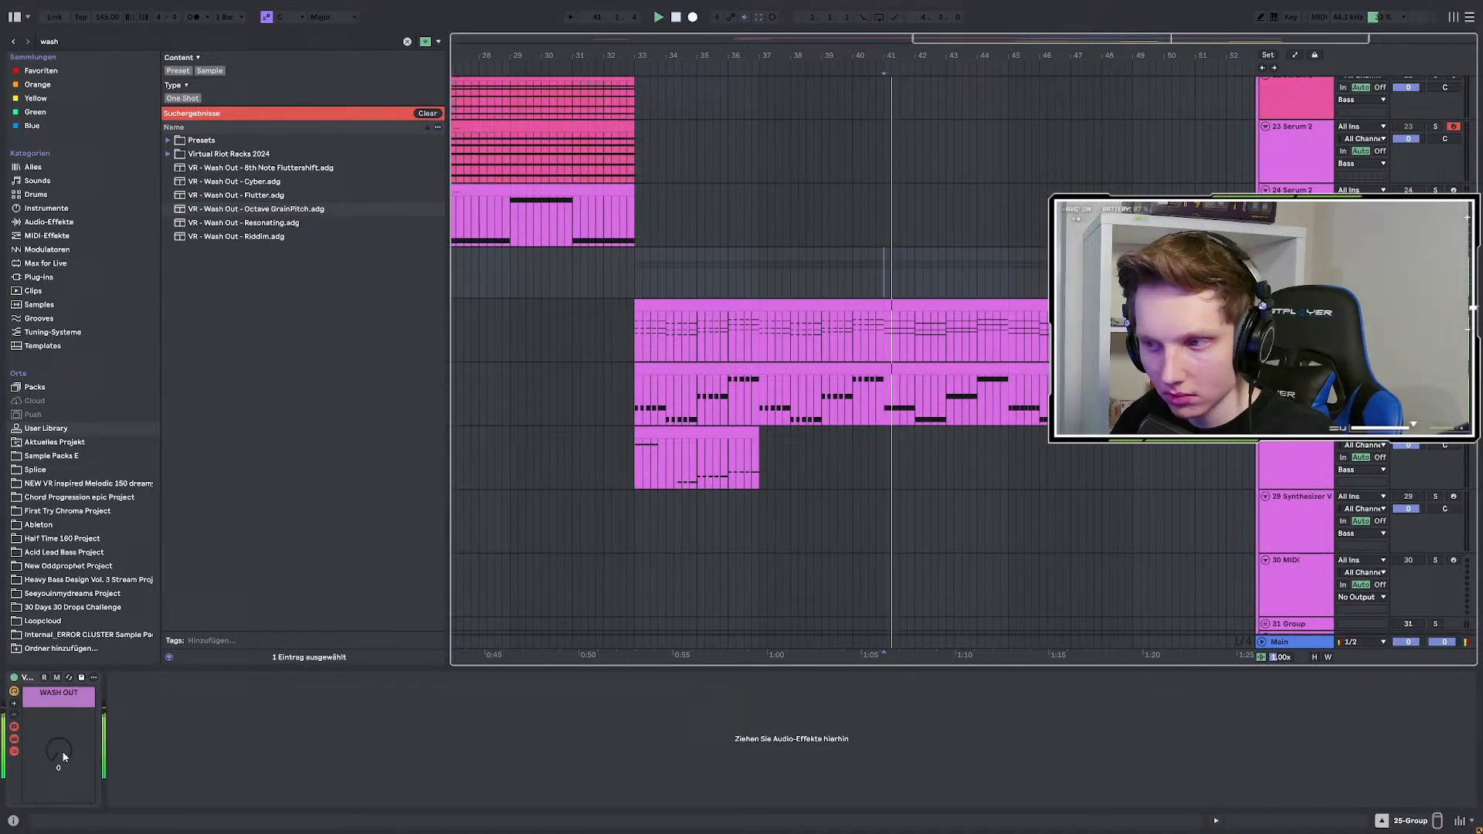
key("a")
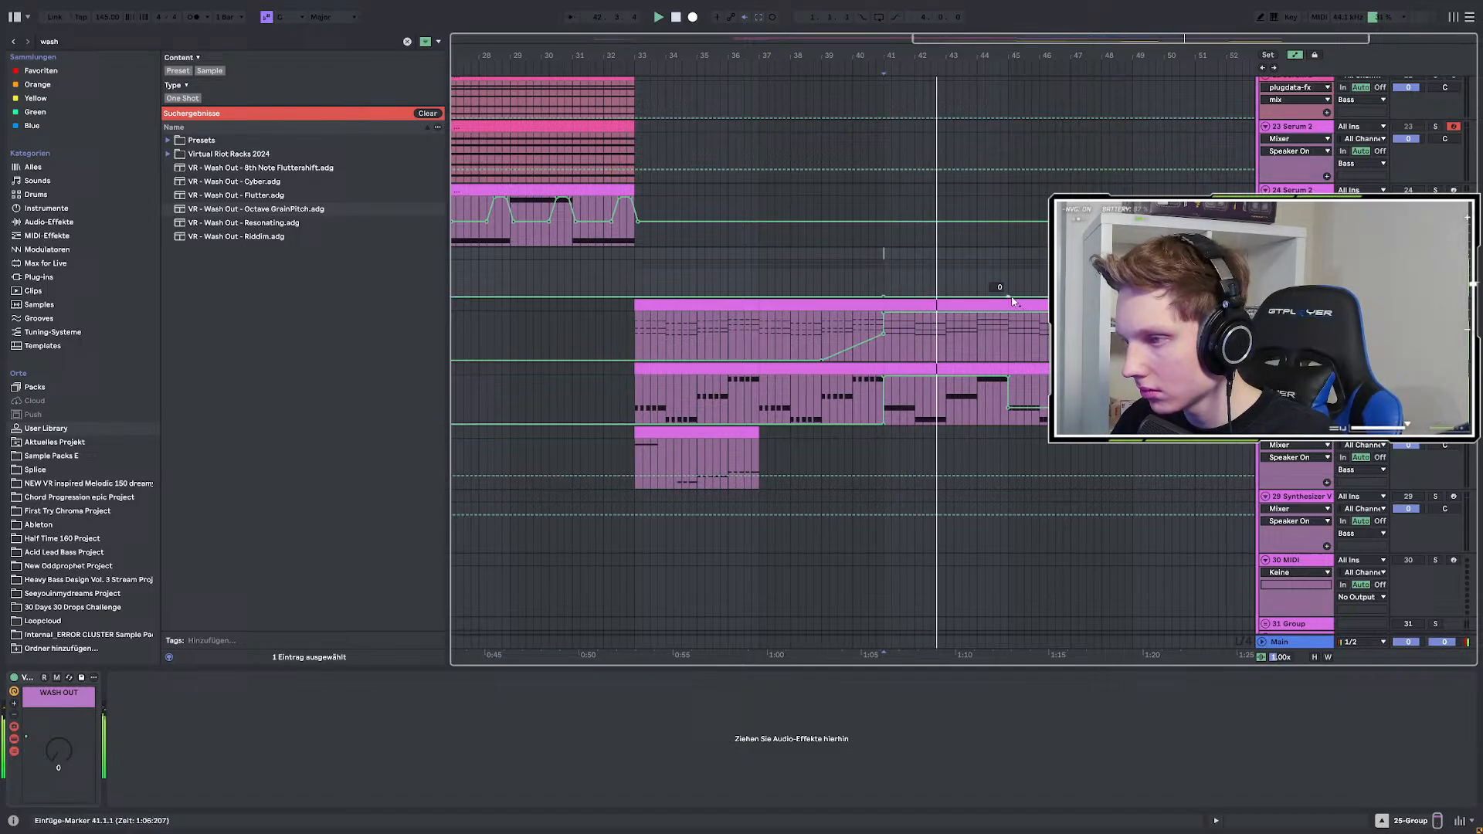
left_click_drag(1013, 301, 1012, 297)
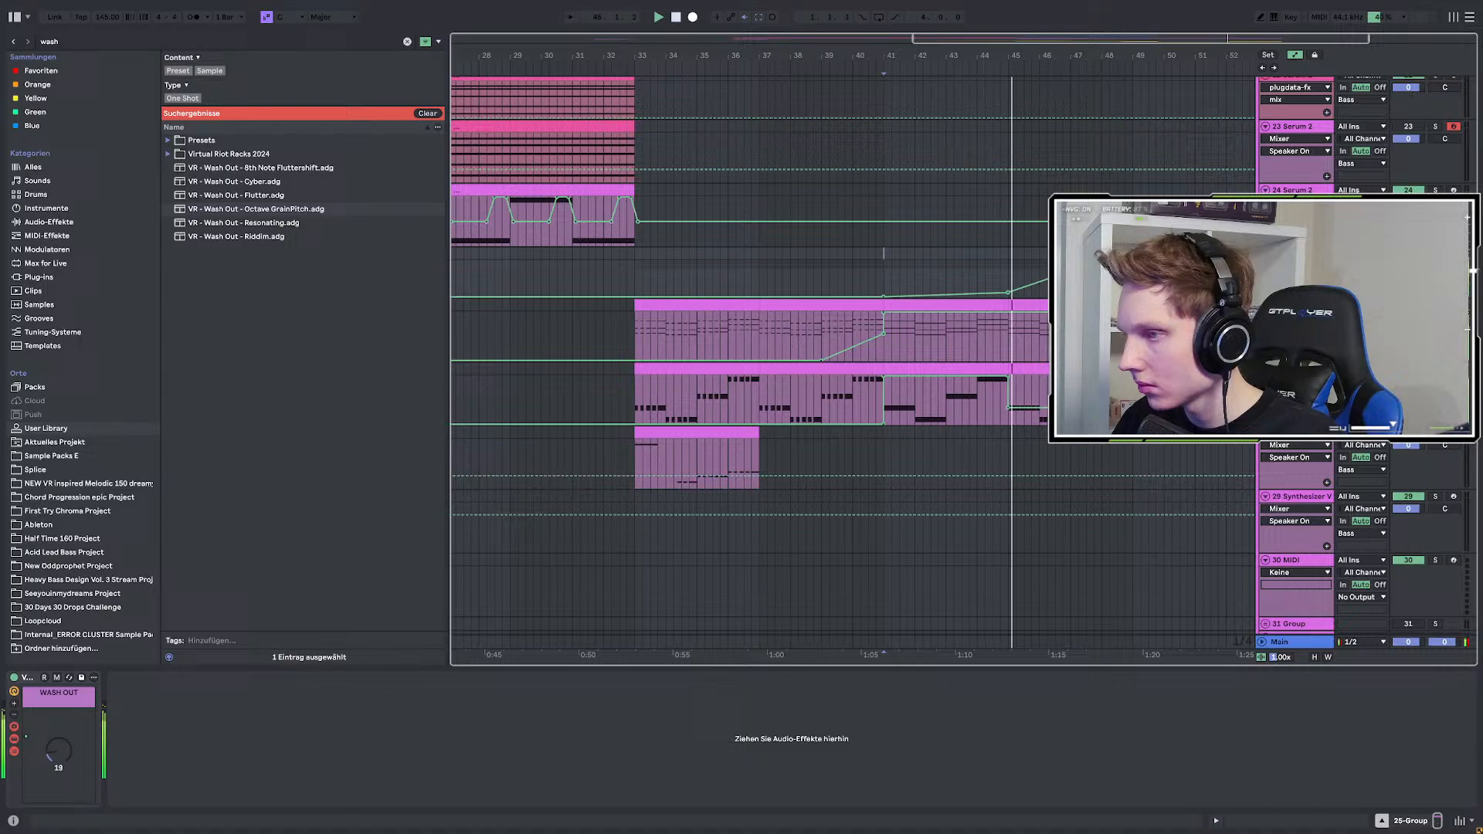
Curve the Wash Out ramp between bars 45 and 48, add a curved drop to zero at bar 49, and hide the automation.
scroll(1218, 286, "up", 2)
scroll(1013, 340, "down", 3)
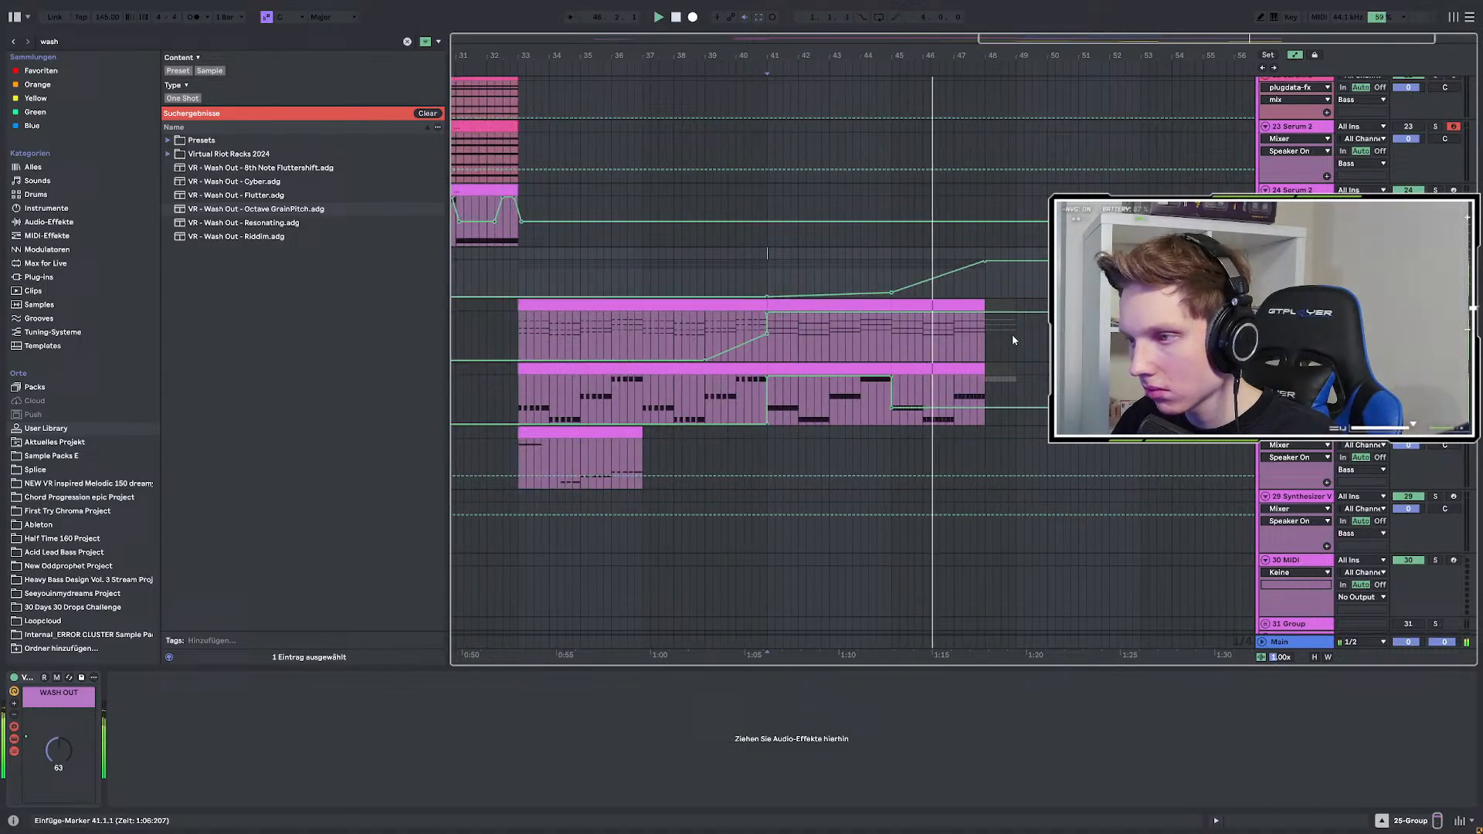
left_click_drag(956, 276, 1017, 297)
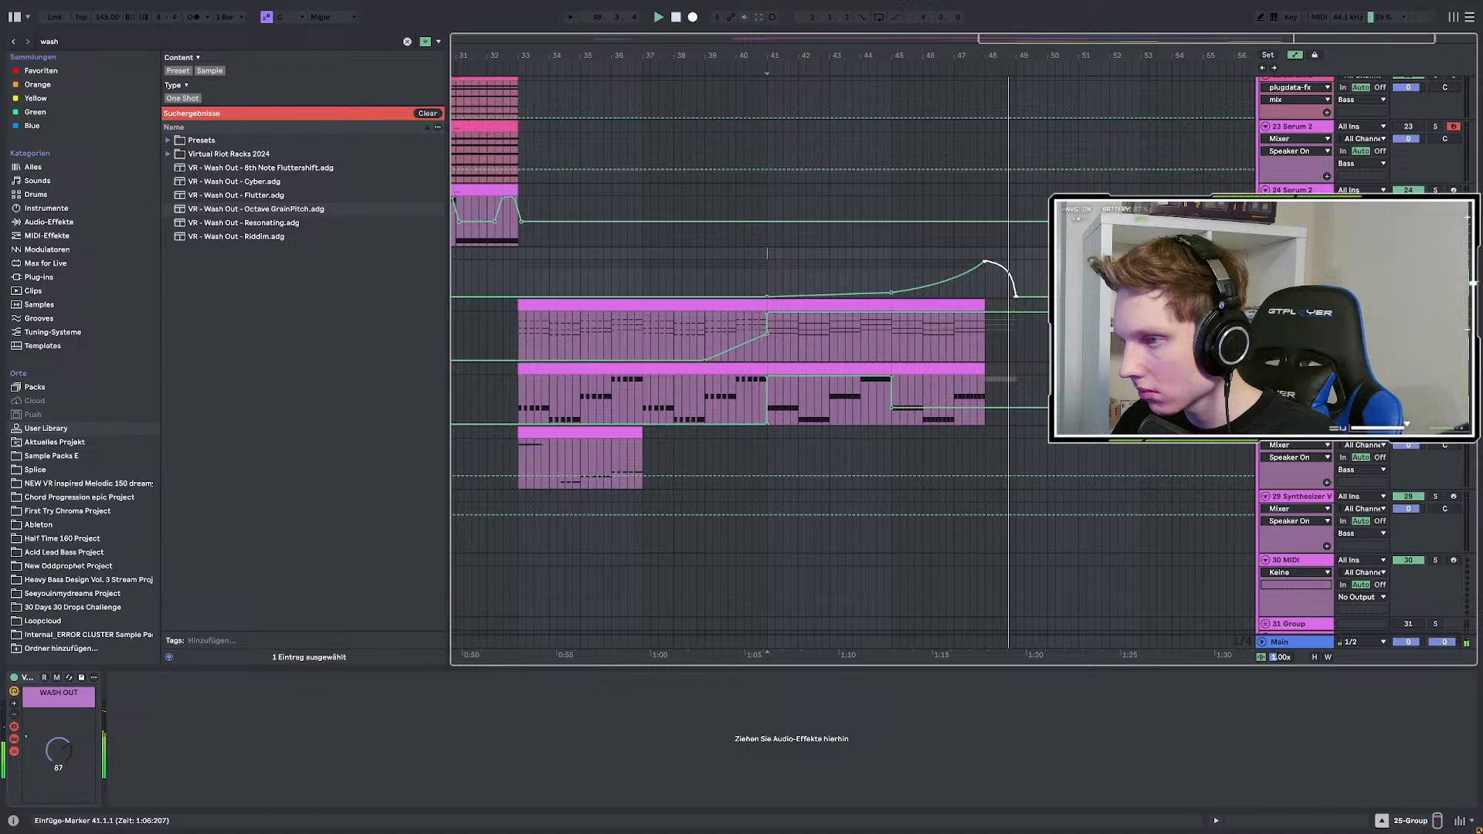
scroll(911, 328, "down", 3)
key("a")
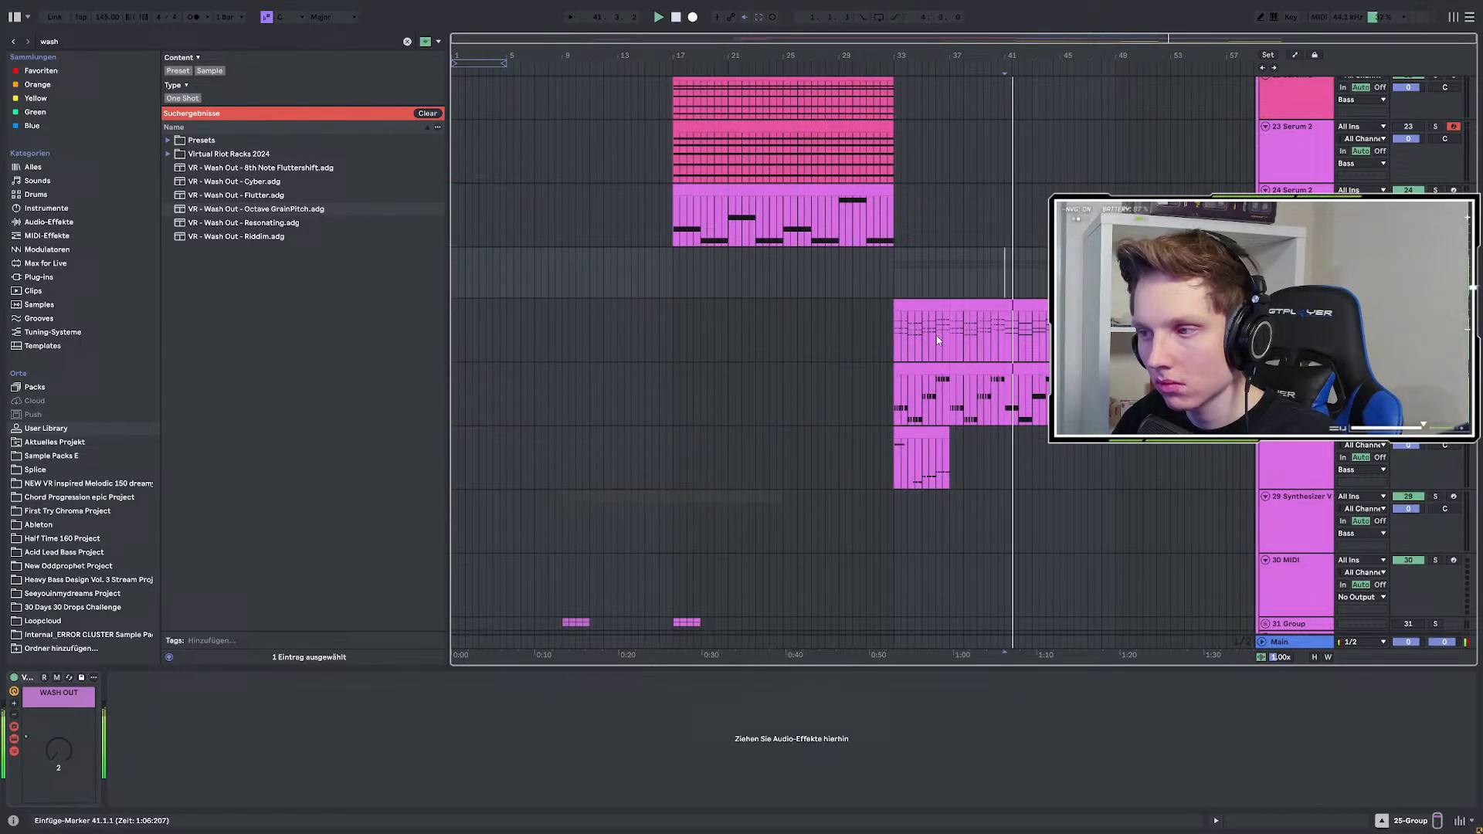
Listen to the Wash Out sweep on the bass group from bar 41 to bar 48.
scroll(1046, 337, "up", 3)
scroll(1048, 337, "up", 3)
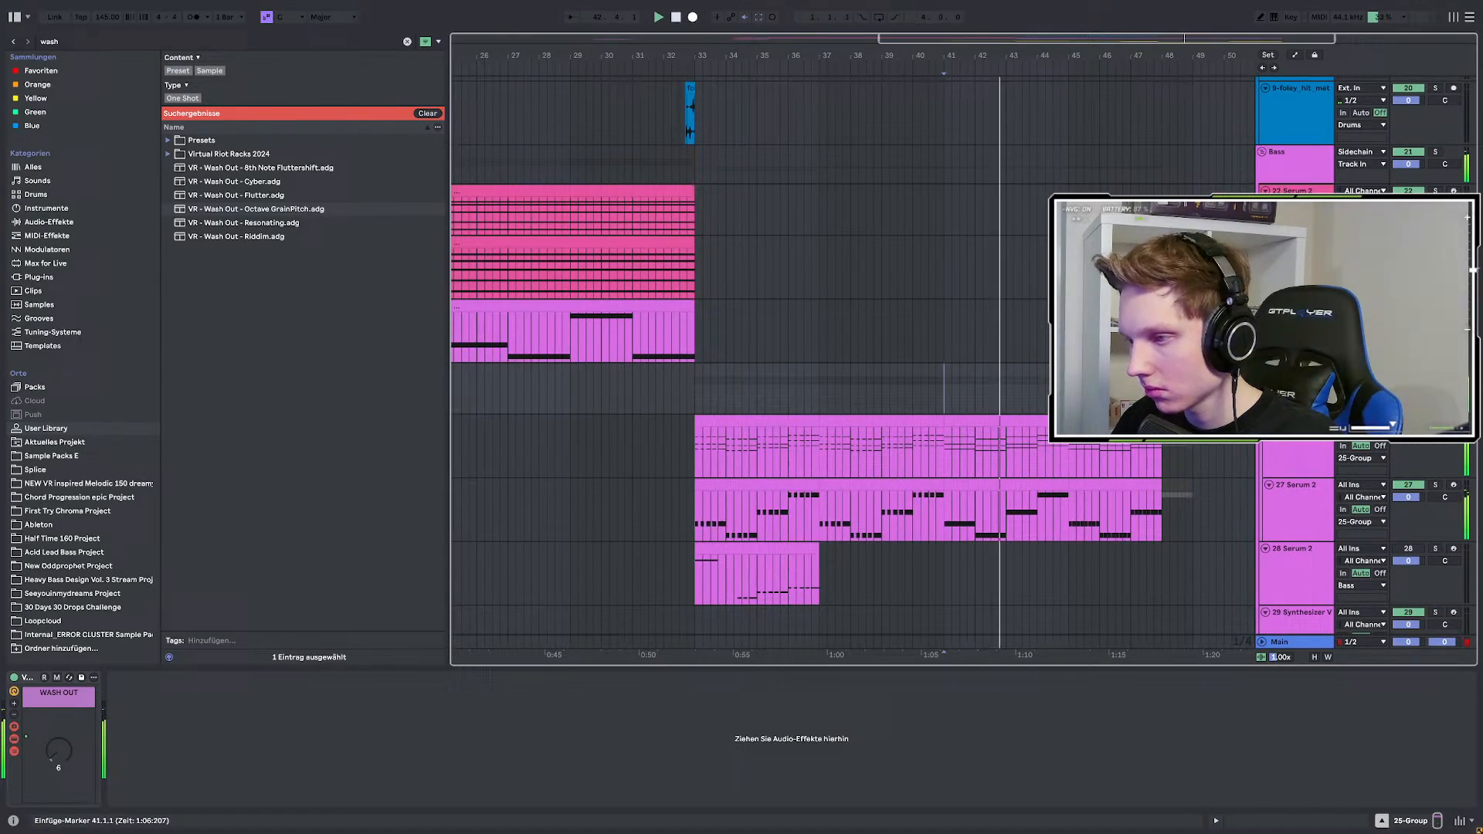
scroll(850, 363, "down", 3)
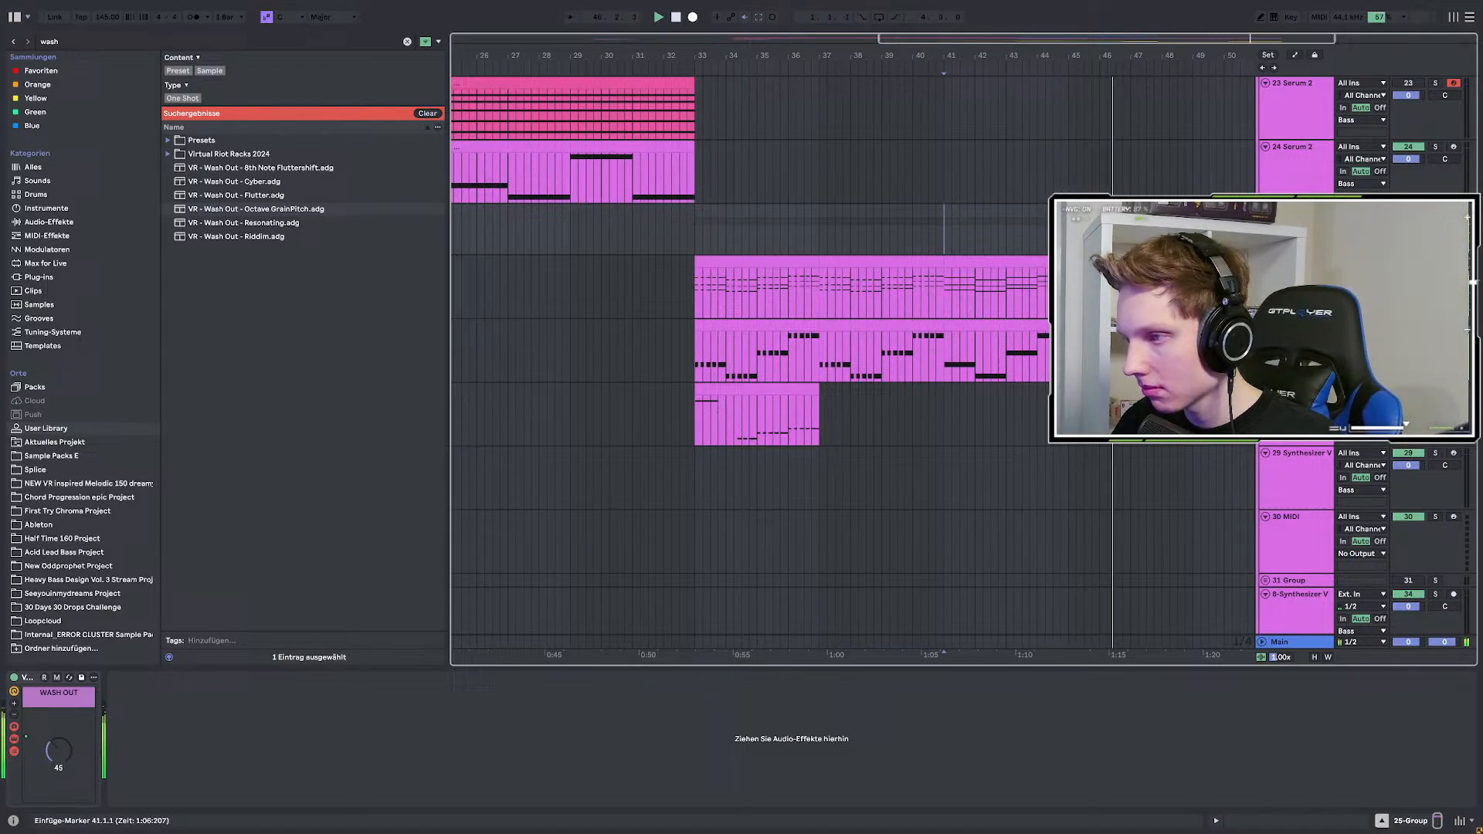
scroll(930, 292, "down", 3)
scroll(930, 292, "up", 3)
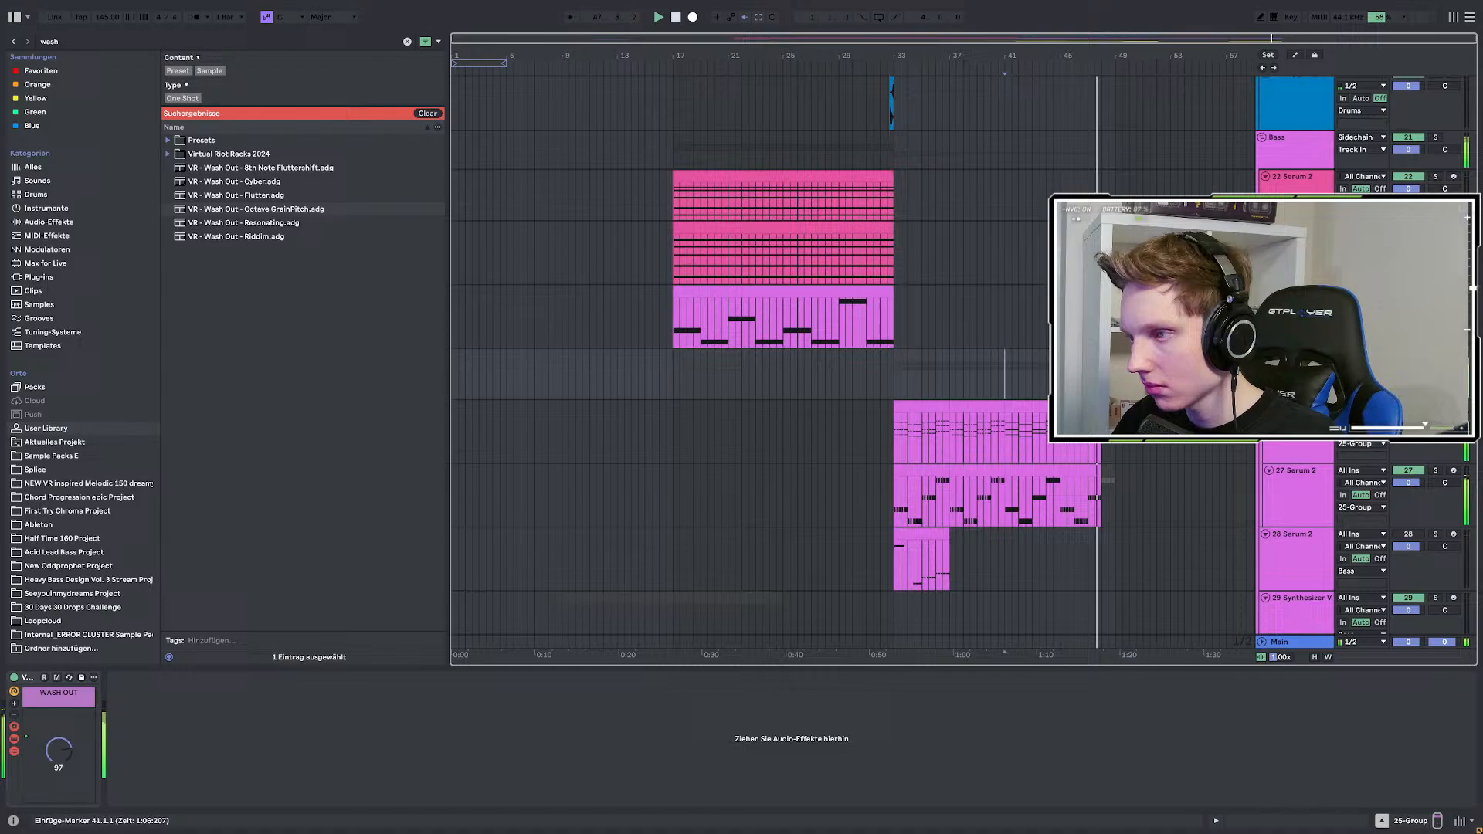
Play the arrangement from bar 32.3 and review the risers, downlifter and grouped bass tracks together.
left_click(889, 370)
scroll(889, 370, "down", 10)
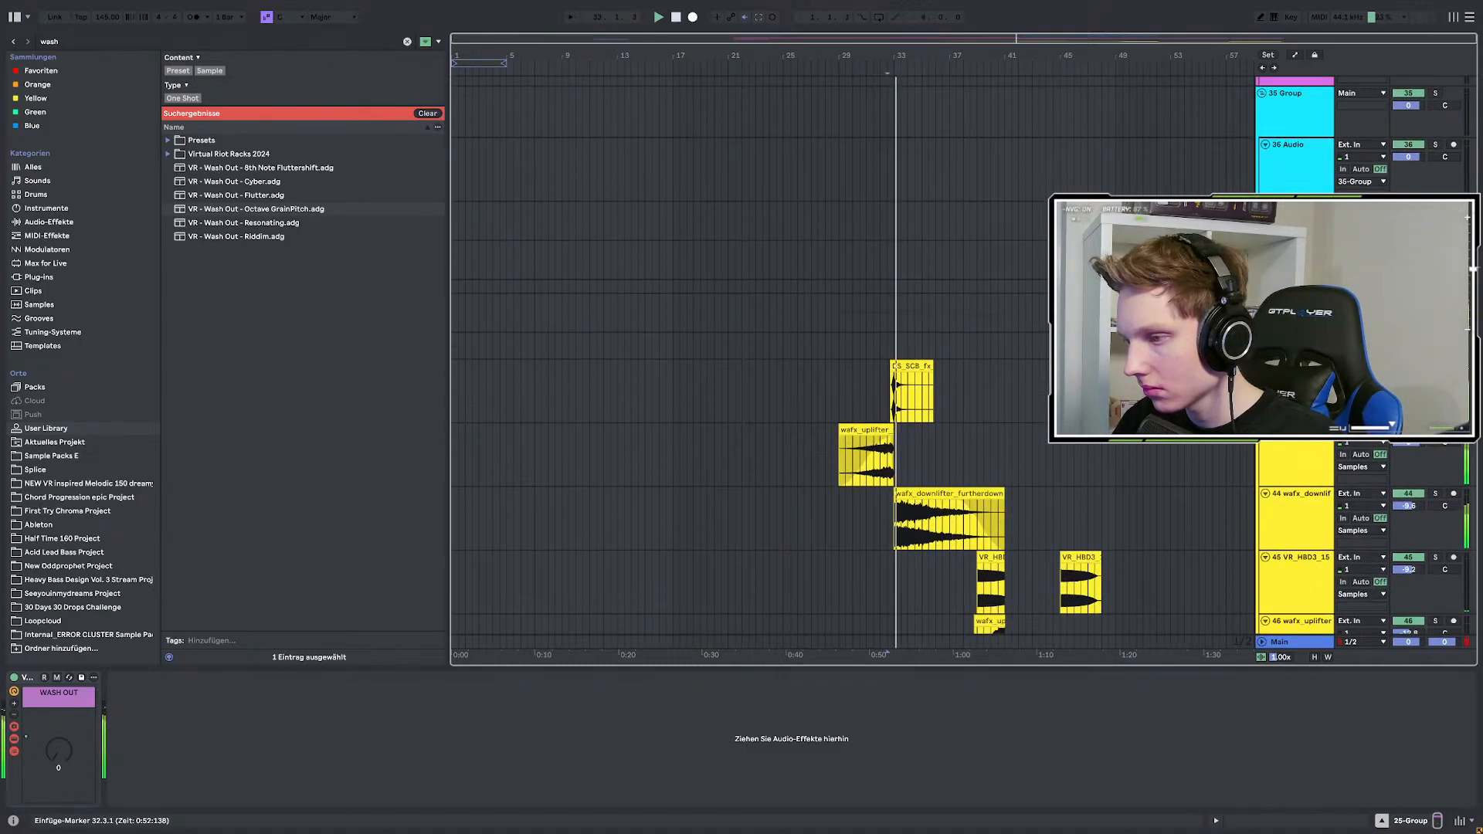
scroll(1145, 512, "down", 5)
scroll(1145, 512, "up", 4, "ctrl")
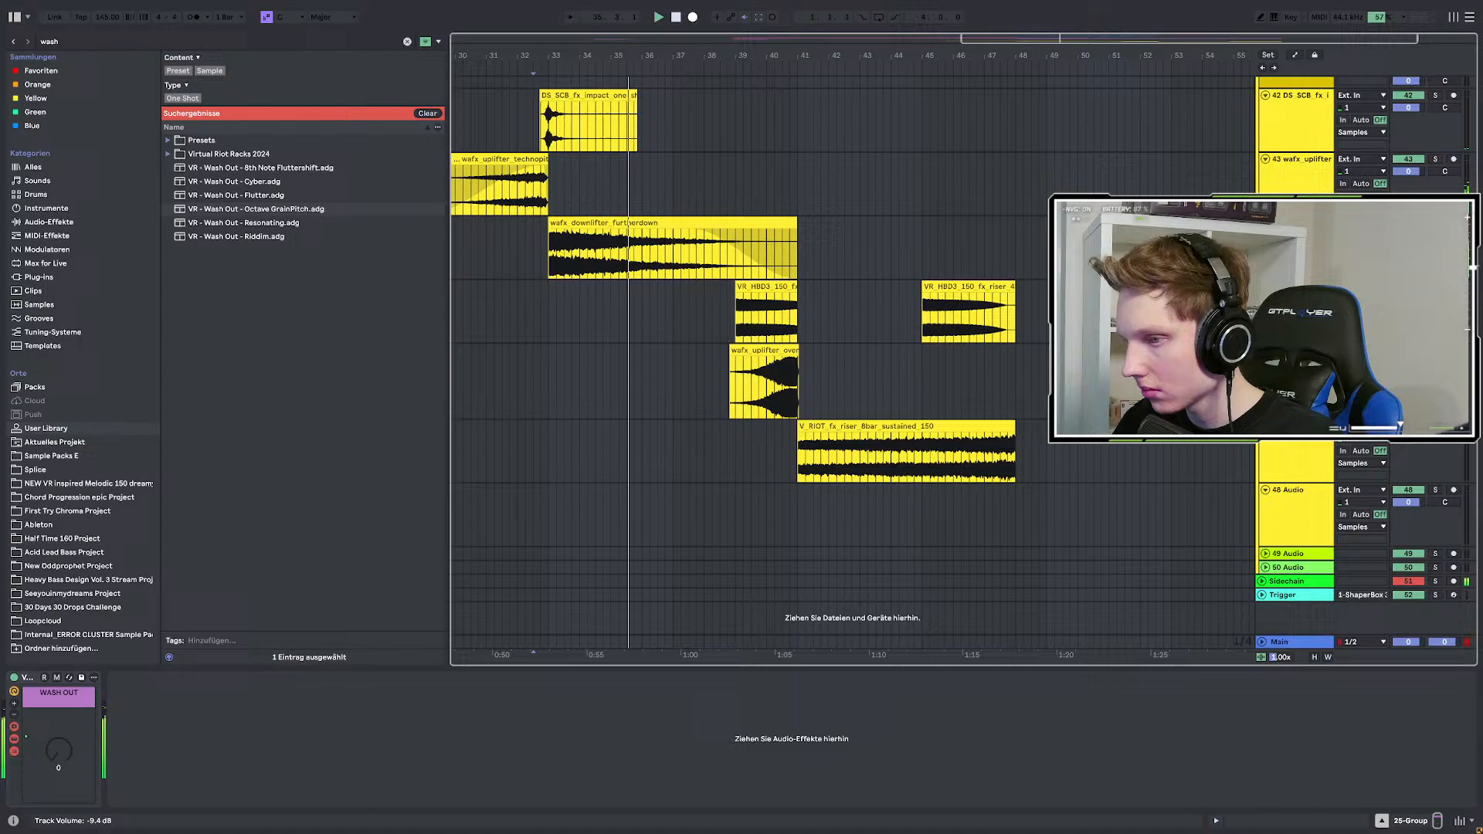
scroll(816, 371, "up", 8)
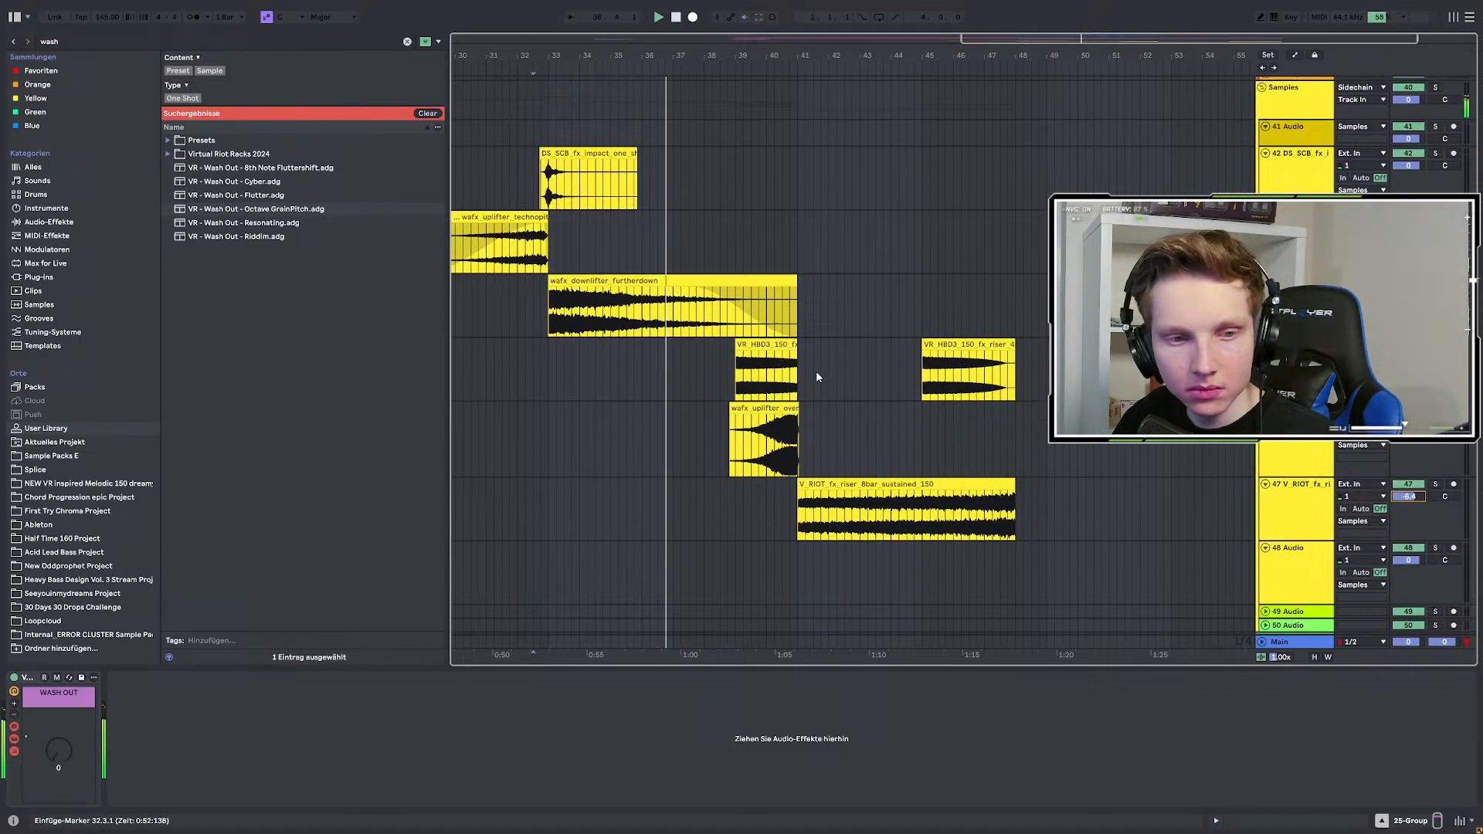
scroll(807, 379, "up", 6)
scroll(755, 416, "down", 4, "ctrl")
scroll(950, 407, "up", 3)
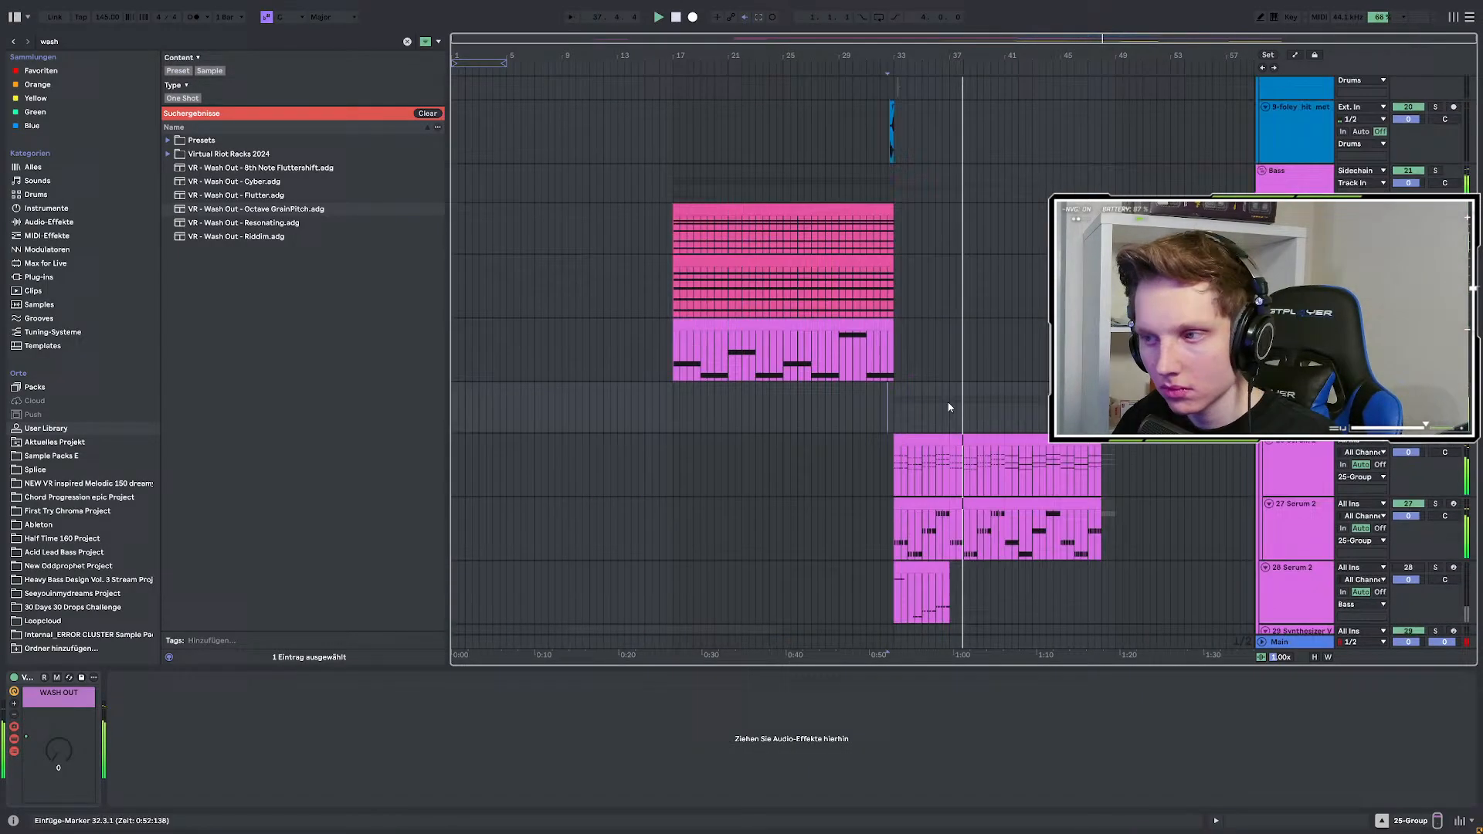
scroll(1019, 380, "down", 3)
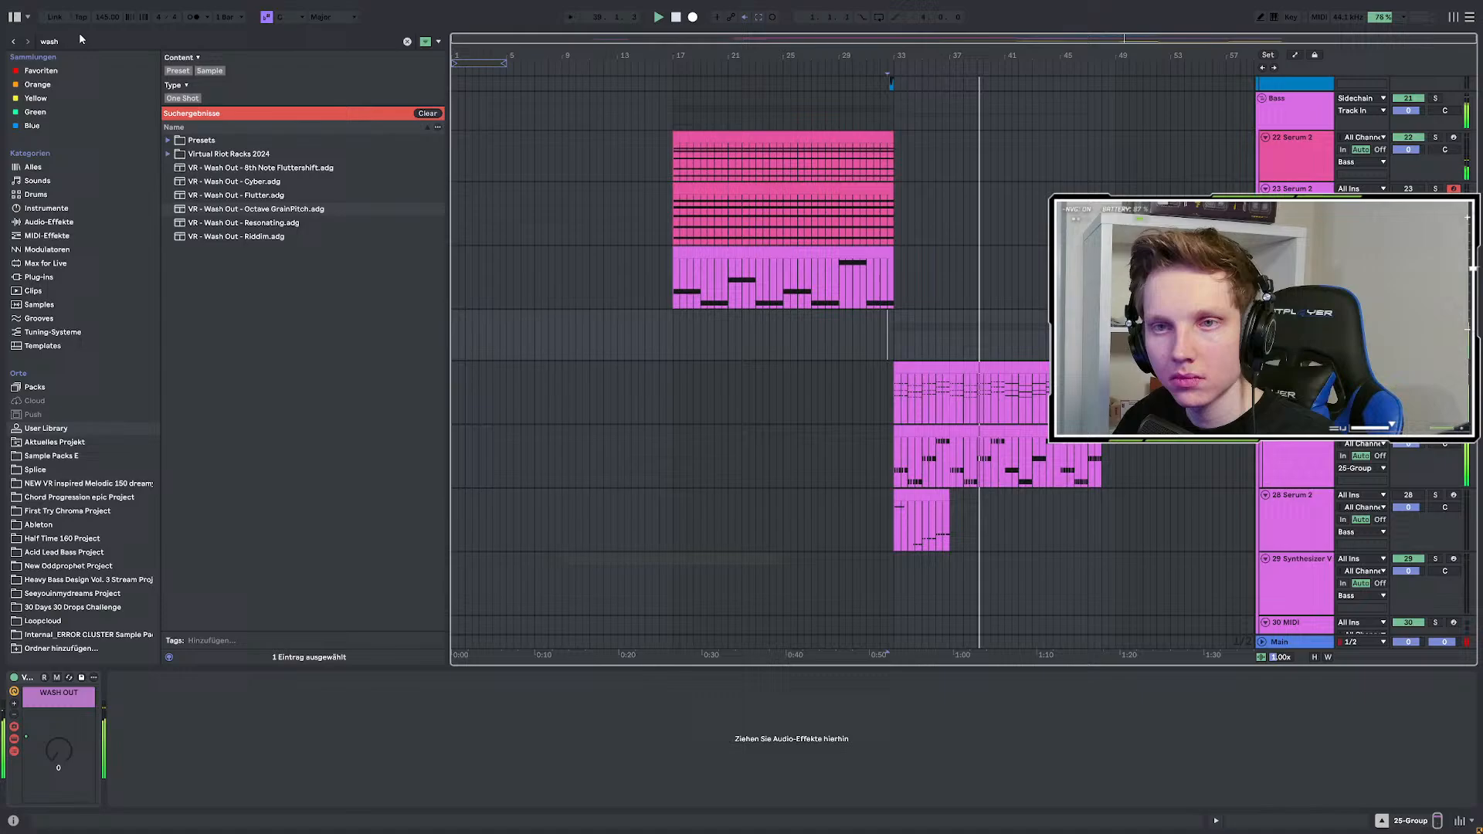
scroll(1158, 348, "up", 1)
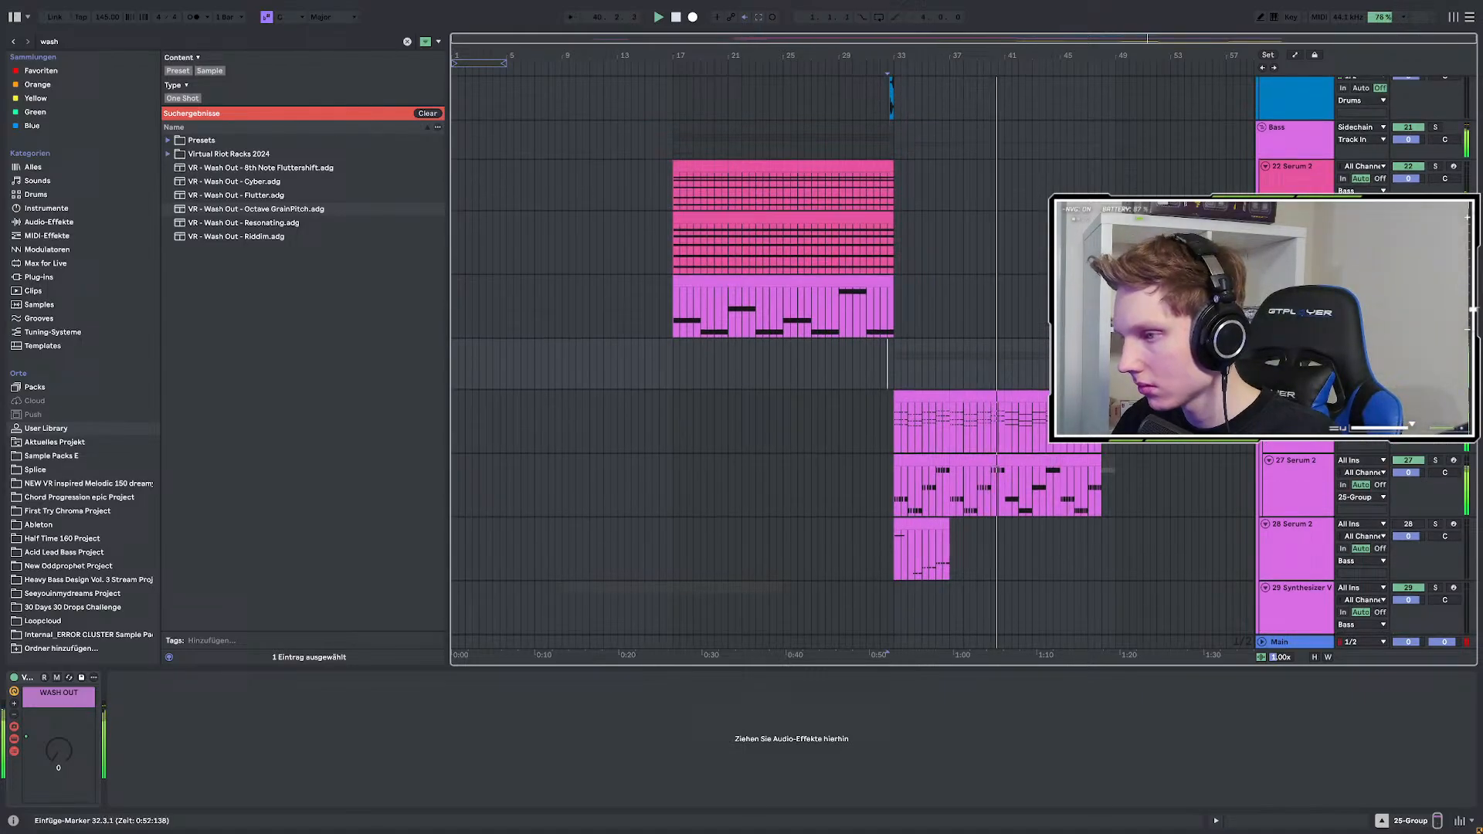
Insert a MIDI track below 24 Serum 2 and copy bars 41 to 45 of the 27 Serum 2 clip onto it at bar 41.
left_click(1296, 282)
key("ctrl+shift+t")
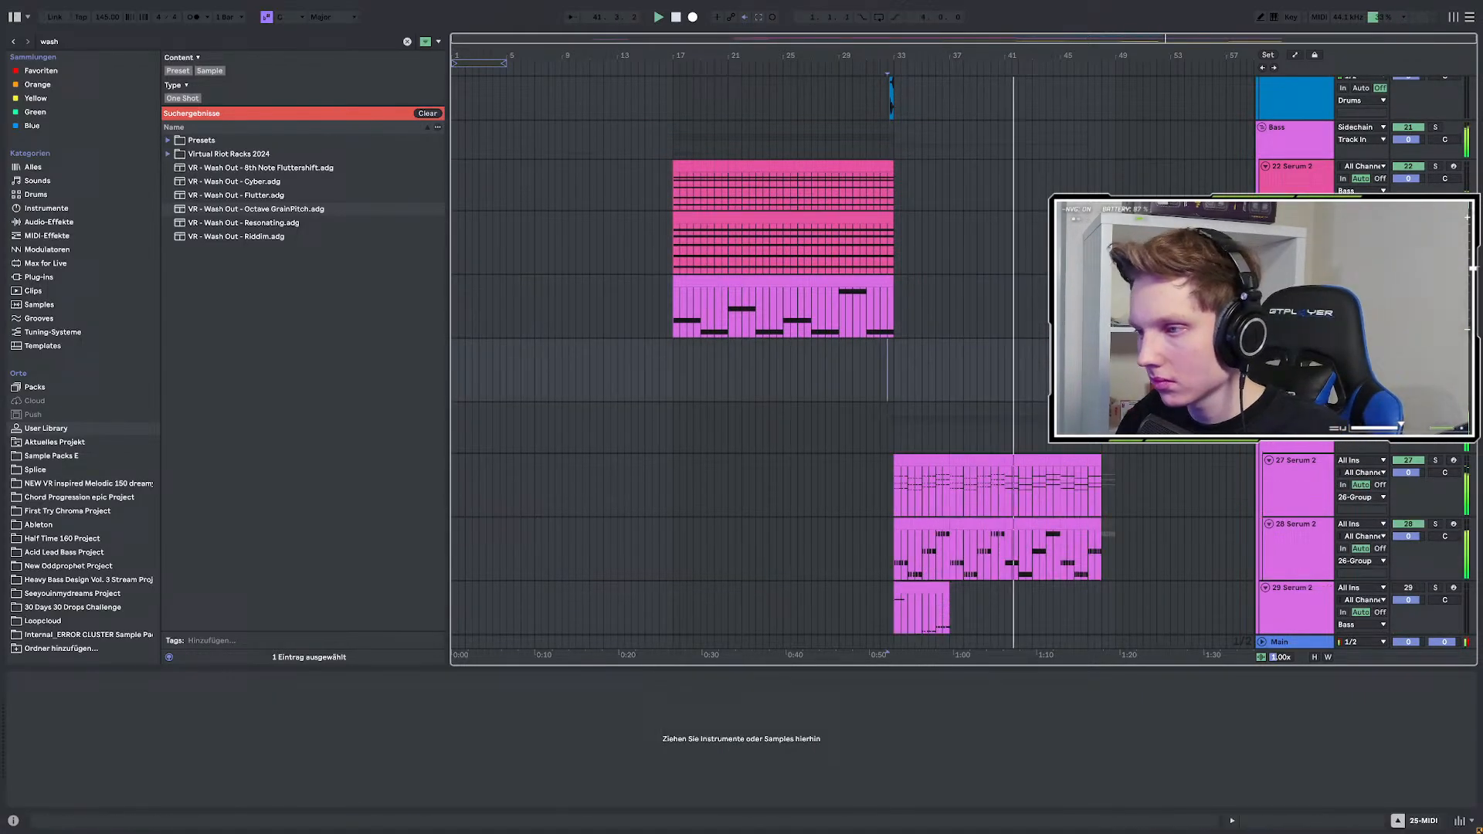
scroll(1025, 368, "up", 3, "ctrl")
scroll(1026, 368, "down", 3)
left_click_drag(1060, 495, 1006, 493)
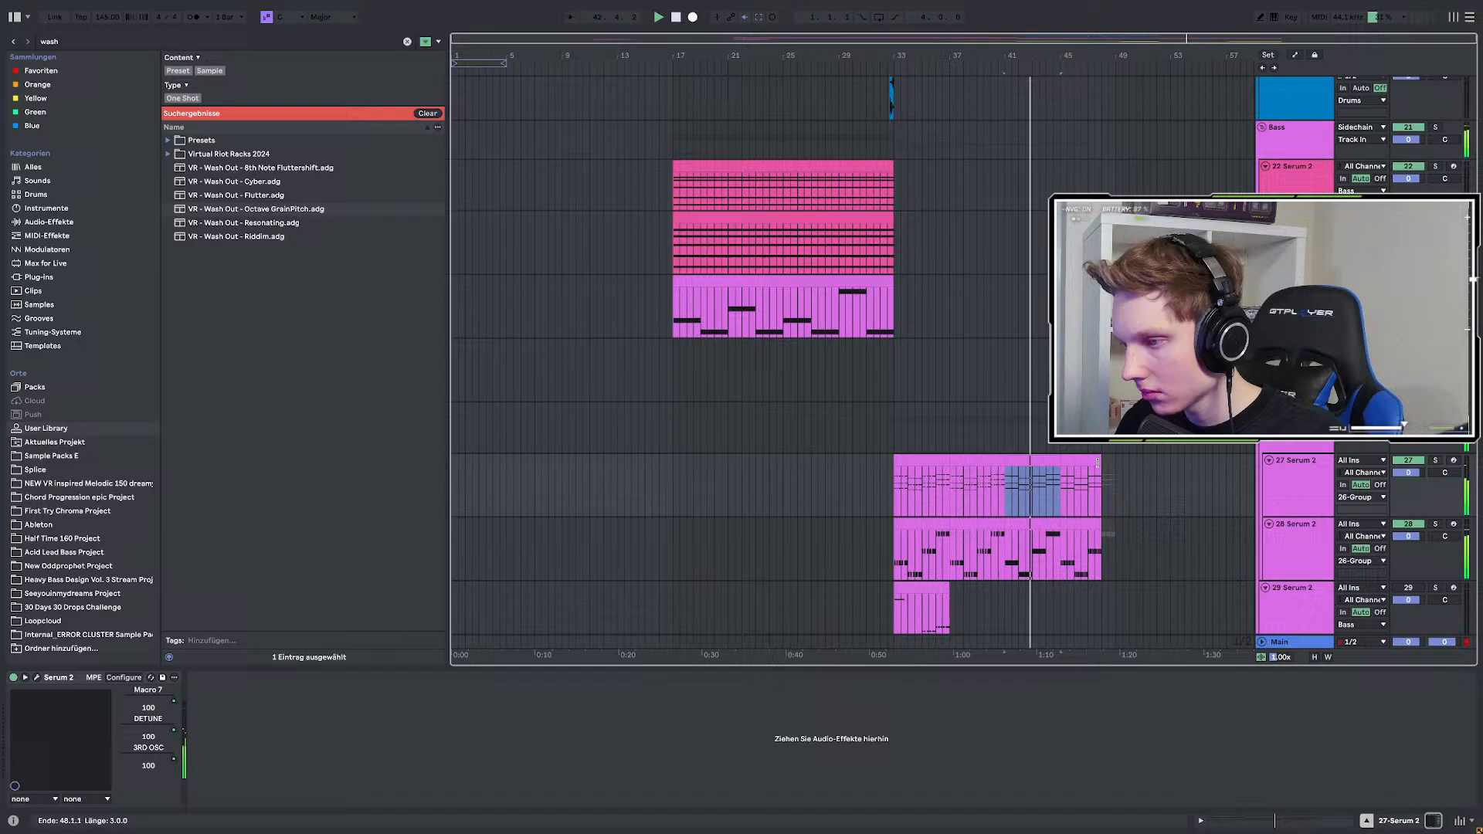
scroll(1007, 365, "up", 3, "ctrl")
left_click(1007, 353)
key("ctrl+shift+m")
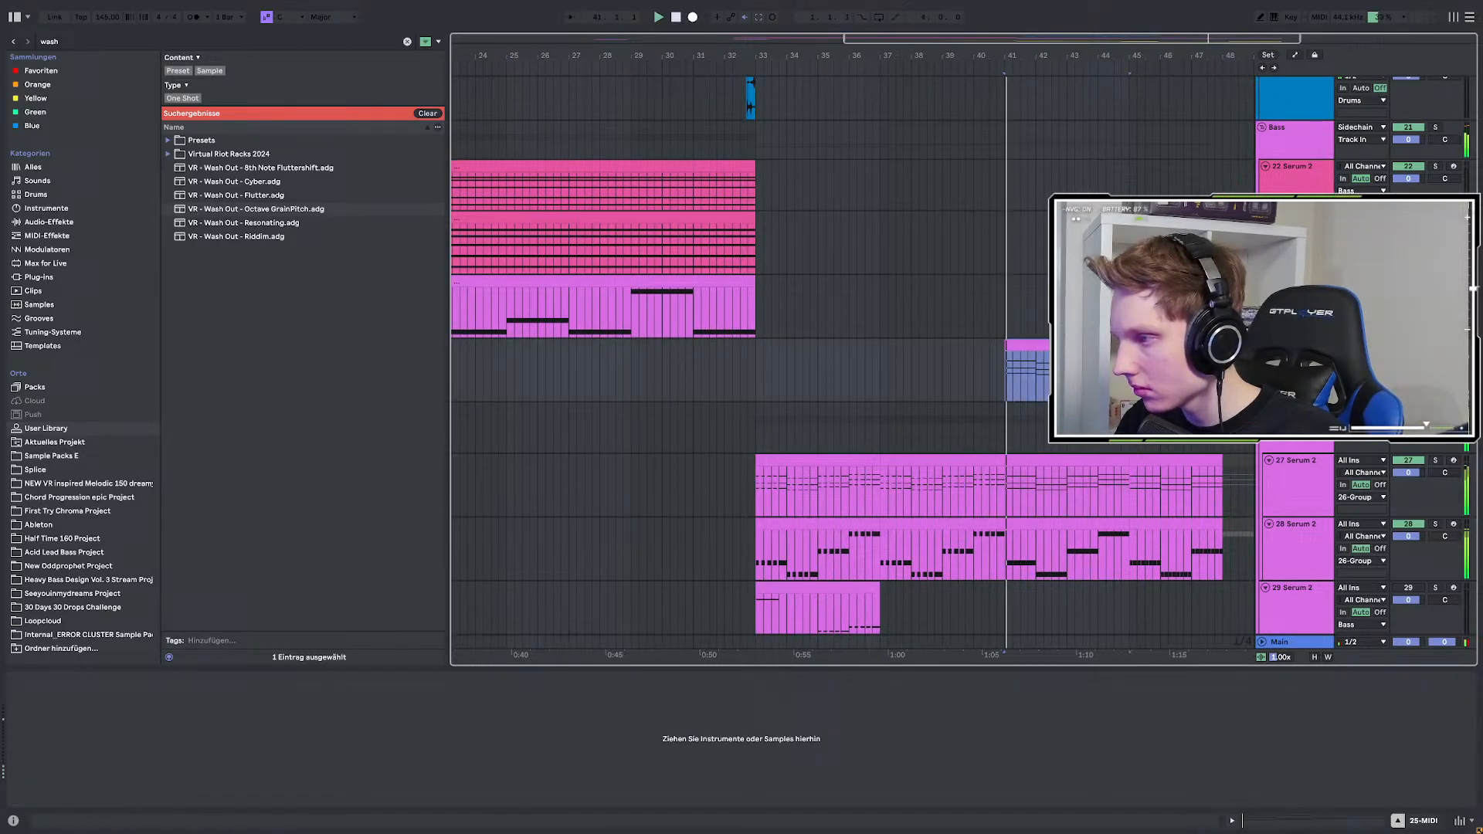
Search the favourites for "serum", load Serum 2 onto the new MIDI track and reposition the plug-in window.
left_click(92, 43)
type("serum")
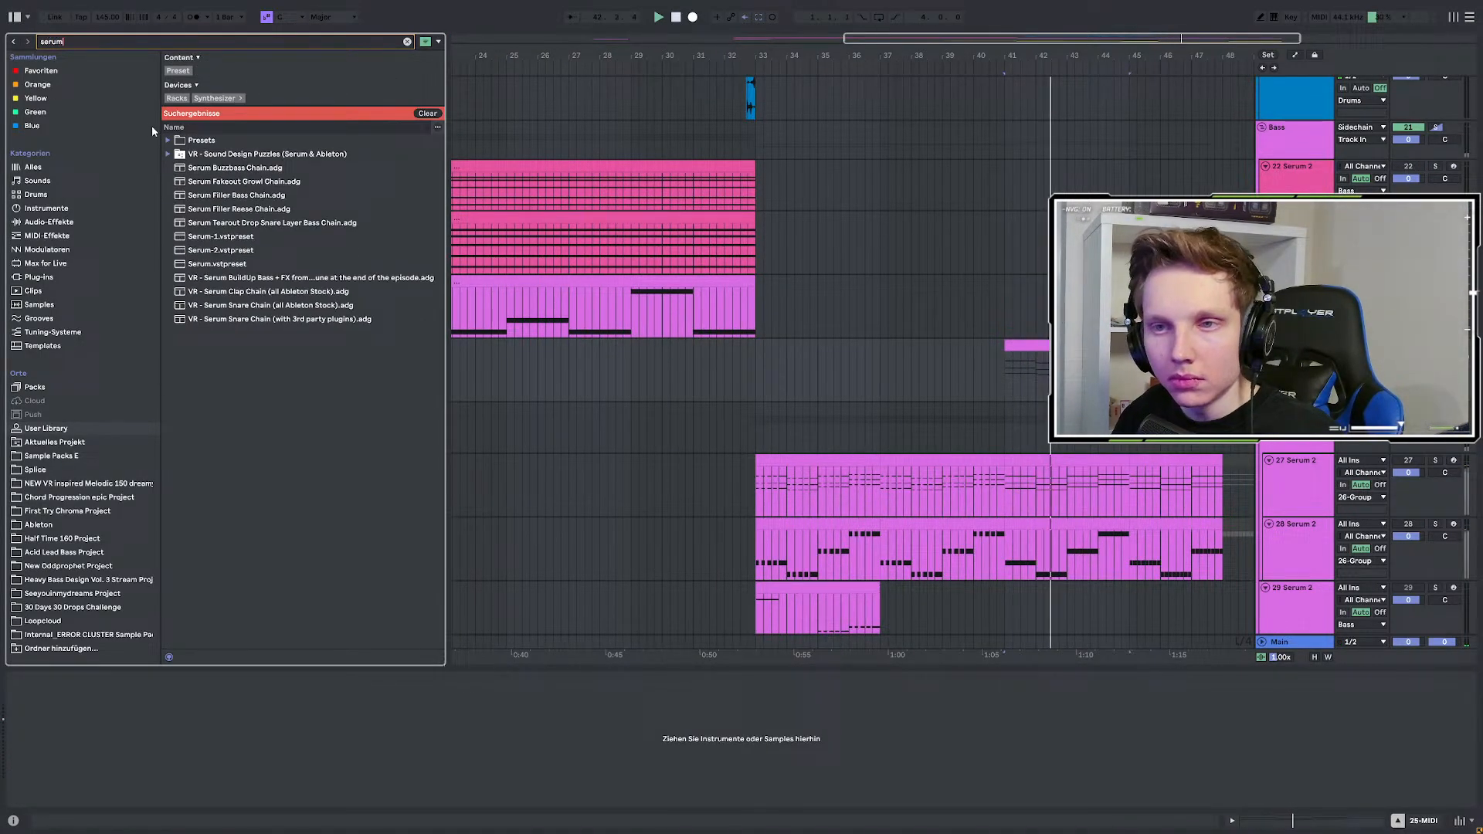
left_click(70, 70)
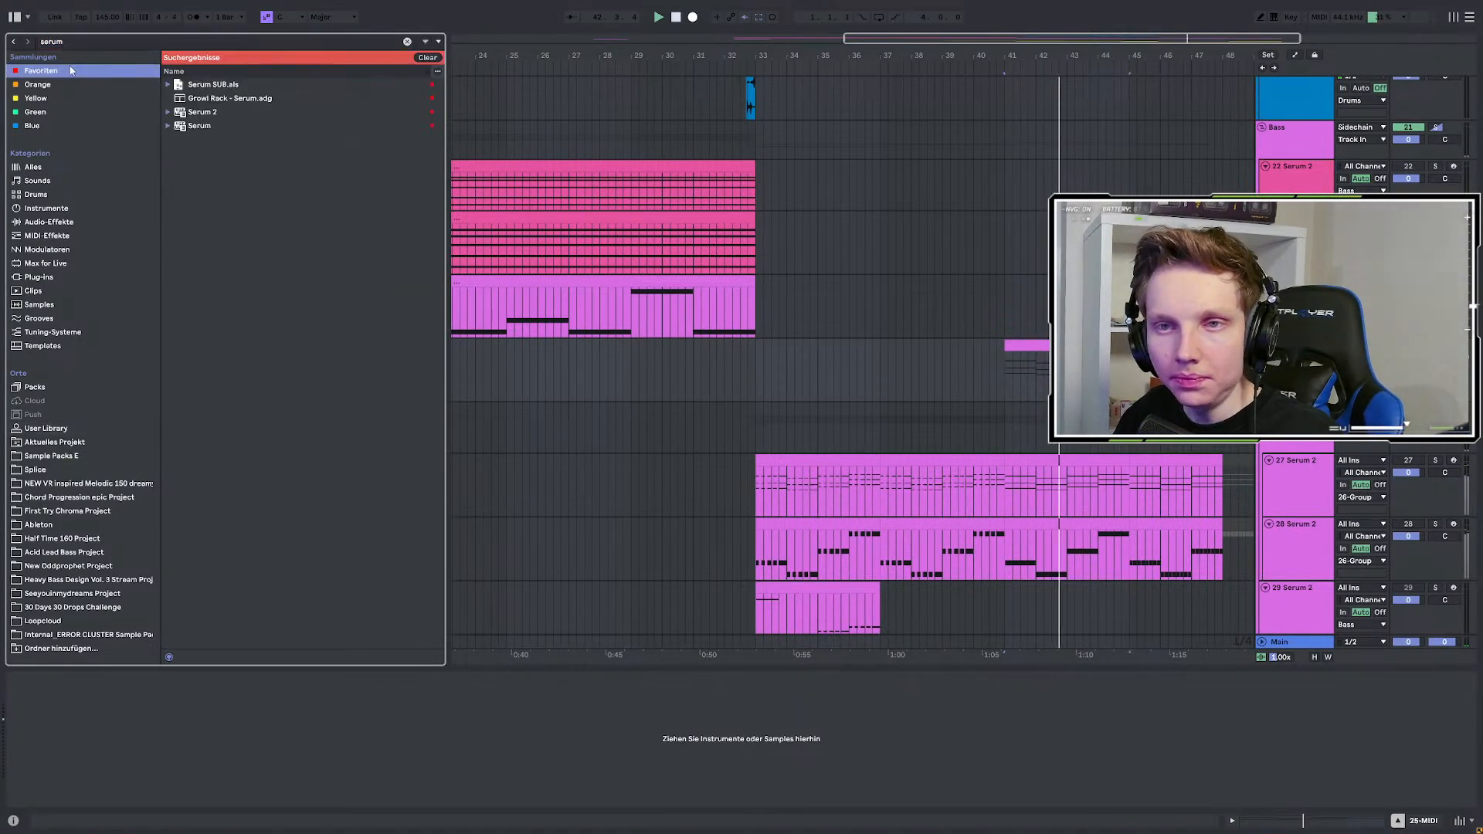
left_click(234, 121)
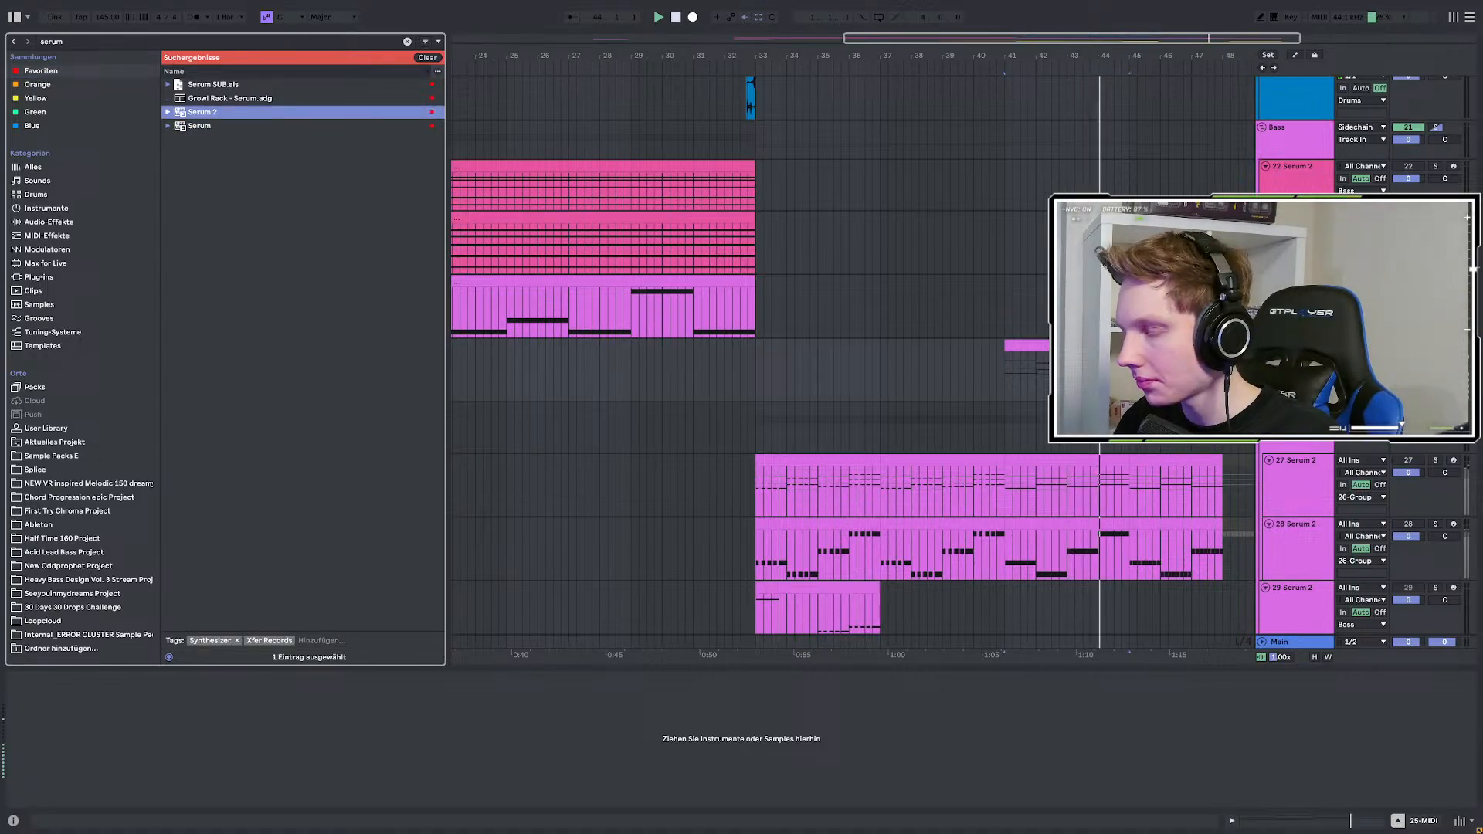
key("space")
key("space")
left_click_drag(527, 369, 420, 233)
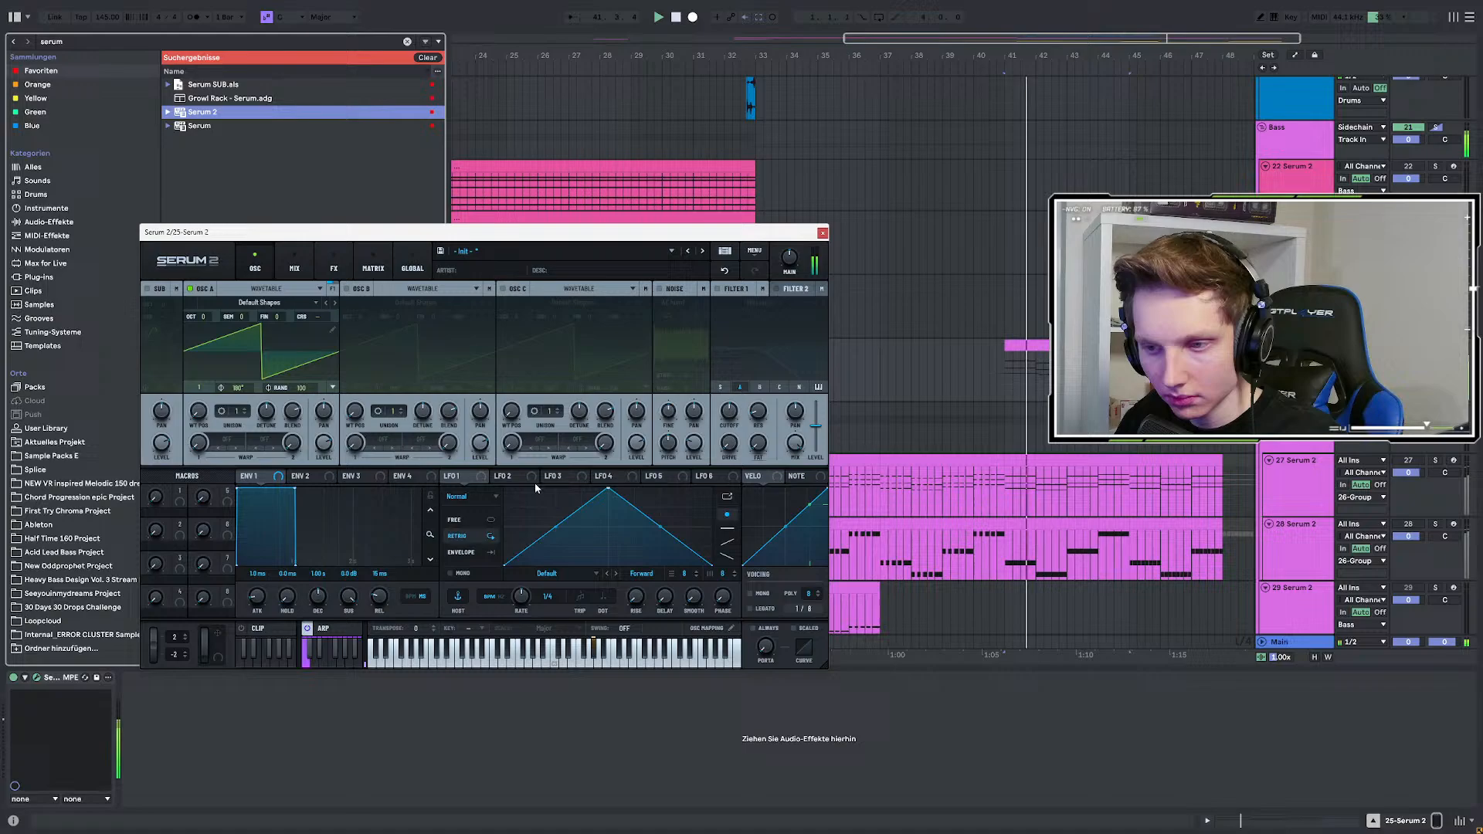
Give oscillator A 16 unison voices and shape Env 1 into a short decay with no sustain.
left_click_drag(236, 411, 258, 305)
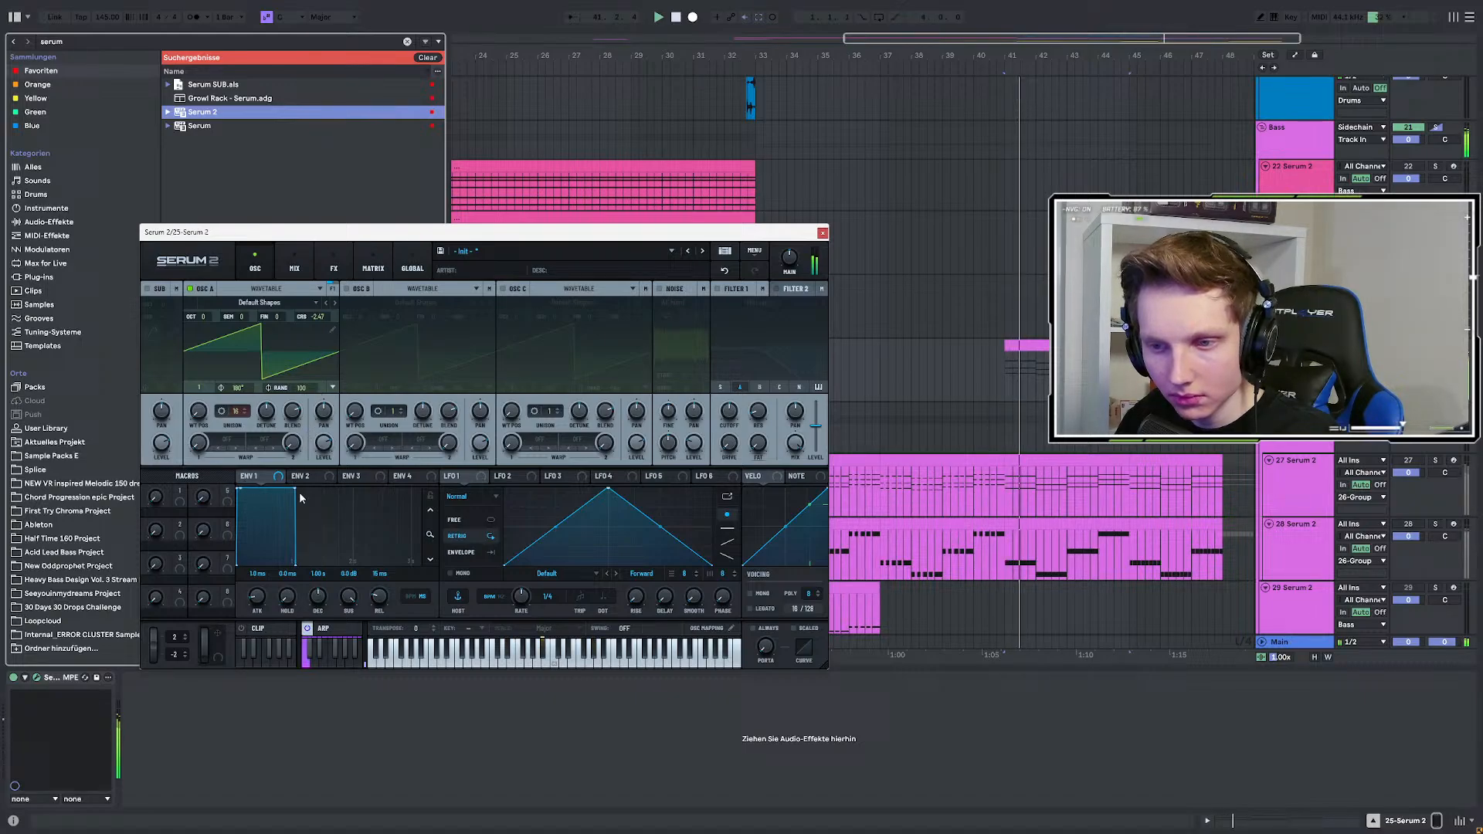
left_click_drag(300, 498, 275, 562)
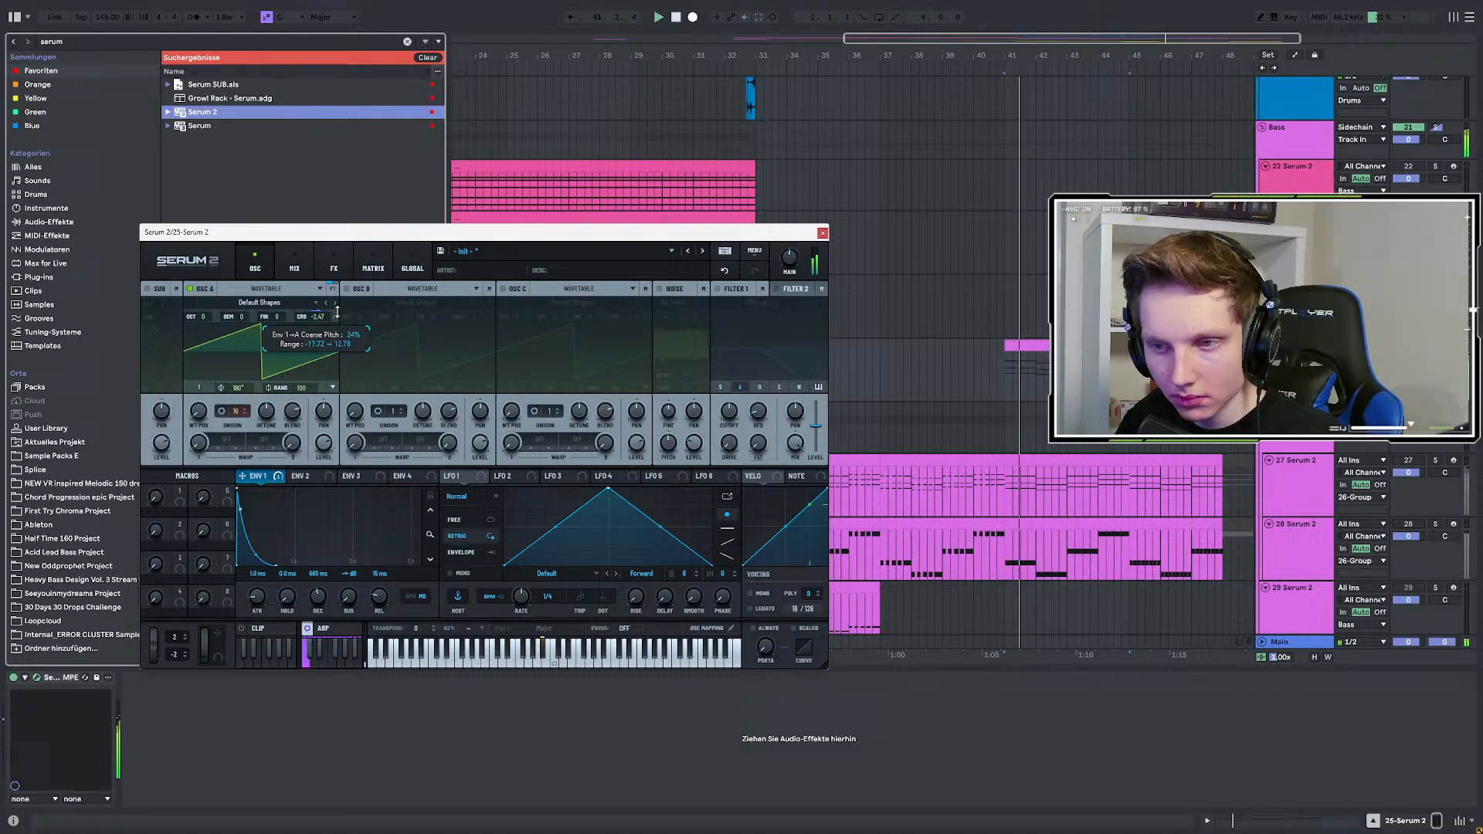
Modulate oscillator A's coarse pitch slightly with Env 1 and adjust the coarse pitch offset while playing from bar 41.
left_click_drag(335, 318, 343, 352)
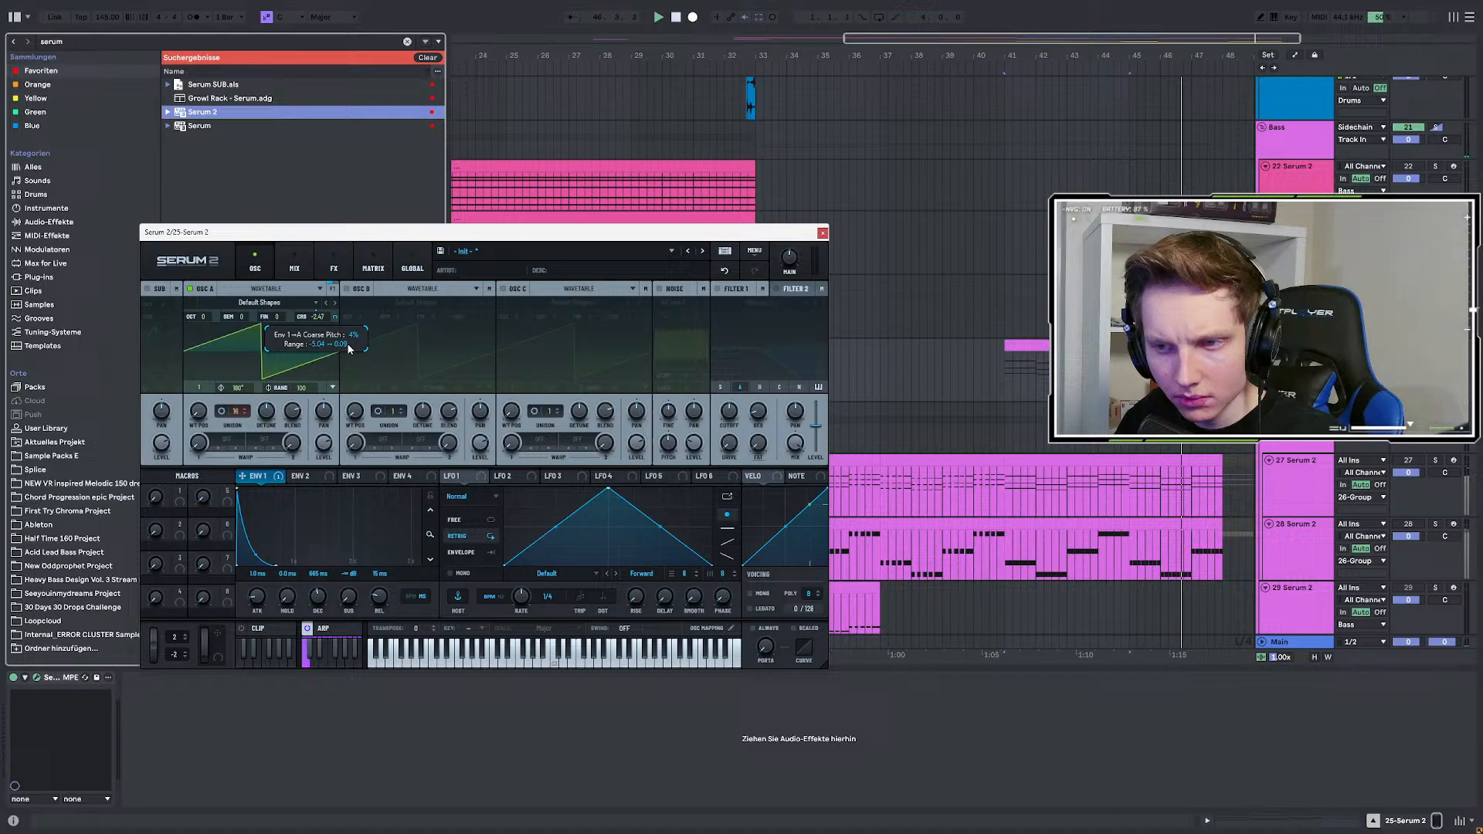
left_click_drag(347, 345, 346, 345)
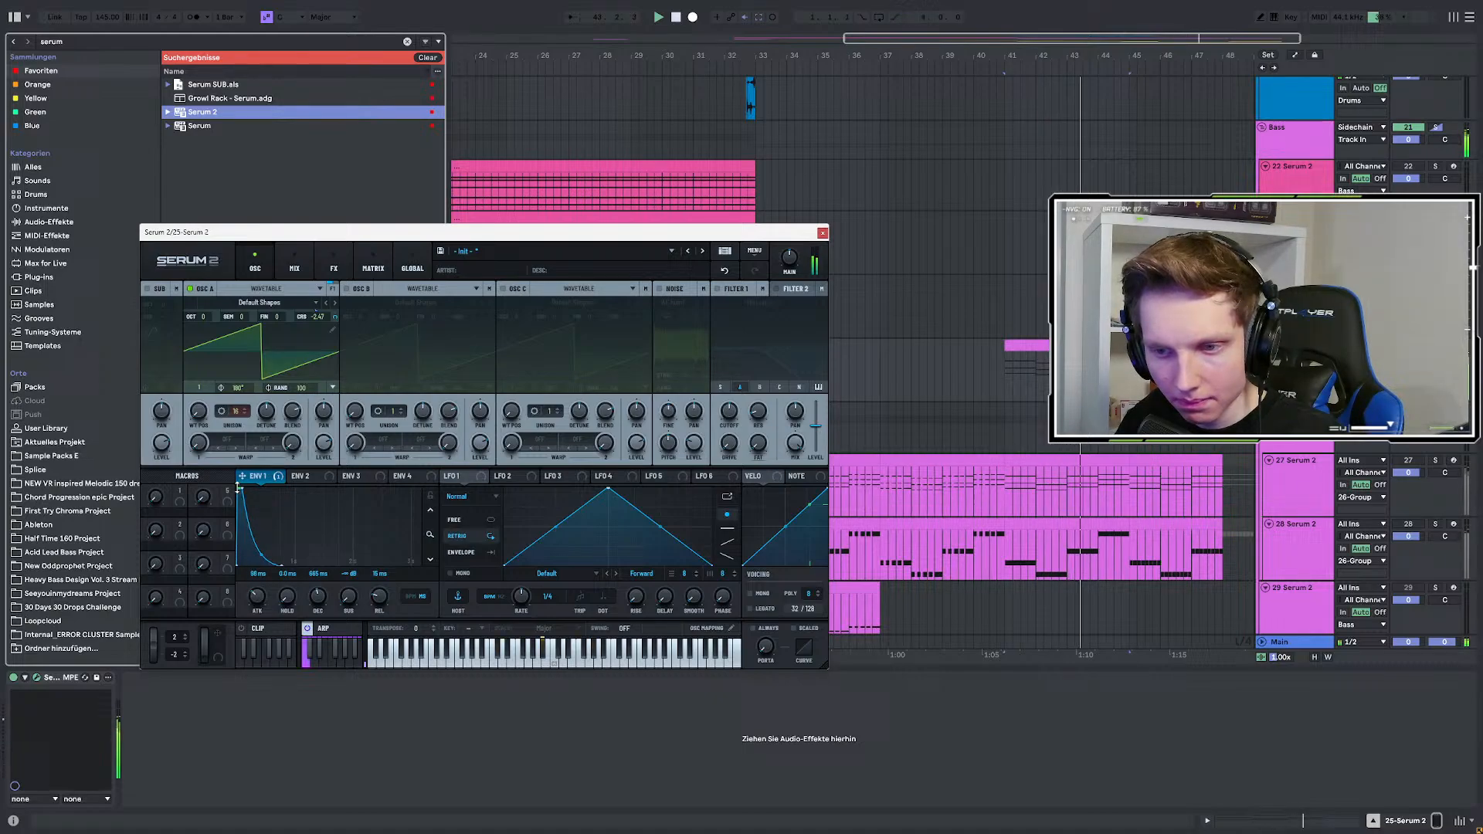
mouse_move(335, 312)
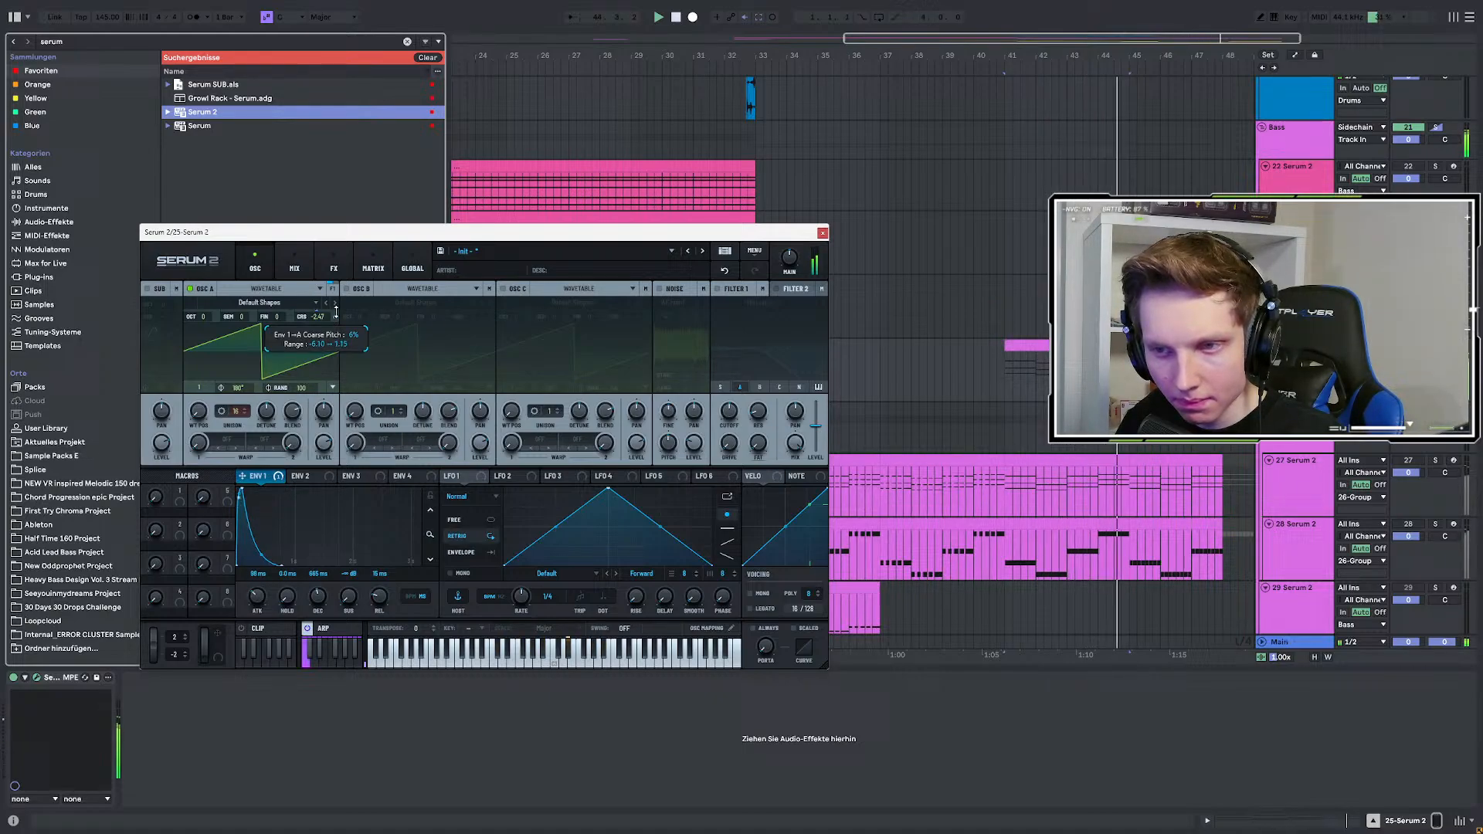
key("space")
key("space")
left_click_drag(319, 317, 319, 310)
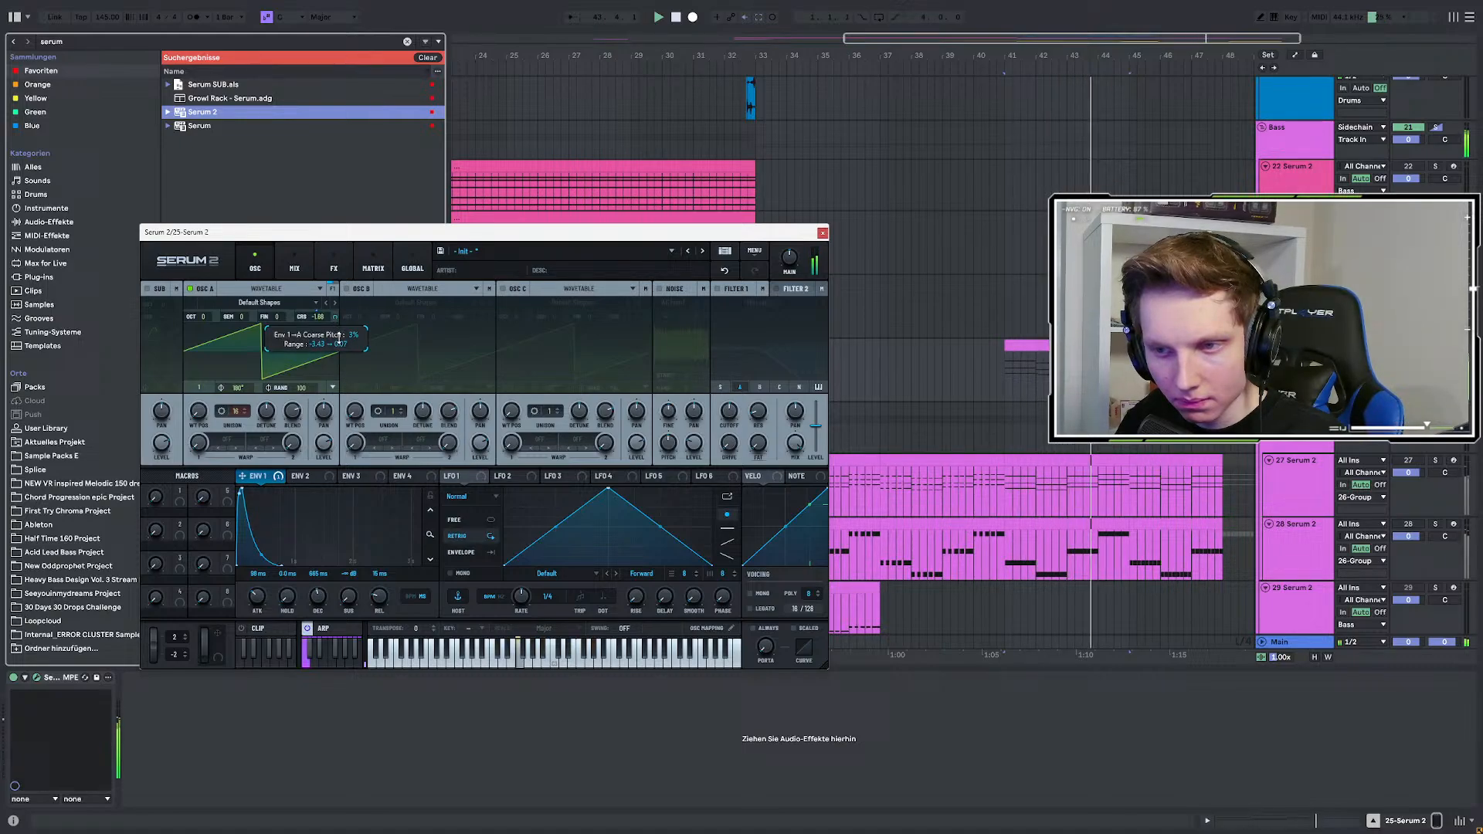
key("space")
key("space")
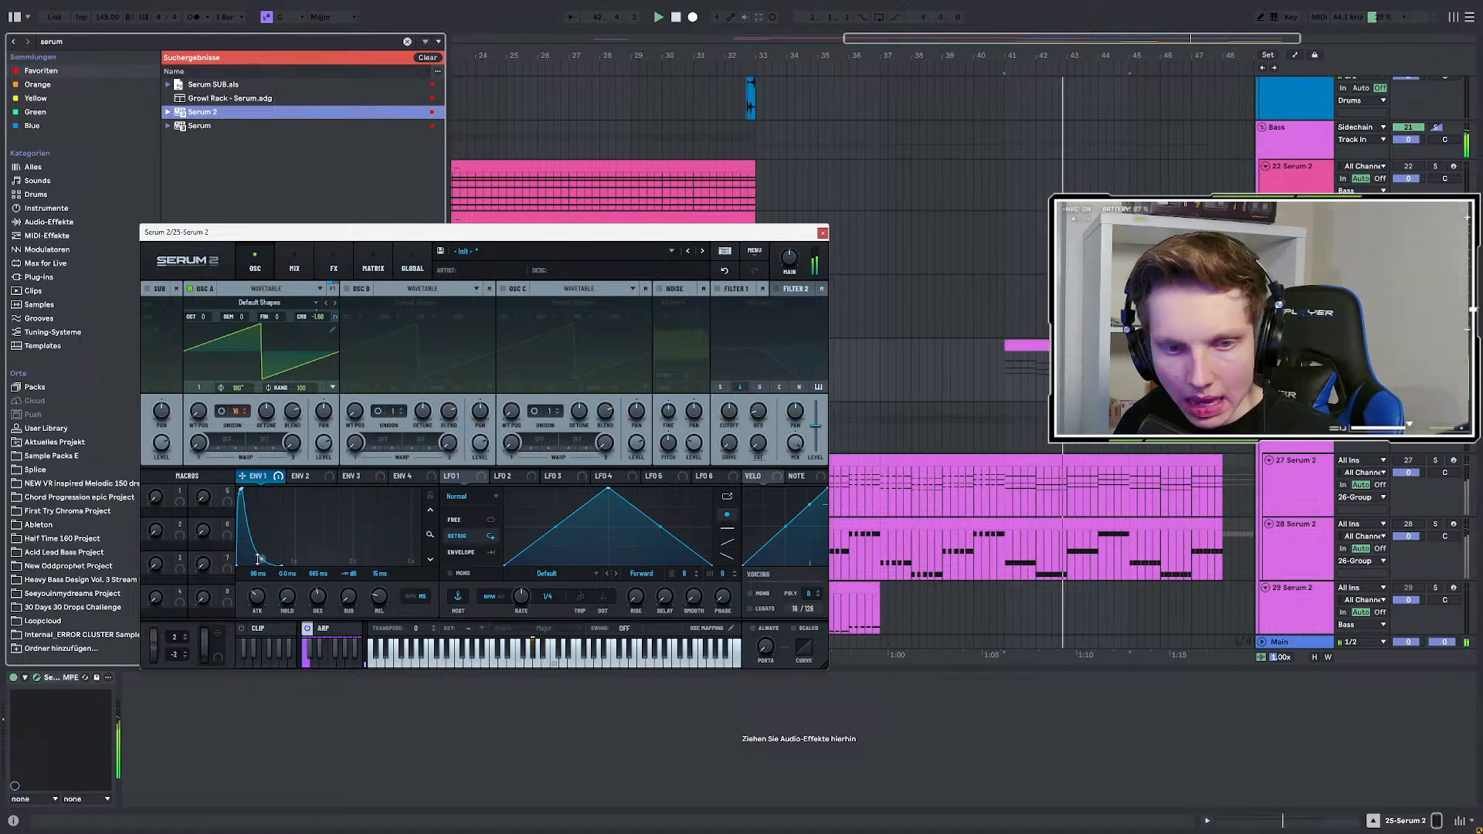
Solo the new Serum 2 track and audition its patch repeatedly from bar 41.
key("space")
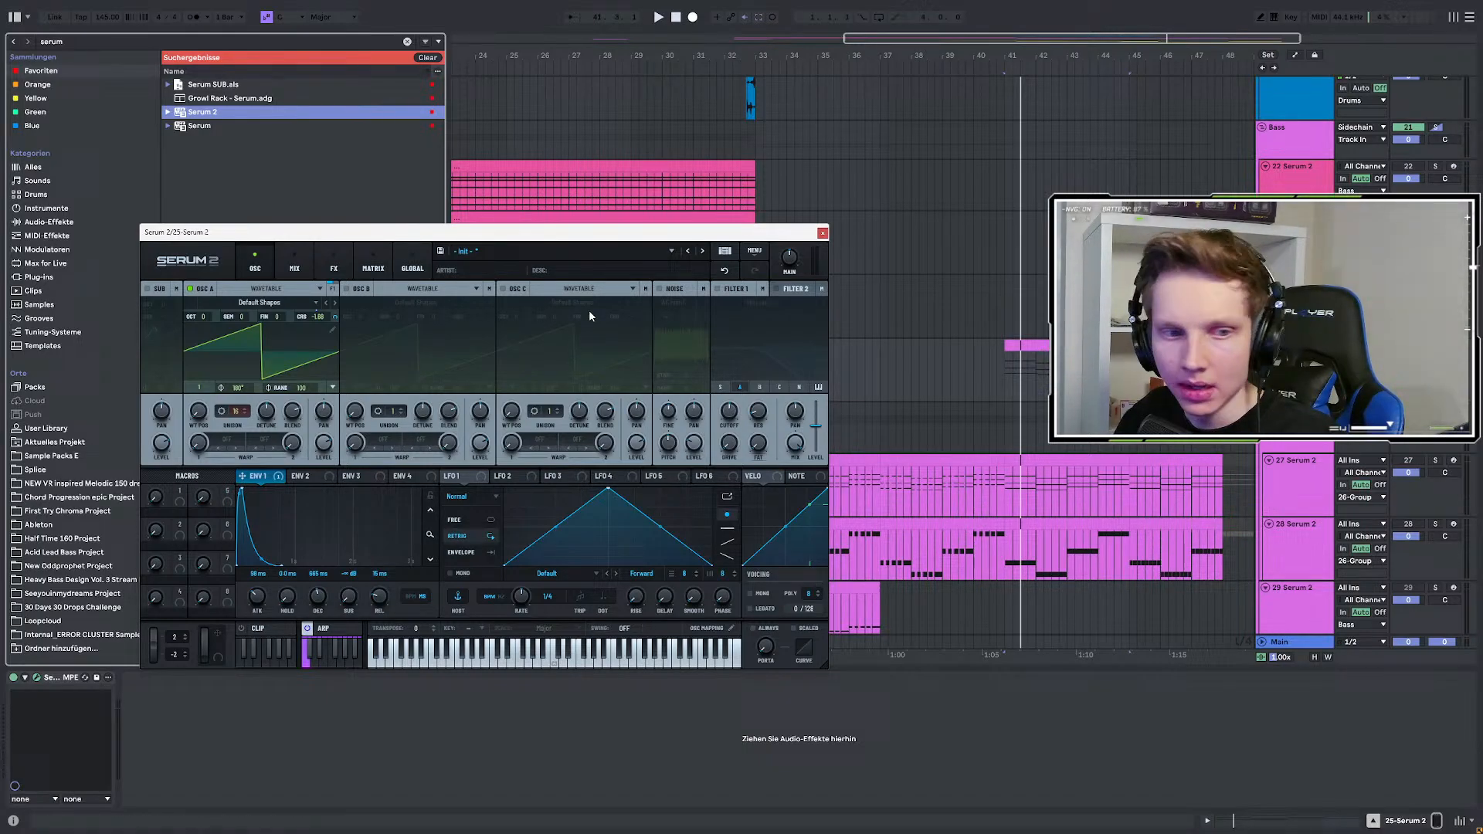
key("space")
key("space")
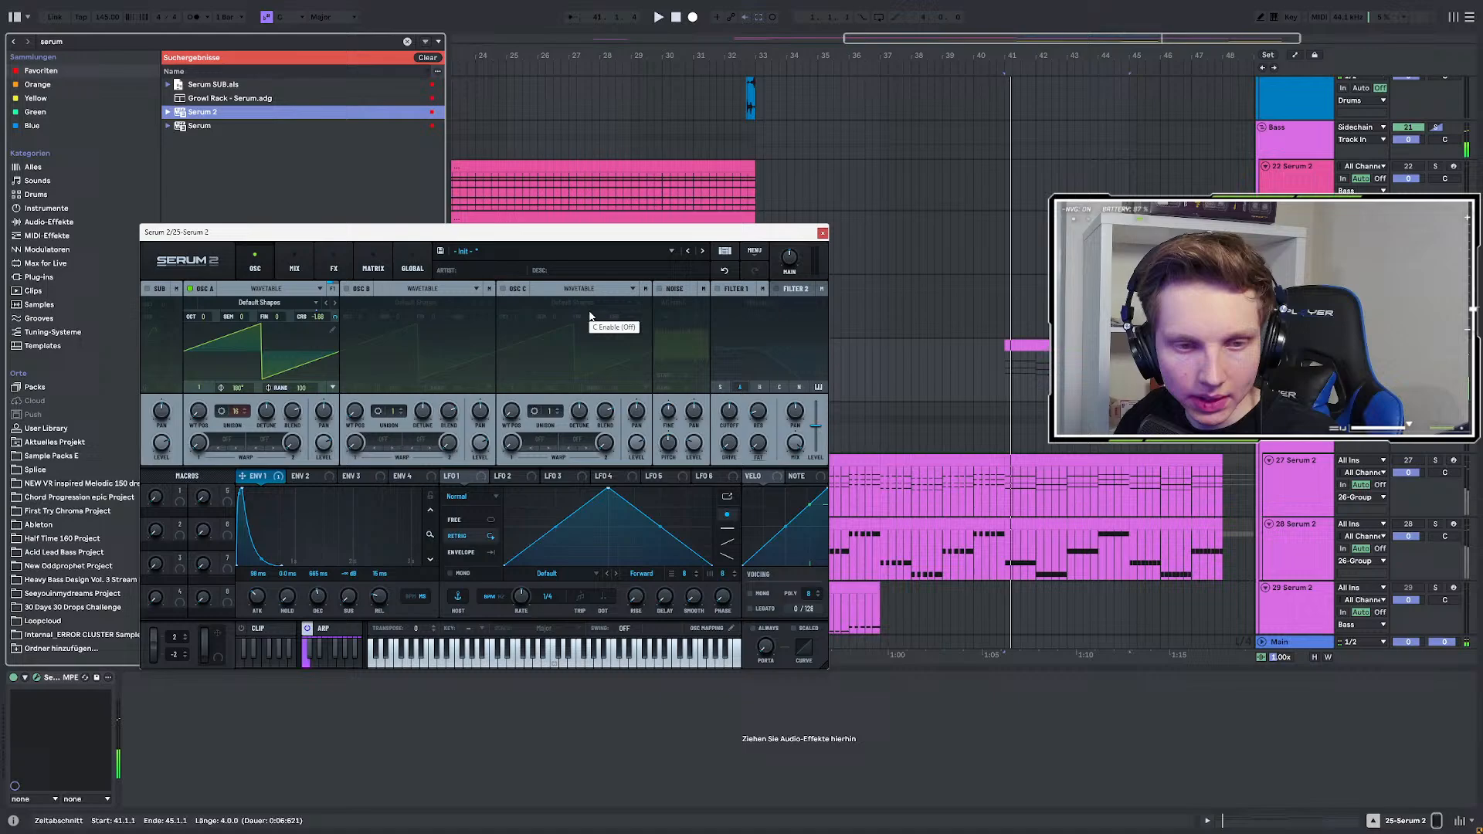
key("space")
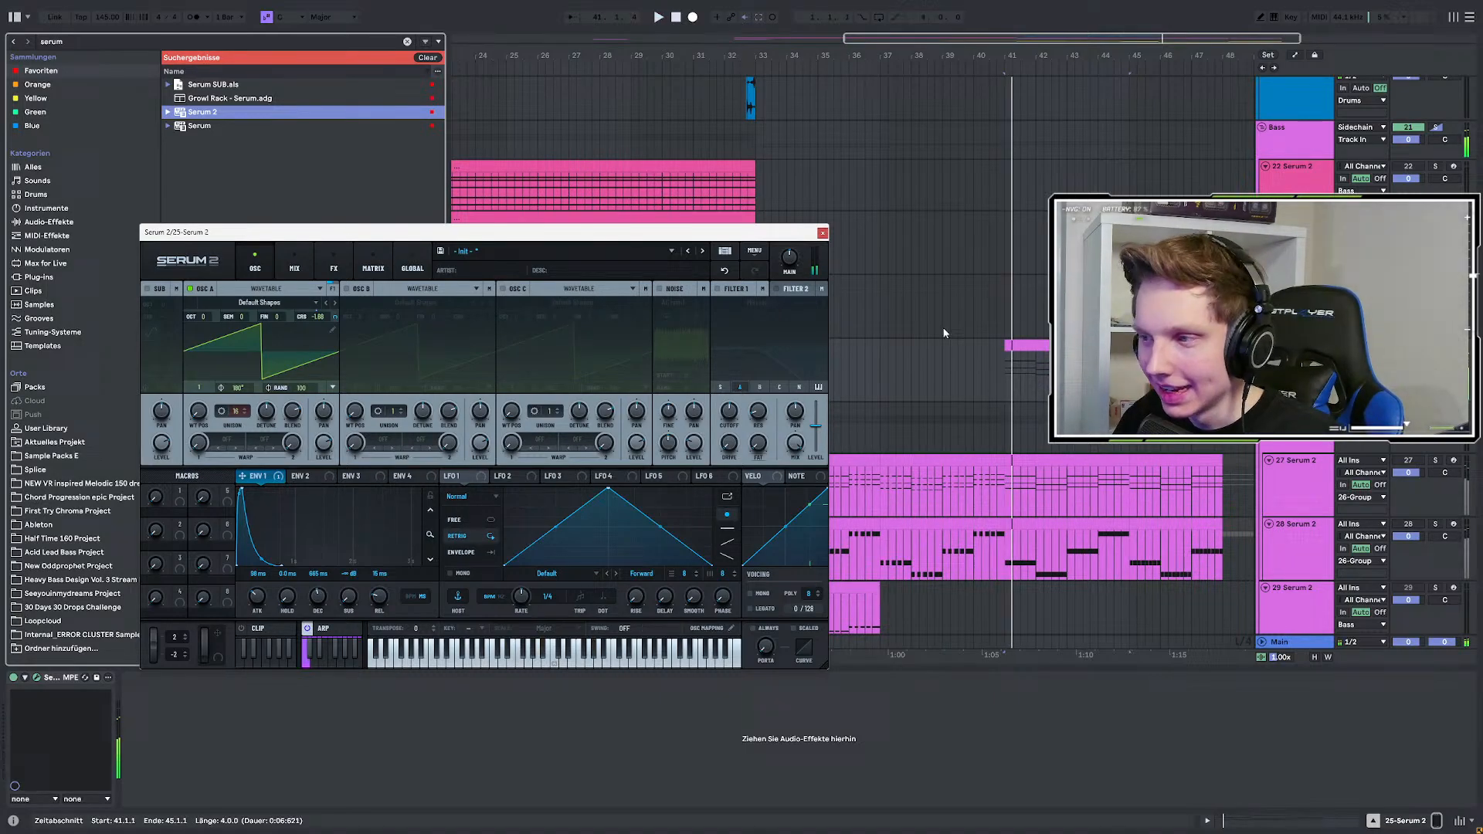
left_click(1435, 346)
key("space")
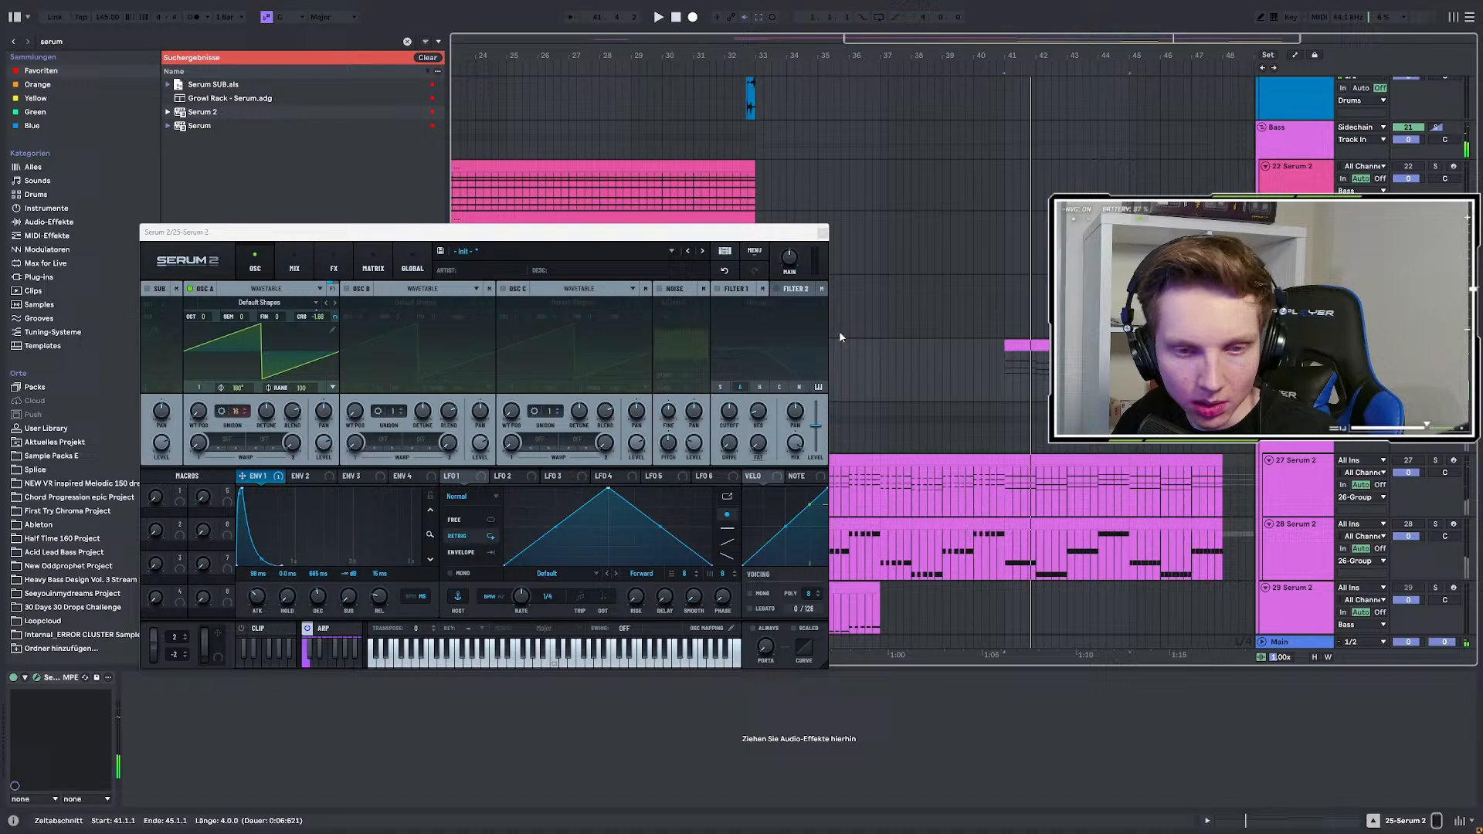
key("space")
key("space")
key("space")
key("space")
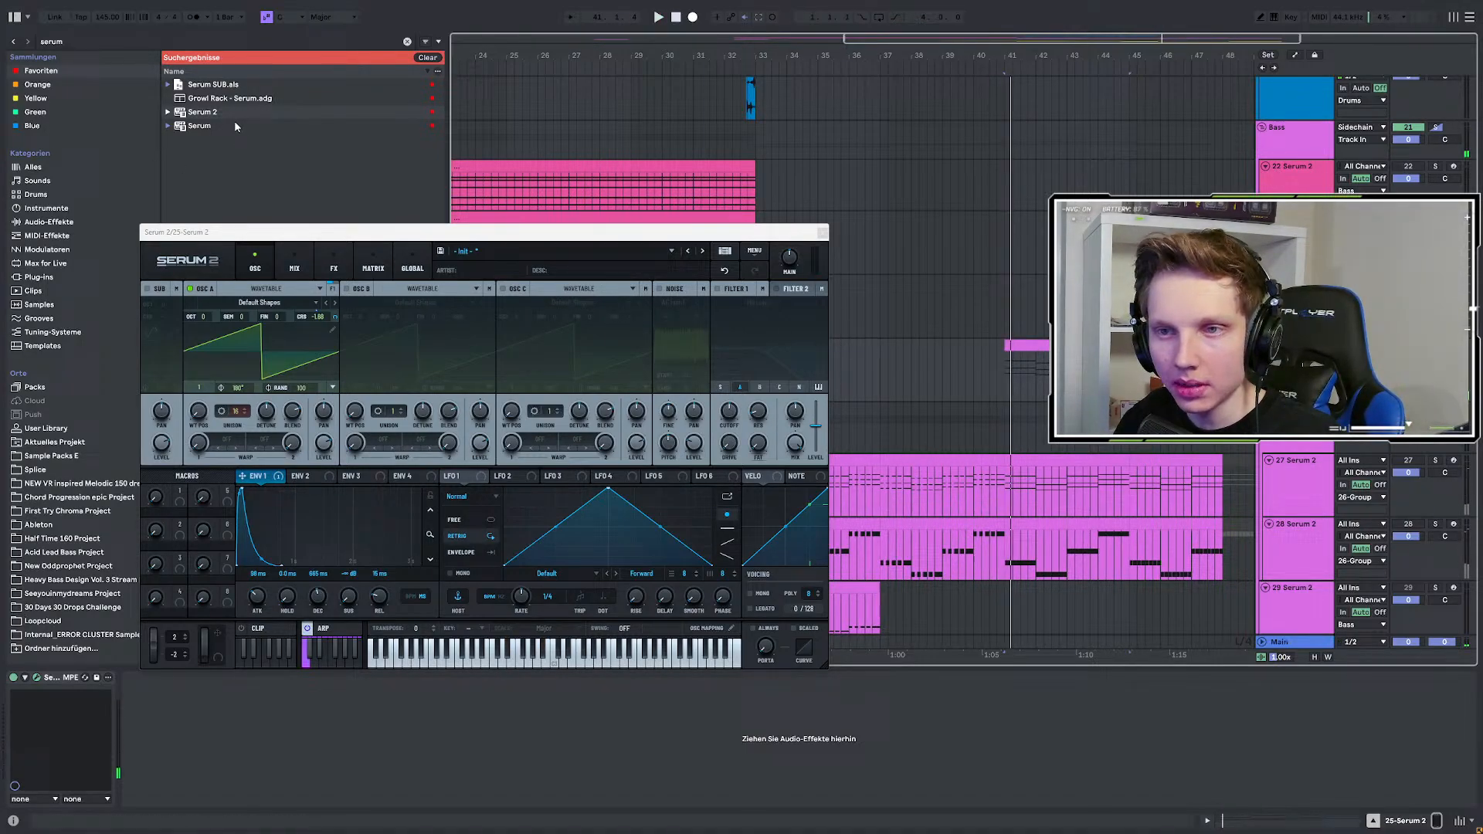
Reset the new Serum 2 instance to the Init preset.
left_click_drag(232, 114, 247, 359)
key("space")
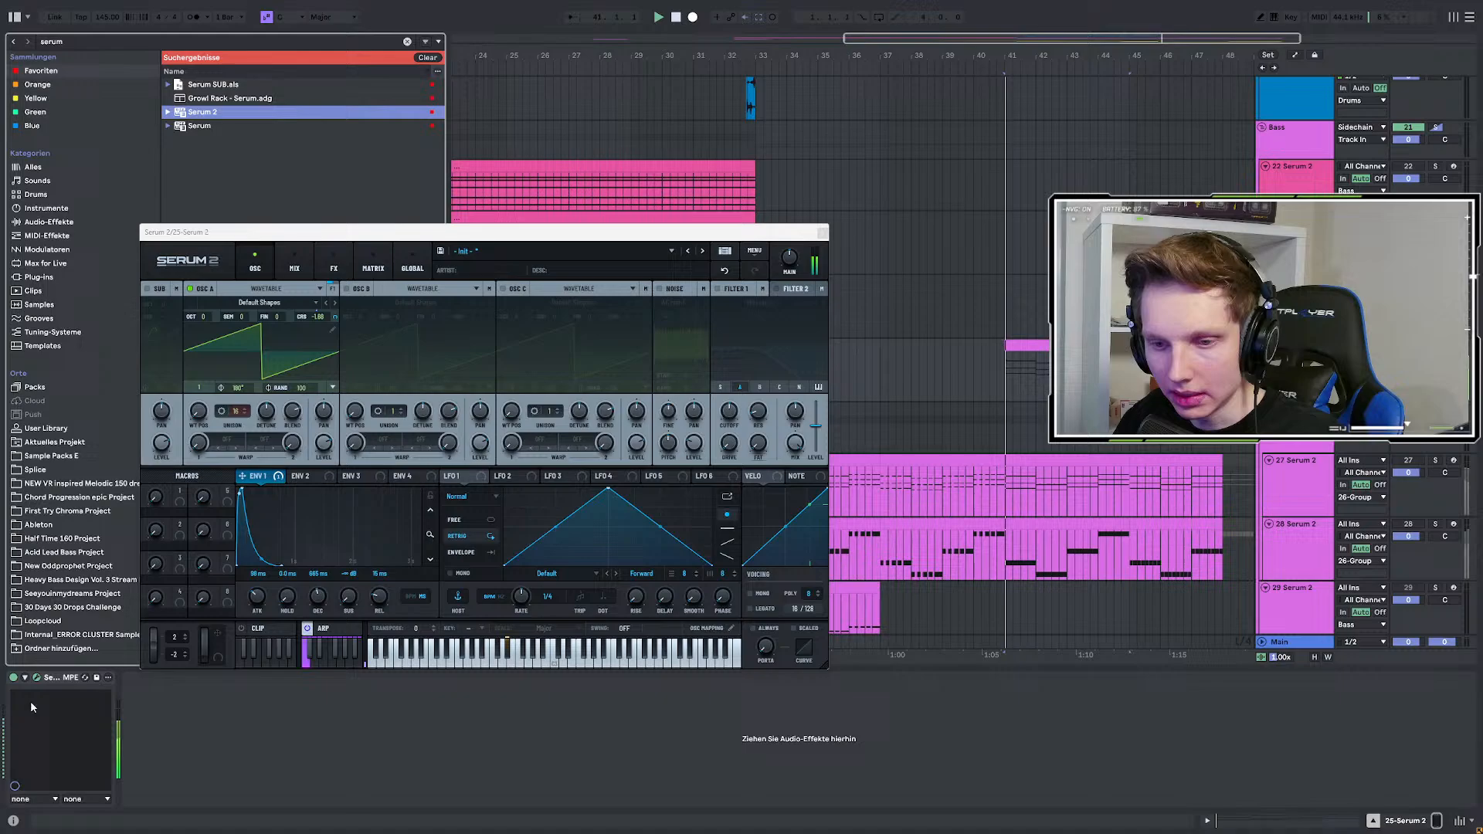
left_click(748, 250)
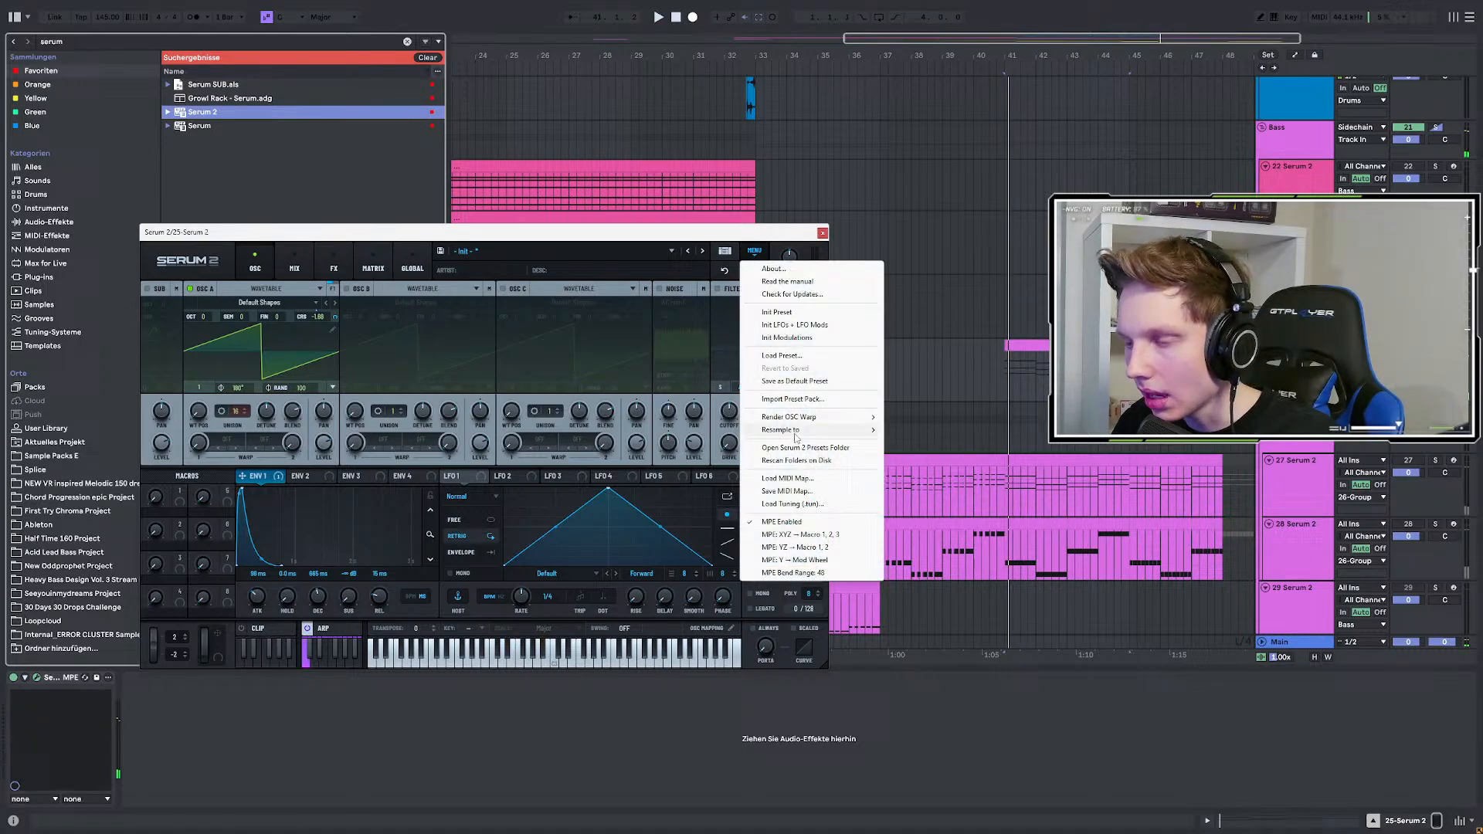
mouse_move(787, 429)
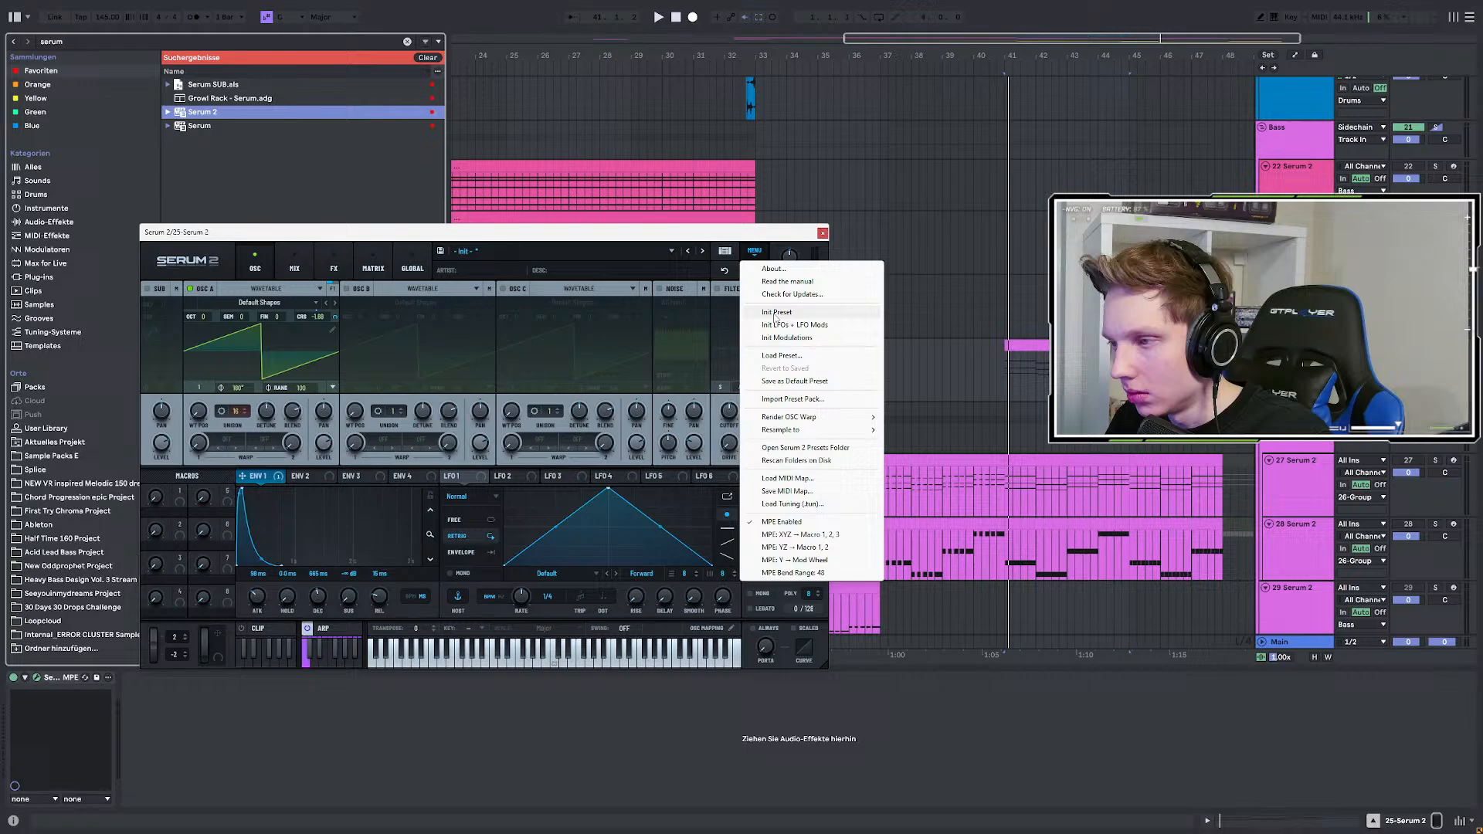
left_click(775, 313)
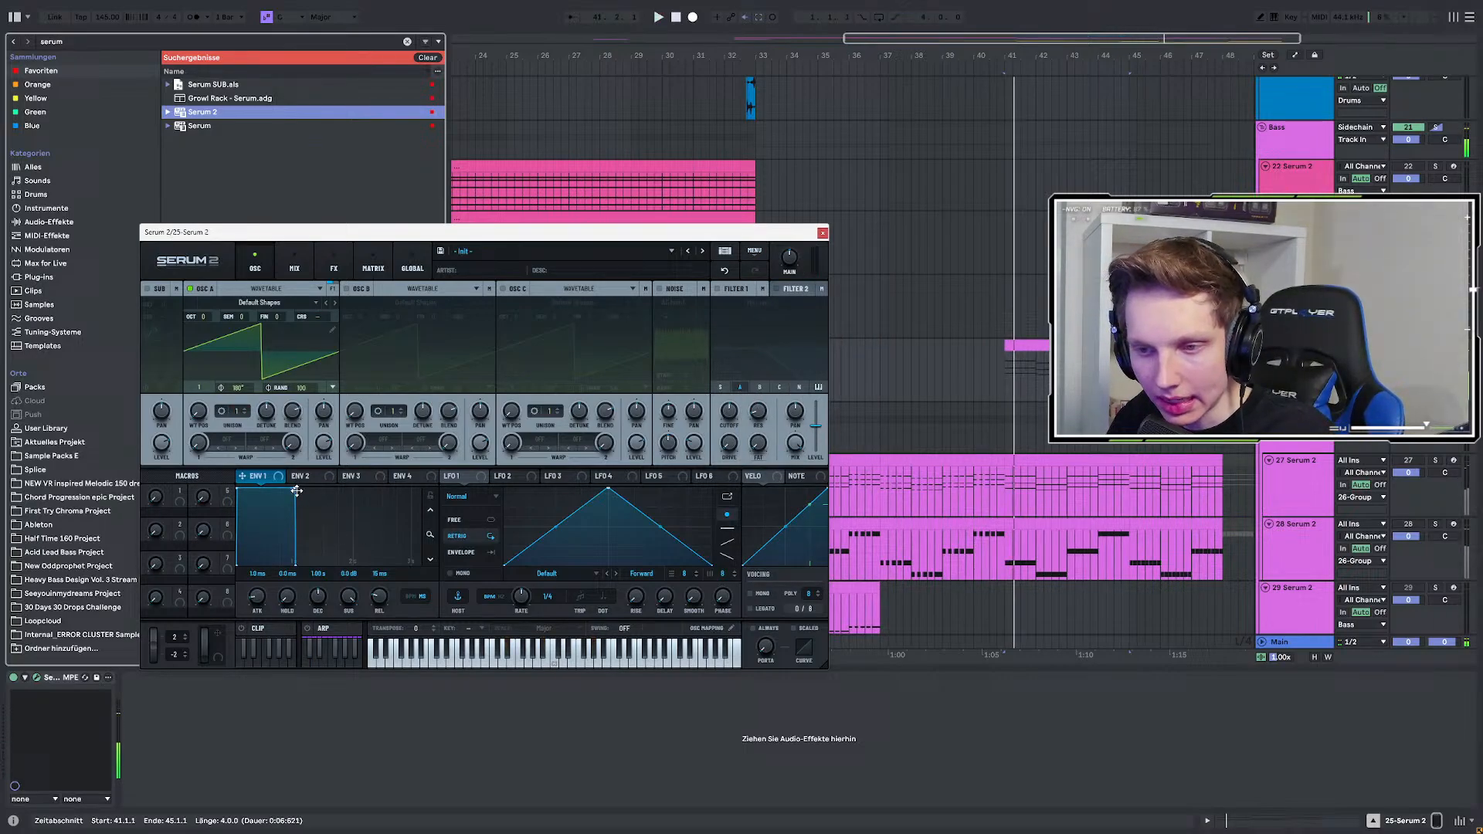
Build a plucked arp patch with a short Env 1 decay, the arpeggiator enabled and 16 unison voices on oscillator A.
left_click_drag(297, 490, 268, 588)
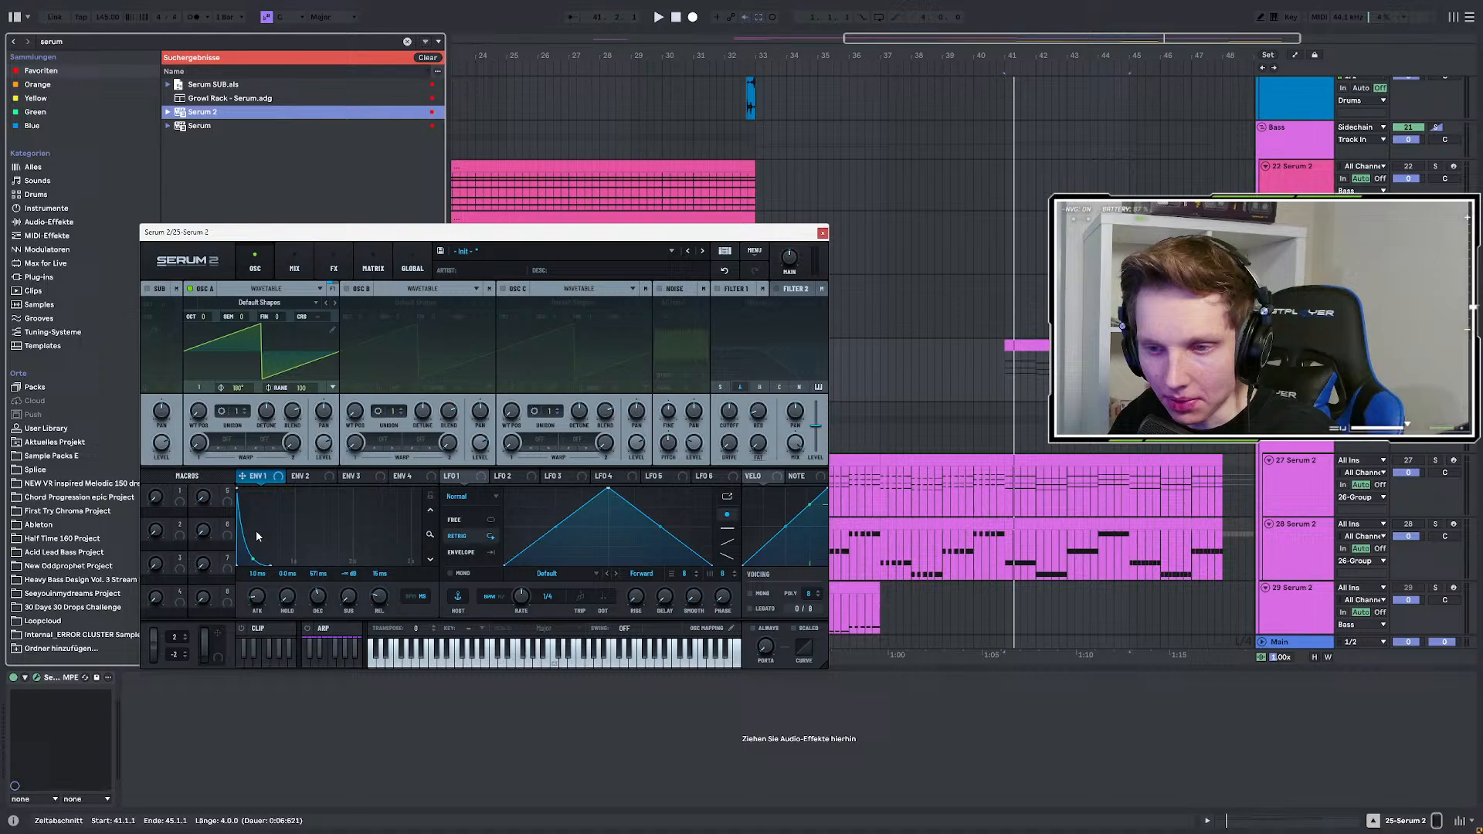
key("space")
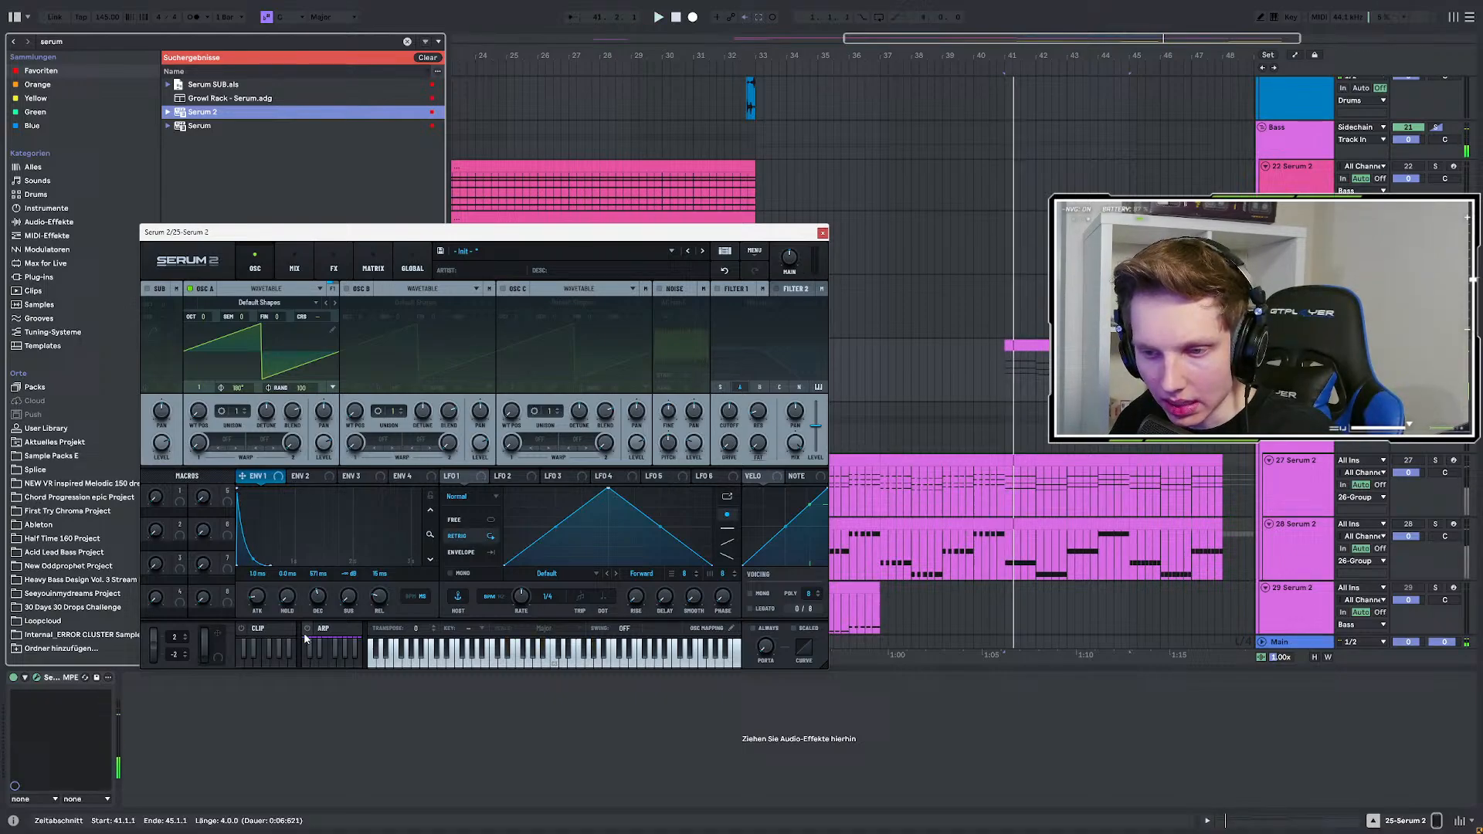
left_click(306, 629)
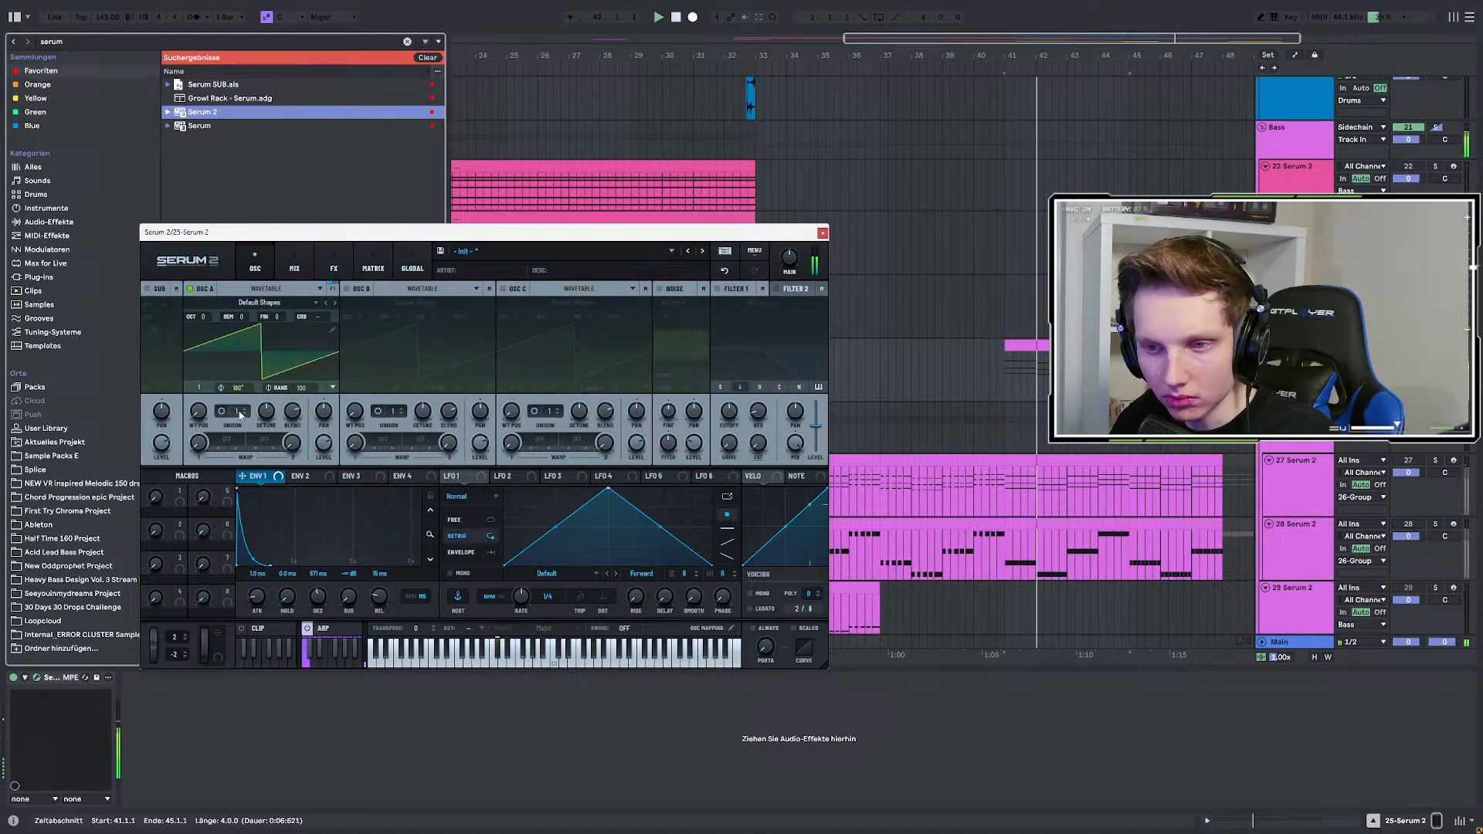
left_click_drag(236, 412, 236, 344)
key("space")
key("space")
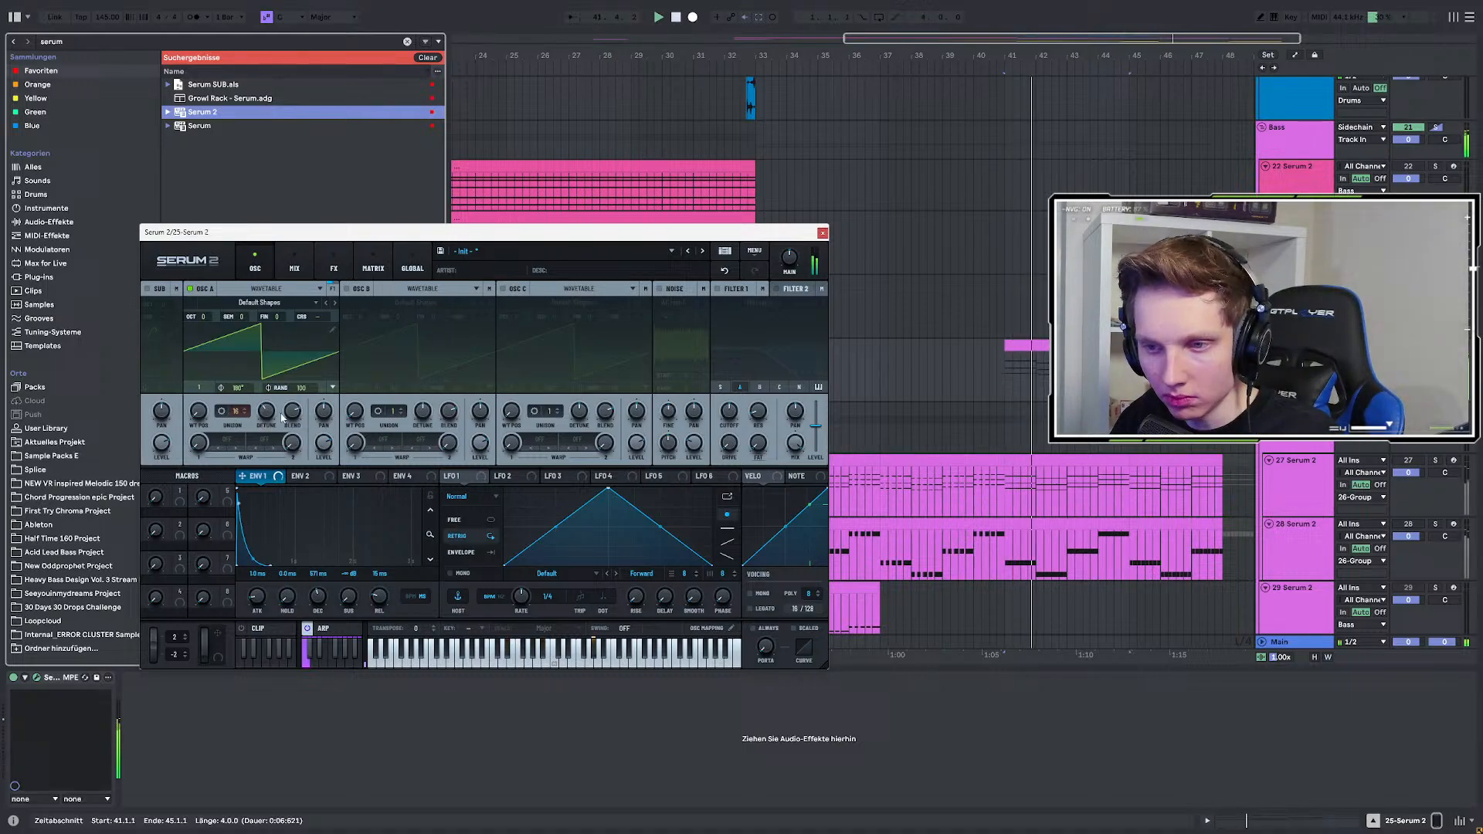
key("space")
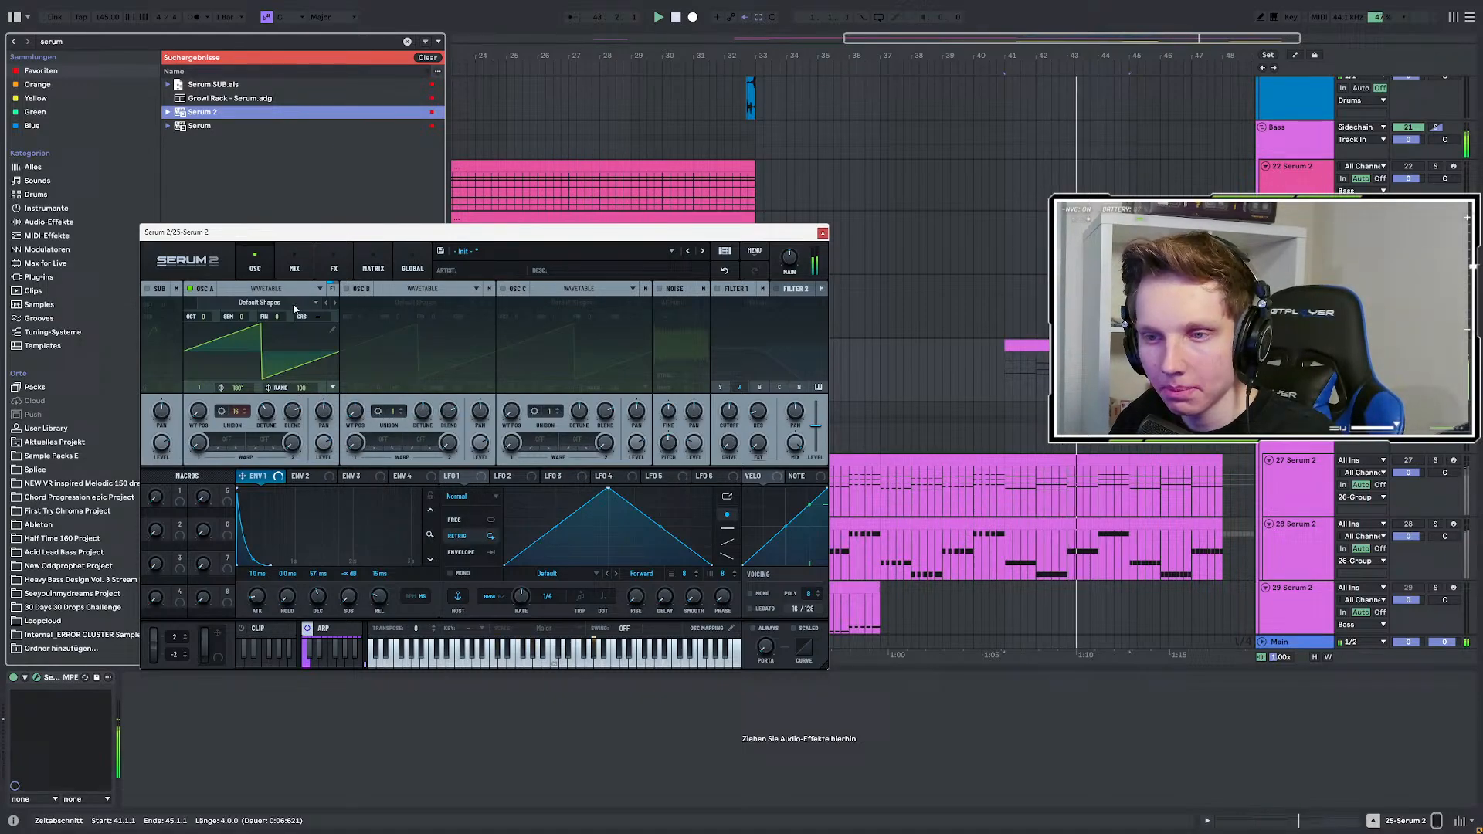
Audition synth presets from BassTi - Serum 2 Presets Vol. 1 and settle on SYN Playful ARP.
left_click(505, 249)
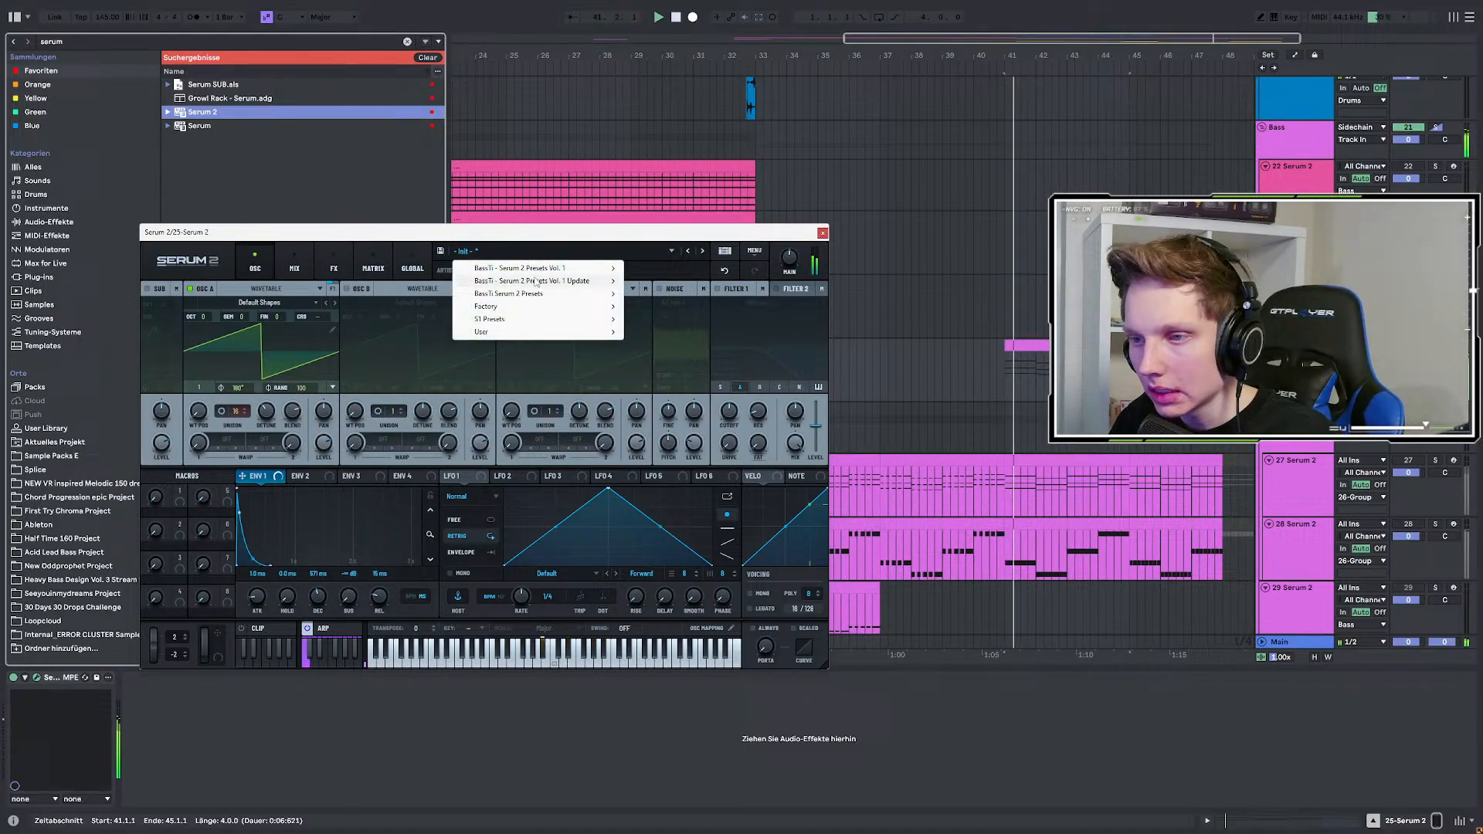
mouse_move(545, 274)
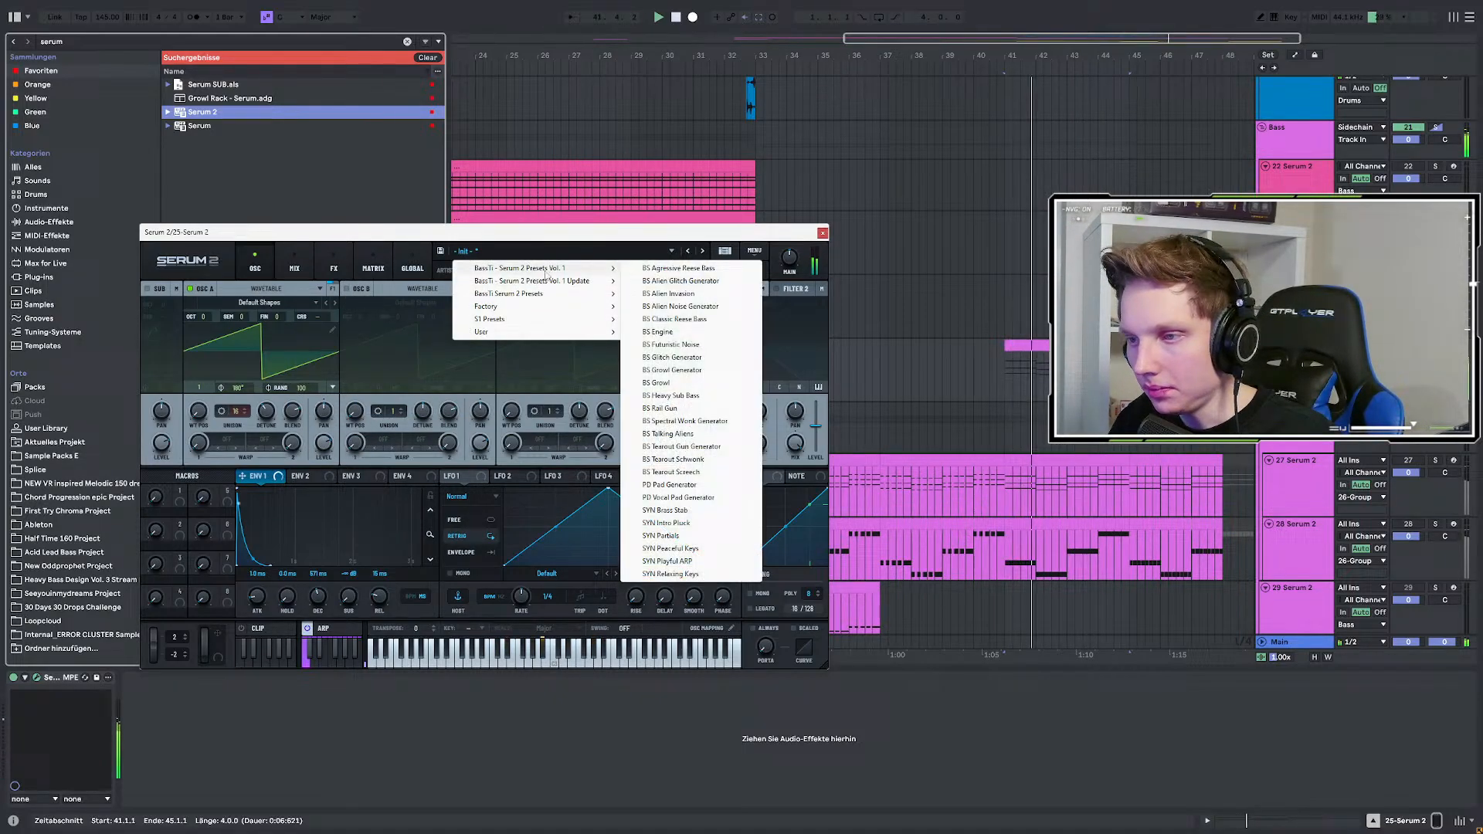
left_click(676, 522)
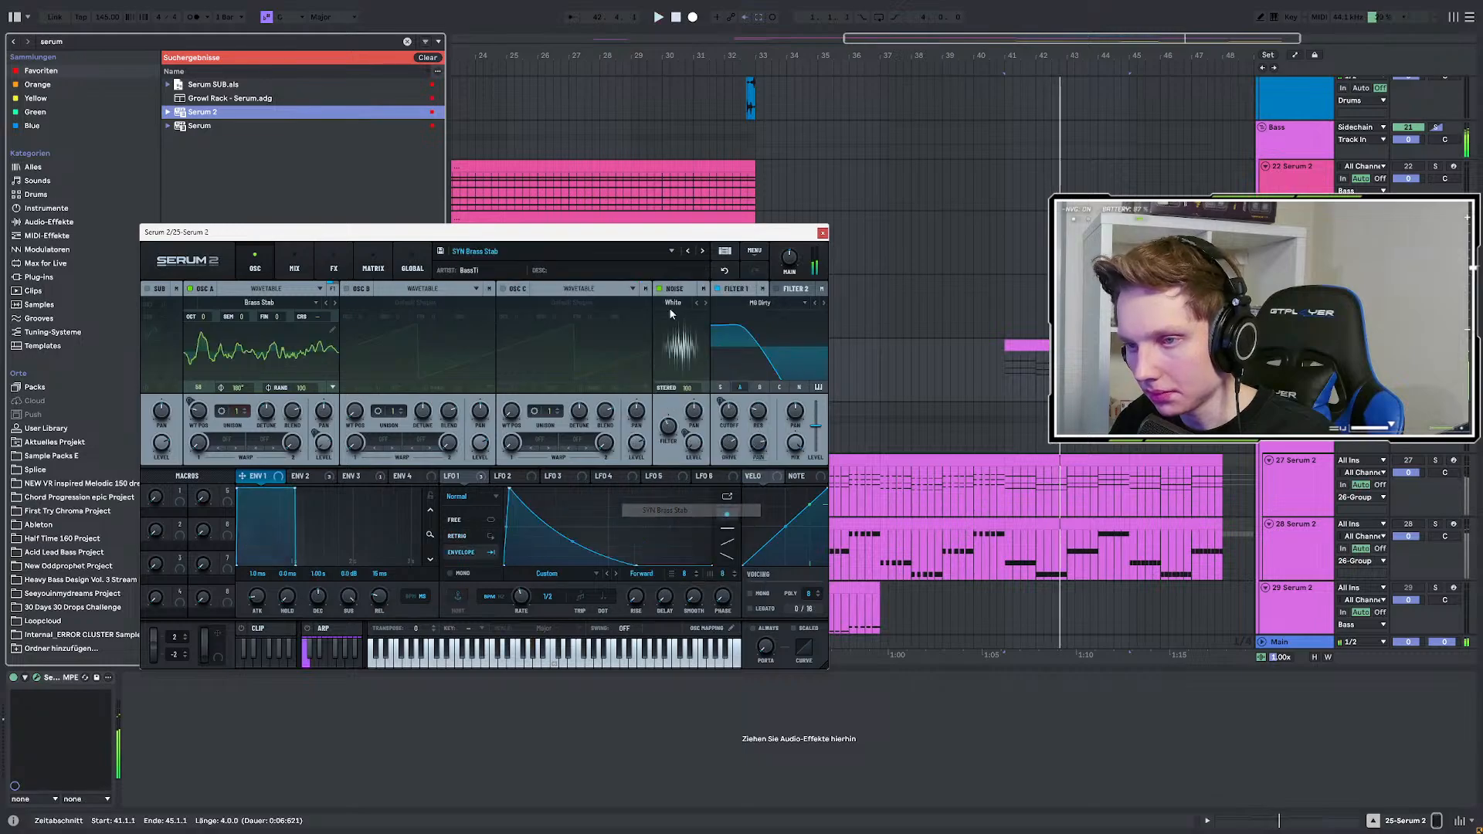
left_click(704, 251)
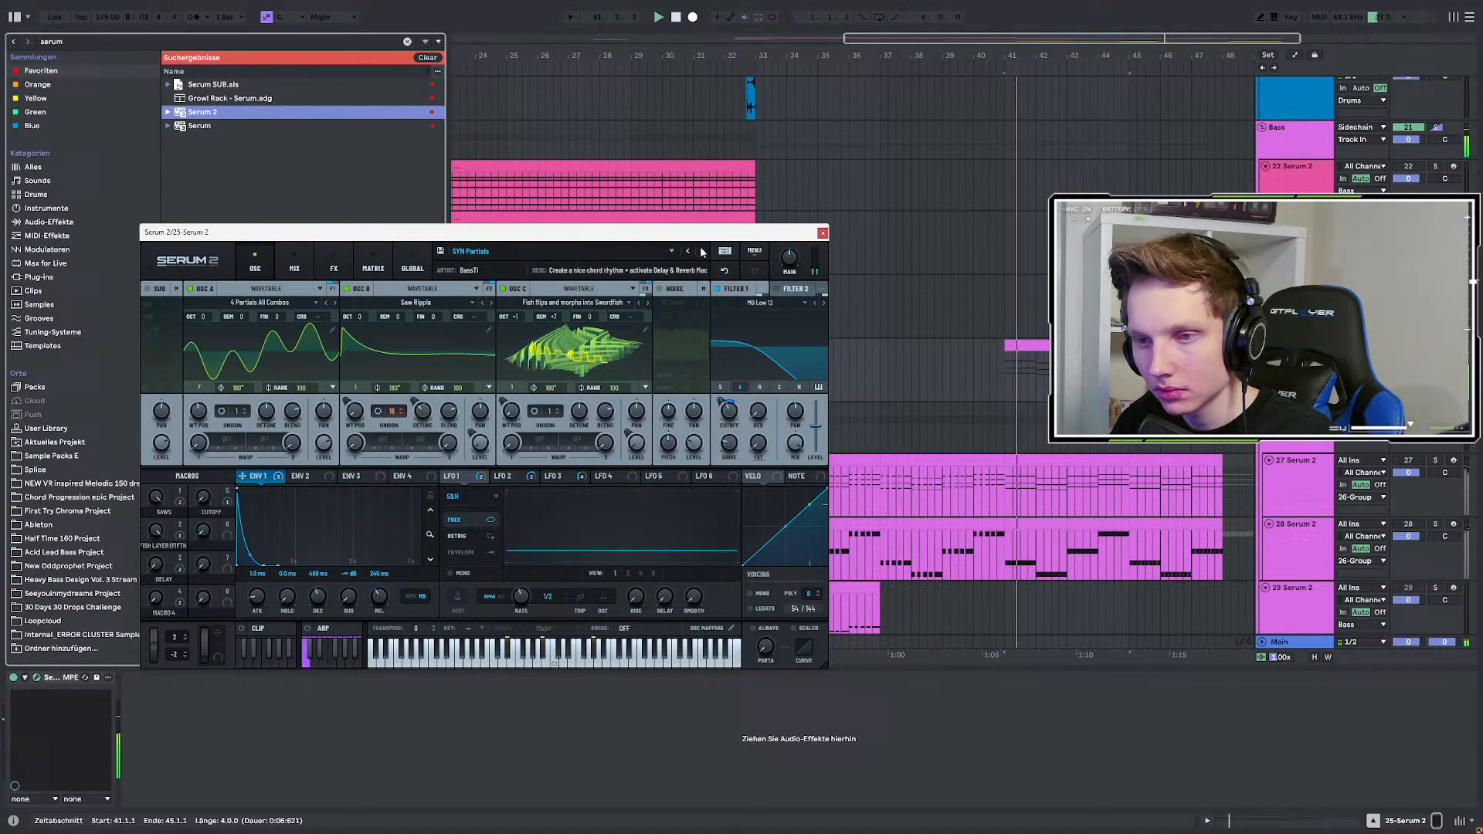
left_click(702, 251)
left_click(702, 251)
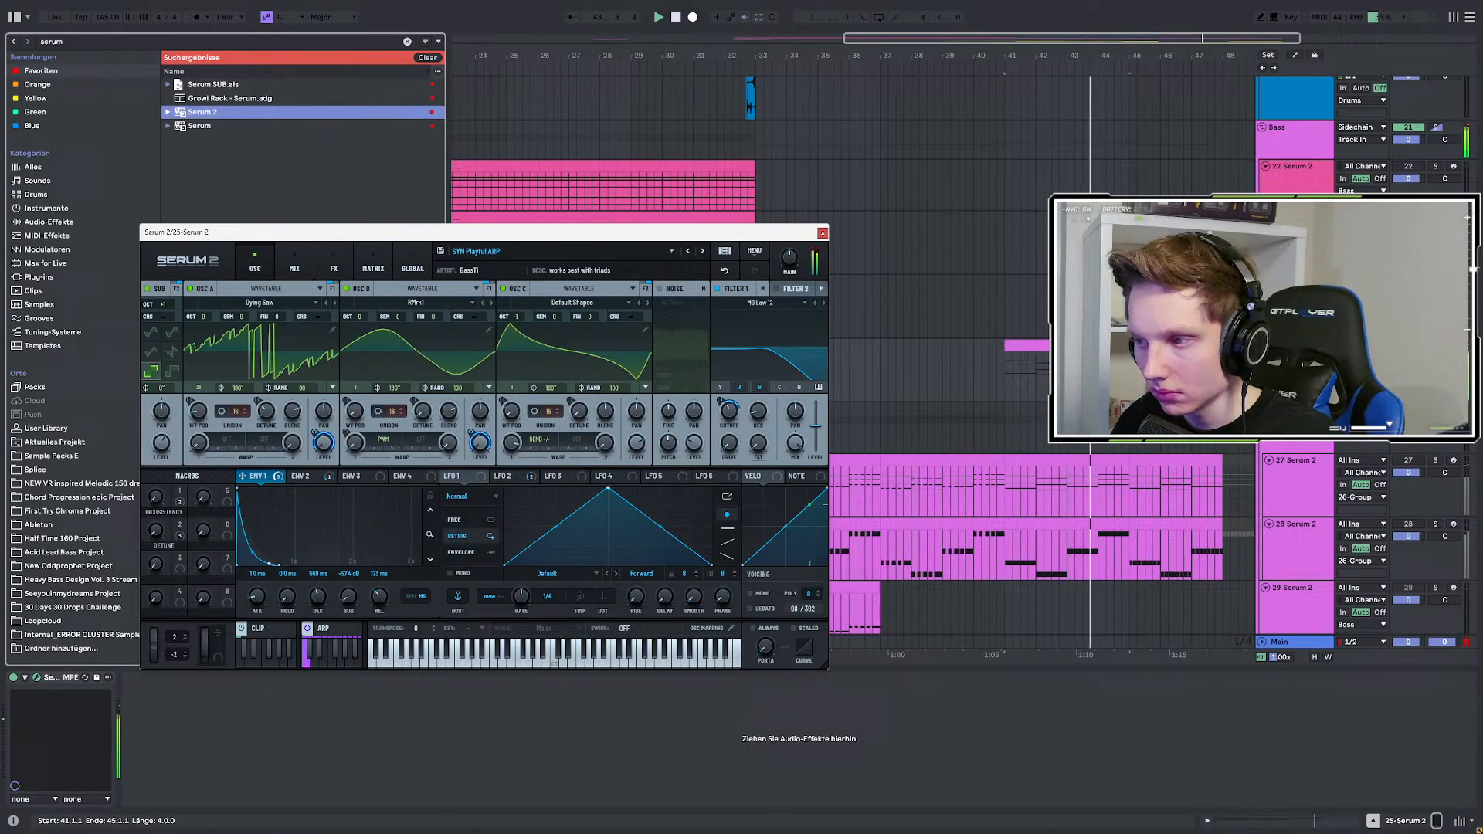
Close the plug-in window and transpose all notes of the 25 Serum 2 clip up one octave, restarting playback.
double_click(1031, 345)
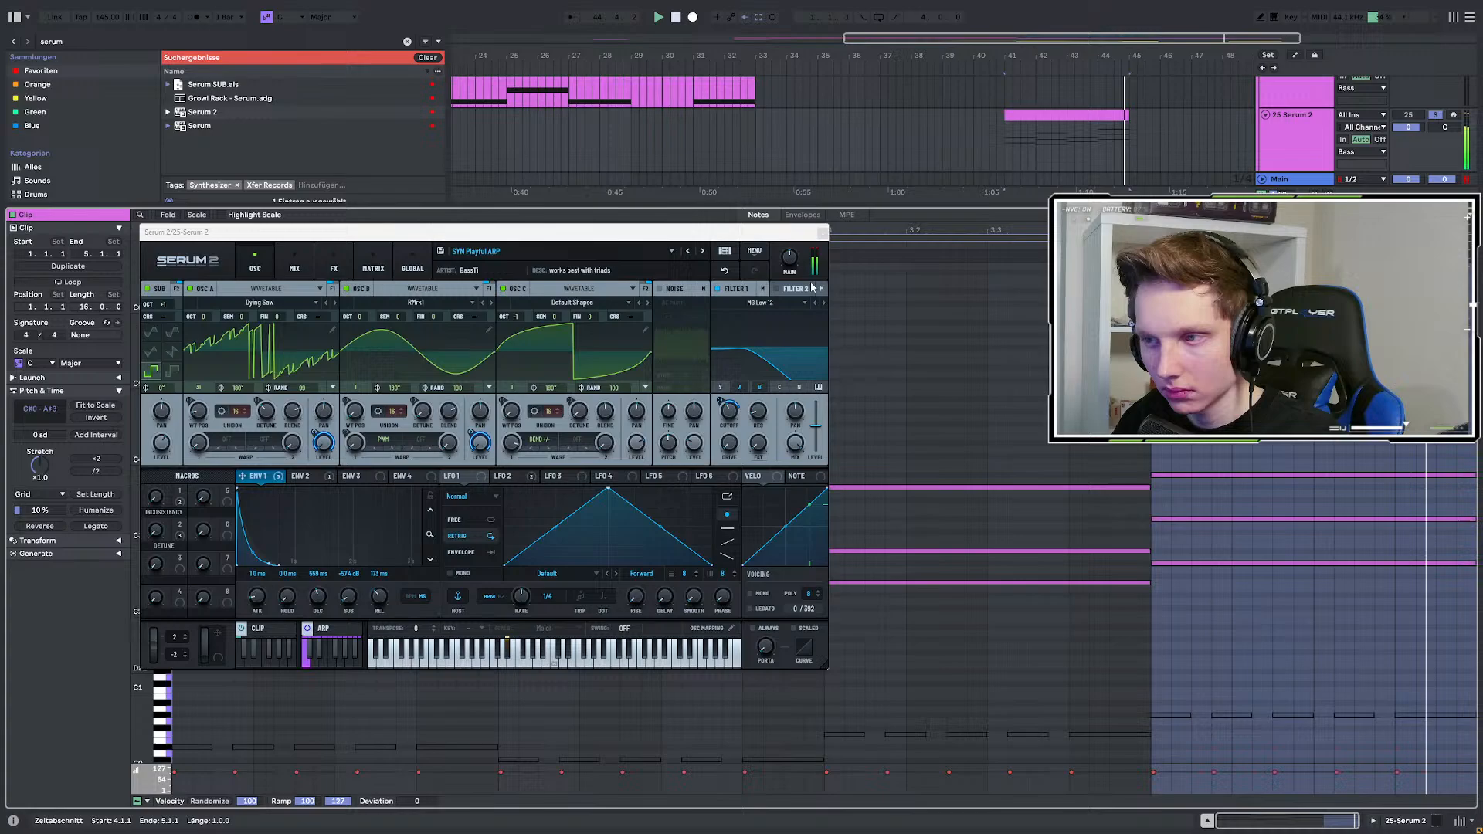
left_click(822, 233)
left_click(649, 451)
key("ctrl+a")
key("shift+Up")
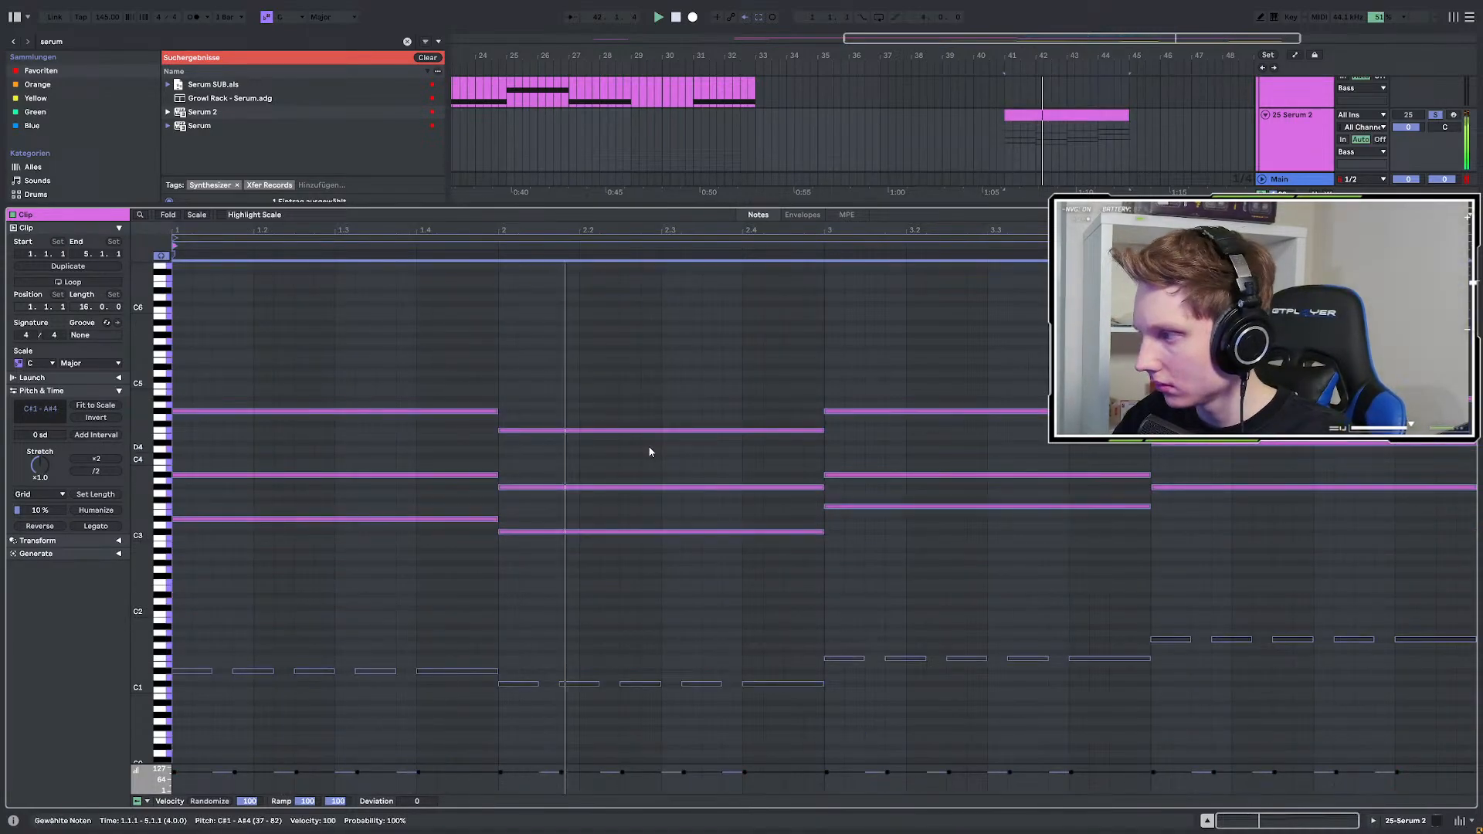
key("space")
key("space")
Show the 25 Serum 2 track's device chain and take the track out of solo.
double_click(1313, 142)
scroll(1305, 232, "up", 3)
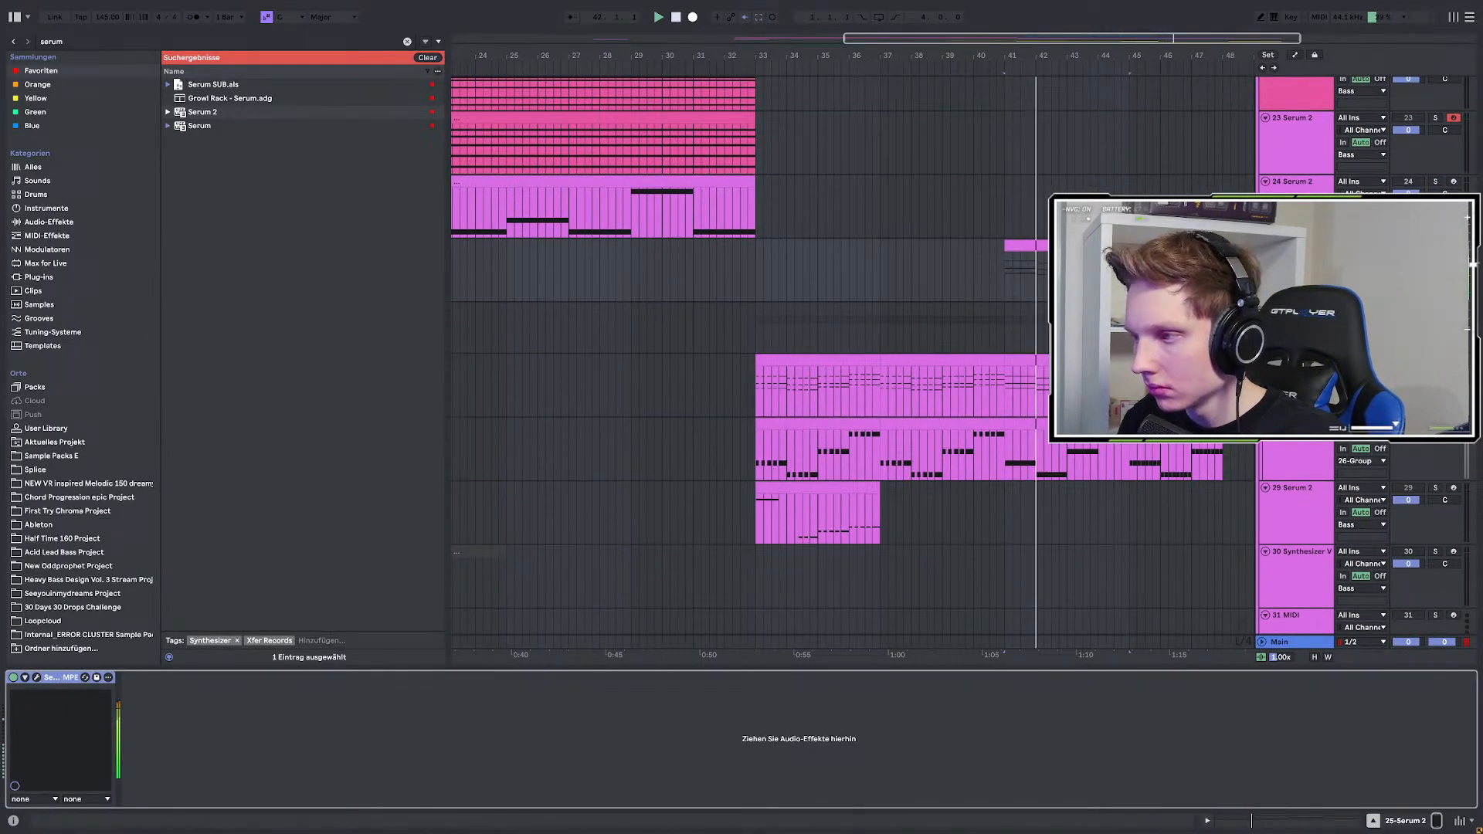
left_click(1434, 245)
Duplicate the 25 Serum 2 clip to bar 45 and shorten the copy to end at bar 48.
scroll(919, 324, "right", 3)
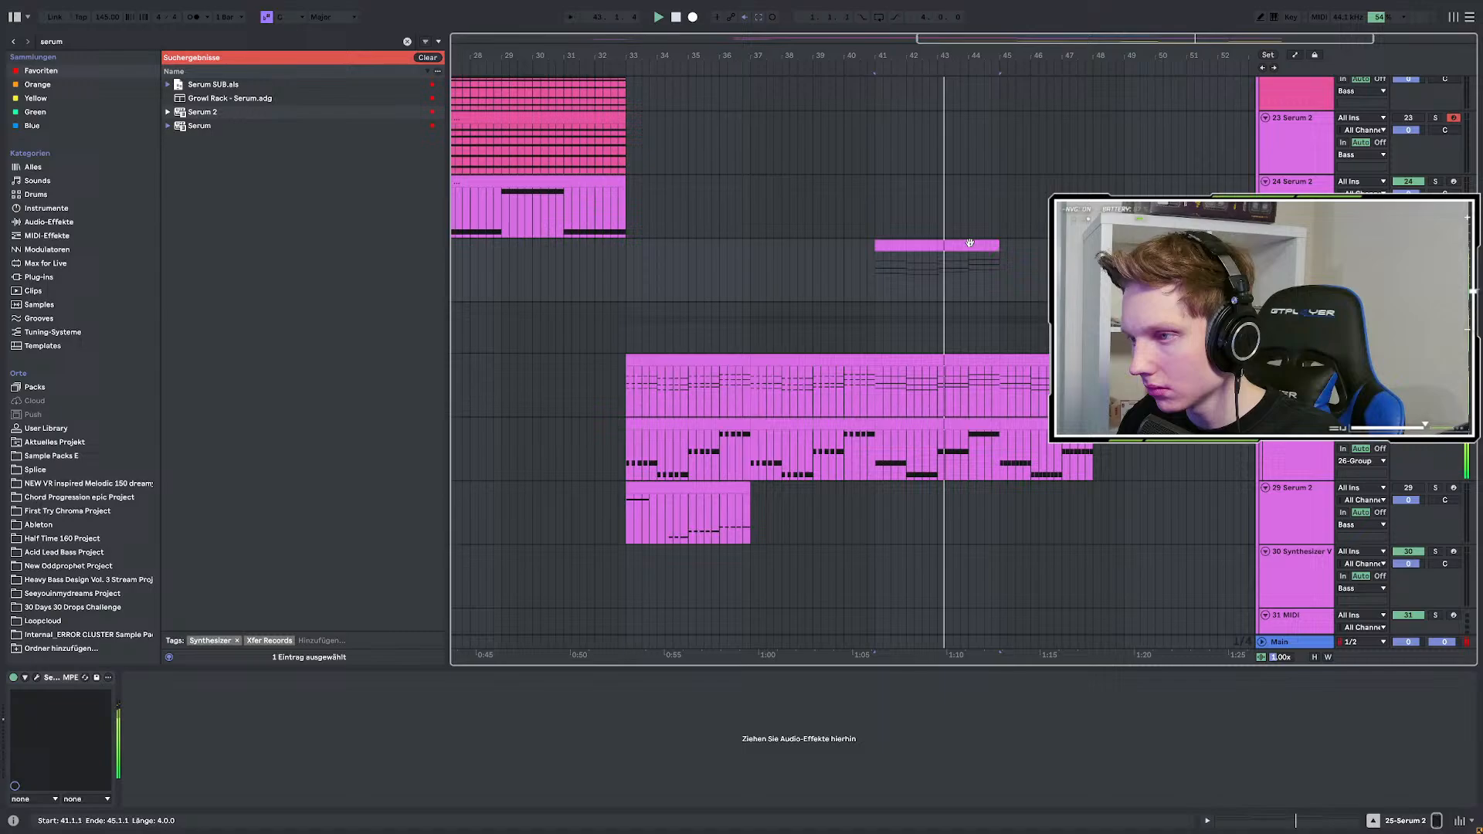
left_click(970, 243)
key("ctrl+d")
scroll(976, 278, "left", 1)
left_click_drag(1141, 246, 1110, 245)
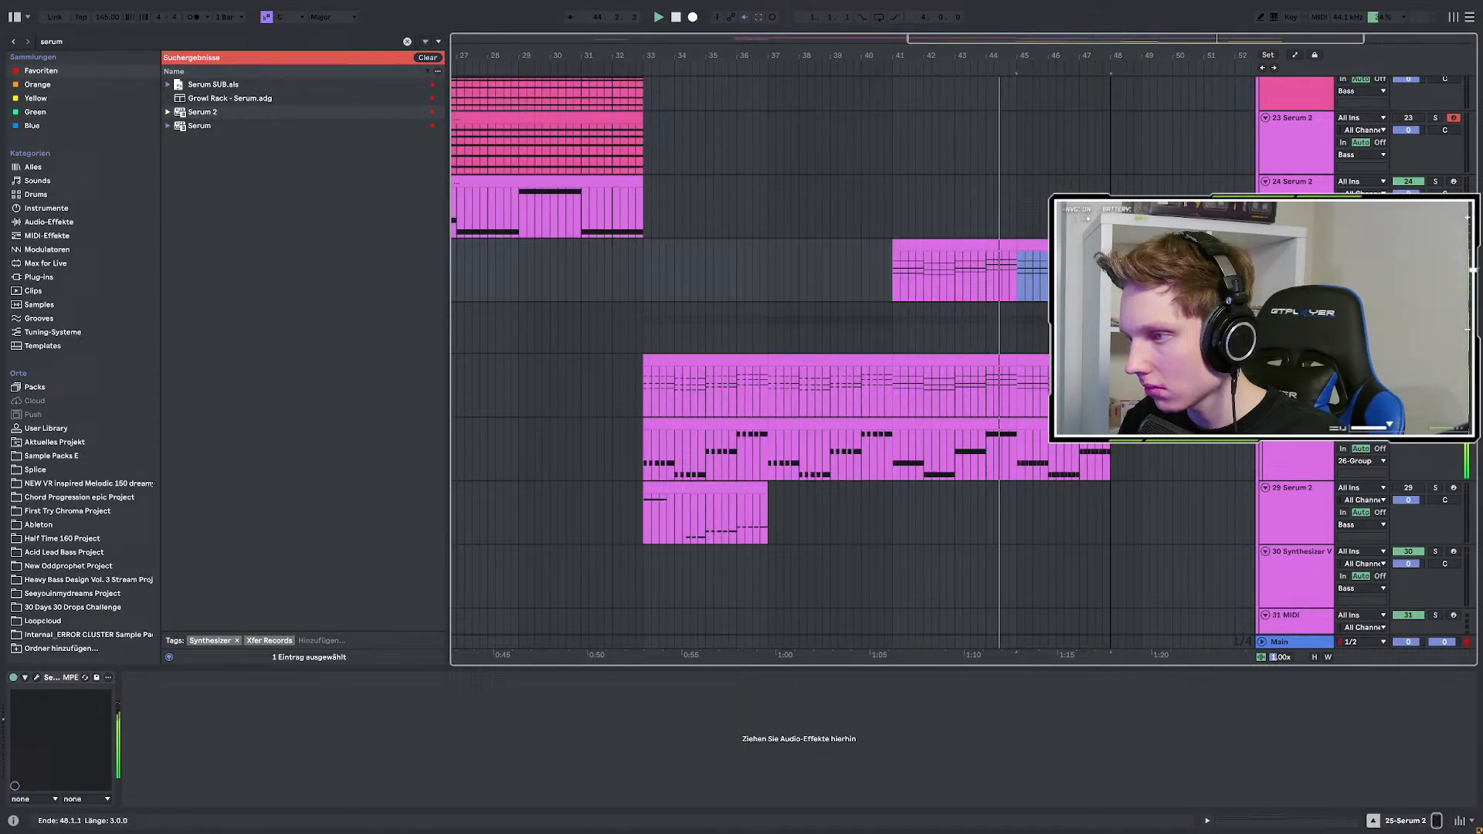
Try deactivating bars 45 to 48 of the 25 Serum 2 track and play the section without them.
scroll(744, 276, "right", 4)
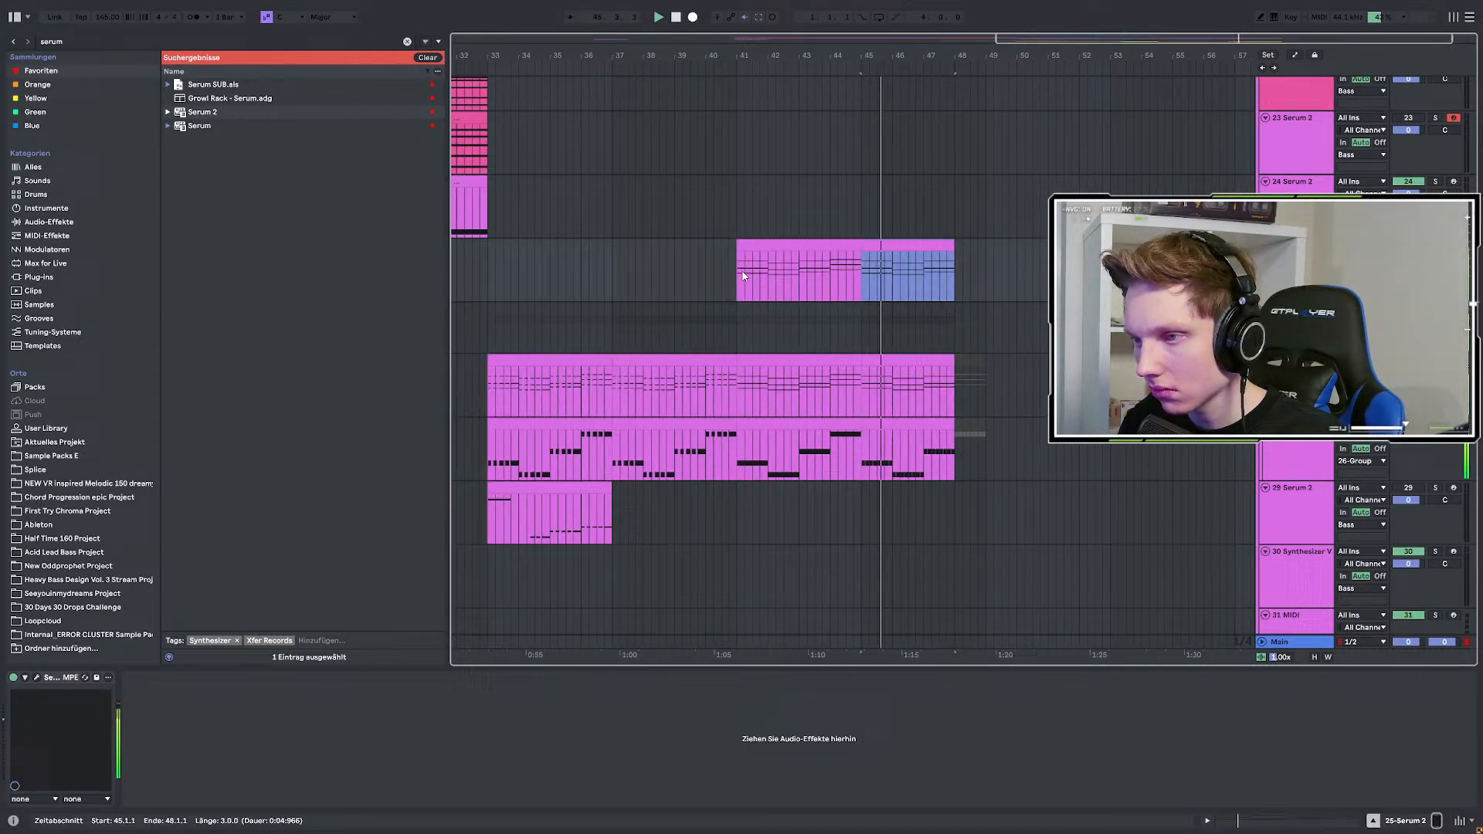
key("Delete")
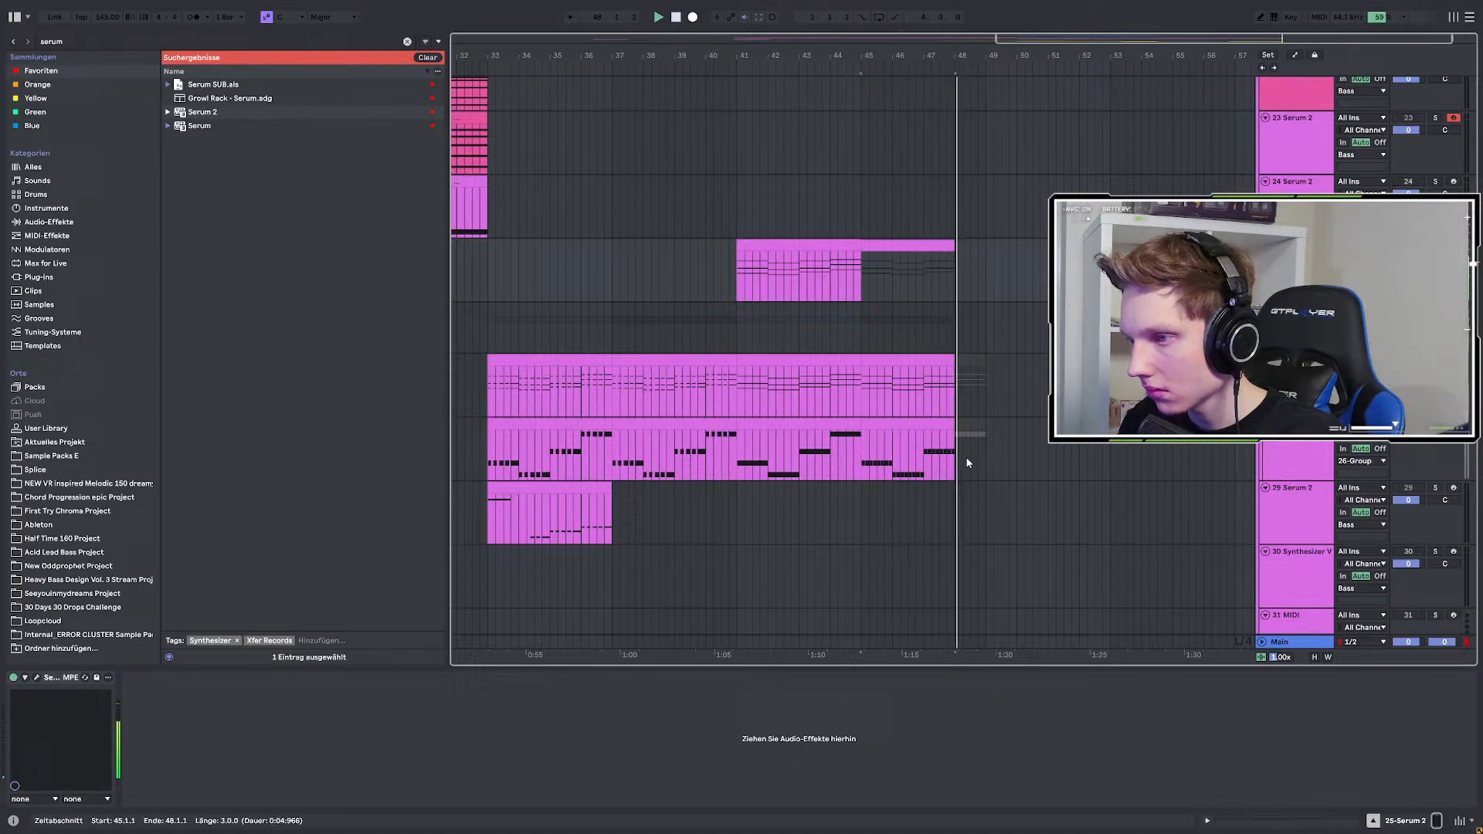
key("space")
key("space")
scroll(891, 441, "up", 3)
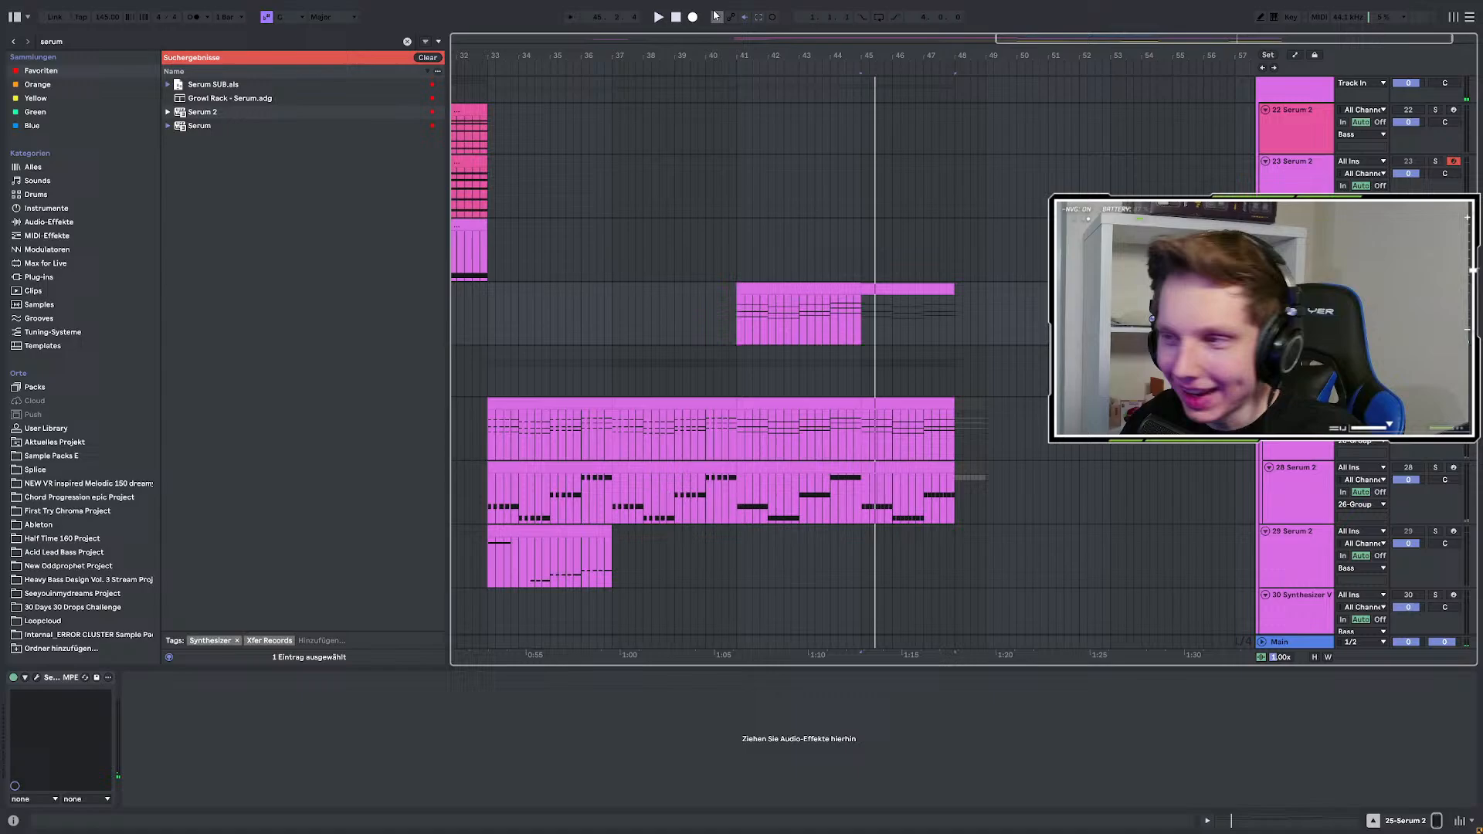
Replay the arrangement from bar 41 with the full 25 Serum 2 clip active.
left_click(729, 337)
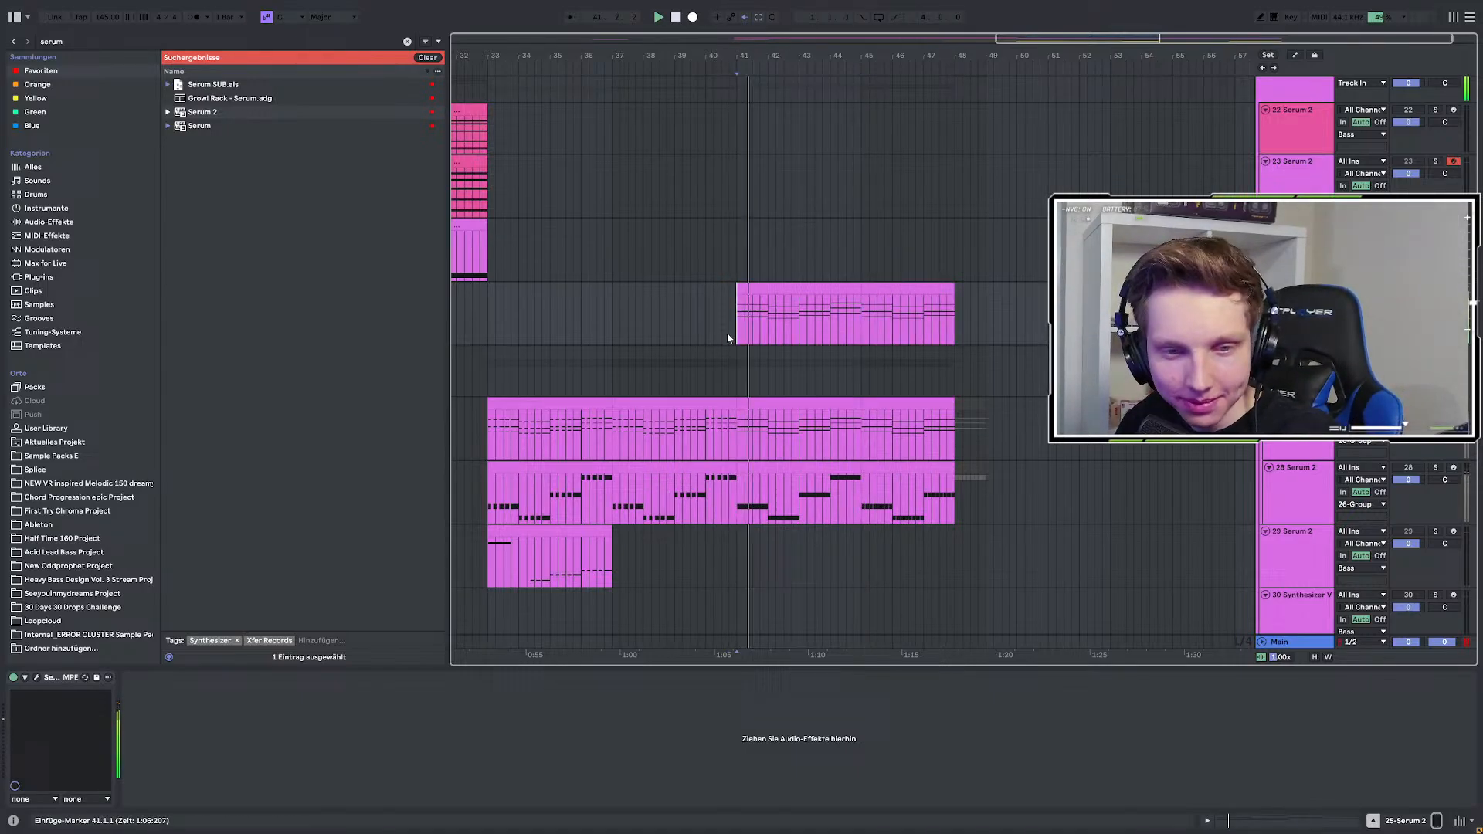
key("space")
key("space")
key("space")
key("space")
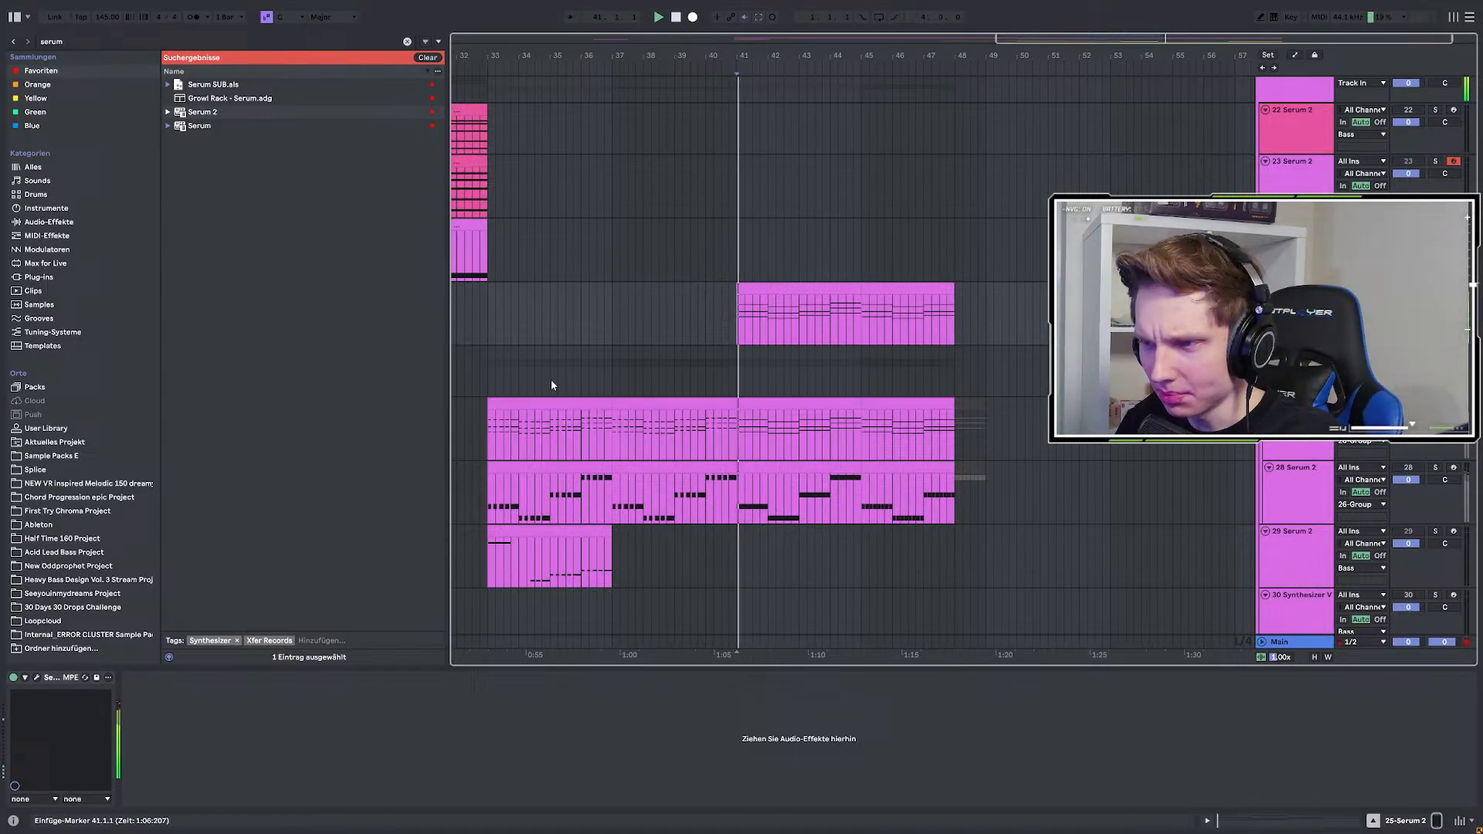
key("space")
key("space")
Open the 25 Serum 2 plug-in window and try out the DETUNE macro while replaying from bar 41.
left_click(36, 677)
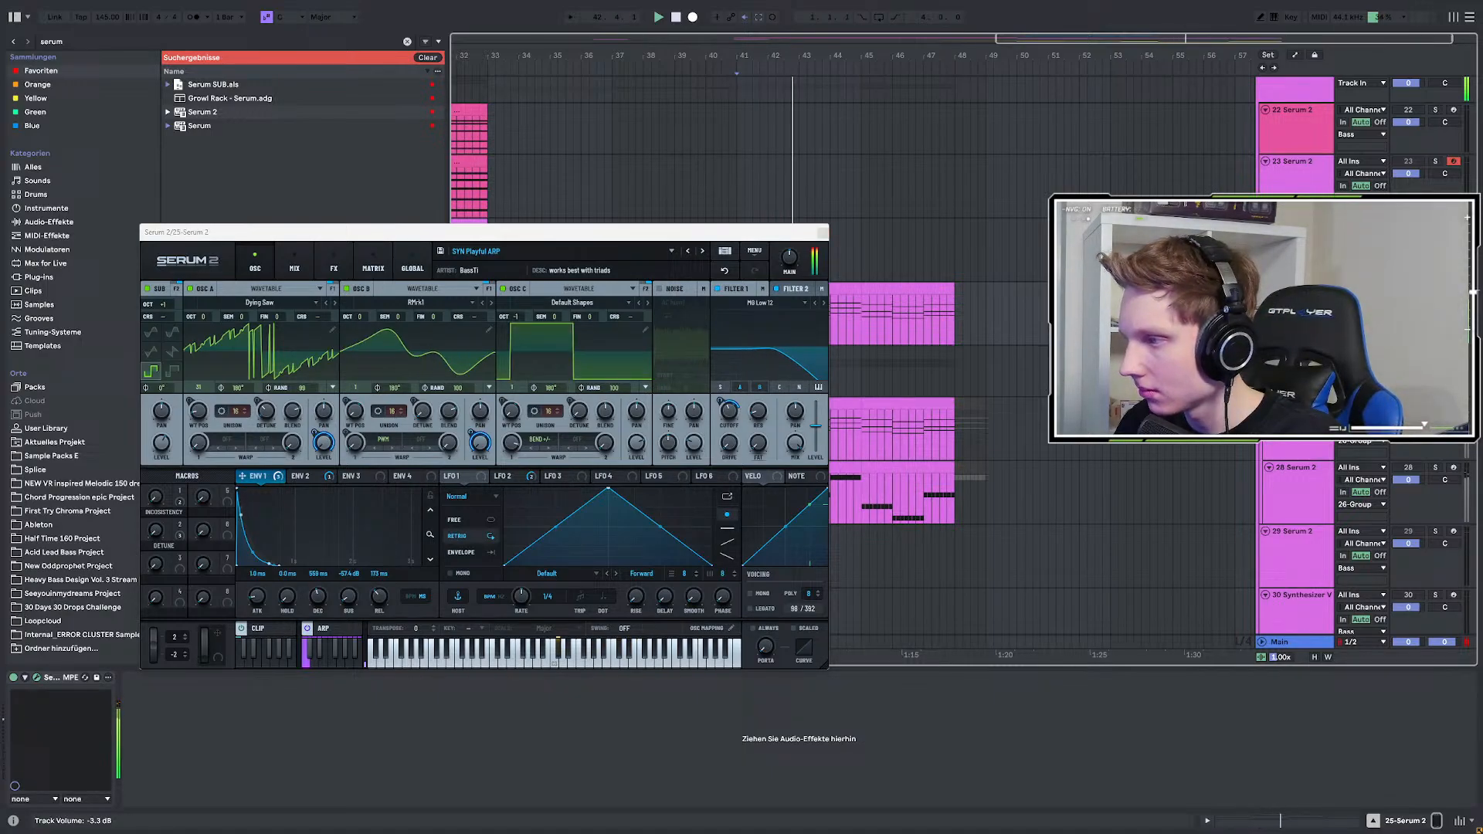
key("space")
key("space")
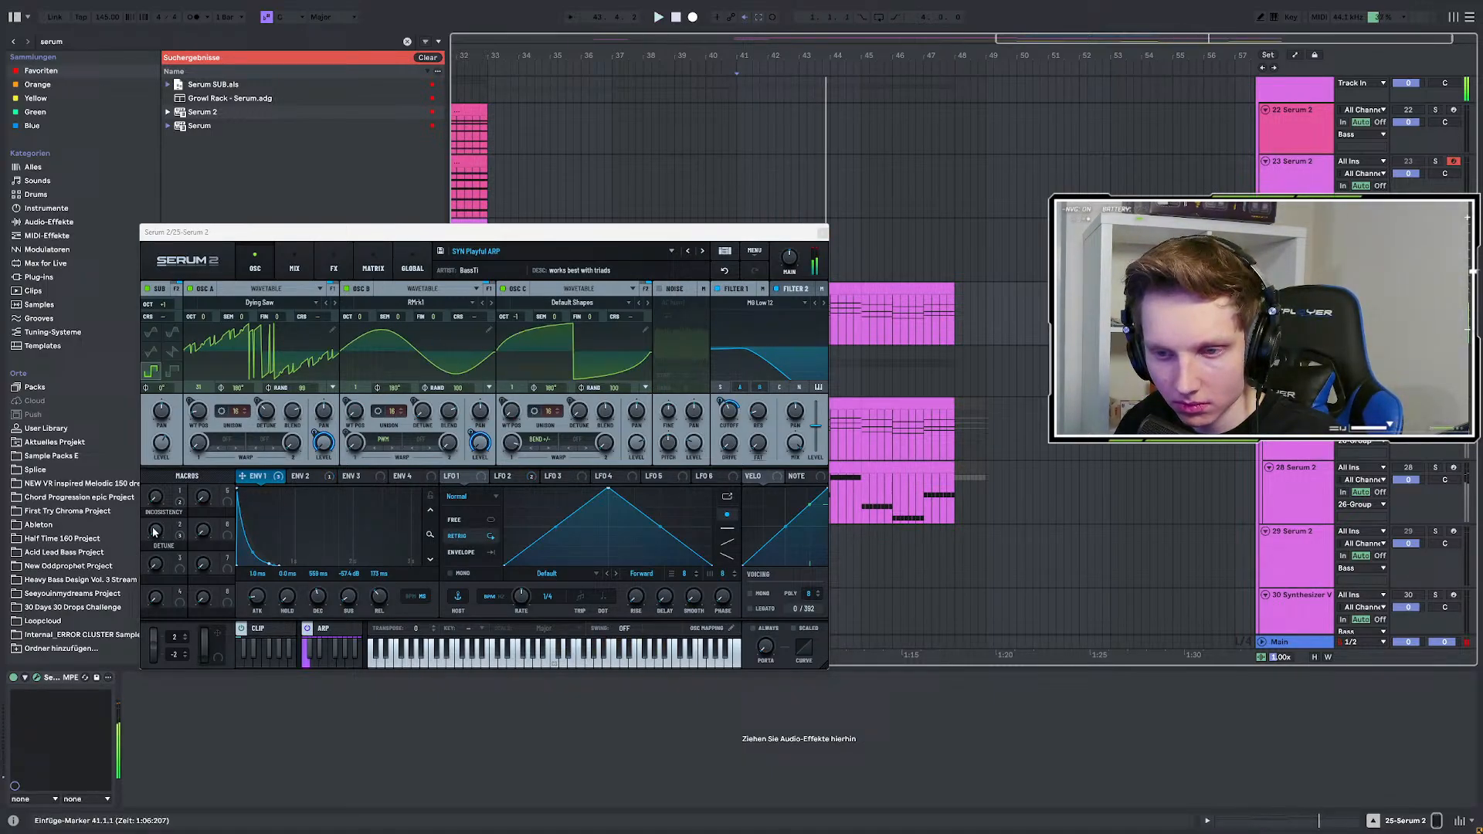
left_click_drag(157, 531, 195, 501)
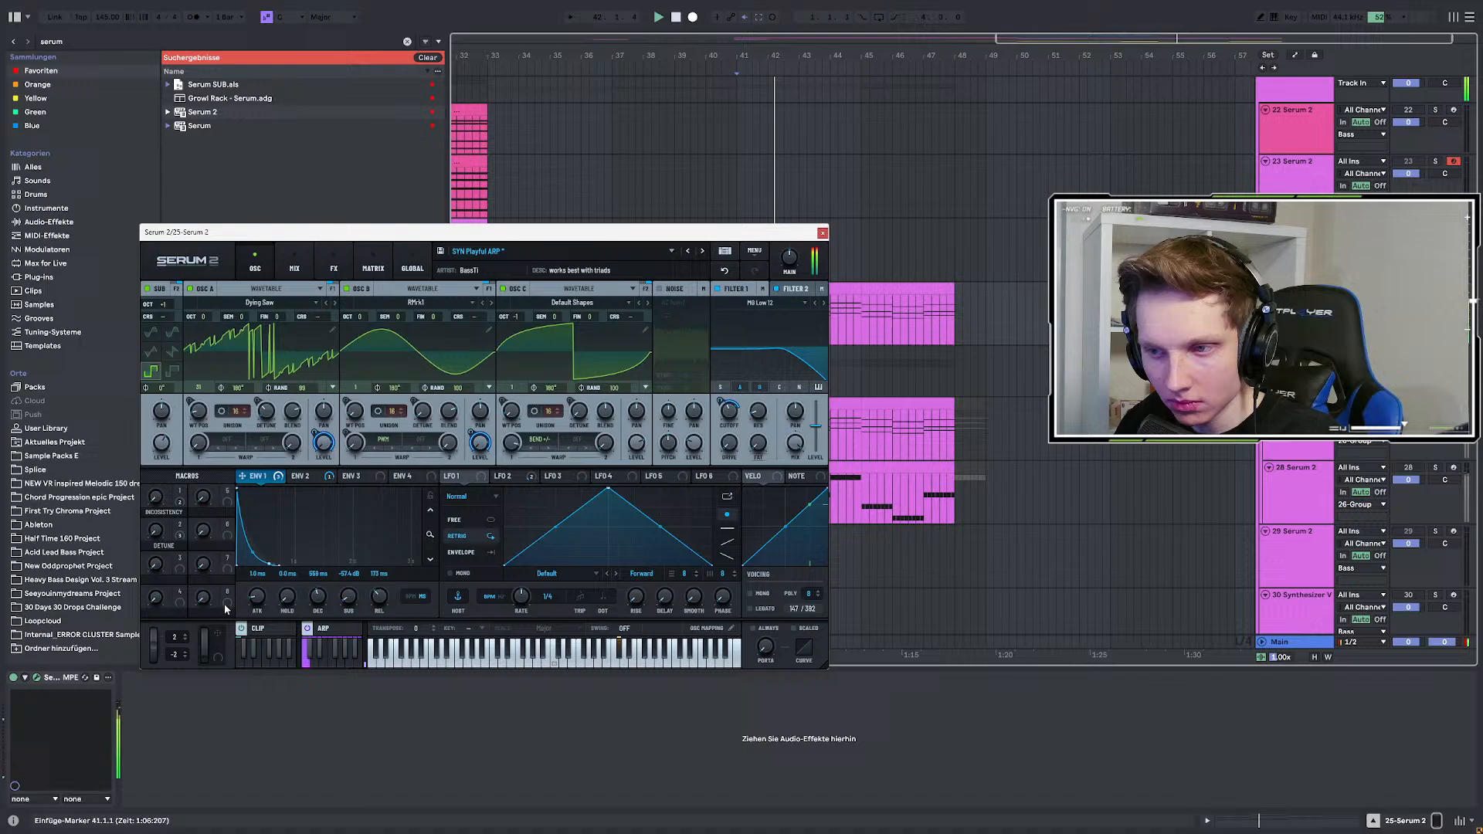
key("space")
key("space")
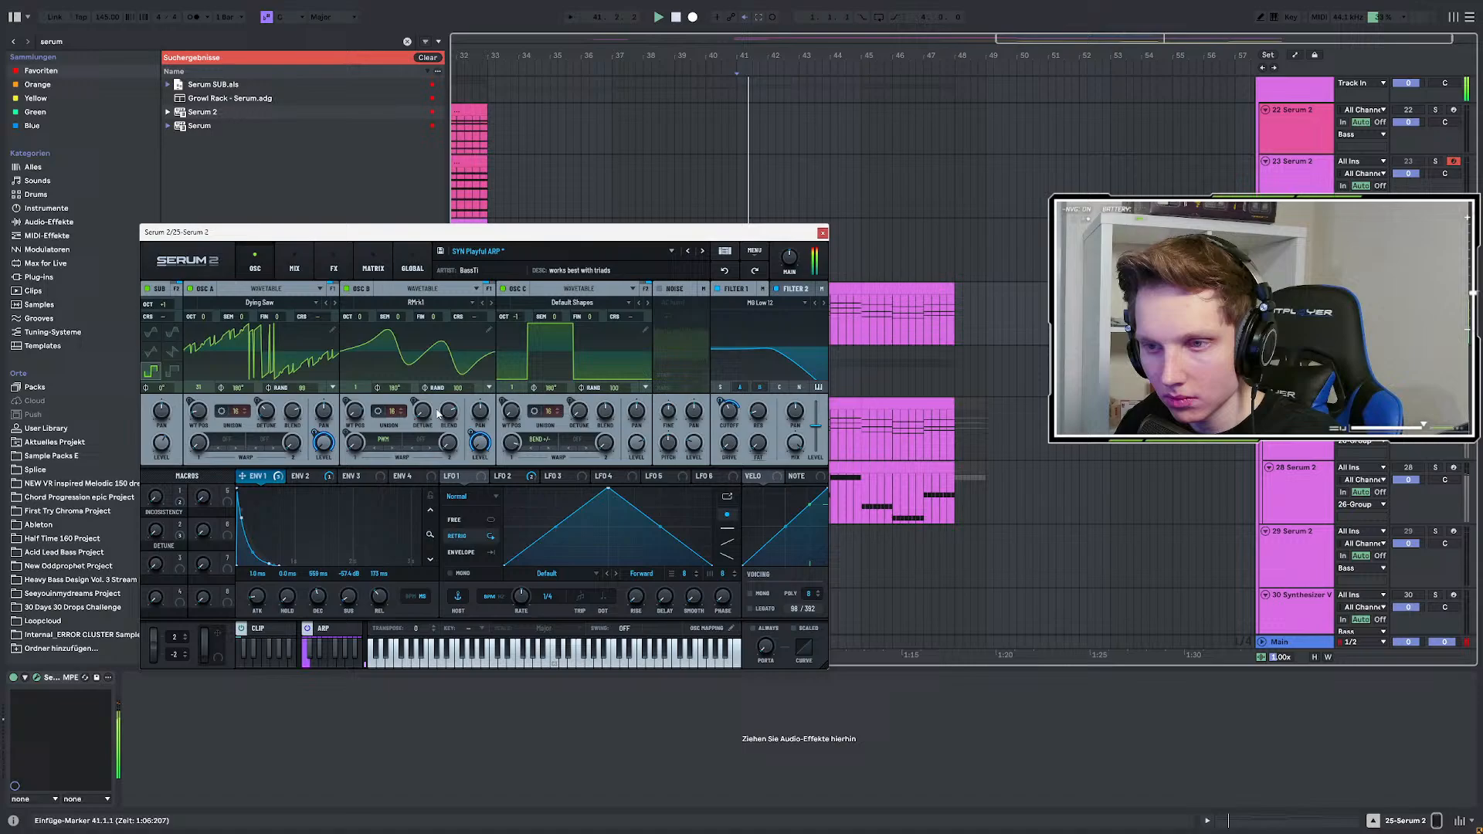
Switch oscillator B and oscillator A off and back on one at a time to hear what each contributes.
left_click(346, 288)
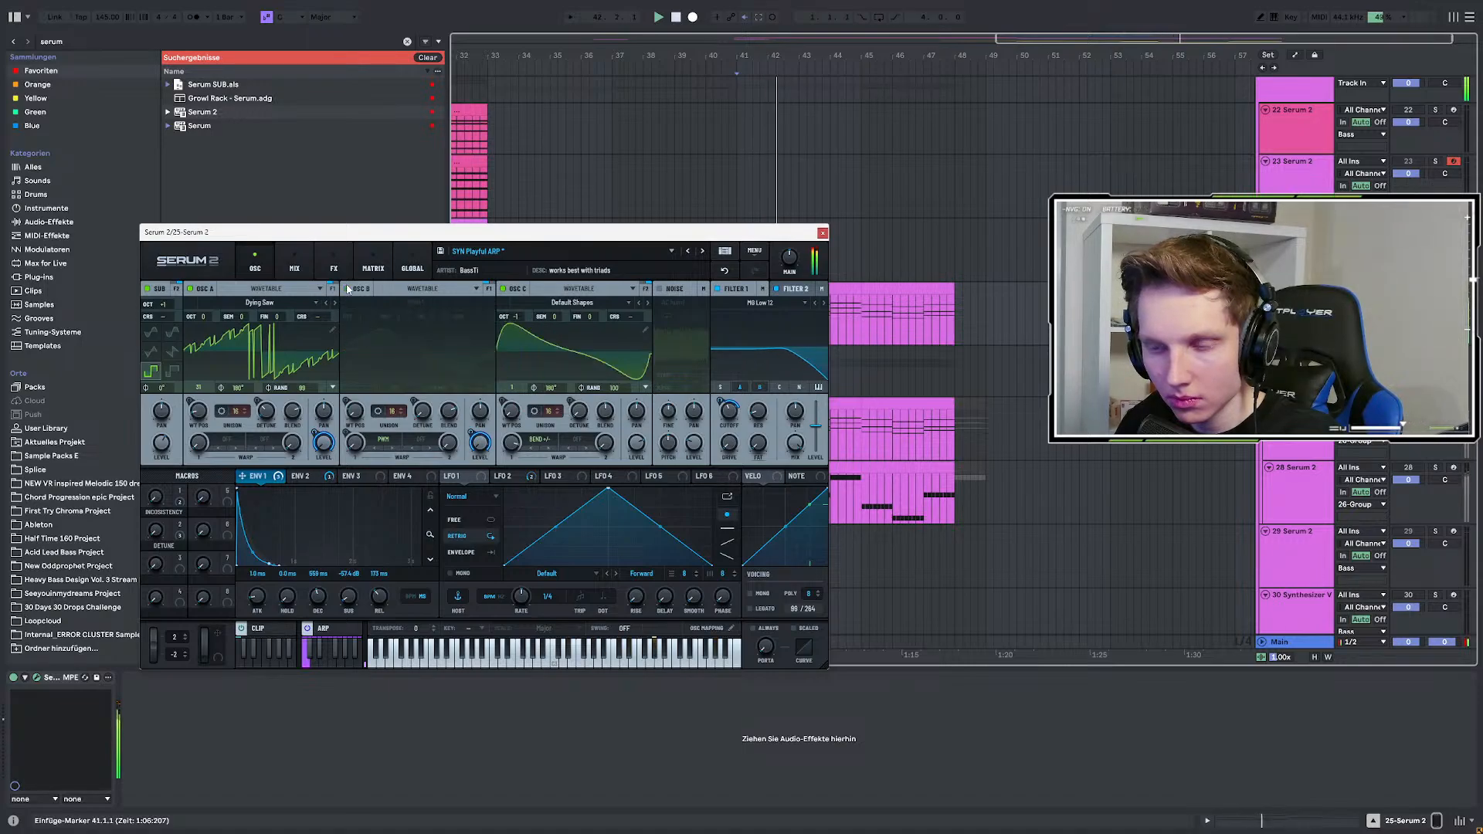
left_click(347, 289)
left_click(190, 289)
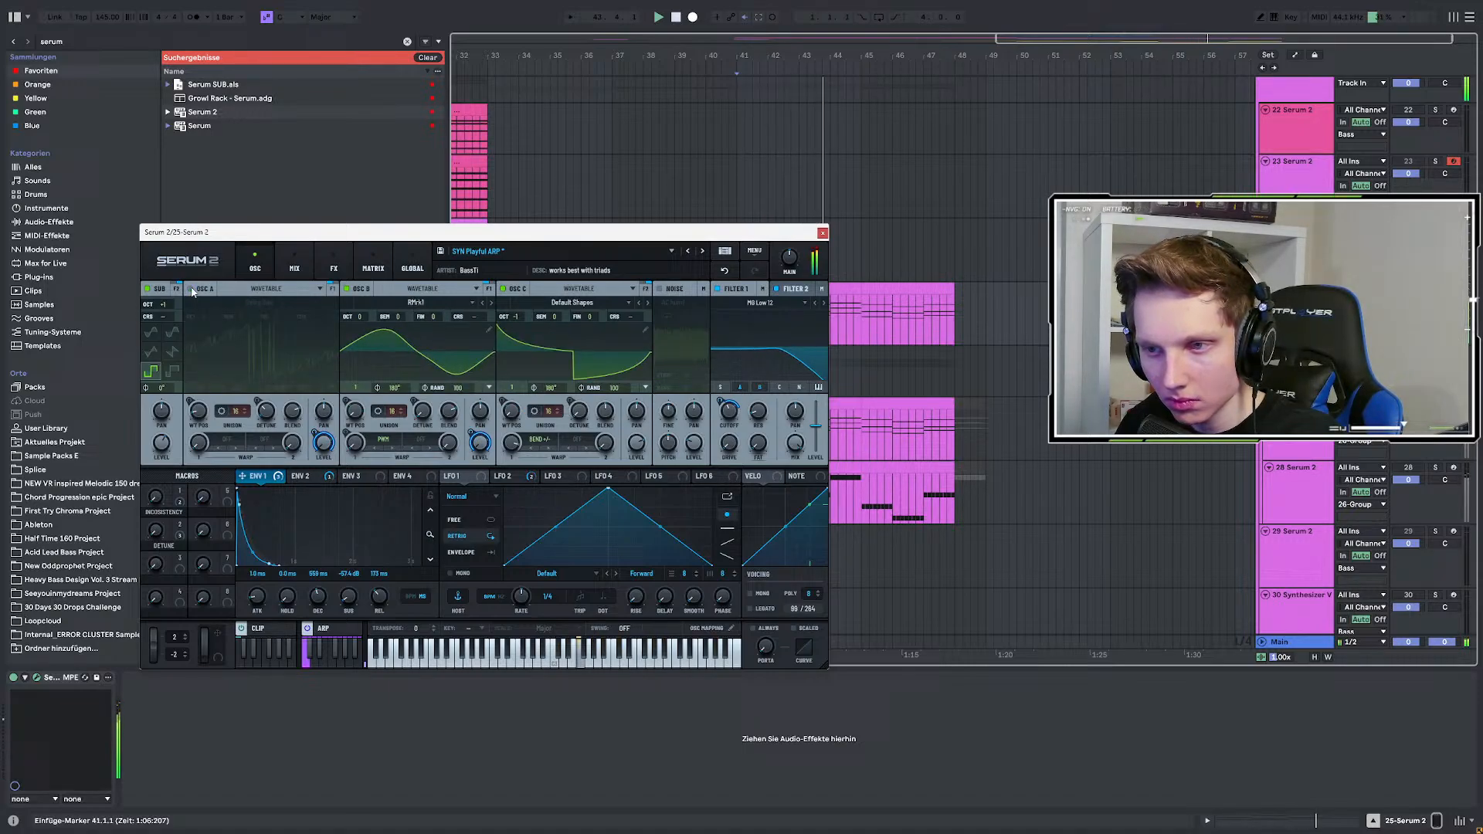
left_click(191, 289)
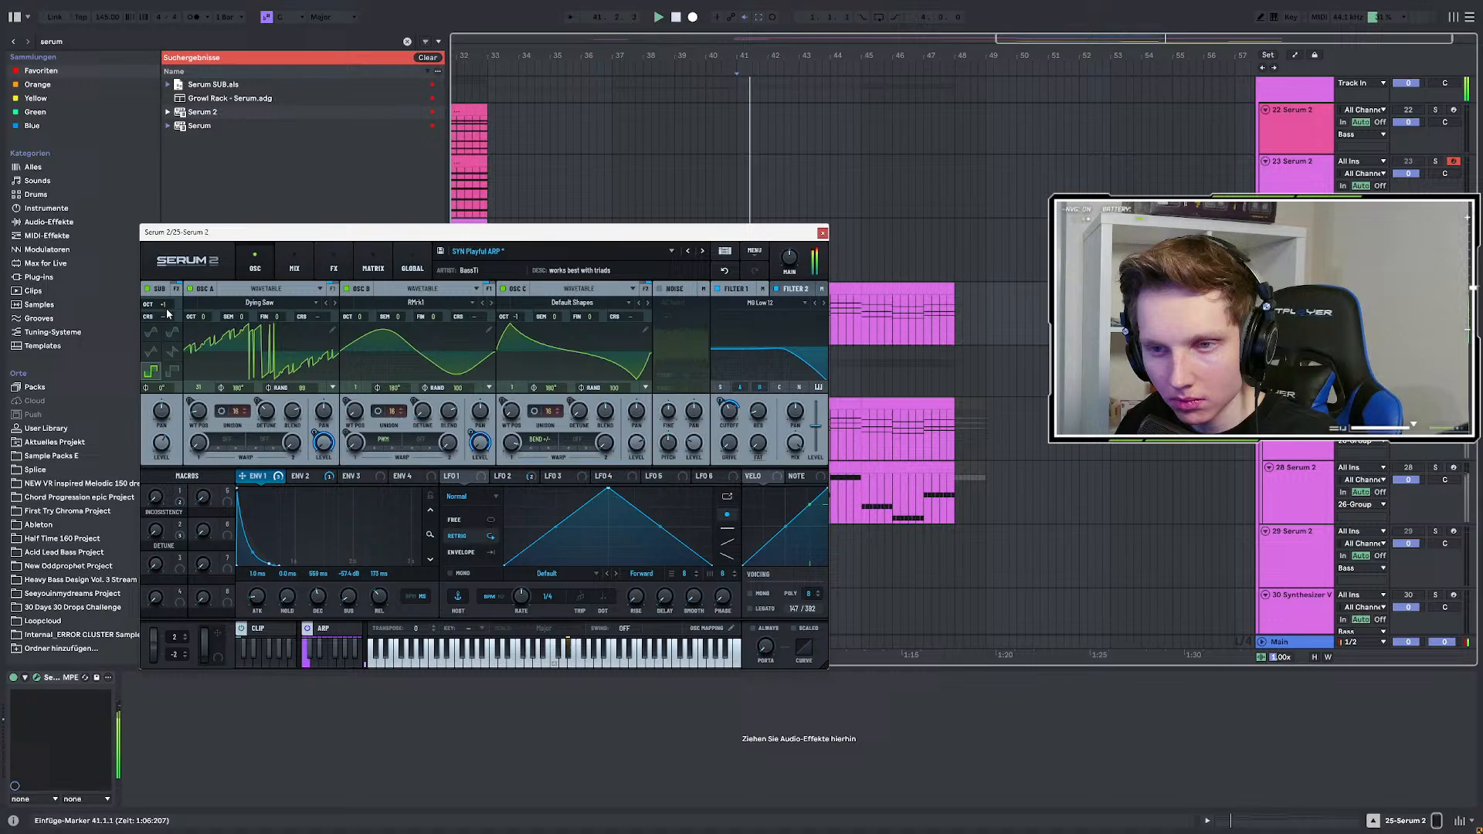
Assign Macro 3 to the sub oscillator's level, then show the automation lanes and restart playback from bar 41.
left_click_drag(165, 305, 164, 318)
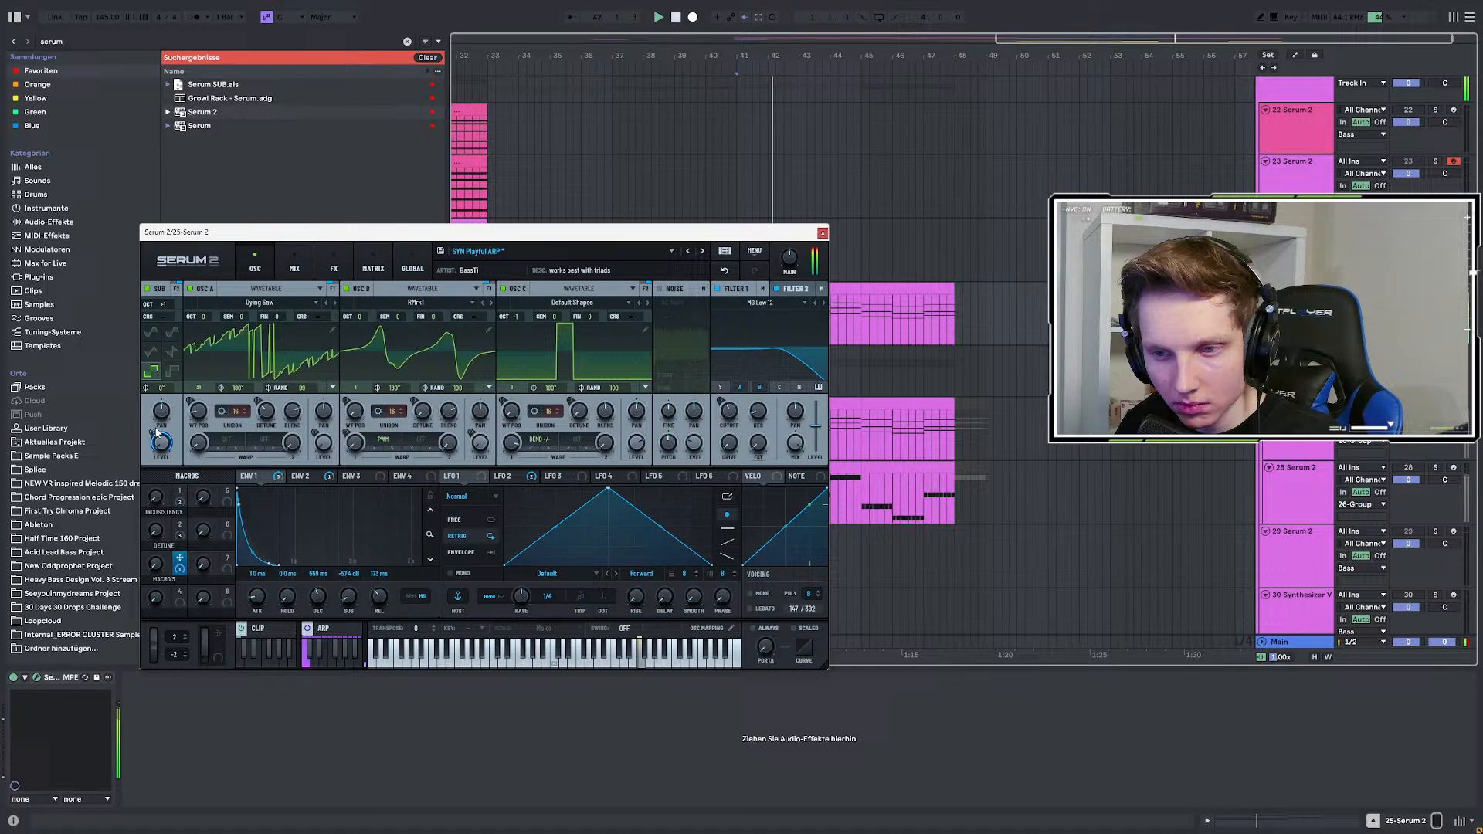
left_click_drag(147, 440, 147, 445)
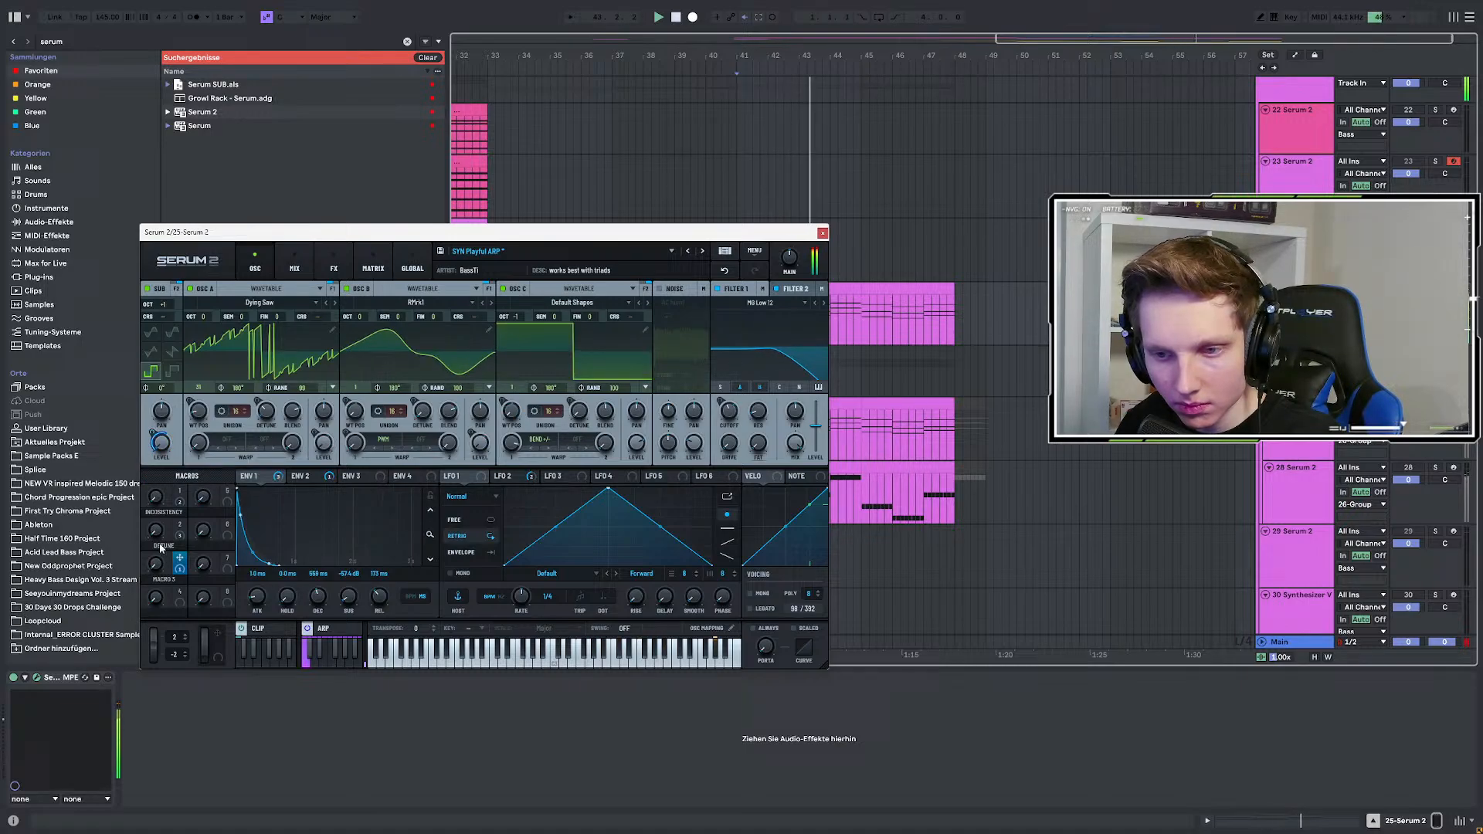
key("a")
key("space")
key("space")
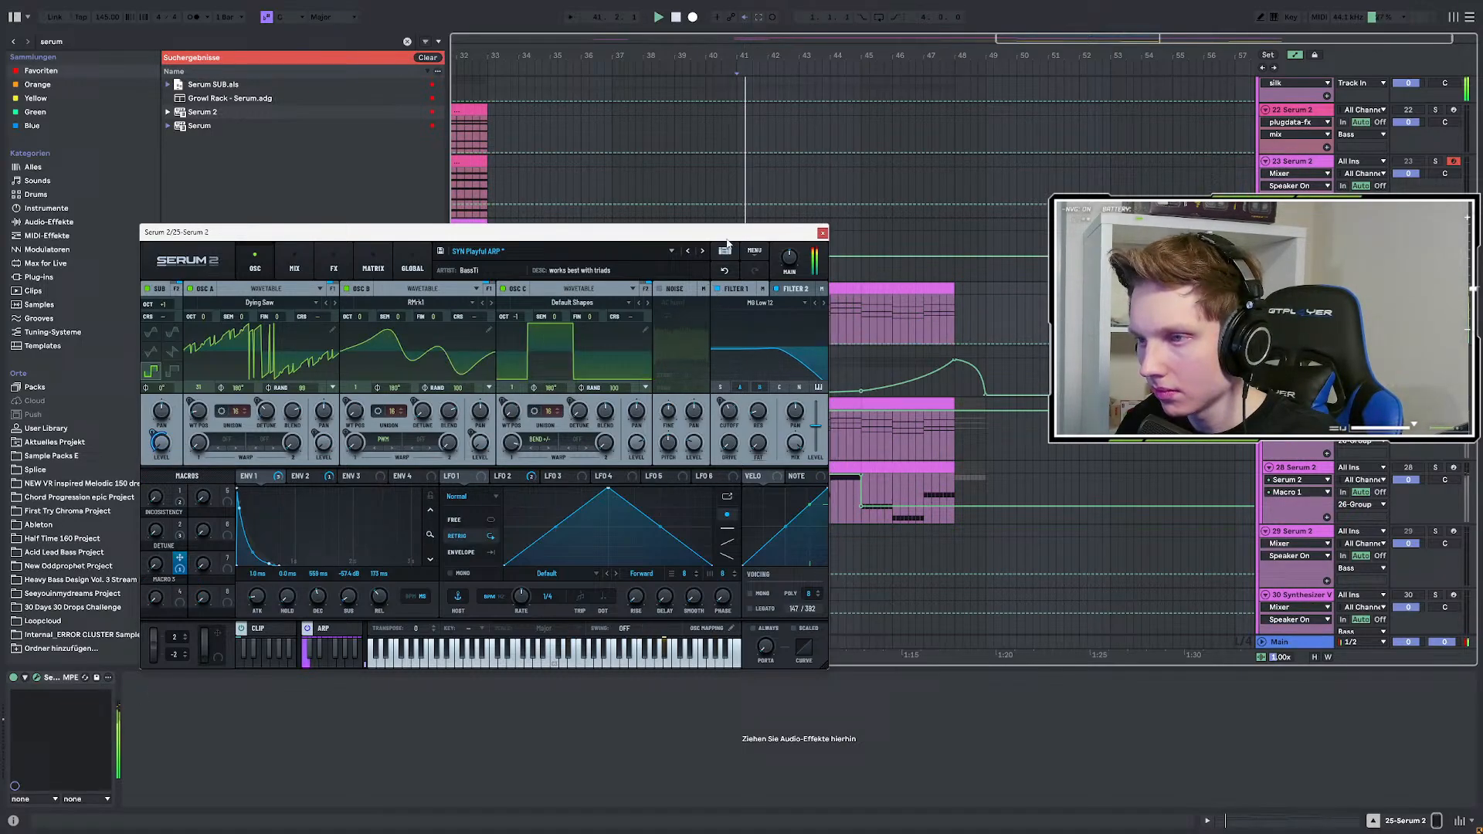
Raise the 25 Serum 2 Macro 3 automation to 75 at bar 45 and adjust the sub oscillator's octave.
left_click_drag(726, 233, 648, 390)
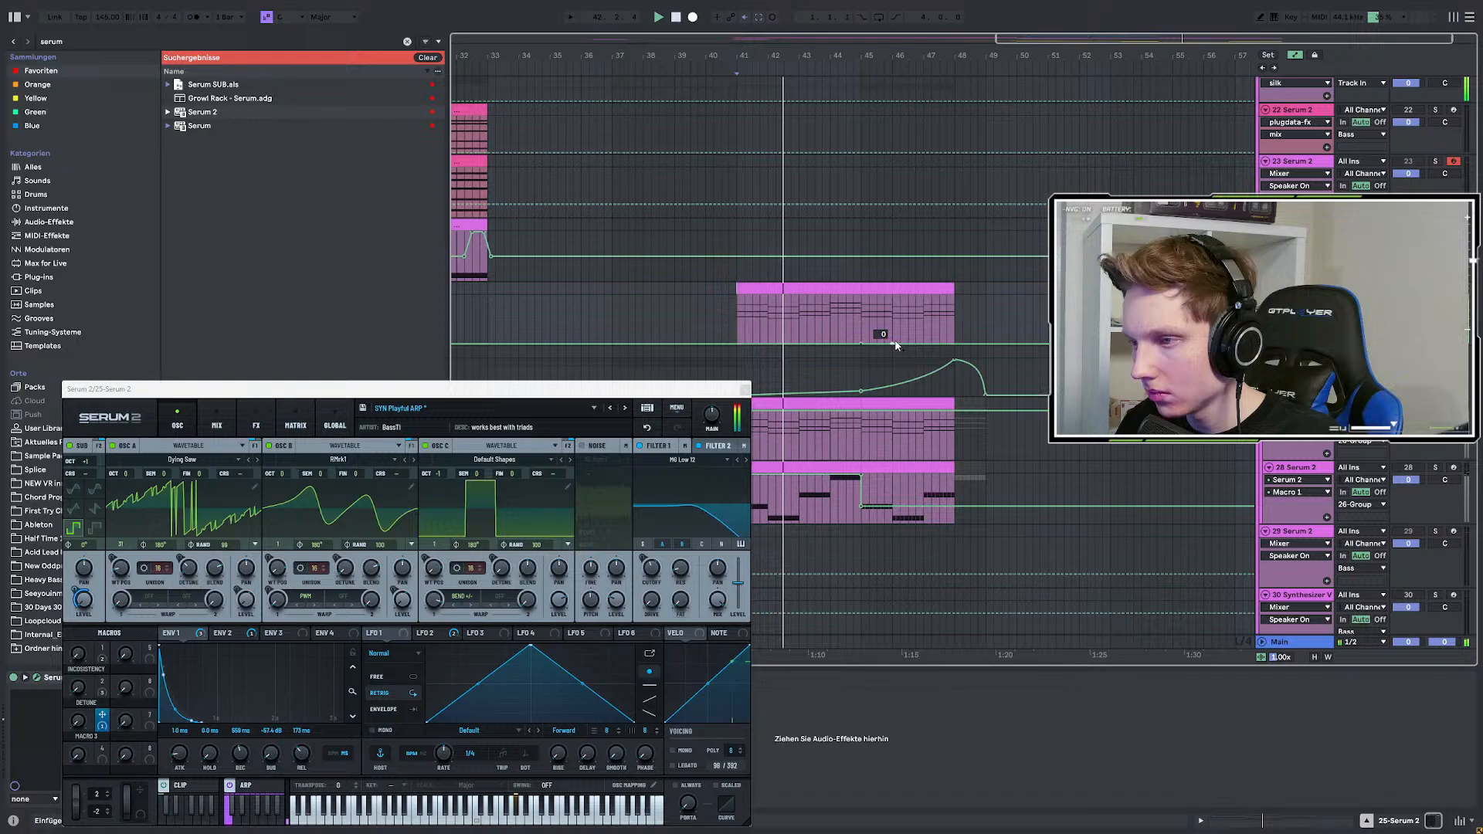
left_click_drag(859, 343, 861, 307)
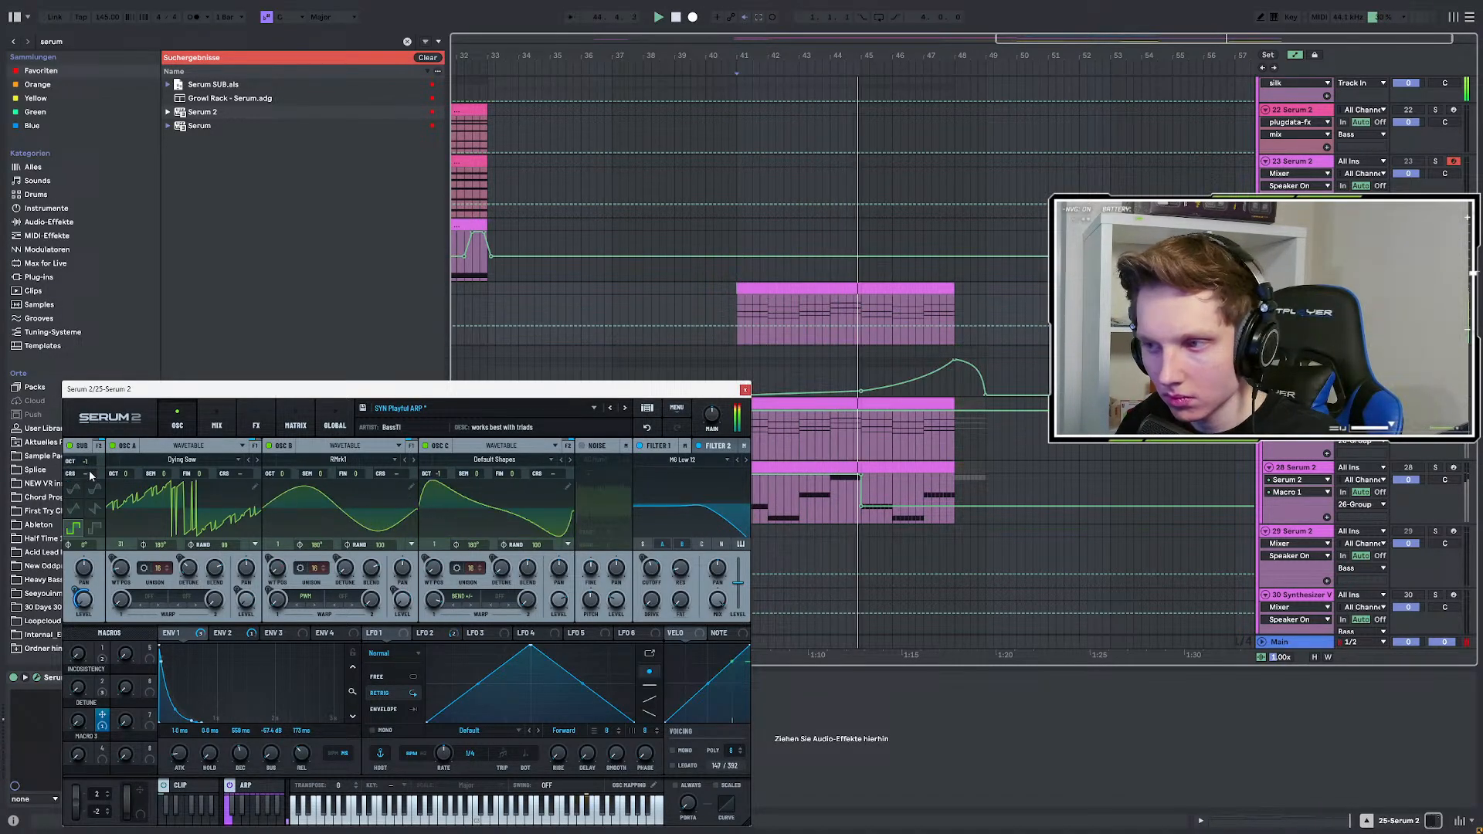
left_click_drag(87, 462, 88, 450)
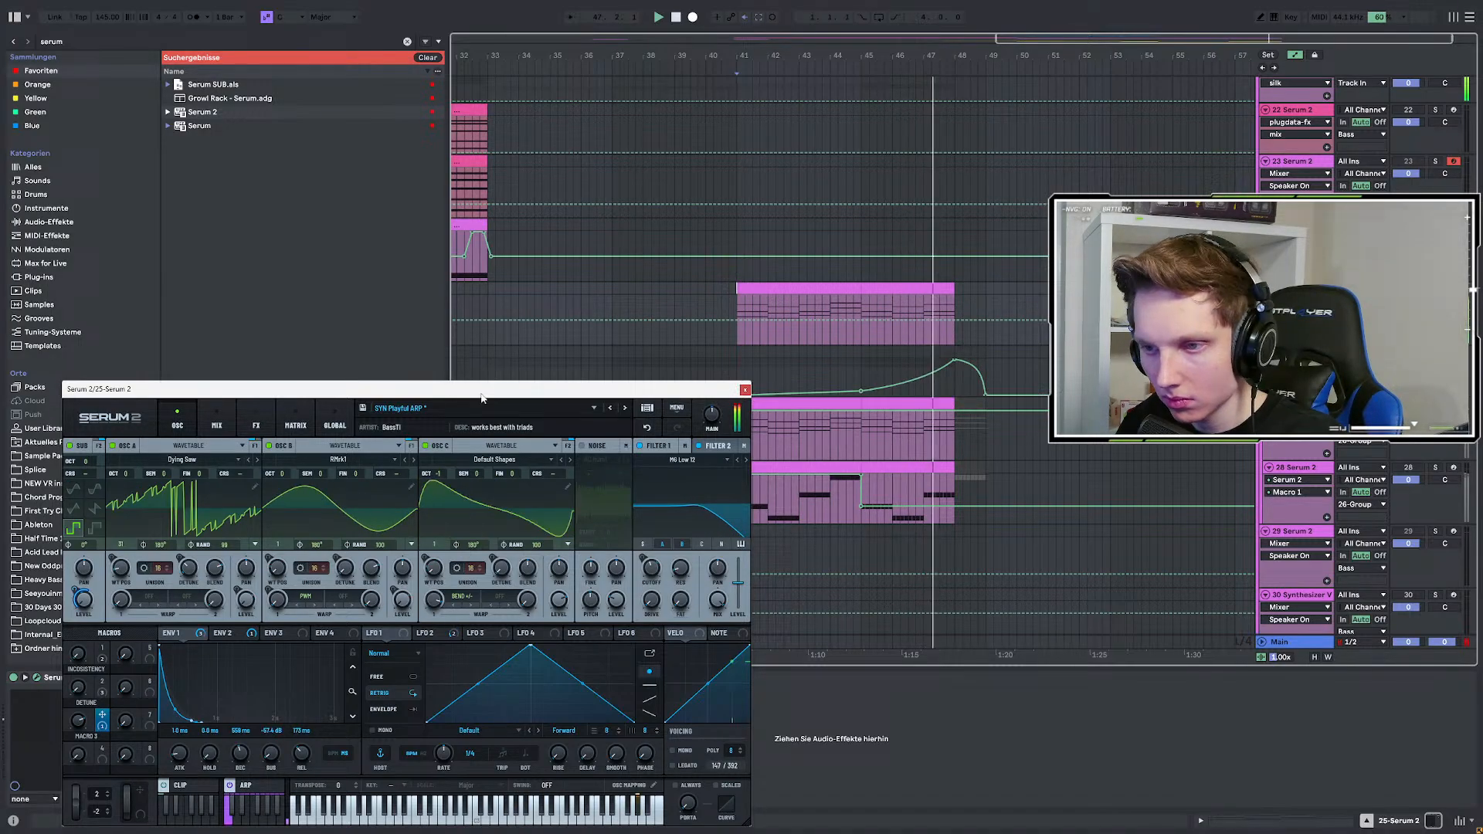
Clear the plug-in window from the clip and curve the Macro 3 automation down to 0 at bar 48, replaying from bar 45.
left_click_drag(481, 398, 633, 321)
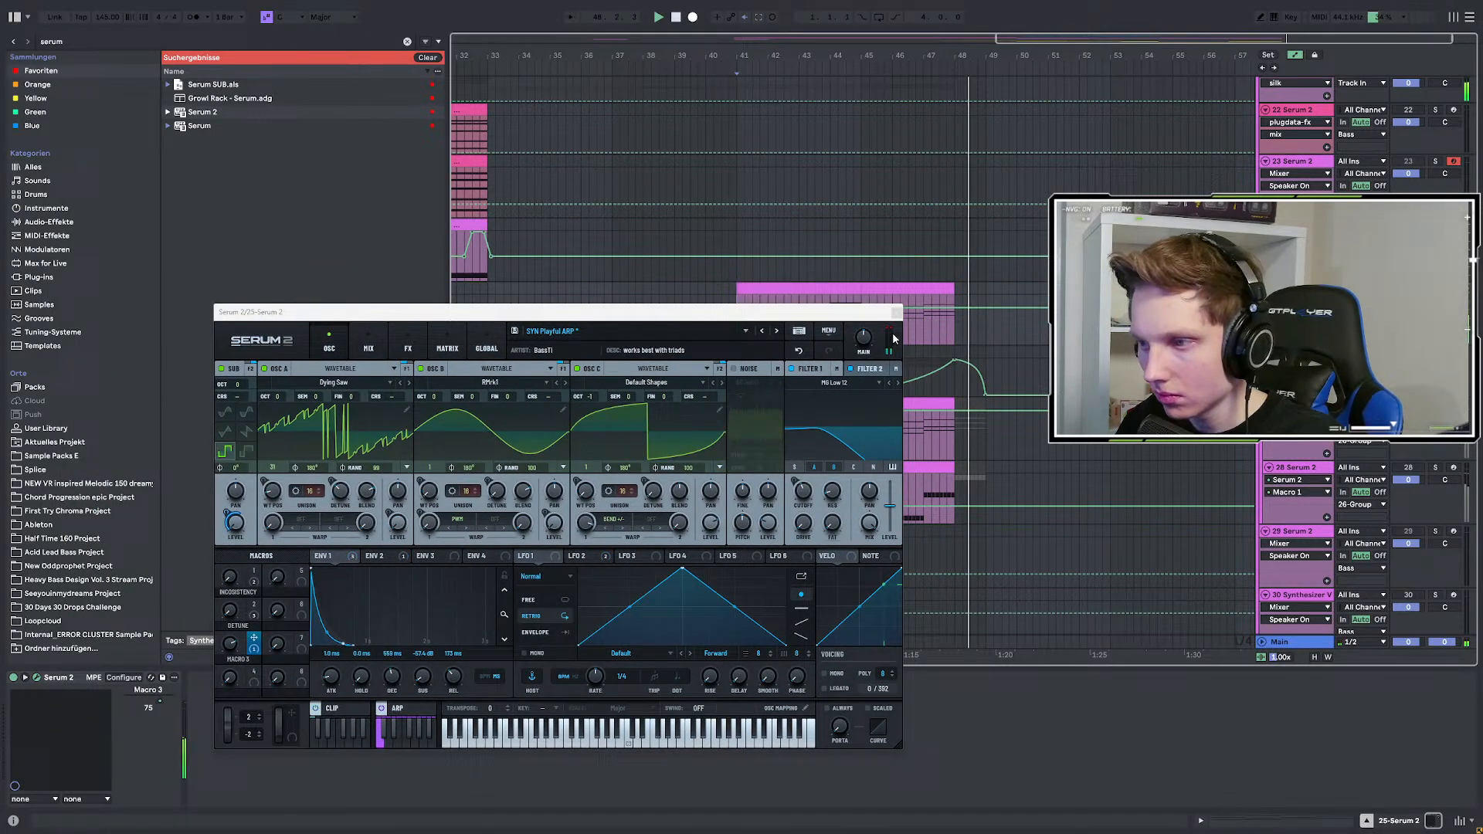
left_click_drag(888, 312, 772, 430)
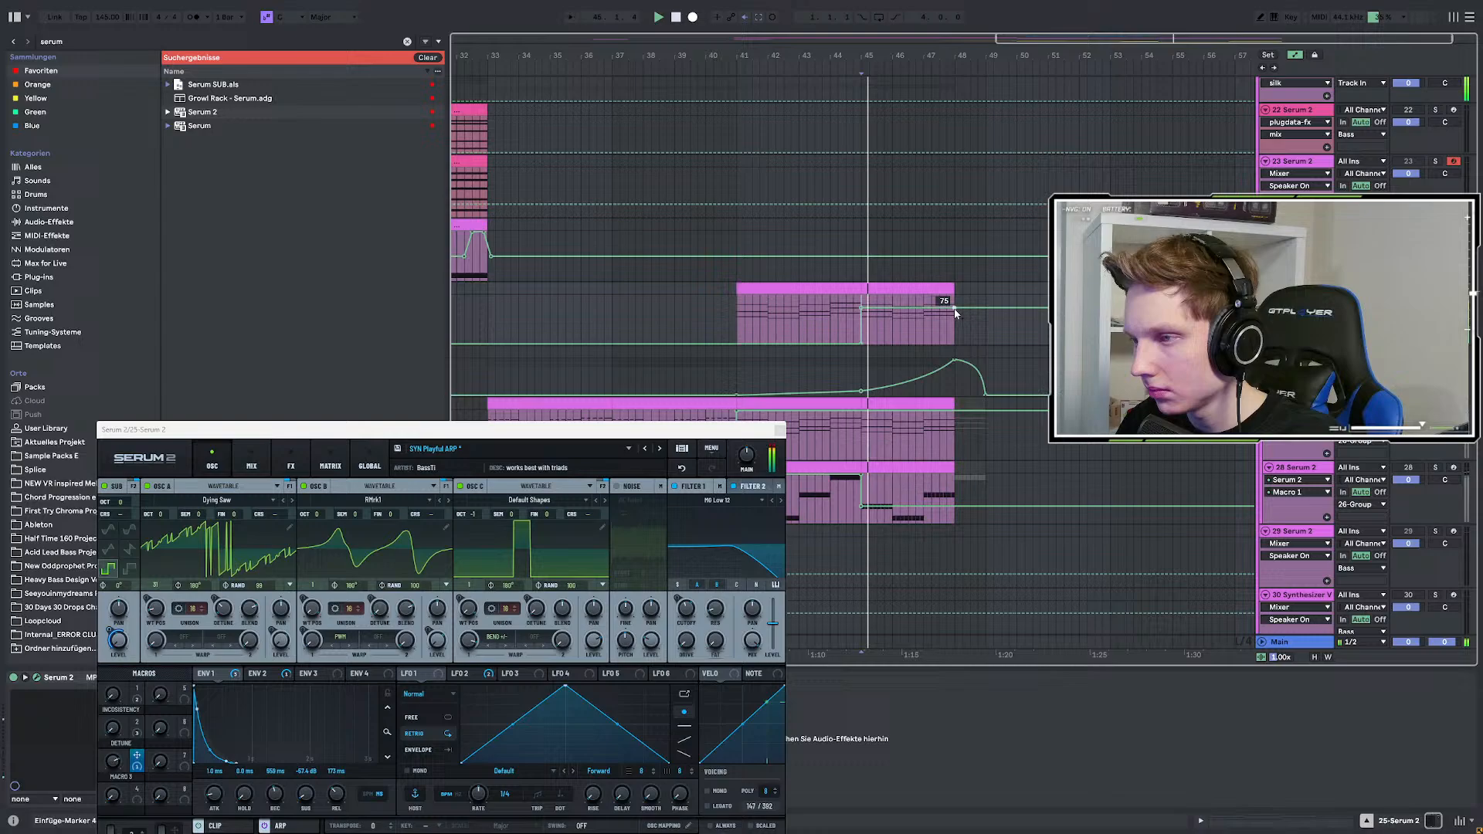
left_click_drag(955, 312, 919, 312)
key("space")
key("space")
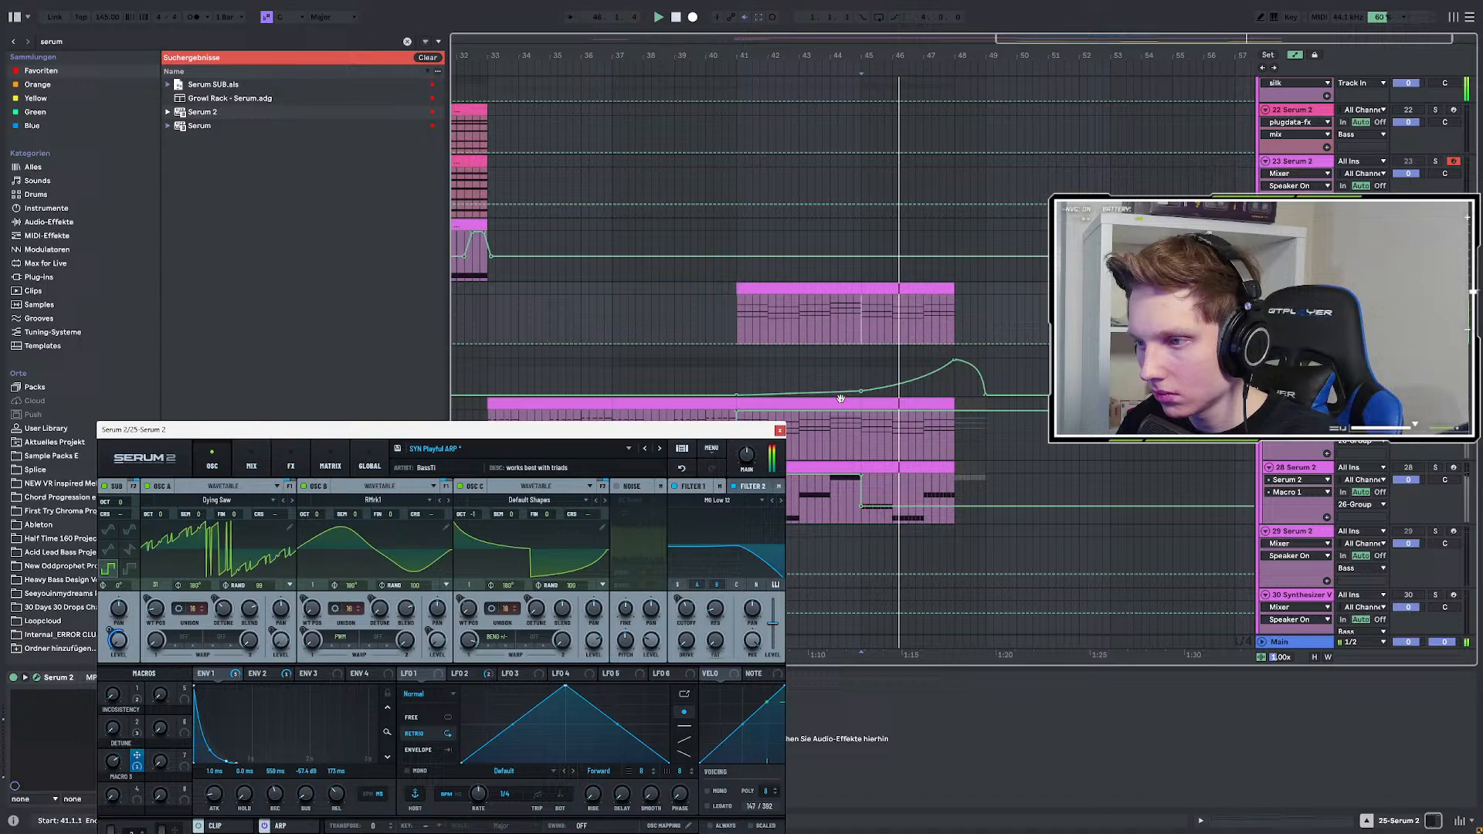
Automate the DETUNE macro of 25 Serum 2 to jump to 64 at bar 45 and rise to 100 at bar 48.
left_click(861, 344)
key("space")
key("space")
left_click_drag(956, 344, 861, 313)
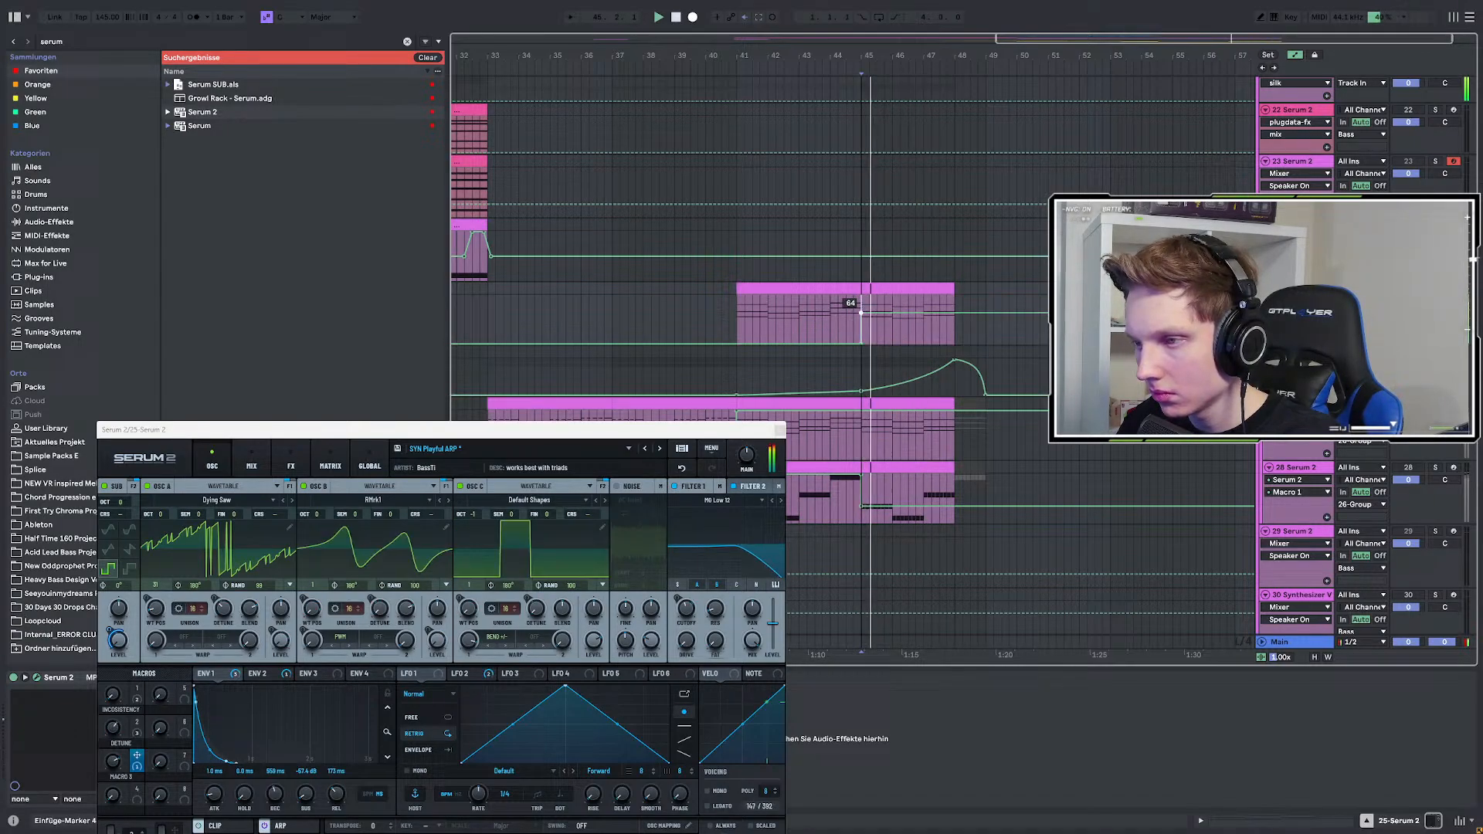
left_click_drag(957, 312, 955, 295)
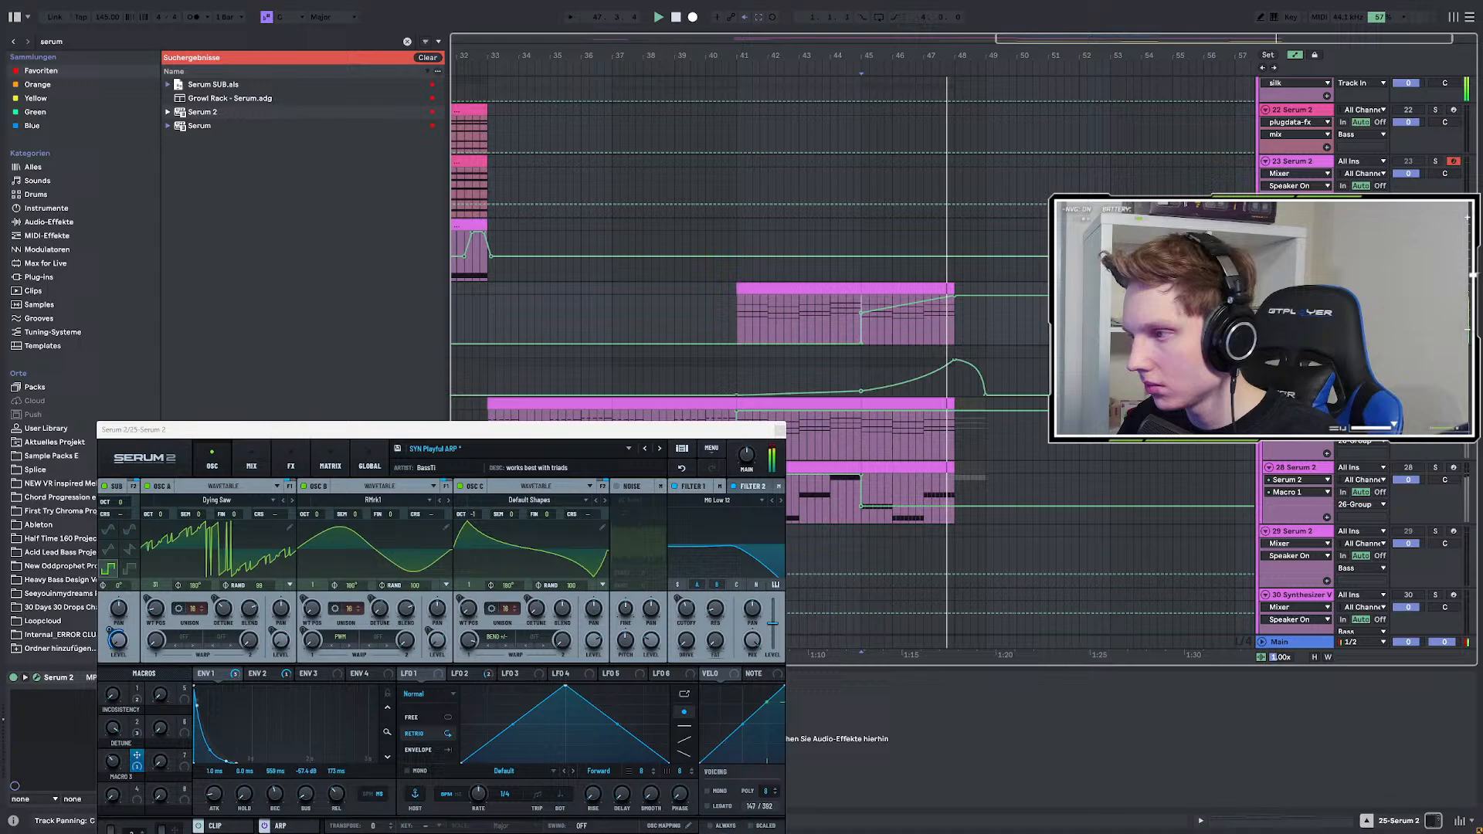
Replay from bar 41, close the Serum 2 window and hide the automation lanes.
left_click(736, 323)
key("space")
key("space")
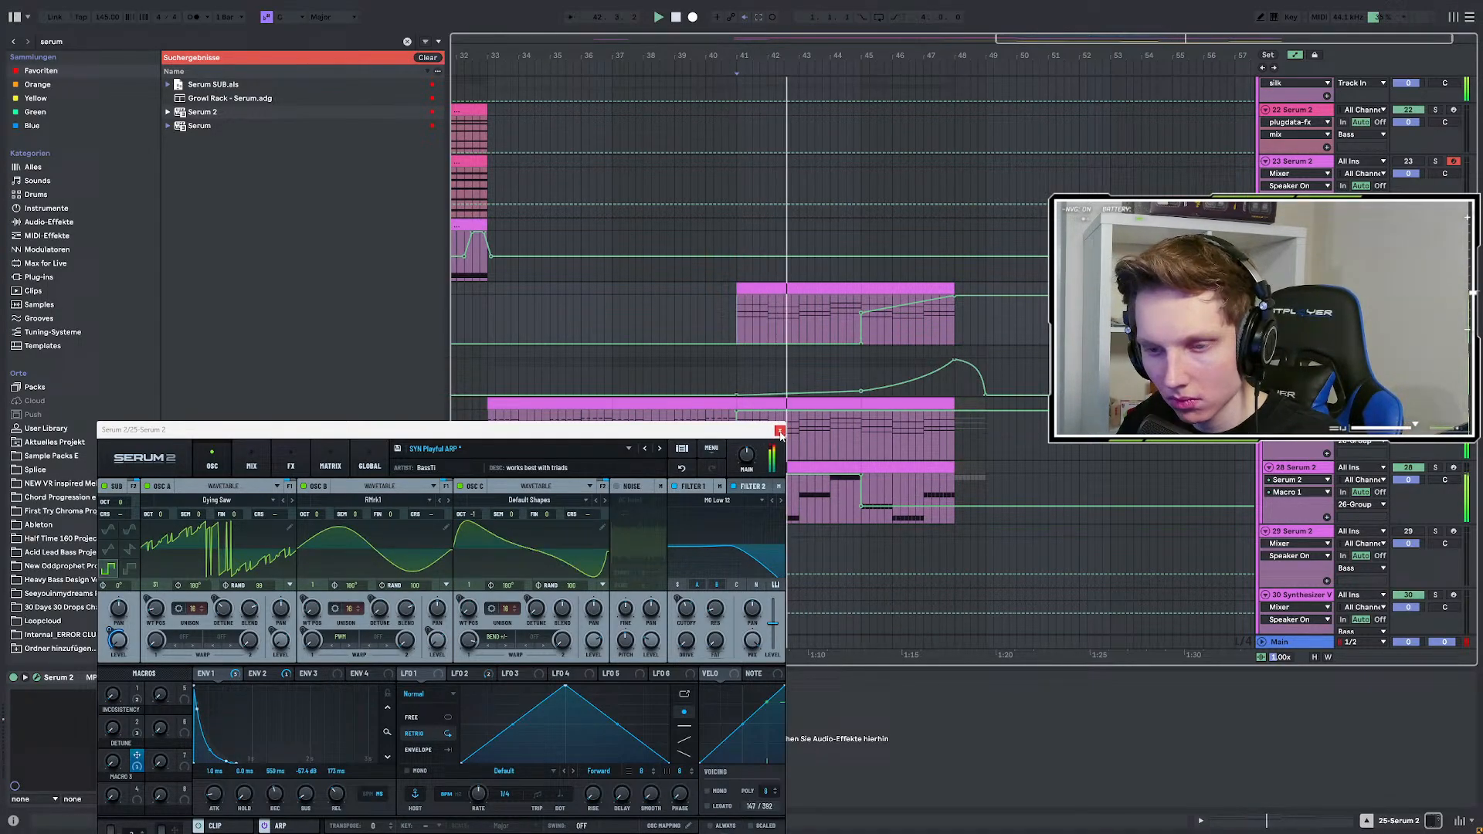
left_click(780, 432)
scroll(786, 441, "up", 2)
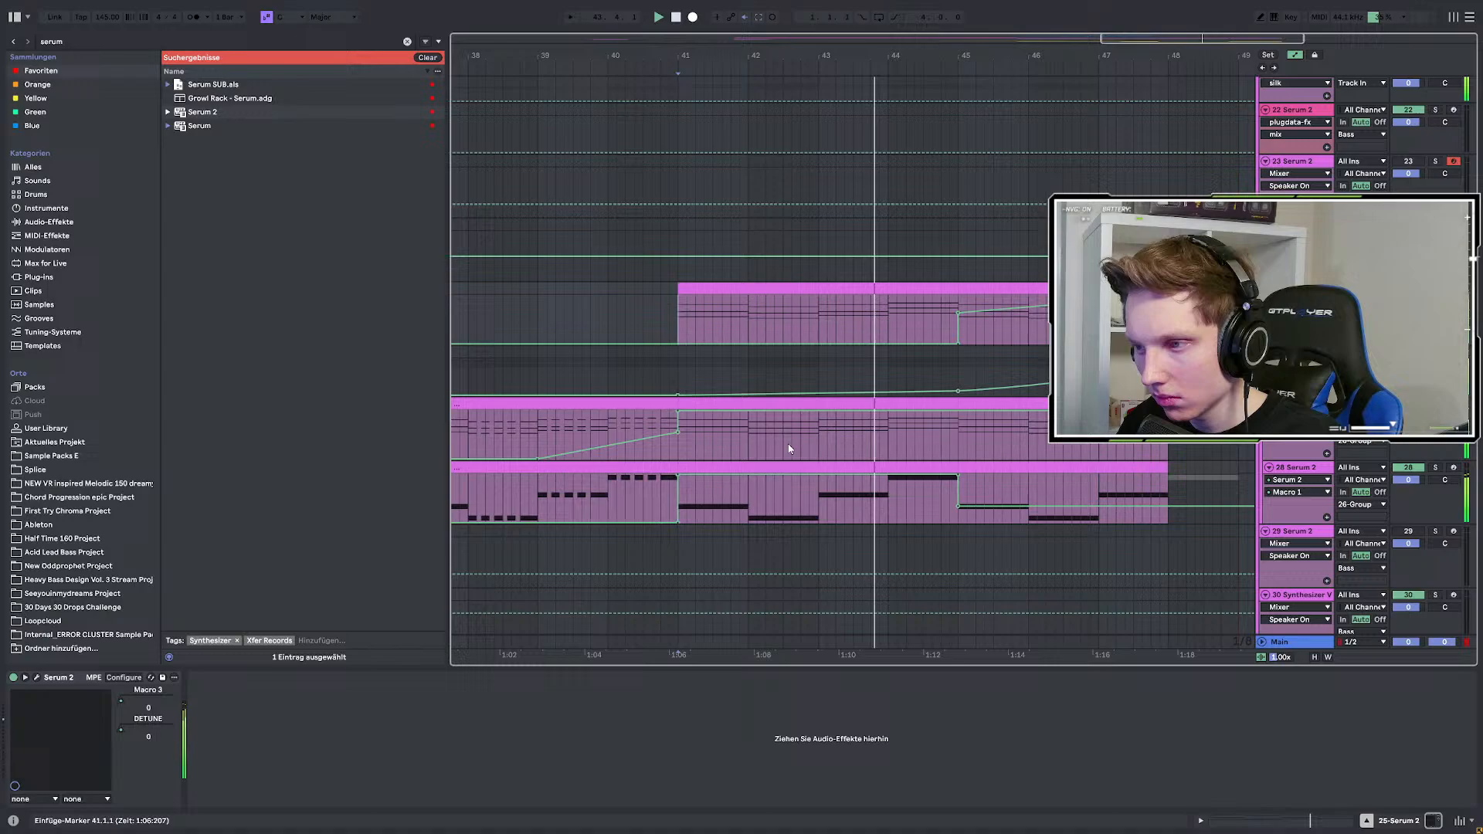
scroll(787, 443, "down", 2)
key("a")
scroll(828, 358, "up", 3)
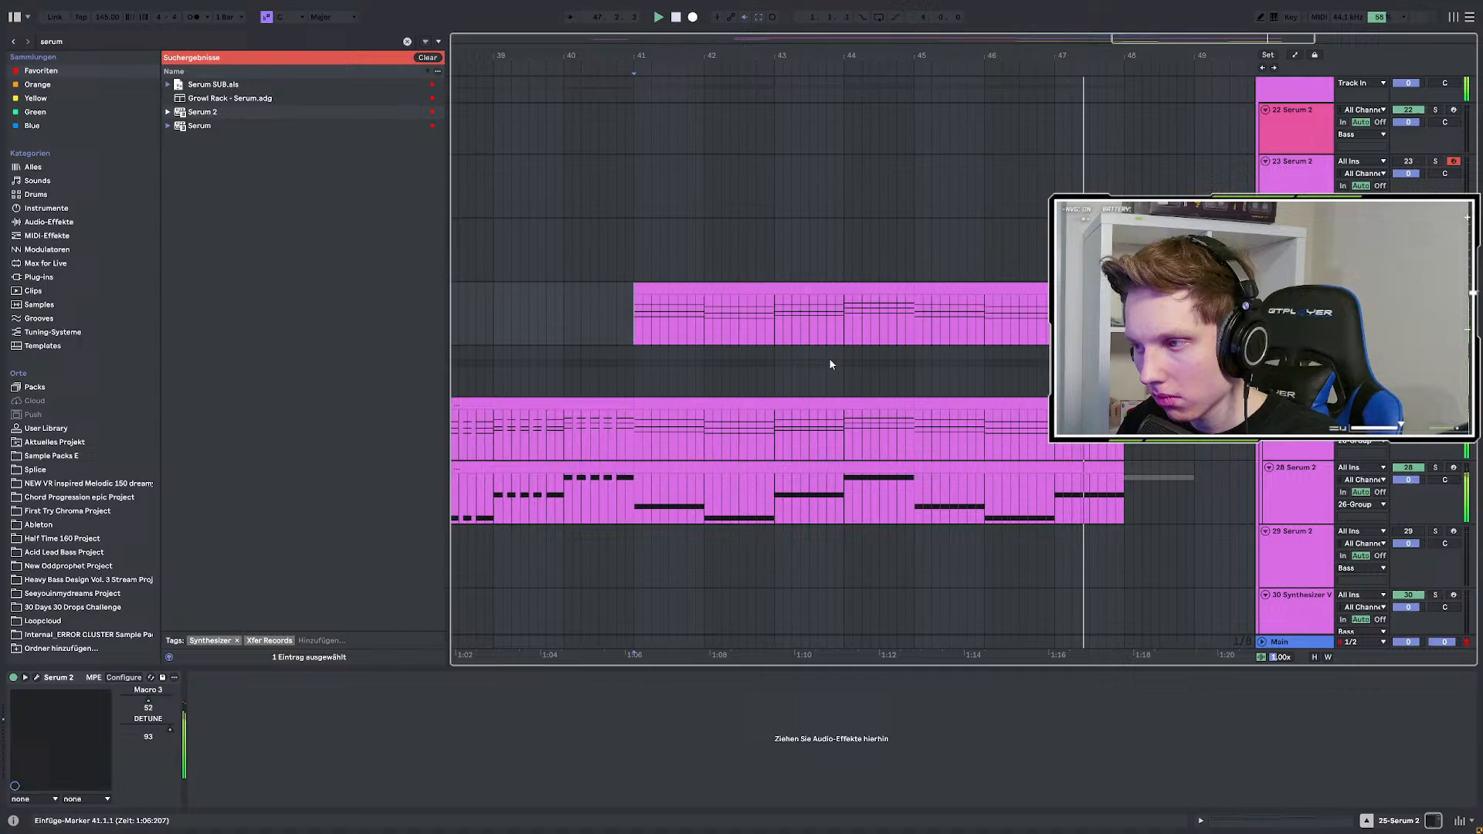
Listen to the layered section from bars 45 and 41 and examine the drum clips before bar 41.
left_click(914, 318)
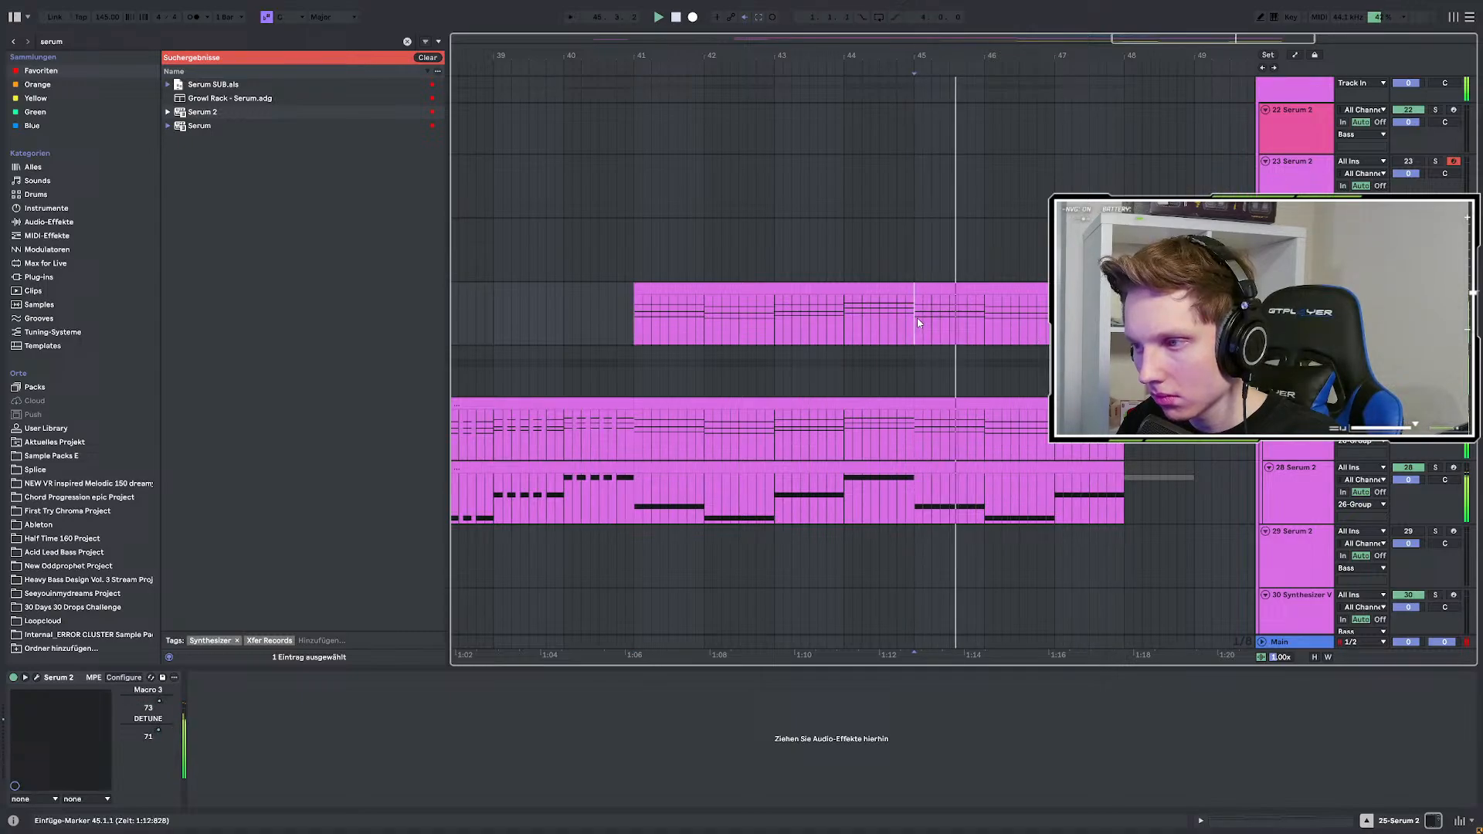
scroll(907, 324, "down", 4)
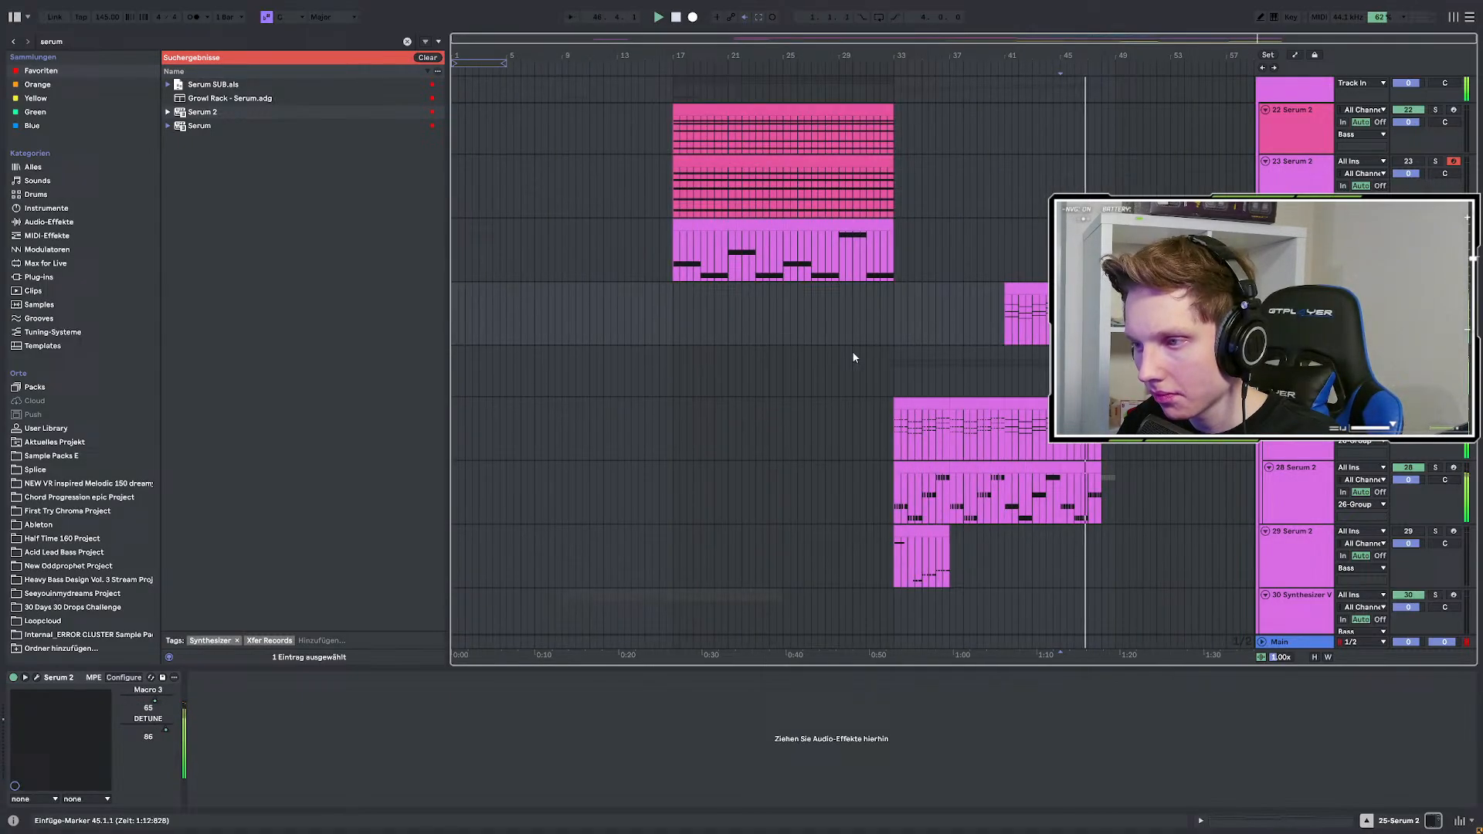
scroll(1112, 340, "up", 2)
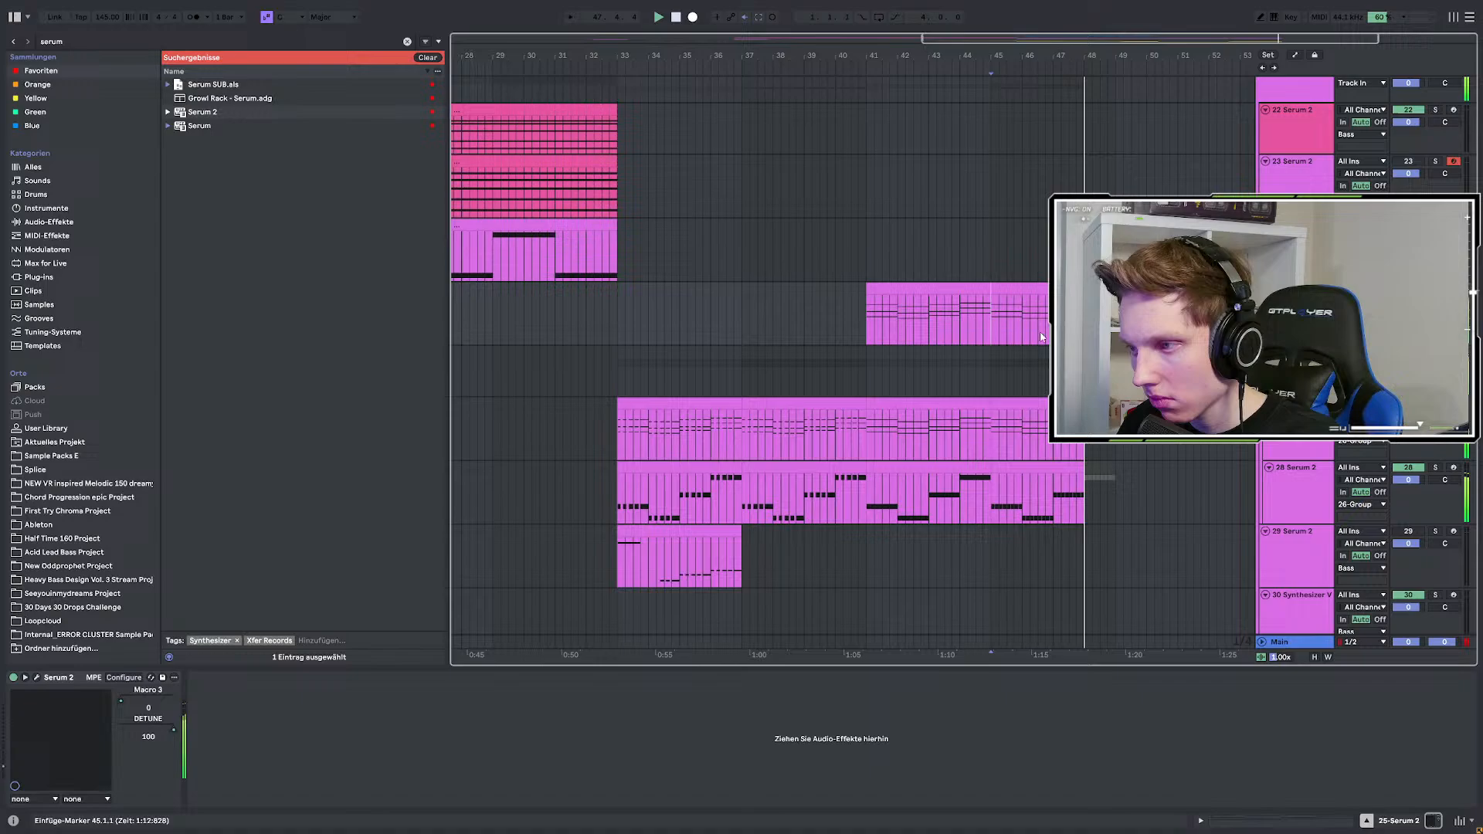
scroll(850, 363, "up", 10)
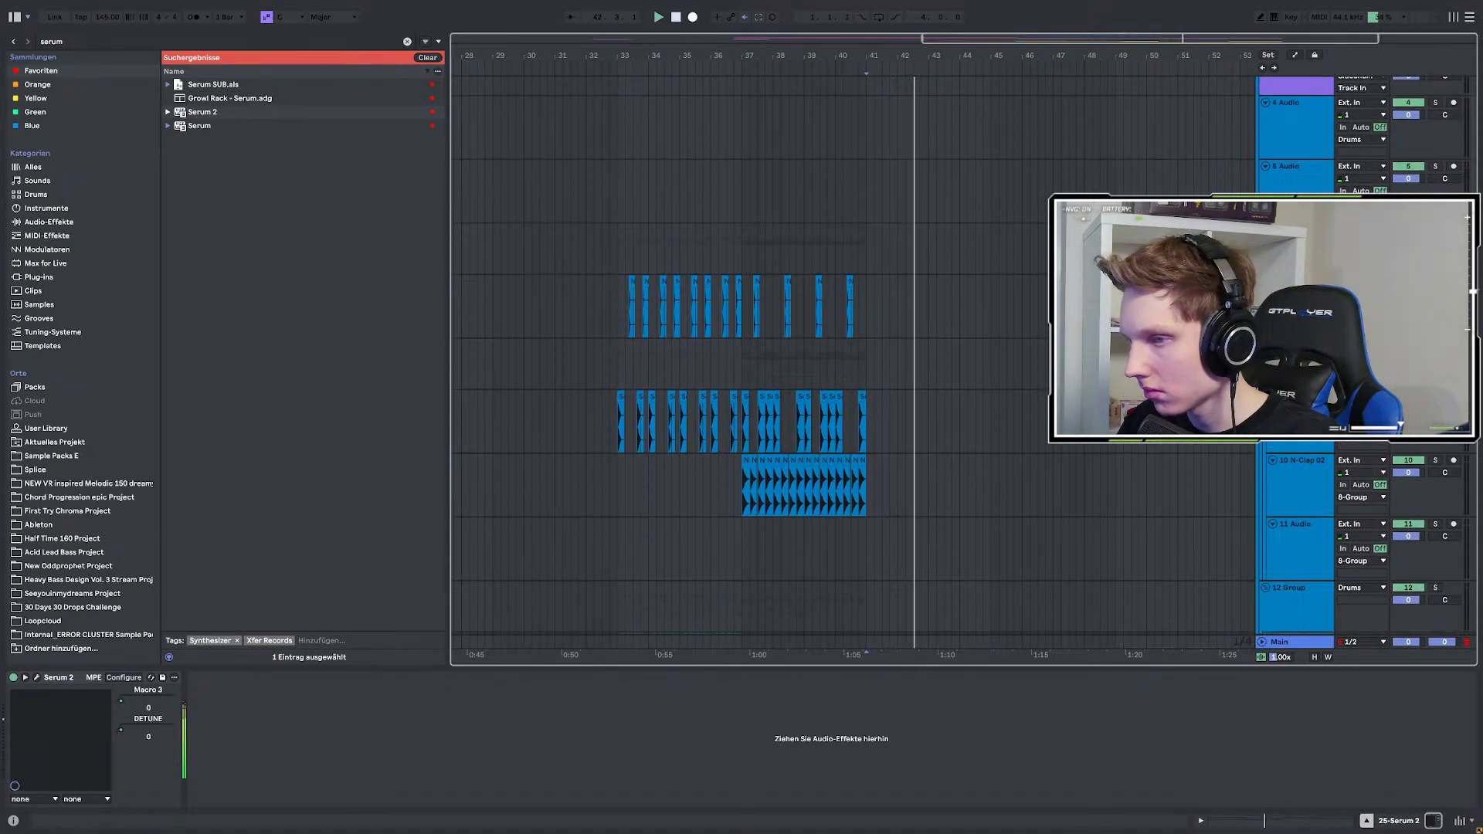
scroll(878, 420, "up", 3)
scroll(745, 439, "down", 1)
scroll(926, 442, "down", 3)
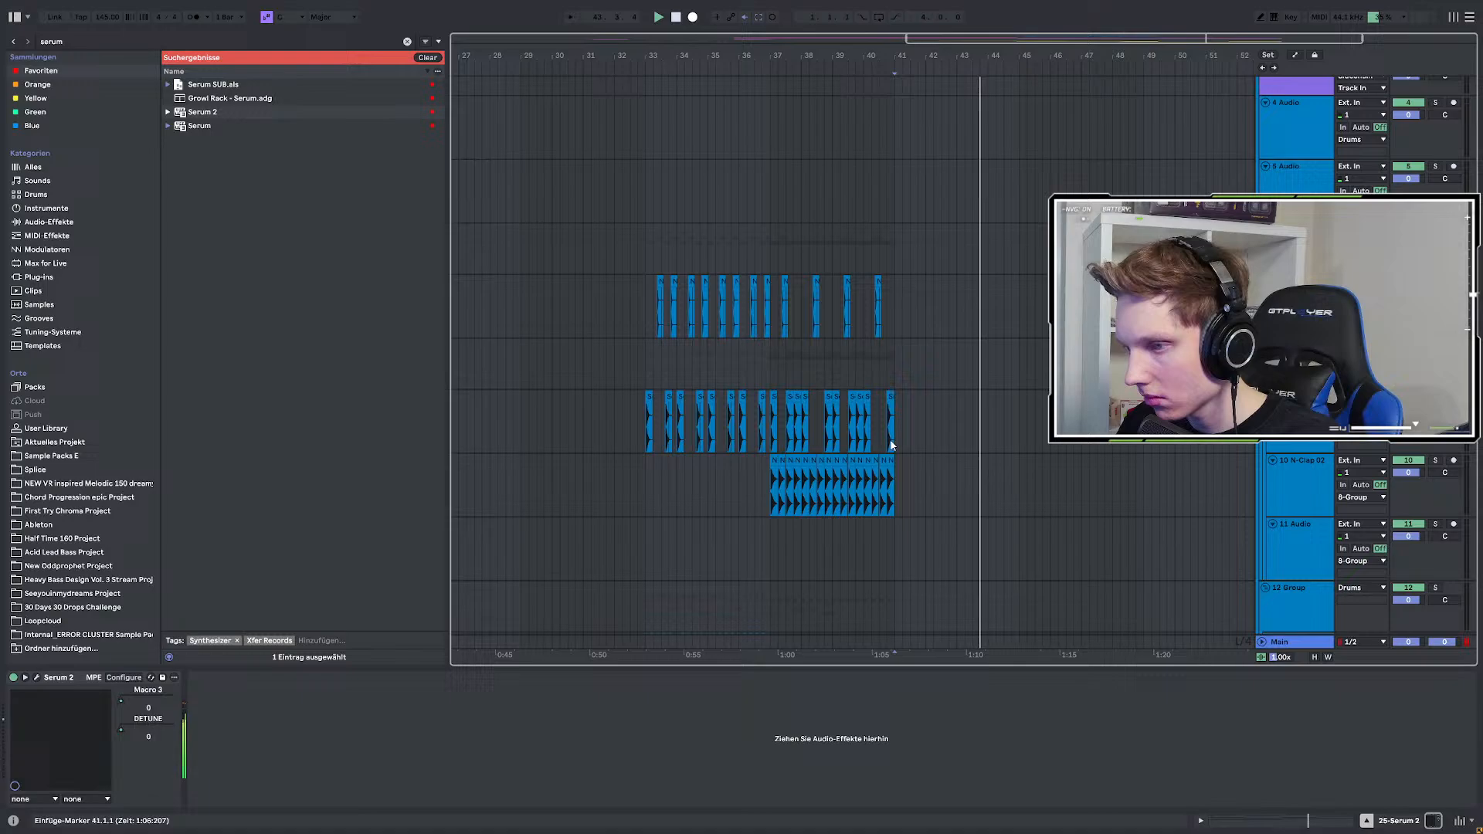
Audition the drums from bar 37, then duplicate the last bar of 10-N-Clap 02 clips four times up to bar 45.
left_click(775, 423)
scroll(829, 437, "up", 4)
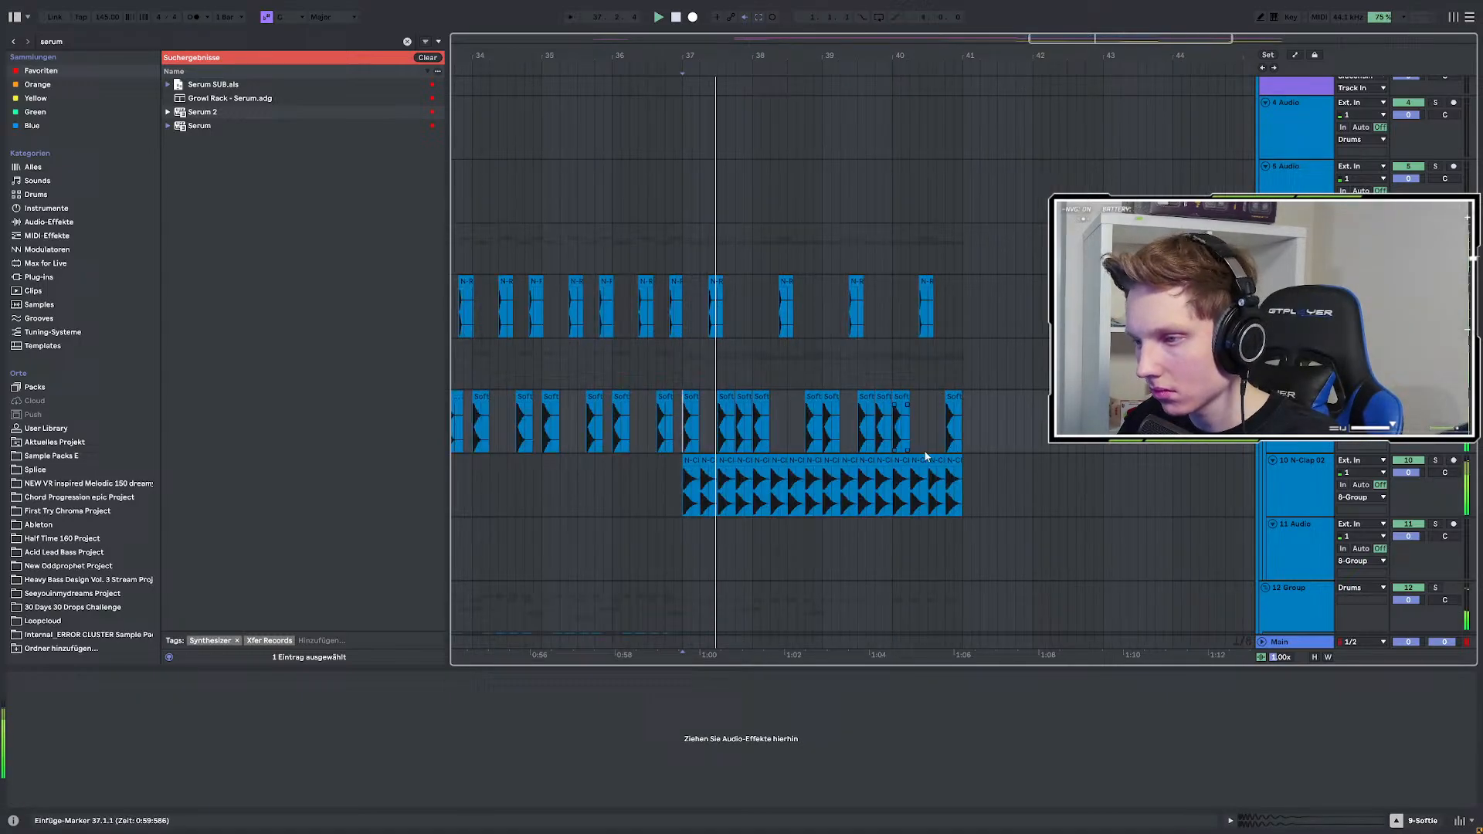
scroll(934, 425, "down", 4)
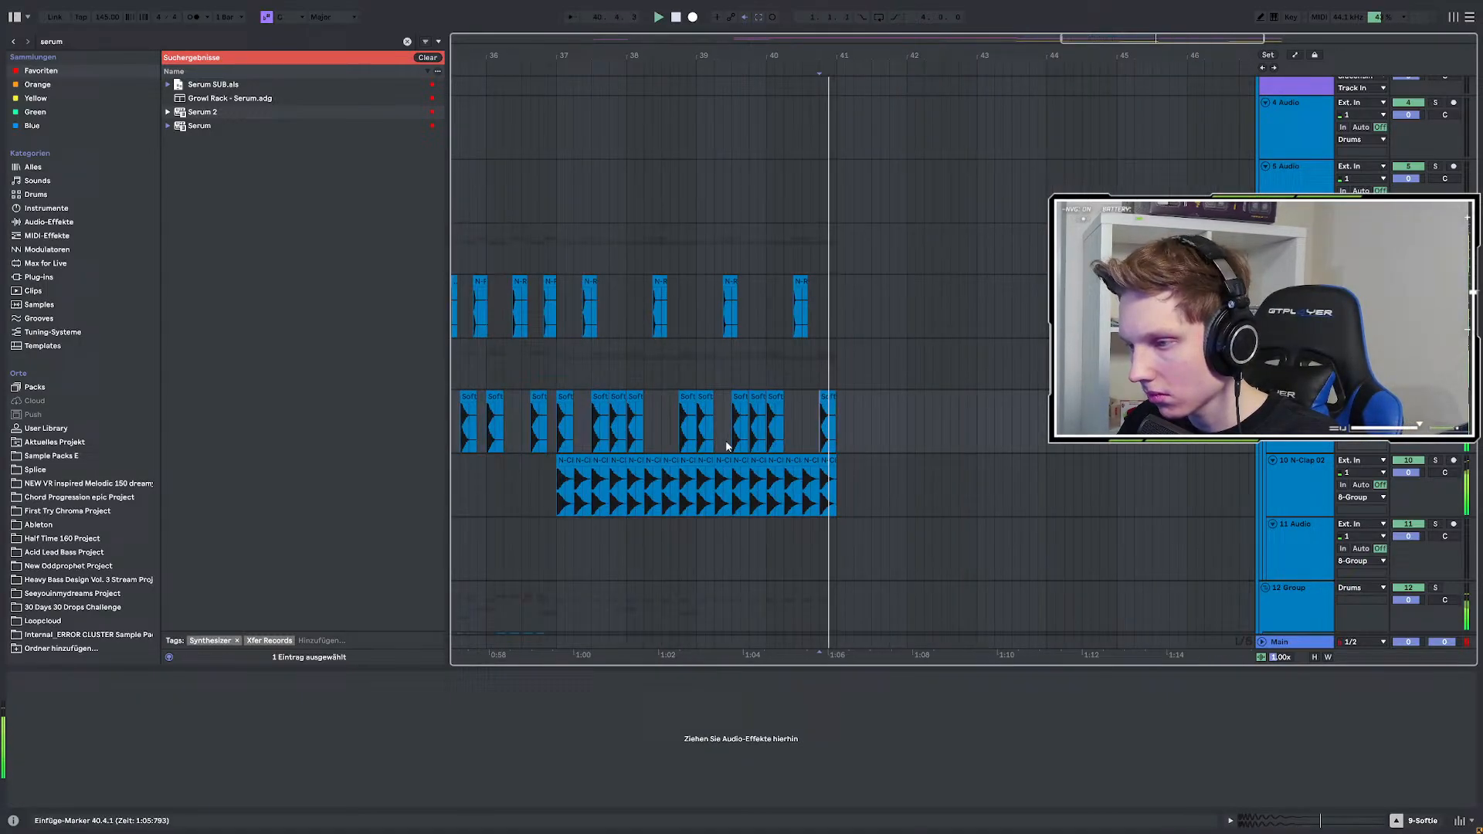
scroll(849, 463, "up", 4)
scroll(830, 513, "down", 3)
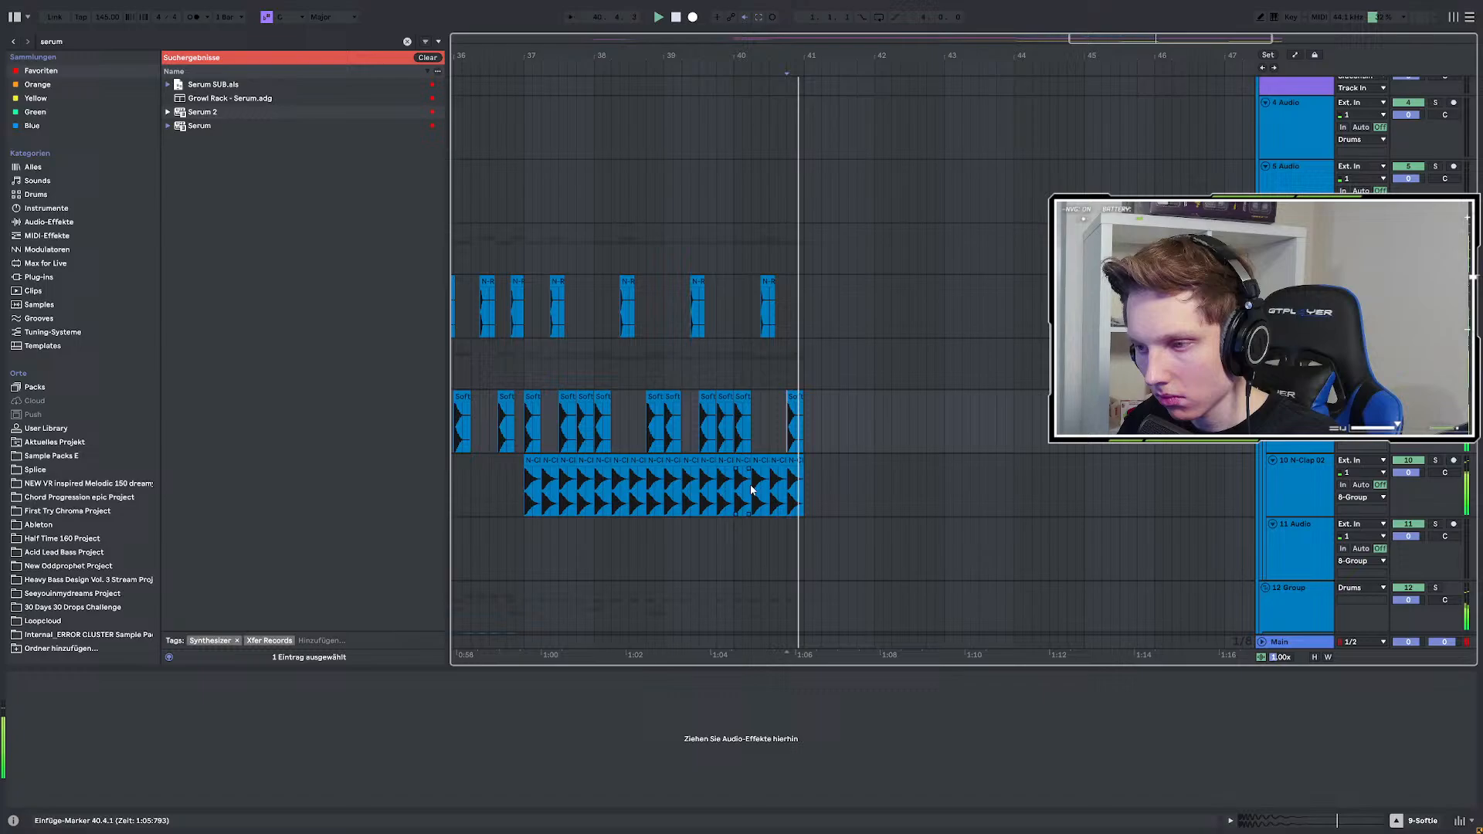
key("ctrl+d")
key("ctrl+d")
key("ctrl+d")
key("ctrl+d")
scroll(799, 501, "down", 3)
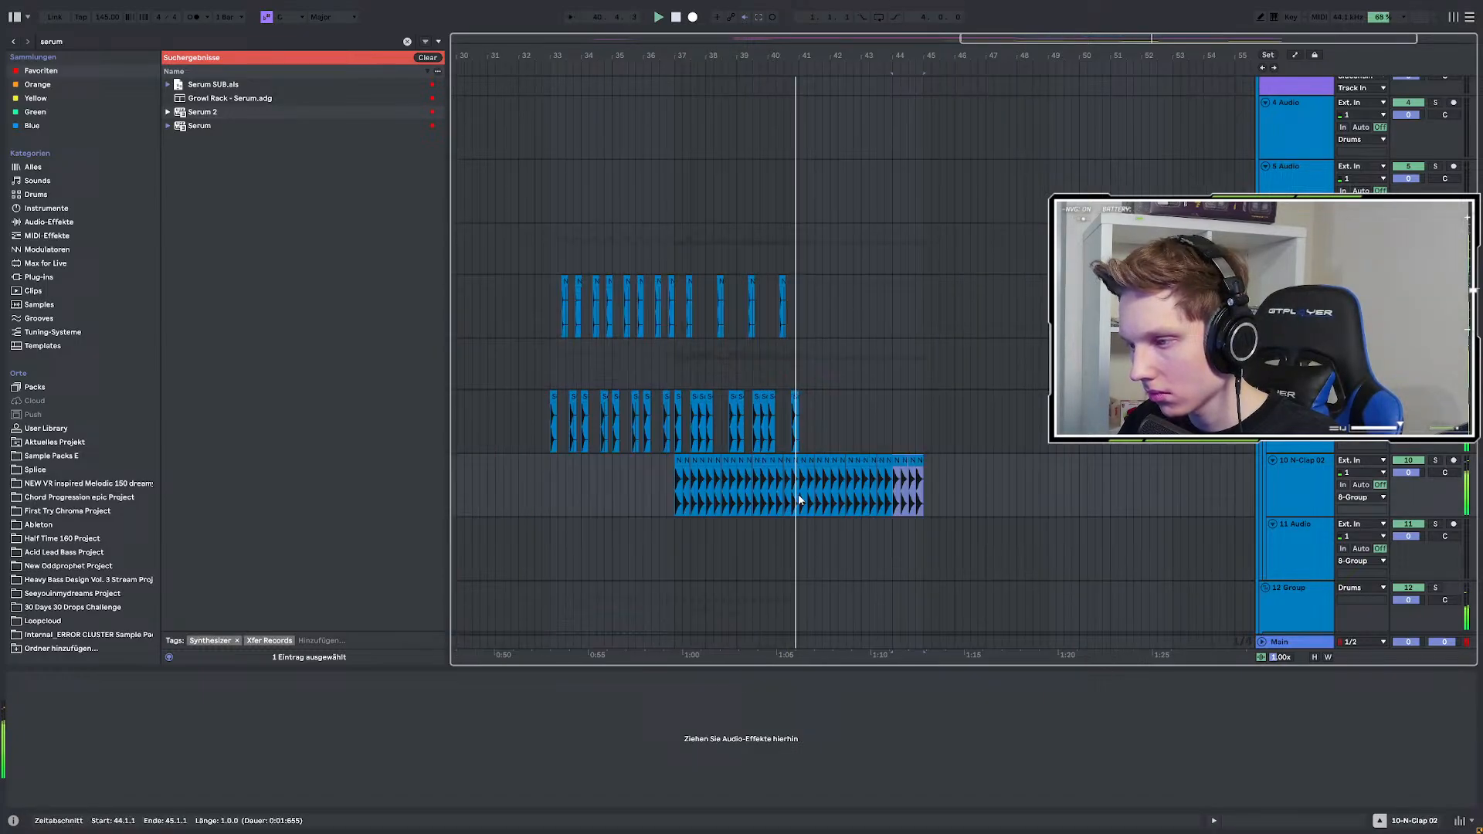
Duplicate the last bar of N-Clap 02 clips two more times so the claps run up to bar 47.
scroll(873, 511, "down", 10)
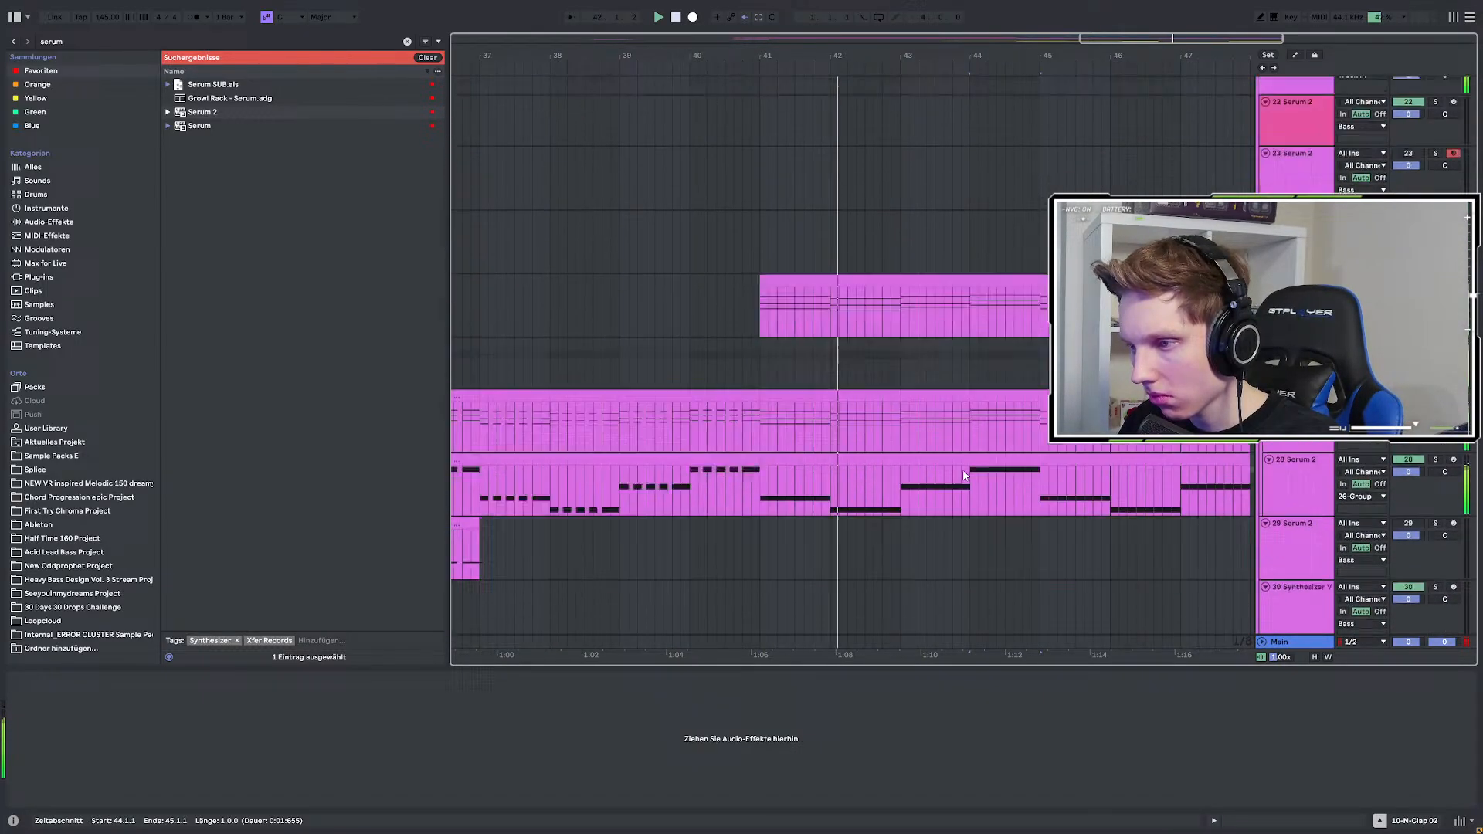
scroll(959, 461, "up", 12)
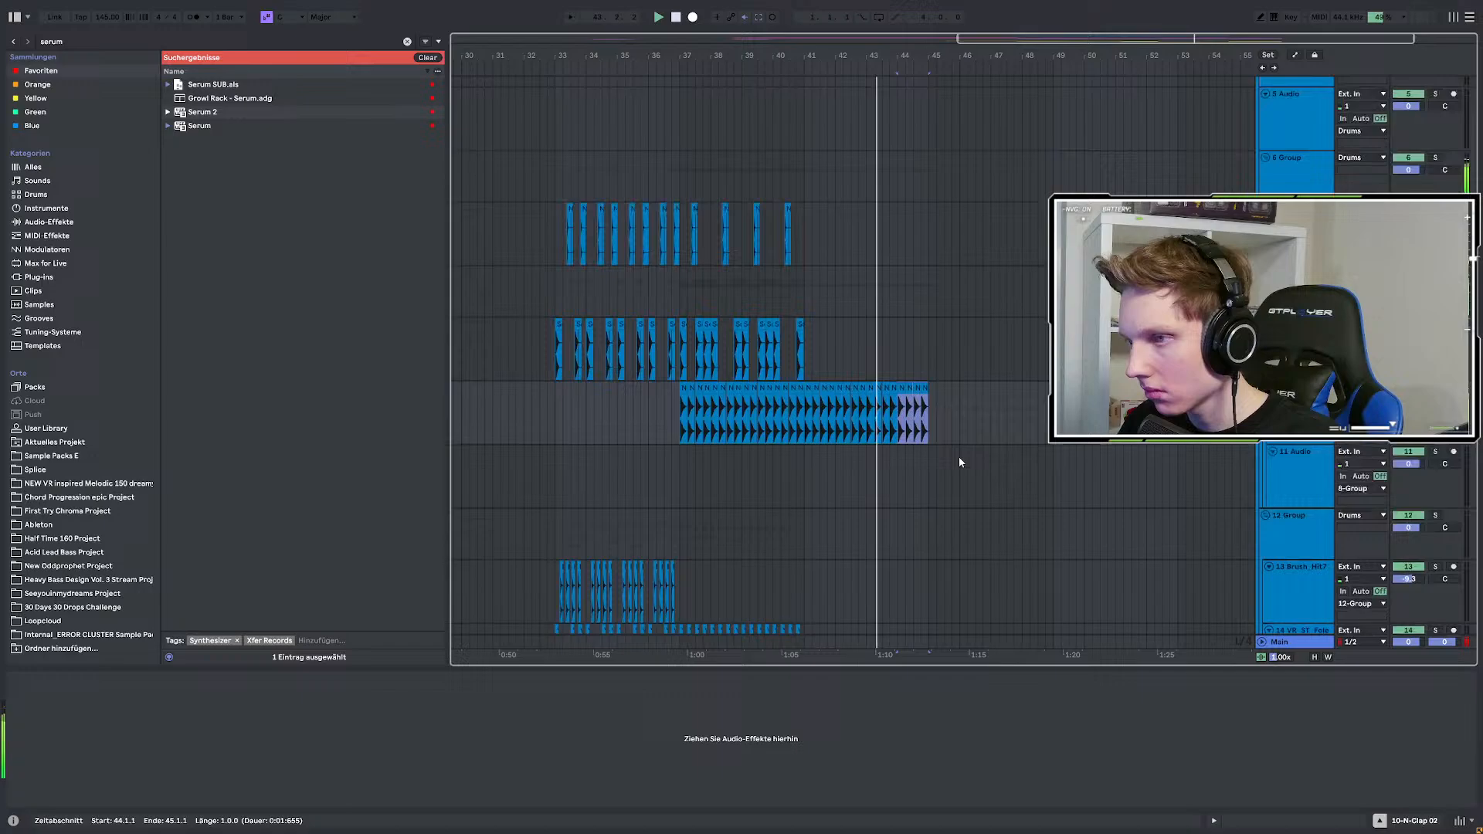
key("ctrl+d")
scroll(962, 467, "up", 3)
key("ctrl+d")
scroll(963, 471, "down", 3)
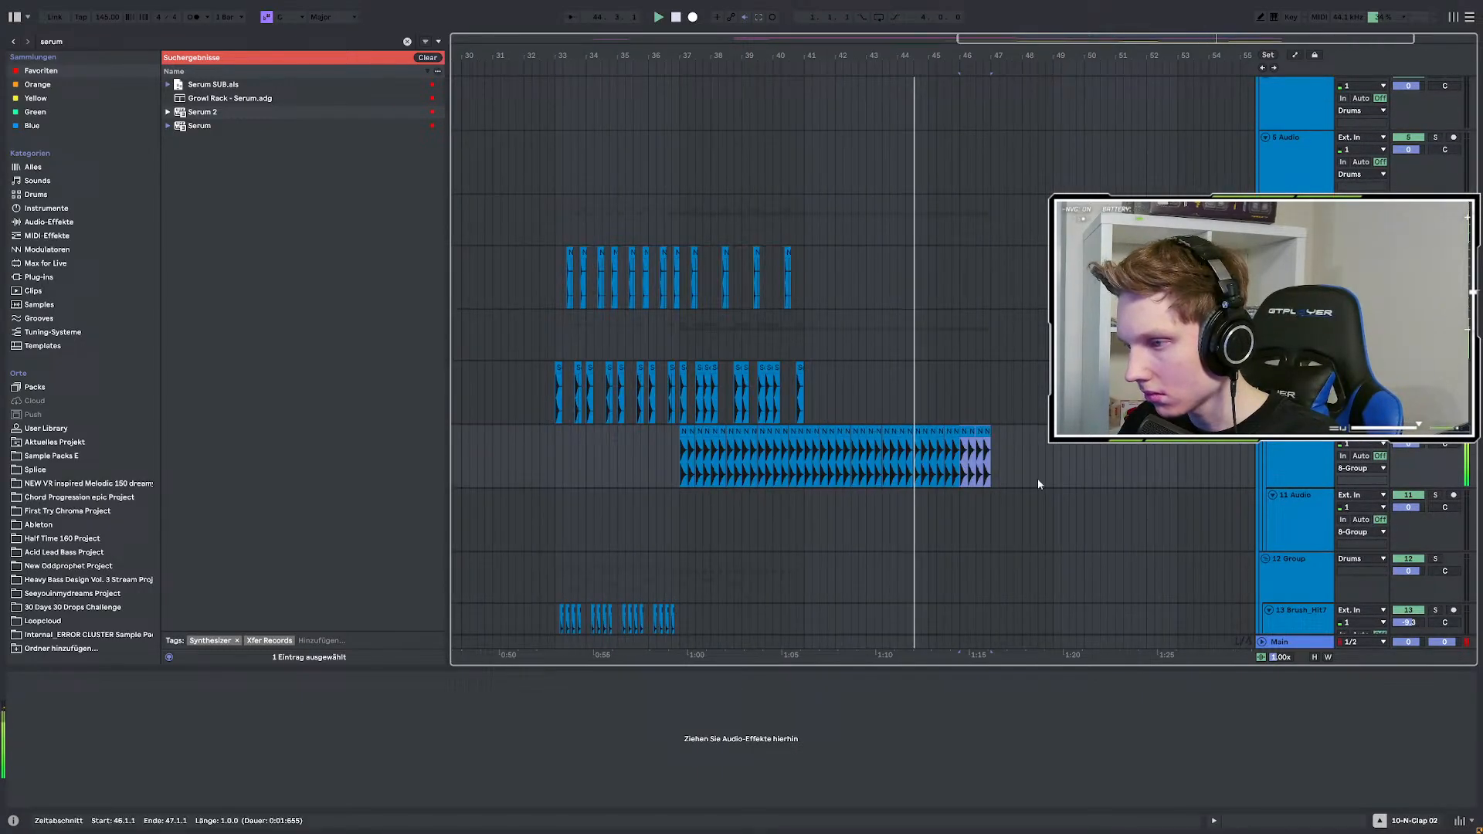
Add a MIDI track below the N-Clap 02 track and load the Drum Sampler instrument onto it.
left_click(1288, 445)
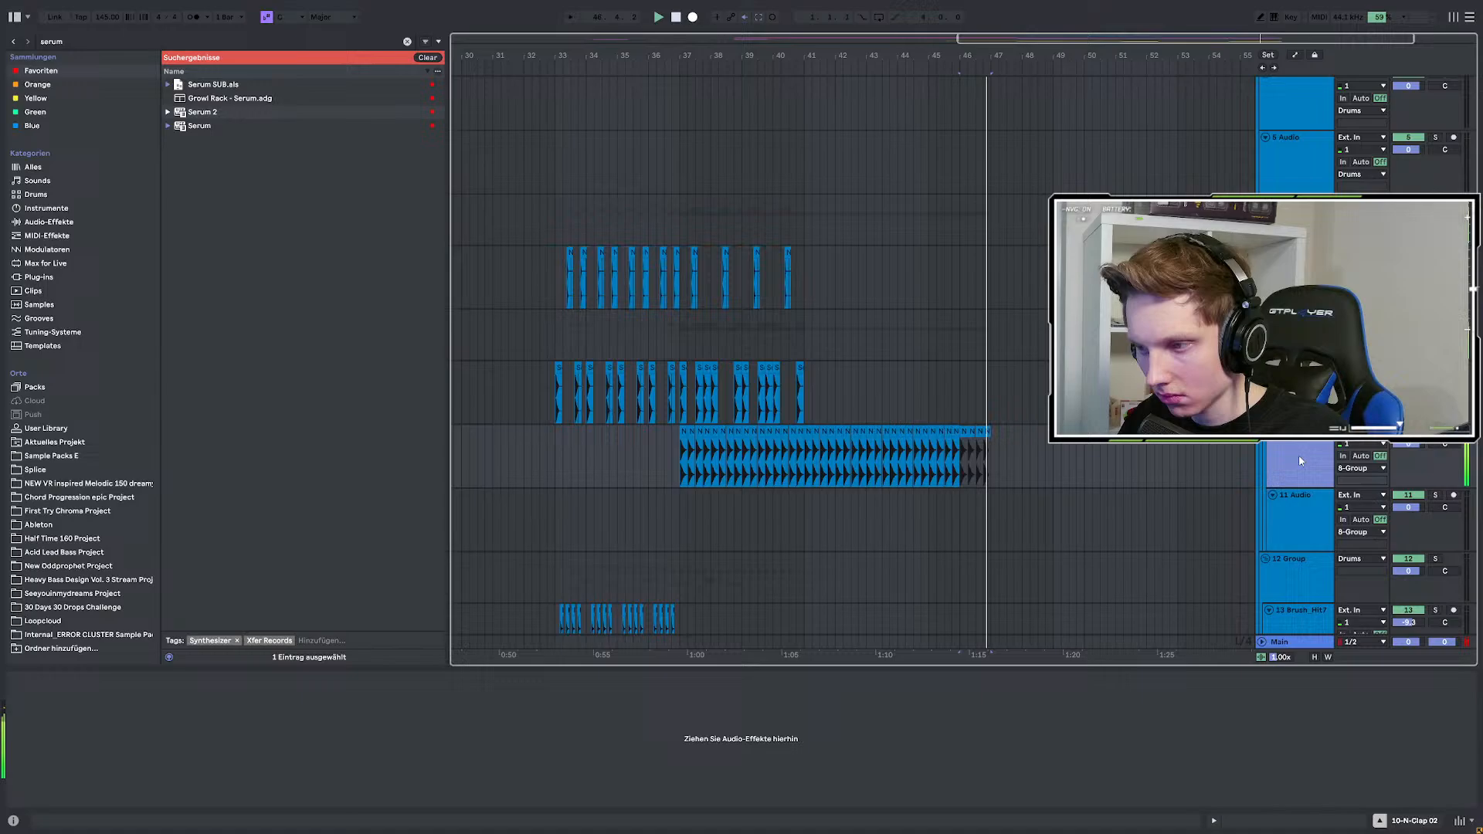
key("ctrl+shift+t")
left_click(99, 42)
type("drum")
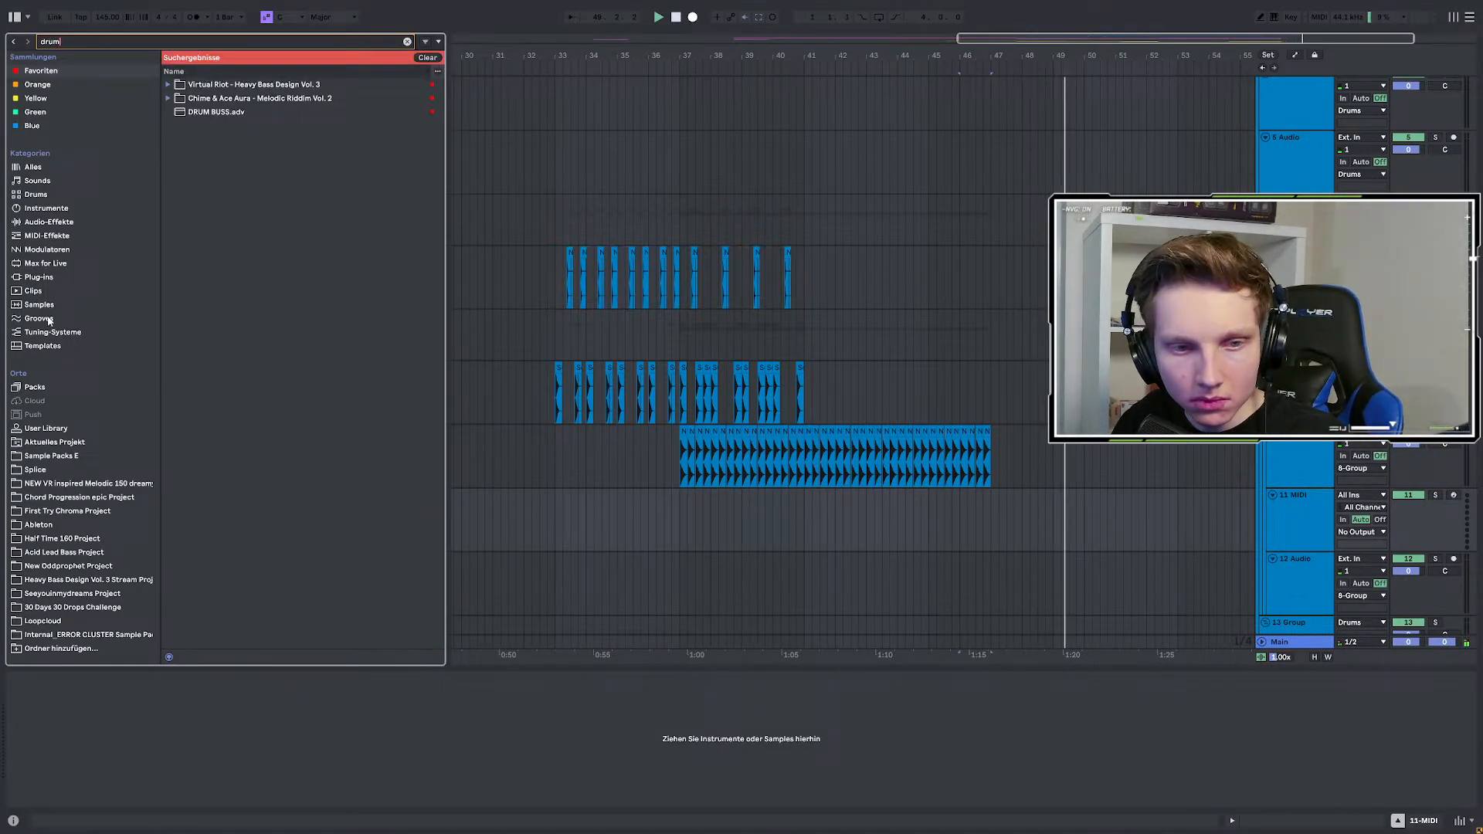
left_click(105, 203)
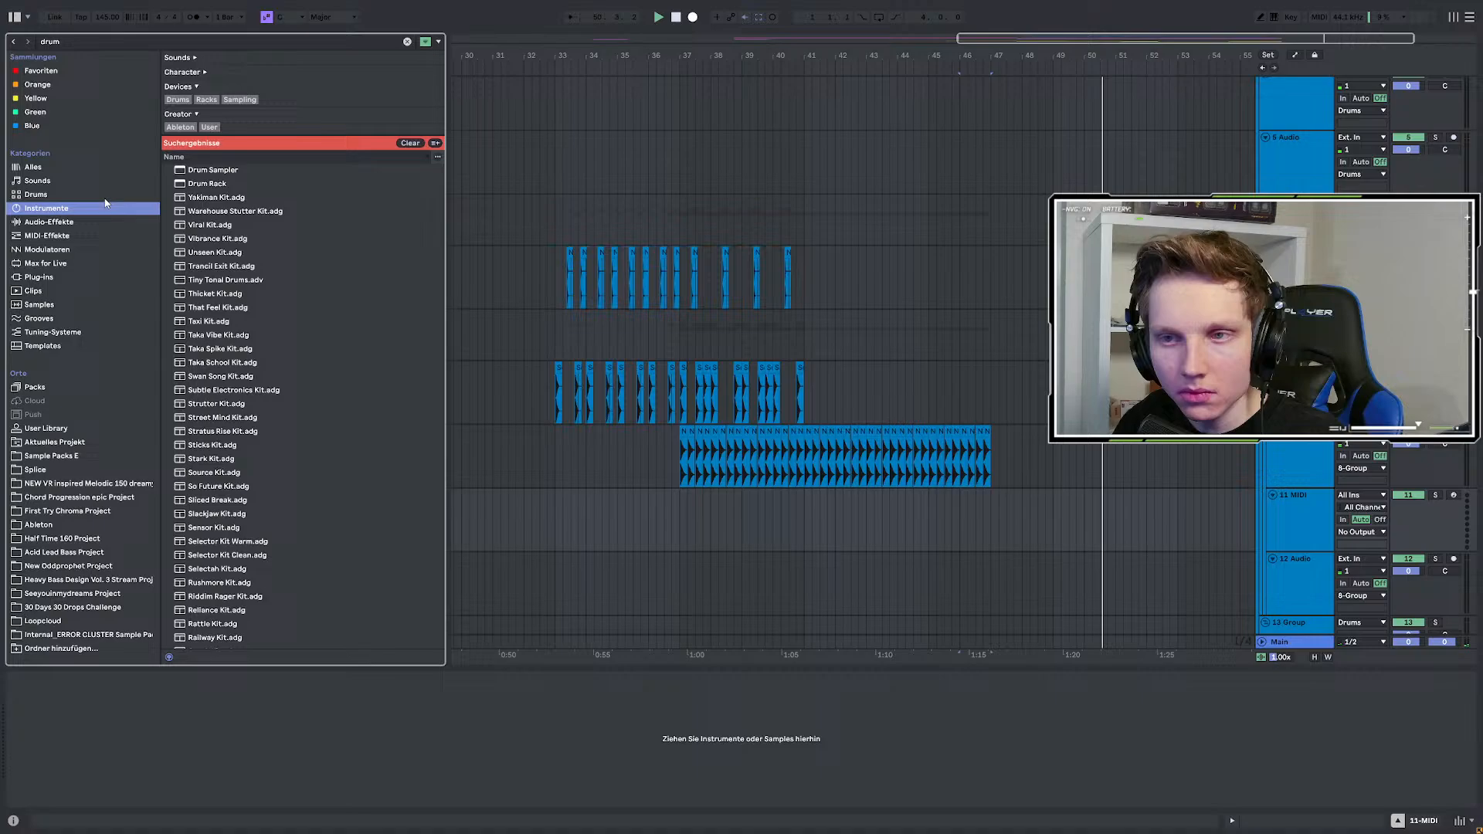
left_click(198, 169)
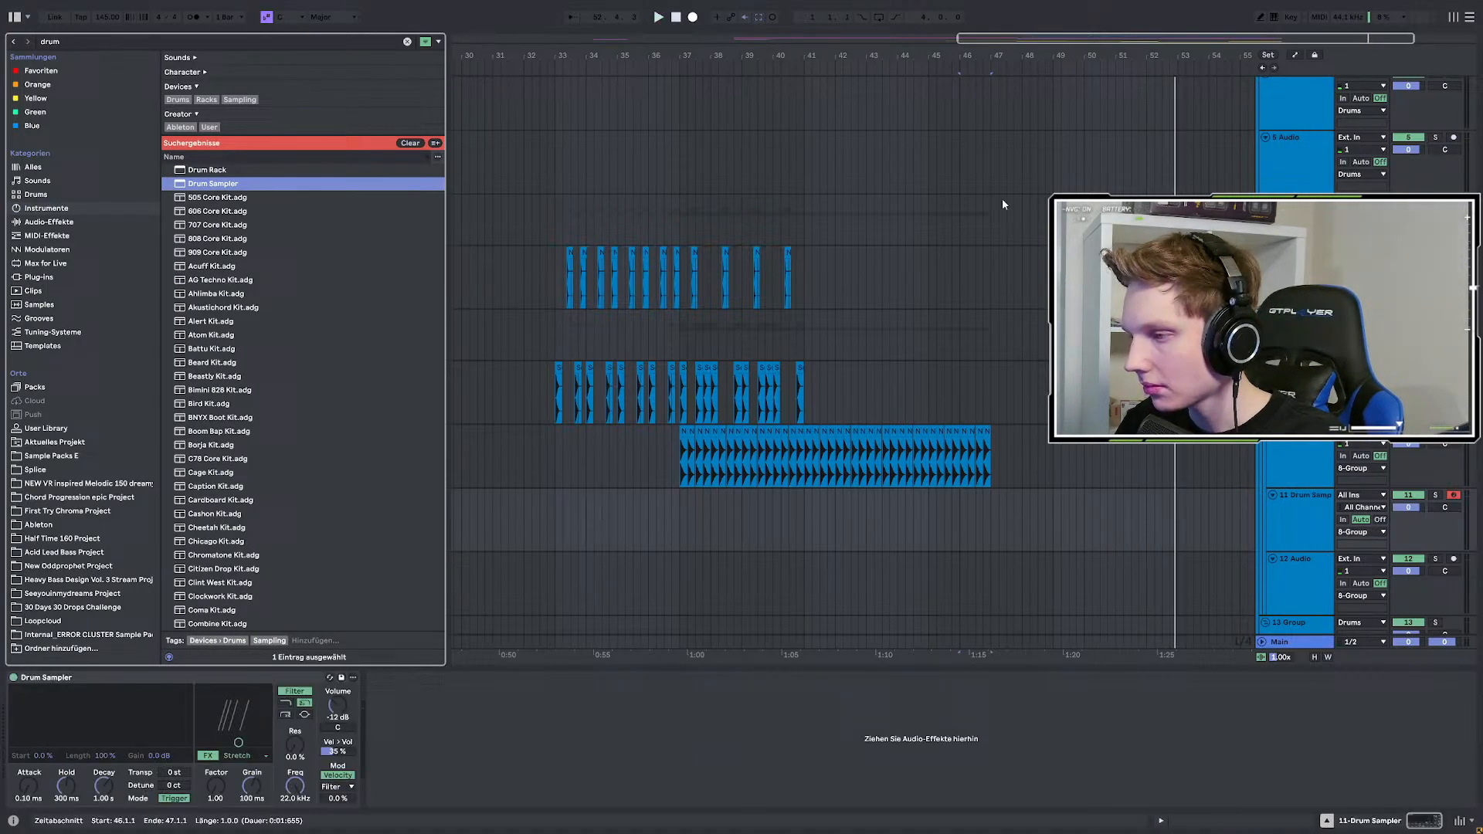
Replay from bar 45, then search Sample Packs E for nasko and snare, looking through the Nasko Patreon packs.
left_click(929, 508)
key("ctrl+f")
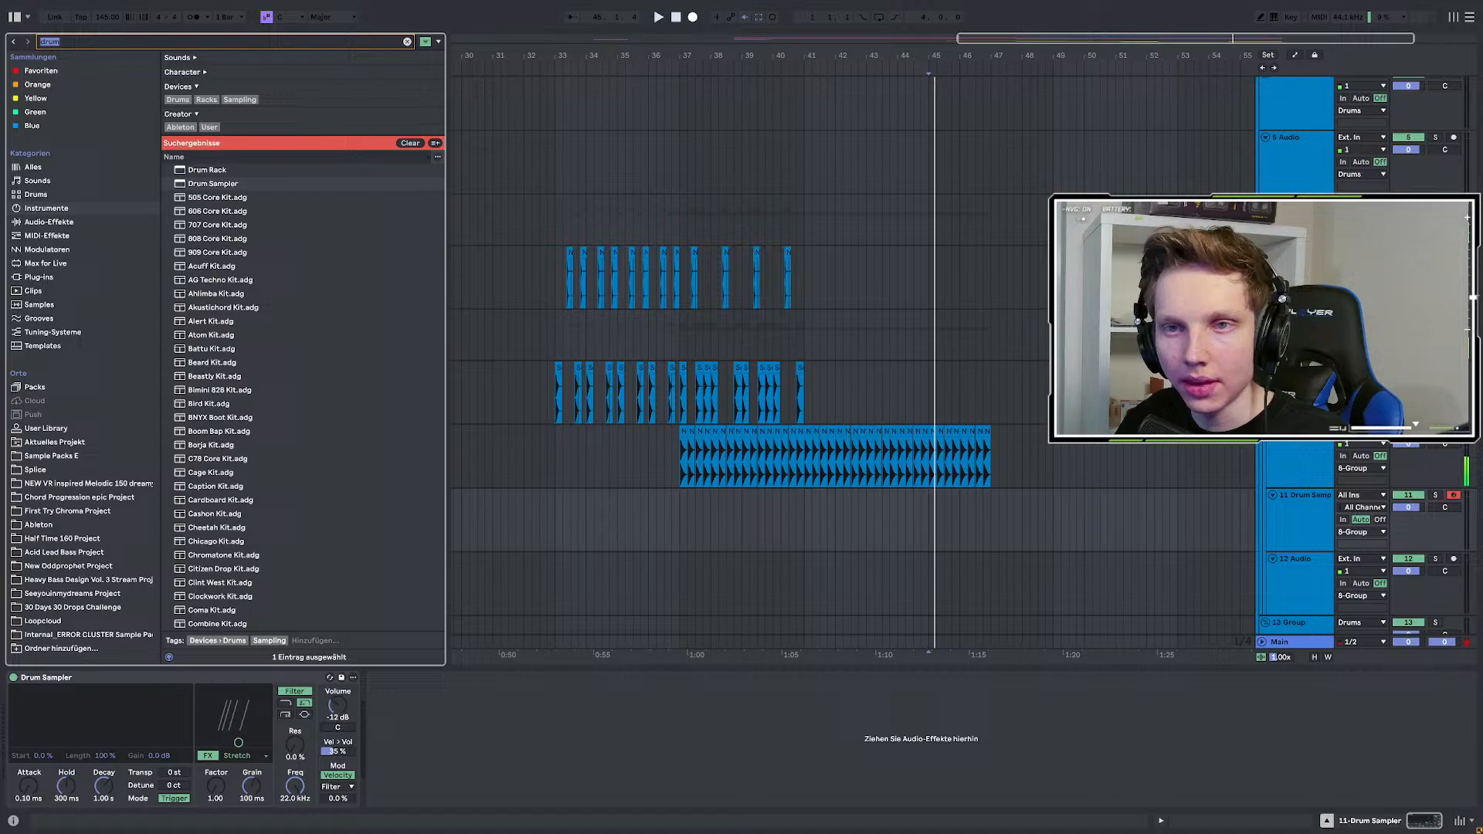
type("nasko")
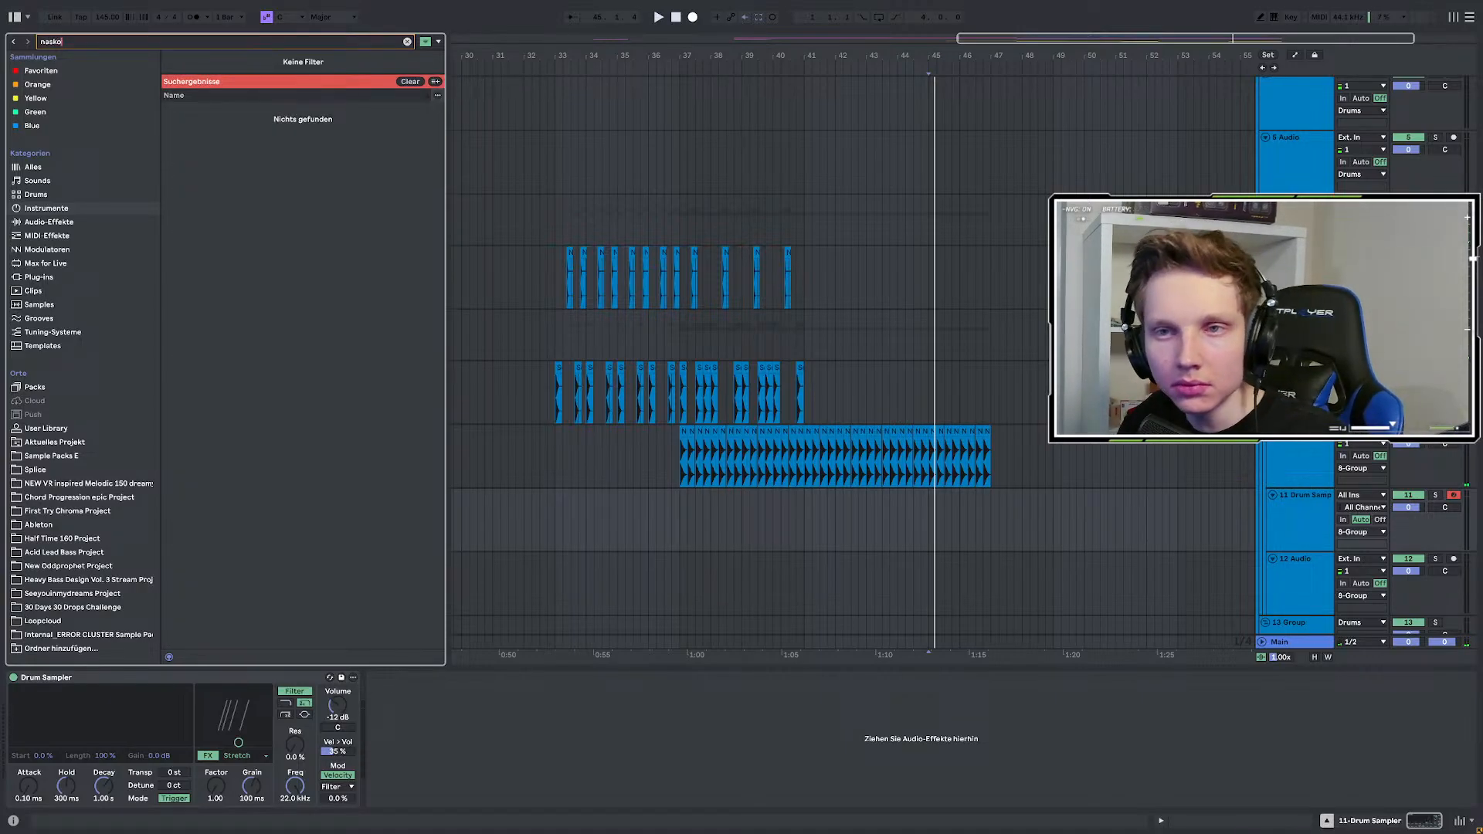
left_click(21, 457)
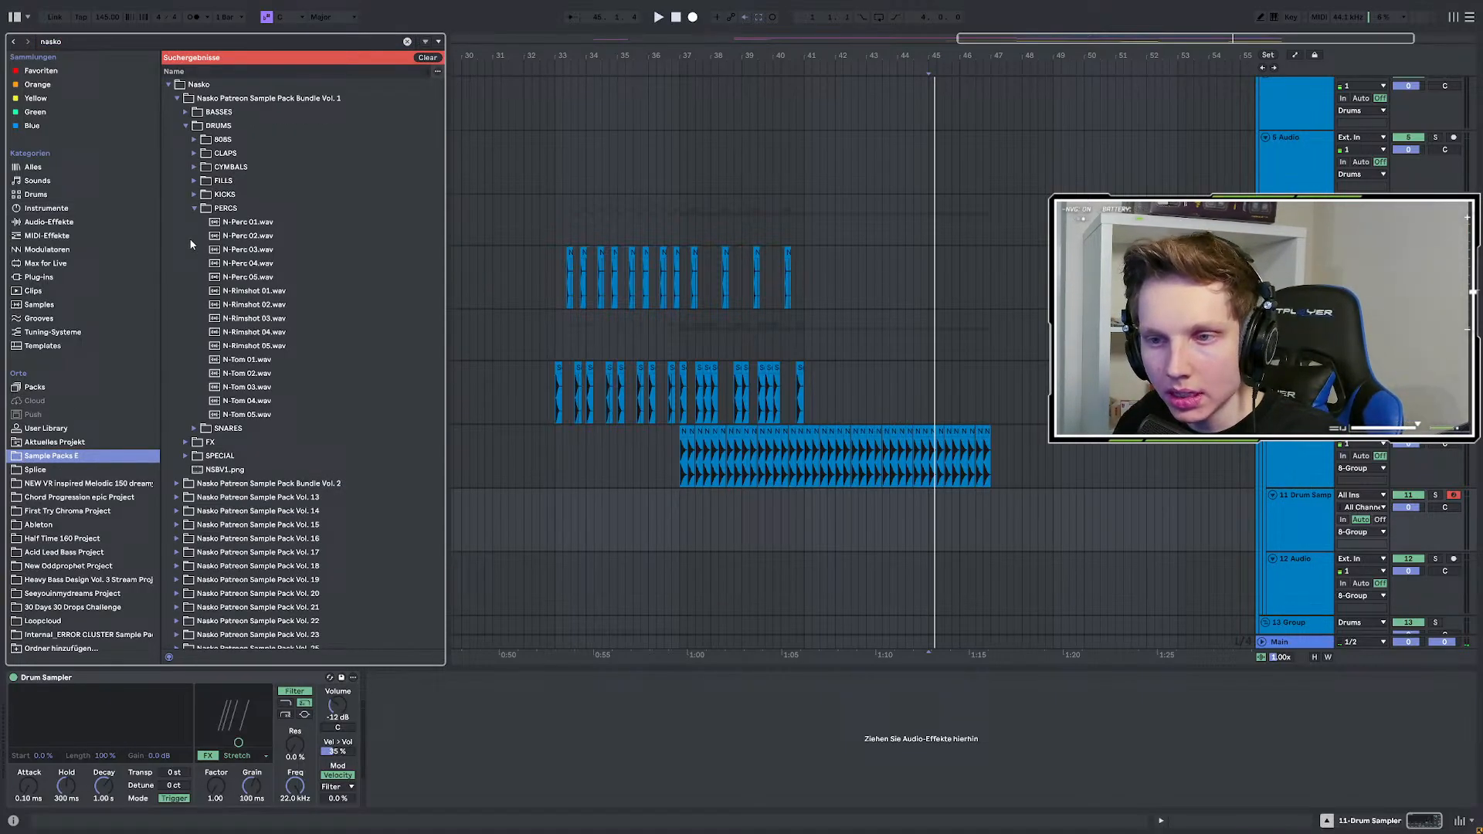
left_click(193, 208)
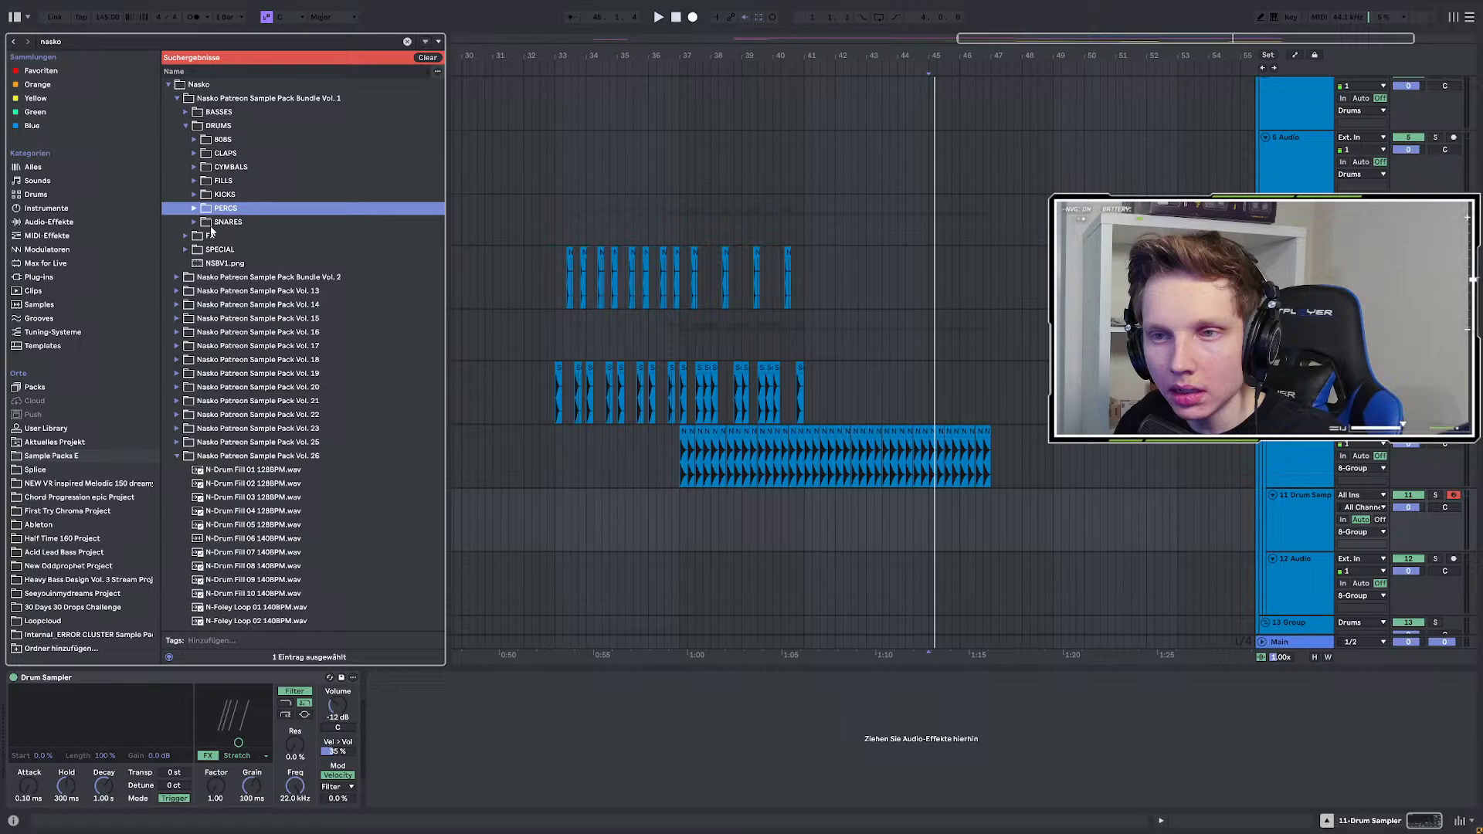
scroll(211, 232, "down", 3)
left_click(78, 41)
type("snare")
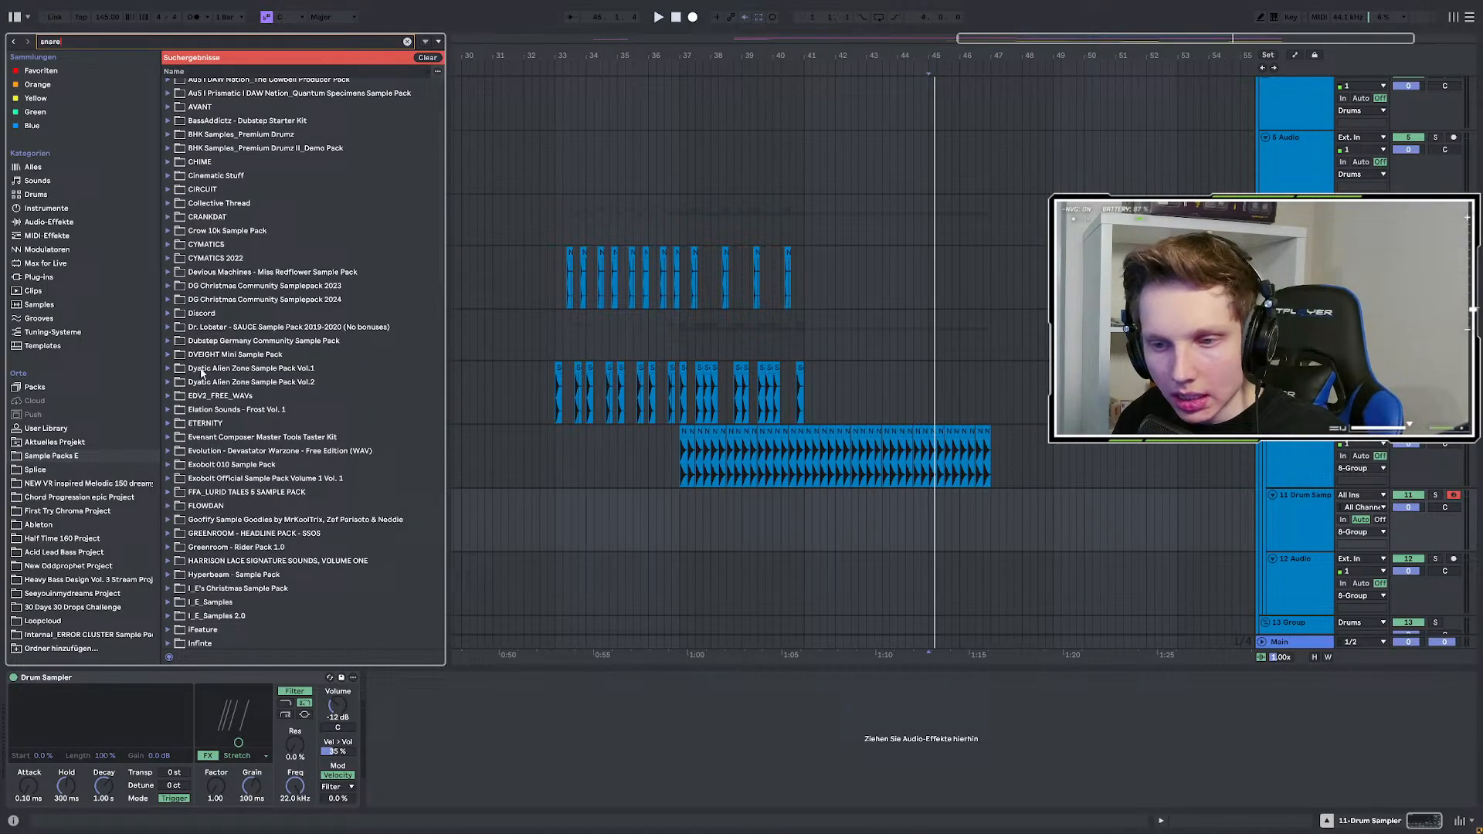
scroll(201, 374, "down", 10)
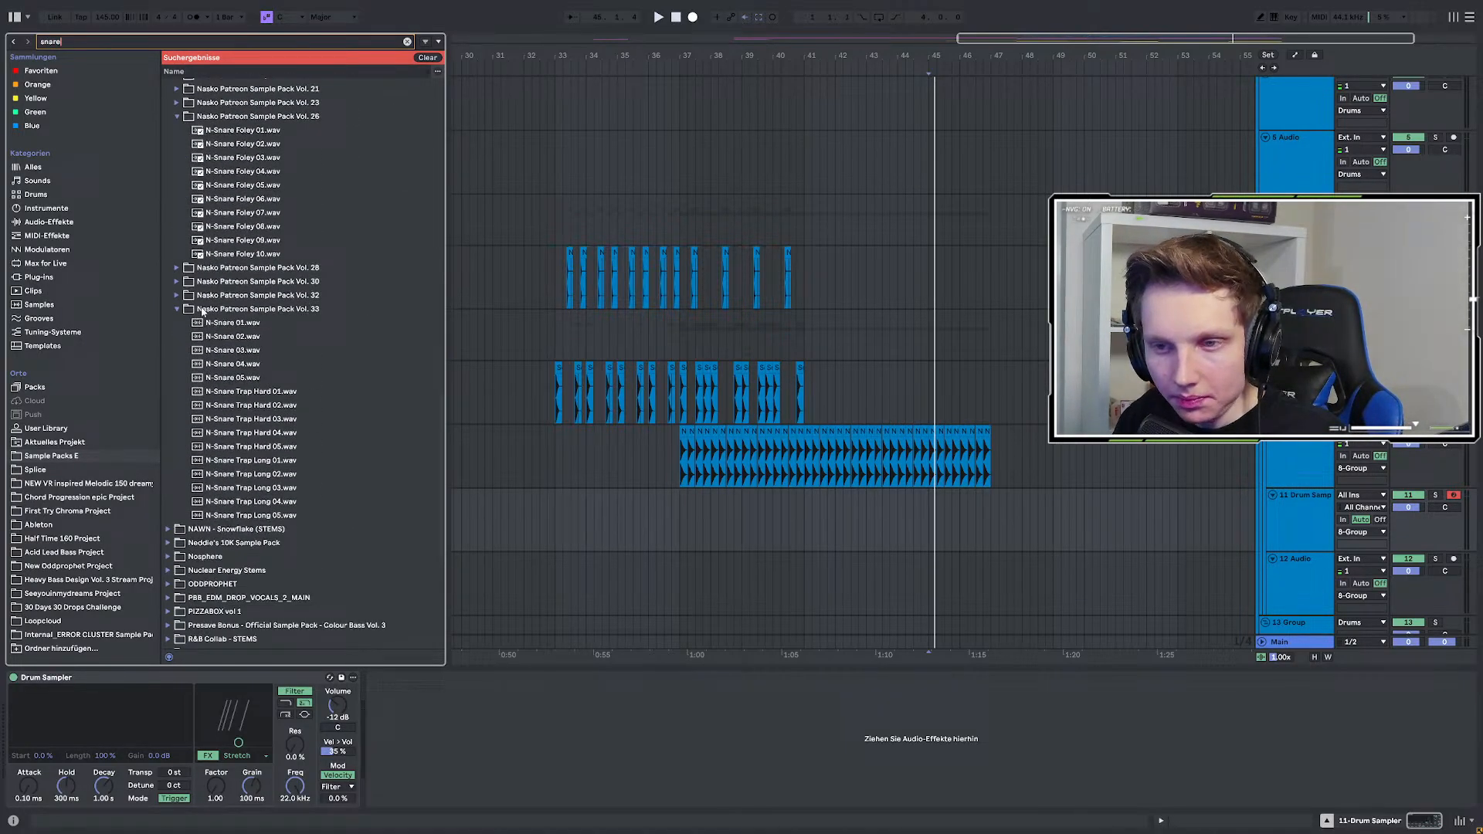
Audition several snares from Nasko Patreon Sample Pack Vol. 33, including Trap Long 04 and N-Snare 02.
left_click(249, 421)
left_click(243, 473)
left_click(241, 502)
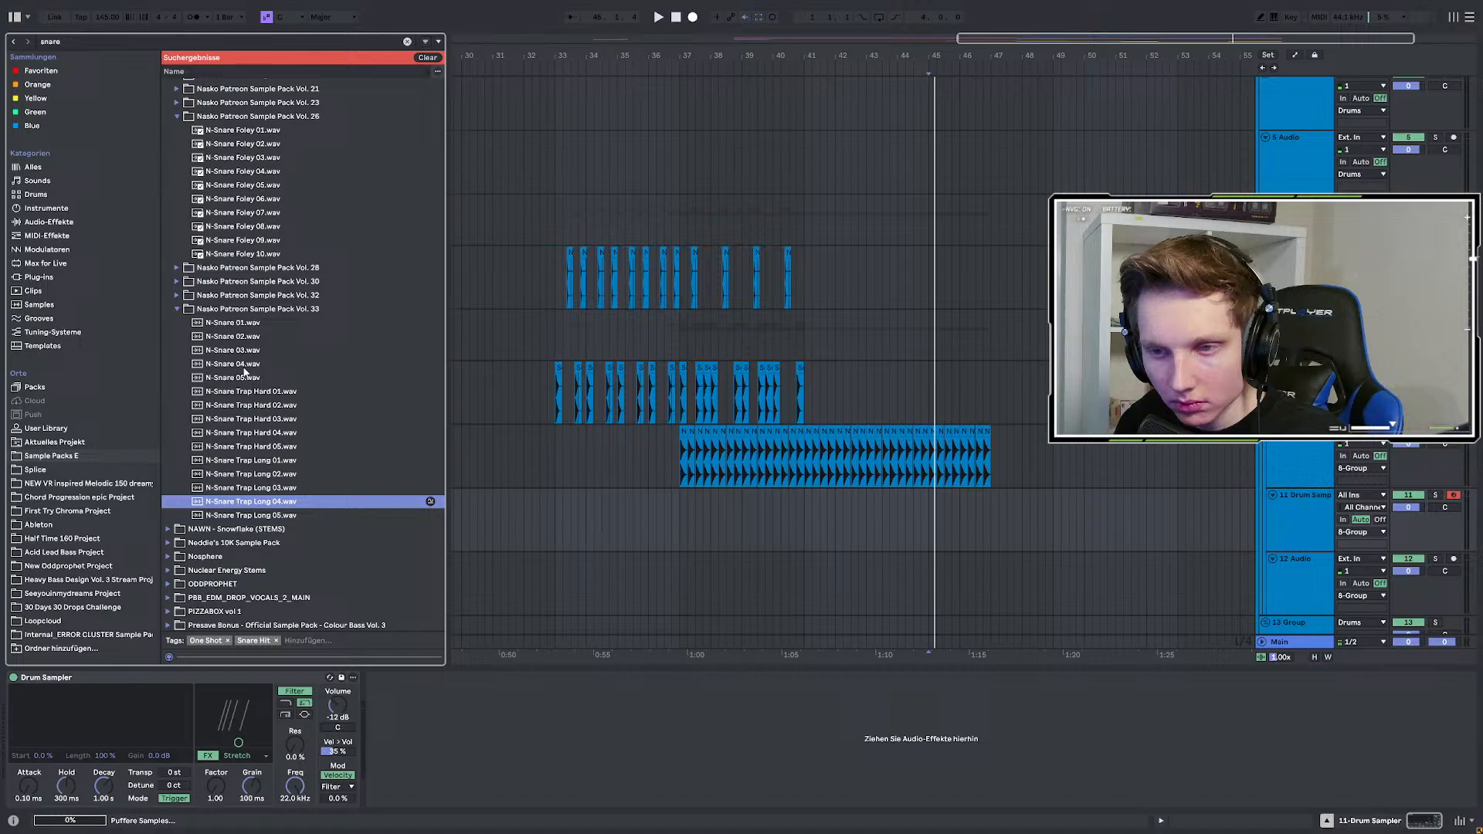
left_click(231, 364)
left_click(230, 343)
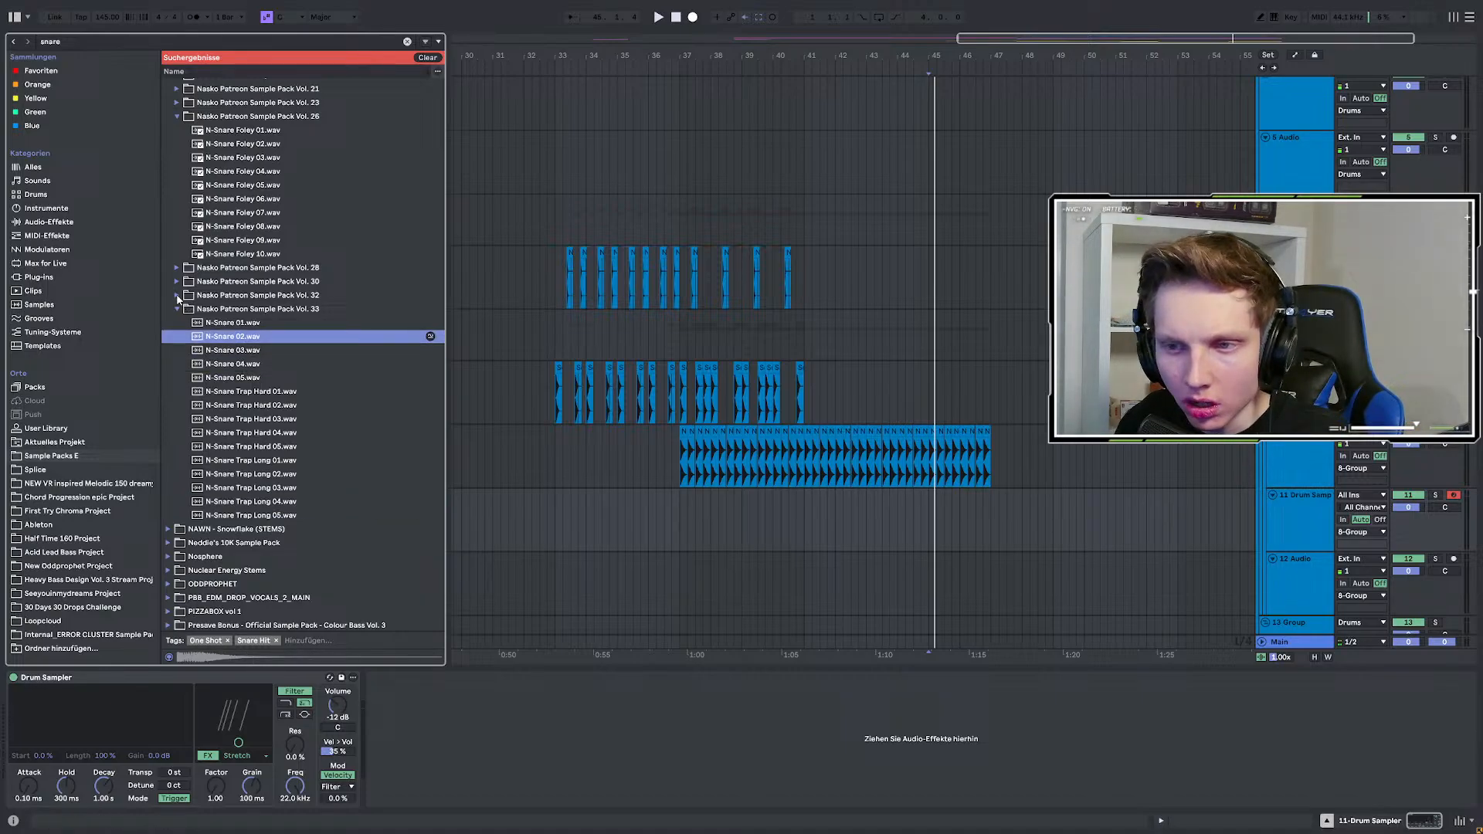
Audition the snares in Nasko Patreon Sample Pack Vol. 32 and load N-Snare 01.wav into the Drum Sampler.
left_click(177, 296)
left_click(220, 368)
left_click(231, 404)
left_click(241, 446)
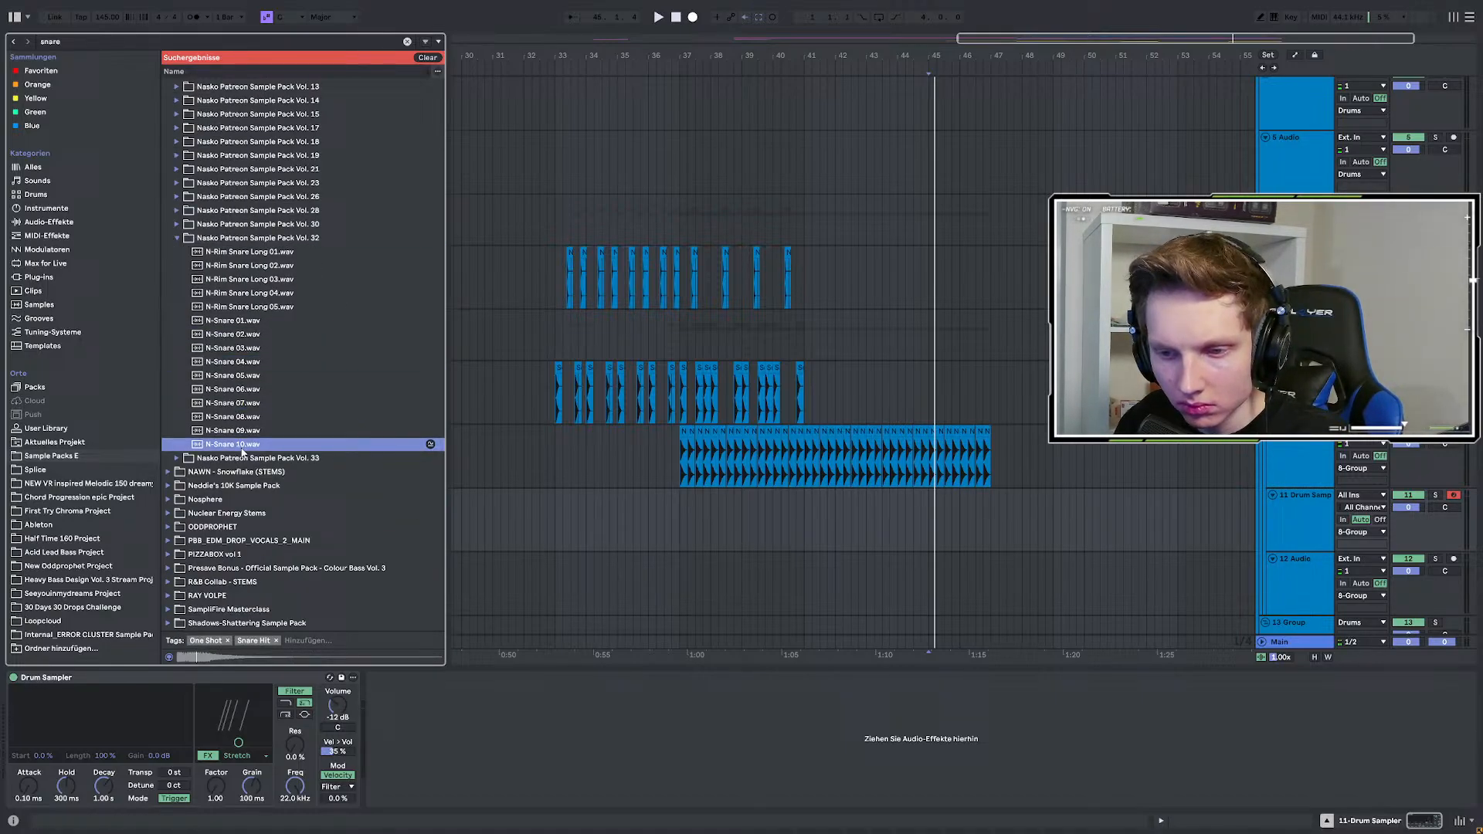
left_click(215, 432)
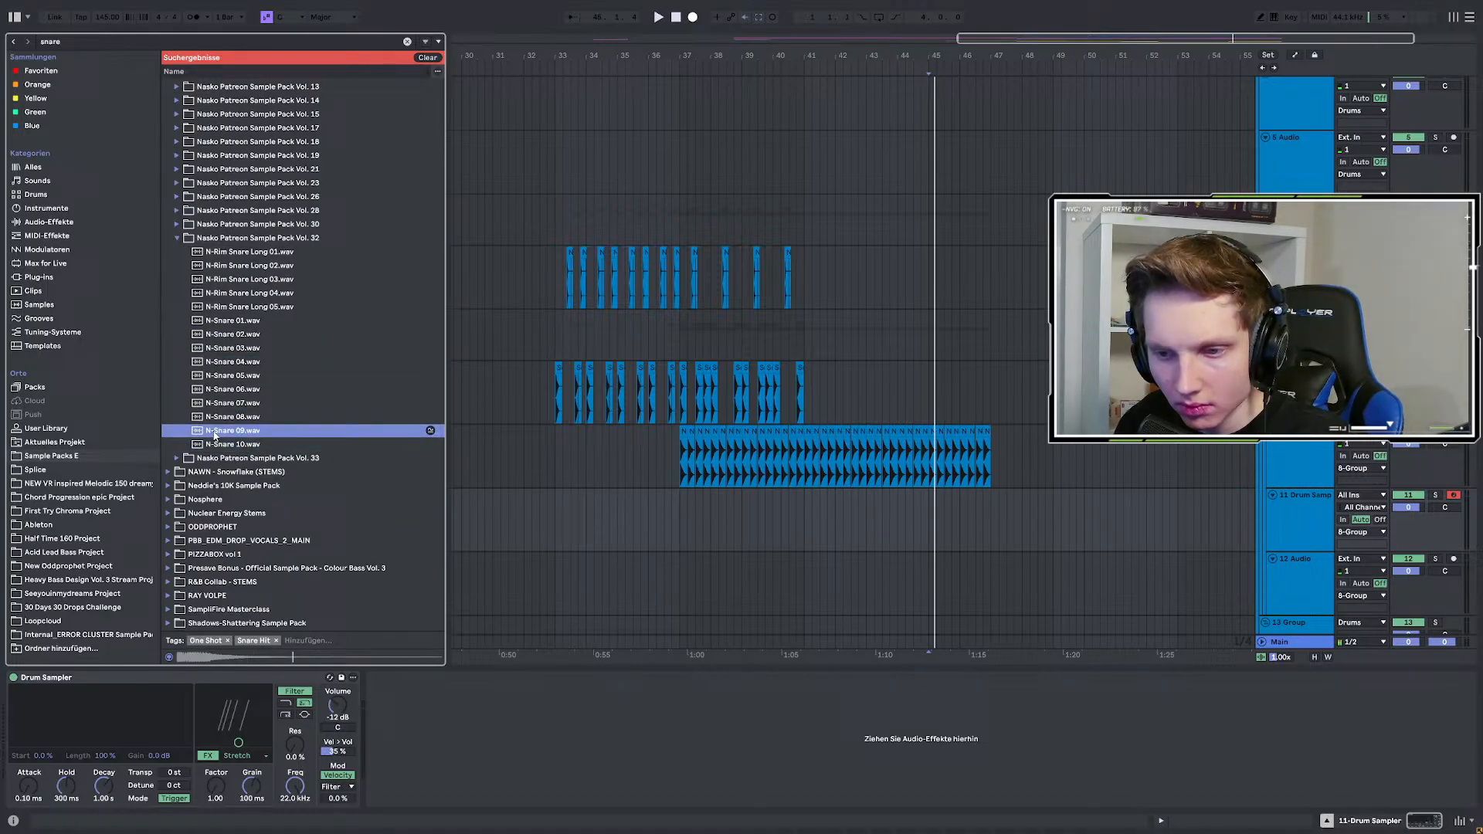
left_click(245, 322)
scroll(243, 363, "up", 3)
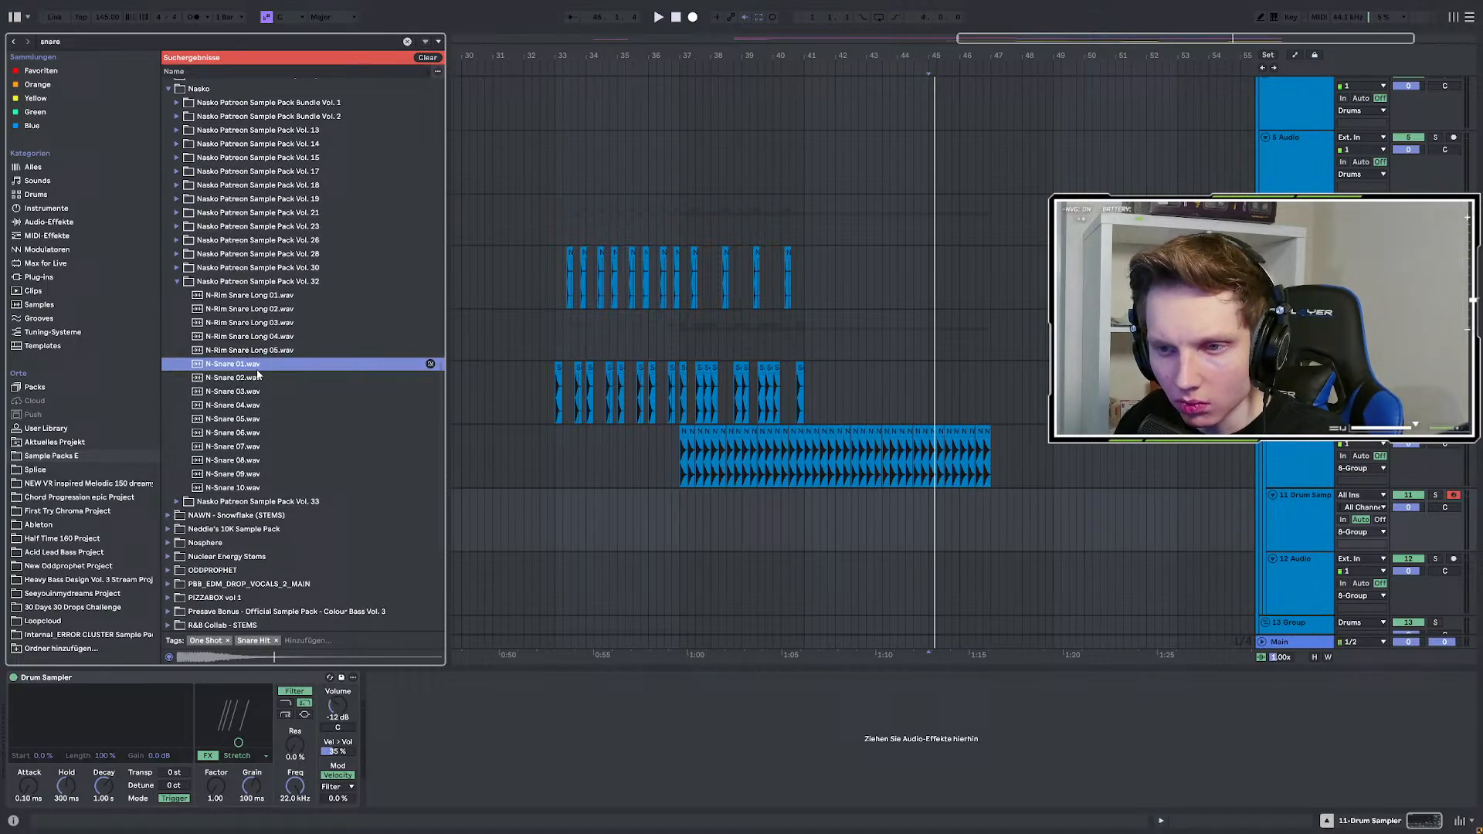
left_click_drag(232, 364, 152, 712)
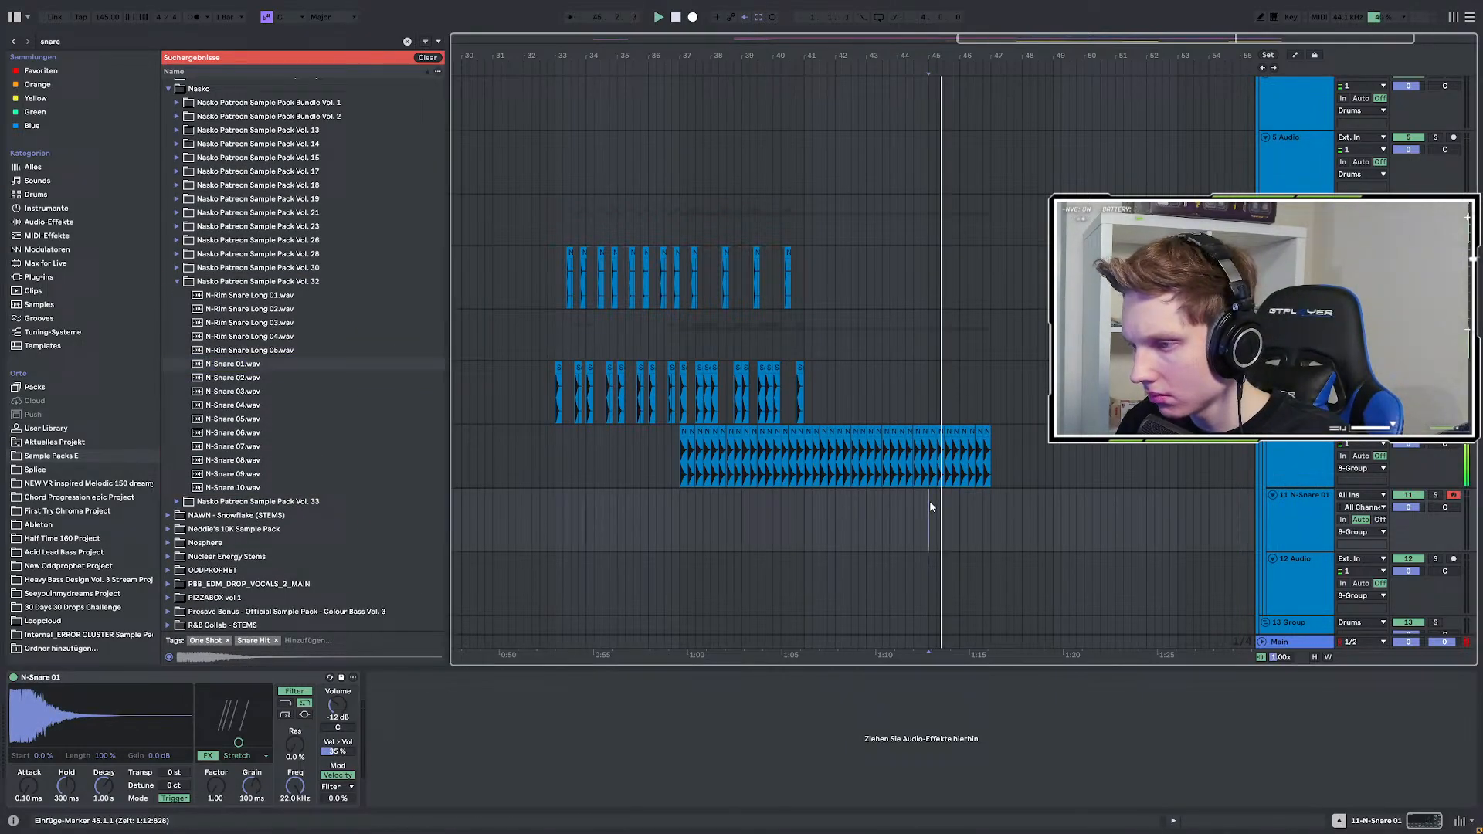
Insert an empty MIDI clip on the N-Snare 01 track from bar 45 to bar 48.
left_click_drag(929, 501, 1023, 503)
right_click(996, 499)
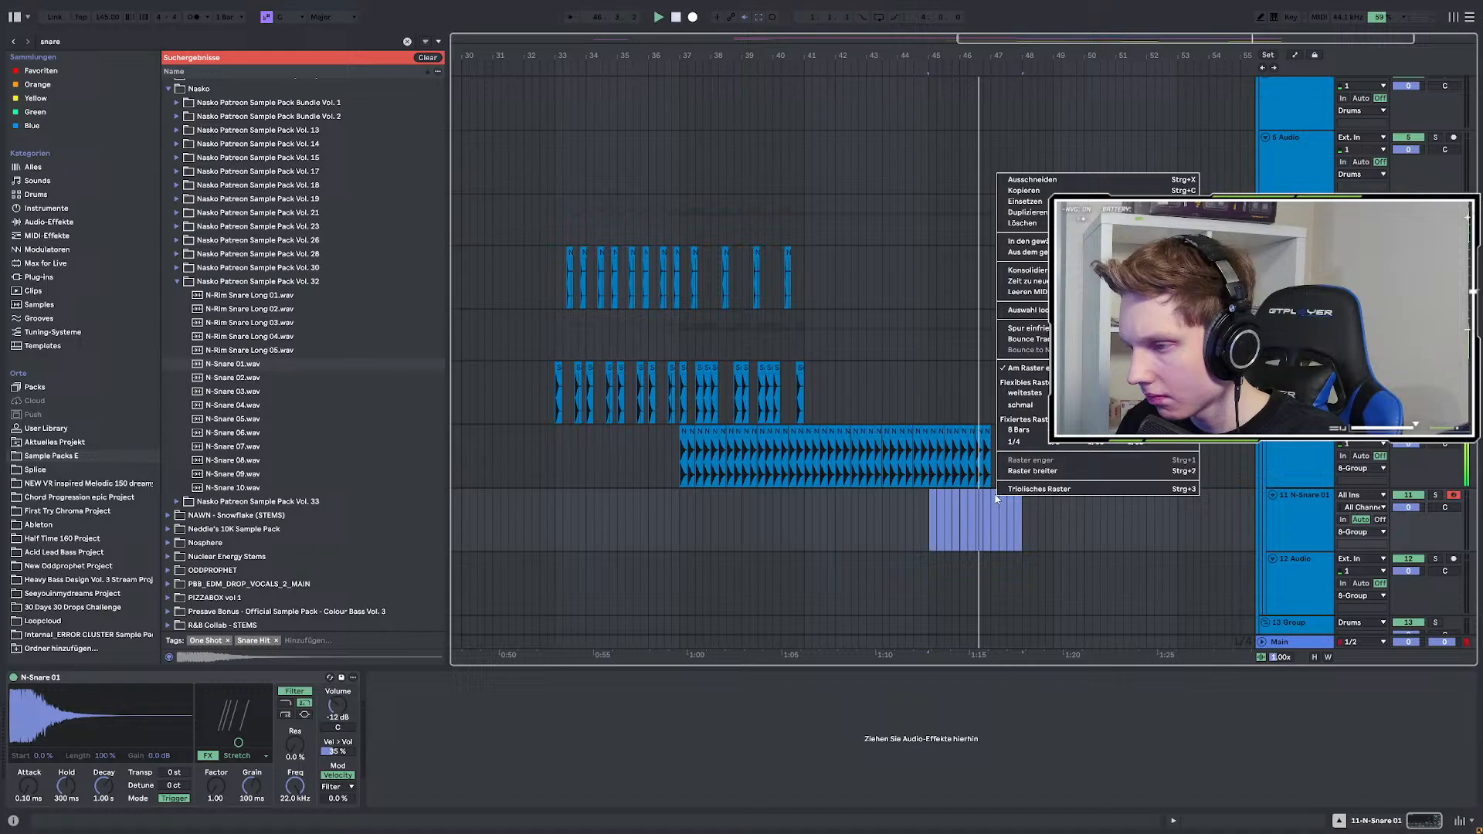
left_click(1023, 292)
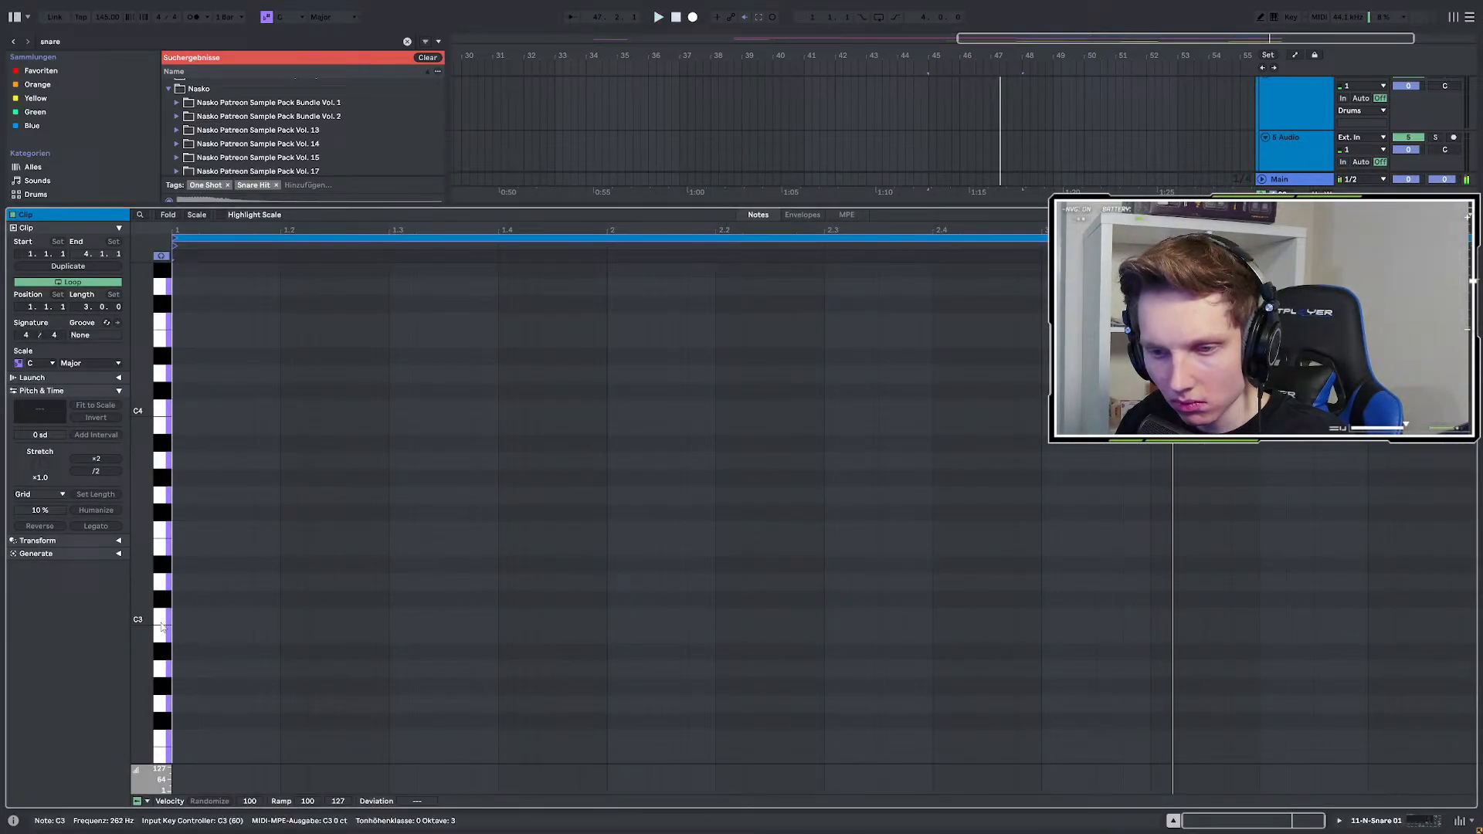
Enter a C3 note at the start of the snare clip and lengthen it to an eighth note.
scroll(179, 611, "down", 5)
left_click(162, 581)
scroll(162, 575, "up", 2)
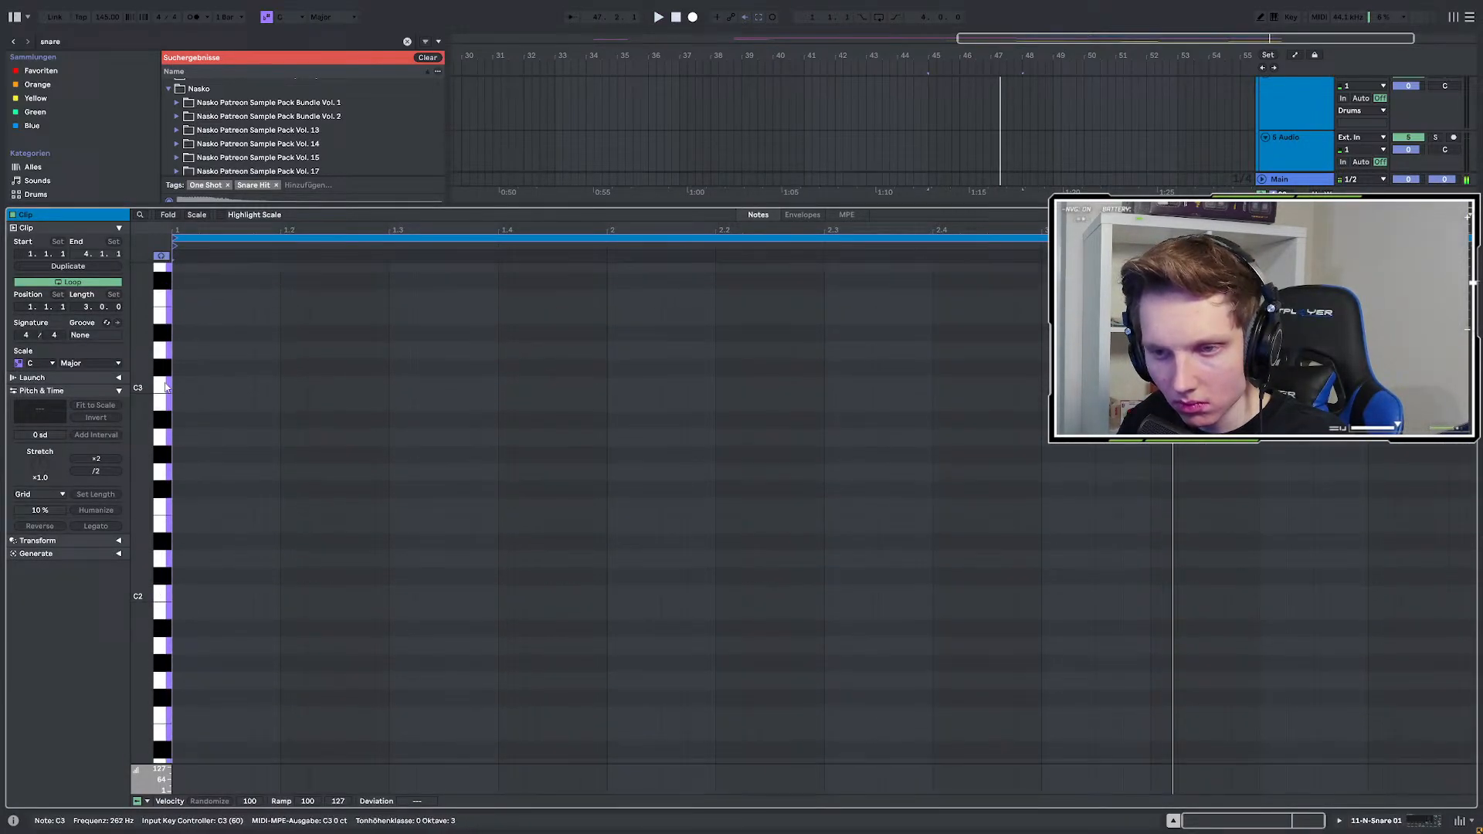
left_click(162, 445)
double_click(186, 446)
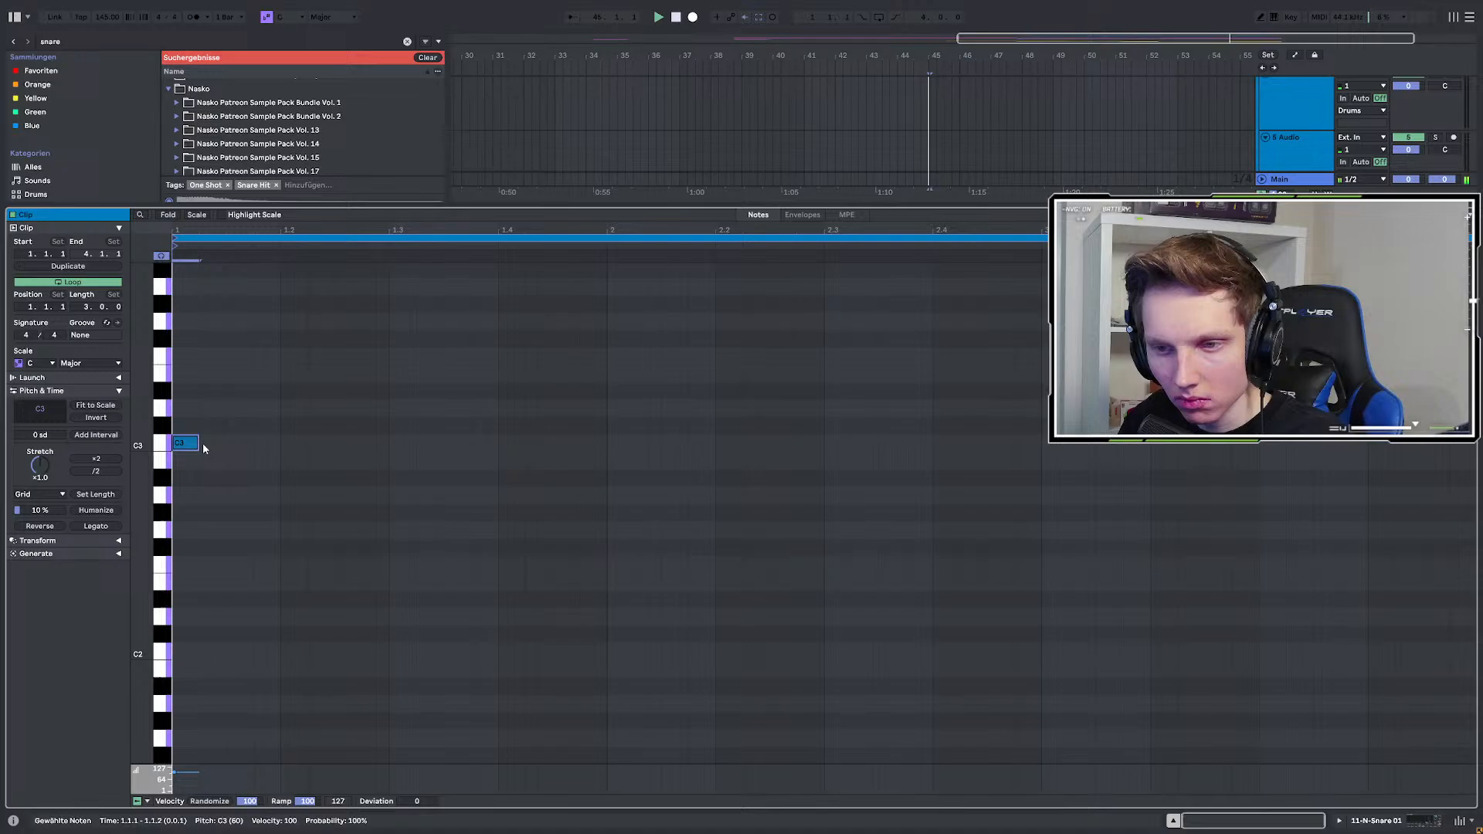
key("space")
key("space")
key("space")
left_click_drag(199, 442, 234, 442)
key("space")
key("space")
Duplicate the C3 note repeatedly to fill the three-bar snare clip with consecutive eighth notes.
key("ctrl+d")
key("ctrl+d")
key("ctrl+d")
key("ctrl+d")
key("ctrl+d")
key("ctrl+d")
key("ctrl+d")
key("ctrl+d")
key("ctrl+d")
key("ctrl+d")
key("ctrl+d")
key("ctrl+d")
key("ctrl+d")
key("ctrl+d")
key("ctrl+d")
key("ctrl+d")
key("ctrl+d")
key("ctrl+d")
key("ctrl+d")
key("ctrl+d")
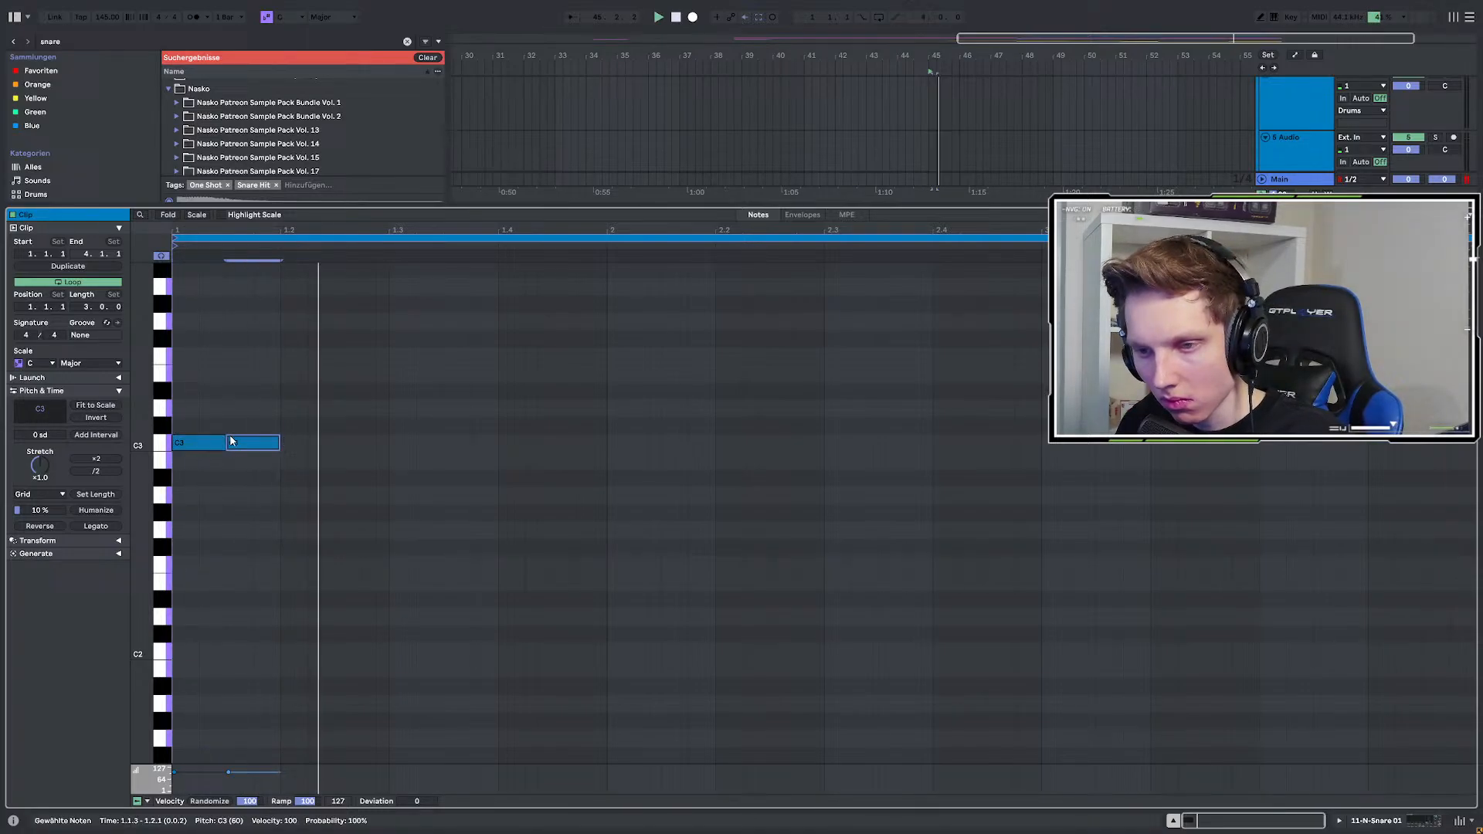
key("ctrl+d")
key("ctrl+d")
key("ctrl+d")
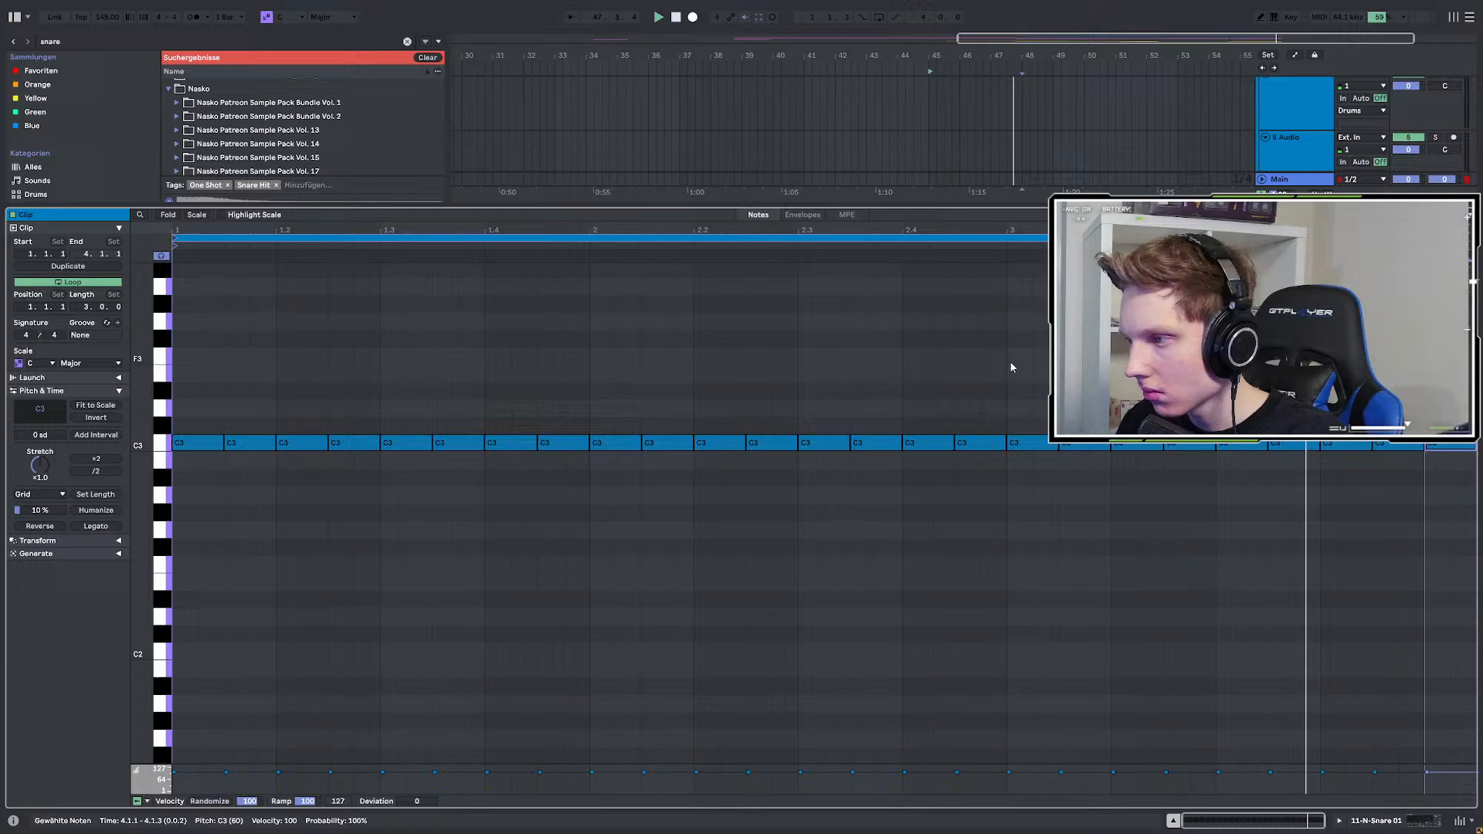
Return to the arrangement, solo the N-Snare 01 track and replay the snare roll from bar 45.
double_click(1286, 159)
key("space")
key("space")
scroll(1282, 231, "down", 2)
scroll(1435, 423, "down", 1)
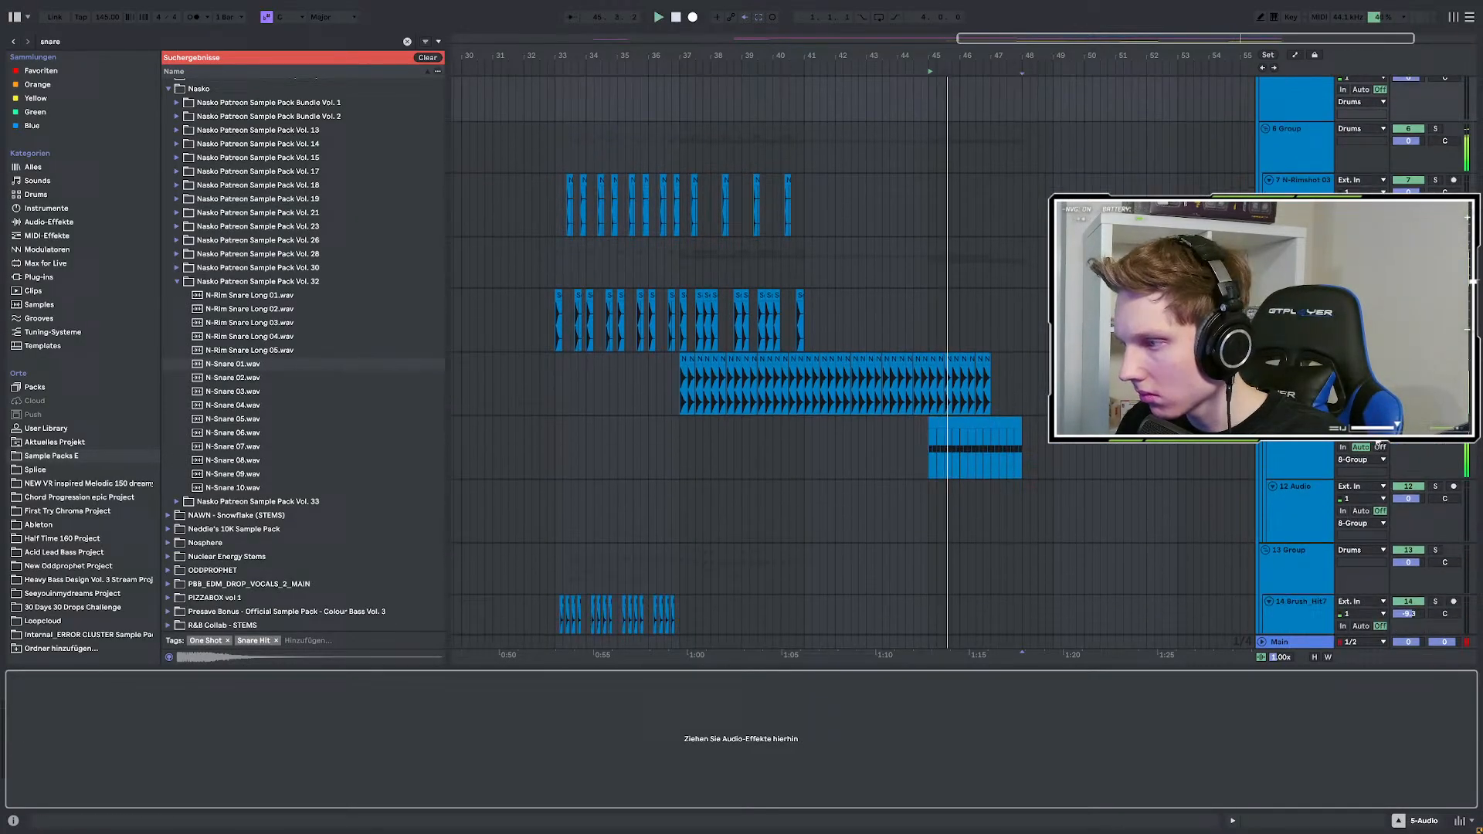
left_click(1435, 424)
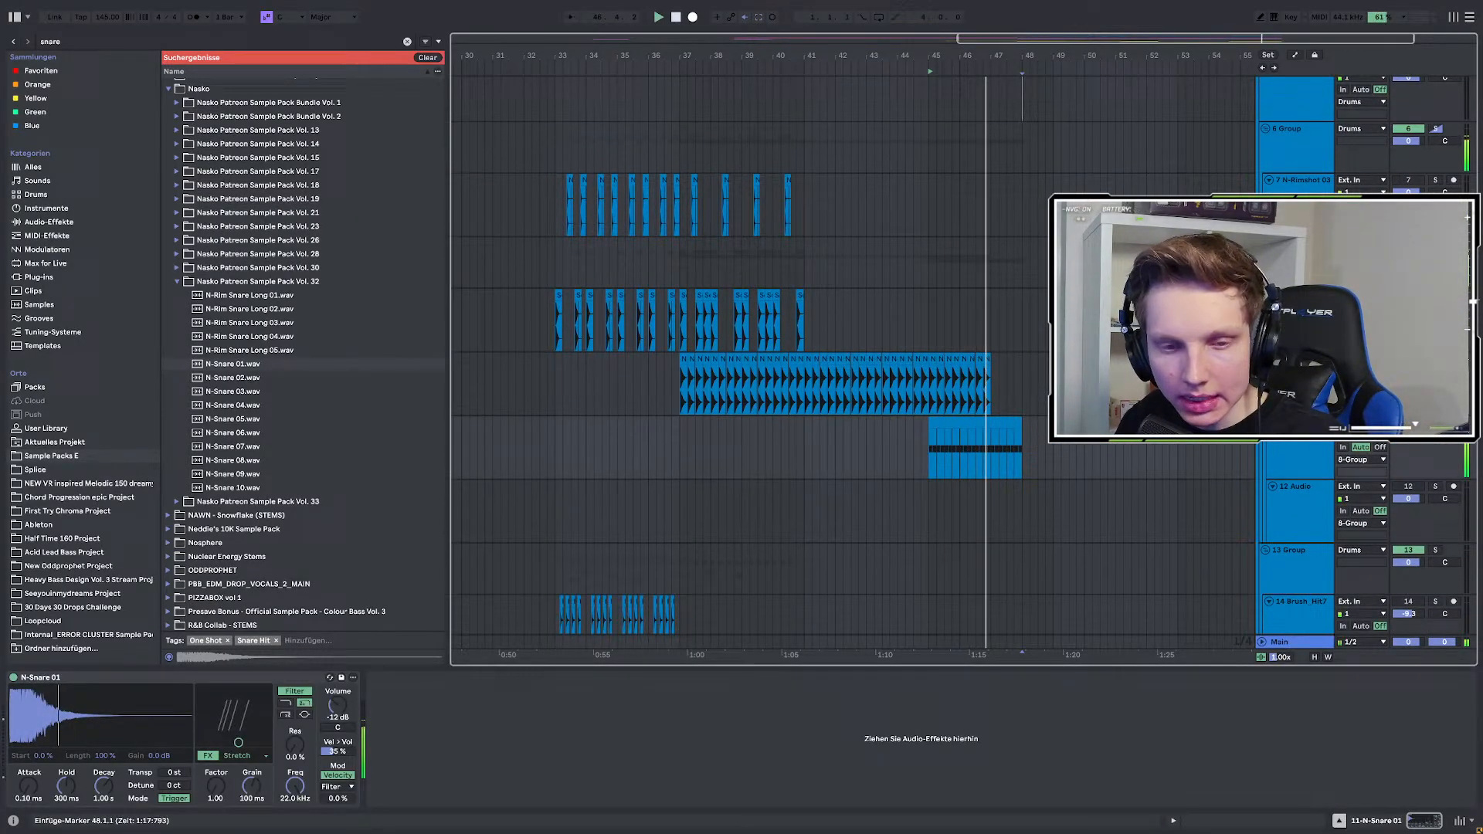
scroll(850, 363, "down", 1)
scroll(1086, 386, "up", 3)
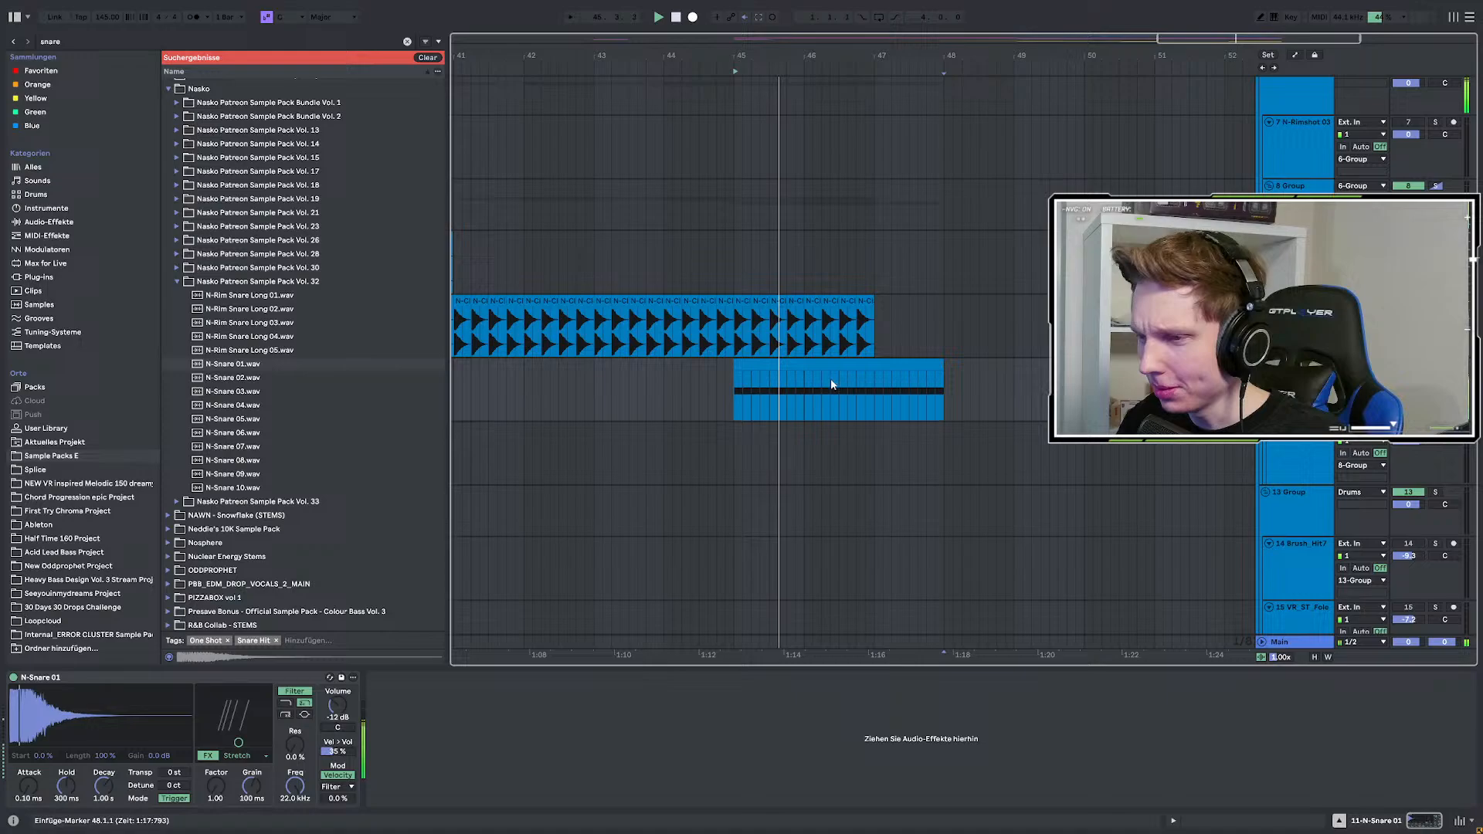
key("space")
key("space")
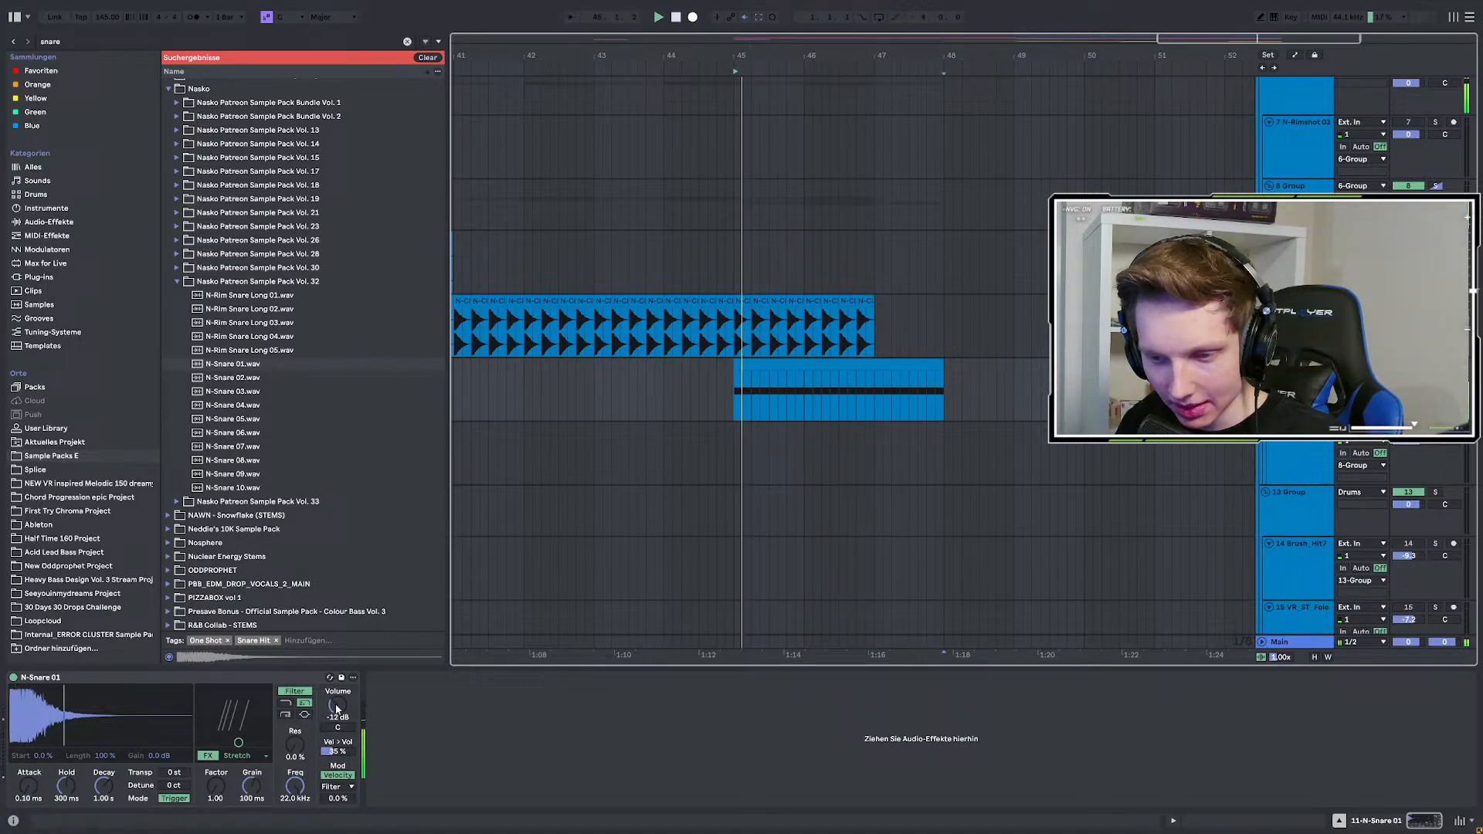
Set the N-Snare 01 sampler volume to 0 dB and replay the roll.
left_click(338, 708)
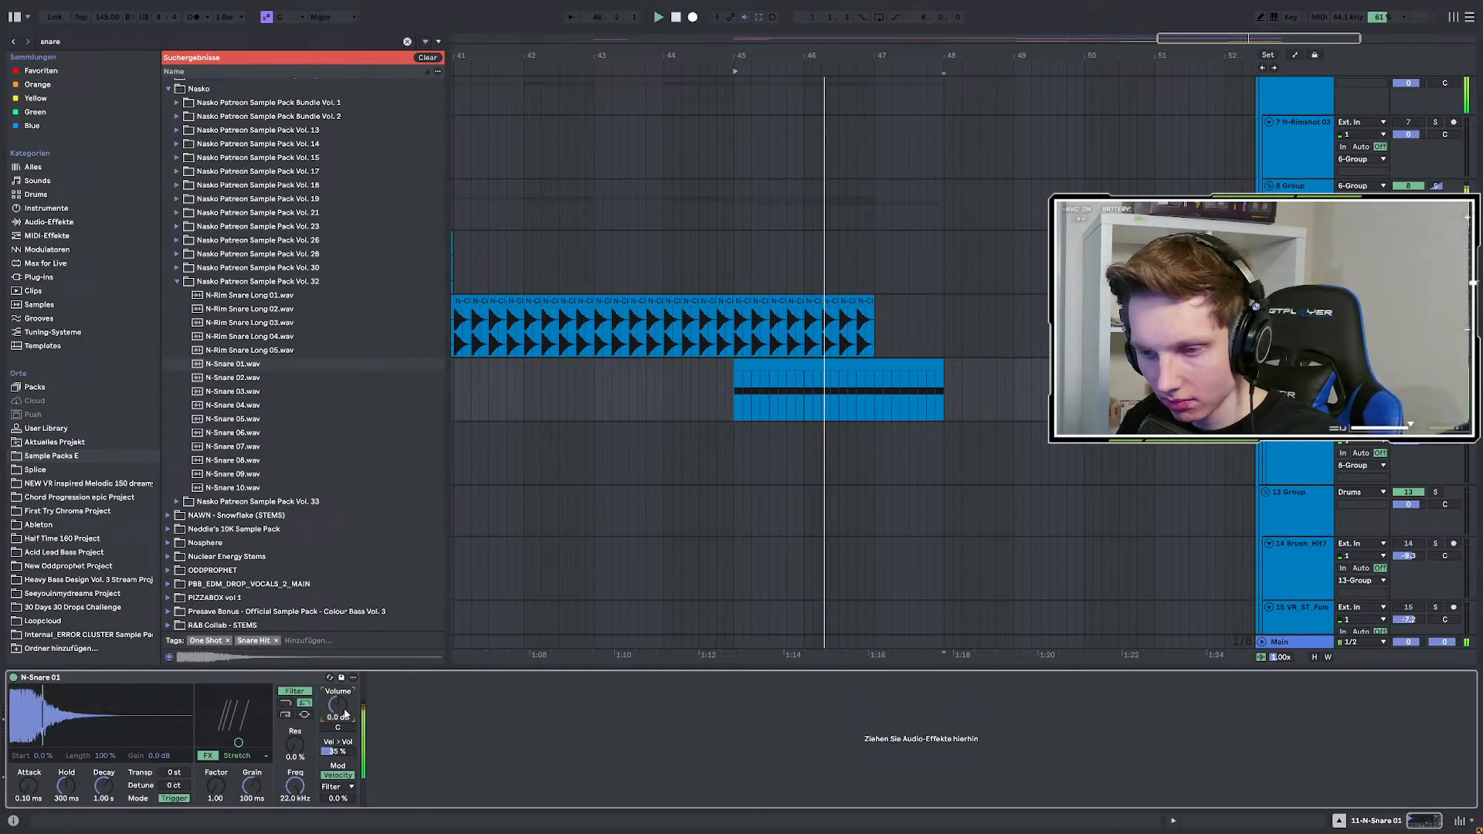
key("space")
type("0")
key("Return")
key("space")
Move the N-Snare 01 track out of its subgroup to directly below N-Rimshot 03 and replay from bar 45.
left_click(944, 390)
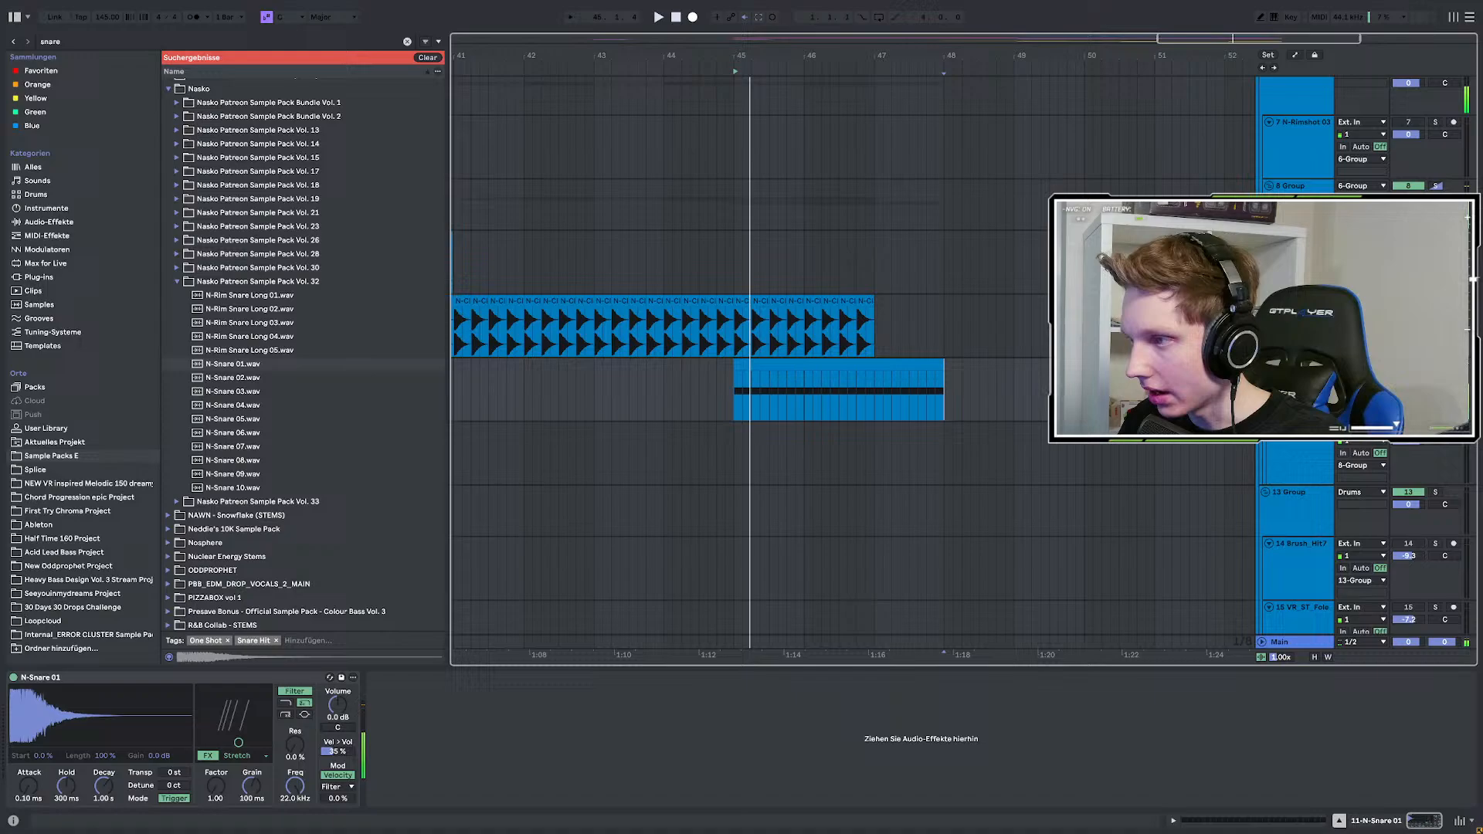
left_click(1298, 204)
scroll(1301, 450, "up", 1)
left_click_drag(1299, 442, 1299, 222)
scroll(1299, 223, "up", 2)
key("space")
left_click(1287, 170)
key("space")
left_click(1293, 332)
key("space")
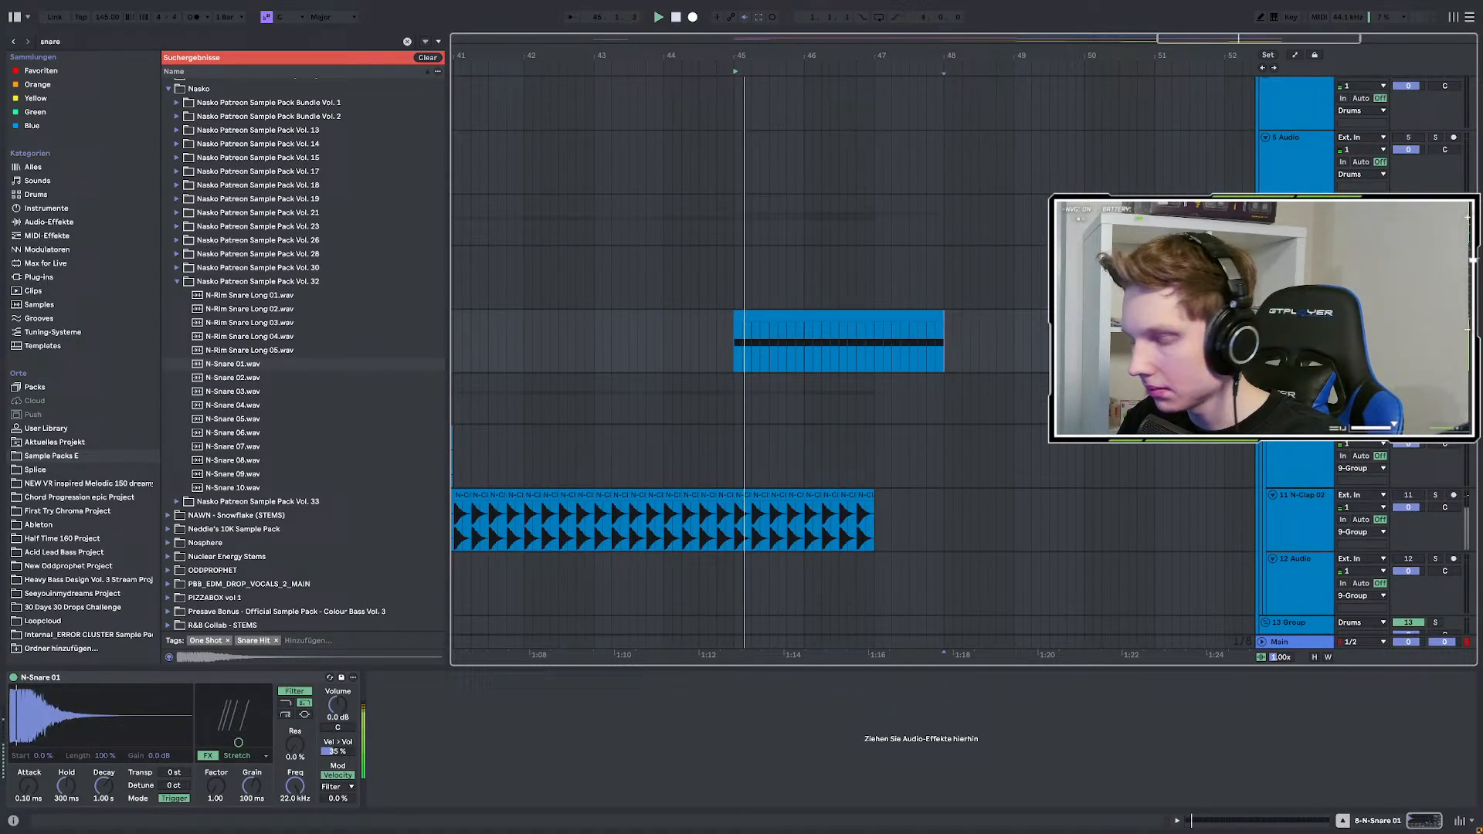
Set the N-Snare 01 sampler volume to -6.3 dB and automate its transposition to rise from 0 st at bar 47 until bar 48.
left_click_drag(346, 728, 346, 756)
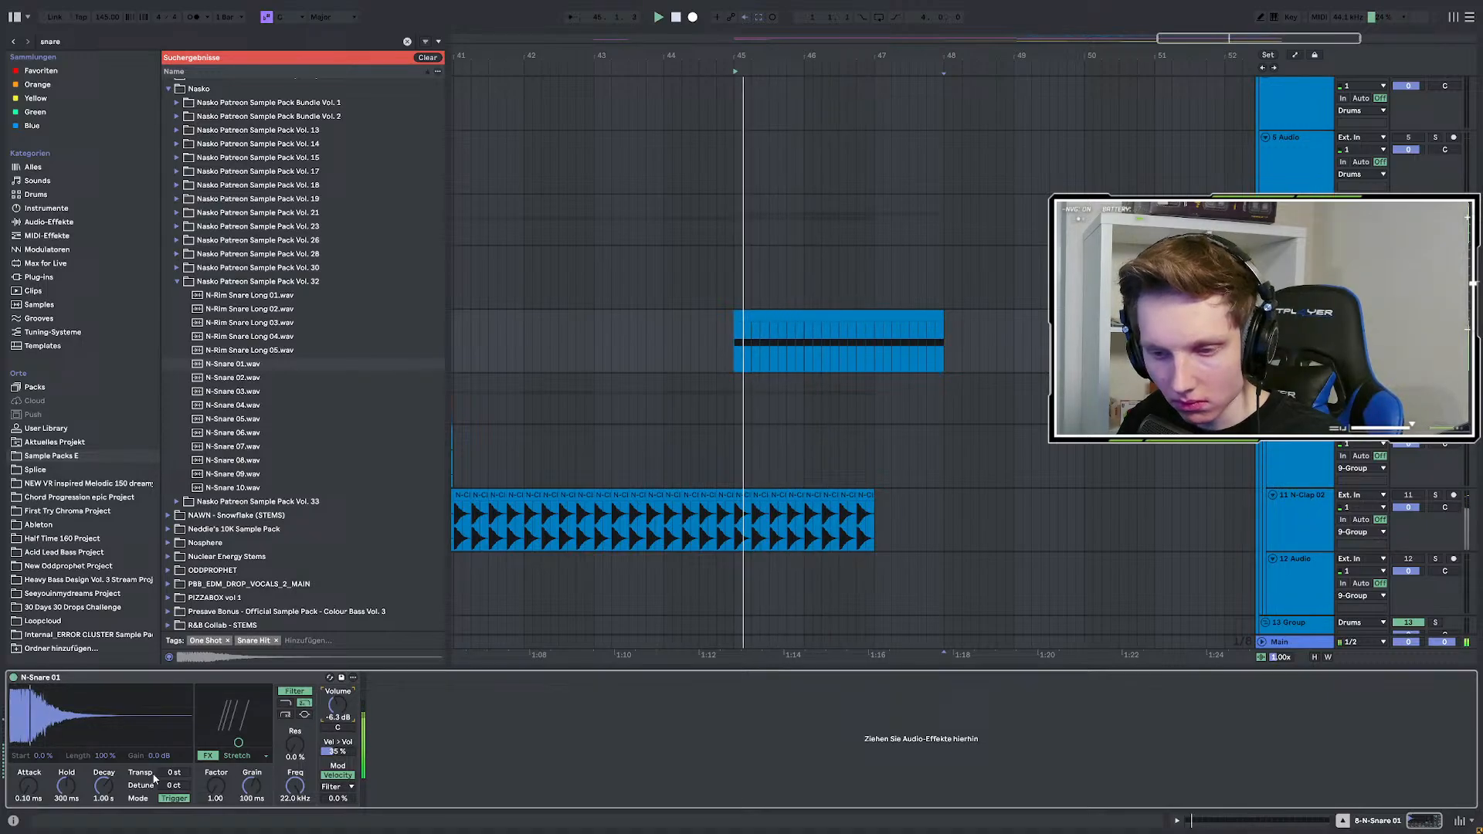
left_click_drag(174, 772, 174, 784)
key("space")
key("space")
key("a")
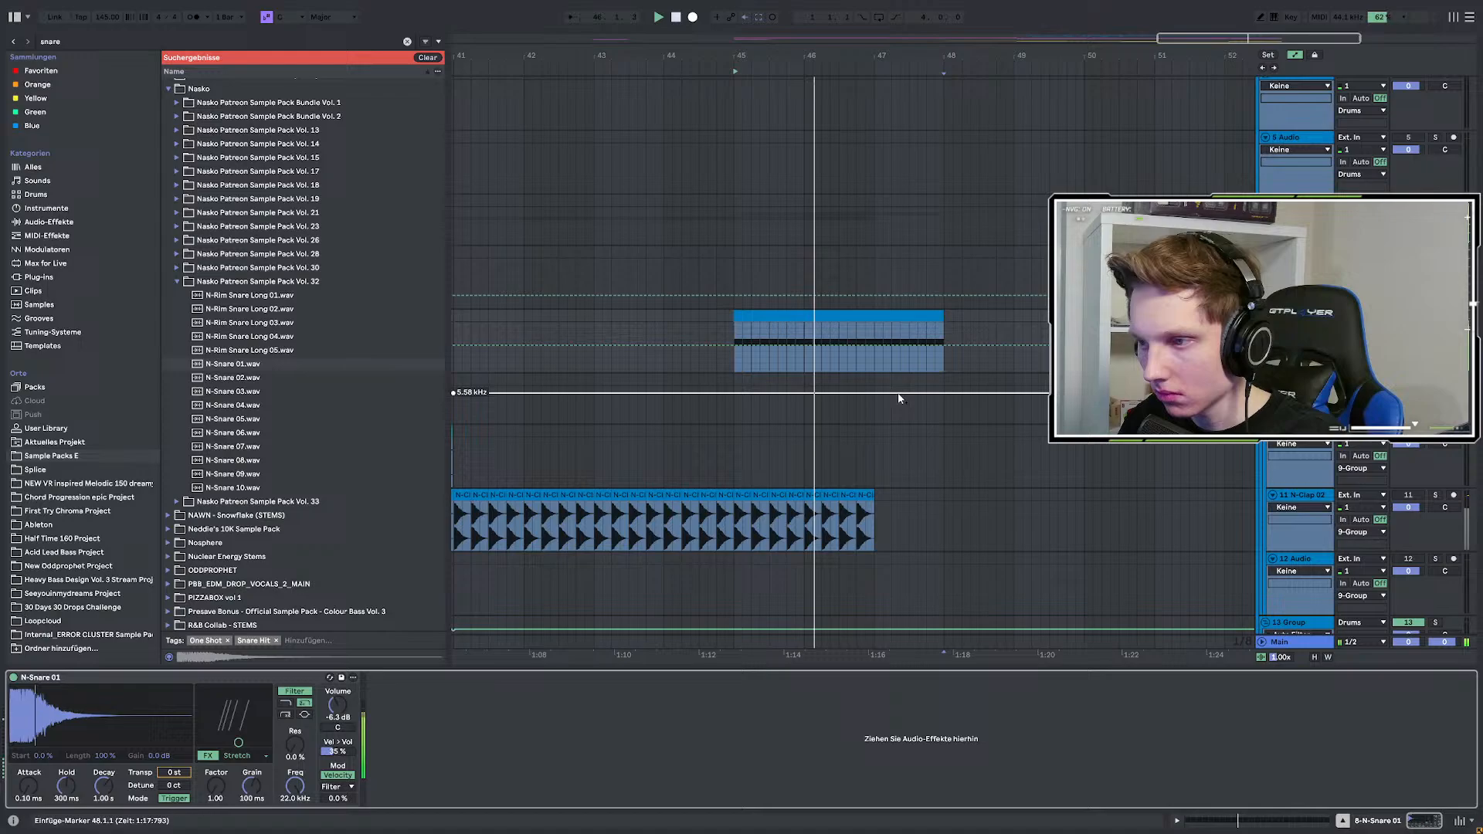
mouse_move(944, 345)
left_mouse_down()
mouse_move(952, 324)
mouse_move(943, 340)
left_mouse_up()
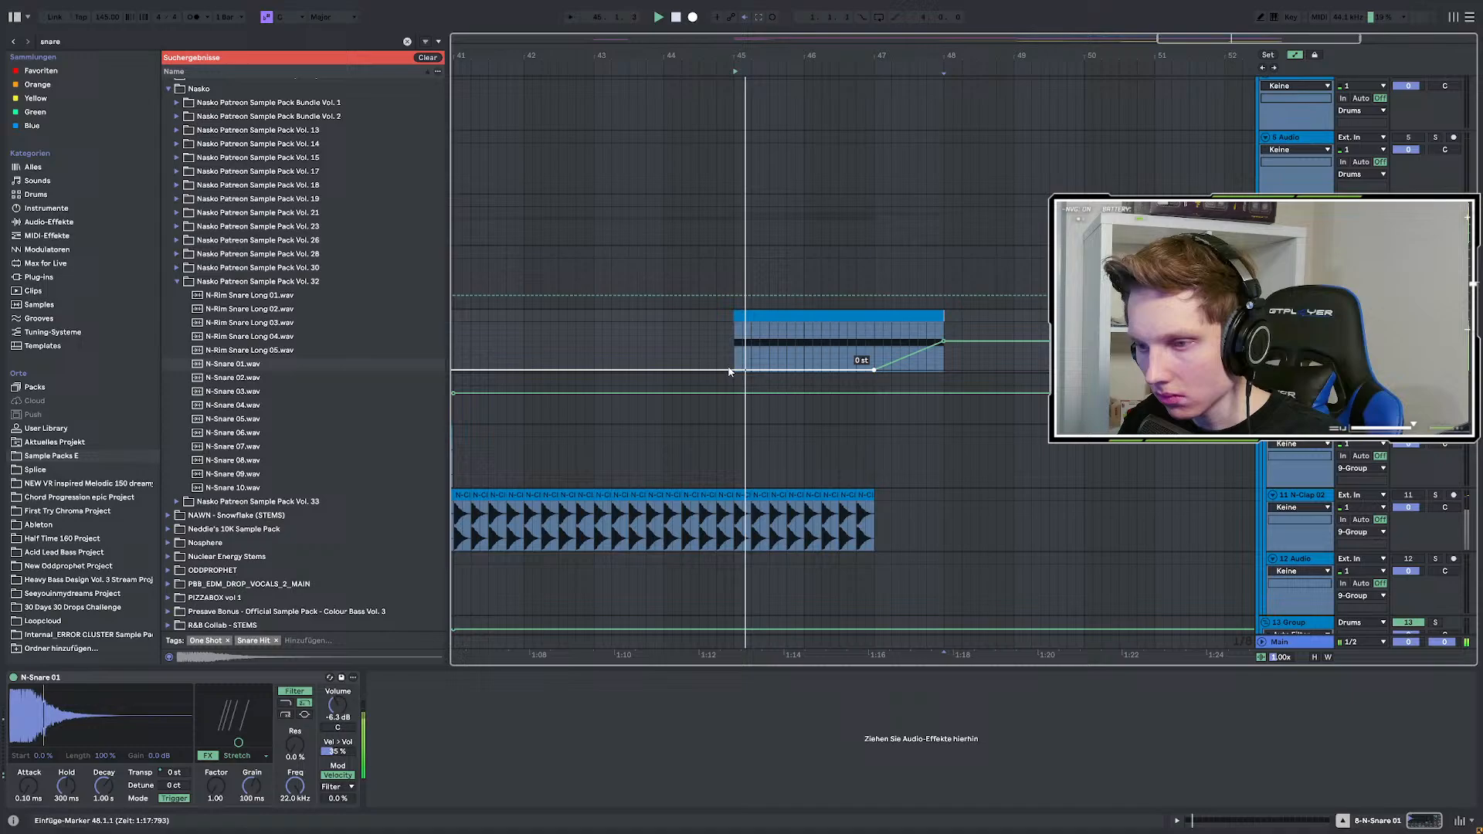
Automate the N-Snare 01 filter frequency to climb steadily from 1.00 kHz at bar 45 until the clip's end at bar 48.
left_click_drag(296, 769, 296, 807)
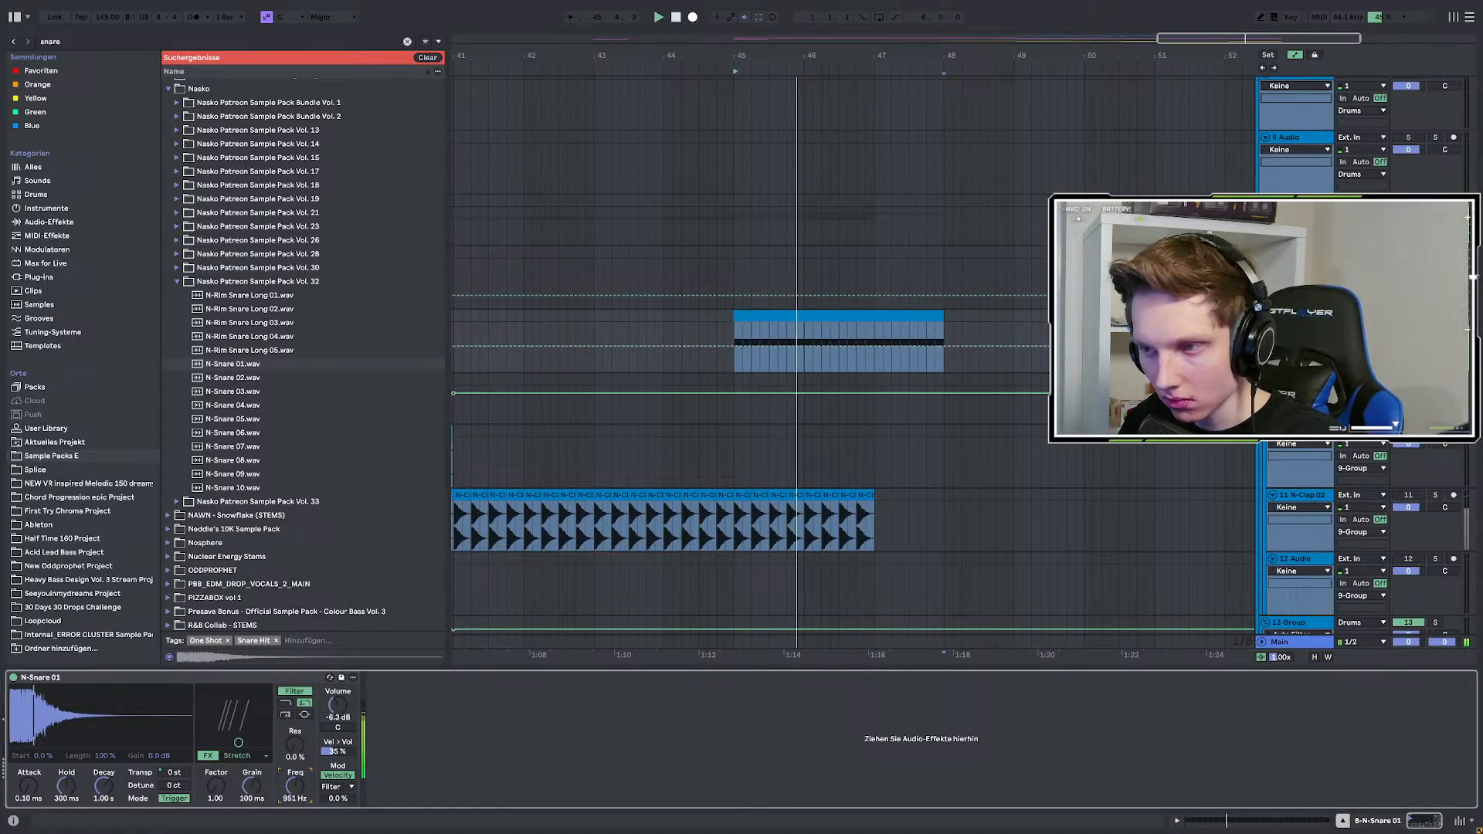
left_click(735, 345)
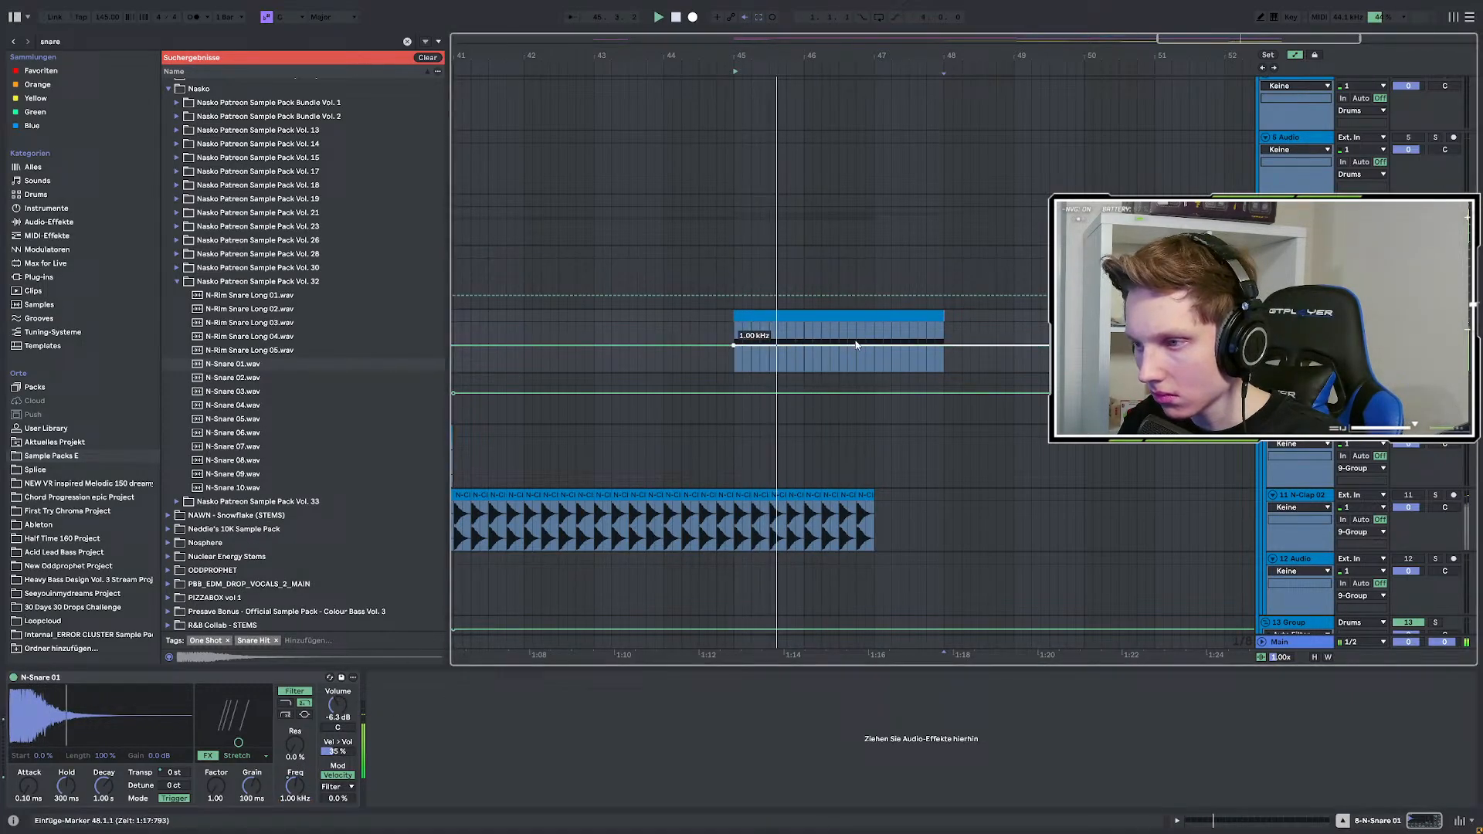
left_click_drag(874, 345, 873, 331)
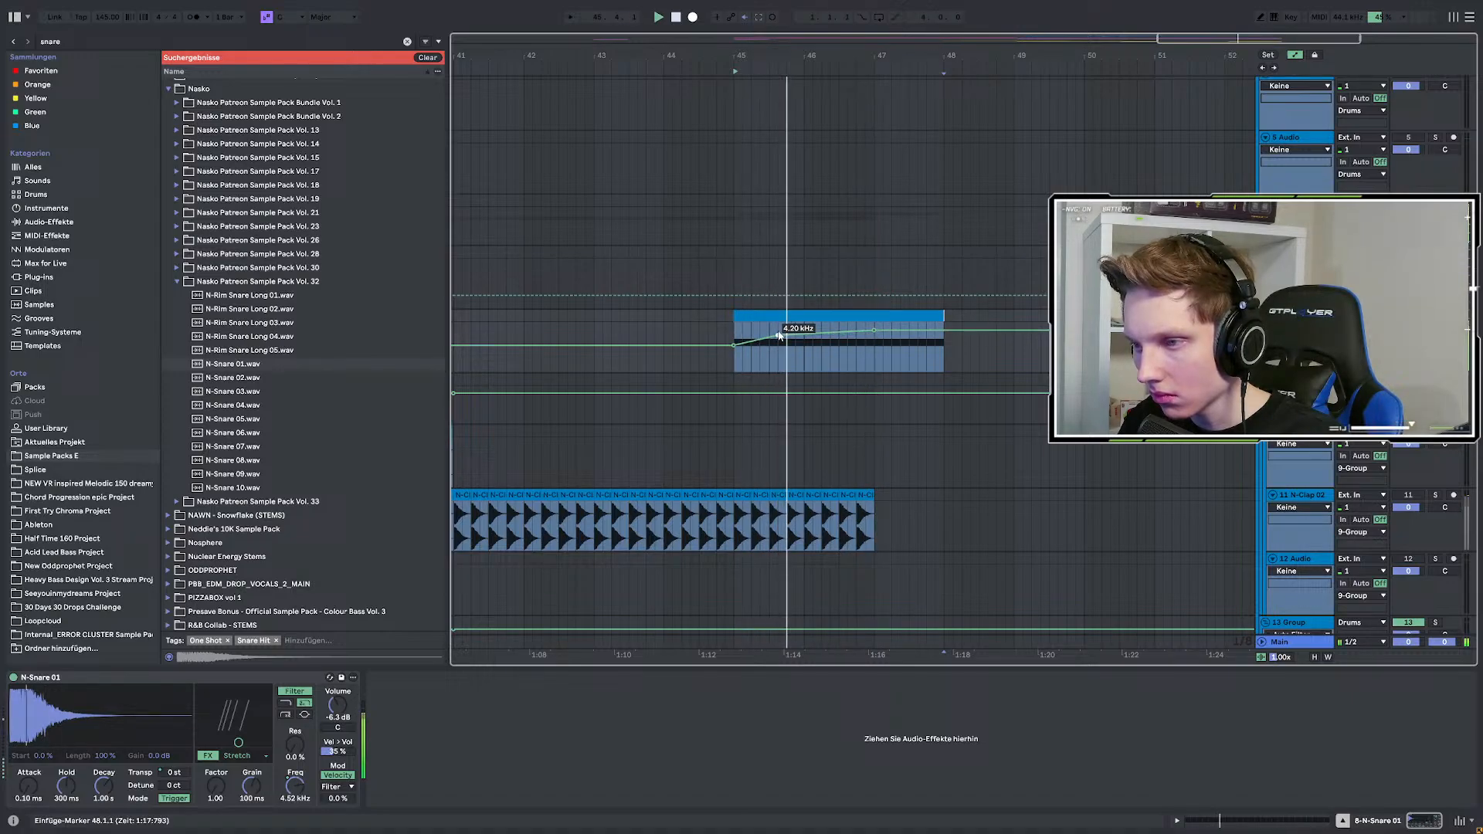
left_click_drag(865, 332, 874, 331)
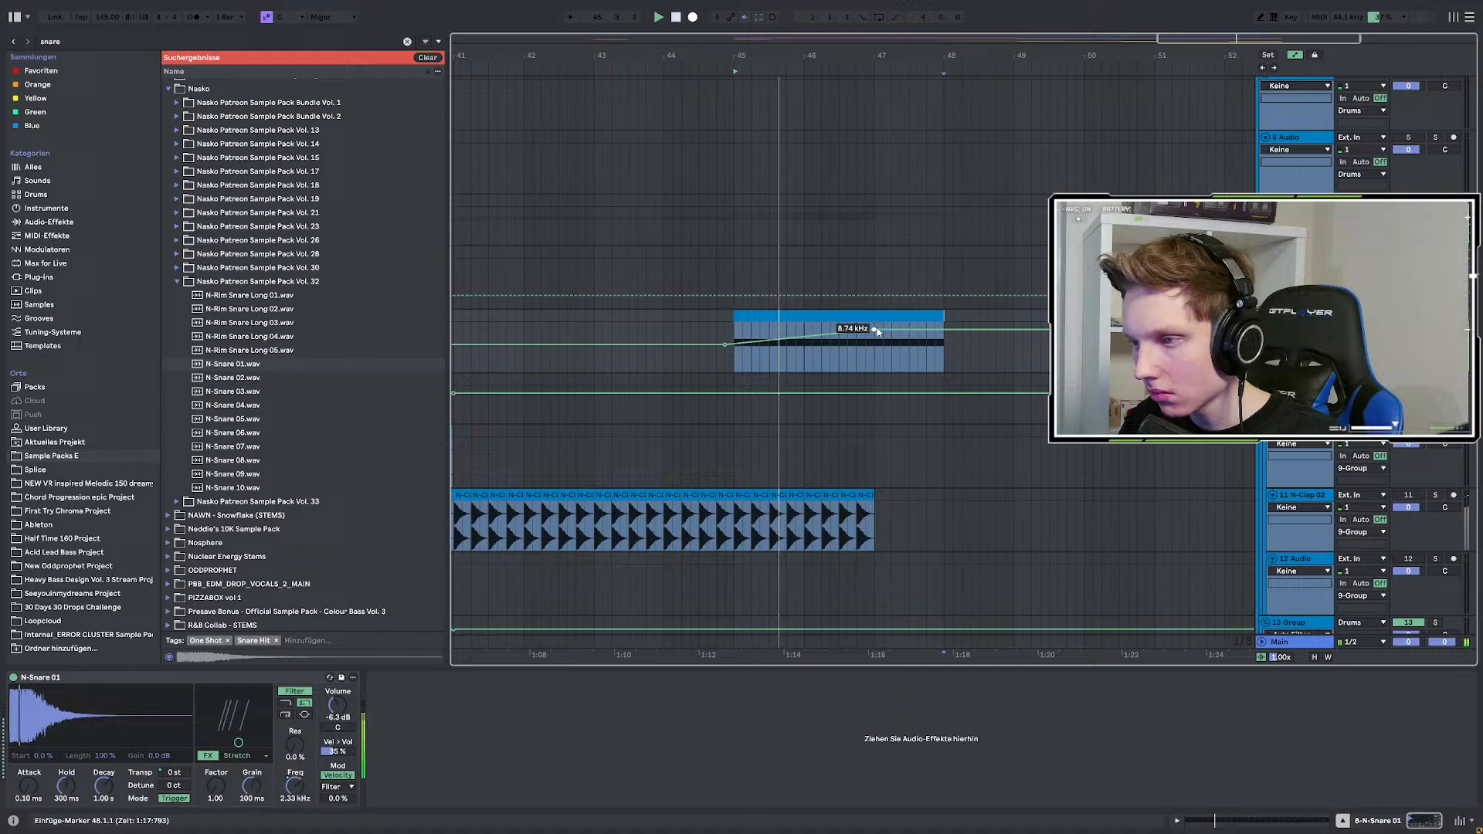
Hide the automation and replay the snare roll with the full arrangement from 44.3.1.
key("Up")
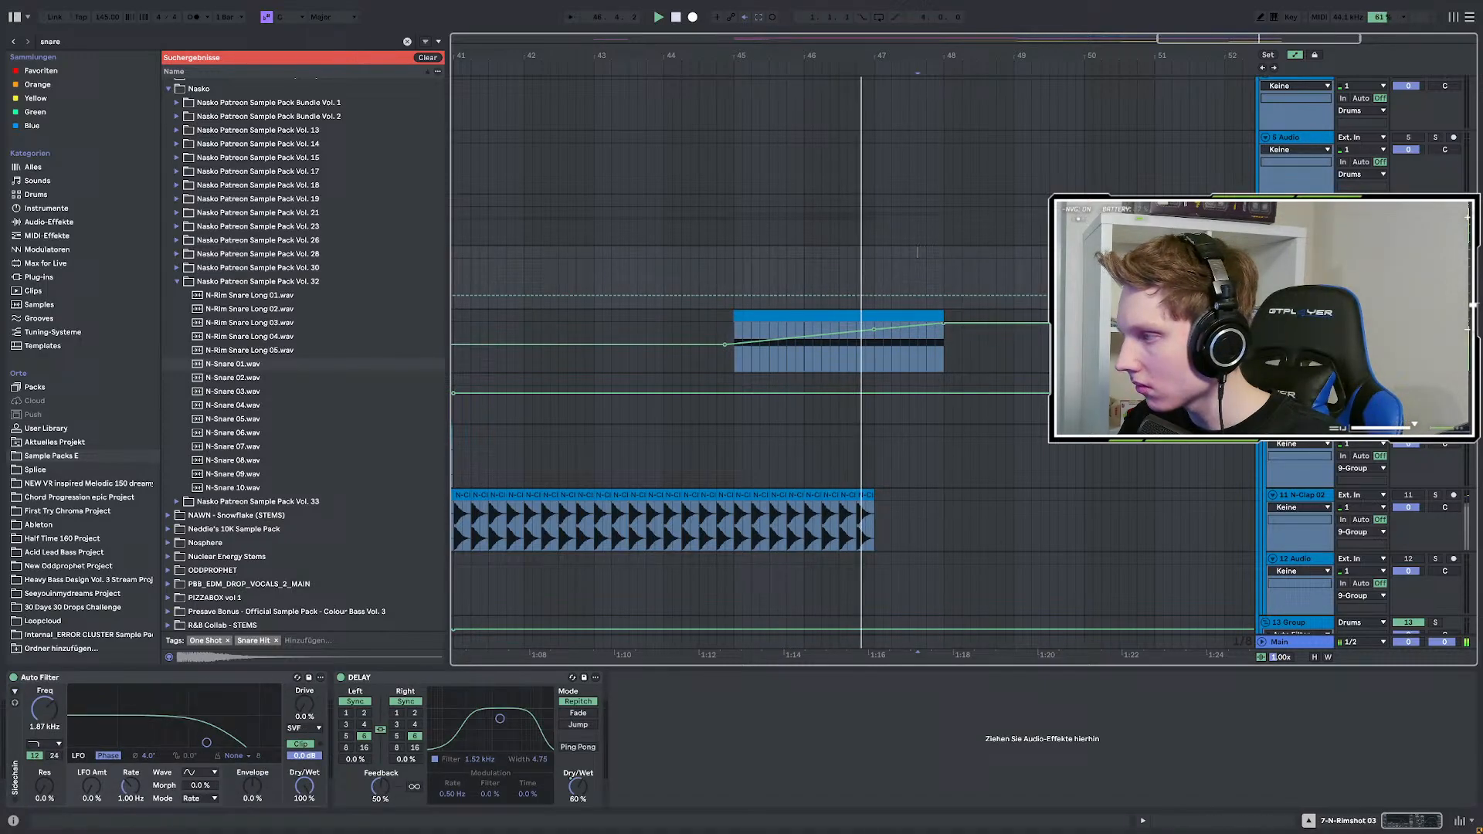
key("a")
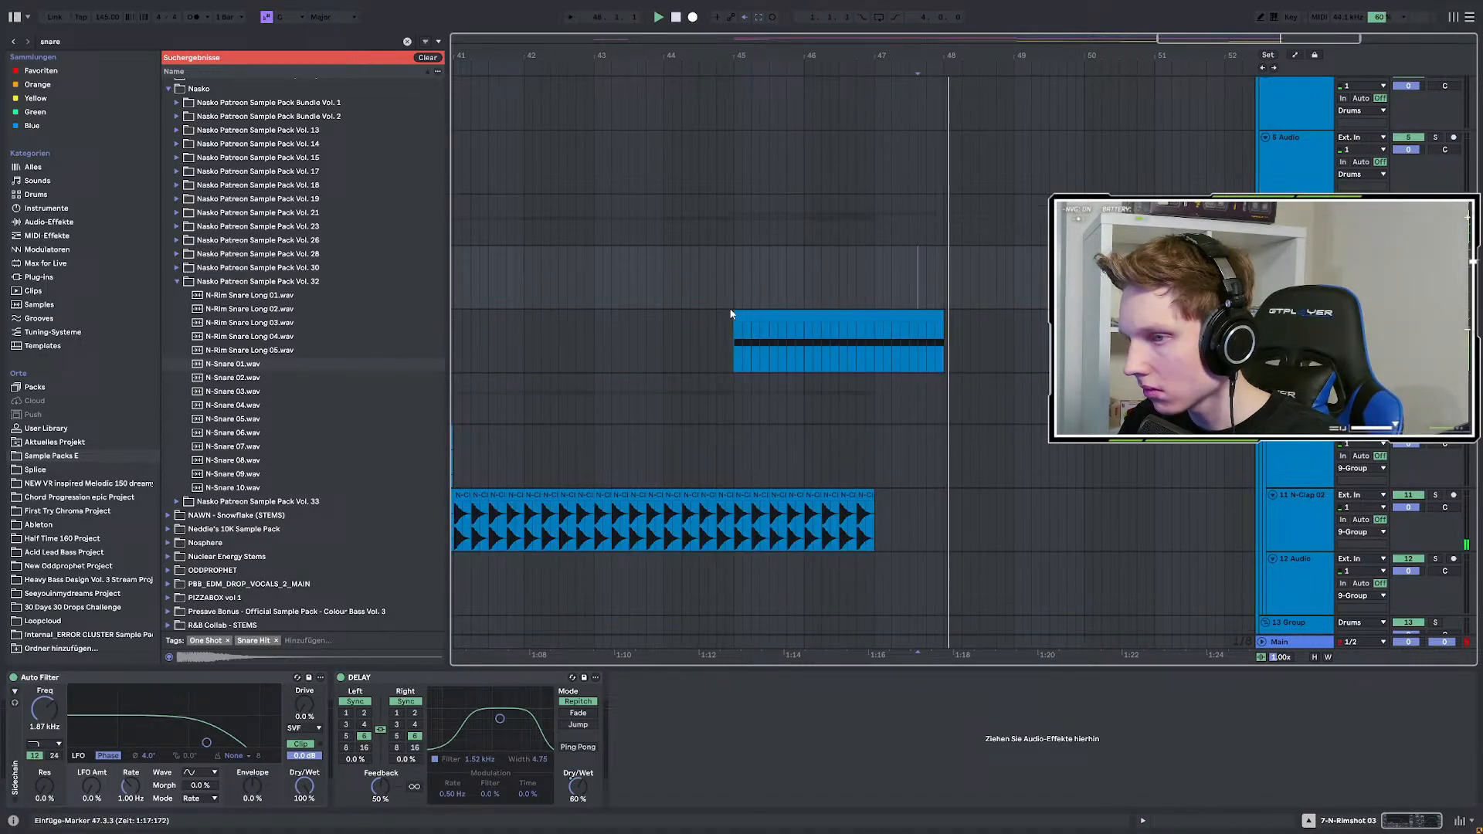
left_click(700, 334)
key("space")
key("space")
scroll(874, 368, "down", 15)
scroll(700, 231, "up", 3)
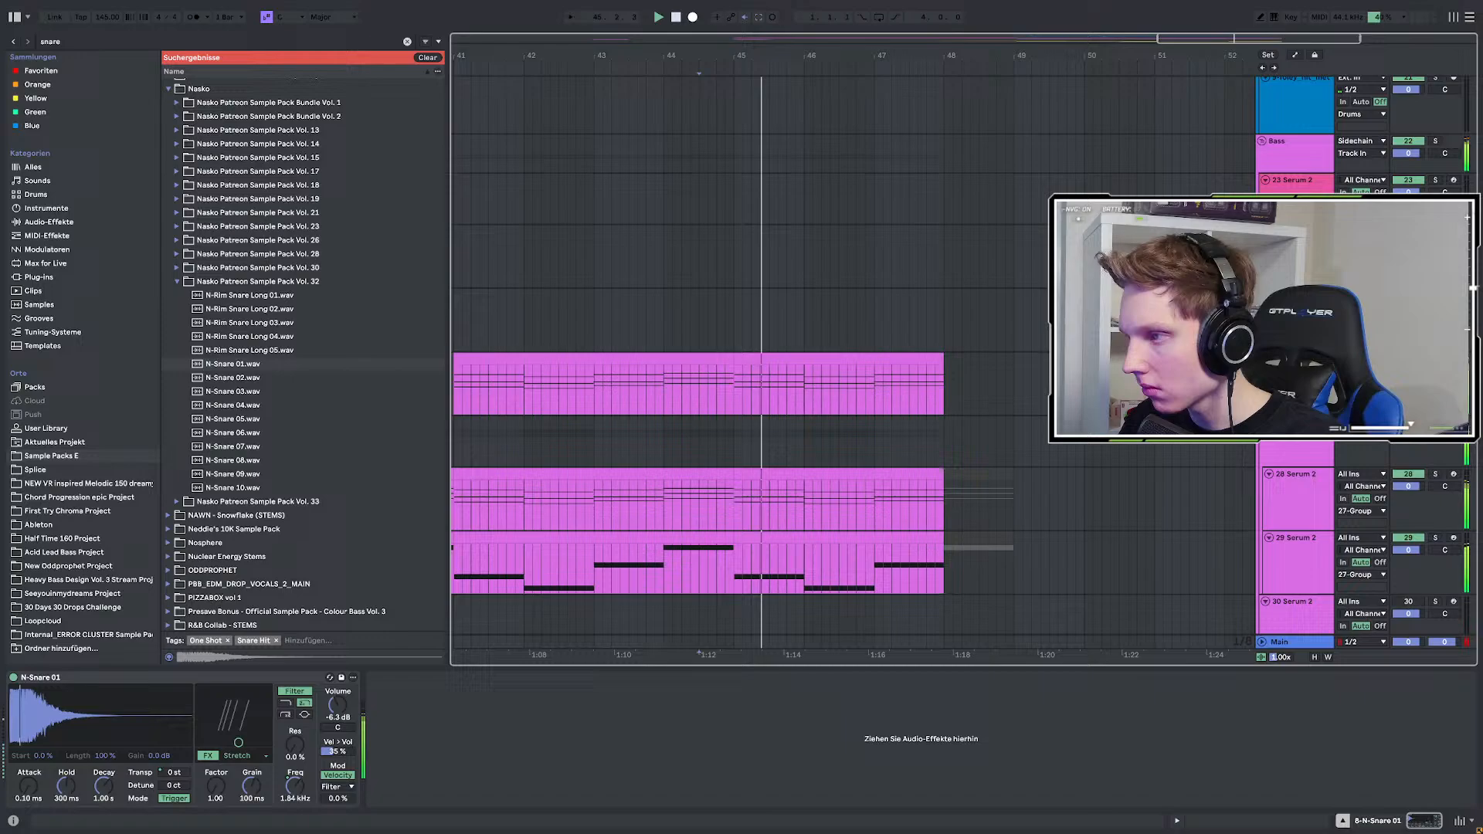
Inspect the N-Silk sidechain plug-in on the Bass group during playback, then close it and replay from bar 45.
left_click(699, 154)
left_click(36, 677)
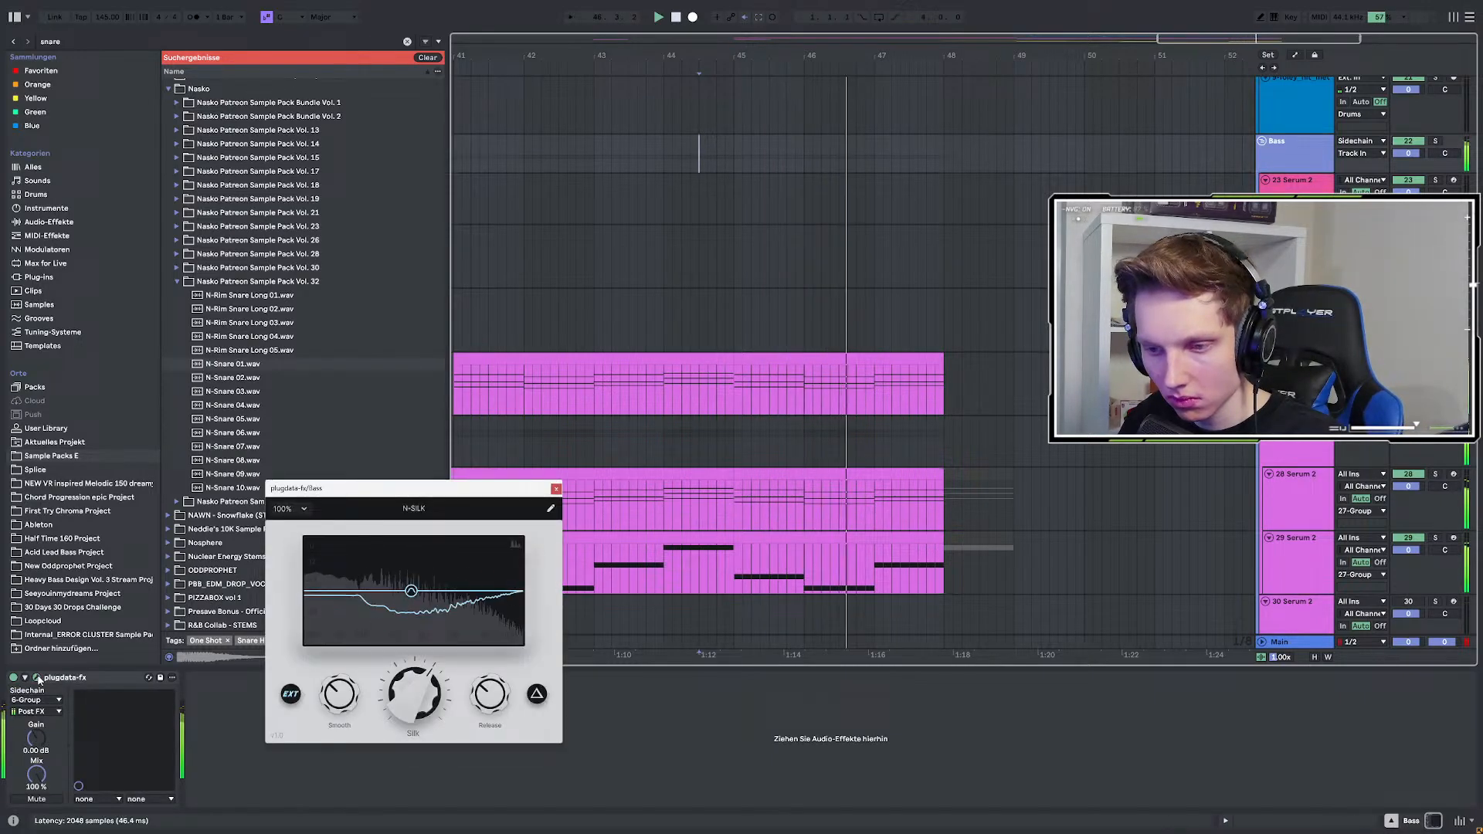
key("space")
key("space")
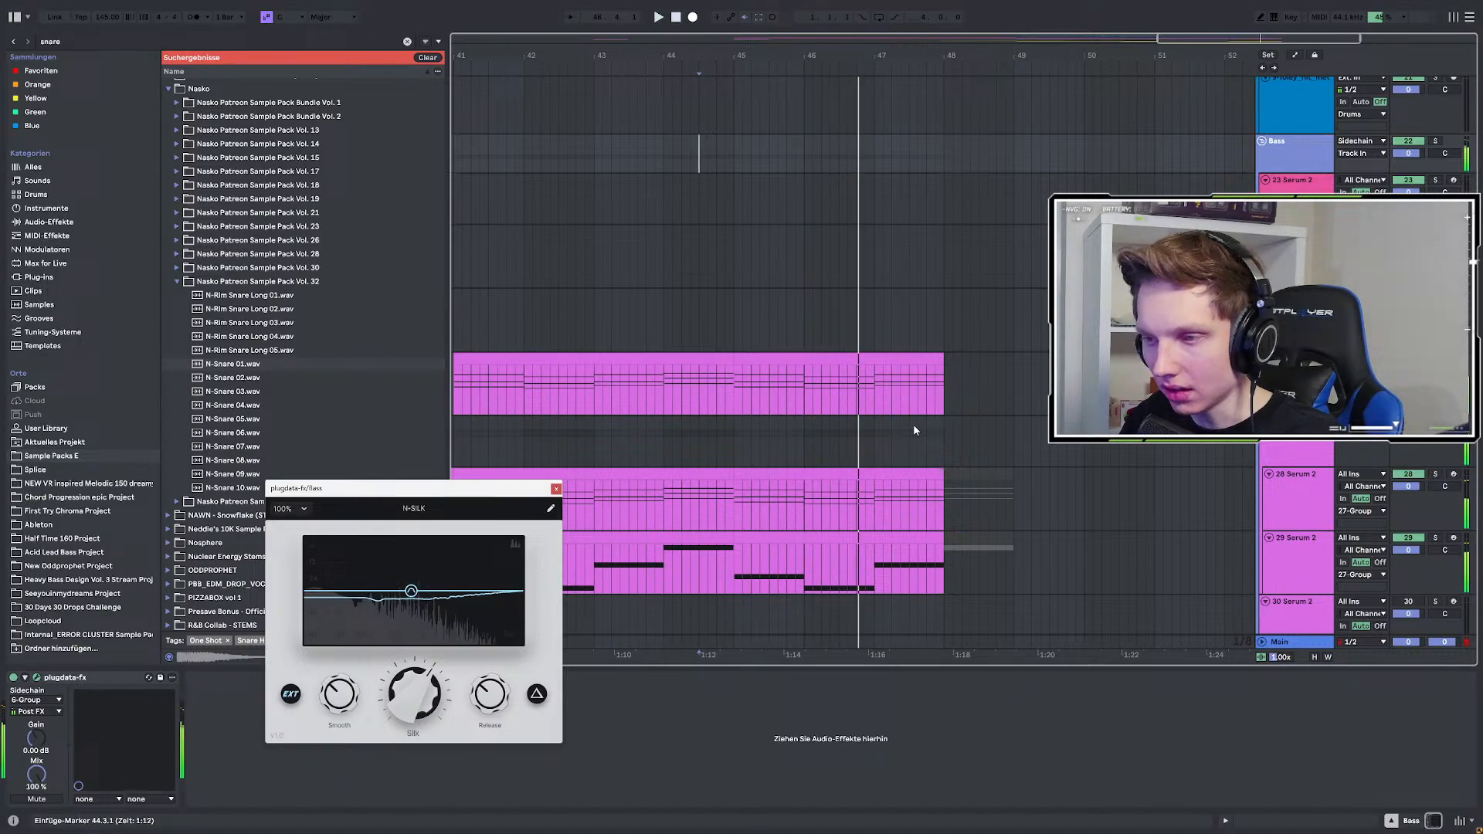
scroll(913, 424, "up", 10)
scroll(879, 446, "down", 4)
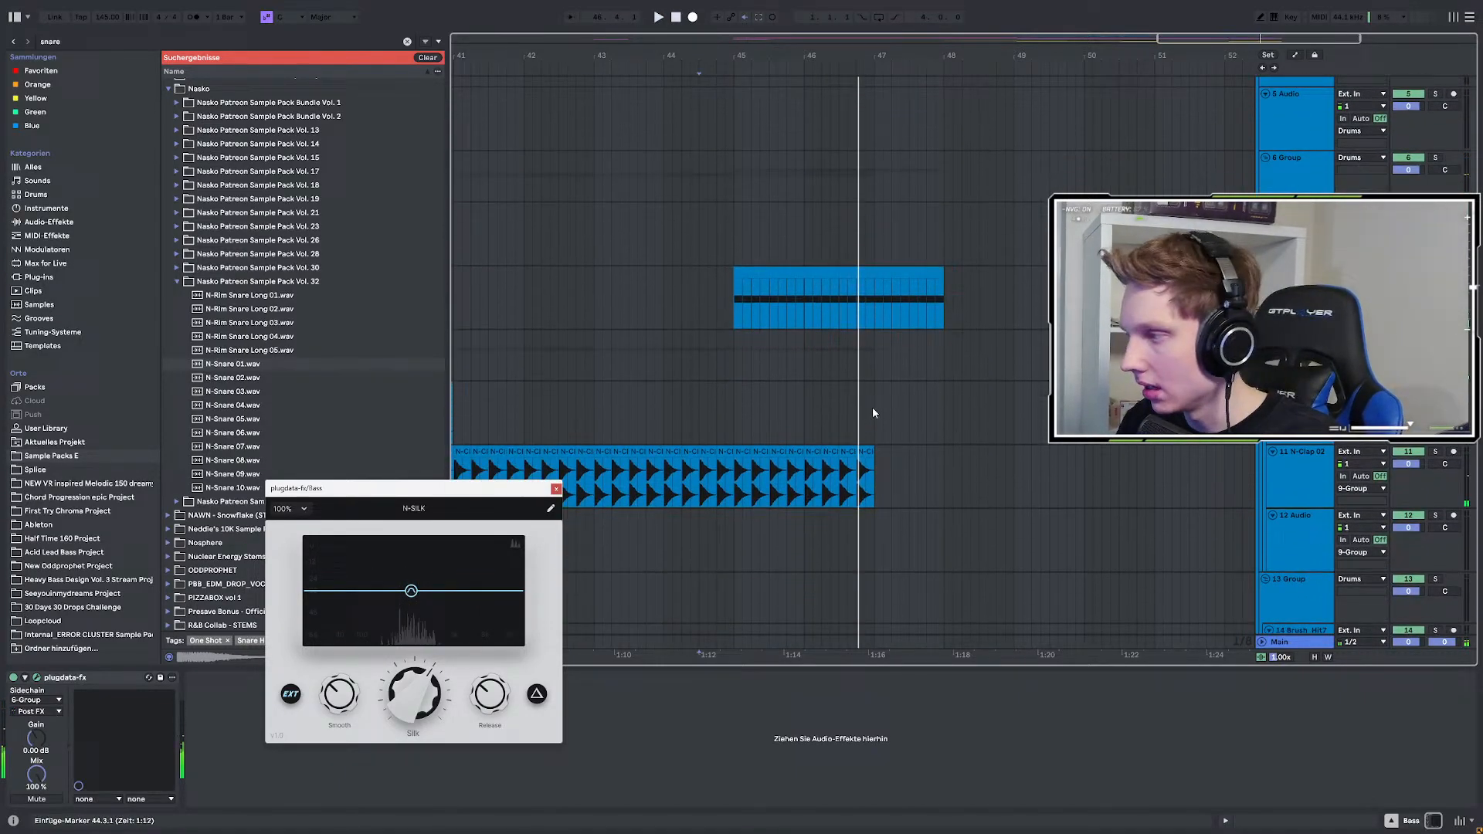
left_click(734, 305)
key("space")
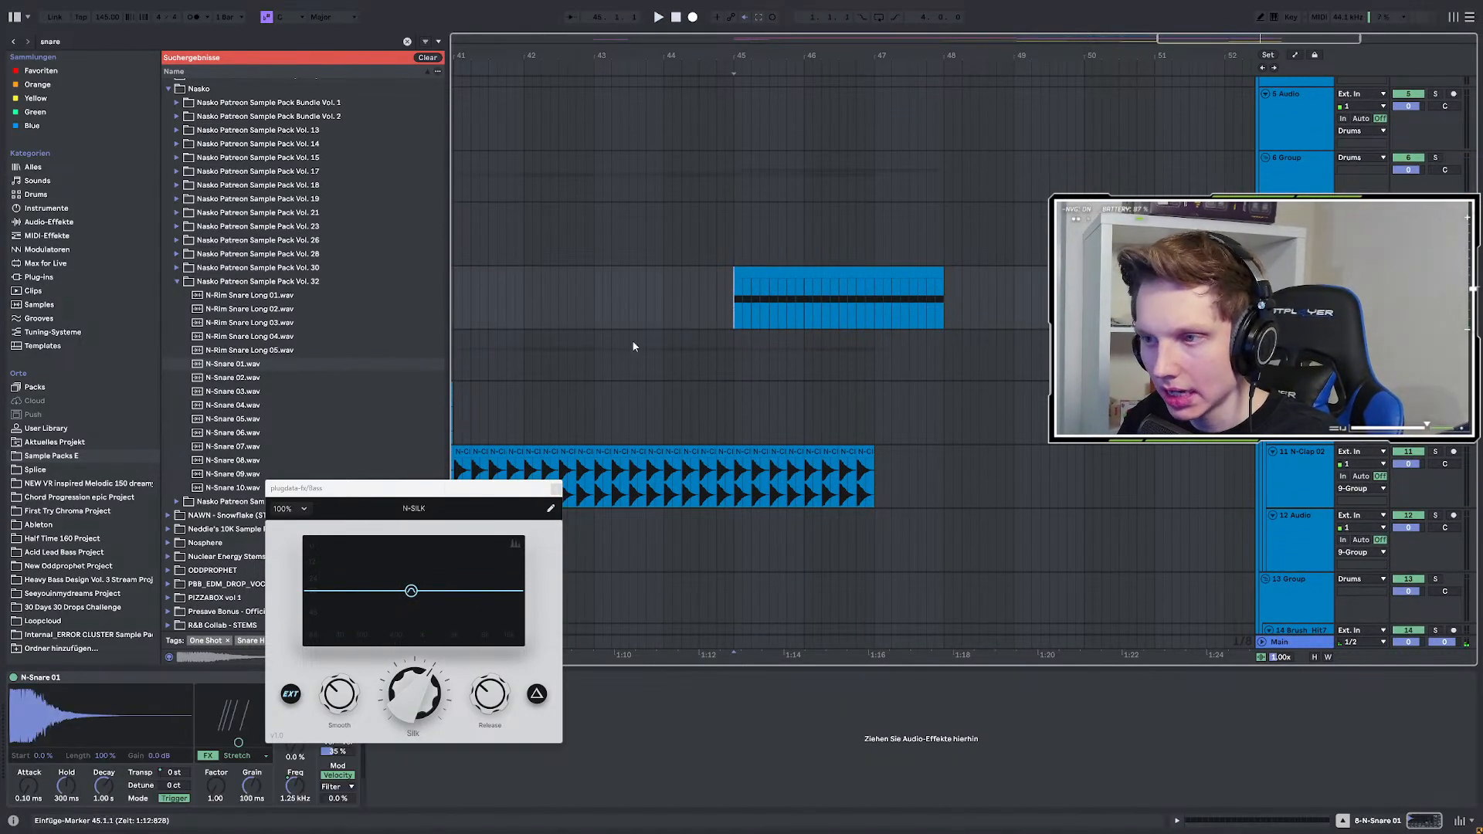
left_click(556, 490)
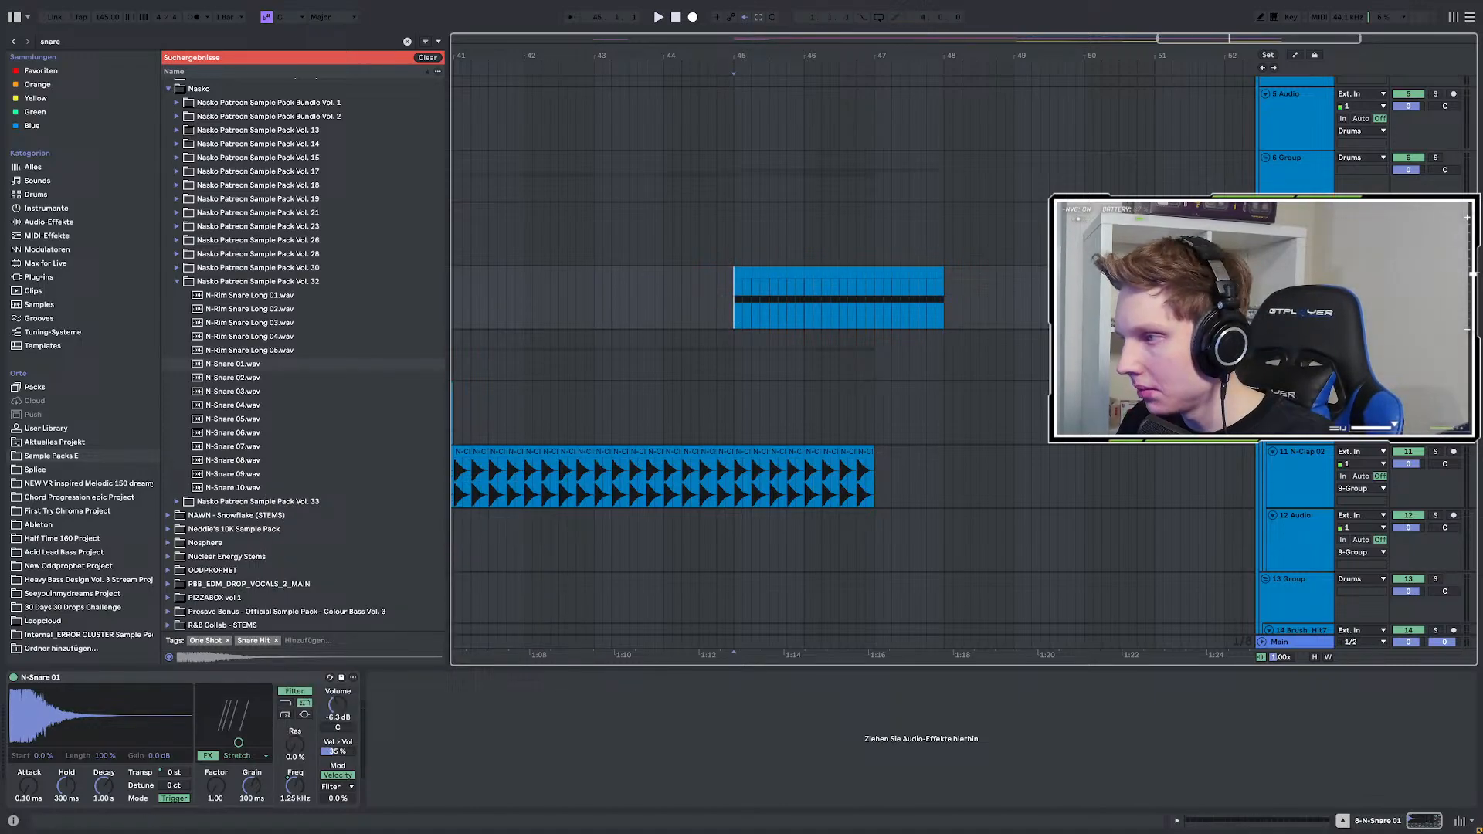
Fill the third bar of the N-Snare 01 clip with consecutive sixteenth C3 notes from 3.1.1 and replay from bar 47.
double_click(851, 285)
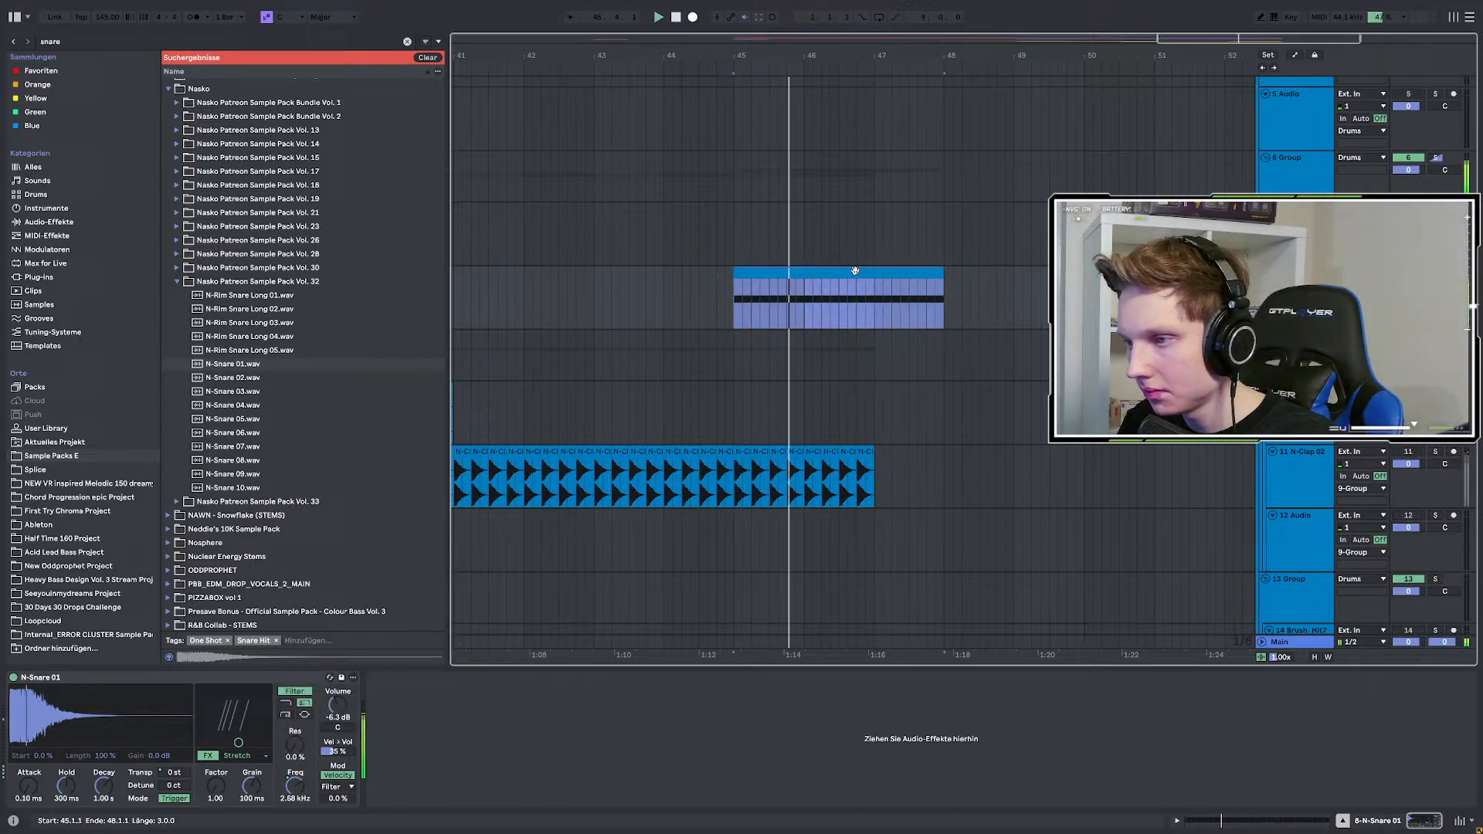
left_click(1066, 443)
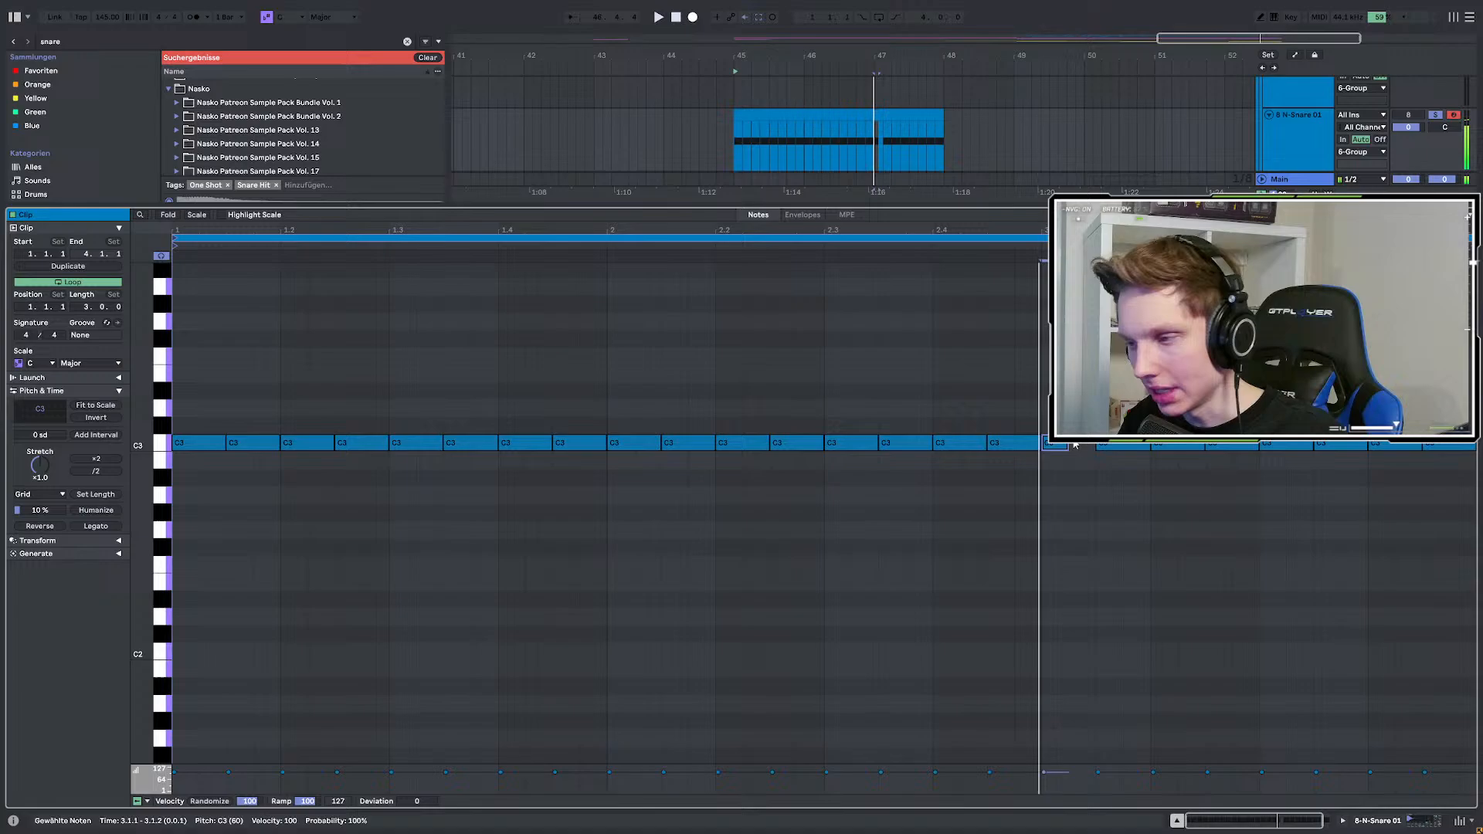
key("ctrl+d")
key("ctrl+d")
key("ctrl+d")
key("ctrl+d")
key("ctrl+d")
key("ctrl+d")
key("ctrl+d")
key("ctrl+d")
key("ctrl+d")
key("ctrl+d")
key("ctrl+d")
key("ctrl+d")
key("ctrl+d")
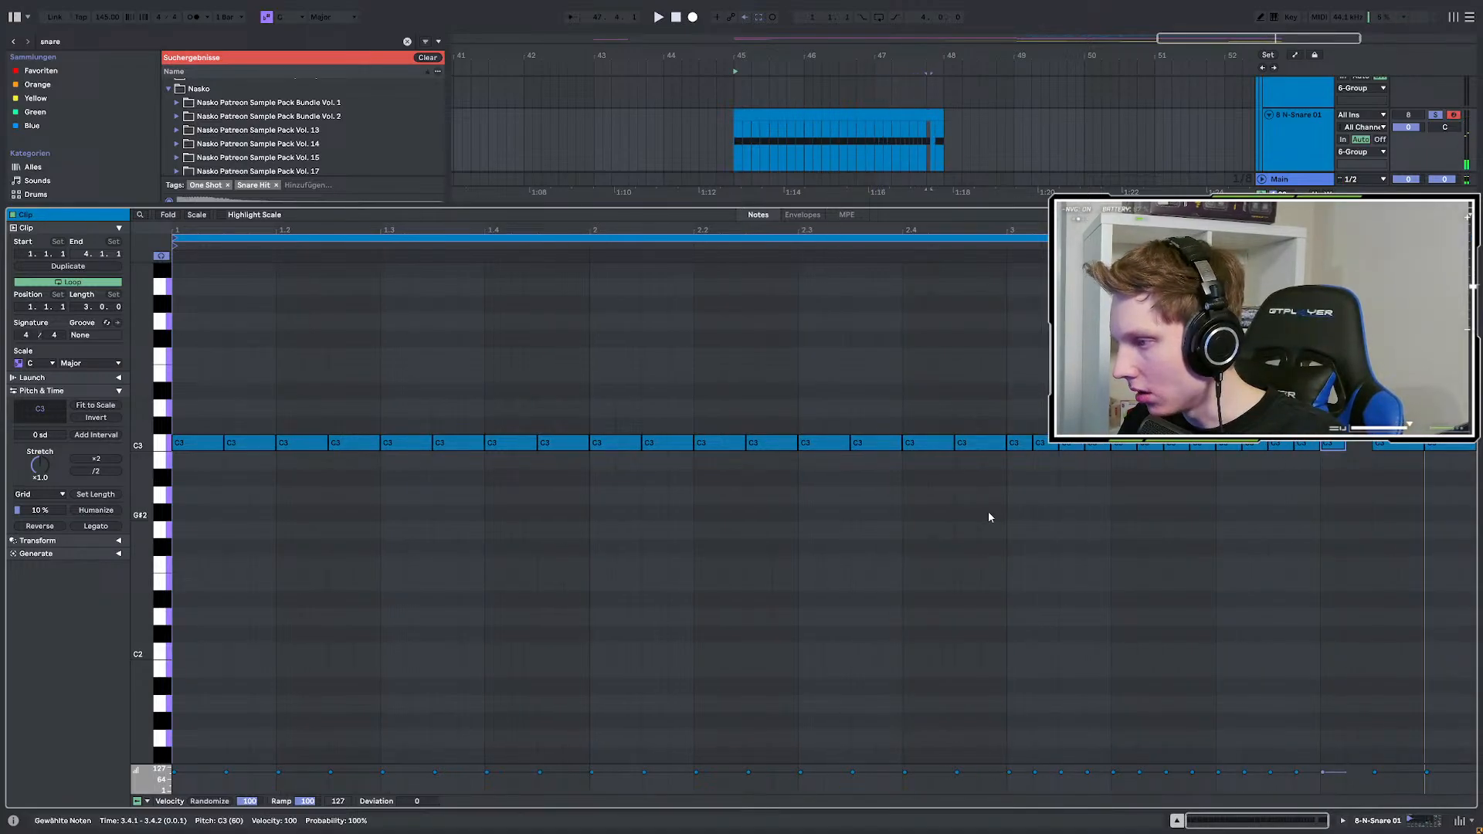
left_click(875, 151)
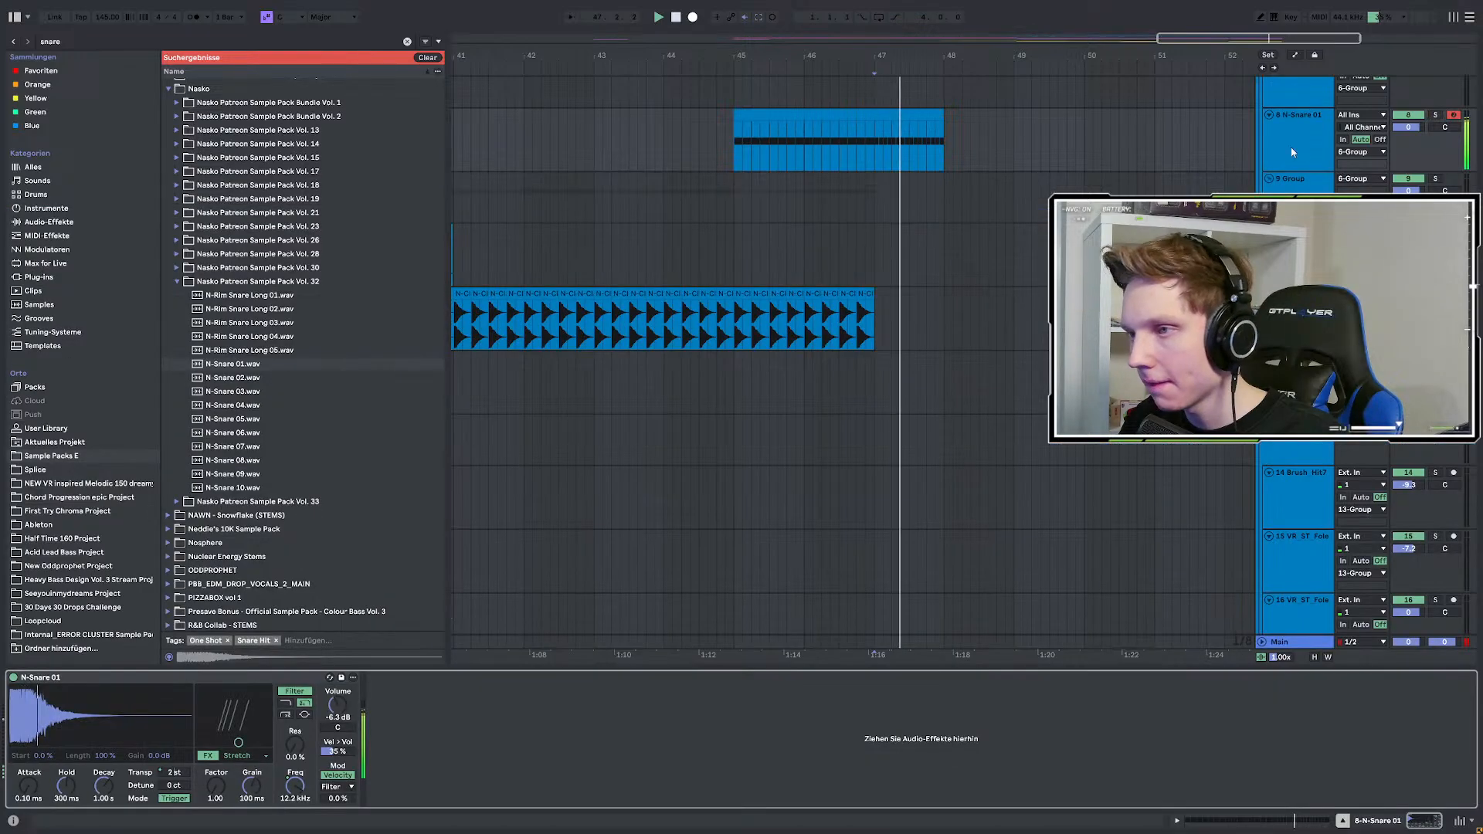
Duplicate the last N-Clap 02 clip repeatedly to extend the claps through bar 47.
scroll(1291, 146, "up", 2)
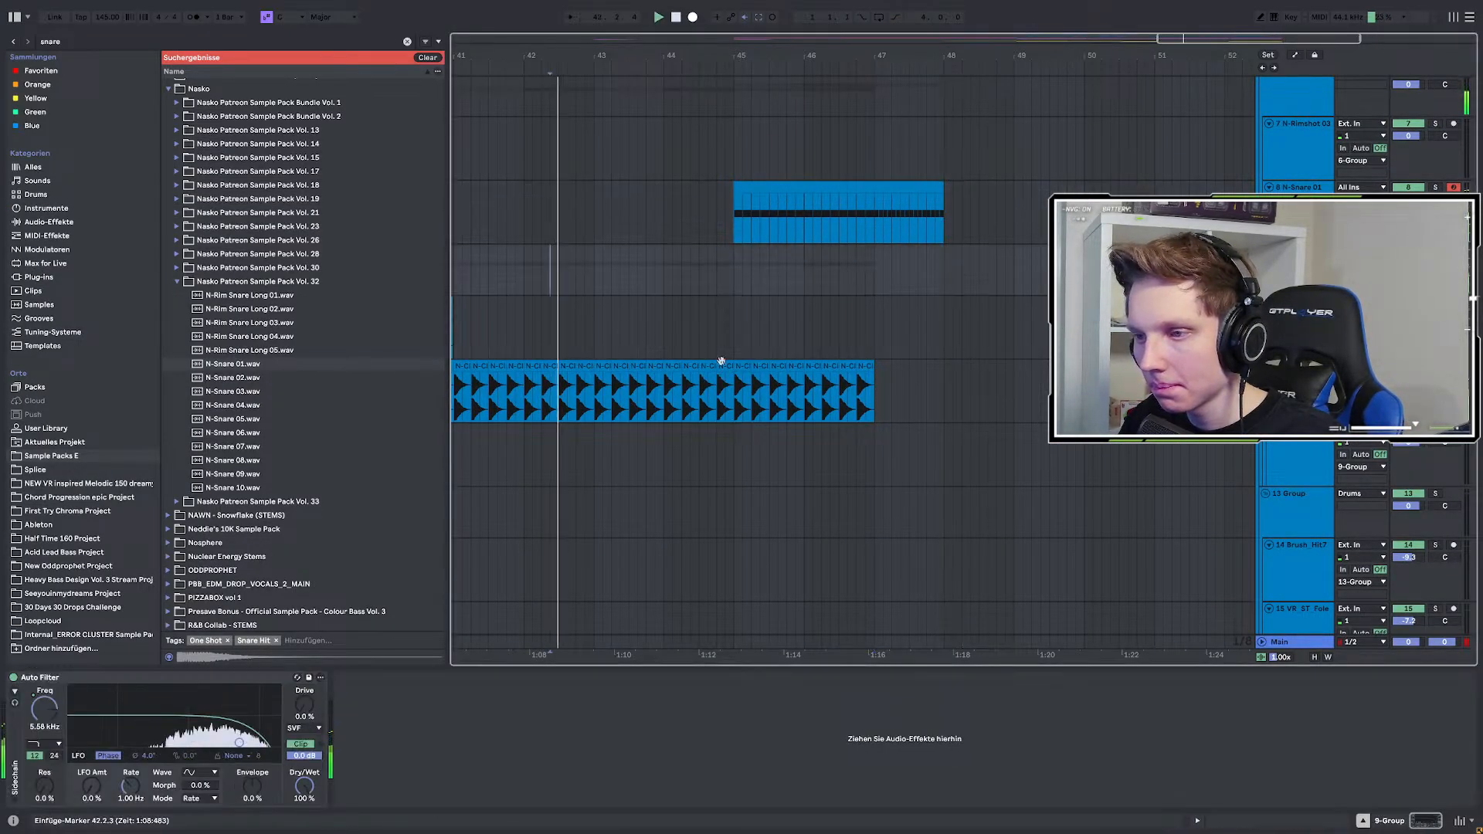
left_click(866, 366)
key("ctrl+d")
key("ctrl+d")
key("ctrl+d")
key("ctrl+d")
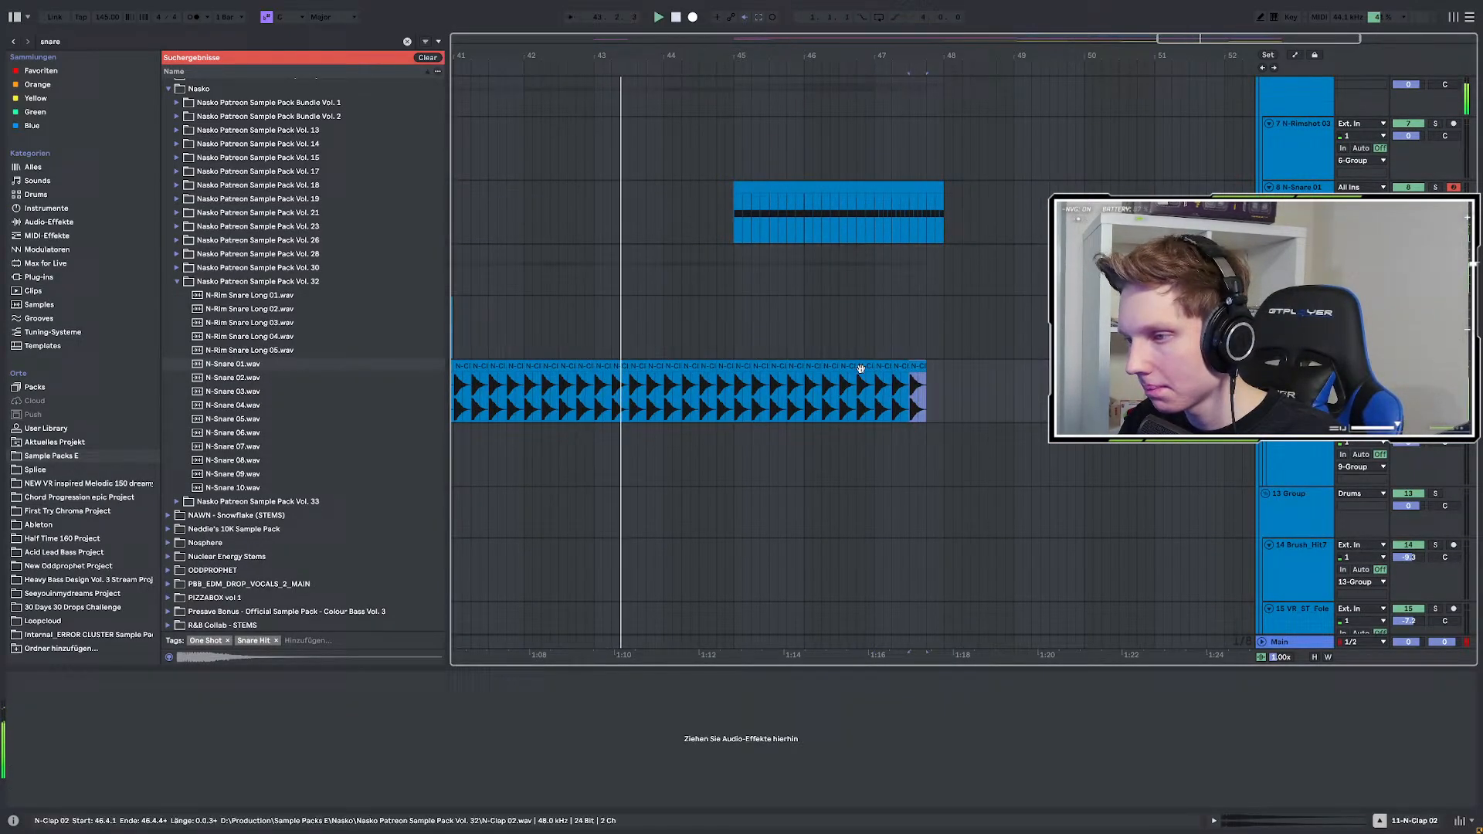
Replay from bar 45 and trim the N-Clap 02 clip at 45.1.1 to a length of 0.0.2.
scroll(722, 348, "left", 3)
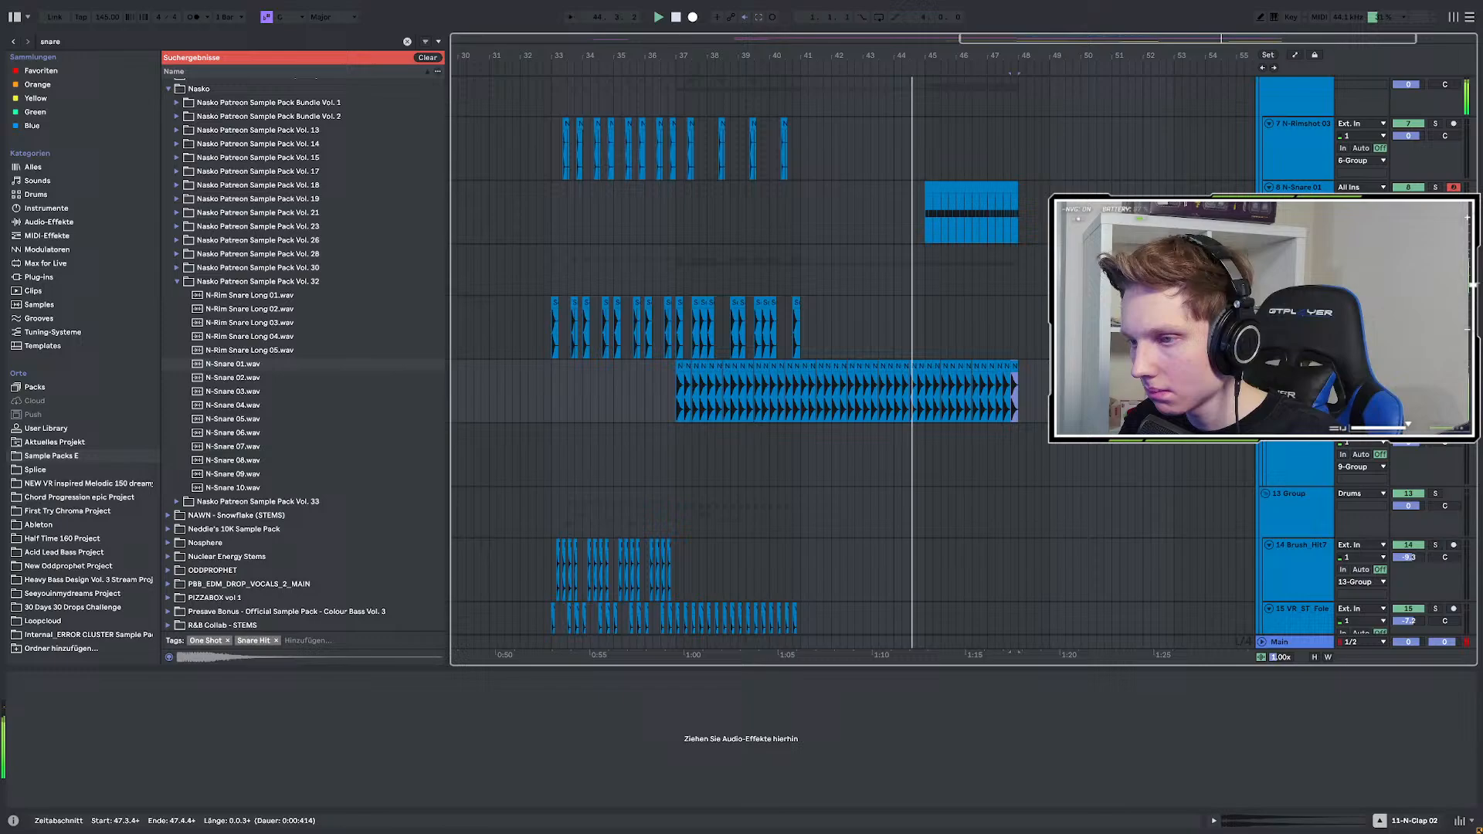
scroll(721, 348, "down", 1)
scroll(701, 311, "left", 4)
scroll(701, 311, "down", 1)
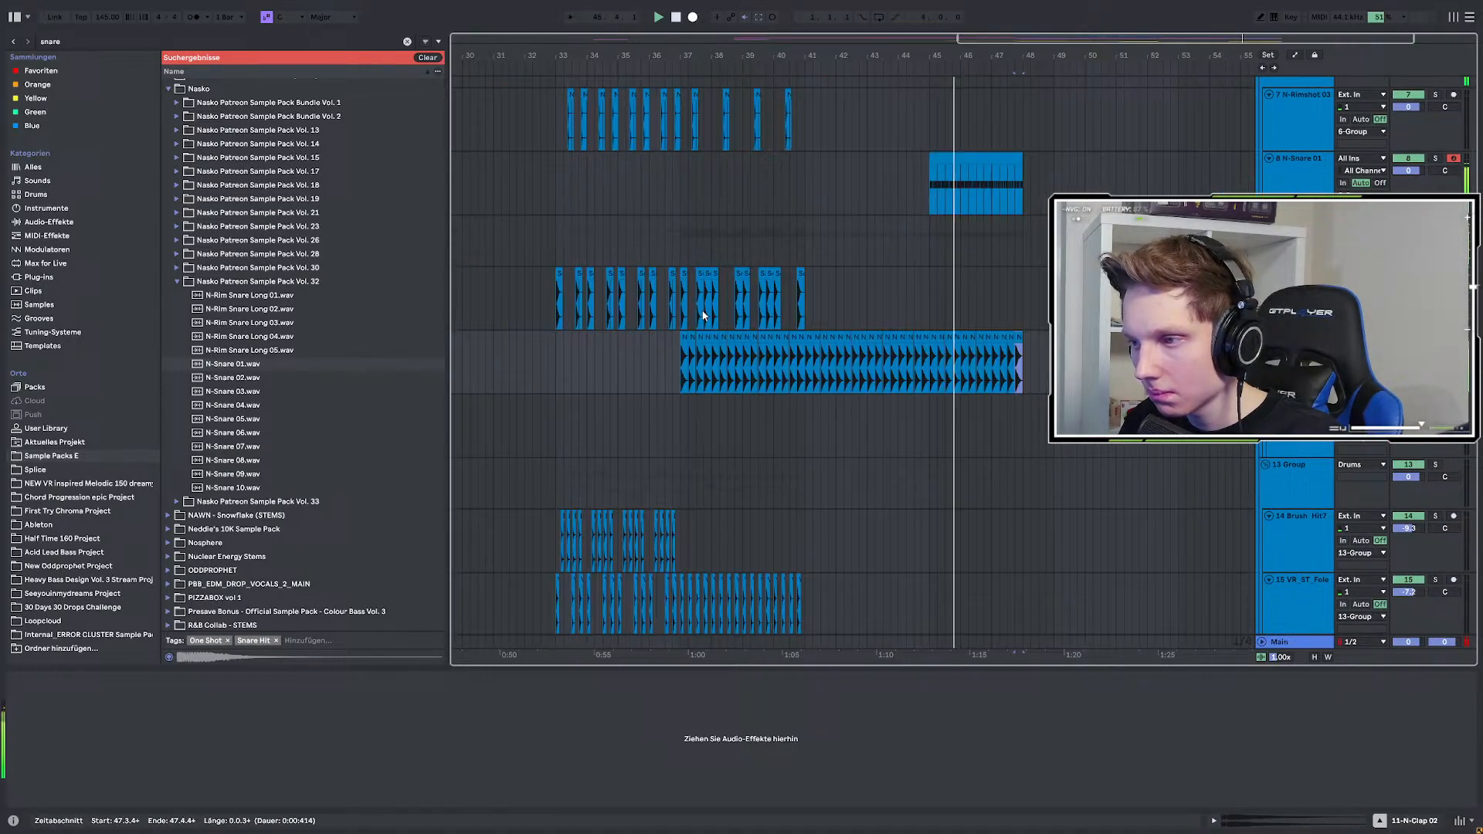
scroll(781, 309, "right", 4)
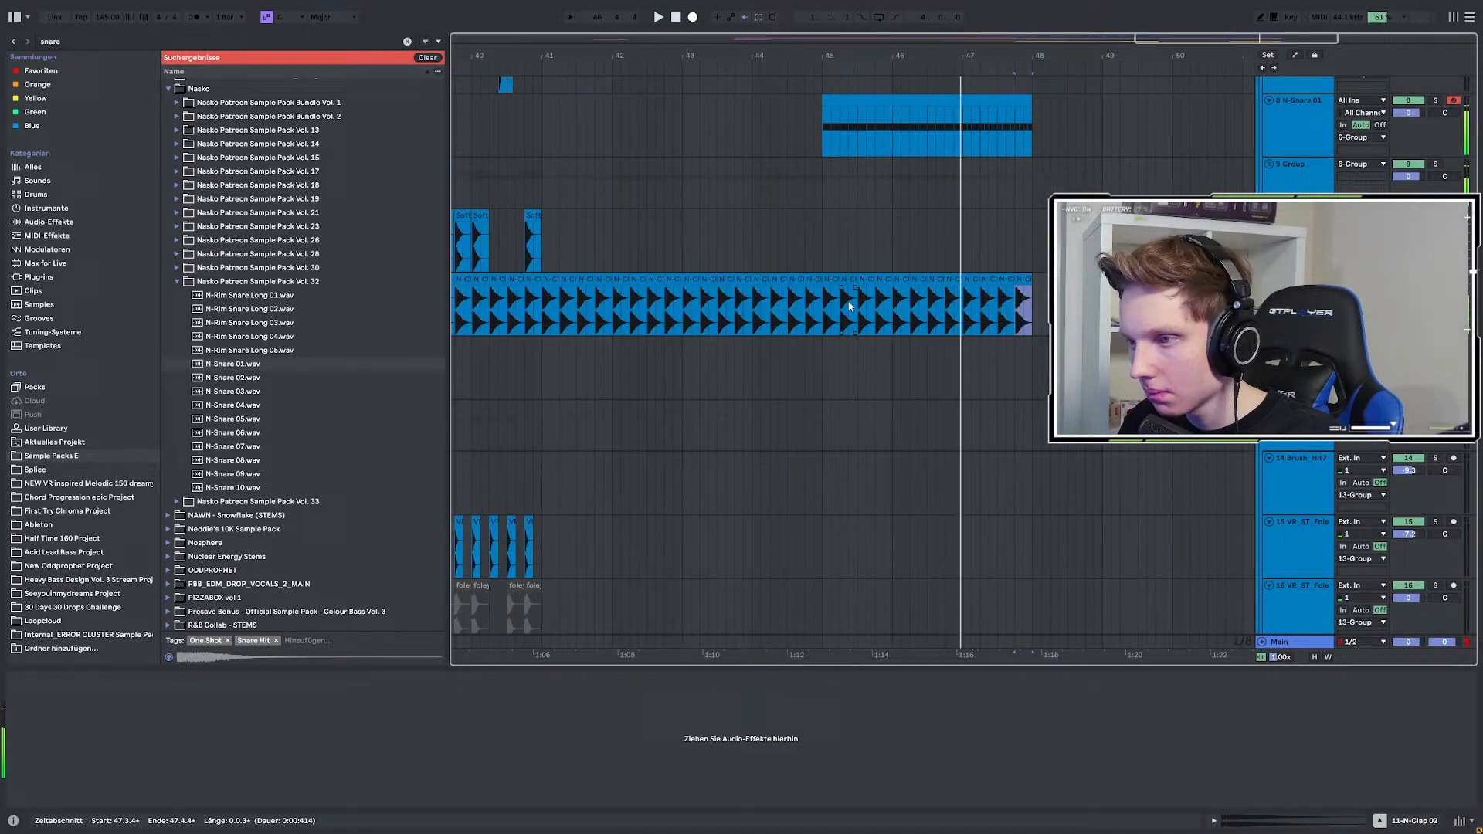
key("space")
left_click(822, 303)
key("space")
key("space")
scroll(839, 299, "up", 3)
key("space")
key("space")
left_click_drag(839, 292, 819, 291)
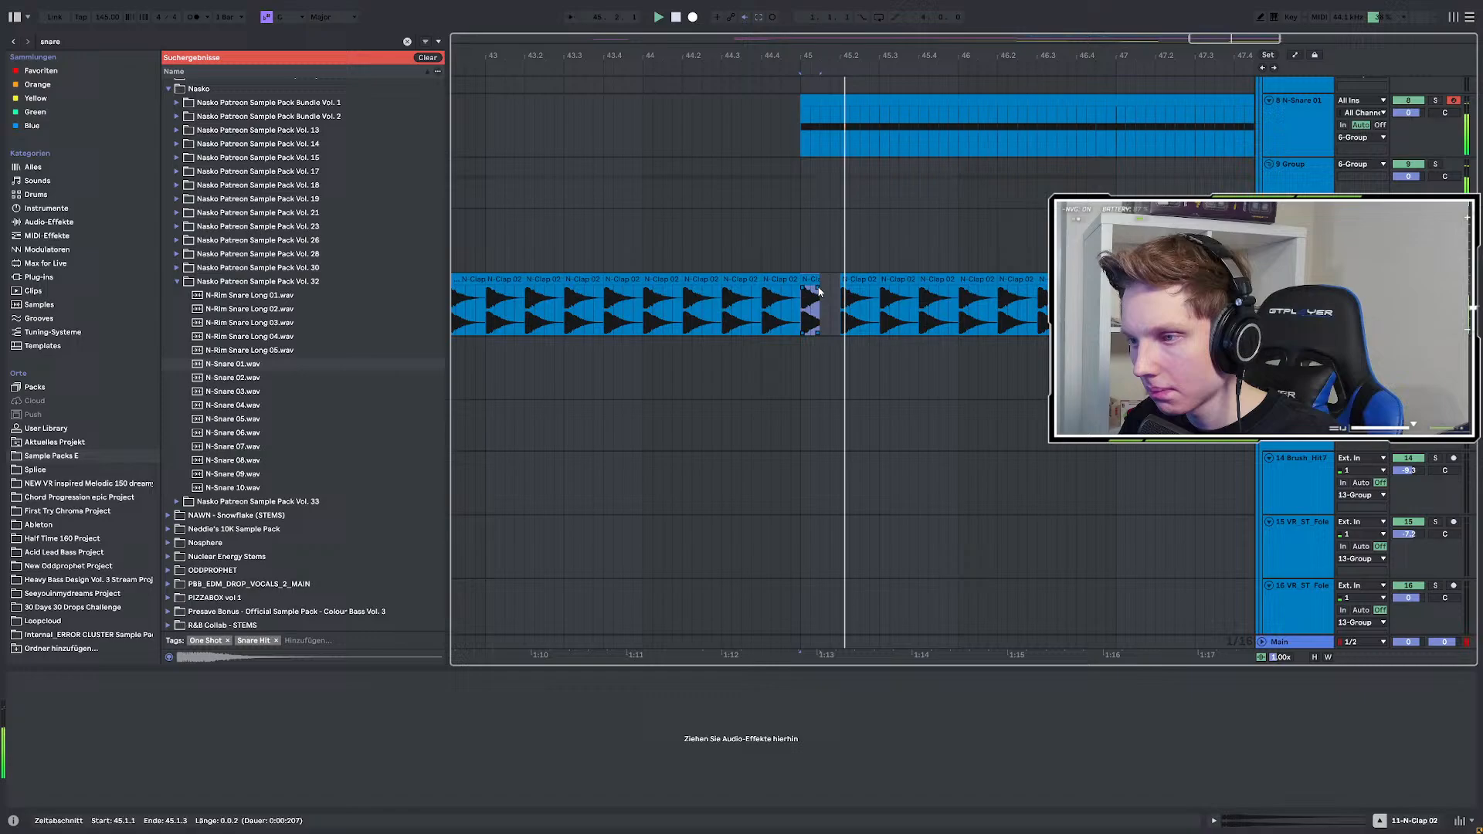
Duplicate the shortened N-Clap 02 clip from bar 45 into bar 47 as a double-speed clap roll.
scroll(811, 309, "down", 3)
key("ctrl+d")
key("ctrl+d")
key("ctrl+d")
key("ctrl+d")
key("ctrl+d")
key("ctrl+d")
key("ctrl+d")
key("ctrl+d")
key("ctrl+d")
key("ctrl+d")
key("ctrl+d")
key("ctrl+d")
key("ctrl+d")
key("ctrl+d")
key("ctrl+d")
key("ctrl+d")
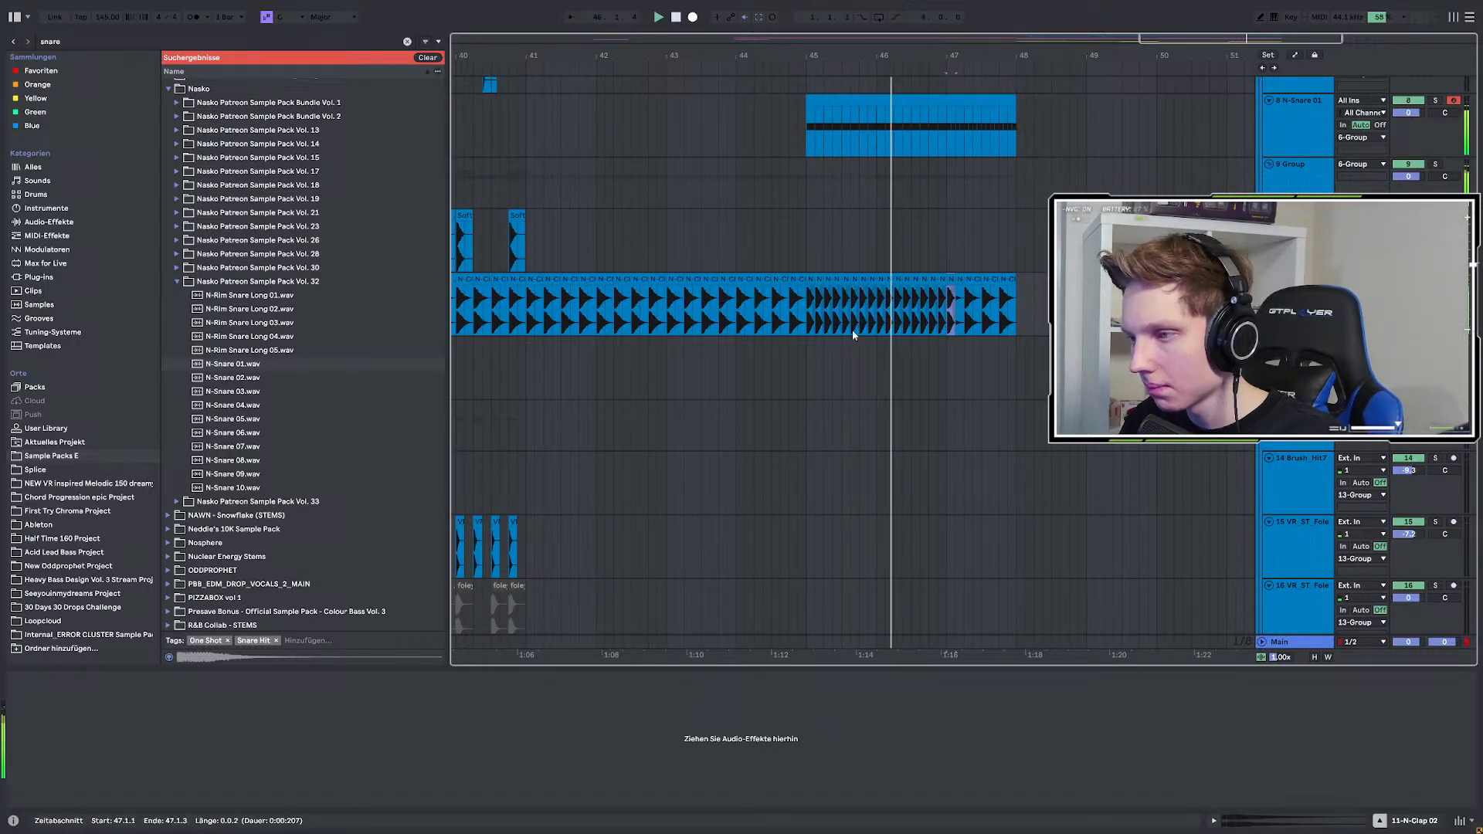
key("ctrl+d")
key("ctrl+d")
scroll(1007, 332, "up", 3)
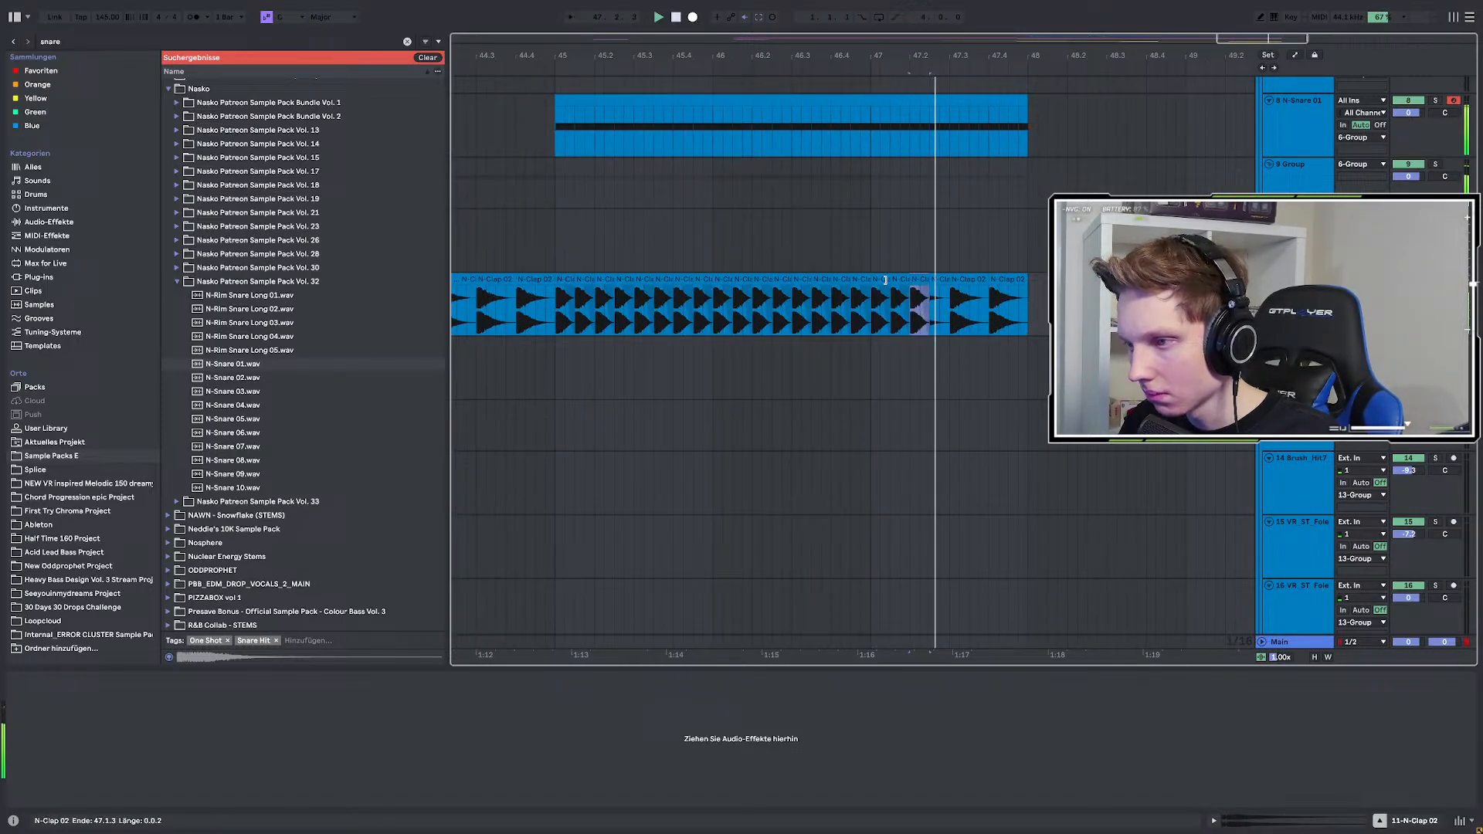
Deactivate the N-Clap 02 clips between bars 47 and 48 and replay from 44.3.2.
key("space")
key("space")
left_click_drag(875, 305, 1030, 311)
key("0")
left_click(488, 301)
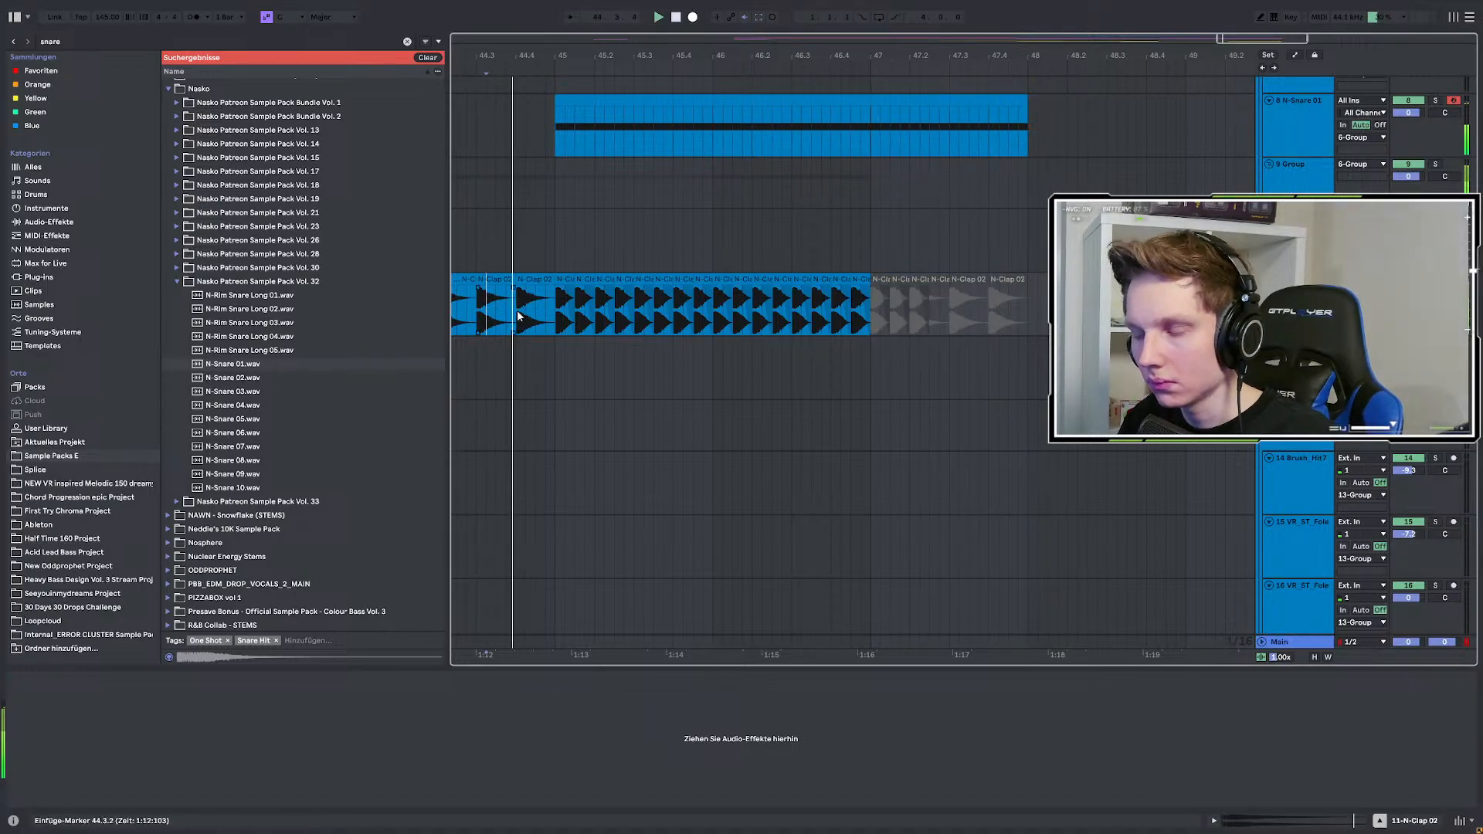
scroll(594, 337, "down", 3)
scroll(570, 296, "up", 3)
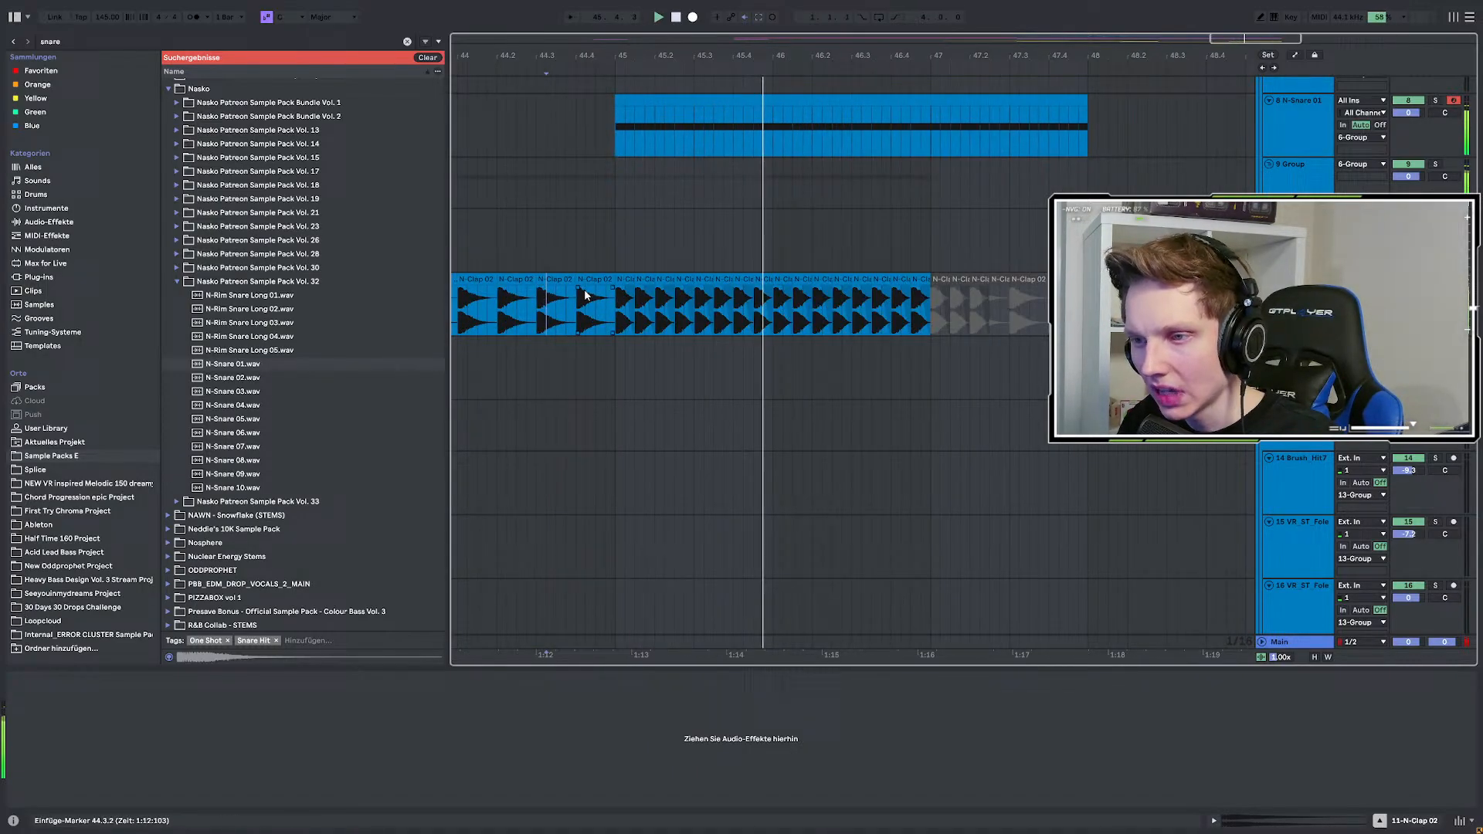
Replace the double-speed and deactivated claps by duplicating the quarter-note N-Clap 02 clip before bar 45 up to bar 48, then replay from 44.3.3.
key("space")
left_click(586, 281)
key("ctrl+d")
scroll(614, 363, "down", 3)
key("ctrl+d")
key("ctrl+d")
key("ctrl+d")
key("ctrl+d")
key("ctrl+d")
key("ctrl+d")
key("ctrl+d")
key("ctrl+d")
key("ctrl+d")
key("ctrl+d")
key("ctrl+d")
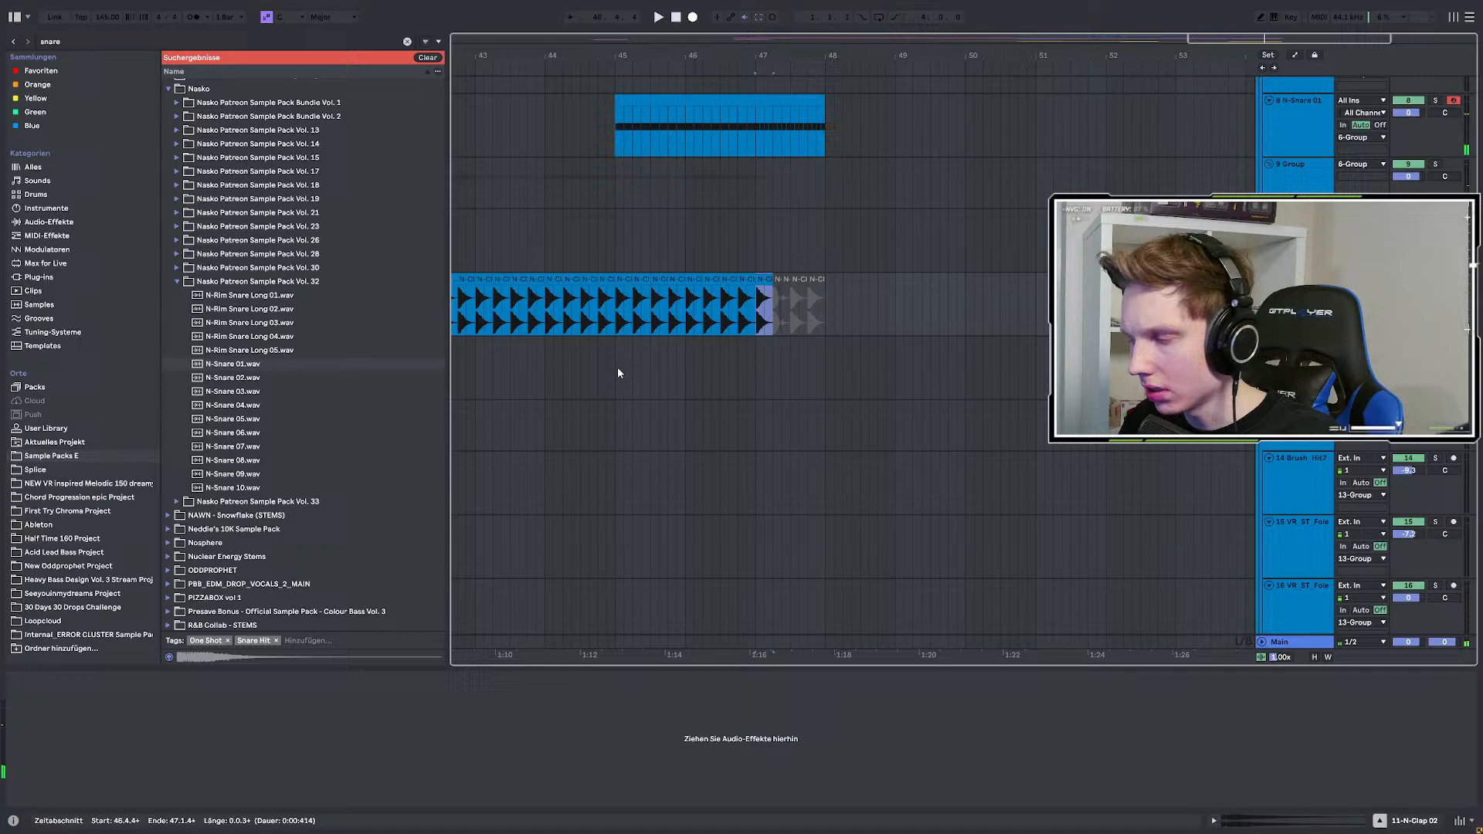
left_click(591, 307)
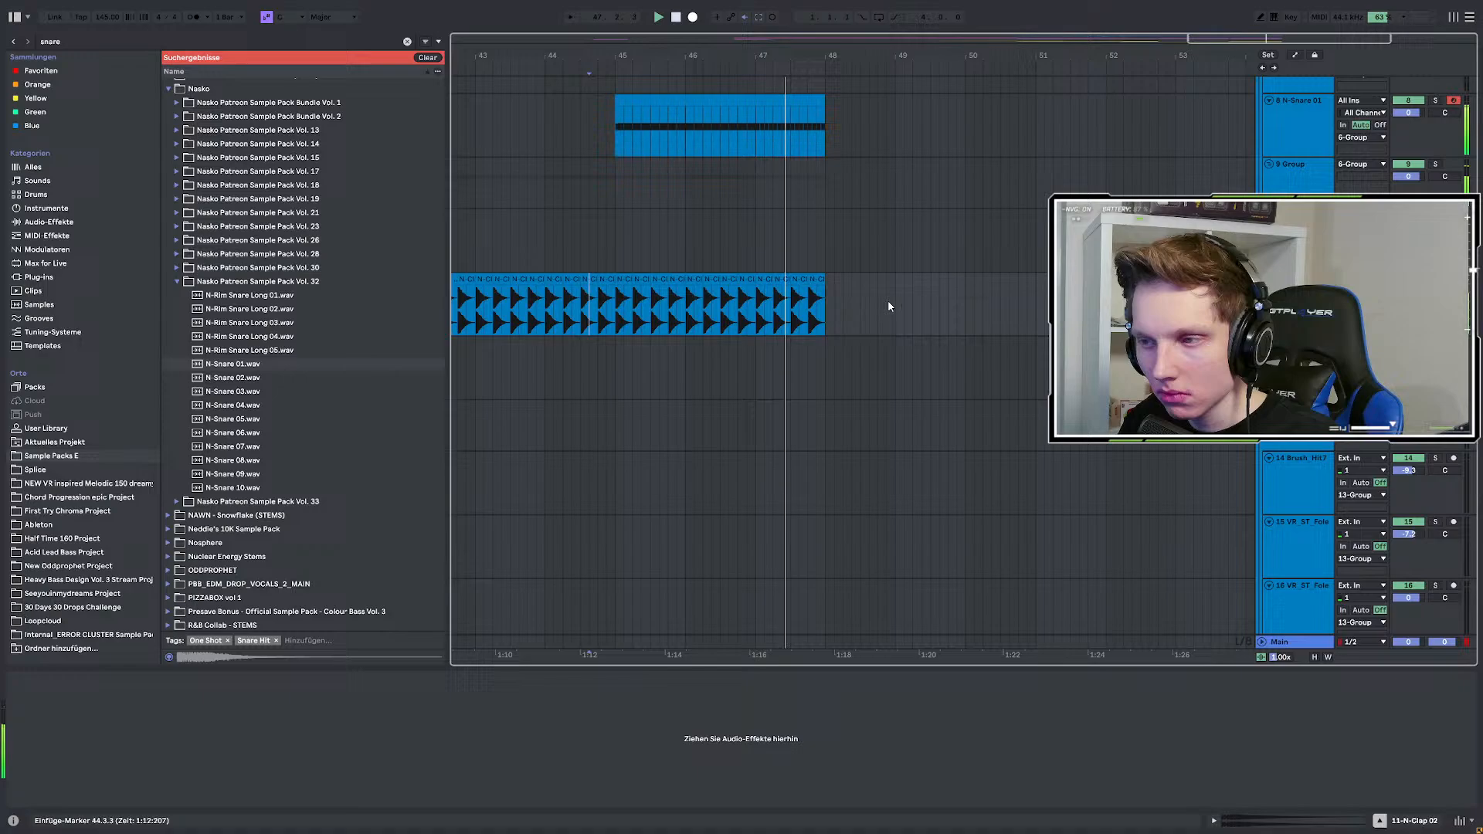
Replay from 43.4.3 and from bar 41 while checking the foley and percussion tracks.
left_click(536, 223)
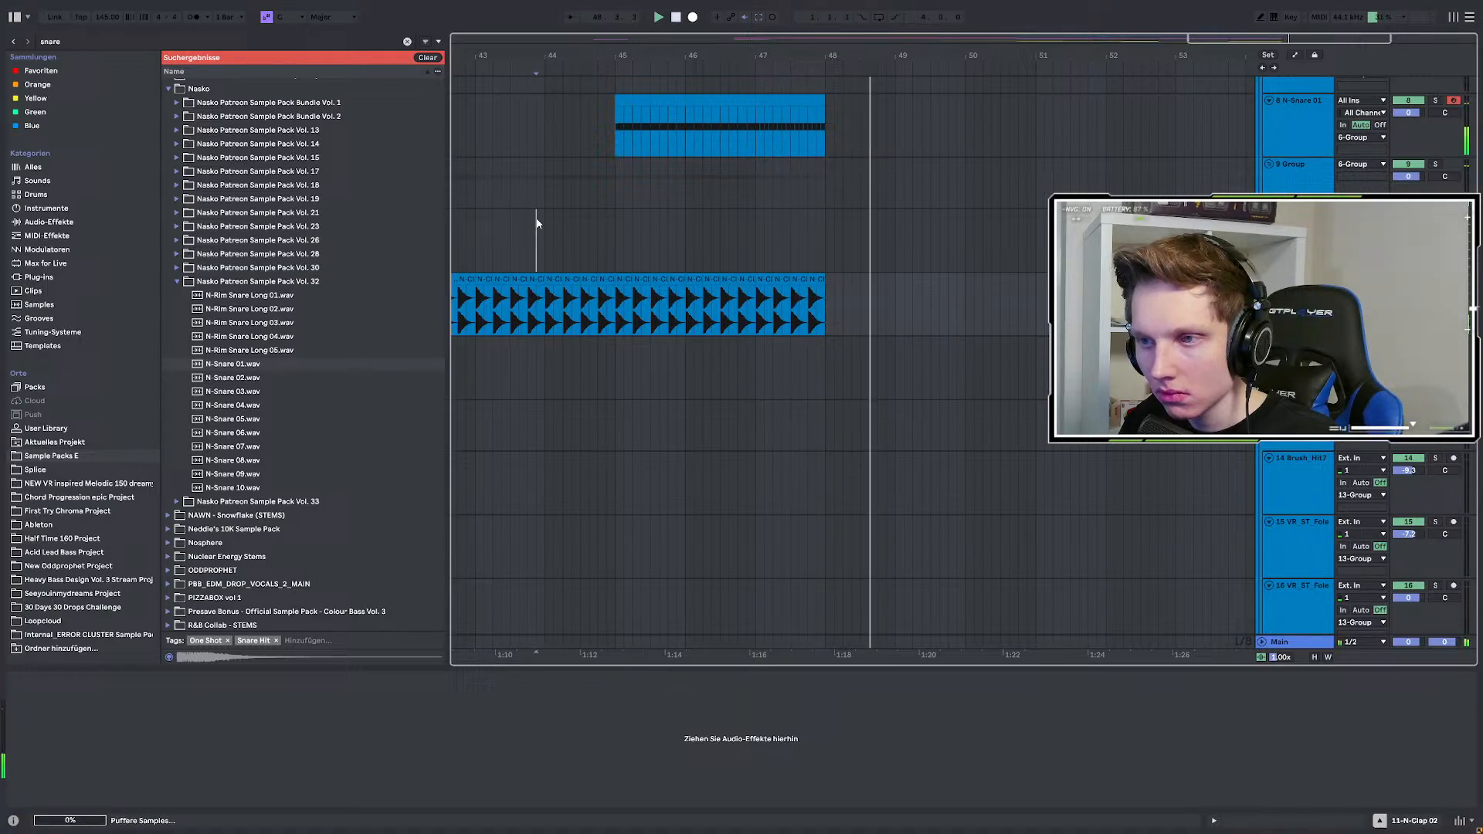
key("space")
key("space")
scroll(952, 396, "down", 2)
scroll(951, 394, "down", 4)
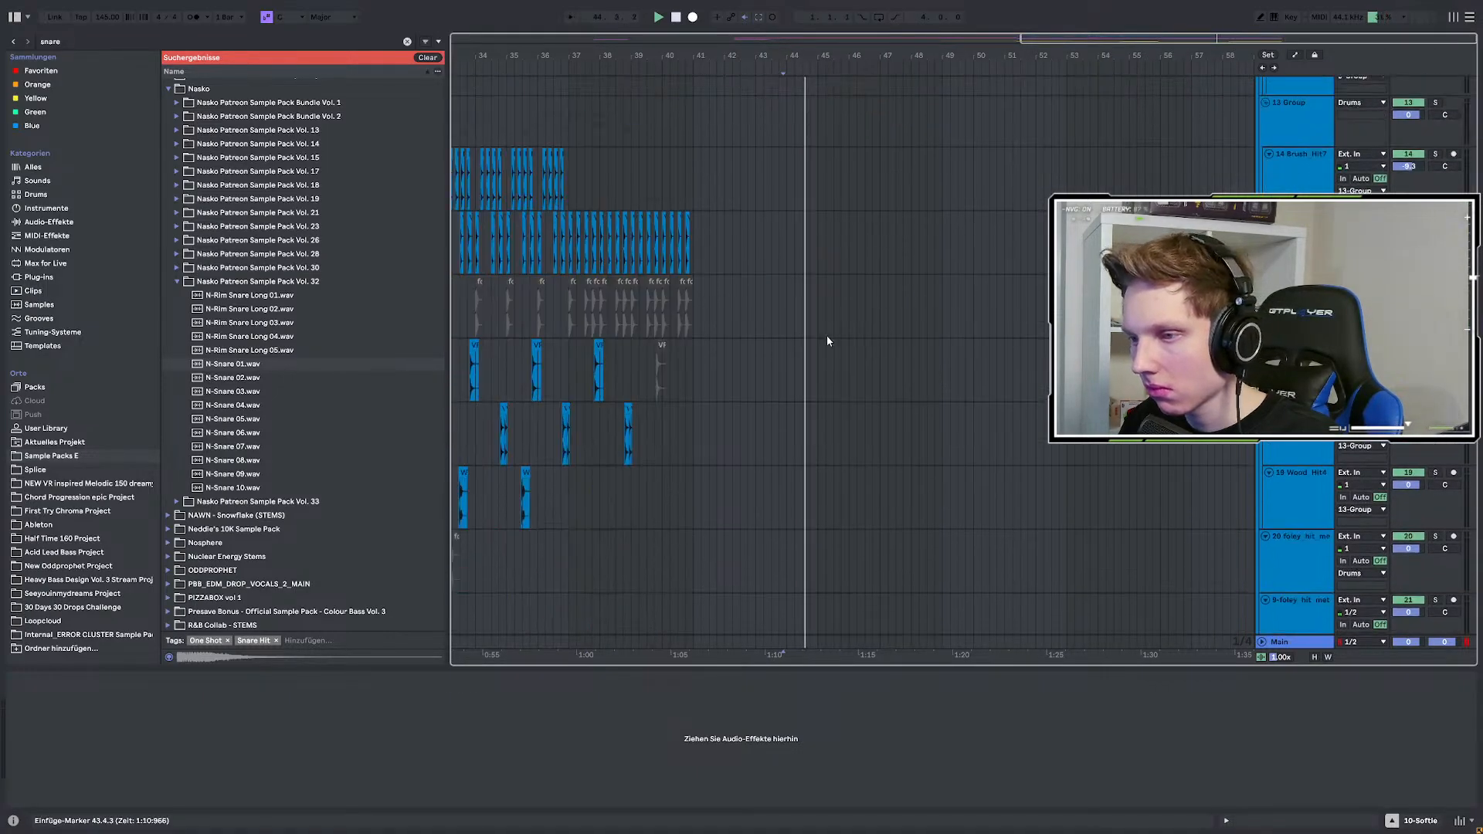
left_click(692, 187)
key("space")
key("space")
scroll(808, 383, "down", 3)
scroll(923, 373, "up", 3)
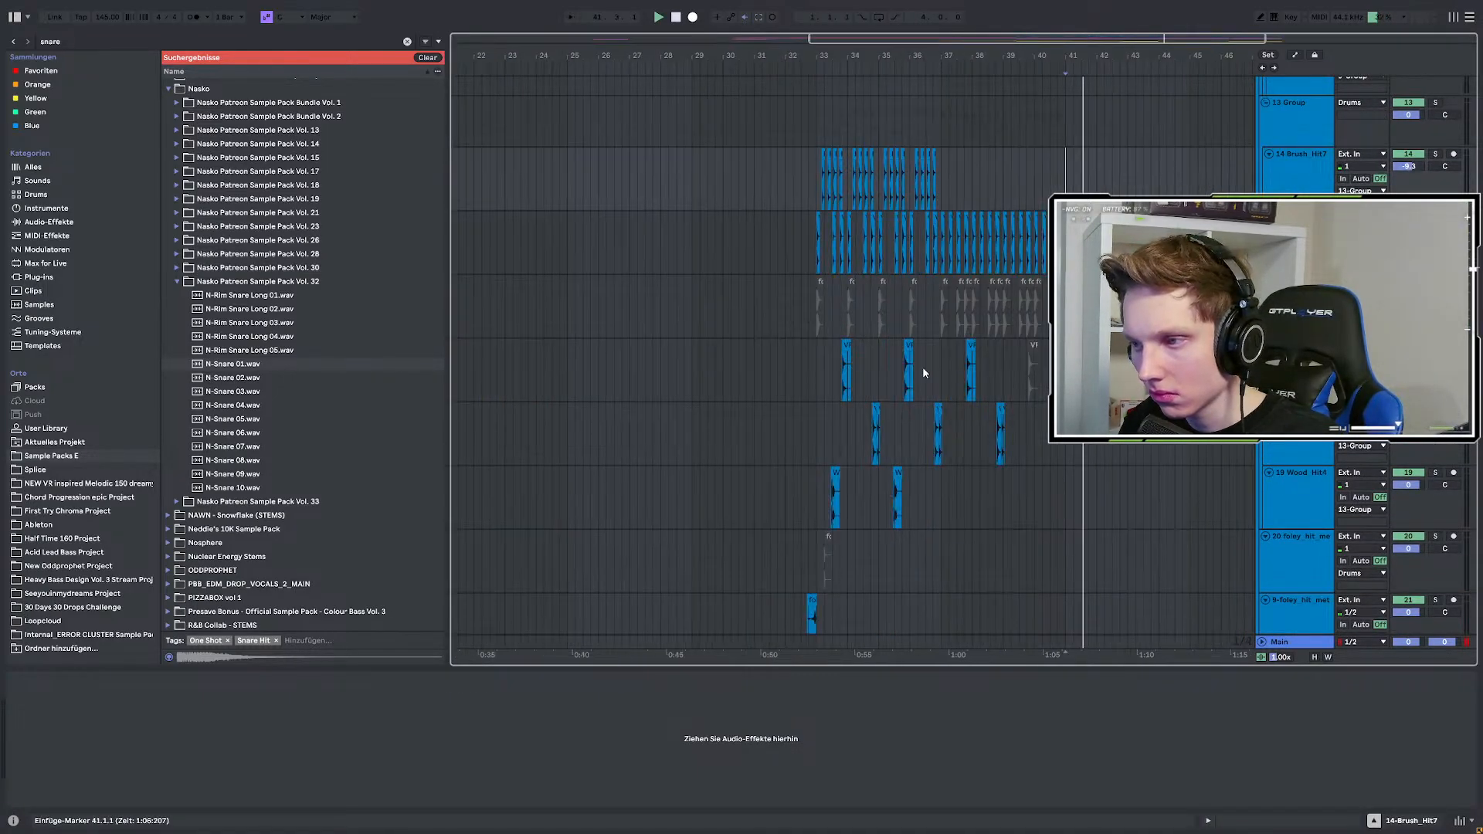
Replay the drop's drums and foley percussion from bar 33.
left_click(817, 358)
scroll(978, 368, "up", 3)
key("space")
key("space")
scroll(508, 348, "down", 3)
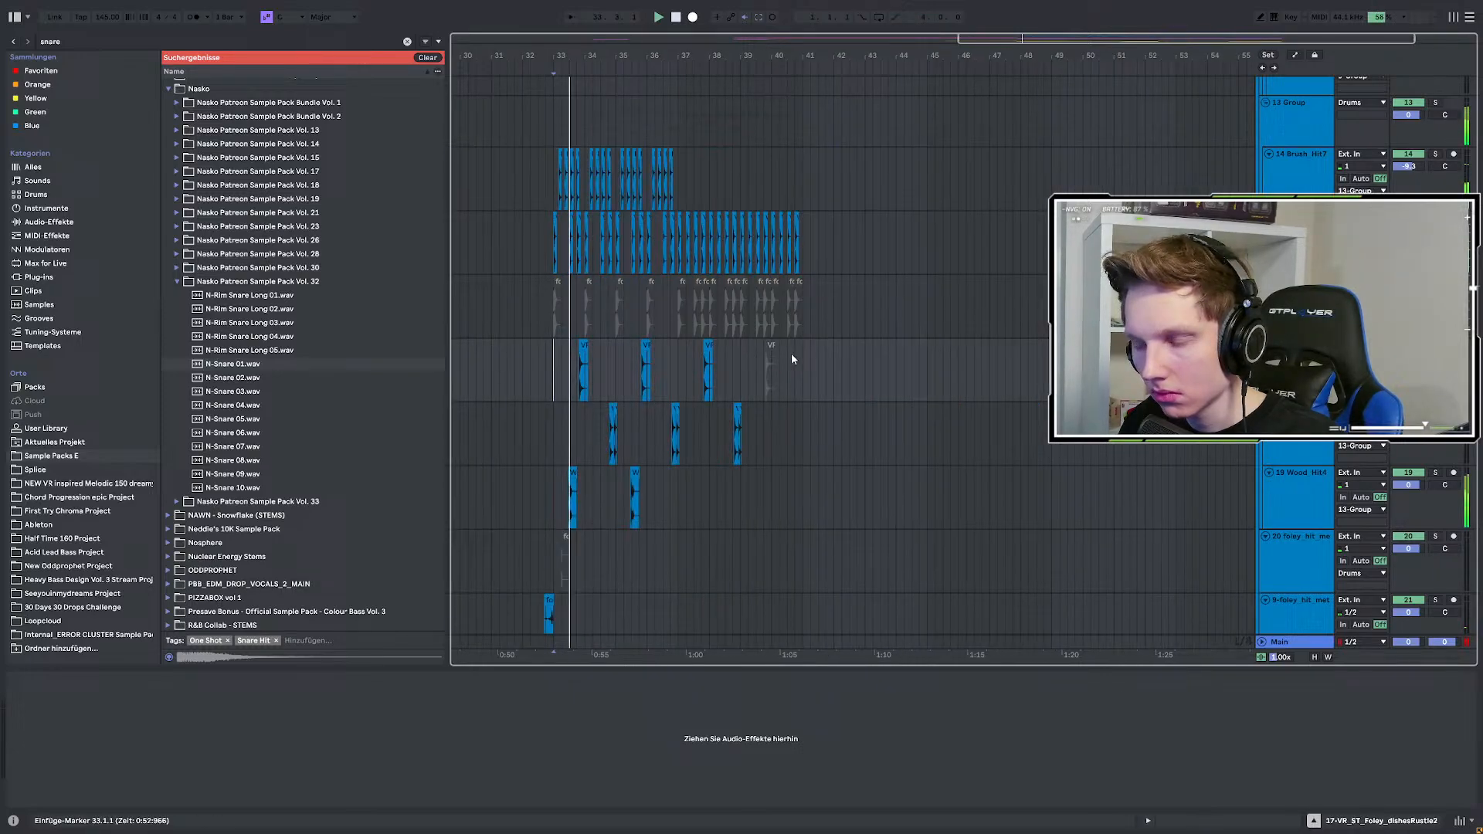
Examine the bass group's Serum 2 clips from bar 33 and the devices on 27-Group and 28-Serum 2 during playback.
scroll(791, 357, "up", 3)
scroll(791, 357, "down", 3)
scroll(525, 355, "up", 3)
scroll(817, 358, "down", 10)
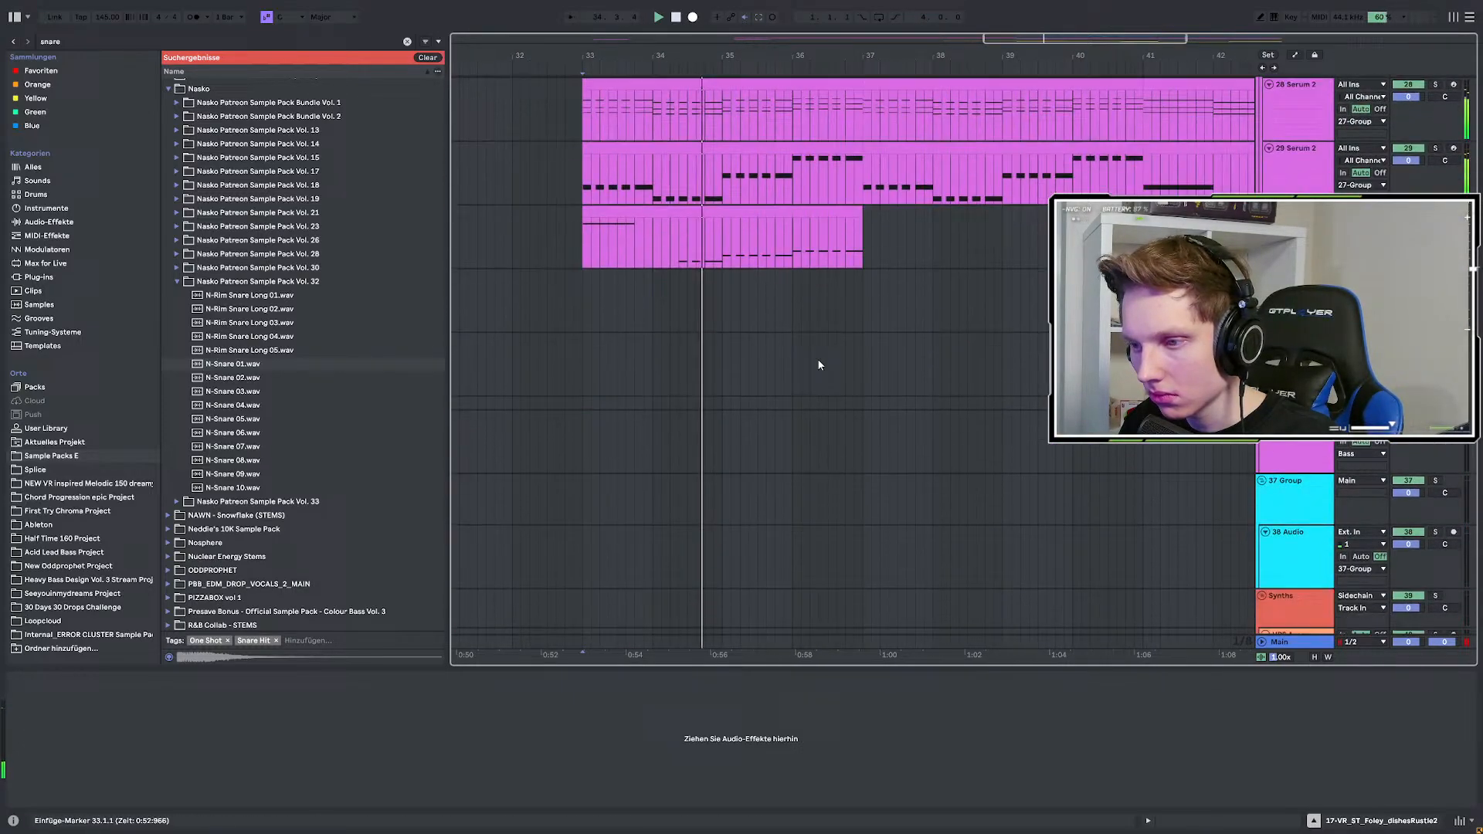
scroll(817, 358, "up", 3)
left_click(1297, 222)
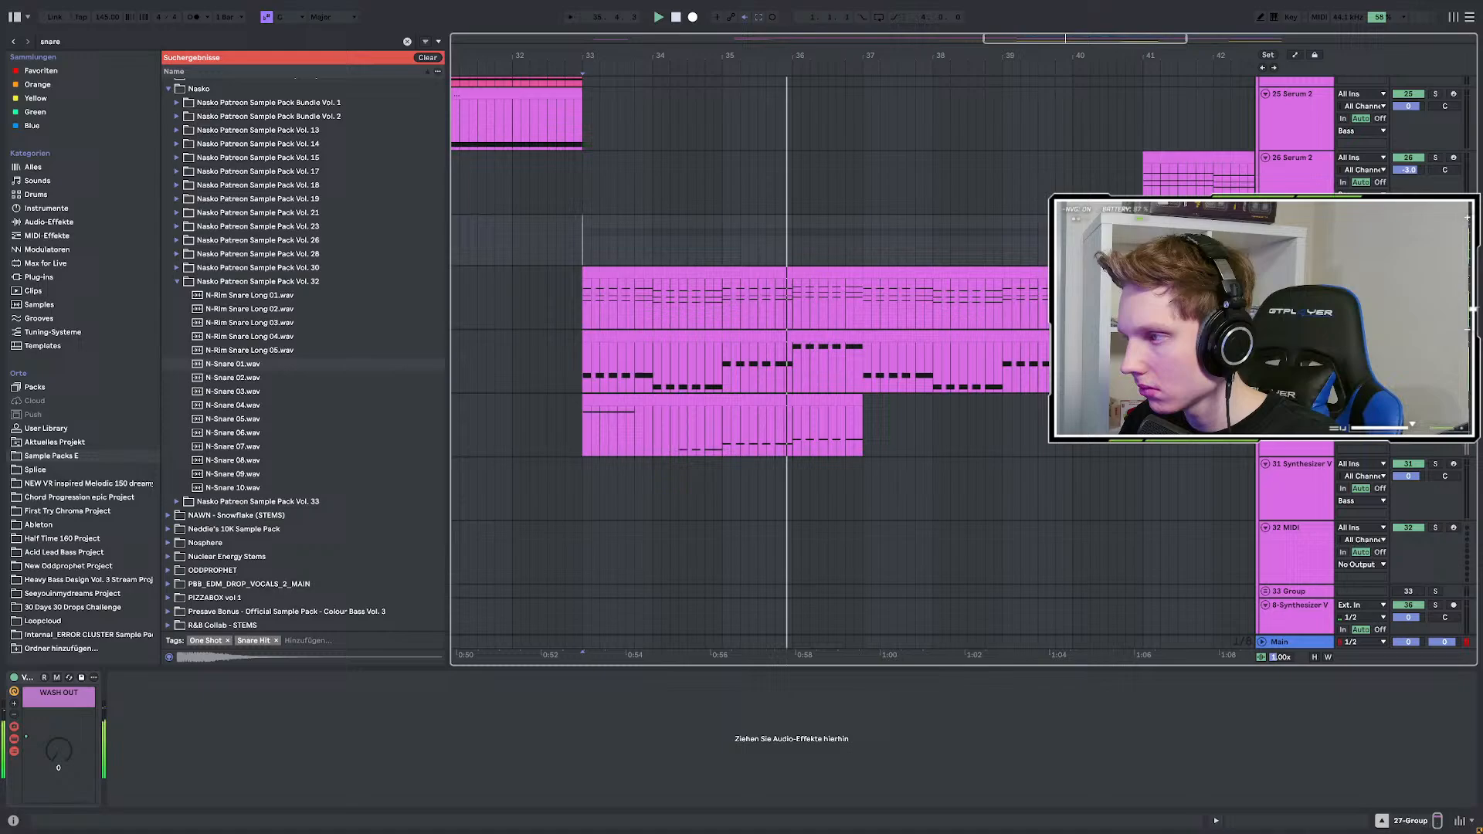
scroll(825, 317, "down", 3)
scroll(954, 318, "up", 3)
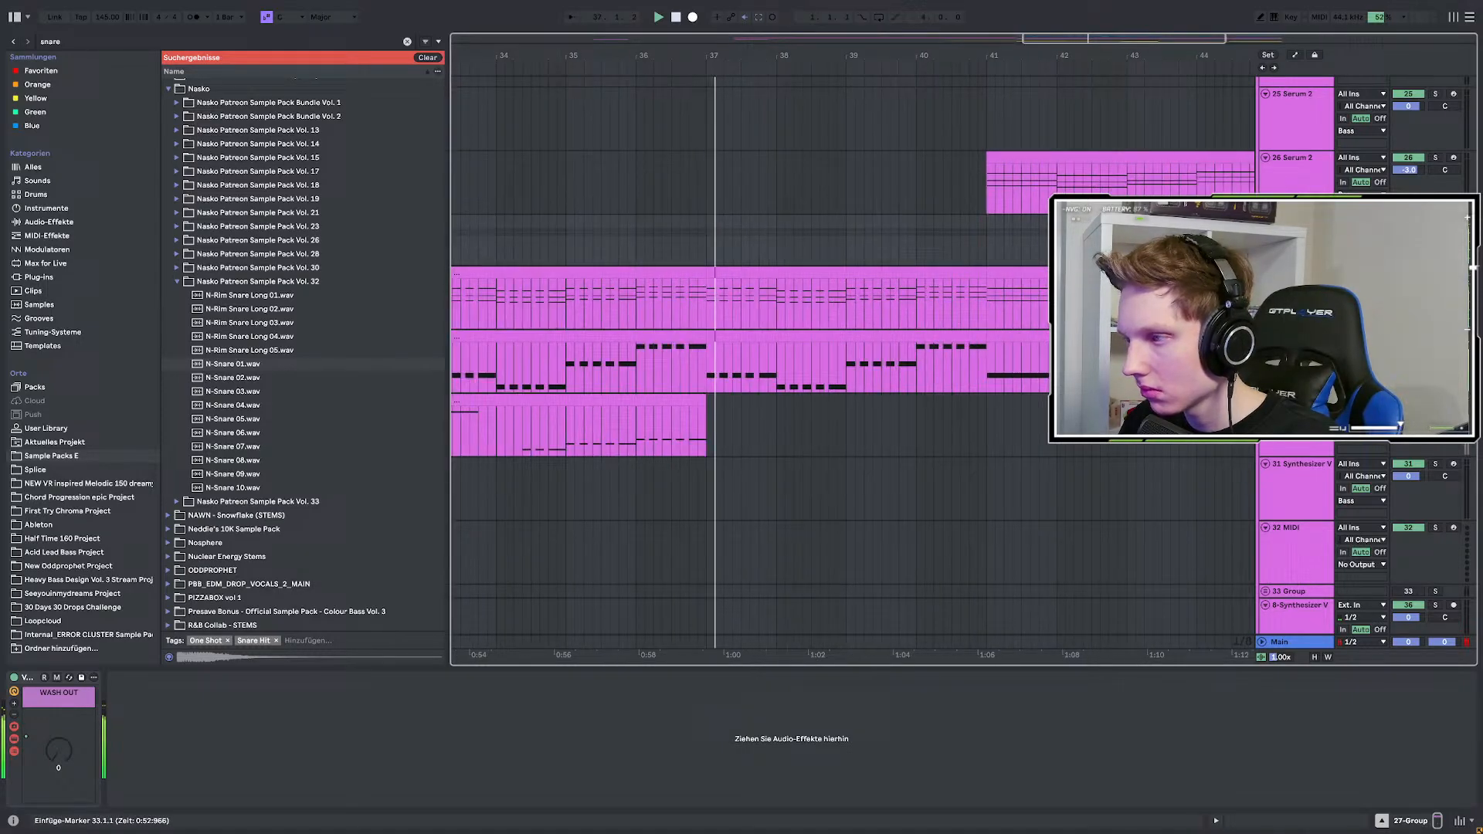
scroll(943, 300, "down", 3)
left_click(1297, 286)
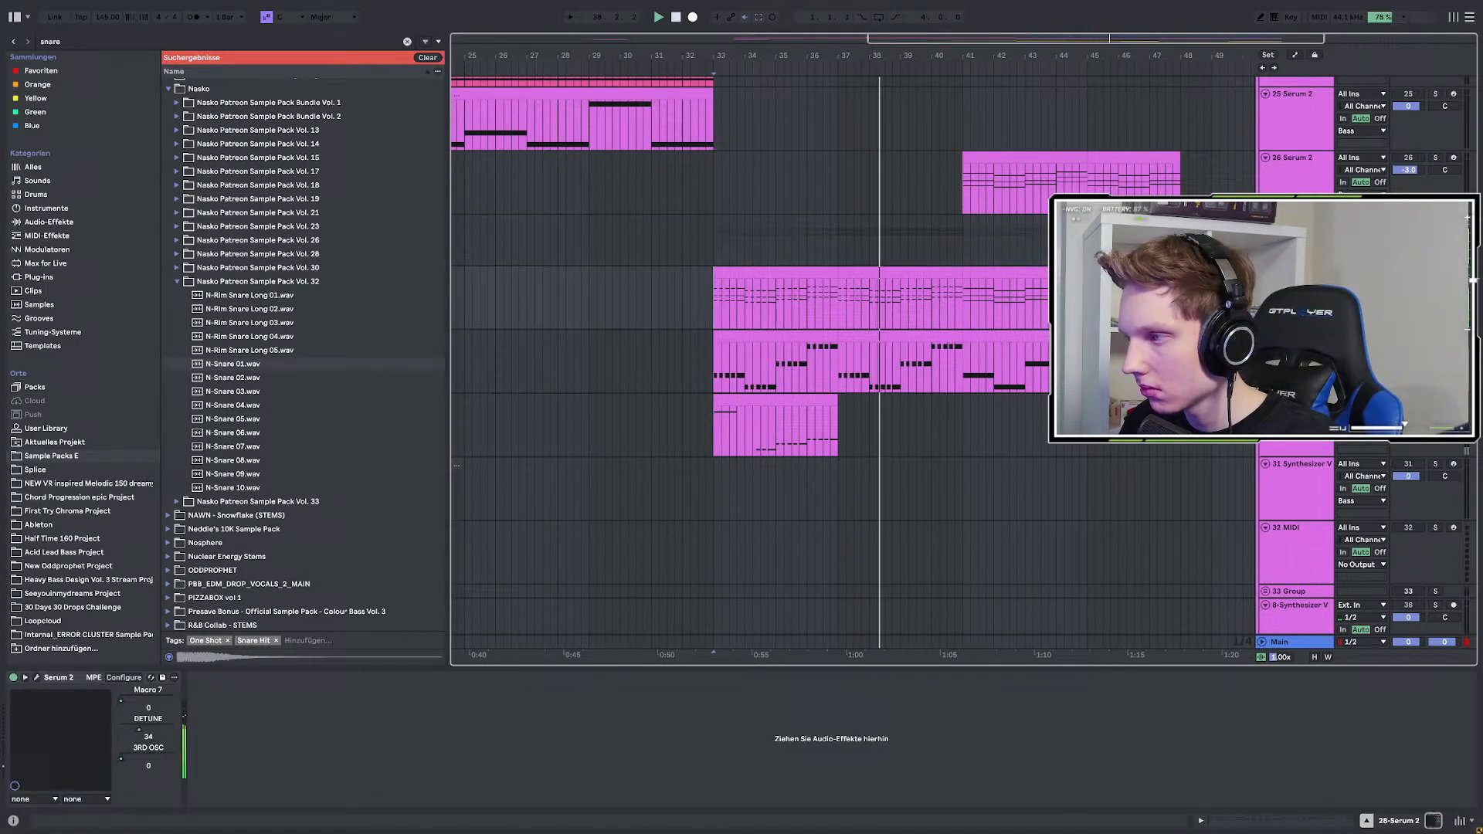
Search the User Library for "comp" and load the N-SPEC COMP LITE 1.5 preset onto 27-Group.
left_click(1297, 224)
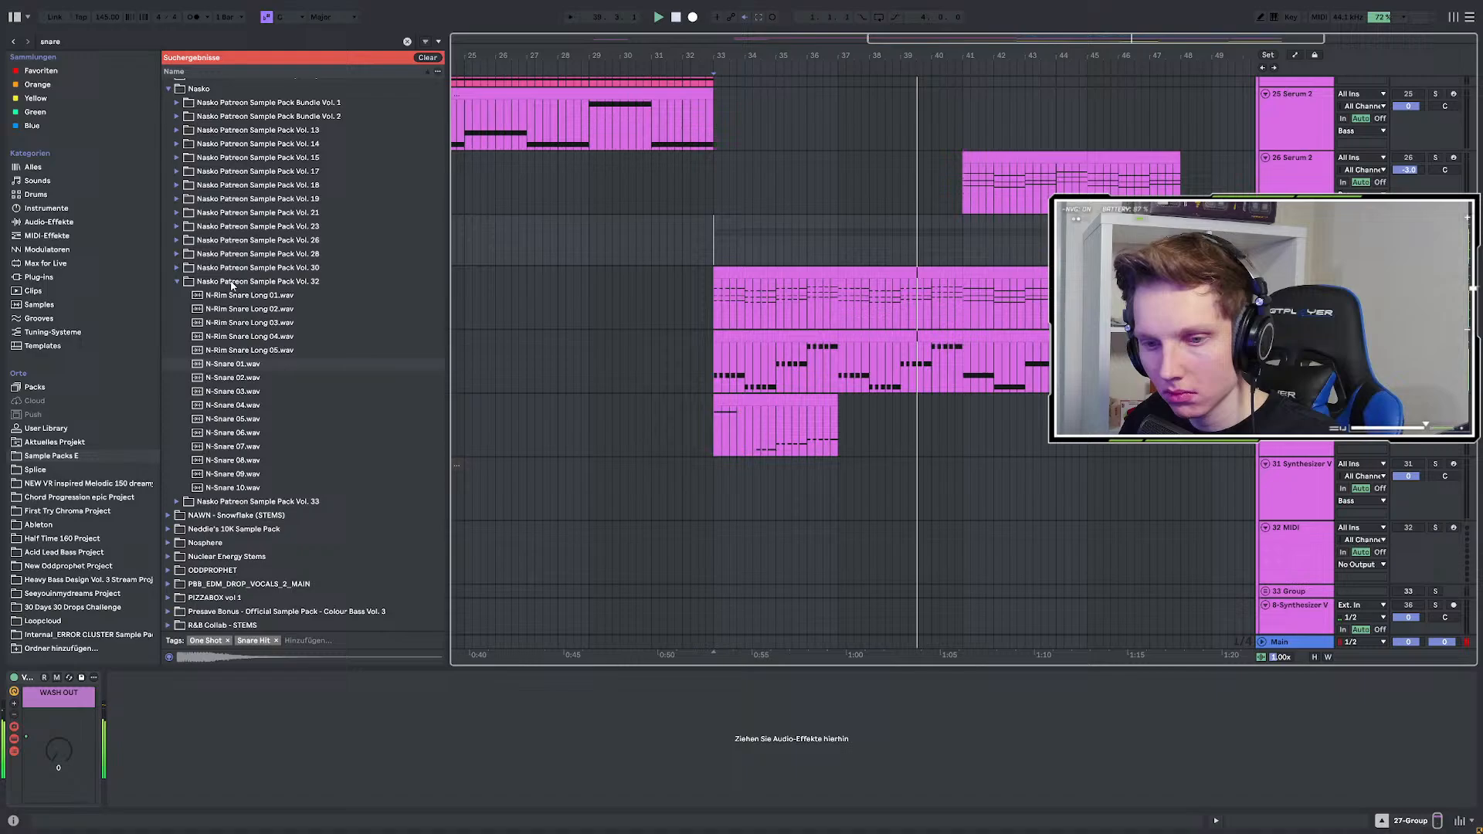
key("ctrl+f")
type("comp")
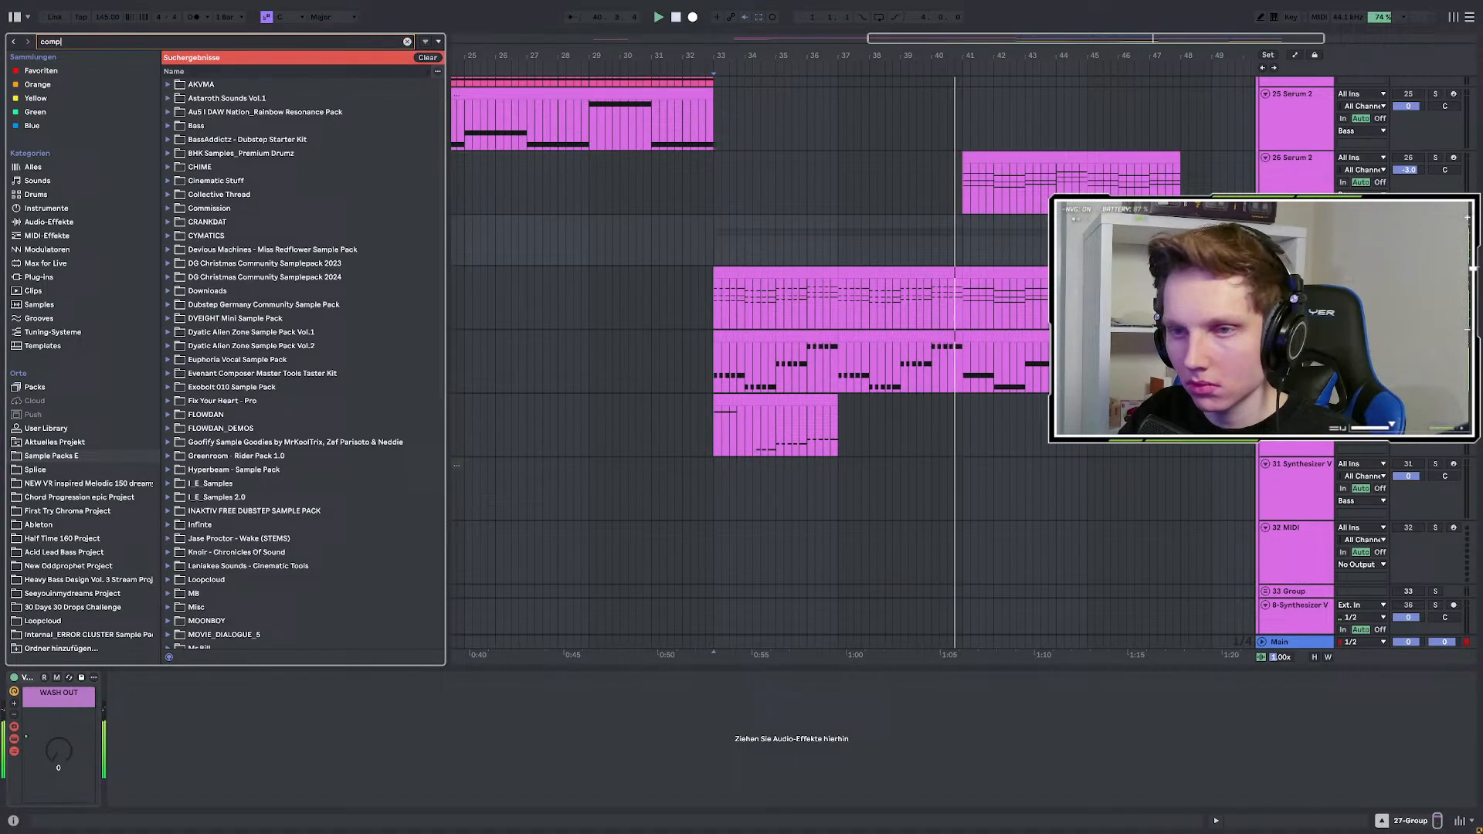
left_click(73, 431)
left_click(276, 238)
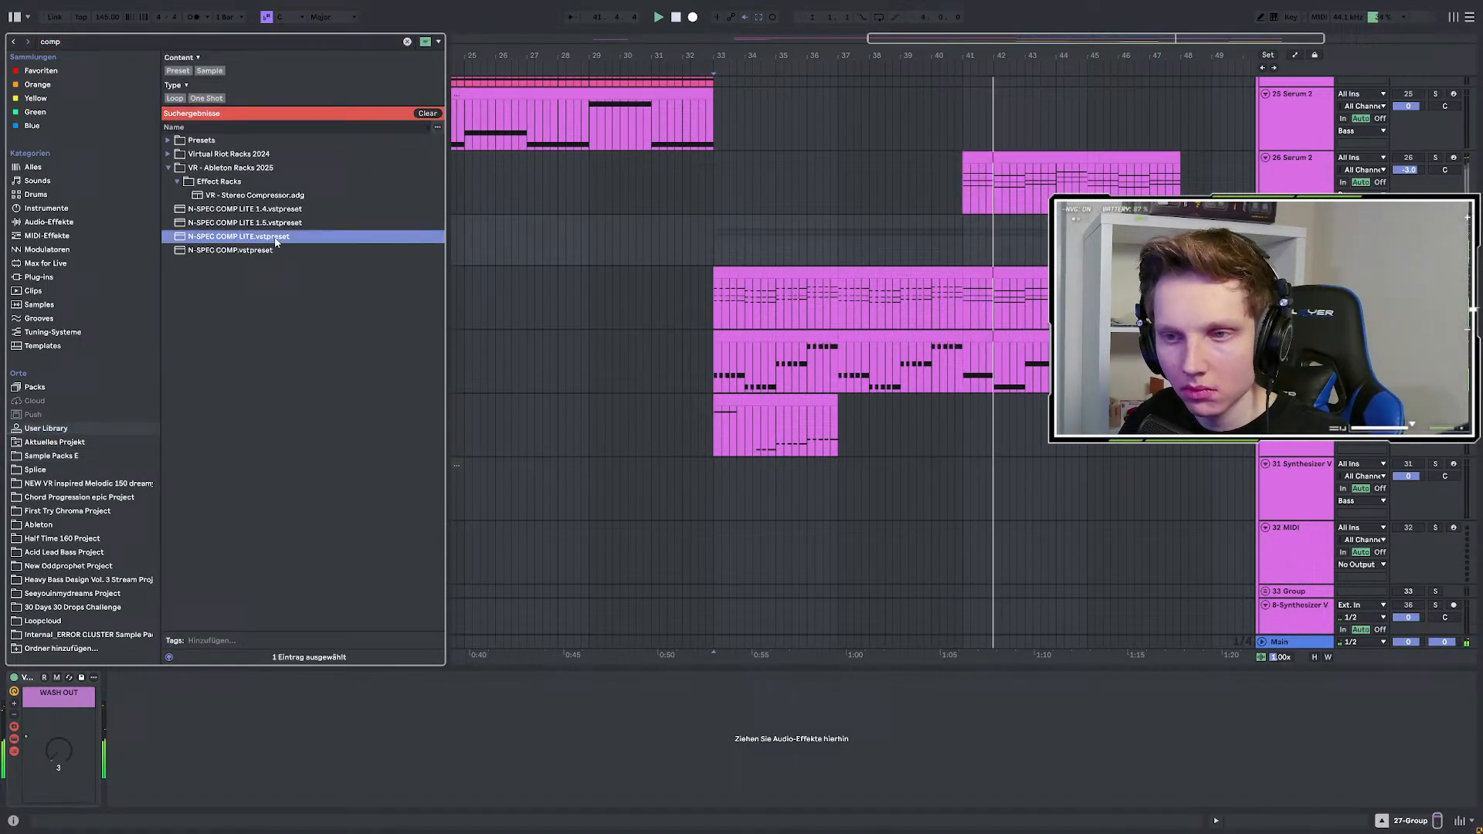
left_click(302, 227)
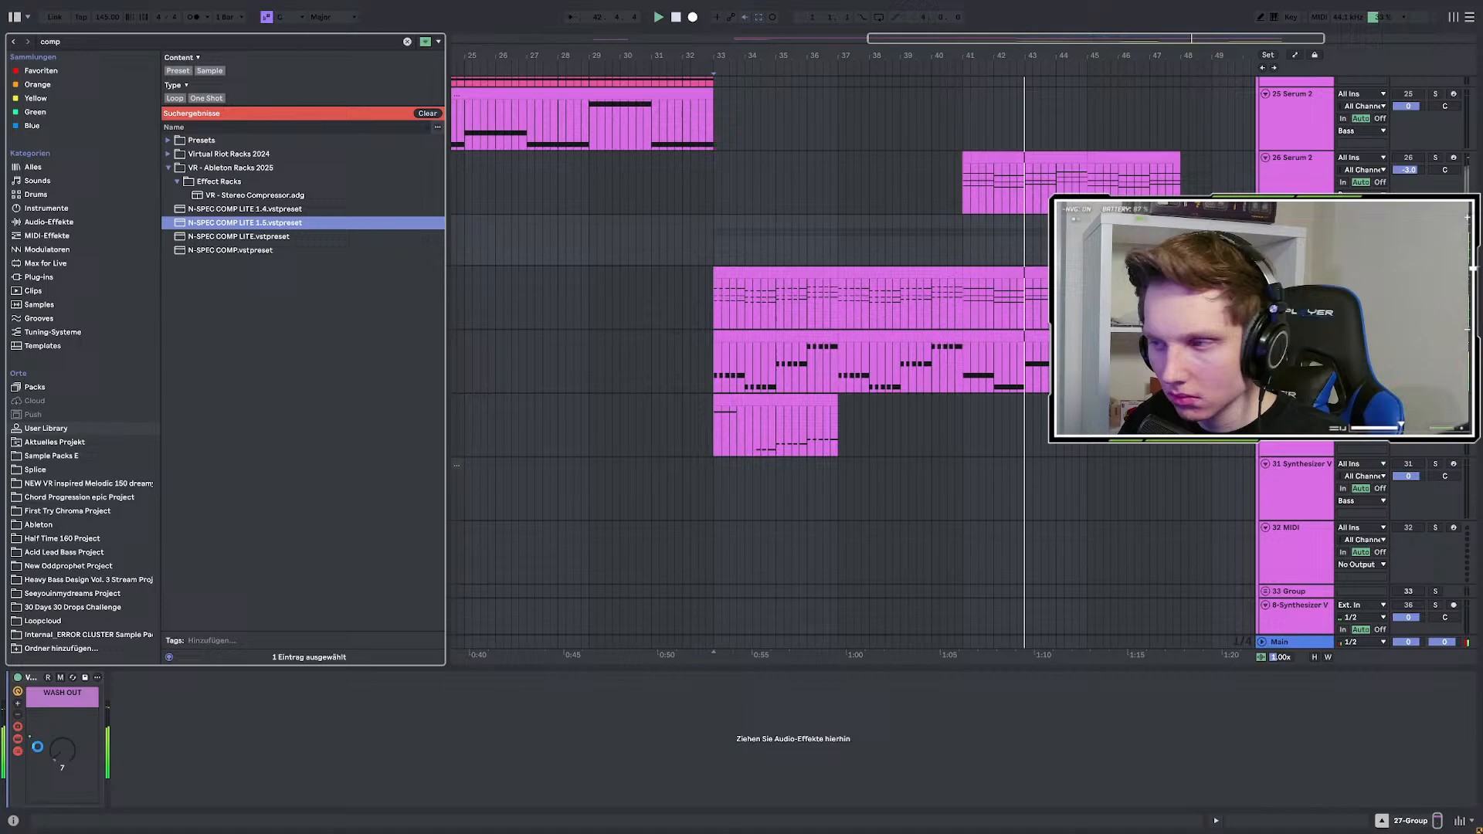
key("Return")
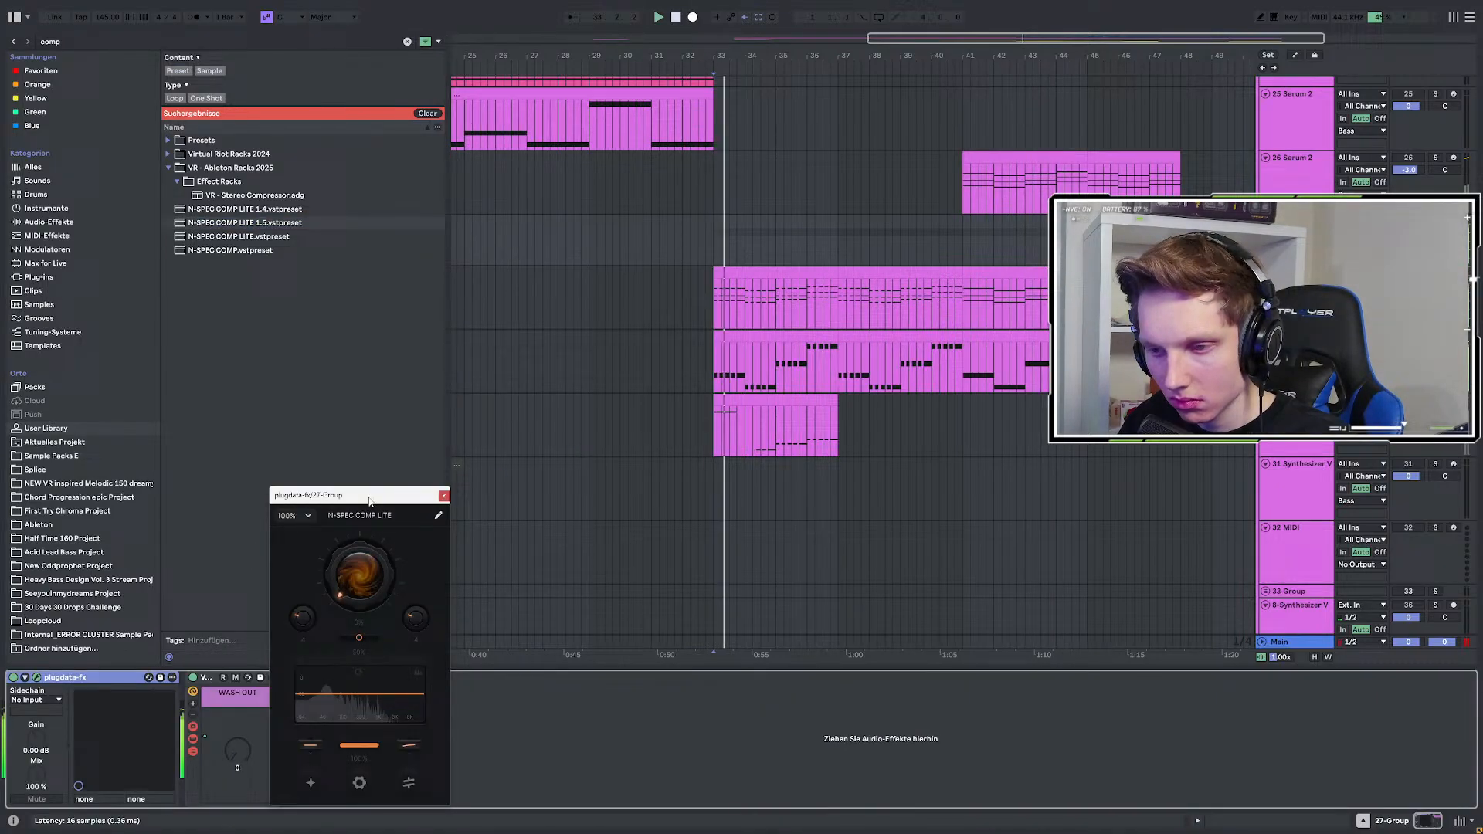
Adjust the compression amount, curve and mix of the N-SPEC COMP LITE on the 27 Group.
left_click_drag(369, 502, 389, 354)
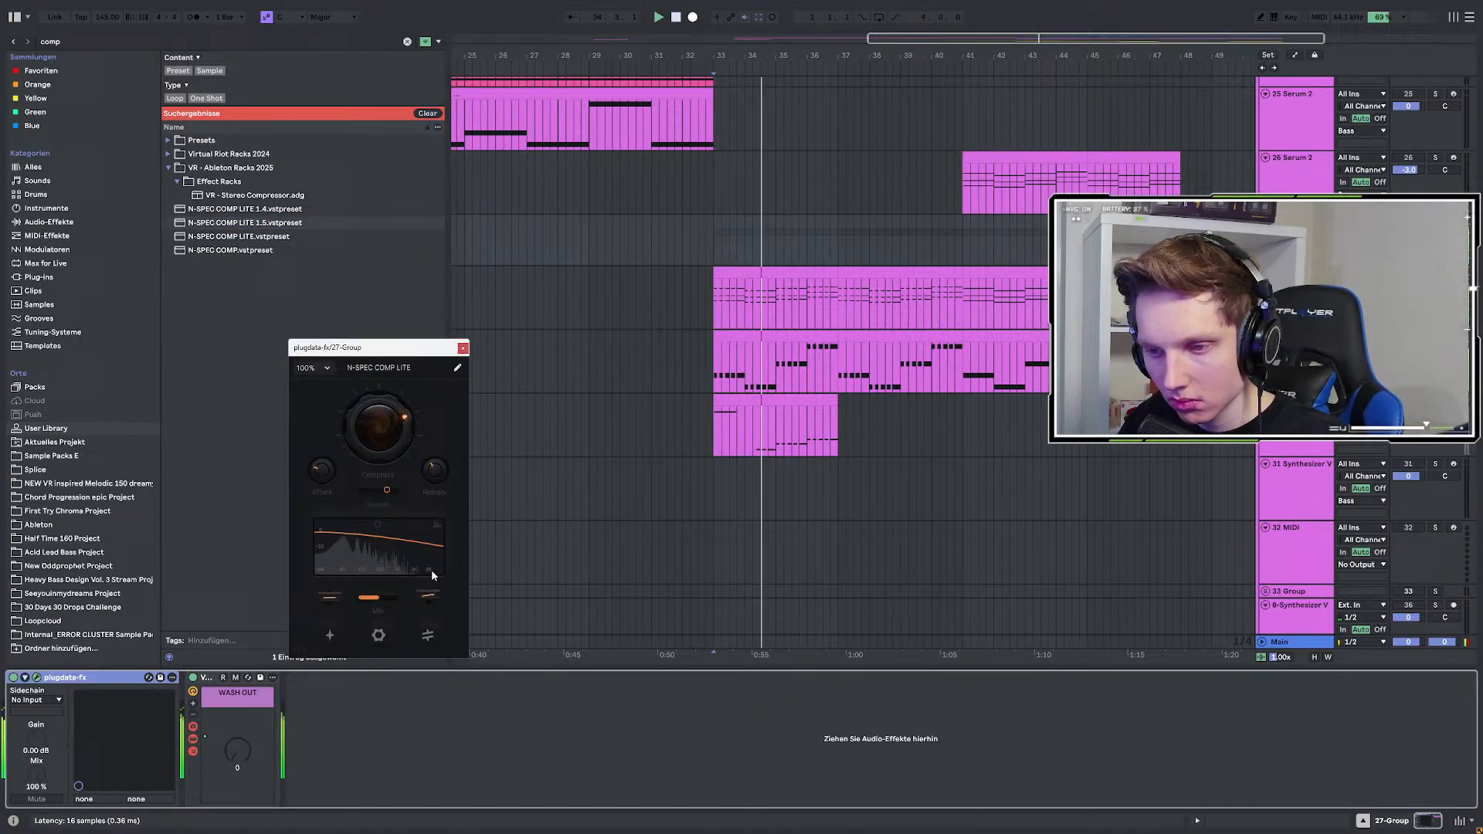
left_click(386, 599)
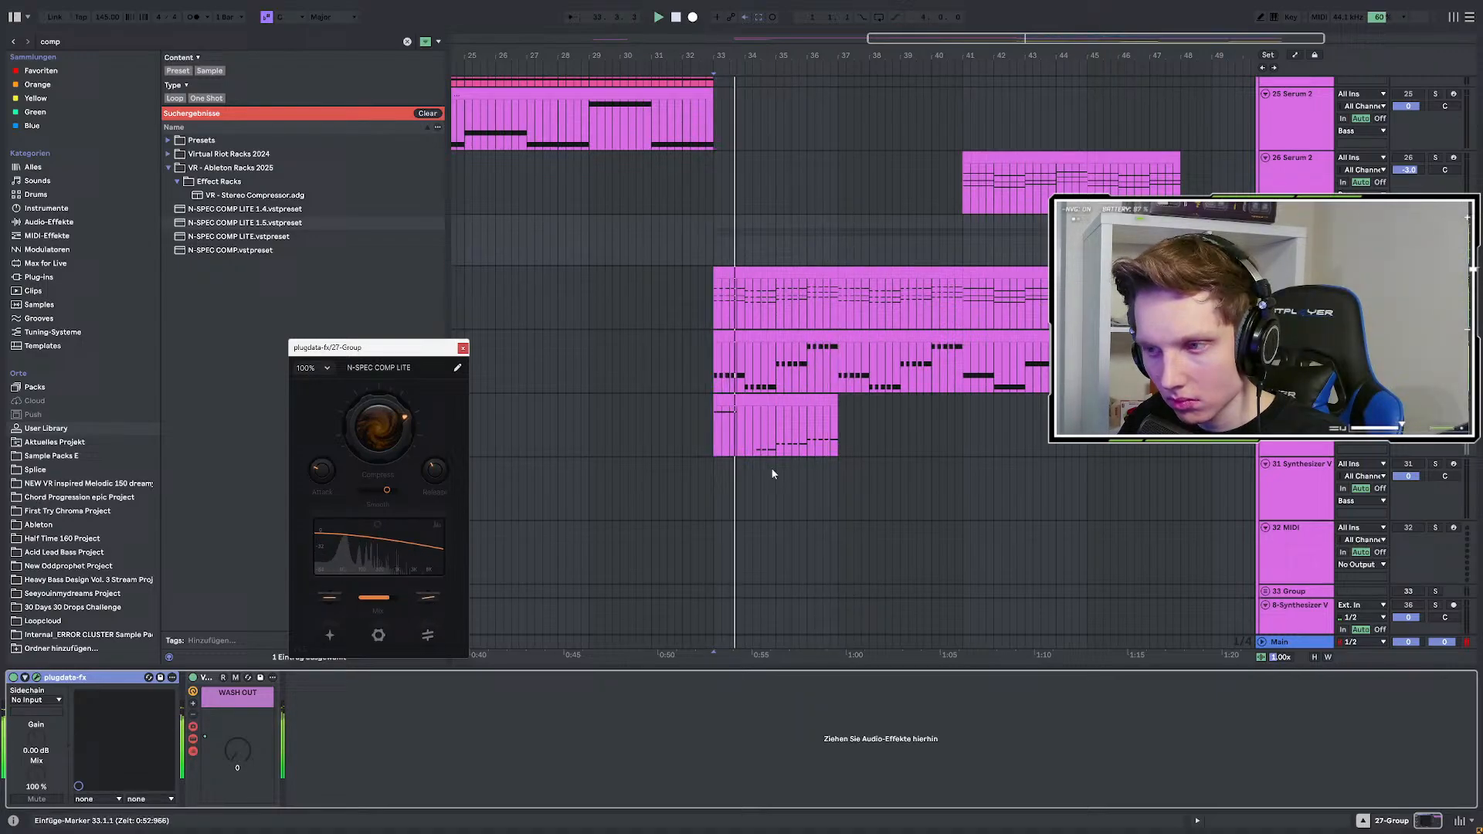
Audition 29 Serum 2 with its plugdata-fx effect bypassed and re-enabled, and replay the 27 Group from bar 33.
left_click(714, 374)
left_click(193, 677)
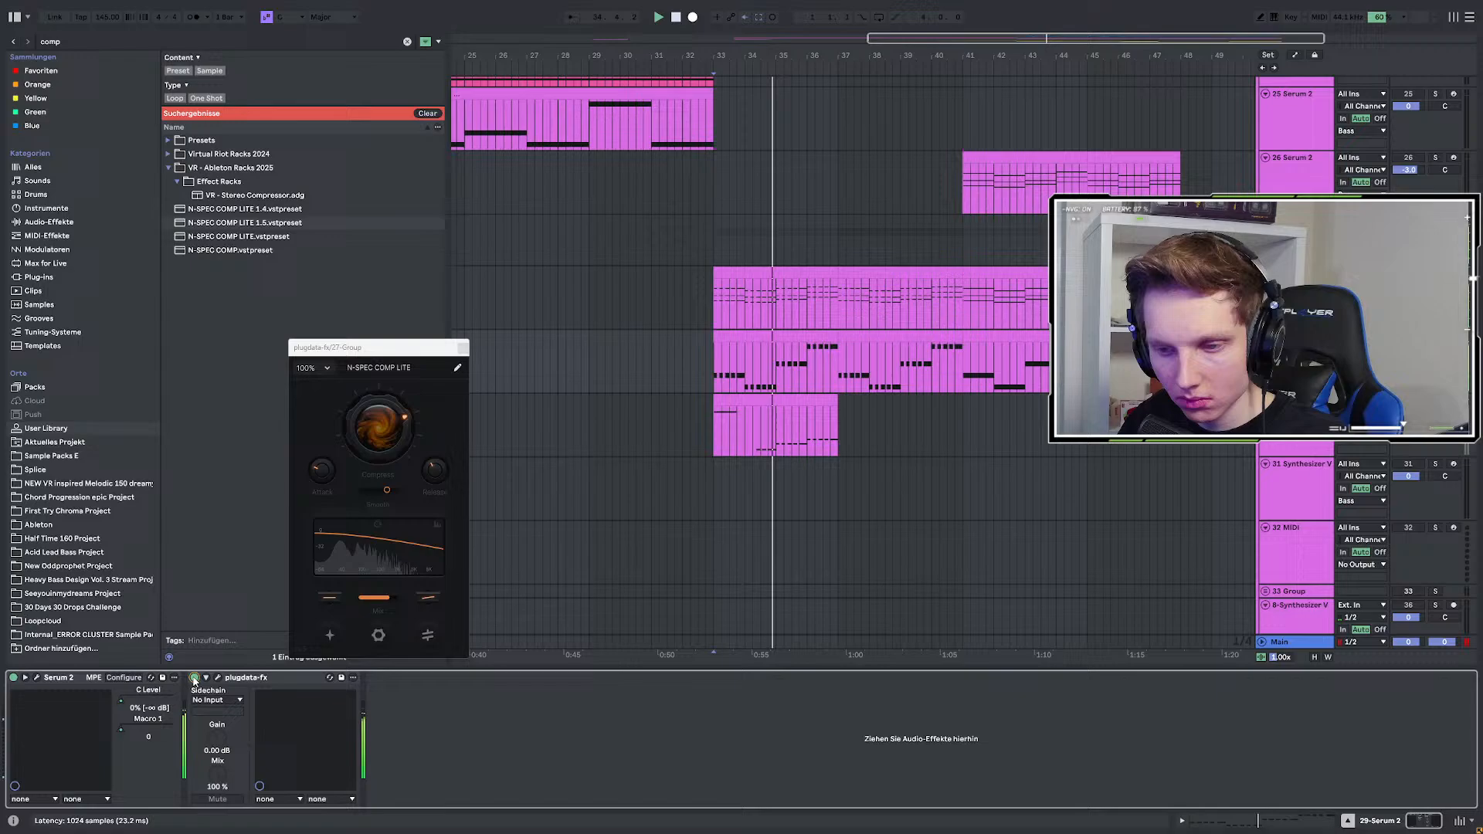
left_click(194, 677)
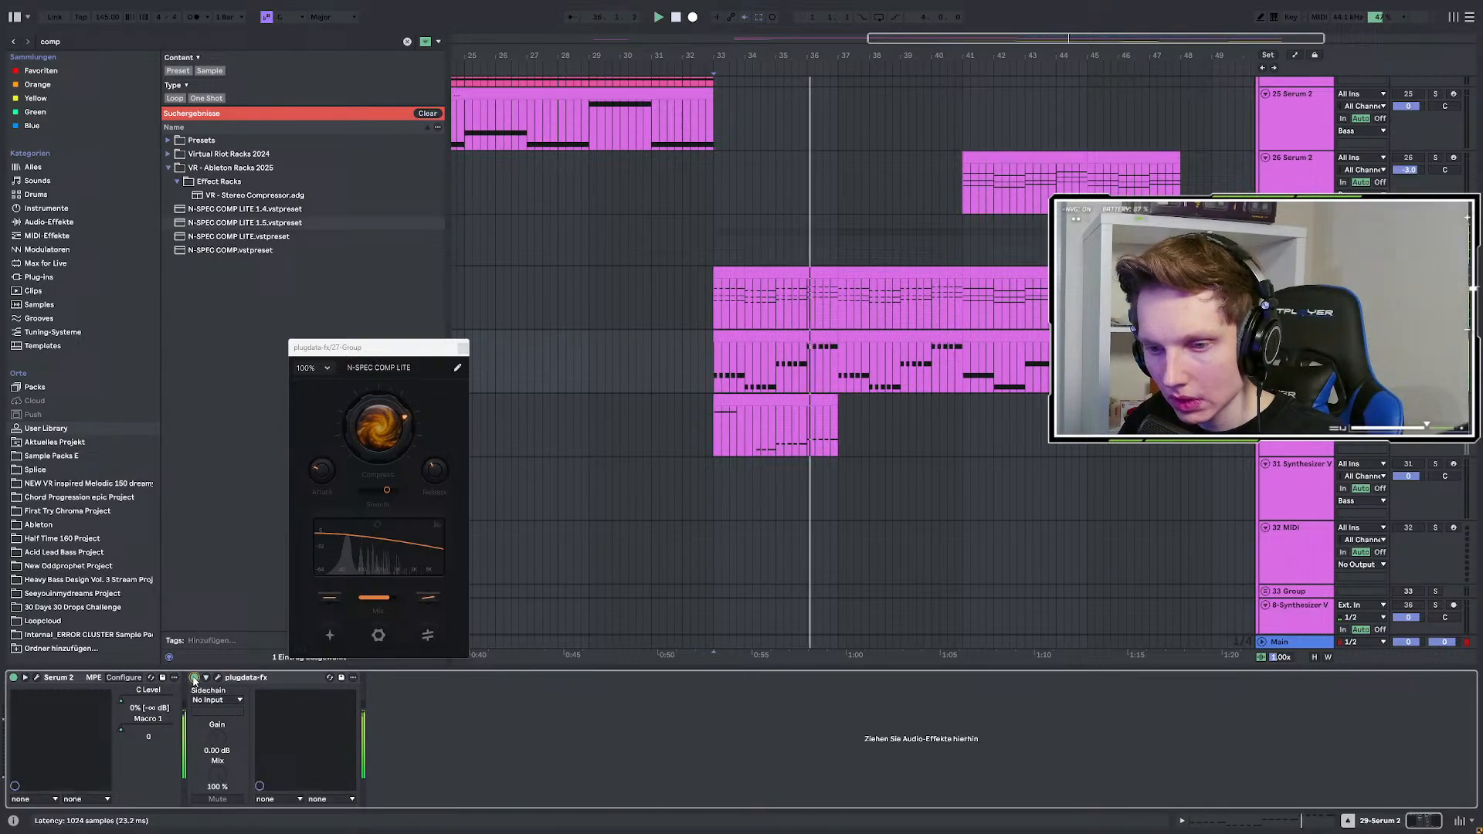
left_click(715, 241)
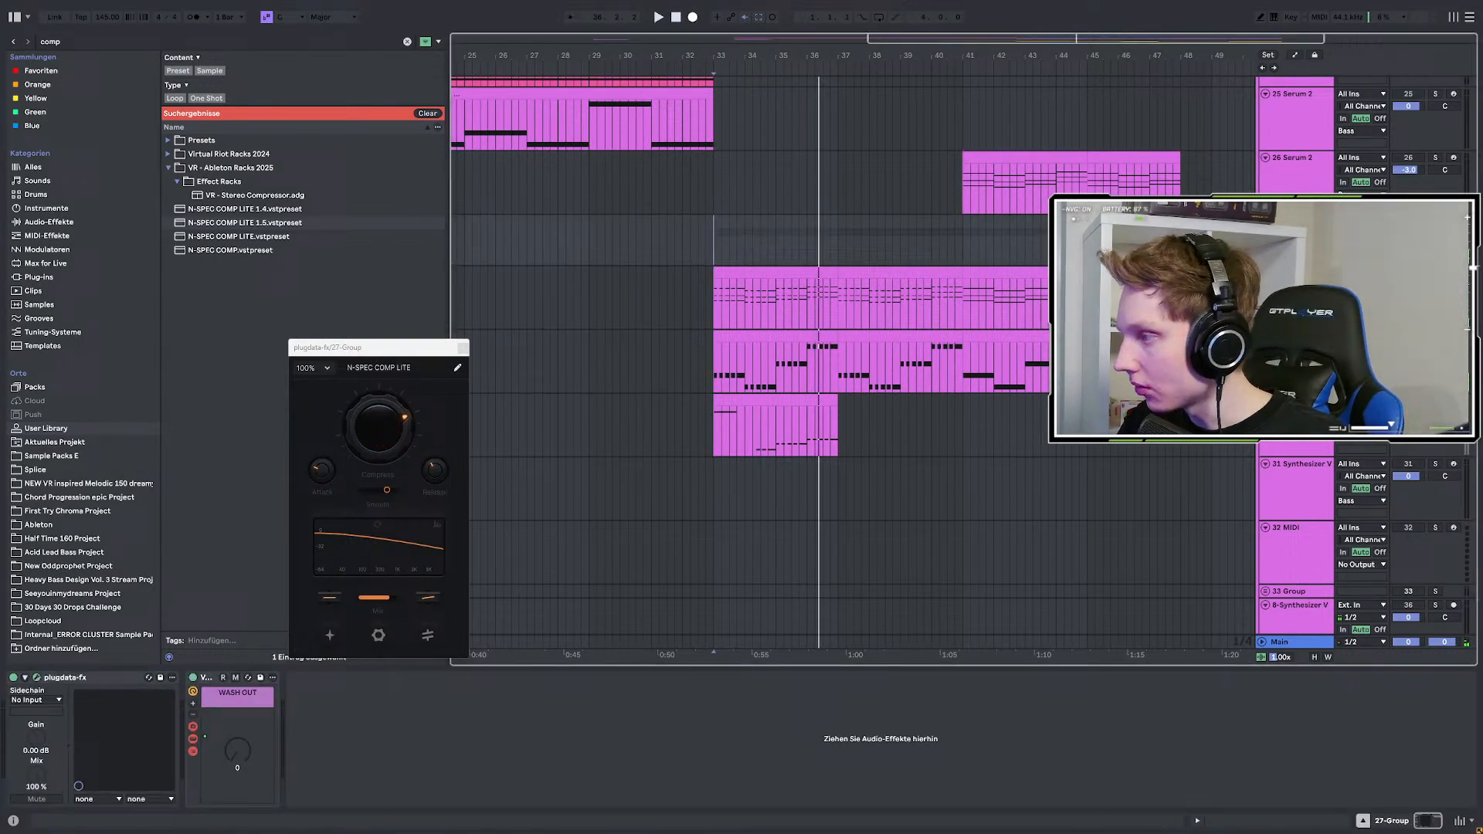
key("space")
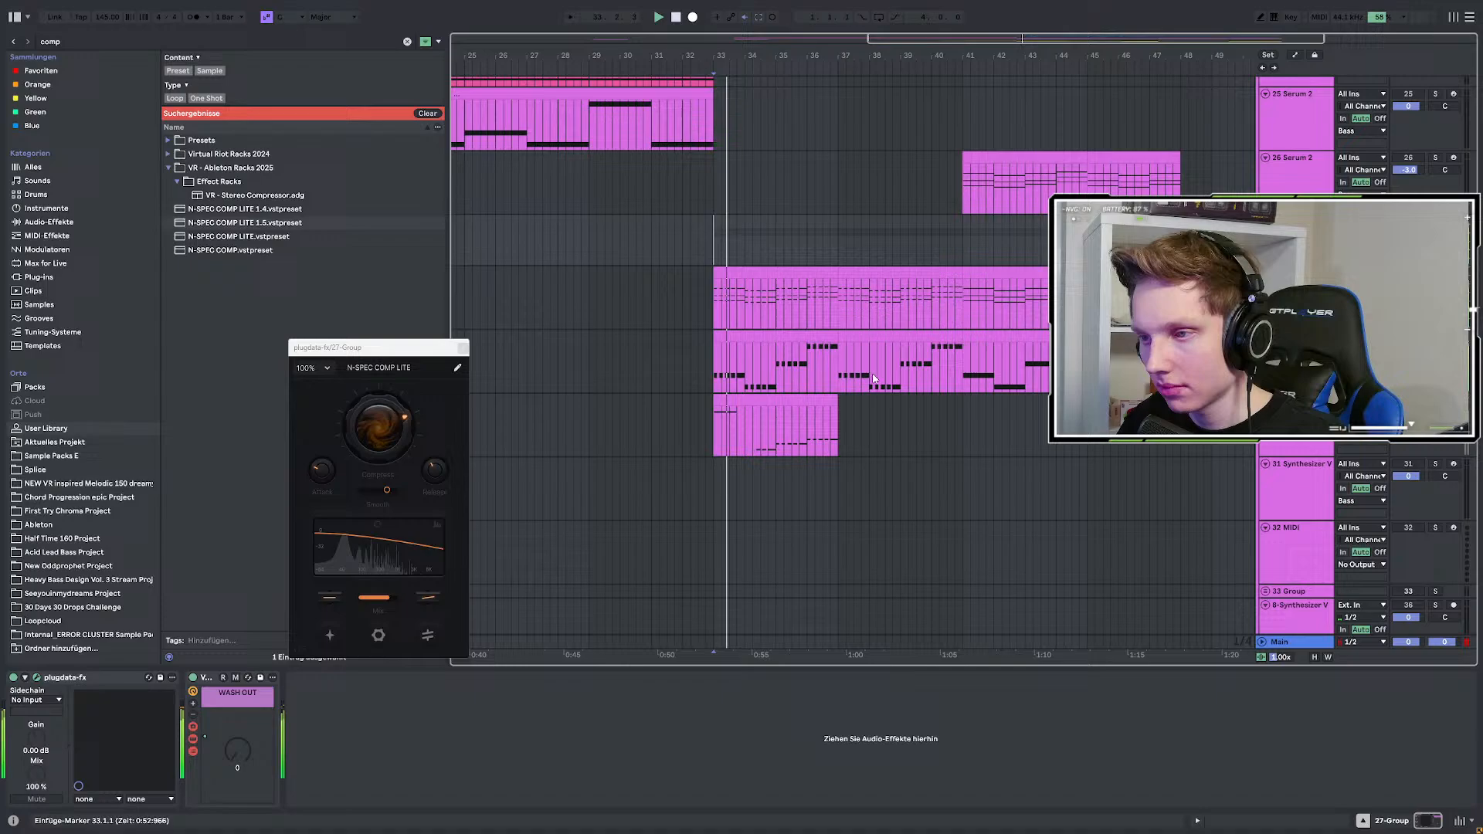
Try lengthening the notes of the first chord in the 28 Serum 2 clip, and undo the change.
double_click(755, 270)
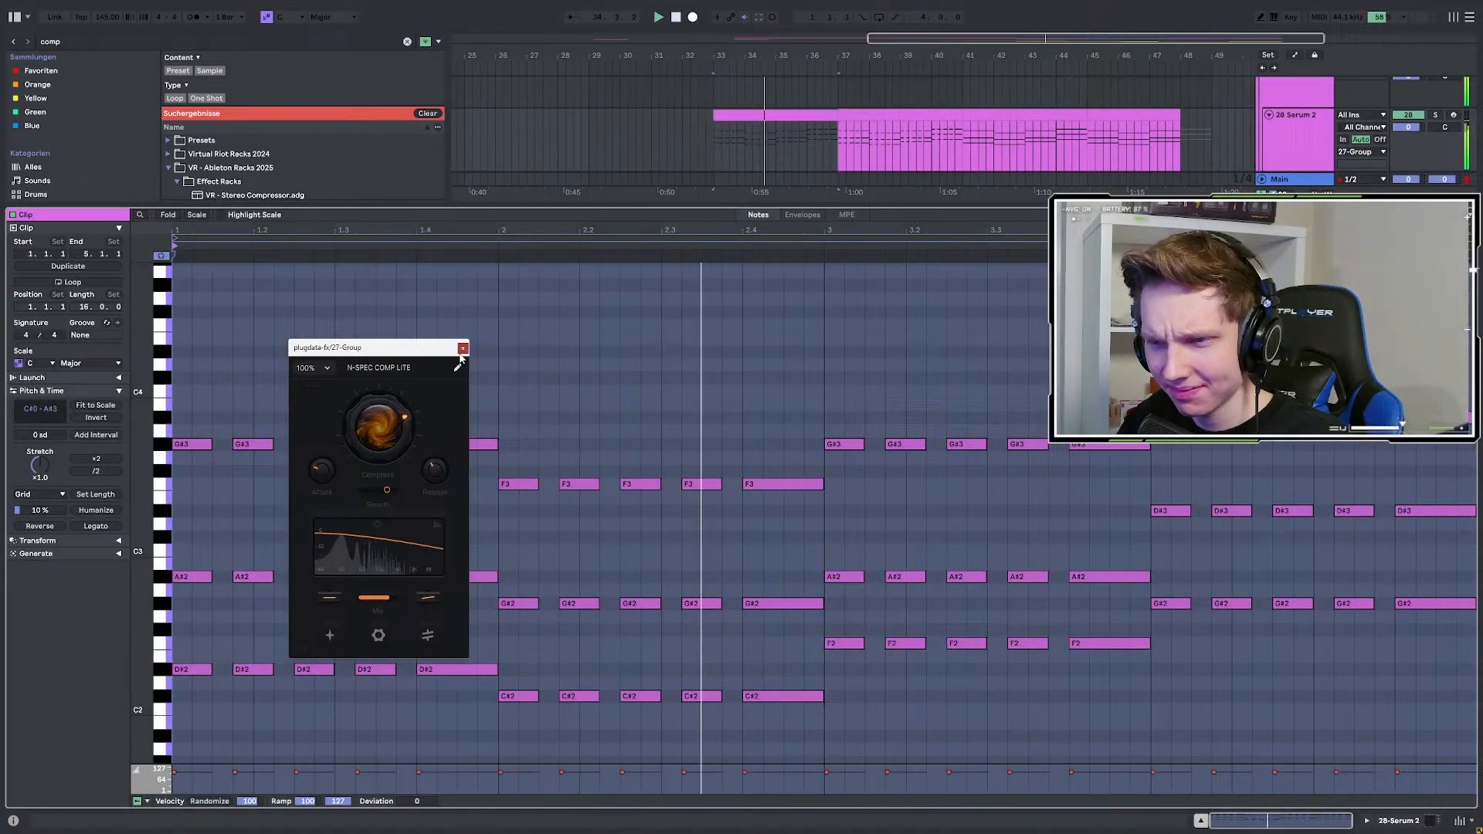
key("space")
left_click_drag(202, 413, 214, 716)
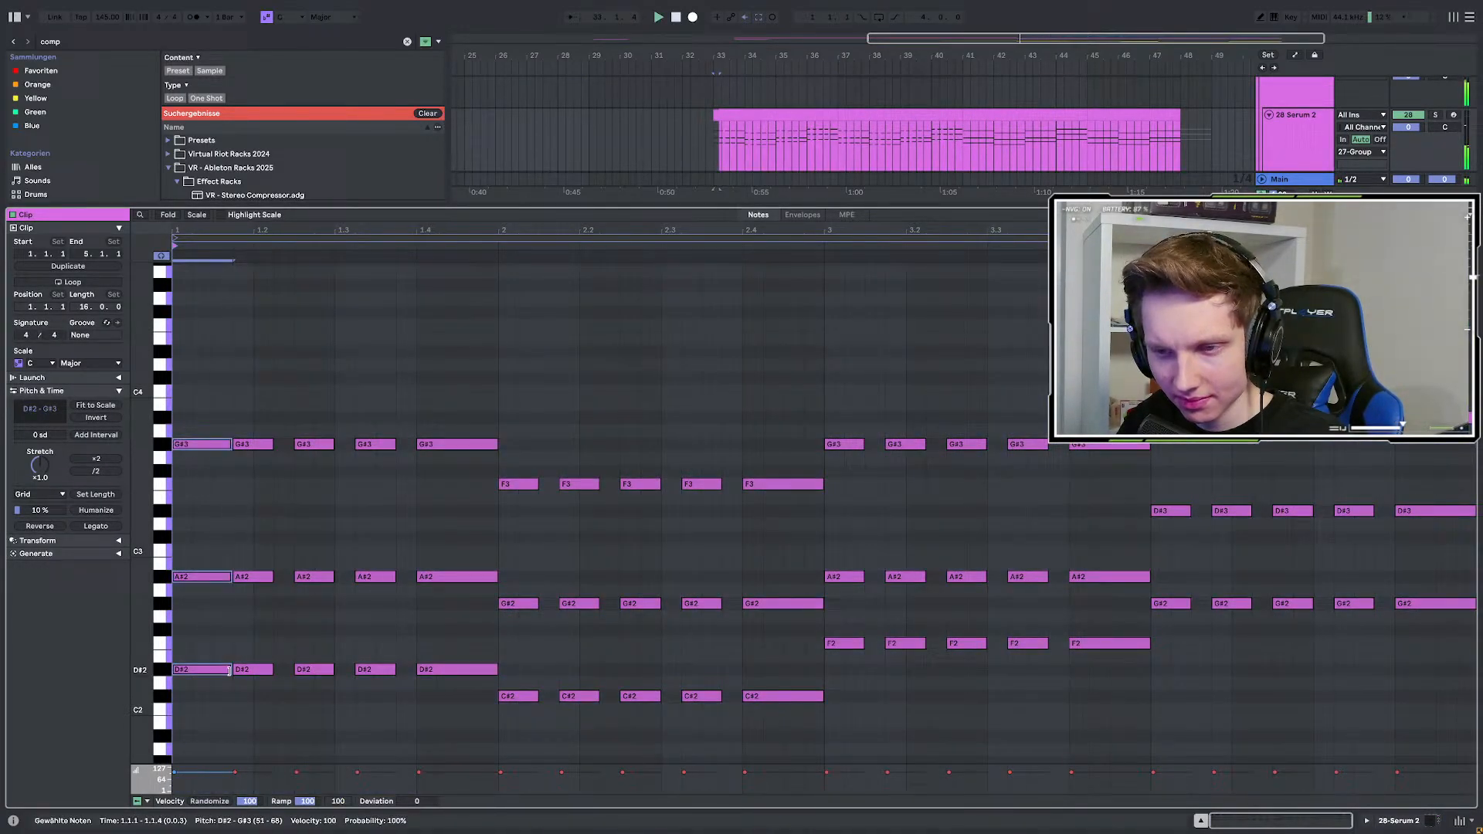
key("space")
key("space")
key("ctrl+z")
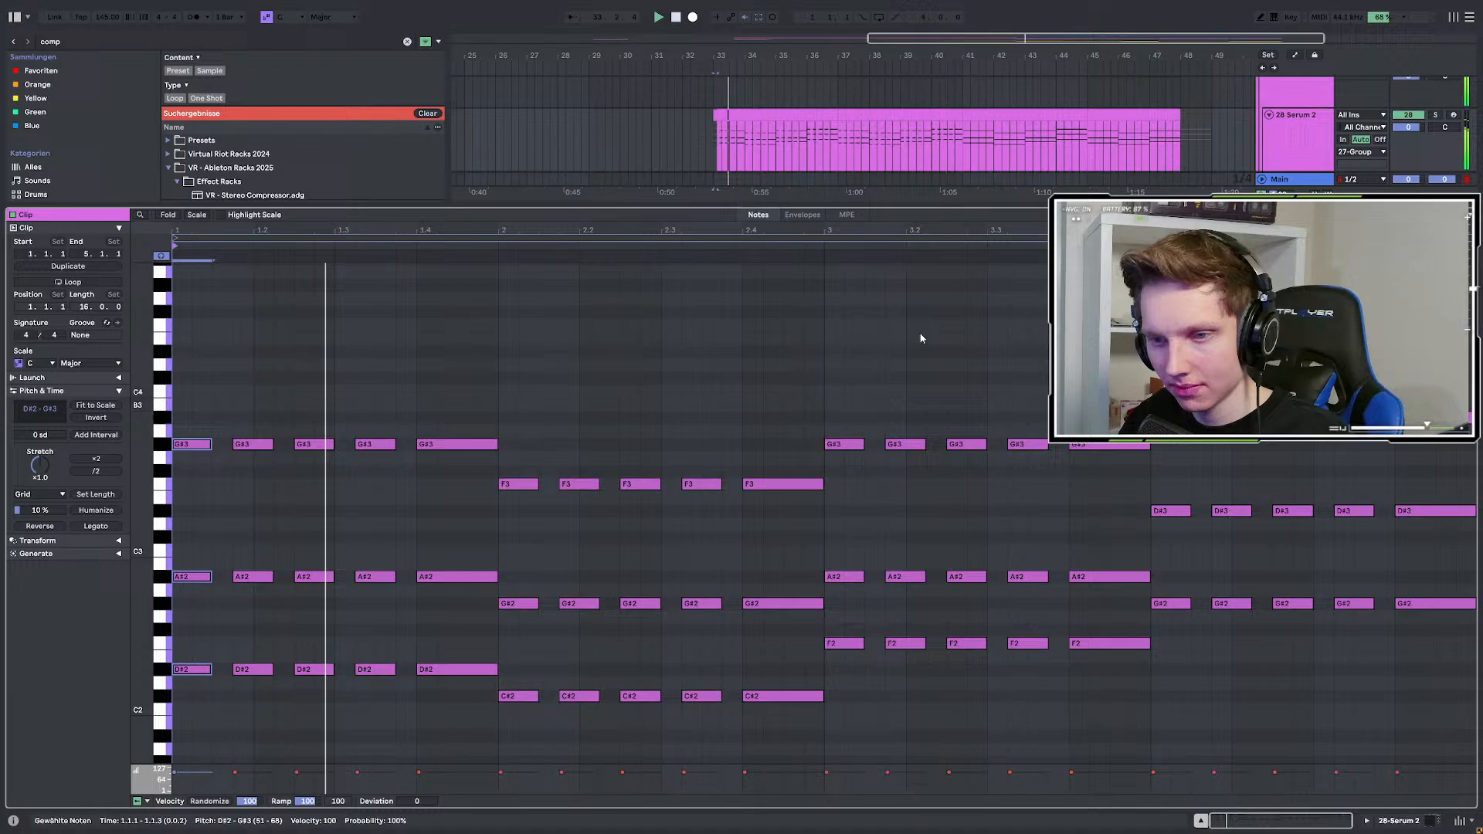
Return to the 29 Serum 2 device chain and compare its sound with plugdata-fx switched off and on during playback.
double_click(1295, 136)
scroll(994, 334, "up", 1)
left_click(1294, 263)
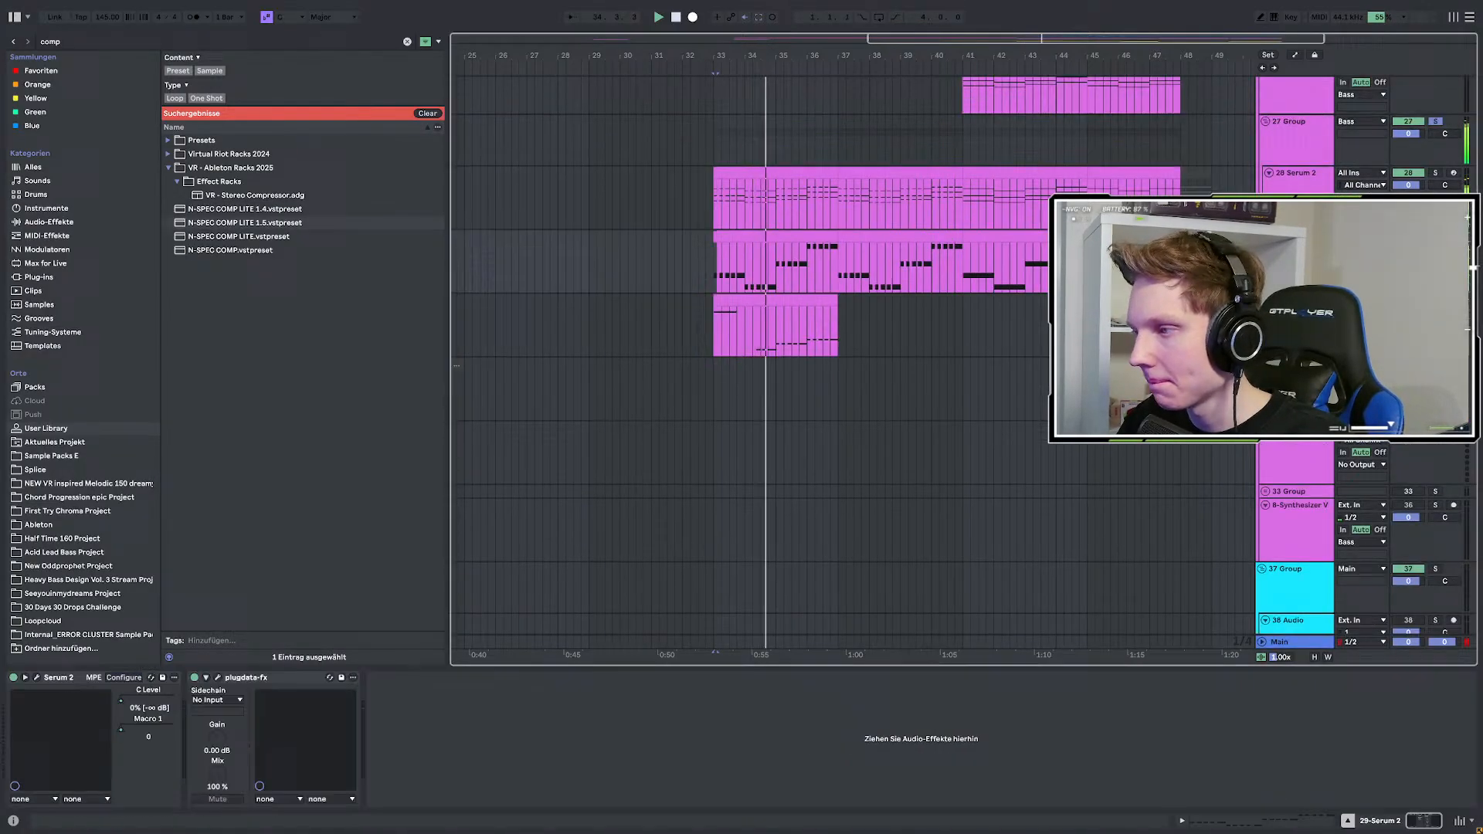
key("space")
scroll(852, 347, "up", 2)
key("space")
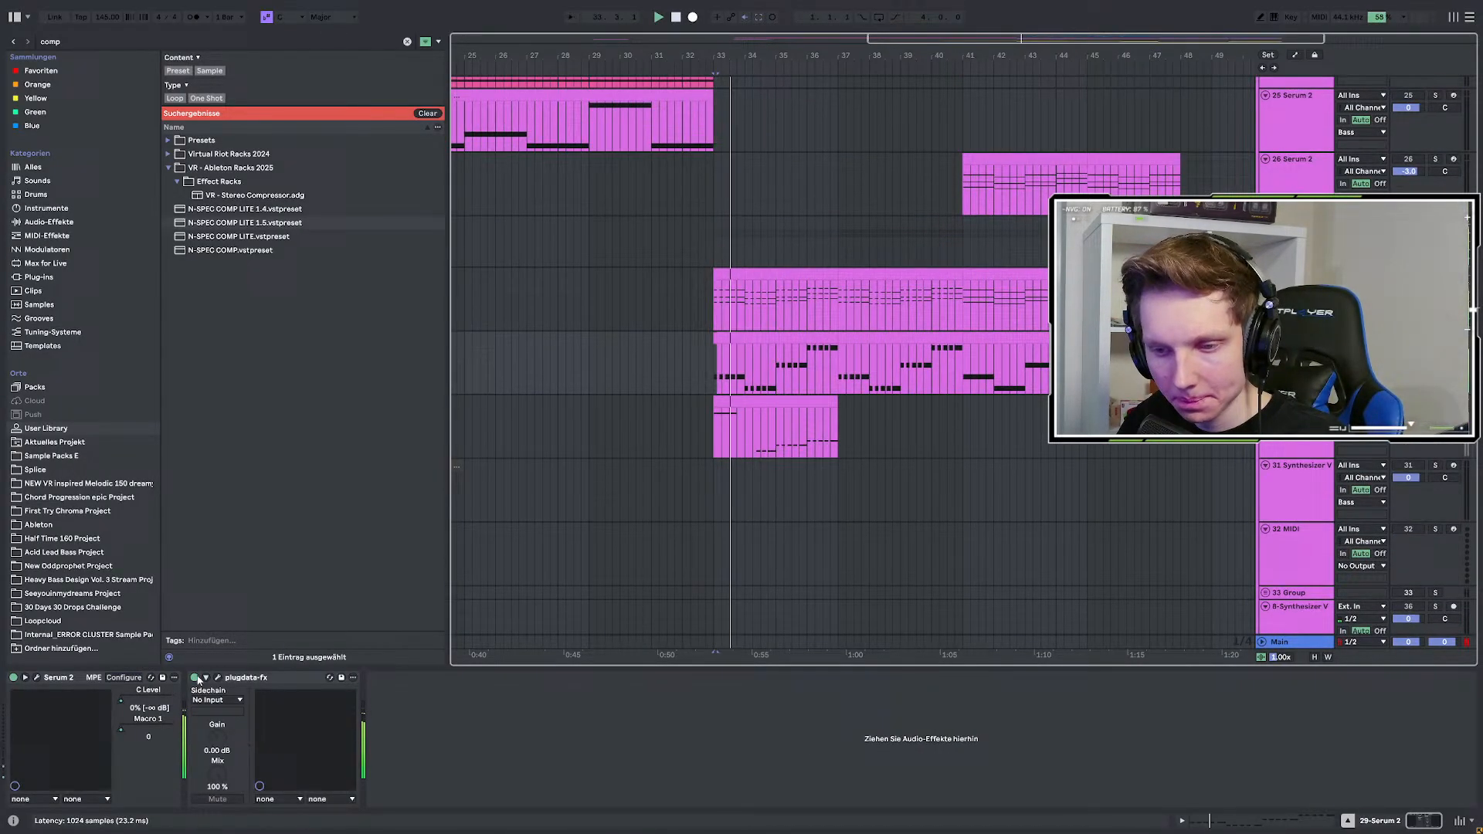
left_click(195, 678)
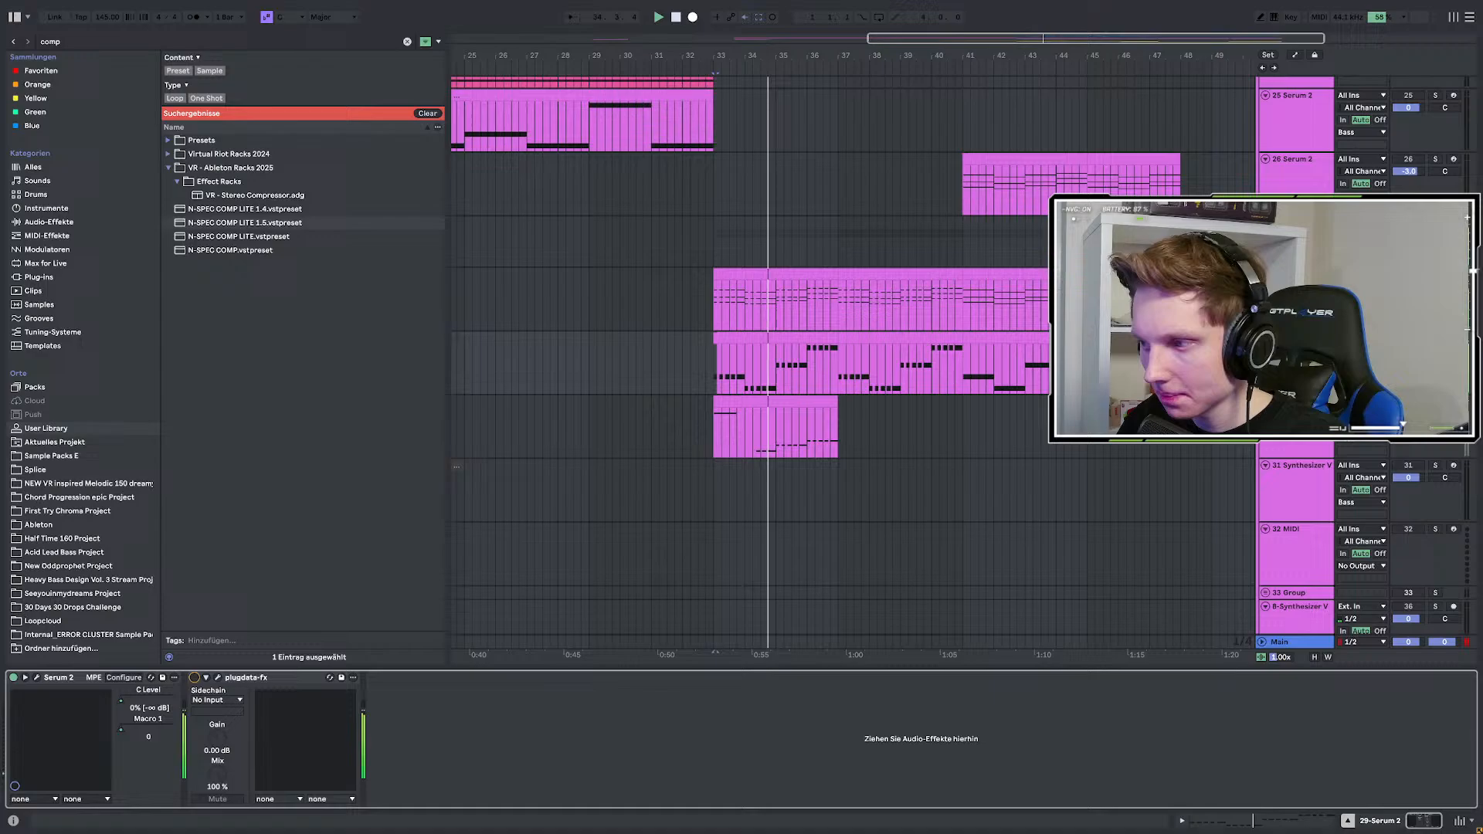
key("alt+2")
left_click(195, 678)
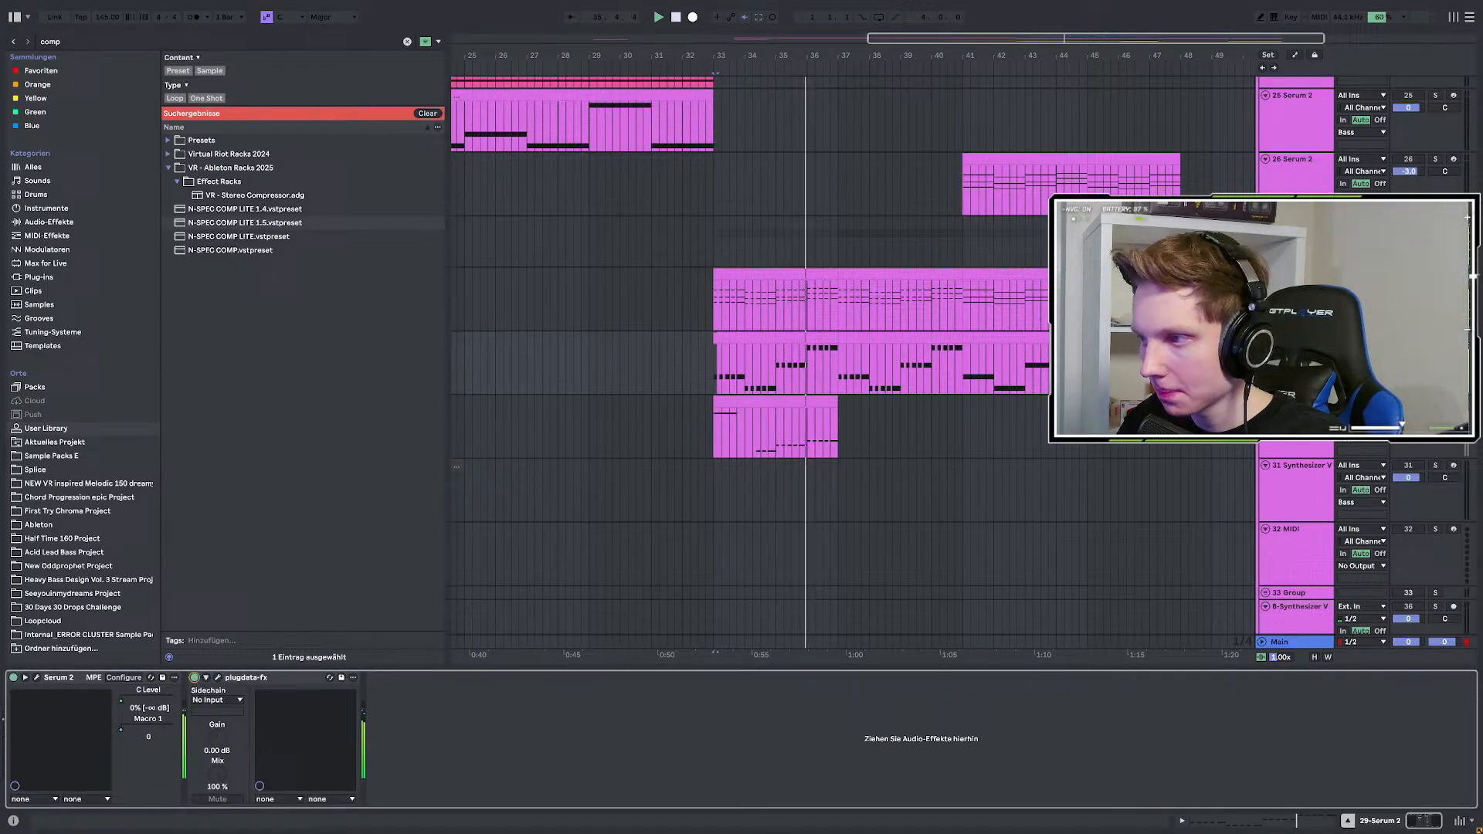
Compare the 27 Group with its plugdata-fx compressor bypassed and active, and open the compressor's plug-in window.
left_click(1295, 241)
key("space")
key("space")
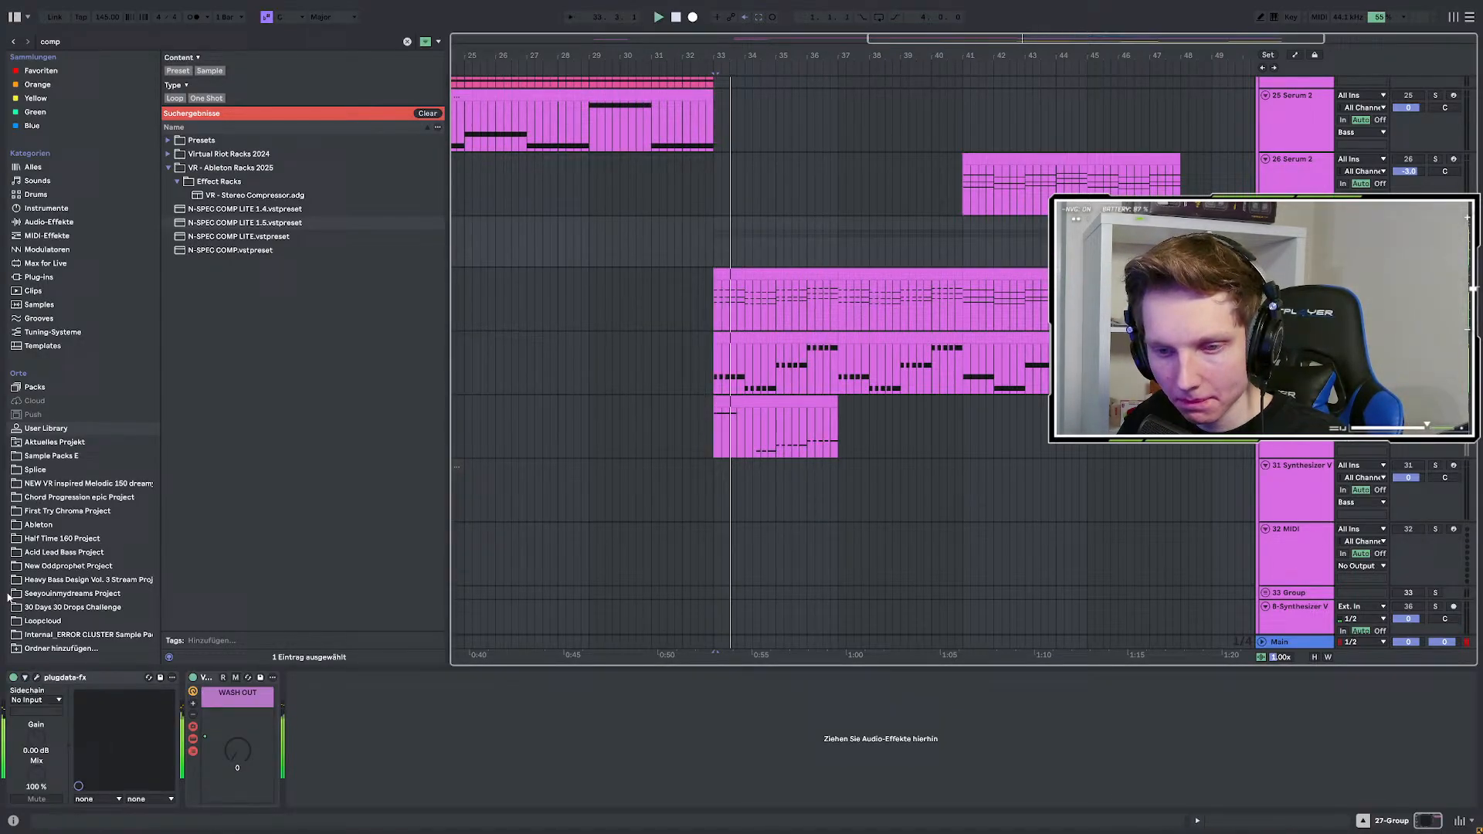
left_click(14, 679)
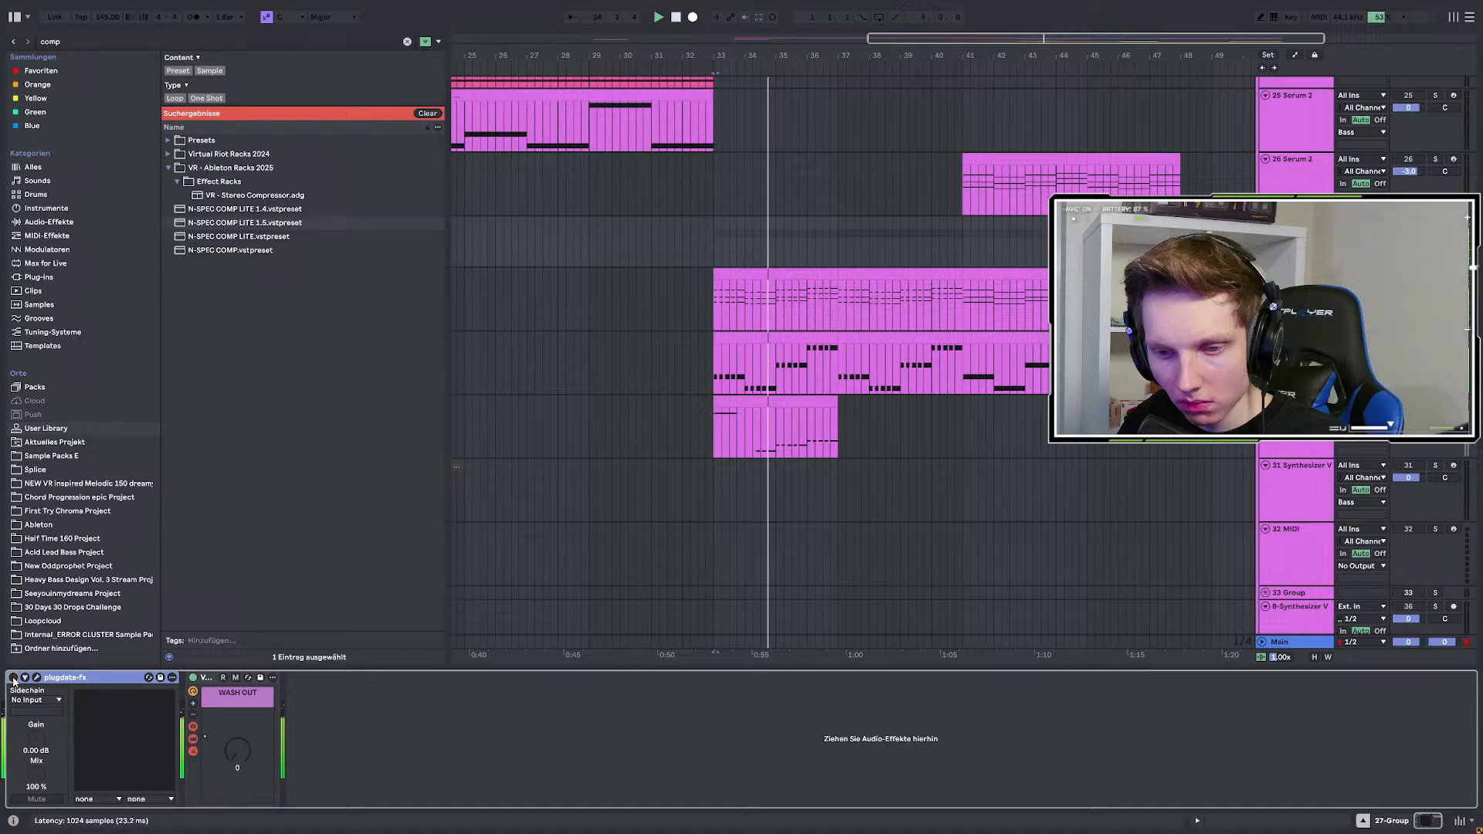
left_click(37, 677)
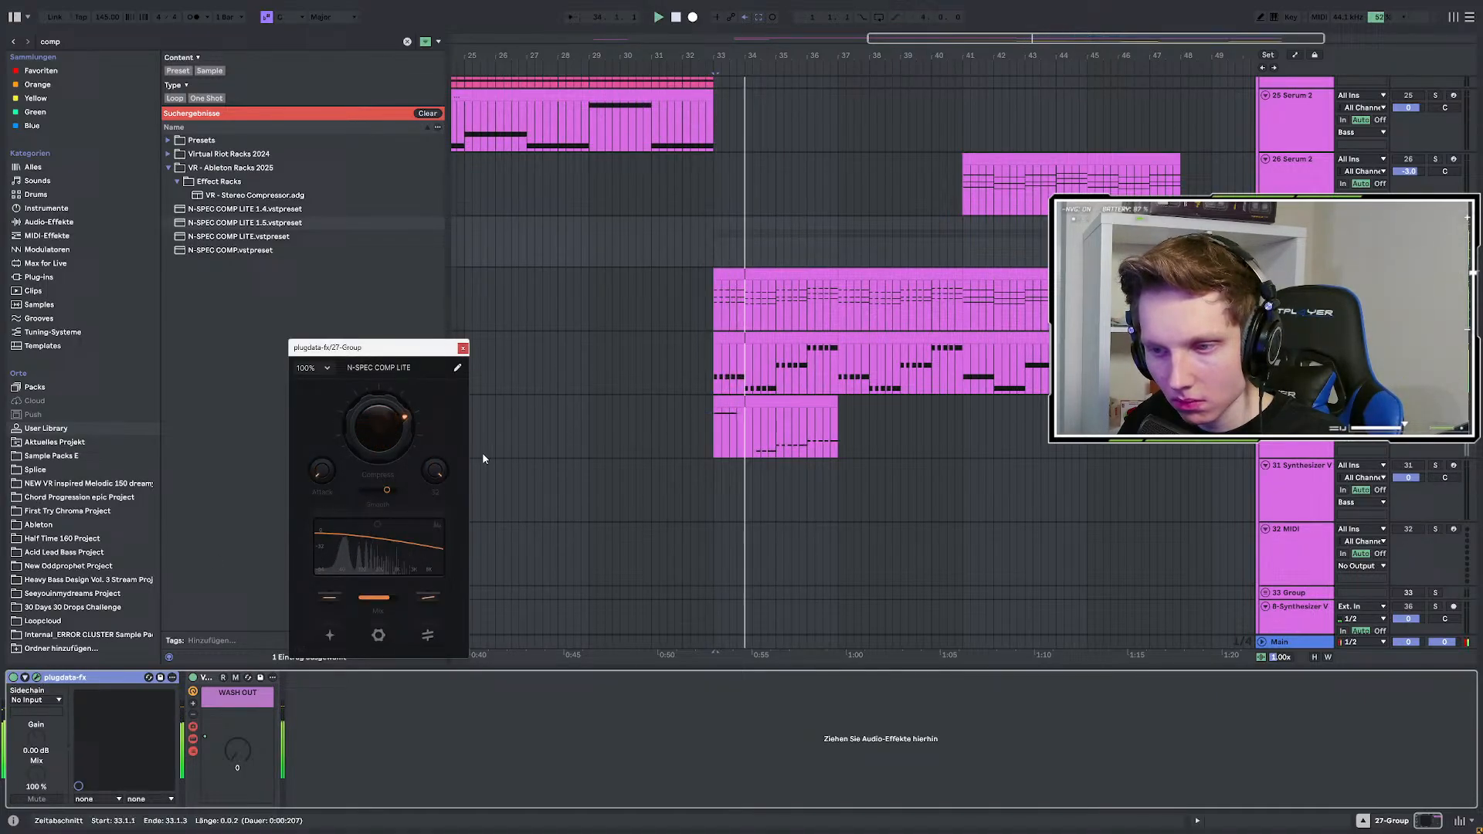
Reduce the compression amount of the 27 Group's N-SPEC COMP LITE to slightly past the knob's midpoint while auditioning from bar 33.
left_click_drag(386, 425, 355, 503)
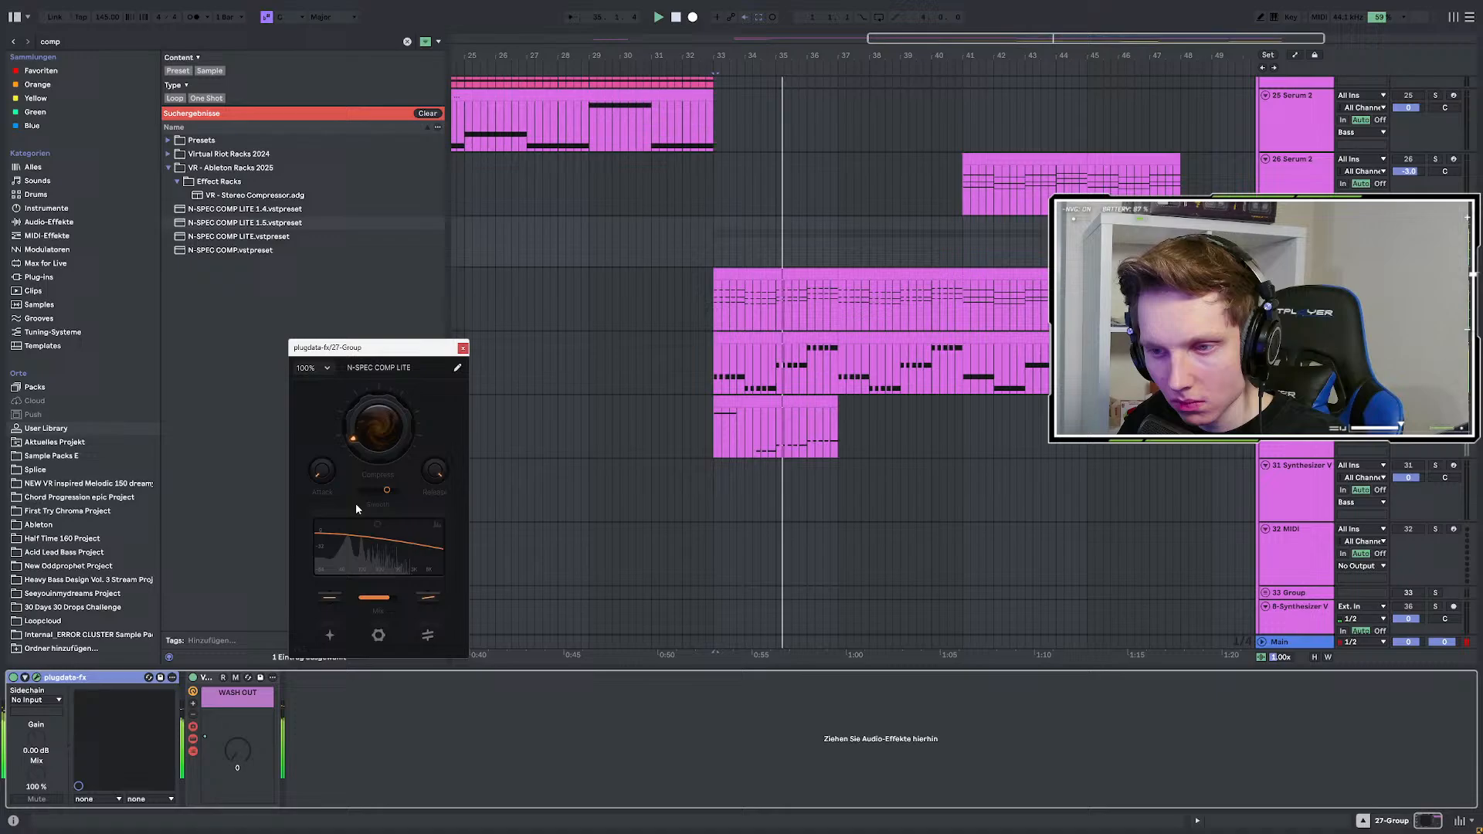
double_click(363, 452)
key("space")
key("space")
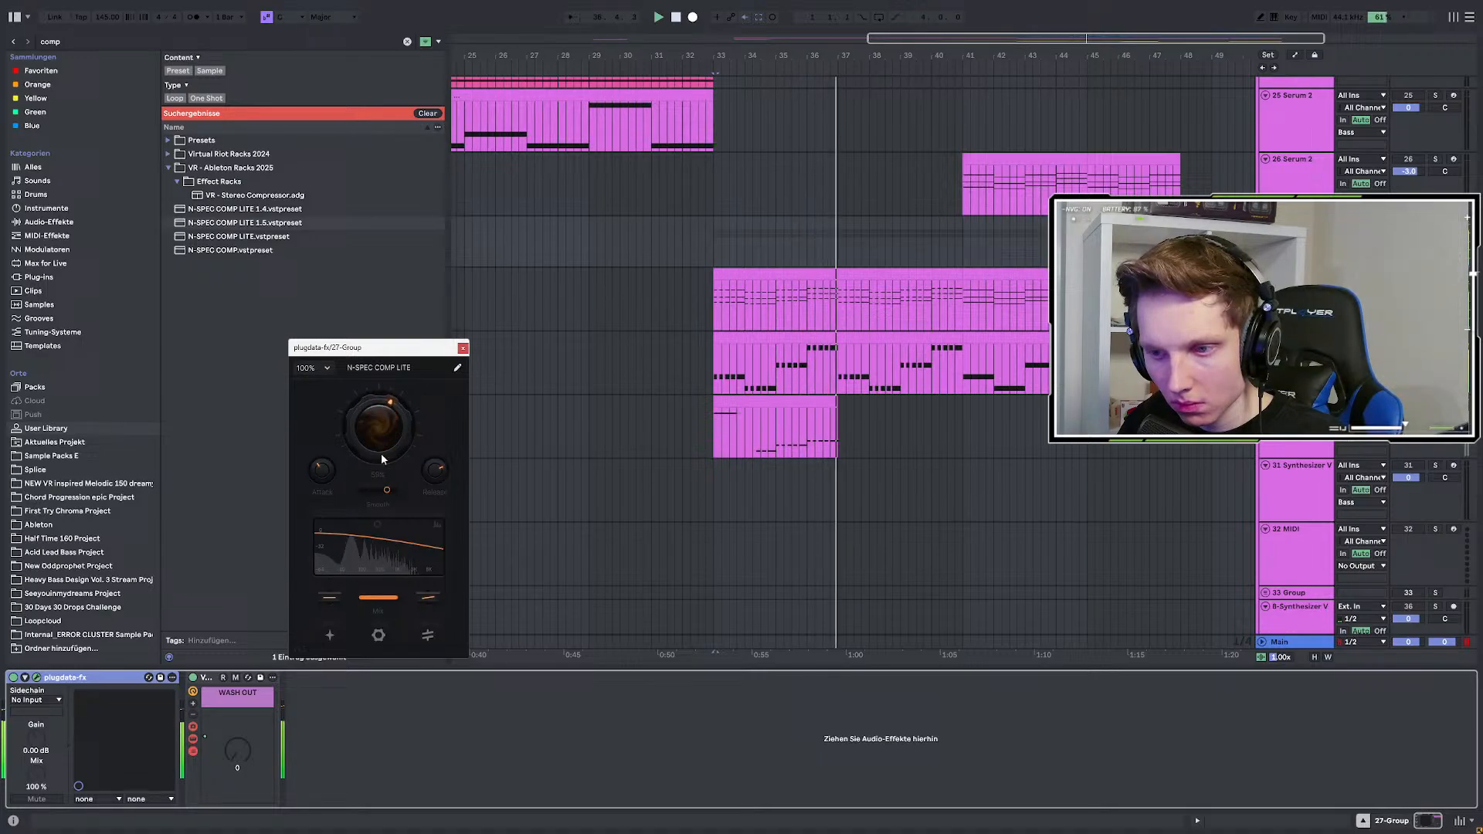
key("space")
key("space")
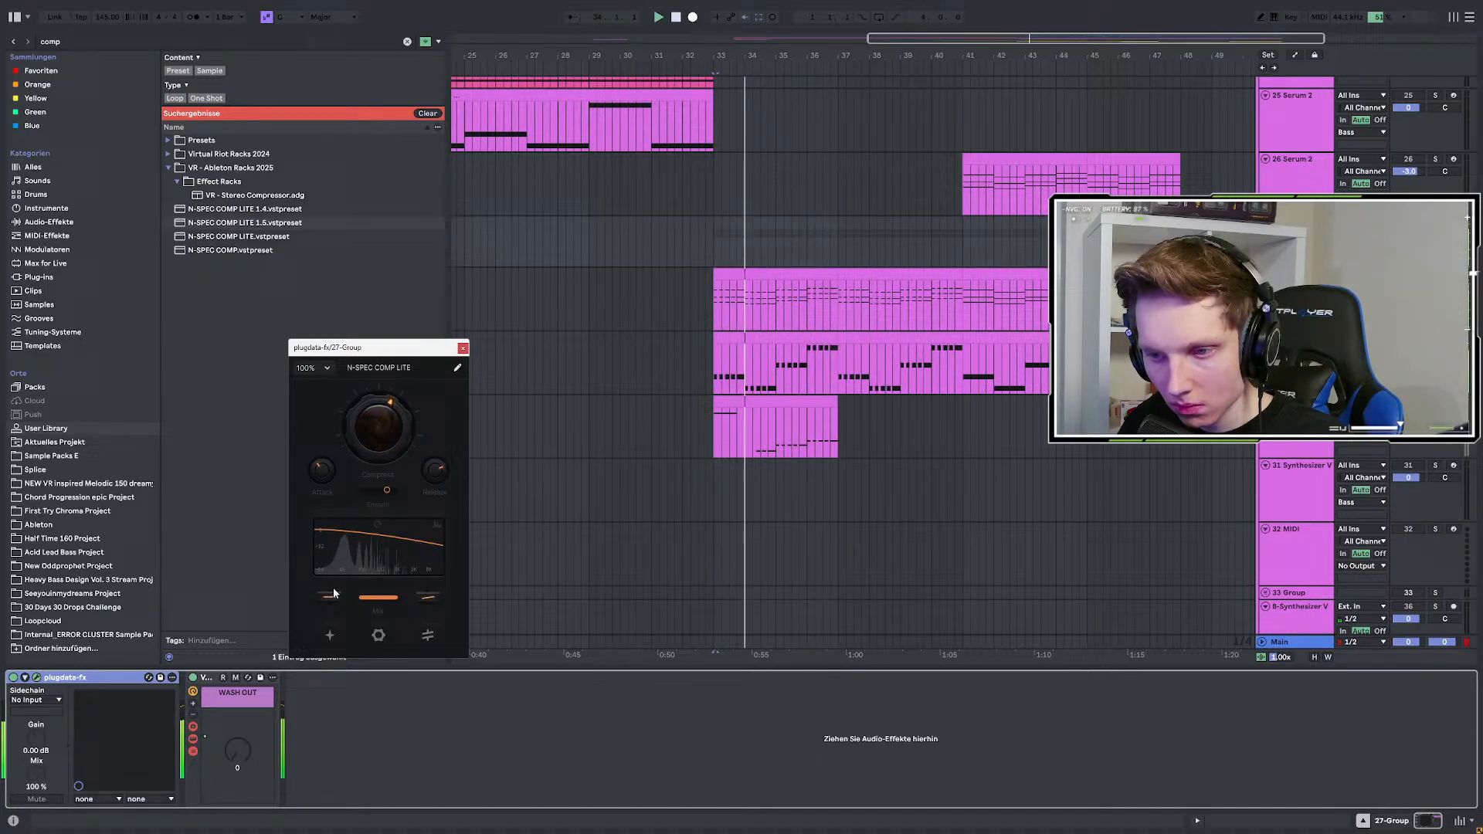
left_click_drag(392, 432, 391, 438)
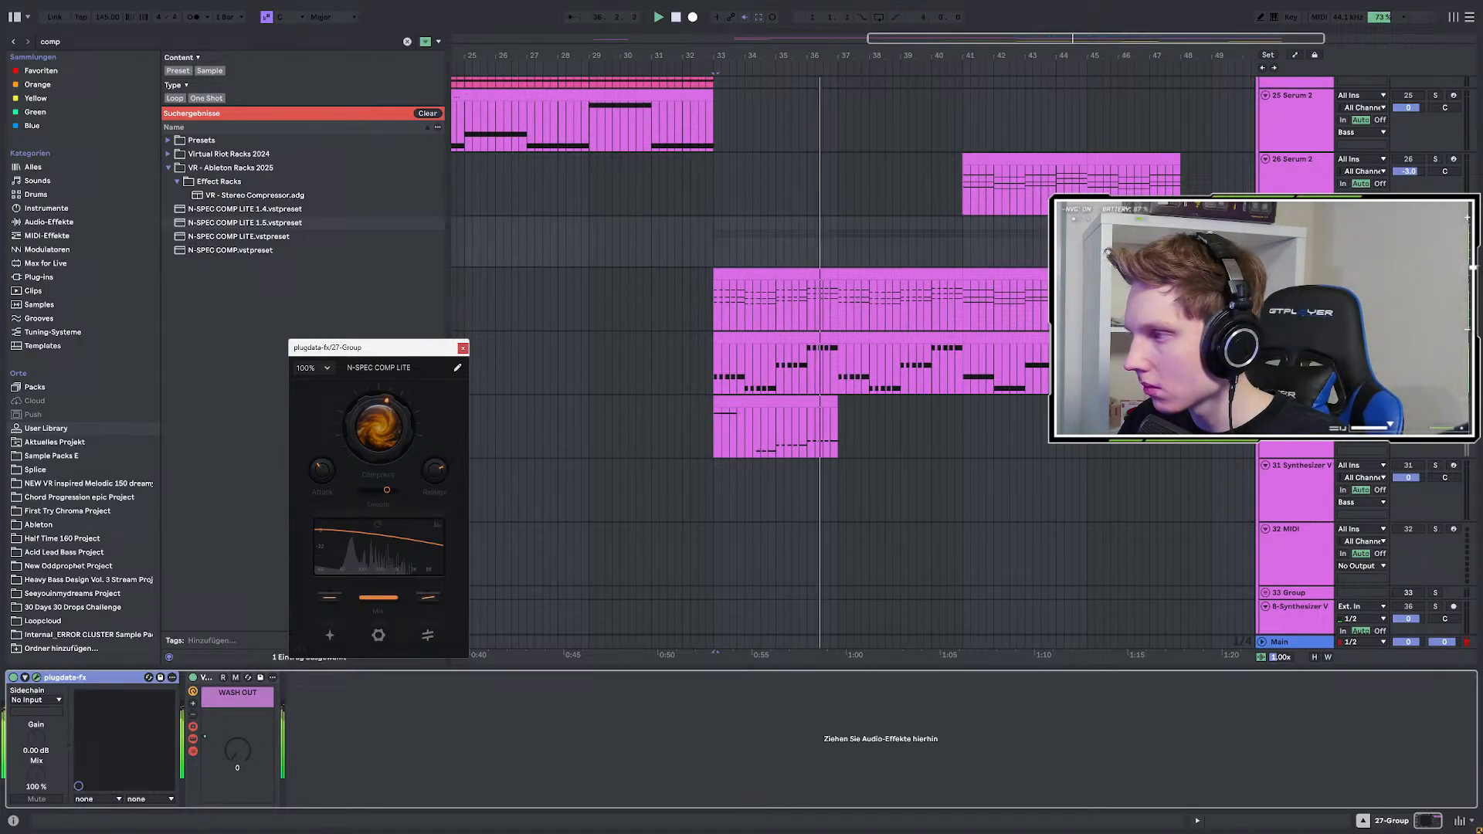
Unsolo the 27 Group to hear it with the rest of the arrangement.
left_click(1435, 222)
scroll(803, 349, "up", 3)
scroll(799, 349, "down", 5)
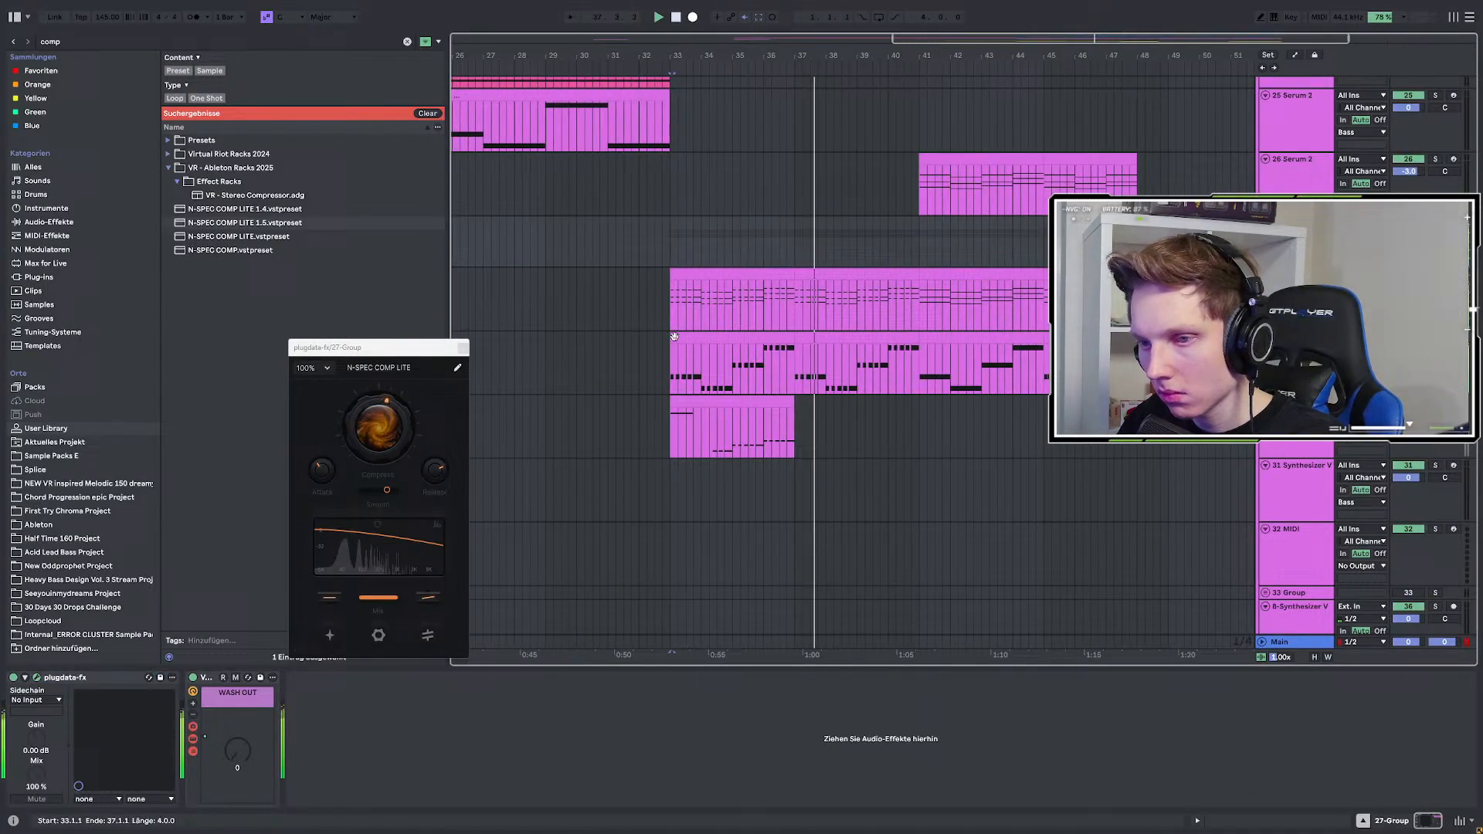
Duplicate the four bars of wood hits starting at bar 33 on the 19-Wood_Hit4 track into bars 37 to 41.
scroll(836, 414, "up", 10)
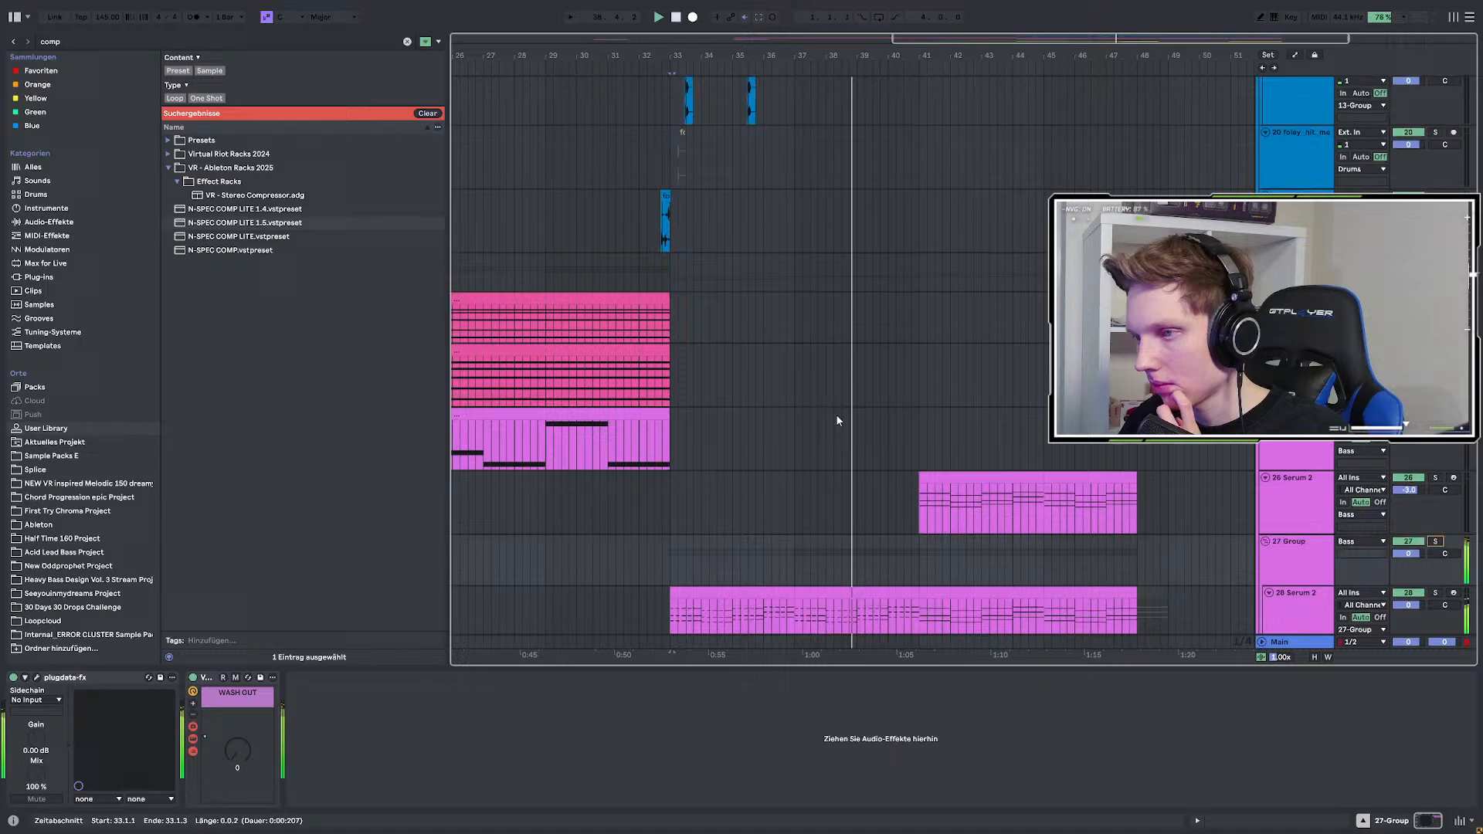
scroll(832, 383, "up", 3)
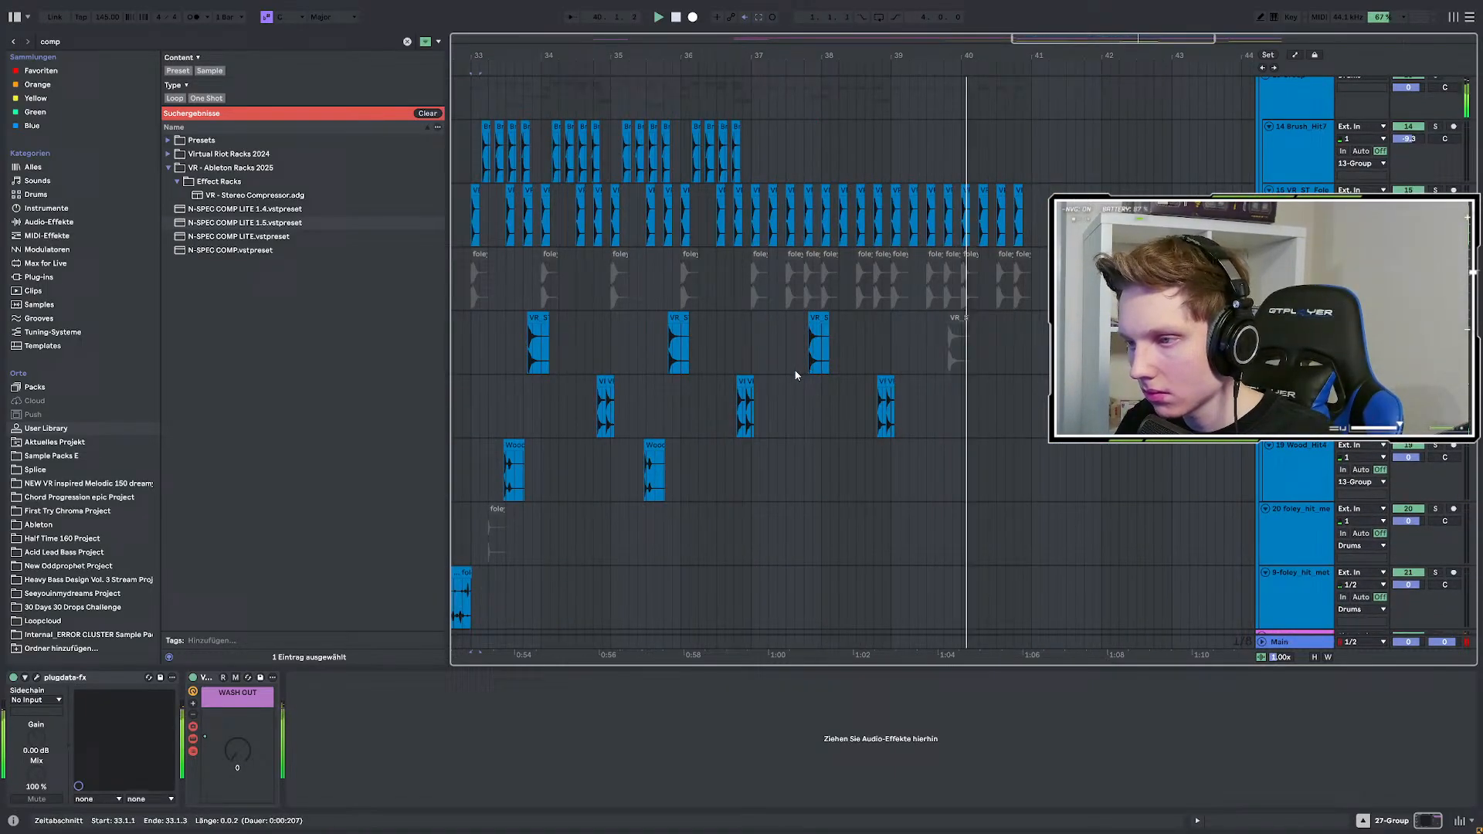
scroll(795, 375, "down", 3)
scroll(695, 371, "down", 3)
scroll(670, 354, "up", 3)
scroll(615, 347, "down", 3)
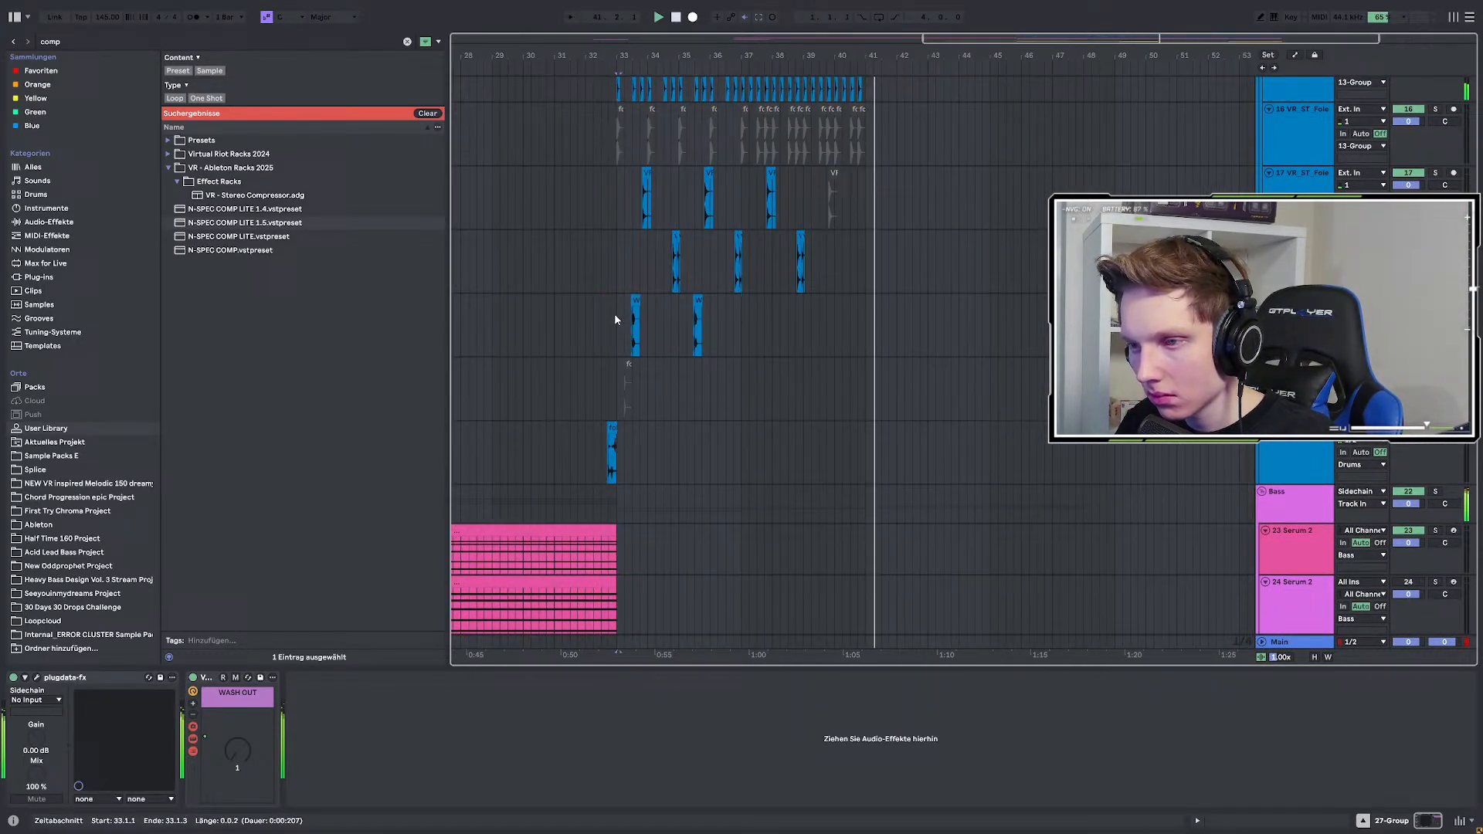
left_click_drag(615, 315, 734, 315)
key("ctrl+d")
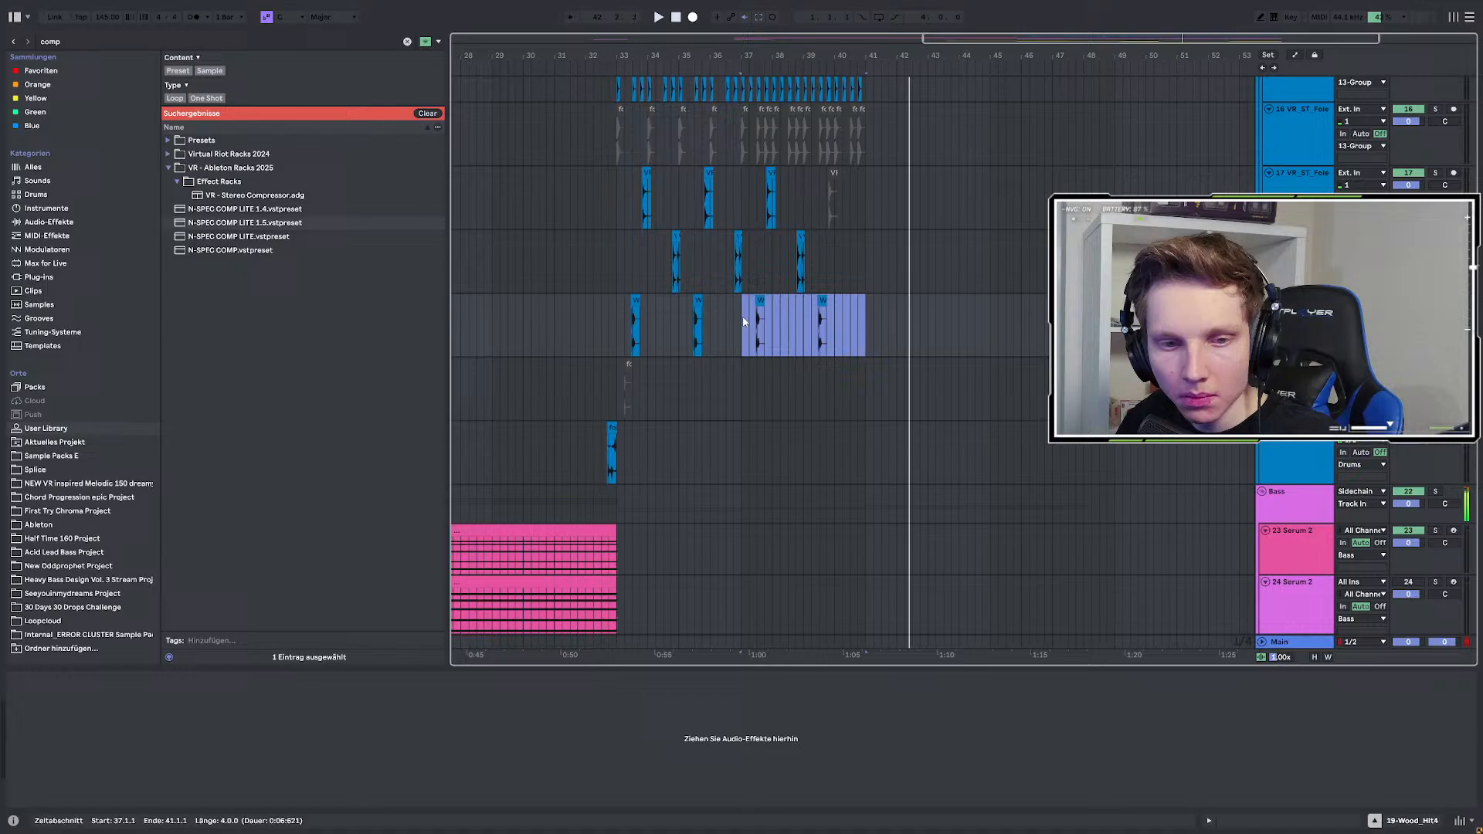
key("space")
Save the Live Set as "Stream Idea 31.03" in the Ableton production folder and delete the temporary project files.
key("F11")
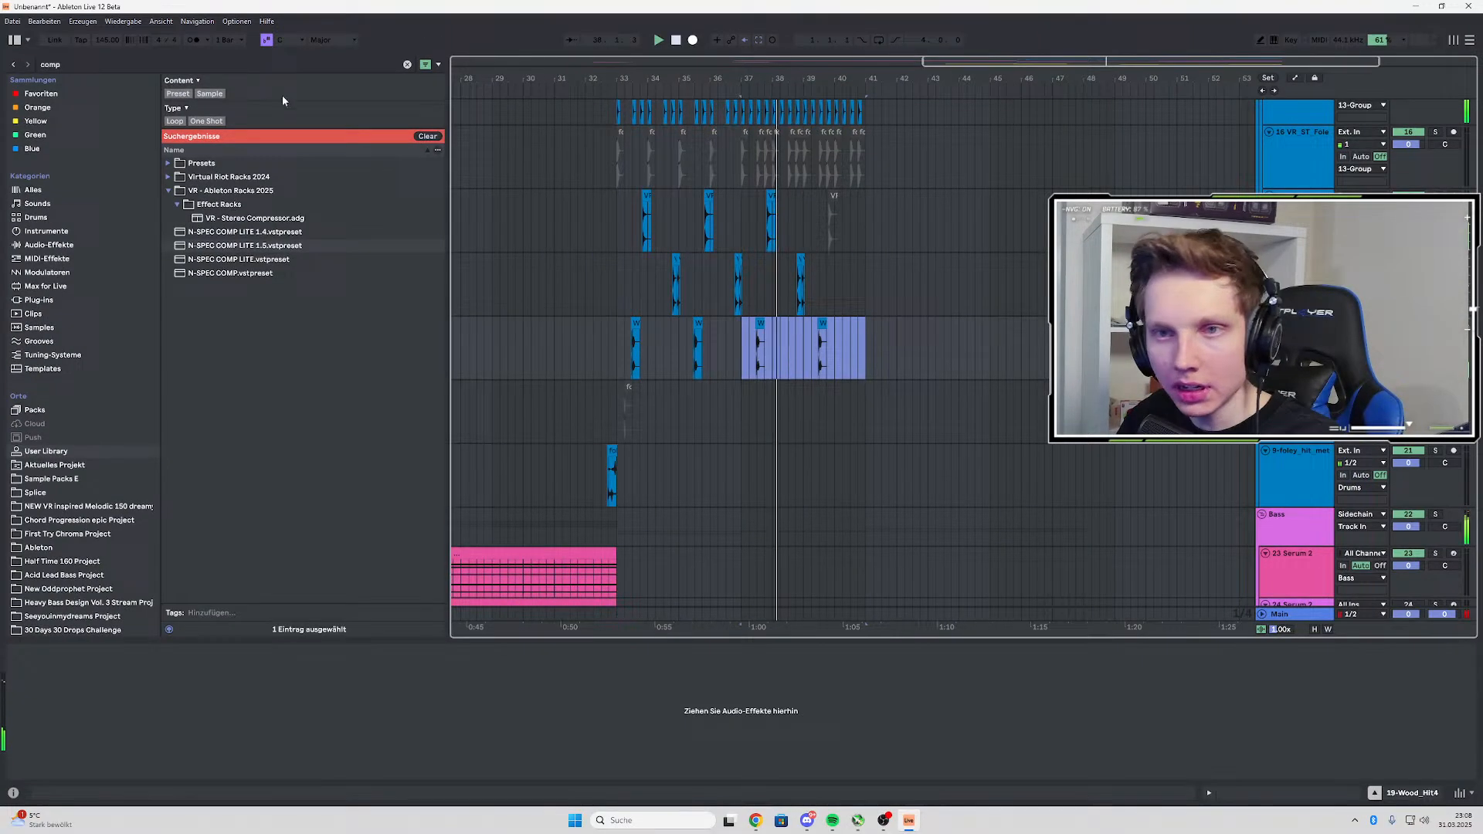
left_click(13, 20)
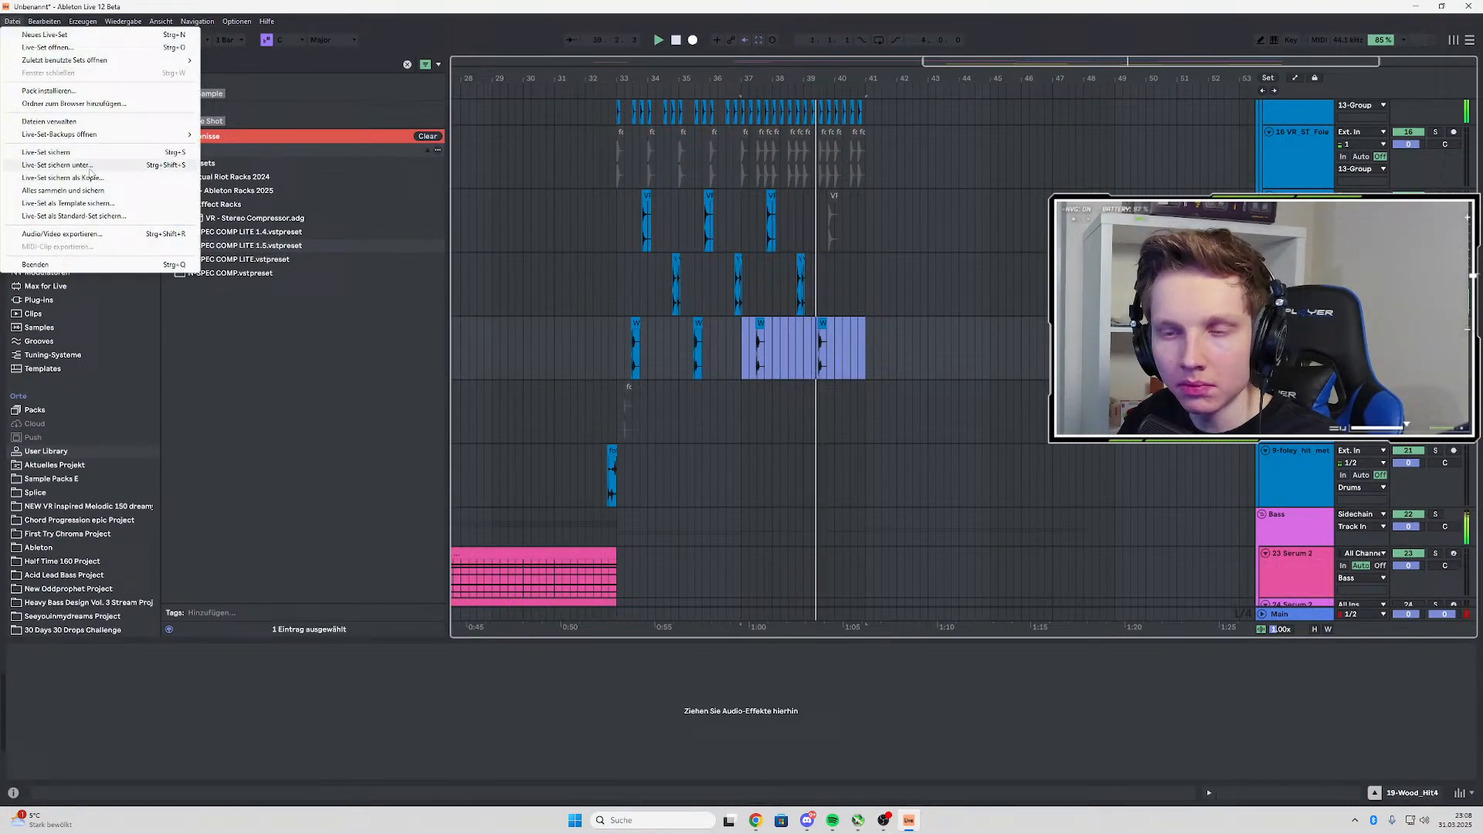
left_click(91, 167)
left_click(269, 65)
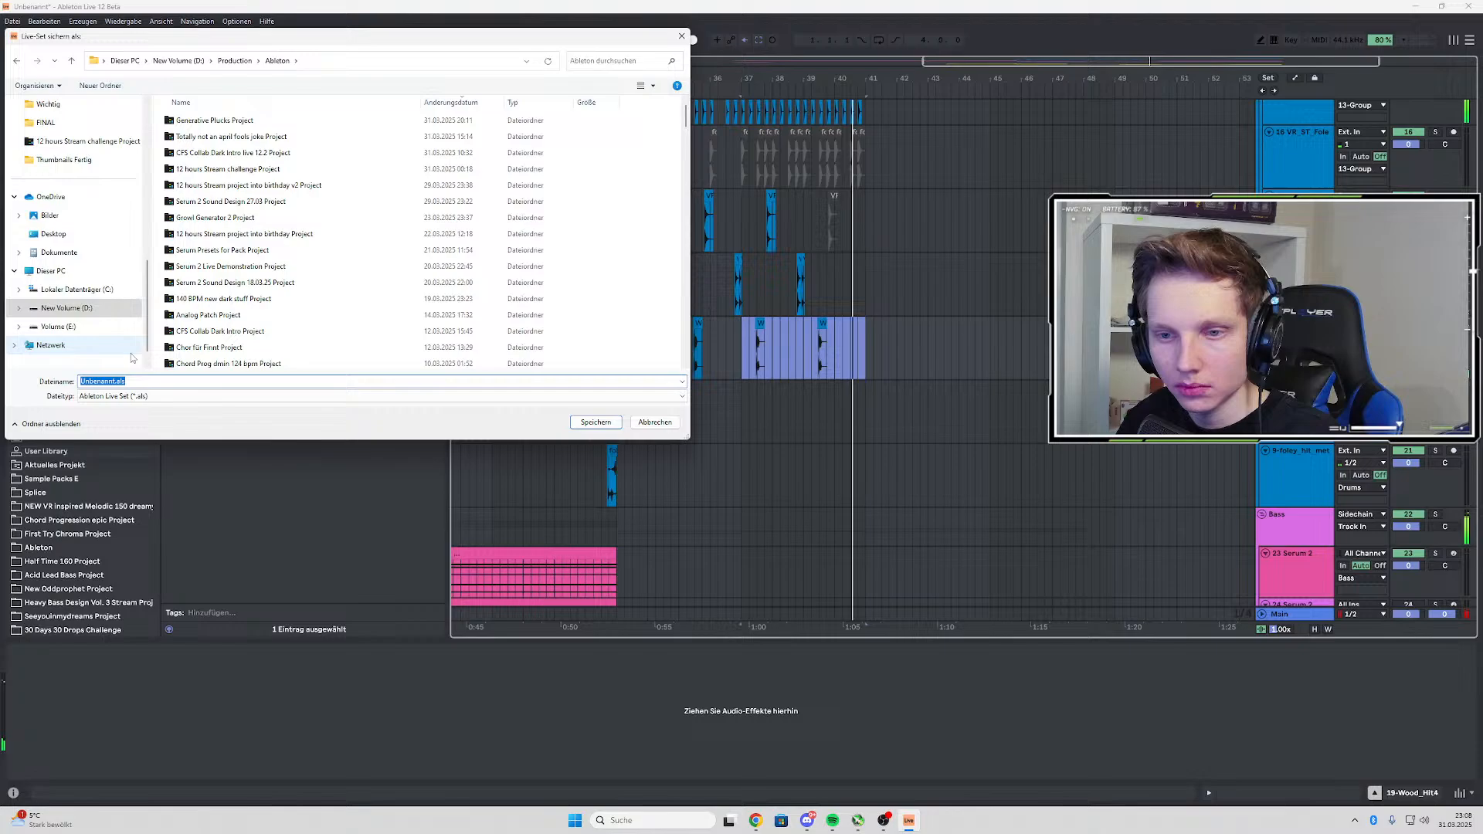
type("Stream Idea 31.")
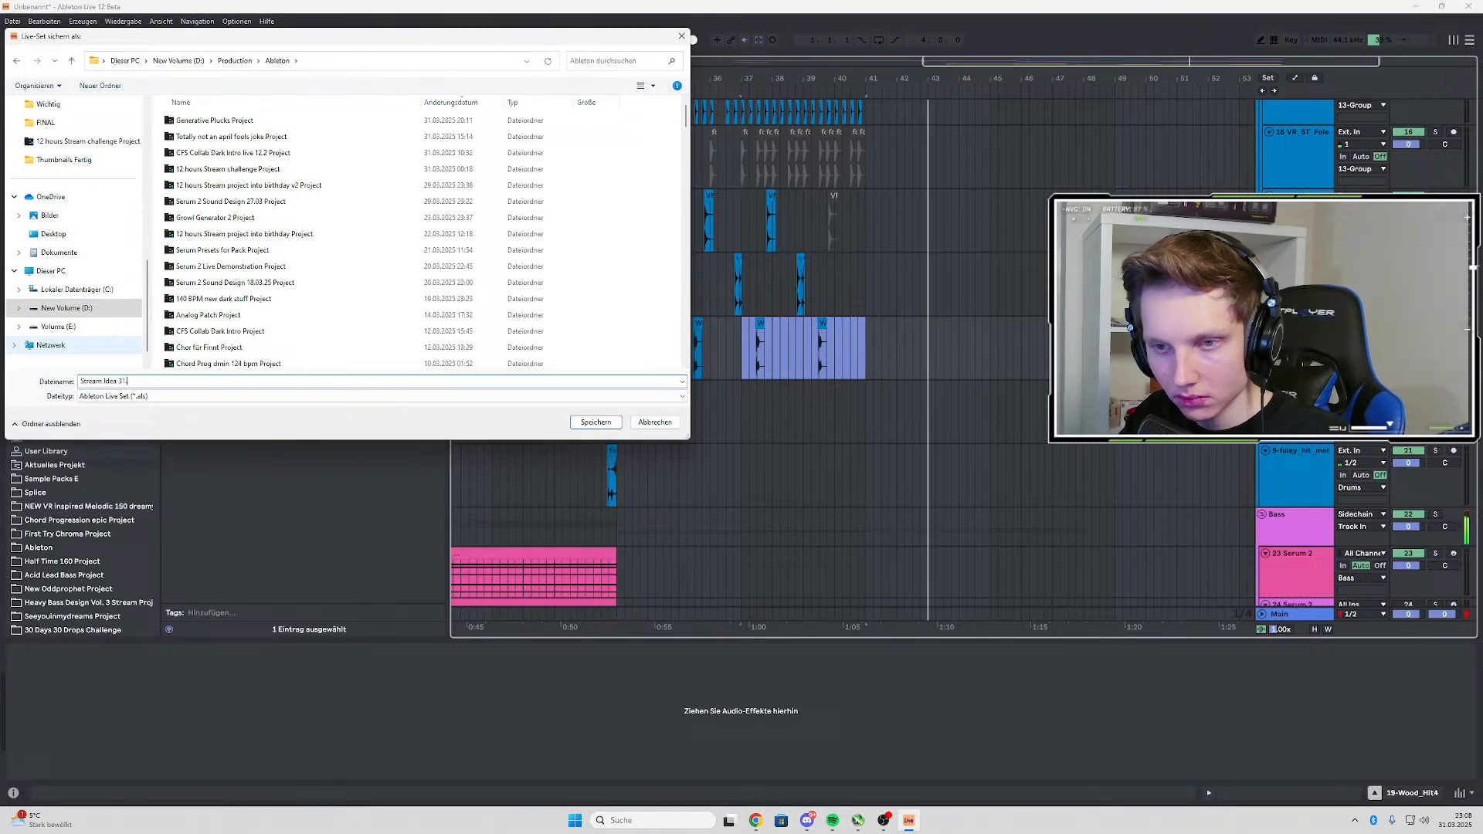
type("03")
key("Return")
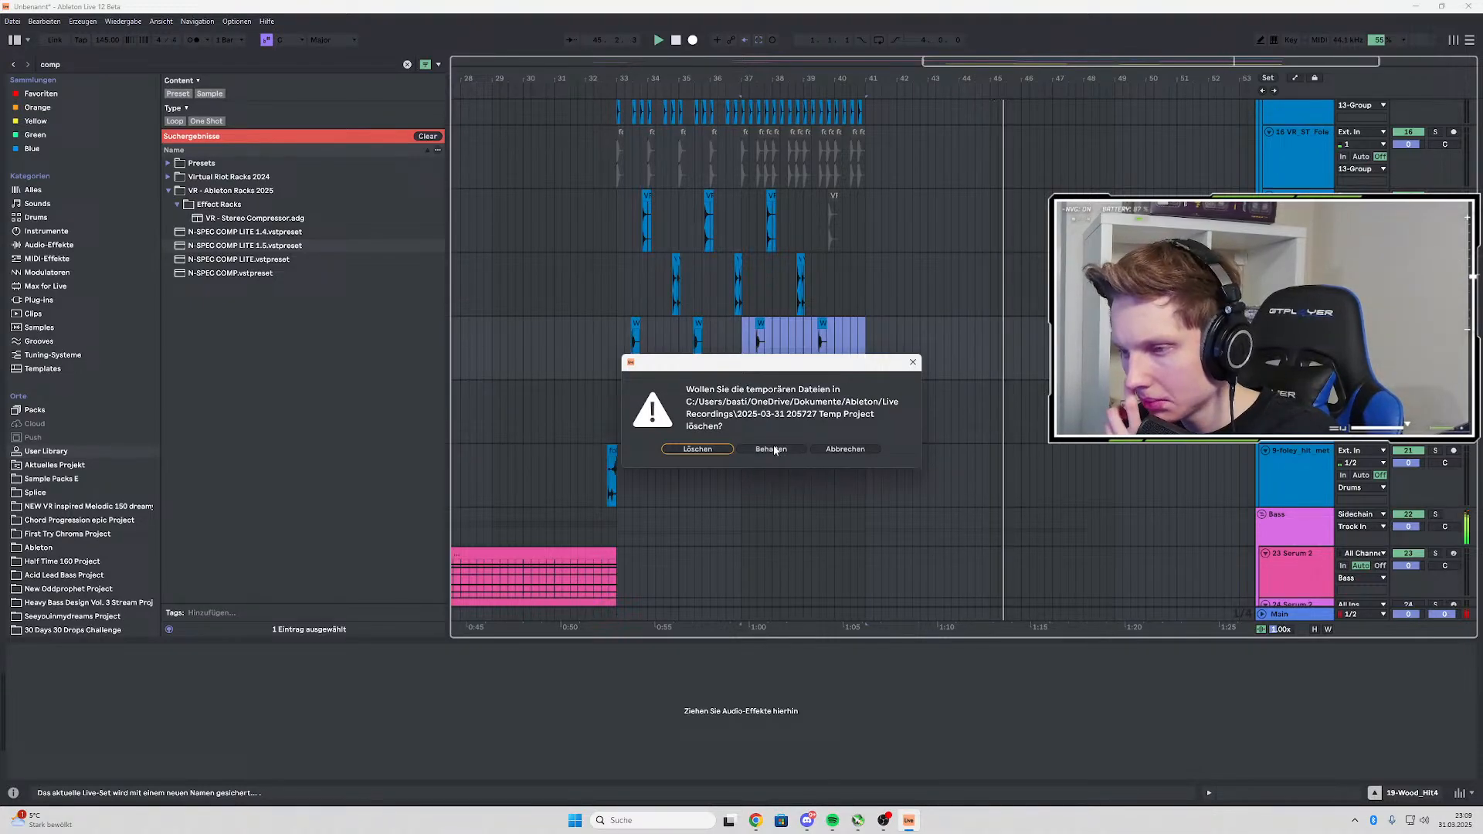
left_click(697, 450)
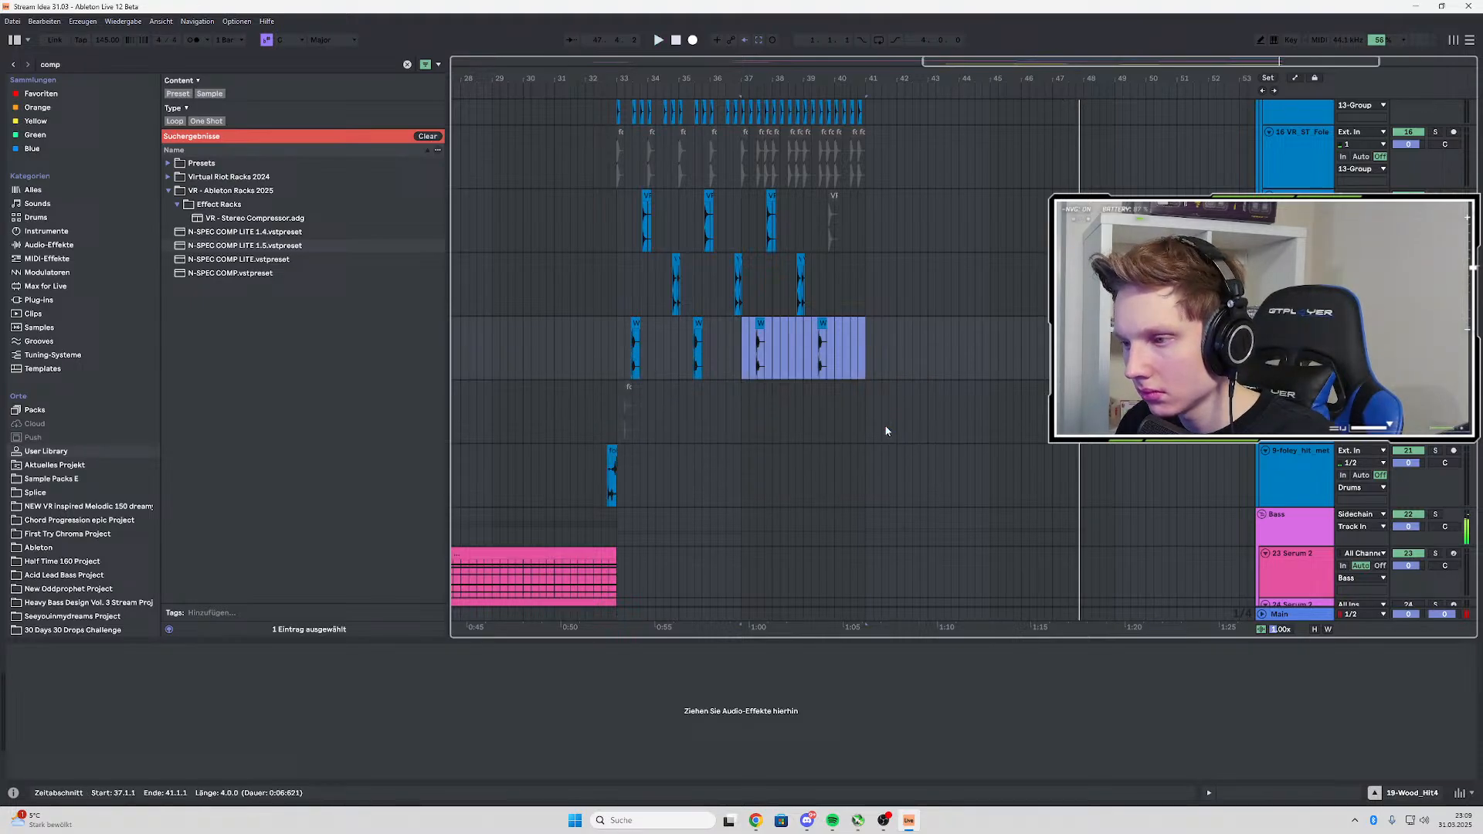
Return to full screen and review the duplicated wood hits within the drum arrangement during playback.
scroll(885, 431, "down", 3)
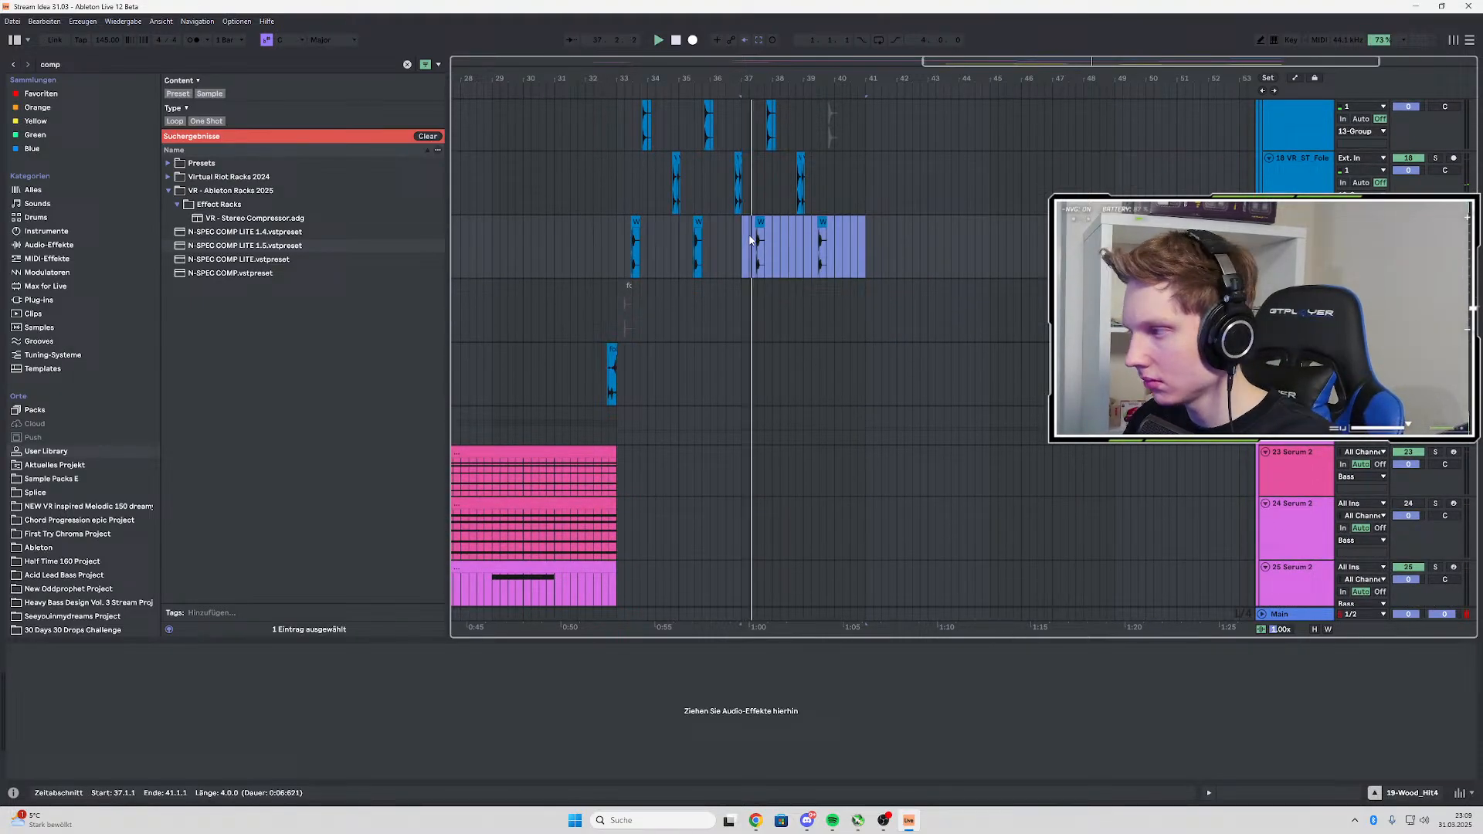
key("F11")
scroll(903, 337, "up", 3)
scroll(828, 341, "up", 3)
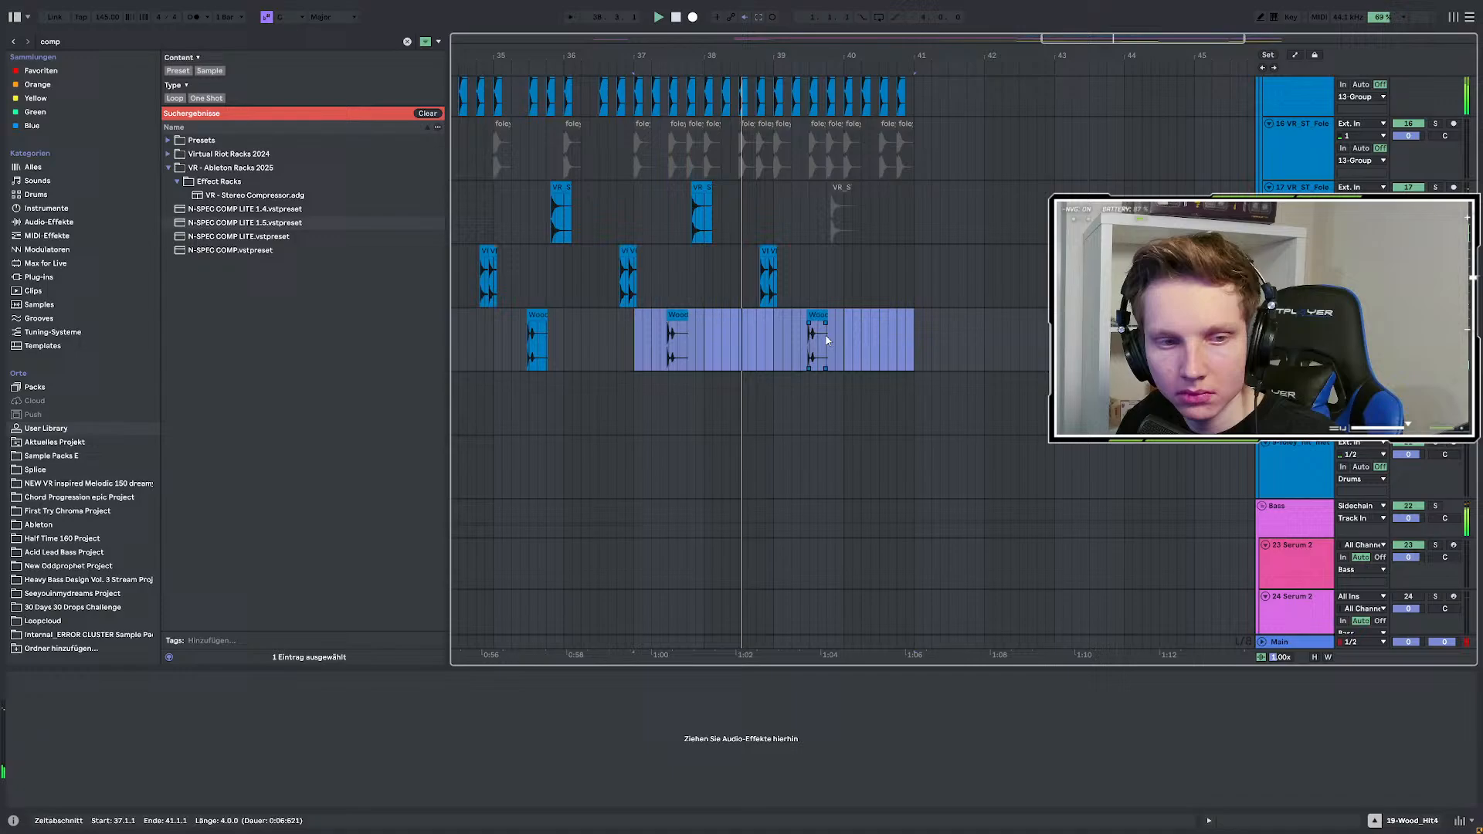
scroll(826, 341, "down", 3)
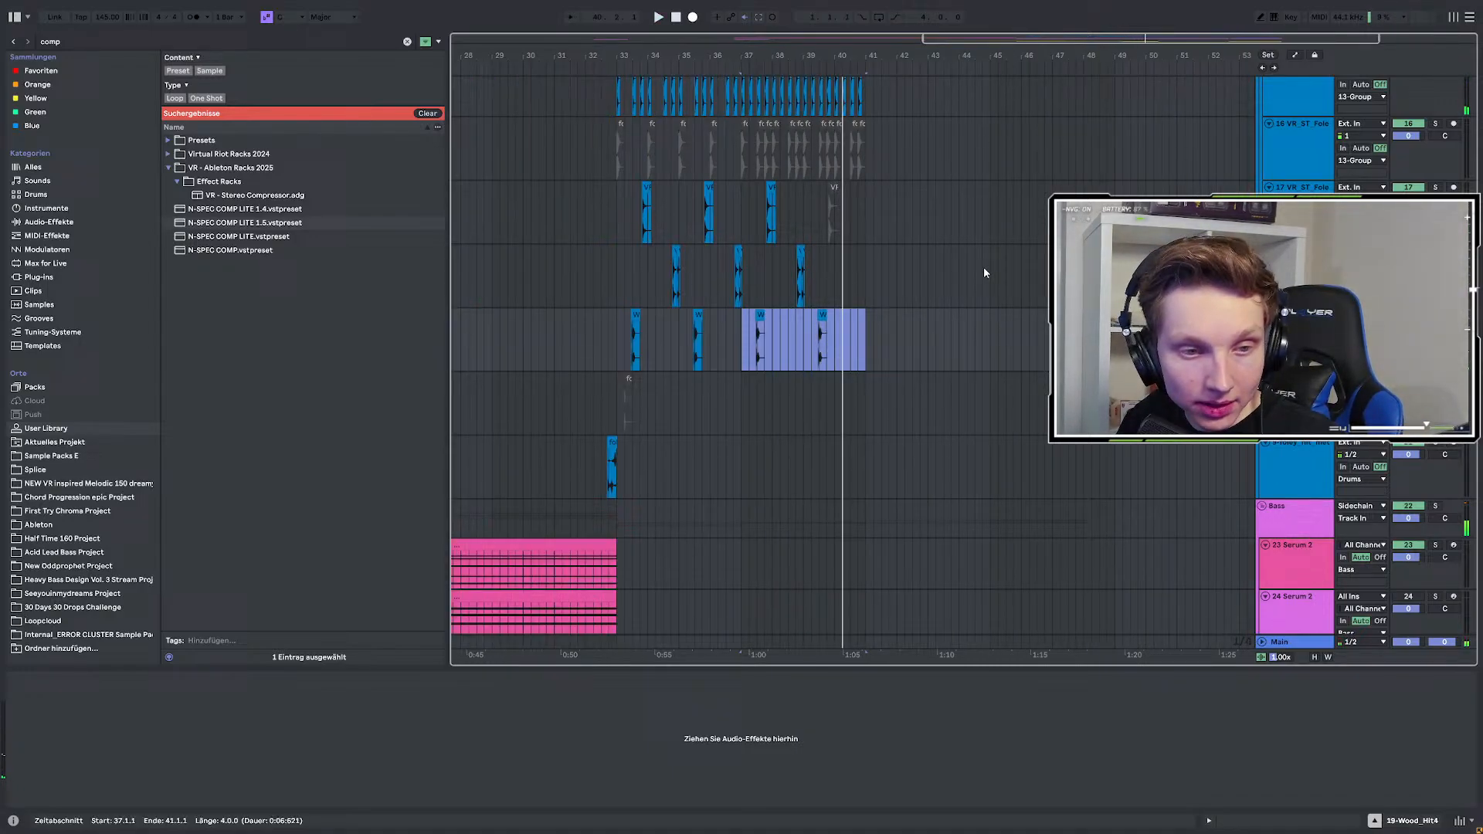
scroll(984, 266, "down", 3)
scroll(934, 232, "up", 5)
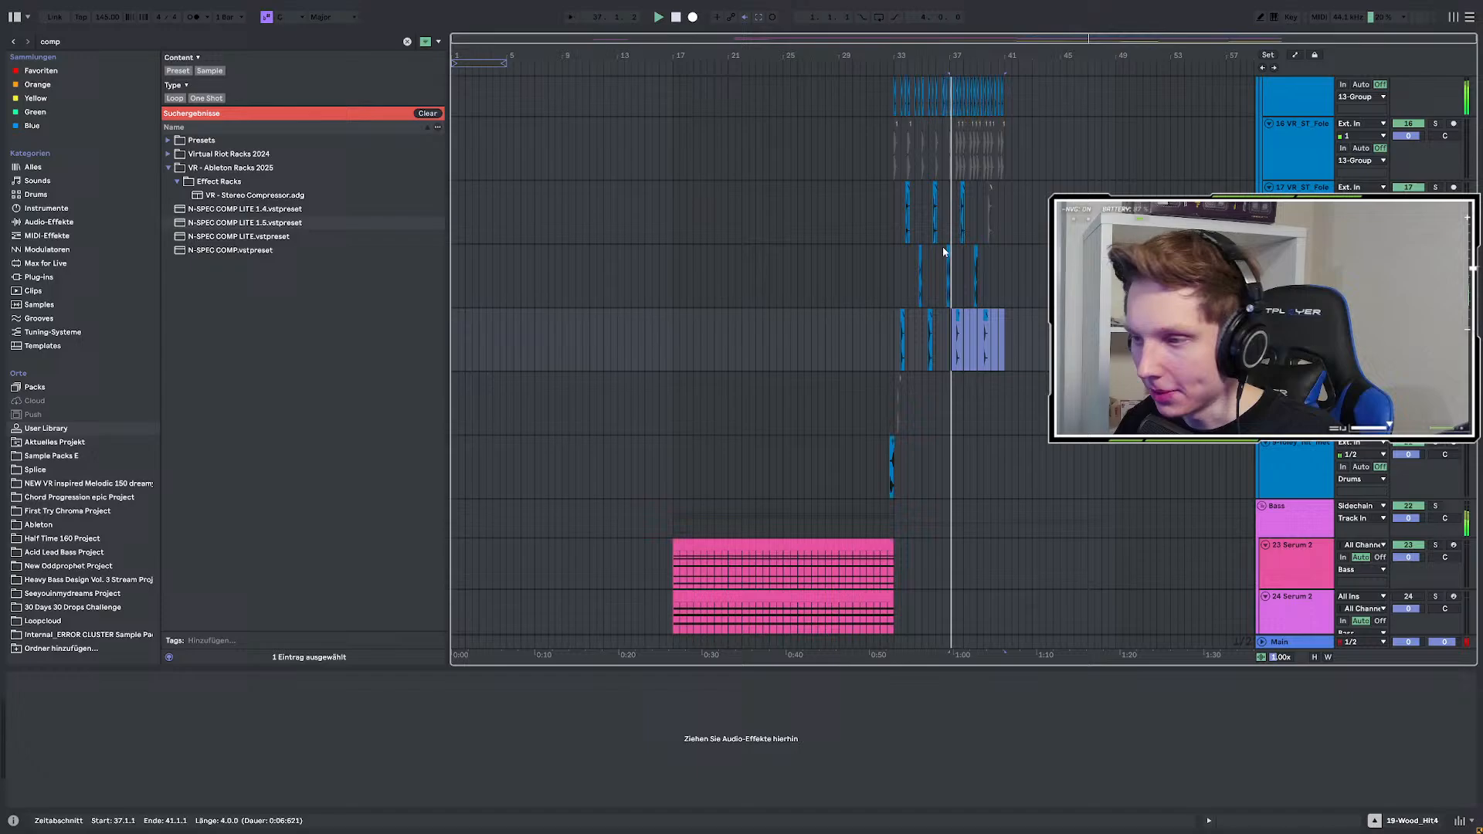
Play from bar 33 and examine the percussion tracks down to the Serum 2 bass clips.
left_click(791, 284)
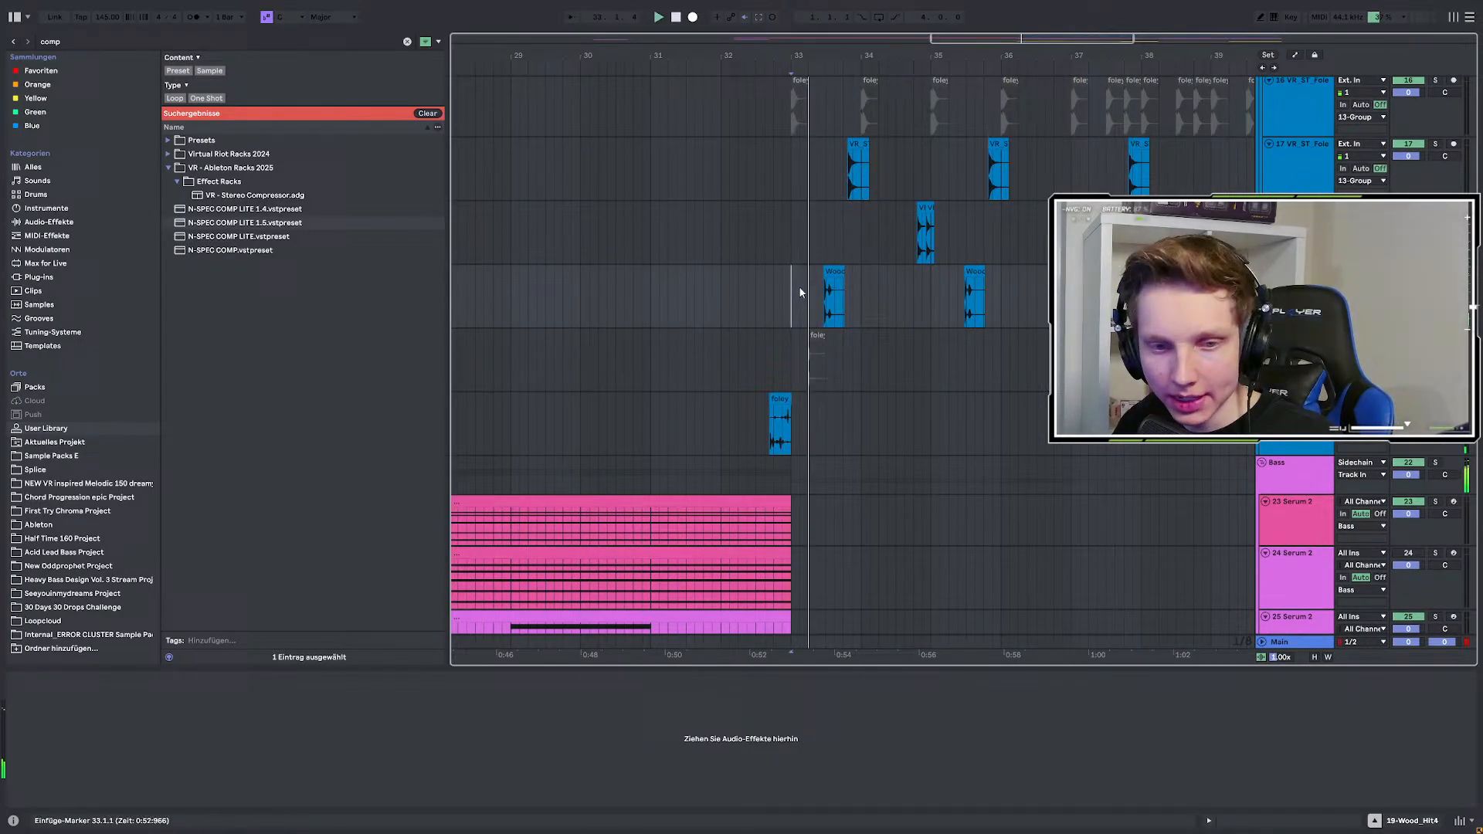
scroll(1029, 352, "down", 2)
scroll(1028, 352, "right", 3)
scroll(993, 351, "down", 2)
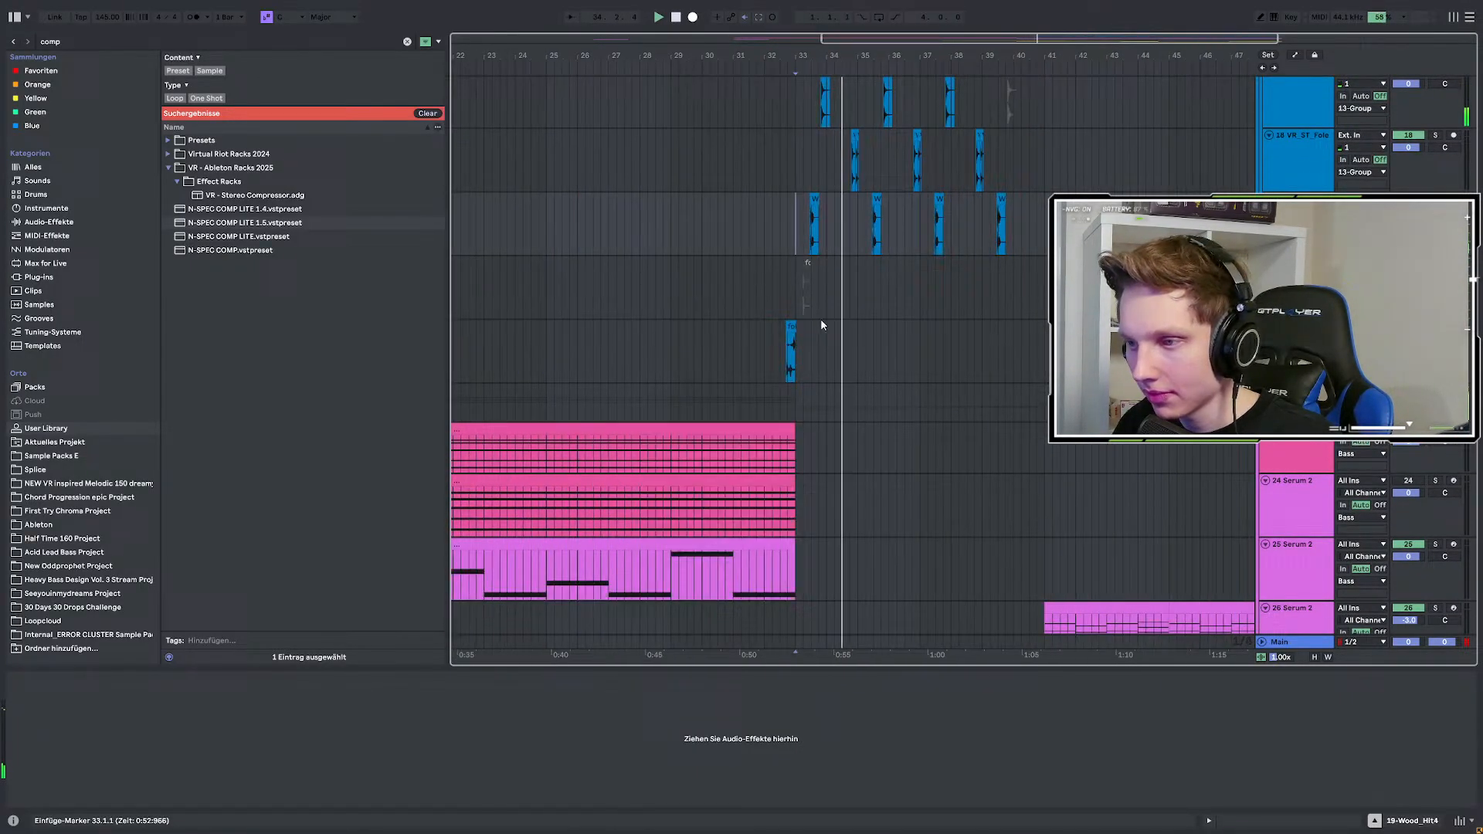
scroll(820, 318, "down", 2)
scroll(905, 340, "down", 2)
scroll(908, 345, "down", 1)
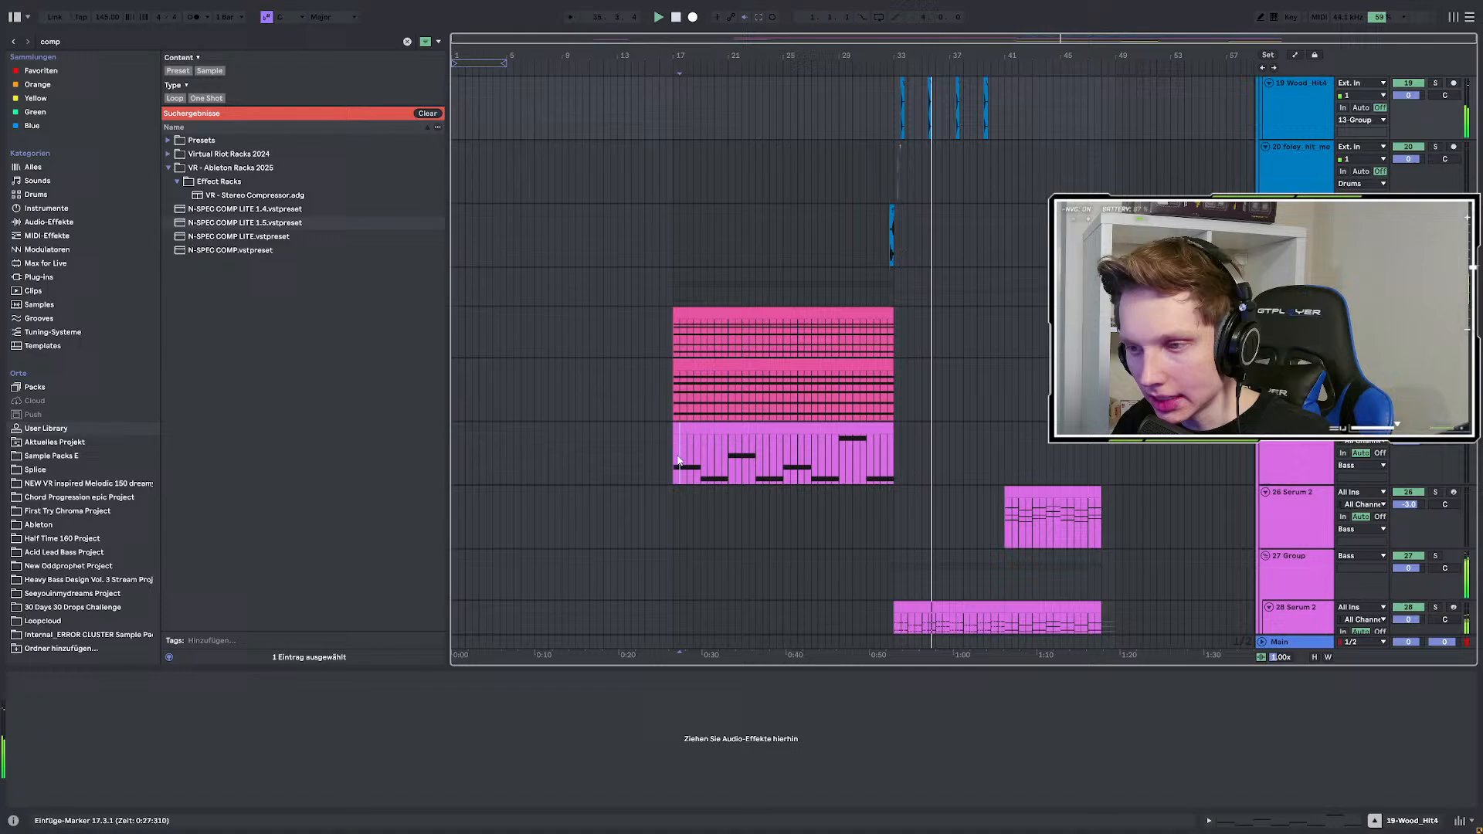
Audition the bass section at bar 17 against the drop at bar 33 and look over the bass tracks.
left_click(677, 459)
key("s")
key("space")
key("space")
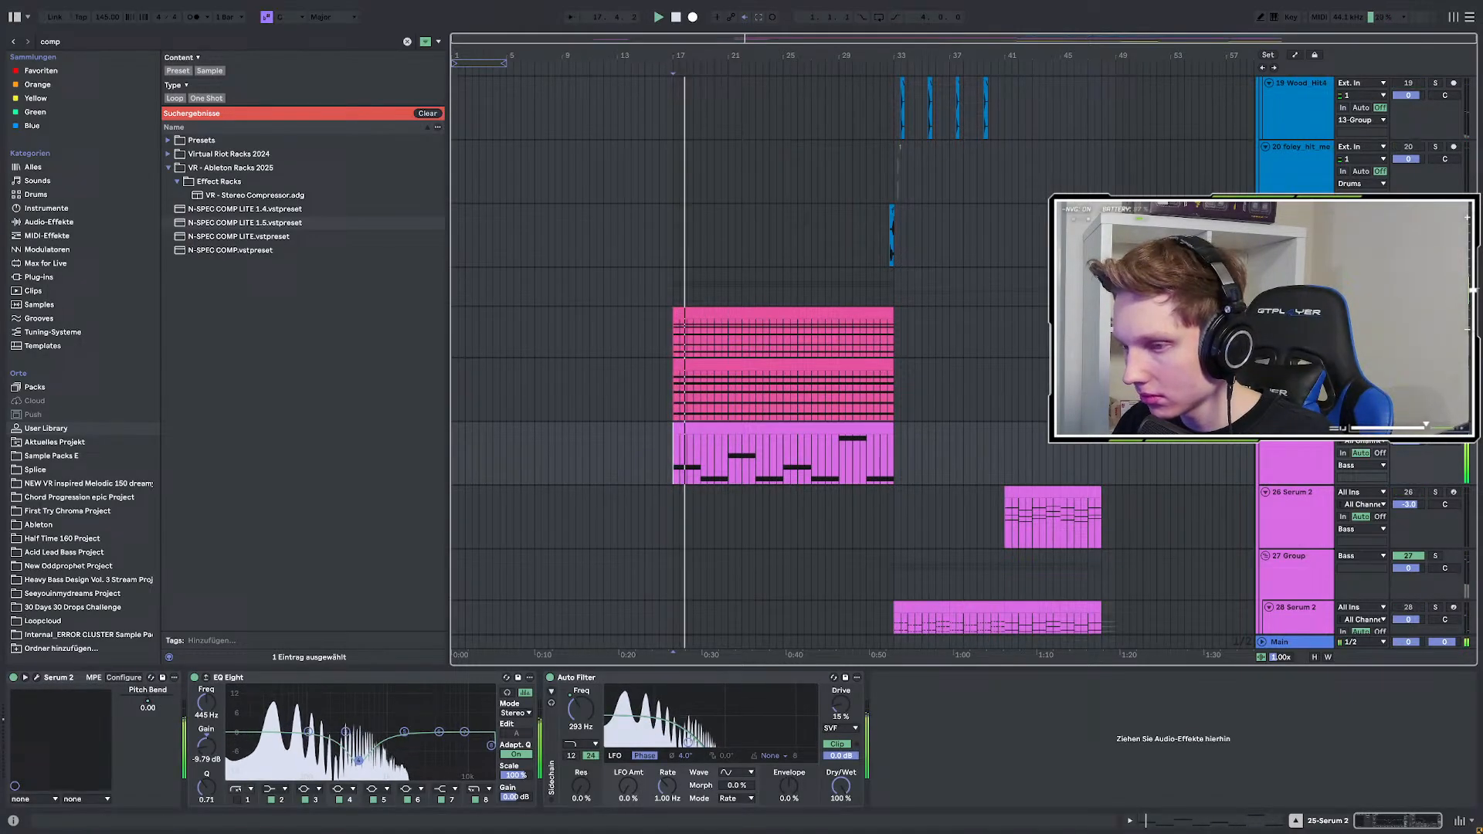
scroll(960, 368, "down", 2)
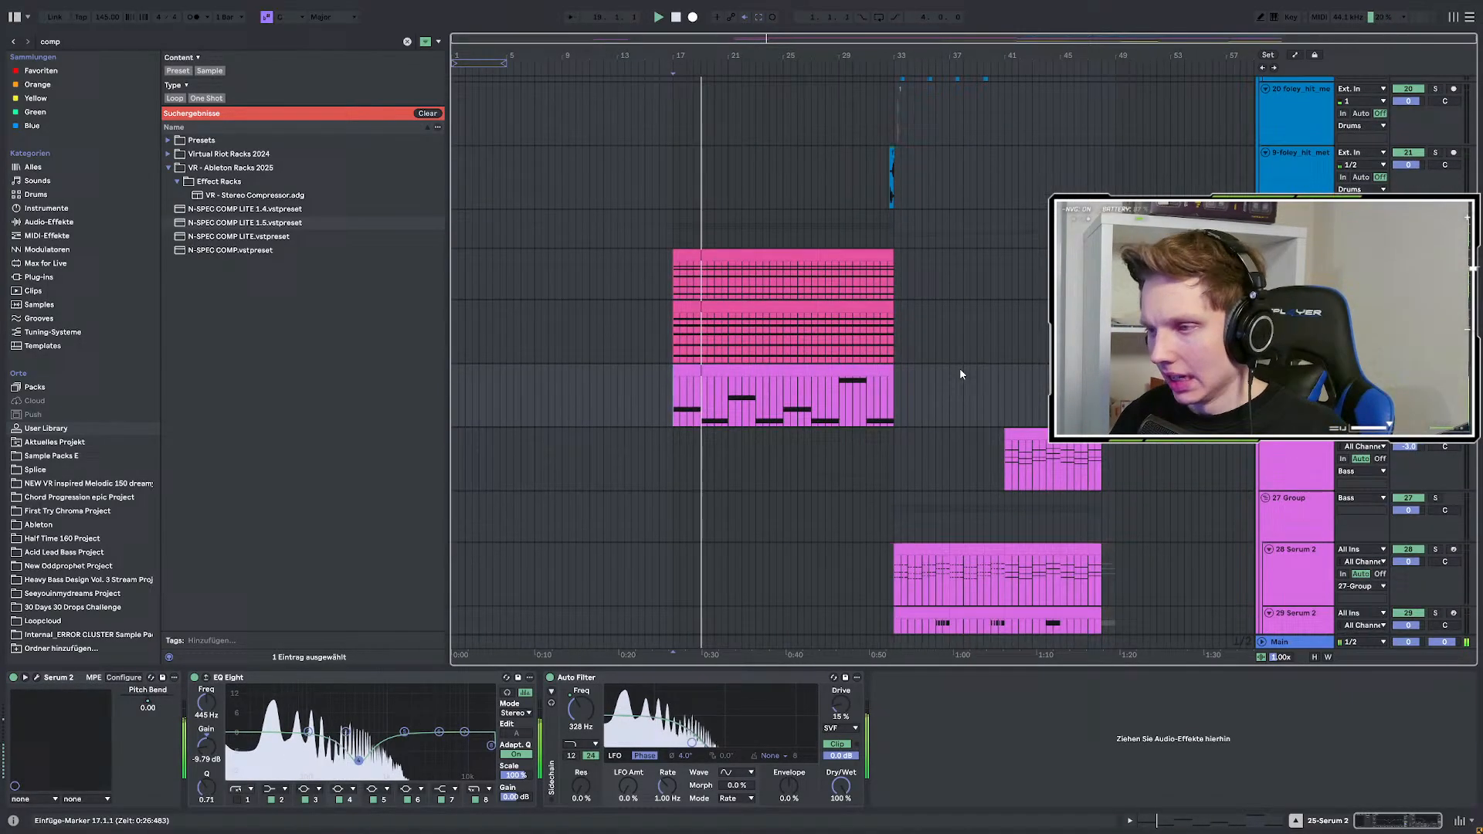
left_click(893, 203)
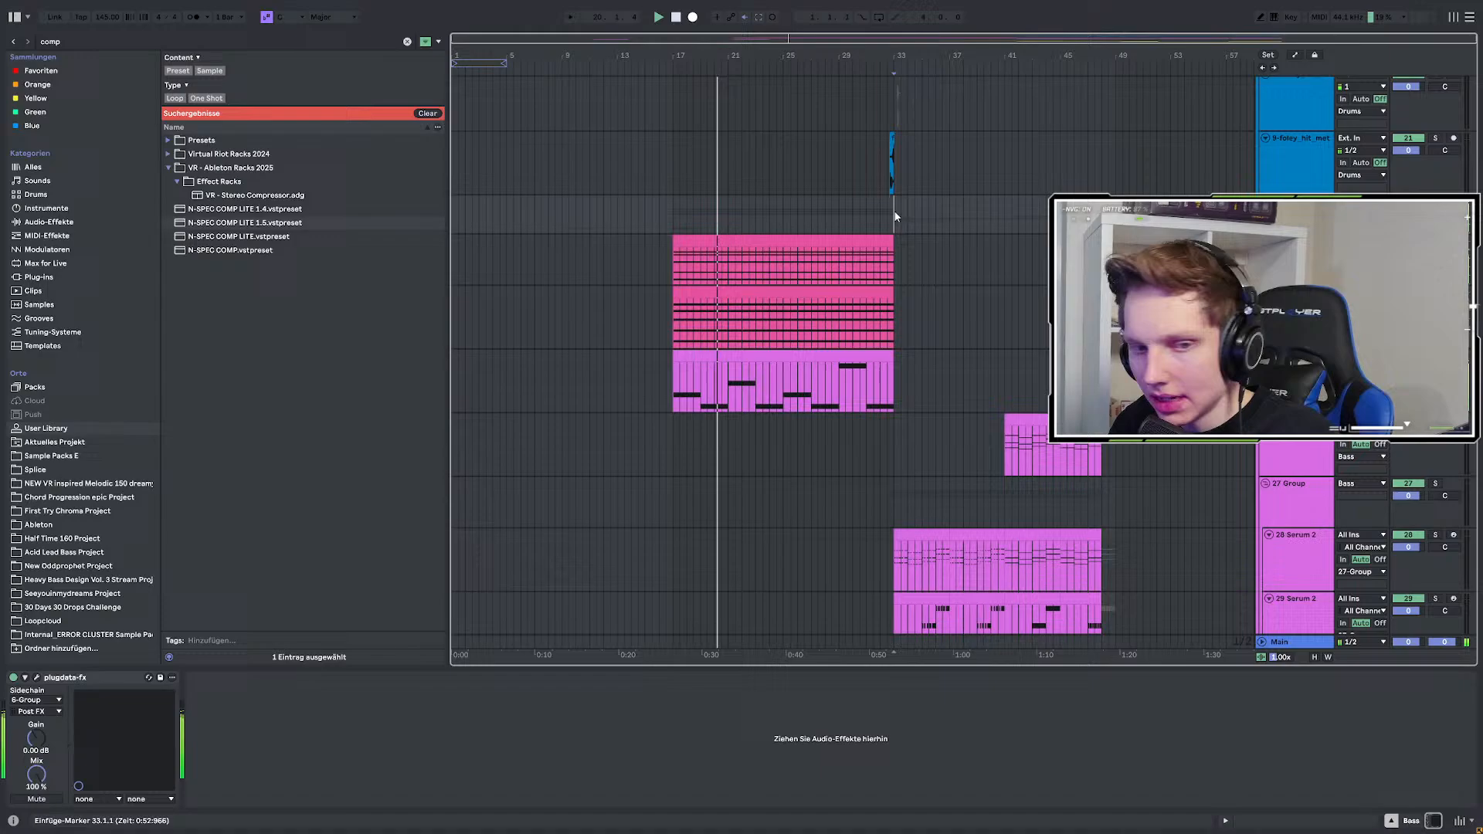
key("space")
key("space")
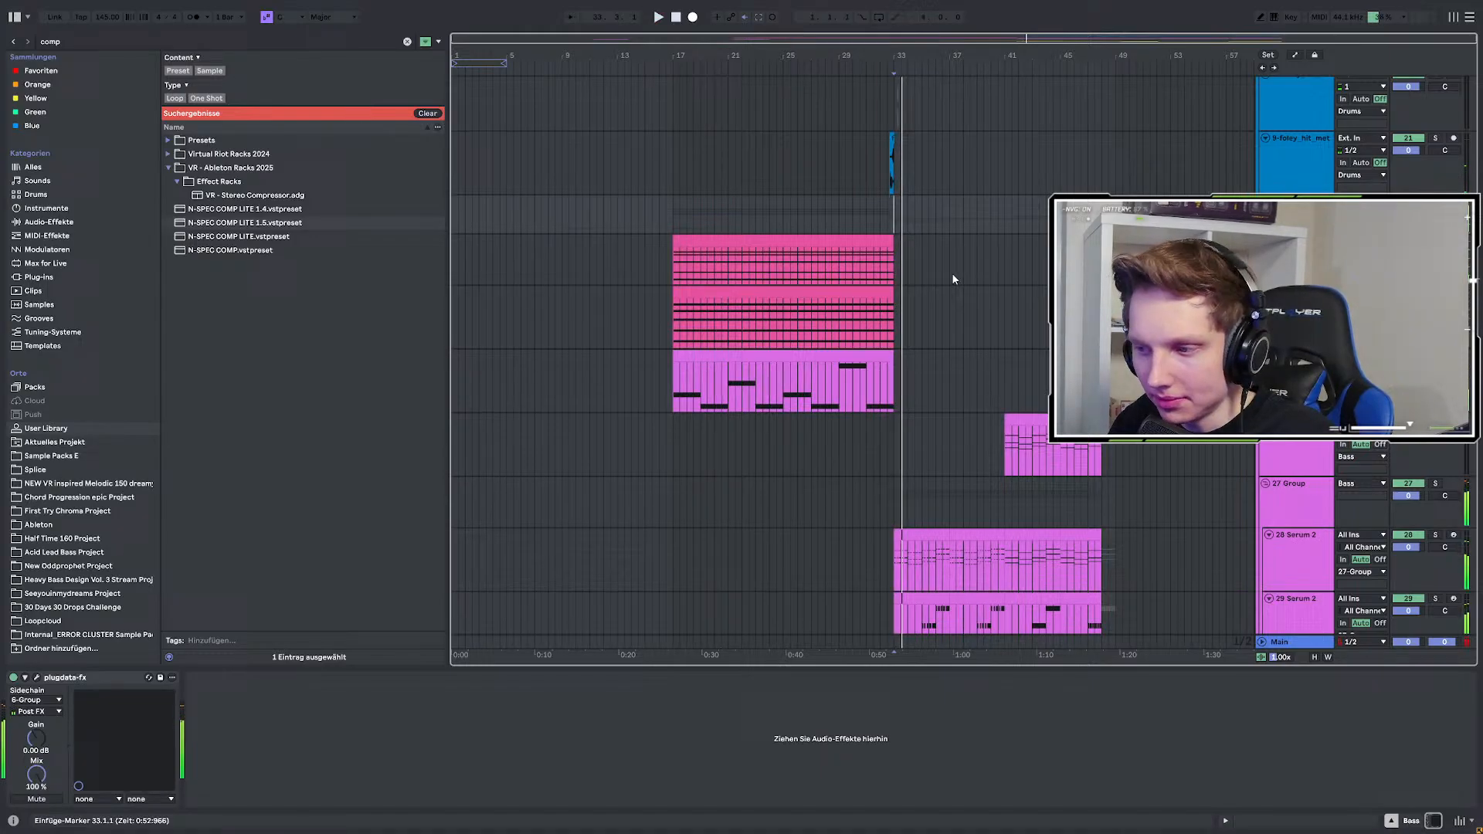
scroll(956, 281, "down", 4)
scroll(868, 336, "up", 3)
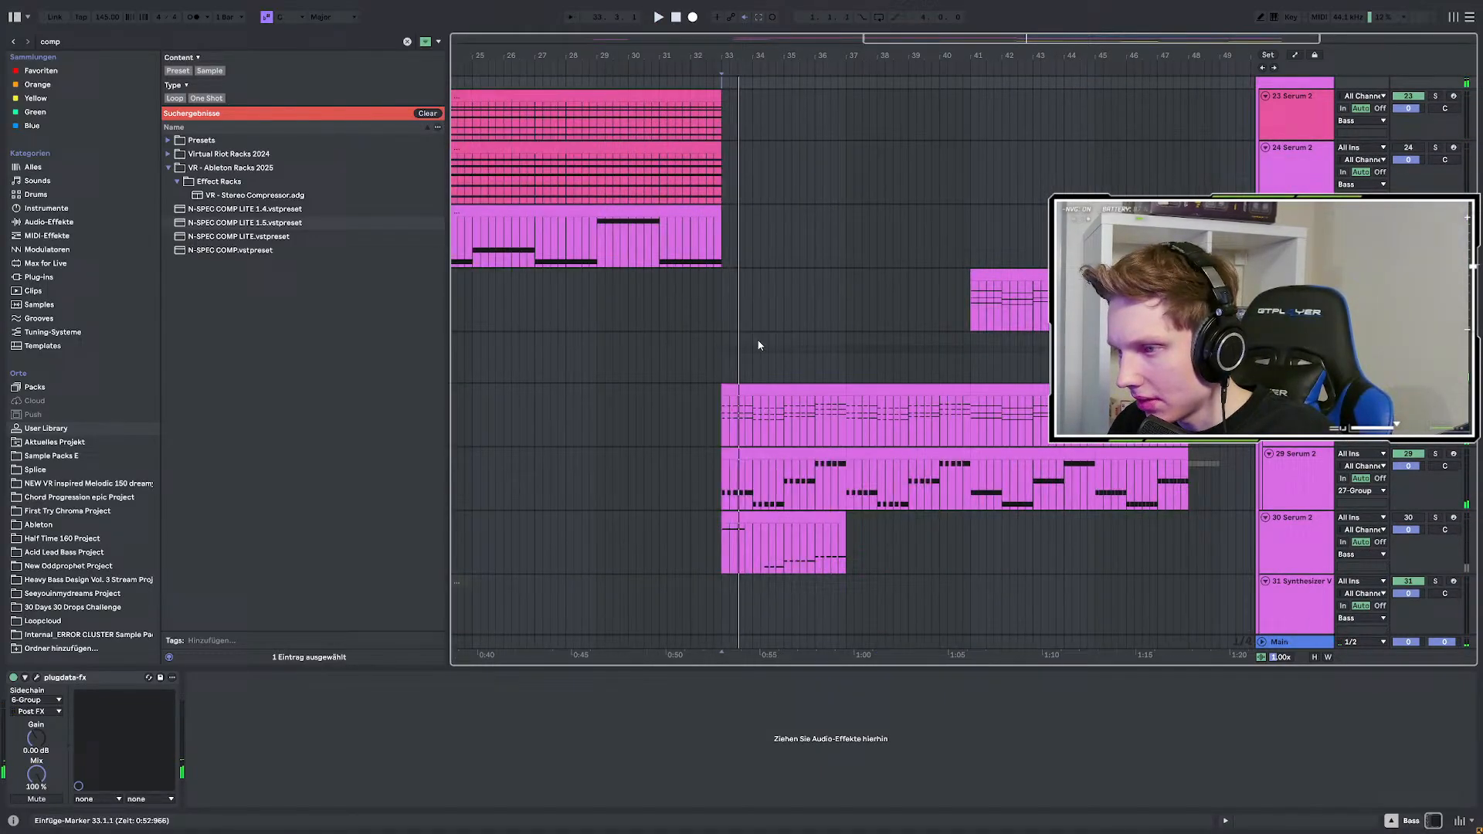
scroll(920, 349, "down", 3)
scroll(824, 276, "down", 2)
Play the transition from bar 29 into the drop and examine how the drum and bass tracks fill it.
left_click(840, 284)
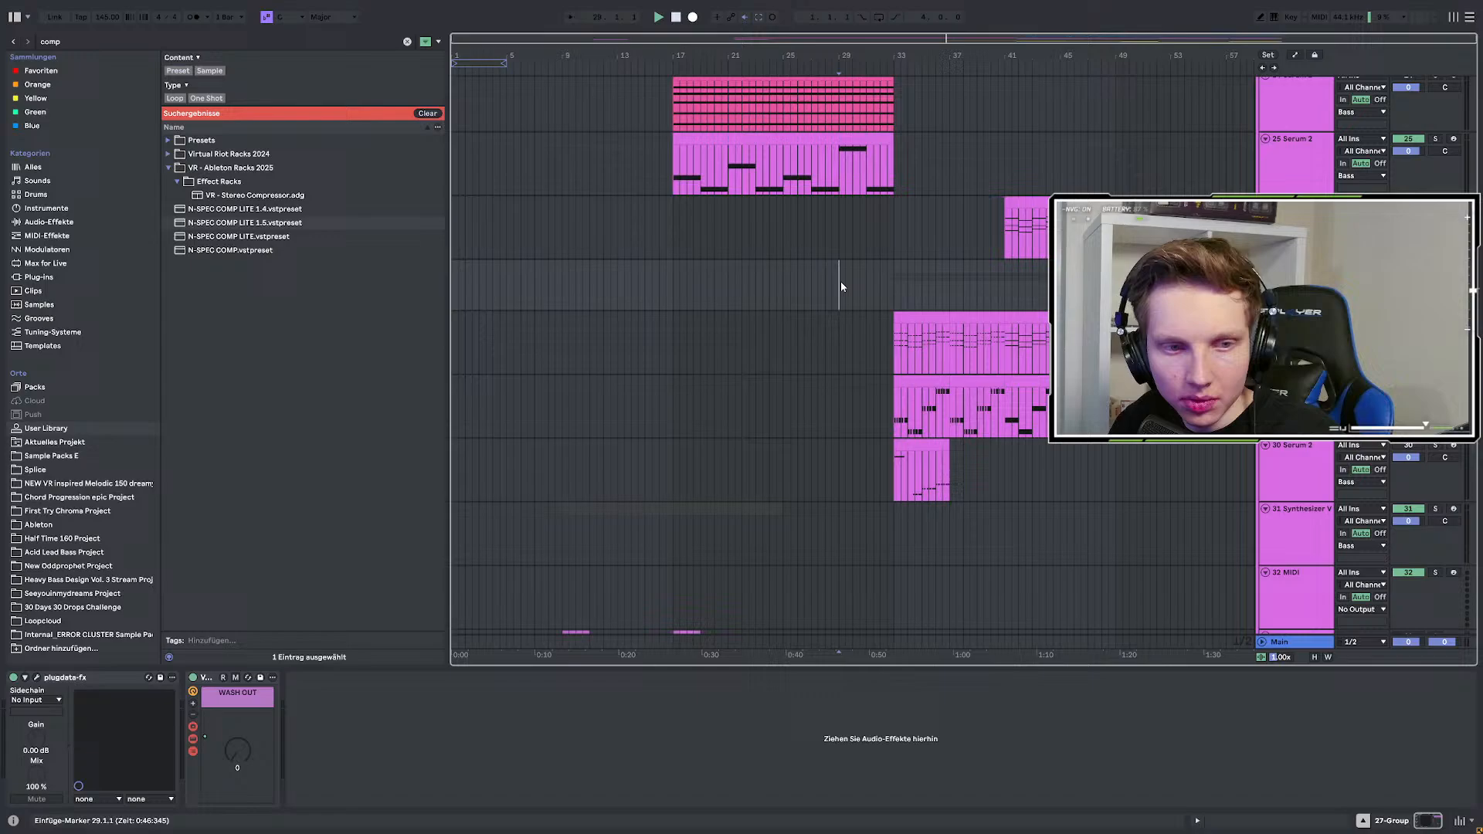
scroll(837, 290, "down", 4)
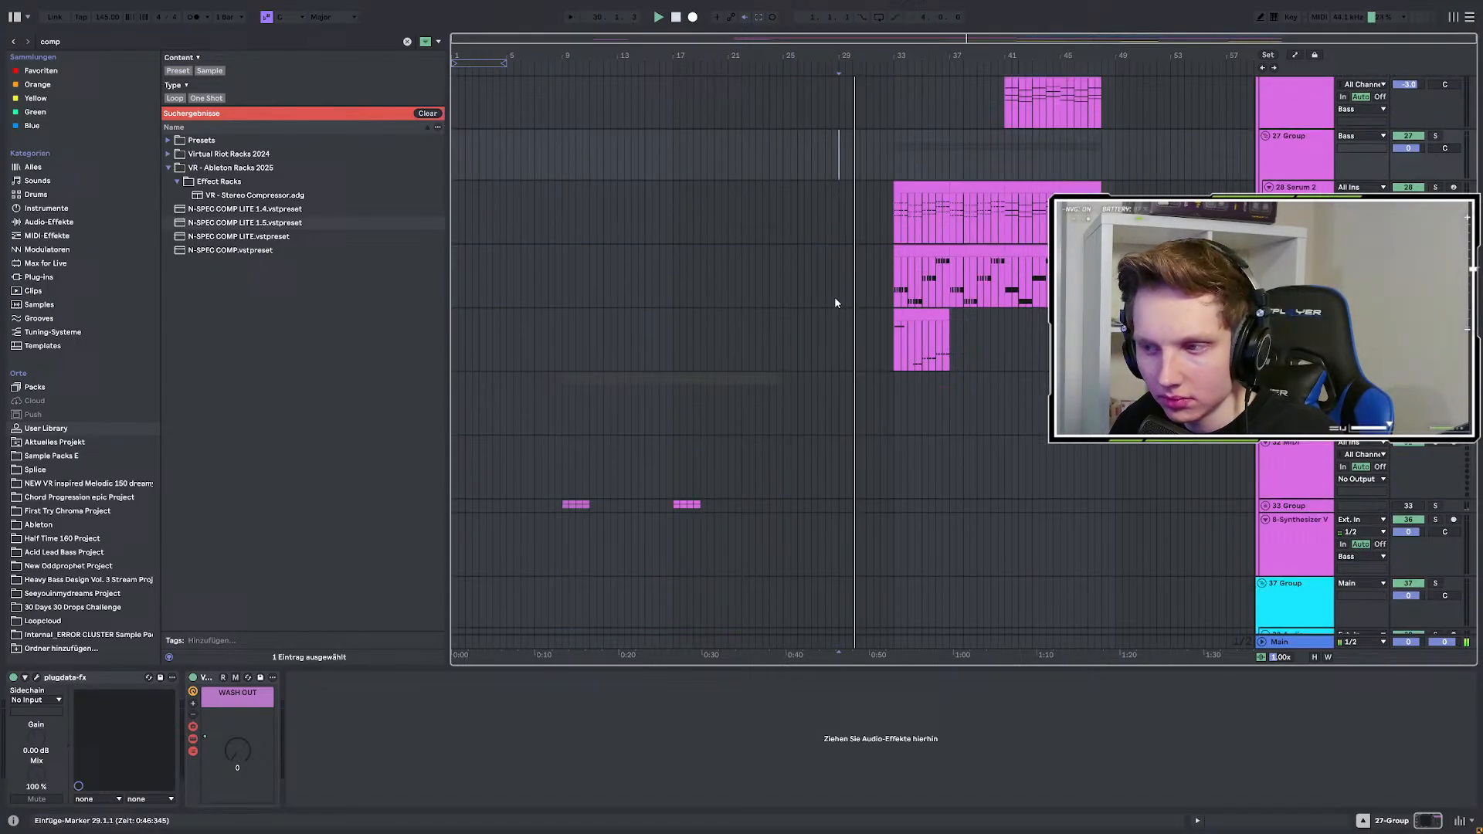
scroll(990, 335, "down", 3)
scroll(942, 325, "up", 3)
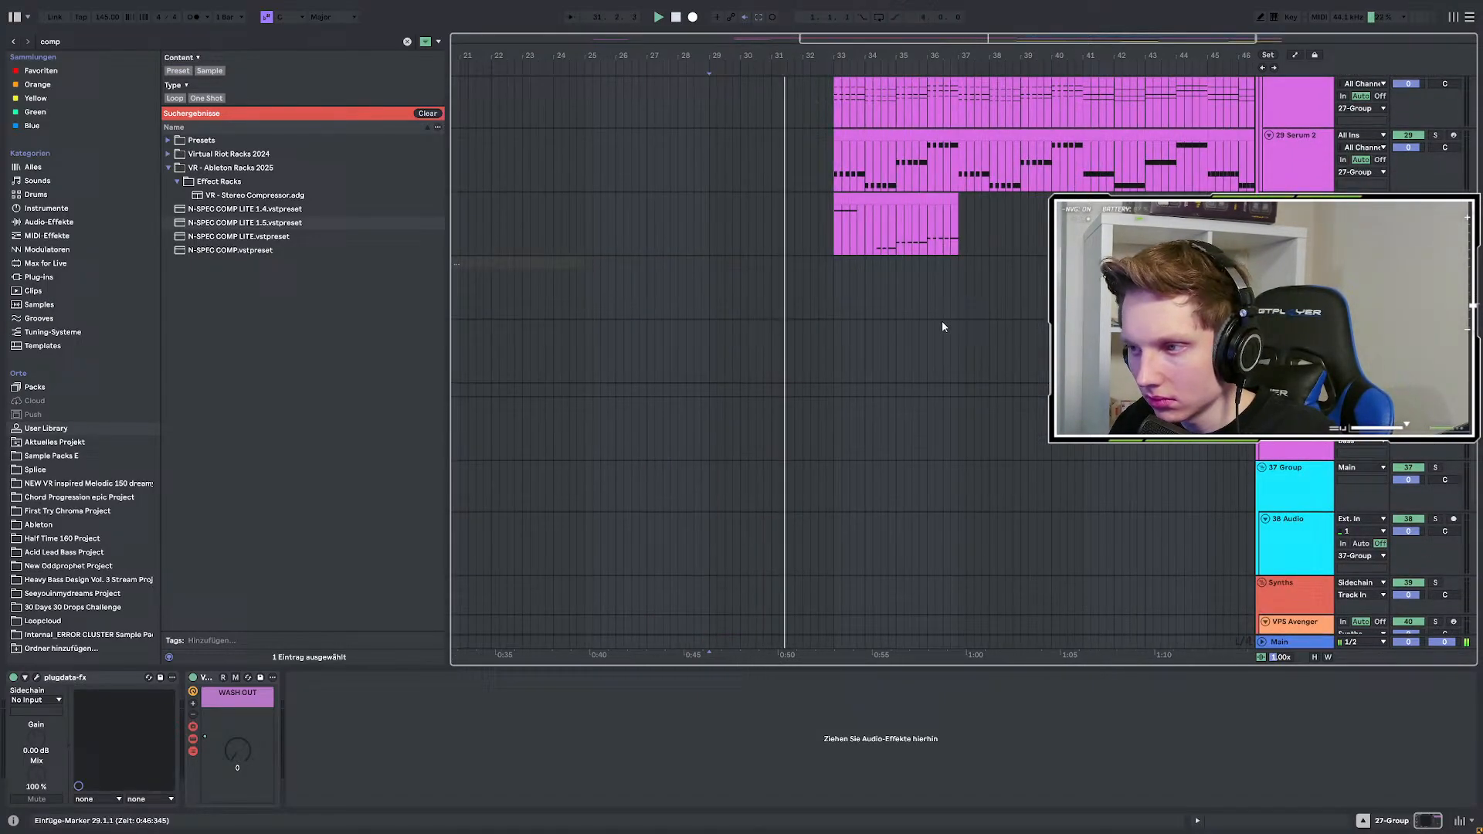
scroll(888, 328, "down", 3)
scroll(1022, 336, "up", 2)
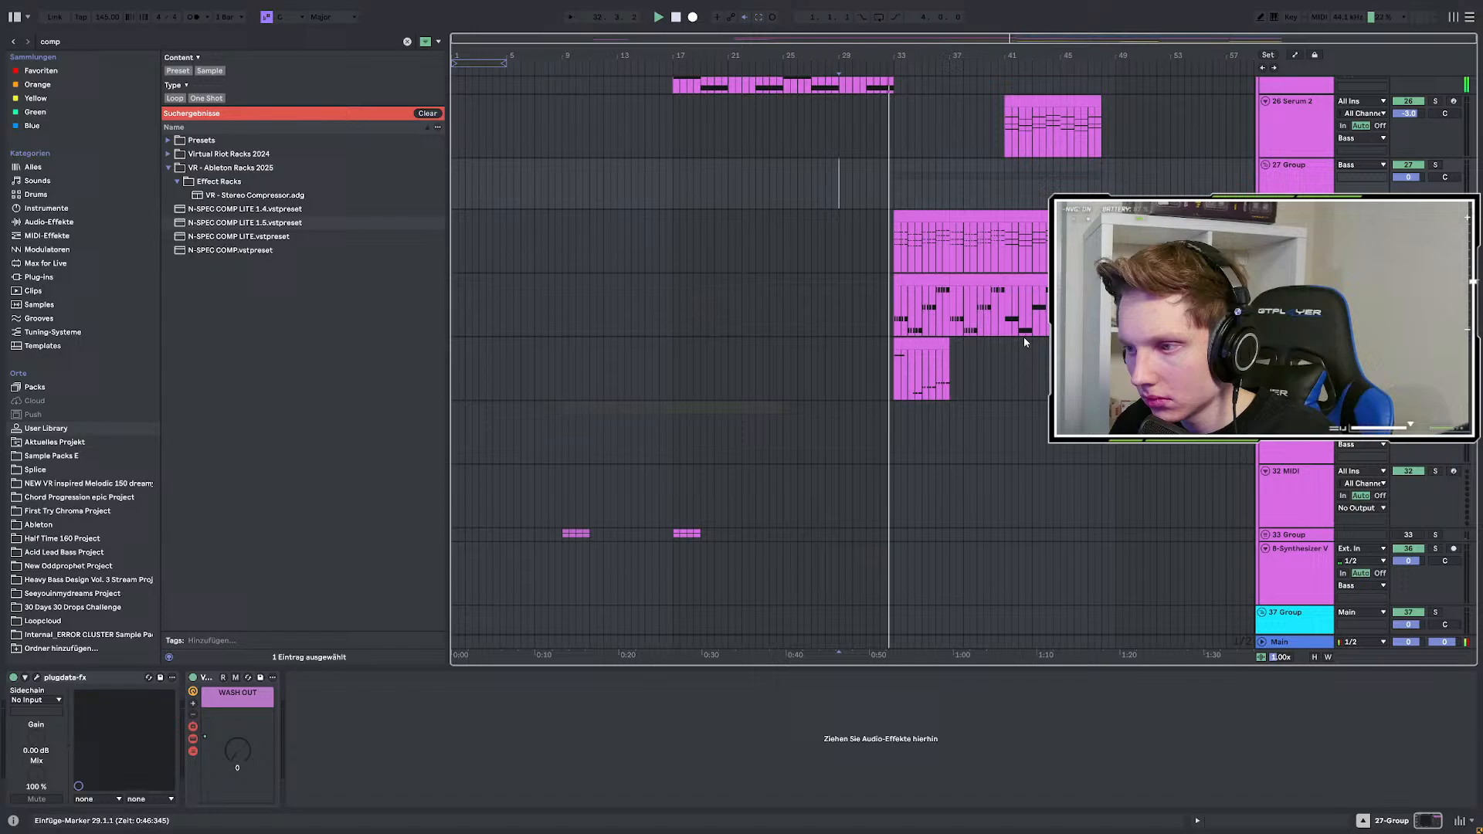
scroll(1073, 344, "up", 3)
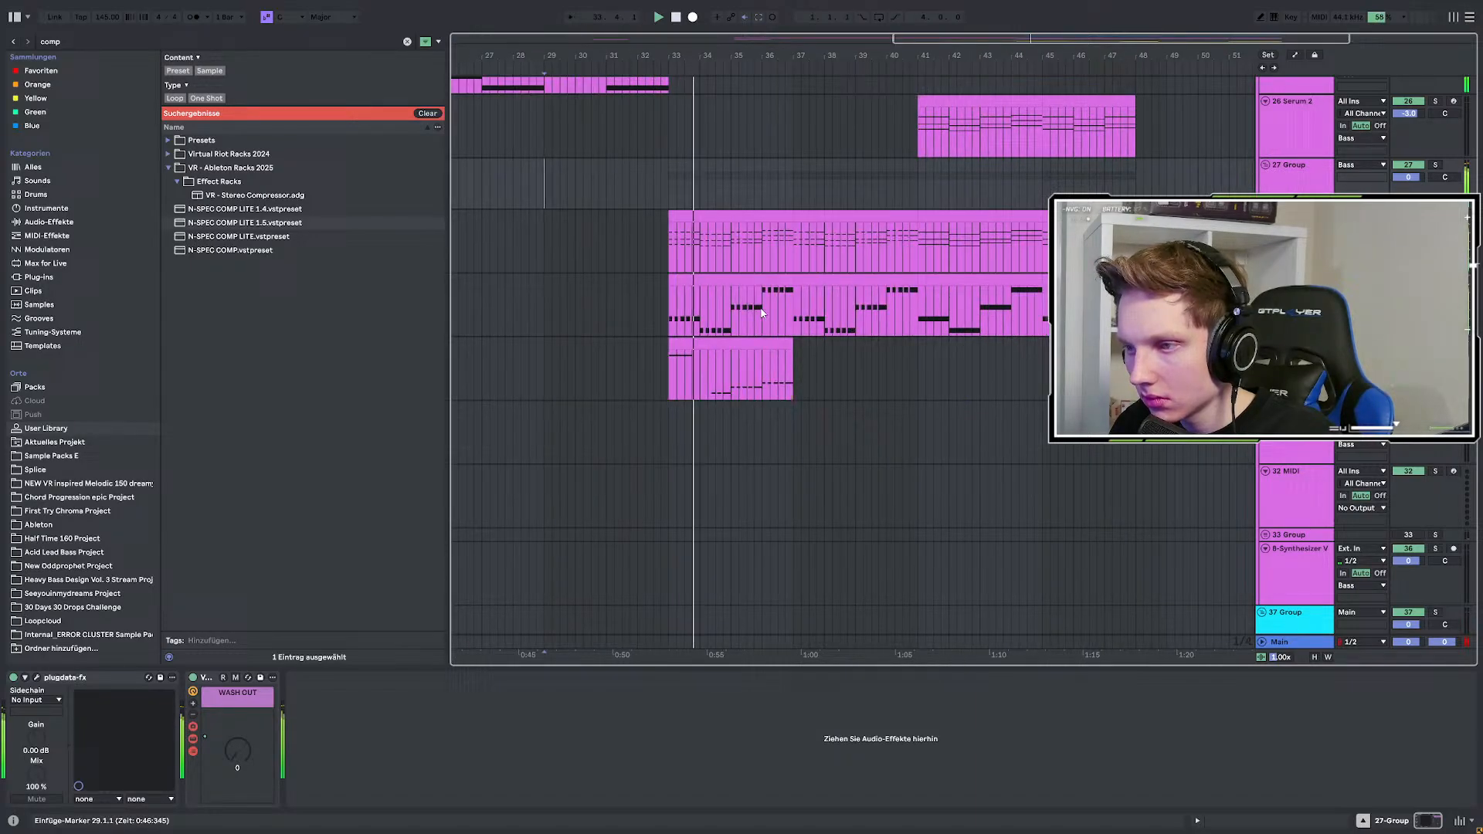
scroll(936, 352, "up", 8)
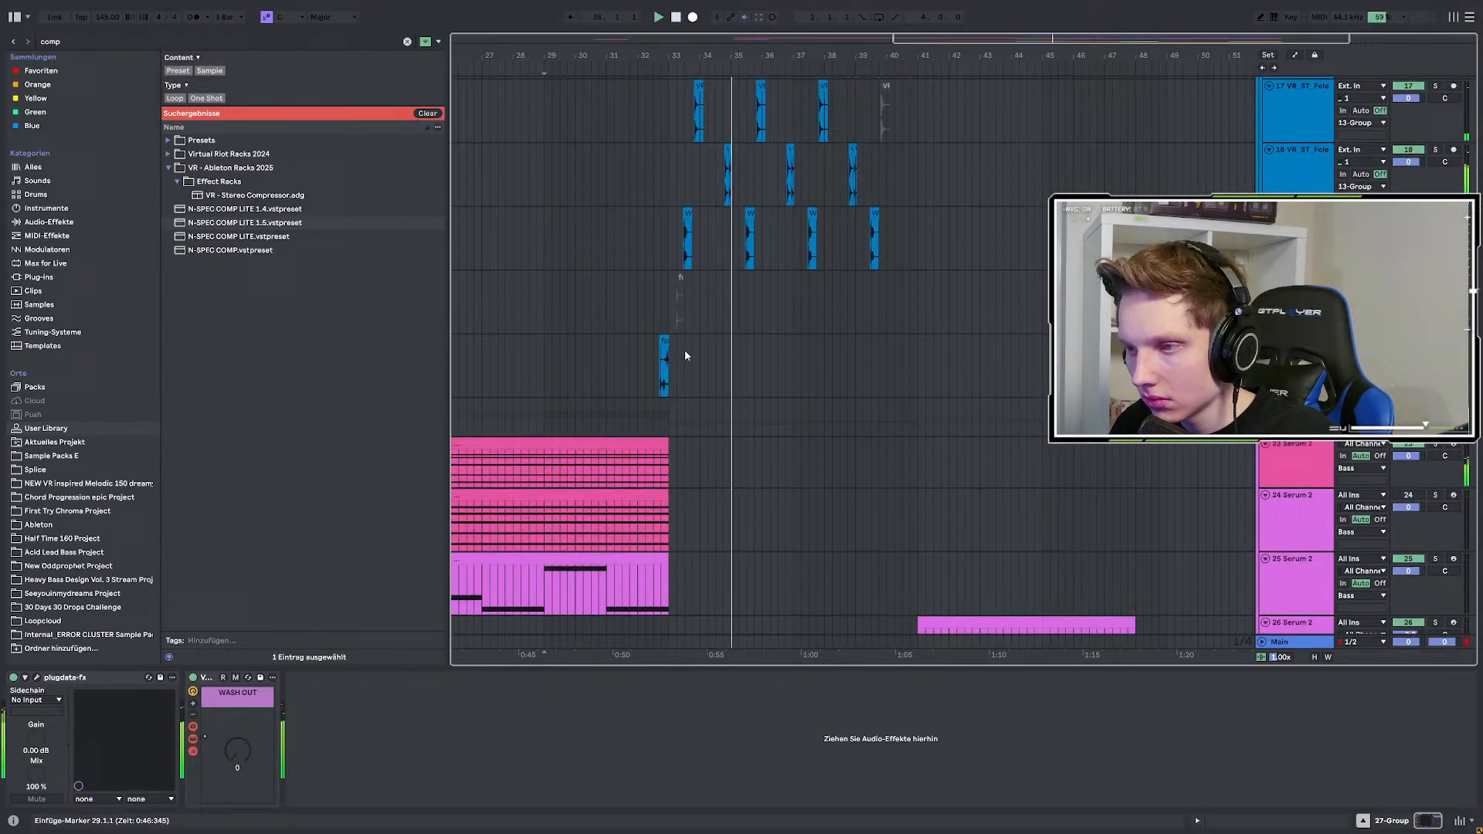
scroll(815, 345, "up", 2)
scroll(817, 344, "down", 2)
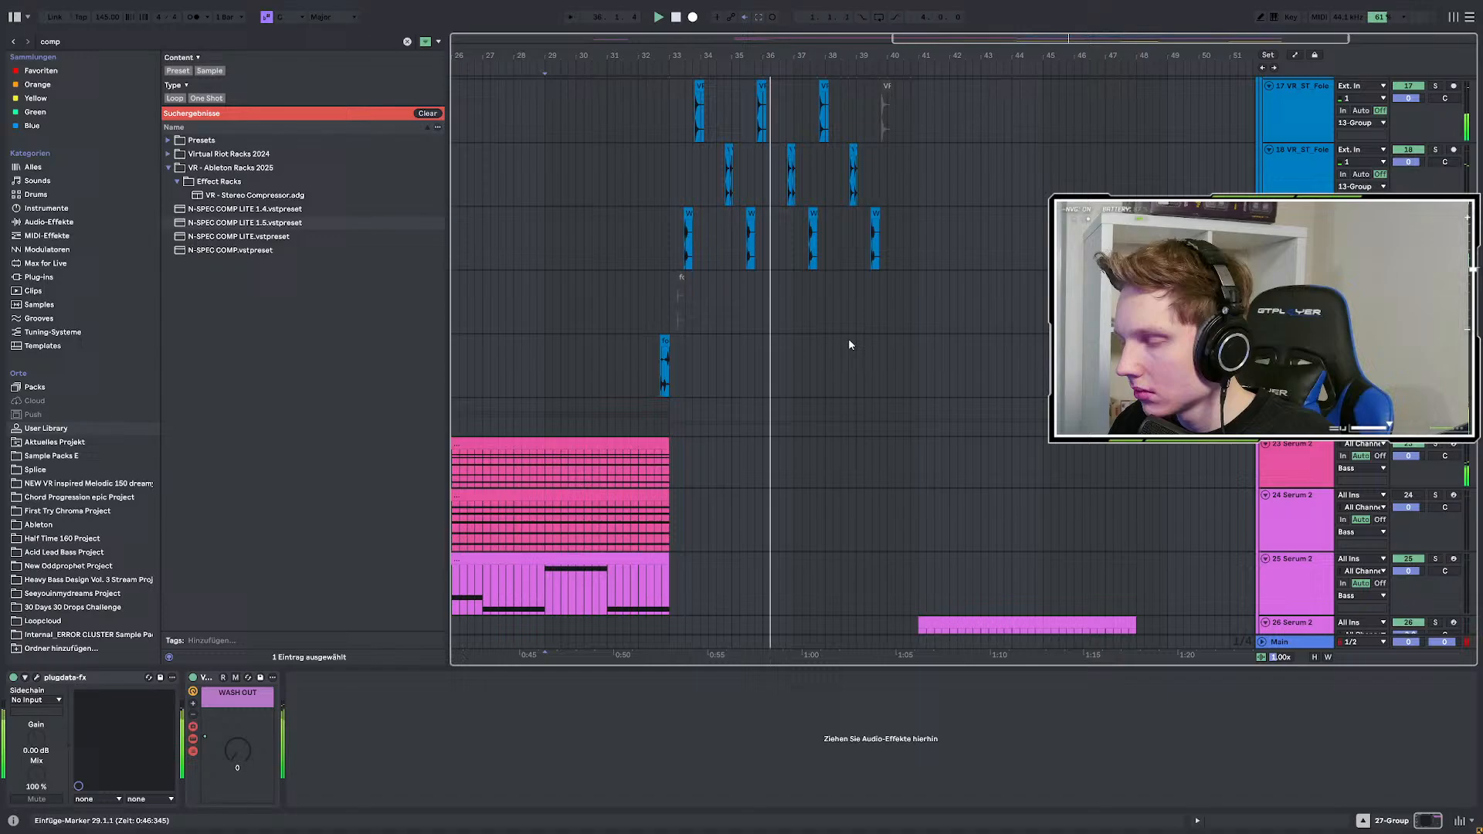
scroll(848, 345, "down", 3)
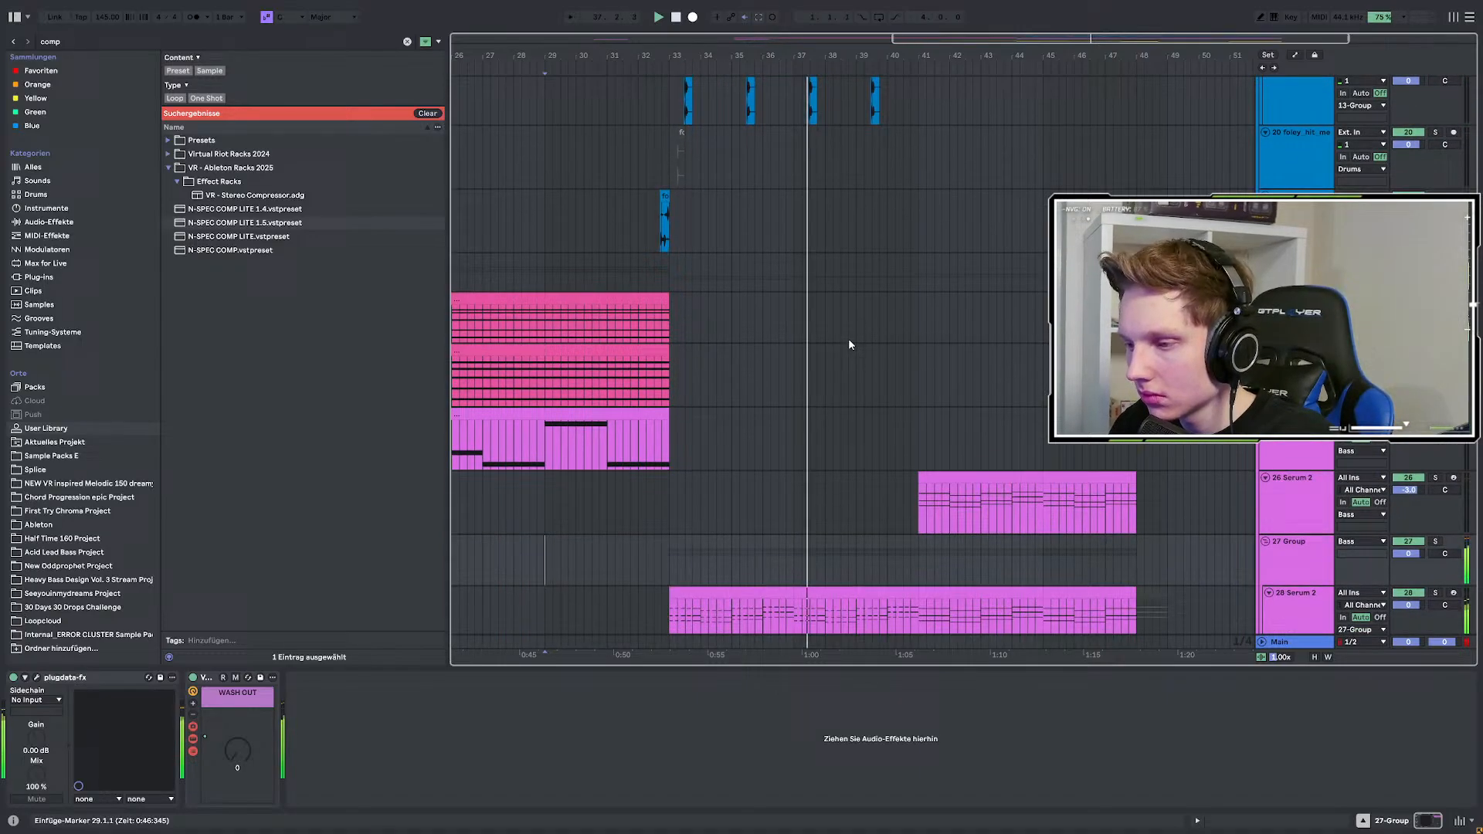
scroll(849, 345, "down", 3)
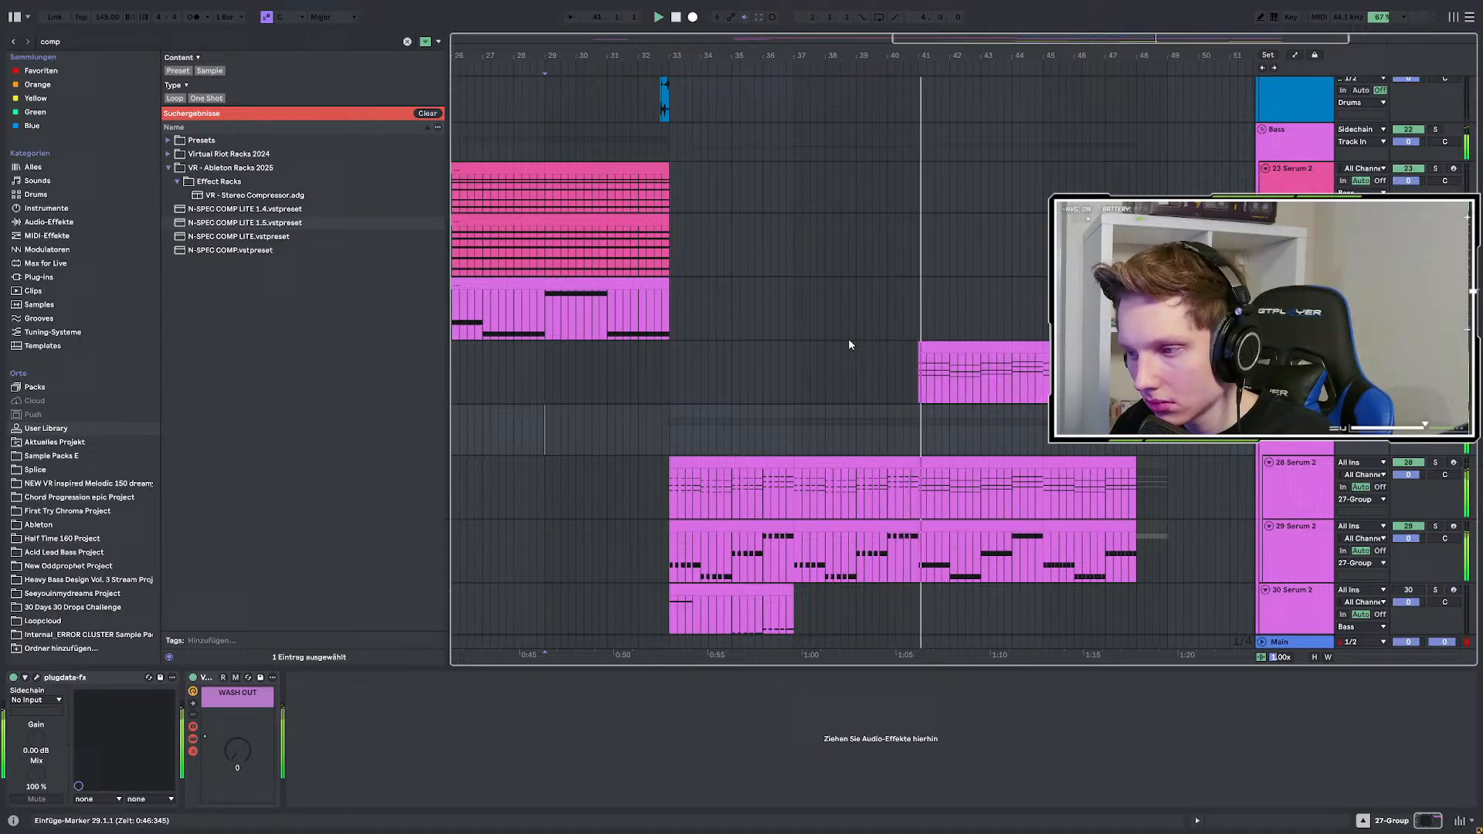
Play from bar 41 and solo the 26-Serum 2 track to hear its part alone.
left_click(922, 367)
scroll(921, 367, "down", 3)
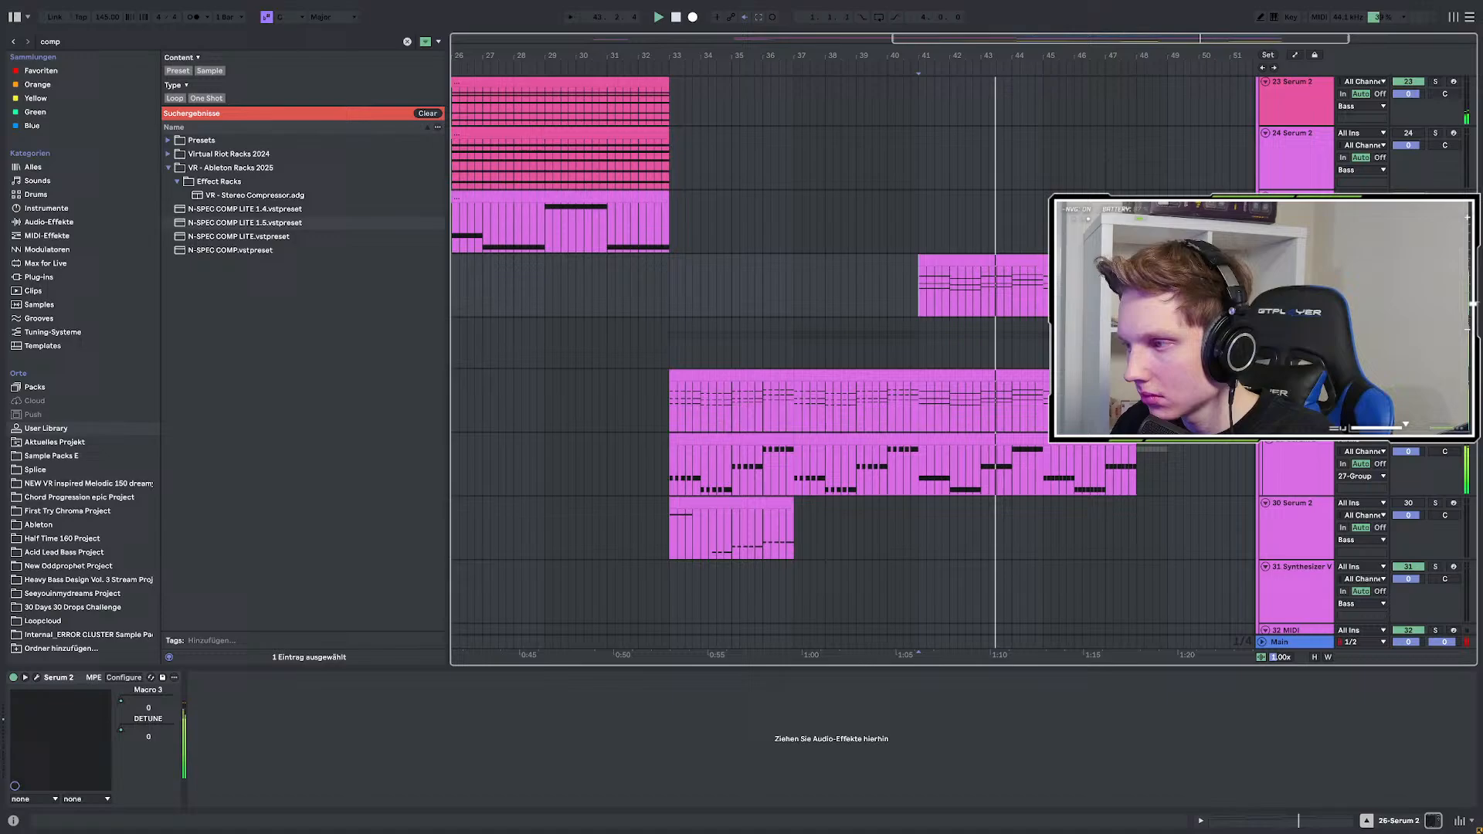
key("Down")
key("s")
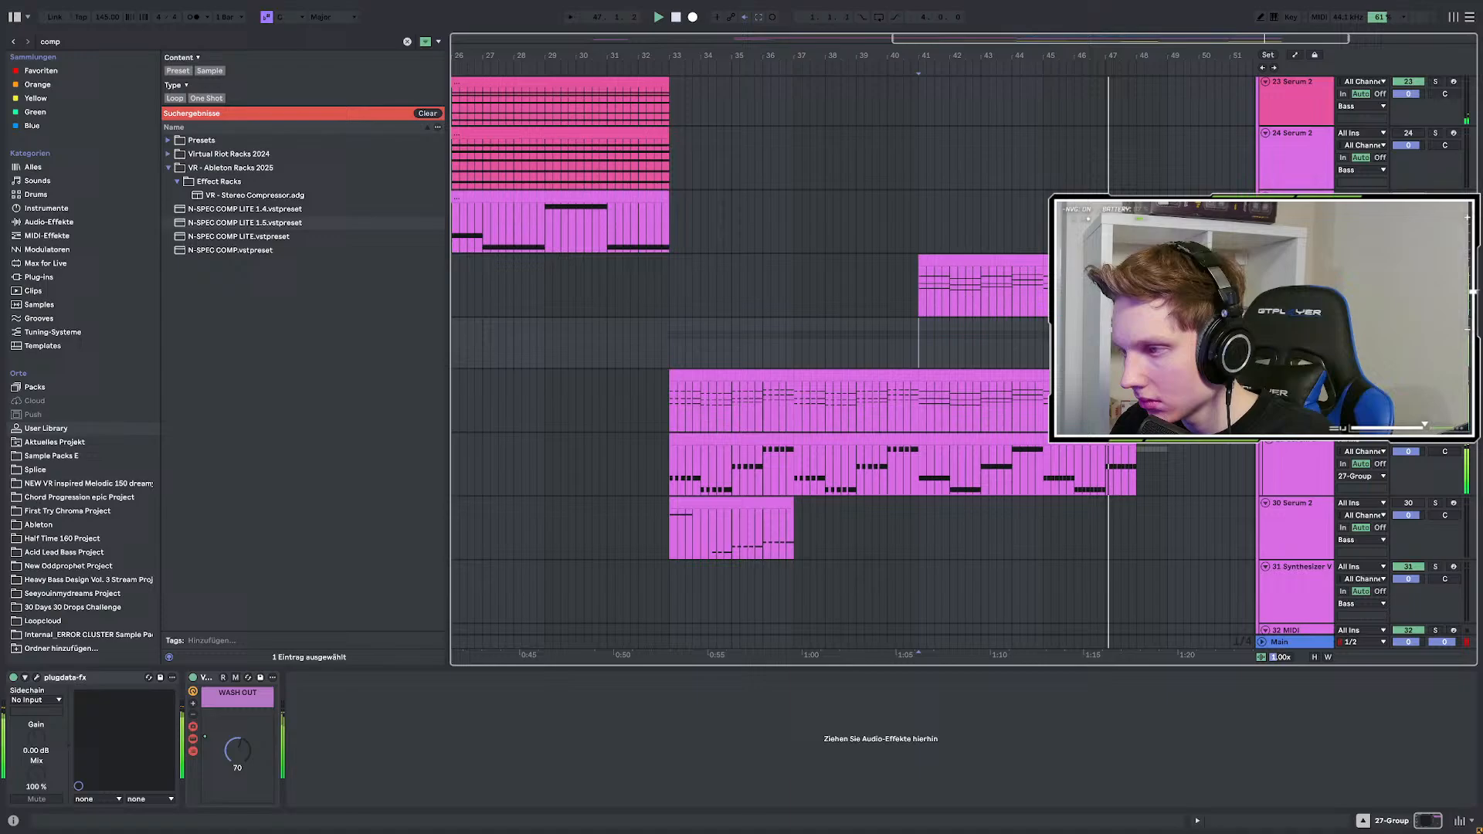
key("space")
key("space")
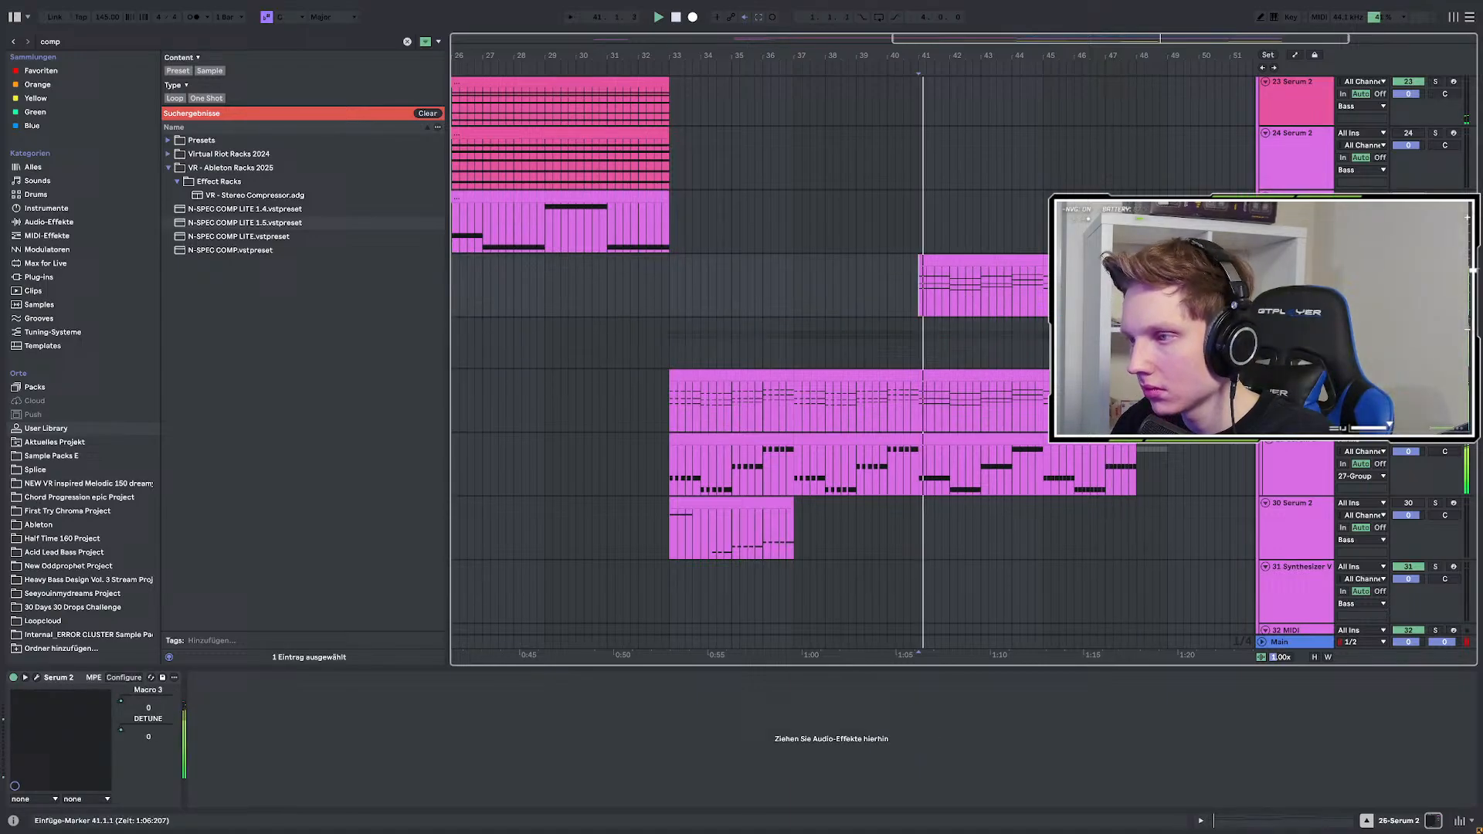
key("s")
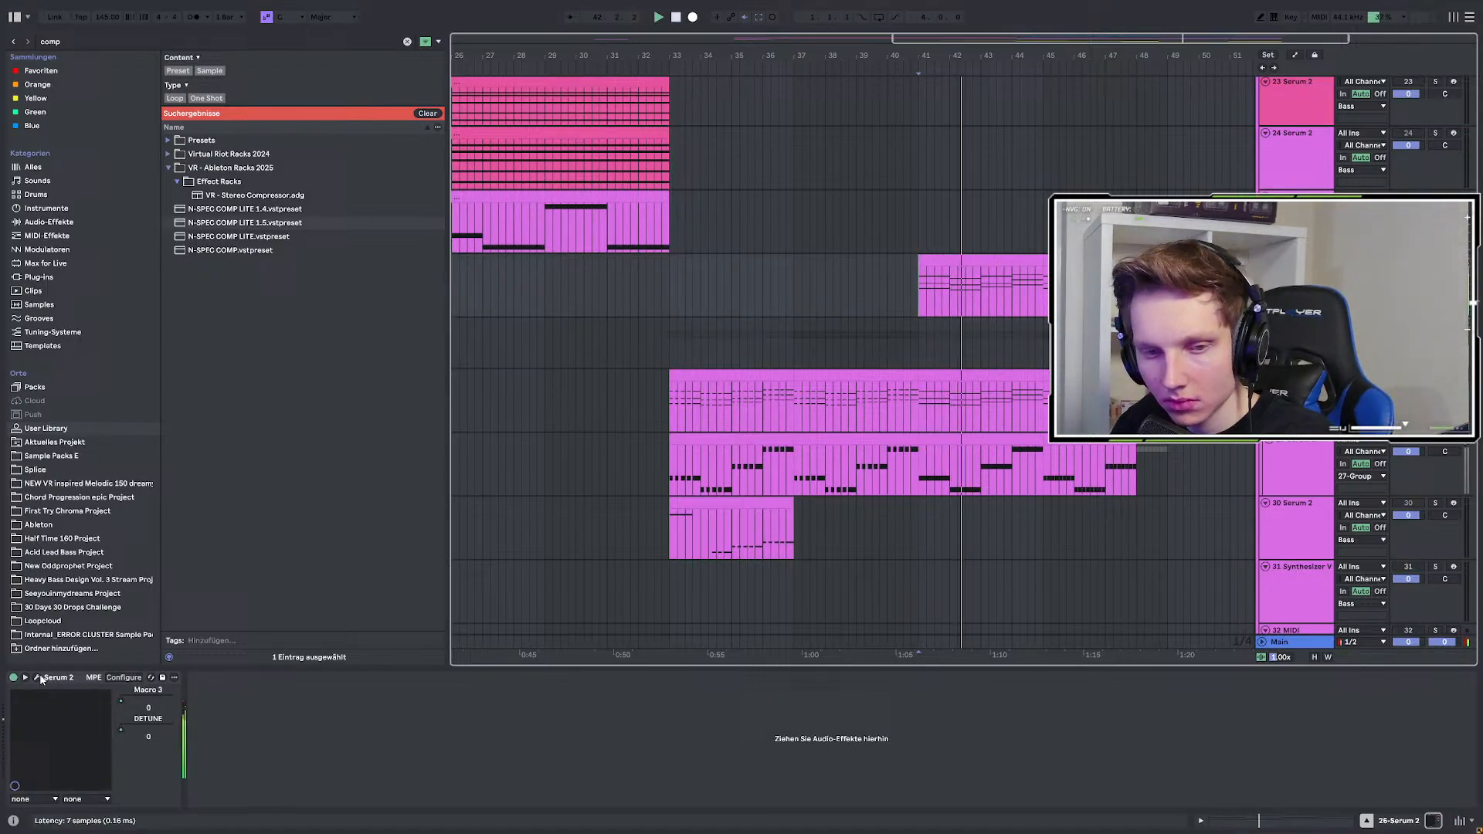
Search the favorites for "eq" and add an EQ Eight to the 26-Serum 2 track.
key("ctrl+f")
type("eq")
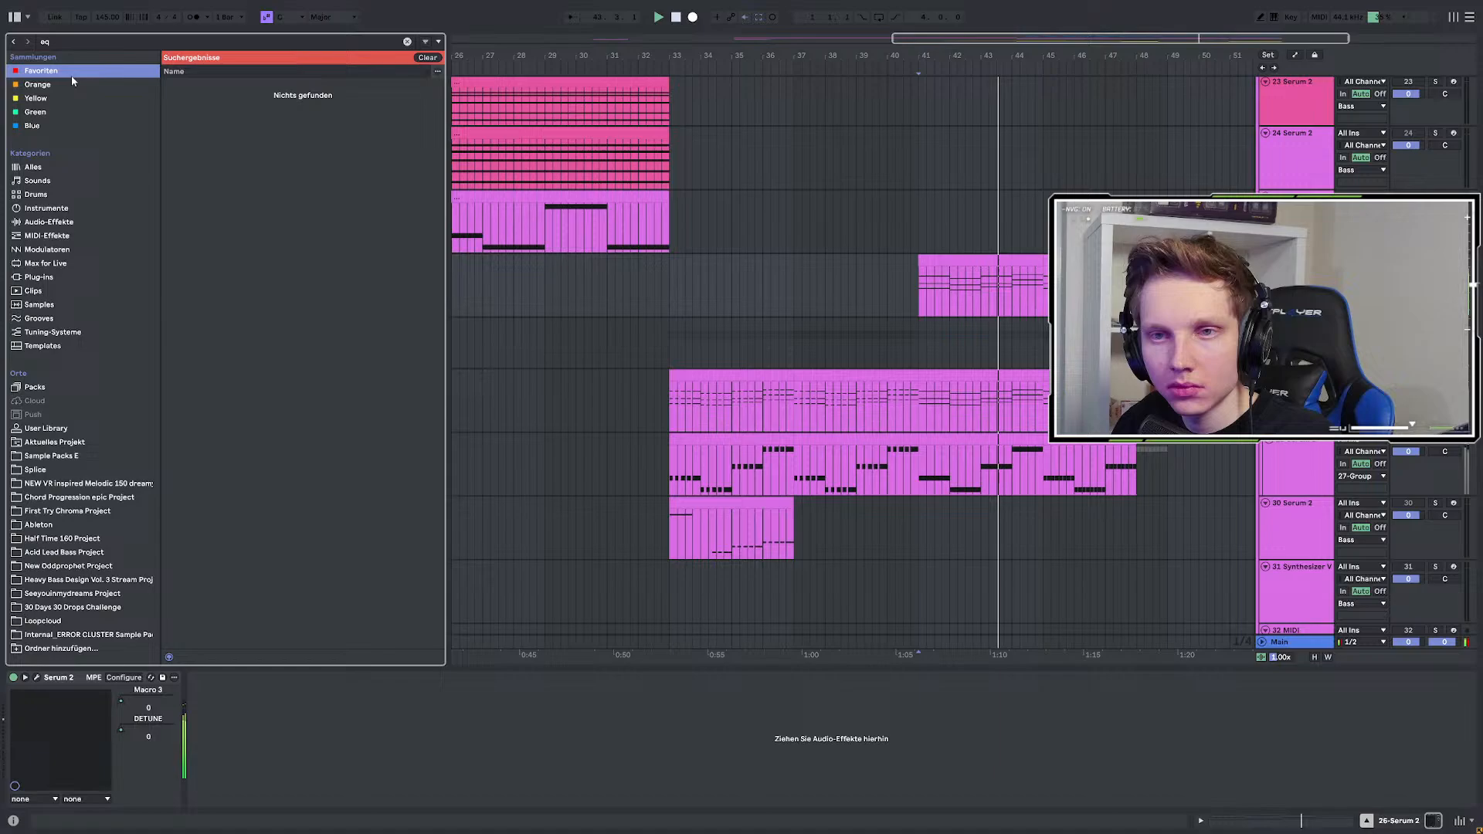
key("Down")
key("Return")
key("space")
key("space")
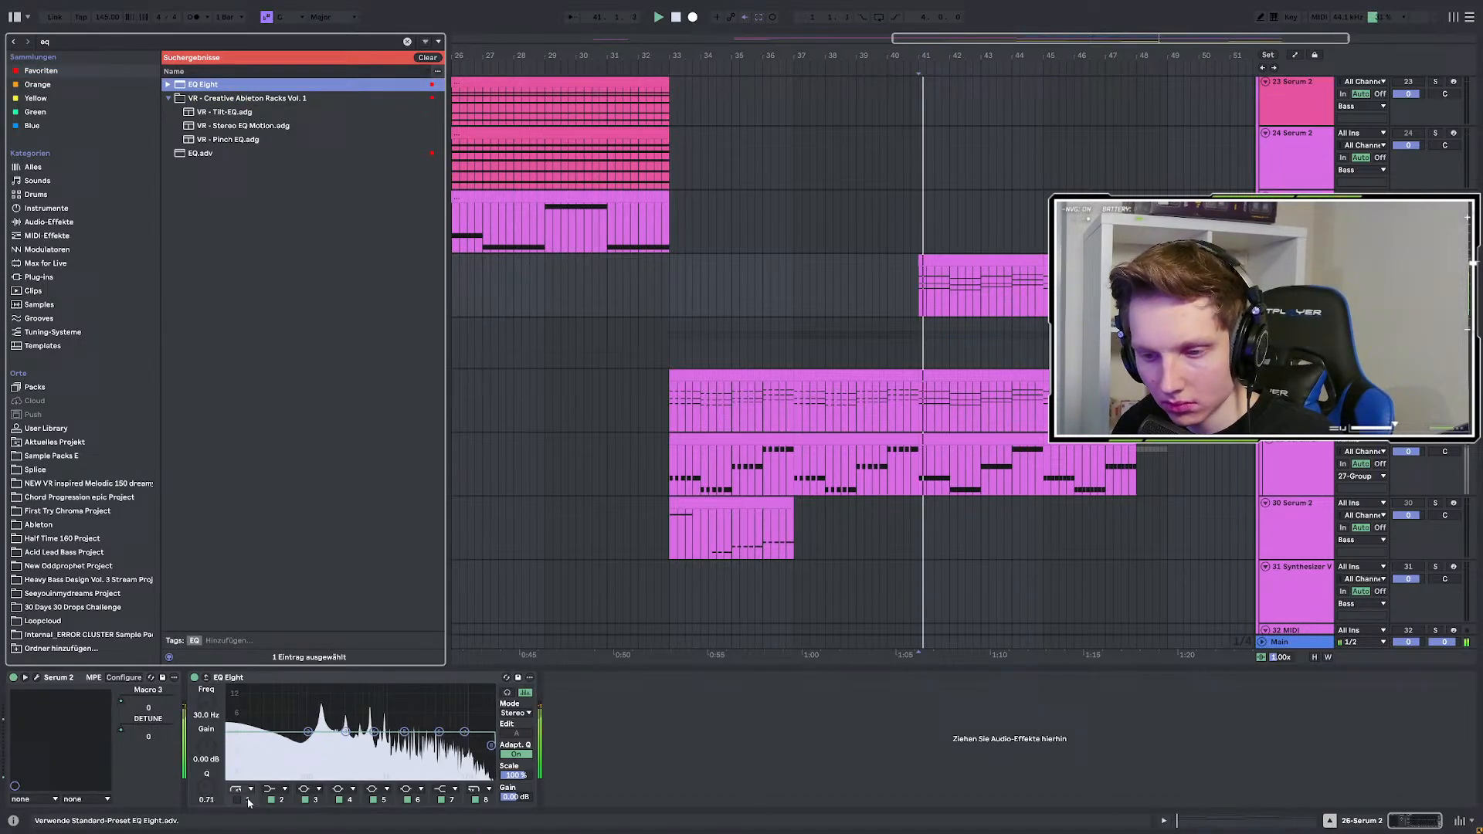
Enable EQ Eight's first band and cut the lows below about 182 Hz, checking it from bar 41.
left_click(238, 800)
left_click_drag(265, 746, 328, 748)
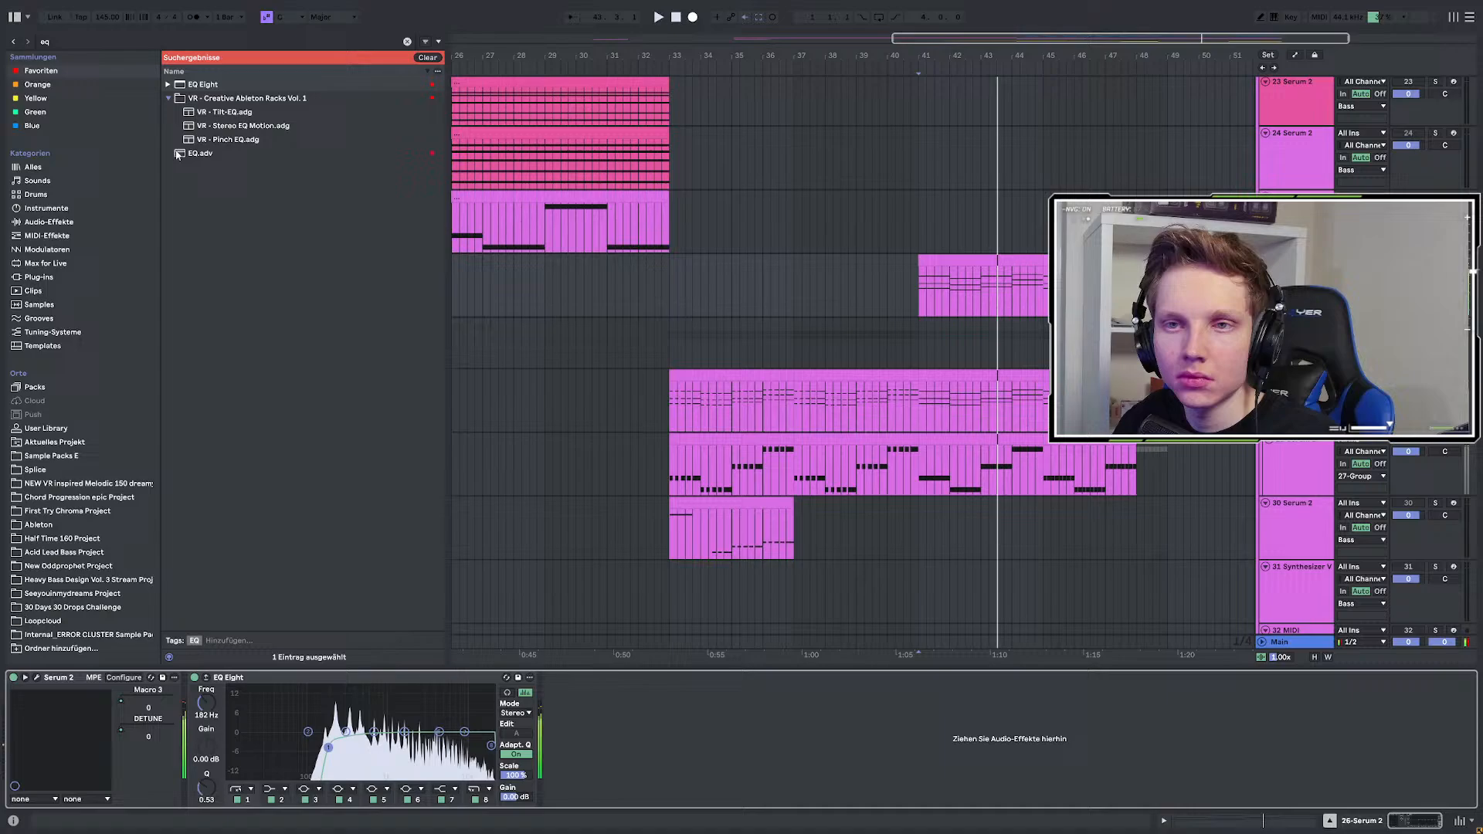
key("space")
key("space")
Search the favorites for "val" and add ValhallaSupermassive after the EQ Eight on 26-Serum 2.
key("ctrl+f")
type("val")
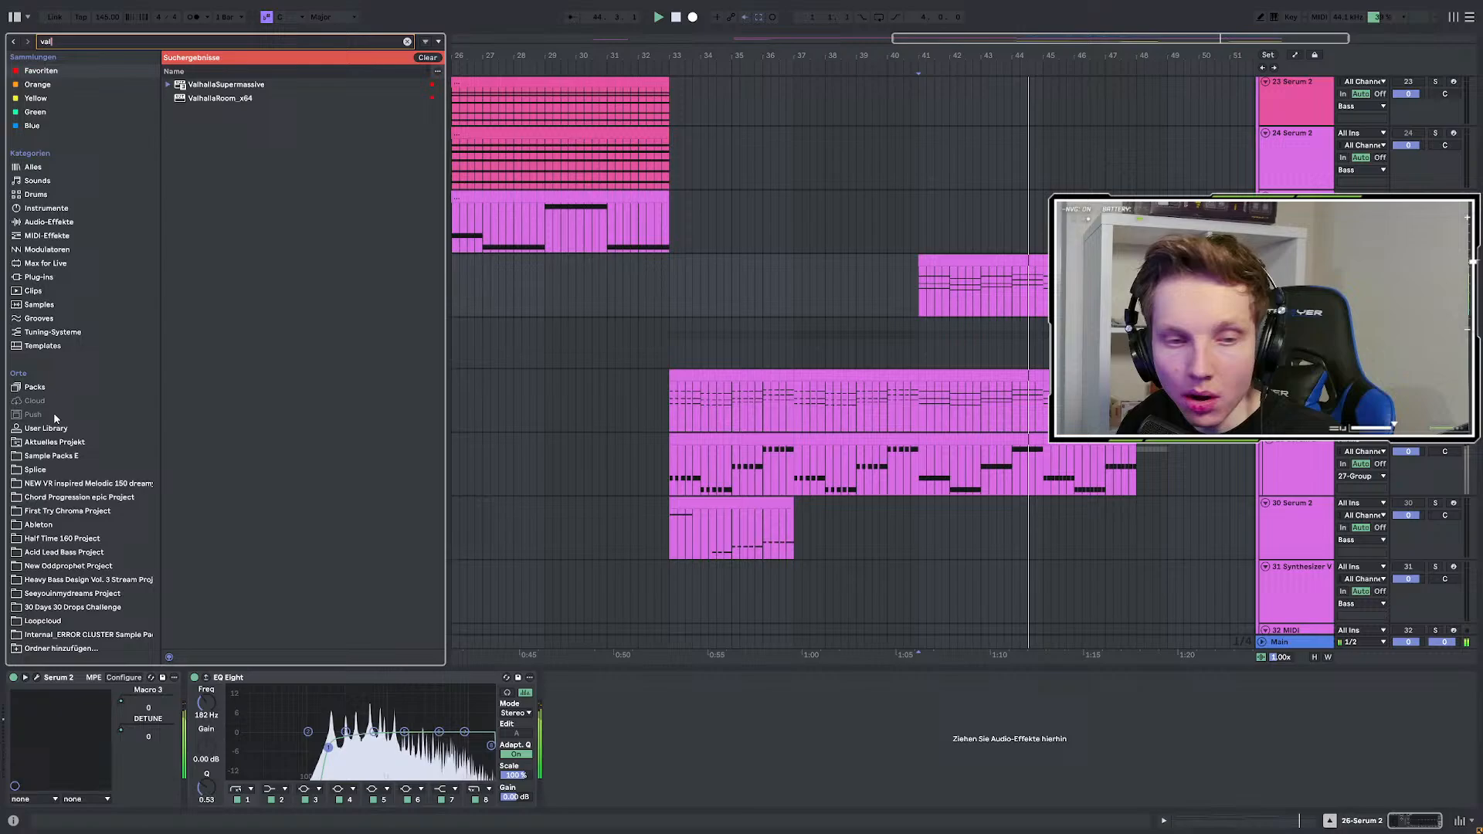
left_click(919, 290)
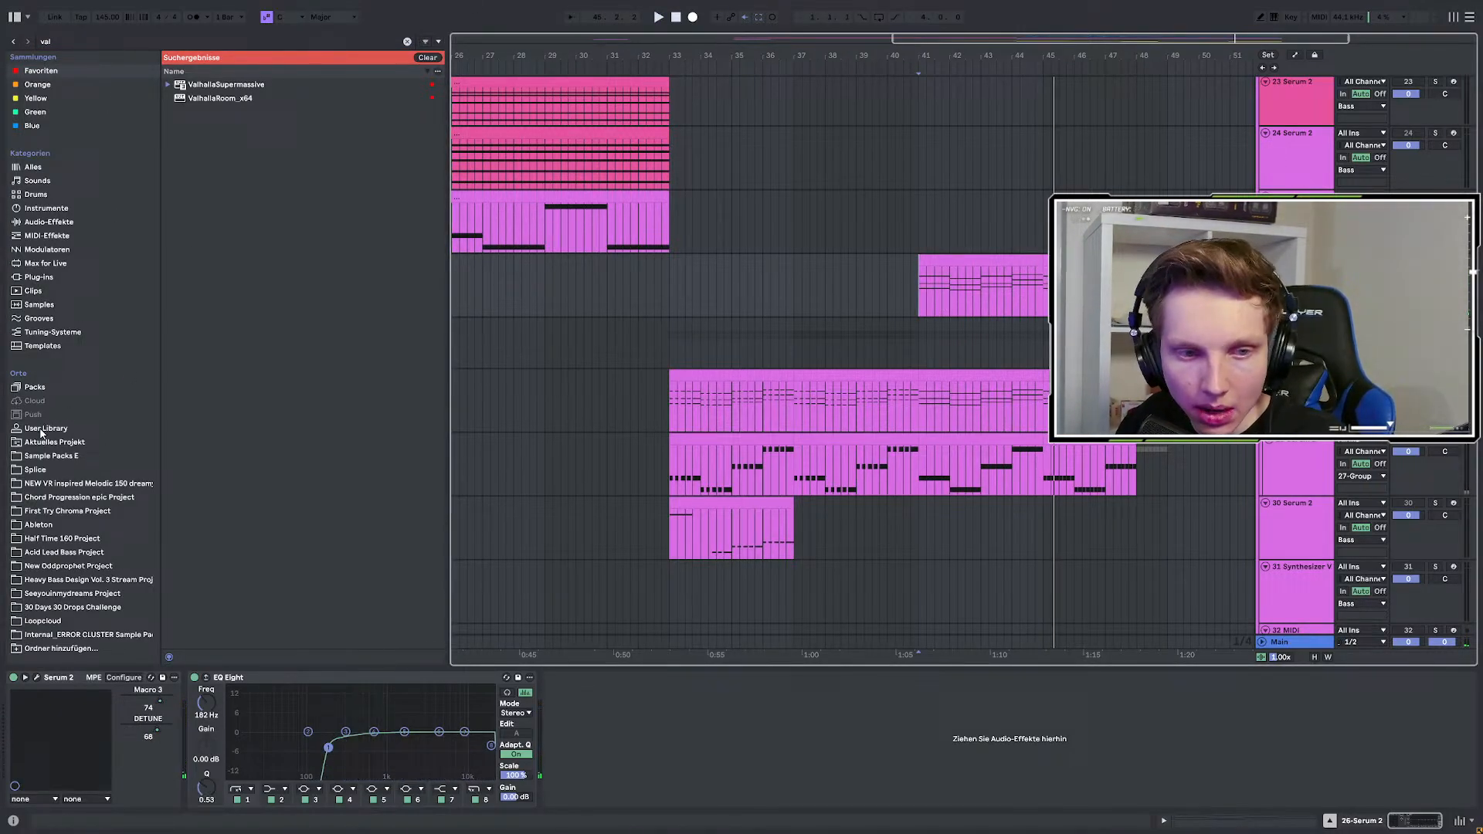
left_click(41, 429)
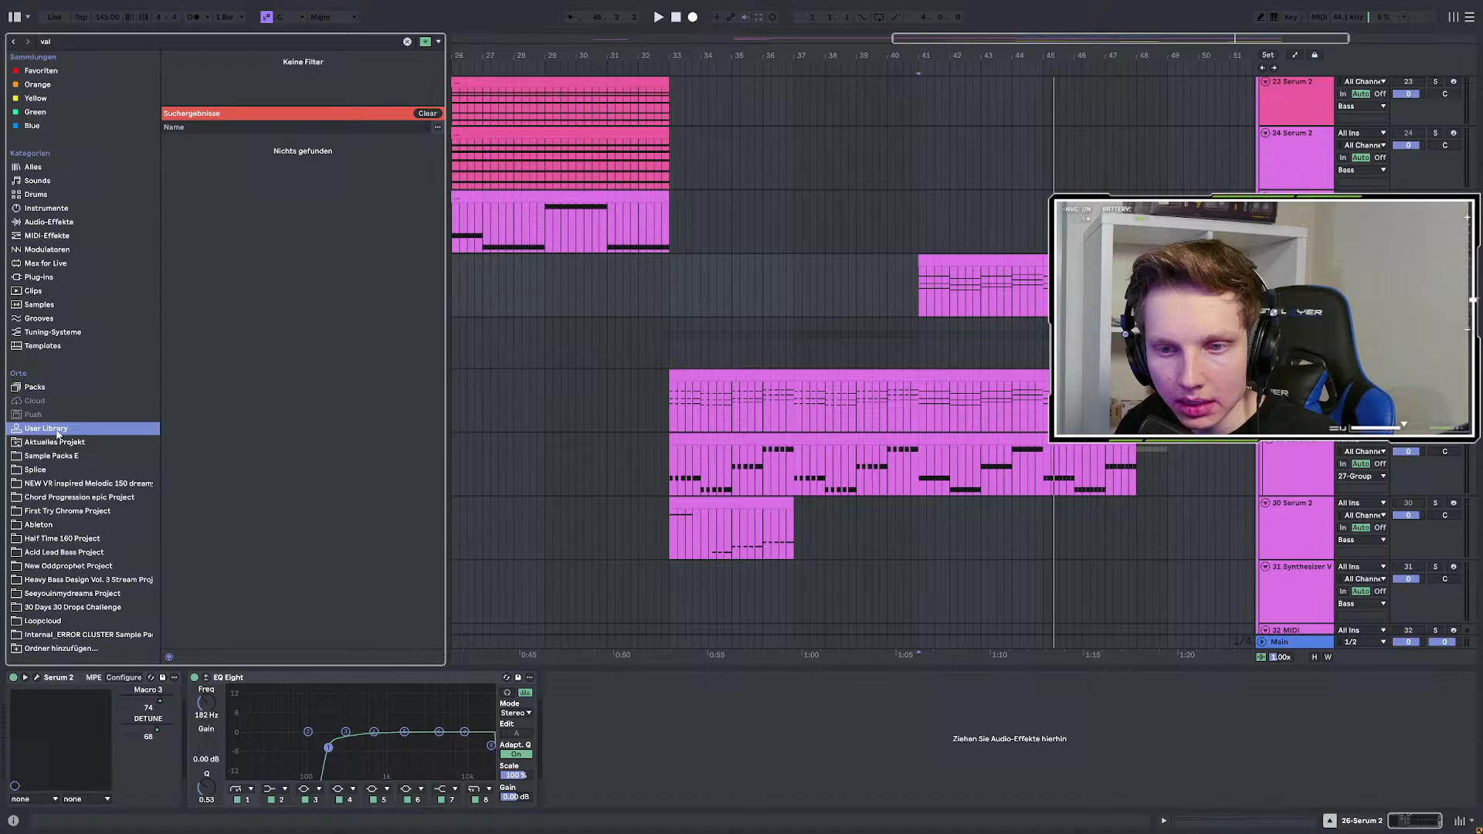
left_click(924, 292)
key("space")
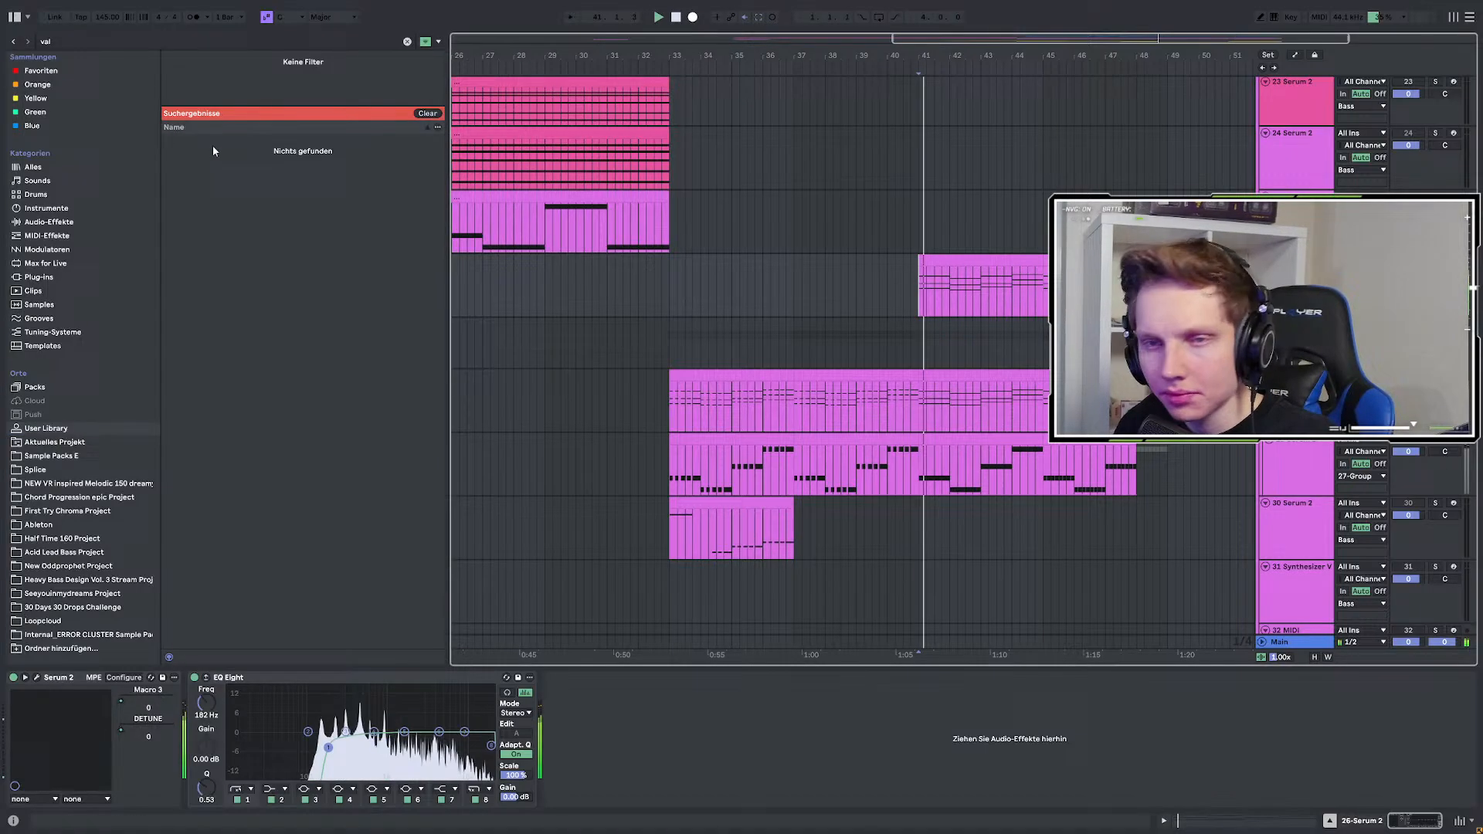
left_click(73, 40)
left_click(46, 71)
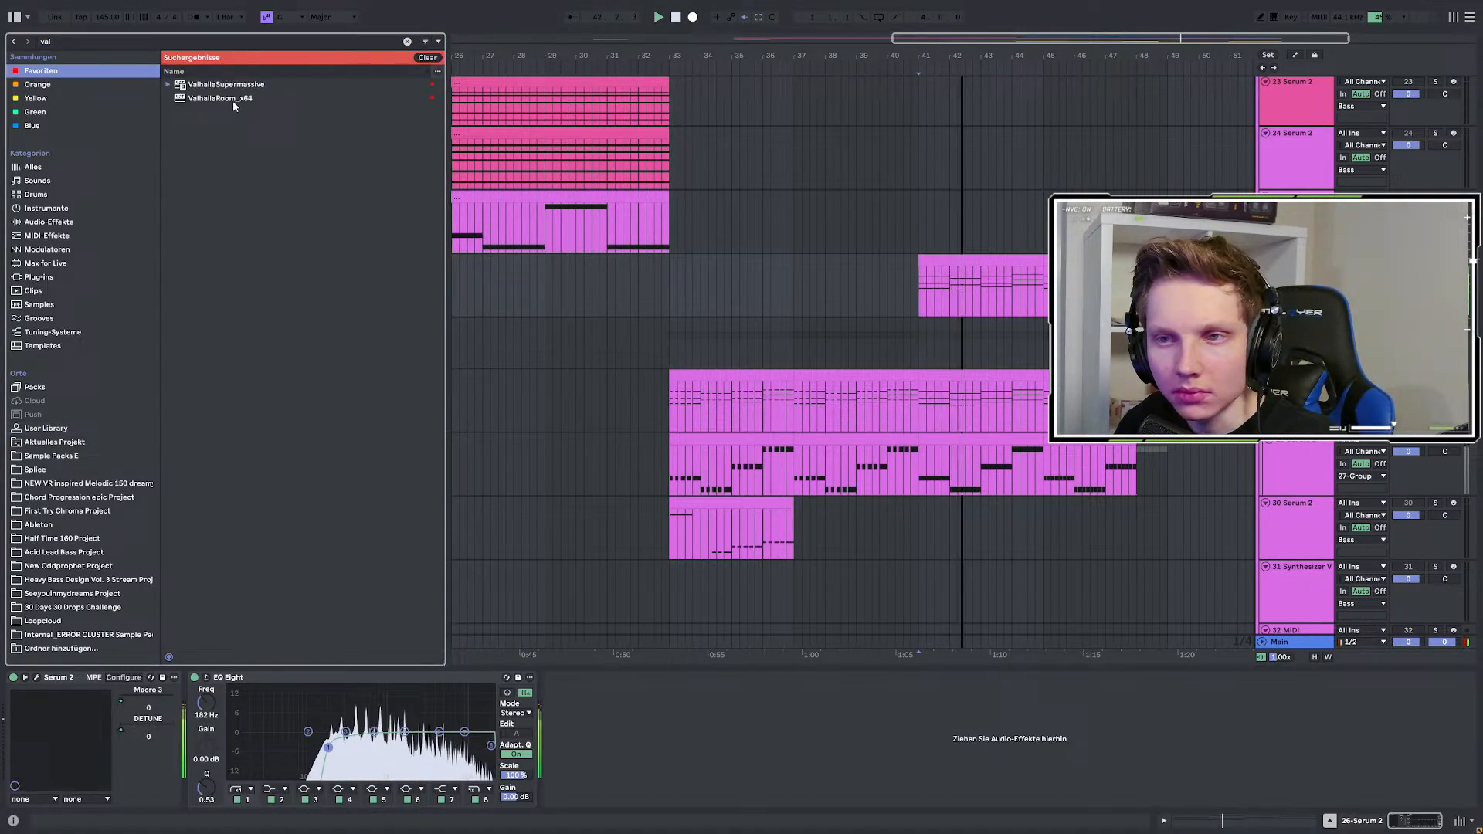
double_click(247, 84)
Load Supermassive's FastEnsemble preset, set delay to 0.0 ms, width to 34.4% and mix to 70.4%, and unsolo the 26-Serum 2 track.
left_click(644, 567)
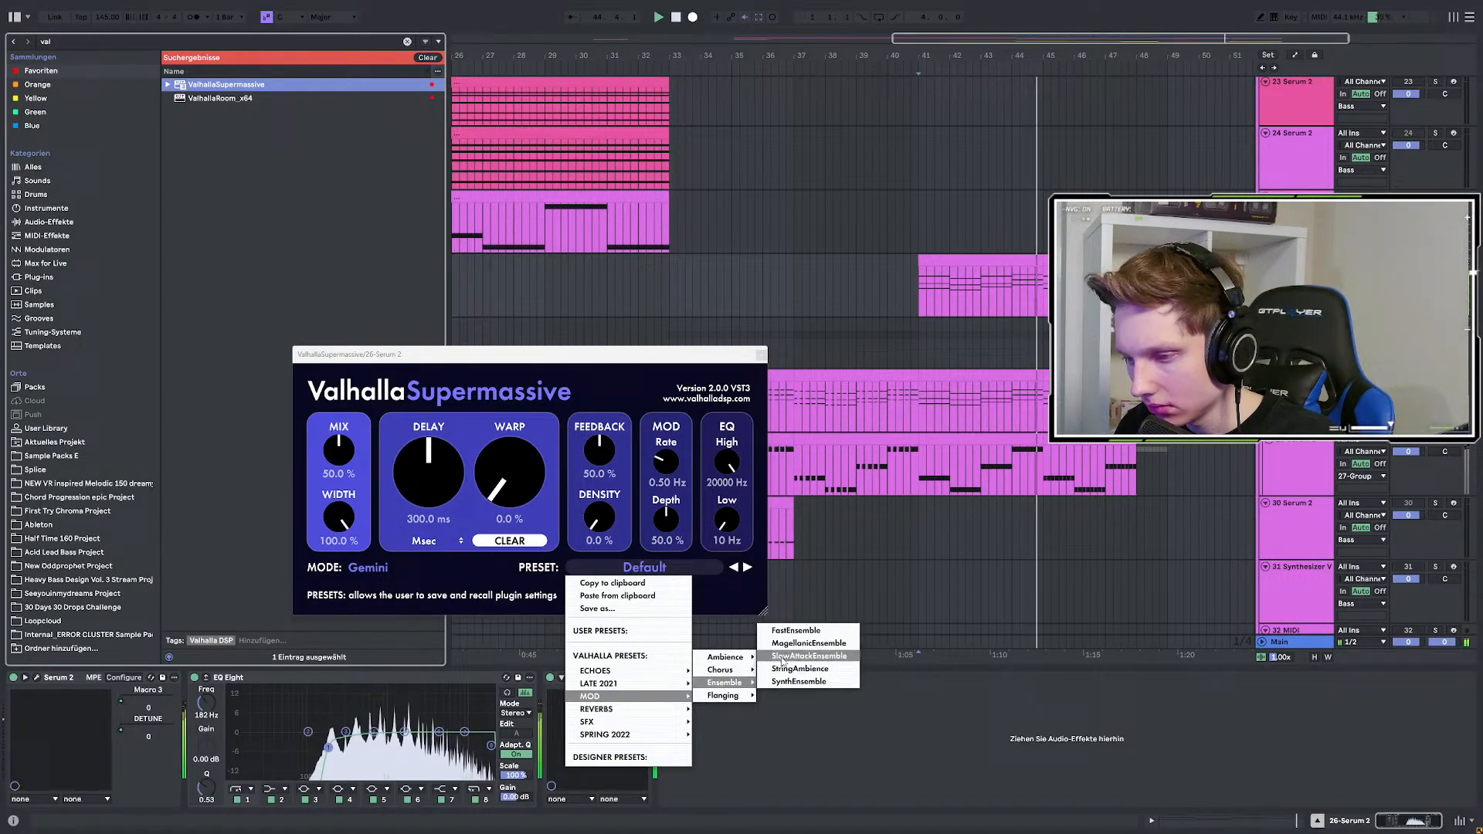
left_click(805, 631)
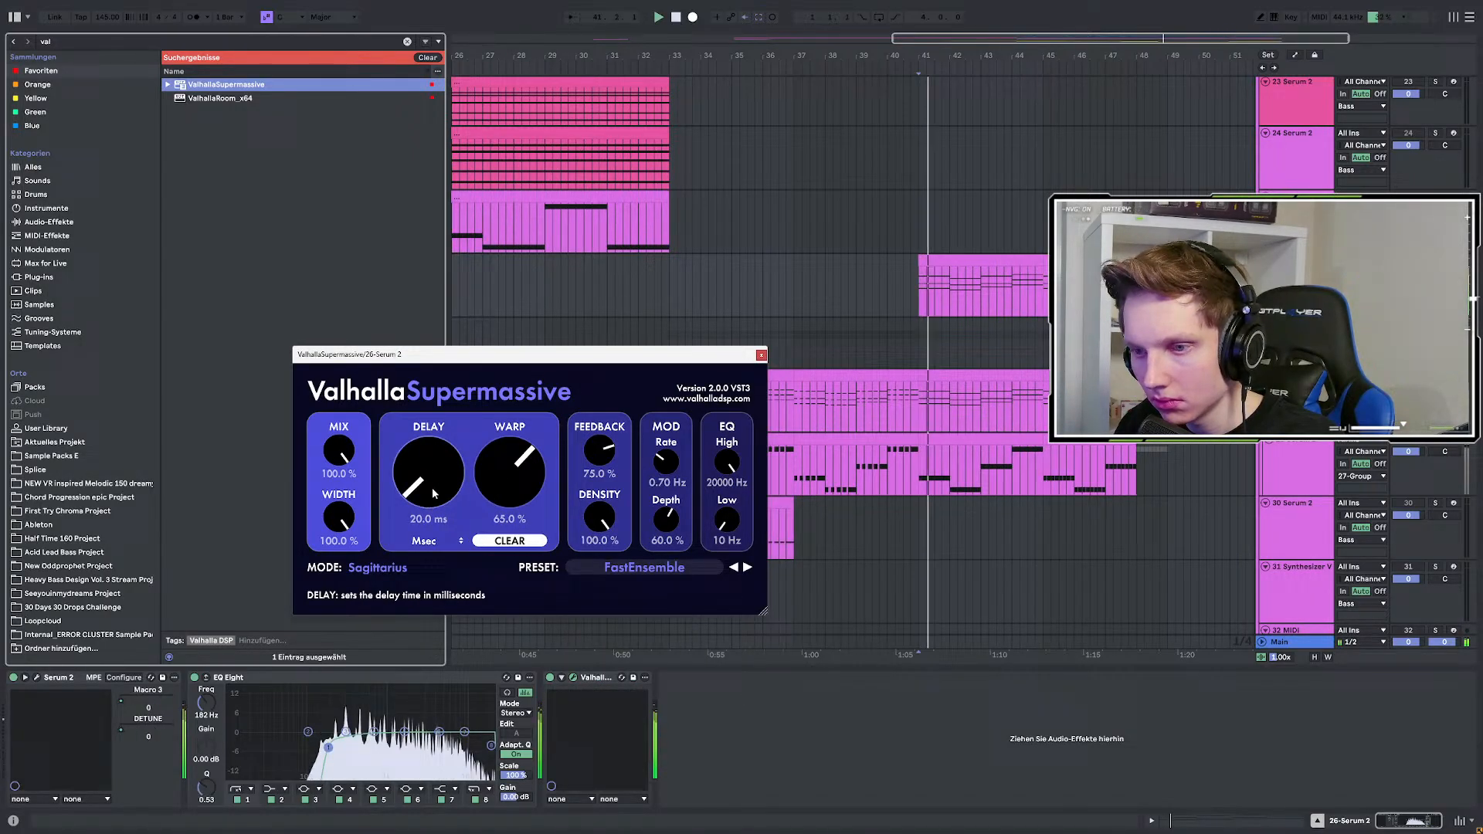
left_click_drag(338, 453, 327, 583)
left_click(1435, 260)
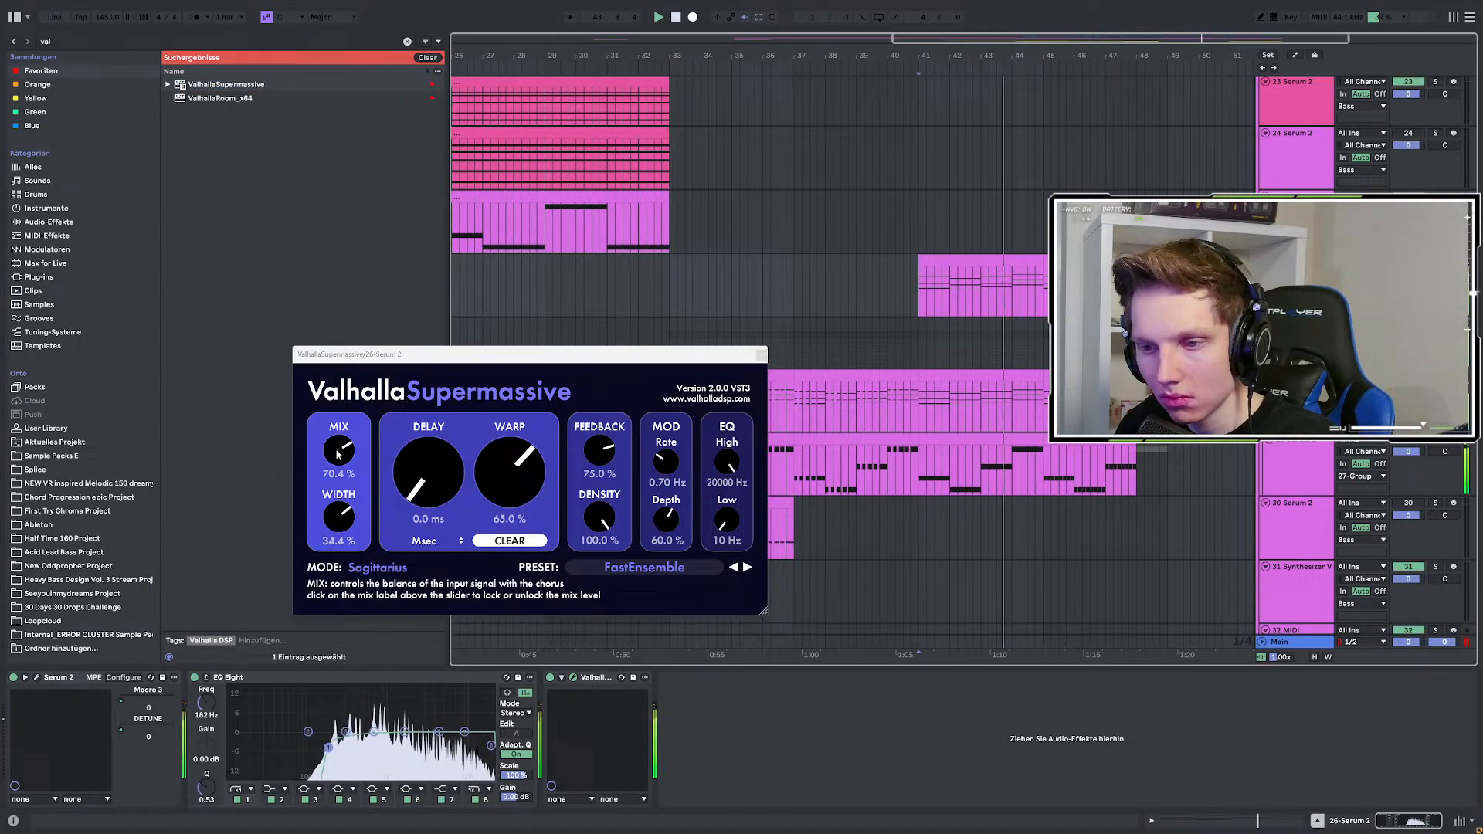
Automate Supermassive's mix on 26-Serum 2 at 0% from bar 41, rising from bar 45 to about 52% at bar 48.
left_click_drag(342, 448, 343, 593)
key("a")
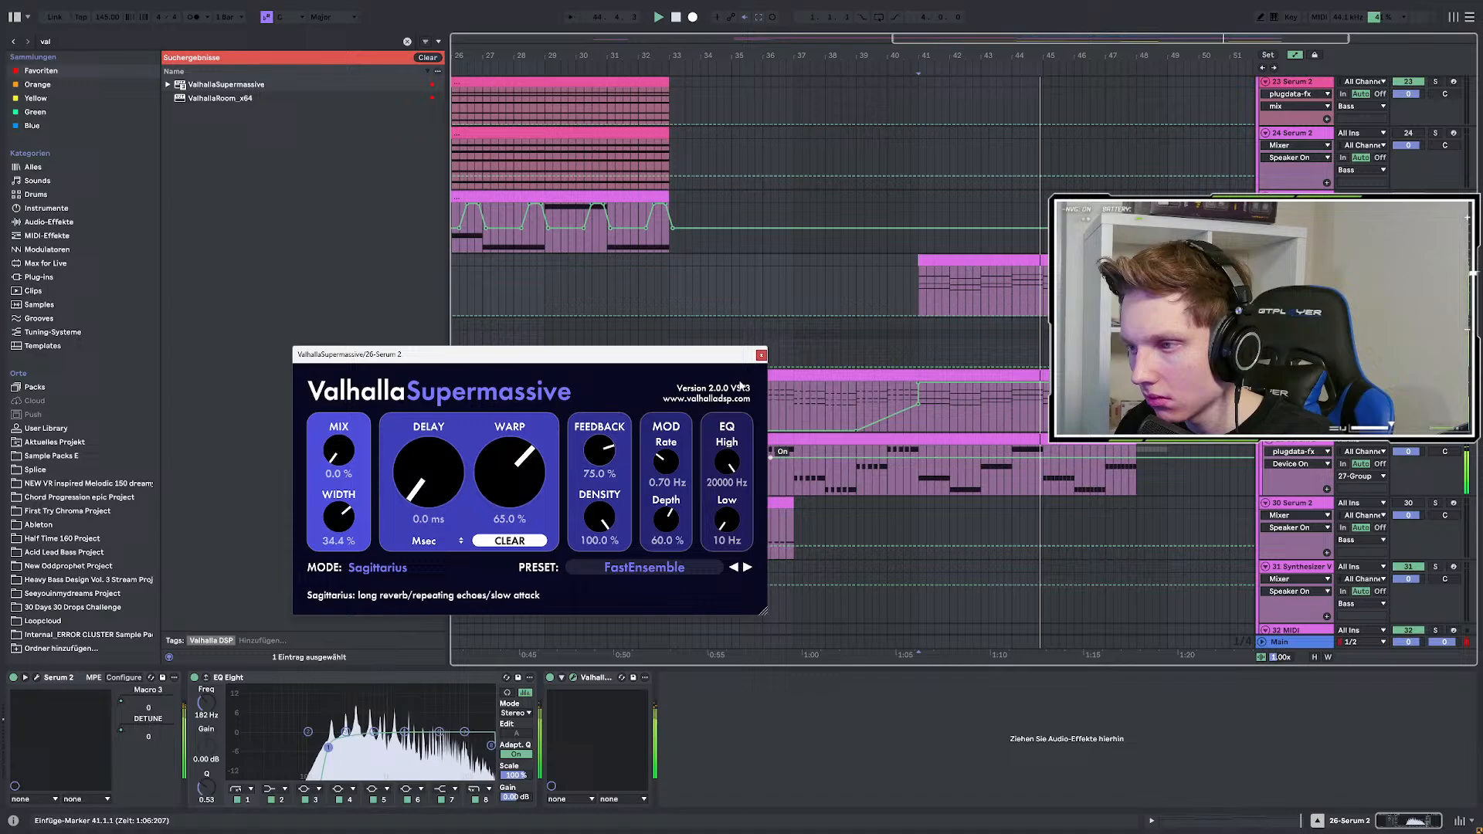
left_click(917, 316)
left_click_drag(917, 315, 916, 308)
left_click_drag(1082, 307, 1043, 308)
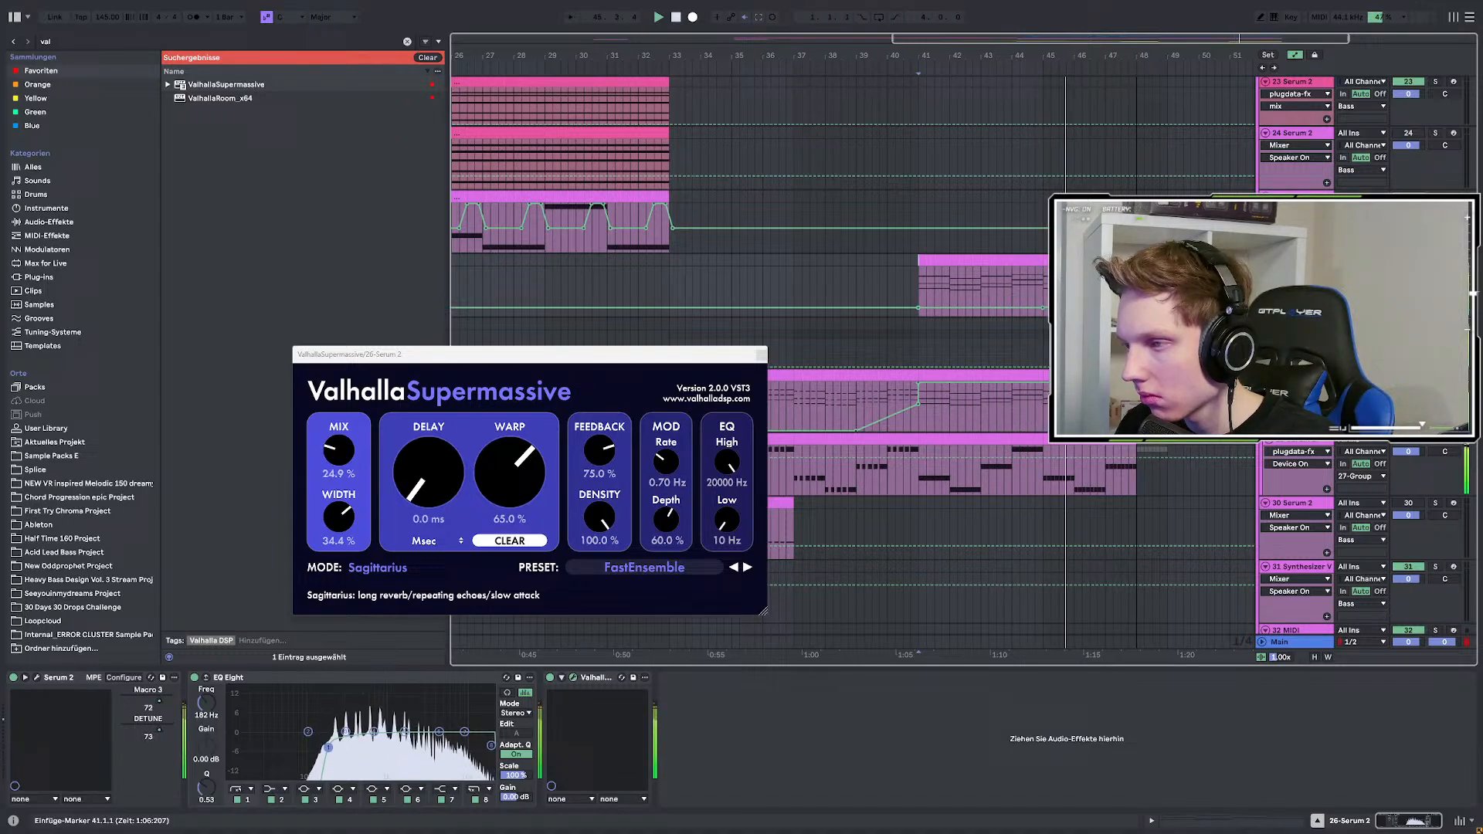
scroll(911, 290, "left", 2)
scroll(911, 290, "right", 3)
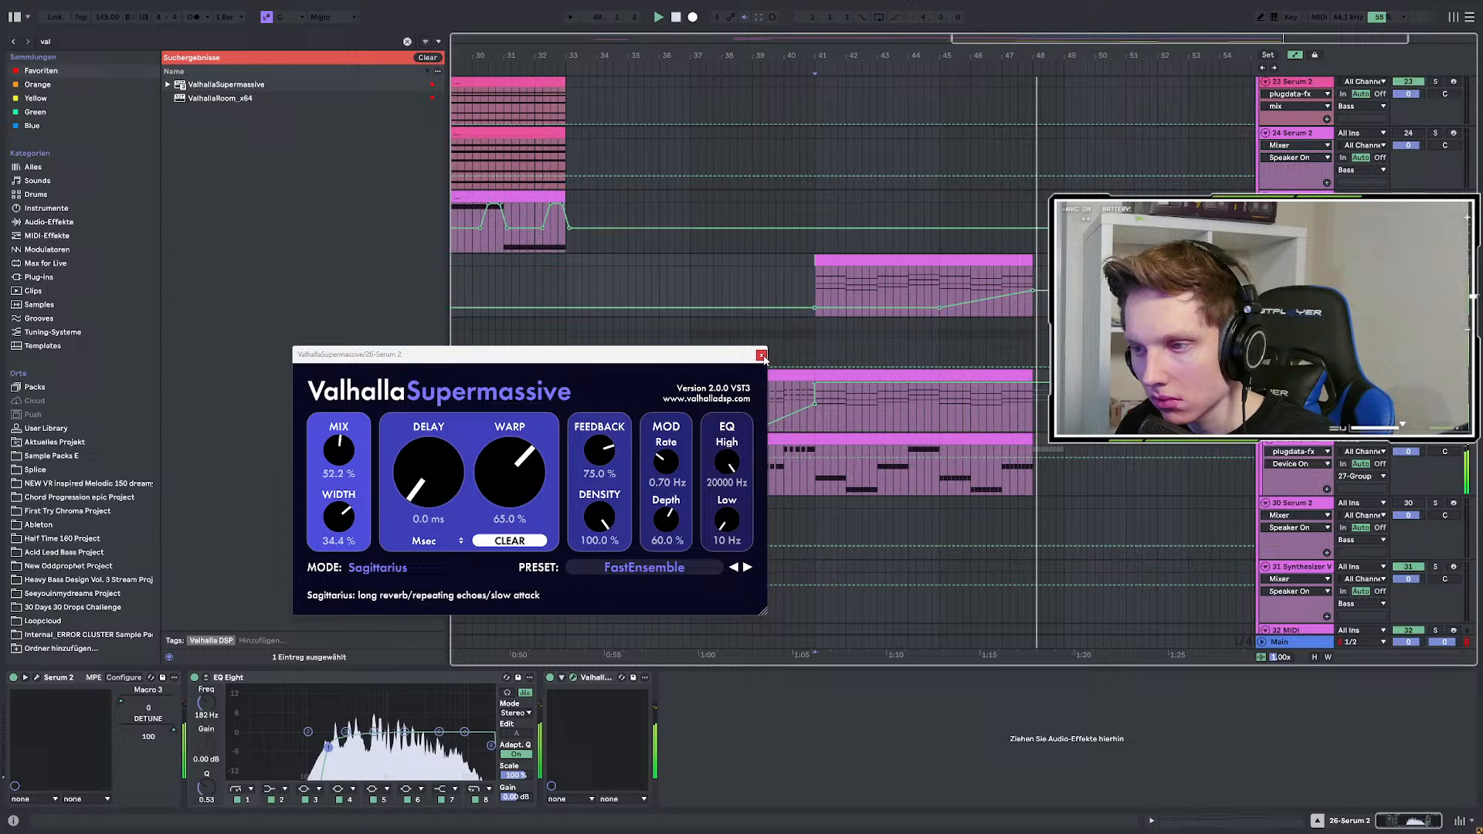
Close the Supermassive window and switch the arrangement back from automation to clip view.
left_click(761, 355)
key("space")
key("space")
key("a")
scroll(936, 403, "down", 3)
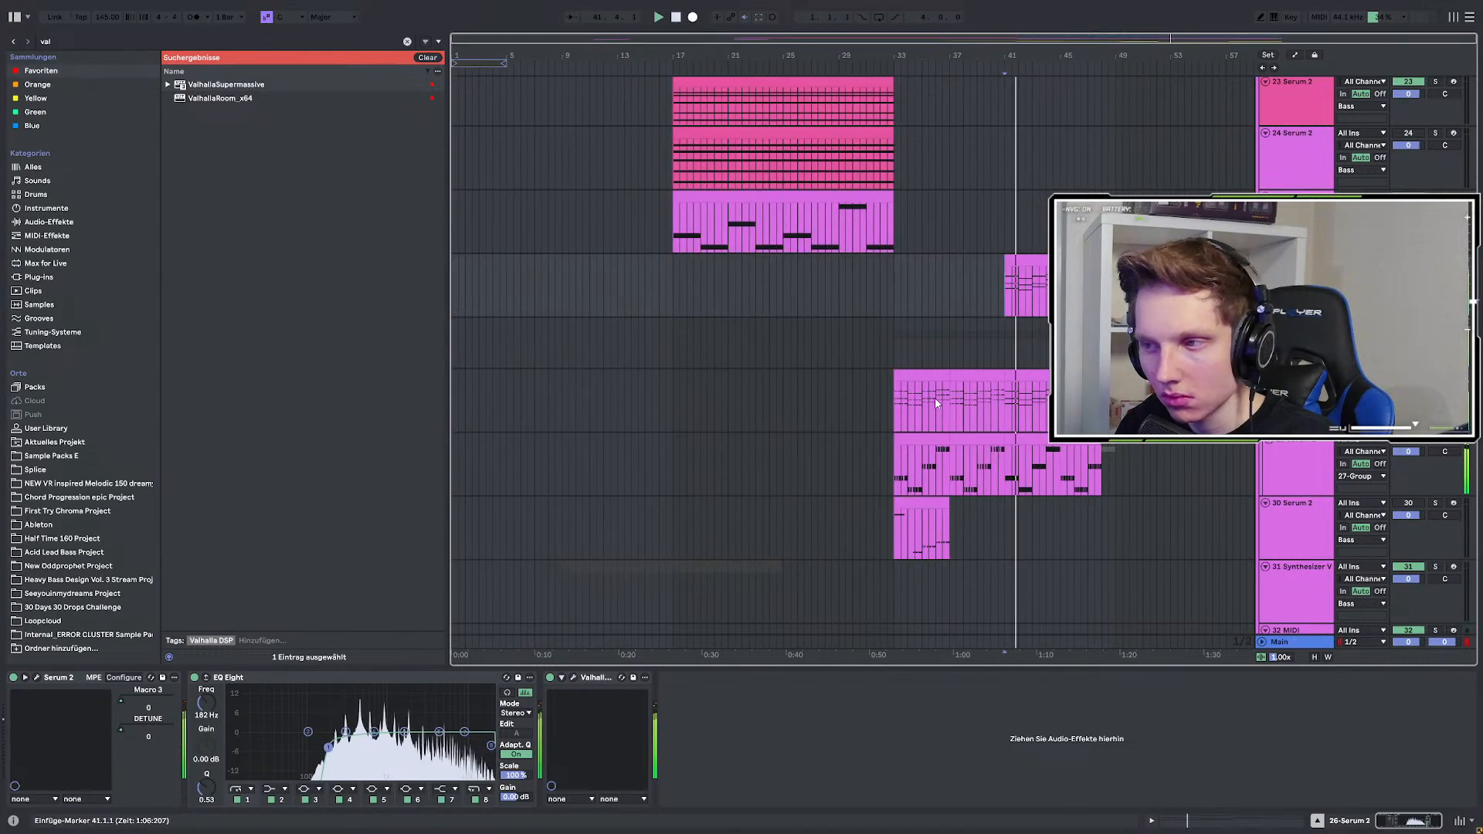
Play the arrangement from bar 31 to check the transition into bar 33, with 23-Serum 2 selected.
left_click(867, 294)
key("space")
key("space")
scroll(935, 334, "up", 3)
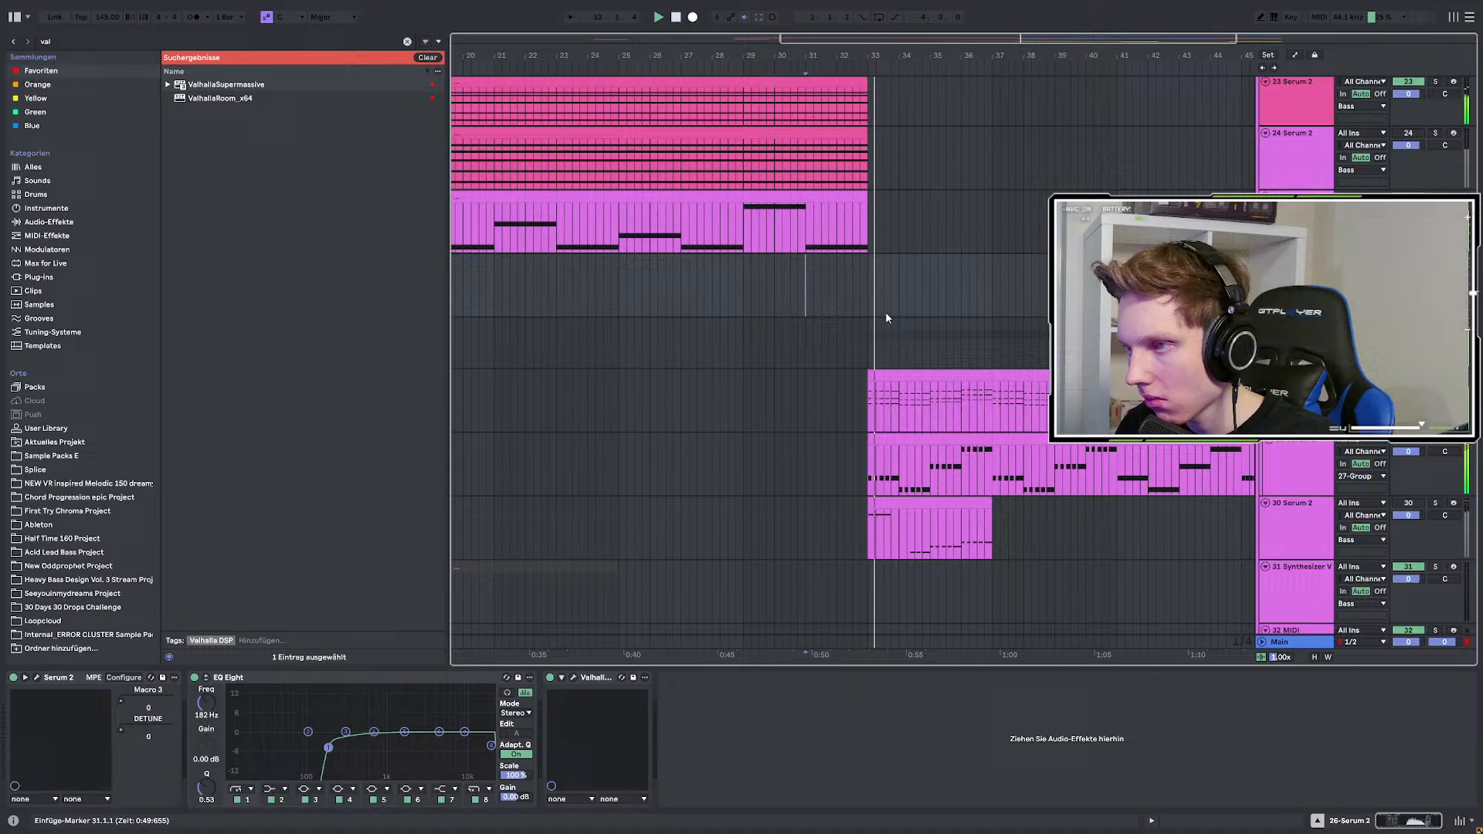
scroll(885, 313, "down", 3)
scroll(886, 318, "up", 2)
key("Up")
key("Up")
key("Up")
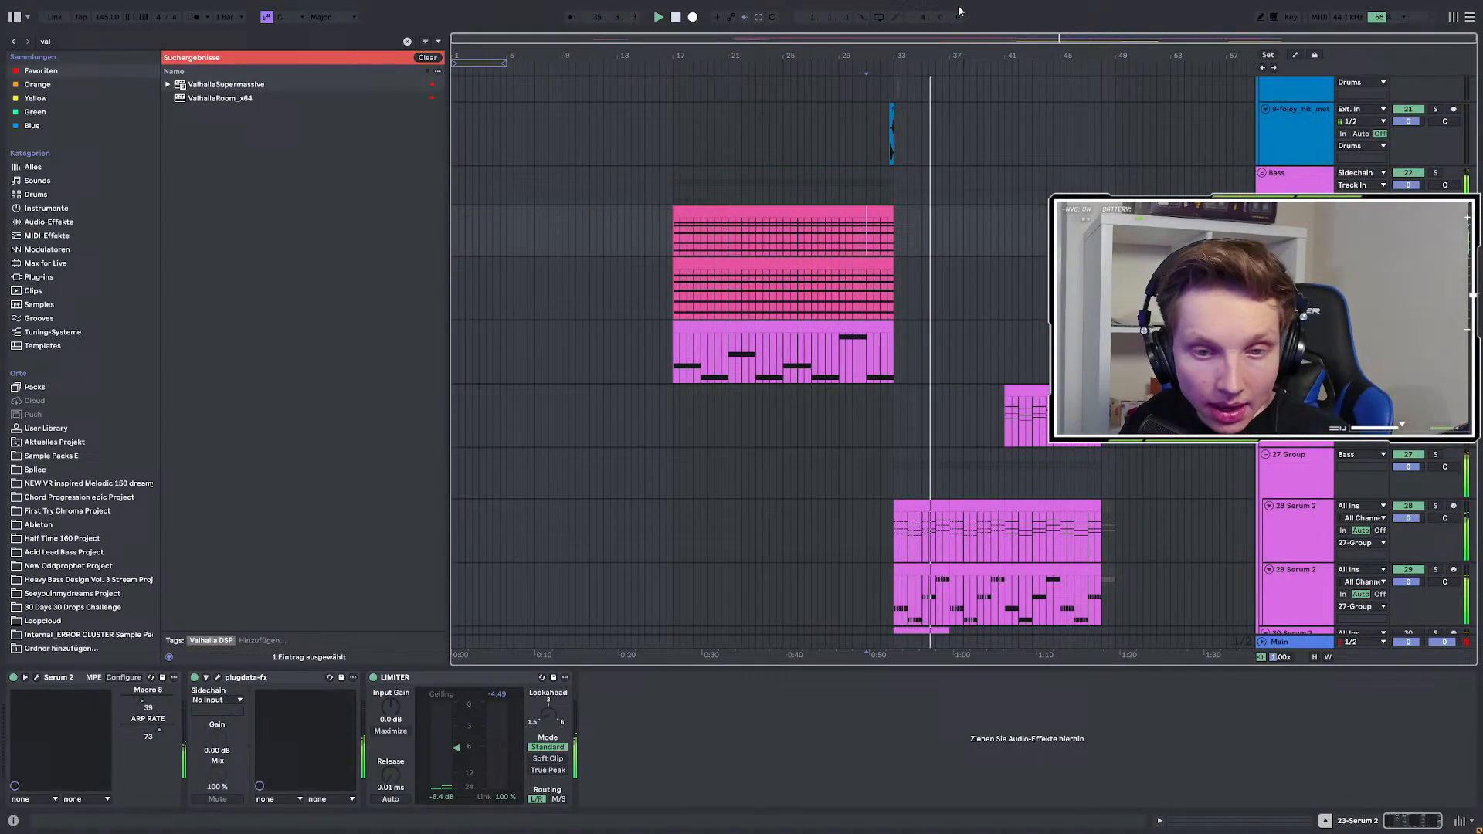
key("space")
Duplicate the 23-Serum 2 track, solo the copy and play it from bar 17.
left_click(896, 247)
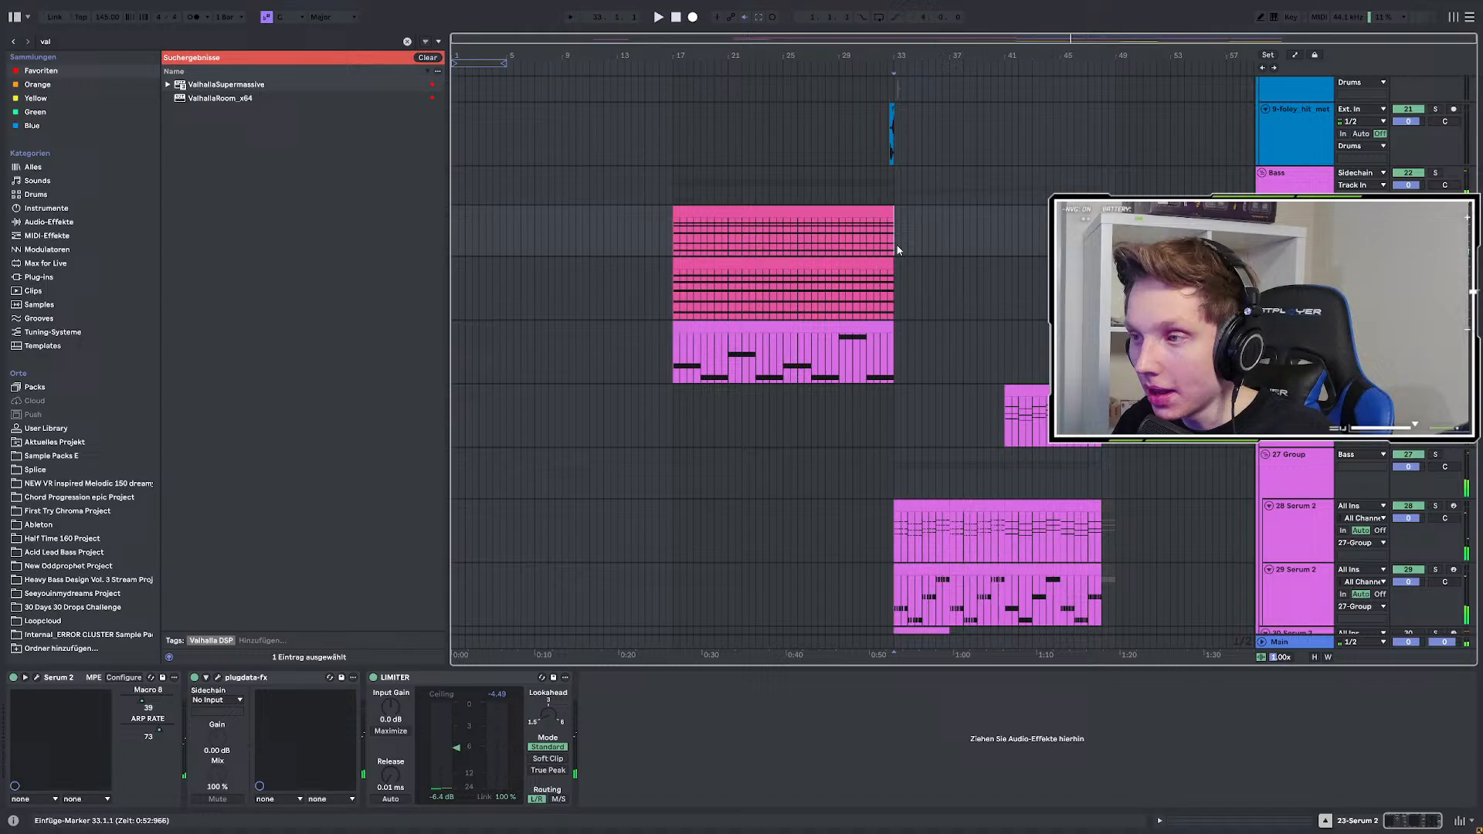
left_click(674, 232)
key("space")
scroll(871, 345, "up", 3)
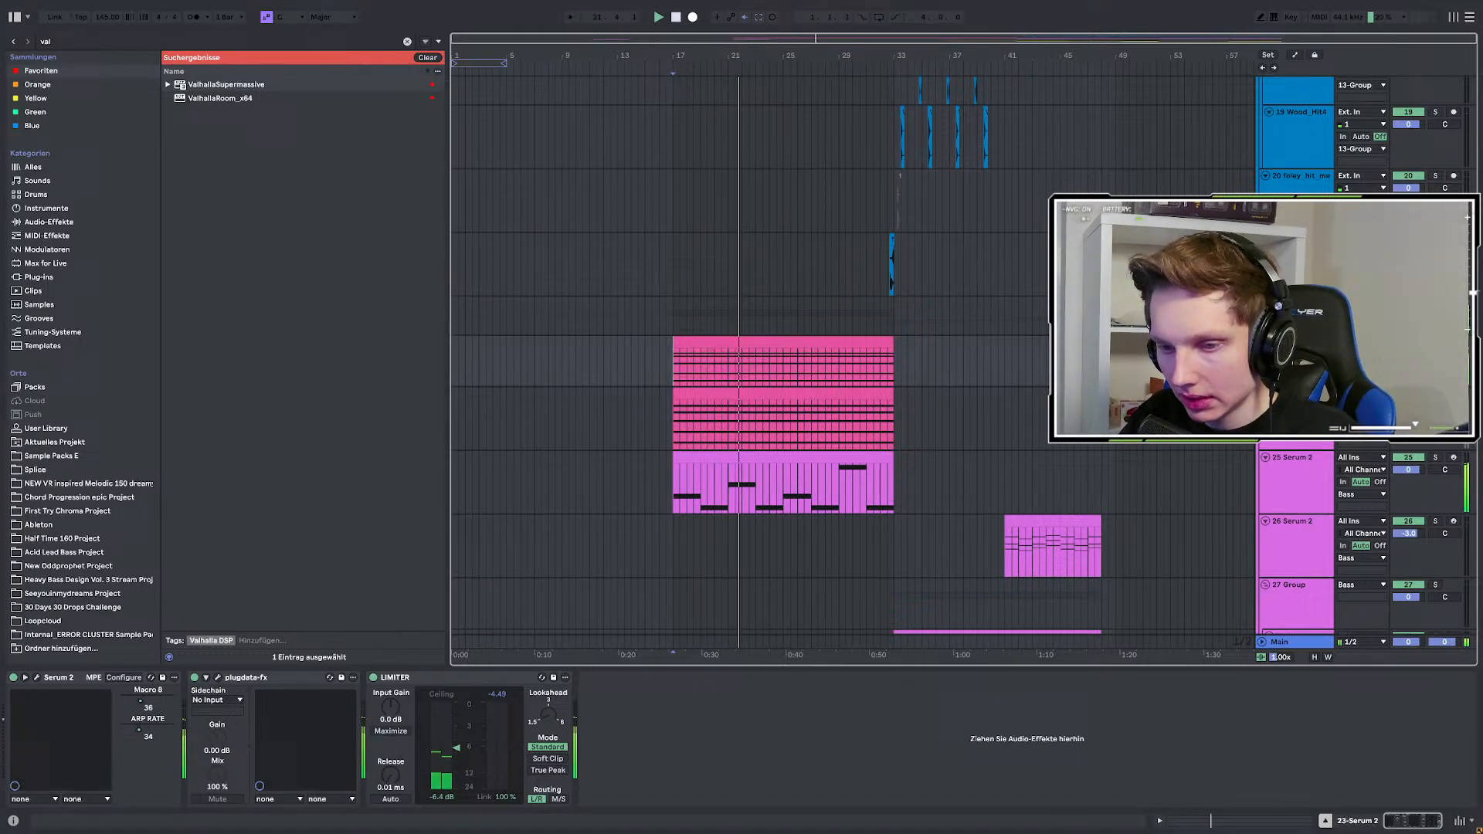
left_click(217, 679)
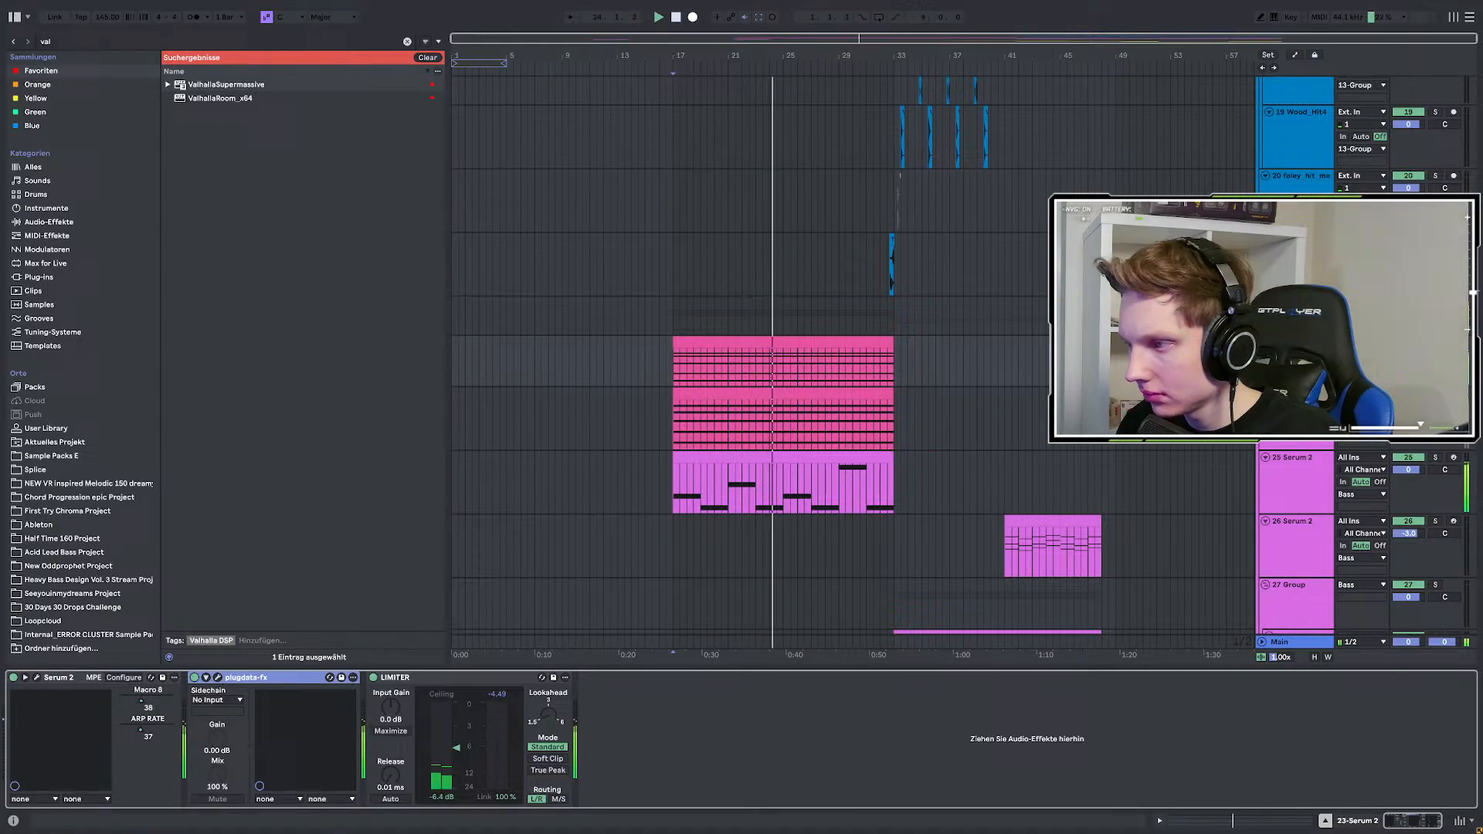
key("ctrl+d")
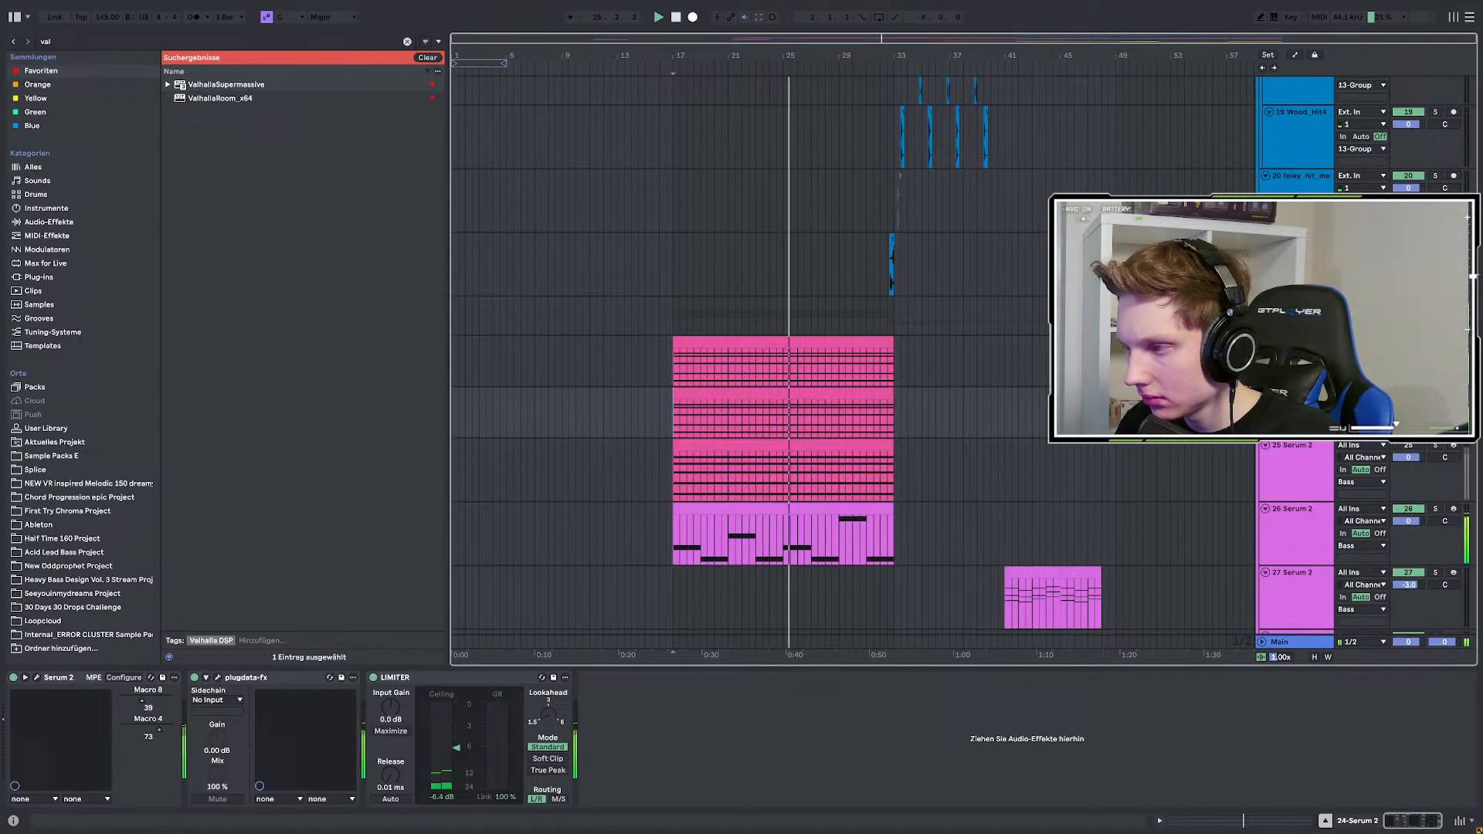
key("s")
key("space")
key("space")
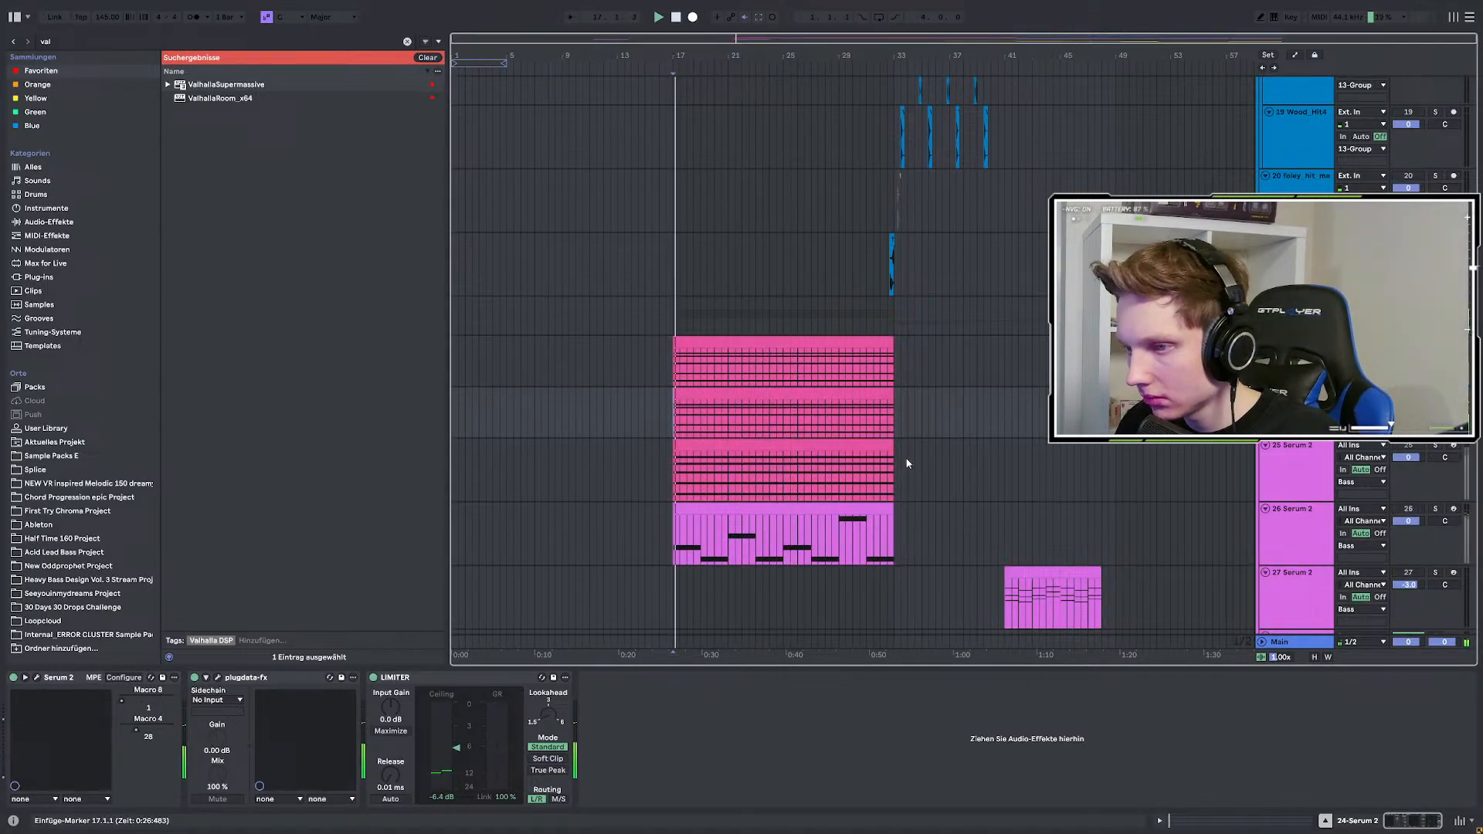
Open Serum 2 on the duplicated 24-Serum 2 track, reset Macro 8 and re-enable its automation.
left_click(36, 678)
right_click(340, 579)
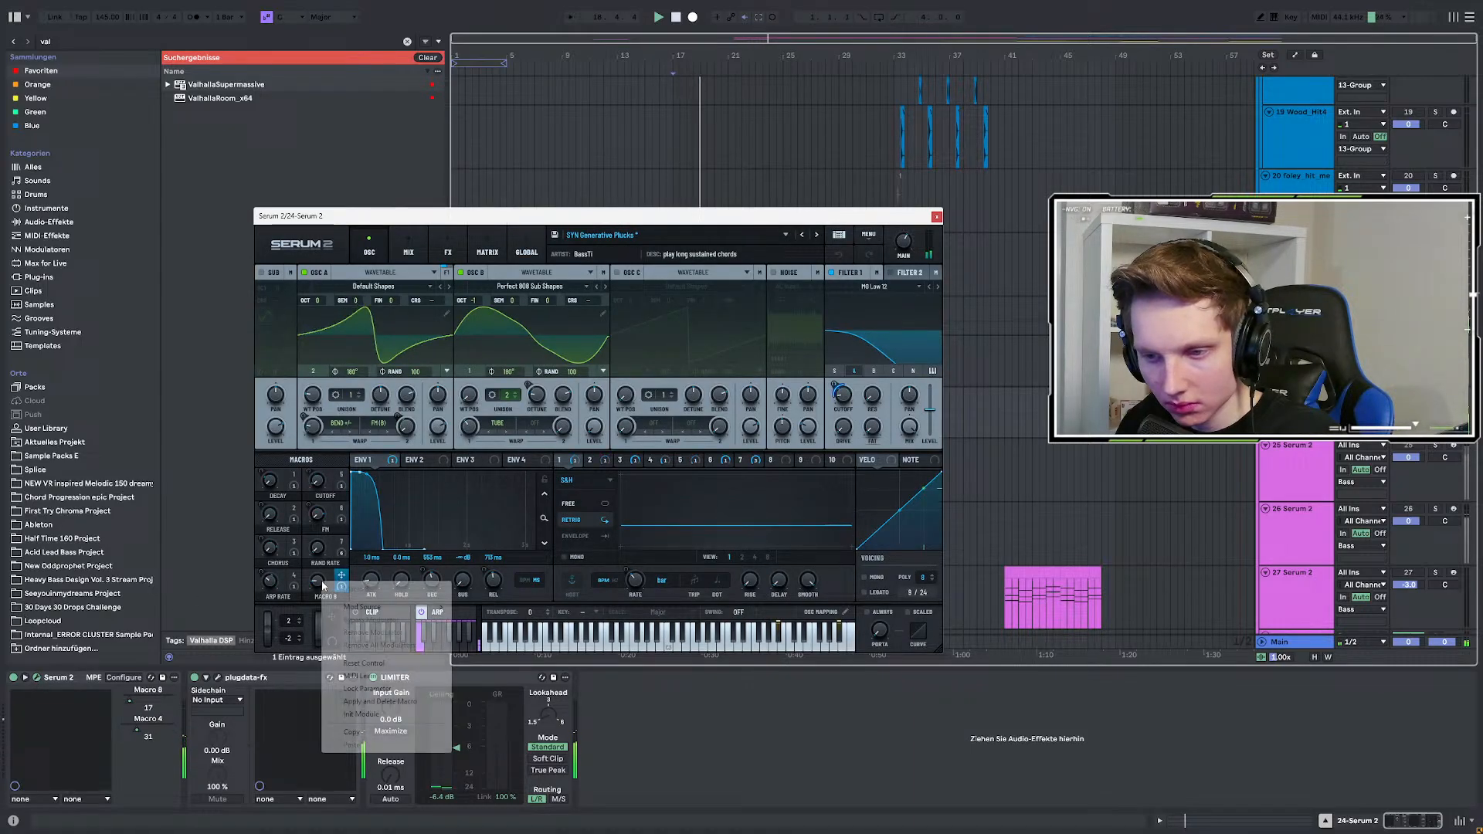
left_click(373, 702)
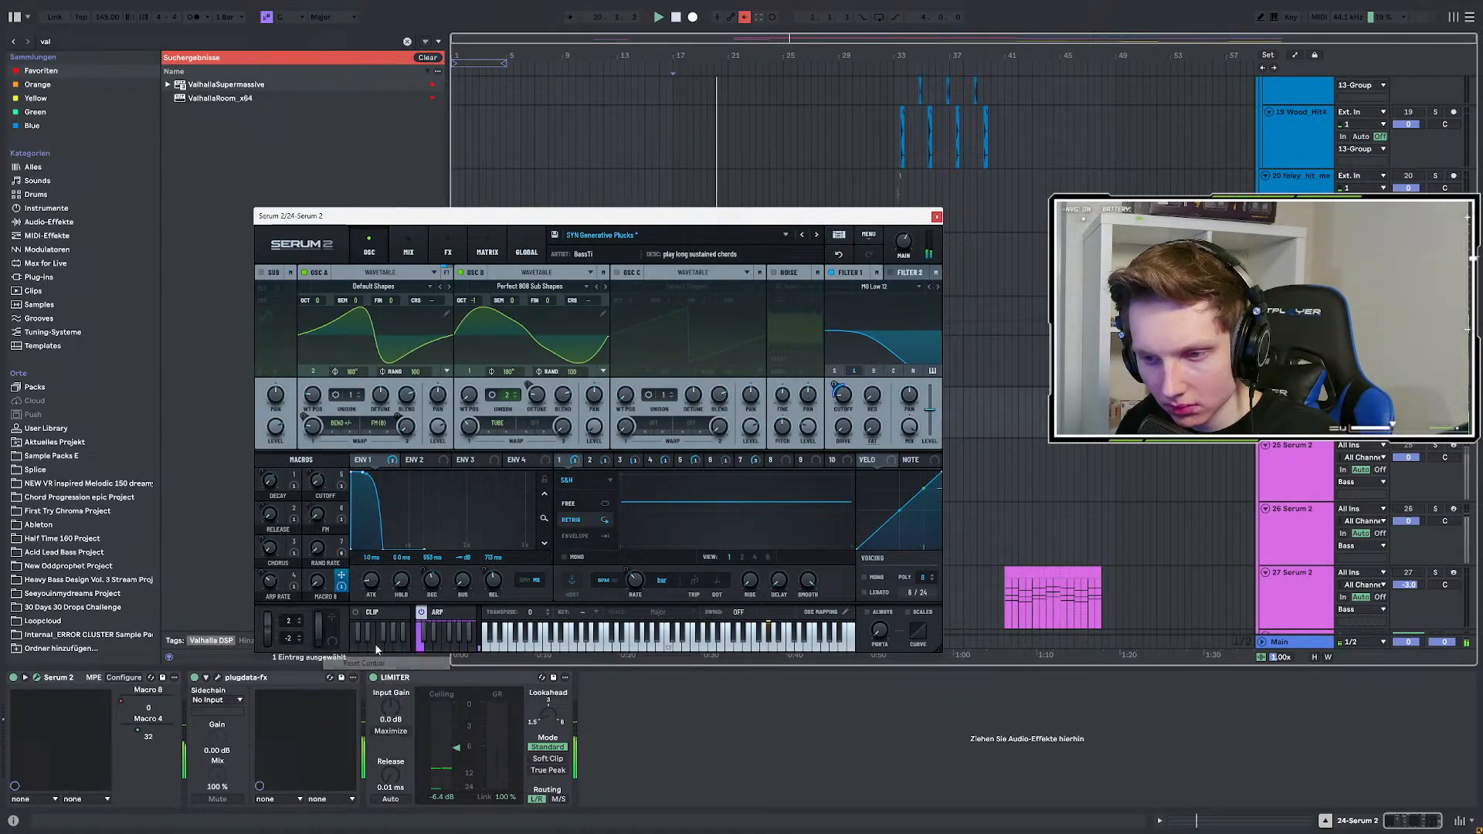
right_click(334, 581)
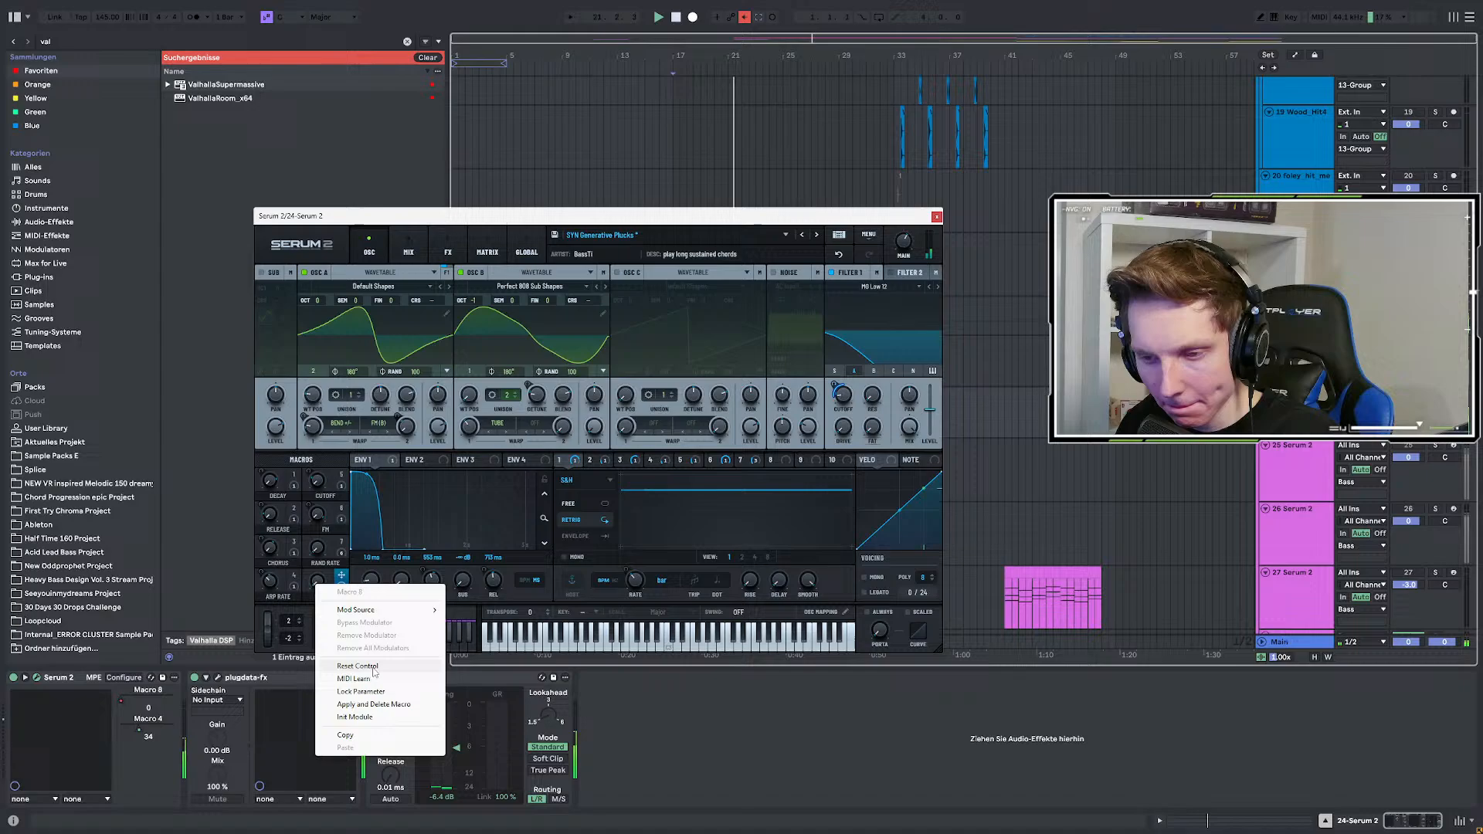
left_click(132, 692)
right_click(135, 694)
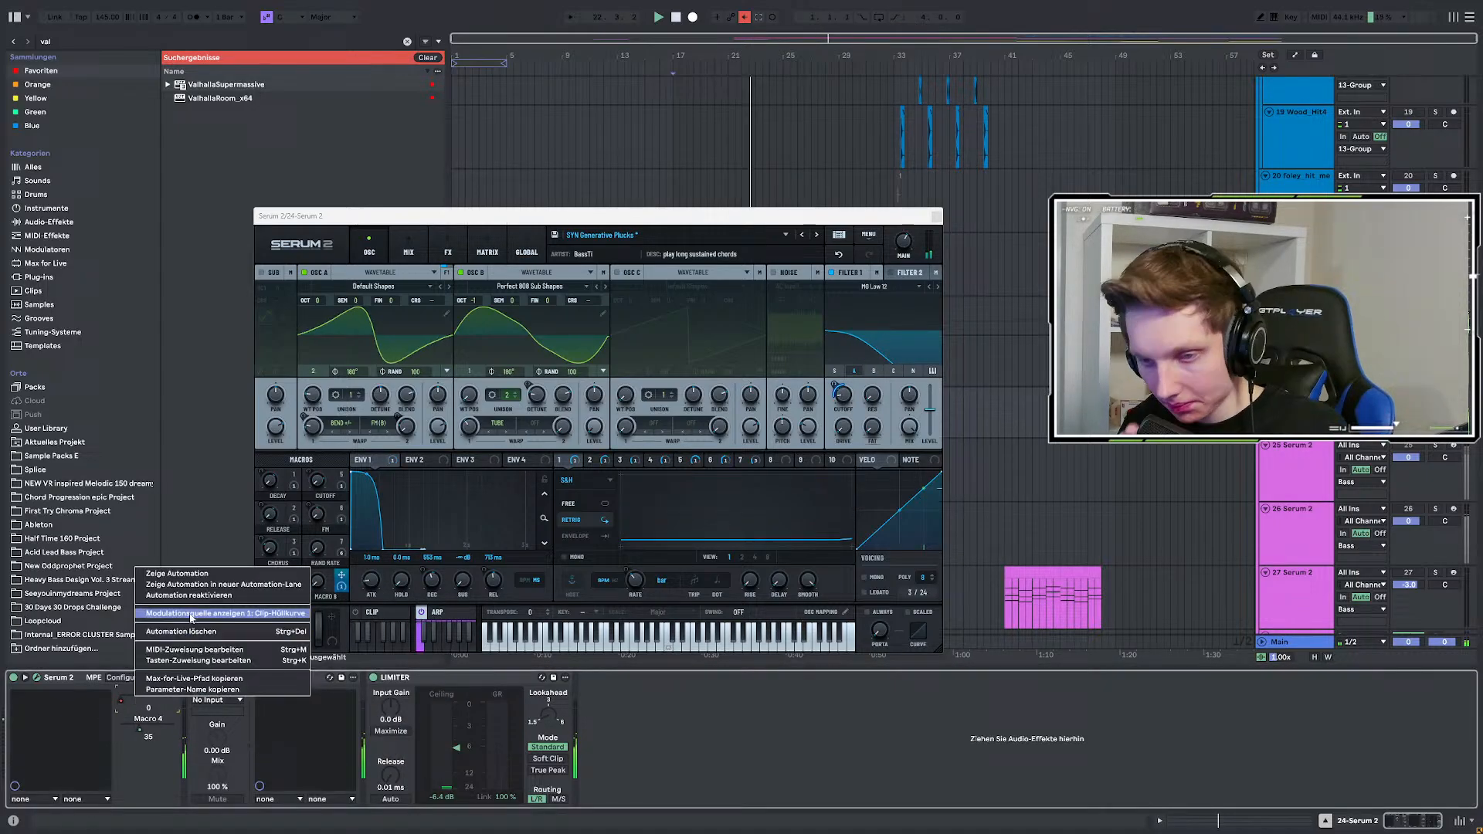
left_click(207, 596)
Delete Macro 8's automation, set Macro 8 to 0 and the ARP RATE macro to 70, and close Serum 2.
right_click(320, 581)
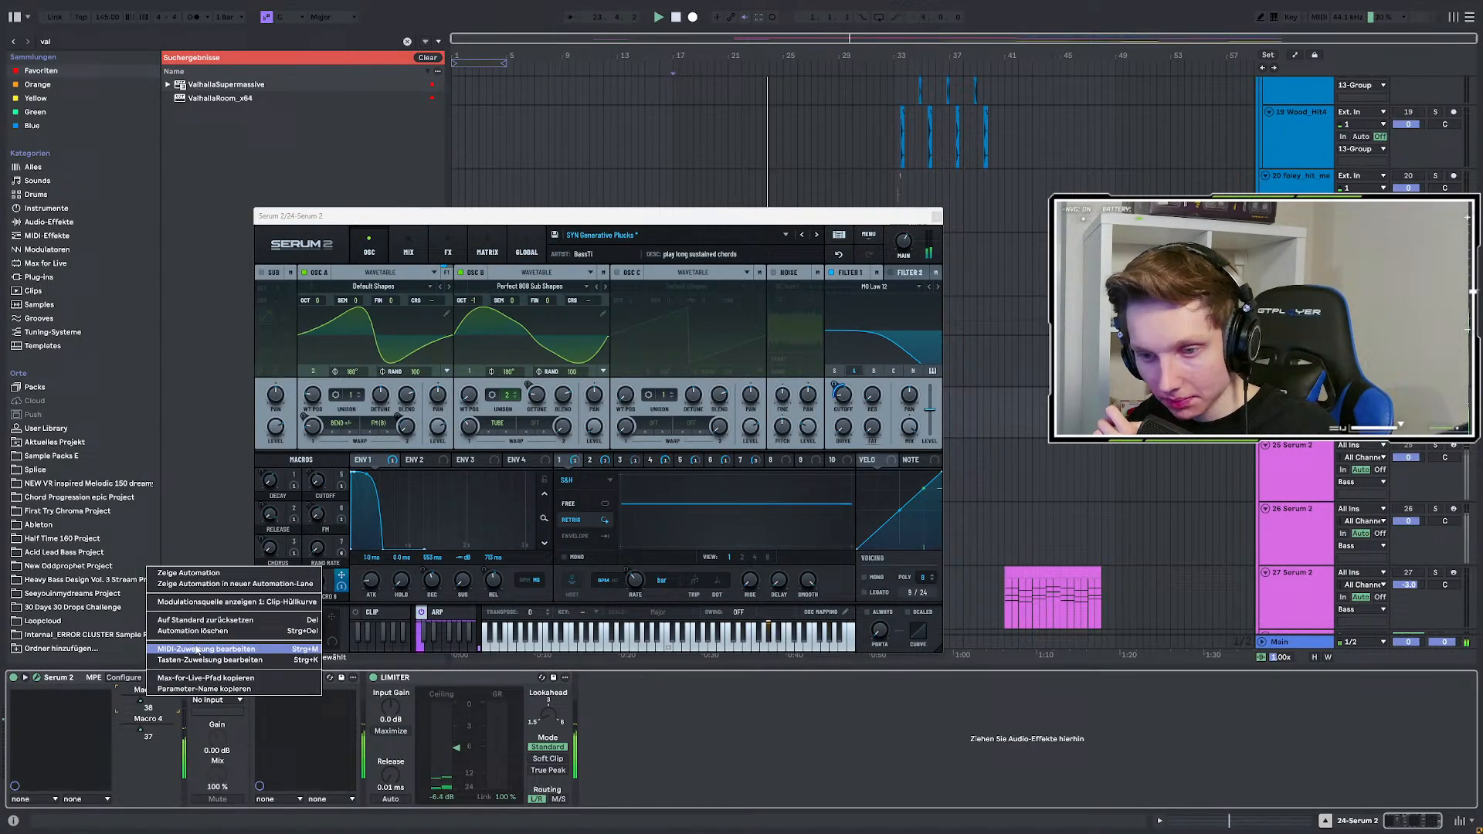
left_click(294, 632)
key("space")
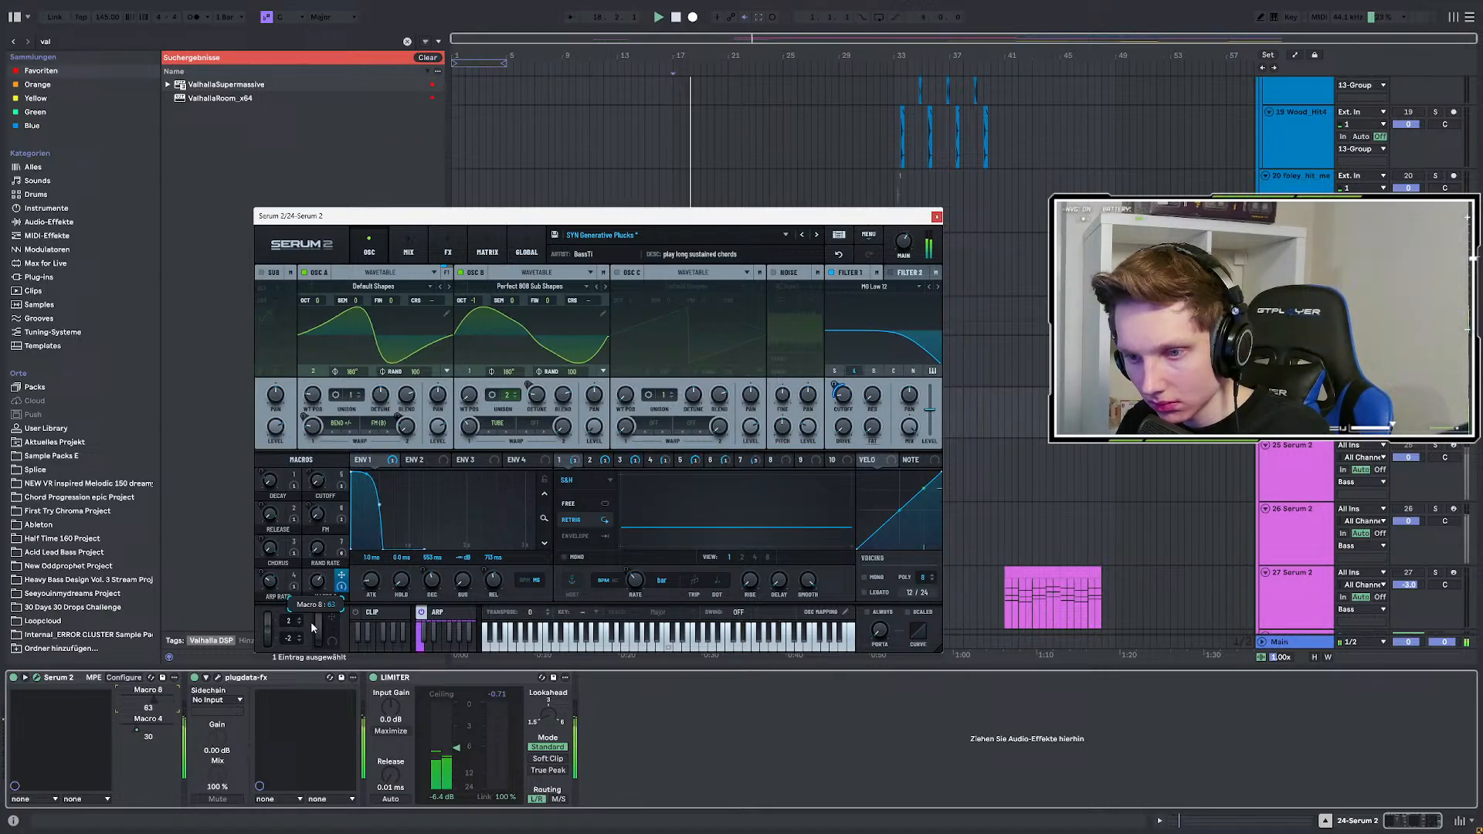
right_click(319, 585)
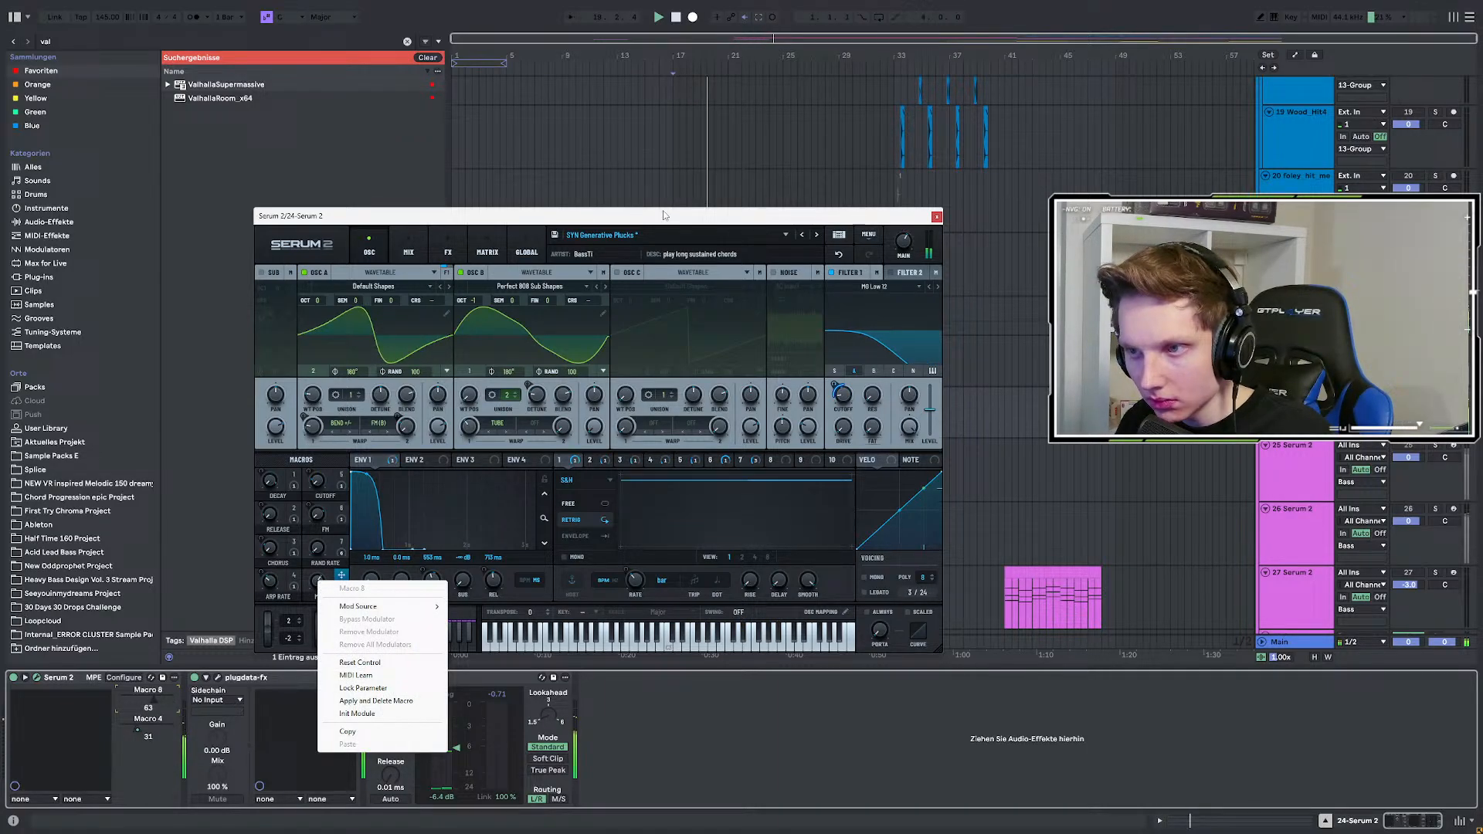
left_click(813, 237)
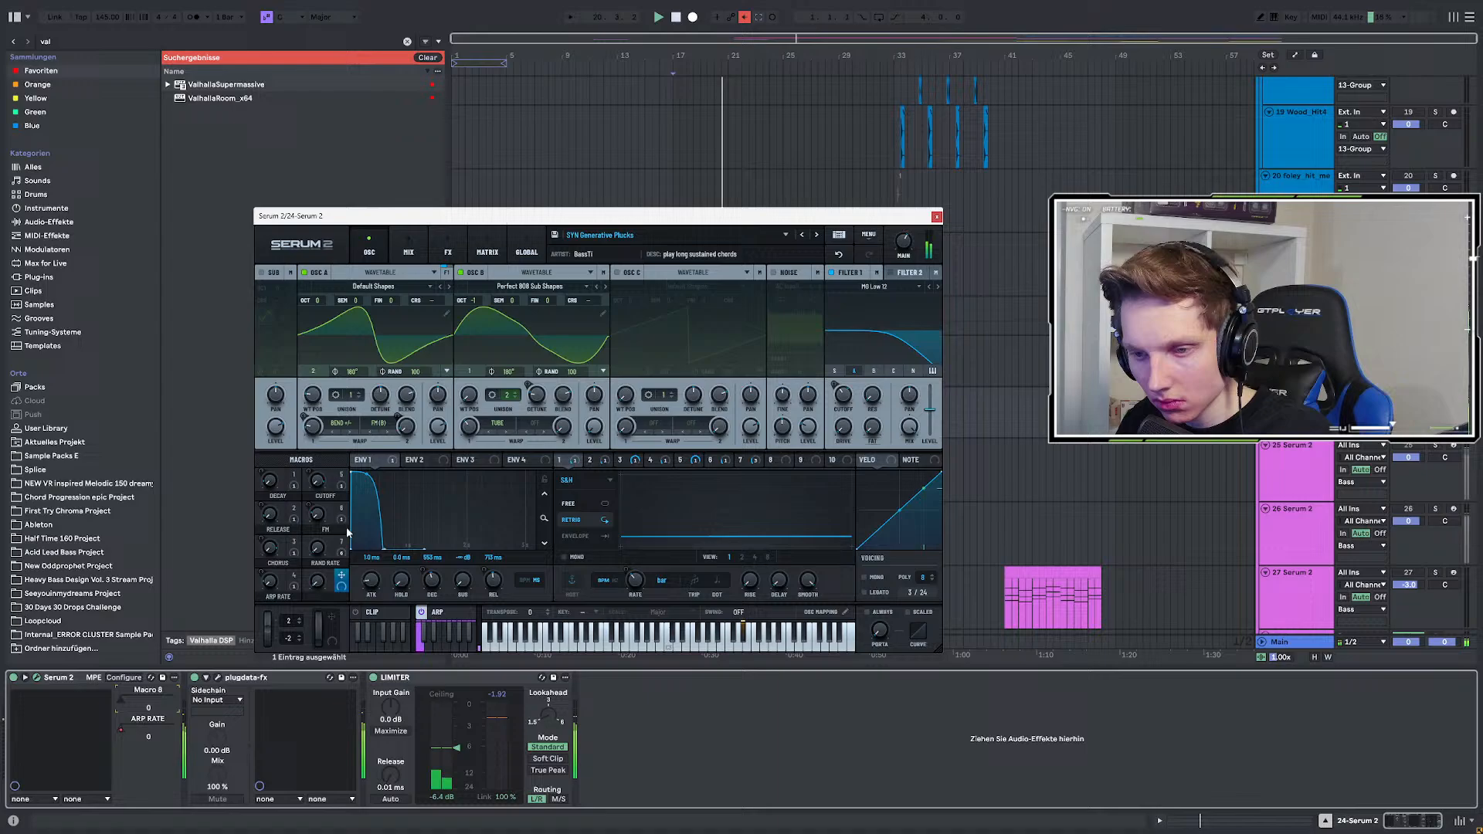
left_click_drag(270, 581, 284, 499)
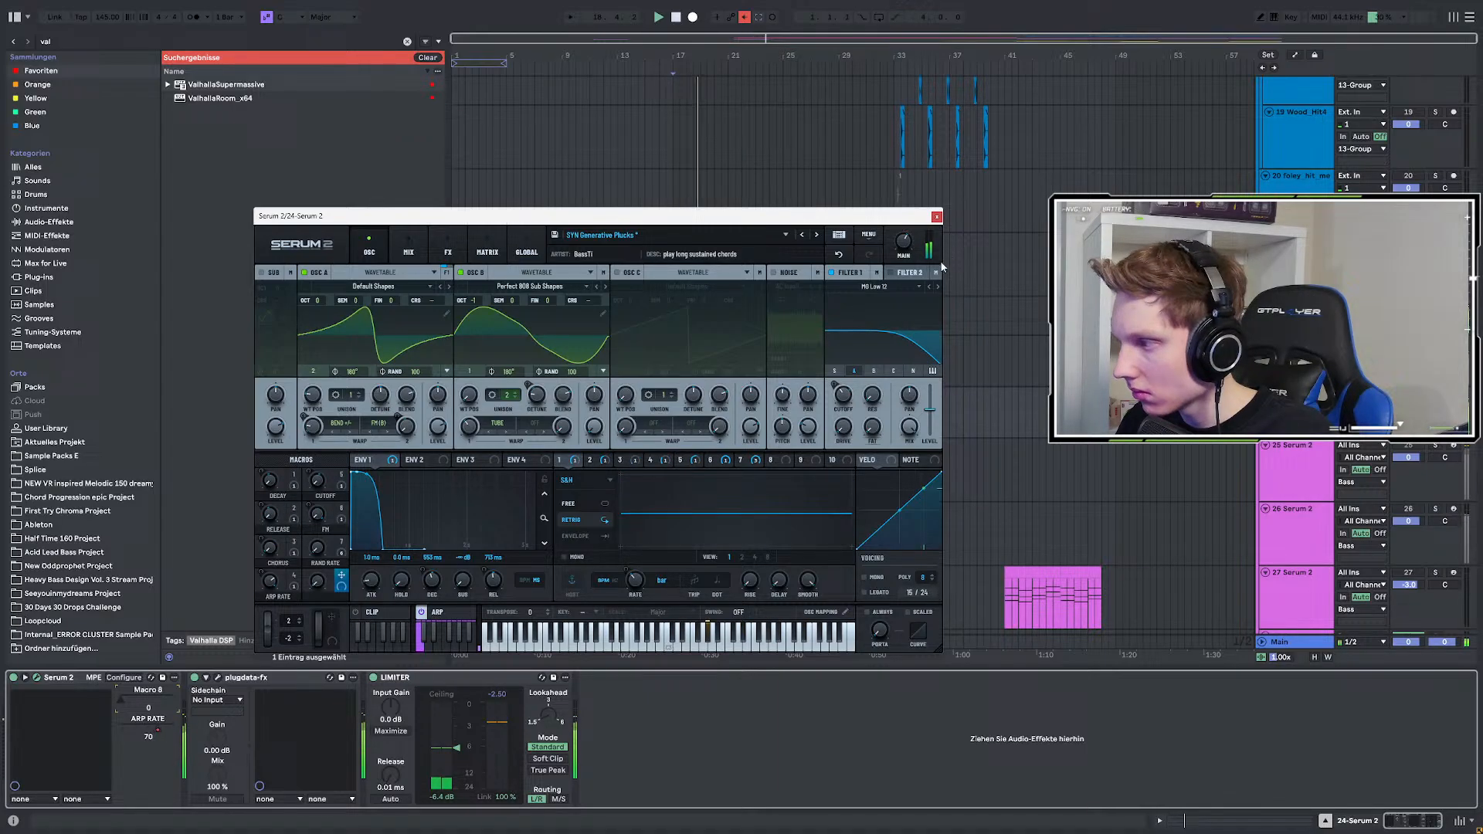
left_click(936, 216)
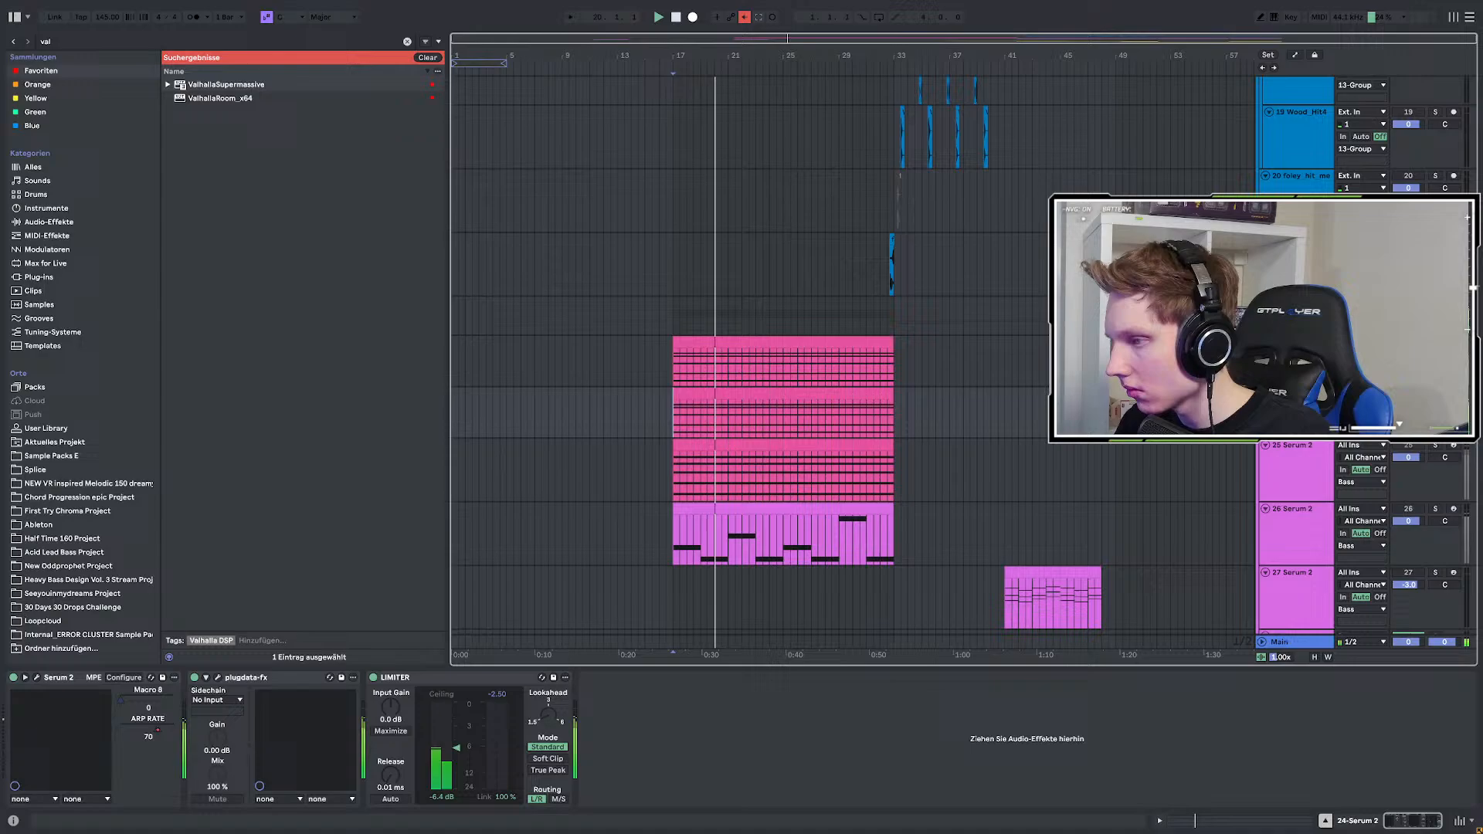
Bounce the 24-Serum 2 clip from bar 17 to 33 to a new audio track.
left_click(756, 397)
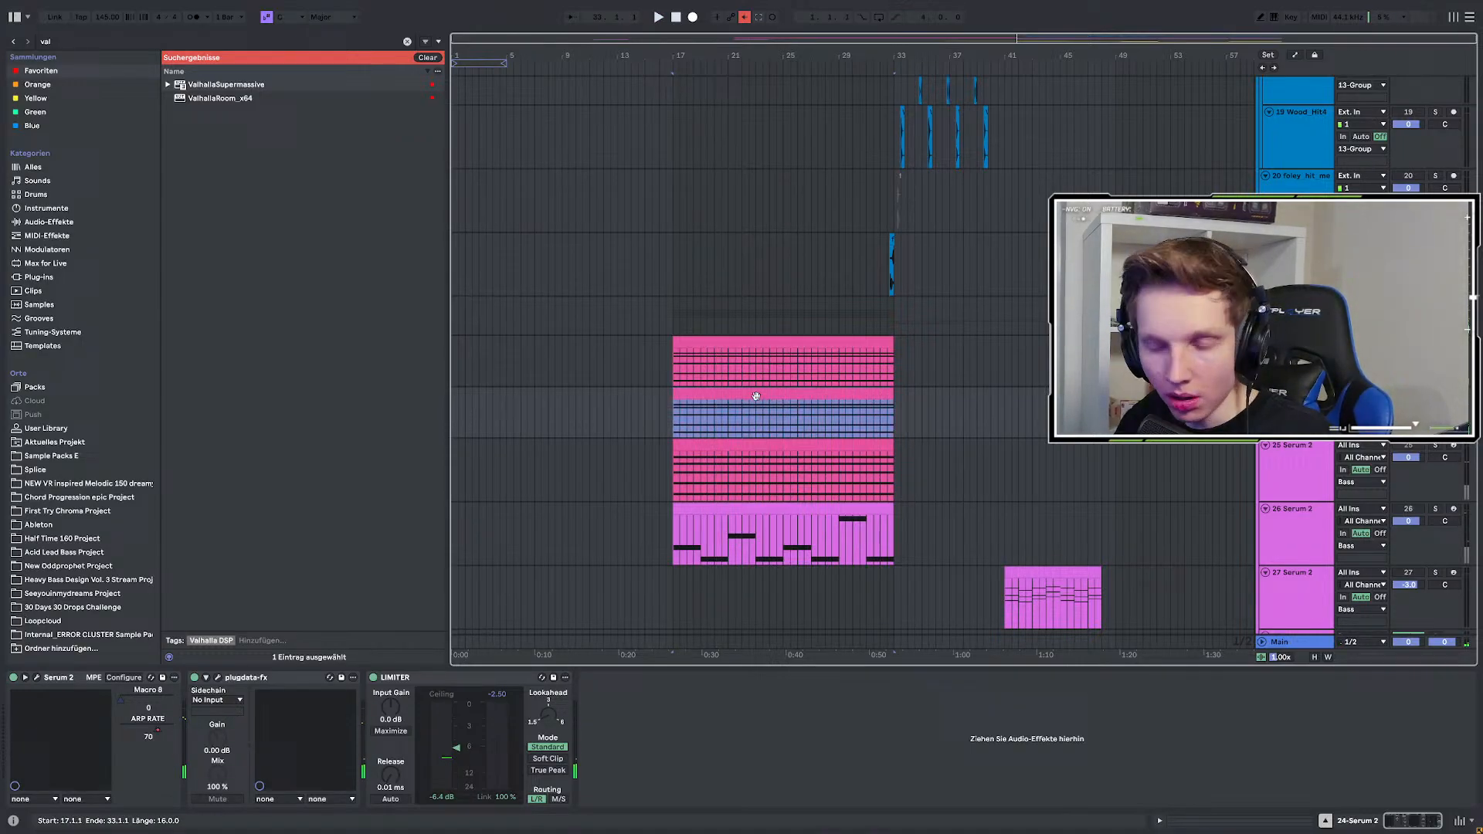
right_click(756, 397)
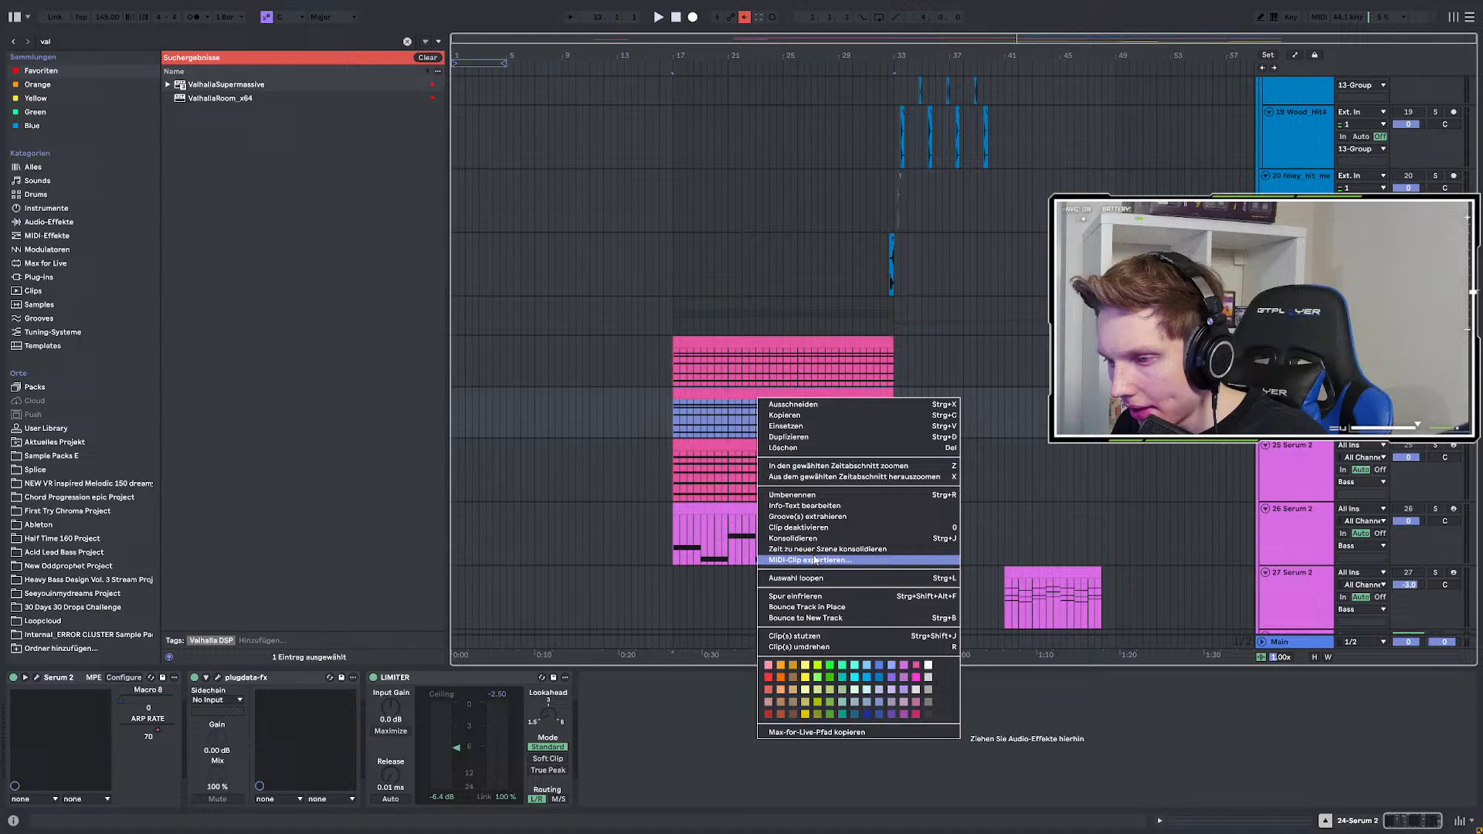
left_click(817, 620)
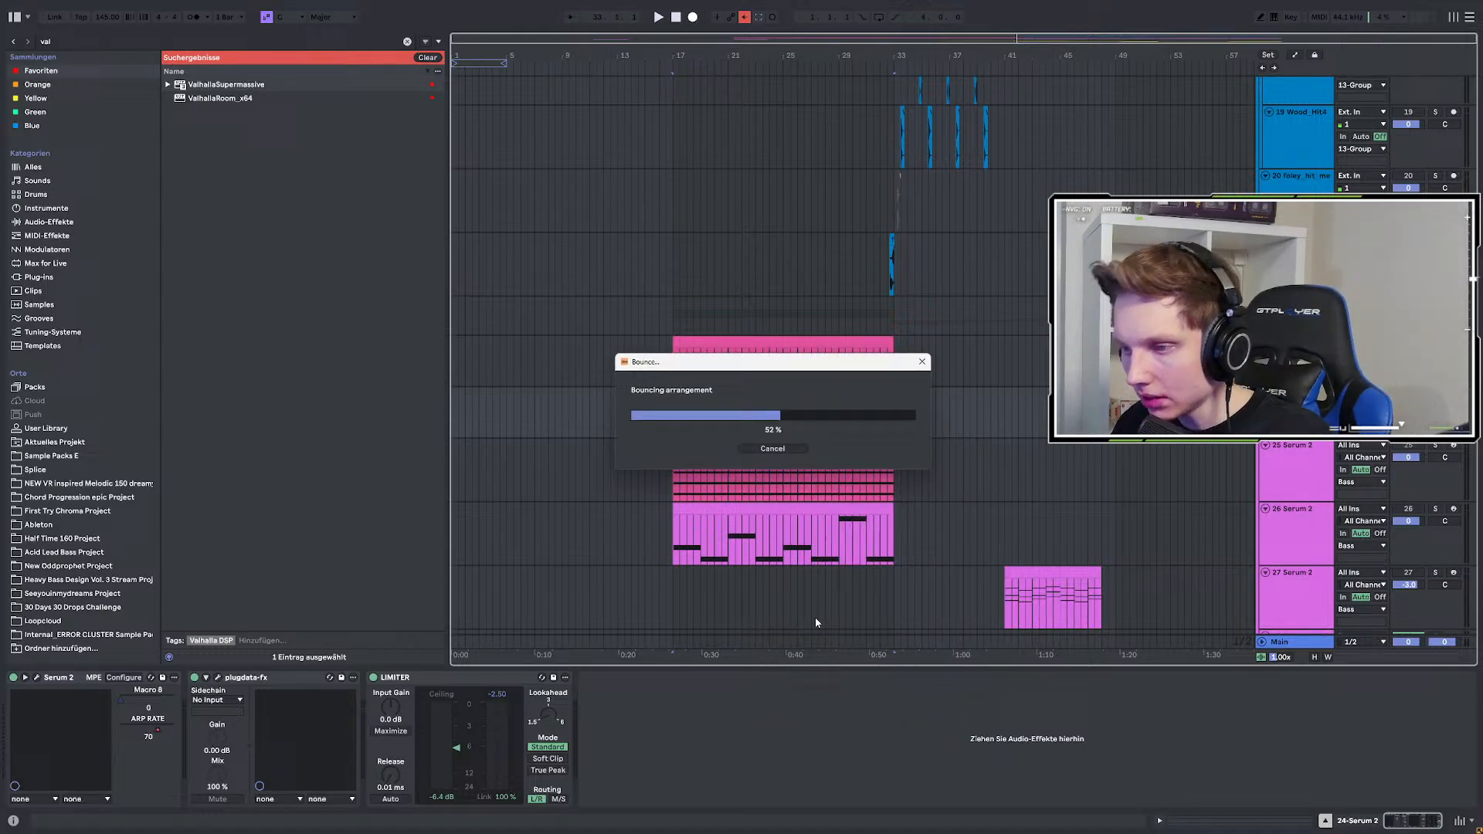
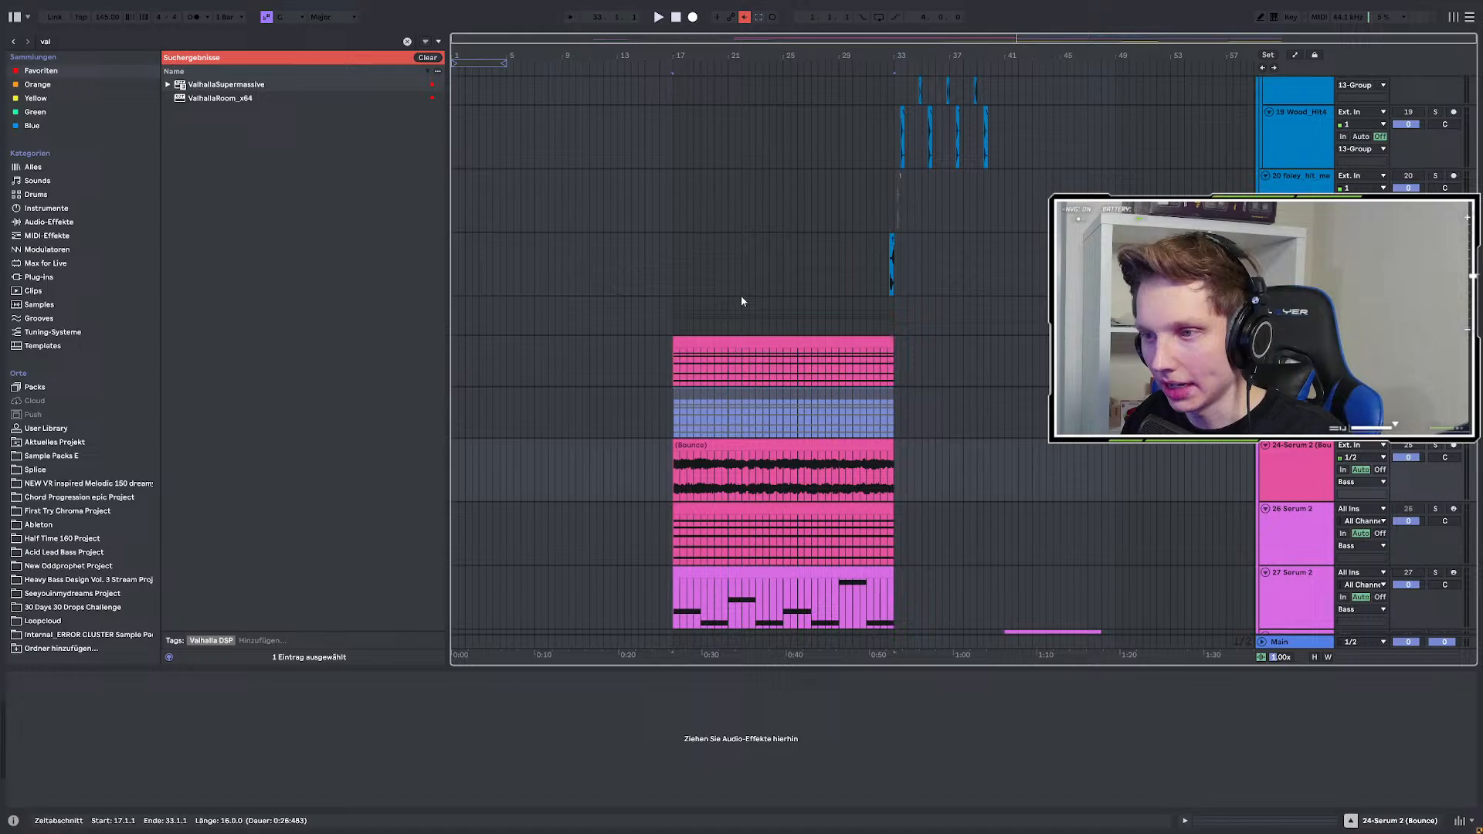
Loop the arrangement from bar 17 to bar 49 and play it back with the bounced Serum 2 track.
scroll(739, 295, "down", 3)
left_click(673, 217)
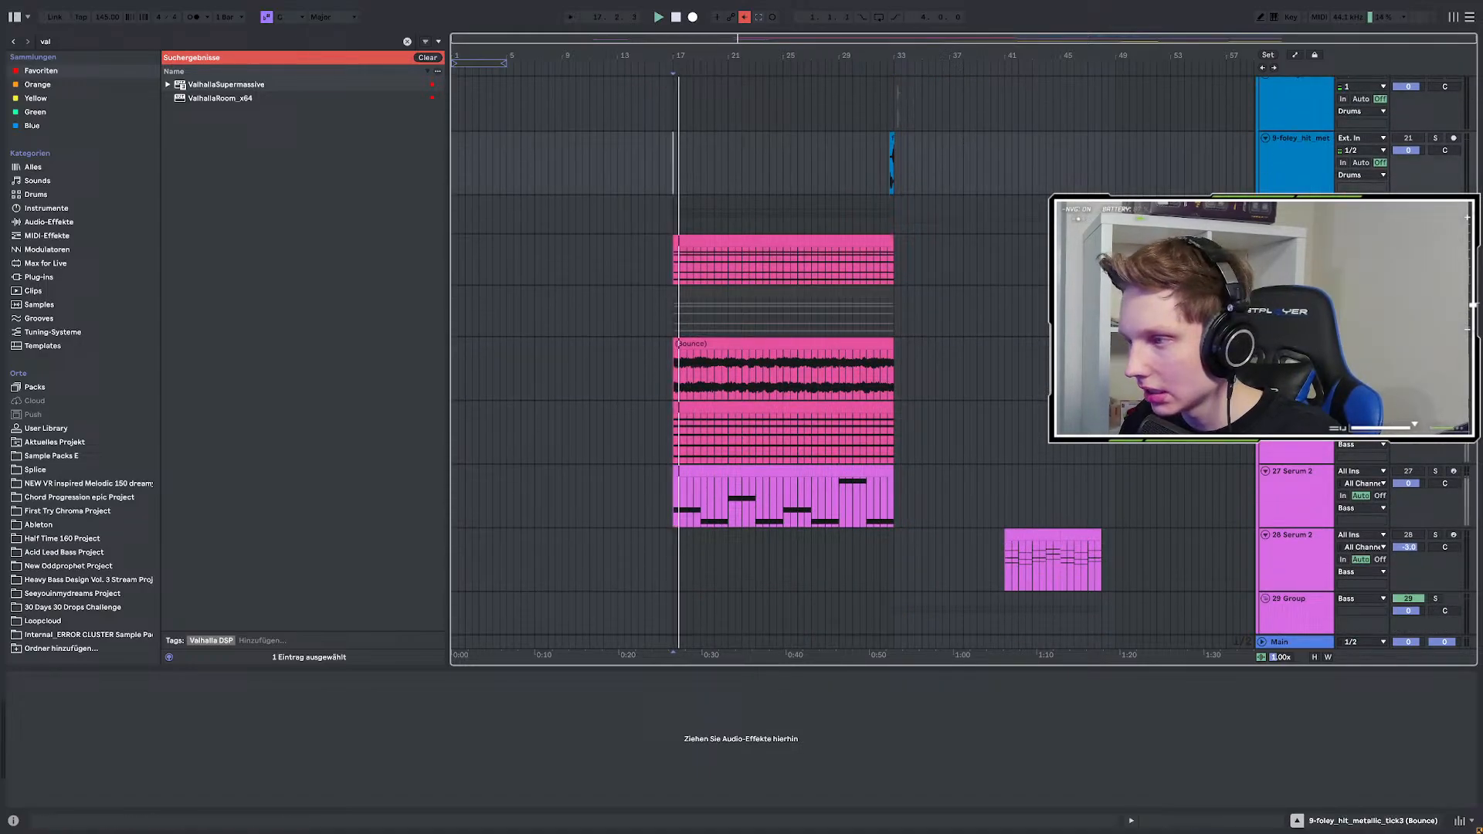
key("space")
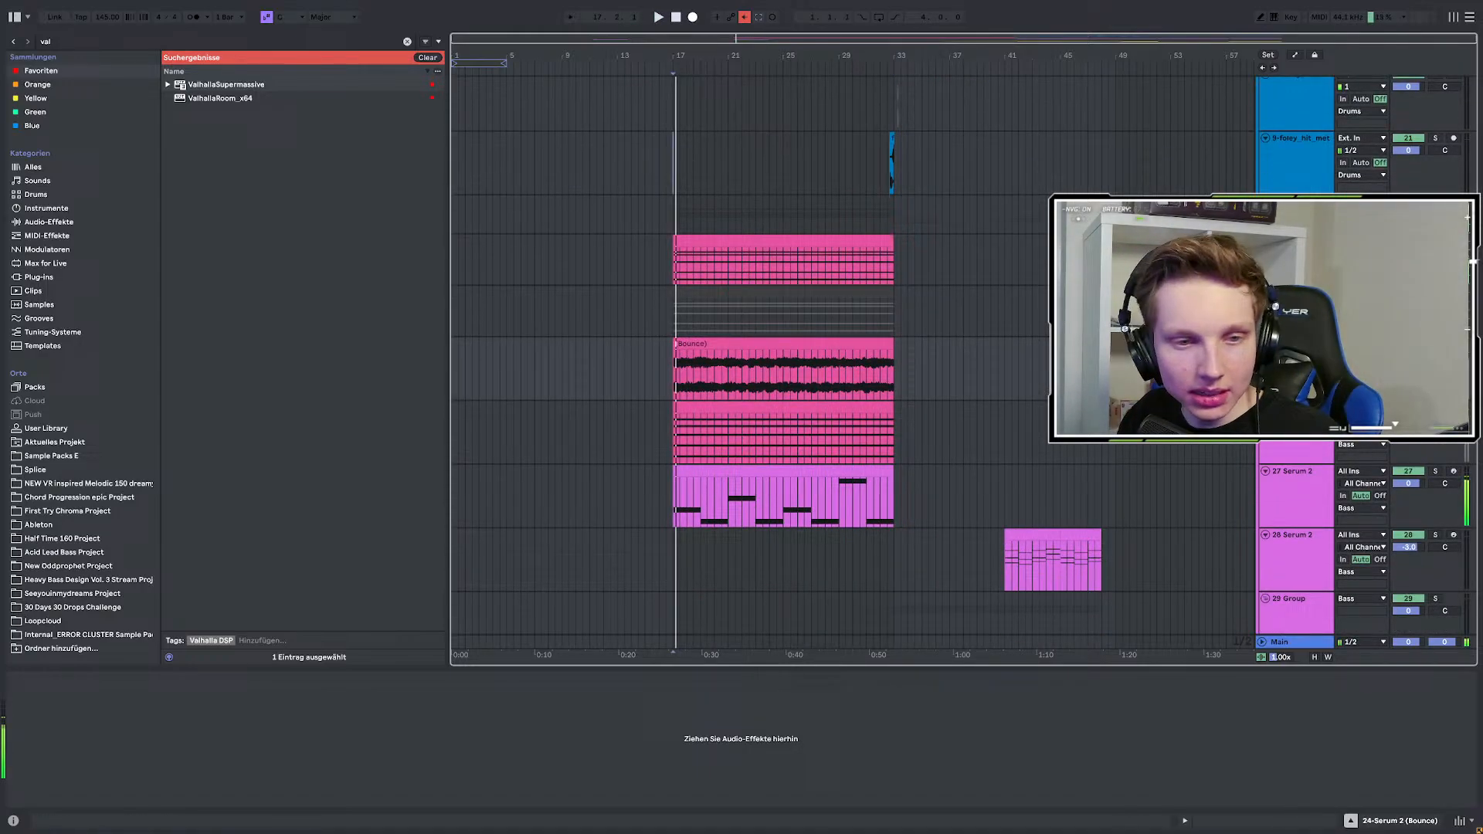
left_click(677, 210)
key("space")
left_click_drag(674, 213, 1115, 311)
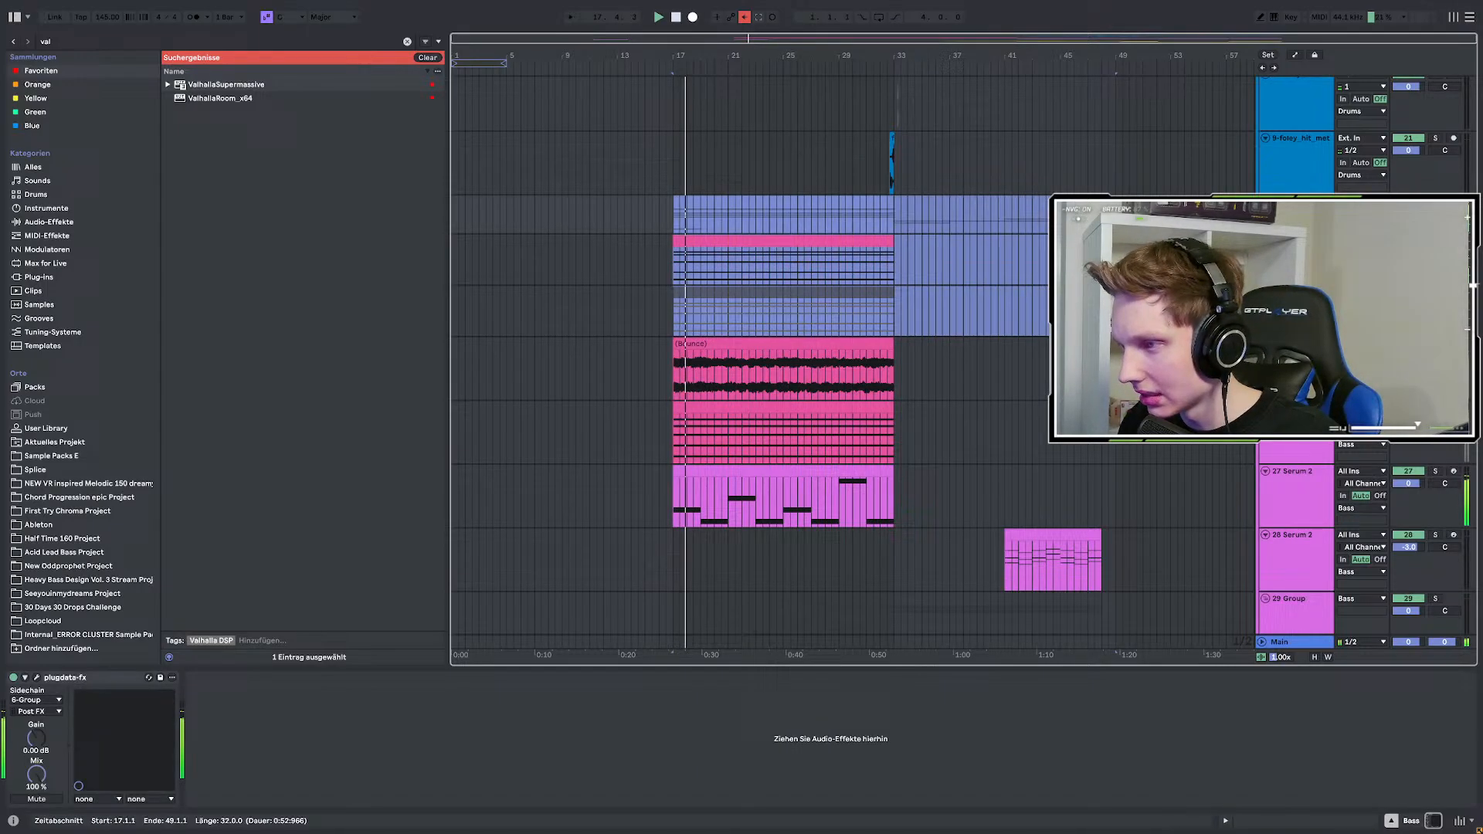
key("ctrl+l")
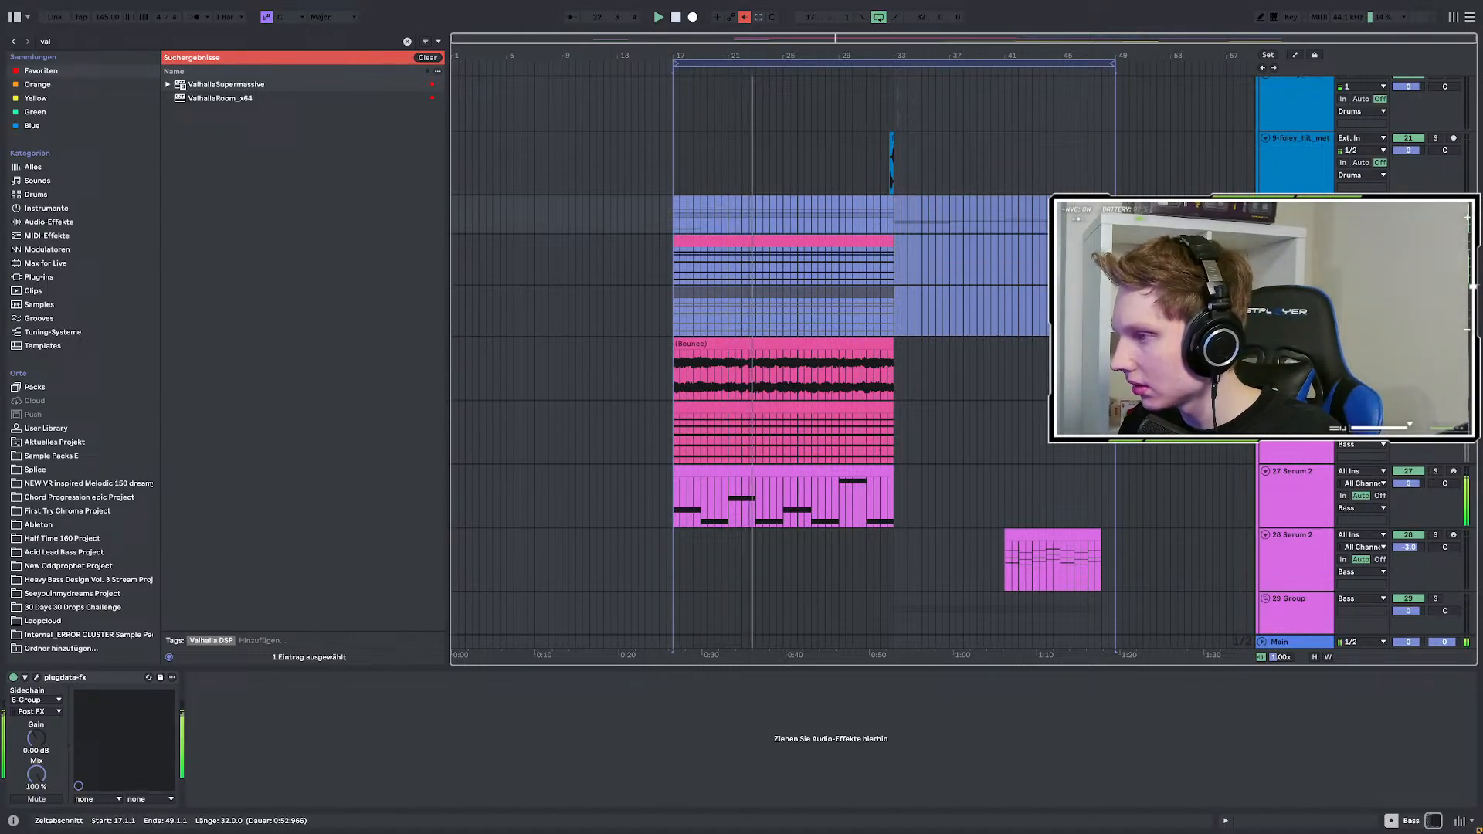
key("Escape")
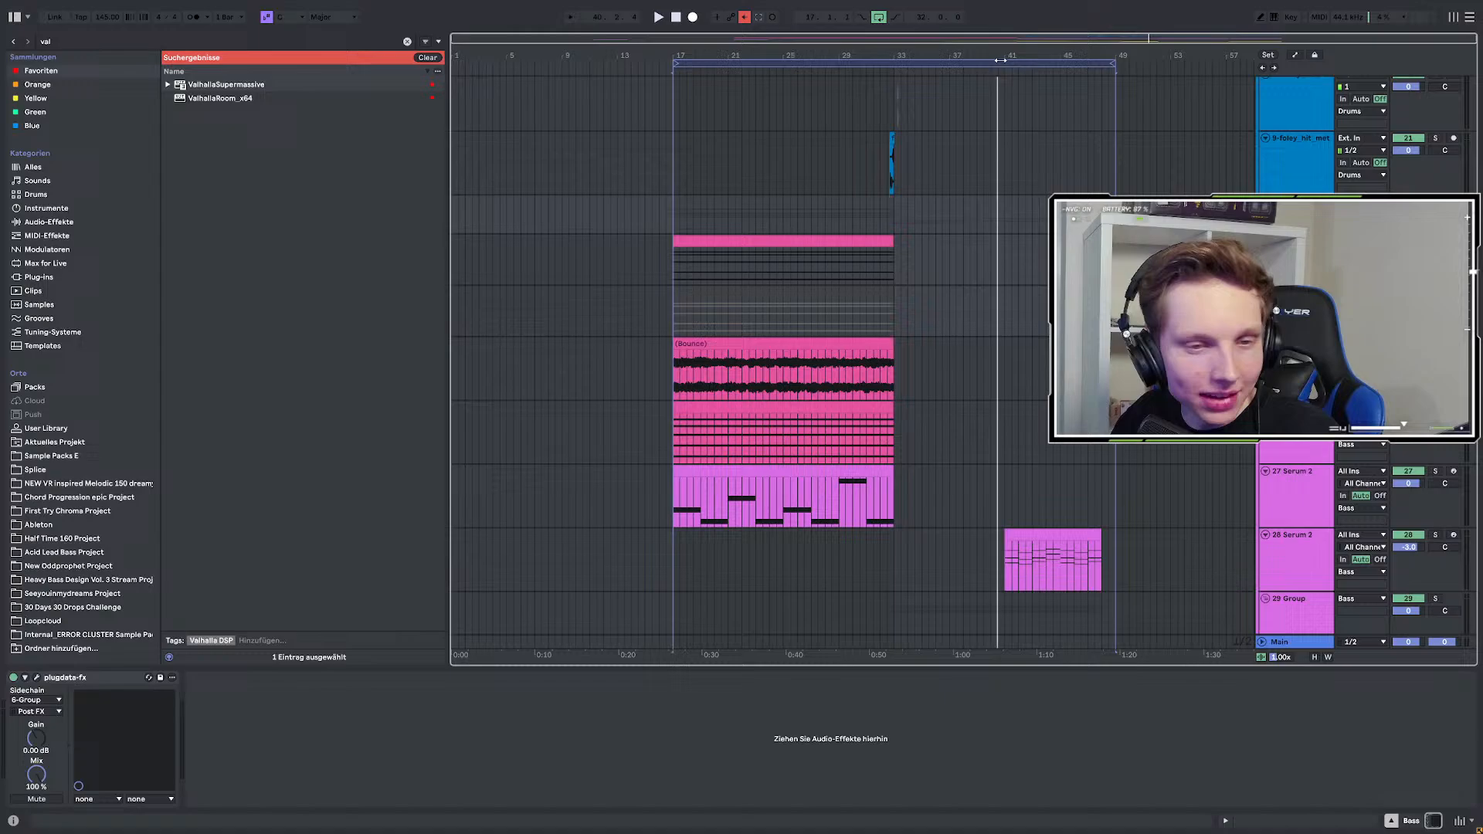
Play the loop from bar 17 and review the clips on the Serum 2 bass tracks.
left_click(671, 278)
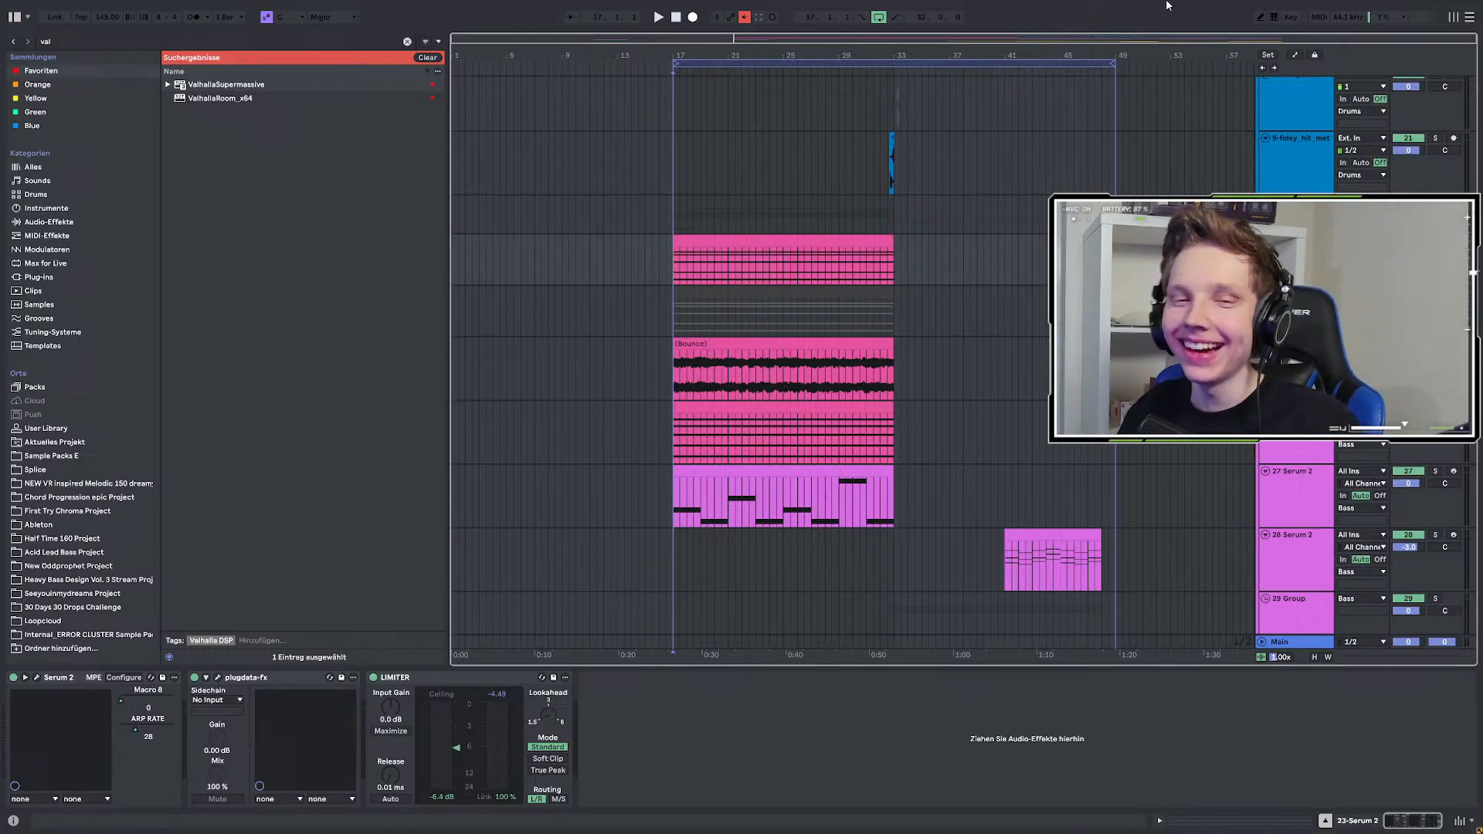
key("space")
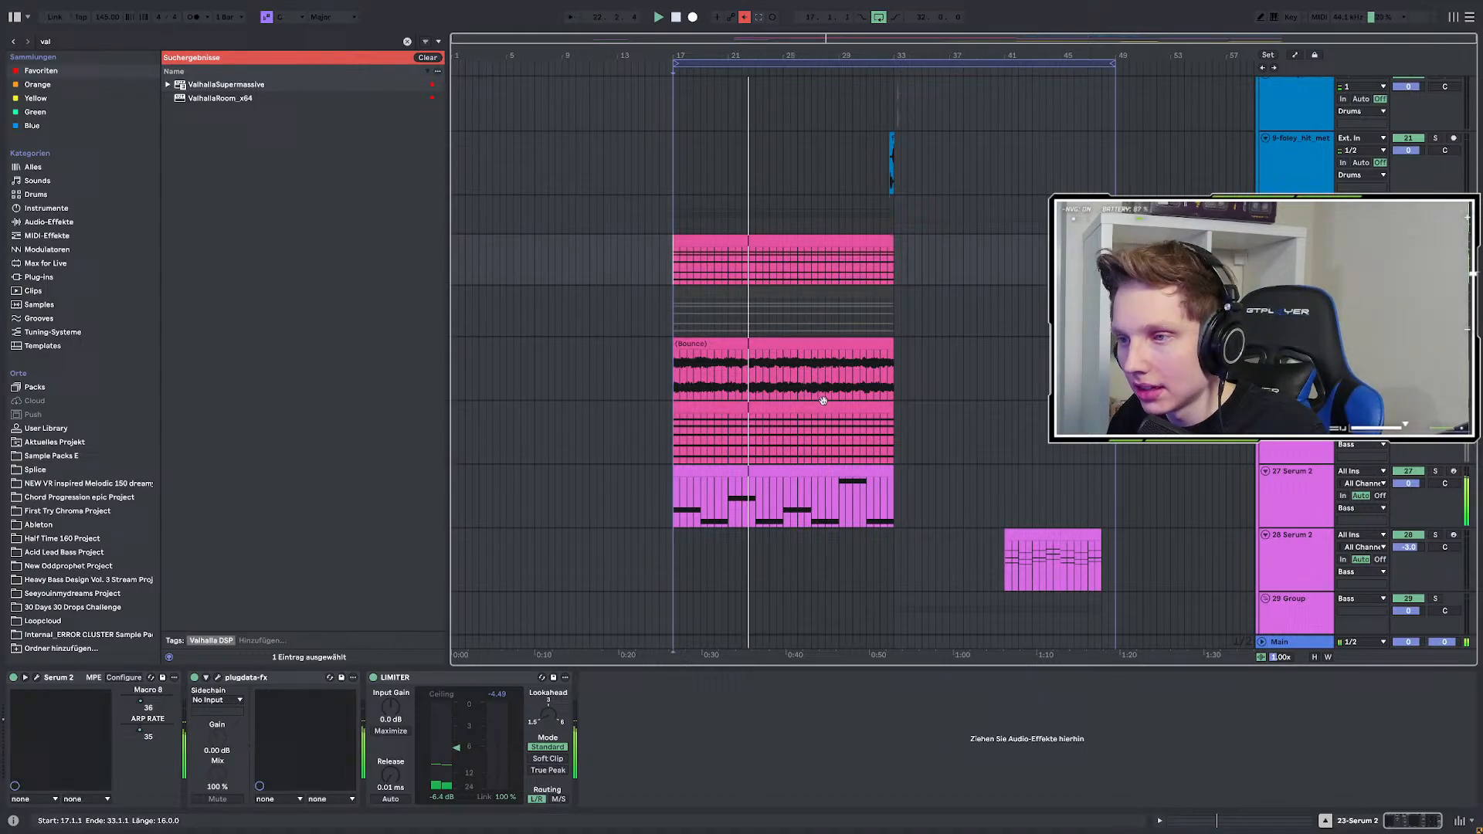
scroll(970, 415, "down", 3)
scroll(1005, 423, "down", 3)
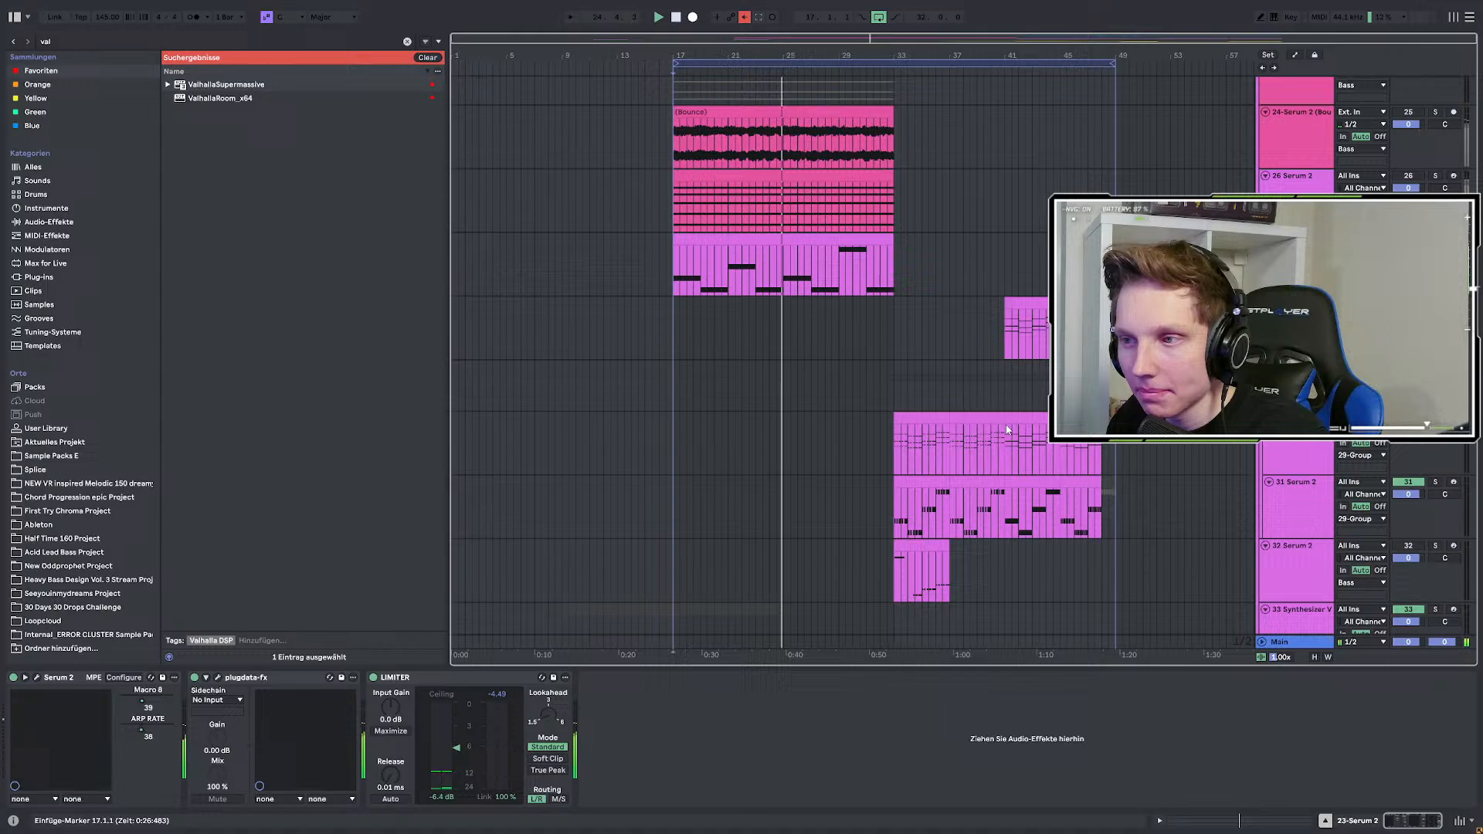
scroll(1007, 430, "up", 2)
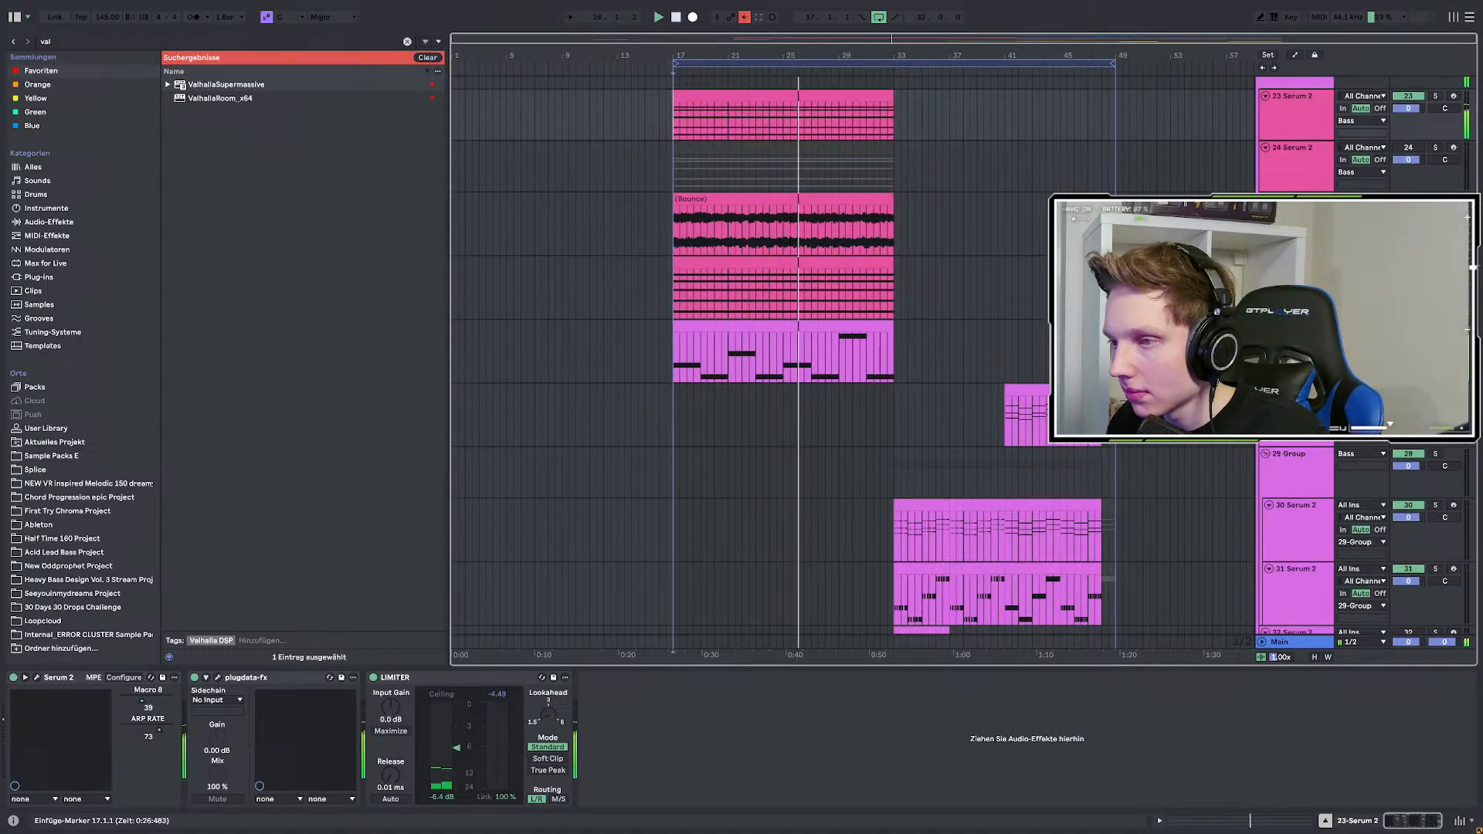
scroll(1006, 430, "up", 5)
scroll(1006, 430, "down", 3)
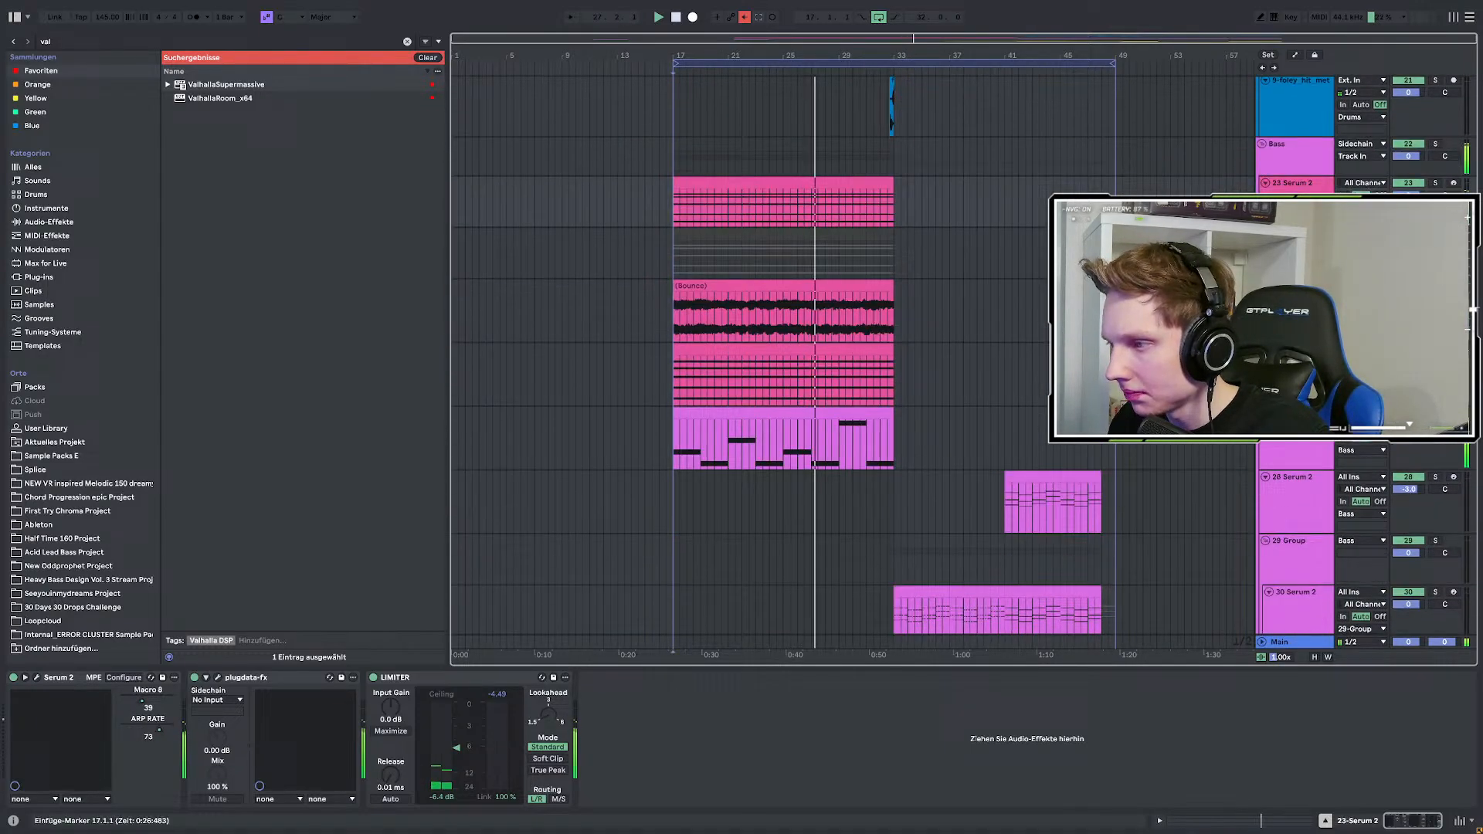
scroll(1006, 363, "down", 2)
Insert a new MIDI track below 27-Serum 2 and load the Serum 2 synthesizer onto it.
left_click(1295, 363)
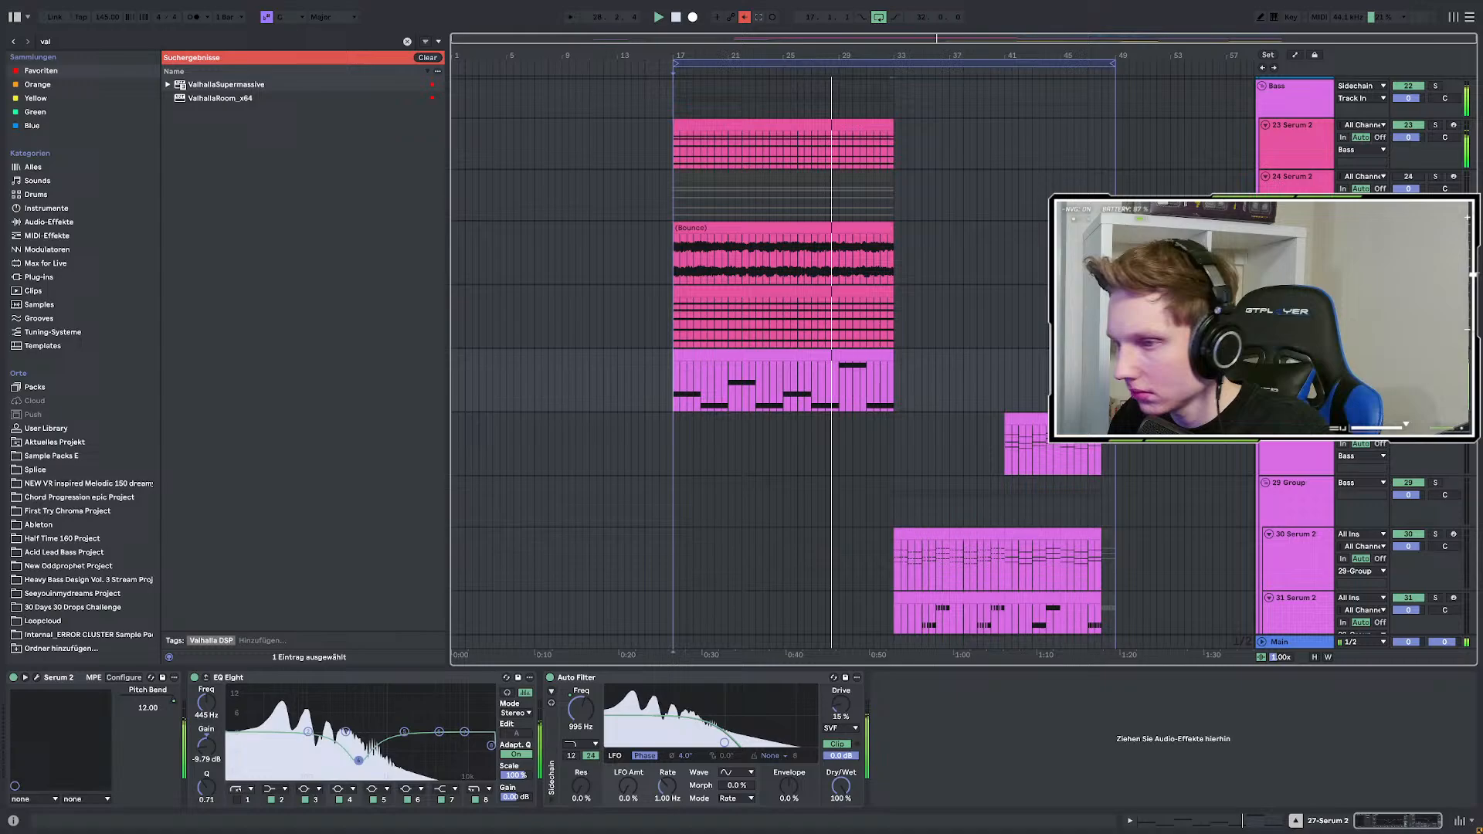
key("ctrl+shift+t")
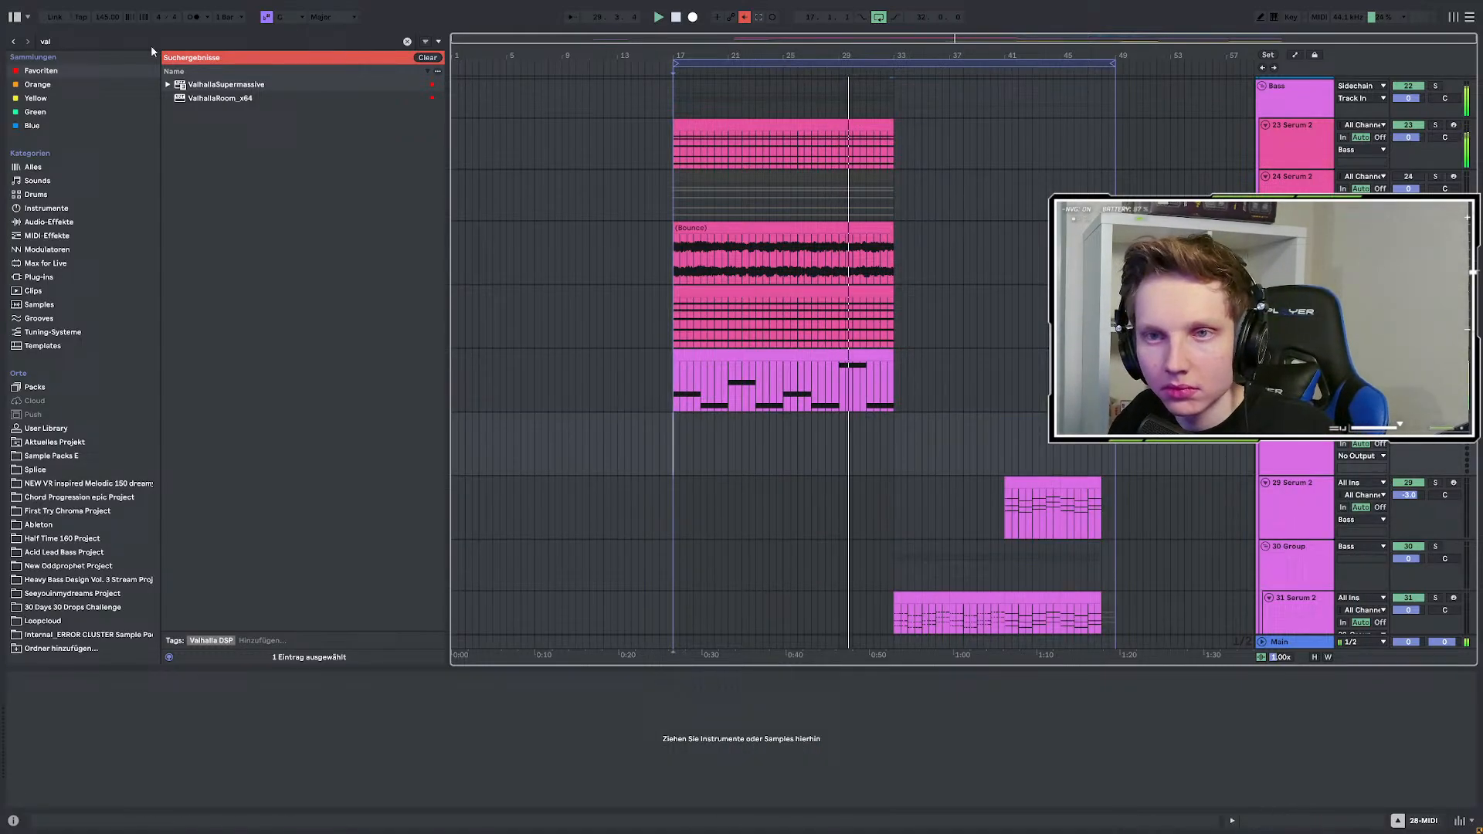
key("ctrl+f")
type("serum")
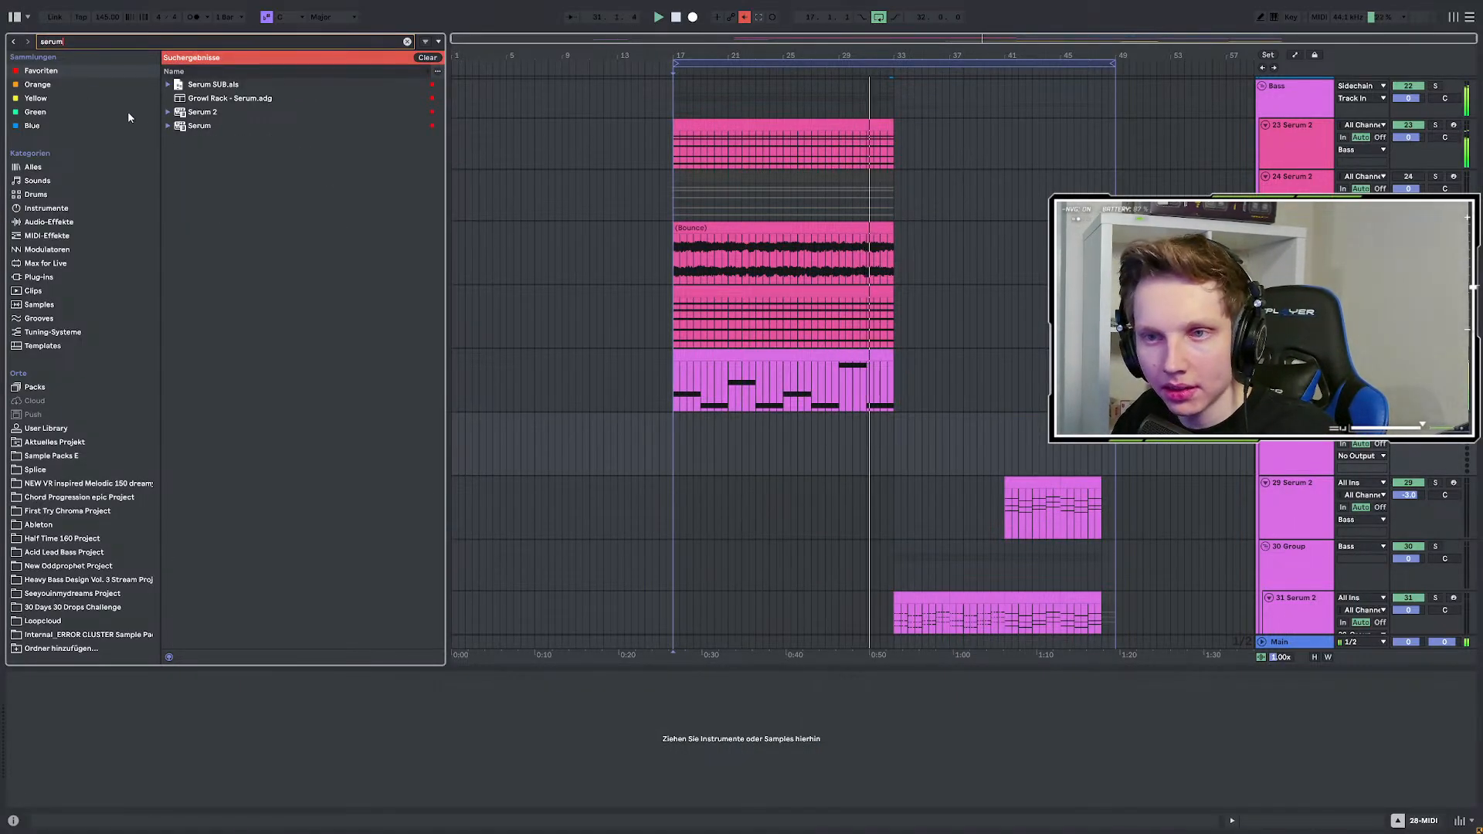
left_click(215, 112)
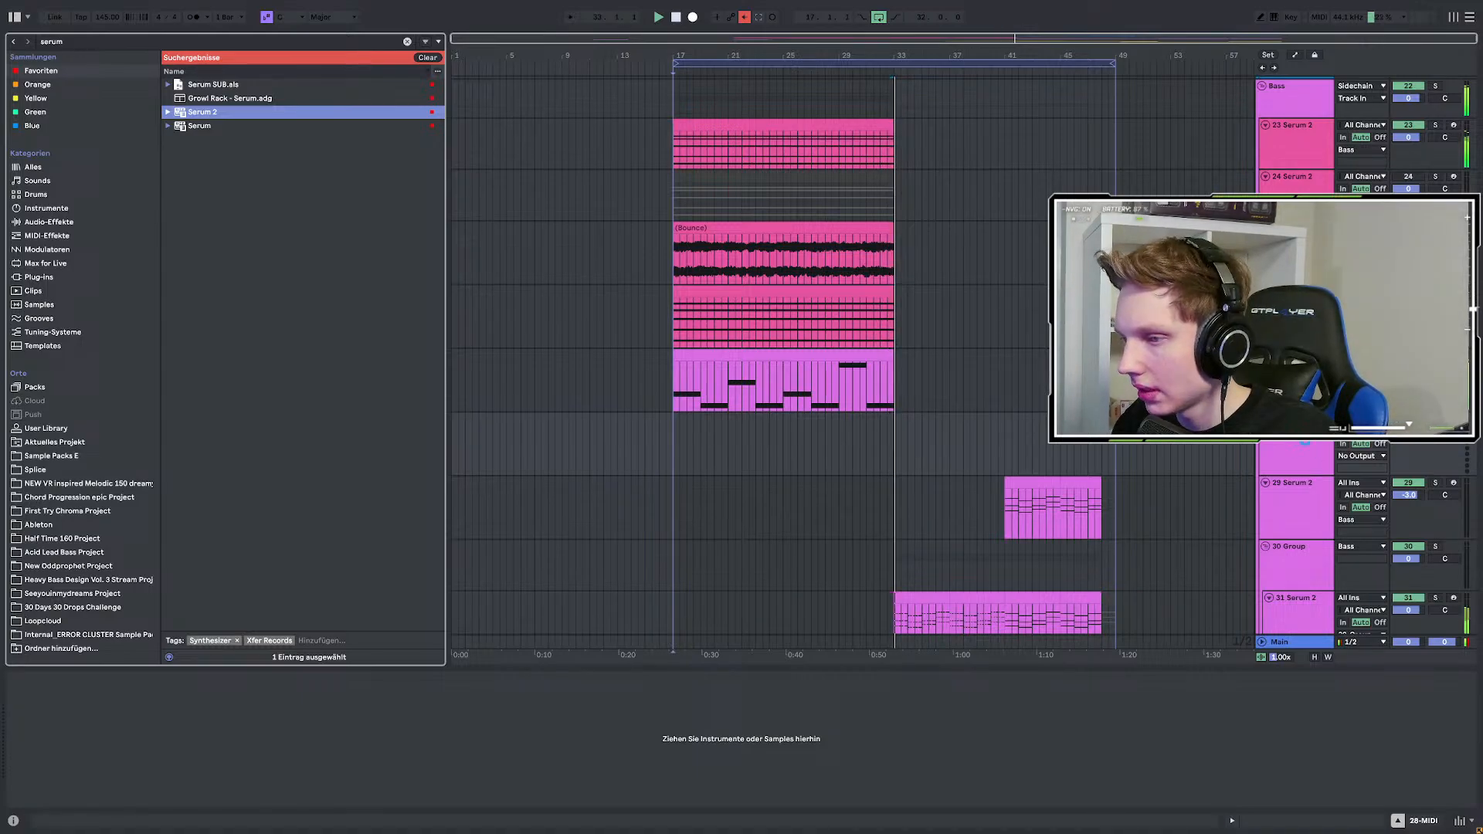
key("Return")
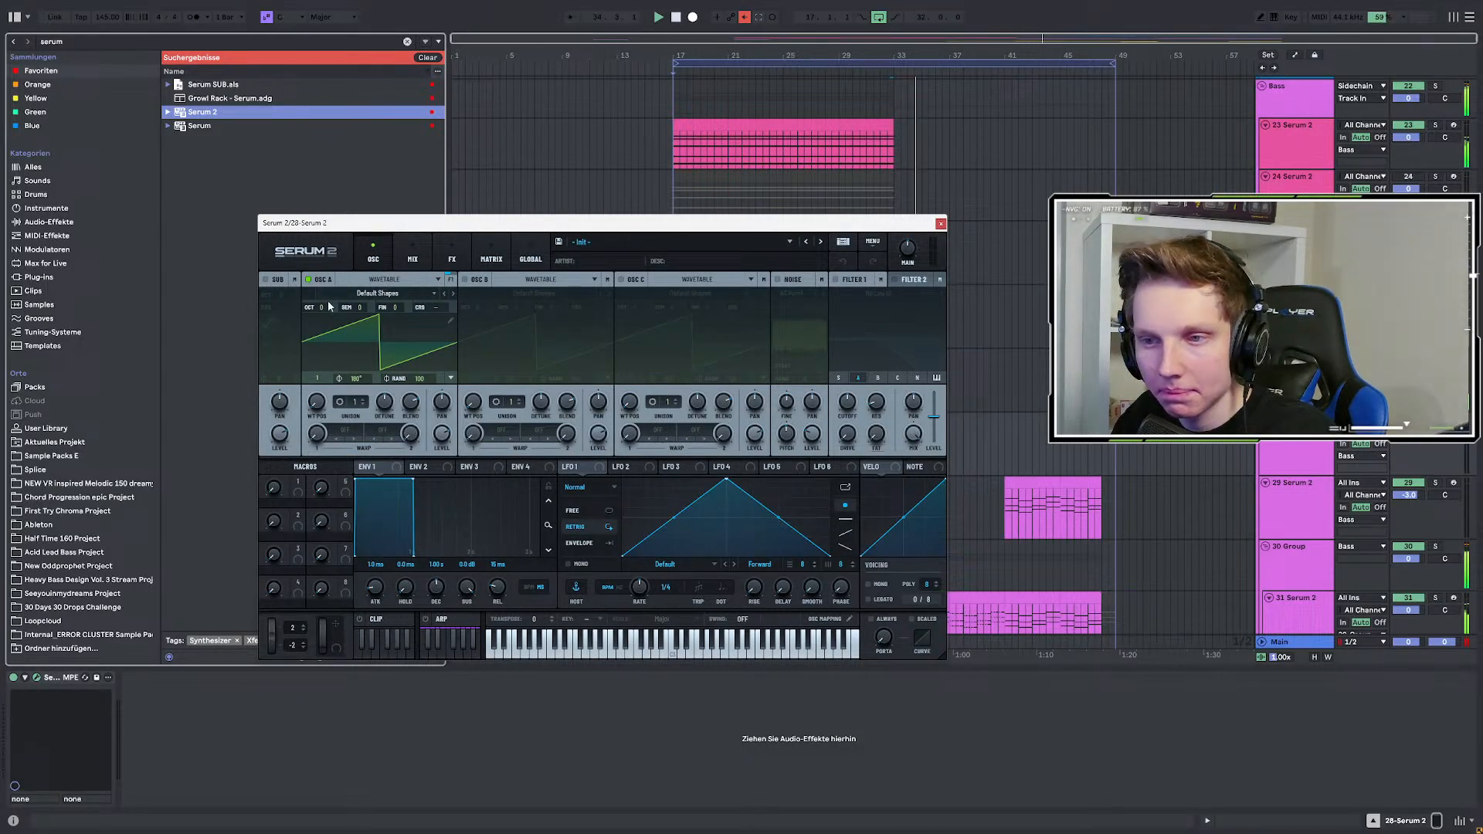
Set oscillator A's wavetable position to 2 for a sine wave in Serum 2.
left_click(348, 429)
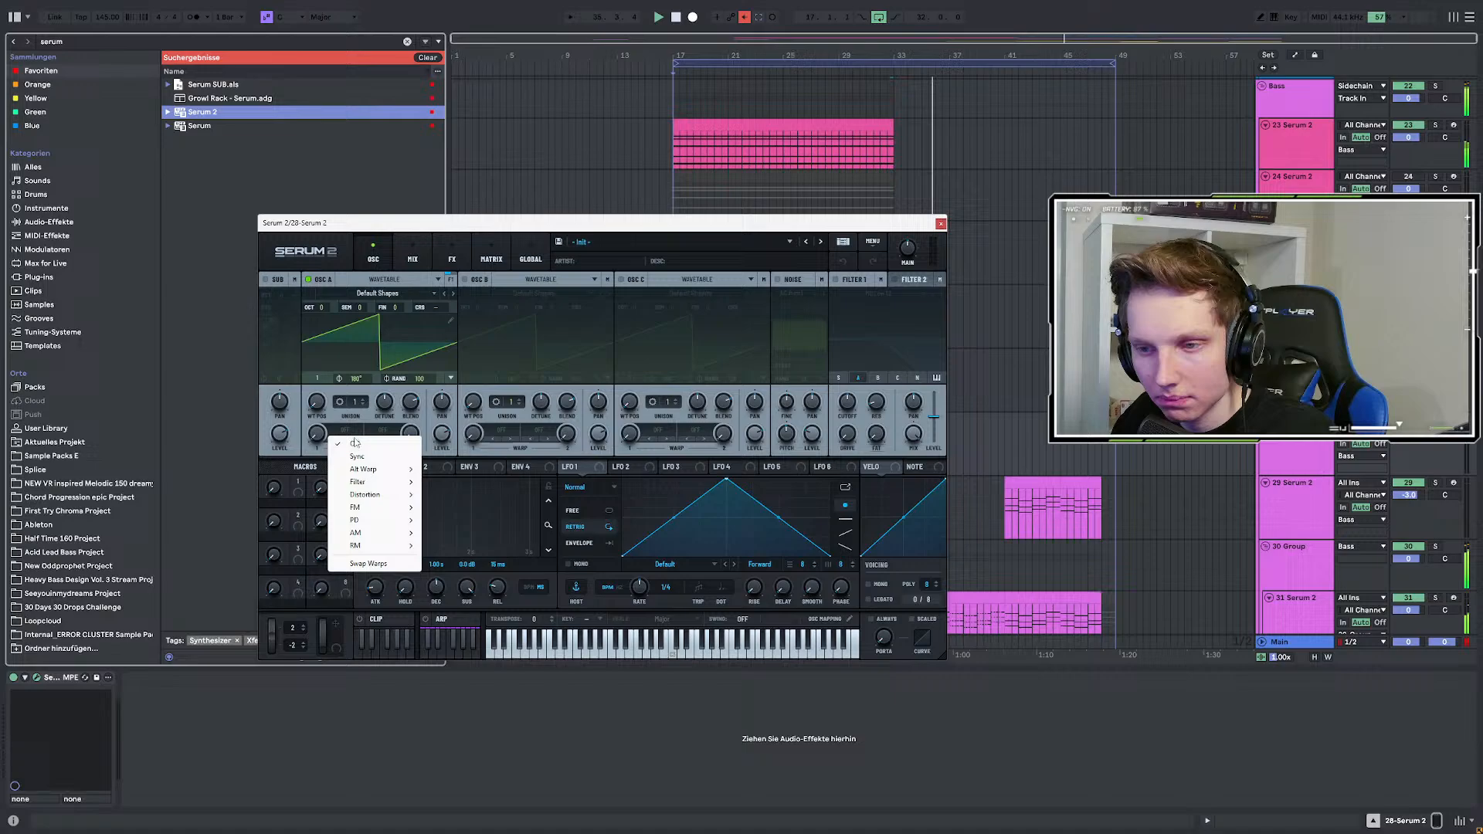
left_click(320, 405)
left_click_drag(320, 409, 320, 398)
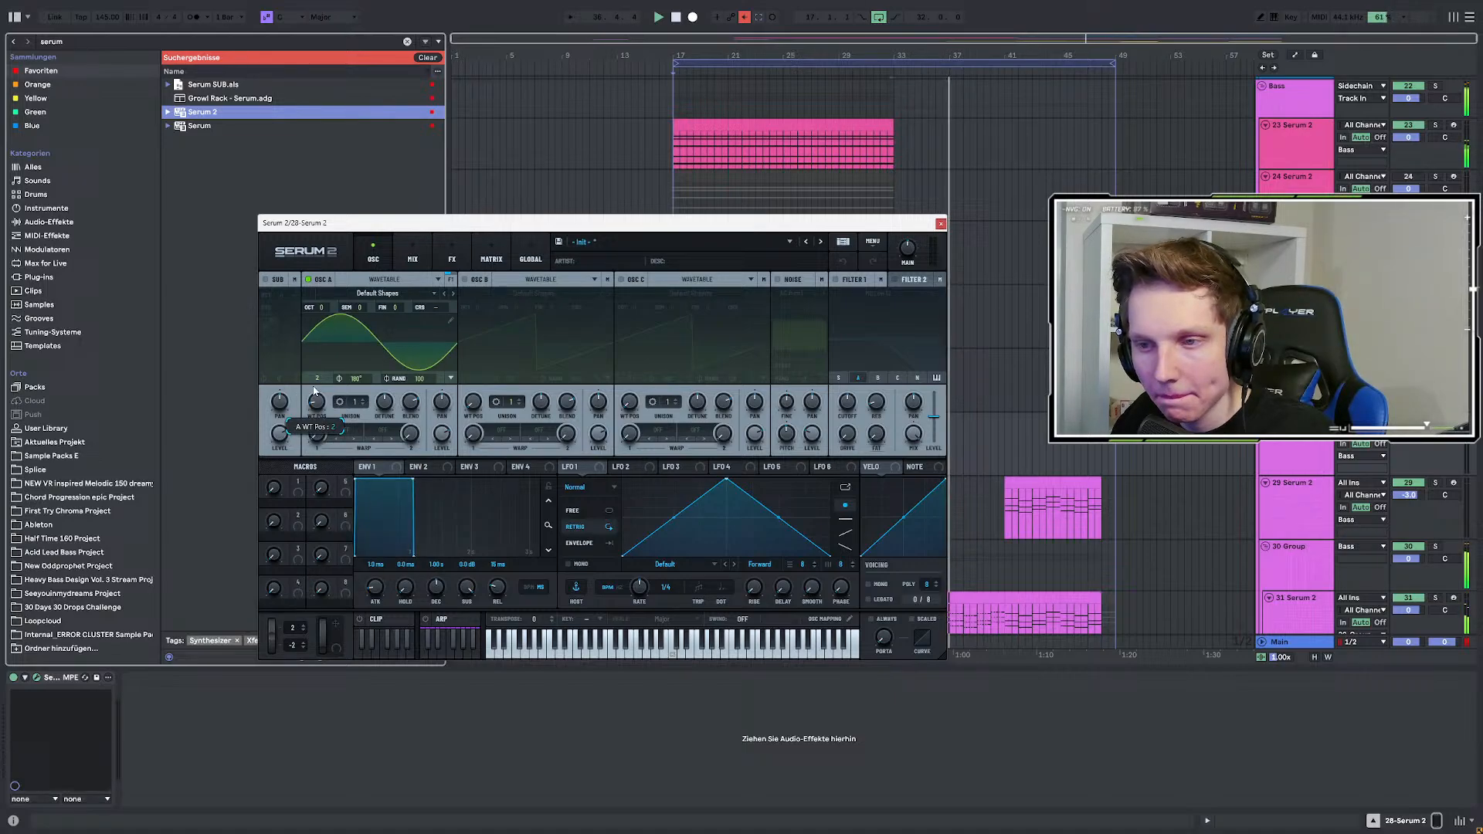
Copy the 26-Serum 2 clip to the new 28-Serum 2 track at bar 17.
left_click_drag(487, 222, 406, 452)
scroll(664, 290, "down", 4)
left_click(684, 253)
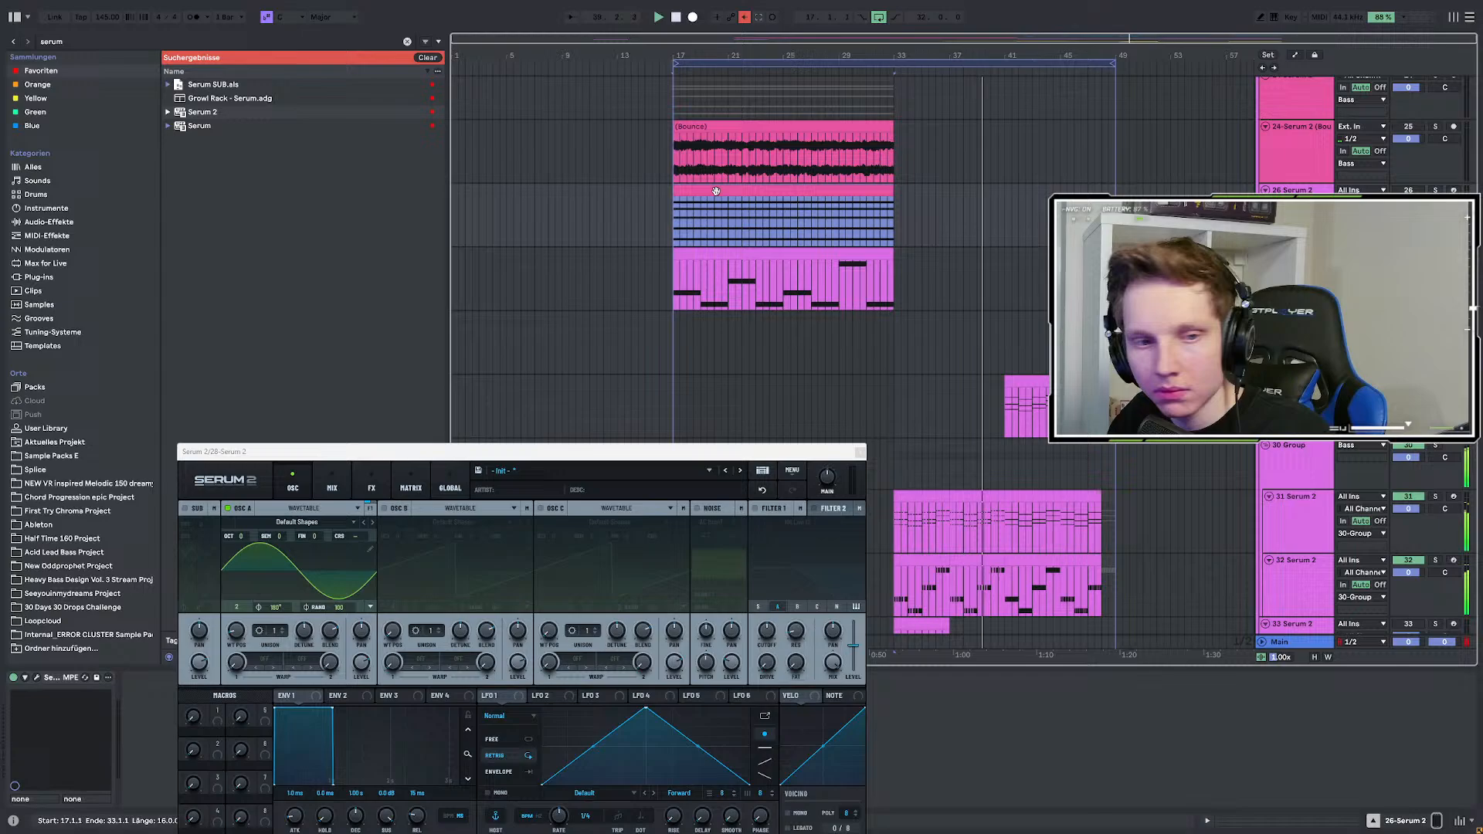
left_click(673, 332)
key("ctrl+v")
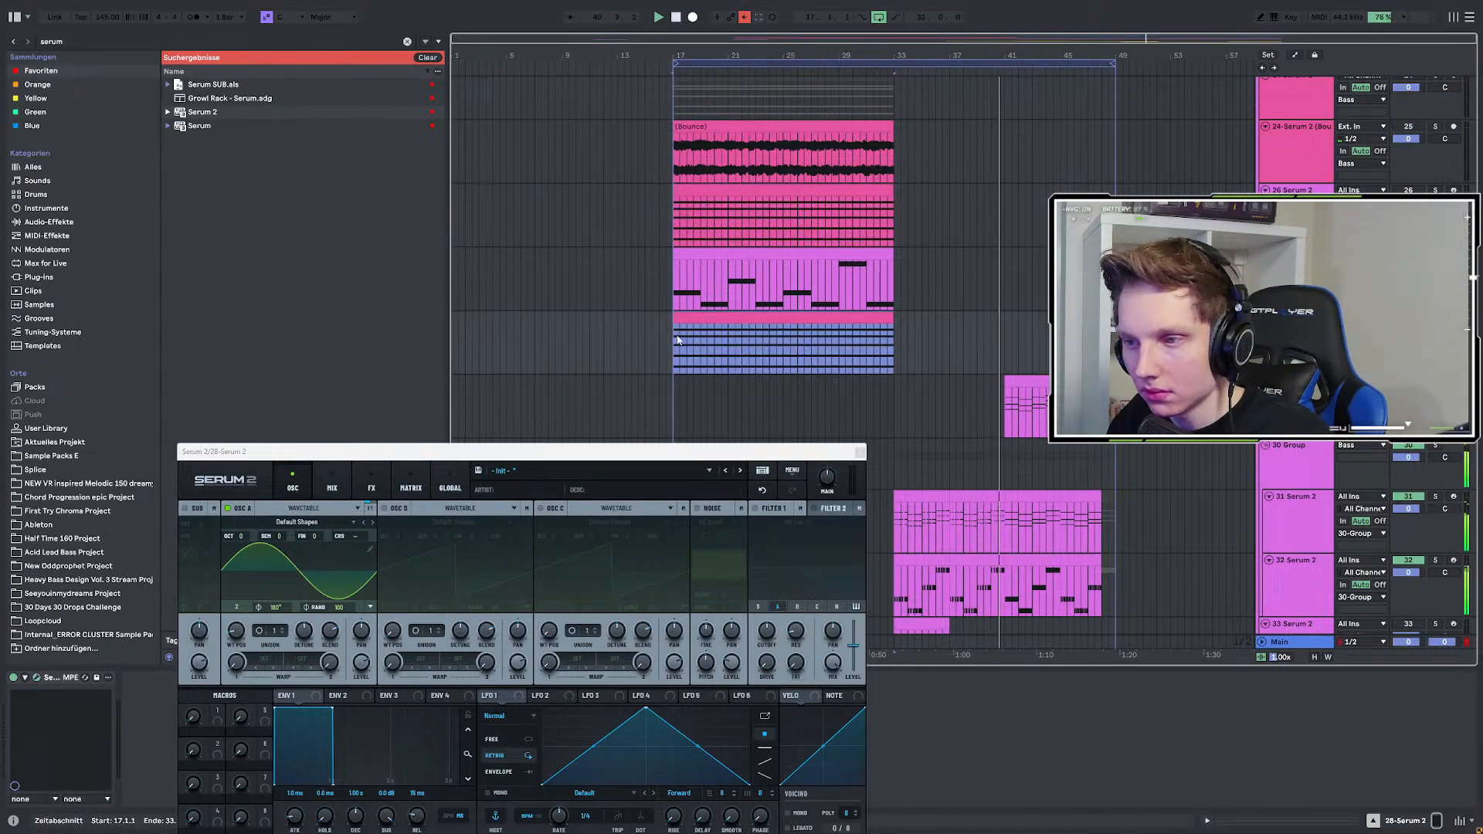
Solo the 28-Serum 2 track, play it from bar 17, and close the Serum 2 window.
key("space")
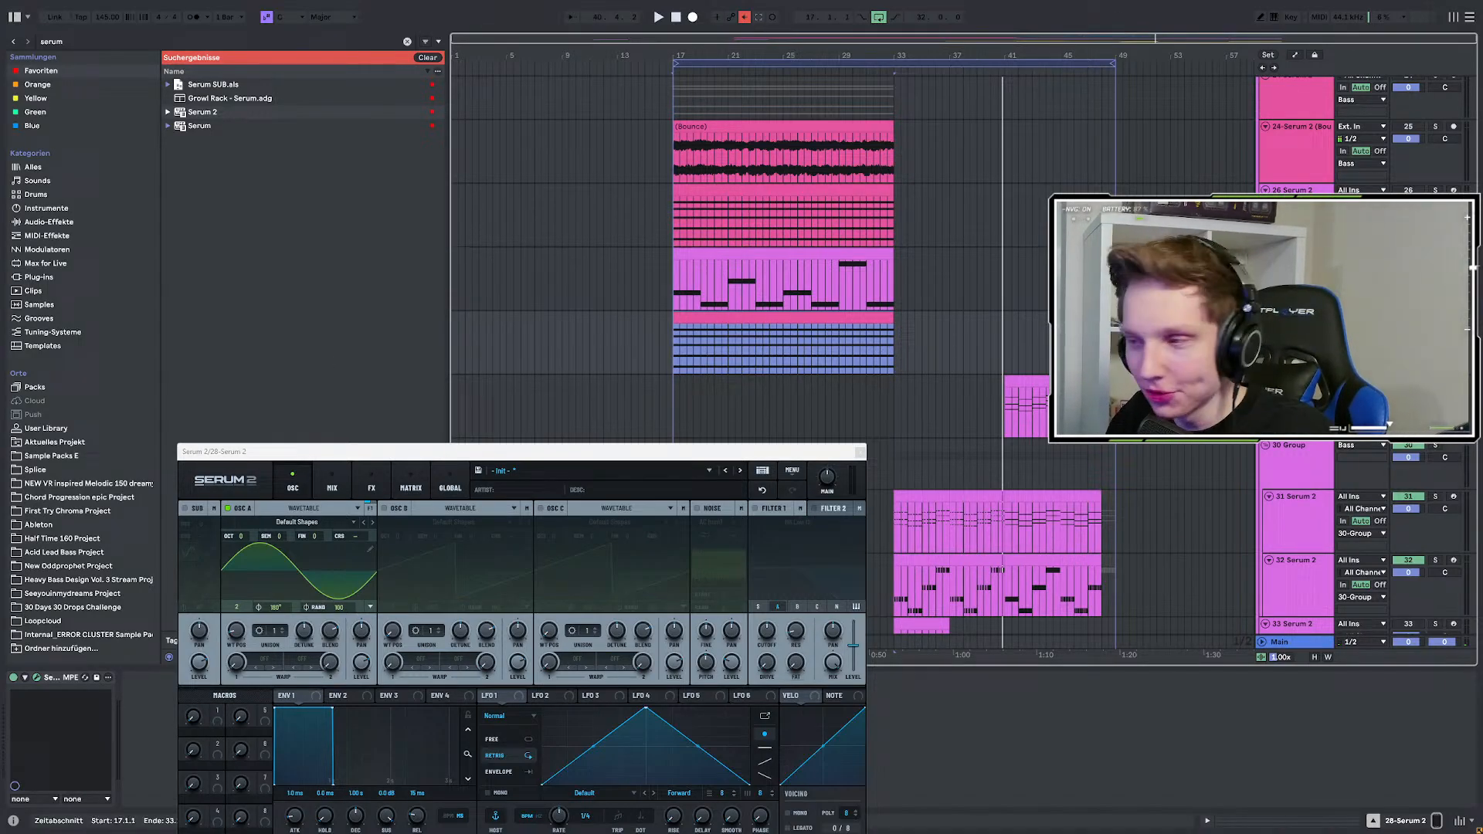
key("Delete")
key("space")
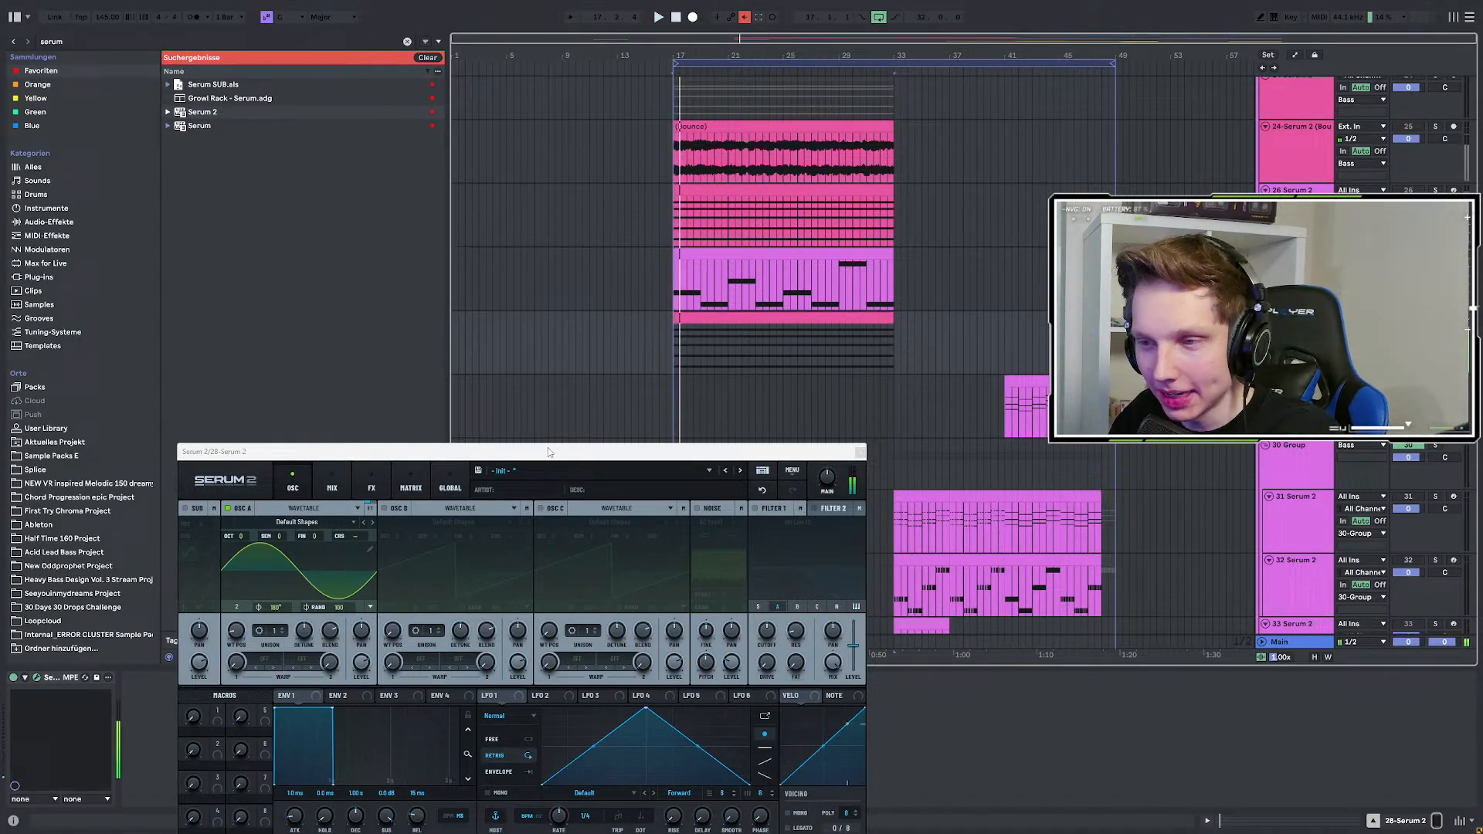
left_click_drag(549, 451, 622, 201)
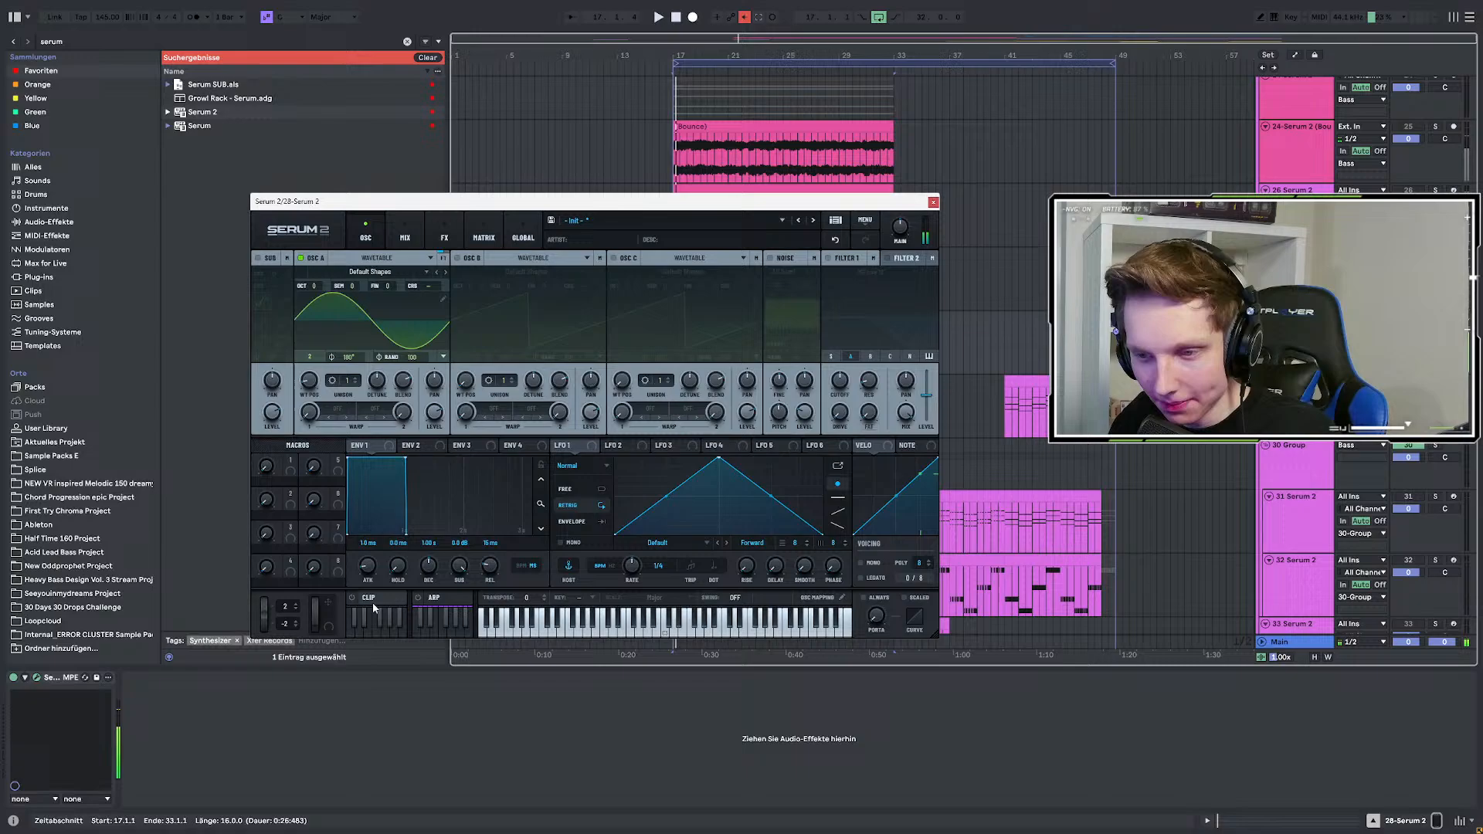
left_click(933, 202)
Open the copied 28-Serum 2 clip and listen to its sustained chord notes from bar 17.
double_click(698, 346)
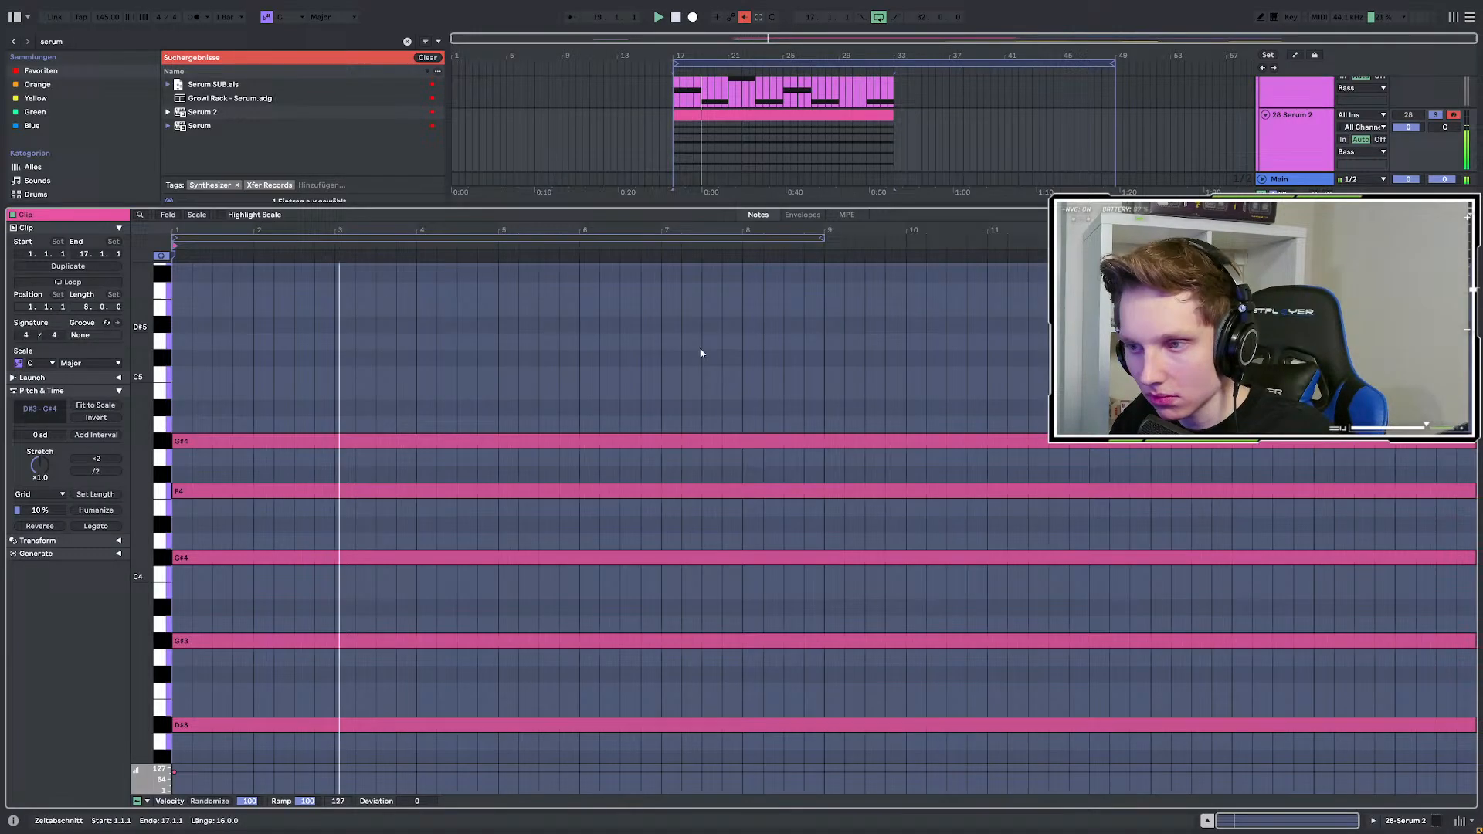
key("space")
scroll(1205, 146, "down", 2)
double_click(1308, 103)
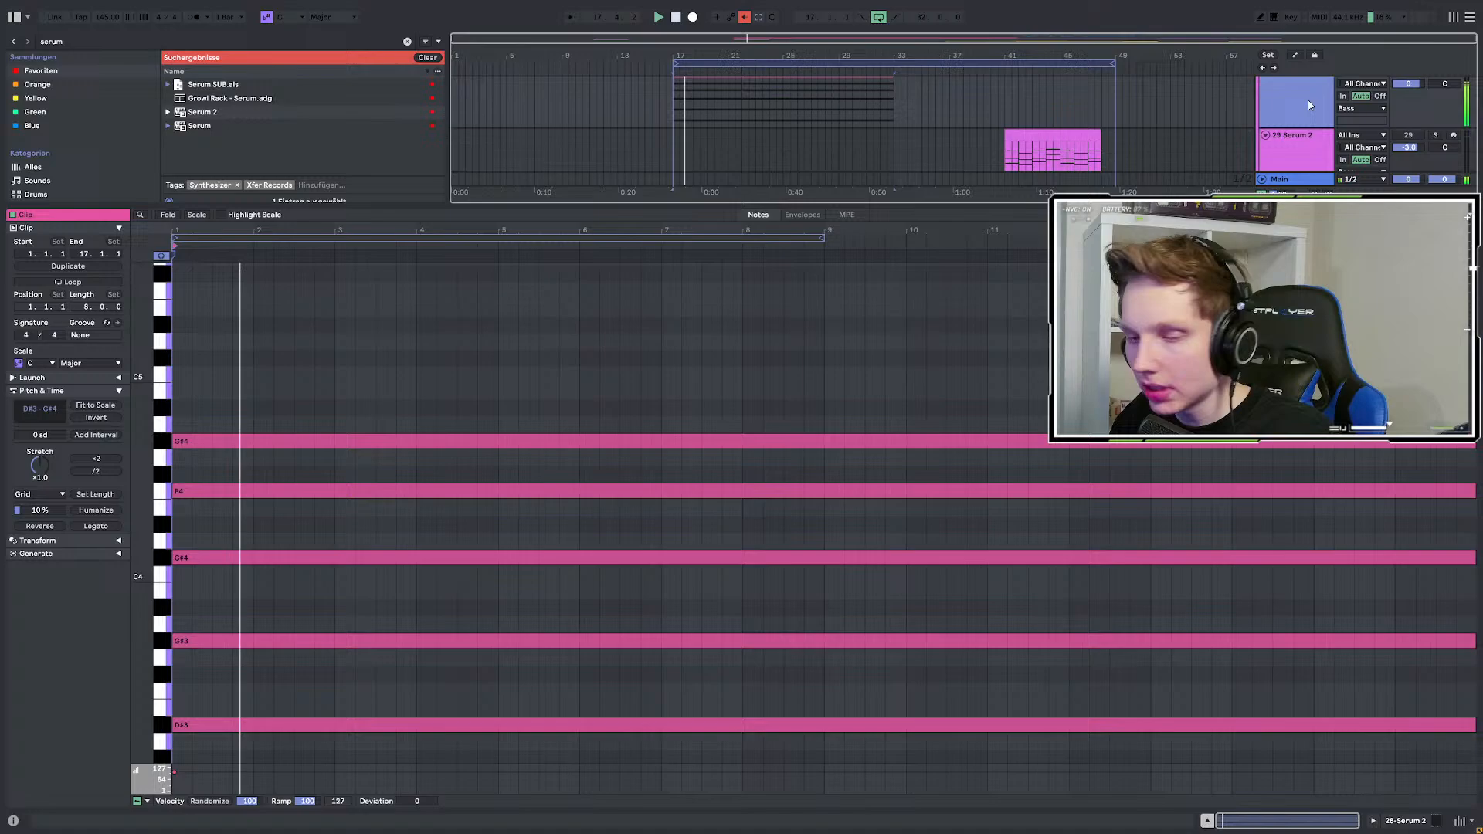
scroll(1018, 210, "up", 2)
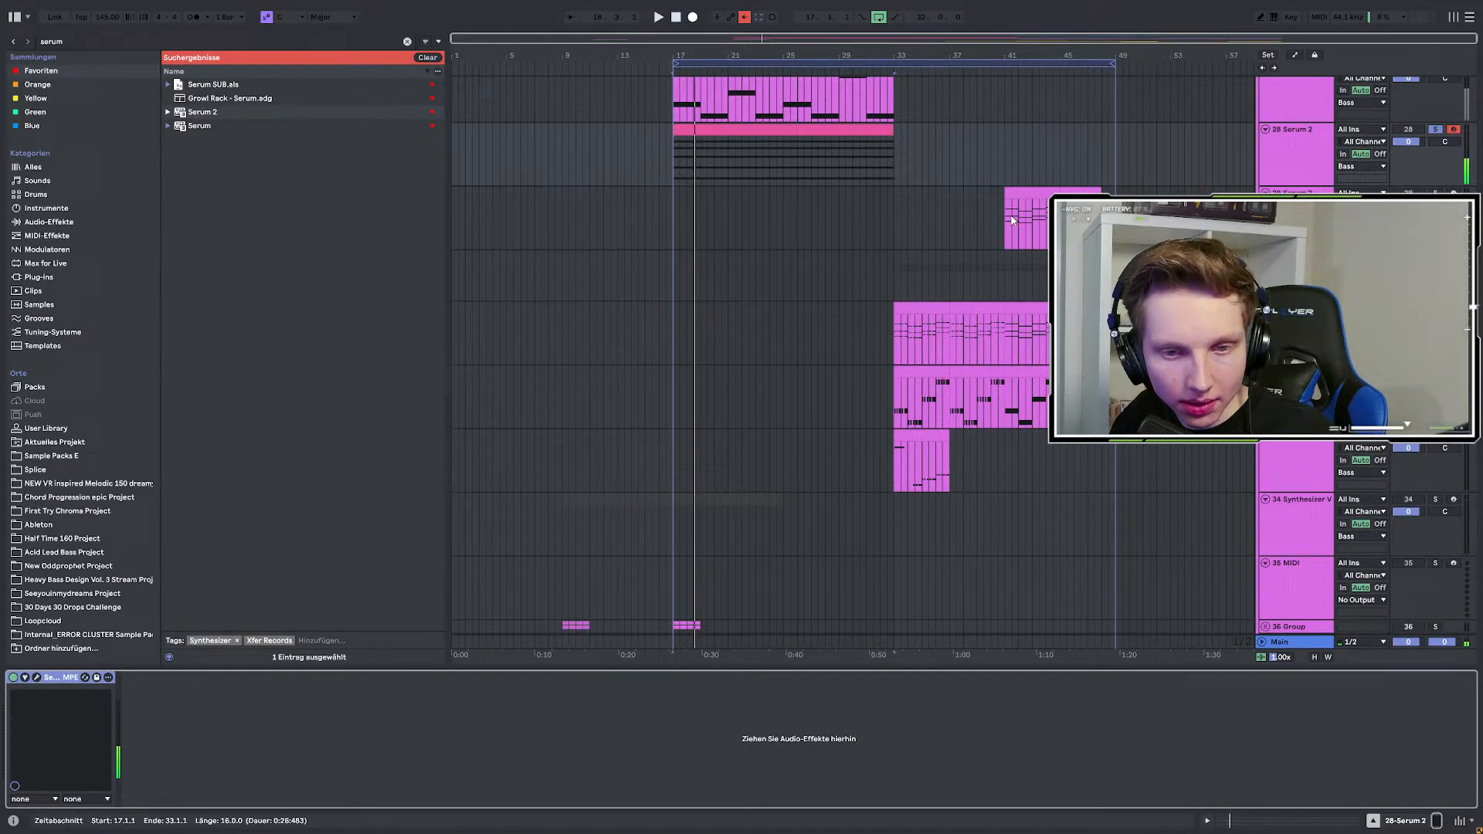
key("space")
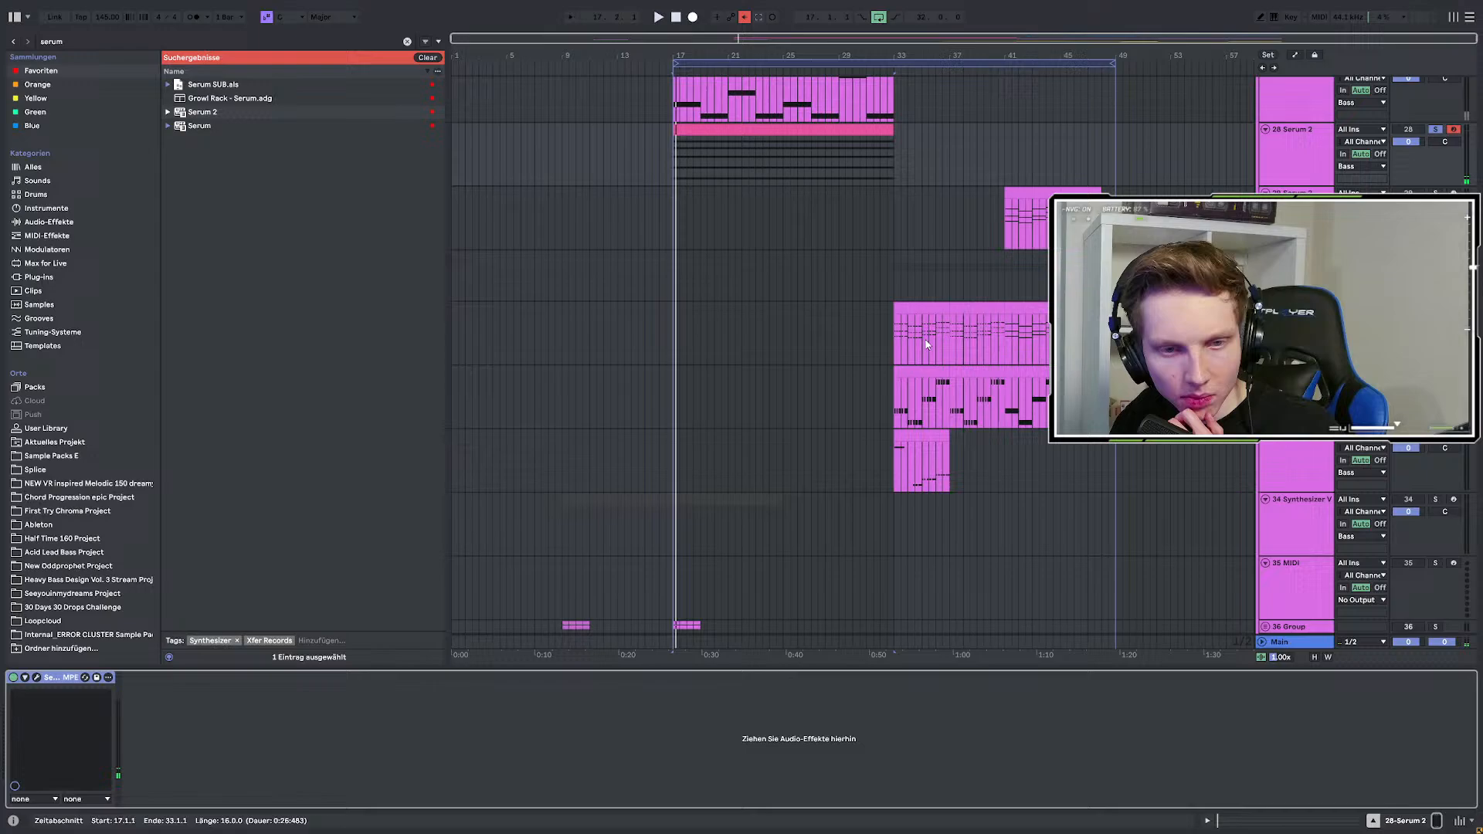
key("space")
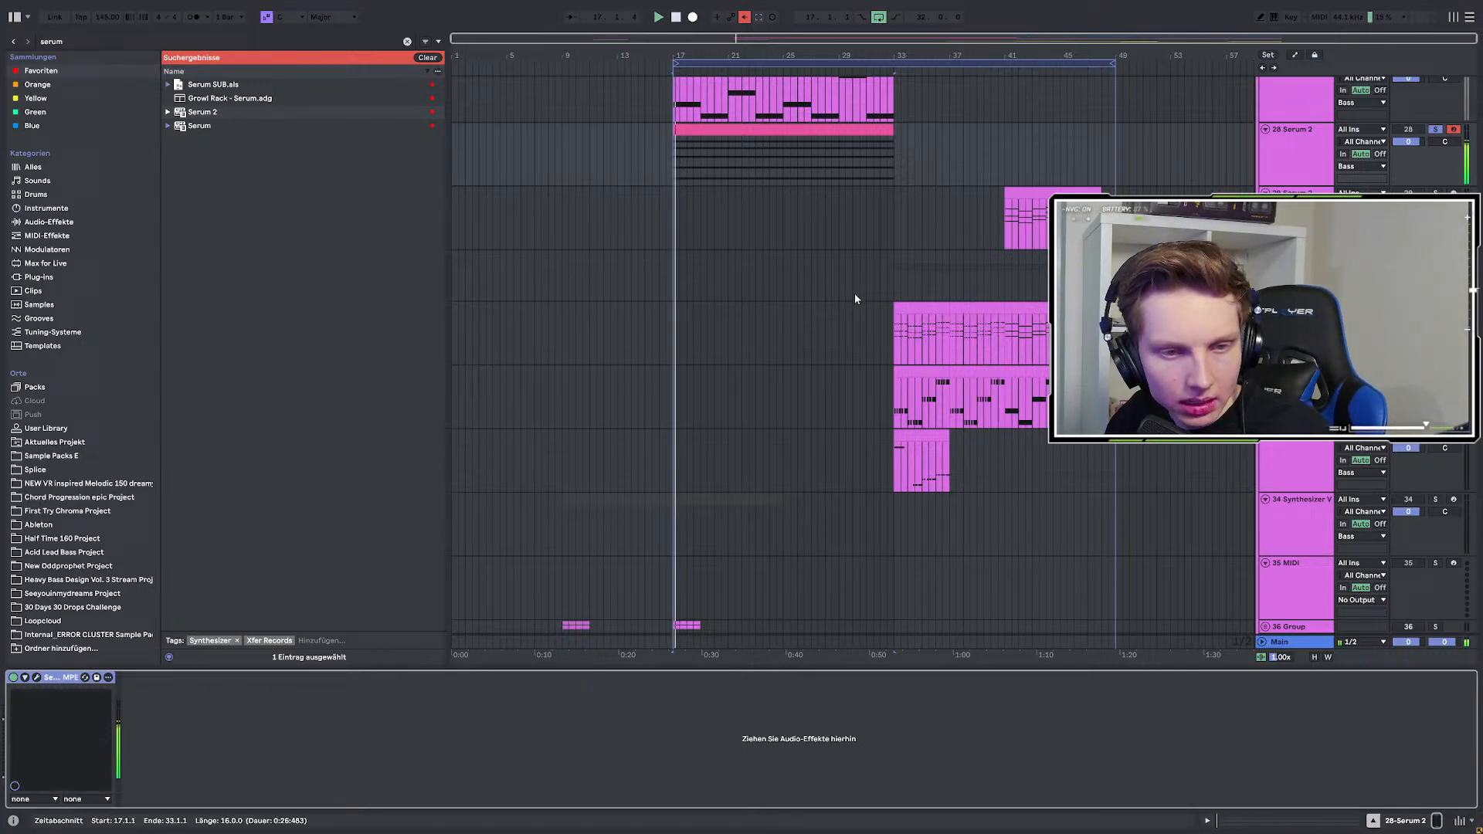
scroll(863, 331, "up", 2)
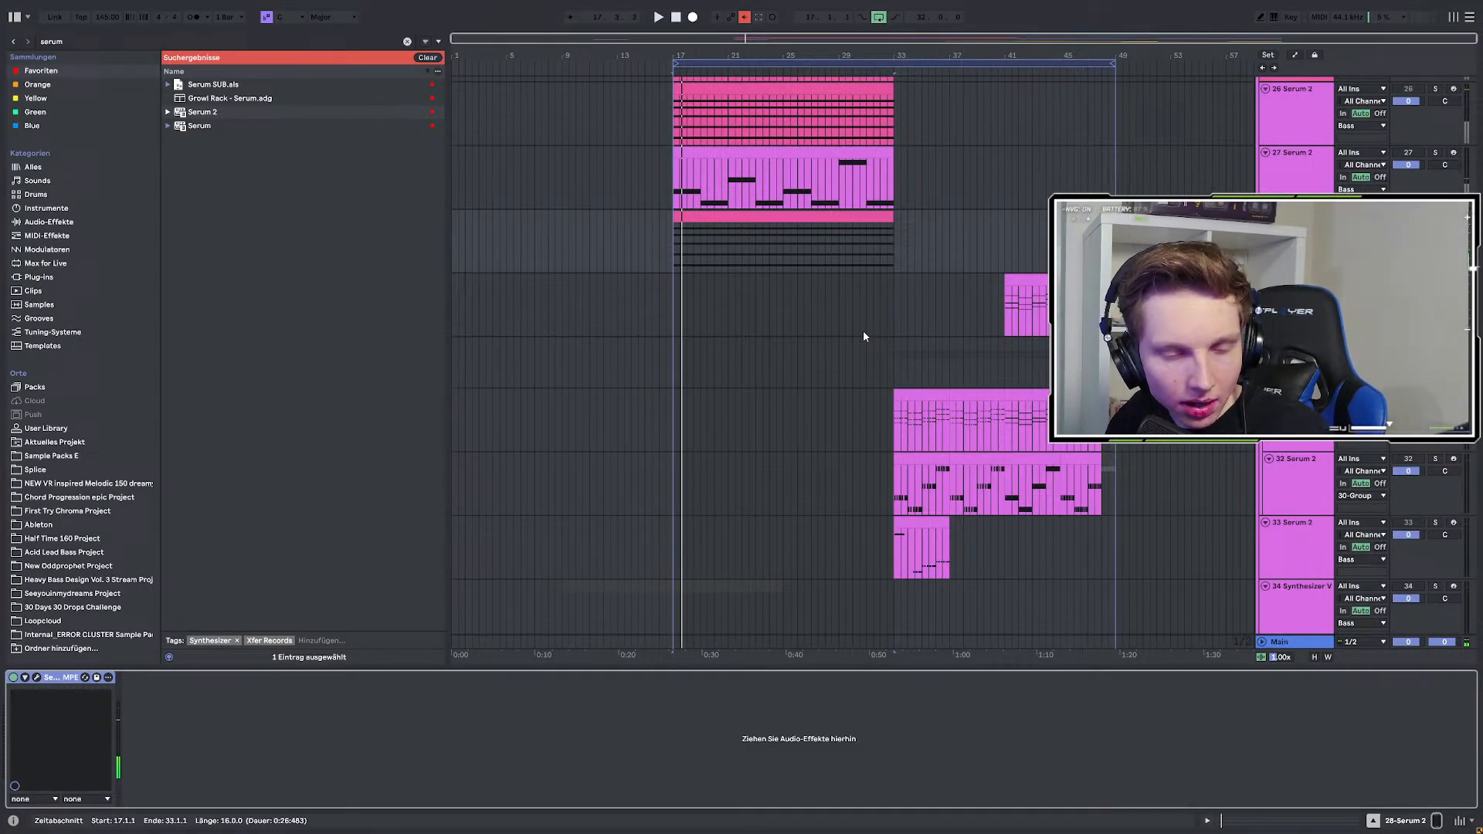
scroll(864, 331, "up", 2)
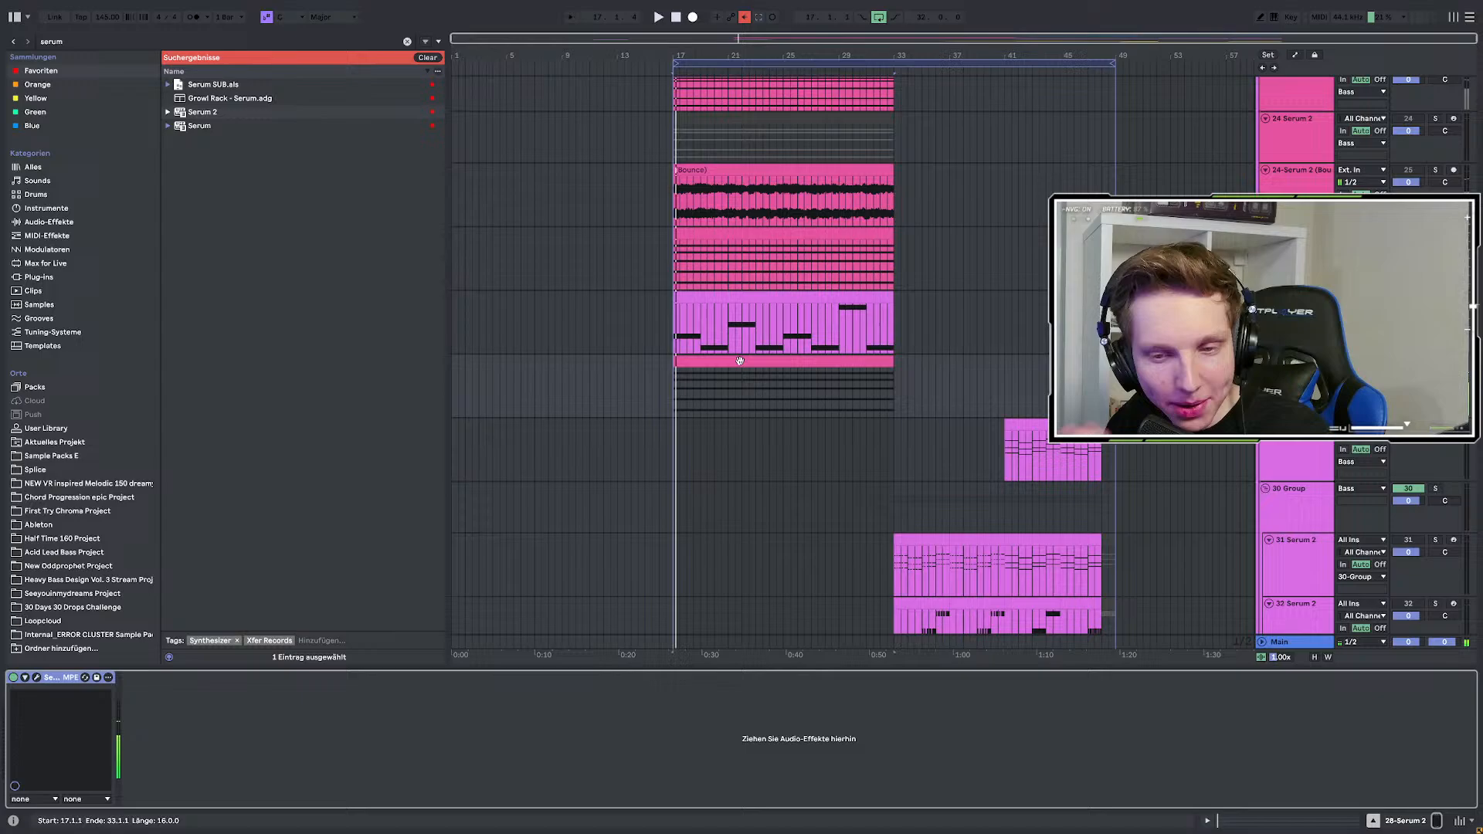
Open the 31-Serum 2 clip at bar 33 and examine its chord notes.
left_click(679, 380)
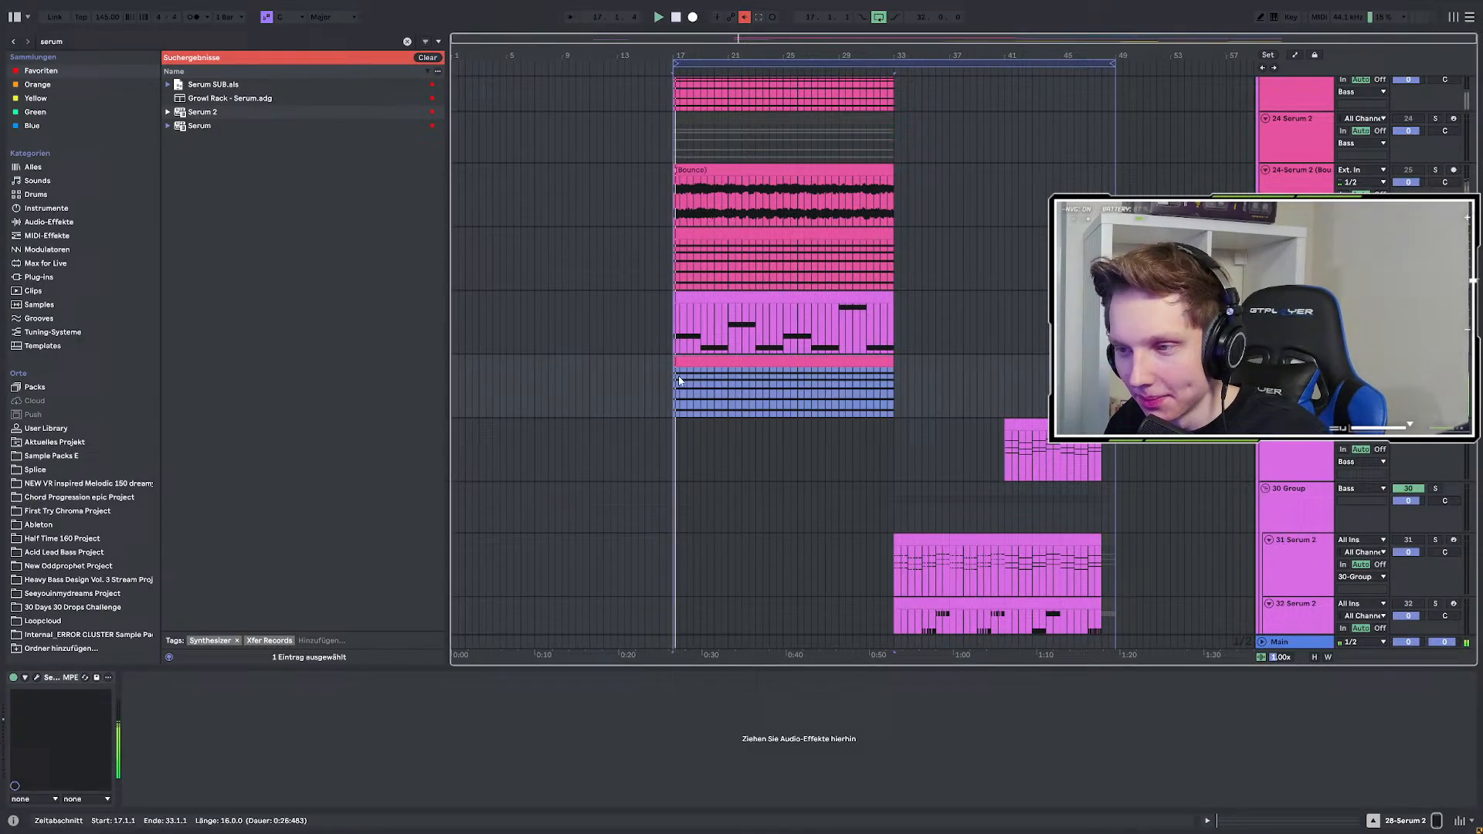
scroll(893, 427, "down", 2)
double_click(911, 455)
key("space")
key("space")
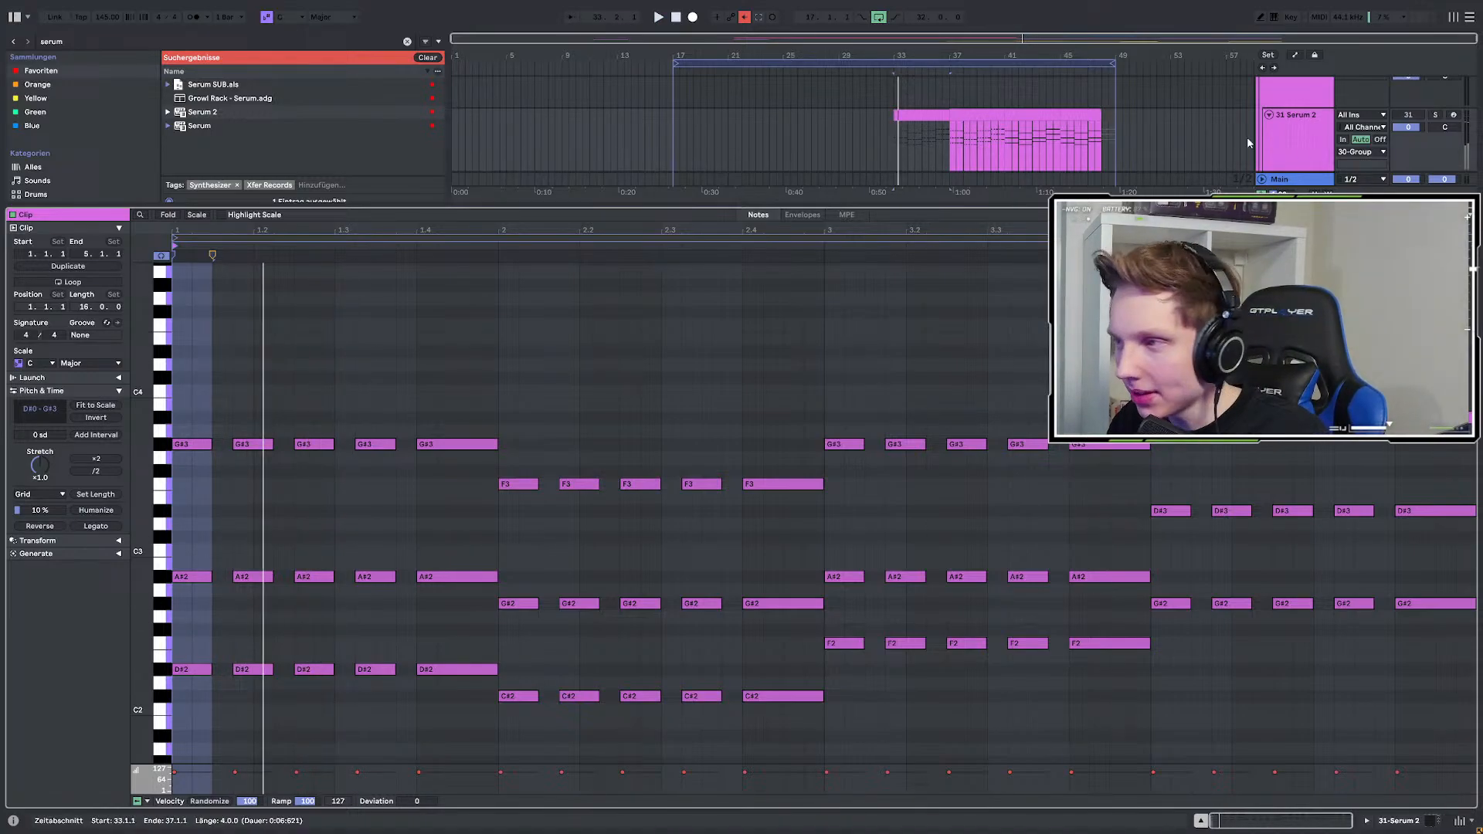
double_click(1291, 118)
scroll(805, 203, "up", 4)
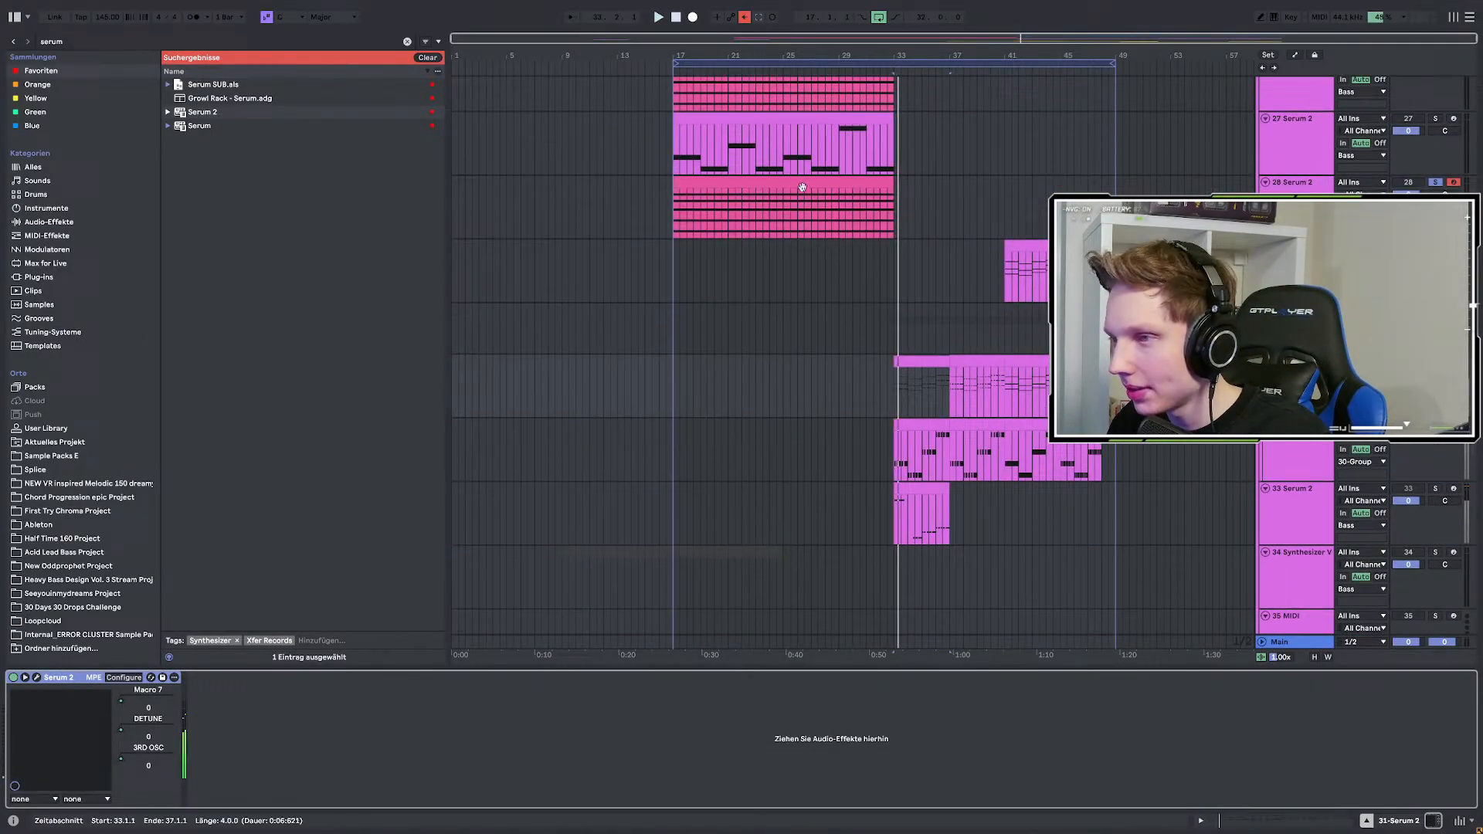
Compare the sustained notes in the 28-Serum 2 clip with the chords in the 31-Serum 2 clip.
left_click(795, 197)
double_click(784, 190)
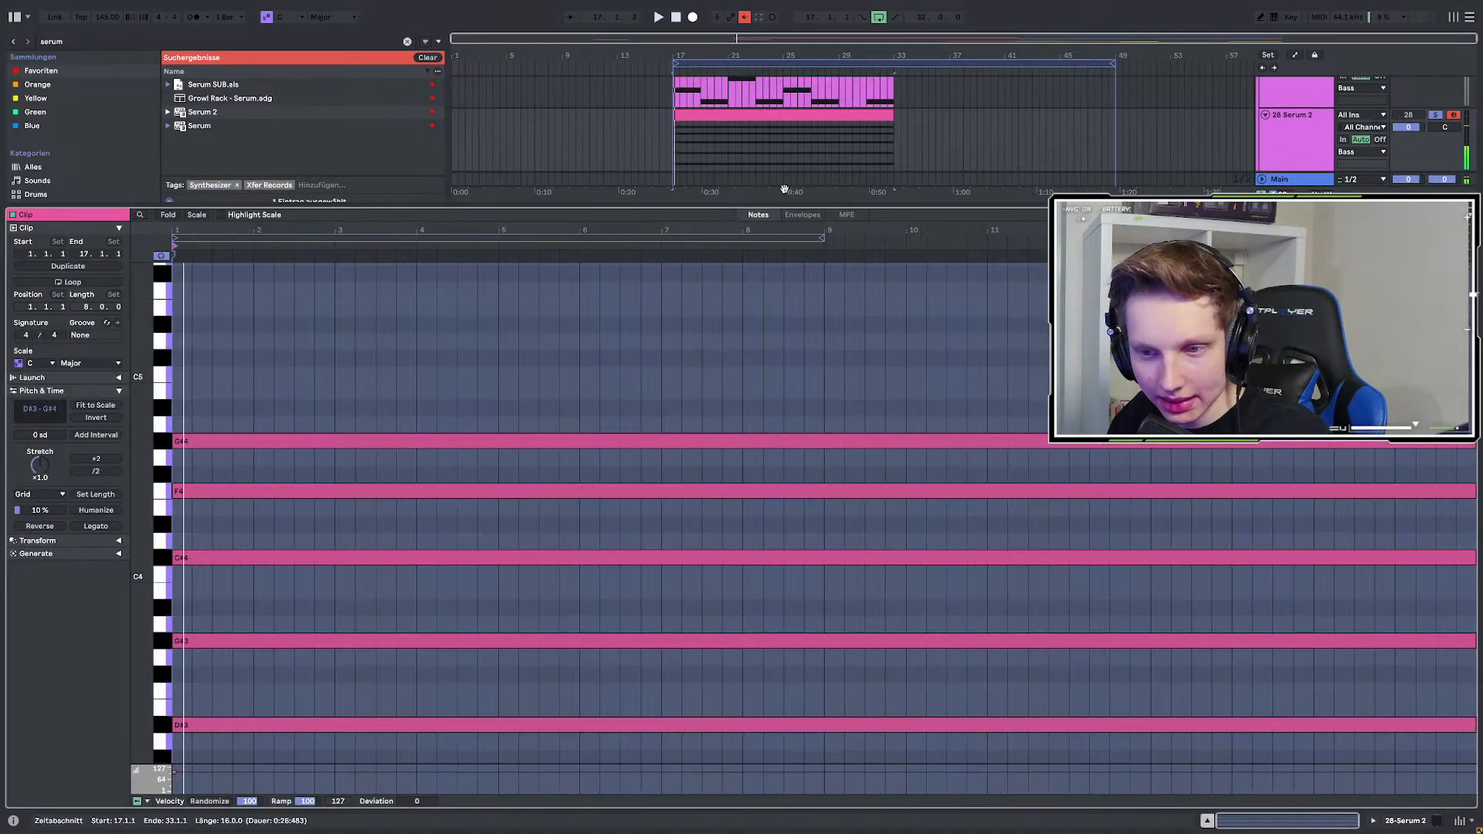
left_click(274, 712)
left_click(206, 640)
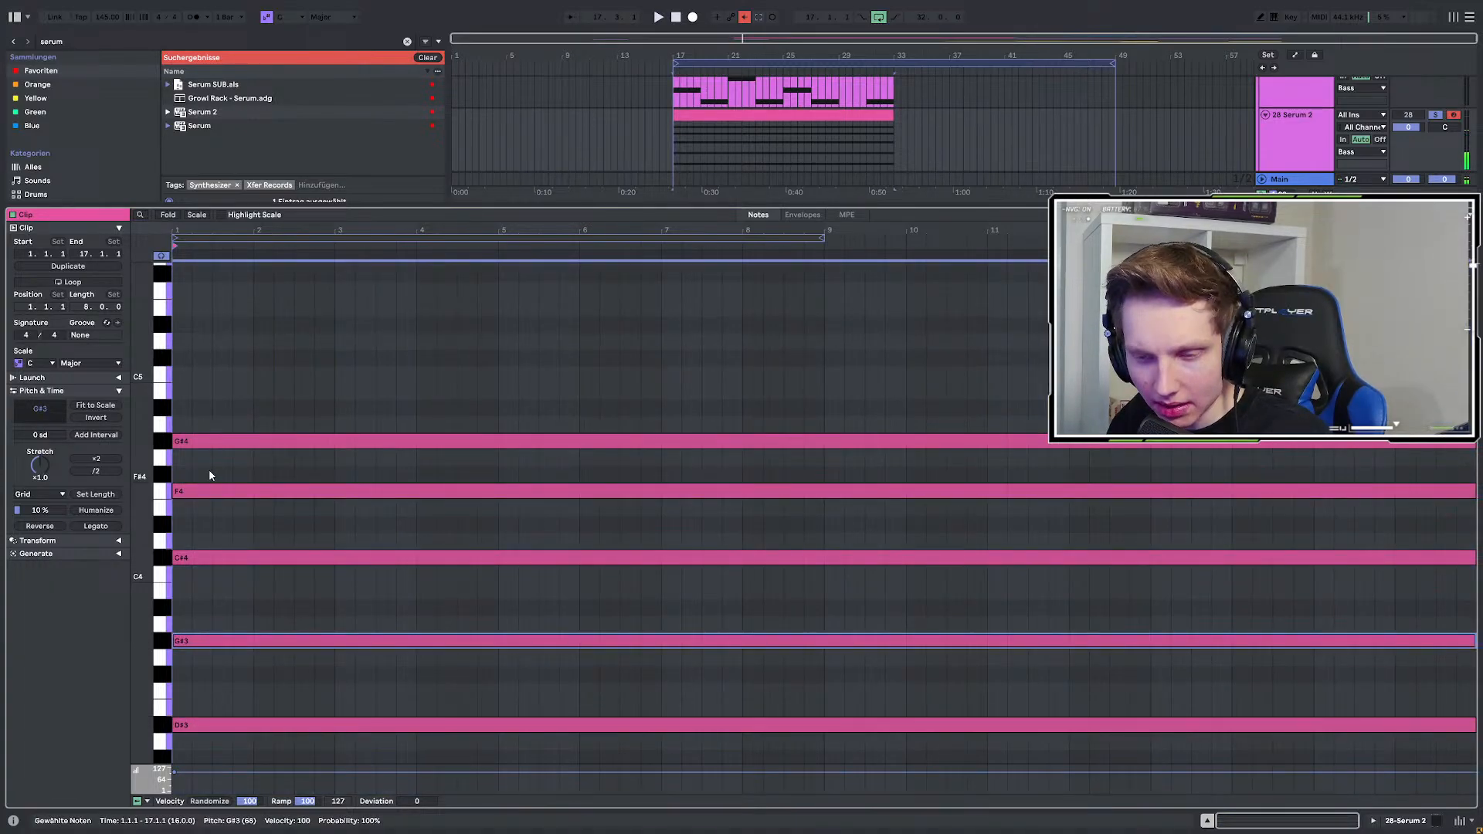
double_click(1282, 133)
left_click(930, 302)
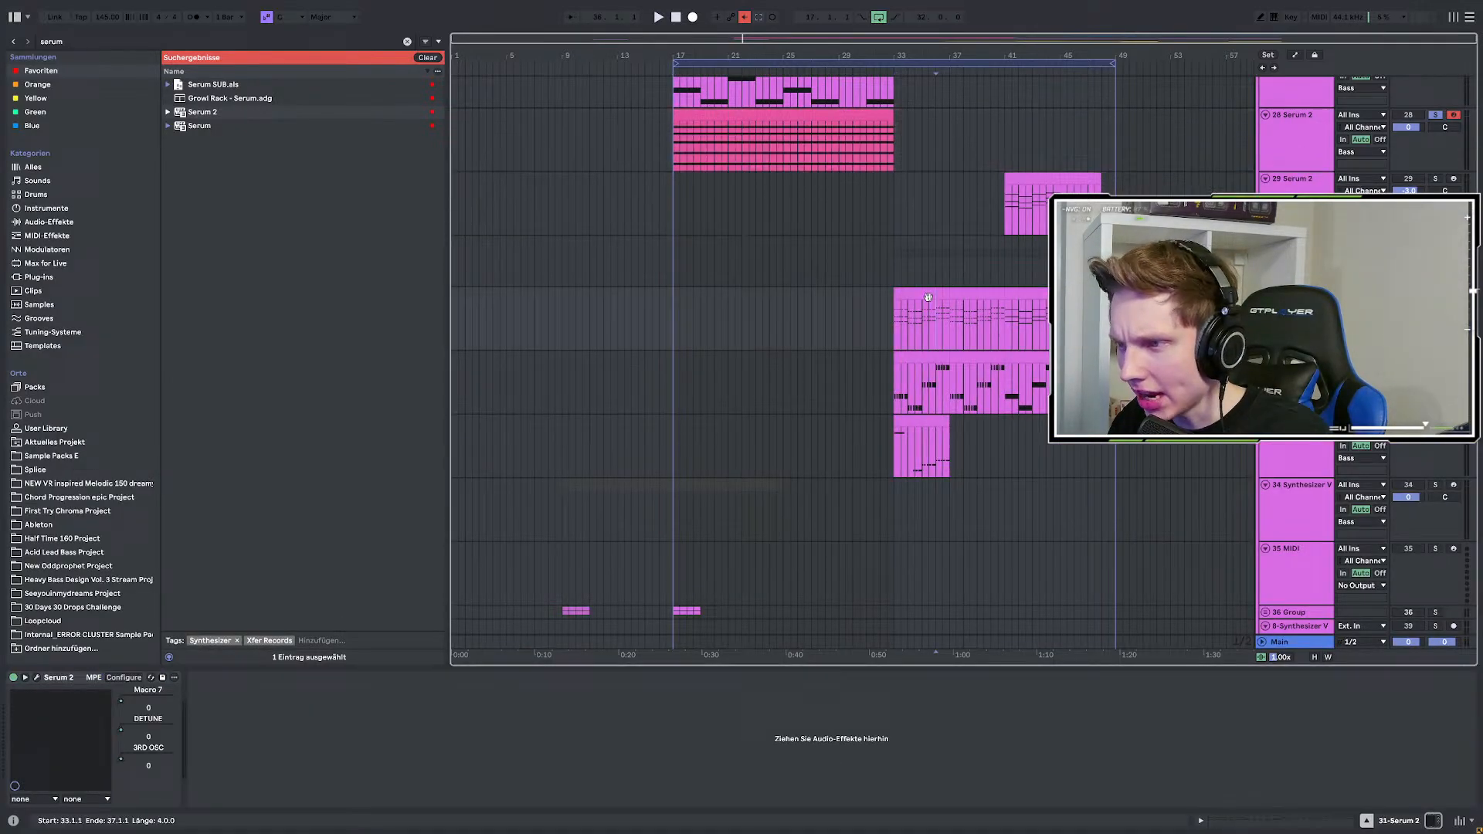
double_click(927, 297)
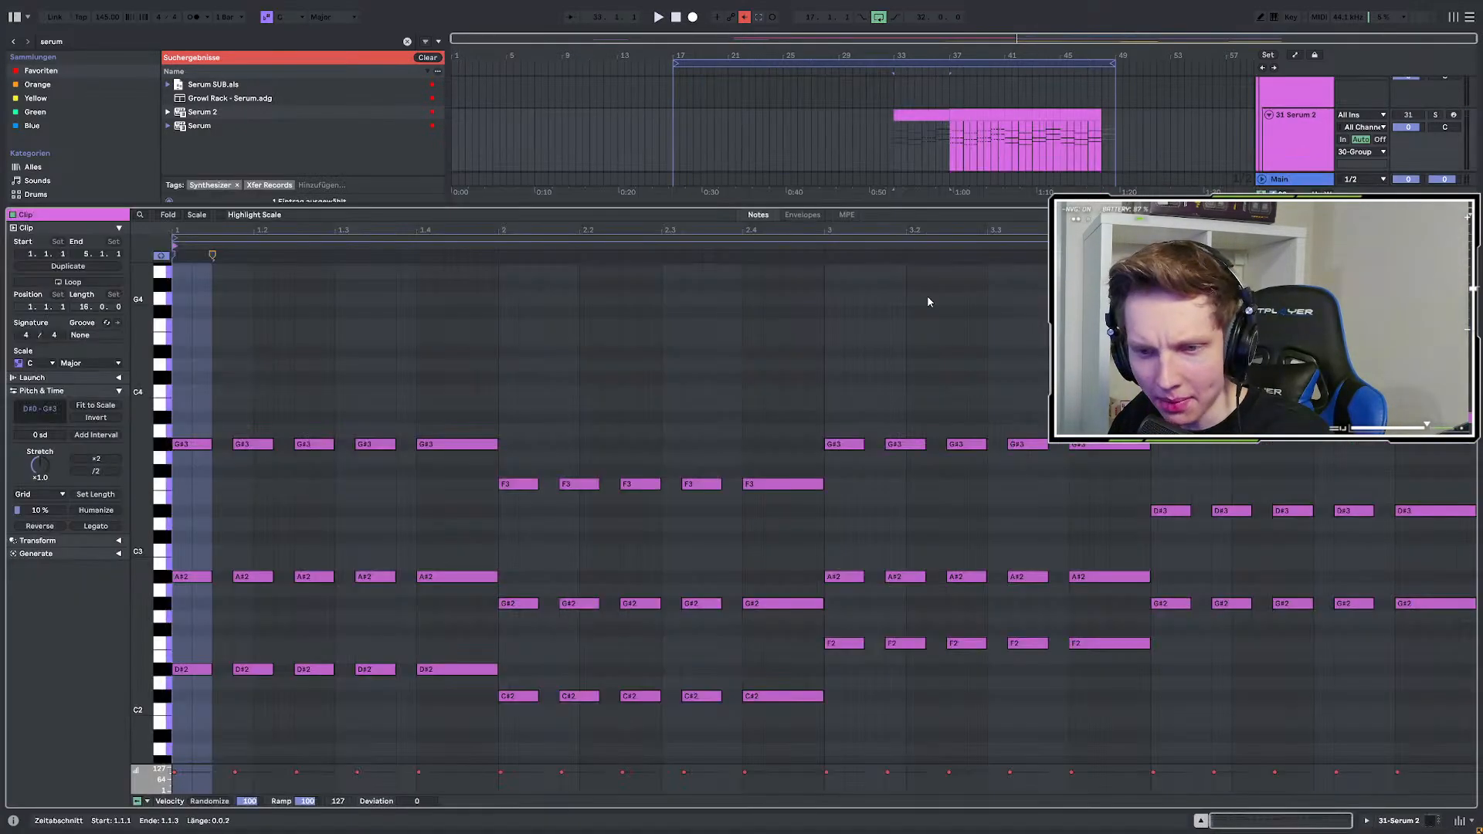
double_click(1265, 135)
scroll(1044, 363, "up", 5)
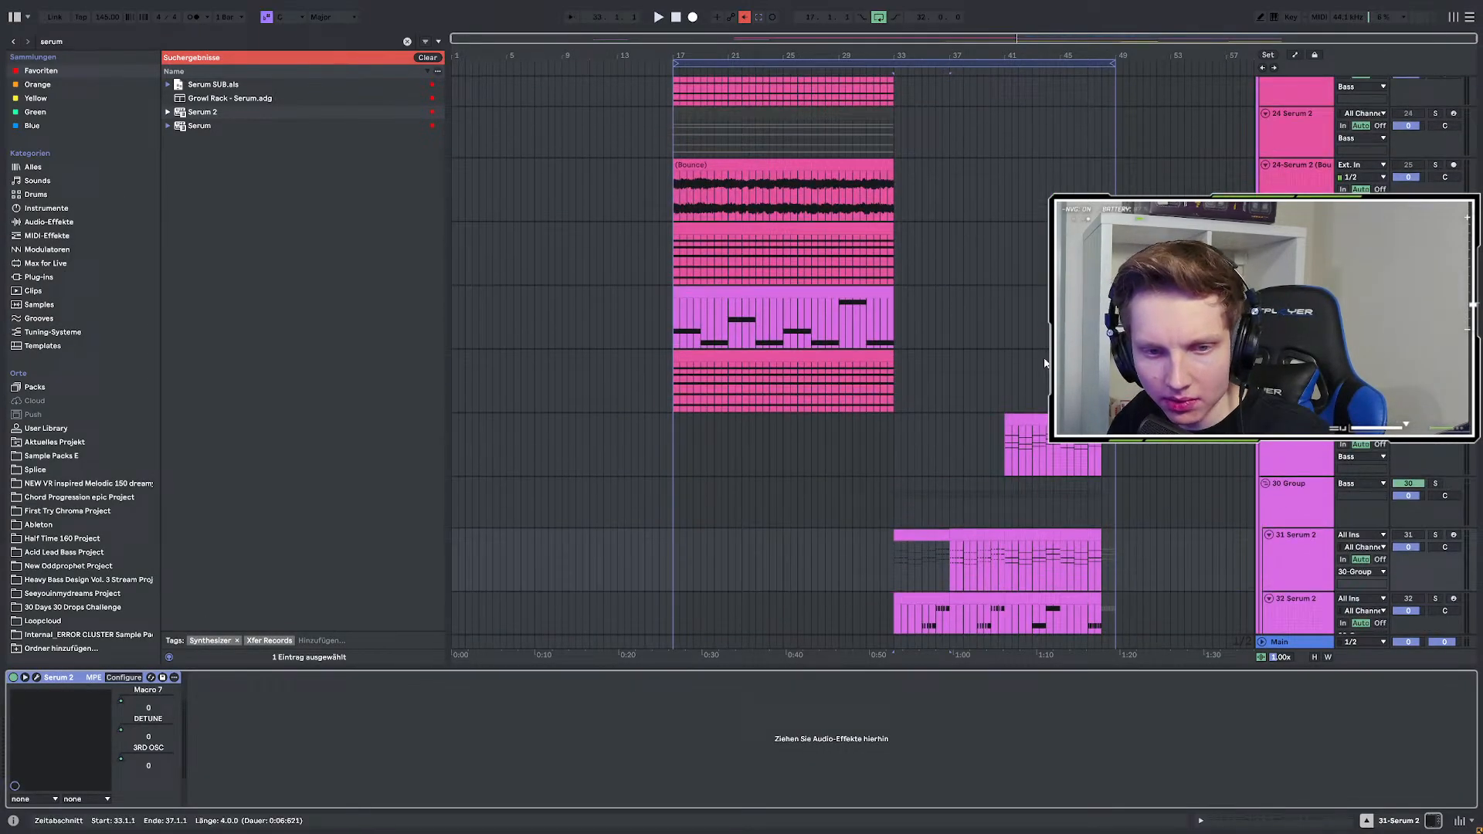
Play the arrangement from bar 17 and look over the clips on the bass tracks.
left_click(674, 240)
left_click(563, 239)
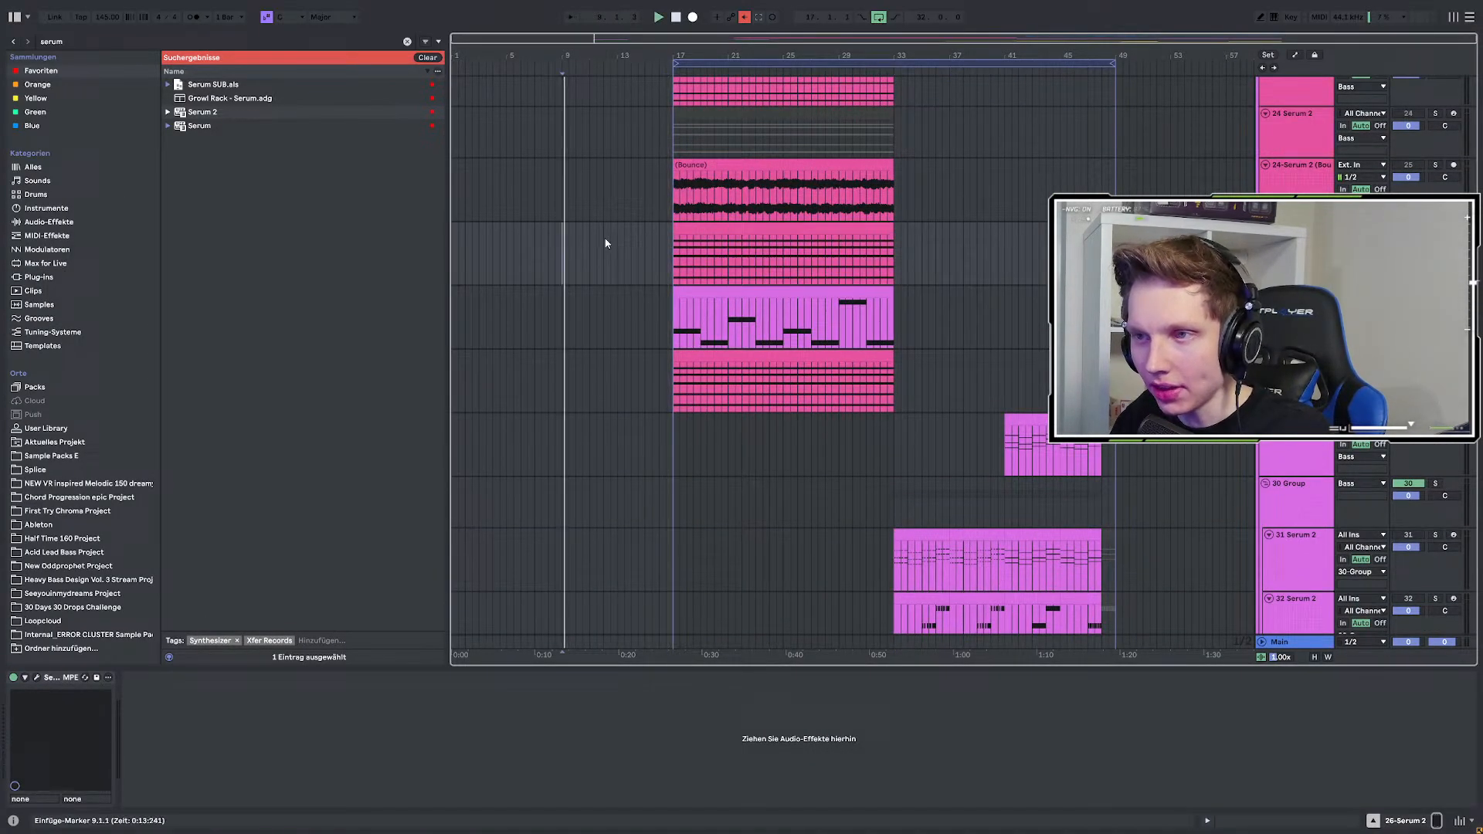
left_click(682, 267)
key("space")
scroll(956, 438, "up", 4)
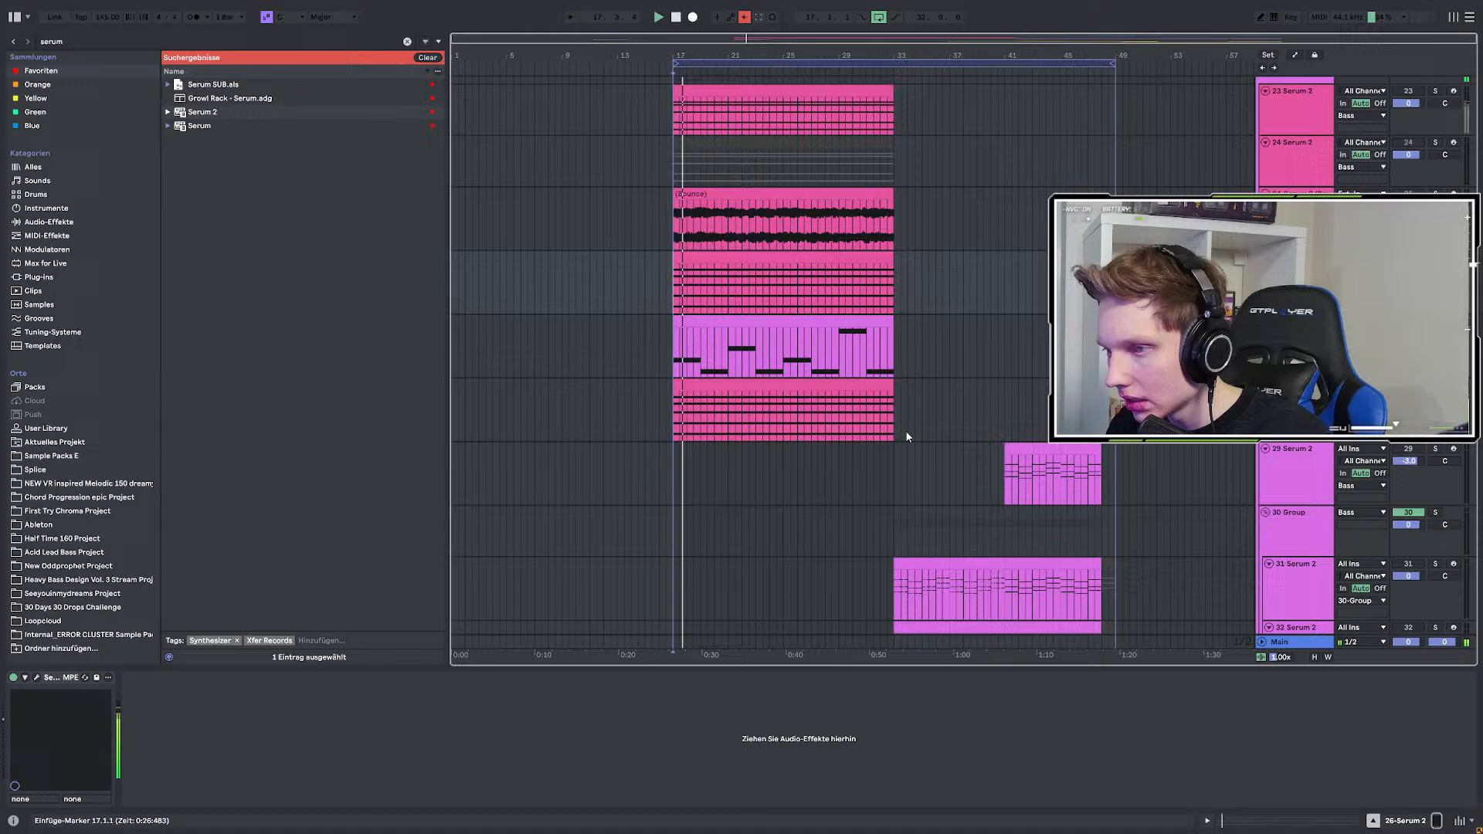
scroll(892, 400, "up", 4)
scroll(890, 398, "down", 5)
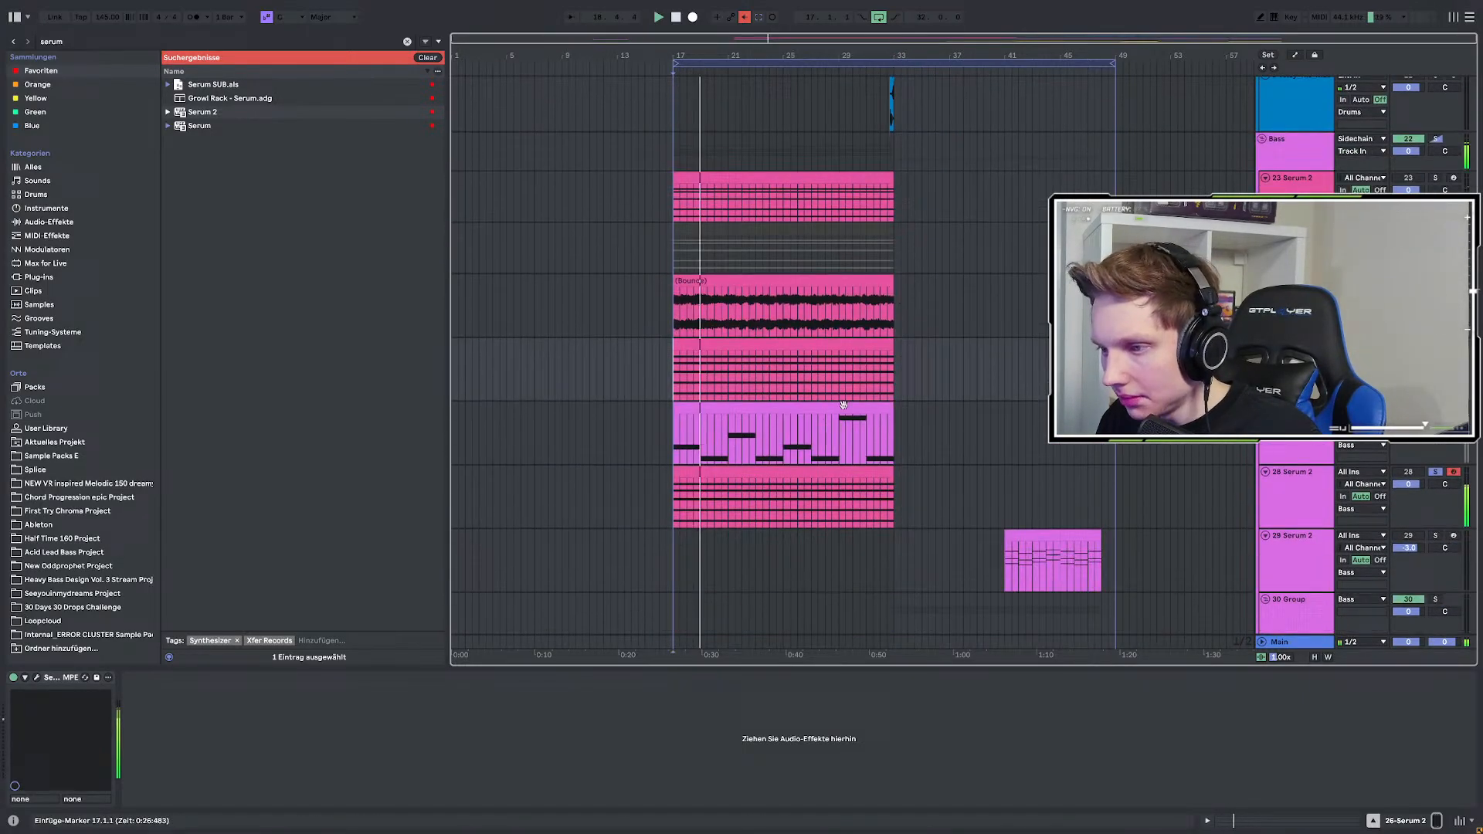
Duplicate the G#4 note up to A#4 in the 28-Serum 2 clip and play it back.
scroll(815, 472, "up", 2)
double_click(811, 472)
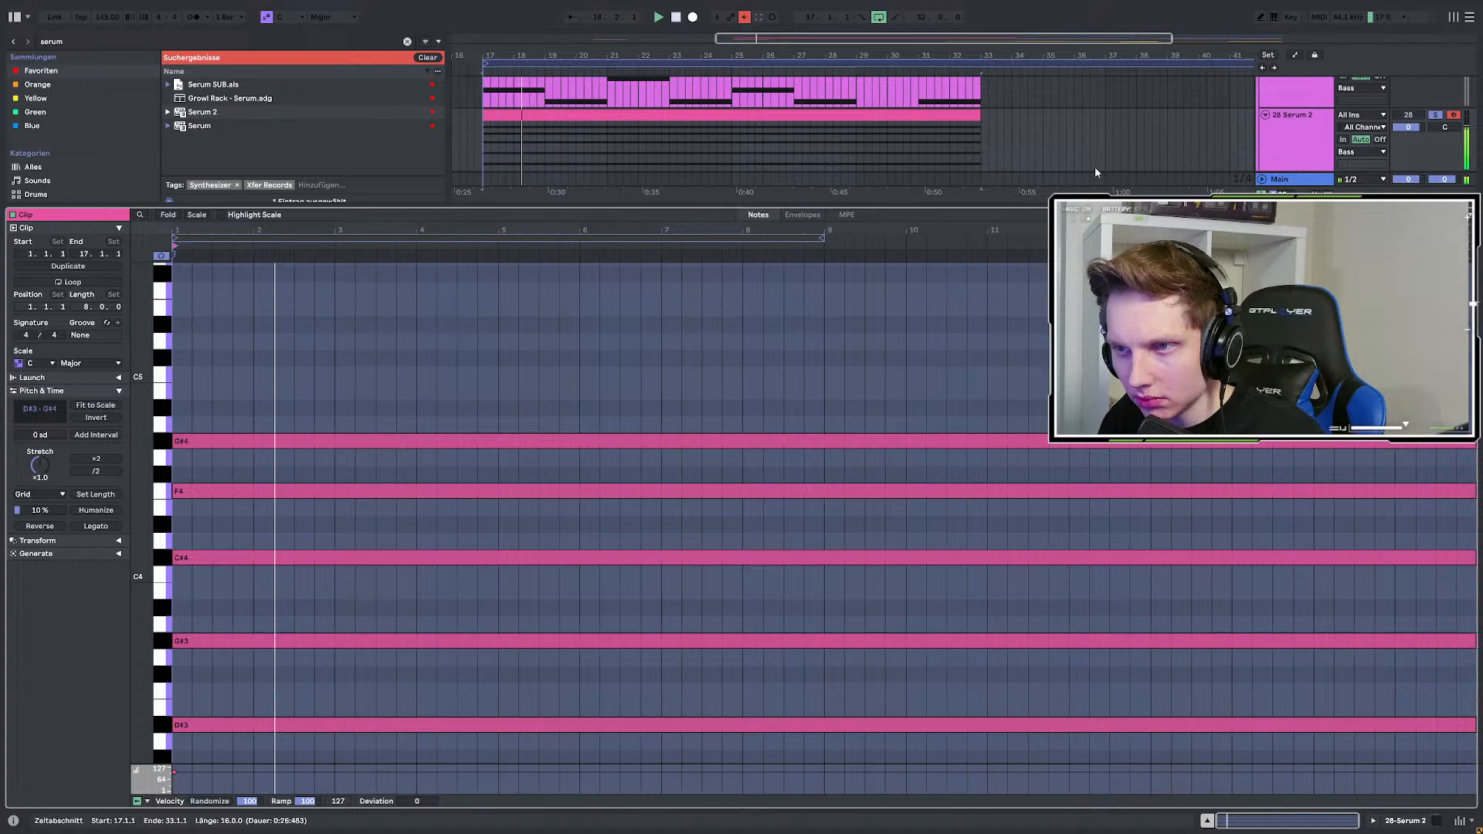
key("space")
left_click(280, 444)
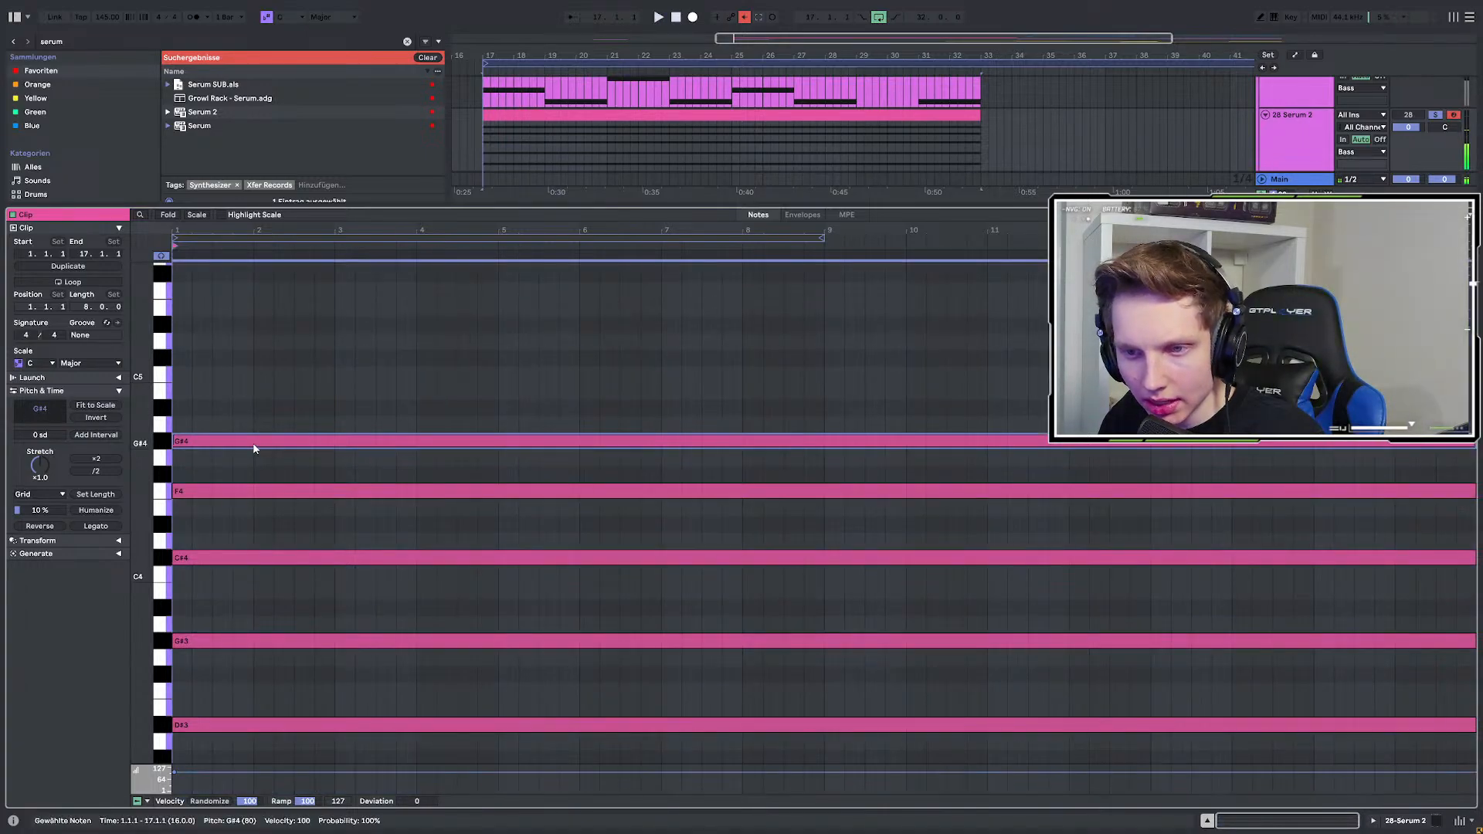
left_click_drag(254, 448, 250, 410)
key("space")
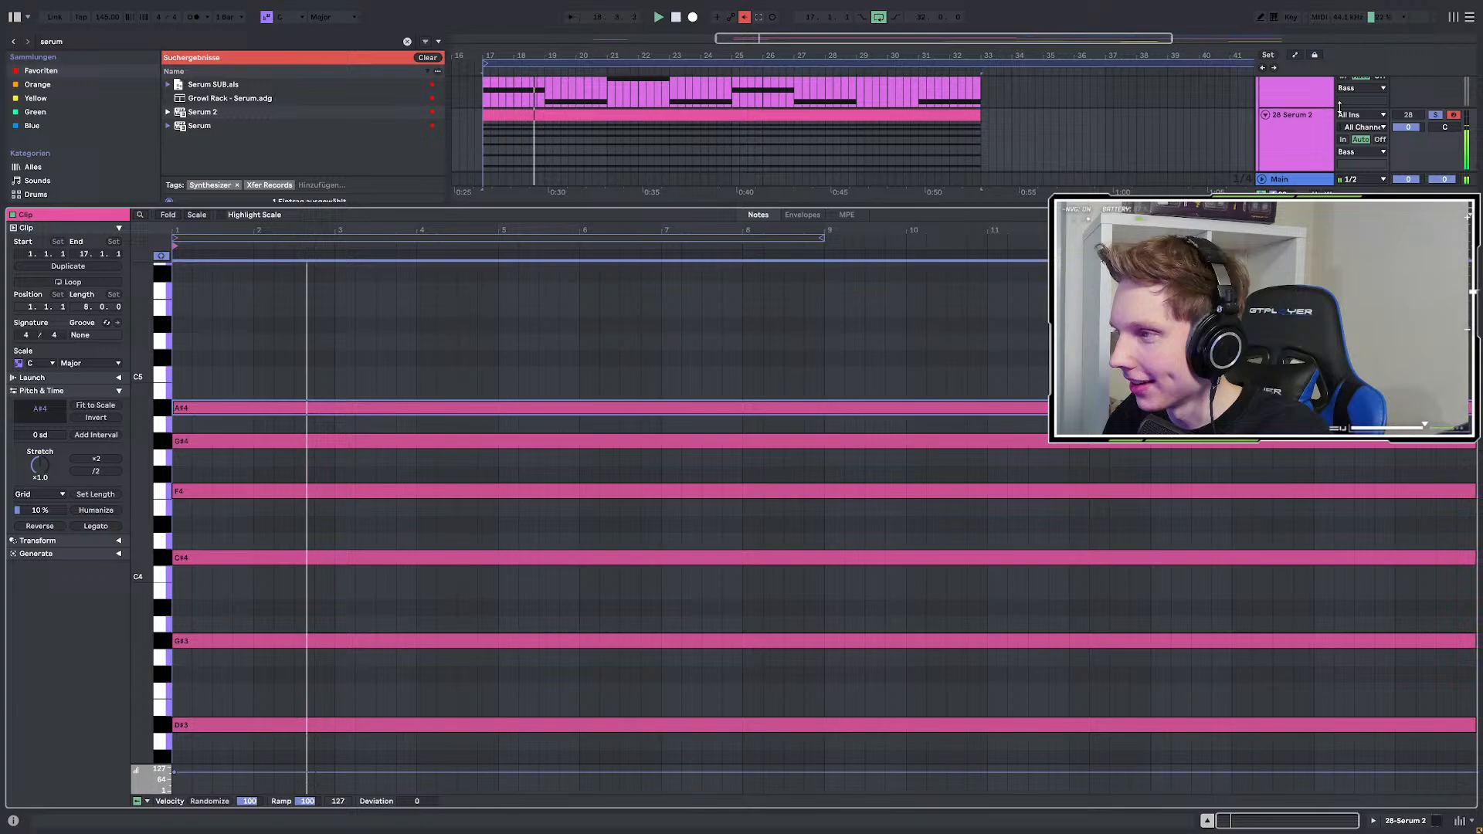
Unsolo the 28-Serum 2 track and listen to it together with the other tracks.
left_click(1290, 145)
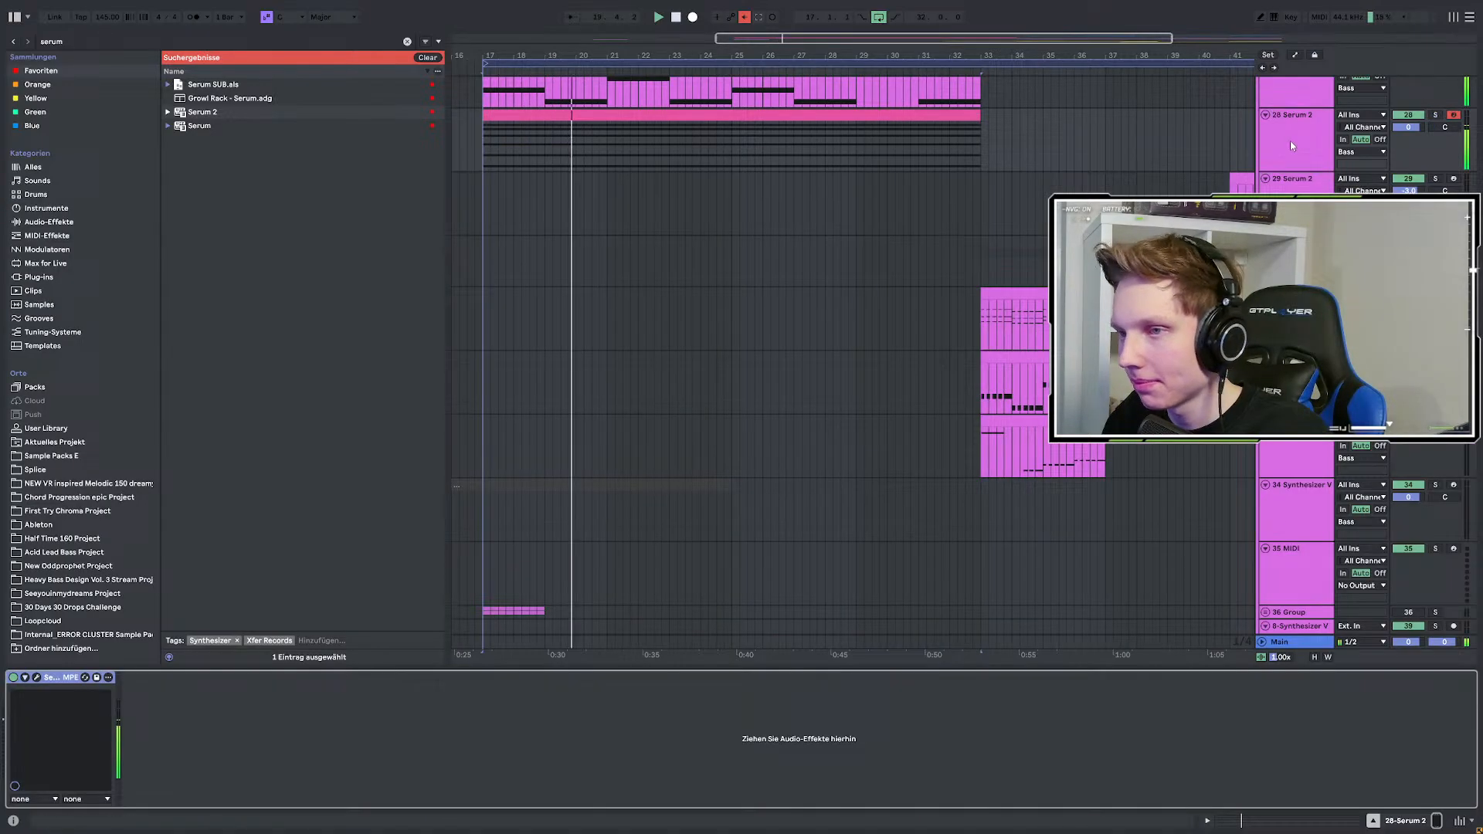
scroll(787, 392, "up", 2)
scroll(697, 367, "down", 3)
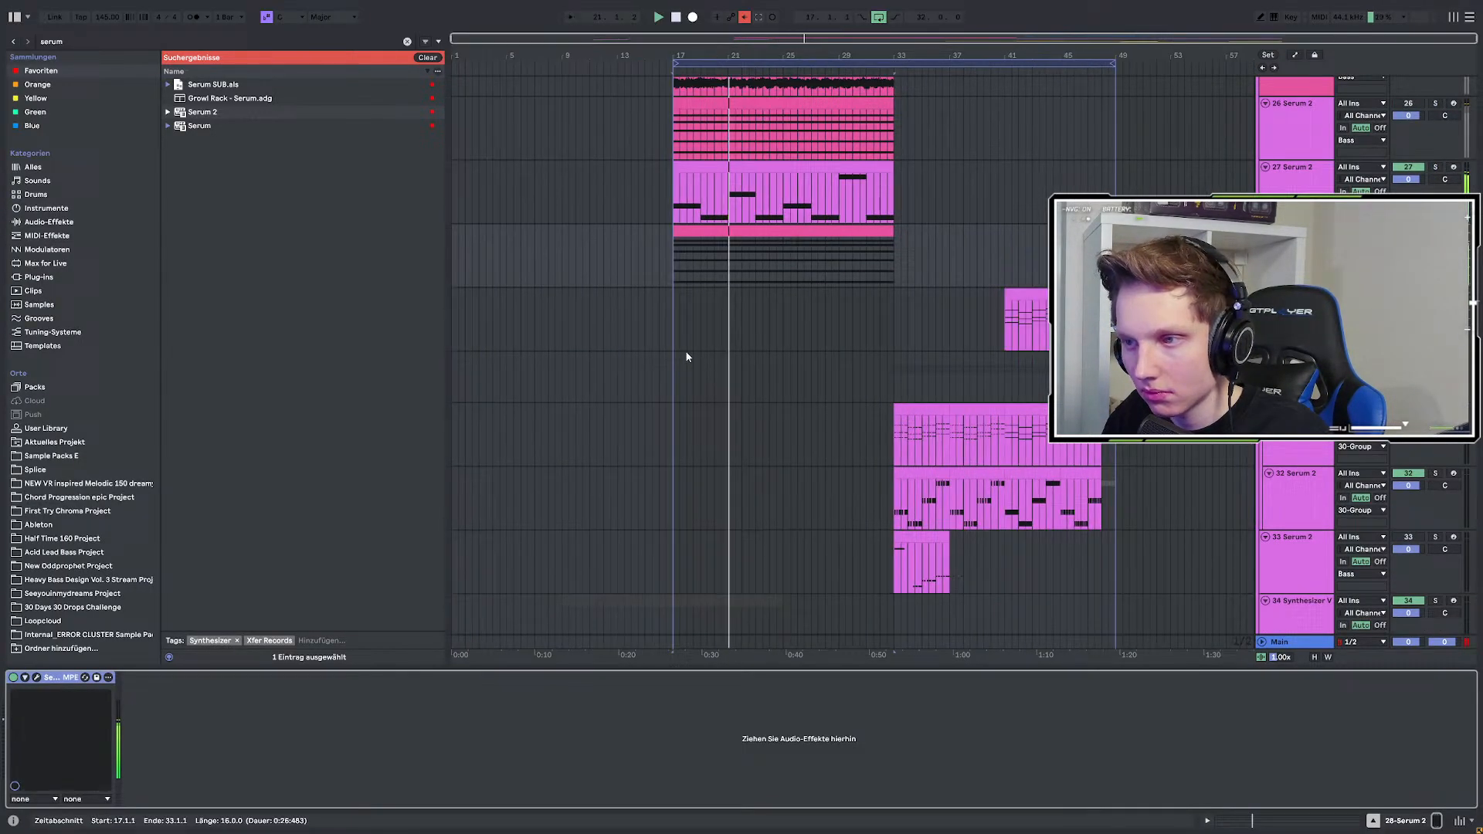
Check the sustained notes in the 28-Serum 2 clip and listen to it with the surrounding bass tracks in the arrangement.
scroll(686, 357, "up", 3)
double_click(722, 232)
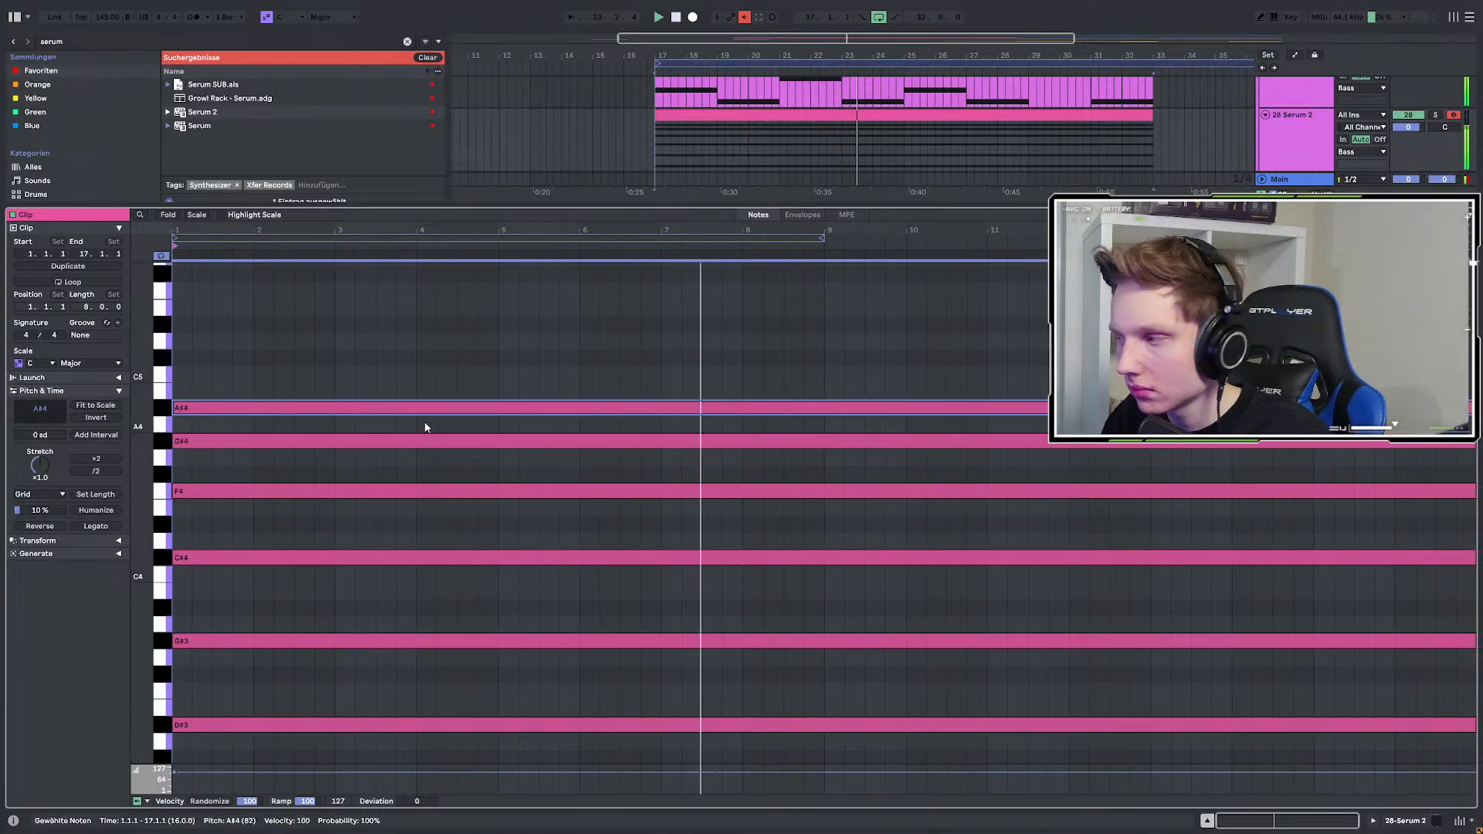
key("shift+Tab")
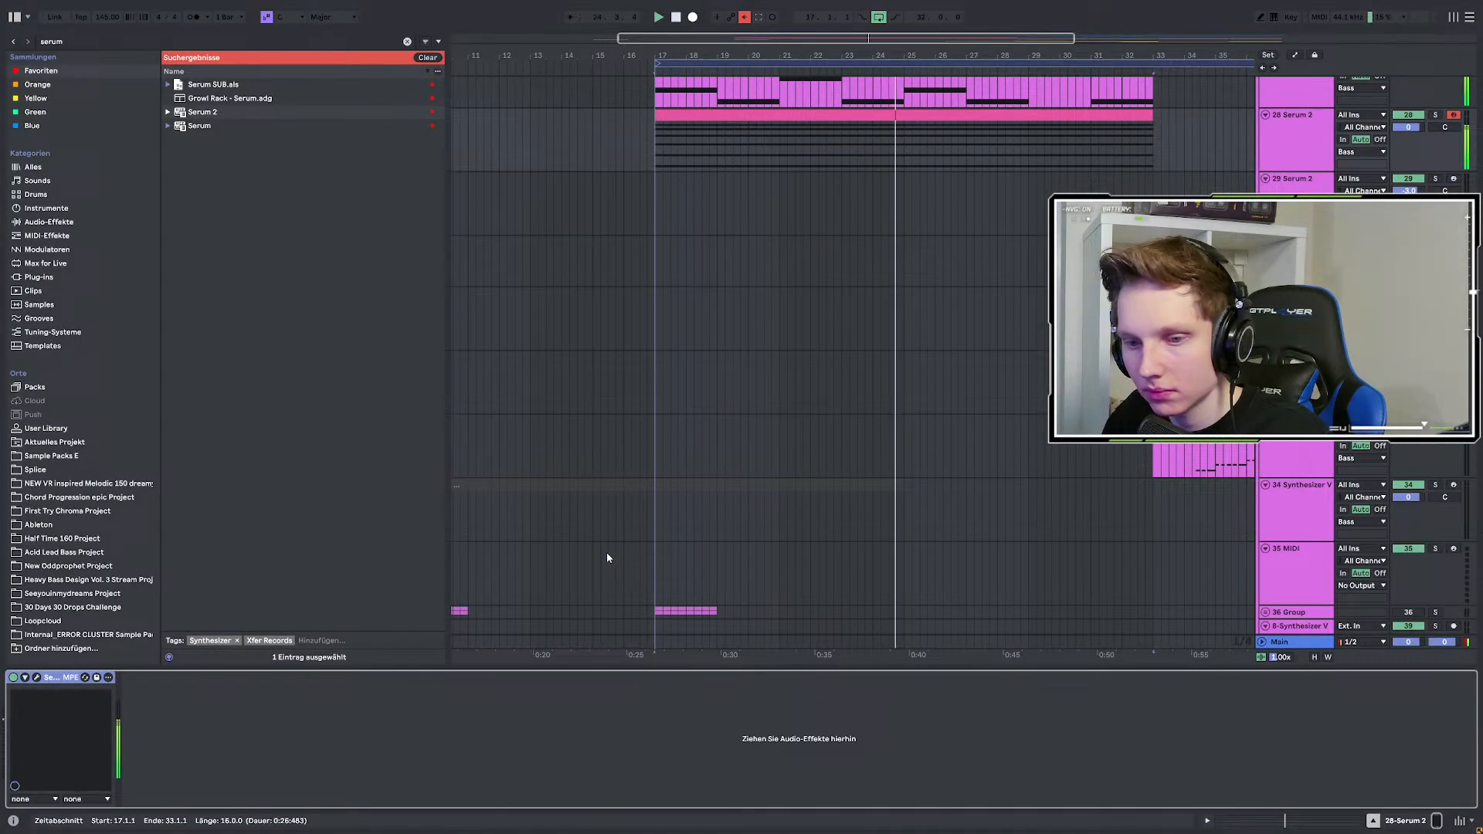
scroll(884, 476, "up", 3)
scroll(728, 404, "down", 3)
scroll(873, 374, "up", 1)
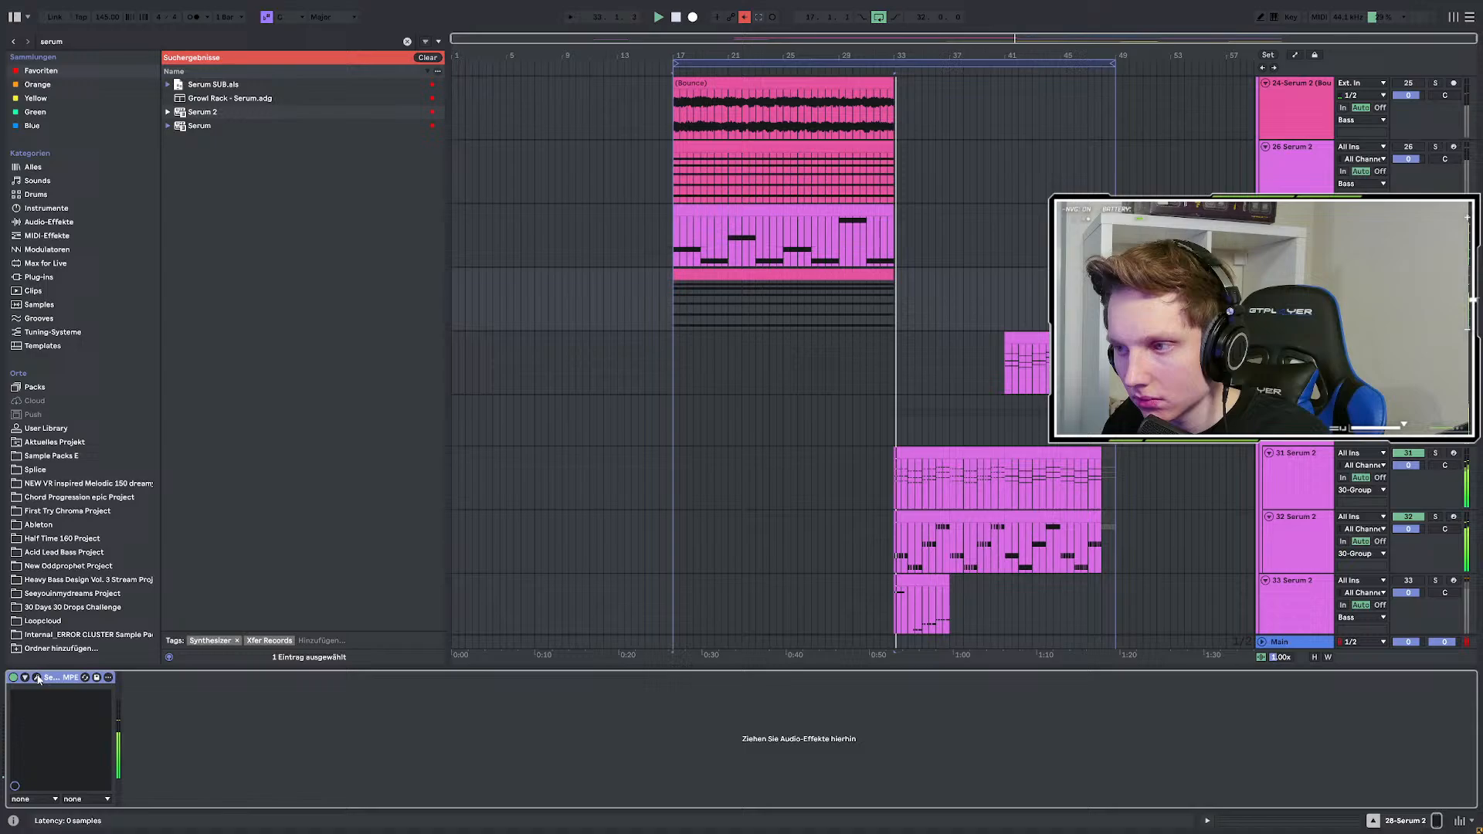
Load the Lately wavetable into Oscillator A of the 28-Serum 2 synth and raise its wavetable position to 34.
left_click(37, 677)
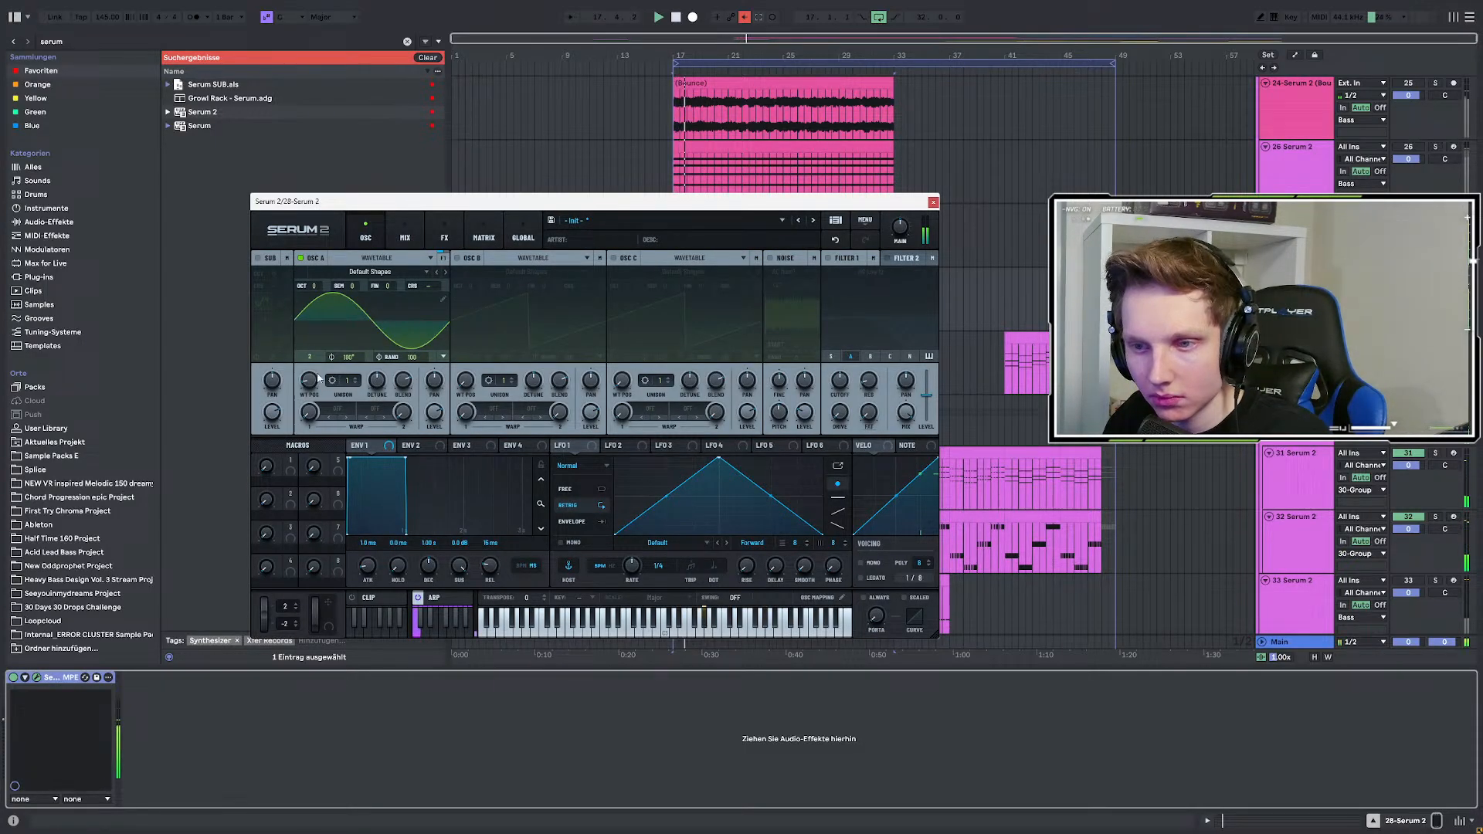
left_click(360, 280)
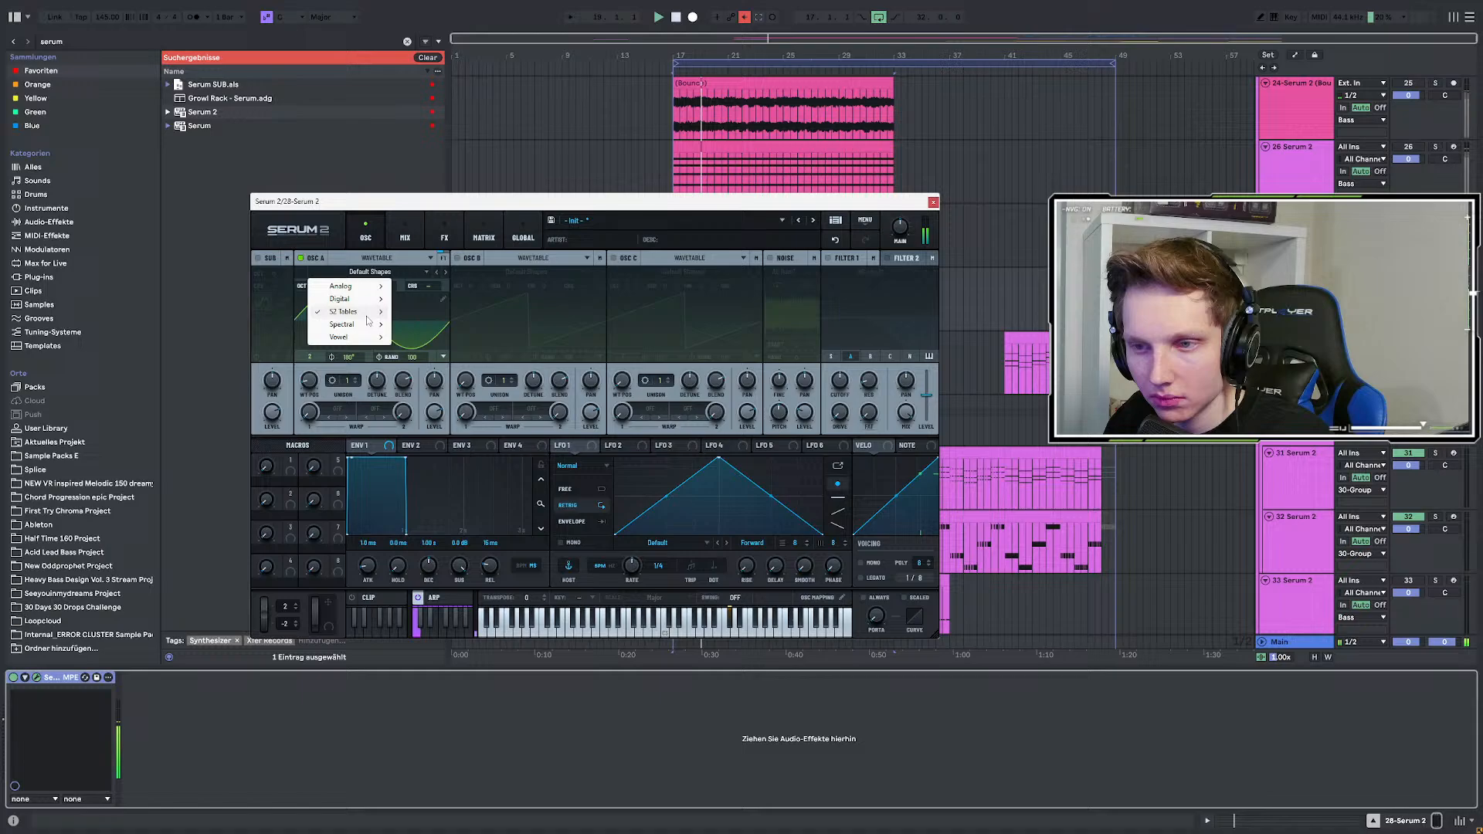
mouse_move(365, 319)
mouse_move(417, 325)
left_click(664, 447)
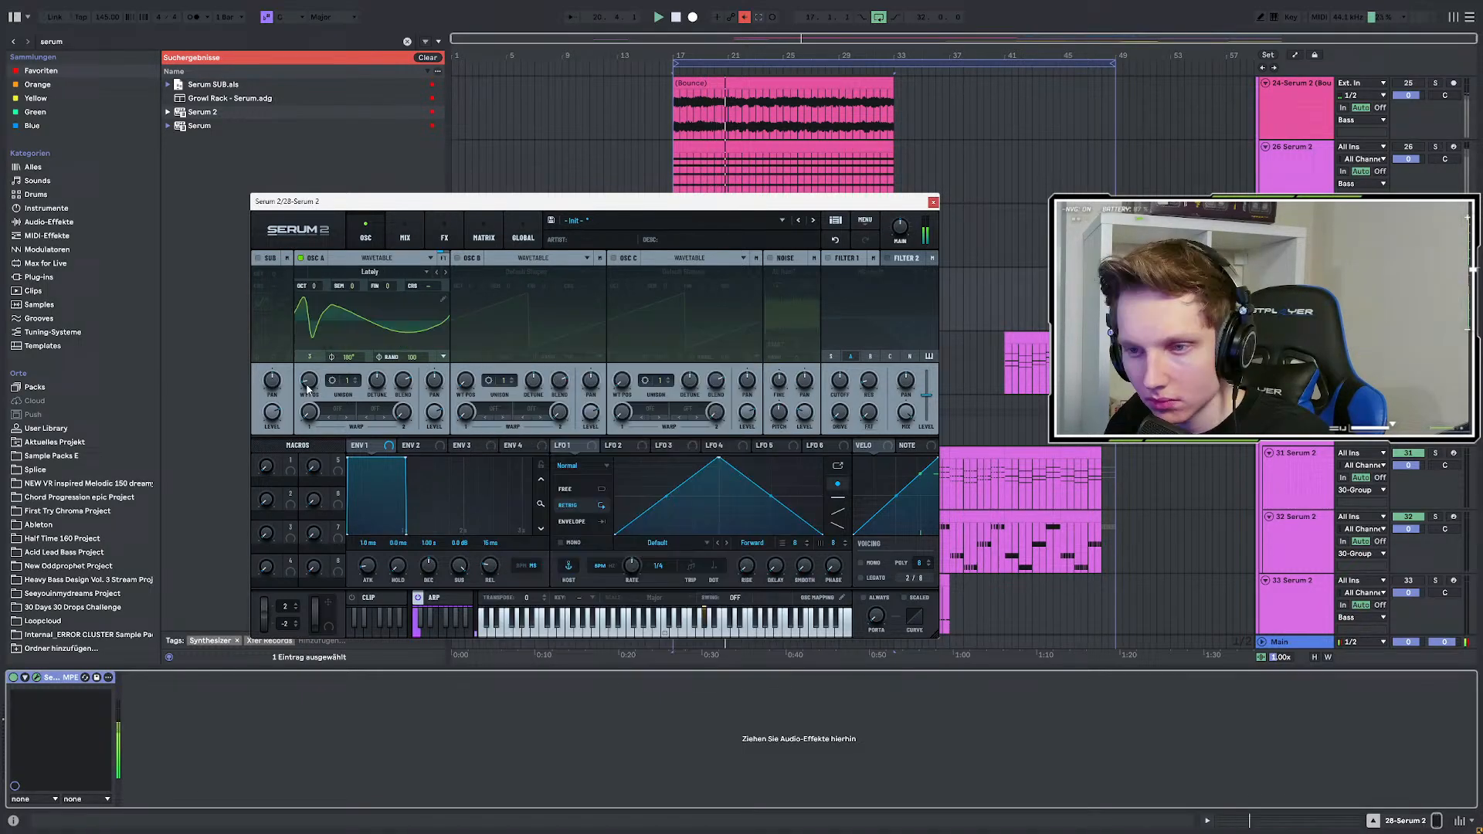
left_click_drag(311, 384, 386, 308)
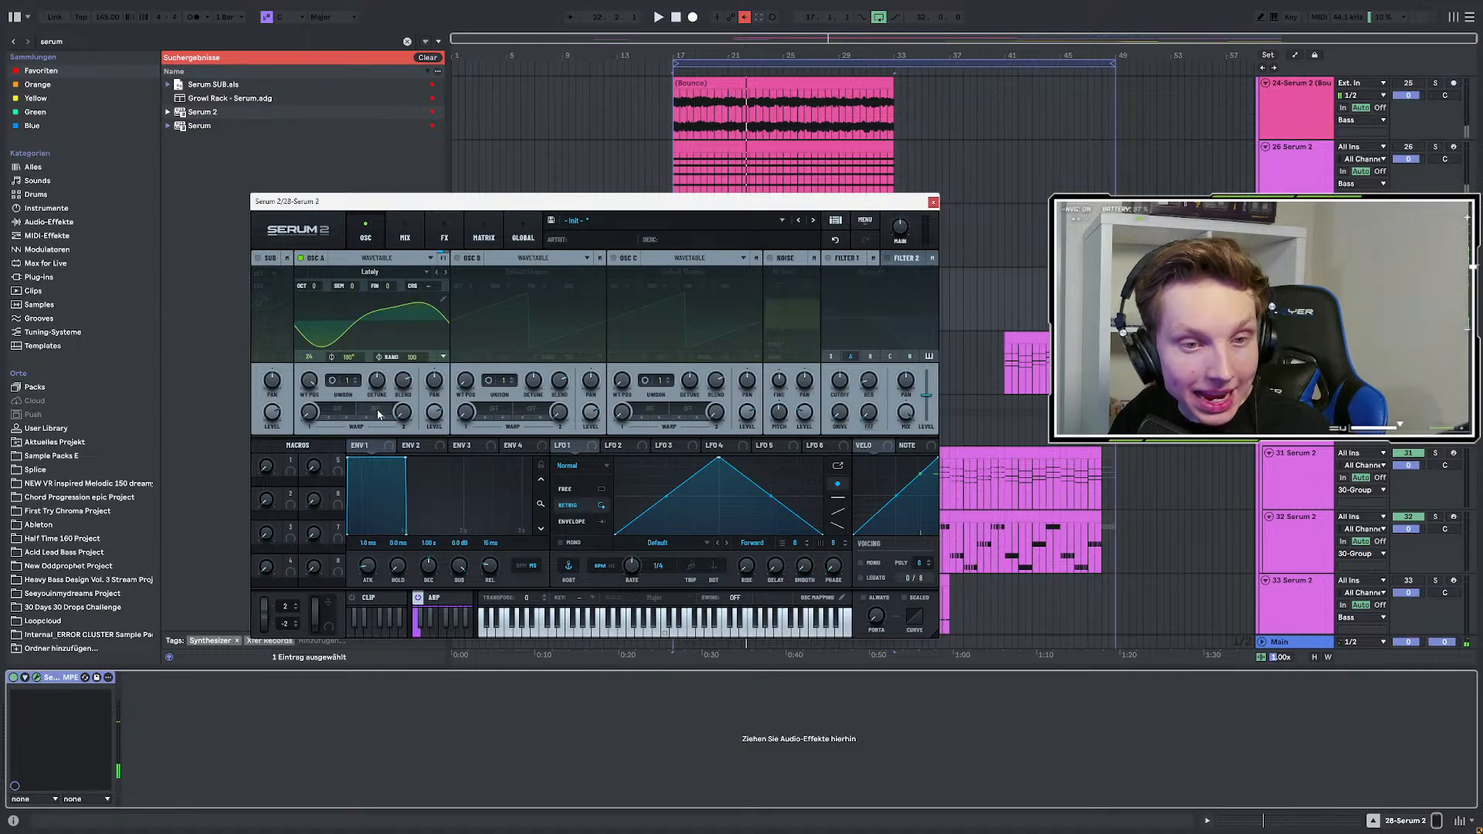
Restart playback, change LFO 1 to S&H and assign it to Oscillator A's wavetable position.
left_click(998, 211)
key("space")
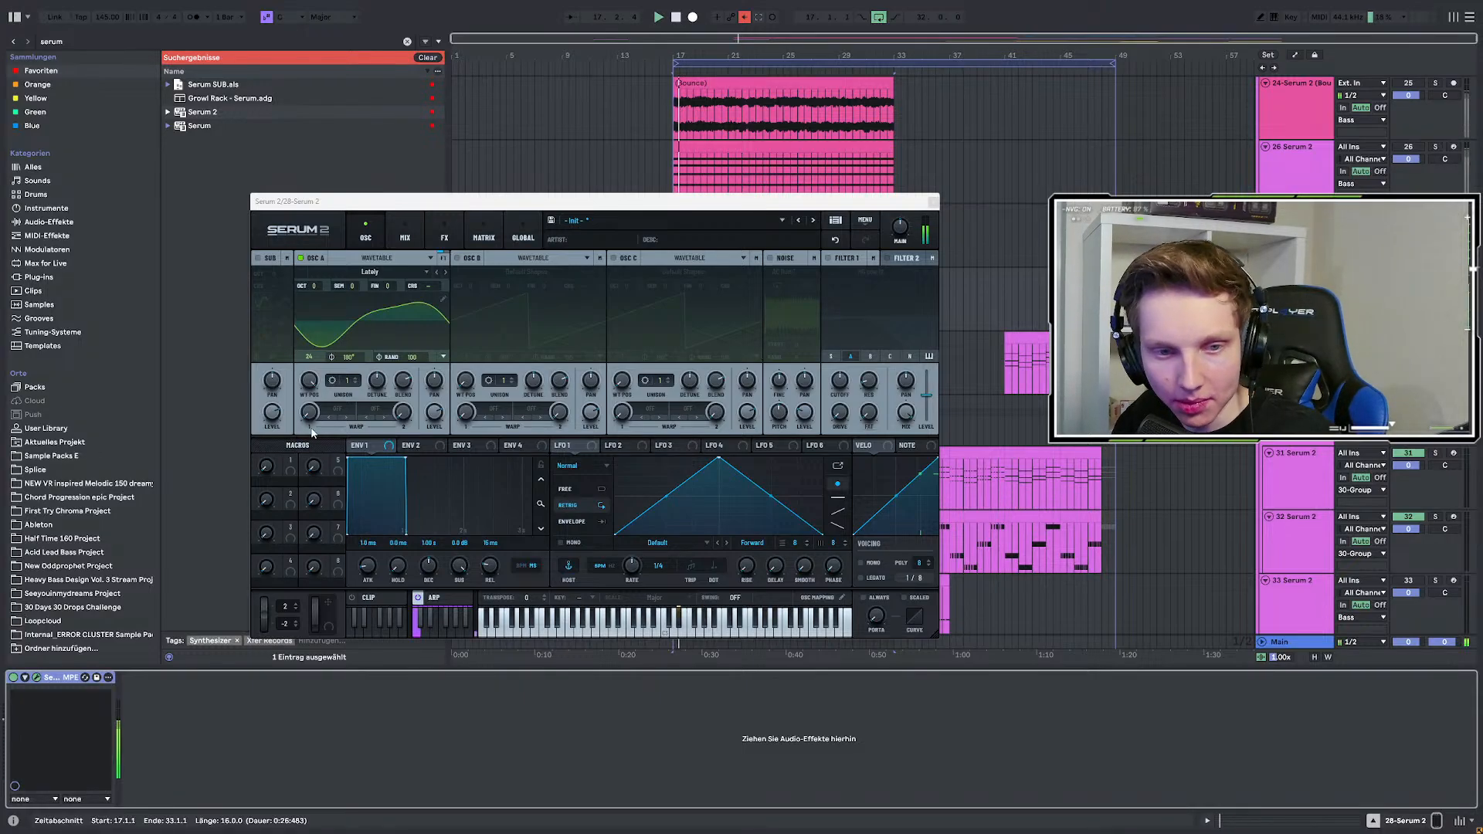
left_click(594, 466)
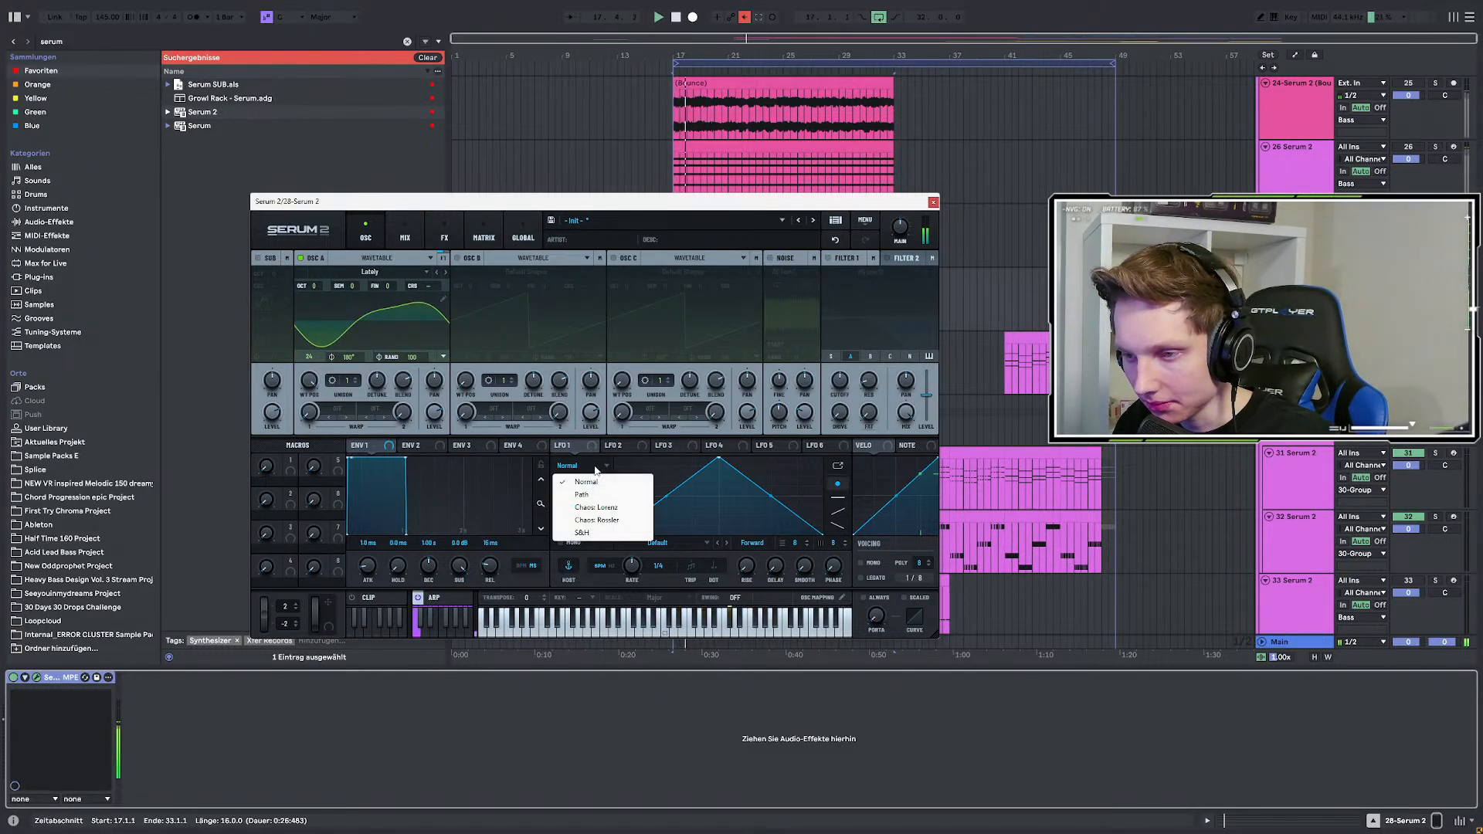
left_click(583, 533)
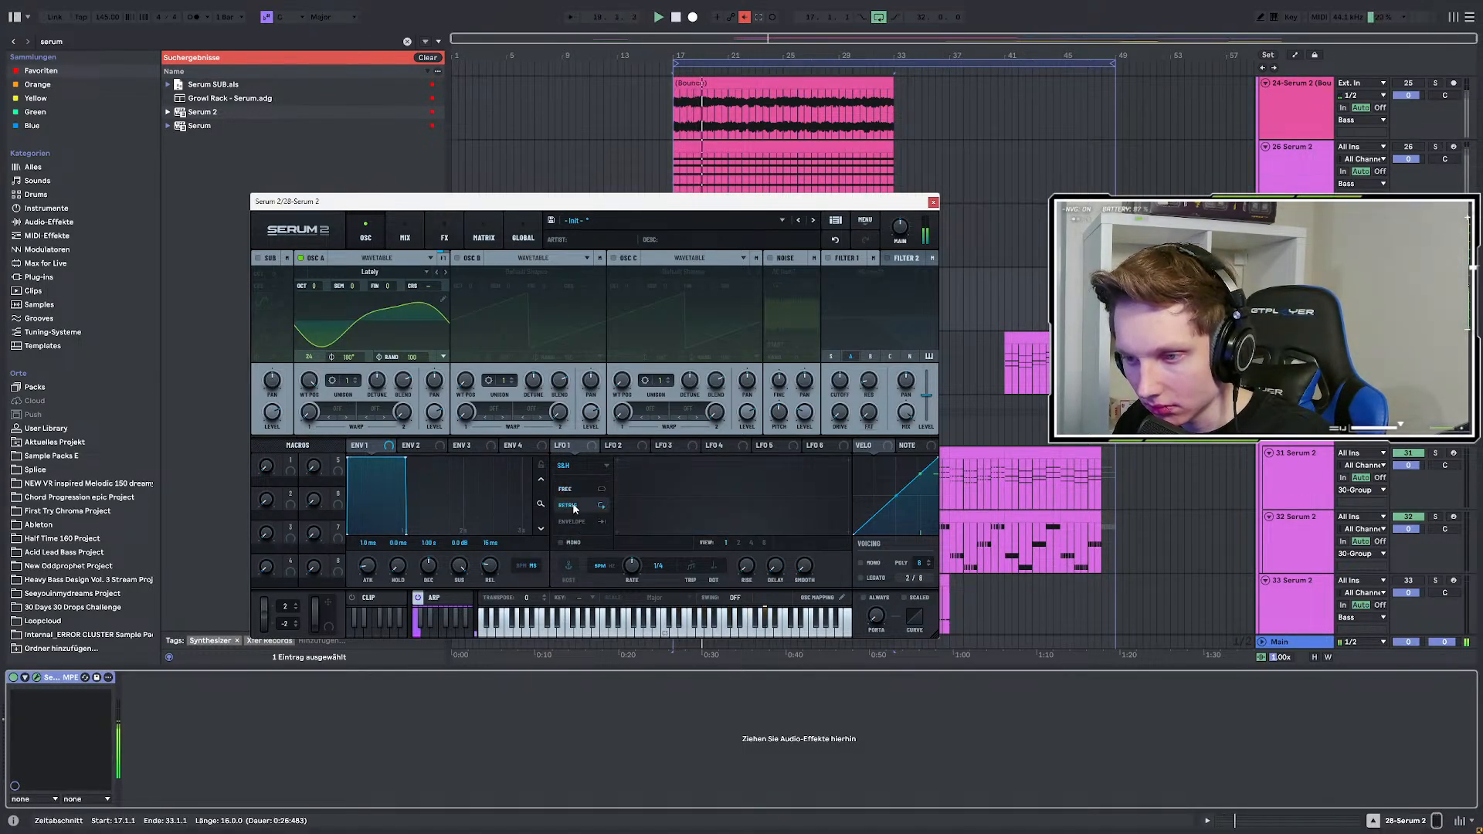
left_click_drag(517, 443, 308, 382)
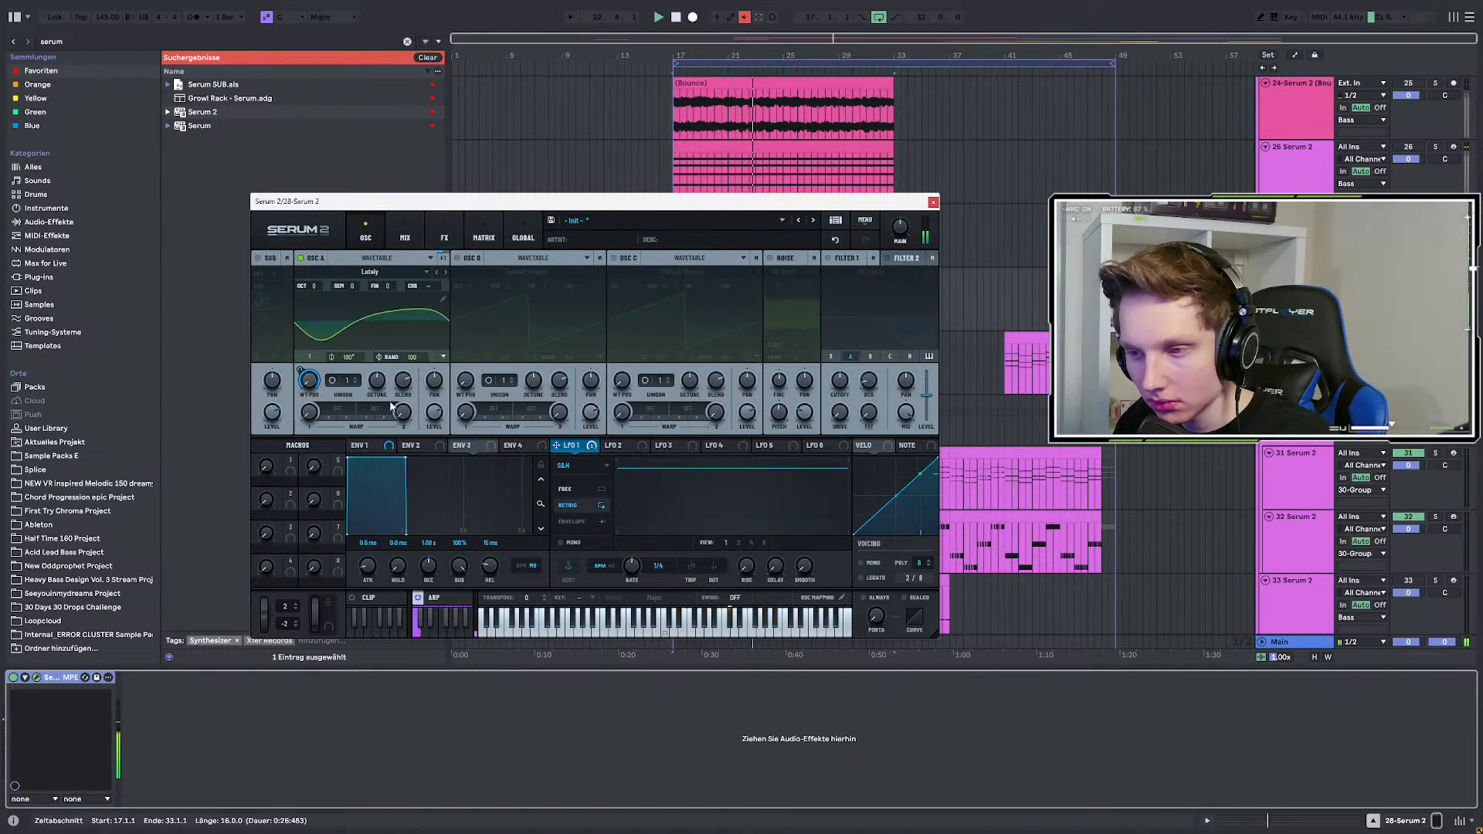
Enable Filter 1 and try a short decay on Envelope 1, assigning the envelope to the filter cutoff.
left_click(829, 259)
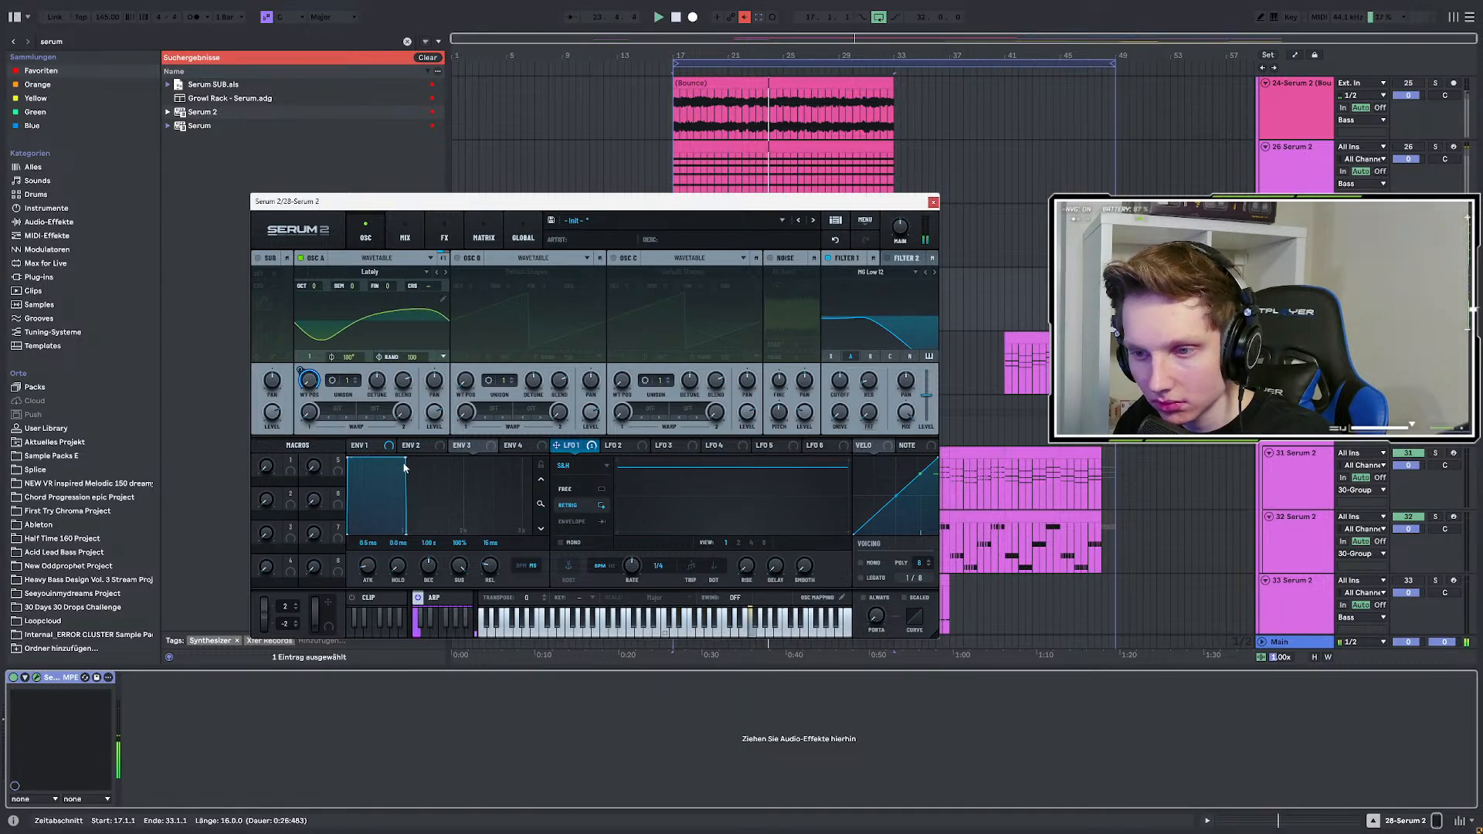
left_click_drag(405, 467, 322, 544)
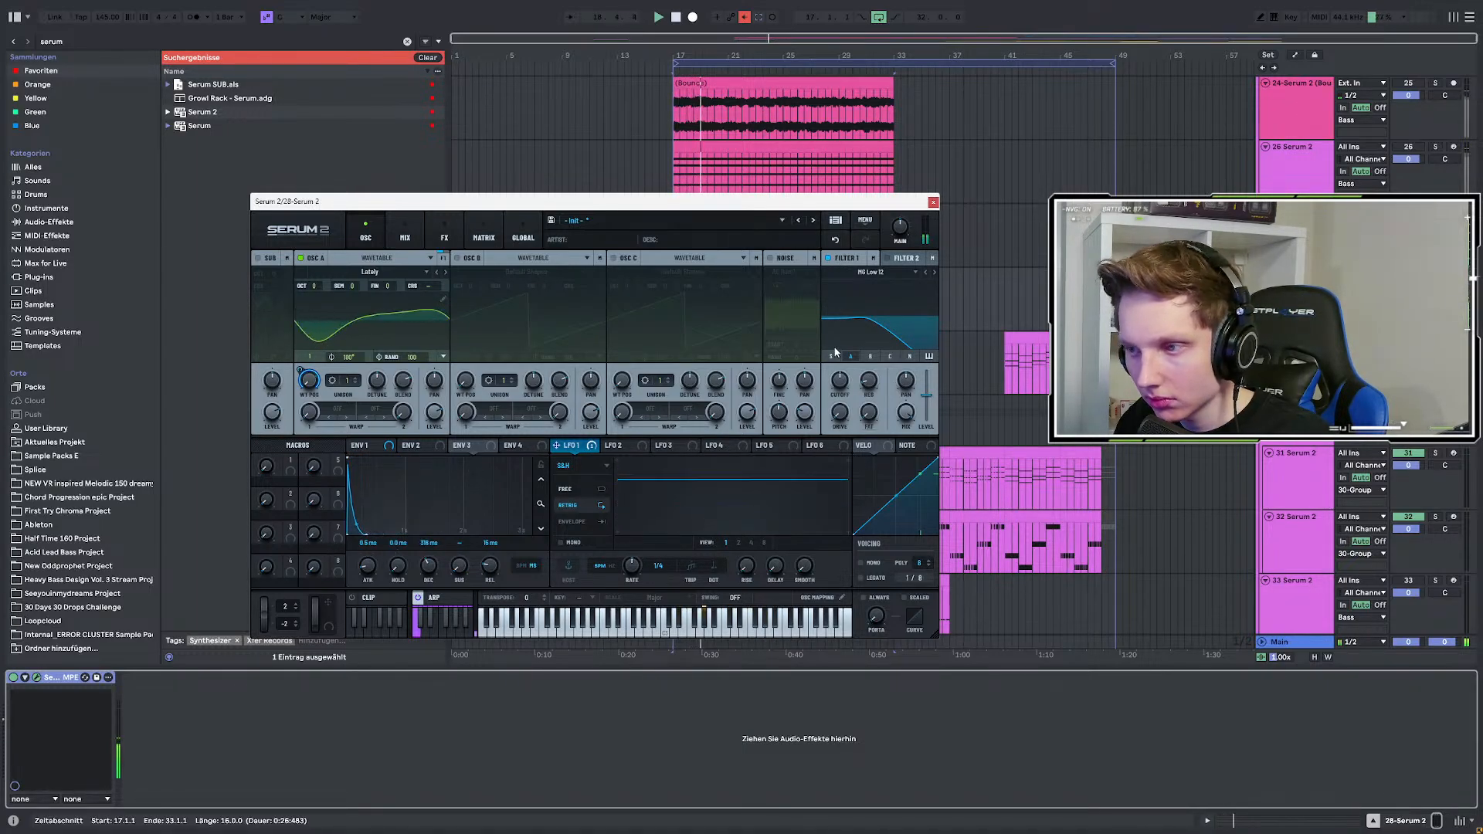
left_click_drag(367, 450, 829, 417)
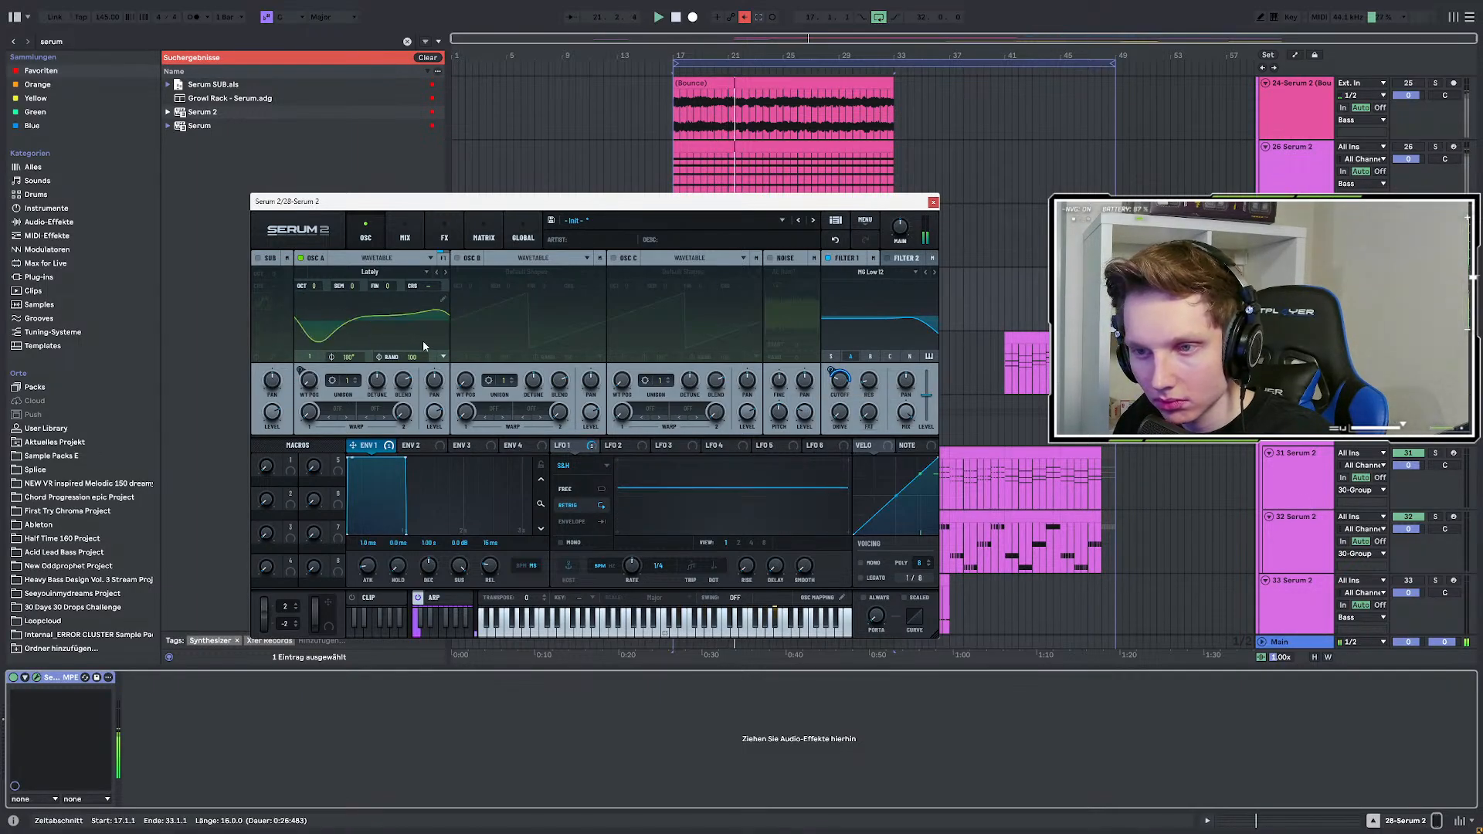
Set Oscillator A's two warp modes to PWM and Bend +/- and adjust the warp while listening.
left_click(378, 411)
mouse_move(404, 456)
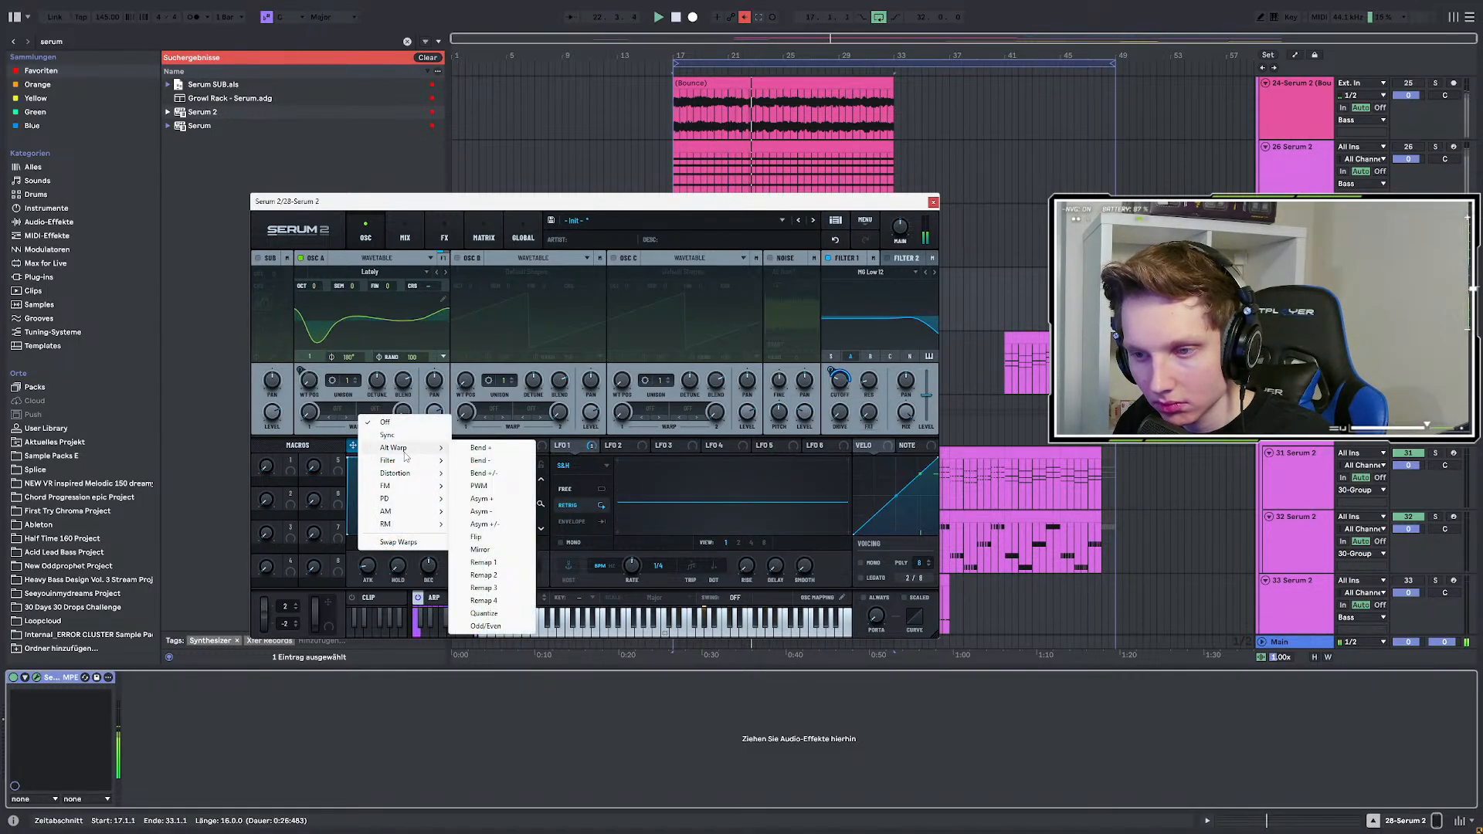
left_click(495, 474)
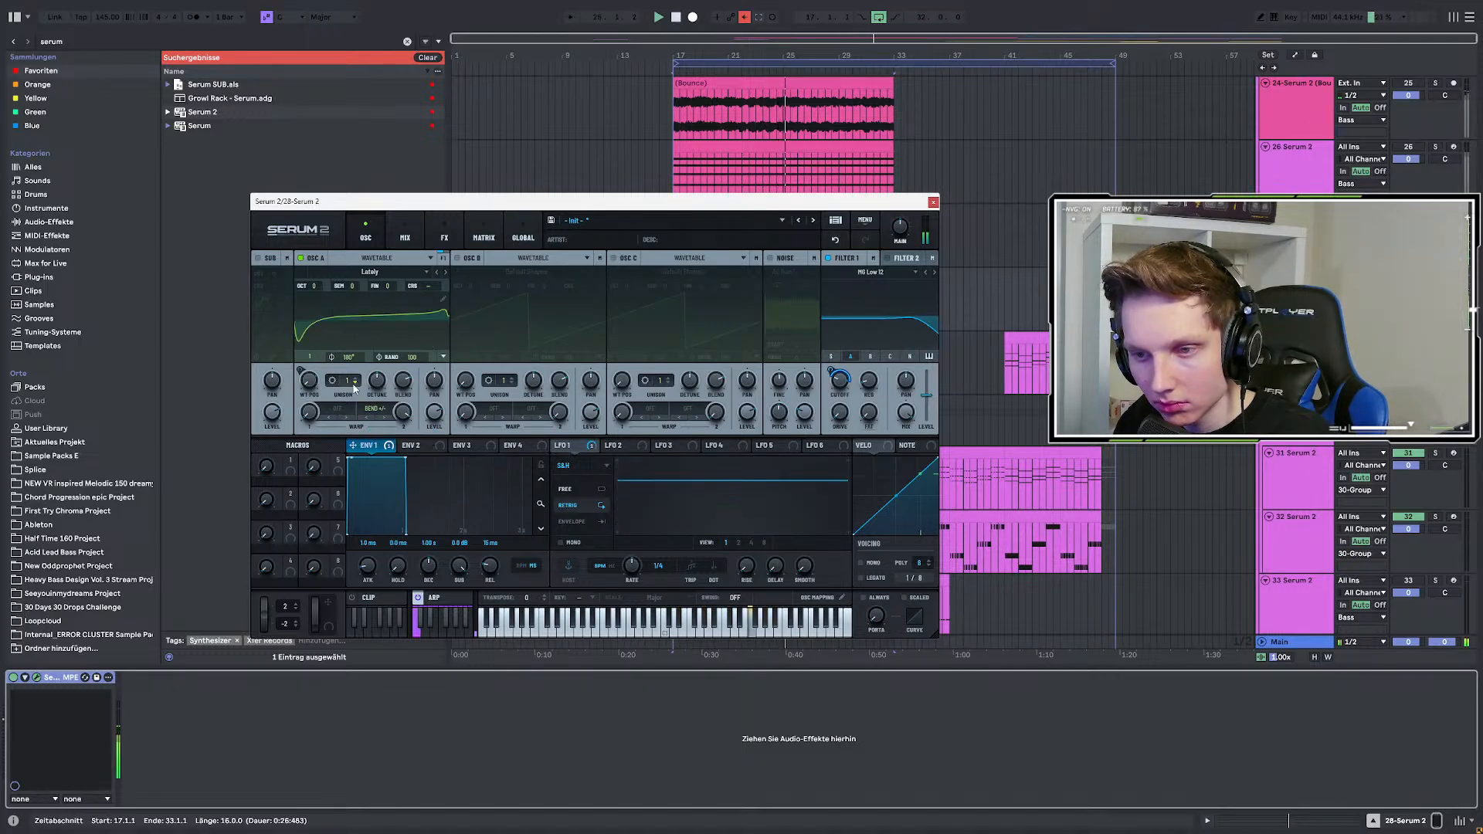
left_click(338, 410)
mouse_move(373, 448)
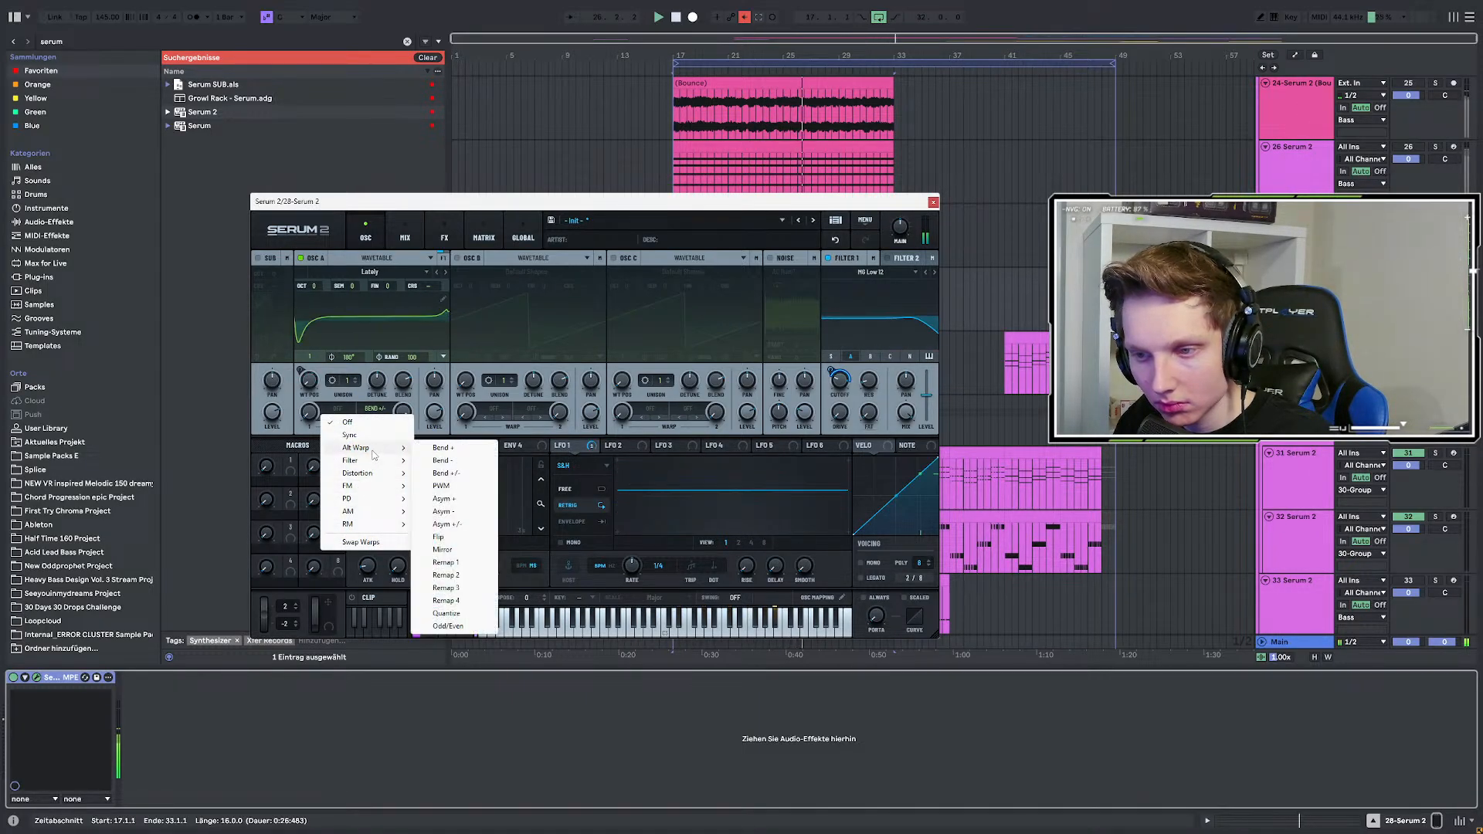
left_click(464, 485)
left_click_drag(316, 390, 386, 498)
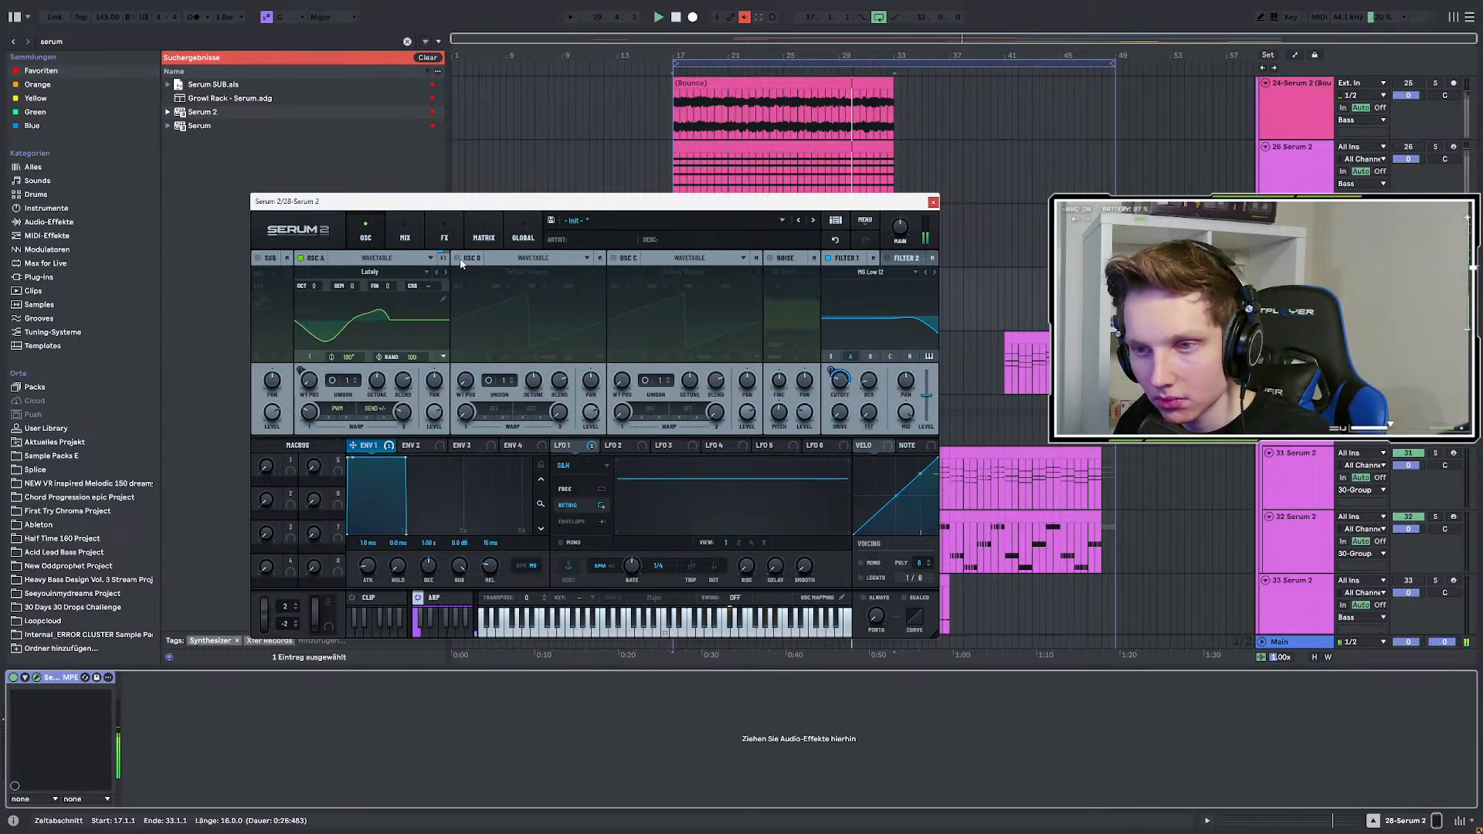
Add a Delay effect in Serum 2 with 1/16 times and set it to Ping-Pong mode.
left_click_drag(825, 205, 753, 419)
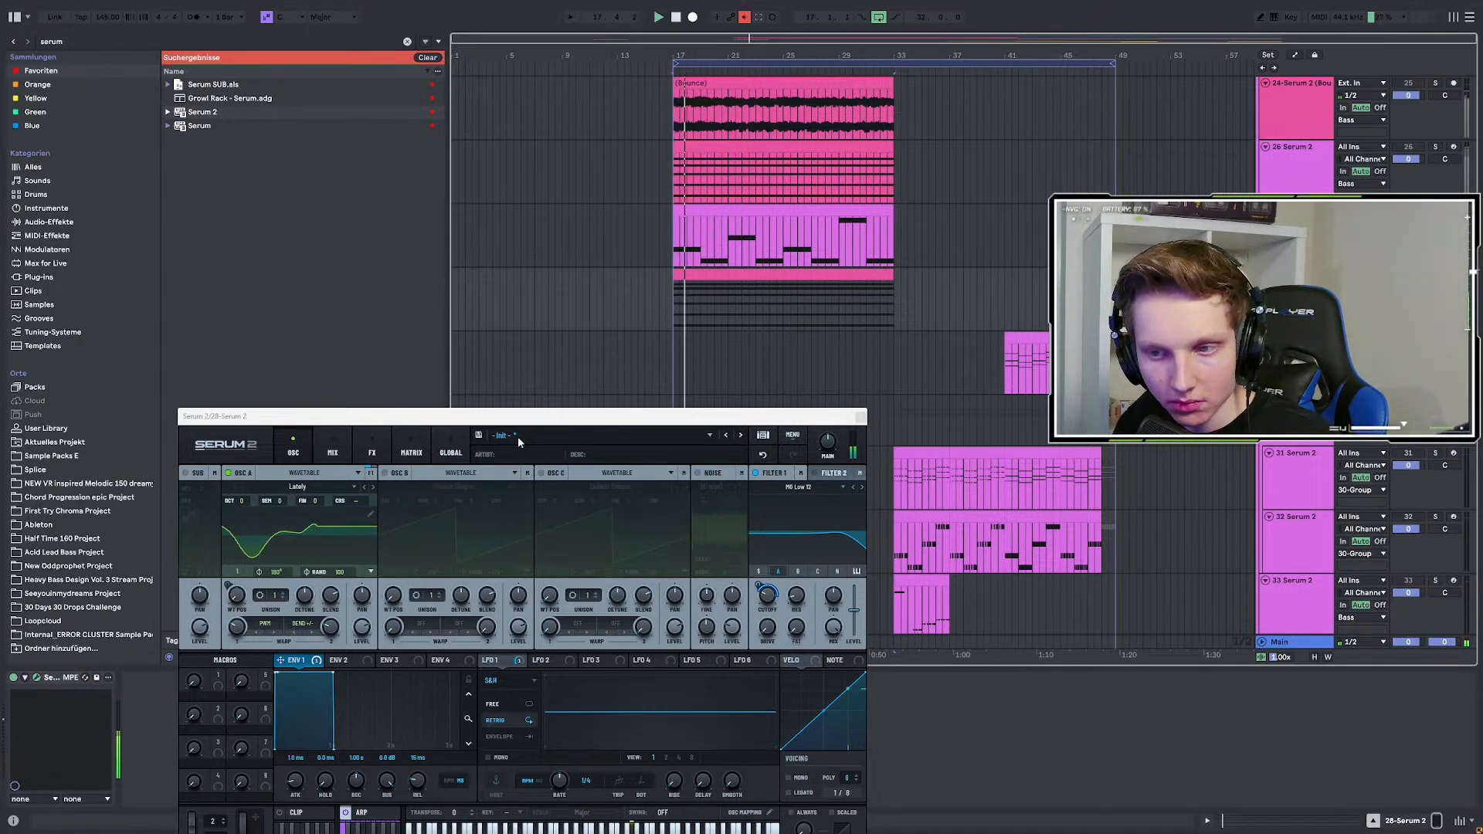
left_click_drag(502, 417, 607, 250)
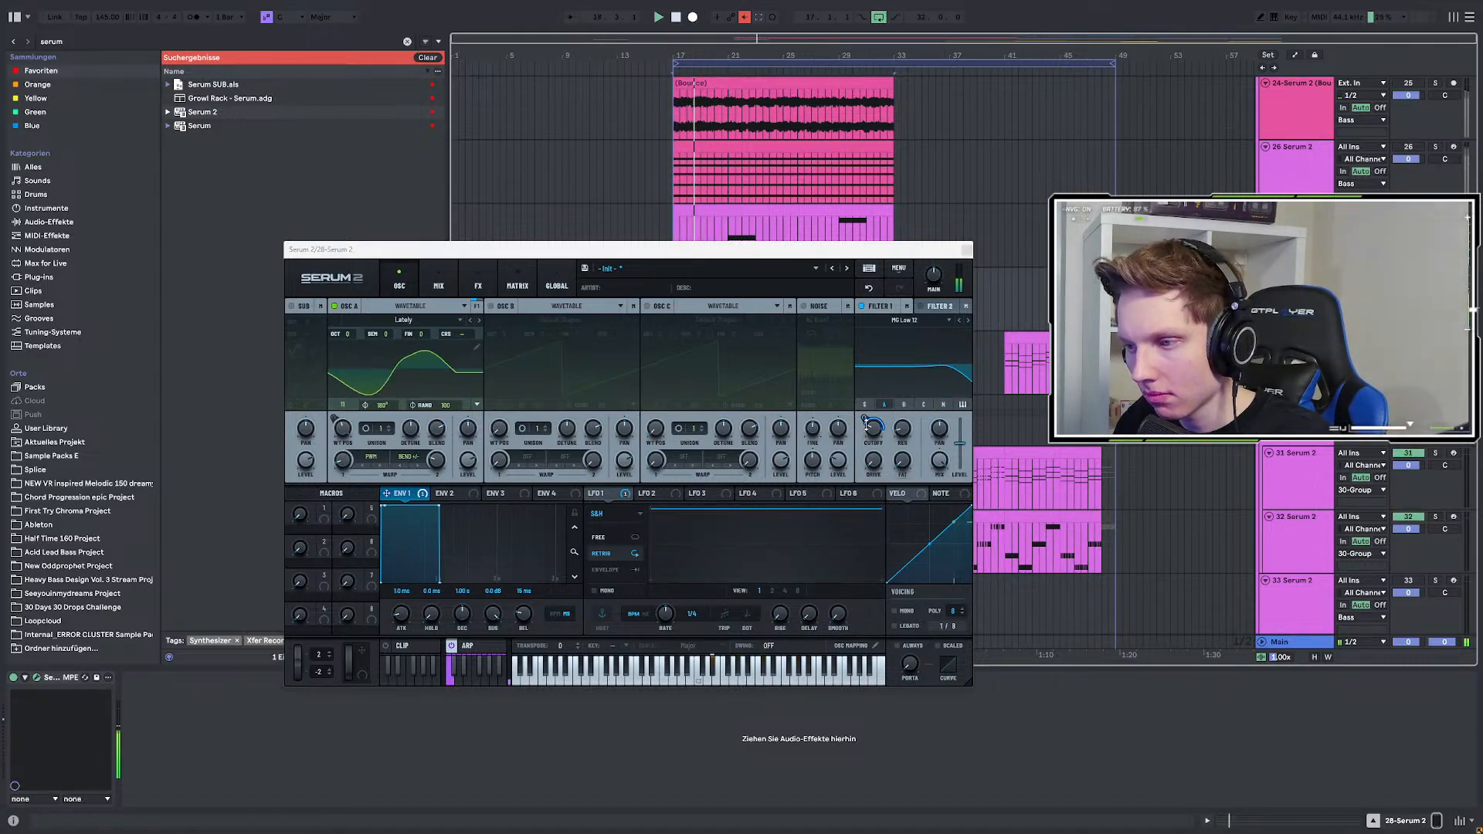
left_click(478, 279)
left_click(302, 326)
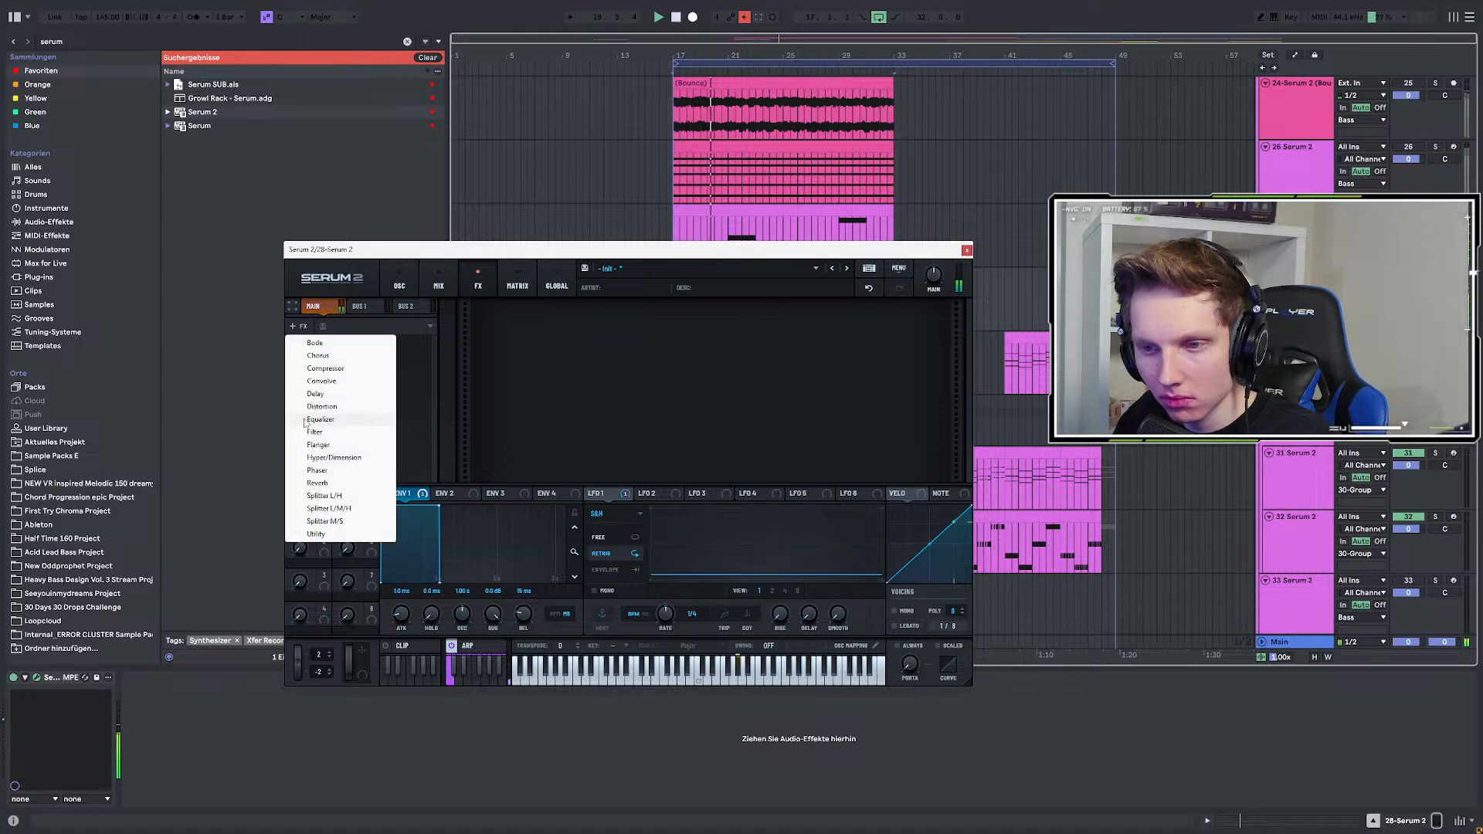
left_click(315, 395)
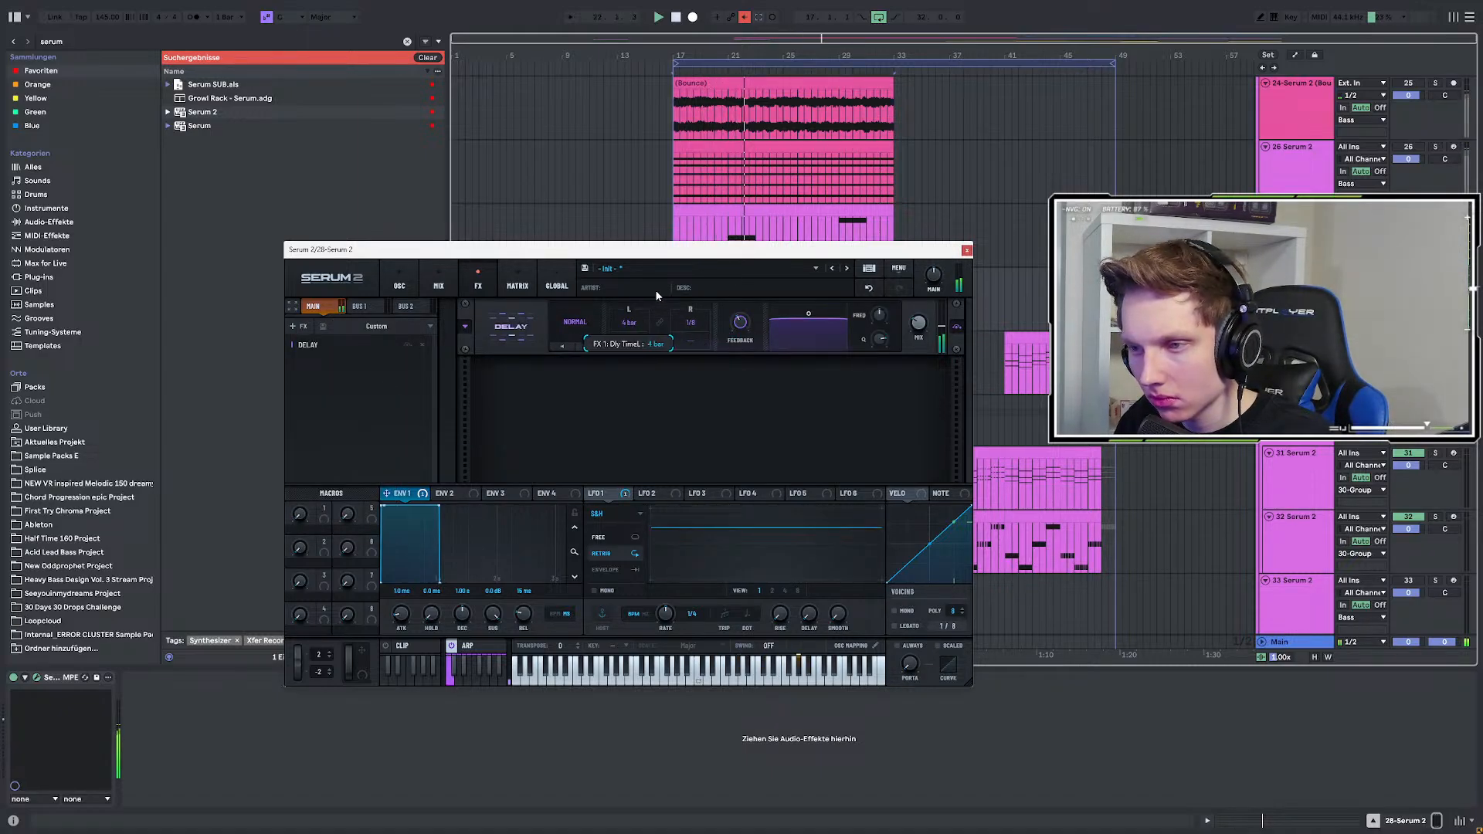
left_click_drag(645, 327, 639, 342)
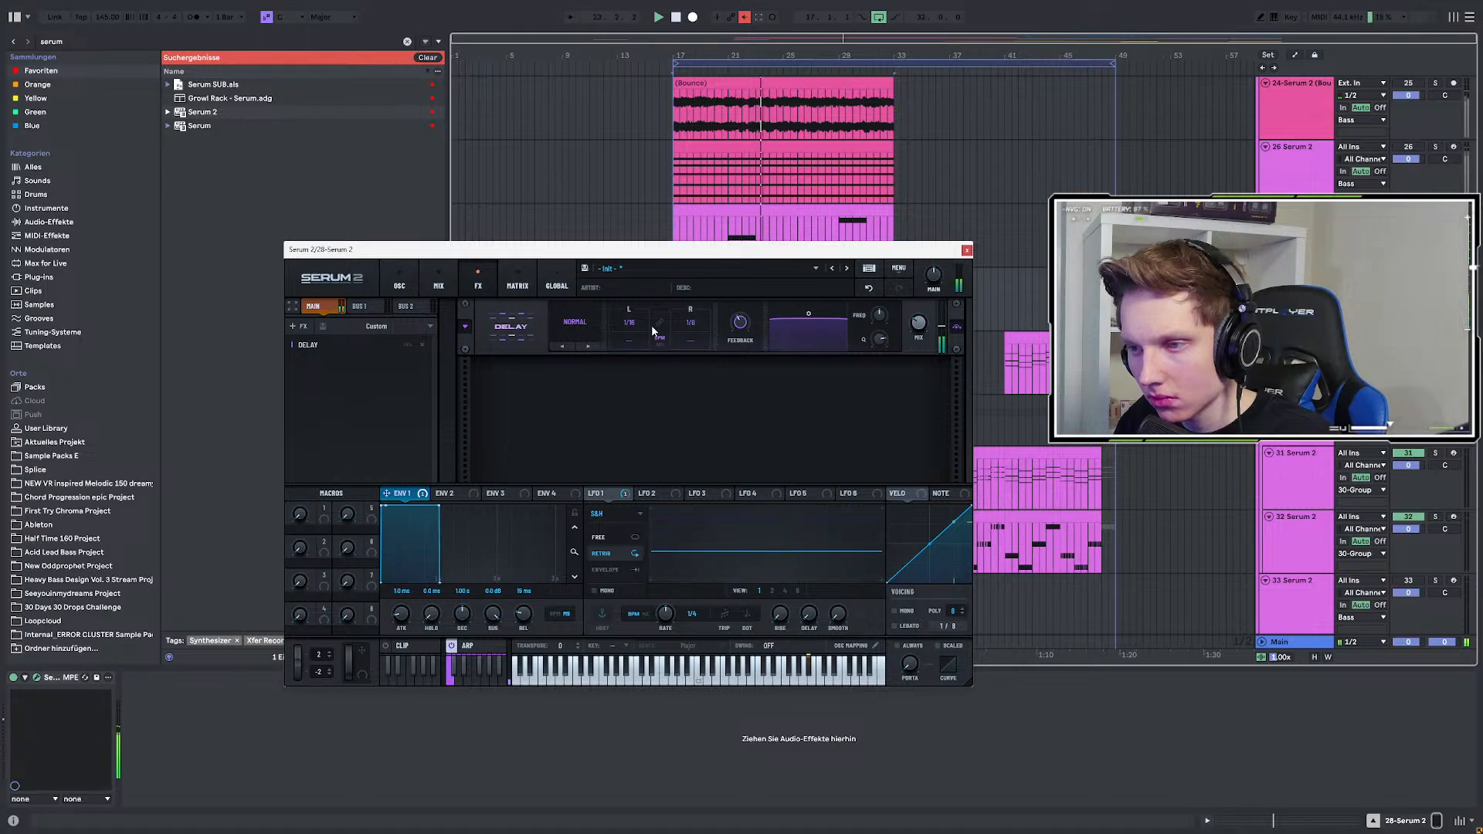
left_click(575, 322)
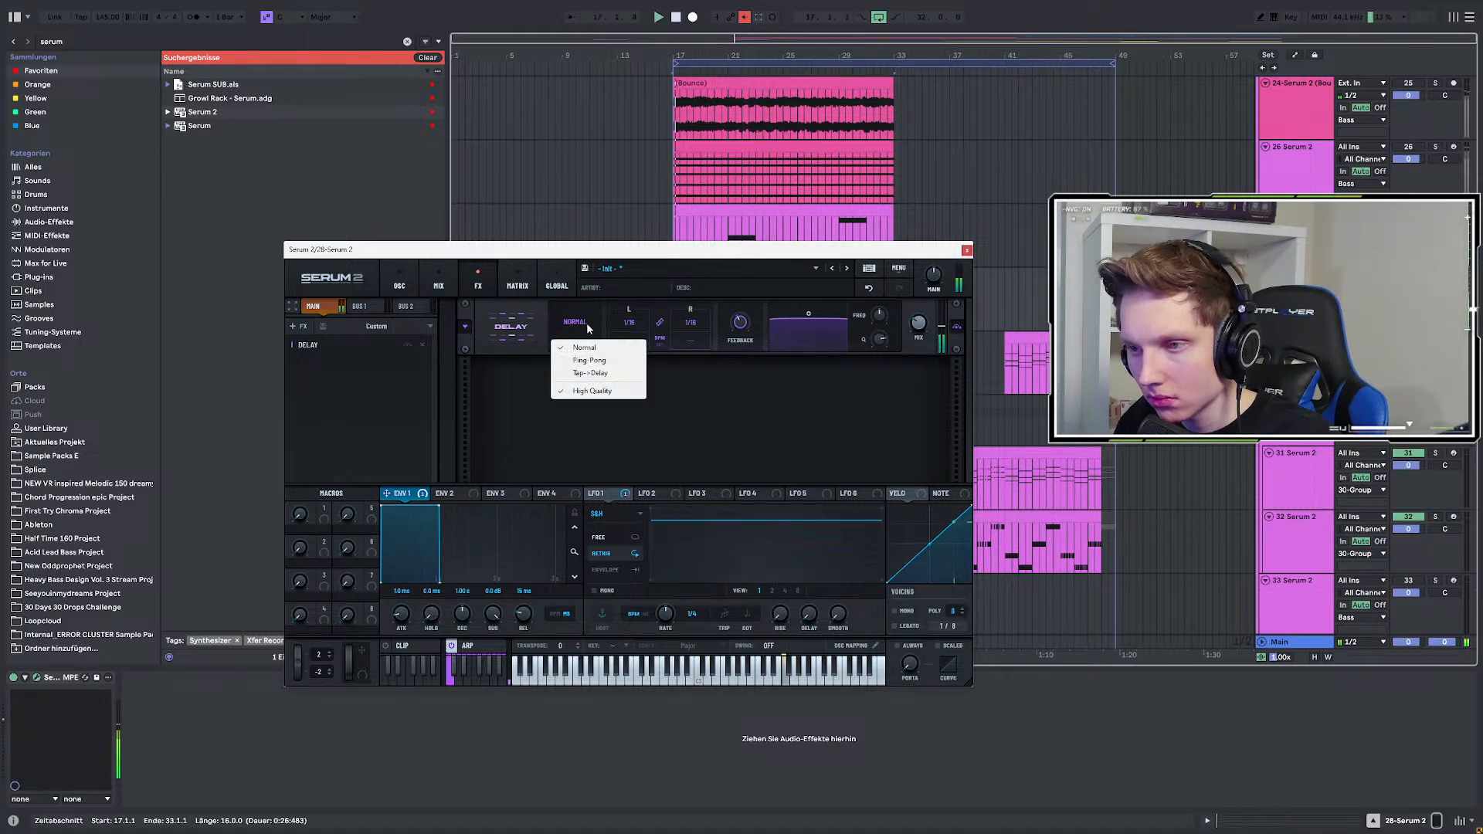
left_click(592, 361)
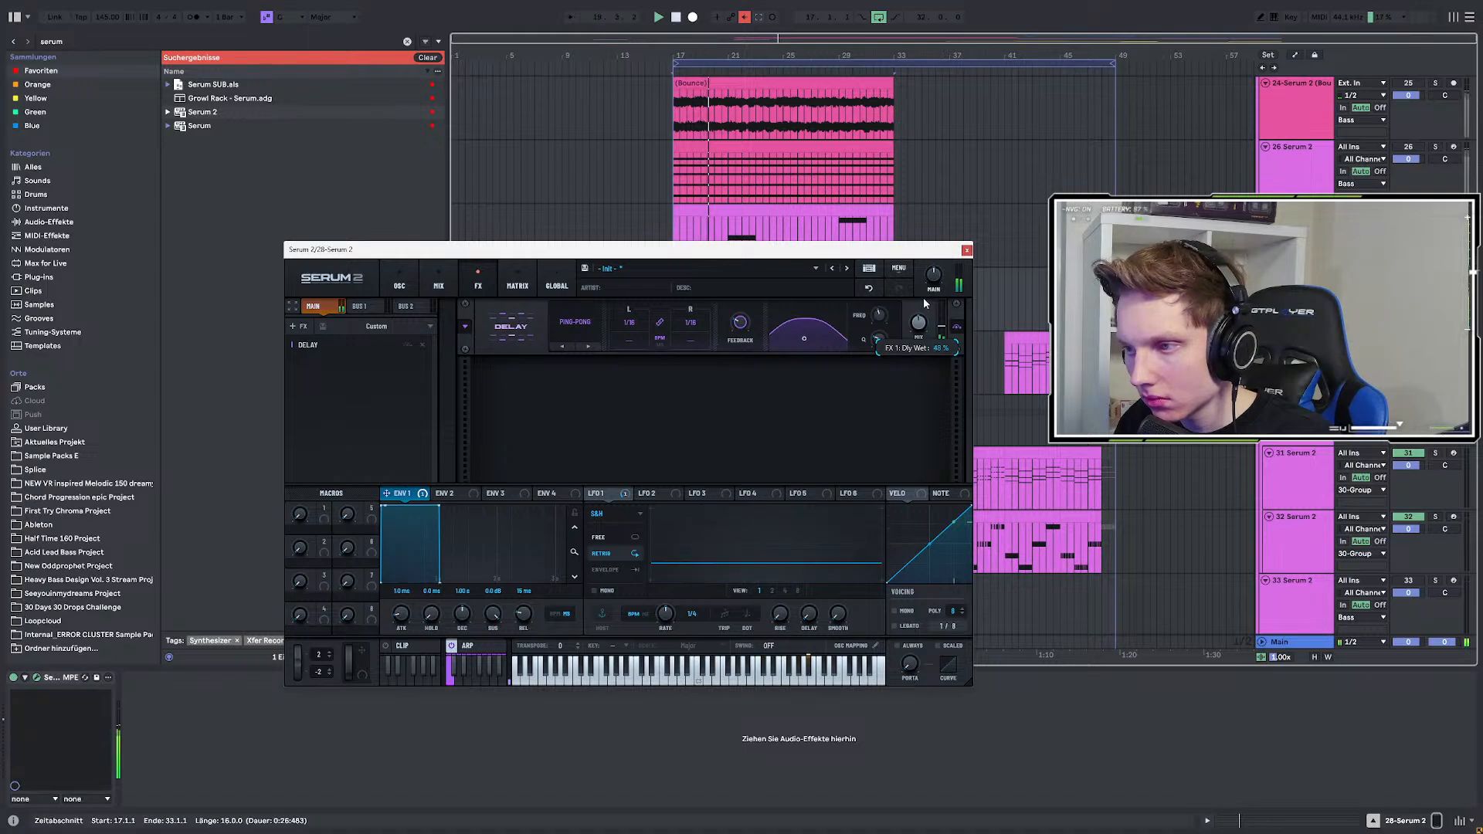
Add a Compressor after the delay, enable its multiband mode and close the synth window.
left_click(298, 326)
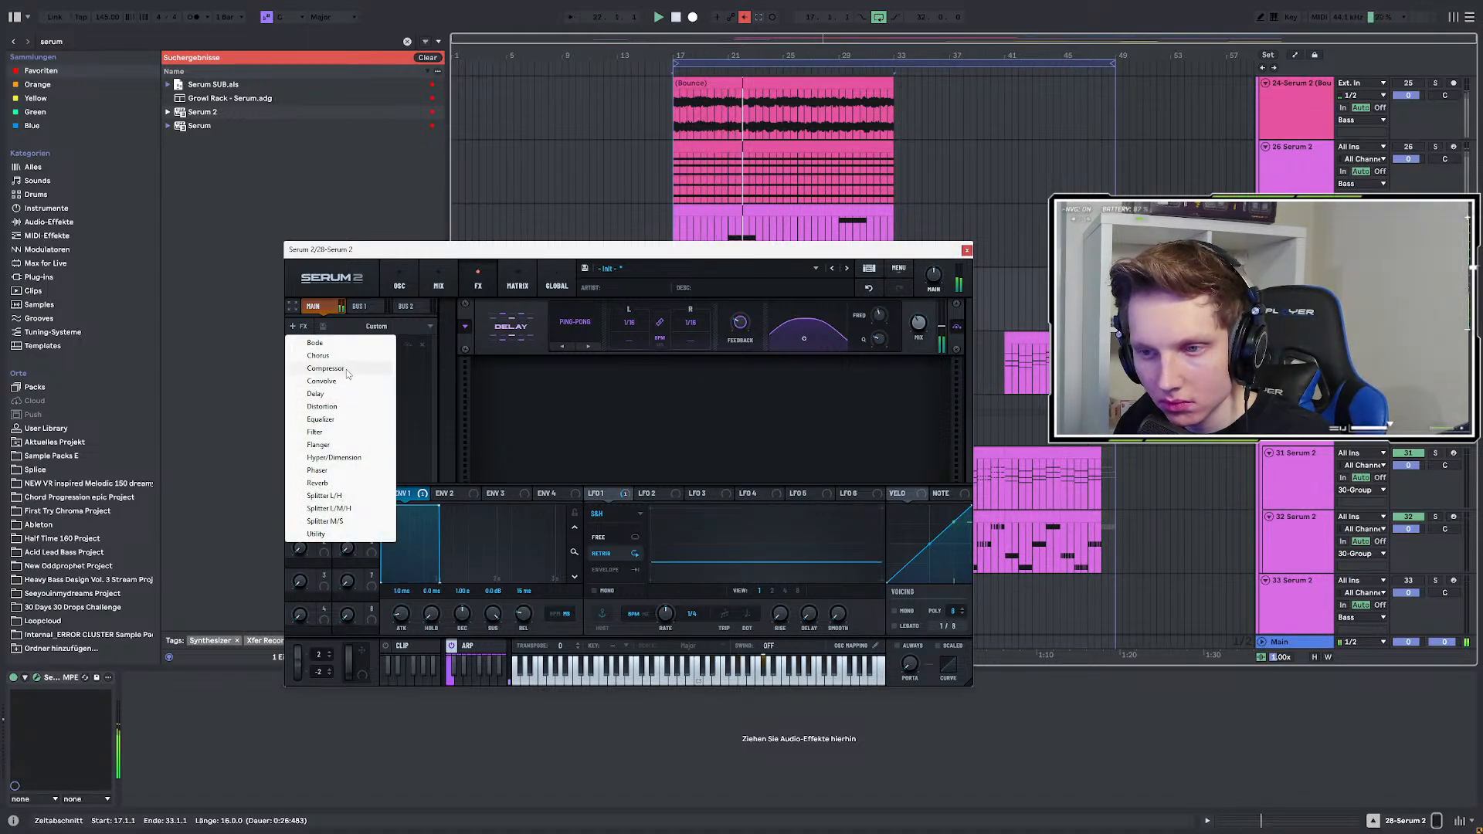
left_click(325, 368)
left_click(566, 403)
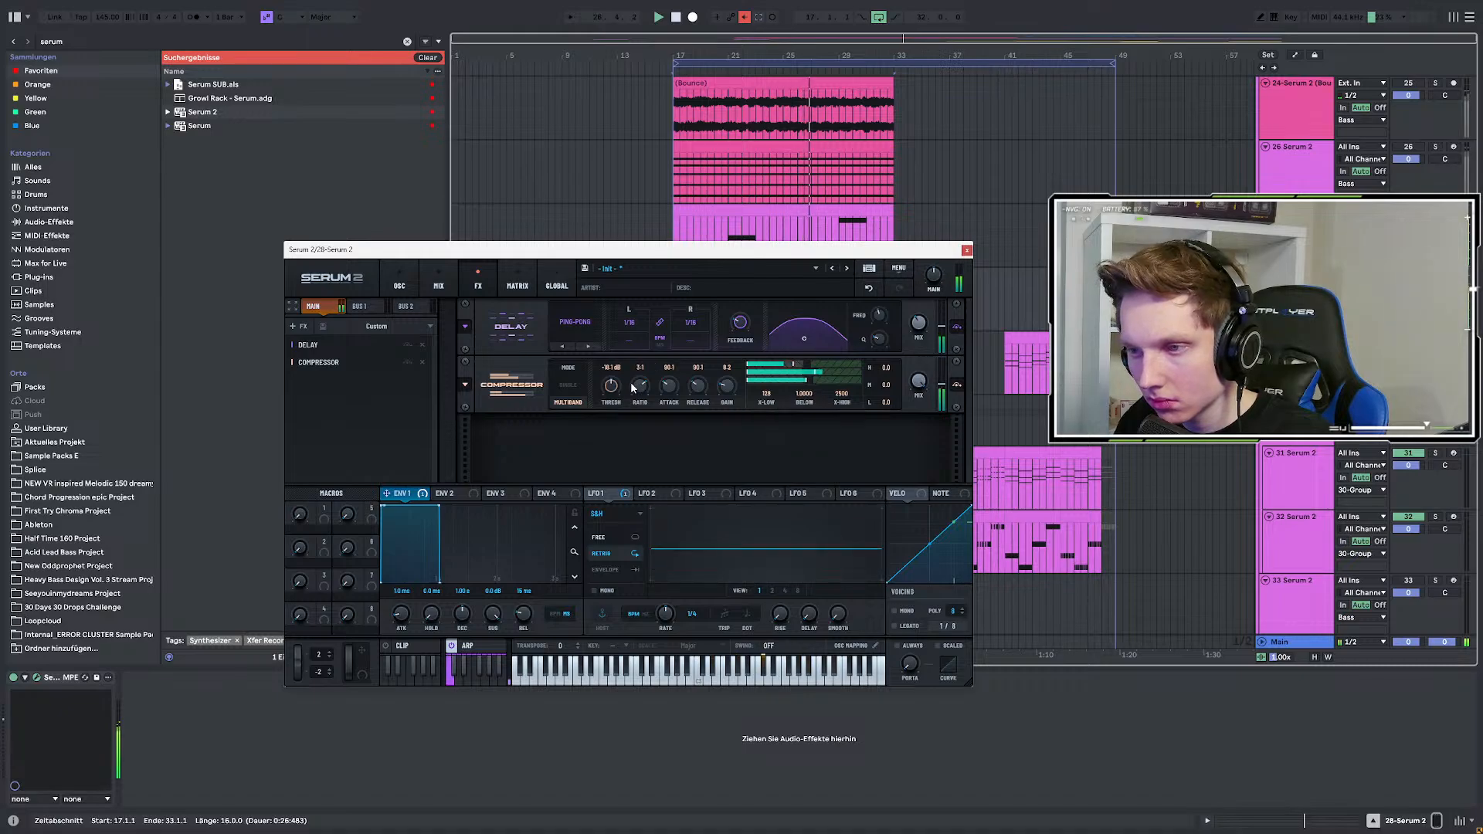
left_click_drag(610, 391, 608, 388)
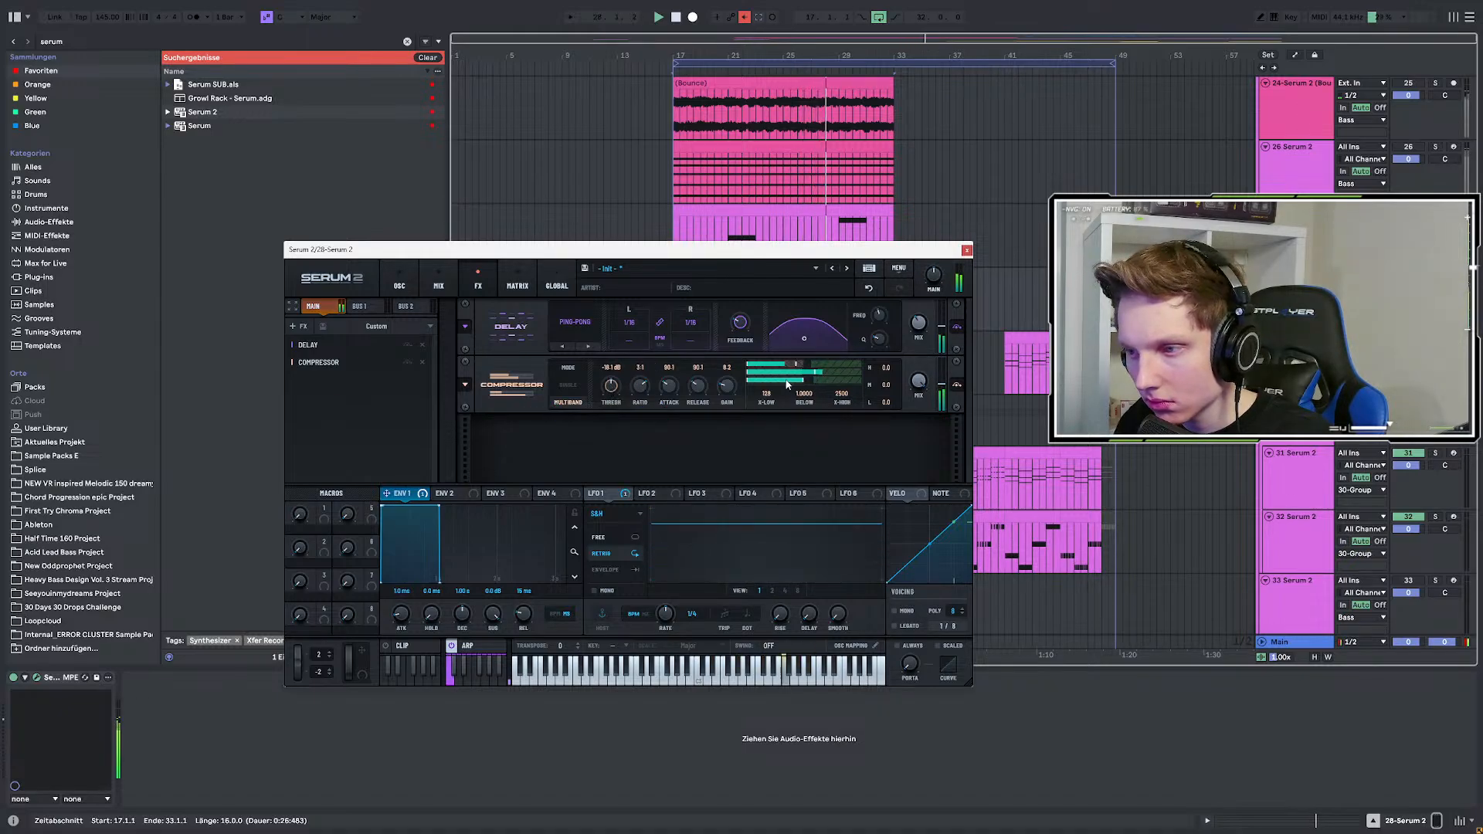
left_click(966, 249)
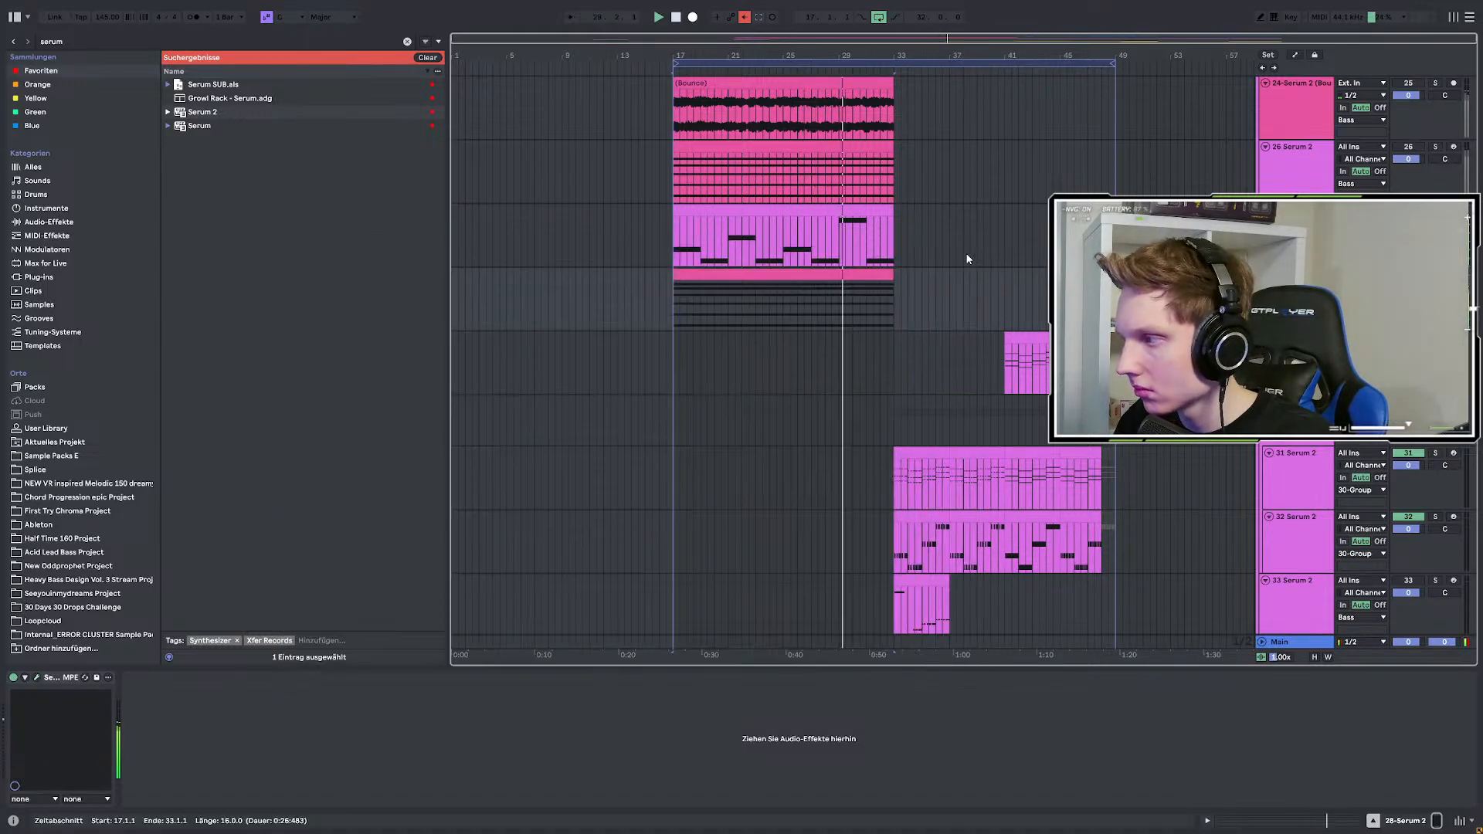
Add EQ Eight to the 28-Serum 2 track and cut the low end with band 1 at about 228 Hz.
key("ctrl+f")
type("eq")
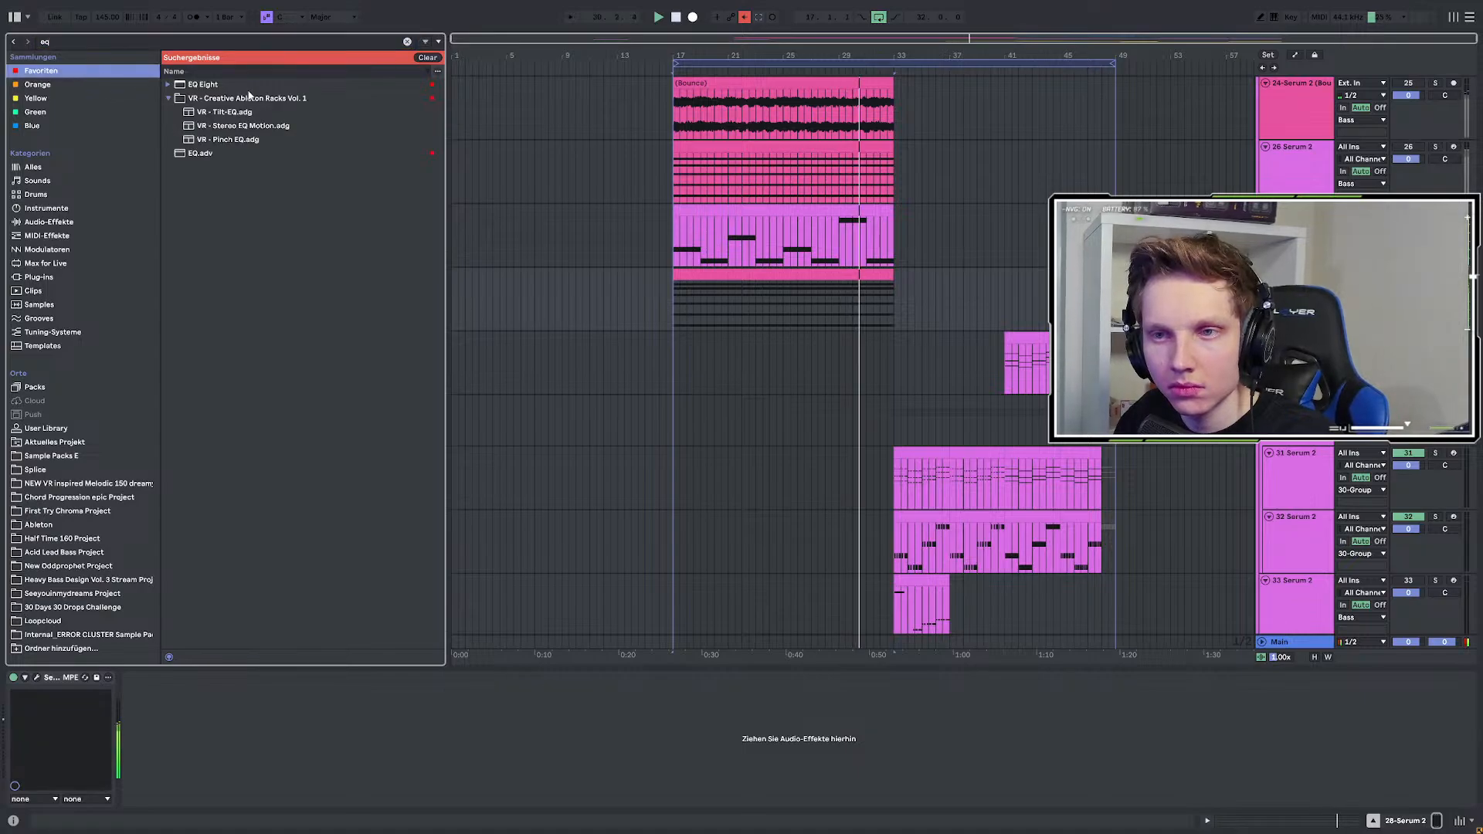
key("Down")
key("Return")
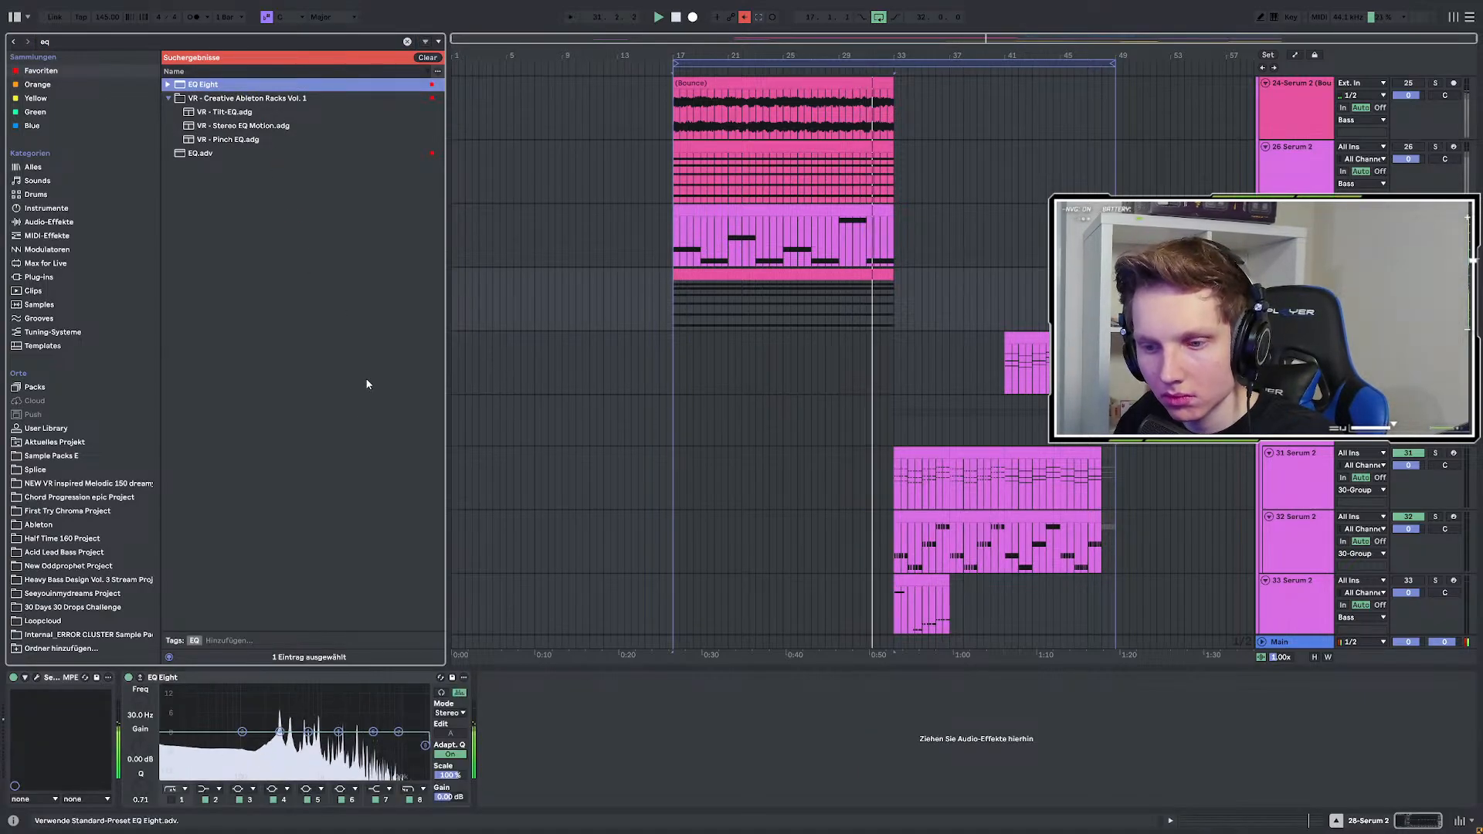
left_click(171, 800)
left_click_drag(198, 745, 269, 749)
Search the browser for Portal and add it after EQ Eight on the 28-Serum 2 track.
left_click(62, 41)
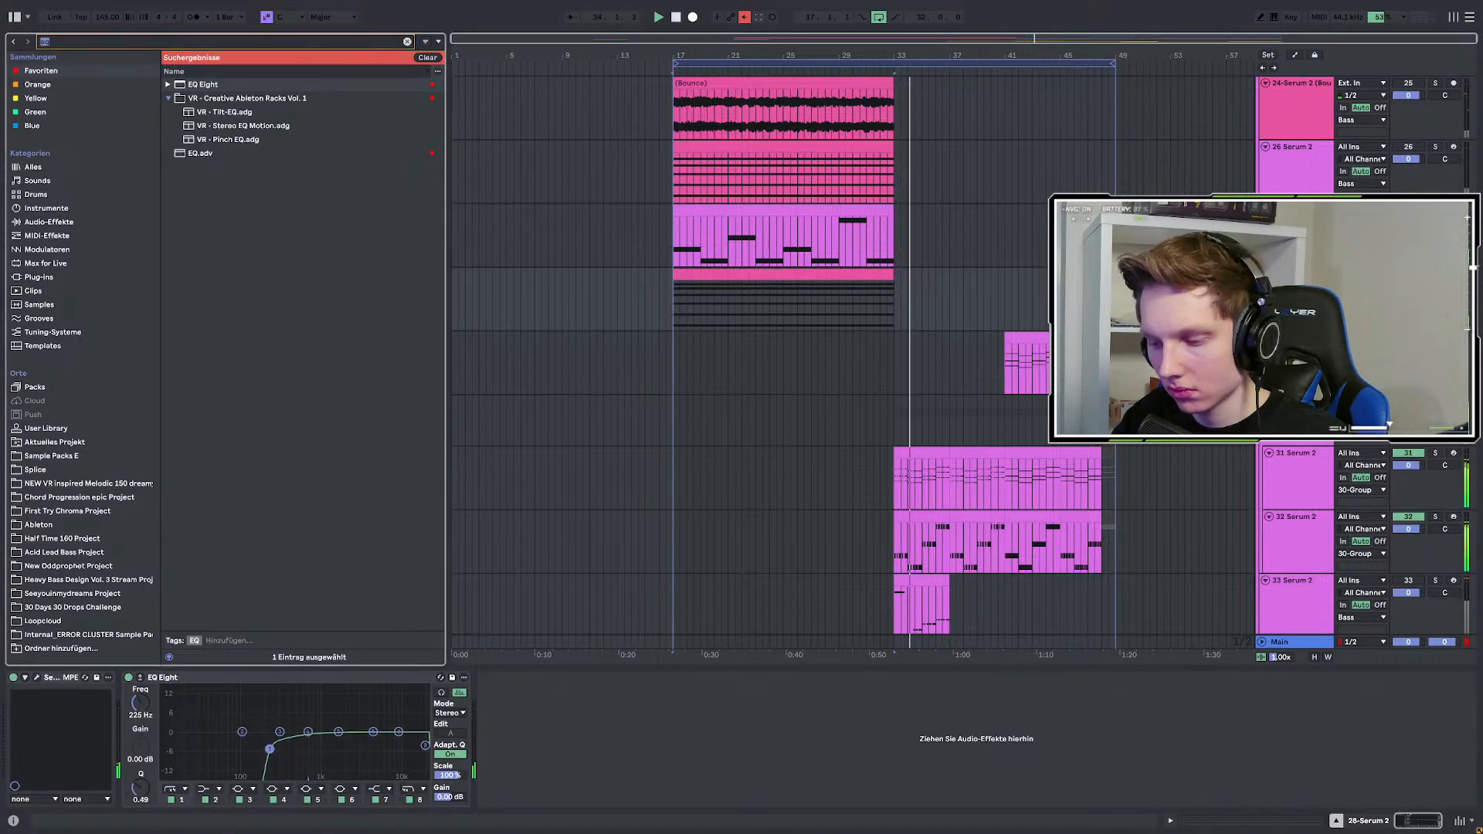
key("BackSpace")
key("BackSpace")
type("portal")
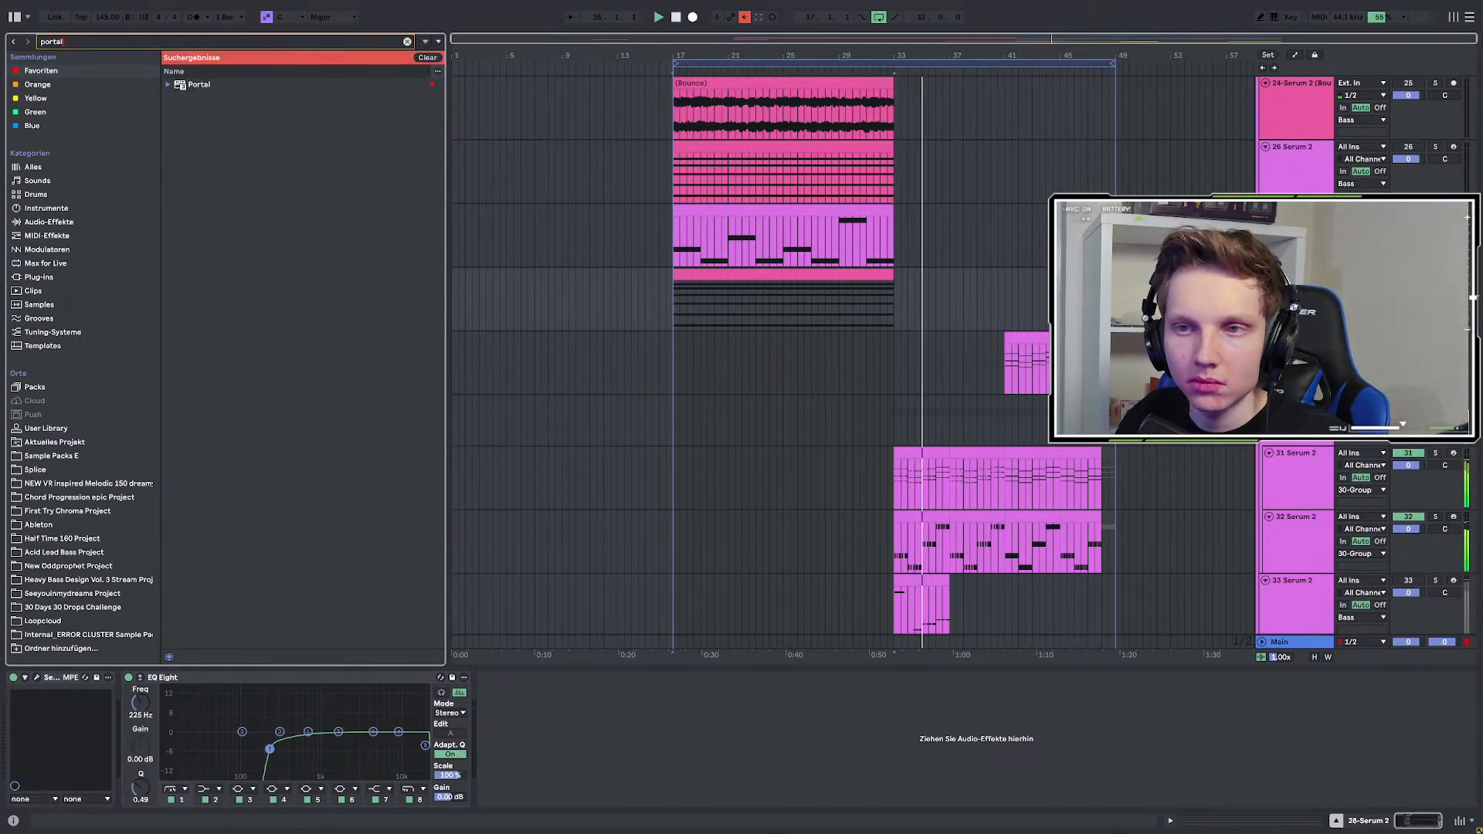
left_click(199, 84)
double_click(193, 85)
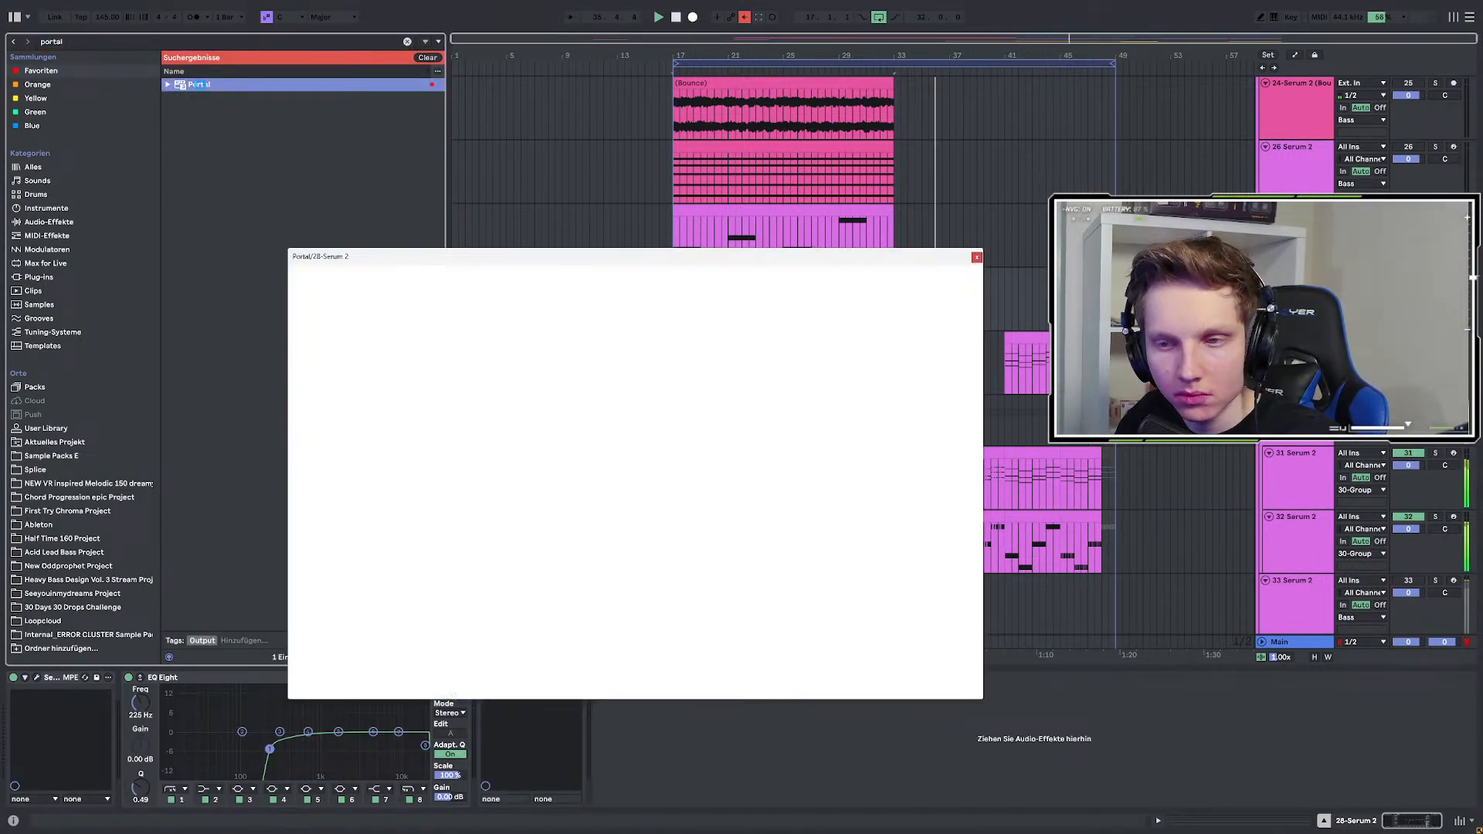
left_click_drag(701, 252, 697, 383)
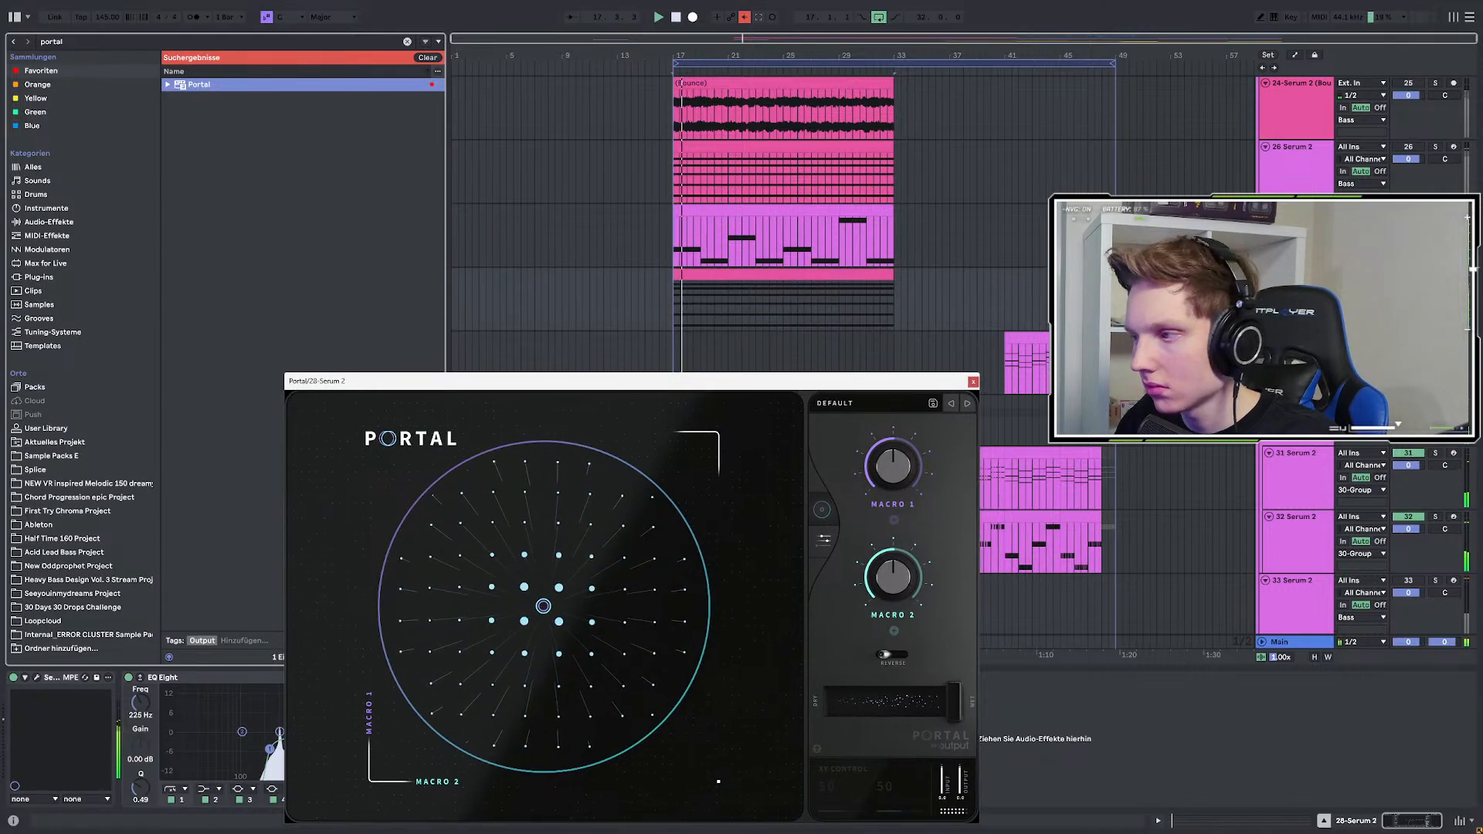
Load Warble Glitch from Portal's Stretch & Smear presets, switch to the Sandbox preset and audition it with the part.
left_click(672, 300)
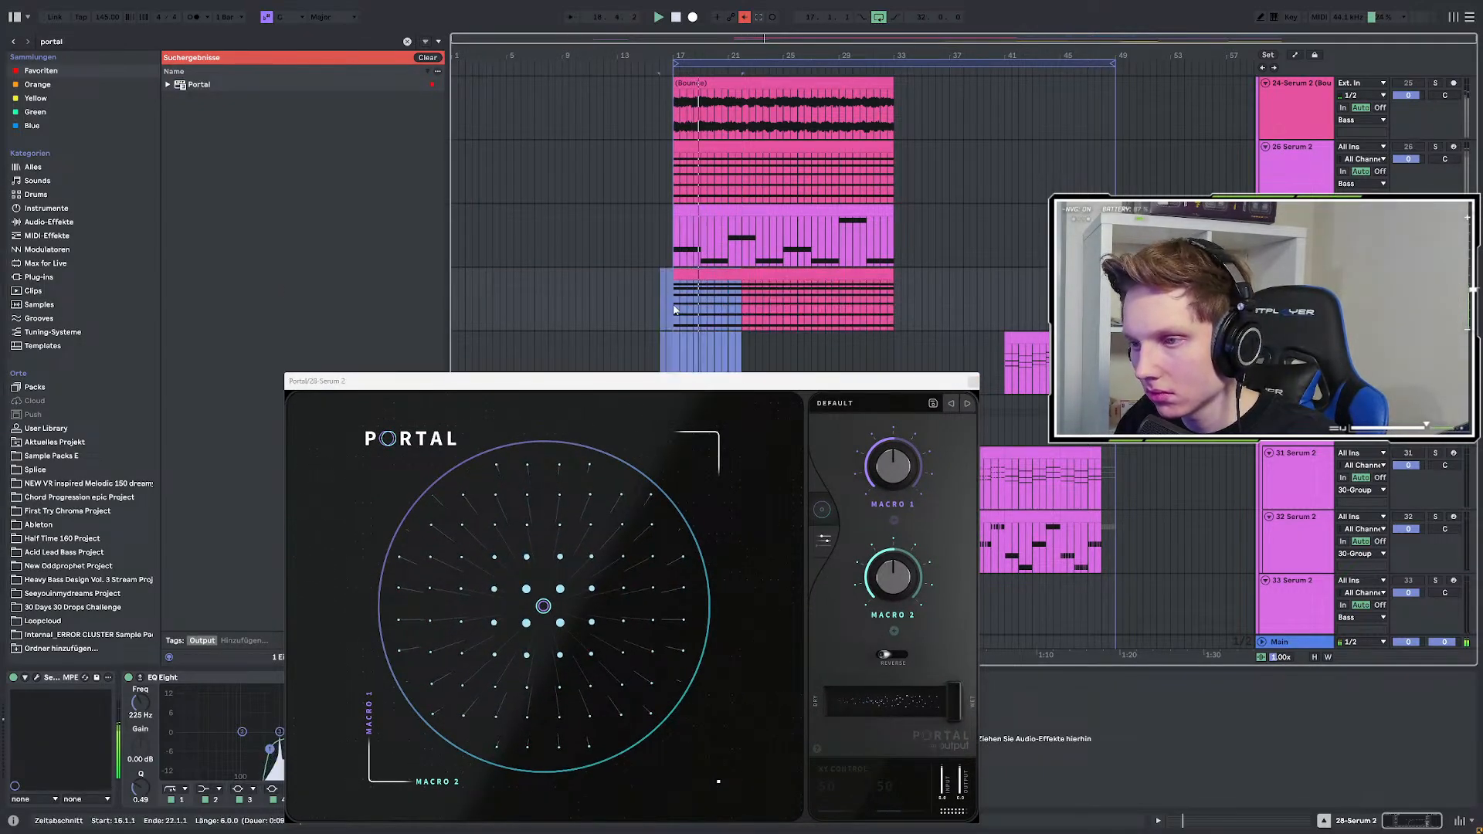
left_click_drag(658, 381, 559, 226)
left_click(762, 248)
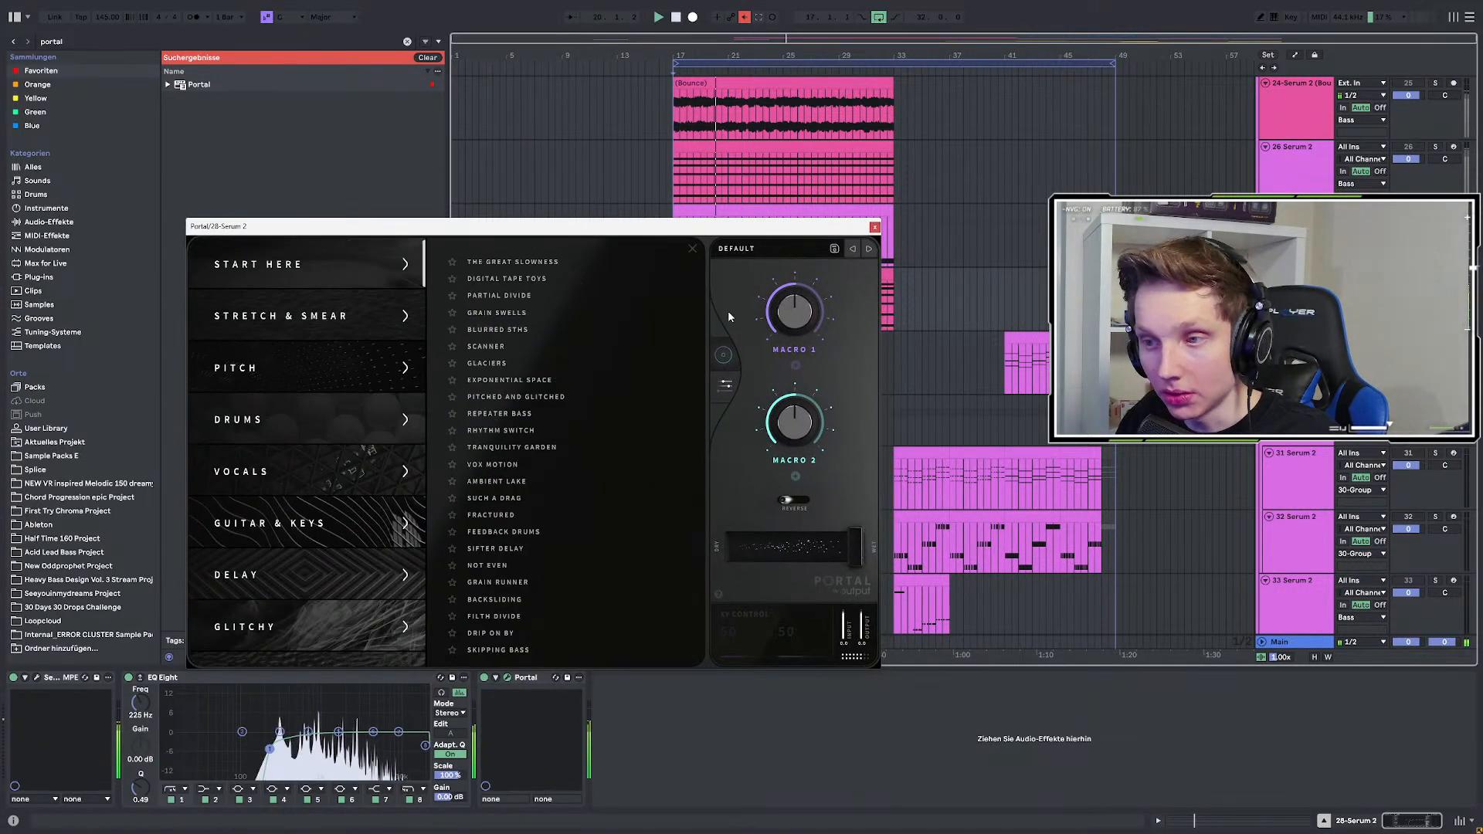
left_click(325, 316)
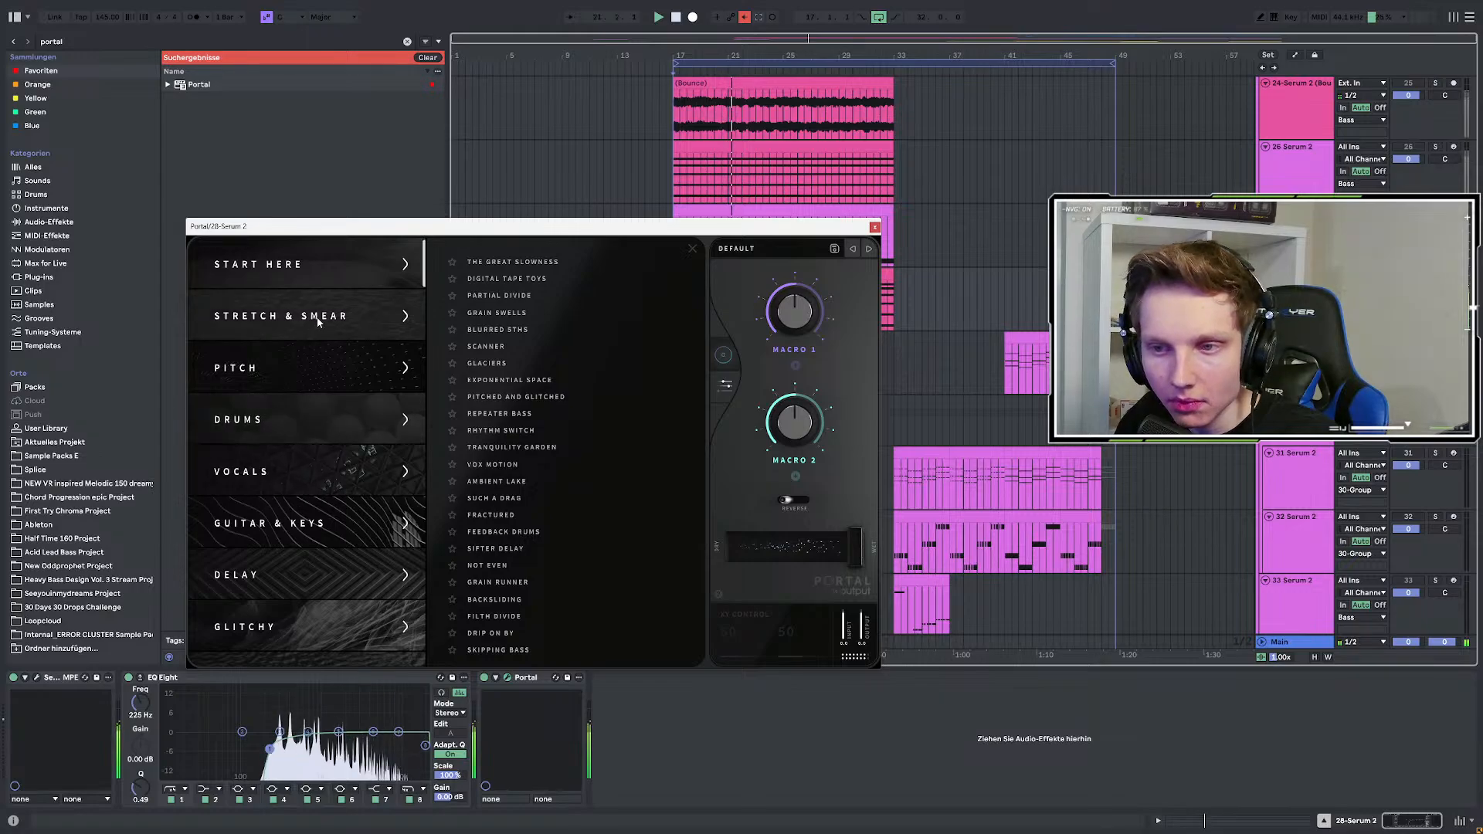
left_click(557, 499)
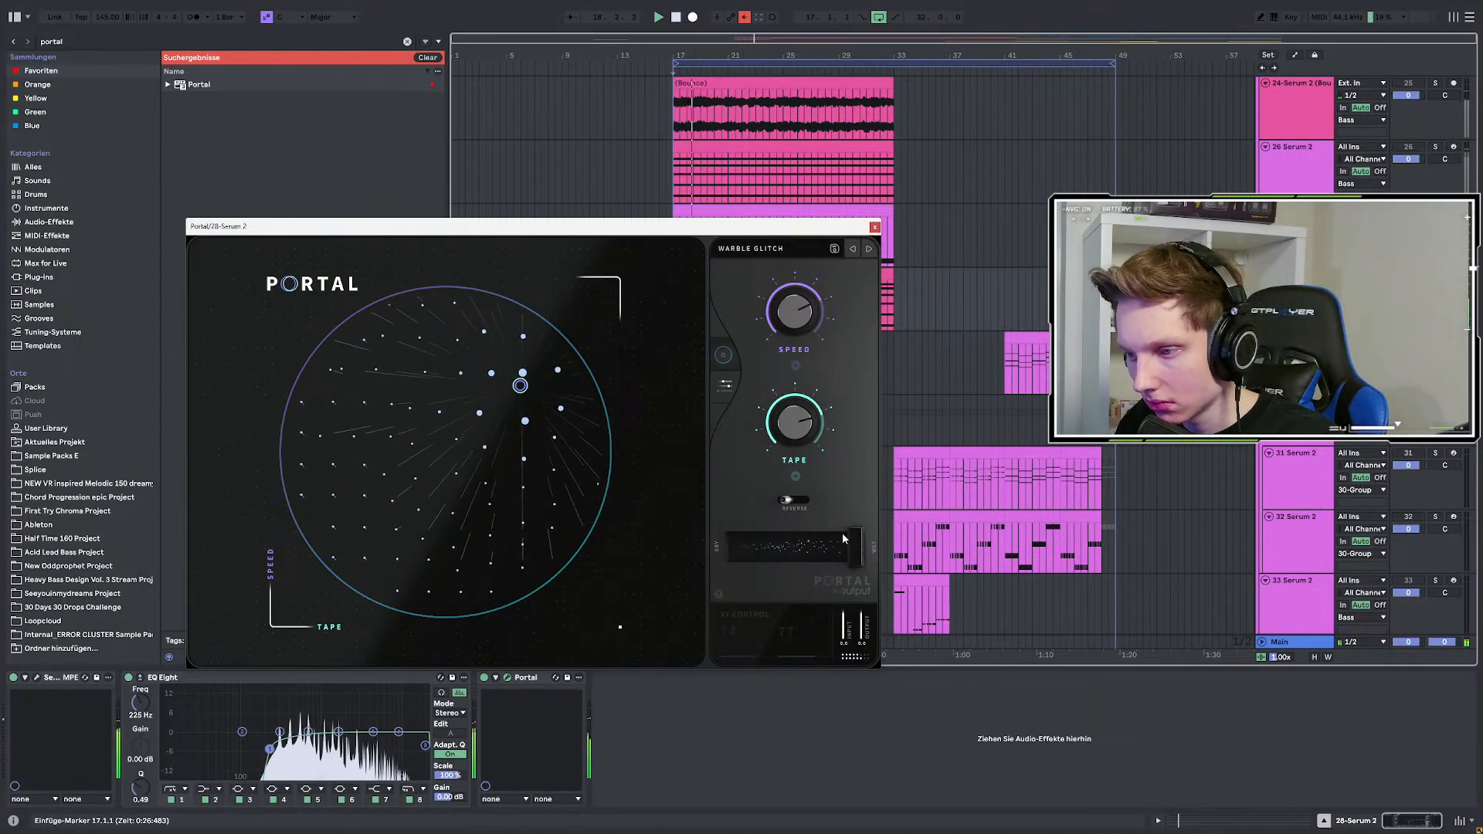
left_click(869, 249)
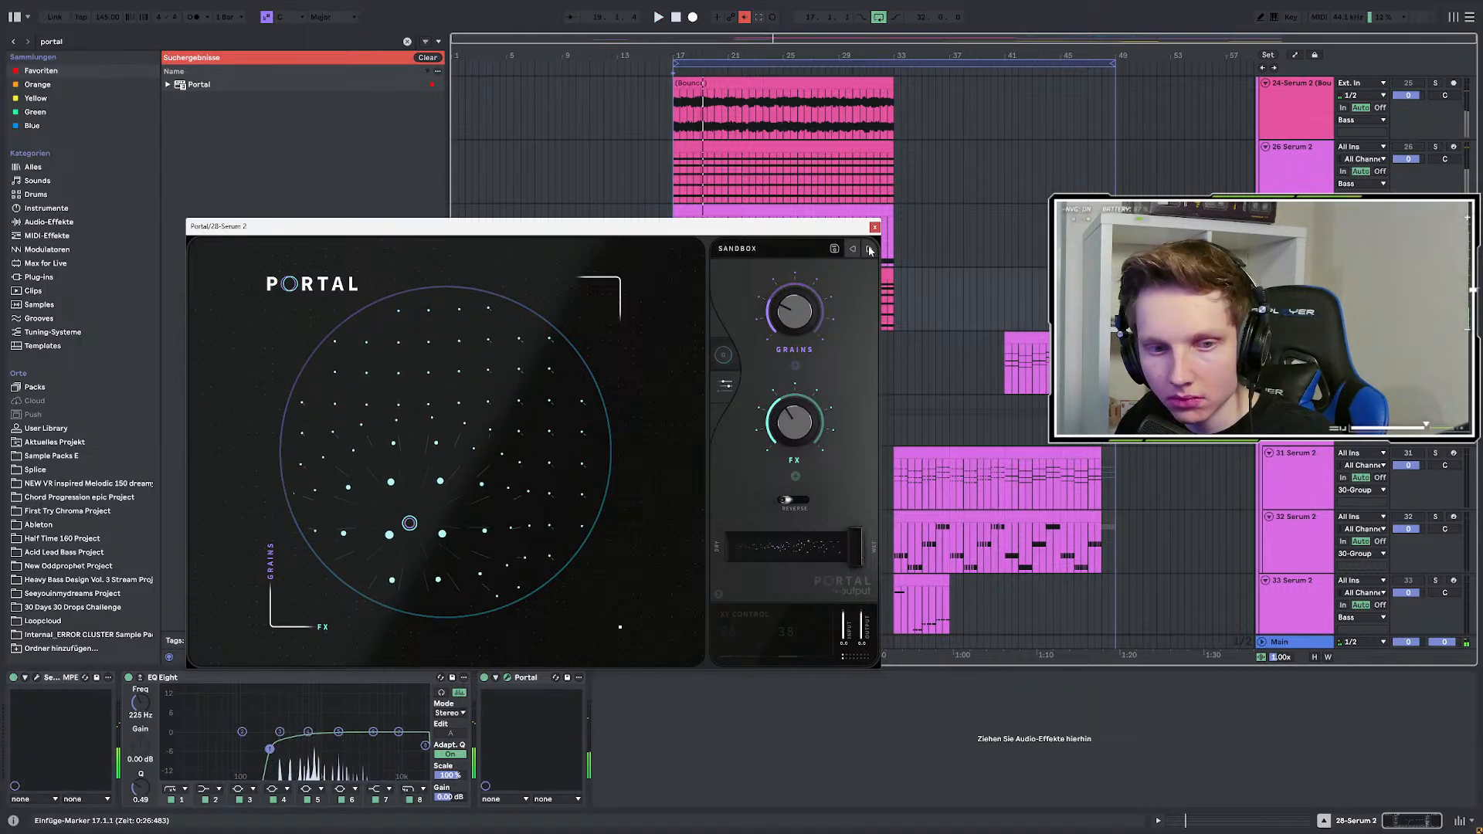
key("space")
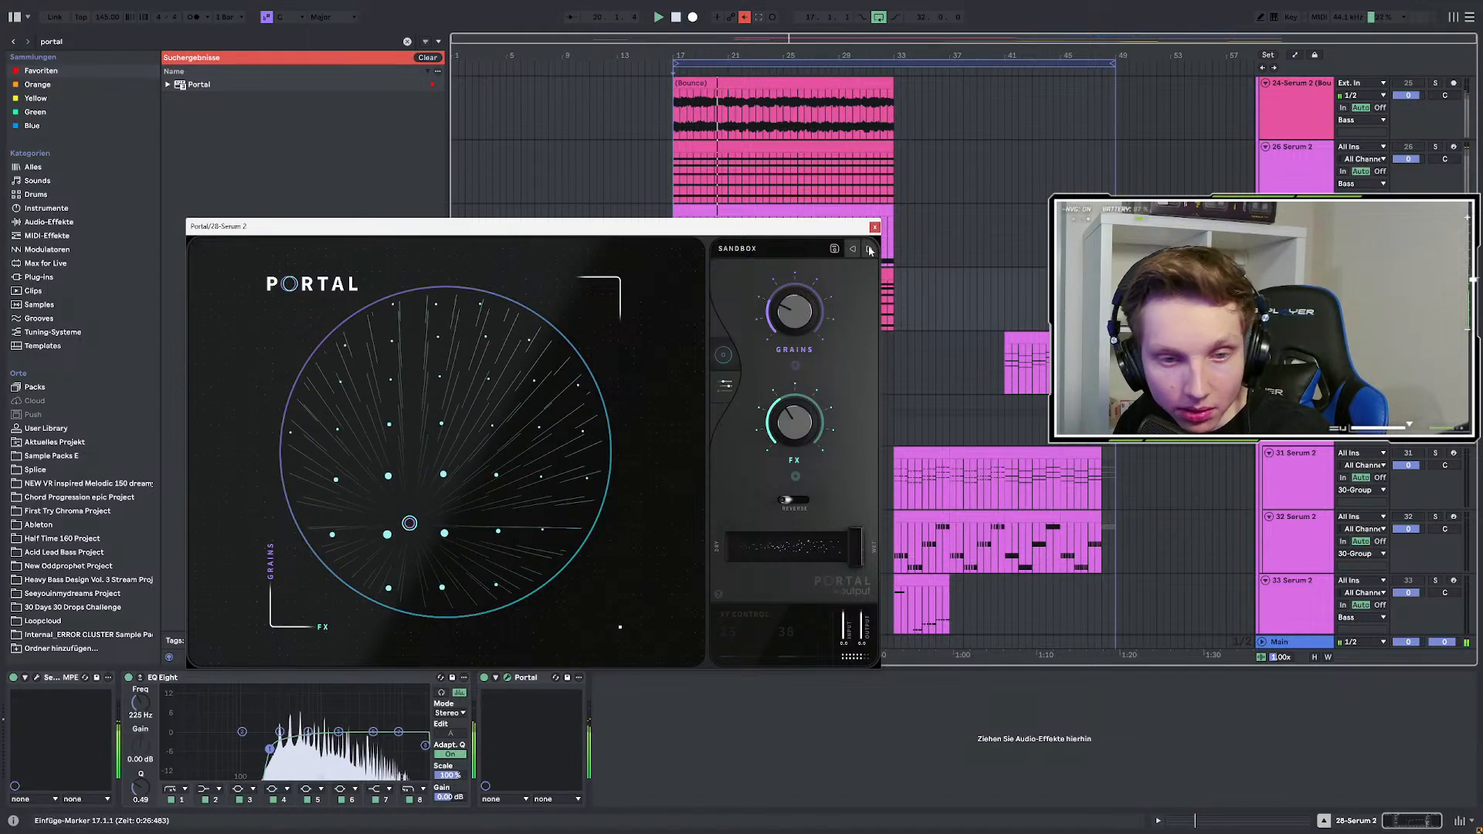
key("space")
key("space")
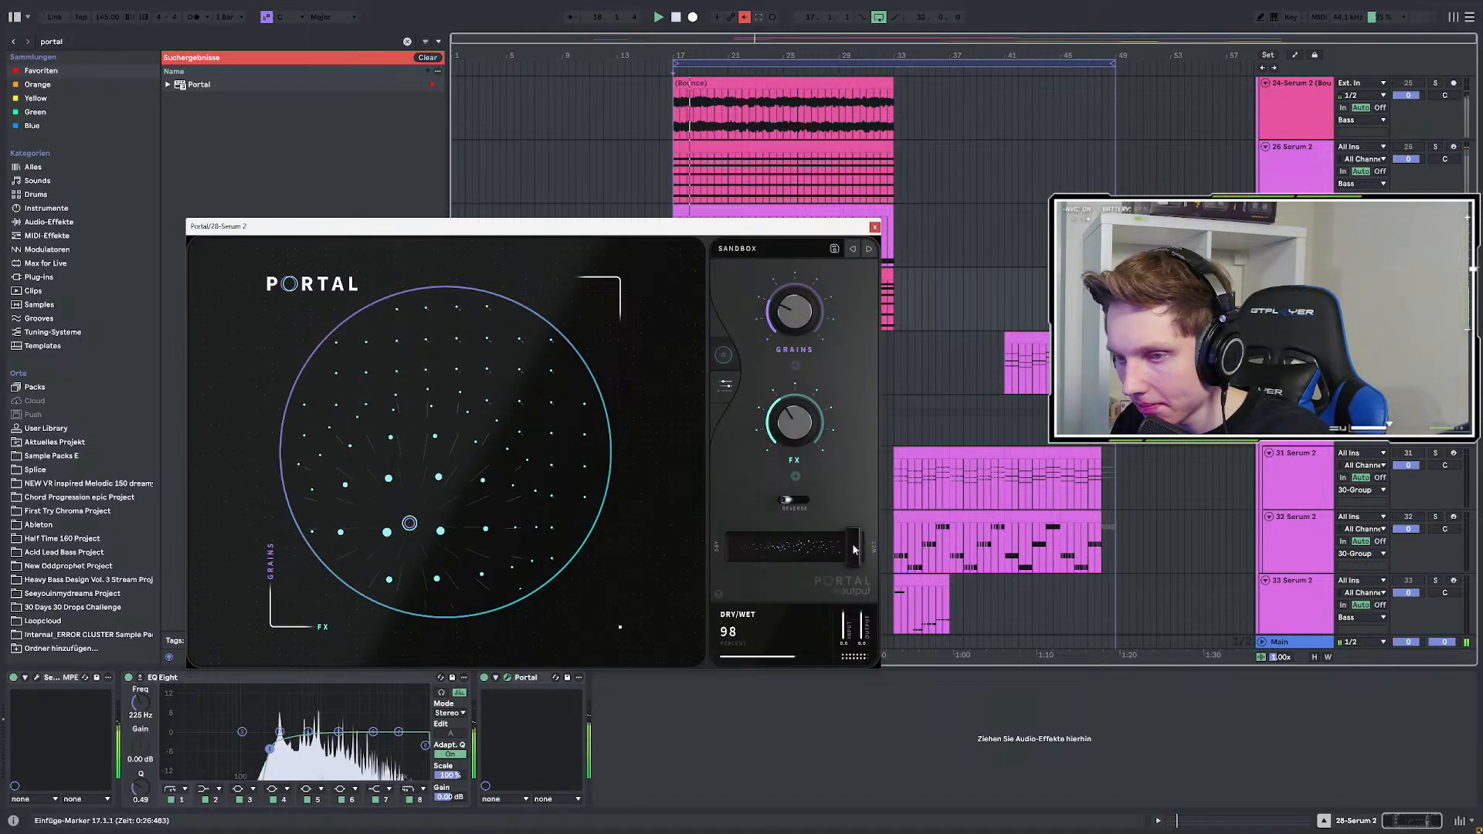
Set Portal's Dry/Wet to 0 and draw an automation ramp for it on the 28-Serum 2 track, rising to about 52% at bar 19.
left_click_drag(790, 553, 698, 539)
left_click_drag(717, 234, 652, 383)
key("a")
scroll(685, 325, "up", 3)
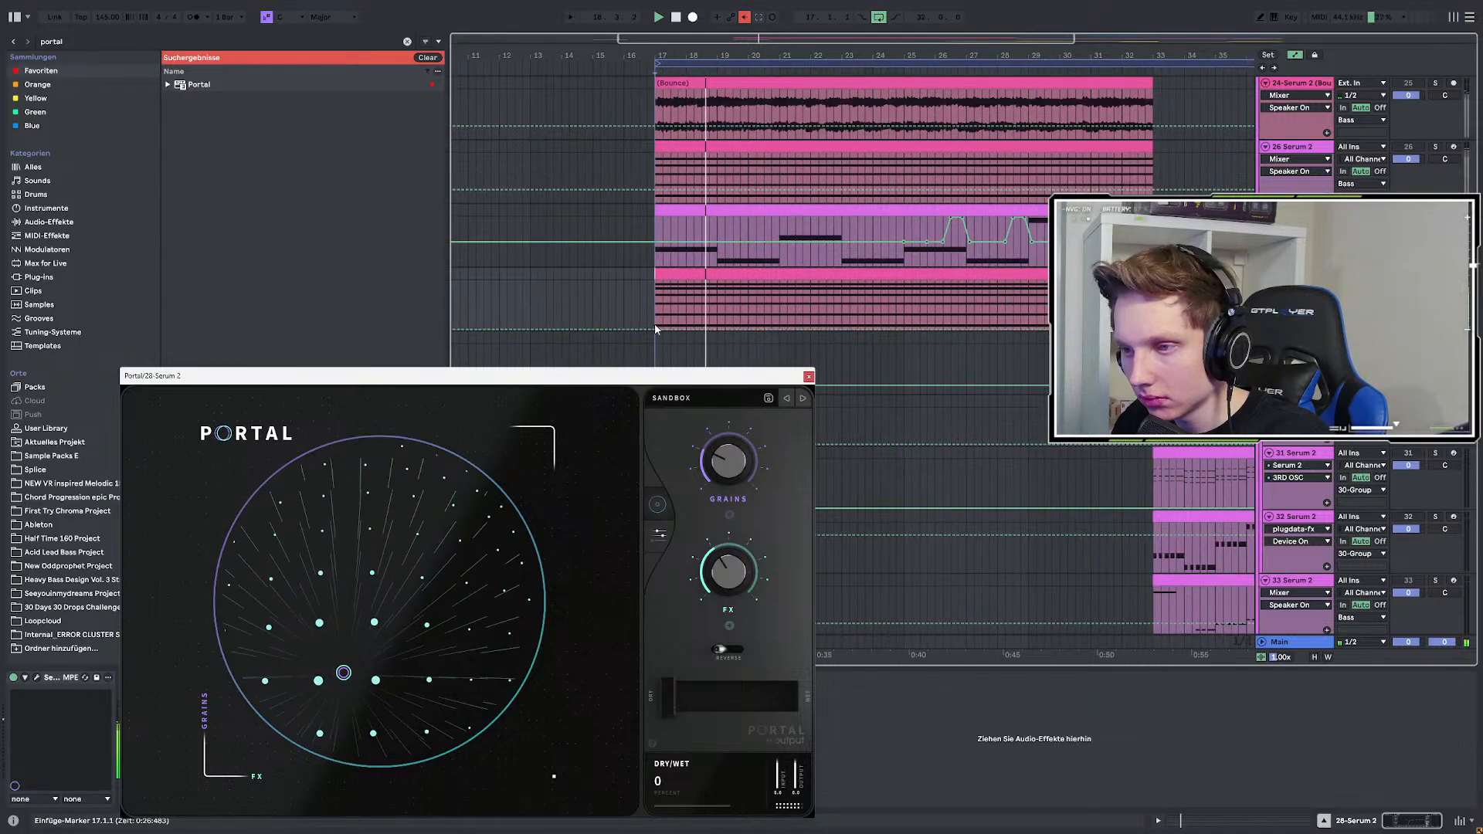
left_click(694, 331)
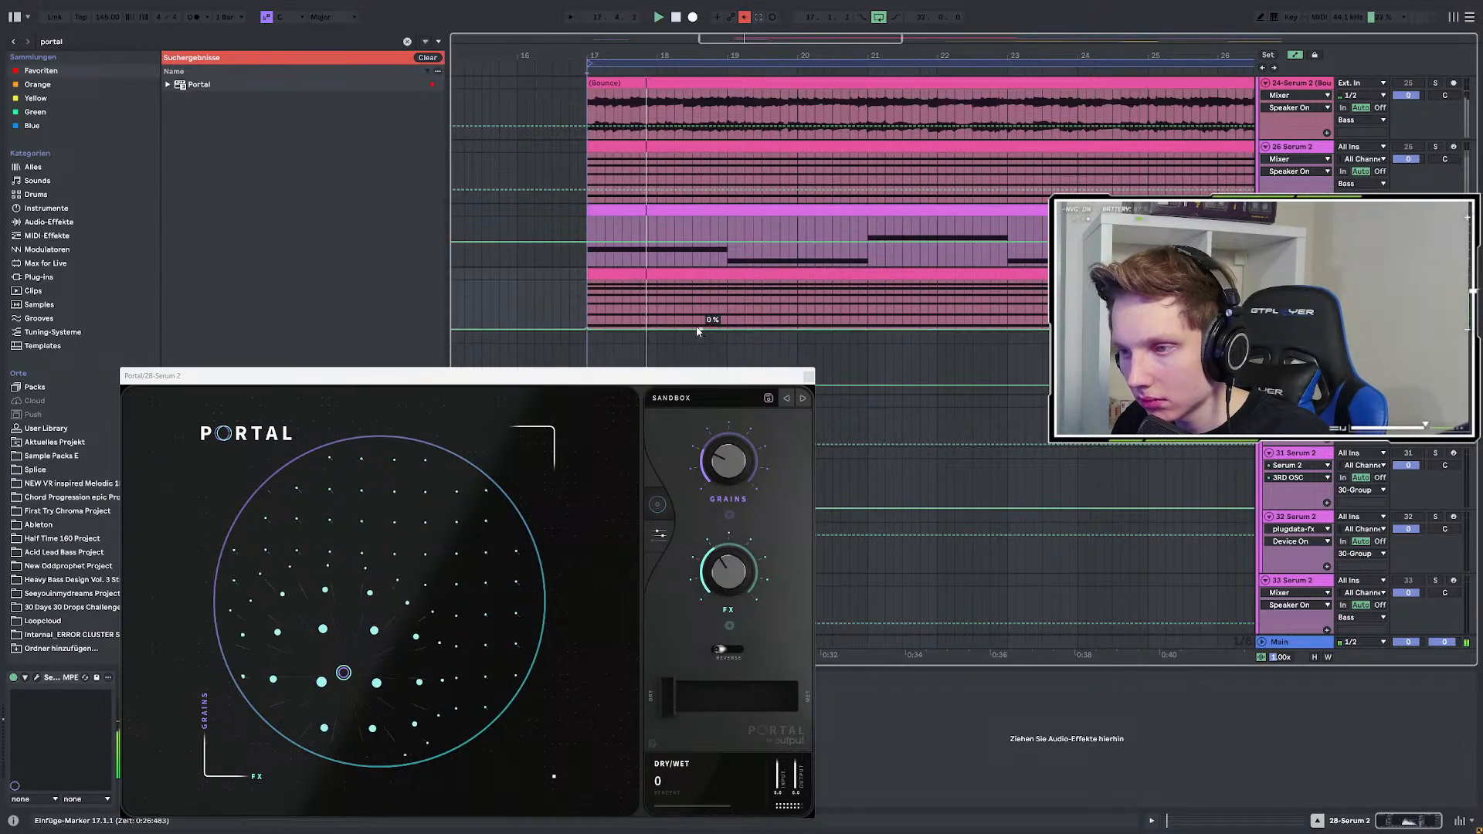
mouse_move(710, 329)
left_mouse_down()
mouse_move(727, 304)
mouse_move(727, 329)
left_mouse_up()
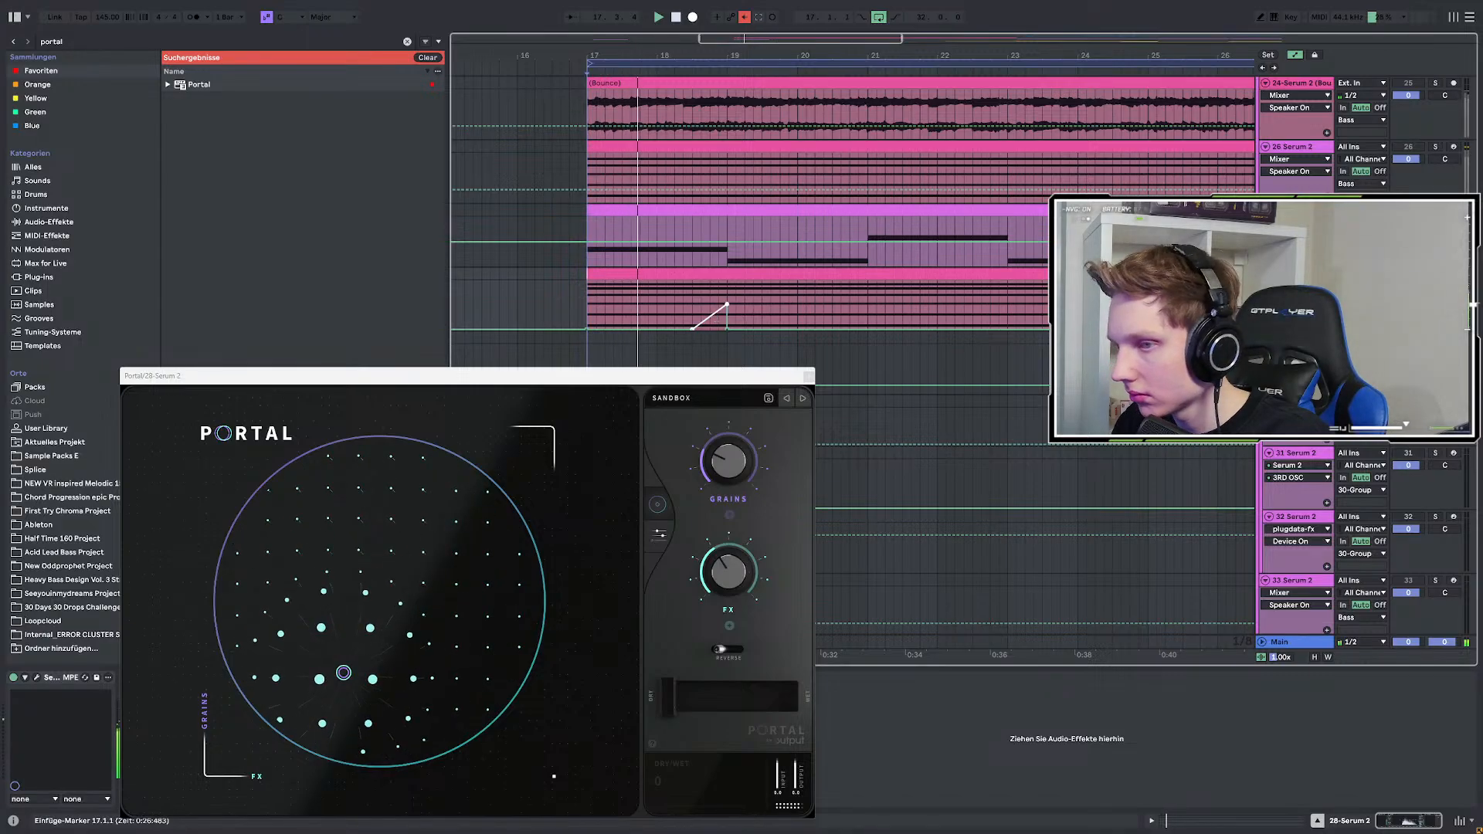
Duplicate the Dry/Wet automation of bars 17 to 19 twice, up to bar 23.
scroll(605, 312, "down", 3)
left_click_drag(598, 312, 658, 311)
key("ctrl+d")
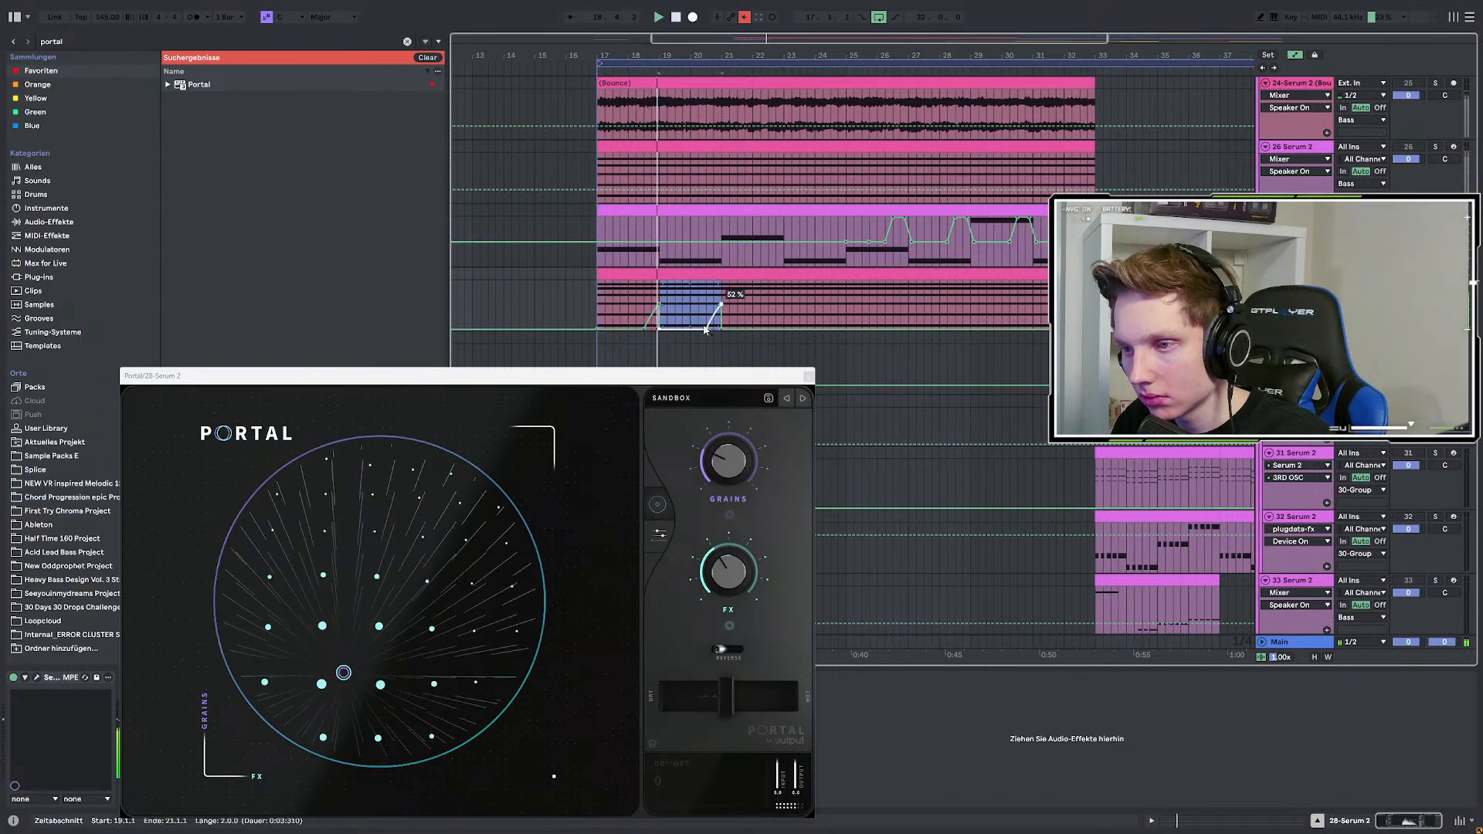
scroll(715, 327, "up", 3)
key("ctrl+d")
scroll(716, 329, "down", 3)
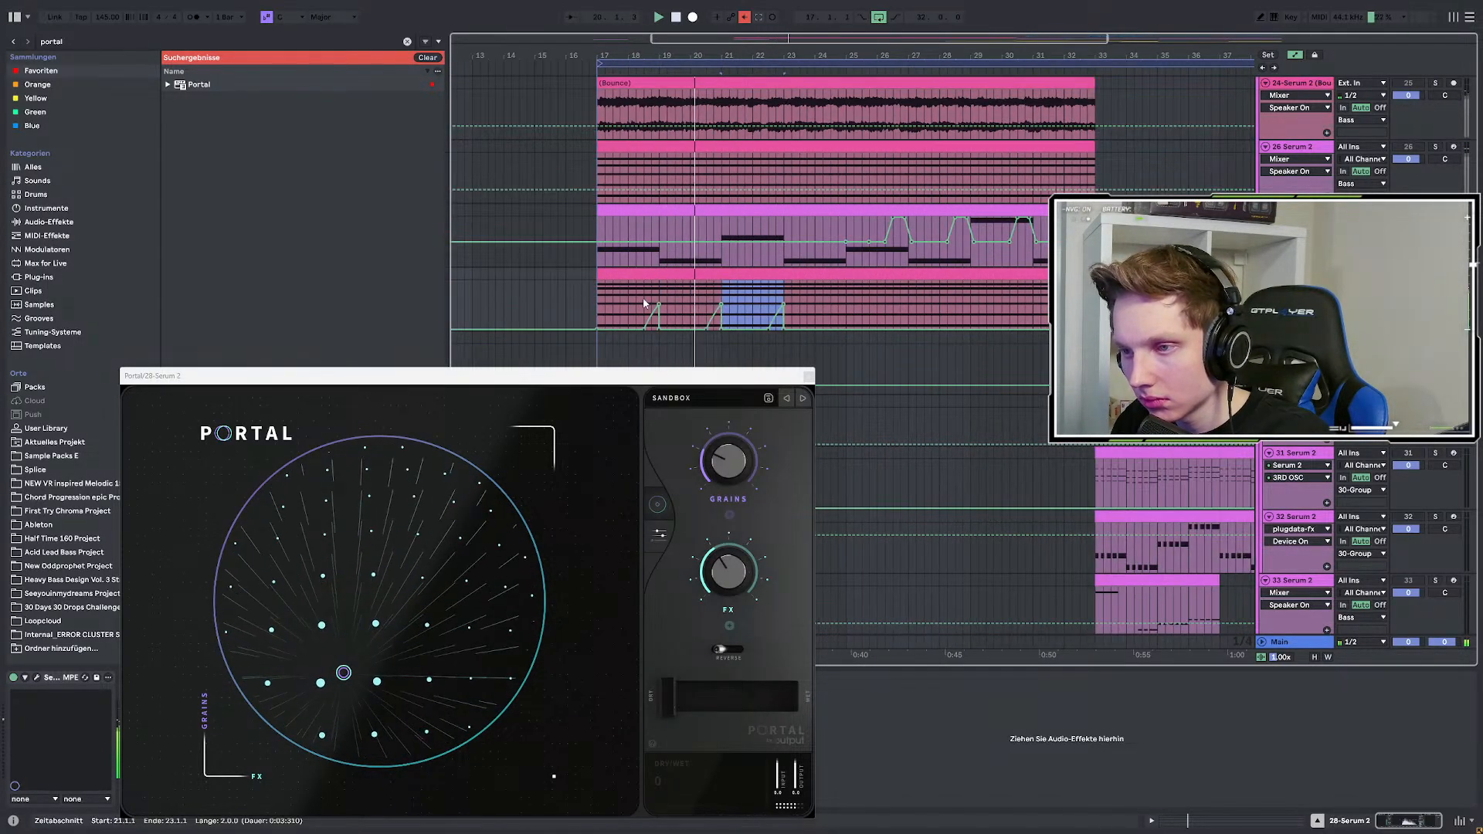
Reshape the first Dry/Wet ramp into a curve starting at bar 18 and repeat the two-bar pattern up to bar 33.
left_click(644, 307)
key("space")
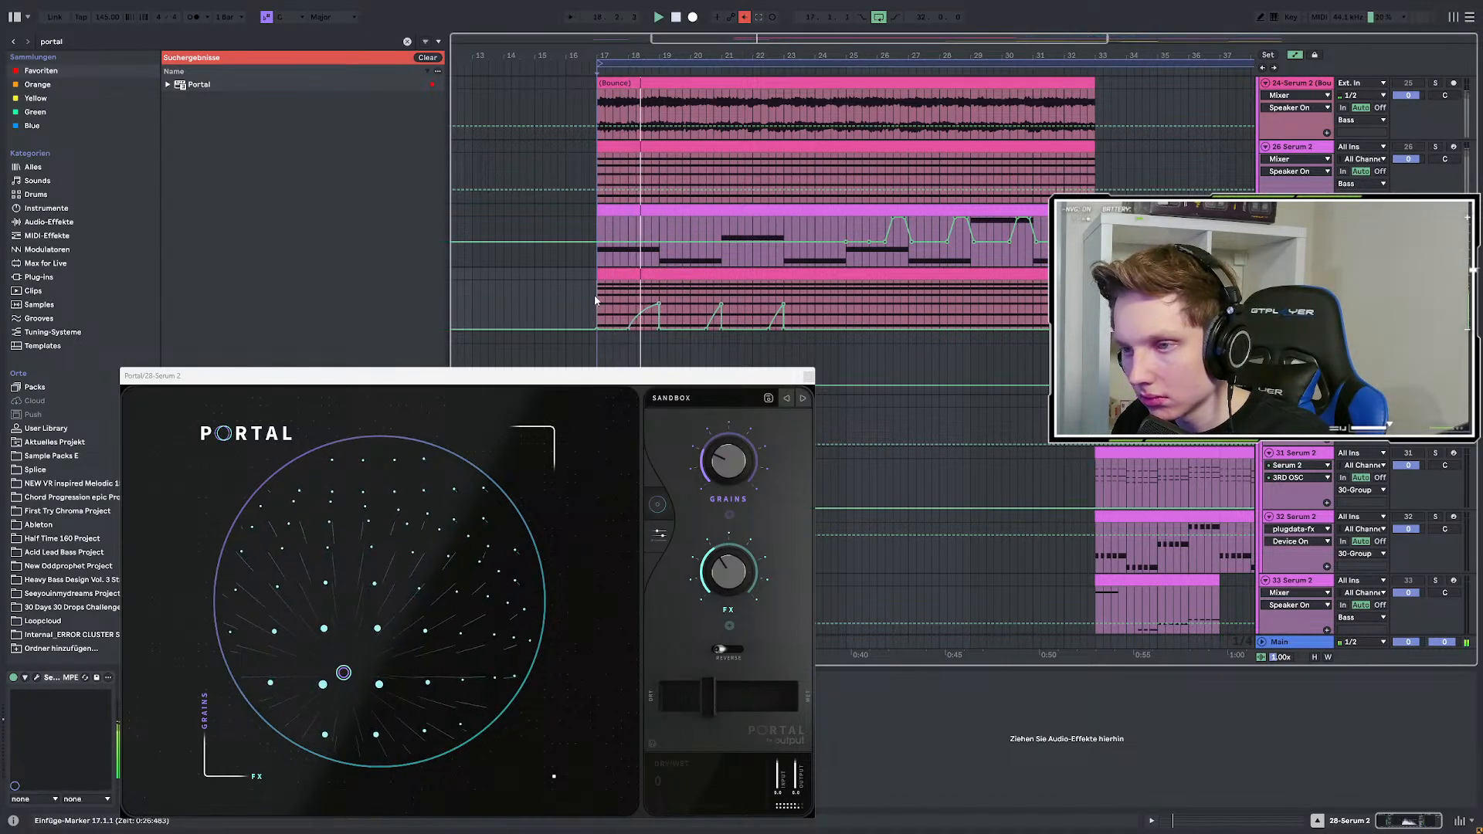
left_click_drag(597, 303, 658, 309)
key("ctrl+d")
key("ctrl+d")
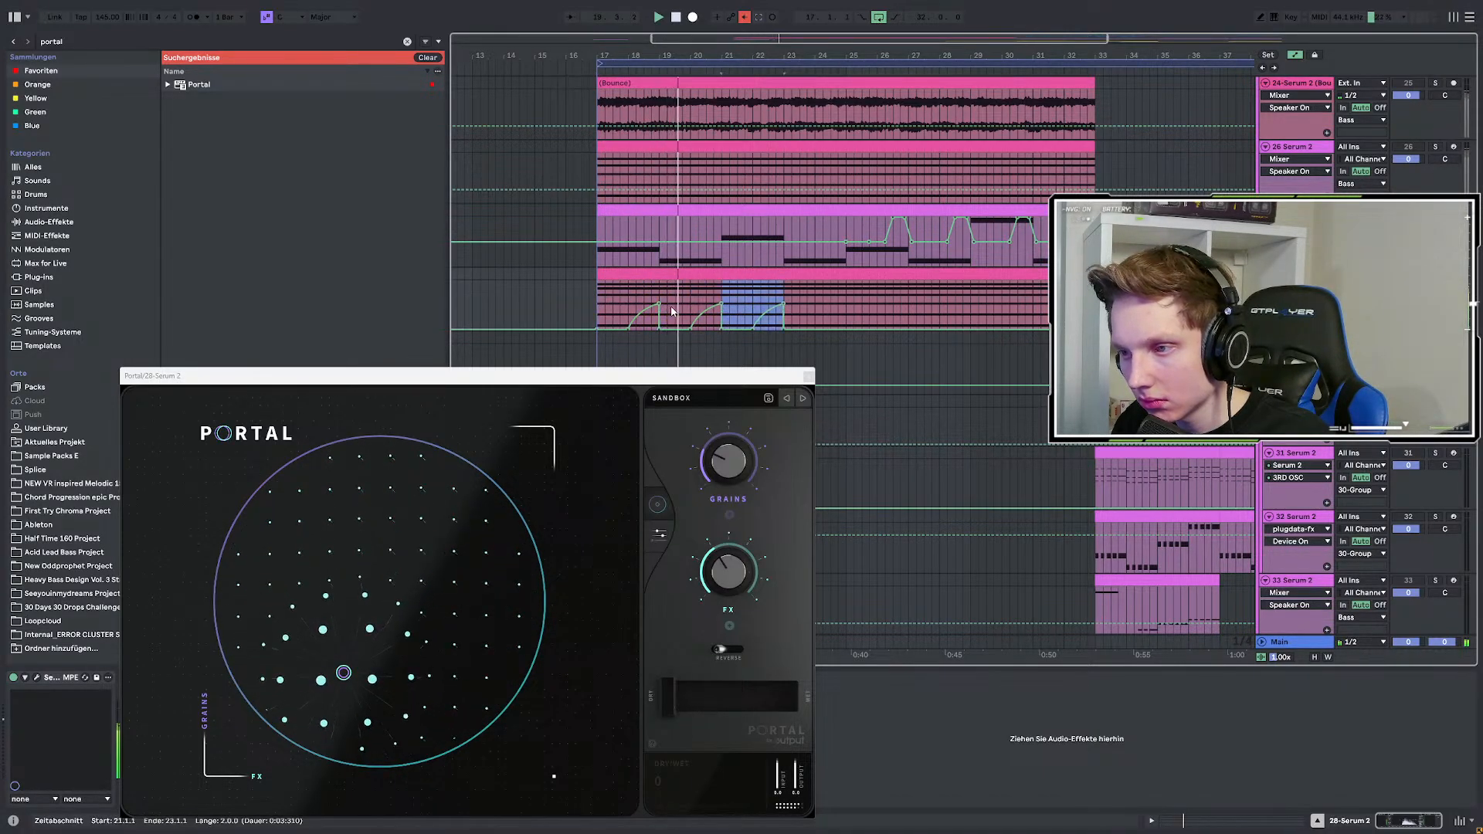
key("ctrl+d")
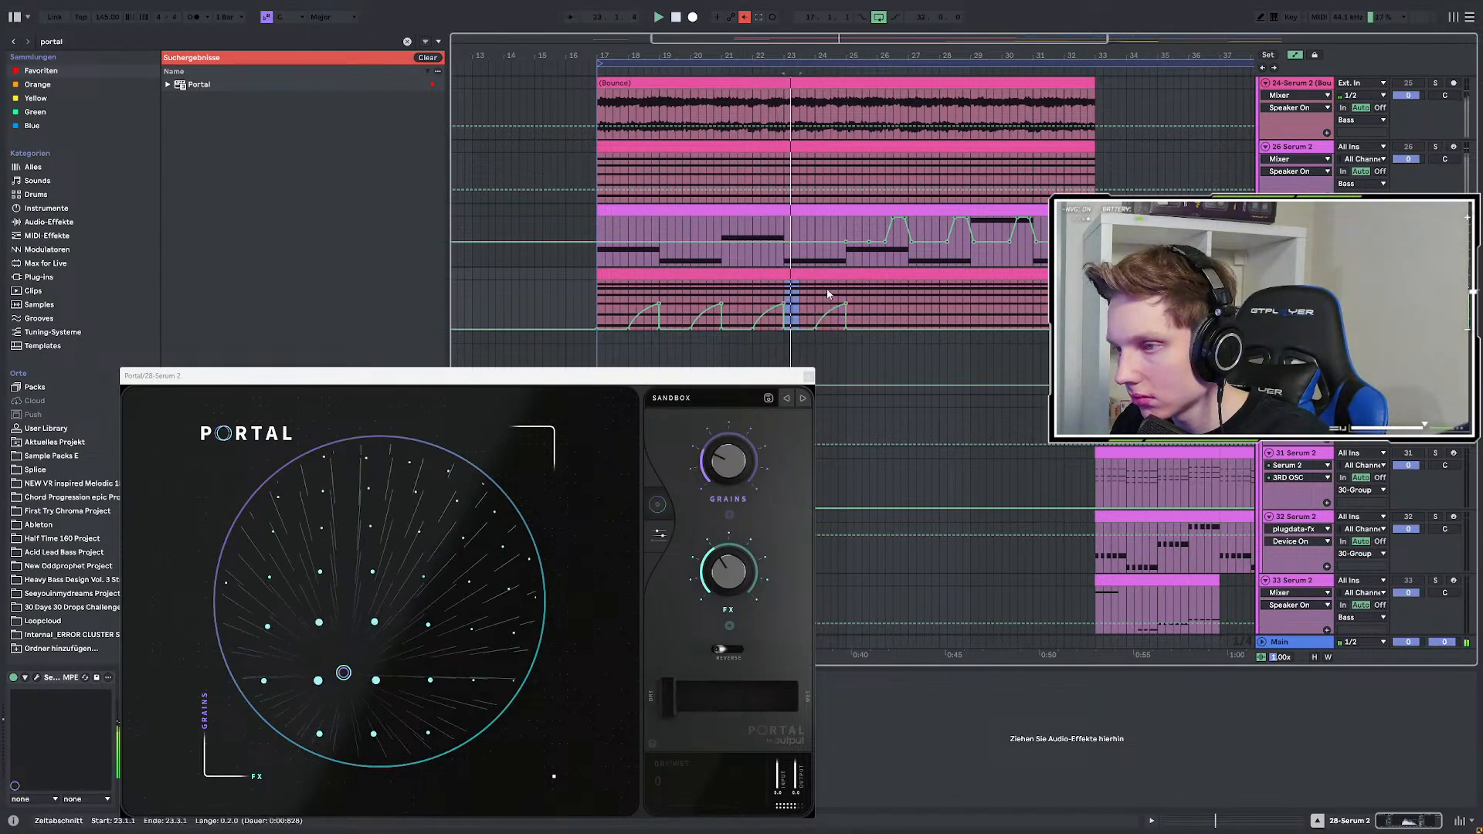
key("ctrl+d")
key("ctrl+d")
key("ctrl+d")
key("ctrl+d")
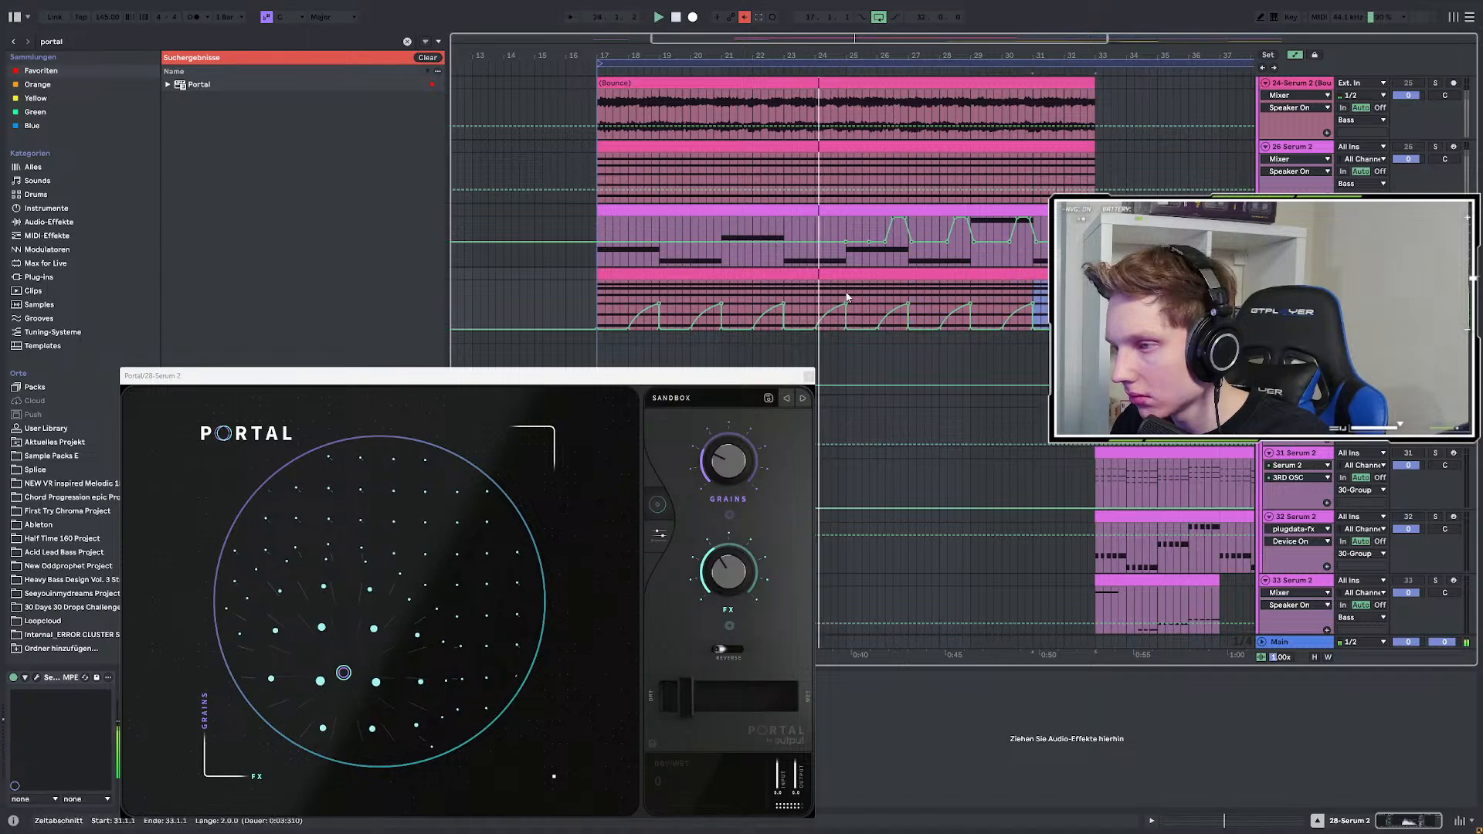
Switch Portal to the Bit Rhythms preset and audition the part from bar 17.
key("space")
left_click(803, 399)
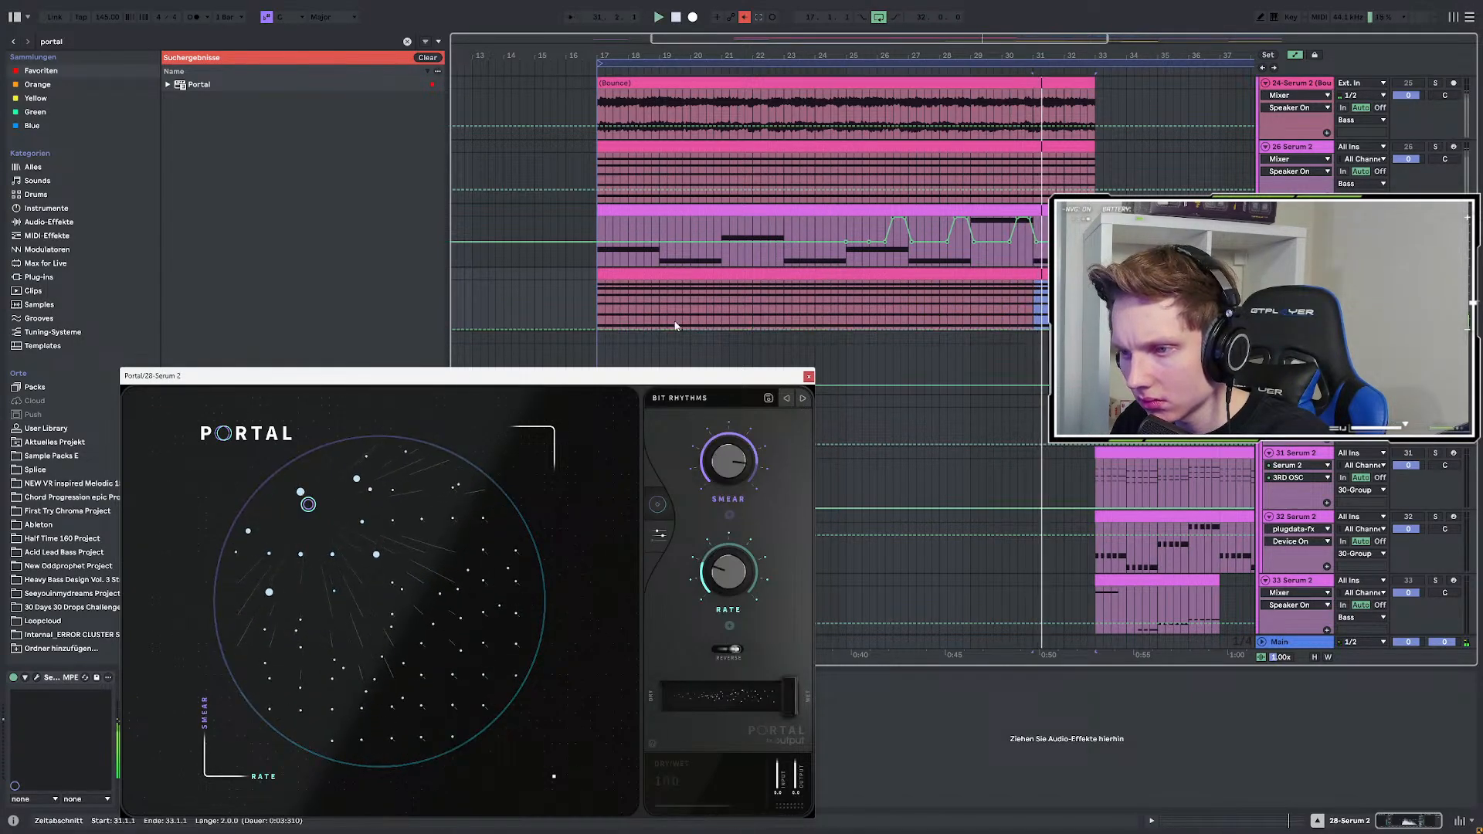
left_click(602, 304)
key("space")
key("space")
key("space")
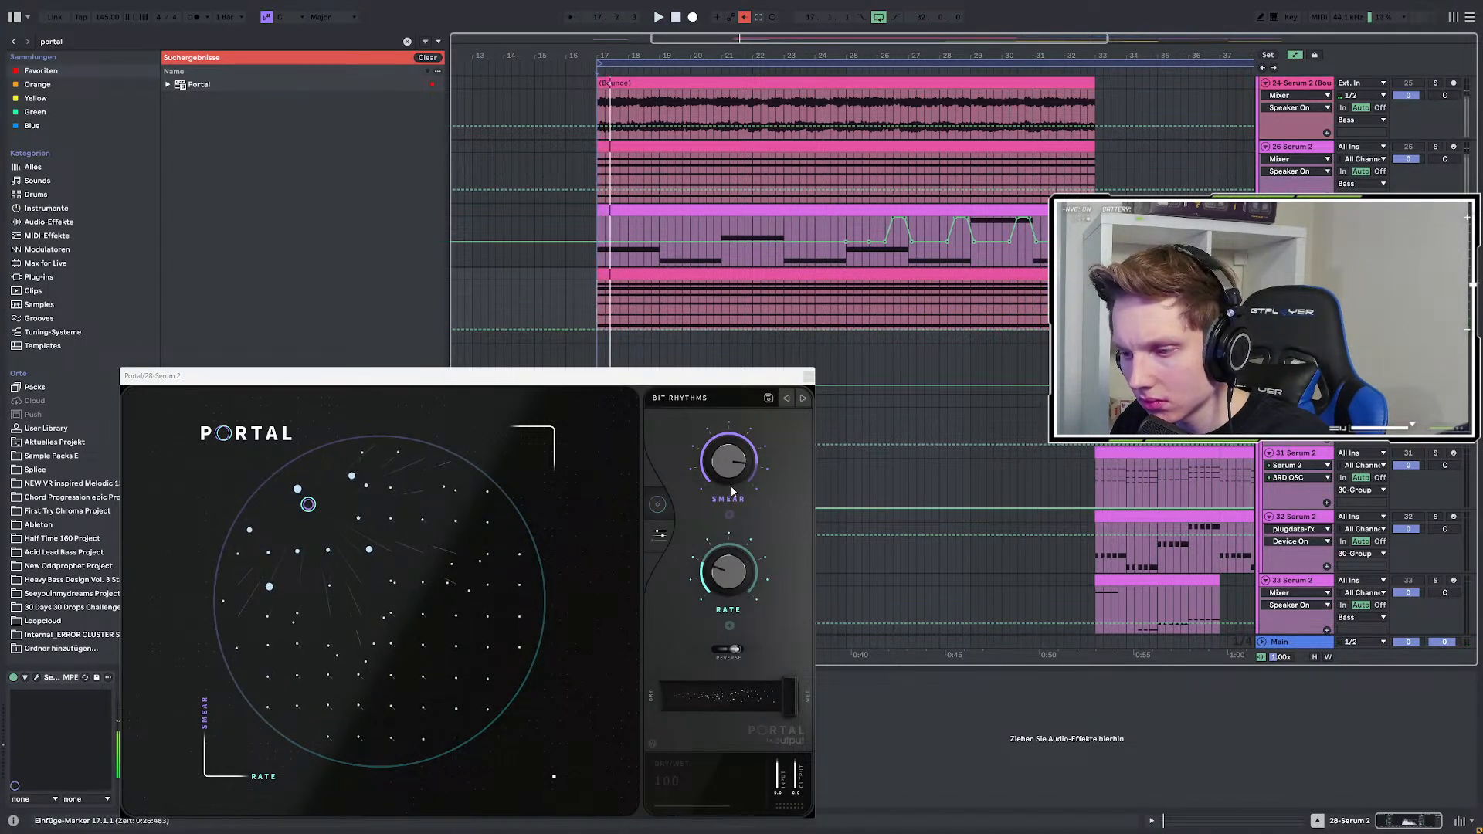
key("space")
Reactivate Portal's Dry/Wet automation and take the 28-Serum 2 track out of solo.
left_click_drag(729, 376, 943, 150)
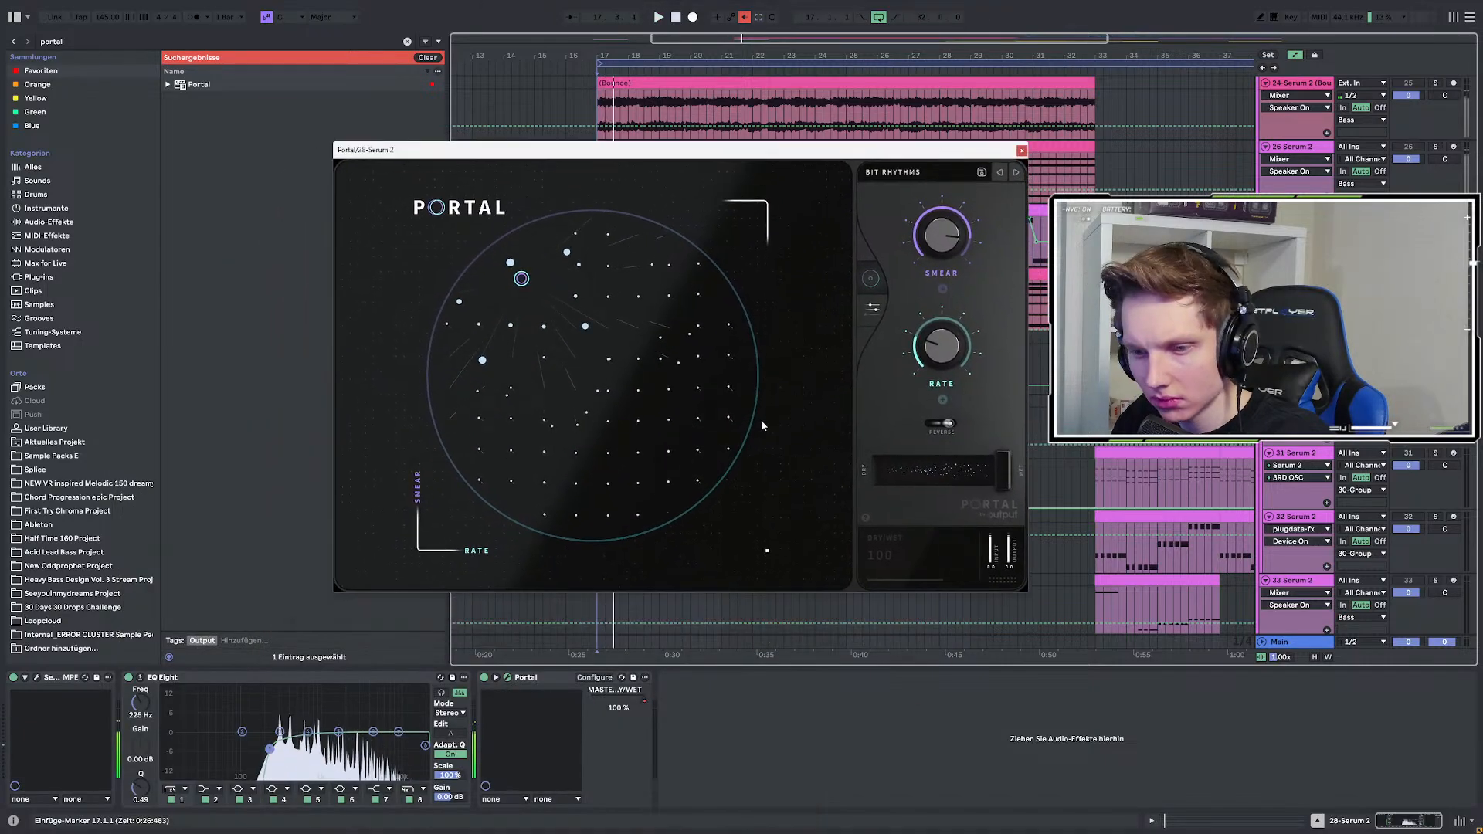
right_click(640, 707)
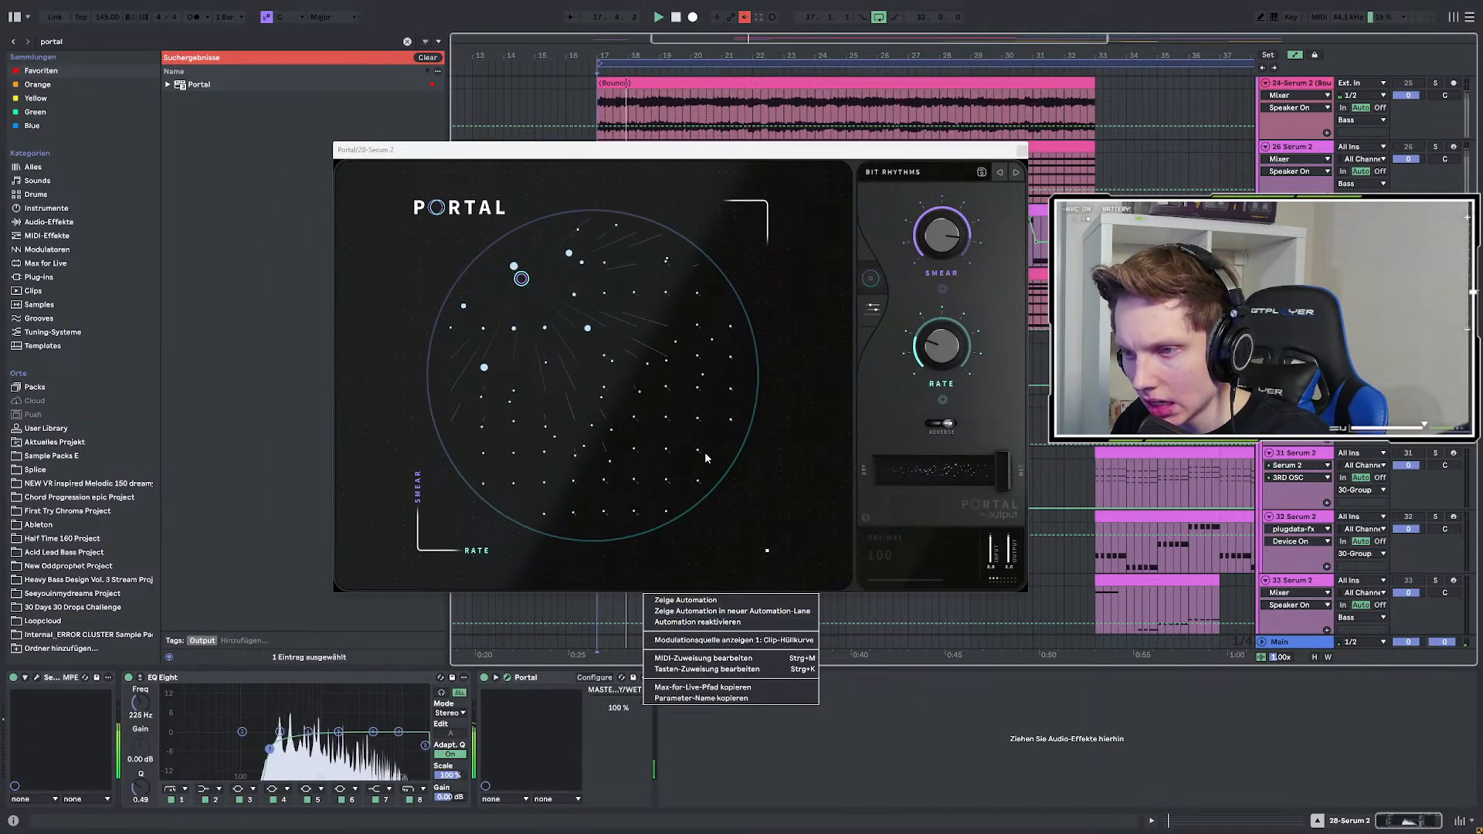
left_click(754, 164)
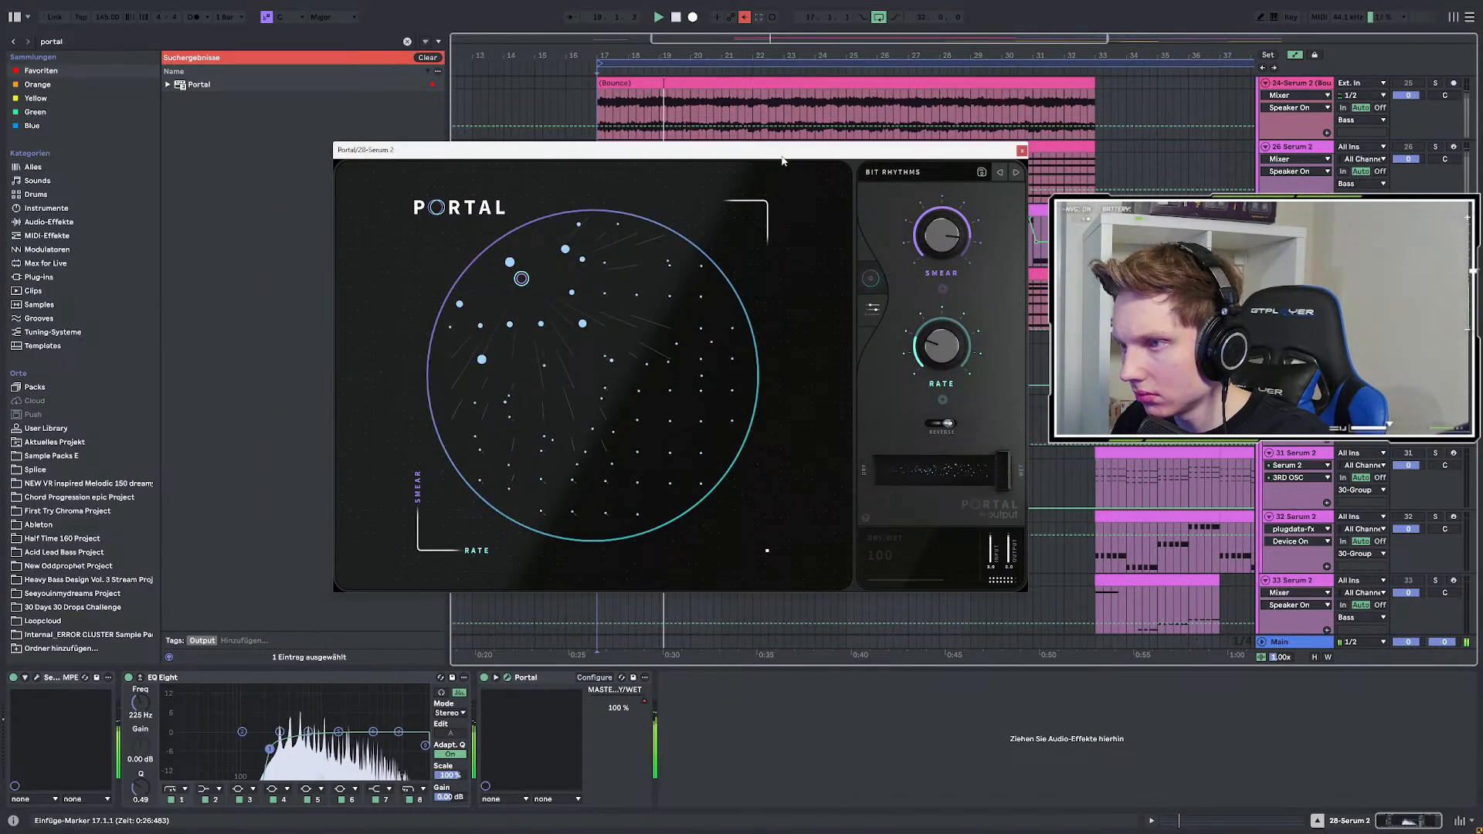
left_click_drag(754, 151, 703, 233)
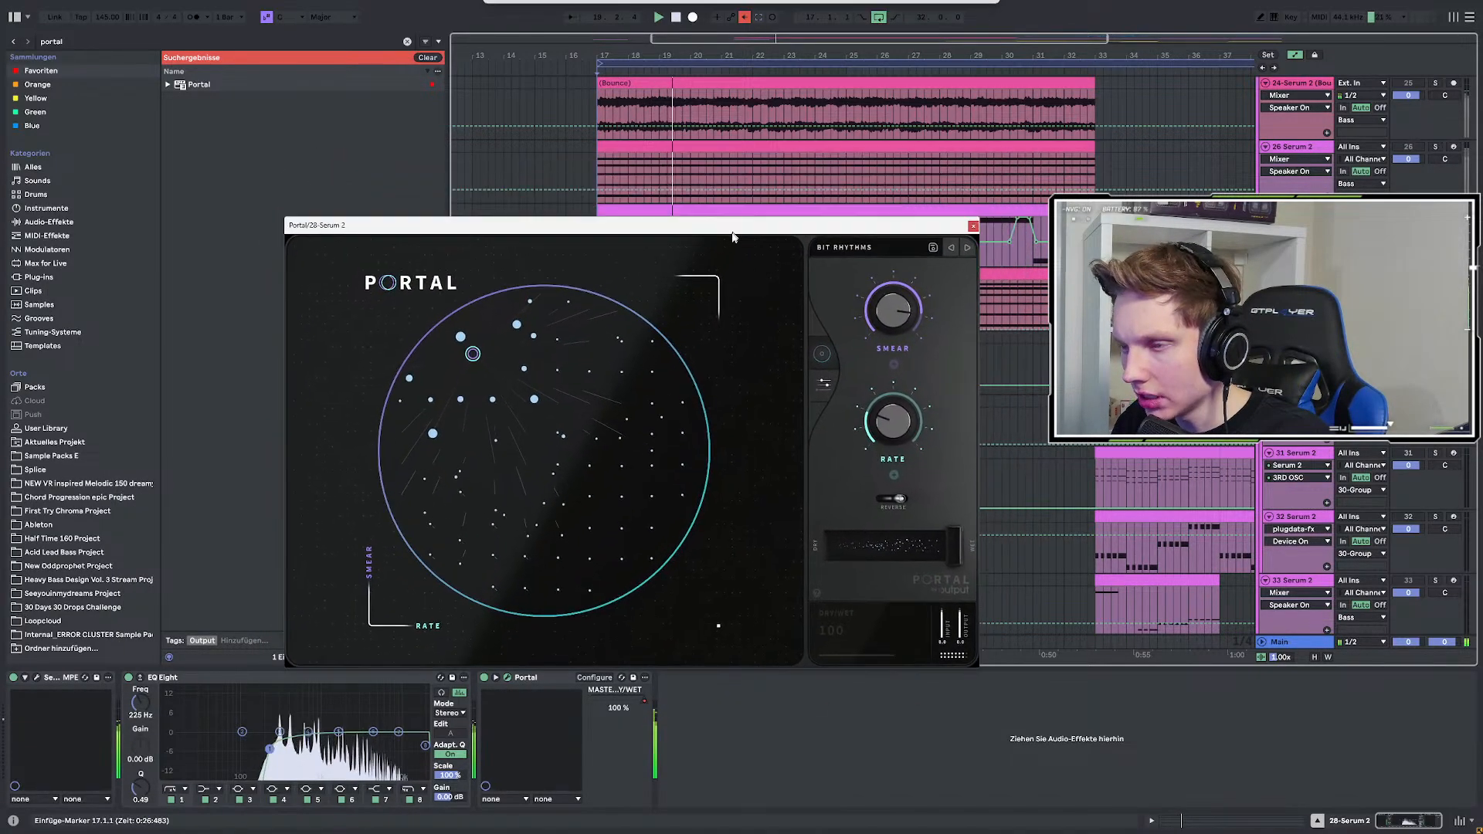
right_click(638, 707)
left_click(712, 600)
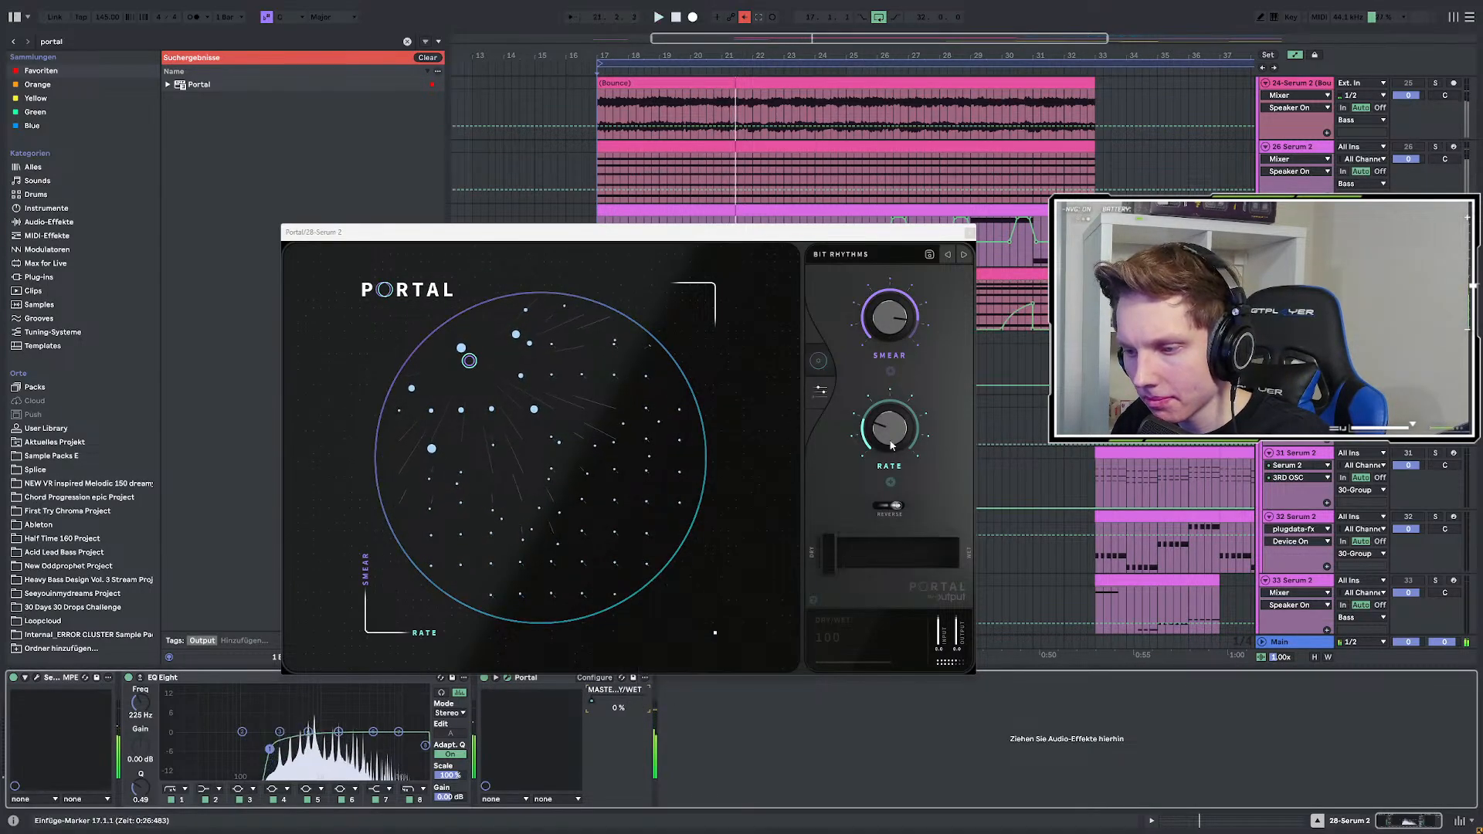
left_click(1434, 274)
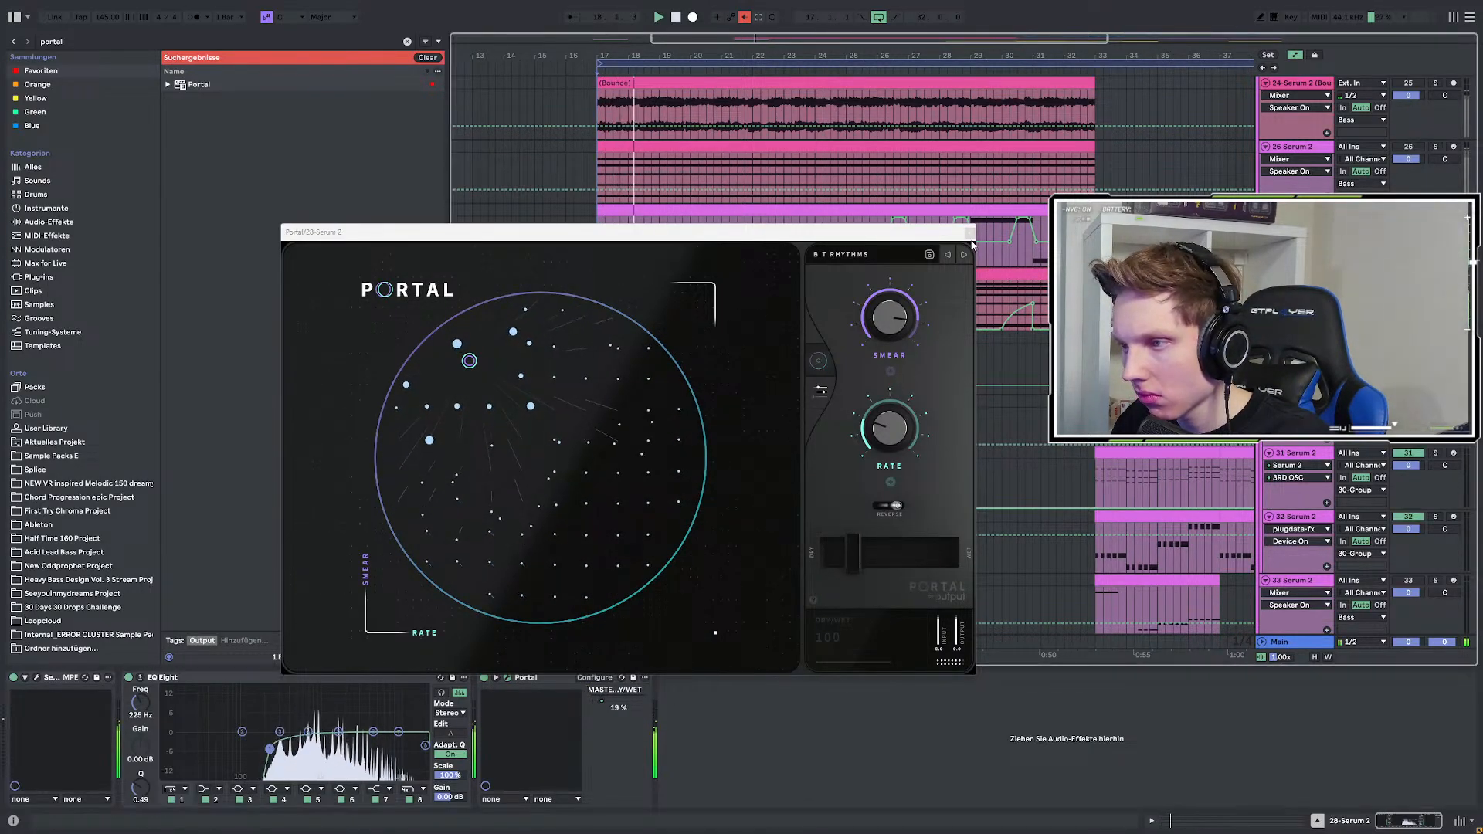
left_click(970, 233)
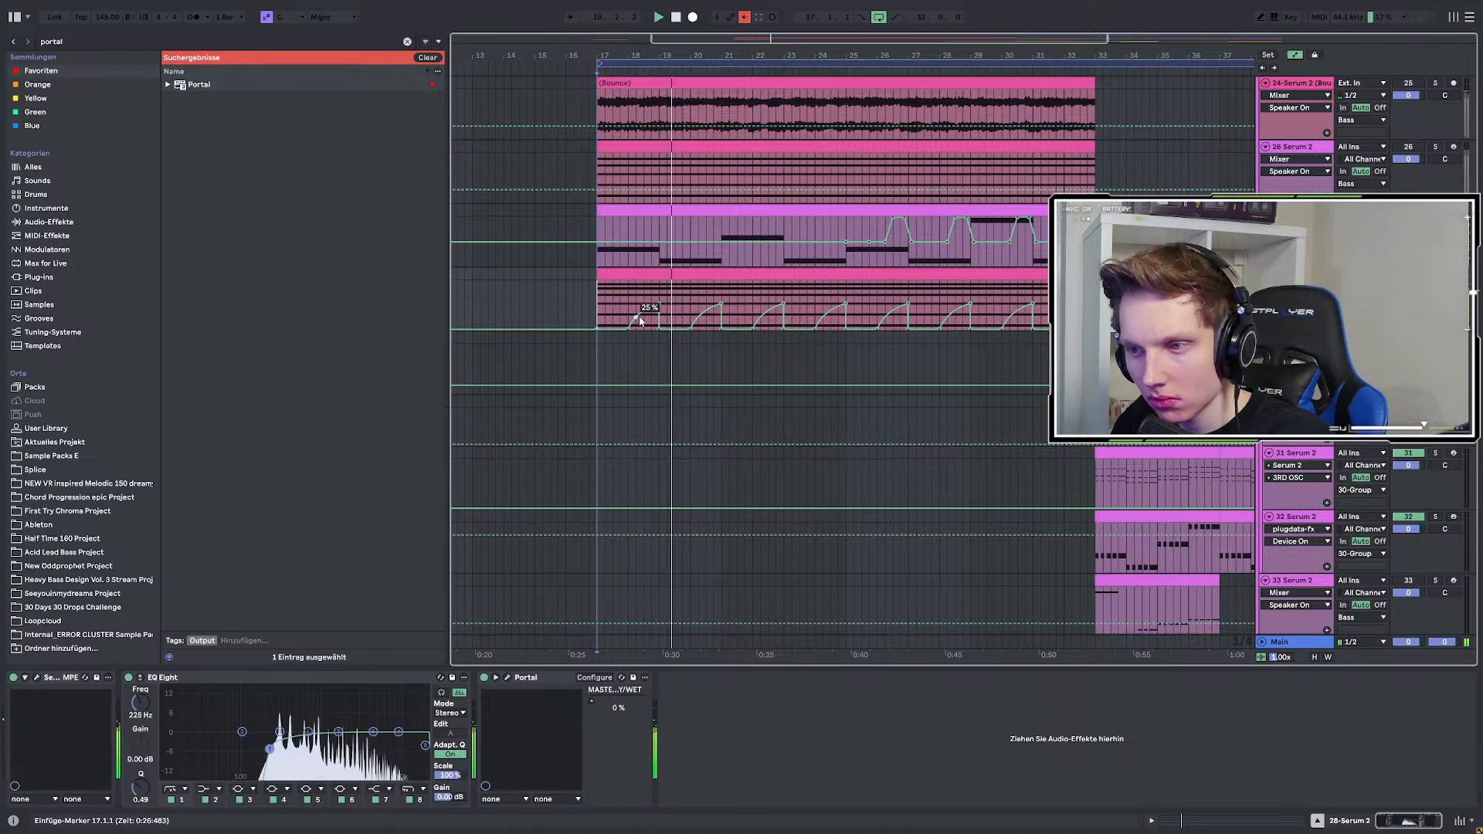
Add a curved Dry/Wet fall from bar 19 to 0% at bar 20 and repeat the two-bar rise-and-fall shape up to bar 34.
scroll(683, 324, "up", 2)
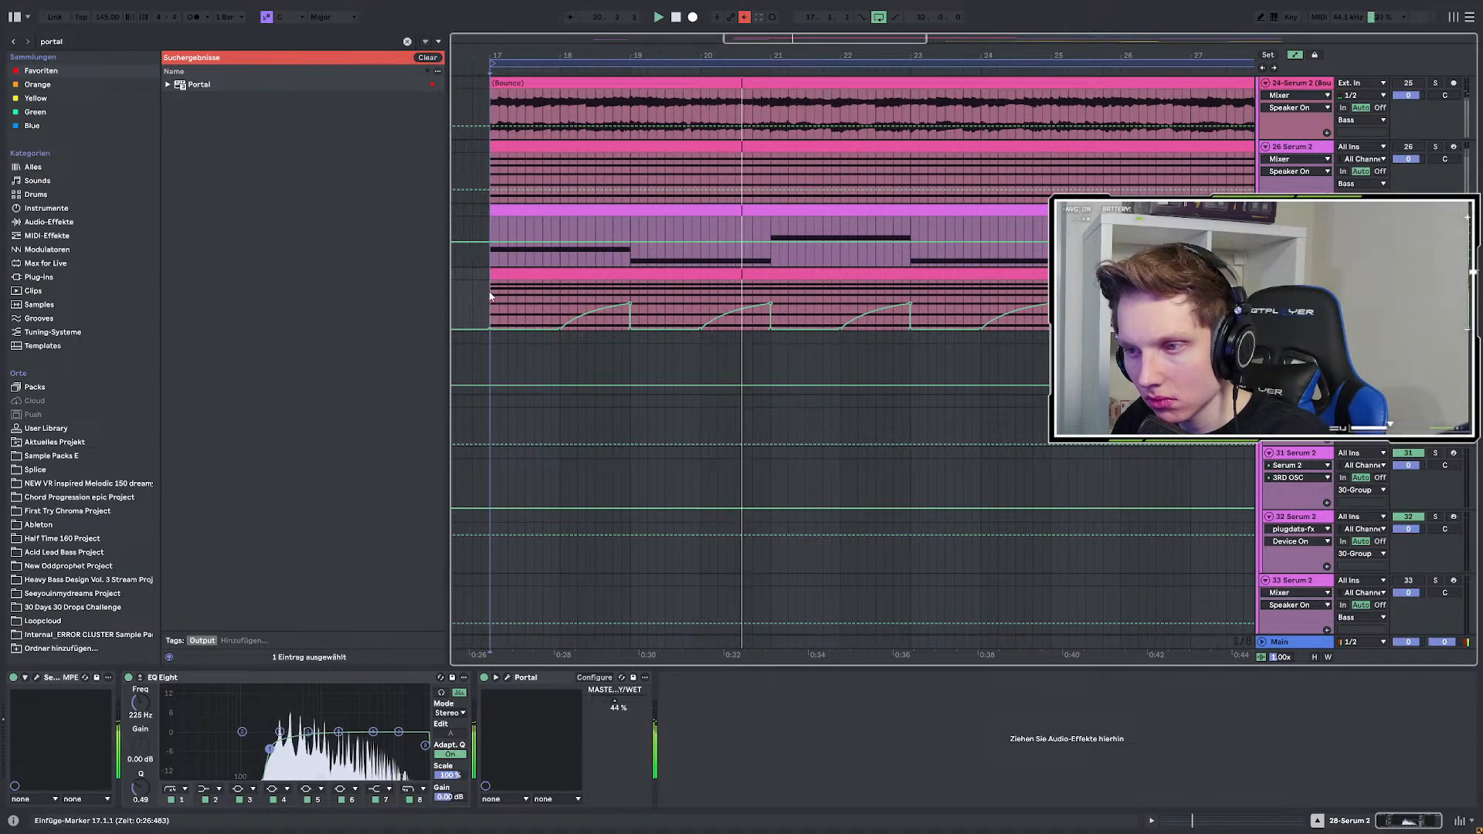
left_click(629, 329)
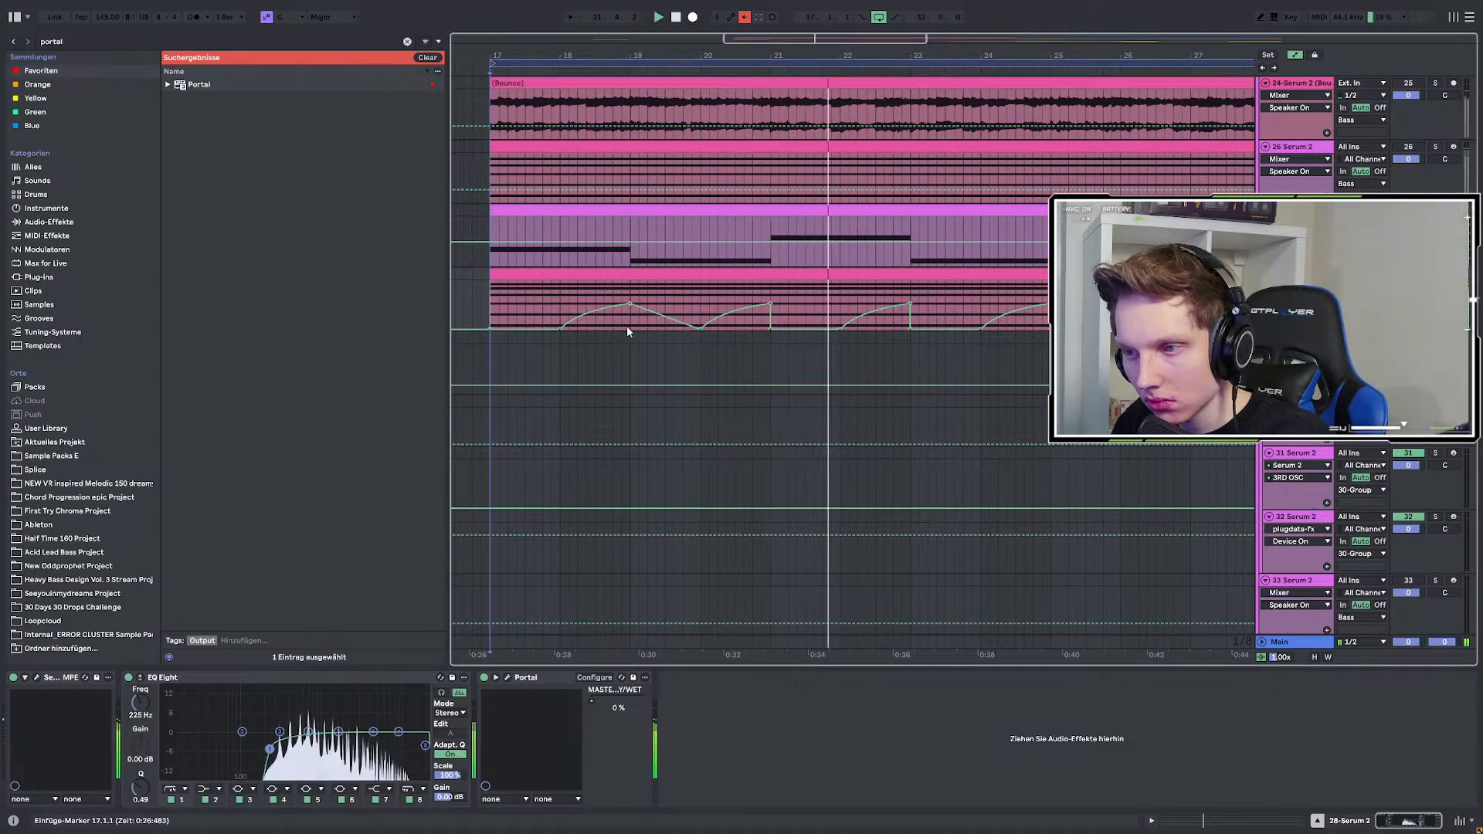
left_click_drag(560, 308, 678, 312)
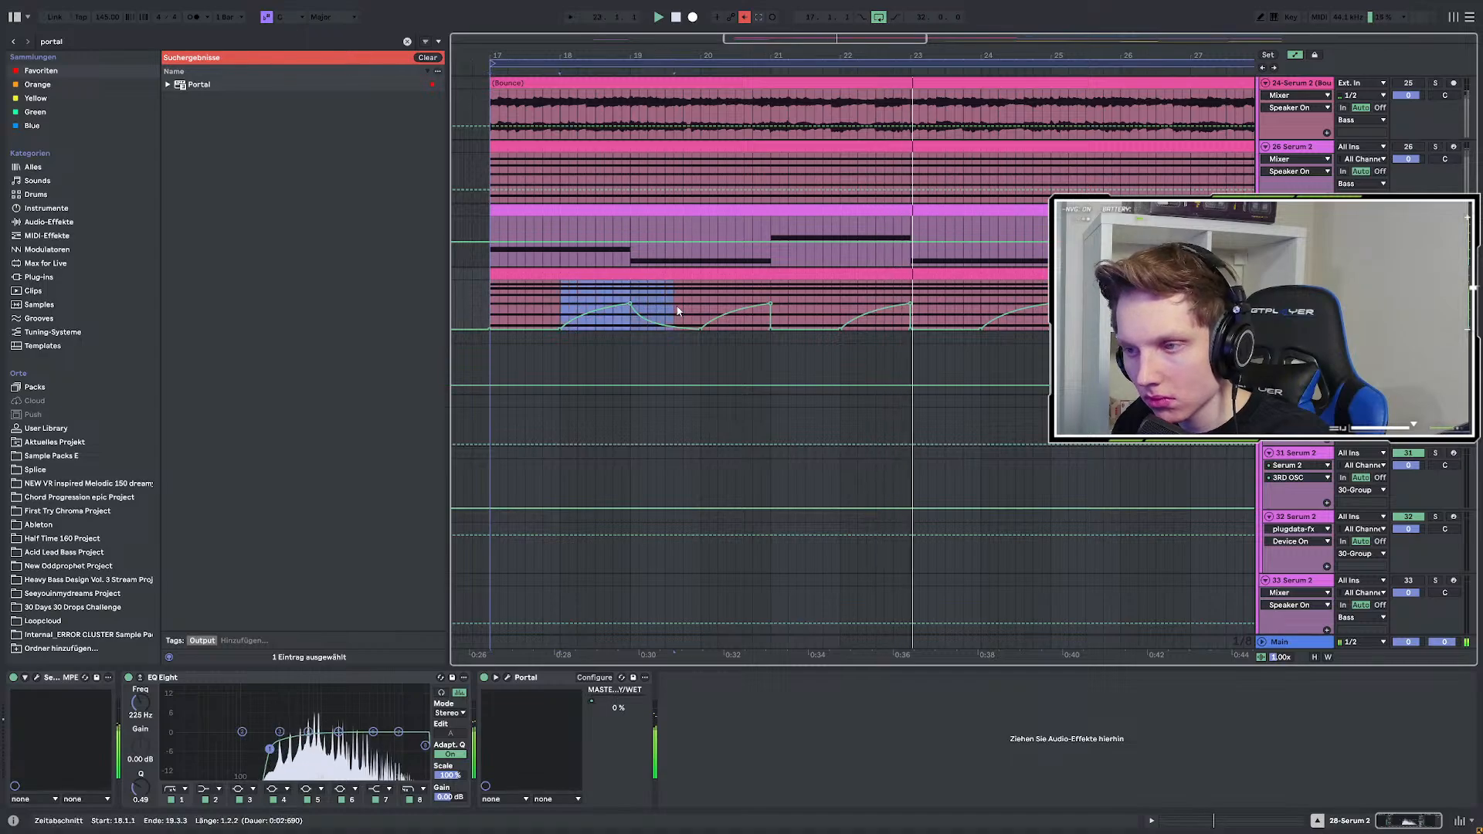
scroll(692, 325, "down", 2)
key("ctrl+d")
key("ctrl+d")
key("ctrl+d")
key("ctrl+d")
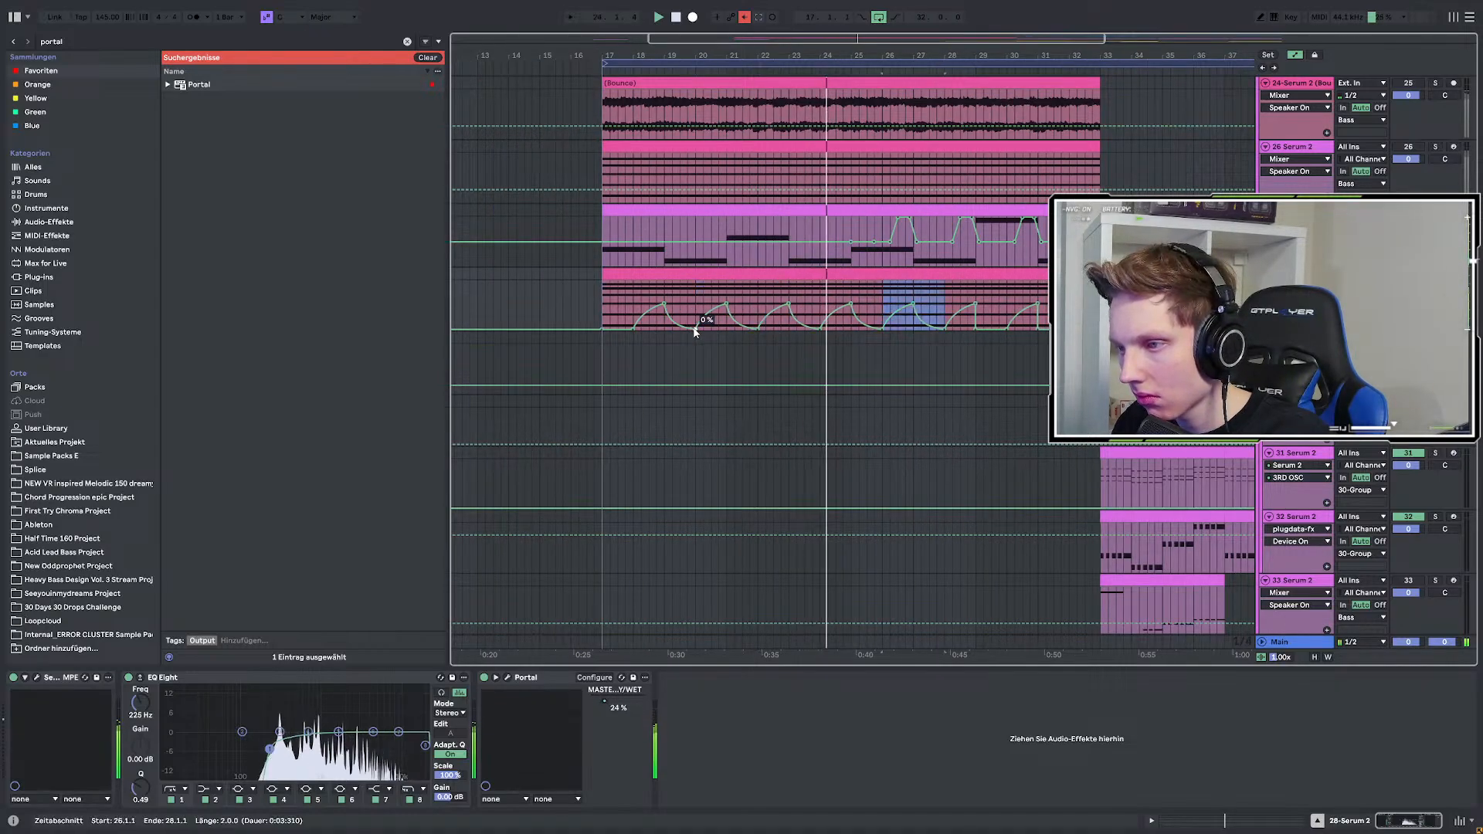
key("ctrl+d")
key("ctrl+d")
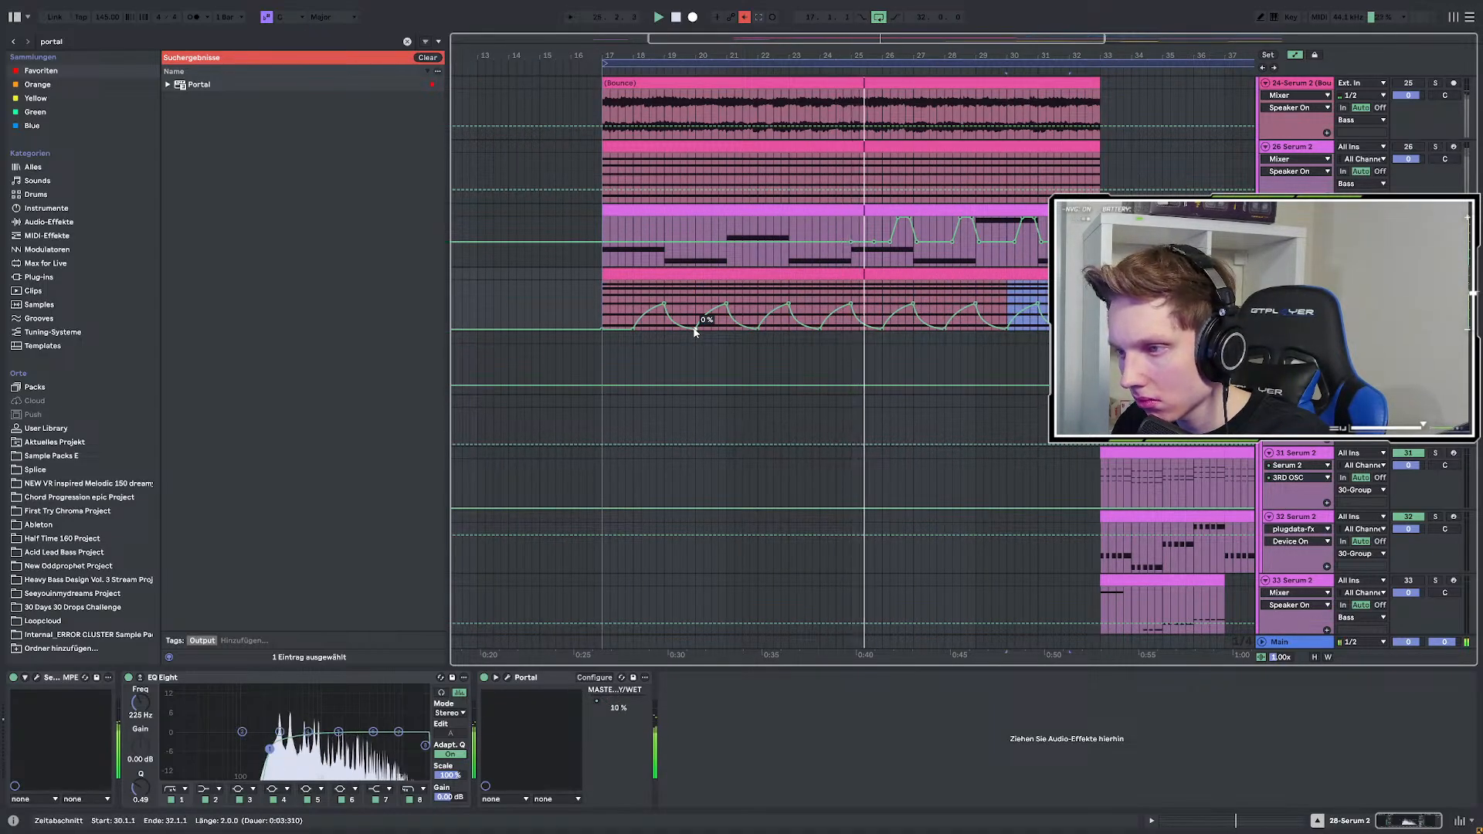
key("ctrl+d")
scroll(860, 345, "up", 3)
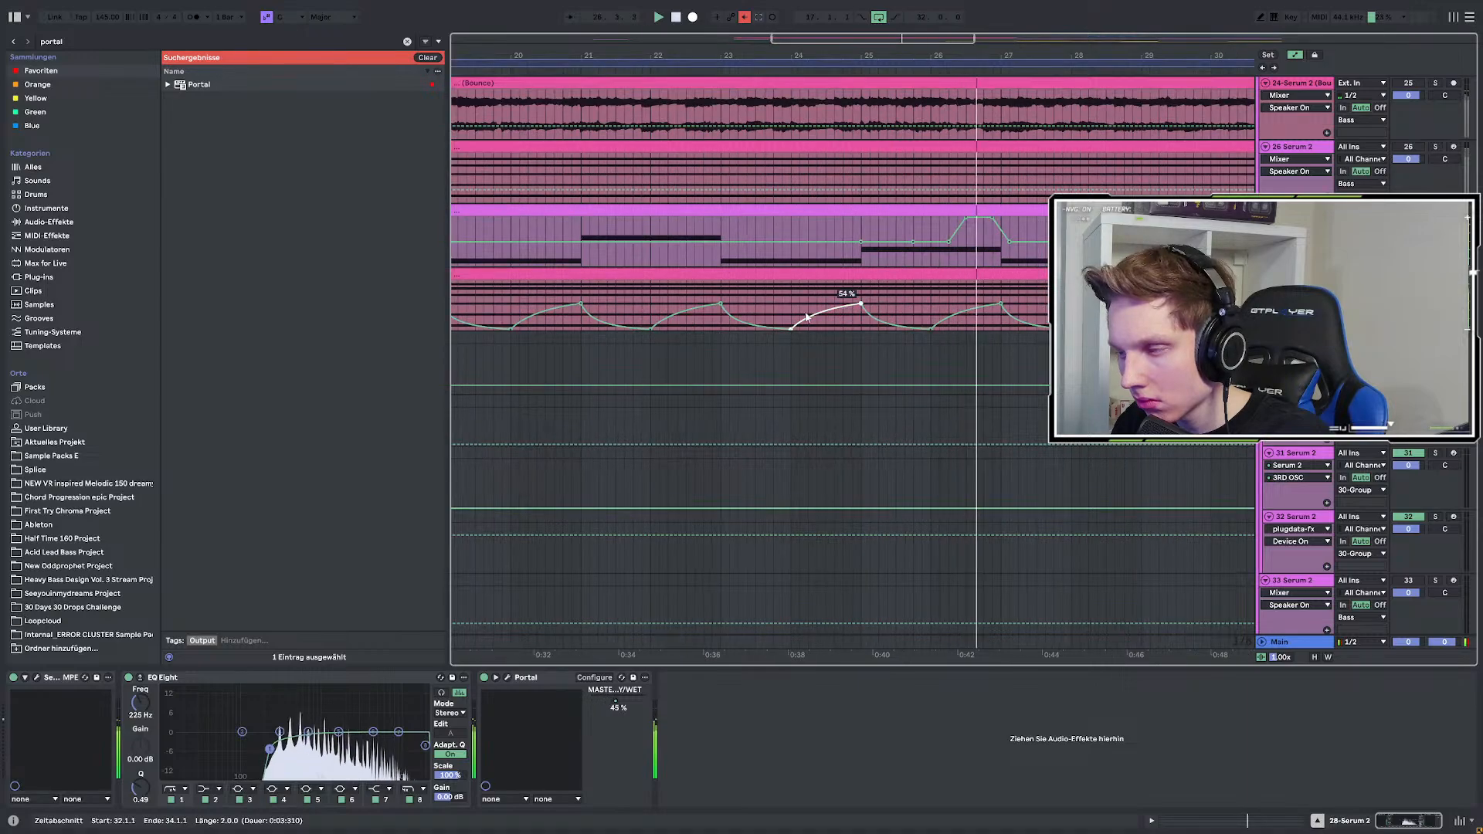
scroll(806, 316, "down", 3)
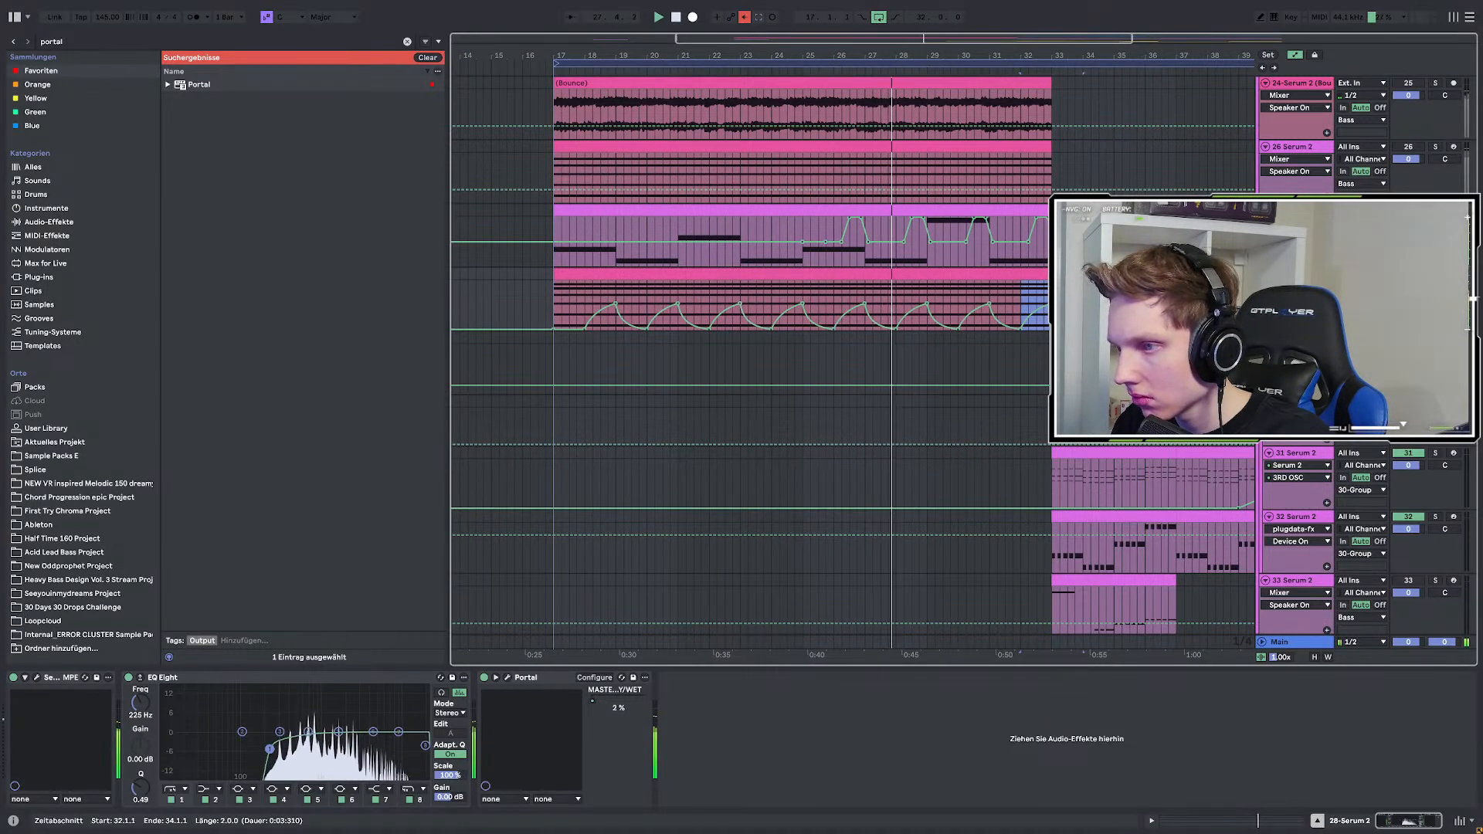
Solo the 28-Serum 2 track, reopen Portal and move its XY control to about 87 / 89 during playback.
left_click(1435, 274)
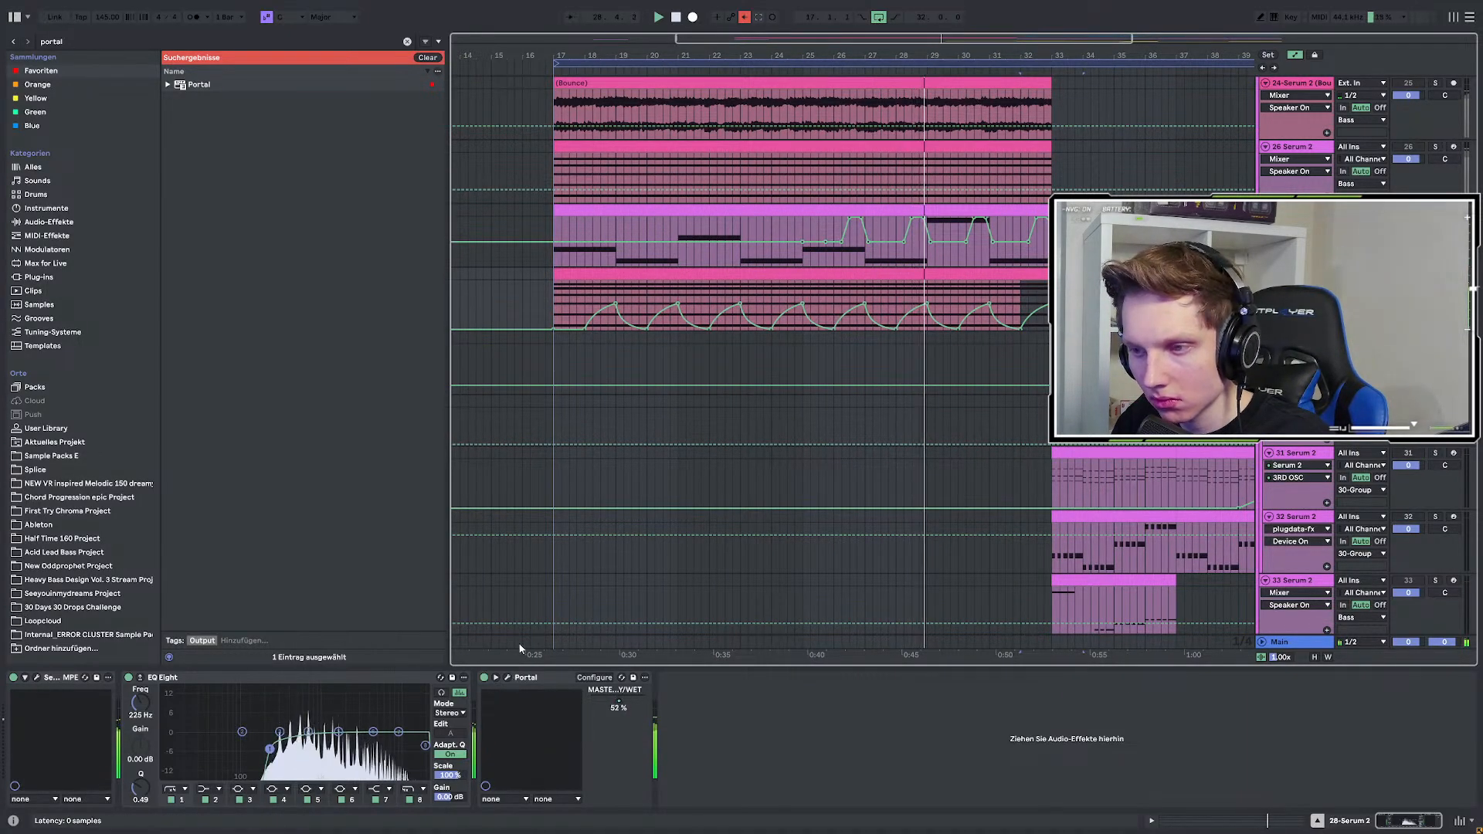
left_click(507, 677)
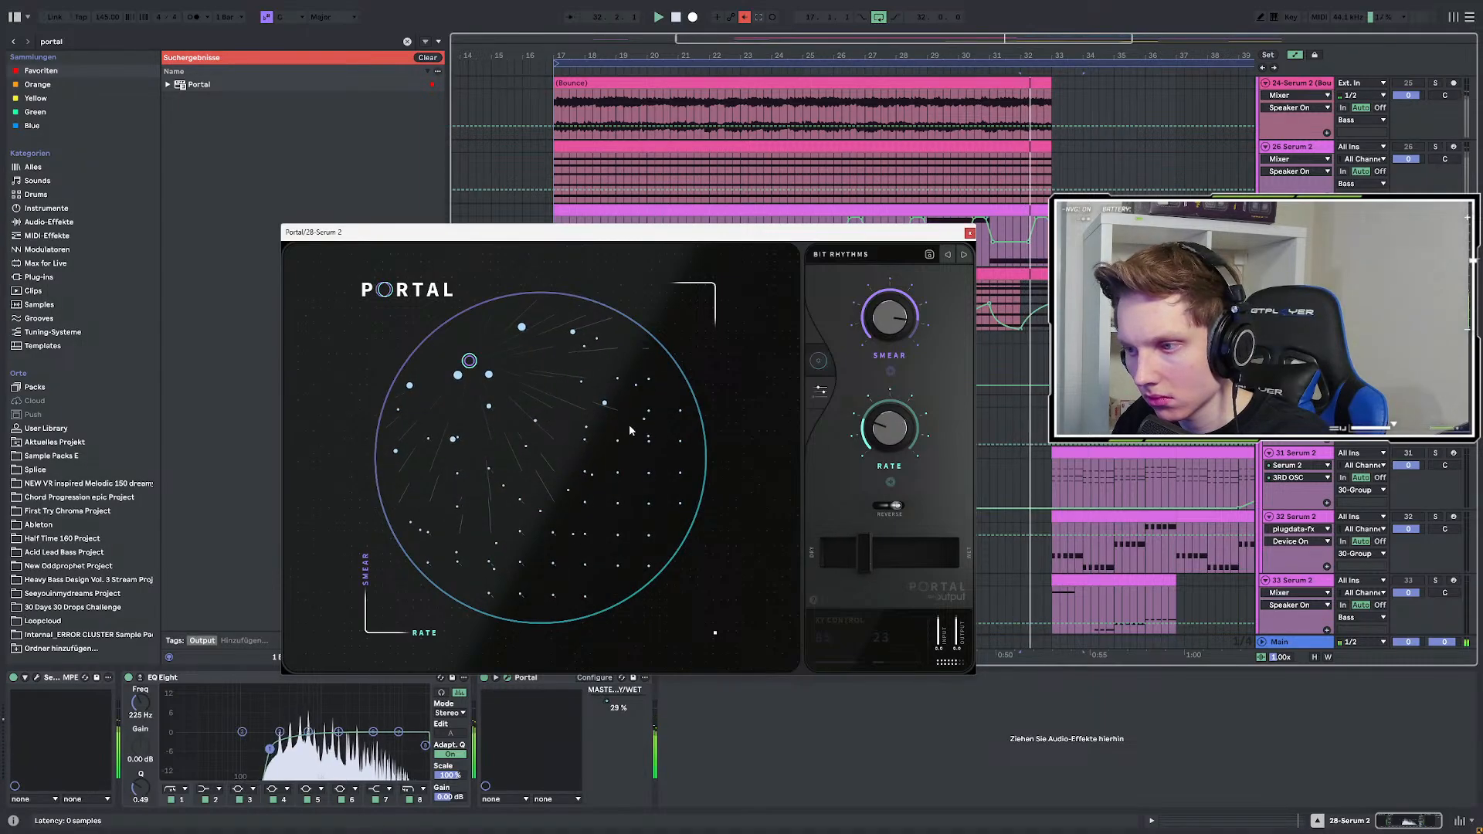
left_click_drag(471, 362, 642, 367)
key("space")
key("space")
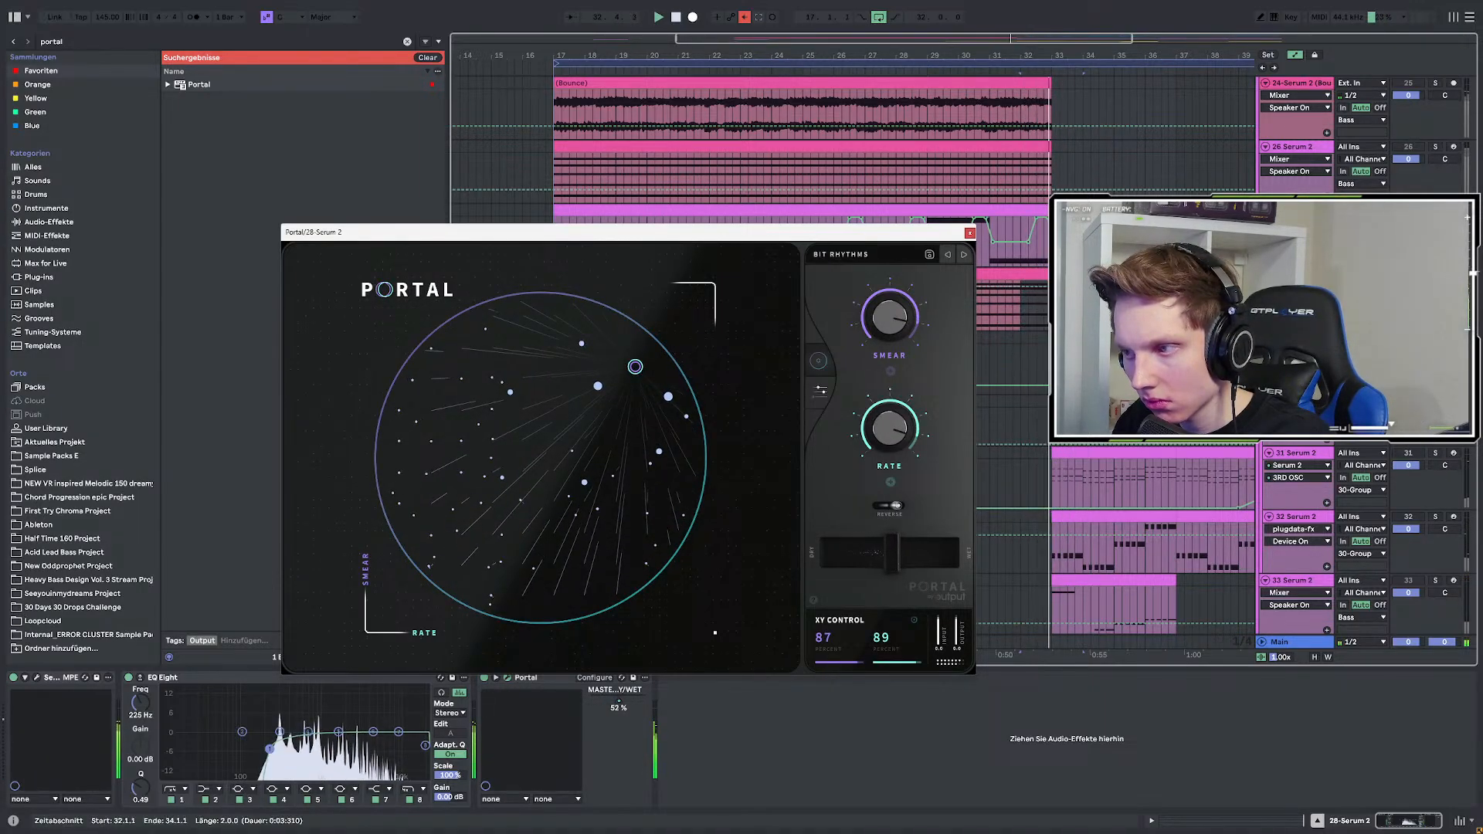
Pull Portal's Dry/Wet toward dry during playback and close the plug-in window.
left_click_drag(892, 553, 854, 553)
key("space")
key("space")
left_click(969, 232)
Hide the automation lanes and play the arrangement from bar 25.
key("a")
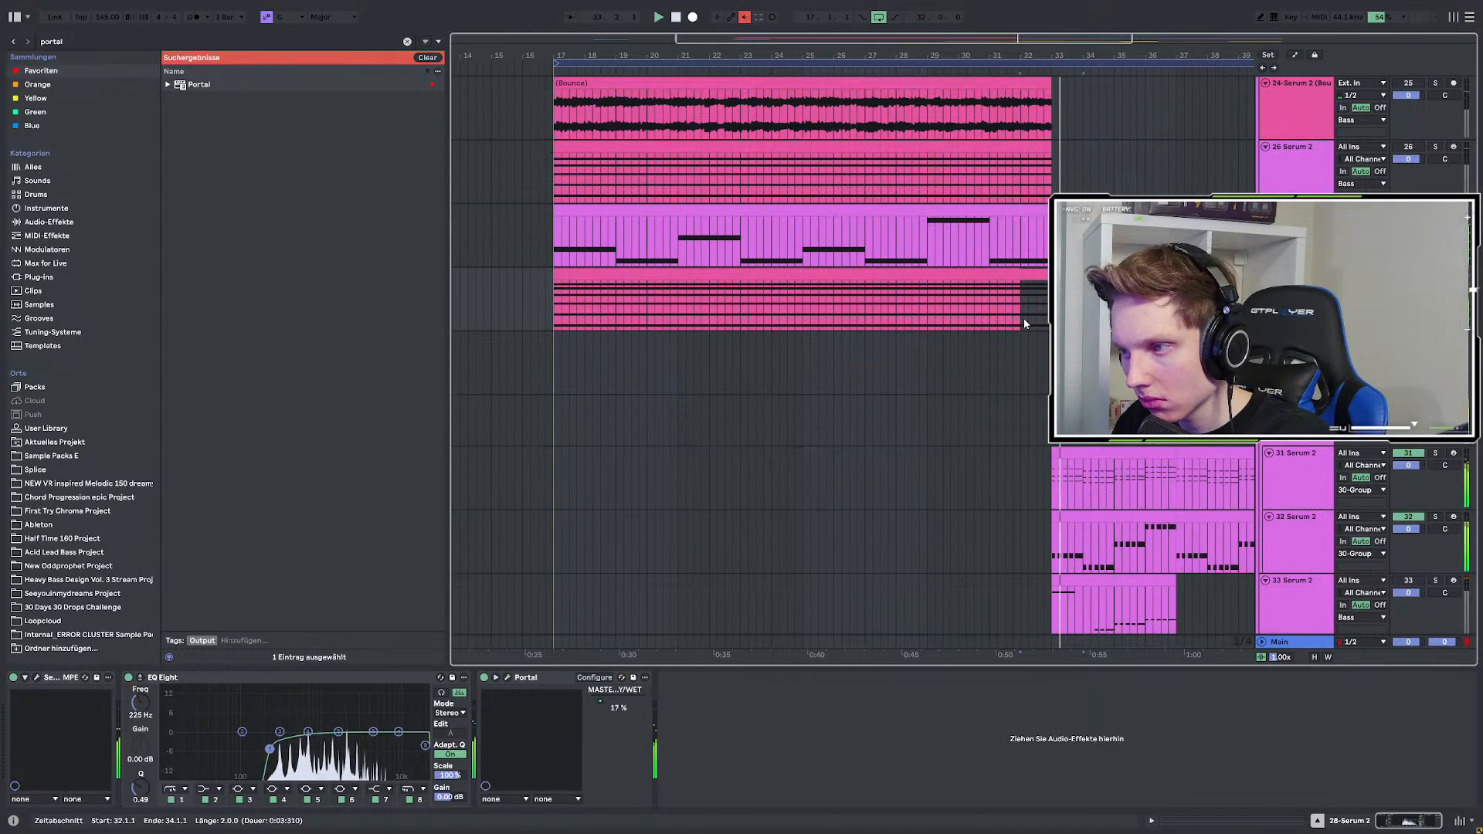
key("a")
key("a")
left_click(766, 312)
left_click(804, 318)
key("space")
key("space")
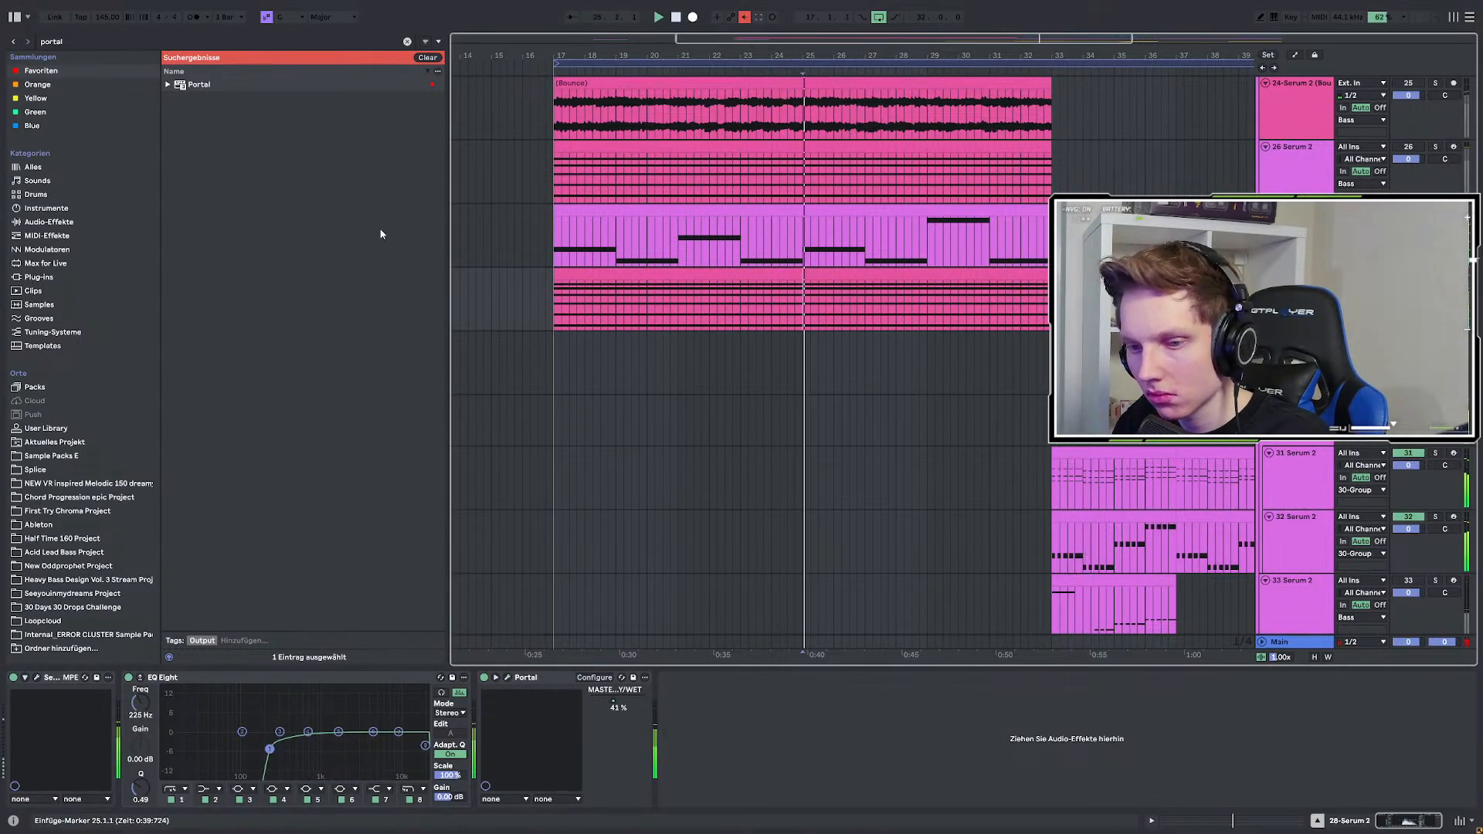
Search the browser for "auto" and add Auto Filter after Portal on the 28-Serum 2 track.
left_click(88, 41)
type("aut")
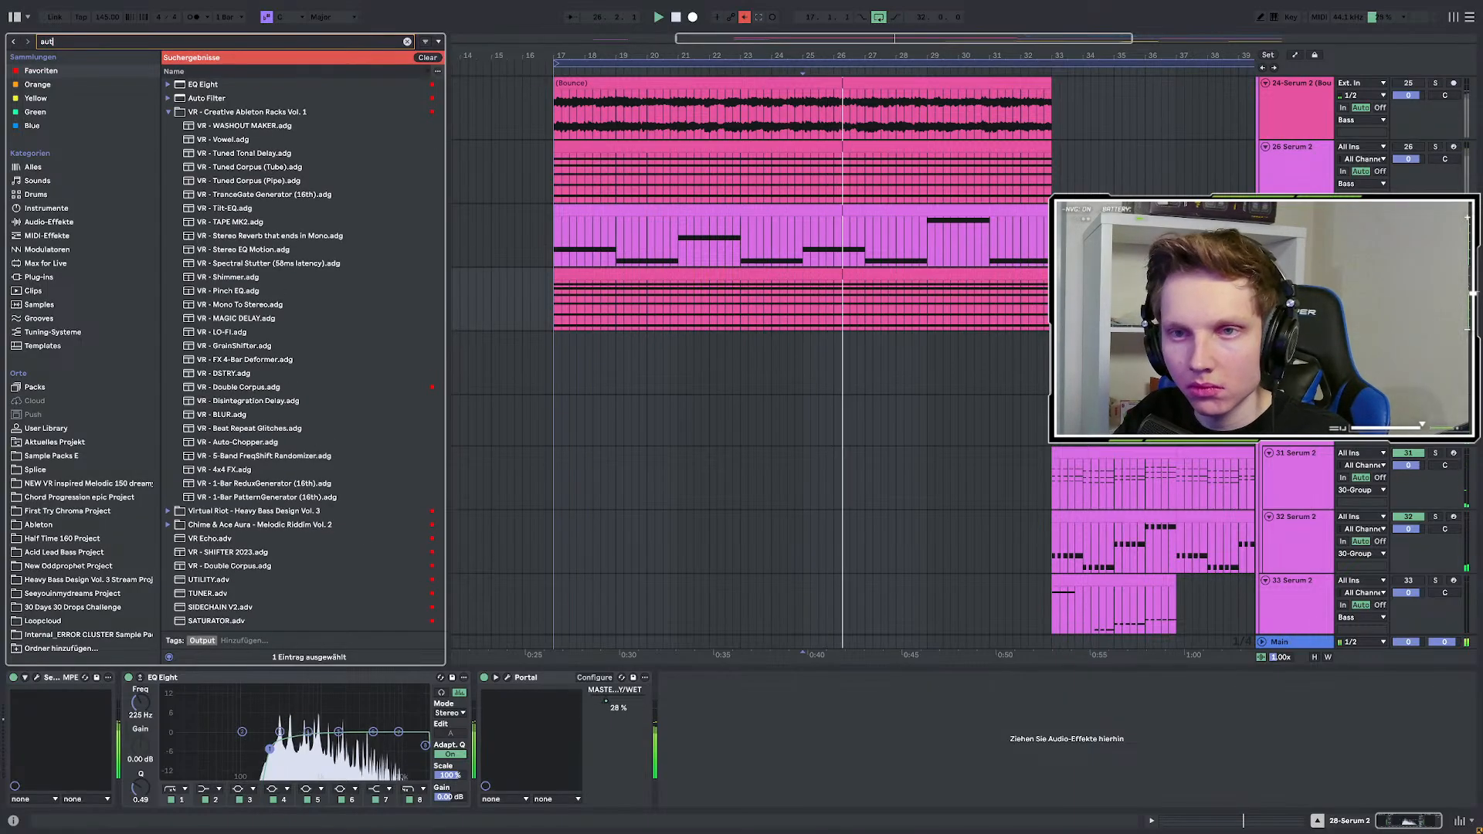
type("o")
key("Down")
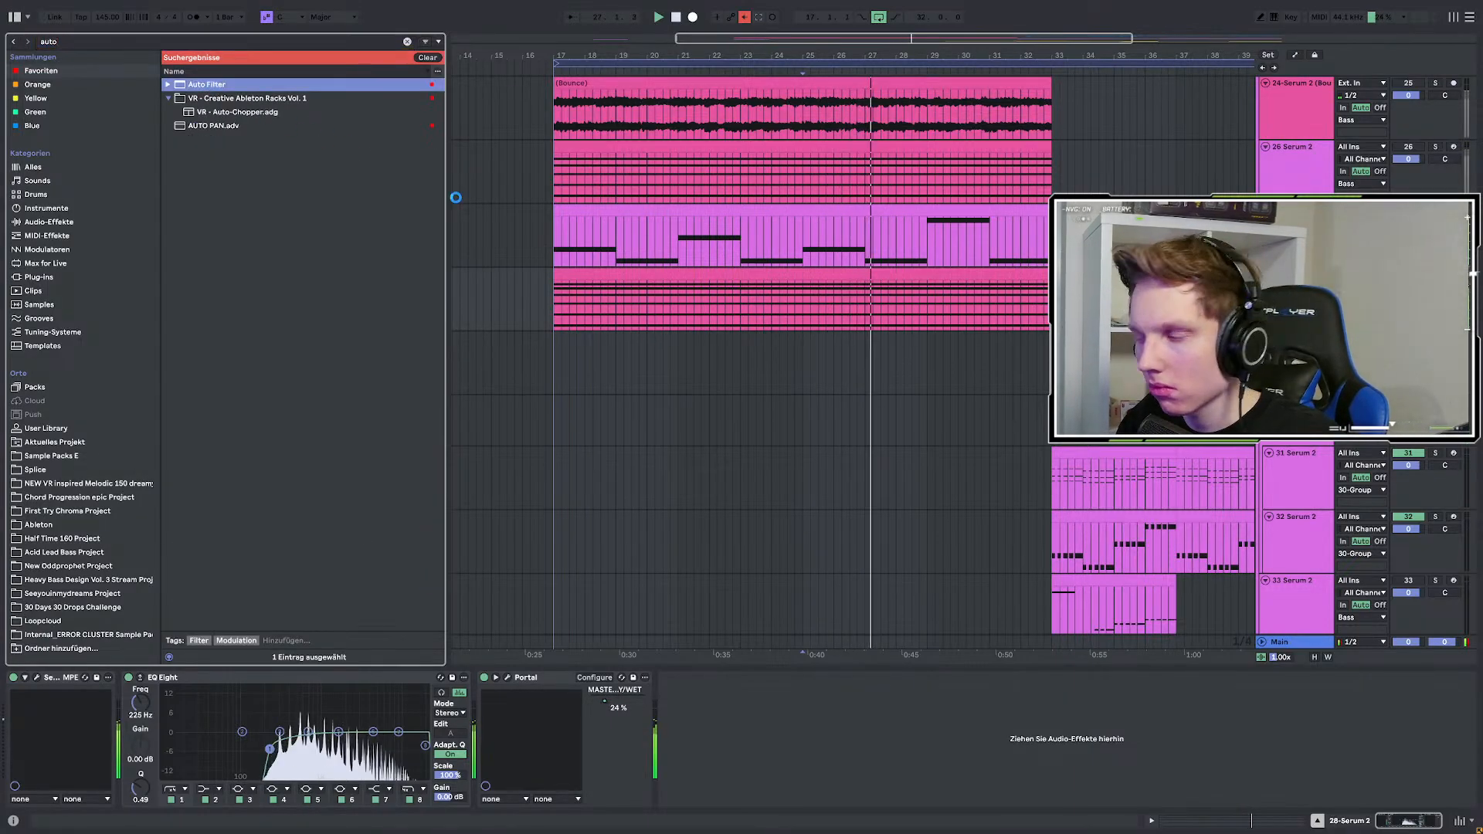
key("Return")
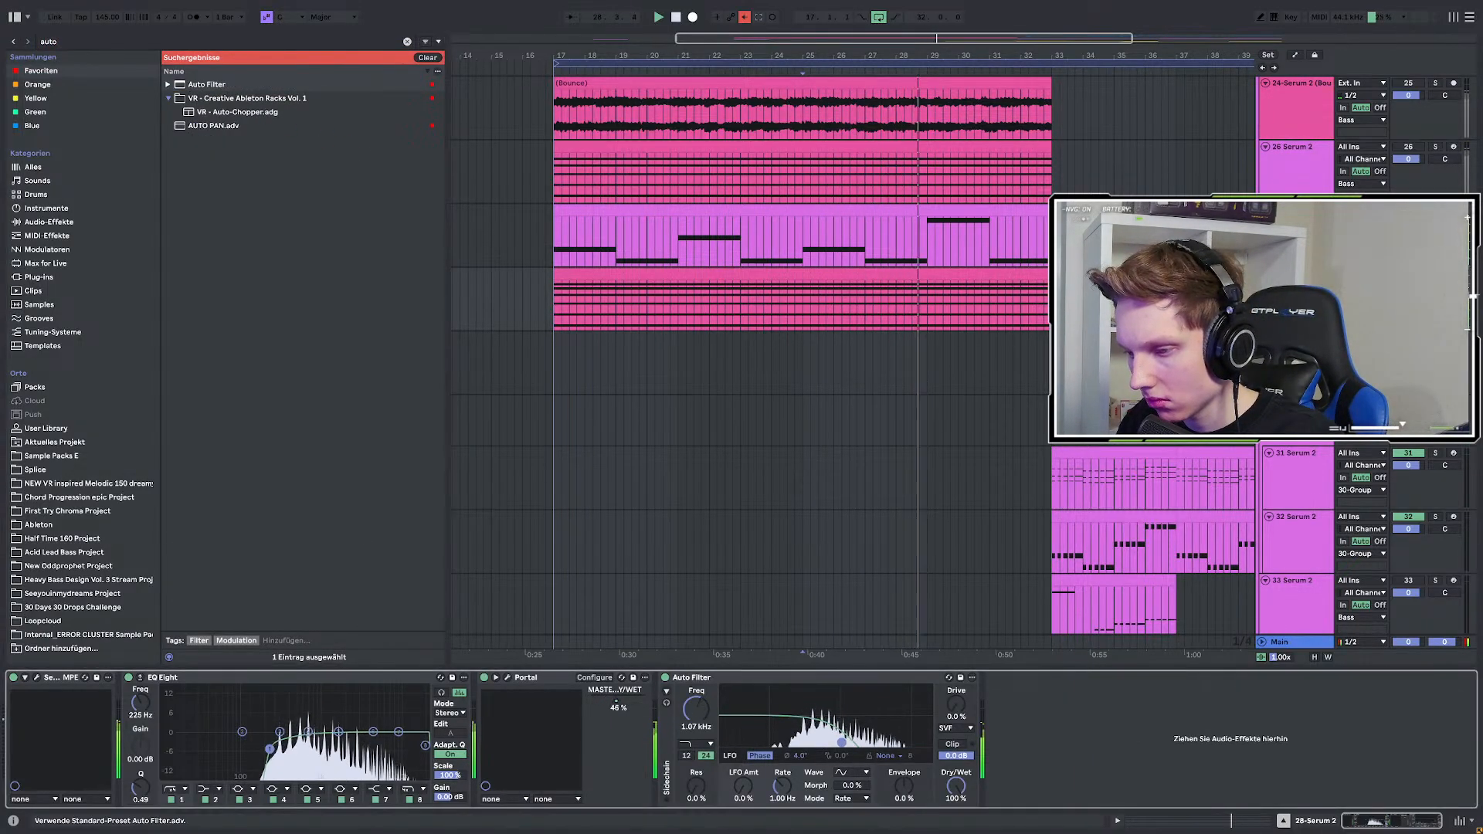
Lower the new Auto Filter's cutoff to about 1.66 kHz and set its slope to 12 dB.
left_click_drag(615, 700, 592, 700)
left_click_drag(842, 742, 873, 742)
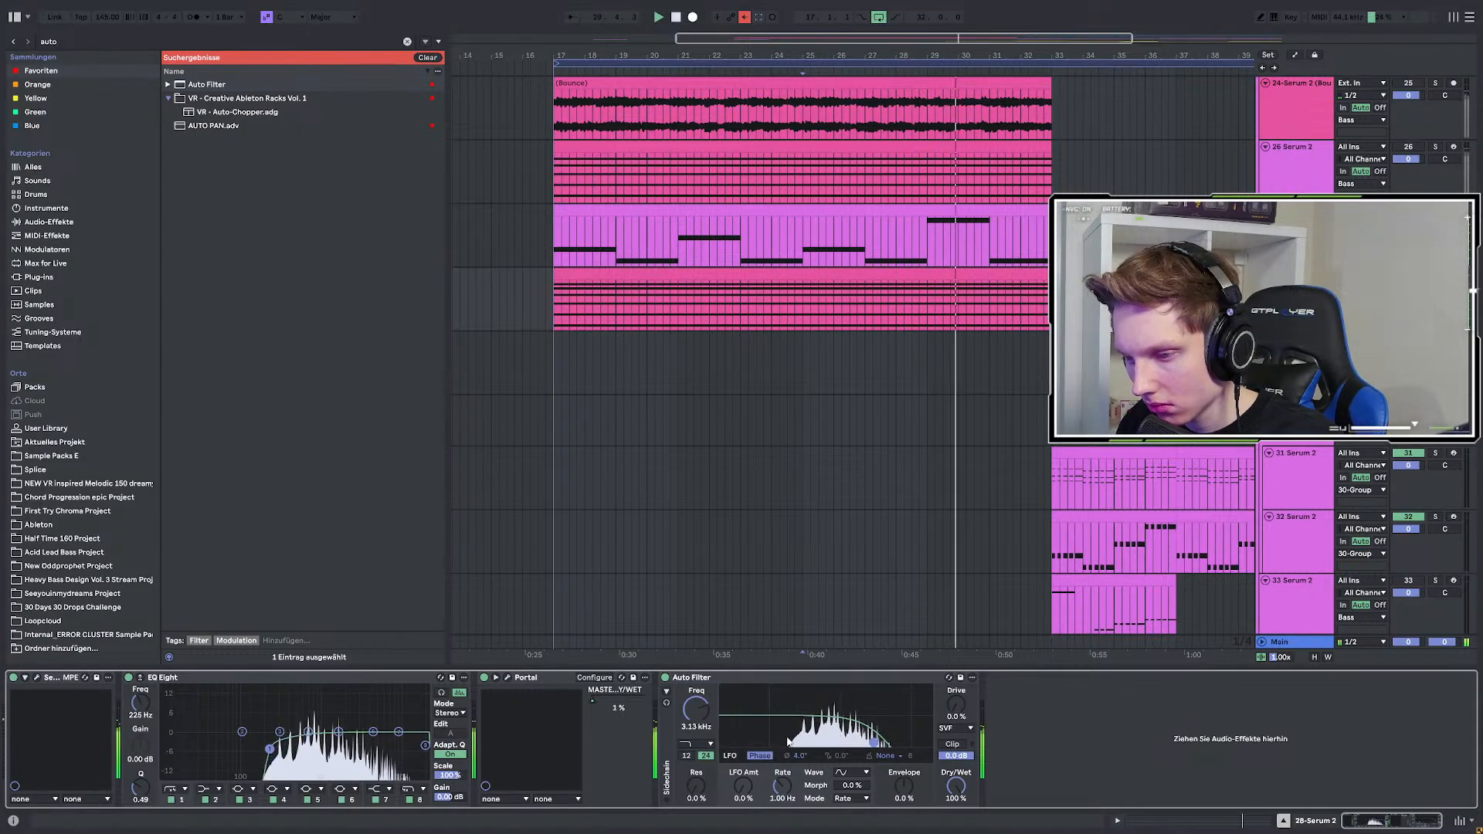
left_click(699, 744)
left_click(680, 767)
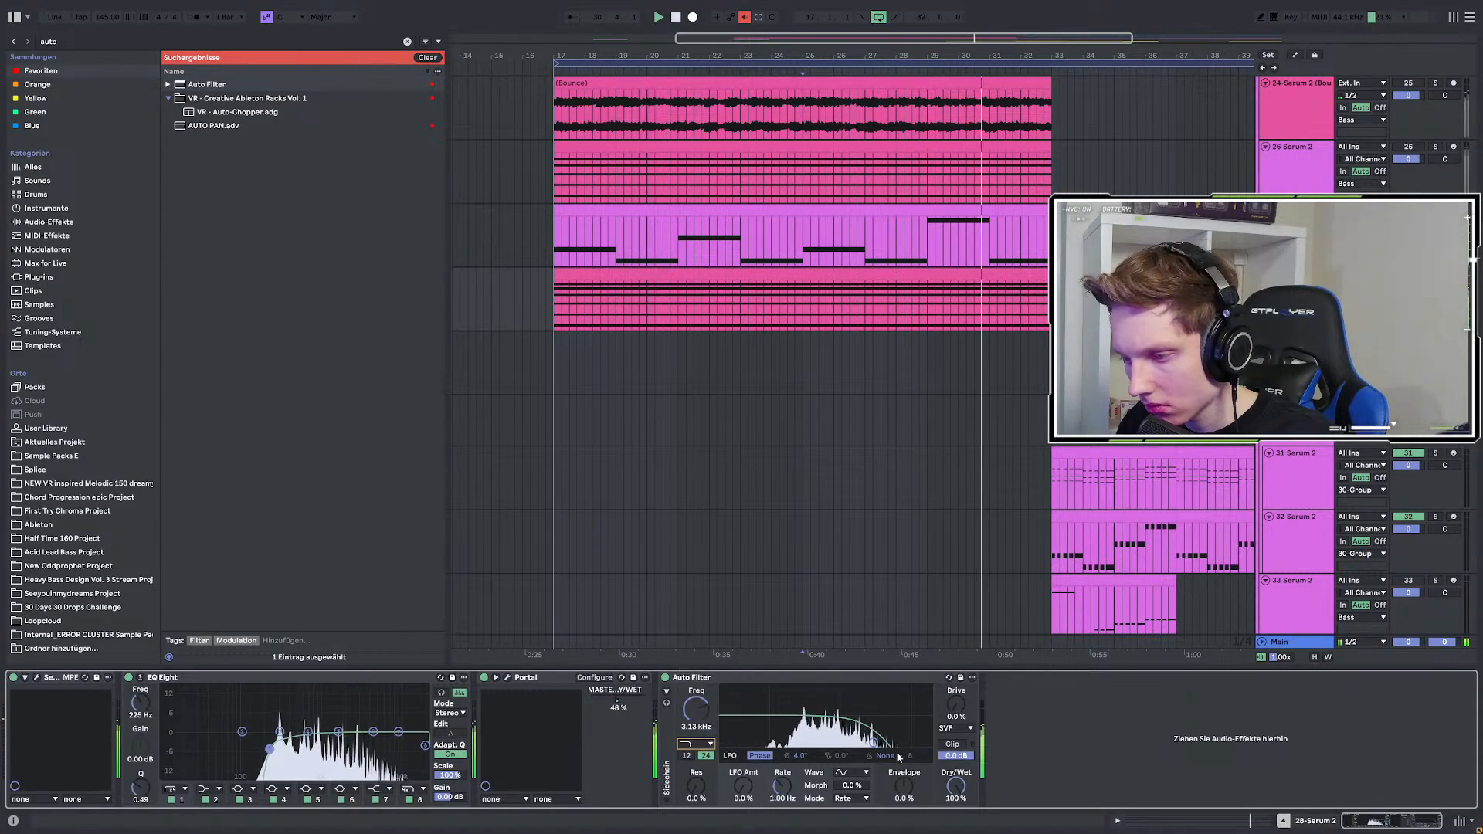
left_click(686, 755)
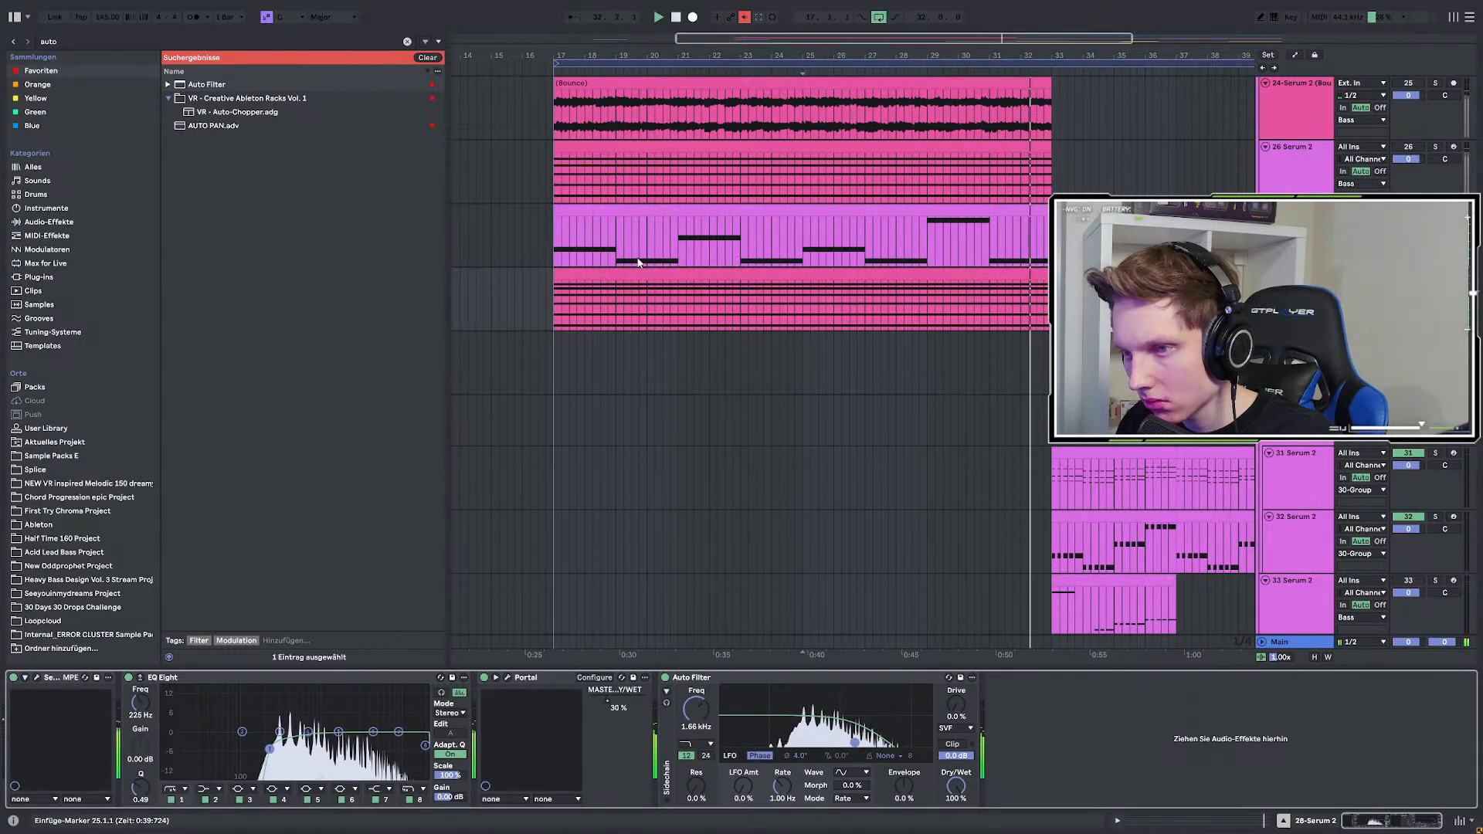
Automate the 28-Serum 2 Auto Filter frequency to rise from 1.22 kHz at bar 17 to about 8.7 kHz at bar 33.
left_click(554, 304)
key("space")
key("space")
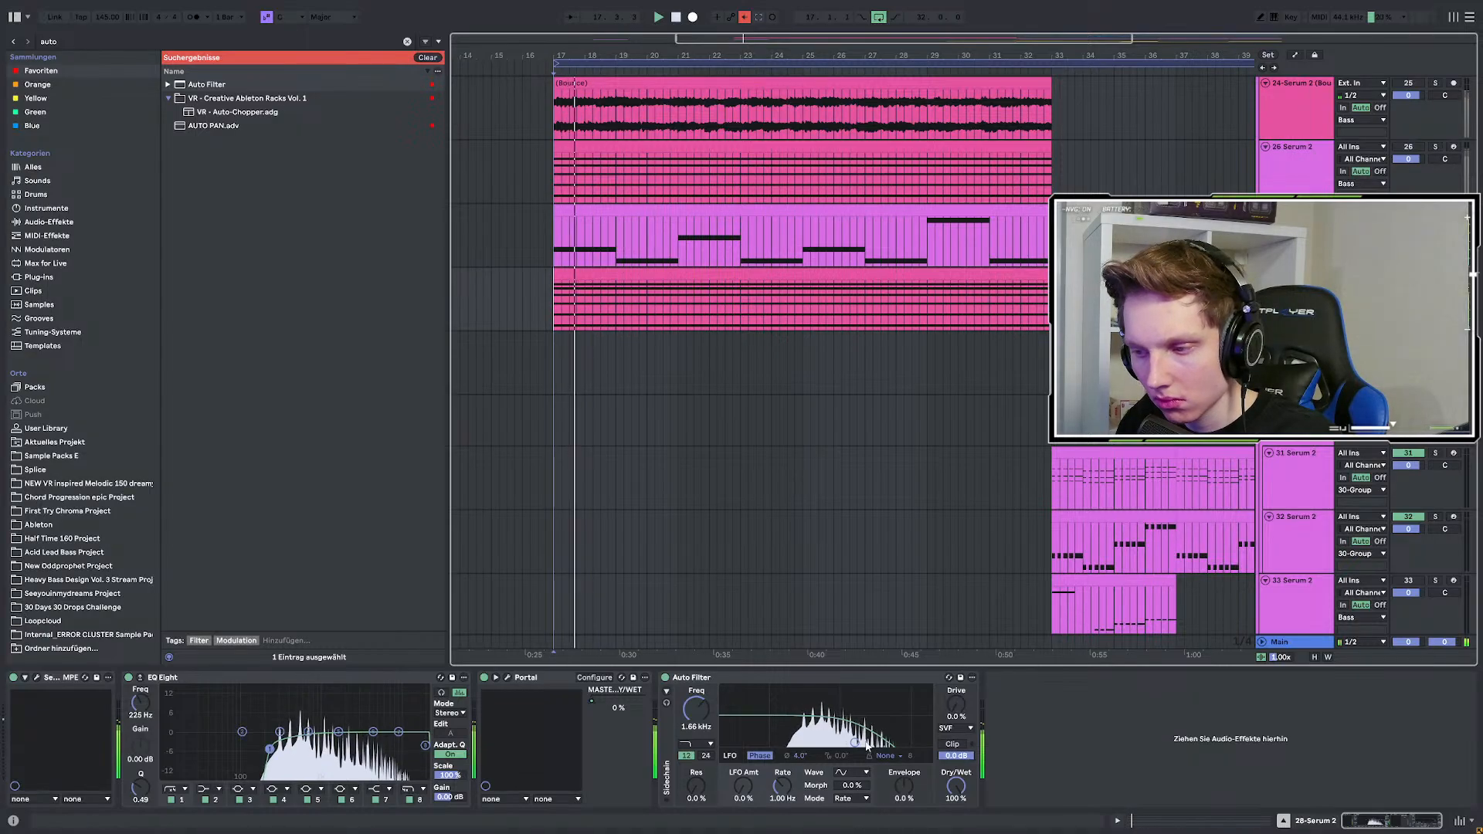
key("a")
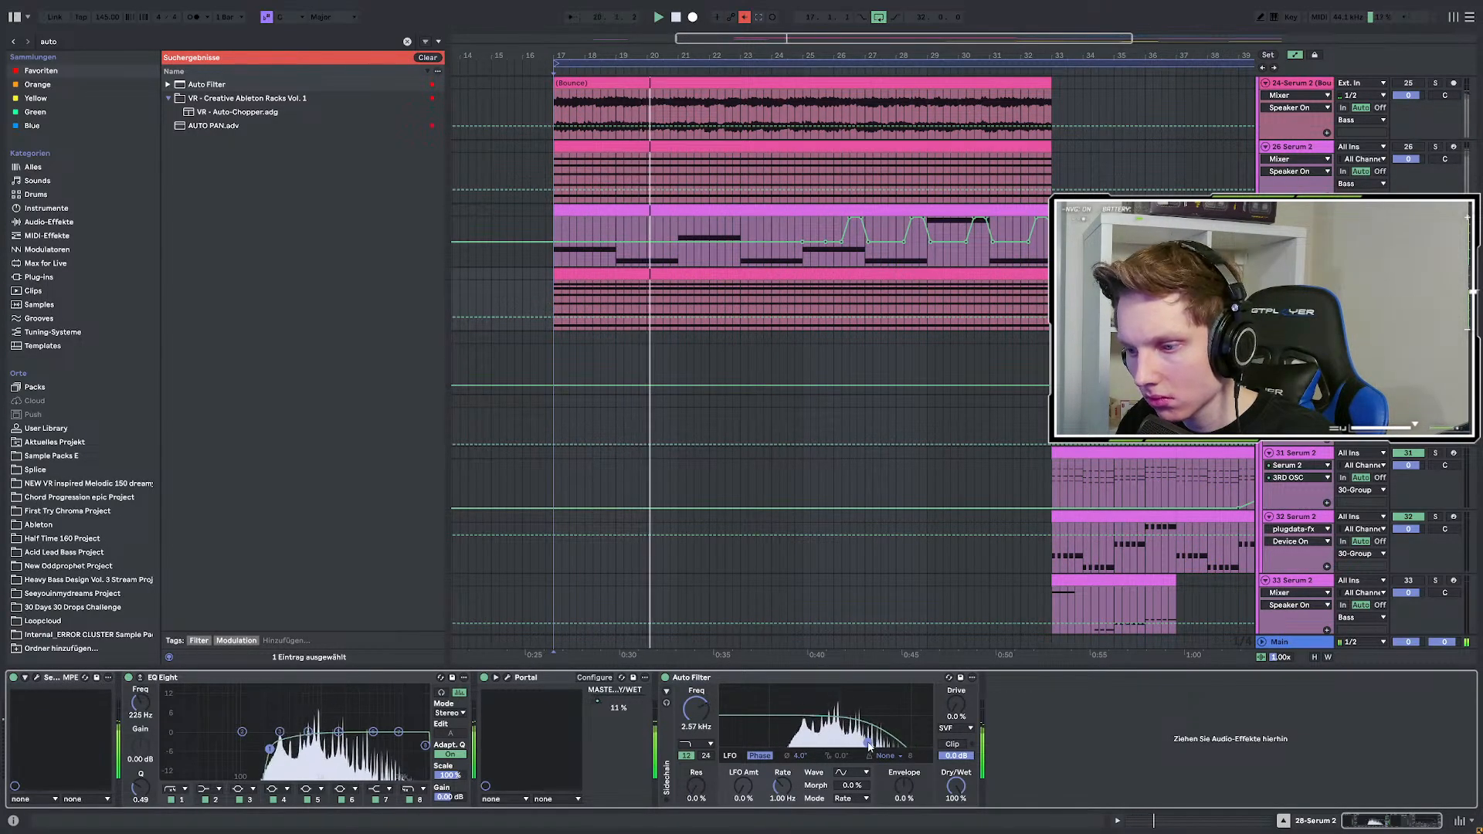
left_click(553, 303)
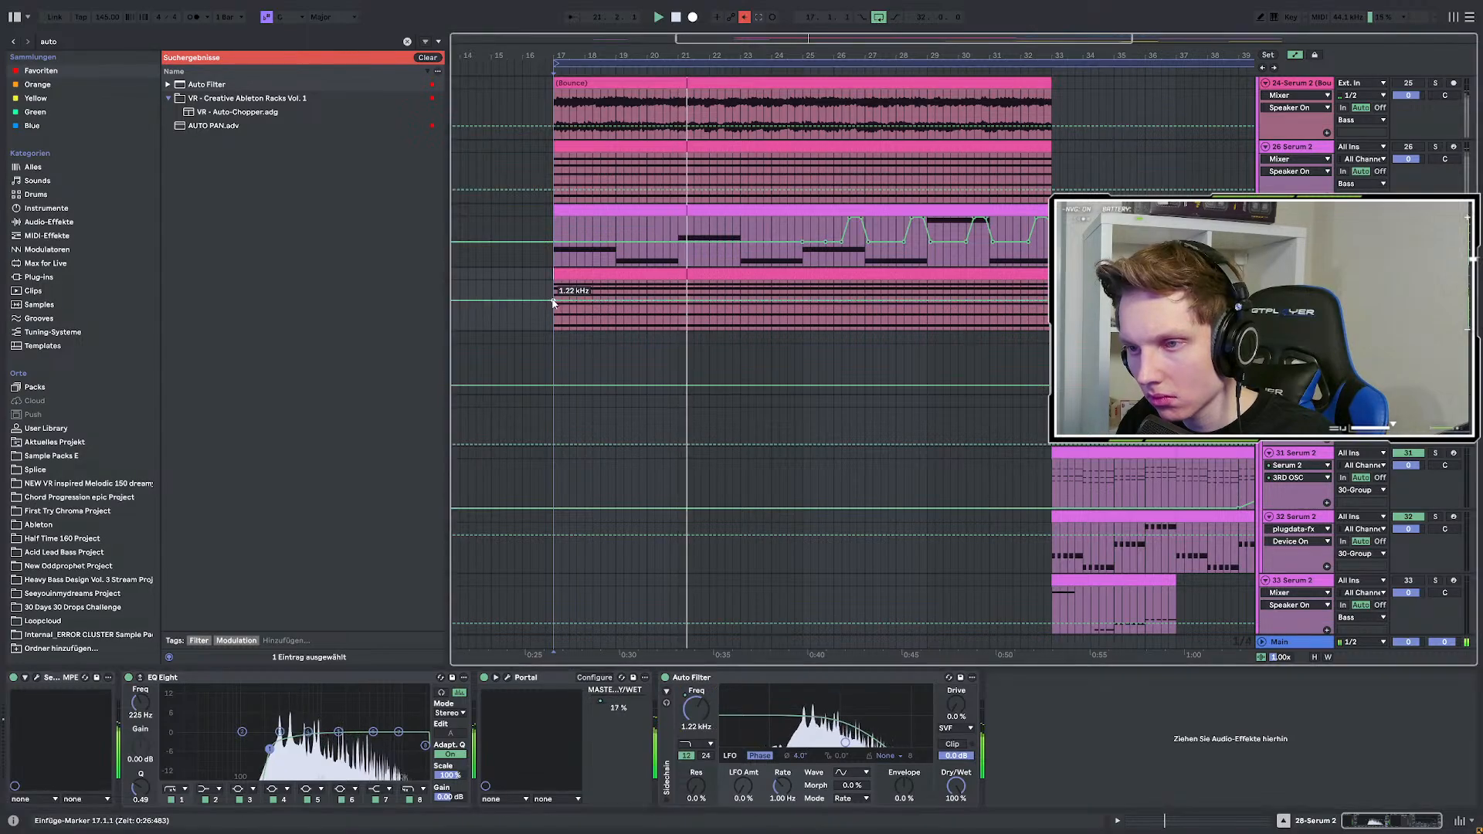
left_click_drag(1050, 300, 1051, 285)
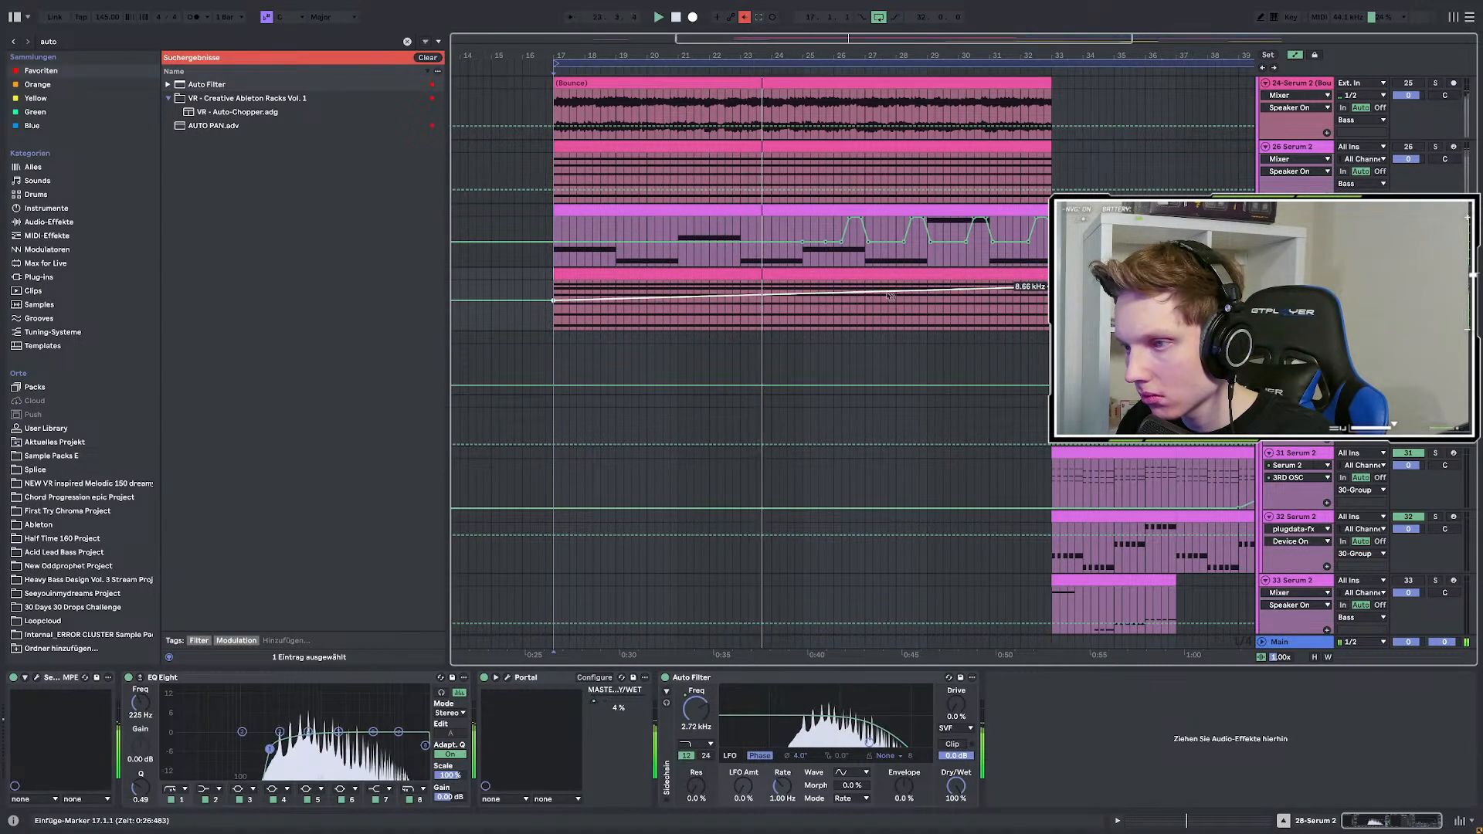
scroll(902, 392, "up", 3)
key("a")
Bounce the 23-Serum 2 MIDI clip spanning bars 17 to 33 to a new audio track.
scroll(902, 393, "up", 1)
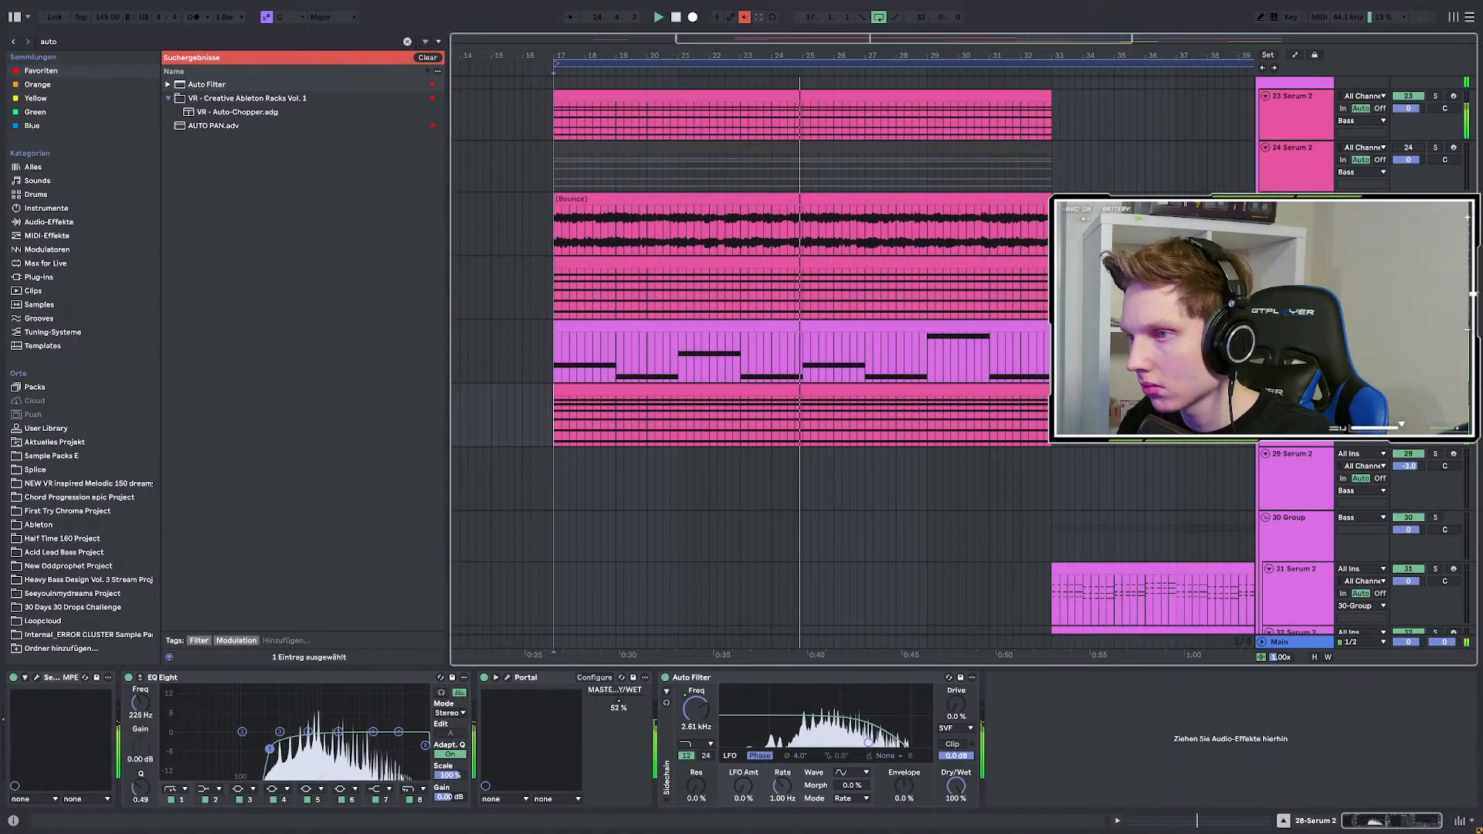
scroll(880, 360, "up", 3)
left_click(903, 229)
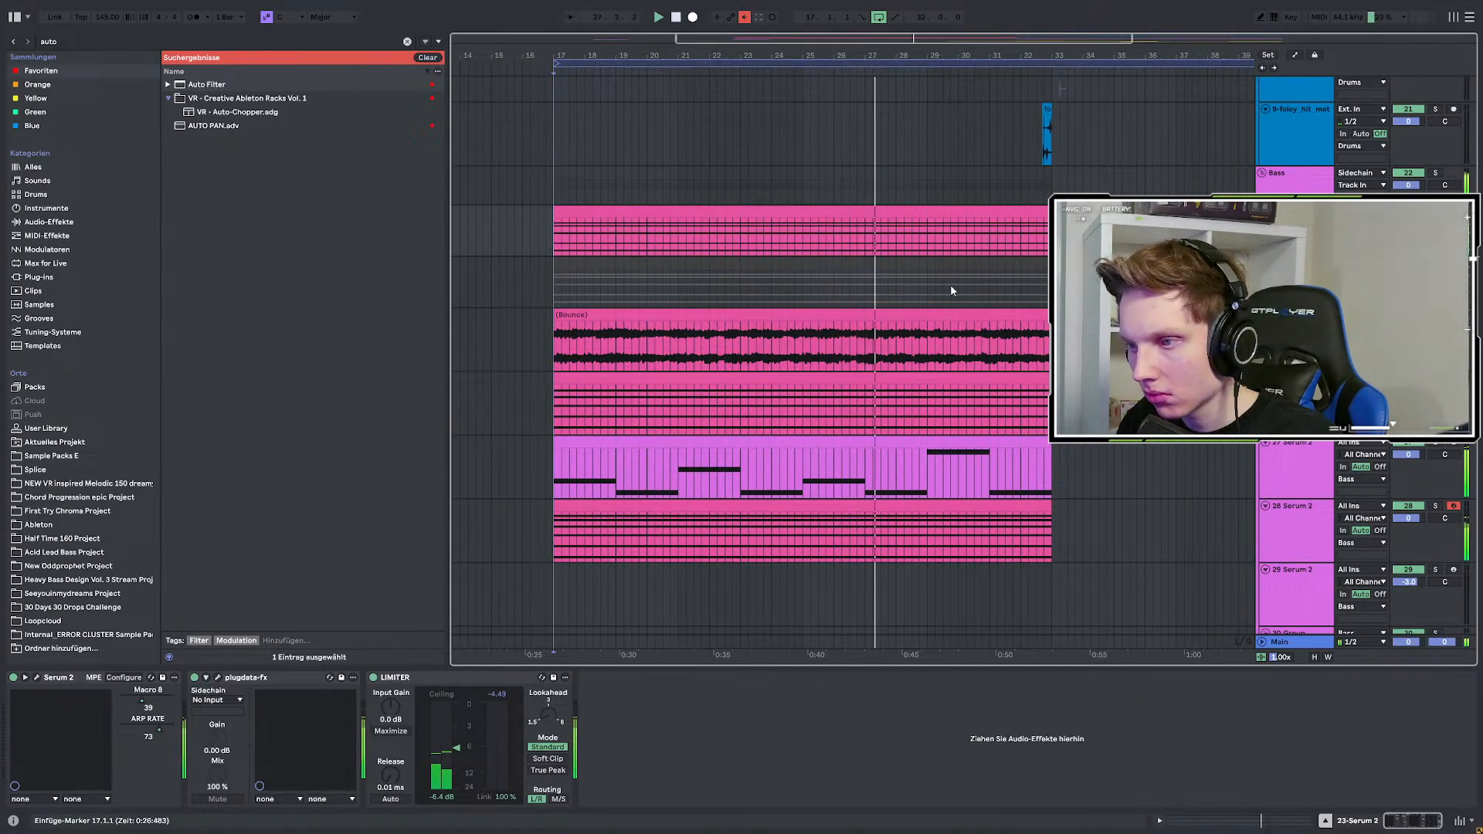
key("minus")
left_click(847, 210)
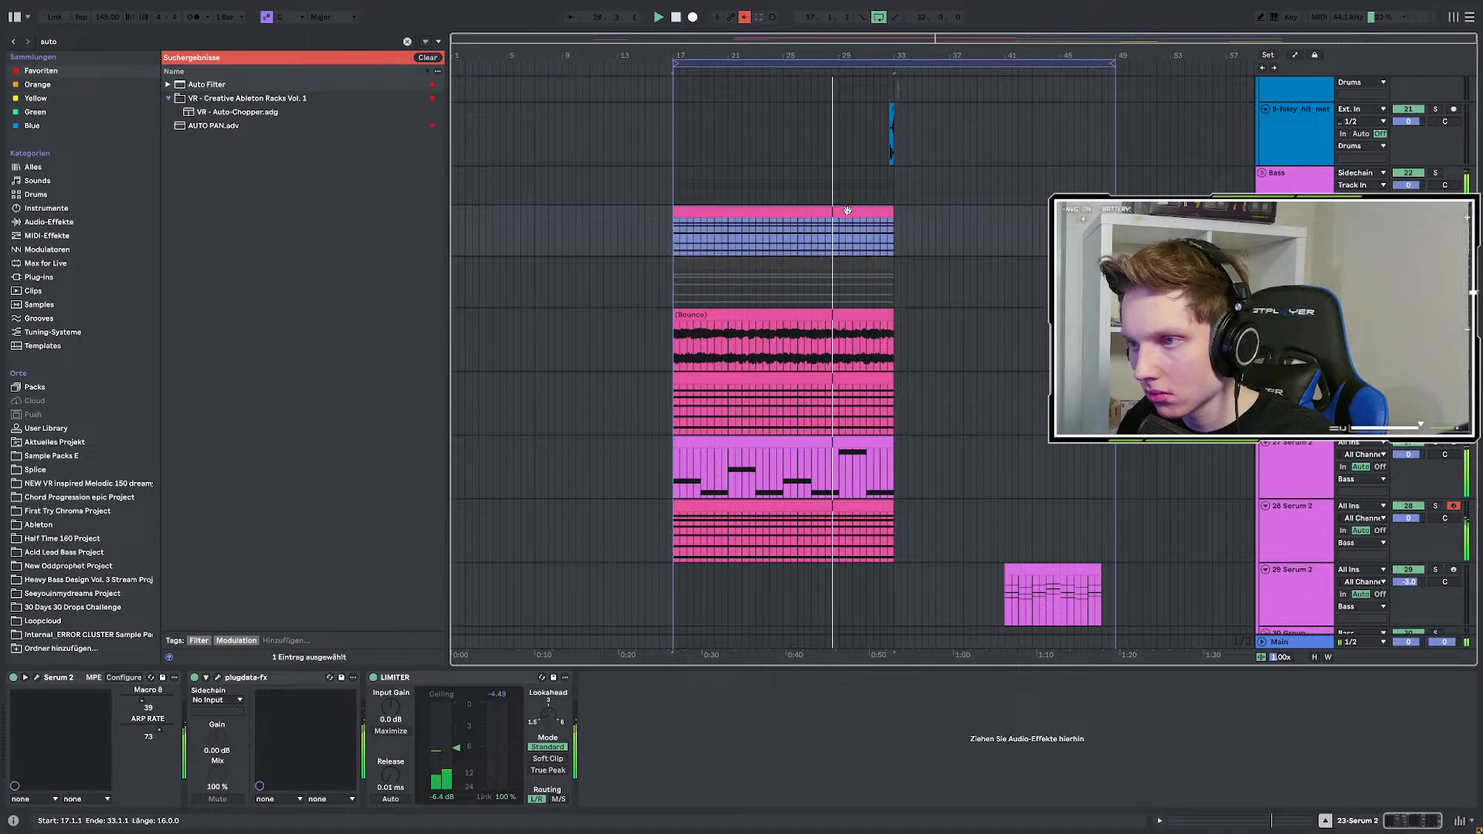
right_click(848, 210)
left_click(918, 438)
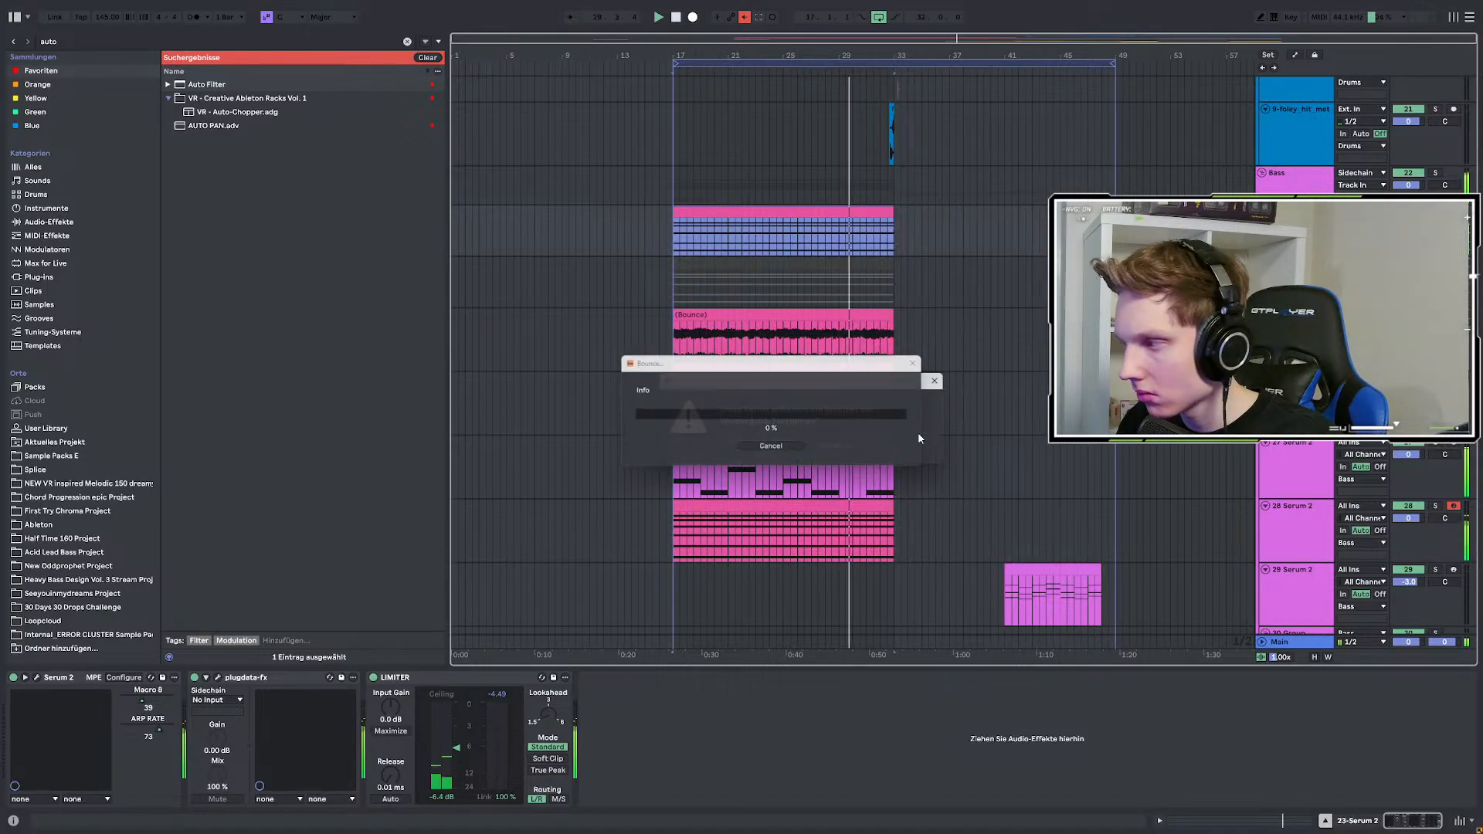
left_click(785, 445)
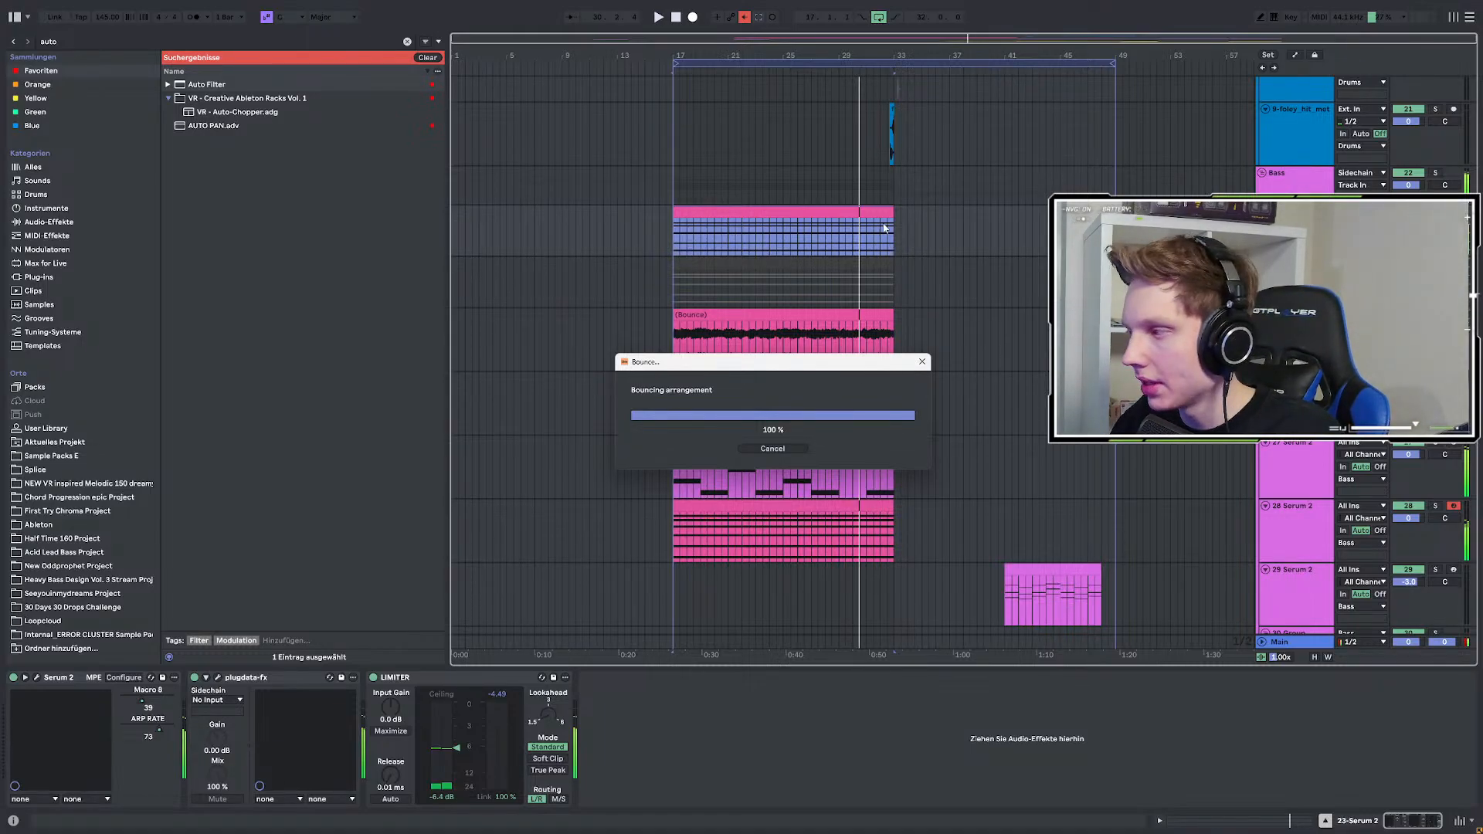
left_click(923, 229)
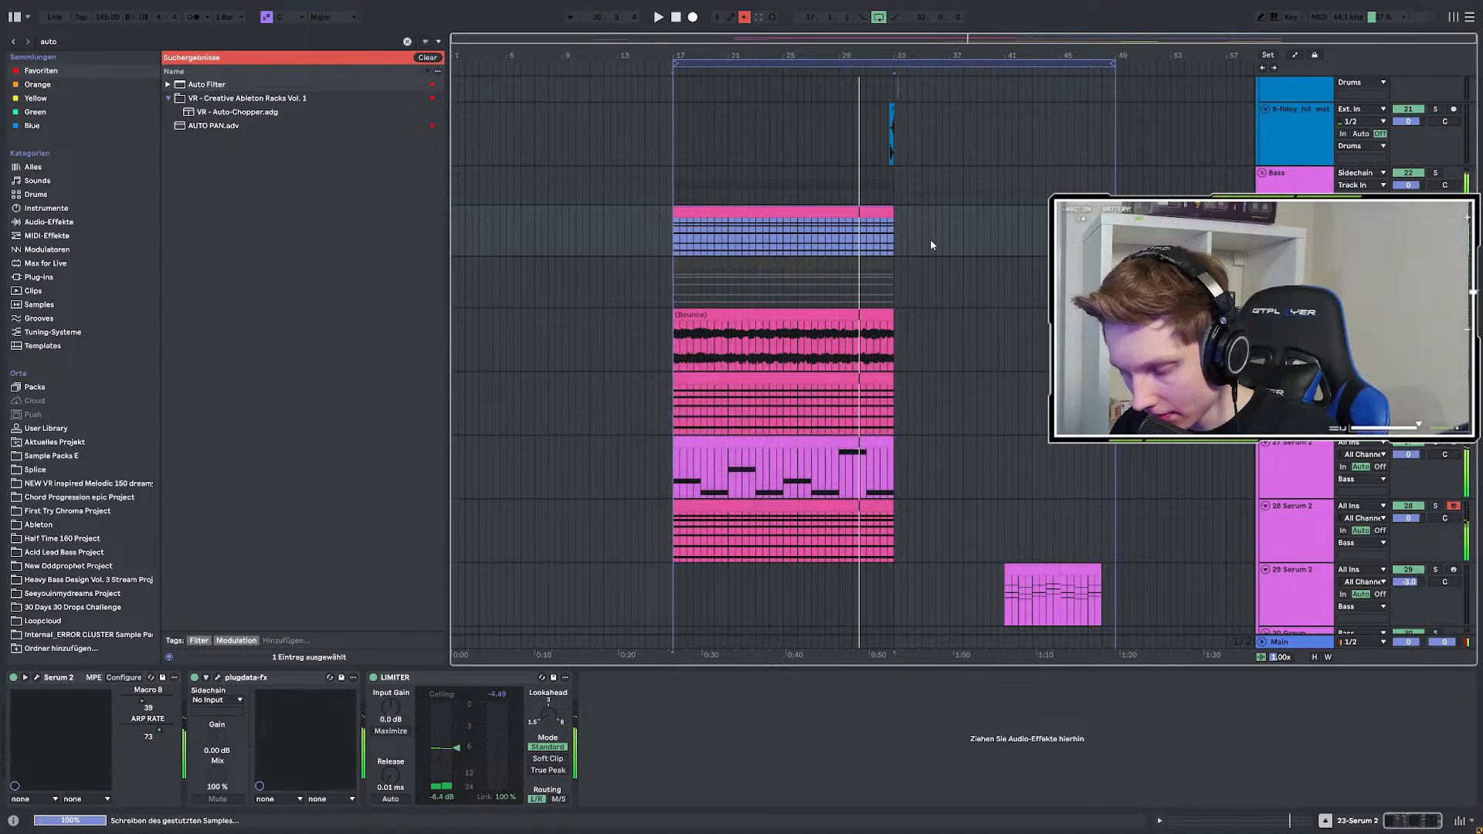
left_click(713, 263)
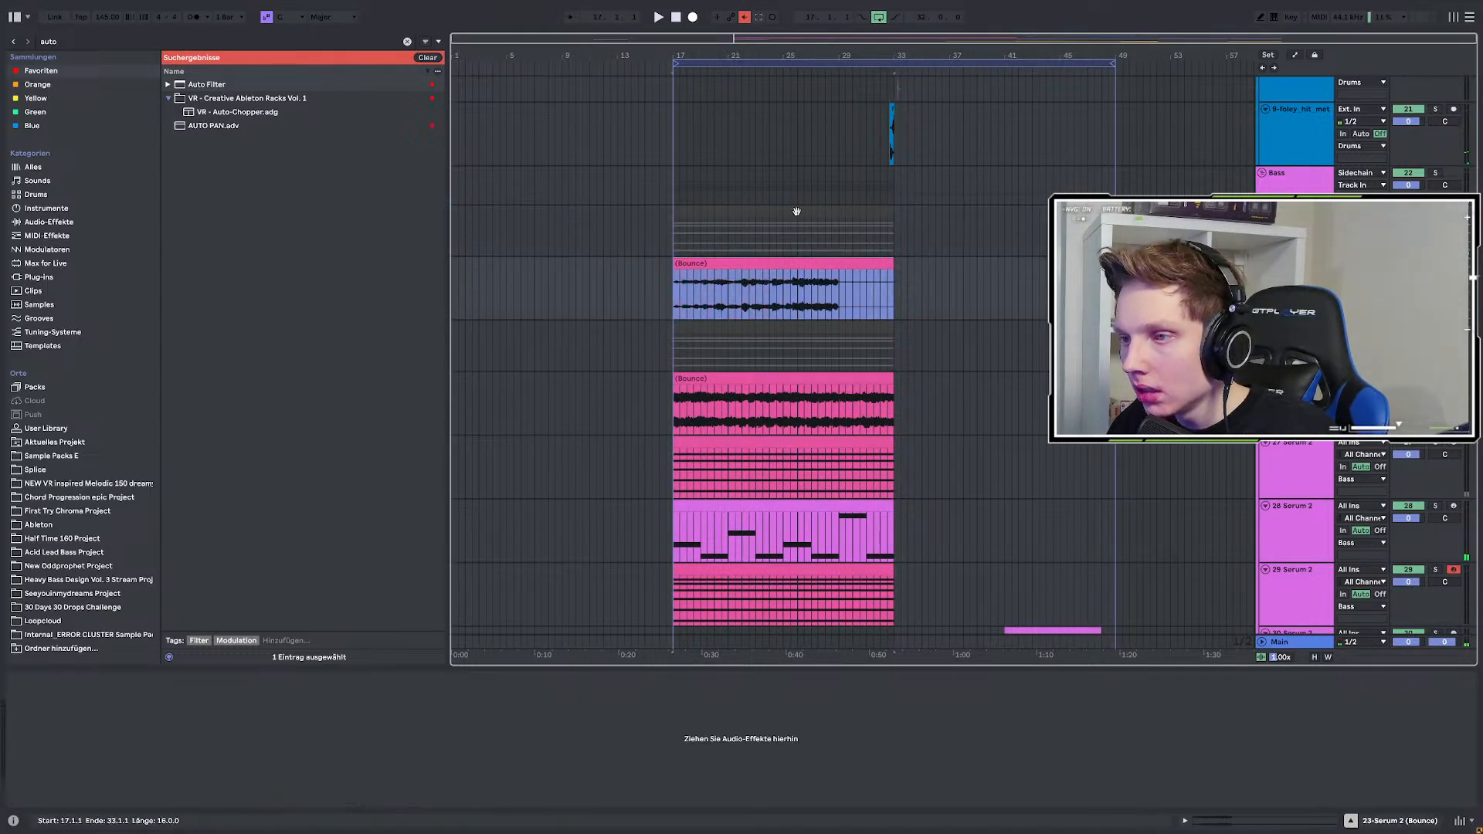
Reactivate the original 23-Serum 2 MIDI clip and bounce it to a second new audio track.
left_click(795, 211)
key("0")
right_click(797, 211)
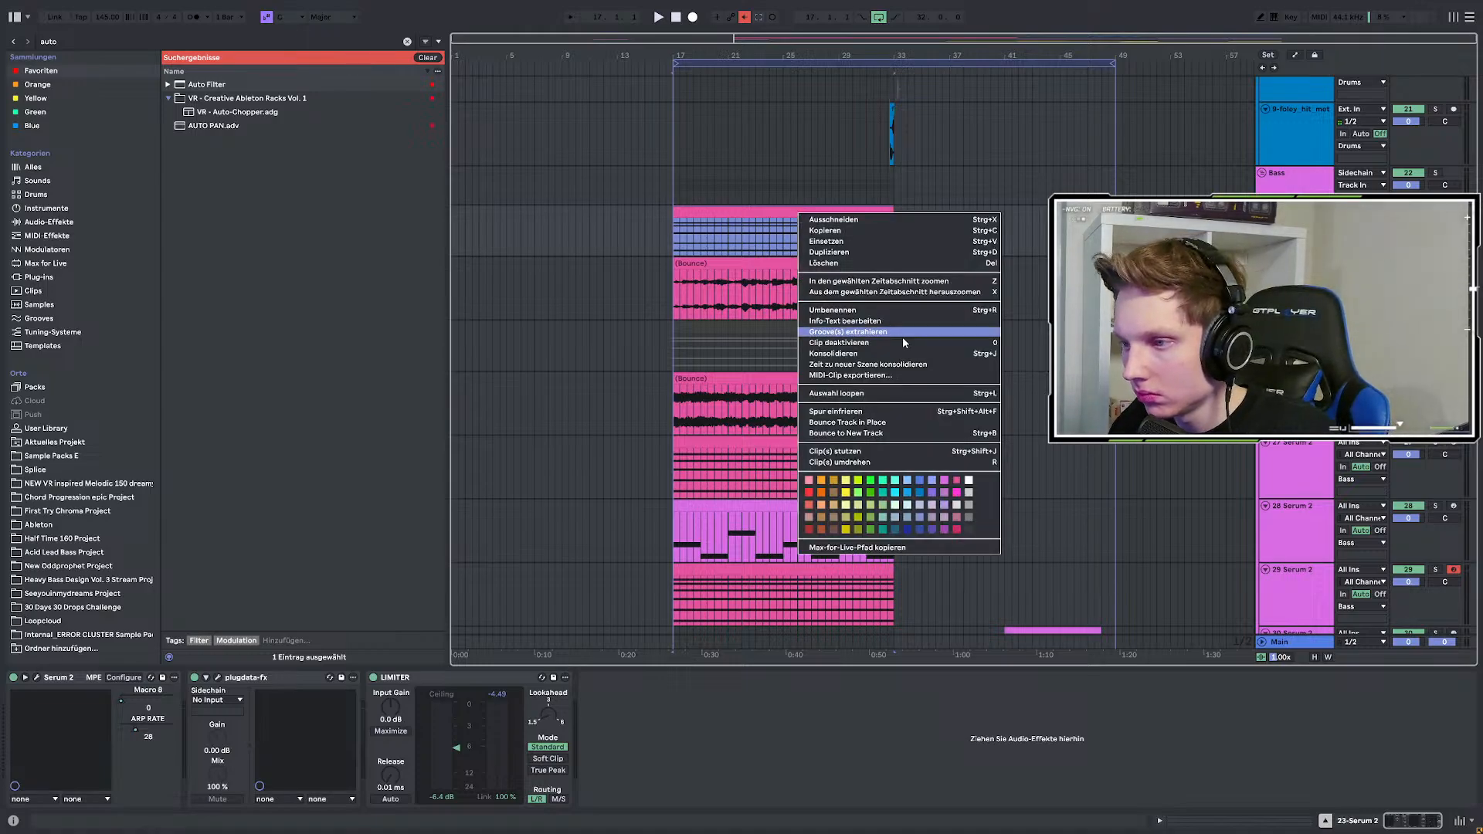
left_click(871, 433)
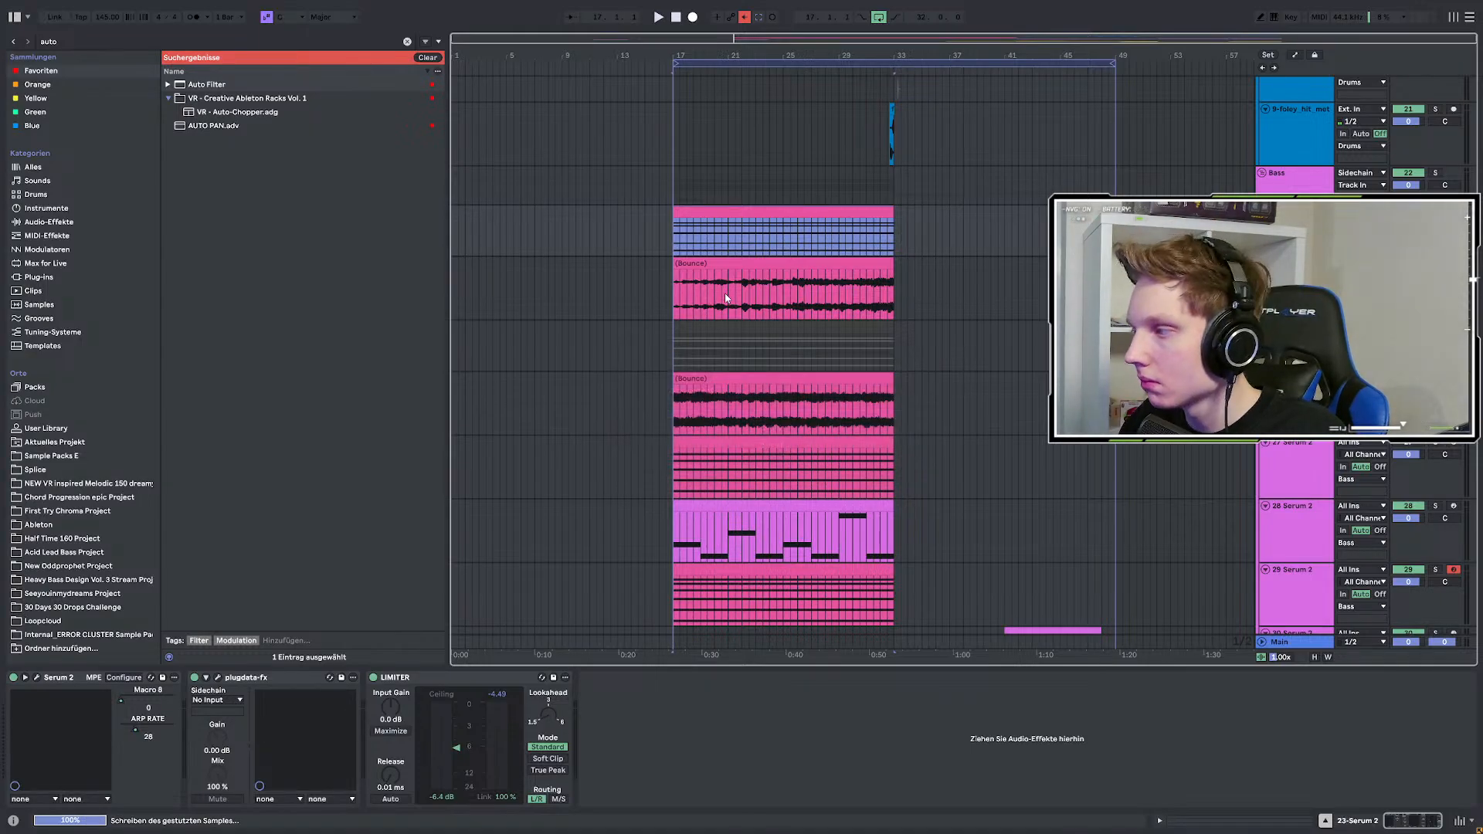
Audition the two 23-Serum 2 bounces from bar 17 with the original MIDI clip reactivated.
key("space")
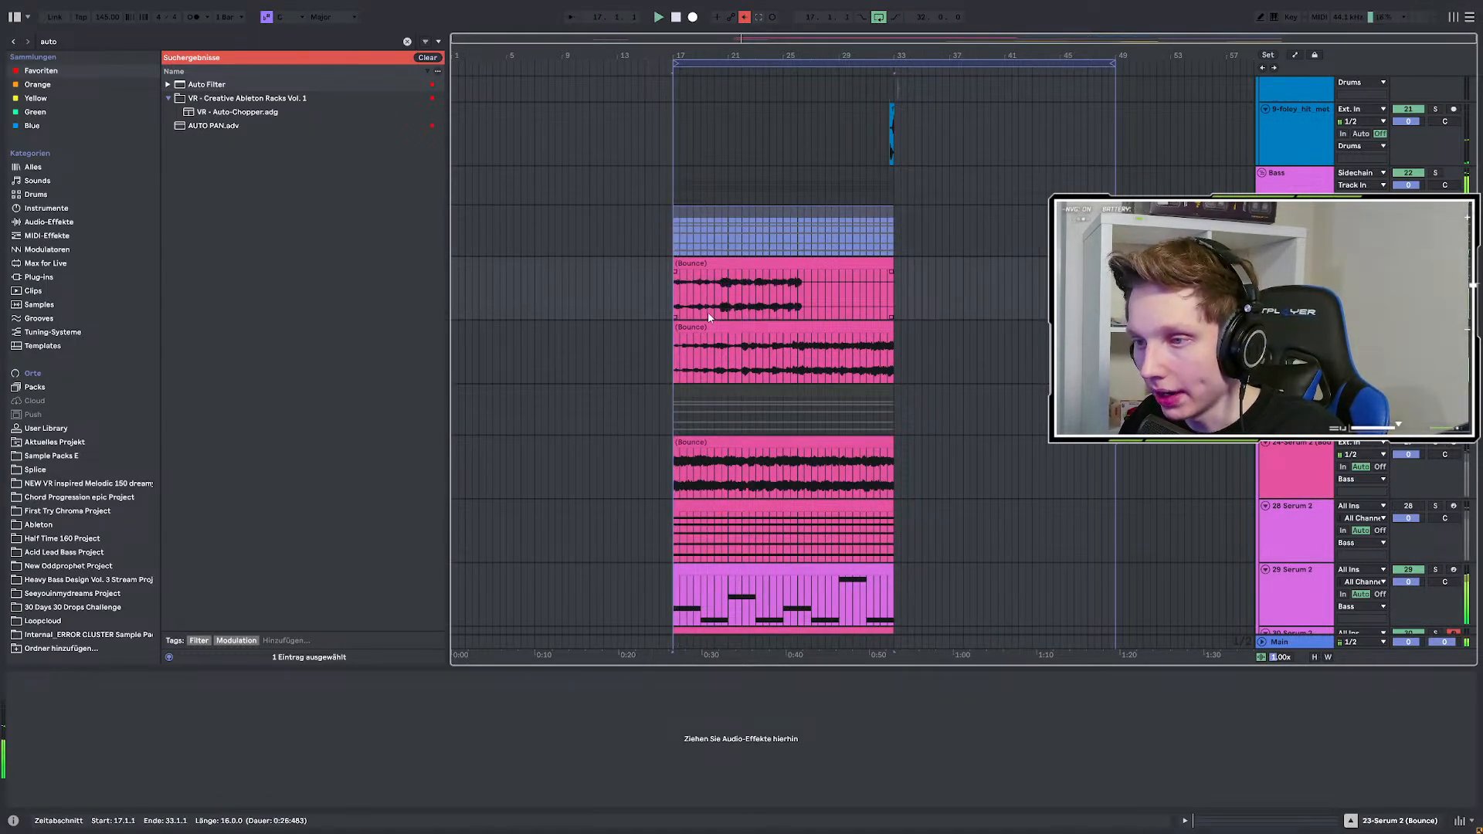
scroll(706, 321, "up", 5)
scroll(674, 328, "down", 4)
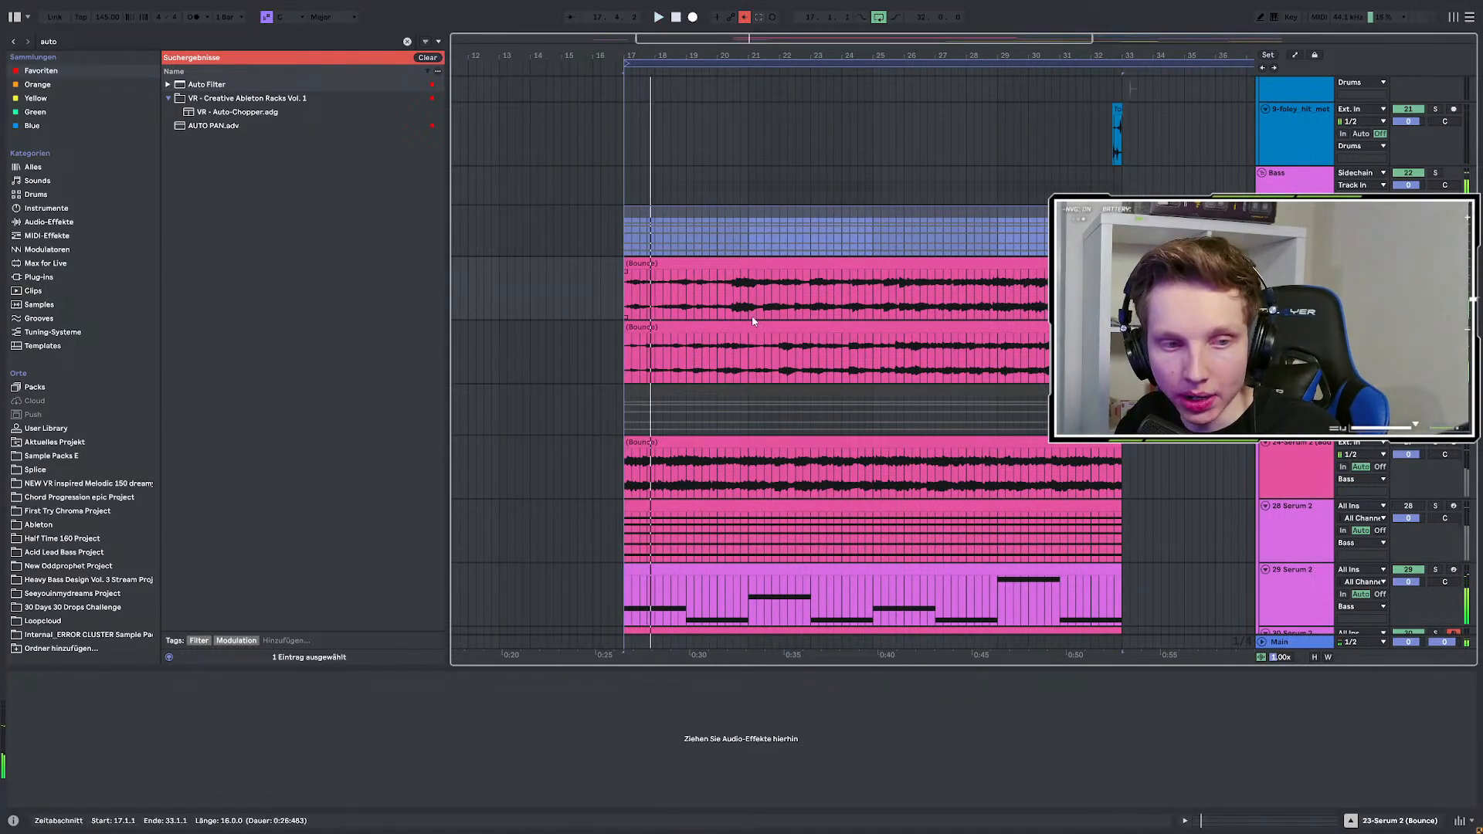
left_click(680, 213)
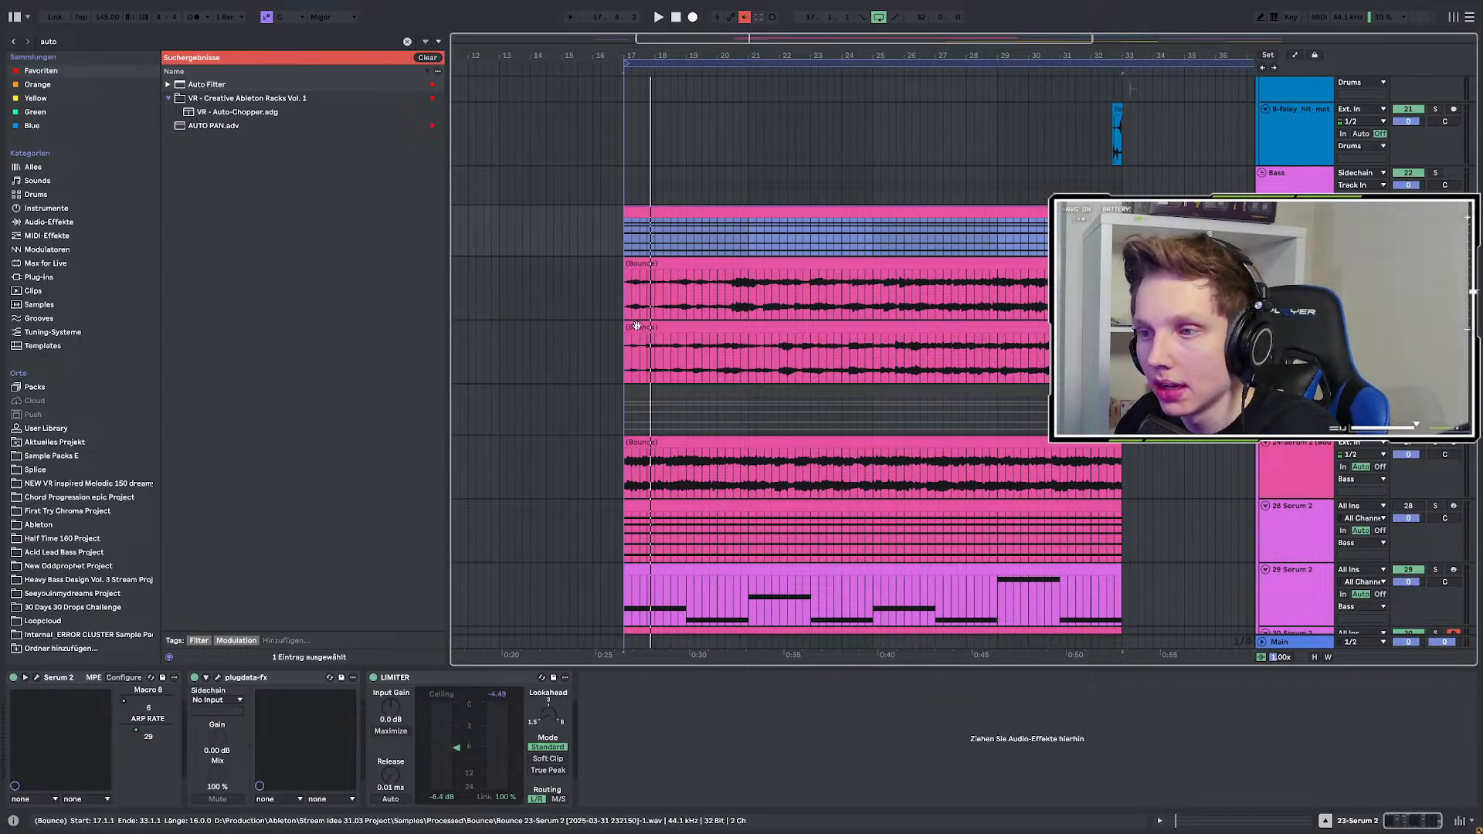
scroll(634, 295, "down", 4)
left_click(633, 296)
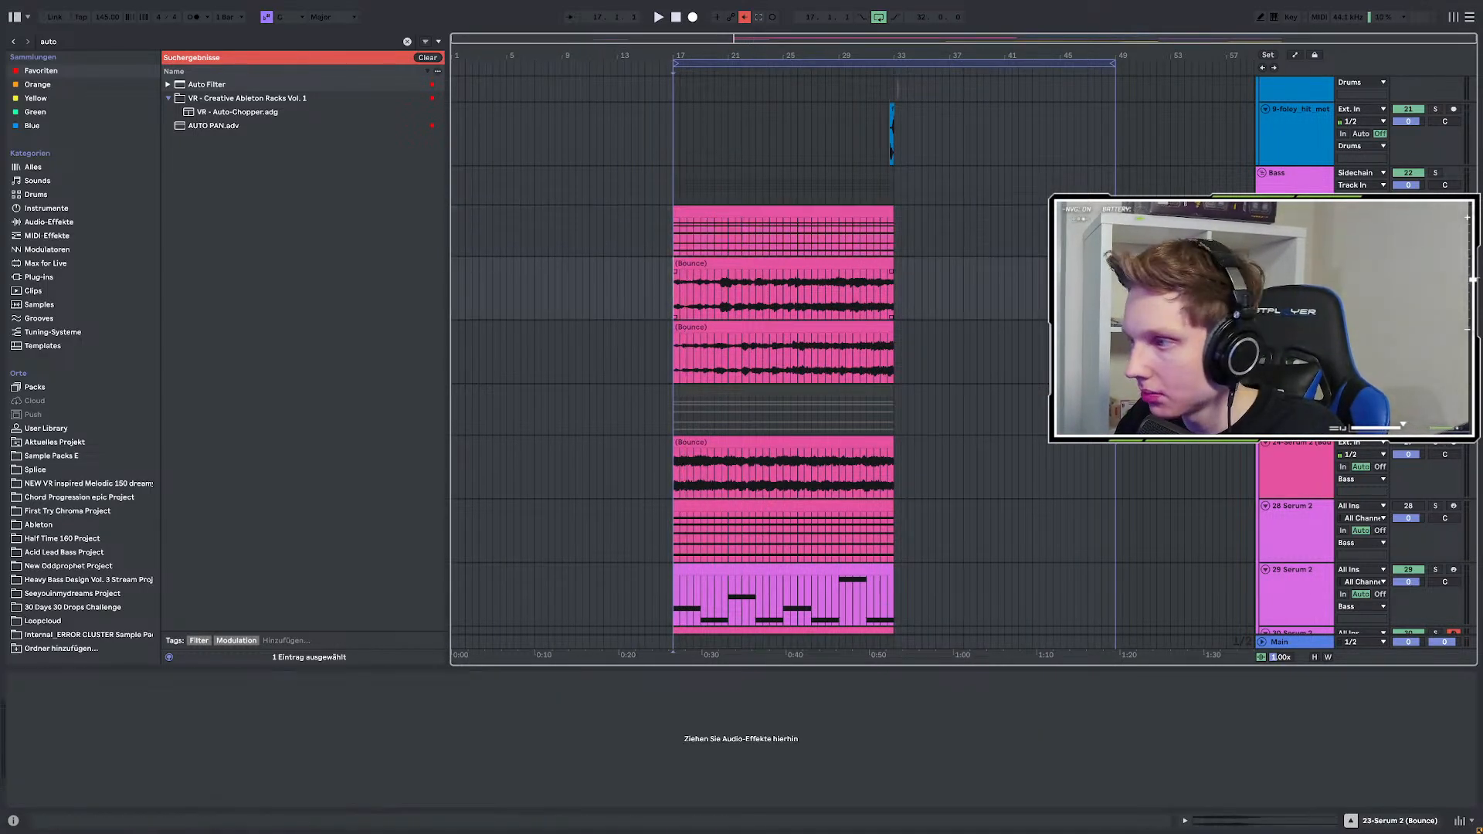
key("space")
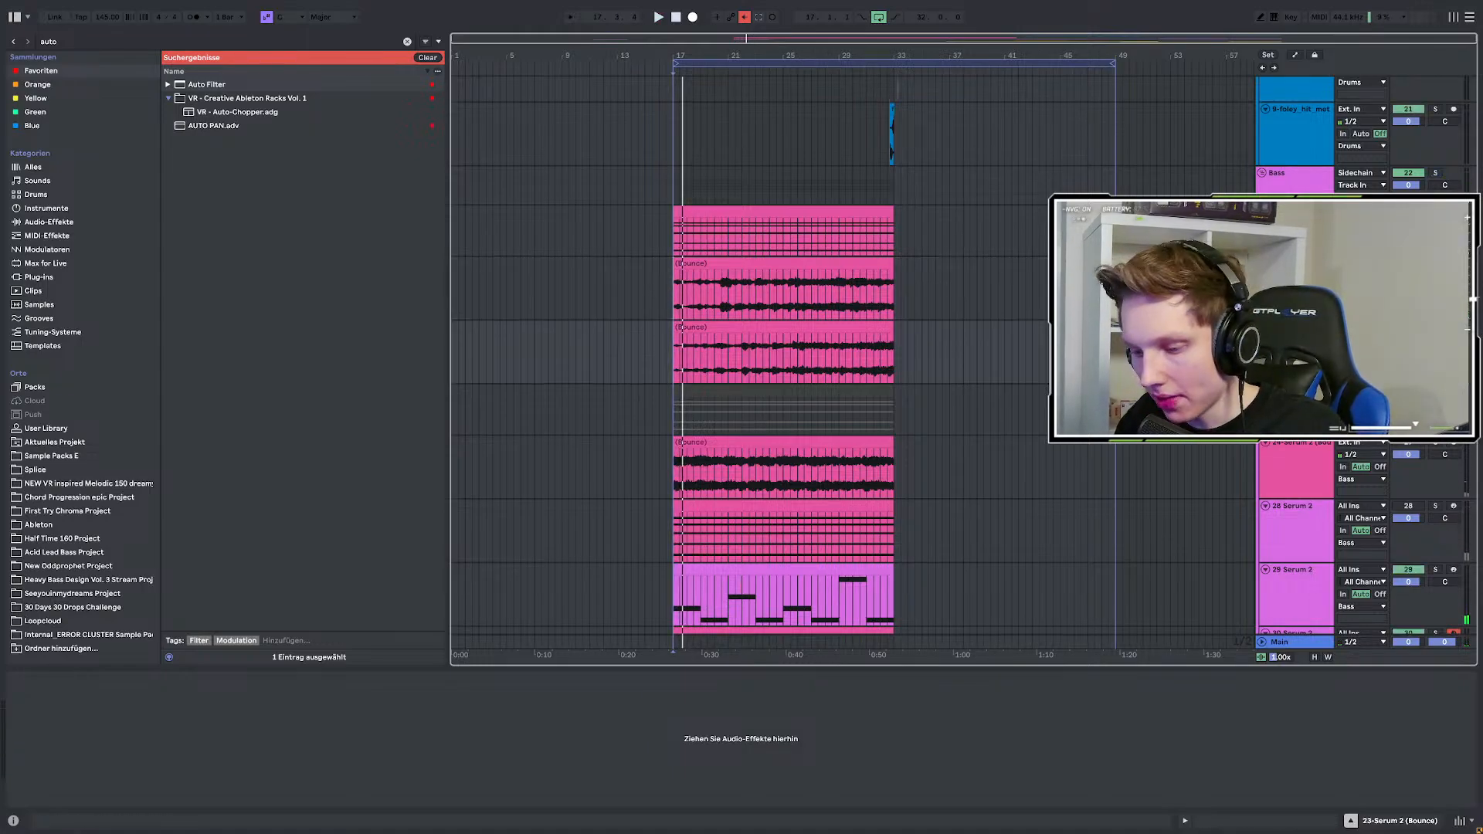
Group the two bounced 23-Serum 2 audio tracks.
key("ctrl+g")
scroll(631, 309, "up", 2)
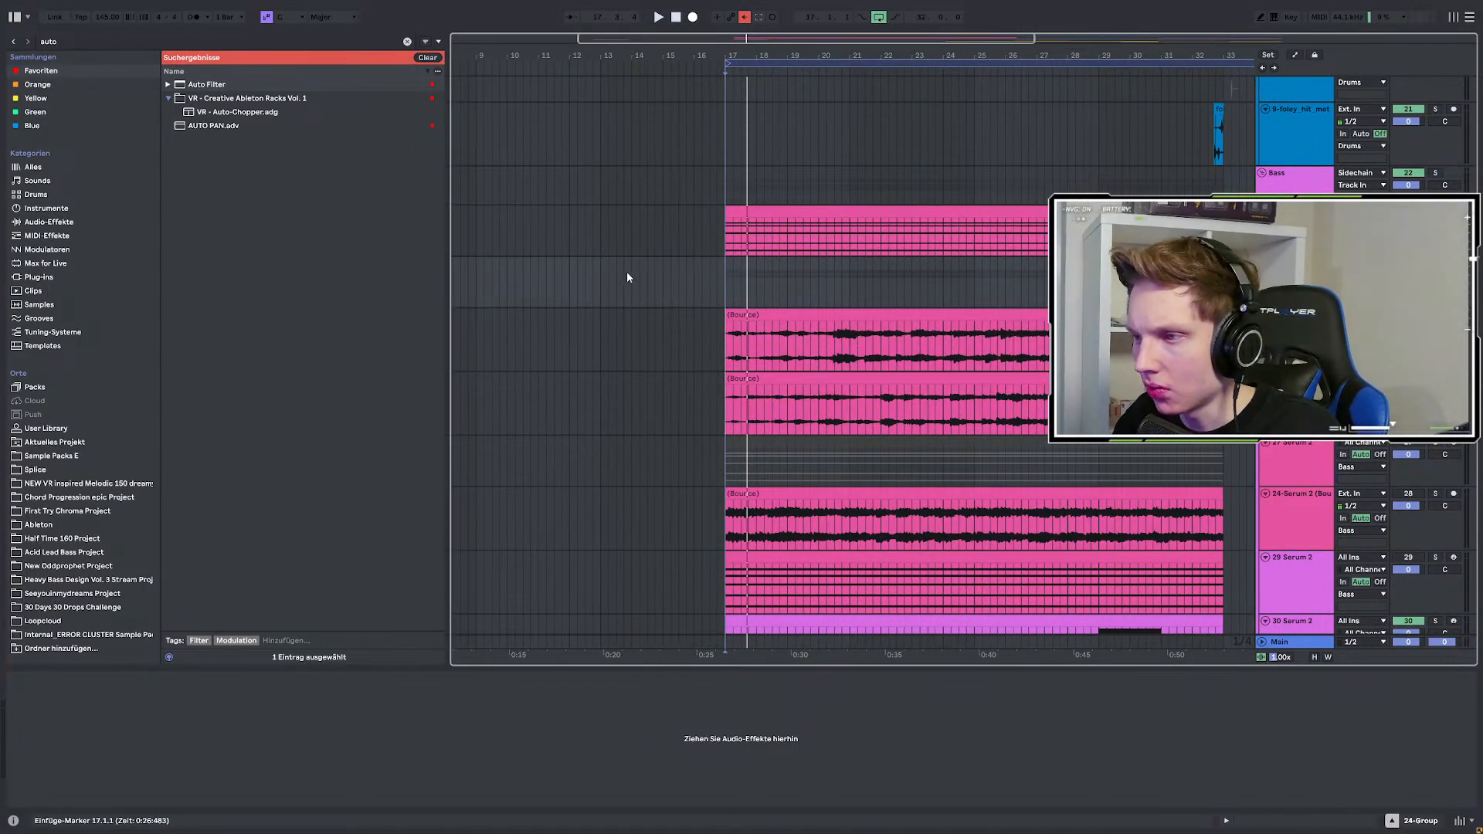
scroll(629, 278, "down", 2)
scroll(765, 340, "up", 2)
scroll(764, 341, "down", 2)
Deactivate the original 23-Serum 2 MIDI clip while playing the grouped bounces from bar 17.
key("space")
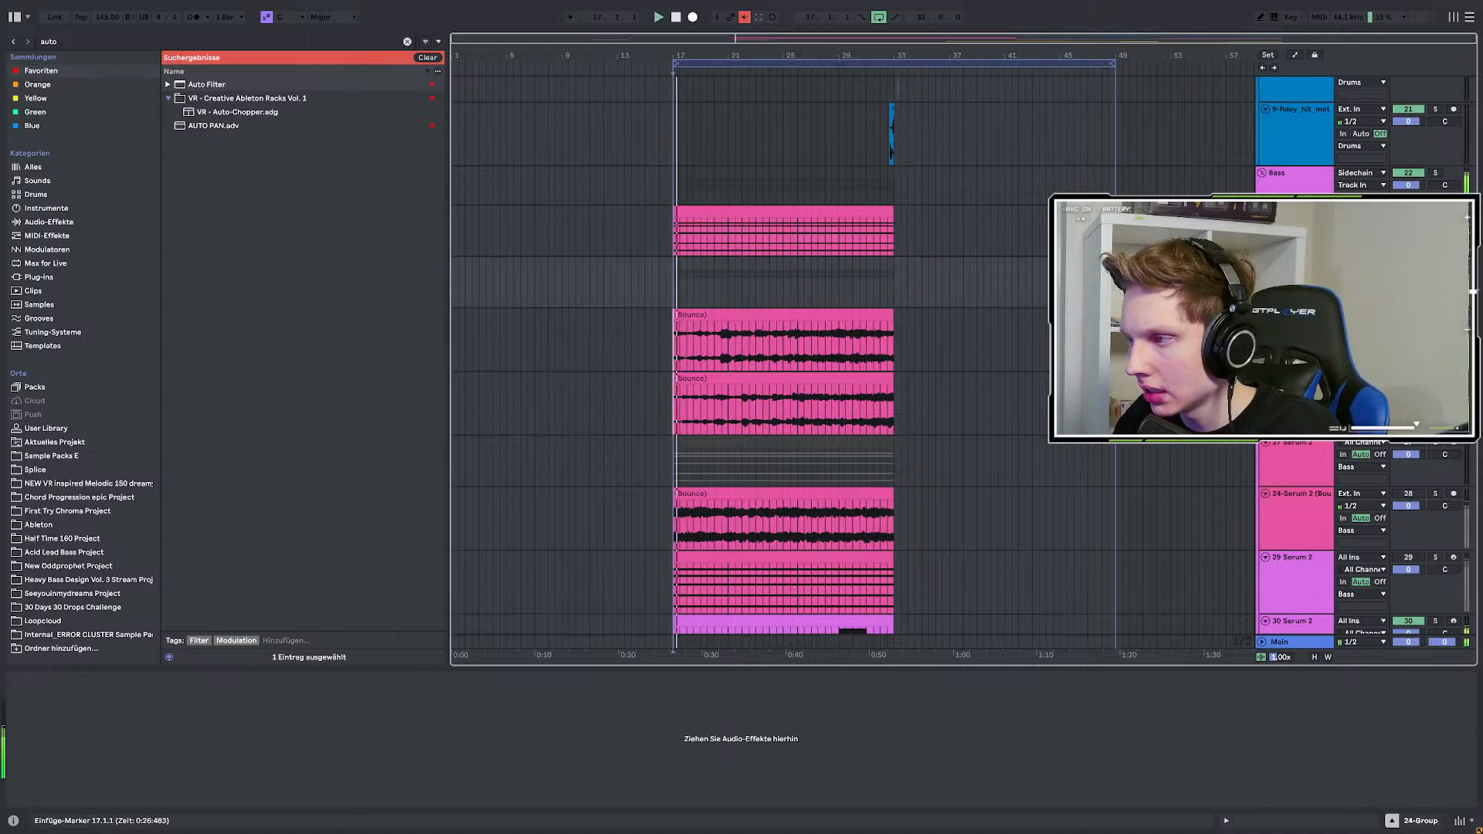
left_click(821, 213)
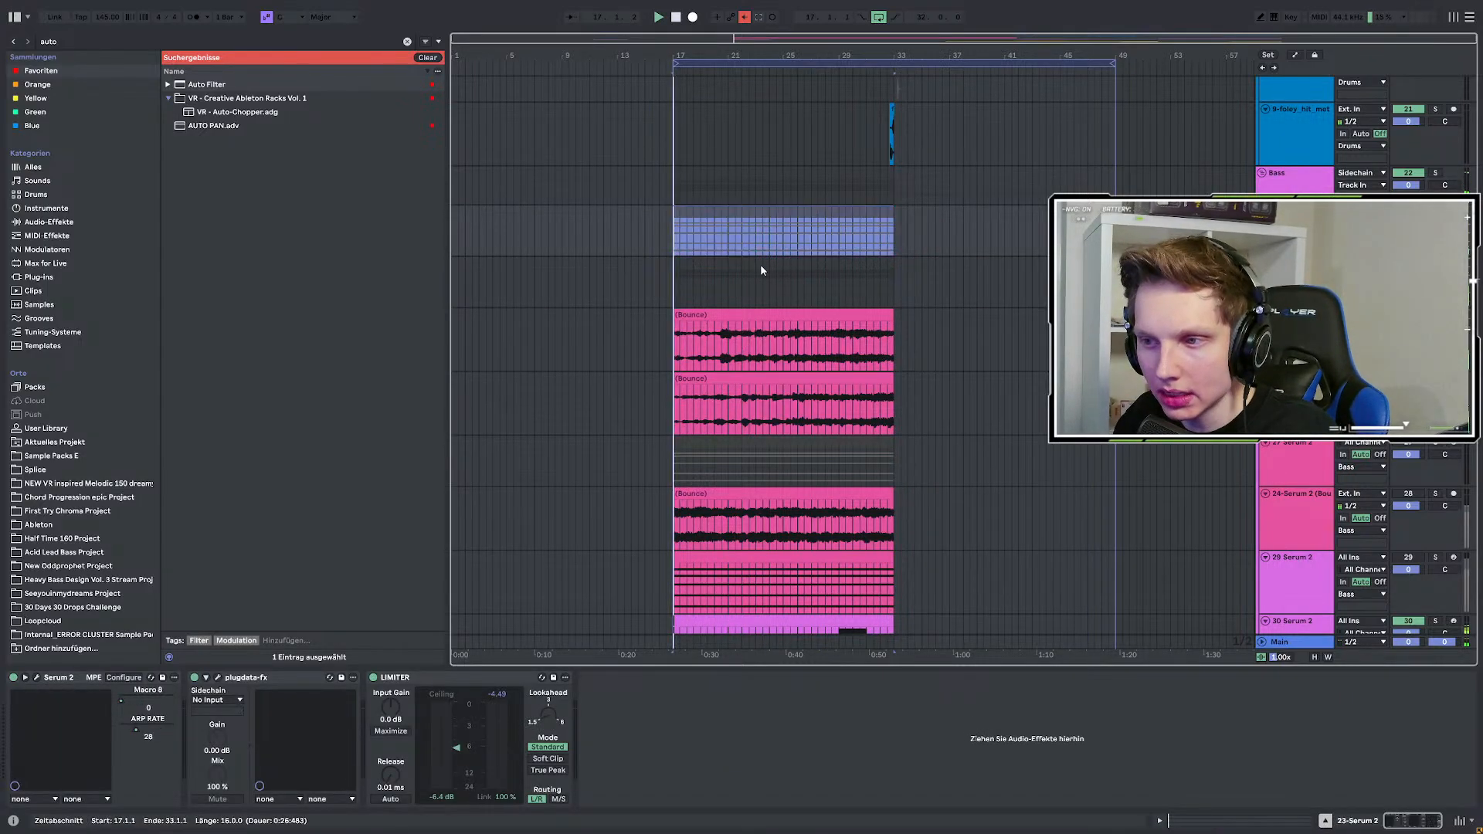
scroll(686, 341, "up", 2)
scroll(686, 340, "up", 1)
scroll(686, 341, "down", 1)
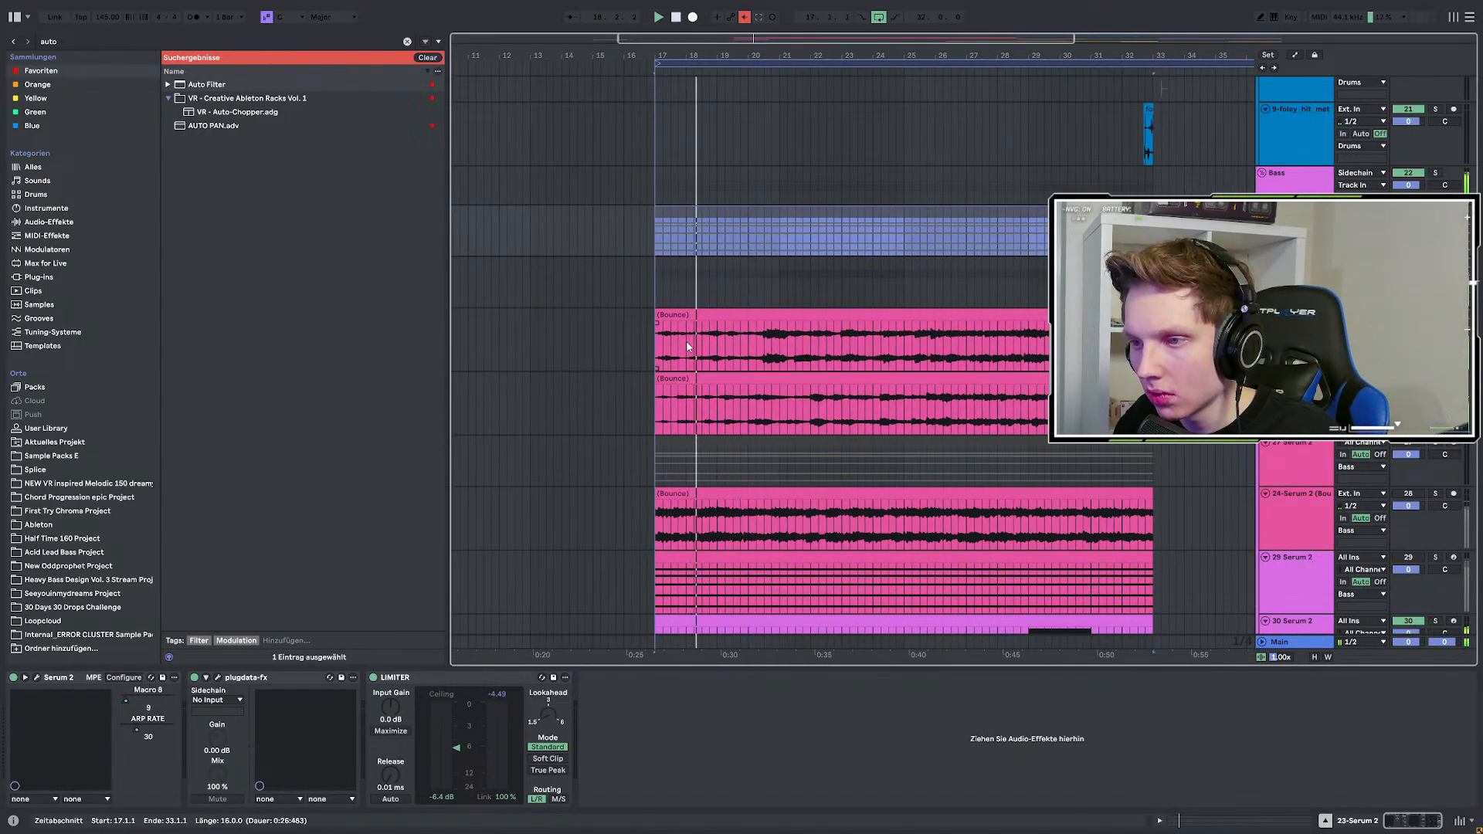
Add Auto Filter to the upper 23-Serum 2 bounce track with a cutoff of 5.22 kHz and play from mid-bar 20.
left_click(229, 86)
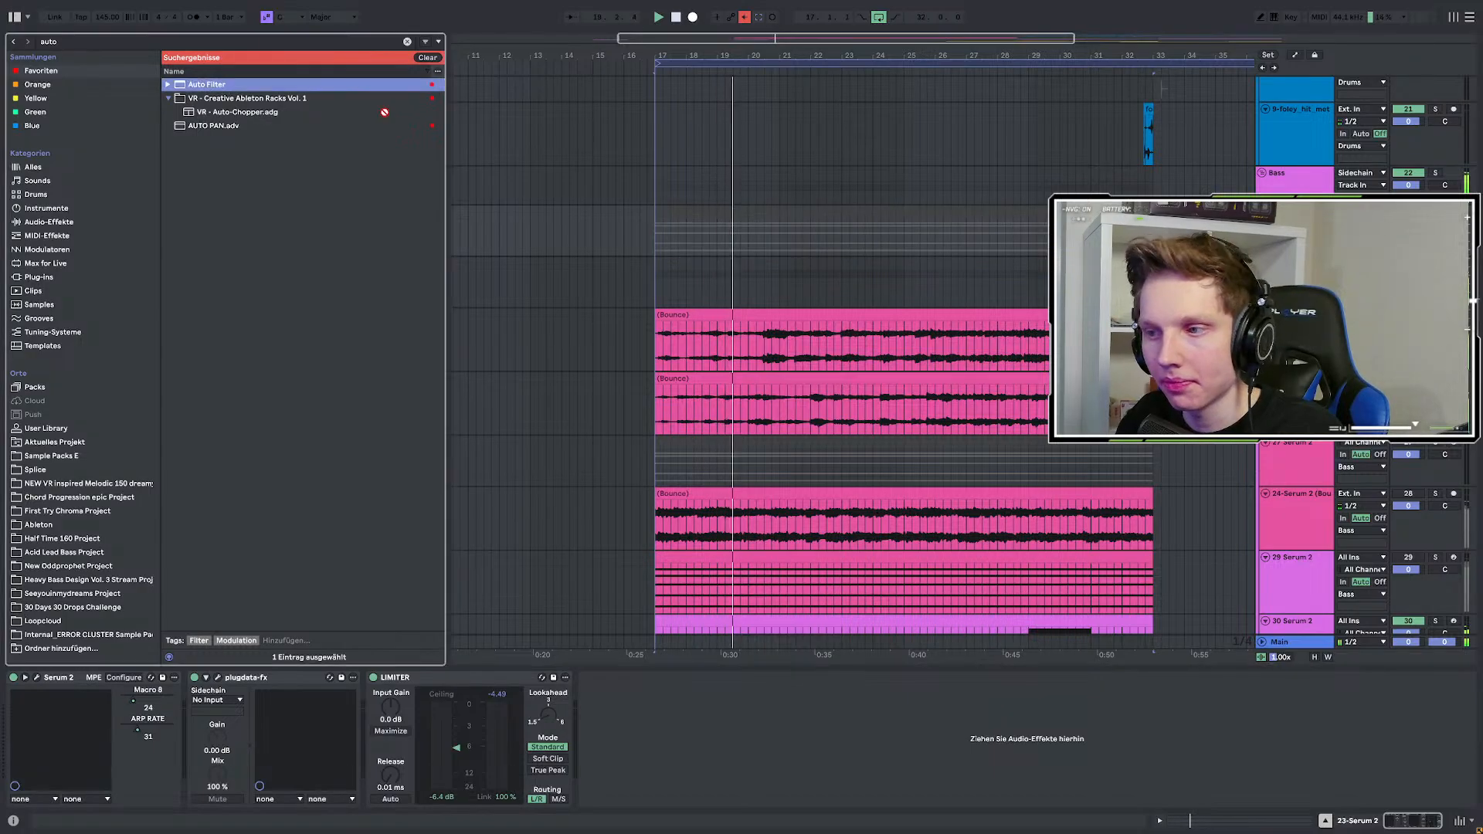
double_click(229, 86)
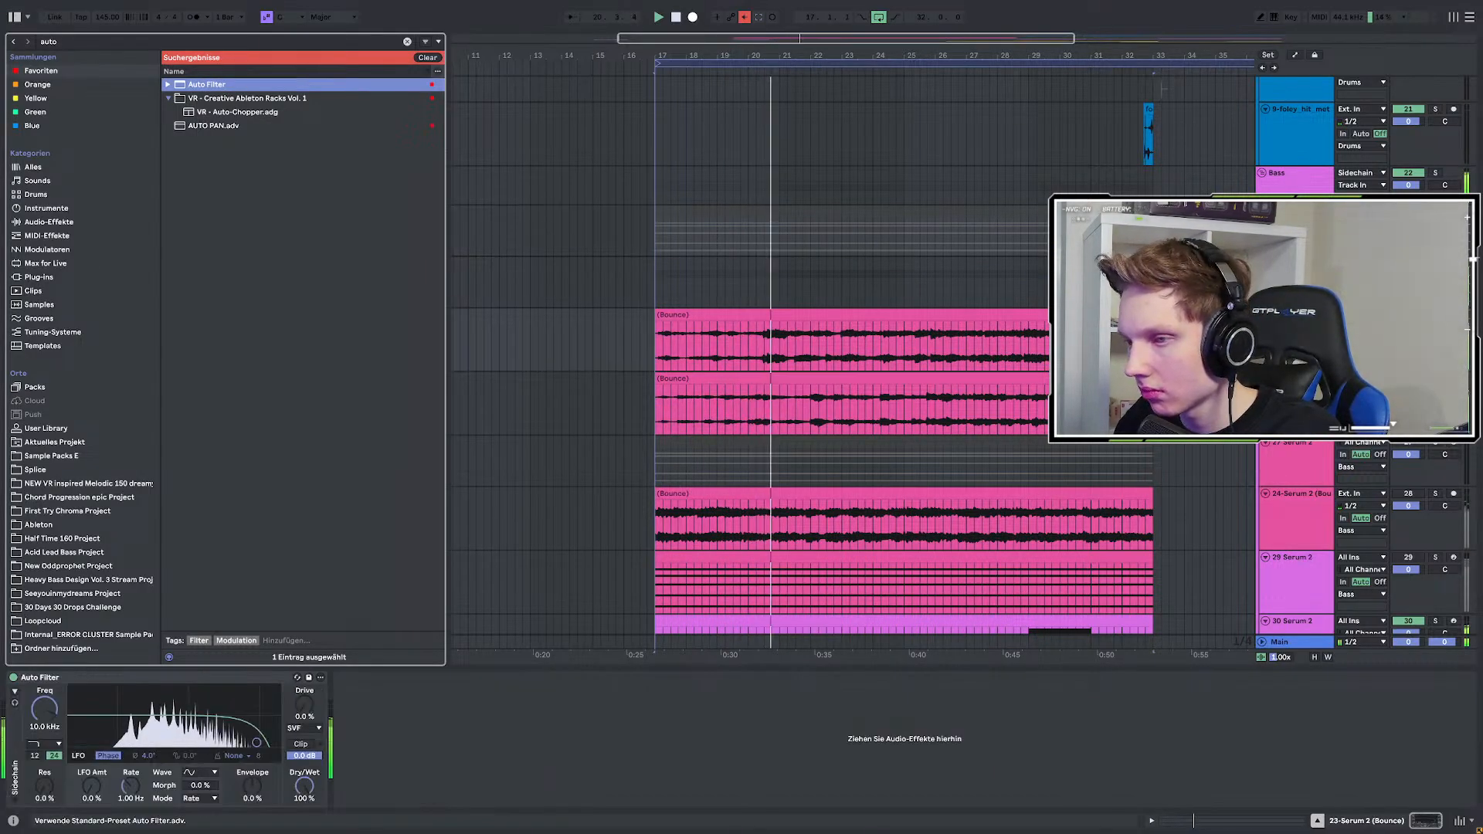
mouse_move(257, 742)
left_mouse_down()
mouse_move(216, 742)
mouse_move(237, 742)
left_mouse_up()
left_click(764, 342)
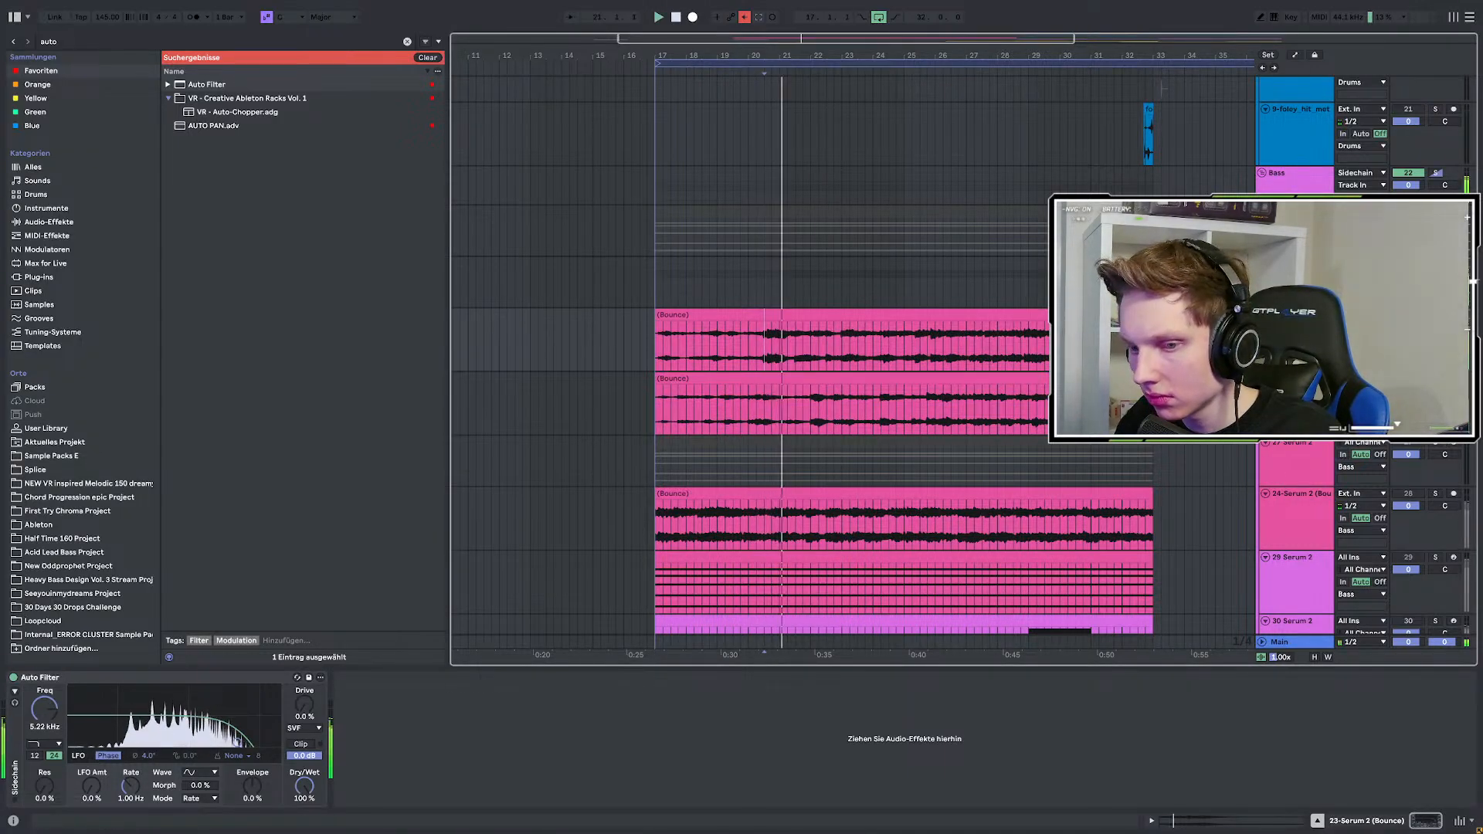
Raise the upper bounce track's Auto Filter cutoff to 13.2 kHz, compare it in playback and select the device.
key("space")
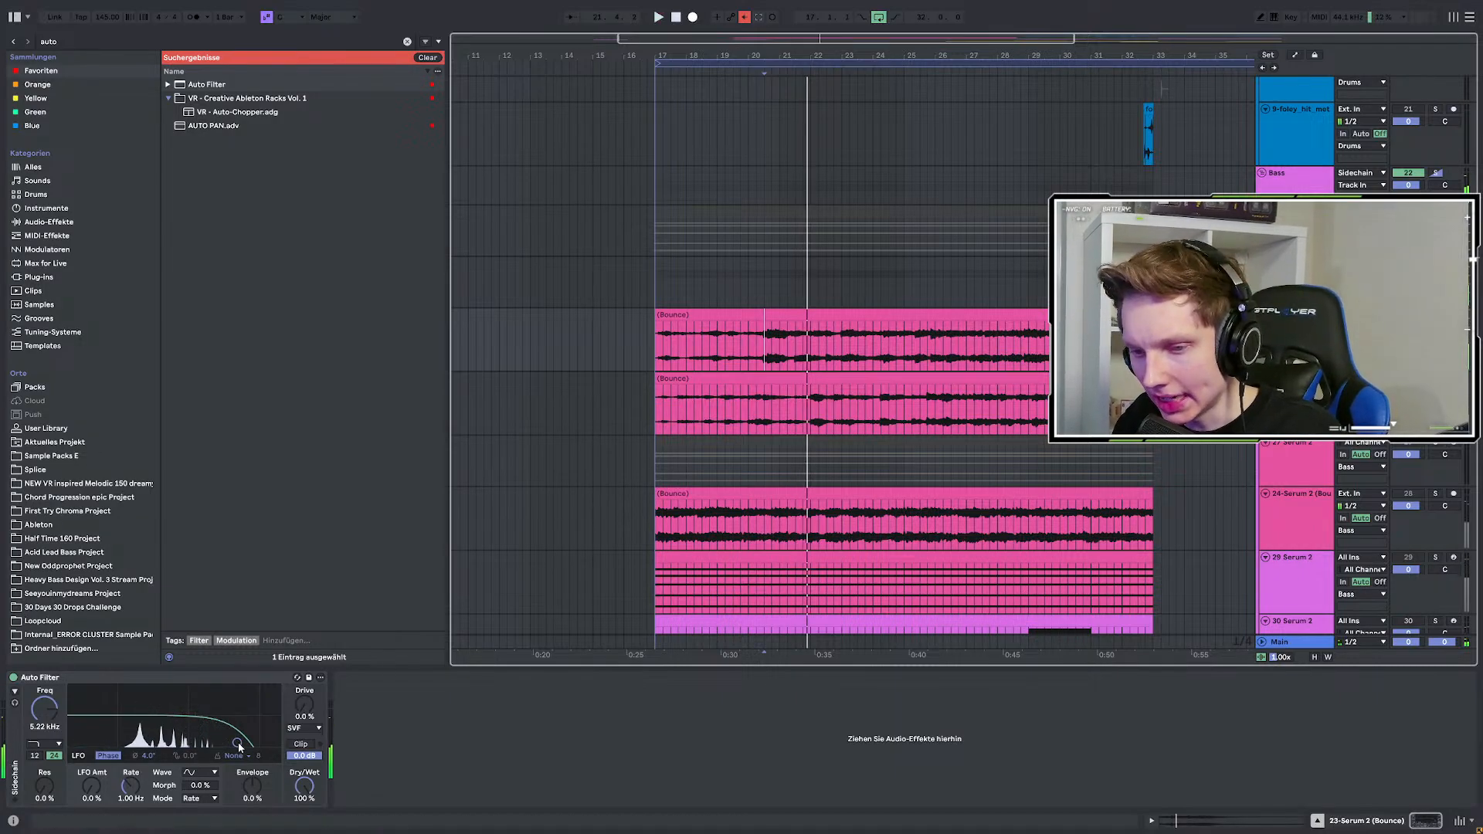
key("space")
left_click_drag(237, 744, 264, 743)
key("space")
key("space")
left_click(171, 681)
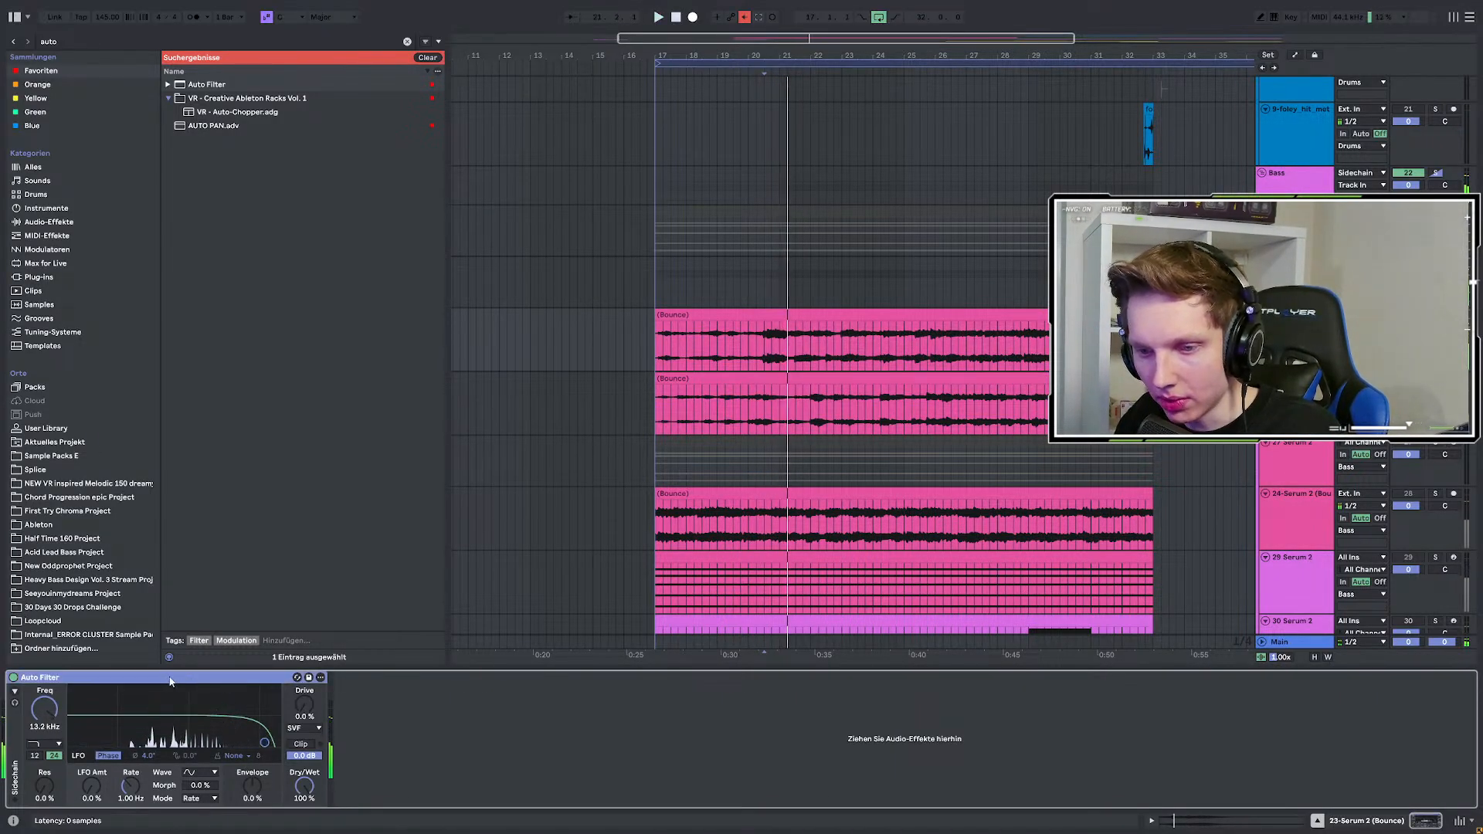
Put the Auto Filter on the lower 23-Serum 2 bounce track, play it briefly and search the favourites for "efx".
left_click(1297, 384)
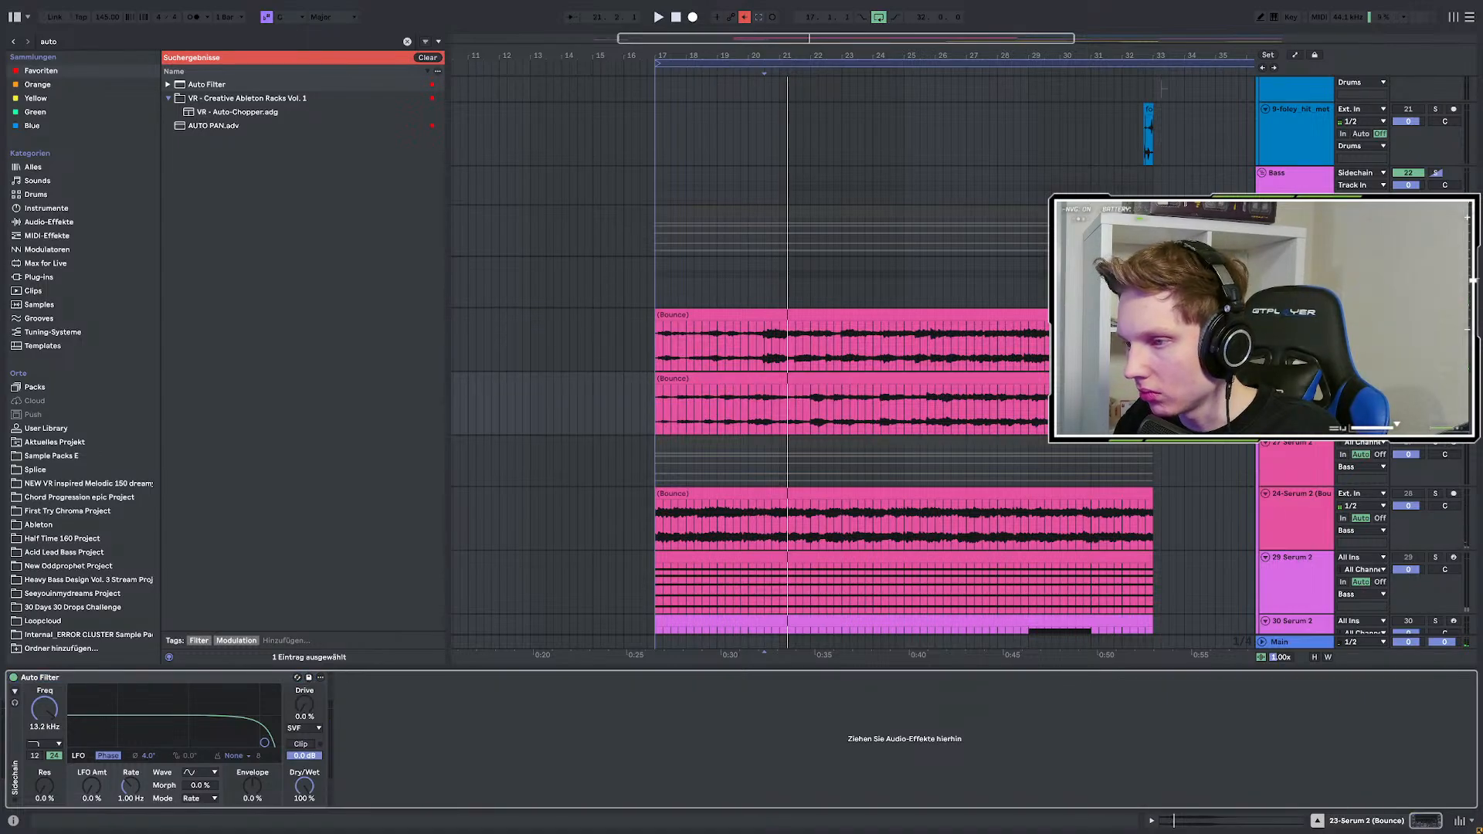
key("space")
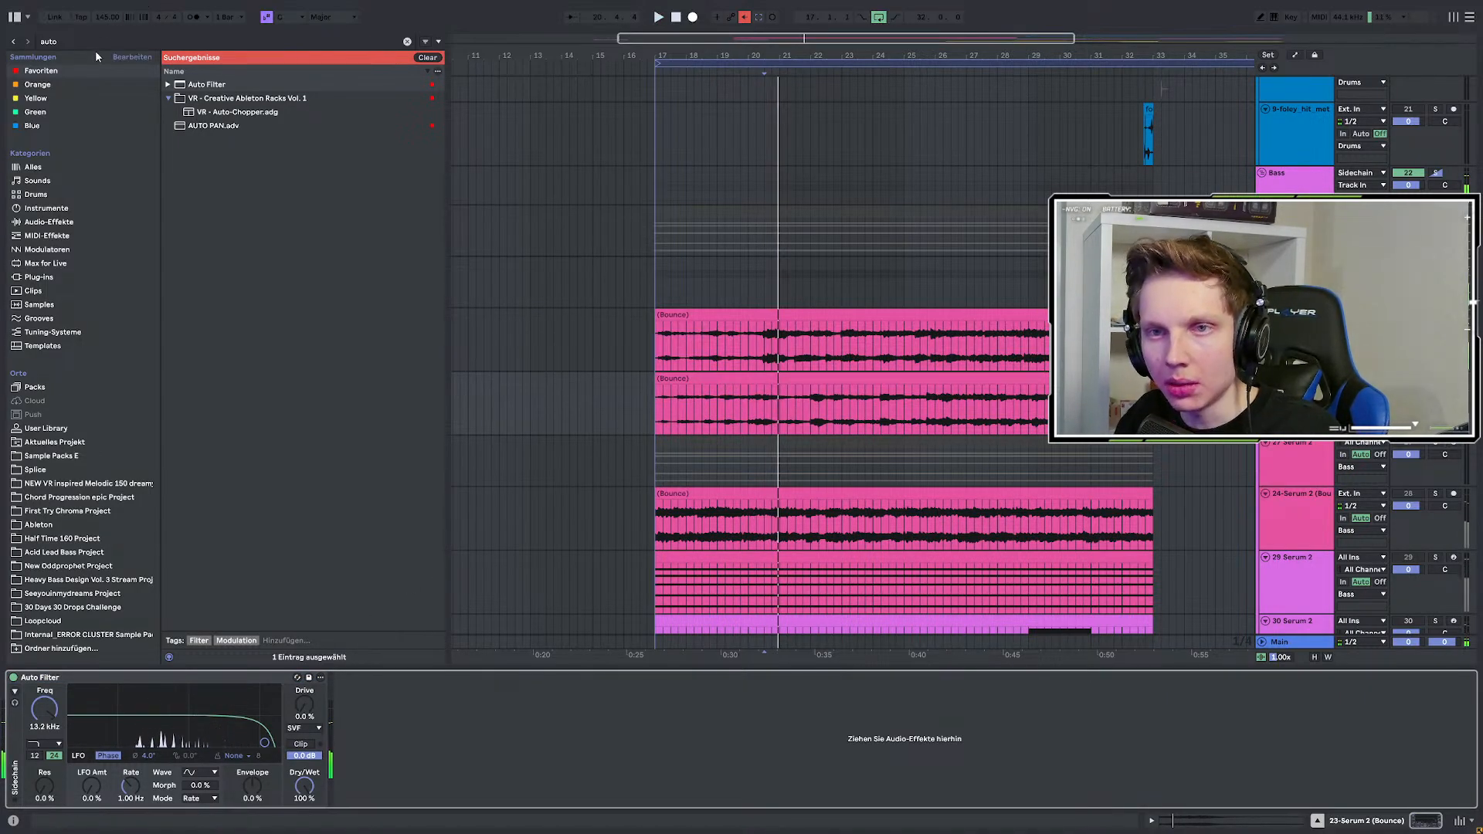
key("ctrl+f")
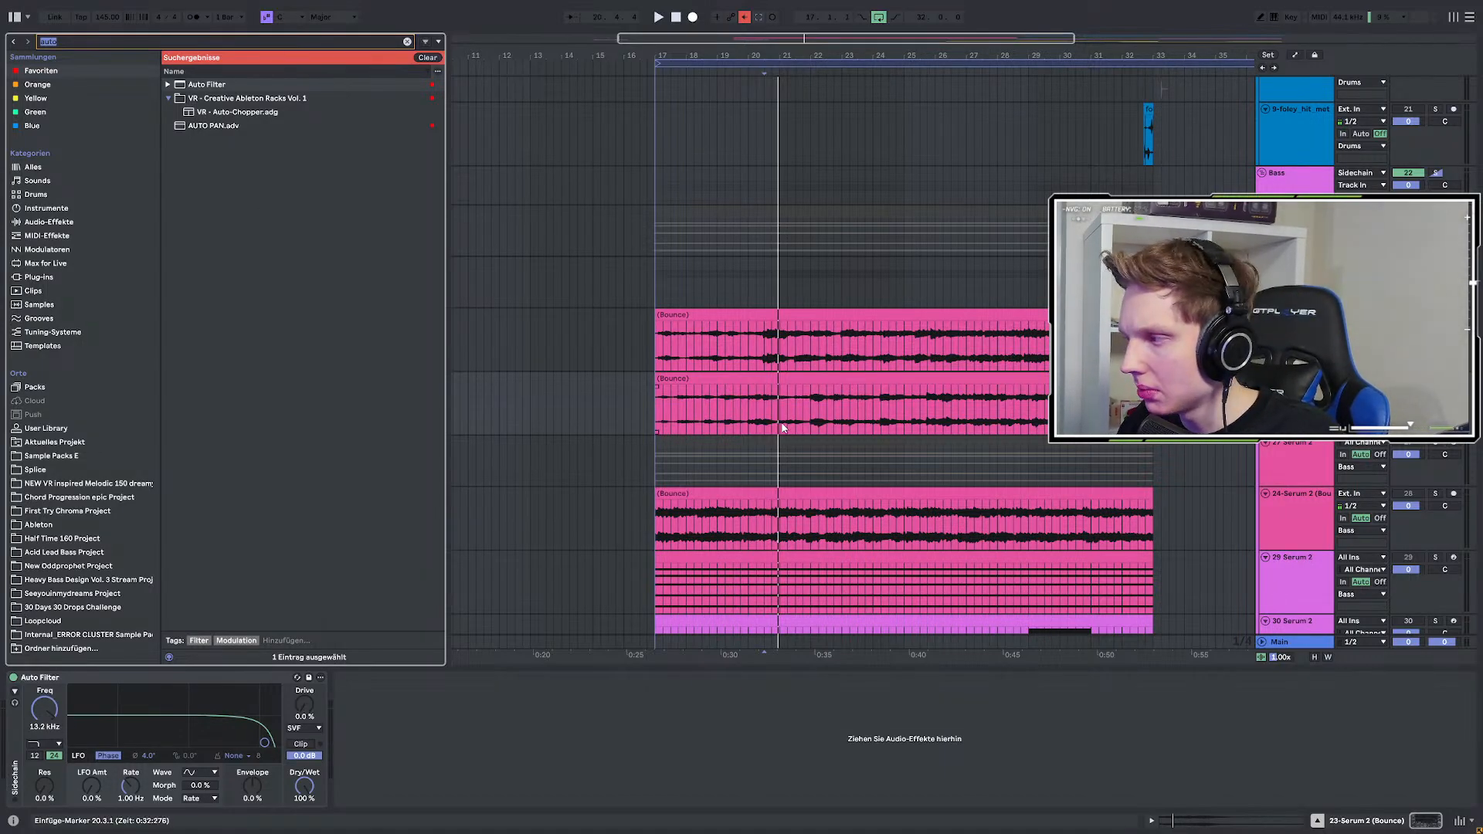
type("efx")
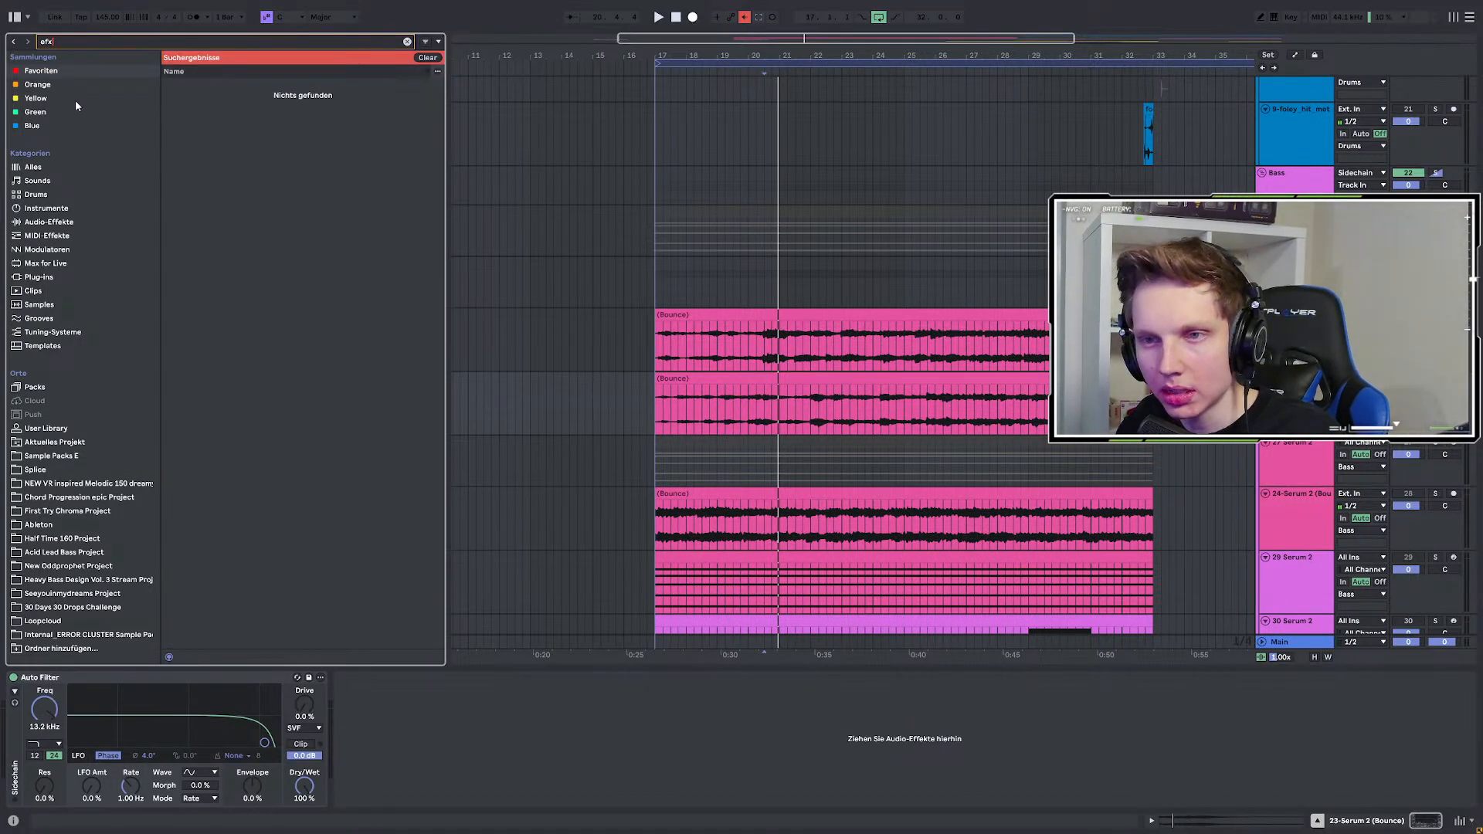
left_click(49, 73)
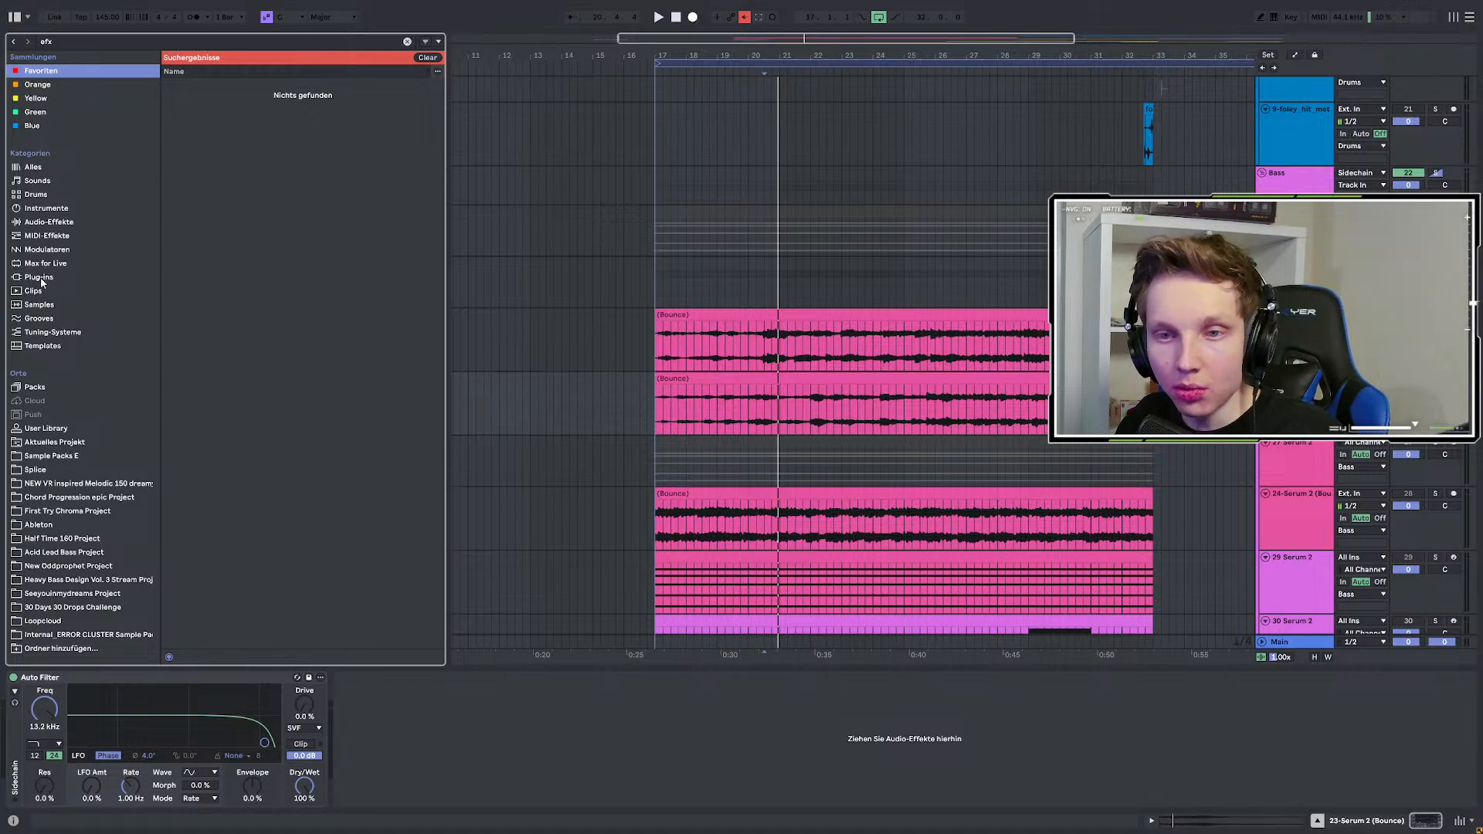
scroll(719, 379, "down", 3)
scroll(716, 365, "down", 1)
scroll(772, 332, "up", 2)
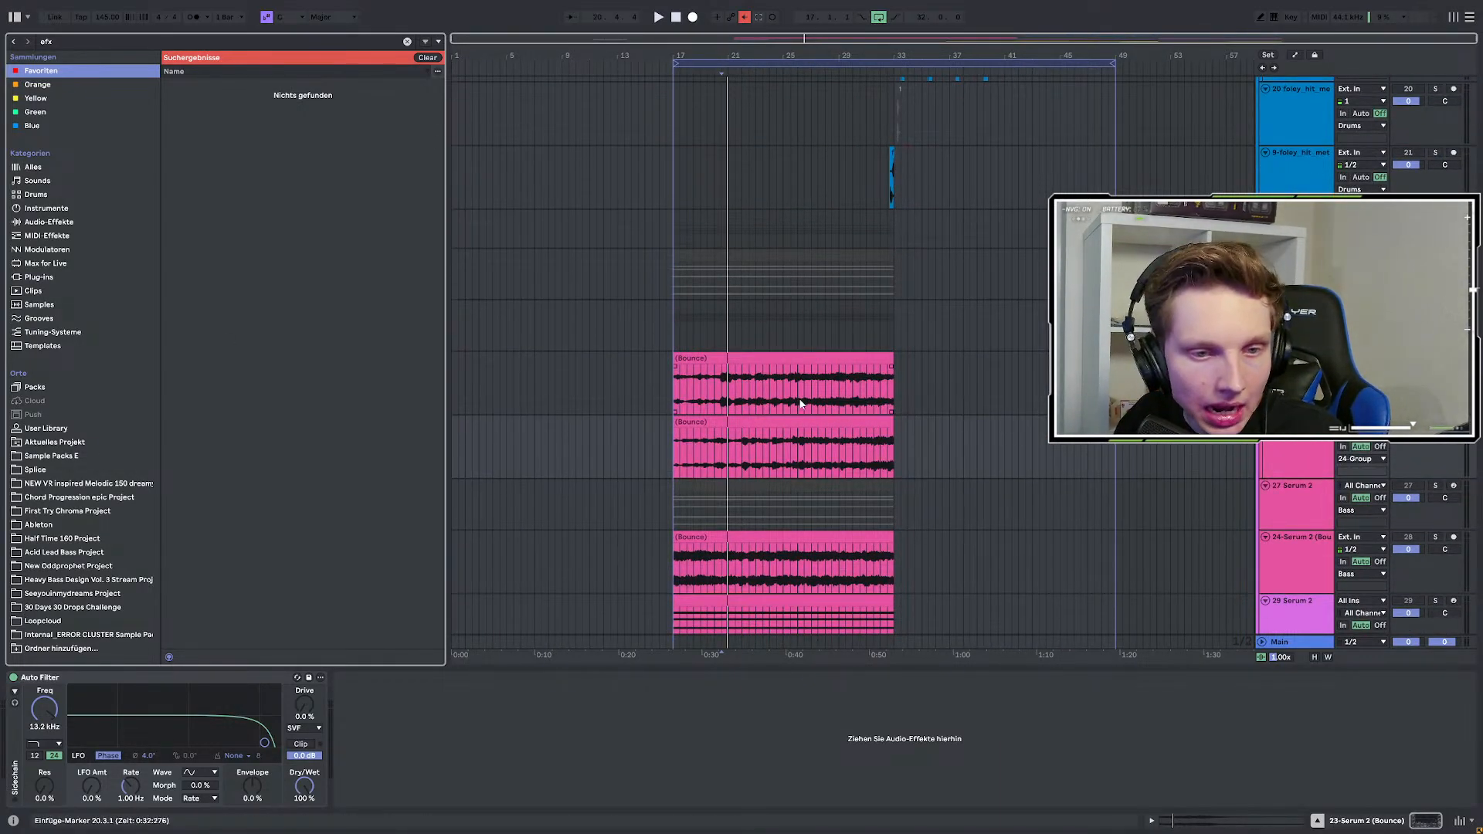
scroll(801, 402, "up", 1)
scroll(801, 403, "up", 3)
scroll(801, 403, "down", 5)
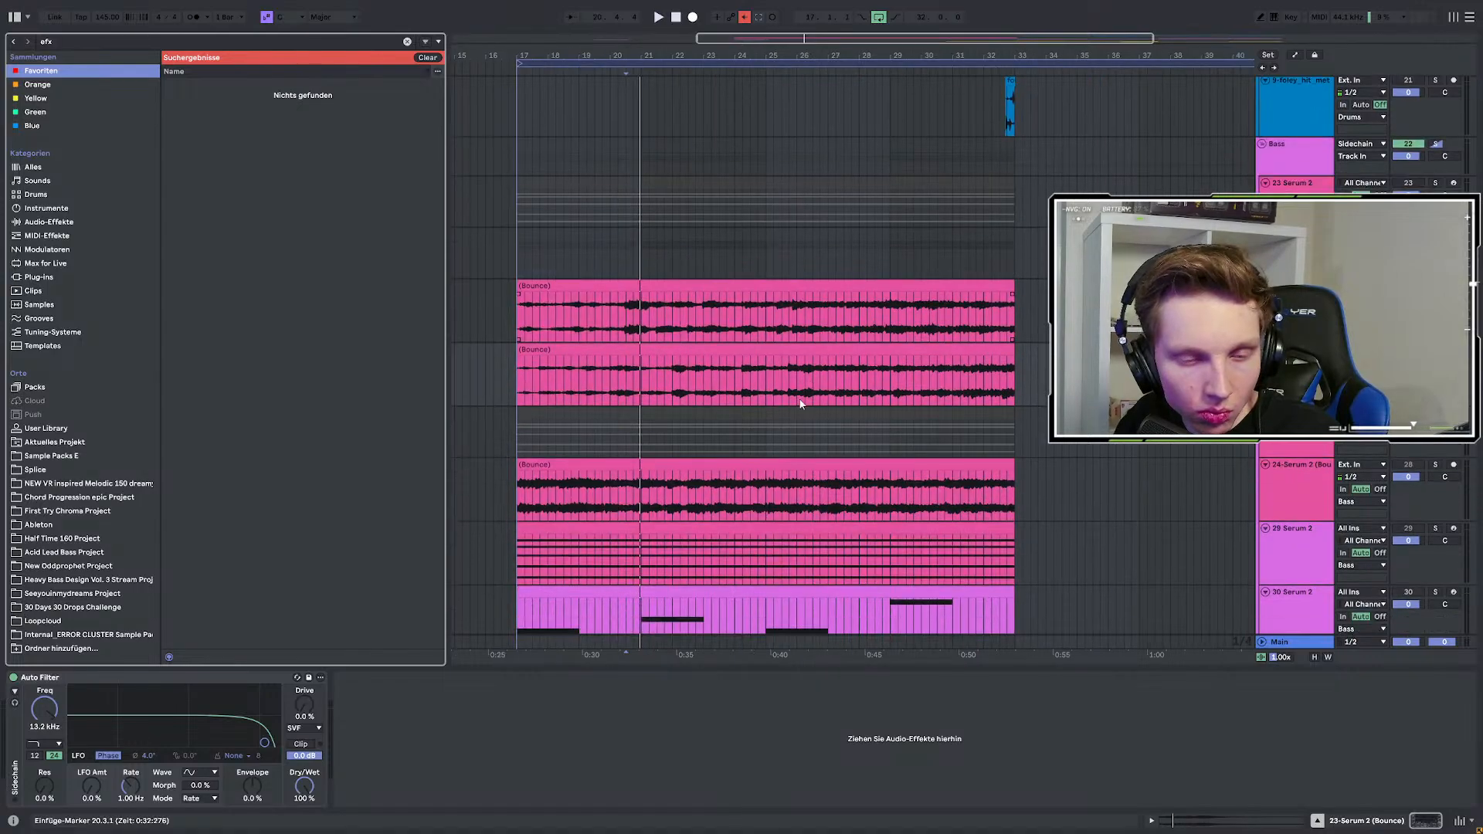
key("space")
scroll(801, 402, "down", 3)
key("space")
scroll(800, 402, "up", 2)
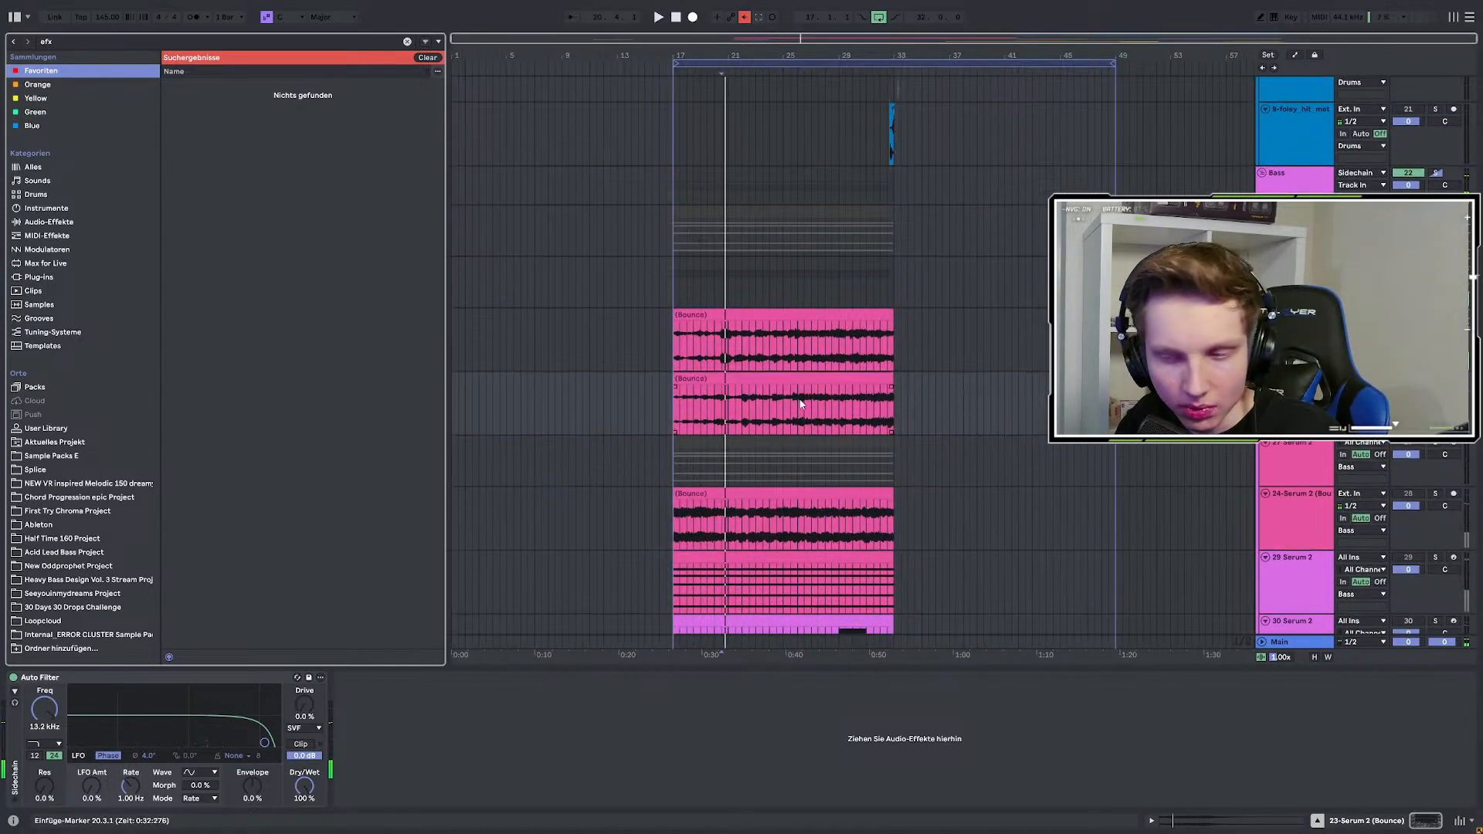
Reactivate the original 23-Serum 2 MIDI clip spanning bars 17 to 33.
key("ctrl+z")
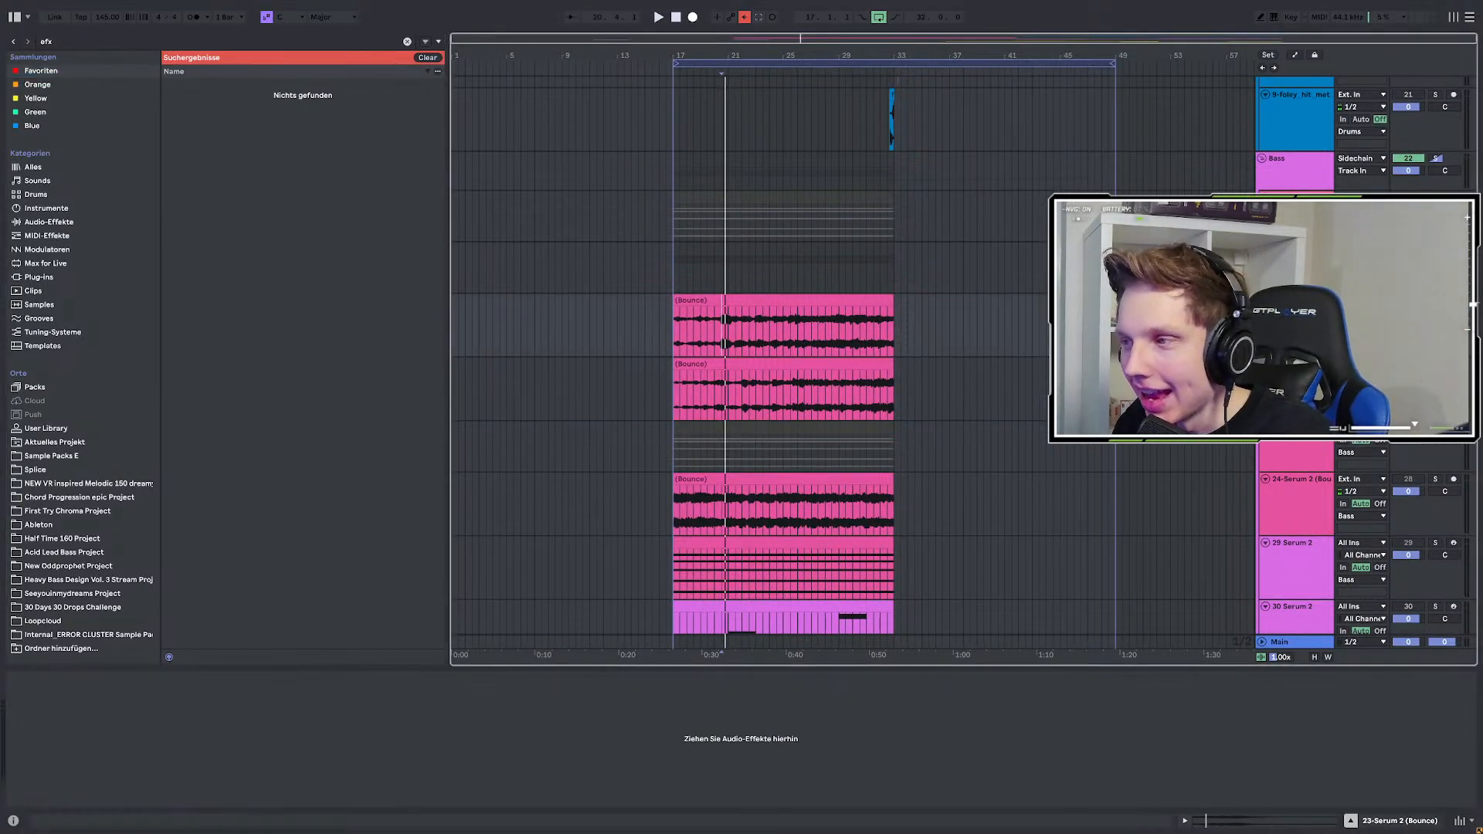
left_click(795, 197)
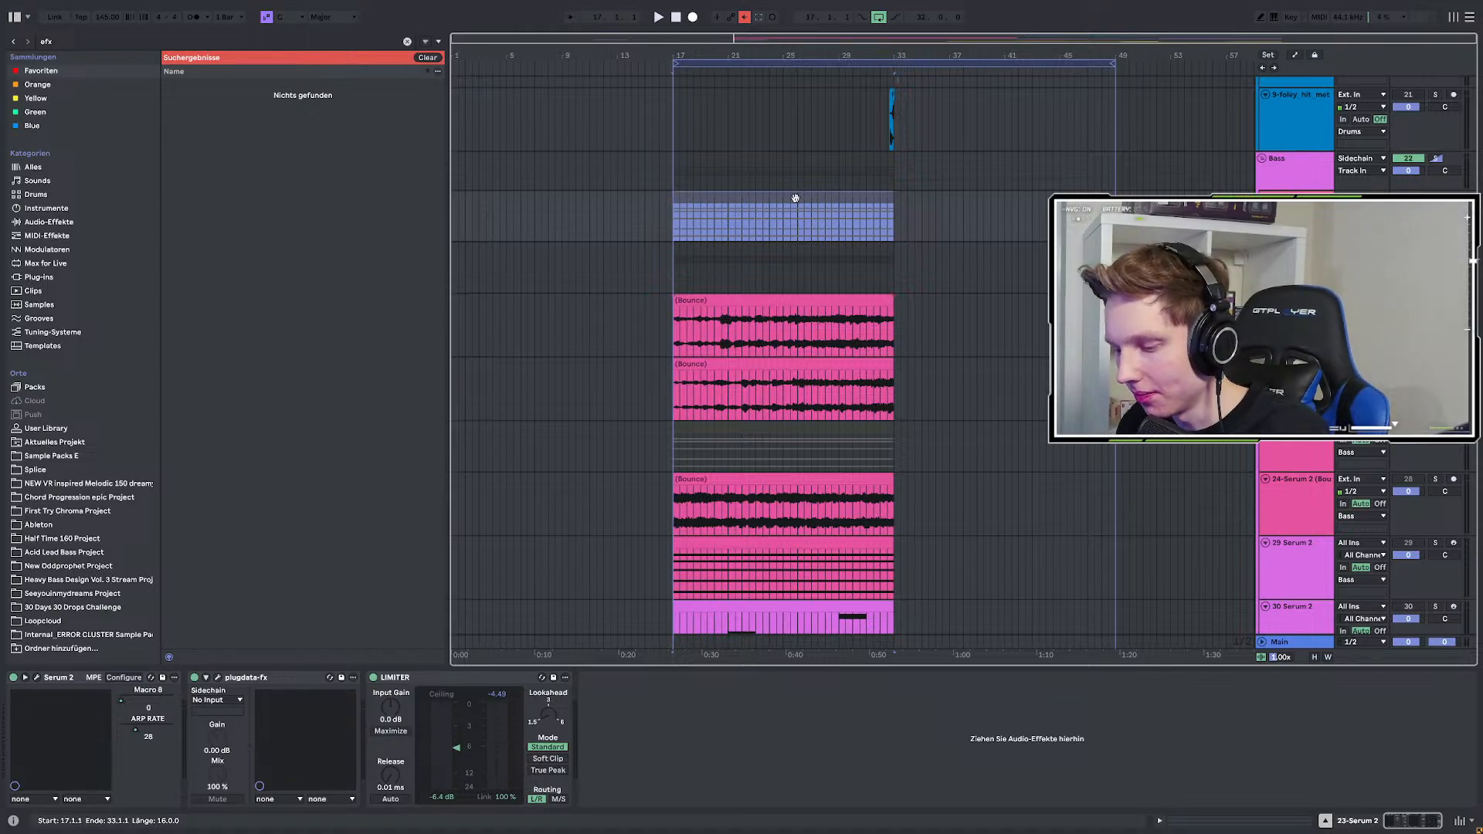
key("0")
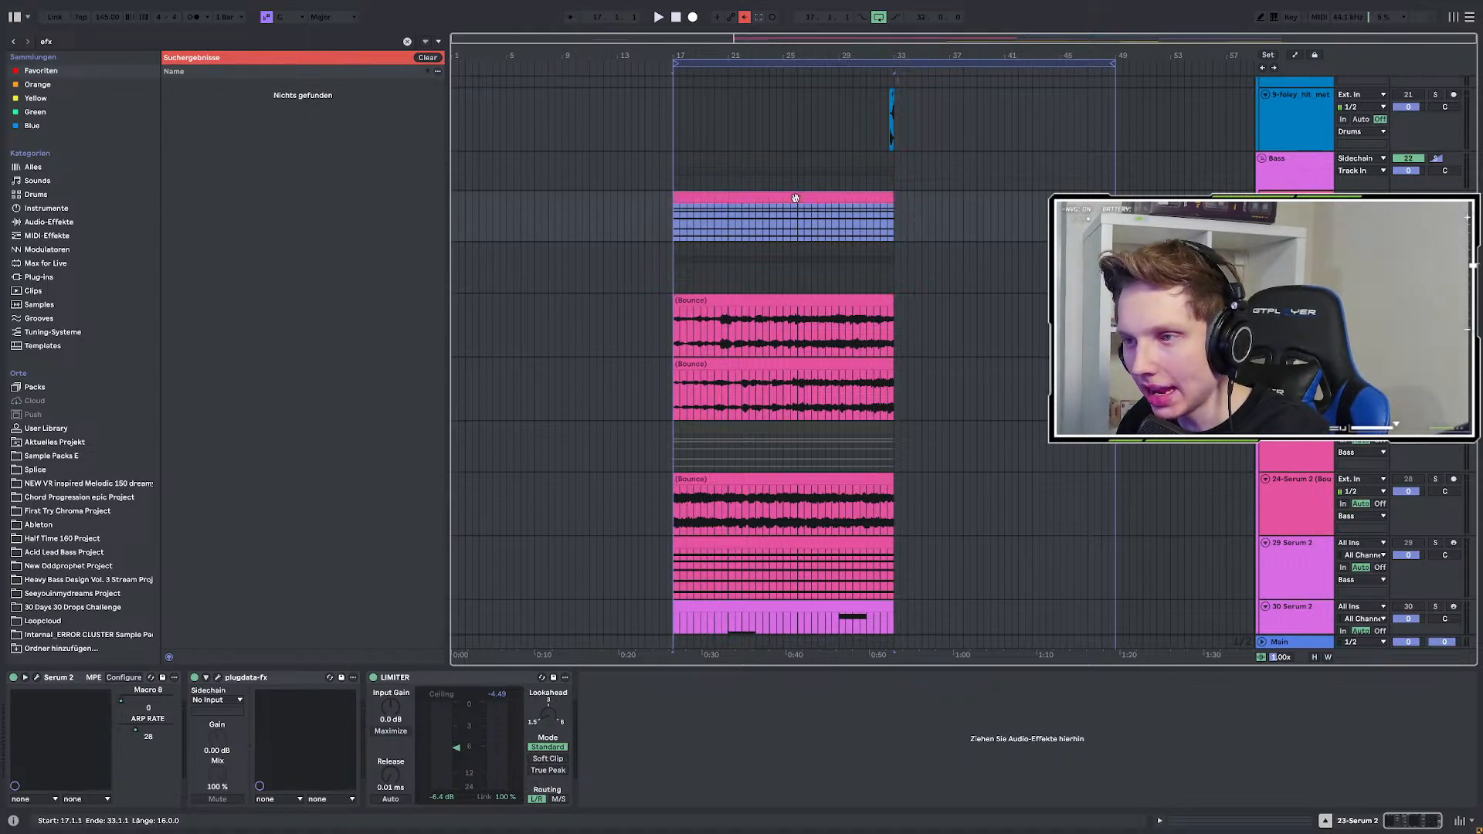
Inspect the Serum 2 plug-in on the 23-Serum 2 track and audition the layered section from bar 17.
left_click(39, 677)
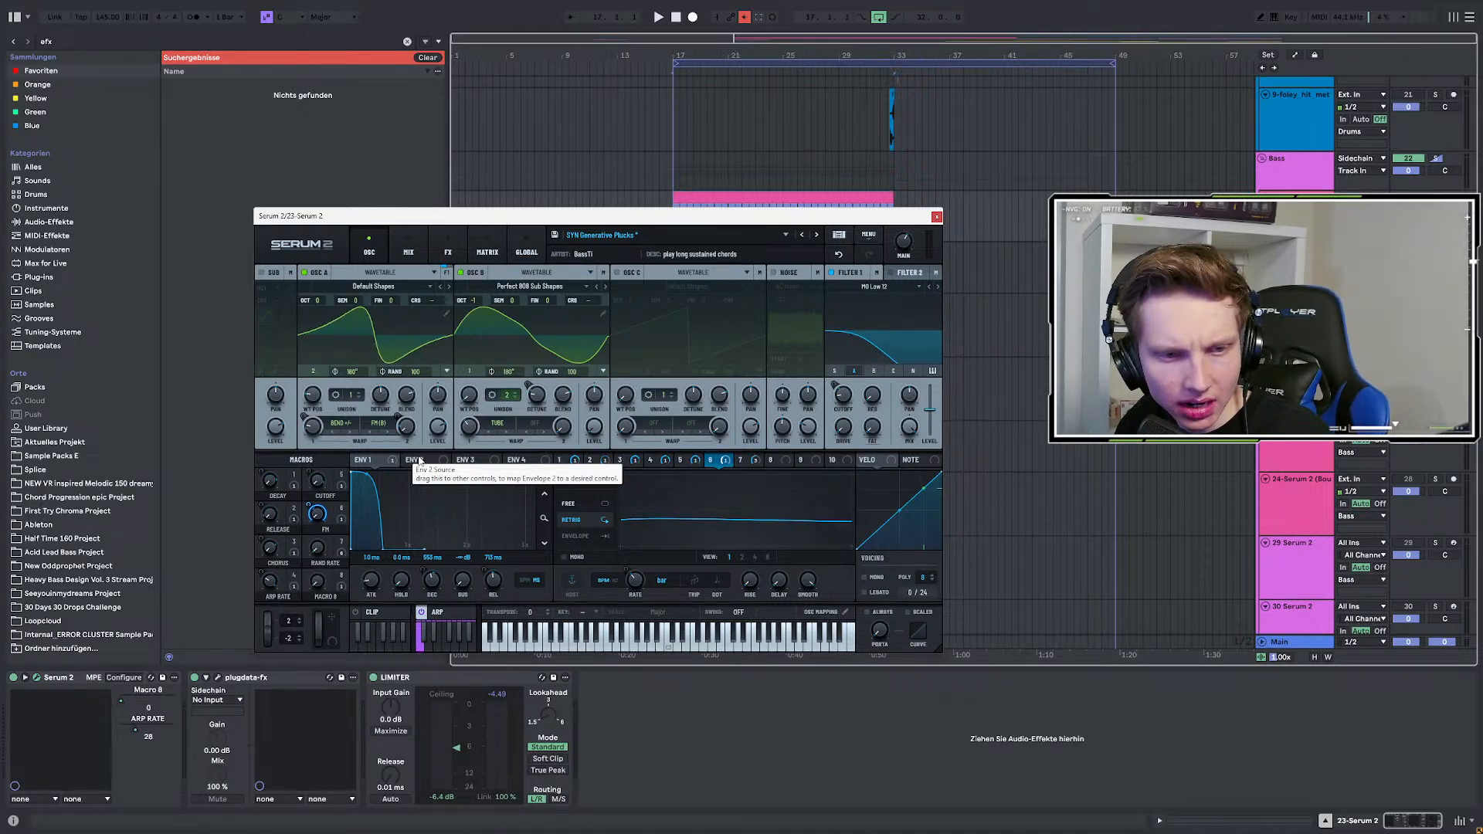
key("space")
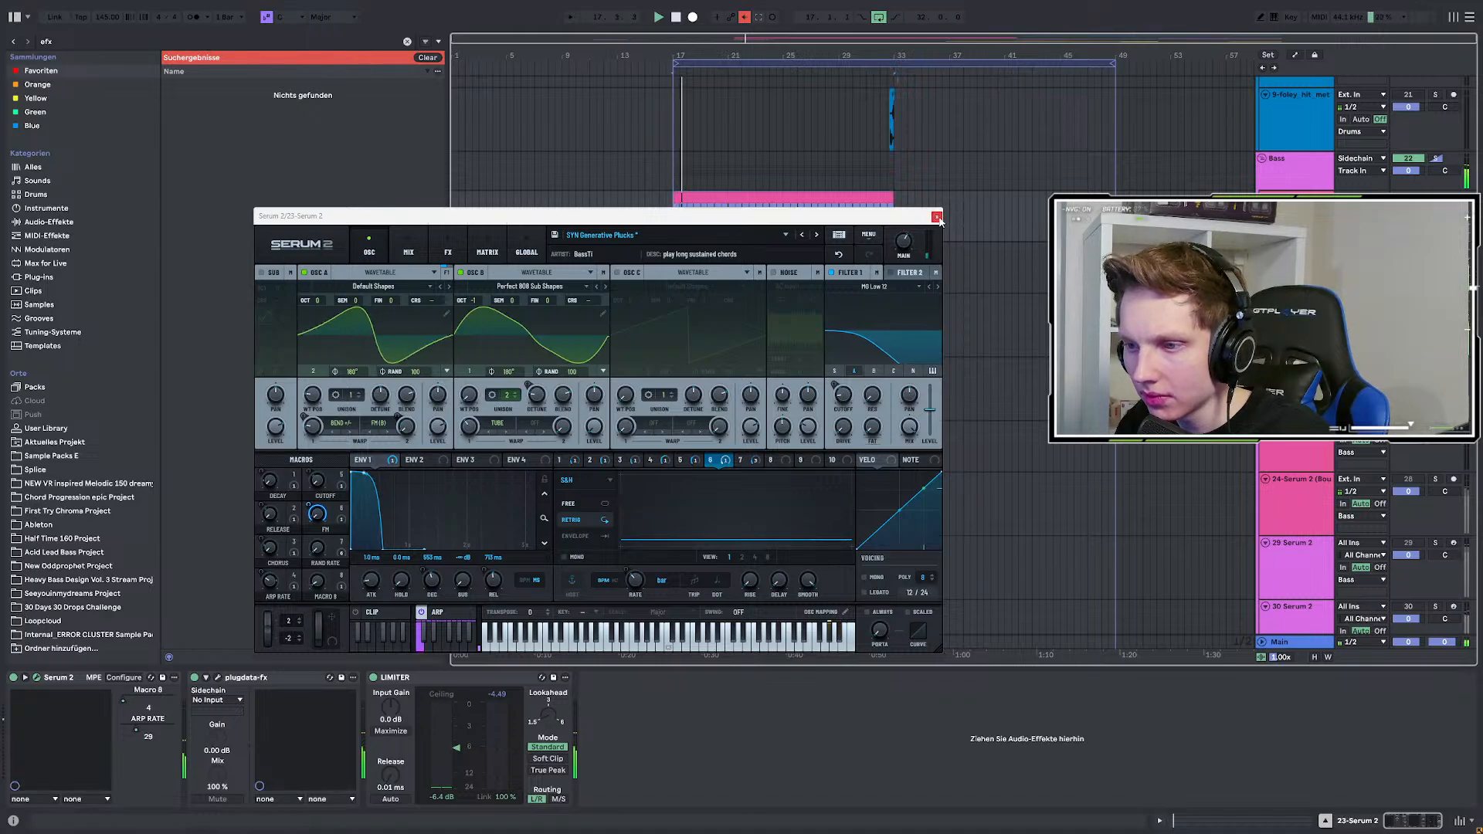
left_click(937, 217)
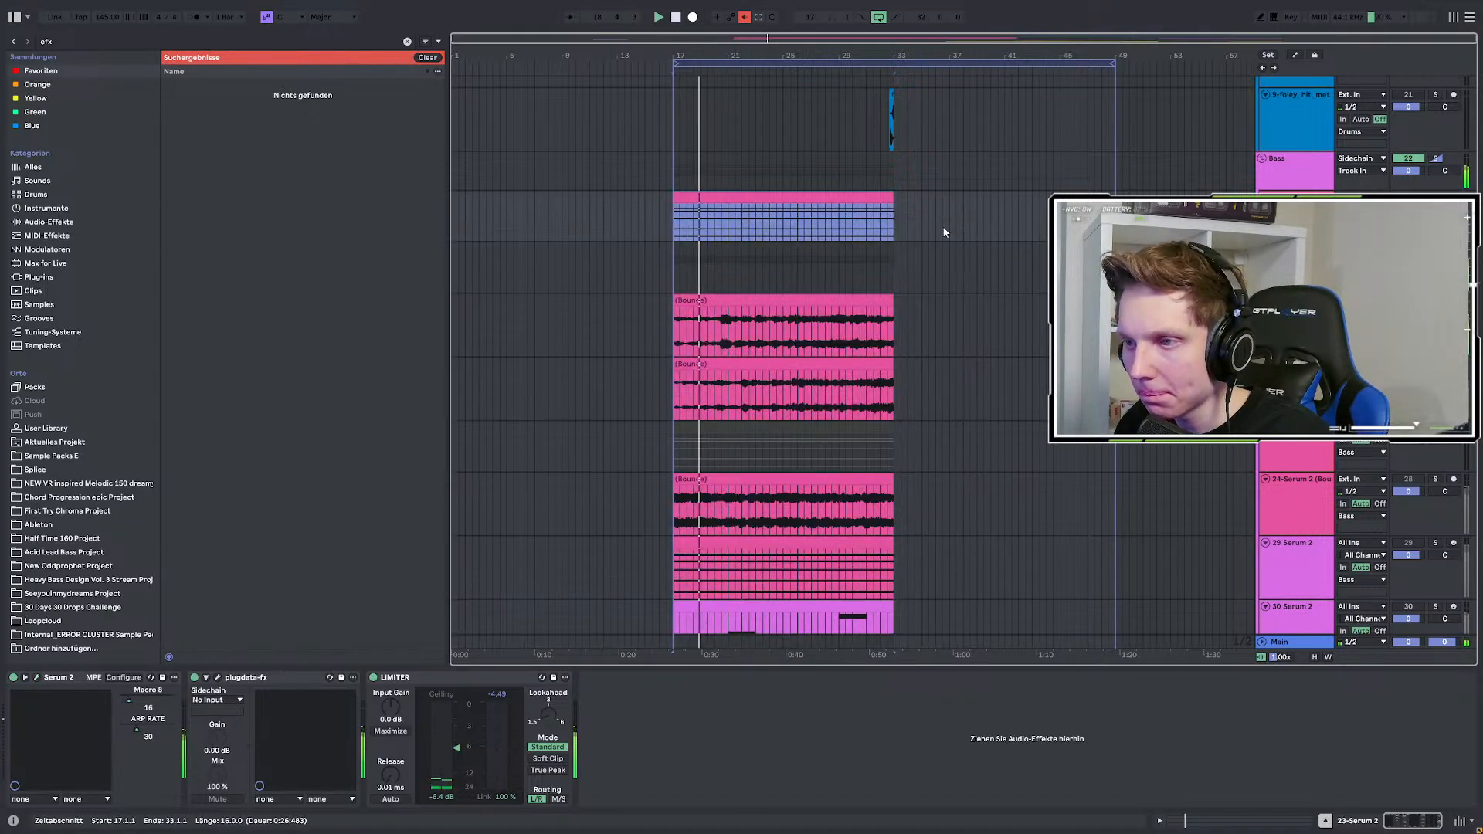
key("space")
key("space")
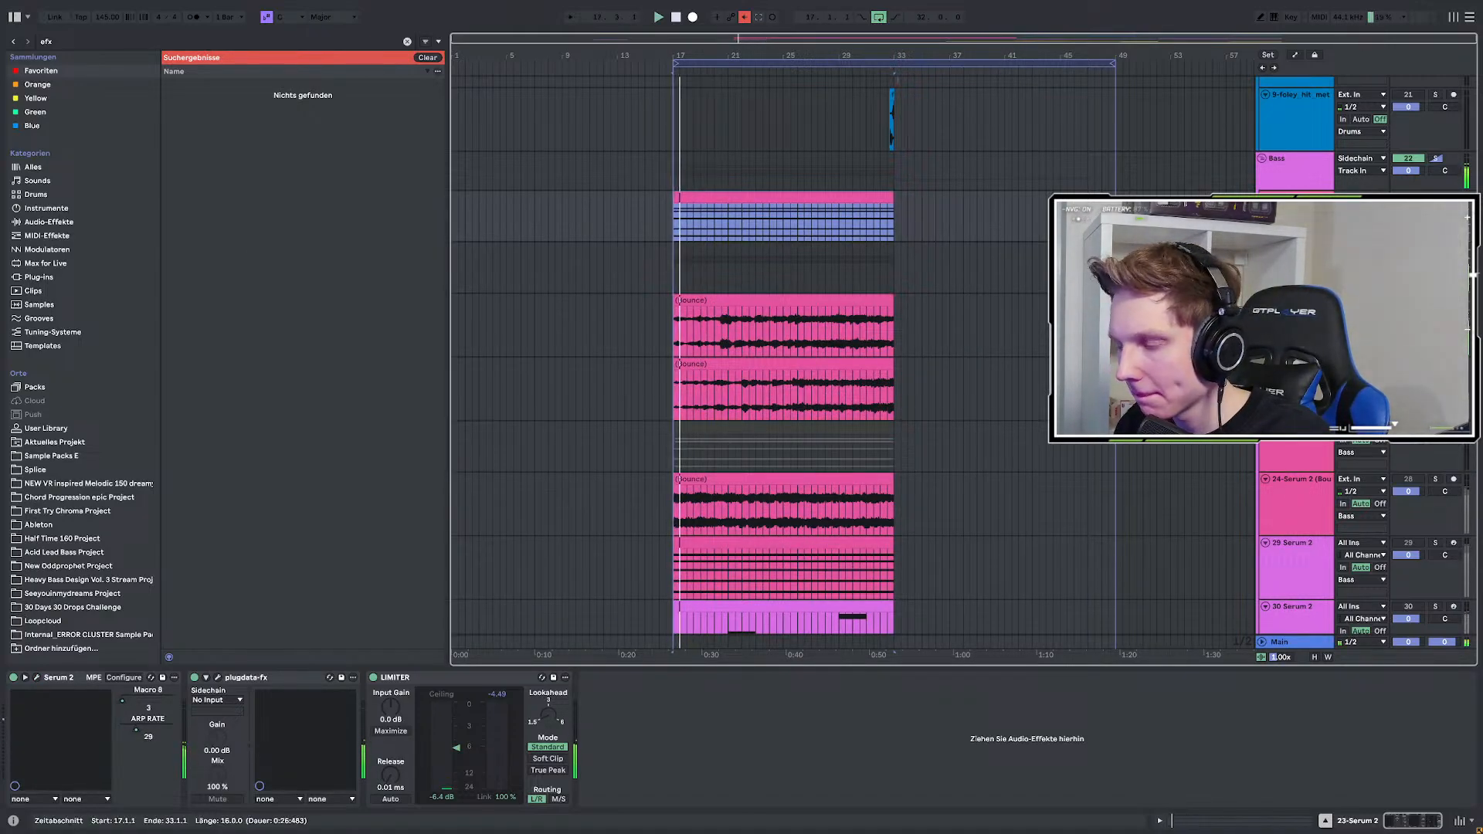
Set the lower bounce's Auto Filter cutoff to 1.09 kHz and automate it up to 4.63 kHz at bar 25.
left_click(783, 364)
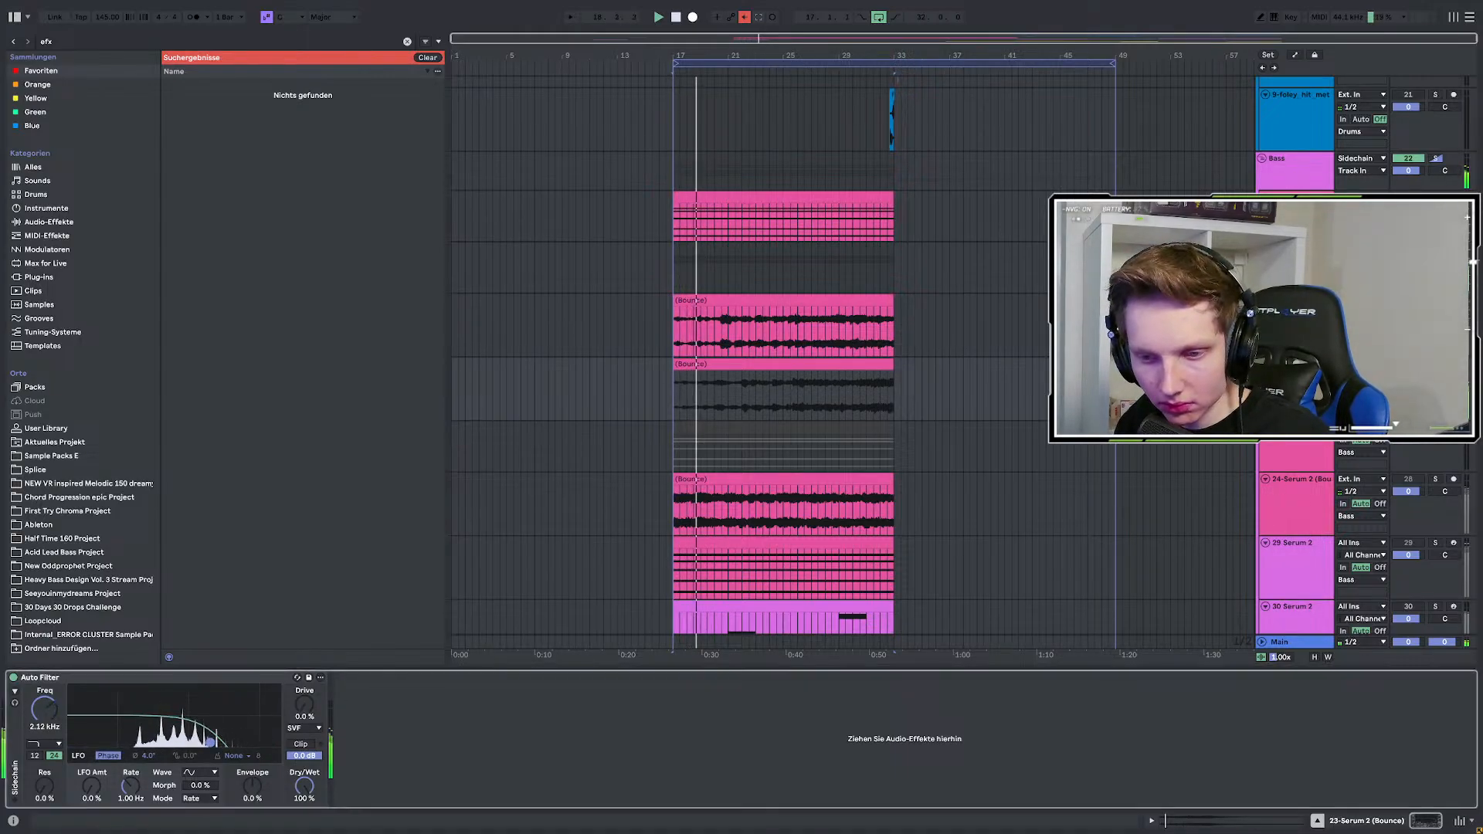
key("a")
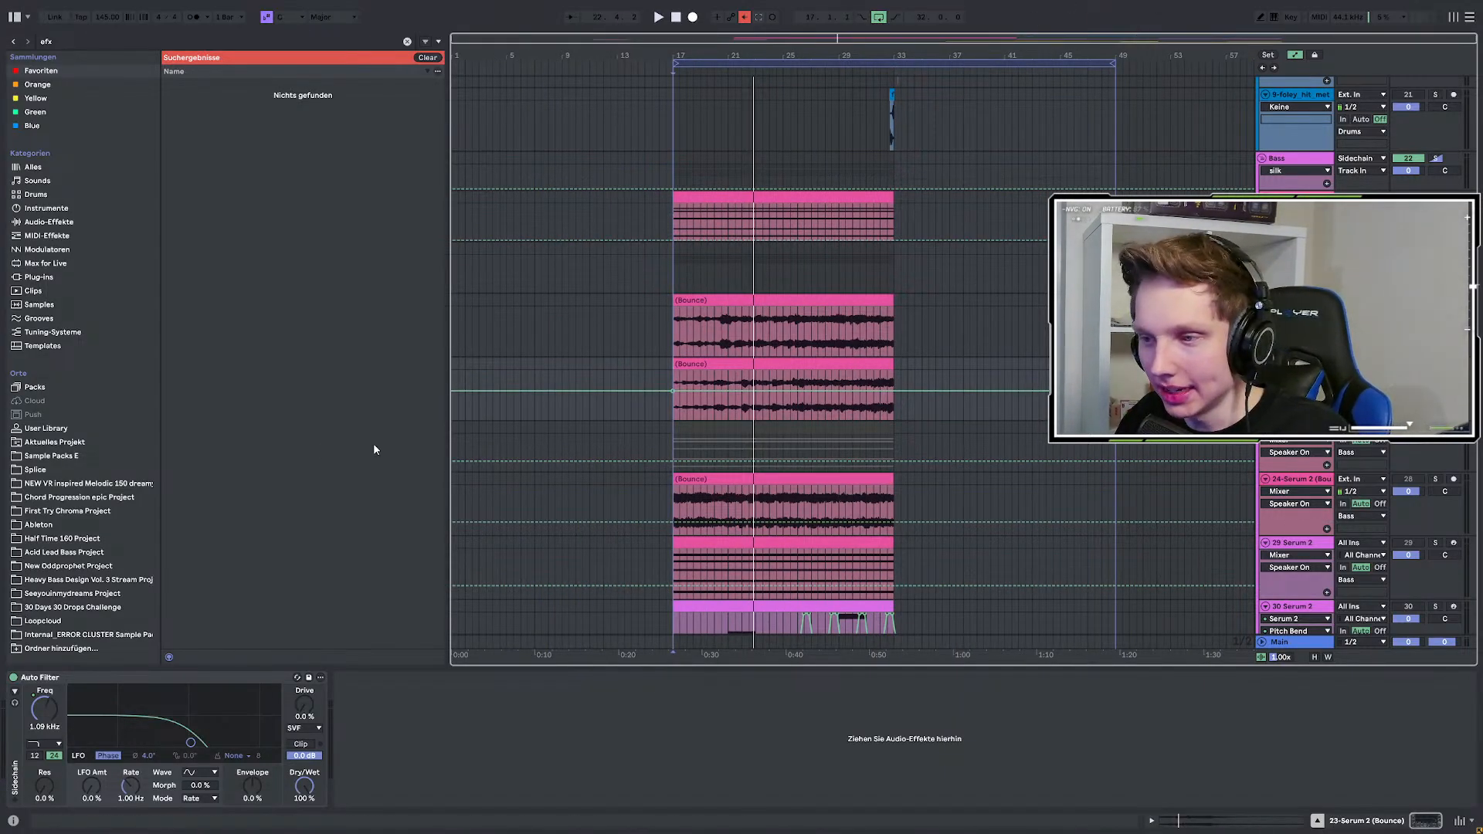
scroll(790, 397, "up", 5)
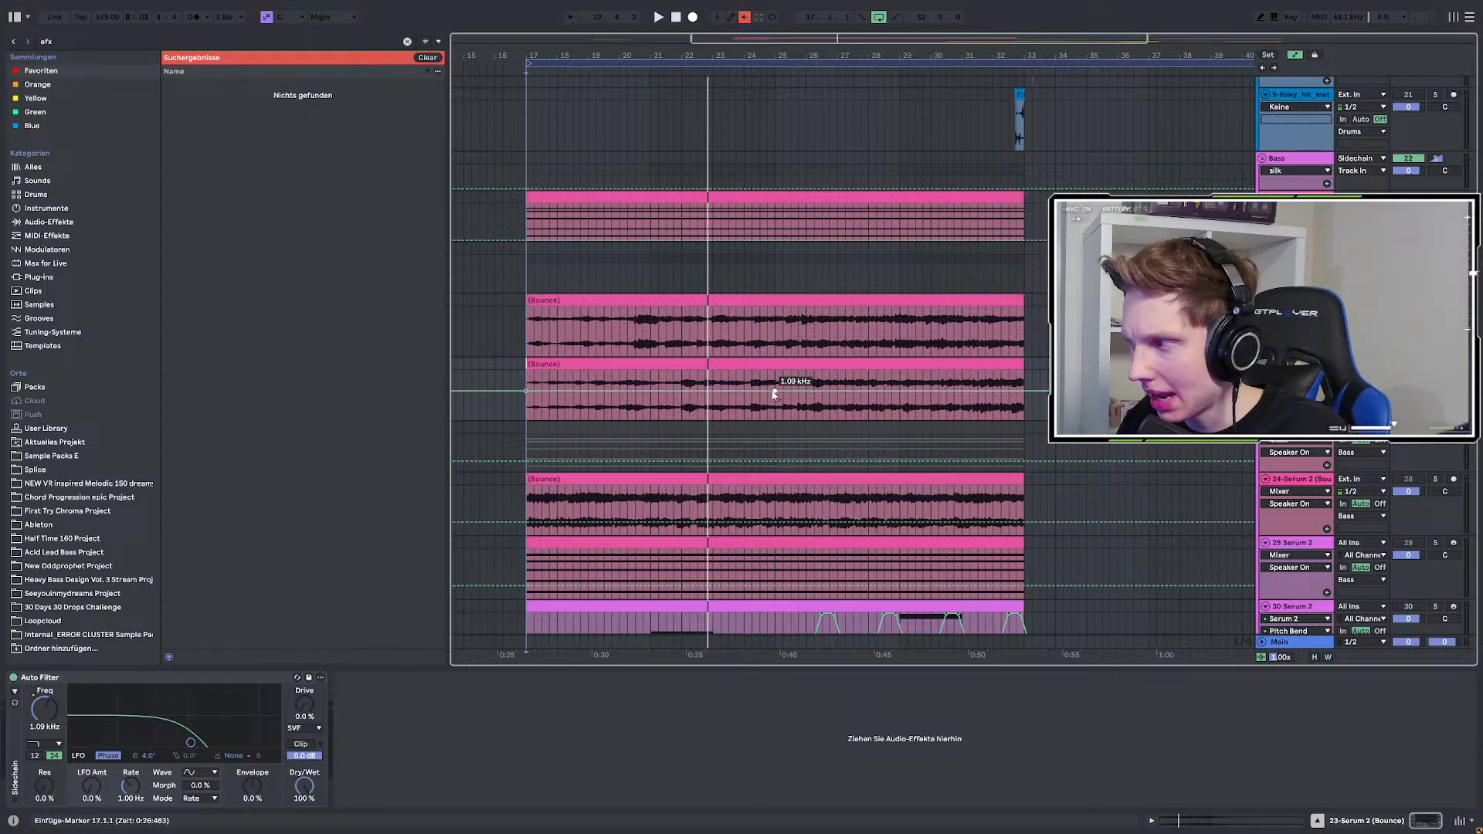
left_click_drag(773, 394, 774, 381)
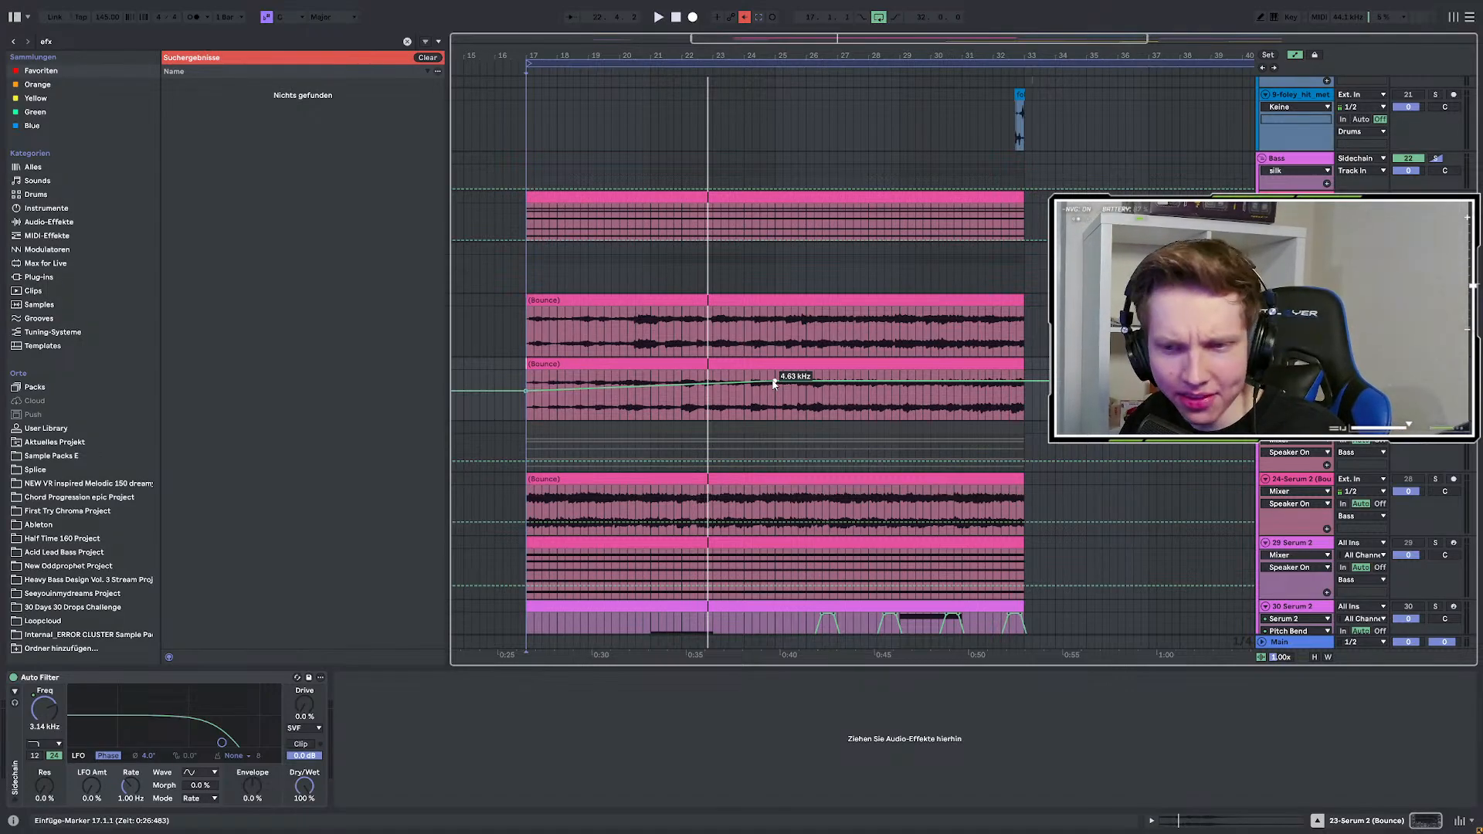
Extend the cutoff automation to 20.0 kHz at bar 33, reshape its opening ramp during playback and hide the automation lanes.
scroll(788, 382, "down", 3)
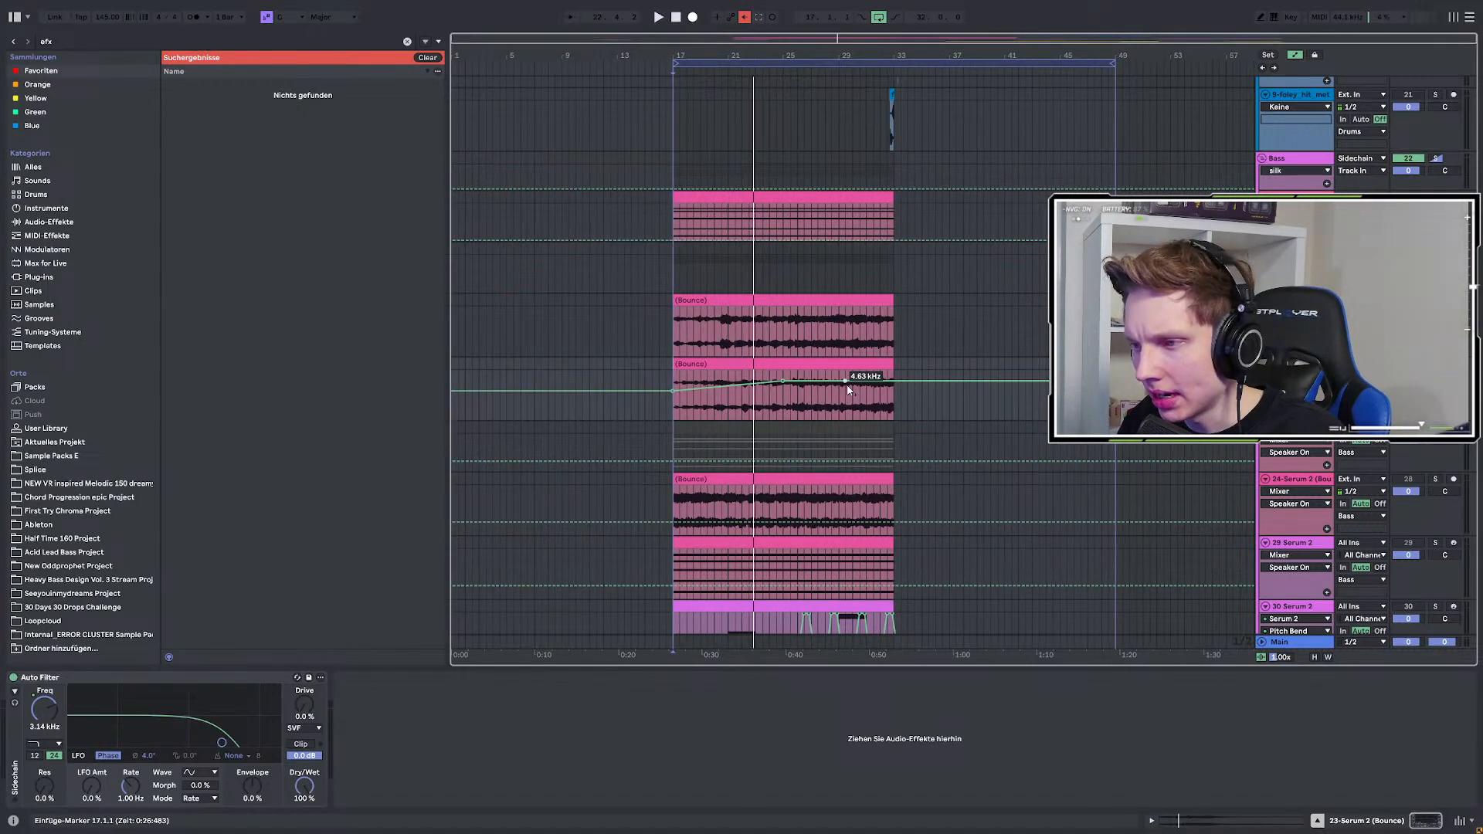
key("space")
left_click_drag(894, 384, 894, 374)
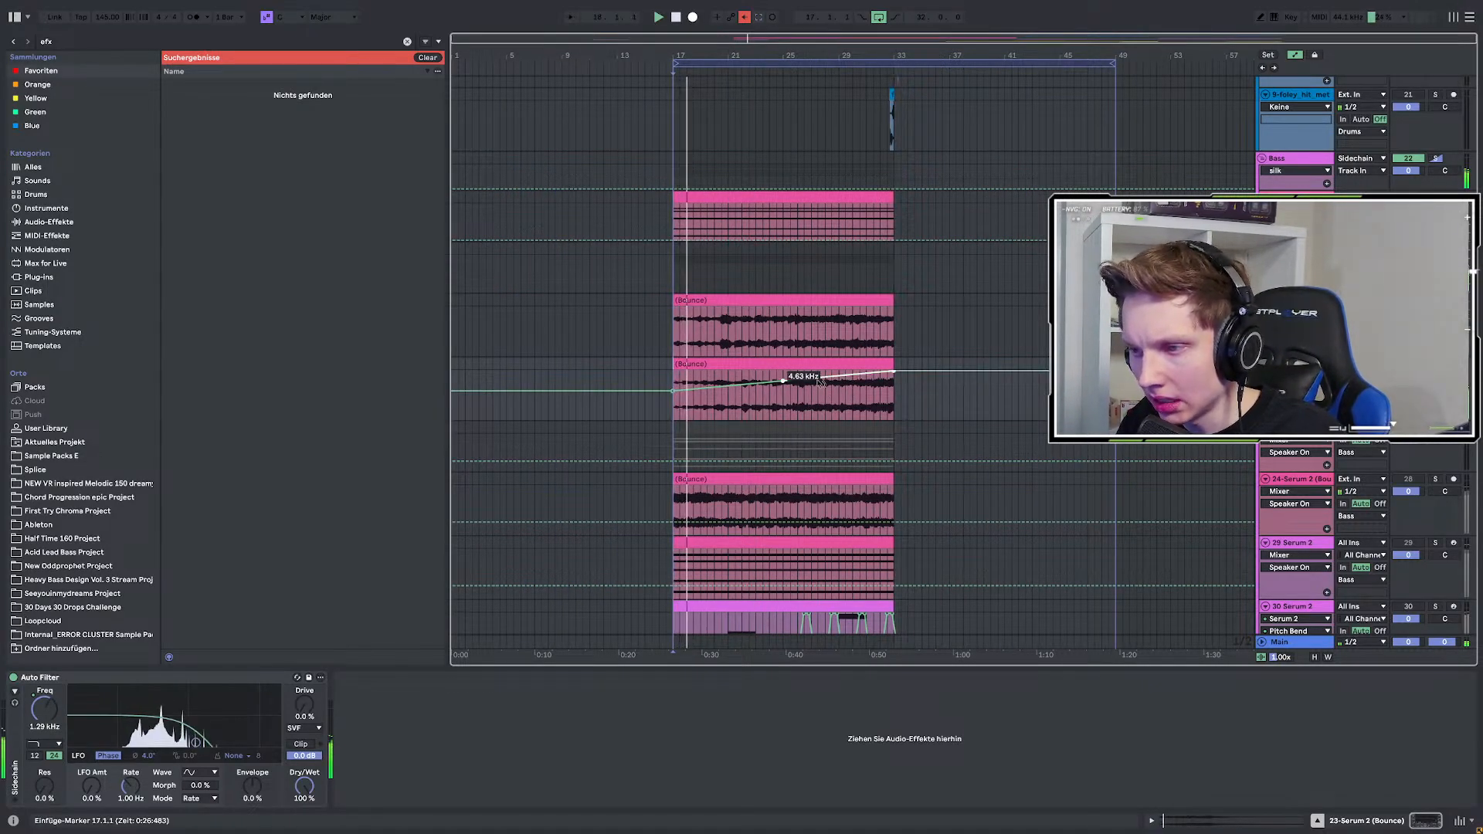
left_click_drag(738, 384, 741, 390)
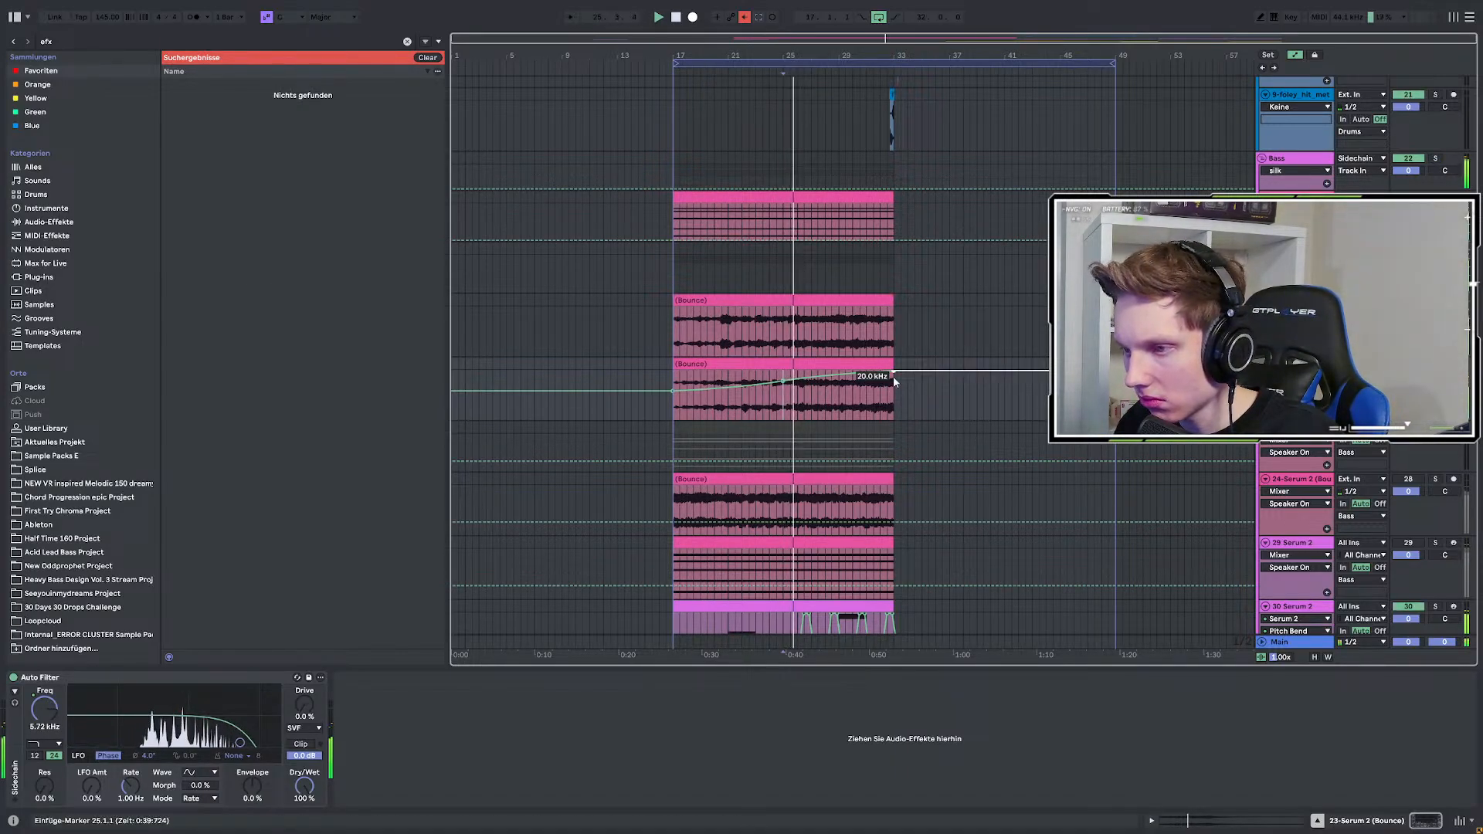
scroll(893, 378, "up", 3)
scroll(893, 380, "down", 3)
key("a")
Search the plug-ins for "efx" and compare 24-Group with the lower 23-Serum 2 bounce in playback from bar 26.
left_click(101, 41)
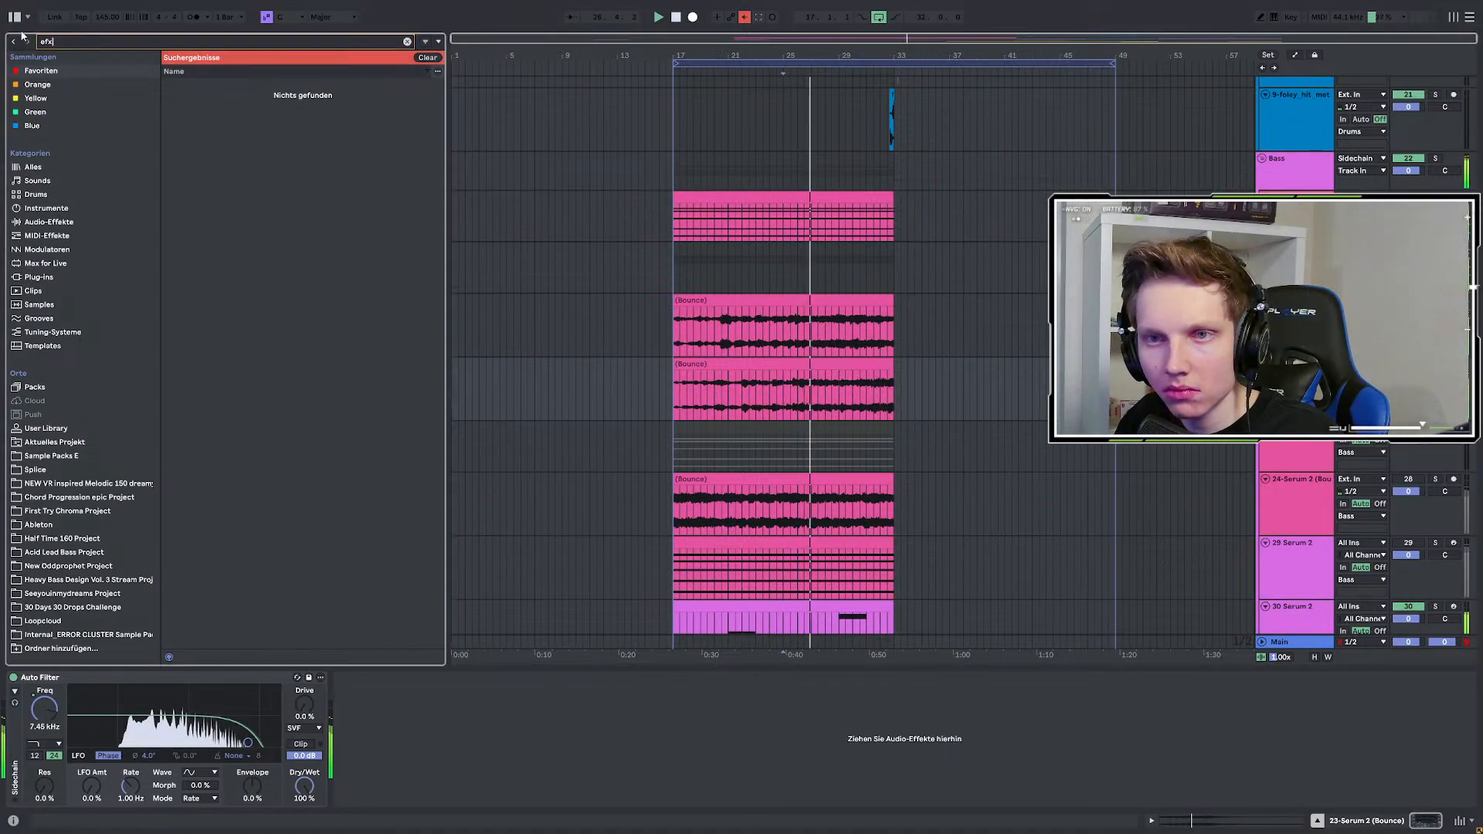
left_click(40, 277)
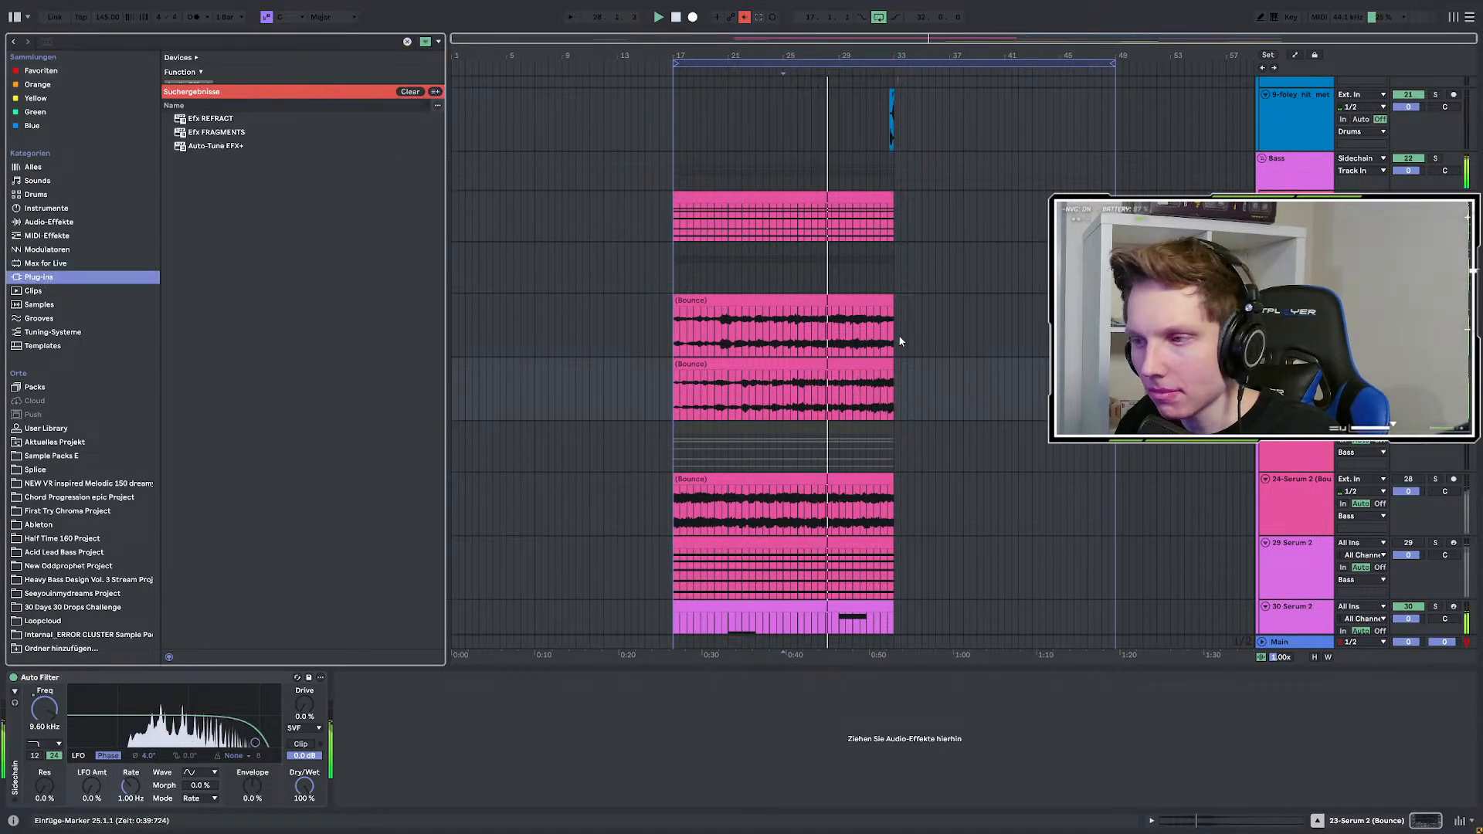
left_click(782, 267)
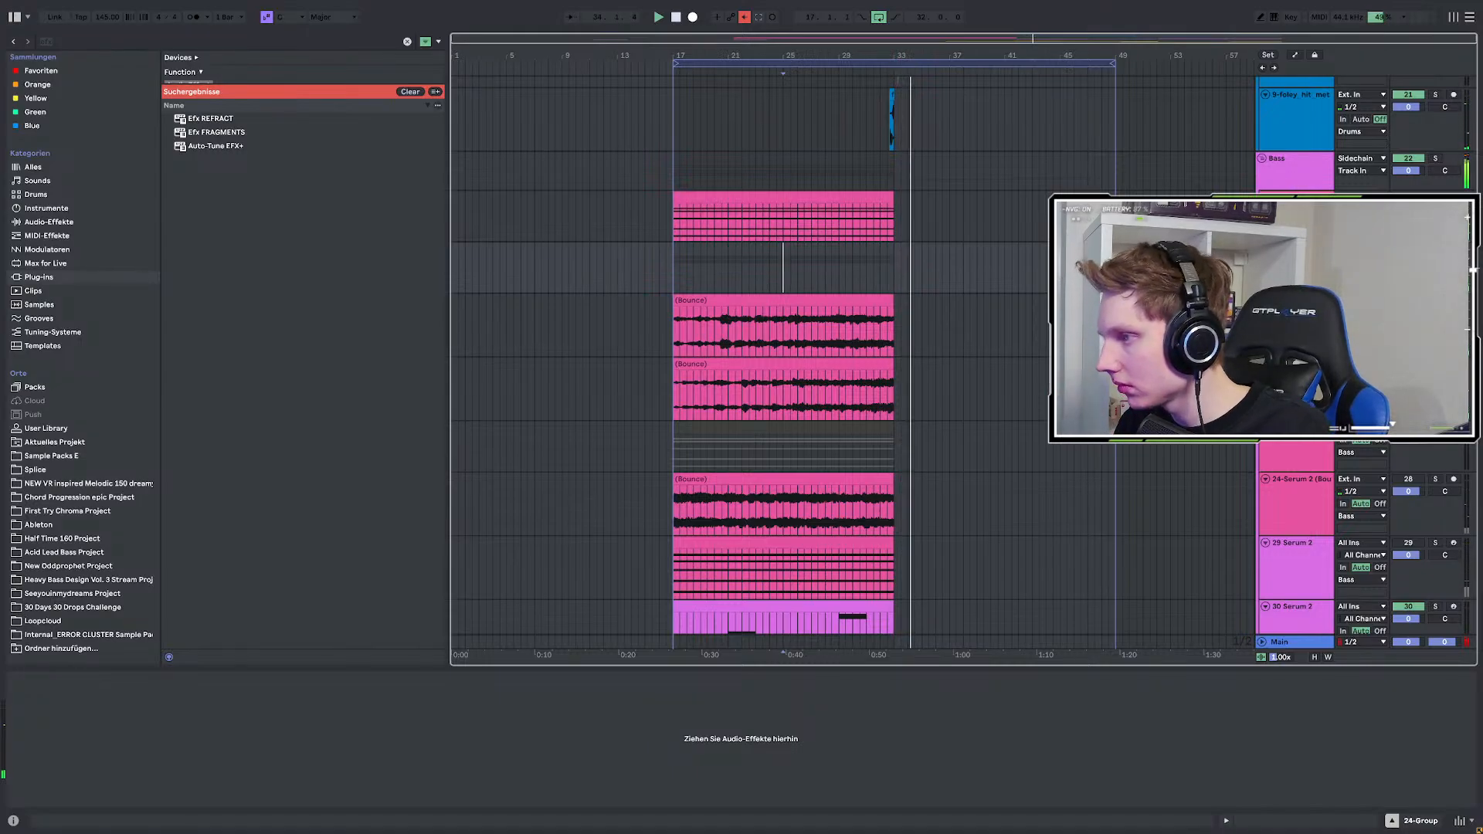
left_click(796, 275)
key("space")
key("space")
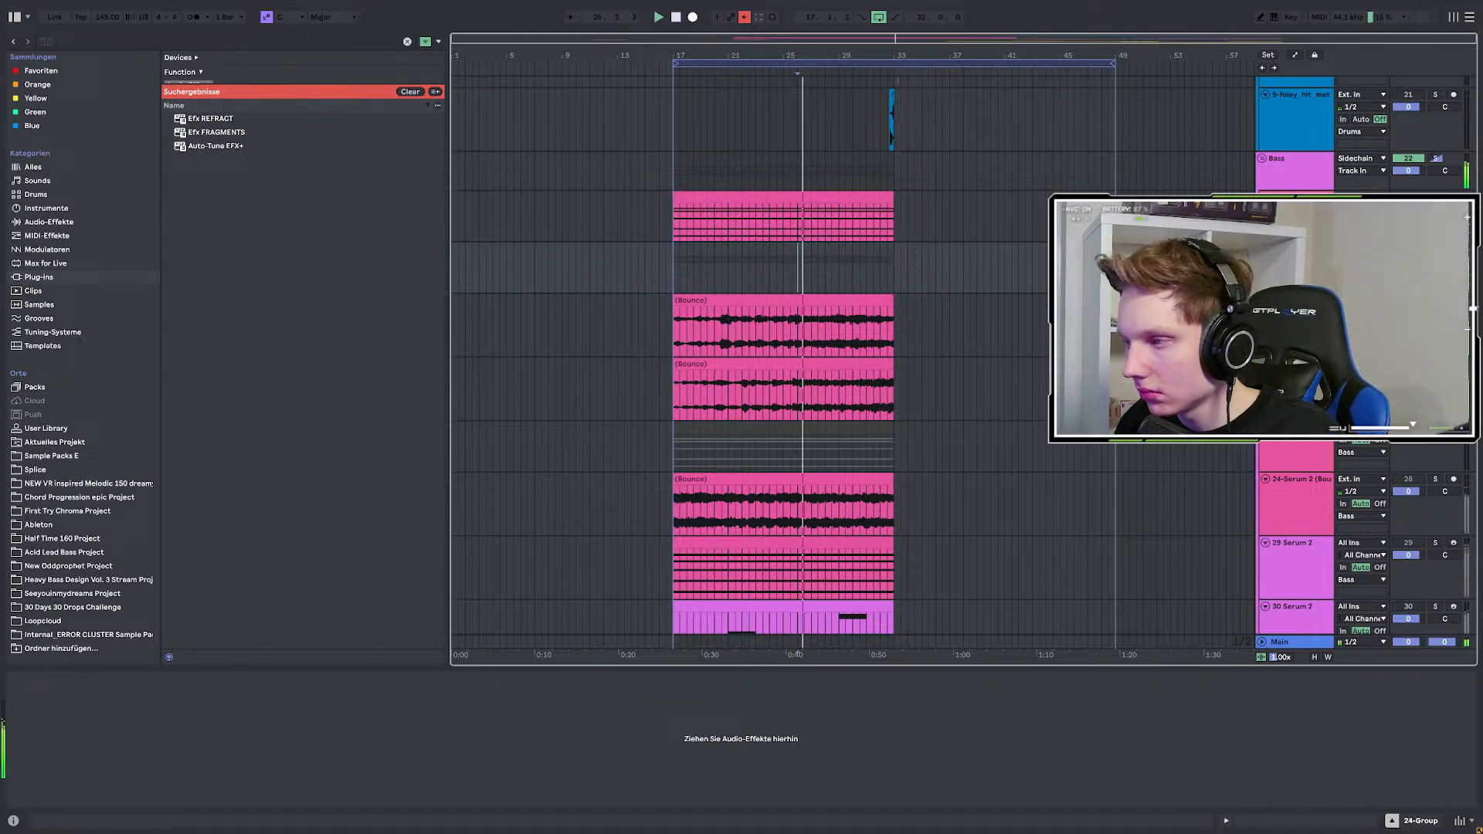
left_click(1300, 365)
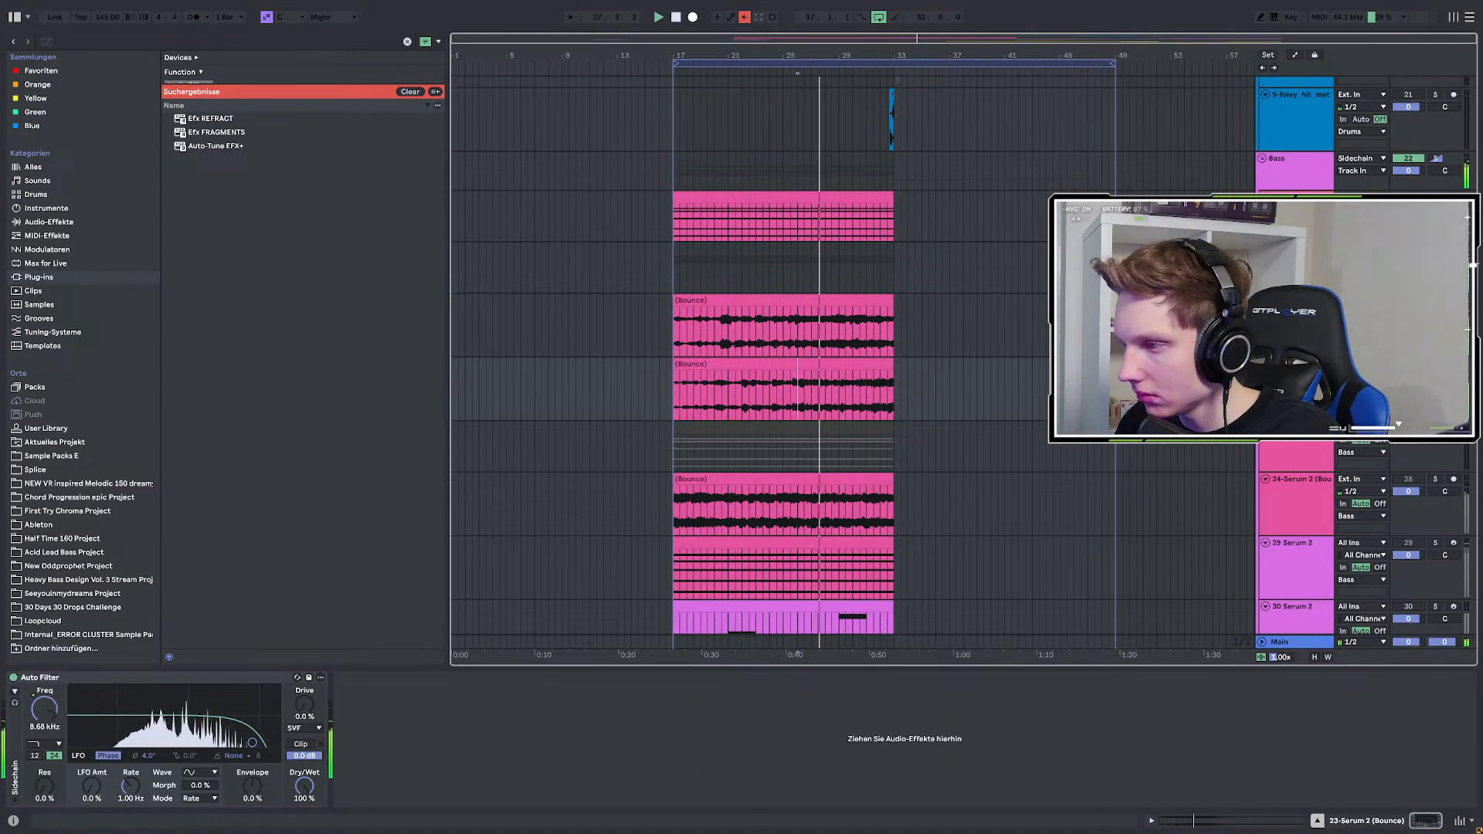
key("space")
key("space")
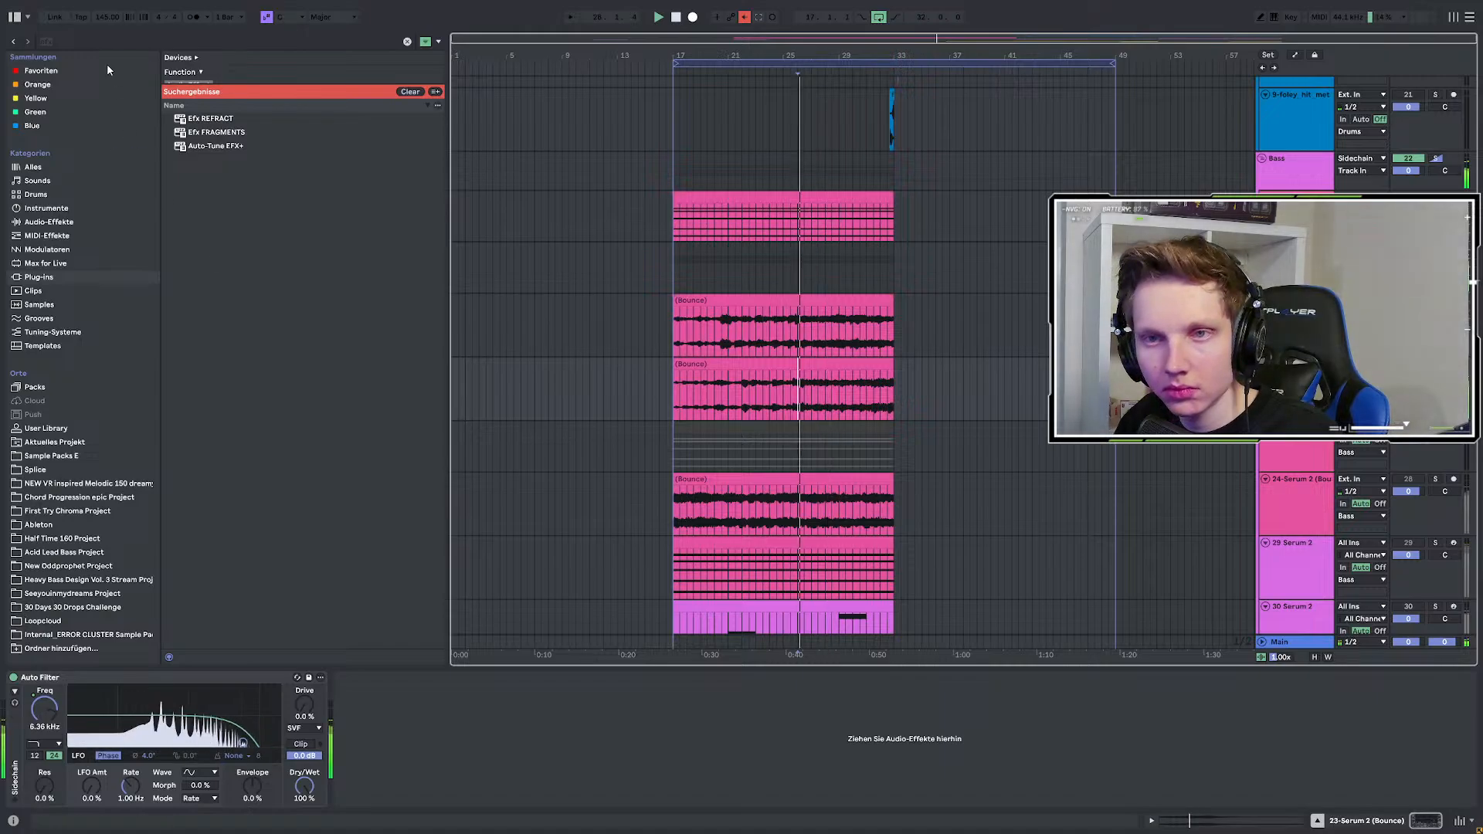
Find EQ Eight among the favourites and add it to 24-Group.
key("ctrl+f")
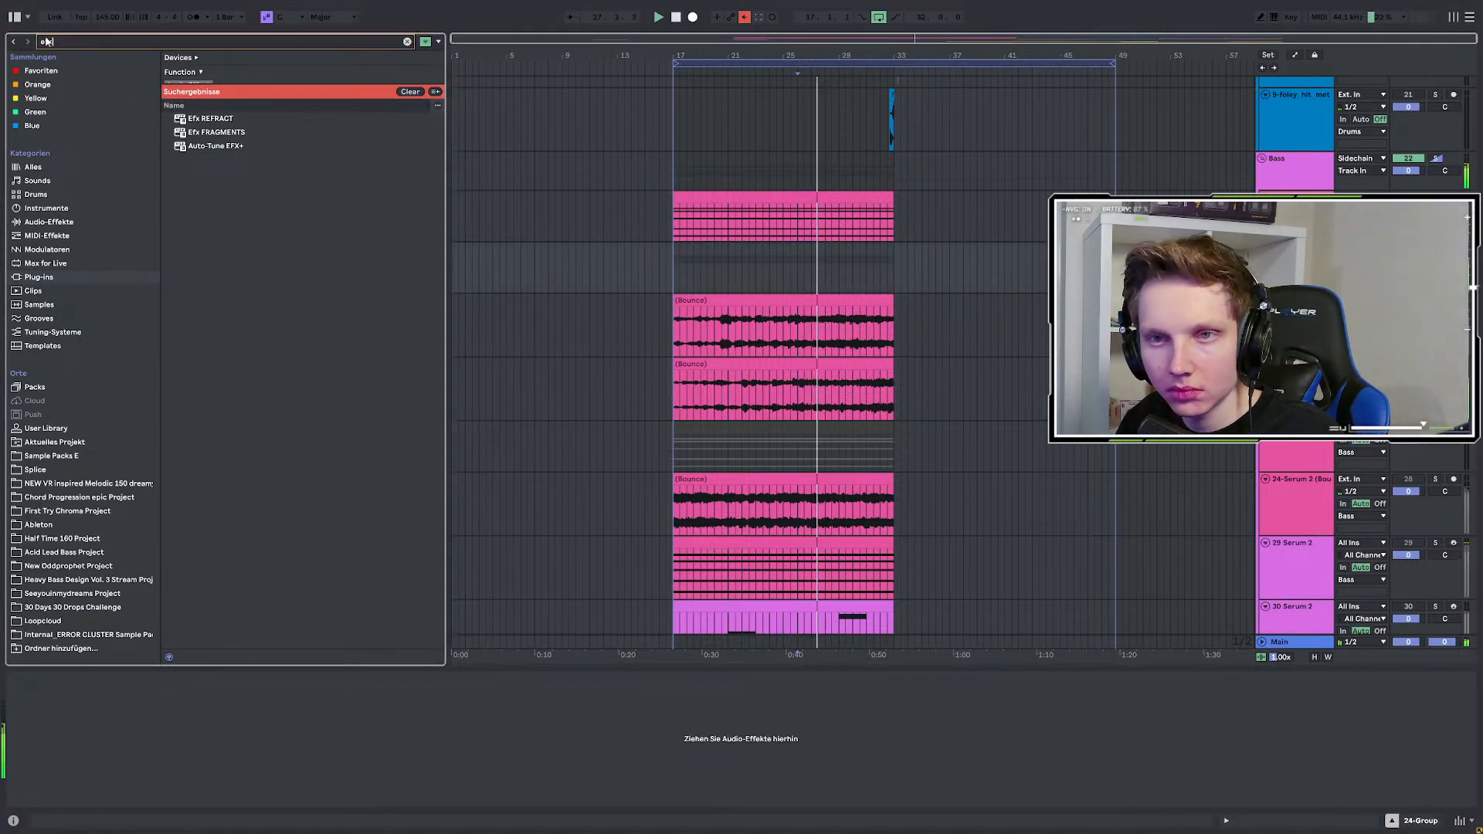
type("eq")
left_click(46, 71)
left_click(198, 85)
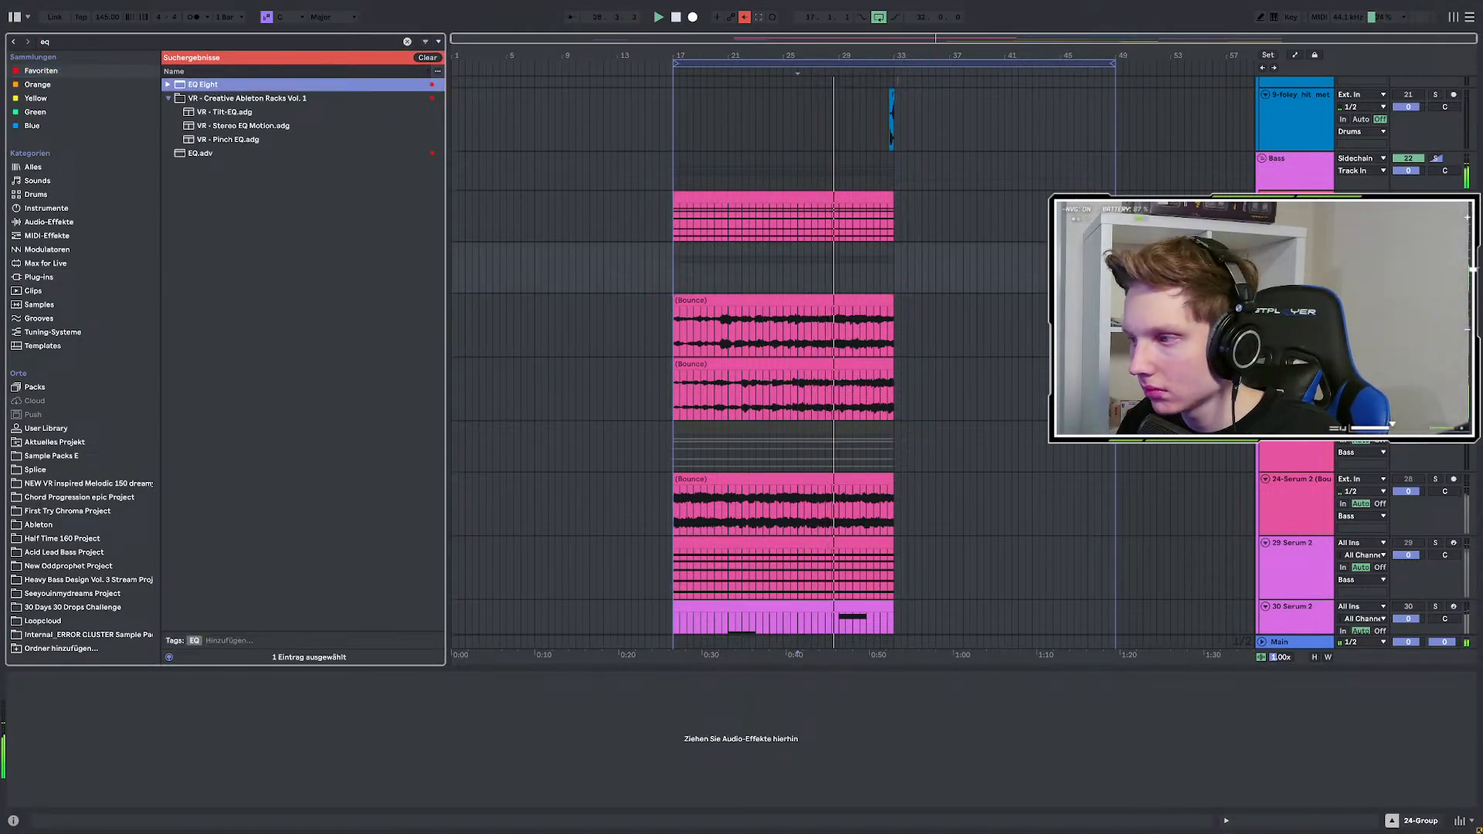
left_click_drag(203, 84, 478, 685)
Enable band 1 of the group's EQ Eight as a low cut at 153 Hz with Q 0.47 during playback from bar 26.
key("space")
key("space")
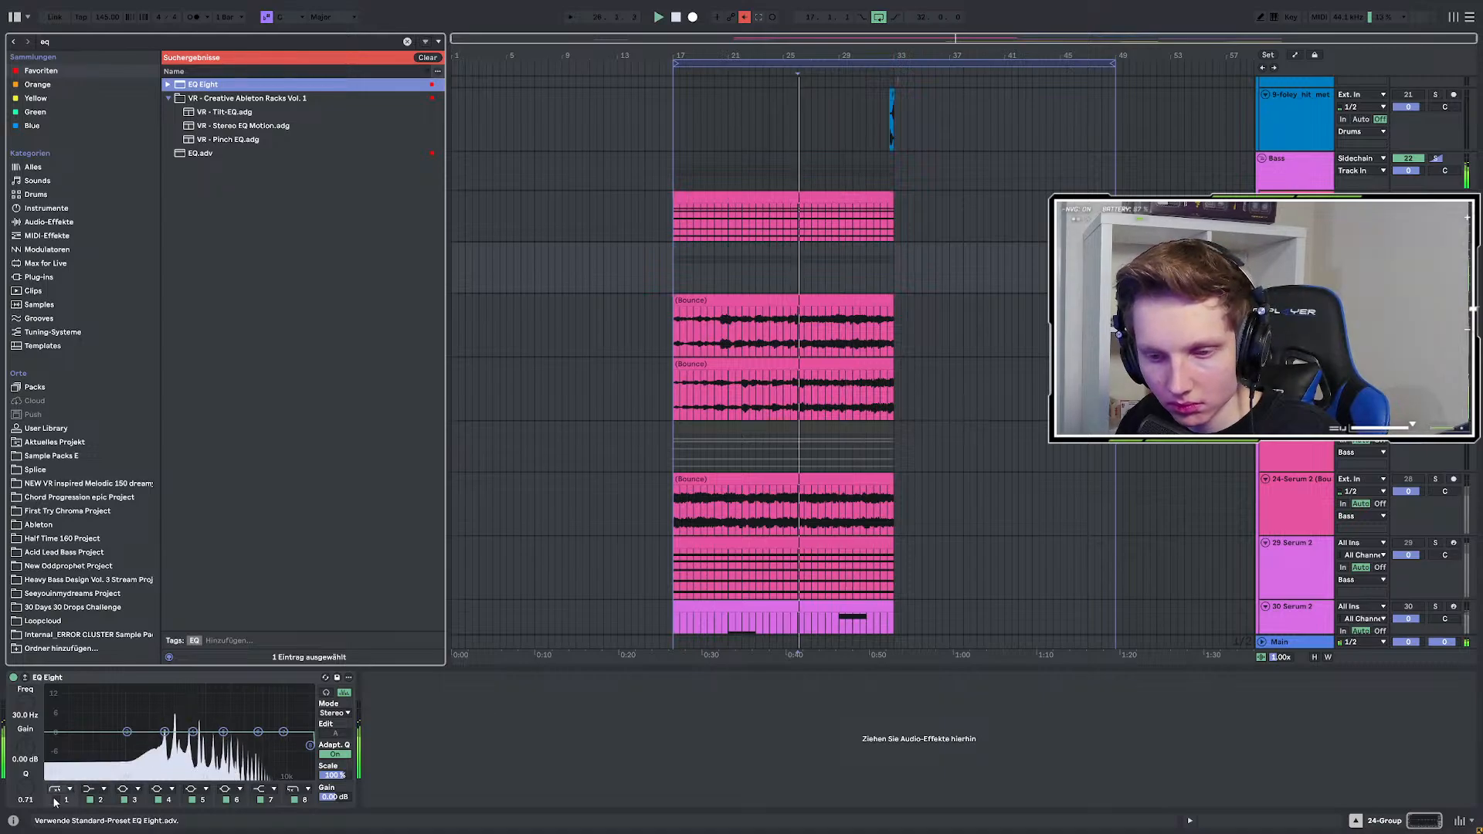
left_click(56, 800)
left_click_drag(87, 742, 147, 749)
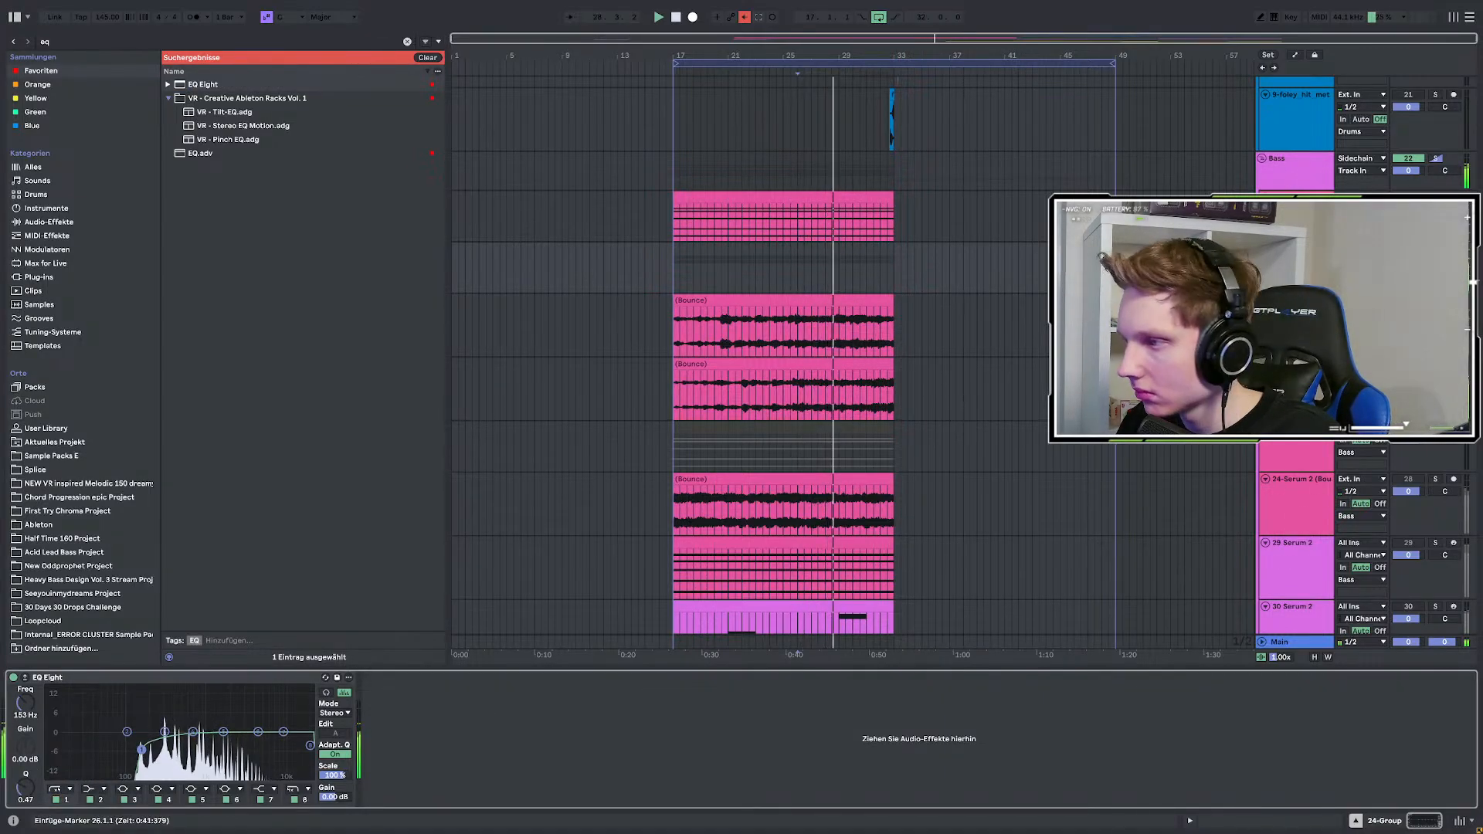
Switch the solo from 24-Group to the lower 23-Serum 2 bounce, play from bar 26 and search the plug-ins for "eq".
left_click(1435, 248)
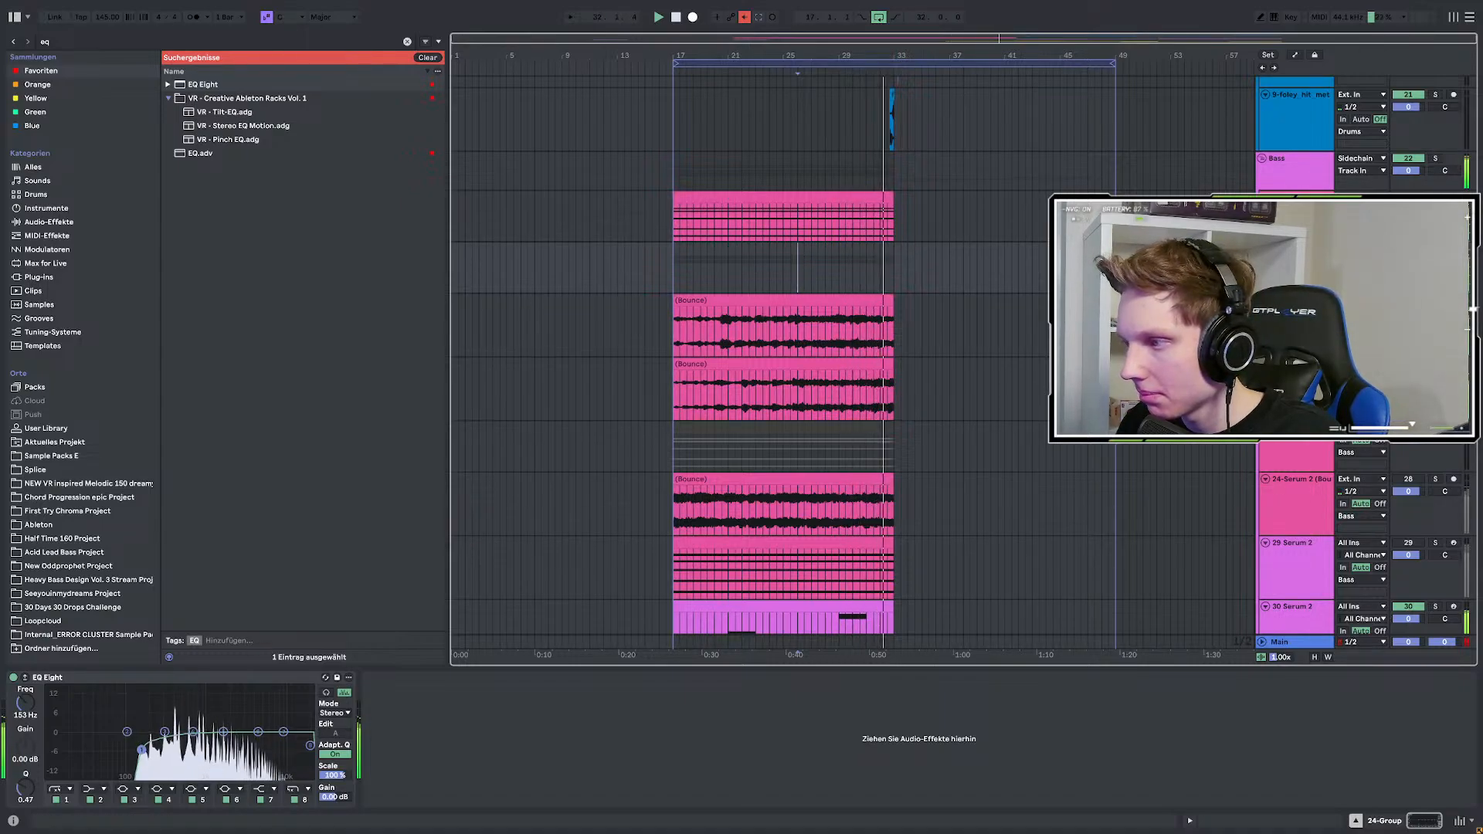
left_click(1435, 364)
key("space")
key("space")
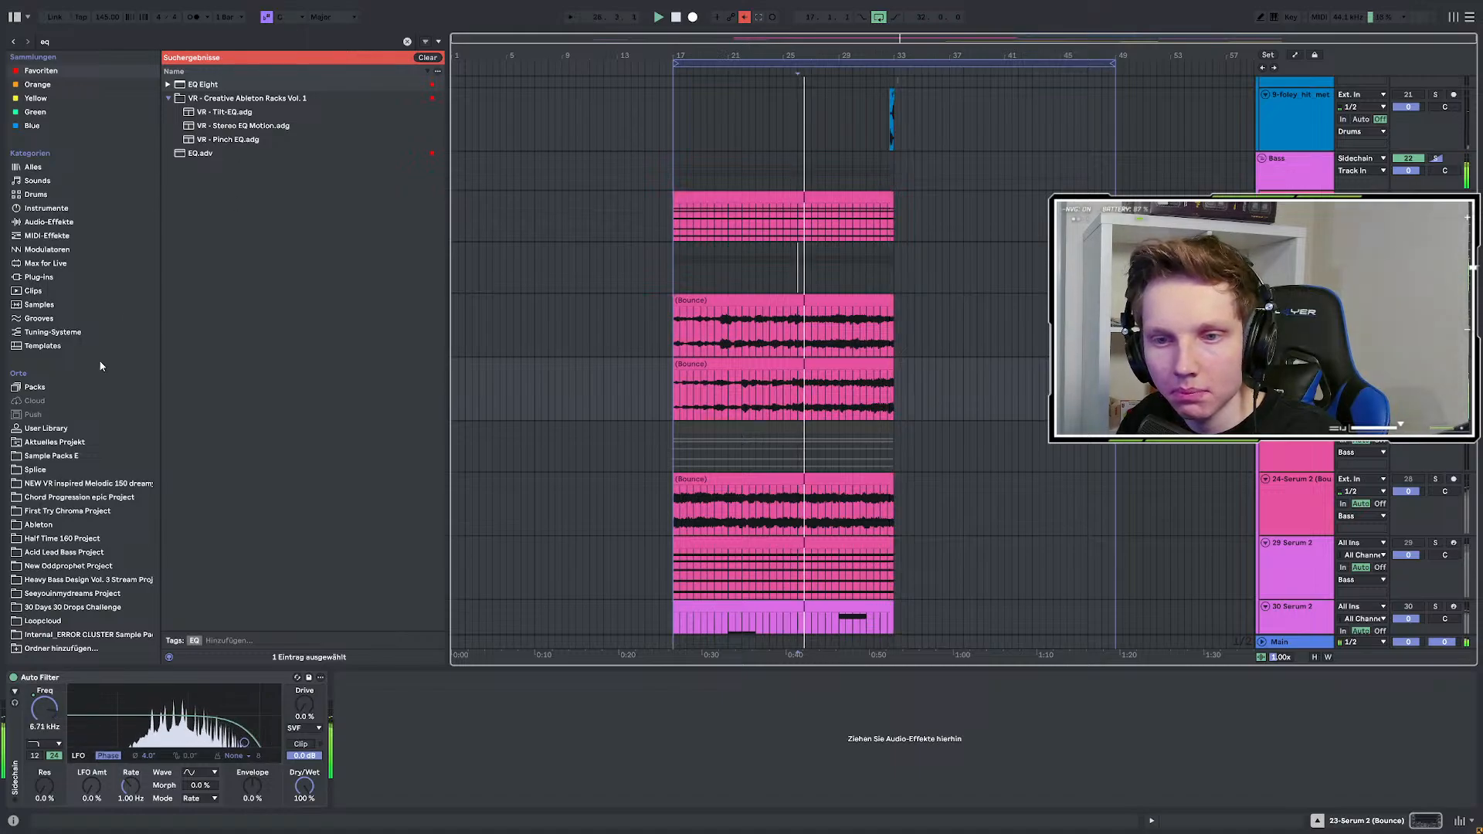
left_click(45, 277)
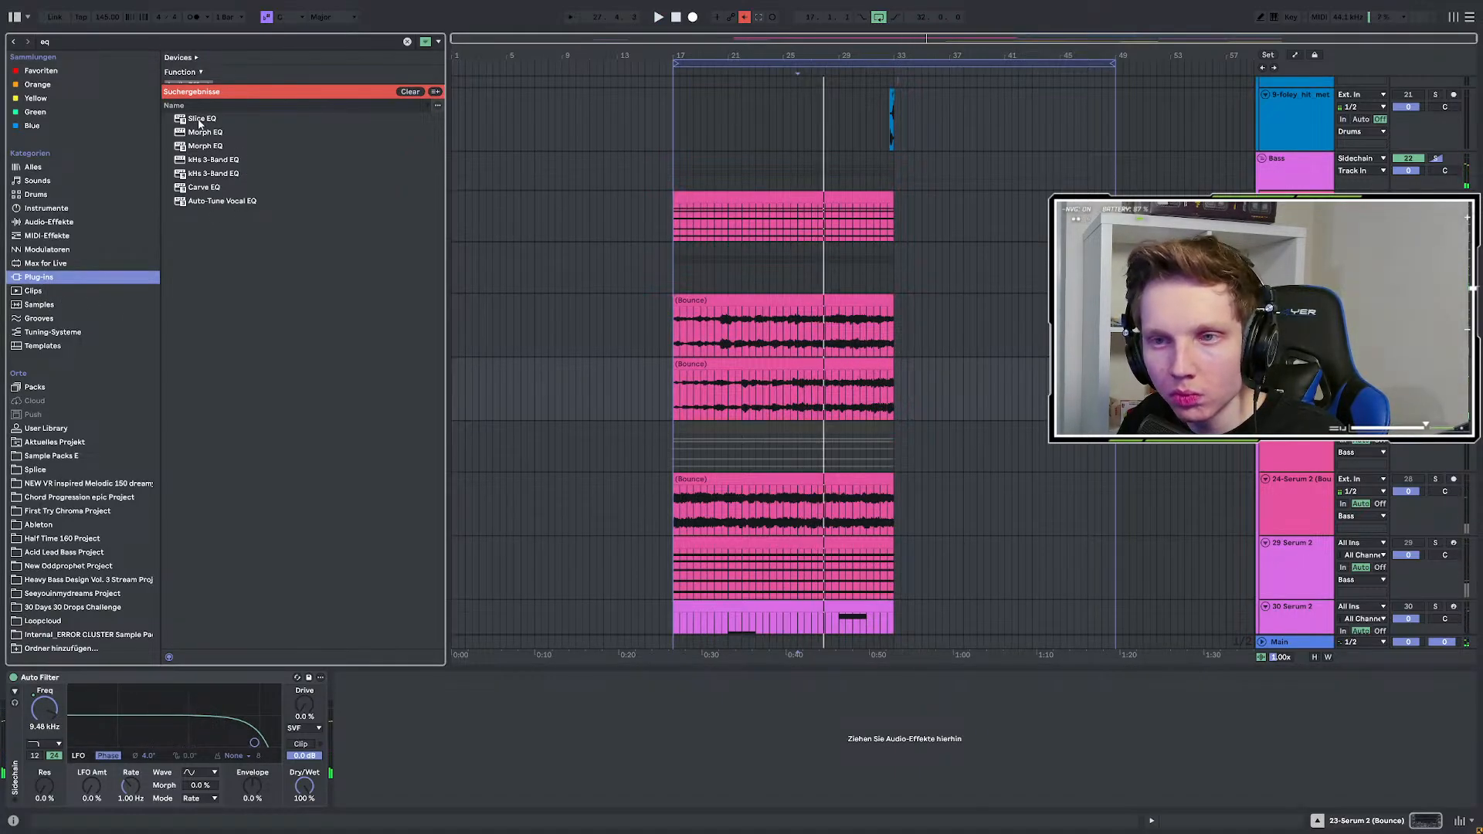
Search the plug-ins for "efx" and add Efx FRAGMENTS to the lower 23-Serum 2 bounce.
key("ctrl+f")
type("efx")
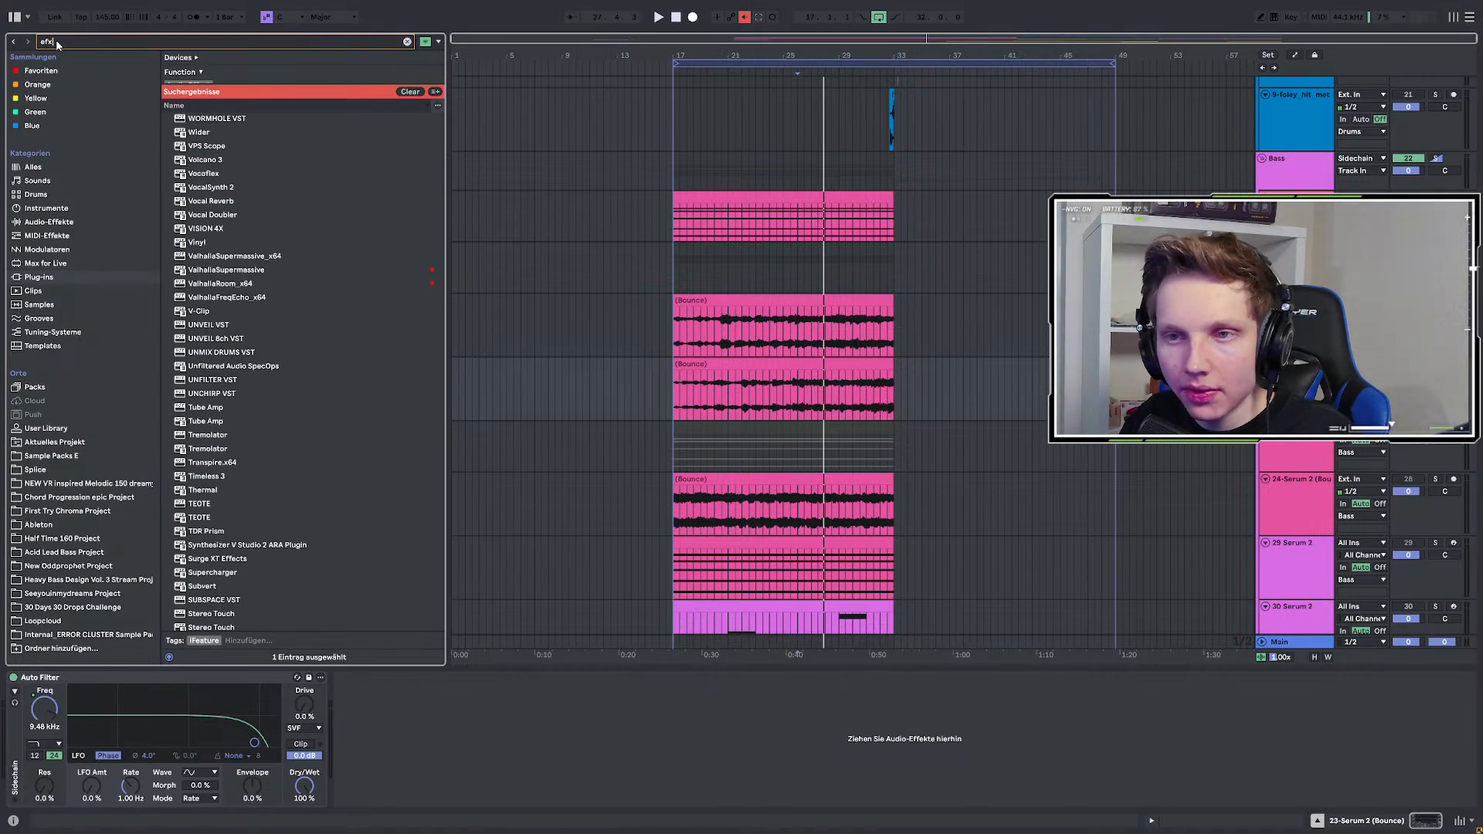
left_click(210, 134)
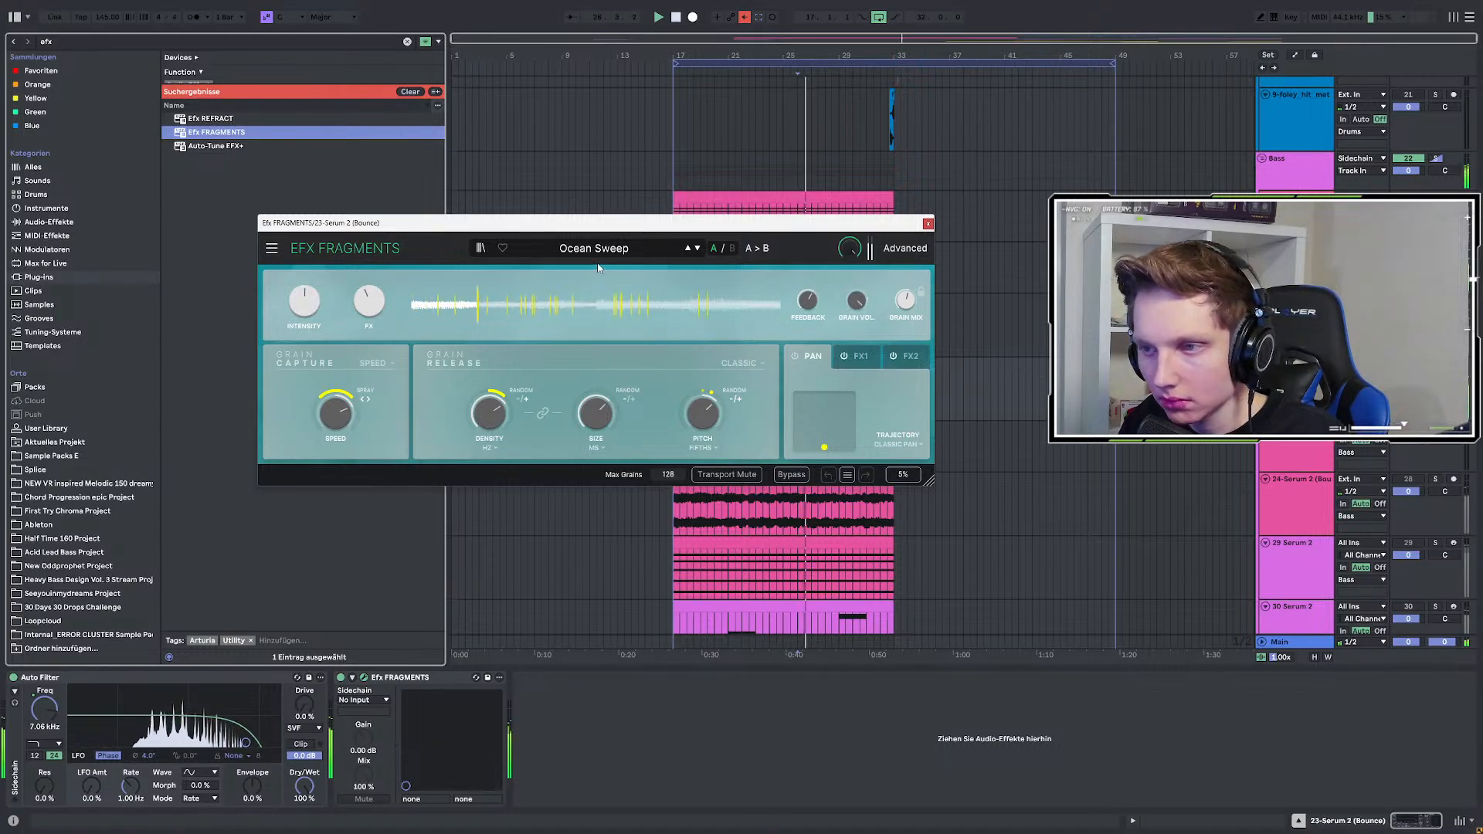
Load the Delay preset Beautiful Flicker in Efx FRAGMENTS and move its window clear of the bounce clips.
left_click(594, 249)
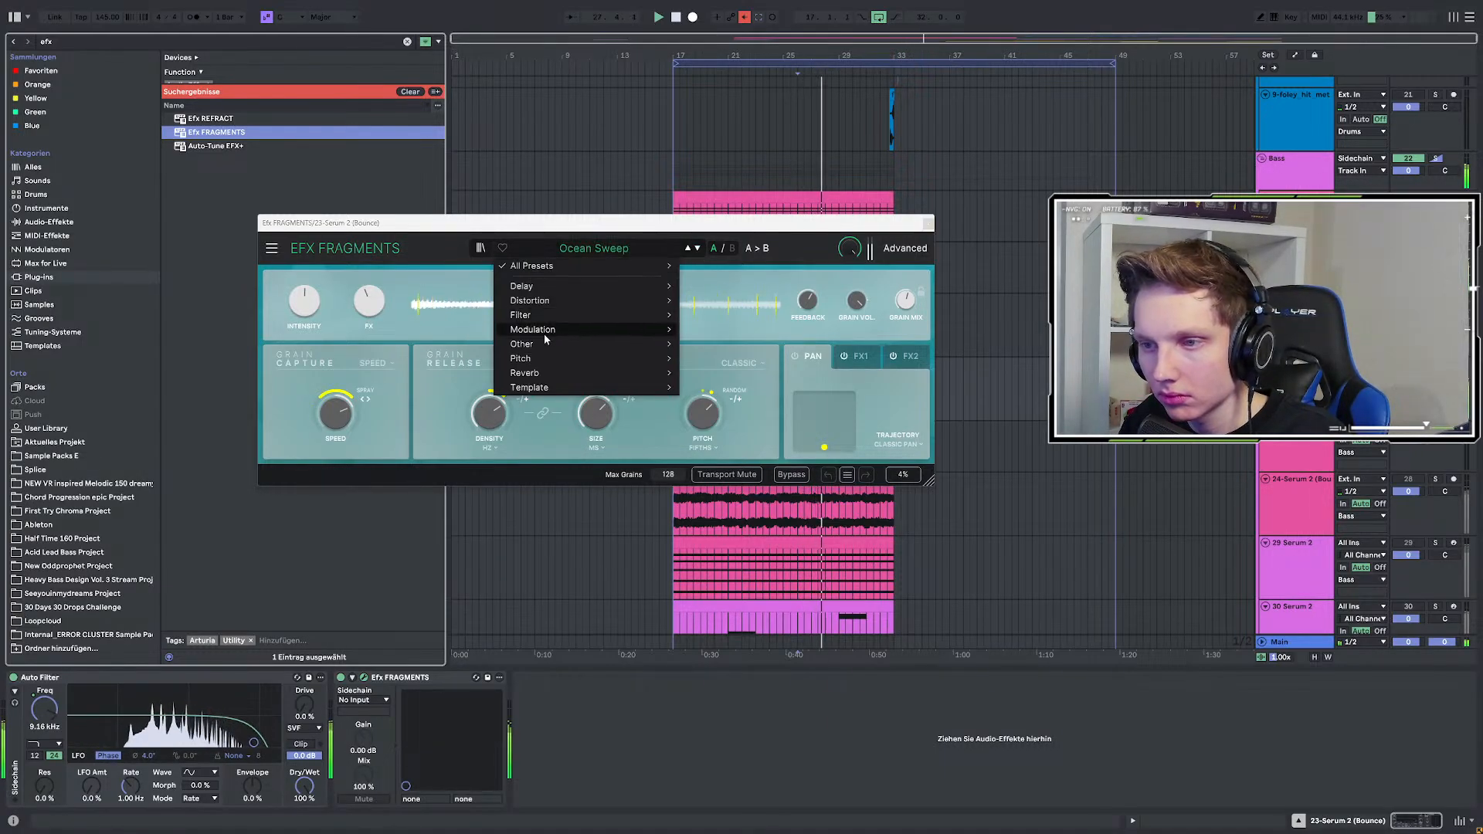
mouse_move(541, 287)
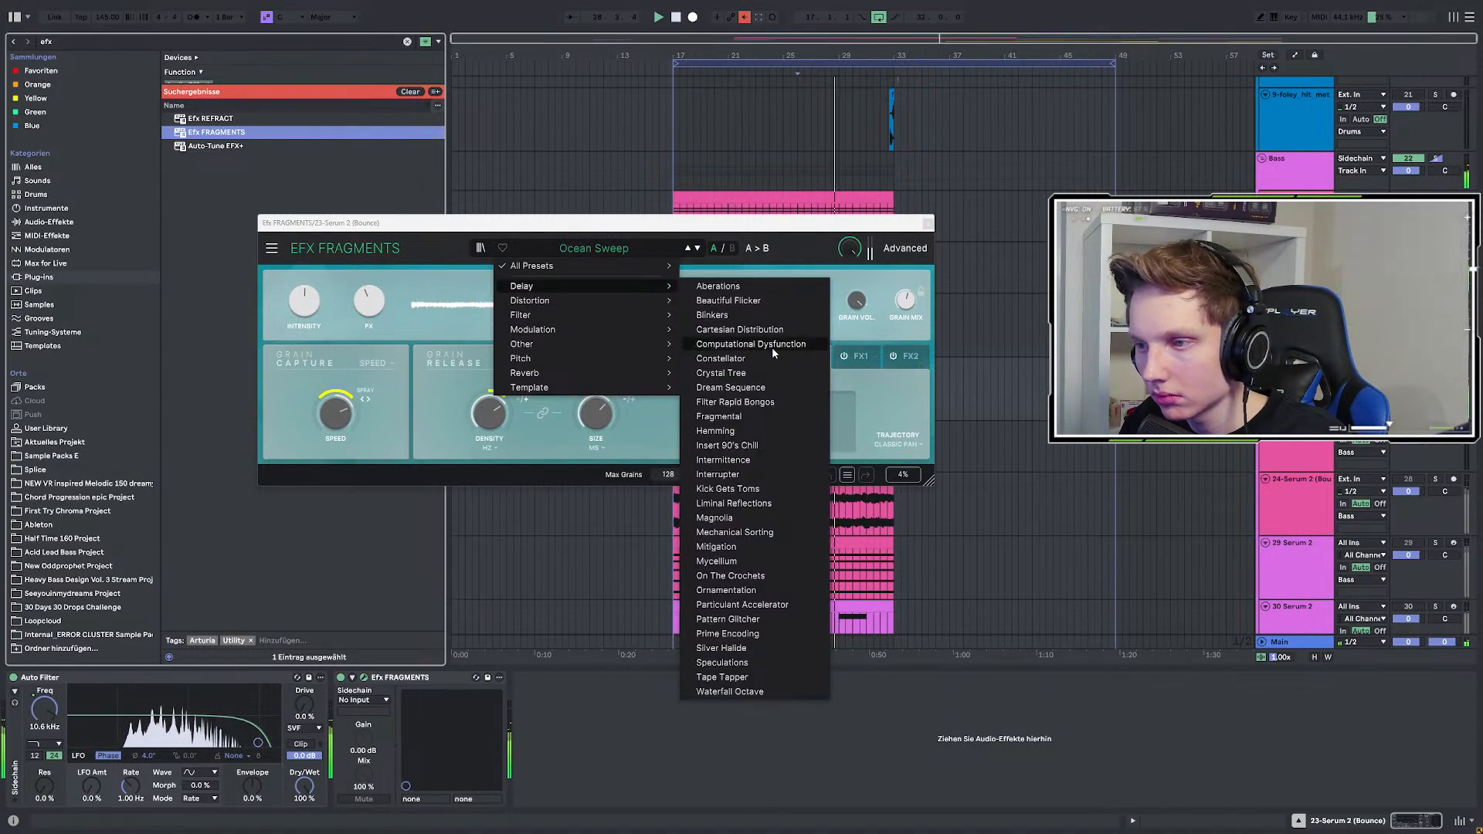
left_click(721, 305)
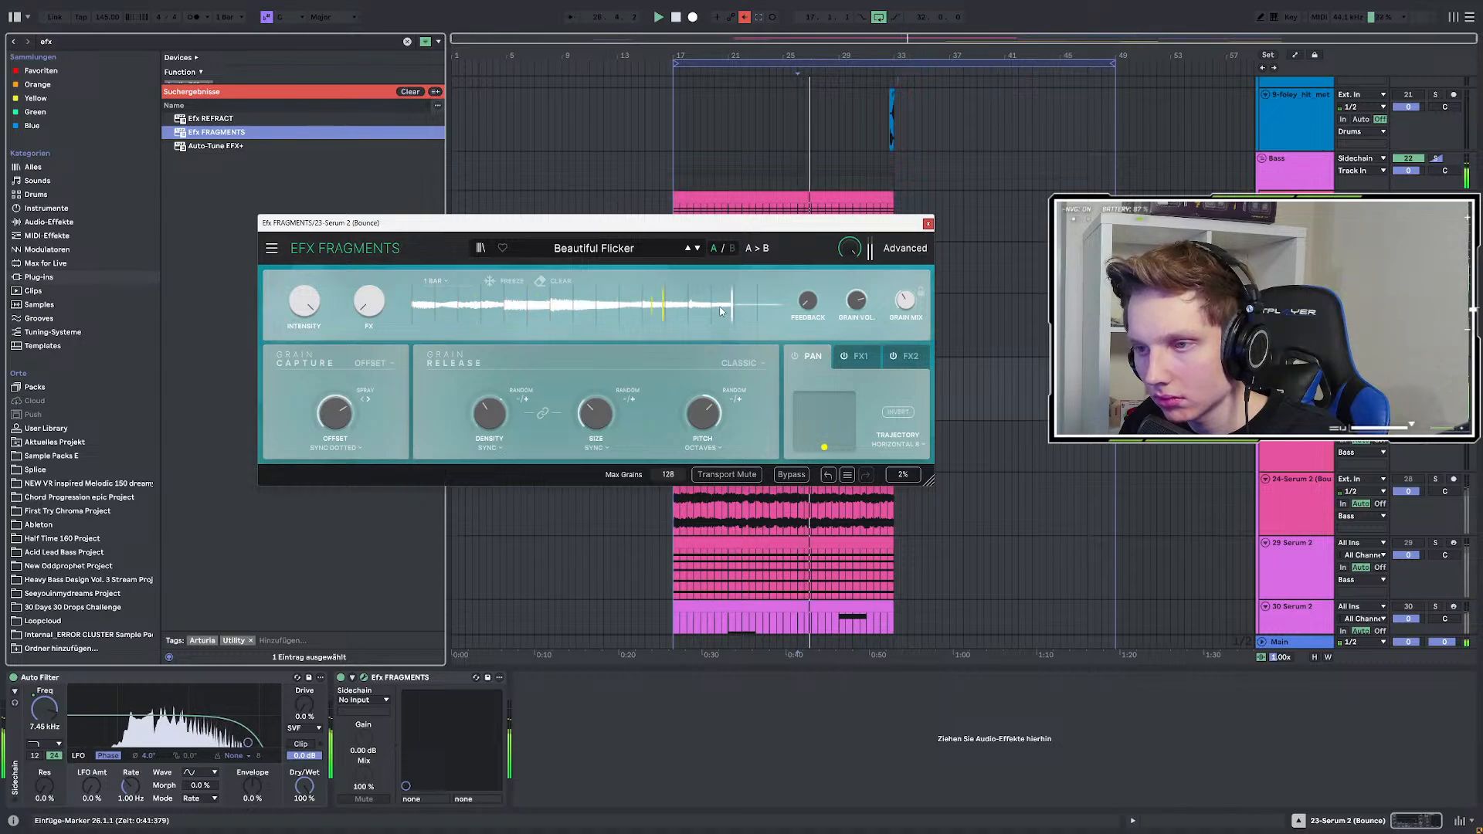
left_click_drag(596, 224, 521, 378)
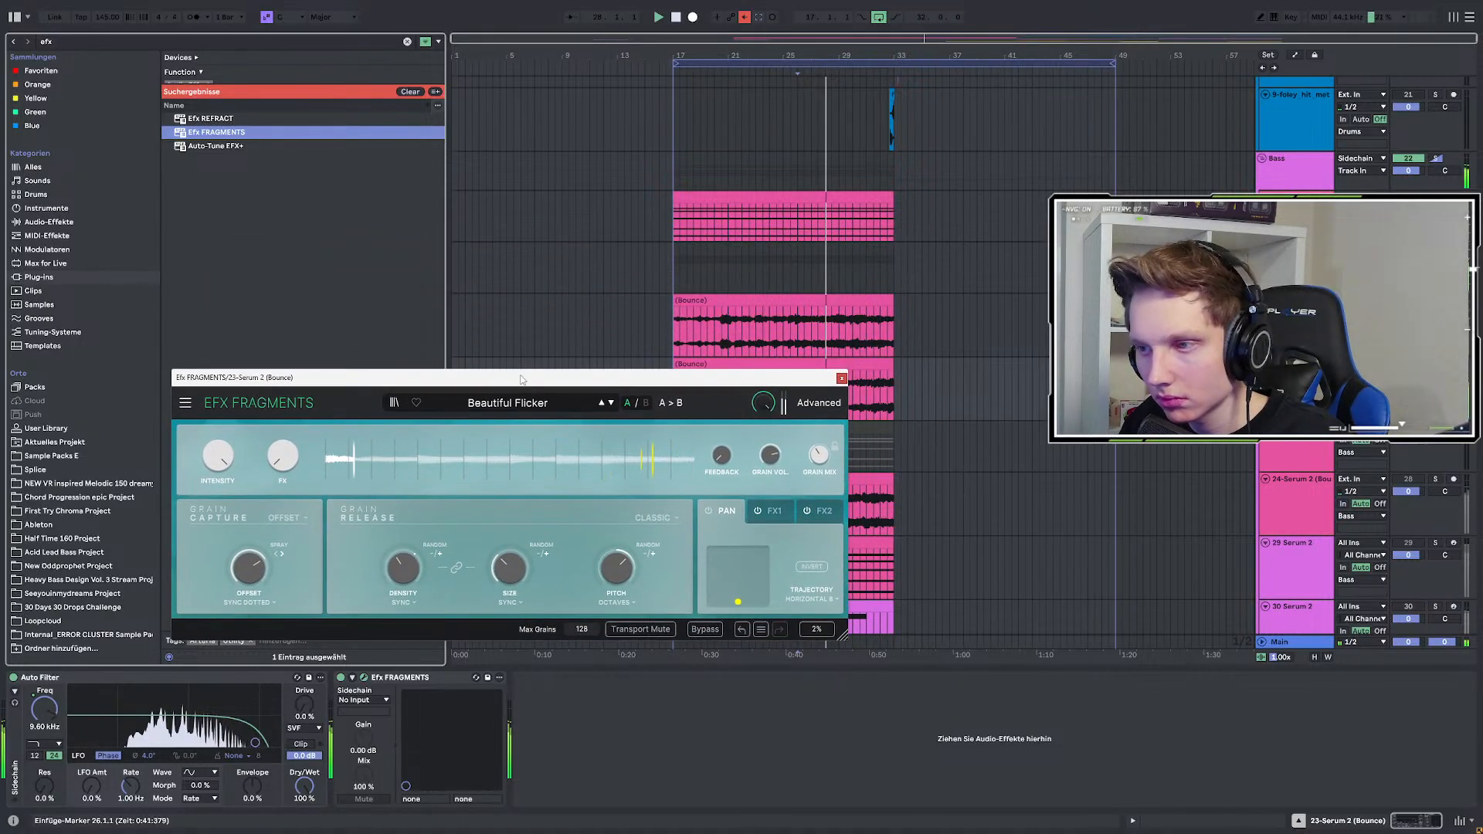
Turn off the solo on the lower 23-Serum 2 bounce and lower the Grain Mix of Efx FRAGMENTS to 0%.
left_click(1435, 248)
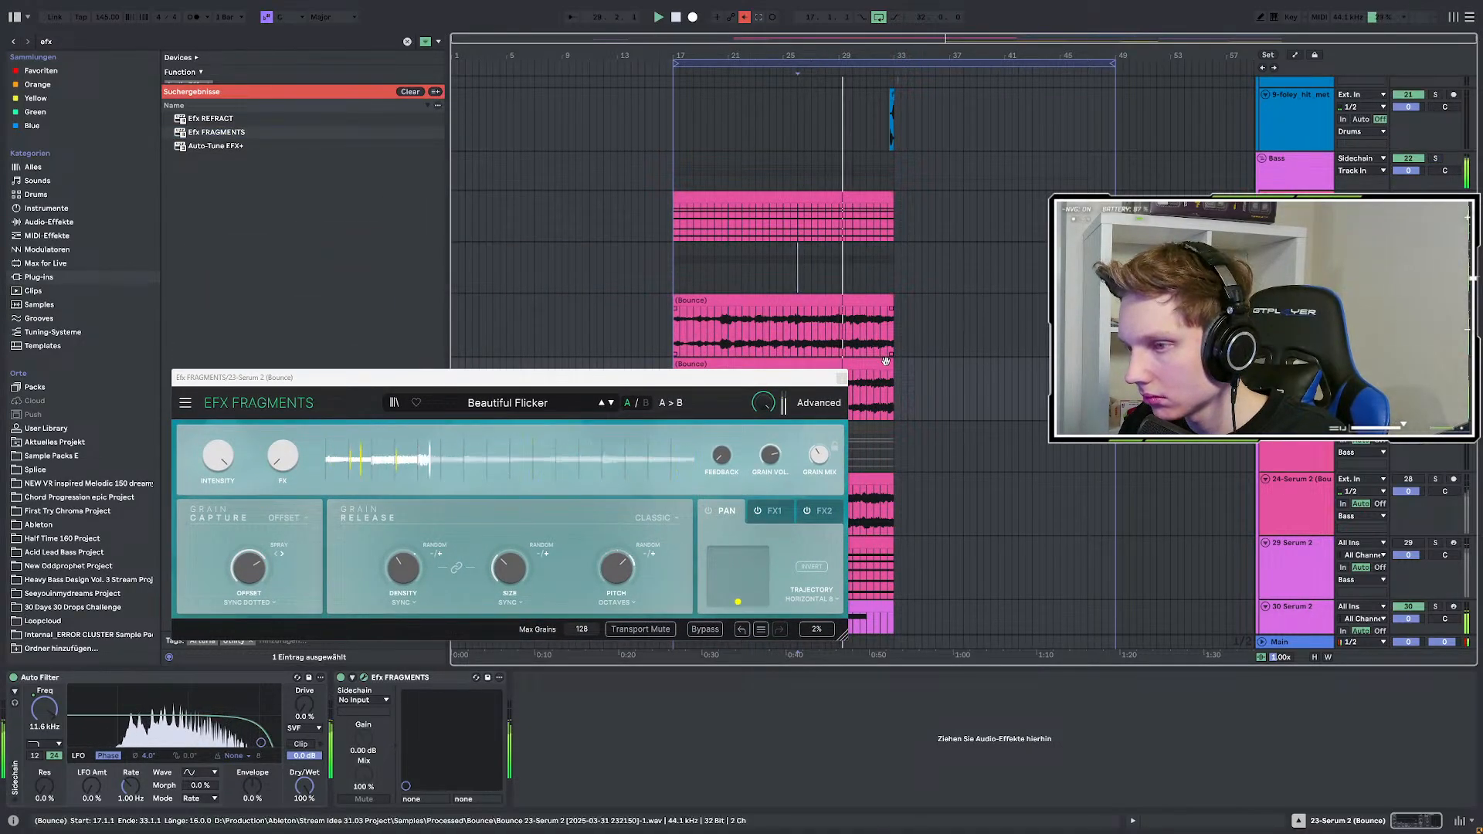
scroll(888, 364, "up", 2)
scroll(946, 391, "down", 2)
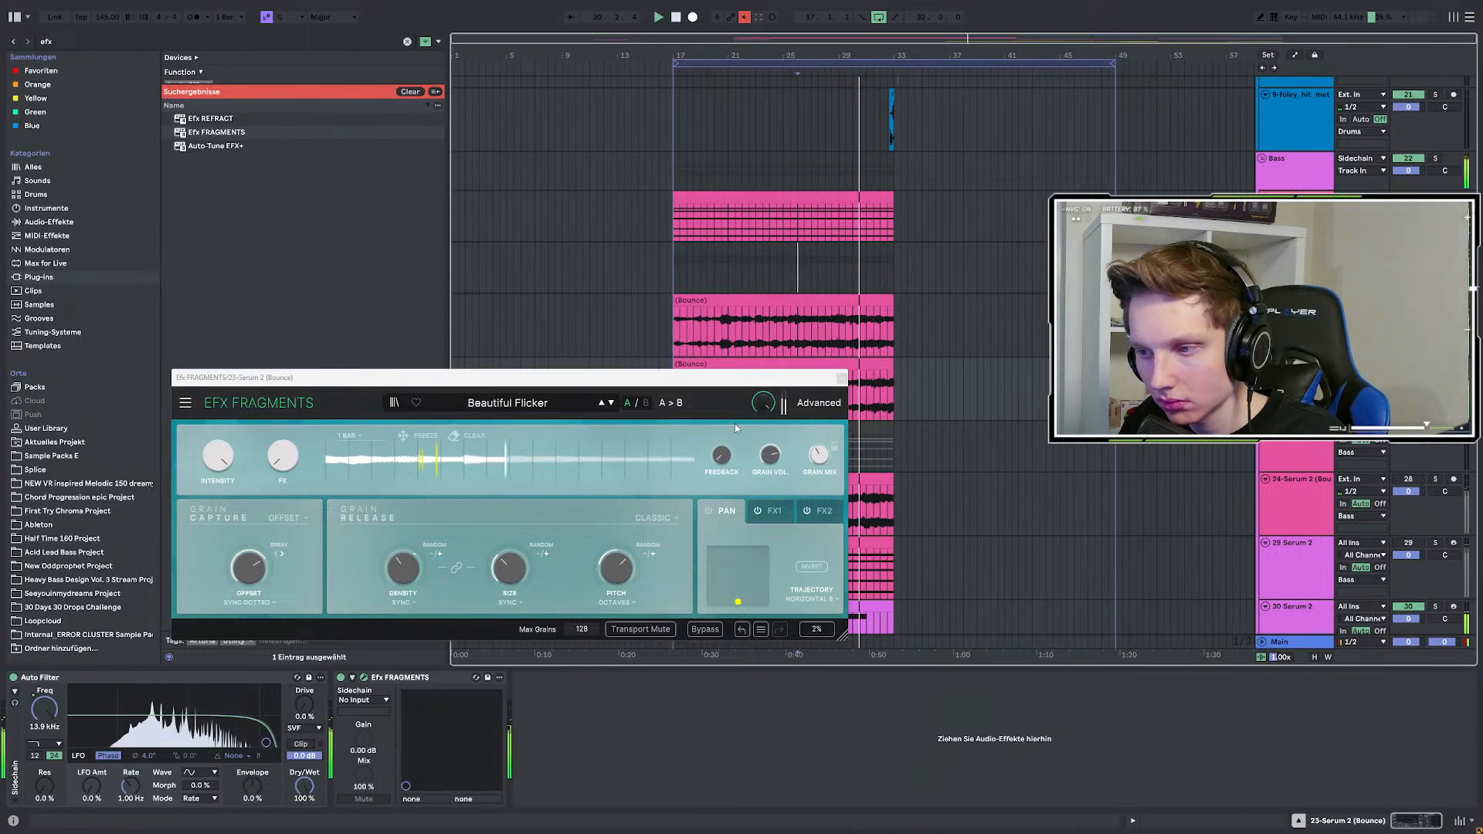
left_click_drag(819, 455, 819, 514)
left_click_drag(782, 372, 742, 482)
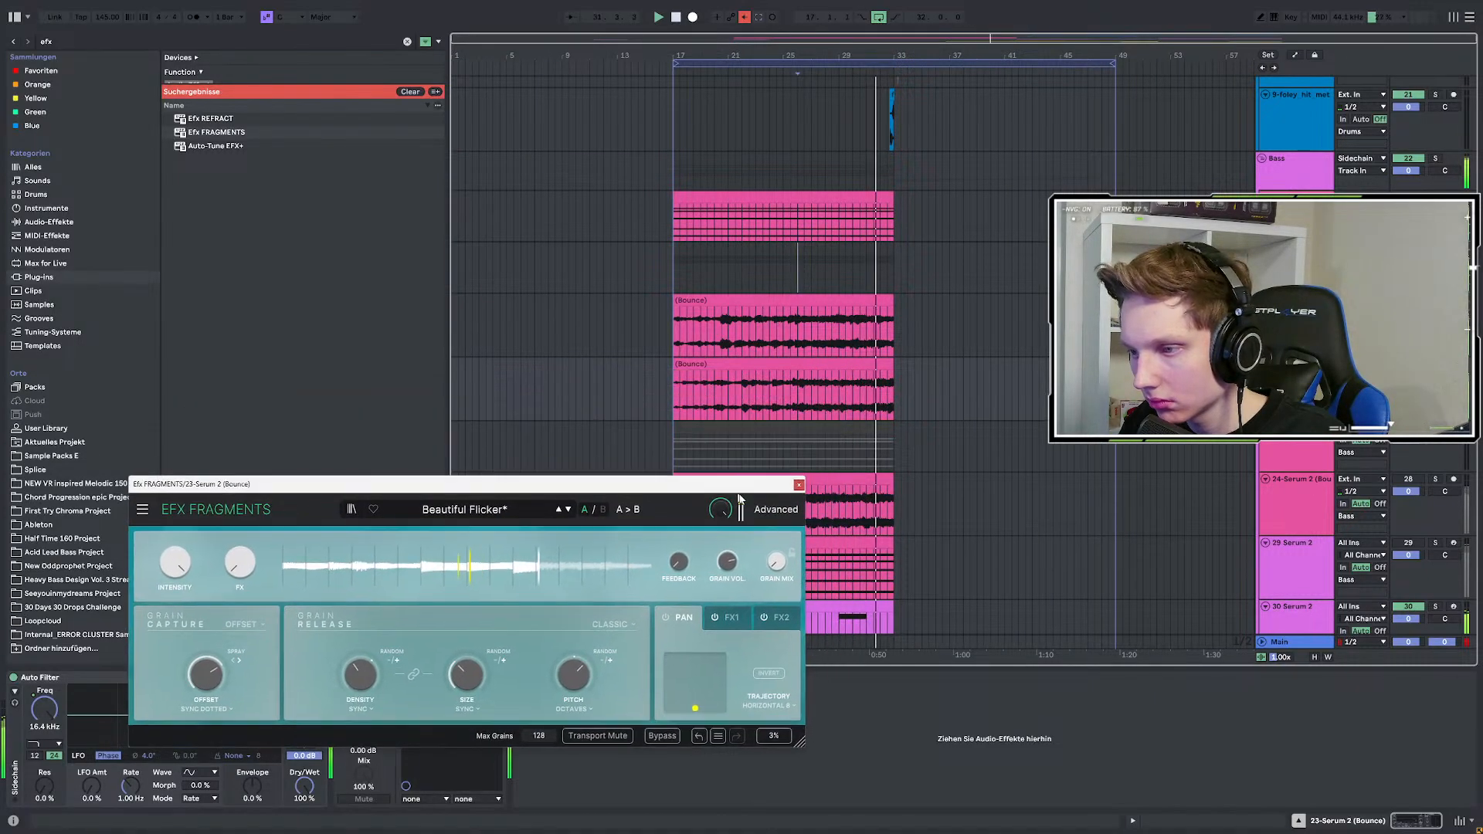
Automate Grain Mix on the lower 23-Serum 2 bounce as a ramp rising from 0% at bar 17 to the clip's end at bar 33.
key("a")
key("space")
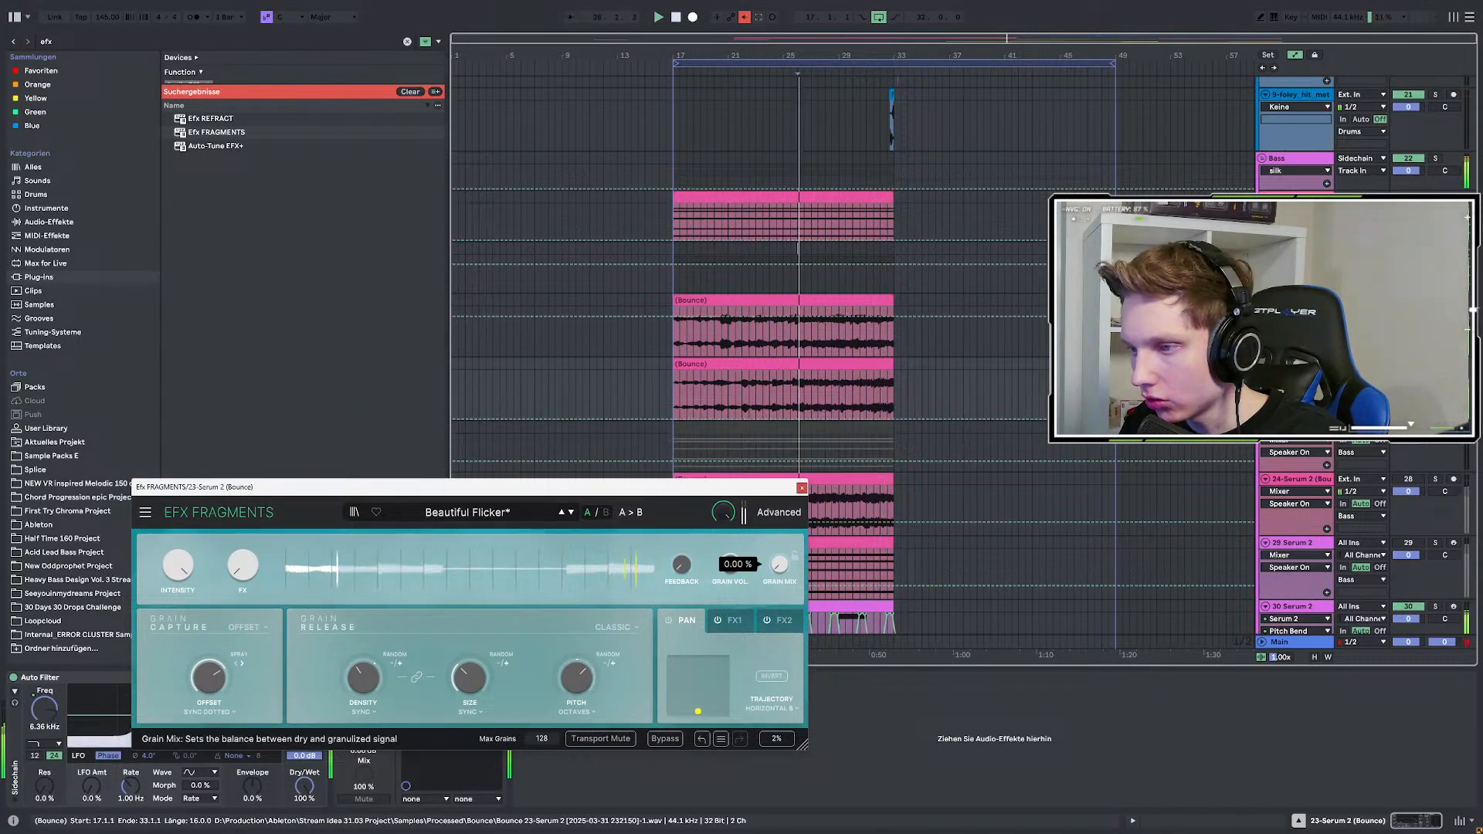
key("space")
key("space")
left_click(674, 420)
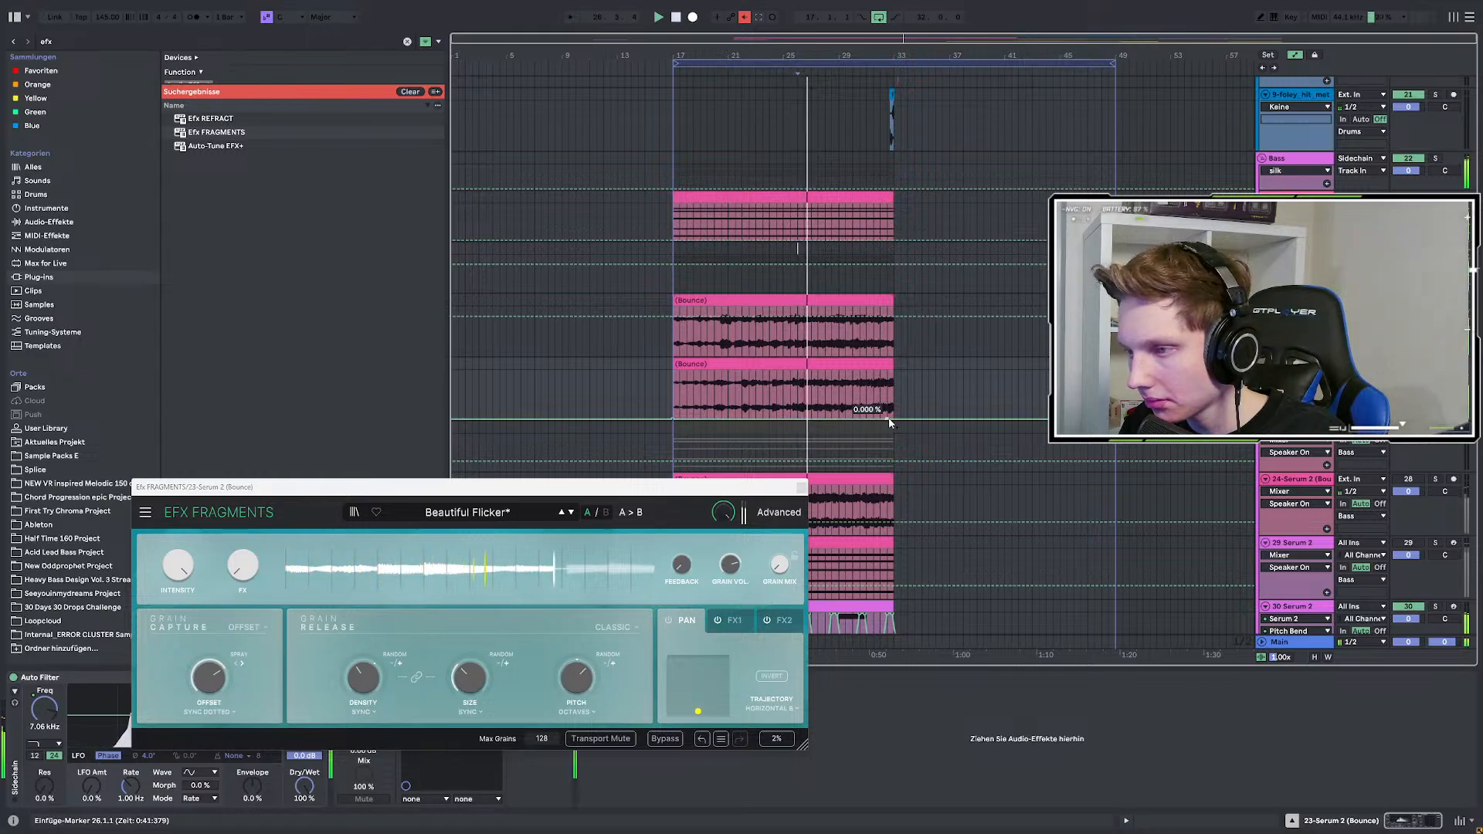
key("a")
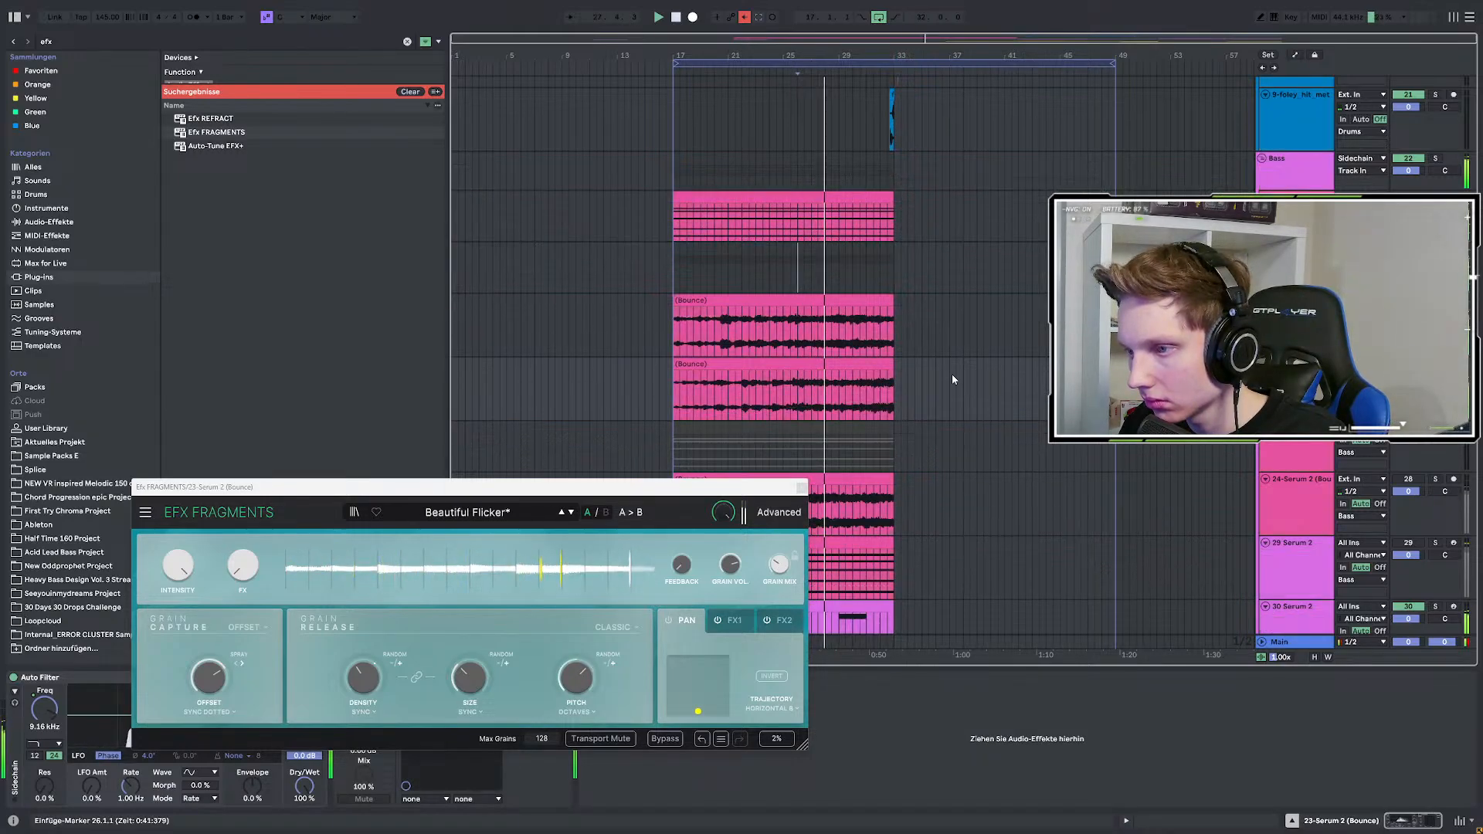
Set the track volume of 24-Group to -2.0 dB.
left_click_drag(1408, 260, 1408, 268)
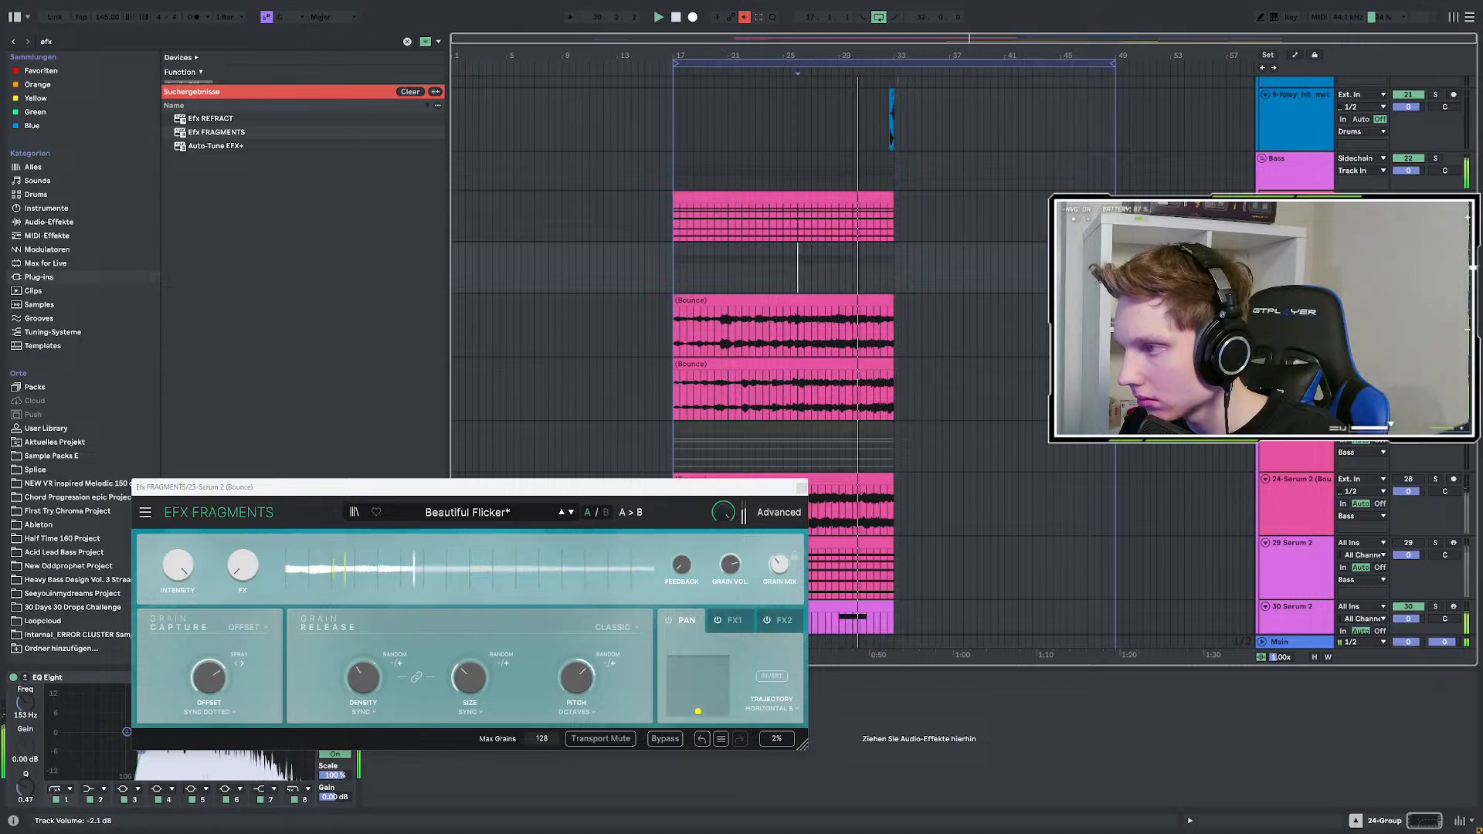
left_click_drag(1408, 267, 1408, 269)
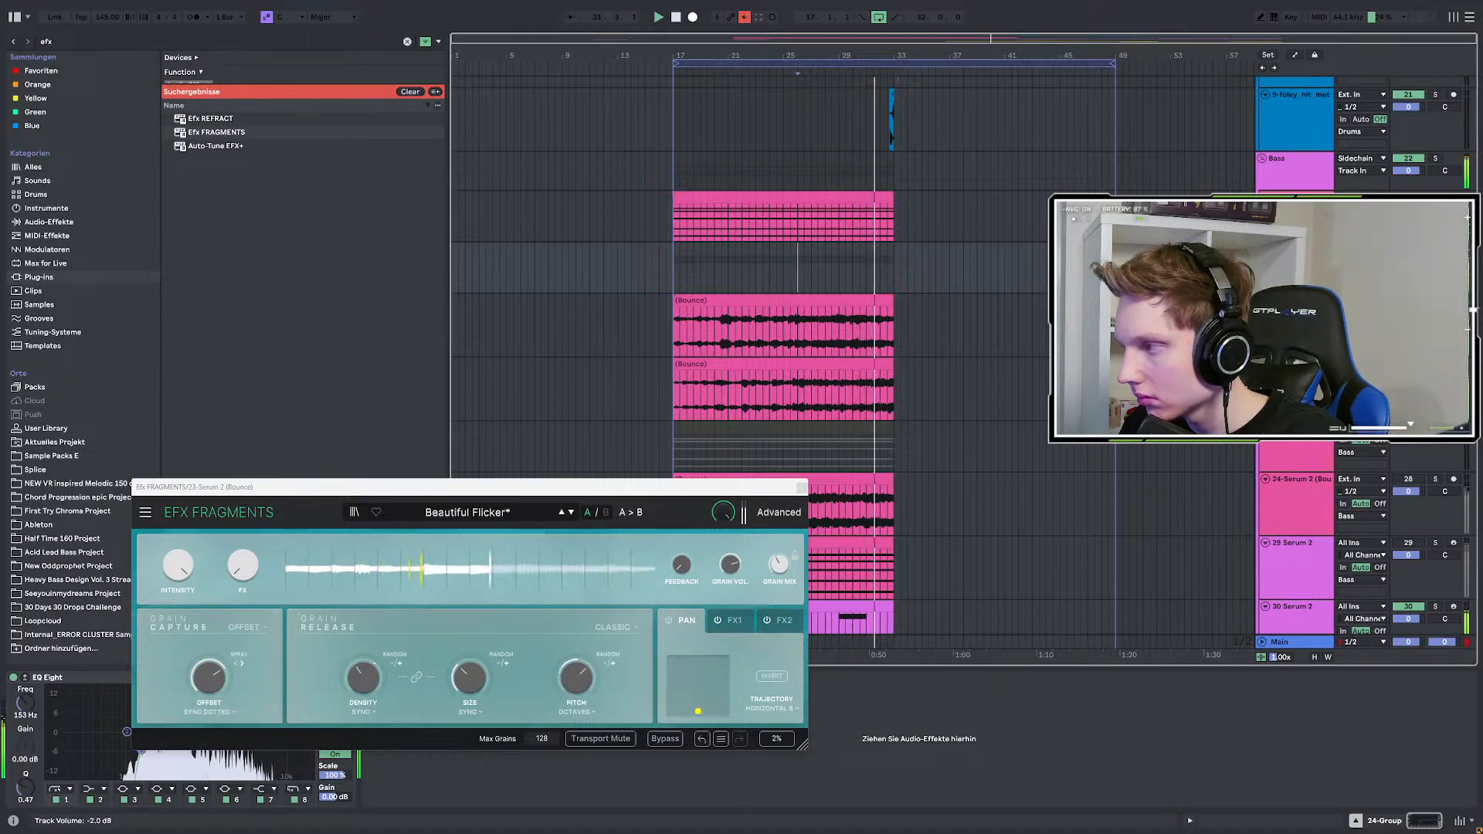
scroll(766, 281, "down", 6)
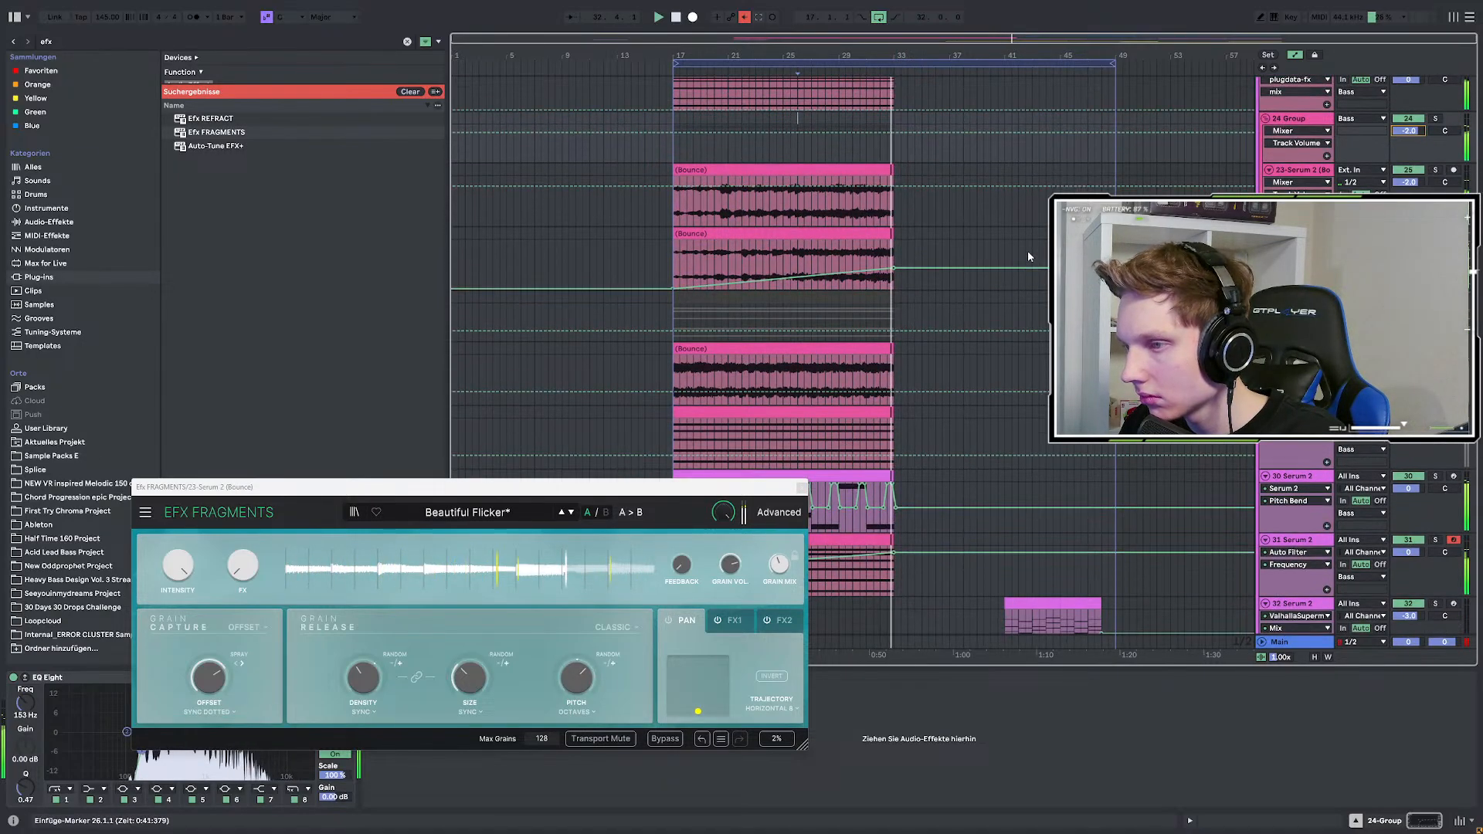
Close Efx FRAGMENTS and set the Auto Filter drive on 30-Serum 2 to 7.9% during playback from bar 29.
left_click(793, 373)
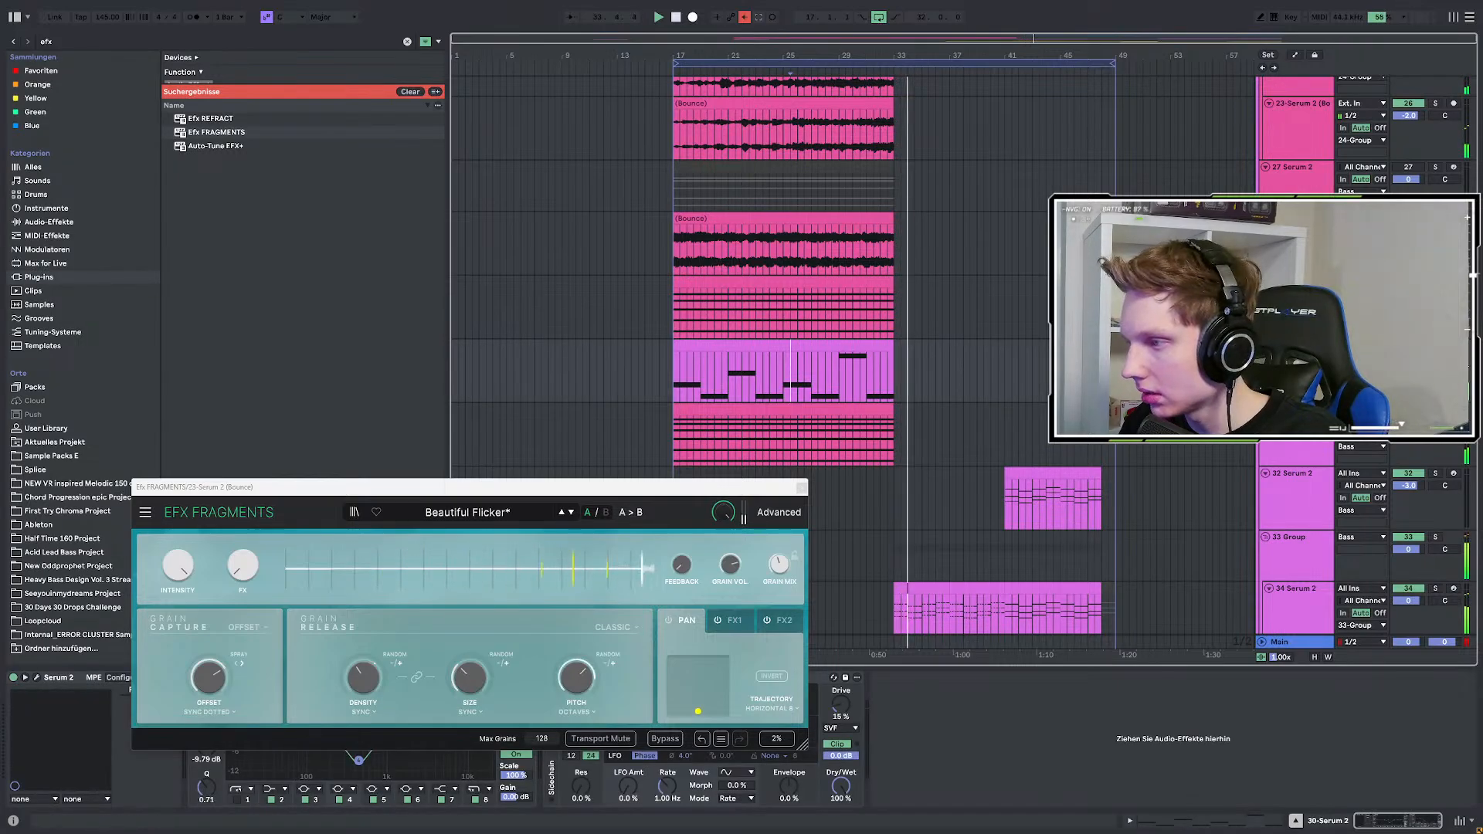
key("space")
key("space")
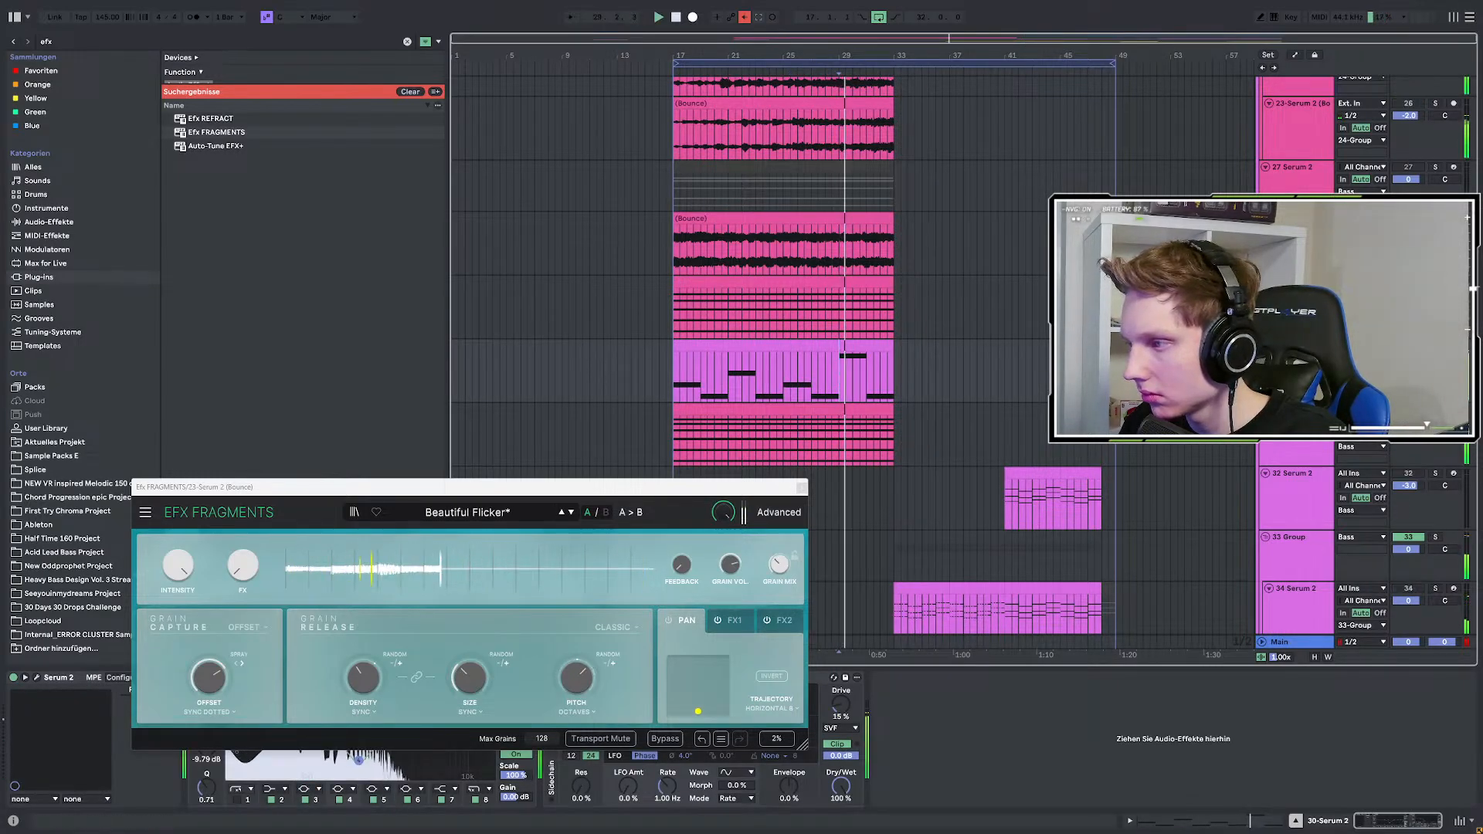
left_click(841, 706)
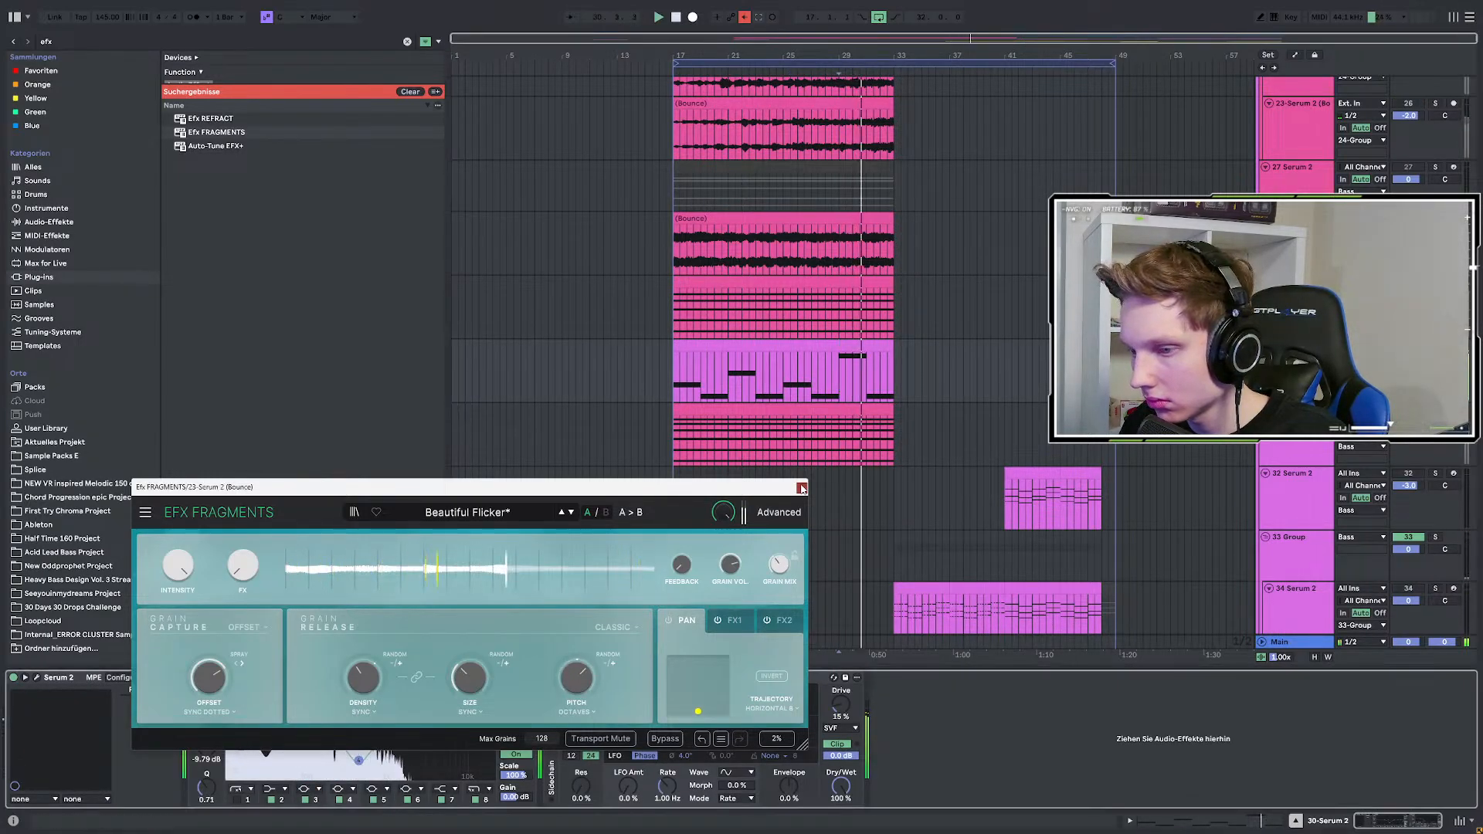
left_click(802, 487)
left_click_drag(846, 709, 846, 720)
key("space")
key("space")
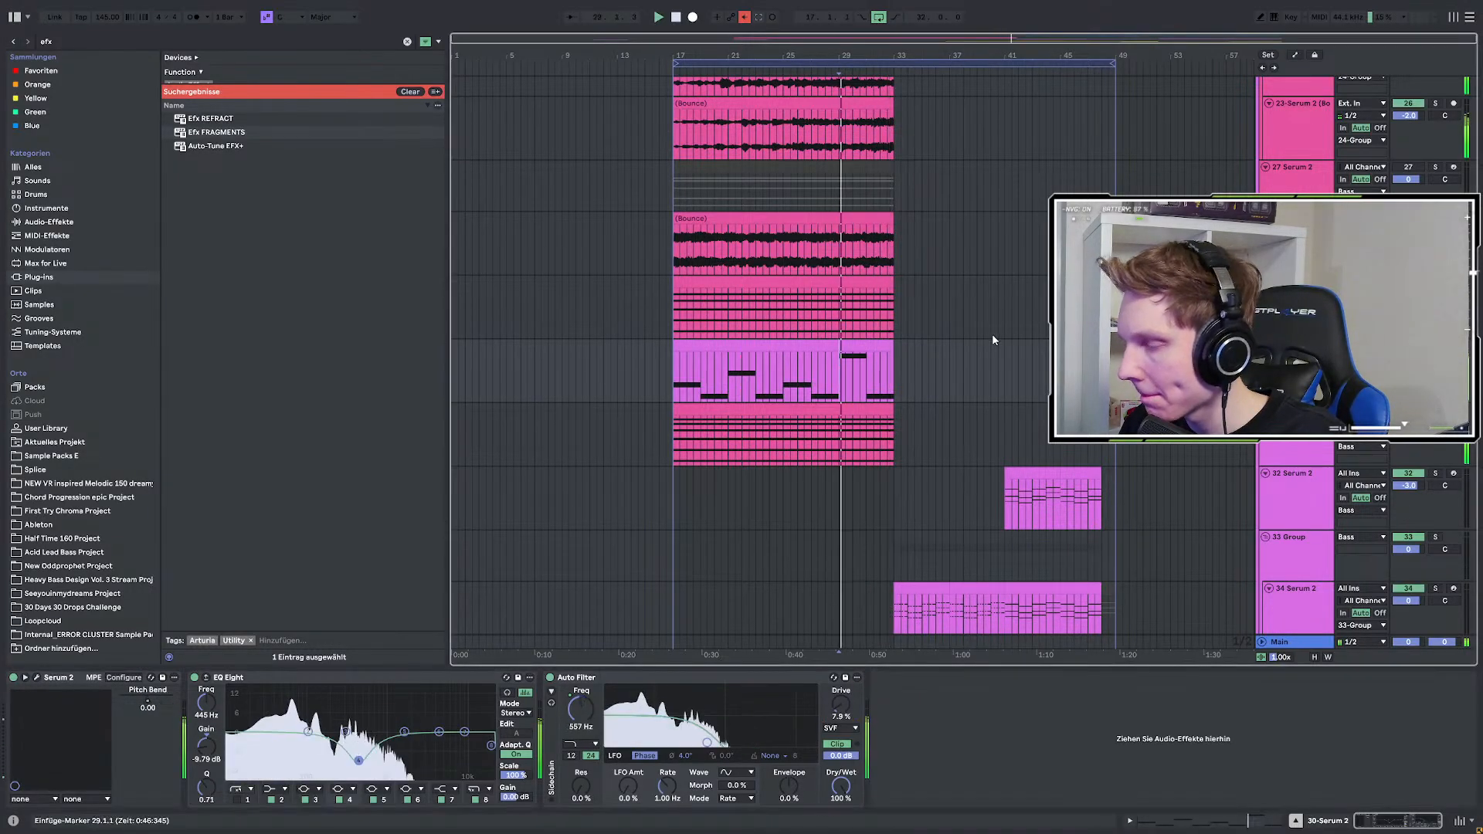
key("a")
key("a")
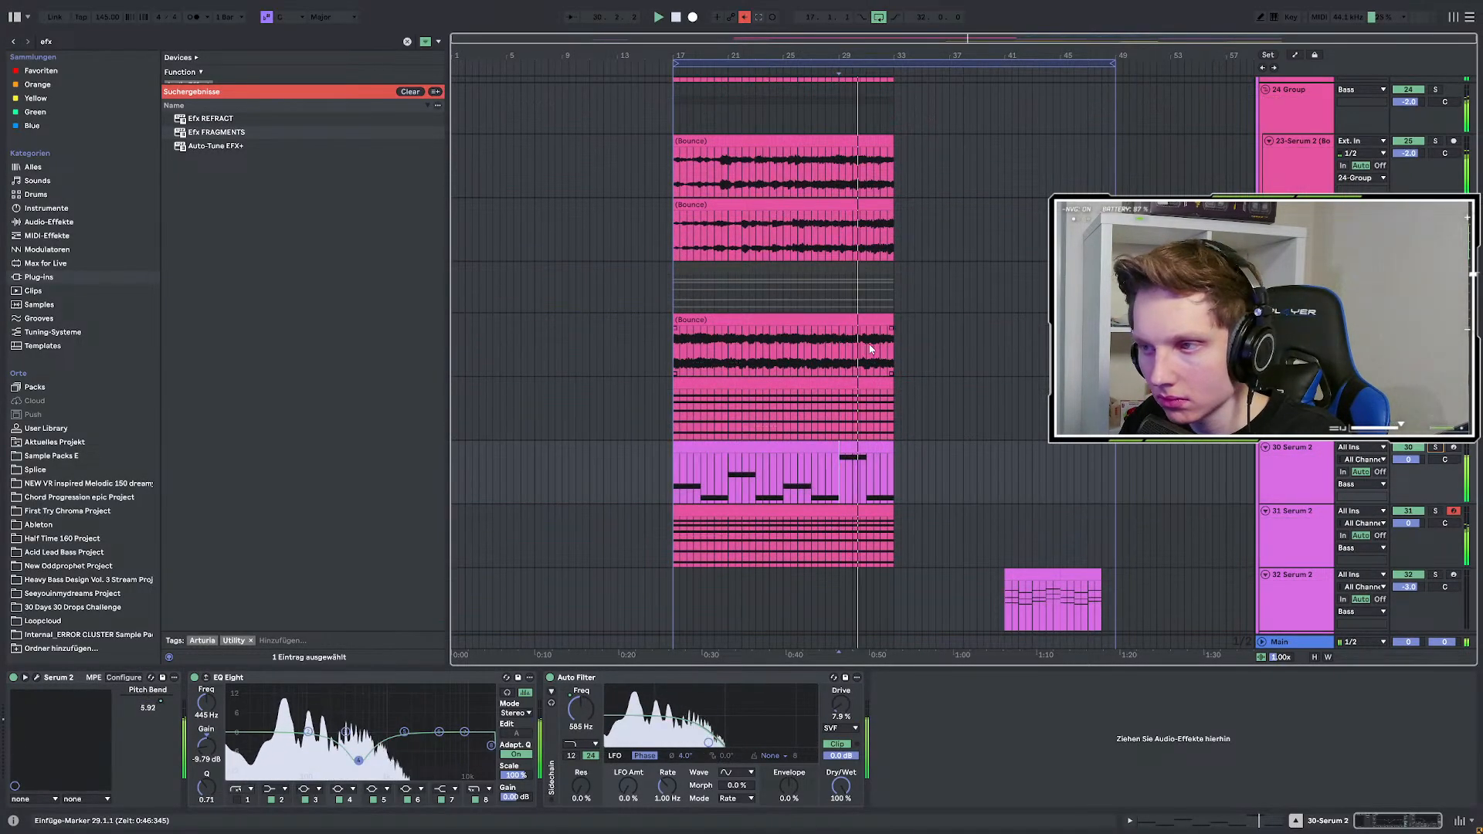
Search the plug-ins for "comp" and add the N-SPEC COMP LITE 1.5 preset to 24-Group.
scroll(871, 347, "up", 3)
left_click(854, 249)
key("ctrl+f")
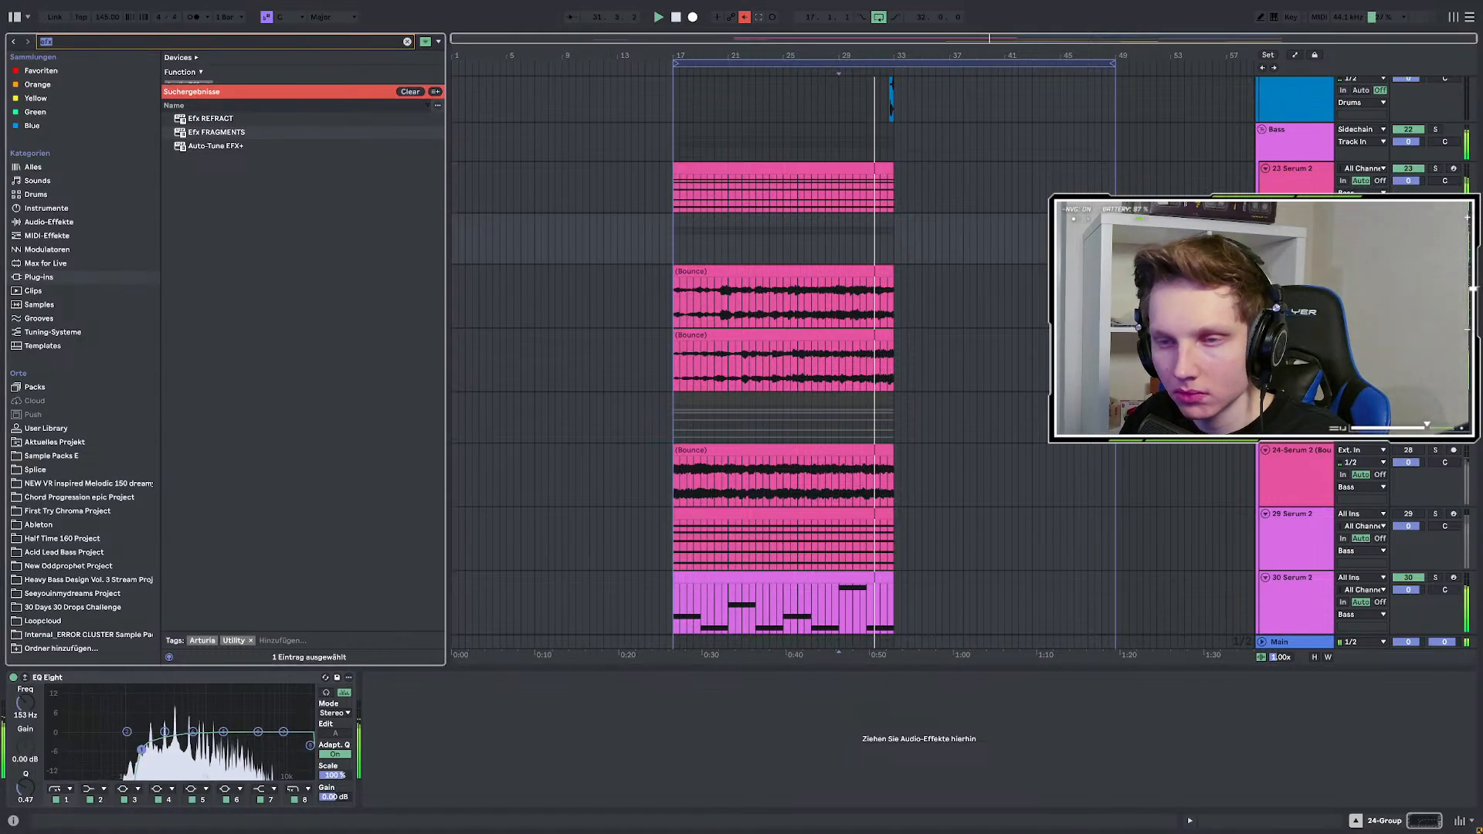
type("comp")
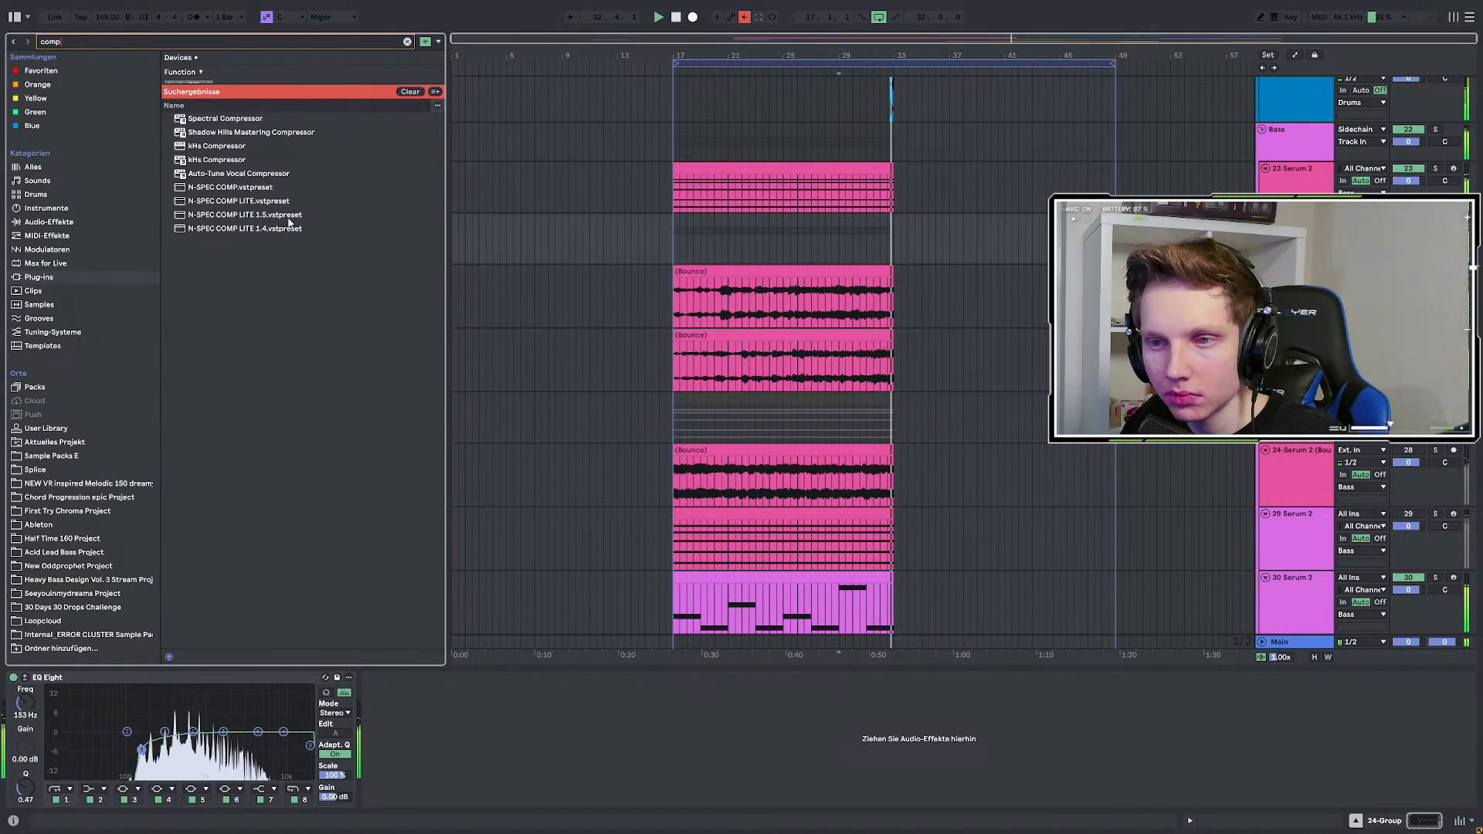
left_click(260, 215)
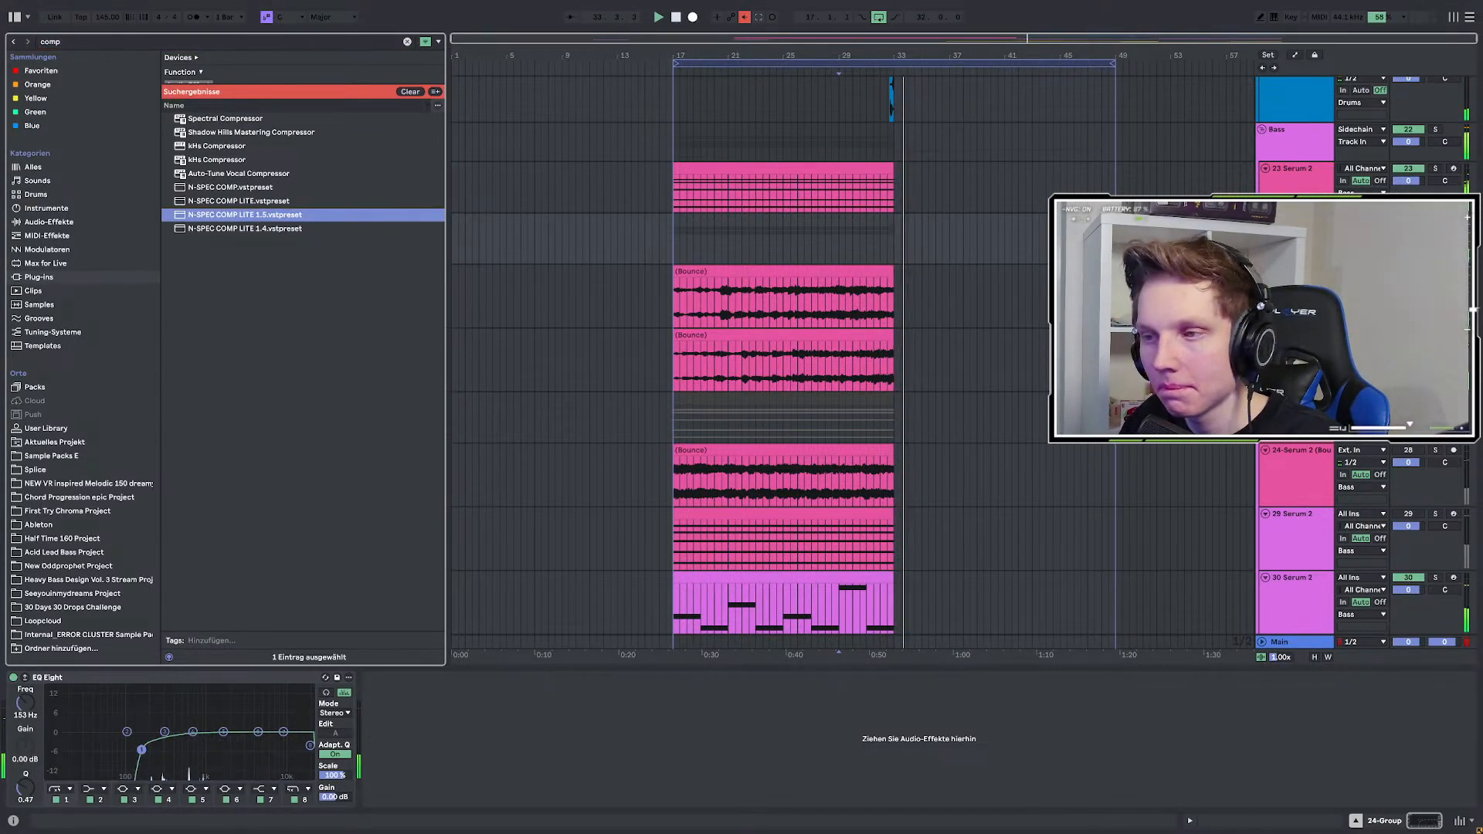
key("Return")
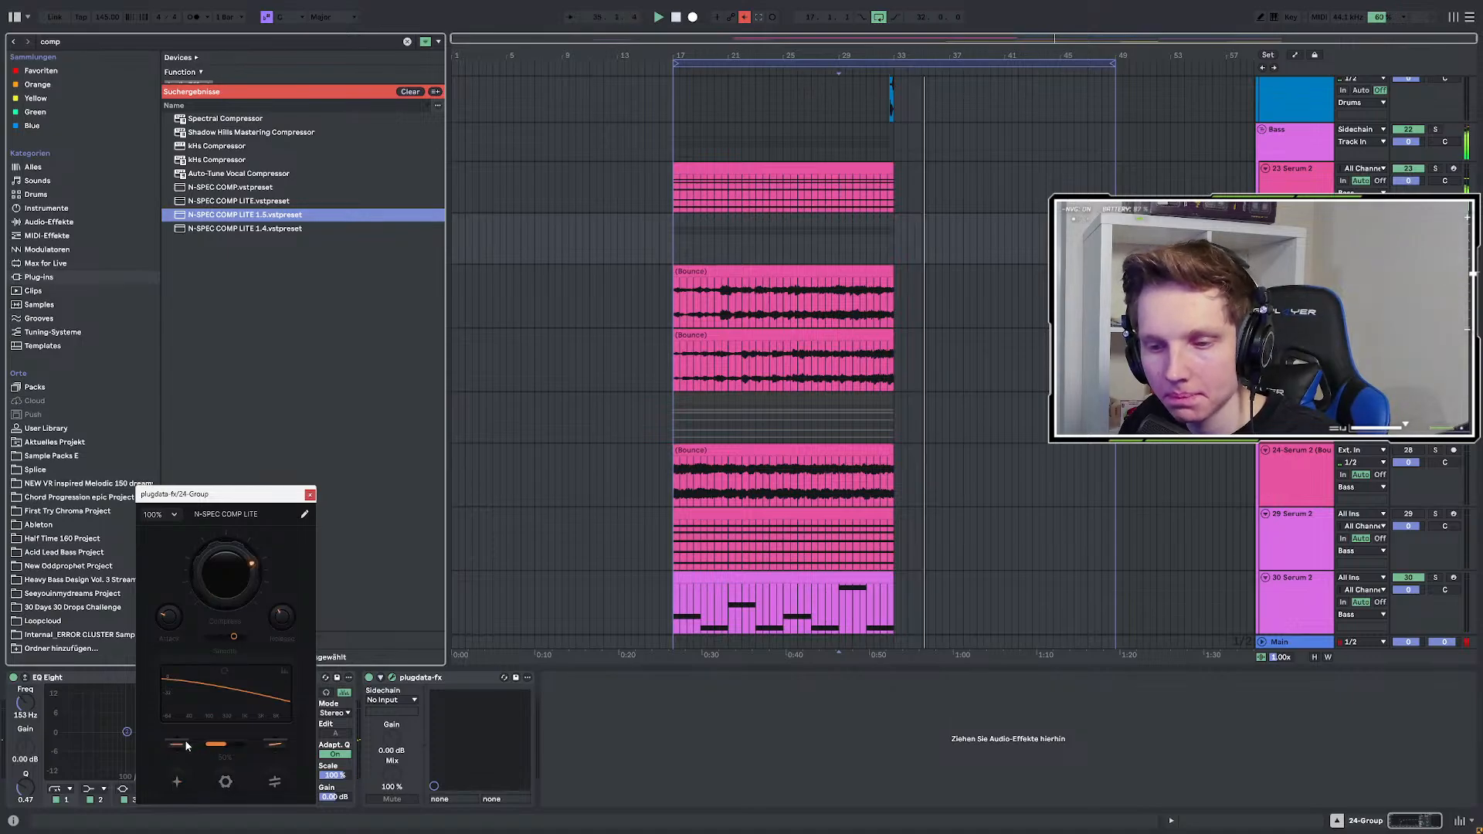
Fine-tune the mix and compression amount of N-SPEC COMP LITE on 24-Group during playback from bar 29, and close its window.
left_click_drag(237, 747, 284, 726)
key("space")
key("space")
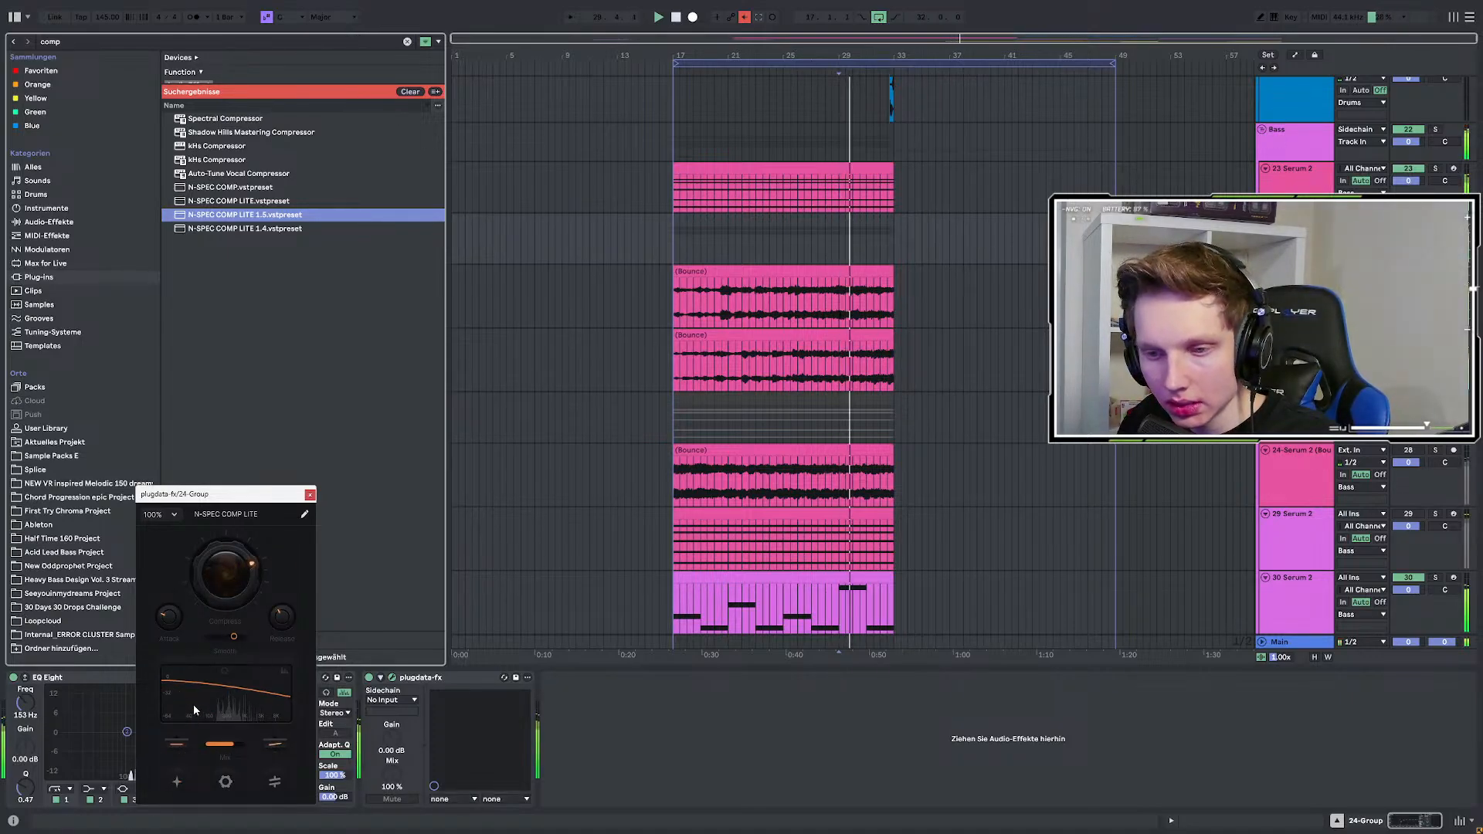
left_click_drag(241, 610, 235, 616)
left_click_drag(221, 747, 224, 747)
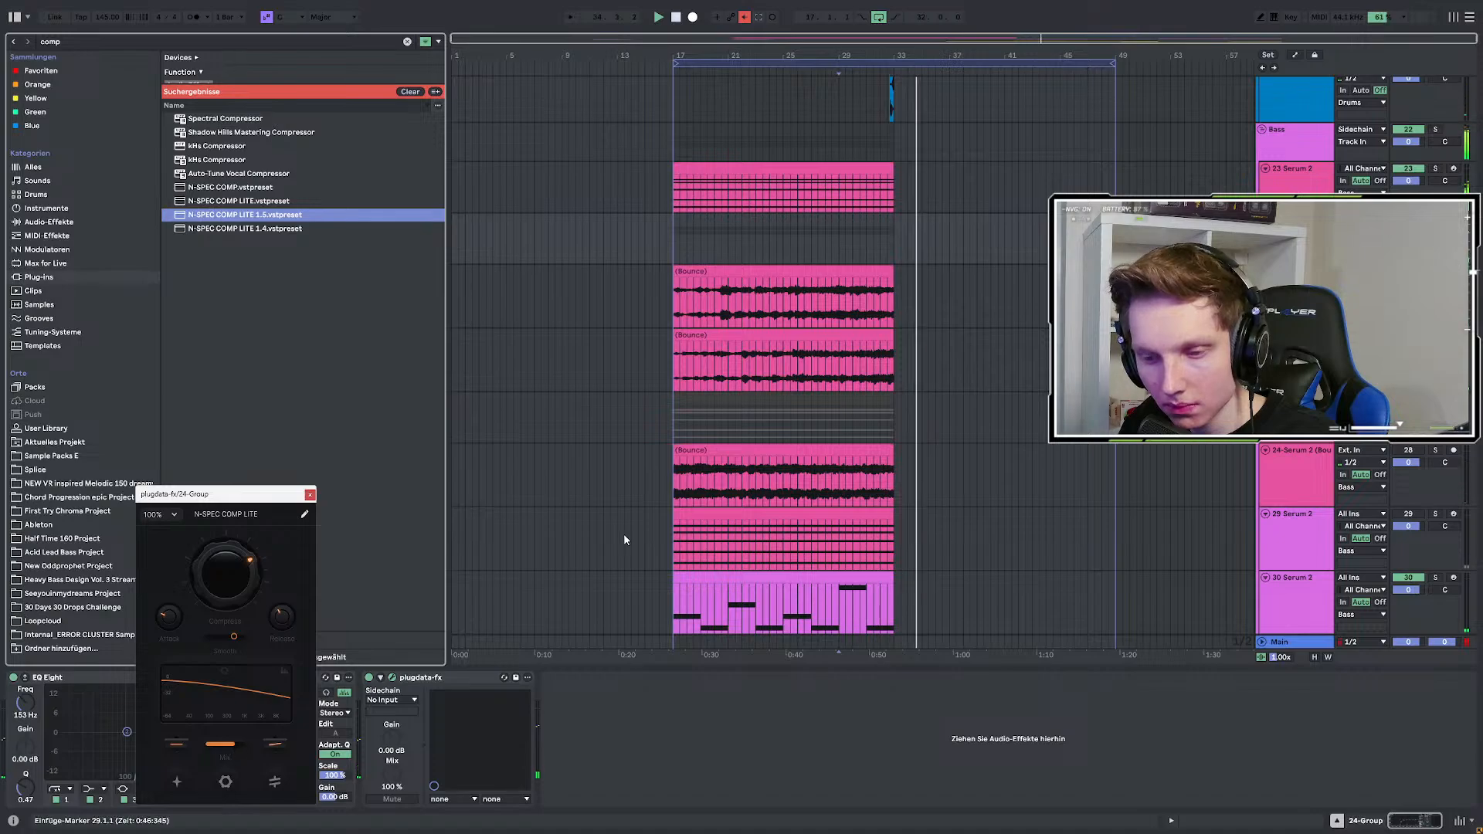
scroll(658, 522, "up", 3)
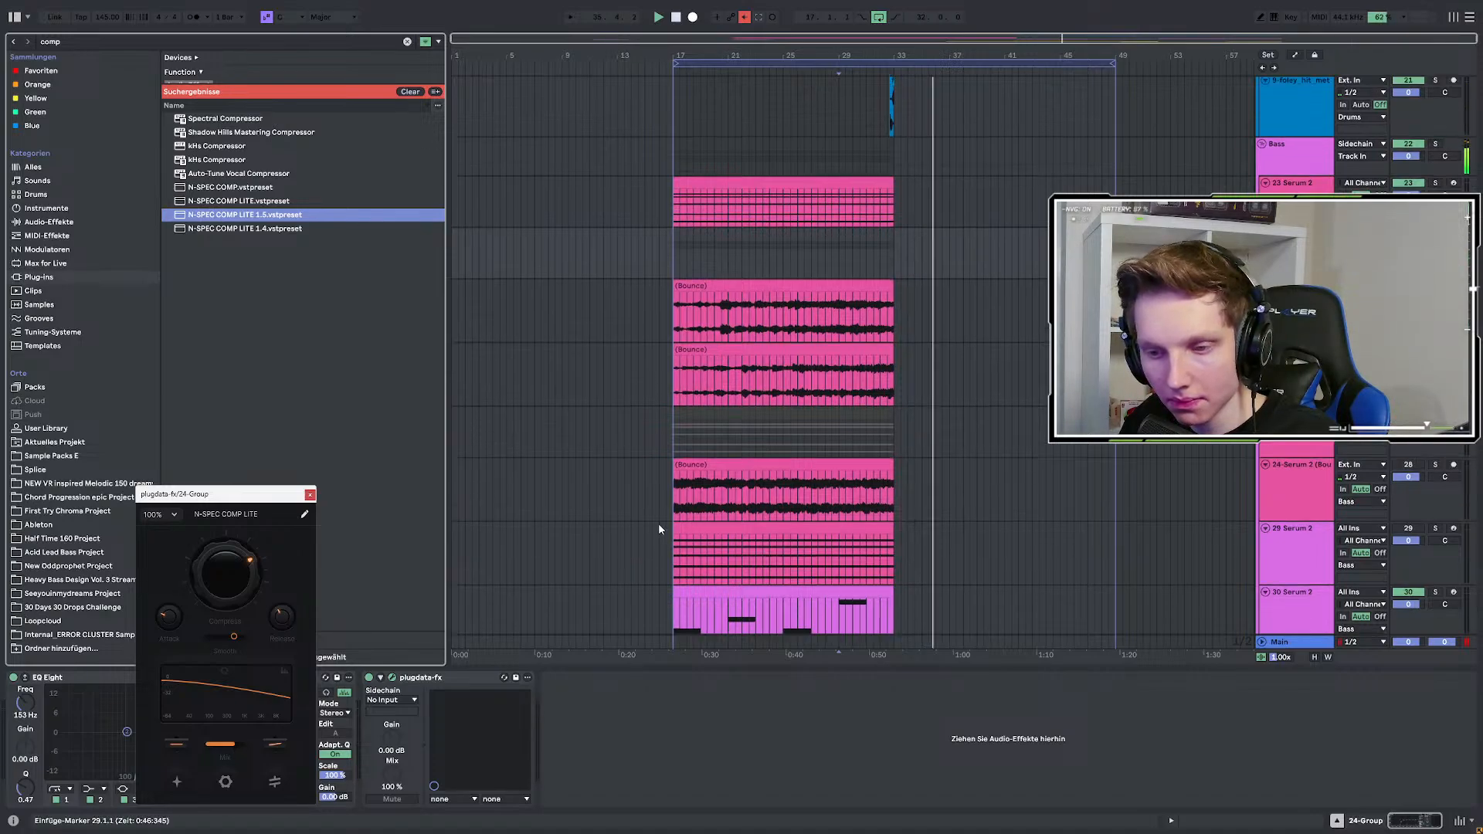
left_click(700, 377)
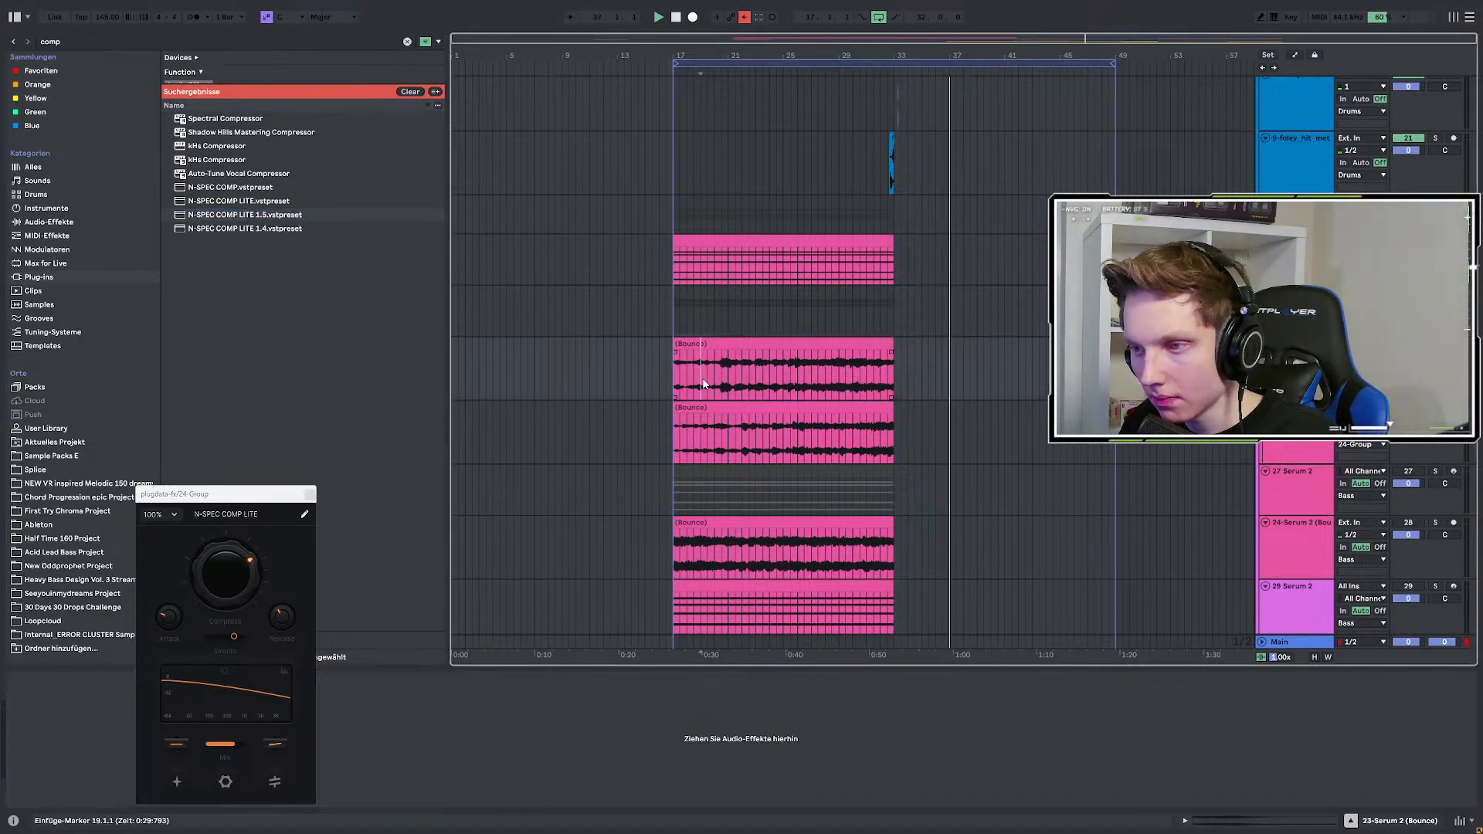
left_click(311, 495)
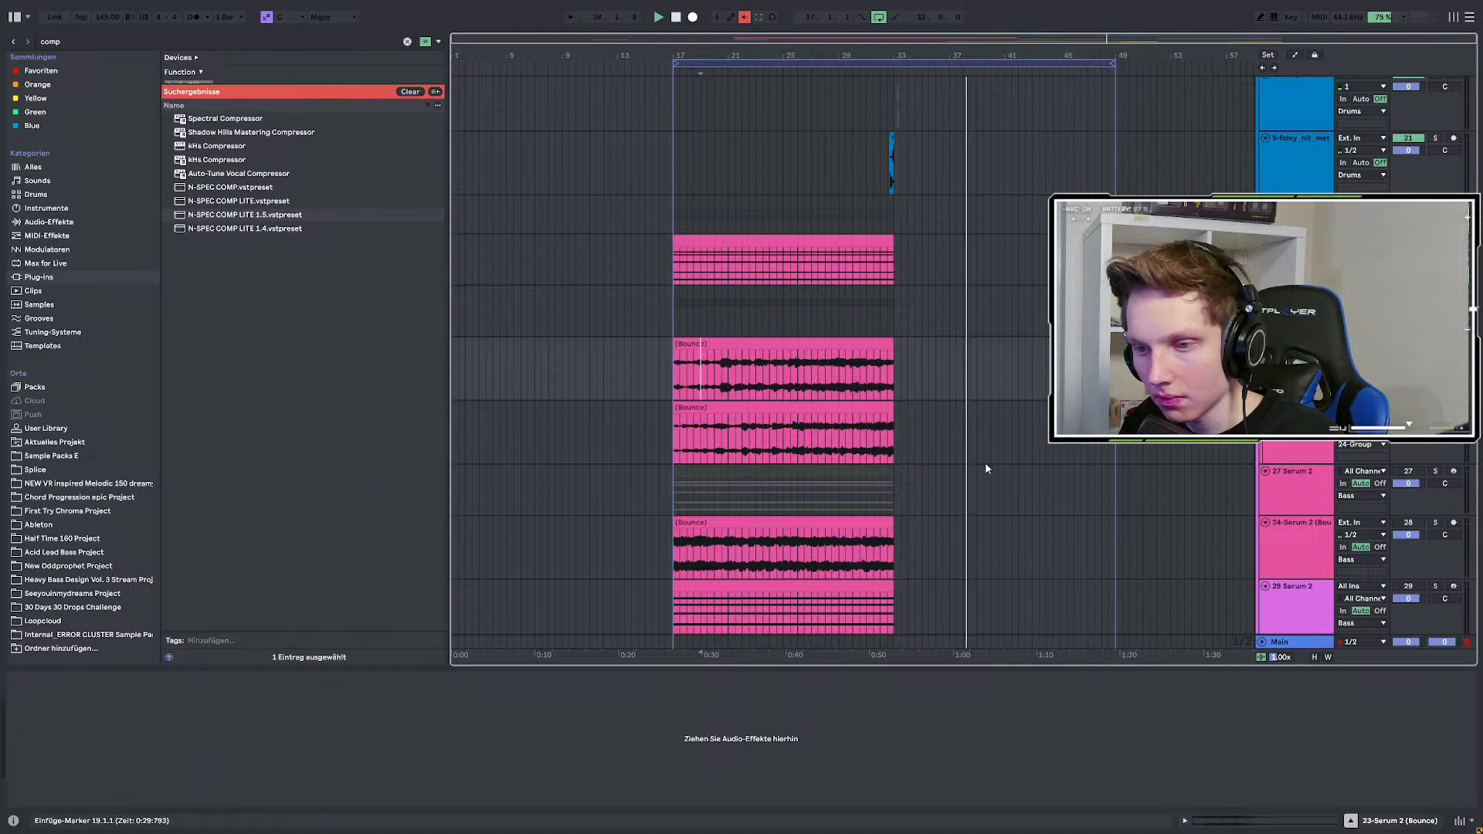
Listen through bars 33 to 49 and examine the Serum 2 clips of 33-Group and its neighbouring tracks.
key("w")
key("w")
scroll(1029, 411, "down", 10)
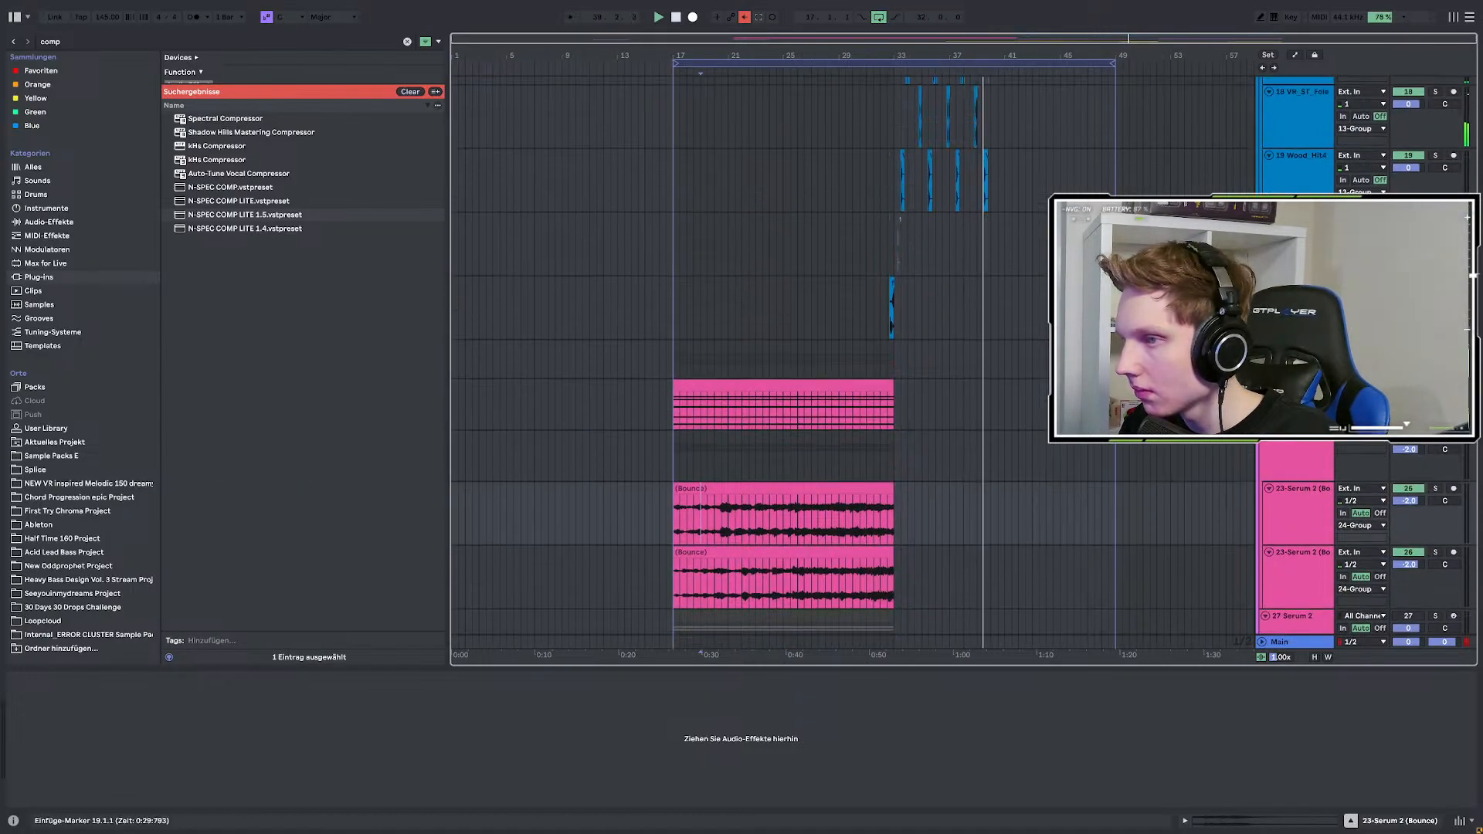
scroll(1036, 417, "down", 2)
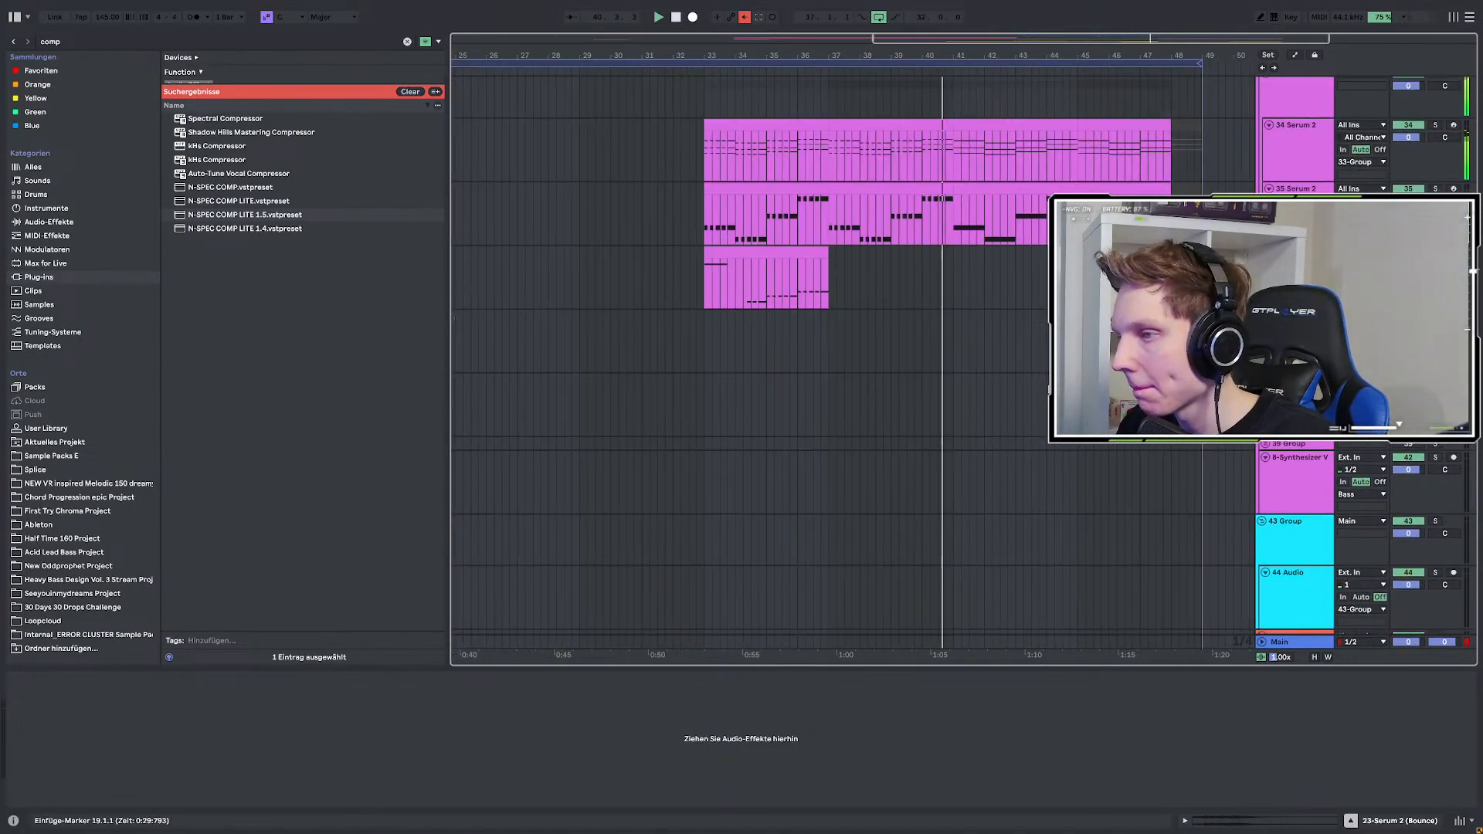
scroll(1066, 428, "up", 6)
scroll(1103, 443, "up", 3)
scroll(1102, 443, "up", 2, "ctrl")
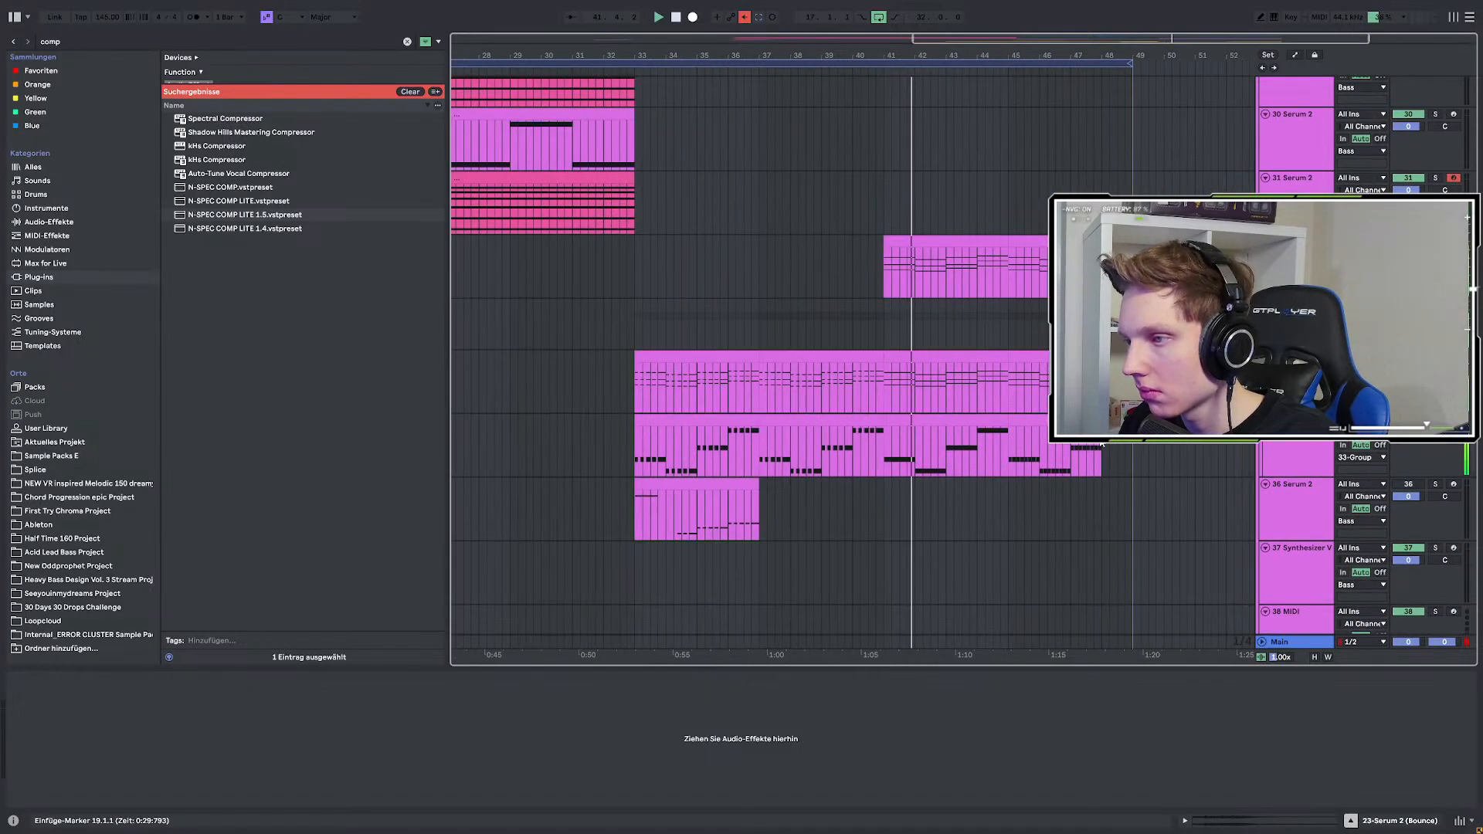
scroll(1102, 436, "up", 5)
scroll(1102, 436, "down", 1)
scroll(1102, 436, "down", 3)
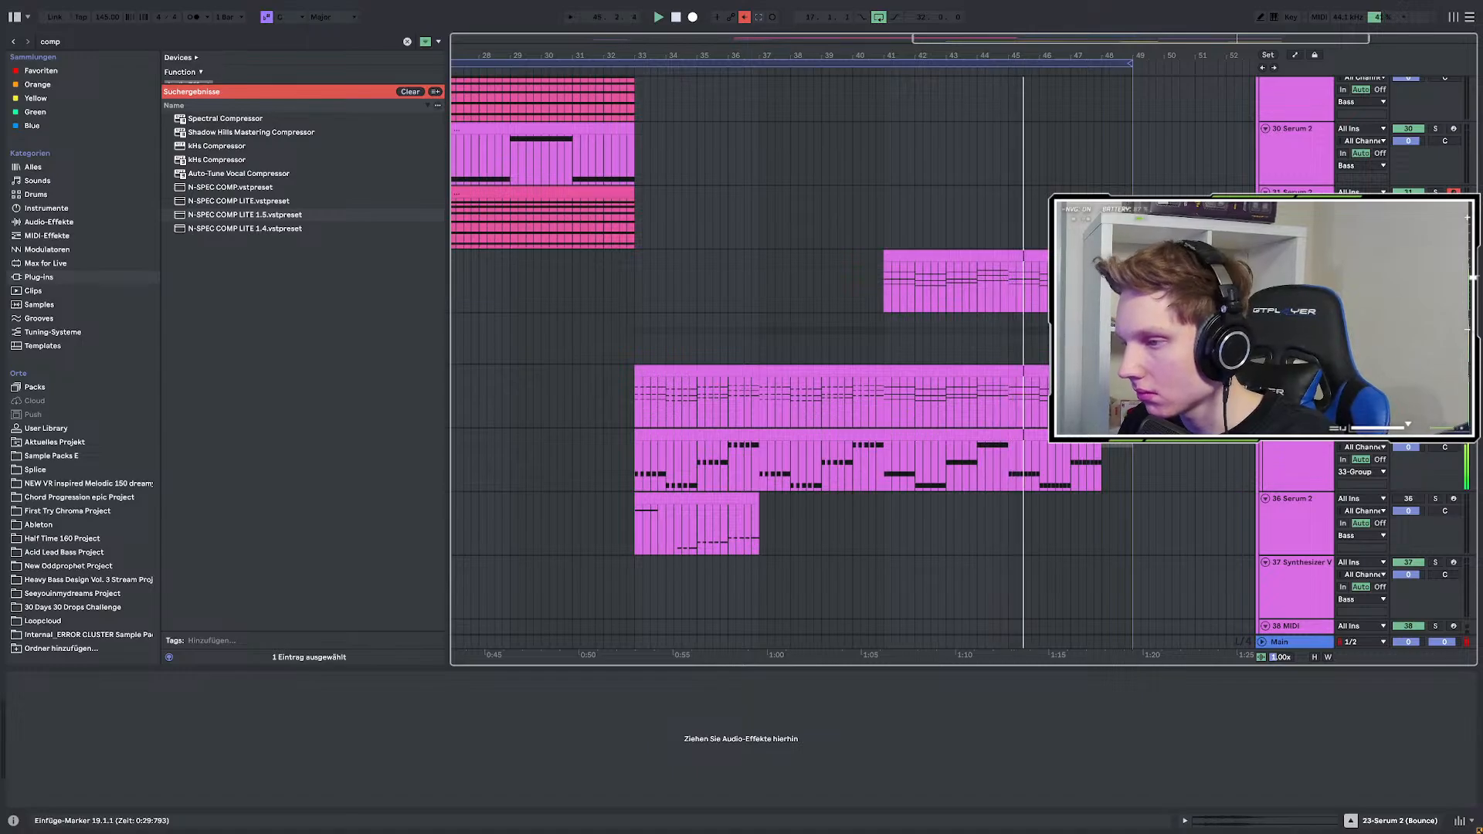
scroll(1102, 436, "down", 4, "ctrl")
scroll(1112, 436, "up", 4, "ctrl")
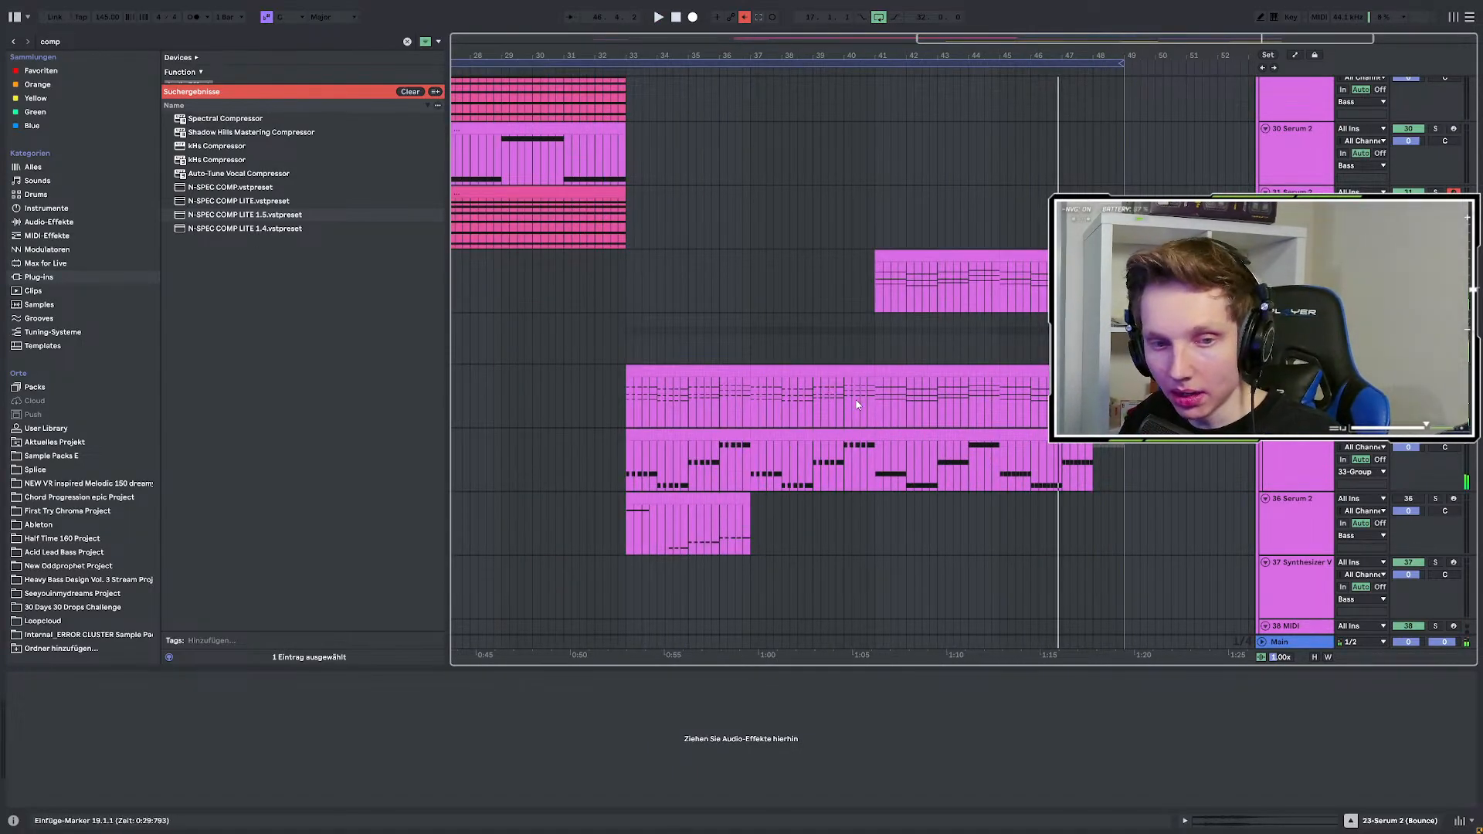
scroll(855, 399, "up", 5)
scroll(855, 398, "down", 4)
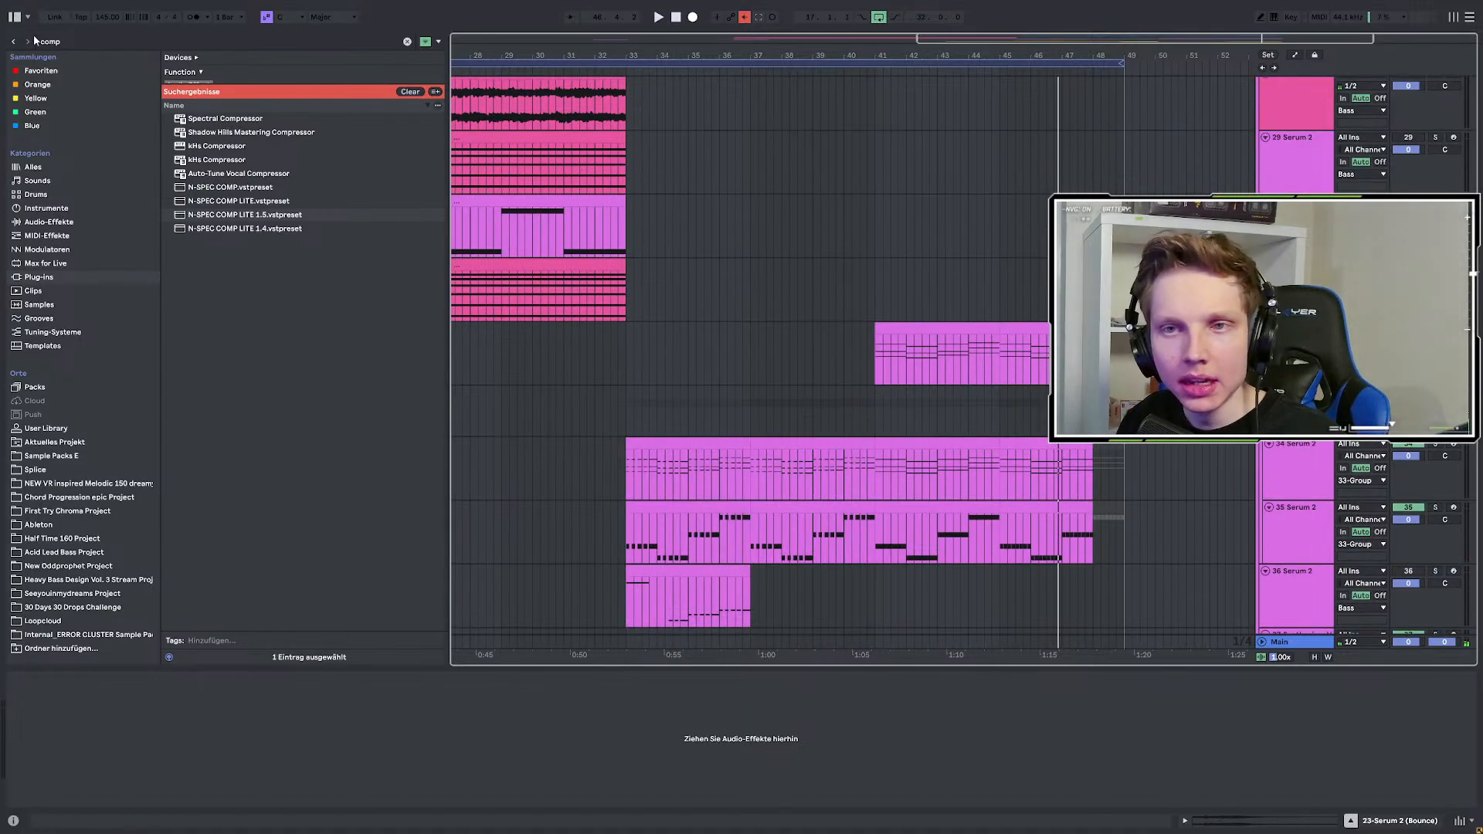
Search the plug-ins for "serum" and add Serum 2 on a new MIDI track directly below 36-Serum 2.
left_click(100, 40)
type("serum")
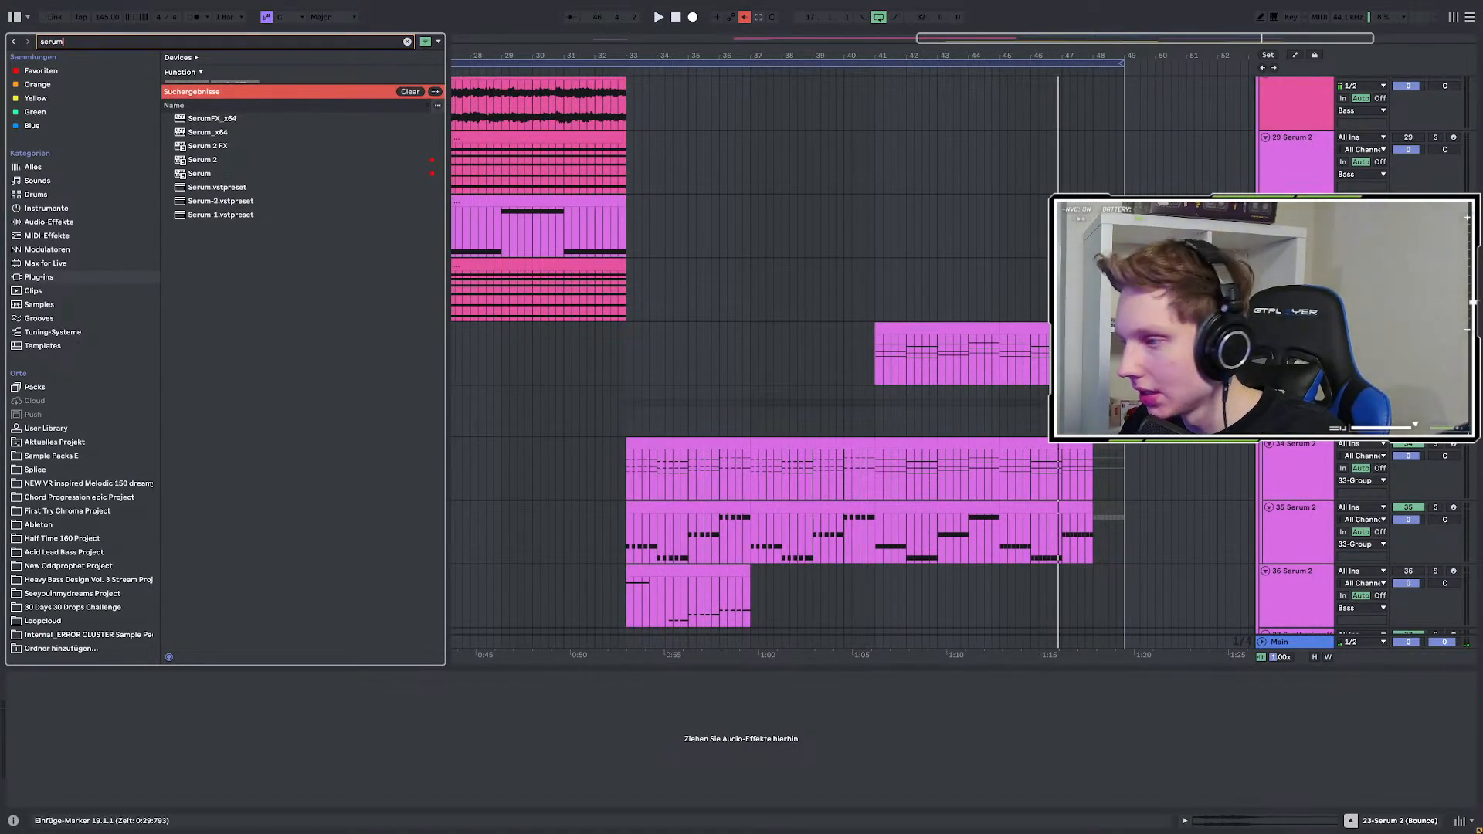
scroll(1302, 445, "down", 2)
left_click(1302, 445)
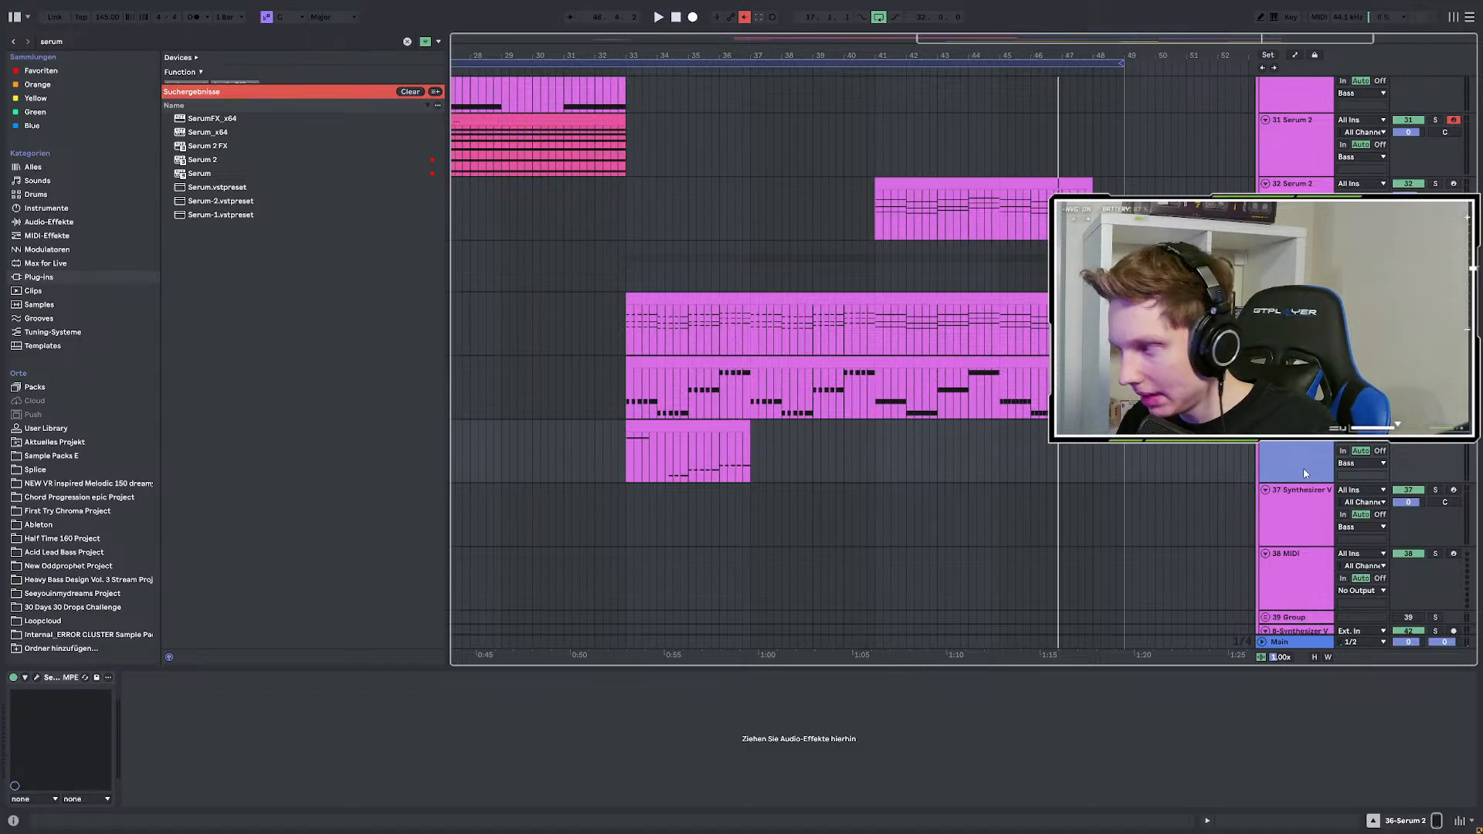
key("ctrl+shift+t")
left_click_drag(221, 164, 217, 165)
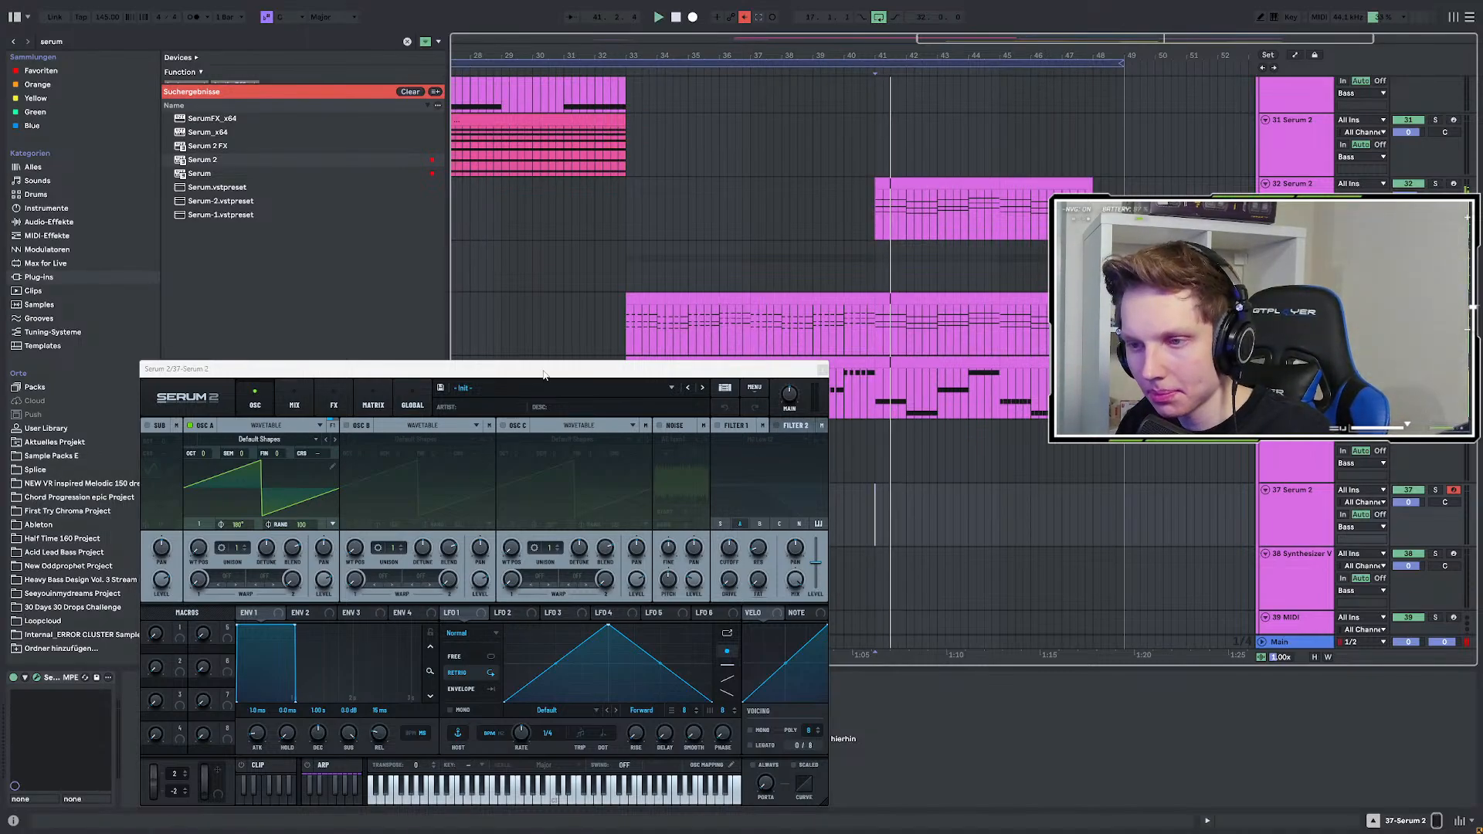
left_click_drag(717, 368, 548, 302)
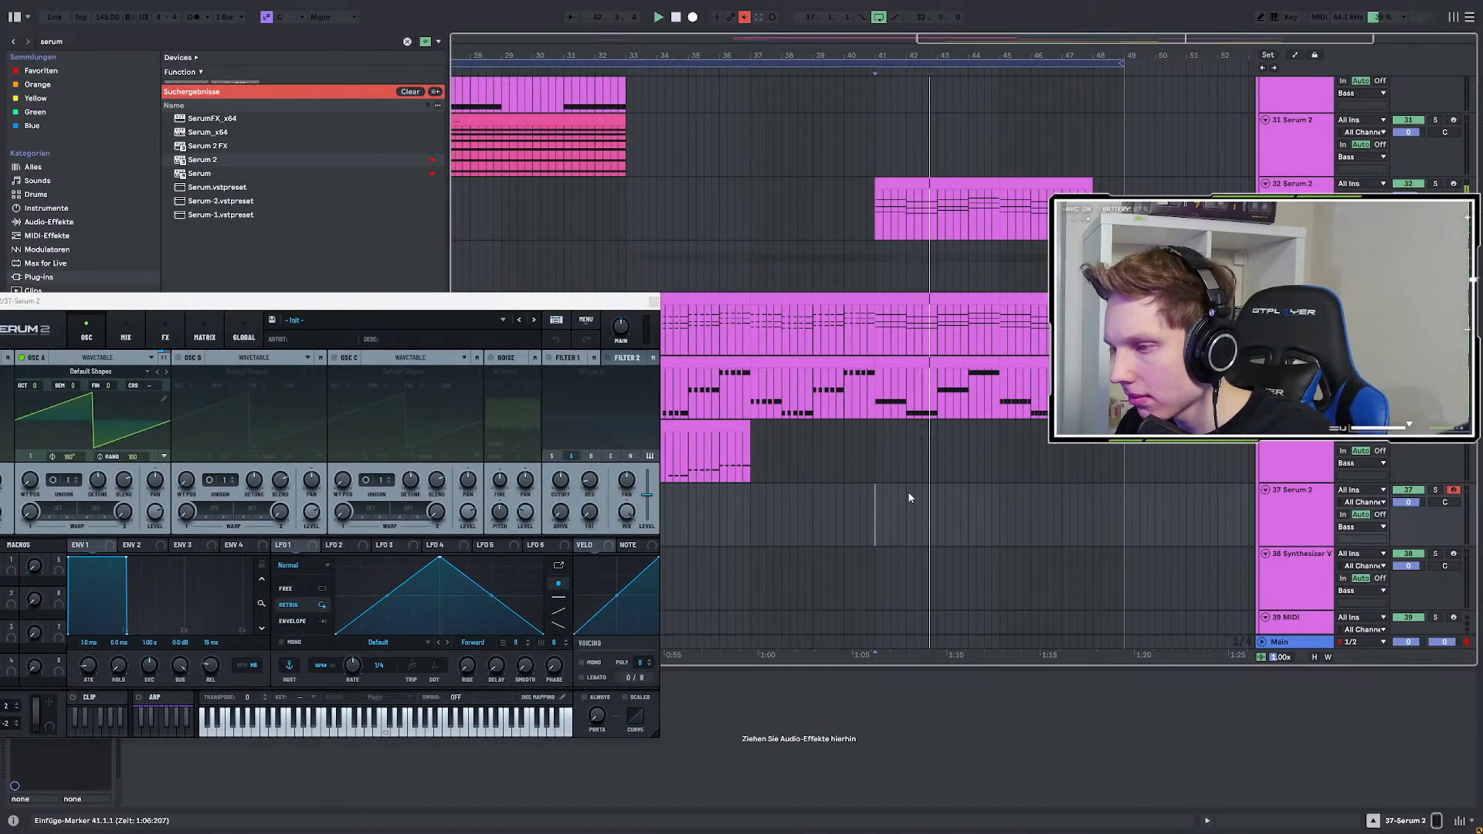
Insert an empty MIDI clip on 37-Serum 2 from bar 45 to bar 48 and close the Serum 2 window.
left_click_drag(871, 502, 1087, 503)
left_click(991, 493)
left_click_drag(993, 495, 1080, 494)
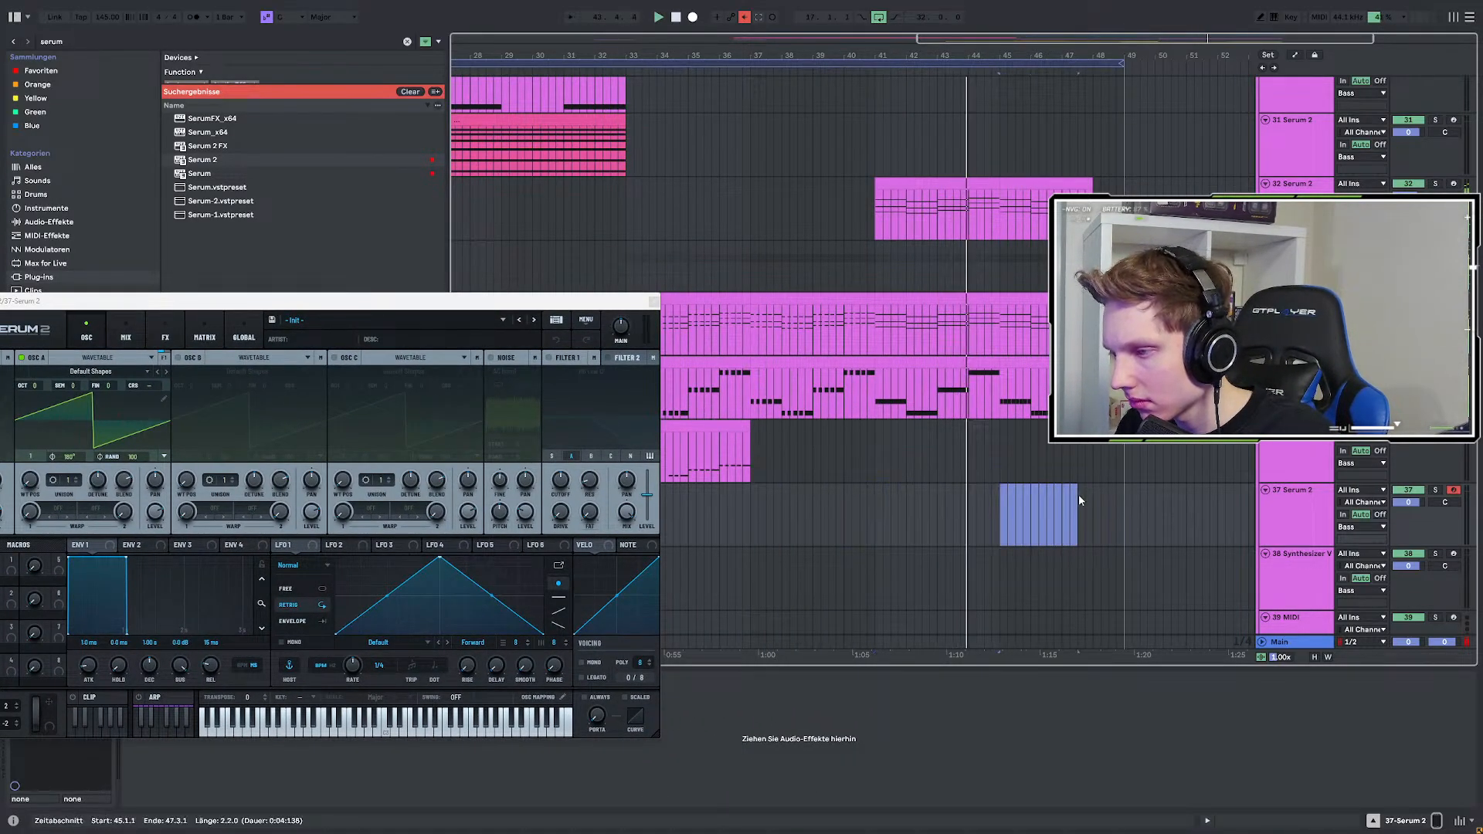
right_click(1081, 495)
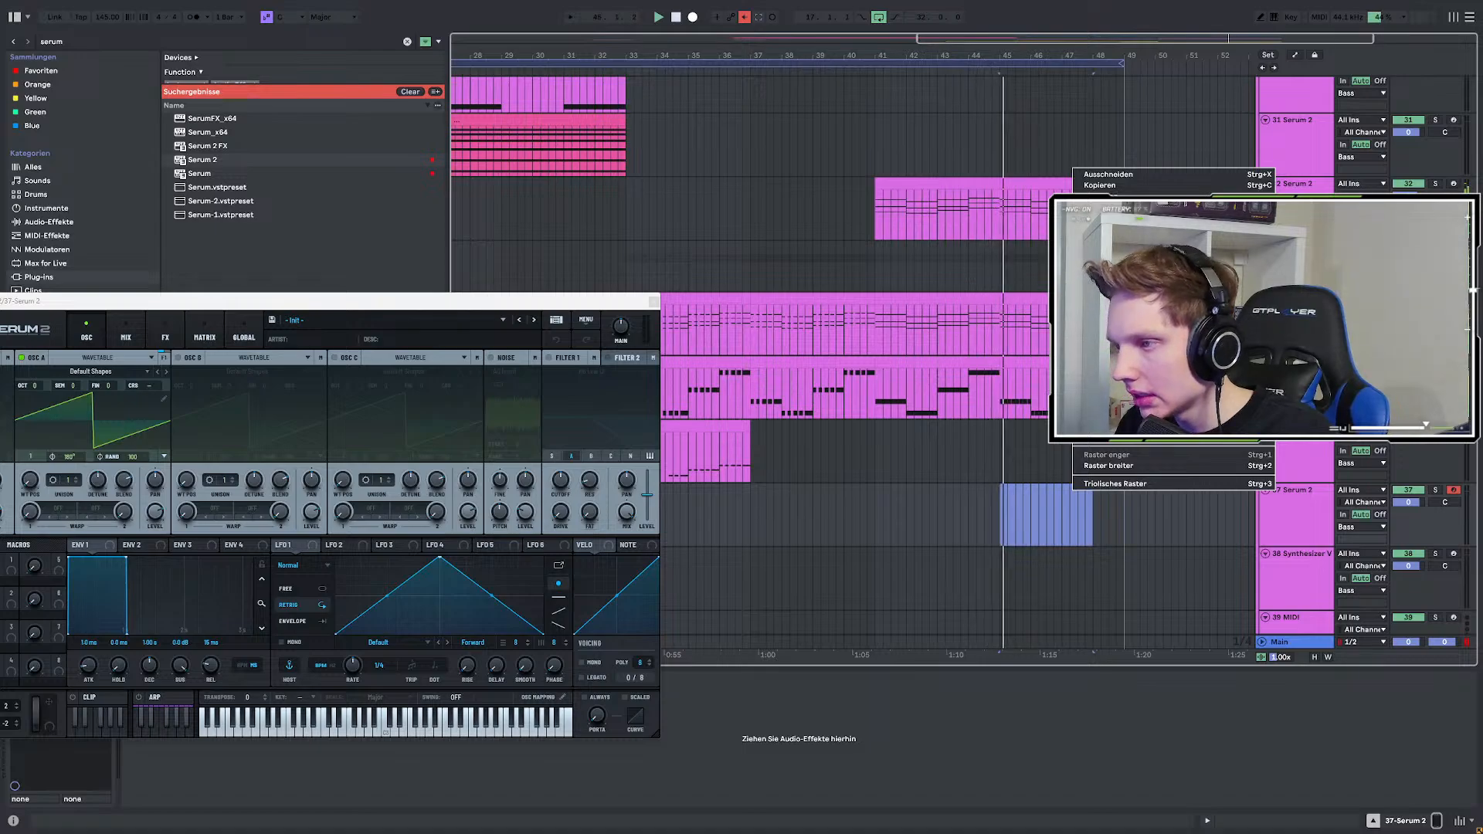
left_click(1119, 302)
left_click(653, 300)
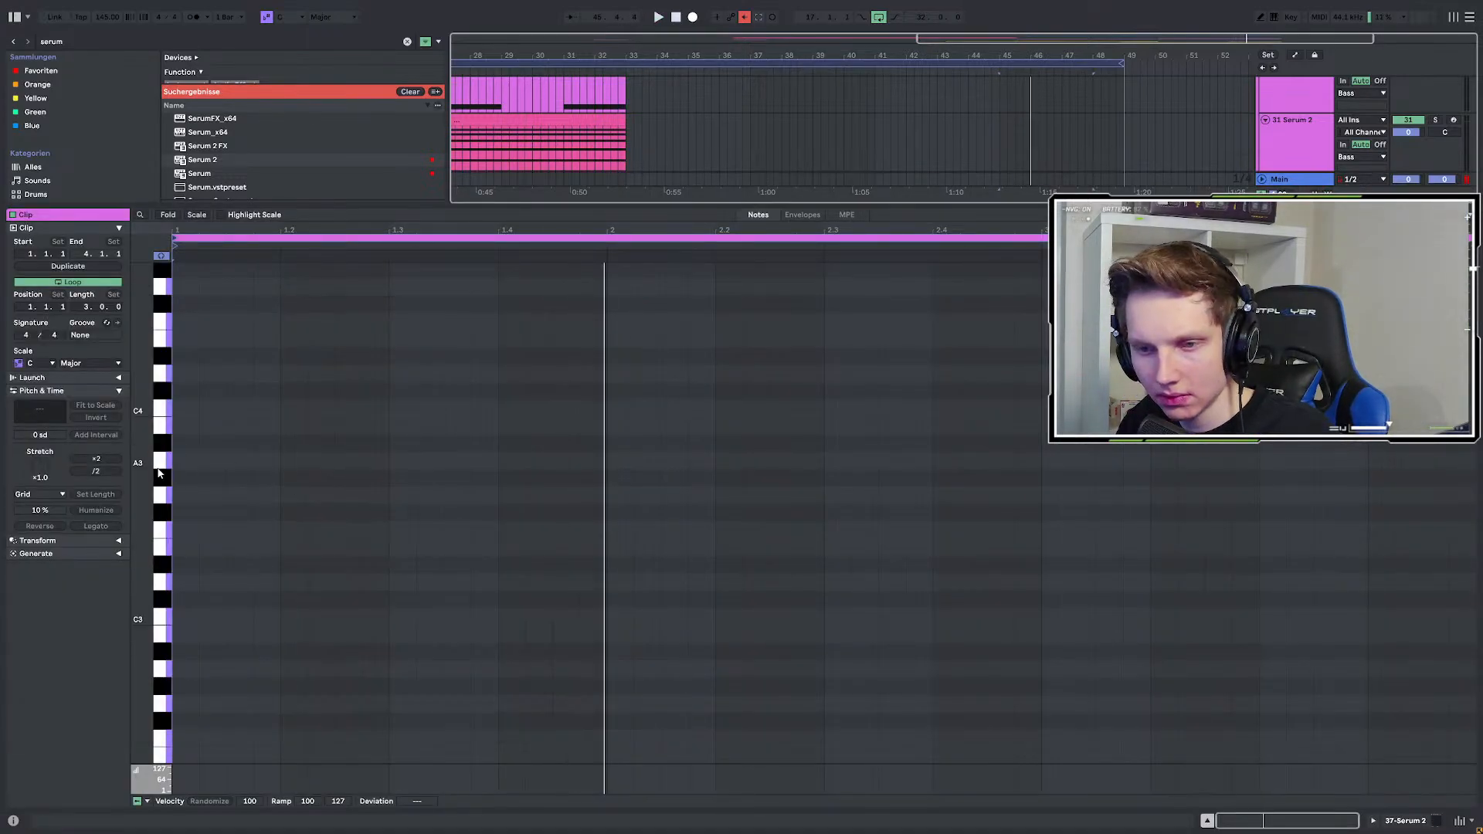
Write an A#3 eighth note followed by a G#3 eighth note at the start of the new clip.
left_click(161, 482)
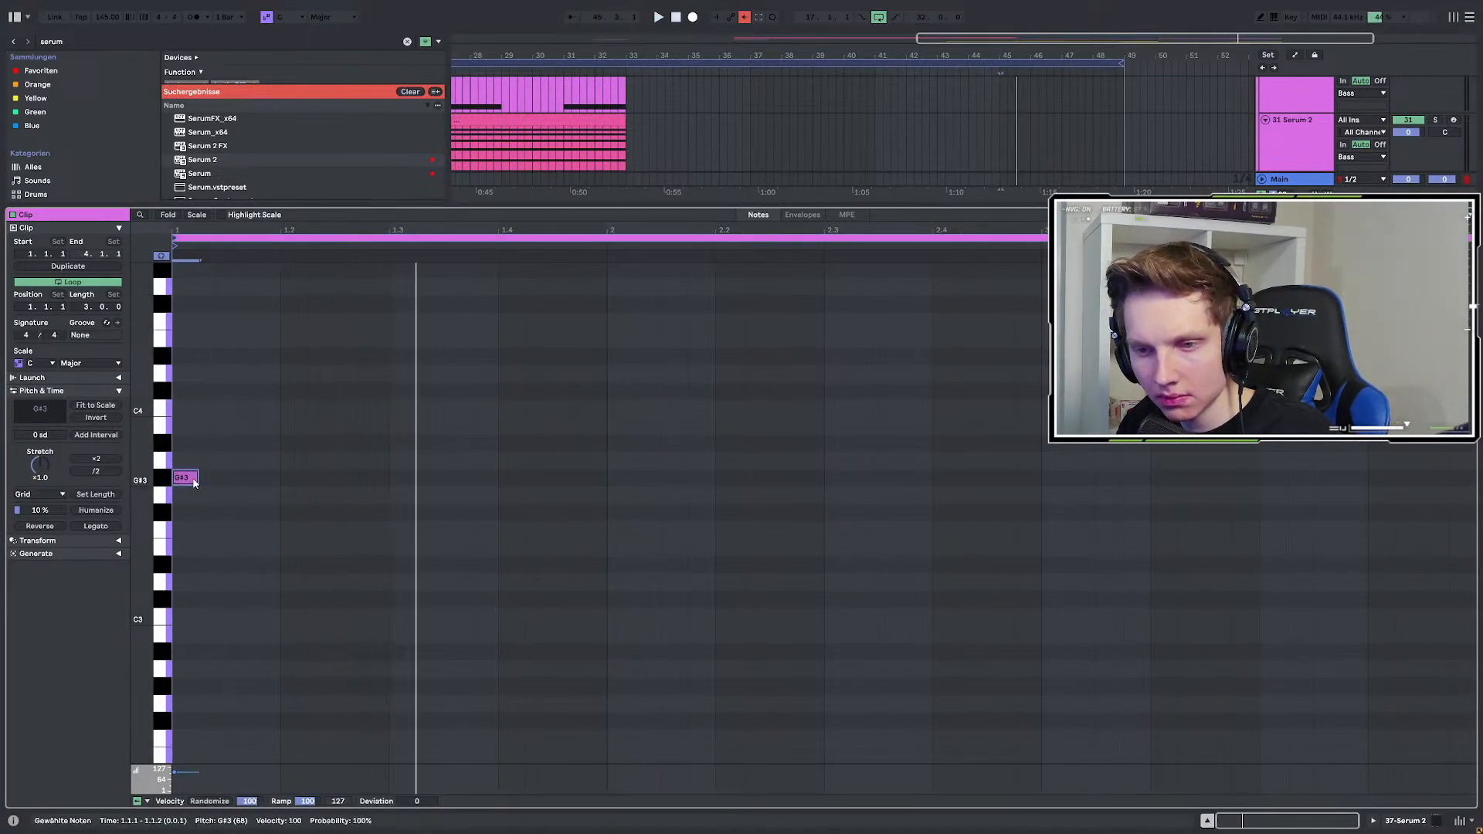
double_click(182, 477)
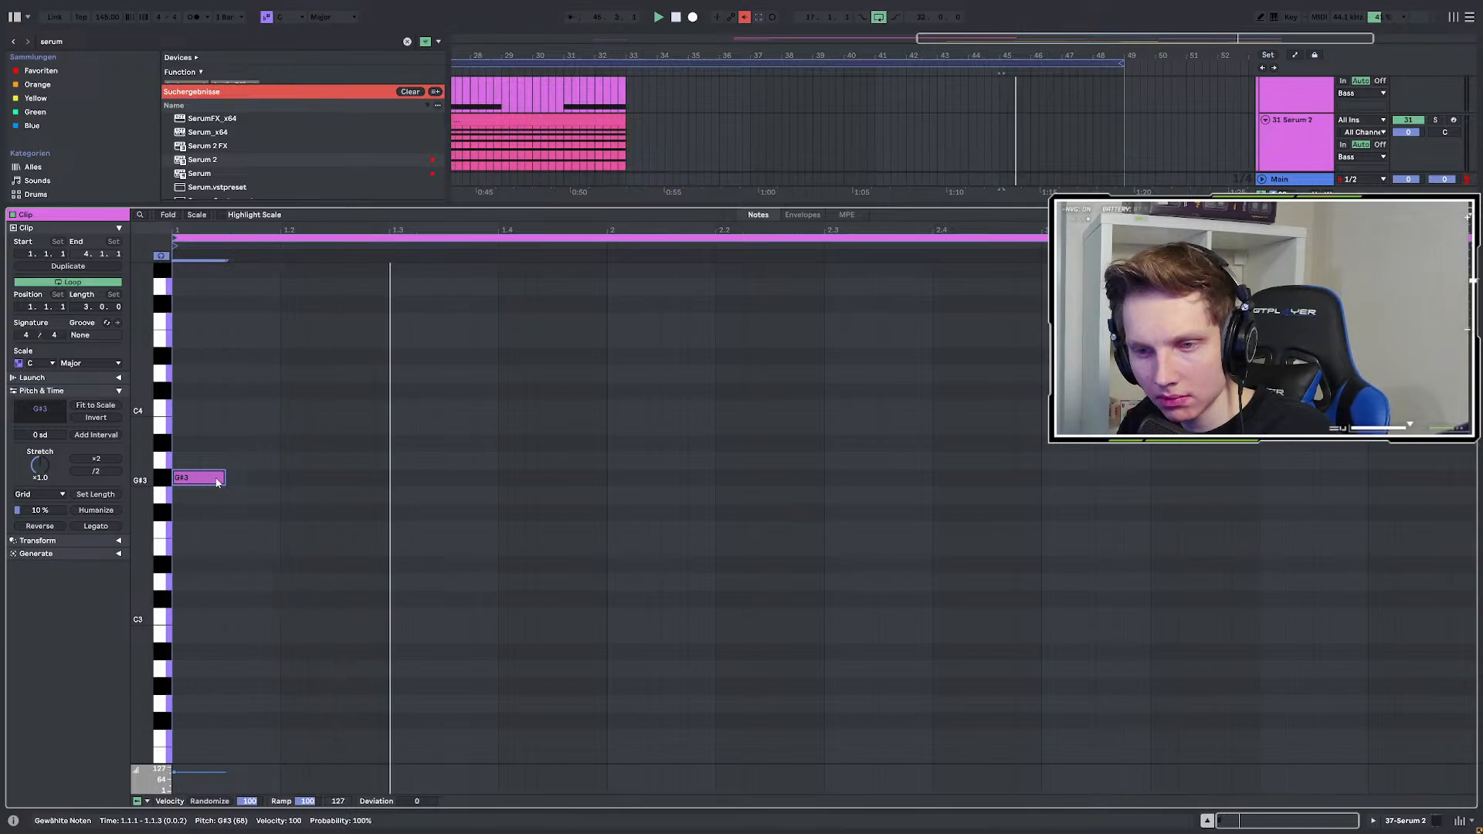
mouse_move(218, 479)
left_mouse_down()
mouse_move(207, 432)
mouse_move(197, 480)
mouse_move(194, 454)
mouse_move(246, 481)
left_mouse_up()
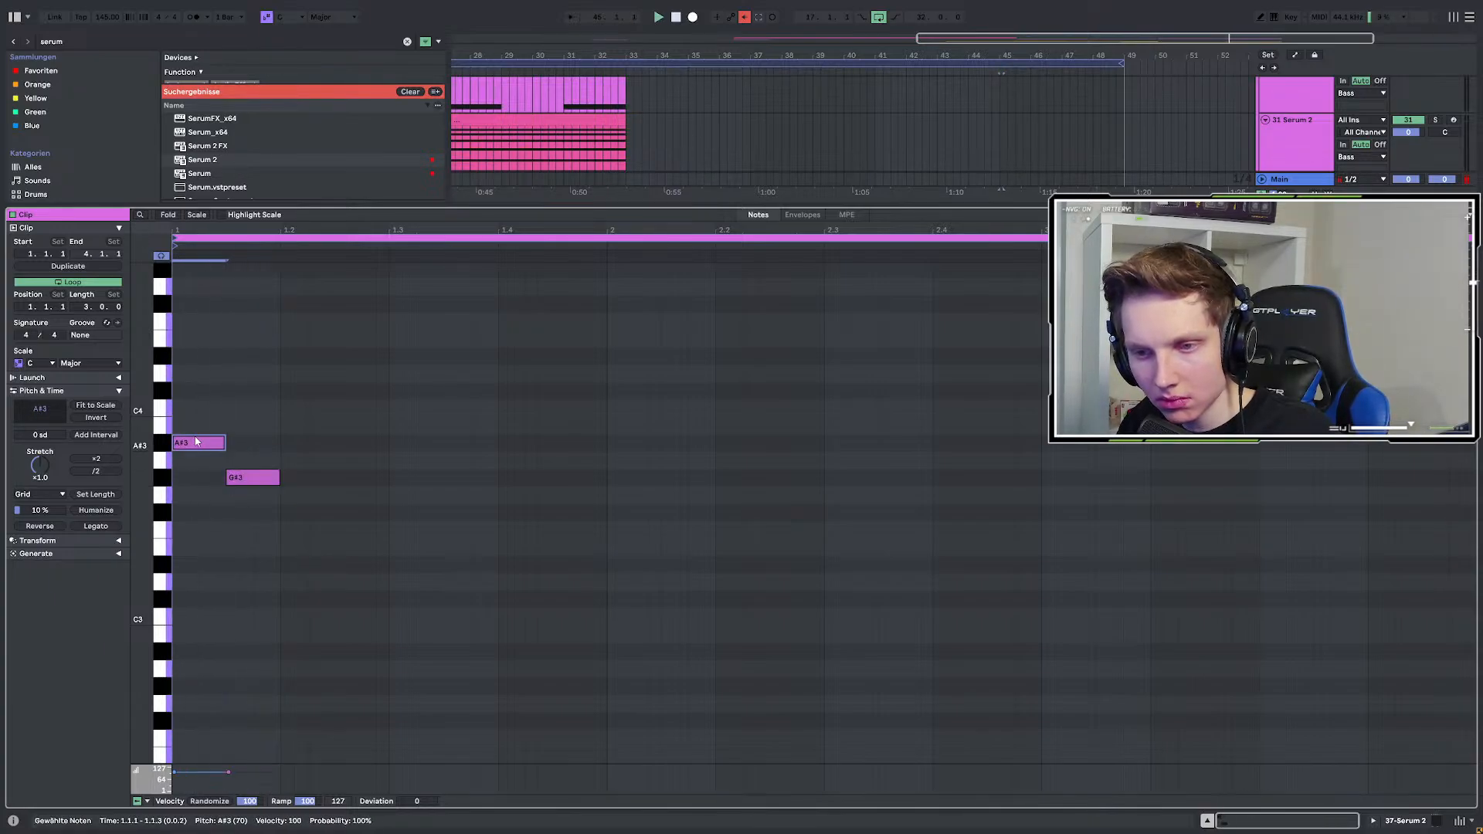
left_click_drag(278, 430, 128, 502)
key("ctrl+d")
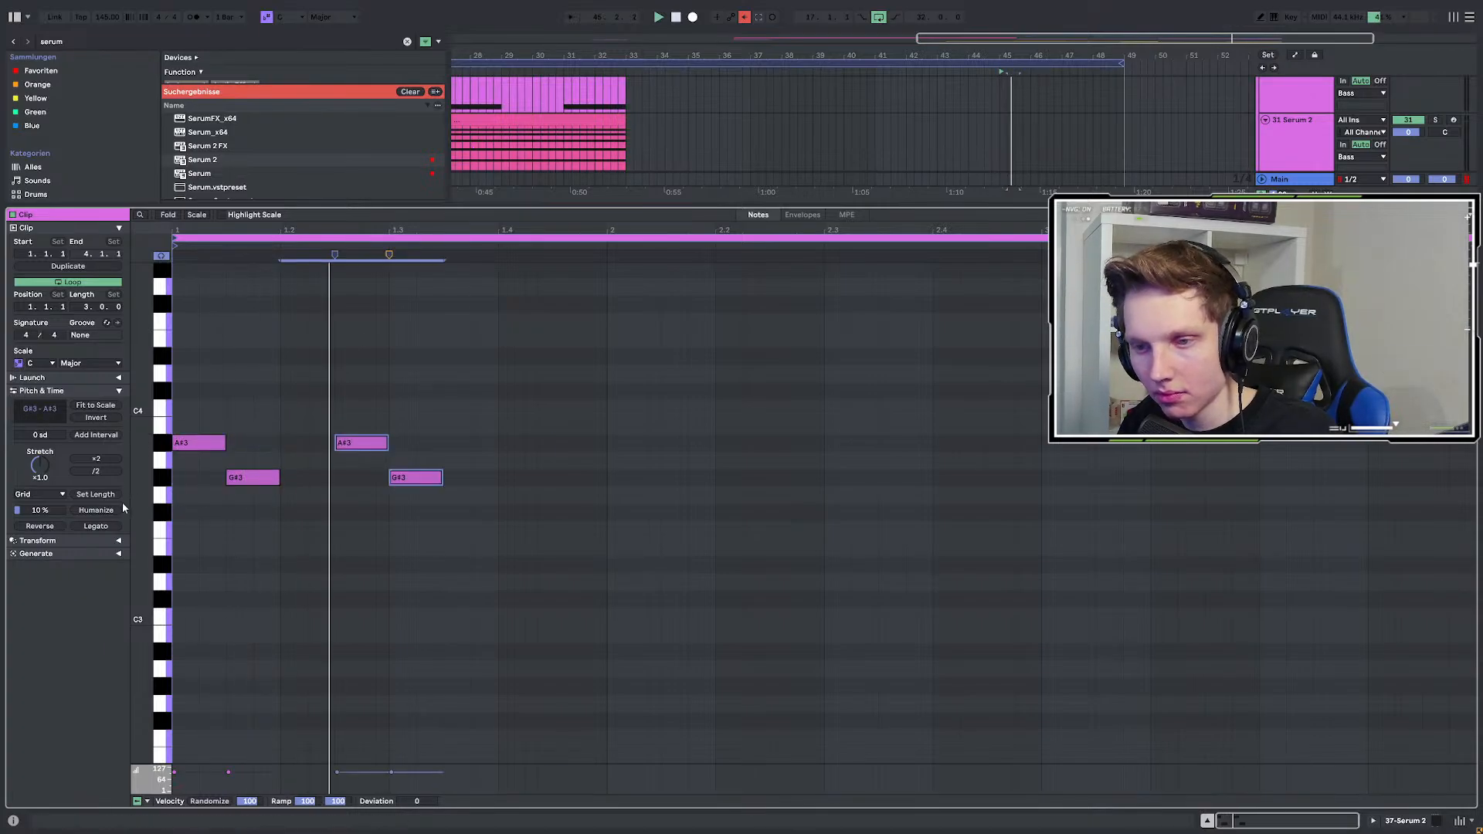
key("ctrl+d")
left_click_drag(748, 391, 348, 546)
key("Delete")
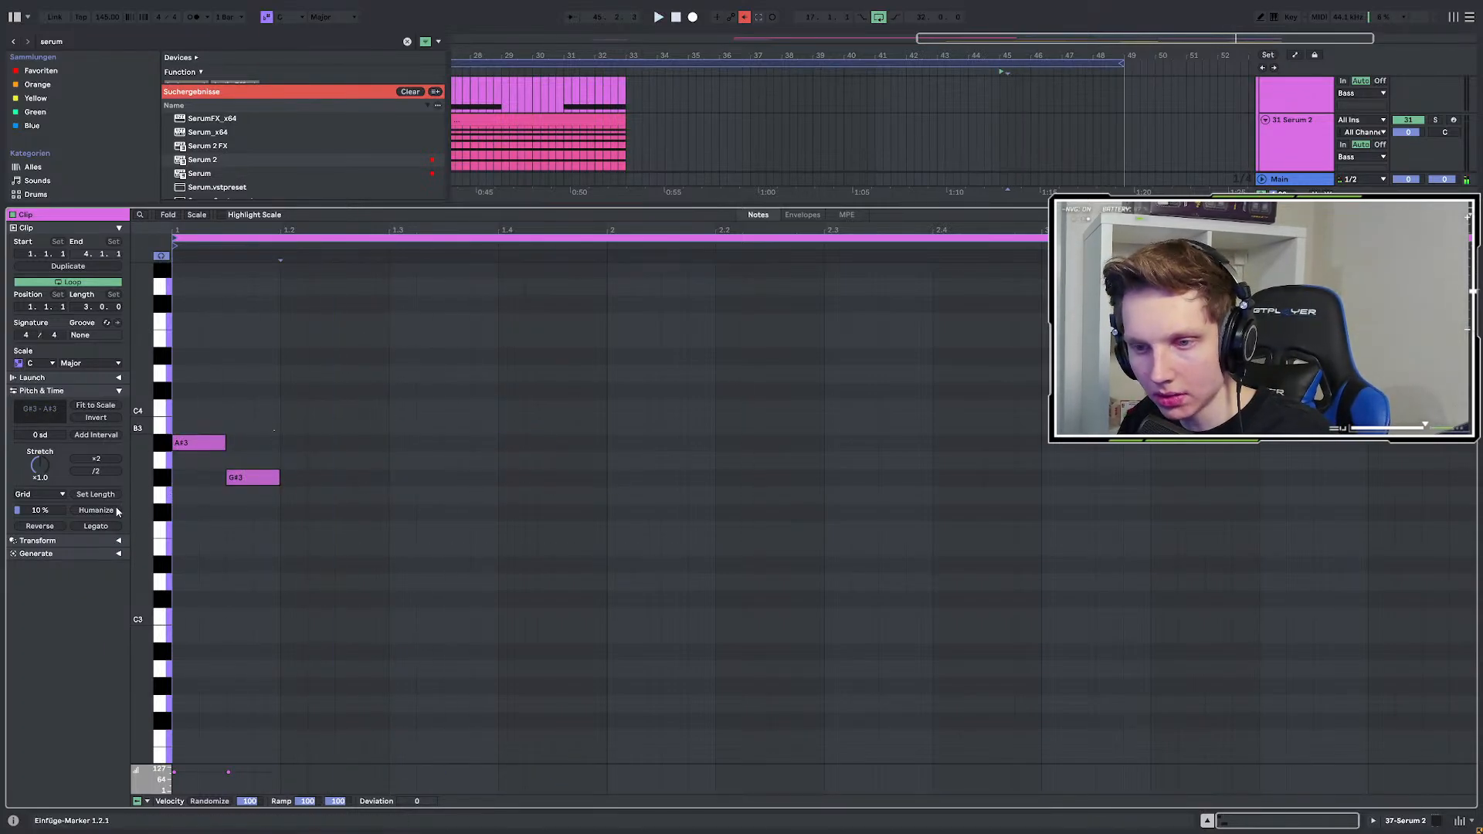
Duplicate the A#3 and G#3 note pair back to back, without gaps, along the three-bar clip.
key("ctrl+a")
key("ctrl+d")
key("ctrl+d")
key("ctrl+d")
key("ctrl+d")
key("ctrl+d")
key("ctrl+d")
key("ctrl+d")
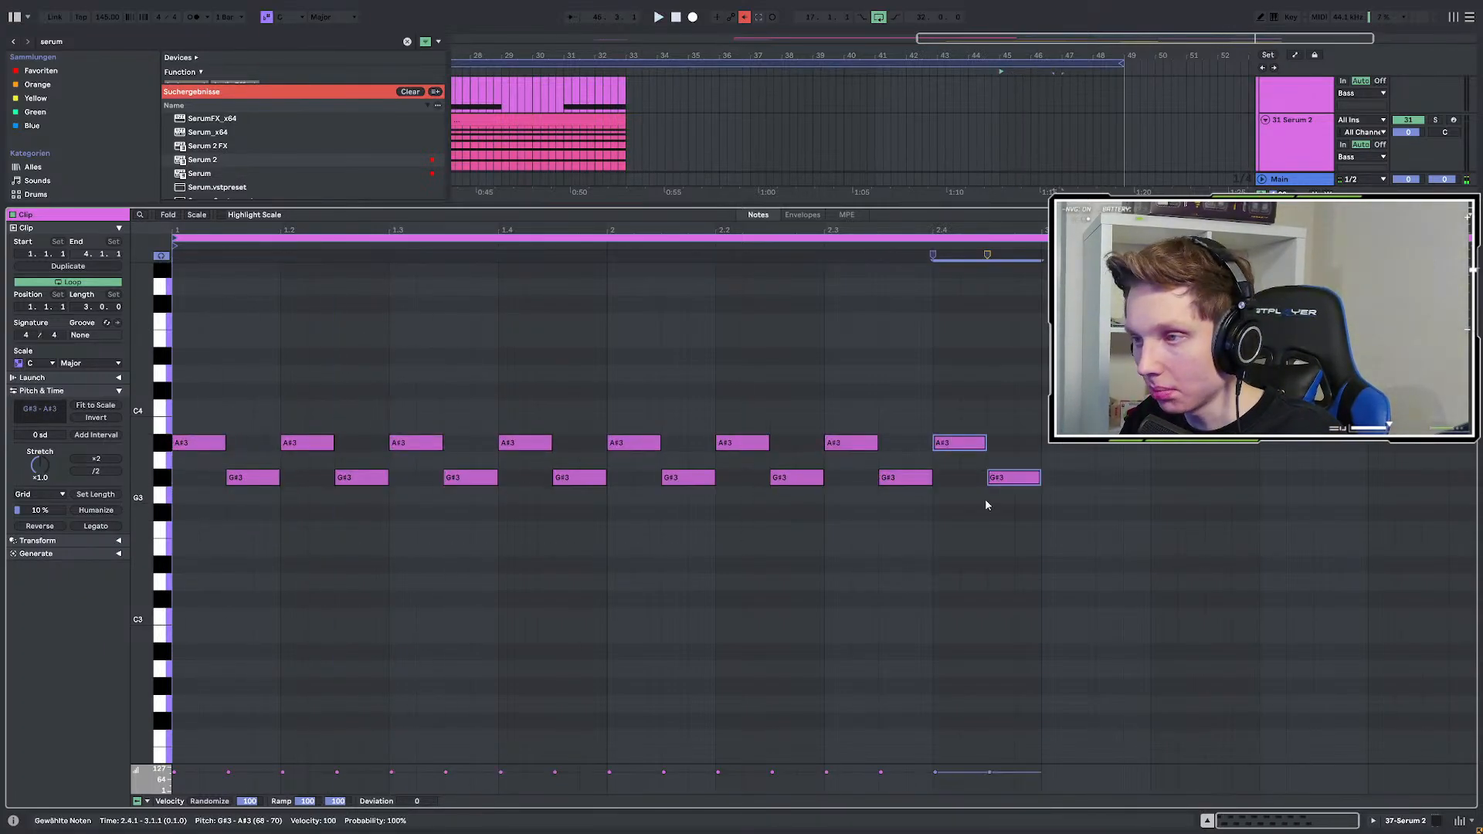
Listen from bar 45 to how the 37-Serum 2 clip sounds together with the neighbouring Serum 2 tracks.
left_click(1302, 150)
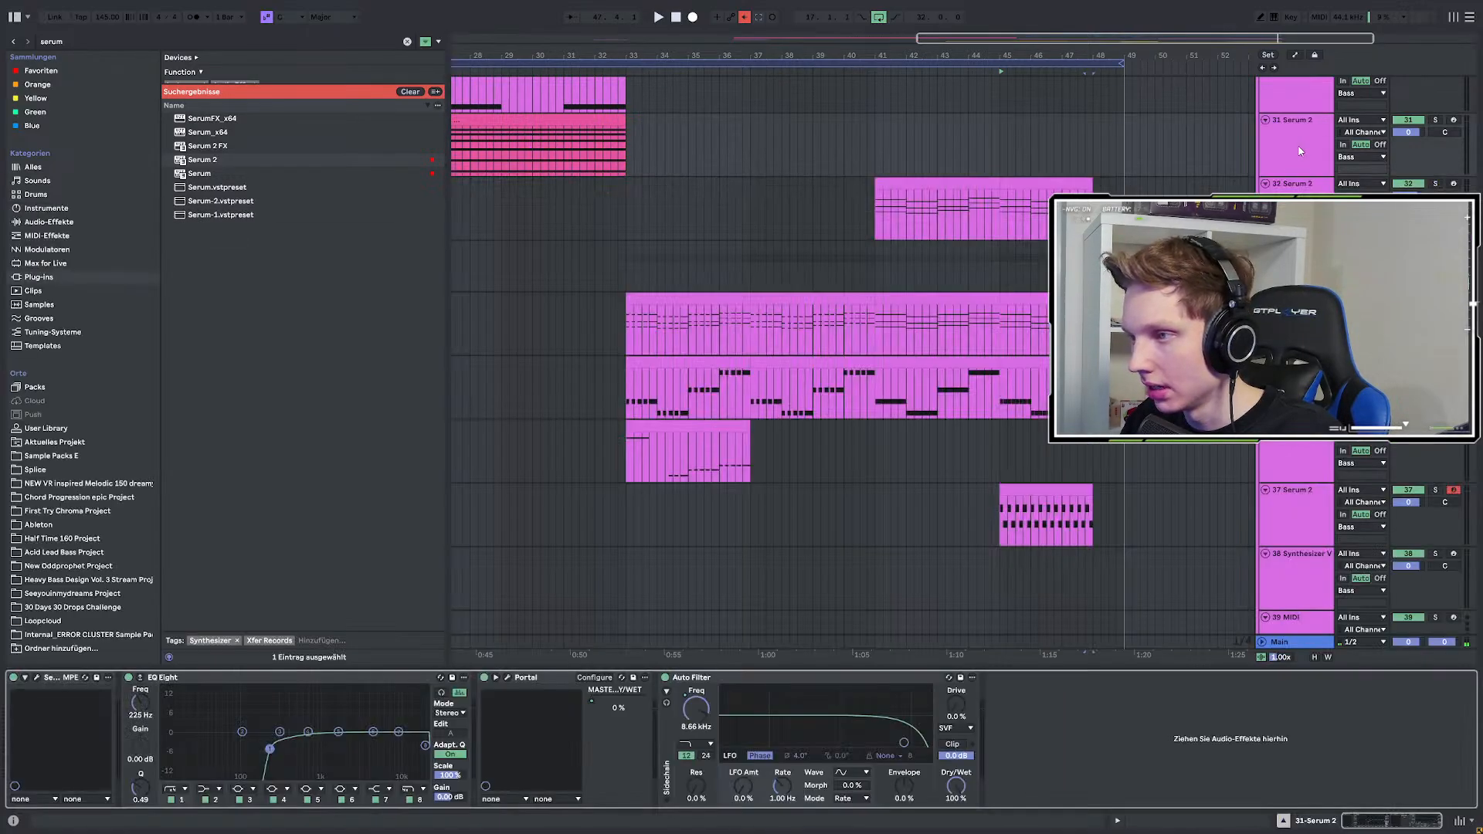
key("space")
scroll(1101, 466, "up", 2)
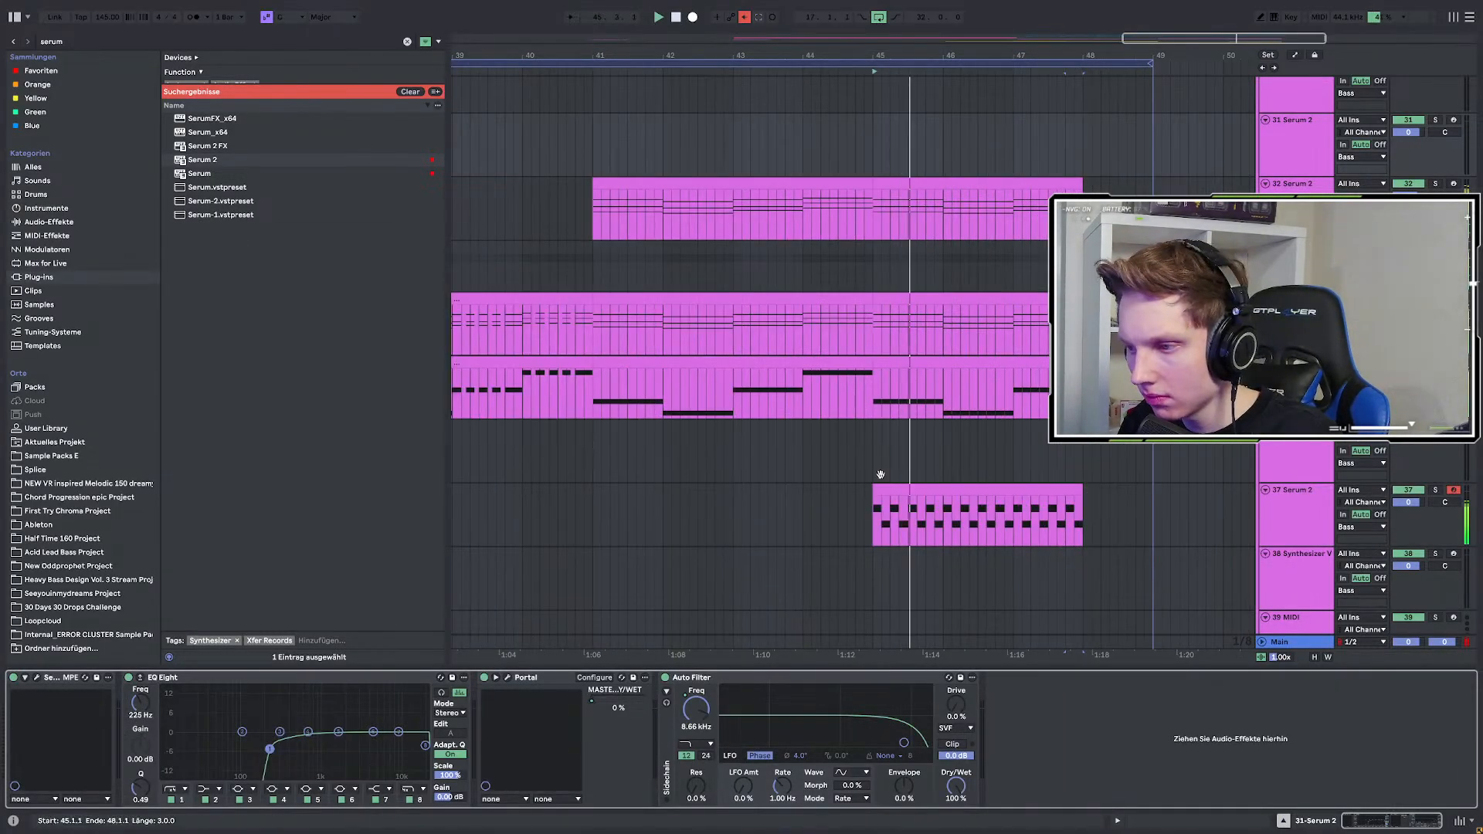
scroll(875, 472, "down", 2)
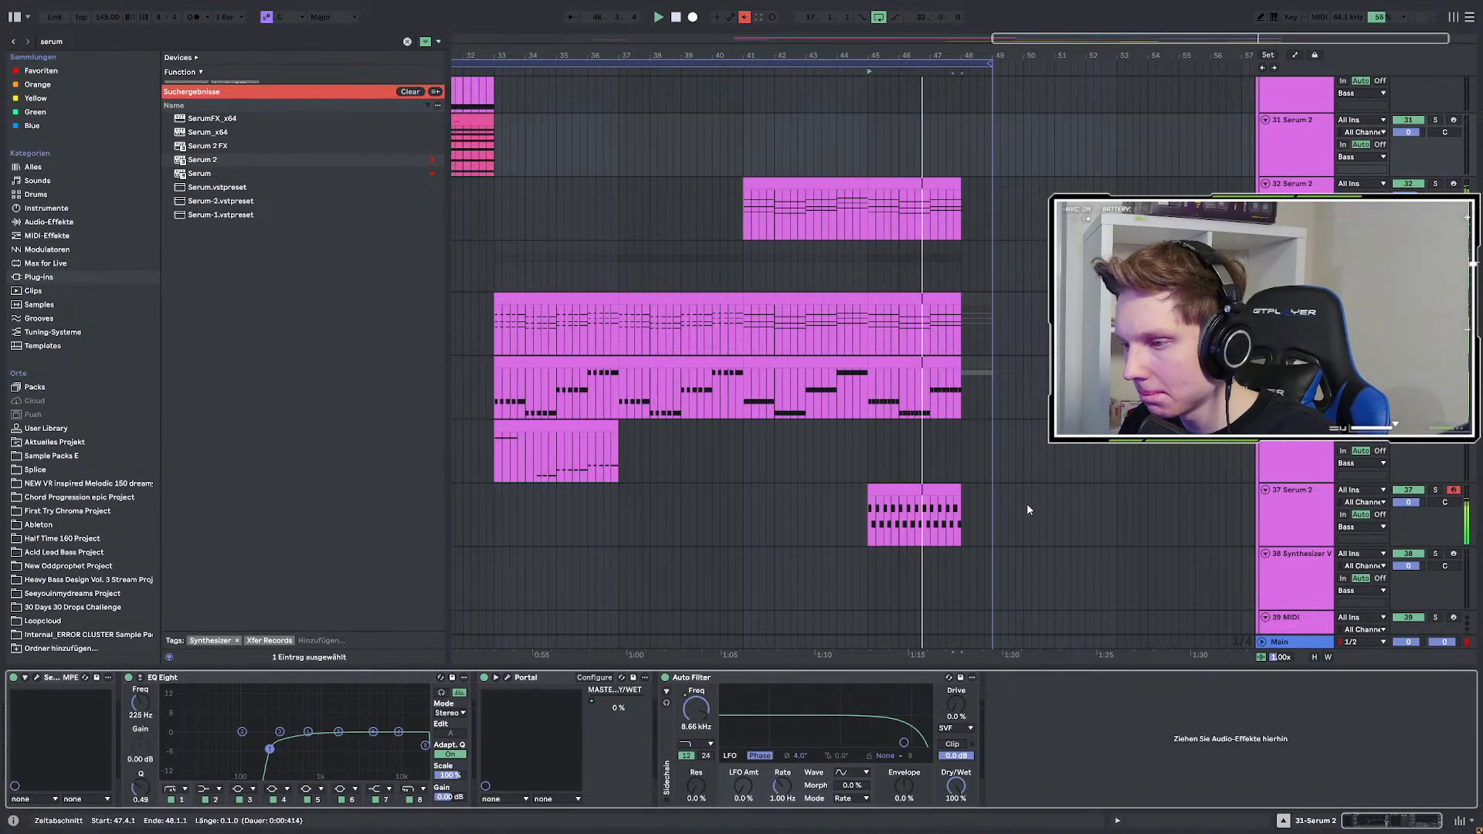
scroll(1026, 508, "up", 3)
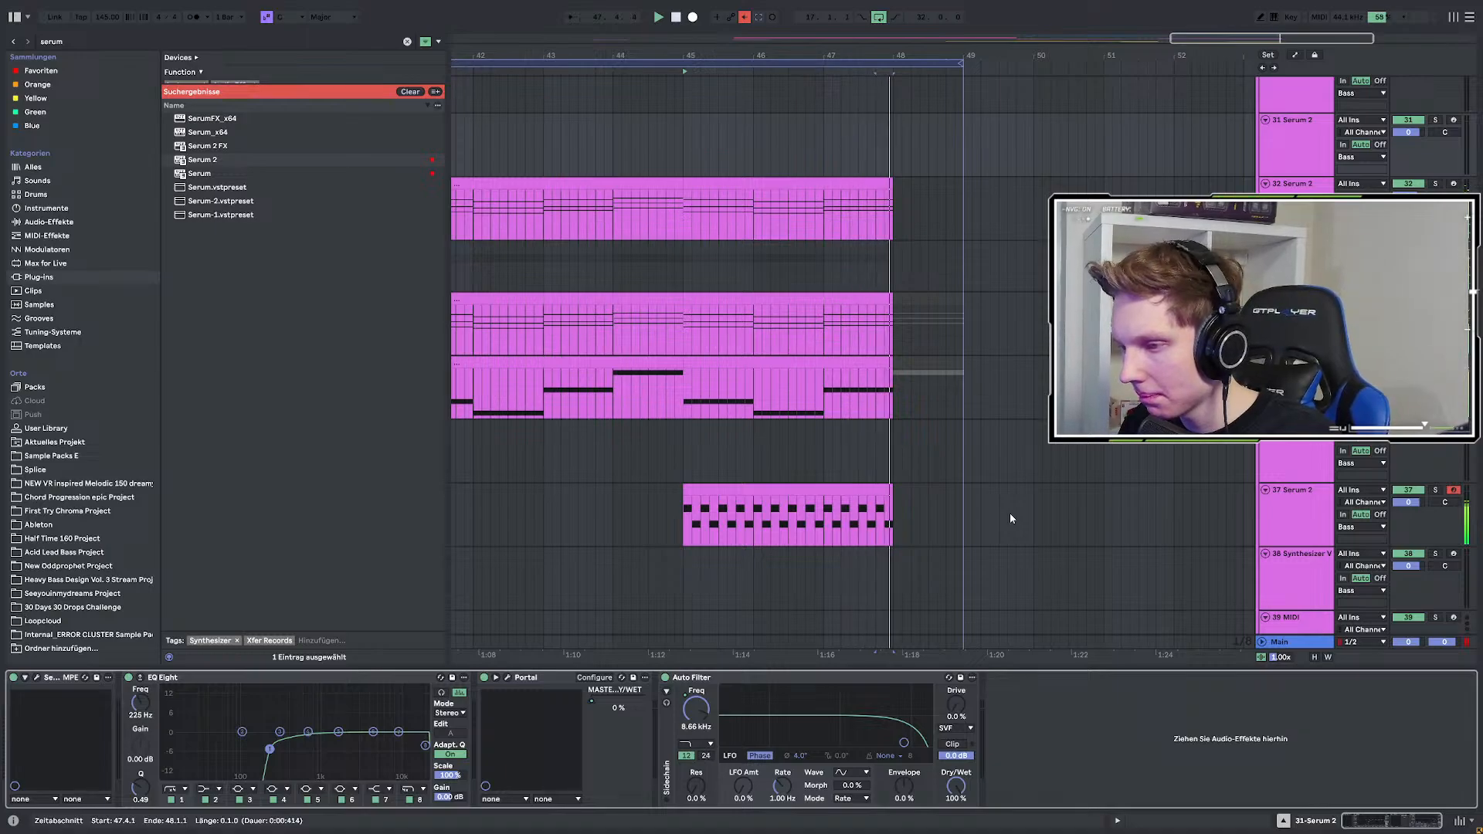
key("space")
left_click(1295, 500)
key("space")
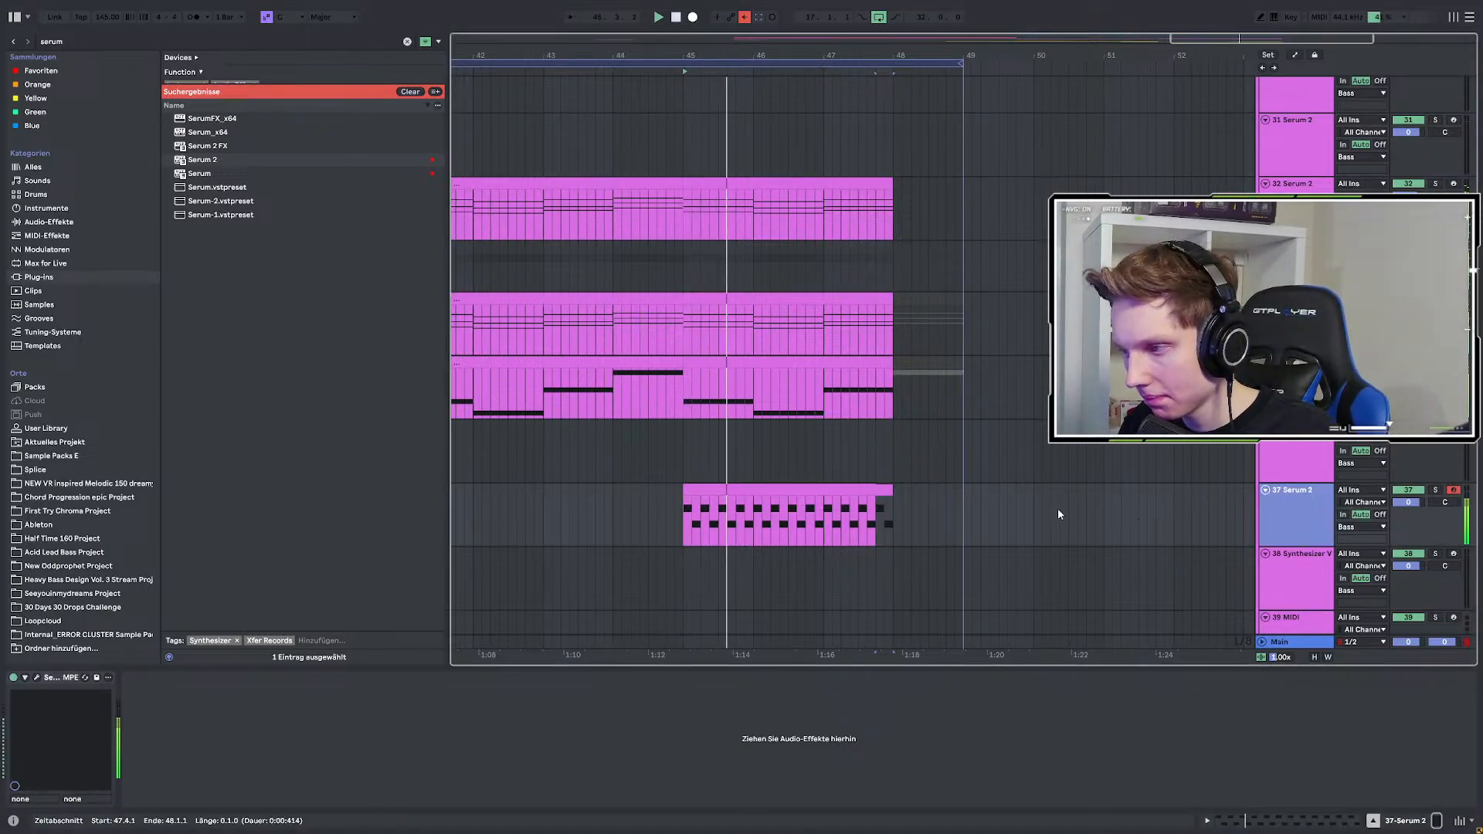
Add a MIDI track and an audio track below 37-Serum 2, and clear the browser search.
key("ctrl+shift+t")
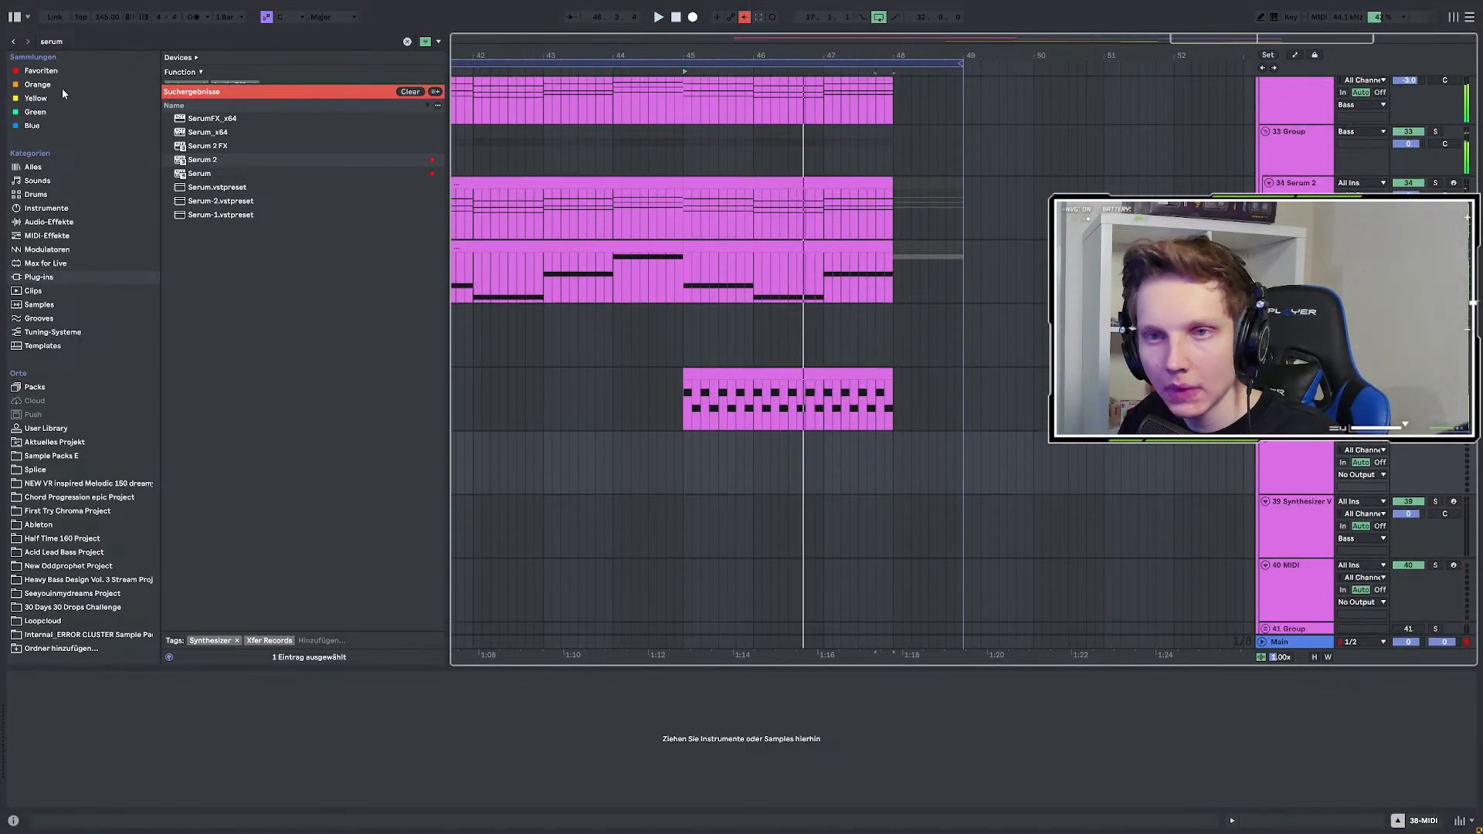
left_click(47, 41)
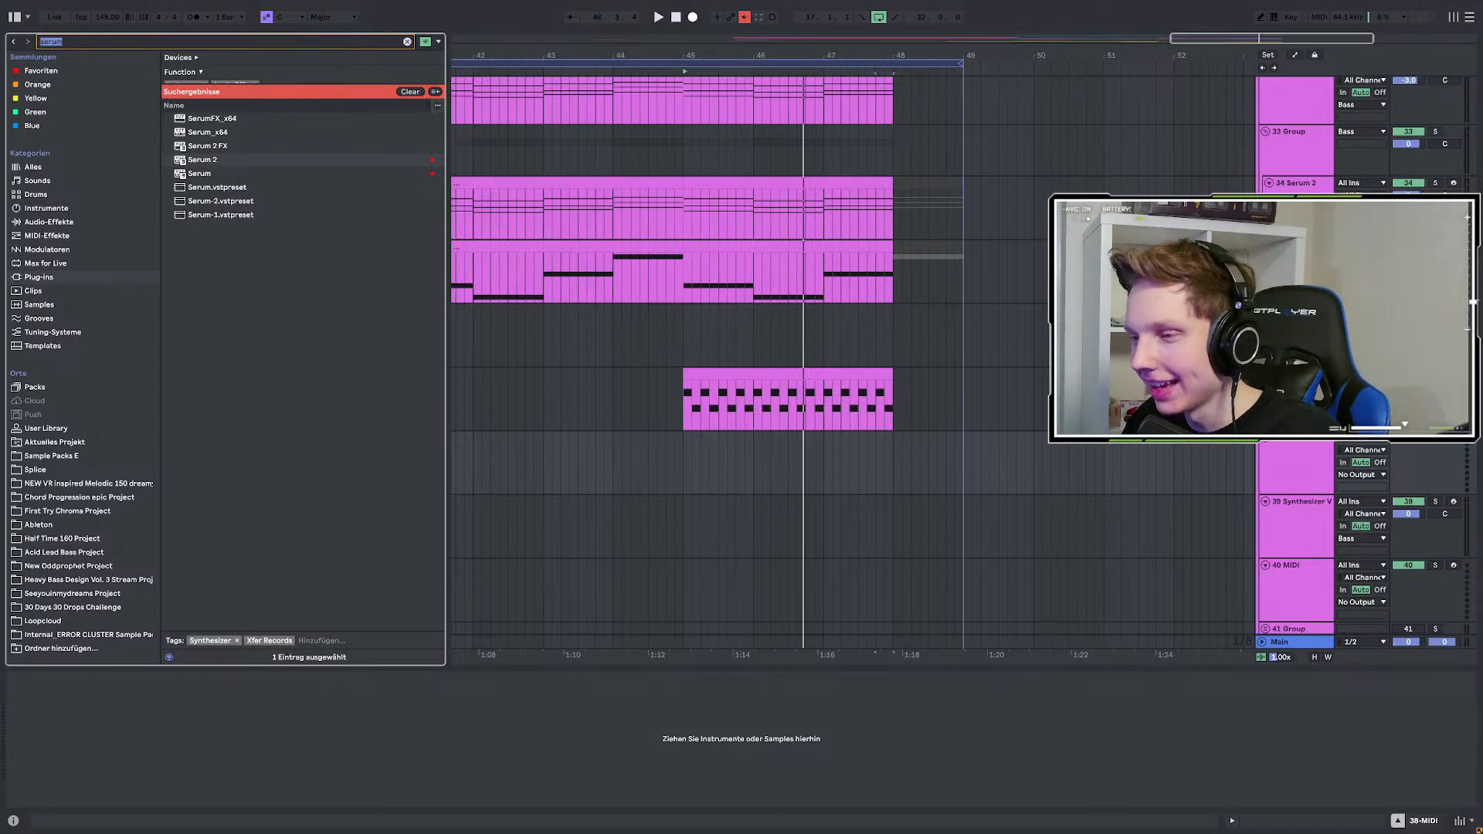
key("BackSpace")
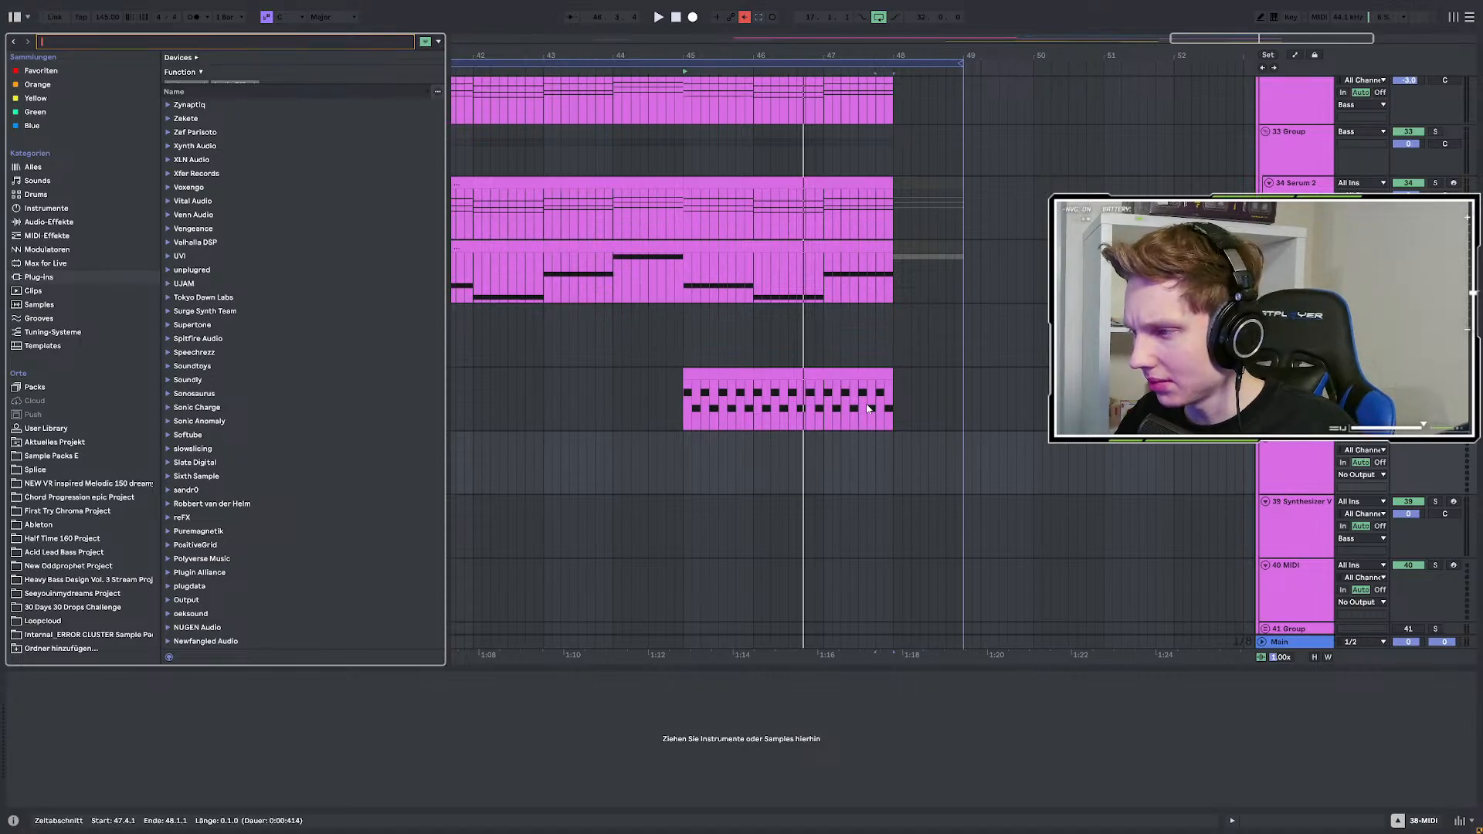
left_click(1296, 375)
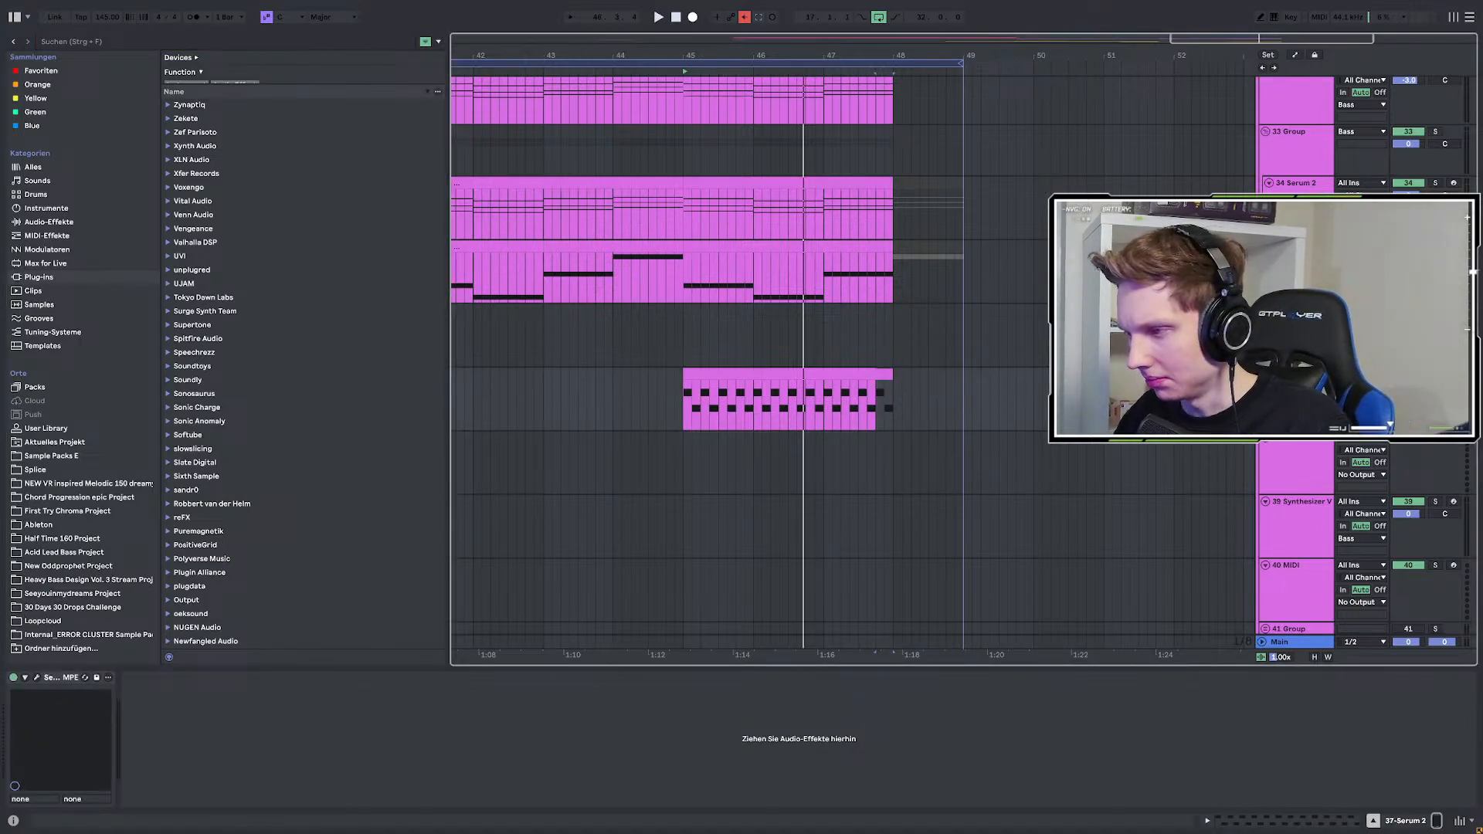
key("ctrl+t")
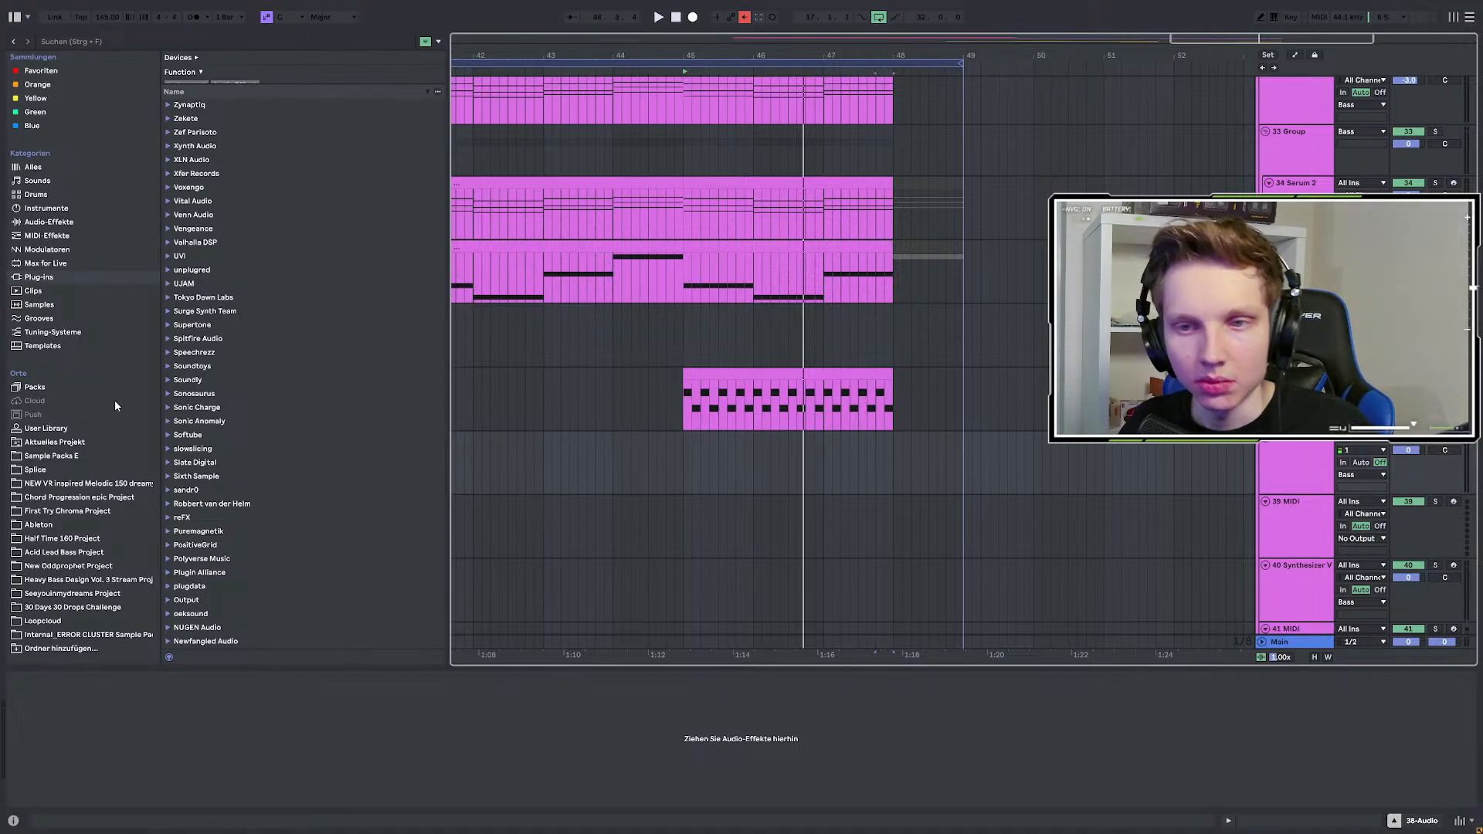
Browse Sample Packs E to the Songs folder inside the samples of Zero-G_Vocal_Foundry.
left_click(48, 456)
scroll(347, 420, "down", 15)
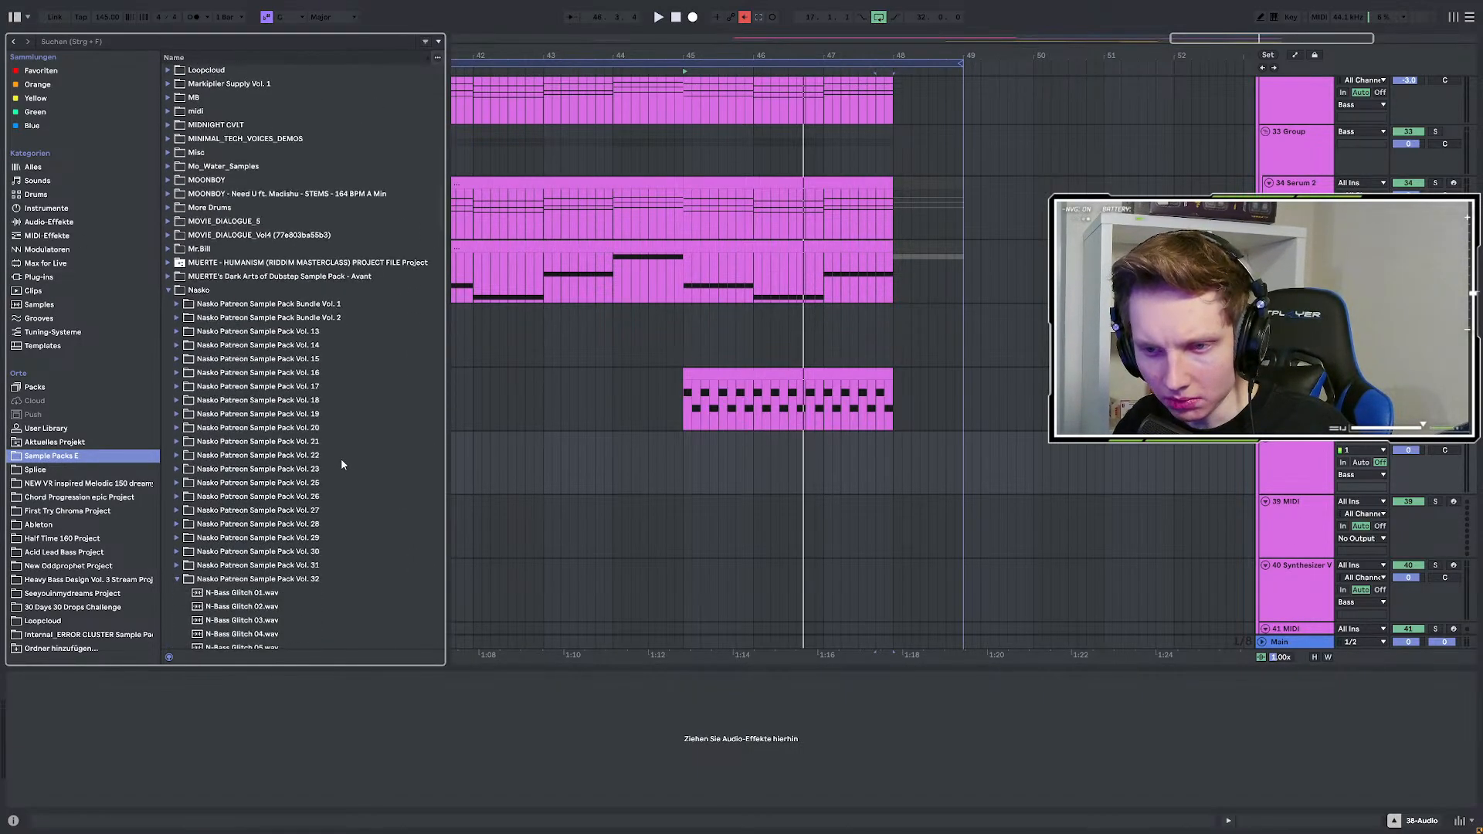
scroll(326, 474, "down", 20)
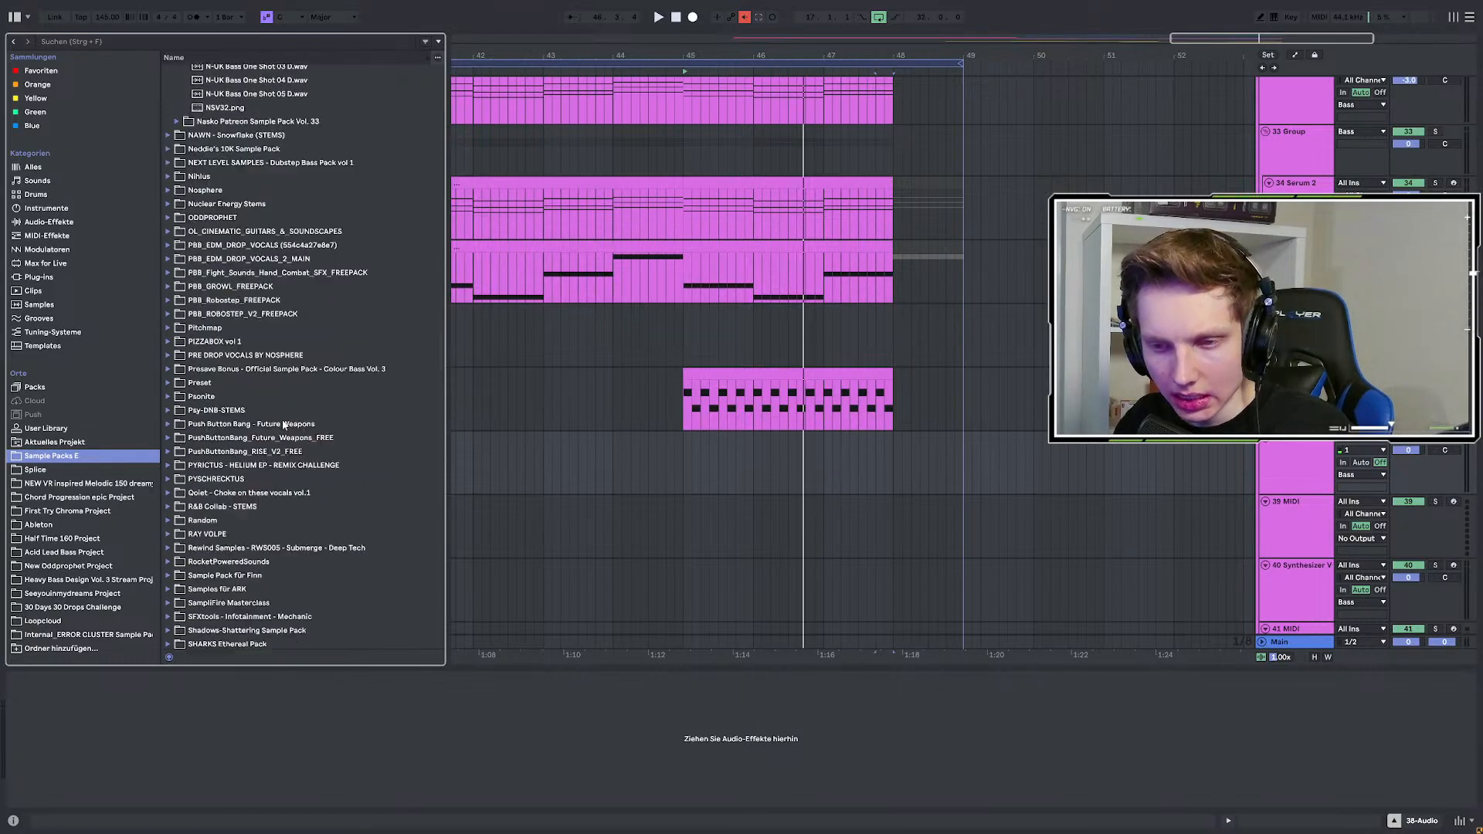
scroll(255, 486, "down", 10)
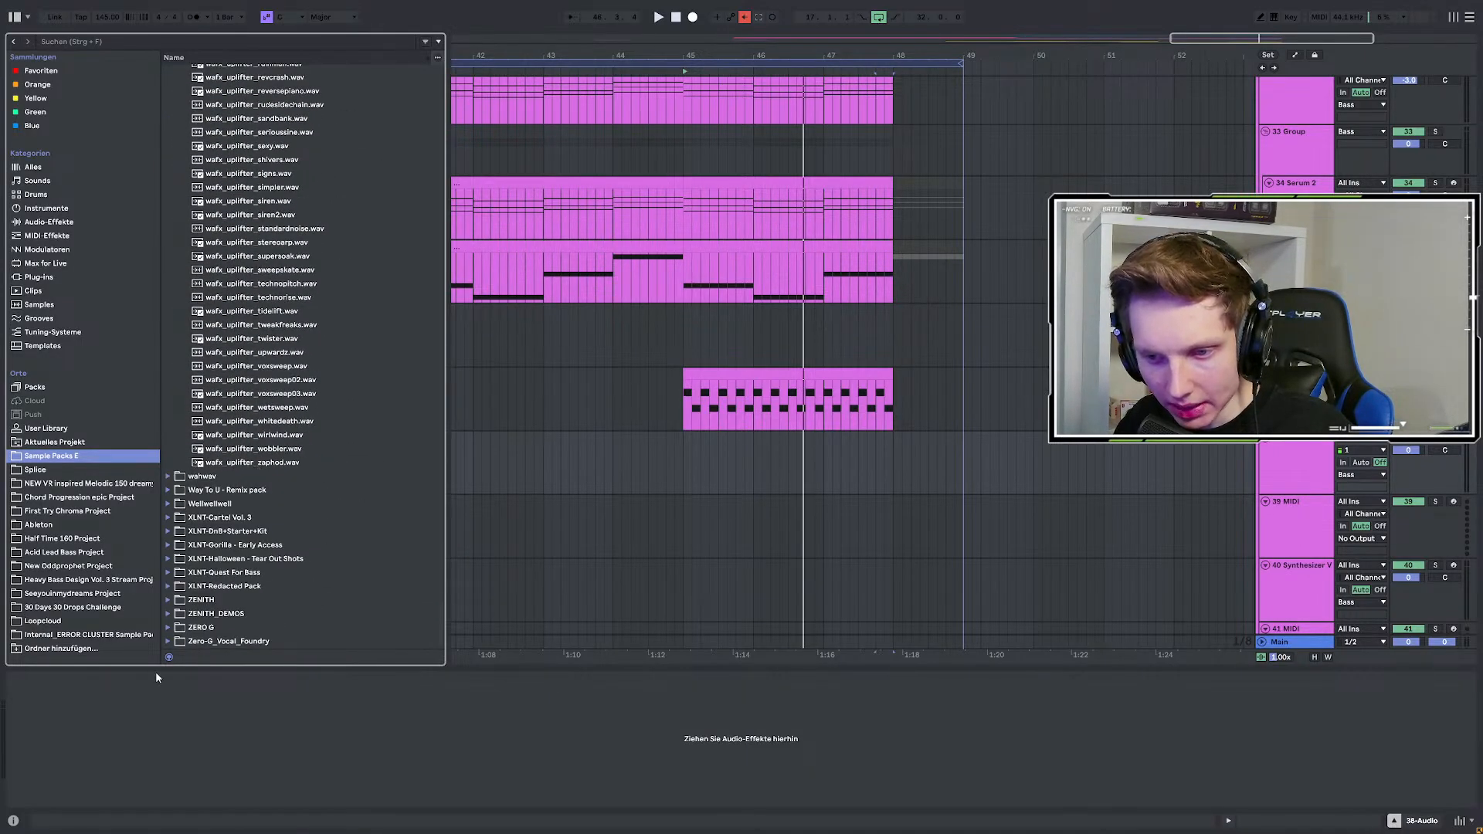
left_click(168, 640)
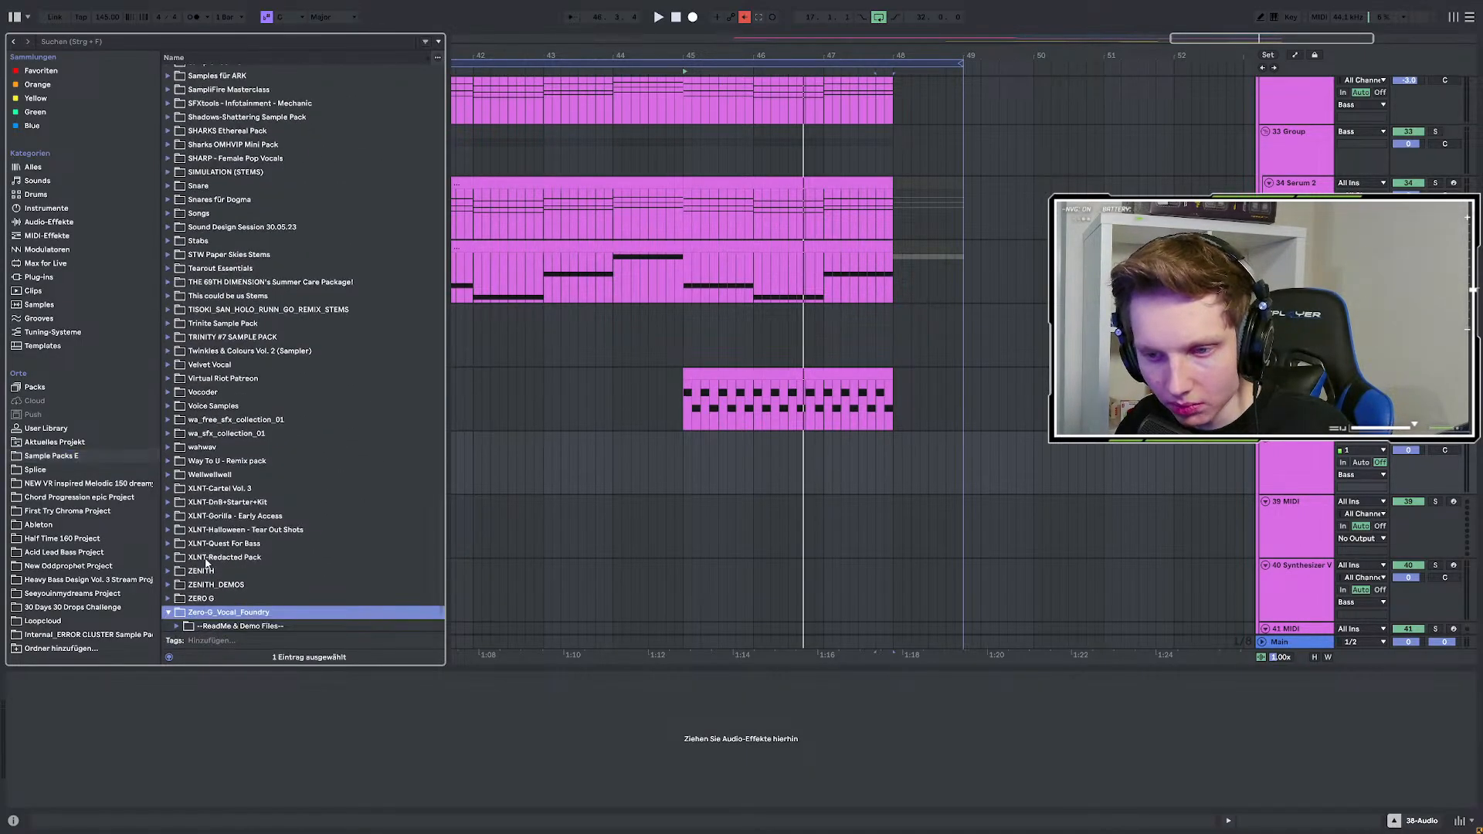
left_click(175, 622)
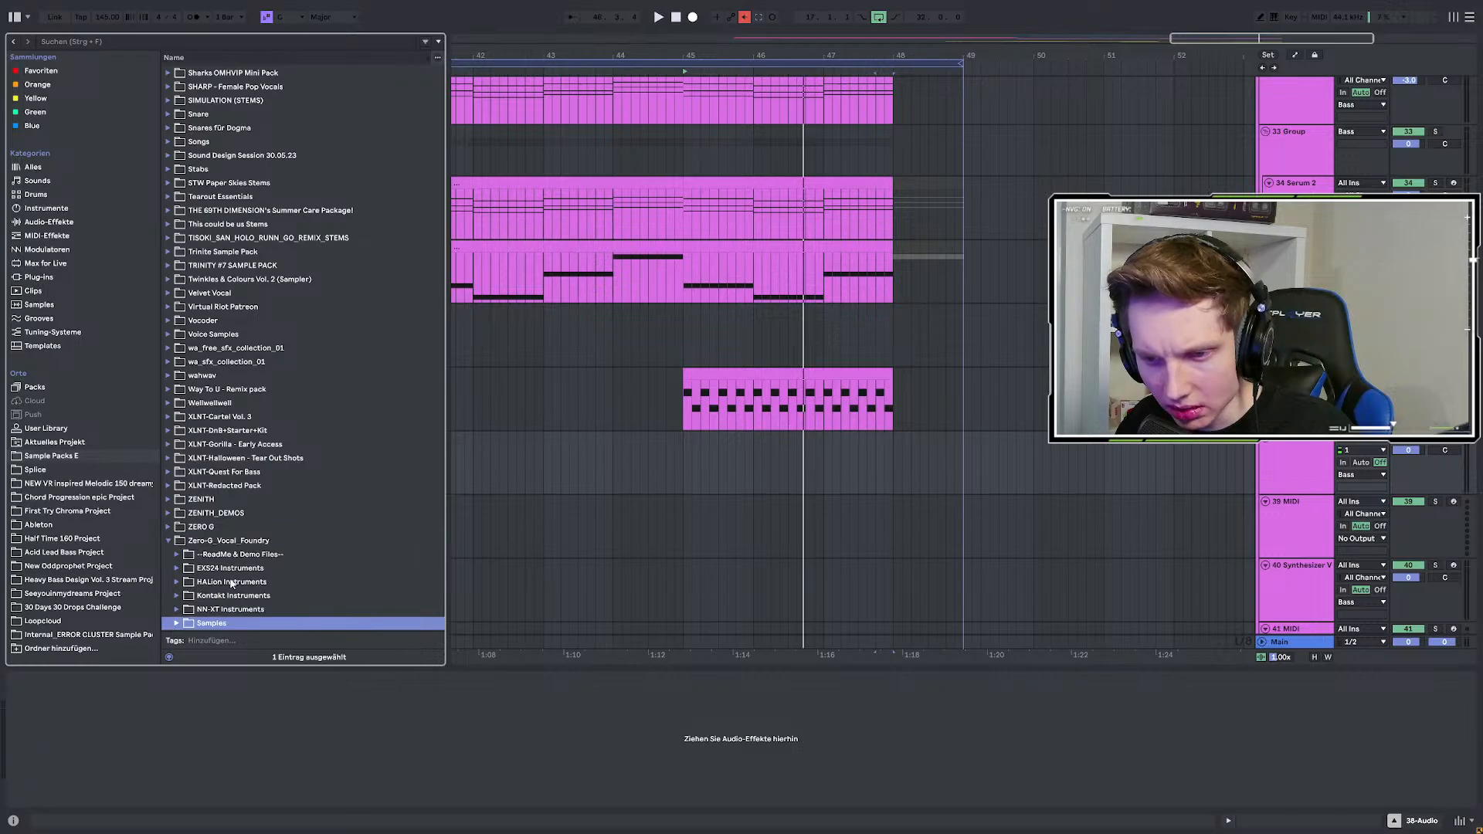
left_click(176, 624)
left_click(184, 624)
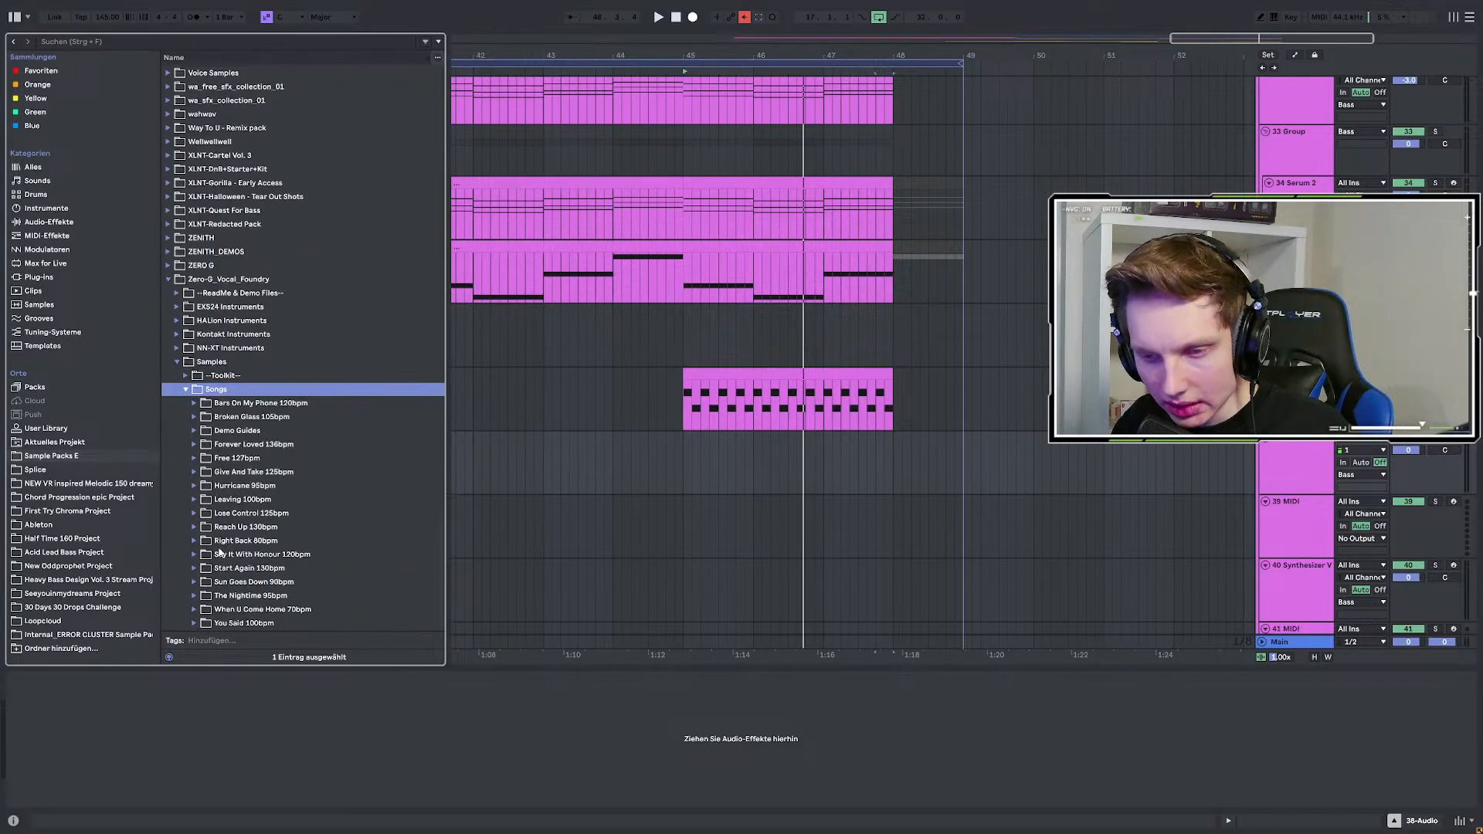
Audition the vocal samples in the Hurricane 95bpm folder one after another, then collapse the folder.
left_click(195, 486)
key("Down")
key("Down")
key("Down")
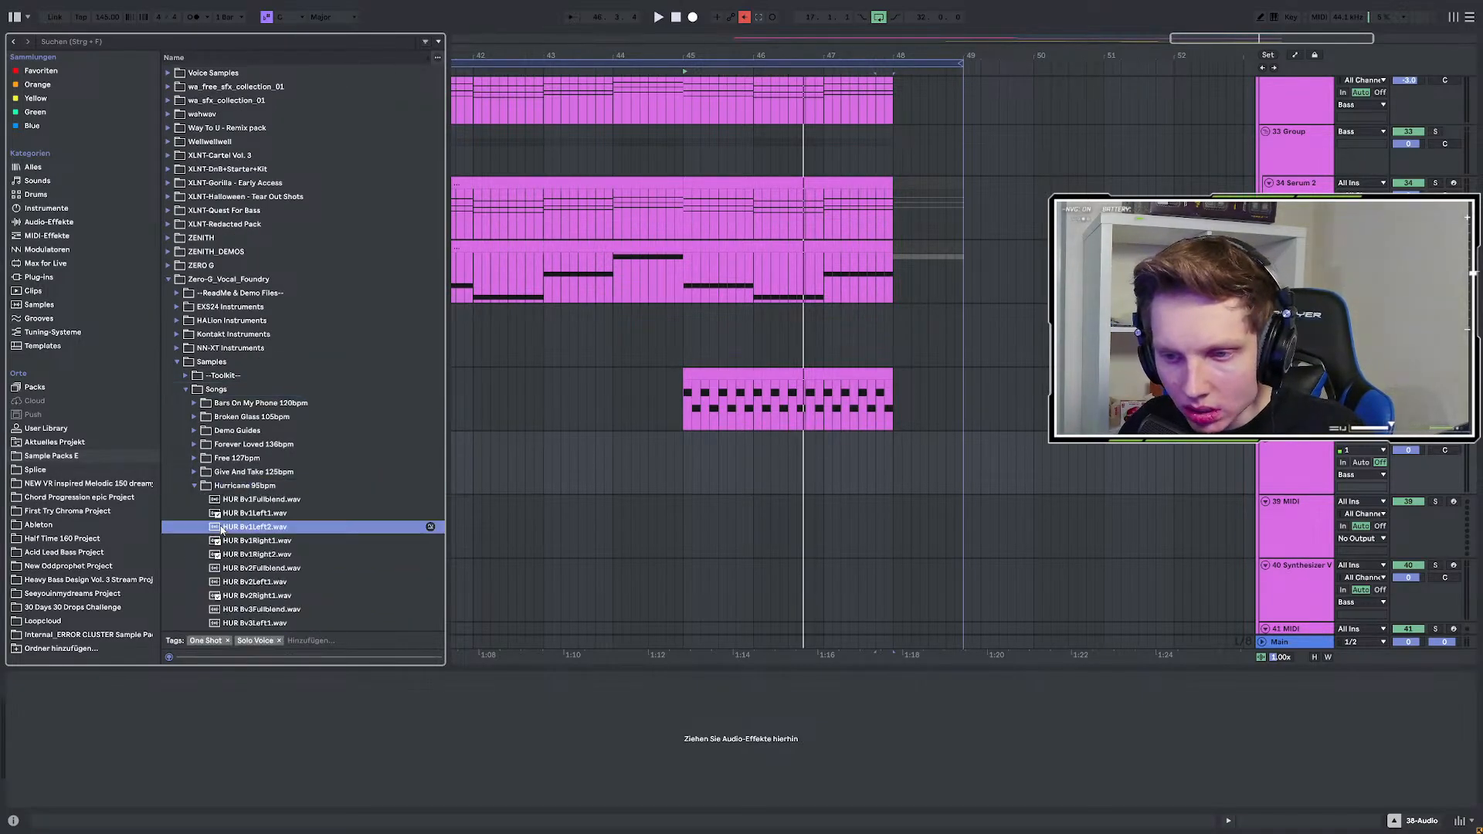
key("Down")
key("Down")
key("Down")
key("Down")
key("Down")
left_click(195, 429)
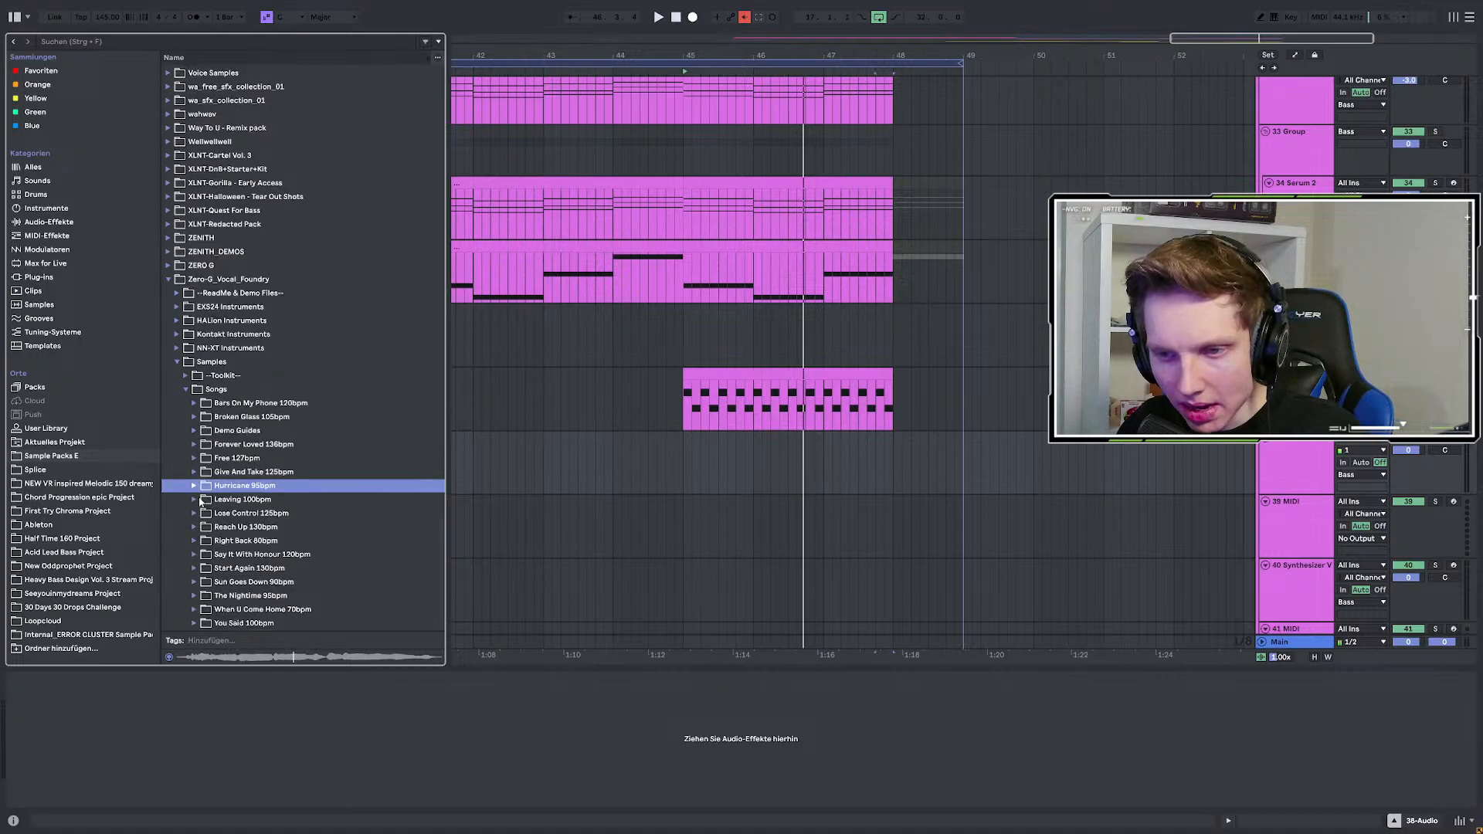
Audition the vocal samples in the Reach Up 130bpm folder, from the bridge harmonies to REA Chorustrack1P2.wav.
left_click(193, 527)
key("Down")
key("Down")
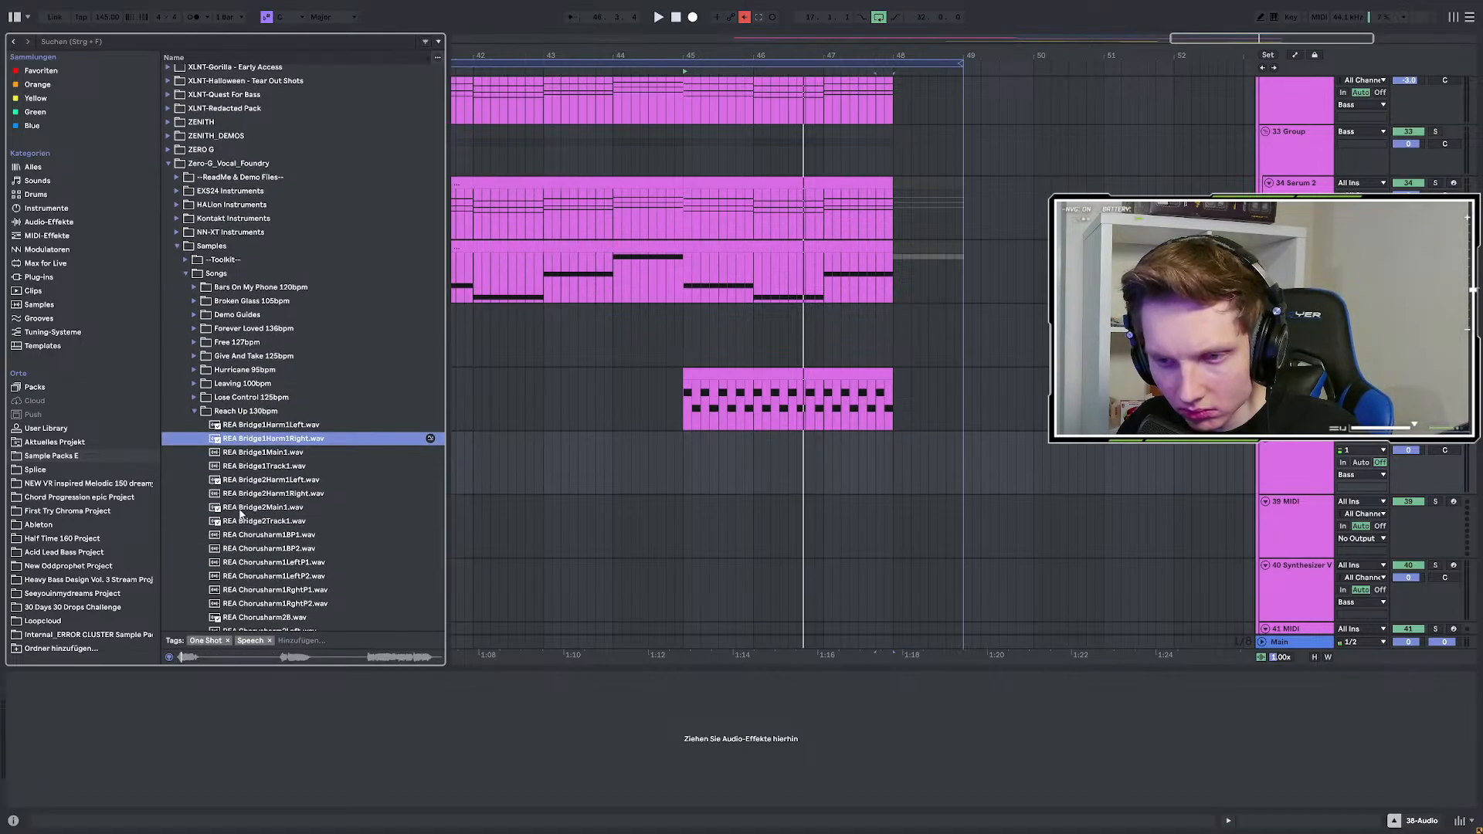
key("Down")
key("Down")
key("Down")
key("Down")
key("Down")
key("Down")
key("Down")
key("Down")
key("Down")
key("Down")
key("Down")
key("Down")
key("Down")
key("Down")
key("Down")
key("Down")
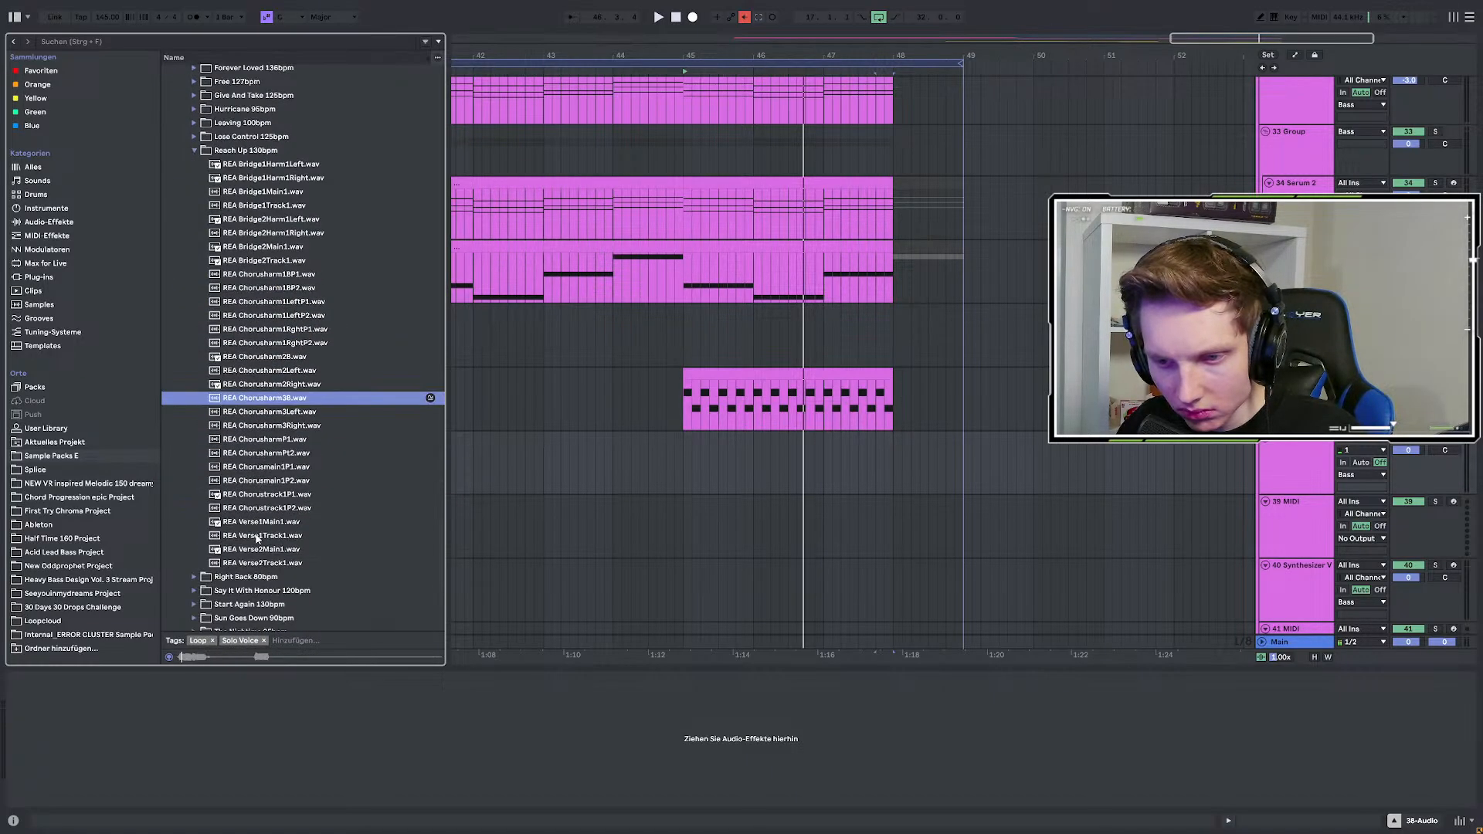
left_click(256, 508)
Audition the bridge and chorus vocal samples in the Start Again 130bpm folder, ending on STA Chorusharm1Right.wav.
scroll(249, 556, "down", 1)
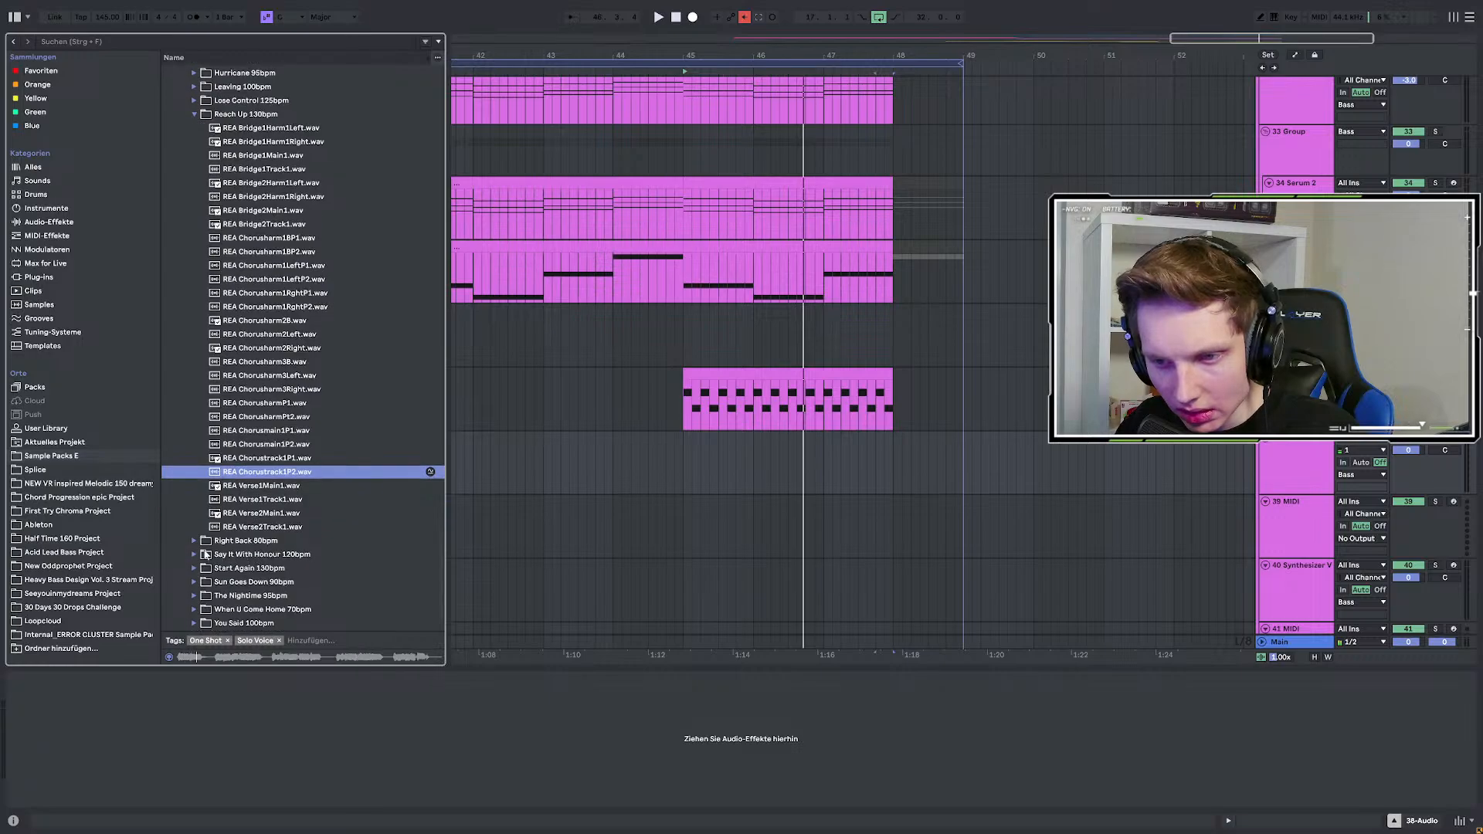
left_click(196, 568)
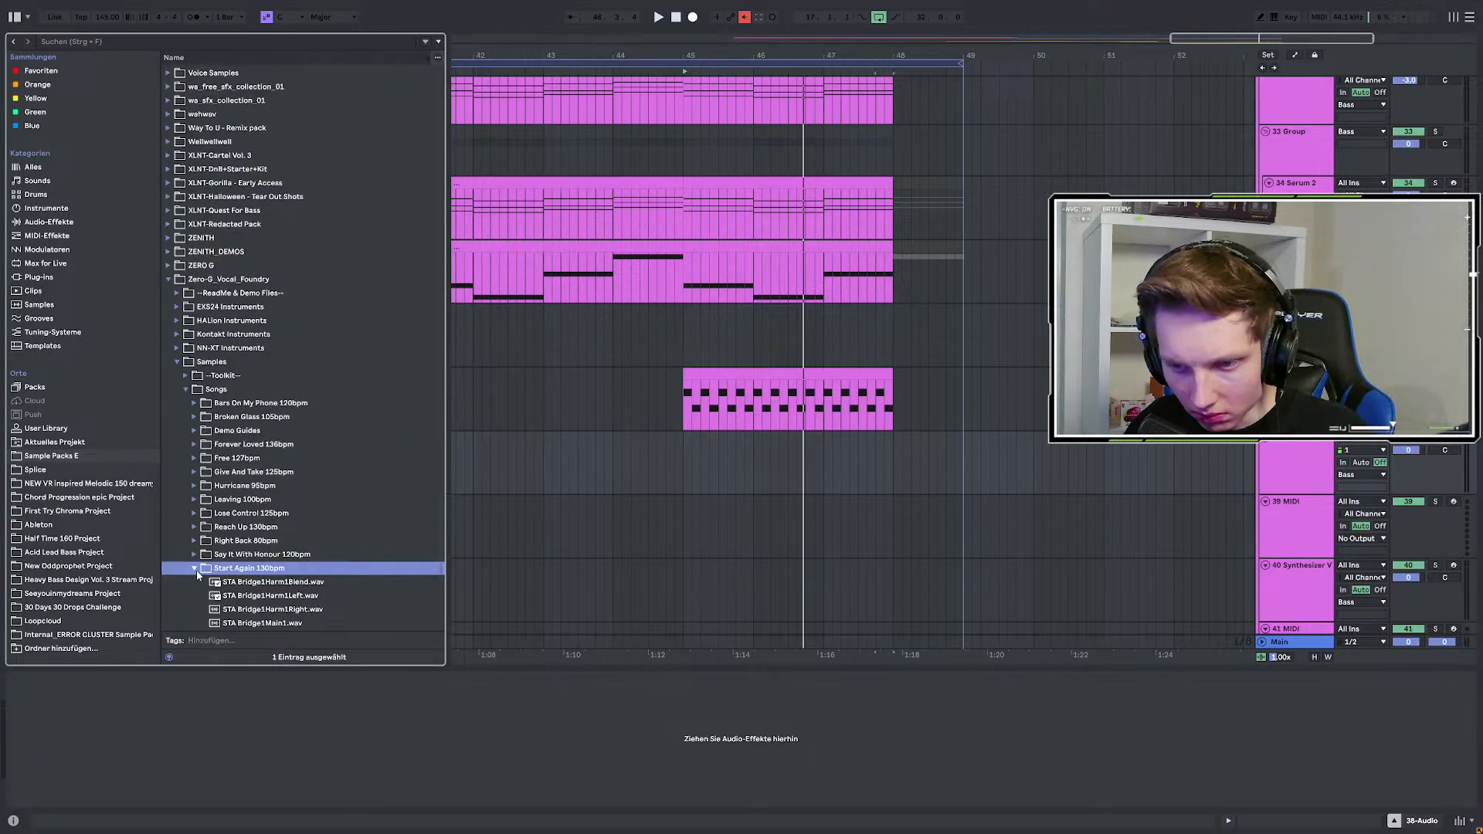
left_click(220, 595)
scroll(224, 594, "down", 3)
left_click(249, 562)
scroll(249, 562, "down", 3)
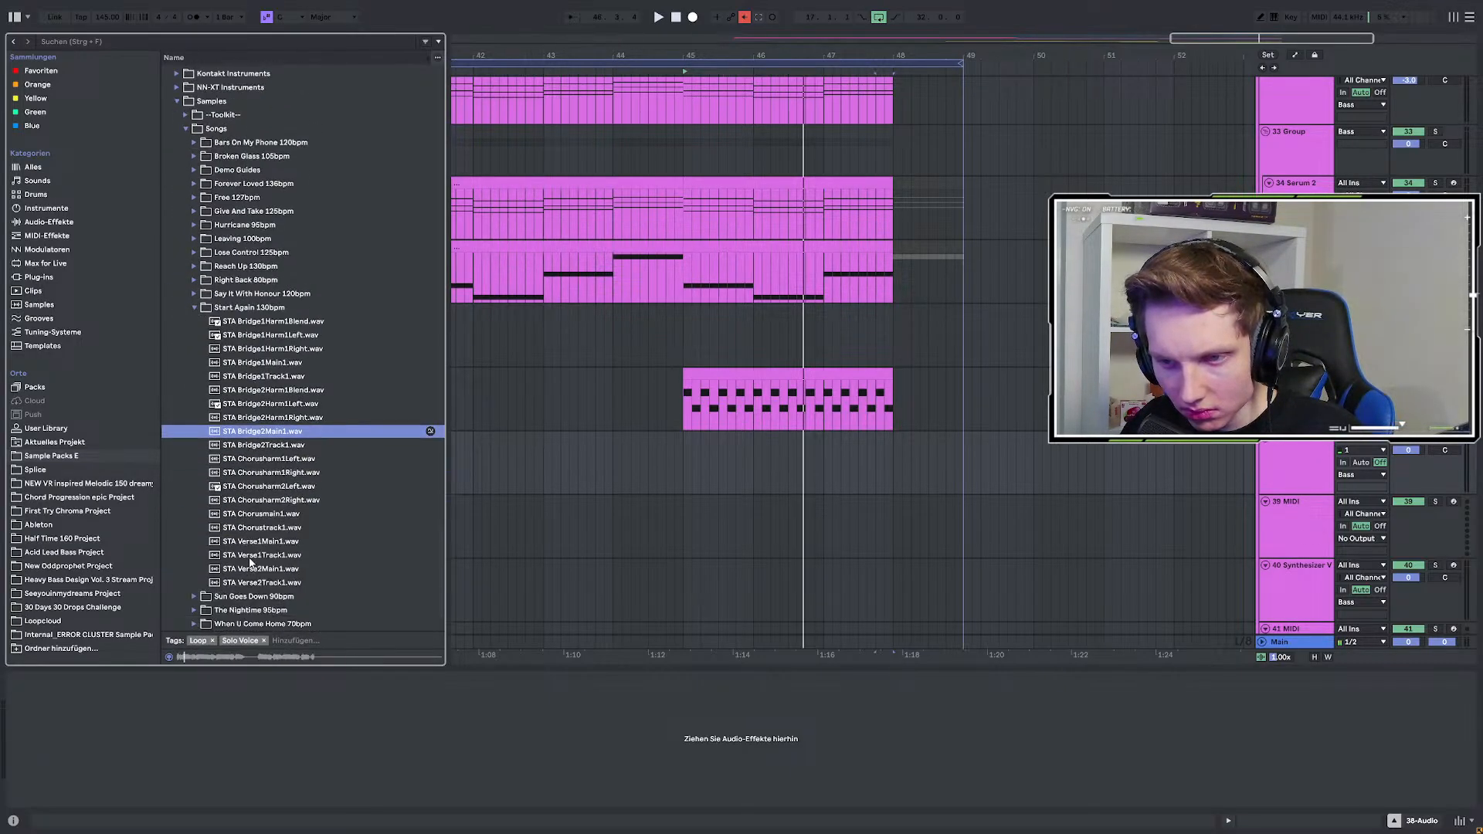
left_click(268, 461)
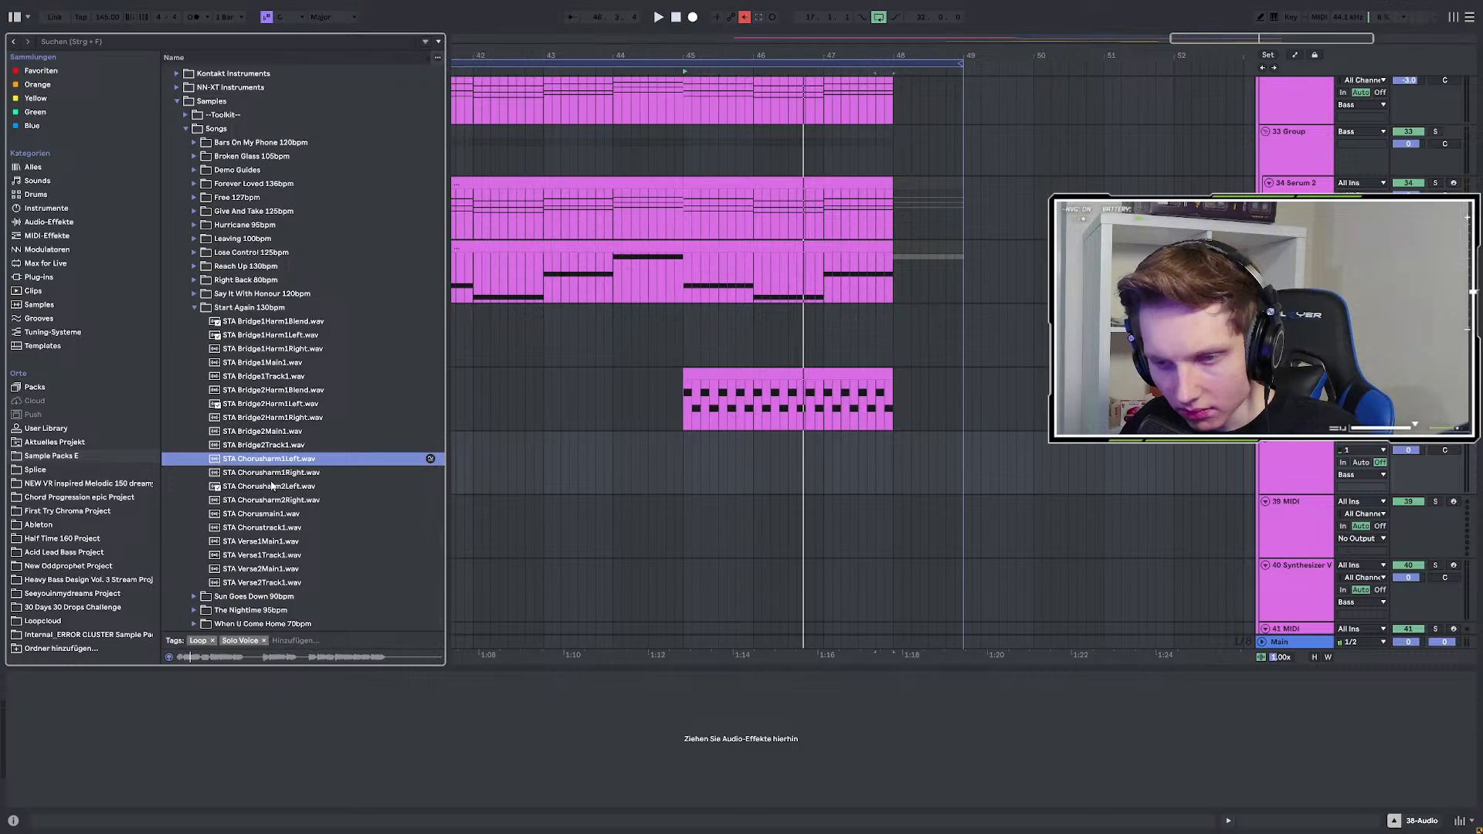
left_click(270, 514)
left_click(257, 473)
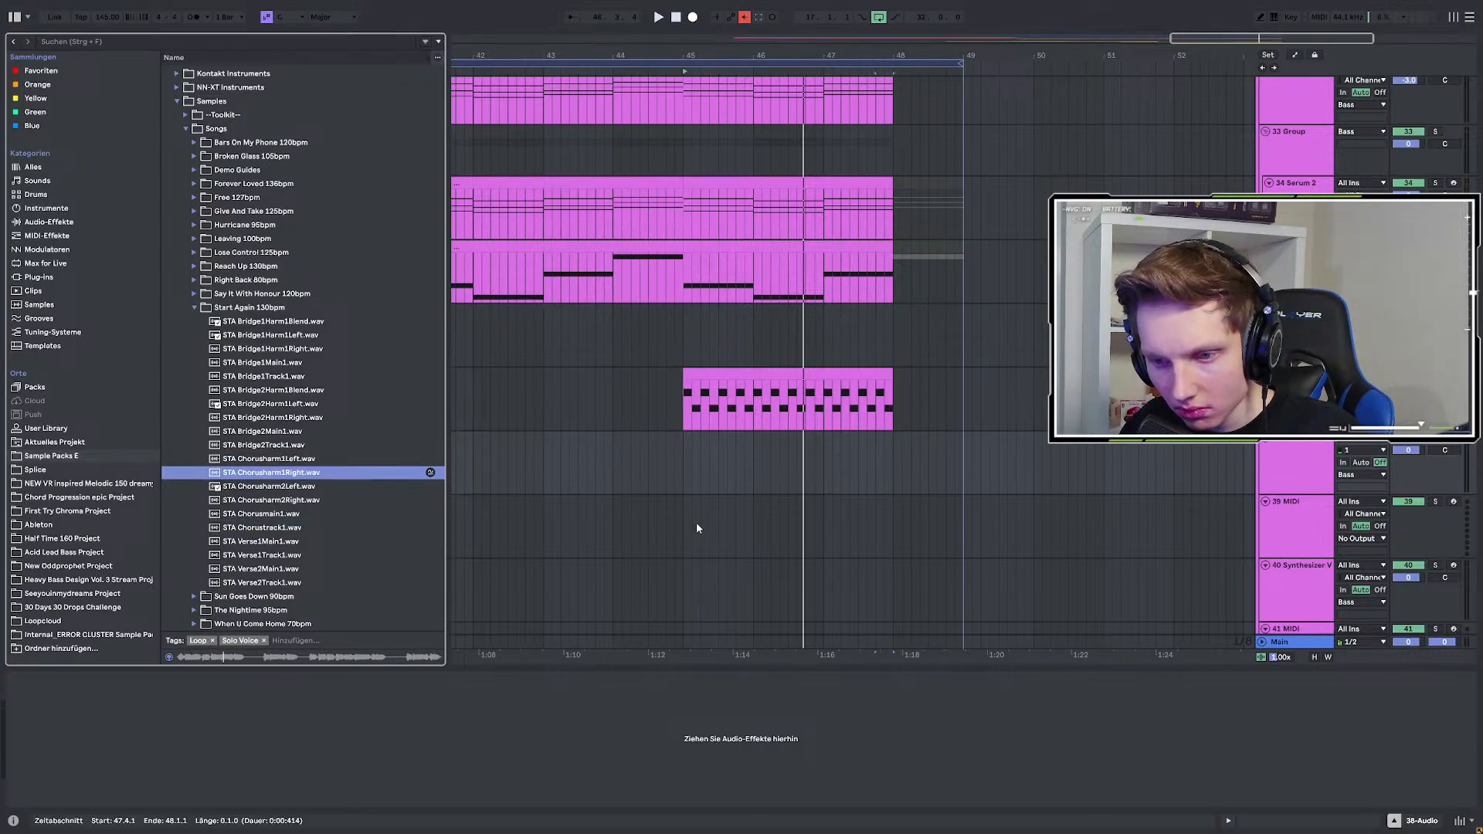
Place STA Chorusharm1Right.wav at bar 17 on audio track 38 and play it.
scroll(697, 526, "down", 6)
left_click(675, 454)
key("space")
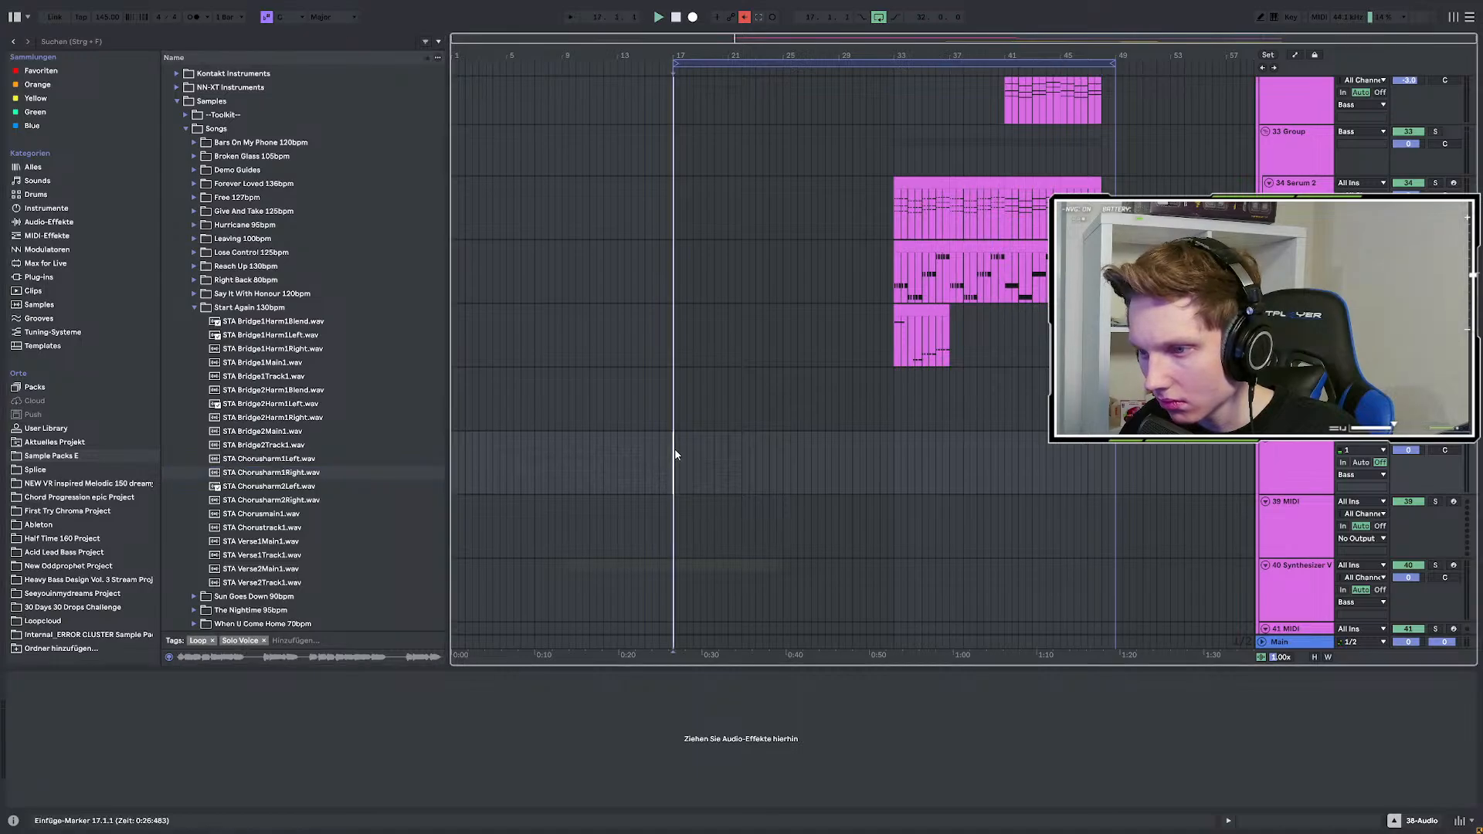
left_click(287, 475)
left_click_drag(287, 475, 718, 462)
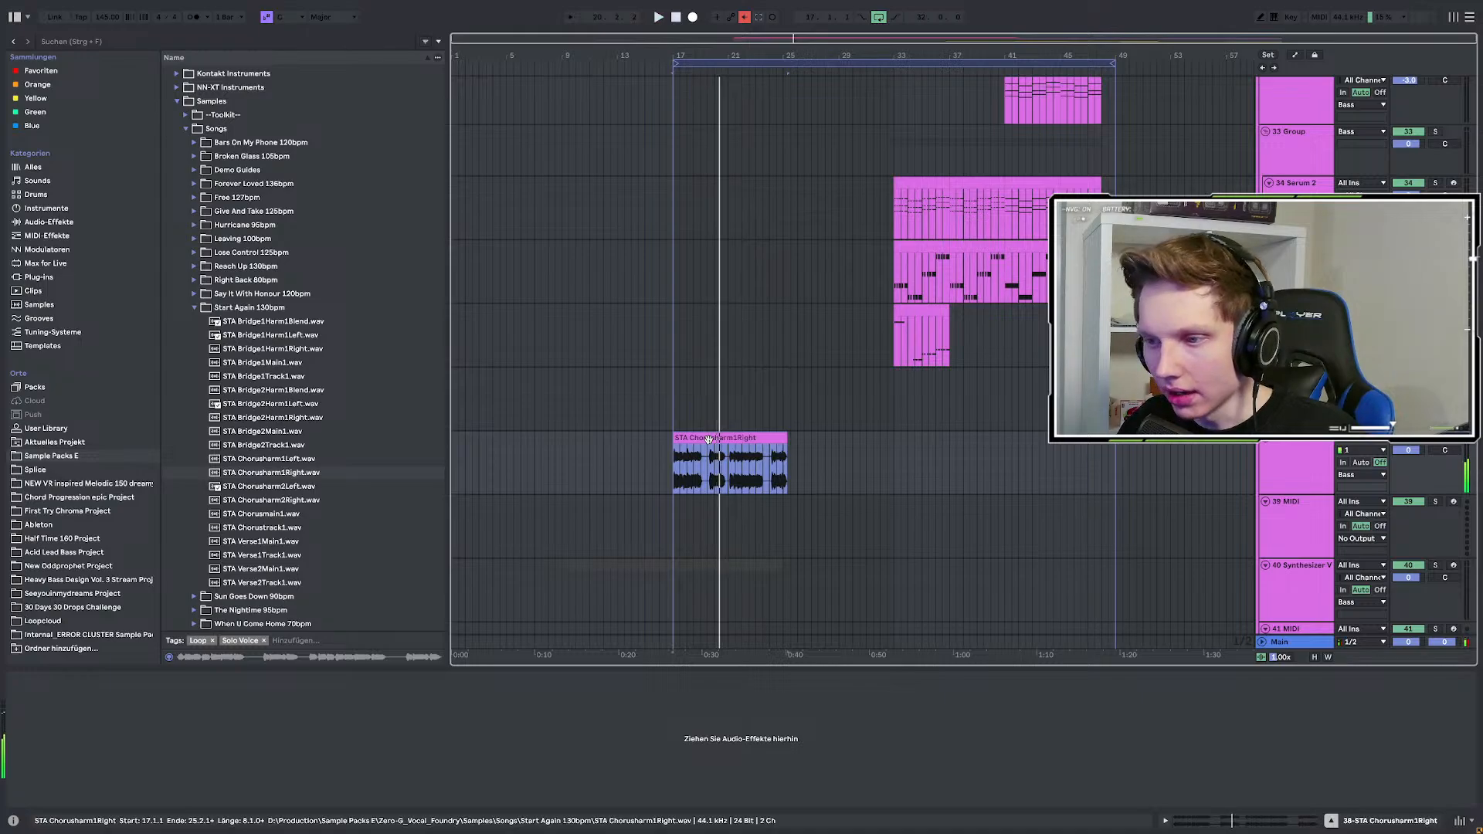
Paste the STA Chorusharm1Right clip at bar 17 on audio track 47 inside the 46 Group and play it.
scroll(752, 458, "down", 6)
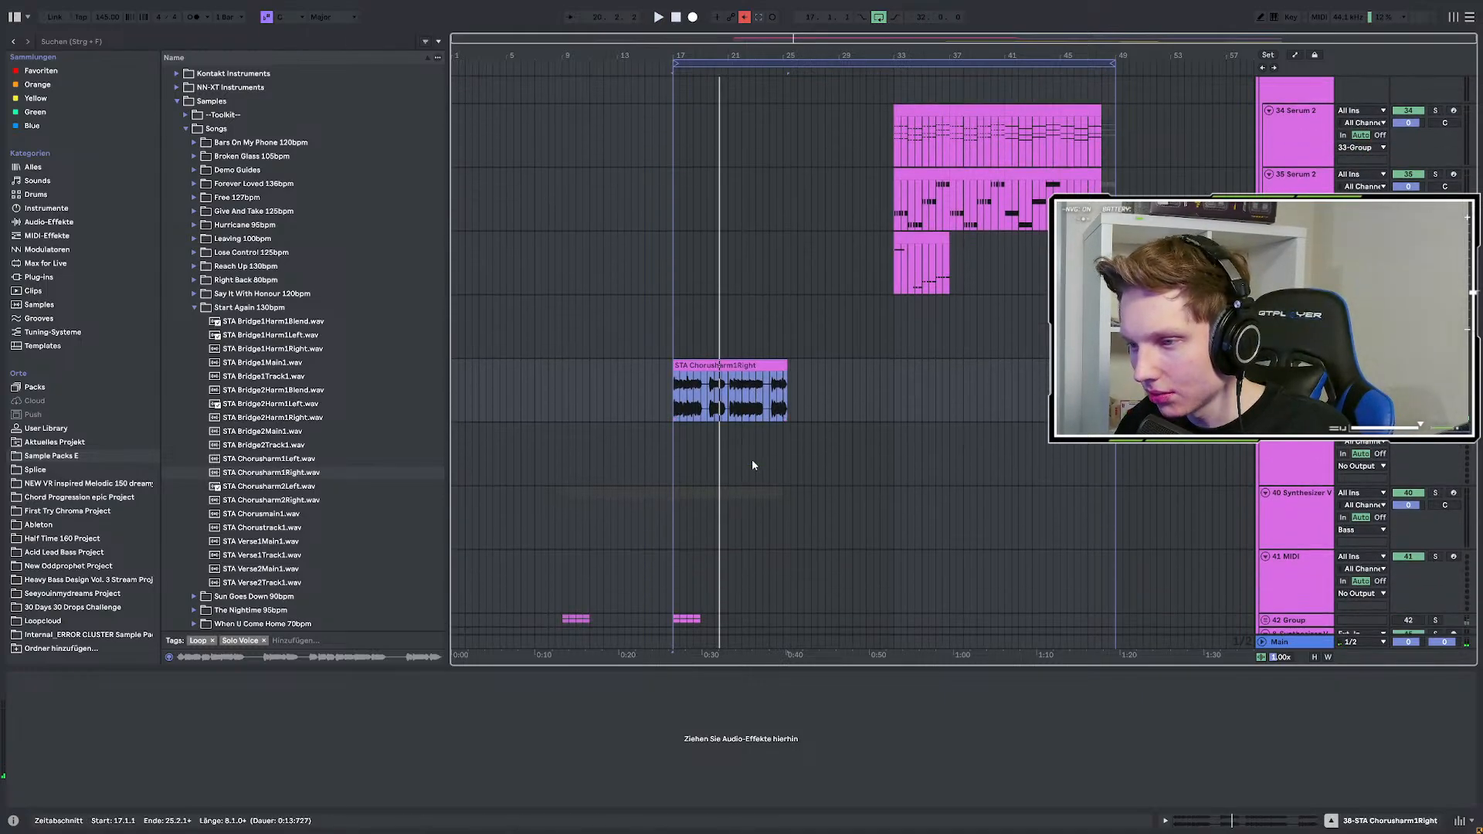
scroll(753, 459, "up", 2)
scroll(1429, 85, "up", 2)
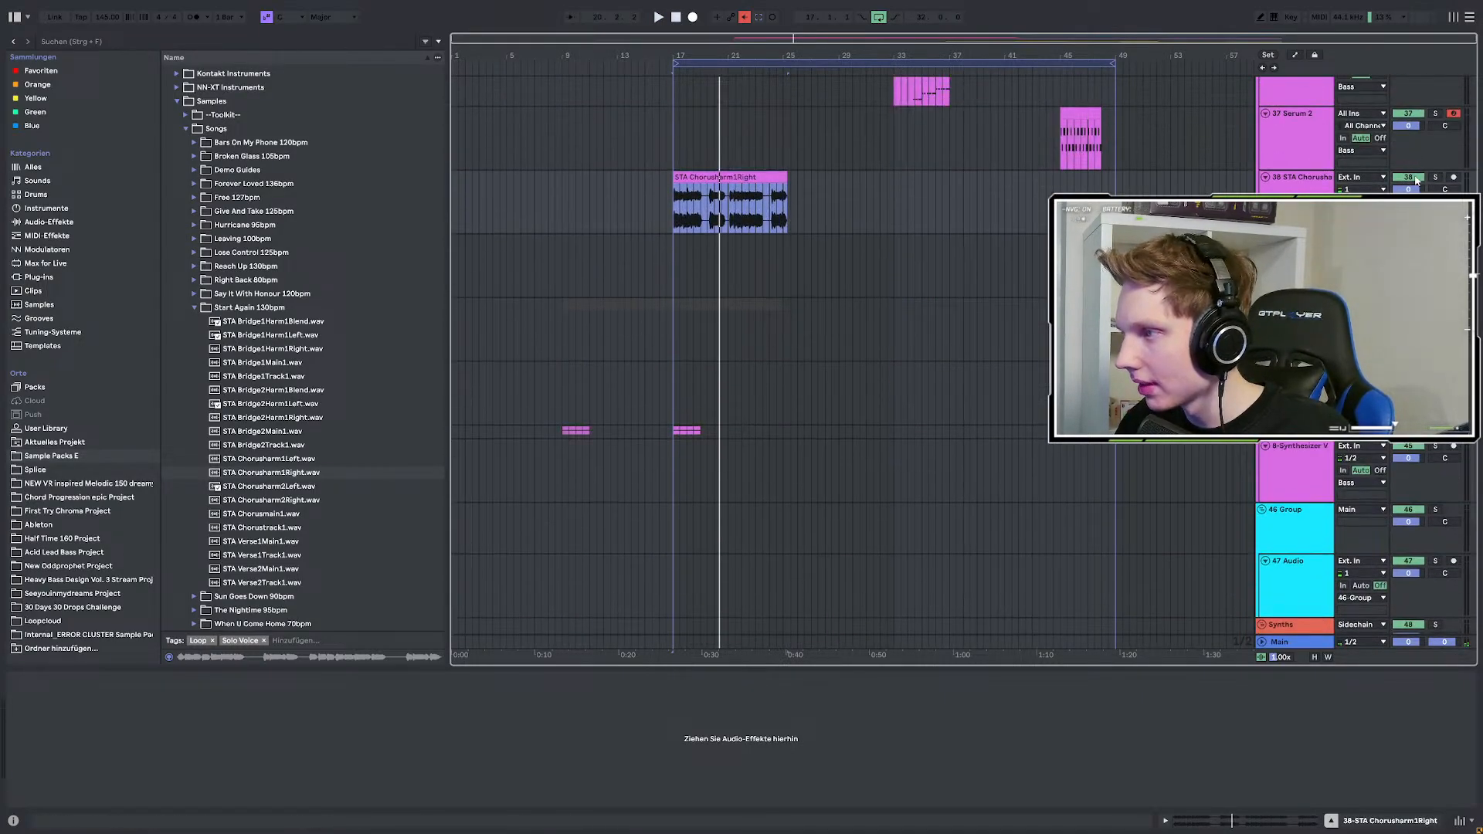
scroll(1430, 85, "down", 6)
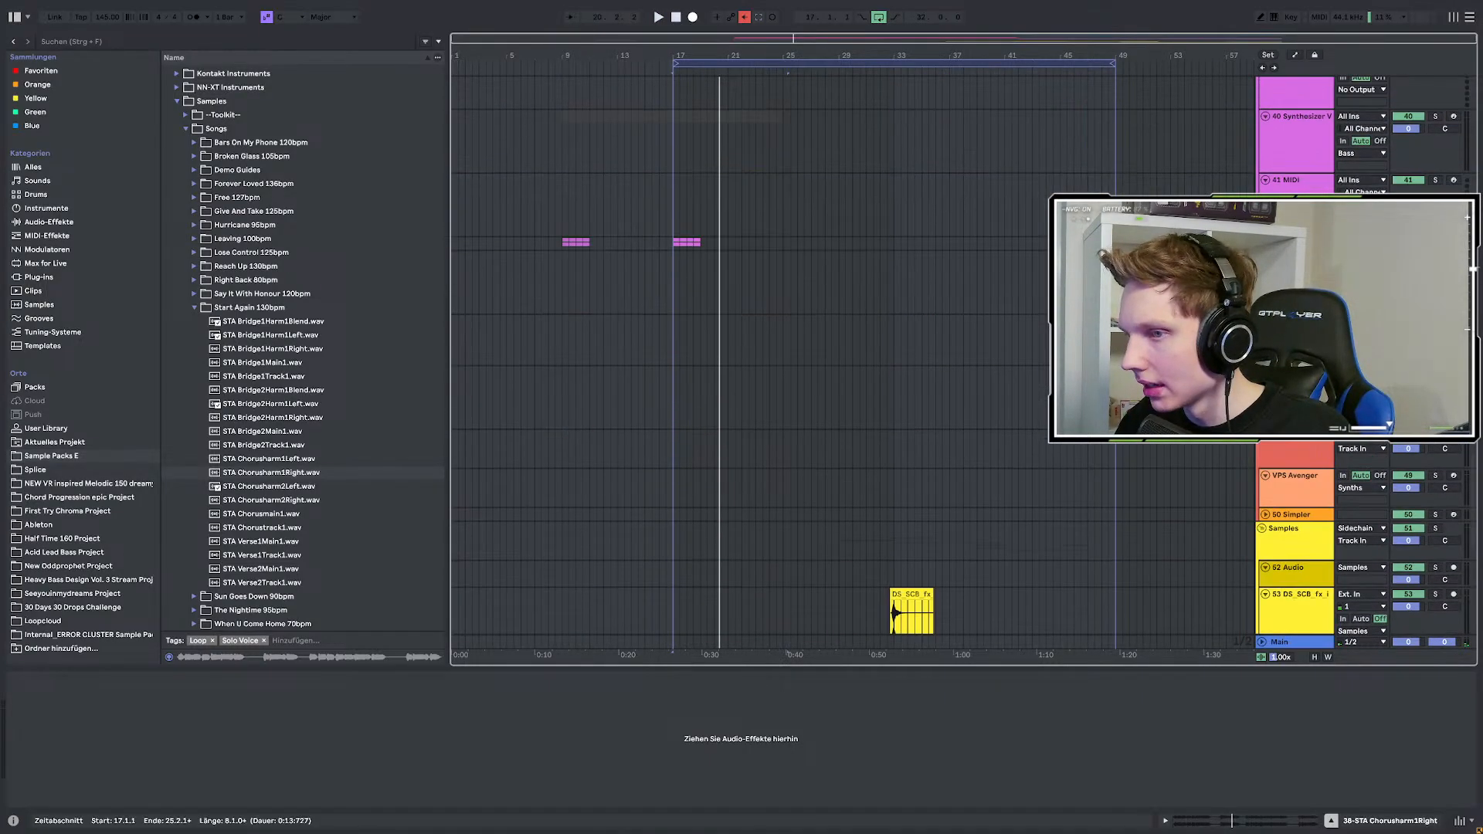
left_click(674, 342)
key("ctrl+v")
key("space")
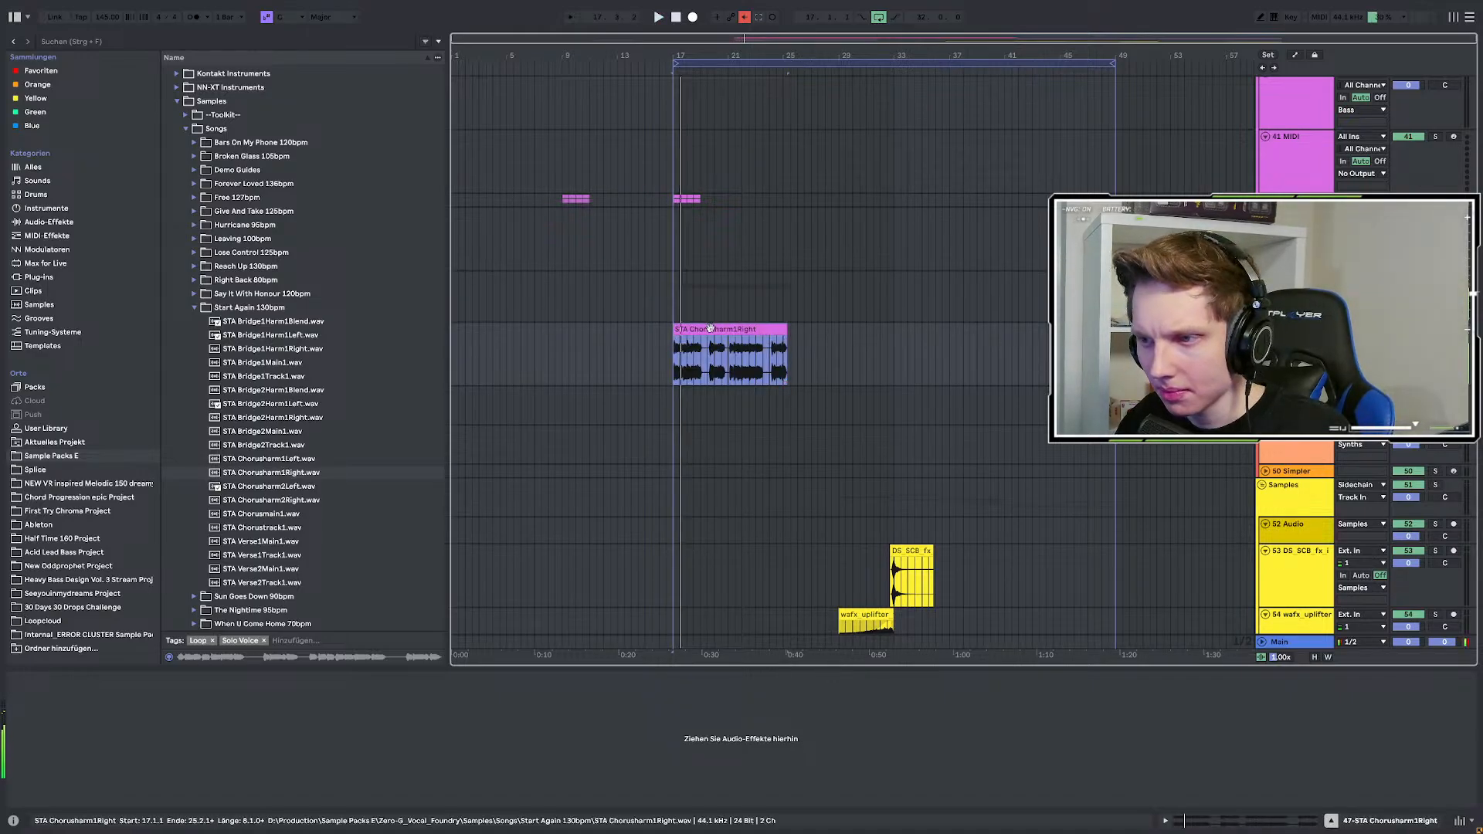
Enable warping on the STA Chorusharm1Right clip in Complex Pro mode and transpose it up 1 semitone.
double_click(710, 328)
left_click(27, 393)
left_click(44, 403)
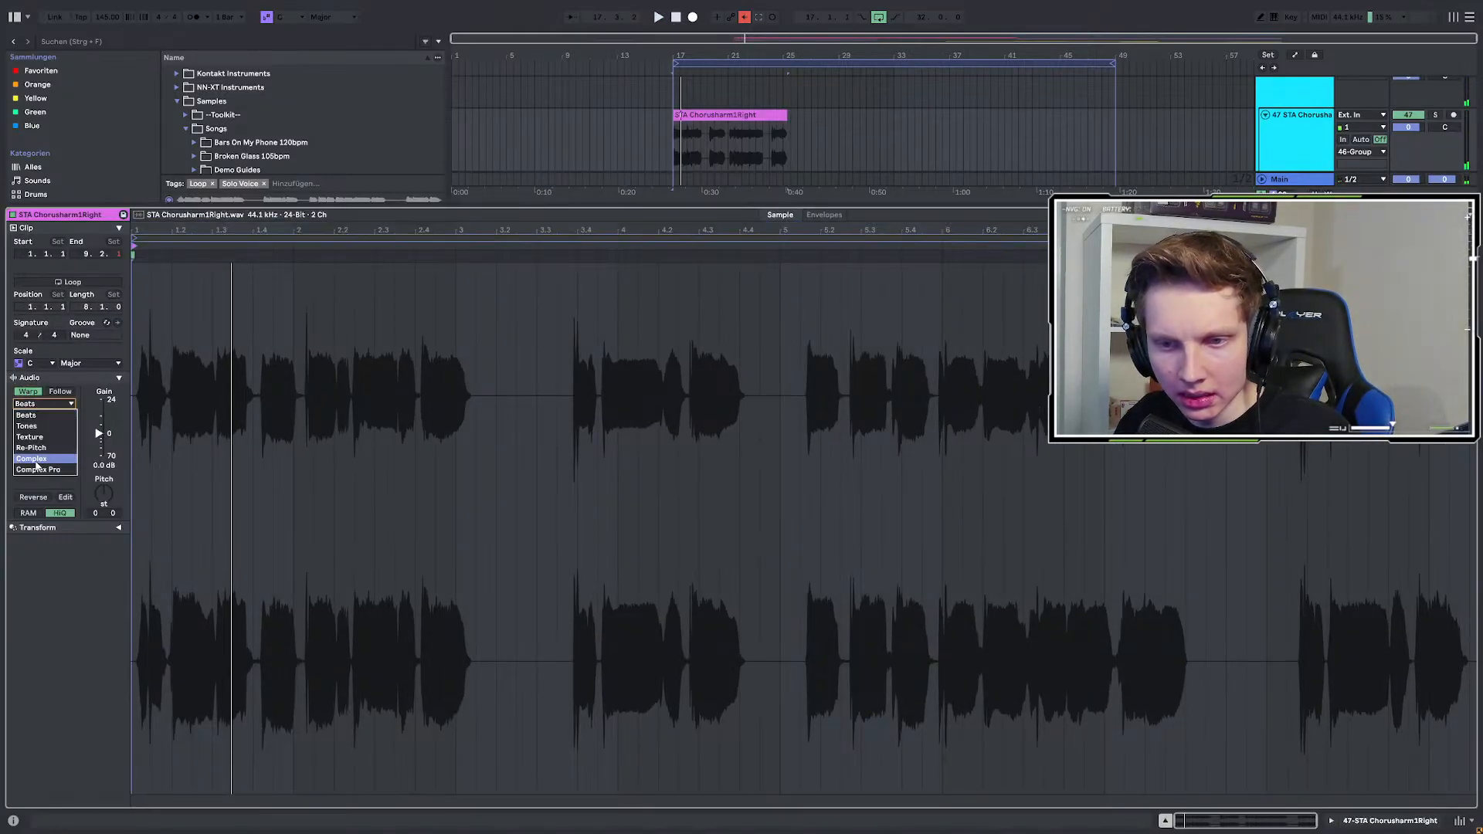
left_click_drag(27, 463, 103, 489)
key("space")
key("space")
key("space")
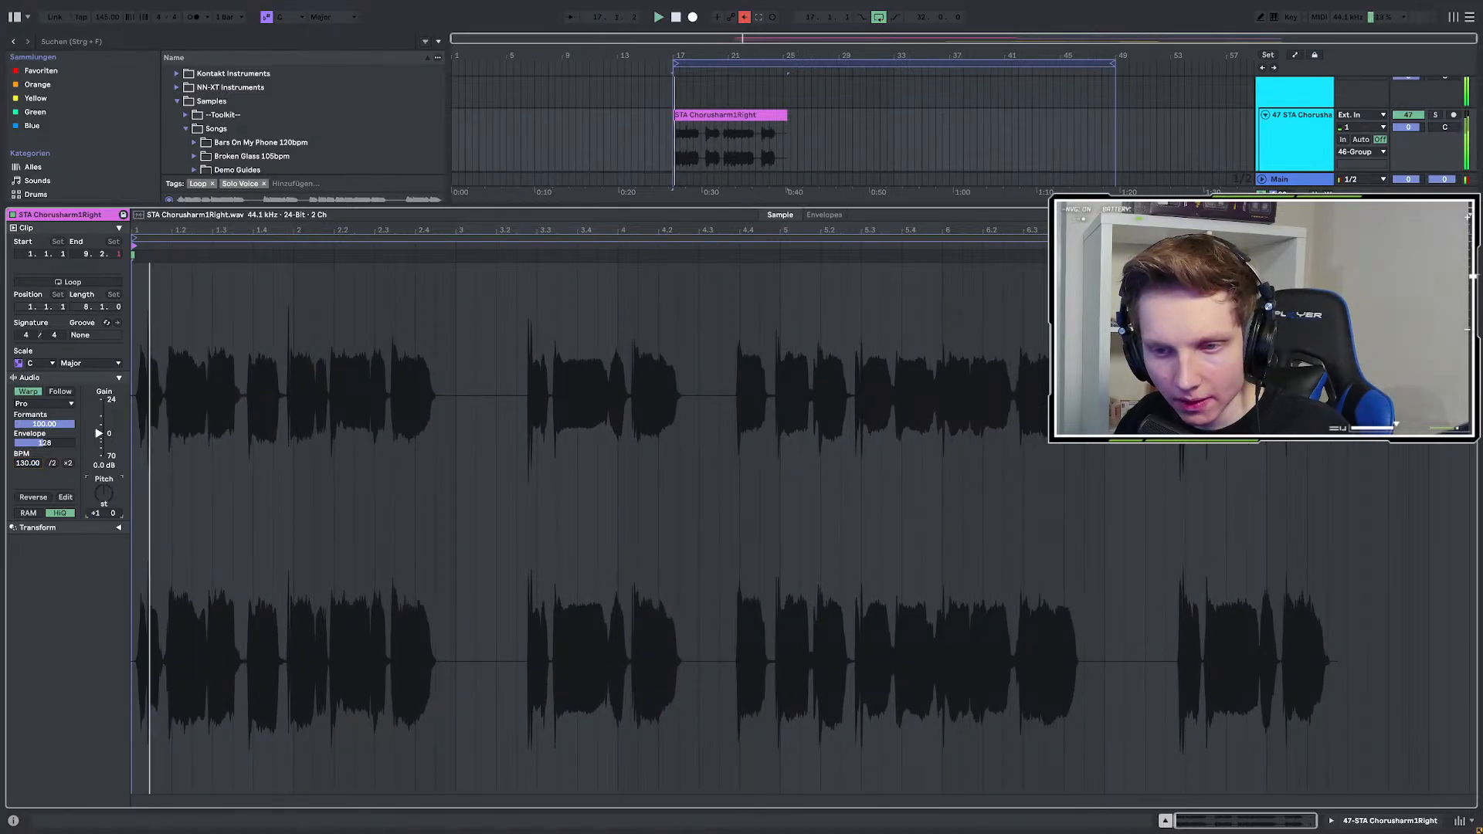
Try the vocal clip at +3 semitones during playback, then return its transposition to +1.
key("space")
key("space")
key("Up")
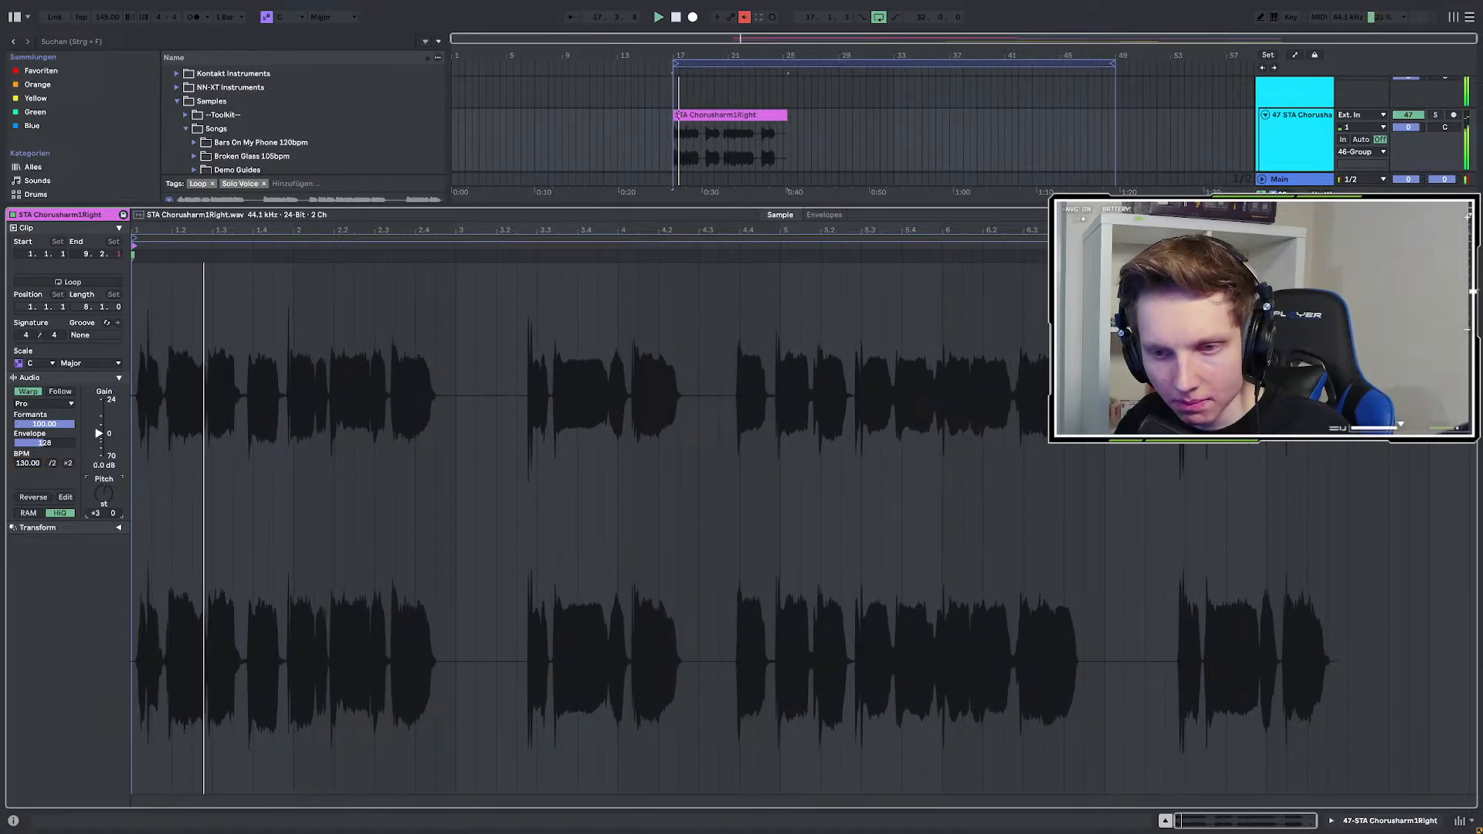
key("space")
key("space")
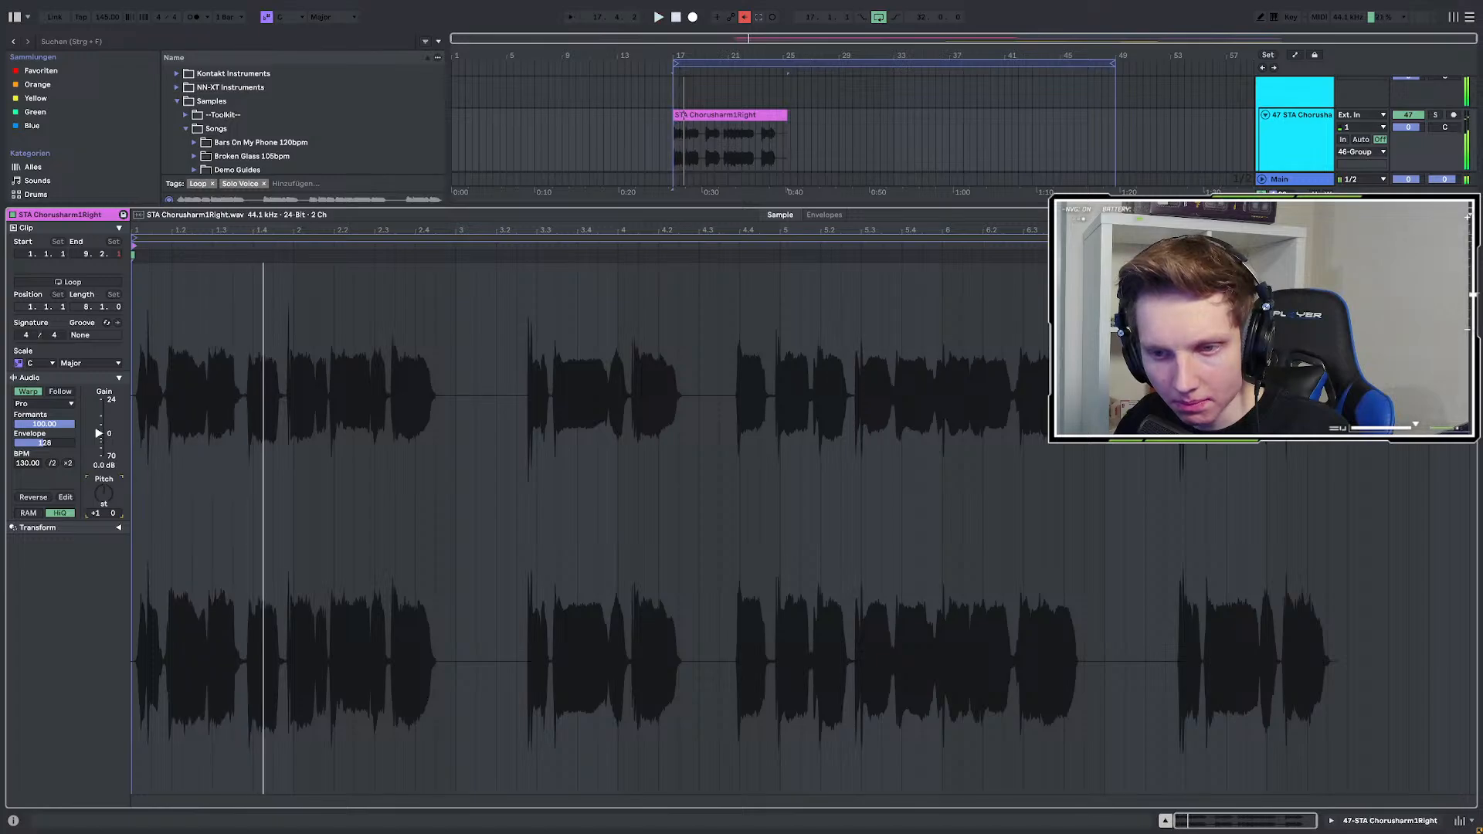
key("space")
key("space")
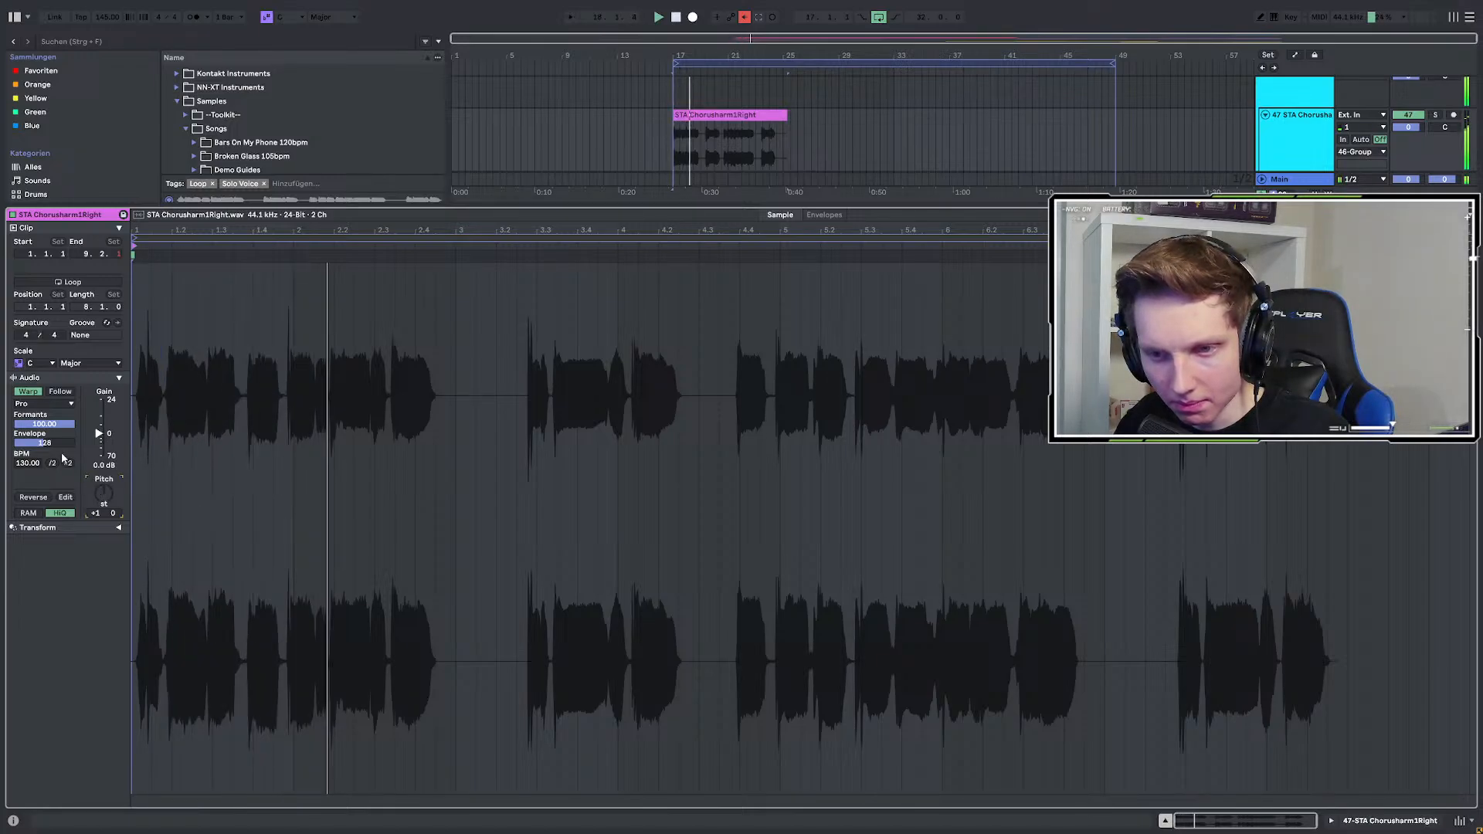
Lower the clip's warp envelope to 8, try formants at 0, then reset the formants to 100.
left_click_drag(49, 444, 44, 486)
key("space")
key("space")
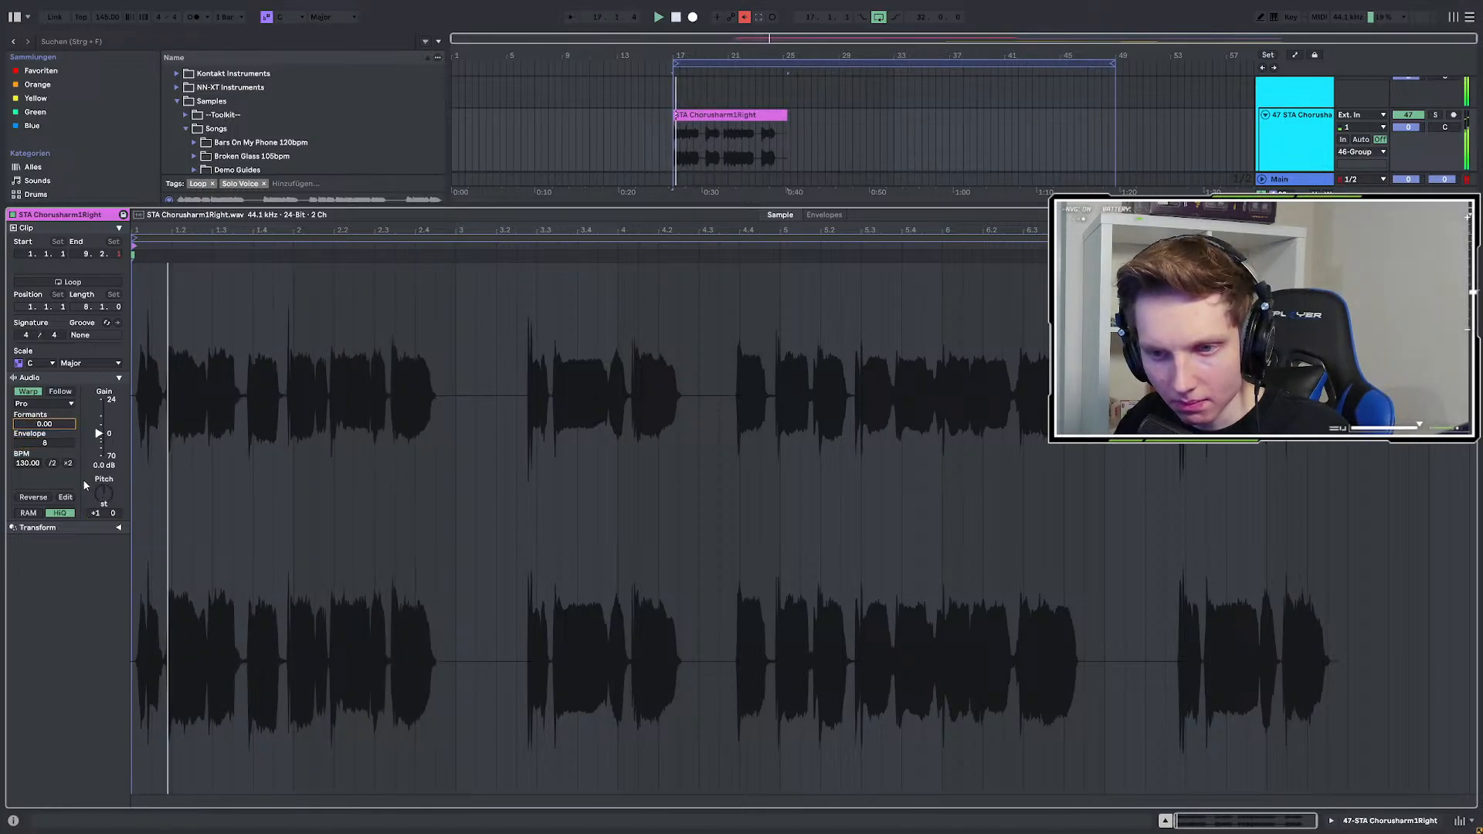
key("space")
double_click(28, 424)
key("space")
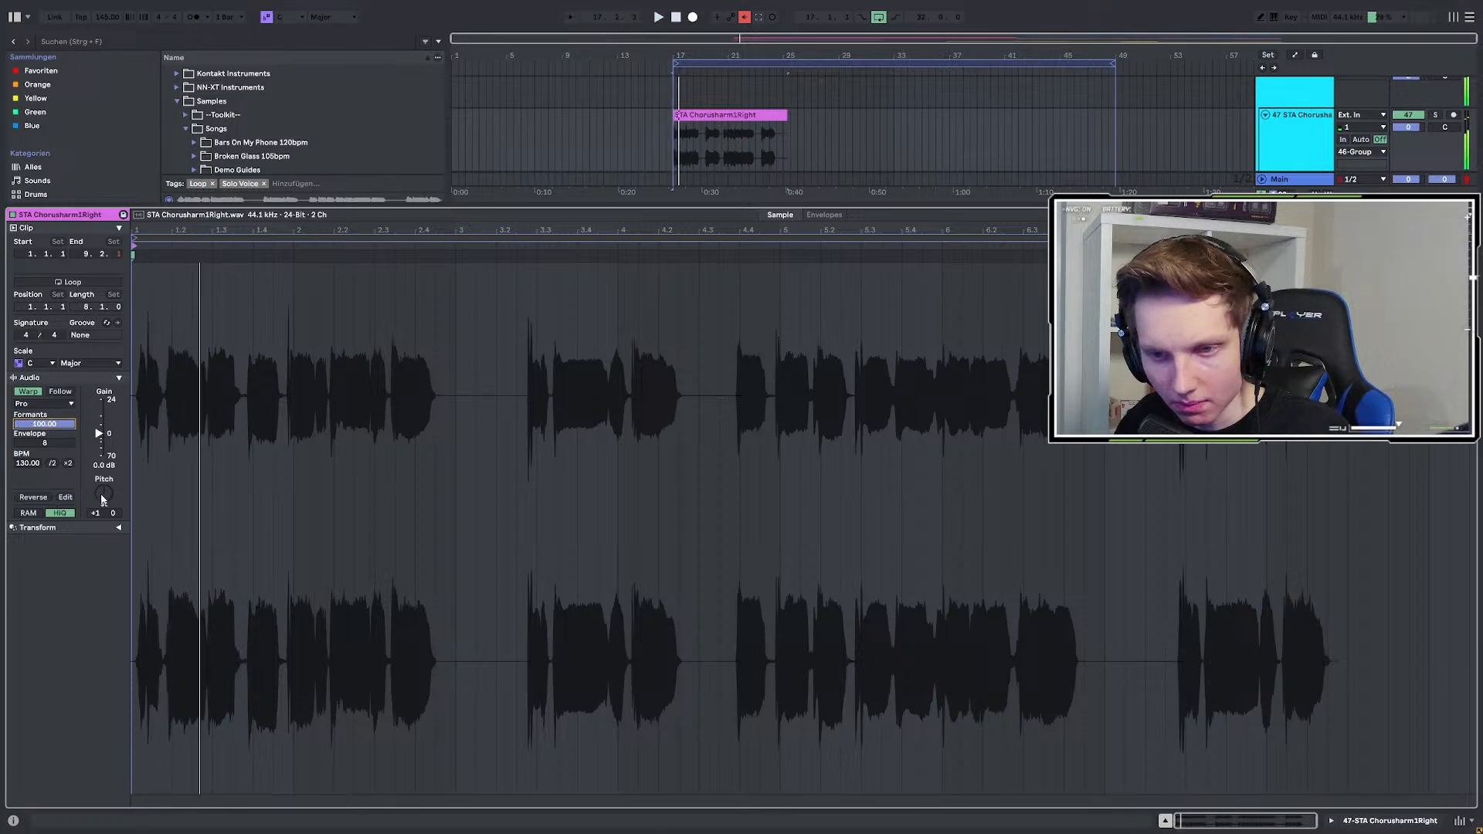
Audition the vocal clip transposed by -1, -2 and +3 semitones.
key("space")
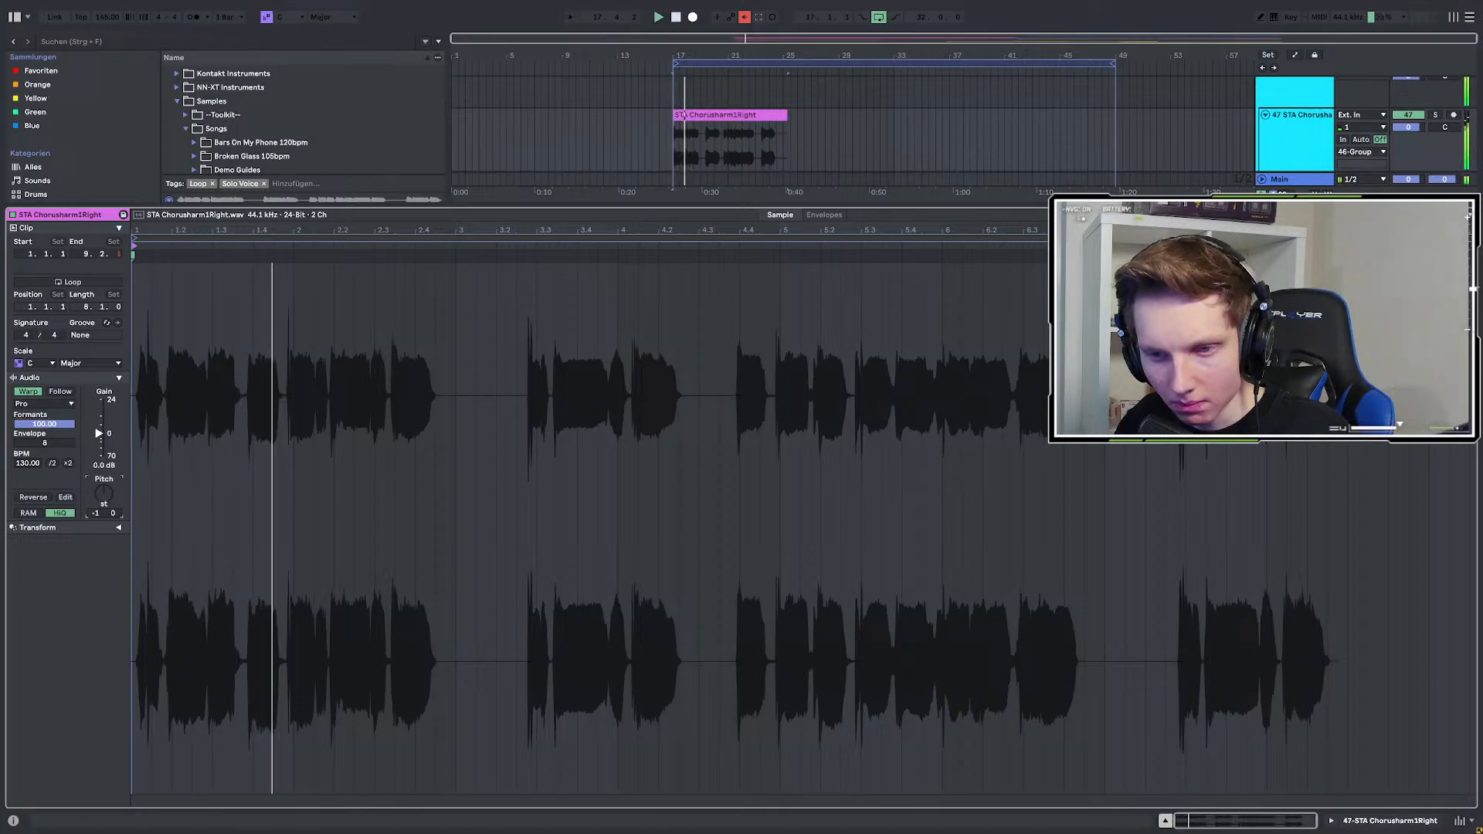
key("space")
left_click_drag(103, 493, 104, 502)
key("space")
key("space")
key("Up")
key("space")
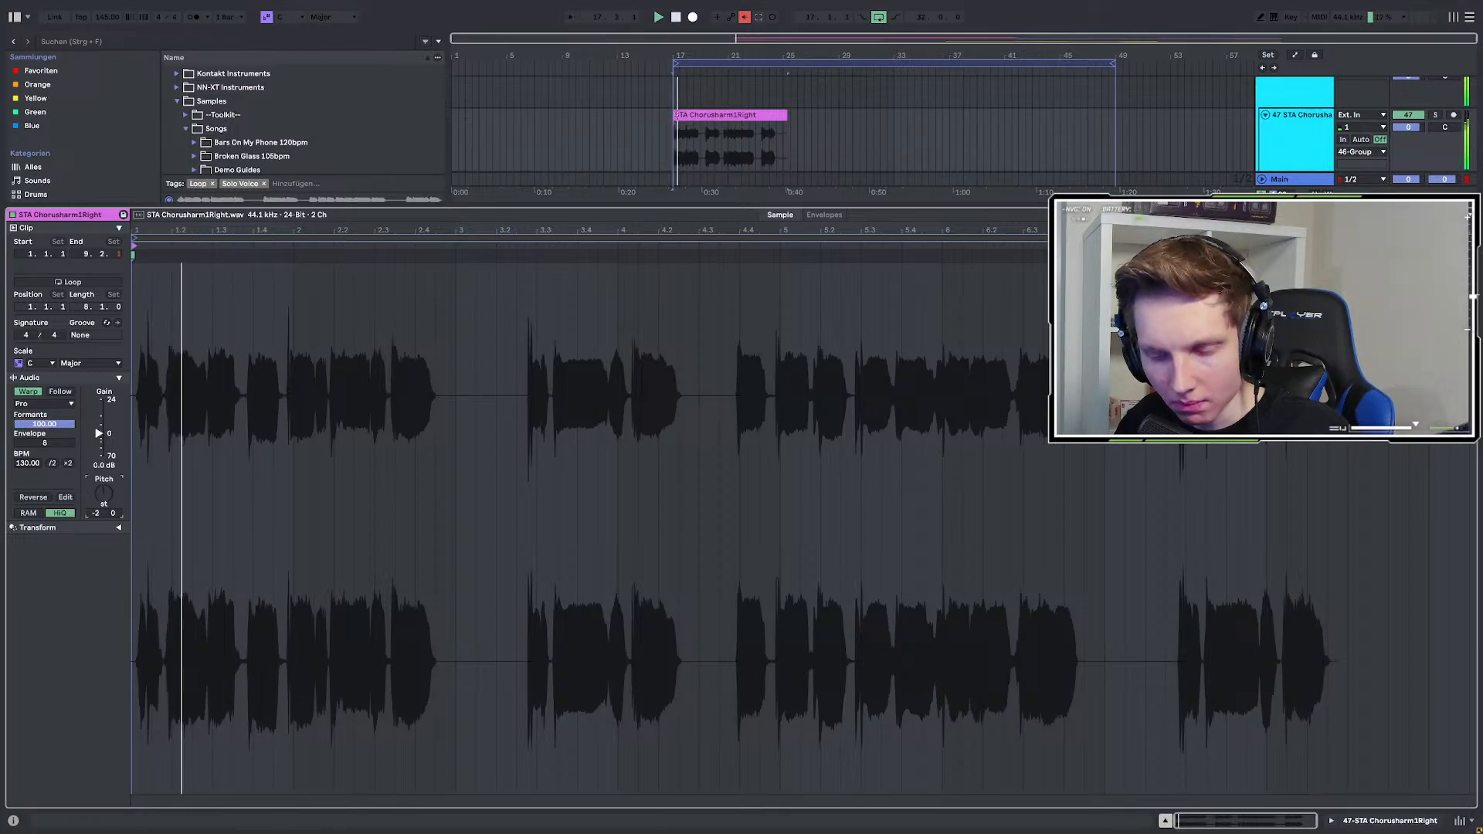
key("space")
key("Up")
key("Up")
key("Up")
key("space")
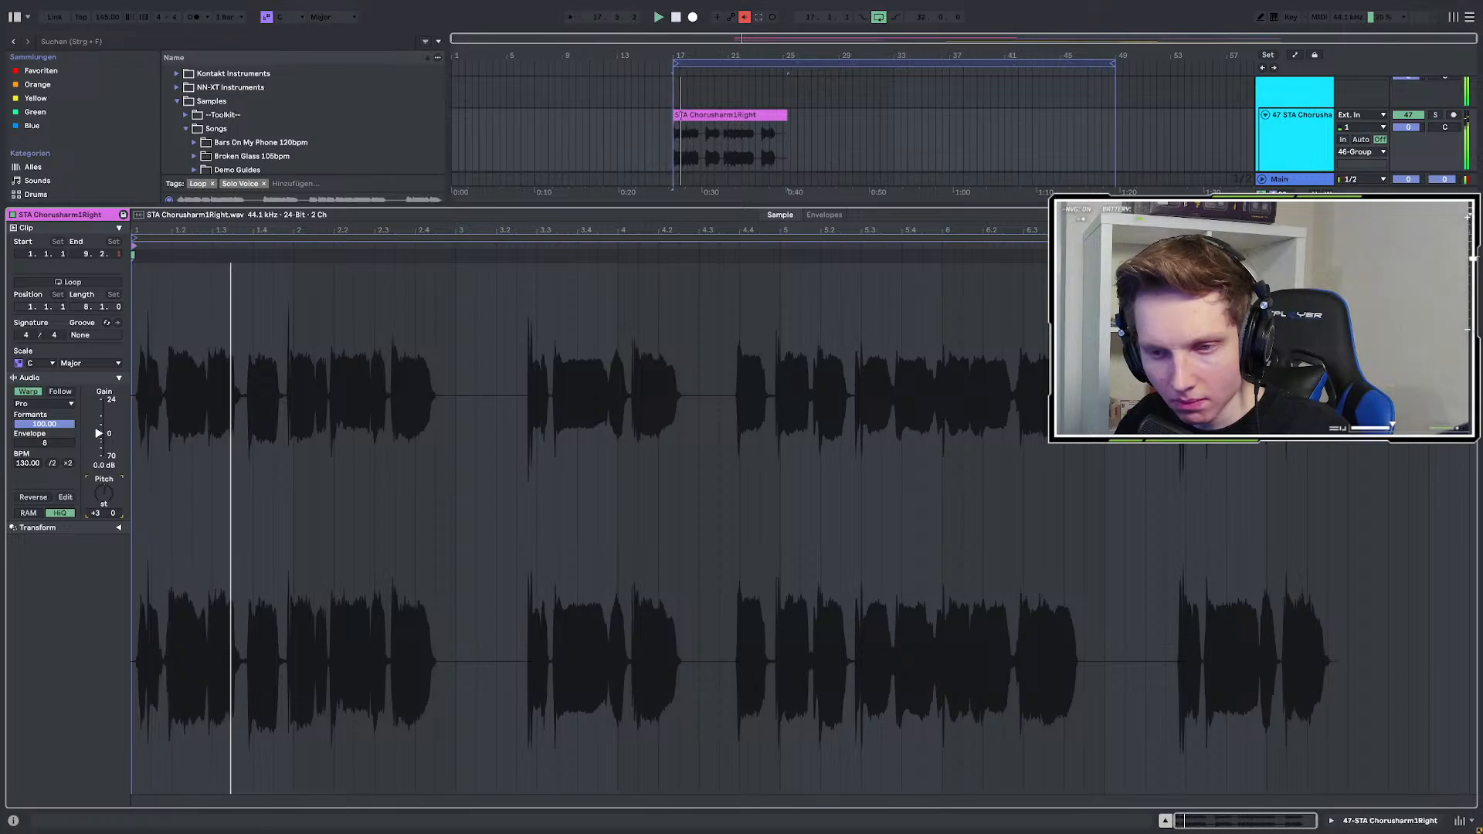
Compare the vocal clip at +2 semitones, set its transposition to +3, and reset the warp envelope to 128.
key("space")
key("Up")
key("space")
key("space")
key("space")
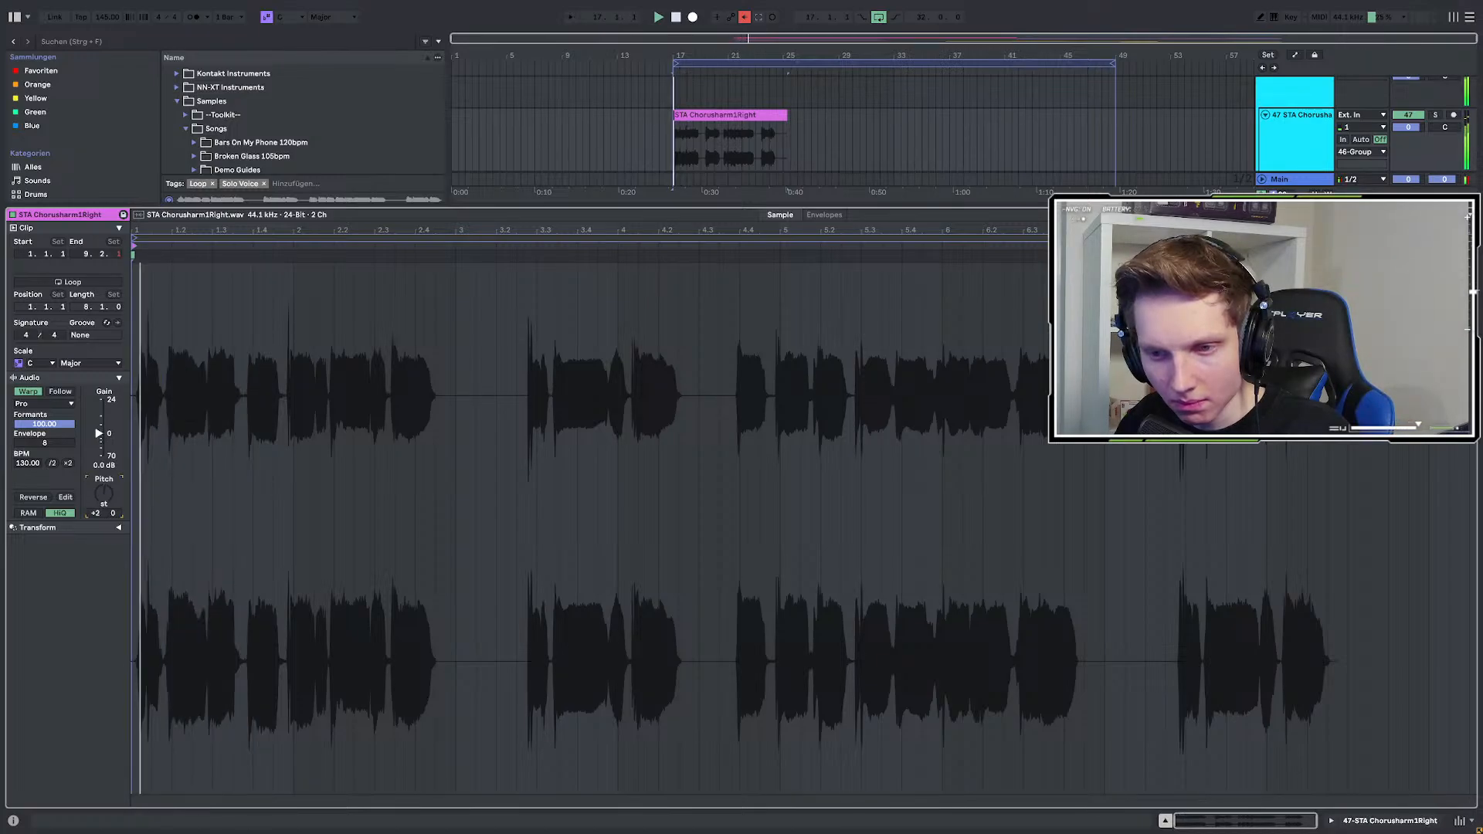
left_click_drag(103, 494, 104, 488)
double_click(34, 443)
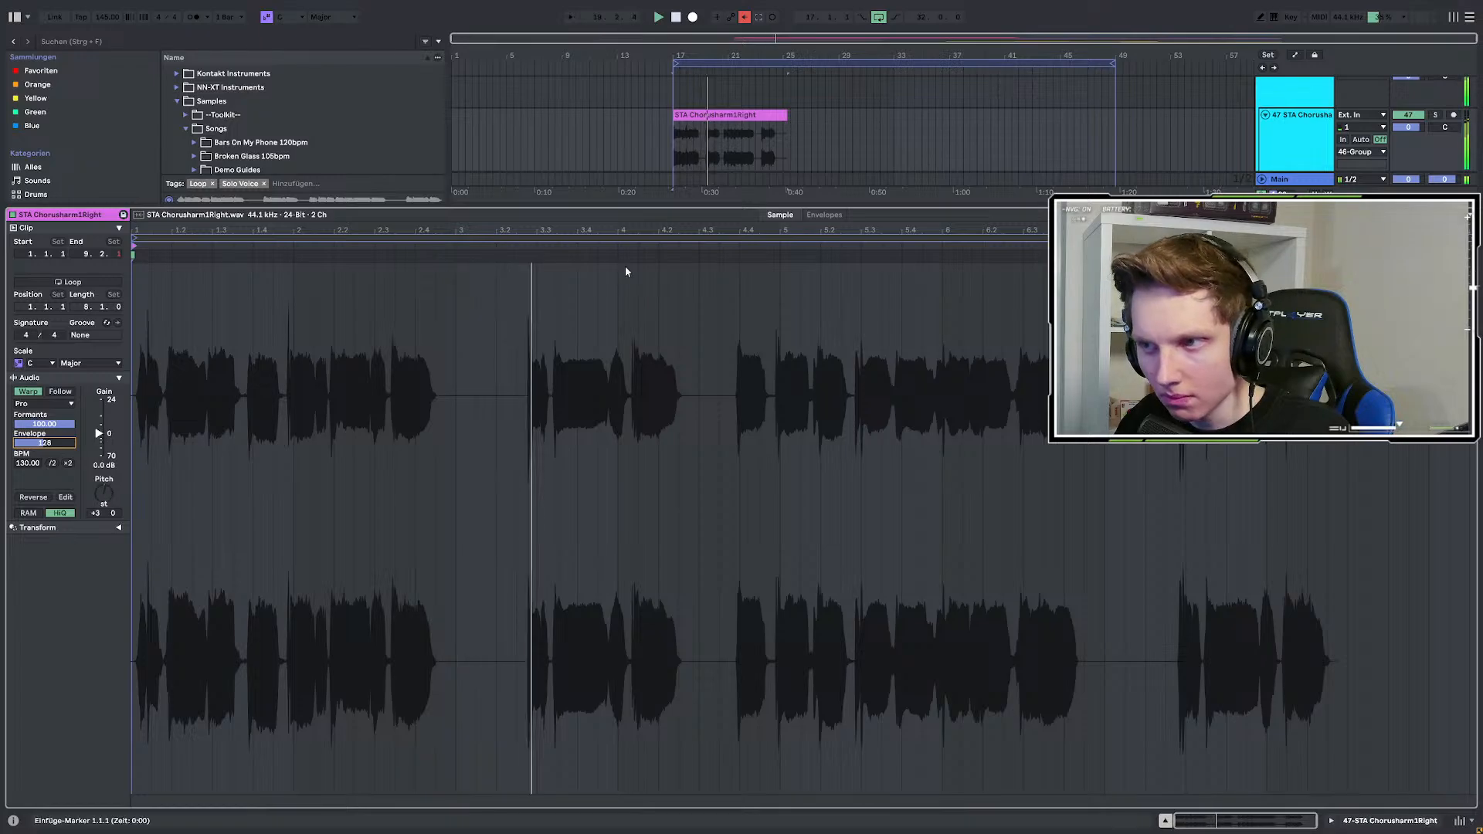
Close the clip editor, shorten the end of the STA Chorusharm1Right clip to bar 25, and replay it from bar 17.
scroll(726, 136, "up", 2)
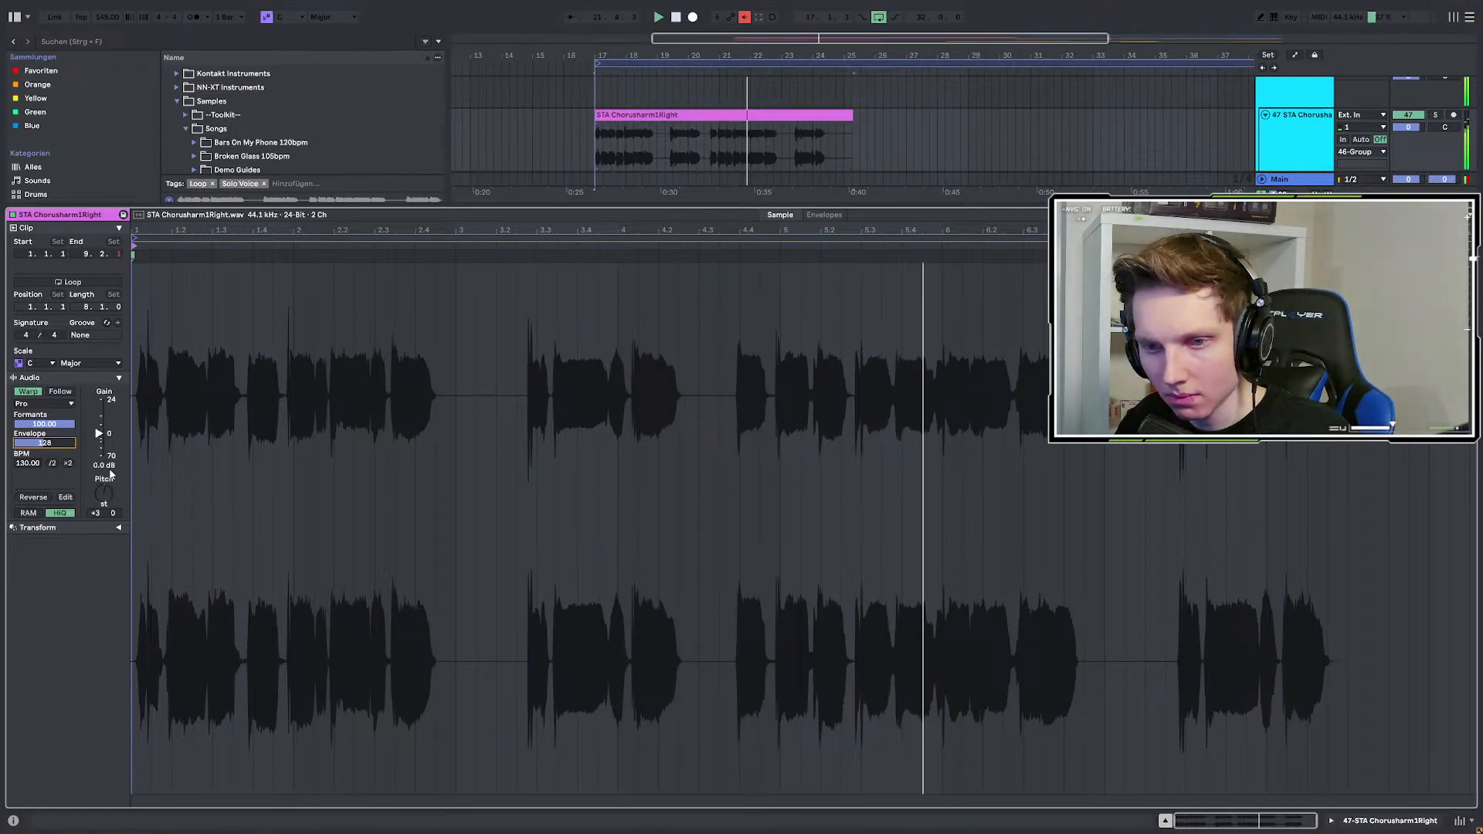
scroll(672, 162, "down", 2)
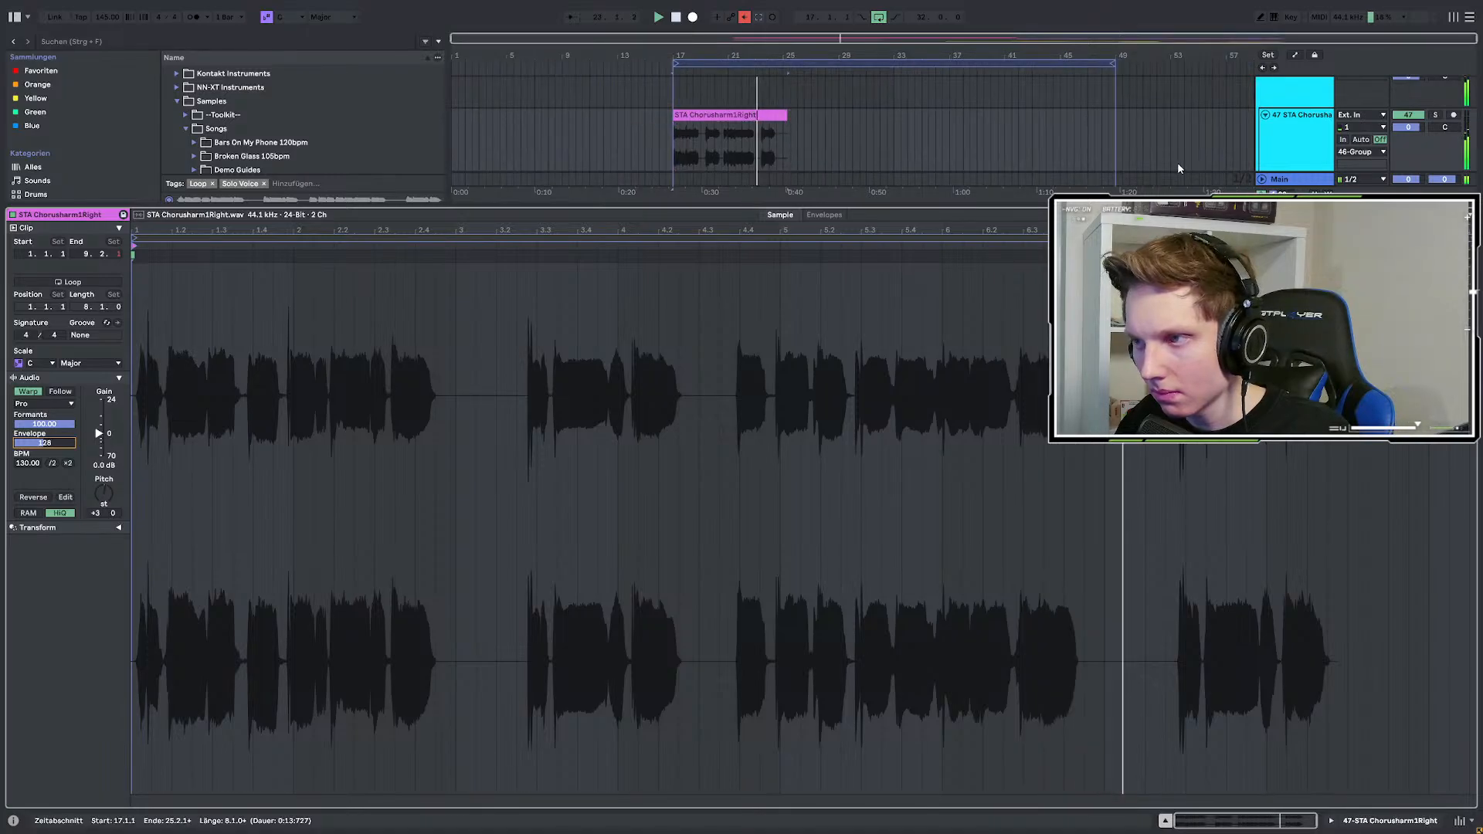
left_click(1291, 153)
scroll(774, 190, "up", 2)
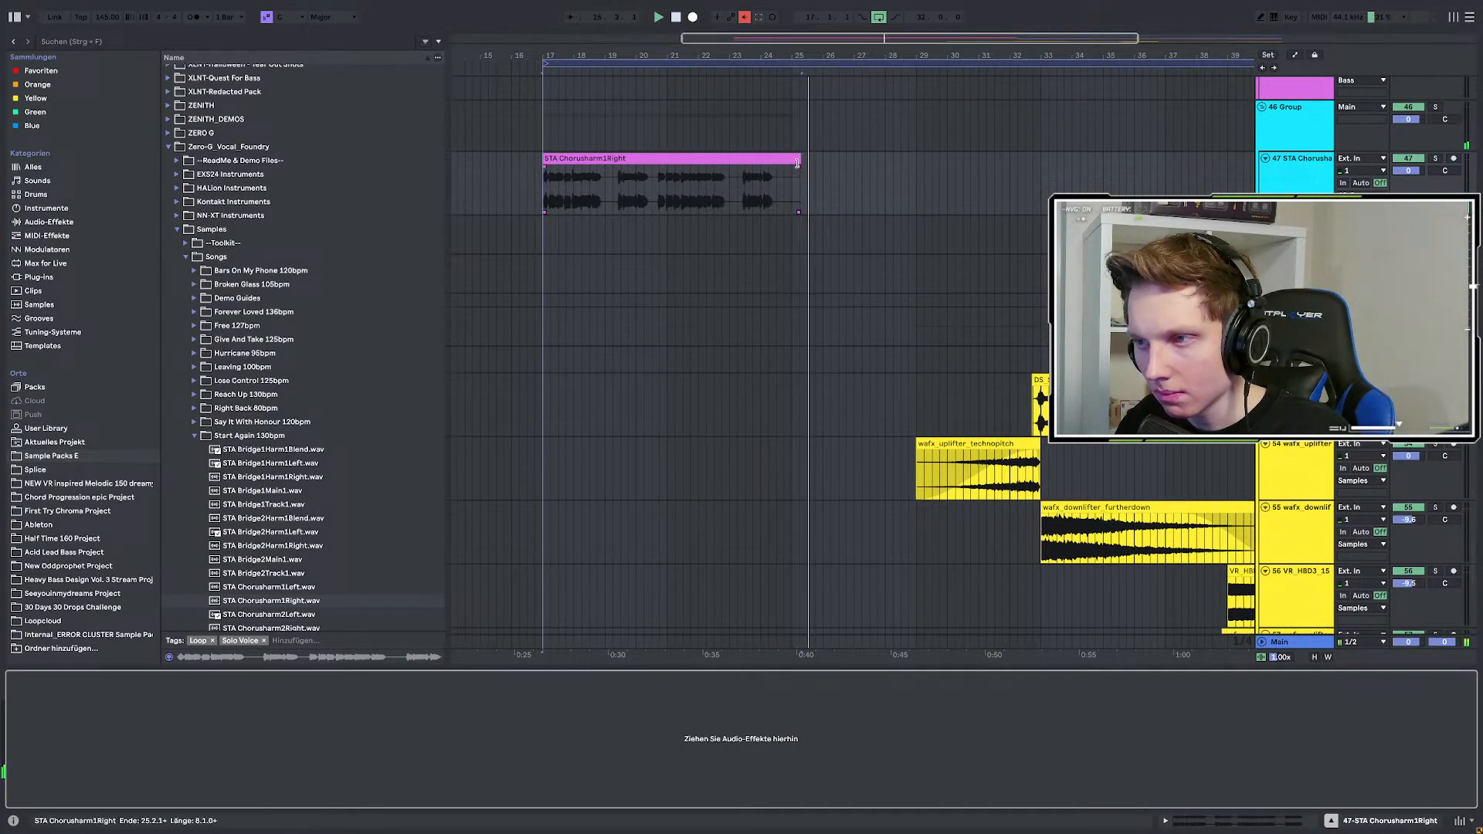
left_click_drag(799, 159, 791, 159)
scroll(729, 228, "up", 1)
scroll(729, 229, "up", 3)
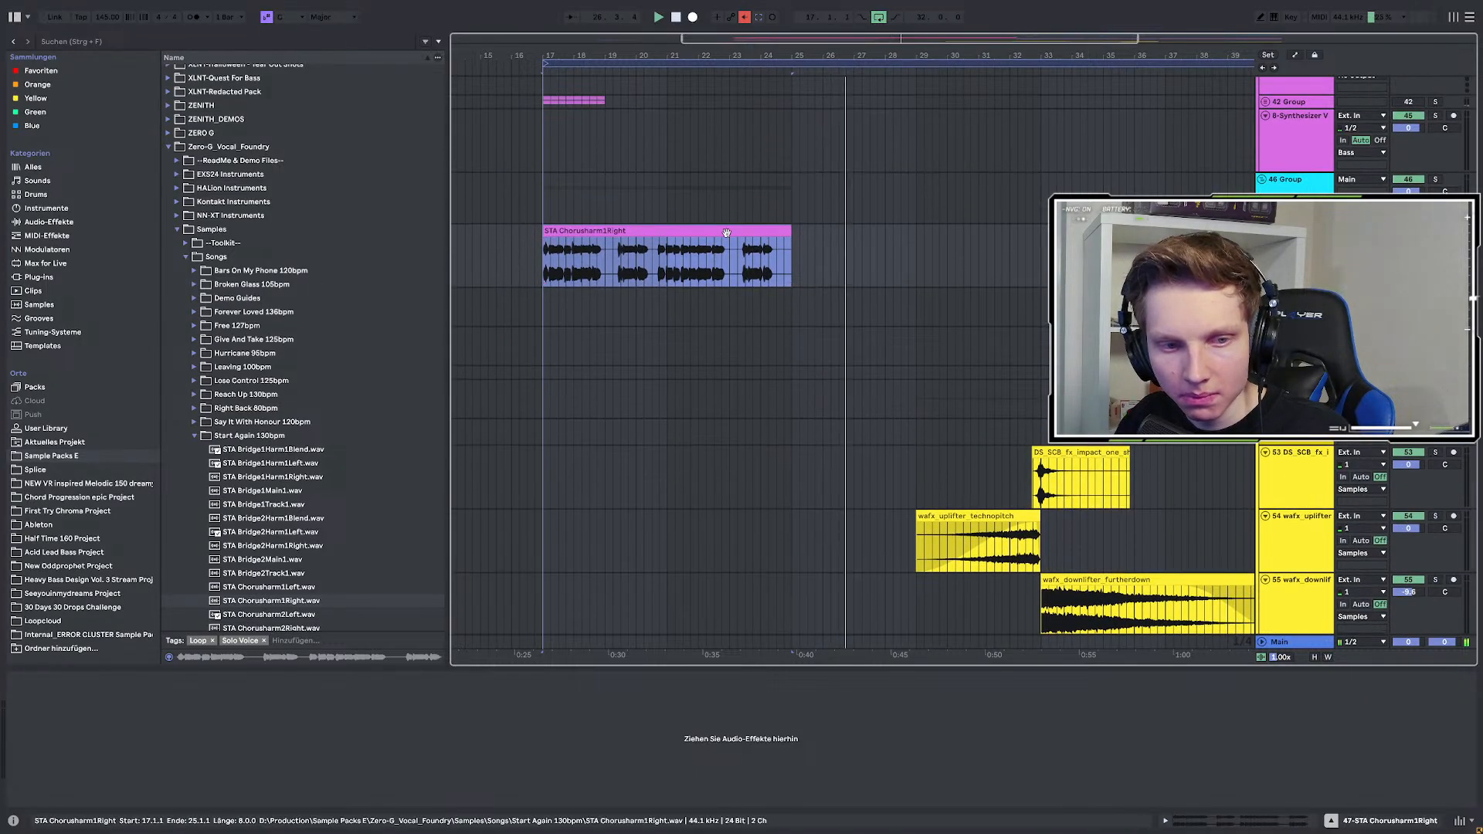
scroll(317, 433, "down", 3)
key("space")
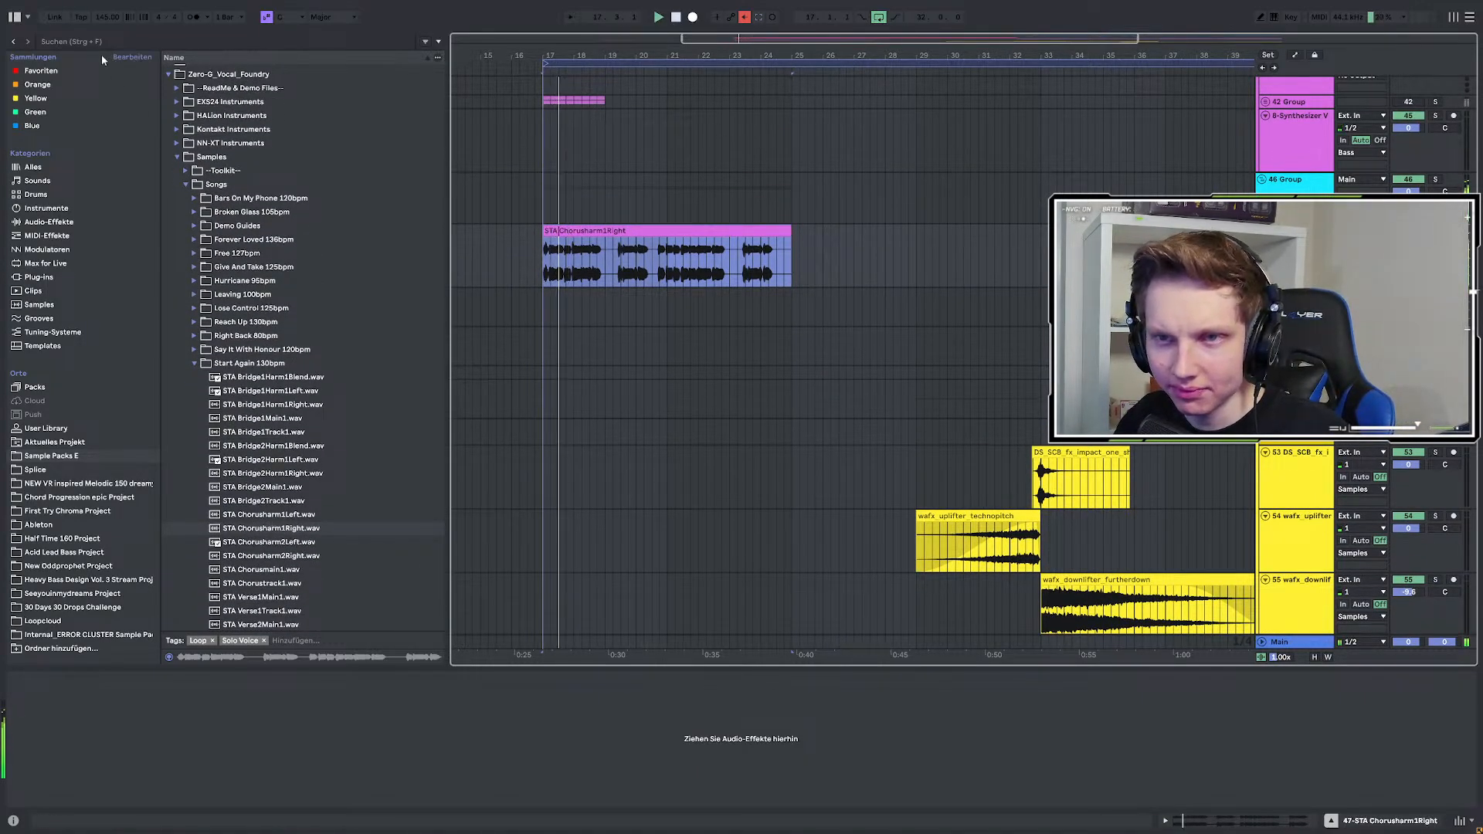
Remove the first two bars of the STA Chorusharm1Right clip so it starts at bar 19, and listen to its last phrase.
left_click(75, 43)
scroll(521, 244, "up", 7)
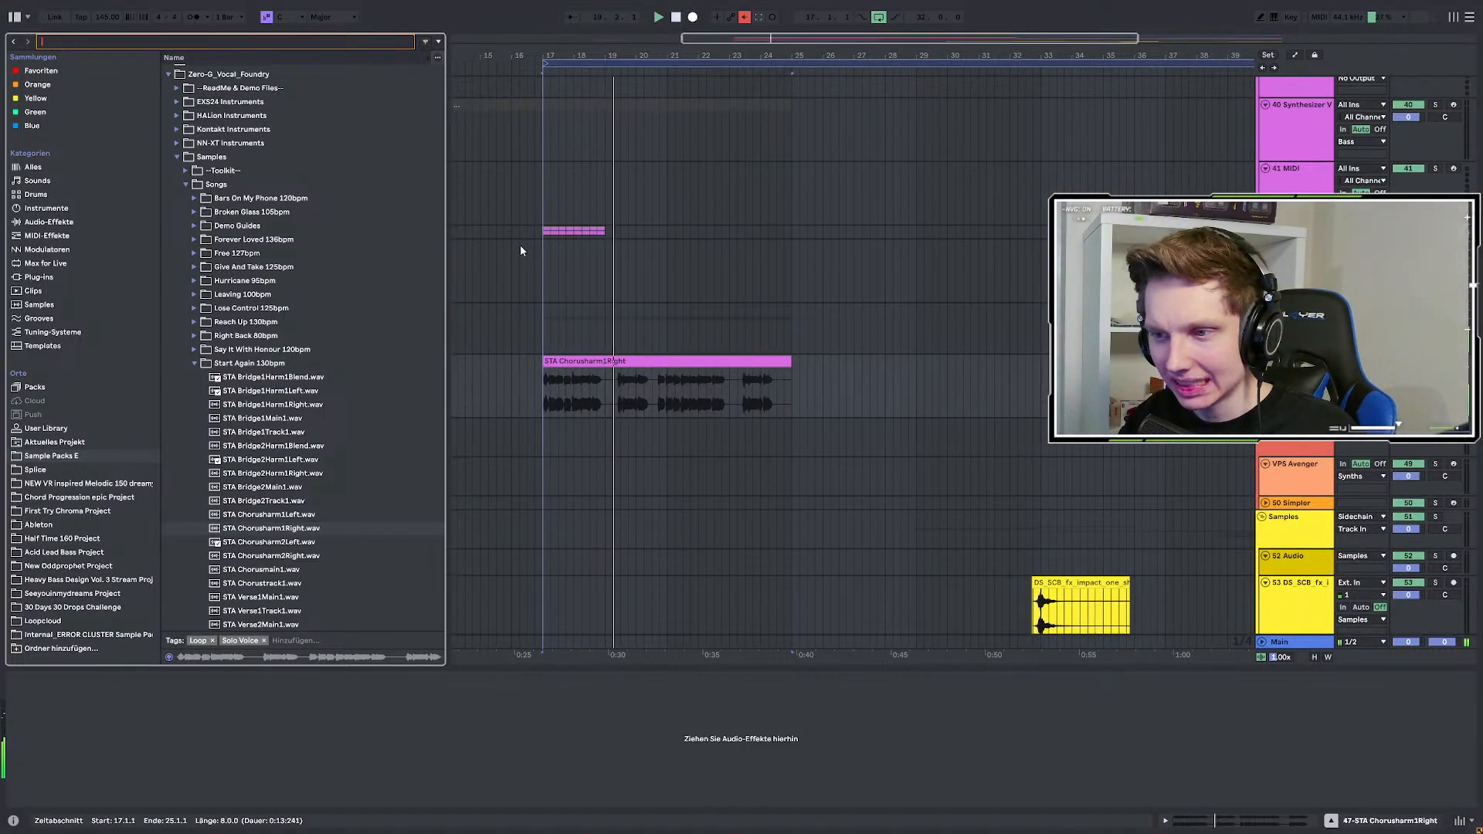
left_click_drag(543, 397, 610, 397)
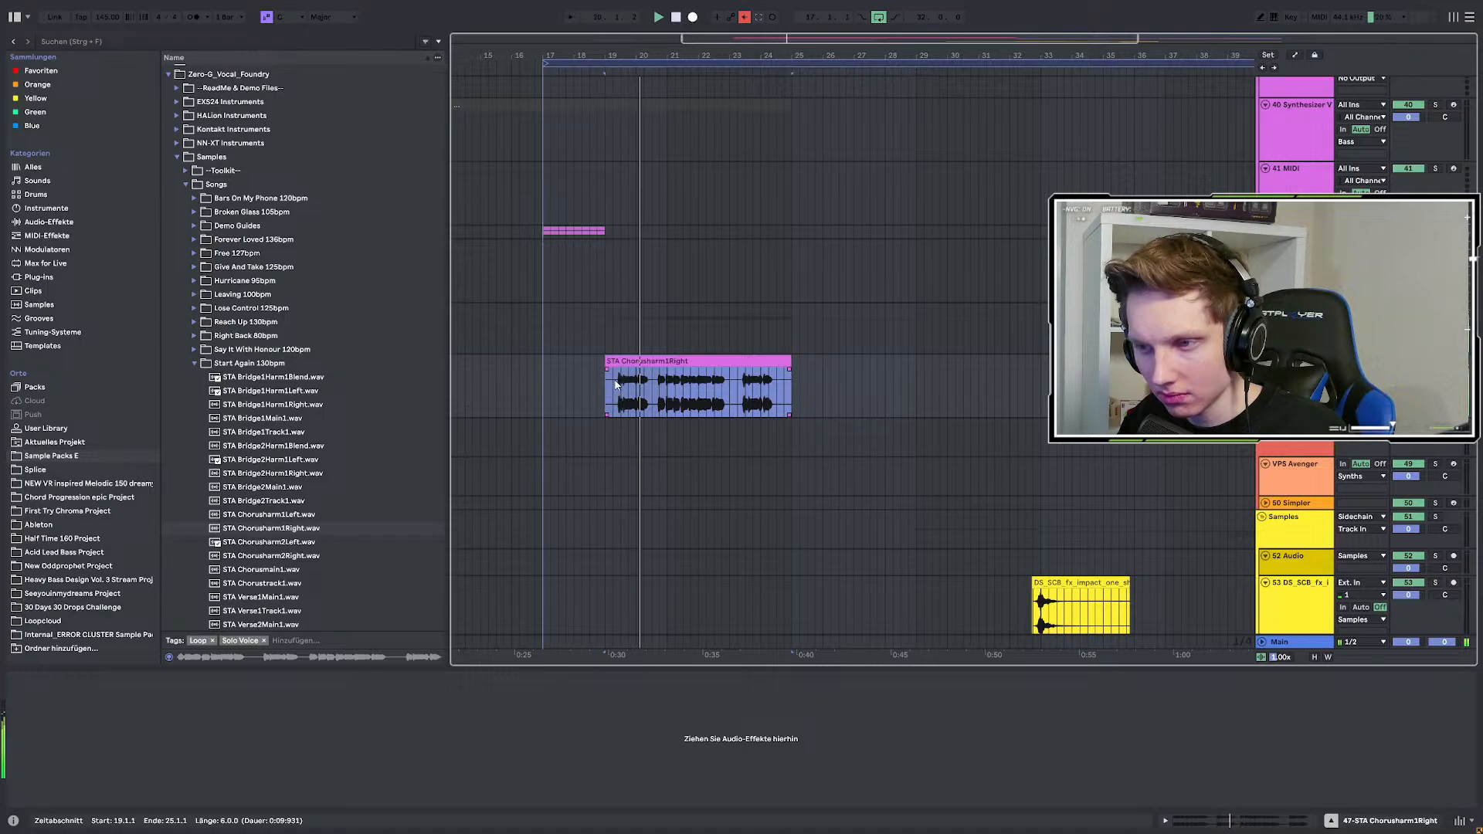
scroll(608, 381, "up", 3)
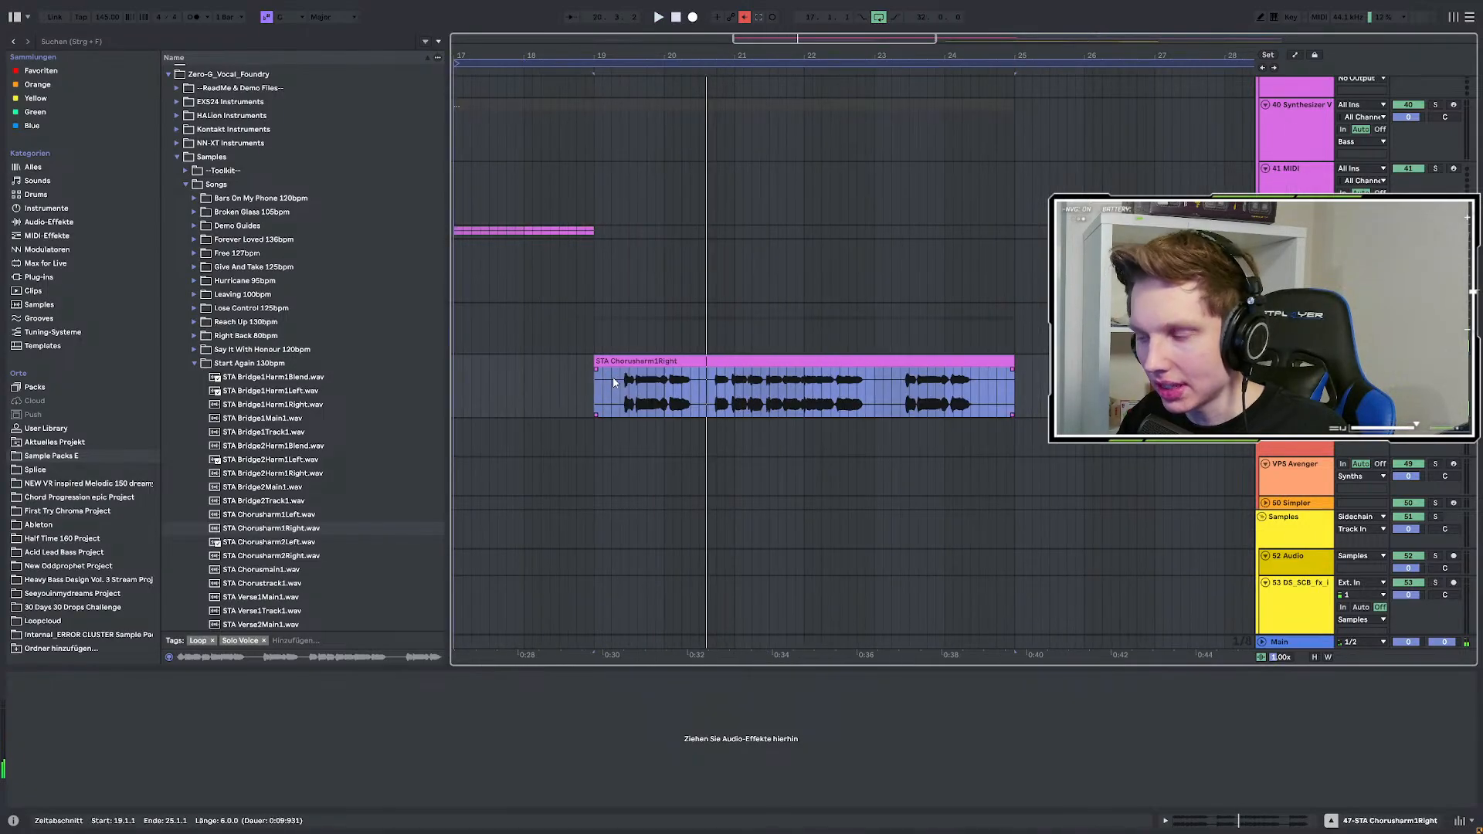
left_click(892, 385)
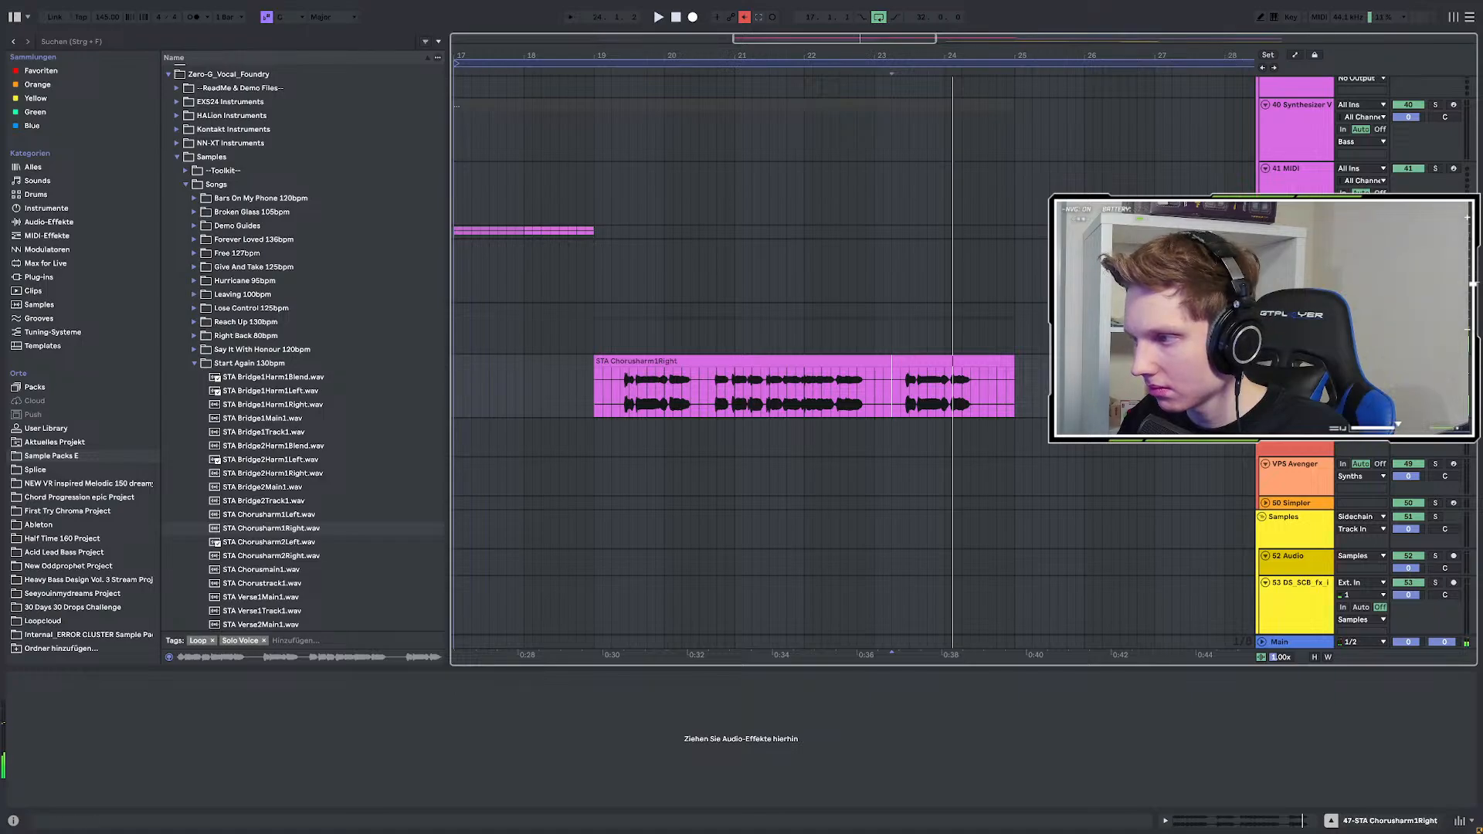
Audition the STA Chorusharm1Right, Chorusharm1Left, Chorusharm2Right and Chorusmain1 samples from the Start Again 130bpm folder.
left_click(301, 528)
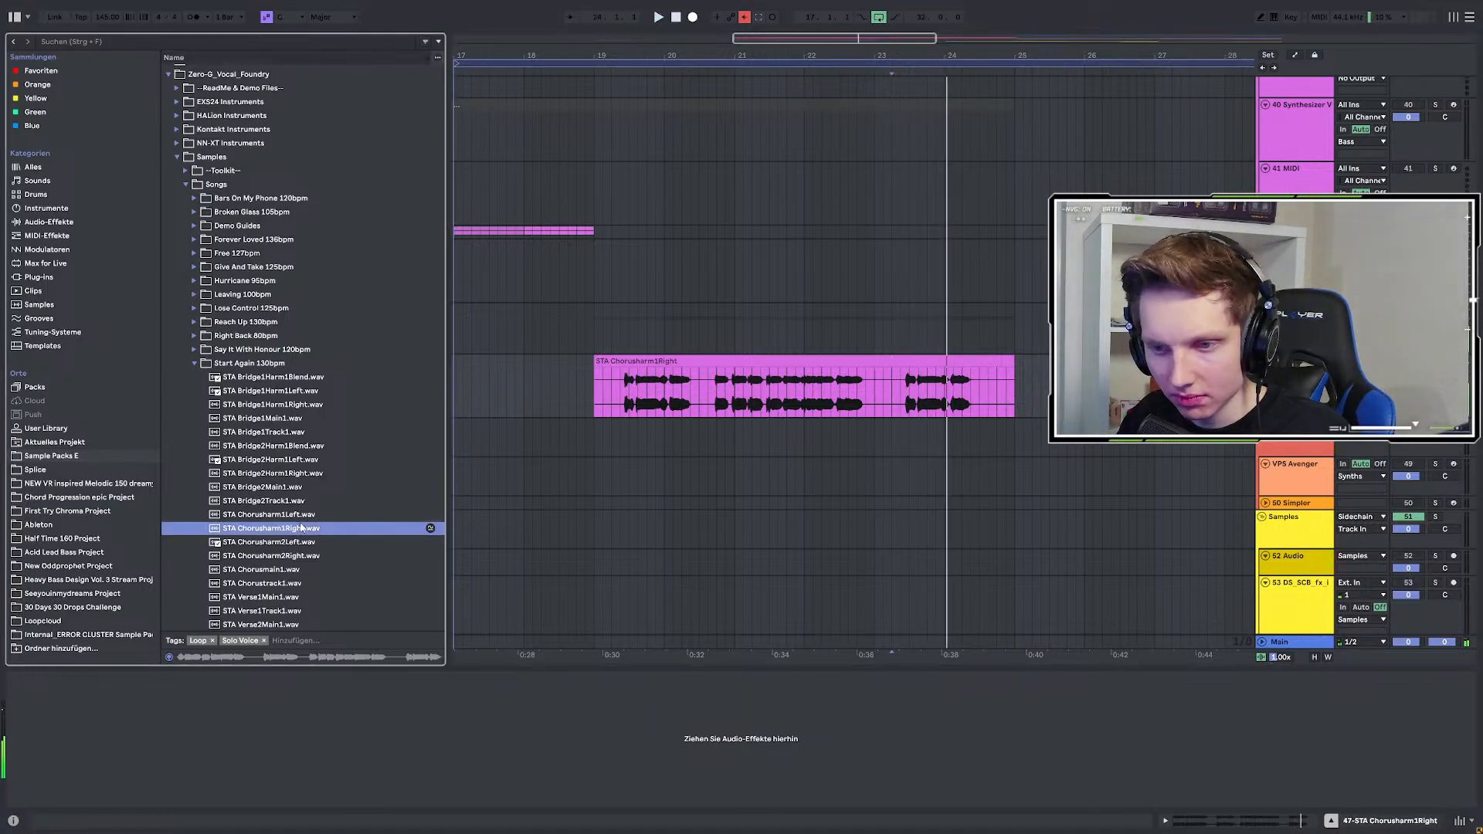
key("Up")
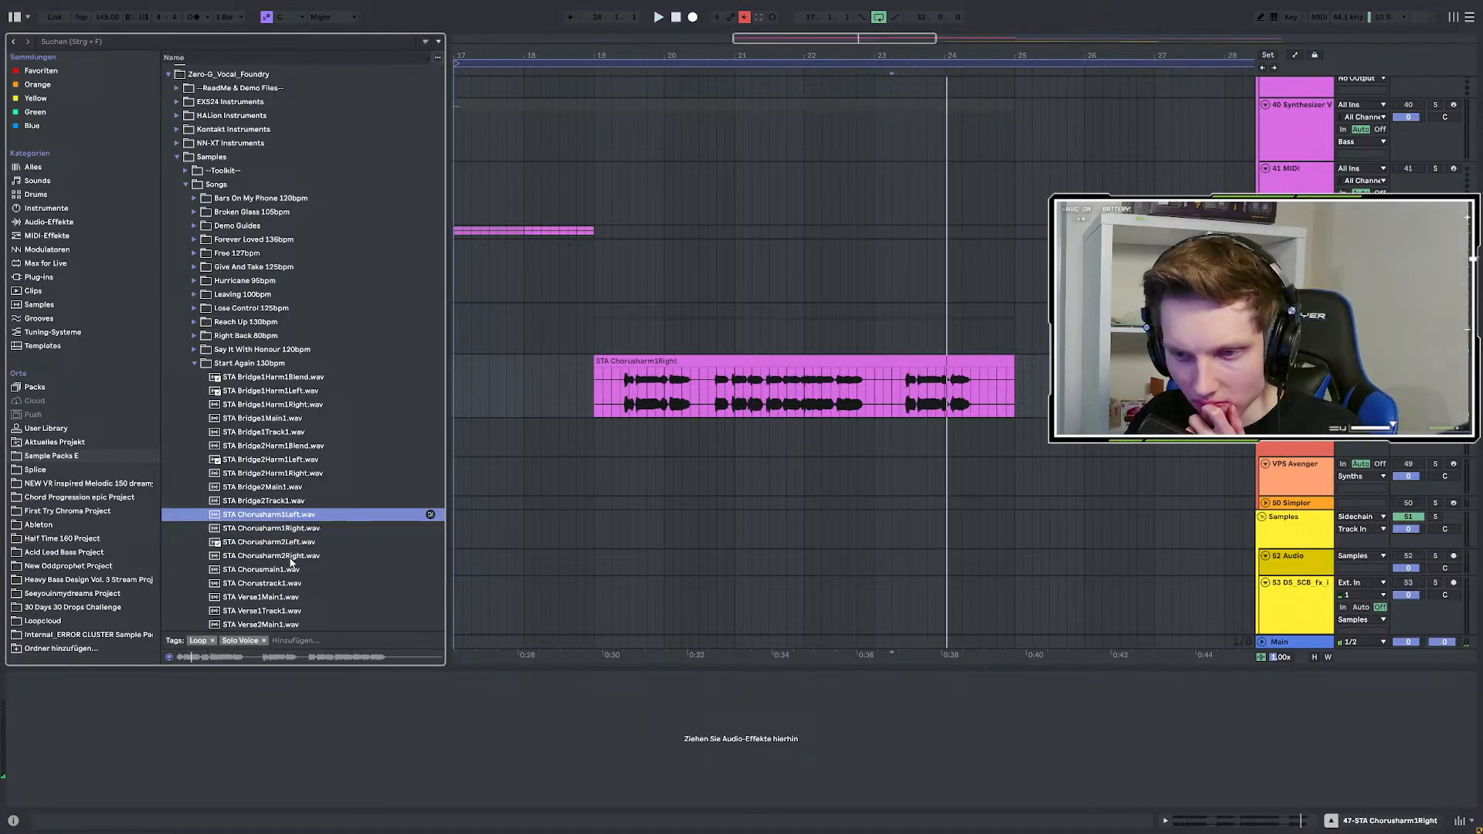
left_click(292, 559)
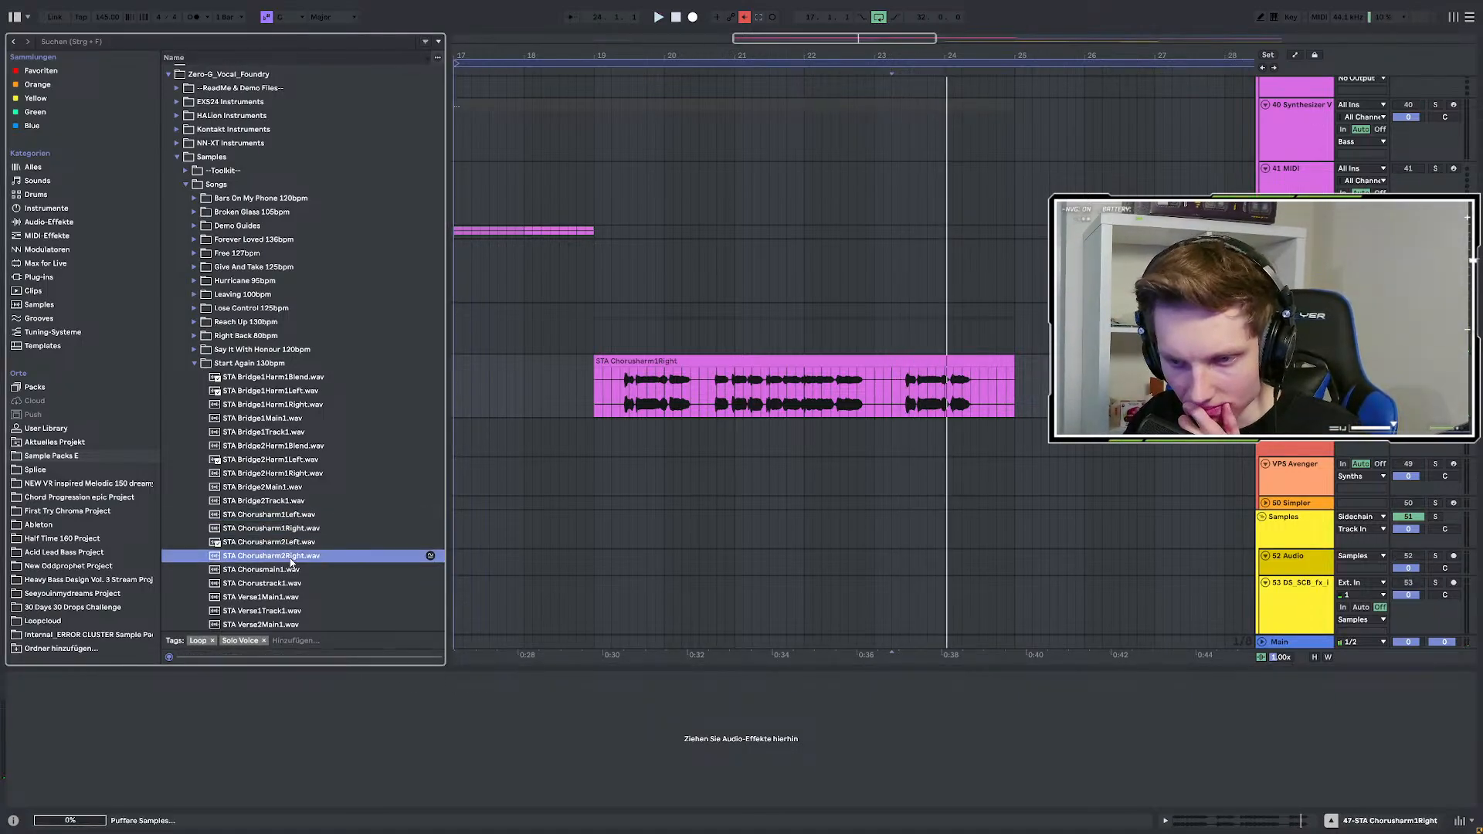
left_click(274, 571)
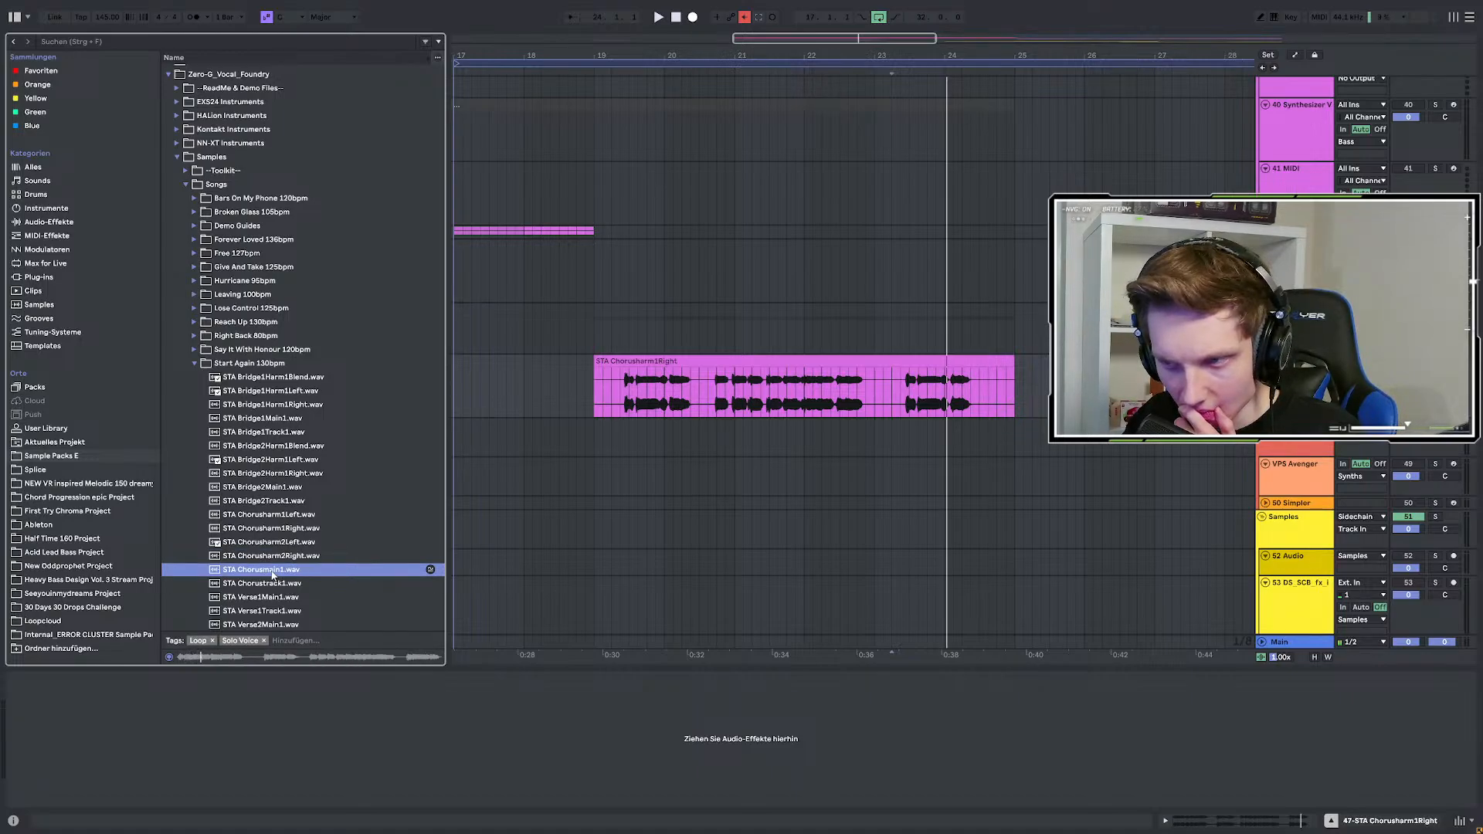
Play the STA Chorusharm1Right clip from bar 19 and open its sample in the clip editor.
scroll(574, 510, "down", 5)
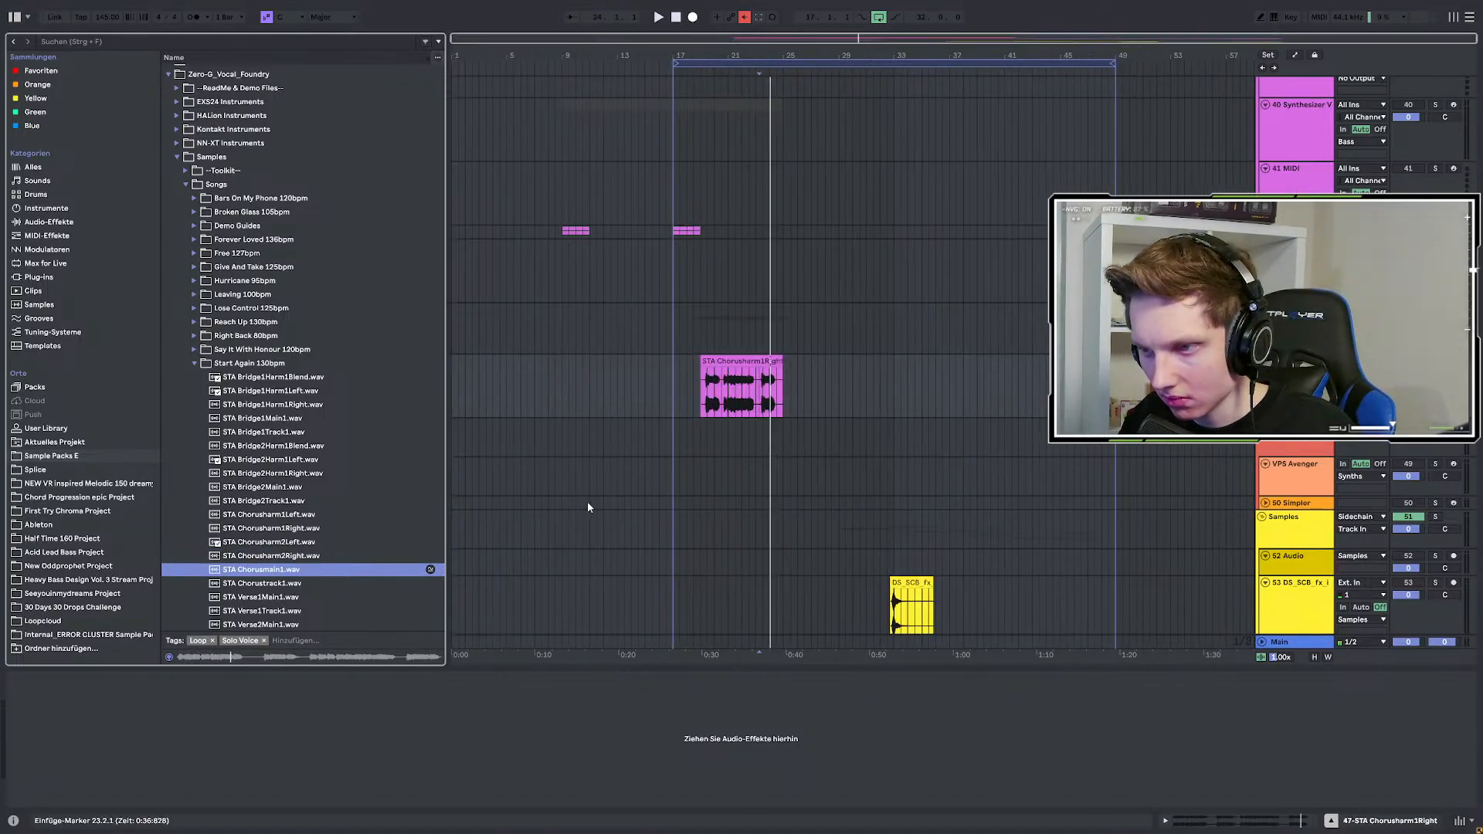
left_click(728, 361)
key("space")
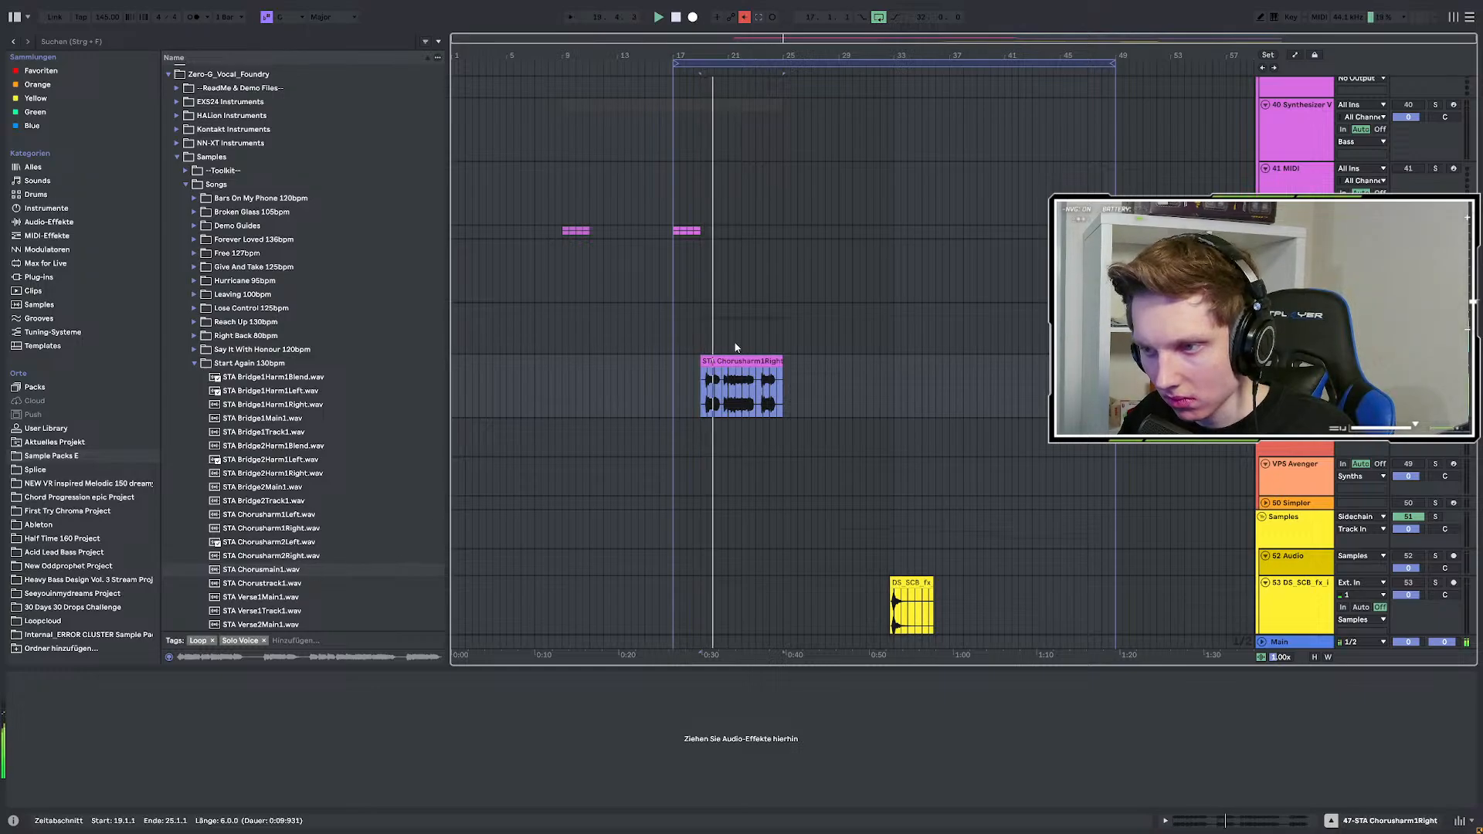
double_click(737, 360)
Close the clip editor and move the STA Chorusharm1Right clip beyond the loop region to bar 53.
double_click(1291, 141)
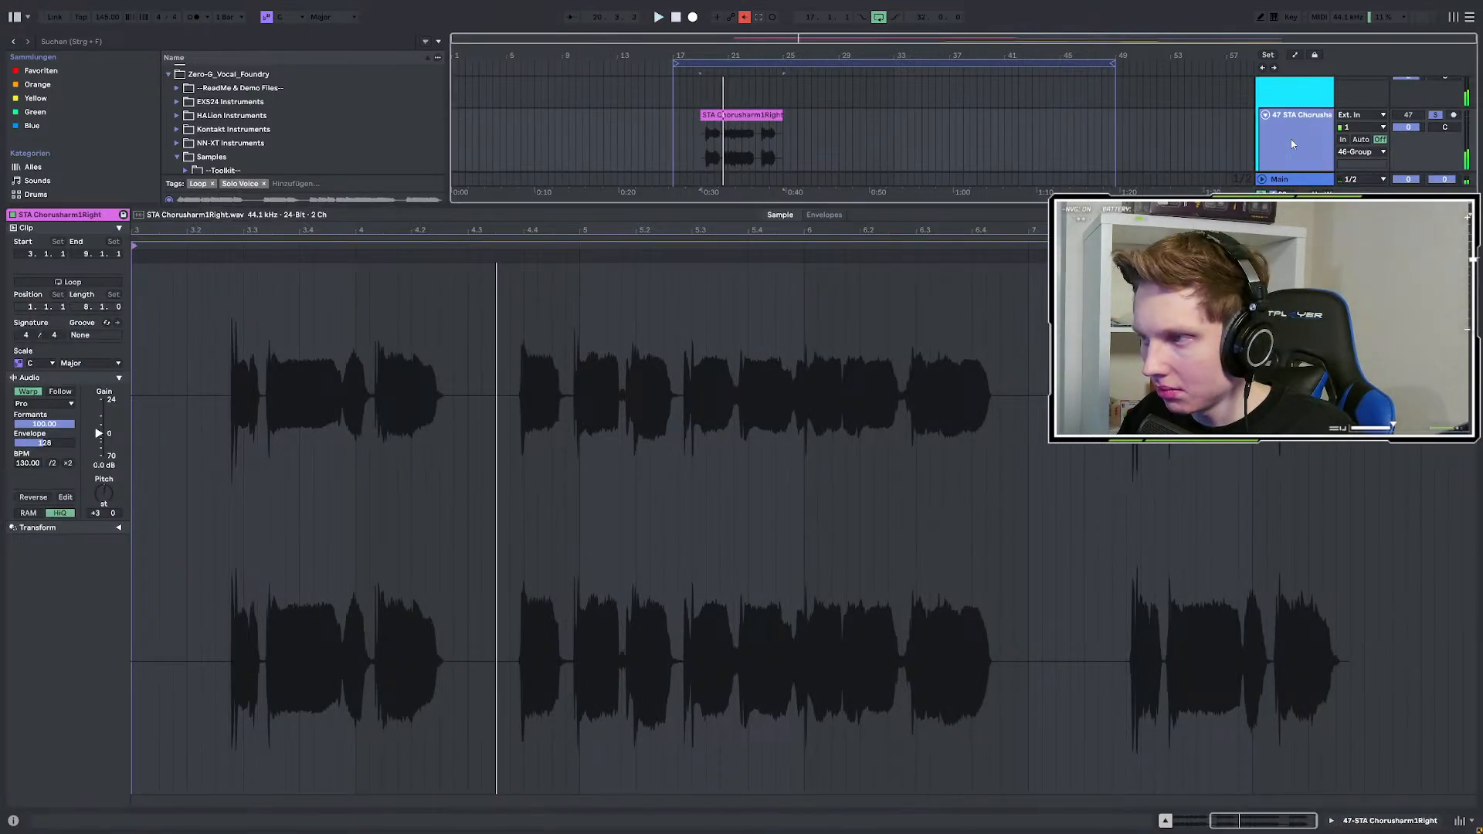
scroll(925, 202, "up", 1)
left_click_drag(748, 161, 1215, 178)
Audition the STA Bridge2Harm1Blend, Bridge2Harm1Right, Bridge2Main1, Bridge2Track1 and Chorusharm1Left samples in order.
left_click(263, 519)
left_click(265, 546)
left_click(265, 561)
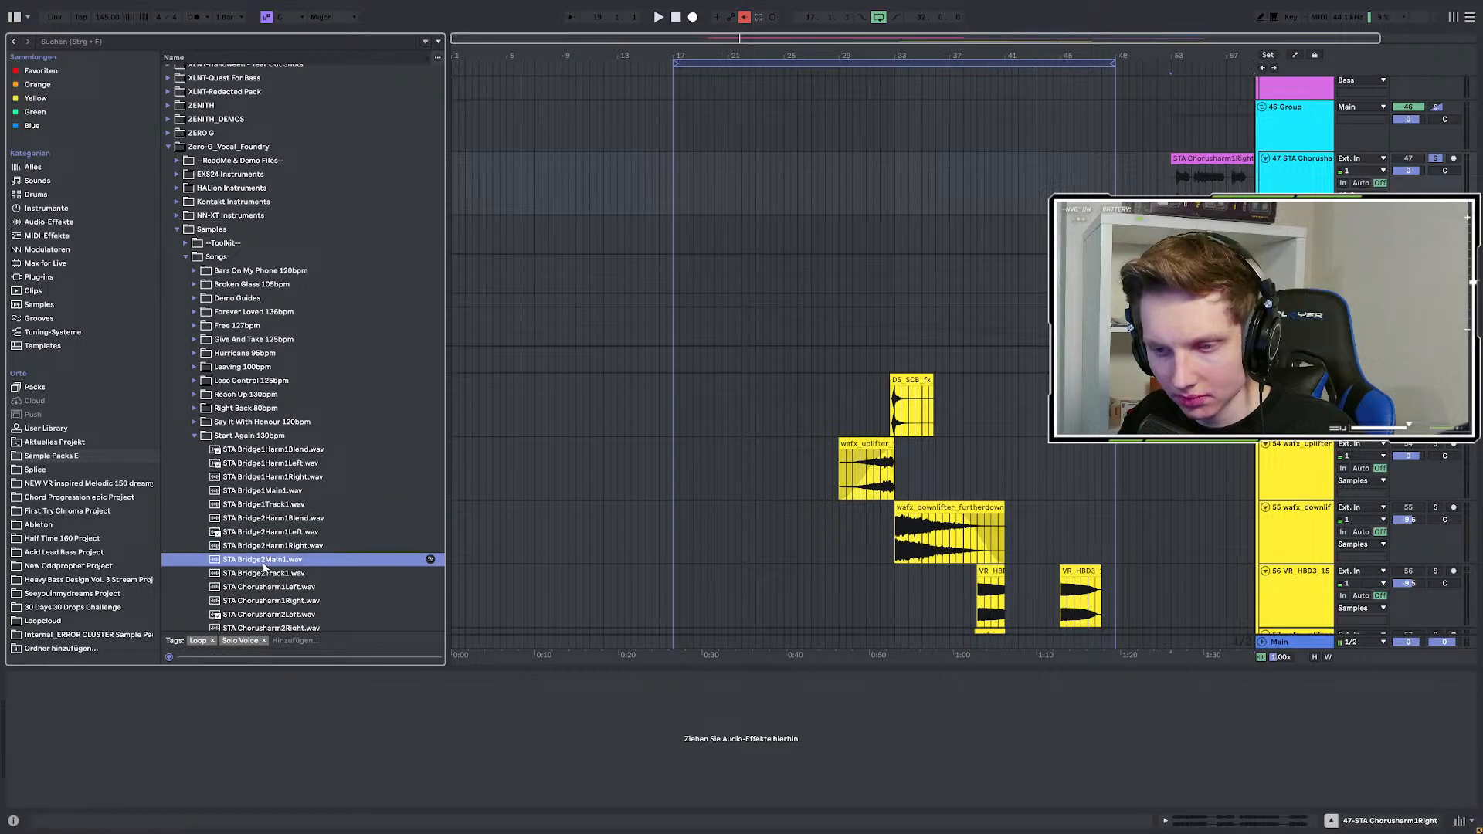
key("Down")
key("Down")
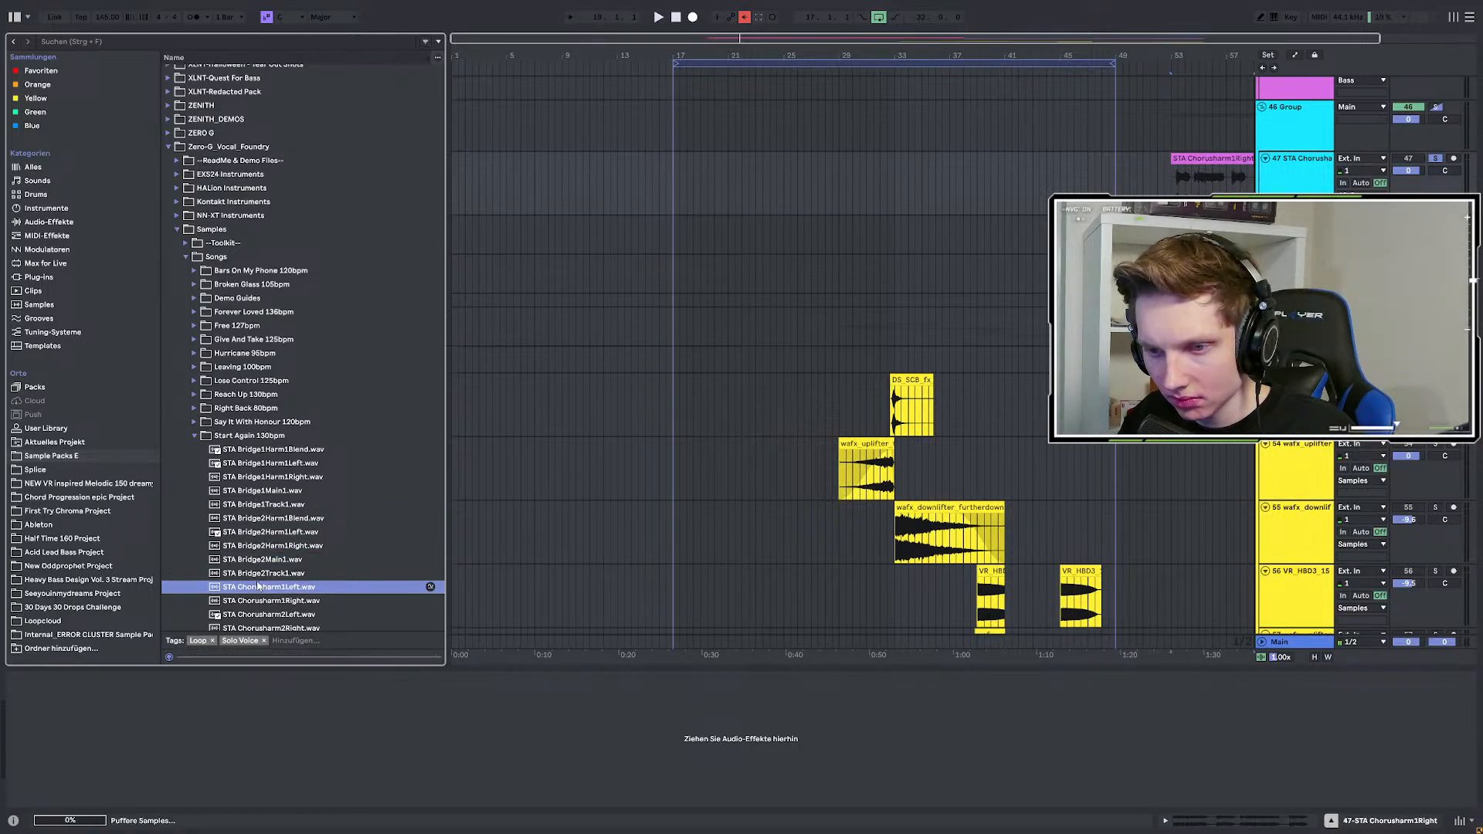
Compare the STA Bridge2Track1, Bridge2Main1, Bridge2Harm1Left, Bridge2Harm1Right and Bridge1Track1 samples by previewing each.
left_click(268, 574)
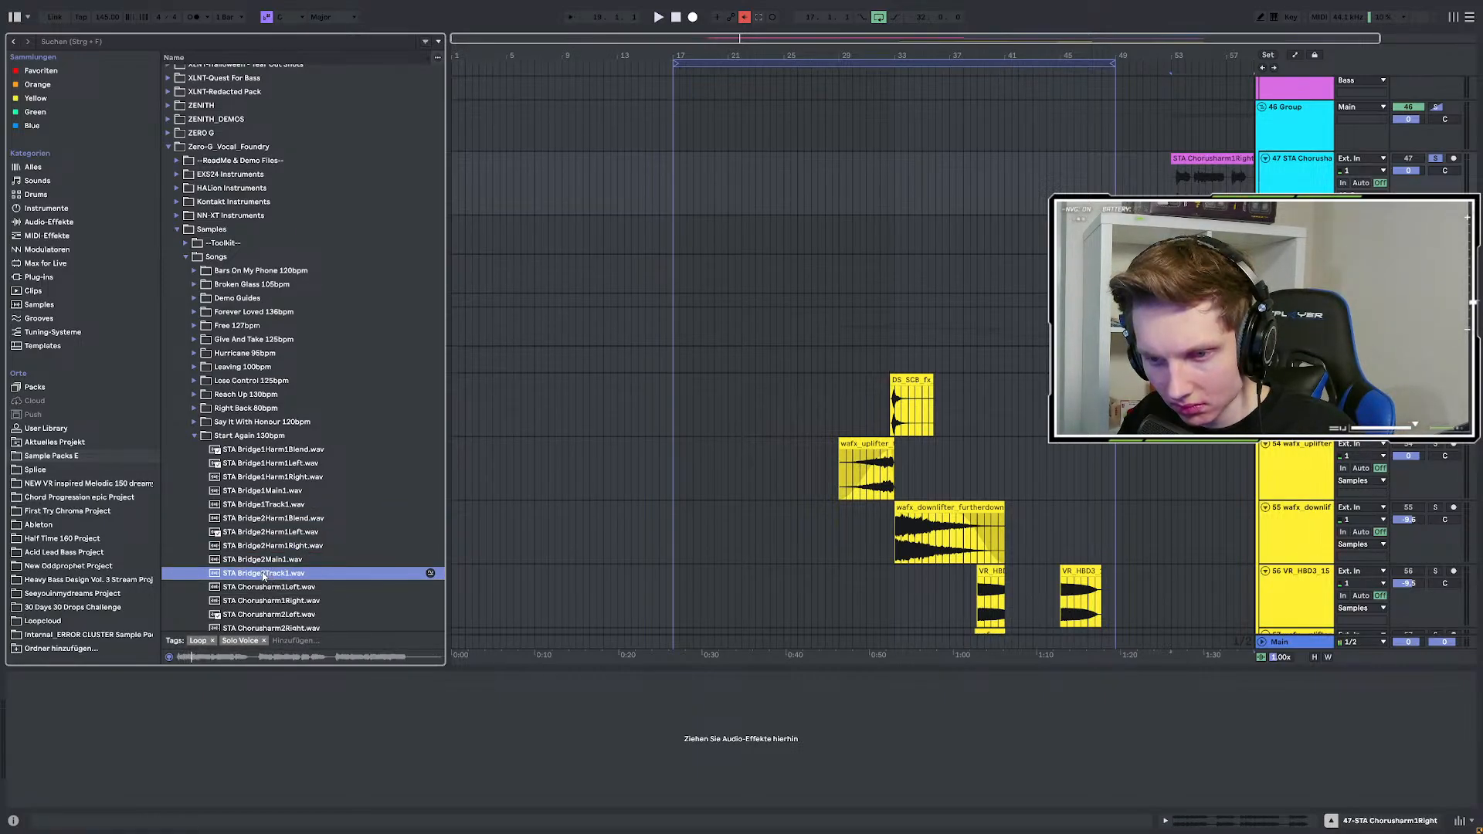
left_click(259, 561)
left_click(261, 532)
left_click(264, 546)
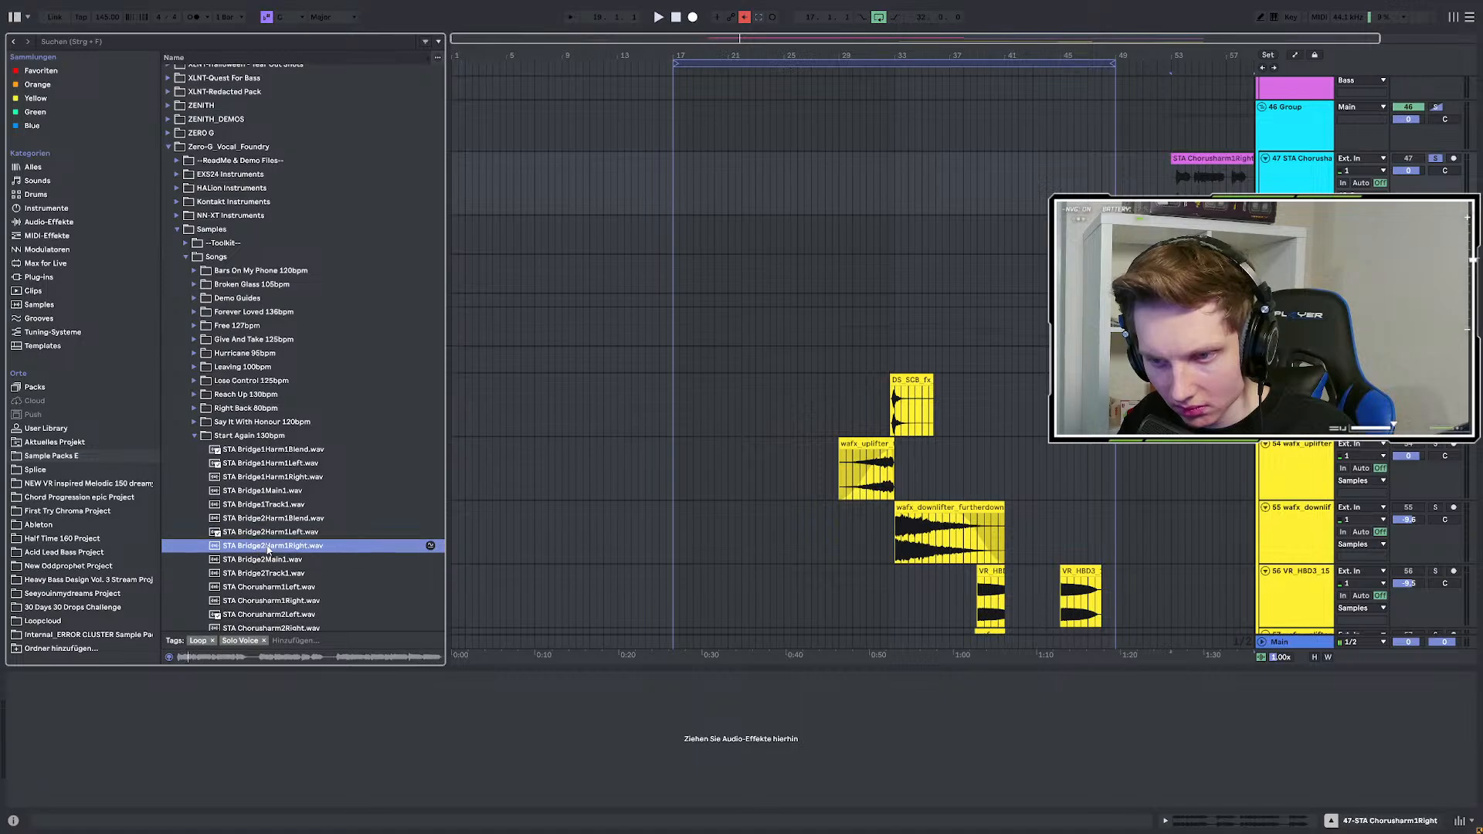
left_click(266, 505)
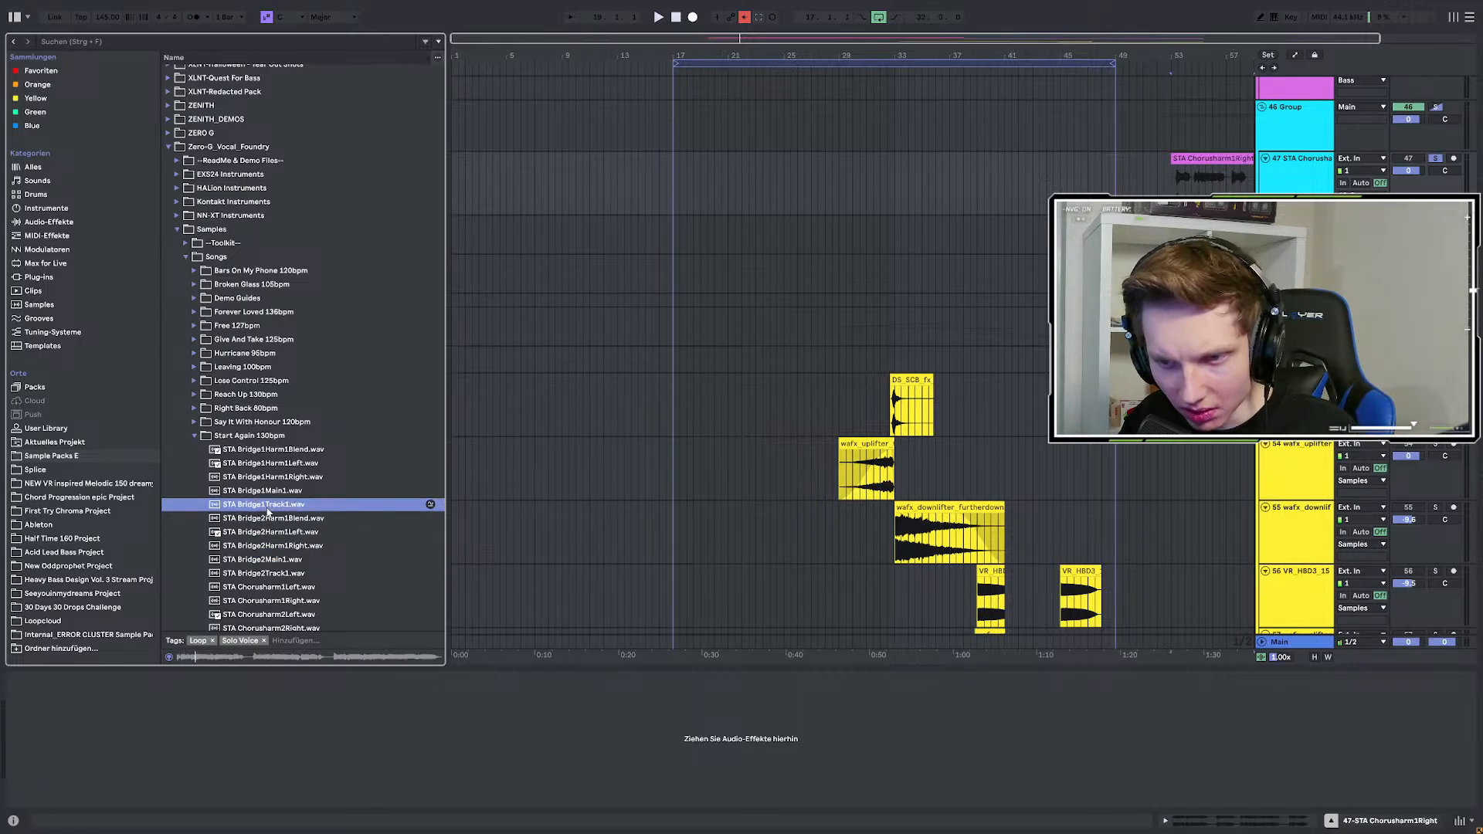